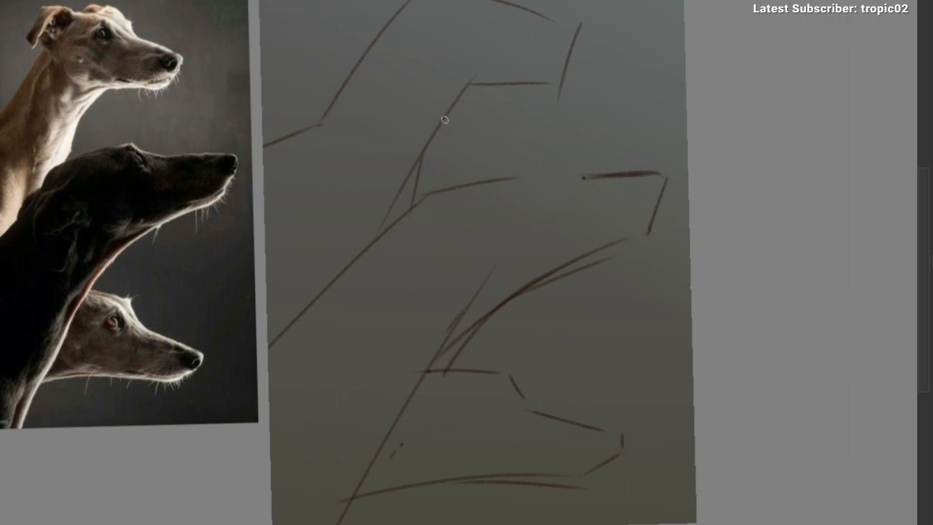
Step: Reinforce the top dog's lower jaw and throat lines and add a second stroke along the middle dog's skull
left_click_drag(448, 153, 423, 162)
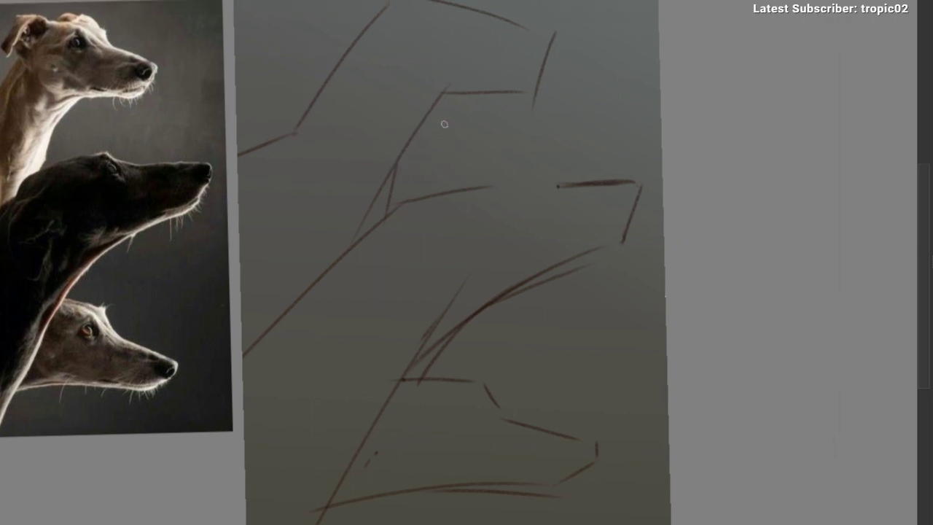
left_click_drag(443, 93, 522, 94)
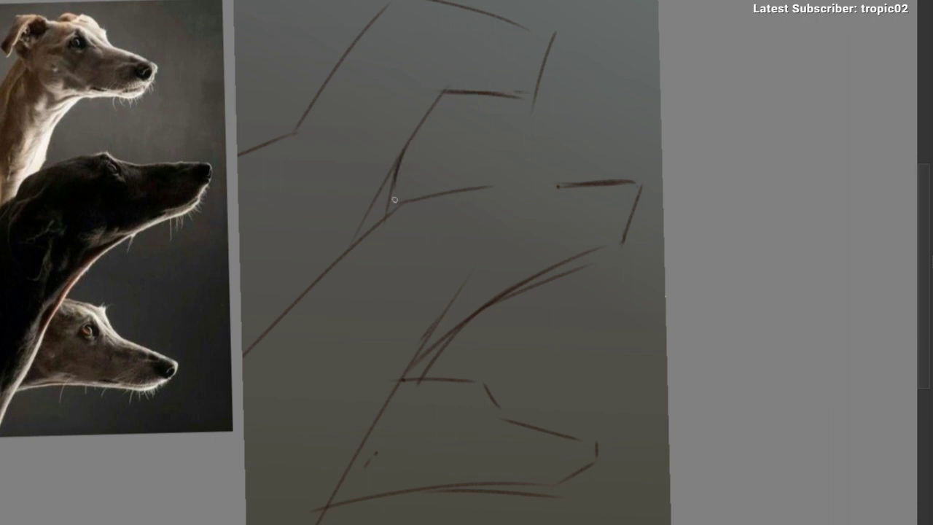
left_click_drag(400, 152, 389, 213)
left_click_drag(471, 158, 452, 157)
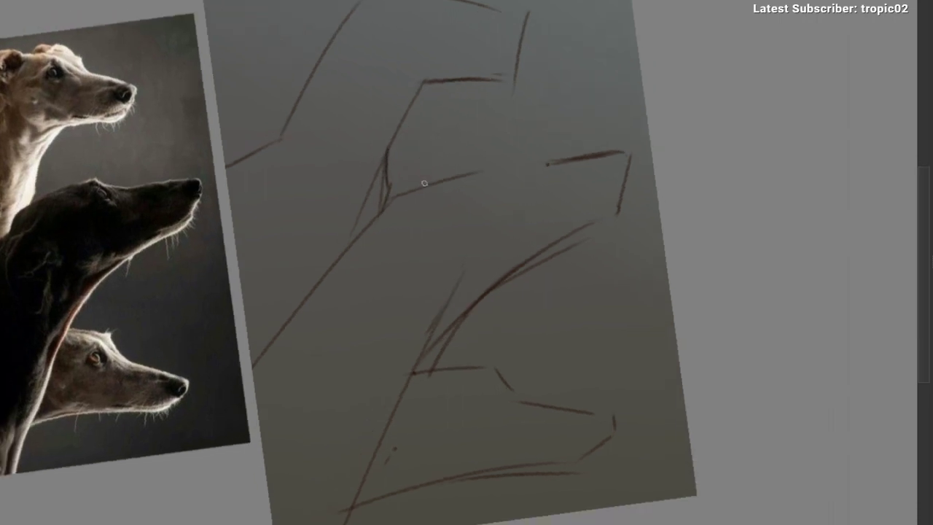
mouse_move(389, 194)
left_mouse_down()
mouse_move(478, 167)
mouse_move(506, 170)
left_mouse_up()
left_click_drag(152, 194, 224, 211)
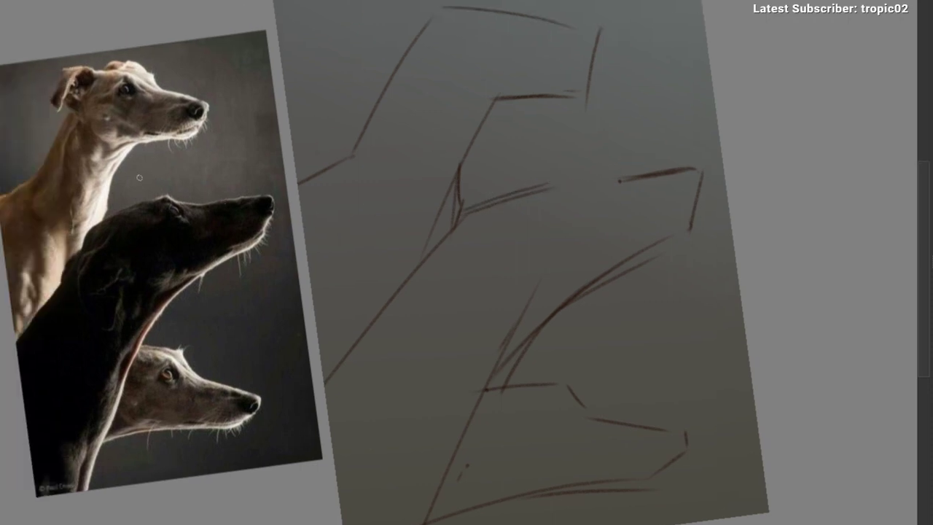
key("l")
mouse_move(108, 209)
left_mouse_down()
mouse_move(119, 172)
mouse_move(158, 143)
mouse_move(213, 140)
mouse_move(244, 174)
mouse_move(207, 208)
mouse_move(165, 221)
left_mouse_up()
key("ctrl+z")
Step: Lasso the top dog's head lines, reposition them slightly with a free transform, and clear the selection
left_click_drag(482, 225, 368, 203)
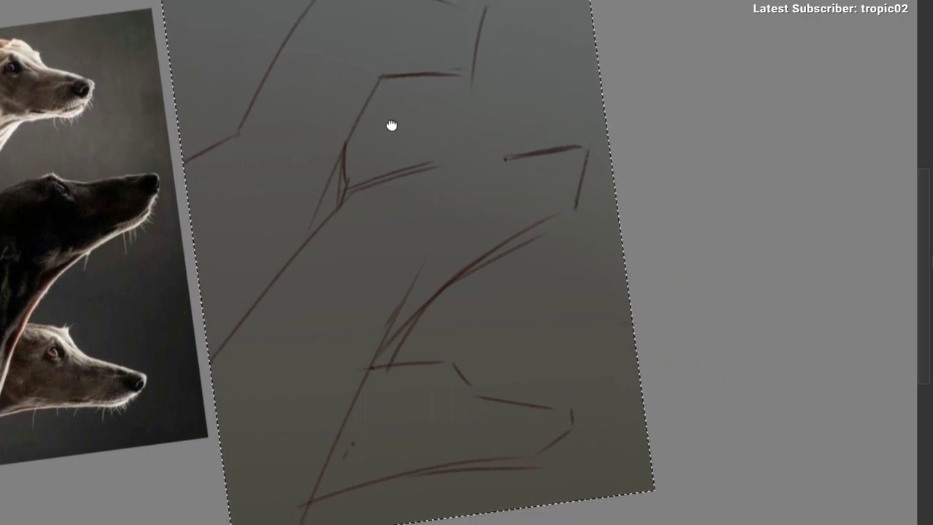
mouse_move(392, 124)
left_mouse_down()
mouse_move(432, 150)
mouse_move(409, 155)
left_mouse_up()
mouse_move(468, 88)
left_mouse_down()
mouse_move(477, 107)
mouse_move(422, 116)
left_mouse_up()
mouse_move(424, 11)
left_mouse_down()
mouse_move(486, 139)
mouse_move(316, 167)
mouse_move(280, 24)
left_mouse_up()
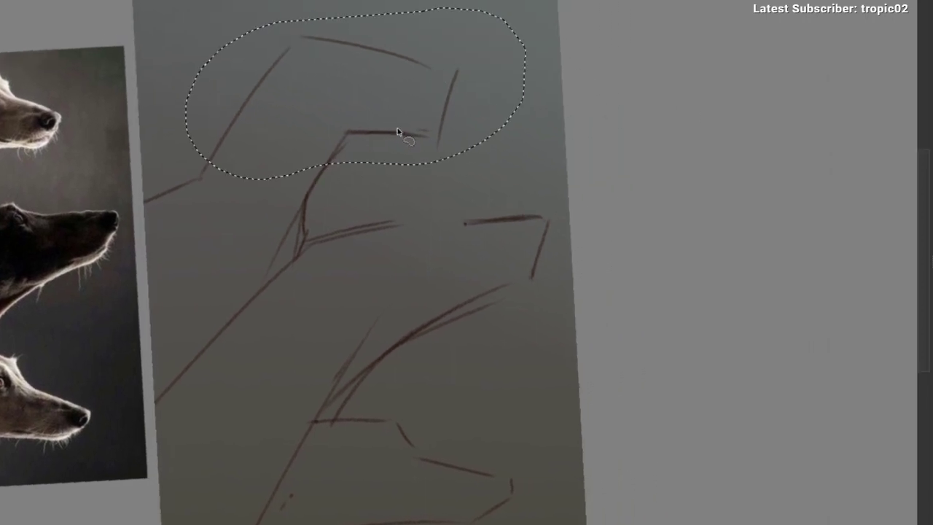
key("ctrl+t")
mouse_move(414, 117)
left_mouse_down()
mouse_move(399, 127)
mouse_move(391, 153)
mouse_move(438, 162)
mouse_move(463, 118)
left_mouse_up()
key("b")
key("ctrl+shift+a")
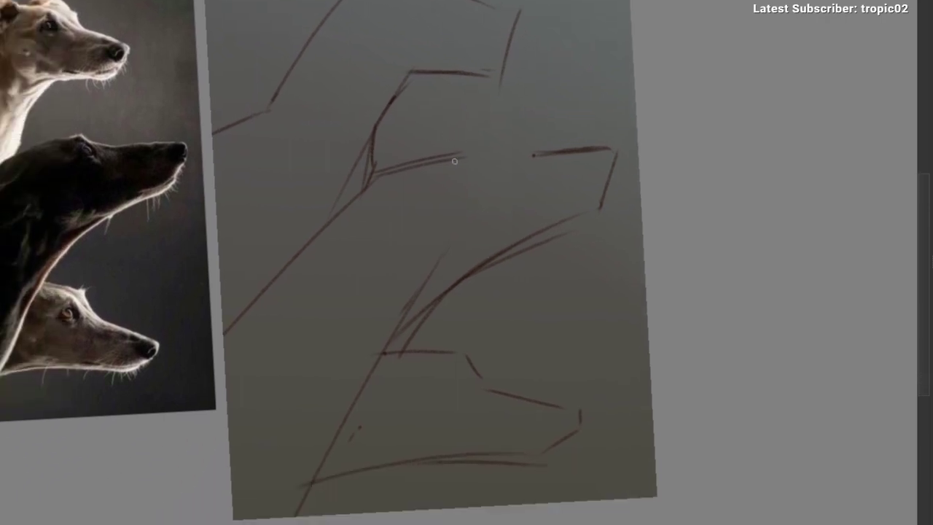
Step: Examine the negative space between the top and middle dogs by outlining it on the reference photo with a lasso
key("ctrl+z")
left_click_drag(454, 152, 468, 169)
mouse_move(67, 153)
left_mouse_down()
mouse_move(243, 204)
mouse_move(269, 97)
left_mouse_up()
mouse_move(257, 163)
left_mouse_down()
mouse_move(111, 270)
mouse_move(41, 358)
mouse_move(78, 371)
mouse_move(239, 334)
mouse_move(519, 367)
mouse_move(533, 197)
mouse_move(255, 146)
mouse_move(83, 212)
mouse_move(38, 328)
mouse_move(33, 369)
left_mouse_up()
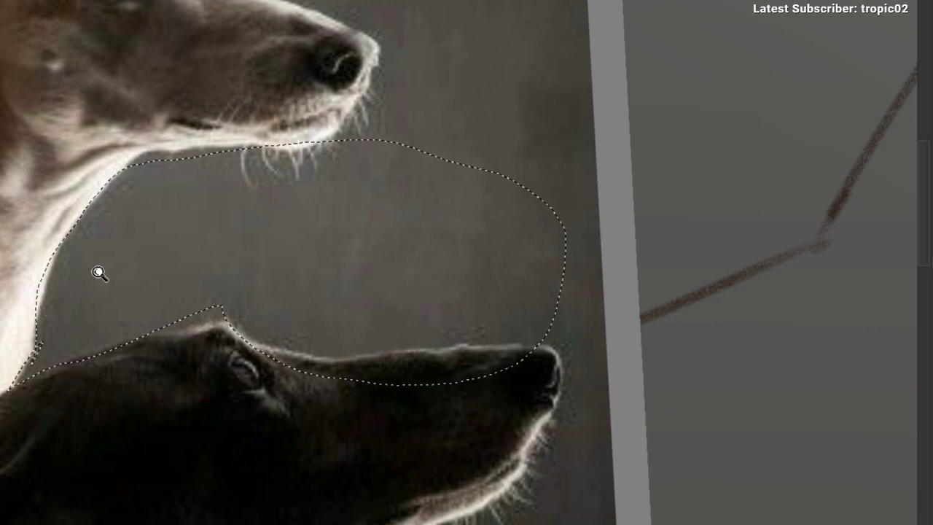
mouse_move(98, 273)
left_mouse_down()
mouse_move(164, 345)
mouse_move(292, 346)
mouse_move(137, 245)
left_mouse_up()
key("ctrl+d")
Step: Sketch the middle dog's brow angle and connect it to the muzzle bridge with straight strokes
mouse_move(388, 169)
left_mouse_down()
mouse_move(367, 177)
mouse_move(419, 131)
mouse_move(433, 96)
mouse_move(427, 142)
mouse_move(404, 158)
mouse_move(423, 131)
left_mouse_up()
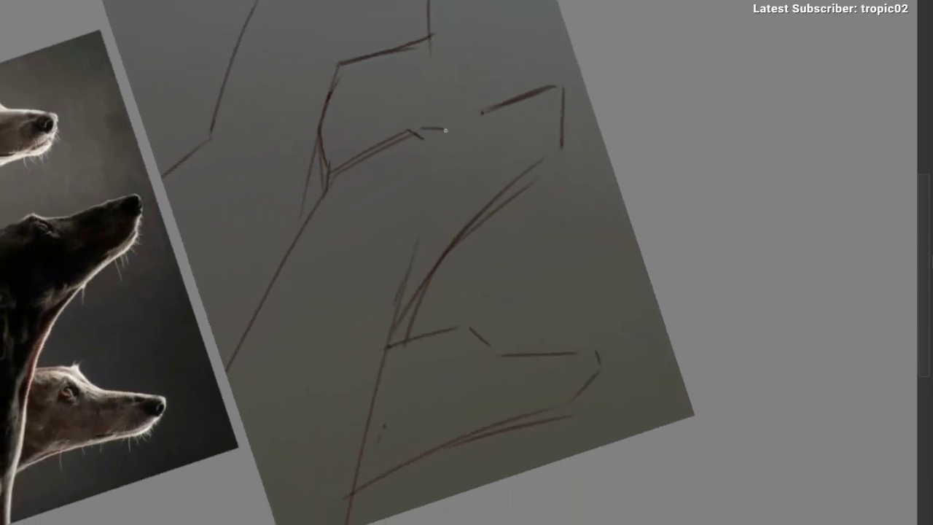
left_click_drag(452, 132, 511, 109)
mouse_move(563, 138)
left_mouse_down()
mouse_move(552, 161)
mouse_move(512, 160)
left_mouse_up()
mouse_move(484, 126)
left_mouse_down()
mouse_move(543, 107)
mouse_move(375, 202)
mouse_move(483, 190)
mouse_move(358, 292)
mouse_move(389, 159)
mouse_move(546, 168)
mouse_move(435, 165)
left_mouse_up()
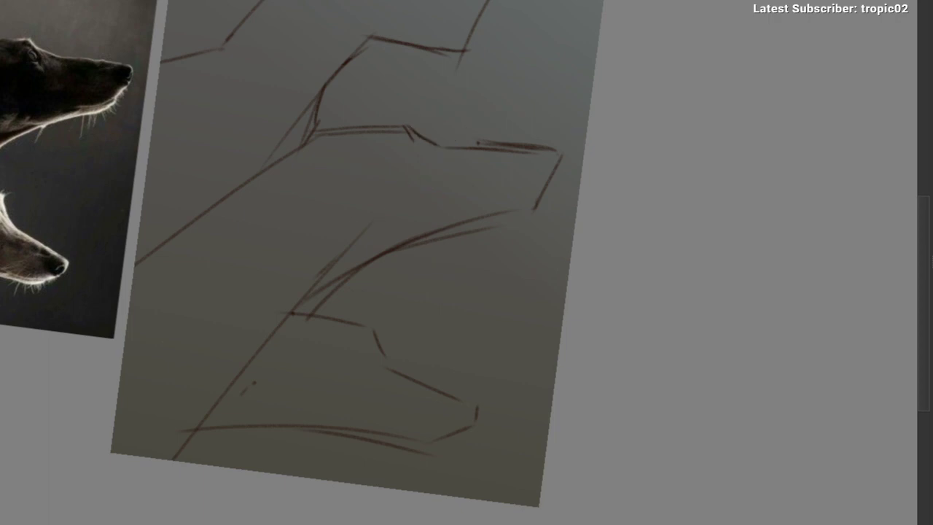
Step: Restate the front of the middle dog's muzzle and the underside of its jaw
mouse_move(413, 132)
left_mouse_down()
mouse_move(460, 145)
mouse_move(315, 262)
mouse_move(339, 196)
mouse_move(417, 166)
mouse_move(317, 197)
left_mouse_up()
mouse_move(504, 126)
left_mouse_down()
mouse_move(436, 187)
mouse_move(498, 136)
mouse_move(471, 199)
mouse_move(488, 132)
mouse_move(522, 84)
left_mouse_up()
left_click_drag(503, 127, 459, 159)
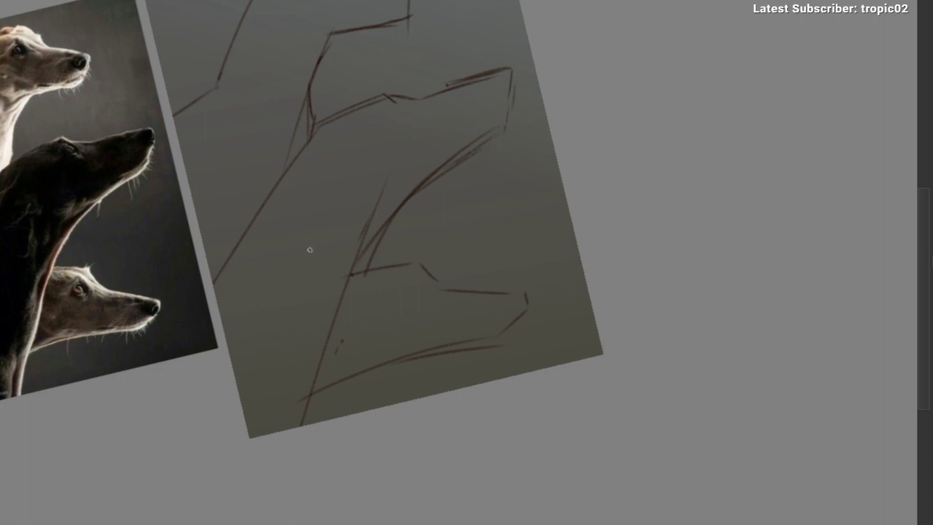
Step: Sketch the top dog's shoulder line and a long diagonal line inside its neck
mouse_move(328, 229)
left_mouse_down()
mouse_move(460, 190)
mouse_move(410, 183)
left_mouse_up()
left_click_drag(409, 183, 342, 333)
left_click_drag(329, 257, 316, 159)
mouse_move(317, 159)
left_mouse_down()
mouse_move(286, 220)
mouse_move(297, 278)
left_mouse_up()
mouse_move(297, 279)
left_mouse_down()
mouse_move(289, 216)
mouse_move(300, 199)
left_mouse_up()
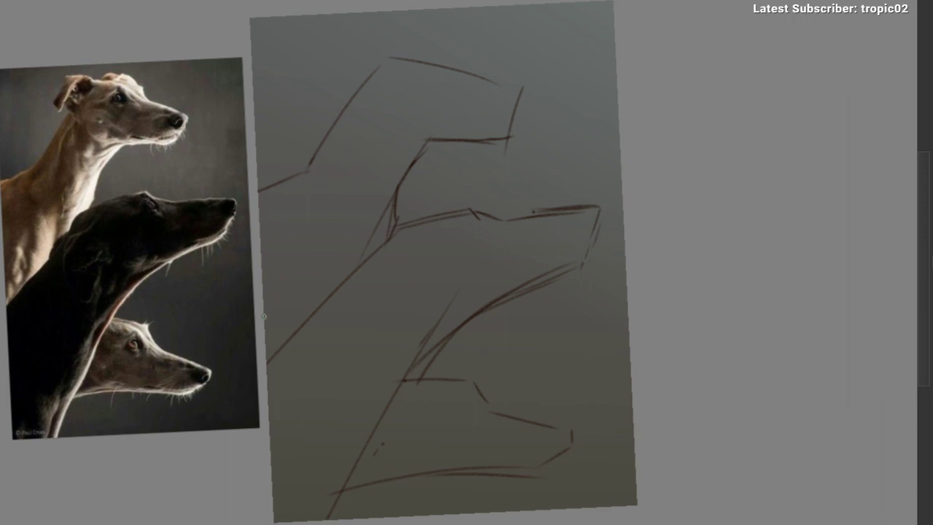
left_click_drag(306, 226, 265, 302)
key("ctrl+z")
mouse_move(304, 242)
left_mouse_down()
mouse_move(266, 302)
mouse_move(307, 234)
mouse_move(352, 221)
mouse_move(343, 232)
left_mouse_up()
key("ctrl+z")
left_click_drag(376, 156, 325, 260)
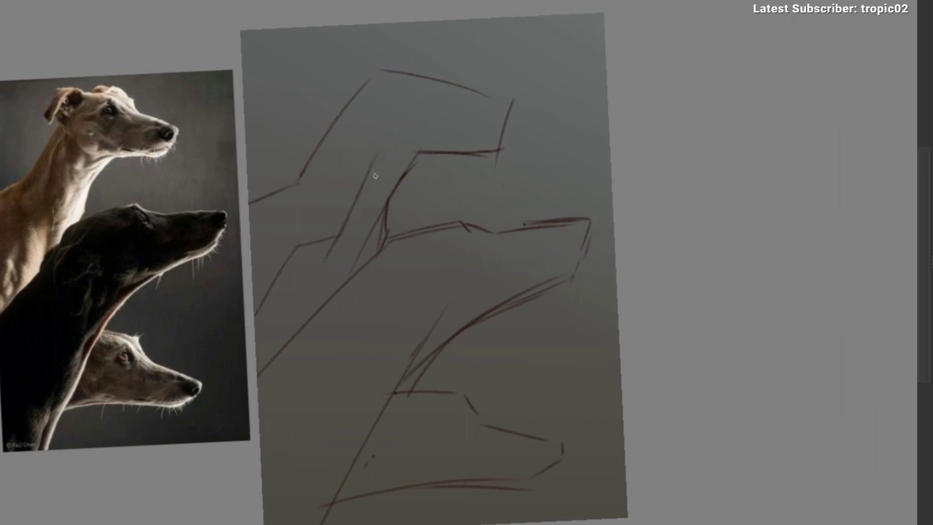
Step: Draw the top dog's cheek corner and its mouth line running forward to the muzzle
left_click_drag(384, 152, 378, 122)
left_click_drag(379, 122, 446, 144)
key("ctrl+z")
mouse_move(493, 117)
left_mouse_down()
mouse_move(429, 131)
mouse_move(465, 128)
left_mouse_up()
key("ctrl+z")
key("ctrl+z")
mouse_move(391, 124)
left_mouse_down()
mouse_move(450, 125)
mouse_move(462, 217)
mouse_move(376, 199)
mouse_move(394, 202)
mouse_move(371, 270)
left_mouse_up()
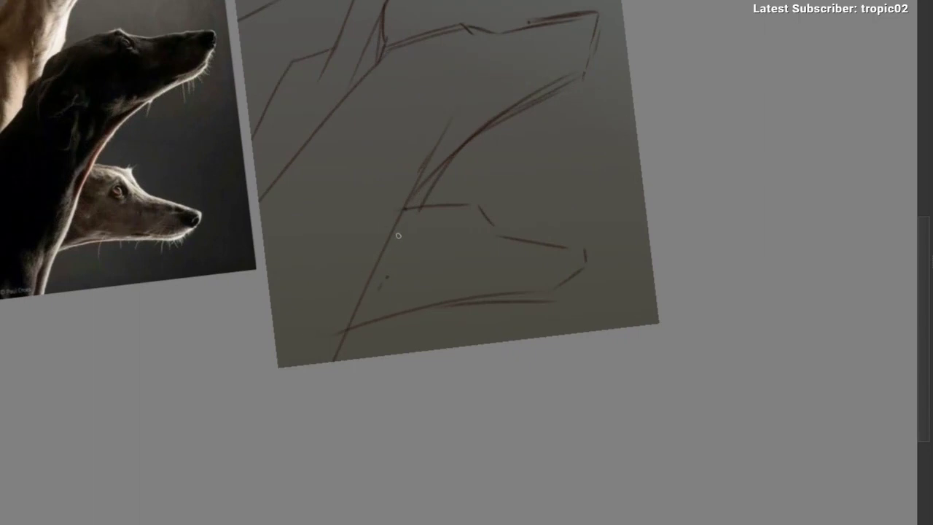
Step: Draw the middle dog's front neck contour down to the canvas edge and mark the bottom dog's neck edge
left_click_drag(413, 221, 380, 268)
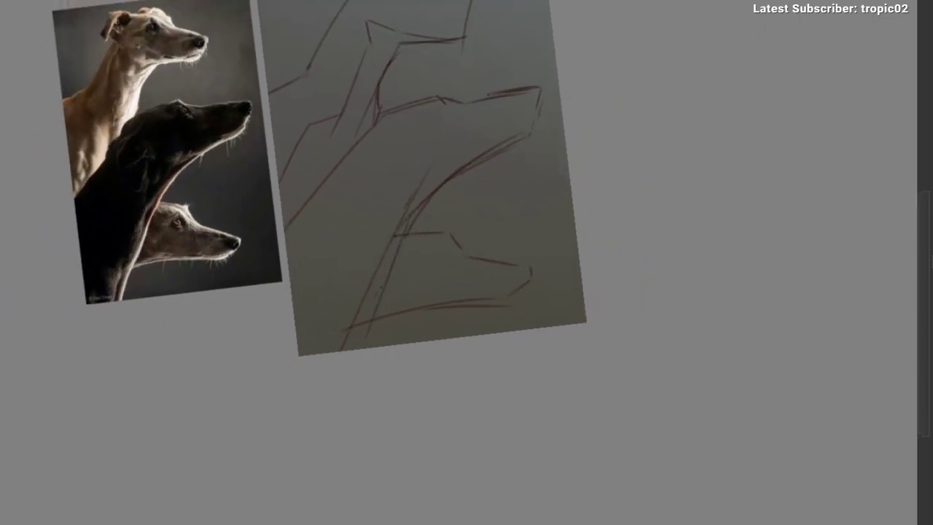
left_click_drag(406, 226, 353, 352)
mouse_move(329, 370)
left_mouse_down()
mouse_move(256, 314)
mouse_move(270, 252)
mouse_move(377, 200)
mouse_move(350, 223)
left_mouse_up()
left_click_drag(358, 259, 386, 248)
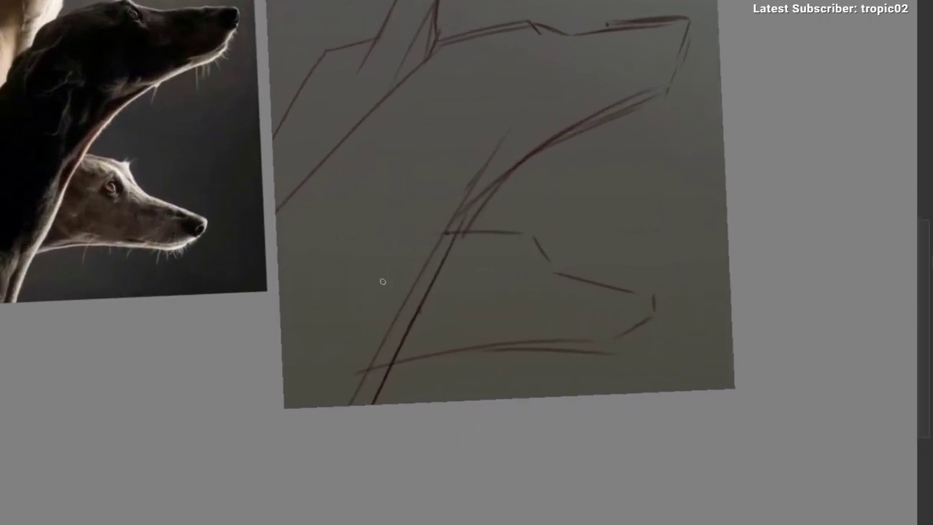
left_click_drag(351, 373, 352, 406)
key("ctrl+z")
left_click_drag(337, 379, 298, 437)
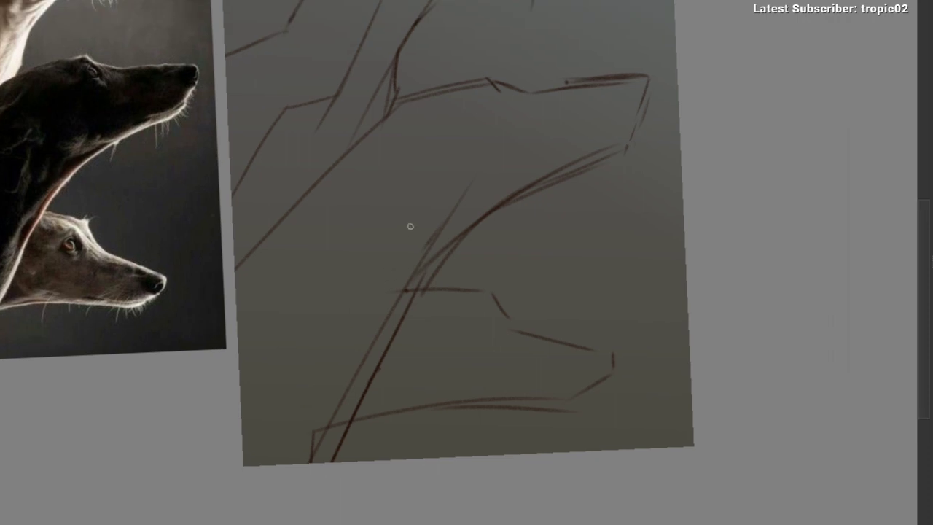
Step: Block in the middle dog's ear with short angular strokes behind the head
mouse_move(383, 163)
left_mouse_down()
mouse_move(383, 185)
mouse_move(408, 160)
mouse_move(406, 177)
mouse_move(415, 175)
mouse_move(395, 213)
mouse_move(471, 144)
left_mouse_up()
mouse_move(438, 229)
left_mouse_down()
mouse_move(485, 211)
mouse_move(435, 213)
mouse_move(466, 235)
mouse_move(408, 244)
left_mouse_up()
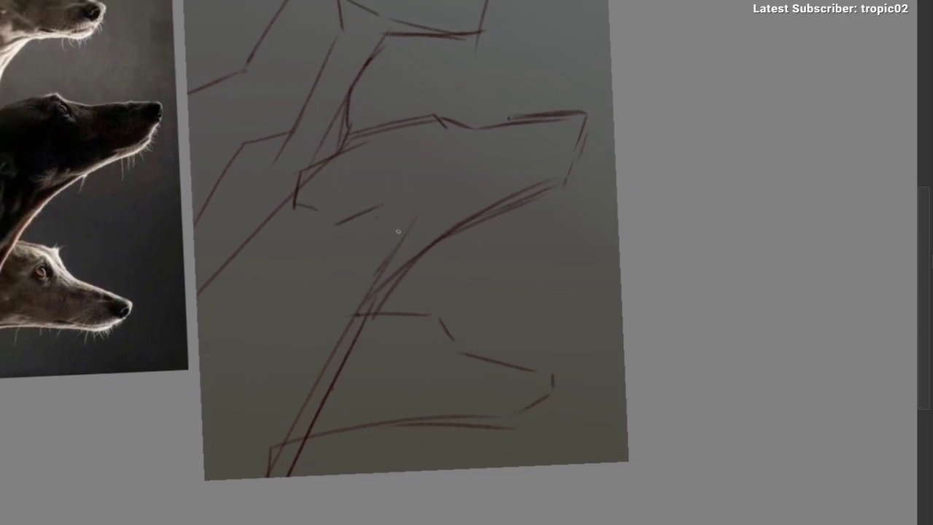
key("ctrl+z")
key("ctrl+z")
mouse_move(374, 218)
left_mouse_down()
mouse_move(418, 226)
mouse_move(413, 232)
mouse_move(468, 221)
mouse_move(462, 207)
left_mouse_up()
key("ctrl+z")
key("ctrl+z")
Step: Add cheek and throat marks to the middle dog and strengthen its lower jaw line
mouse_move(491, 194)
left_mouse_down()
mouse_move(476, 209)
mouse_move(551, 188)
mouse_move(493, 248)
mouse_move(593, 270)
left_mouse_up()
left_click_drag(459, 94, 471, 117)
mouse_move(461, 169)
left_mouse_down()
mouse_move(419, 152)
mouse_move(385, 156)
mouse_move(400, 175)
left_mouse_up()
Step: Restate the top dog's forehead line and mark the notch at its brow
scroll(386, 156, "down", 3)
scroll(378, 250, "up", 3)
mouse_move(368, 264)
left_mouse_down()
mouse_move(379, 234)
mouse_move(494, 152)
mouse_move(372, 273)
mouse_move(391, 343)
left_mouse_up()
scroll(369, 83, "up", 2)
mouse_move(423, 102)
left_mouse_down()
mouse_move(397, 98)
mouse_move(460, 62)
left_mouse_up()
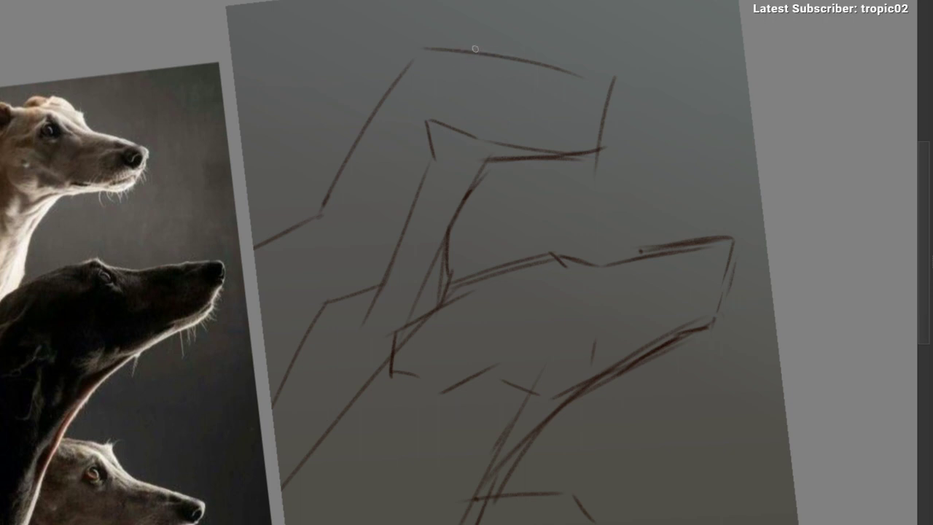
left_click_drag(432, 46, 514, 58)
key("ctrl+z")
key("ctrl+z")
mouse_move(440, 48)
left_mouse_down()
mouse_move(513, 58)
mouse_move(523, 75)
mouse_move(592, 87)
left_mouse_up()
key("ctrl+z")
key("ctrl+z")
key("ctrl+z")
Step: Draw the top dog's muzzle bridge as a straight line from the brow to the nose
left_click_drag(532, 76, 608, 87)
key("ctrl+z")
left_click_drag(531, 75, 615, 98)
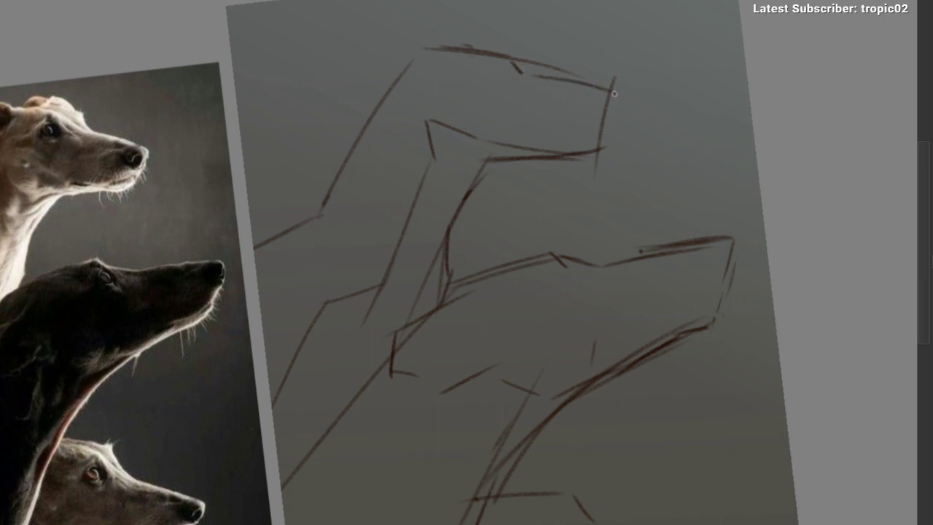
Step: Sketch the top dog's eye as a small diamond shape below the brow
left_click_drag(609, 139, 538, 168)
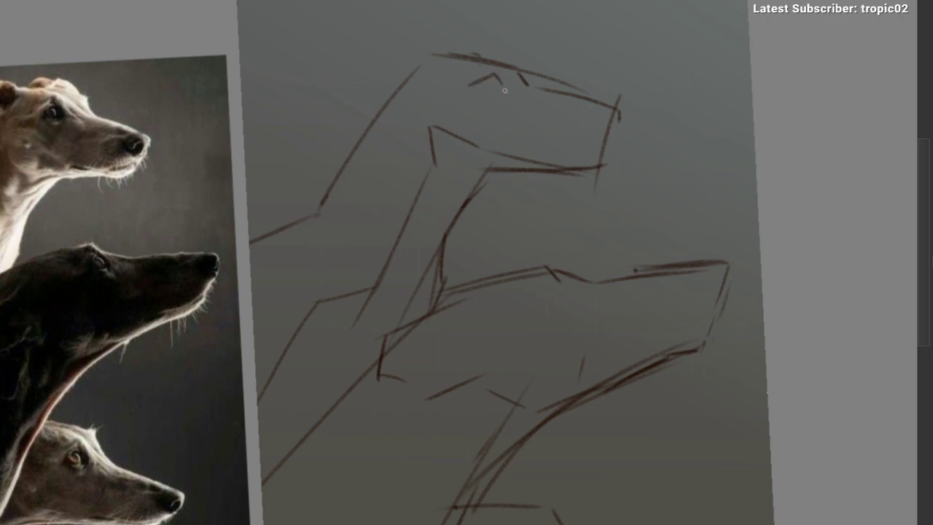
mouse_move(495, 79)
left_mouse_down()
mouse_move(500, 100)
mouse_move(482, 94)
left_mouse_up()
mouse_move(521, 161)
left_mouse_down()
mouse_move(415, 141)
mouse_move(457, 118)
left_mouse_up()
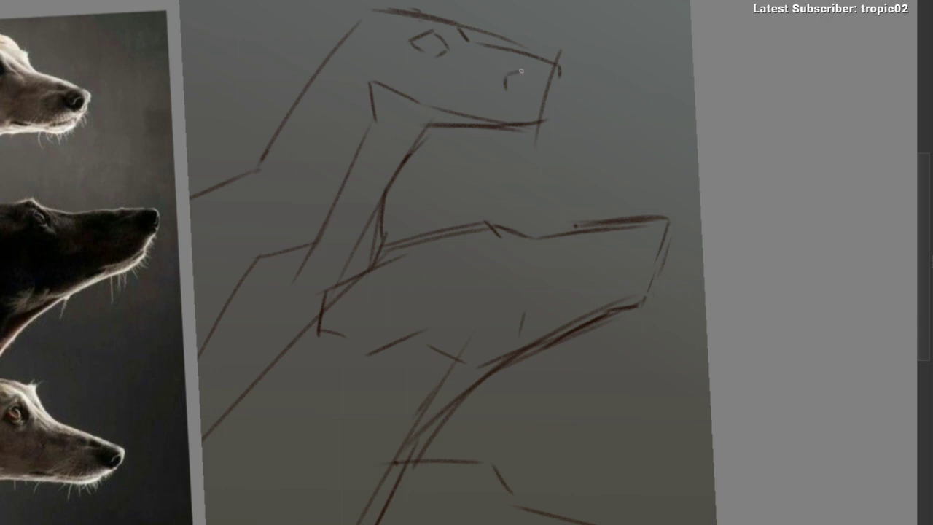
Step: Block in the top dog's nose and nostril with short angular strokes at the muzzle tip
left_click_drag(533, 66, 535, 69)
left_click_drag(508, 79, 472, 73)
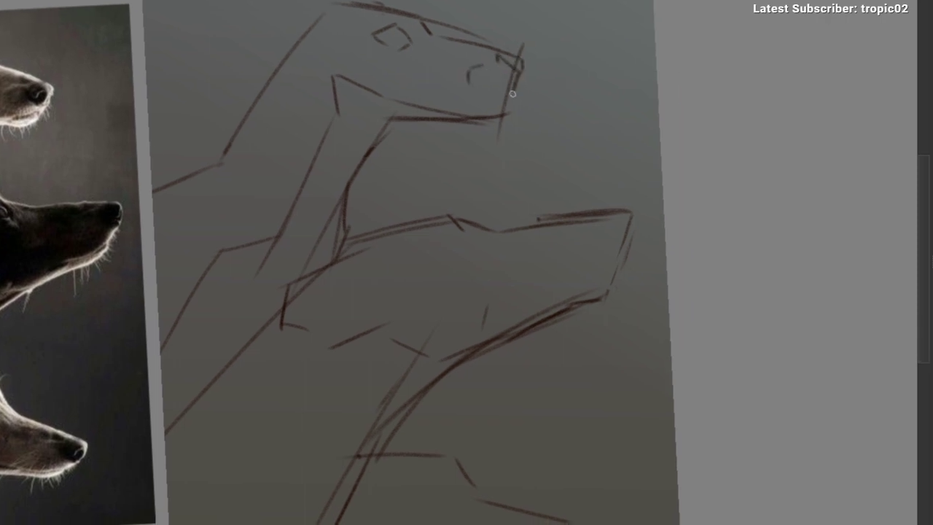
left_click_drag(524, 78, 532, 77)
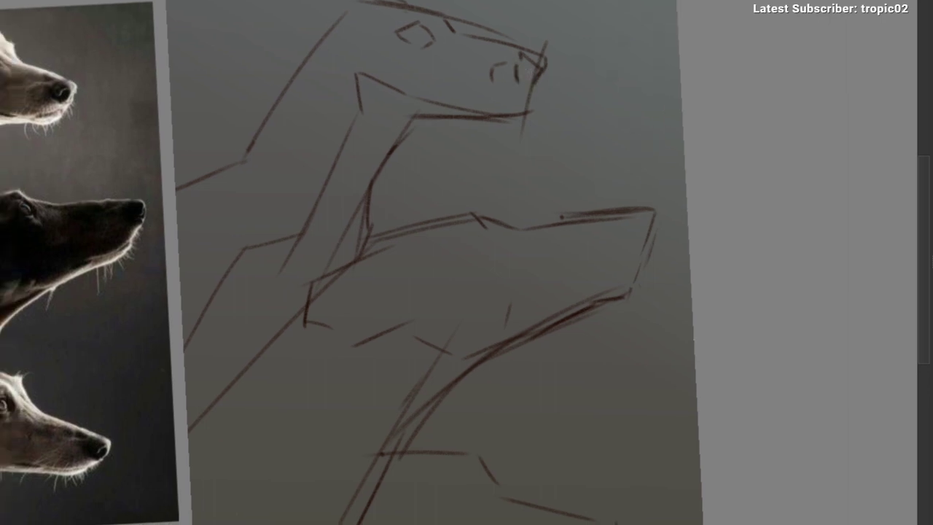
scroll(511, 74, "down", 2)
key("ctrl+z")
left_click_drag(538, 50, 529, 80)
Step: Sketch the top dog's chin and lip line beneath the nose
left_click_drag(417, 117, 478, 131)
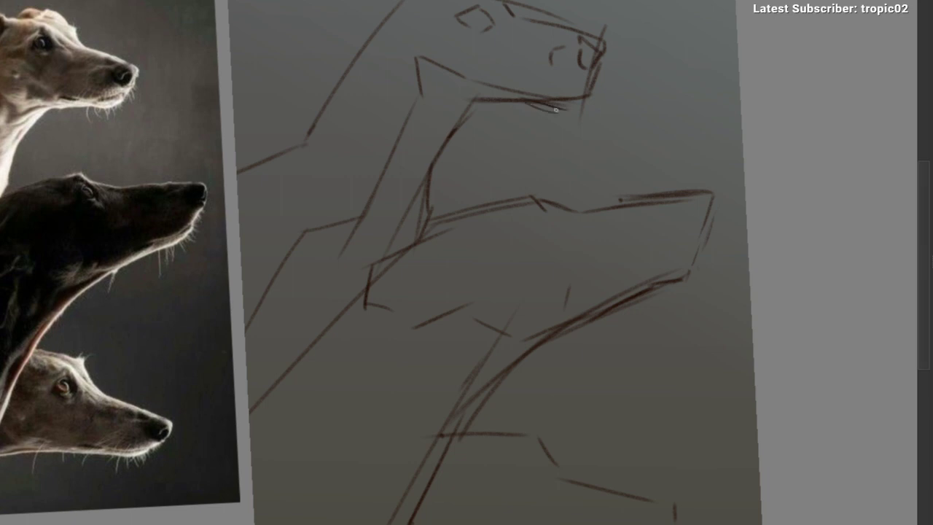
key("ctrl+z")
key("ctrl+z")
left_click_drag(539, 97, 585, 88)
Step: Refine the notch between the top dog's forehead and muzzle bridge
mouse_move(518, 177)
left_mouse_down()
mouse_move(475, 258)
mouse_move(489, 275)
left_mouse_up()
left_click_drag(479, 142, 527, 132)
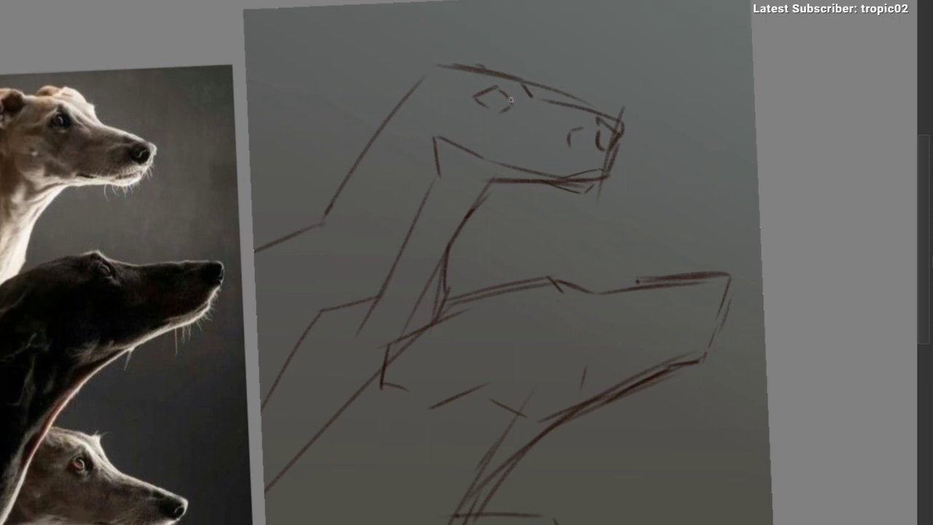
mouse_move(522, 83)
left_mouse_down()
mouse_move(545, 108)
mouse_move(460, 168)
mouse_move(449, 166)
left_mouse_up()
key("ctrl+z")
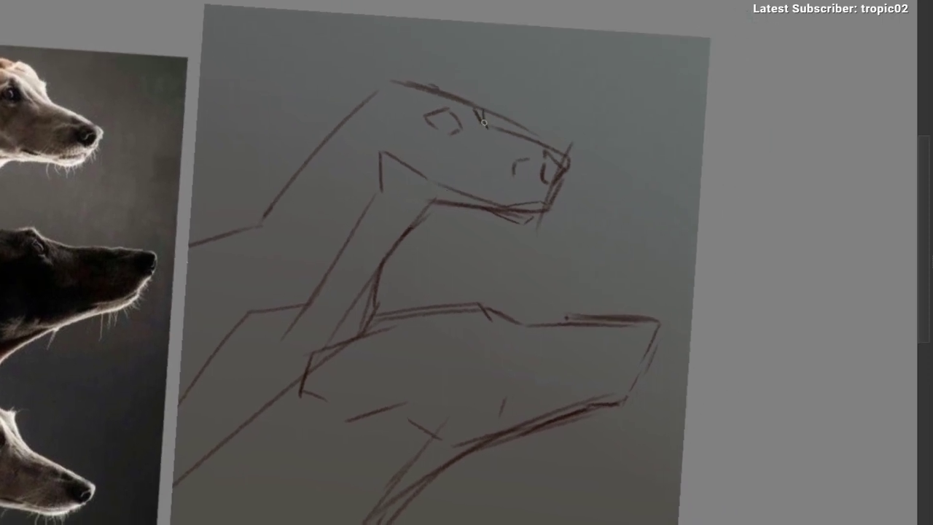
mouse_move(475, 106)
left_mouse_down()
mouse_move(455, 95)
mouse_move(430, 106)
mouse_move(460, 102)
left_mouse_up()
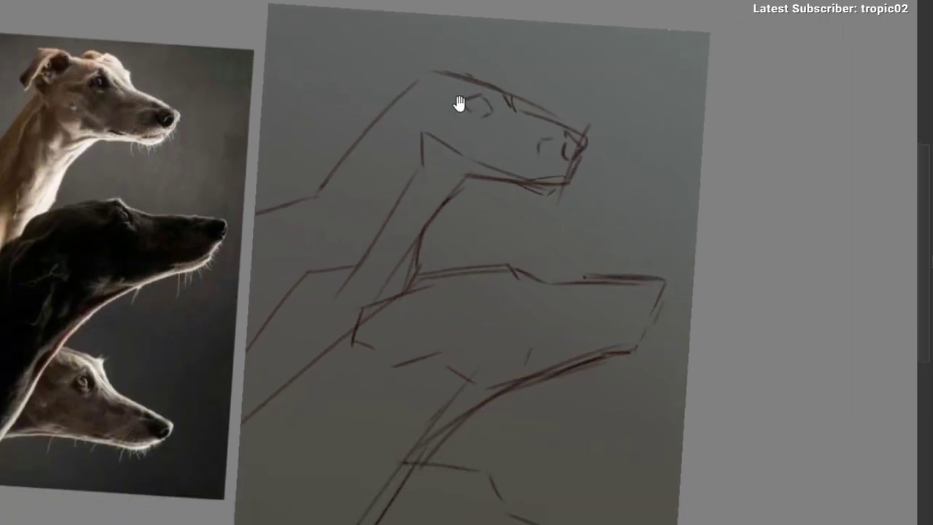
Step: Sketch the back of the top dog's skull and the ear's attachment line above the neck
left_click_drag(406, 69, 381, 94)
key("ctrl+z")
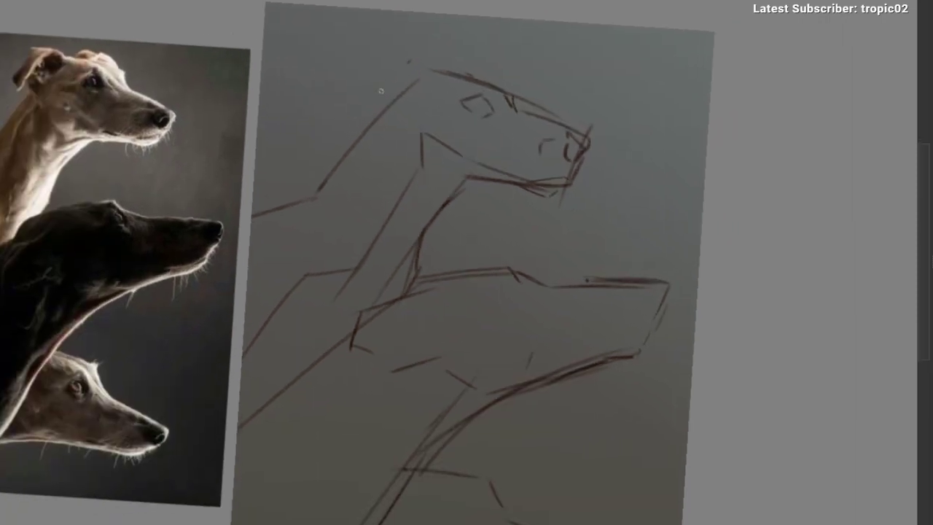
left_click_drag(409, 63, 377, 100)
key("ctrl+z")
mouse_move(444, 72)
left_mouse_down()
mouse_move(384, 144)
mouse_move(411, 132)
mouse_move(408, 140)
mouse_move(421, 121)
mouse_move(427, 148)
left_mouse_up()
scroll(403, 129, "up", 1)
scroll(419, 146, "up", 1)
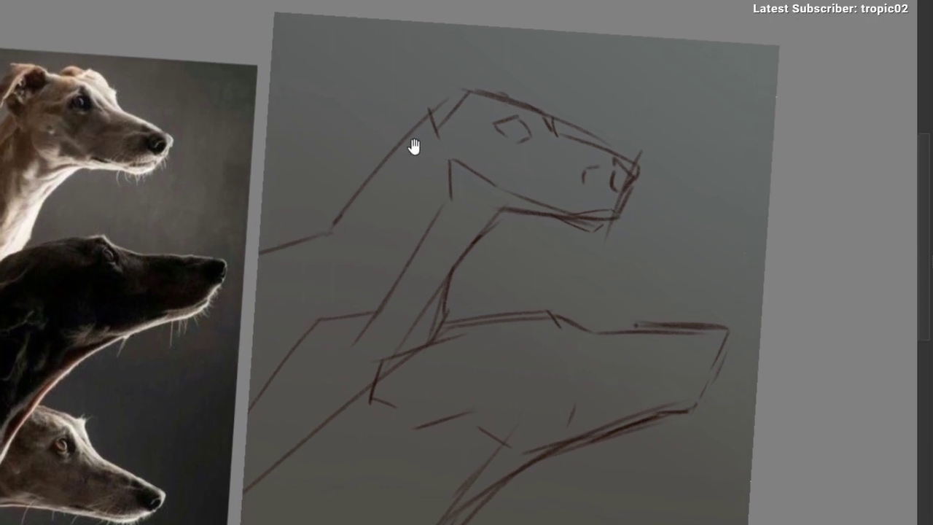
Step: Sketch the top dog's near ear outline along the back of the head
left_click_drag(415, 115, 452, 86)
key("ctrl+z")
key("ctrl+z")
left_click_drag(417, 116, 456, 80)
left_click_drag(420, 111, 419, 120)
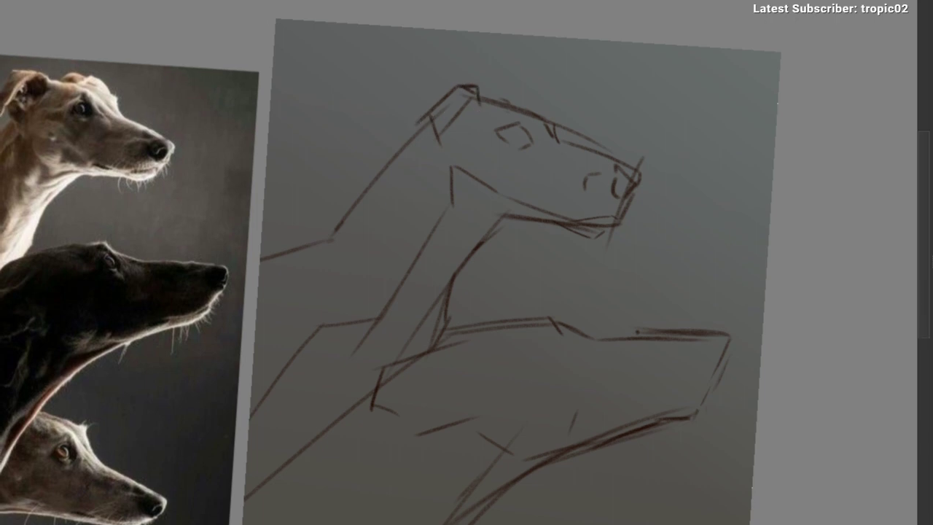
Step: Redraw the top dog's near ear as a wider folded flap extending behind the skull
key("ctrl+z")
left_click_drag(409, 111, 447, 70)
key("ctrl+z")
left_click_drag(398, 139, 409, 132)
mouse_move(405, 122)
left_mouse_down()
mouse_move(443, 74)
mouse_move(476, 86)
mouse_move(479, 97)
left_mouse_up()
key("ctrl+z")
Step: Add the top dog's far ear as a small raised shape above the forehead
left_click_drag(492, 114, 437, 96)
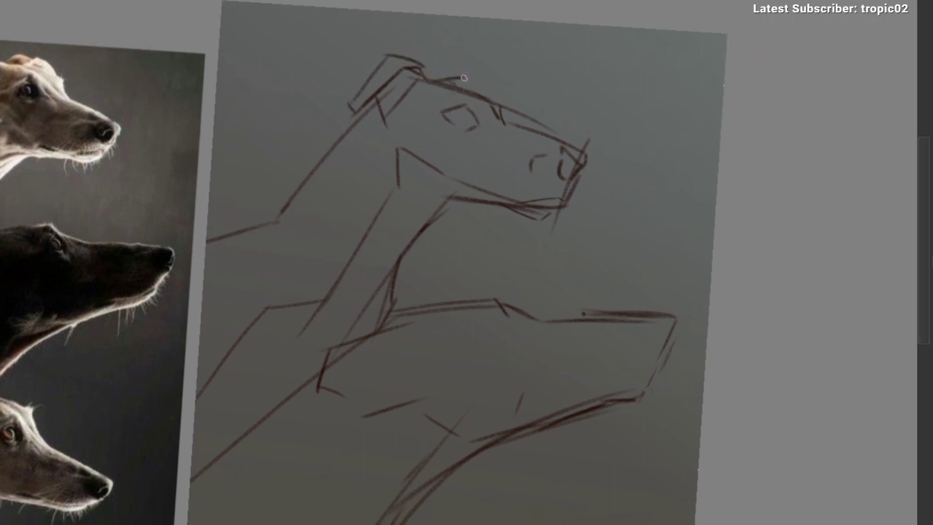
left_click_drag(437, 127, 469, 133)
left_click_drag(345, 89, 253, 228)
left_click_drag(347, 145, 342, 50)
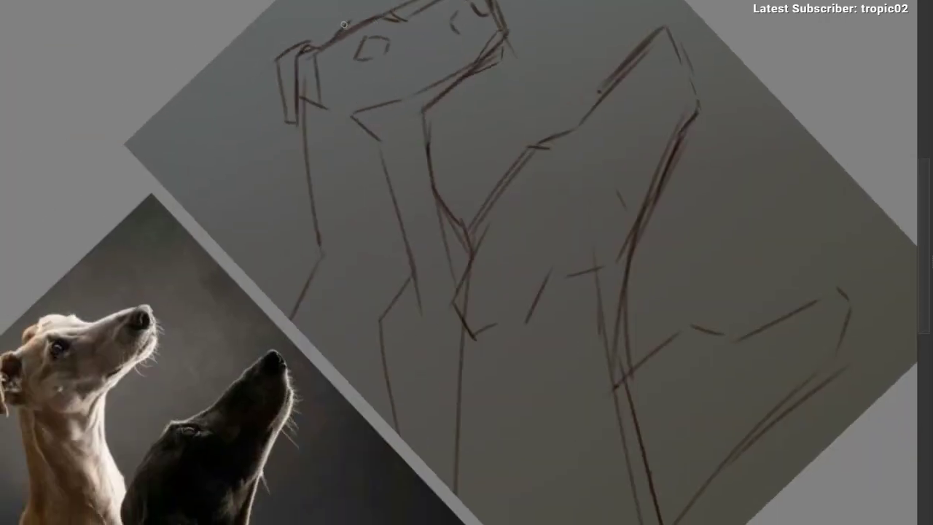
left_click_drag(419, 10, 466, 9)
mouse_move(441, 31)
left_mouse_down()
mouse_move(441, 50)
mouse_move(500, 56)
left_mouse_up()
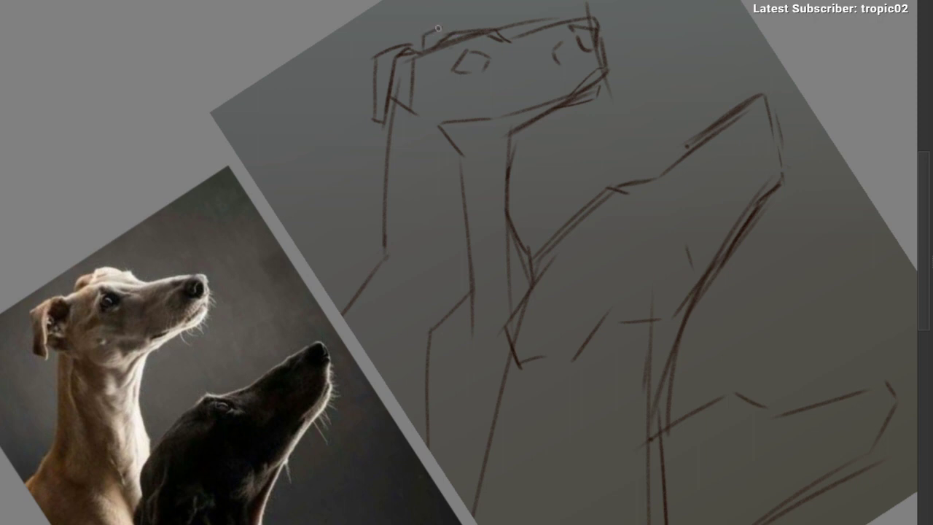
left_click_drag(438, 29, 462, 30)
mouse_move(530, 120)
left_mouse_down()
mouse_move(552, 140)
mouse_move(523, 183)
left_mouse_up()
mouse_move(584, 161)
left_mouse_down()
mouse_move(483, 90)
mouse_move(371, 104)
mouse_move(431, 170)
mouse_move(394, 119)
mouse_move(393, 159)
mouse_move(410, 131)
mouse_move(387, 131)
mouse_move(417, 132)
mouse_move(386, 129)
left_mouse_up()
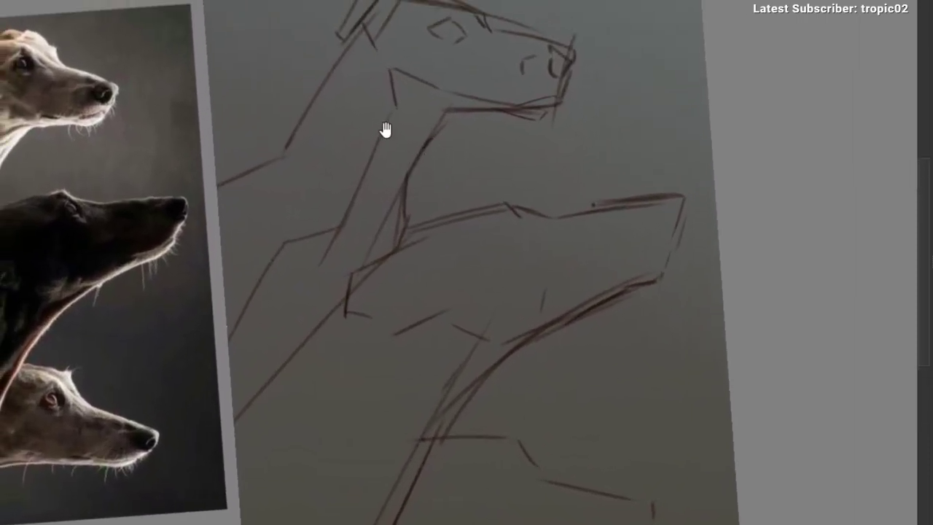
Step: Sketch the middle dog's eye as a small angular mark below the brow and add its nostril near the nose tip
left_click_drag(389, 73, 456, 87)
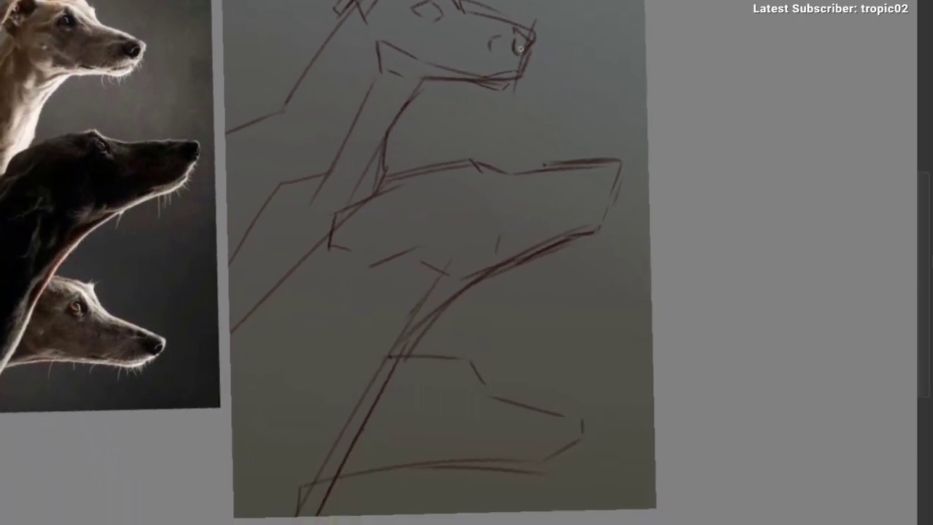
scroll(392, 171, "down", 3)
left_click_drag(391, 171, 473, 83)
scroll(473, 83, "up", 2)
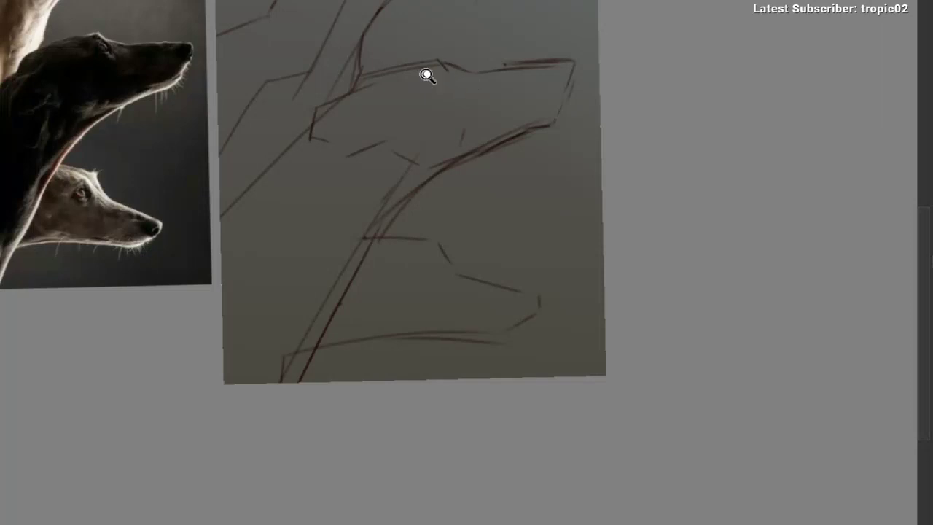
scroll(428, 75, "up", 2)
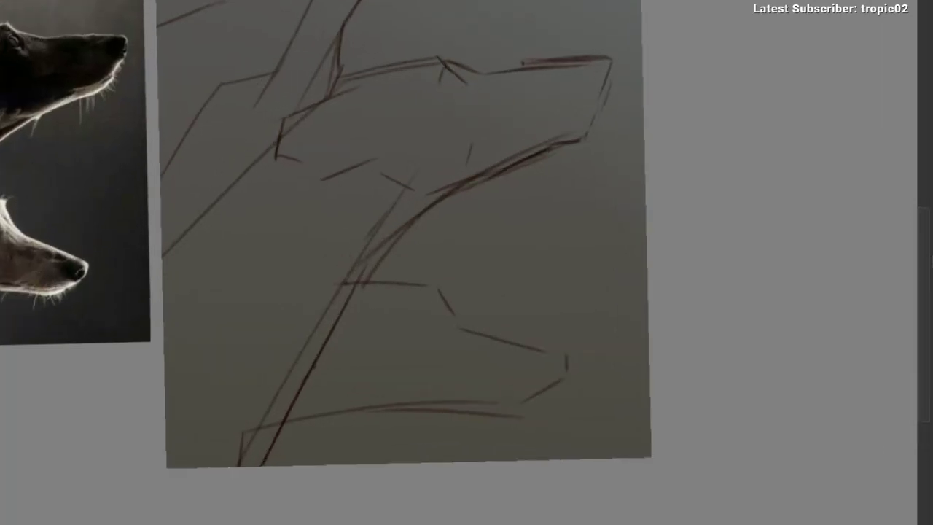
left_click_drag(502, 125, 435, 110)
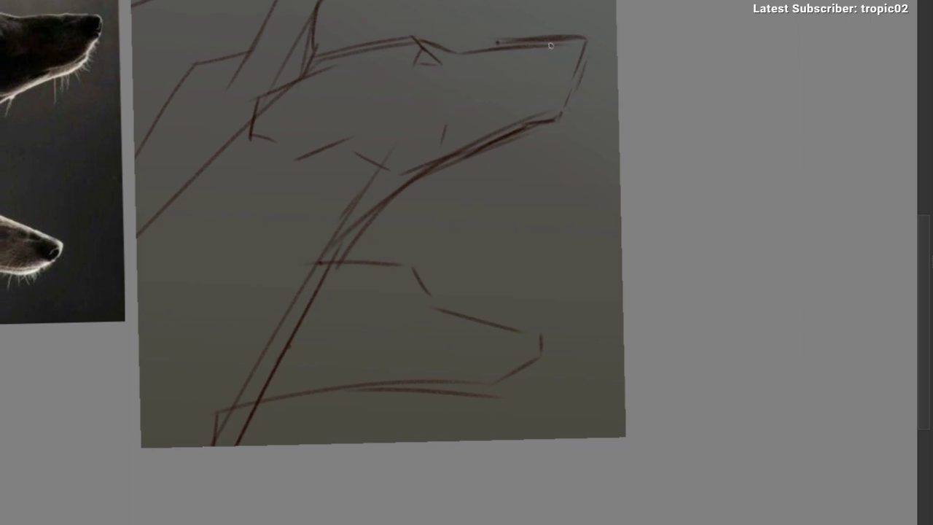
left_click_drag(559, 86, 567, 76)
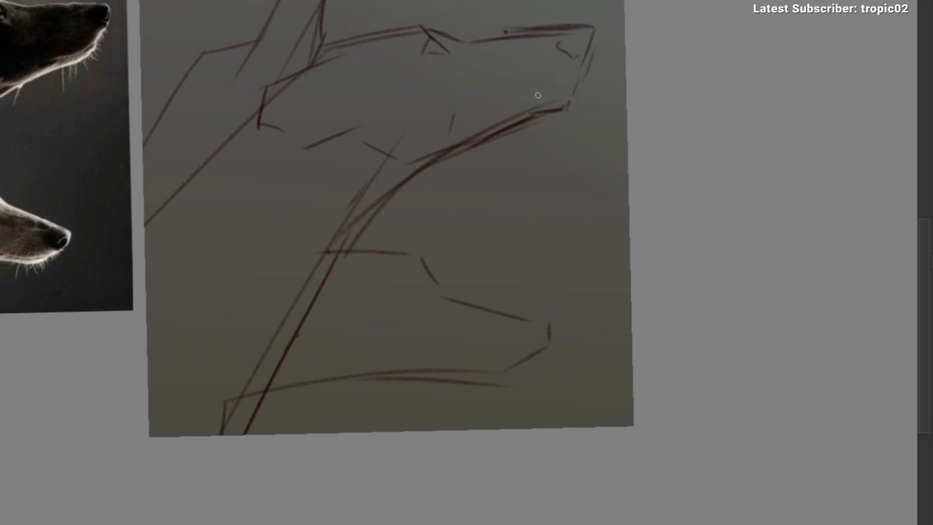
Step: Mark the middle dog's mouth with a short line above the chin and add the ear's inner edge behind the head
left_click_drag(453, 173, 409, 181)
mouse_move(338, 193)
left_mouse_down()
mouse_move(391, 168)
mouse_move(419, 167)
left_mouse_up()
left_click_drag(388, 169, 399, 181)
left_click_drag(447, 92, 445, 103)
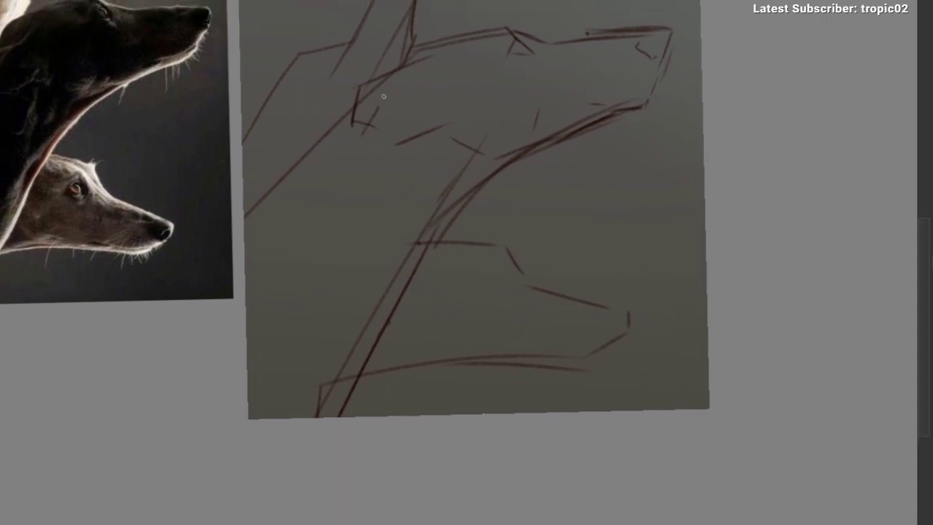
Step: Sketch the bottom dog's short ear line below the skull top and the rounded eye outline beneath the brow
left_click_drag(326, 249, 327, 156)
left_click_drag(431, 132, 356, 177)
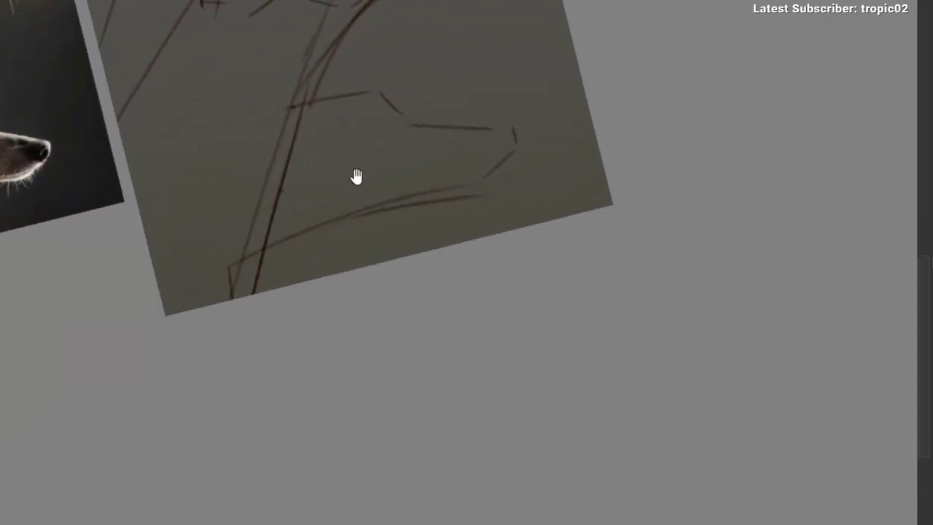
left_click_drag(382, 137, 411, 158)
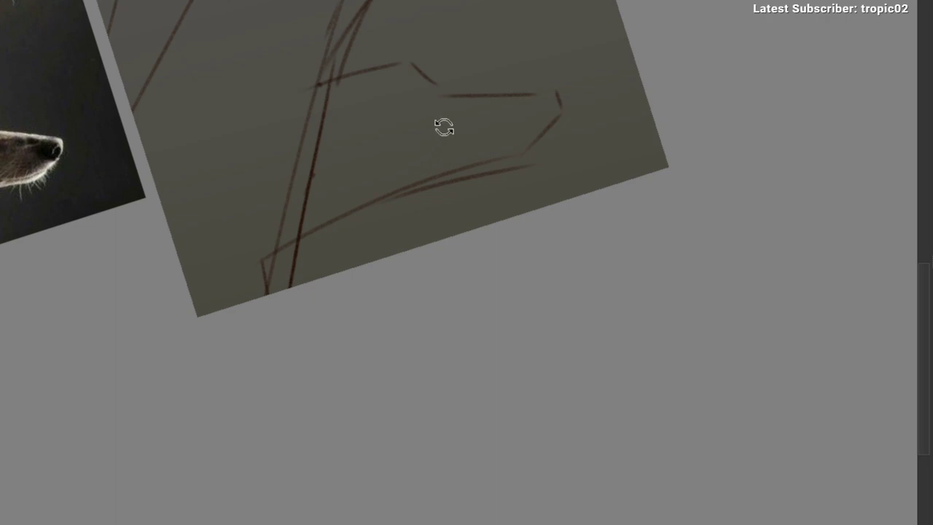
mouse_move(444, 126)
left_mouse_down()
mouse_move(407, 142)
mouse_move(459, 121)
left_mouse_up()
left_click_drag(408, 97, 440, 111)
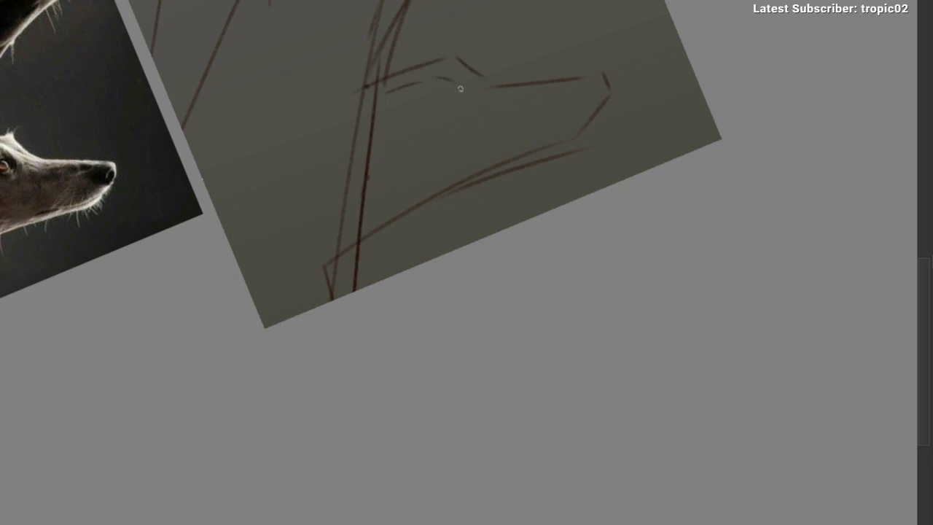
left_click_drag(511, 142, 447, 98)
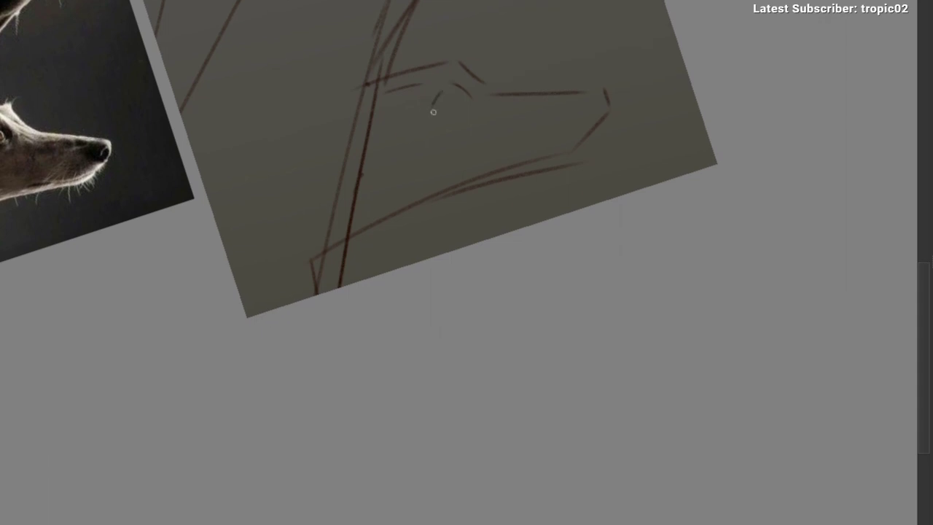
left_click_drag(476, 114, 472, 105)
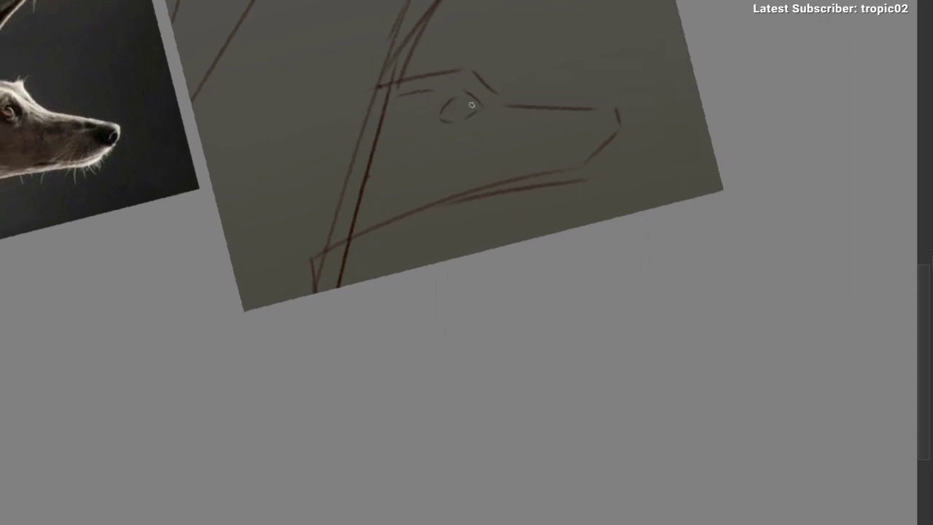
Step: Sketch the bottom dog's angular nose wedge at the muzzle tip, running down to the front of the mouth
left_click_drag(476, 151, 443, 114)
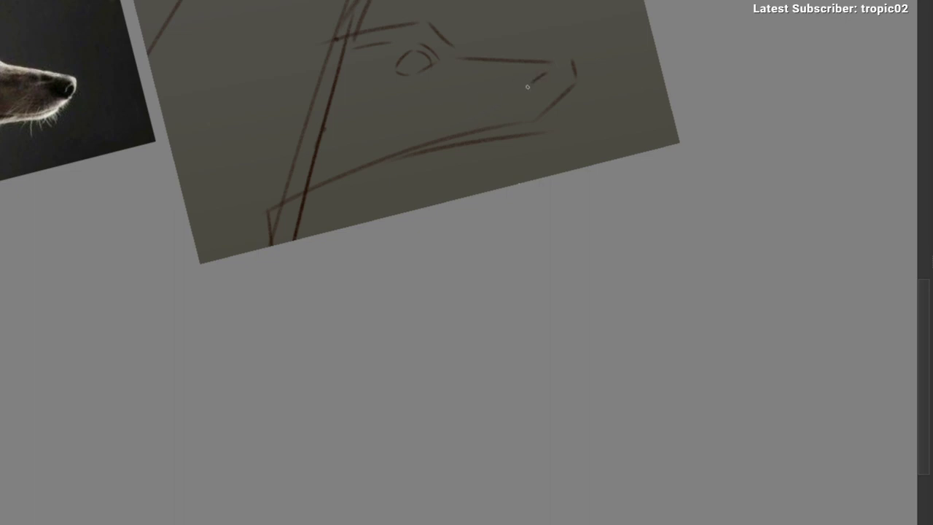
left_click_drag(502, 149, 491, 144)
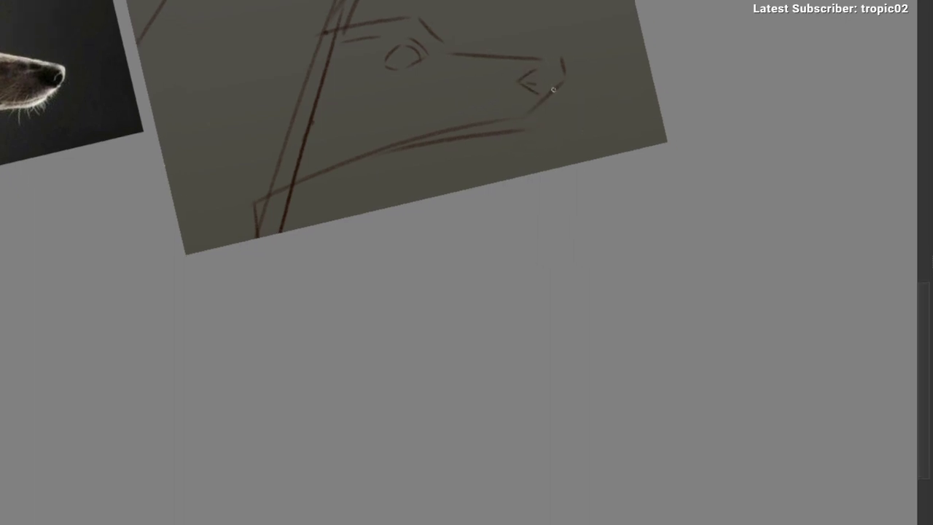
left_click_drag(563, 118, 568, 121)
left_click_drag(484, 132, 482, 95)
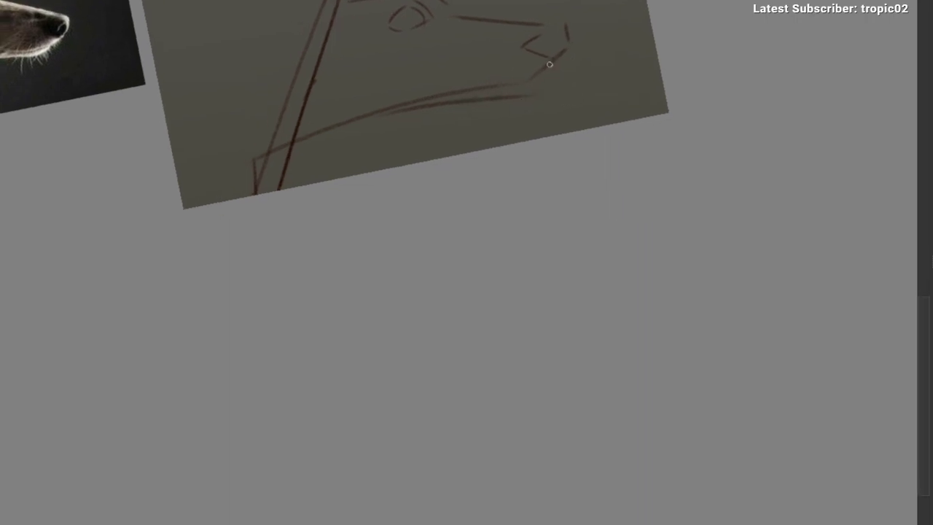
mouse_move(416, 132)
left_mouse_down()
mouse_move(511, 69)
mouse_move(362, 131)
mouse_move(485, 105)
mouse_move(535, 139)
left_mouse_up()
Step: Add the bottom dog's curved cheek line and short construction marks behind the eye
mouse_move(416, 65)
left_mouse_down()
mouse_move(328, 119)
mouse_move(358, 107)
left_mouse_up()
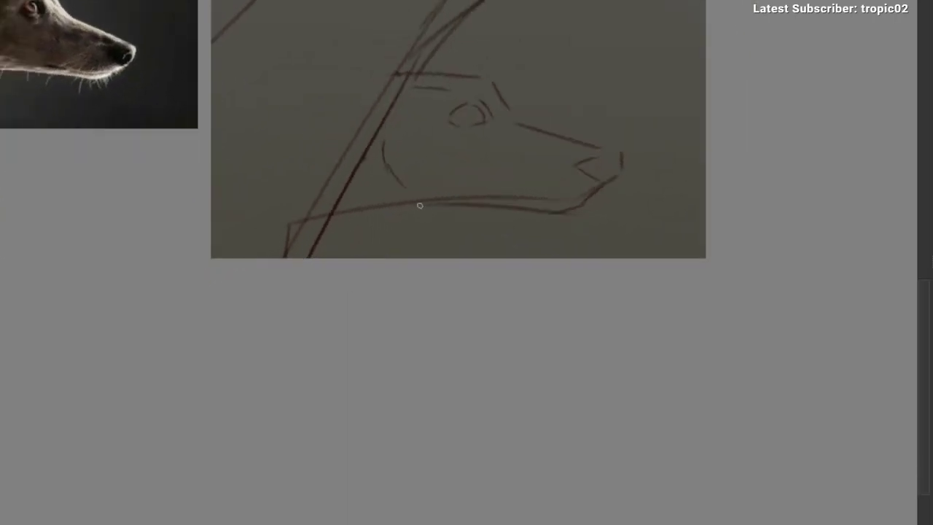
left_click_drag(406, 196, 405, 228)
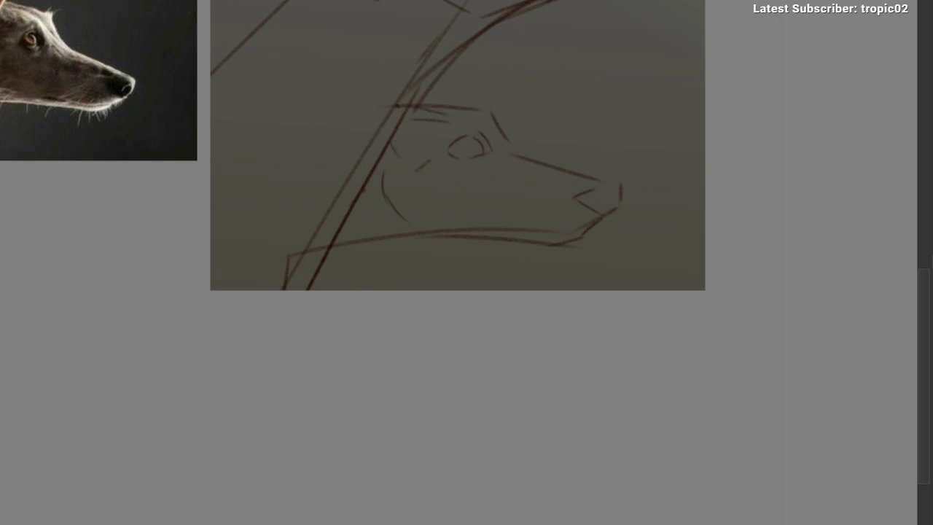
mouse_move(478, 127)
left_mouse_down()
mouse_move(391, 118)
mouse_move(417, 107)
left_mouse_up()
key("ctrl+z")
mouse_move(373, 107)
left_mouse_down()
mouse_move(413, 97)
mouse_move(398, 88)
left_mouse_up()
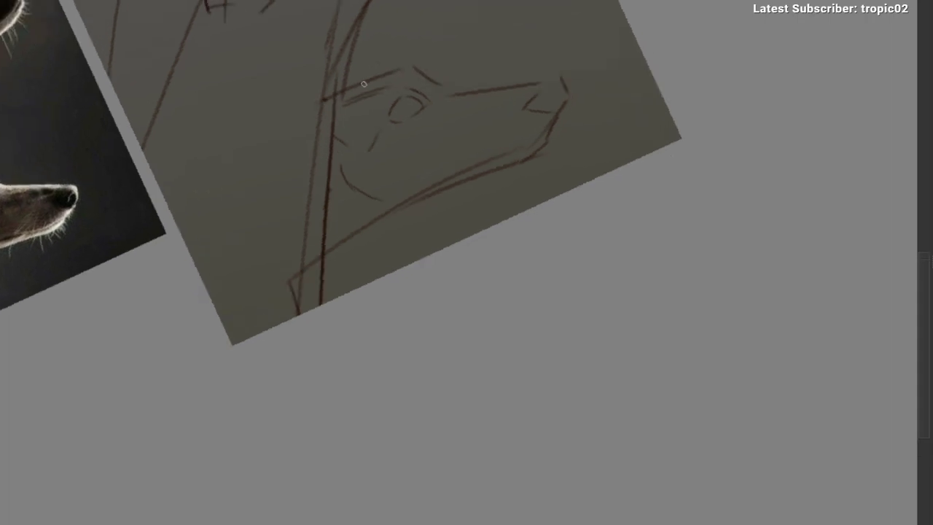
Step: Redraw the back contour of the top dog's neck from the ear down to the shoulder
left_click_drag(487, 120, 340, 202)
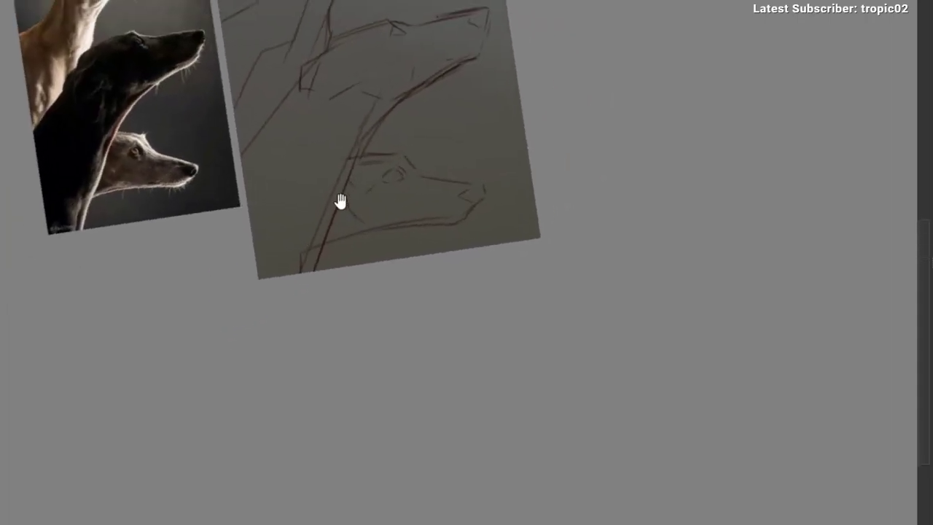
mouse_move(367, 155)
left_mouse_down()
mouse_move(394, 154)
mouse_move(374, 247)
left_mouse_up()
mouse_move(355, 135)
left_mouse_down()
mouse_move(474, 108)
mouse_move(427, 106)
mouse_move(456, 165)
left_mouse_up()
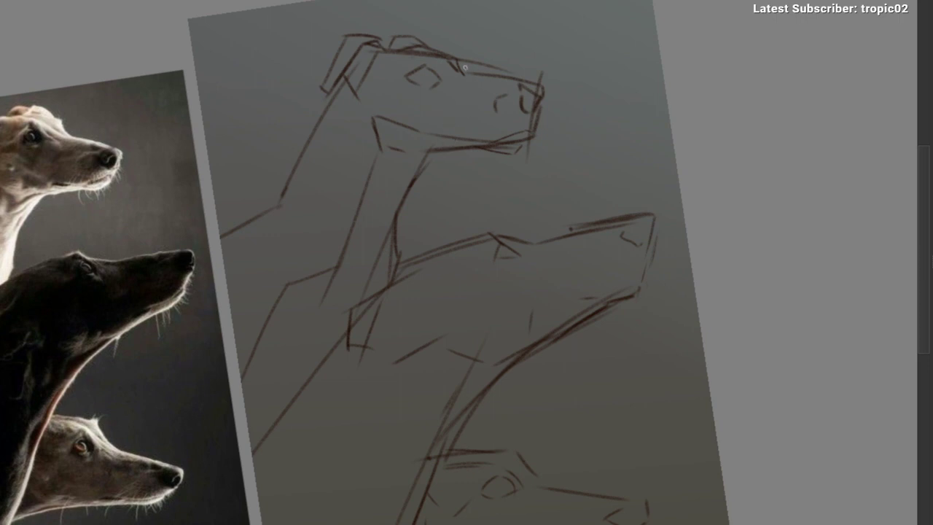
mouse_move(466, 68)
left_mouse_down()
mouse_move(489, 78)
mouse_move(474, 163)
mouse_move(371, 187)
mouse_move(352, 136)
mouse_move(388, 119)
mouse_move(377, 137)
mouse_move(380, 128)
left_mouse_up()
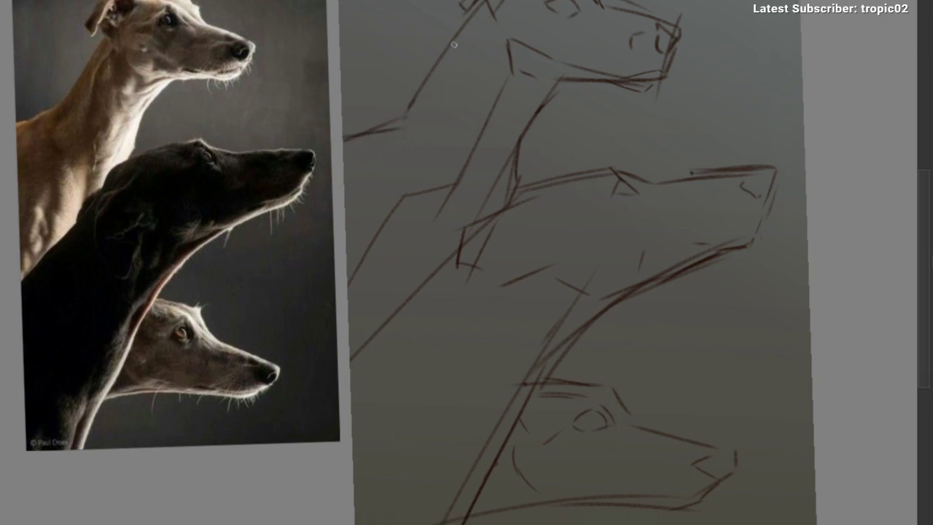
left_click_drag(476, 15, 425, 102)
key("ctrl+z")
left_click_drag(475, 21, 409, 125)
mouse_move(394, 172)
left_mouse_down()
mouse_move(302, 225)
mouse_move(411, 141)
mouse_move(421, 151)
left_mouse_up()
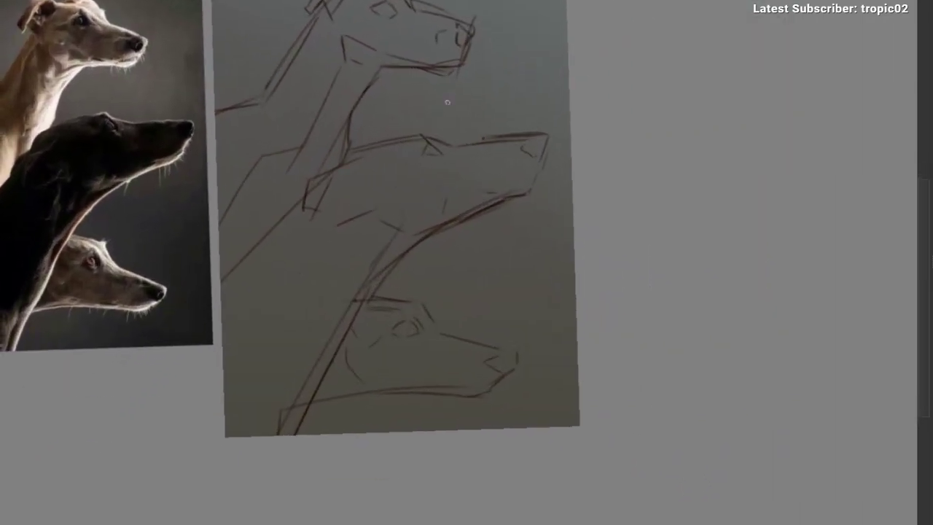
Step: Choose the rough textured brush preset and try a test stroke on the middle dog's neck
scroll(368, 242, "up", 2)
right_click(317, 250)
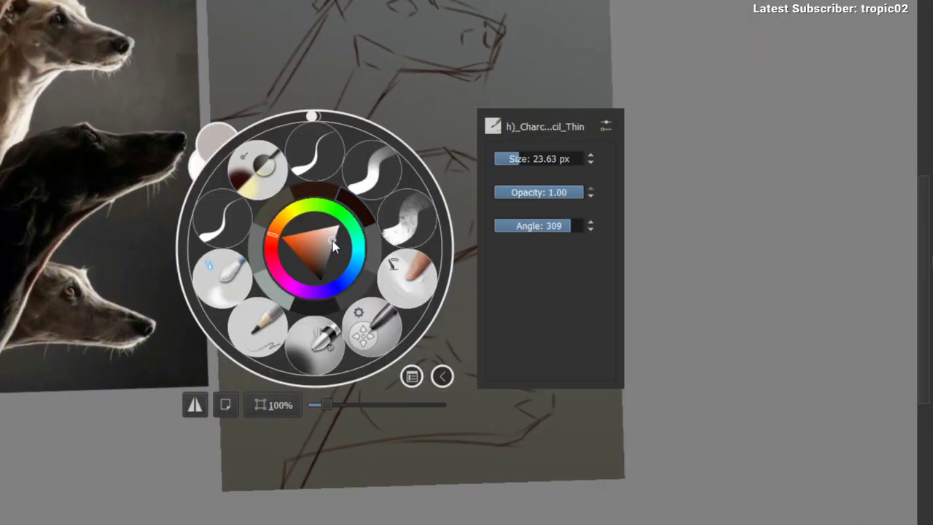
left_click(420, 221)
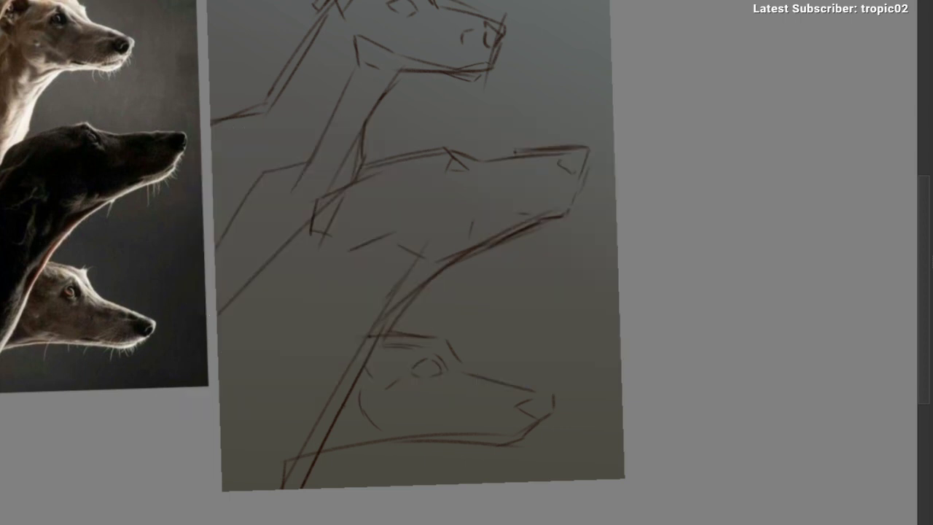
left_click(415, 241)
left_click_drag(357, 282, 411, 243)
key("ctrl+z")
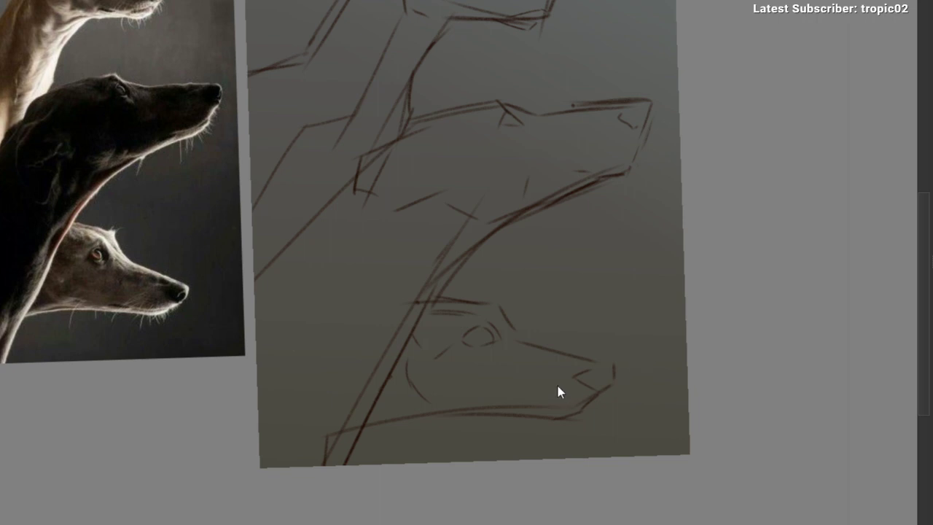
Step: Scribble a small dark test patch on the middle dog's lower neck with the textured brush
left_click(367, 368)
scroll(367, 369, "down", 1)
left_click_drag(347, 389, 328, 417)
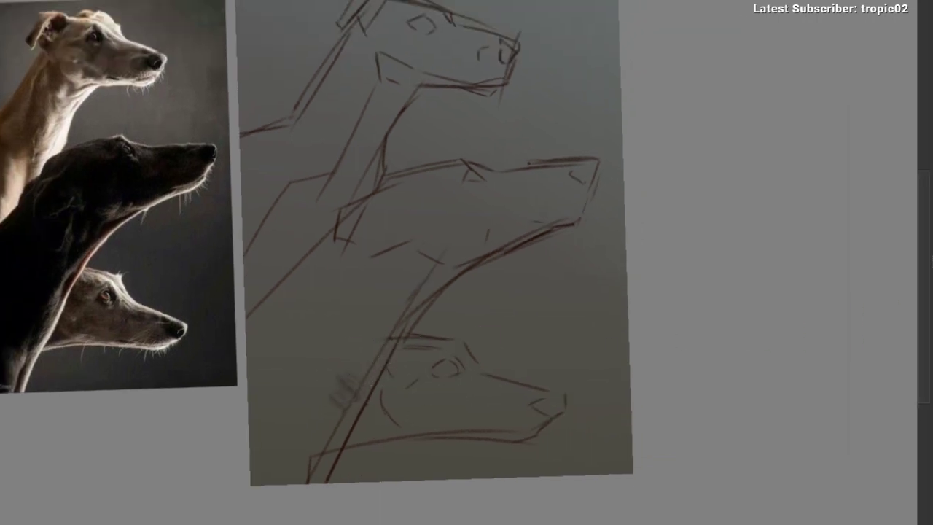
mouse_move(458, 238)
left_mouse_down()
mouse_move(369, 257)
mouse_move(400, 240)
mouse_move(385, 270)
left_mouse_up()
key("ctrl+z")
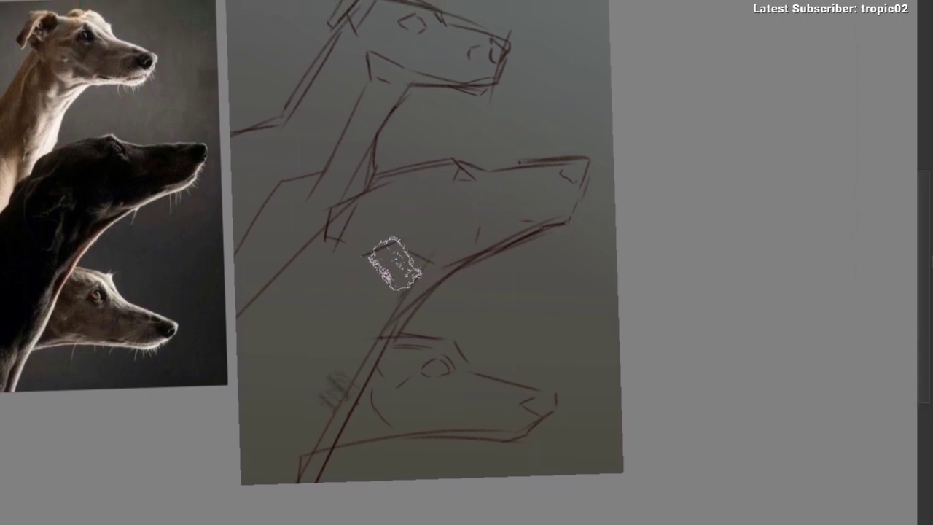
Step: Outline the top dog's eye area and neck in the reference photo with freehand selections
left_click_drag(255, 275, 428, 457)
left_click_drag(221, 246, 318, 194)
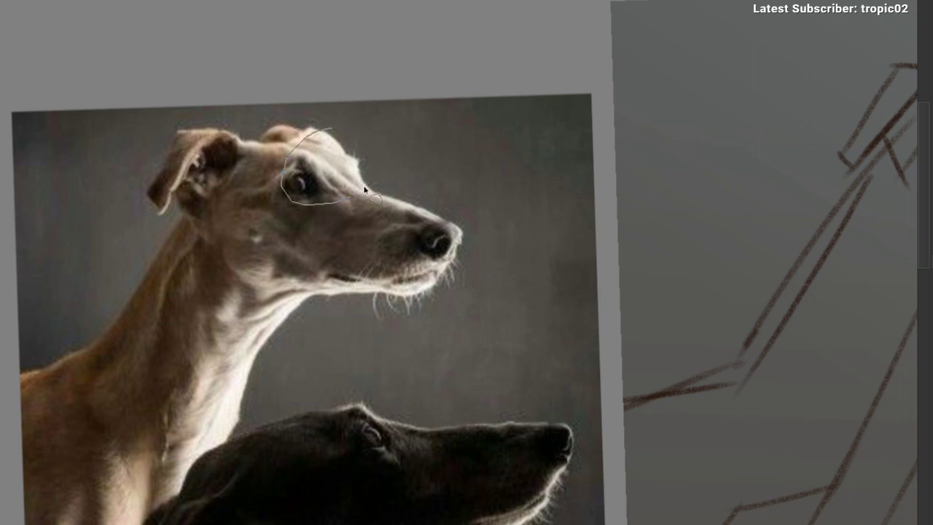
left_click_drag(284, 301, 139, 350)
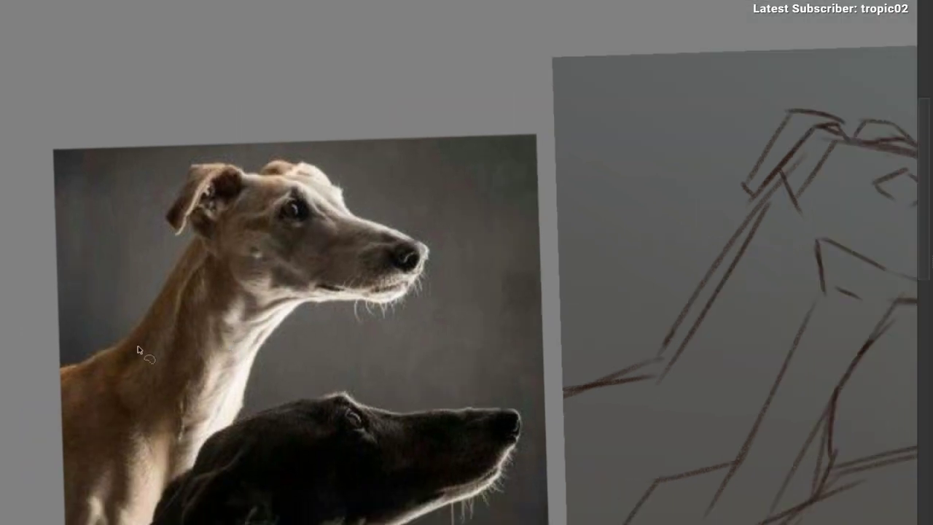
left_click_drag(68, 454, 65, 474)
scroll(190, 419, "down", 3)
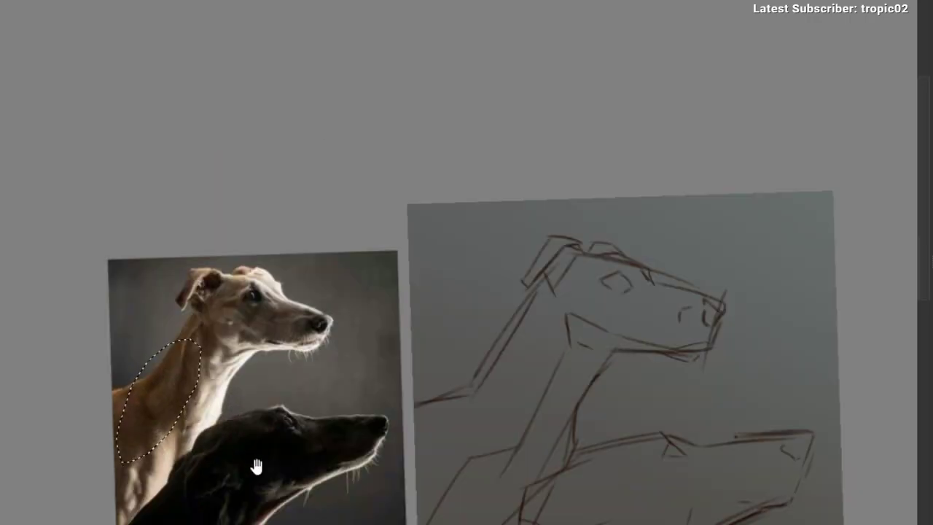
left_click_drag(256, 467, 122, 259)
left_click_drag(282, 323, 308, 340)
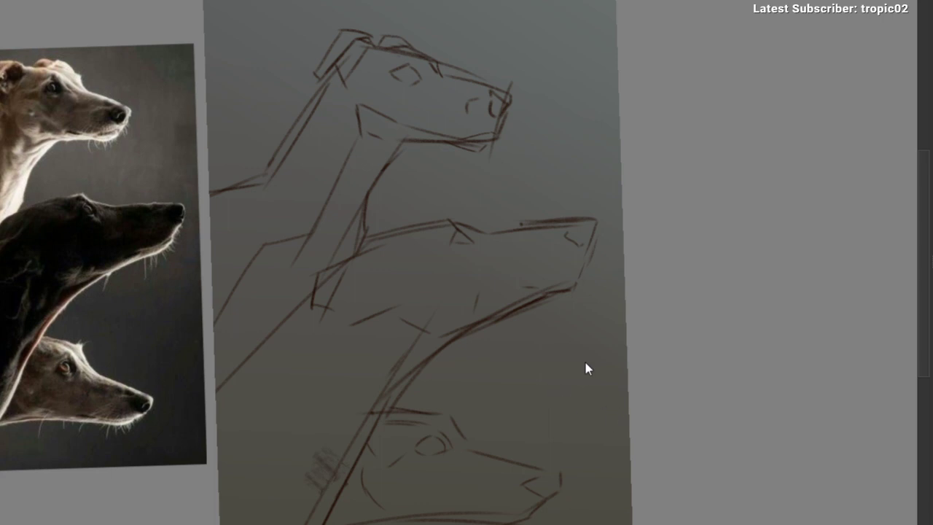
Step: Block in the top dog's neck with pale beige strokes and glaze a darker brown over the shoulder
mouse_move(309, 223)
left_mouse_down()
mouse_move(271, 207)
mouse_move(284, 226)
mouse_move(264, 272)
mouse_move(217, 313)
mouse_move(280, 286)
left_mouse_up()
left_click_drag(609, 391, 606, 346)
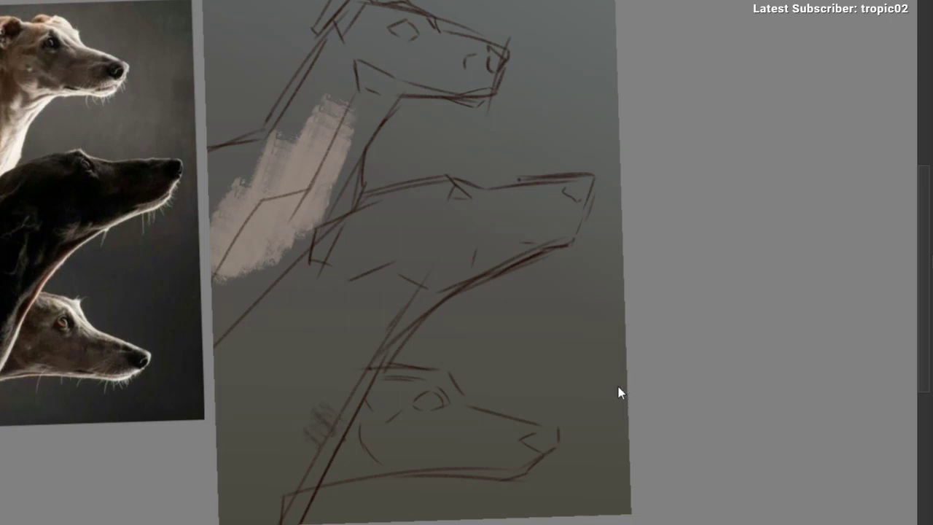
mouse_move(246, 202)
left_mouse_down()
mouse_move(202, 270)
mouse_move(229, 157)
mouse_move(230, 266)
left_mouse_up()
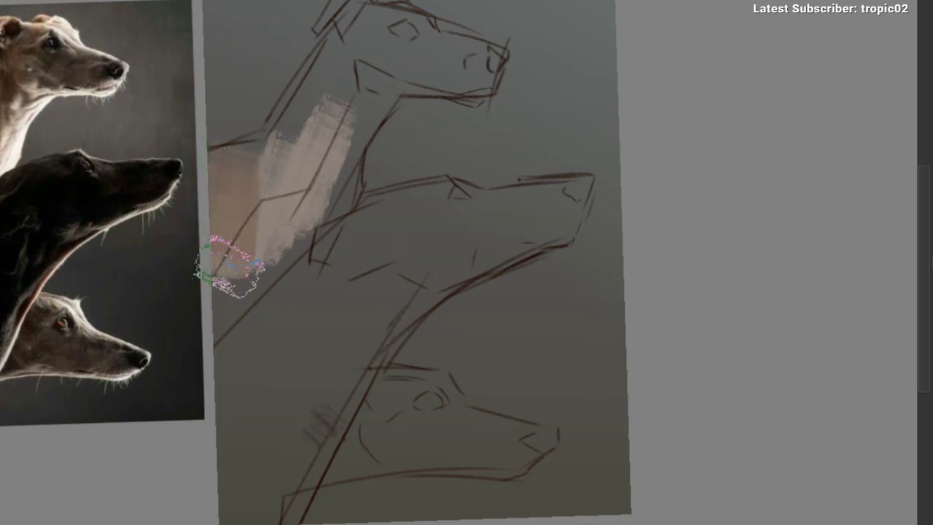
Step: Paint a warm tan band along the front of the top dog's neck, from the jaw down to the middle dog's back
mouse_move(295, 235)
left_mouse_down()
mouse_move(224, 315)
mouse_move(196, 325)
mouse_move(302, 240)
left_mouse_up()
key("ctrl+z")
mouse_move(351, 196)
left_mouse_down()
mouse_move(353, 209)
mouse_move(346, 188)
mouse_move(358, 224)
mouse_move(410, 129)
mouse_move(381, 140)
mouse_move(378, 112)
left_mouse_up()
left_click_drag(433, 153, 486, 168)
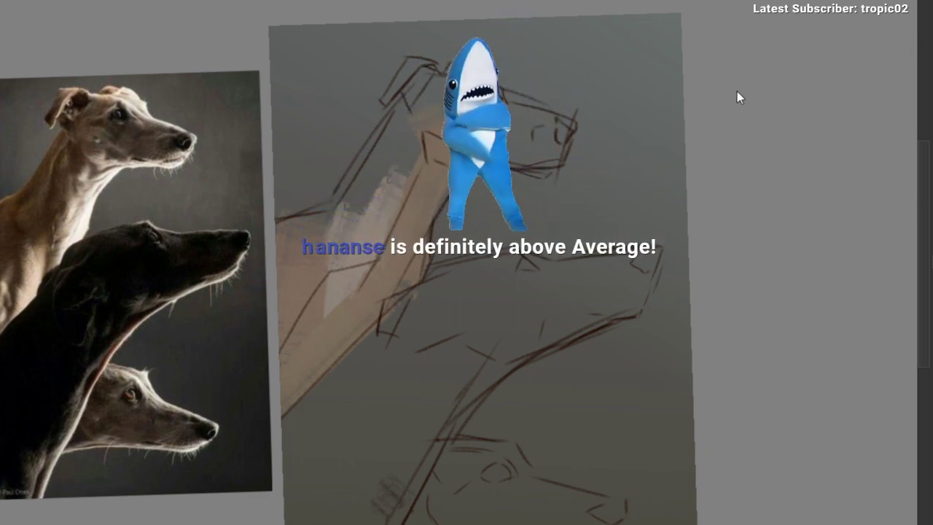
Step: Block in the back half of the top dog's neck with muted mauve-brown strokes using the textured brush
left_click_drag(330, 165, 349, 205)
right_click(311, 194)
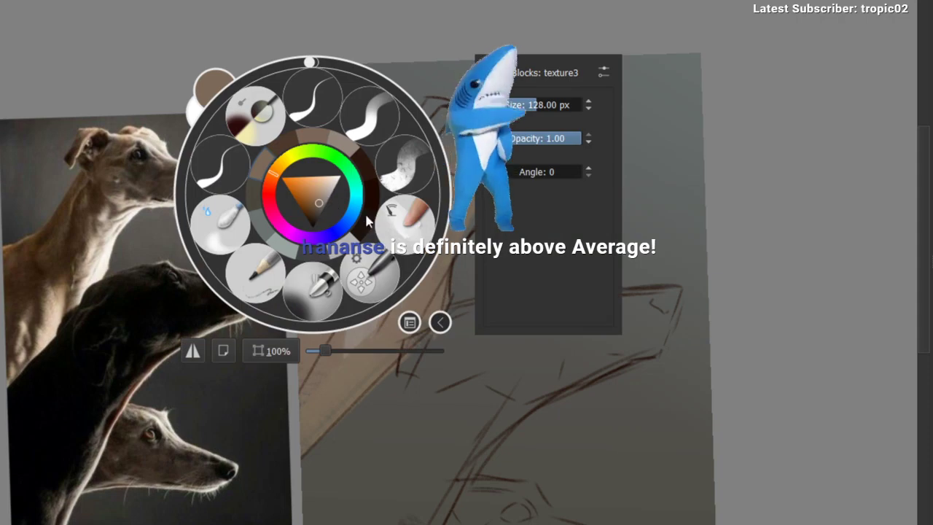
left_click(398, 220)
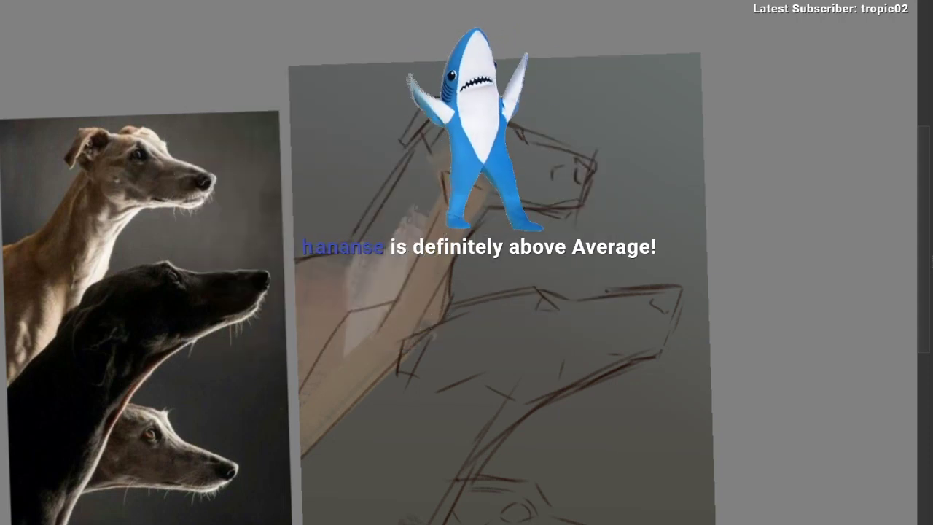
left_click_drag(345, 202, 299, 175)
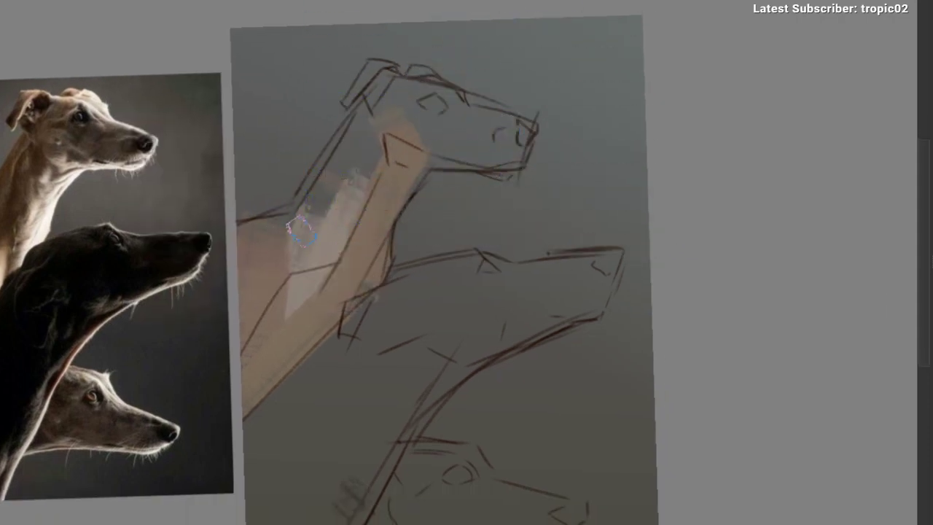
left_click_drag(288, 242, 377, 136)
mouse_move(305, 228)
left_mouse_down()
mouse_move(350, 182)
mouse_move(387, 98)
mouse_move(404, 108)
mouse_move(388, 135)
left_mouse_up()
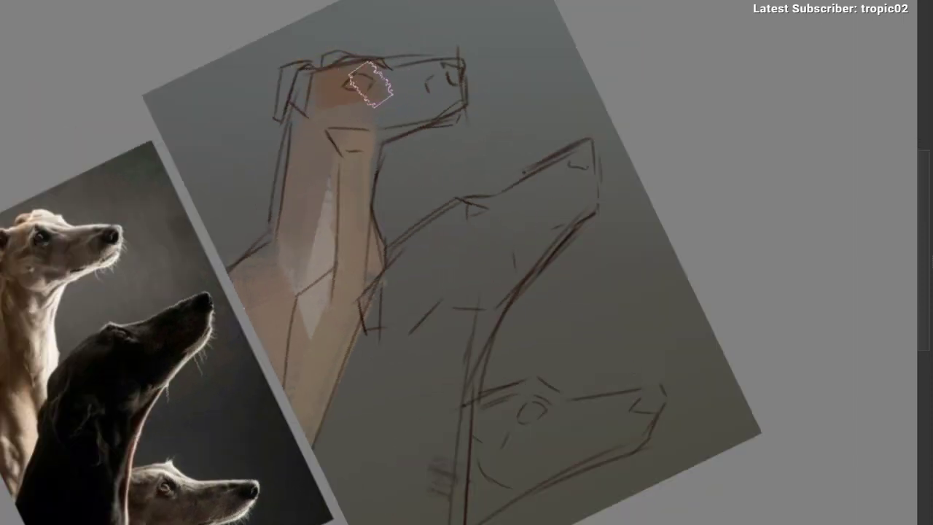
Step: Fill the top dog's head and muzzle with translucent reddish-brown strokes, from the ear to the nose
mouse_move(353, 87)
left_mouse_down()
mouse_move(344, 88)
mouse_move(371, 105)
mouse_move(444, 94)
mouse_move(380, 82)
mouse_move(417, 95)
mouse_move(442, 85)
mouse_move(409, 117)
left_mouse_up()
left_click_drag(428, 196, 436, 193)
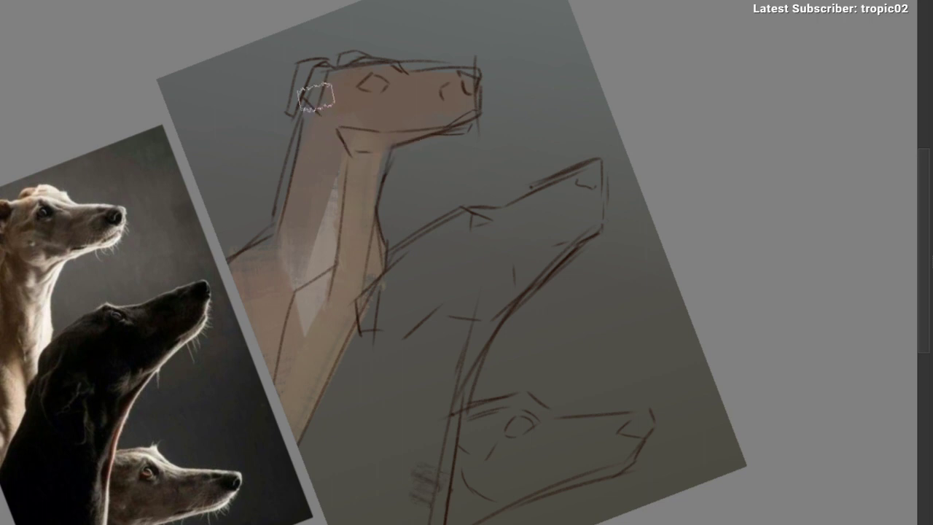
mouse_move(312, 93)
left_mouse_down()
mouse_move(454, 223)
mouse_move(308, 185)
mouse_move(442, 179)
left_mouse_up()
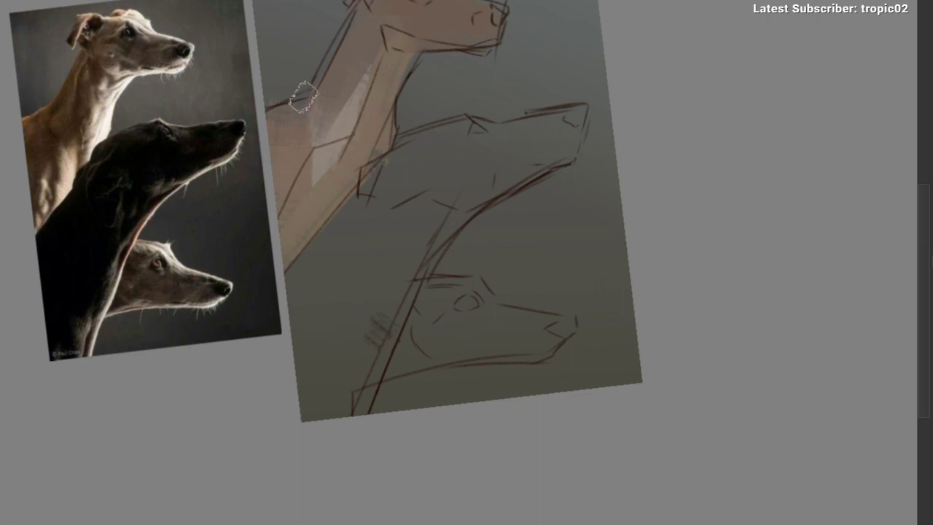
Step: Cover the back of the top dog's neck and its shoulder with opaque reddish-brown strokes, leaving a pale beige patch in the middle
left_click_drag(285, 102, 273, 175)
key("ctrl+z")
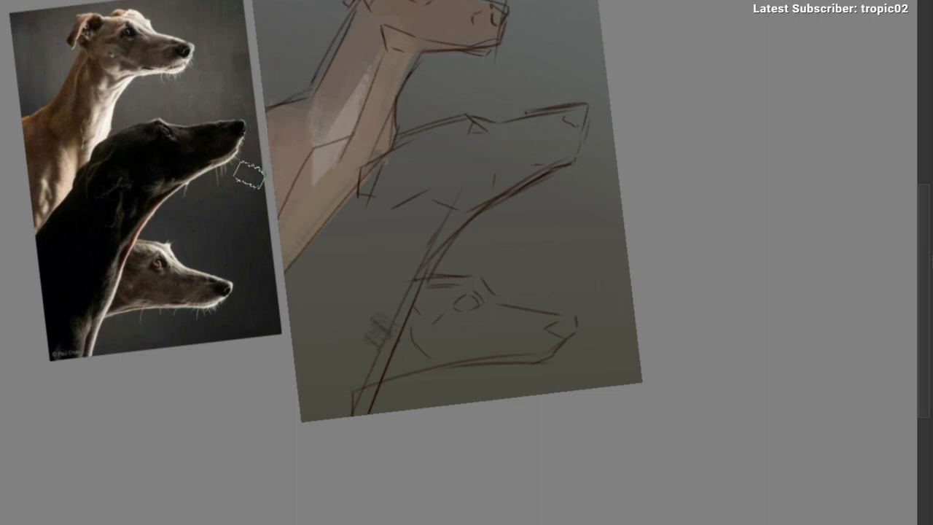
left_click_drag(279, 120, 271, 188)
left_click(277, 151, "ctrl")
mouse_move(286, 139)
left_mouse_down()
mouse_move(313, 121)
mouse_move(262, 121)
mouse_move(330, 111)
mouse_move(379, 10)
mouse_move(362, 80)
left_mouse_up()
left_click_drag(533, 60, 510, 60)
mouse_move(367, 130)
left_mouse_down()
mouse_move(375, 125)
mouse_move(306, 118)
left_mouse_up()
left_click_drag(305, 118, 324, 118)
left_click_drag(303, 148, 317, 155)
left_click_drag(318, 184, 392, 235)
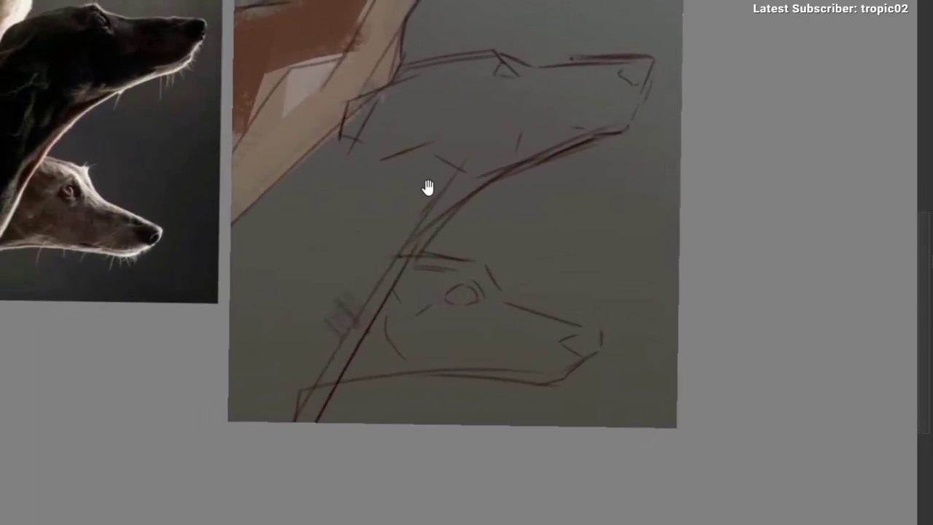
mouse_move(428, 187)
left_mouse_down()
mouse_move(445, 192)
mouse_move(379, 243)
left_mouse_up()
mouse_move(425, 214)
left_mouse_down()
mouse_move(421, 221)
mouse_move(449, 246)
left_mouse_up()
scroll(421, 221, "down", 1)
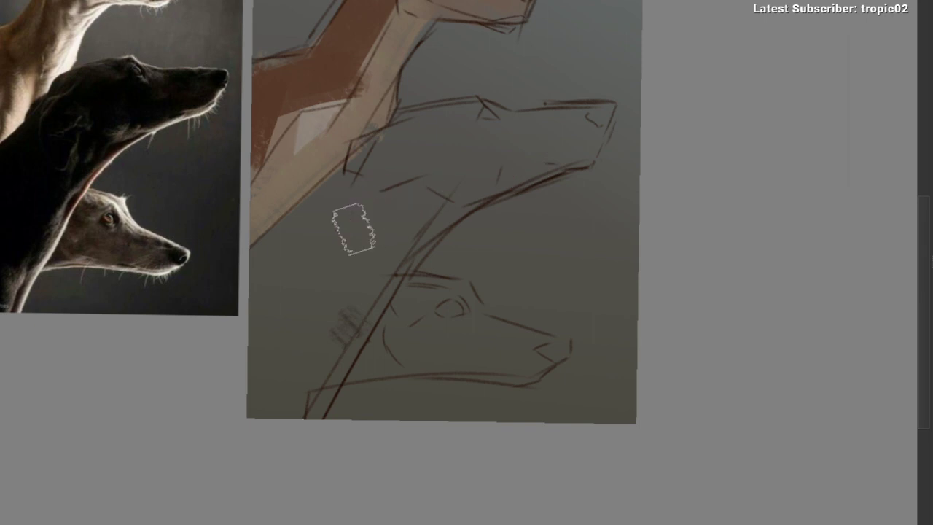
left_click_drag(354, 229, 304, 273)
left_click_drag(405, 185, 264, 349)
key("ctrl+z")
left_click_drag(371, 188, 279, 372)
left_click_drag(372, 231, 314, 379)
mouse_move(388, 355)
left_mouse_down()
mouse_move(365, 386)
mouse_move(329, 383)
left_mouse_up()
scroll(302, 392, "down", 3)
left_click_drag(291, 417, 313, 297)
key("ctrl+z")
key("ctrl+z")
key("ctrl+z")
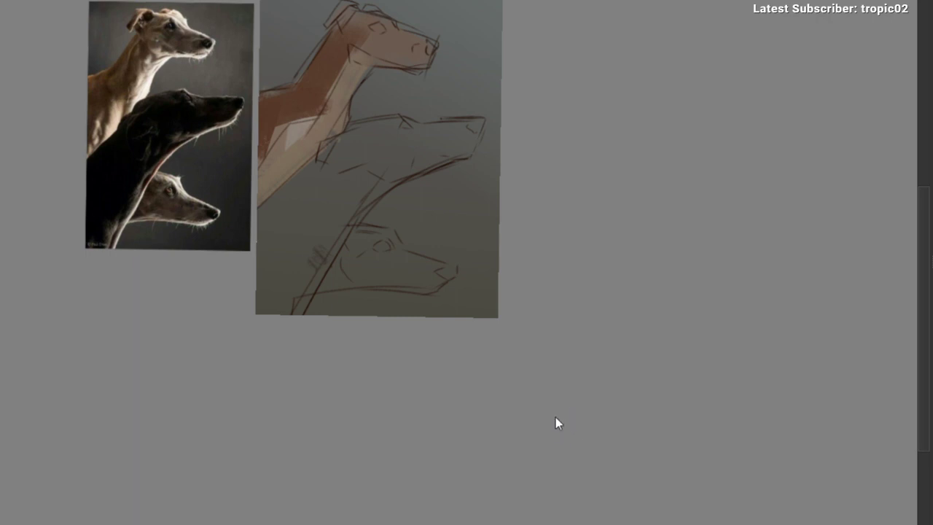
Step: Block in the middle dog's neck and back with broad near-black diagonal strokes
left_click_drag(358, 177, 230, 353)
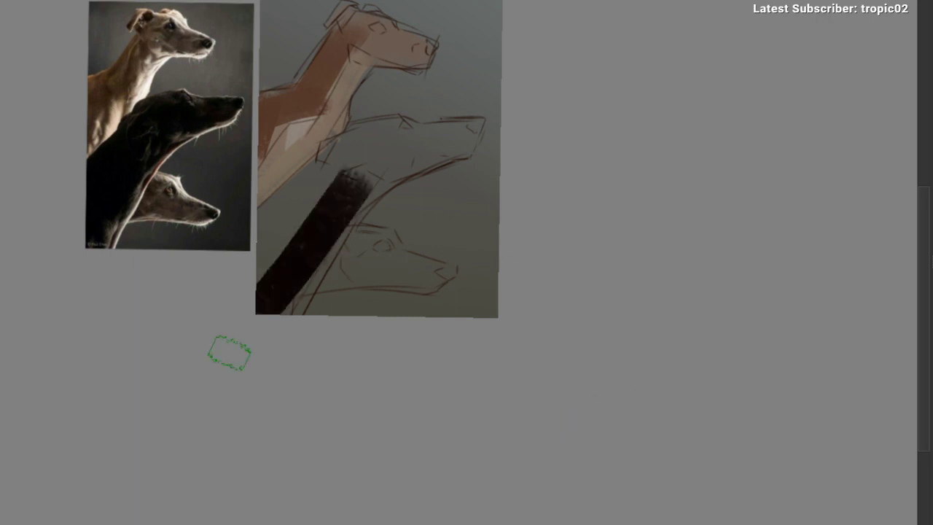
left_click_drag(290, 307, 344, 179)
scroll(363, 226, "up", 2)
key("ctrl+z")
left_click(297, 233, "ctrl")
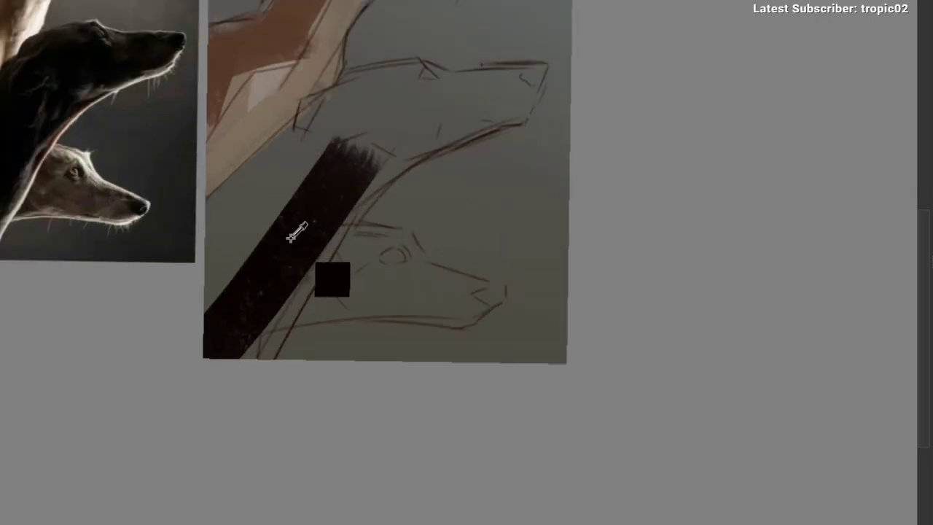
mouse_move(296, 214)
left_mouse_down()
mouse_move(200, 275)
mouse_move(204, 233)
left_mouse_up()
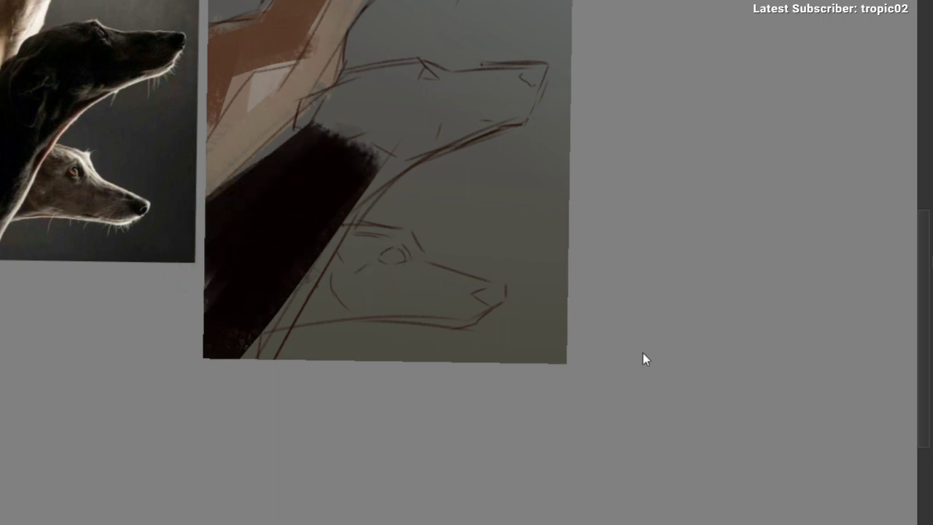
Step: Glaze a dark maroon tone along the lower front of the middle dog's neck and sample that colour
mouse_move(293, 218)
left_mouse_down()
mouse_move(231, 373)
mouse_move(296, 240)
left_mouse_up()
key("ctrl+z")
left_click(290, 254, "ctrl")
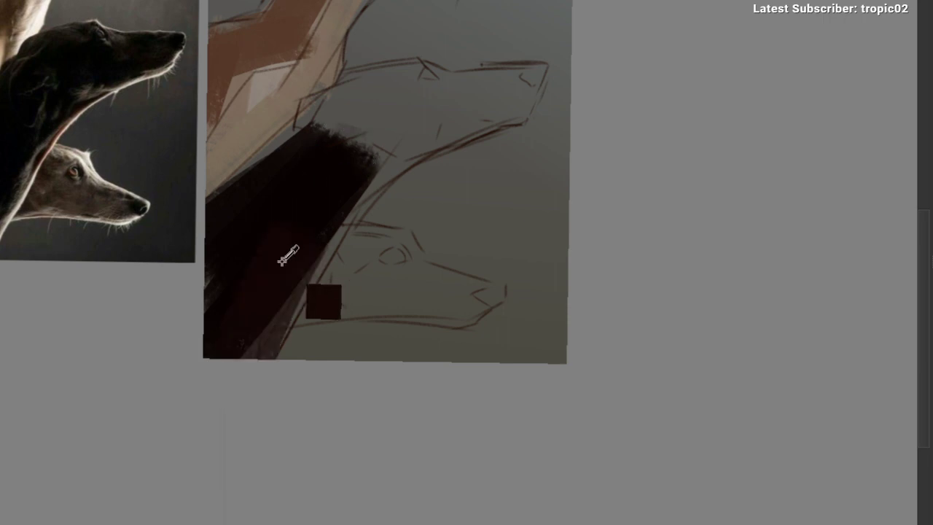
Step: Fill the middle dog's head, muzzle and jaw with near-black strokes out to the sketched outline
mouse_move(271, 183)
left_mouse_down()
mouse_move(340, 120)
mouse_move(326, 131)
mouse_move(324, 114)
mouse_move(320, 122)
mouse_move(365, 97)
mouse_move(367, 131)
left_mouse_up()
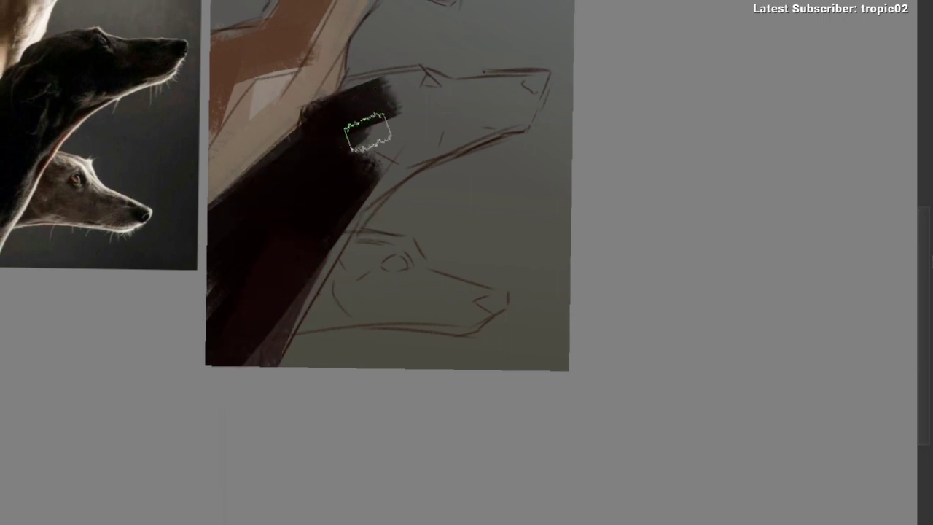
mouse_move(364, 96)
left_mouse_down()
mouse_move(358, 105)
mouse_move(413, 91)
left_mouse_up()
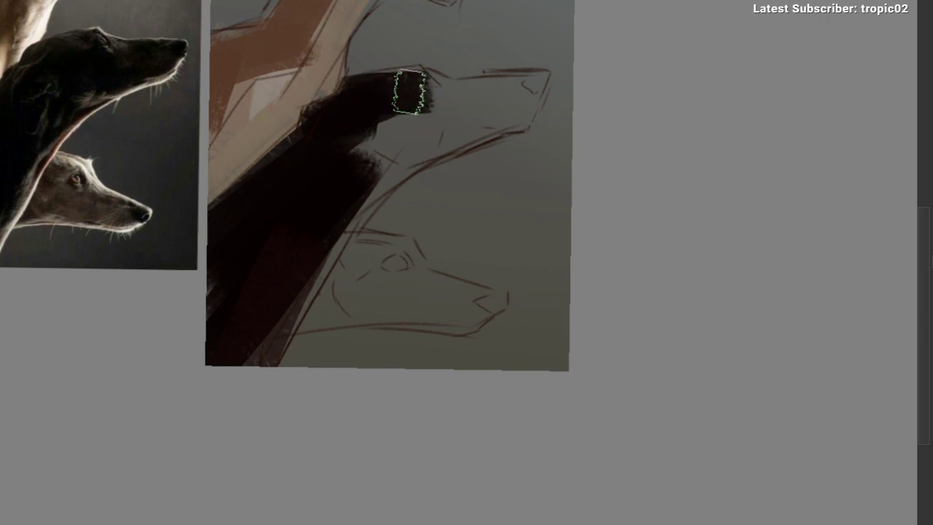
key("ctrl+z")
mouse_move(359, 100)
left_mouse_down()
mouse_move(434, 82)
mouse_move(415, 83)
mouse_move(311, 192)
mouse_move(428, 127)
mouse_move(362, 173)
mouse_move(430, 135)
mouse_move(374, 160)
mouse_move(515, 113)
mouse_move(397, 104)
mouse_move(542, 95)
mouse_move(519, 191)
mouse_move(555, 102)
mouse_move(498, 82)
left_mouse_up()
key("ctrl+z")
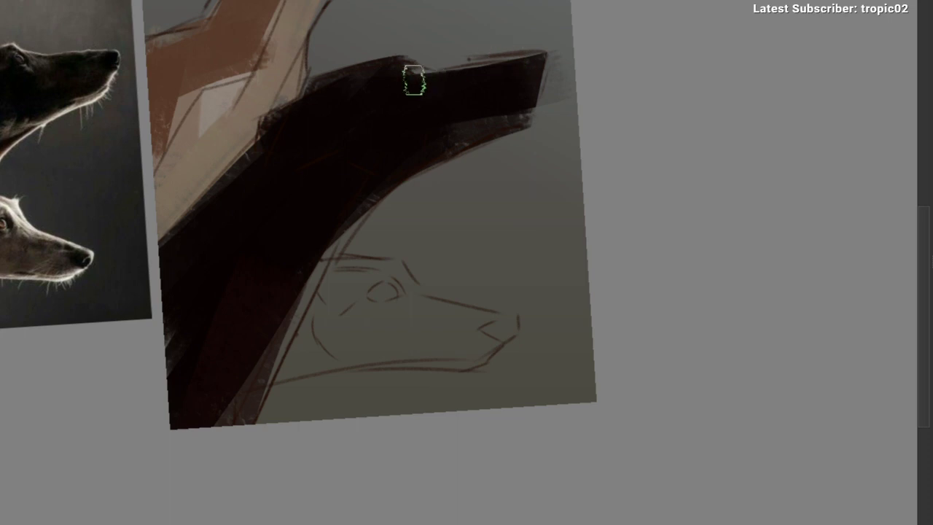
Step: Darken the front edge of the middle dog's neck with strokes from the throat down to the canvas edge
left_click_drag(445, 183, 491, 143)
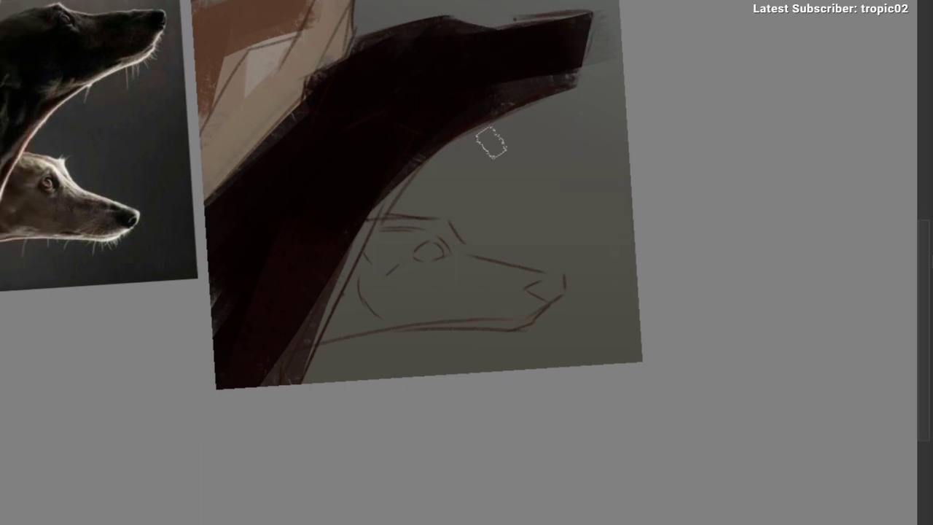
mouse_move(409, 168)
left_mouse_down()
mouse_move(328, 275)
mouse_move(331, 293)
mouse_move(282, 383)
left_mouse_up()
mouse_move(296, 332)
left_mouse_down()
mouse_move(313, 354)
mouse_move(304, 394)
mouse_move(287, 253)
mouse_move(348, 204)
mouse_move(327, 233)
mouse_move(379, 204)
left_mouse_up()
key("ctrl+plus")
Step: Block in the bottom dog's head, muzzle and jaw with muted mauve-brown strokes inside the sketch lines
left_click_drag(459, 215, 453, 248)
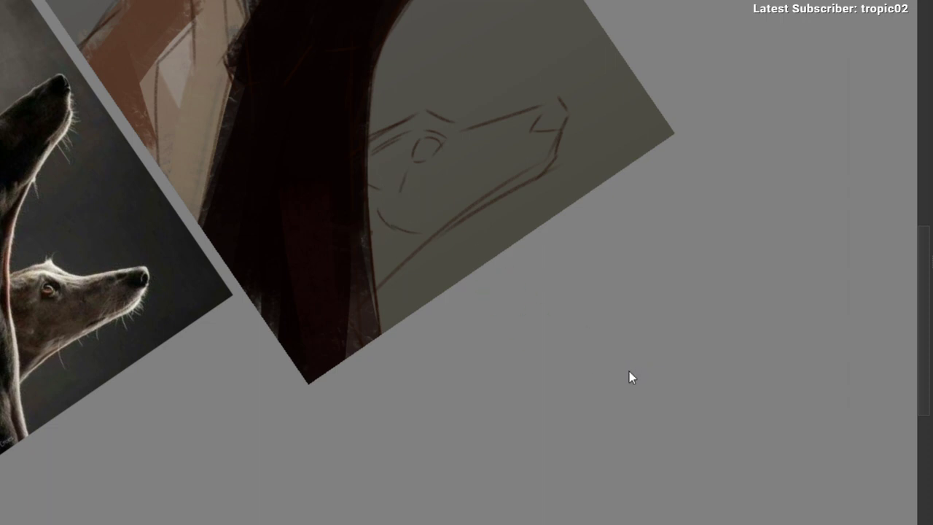
mouse_move(406, 152)
left_mouse_down()
mouse_move(408, 241)
mouse_move(437, 197)
mouse_move(526, 132)
left_mouse_up()
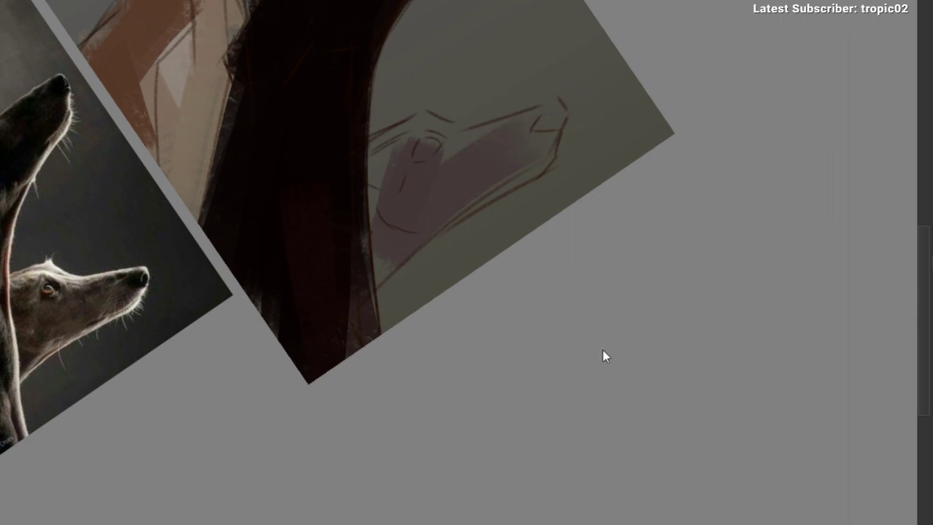
mouse_move(404, 169)
left_mouse_down()
mouse_move(402, 156)
mouse_move(395, 214)
mouse_move(396, 148)
mouse_move(387, 255)
left_mouse_up()
key("ctrl+z")
mouse_move(393, 153)
left_mouse_down()
mouse_move(389, 253)
mouse_move(393, 230)
mouse_move(367, 278)
mouse_move(552, 147)
left_mouse_up()
key("ctrl+z")
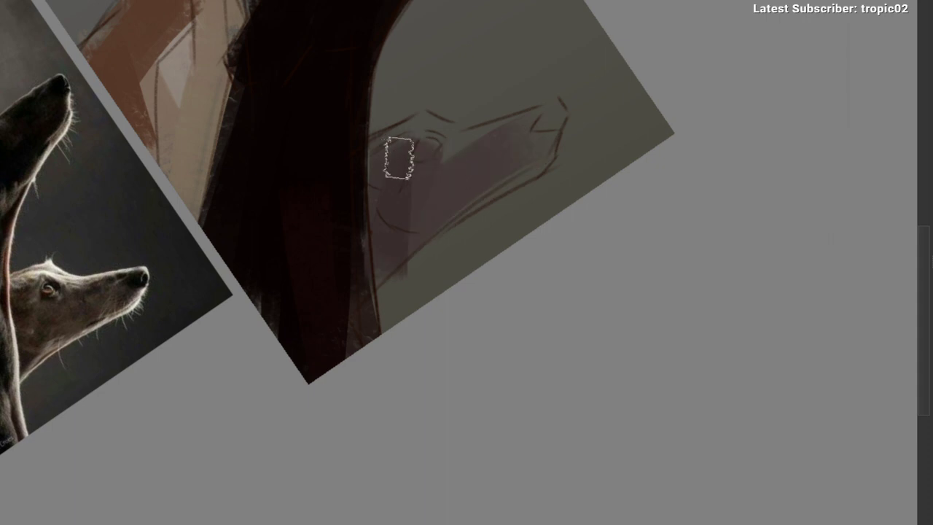
mouse_move(374, 161)
left_mouse_down()
mouse_move(424, 137)
mouse_move(533, 165)
left_mouse_up()
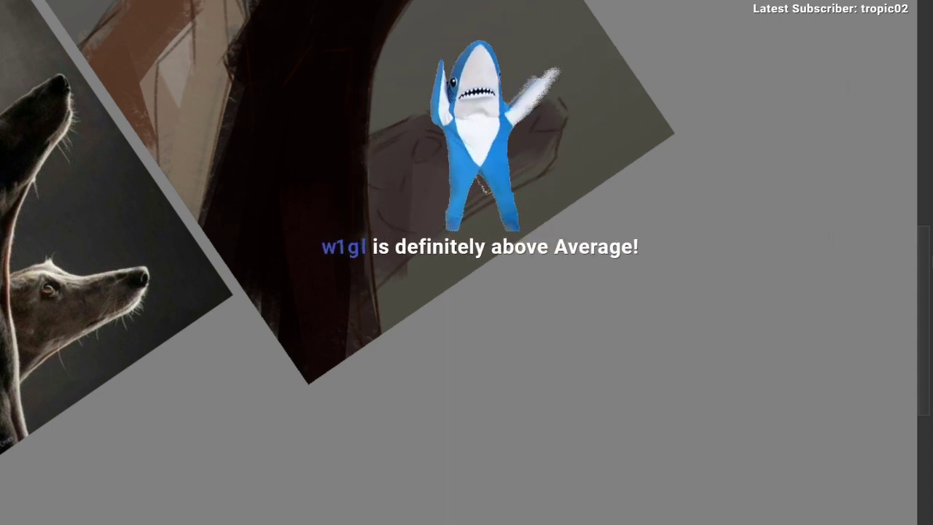
mouse_move(574, 193)
left_mouse_down()
mouse_move(469, 192)
mouse_move(469, 247)
mouse_move(389, 296)
mouse_move(370, 336)
mouse_move(321, 314)
mouse_move(377, 288)
mouse_move(335, 269)
left_mouse_up()
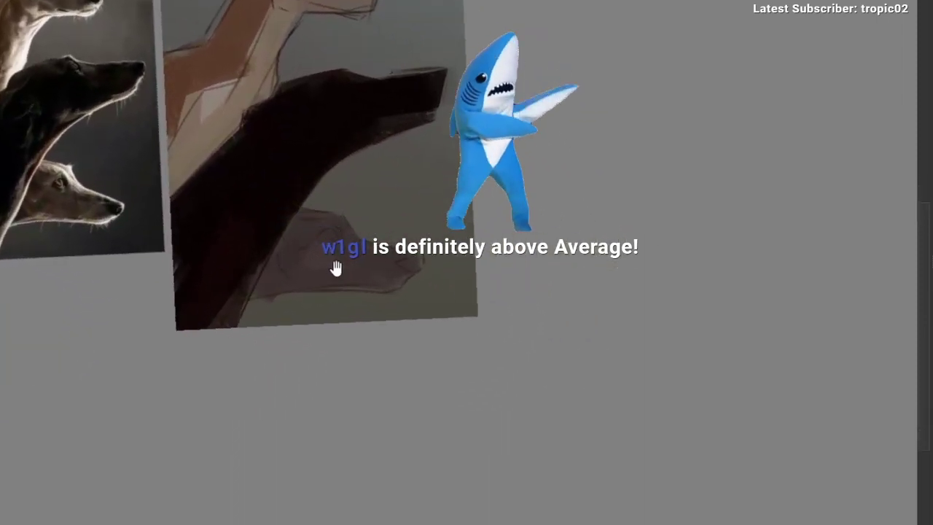
left_click_drag(433, 308, 448, 343)
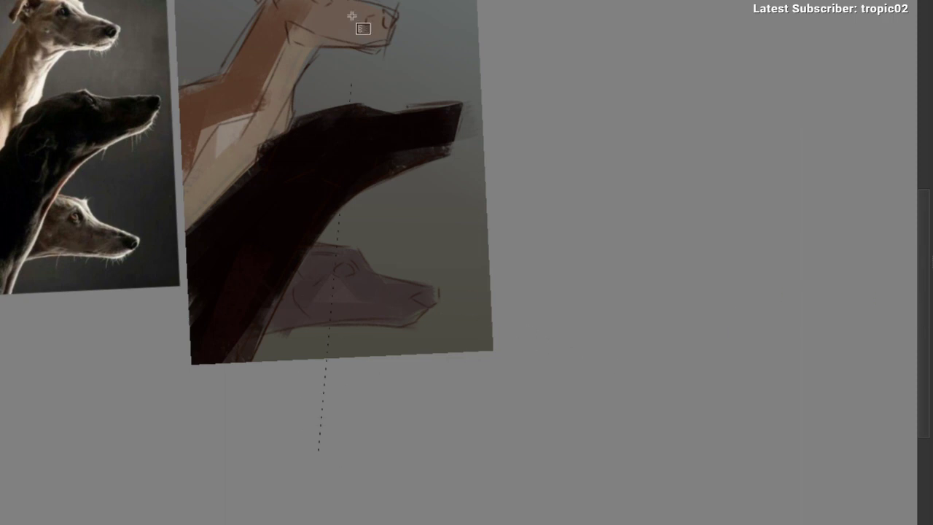
left_click_drag(352, 16, 402, 310)
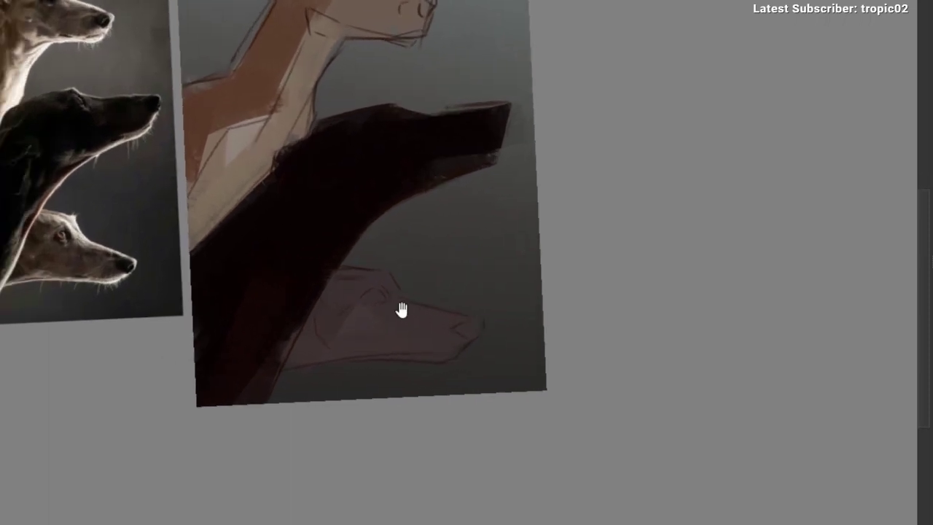
left_click_drag(578, 200, 546, 187)
left_click_drag(438, 221, 445, 66)
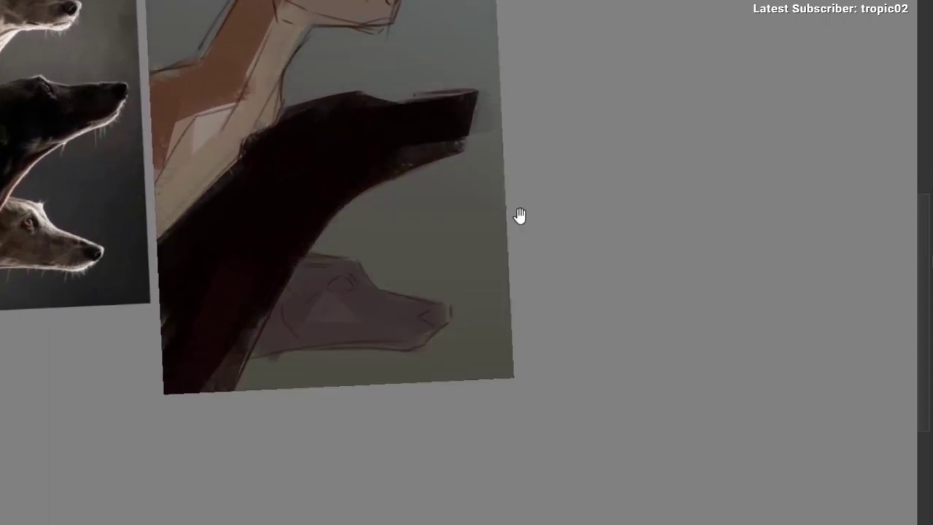
left_click_drag(518, 217, 494, 204)
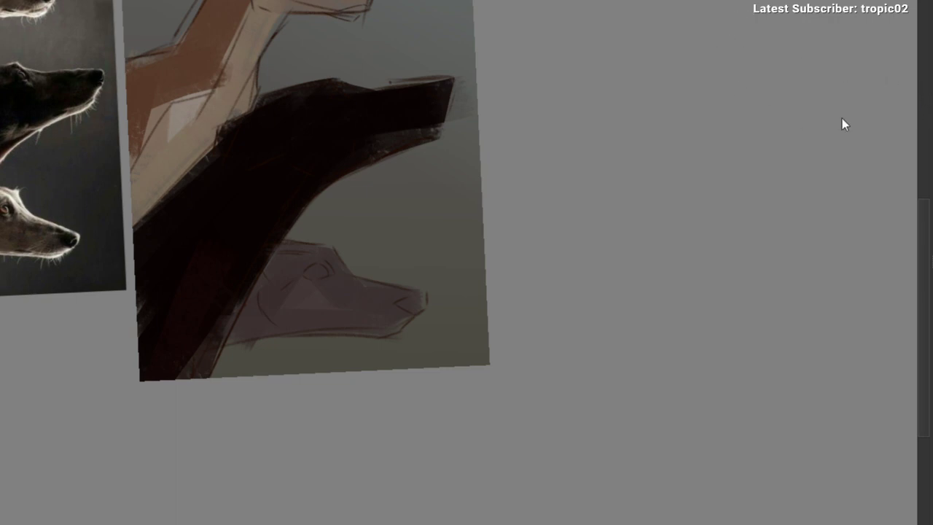
left_click_drag(401, 259, 372, 339)
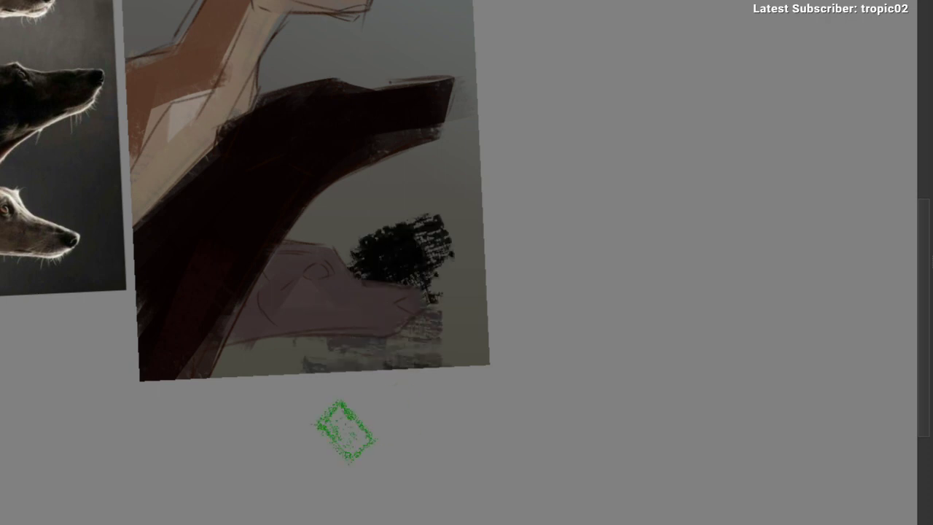
left_click_drag(380, 384, 488, 326)
key("ctrl+z")
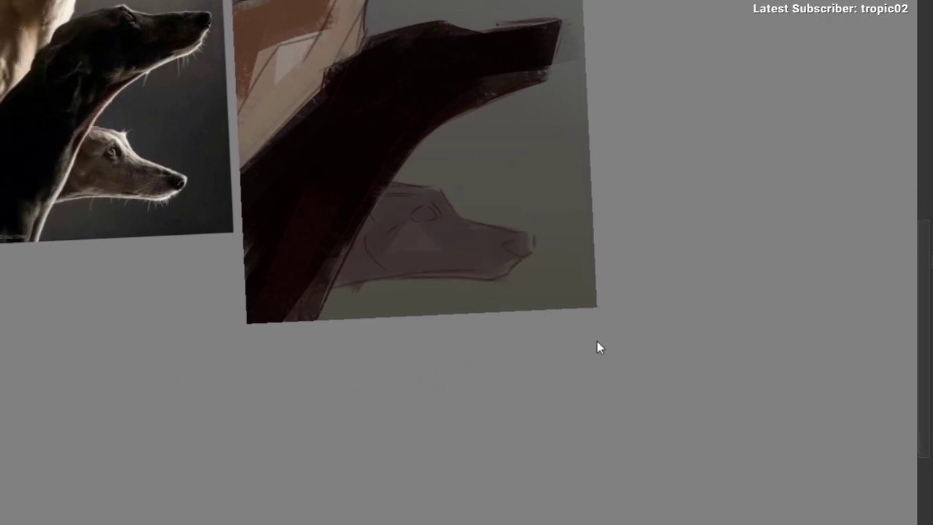
Step: Scatter dark and olive-green textured strokes across the background around the bottom dog's head
mouse_move(490, 201)
left_mouse_down()
mouse_move(492, 294)
mouse_move(558, 244)
left_mouse_up()
mouse_move(519, 295)
left_mouse_down()
mouse_move(390, 291)
mouse_move(459, 295)
left_mouse_up()
left_click_drag(539, 157, 576, 170)
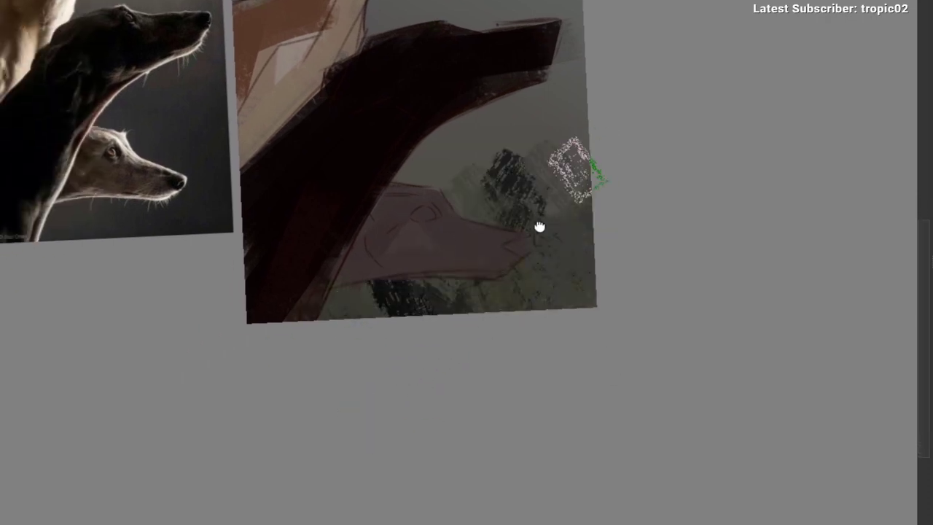
left_click_drag(540, 227, 537, 280)
mouse_move(546, 200)
left_mouse_down()
mouse_move(525, 275)
mouse_move(420, 228)
left_mouse_up()
left_click_drag(344, 342, 316, 330)
mouse_move(394, 284)
left_mouse_down()
mouse_move(418, 216)
mouse_move(277, 378)
left_mouse_up()
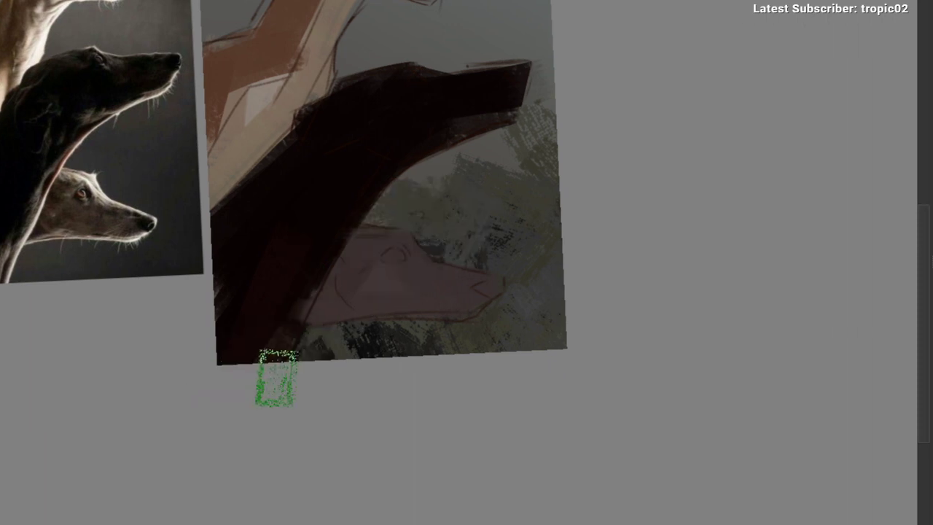
Step: Extend the olive and dark textured background strokes up beside the middle dog's muzzle and throat
mouse_move(539, 289)
left_mouse_down()
mouse_move(433, 241)
mouse_move(397, 331)
left_mouse_up()
mouse_move(401, 226)
left_mouse_down()
mouse_move(467, 171)
mouse_move(509, 183)
left_mouse_up()
left_click_drag(505, 225, 376, 252)
mouse_move(408, 167)
left_mouse_down()
mouse_move(452, 212)
mouse_move(497, 204)
left_mouse_up()
left_click(505, 172, "alt")
left_click_drag(483, 87, 497, 129)
left_click_drag(466, 156, 414, 199)
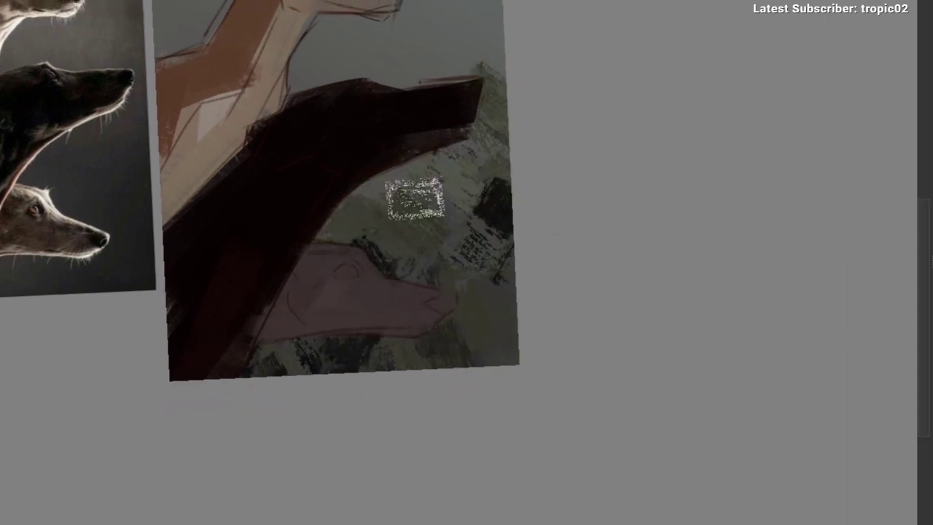
Step: Extend the textured grey-green background strokes around the tip of the middle dog's muzzle and along the canvas edge
left_click_drag(430, 62, 496, 149)
left_click_drag(524, 154, 525, 188)
key("ctrl+z")
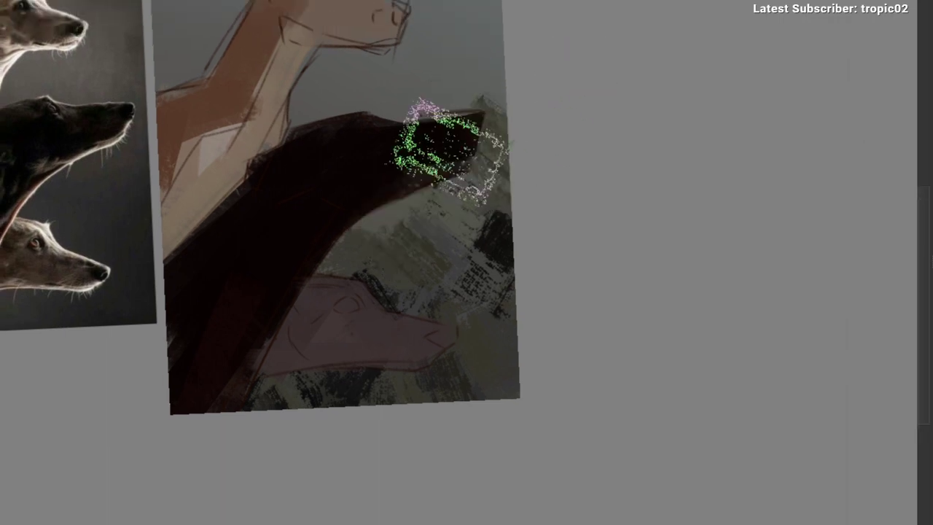
left_click_drag(467, 97, 487, 86)
left_click_drag(471, 160, 506, 133)
left_click_drag(439, 260, 430, 248)
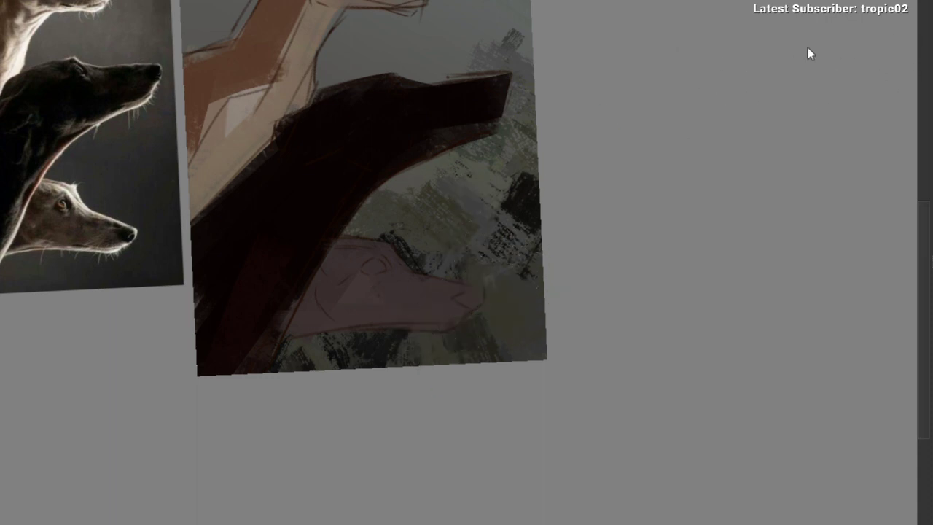
Step: Break up the hard olive and dark background strokes around the bottom dog's head into a softer speckled grey-green texture
mouse_move(510, 265)
left_mouse_down()
mouse_move(475, 272)
mouse_move(506, 226)
mouse_move(423, 256)
left_mouse_up()
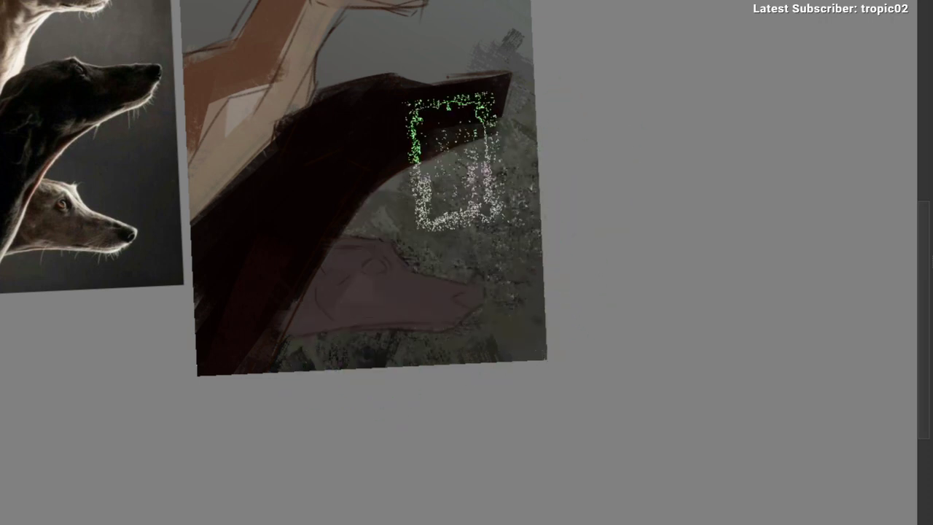
right_click(408, 226)
left_click(472, 131)
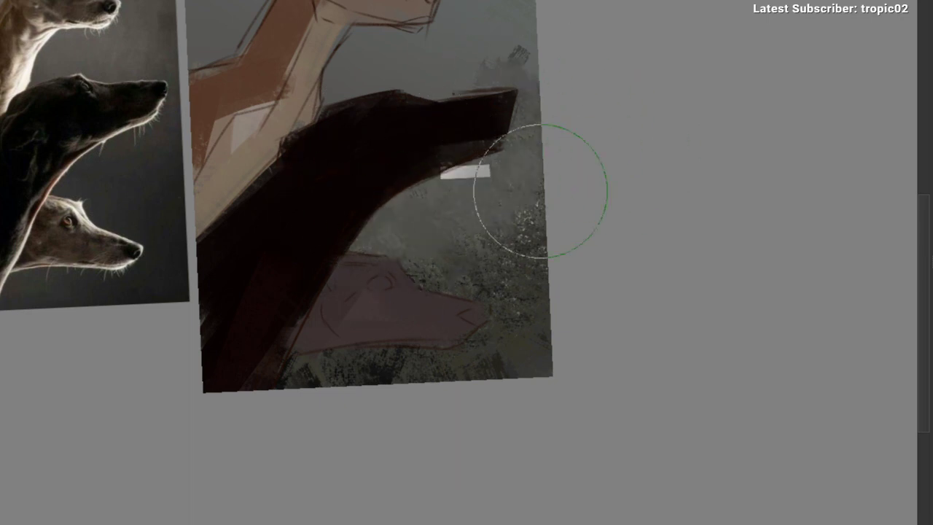
scroll(542, 188, "down", 1)
left_click(384, 344, "ctrl")
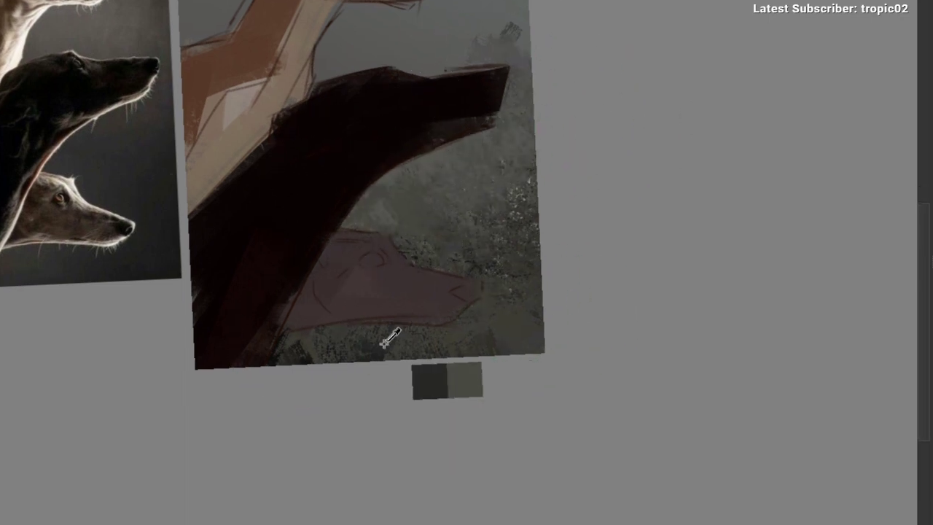
left_click_drag(571, 123, 538, 208)
left_click_drag(478, 218, 473, 240)
left_click(467, 243, "ctrl")
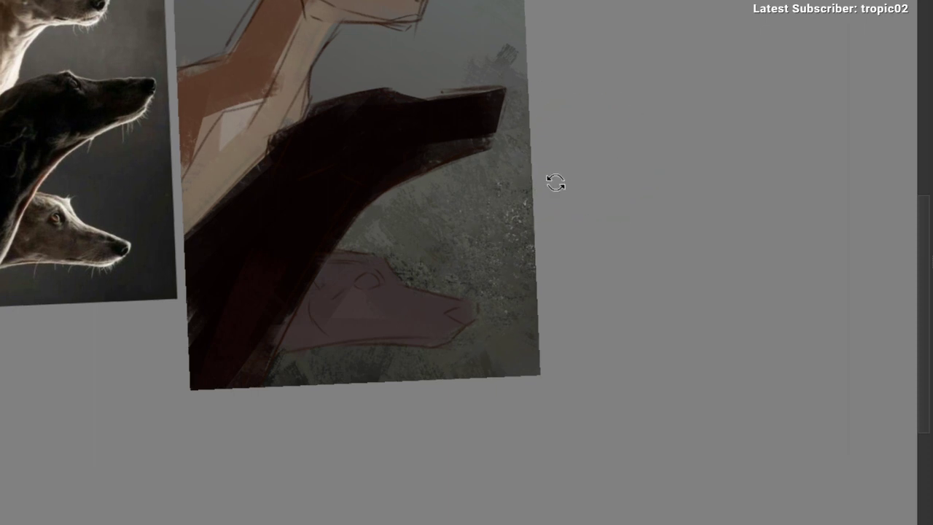
scroll(371, 251, "down", 3)
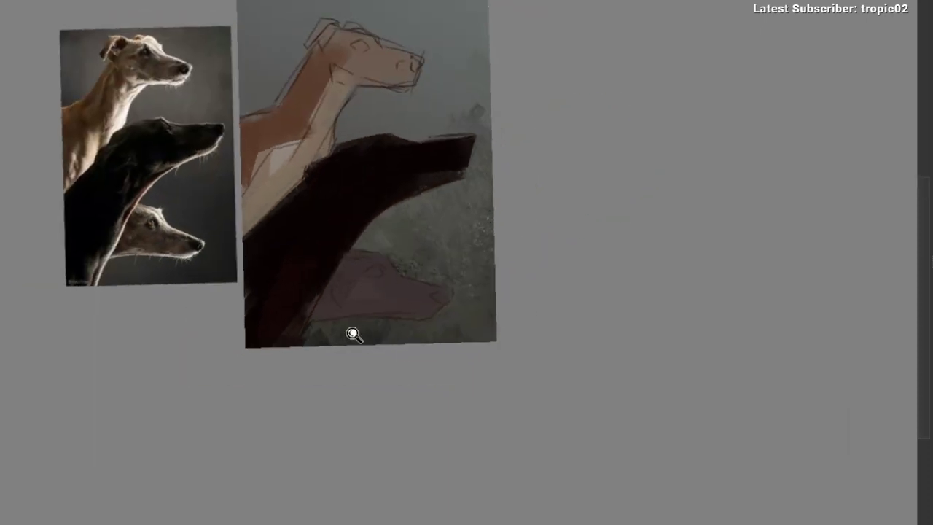
Step: Cover the pale speckles in front of and below the bottom dog's muzzle with smoother dark grey-green strokes
scroll(353, 333, "up", 2)
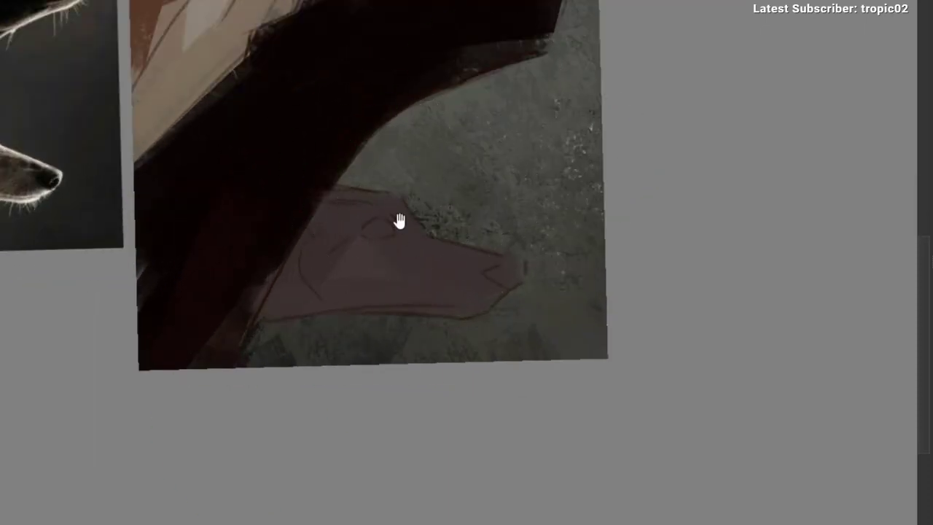
left_click_drag(396, 288, 359, 291)
left_click_drag(623, 141, 561, 164)
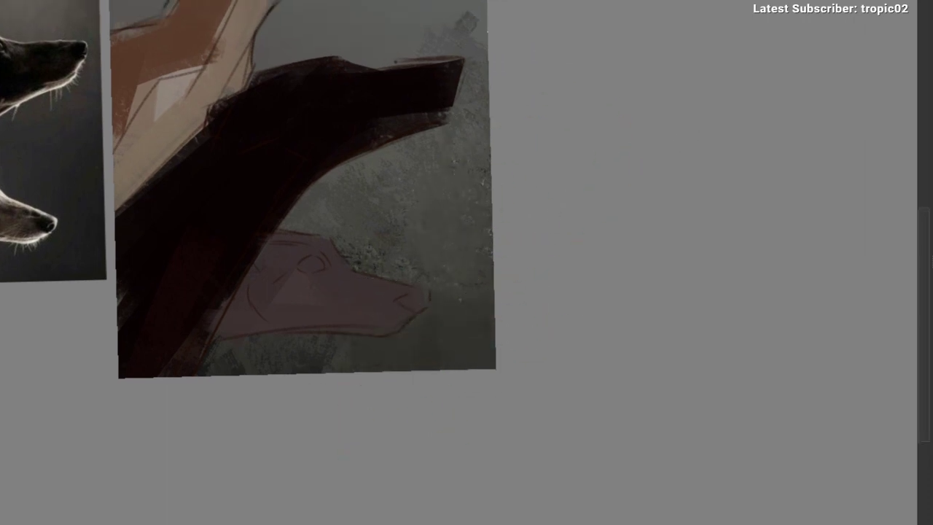
left_click_drag(412, 360, 444, 408)
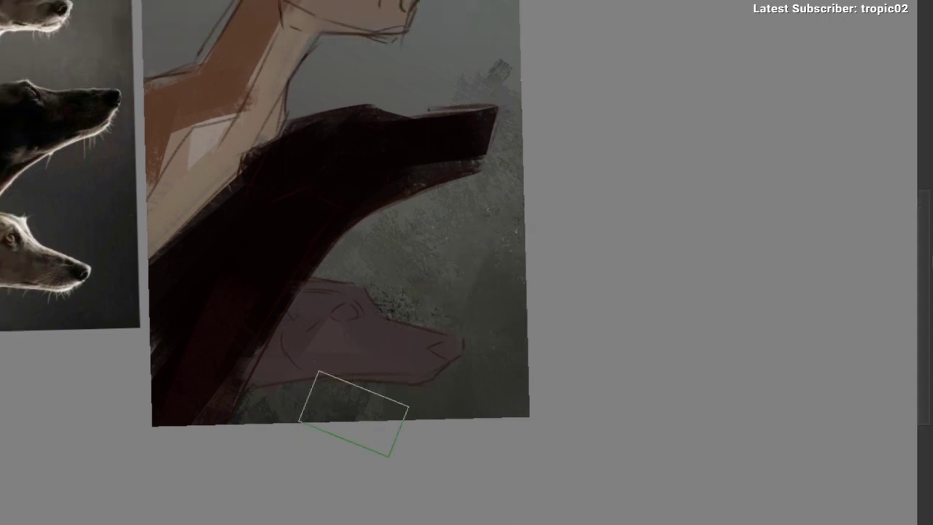
left_click_drag(454, 274, 470, 263)
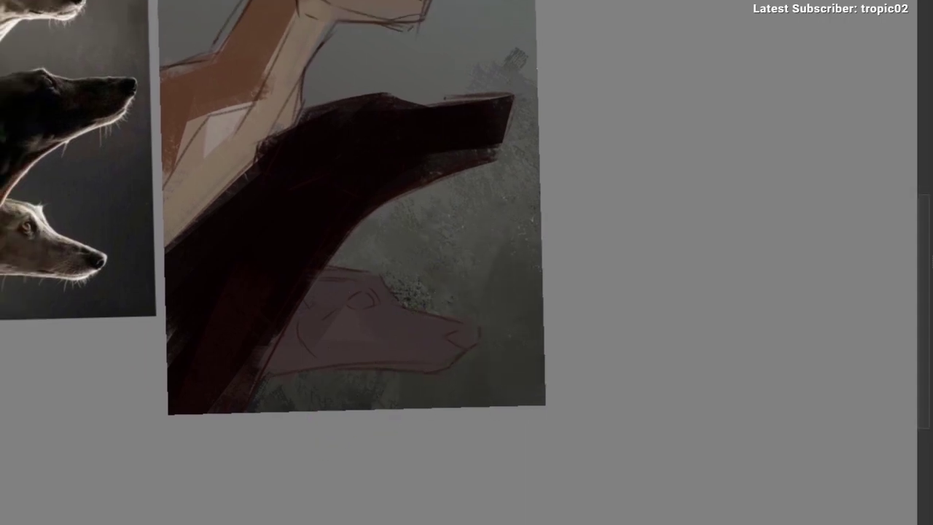
Step: Paint sampled grey-green over the dark speckles above the bottom dog's brow and soften the background under the middle dog's throat
left_click(418, 304, "ctrl")
left_click_drag(430, 291, 438, 279)
left_click_drag(464, 218, 462, 226)
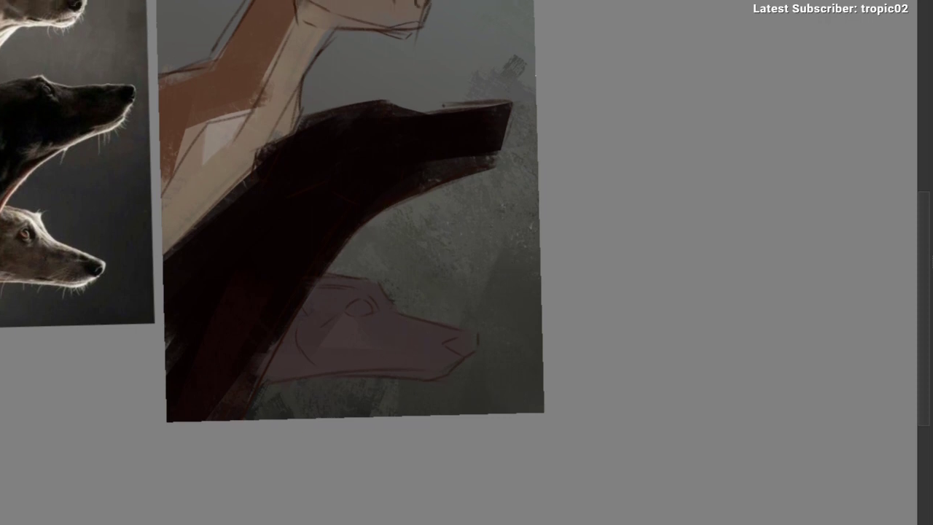
left_click_drag(554, 196, 555, 219)
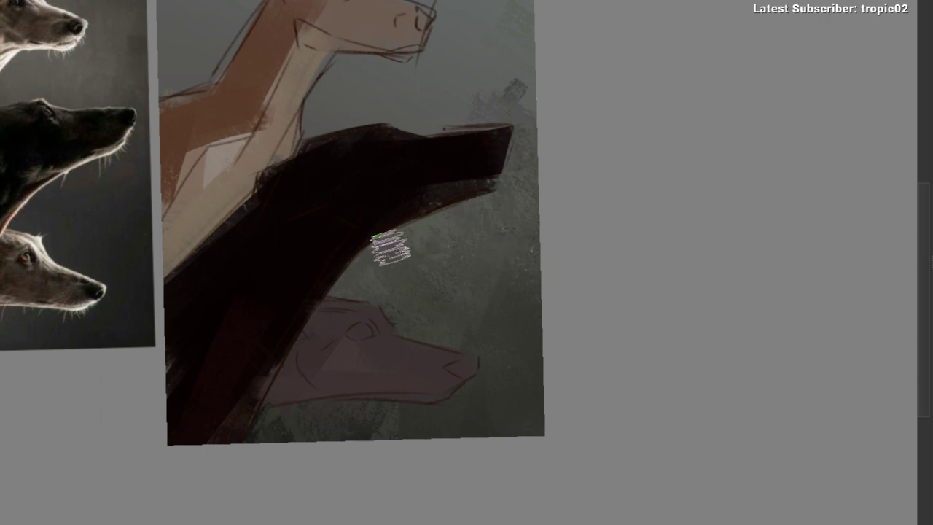
Step: Blend the rough marks above the middle dog's muzzle into soft darker grey patches reaching up toward the top dog
scroll(510, 218, "down", 3)
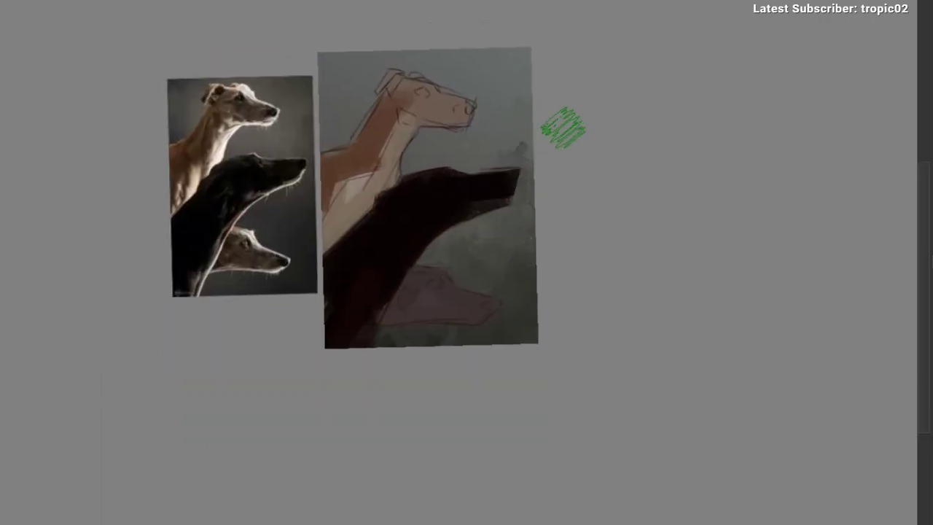
scroll(531, 137, "up", 2)
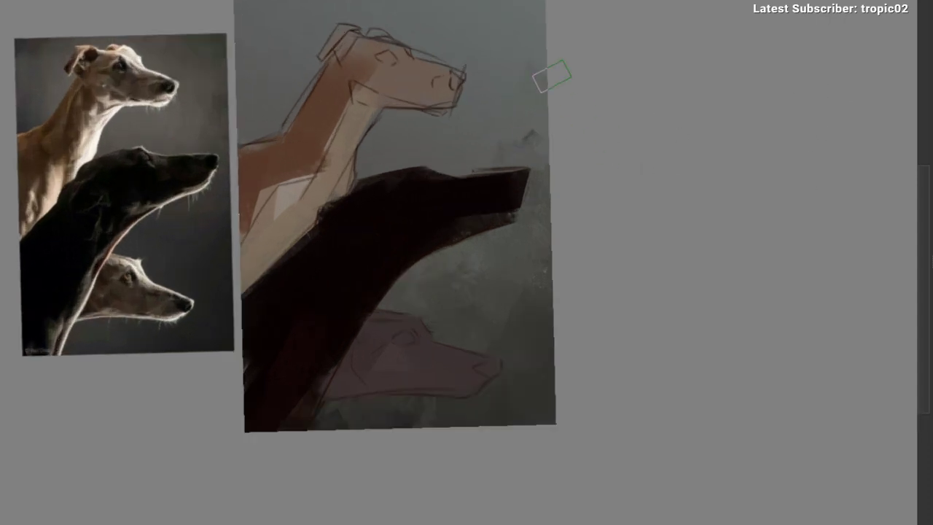
mouse_move(512, 171)
left_mouse_down()
mouse_move(489, 191)
mouse_move(456, 195)
left_mouse_up()
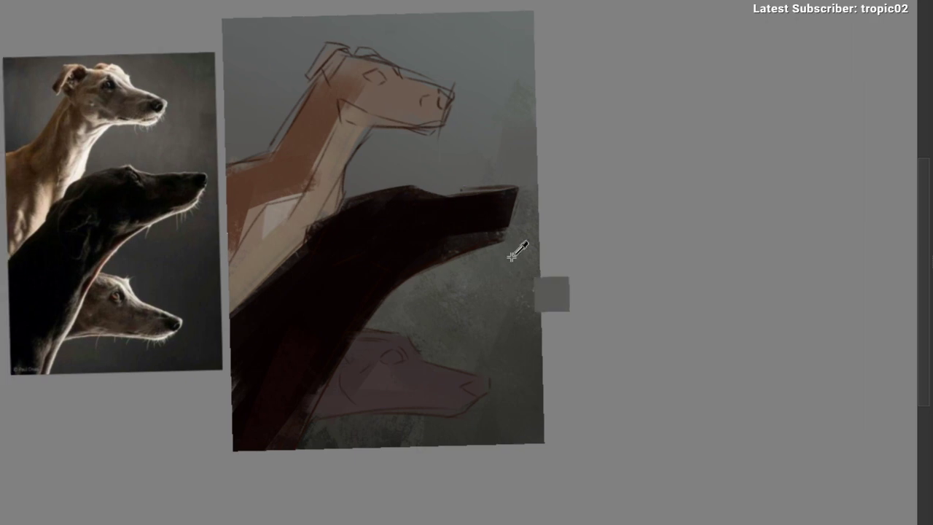
scroll(447, 254, "up", 1)
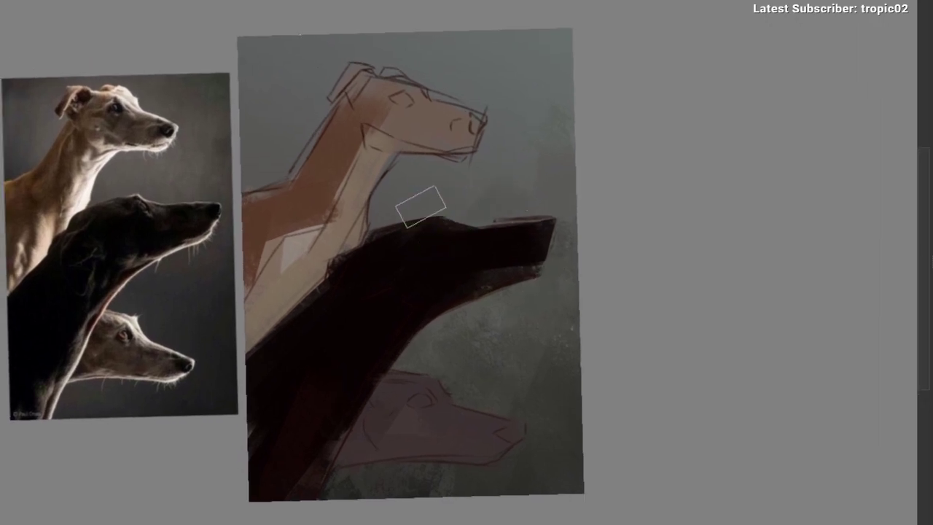
mouse_move(402, 221)
left_mouse_down()
mouse_move(442, 292)
mouse_move(469, 282)
left_mouse_up()
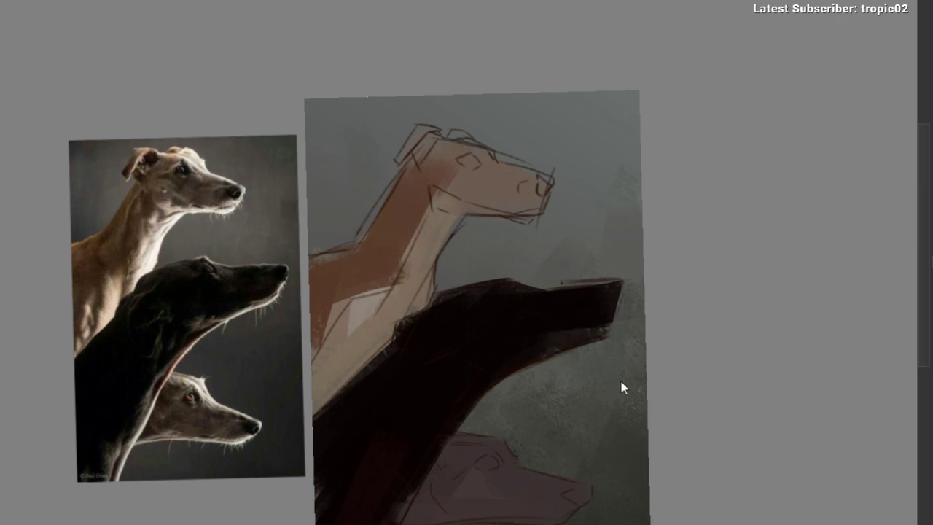
Step: Darken the background behind the top dog's neck, just above its back at the canvas edge
left_click_drag(339, 109, 315, 194)
key("ctrl+z")
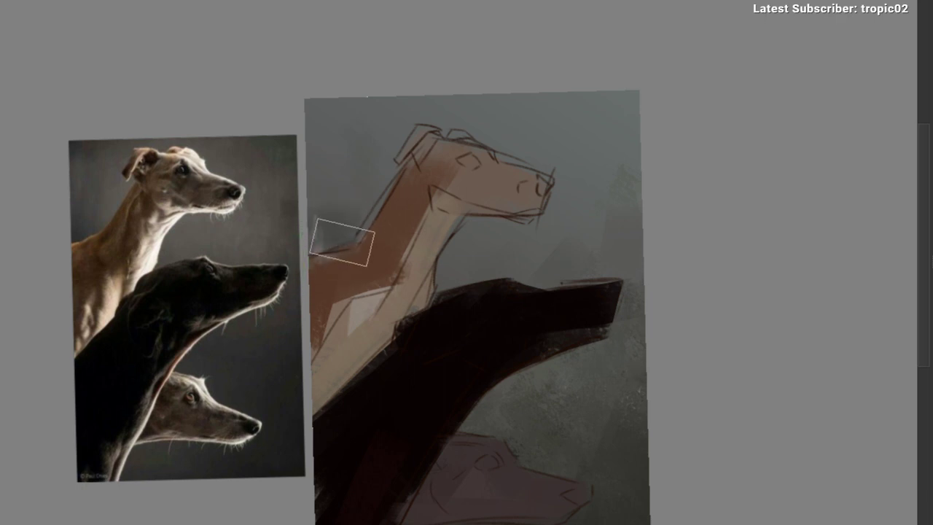
left_click_drag(359, 125, 379, 143)
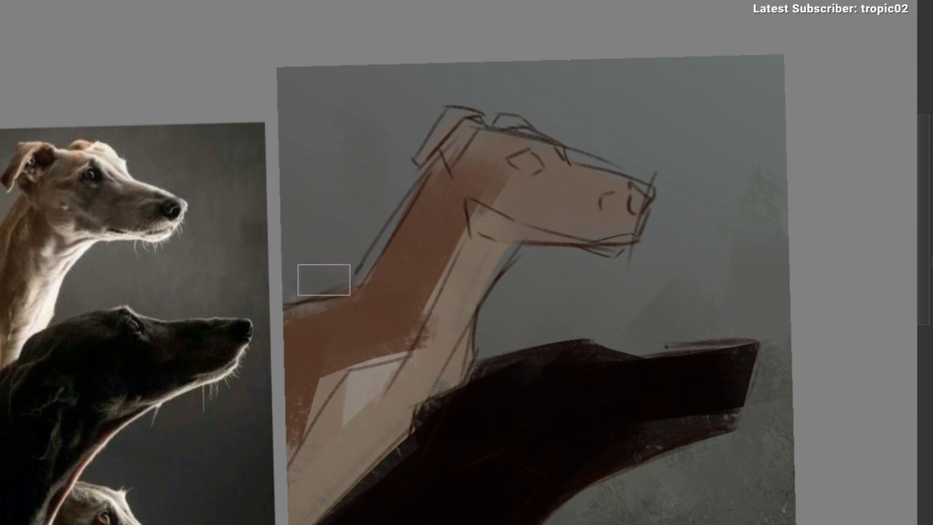
left_click(323, 280)
mouse_move(286, 102)
left_mouse_down()
mouse_move(344, 148)
mouse_move(279, 235)
left_mouse_up()
mouse_move(328, 102)
left_mouse_down()
mouse_move(291, 160)
mouse_move(244, 279)
mouse_move(245, 326)
mouse_move(239, 264)
mouse_move(248, 197)
left_mouse_up()
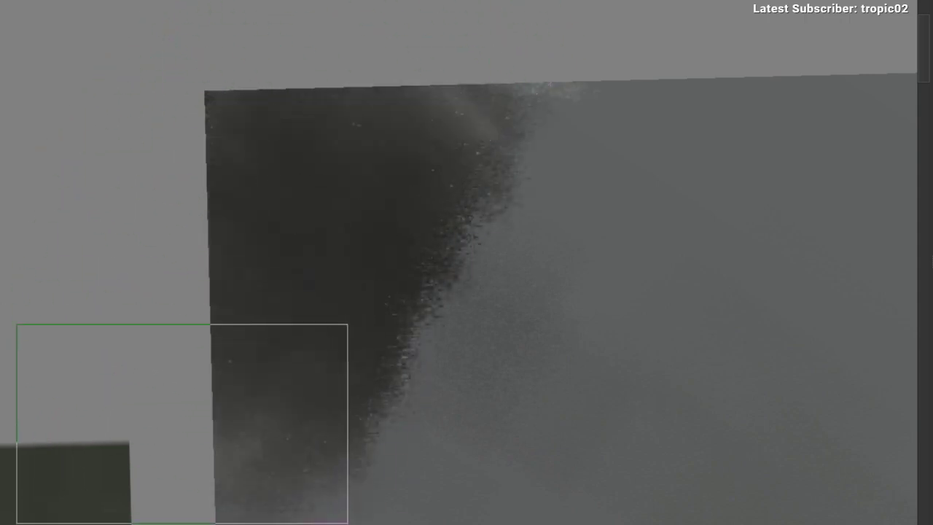
scroll(175, 349, "down", 10)
scroll(289, 148, "up", 8)
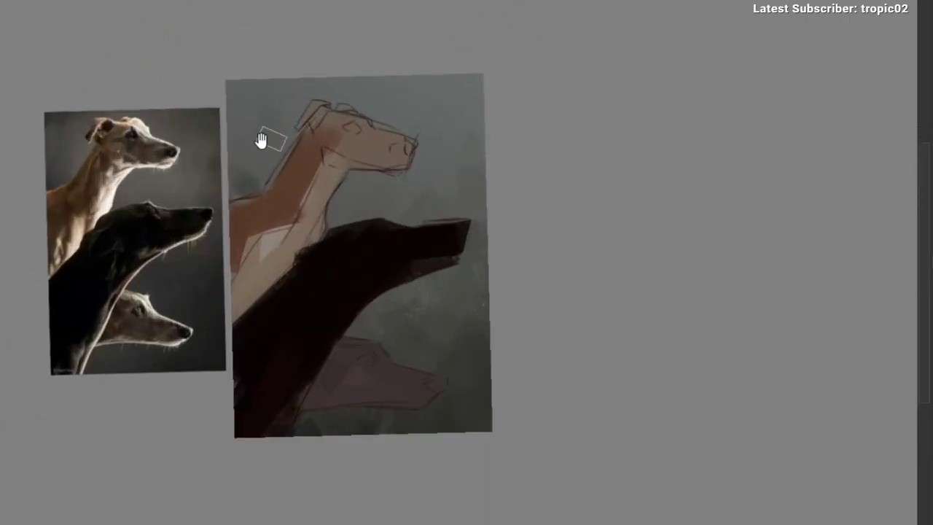
Step: Brush darker grey-green texture into the background in the upper corner behind the top dog's head
scroll(261, 140, "up", 3)
right_click(211, 162)
left_click(314, 137)
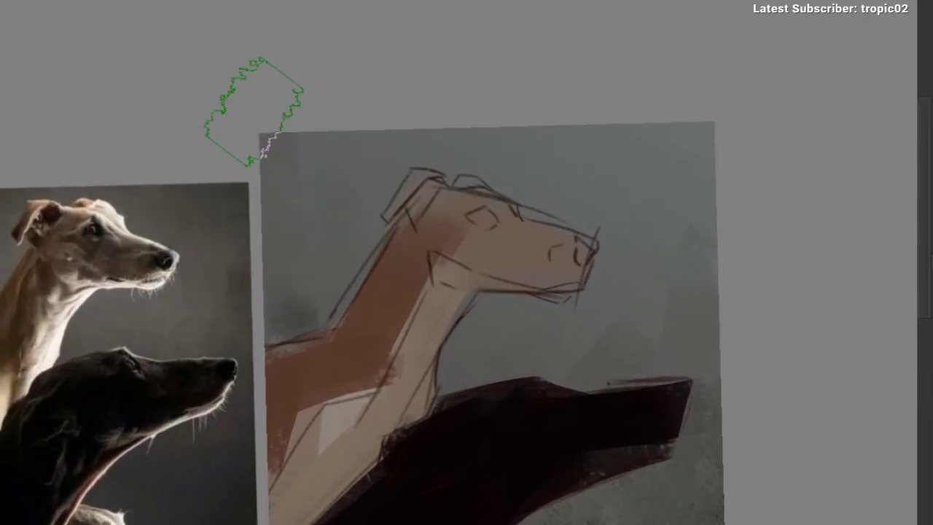
mouse_move(414, 120)
left_mouse_down()
mouse_move(411, 158)
mouse_move(452, 182)
left_mouse_up()
mouse_move(553, 162)
left_mouse_down()
mouse_move(480, 88)
mouse_move(386, 156)
mouse_move(383, 179)
mouse_move(385, 170)
left_mouse_up()
mouse_move(369, 131)
left_mouse_down()
mouse_move(395, 146)
mouse_move(411, 123)
mouse_move(473, 138)
mouse_move(464, 163)
left_mouse_up()
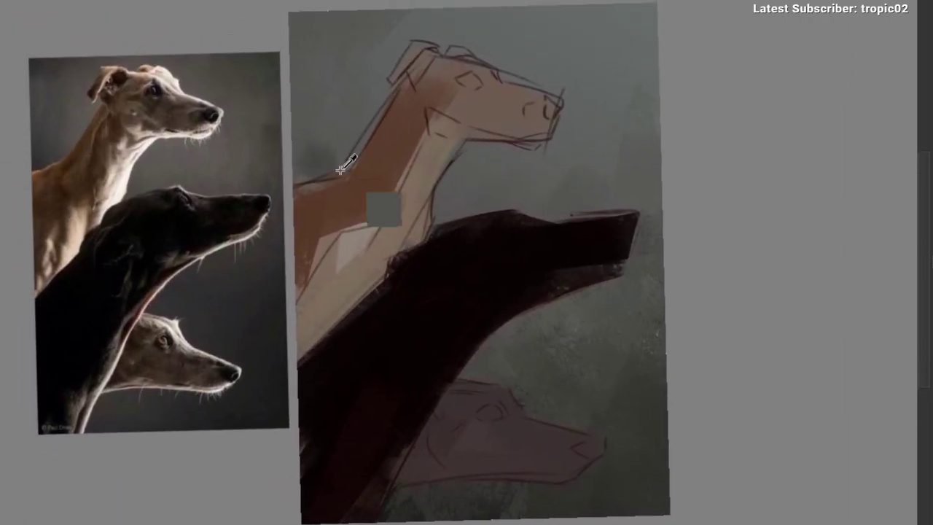
left_click(364, 172, "ctrl")
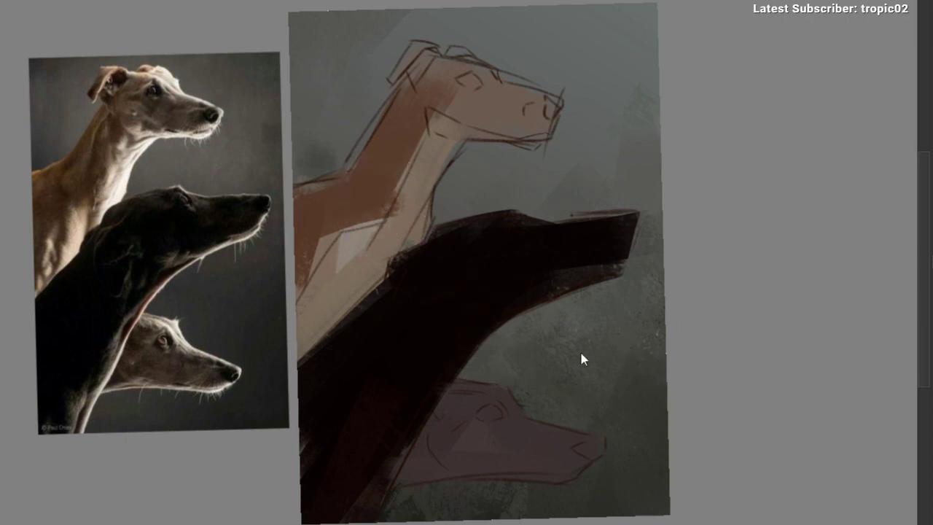
Step: Try light grey textured strokes over the top dog's neck and chest
right_click(358, 154)
left_click(369, 179)
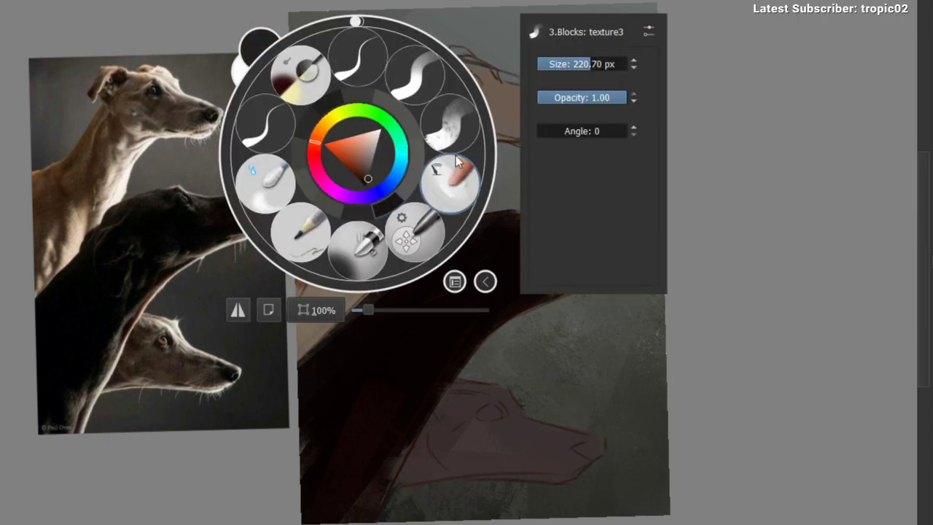
left_click(780, 35)
left_click_drag(383, 184, 361, 233)
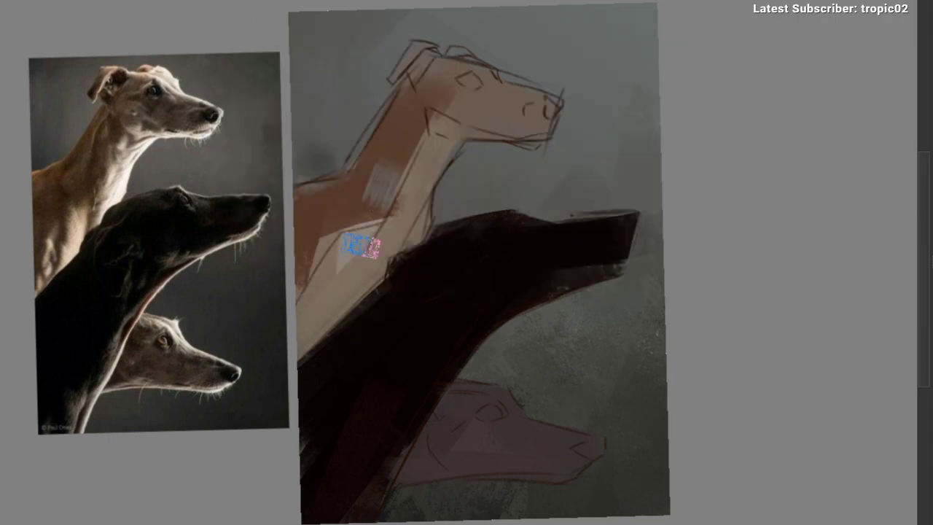
key("ctrl+z")
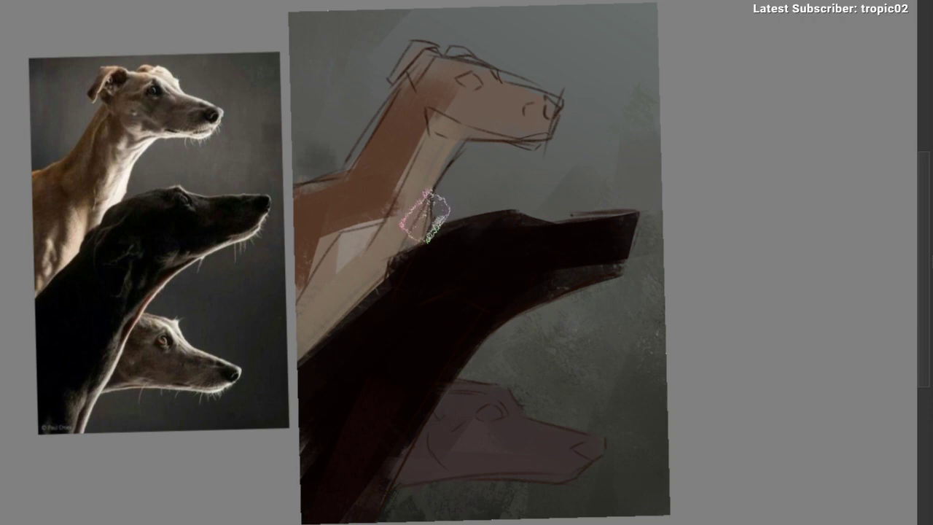
left_click(380, 154)
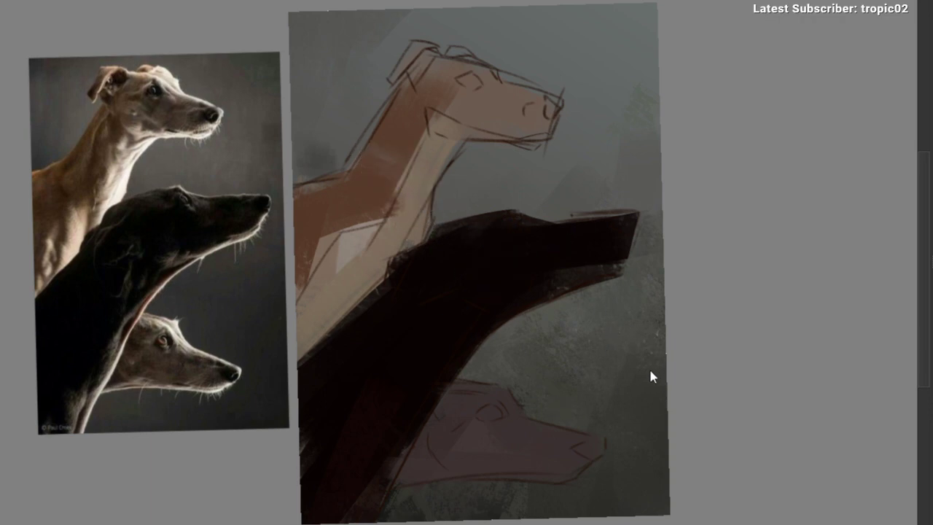
left_click_drag(358, 235, 332, 229)
key("ctrl+z")
Step: Deepen the top dog's neck and shoulder with reddish-brown textured strokes down to the edge of the pale chest
mouse_move(358, 195)
left_mouse_down()
mouse_move(405, 159)
mouse_move(370, 191)
left_mouse_up()
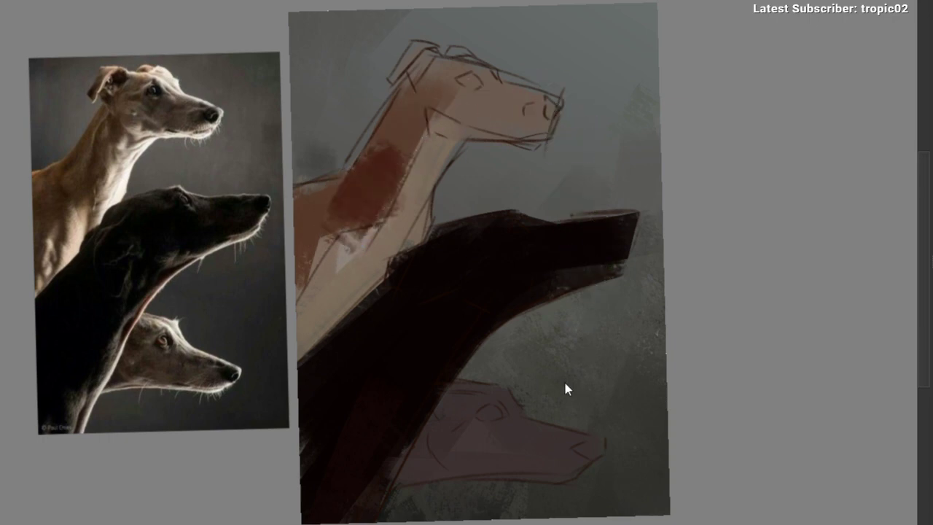
key("ctrl+z")
key("ctrl+shift+z")
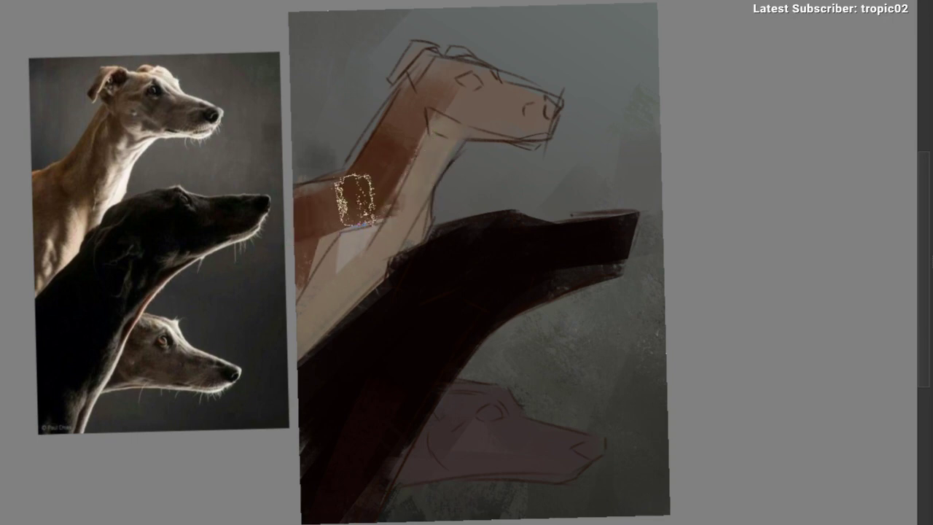
left_click_drag(348, 206, 302, 301)
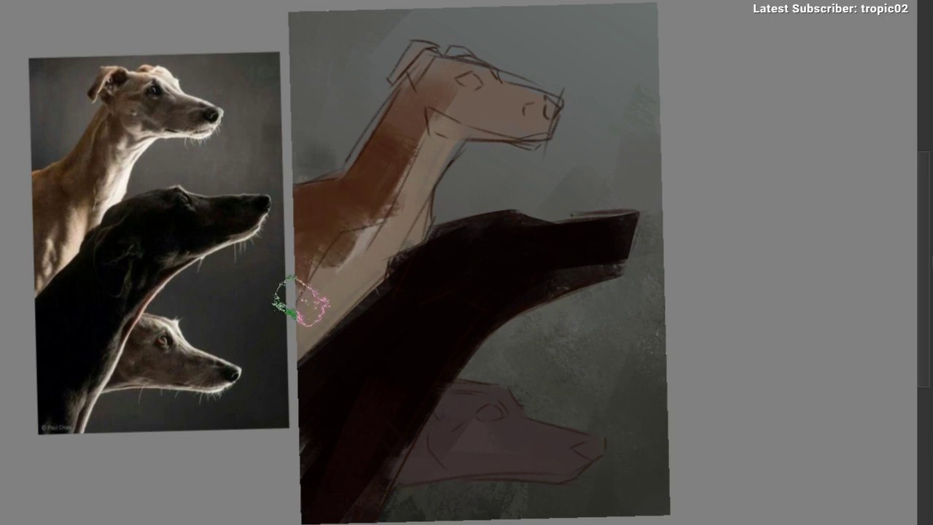
mouse_move(304, 261)
left_mouse_down()
mouse_move(297, 244)
mouse_move(316, 275)
mouse_move(291, 295)
left_mouse_up()
Step: Extend sampled brown over the lower part of the top dog's pale chest, down to the middle dog's back
left_click(330, 232, "ctrl")
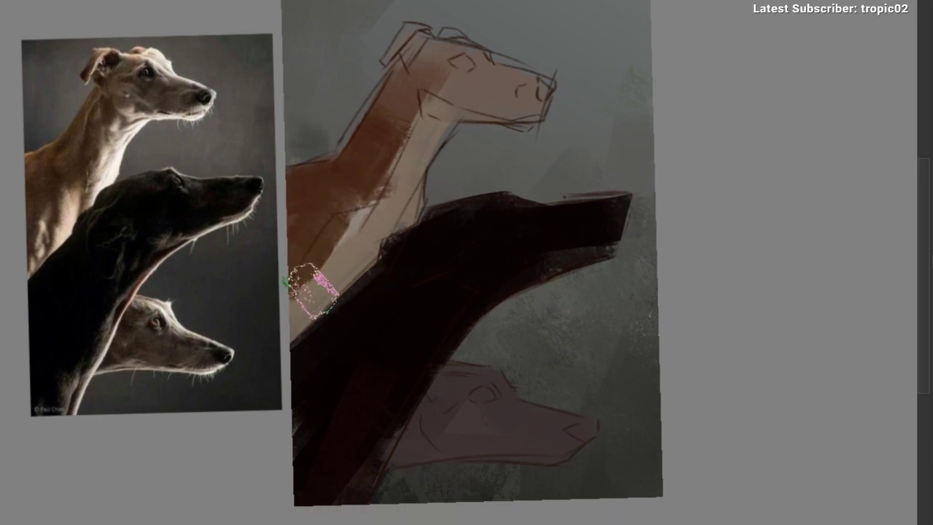
left_click_drag(316, 241, 294, 346)
left_click_drag(313, 270, 305, 310)
key("ctrl+z")
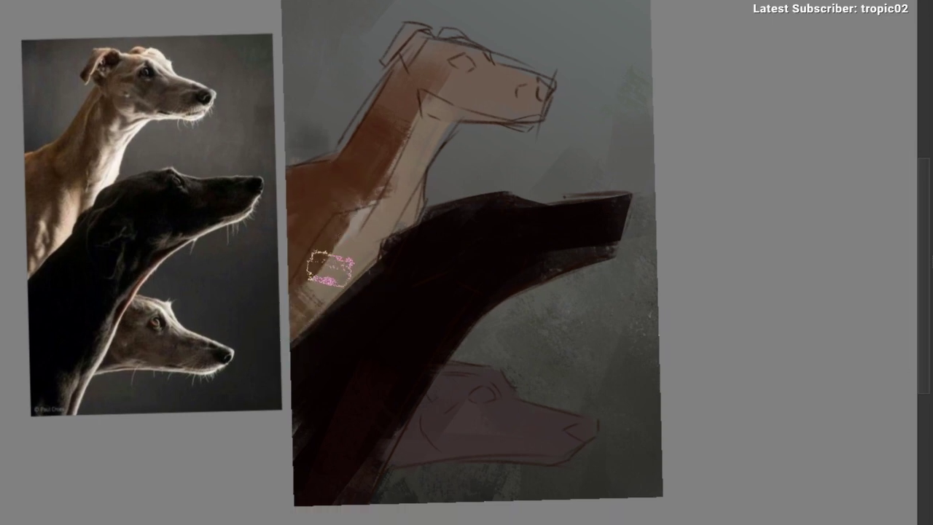
left_click_drag(329, 268, 319, 290)
mouse_move(436, 222)
left_mouse_down()
mouse_move(448, 253)
mouse_move(439, 266)
left_mouse_up()
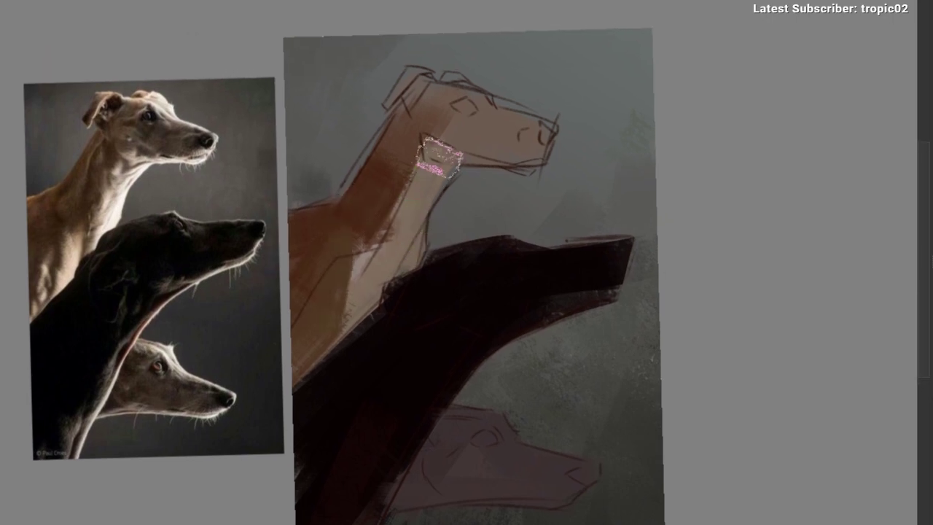
Step: Block in the top dog's face and muzzle with olive brown and fill its ear with sampled reddish brown
left_click_drag(460, 126, 400, 156)
mouse_move(442, 93)
left_mouse_down()
mouse_move(427, 114)
mouse_move(425, 106)
mouse_move(483, 120)
mouse_move(494, 107)
mouse_move(520, 206)
left_mouse_up()
left_click(422, 109, "ctrl")
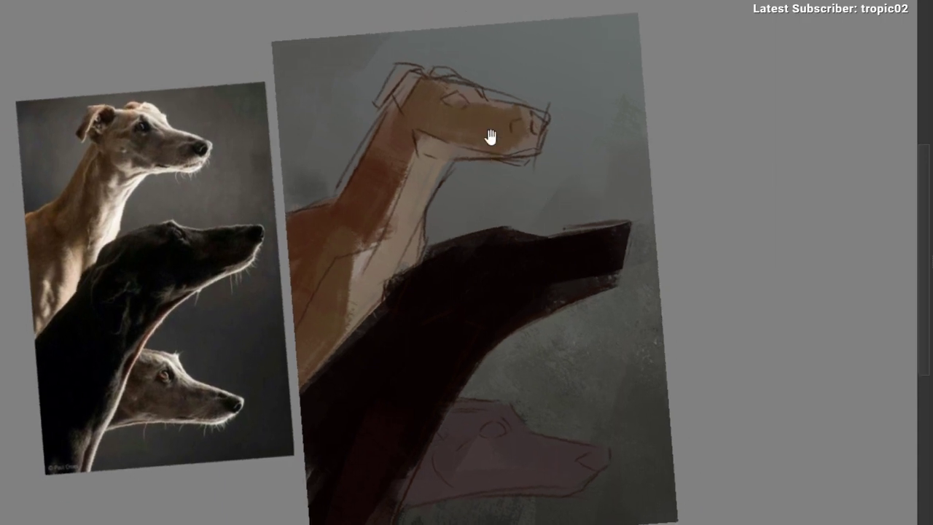
left_click_drag(489, 138, 491, 144)
left_click(402, 151, "ctrl")
left_click_drag(542, 179, 548, 187)
mouse_move(387, 264)
left_mouse_down()
mouse_move(414, 178)
mouse_move(415, 193)
left_mouse_up()
left_click_drag(420, 155, 387, 203)
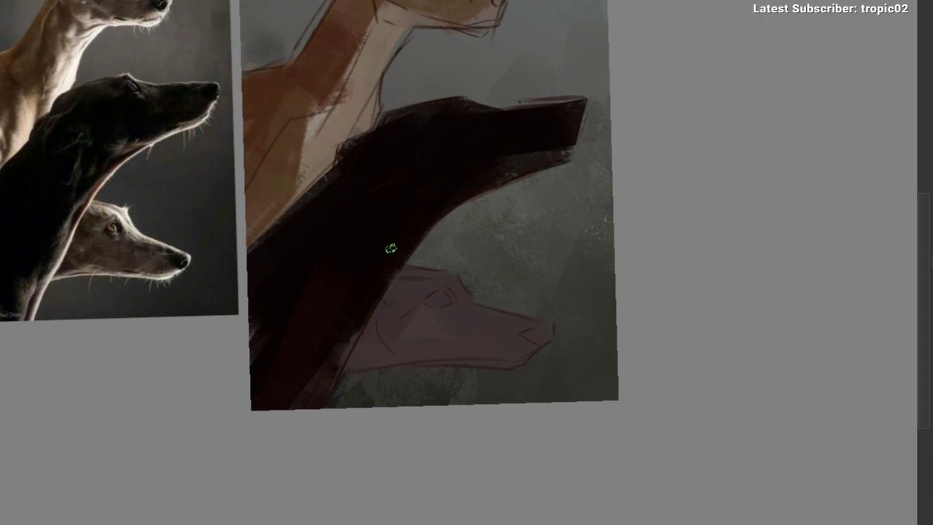
Step: Brush darker purple-brown shadow patches onto the bottom dog's forehead, cheek and muzzle
left_click_drag(389, 304, 395, 343)
left_click_drag(372, 246, 385, 174)
left_click_drag(592, 386, 575, 361)
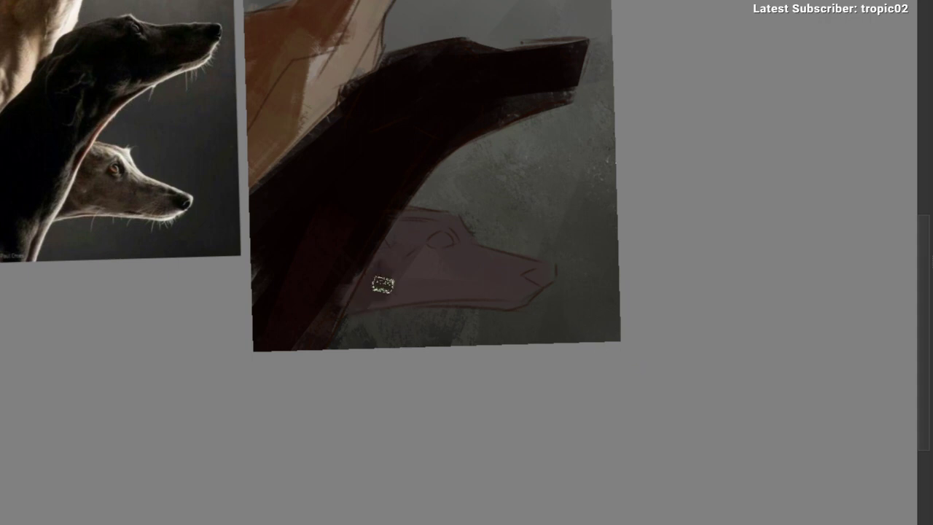
left_click_drag(401, 290, 417, 287)
mouse_move(403, 246)
left_mouse_down()
mouse_move(402, 237)
mouse_move(415, 235)
left_mouse_up()
left_click_drag(501, 259, 408, 246)
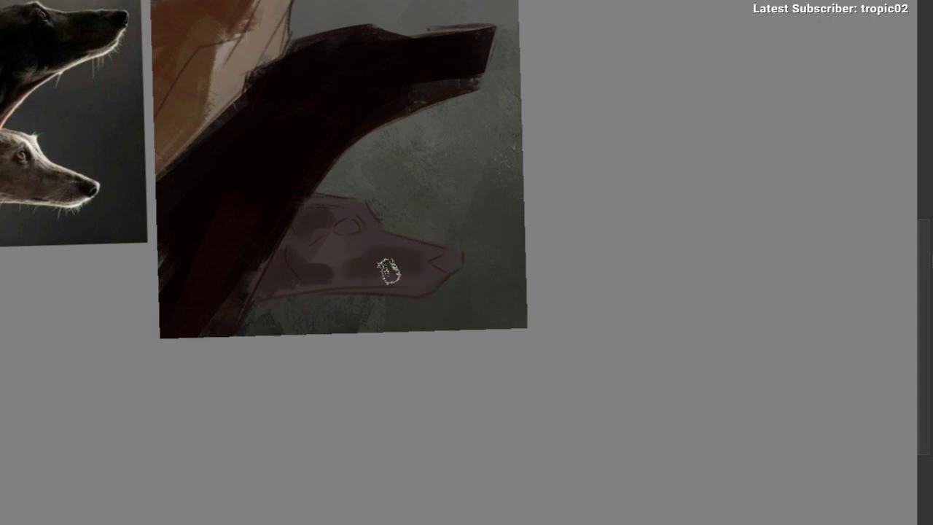
mouse_move(376, 284)
left_mouse_down()
mouse_move(401, 255)
mouse_move(428, 302)
mouse_move(383, 289)
left_mouse_up()
left_click_drag(383, 288, 419, 339)
left_click_drag(420, 340, 408, 191)
Step: Paint a thin pale rim light along the underside of the middle dog's jaw, redoing the stroke until it fits
left_click_drag(520, 211, 529, 181)
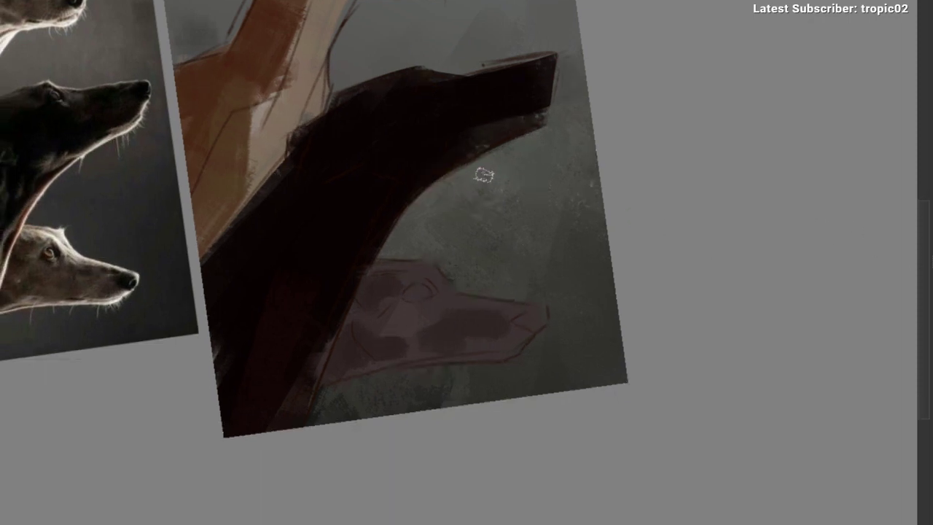
left_click_drag(435, 180, 504, 143)
key("ctrl+z")
left_click_drag(431, 172, 494, 141)
key("ctrl+z")
left_click_drag(420, 188, 517, 137)
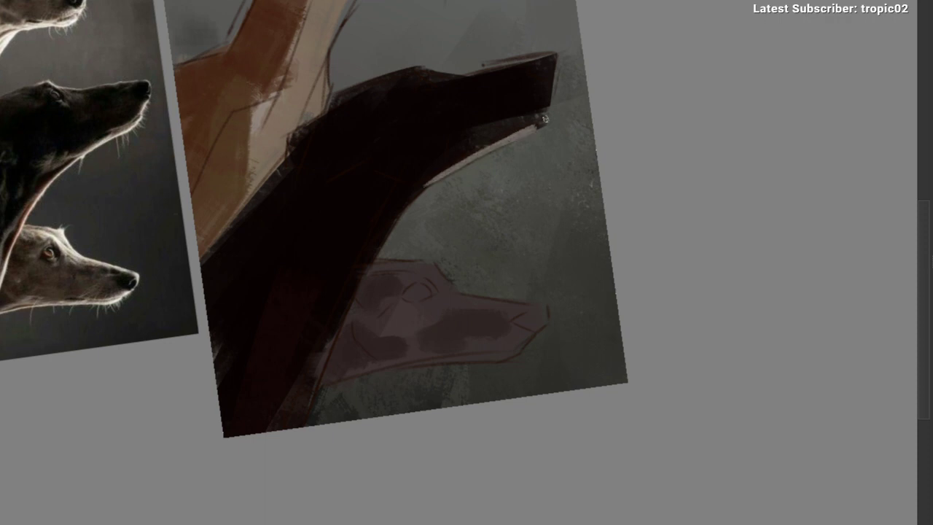
left_click_drag(412, 203, 442, 179)
Step: Continue the thin rim light down the middle dog's throat to the bottom of the canvas in orange-brown and pale pink
left_click_drag(469, 151, 369, 280)
key("ctrl+z")
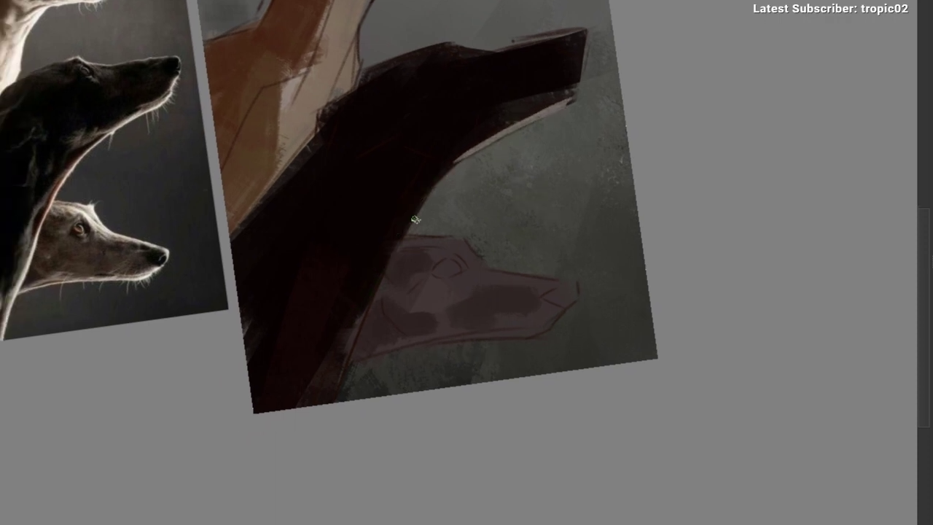
left_click_drag(457, 160, 381, 269)
key("ctrl+z")
key("ctrl+z")
left_click_drag(467, 154, 410, 226)
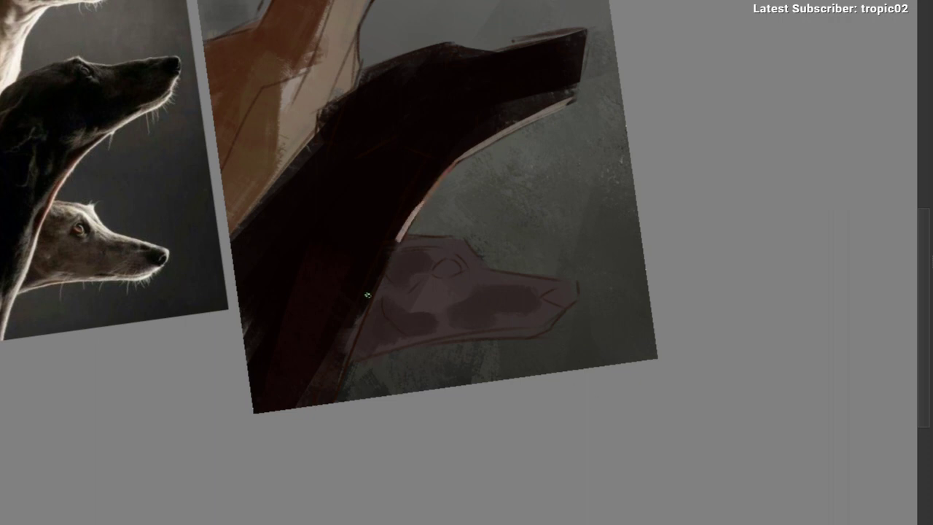
key("ctrl+z")
mouse_move(419, 208)
left_mouse_down()
mouse_move(371, 306)
mouse_move(355, 363)
left_mouse_up()
key("ctrl+z")
key("ctrl+z")
left_click_drag(412, 220, 341, 401)
Step: Paint a broad creamy-white textured band down the front of the top dog's throat to the middle dog's back
mouse_move(313, 318)
left_mouse_down()
mouse_move(285, 419)
mouse_move(331, 277)
mouse_move(412, 212)
mouse_move(336, 350)
left_mouse_up()
scroll(372, 208, "up", 1)
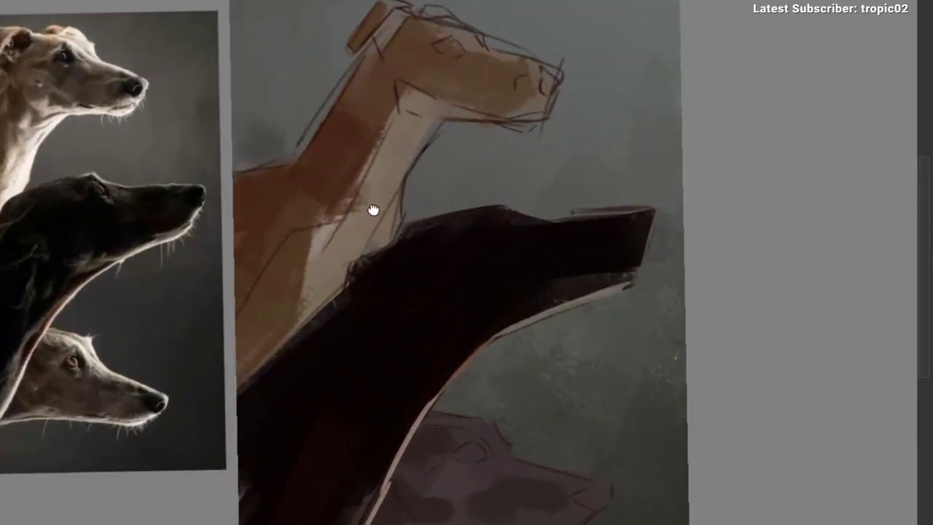
mouse_move(373, 210)
left_mouse_down()
mouse_move(427, 179)
mouse_move(420, 198)
mouse_move(396, 155)
left_mouse_up()
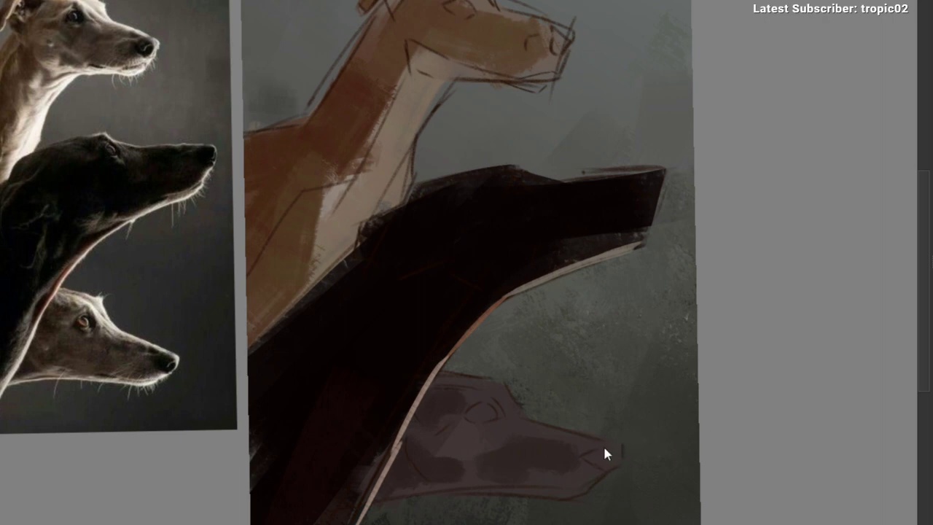
key("ctrl+z")
left_click_drag(429, 92, 391, 183)
mouse_move(374, 210)
left_mouse_down()
mouse_move(436, 170)
mouse_move(428, 130)
left_mouse_up()
key("ctrl+z")
key("ctrl+z")
key("ctrl+z")
left_click_drag(430, 173, 432, 123)
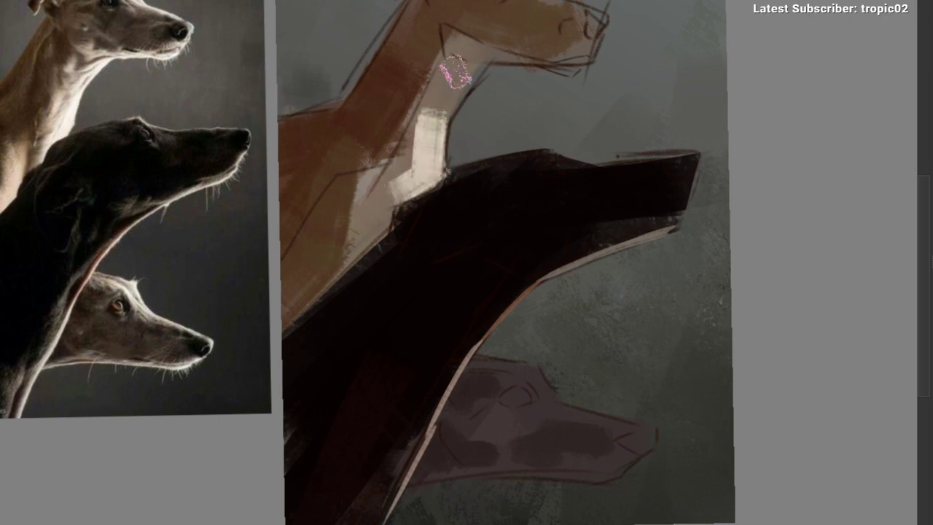
left_click_drag(454, 71, 429, 130)
left_click_drag(436, 130, 479, 65)
left_click_drag(501, 54, 457, 117)
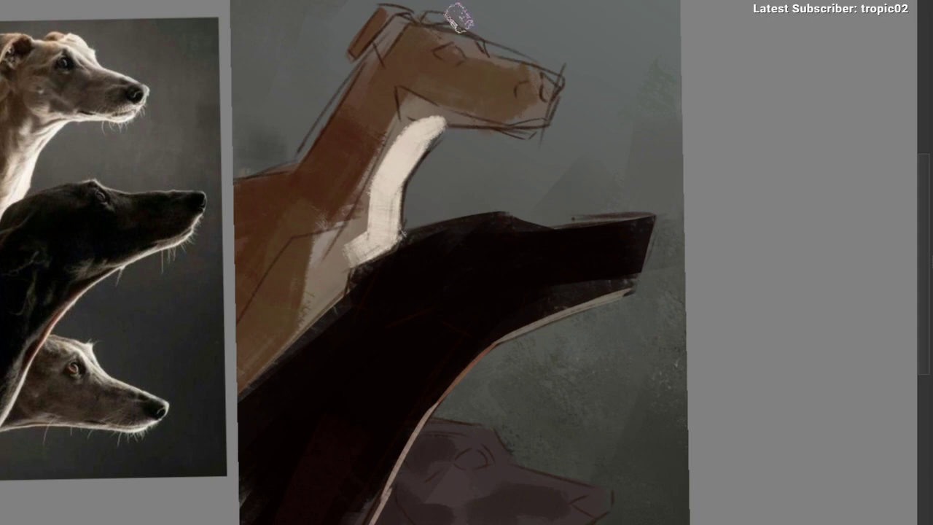
Step: Add a creamy-white highlight patch to the top dog's brow above the eye
mouse_move(459, 22)
left_mouse_down()
mouse_move(453, 48)
mouse_move(475, 58)
mouse_move(458, 40)
mouse_move(480, 59)
left_mouse_up()
key("ctrl+z")
key("ctrl+z")
left_click(467, 41, "ctrl")
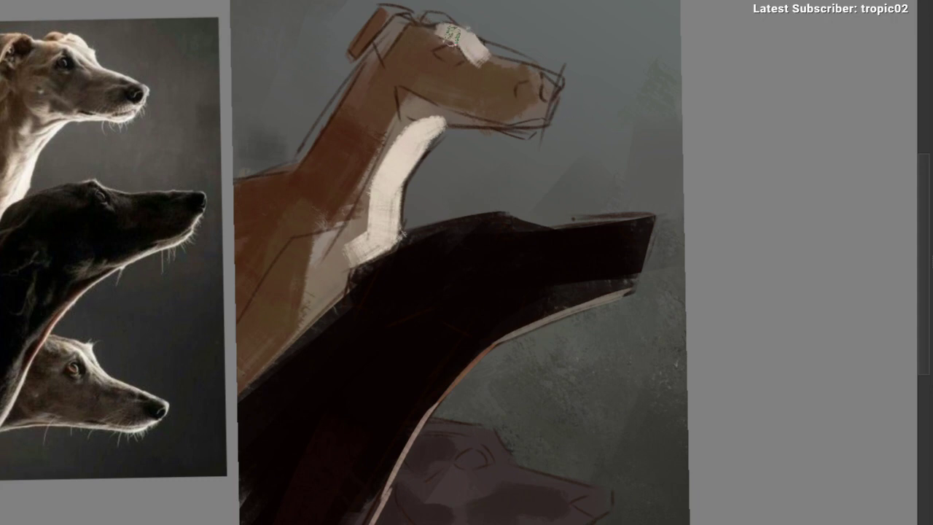
left_click_drag(477, 44, 443, 7)
Step: Extend the sampled cream from the throat along the underside of the top dog's jaw to its chin
left_click(389, 90, "ctrl")
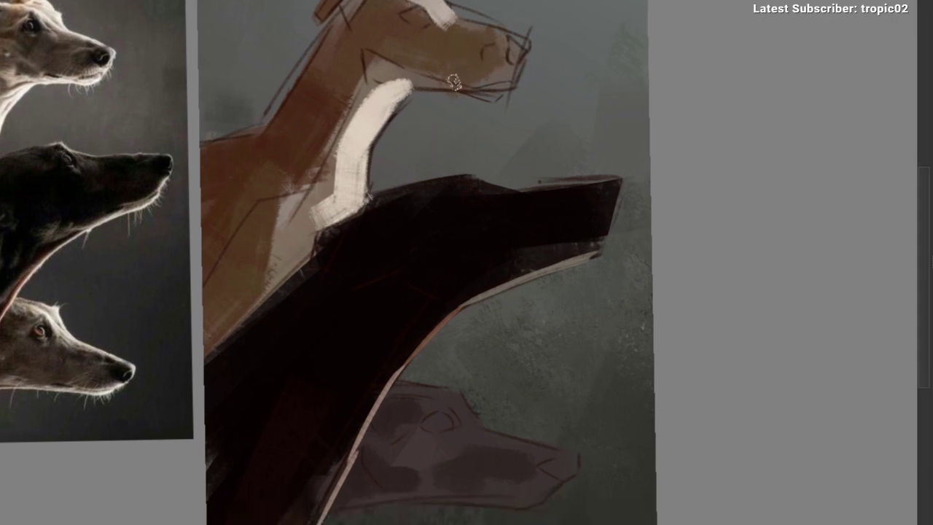
left_click_drag(441, 45, 381, 95)
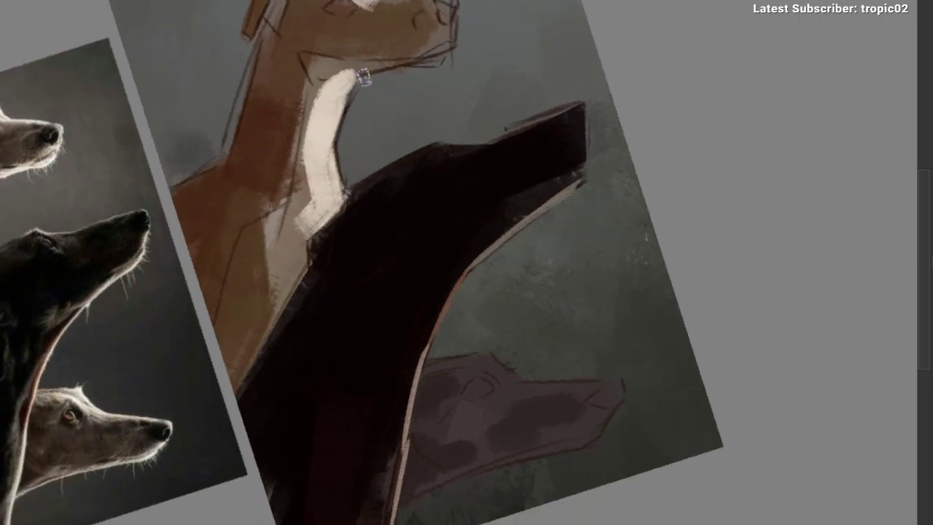
left_click_drag(427, 60, 512, 41)
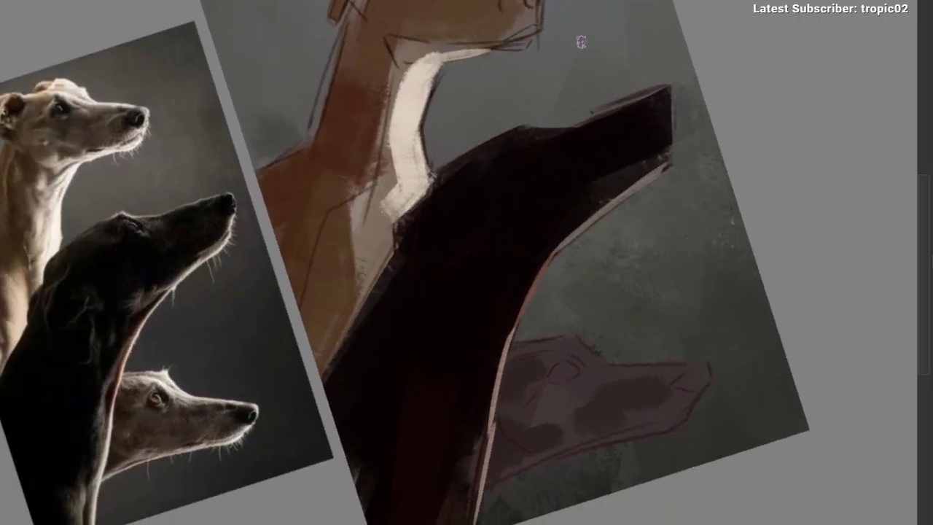
left_click_drag(432, 61, 493, 44)
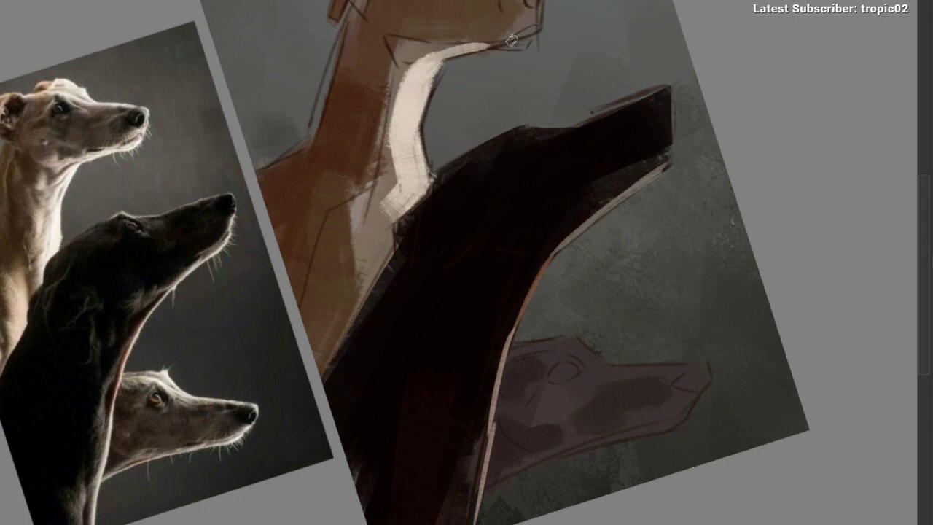
left_click_drag(625, 32, 600, 90)
left_click(533, 57, "ctrl")
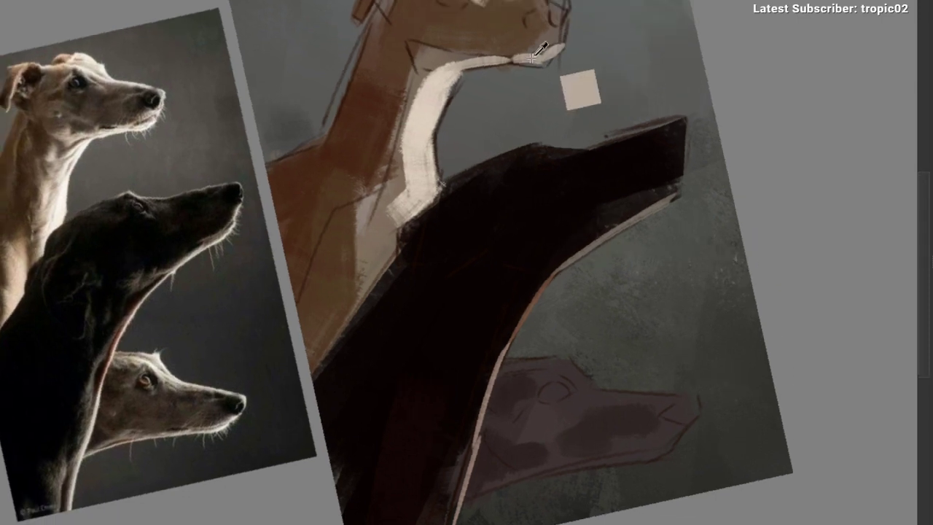
mouse_move(531, 54)
left_mouse_down()
mouse_move(560, 47)
mouse_move(579, 95)
left_mouse_up()
Step: Enlarge the brush and paint a light tan patch on the top dog's lower chest beside the cream band
mouse_move(534, 139)
left_mouse_down()
mouse_move(521, 165)
mouse_move(425, 207)
mouse_move(327, 187)
mouse_move(389, 96)
mouse_move(370, 131)
mouse_move(398, 121)
mouse_move(510, 181)
left_mouse_up()
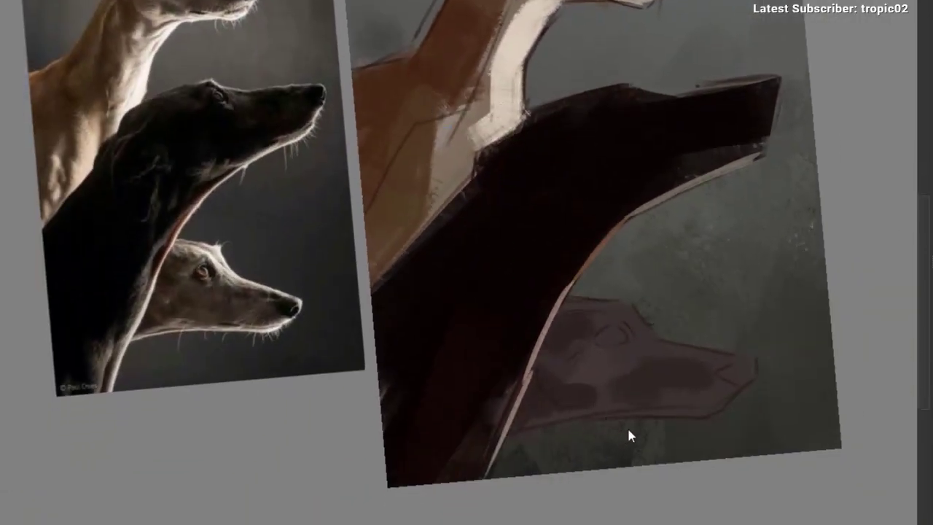
left_click_drag(431, 116, 434, 194)
key("ctrl+z")
key("bracketright")
key("bracketright")
key("bracketright")
mouse_move(459, 112)
left_mouse_down()
mouse_move(449, 205)
mouse_move(443, 129)
mouse_move(439, 183)
mouse_move(363, 251)
left_mouse_up()
key("ctrl+z")
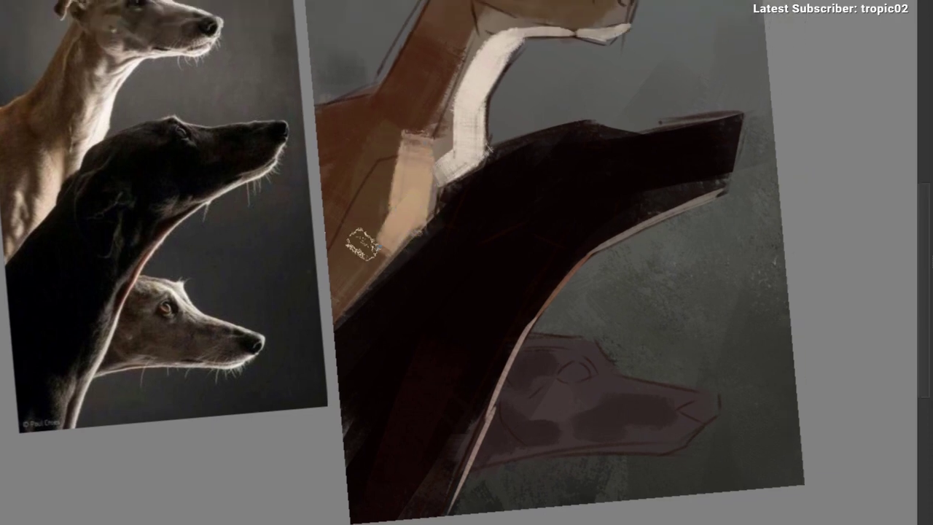
Step: Add smaller muted tan light patches on the top dog's shoulder using colours sampled from the chest
mouse_move(364, 196)
left_mouse_down()
mouse_move(358, 292)
mouse_move(366, 204)
mouse_move(357, 278)
left_mouse_up()
key("ctrl+z")
left_click(375, 220, "ctrl")
left_click(366, 209, "ctrl")
left_click_drag(340, 371, 242, 396)
left_click_drag(322, 306, 388, 247)
key("ctrl+z")
left_click_drag(361, 173, 355, 253)
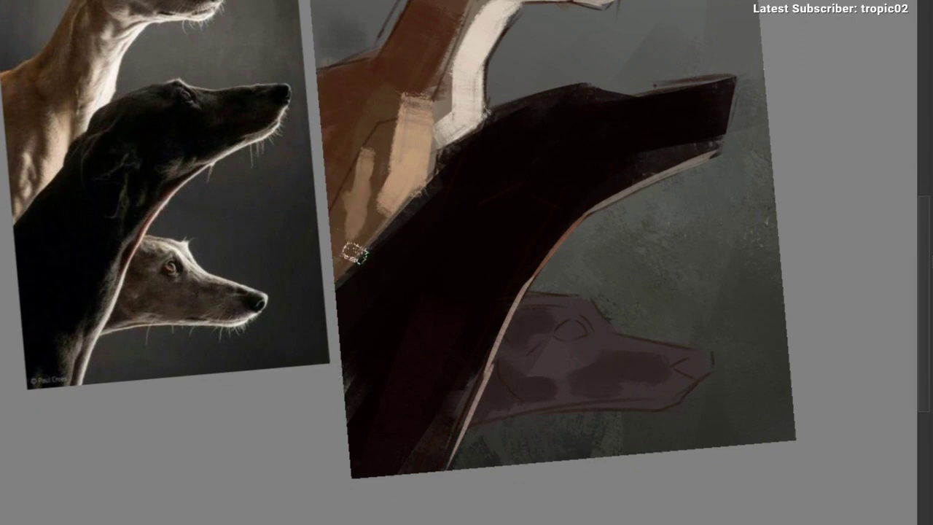
left_click(364, 223, "ctrl")
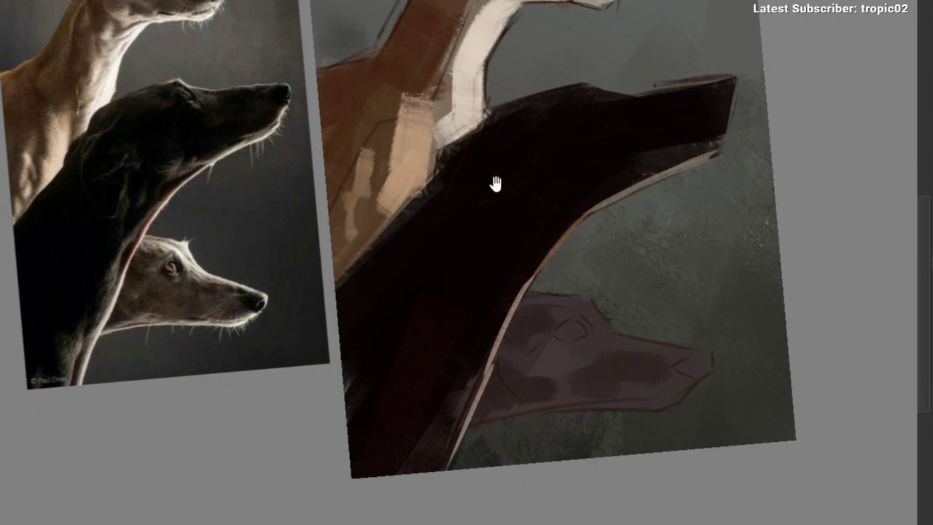
mouse_move(496, 183)
left_mouse_down()
mouse_move(415, 254)
mouse_move(401, 161)
mouse_move(400, 202)
left_mouse_up()
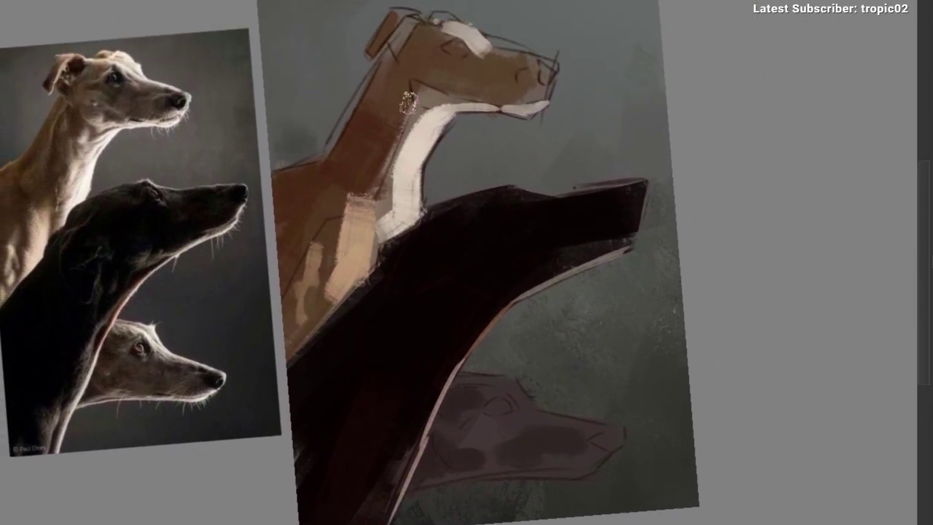
left_click_drag(406, 97, 466, 89)
left_click(454, 89, "ctrl")
left_click_drag(350, 107, 440, 129)
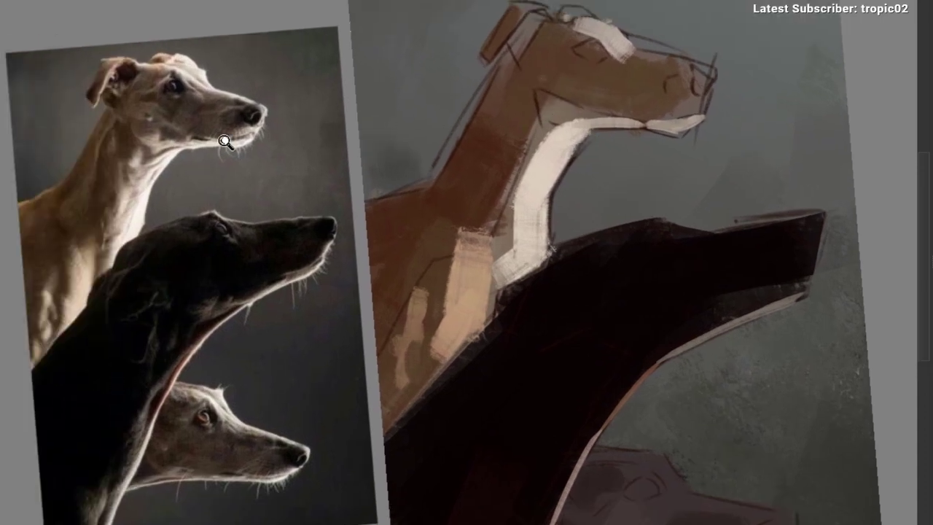
left_click_drag(226, 143, 281, 142)
left_click_drag(84, 242, 136, 112)
key("ctrl+d")
left_click_drag(237, 238, 150, 245)
left_click_drag(321, 217, 195, 196)
left_click_drag(328, 146, 357, 146)
key("b")
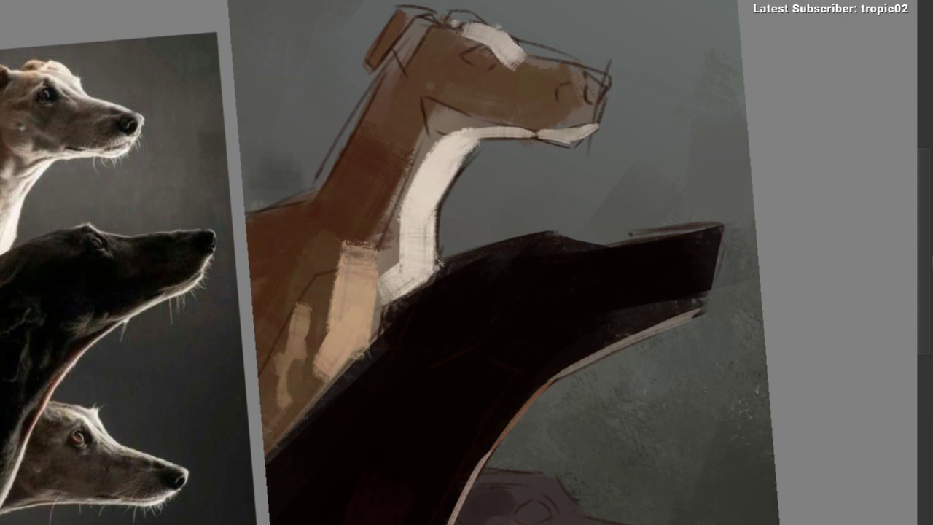
Step: Sample the throat's cream and add a cool bluish-white highlight to the upper part of the top dog's throat
left_click(447, 160, "ctrl")
left_click(453, 160, "ctrl")
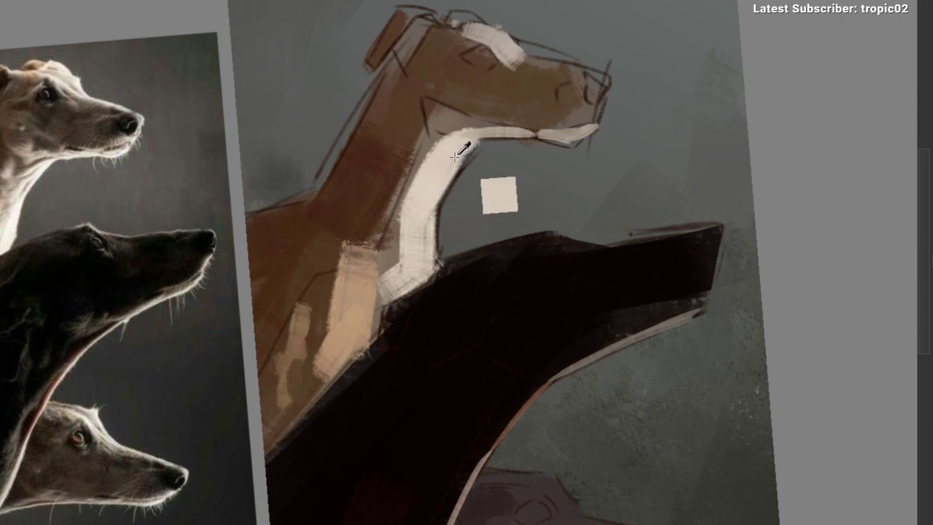
mouse_move(456, 147)
left_mouse_down()
mouse_move(478, 122)
mouse_move(523, 141)
mouse_move(435, 153)
mouse_move(464, 161)
left_mouse_up()
left_click(469, 130, "ctrl")
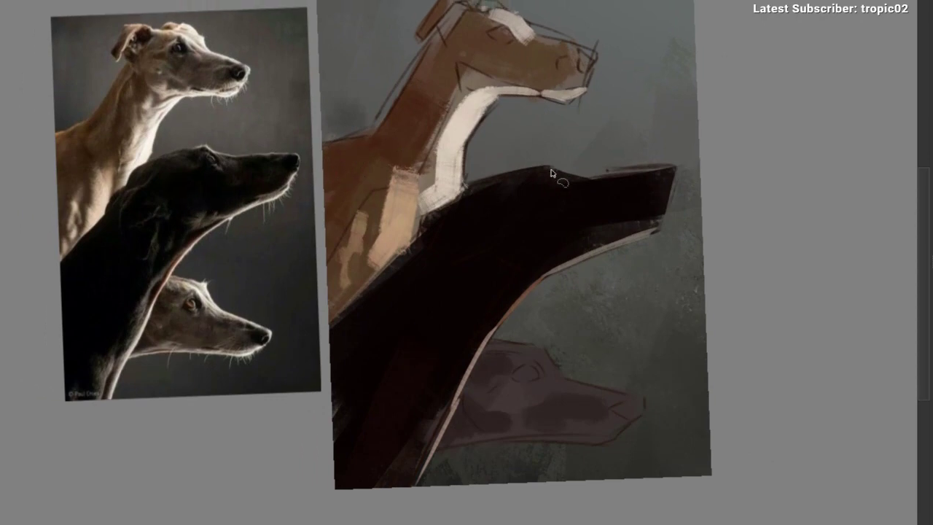
left_click_drag(551, 174, 310, 104)
key("ctrl+d")
left_click_drag(356, 185, 201, 188)
left_click_drag(377, 143, 419, 143)
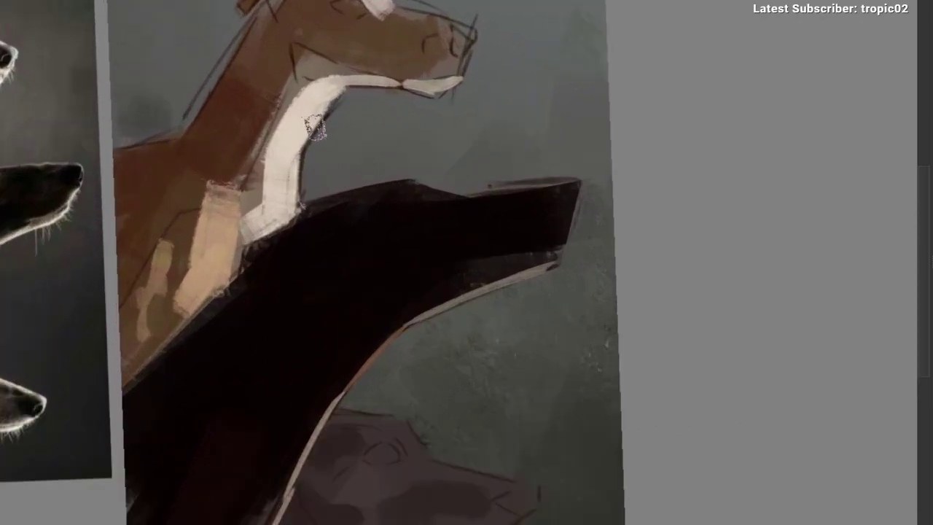
left_click_drag(349, 148, 371, 133)
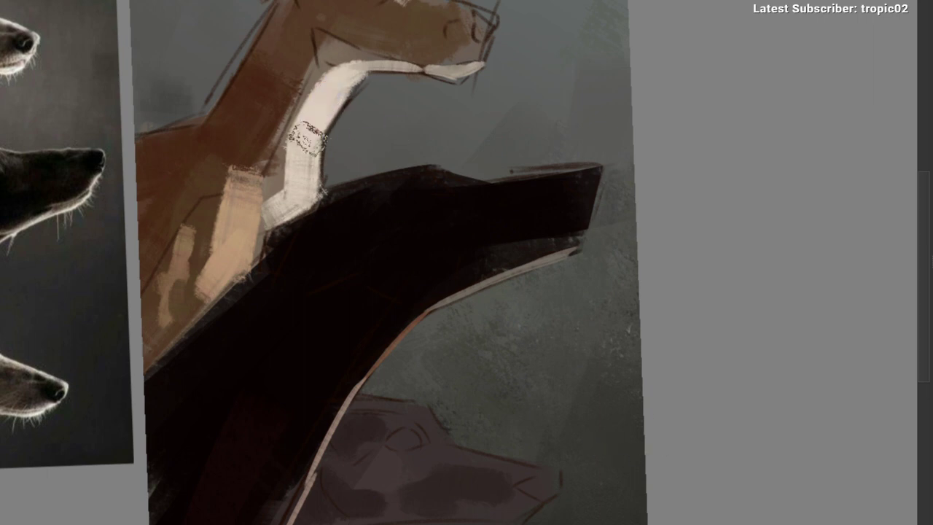
left_click_drag(382, 86, 407, 73)
left_click_drag(352, 112, 373, 68)
mouse_move(423, 27)
left_mouse_down()
mouse_move(445, 33)
mouse_move(430, 34)
left_mouse_up()
mouse_move(381, 74)
left_mouse_down()
mouse_move(439, 66)
mouse_move(460, 48)
left_mouse_up()
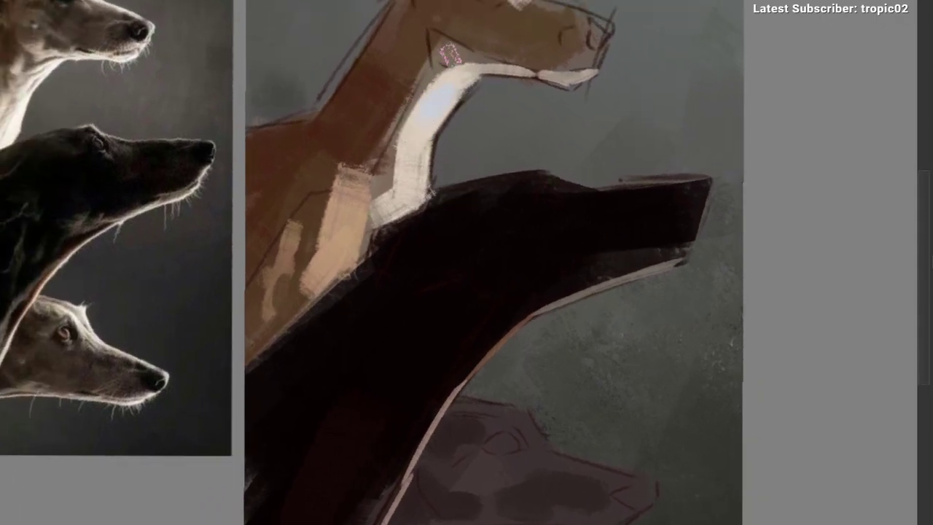
Step: Add thicker creamy-white strokes at the top dog's jaw corner and along its chin
mouse_move(460, 66)
left_mouse_down()
mouse_move(446, 54)
mouse_move(564, 85)
left_mouse_up()
left_click_drag(550, 133, 532, 162)
left_click_drag(456, 143, 445, 145)
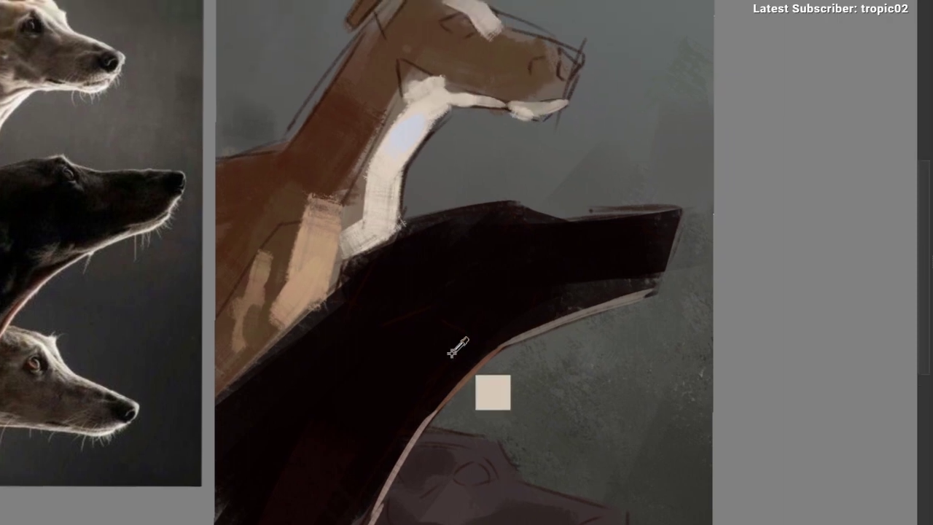
Step: Block in the top dog's nose and eye with black
left_click_drag(527, 113, 486, 114)
left_click_drag(446, 193, 503, 132)
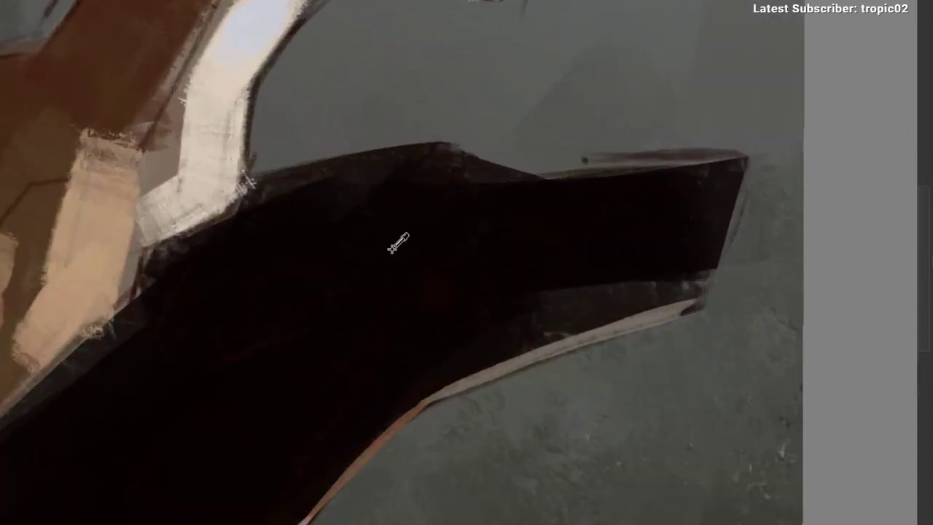
scroll(386, 241, "down", 3)
scroll(513, 121, "up", 1)
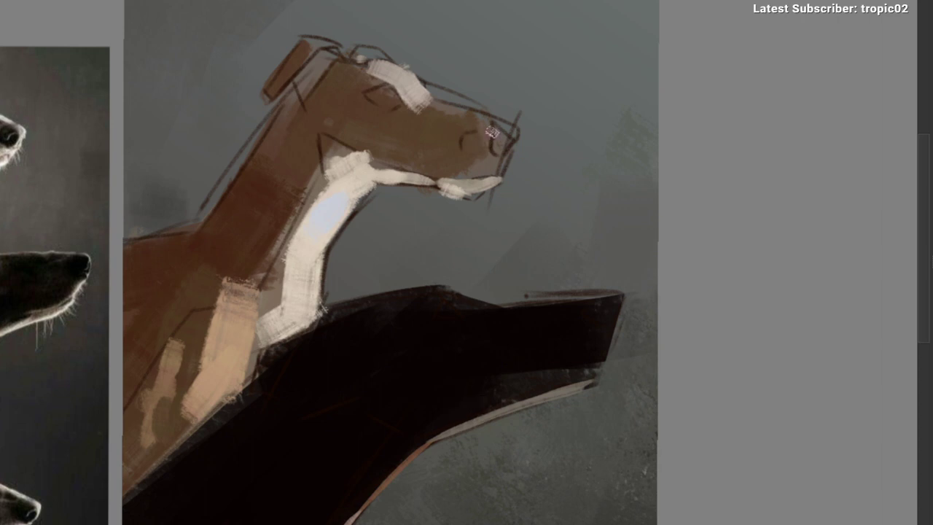
mouse_move(492, 132)
left_mouse_down()
mouse_move(495, 150)
mouse_move(491, 137)
left_mouse_up()
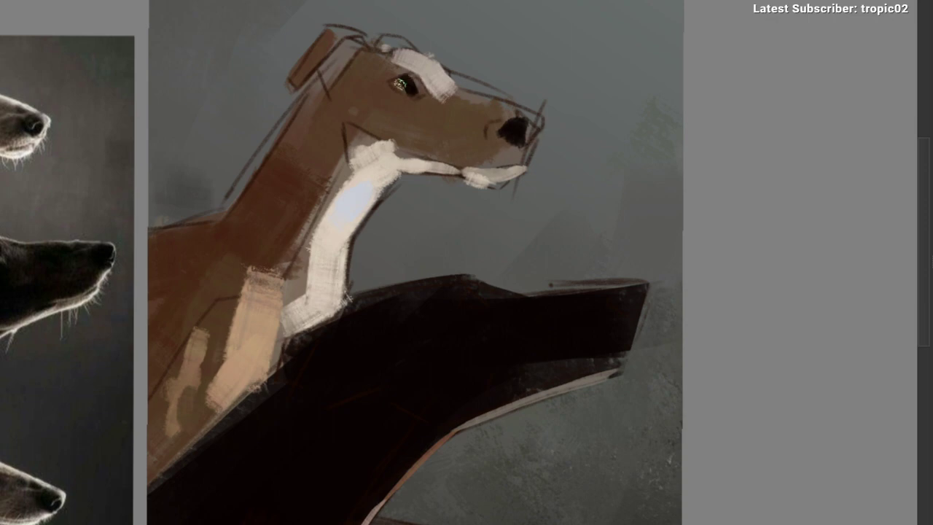
left_click_drag(413, 88, 432, 71)
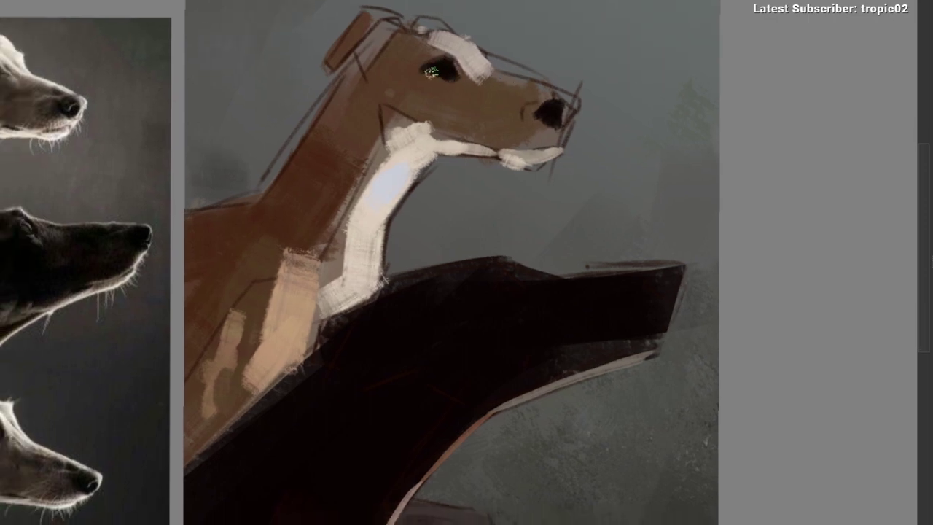
Step: Block in the top dog's near ear with a dark brown shadow
left_click_drag(599, 188, 614, 193)
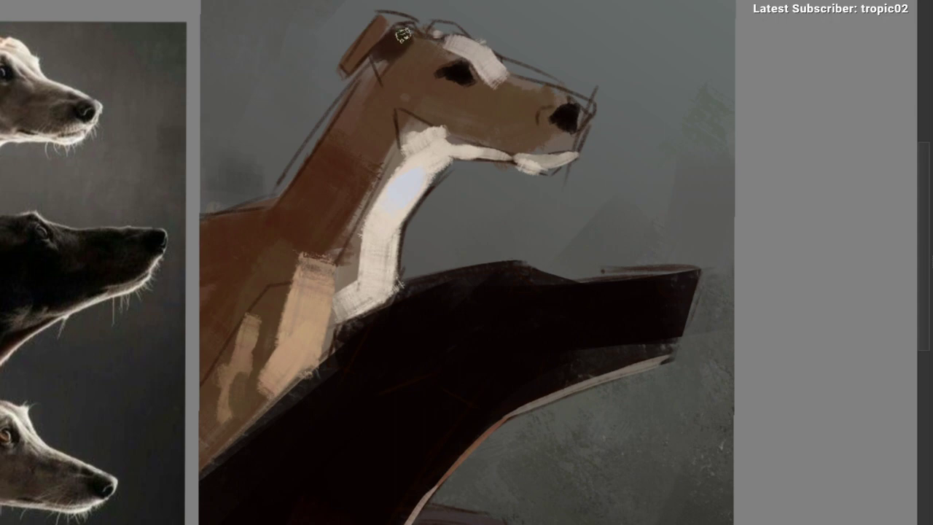
left_click_drag(413, 68, 423, 48)
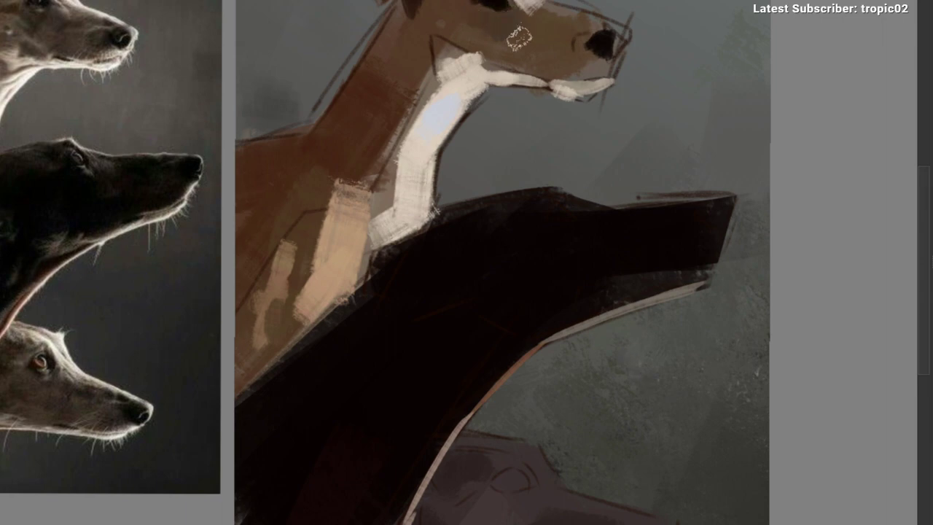
Step: Paint muted grey-brown shadow patches below the top dog's eye and along the side of its muzzle
left_click_drag(551, 165, 506, 162)
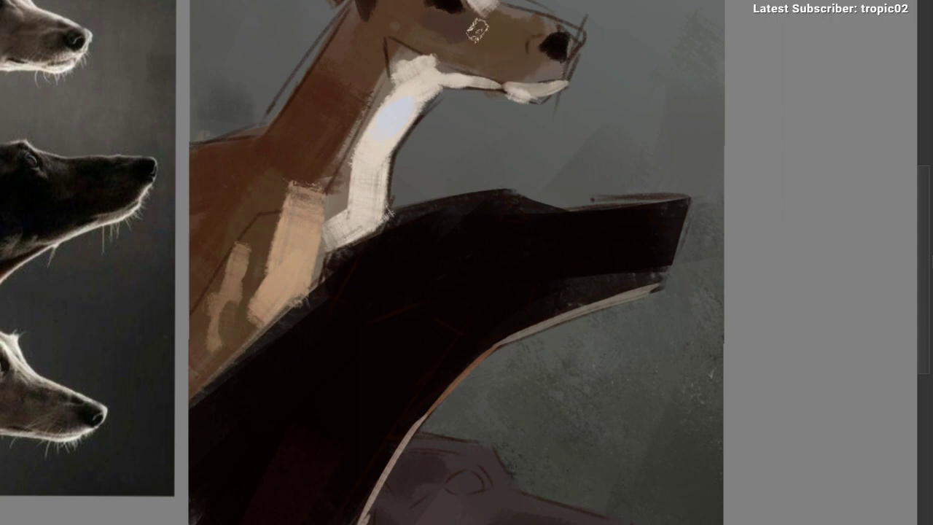
mouse_move(510, 60)
left_mouse_down()
mouse_move(541, 69)
mouse_move(469, 156)
mouse_move(448, 68)
left_mouse_up()
left_click(514, 56, "ctrl")
left_click_drag(410, 39, 378, 19)
left_click_drag(434, 53, 458, 98)
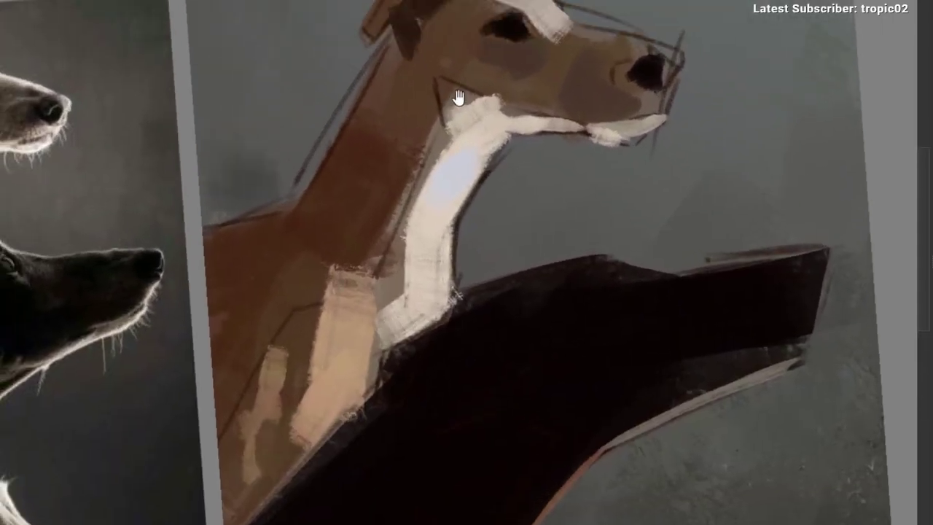
left_click_drag(476, 176, 511, 177)
left_click_drag(512, 178, 425, 218)
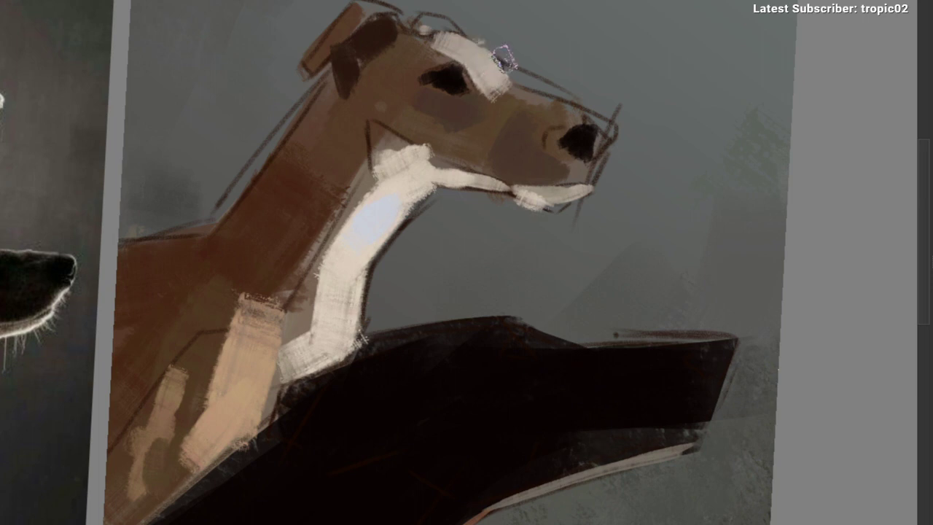
Step: Sample the brow's creamy white and paint a thin rim light along the top dog's muzzle bridge to the nose tip
left_click(488, 61, "ctrl")
key("ctrl+z")
left_click_drag(487, 56, 511, 88)
left_click_drag(509, 41, 365, 106)
left_click(346, 63, "ctrl")
scroll(404, 42, "up", 2)
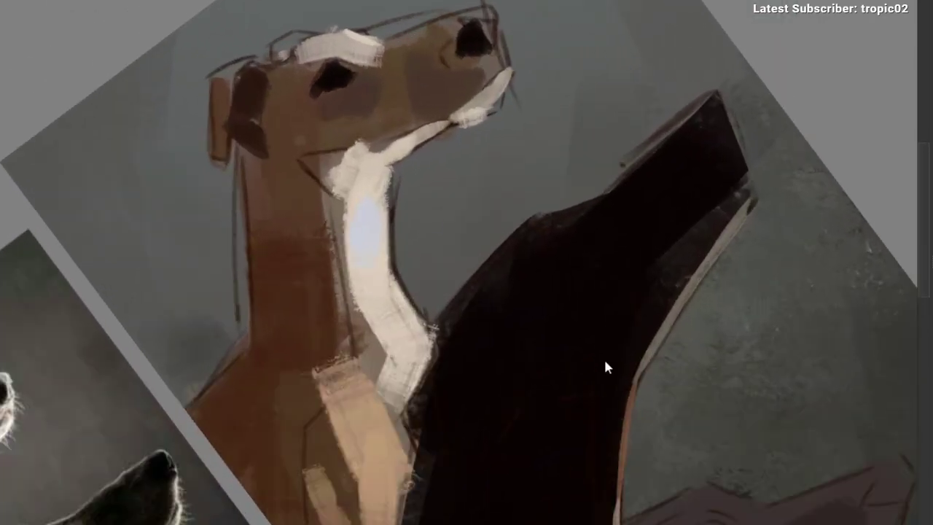
mouse_move(369, 35)
left_mouse_down()
mouse_move(437, 20)
mouse_move(462, 25)
left_mouse_up()
key("ctrl+z")
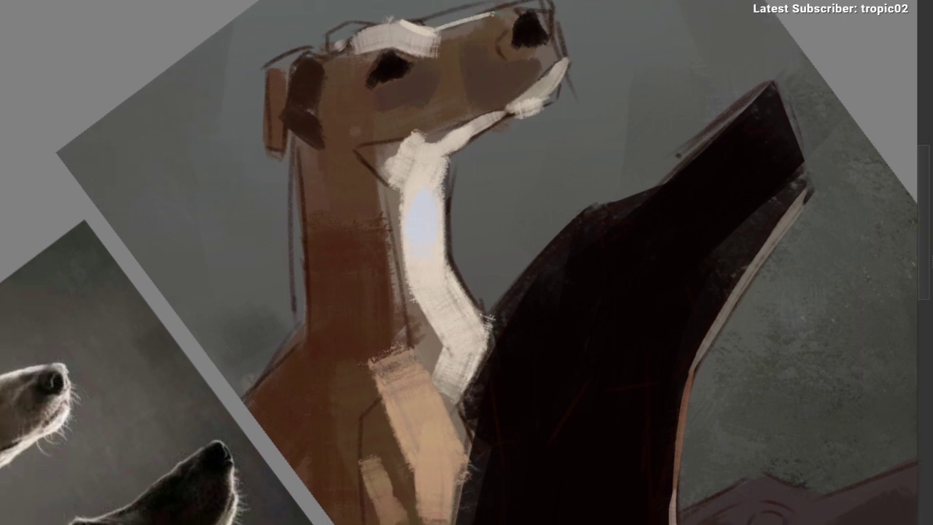
left_click_drag(436, 37, 513, 11)
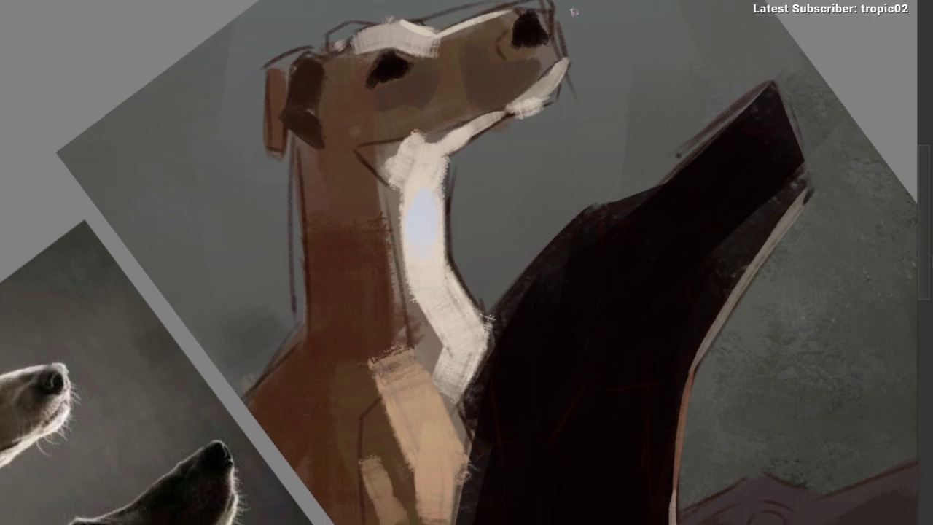
left_click_drag(525, 175, 498, 246)
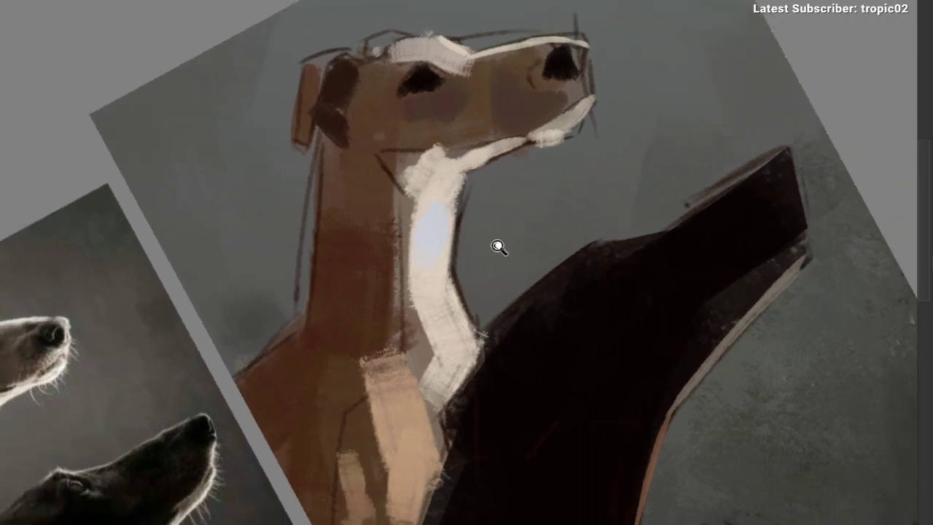
left_click_drag(554, 241, 500, 260)
mouse_move(576, 155)
left_mouse_down()
mouse_move(459, 125)
mouse_move(498, 186)
left_mouse_up()
scroll(459, 126, "up", 2)
key("ctrl+z")
mouse_move(485, 142)
left_mouse_down()
mouse_move(499, 180)
mouse_move(430, 235)
mouse_move(456, 114)
left_mouse_up()
key("ctrl+z")
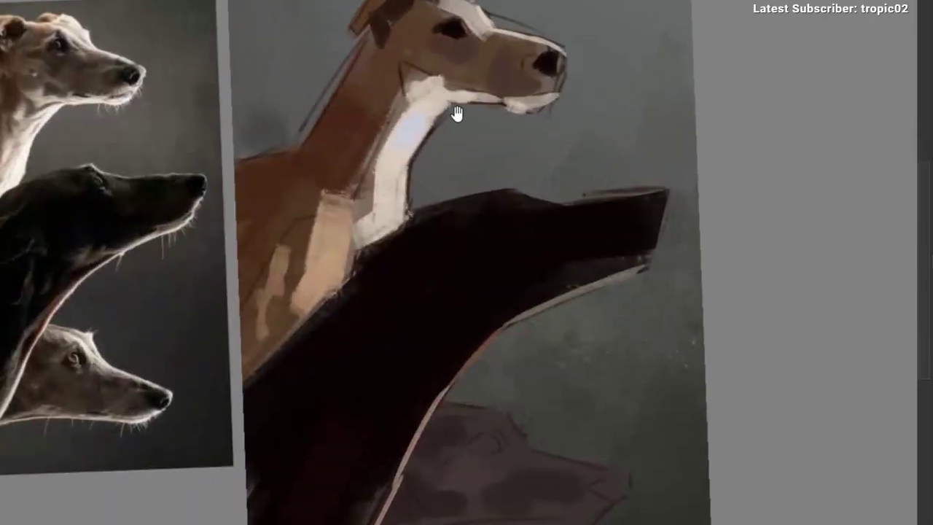
Step: Add a dark brown shadow patch on the top dog's cheek just behind the eye
scroll(415, 58, "up", 2)
mouse_move(423, 52)
left_mouse_down()
mouse_move(438, 37)
mouse_move(460, 48)
mouse_move(492, 37)
left_mouse_up()
left_click(472, 39, "ctrl")
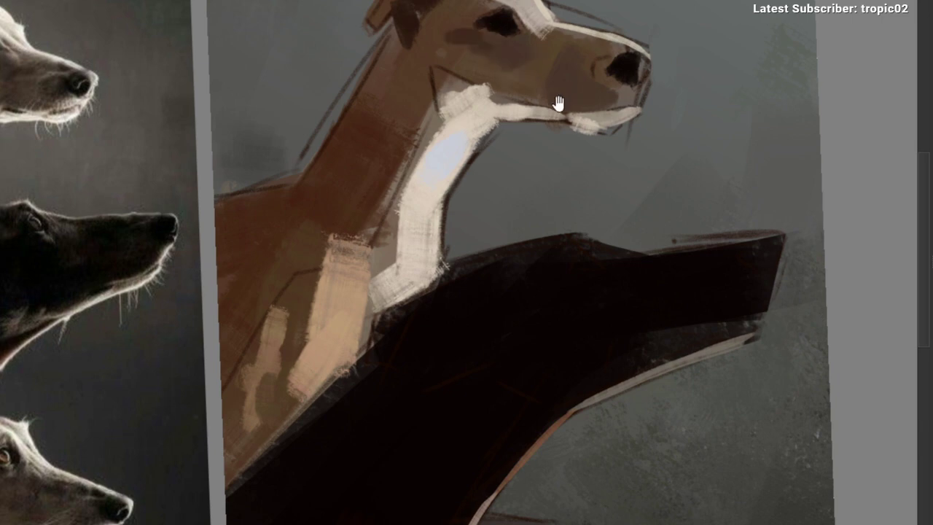
left_click_drag(496, 82, 475, 124)
left_click_drag(466, 59, 488, 53)
left_click(460, 41, "ctrl")
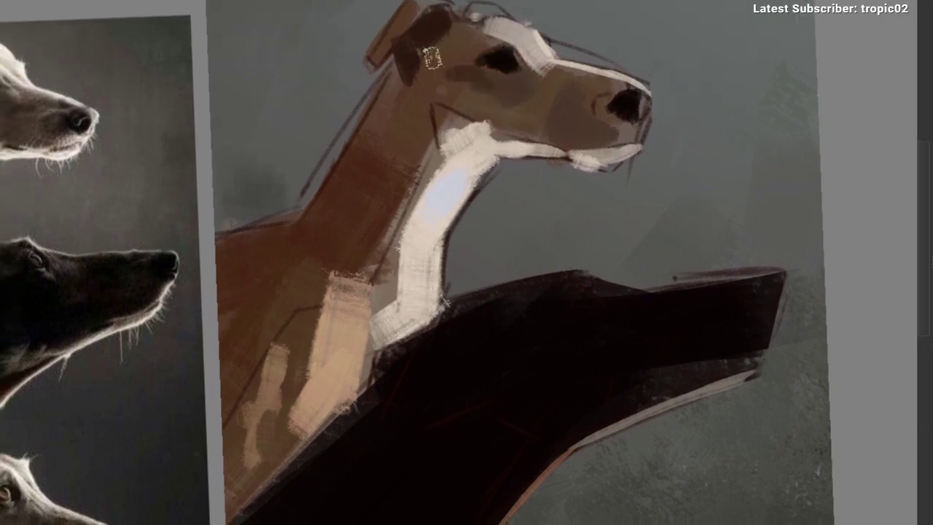
Step: Paint a dark olive-brown shadow patch behind the top dog's jaw corner, next to the white throat
scroll(384, 129, "down", 2)
left_click_drag(384, 129, 419, 53)
scroll(413, 43, "up", 2)
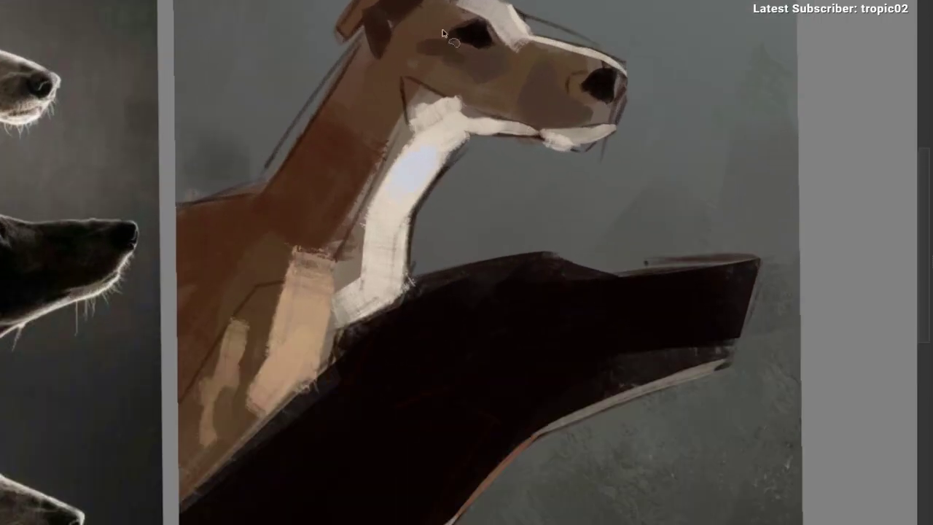
left_click_drag(400, 109, 438, 72)
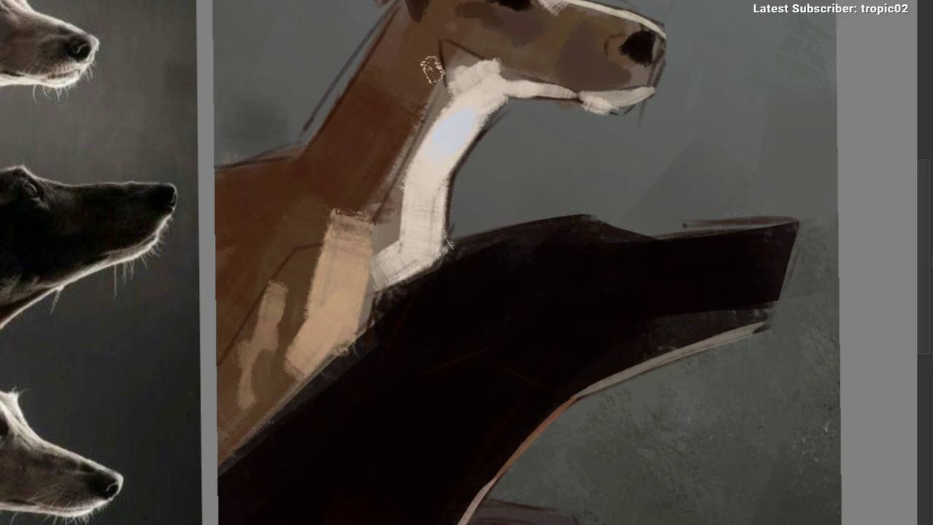
mouse_move(431, 70)
left_mouse_down()
mouse_move(416, 94)
mouse_move(427, 83)
mouse_move(427, 115)
mouse_move(439, 90)
left_mouse_up()
scroll(440, 92, "down", 1)
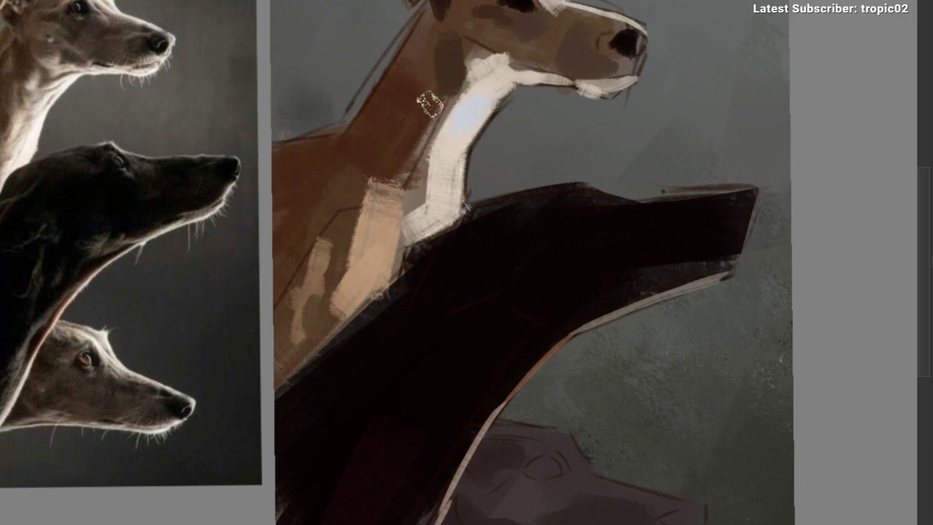
mouse_move(431, 98)
left_mouse_down()
mouse_move(372, 135)
mouse_move(446, 97)
left_mouse_up()
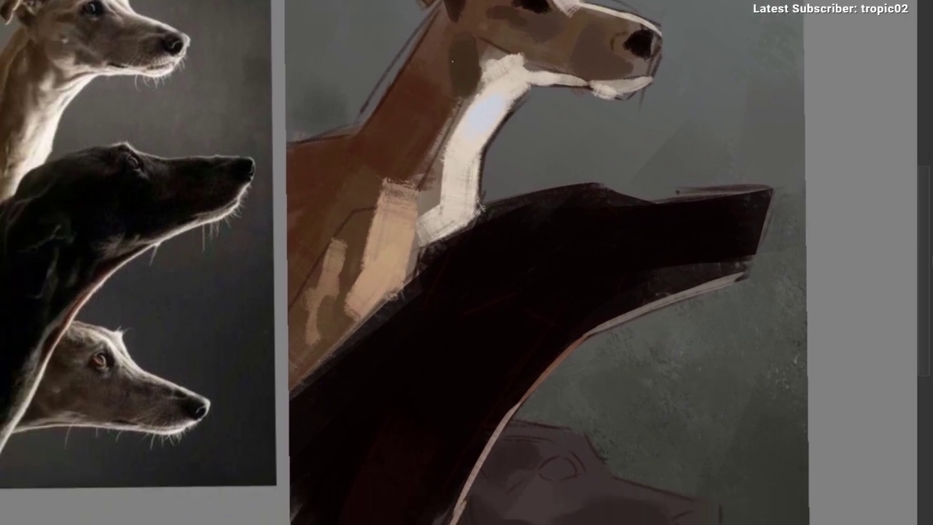
Step: Sample a dark brown from the head and draw a curved shadow line down the side of the top dog's neck
left_click(497, 36, "alt")
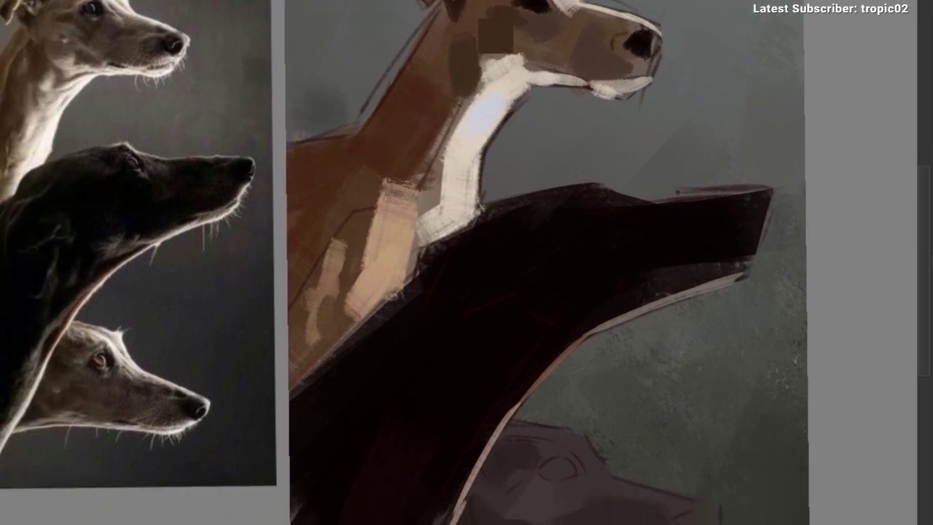
left_click_drag(458, 38, 438, 68)
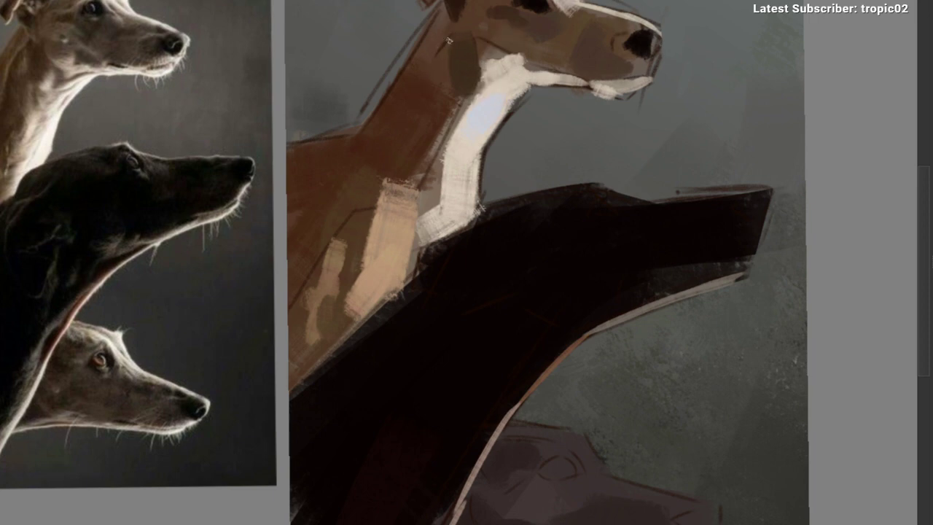
left_click(427, 66, "ctrl")
mouse_move(449, 41)
left_mouse_down()
mouse_move(419, 85)
mouse_move(414, 128)
mouse_move(379, 205)
left_mouse_up()
mouse_move(396, 132)
left_mouse_down()
mouse_move(398, 105)
mouse_move(420, 85)
left_mouse_up()
key("ctrl+z")
left_click_drag(355, 165, 257, 189)
left_click(440, 107, "alt")
left_click_drag(257, 189, 234, 190, "ctrl")
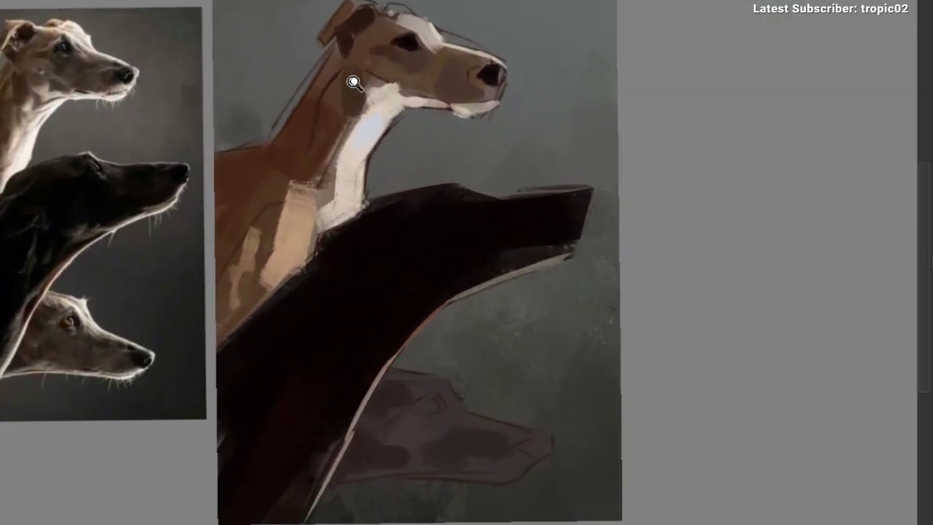
Step: Paint the top dog's far ear on top of the head in an orange-tan tone
left_click_drag(354, 81, 403, 109, "ctrl")
left_click_drag(404, 129, 385, 183)
left_click_drag(481, 39, 490, 47)
key("ctrl+z")
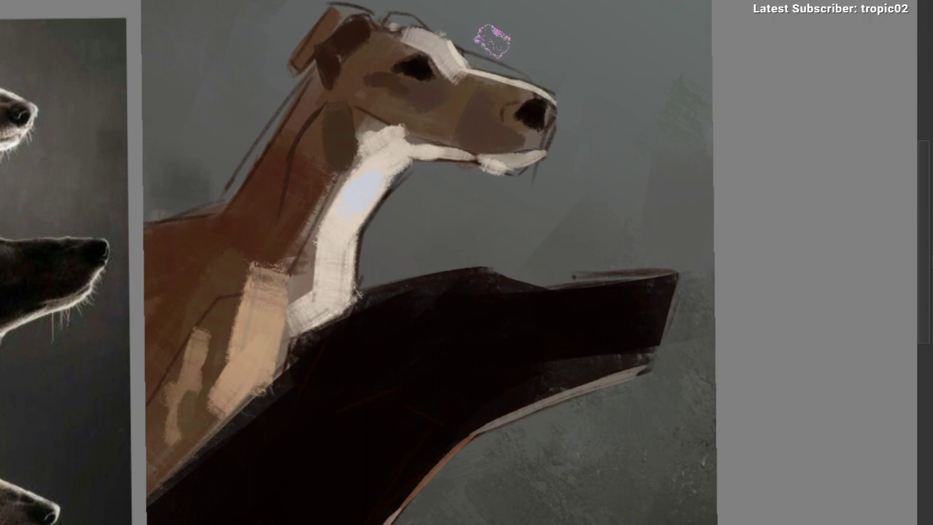
left_click(385, 60, "ctrl")
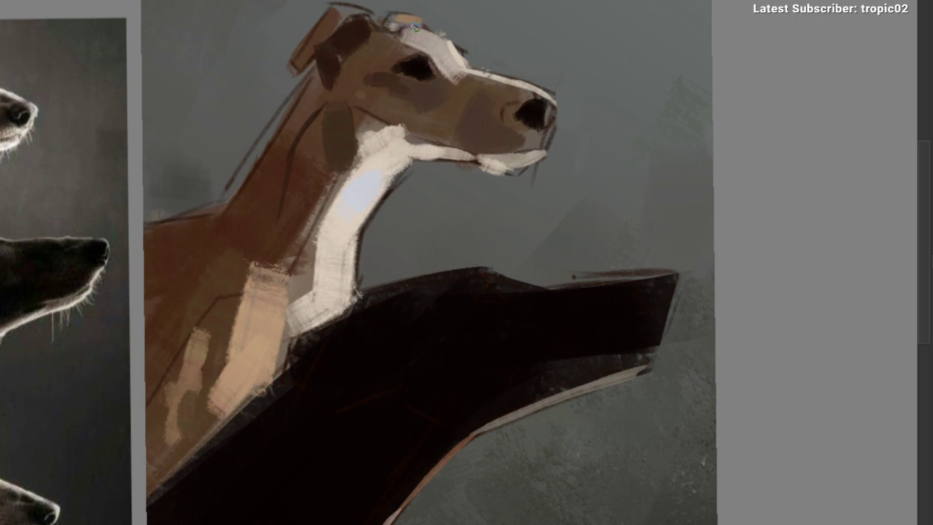
Step: Add cool bluish-white highlights to the white patch on the top dog's brow
left_click(364, 80, "ctrl")
mouse_move(450, 53)
left_mouse_down()
mouse_move(449, 34)
mouse_move(517, 38)
left_mouse_up()
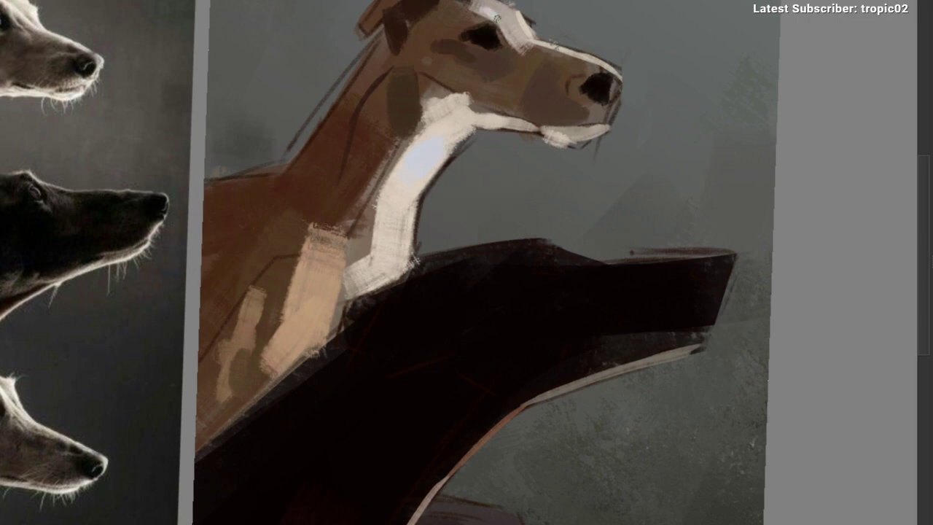
scroll(522, 61, "down", 2)
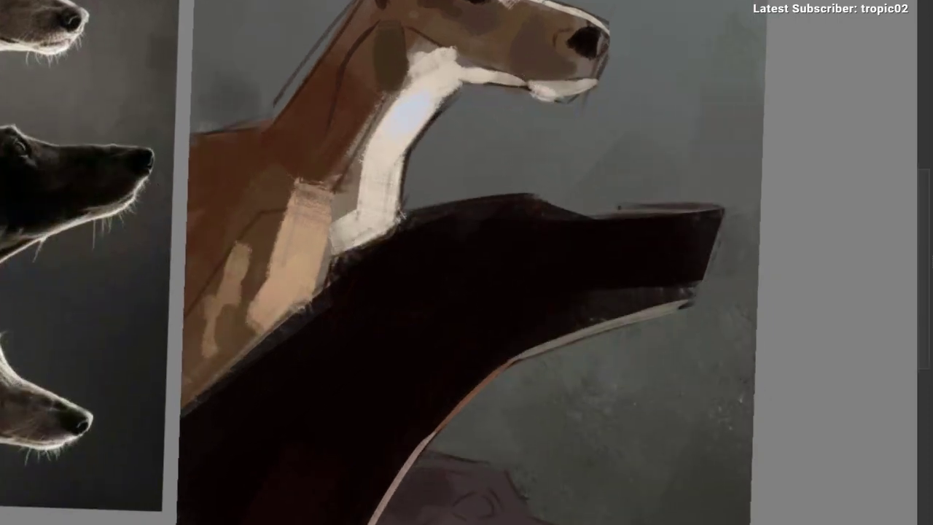
left_click_drag(539, 78, 543, 51)
left_click(571, 36, "ctrl")
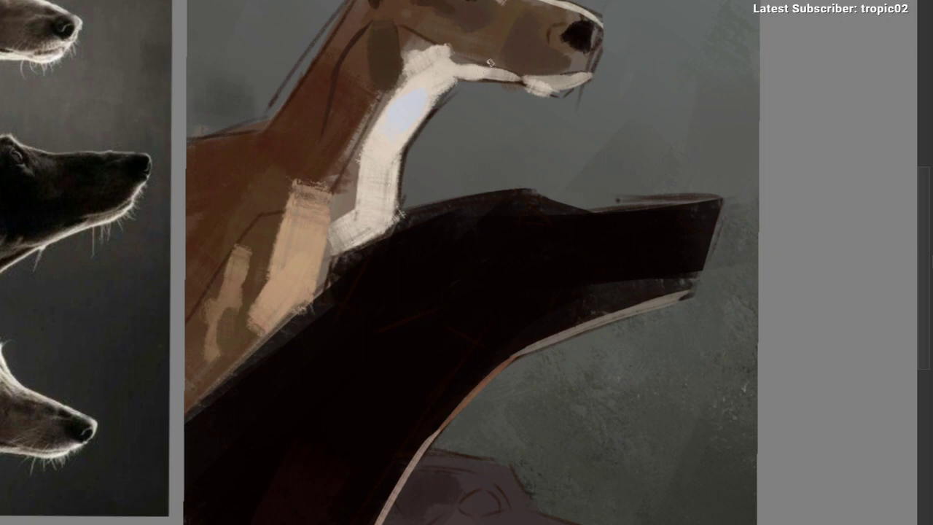
left_click_drag(606, 100, 576, 114)
left_click_drag(508, 70, 518, 73)
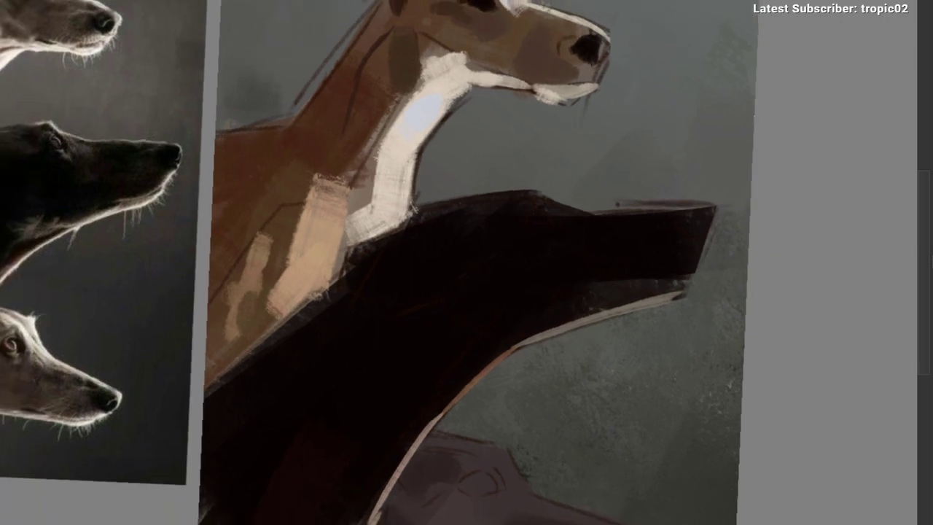
left_click_drag(574, 117, 558, 105)
Step: Switch to a broader textured brush and paint over the sketch lines along the top dog's nape and back, softening the edge
mouse_move(385, 130)
left_mouse_down()
mouse_move(418, 154)
mouse_move(391, 115)
mouse_move(308, 118)
mouse_move(296, 137)
mouse_move(324, 93)
left_mouse_up()
left_click_drag(324, 94, 375, 46)
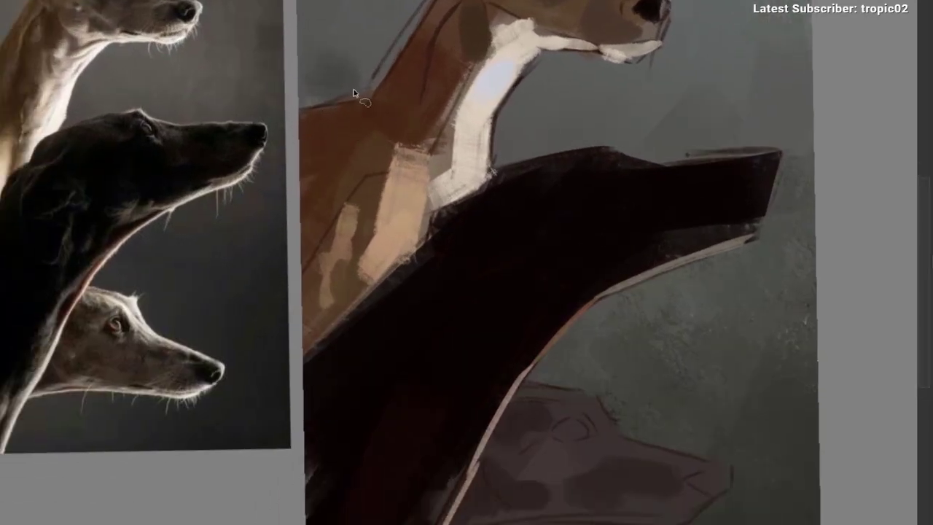
right_click(318, 76)
left_click(429, 82)
left_click_drag(386, 90, 336, 149)
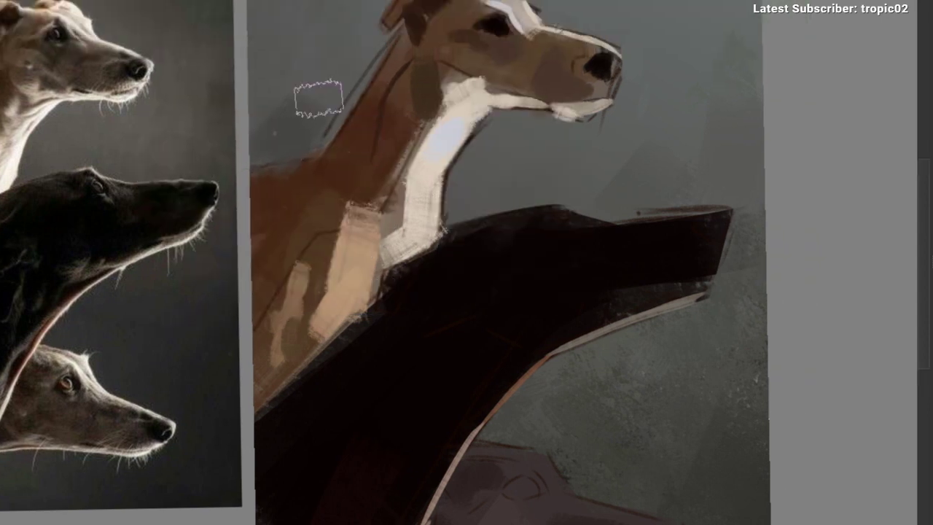
left_click_drag(318, 99, 260, 179)
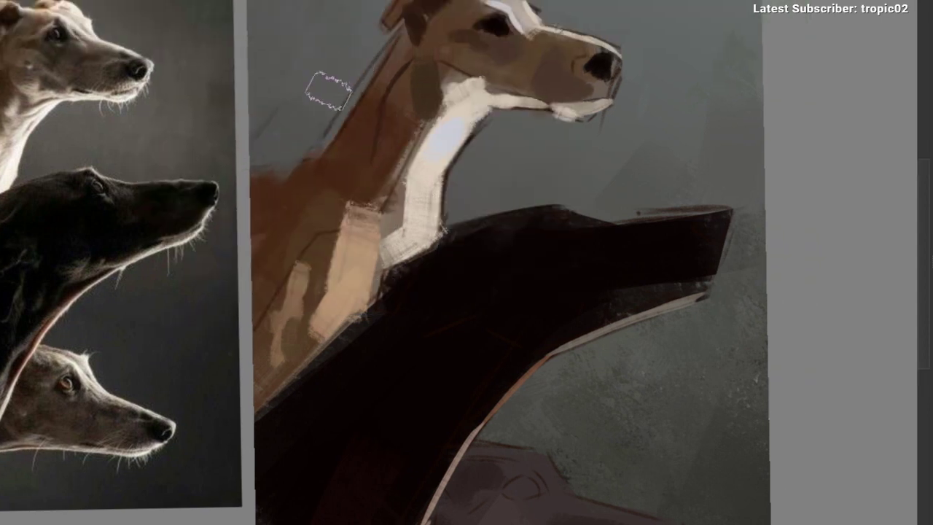
Step: Add a bright warm cream stroke to the lower part of the top dog's throat, along its outer edge
mouse_move(348, 137)
left_mouse_down()
mouse_move(313, 202)
mouse_move(328, 255)
left_mouse_up()
mouse_move(386, 235)
left_mouse_down()
mouse_move(390, 161)
mouse_move(362, 152)
mouse_move(370, 138)
left_mouse_up()
mouse_move(379, 124)
left_mouse_down()
mouse_move(313, 156)
mouse_move(373, 109)
mouse_move(310, 306)
mouse_move(329, 312)
mouse_move(245, 390)
mouse_move(333, 299)
left_mouse_up()
left_click_drag(333, 215, 415, 293)
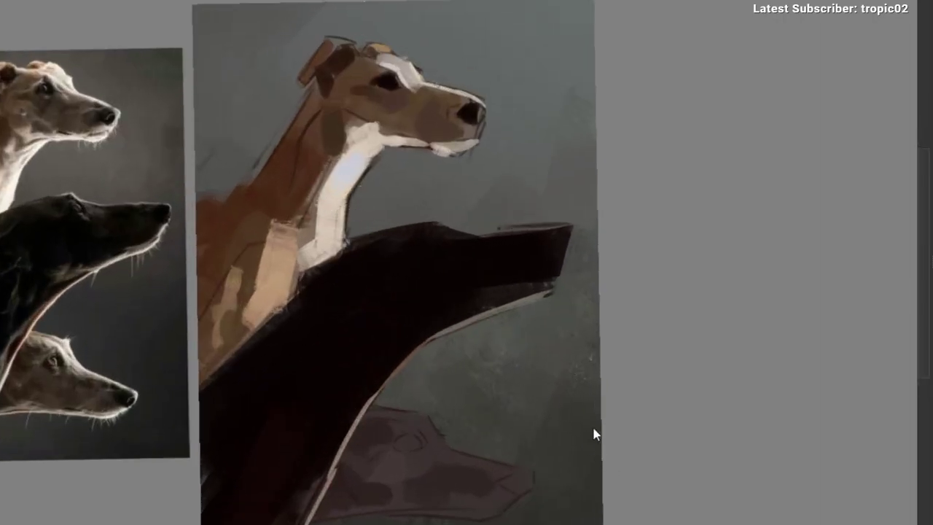
mouse_move(342, 175)
left_mouse_down()
mouse_move(331, 231)
mouse_move(346, 197)
left_mouse_up()
key("ctrl+z")
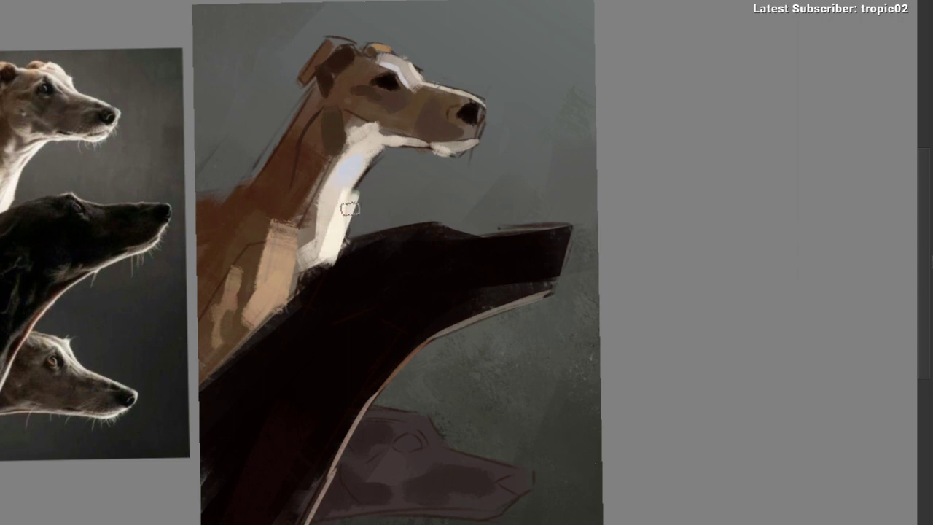
key("ctrl+z")
Step: Resample a light colour and rework the highlight strokes down the middle of the top dog's throat
mouse_move(331, 248)
left_mouse_down()
mouse_move(342, 201)
mouse_move(361, 172)
mouse_move(444, 144)
left_mouse_up()
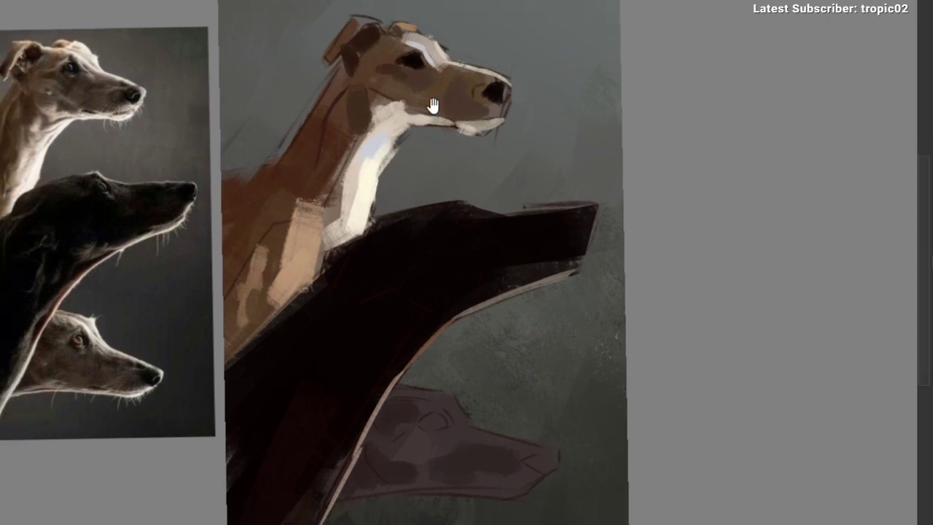
left_click_drag(433, 106, 431, 113)
scroll(438, 70, "down", 1)
mouse_move(430, 181)
left_mouse_down()
mouse_move(442, 127)
mouse_move(492, 113)
left_mouse_up()
scroll(432, 156, "up", 1)
left_click_drag(398, 104, 391, 152)
key("ctrl+z")
left_click(437, 54, "alt")
mouse_move(382, 111)
left_mouse_down()
mouse_move(370, 171)
mouse_move(366, 163)
left_mouse_up()
key("ctrl+z")
key("ctrl+z")
left_click_drag(384, 112, 373, 157)
Step: Sample the throat's cream and lighten the centre of the tan patch on the top dog's chest
left_click(384, 134, "alt")
mouse_move(277, 247)
left_mouse_down()
mouse_move(238, 263)
mouse_move(275, 246)
mouse_move(293, 210)
mouse_move(314, 212)
left_mouse_up()
scroll(238, 263, "down", 1)
scroll(275, 245, "down", 1)
left_click_drag(315, 211, 339, 209)
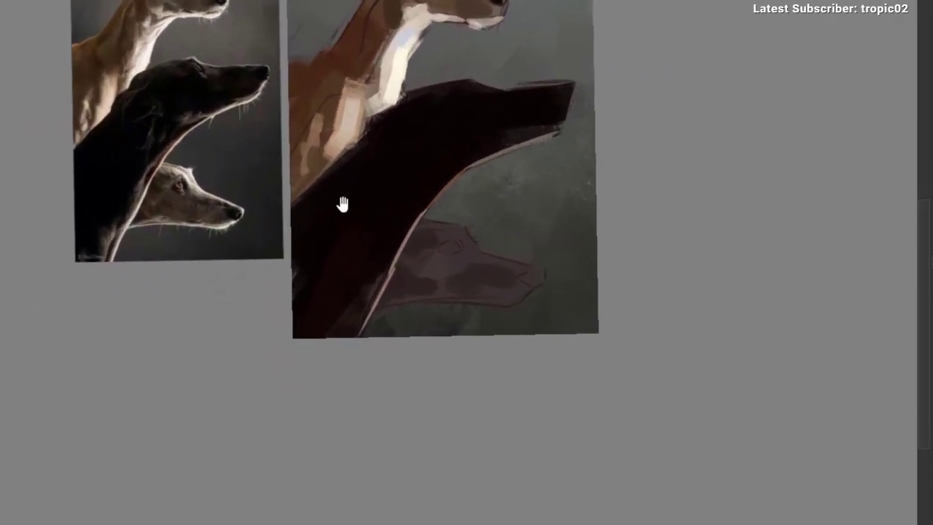
Step: Isolate the top dog's nape and upper back with a freehand selection and brush a warmer orange-brown over the back
left_click_drag(418, 146, 386, 177)
left_click_drag(387, 178, 374, 162)
left_click_drag(369, 151, 352, 311)
left_click_drag(363, 254, 385, 244)
left_click(366, 212, "ctrl")
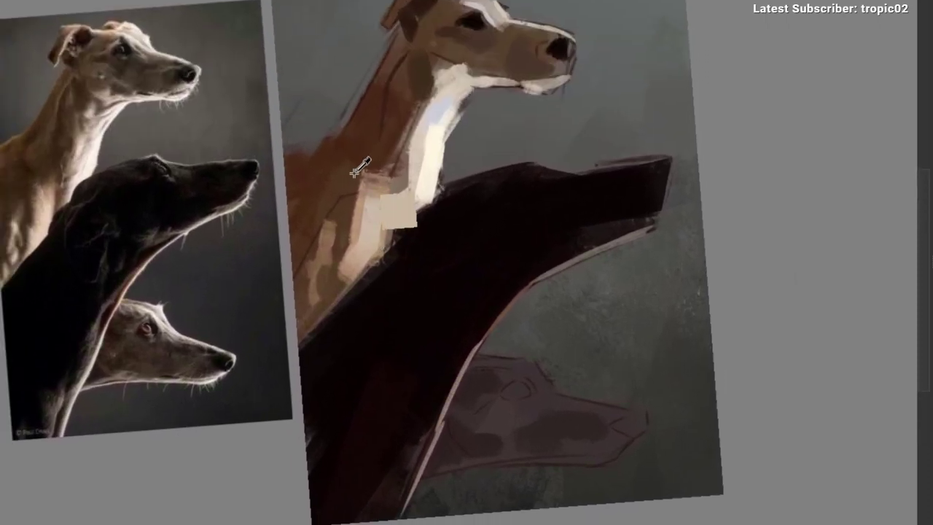
left_click_drag(361, 180, 407, 159)
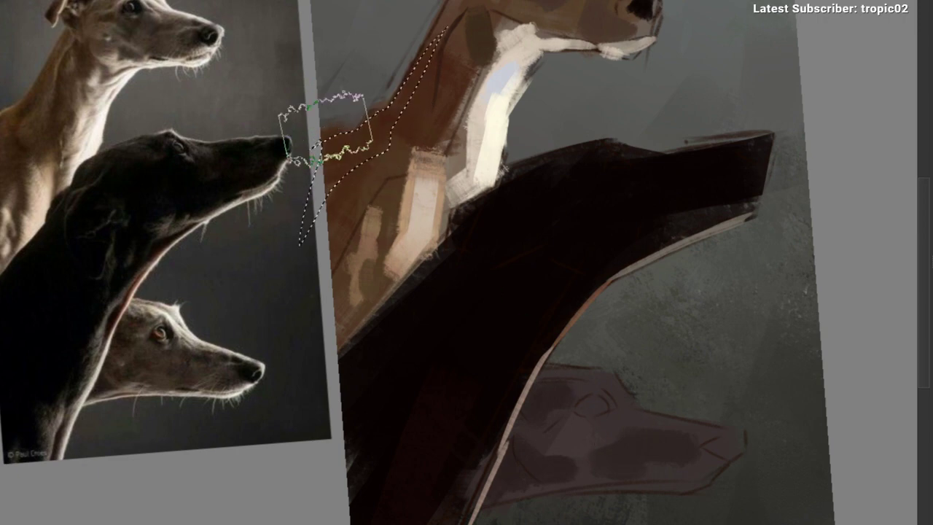
mouse_move(307, 139)
left_mouse_down()
mouse_move(358, 104)
mouse_move(384, 64)
left_mouse_up()
key("ctrl+d")
left_click_drag(453, 170, 438, 171)
left_click_drag(404, 205, 400, 207)
key("ctrl+z")
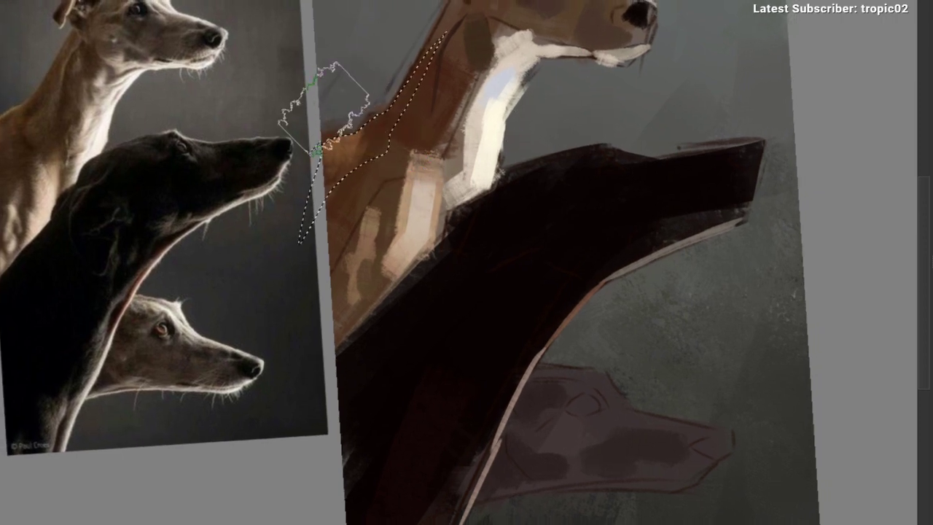
key("ctrl+d")
Step: Block a lighter grey-brown plane along the black dog's crown and brow, and tidy the upper edge of its muzzle
left_click_drag(474, 226, 255, 247)
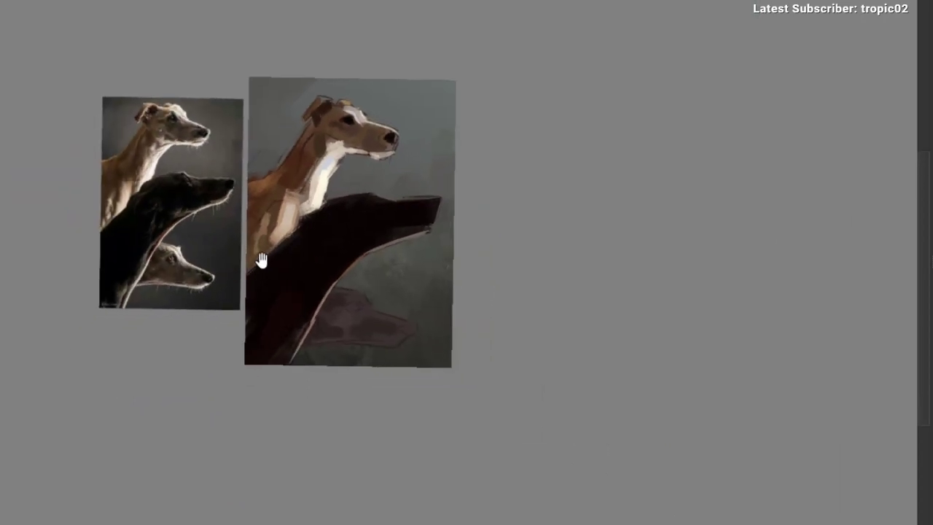
scroll(260, 260, "up", 4)
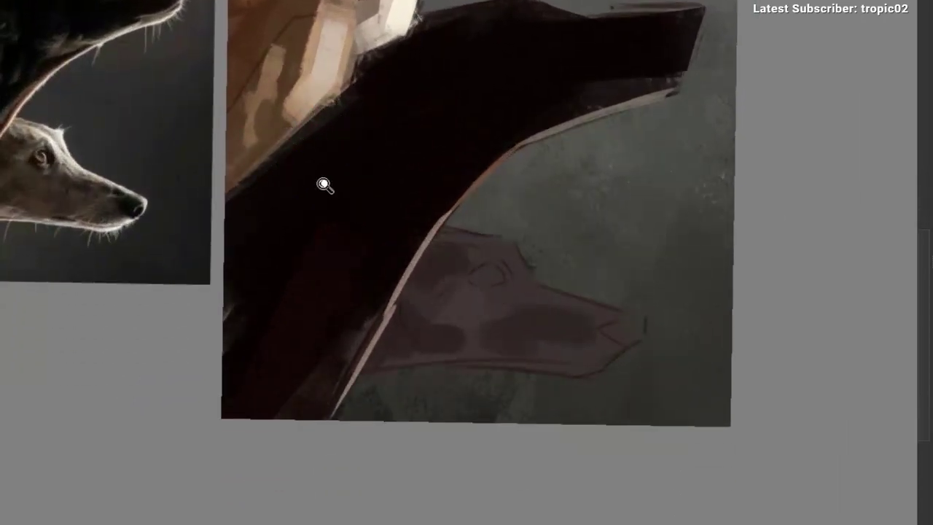
left_click_drag(323, 183, 319, 183)
left_click_drag(380, 222, 361, 236)
left_click_drag(473, 133, 432, 143)
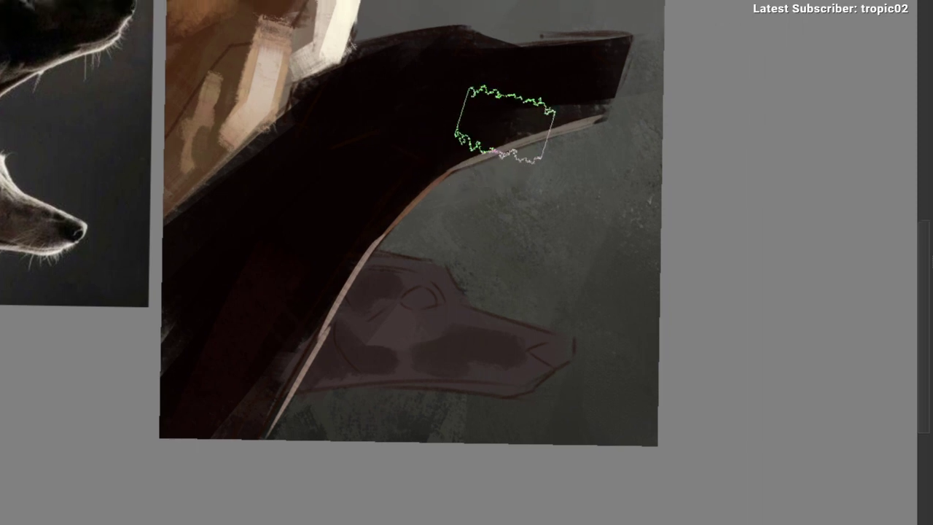
left_click(515, 130)
key("ctrl+z")
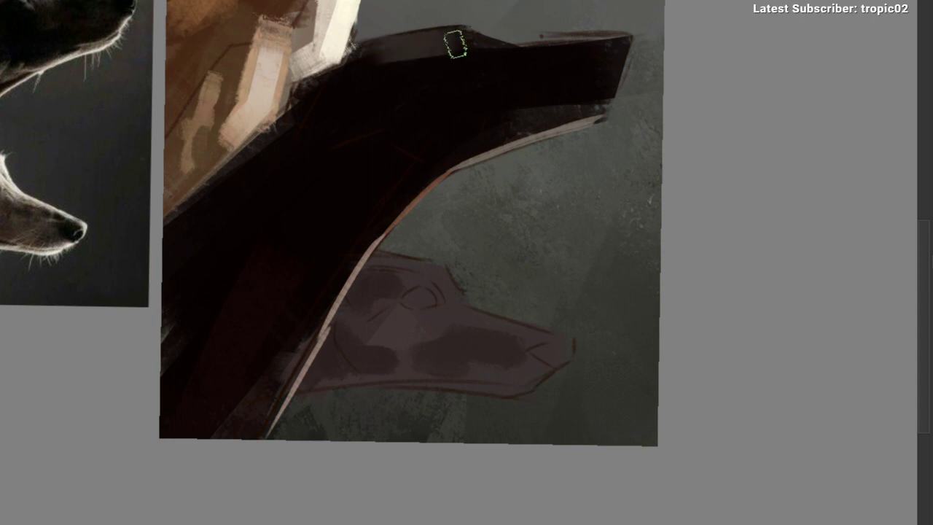
left_click_drag(487, 57, 519, 60)
left_click_drag(528, 71, 468, 96)
left_click_drag(467, 56, 563, 45)
key("ctrl+z")
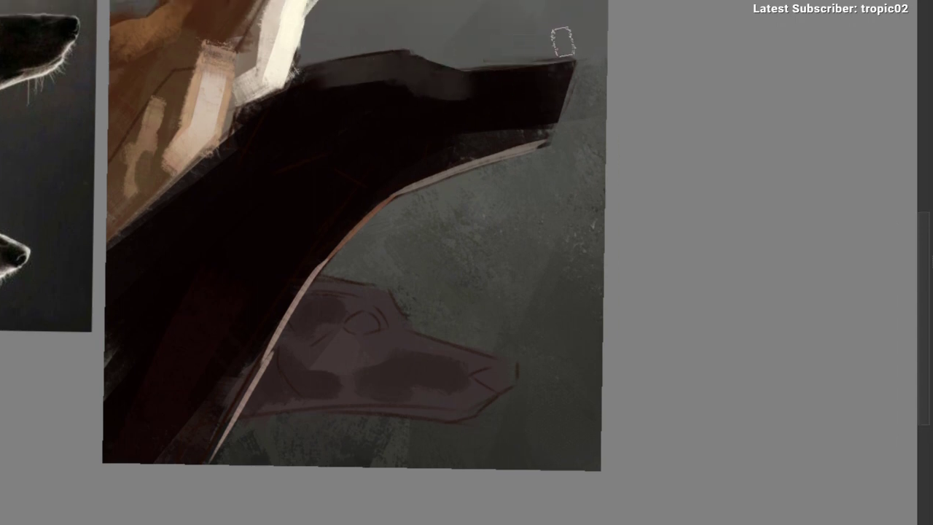
Step: Paint muted olive reflected light beneath the black dog's jaw and in a patch where the jaw meets the throat
scroll(576, 46, "down", 1)
scroll(576, 45, "left", 1)
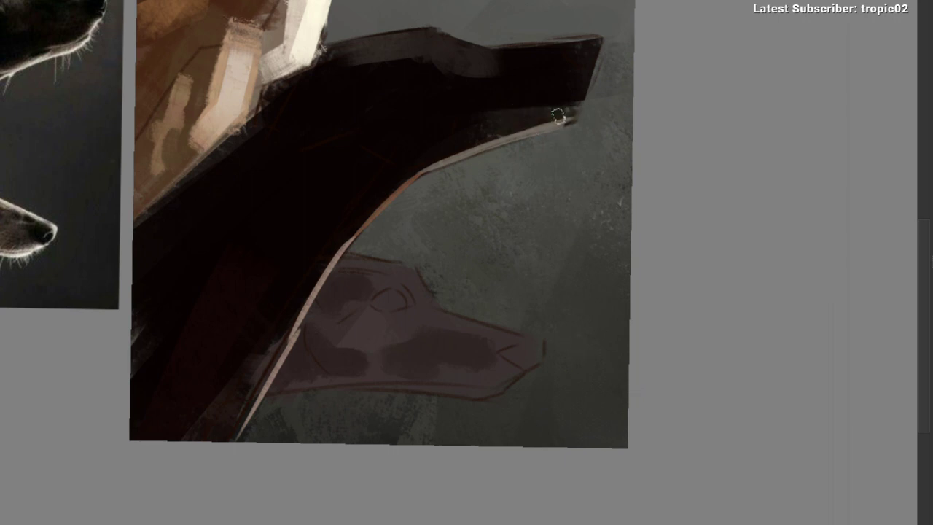
mouse_move(568, 112)
left_mouse_down()
mouse_move(512, 125)
mouse_move(582, 93)
mouse_move(552, 94)
mouse_move(558, 88)
left_mouse_up()
mouse_move(476, 144)
left_mouse_down()
mouse_move(523, 117)
mouse_move(468, 134)
left_mouse_up()
key("ctrl+z")
key("ctrl+z")
mouse_move(440, 135)
left_mouse_down()
mouse_move(482, 134)
mouse_move(450, 133)
mouse_move(445, 147)
mouse_move(510, 124)
left_mouse_up()
key("ctrl+z")
Step: Sample the jaw's olive tone and paint angular strokes down the black dog's throat, just inside its rim light
left_click(499, 106, "ctrl")
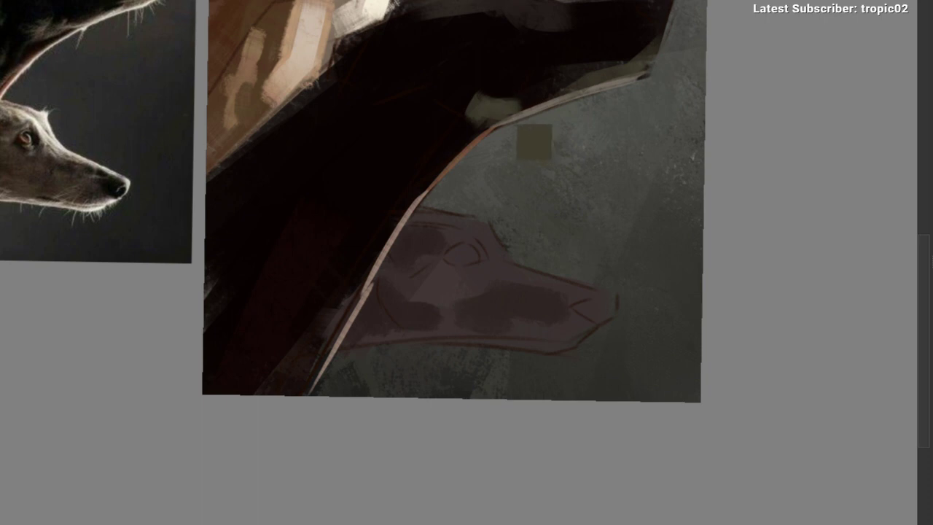
left_click_drag(435, 151, 376, 217)
mouse_move(412, 186)
left_mouse_down()
mouse_move(417, 170)
mouse_move(371, 223)
left_mouse_up()
key("ctrl+z")
key("ctrl+z")
left_click_drag(446, 143, 381, 216)
mouse_move(393, 178)
left_mouse_down()
mouse_move(375, 194)
mouse_move(394, 155)
mouse_move(360, 246)
mouse_move(364, 230)
left_mouse_up()
key("ctrl+z")
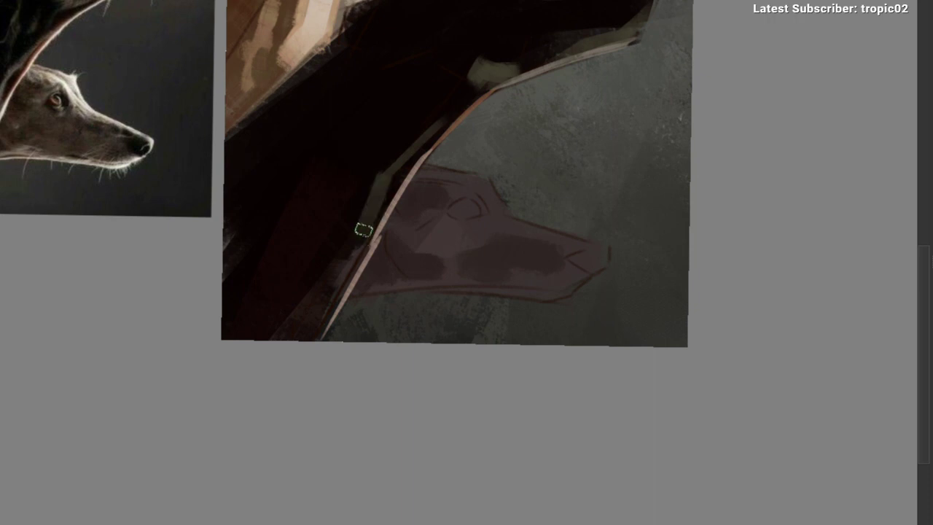
left_click_drag(295, 325, 341, 259)
left_click_drag(346, 248, 435, 235)
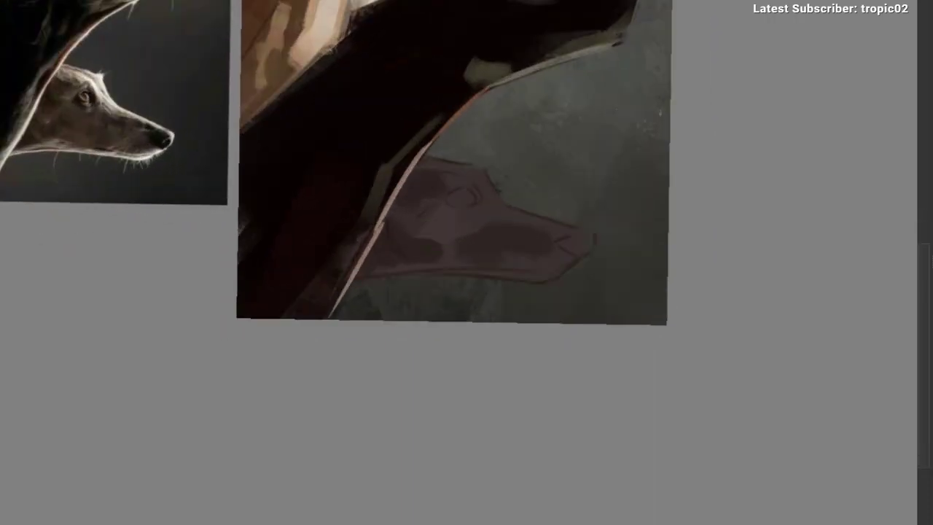
Step: Add a subtle dark teal patch to the side of the black dog's head, behind the jaw
left_click_drag(301, 338, 262, 501)
left_click_drag(435, 139, 432, 140)
left_click_drag(415, 190, 469, 164)
left_click(538, 174, "ctrl")
left_click_drag(497, 196, 484, 192)
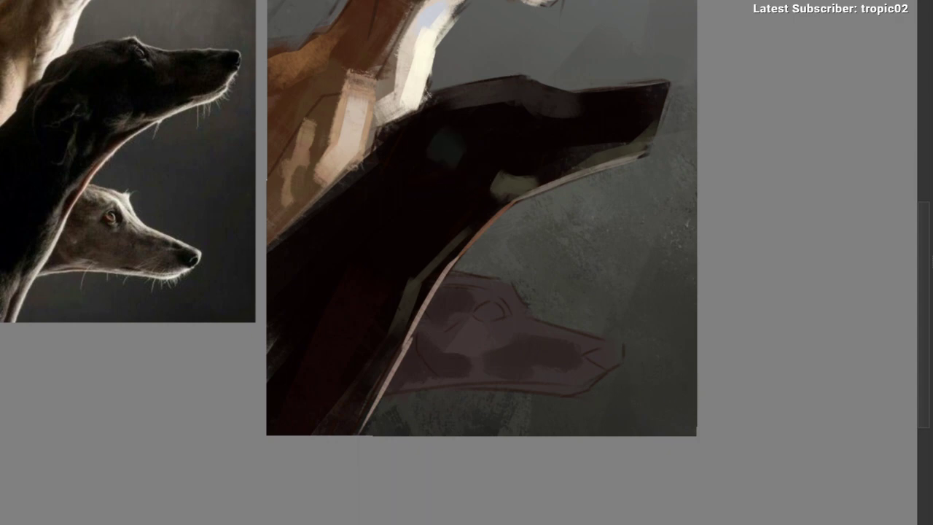
Step: Resample the dark tones to blend the teal patch, and add a faint grey-brown stroke towards the black dog's nape
left_click(448, 143, "ctrl")
left_click(441, 150, "ctrl")
mouse_move(452, 170)
left_mouse_down()
mouse_move(432, 205)
mouse_move(435, 149)
mouse_move(406, 197)
mouse_move(443, 170)
left_mouse_up()
mouse_move(464, 126)
left_mouse_down()
mouse_move(374, 125)
mouse_move(295, 170)
left_mouse_up()
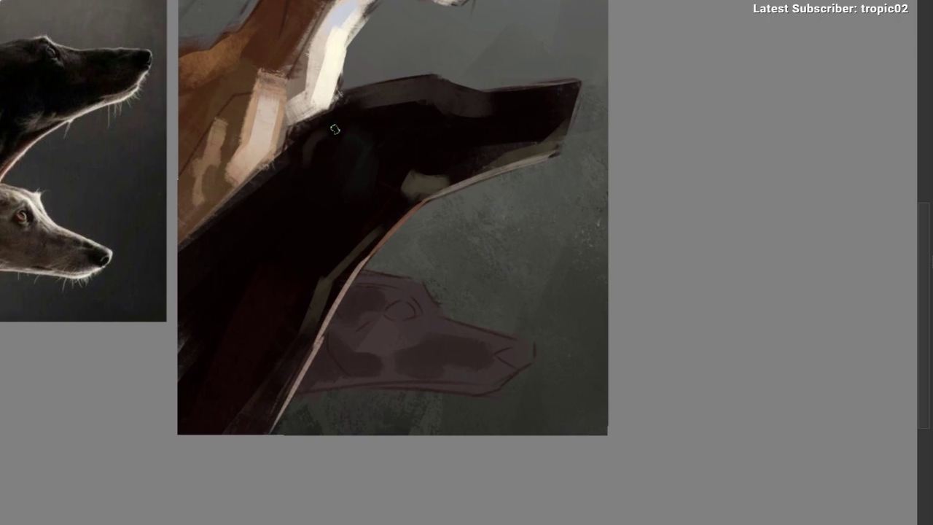
left_click_drag(363, 202, 321, 248)
left_click_drag(320, 250, 330, 221)
left_click_drag(330, 218, 332, 189)
Step: Sample a brown from the top dog's face and soften the dark shading beneath its eye
scroll(332, 189, "up", 5)
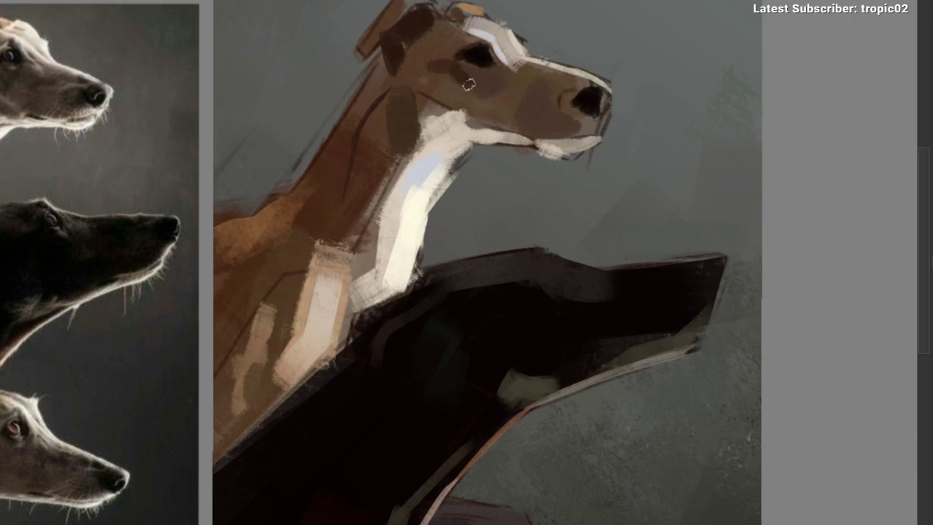
left_click(472, 78, "ctrl")
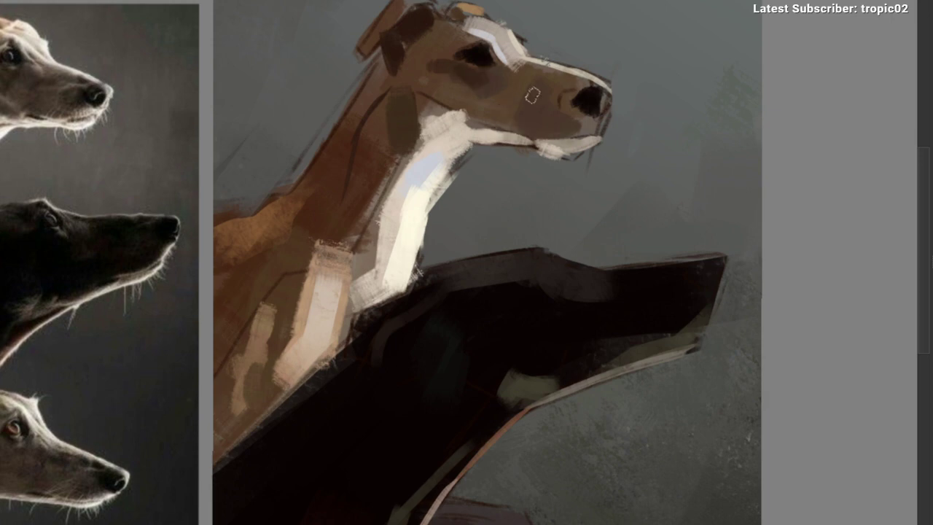
scroll(465, 143, "down", 2)
Step: Sample the cream of the jaw's rim and paint a thin rim light over the black dog's brow
left_click_drag(471, 159, 405, 42)
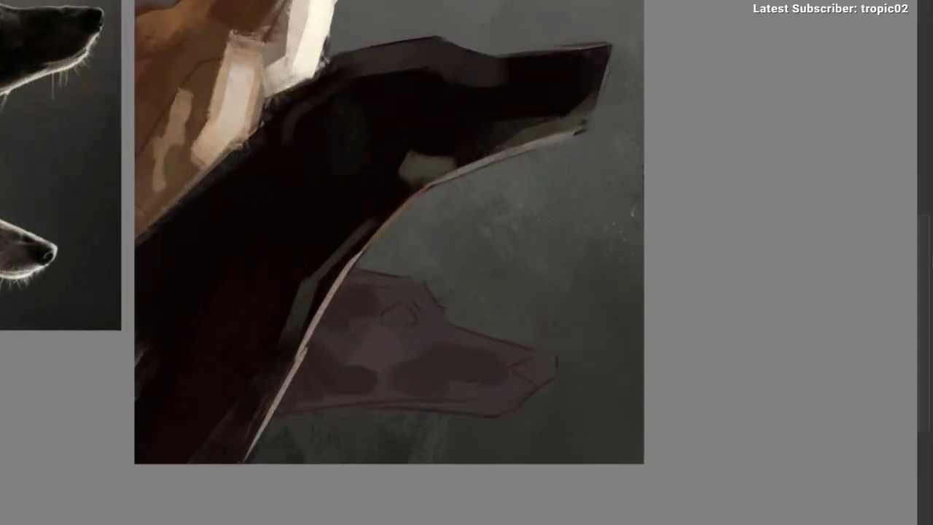
left_click_drag(537, 36, 454, 138)
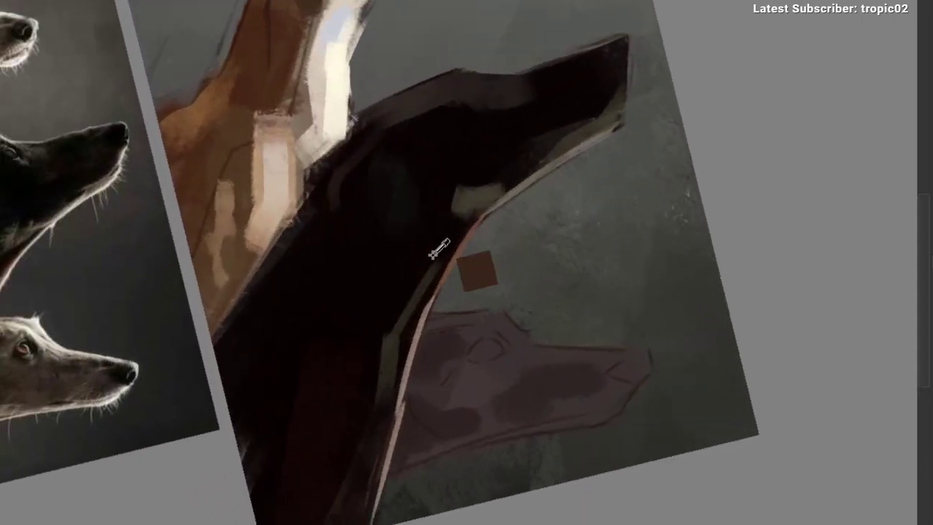
left_click(551, 167, "ctrl")
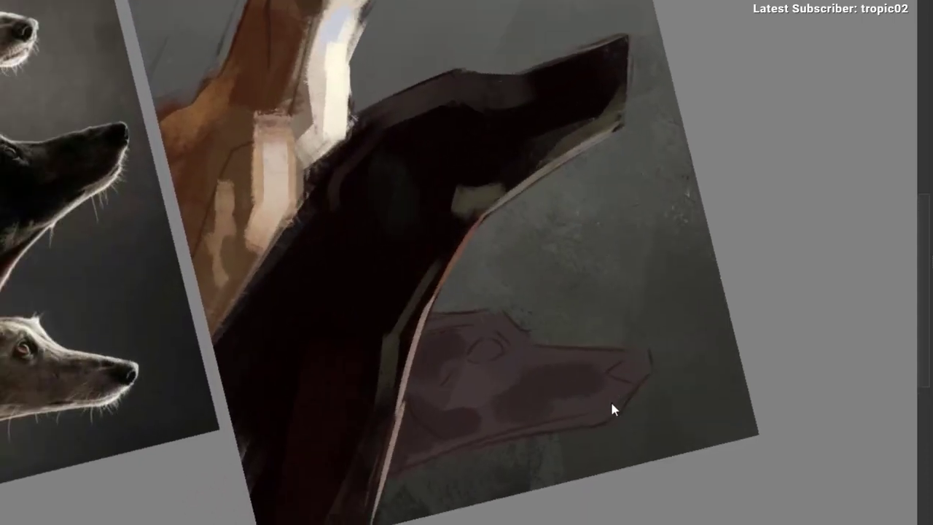
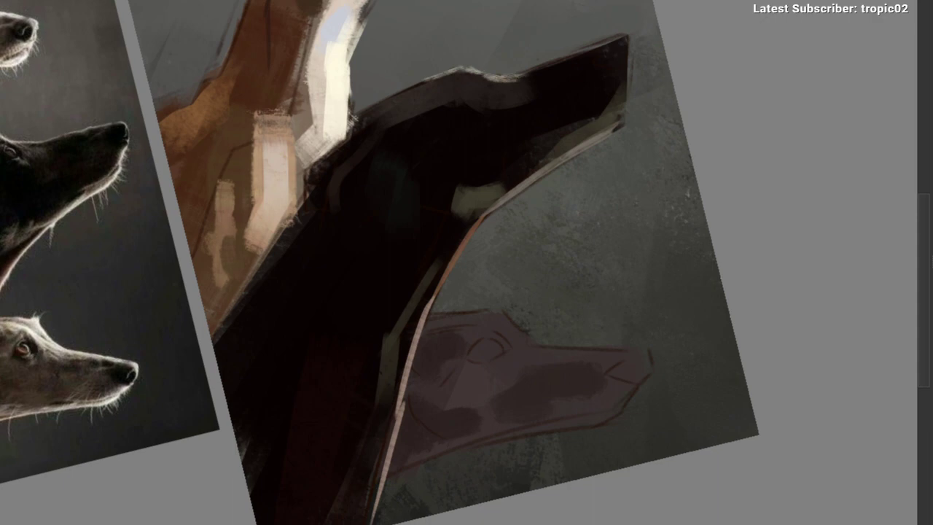
mouse_move(512, 77)
left_mouse_down()
mouse_move(570, 57)
mouse_move(502, 80)
left_mouse_up()
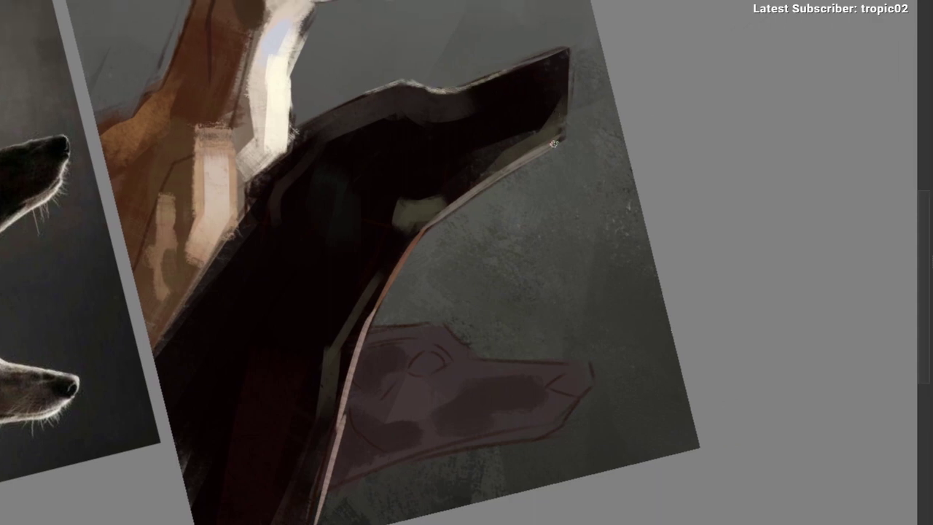
Step: Brighten the cream rim light along the underside of the black dog's jaw and around its chin
left_click_drag(367, 281, 566, 102)
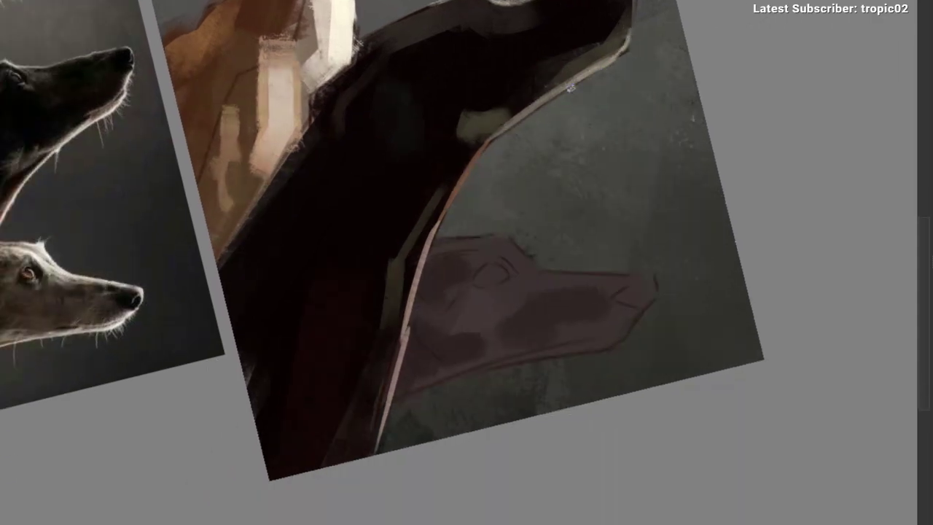
mouse_move(592, 71)
left_mouse_down()
mouse_move(520, 141)
mouse_move(528, 193)
mouse_move(496, 232)
mouse_move(497, 268)
mouse_move(388, 210)
mouse_move(407, 187)
left_mouse_up()
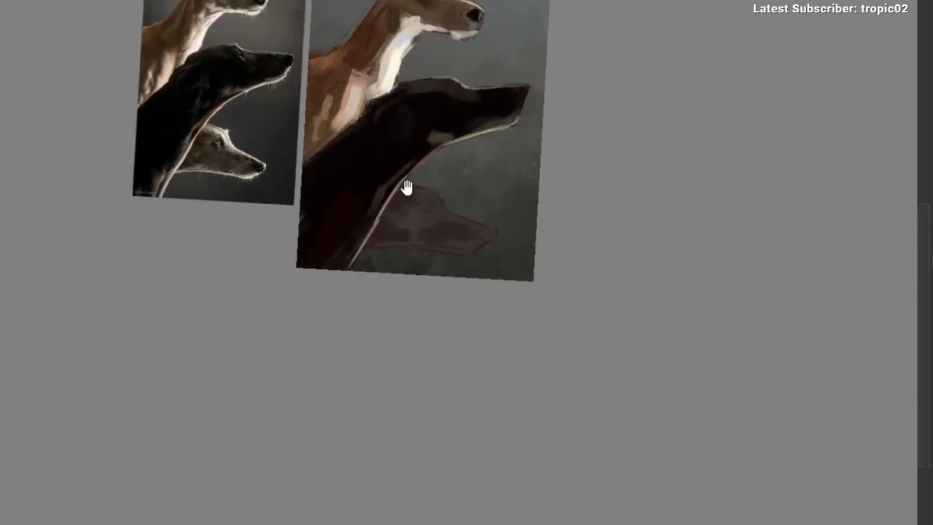
left_click_drag(416, 153, 455, 141)
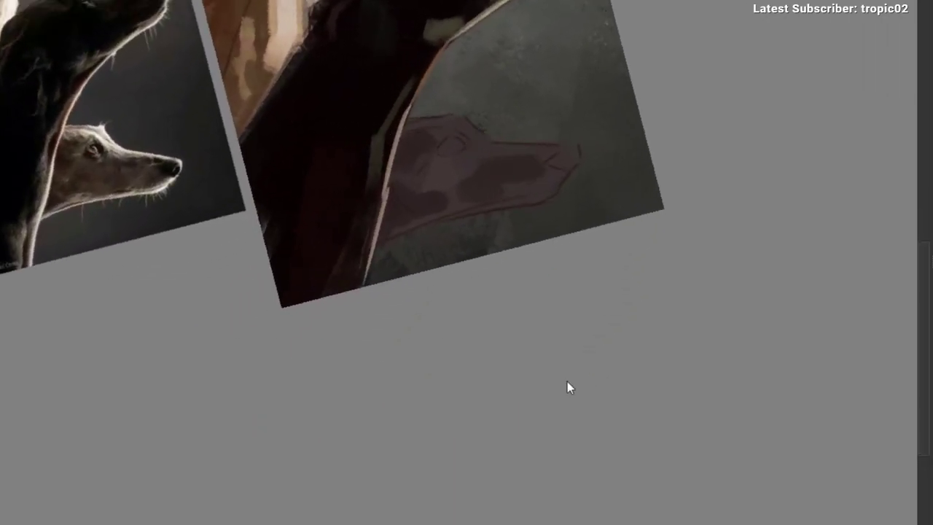
mouse_move(350, 173)
left_mouse_down()
mouse_move(415, 165)
mouse_move(358, 172)
left_mouse_up()
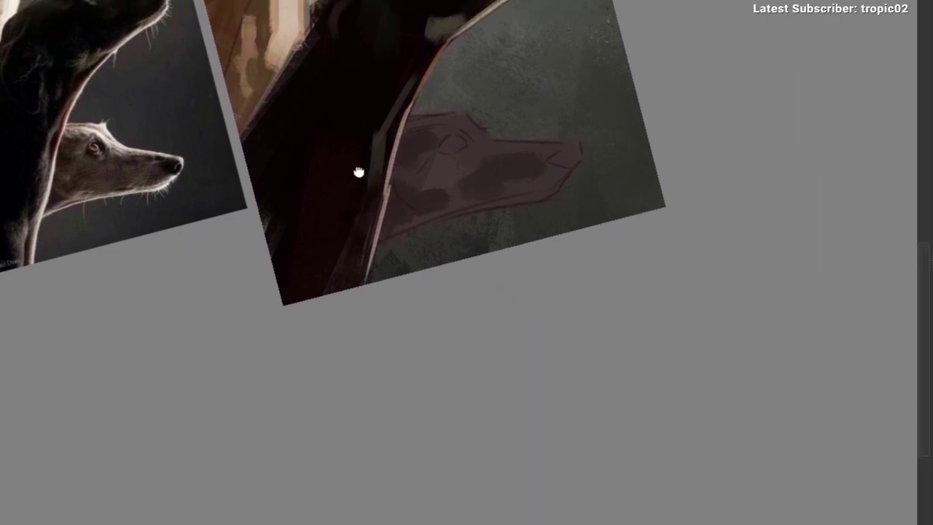
key("Tab")
left_click_drag(496, 132, 462, 206)
key("Tab")
left_click_drag(471, 99, 632, 125)
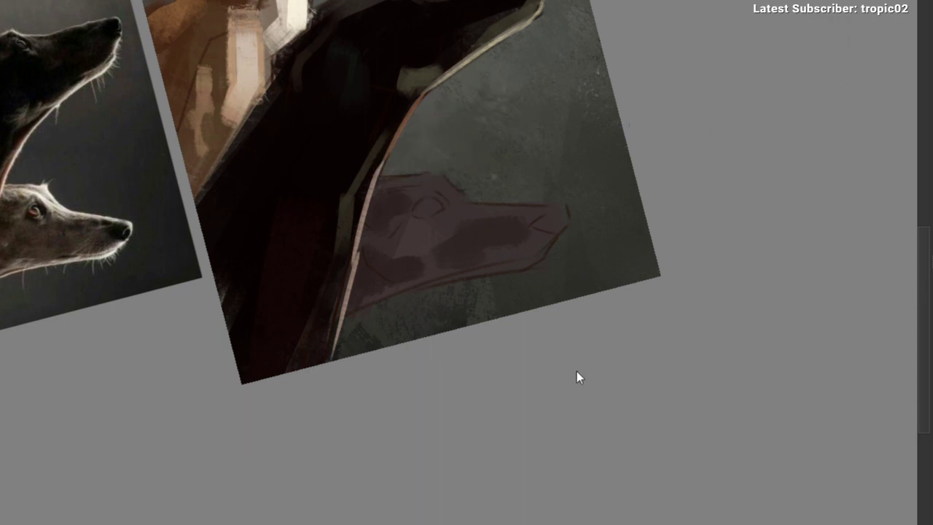
mouse_move(386, 181)
left_mouse_down()
mouse_move(432, 174)
mouse_move(396, 147)
left_mouse_up()
key("ctrl+z")
key("r")
left_click_drag(382, 177, 403, 172)
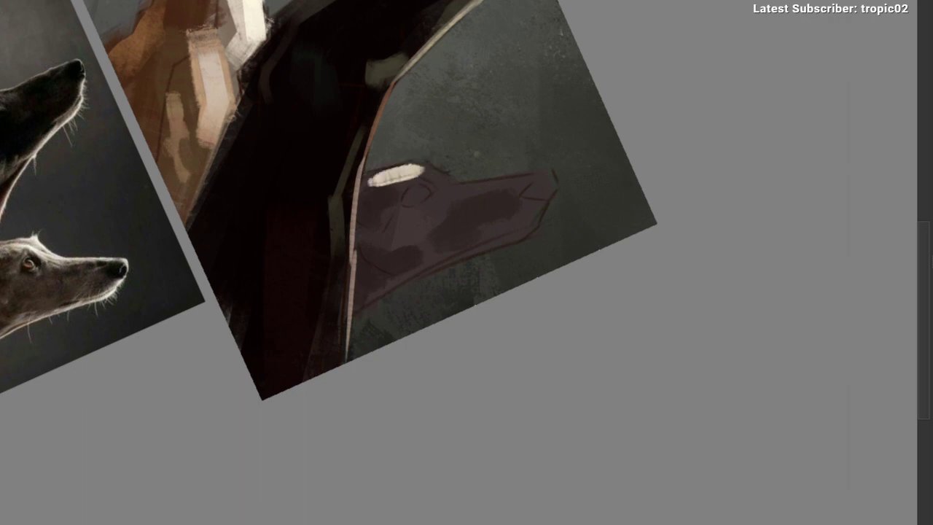
left_click_drag(390, 177, 418, 172)
key("r")
mouse_move(512, 171)
left_mouse_down()
mouse_move(537, 192)
mouse_move(496, 207)
left_mouse_up()
key("space")
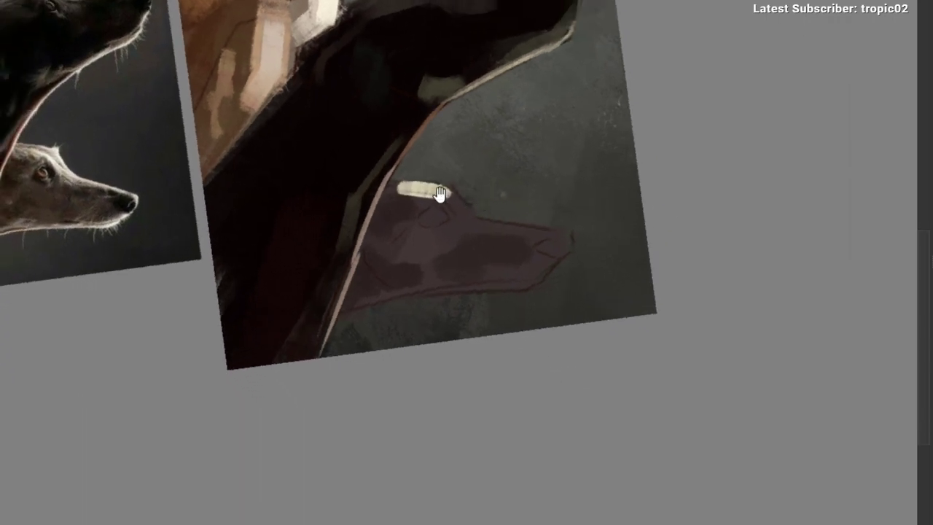
mouse_move(440, 195)
left_mouse_down()
mouse_move(431, 190)
mouse_move(445, 185)
left_mouse_up()
key("space")
left_click_drag(445, 188, 403, 185)
key("r")
left_click_drag(453, 147, 431, 150)
left_click_drag(420, 197, 456, 154)
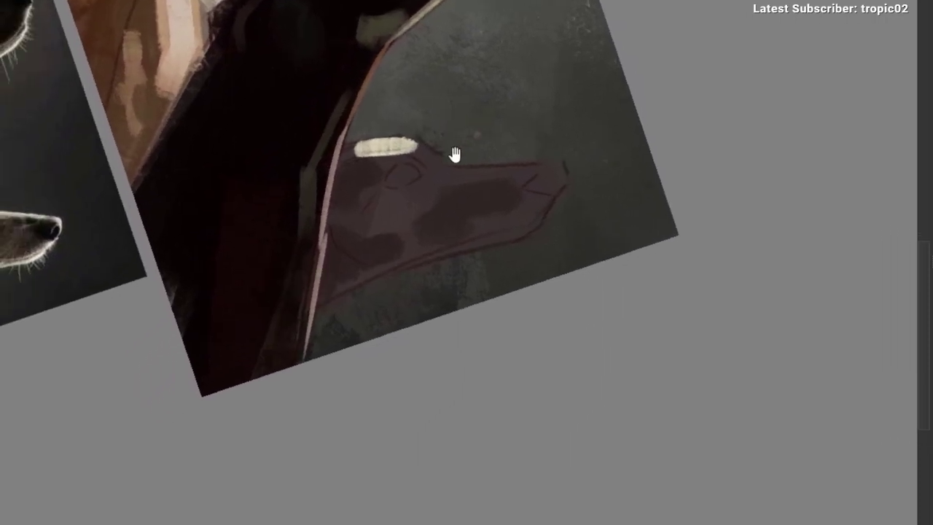
key("ctrl+z")
Step: Paint a thick cream rim light over the lower dog's crown and forehead, down onto the start of its muzzle
mouse_move(375, 149)
left_mouse_down()
mouse_move(408, 146)
mouse_move(447, 123)
left_mouse_up()
key("space")
key("ctrl+z")
mouse_move(384, 126)
left_mouse_down()
mouse_move(428, 120)
mouse_move(444, 136)
left_mouse_up()
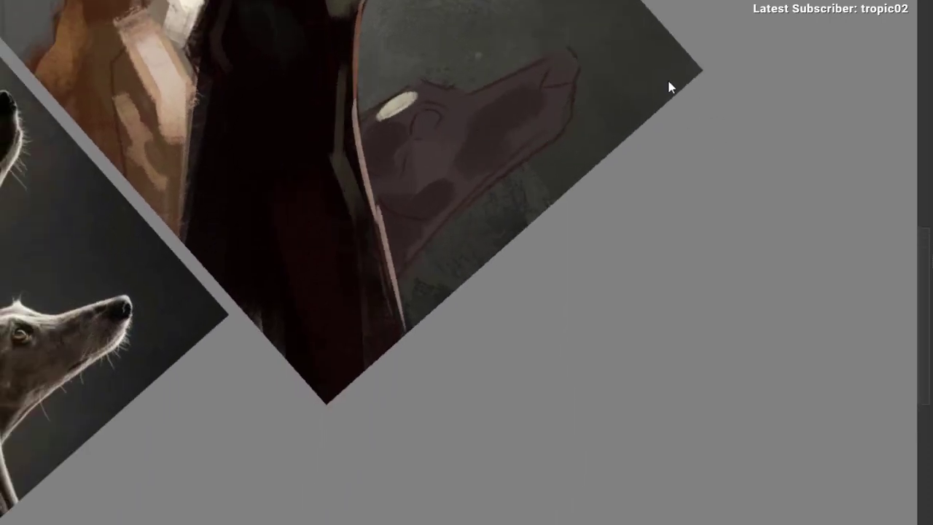
left_click_drag(406, 103, 447, 87)
left_click_drag(479, 106, 540, 108)
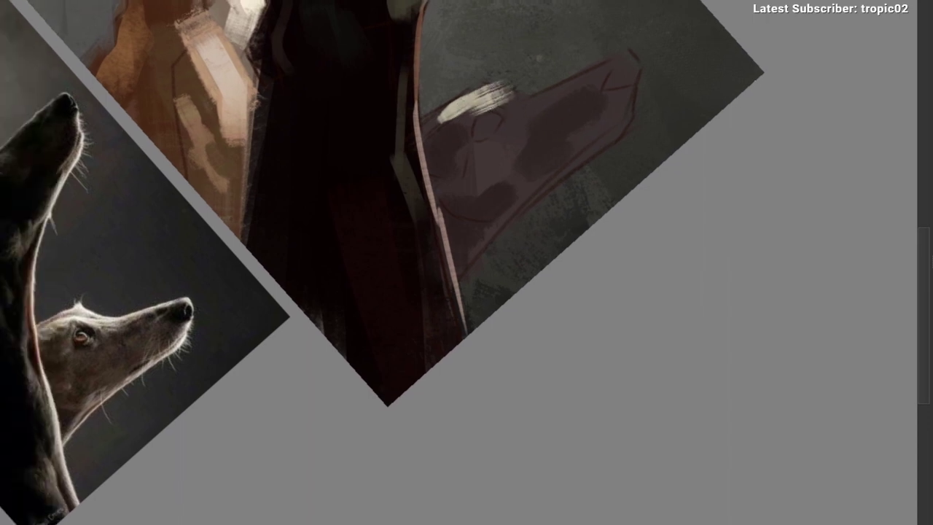
key("ctrl+z")
mouse_move(460, 105)
left_mouse_down()
mouse_move(490, 95)
mouse_move(517, 106)
left_mouse_up()
key("ctrl+z")
mouse_move(512, 204)
left_mouse_down()
mouse_move(508, 229)
mouse_move(384, 278)
mouse_move(417, 192)
mouse_move(381, 240)
mouse_move(420, 314)
left_mouse_up()
key("ctrl+z")
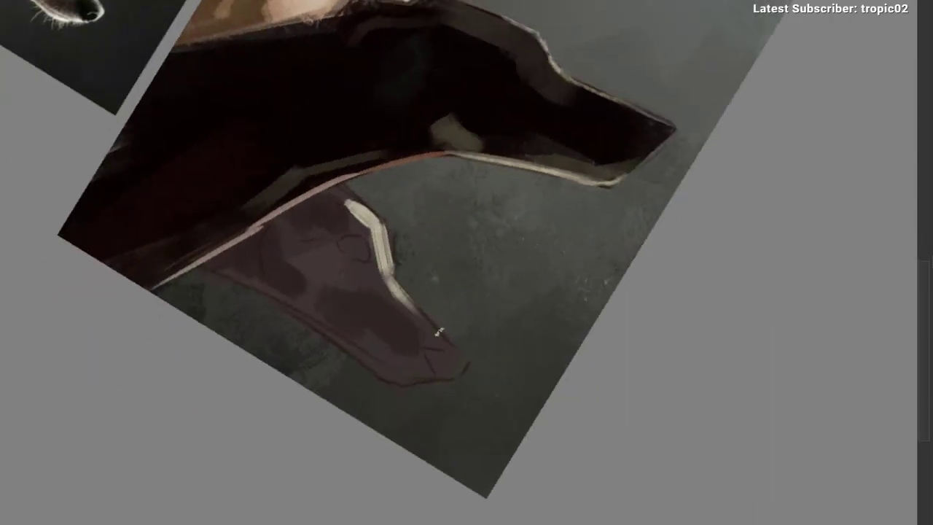
Step: Extend the lower dog's cream rim light along the top of the muzzle and around the tip of the nose
mouse_move(434, 202)
left_mouse_down()
mouse_move(365, 199)
mouse_move(435, 130)
left_mouse_up()
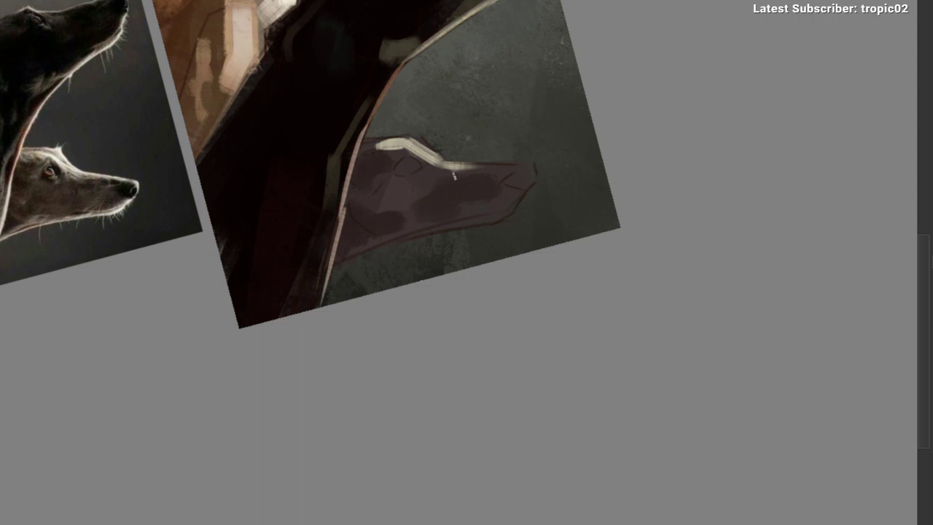
key("ctrl+z")
left_click_drag(471, 131, 459, 182)
left_click_drag(458, 183, 581, 98)
key("ctrl+z")
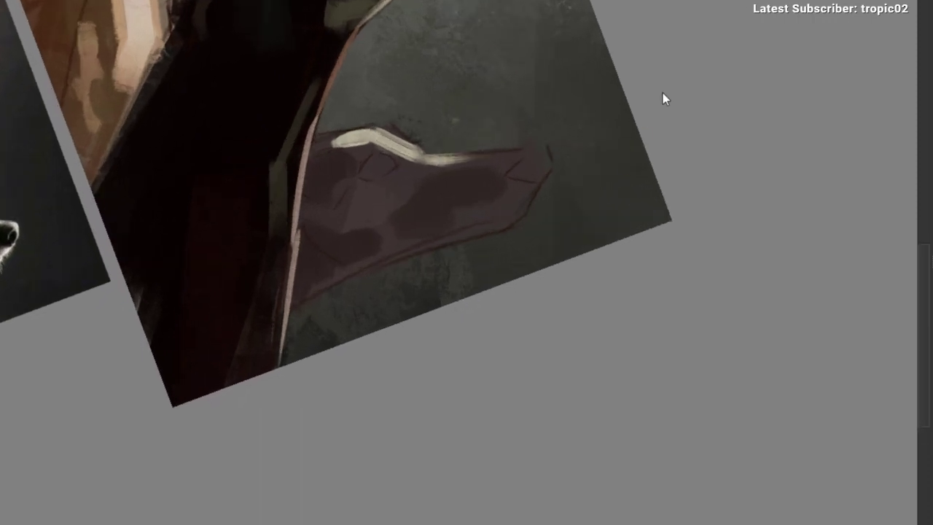
mouse_move(492, 119)
left_mouse_down()
mouse_move(487, 101)
mouse_move(526, 79)
left_mouse_up()
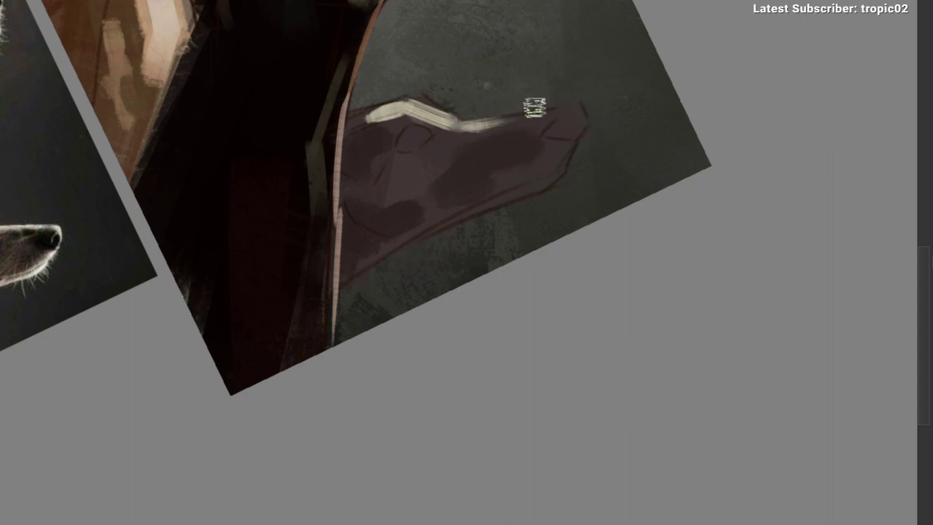
left_click_drag(510, 116, 547, 113)
mouse_move(477, 124)
left_mouse_down()
mouse_move(596, 117)
mouse_move(585, 122)
left_mouse_up()
mouse_move(592, 177)
left_mouse_down()
mouse_move(512, 216)
mouse_move(445, 275)
mouse_move(469, 179)
left_mouse_up()
left_click_drag(551, 151, 594, 157)
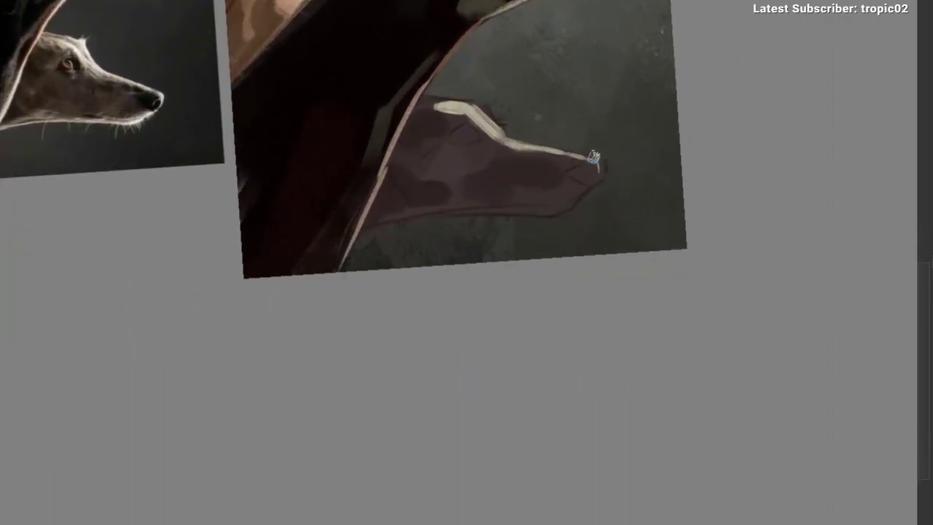
Step: Sample the cream tone and paint a thin rim light along the underside of the lower dog's jaw, from the neck towards the chin
left_click_drag(548, 217, 462, 234)
mouse_move(515, 181)
left_mouse_down()
mouse_move(512, 204)
mouse_move(373, 196)
mouse_move(434, 154)
left_mouse_up()
key("ctrl+z")
key("ctrl+z")
left_click_drag(404, 182, 464, 125)
left_click(472, 70, "ctrl")
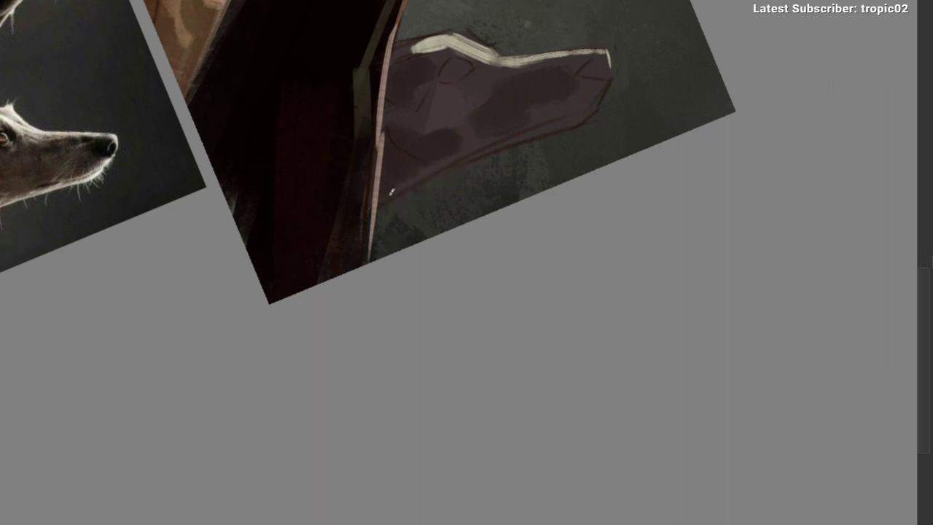
left_click_drag(400, 190, 576, 124)
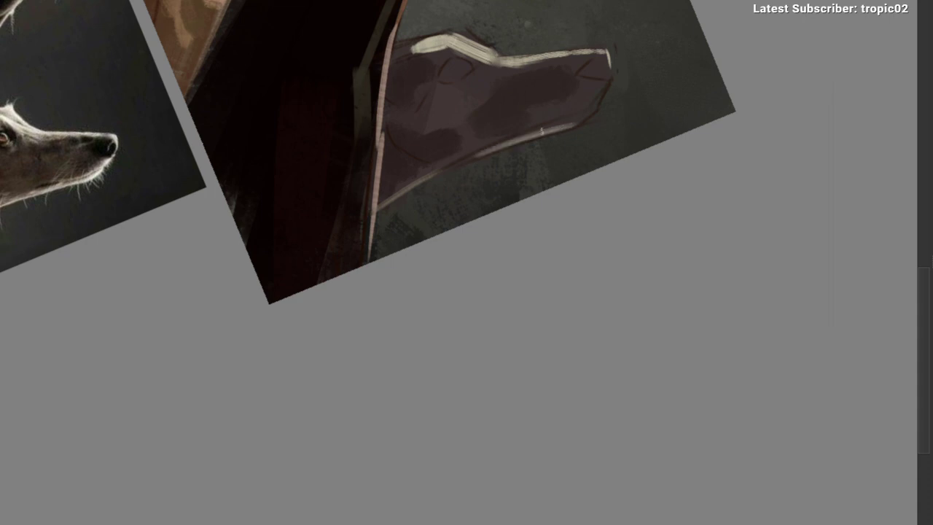
key("ctrl+z")
mouse_move(481, 154)
left_mouse_down()
mouse_move(560, 127)
mouse_move(456, 169)
left_mouse_up()
key("ctrl+z")
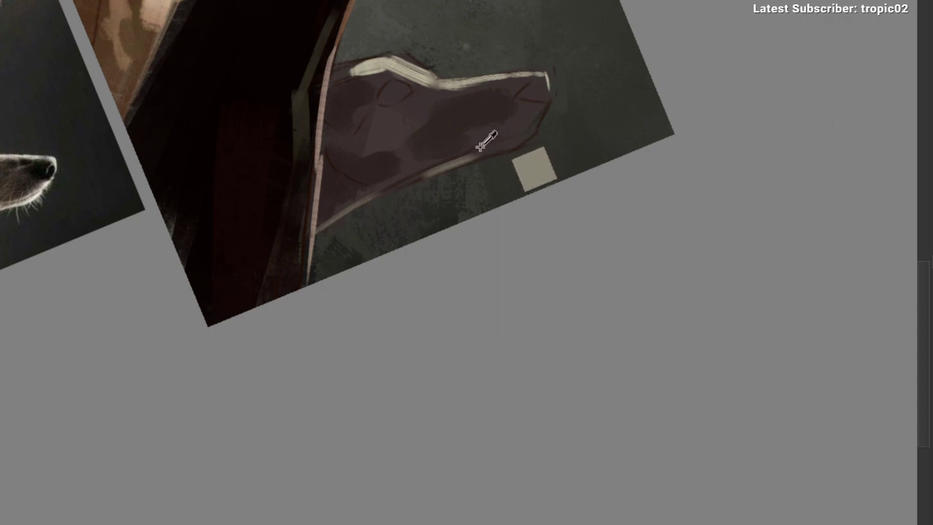
Step: Sample the muted cream of the jaw's rim and continue it around the chin and up the front of the muzzle
left_click_drag(479, 150, 483, 152)
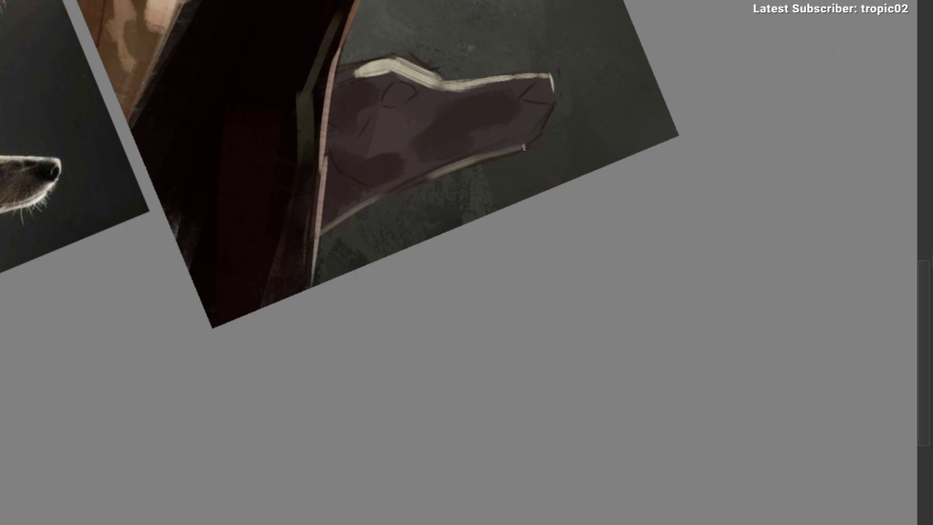
left_click_drag(557, 127, 467, 229)
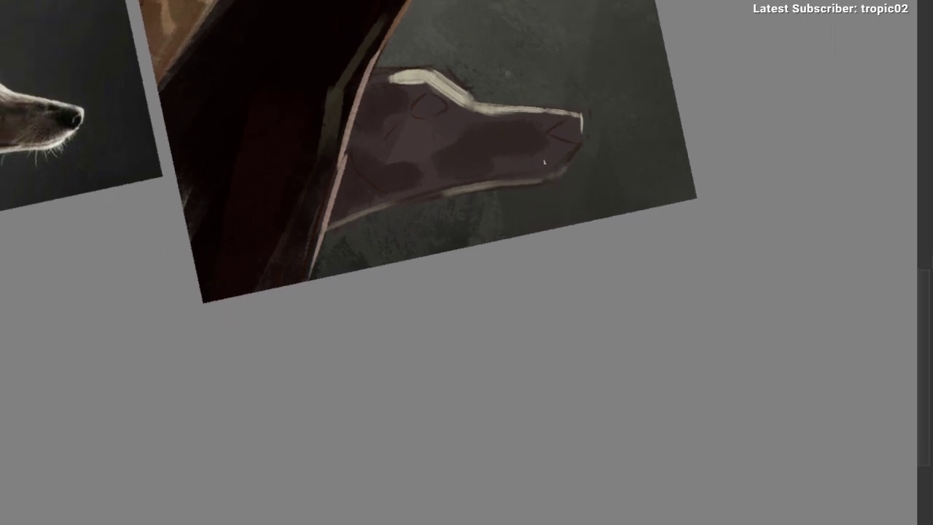
left_click_drag(512, 190, 371, 208)
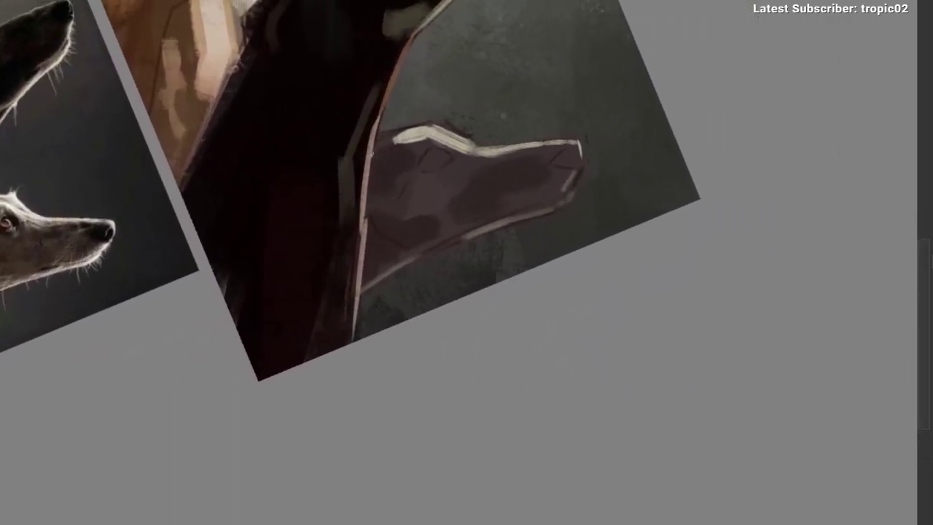
Step: Select the lower dog's head freehand up to the black dog's neck edge and shift its mauve colouring slightly towards neutral brown
right_click(323, 167)
left_click_drag(323, 168, 270, 89)
left_click(270, 90)
mouse_move(539, 97)
left_mouse_down()
mouse_move(560, 240)
mouse_move(354, 190)
mouse_move(424, 171)
left_mouse_up()
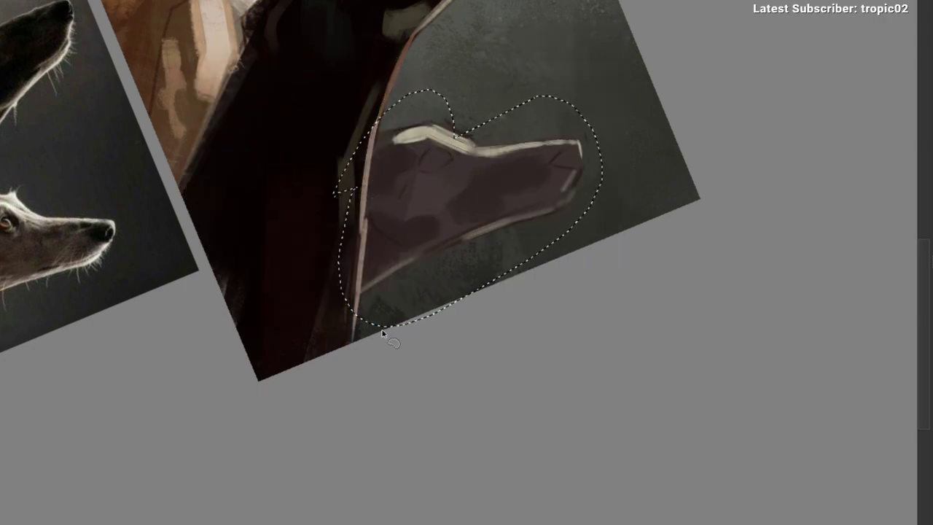
mouse_move(348, 301)
left_mouse_down()
mouse_move(334, 111)
mouse_move(349, 281)
left_mouse_up()
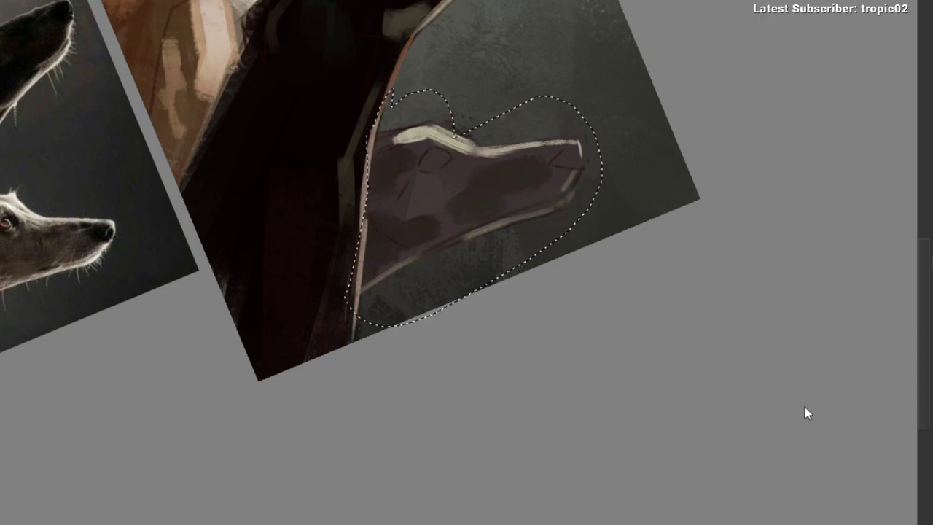
key("ctrl+d")
Step: Paint a dark brown shadow on the lower dog's neck where it meets the black dog
scroll(501, 194, "down", 1)
key("r")
scroll(471, 175, "up", 2)
mouse_move(535, 173)
left_mouse_down()
mouse_move(498, 158)
mouse_move(513, 149)
mouse_move(525, 118)
left_mouse_up()
key("b")
scroll(489, 152, "up", 1)
right_click(444, 142)
left_click(528, 106)
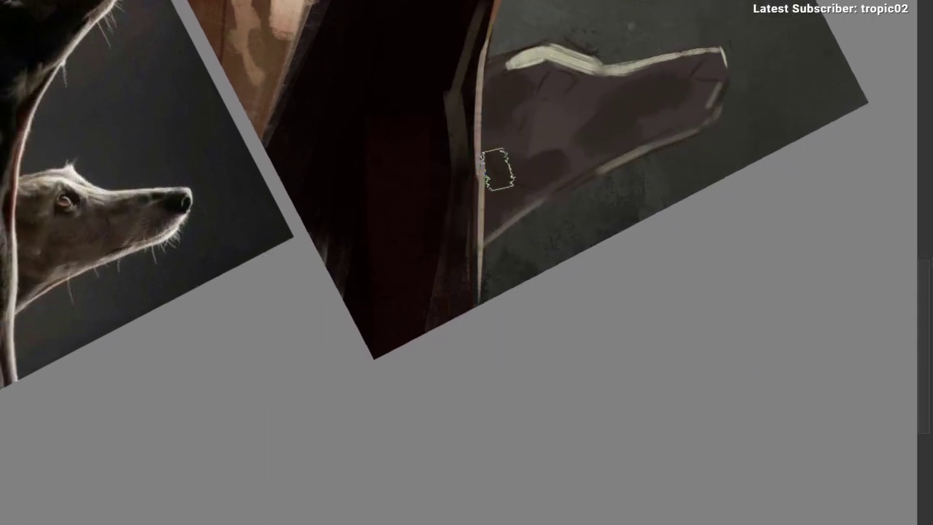
left_click(496, 196, "ctrl")
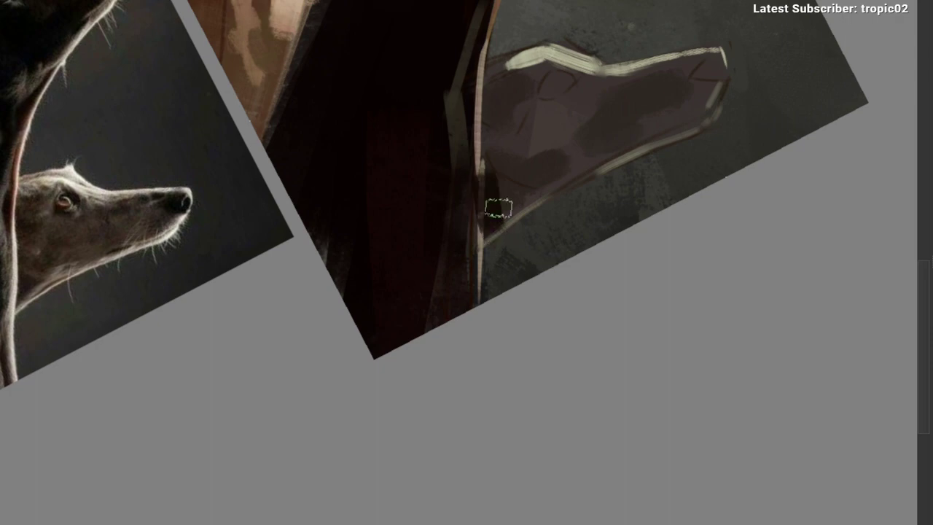
left_click_drag(561, 226, 407, 297)
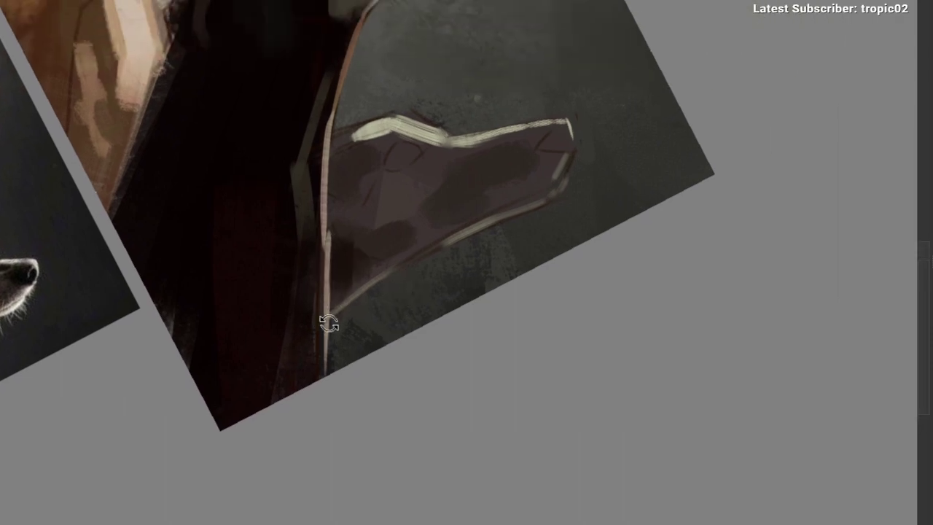
left_click_drag(328, 323, 305, 356)
left_click_drag(351, 265, 284, 266)
Step: Block in the lower dog's dark brown nose at the tip of the muzzle, inside the cream rim light
left_click_drag(417, 239, 503, 159)
scroll(504, 159, "up", 3)
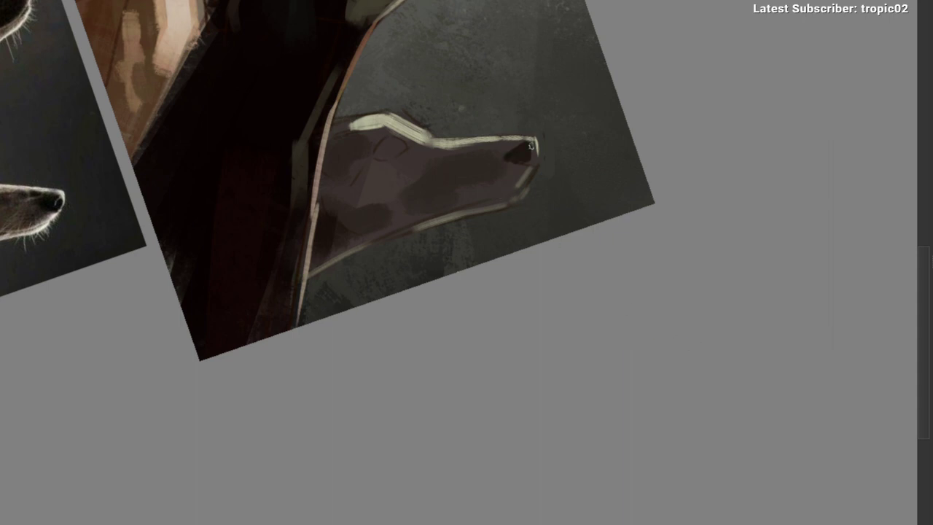
left_click_drag(529, 158, 521, 199)
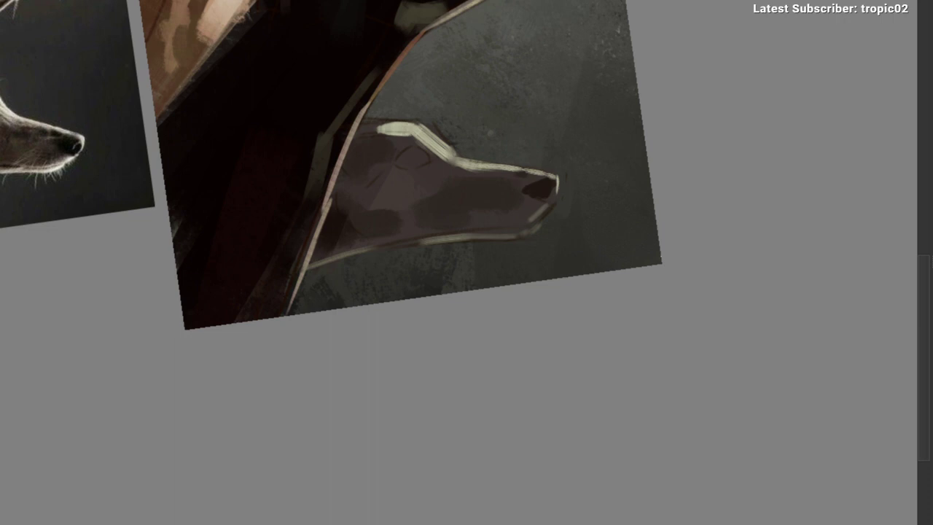
left_click_drag(498, 239, 426, 291)
left_click_drag(397, 282, 420, 217)
left_click_drag(407, 215, 358, 252)
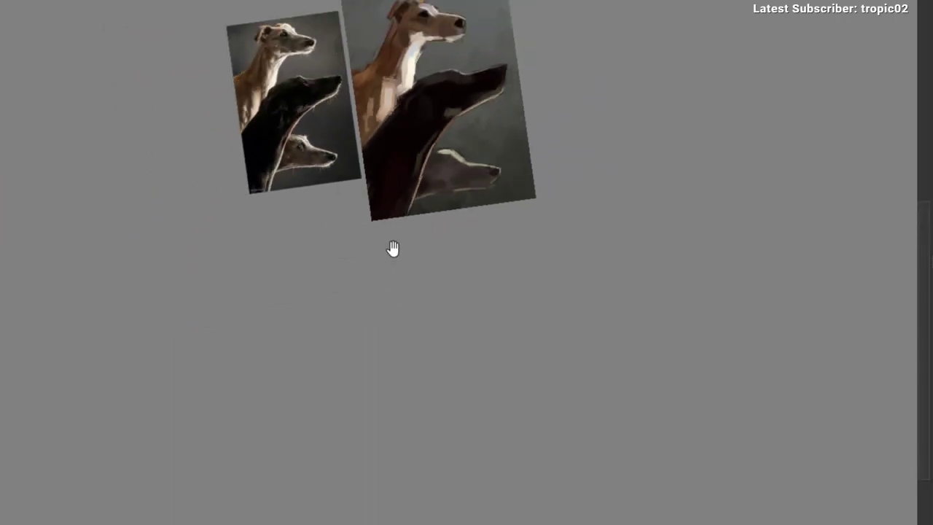
Step: Extend the cream rim light over the back of the lower dog's crown to the black dog's neck
left_click_drag(473, 166, 460, 126)
left_click_drag(411, 126, 428, 161)
left_click_drag(428, 161, 447, 166)
mouse_move(448, 166)
left_mouse_down()
mouse_move(527, 139)
mouse_move(516, 153)
mouse_move(501, 110)
mouse_move(523, 125)
mouse_move(538, 106)
mouse_move(509, 120)
mouse_move(536, 113)
left_mouse_up()
key("ctrl+z")
left_click(525, 128, "ctrl")
mouse_move(497, 211)
left_mouse_down()
mouse_move(457, 250)
mouse_move(439, 292)
mouse_move(406, 313)
mouse_move(306, 282)
left_mouse_up()
left_click_drag(480, 242, 440, 139)
left_click_drag(401, 173, 552, 98)
left_click(486, 146, "ctrl")
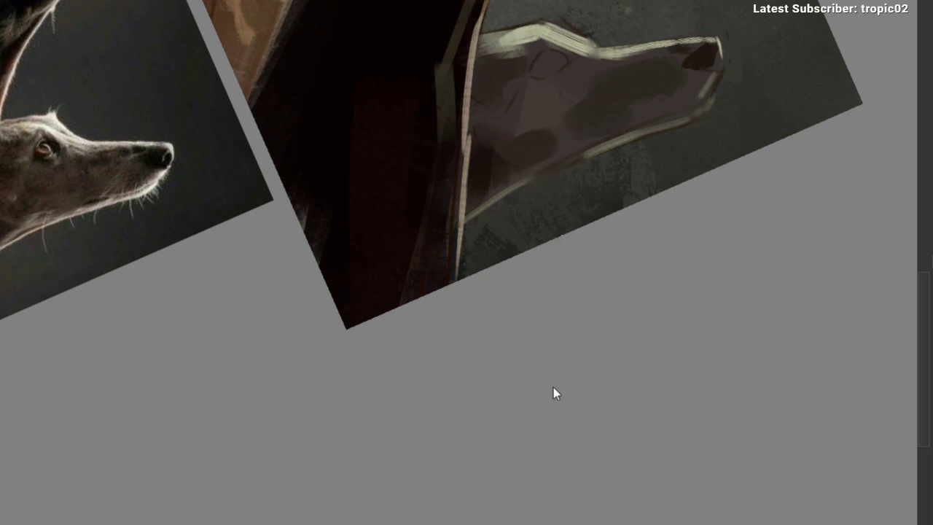
Step: Blend the crown light into the lower dog's head and paint broader pale strokes around its chin and muzzle front
mouse_move(500, 84)
left_mouse_down()
mouse_move(488, 116)
mouse_move(490, 88)
mouse_move(501, 94)
mouse_move(488, 95)
left_mouse_up()
mouse_move(501, 182)
left_mouse_down()
mouse_move(335, 244)
mouse_move(463, 173)
mouse_move(431, 145)
mouse_move(519, 127)
mouse_move(548, 137)
mouse_move(547, 160)
left_mouse_up()
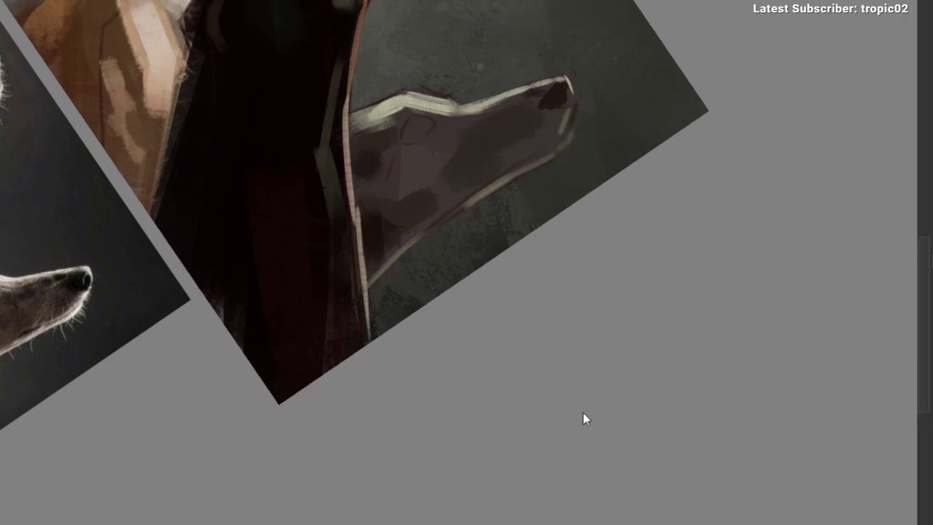
mouse_move(563, 115)
left_mouse_down()
mouse_move(552, 143)
mouse_move(528, 157)
mouse_move(512, 225)
mouse_move(360, 333)
mouse_move(296, 316)
mouse_move(344, 377)
mouse_move(456, 287)
mouse_move(431, 204)
mouse_move(396, 272)
mouse_move(402, 282)
mouse_move(444, 214)
mouse_move(530, 159)
mouse_move(478, 159)
left_mouse_up()
key("ctrl+z")
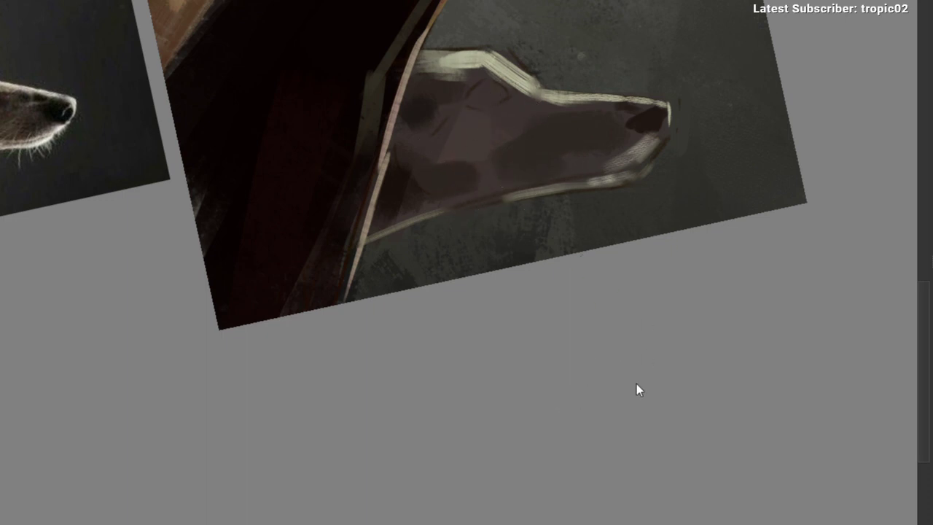
mouse_move(468, 191)
left_mouse_down()
mouse_move(502, 175)
mouse_move(492, 156)
left_mouse_up()
scroll(513, 208, "down", 1)
Step: Reshape the dark shading on the lower dog's cheek into an angular plane above the jawline
mouse_move(513, 208)
left_mouse_down()
mouse_move(467, 223)
mouse_move(436, 218)
mouse_move(420, 142)
mouse_move(491, 115)
left_mouse_up()
scroll(485, 206, "down", 2)
scroll(510, 212, "up", 2)
scroll(493, 115, "up", 2)
right_click(488, 129)
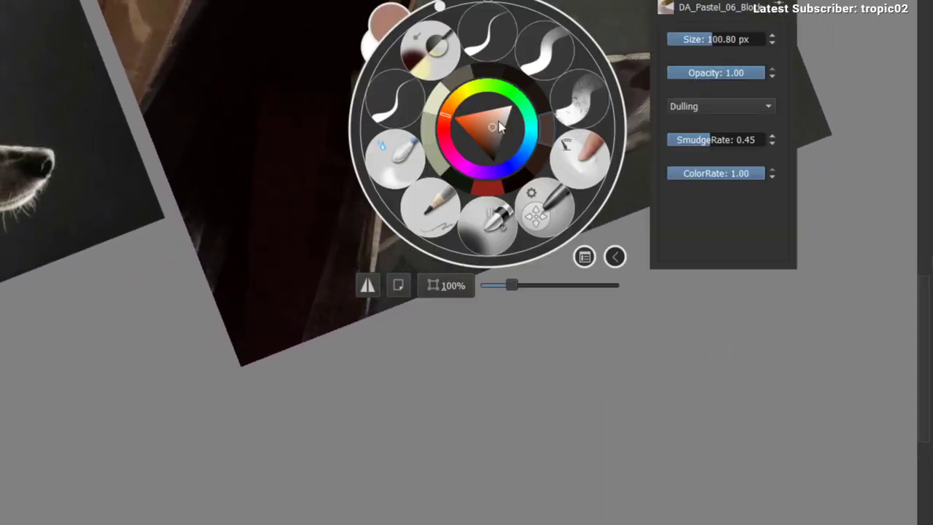
right_click(532, 131)
left_click_drag(433, 173, 431, 179)
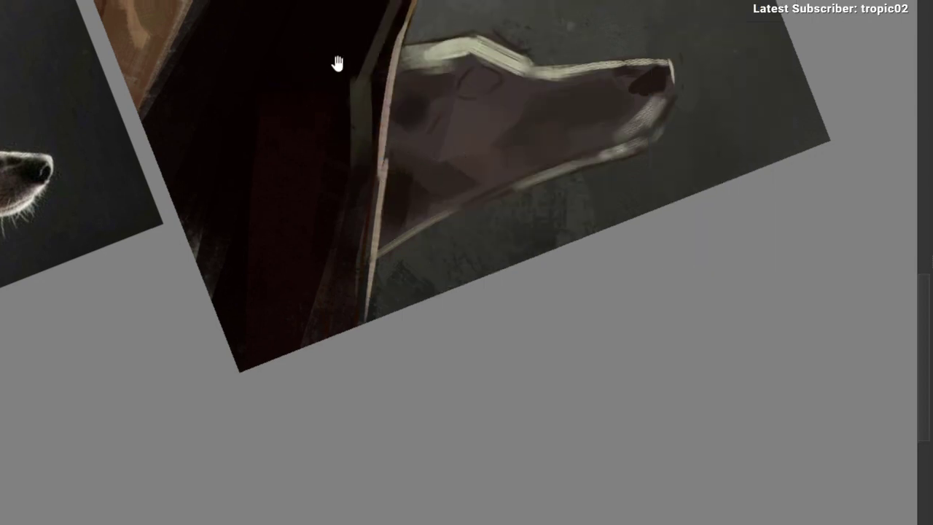
Step: Block in the lower dog's eye socket as a dark brown shape over the sketched eye
scroll(371, 122, "down", 1)
left_click_drag(483, 80, 522, 84)
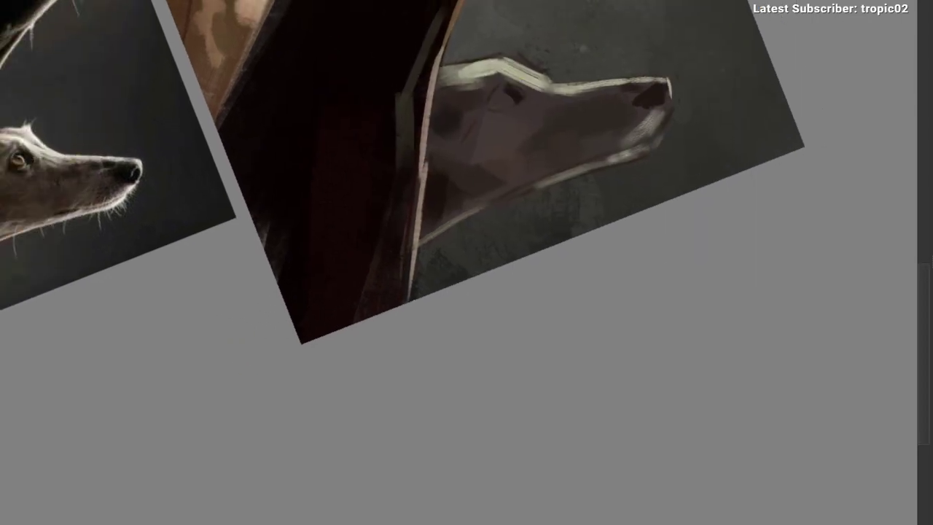
left_click(518, 96, "ctrl")
left_click_drag(431, 173, 507, 135)
left_click(510, 134, "ctrl")
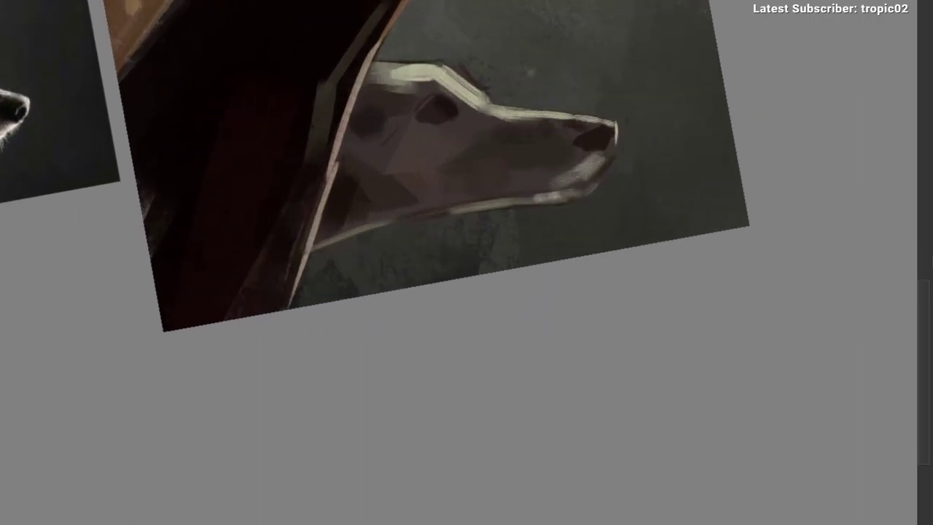
left_click_drag(434, 256, 467, 132)
Step: Compare the whole painting with the reference photo, examining the three dogs' heads and necks
key("5")
scroll(515, 72, "up", 2)
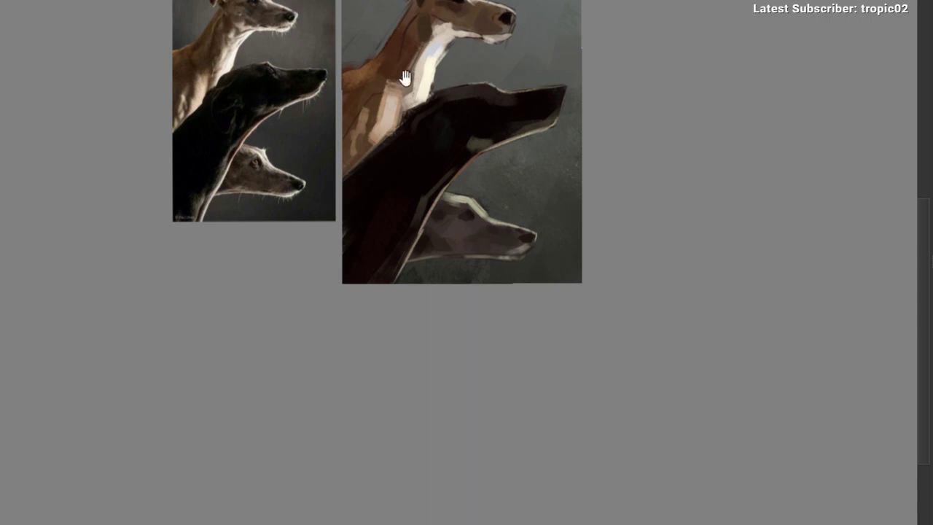
mouse_move(407, 78)
left_mouse_down()
mouse_move(450, 44)
mouse_move(401, 133)
mouse_move(446, 66)
mouse_move(467, 98)
mouse_move(468, 126)
left_mouse_up()
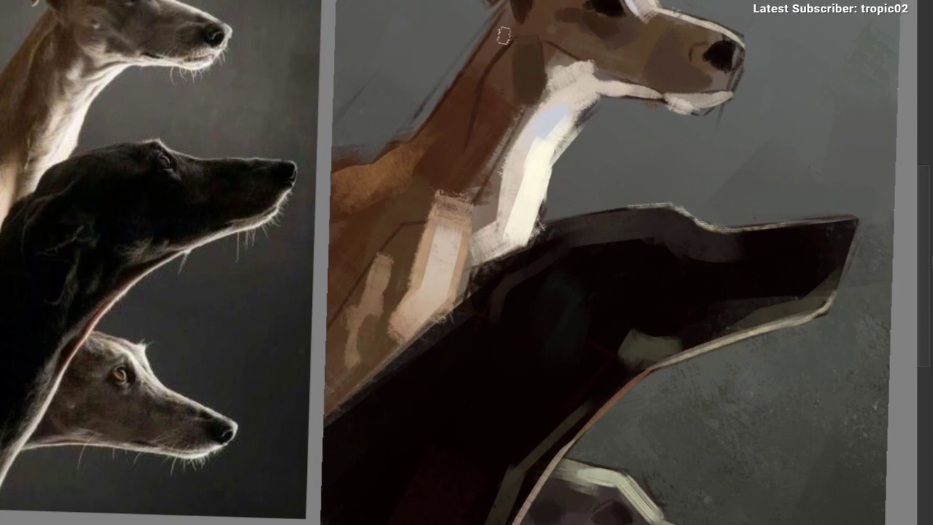
left_click_drag(503, 35, 457, 99)
mouse_move(436, 170)
left_mouse_down()
mouse_move(387, 212)
mouse_move(404, 239)
left_mouse_up()
left_click_drag(466, 115, 455, 121)
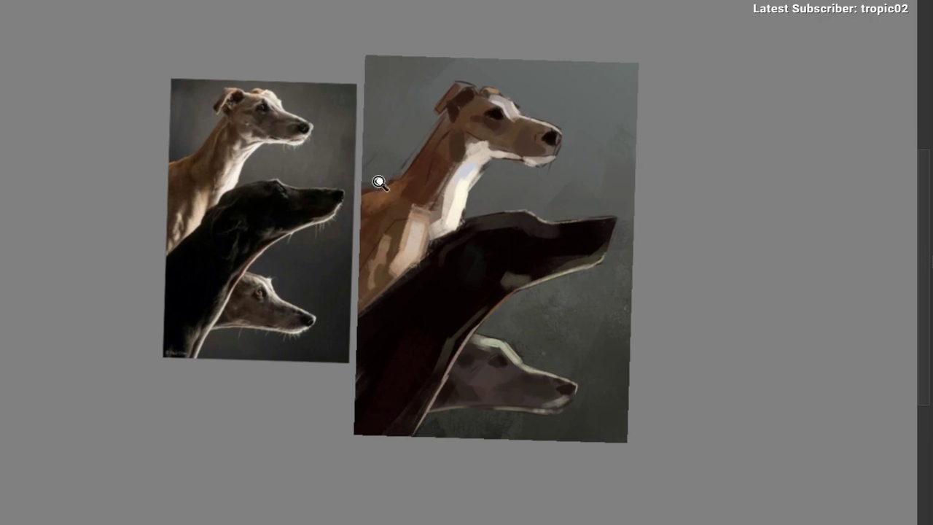
mouse_move(380, 182)
left_mouse_down()
mouse_move(367, 182)
mouse_move(402, 152)
mouse_move(407, 119)
left_mouse_up()
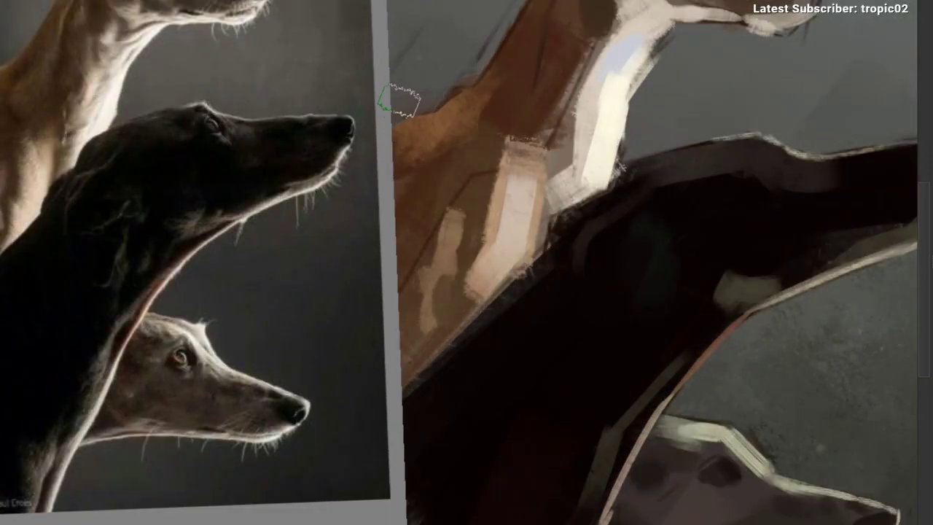
left_click_drag(494, 83, 474, 93)
left_click_drag(373, 178, 297, 210)
left_click_drag(394, 135, 340, 73)
left_click_drag(346, 146, 340, 183)
left_click_drag(385, 146, 337, 167)
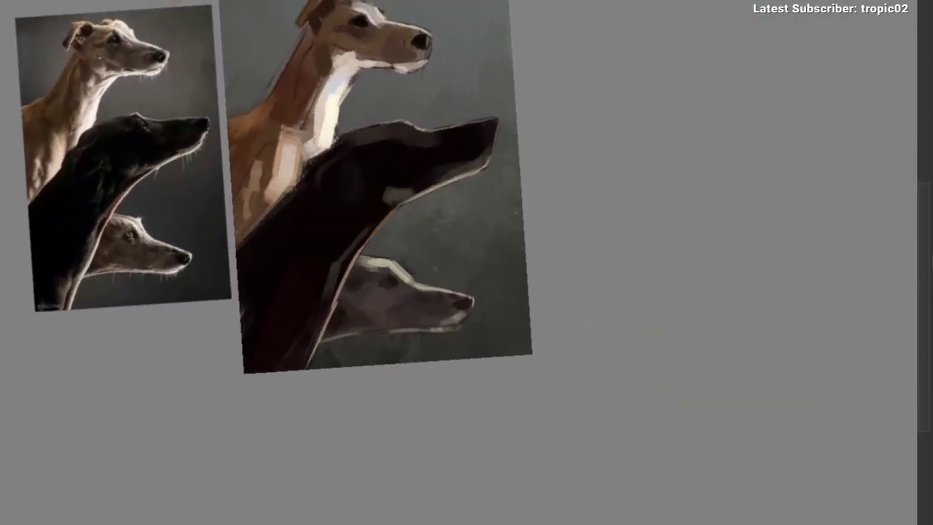
Step: Invert the white brightening overlay layer to black and choose a large soft round brush
left_click(381, 21)
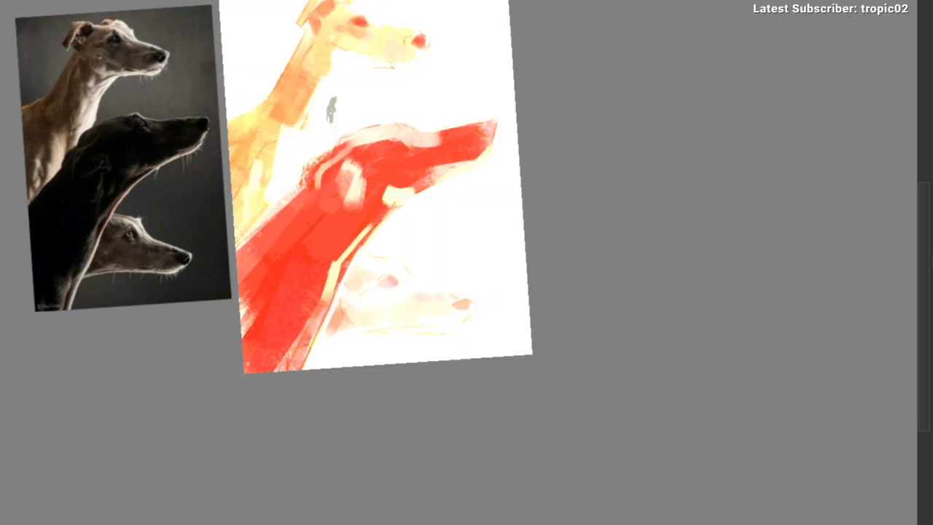
key("ctrl+i")
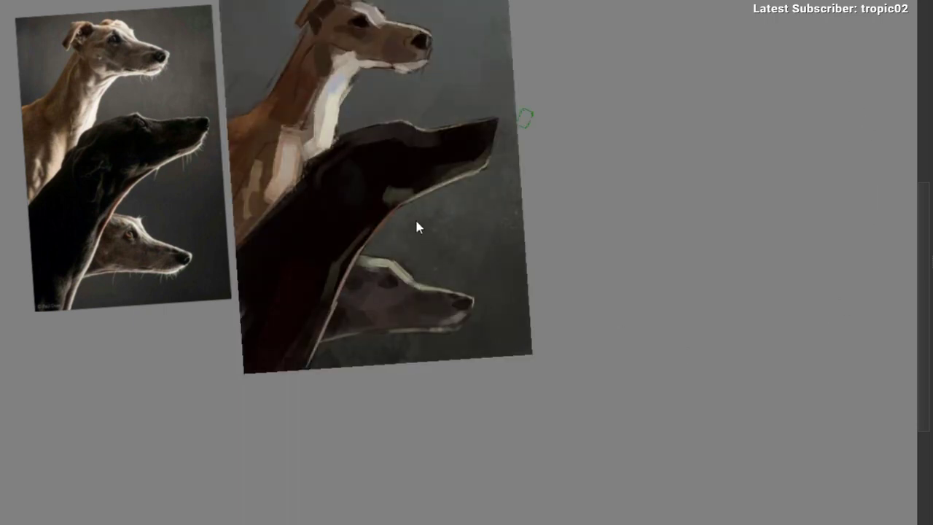
right_click(319, 155)
left_click(312, 184)
left_click(321, 254)
left_click(605, 455)
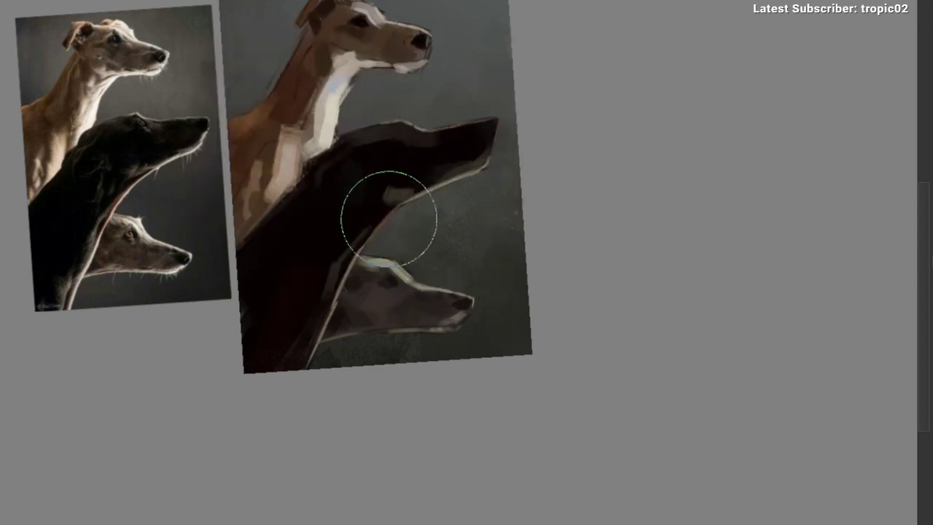
Step: Brush a soft glow over the upper dog's brow and beneath its chin
mouse_move(319, 134)
left_mouse_down()
mouse_move(311, 160)
mouse_move(312, 124)
left_mouse_up()
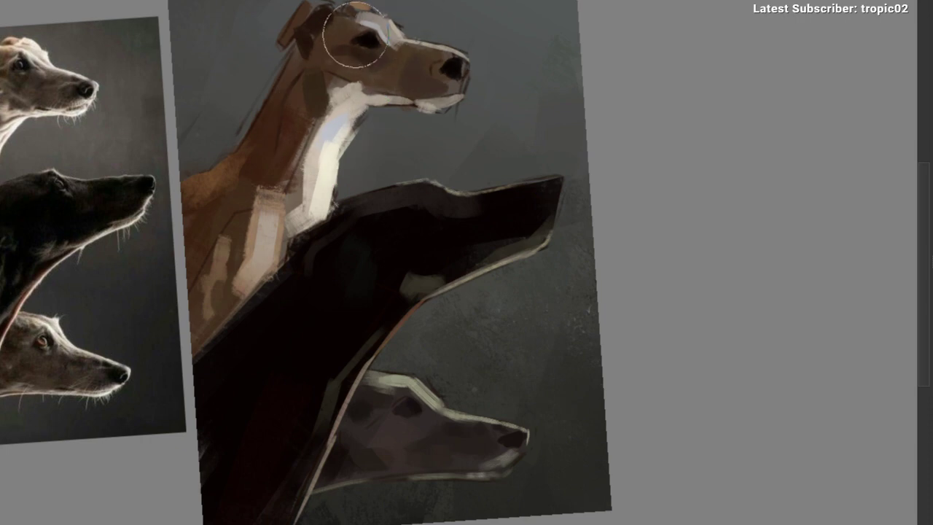
mouse_move(364, 35)
left_mouse_down()
mouse_move(397, 34)
mouse_move(372, 36)
left_mouse_up()
left_click_drag(441, 106, 427, 109)
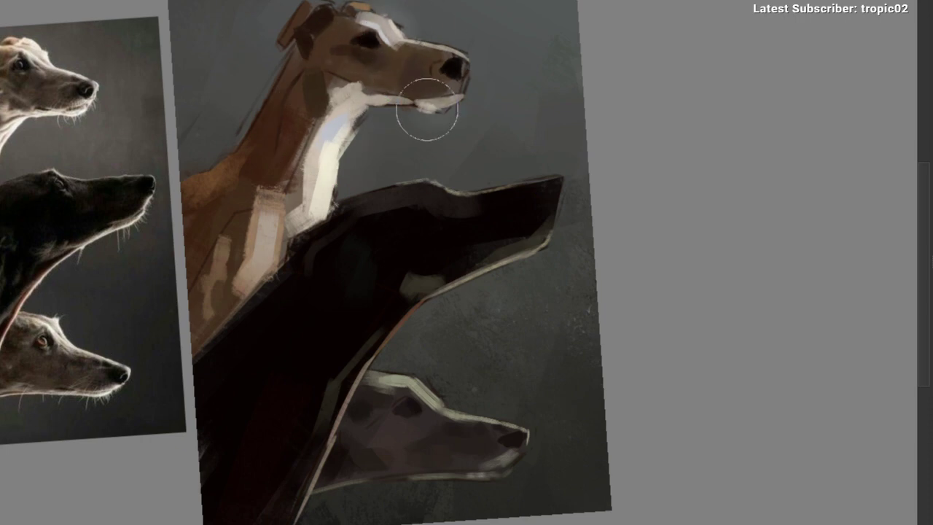
Step: Brush soft light along the lower dog's forehead rim and muzzle, adjusting the brush size to each area
mouse_move(391, 197)
left_mouse_down()
mouse_move(418, 123)
mouse_move(420, 70)
left_mouse_up()
key("bracketleft")
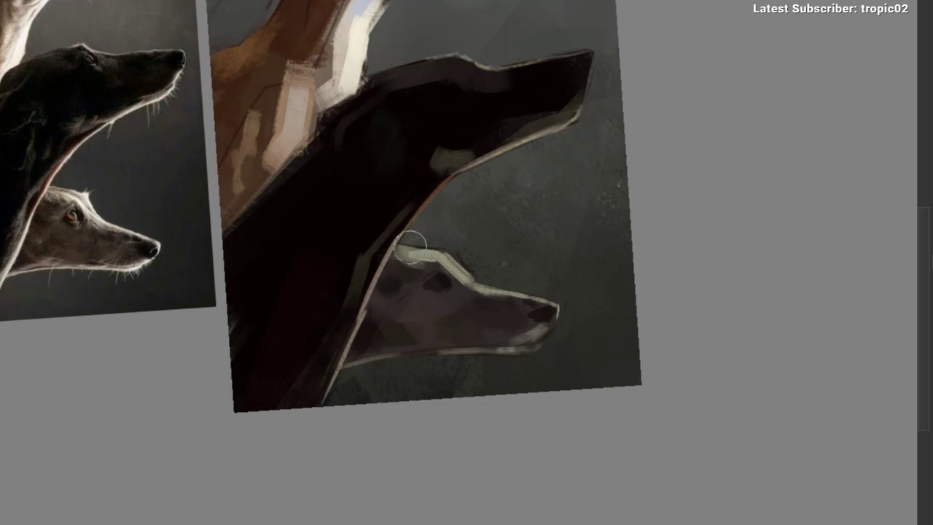
mouse_move(495, 158)
left_mouse_down()
mouse_move(566, 125)
mouse_move(484, 80)
left_mouse_up()
key("bracketright")
left_click_drag(394, 202, 423, 224)
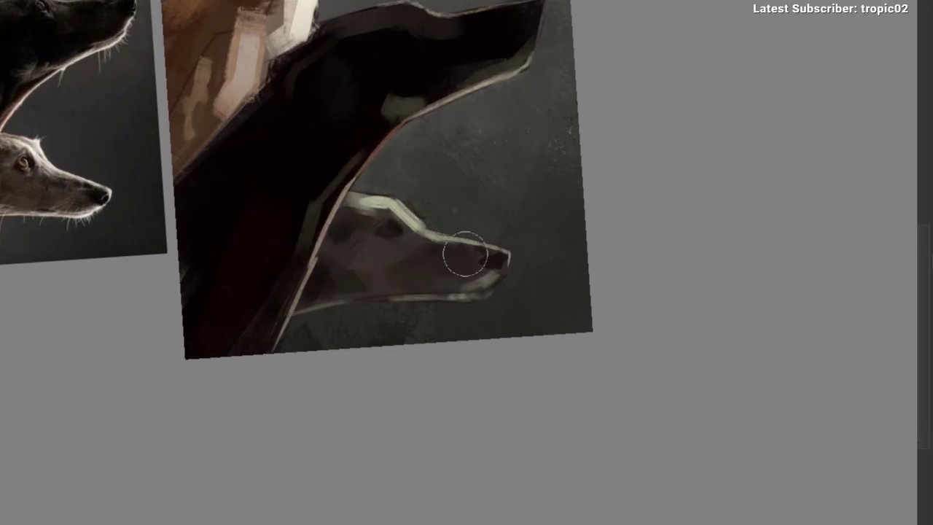
left_click_drag(490, 140, 504, 160)
left_click_drag(447, 331, 481, 202)
left_click_drag(461, 96, 449, 96)
left_click_drag(453, 79, 435, 80)
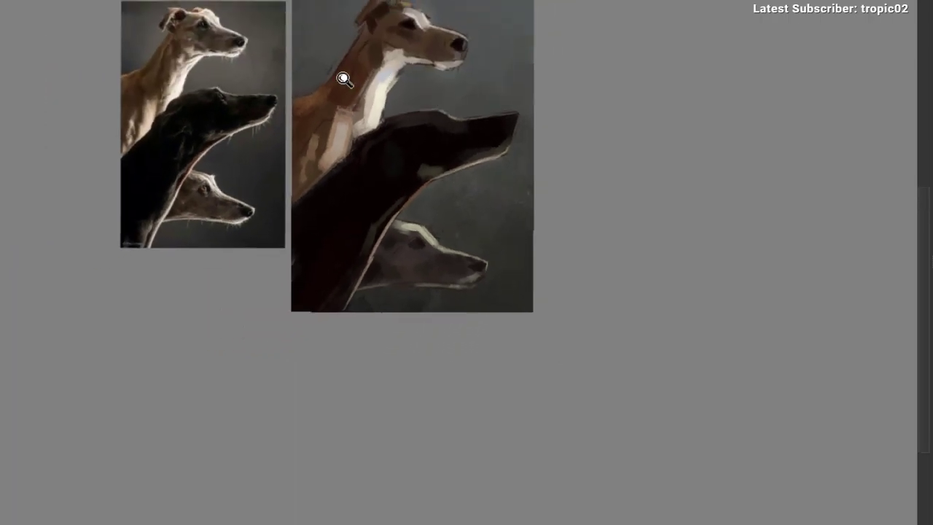
Step: Try different soft brush sizes while checking the glow around the upper dog's shoulder, chest and muzzle
left_click_drag(330, 94, 379, 91)
key("bracketright")
key("bracketleft")
key("bracketleft")
key("bracketleft")
key("bracketleft")
key("bracketleft")
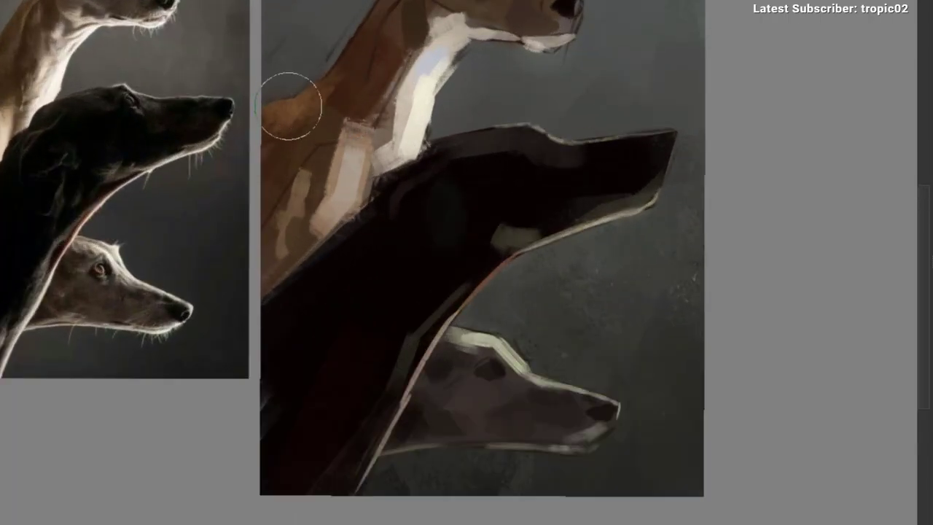
scroll(291, 99, "down", 2)
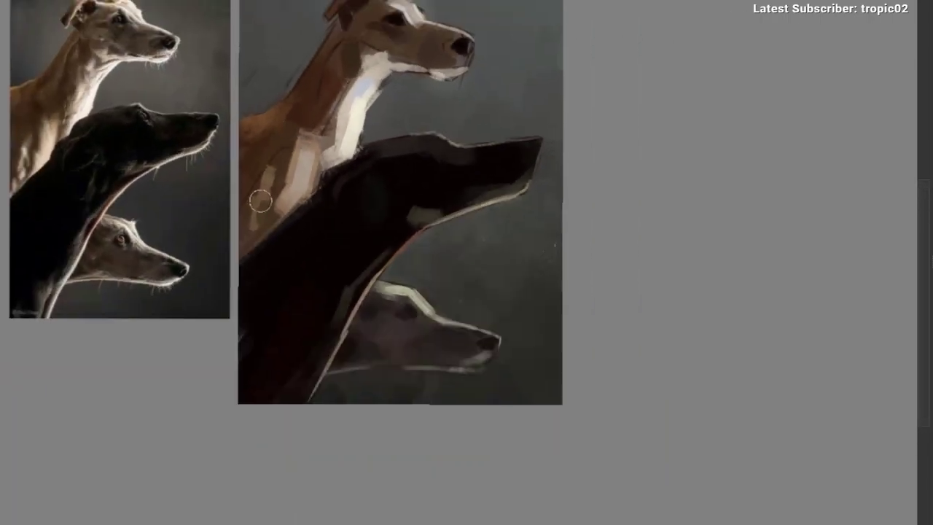
key("bracketright")
key("bracketright")
key("bracketright")
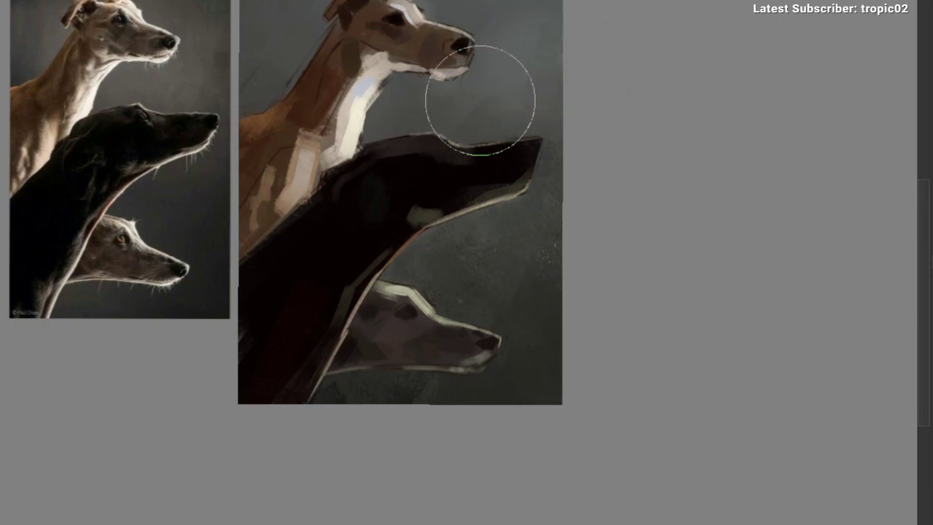
key("bracketright")
left_click_drag(356, 198, 320, 115)
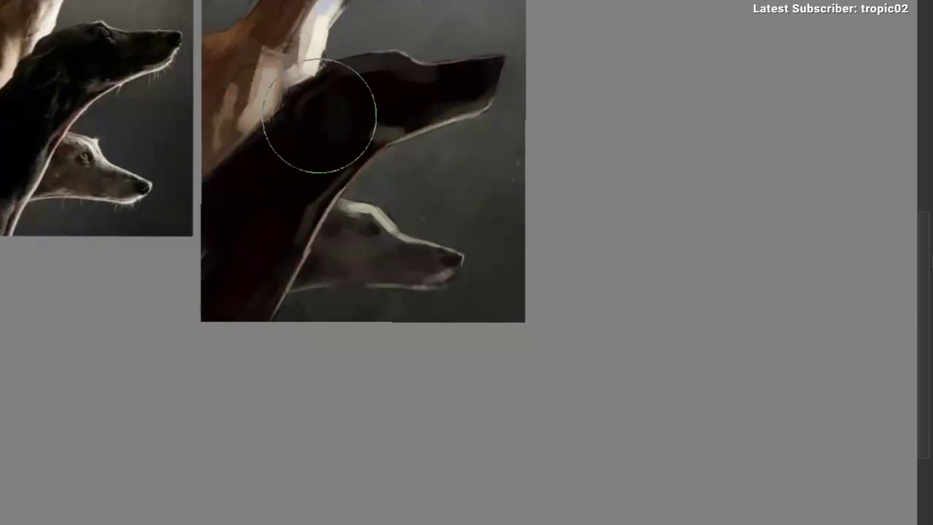
Step: Review the overall composition at several tilts and magnifications against the reference photo
key("r")
mouse_move(345, 347)
left_mouse_down()
mouse_move(309, 208)
mouse_move(506, 137)
mouse_move(552, 185)
mouse_move(558, 172)
left_mouse_up()
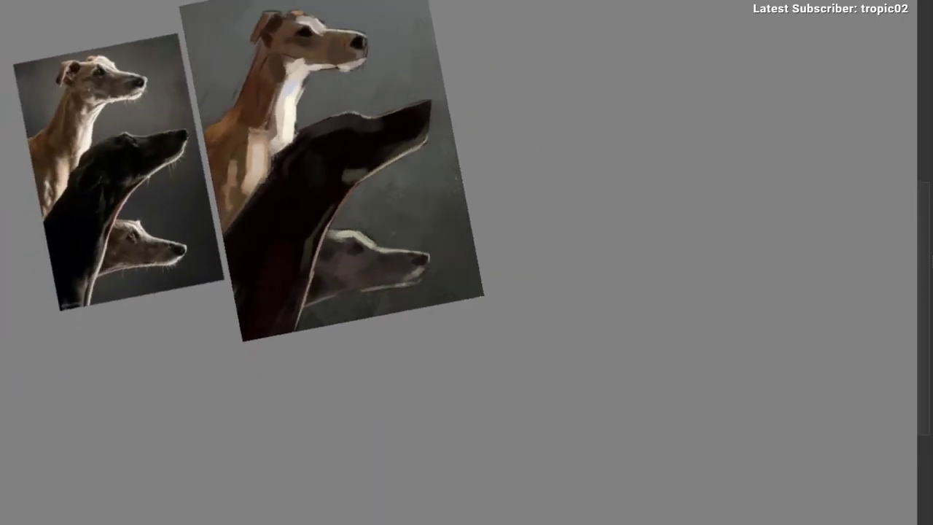
key("r")
left_click_drag(469, 51, 491, 56)
key("ctrl+space")
left_click_drag(410, 29, 553, 73)
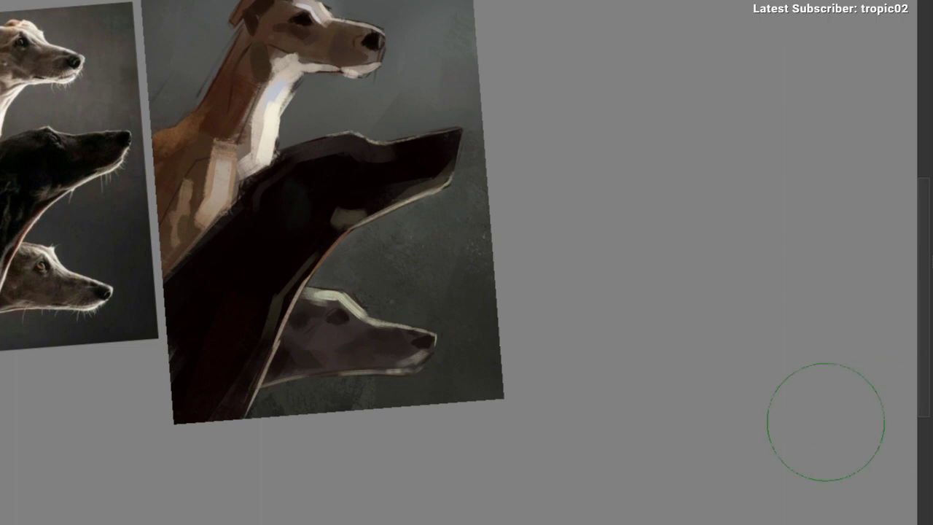
mouse_move(447, 114)
left_mouse_down()
mouse_move(512, 119)
mouse_move(517, 127)
left_mouse_up()
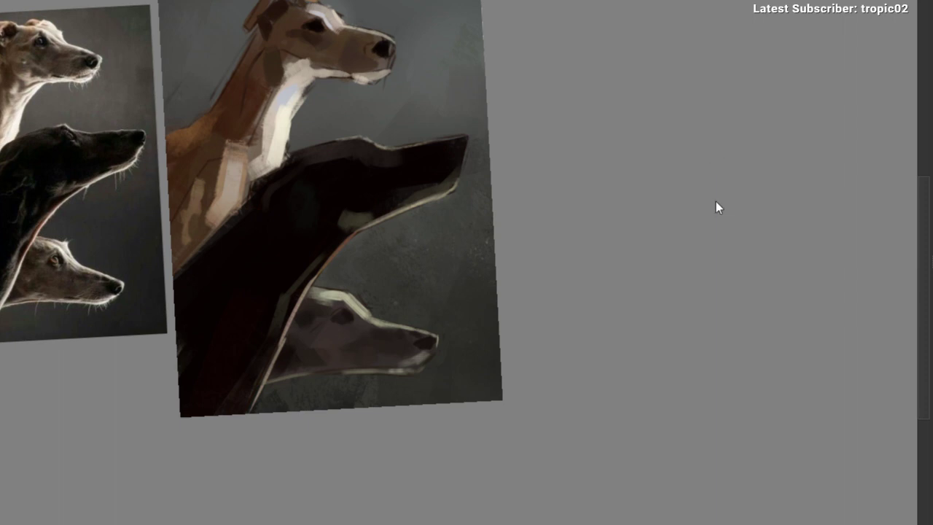
left_click_drag(332, 209, 421, 333)
left_click_drag(310, 182, 332, 64)
Step: Choose another brush preset and transform the reference photo so it sits flush against the painting's edge
scroll(313, 97, "up", 2)
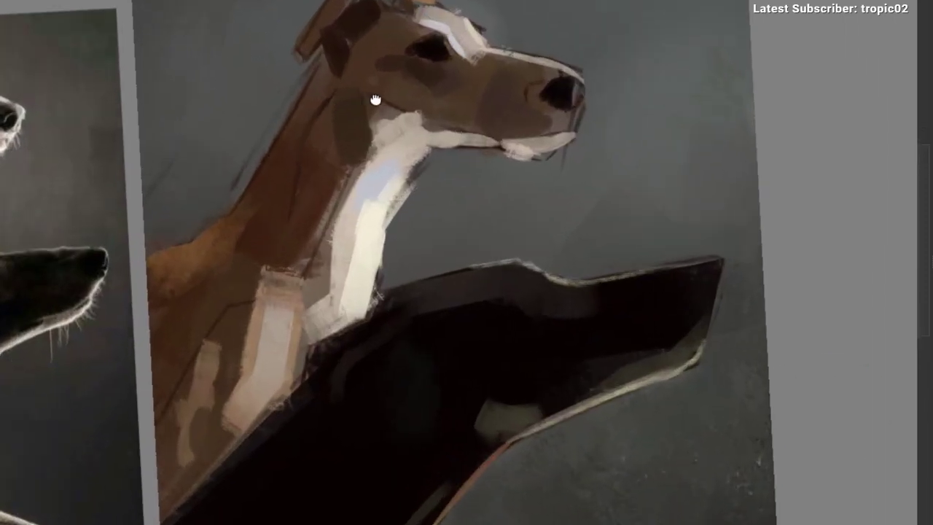
right_click(318, 102)
left_click(650, 144)
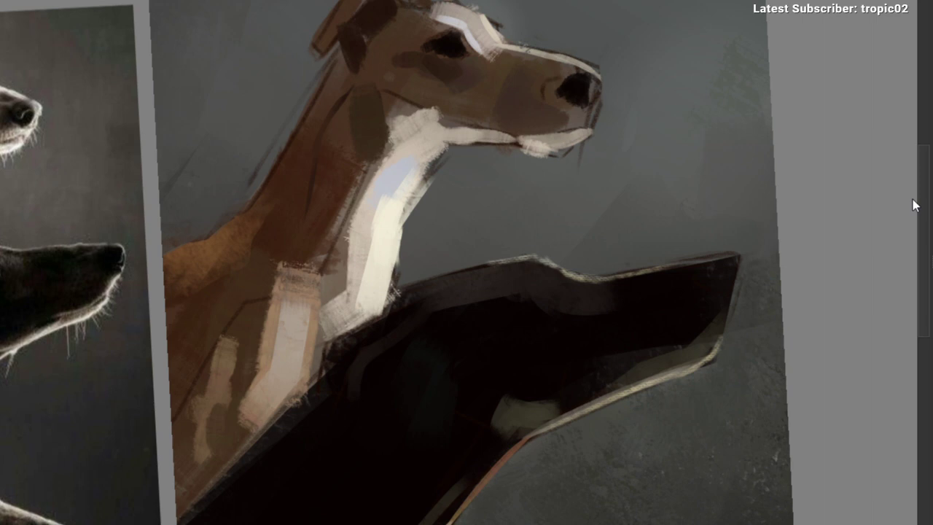
left_click_drag(332, 61, 204, 116)
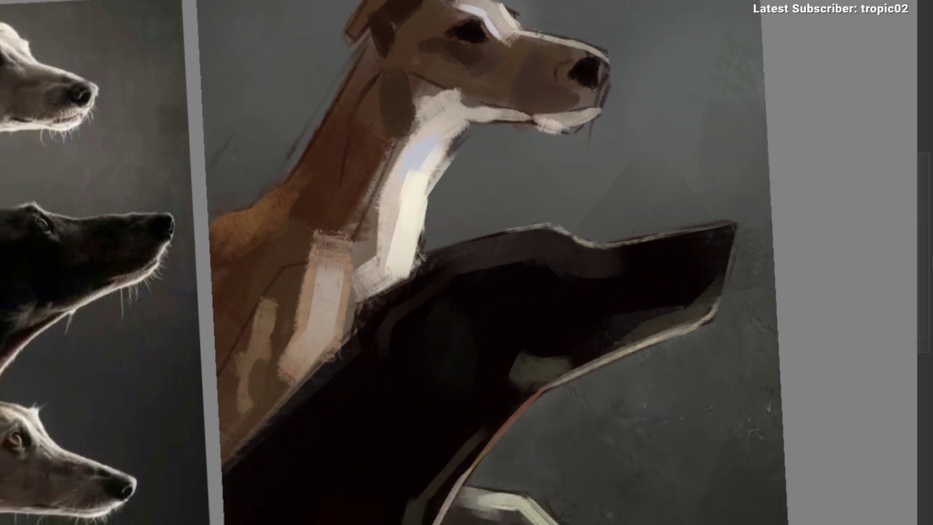
key("ctrl+t")
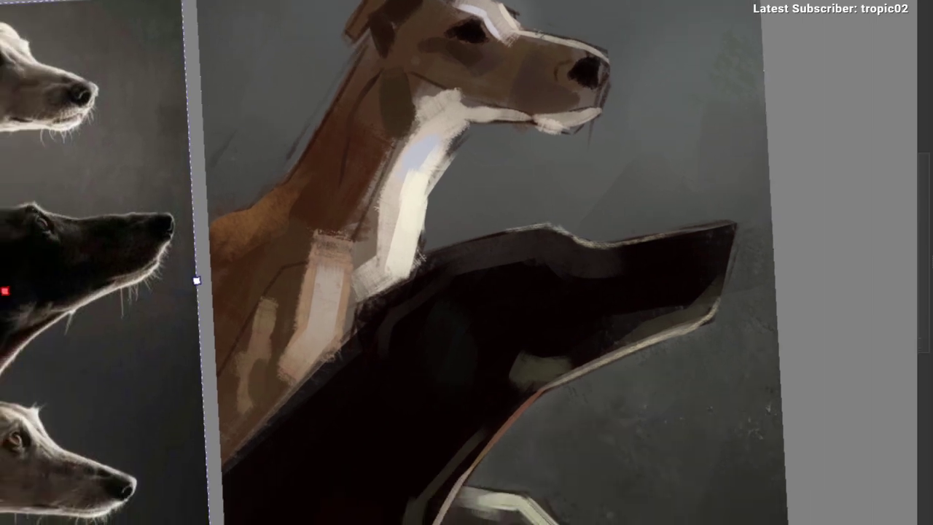
left_click_drag(46, 179, 123, 163)
left_click_drag(371, 24, 339, 76)
key("Return")
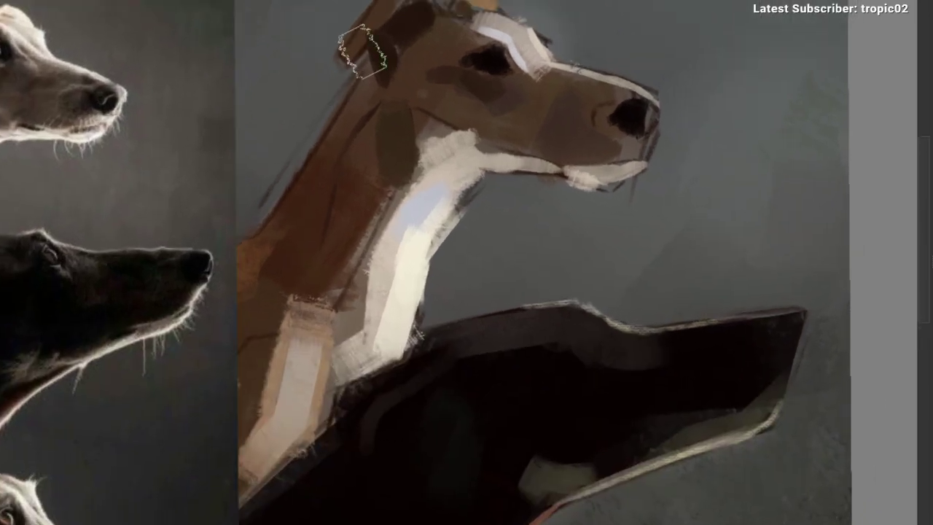
Step: Blend sampled brown tones into the dark patch beneath the upper dog's eye to soften the cheek shading
left_click(475, 34, "alt")
left_click_drag(451, 58, 483, 50)
left_click(492, 38, "ctrl")
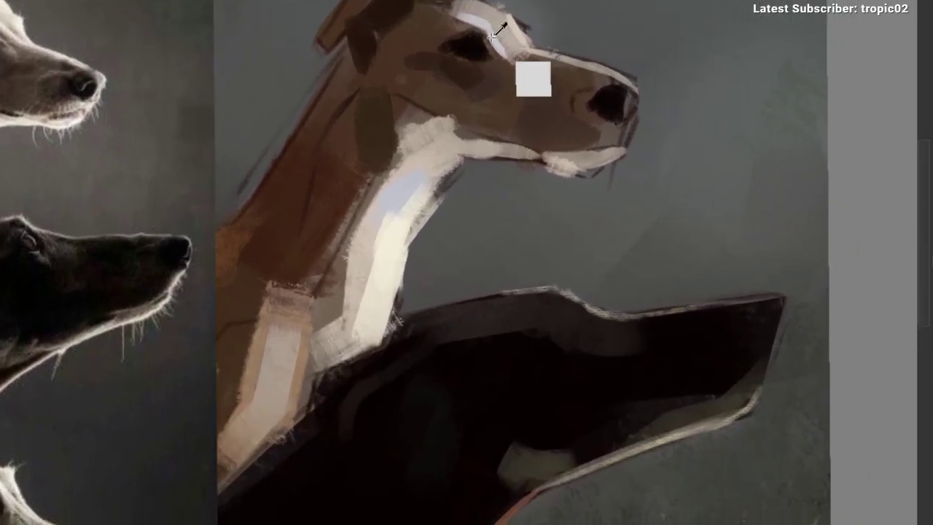
right_click(490, 46)
mouse_move(447, 80)
left_mouse_down()
mouse_move(452, 66)
mouse_move(442, 74)
left_mouse_up()
right_click(499, 57)
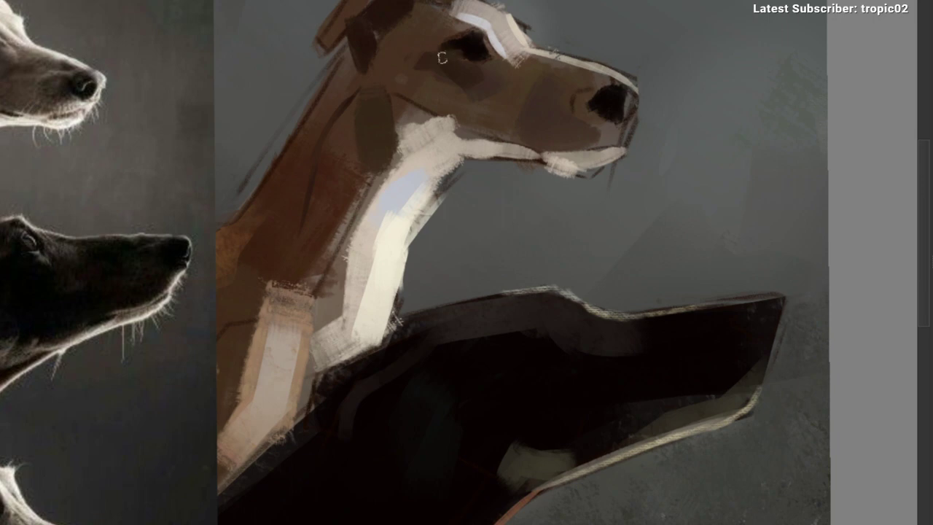
left_click_drag(463, 86, 417, 129)
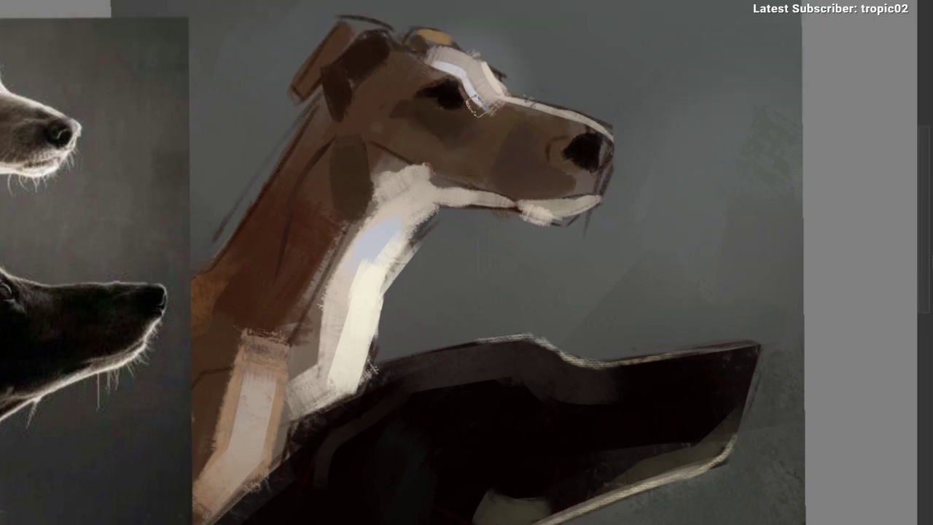
left_click(458, 62, "ctrl")
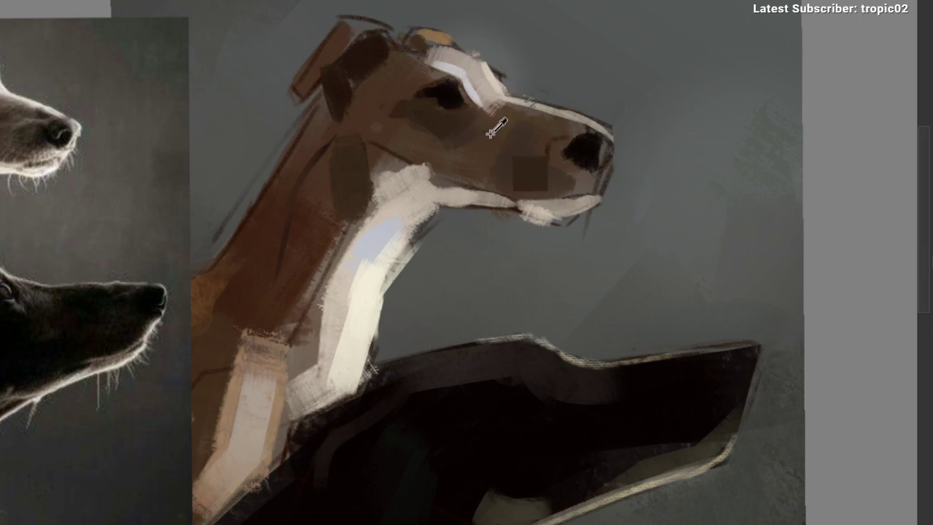
mouse_move(405, 108)
left_mouse_down()
mouse_move(435, 63)
mouse_move(398, 70)
mouse_move(446, 68)
left_mouse_up()
left_click(593, 175, "ctrl")
key("ctrl+z")
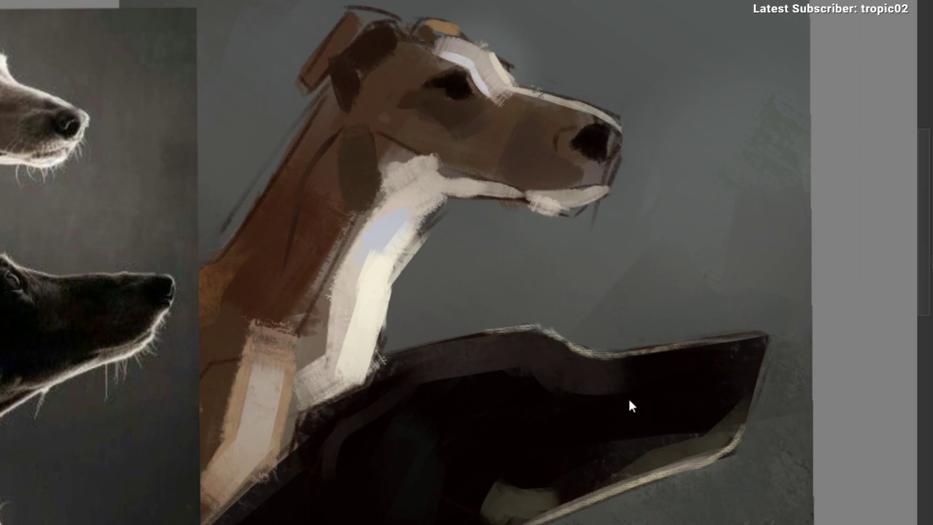
left_click_drag(421, 75, 450, 64)
key("ctrl+z")
left_click_drag(403, 87, 444, 61)
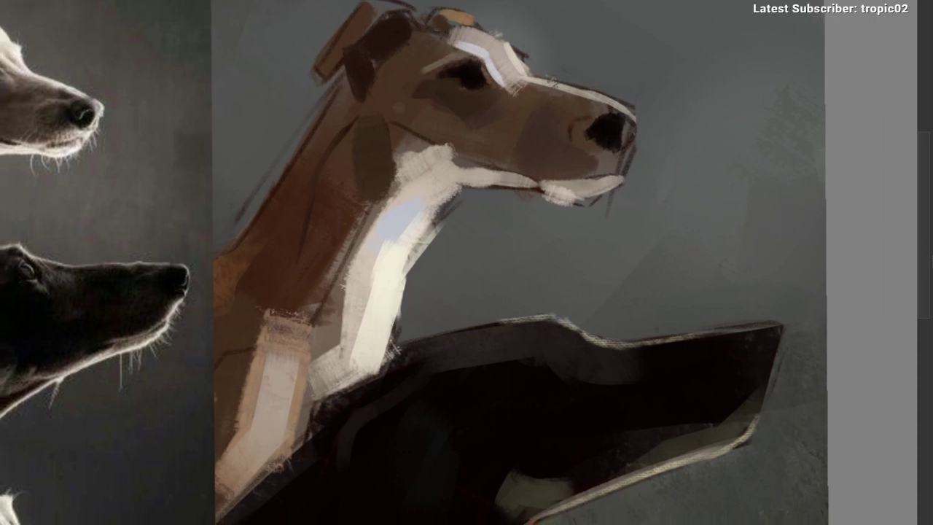
key("ctrl+z")
left_click(433, 70, "ctrl")
left_click_drag(441, 72, 467, 52)
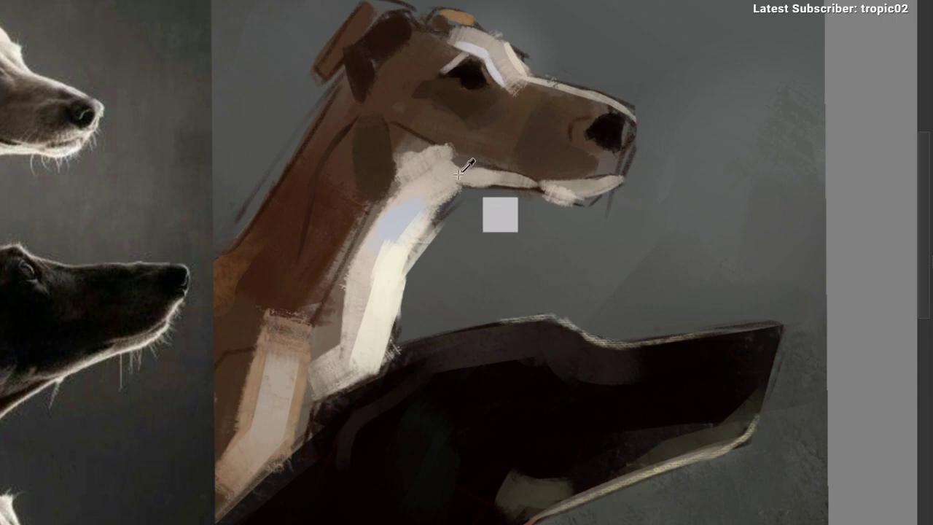
Step: Undo the white brow stroke and paint a short tan highlight above the upper dog's eye with colour sampled from its chest
left_click(266, 363, "ctrl")
key("ctrl+z")
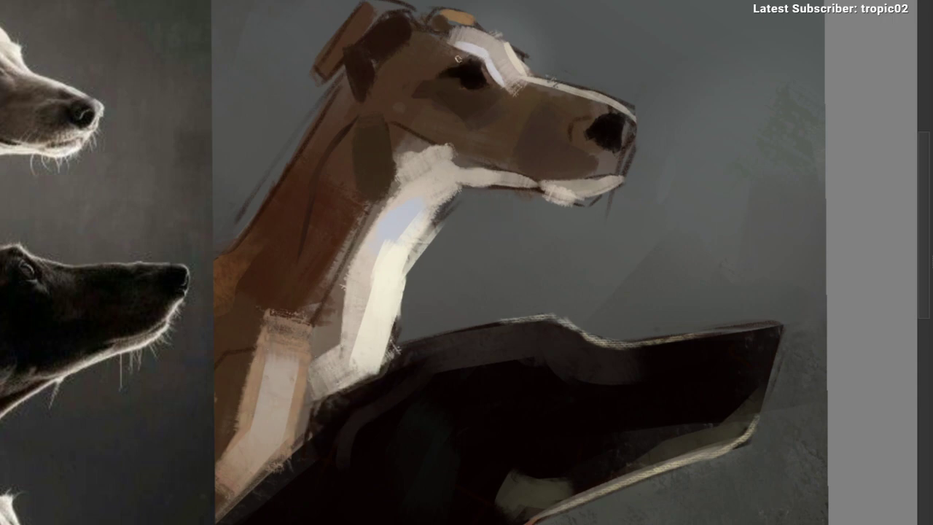
left_click_drag(471, 53, 478, 46)
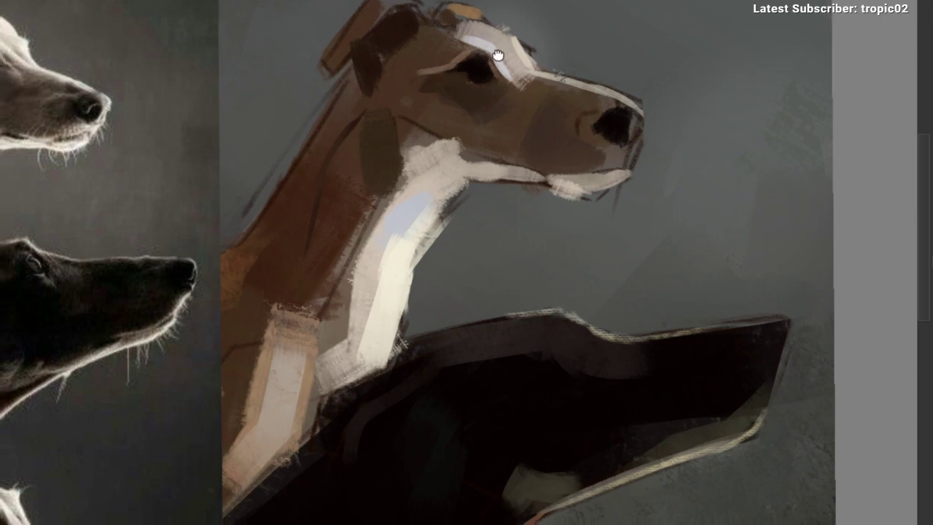
Step: Paint lighter brown planes across the upper dog's cheek and muzzle and reduce the sketched curve behind the nose
mouse_move(474, 83)
left_mouse_down()
mouse_move(482, 65)
mouse_move(522, 56)
mouse_move(492, 101)
left_mouse_up()
left_click(512, 83, "ctrl")
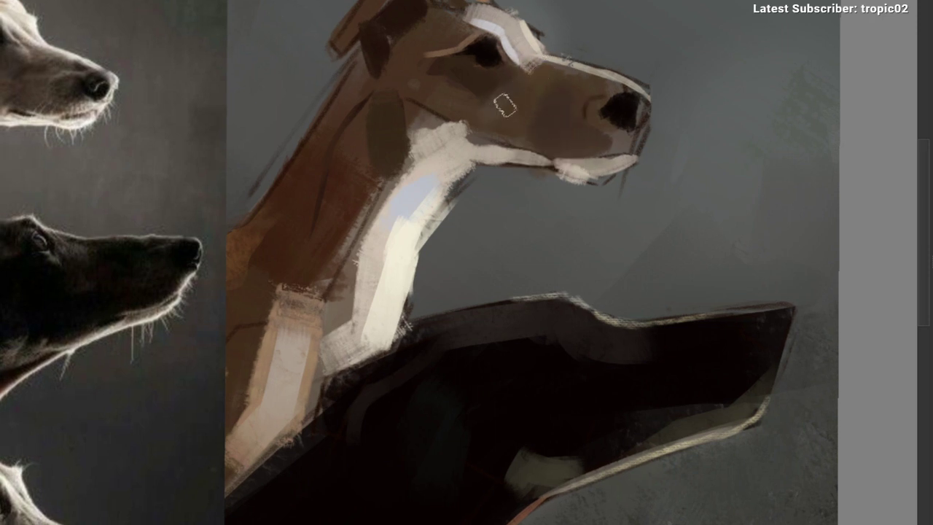
left_click_drag(523, 147, 485, 167)
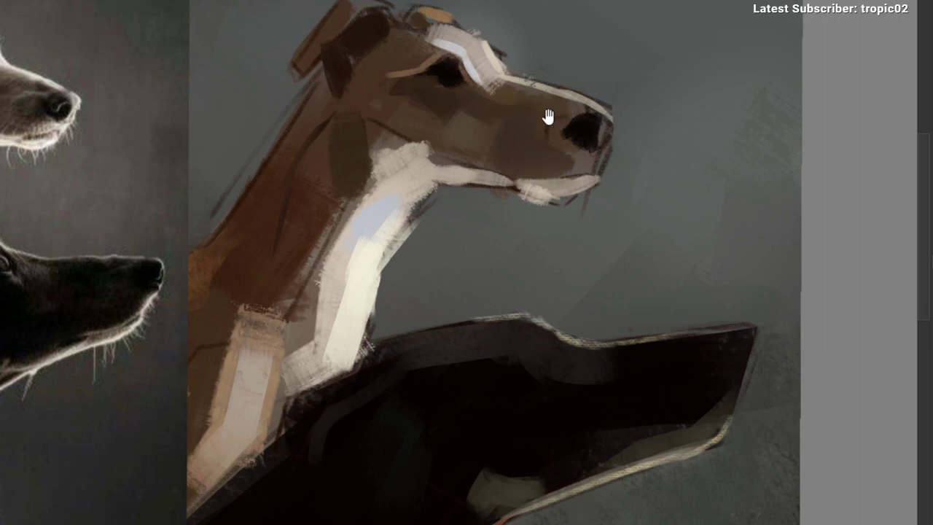
left_click_drag(547, 117, 503, 92)
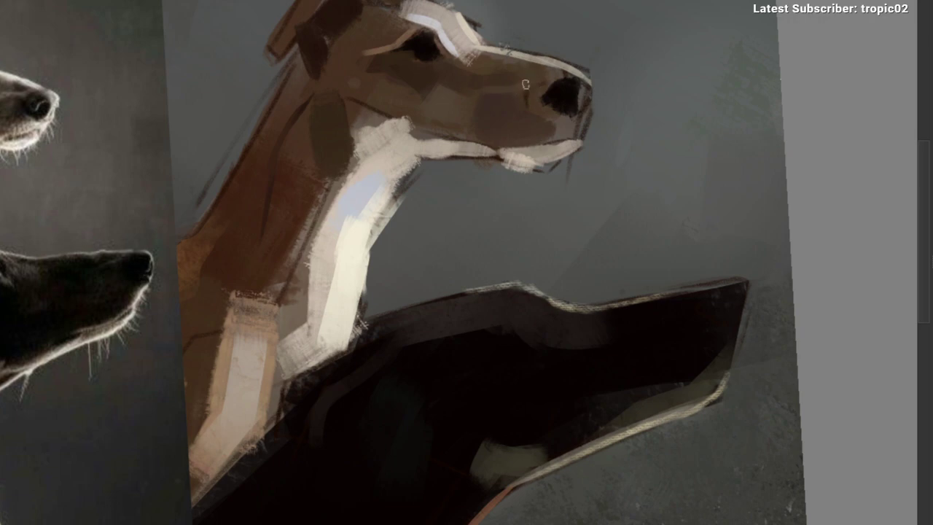
Step: Brush a sampled pale tone in fine streaks along the bridge of the upper dog's muzzle
mouse_move(610, 90)
left_mouse_down()
mouse_move(552, 119)
mouse_move(486, 125)
mouse_move(458, 71)
mouse_move(431, 88)
mouse_move(454, 58)
left_mouse_up()
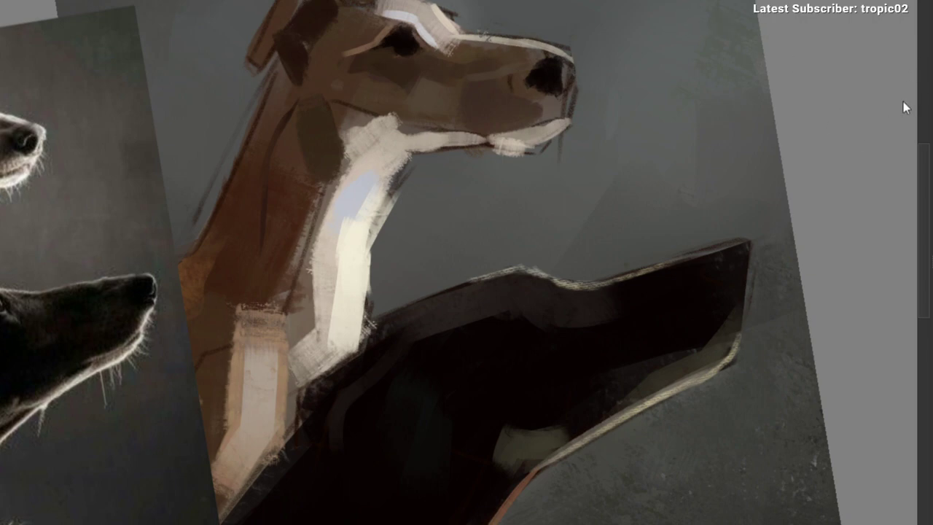
left_click_drag(485, 42, 541, 29)
left_click(507, 17, "ctrl")
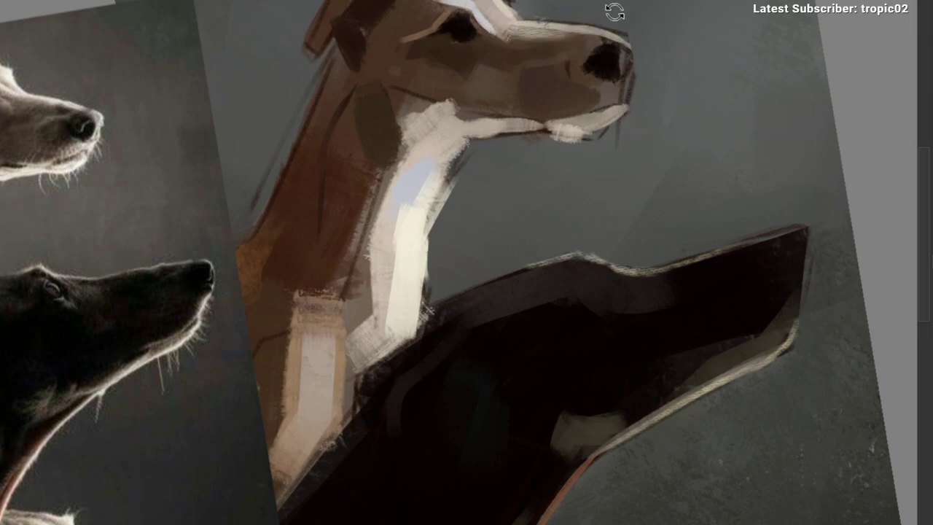
left_click_drag(615, 10, 562, 84)
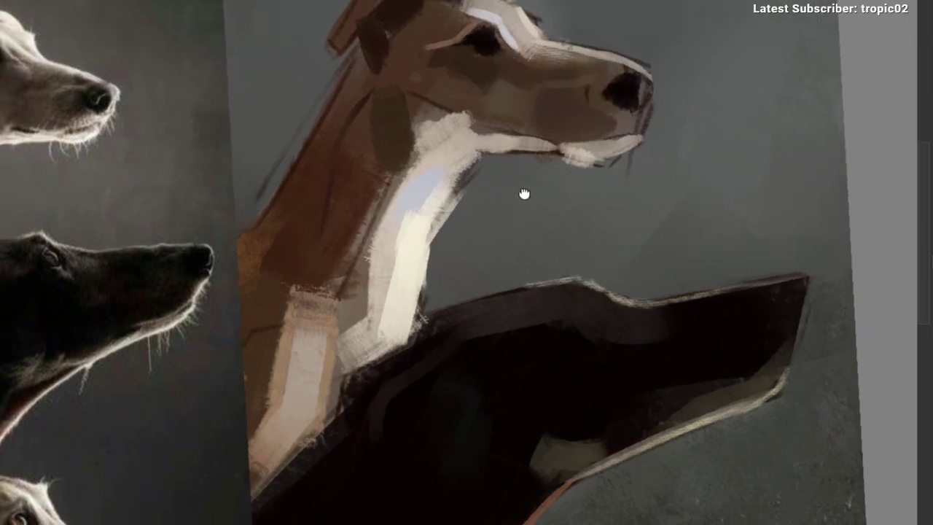
mouse_move(525, 194)
left_mouse_down()
mouse_move(473, 152)
mouse_move(444, 106)
left_mouse_up()
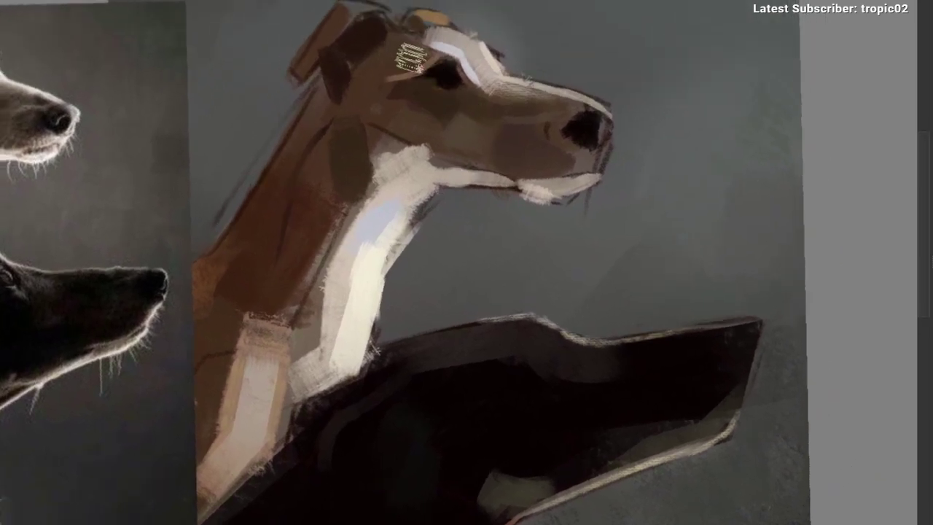
Step: Pick a different brush preset and blend the white patch on the upper dog's forehead, redoing the first stroke
right_click(406, 101)
left_click(486, 81)
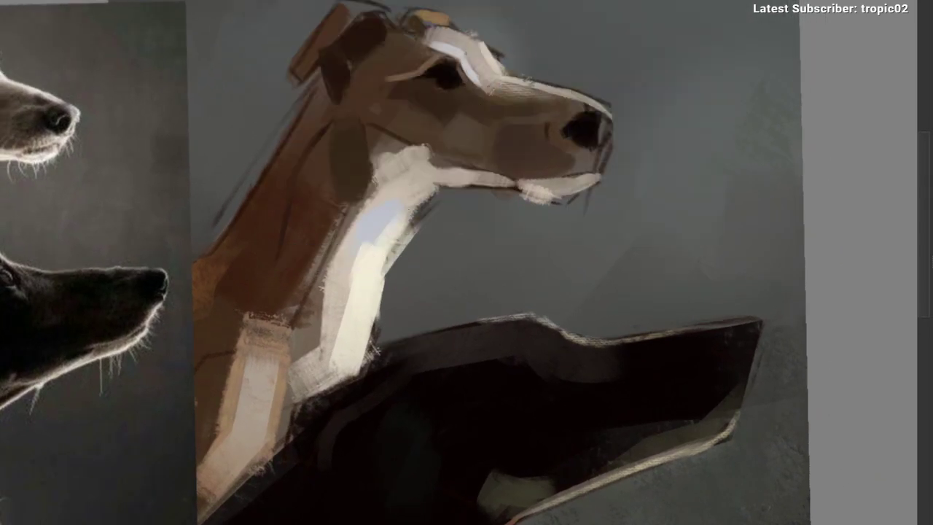
left_click_drag(465, 62, 501, 82)
key("ctrl+z")
left_click_drag(460, 55, 487, 73)
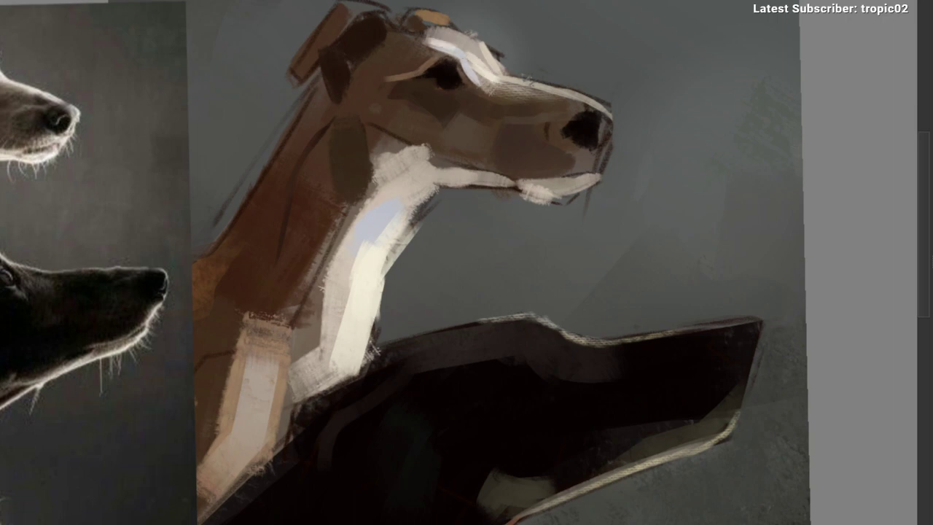
Step: Paint sampled muzzle and nose tones over the sketched nostril curve on the upper dog and soften the nose's rear edge
mouse_move(508, 106)
left_mouse_down()
mouse_move(500, 39)
mouse_move(522, 75)
mouse_move(584, 59)
mouse_move(548, 23)
left_mouse_up()
key("ctrl+z")
left_click(568, 58, "ctrl")
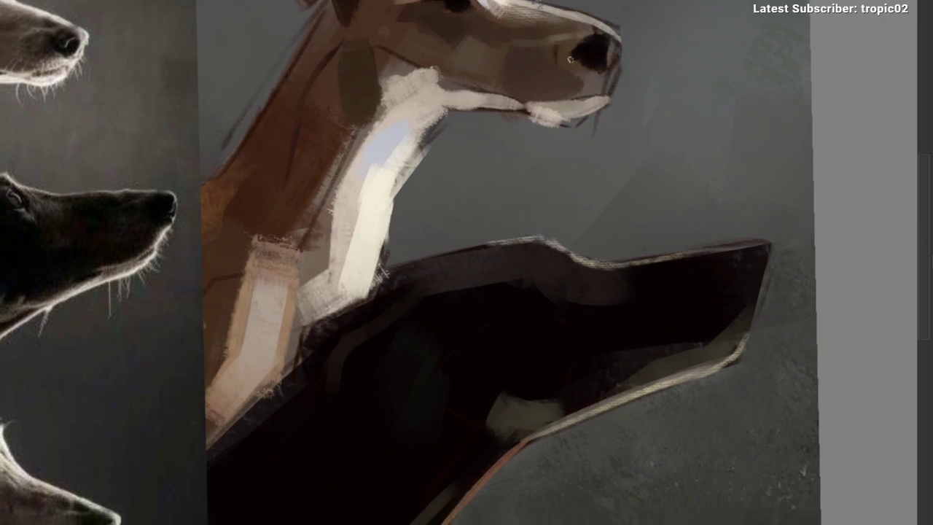
left_click(586, 52, "ctrl")
left_click_drag(541, 75, 529, 83)
left_click(430, 26, "ctrl")
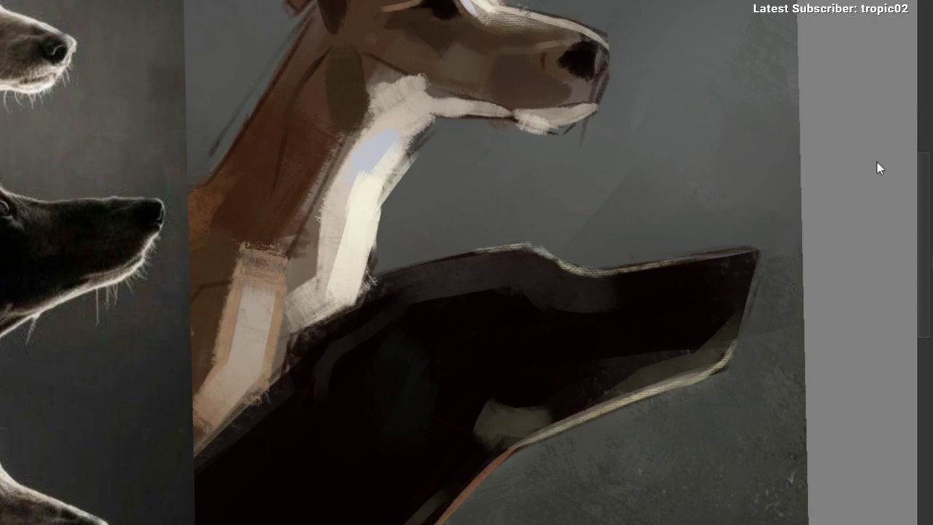
left_click(427, 21, "ctrl")
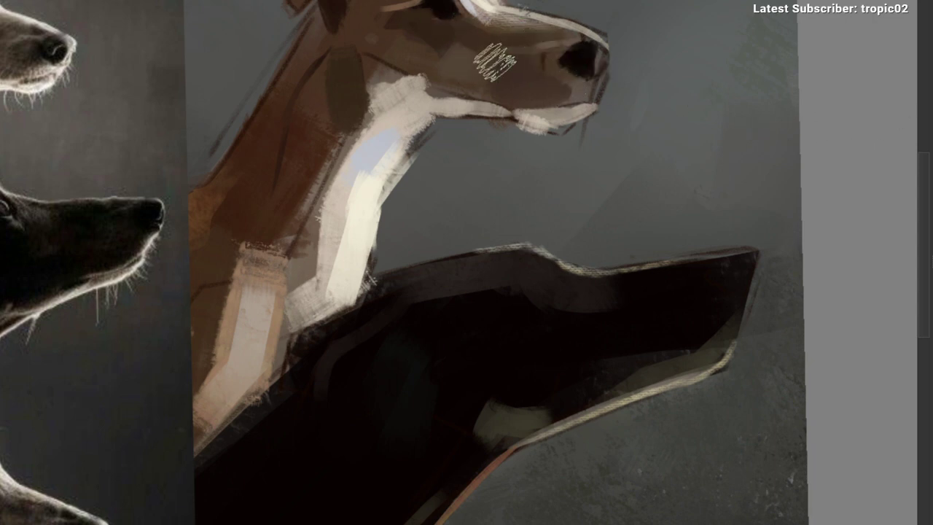
left_click(581, 61, "ctrl")
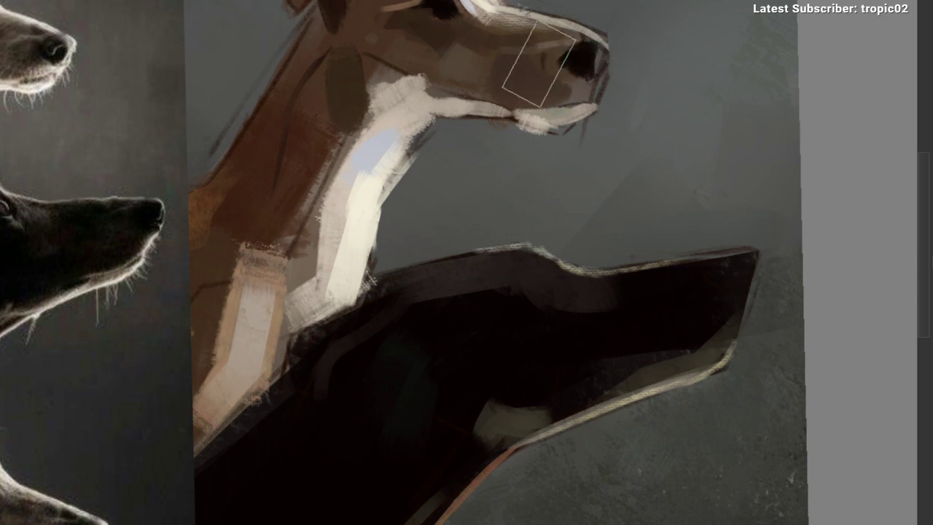
left_click_drag(542, 70, 560, 73)
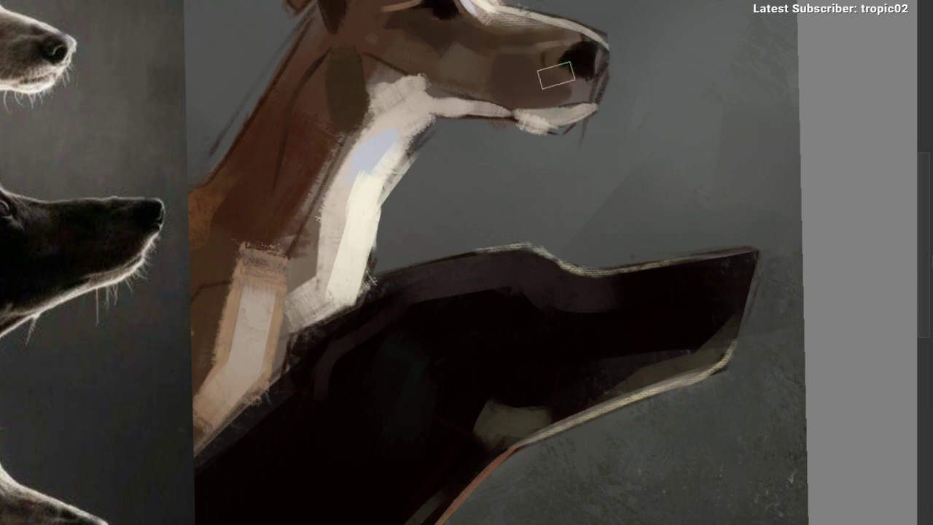
left_click(578, 53, "ctrl")
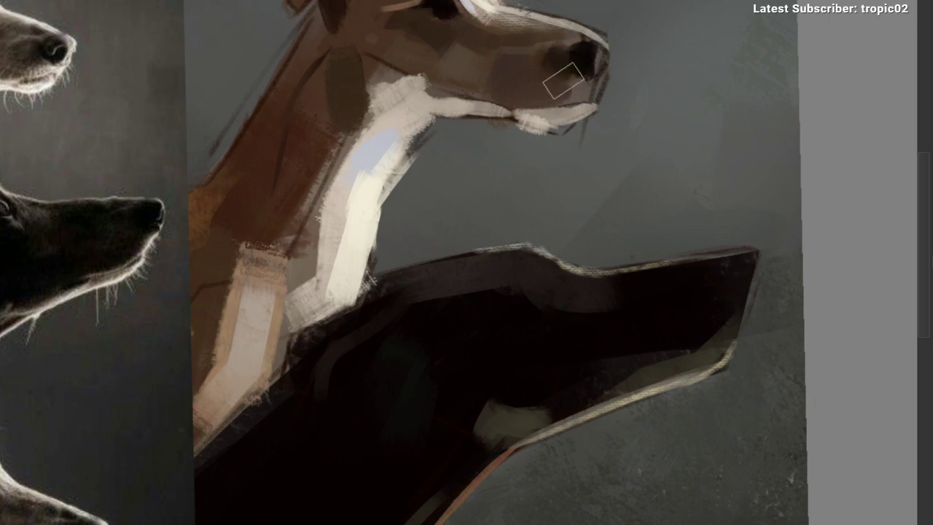
left_click_drag(562, 63, 579, 79)
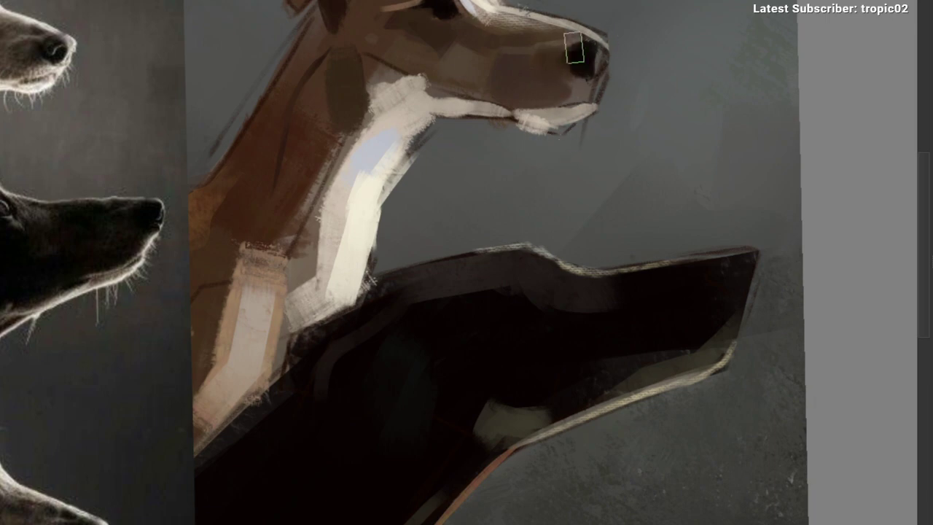
left_click_drag(552, 124, 543, 172)
left_click_drag(567, 59, 516, 68)
Step: Switch to another brush preset, add a light line along the upper dog's jaw, and cut into the white throat patch with dark brown
right_click(401, 102)
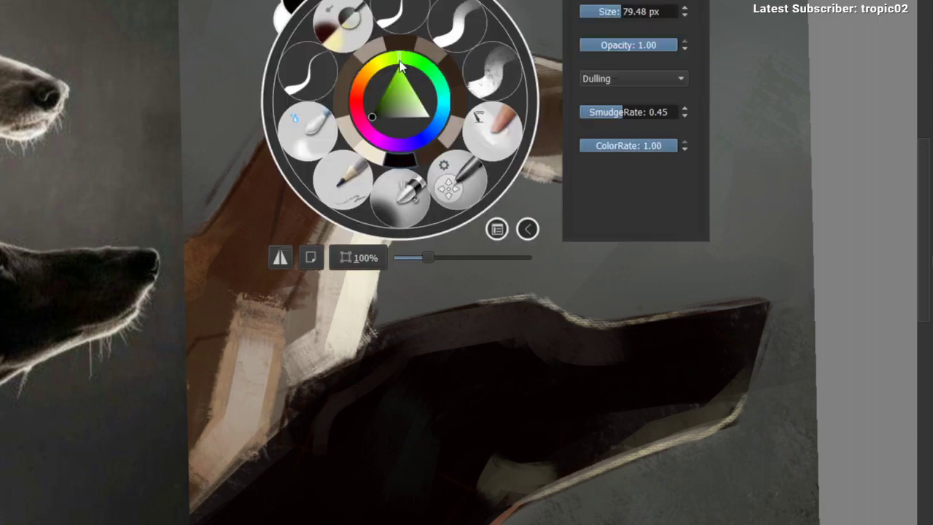
left_click(501, 77)
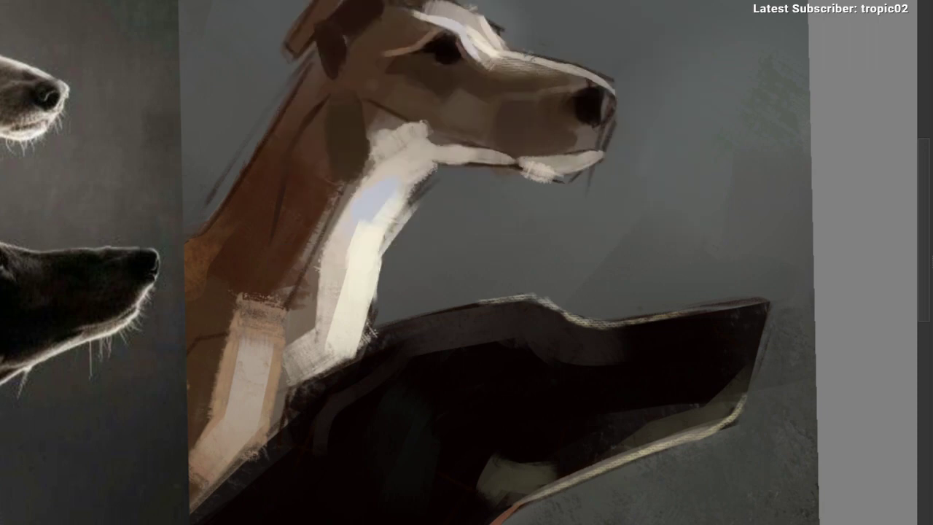
left_click_drag(436, 136, 458, 93)
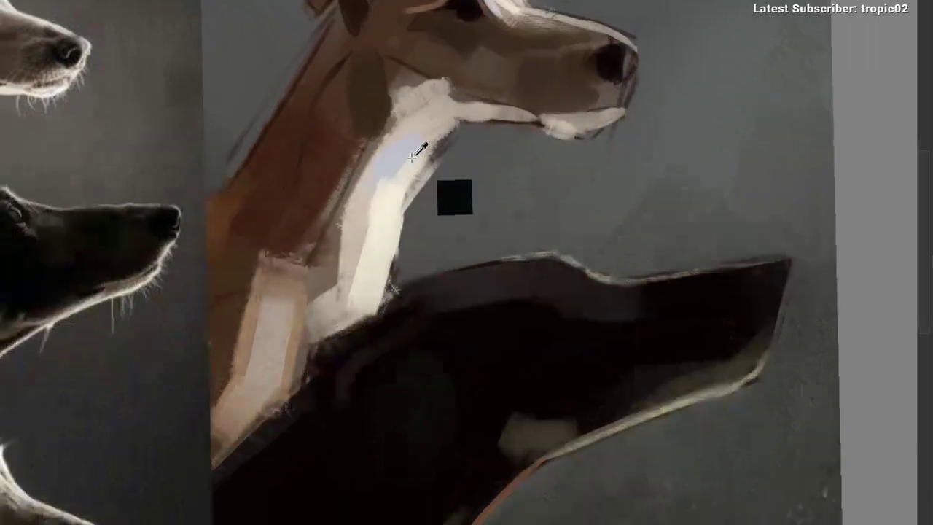
left_click(388, 207, "ctrl")
mouse_move(466, 96)
left_mouse_down()
mouse_move(447, 107)
mouse_move(463, 124)
mouse_move(460, 112)
mouse_move(471, 113)
mouse_move(449, 100)
mouse_move(459, 107)
mouse_move(432, 113)
mouse_move(519, 135)
left_mouse_up()
left_click(465, 49, "ctrl")
left_click(564, 78, "ctrl")
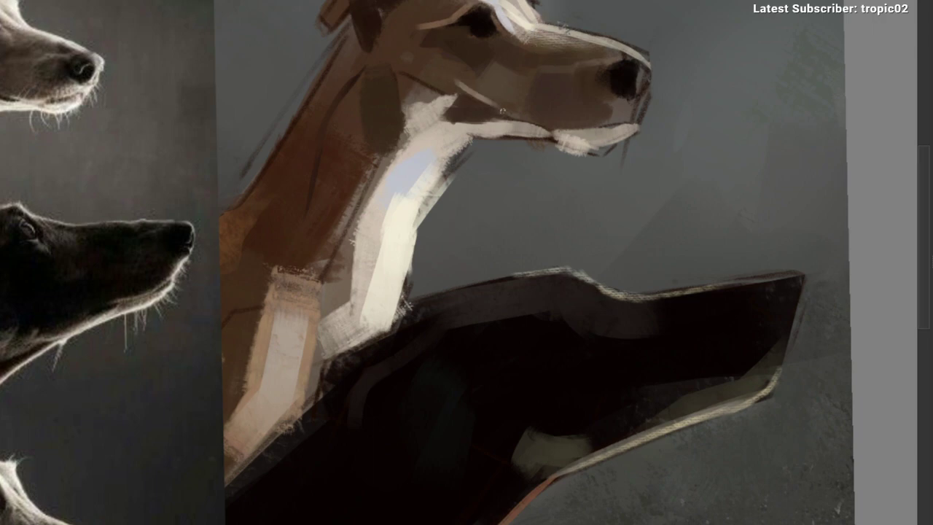
left_click(463, 83, "ctrl")
mouse_move(445, 78)
left_mouse_down()
mouse_move(493, 107)
mouse_move(524, 157)
left_mouse_up()
Step: Brush a lighter brown plane across the upper dog's cheek, between the eye and the jaw line
key("r")
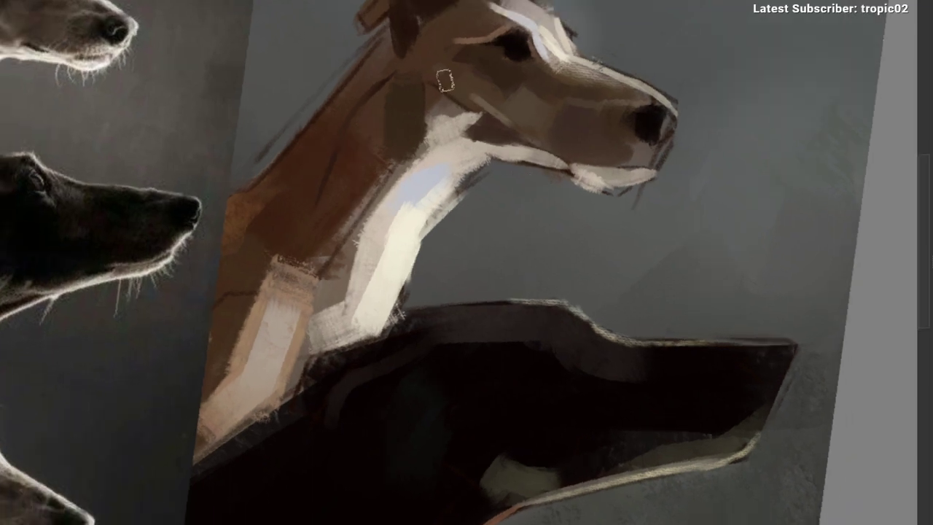
key("4")
key("4")
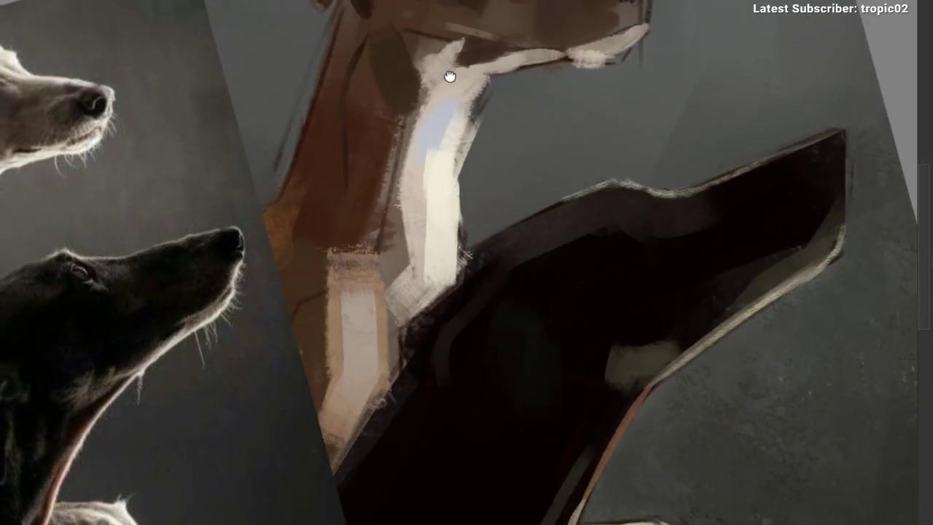
key("6")
key("6")
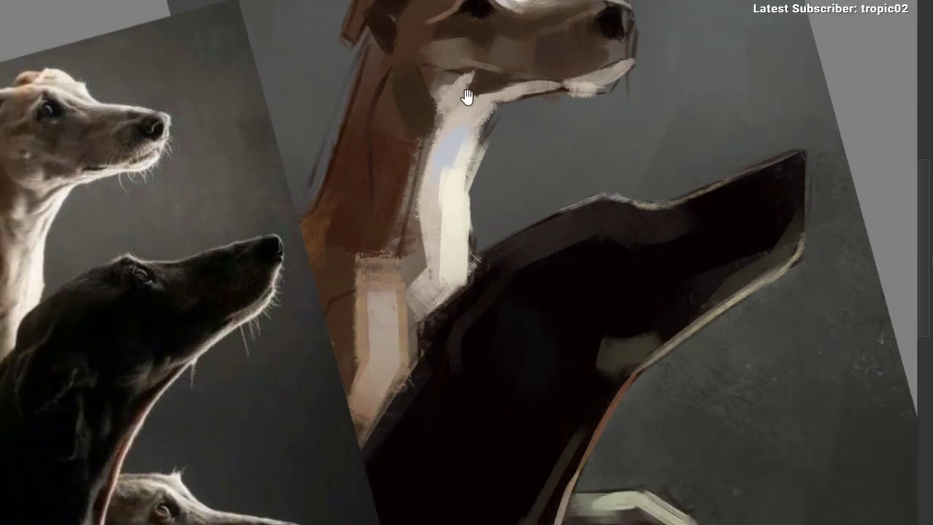
left_click_drag(467, 97, 496, 79)
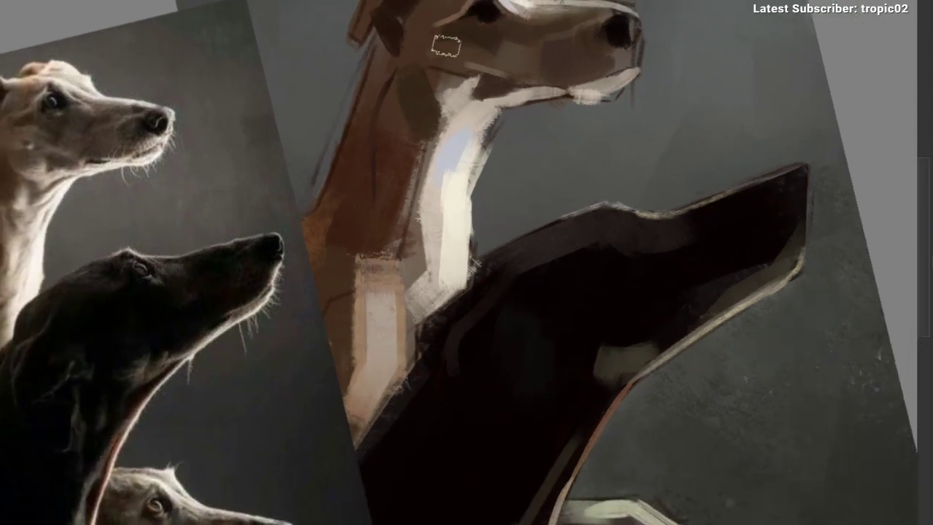
left_click_drag(432, 52, 462, 52)
left_click(451, 52, "ctrl")
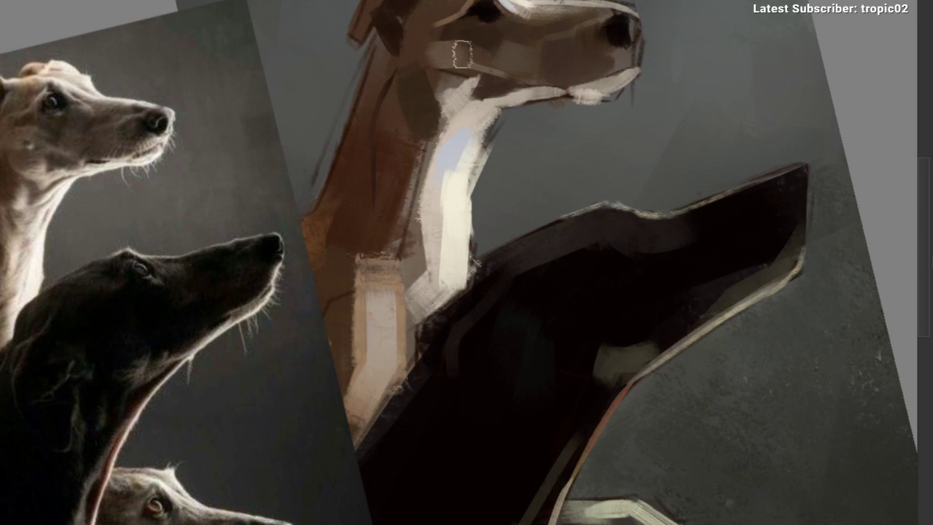
Step: Paint a bluish-white rim highlight down the front of the upper dog's nose, undoing and redoing the lower stroke
left_click_drag(498, 140, 517, 177)
mouse_move(357, 191)
left_mouse_down()
mouse_move(284, 197)
mouse_move(253, 186)
left_mouse_up()
left_click_drag(437, 119, 427, 113)
scroll(444, 111, "up", 1)
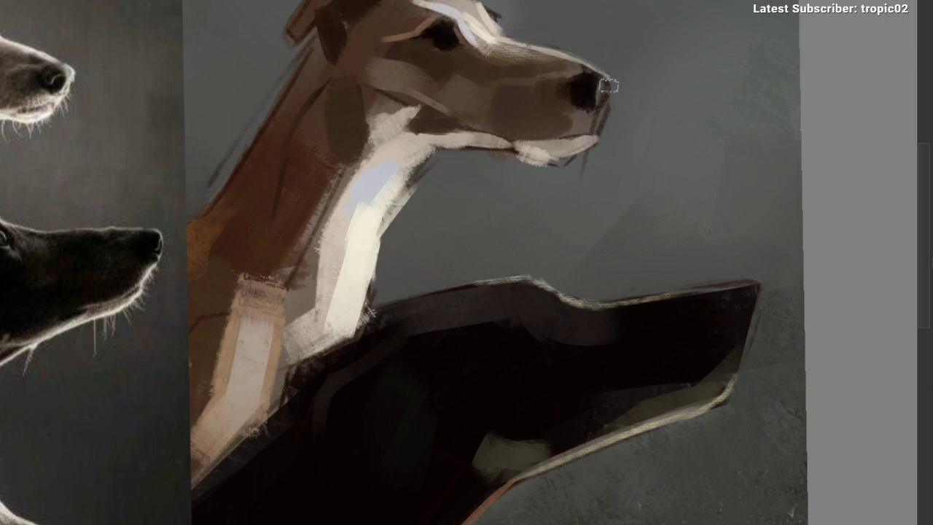
left_click_drag(554, 120, 523, 106)
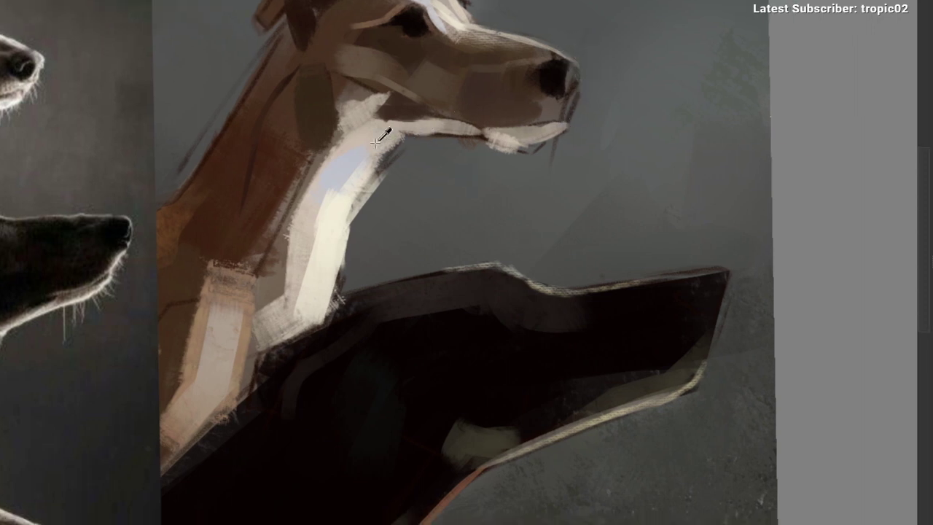
left_click_drag(572, 67, 574, 88)
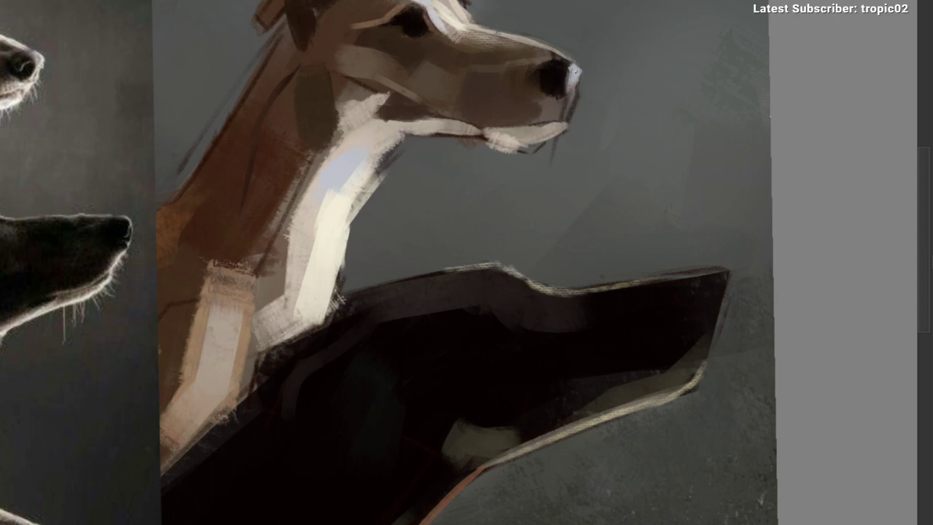
left_click_drag(573, 70, 568, 110)
key("ctrl+z")
left_click_drag(573, 74, 567, 103)
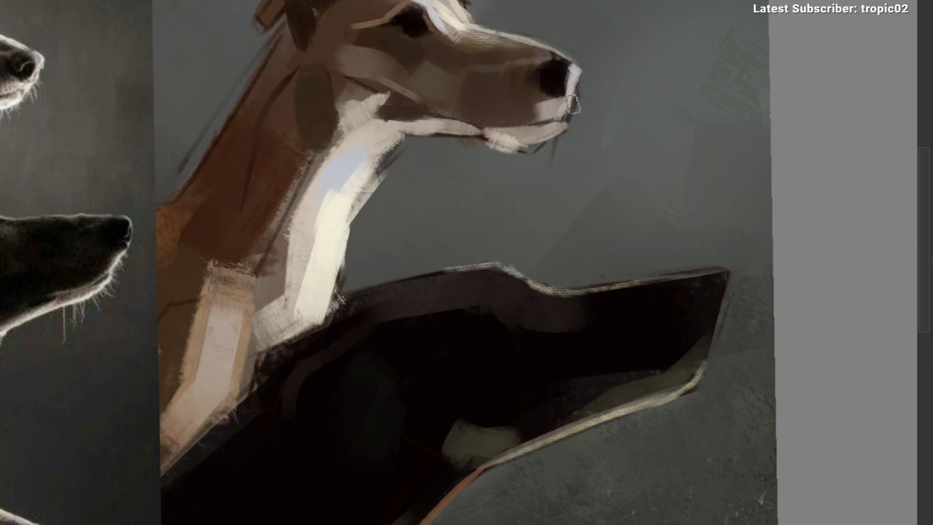
Step: Blend a sampled pale tone into the upper dog's muzzle just below the nose
left_click(556, 110, "alt")
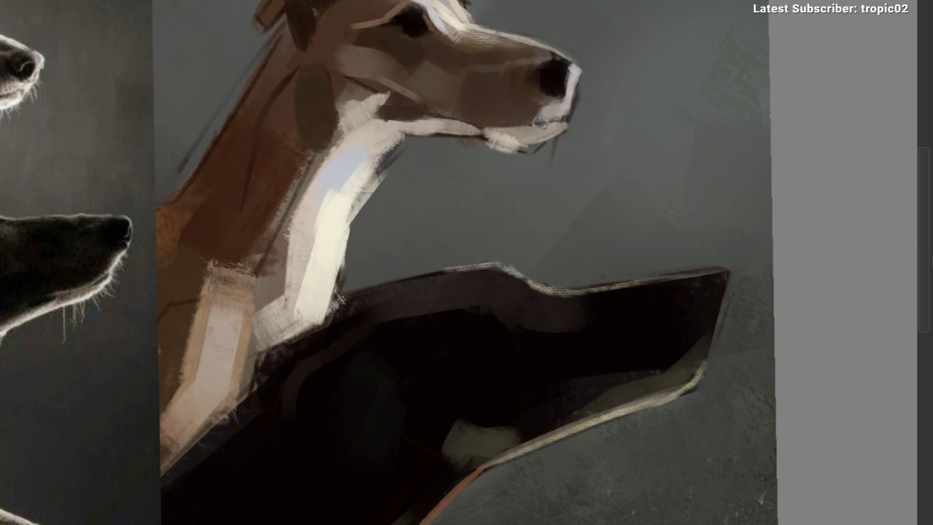
mouse_move(554, 108)
left_mouse_down()
mouse_move(513, 121)
mouse_move(542, 115)
left_mouse_up()
left_click(545, 112, "ctrl")
mouse_move(499, 157)
left_mouse_down()
mouse_move(447, 158)
mouse_move(489, 150)
left_mouse_up()
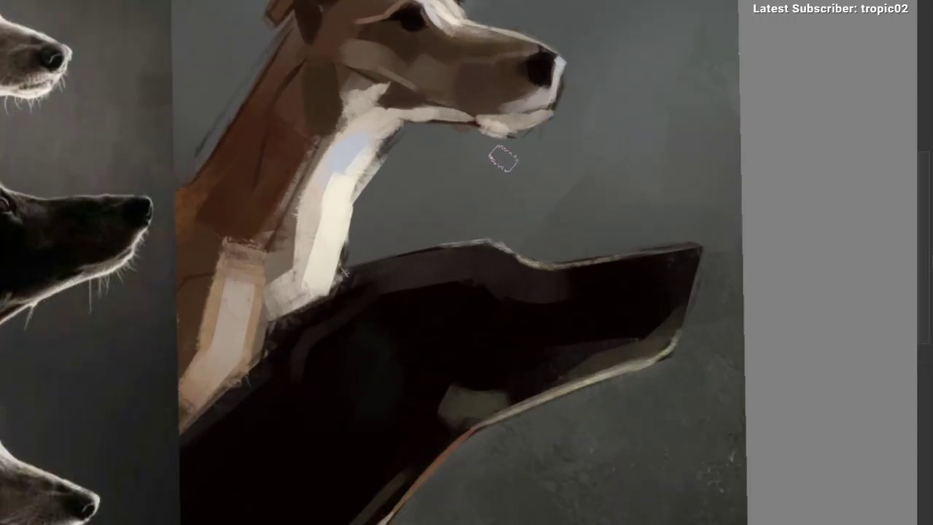
Step: Brighten the upper dog's lower lip and chin with a crisp cream highlight and clean up the edge against the background
key("r")
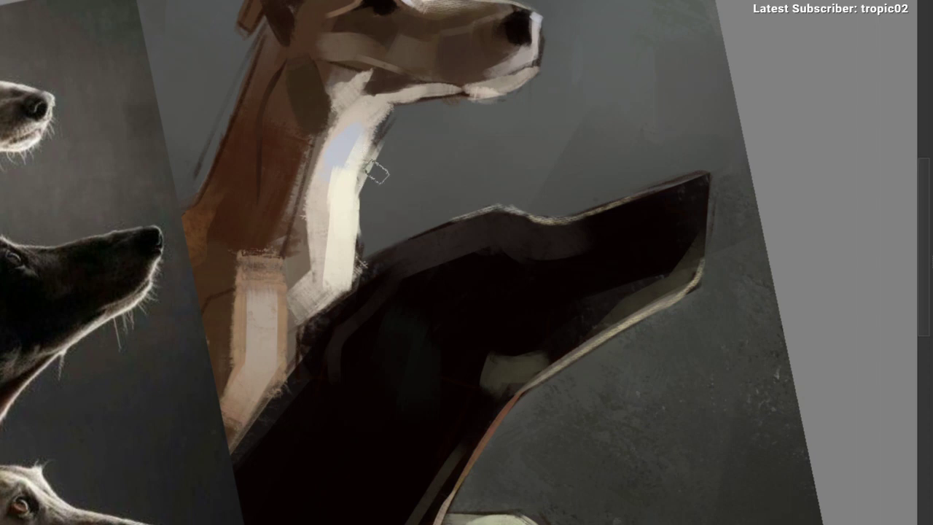
left_click_drag(487, 91, 497, 90)
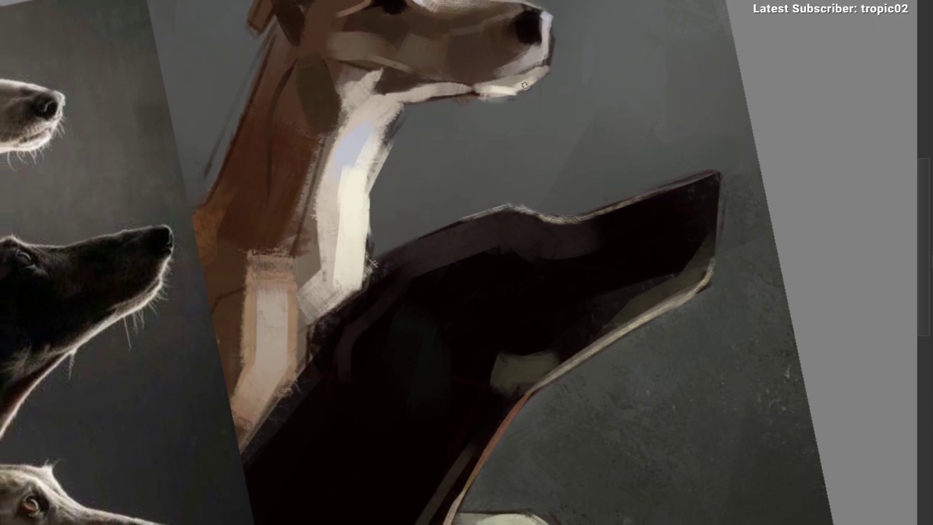
left_click_drag(455, 97, 499, 103)
left_click(471, 109, "alt")
mouse_move(508, 130)
left_mouse_down()
mouse_move(419, 228)
mouse_move(409, 175)
mouse_move(416, 171)
mouse_move(433, 213)
left_mouse_up()
left_click_drag(418, 112, 406, 114)
left_click_drag(458, 109, 438, 125)
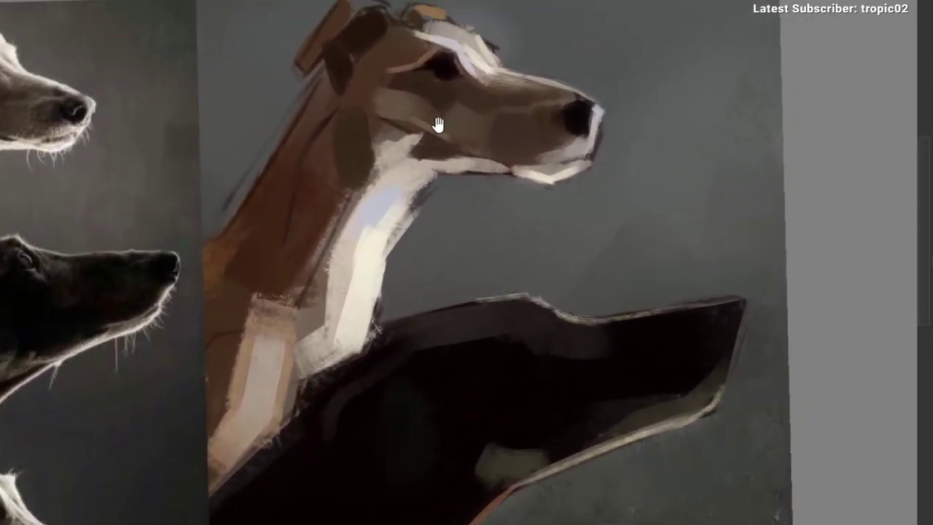
Step: Define the upper dog's eye with a dark reddish-brown iris and sampled surrounding tones
left_click_drag(441, 71, 454, 73)
left_click(442, 66, "ctrl")
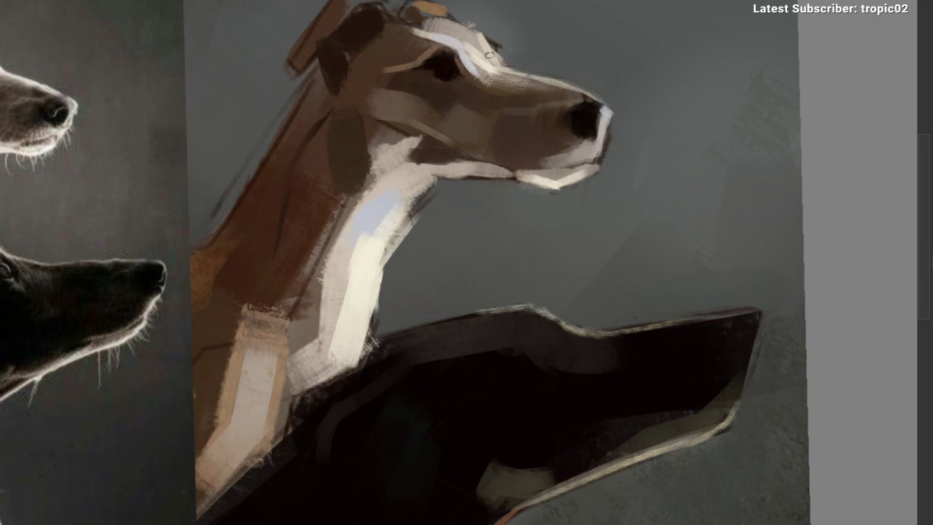
left_click(482, 35, "ctrl")
left_click(450, 55)
left_click_drag(538, 61, 535, 37)
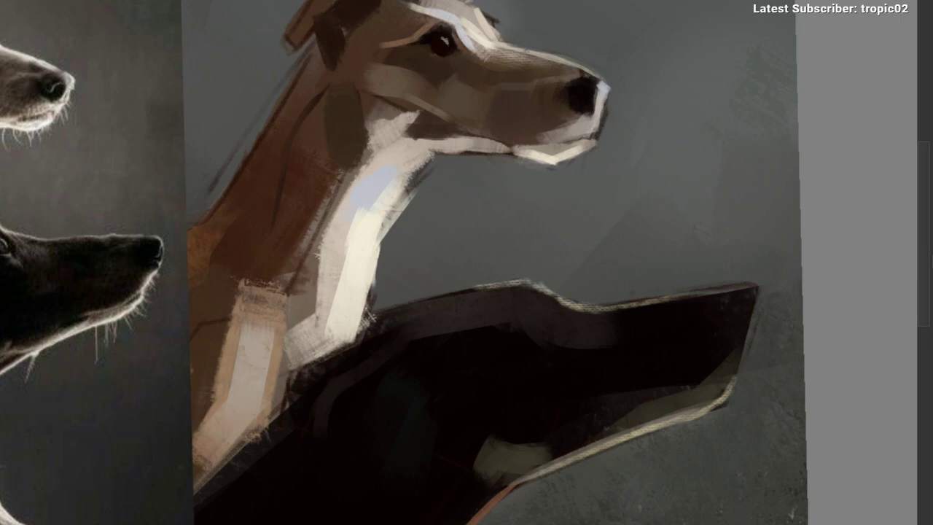
Step: Paint sampled brown planes below the inner corner of the upper dog's eye and along the side of its muzzle
left_click_drag(618, 38, 579, 25)
left_click(454, 43, "ctrl")
left_click_drag(452, 35, 447, 47)
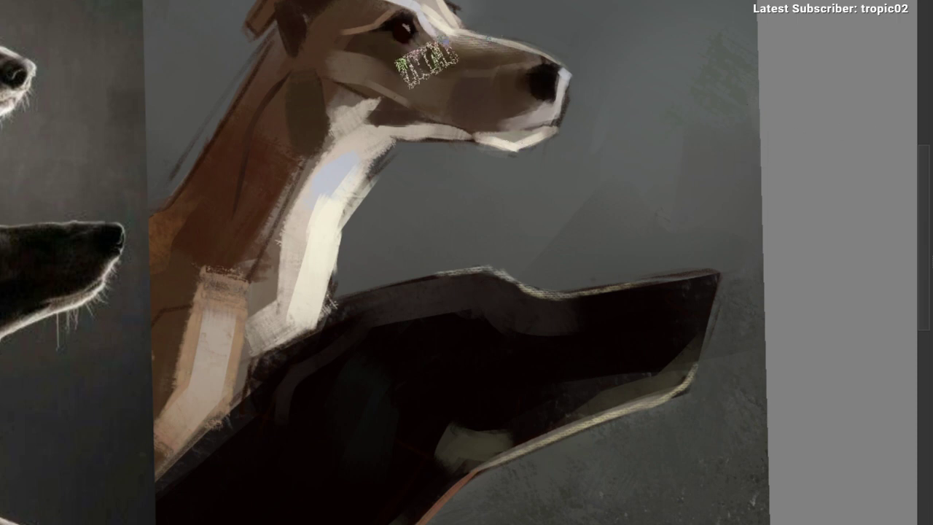
left_click(456, 35, "ctrl")
left_click_drag(443, 29, 454, 42)
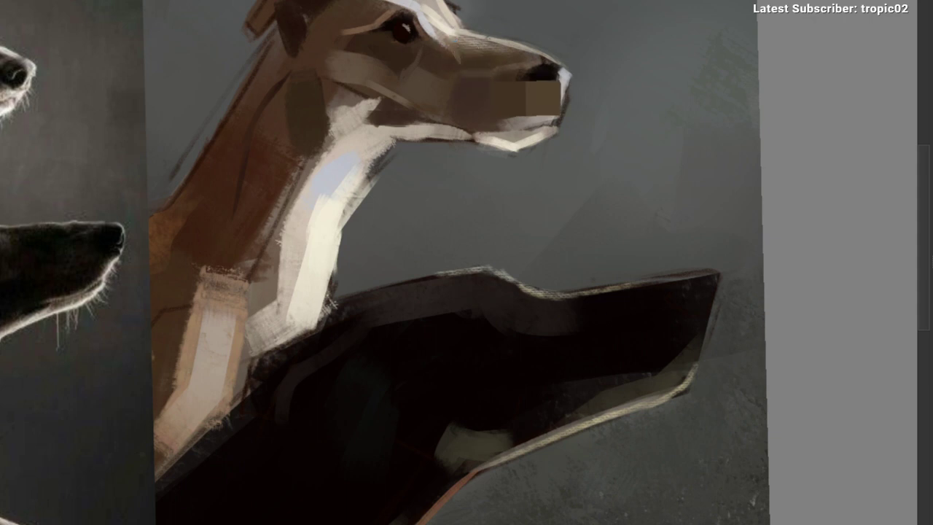
left_click_drag(537, 36, 446, 23)
scroll(78, 70, "up", 2)
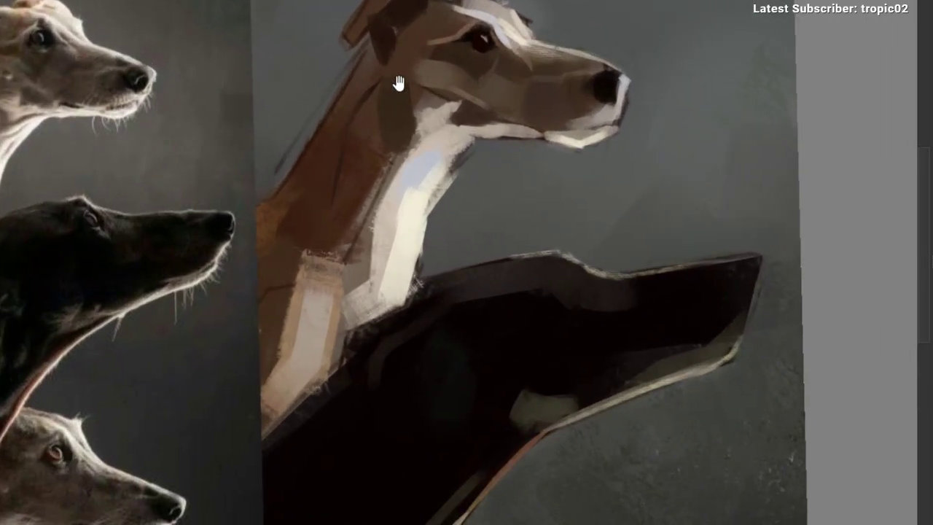
left_click_drag(399, 84, 326, 83)
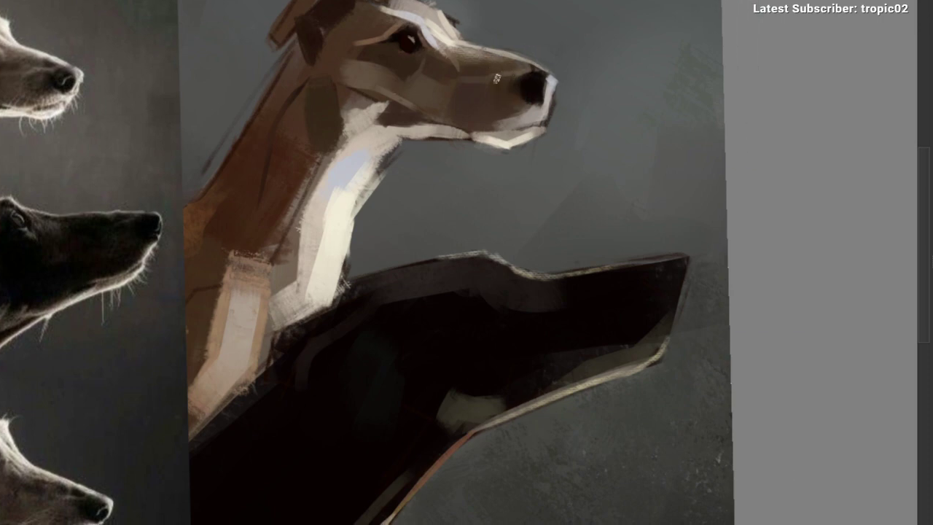
left_click_drag(490, 56, 458, 66)
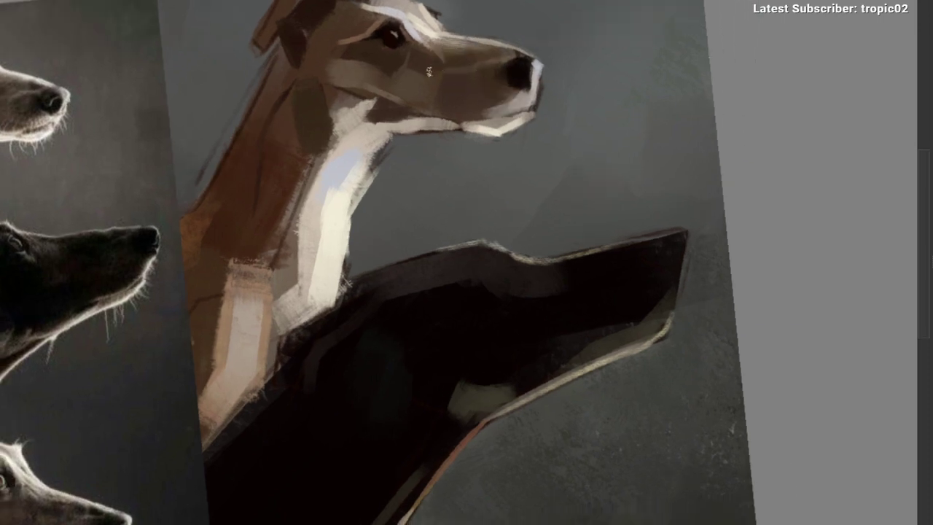
mouse_move(503, 40)
left_mouse_down()
mouse_move(412, 32)
mouse_move(528, 4)
mouse_move(506, 0)
left_mouse_up()
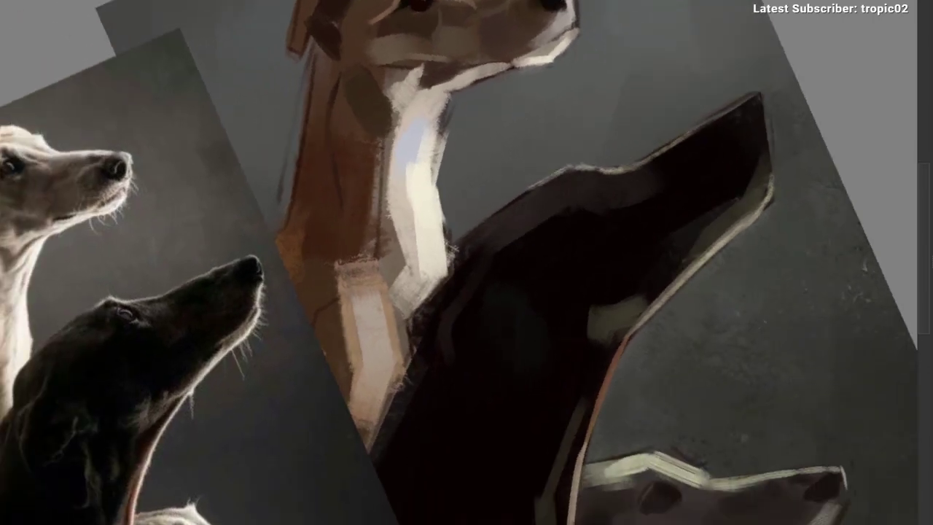
Step: Select the upper dog's lower jaw freehand and rotate it slightly upward toward the muzzle
left_click_drag(441, 73, 482, 106)
left_click_drag(482, 106, 344, 165)
mouse_move(457, 120)
left_mouse_down()
mouse_move(452, 73)
mouse_move(417, 102)
mouse_move(423, 94)
mouse_move(413, 121)
mouse_move(502, 113)
left_mouse_up()
mouse_move(448, 55)
left_mouse_down()
mouse_move(325, 70)
mouse_move(387, 131)
left_mouse_up()
scroll(408, 138, "down", 2)
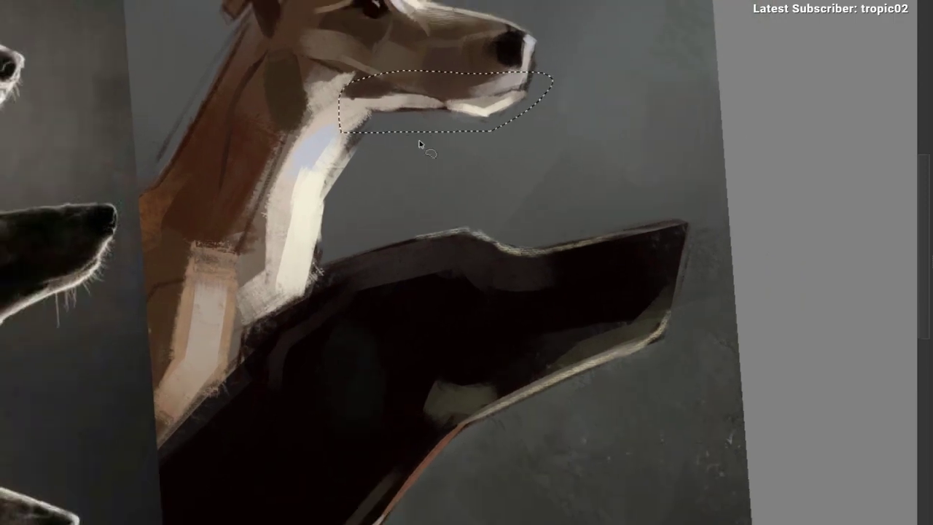
key("ctrl+t")
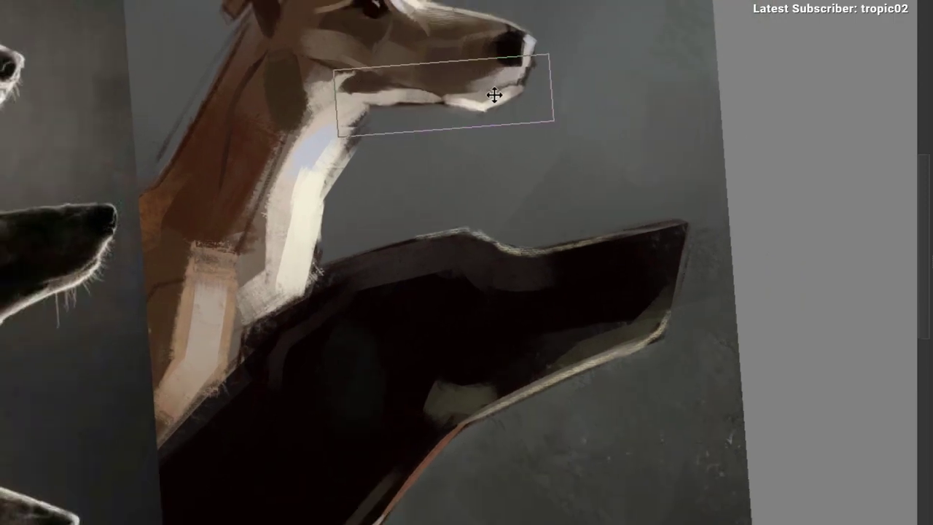
key("Return")
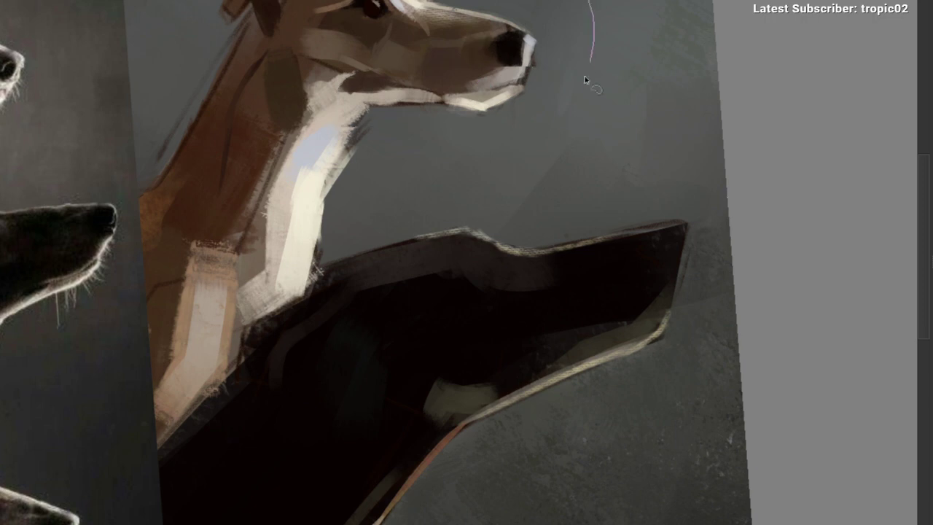
Step: Select the tip of the upper dog's muzzle freehand and shift it back to shorten the snout
left_click_drag(586, 80, 536, 4)
key("ctrl+x")
key("ctrl+z")
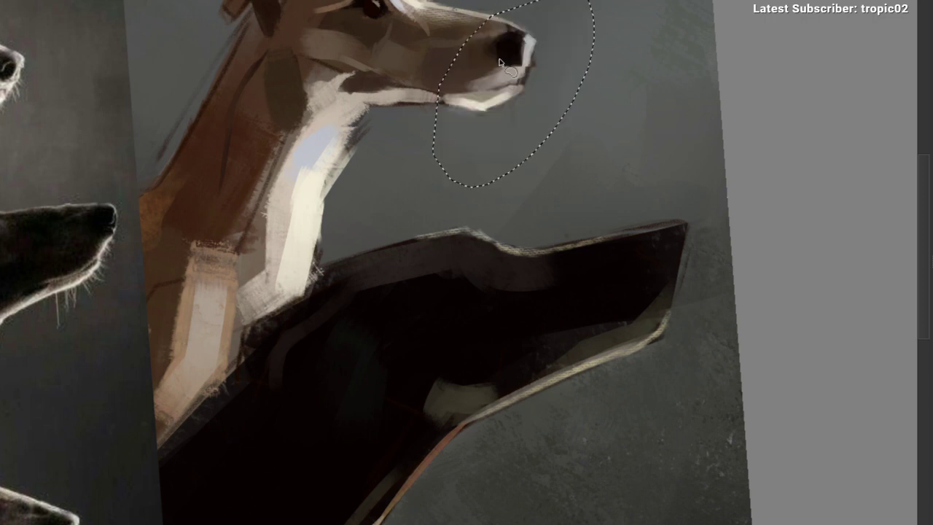
key("ctrl+d")
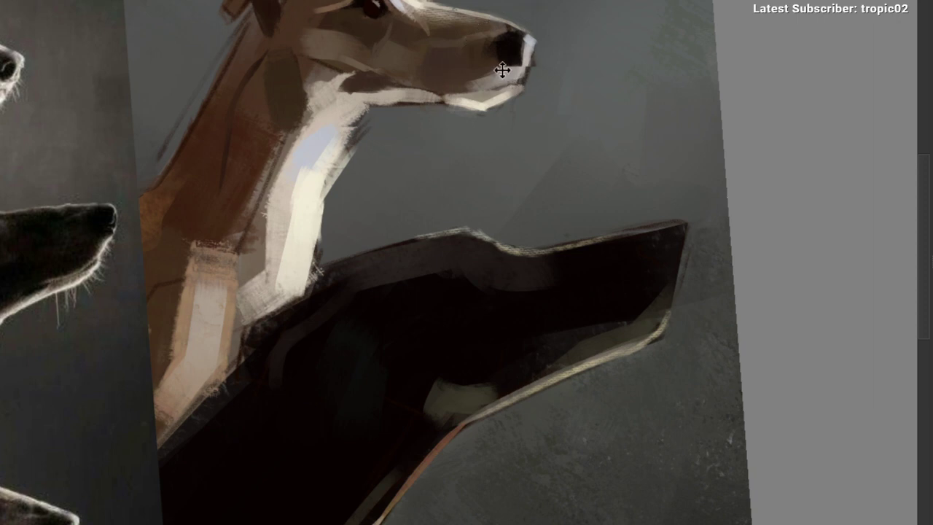
key("ctrl+shift+d")
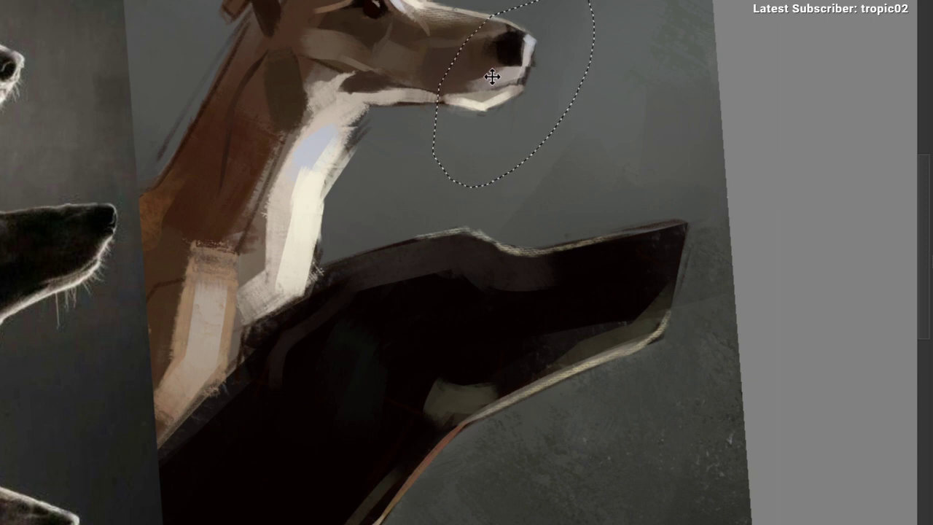
key("Delete")
key("ctrl+z")
mouse_move(532, 69)
left_mouse_down()
mouse_move(508, 72)
mouse_move(504, 92)
left_mouse_up()
key("ctrl+shift+a")
Step: Soften the grey background beneath the upper dog's jaw and around its brow with a large round soft brush
mouse_move(431, 65)
left_mouse_down()
mouse_move(390, 63)
mouse_move(455, 66)
left_mouse_up()
right_click(319, 100)
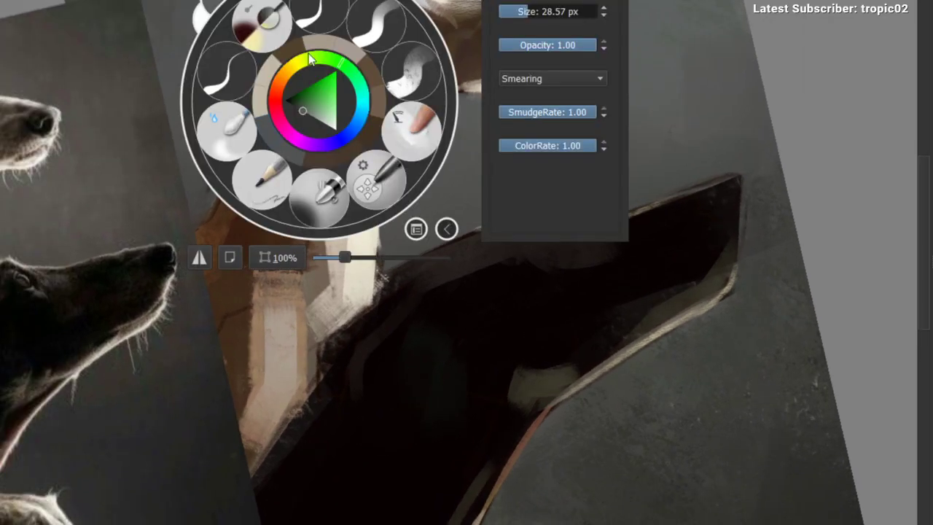
left_click(275, 24)
right_click(241, 86)
left_click(252, 188)
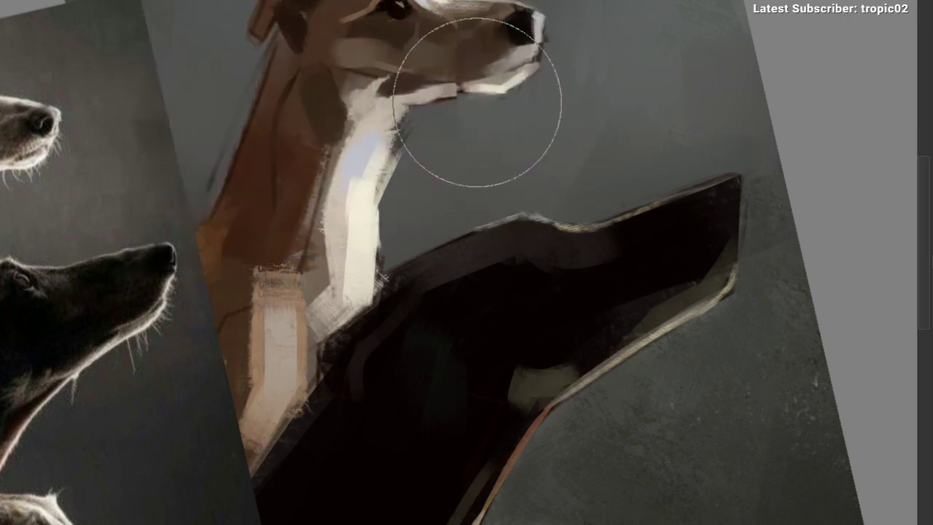
mouse_move(468, 117)
left_mouse_down()
mouse_move(440, 119)
mouse_move(428, 133)
mouse_move(488, 102)
mouse_move(450, 113)
left_mouse_up()
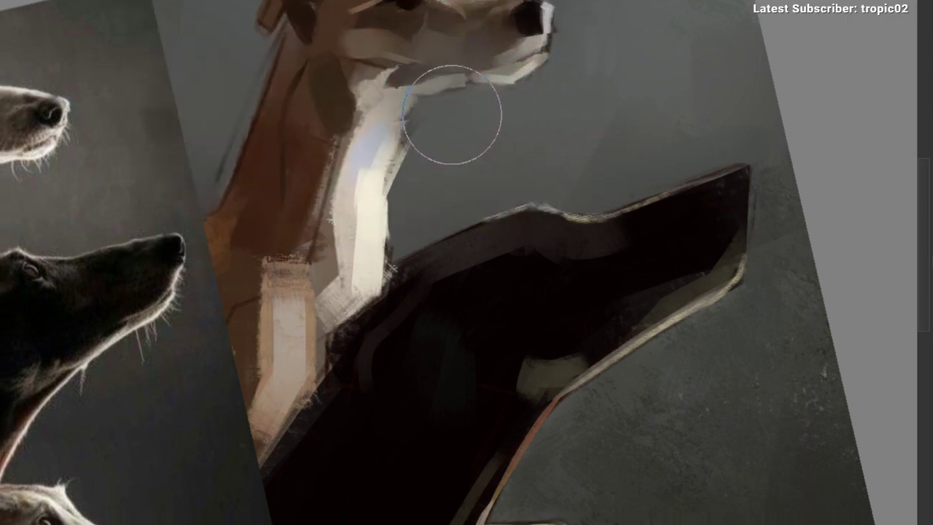
right_click(384, 102)
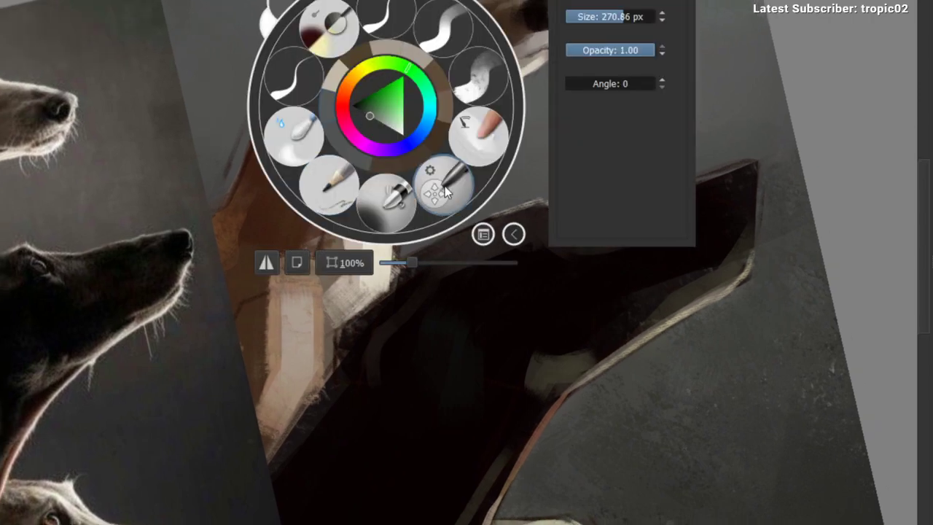
left_click(340, 187)
left_click_drag(442, 121, 455, 119)
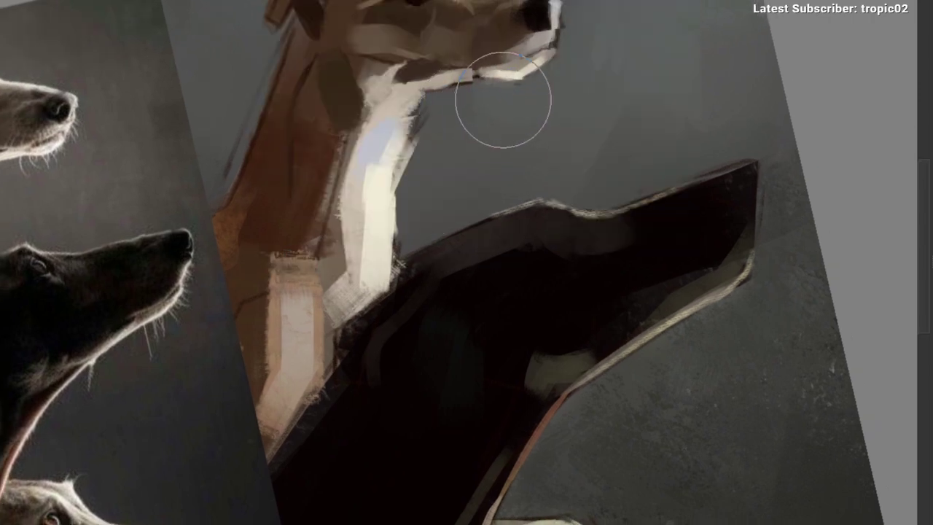
mouse_move(515, 152)
left_mouse_down()
mouse_move(524, 116)
mouse_move(511, 230)
mouse_move(473, 214)
mouse_move(457, 123)
left_mouse_up()
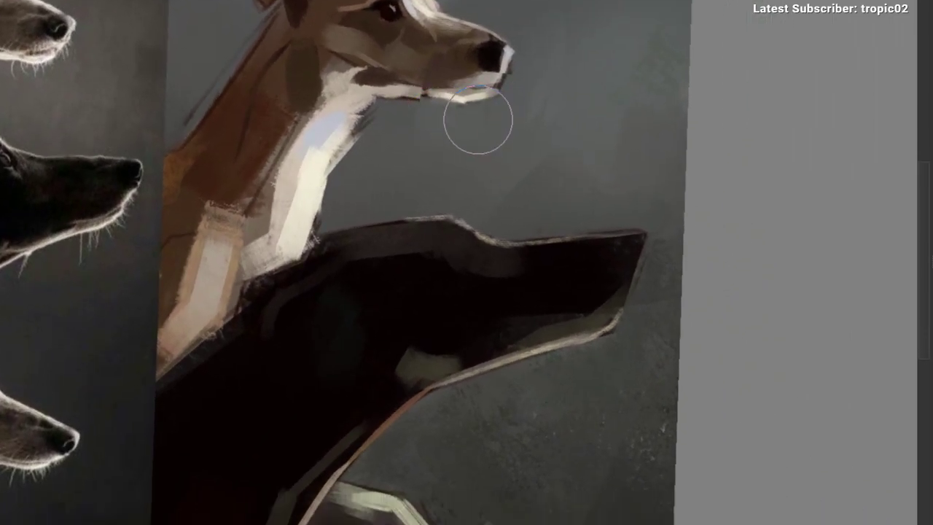
left_click_drag(509, 141, 496, 144)
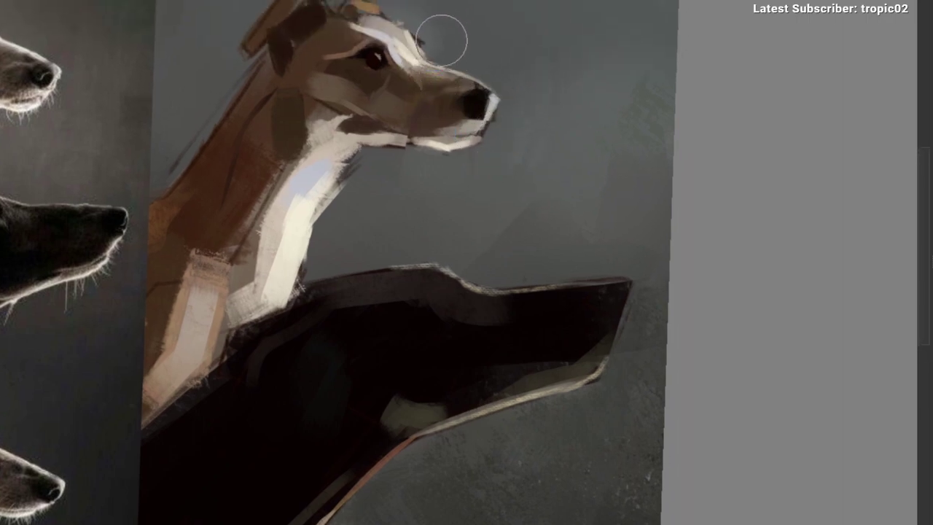
left_click_drag(510, 32, 531, 17)
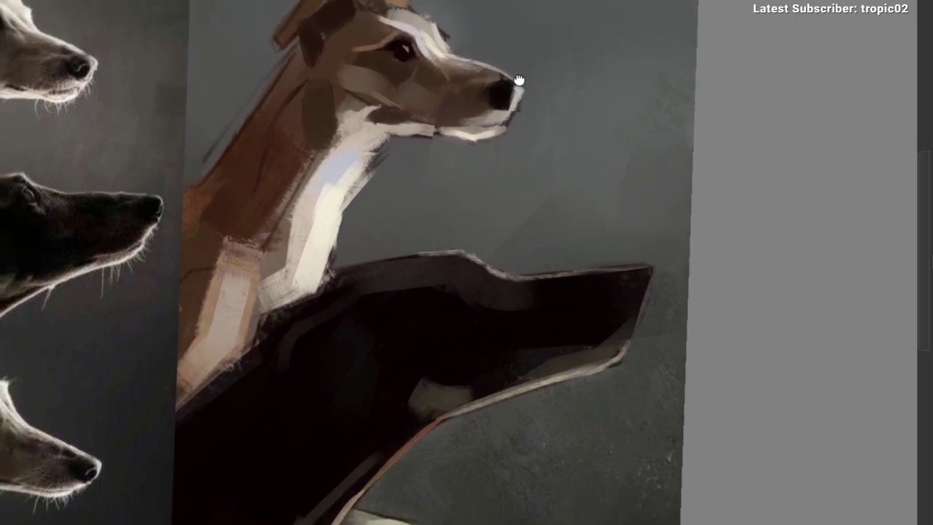
mouse_move(518, 81)
left_mouse_down()
mouse_move(525, 119)
mouse_move(509, 55)
mouse_move(535, 75)
mouse_move(552, 41)
mouse_move(430, 54)
mouse_move(421, 99)
mouse_move(423, 74)
mouse_move(437, 71)
left_mouse_up()
Step: Cover the loose sketch lines behind the upper dog's neck with sampled background grey and rework the neck's back edge with sampled brown
right_click(319, 101)
left_click(403, 84)
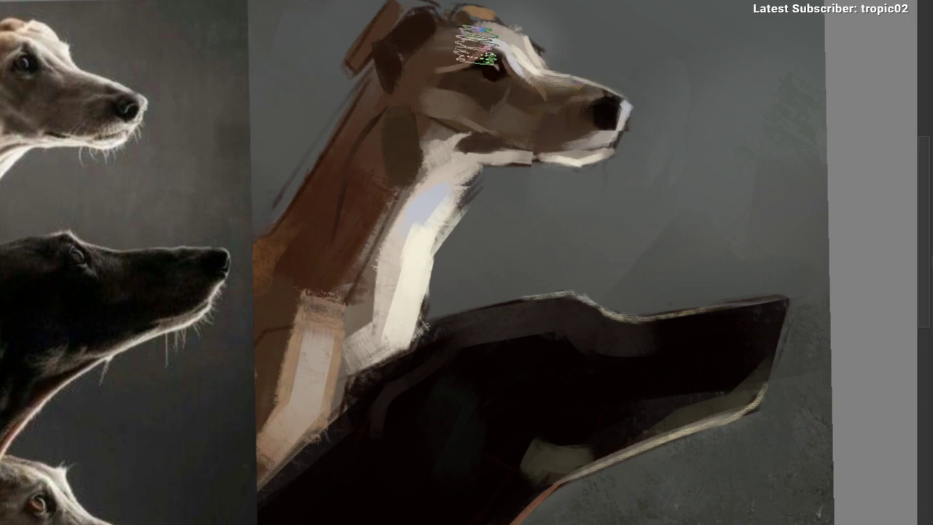
mouse_move(542, 153)
left_mouse_down()
mouse_move(441, 183)
mouse_move(416, 125)
left_mouse_up()
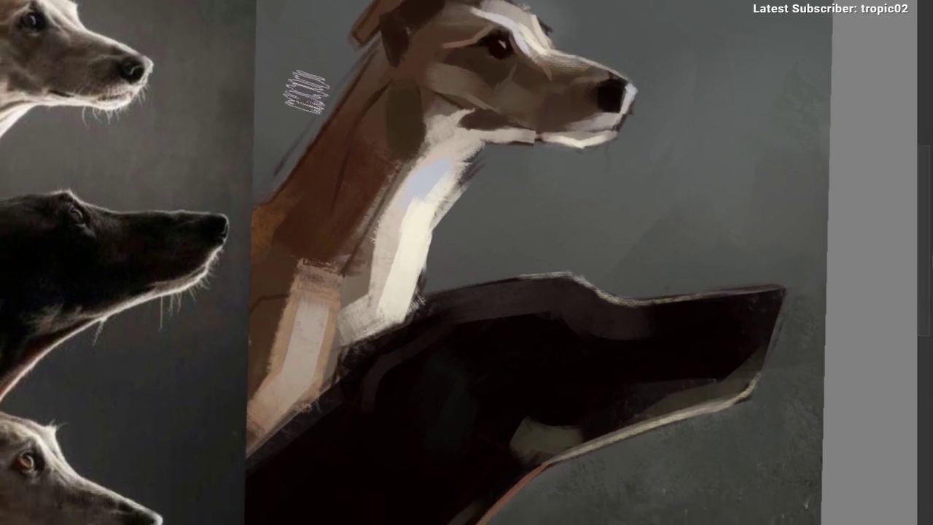
right_click(361, 79)
left_click(426, 74)
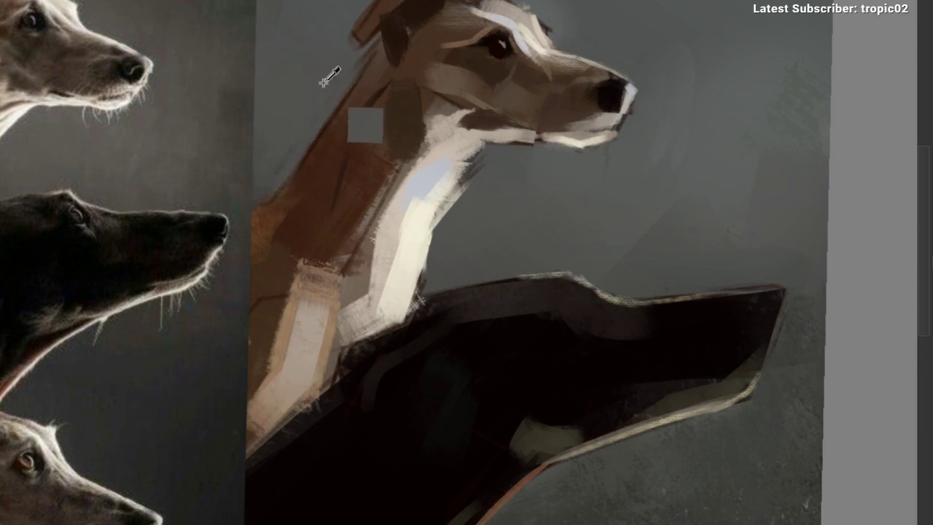
left_click_drag(353, 131, 361, 123)
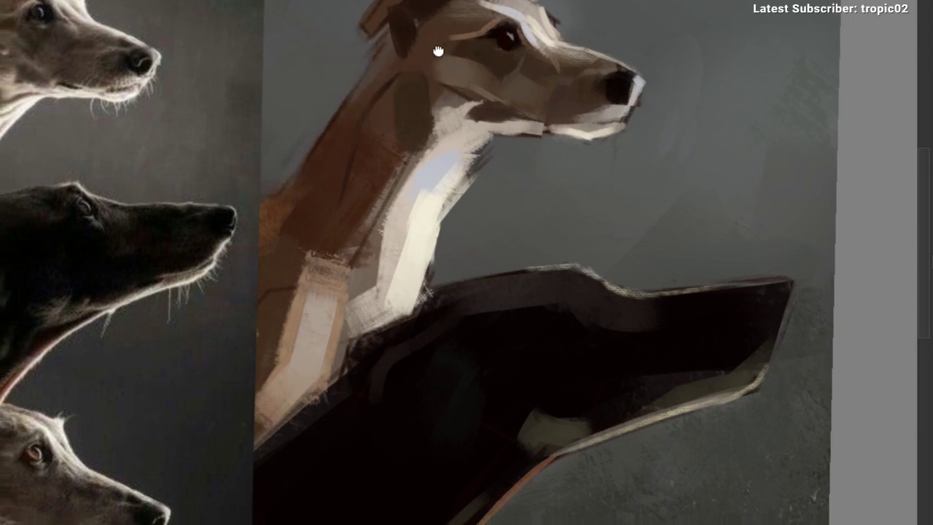
left_click_drag(437, 52, 446, 44)
left_click(289, 229, "ctrl")
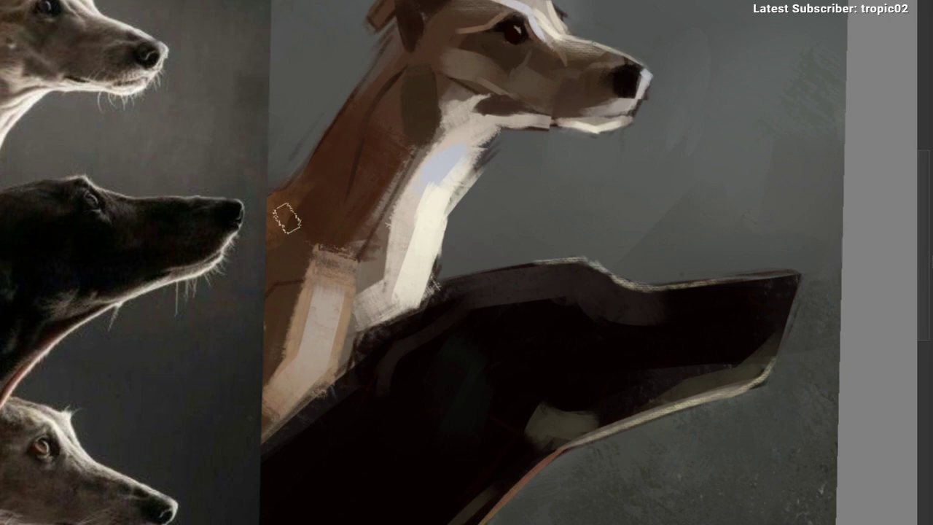
mouse_move(313, 195)
left_mouse_down()
mouse_move(331, 124)
mouse_move(325, 130)
mouse_move(365, 96)
mouse_move(280, 200)
mouse_move(282, 181)
left_mouse_up()
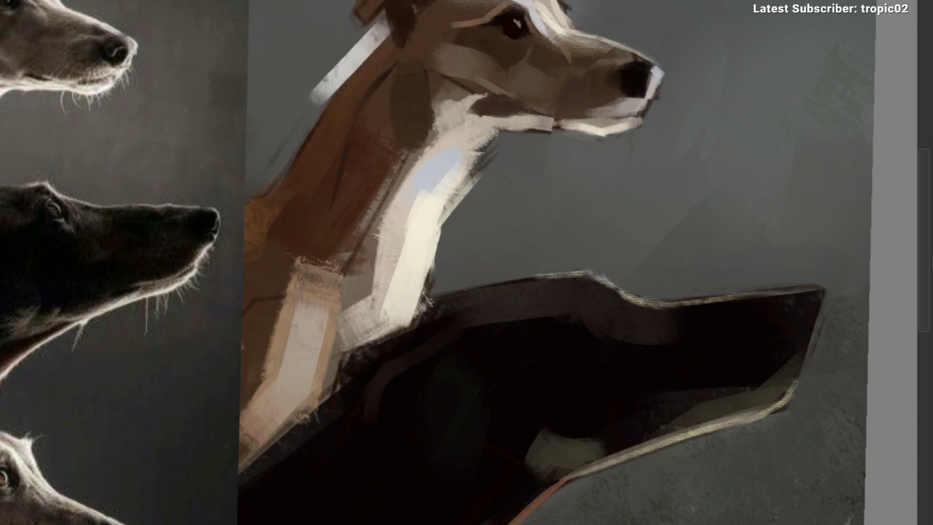
Step: Try a pale rim highlight along the back of the upper dog's neck
mouse_move(308, 155)
left_mouse_down()
mouse_move(281, 206)
mouse_move(276, 164)
mouse_move(310, 143)
left_mouse_up()
left_click_drag(374, 92, 398, 106)
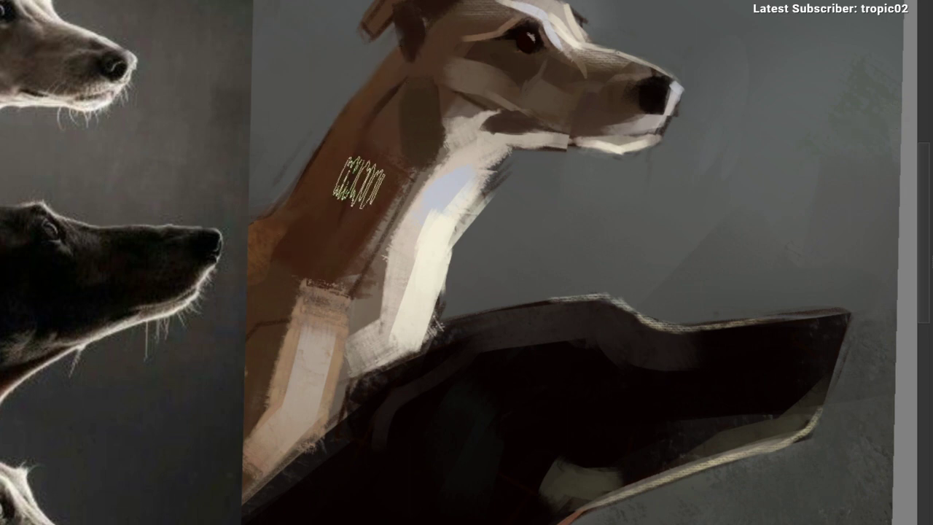
mouse_move(471, 108)
left_mouse_down()
mouse_move(456, 136)
mouse_move(470, 136)
mouse_move(436, 164)
mouse_move(397, 108)
left_mouse_up()
left_click_drag(337, 153, 394, 75)
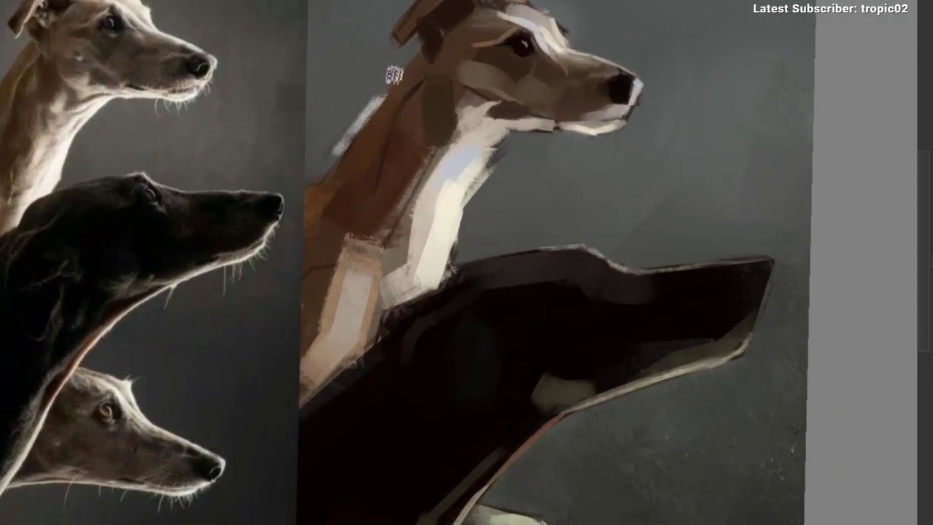
key("ctrl+z")
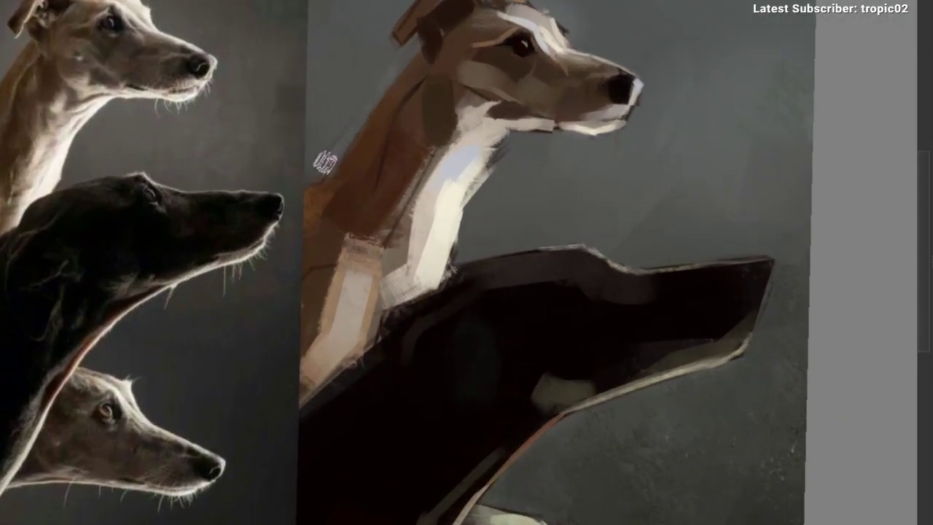
Step: Refine the back contour of the upper dog's neck with sampled grey background strokes
left_click_drag(382, 113, 318, 110)
right_click(260, 117)
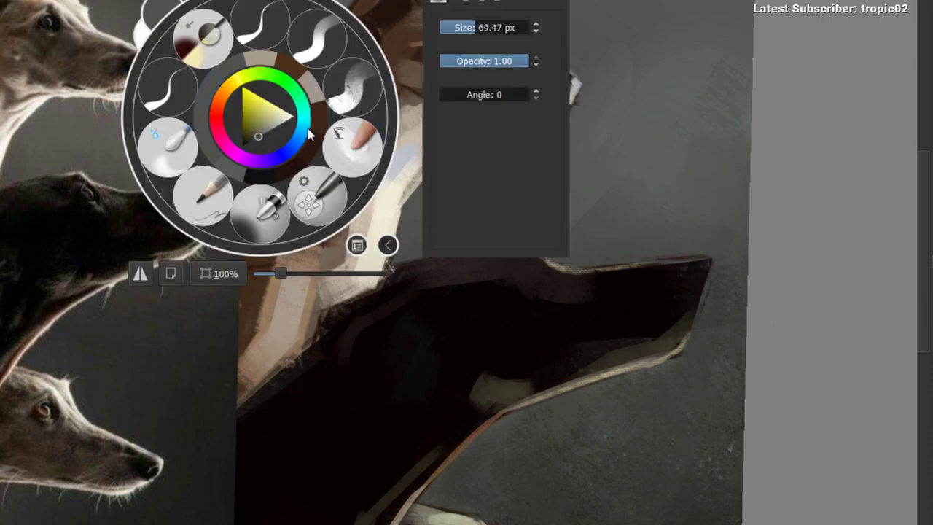
left_click(312, 77)
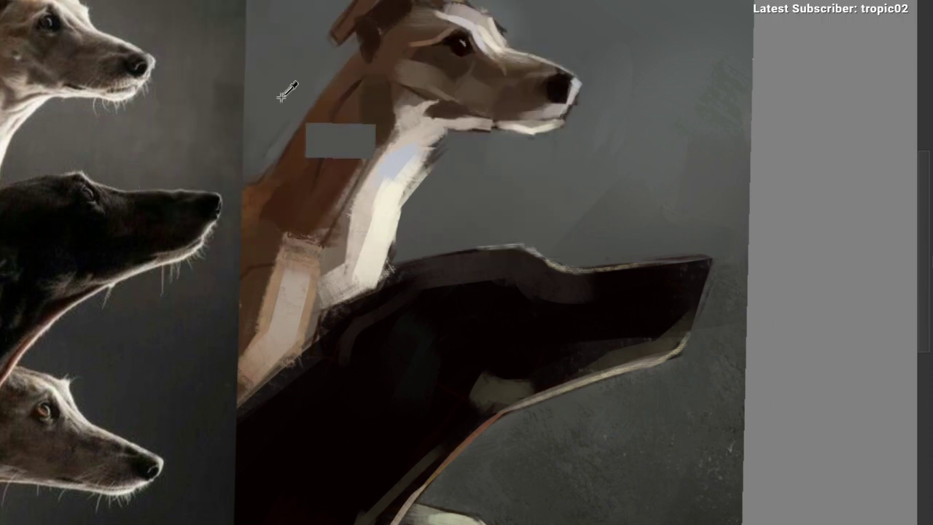
left_click_drag(304, 120, 338, 117)
left_click(324, 102, "ctrl")
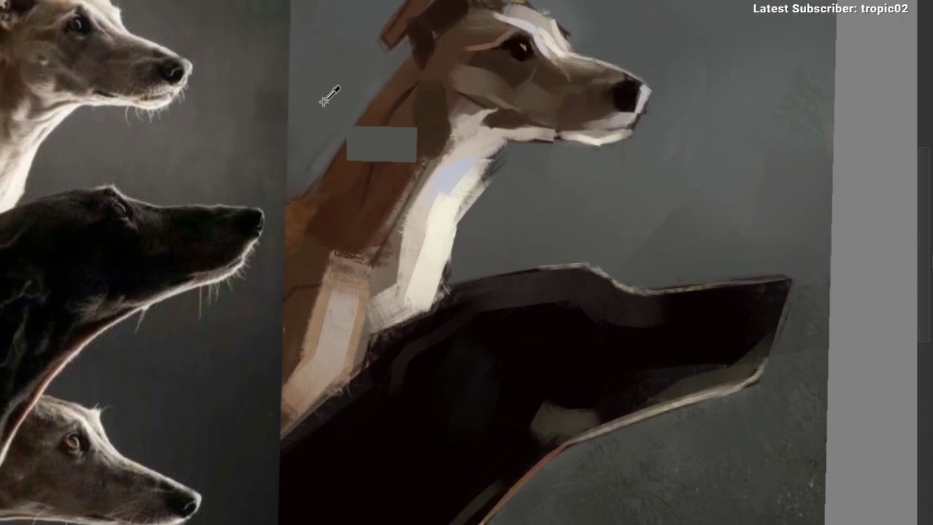
left_click(324, 101, "ctrl")
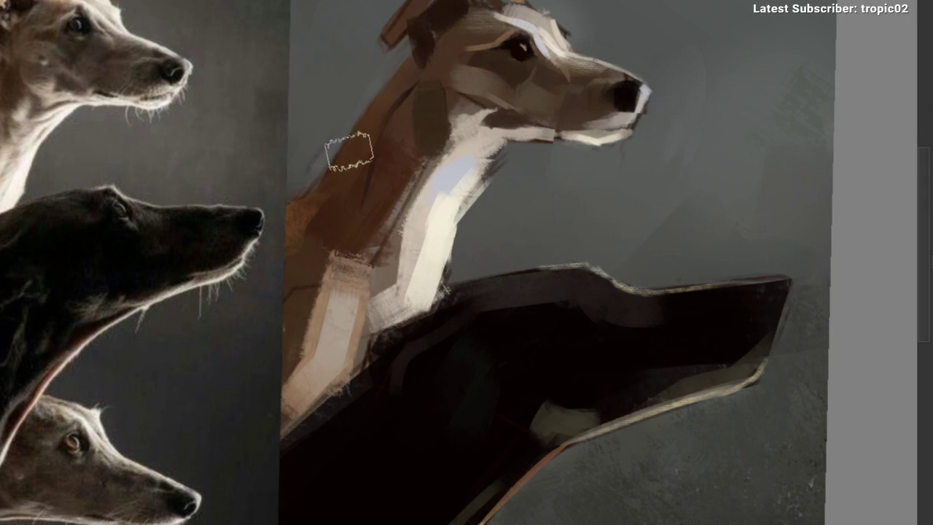
left_click_drag(302, 188, 332, 178)
Step: Move the reference photo away from the painting to uncover the upper dog's shoulder and back
key("ctrl+t")
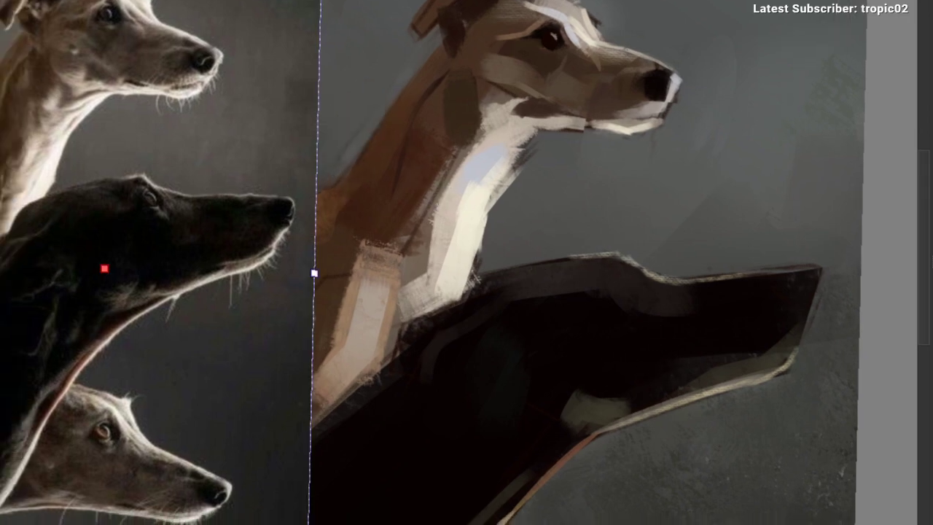
left_click_drag(190, 238, 83, 217)
key("Return")
scroll(313, 84, "down", 1)
left_click_drag(313, 84, 292, 117)
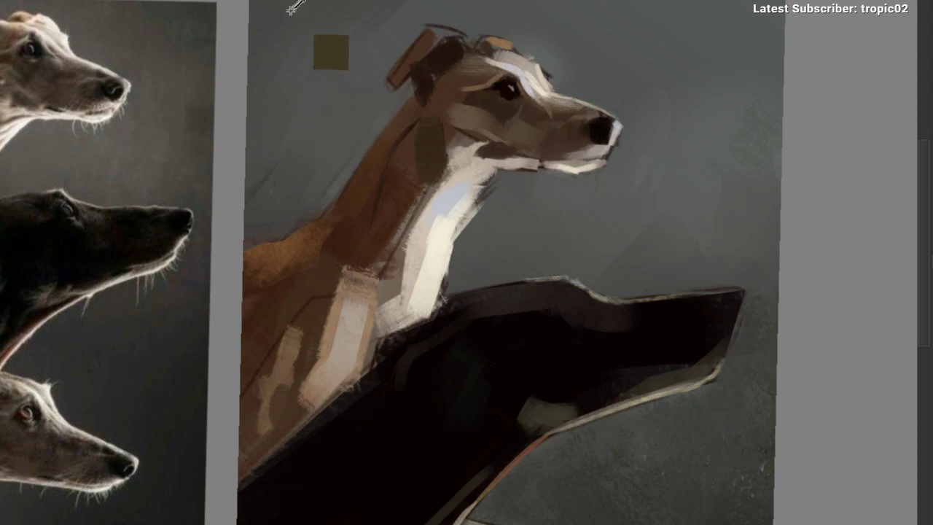
Step: Paint a dark textured patch into the background behind the upper dog's neck and blend it toward the nape
left_click_drag(399, 229, 345, 46)
left_click_drag(250, 143, 335, 321)
left_click_drag(300, 150, 291, 212)
key("ctrl+z")
left_click_drag(311, 130, 301, 213)
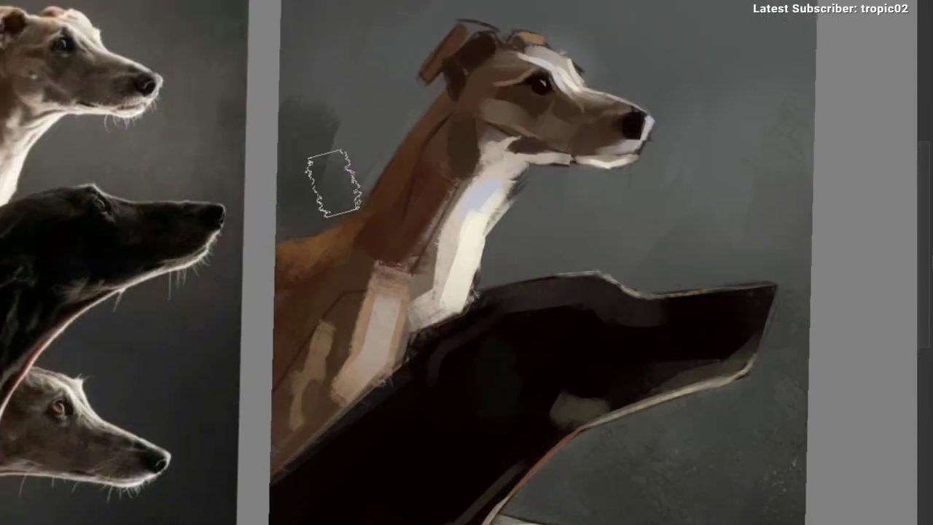
left_click_drag(465, 101, 445, 74)
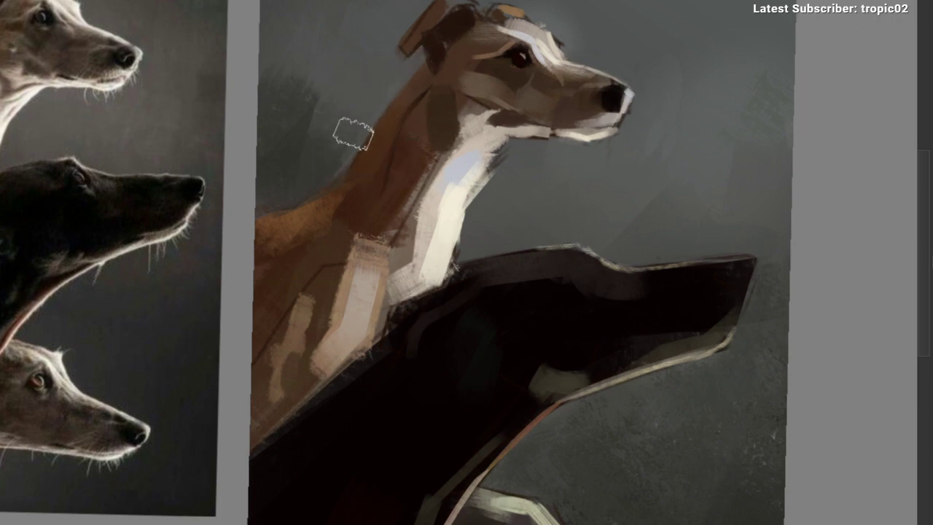
left_click_drag(371, 114, 336, 163)
key("ctrl+z")
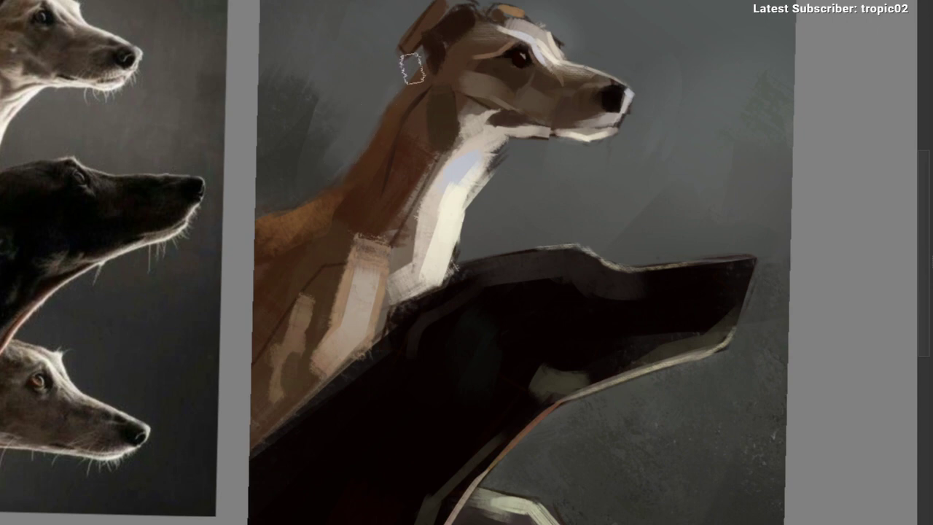
Step: Glaze the background around the dogs softly with the airbrush in a dark tone
left_click_drag(309, 202, 305, 147)
left_click_drag(259, 188, 219, 188)
left_click_drag(319, 157, 298, 149)
left_click_drag(257, 187, 237, 139)
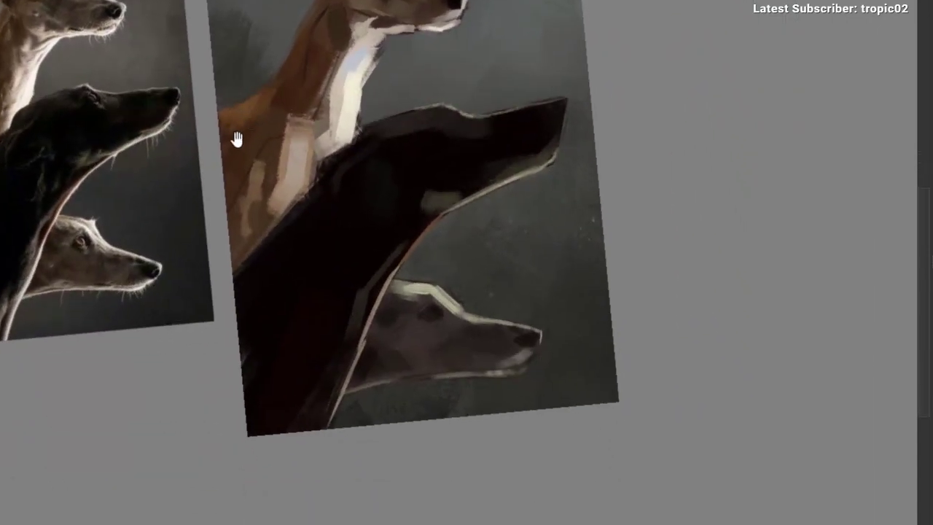
right_click(165, 159)
left_click(173, 262)
right_click(128, 183)
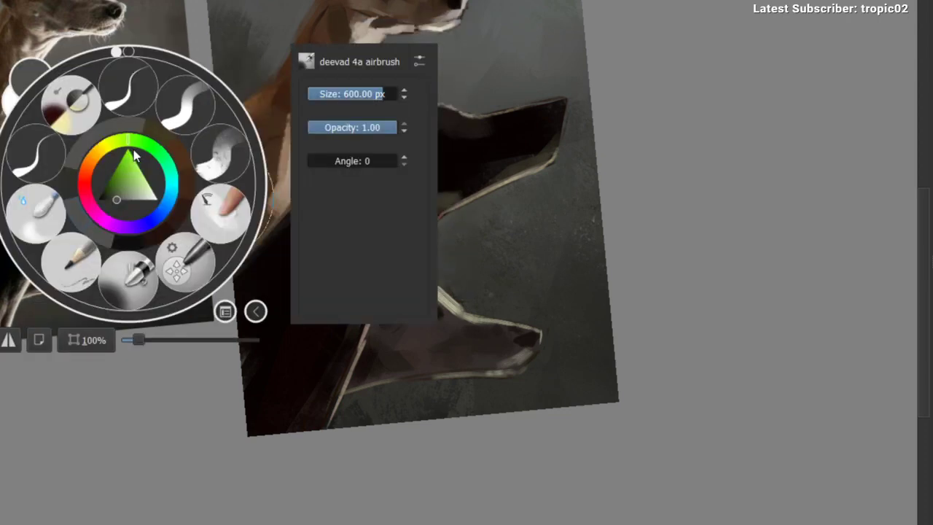
left_click(70, 231)
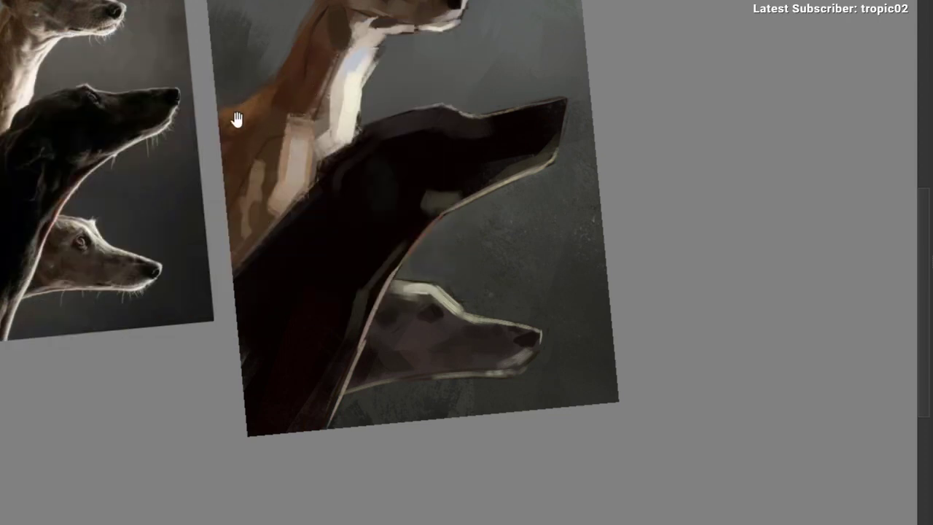
left_click_drag(235, 118, 224, 292)
mouse_move(223, 208)
left_mouse_down()
mouse_move(258, 150)
mouse_move(266, 182)
left_mouse_up()
left_click_drag(385, 56, 384, 45)
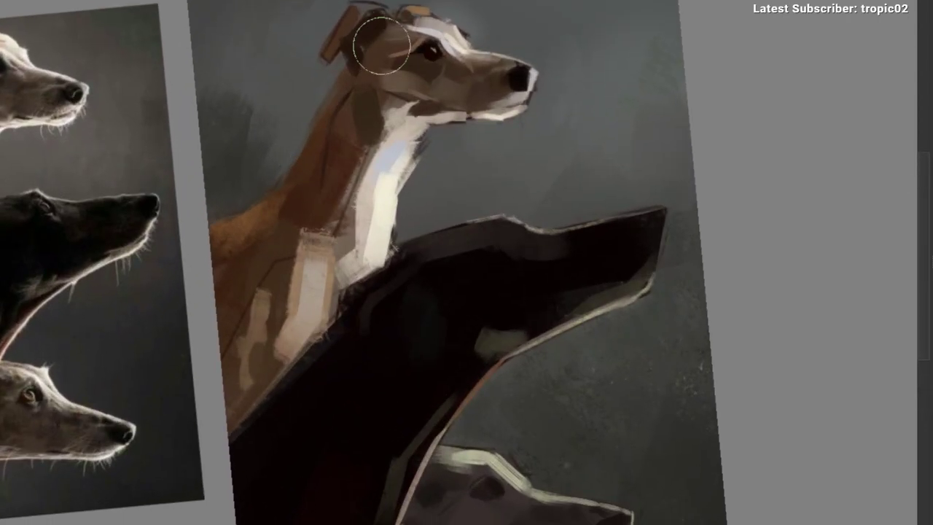
left_click_drag(466, 16, 439, 26)
left_click_drag(400, 163, 397, 57)
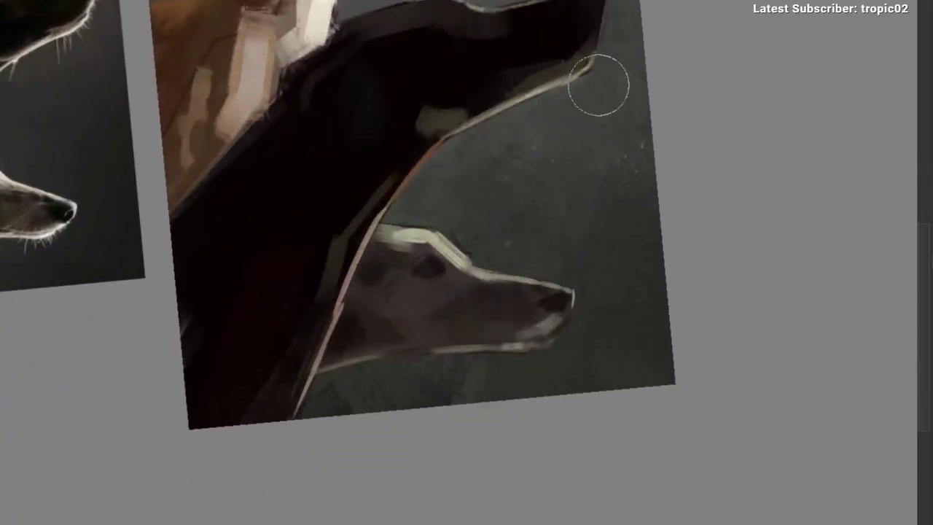
Step: Soften the edges around the black dog's chin and nape, and blend the back end of the pale highlight on the lower dog's forehead
mouse_move(598, 86)
left_mouse_down()
mouse_move(572, 95)
mouse_move(613, 79)
left_mouse_up()
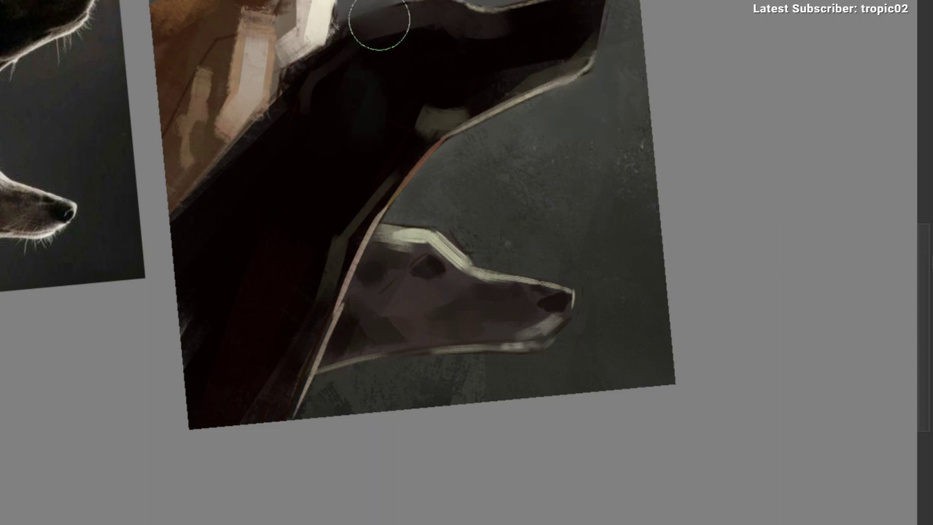
left_click_drag(539, 109, 456, 149)
mouse_move(465, 185)
left_mouse_down()
mouse_move(416, 191)
mouse_move(398, 127)
mouse_move(414, 113)
mouse_move(379, 201)
mouse_move(430, 62)
left_mouse_up()
left_click(423, 58, "ctrl")
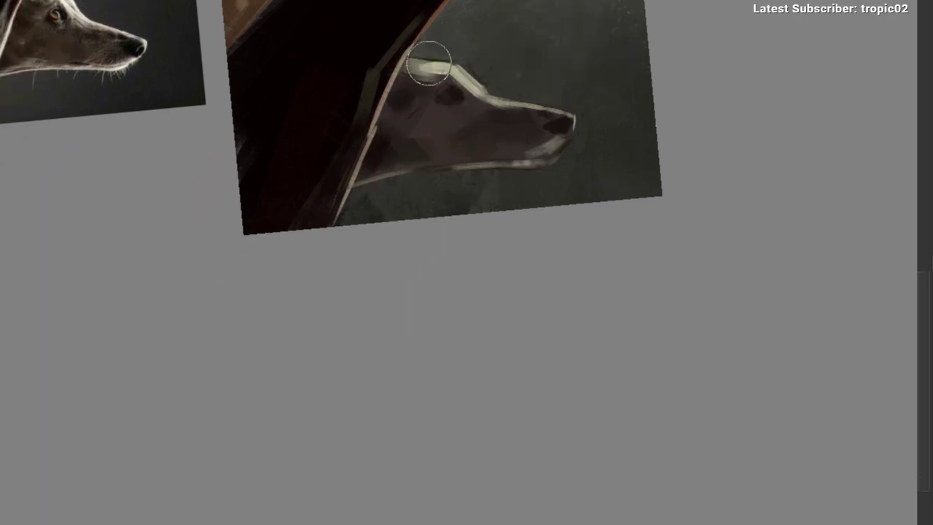
mouse_move(504, 83)
left_mouse_down()
mouse_move(463, 173)
mouse_move(389, 156)
mouse_move(394, 222)
left_mouse_up()
left_click_drag(367, 142, 364, 209)
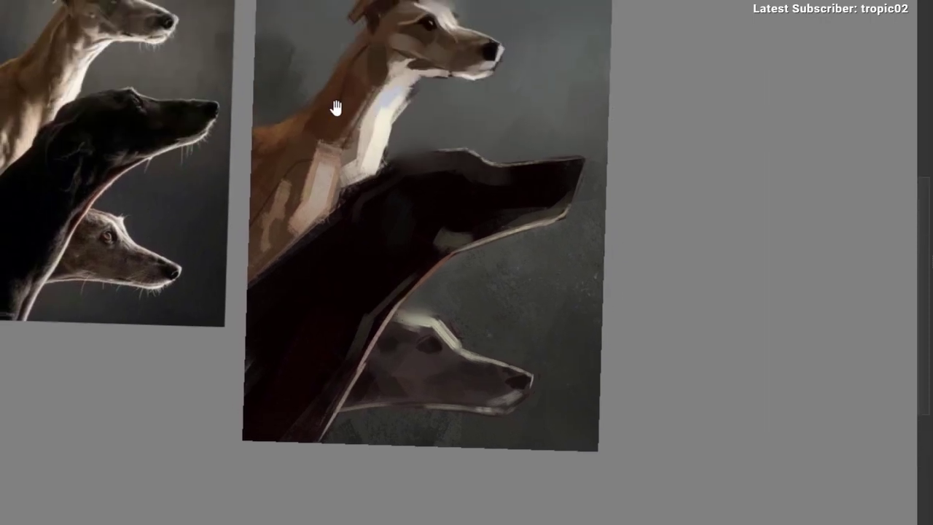
Step: Soften the back of the black dog's head into the grey background beside the brown dog's white neck
left_click_drag(336, 109, 361, 78)
left_click_drag(422, 135, 418, 119)
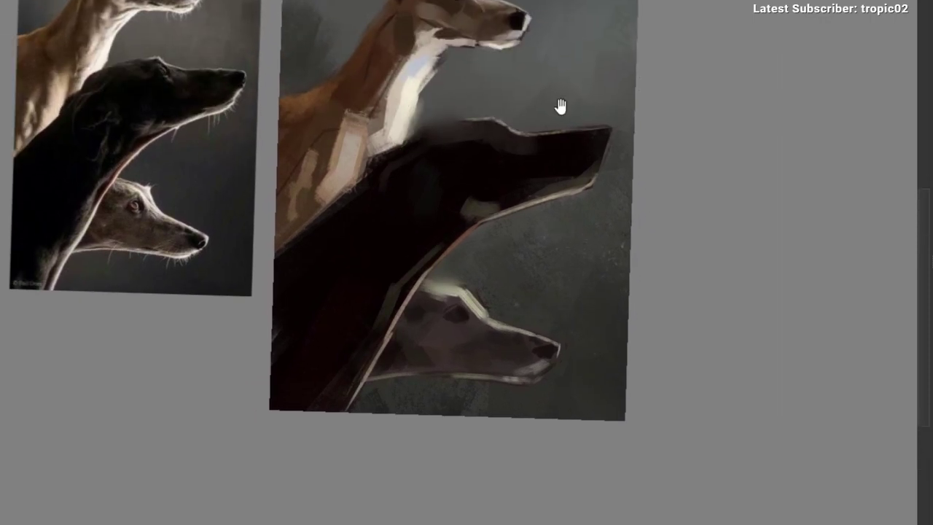
left_click_drag(558, 104, 553, 108)
mouse_move(411, 146)
left_mouse_down()
mouse_move(360, 209)
mouse_move(355, 114)
mouse_move(272, 140)
mouse_move(384, 75)
mouse_move(291, 75)
left_mouse_up()
Step: Paint small strokes in sampled brown tones where the brown dog's rear jaw meets the top of its white throat
right_click(252, 75)
left_click(336, 78)
left_click_drag(316, 122, 377, 97)
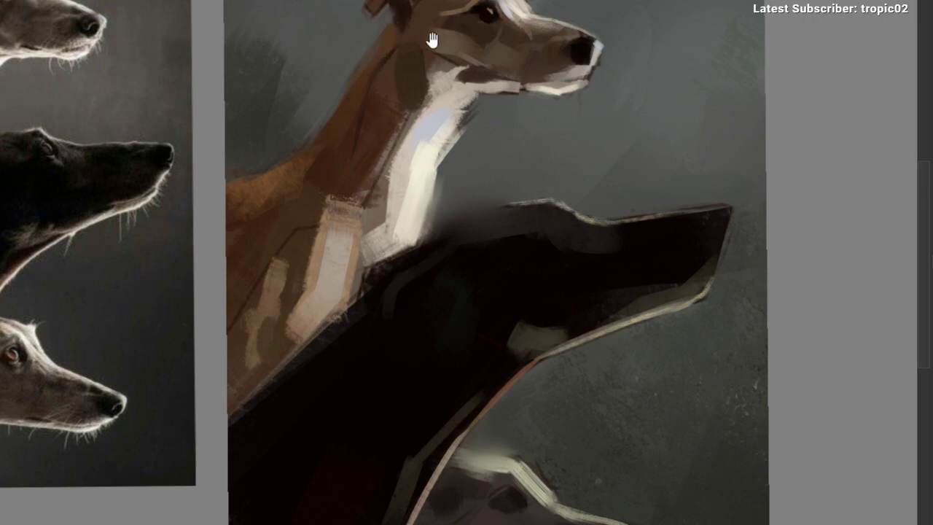
left_click_drag(442, 32, 467, 54)
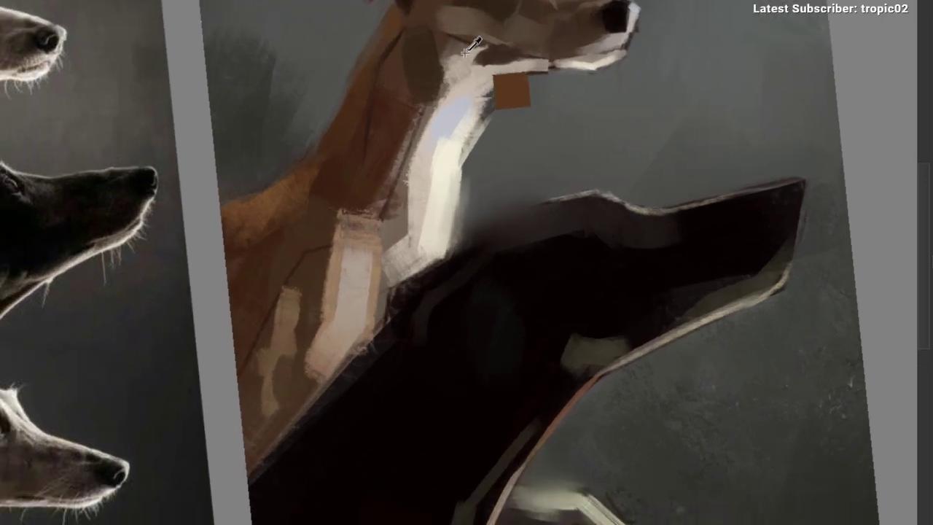
left_click(432, 8, "ctrl")
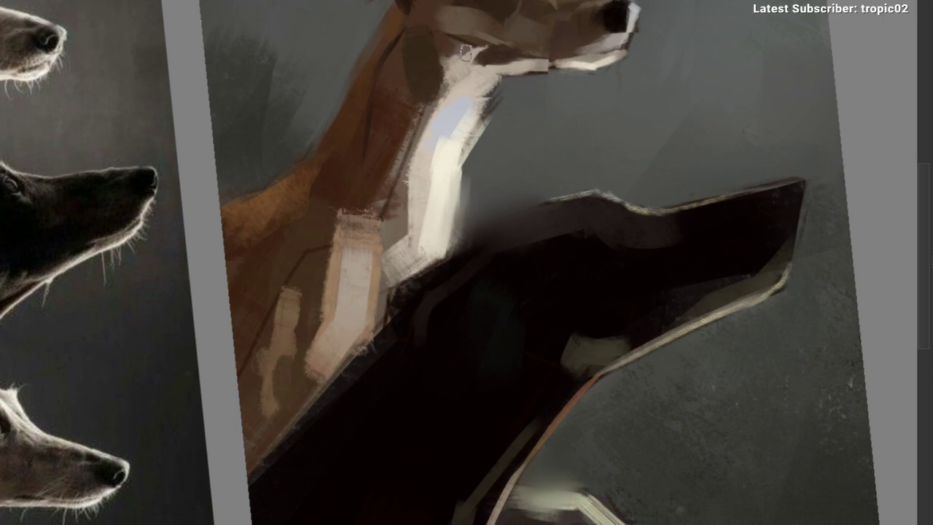
left_click_drag(443, 40, 477, 47)
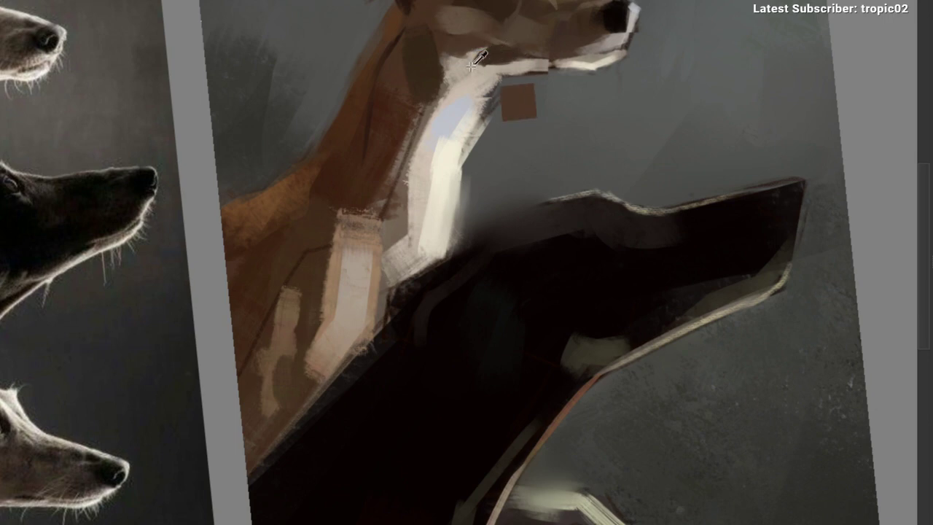
left_click(449, 44, "ctrl")
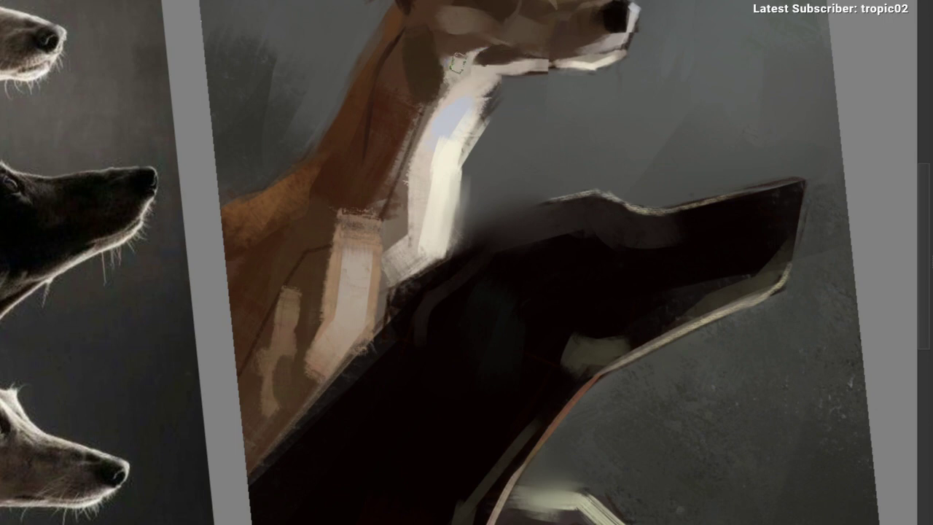
mouse_move(451, 52)
left_mouse_down()
mouse_move(485, 44)
mouse_move(454, 106)
mouse_move(453, 85)
mouse_move(423, 67)
left_mouse_up()
Step: Fill a lighter tan triangular freehand shape at the back of the brown dog's jaw, just above the throat
left_click(473, 97, "alt")
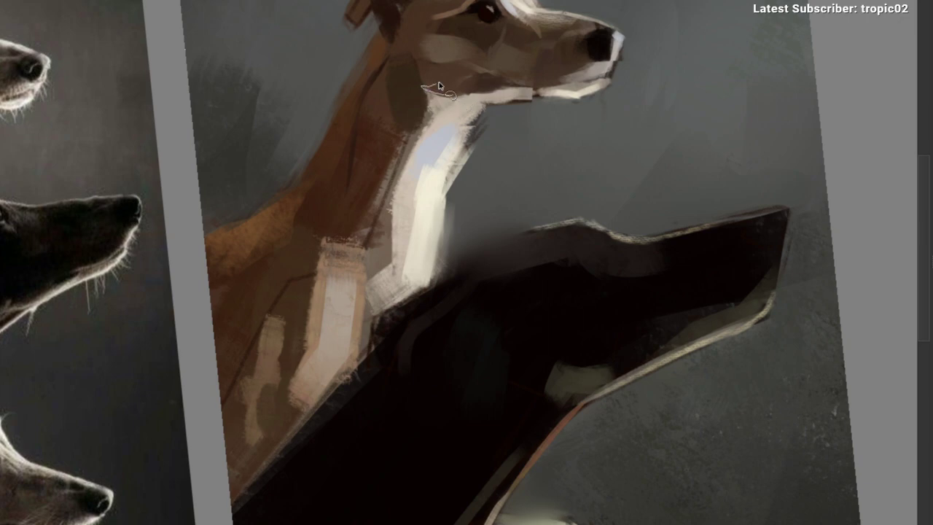
left_click_drag(474, 70, 442, 84)
key("ctrl+d")
mouse_move(536, 99)
left_mouse_down()
mouse_move(503, 162)
mouse_move(404, 100)
mouse_move(364, 154)
left_mouse_up()
left_click_drag(350, 92, 372, 55)
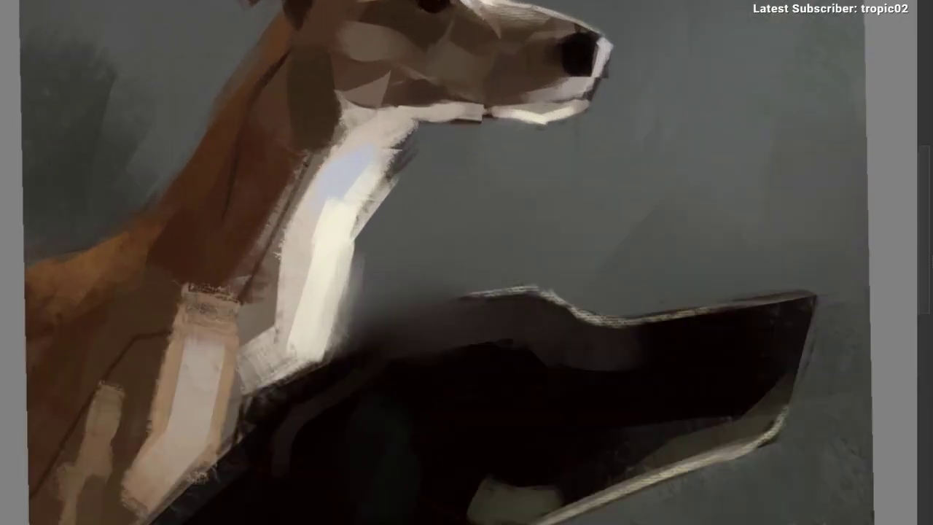
Step: Cut back the light triangle on the rear jaw with sampled darker browns, leaving a narrow pale tip above the throat
left_click(369, 124, "ctrl")
left_click_drag(341, 108, 372, 91)
key("ctrl+d")
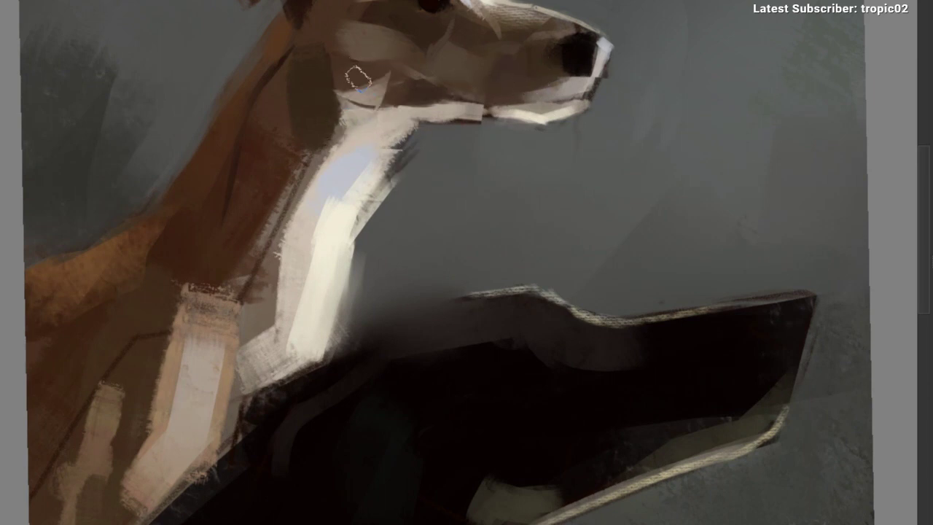
left_click(376, 101, "ctrl")
left_click_drag(339, 101, 357, 105)
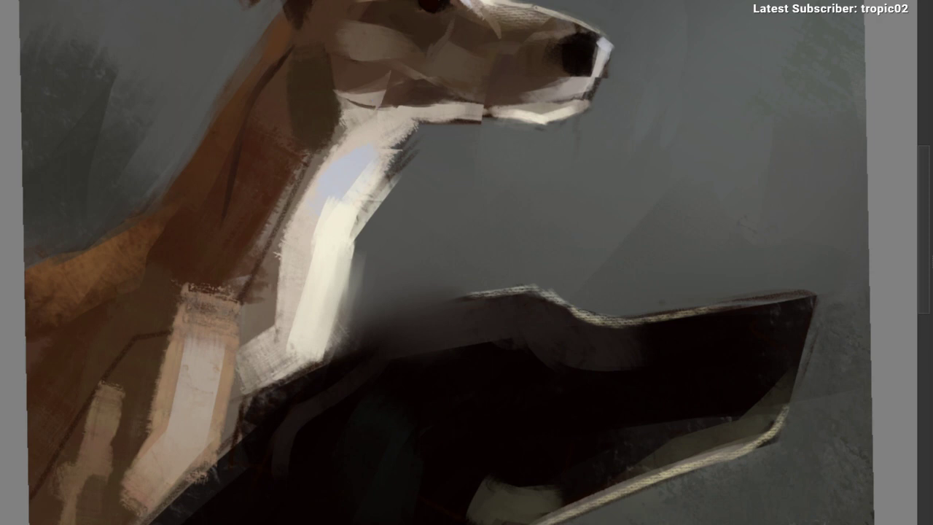
left_click_drag(399, 66, 436, 70)
Step: Build up a pale fur tuft at the top of the throat and refine the light underside of the brown dog's jaw
left_click(440, 60, "ctrl")
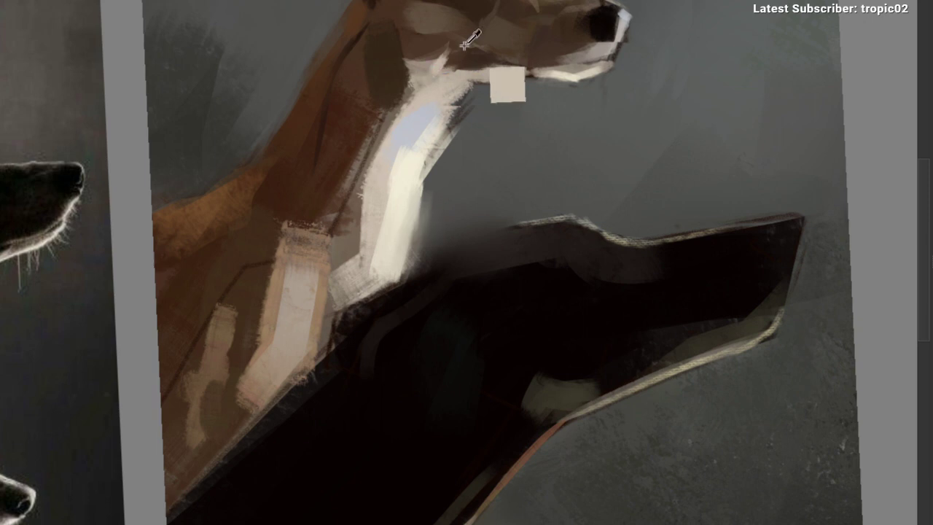
mouse_move(469, 108)
left_mouse_down()
mouse_move(463, 117)
mouse_move(497, 98)
mouse_move(486, 79)
left_mouse_up()
left_click(555, 19, "ctrl")
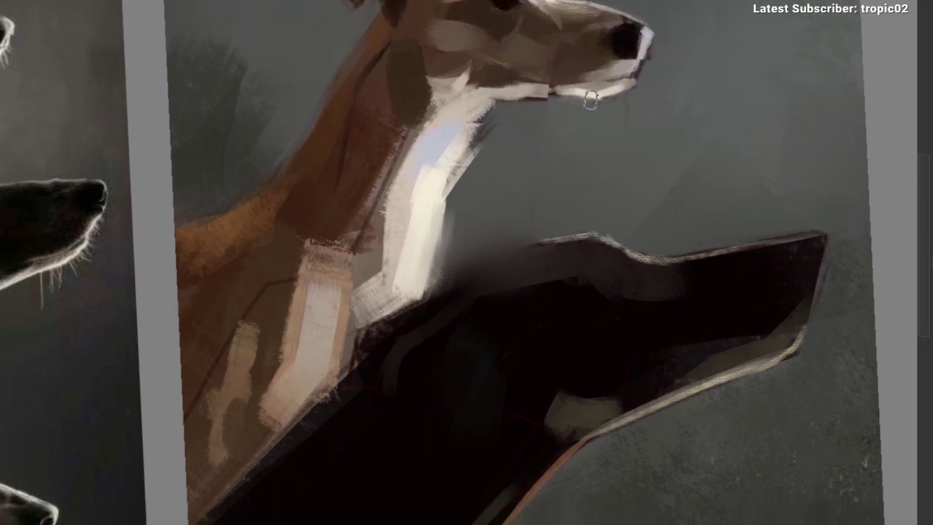
left_click_drag(591, 99, 564, 89)
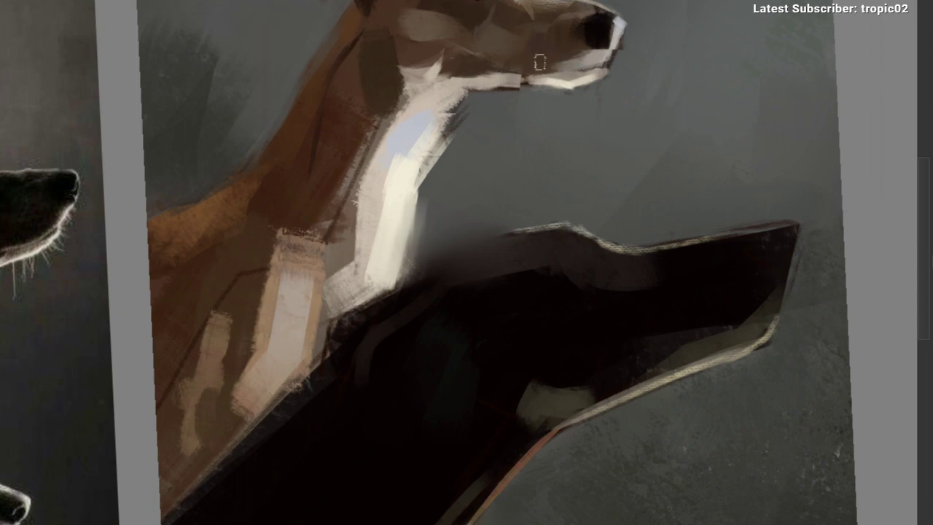
left_click_drag(565, 62, 509, 51)
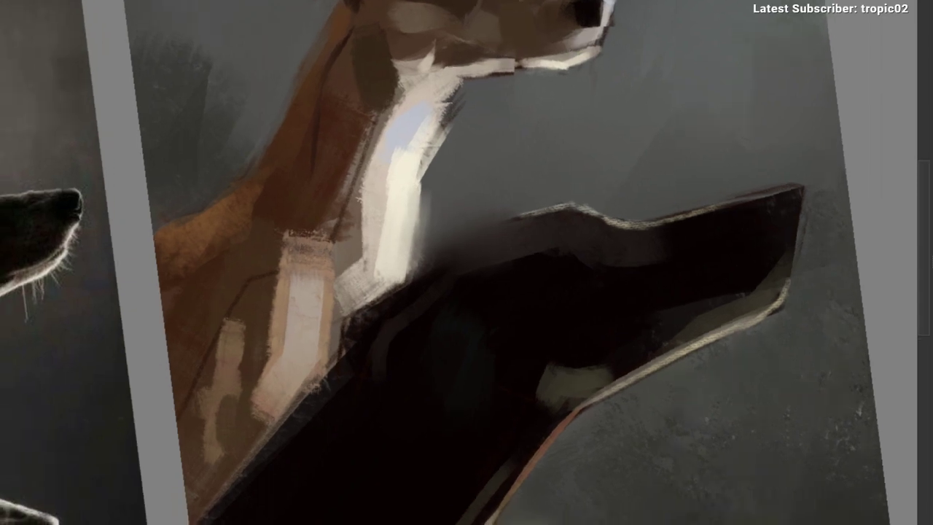
left_click_drag(459, 13, 485, 34)
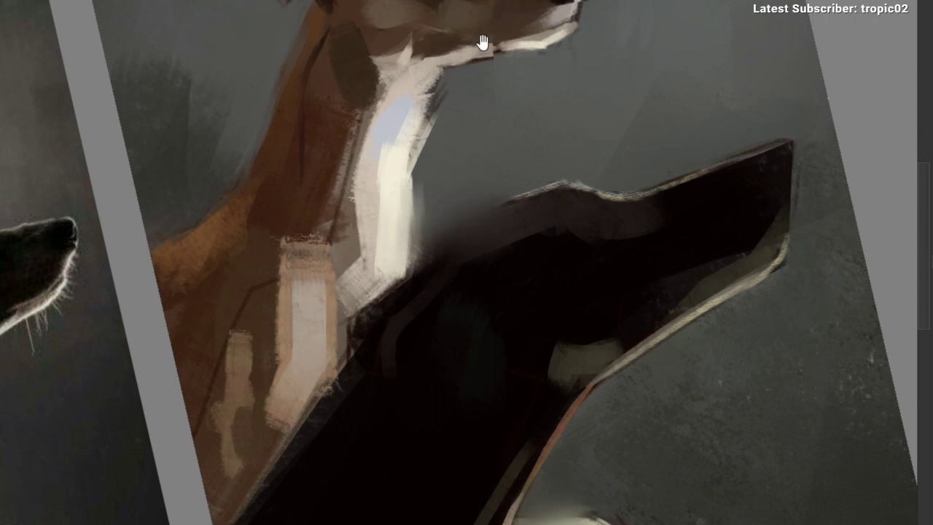
left_click_drag(483, 42, 493, 37)
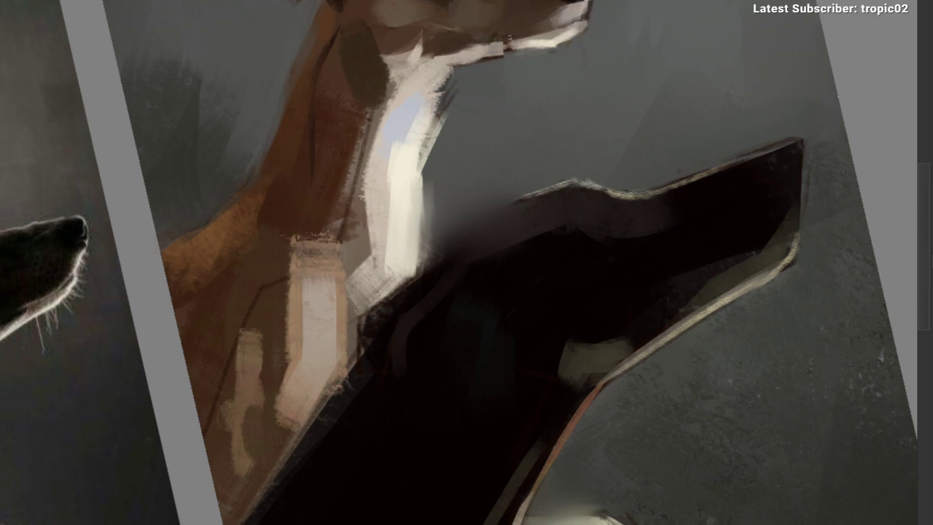
mouse_move(524, 48)
left_mouse_down()
mouse_move(500, 75)
mouse_move(503, 52)
left_mouse_up()
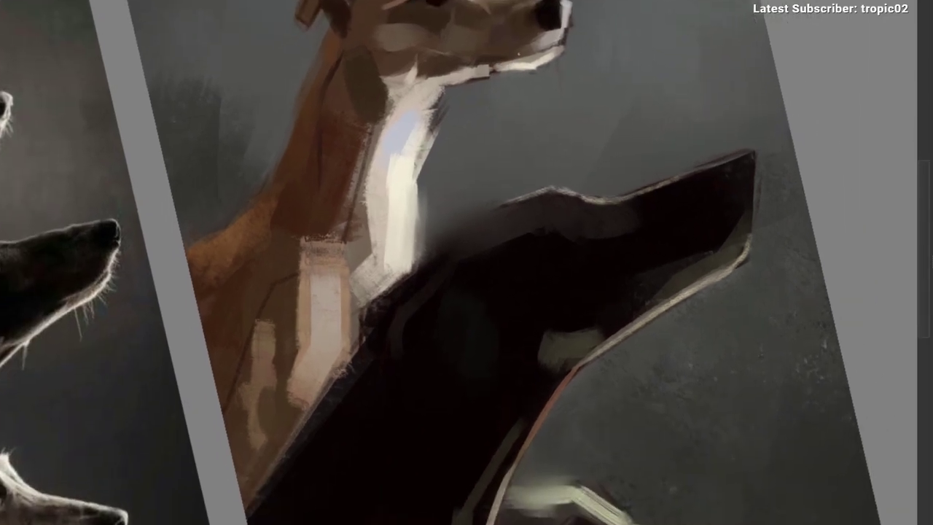
scroll(484, 171, "down", 3)
scroll(467, 76, "up", 2)
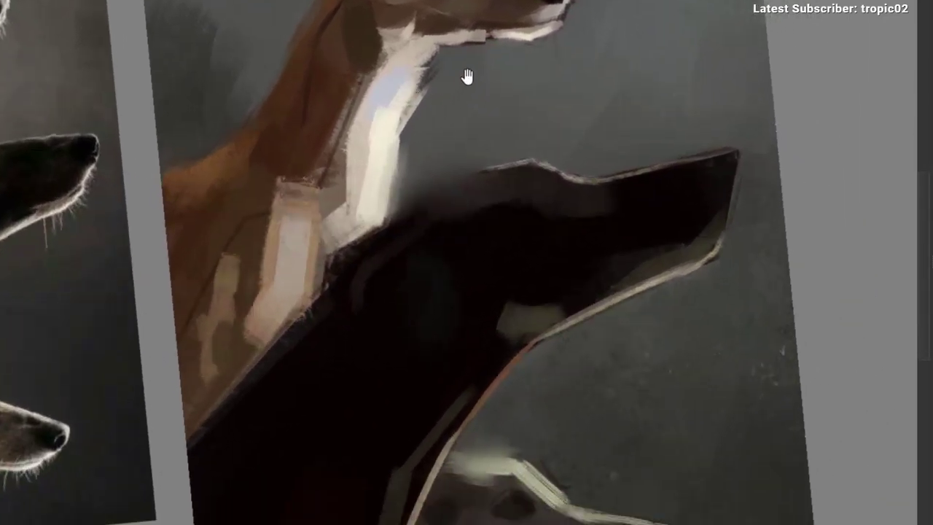
Step: Add small pale fur tufts along the brown dog's lower jawline in colours sampled from the throat and jaw
left_click(482, 32, "ctrl")
left_click_drag(455, 55, 472, 76)
left_click_drag(472, 76, 537, 36)
left_click(454, 78, "ctrl")
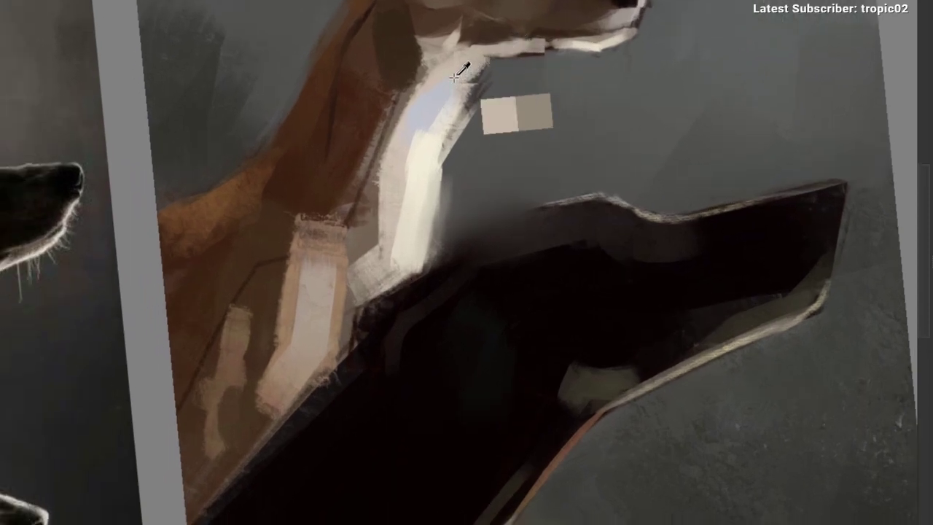
left_click_drag(455, 76, 454, 76)
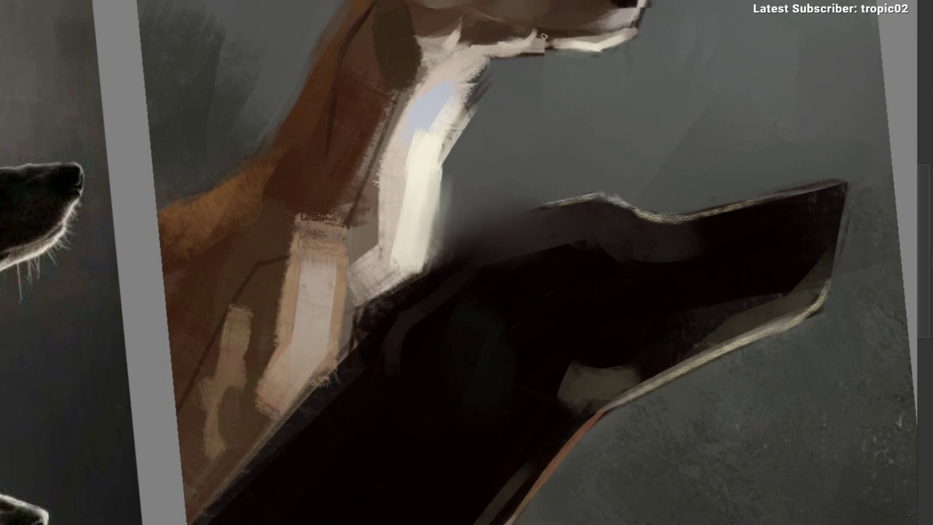
left_click_drag(474, 114, 467, 91)
scroll(438, 132, "down", 2)
scroll(482, 38, "up", 2)
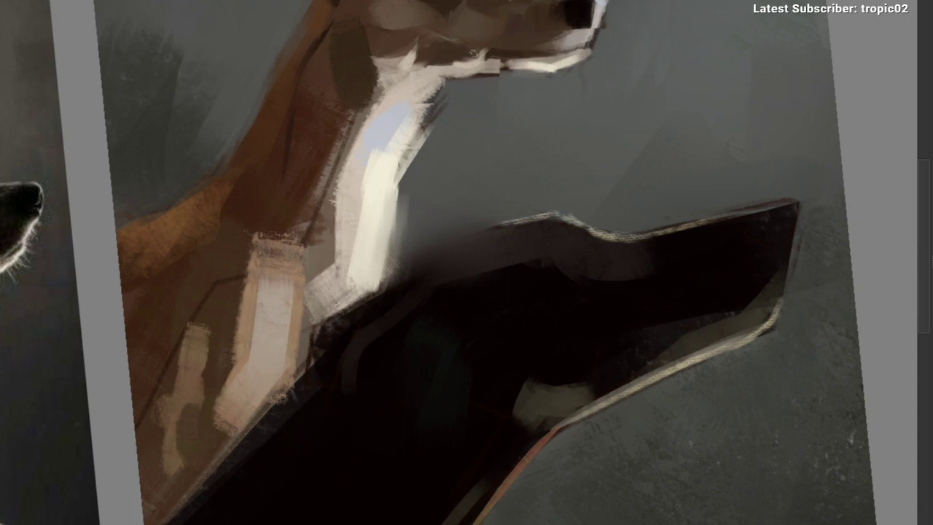
left_click_drag(496, 44, 543, 36)
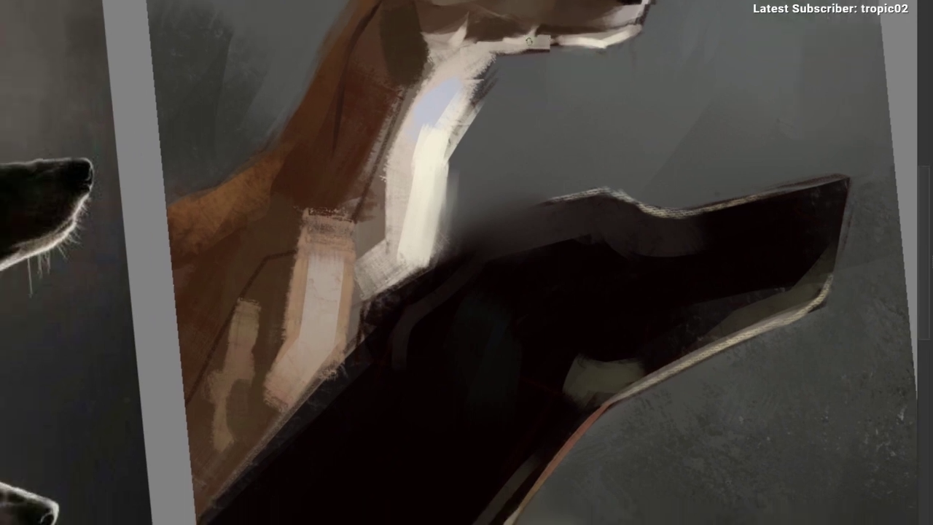
Step: Paint a grey-brown shadow shape at the top of the white throat, directly below the pale tuft
left_click_drag(476, 71, 468, 41)
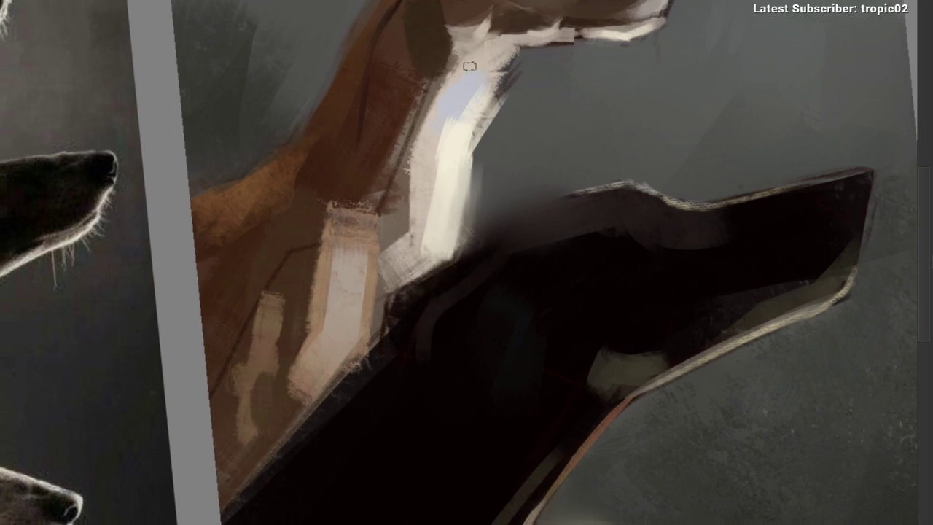
mouse_move(468, 49)
left_mouse_down()
mouse_move(487, 84)
mouse_move(471, 77)
mouse_move(475, 68)
mouse_move(451, 56)
left_mouse_up()
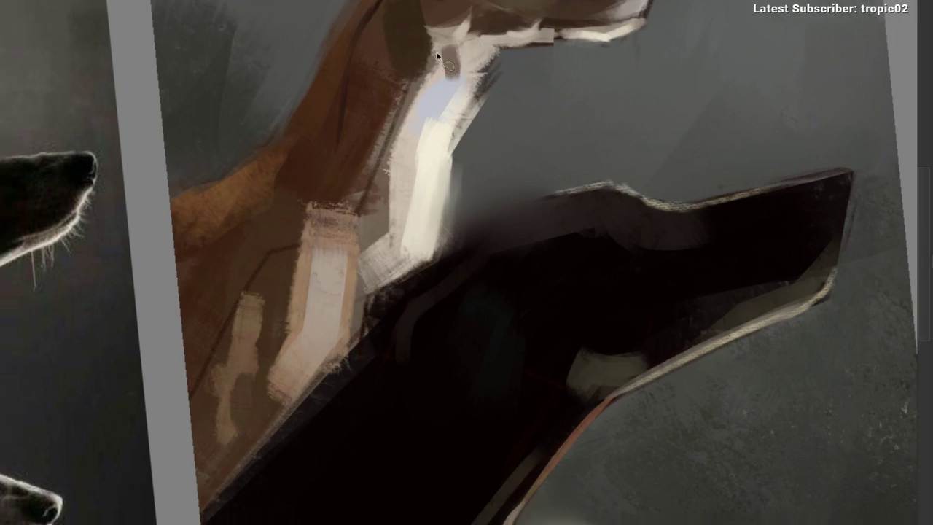
mouse_move(495, 44)
left_mouse_down()
mouse_move(452, 93)
mouse_move(508, 36)
mouse_move(448, 90)
left_mouse_up()
key("b")
key("ctrl+d")
Step: Extend the throat shadow toward the jaw to form a V-shaped fold above the bluish patch
left_click_drag(477, 117, 465, 102)
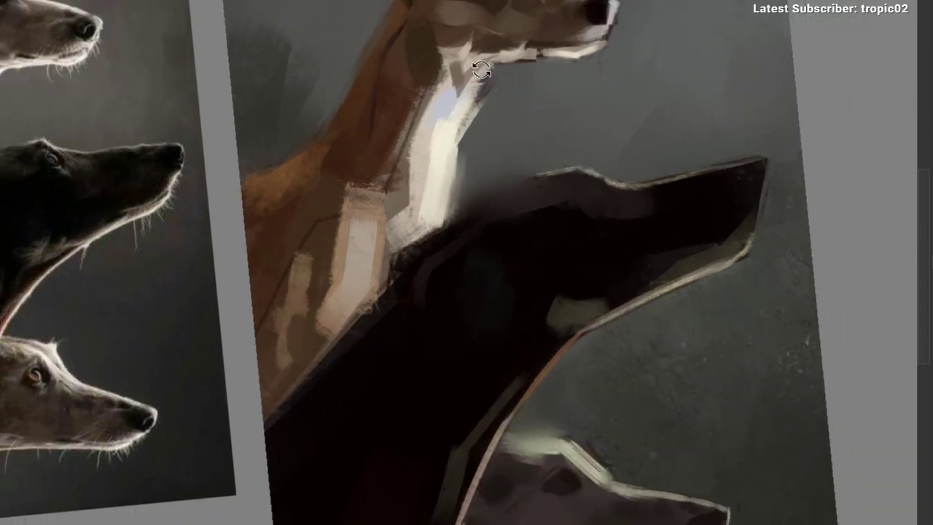
mouse_move(481, 69)
left_mouse_down()
mouse_move(476, 129)
mouse_move(487, 77)
mouse_move(506, 103)
mouse_move(506, 131)
mouse_move(529, 124)
left_mouse_up()
key("ctrl+d")
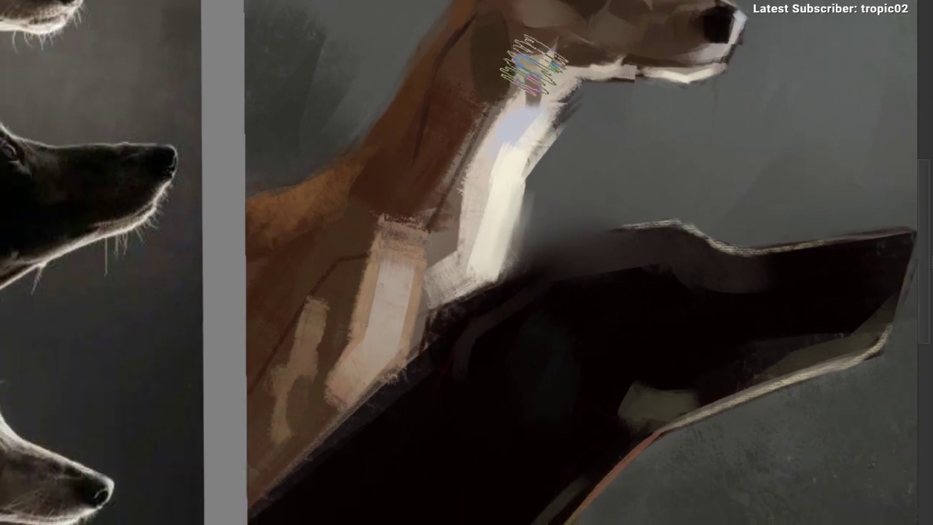
left_click_drag(569, 82, 525, 91)
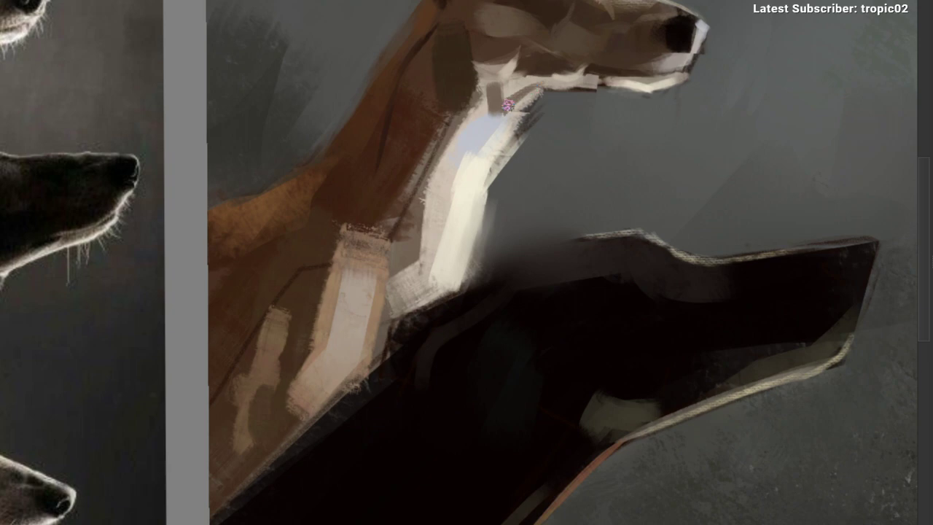
scroll(500, 107, "down", 1)
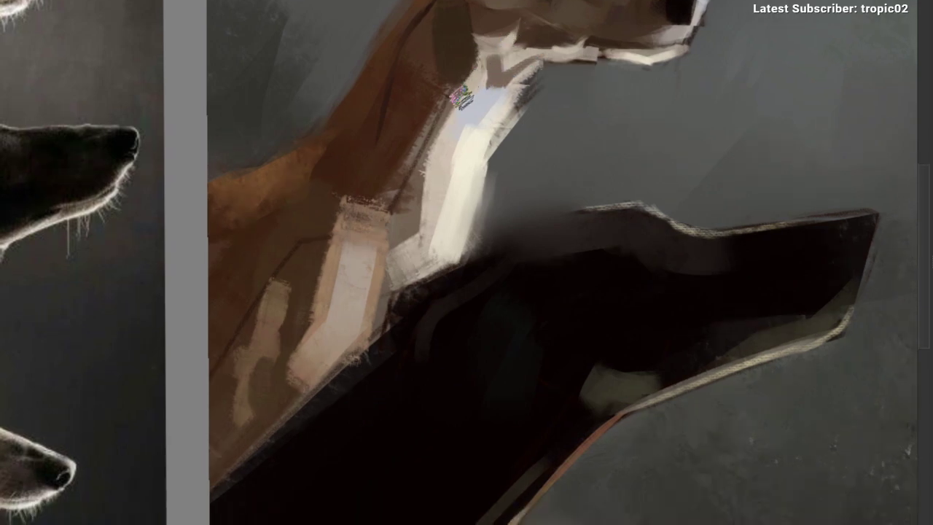
Step: Add a near-white accent over the bluish throat patch and trim the throat's front edge against the grey background
left_click_drag(424, 148, 431, 277)
left_click_drag(396, 139, 462, 83)
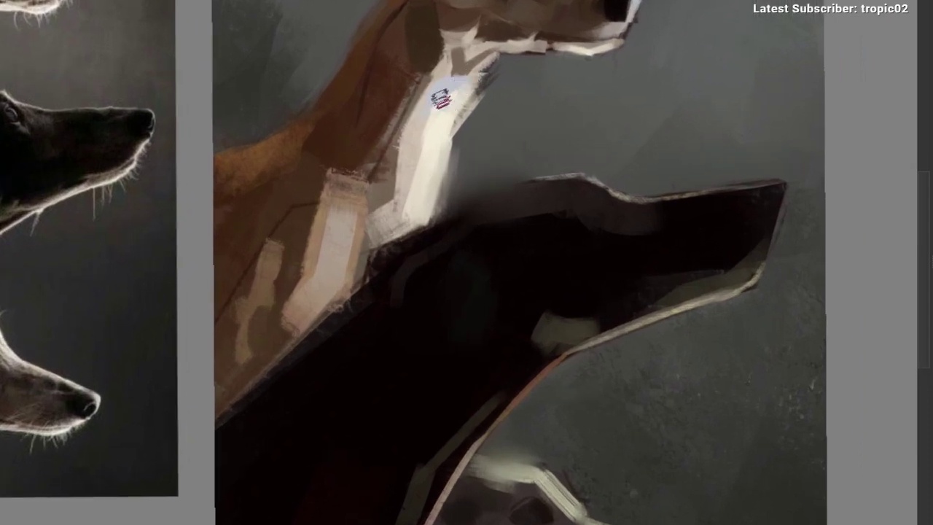
left_click_drag(441, 99, 465, 78)
left_click_drag(464, 126, 460, 144)
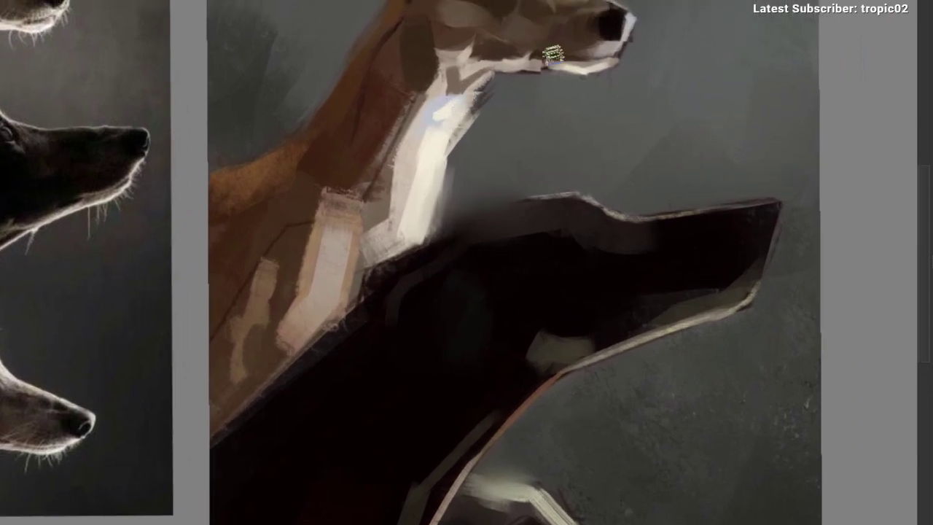
left_click_drag(490, 57, 465, 58)
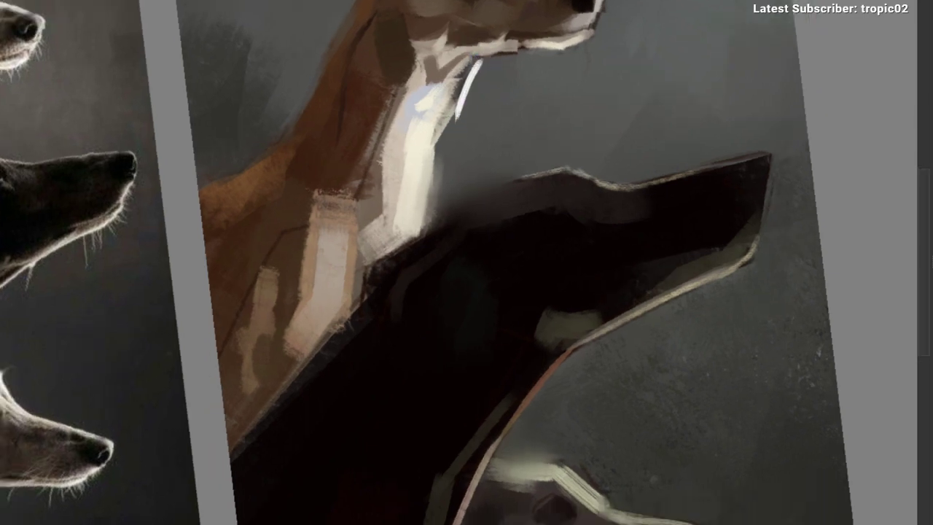
left_click(451, 131, "ctrl")
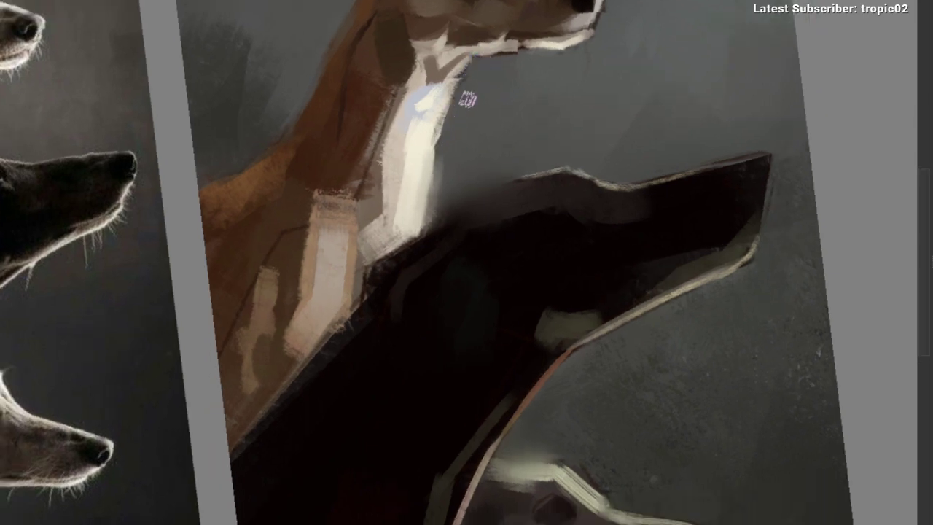
Step: Refine the white throat's front edge below the brown dog's jaw with background grey and a colour sampled from the jaw
left_click_drag(467, 97, 459, 135)
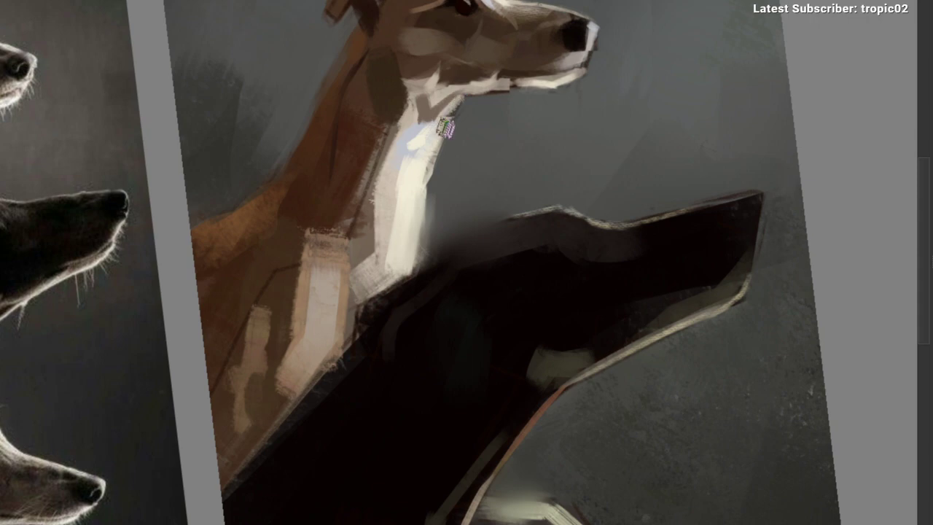
mouse_move(456, 69)
left_mouse_down()
mouse_move(438, 81)
mouse_move(545, 29)
mouse_move(521, 41)
mouse_move(530, 29)
mouse_move(514, 48)
left_mouse_up()
scroll(437, 81, "up", 2)
scroll(517, 39, "down", 1)
left_click(477, 27, "ctrl")
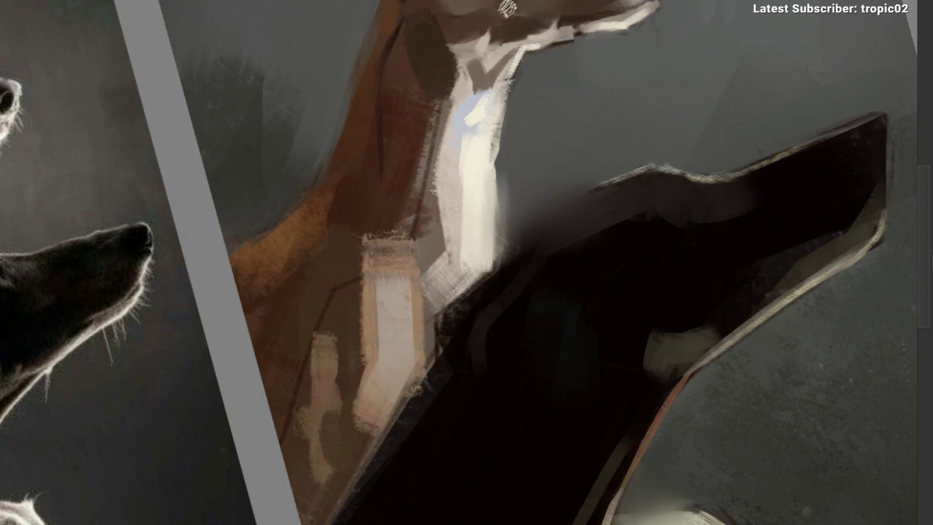
mouse_move(512, 136)
left_mouse_down()
mouse_move(525, 141)
mouse_move(512, 150)
left_mouse_up()
scroll(481, 139, "down", 3)
left_click_drag(347, 233, 452, 97)
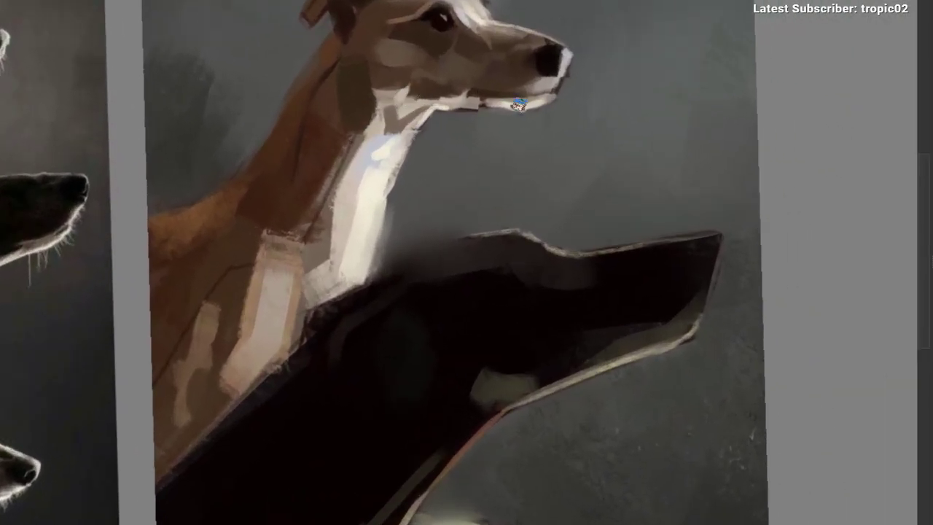
Step: Tidy the lower edge of the brown dog's jaw with short strokes in a colour sampled from the jawline
left_click_drag(519, 105, 513, 100)
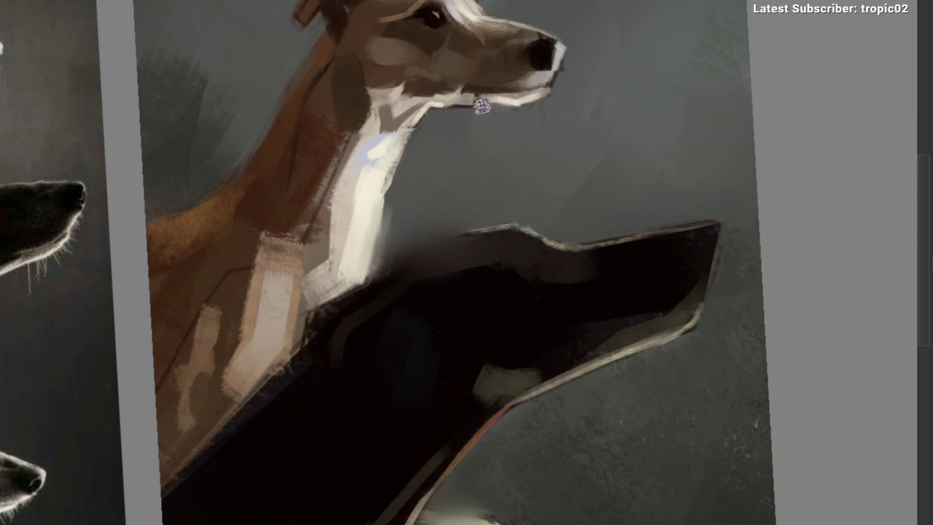
mouse_move(453, 110)
left_mouse_down()
mouse_move(482, 109)
mouse_move(448, 107)
left_mouse_up()
left_click(467, 107, "ctrl")
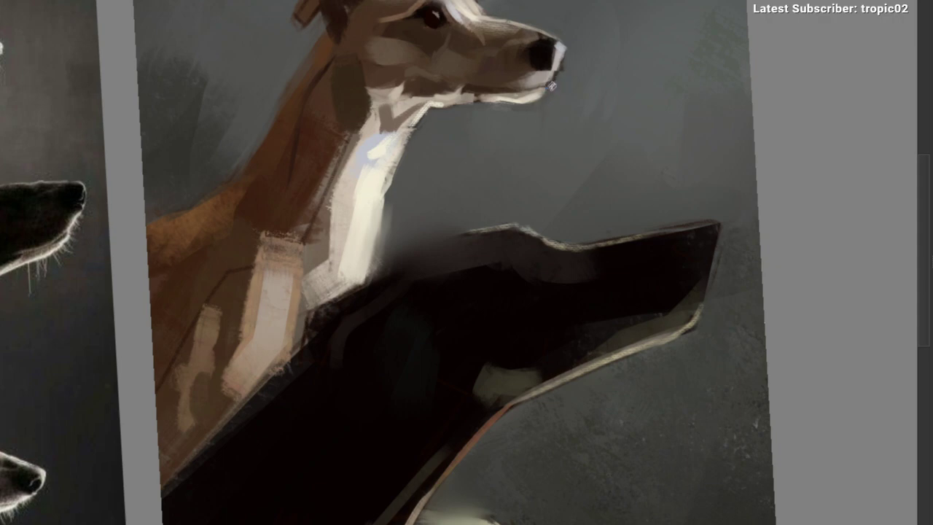
left_click_drag(535, 129, 459, 161)
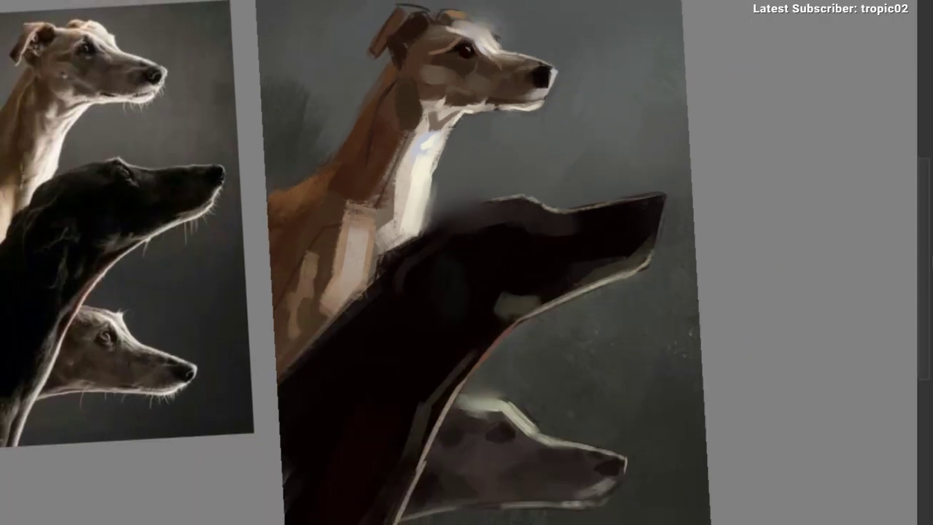
scroll(556, 59, "up", 2)
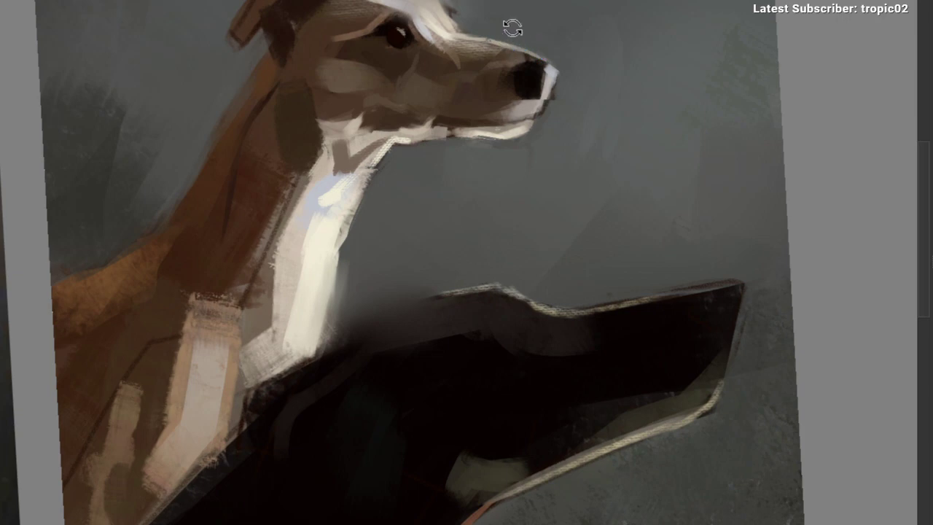
left_click_drag(512, 28, 438, 26)
left_click_drag(483, 2, 604, 11)
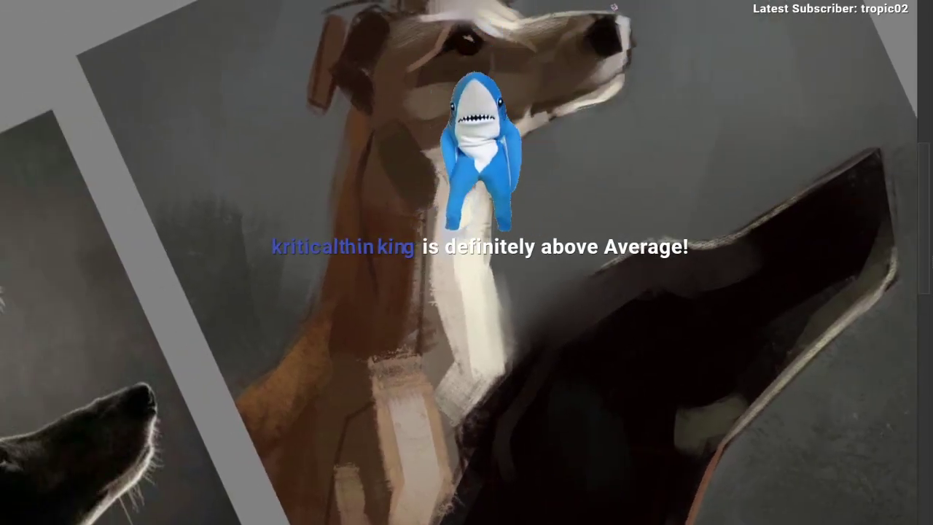
left_click_drag(615, 7, 664, 45)
scroll(658, 44, "down", 3)
left_click_drag(641, 132, 531, 79)
scroll(520, 64, "up", 2)
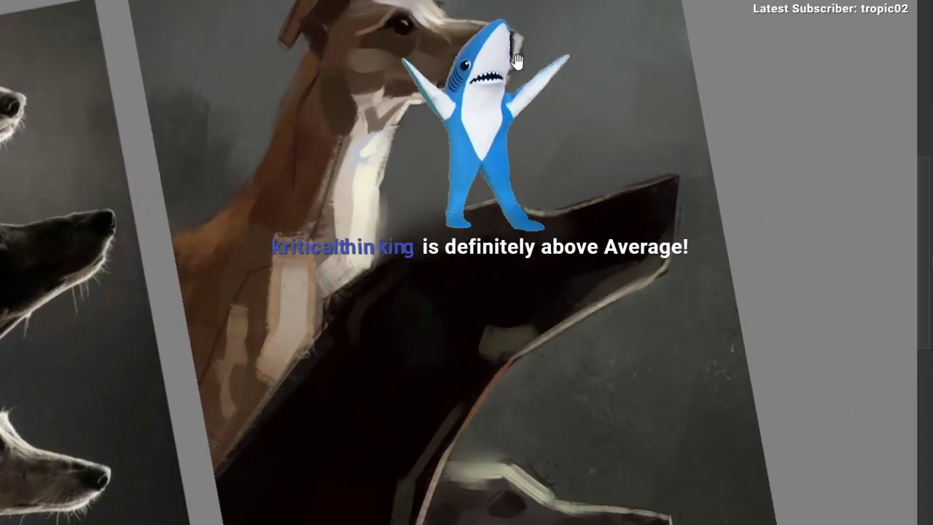
left_click_drag(340, 41, 444, 46)
scroll(427, 62, "up", 1)
Step: Choose the textured brush preset and paint a near-black hollow inside the brown dog's near ear
right_click(350, 97)
right_click(350, 98)
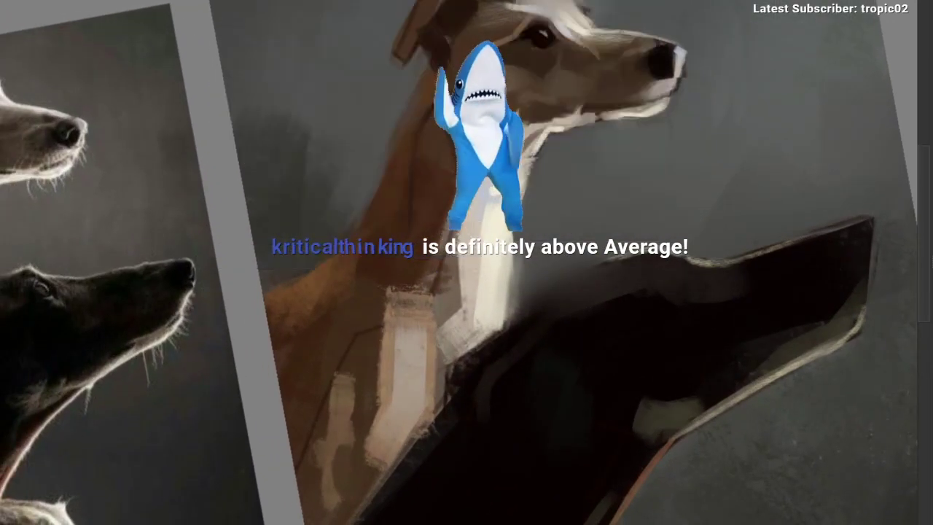
right_click(376, 51)
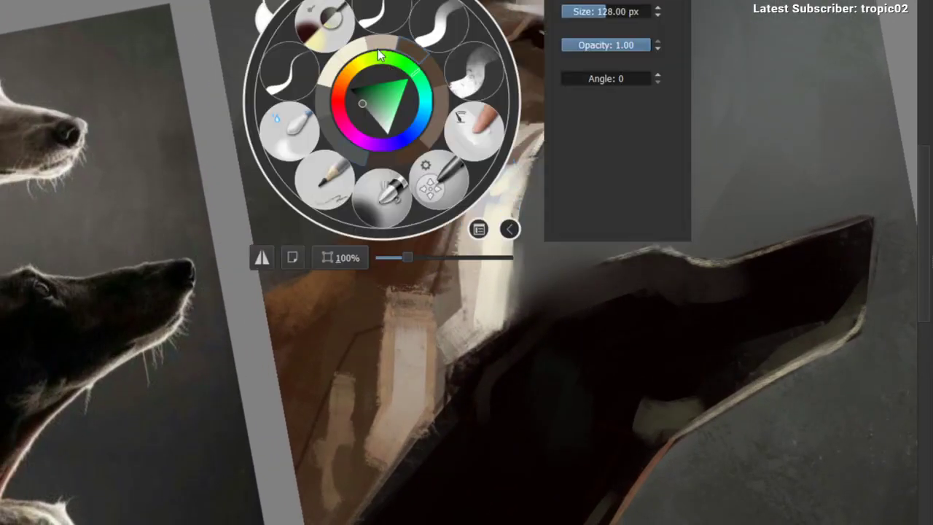
left_click(455, 84)
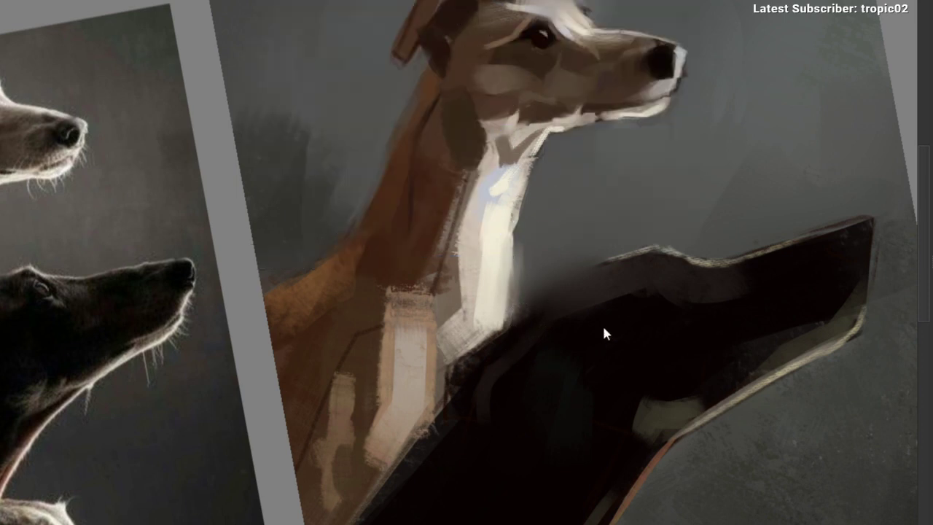
left_click_drag(483, 7, 481, 22)
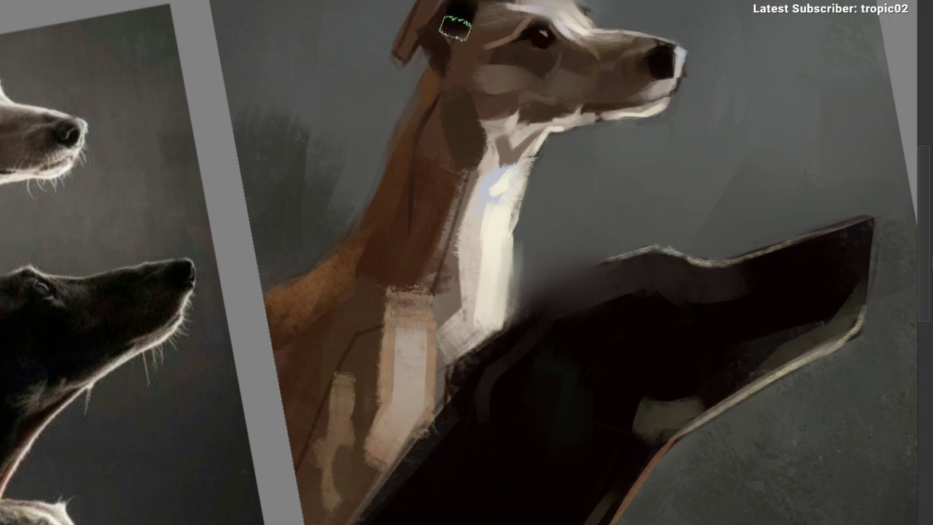
left_click_drag(455, 25, 471, 2)
mouse_move(577, 10)
left_mouse_down()
mouse_move(516, 71)
mouse_move(448, 32)
mouse_move(397, 42)
mouse_move(392, 58)
left_mouse_up()
left_click(471, 70)
left_click(436, 33, "alt")
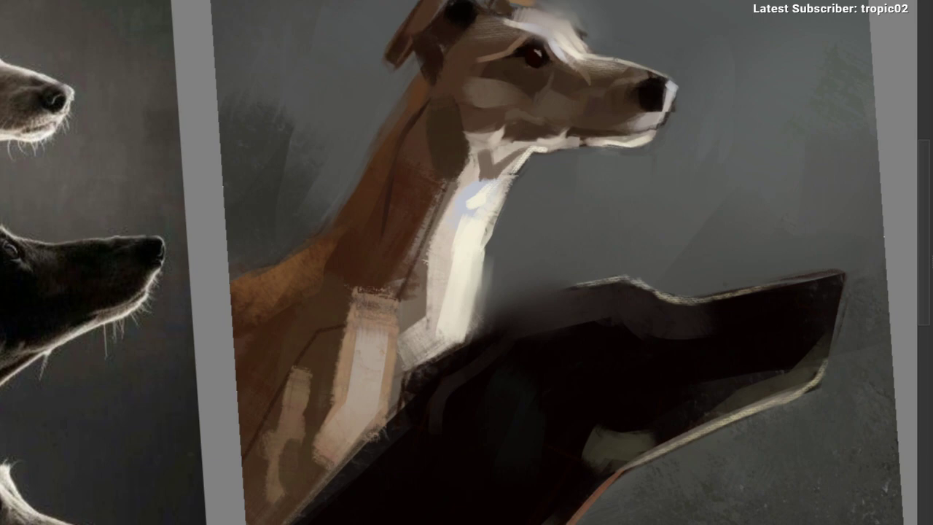
Step: Refine the near ear's edge around the dark hollow with browns sampled from the shoulder and far ear, undoing unwanted strokes
left_click(300, 303, "ctrl")
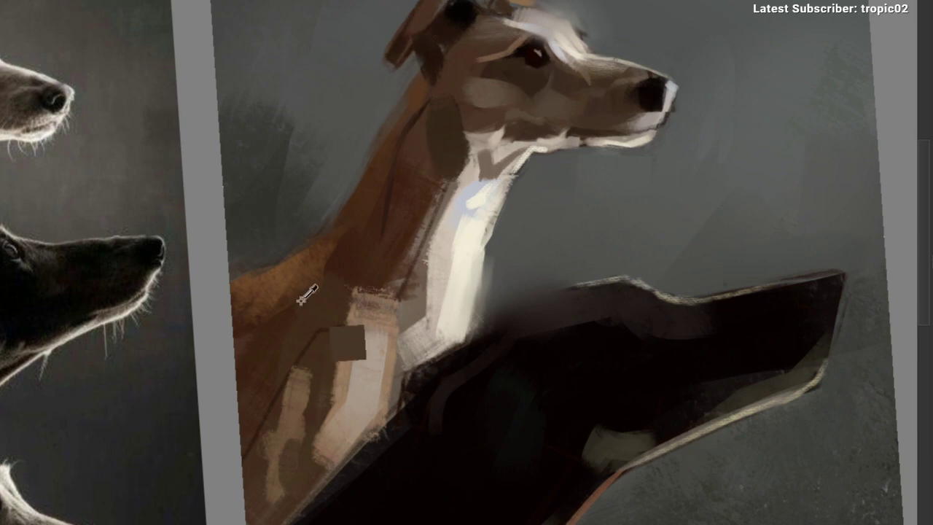
left_click(508, 5, "ctrl")
left_click_drag(443, 3, 421, 24)
key("ctrl+z")
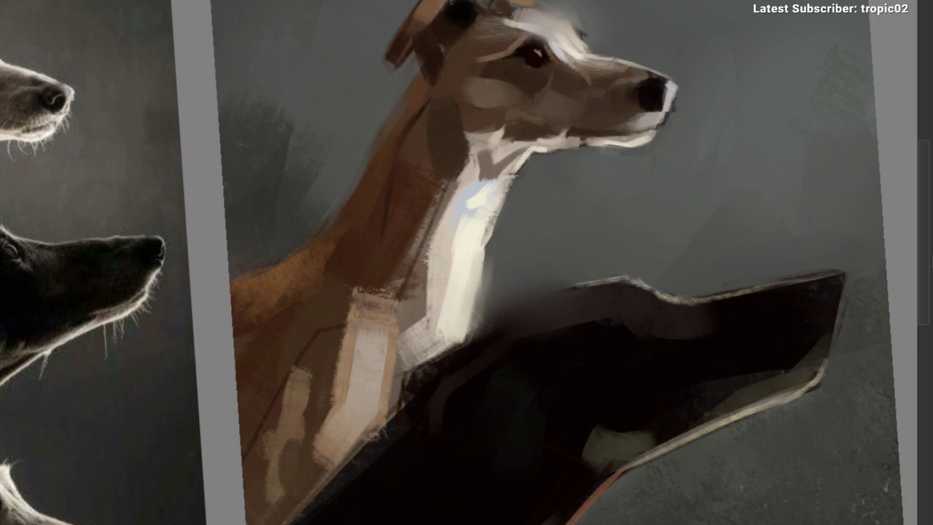
mouse_move(452, 83)
left_mouse_down()
mouse_move(485, 105)
mouse_move(444, 110)
left_mouse_up()
mouse_move(464, 5)
left_mouse_down()
mouse_move(488, 30)
mouse_move(439, 40)
left_mouse_up()
key("ctrl+z")
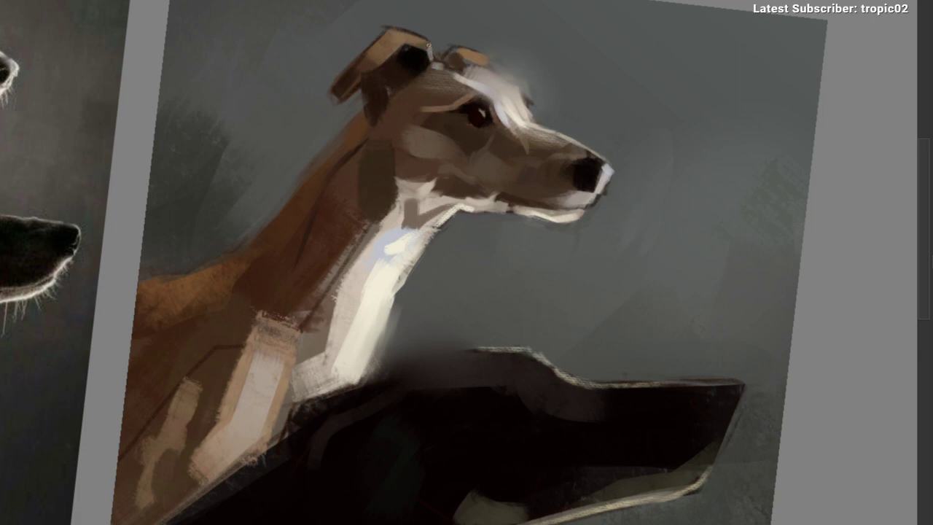
Step: Paint pale strokes over the front of the far ear and the top of the brown dog's forehead
mouse_move(428, 45)
left_mouse_down()
mouse_move(392, 65)
mouse_move(520, 56)
left_mouse_up()
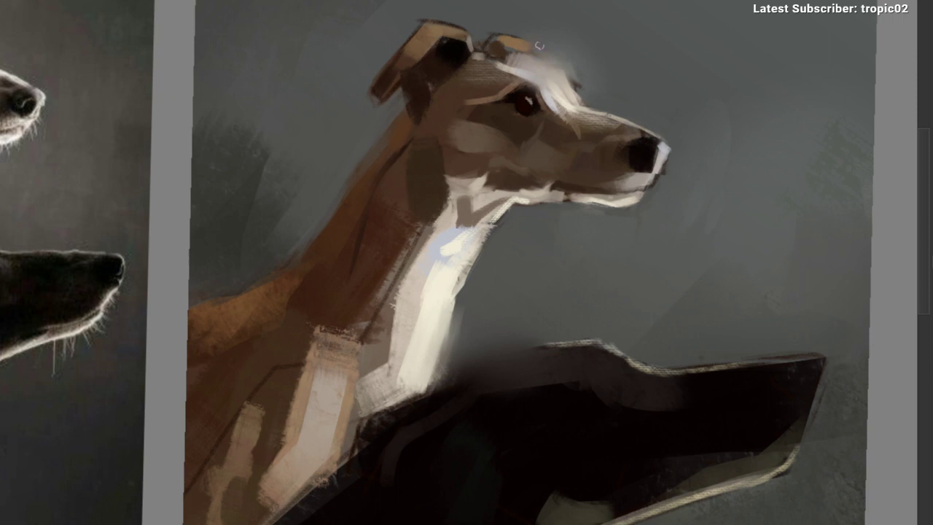
mouse_move(531, 37)
left_mouse_down()
mouse_move(488, 35)
mouse_move(501, 21)
left_mouse_up()
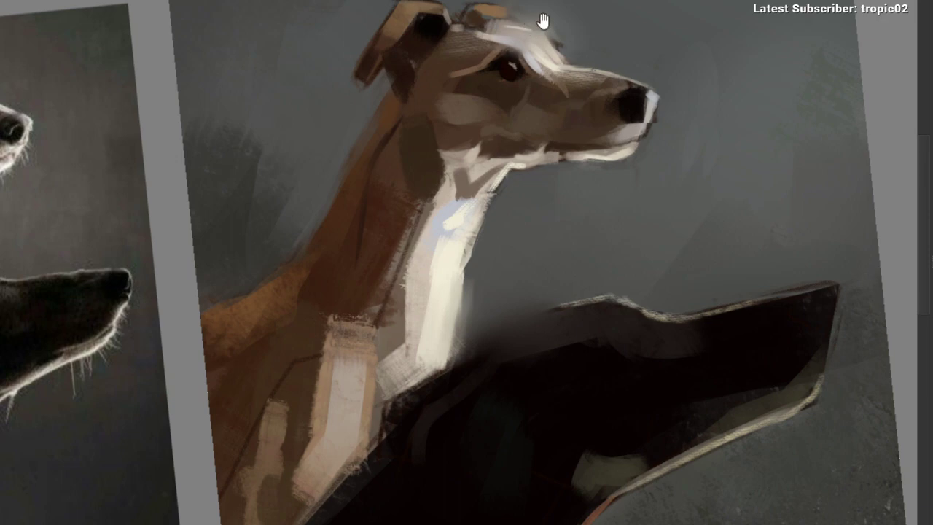
left_click_drag(544, 21, 476, 87)
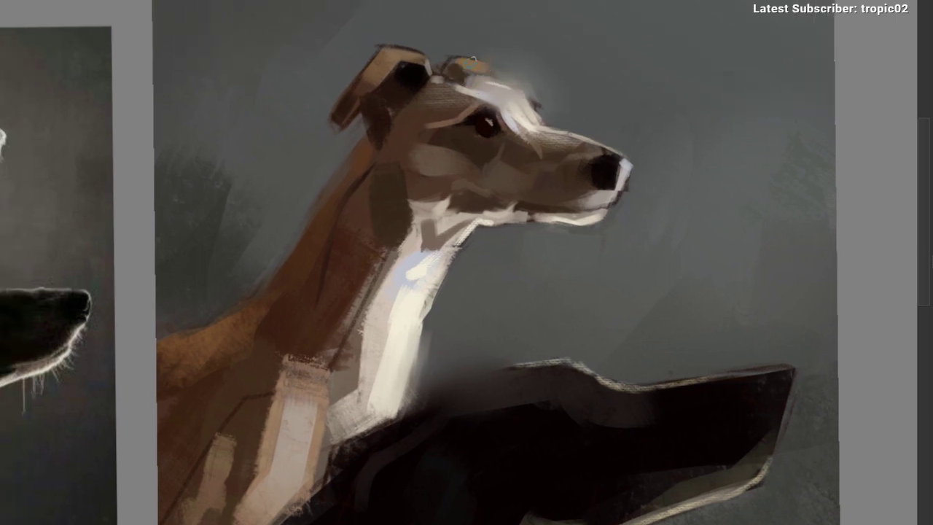
left_click_drag(474, 58, 499, 78)
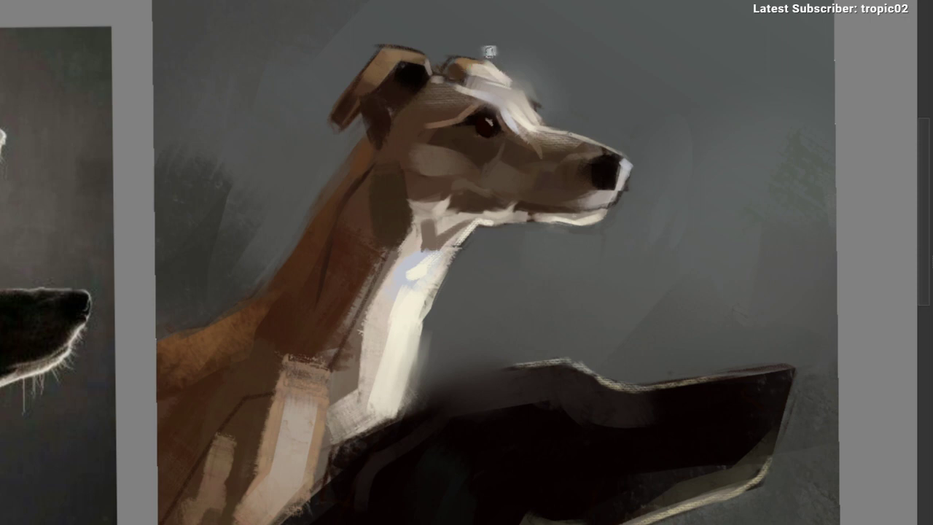
left_click(495, 42, "alt")
left_click_drag(486, 74, 498, 54)
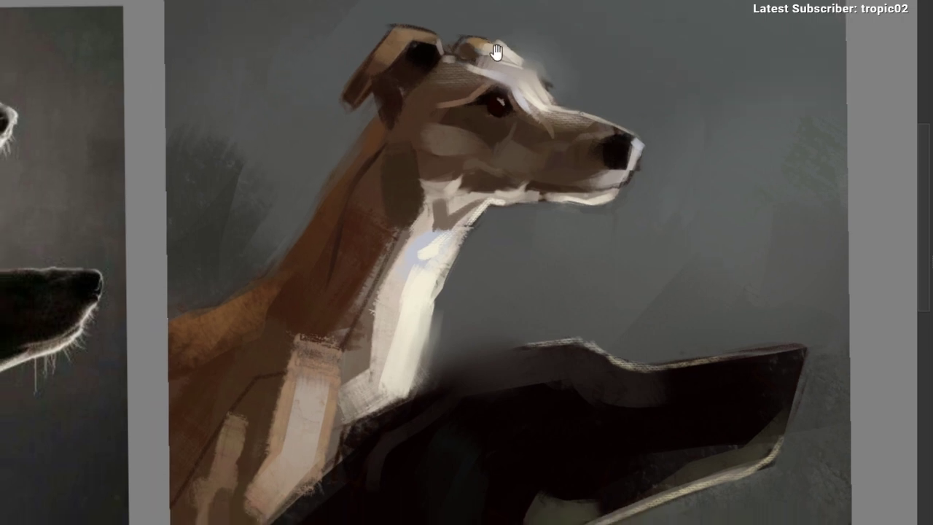
Step: Extend the cream planes from the far ear down the forehead, using colours sampled from the ear and head
left_click(492, 46, "ctrl")
left_click(470, 45, "ctrl")
mouse_move(406, 119)
left_mouse_down()
mouse_move(352, 133)
mouse_move(329, 157)
left_mouse_up()
left_click_drag(345, 129, 356, 96)
left_click(462, 18, "ctrl")
left_click_drag(453, 175, 458, 130)
left_click(444, 199, "ctrl")
left_click_drag(476, 3, 496, 16)
key("ctrl+z")
left_click_drag(496, 132, 516, 140)
left_click_drag(469, 92, 411, 125)
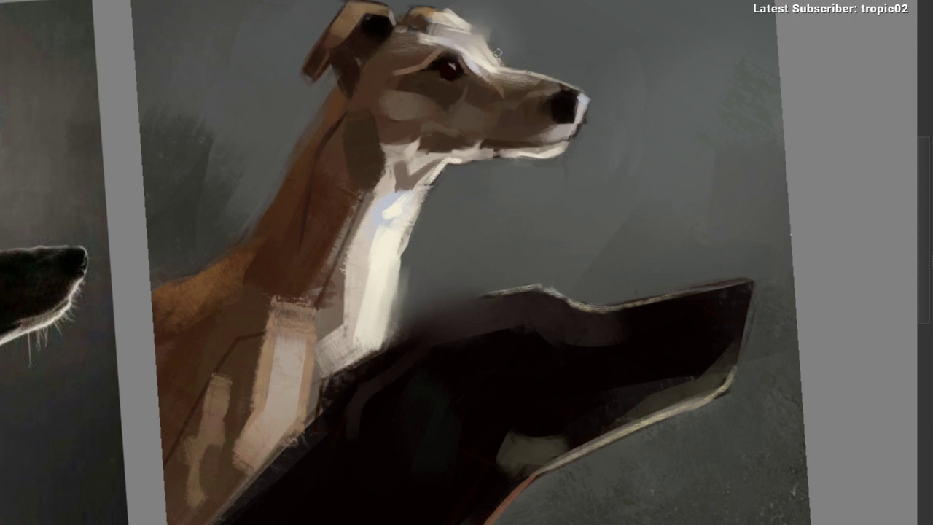
Step: Fill the forehead above the brow with a sampled pale tone and define its front profile against the background
left_click_drag(521, 85, 509, 141)
mouse_move(525, 82)
left_mouse_down()
mouse_move(411, 126)
mouse_move(459, 125)
mouse_move(446, 82)
mouse_move(437, 116)
mouse_move(418, 90)
mouse_move(377, 131)
mouse_move(427, 20)
mouse_move(454, 70)
left_mouse_up()
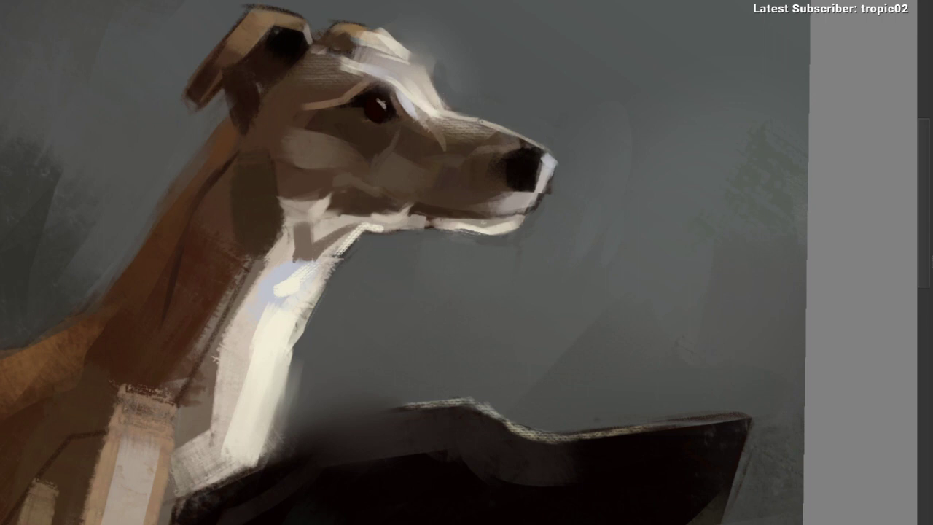
mouse_move(437, 104)
left_mouse_down()
mouse_move(531, 65)
mouse_move(533, 79)
mouse_move(365, 127)
mouse_move(437, 168)
left_mouse_up()
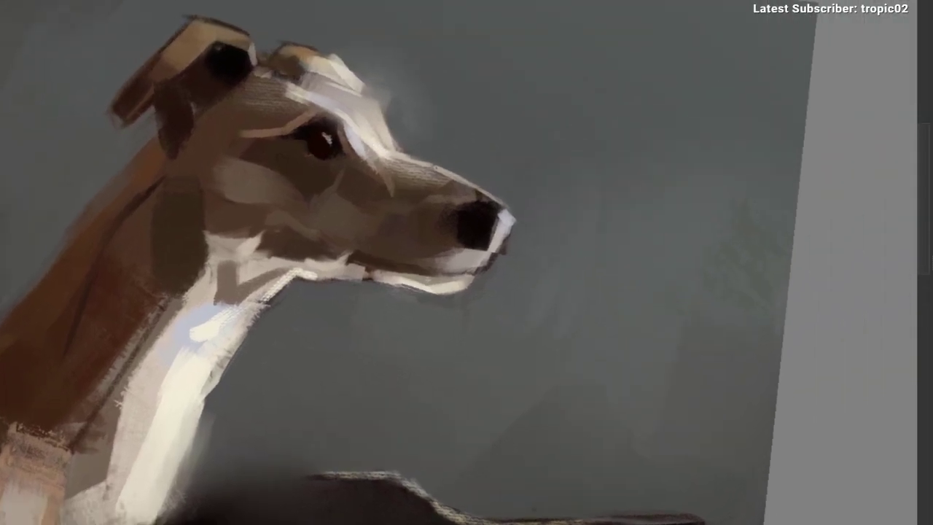
left_click_drag(383, 116, 391, 147)
left_click(370, 147, "ctrl")
left_click_drag(411, 153, 386, 146)
left_click_drag(365, 131, 321, 125)
left_click_drag(390, 120, 483, 69)
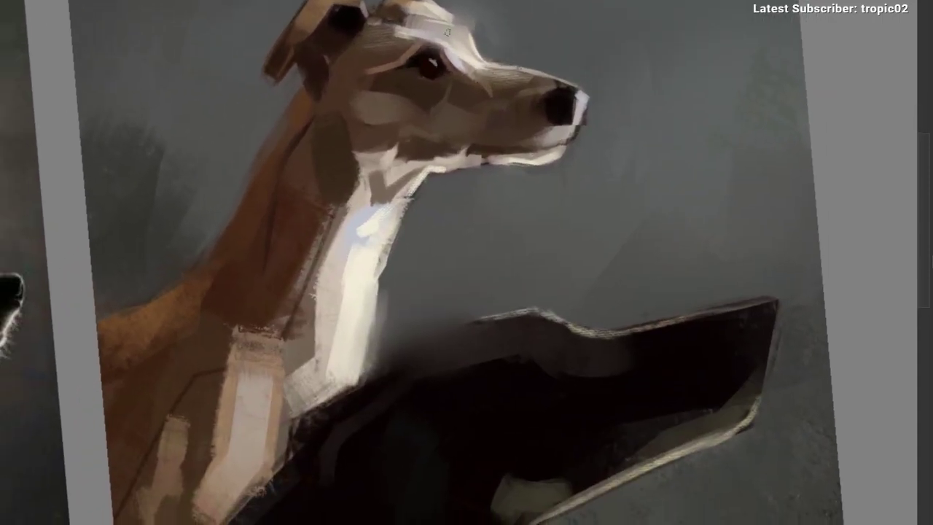
Step: Reshape the curve between the brown dog's forehead and muzzle with the deform brush in Move mode at 0.25 amount
right_click(448, 32)
left_click(475, 190)
mouse_move(473, 61)
left_mouse_down()
mouse_move(481, 46)
mouse_move(486, 56)
left_mouse_up()
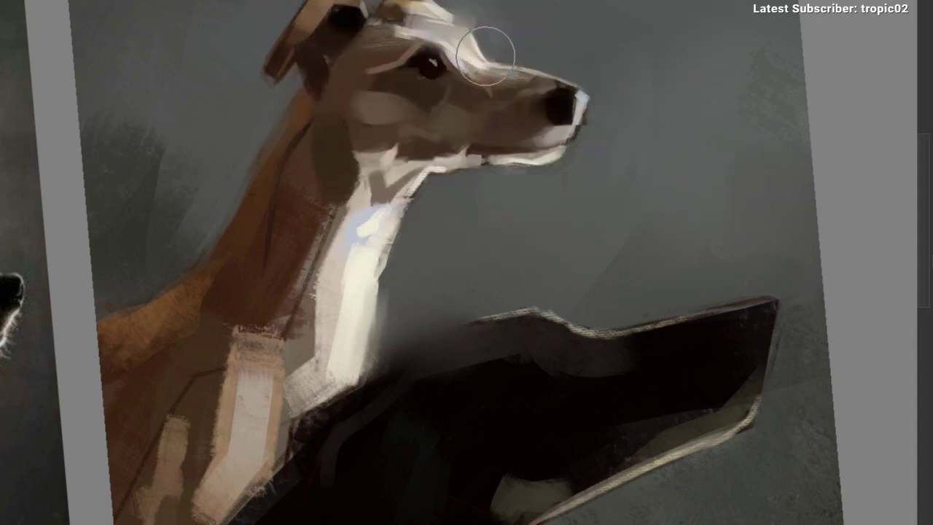
scroll(533, 40, "down", 1)
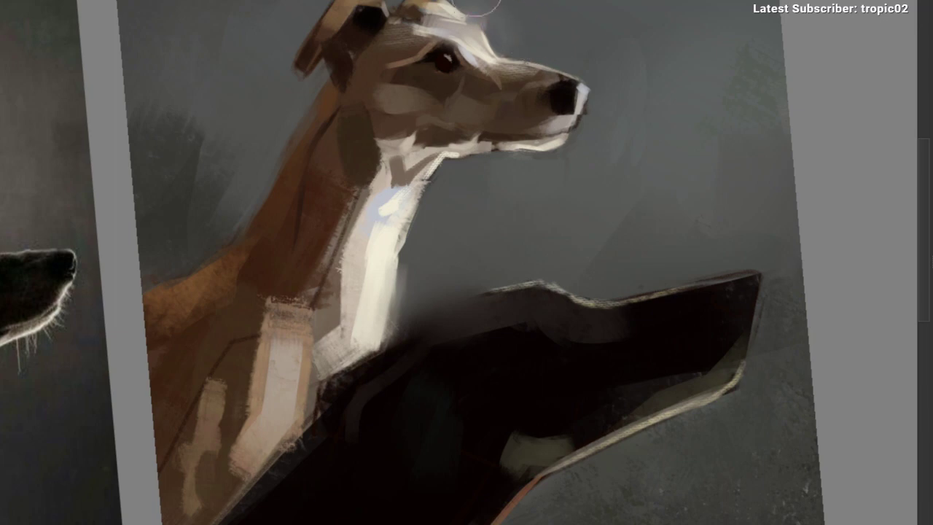
Step: Return to the textured brush and rework the brown dog's eye, darkening its rim and softening the pale brow line
right_click(452, 25)
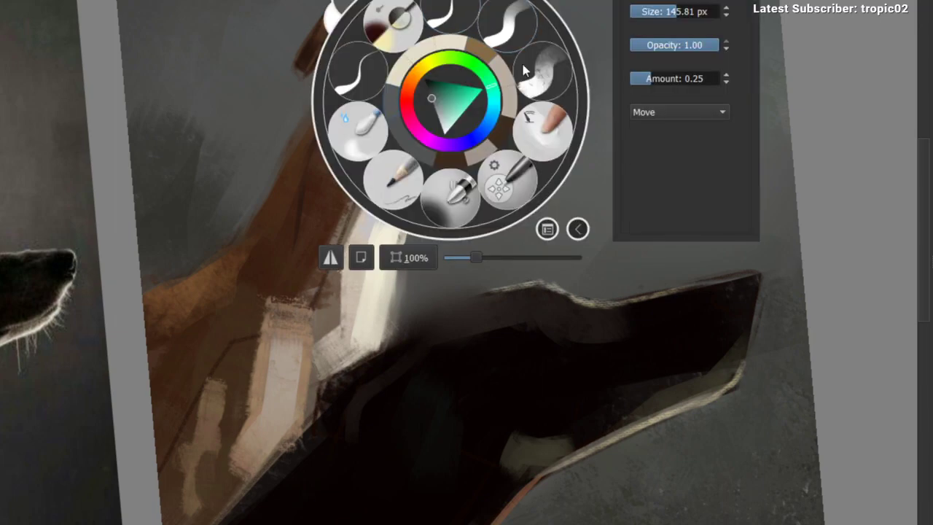
left_click(540, 71)
scroll(392, 139, "up", 4)
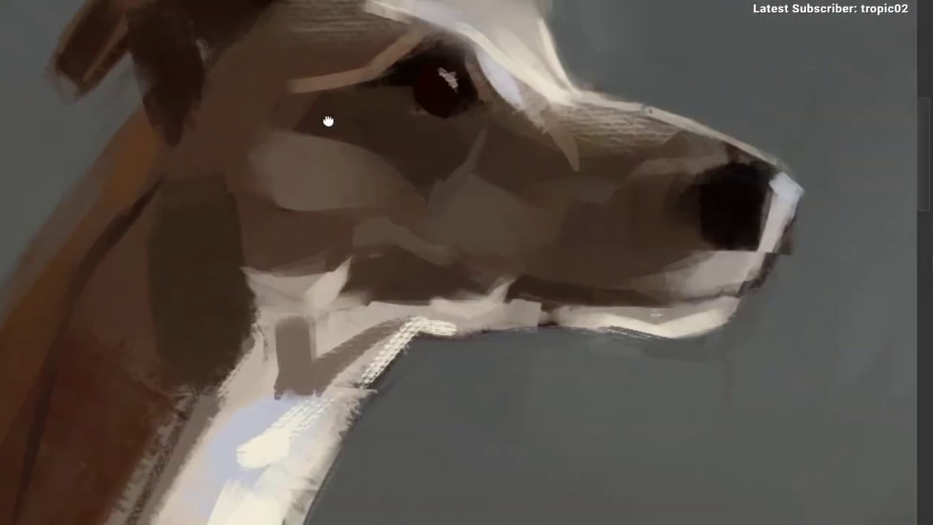
left_click_drag(328, 121, 267, 161)
scroll(266, 160, "up", 1)
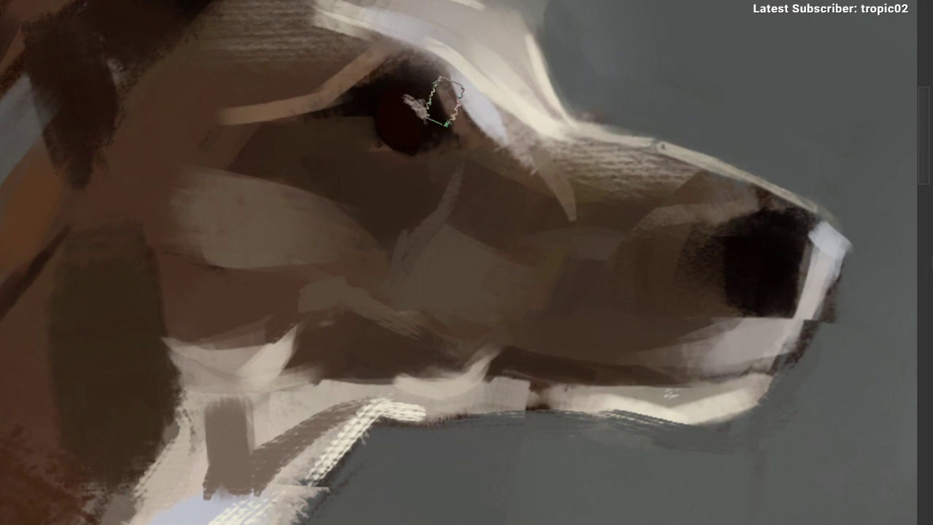
left_click_drag(225, 24, 210, 69)
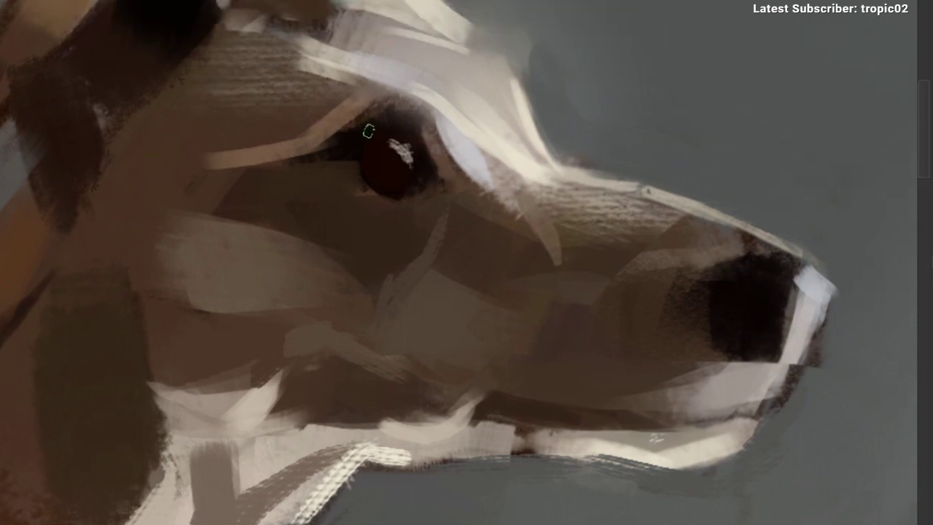
left_click_drag(369, 131, 416, 158)
scroll(415, 219, "down", 5)
mouse_move(402, 241)
left_mouse_down()
mouse_move(460, 113)
mouse_move(469, 128)
mouse_move(499, 128)
left_mouse_up()
scroll(460, 117, "down", 1)
scroll(440, 93, "up", 1)
scroll(484, 143, "down", 1)
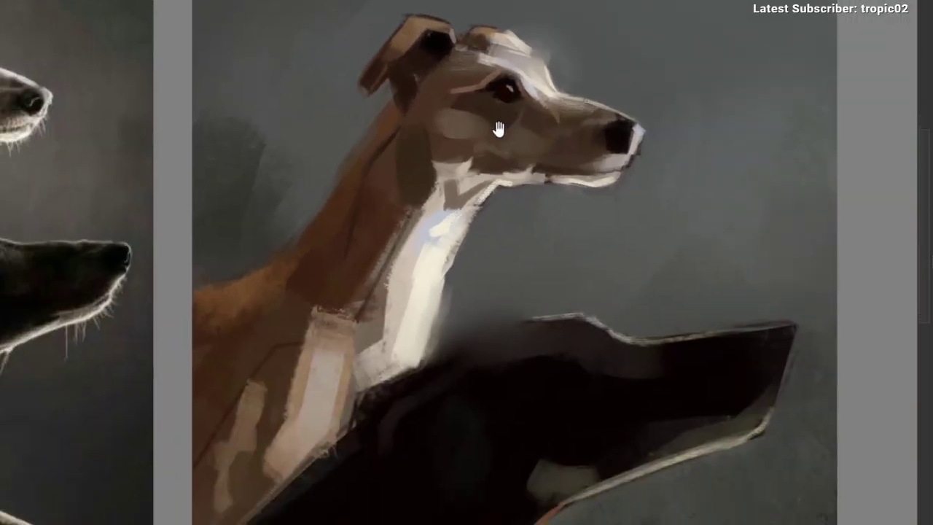
scroll(497, 98, "up", 1)
scroll(502, 103, "down", 2)
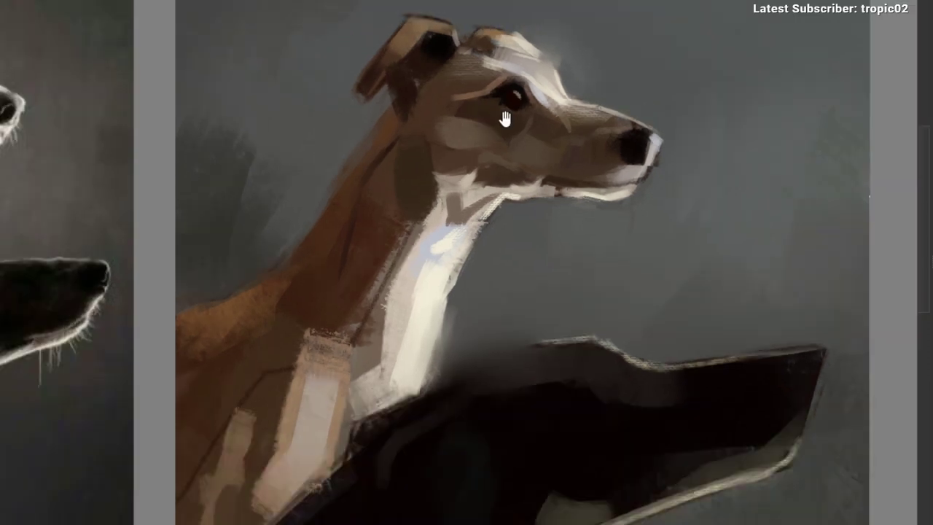
scroll(506, 119, "up", 1)
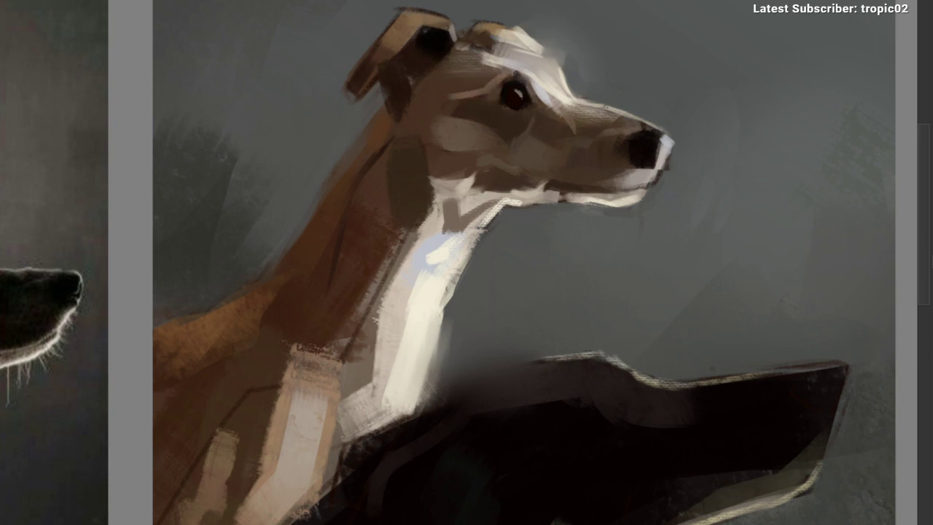
Step: Refine the brown dog's cheek and muzzle planes with the textured brush, using a brown tone sampled from the muzzle
mouse_move(468, 162)
left_mouse_down()
mouse_move(383, 154)
mouse_move(346, 167)
mouse_move(350, 142)
mouse_move(517, 77)
mouse_move(519, 95)
mouse_move(528, 93)
left_mouse_up()
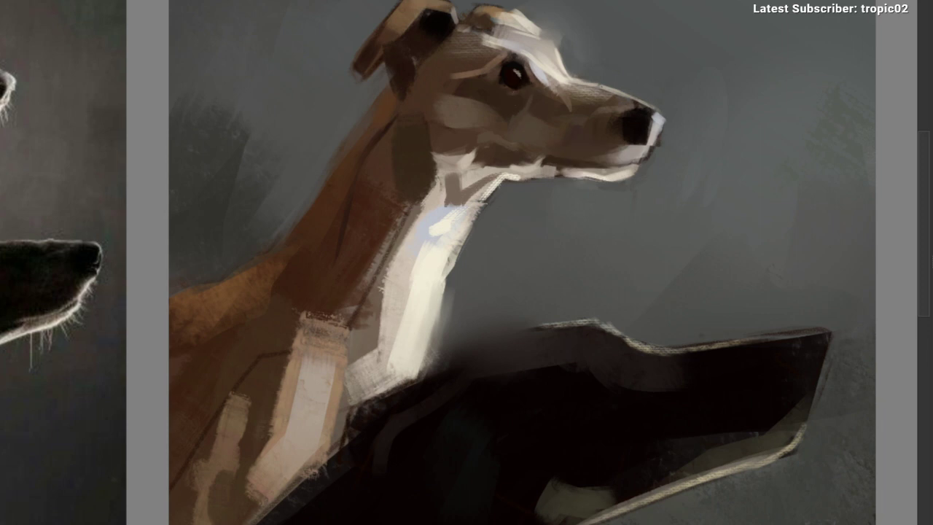
left_click_drag(552, 119, 536, 89)
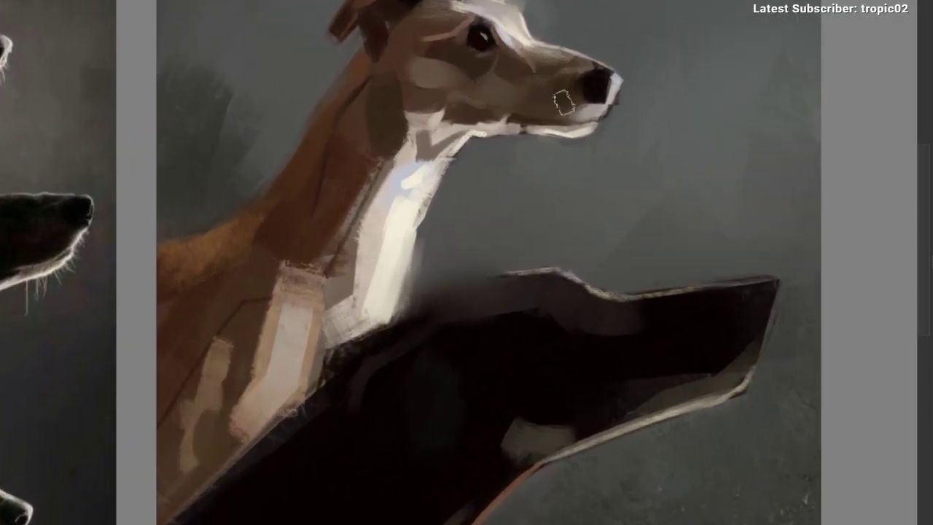
left_click_drag(551, 115, 538, 106)
left_click(521, 105, "alt")
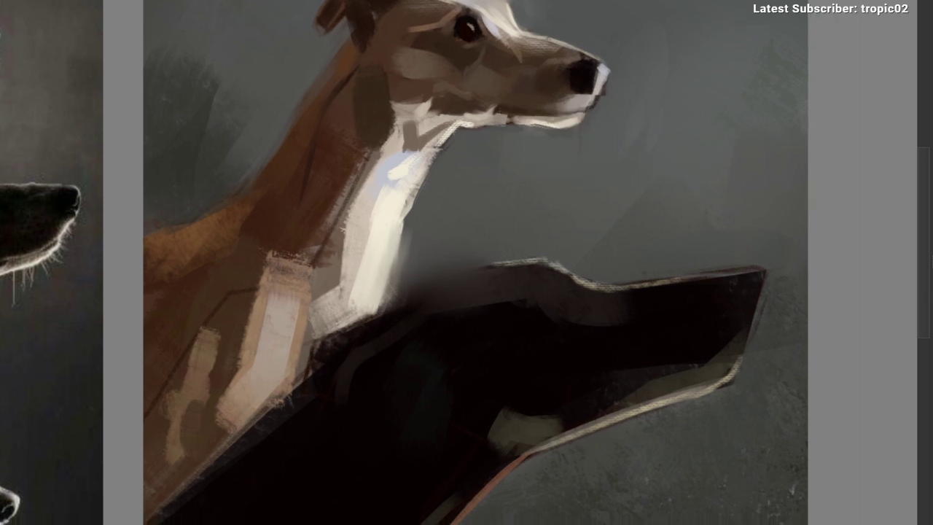
Step: Define the brown dog's mouth line and pale lip, sampling colours from the lip and the nose's front edge
left_click(419, 109, "ctrl")
left_click(557, 109, "ctrl")
left_click(563, 124, "alt")
left_click(588, 96, "alt")
left_click_drag(576, 95, 553, 100)
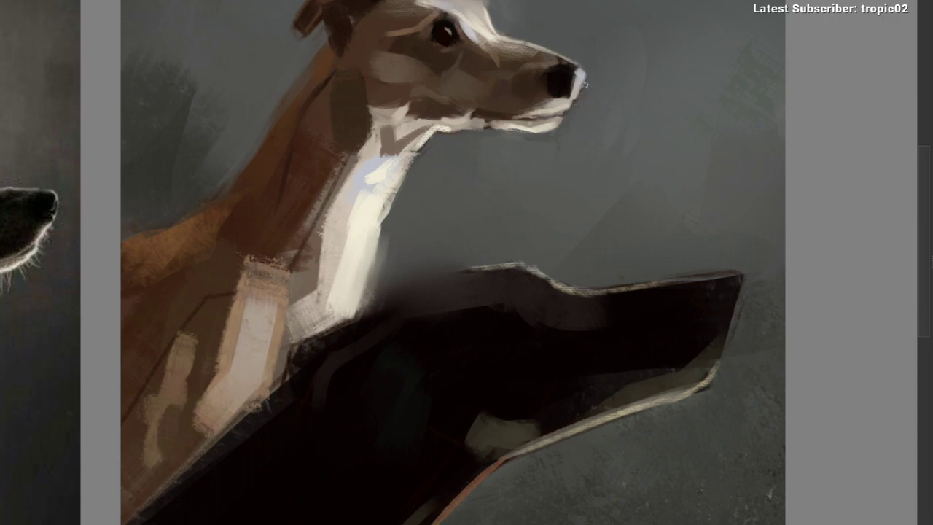
Step: Blend the brown muzzle planes beside the nose and down to the mouth line with sampled tones
left_click_drag(552, 170, 448, 165)
left_click_drag(479, 115, 529, 66)
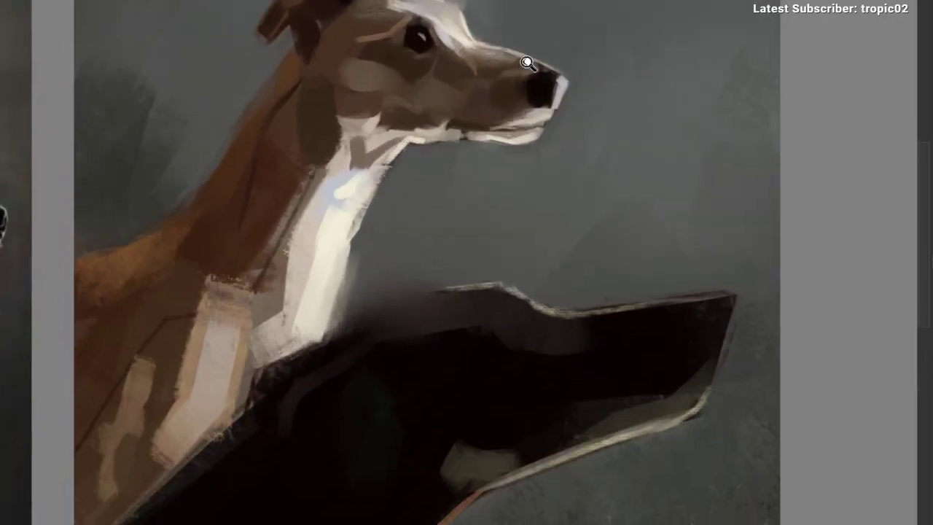
left_click(526, 99, "ctrl")
left_click_drag(526, 100, 538, 111)
left_click(536, 115, "ctrl")
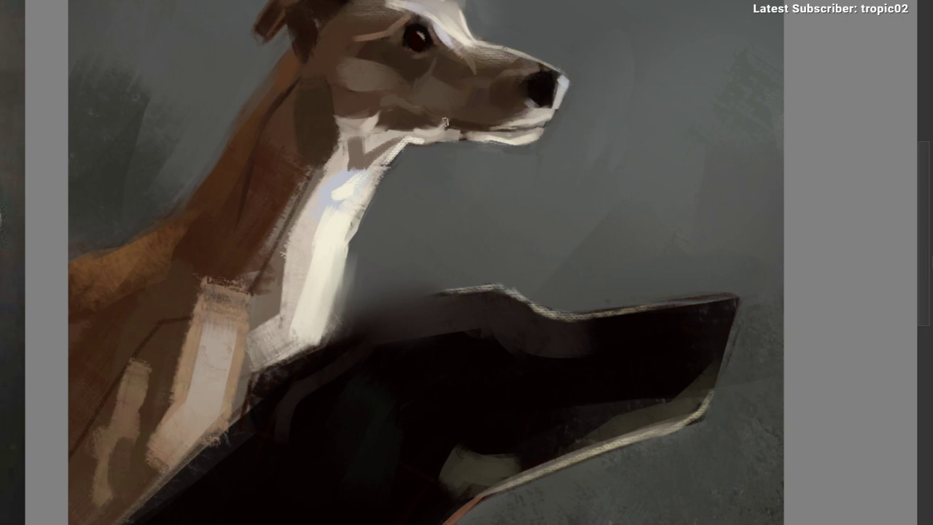
Step: Model the brown dog's nose with a lighter grey lower plane and a first indication of the nostril
left_click_drag(361, 171, 367, 156)
left_click(468, 462, "ctrl")
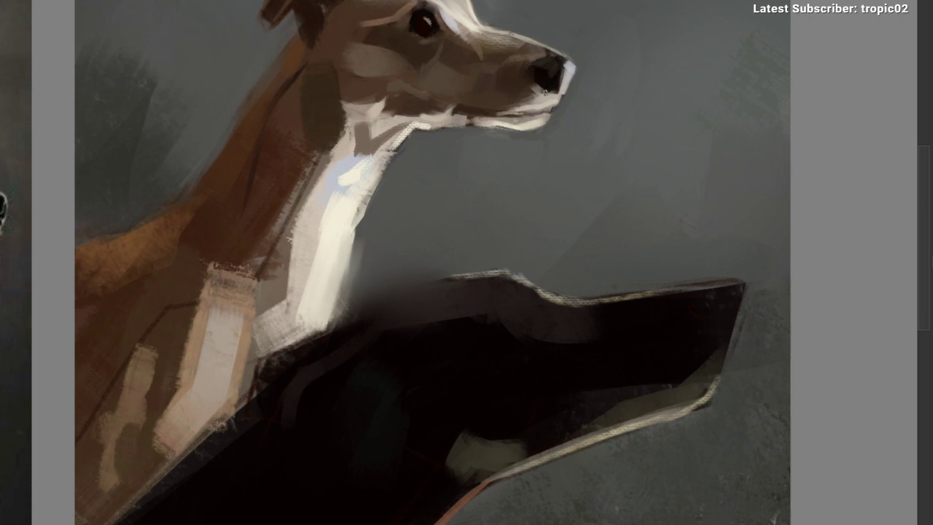
left_click_drag(545, 92, 535, 117)
left_click_drag(451, 252, 450, 253)
left_click(471, 301, "ctrl")
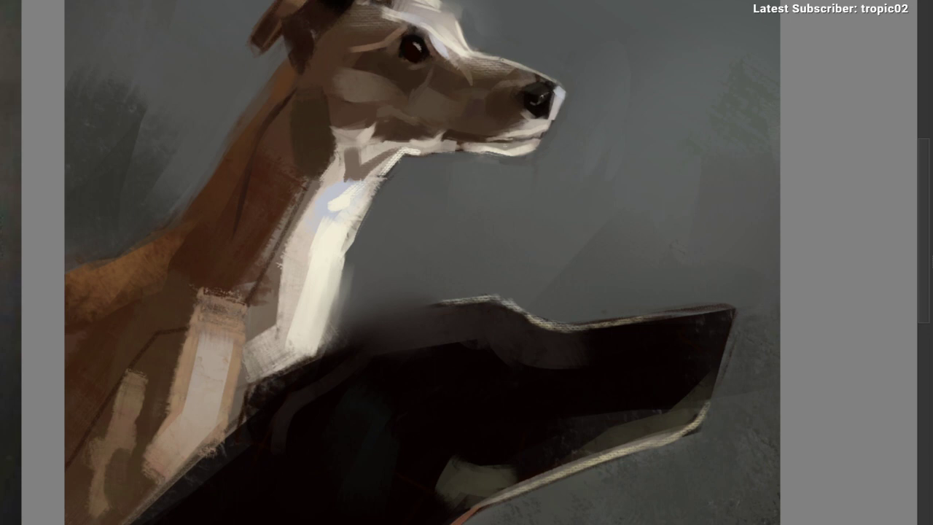
Step: Refine the nostril with a small curved highlight and tidy the pale edge at the front of the brown dog's nose
left_click_drag(495, 148, 473, 151)
left_click_drag(519, 130, 534, 121)
left_click_drag(533, 122, 560, 105)
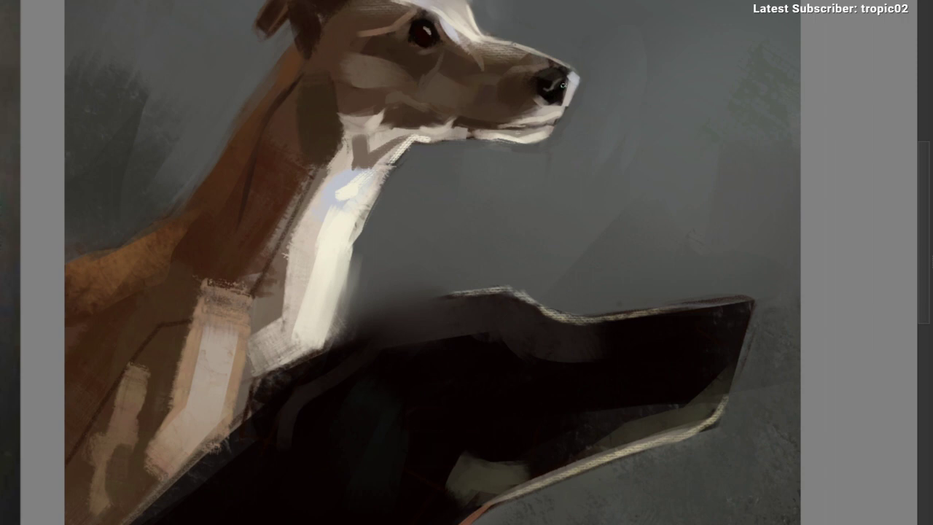
scroll(560, 89, "down", 1)
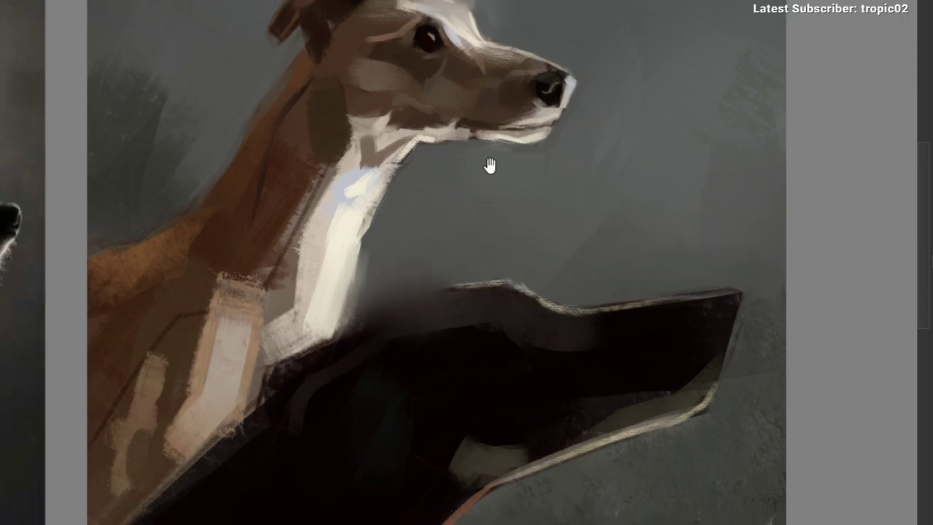
scroll(499, 199, "down", 2)
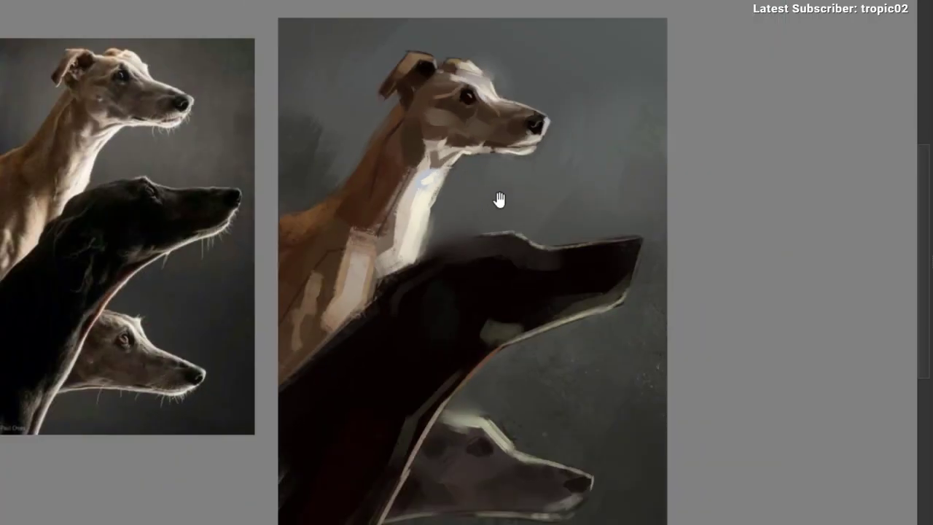
scroll(514, 166, "up", 2)
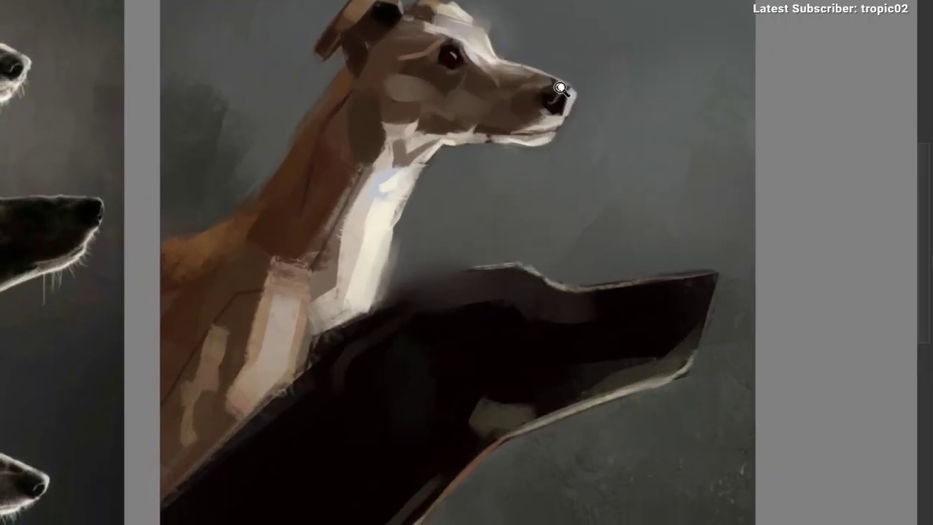
scroll(560, 88, "up", 1)
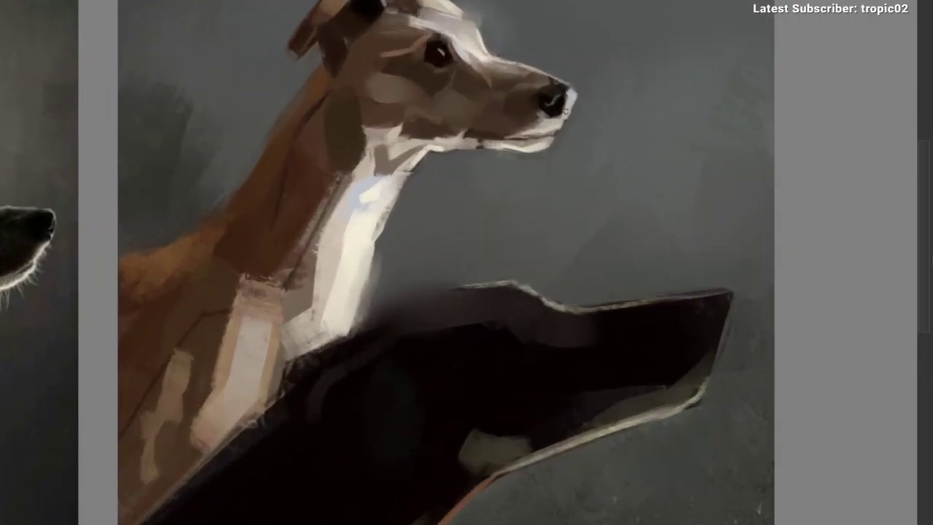
scroll(477, 208, "down", 1)
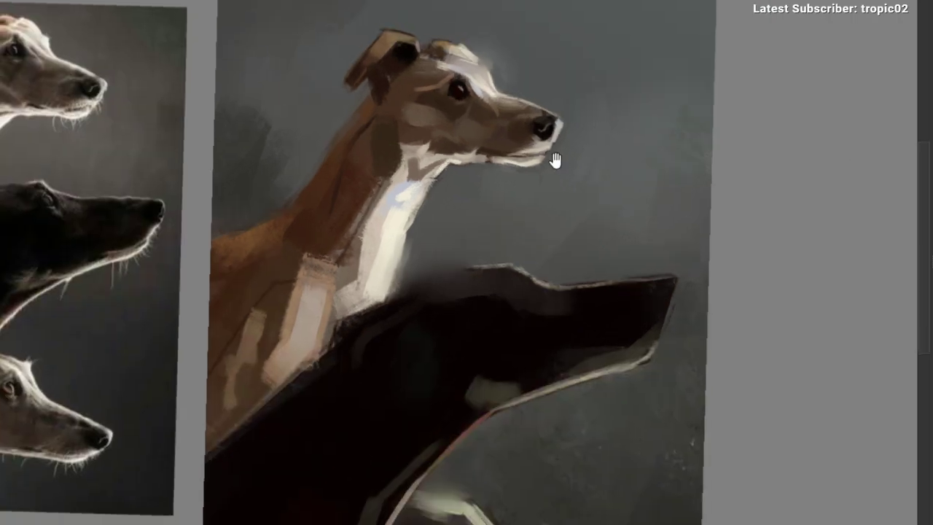
scroll(567, 129, "up", 1)
Step: Paint a pale highlight along the bridge of the brown dog's muzzle with sampled light tones
left_click(543, 140, "ctrl")
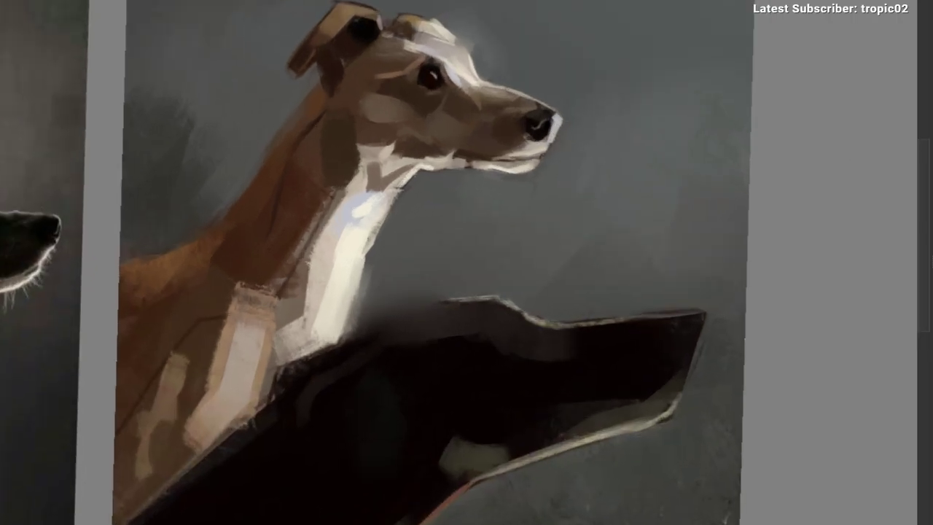
left_click_drag(548, 179, 487, 81)
left_click(513, 110, "ctrl")
left_click(456, 86, "ctrl")
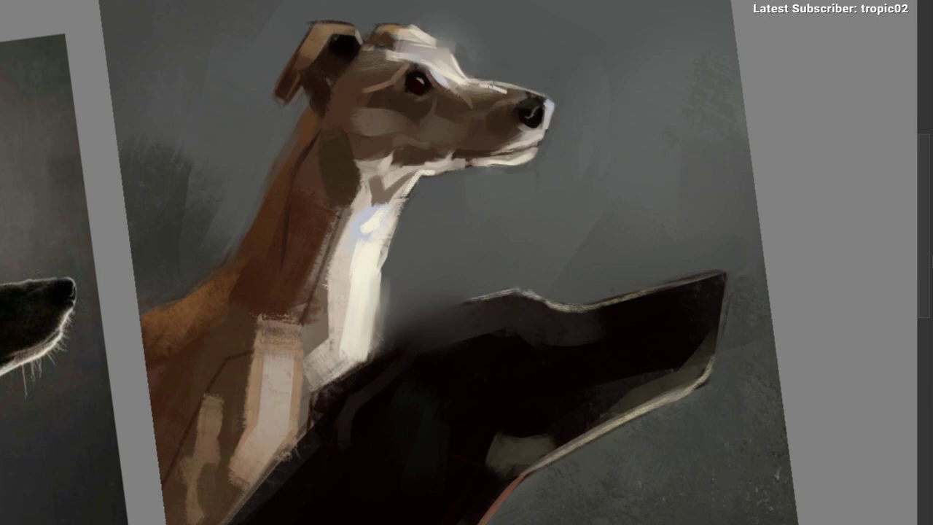
Step: Refine the muzzle's upper contour and lit edge from the forehead down to the nose, working on a rotated canvas
mouse_move(478, 201)
left_mouse_down()
mouse_move(502, 218)
mouse_move(473, 216)
left_mouse_up()
left_click_drag(352, 230, 175, 267)
left_click_drag(343, 197, 393, 180)
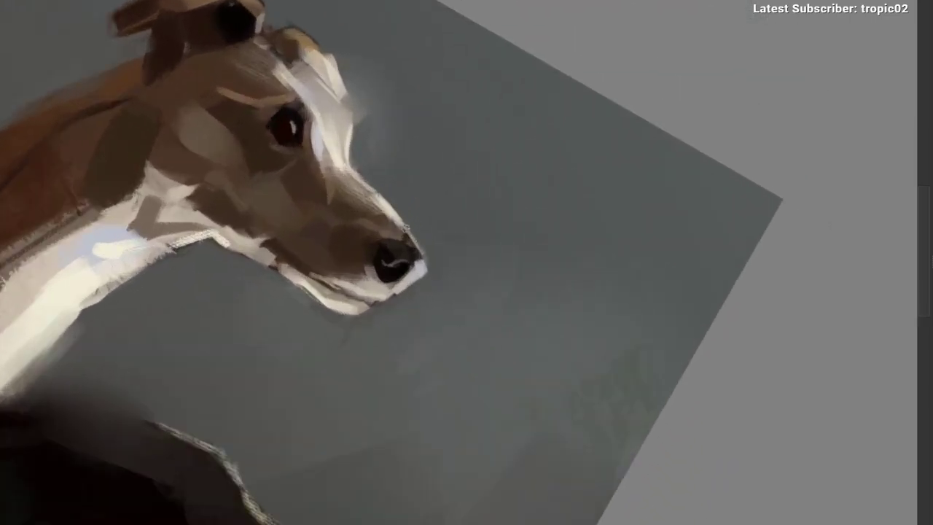
mouse_move(406, 228)
left_mouse_down()
mouse_move(378, 194)
mouse_move(287, 191)
left_mouse_up()
left_click_drag(360, 205, 400, 121)
left_click_drag(347, 182, 413, 73)
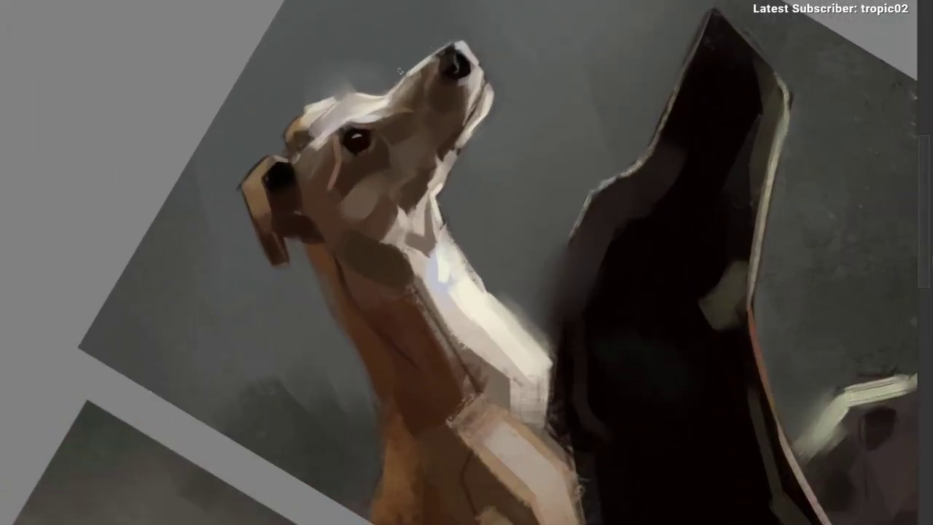
left_click_drag(480, 61, 541, 237)
left_click_drag(485, 219, 517, 101)
left_click_drag(451, 116, 481, 81)
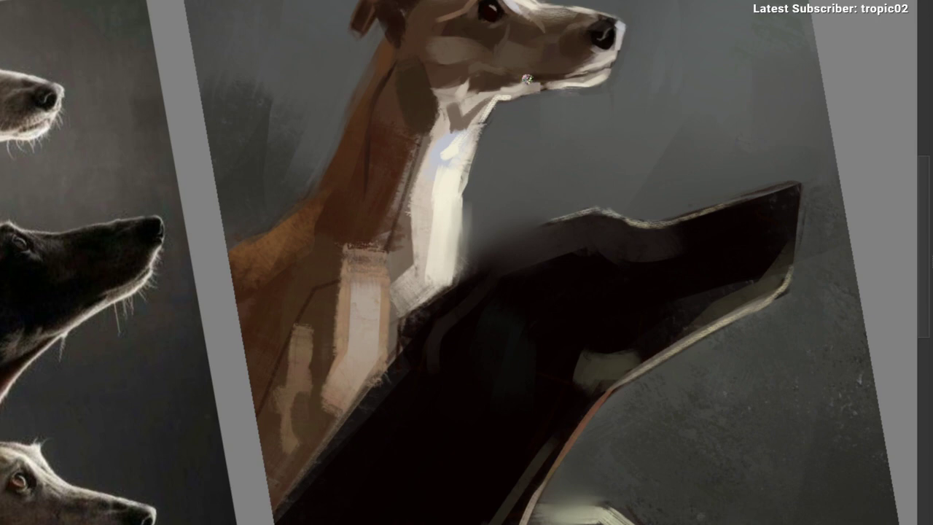
Step: Switch to the round deform brush and adjust the contour of the brown dog's lower jaw and chin
left_click_drag(540, 127, 487, 133)
right_click(353, 140)
left_click(405, 223)
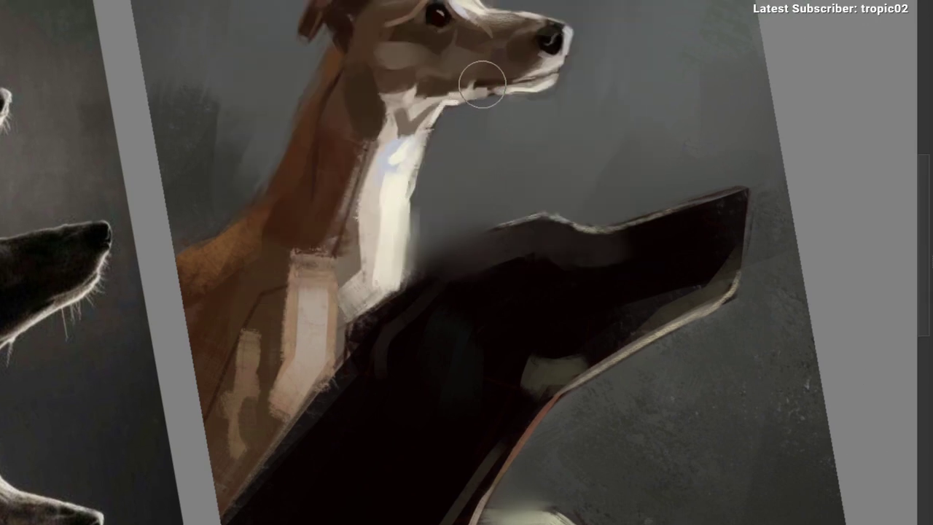
left_click_drag(519, 132, 496, 139)
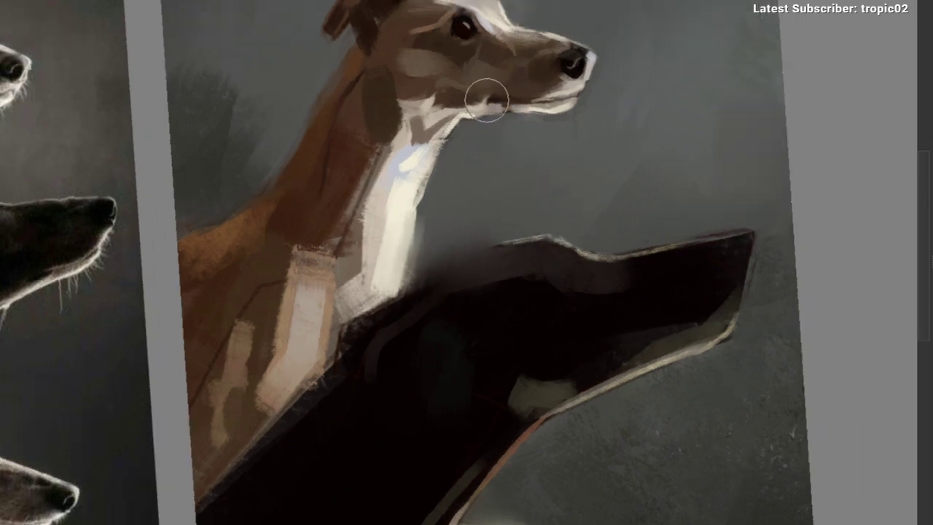
left_click_drag(471, 172, 457, 180)
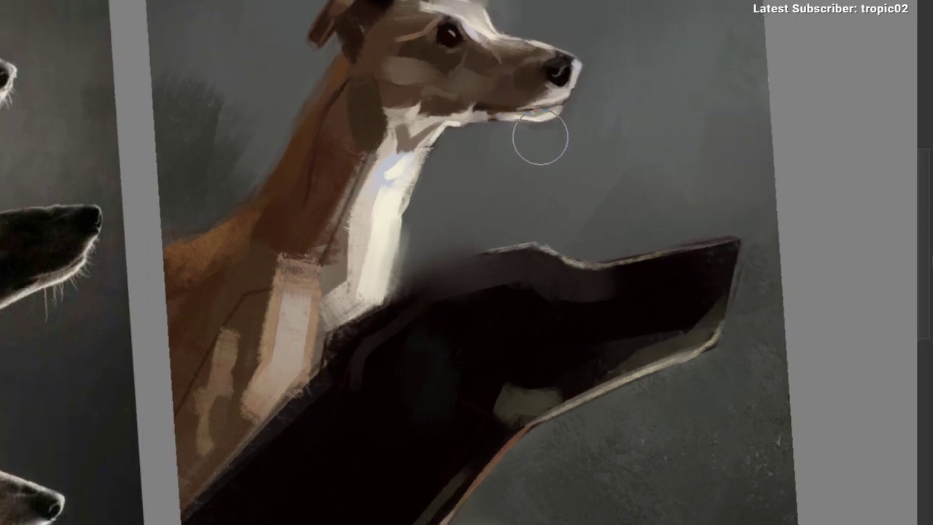
mouse_move(550, 144)
left_mouse_down()
mouse_move(485, 236)
mouse_move(327, 225)
left_mouse_up()
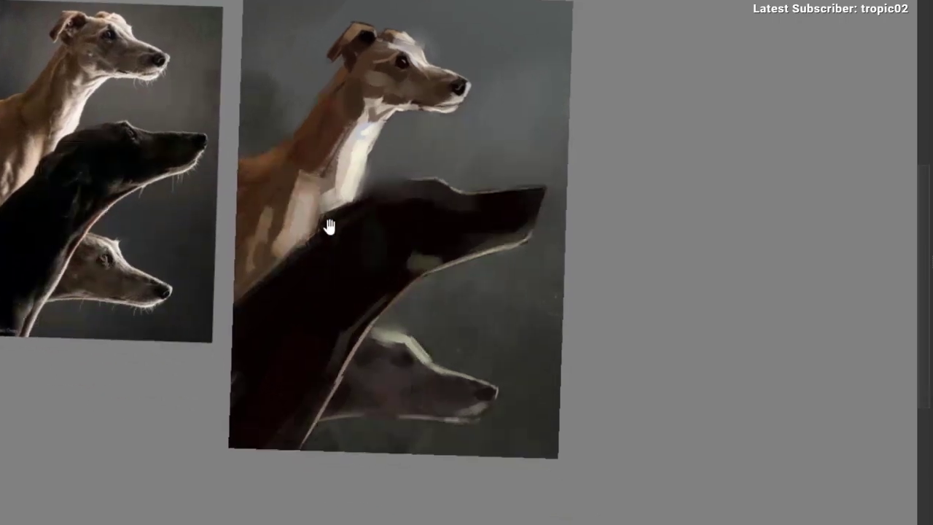
Step: Return to the textured brush and rework the brown planes on the back of the brown dog's neck and shoulder
right_click(225, 165)
left_click(322, 140)
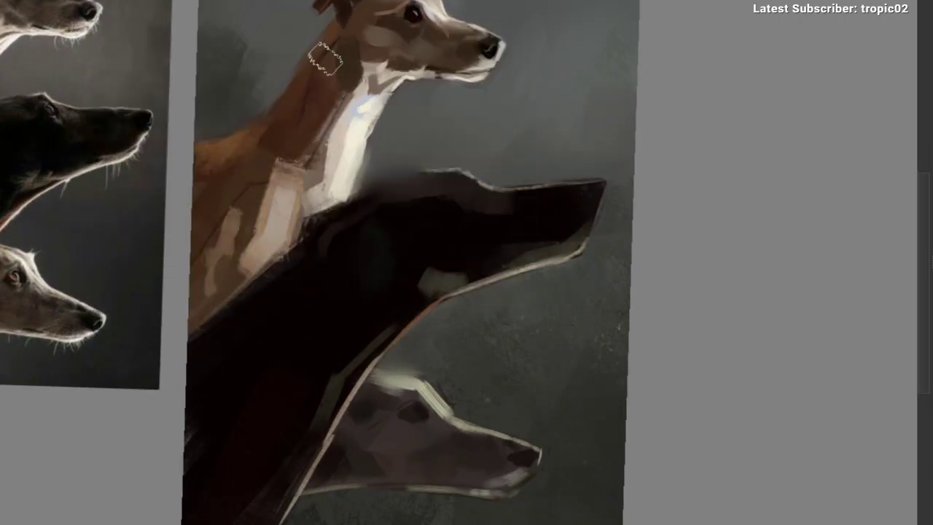
left_click_drag(325, 61, 438, 116)
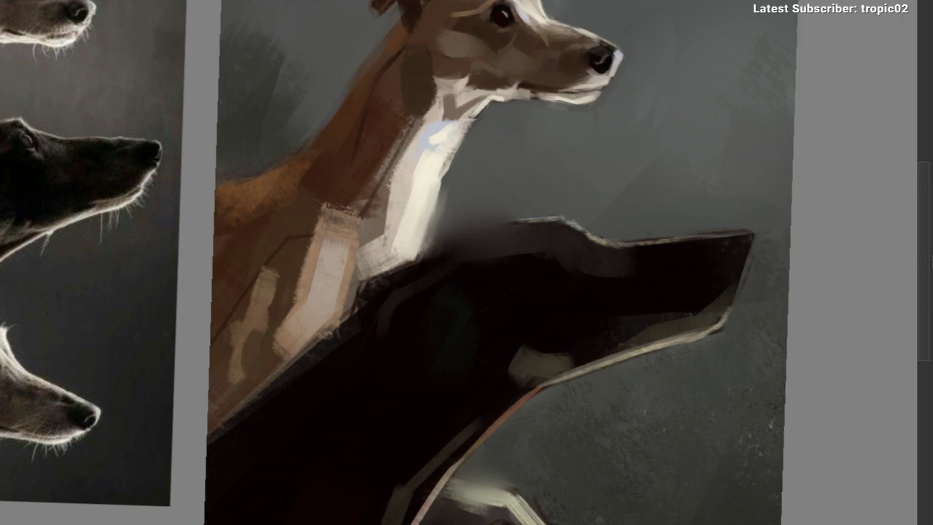
left_click_drag(445, 79, 503, 29)
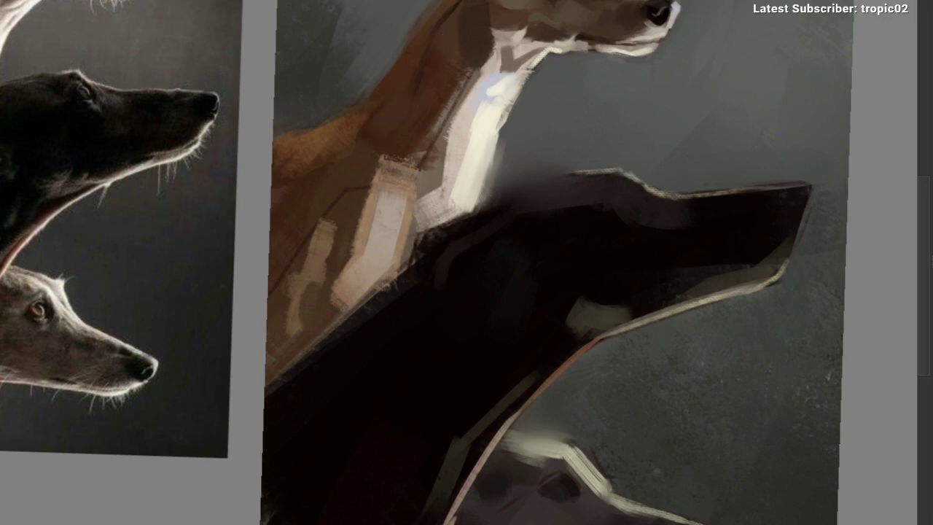
left_click_drag(396, 173, 380, 212)
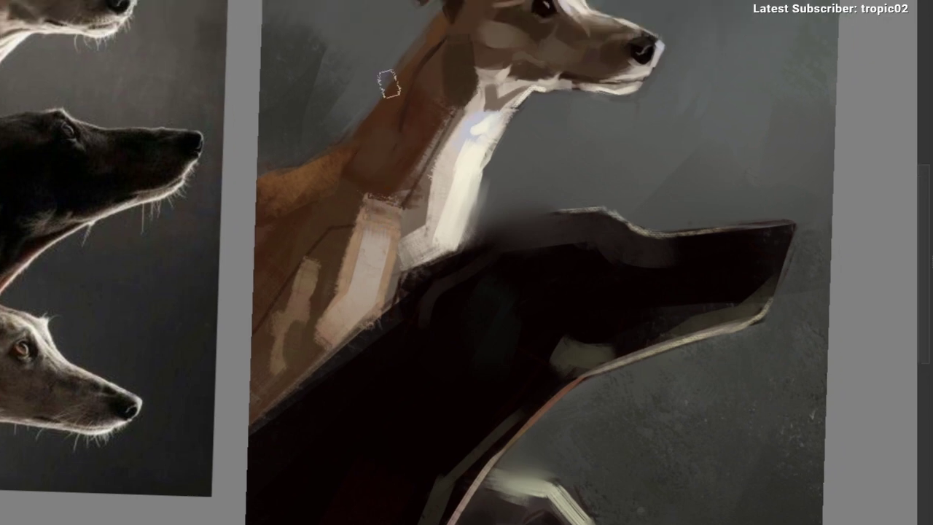
left_click_drag(323, 138, 373, 75)
left_click_drag(327, 182, 339, 137)
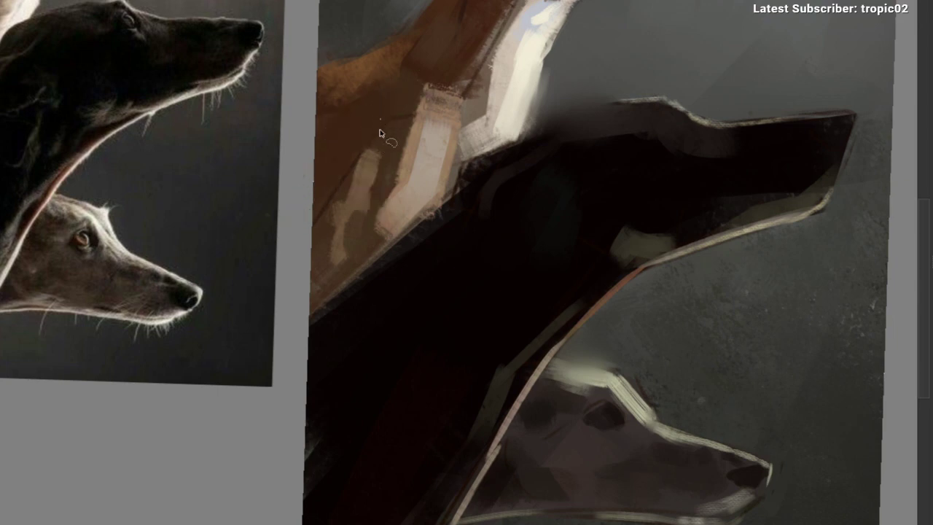
Step: Outline a freehand selection on the brown dog's chest beside the pale plane, paint it reddish brown and deselect
left_click_drag(378, 129, 386, 102)
left_click_drag(382, 104, 387, 142)
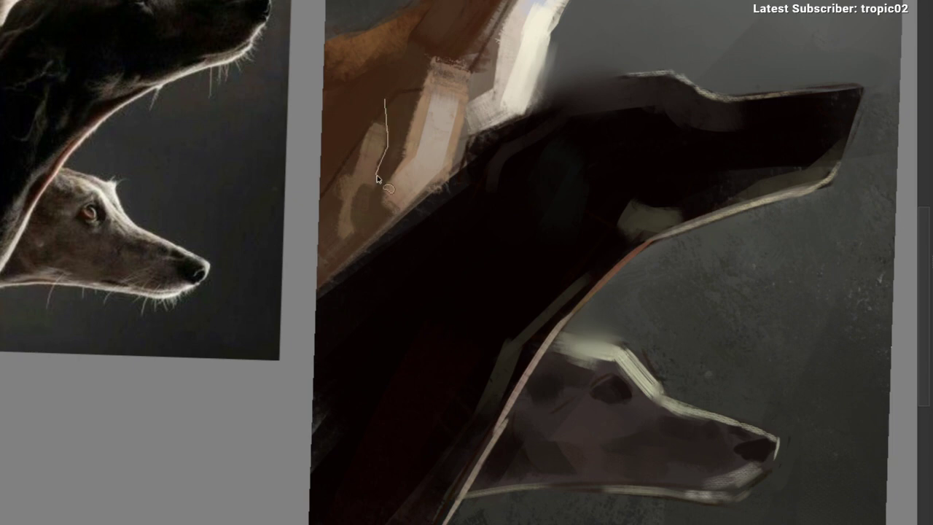
key("b")
mouse_move(414, 136)
left_mouse_down()
mouse_move(403, 102)
mouse_move(376, 84)
mouse_move(401, 64)
mouse_move(384, 193)
mouse_move(396, 134)
left_mouse_up()
key("ctrl+d")
Step: Simplify the brown dog's chest patches and pale chest plane, blending their edges with colours sampled from the neck
mouse_move(352, 235)
left_mouse_down()
mouse_move(343, 245)
mouse_move(375, 153)
left_mouse_up()
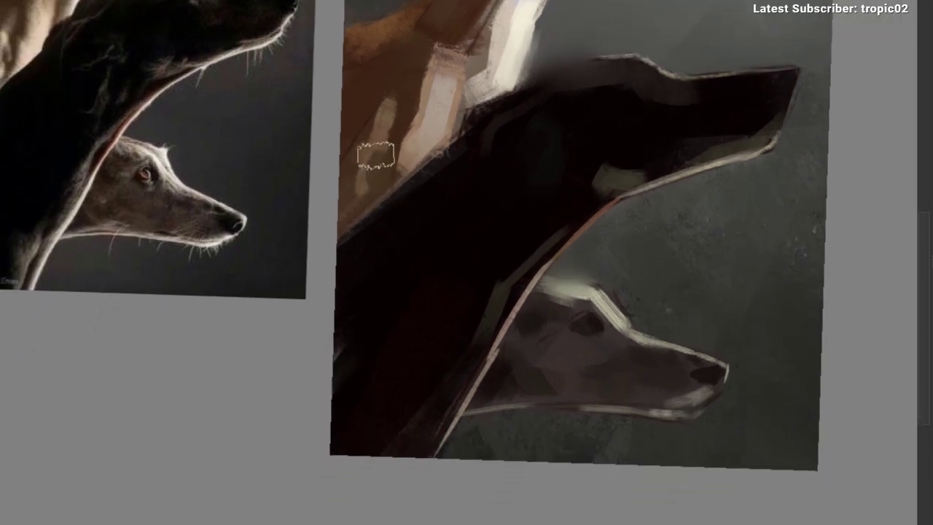
left_click(459, 83, "ctrl")
left_click_drag(443, 94, 423, 151)
left_click(485, 91, "ctrl")
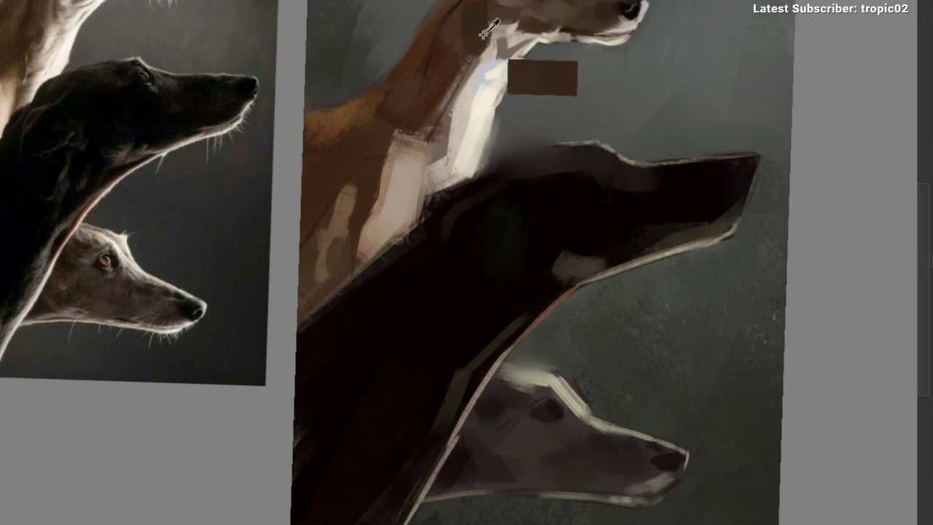
left_click_drag(435, 118, 422, 146)
left_click(476, 63, "ctrl")
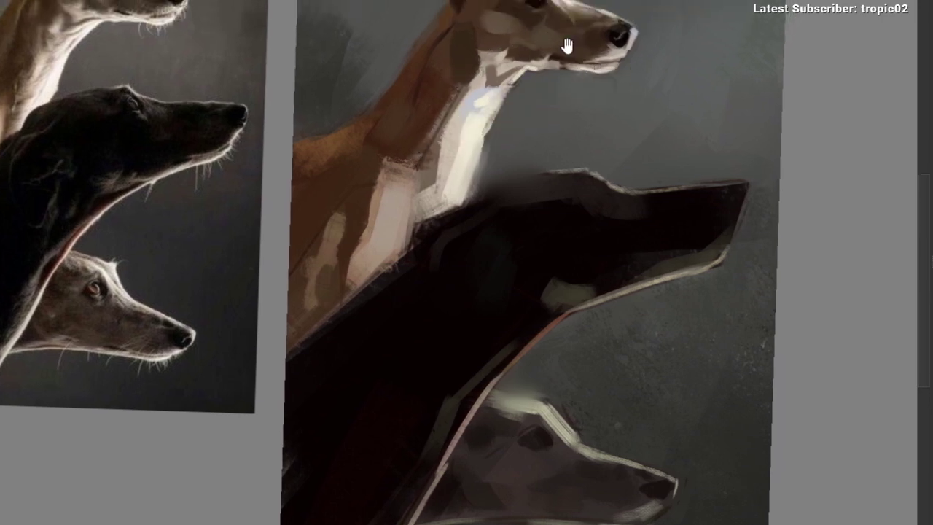
Step: Soften the transition between the brown dog's neck and chest and add muted brown strokes up the neck
left_click_drag(566, 45, 552, 54)
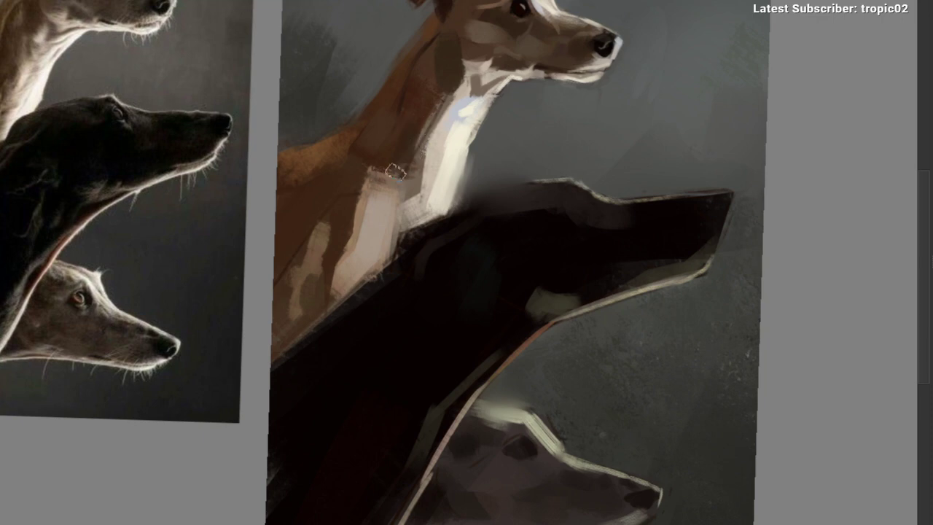
left_click_drag(413, 143, 406, 172)
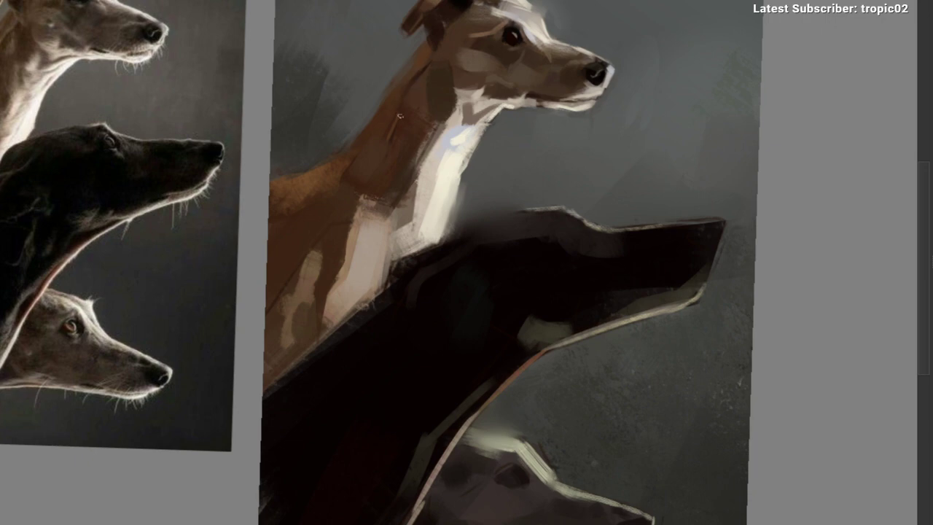
left_click_drag(448, 89, 434, 99)
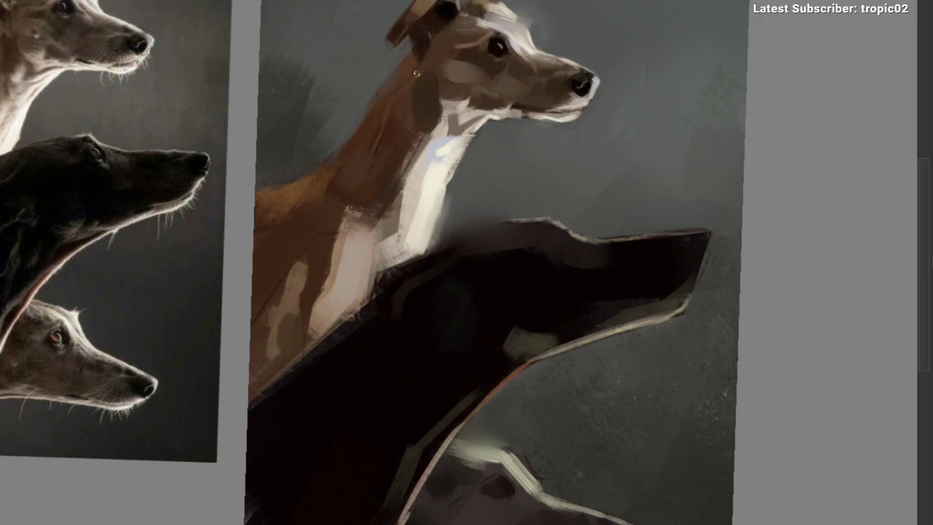
Step: Add thin orange-brown strokes down the middle of the brown dog's neck
mouse_move(425, 62)
left_mouse_down()
mouse_move(417, 121)
mouse_move(369, 90)
mouse_move(375, 71)
left_mouse_up()
mouse_move(425, 41)
left_mouse_down()
mouse_move(405, 73)
mouse_move(419, 98)
left_mouse_up()
left_click_drag(419, 99, 438, 93)
Step: Refine the brown dog's white throat with pale tones sampled from it, cleaning its outer edge against the grey background
left_click(430, 137, "ctrl")
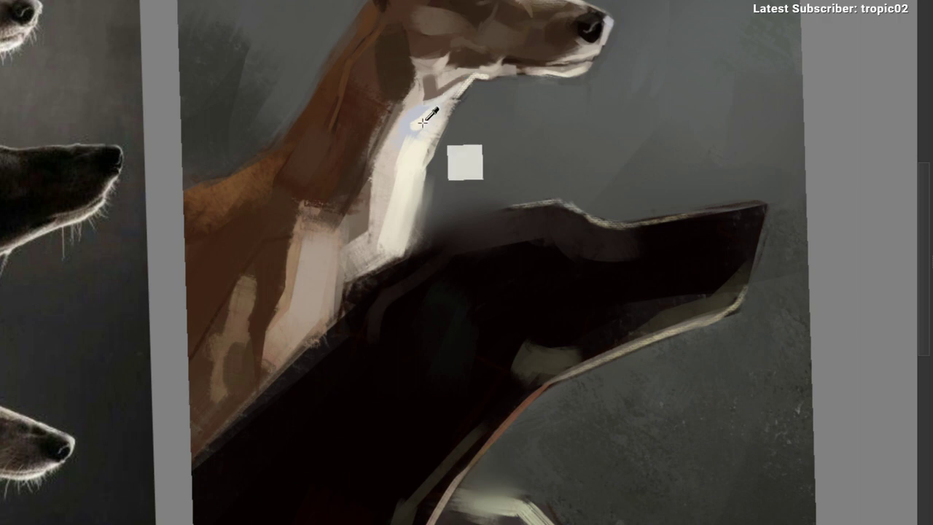
left_click_drag(447, 89, 521, 93)
left_click_drag(499, 157, 461, 155)
left_click_drag(466, 151, 476, 67)
left_click(439, 132, "ctrl")
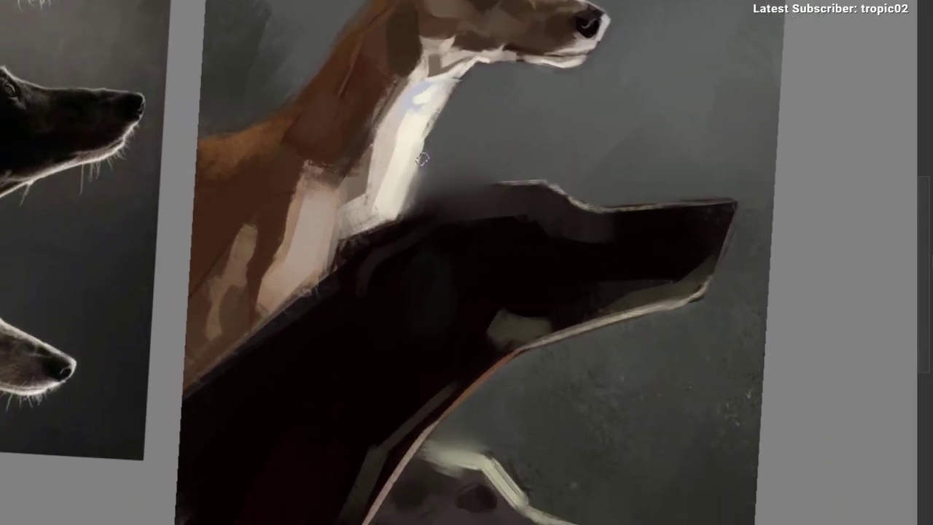
mouse_move(423, 140)
left_mouse_down()
mouse_move(418, 195)
mouse_move(417, 185)
mouse_move(408, 204)
left_mouse_up()
left_click_drag(369, 270, 331, 272)
left_click_drag(389, 234, 444, 163)
Step: Try warm cream strokes down the pale plane on the brown dog's chest
mouse_move(366, 135)
left_mouse_down()
mouse_move(377, 132)
mouse_move(380, 152)
mouse_move(372, 207)
left_mouse_up()
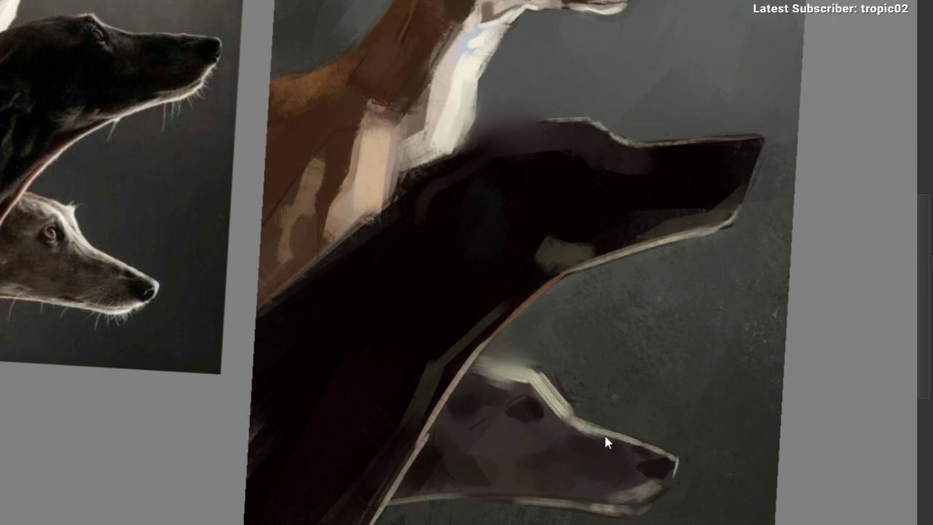
key("ctrl+z")
left_click_drag(353, 135, 361, 197)
key("ctrl+z")
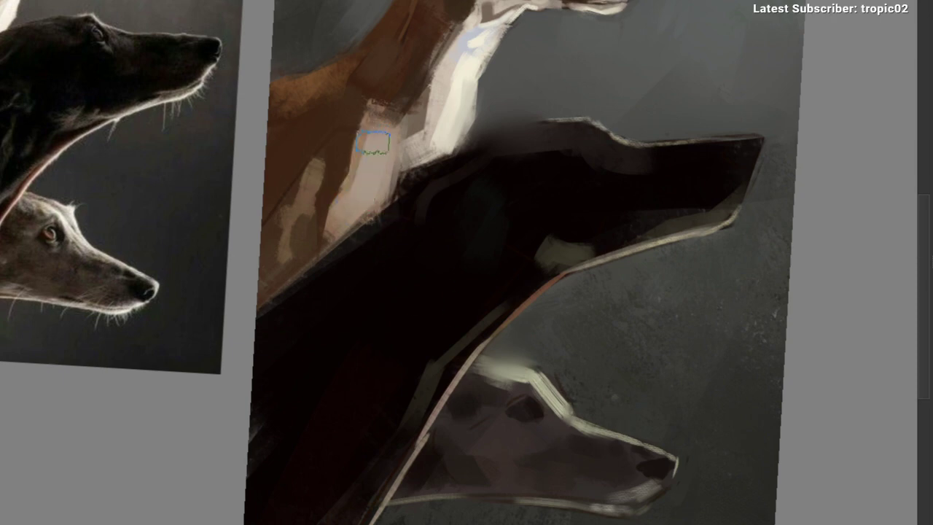
left_click_drag(375, 144, 364, 200)
key("ctrl+z")
Step: Brighten the centre of the brown dog's pale chest plane with cream strokes and blend its lower part using a sampled colour
left_click_drag(379, 142, 351, 215)
mouse_move(311, 307)
left_mouse_down()
mouse_move(304, 313)
mouse_move(300, 294)
mouse_move(332, 231)
mouse_move(402, 170)
left_mouse_up()
left_click(396, 200, "ctrl")
left_click_drag(399, 208, 385, 223)
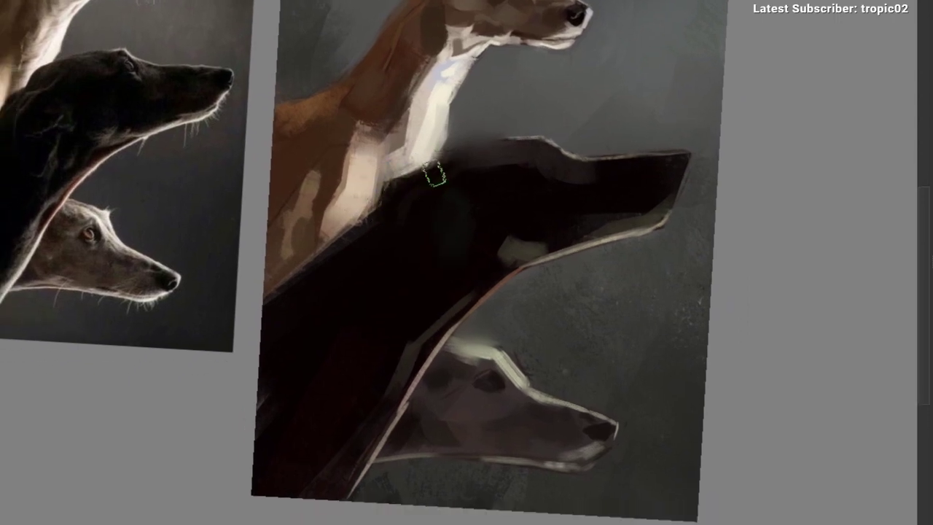
Step: Define the black dog's nape and back of the head with dark strokes against the white throat and grey background
mouse_move(423, 185)
left_mouse_down()
mouse_move(428, 166)
mouse_move(503, 144)
left_mouse_up()
left_click_drag(509, 142, 500, 129)
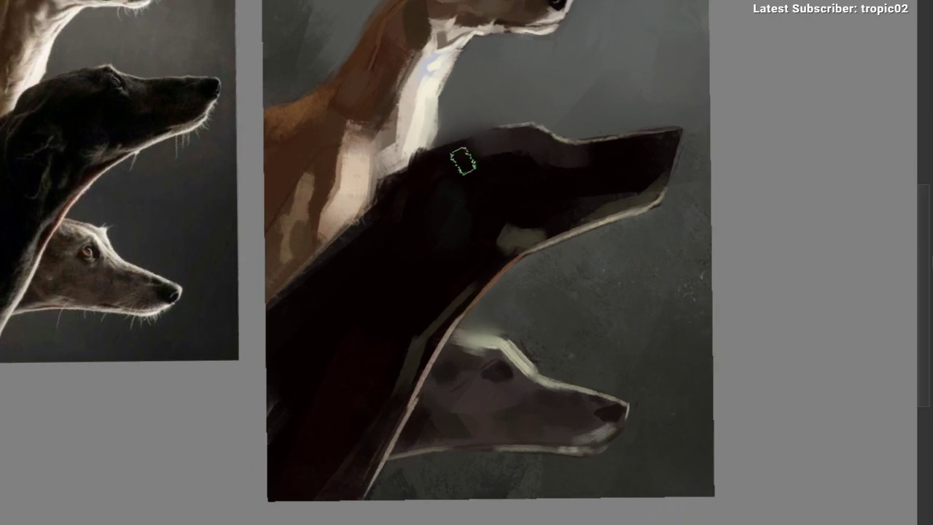
left_click_drag(449, 156, 503, 145)
mouse_move(464, 171)
left_mouse_down()
mouse_move(348, 188)
mouse_move(384, 182)
left_mouse_up()
left_click_drag(424, 152, 526, 112)
Step: Paint a dark eye socket under the black dog's brow and tidy the contour around its muzzle
left_click(471, 121)
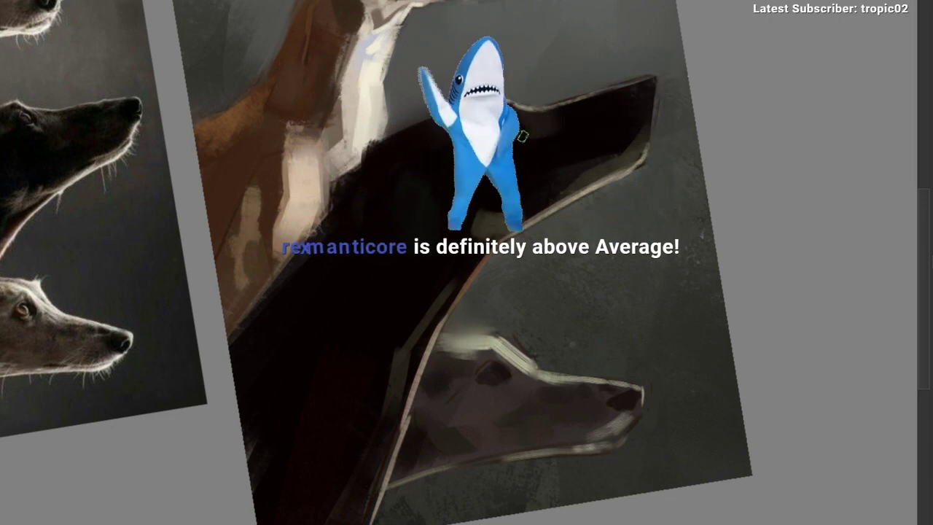
left_click_drag(562, 153, 517, 167)
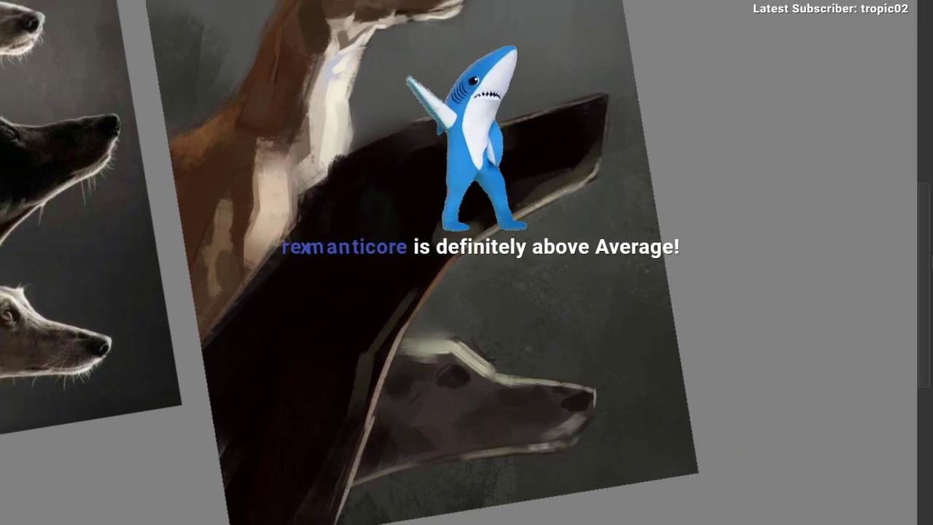
mouse_move(557, 207)
left_mouse_down()
mouse_move(580, 164)
mouse_move(543, 155)
left_mouse_up()
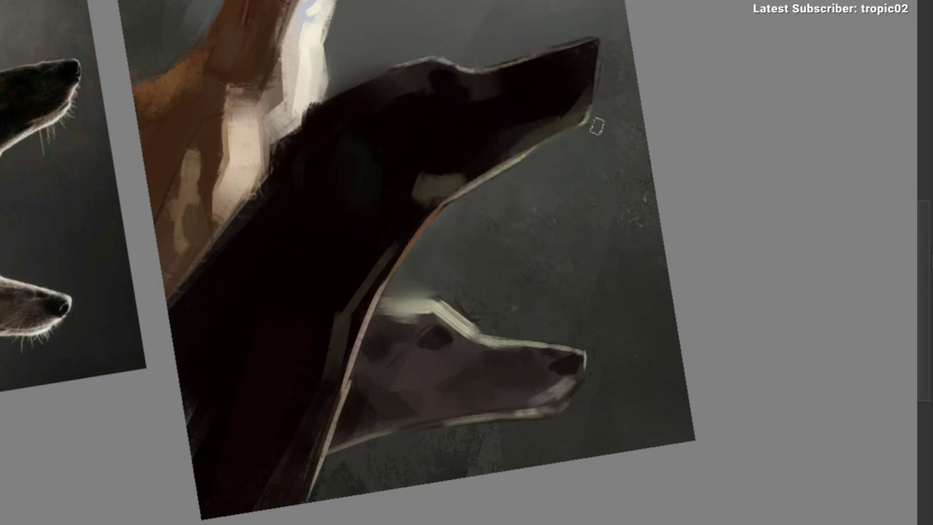
left_click_drag(559, 154, 508, 221)
left_click_drag(404, 122, 443, 157)
left_click_drag(506, 149, 488, 87)
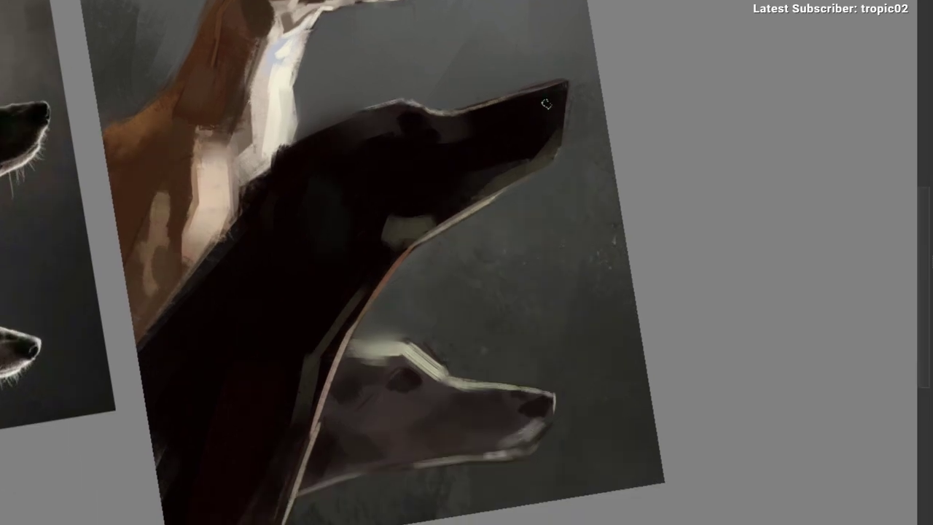
Step: Round off the pointed tip of the black dog's muzzle
left_click_drag(540, 70, 573, 79)
key("ctrl+z")
left_click_drag(541, 173, 567, 142)
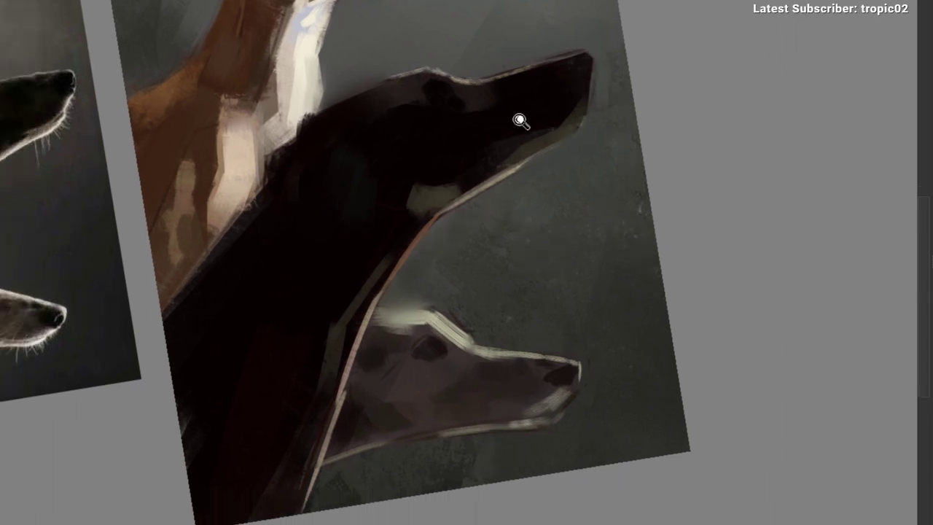
left_click_drag(518, 121, 477, 122)
mouse_move(401, 120)
left_mouse_down()
mouse_move(421, 117)
mouse_move(426, 140)
mouse_move(419, 118)
left_mouse_up()
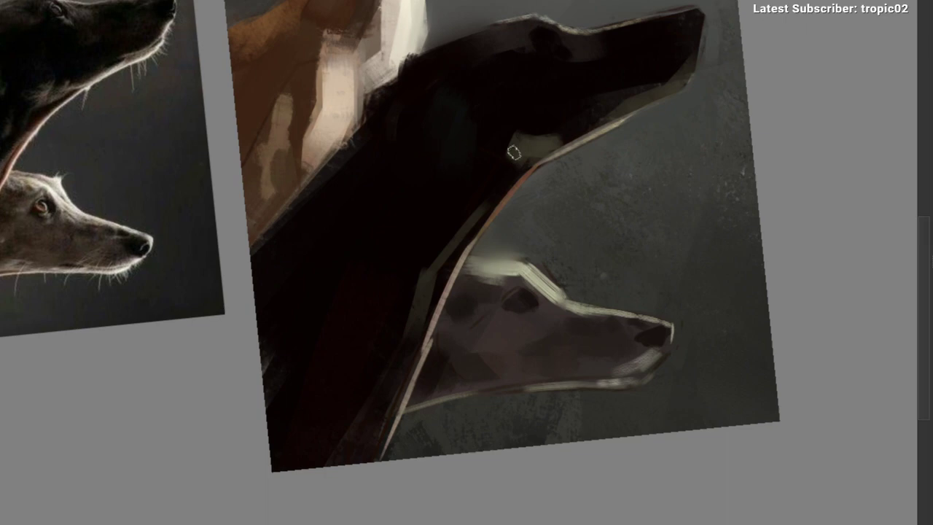
Step: Extend the muted dark plane along the black dog's nape with a sampled colour
left_click_drag(439, 64, 458, 52)
left_click(445, 56, "ctrl")
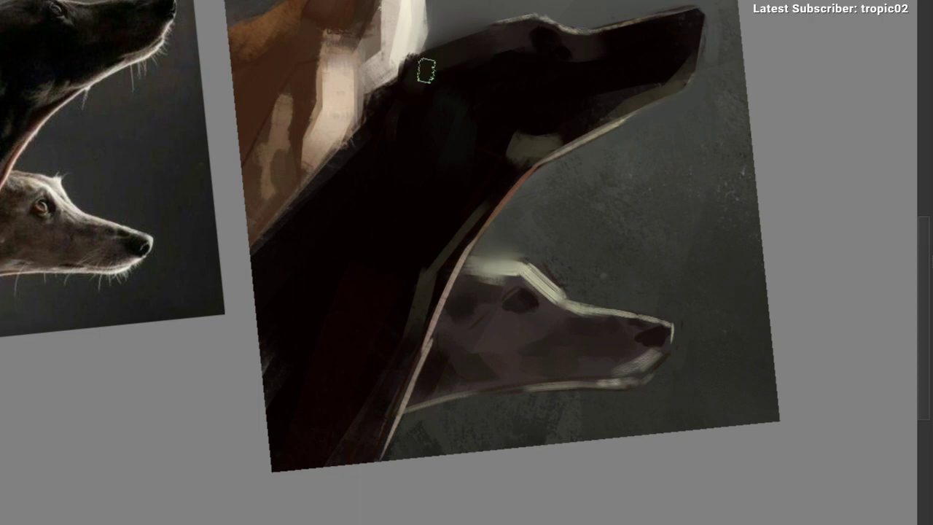
left_click_drag(493, 67, 432, 85)
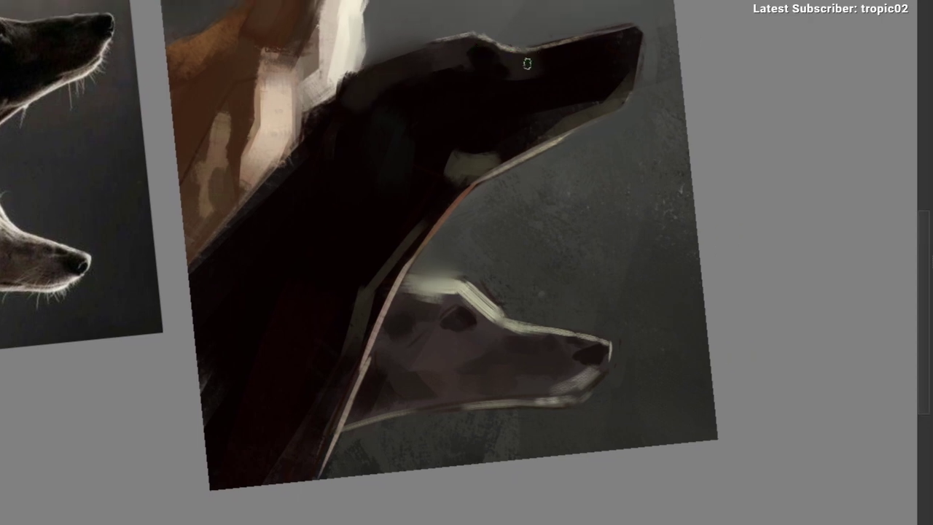
Step: Brush muted grey highlights on the black dog's muzzle in front of the eye and just behind the nose
scroll(509, 52, "up", 1)
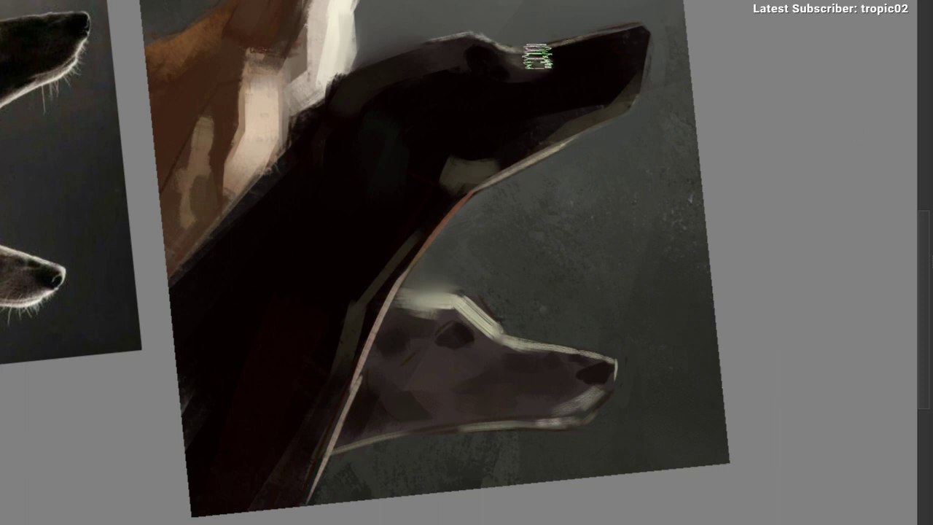
left_click_drag(502, 54, 555, 59)
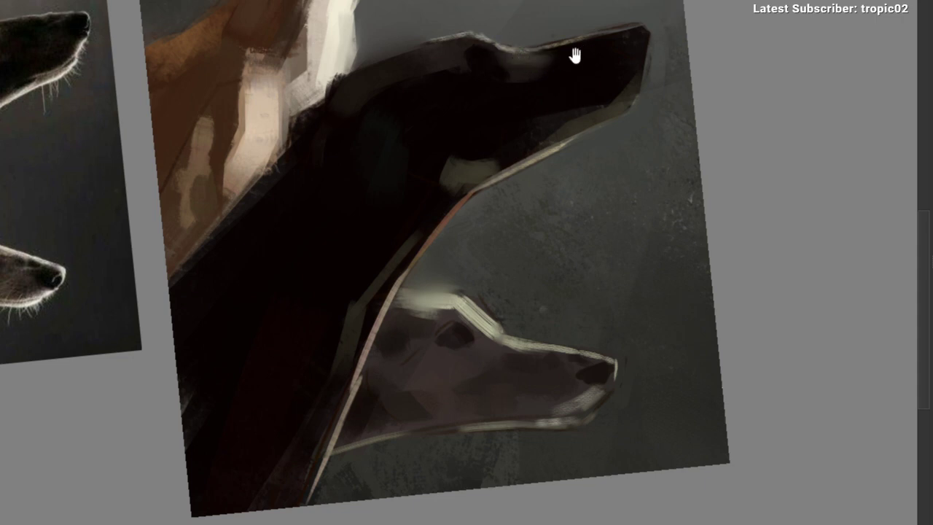
left_click_drag(577, 56, 531, 61)
left_click_drag(586, 42, 610, 35)
left_click_drag(591, 81, 564, 78)
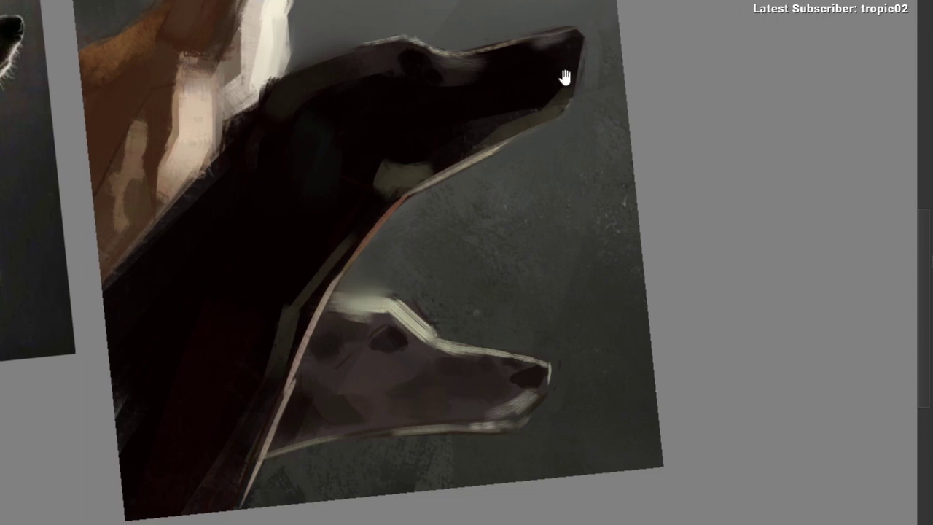
Step: Switch brushes and paint the black nose at the tip of the black dog's muzzle
scroll(506, 109, "down", 1)
left_click_drag(491, 115, 506, 107)
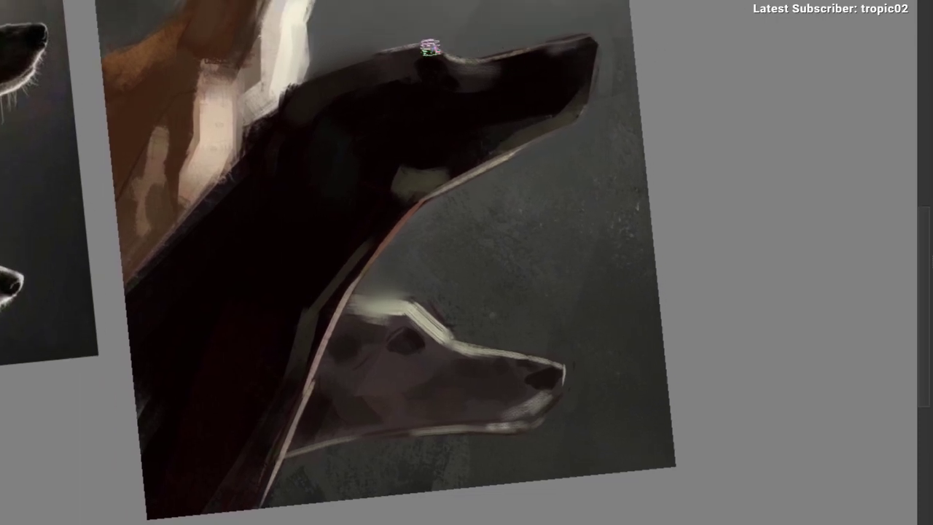
right_click(392, 58)
left_click(484, 41)
left_click_drag(444, 94, 439, 104)
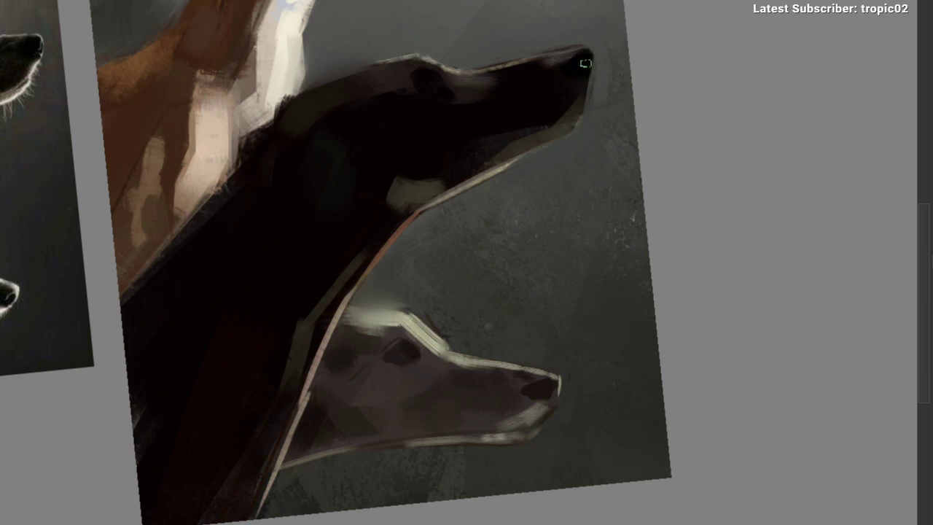
Step: Try dark strokes across the black dog's lower jaw and chin
left_click_drag(518, 125, 503, 113)
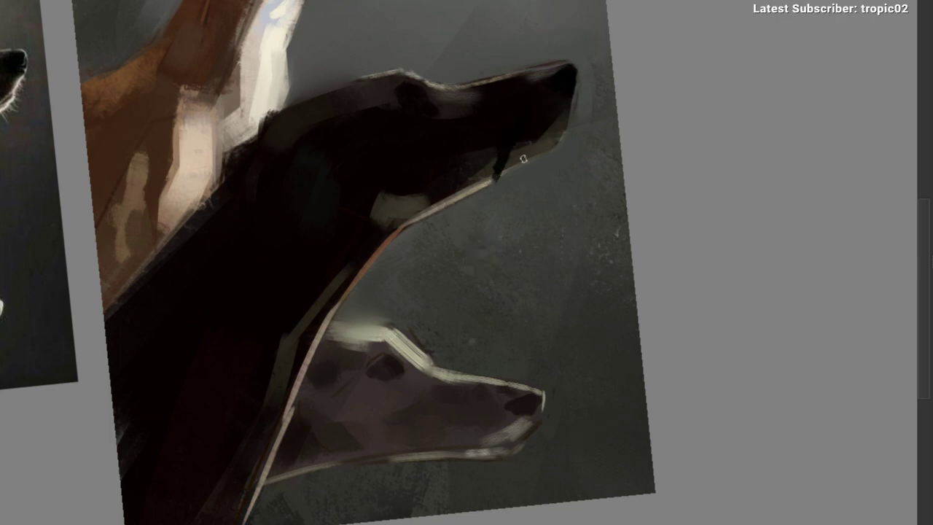
left_click_drag(457, 152, 451, 220)
left_click_drag(466, 181, 462, 238)
left_click_drag(481, 188, 467, 235)
key("ctrl+z")
mouse_move(569, 88)
left_mouse_down()
mouse_move(557, 125)
mouse_move(612, 121)
mouse_move(489, 146)
mouse_move(500, 140)
left_mouse_up()
key("ctrl+z")
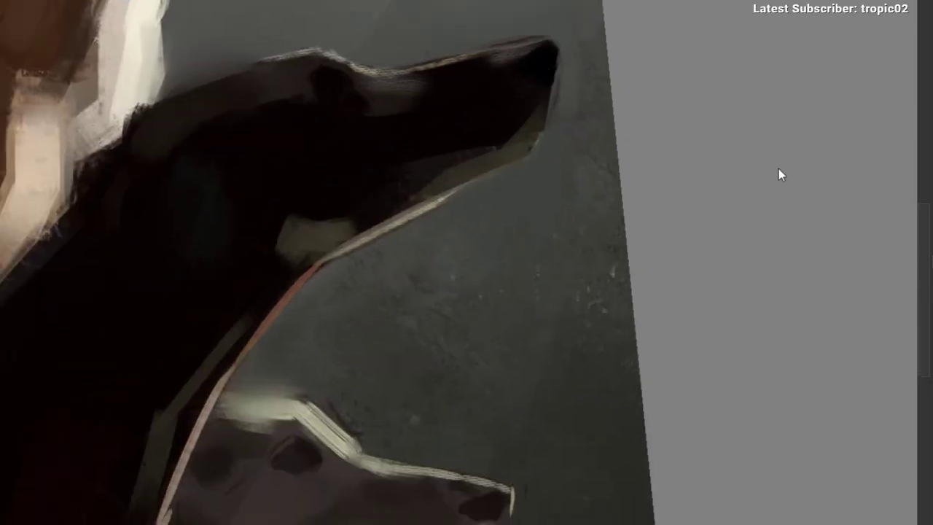
mouse_move(492, 202)
left_mouse_down()
mouse_move(519, 182)
mouse_move(518, 168)
mouse_move(493, 252)
mouse_move(448, 346)
left_mouse_up()
key("ctrl+z")
key("ctrl+z")
mouse_move(432, 269)
left_mouse_down()
mouse_move(414, 310)
mouse_move(444, 198)
left_mouse_up()
mouse_move(444, 198)
left_mouse_down()
mouse_move(496, 137)
mouse_move(455, 174)
mouse_move(436, 158)
left_mouse_up()
key("ctrl+z")
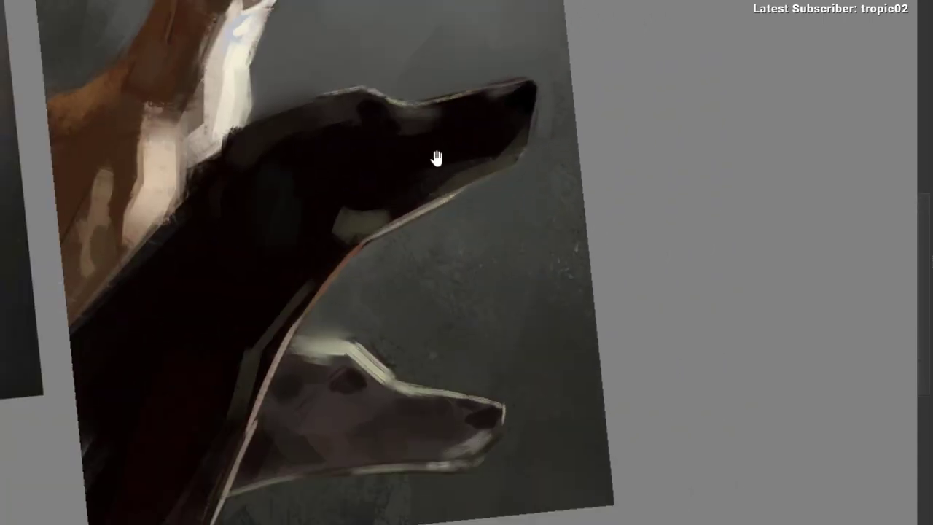
Step: Sample a pale highlight colour from the brown dog's white throat for the black dog's rim light
left_click_drag(285, 79, 443, 164)
left_click_drag(443, 164, 503, 16)
left_click(357, 137, "ctrl")
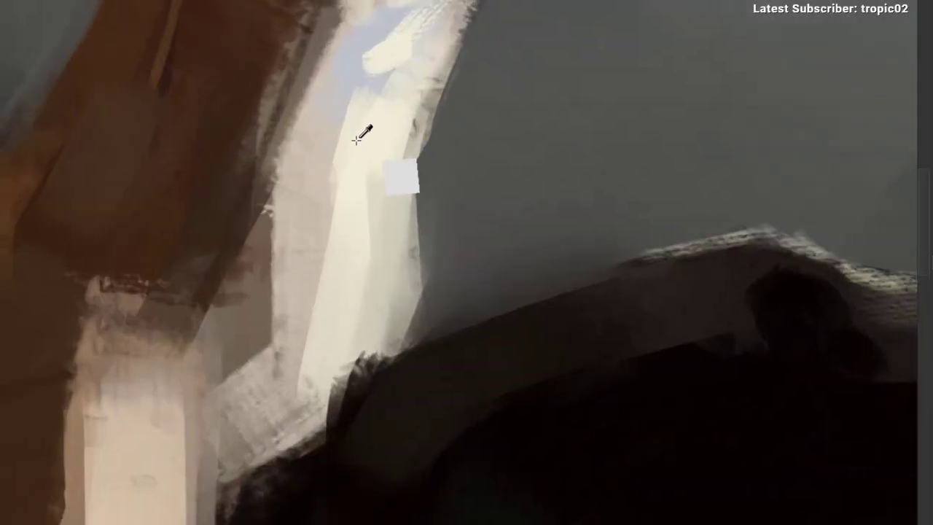
mouse_move(357, 109)
left_mouse_down()
mouse_move(314, 148)
mouse_move(288, 111)
mouse_move(60, 114)
left_mouse_up()
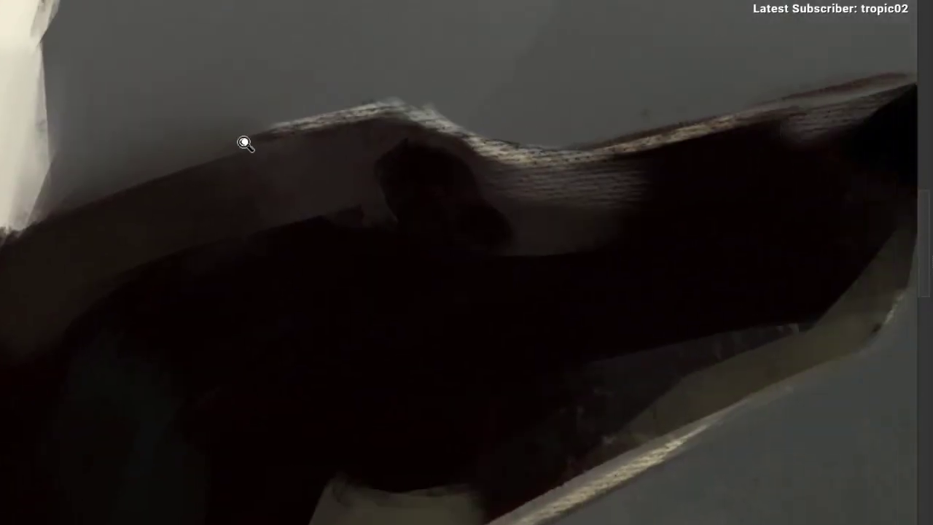
left_click_drag(306, 157, 204, 230)
left_click_drag(357, 175, 418, 129)
left_click_drag(478, 110, 460, 119)
Step: Try a thick pale rim-light stroke on the front of the black dog's muzzle below the nose
mouse_move(530, 135)
left_mouse_down()
mouse_move(567, 142)
mouse_move(578, 113)
mouse_move(578, 153)
mouse_move(592, 132)
mouse_move(568, 142)
left_mouse_up()
key("[")
key("[")
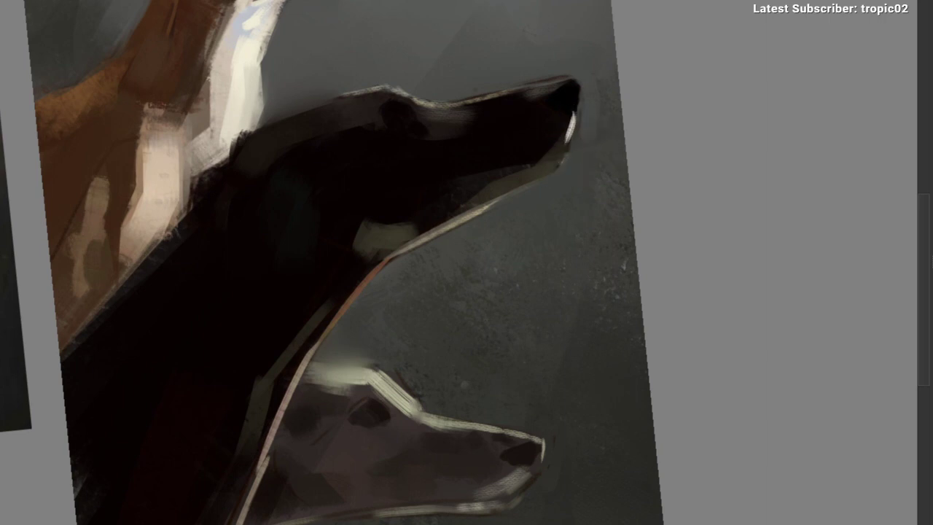
key("ctrl+z")
Step: Reduce the brush size and paint a thin pale rim light from the black dog's nose down to its chin
key("[")
key("[")
key("ctrl+z")
left_click_drag(565, 146, 562, 162)
mouse_move(565, 148)
left_mouse_down()
mouse_move(573, 135)
mouse_move(555, 158)
left_mouse_up()
left_click_drag(517, 202, 547, 168)
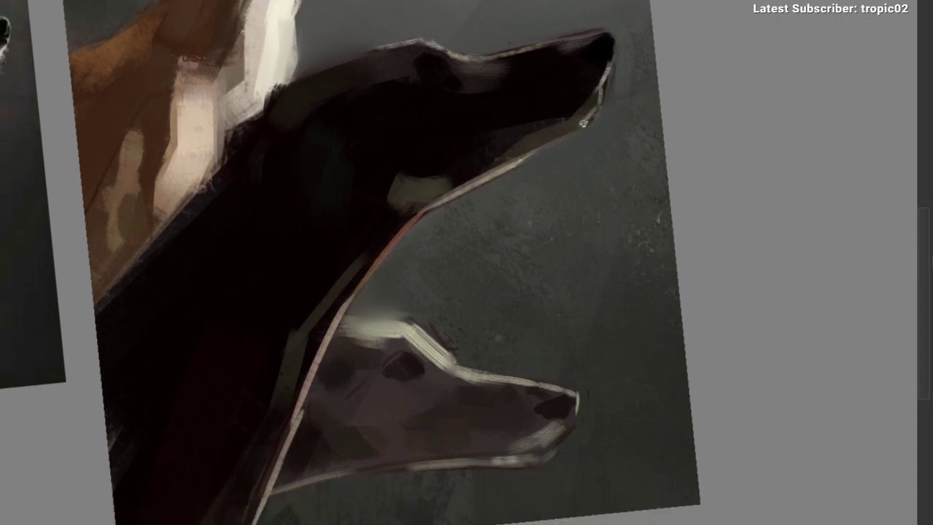
Step: Continue the pale rim light around the black dog's chin and add a light stroke along the underside of its jaw
mouse_move(594, 108)
left_mouse_down()
mouse_move(512, 159)
mouse_move(584, 118)
left_mouse_up()
key("ctrl+z")
key("ctrl+z")
left_click_drag(529, 149, 544, 132)
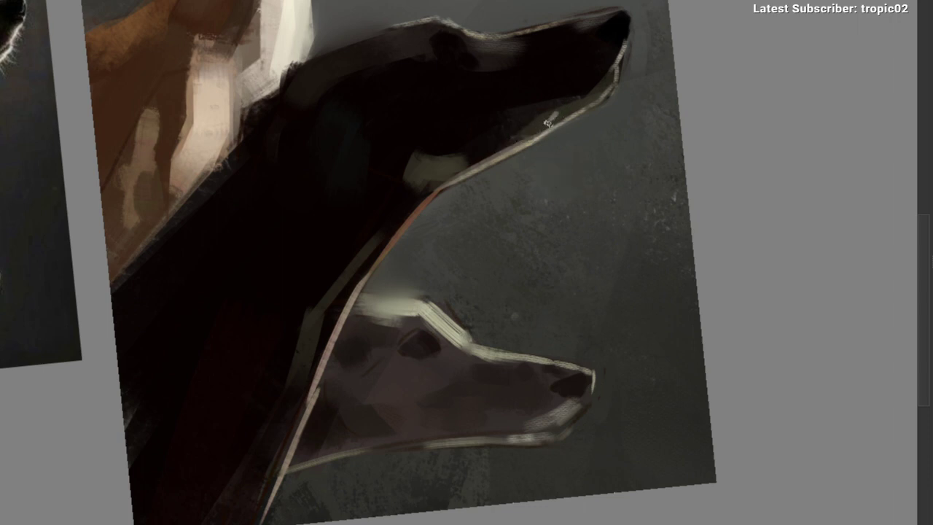
mouse_move(482, 191)
left_mouse_down()
mouse_move(389, 232)
mouse_move(444, 194)
left_mouse_up()
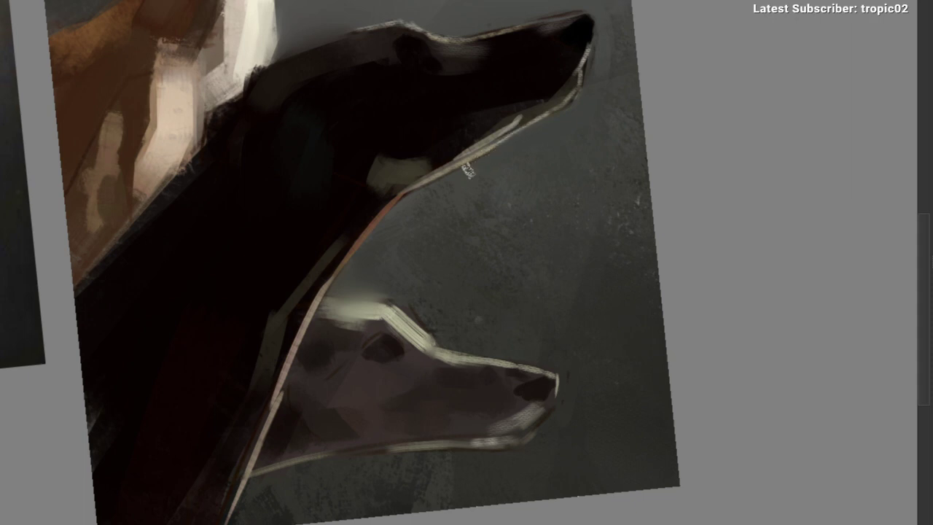
Step: Switch to a round brush and enlarge it for broad work around the black dog's jaw
right_click(368, 128)
left_click(378, 219)
key("bracketright")
key("bracketright")
key("bracketright")
key("bracketright")
key("bracketright")
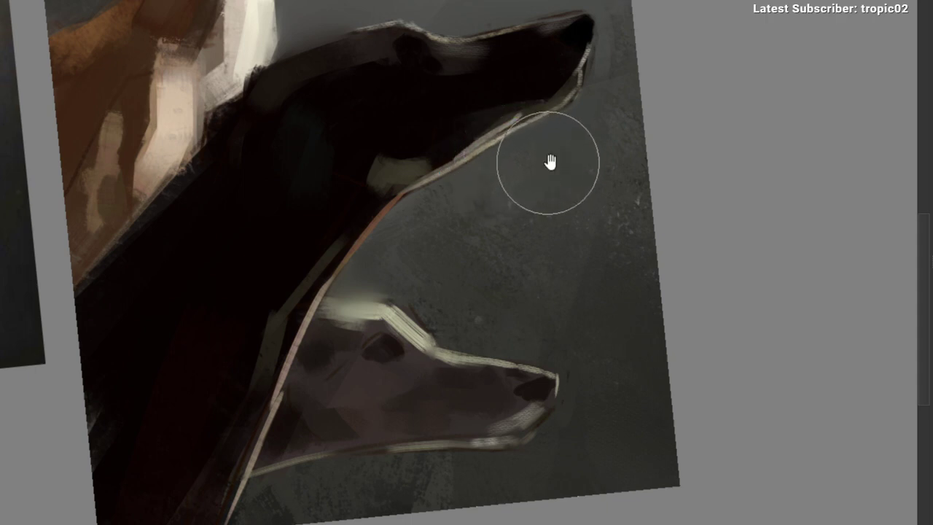
mouse_move(549, 161)
left_mouse_down()
mouse_move(535, 165)
mouse_move(550, 144)
mouse_move(551, 153)
left_mouse_up()
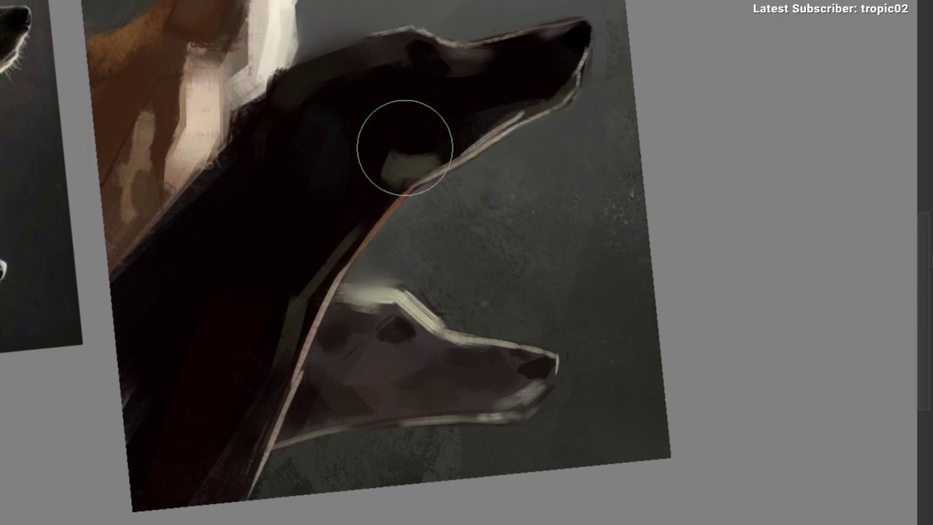
Step: Switch to a small brush and refine the olive plane inside the black dog's chin, sampling a muted brown
right_click(385, 143)
left_click(497, 102)
mouse_move(500, 102)
left_mouse_down()
mouse_move(556, 97)
mouse_move(539, 98)
left_mouse_up()
key("ctrl+z")
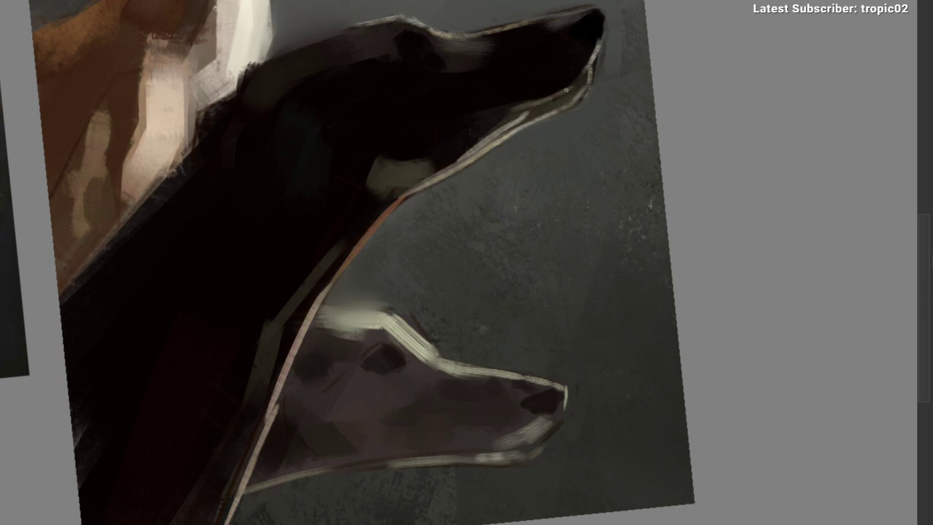
left_click_drag(566, 88, 564, 95)
left_click_drag(457, 199, 434, 226)
left_click_drag(530, 126, 542, 113)
left_click(538, 117, "ctrl")
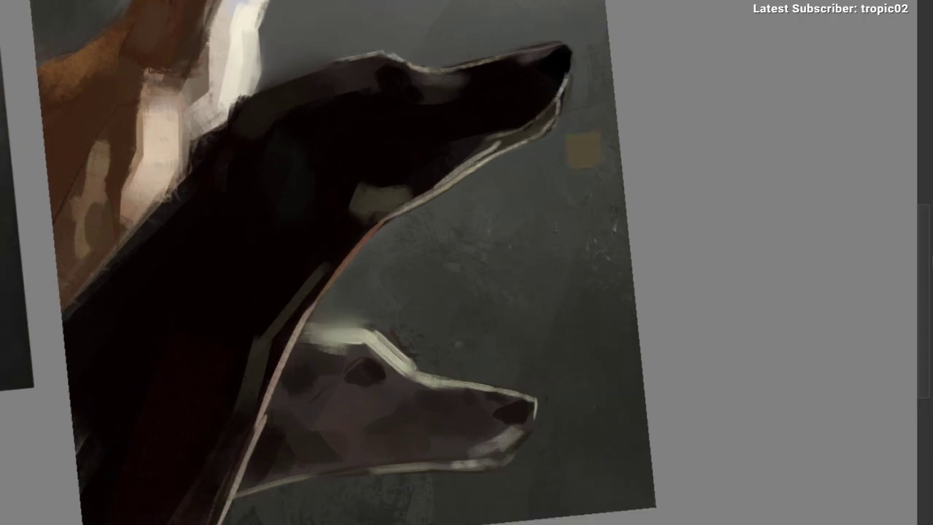
scroll(504, 154, "down", 3)
scroll(479, 167, "up", 4)
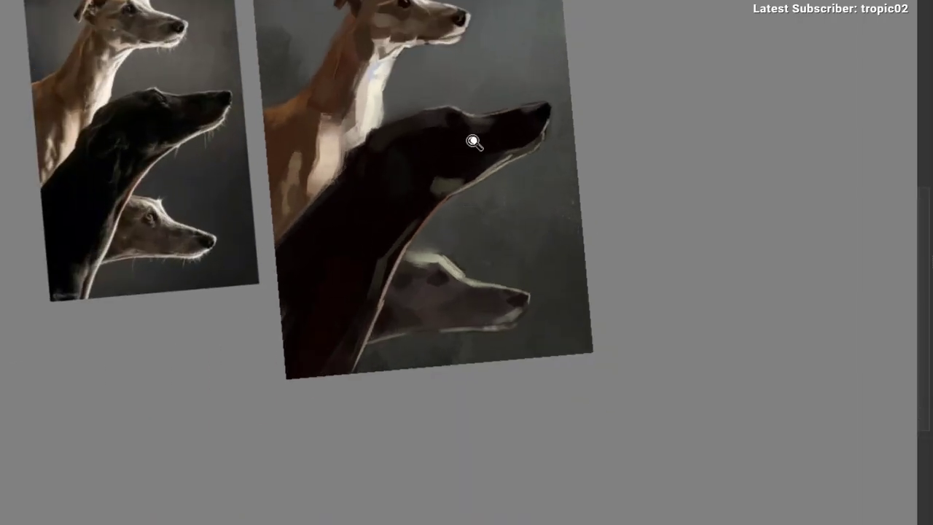
scroll(509, 136, "down", 1)
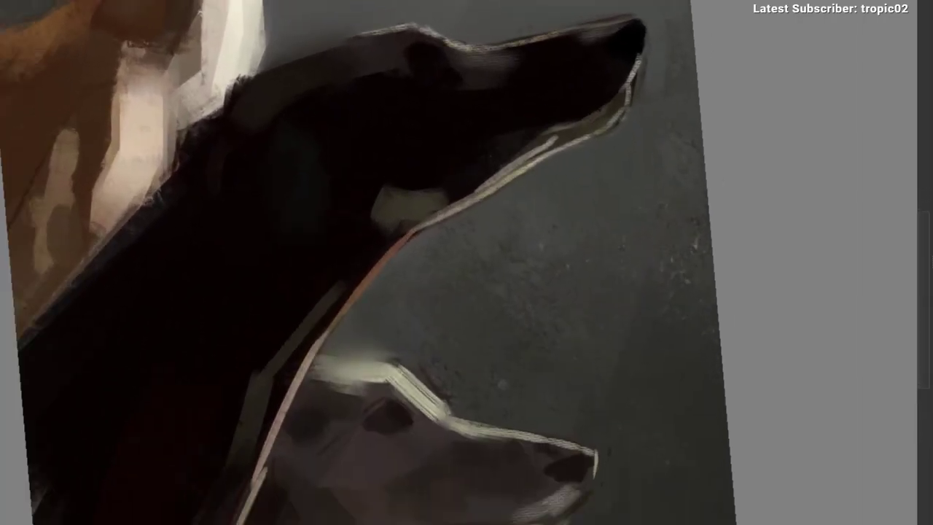
left_click_drag(549, 133, 561, 99)
scroll(510, 124, "down", 2)
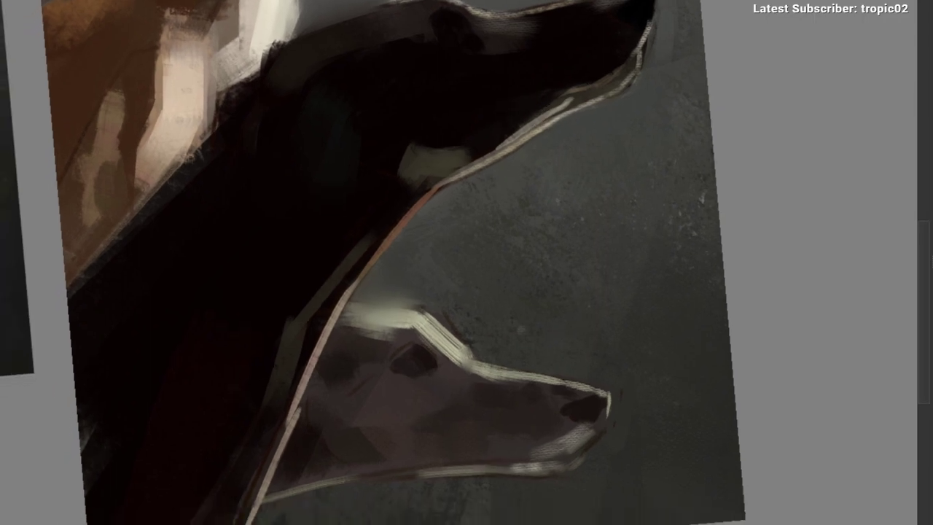
Step: Break up the olive patch on the black dog's throat beneath the jaw, cutting into it with dark strokes
mouse_move(482, 131)
left_mouse_down()
mouse_move(555, 87)
mouse_move(504, 112)
mouse_move(512, 114)
left_mouse_up()
scroll(452, 212, "down", 1)
mouse_move(488, 175)
left_mouse_down()
mouse_move(452, 211)
mouse_move(481, 135)
left_mouse_up()
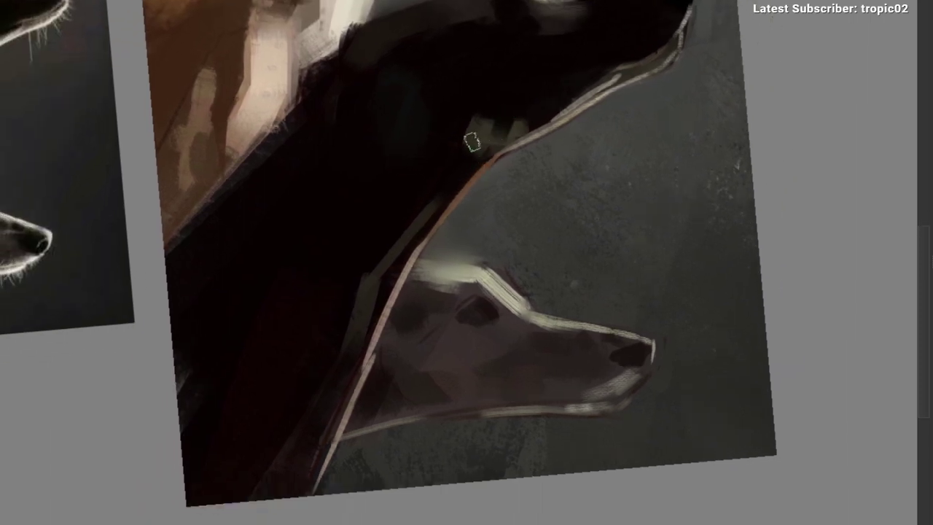
left_click_drag(473, 140, 505, 116)
scroll(488, 128, "up", 1)
left_click(496, 120, "ctrl")
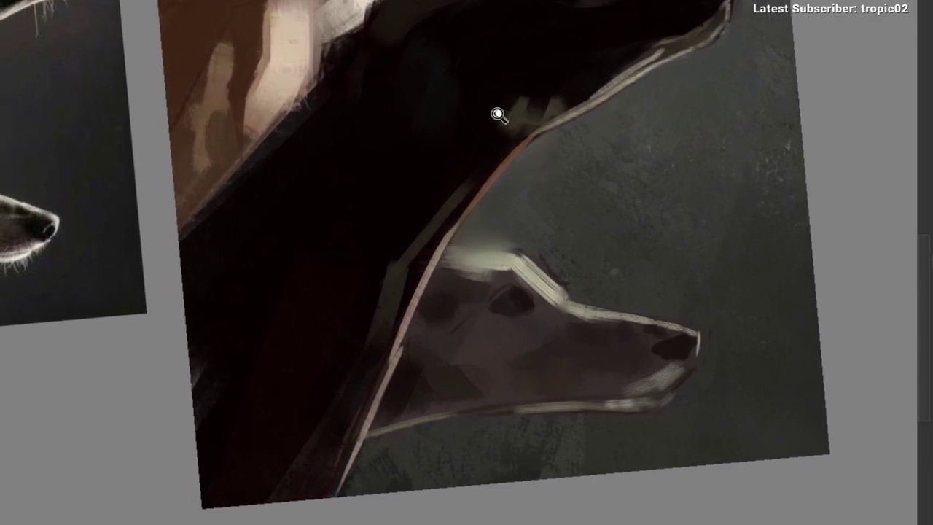
Step: Paint short muted olive strokes over the throat patch and blend their edges with a sampled near-black
left_click_drag(498, 115, 469, 150)
left_click_drag(469, 150, 475, 84)
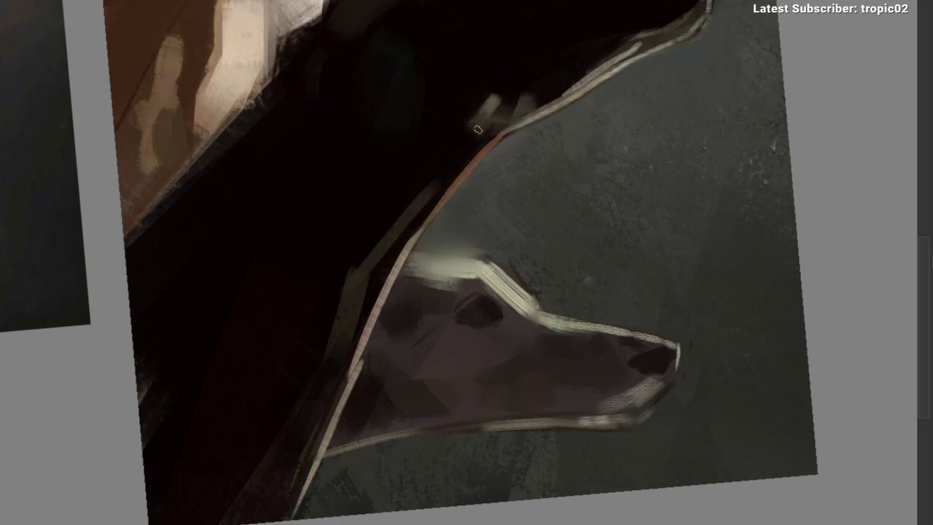
mouse_move(478, 130)
left_mouse_down()
mouse_move(492, 102)
mouse_move(479, 133)
left_mouse_up()
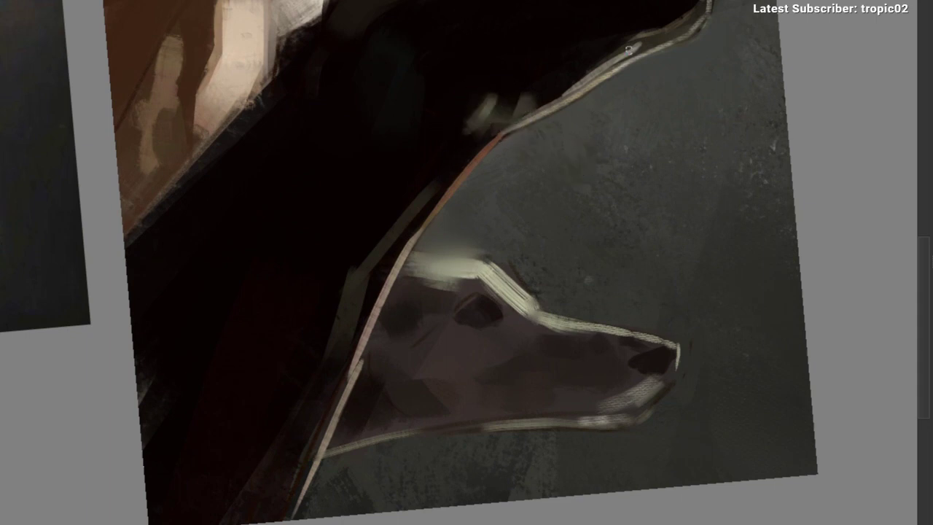
left_click_drag(530, 112, 513, 114)
left_click(471, 108, "ctrl")
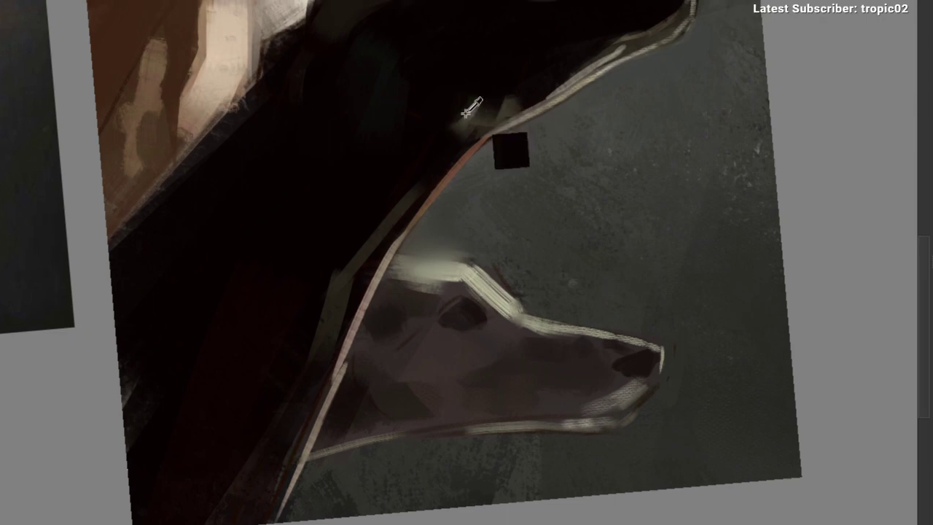
left_click_drag(460, 171, 495, 91)
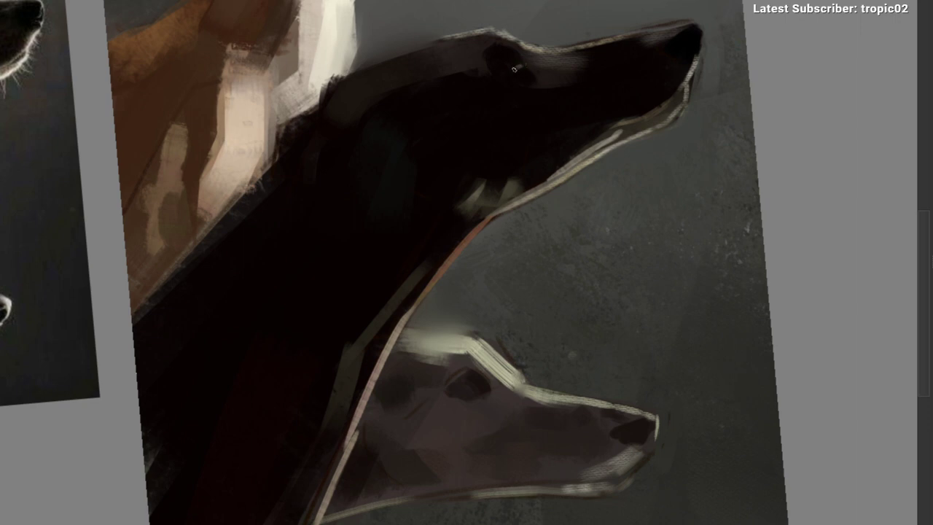
Step: Undo the last stroke and paint a small light grey mark at the inner corner of the black dog's eye
key("ctrl+z")
left_click(527, 49, "alt")
left_click(524, 65, "ctrl")
left_click(521, 65, "ctrl")
left_click(521, 72, "ctrl")
left_click_drag(545, 95, 426, 194)
left_click_drag(477, 99, 499, 29)
left_click(487, 113, "ctrl")
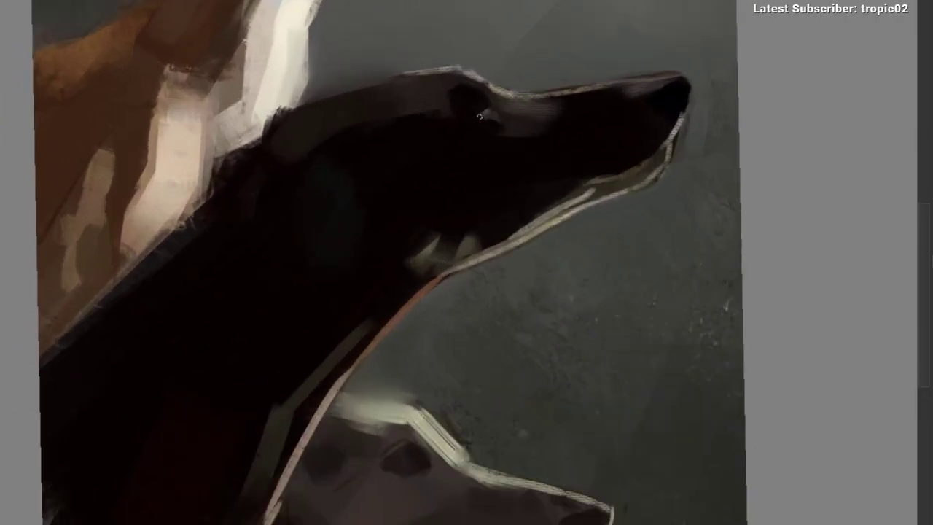
Step: Add a thin pale line on the black dog's eyelid and block in an olive-green iris
scroll(493, 131, "down", 2)
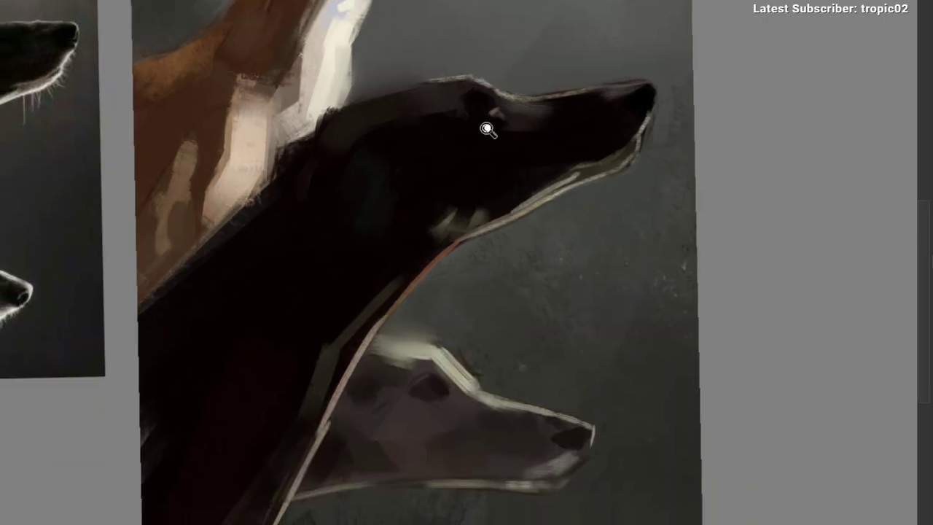
scroll(481, 124, "up", 1)
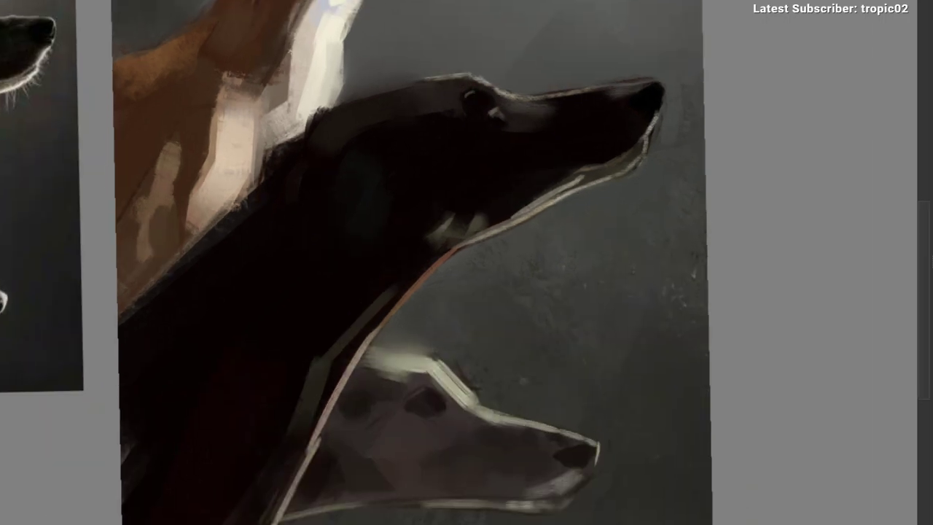
scroll(526, 95, "down", 1)
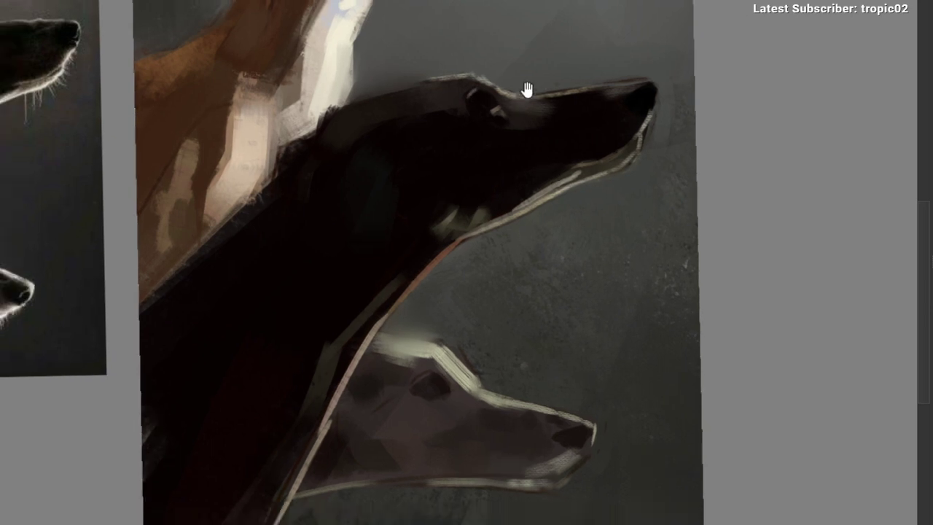
scroll(507, 98, "up", 1)
left_click_drag(500, 97, 516, 101)
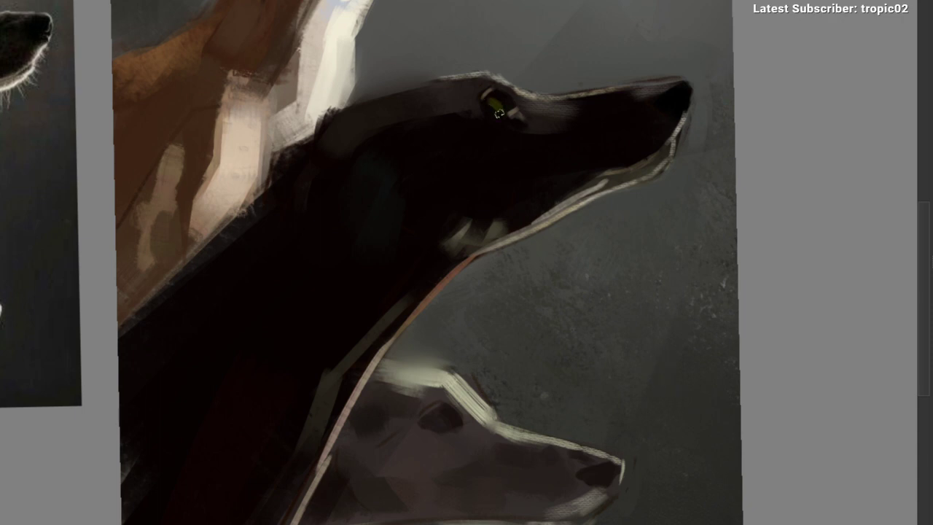
Step: Undo the last eye stroke and rework the iris in a darker olive green with a small catchlight
key("ctrl+z")
left_click_drag(508, 146, 453, 127)
mouse_move(488, 102)
left_mouse_down()
mouse_move(498, 80)
mouse_move(434, 100)
mouse_move(515, 75)
mouse_move(490, 64)
left_mouse_up()
mouse_move(490, 64)
left_mouse_down()
mouse_move(474, 75)
mouse_move(517, 83)
mouse_move(532, 58)
left_mouse_up()
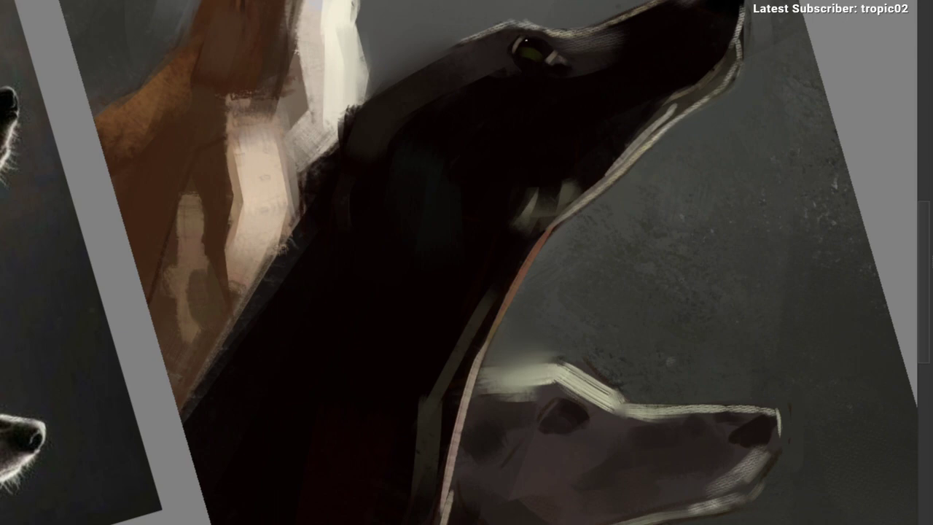
left_click_drag(541, 147, 219, 265)
key("ctrl+minus")
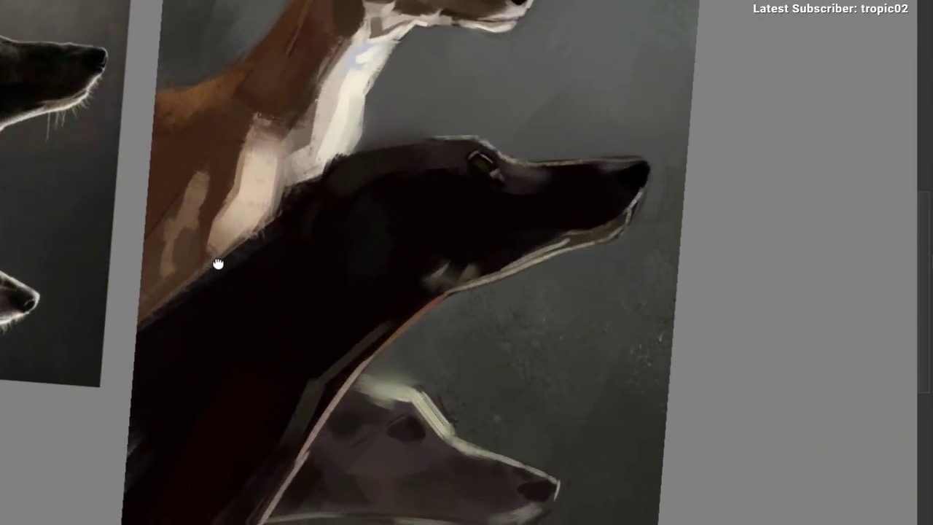
Step: Paint a bright pale highlight along the upper edge of the black dog's iris
left_click_drag(479, 188, 384, 159)
left_click_drag(385, 117, 430, 119)
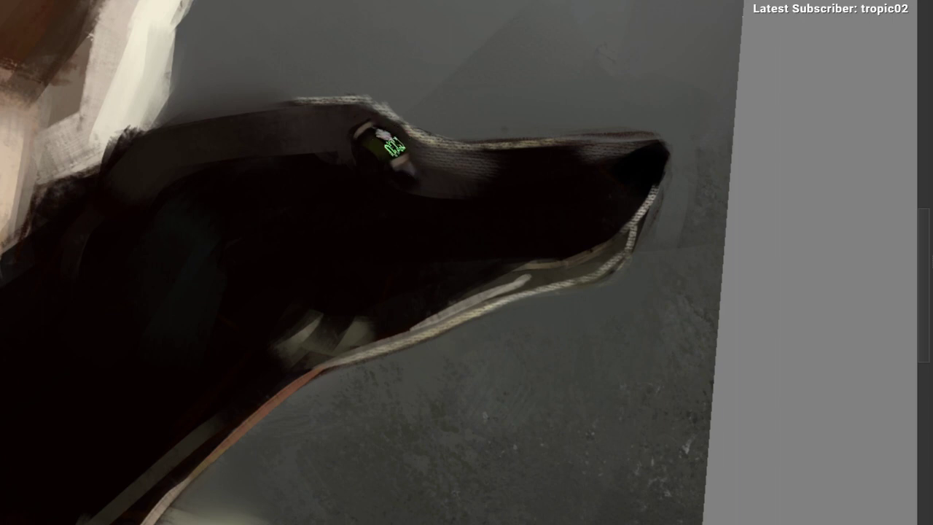
left_click_drag(404, 204, 499, 109)
mouse_move(501, 101)
left_mouse_down()
mouse_move(527, 96)
mouse_move(514, 114)
mouse_move(478, 116)
left_mouse_up()
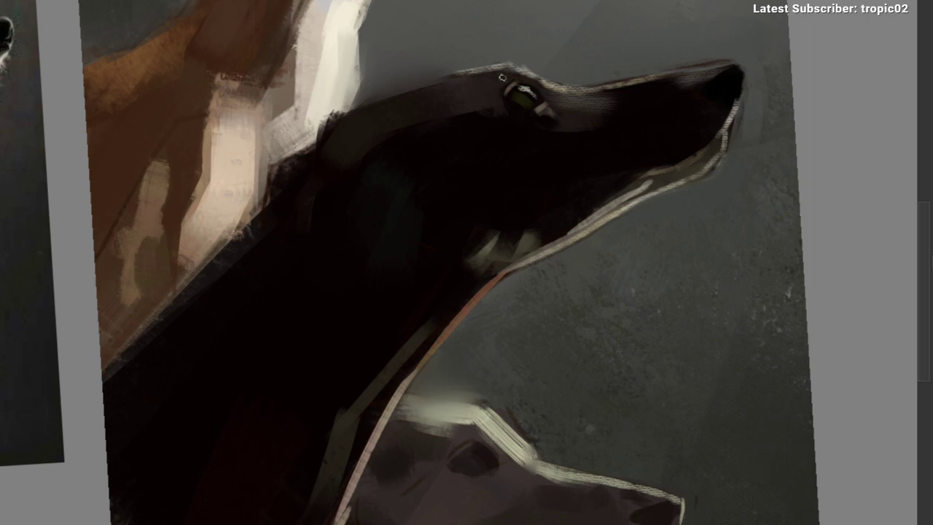
Step: Refine the dark brown brow plane behind the black dog's eye with small strokes
mouse_move(511, 99)
left_mouse_down()
mouse_move(484, 79)
mouse_move(498, 83)
left_mouse_up()
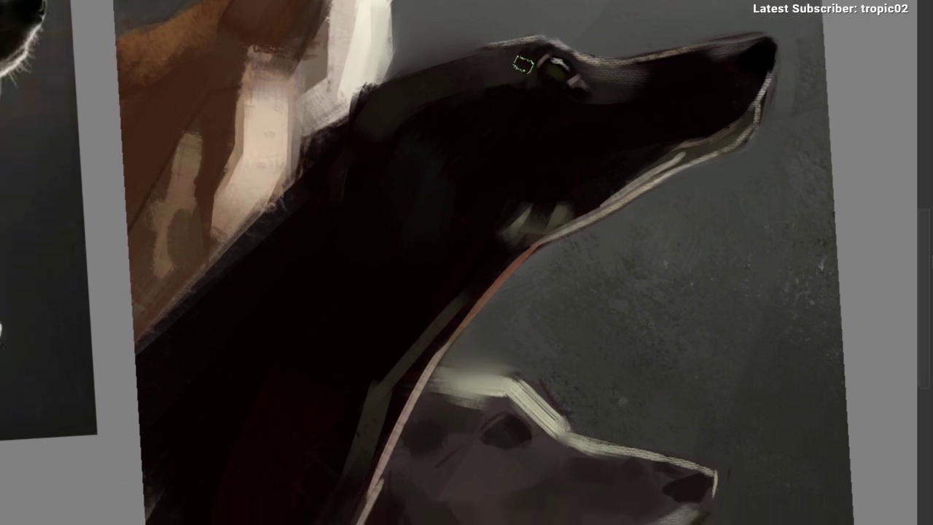
mouse_move(550, 88)
left_mouse_down()
mouse_move(471, 204)
mouse_move(429, 206)
left_mouse_up()
mouse_move(429, 205)
left_mouse_down()
mouse_move(338, 208)
mouse_move(408, 182)
left_mouse_up()
mouse_move(467, 124)
left_mouse_down()
mouse_move(487, 117)
mouse_move(525, 139)
left_mouse_up()
left_click_drag(619, 92, 535, 107)
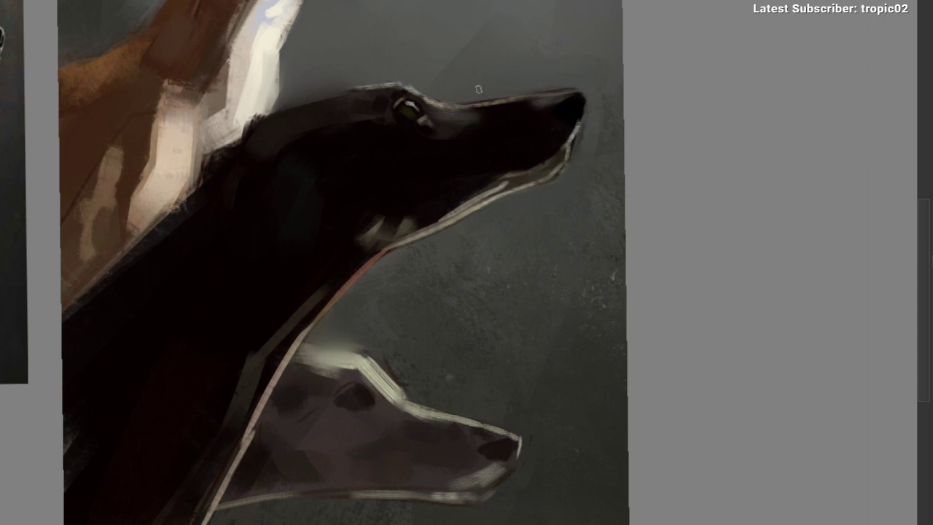
Step: Undo the last stroke and paint a near-white highlight on the brow ridge above the black dog's eye
mouse_move(453, 96)
left_mouse_down()
mouse_move(509, 84)
mouse_move(406, 92)
mouse_move(524, 70)
left_mouse_up()
key("ctrl+z")
left_click(482, 62, "ctrl")
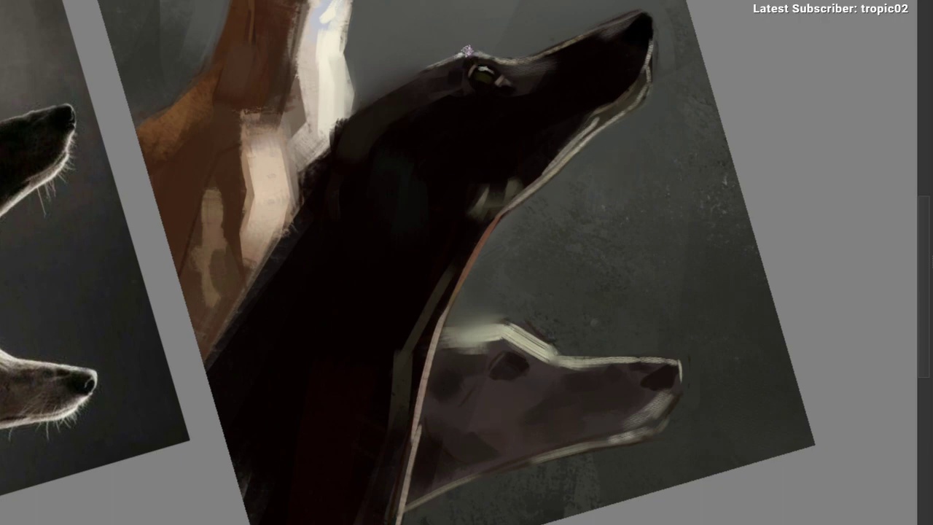
left_click_drag(508, 59, 537, 106)
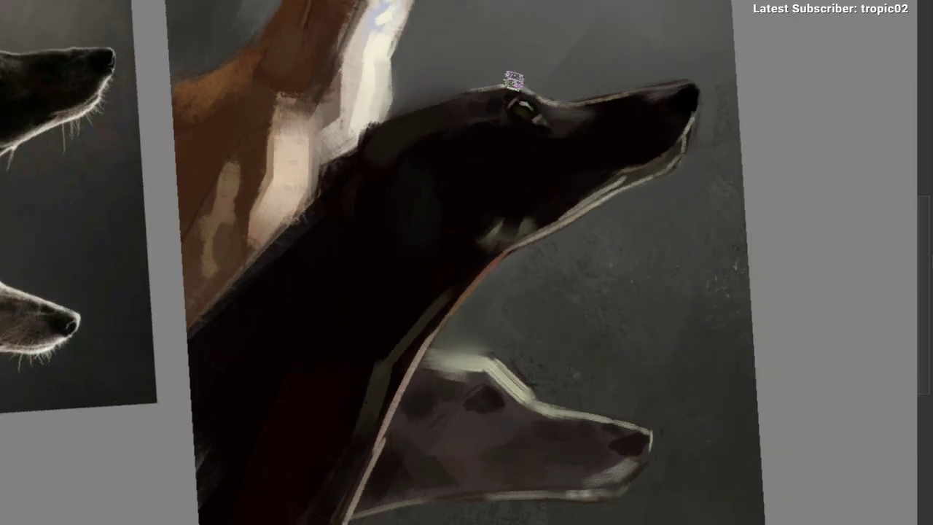
mouse_move(516, 82)
left_mouse_down()
mouse_move(493, 87)
mouse_move(520, 82)
left_mouse_up()
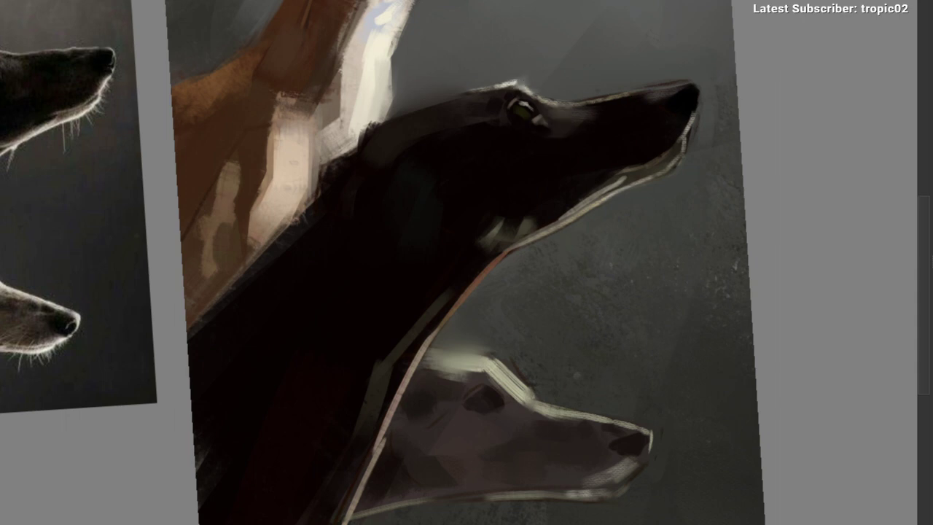
Step: Refine the rim light and dark edge where the black dog's brow meets the muzzle bridge, using sampled colours
left_click(537, 89, "ctrl")
left_click_drag(562, 116, 505, 110)
mouse_move(528, 110)
left_mouse_down()
mouse_move(489, 109)
mouse_move(515, 102)
left_mouse_up()
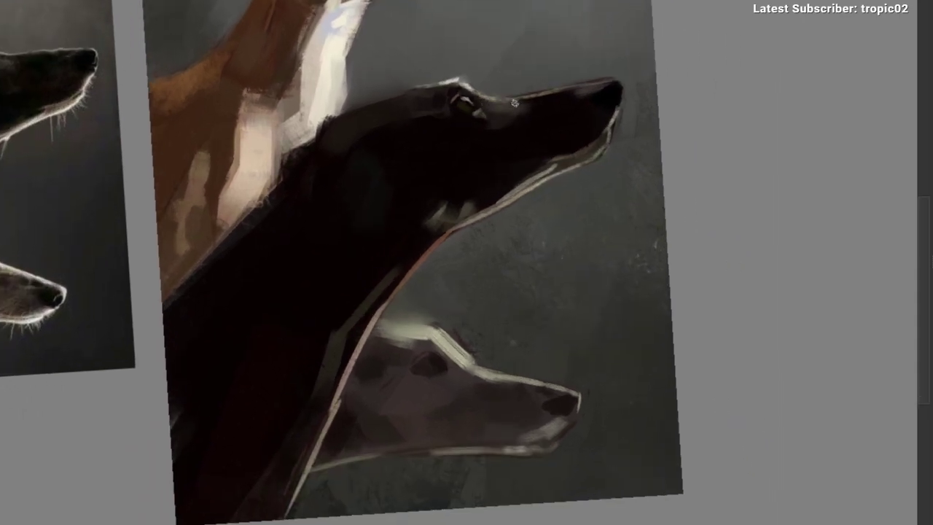
left_click(520, 107, "ctrl")
left_click_drag(518, 108, 515, 135)
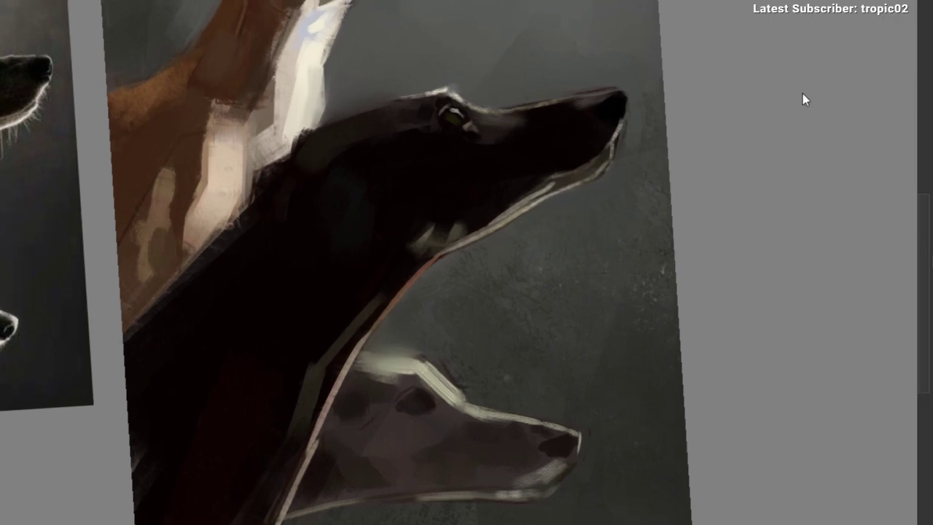
Step: Adjust the bridge of the black dog's muzzle with a larger distort brush and switch back to a painting brush
right_click(351, 165)
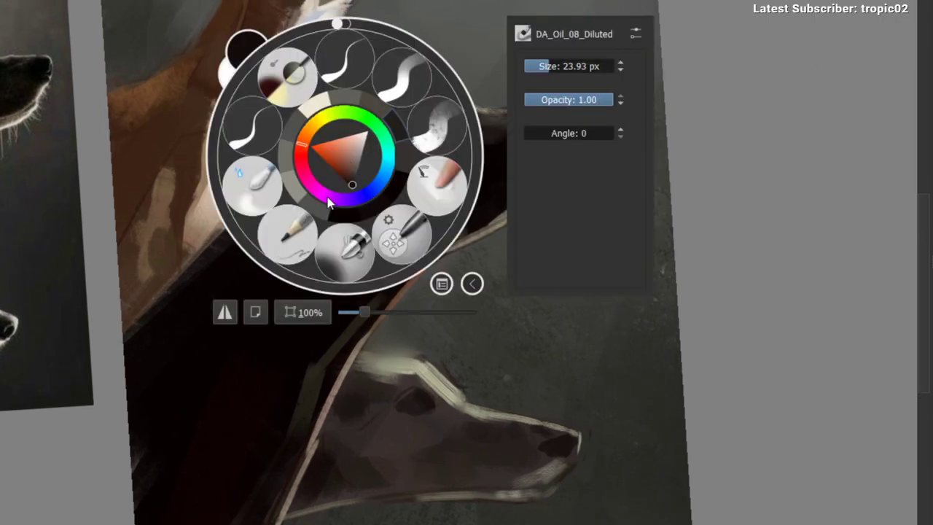
left_click(388, 227)
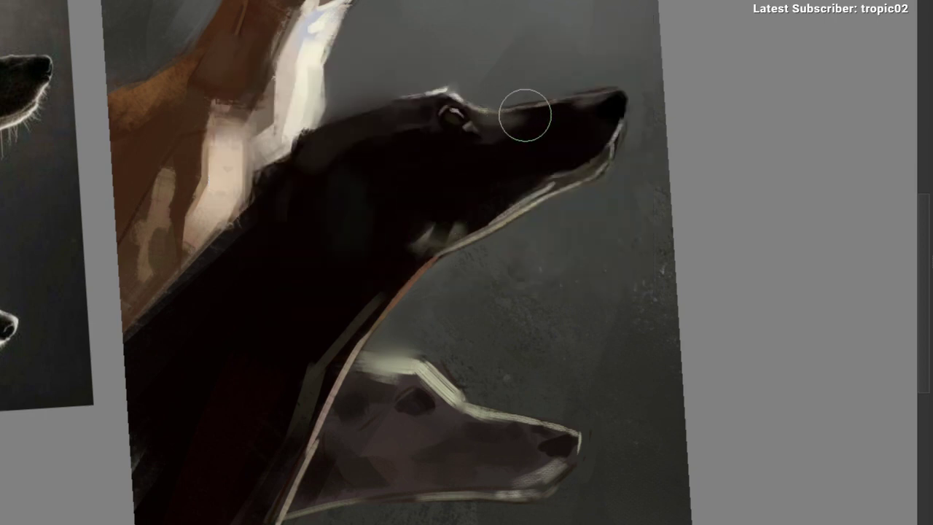
mouse_move(577, 84)
left_mouse_down()
mouse_move(534, 126)
mouse_move(484, 152)
mouse_move(434, 85)
left_mouse_up()
right_click(428, 88)
left_click(521, 73)
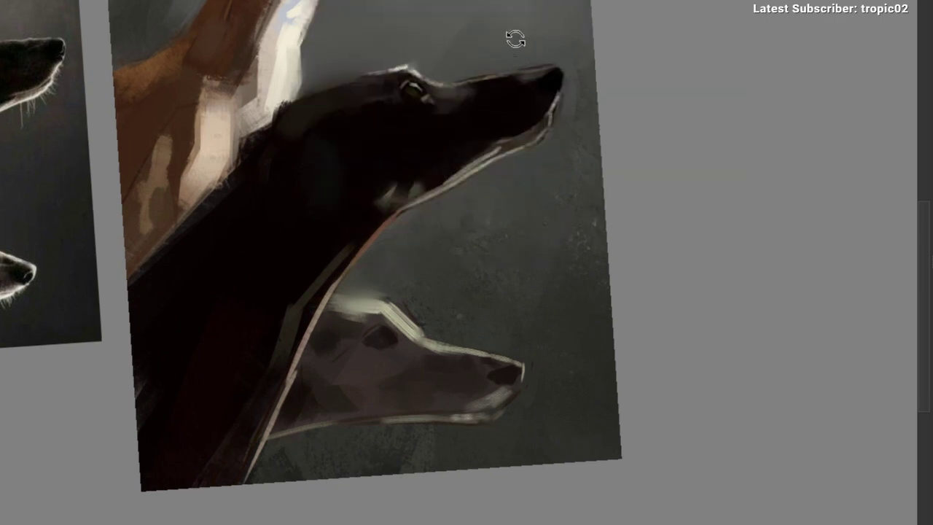
left_click_drag(515, 37, 397, 89)
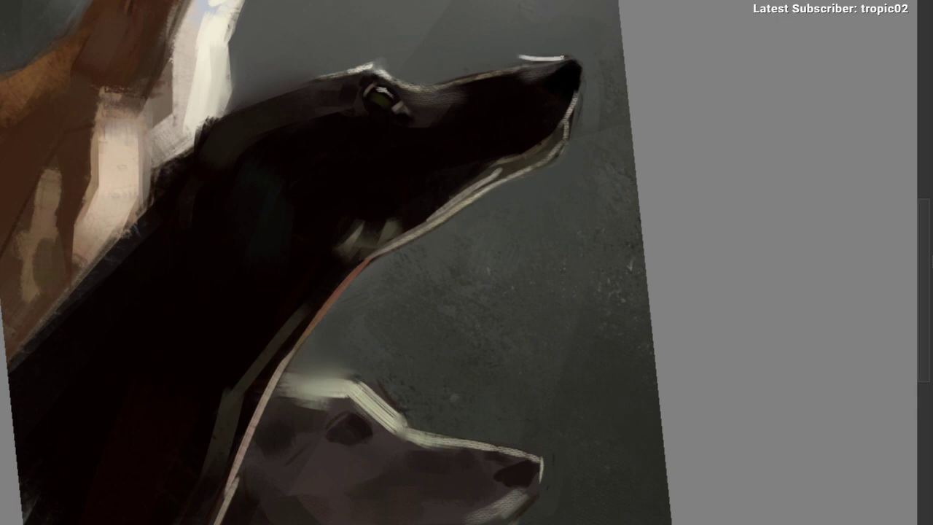
mouse_move(574, 51)
left_mouse_down()
mouse_move(591, 95)
mouse_move(586, 124)
mouse_move(610, 134)
mouse_move(554, 180)
mouse_move(542, 137)
mouse_move(567, 92)
mouse_move(556, 110)
left_mouse_up()
key("ctrl+z")
Step: Sample the grey background and trim the upper contour of the black dog's muzzle near the nose
left_click(497, 99, "ctrl")
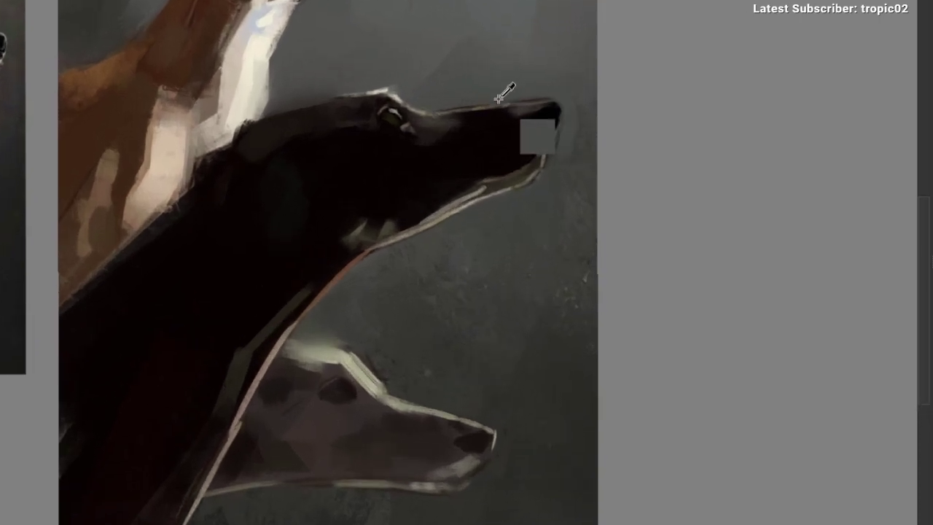
left_click_drag(505, 98, 478, 108)
left_click(542, 93, "ctrl")
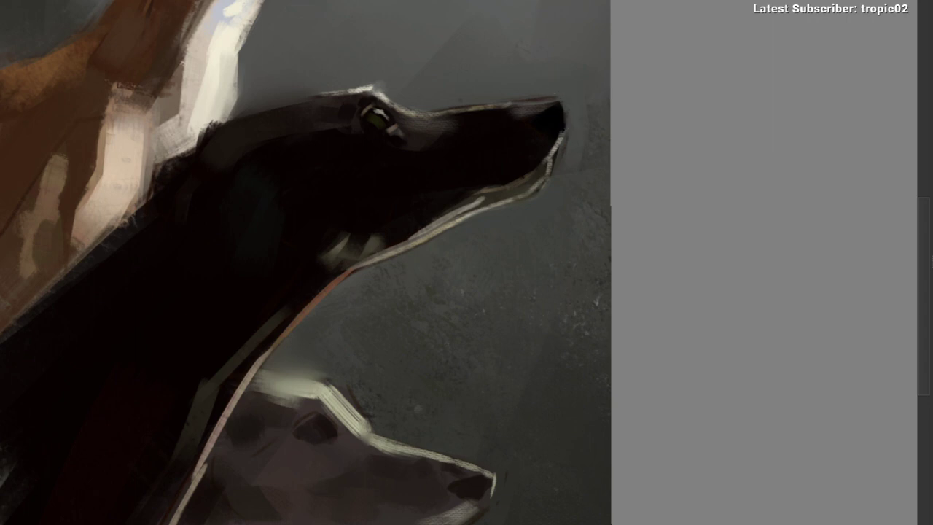
Step: Paint a thin light line around the black dog's nostril and a small bright dot at the nose tip
left_click_drag(516, 109, 535, 99)
left_click(439, 105, "ctrl")
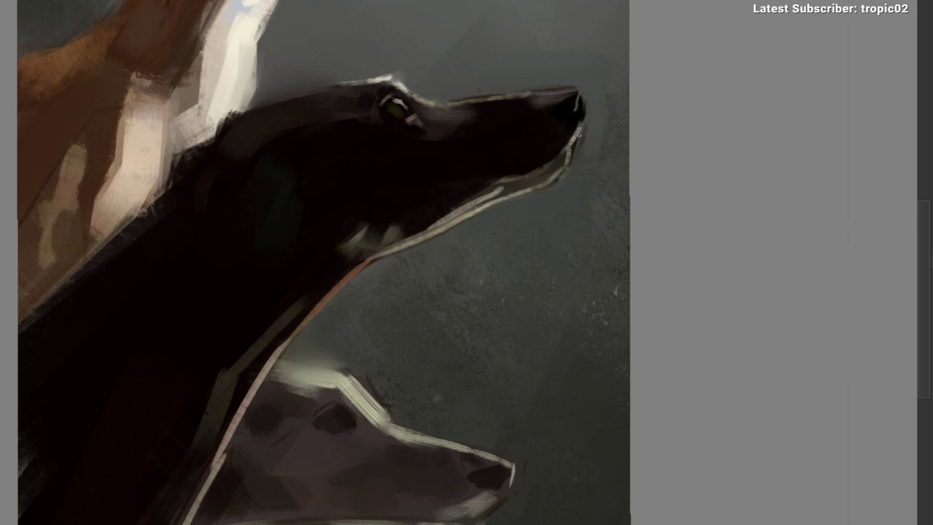
left_click(580, 127, "ctrl")
left_click_drag(566, 124, 574, 126)
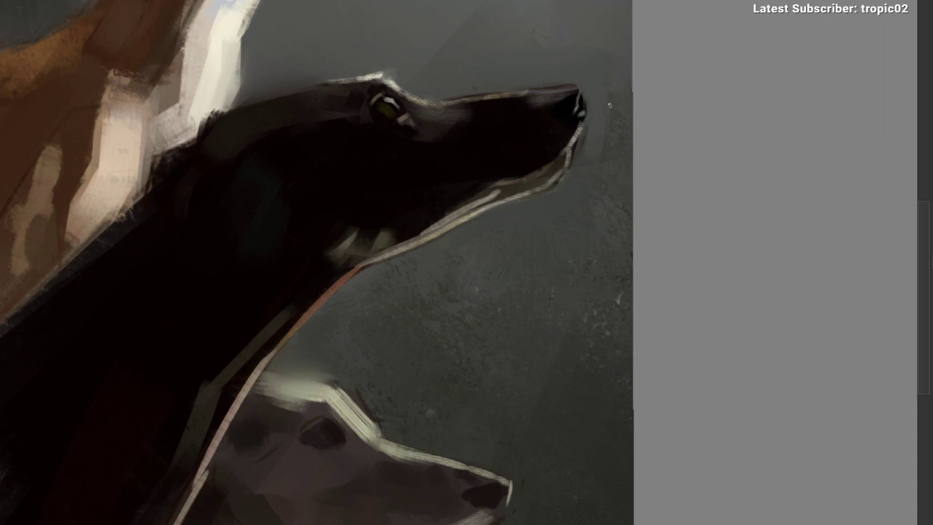
scroll(581, 117, "down", 3)
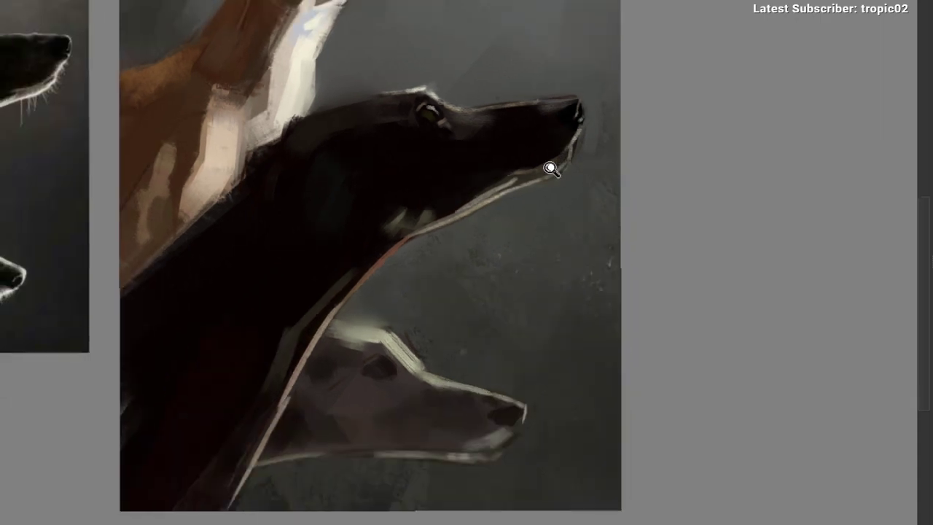
scroll(575, 100, "up", 2)
scroll(564, 102, "up", 1)
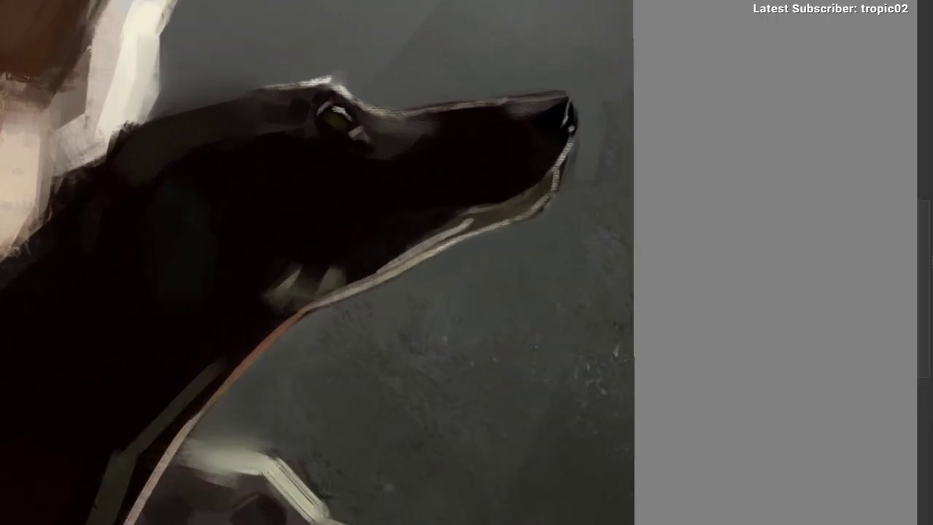
left_click_drag(525, 78, 493, 74)
left_click_drag(385, 110, 373, 136)
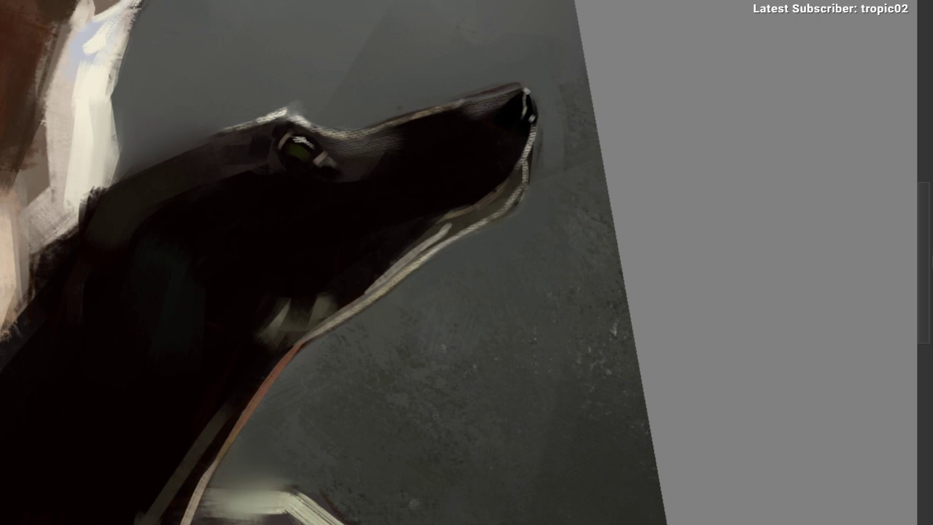
scroll(560, 141, "down", 2)
left_click_drag(563, 138, 553, 186)
scroll(565, 138, "up", 1)
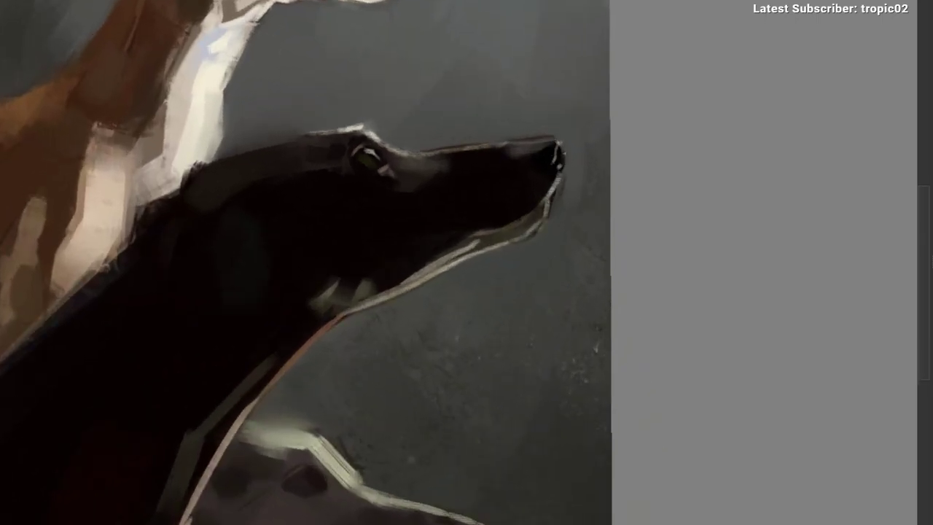
scroll(564, 152, "down", 1)
left_click_drag(540, 205, 543, 165)
left_click_drag(513, 94, 562, 95)
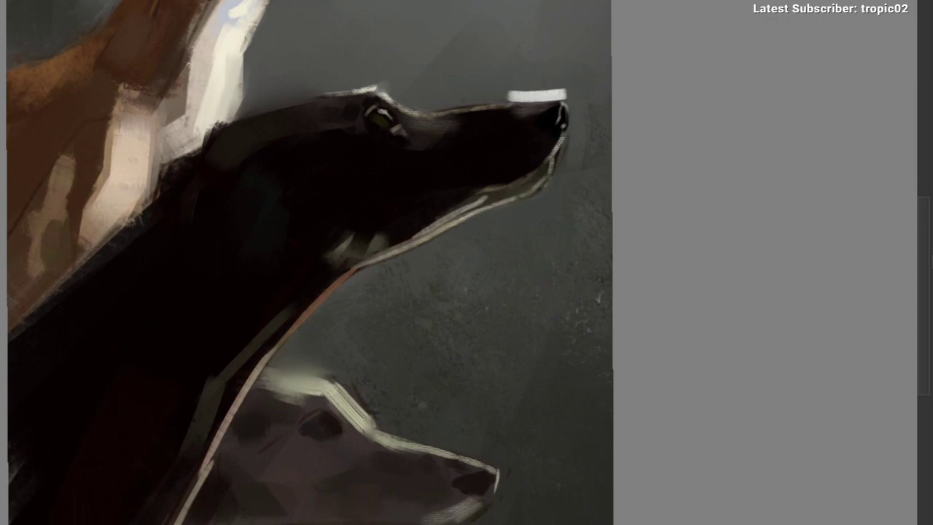
key("ctrl+z")
Step: Soften the black dog's nose tip and the front of its muzzle with the soft airbrush
left_click_drag(572, 143, 529, 117)
scroll(522, 117, "up", 1)
right_click(422, 106)
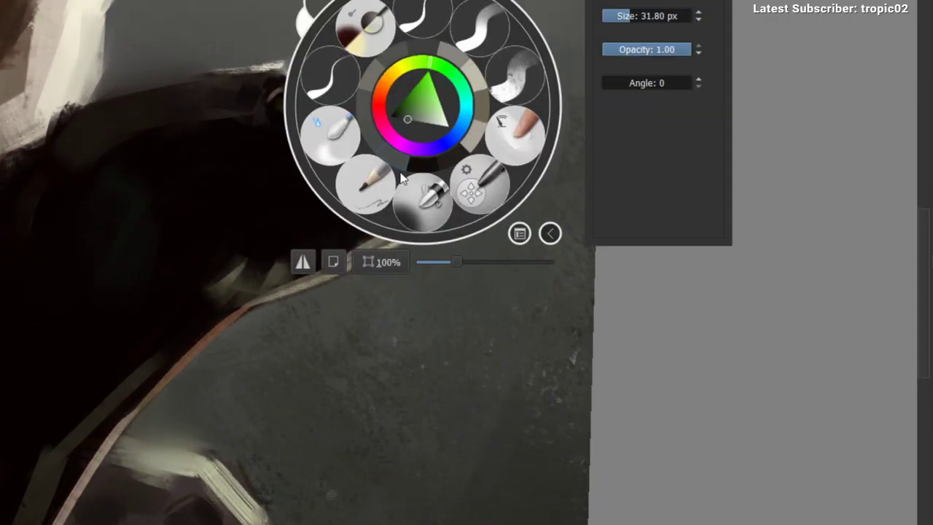
left_click(425, 199)
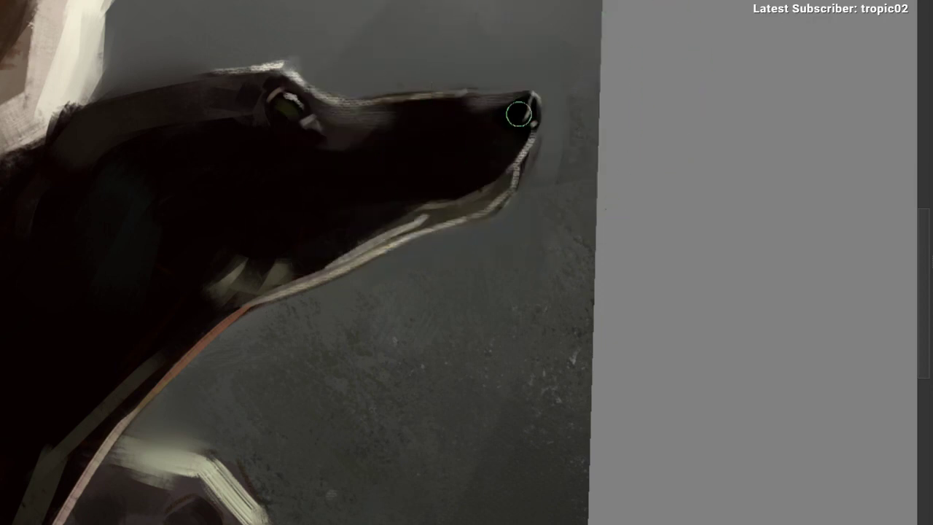
left_click_drag(520, 122, 528, 105)
mouse_move(487, 199)
left_mouse_down()
mouse_move(555, 130)
mouse_move(578, 124)
mouse_move(535, 110)
mouse_move(553, 103)
left_mouse_up()
Step: Rework the light edge between the black dog's nose and chin with a small textured brush, undoing a stray dark stroke
right_click(511, 134)
left_click(592, 112)
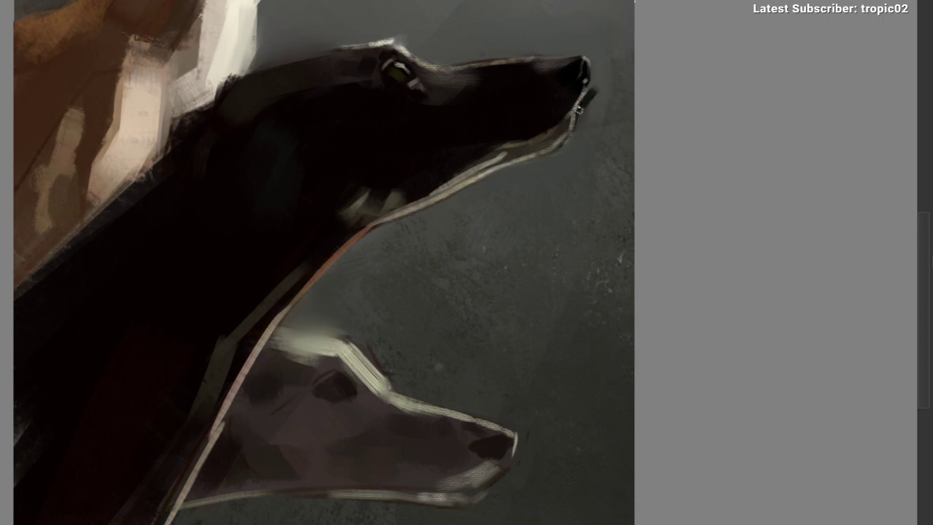
key("ctrl+z")
left_click_drag(557, 157, 568, 165)
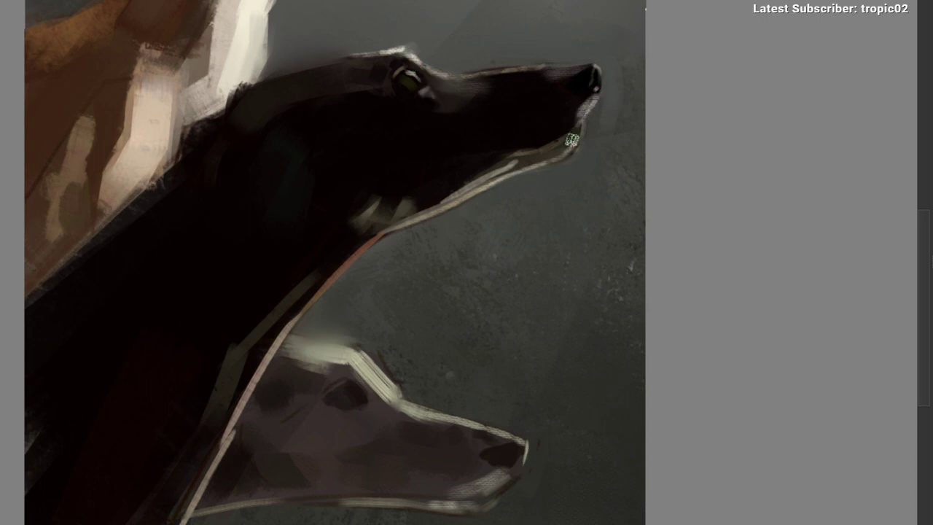
left_click_drag(481, 209, 490, 198)
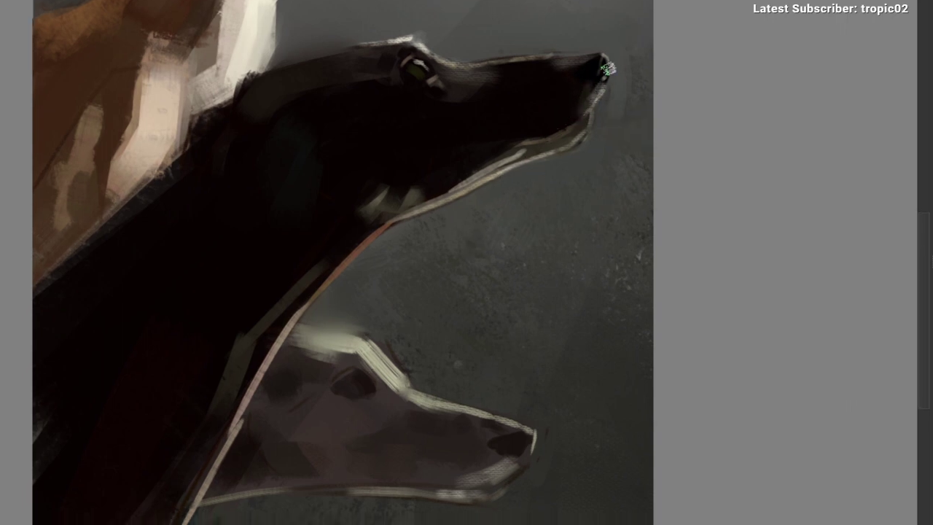
left_click_drag(603, 95, 629, 72)
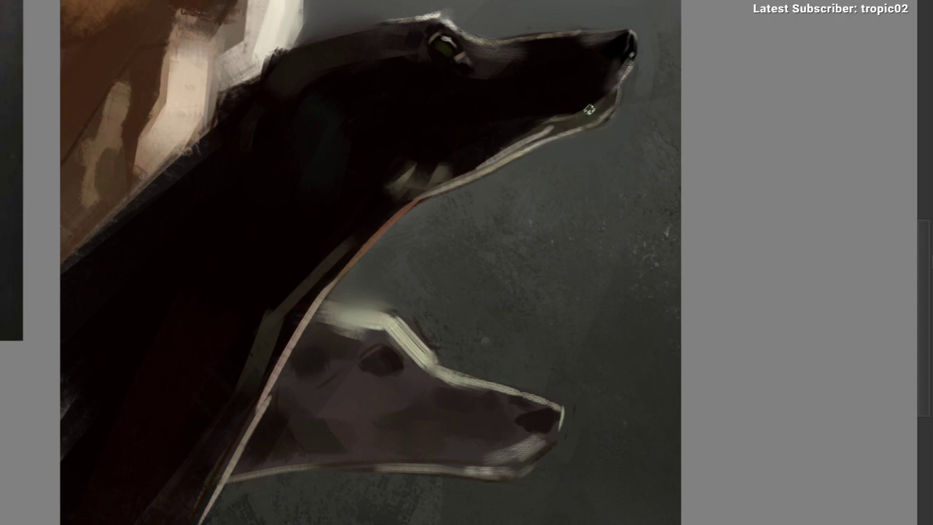
left_click_drag(588, 111, 529, 143)
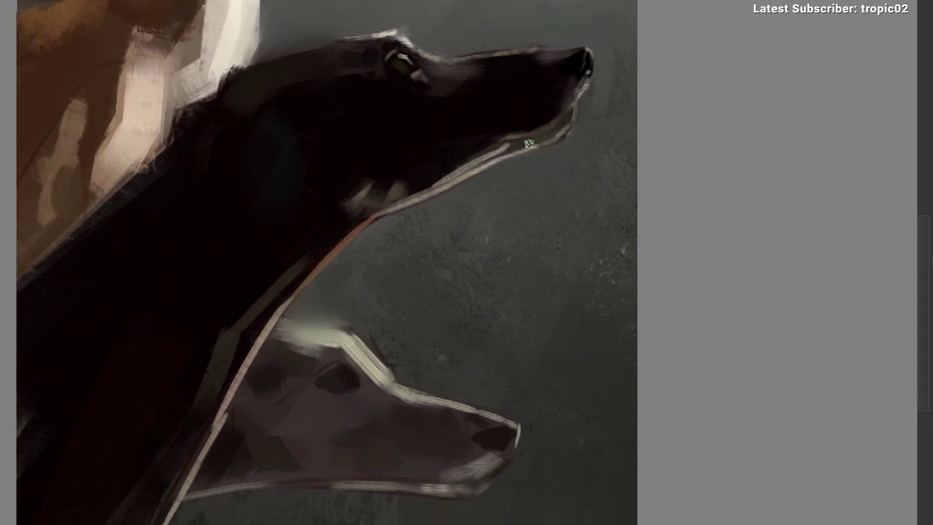
Step: Reshape the black dog's lips and lower jaw line with an enlarged distort brush
right_click(456, 102)
left_click(524, 195)
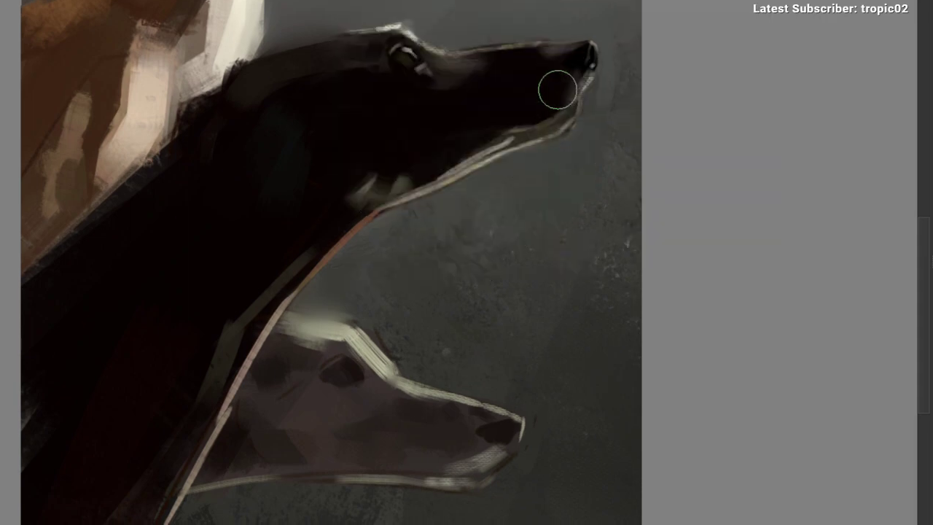
key("bracketright")
key("bracketright")
key("bracketright")
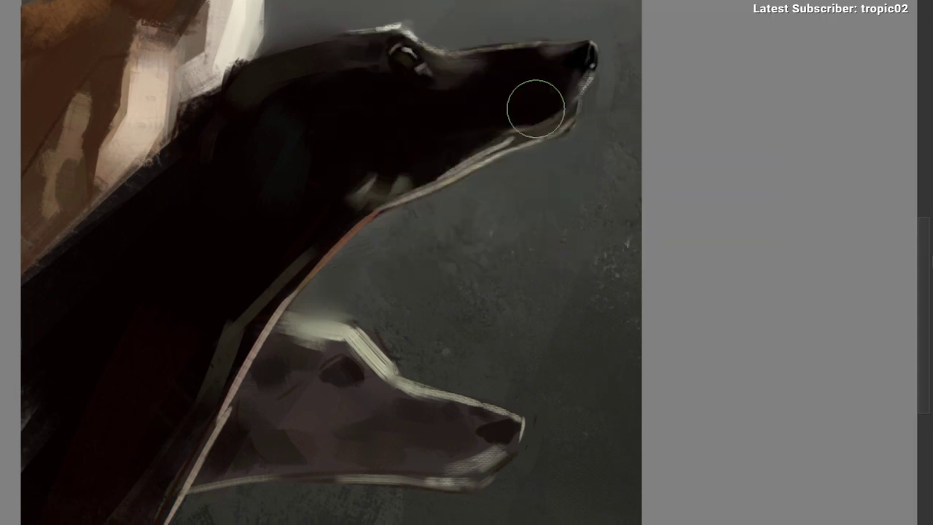
right_click(489, 106)
left_click(512, 190)
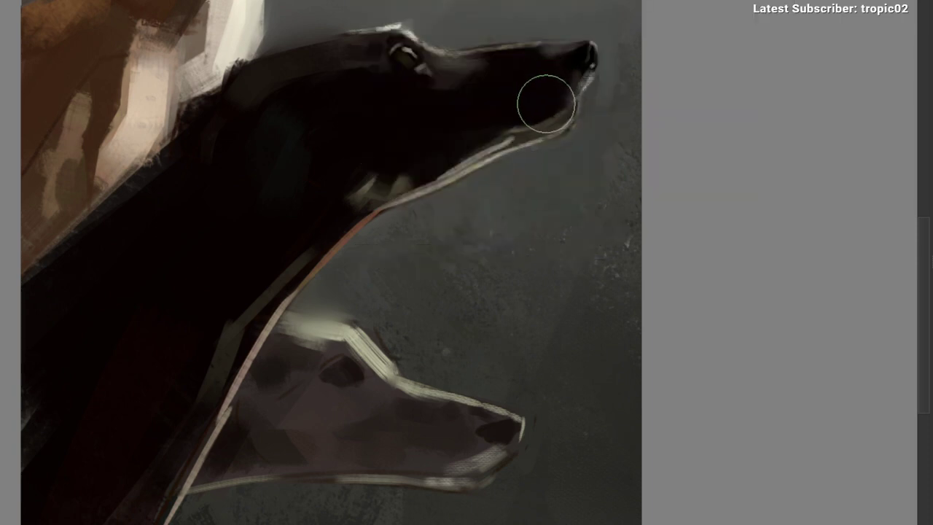
left_click_drag(556, 109, 566, 104)
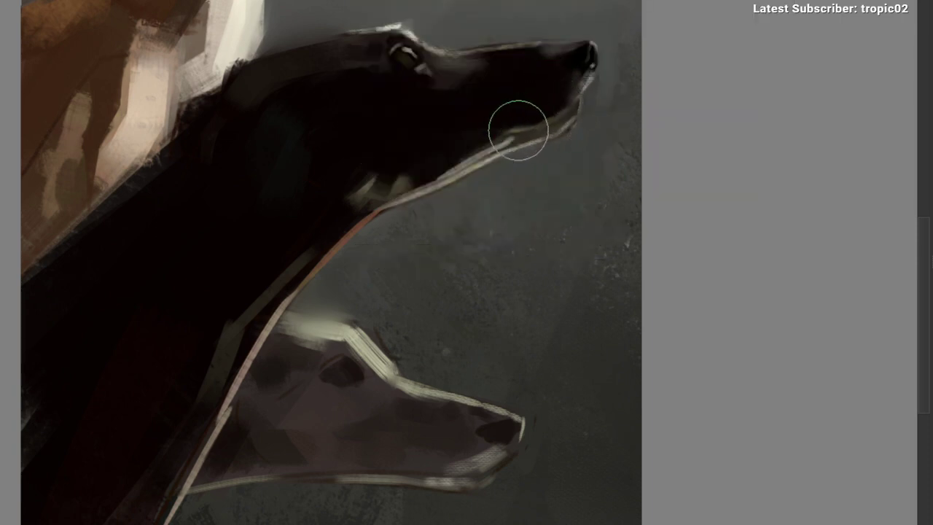
mouse_move(510, 131)
left_mouse_down()
mouse_move(521, 129)
mouse_move(503, 133)
mouse_move(532, 127)
left_mouse_up()
Step: Select the end of the black dog's muzzle freehand and nudge it slightly toward the head with the transform tool
scroll(547, 142, "down", 1)
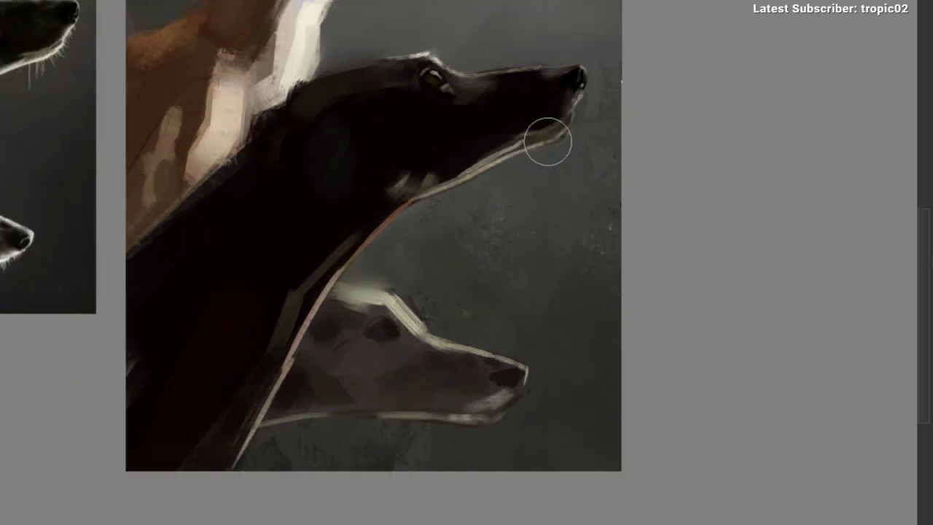
scroll(509, 193, "down", 1)
left_click_drag(520, 143, 458, 156)
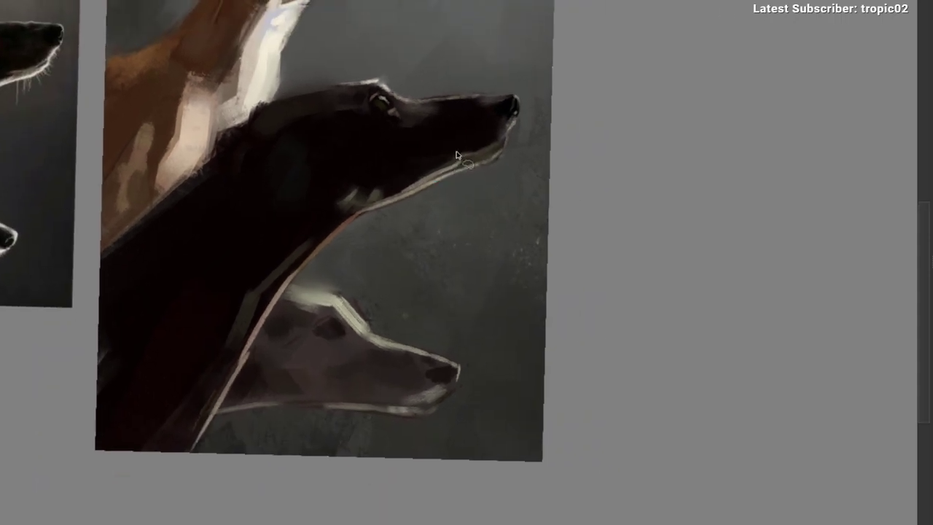
mouse_move(522, 56)
left_mouse_down()
mouse_move(506, 199)
mouse_move(488, 96)
left_mouse_up()
key("t")
left_click_drag(513, 129, 504, 132)
key("Return")
key("ctrl+d")
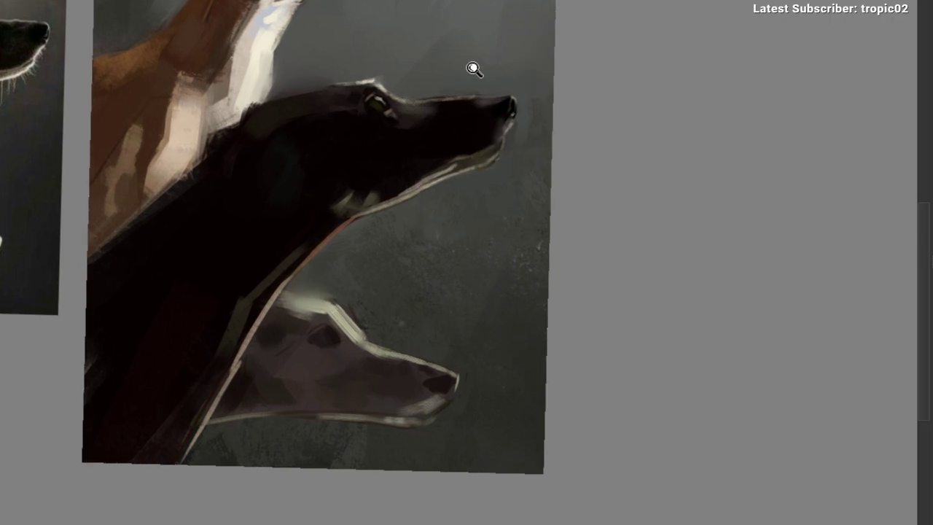
Step: Select several thin sliver shapes on the black dog's cheek, throat and upper neck with the freehand selection
mouse_move(475, 71)
left_mouse_down()
mouse_move(406, 118)
mouse_move(452, 132)
mouse_move(416, 117)
mouse_move(483, 102)
left_mouse_up()
right_click(377, 112)
left_click(477, 80)
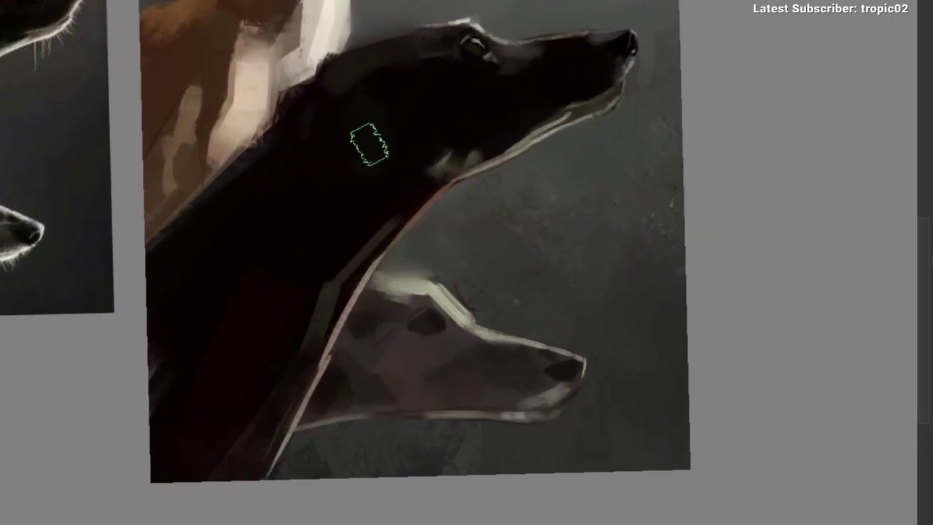
left_click_drag(382, 148, 416, 131)
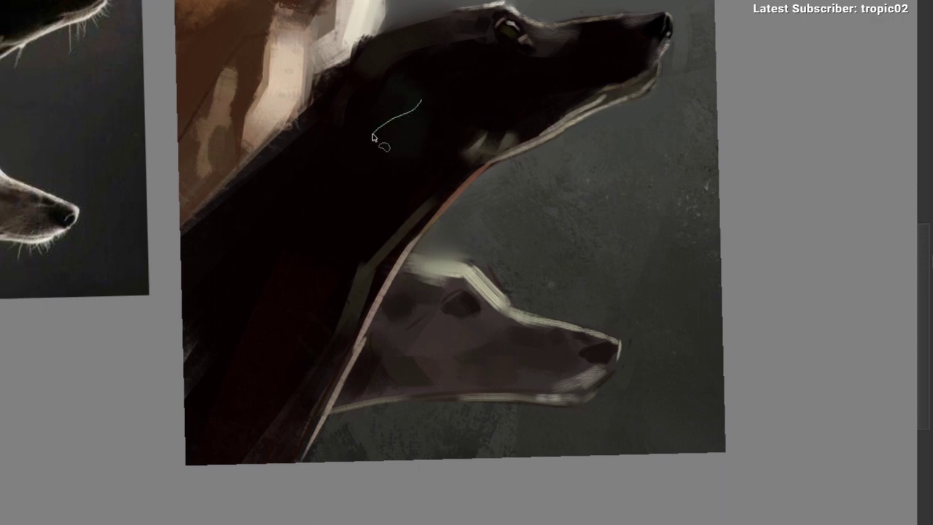
mouse_move(423, 105)
left_mouse_down()
mouse_move(389, 180)
mouse_move(410, 132)
mouse_move(402, 181)
mouse_move(422, 142)
mouse_move(428, 161)
mouse_move(445, 130)
left_mouse_up()
scroll(428, 156, "up", 1)
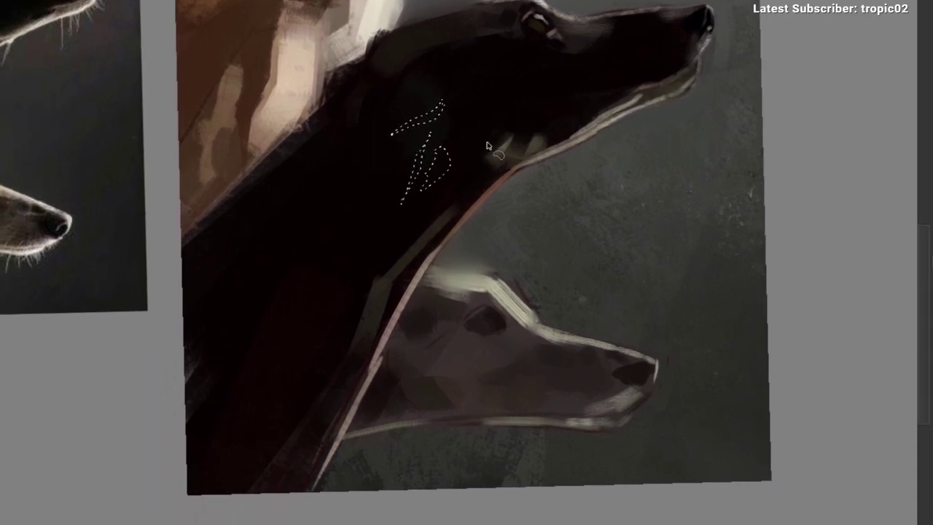
left_click_drag(464, 159, 472, 172)
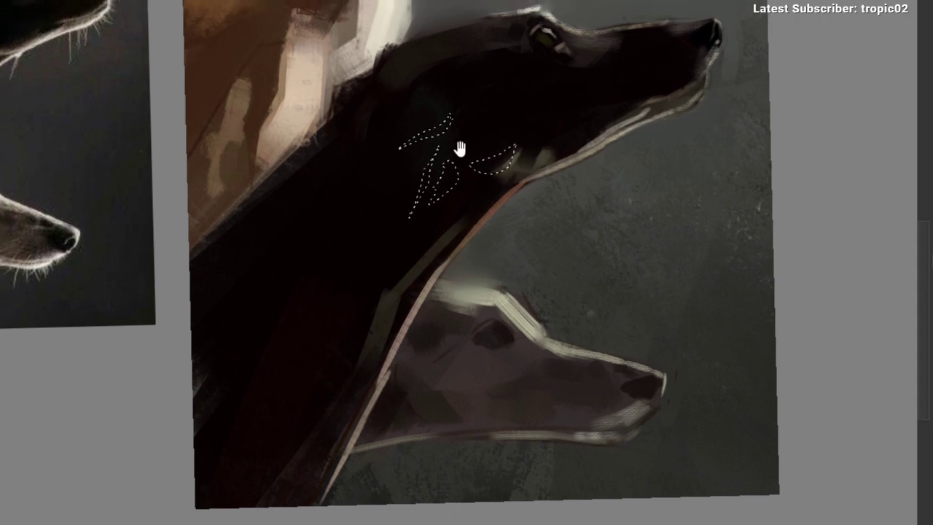
mouse_move(466, 145)
left_mouse_down()
mouse_move(472, 128)
mouse_move(463, 138)
left_mouse_up()
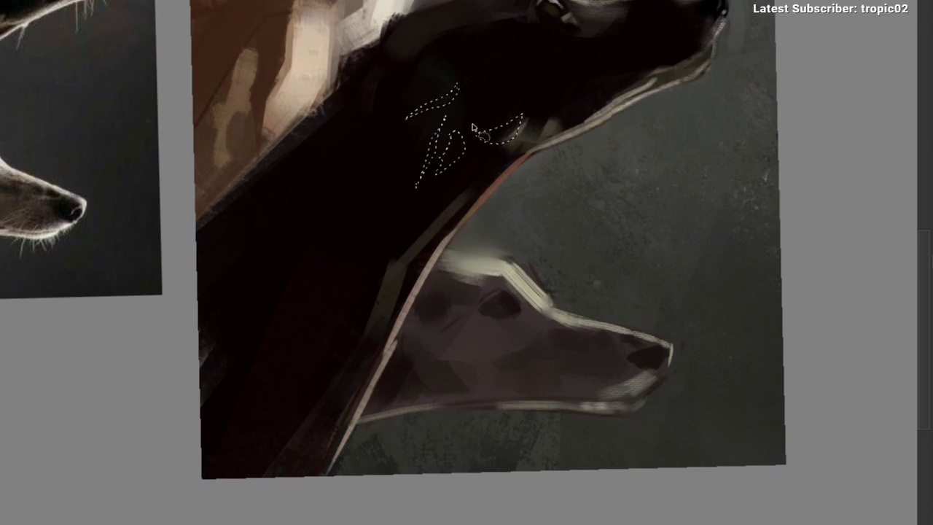
mouse_move(420, 192)
left_mouse_down()
mouse_move(440, 158)
mouse_move(428, 235)
left_mouse_up()
left_click_drag(440, 152, 440, 169)
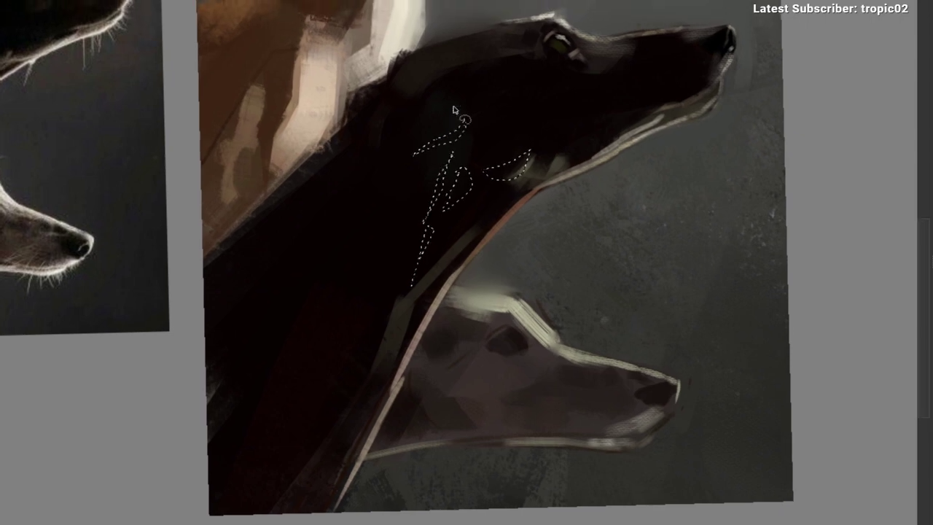
left_click_drag(353, 168, 345, 161)
Step: Airbrush a light tone sampled from the jaw into the selected slivers as faint highlights, then clear the selection
right_click(323, 181)
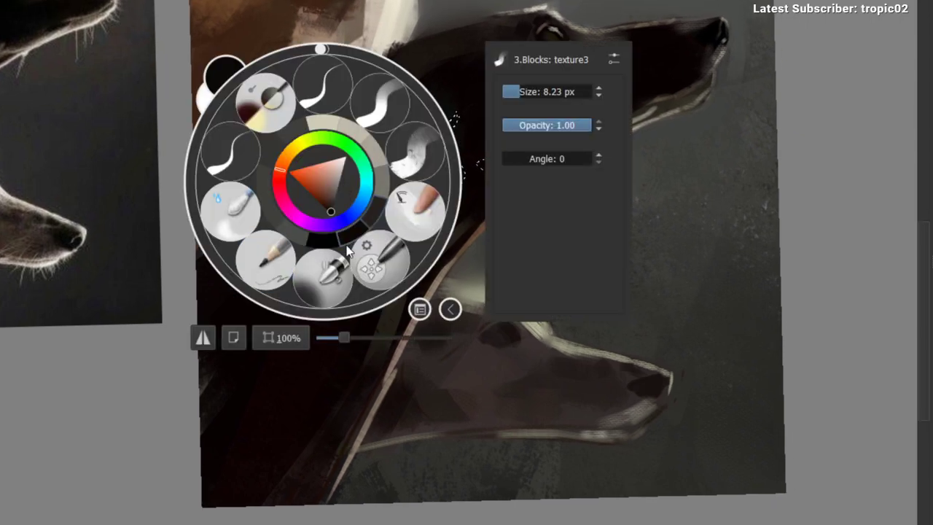
left_click(324, 273)
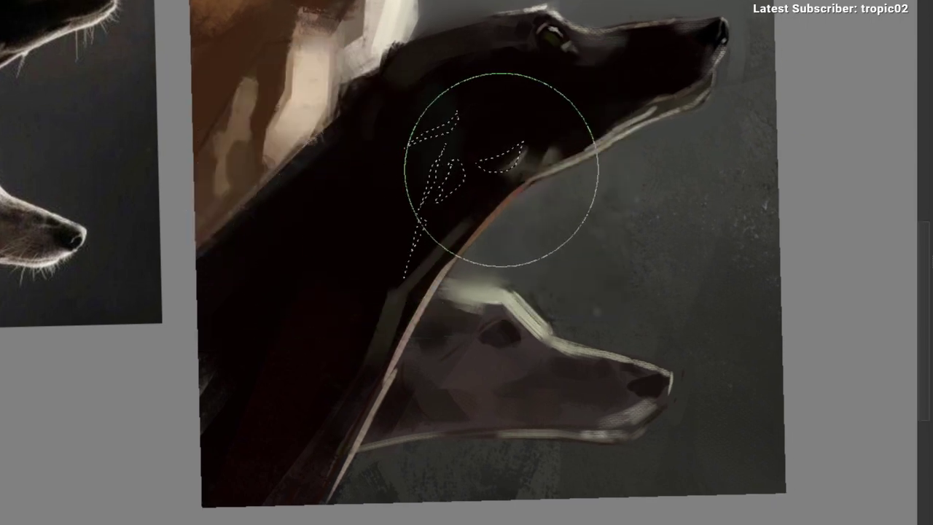
left_click(549, 156, "ctrl")
left_click_drag(468, 117, 444, 165)
key("ctrl+h")
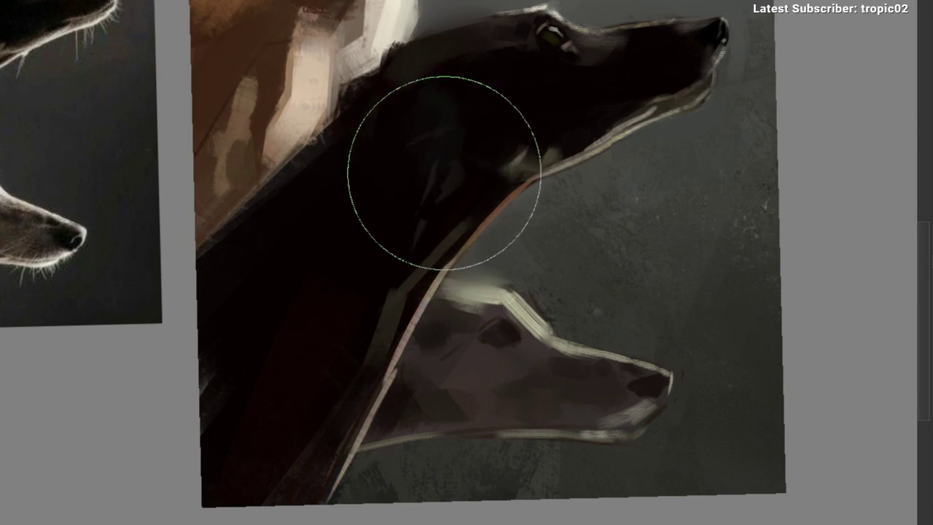
key("ctrl+h")
scroll(427, 196, "down", 1)
left_click_drag(415, 208, 399, 213)
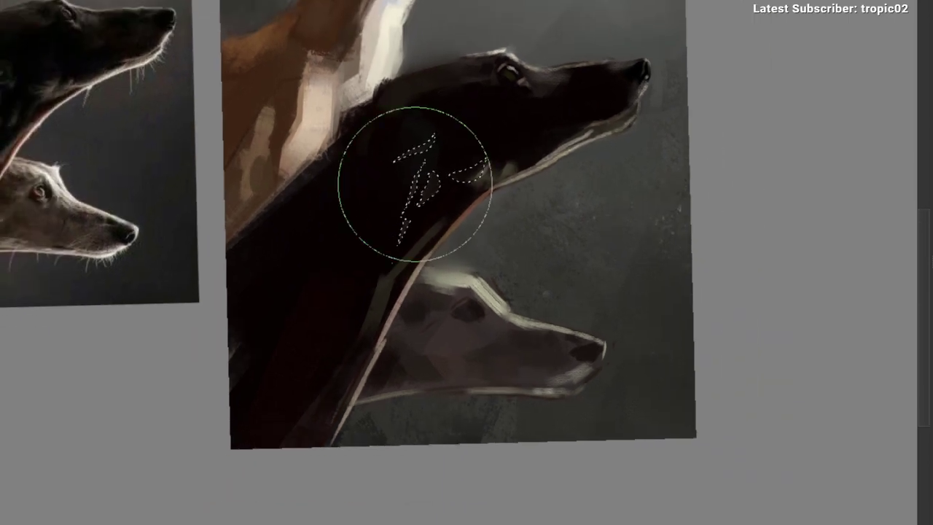
key("ctrl+shift+a")
Step: Blend the new highlights on the black dog's cheek and neck with a textured brush and colours sampled beside them
scroll(423, 238, "down", 1)
left_click_drag(364, 302, 359, 295)
left_click_drag(350, 310, 325, 292)
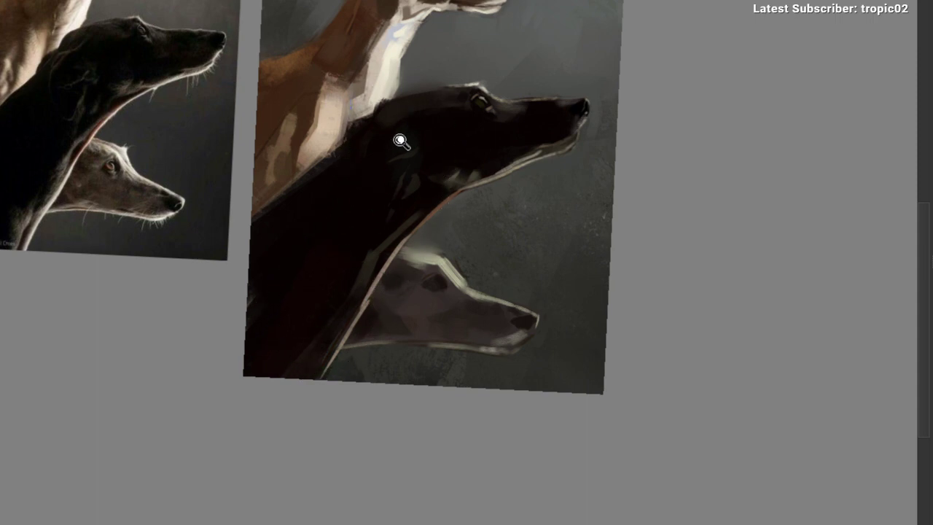
scroll(409, 140, "up", 2)
left_click_drag(413, 139, 421, 114)
scroll(421, 114, "up", 1)
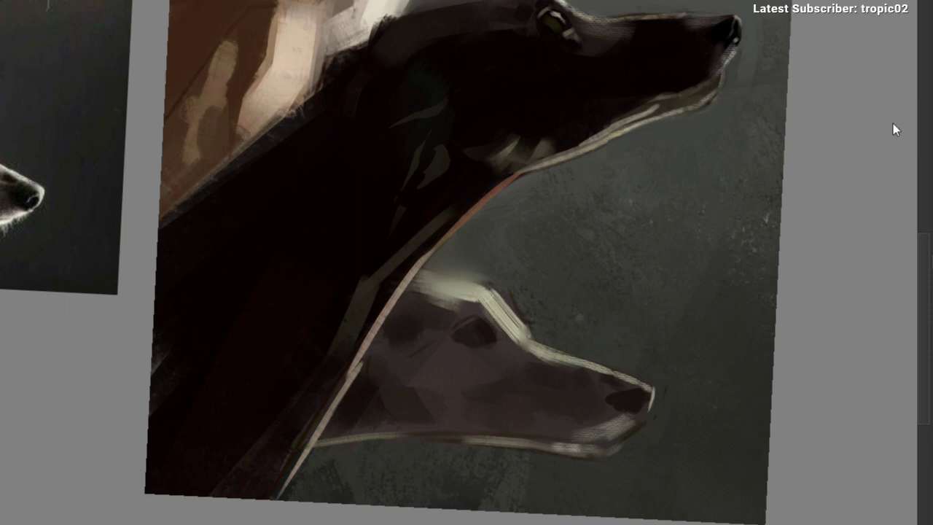
left_click_drag(412, 215, 454, 188)
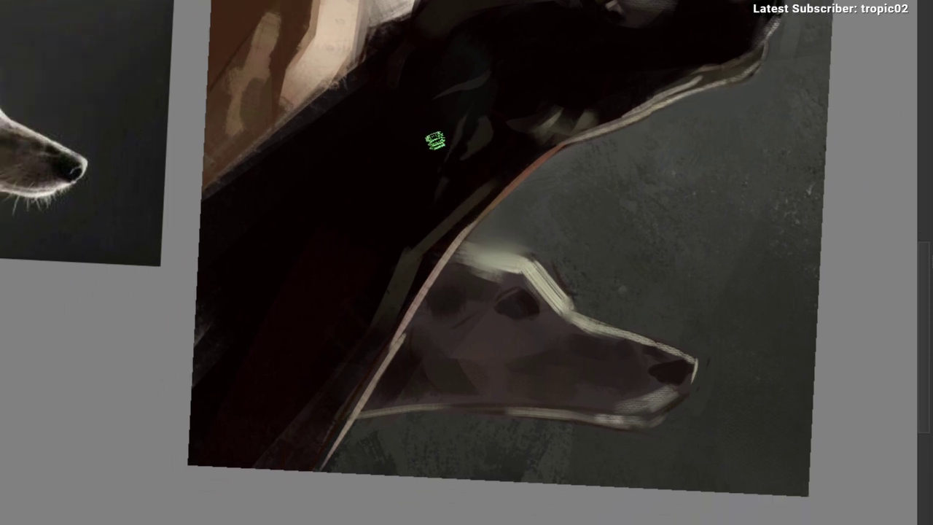
left_click_drag(461, 108, 450, 142)
left_click(492, 114, "ctrl")
left_click_drag(467, 109, 451, 135)
left_click(492, 112, "ctrl")
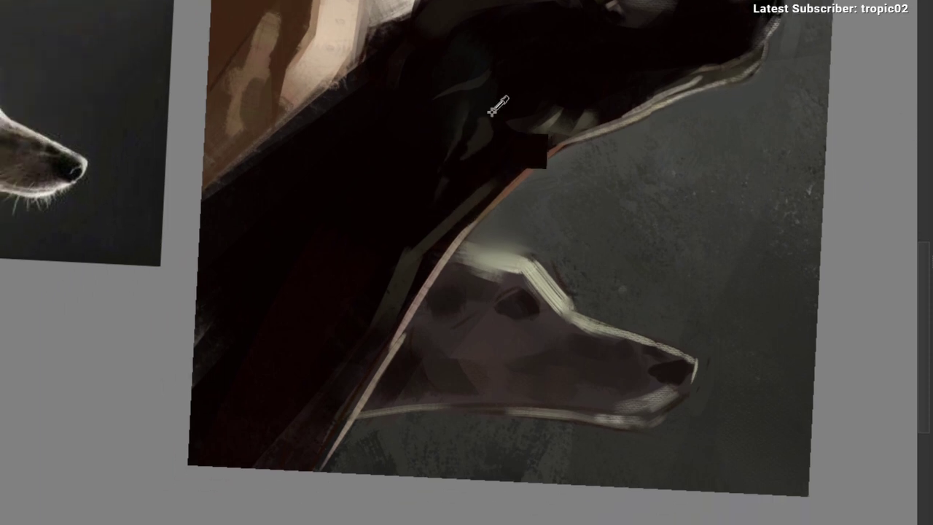
left_click_drag(490, 108, 469, 140)
left_click_drag(426, 243, 417, 255)
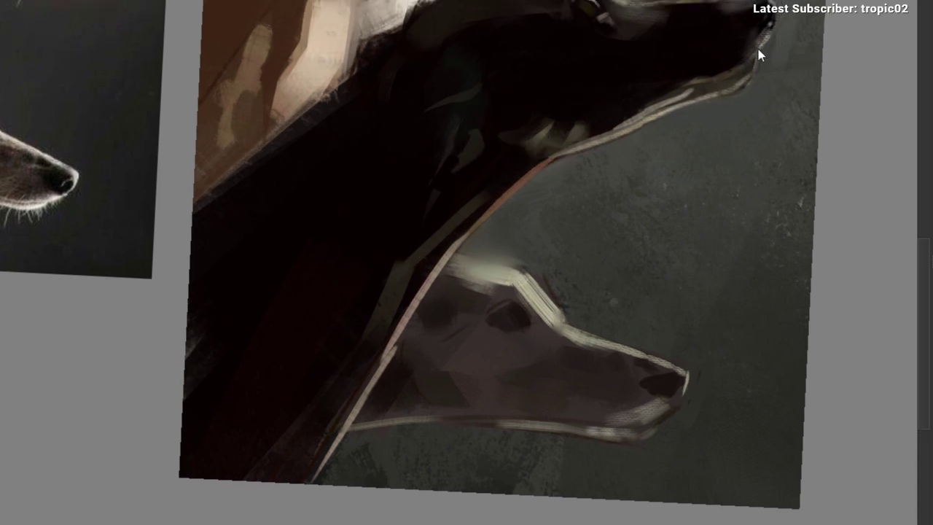
Step: Refine the edges of the highlight shapes below the black dog's cheek with a larger textured brush and resampled dark tones
right_click(307, 183)
mouse_move(333, 182)
left_mouse_down()
mouse_move(370, 173)
mouse_move(400, 189)
left_mouse_up()
right_click(414, 141)
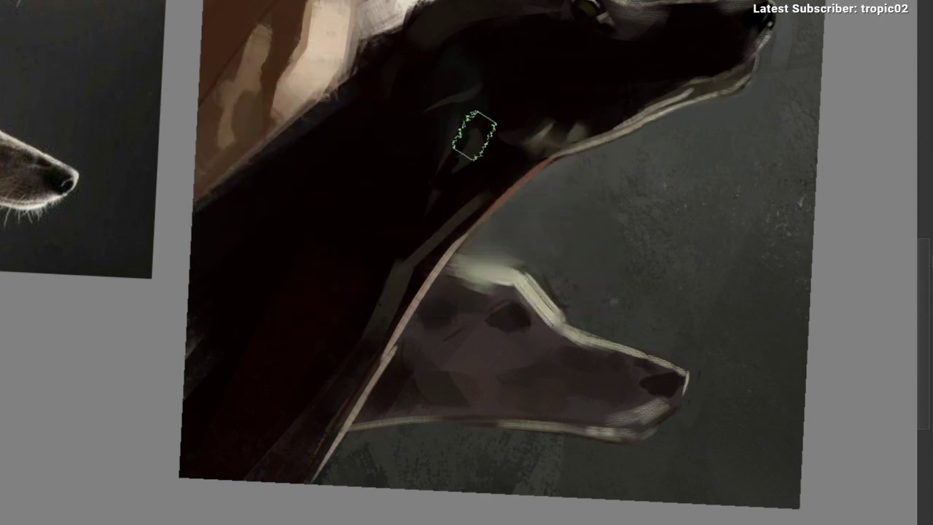
left_click(479, 113, "ctrl")
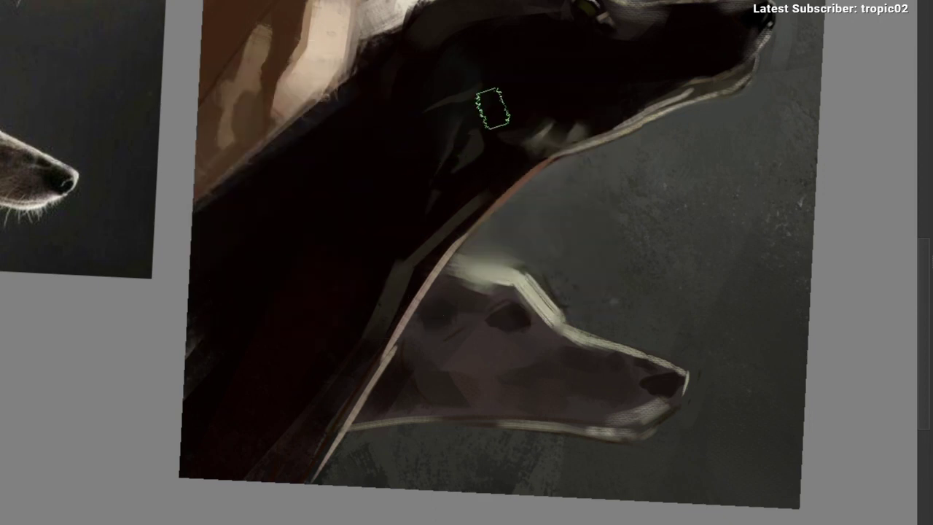
mouse_move(468, 138)
left_mouse_down()
mouse_move(459, 194)
mouse_move(463, 156)
mouse_move(444, 143)
mouse_move(455, 160)
left_mouse_up()
left_click(482, 113, "ctrl")
mouse_move(499, 139)
left_mouse_down()
mouse_move(493, 159)
mouse_move(514, 157)
left_mouse_up()
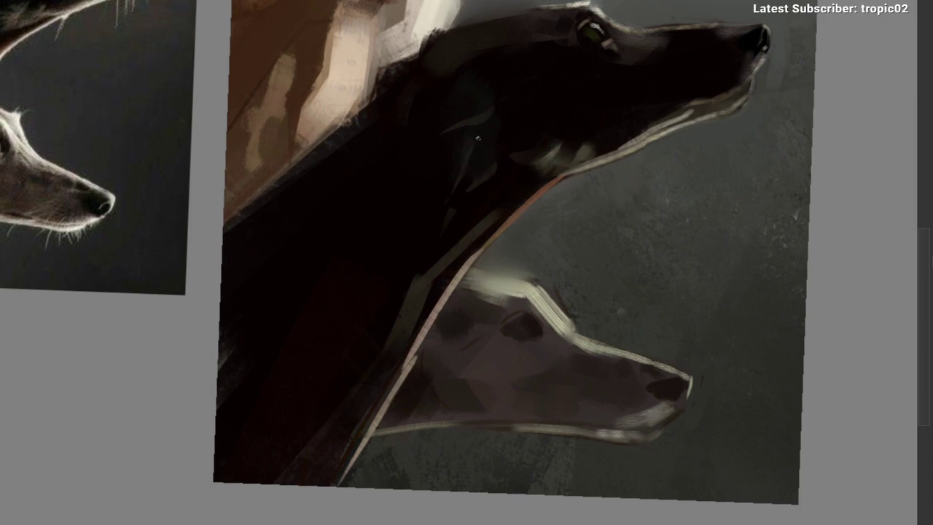
Step: Paint thin, faint fold highlights extending from behind the black dog's cheek toward its neck, using a smaller brush size
scroll(487, 176, "up", 1)
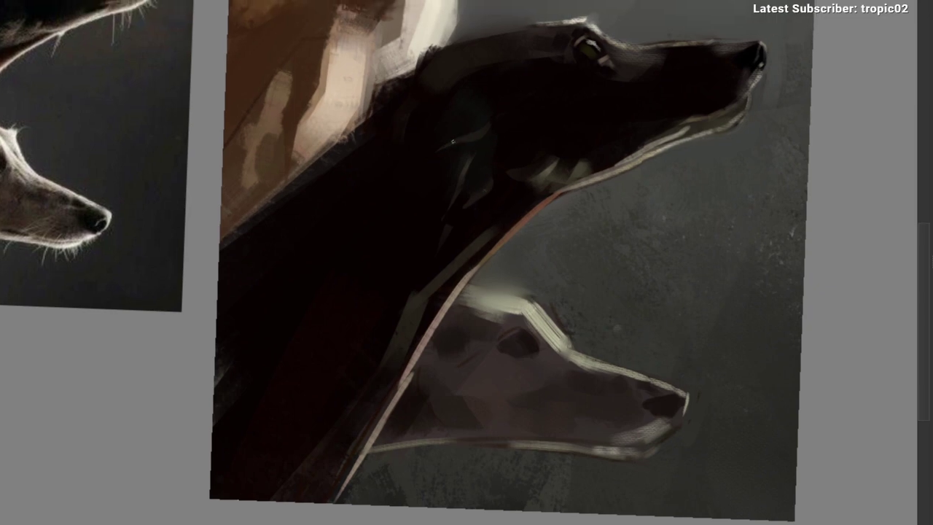
mouse_move(489, 130)
left_mouse_down()
mouse_move(436, 169)
mouse_move(447, 151)
left_mouse_up()
scroll(474, 131, "up", 1)
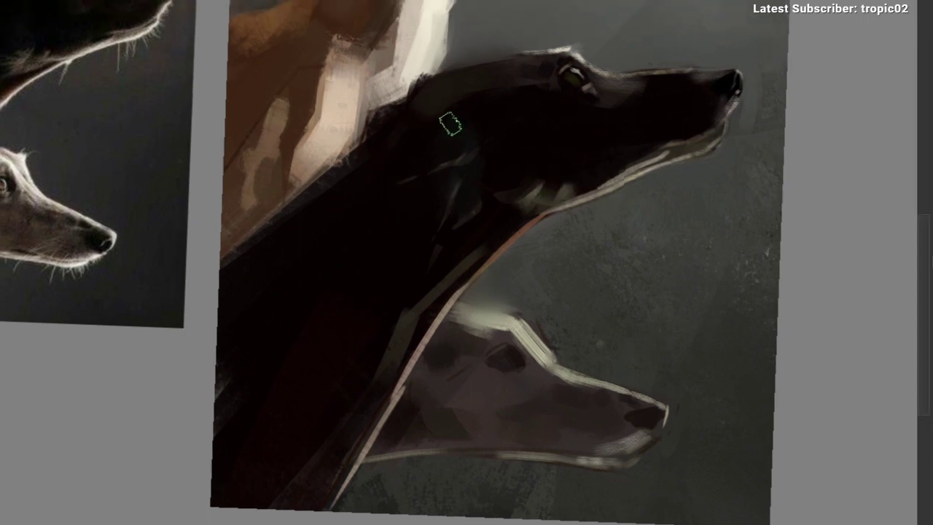
key("bracketleft")
key("bracketleft")
left_click_drag(495, 87, 526, 86)
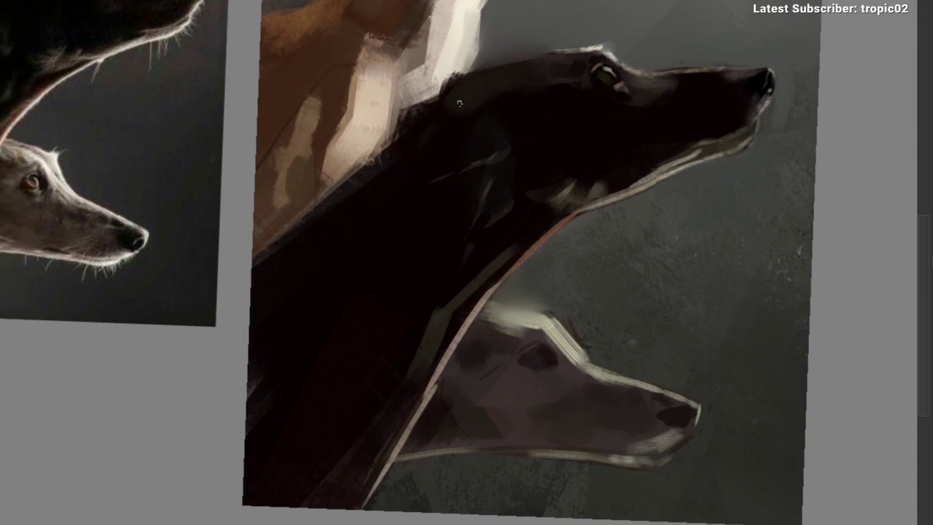
Step: Add subtle streaks and dark strokes to the black dog's folded ear and nape, then compare the whole painting with the reference
left_click_drag(593, 131, 588, 140)
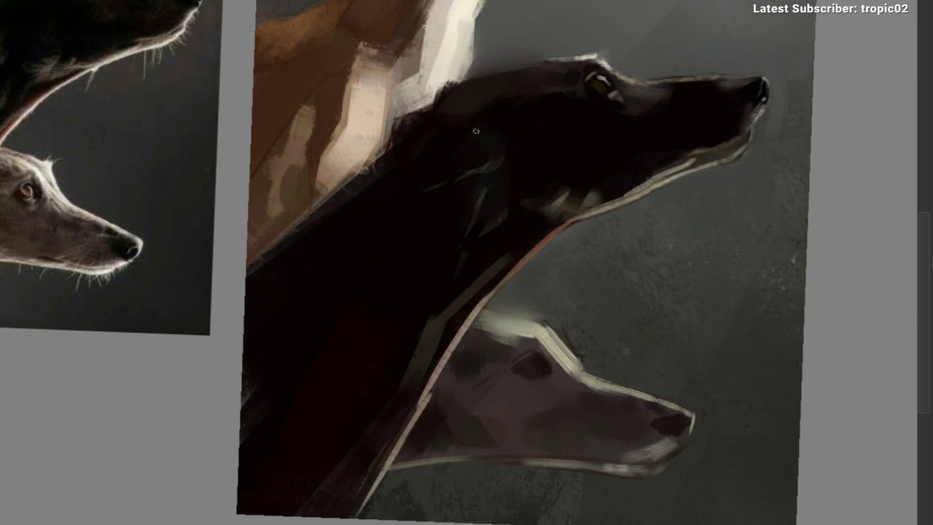
left_click_drag(451, 134, 403, 156)
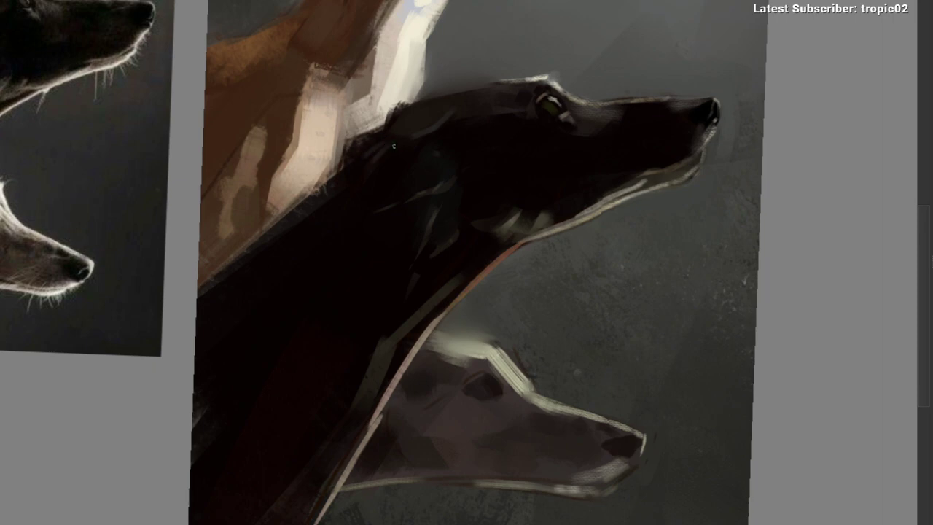
left_click_drag(343, 261, 293, 272)
left_click_drag(292, 272, 244, 286)
left_click_drag(324, 207, 386, 152)
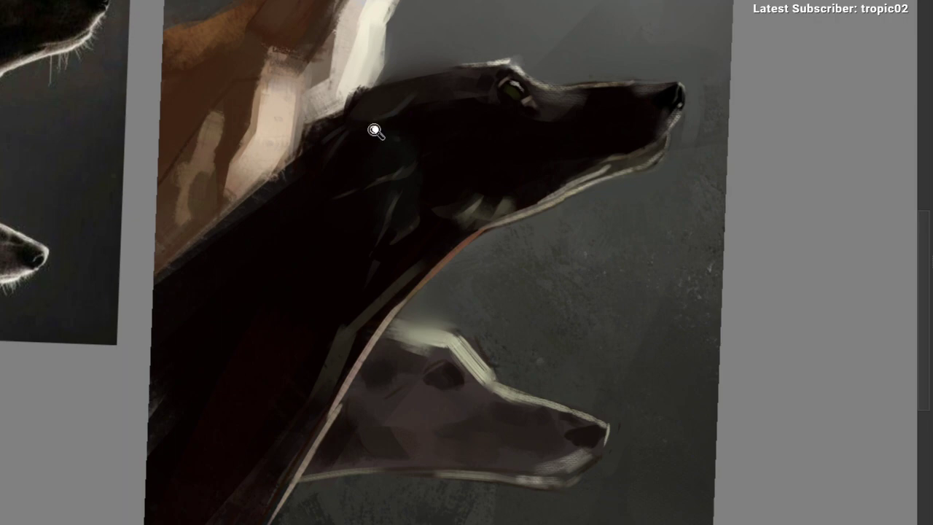
mouse_move(375, 131)
left_mouse_down()
mouse_move(325, 210)
mouse_move(293, 223)
left_mouse_up()
left_click_drag(404, 171, 383, 193)
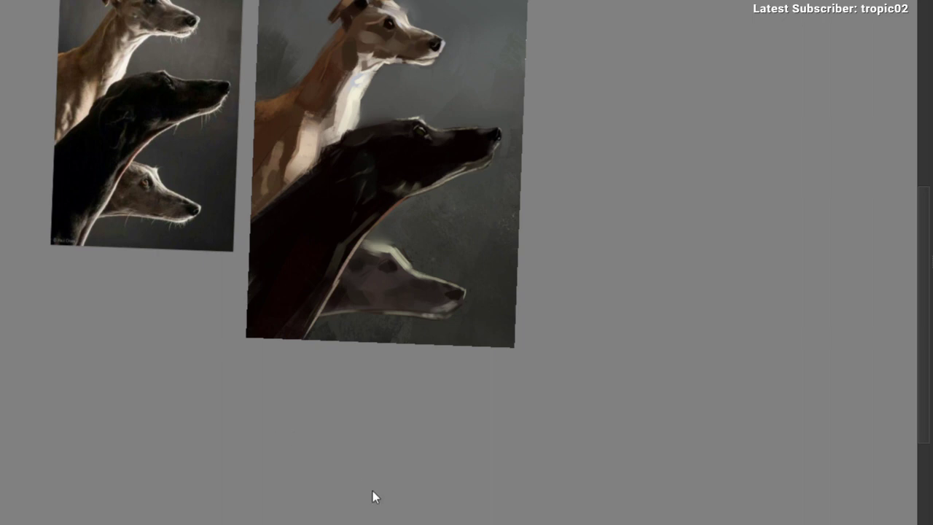
Step: Paste the portrait of the red-haired woman onto the canvas and move it clear below the greyhound painting
key("ctrl+v")
left_click_drag(363, 487, 312, 354)
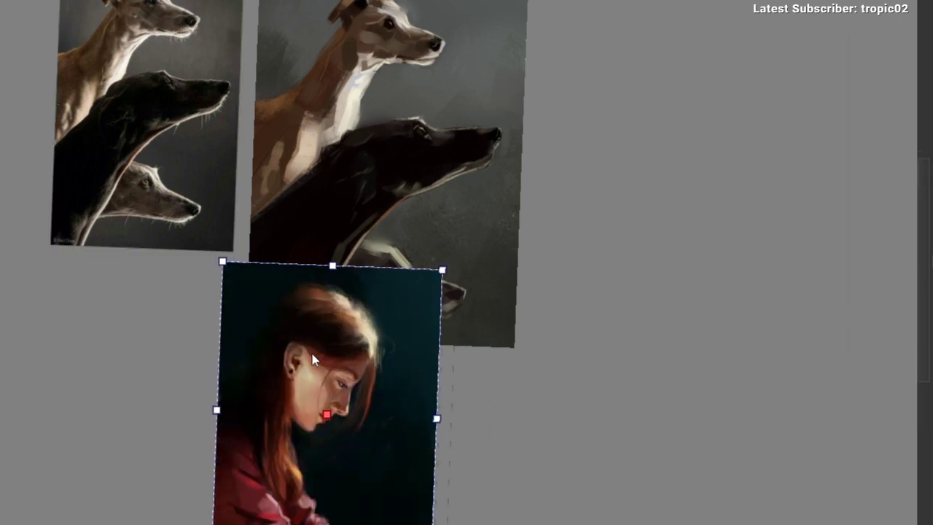
left_click_drag(377, 271, 369, 93)
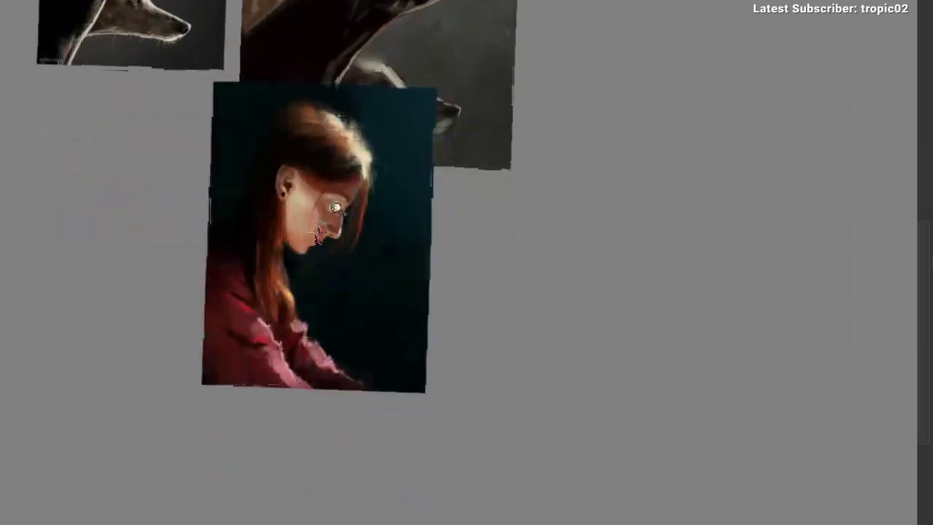
left_click_drag(321, 244, 372, 186)
scroll(318, 260, "down", 3)
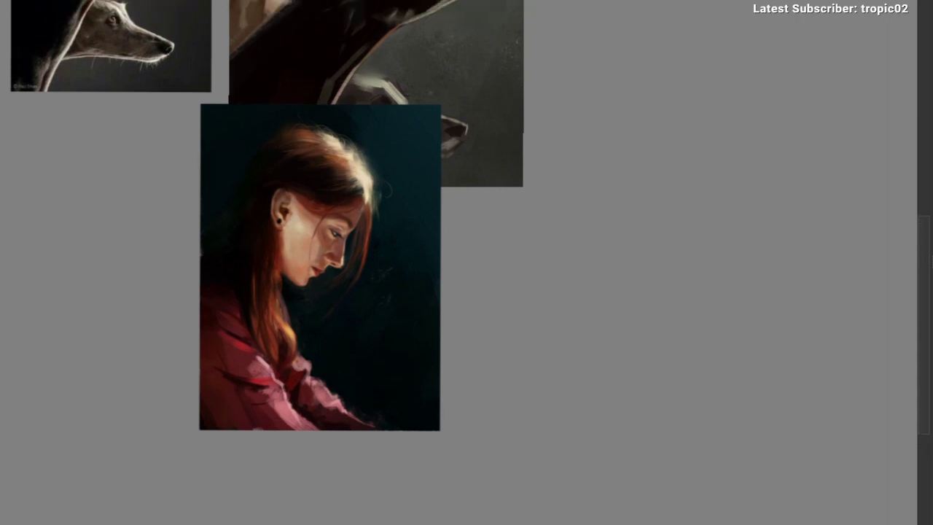
key("ctrl+t")
left_click_drag(241, 265, 226, 404)
mouse_move(227, 404)
left_mouse_down()
mouse_move(320, 36)
mouse_move(346, 25)
left_mouse_up()
left_click_drag(346, 25, 296, 278)
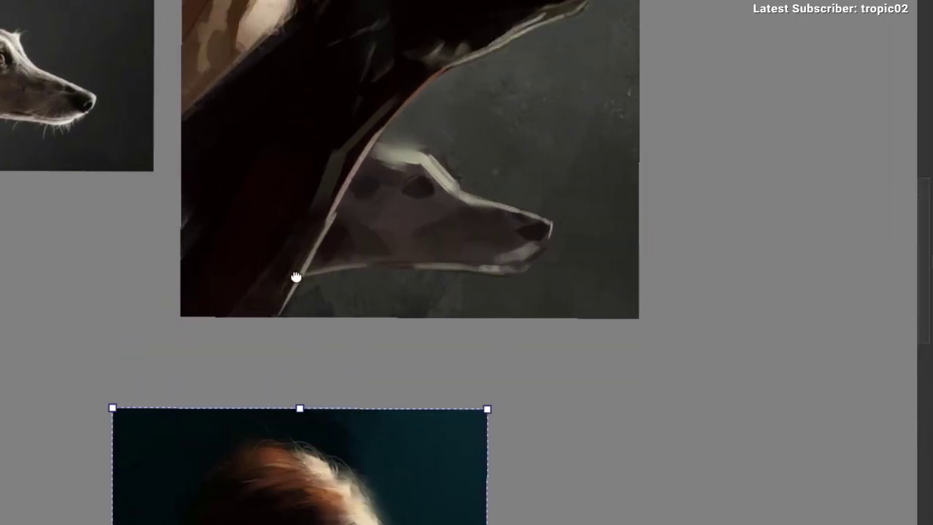
Step: Refine the light rim under the black dog's chin and lower jaw with short textured strokes
scroll(296, 277, "up", 3)
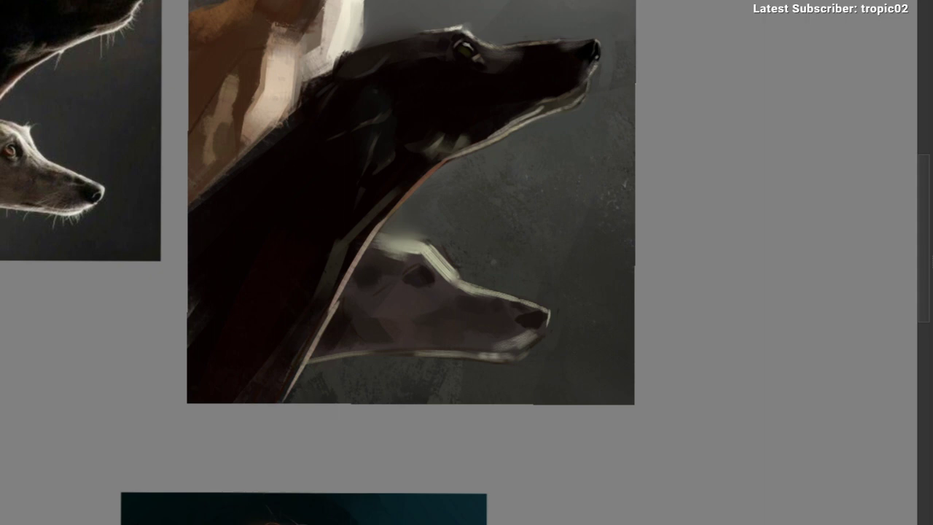
mouse_move(373, 134)
left_mouse_down()
mouse_move(372, 152)
mouse_move(329, 157)
left_mouse_up()
left_click_drag(329, 156, 387, 139)
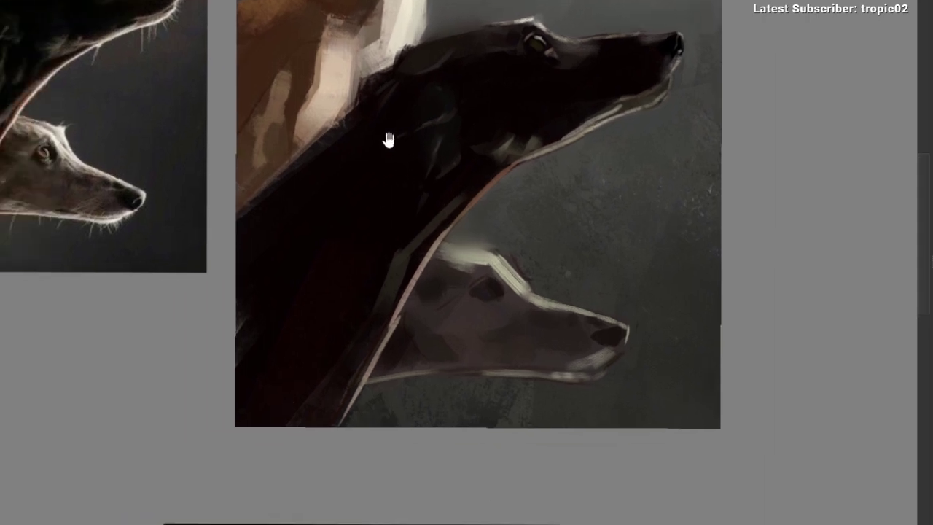
left_click_drag(402, 105, 240, 147)
scroll(470, 133, "up", 2)
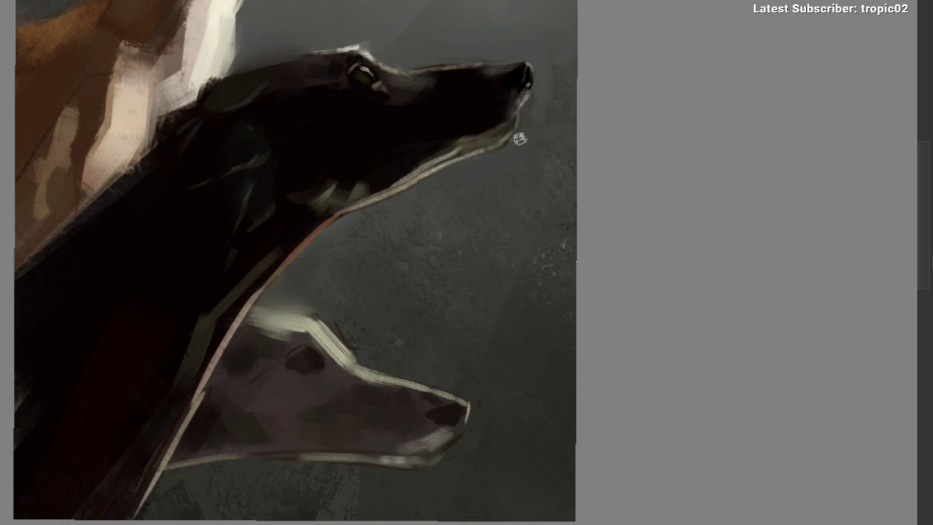
mouse_move(487, 150)
left_mouse_down()
mouse_move(481, 191)
mouse_move(454, 187)
mouse_move(486, 140)
mouse_move(498, 138)
left_mouse_up()
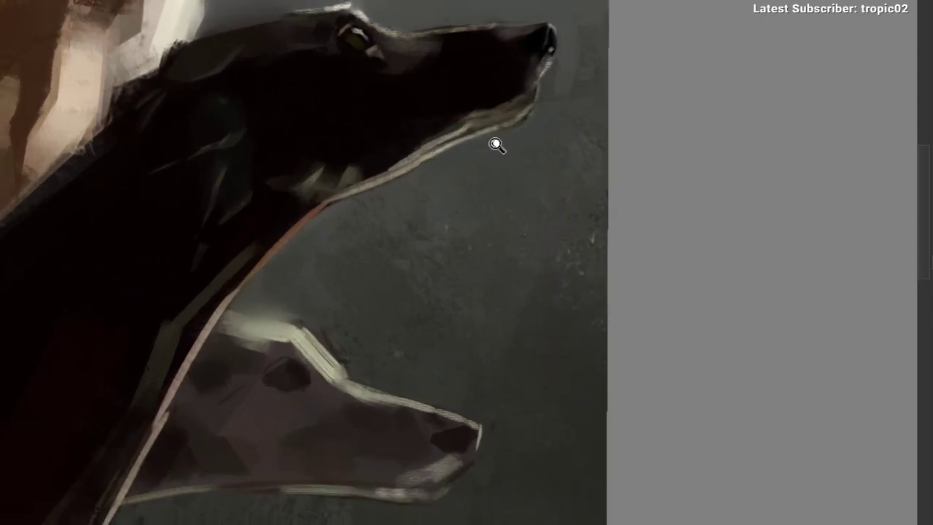
Step: Blend the black dog's jaw highlight into its cheek with an olive-brown tone sampled from the jaw edge
scroll(485, 127, "down", 1)
scroll(514, 128, "down", 1)
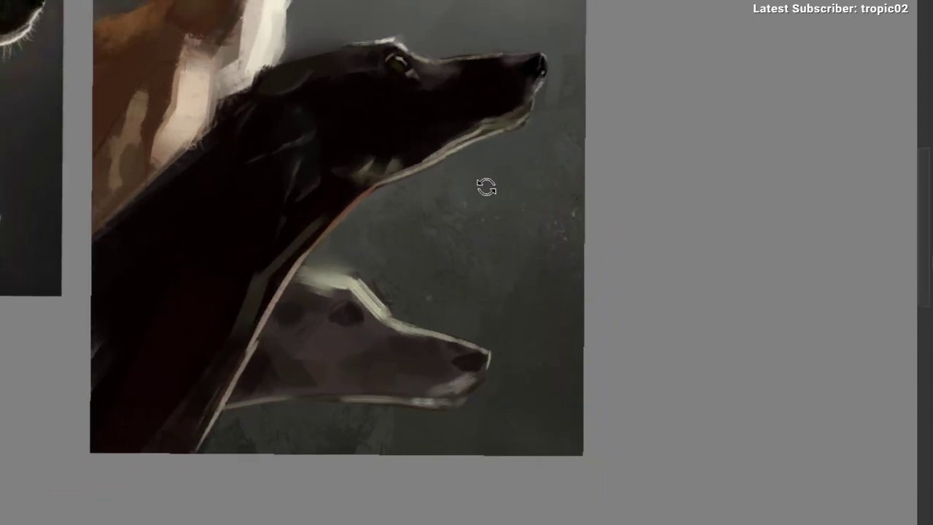
scroll(489, 165, "down", 2)
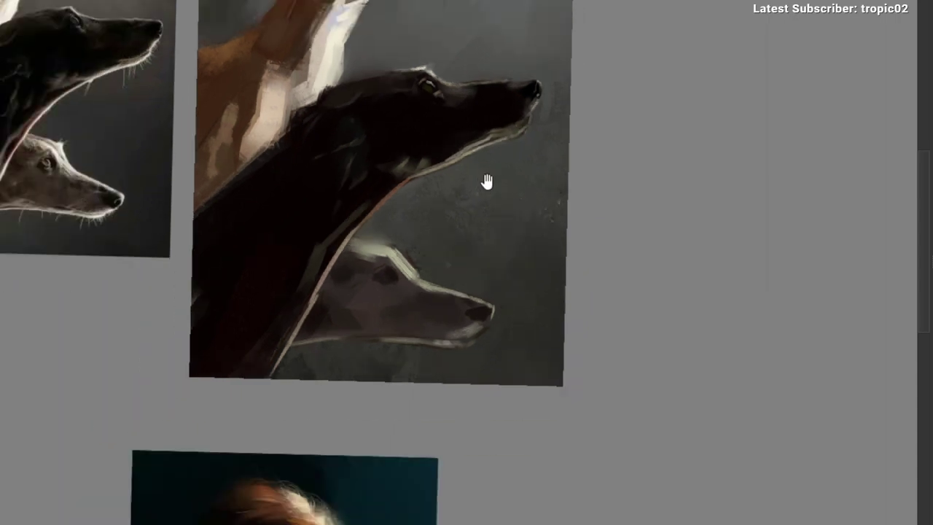
scroll(421, 167, "up", 2)
scroll(478, 109, "up", 1)
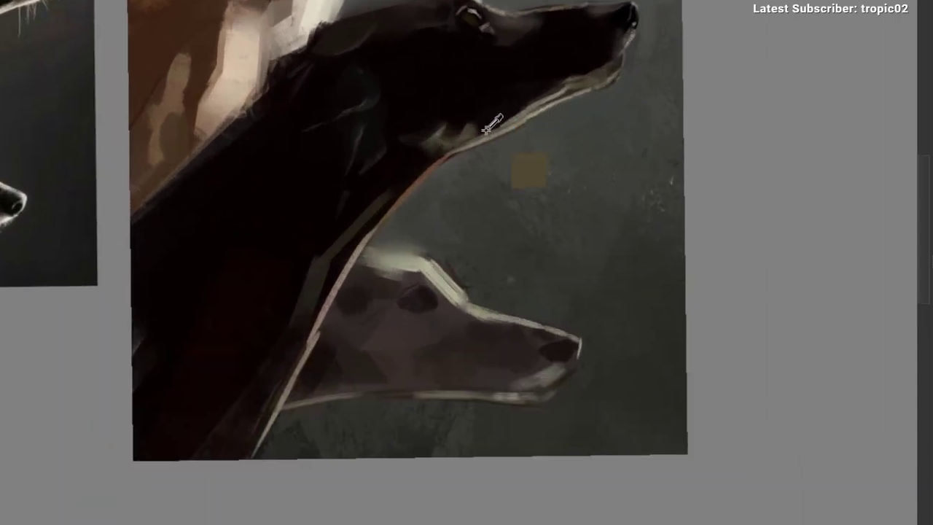
left_click(474, 130, "ctrl")
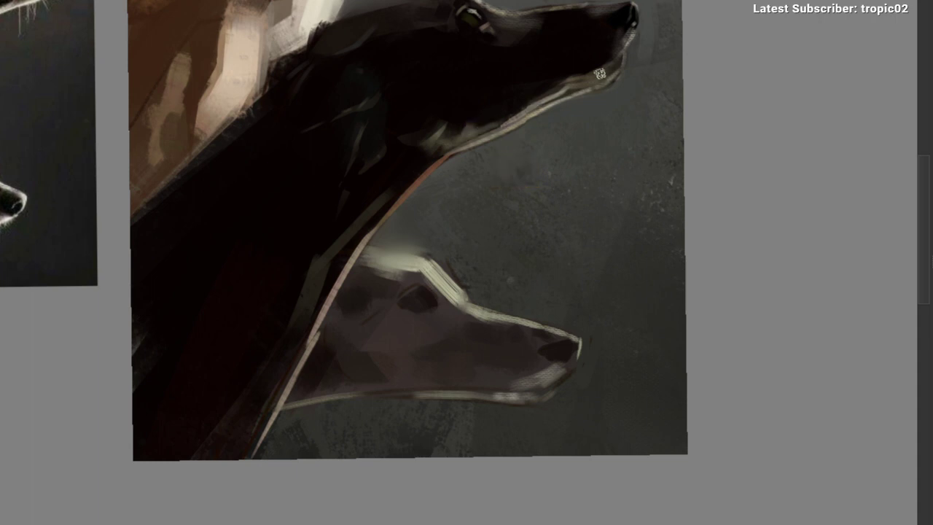
scroll(489, 157, "down", 1)
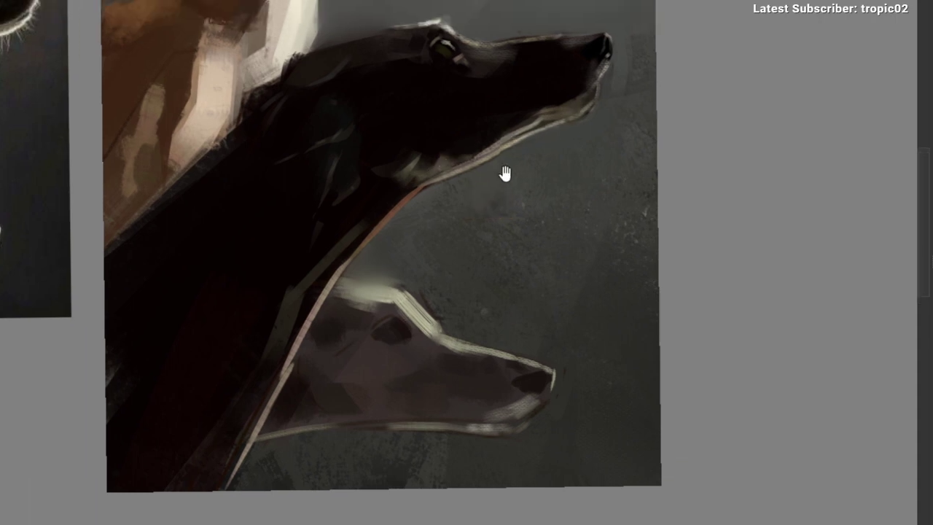
scroll(503, 160, "up", 1)
Step: Paint soft, fur-like light strokes along the black dog's lower jaw where it meets the throat
left_click_drag(514, 158, 485, 207)
left_click_drag(487, 197, 509, 142)
left_click_drag(339, 218, 354, 175)
right_click(330, 191)
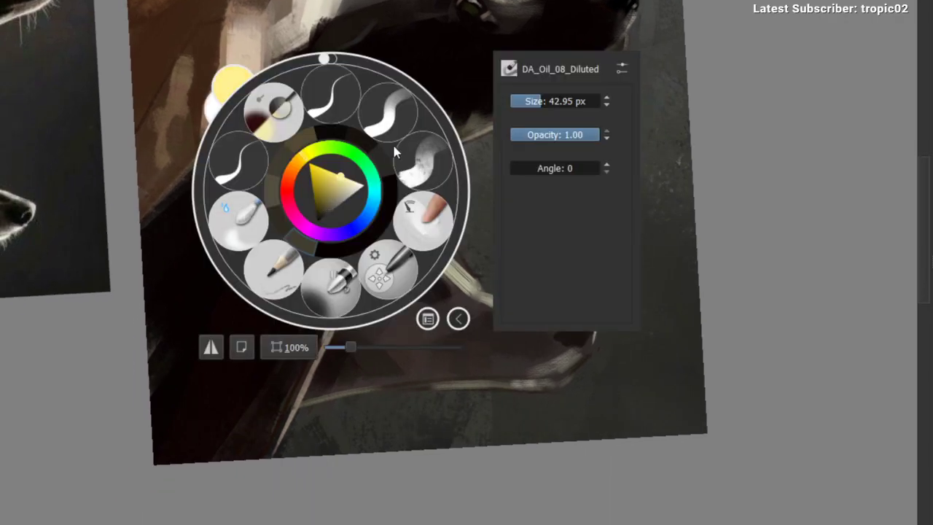
left_click(672, 144)
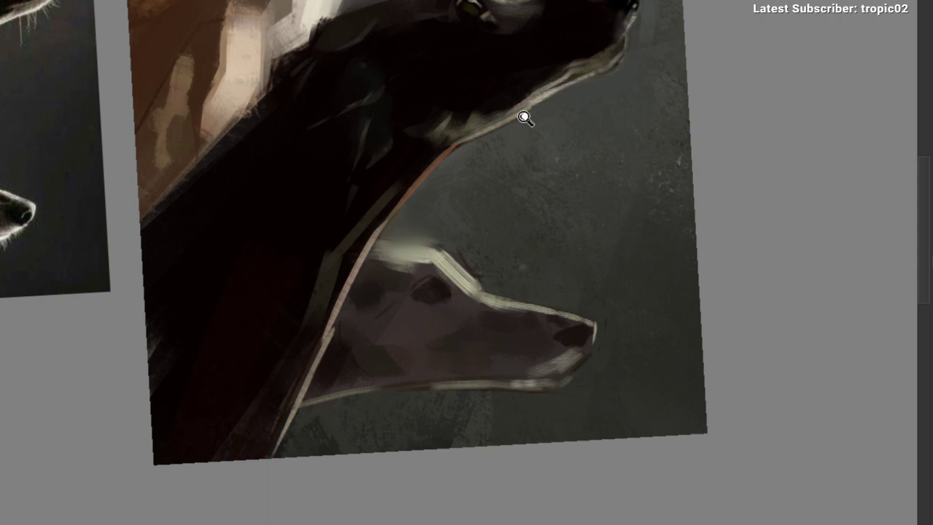
scroll(526, 118, "down", 1)
scroll(513, 119, "up", 1)
Step: Repaint the rim light along the black dog's throat as a thin, pale pinkish line, undoing the first attempt
mouse_move(458, 136)
left_mouse_down()
mouse_move(477, 118)
mouse_move(448, 153)
left_mouse_up()
left_click_drag(481, 125, 410, 196)
key("ctrl+z")
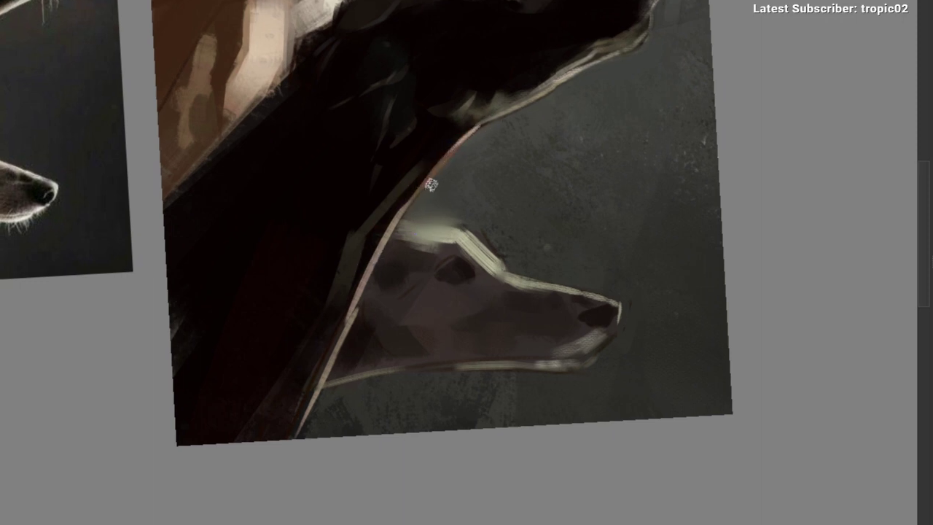
left_click_drag(471, 133, 406, 201)
left_click_drag(481, 151, 463, 156)
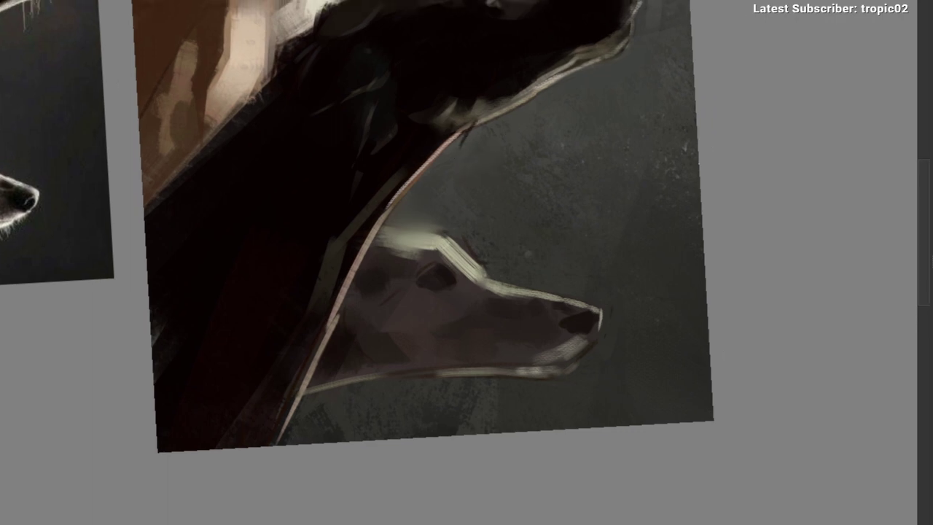
left_click_drag(464, 213, 430, 230)
left_click_drag(423, 227, 467, 194)
left_click_drag(473, 138, 447, 149)
left_click_drag(447, 150, 453, 143)
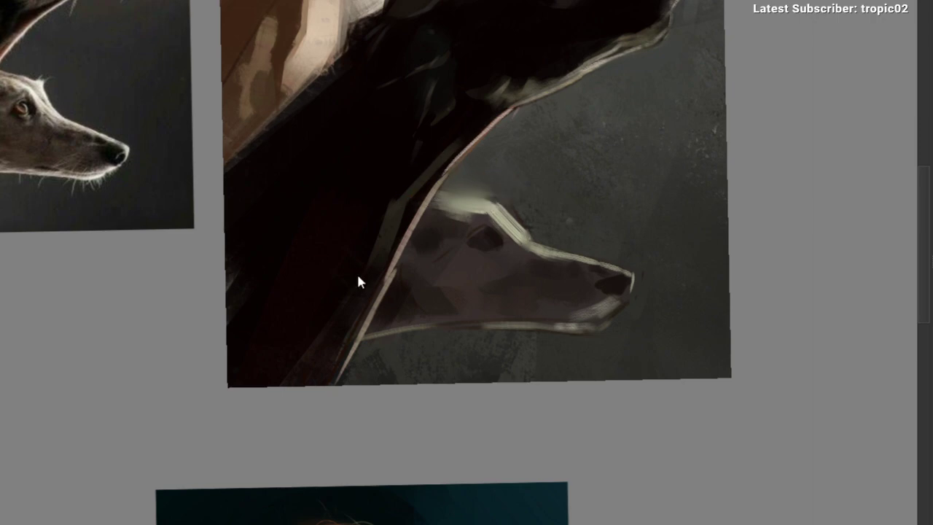
Step: Pick a new colour and the textured brush, undo the trial mark, and smooth the black dog's nape edge against the tan dog's chest
left_click_drag(358, 276, 352, 247)
mouse_move(386, 204)
left_mouse_down()
mouse_move(387, 213)
mouse_move(397, 192)
mouse_move(405, 209)
mouse_move(421, 167)
mouse_move(466, 164)
left_mouse_up()
right_click(352, 194)
left_click(375, 186)
left_click(447, 167)
key("ctrl+z")
left_click_drag(245, 262, 175, 365)
left_click_drag(175, 364, 203, 312)
mouse_move(368, 127)
left_mouse_down()
mouse_move(312, 175)
mouse_move(389, 123)
left_mouse_up()
left_click_drag(377, 161, 487, 102)
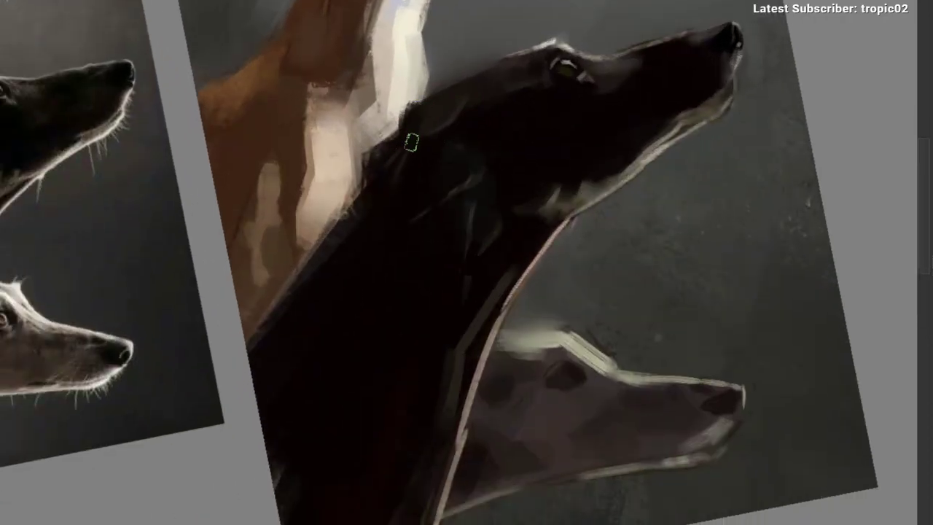
mouse_move(428, 124)
left_mouse_down()
mouse_move(355, 209)
mouse_move(333, 225)
mouse_move(319, 214)
mouse_move(379, 273)
left_mouse_up()
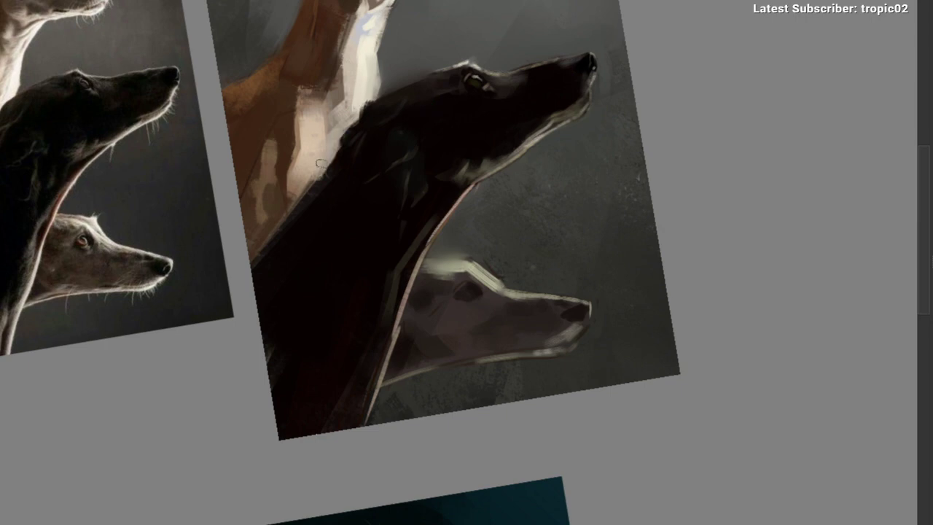
Step: Brighten the lower dog's brow highlight and add a pale tuft rising above it, undoing the stray last mark
left_click_drag(325, 172, 295, 64)
left_click_drag(354, 165, 469, 139)
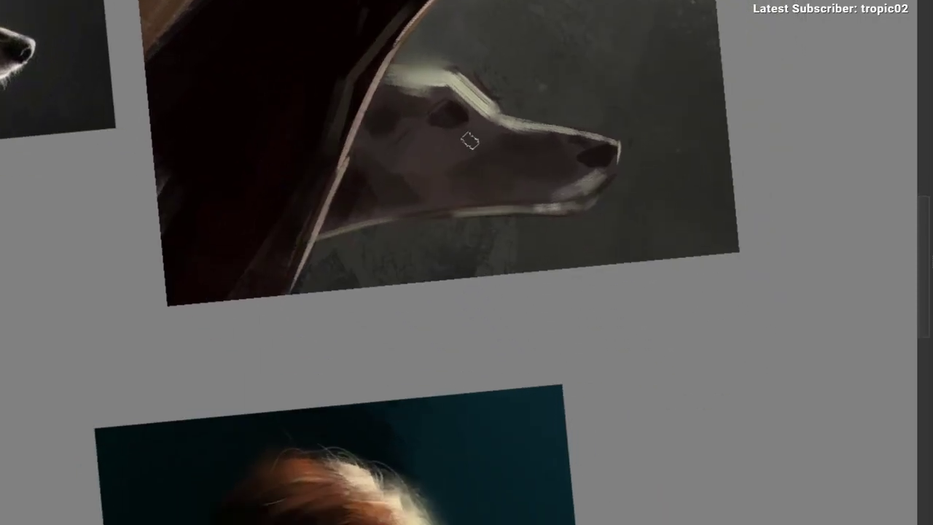
left_click_drag(520, 103, 536, 121)
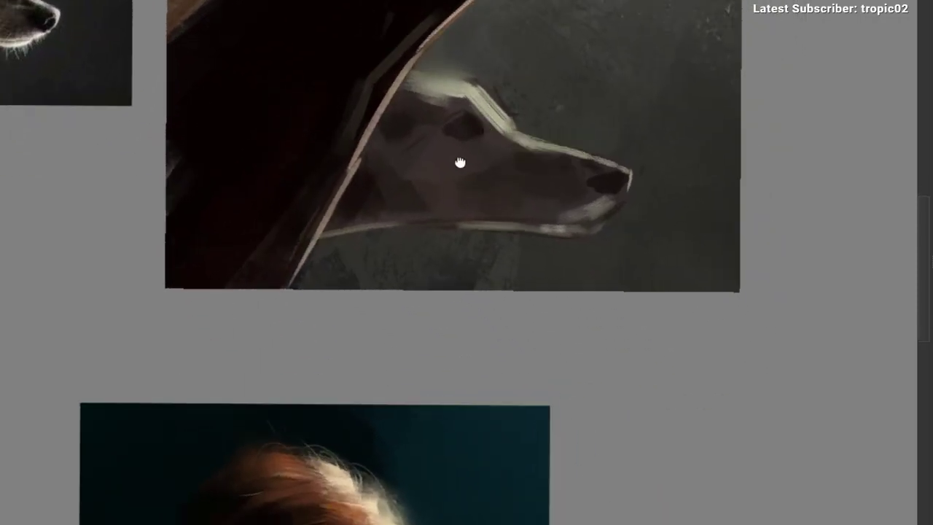
left_click_drag(430, 75, 348, 199)
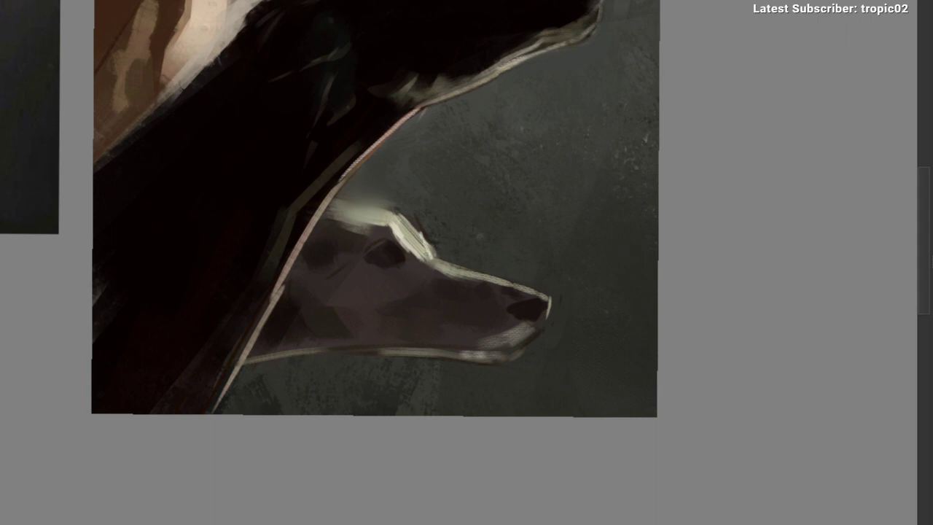
left_click_drag(412, 224, 394, 196)
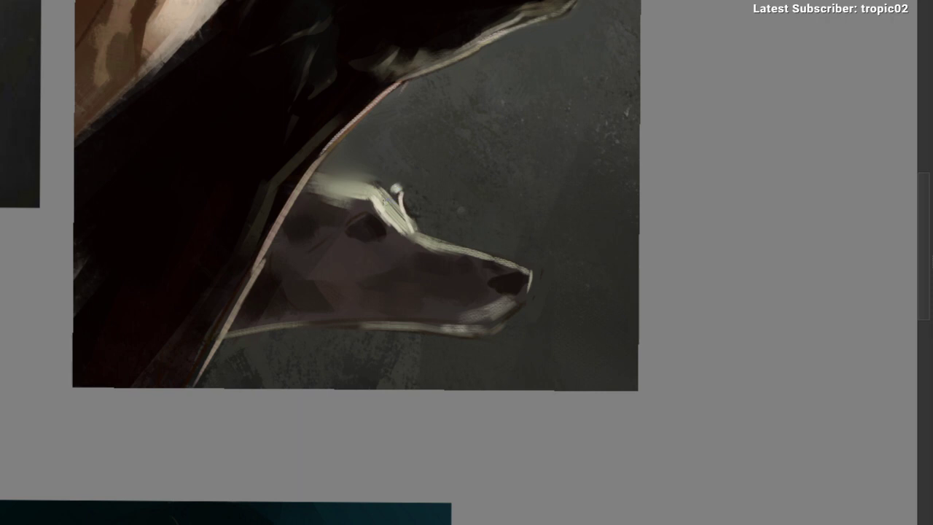
left_click_drag(374, 207, 362, 232)
mouse_move(362, 232)
left_mouse_down()
mouse_move(355, 202)
mouse_move(401, 186)
left_mouse_up()
left_click(442, 210)
key("ctrl+z")
Step: Shape the lower dog's pale brow tuft into a crisp point with tones sampled around it, and darken the eye below
left_click_drag(451, 136, 518, 70)
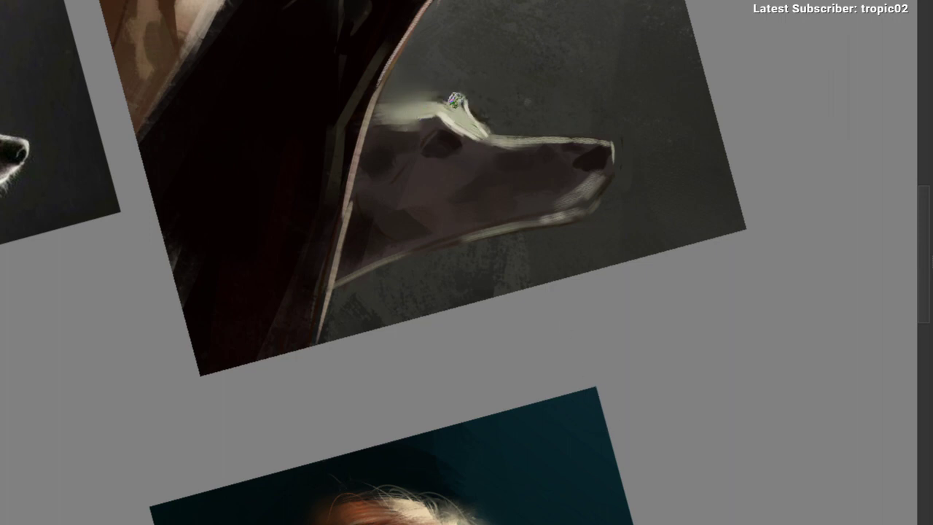
left_click_drag(527, 175, 519, 207)
left_click(455, 103, "ctrl")
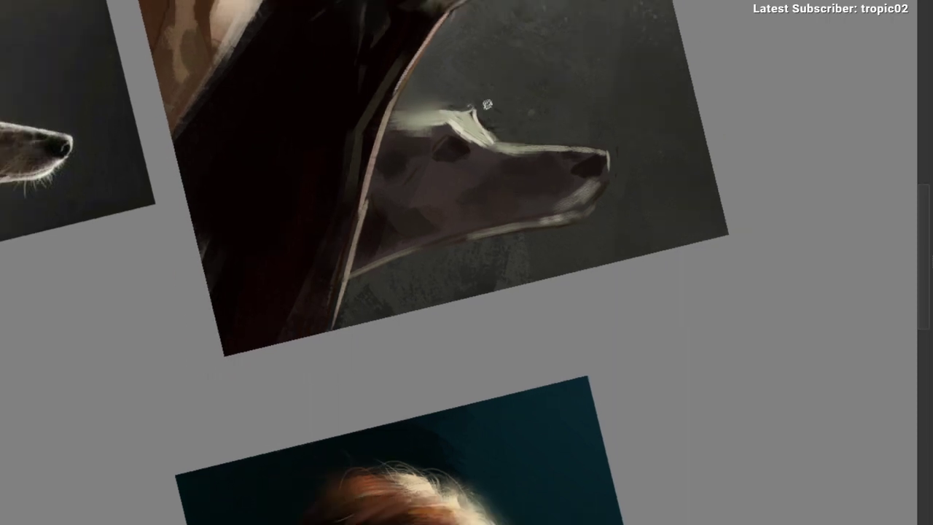
left_click_drag(499, 124, 513, 127)
left_click_drag(481, 157, 481, 141)
left_click(497, 122, "ctrl")
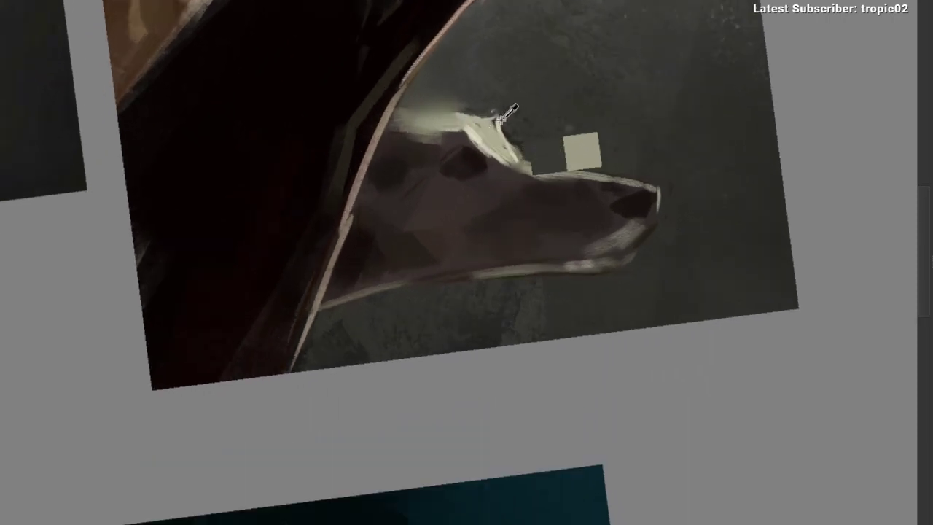
left_click_drag(489, 102, 502, 56)
left_click(492, 108, "ctrl")
left_click_drag(470, 136, 462, 147)
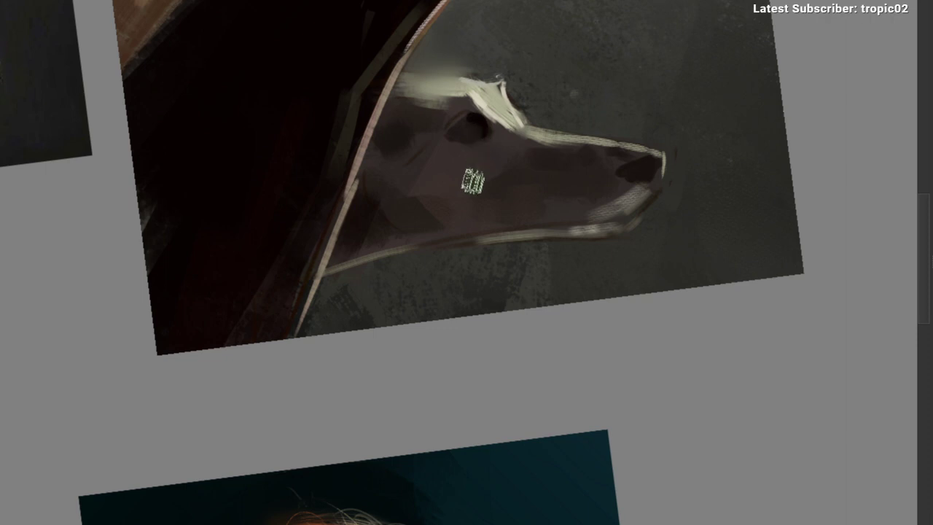
Step: Redraw the lower dog's eye socket with near-black strokes that form a rounded rim around the eye
left_click_drag(451, 185, 395, 164)
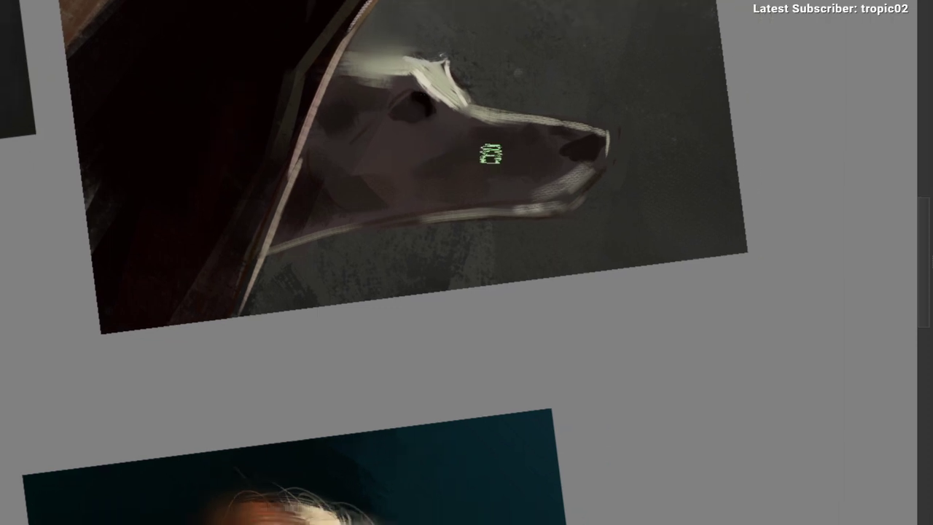
left_click_drag(485, 136, 536, 147)
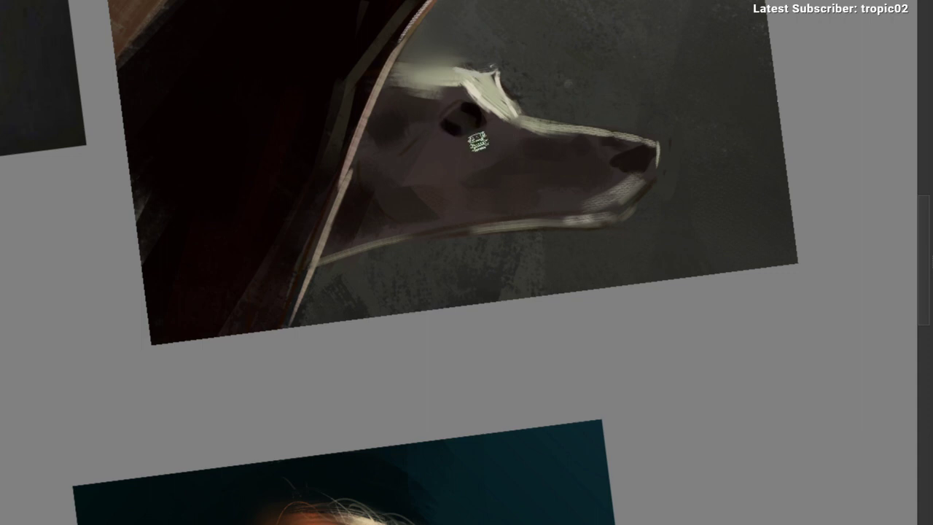
left_click_drag(478, 122, 457, 128)
mouse_move(491, 153)
left_mouse_down()
mouse_move(474, 167)
mouse_move(507, 169)
left_mouse_up()
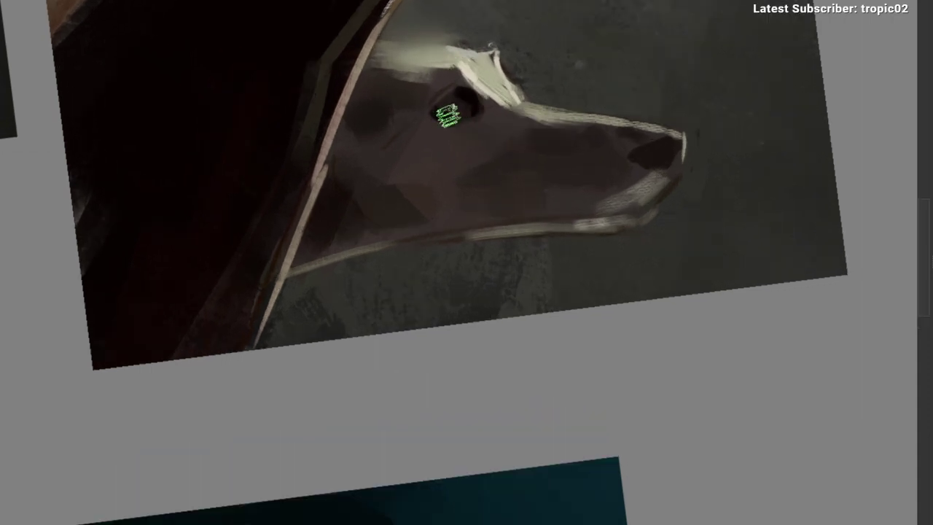
scroll(462, 109, "down", 2)
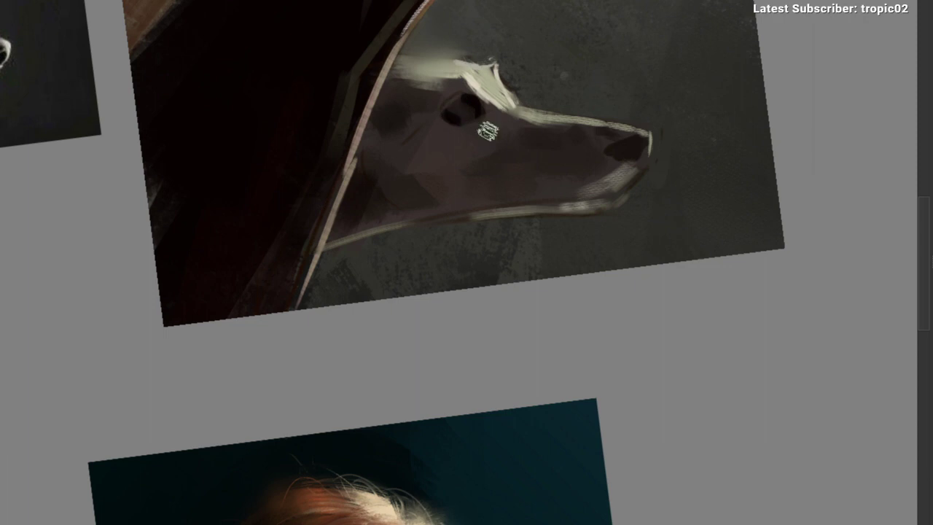
scroll(466, 124, "down", 2)
scroll(437, 146, "up", 3)
left_click_drag(449, 136, 490, 142)
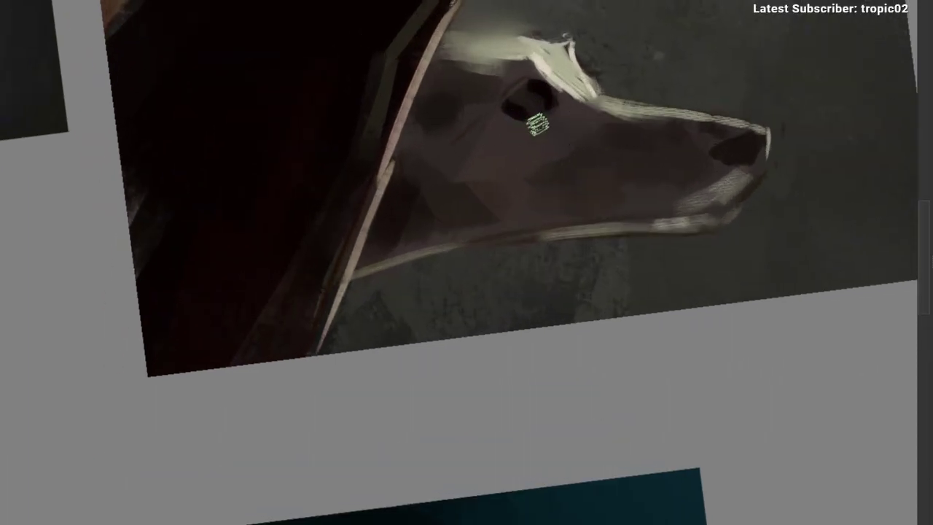
left_click_drag(538, 123, 548, 138)
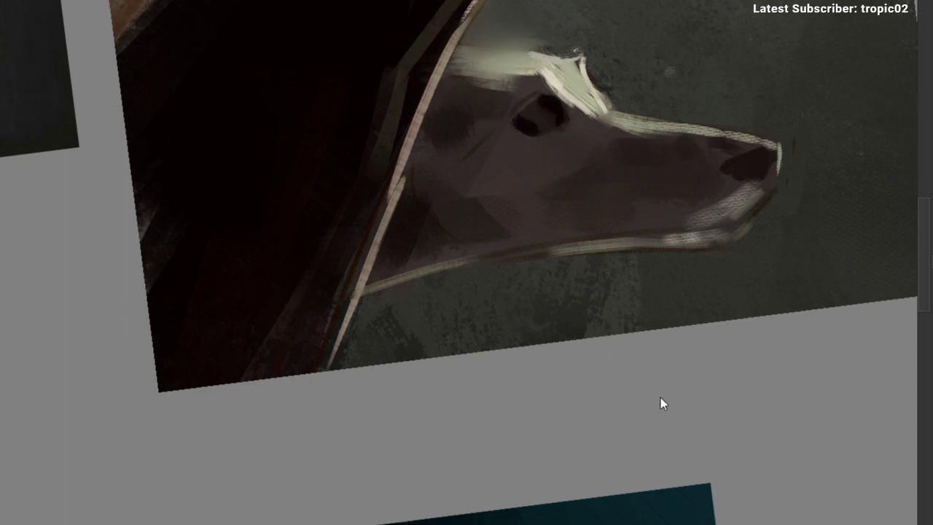
Step: Paint an amber iris inside the lower dog's dark eye socket, with a dark pupil and a pale yellow curved highlight
mouse_move(526, 119)
left_mouse_down()
mouse_move(542, 109)
mouse_move(533, 136)
left_mouse_up()
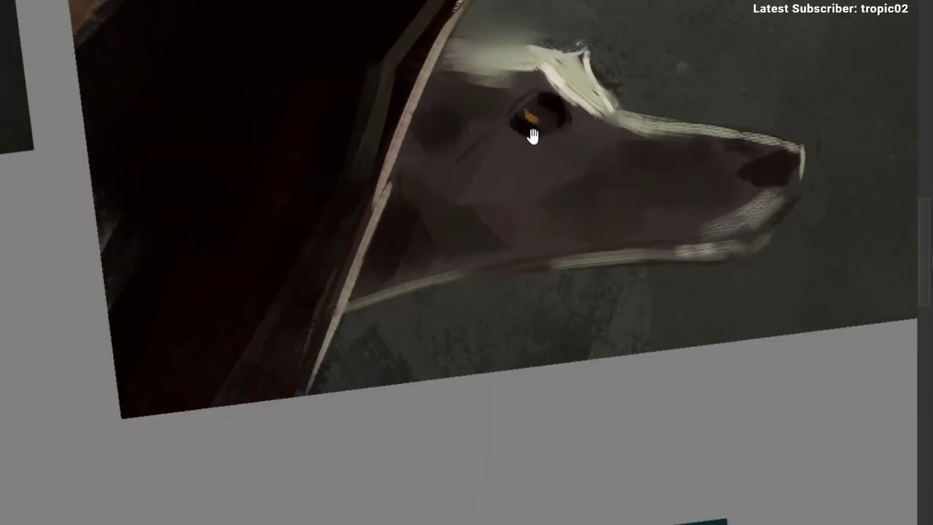
scroll(533, 136, "down", 1)
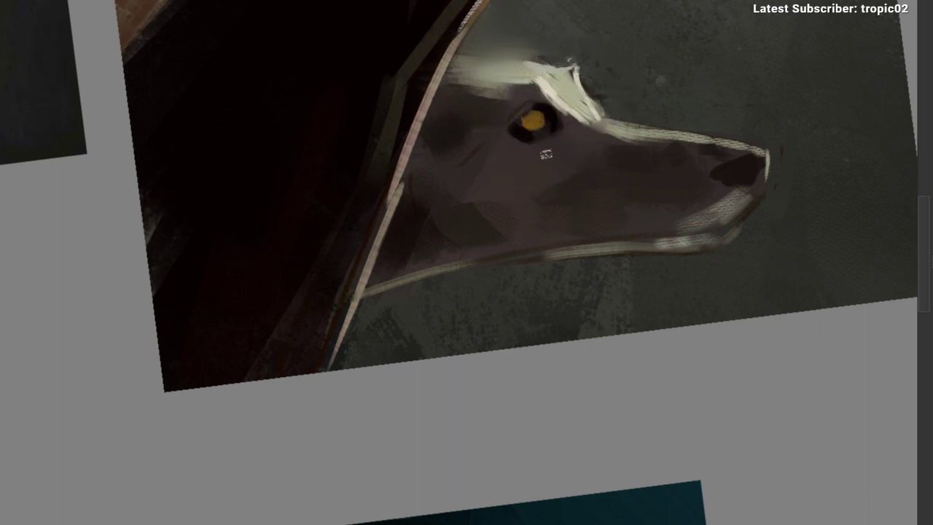
left_click_drag(547, 132, 532, 117)
left_click(552, 106, "ctrl")
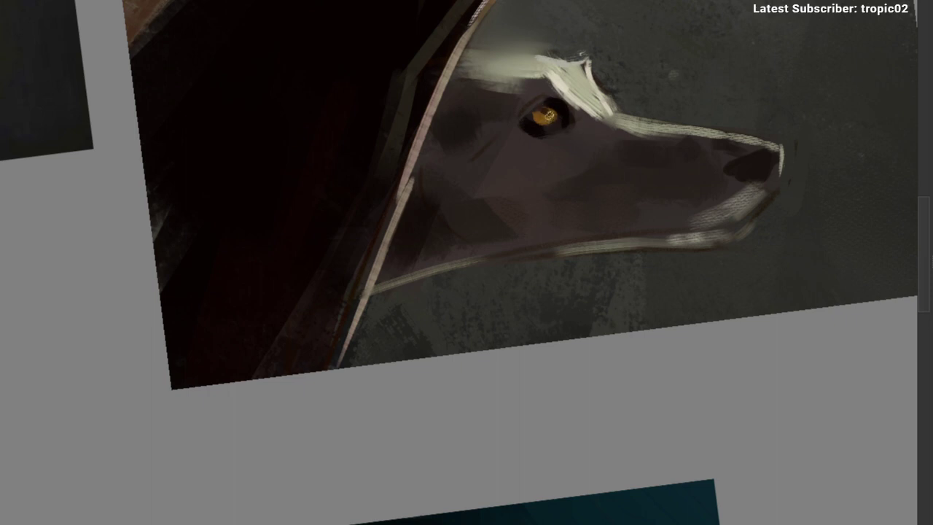
mouse_move(546, 112)
left_mouse_down()
mouse_move(457, 152)
mouse_move(533, 107)
left_mouse_up()
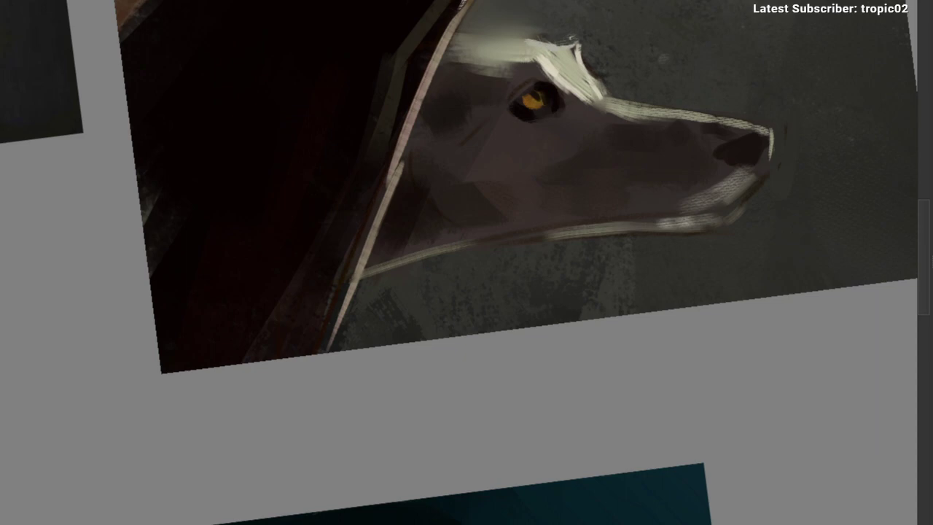
left_click_drag(490, 197, 347, 248)
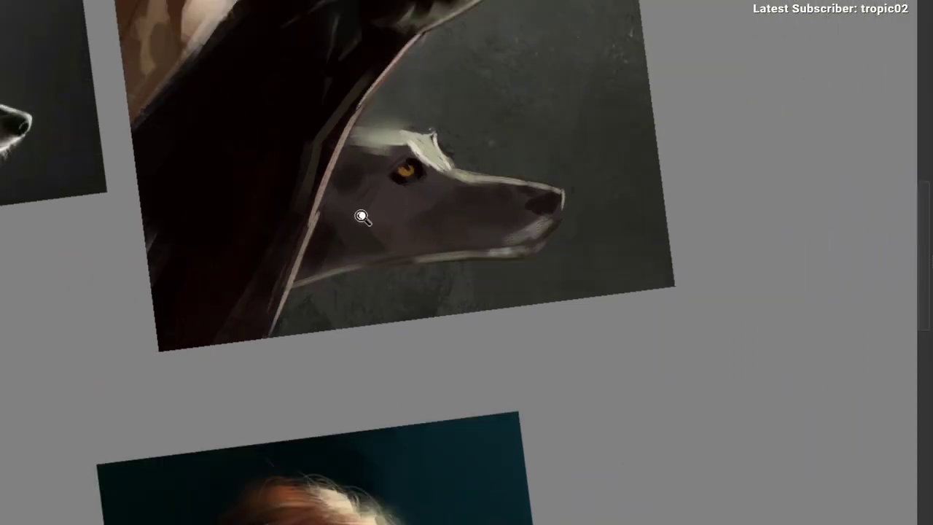
left_click_drag(362, 217, 428, 150)
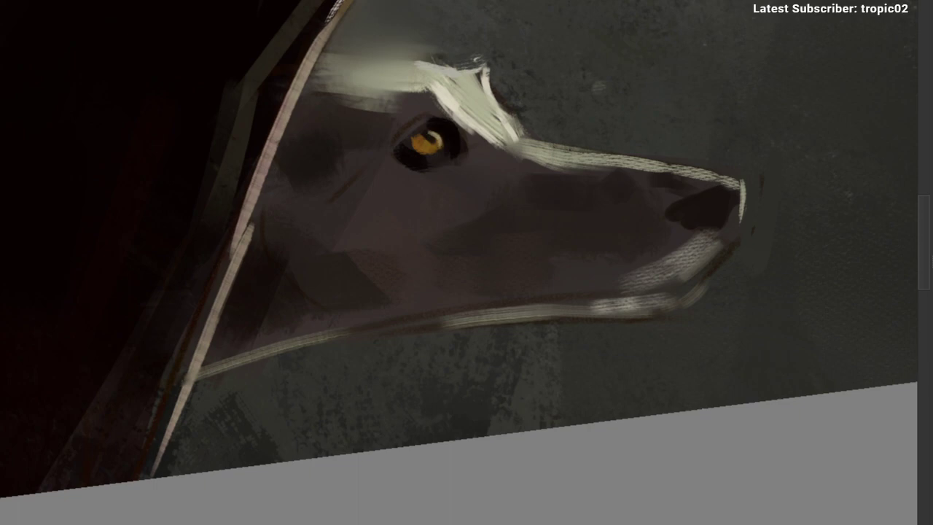
Step: Touch up the lower dog's eye and softly shade the amber iris with the deevad 4a airbrush at a small size
left_click_drag(431, 163, 410, 172)
left_click_drag(477, 139, 496, 118)
mouse_move(478, 119)
left_mouse_down()
mouse_move(460, 130)
mouse_move(492, 136)
mouse_move(478, 122)
mouse_move(506, 115)
left_mouse_up()
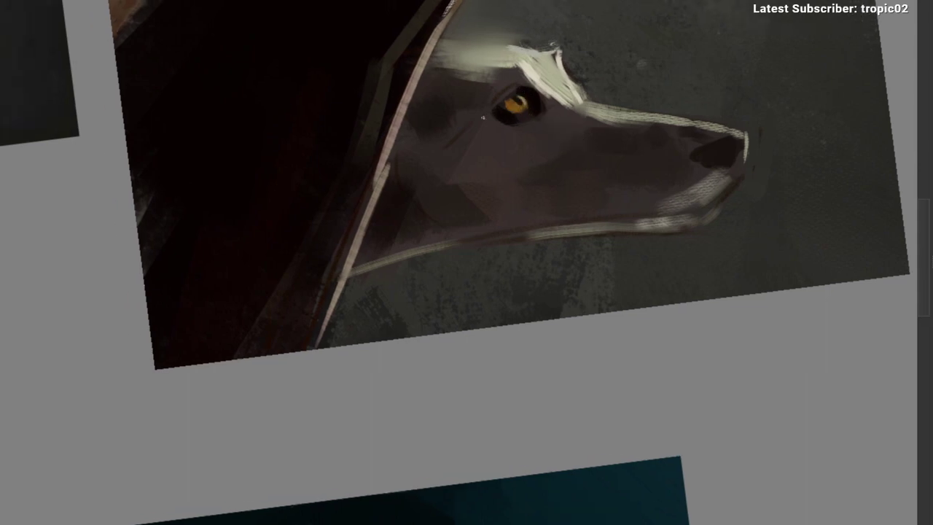
right_click(421, 111)
left_click(441, 206)
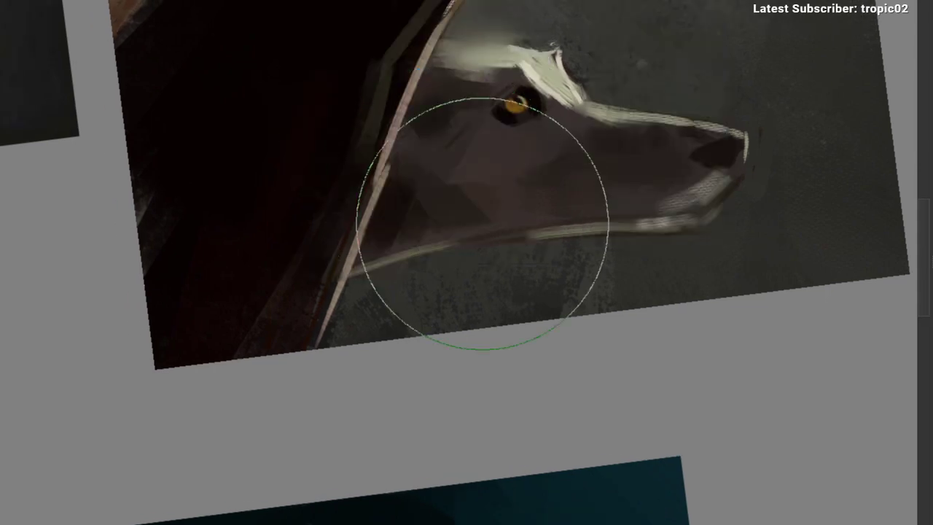
left_click_drag(580, 87, 419, 138)
mouse_move(570, 69)
left_mouse_down()
mouse_move(423, 109)
mouse_move(521, 97)
left_mouse_up()
key("bracketleft")
key("bracketleft")
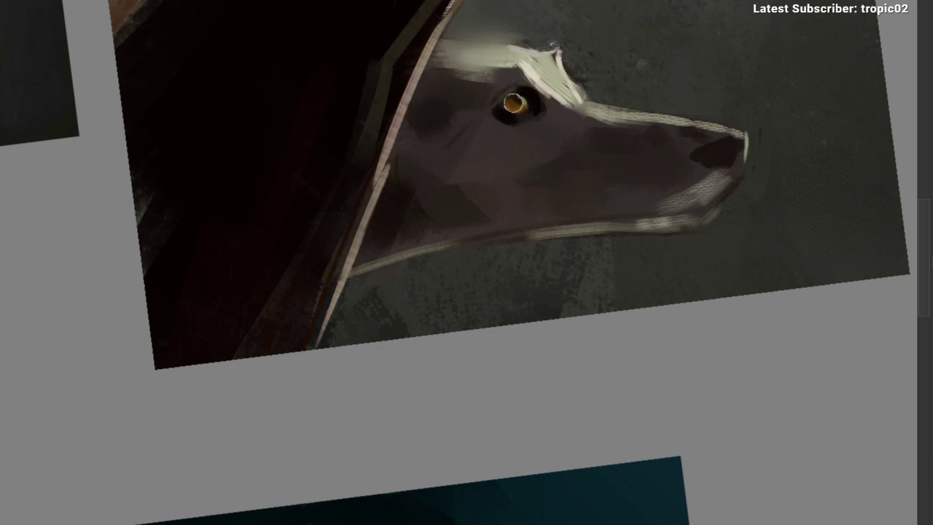
mouse_move(525, 153)
left_mouse_down()
mouse_move(484, 196)
mouse_move(423, 212)
mouse_move(492, 150)
mouse_move(459, 170)
left_mouse_up()
Step: Using a much smaller brush and tones sampled from the painting, round out the lower dog's iris and darken its upper edge
right_click(400, 129)
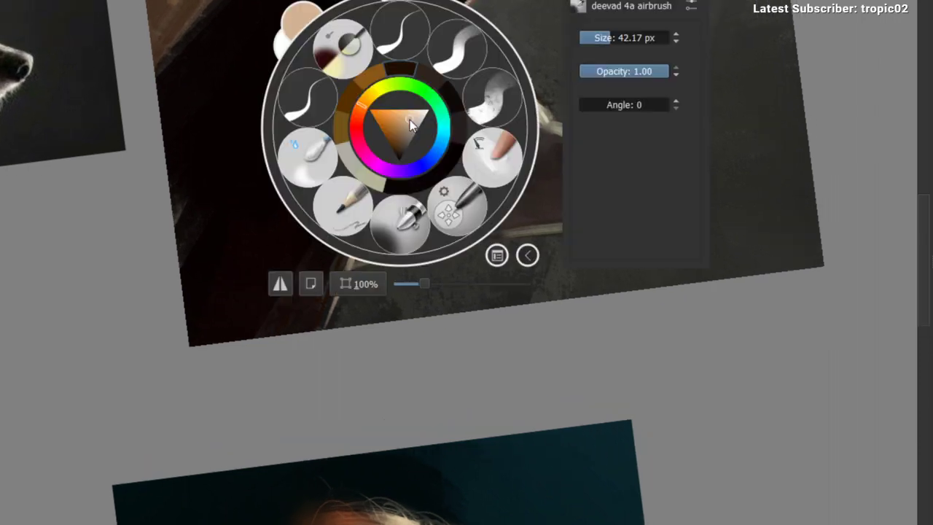
left_click(445, 173)
left_click(727, 103)
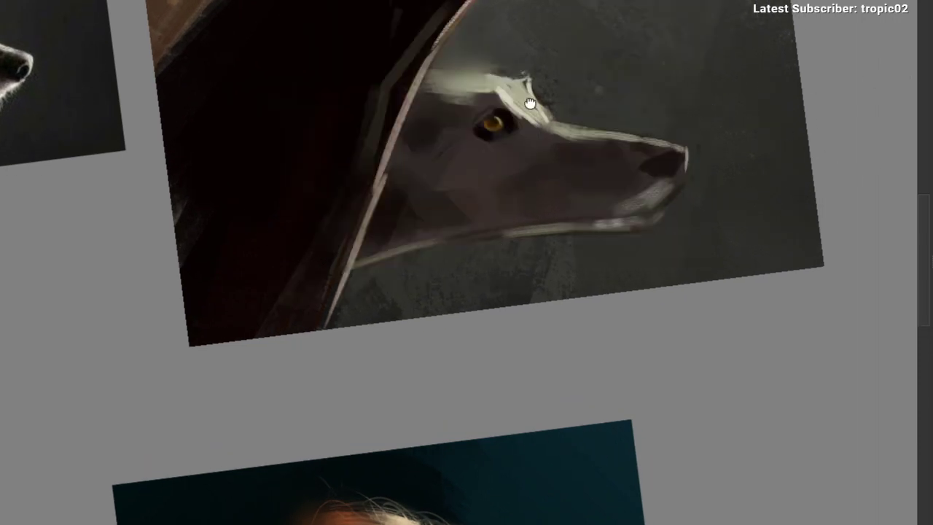
left_click_drag(530, 104, 441, 85)
left_click_drag(430, 34, 336, 53)
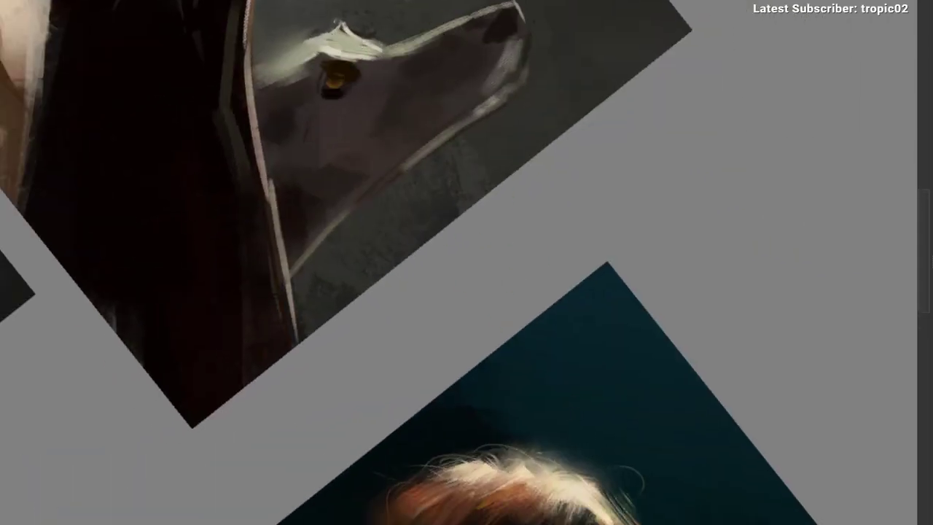
scroll(355, 37, "up", 1)
left_click(356, 38, "alt")
key("[")
key("[")
key("[")
key("[")
key("[")
key("[")
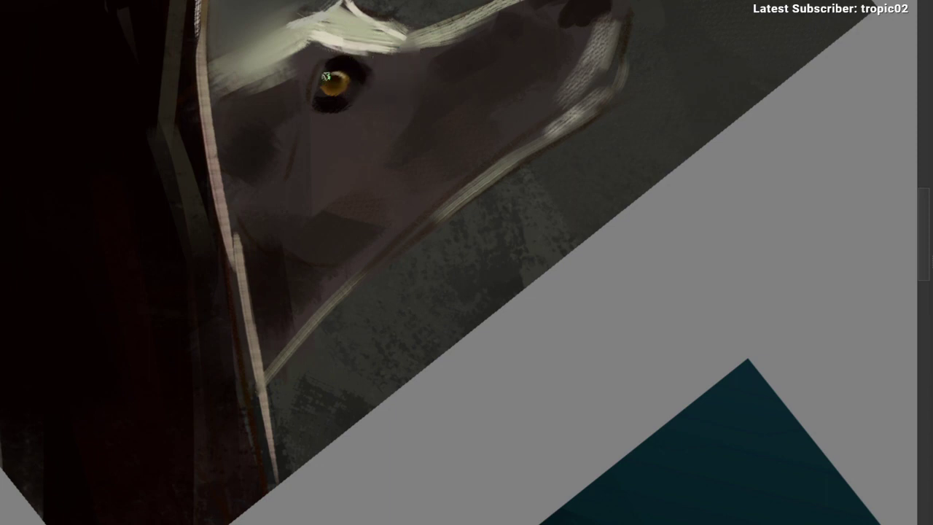
left_click_drag(414, 141, 433, 204)
left_click(363, 246, "alt")
left_click_drag(399, 158, 533, 86)
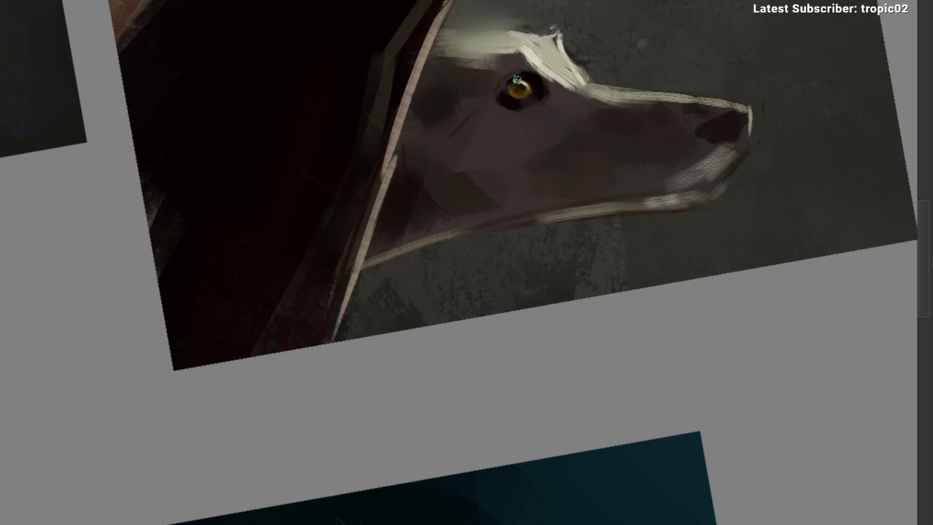
Step: Add small bright glints to the lower dog's iris and undo the last mark
left_click_drag(516, 80, 372, 196)
left_click_drag(372, 197, 402, 161)
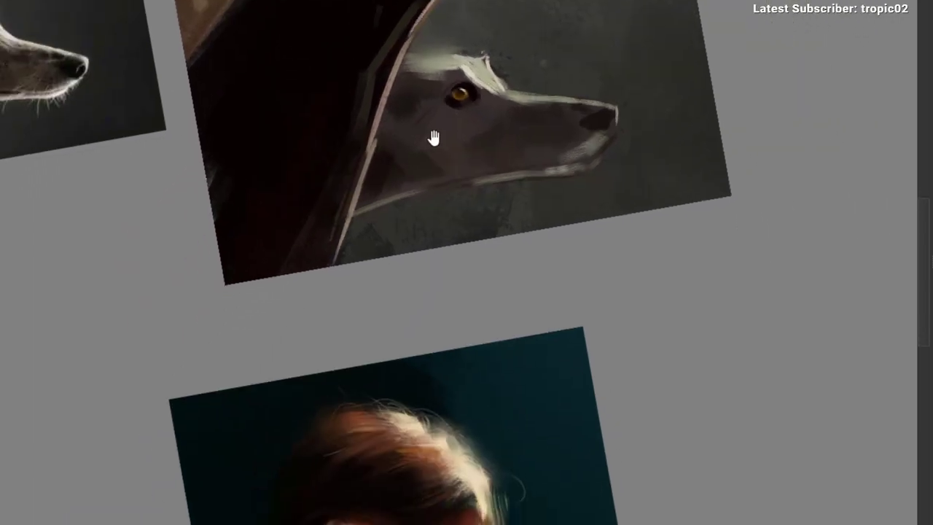
mouse_move(459, 104)
left_mouse_down()
mouse_move(489, 63)
mouse_move(459, 88)
left_mouse_up()
left_click(464, 82, "ctrl")
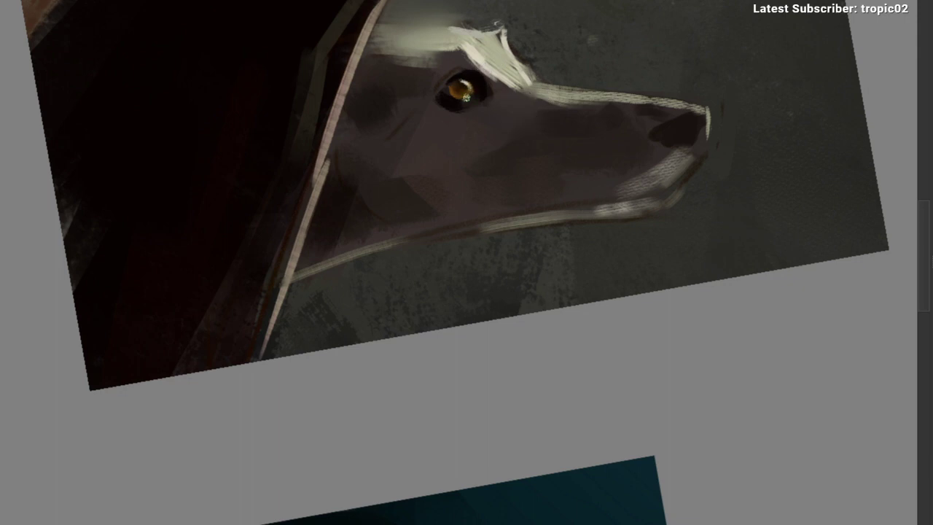
scroll(420, 162, "down", 2)
scroll(523, 85, "up", 2)
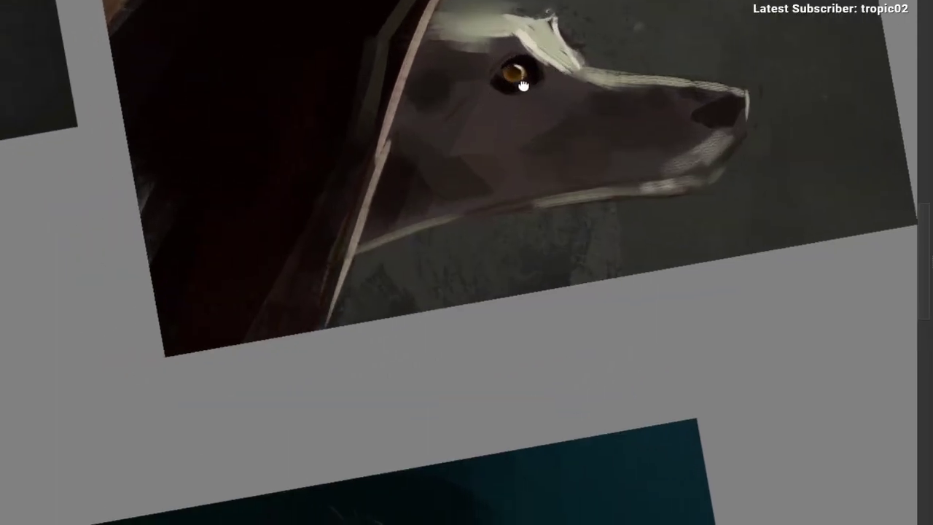
scroll(523, 85, "down", 1)
key("ctrl+z")
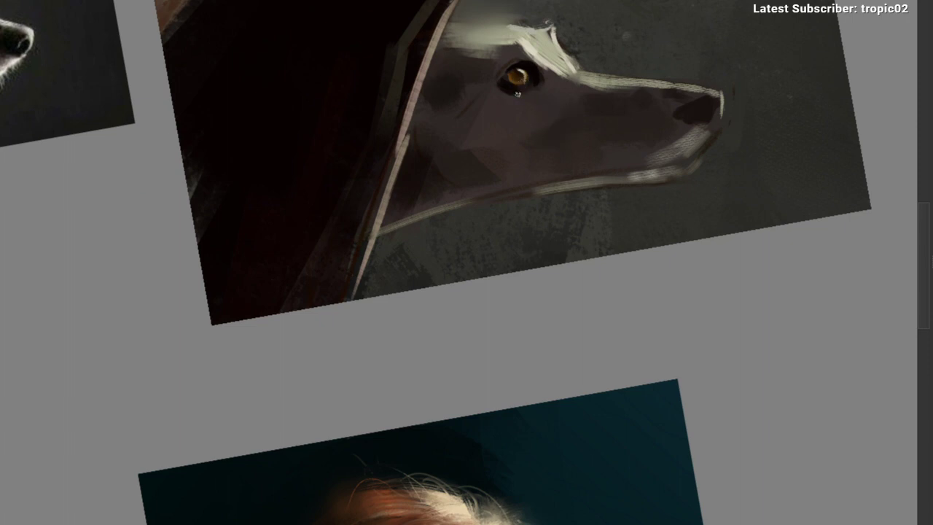
Step: Sample the iris's brownish amber and rework the lower dog's iris around its pale glint
left_click(538, 87, "alt")
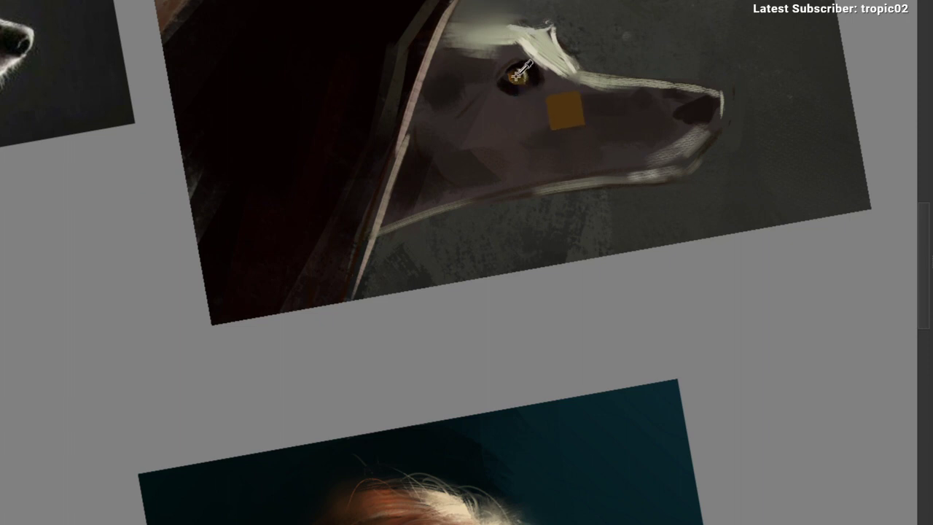
left_click_drag(549, 141, 535, 155)
left_click_drag(368, 183, 149, 181)
left_click_drag(364, 198, 447, 162)
left_click_drag(453, 137, 433, 194)
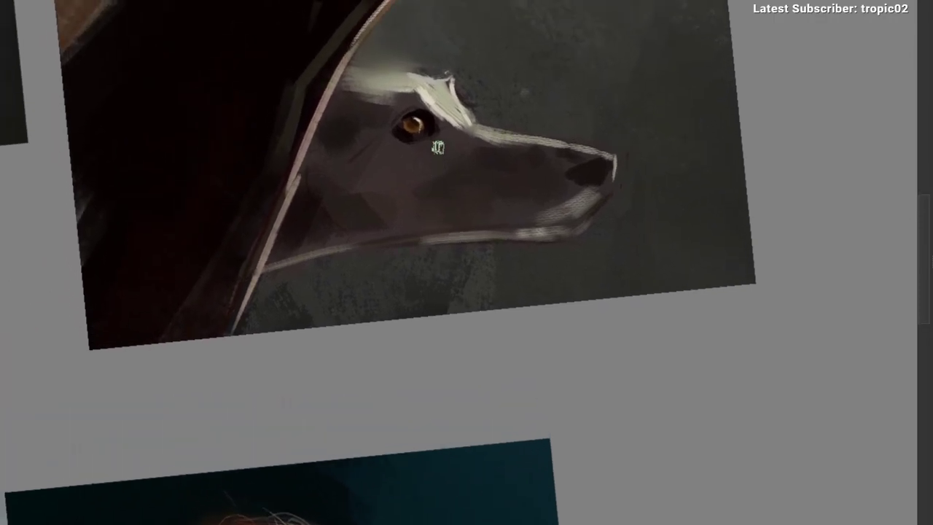
left_click_drag(431, 121, 455, 116)
Step: Switch brushes, brighten the lower dog's pale brow highlight towards the nape, and add a greyish patch behind the eye
right_click(342, 89)
left_click(440, 82)
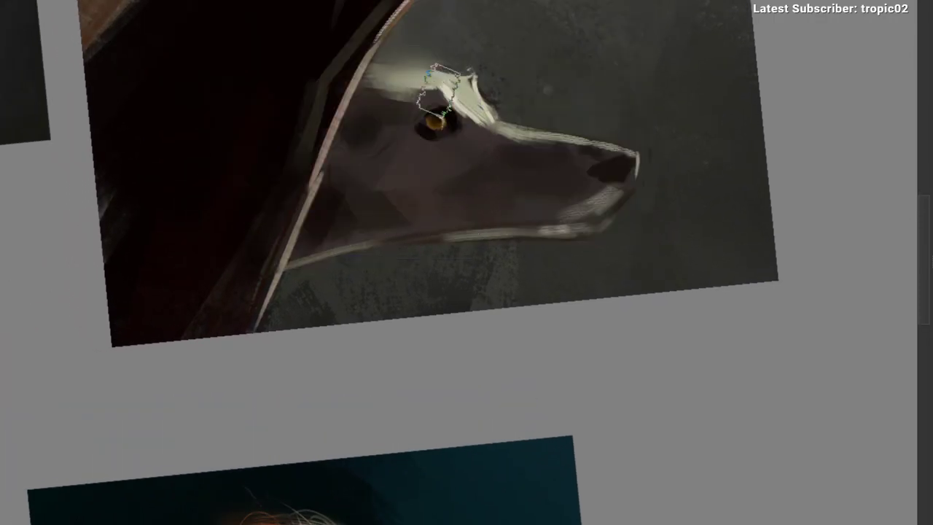
mouse_move(420, 153)
left_mouse_down()
mouse_move(363, 224)
mouse_move(410, 141)
mouse_move(473, 121)
mouse_move(458, 176)
left_mouse_up()
mouse_move(496, 123)
left_mouse_down()
mouse_move(518, 95)
mouse_move(474, 96)
mouse_move(492, 109)
left_mouse_up()
left_click(517, 114, "ctrl")
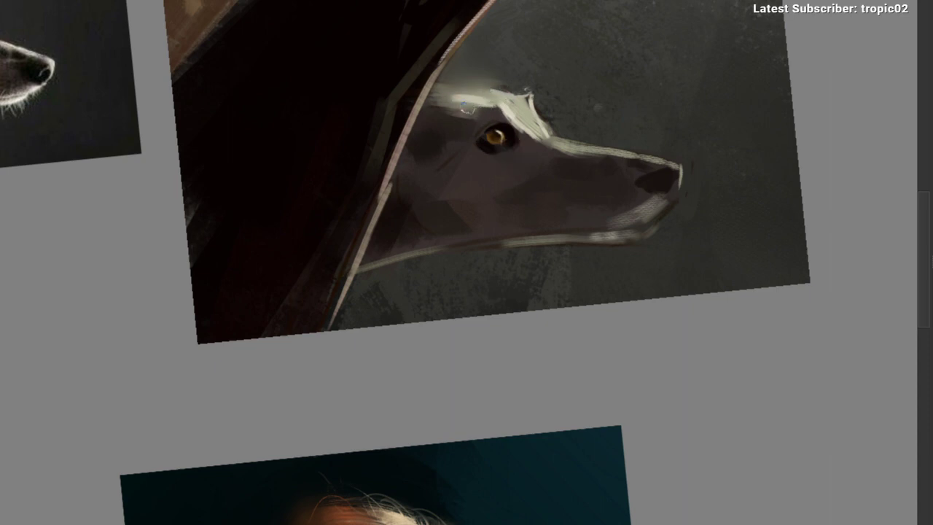
left_click_drag(501, 144, 453, 147)
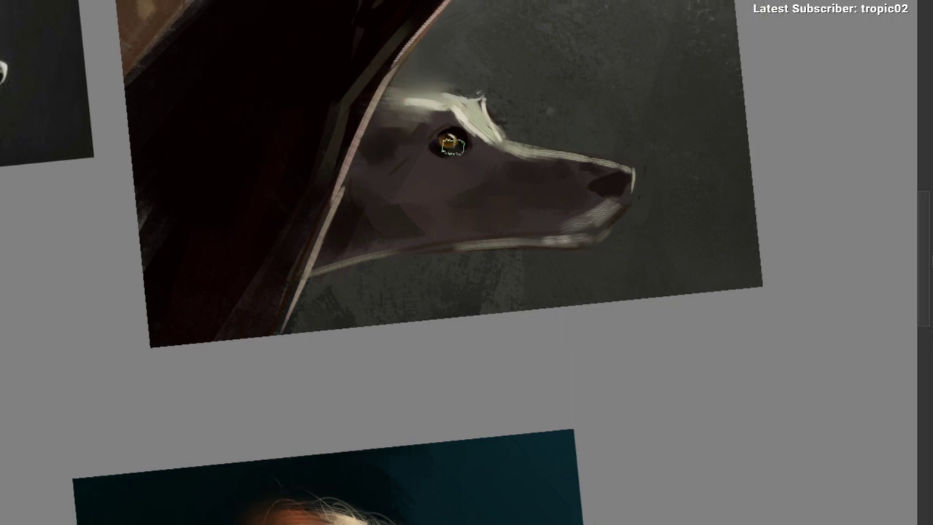
left_click_drag(390, 118, 415, 109)
left_click(420, 120, "ctrl")
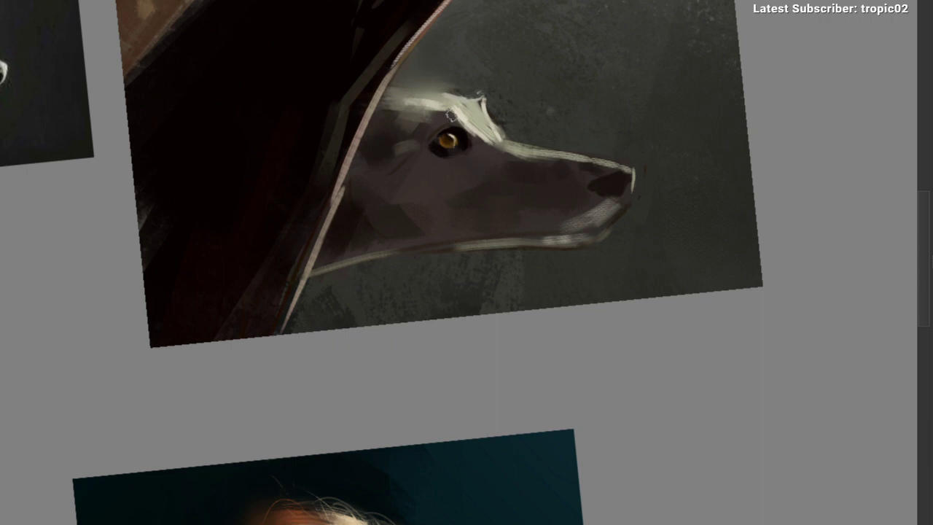
Step: Refine the dark rim around the lower dog's iris and blend the greyish fur above the eye with sampled tones
mouse_move(479, 137)
left_mouse_down()
mouse_move(411, 124)
mouse_move(461, 118)
mouse_move(496, 129)
left_mouse_up()
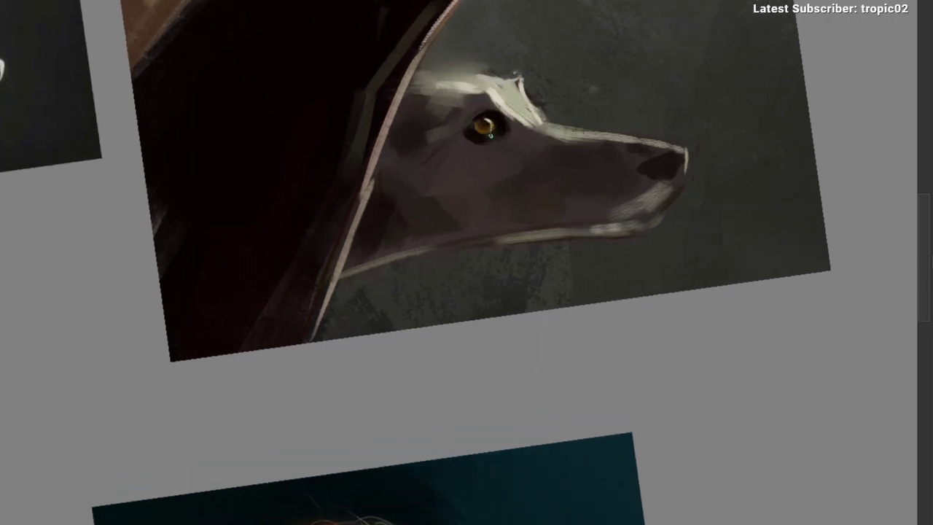
left_click(487, 134, "ctrl")
left_click_drag(512, 145, 463, 157)
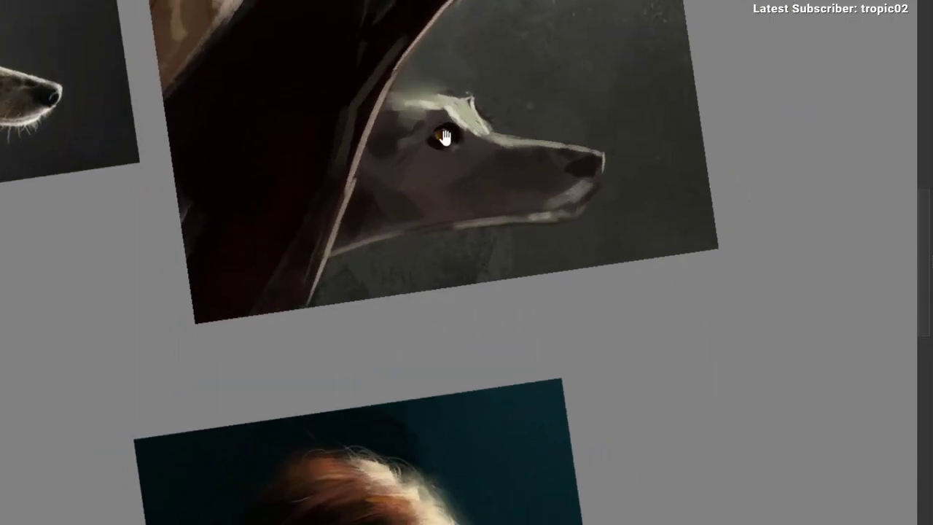
left_click_drag(406, 131, 495, 159)
left_click(487, 133, "ctrl")
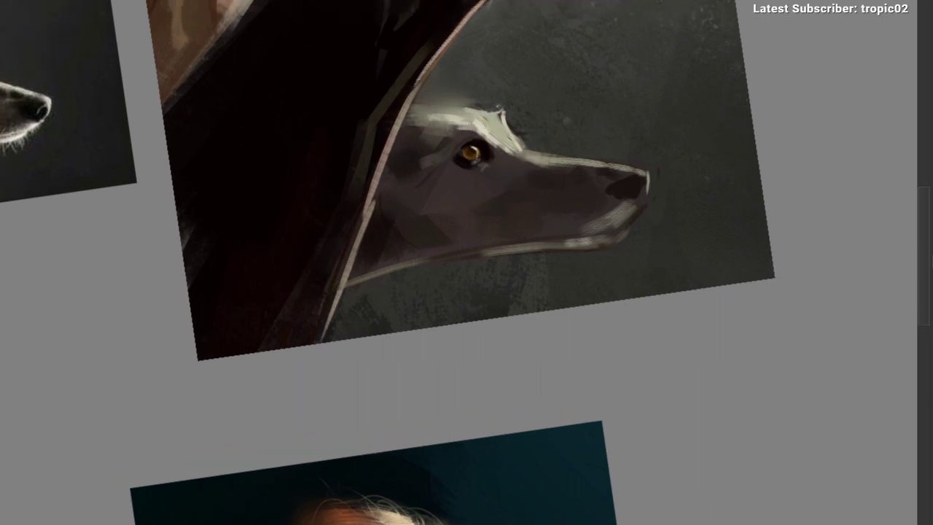
Step: Work sampled brownish tones into the lower dog's cheek and jaw to vary the dark fur shading
left_click_drag(483, 190, 429, 209)
left_click_drag(475, 174, 472, 128)
mouse_move(472, 128)
left_mouse_down()
mouse_move(527, 110)
mouse_move(491, 141)
mouse_move(444, 150)
mouse_move(451, 164)
mouse_move(452, 146)
mouse_move(427, 133)
left_mouse_up()
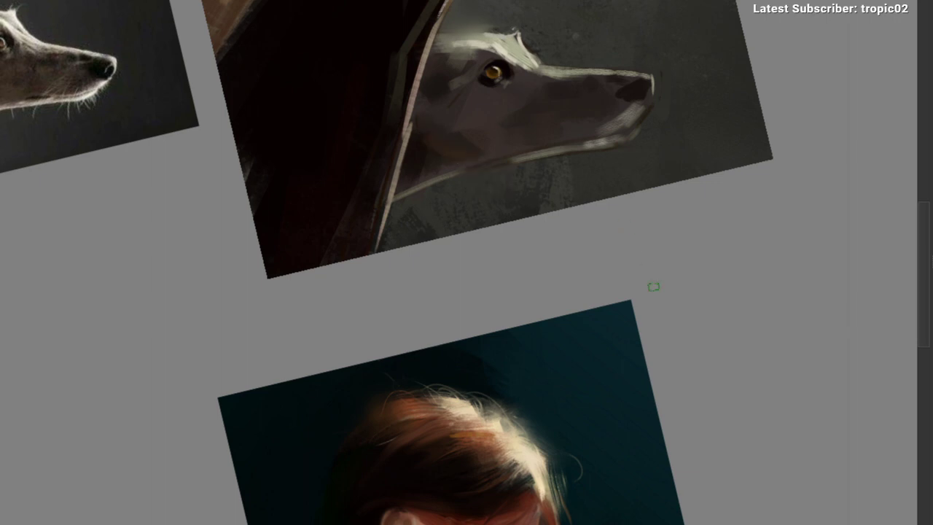
left_click_drag(416, 145, 469, 161)
left_click(437, 162, "ctrl")
left_click_drag(562, 192, 565, 203)
mouse_move(548, 166)
left_mouse_down()
mouse_move(513, 160)
mouse_move(557, 158)
left_mouse_up()
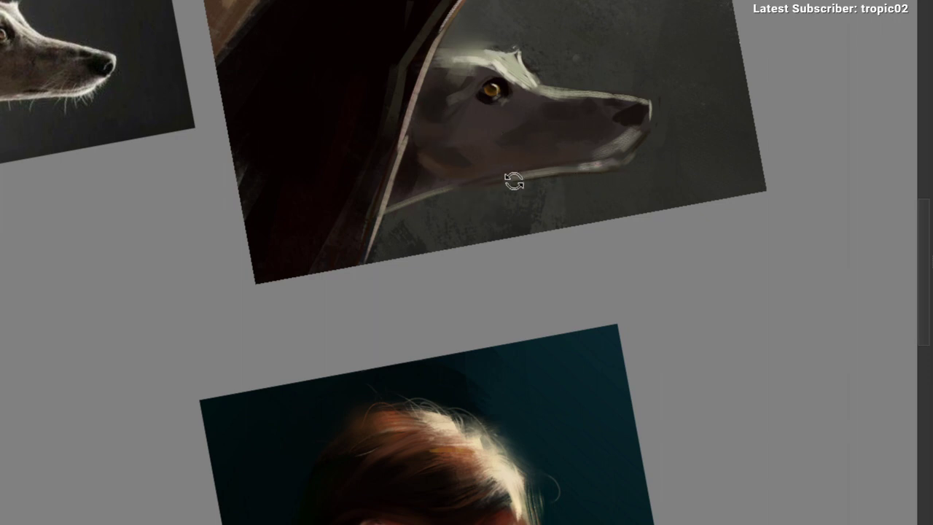
Step: Paint a curved brownish stroke with a pale accent around the back of the lower dog's jaw
mouse_move(476, 207)
left_mouse_down()
mouse_move(431, 211)
mouse_move(487, 145)
left_mouse_up()
scroll(458, 142, "up", 1)
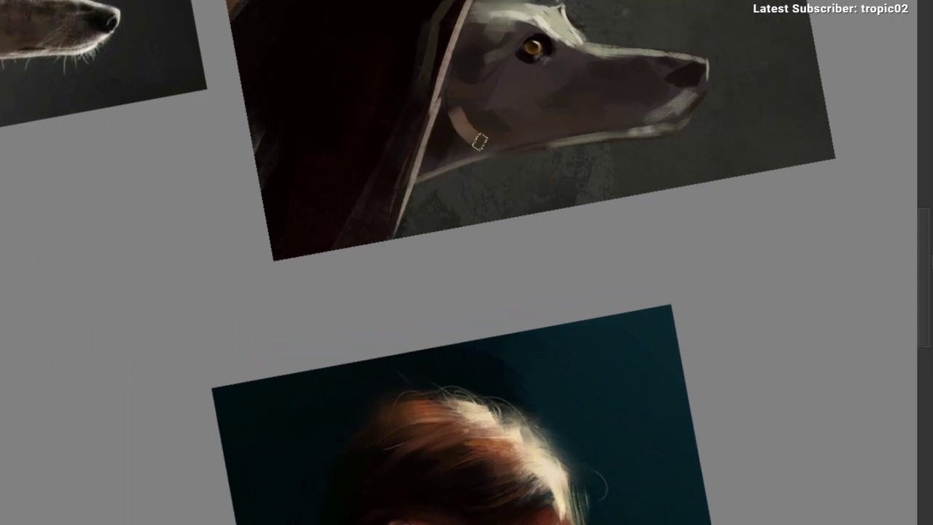
left_click_drag(513, 144, 482, 151)
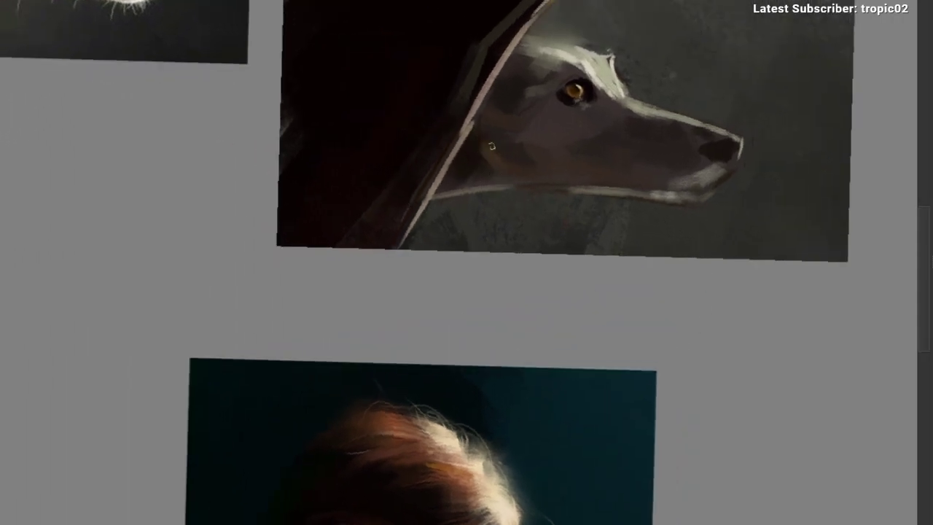
mouse_move(531, 174)
left_mouse_down()
mouse_move(491, 211)
mouse_move(454, 192)
mouse_move(485, 171)
mouse_move(441, 179)
left_mouse_up()
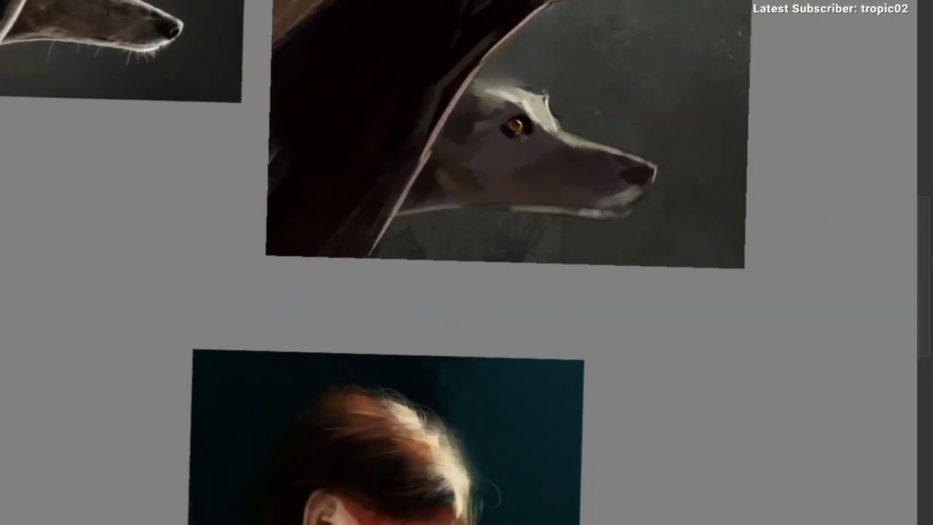
mouse_move(466, 200)
left_mouse_down()
mouse_move(510, 98)
mouse_move(489, 125)
mouse_move(457, 138)
mouse_move(379, 115)
mouse_move(390, 130)
left_mouse_up()
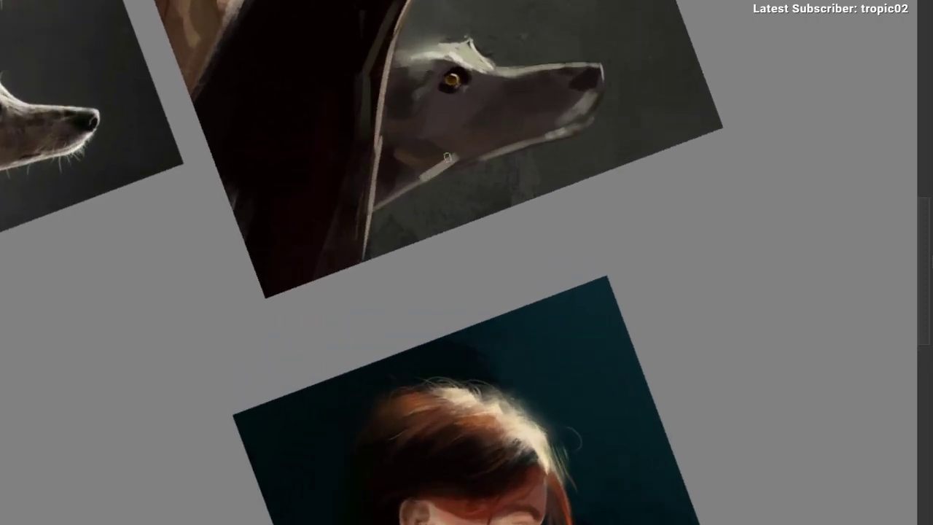
left_click_drag(449, 158, 467, 130)
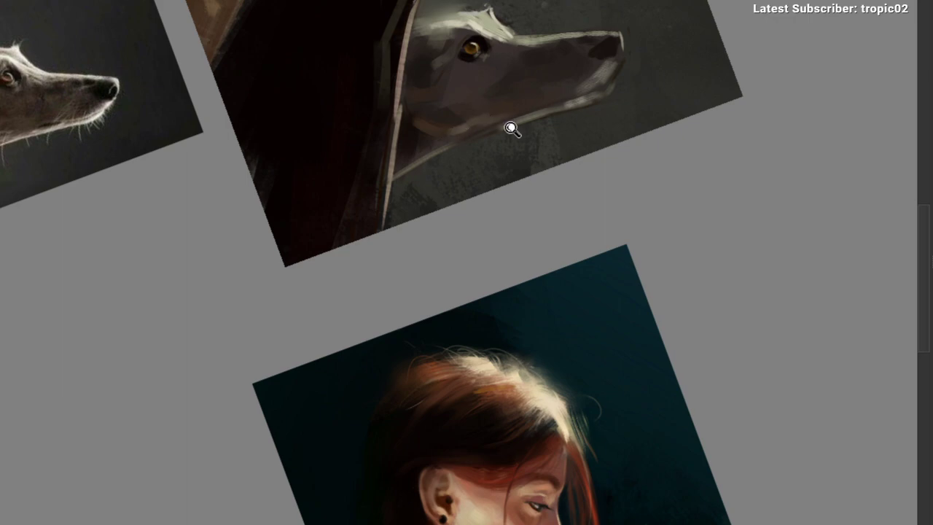
Step: Sample pale tones from the lower dog's brow and touch up the highlight directly above the eye
left_click_drag(535, 117, 479, 185)
left_click_drag(511, 151, 477, 198)
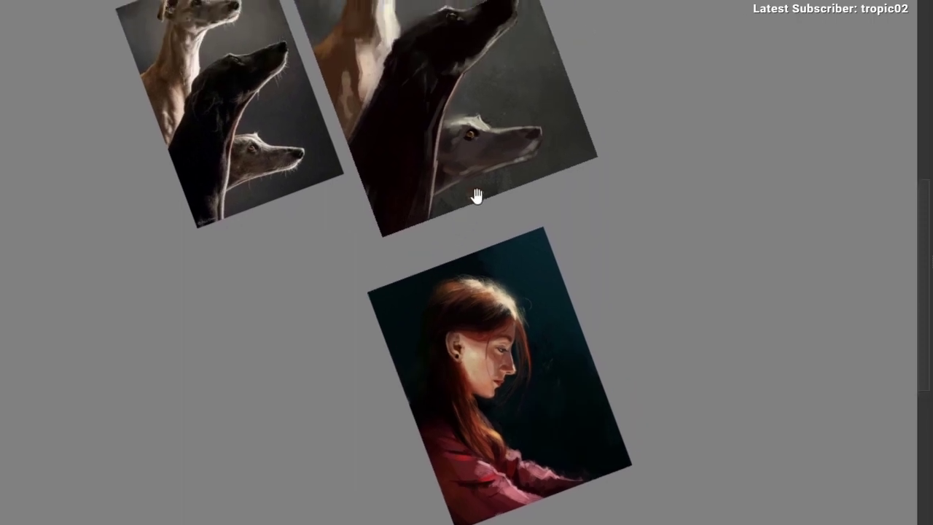
left_click_drag(483, 148, 516, 79)
left_click_drag(464, 112, 504, 81)
left_click_drag(505, 81, 547, 49)
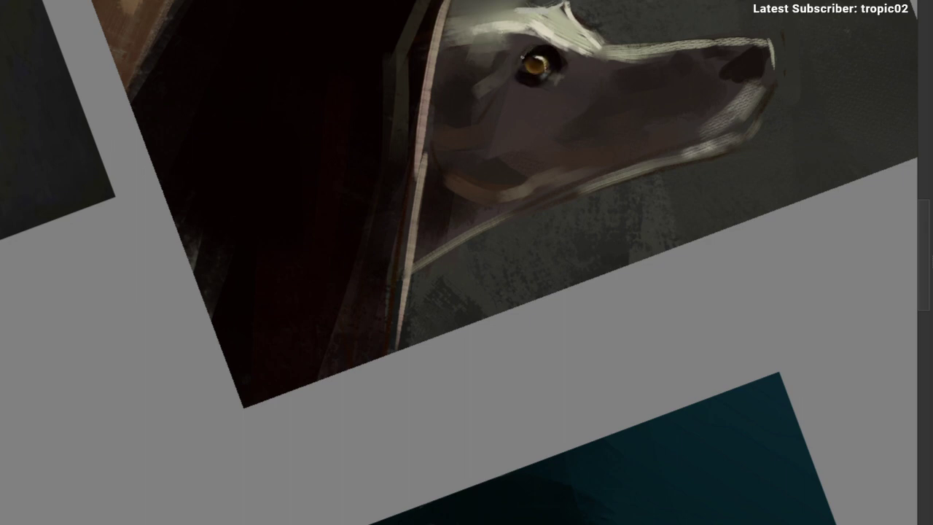
left_click_drag(490, 117, 212, 173)
scroll(382, 83, "up", 1)
left_click_drag(392, 64, 454, 70)
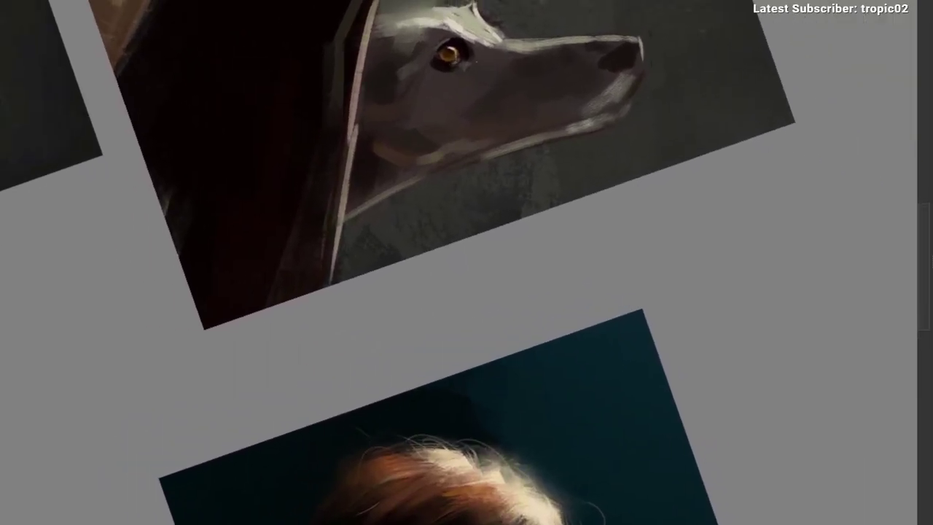
left_click(490, 27, "ctrl")
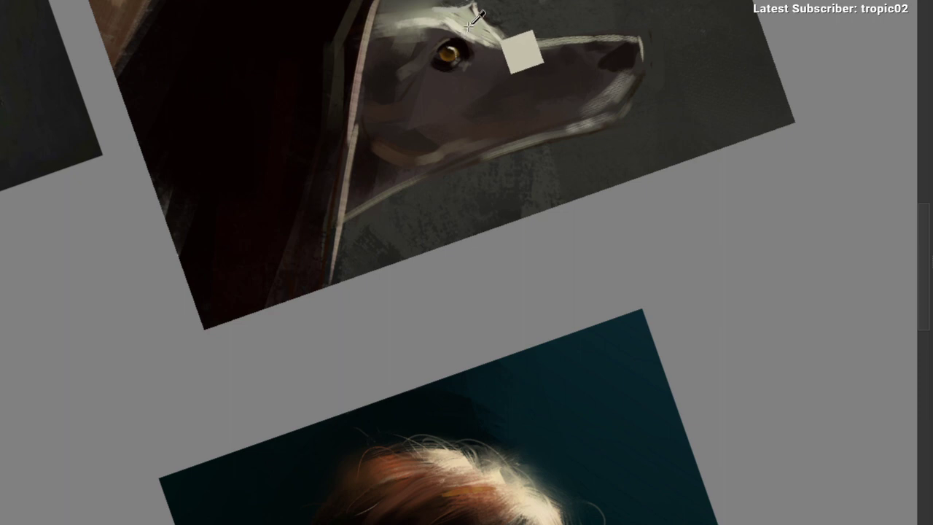
mouse_move(460, 30)
left_mouse_down()
mouse_move(425, 72)
mouse_move(432, 87)
left_mouse_up()
left_click(441, 38, "ctrl")
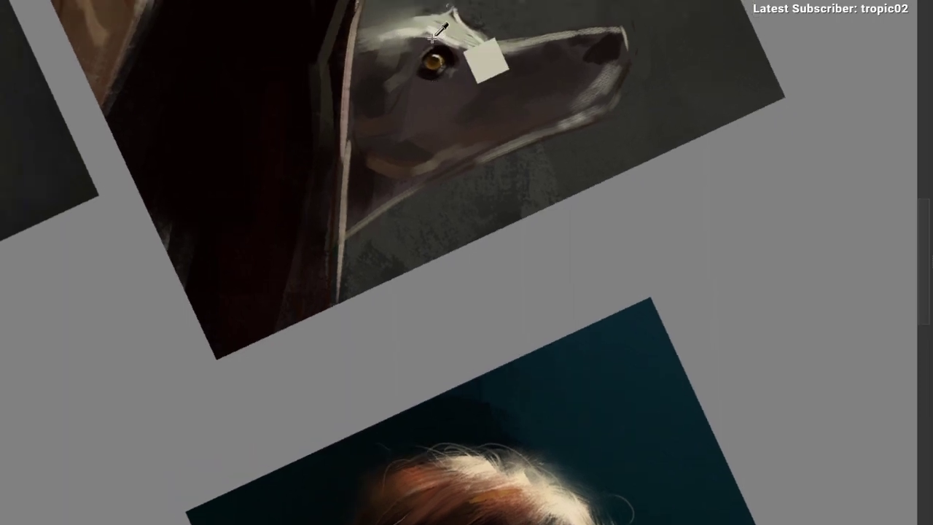
left_click_drag(438, 40, 482, 54)
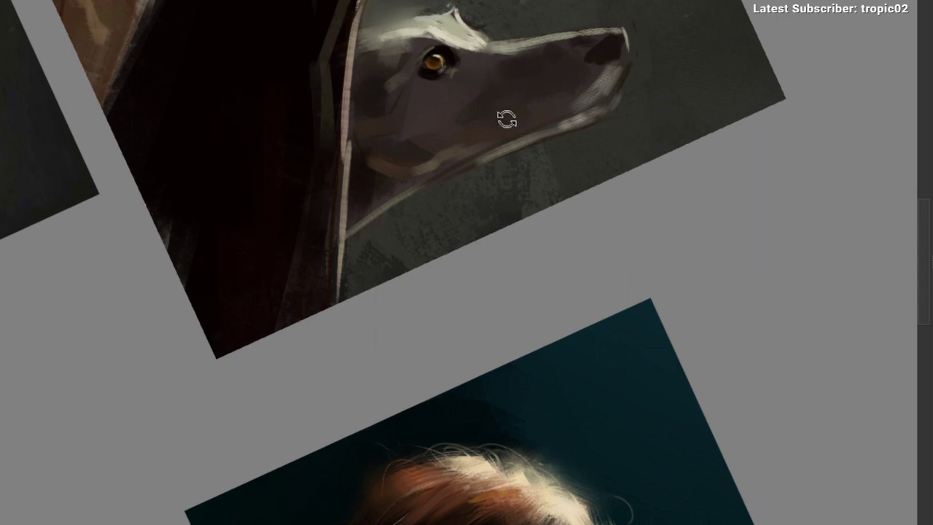
Step: Resample the brow's pale tones and refine the highlight from the lower dog's nape to its forehead tuft
left_click_drag(506, 119, 498, 75)
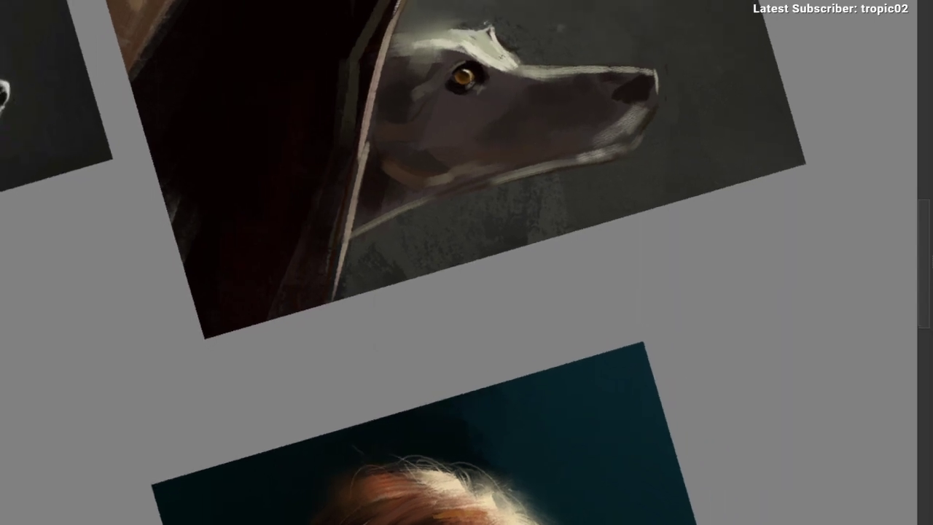
left_click(459, 37, "ctrl")
left_click(453, 32, "ctrl")
left_click_drag(409, 38, 490, 48)
left_click(476, 42, "ctrl")
left_click_drag(544, 165, 505, 221)
left_click_drag(392, 244, 249, 303)
mouse_move(433, 143)
left_mouse_down()
mouse_move(443, 169)
mouse_move(425, 141)
left_mouse_up()
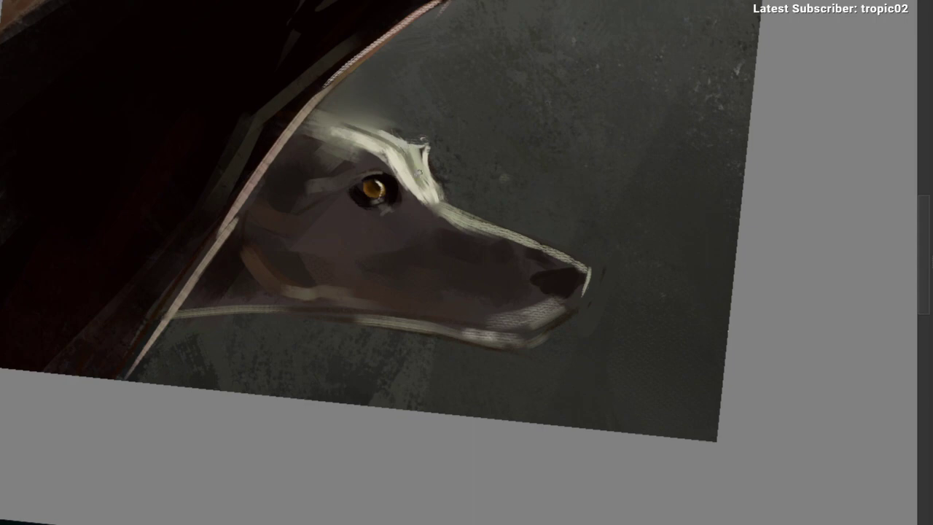
mouse_move(414, 157)
left_mouse_down()
mouse_move(391, 182)
mouse_move(384, 130)
mouse_move(352, 160)
mouse_move(393, 146)
left_mouse_up()
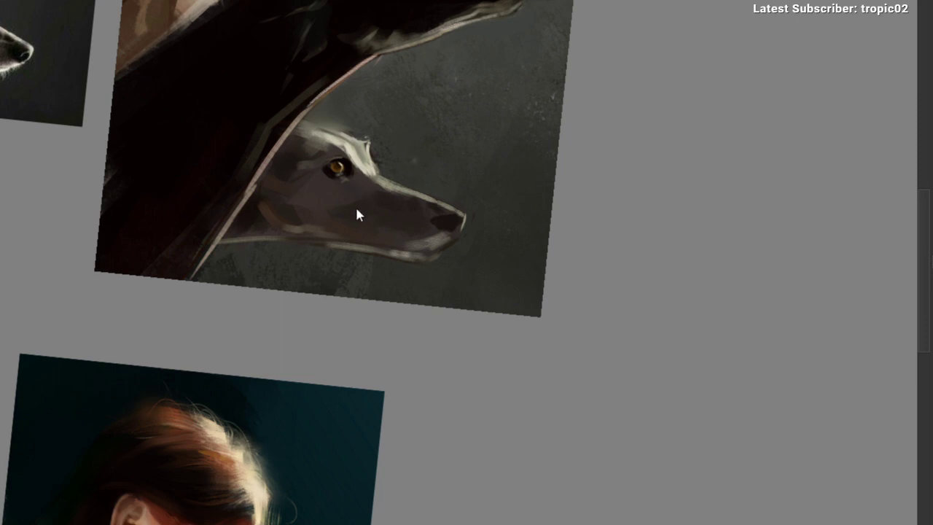
Step: Sample the pale brow tone and brighten the highlight along the top edge of the lower dog's muzzle
left_click_drag(306, 277, 387, 160)
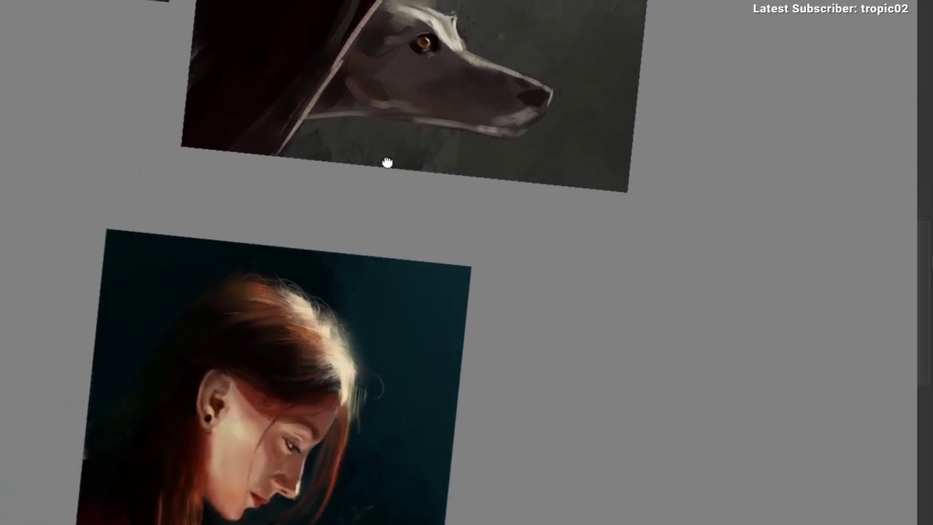
key("r")
left_click_drag(447, 11, 422, 11)
left_click_drag(300, 110, 285, 197)
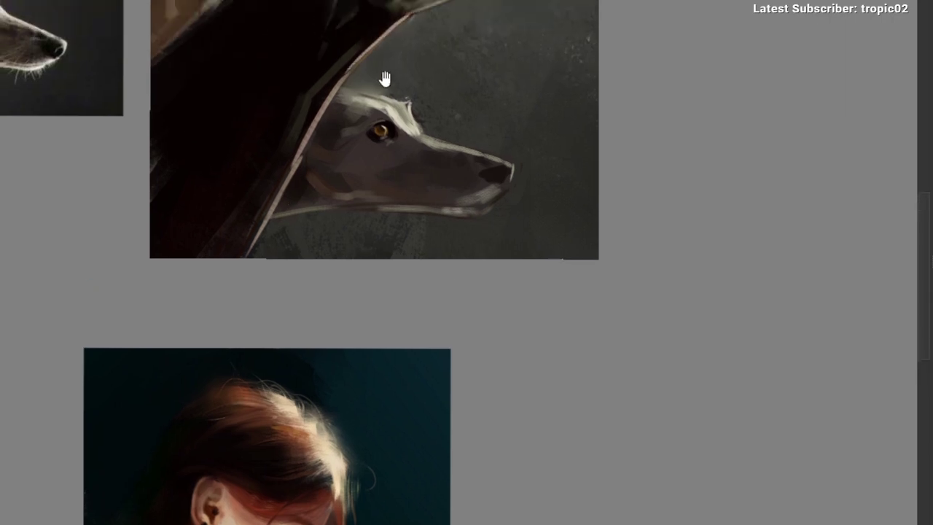
scroll(389, 72, "up", 2)
left_click_drag(389, 72, 411, 73)
left_click_drag(467, 60, 438, 61)
mouse_move(448, 81)
left_mouse_down()
mouse_move(465, 34)
mouse_move(440, 73)
left_mouse_up()
left_click_drag(445, 67, 467, 64)
left_click(414, 101, "ctrl")
mouse_move(451, 105)
left_mouse_down()
mouse_move(443, 112)
mouse_move(513, 96)
left_mouse_up()
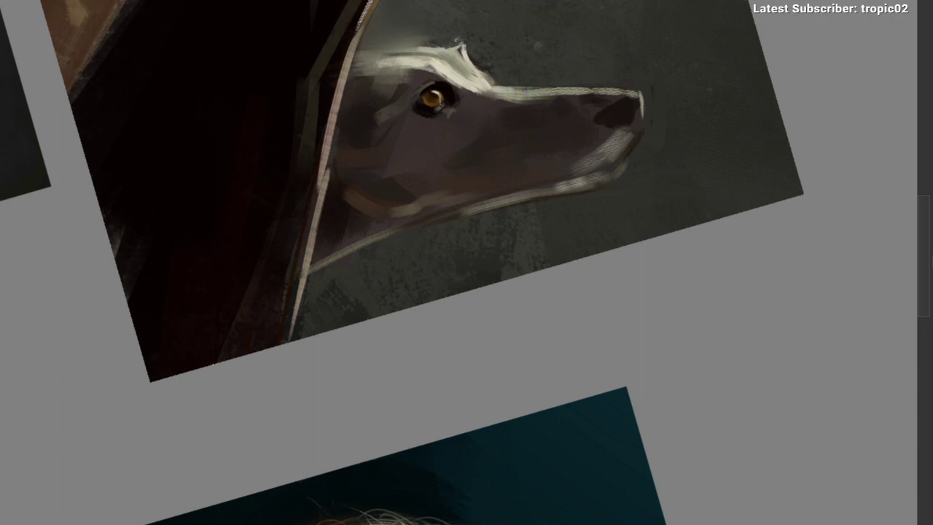
left_click_drag(530, 114, 490, 117)
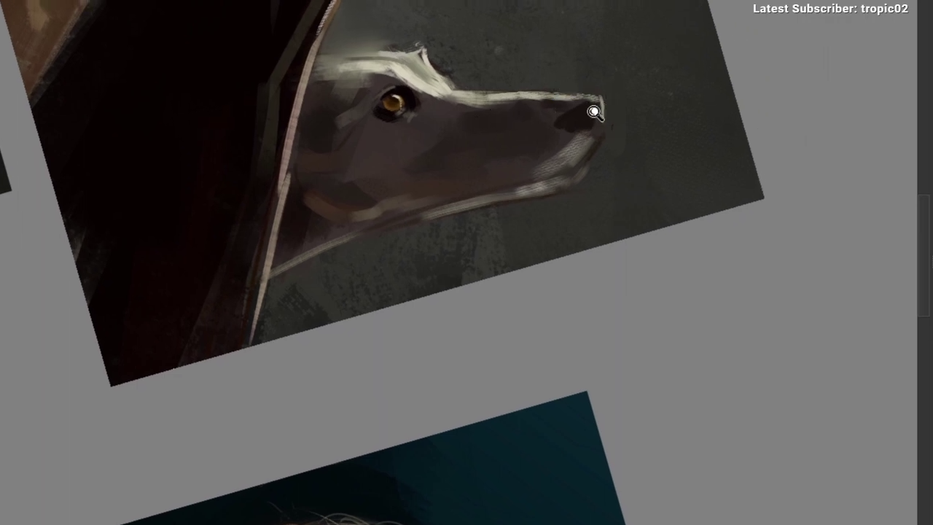
Step: Lasso the front of the lower dog's muzzle, transform it slightly closer to the eye, and deselect
left_click_drag(594, 112, 481, 169)
left_click(481, 169)
key("l")
mouse_move(559, 97)
left_mouse_down()
mouse_move(482, 233)
mouse_move(510, 95)
left_mouse_up()
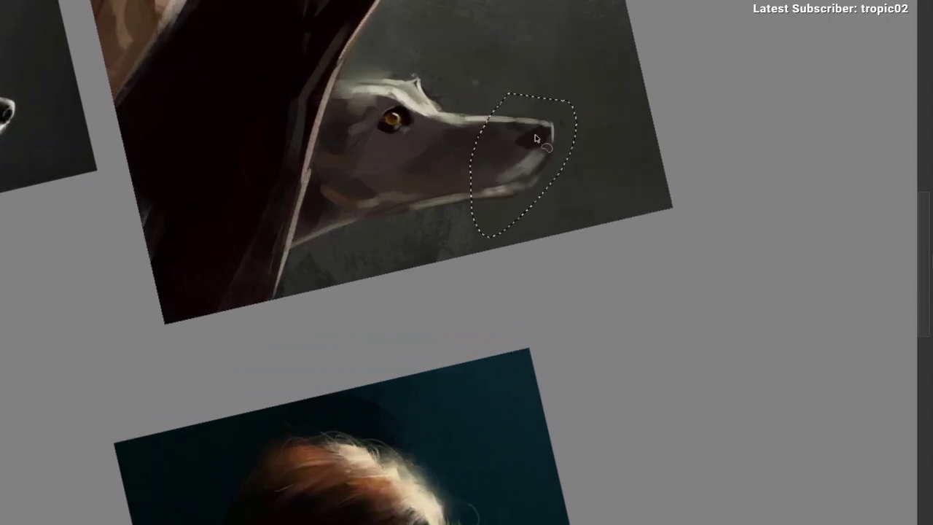
key("ctrl+t")
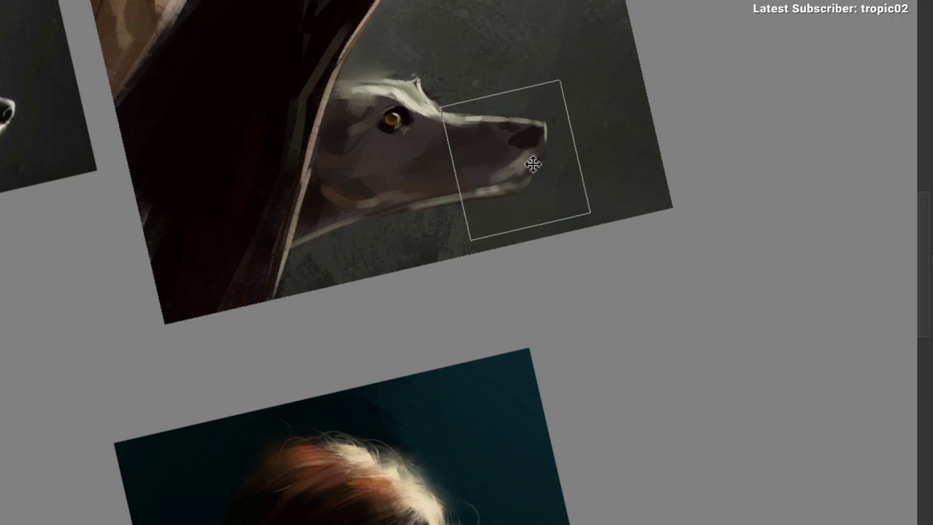
key("Return")
key("r")
left_click_drag(527, 90, 503, 65)
key("ctrl+d")
Step: Add orange-brown accents to the lower dog's cheek and jaw, and darken its mouth line
left_click_drag(417, 178, 482, 113)
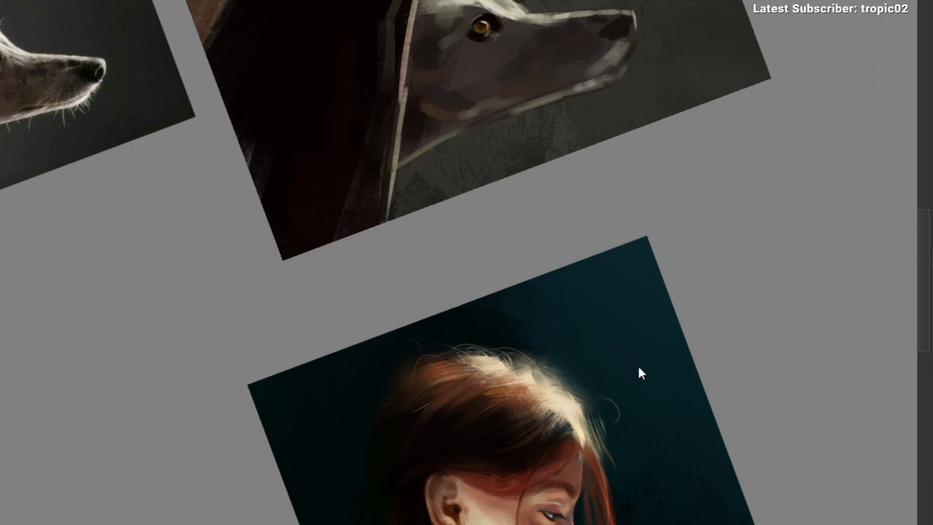
left_click_drag(425, 82, 430, 76)
left_click_drag(552, 132, 550, 138)
left_click(421, 83, "ctrl")
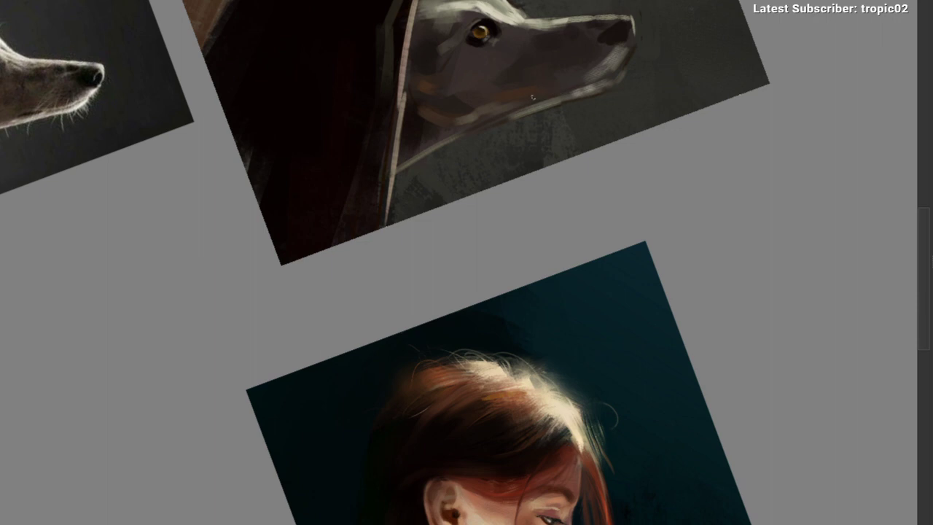
left_click_drag(573, 100, 538, 110)
left_click_drag(539, 152, 541, 169)
left_click_drag(469, 179, 465, 191)
mouse_move(482, 157)
left_mouse_down()
mouse_move(395, 187)
mouse_move(489, 134)
left_mouse_up()
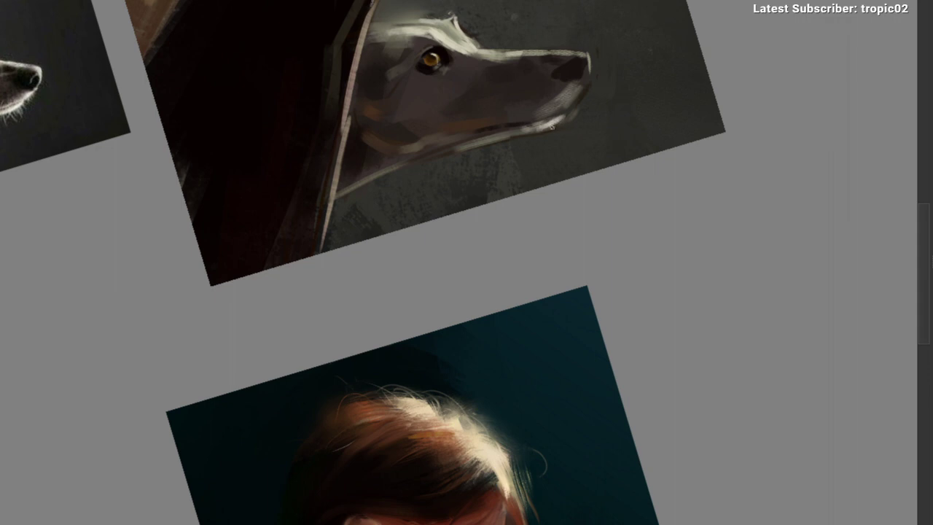
Step: Sample pale tones and brighten the lower dog's chin edge and the lip just below its nose
left_click(563, 117, "ctrl")
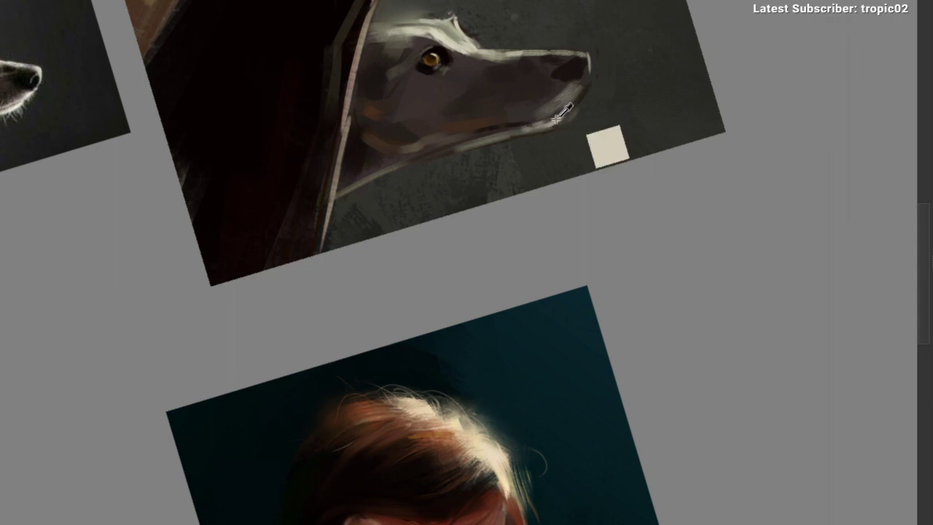
left_click_drag(557, 123, 574, 106)
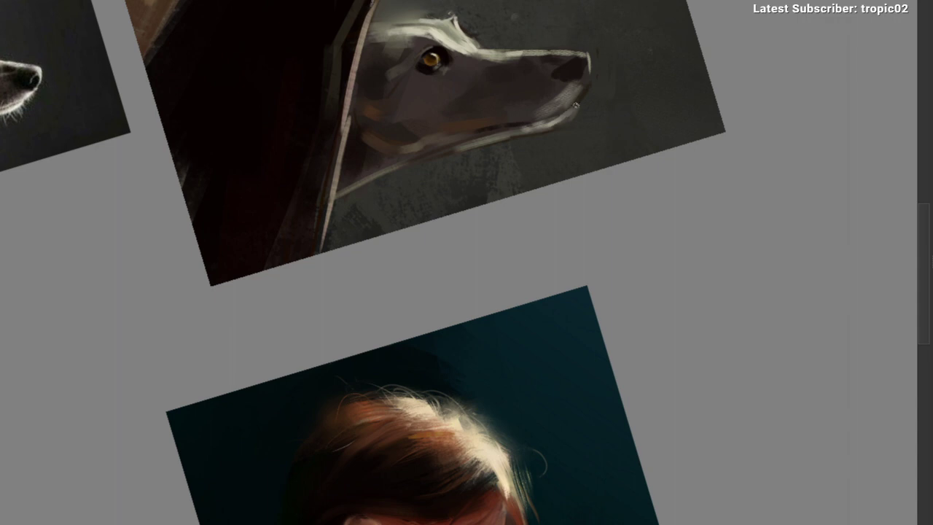
left_click_drag(536, 81, 504, 102)
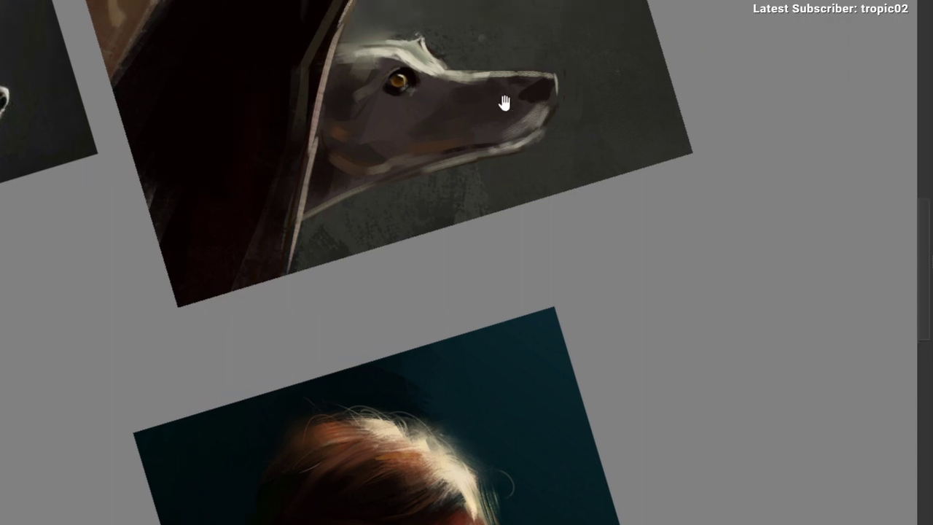
left_click(427, 56, "ctrl")
mouse_move(542, 111)
left_mouse_down()
mouse_move(536, 120)
mouse_move(555, 126)
left_mouse_up()
scroll(556, 126, "up", 1)
left_click(399, 81, "ctrl")
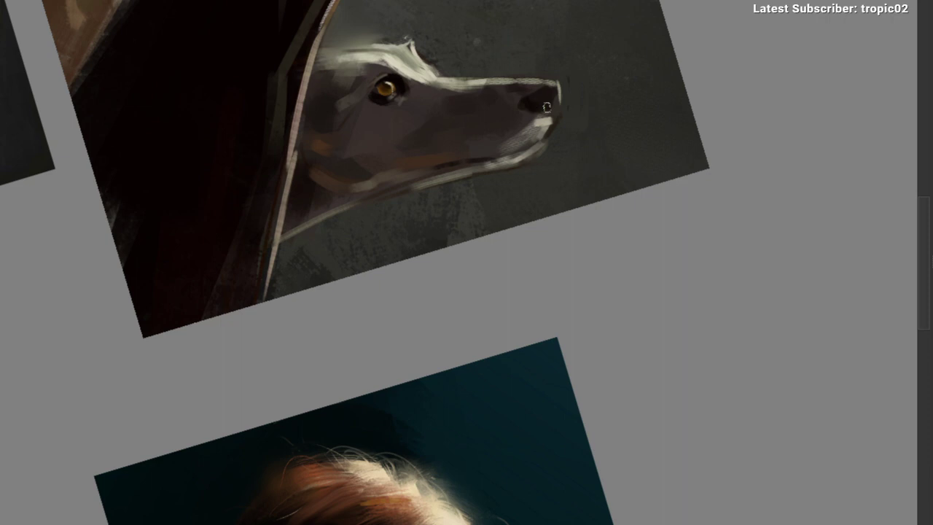
Step: Deepen the dark shape of the lower dog's nose and refine its upper edge
scroll(548, 98, "down", 3)
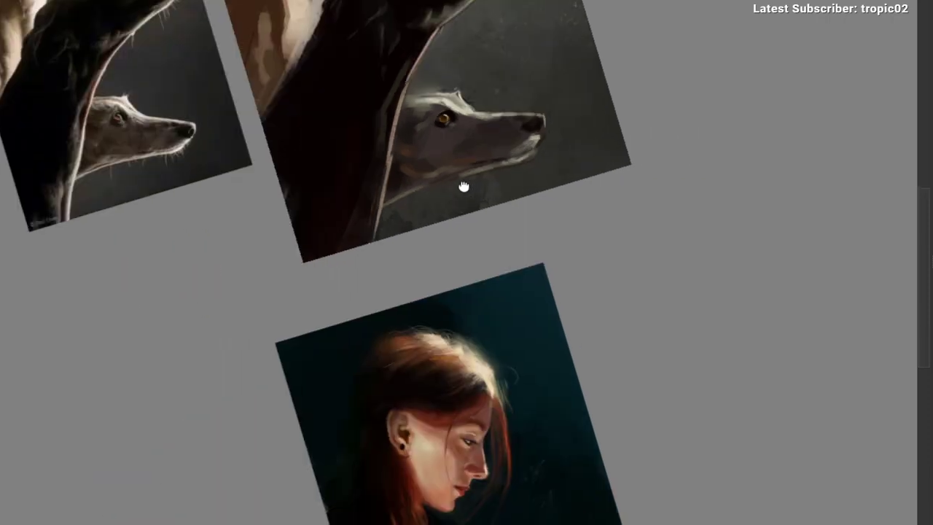
scroll(538, 92, "up", 4)
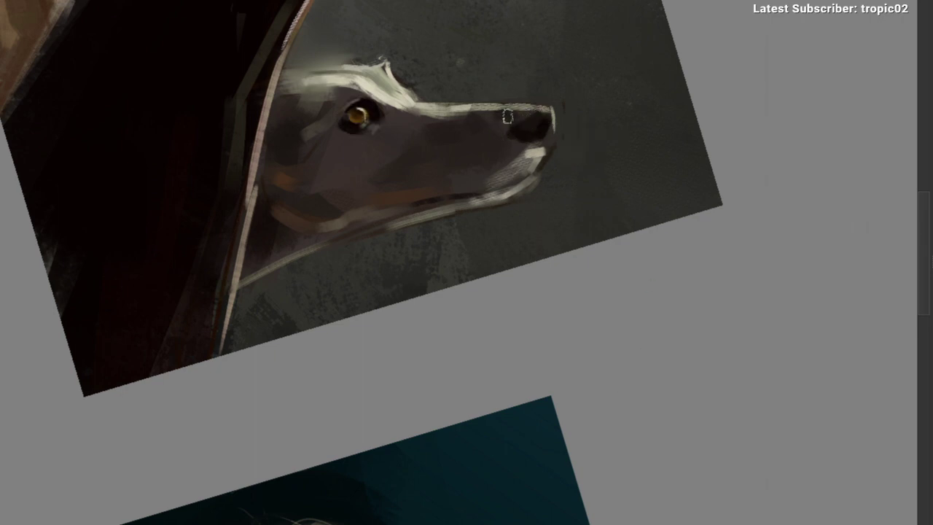
left_click_drag(550, 124, 573, 104)
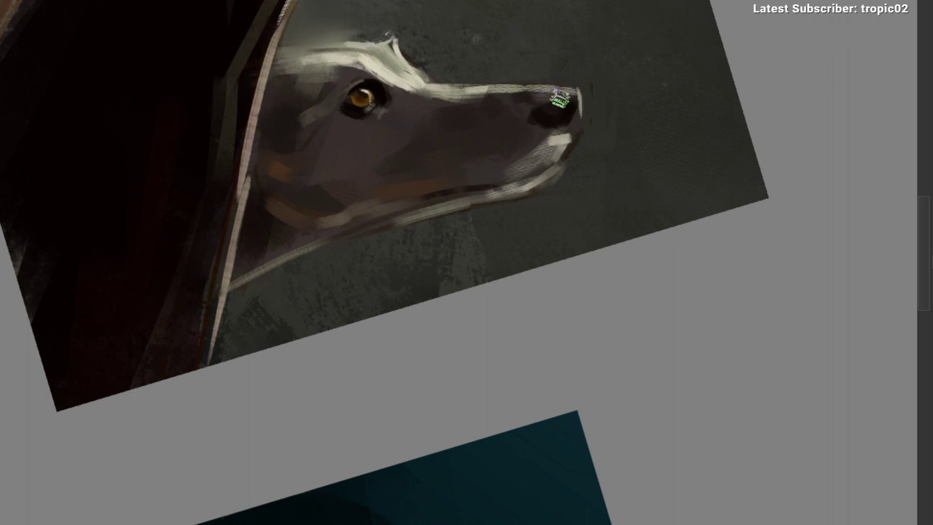
left_click_drag(541, 97, 569, 102)
Step: Paint a small, thin, pale highlight on the tip of the lower dog's dark nose
left_click_drag(572, 195, 522, 171, "ctrl")
mouse_move(568, 110)
left_mouse_down("ctrl")
mouse_move(602, 113)
mouse_move(536, 121)
left_mouse_up("ctrl")
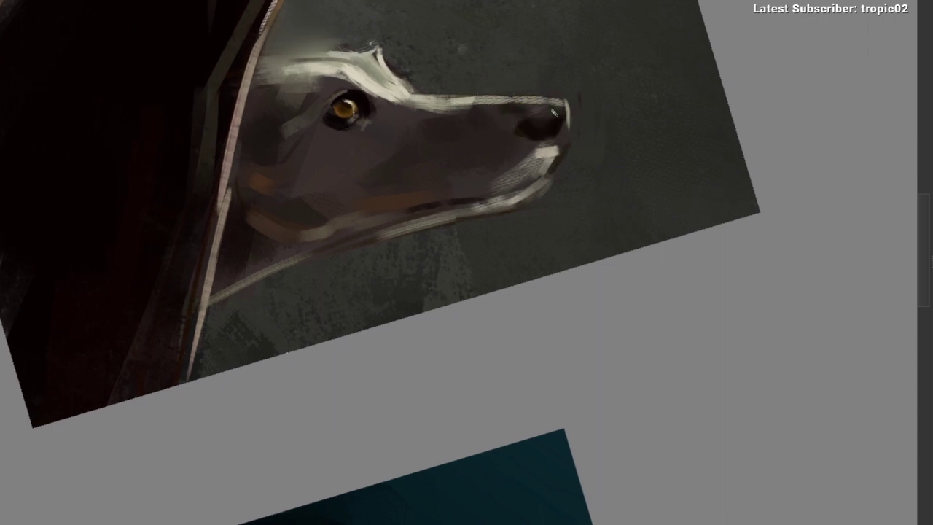
left_click_drag(554, 113, 526, 157)
key("ctrl+z")
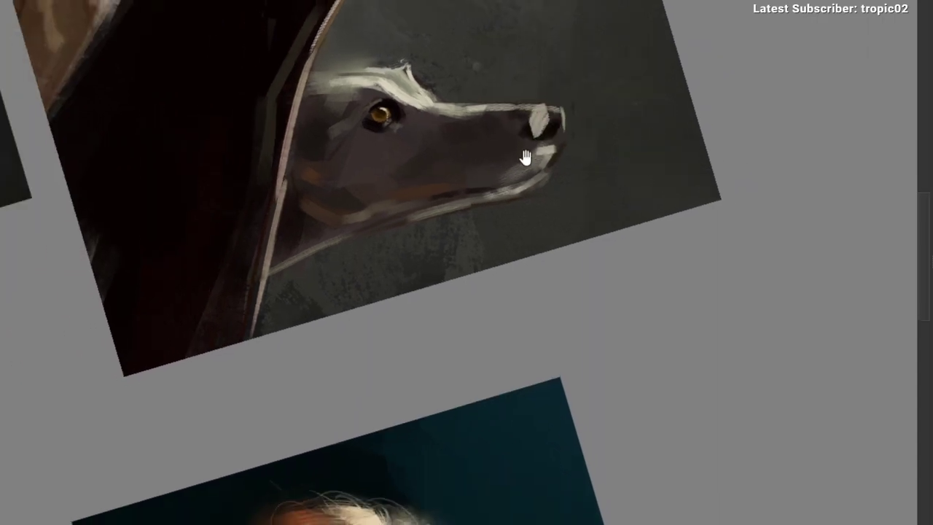
scroll(525, 158, "up", 1)
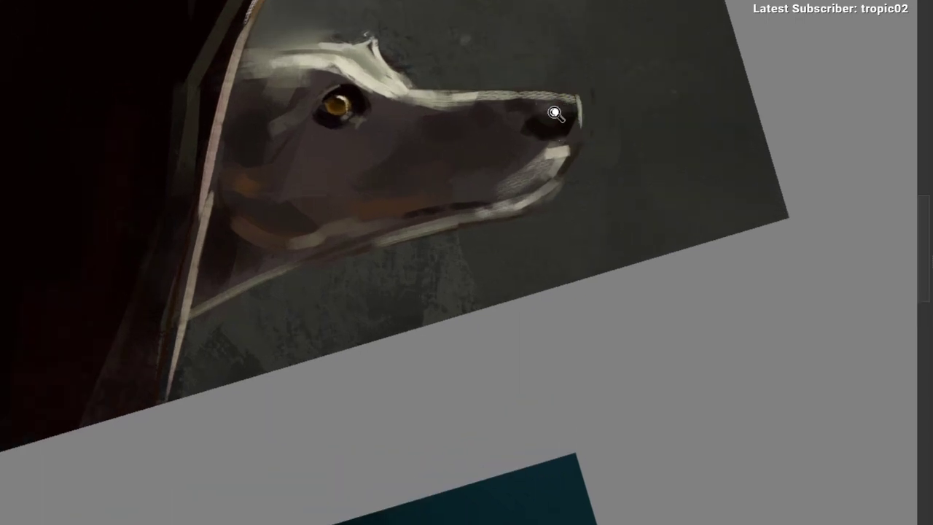
scroll(554, 113, "down", 1)
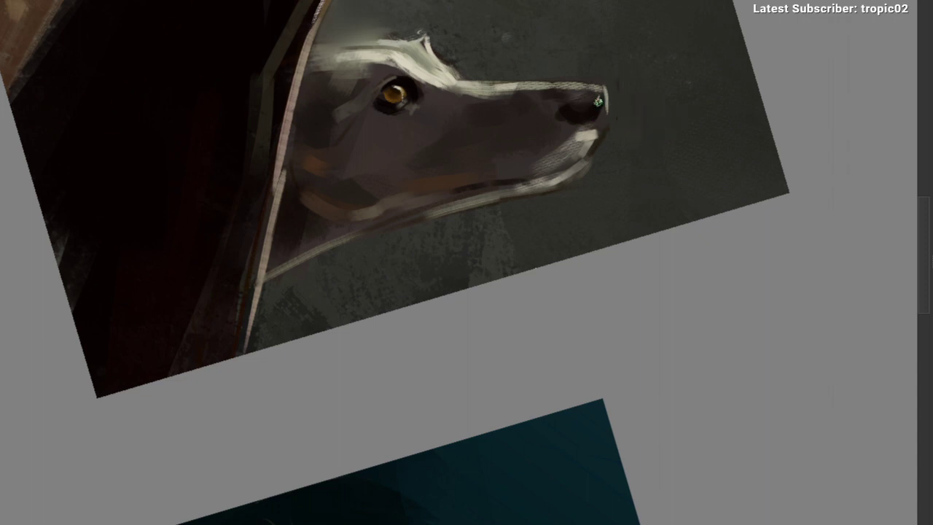
left_click_drag(581, 170, 482, 191)
scroll(486, 173, "up", 1)
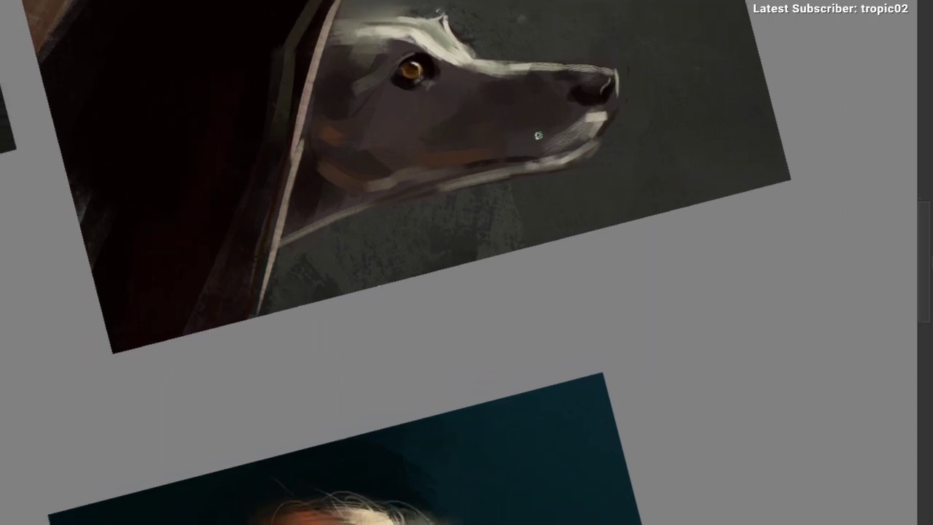
Step: Outline the lower dog's jaw with a freehand selection and transform the selected area to adjust the jaw's shape
left_click(599, 115, "ctrl")
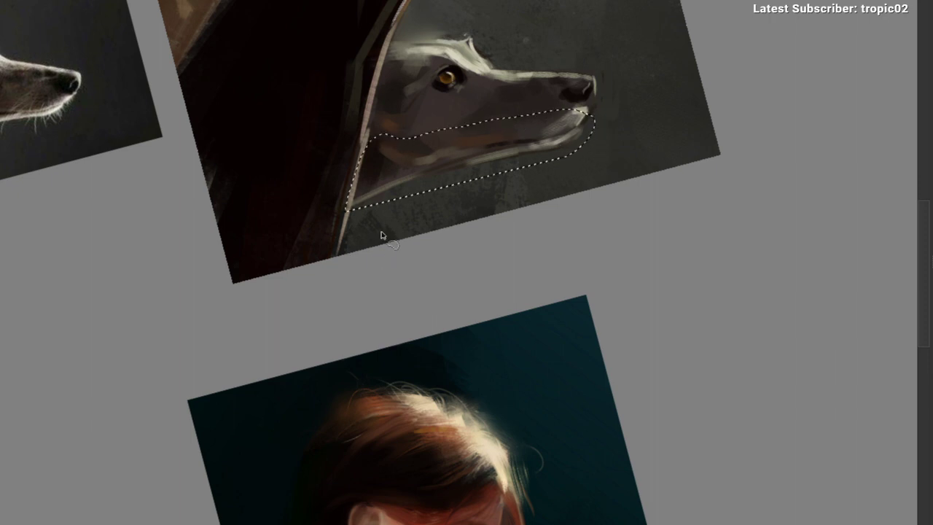
left_click_drag(365, 134, 329, 242)
left_click_drag(376, 136, 355, 231)
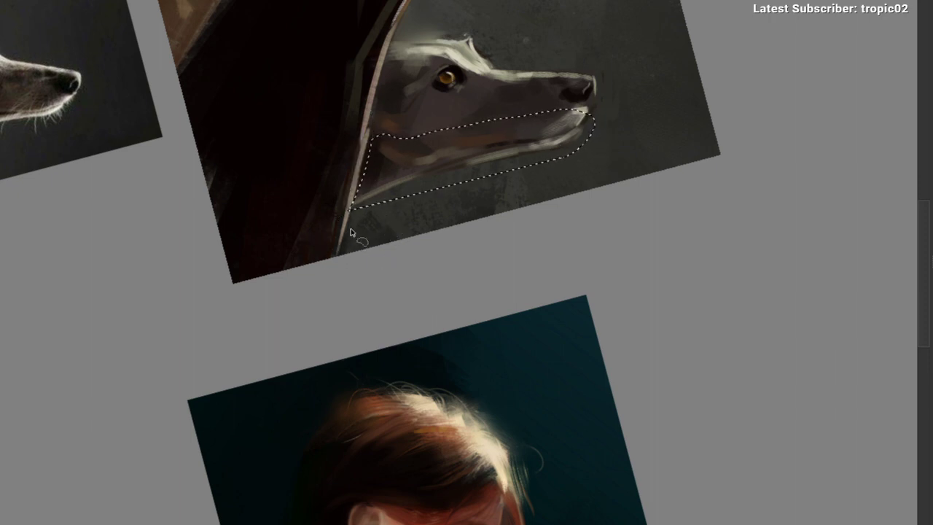
key("ctrl+z")
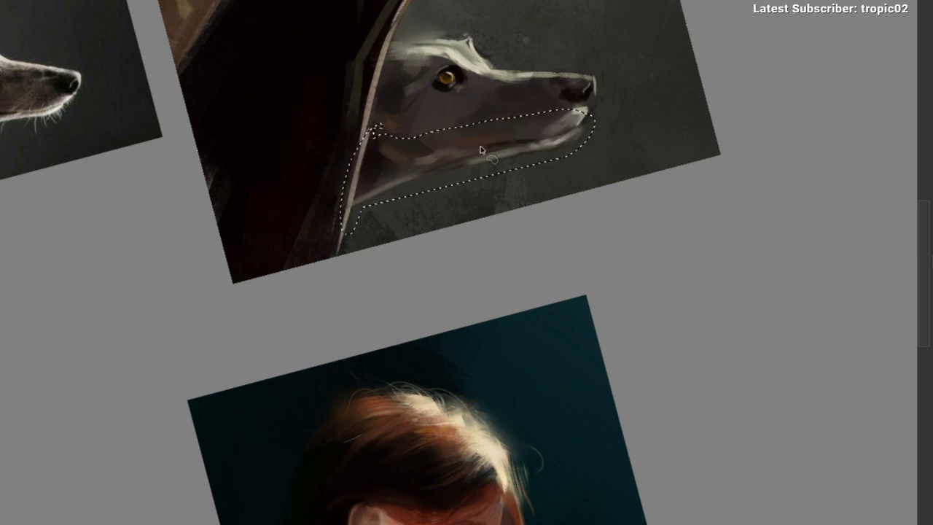
key("ctrl+t")
left_click_drag(535, 148, 357, 332)
key("Return")
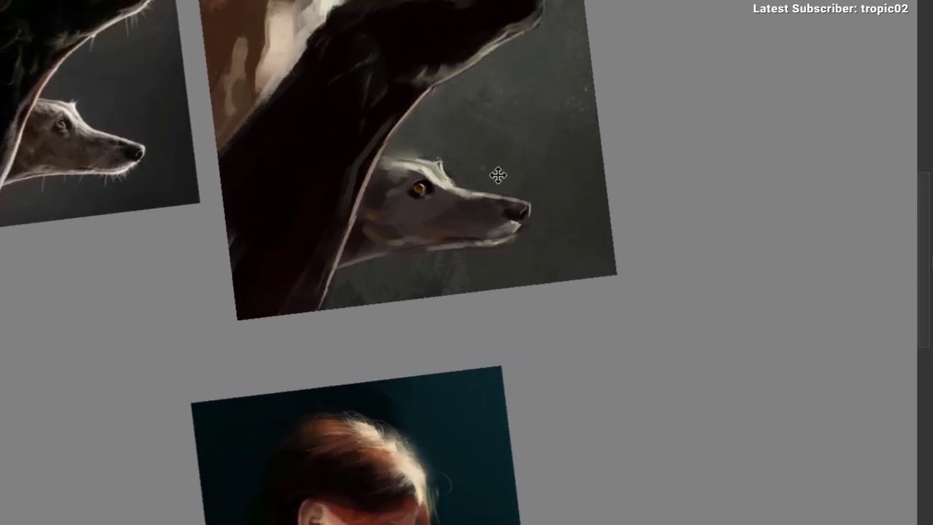
Step: Choose a painting brush, sample muted brown tones and darken the lower dog's cheek around the orange accent
left_click_drag(517, 192, 390, 188)
right_click(330, 115)
left_click(417, 99)
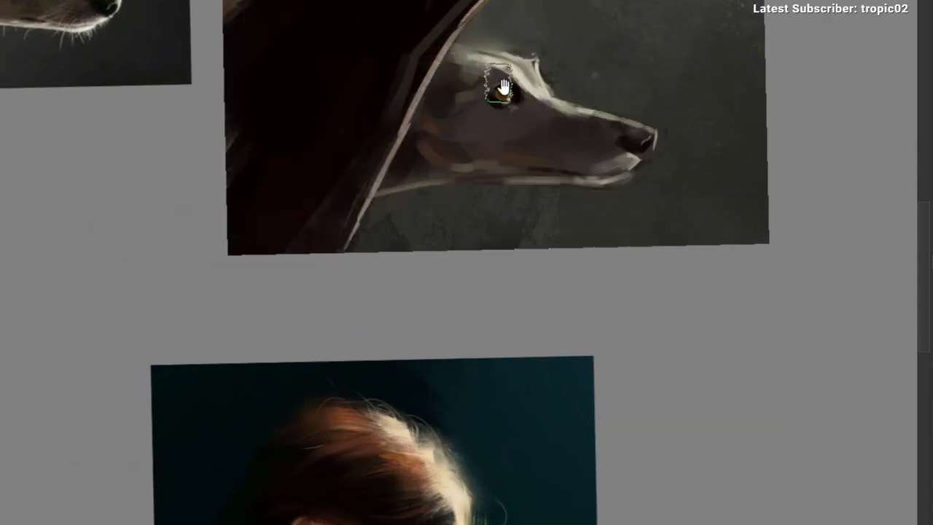
left_click_drag(502, 88, 496, 88)
left_click(464, 162, "ctrl")
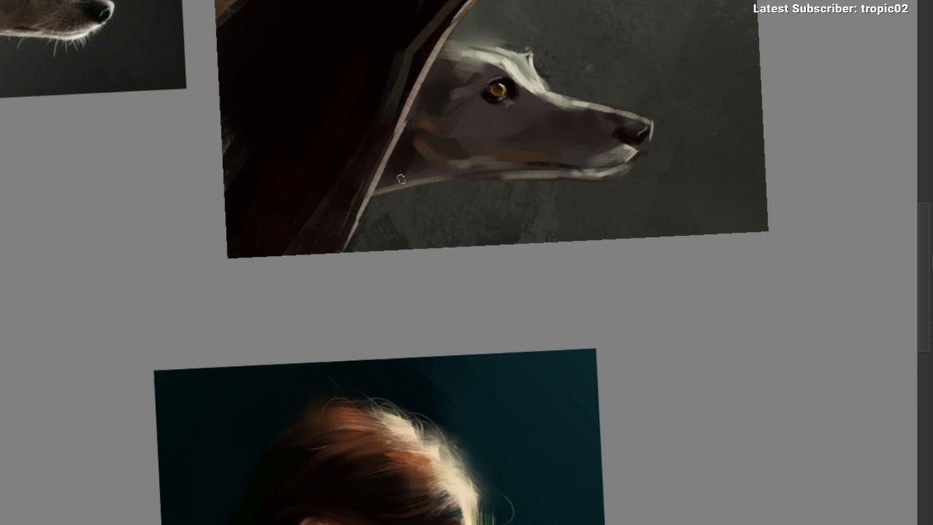
mouse_move(454, 170)
left_mouse_down()
mouse_move(430, 154)
mouse_move(450, 159)
left_mouse_up()
left_click(405, 149, "alt")
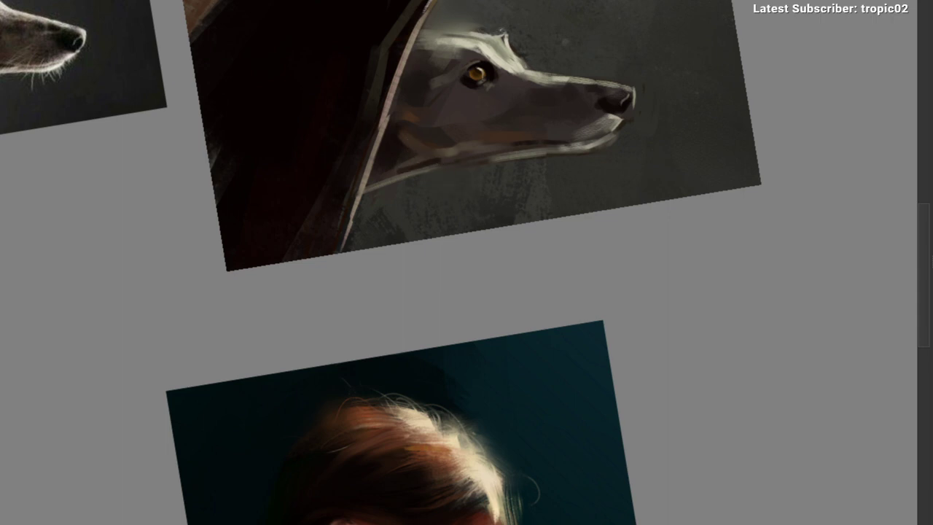
key("ctrl+z")
Step: Sample tones from the painting and refine the edge of the lower dog's chin and pale jawline
left_click_drag(519, 80, 512, 75)
left_click(511, 57, "ctrl")
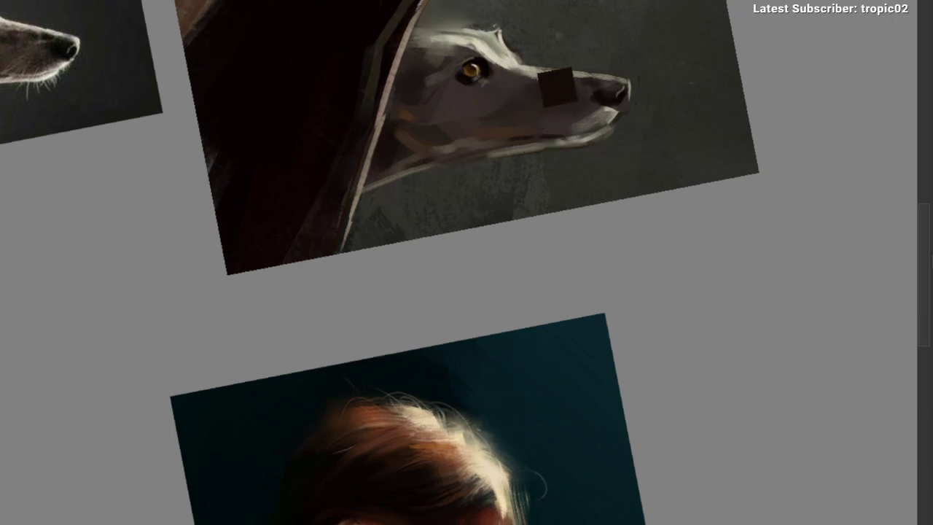
mouse_move(584, 141)
left_mouse_down()
mouse_move(613, 125)
mouse_move(580, 143)
mouse_move(602, 129)
mouse_move(582, 138)
mouse_move(614, 136)
mouse_move(534, 162)
mouse_move(557, 144)
left_mouse_up()
left_click(560, 152, "ctrl")
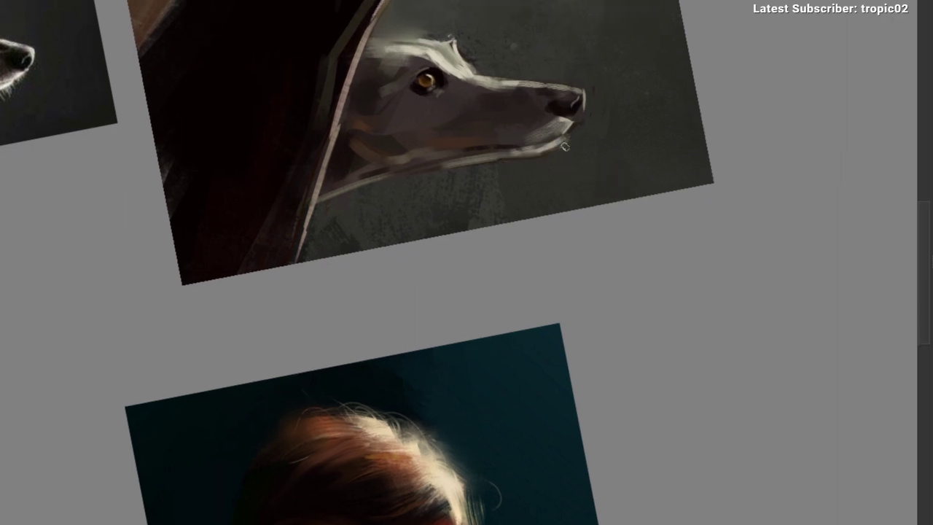
left_click_drag(527, 183, 527, 192)
left_click_drag(527, 192, 550, 151)
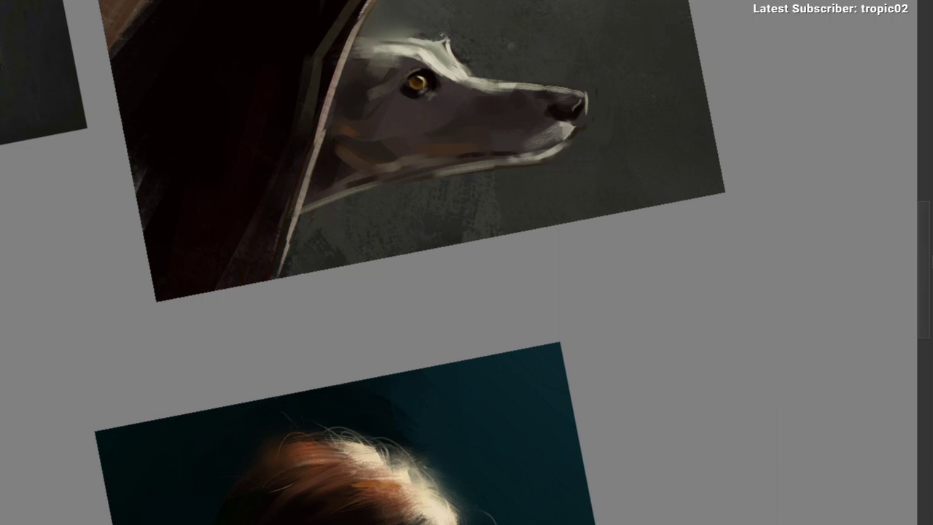
Step: Paint small dark accents on the muzzle just behind the lower dog's nose using sampled tones
mouse_move(471, 150)
left_mouse_down()
mouse_move(462, 104)
mouse_move(562, 100)
mouse_move(536, 111)
left_mouse_up()
left_click(525, 103)
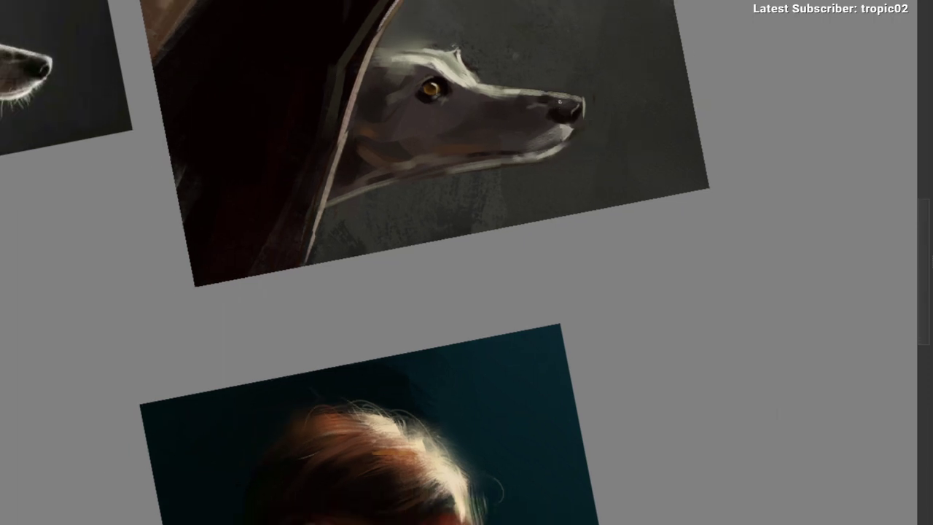
left_click_drag(560, 102, 539, 109)
left_click(538, 111, "ctrl")
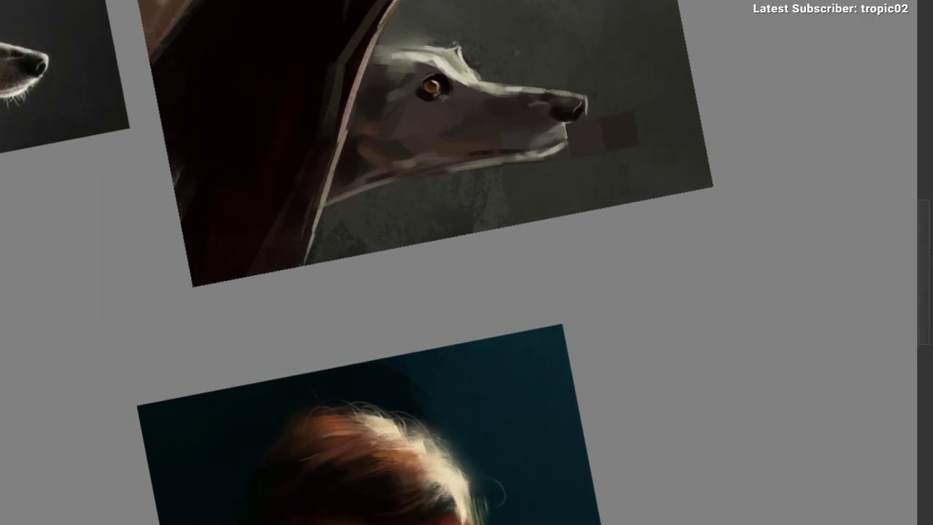
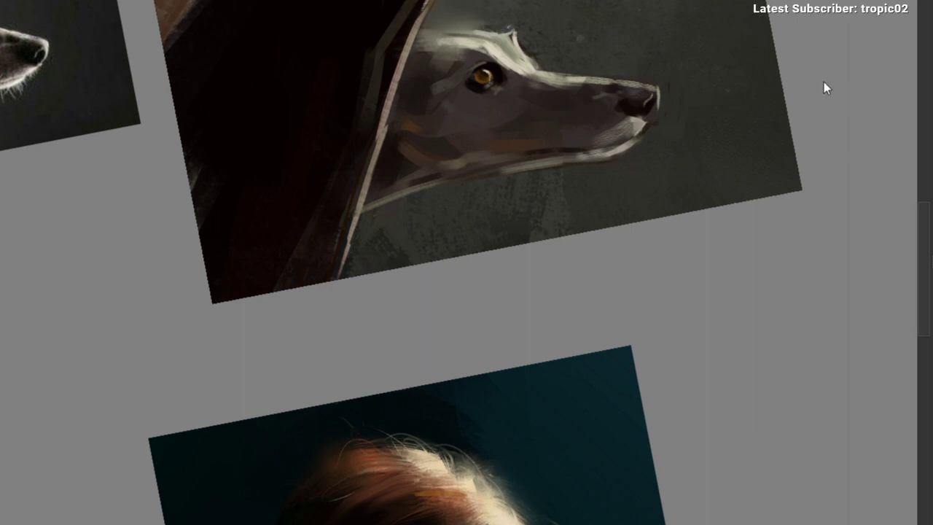
Step: Add small orange-brown strokes to the middle of the lower dog's cheek with a smaller brush
left_click_drag(501, 131, 517, 127)
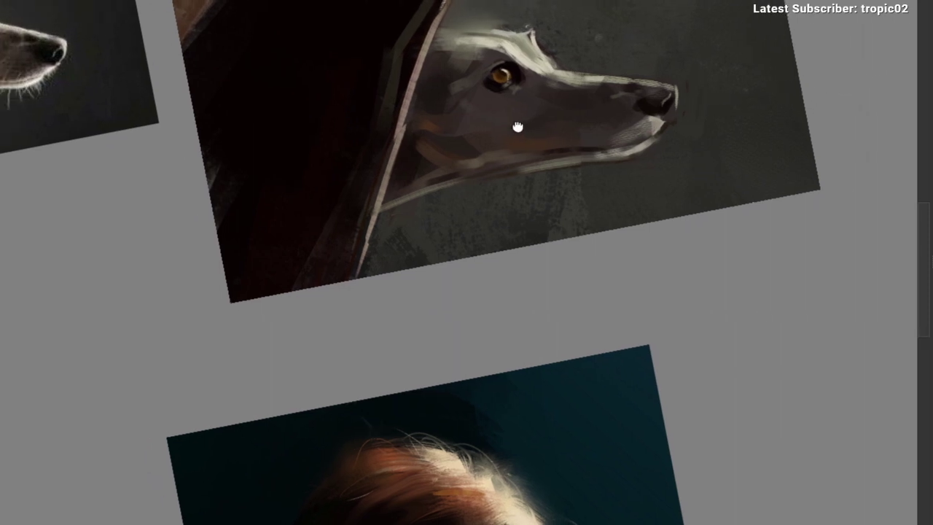
key("f")
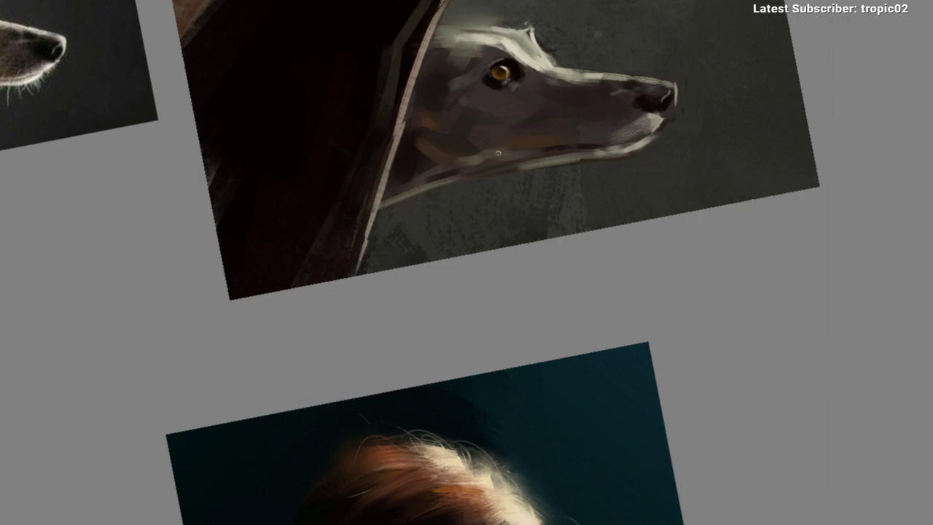
key("f")
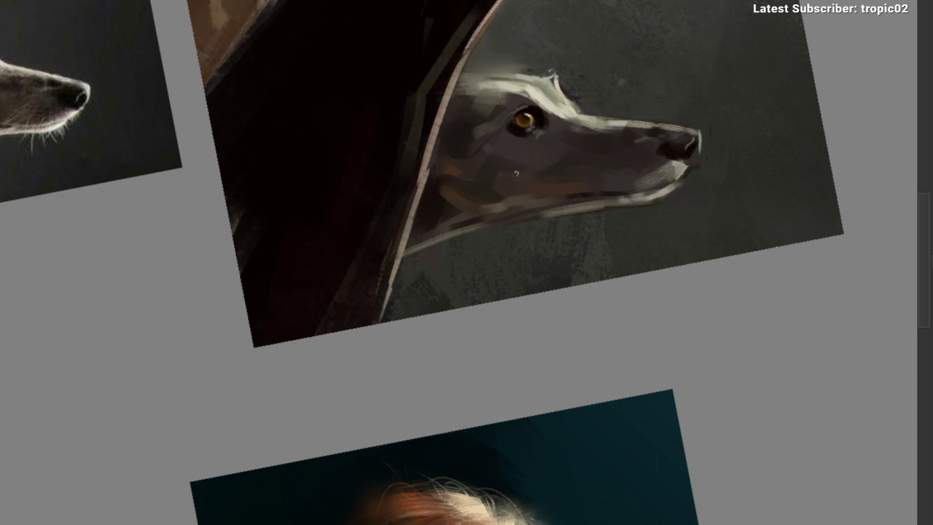
left_click_drag(517, 173, 503, 175)
mouse_move(571, 160)
left_mouse_down()
mouse_move(501, 168)
mouse_move(495, 147)
mouse_move(522, 129)
left_mouse_up()
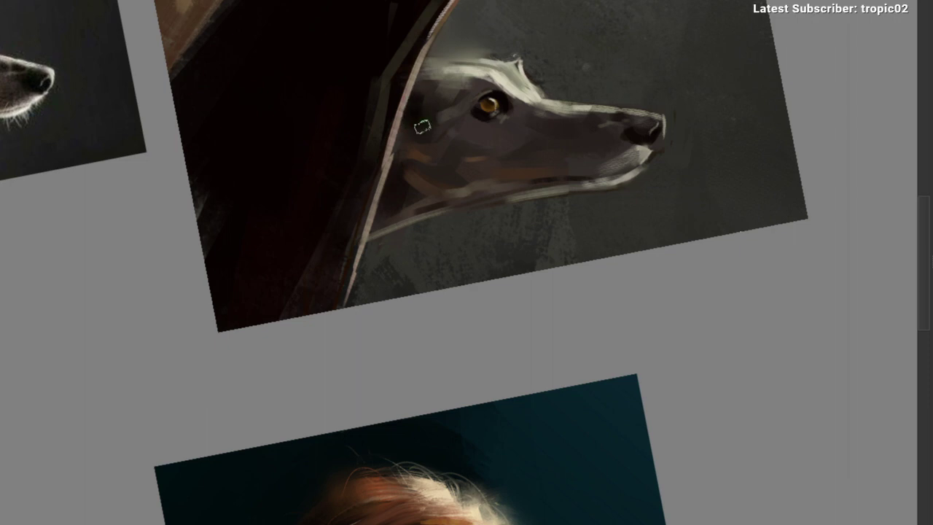
Step: Sample a dark tone and deepen the shadow behind the lower dog's eye, beside the black dog's neck
mouse_move(362, 214)
left_mouse_down()
mouse_move(350, 225)
mouse_move(393, 183)
left_mouse_up()
scroll(397, 175, "down", 1)
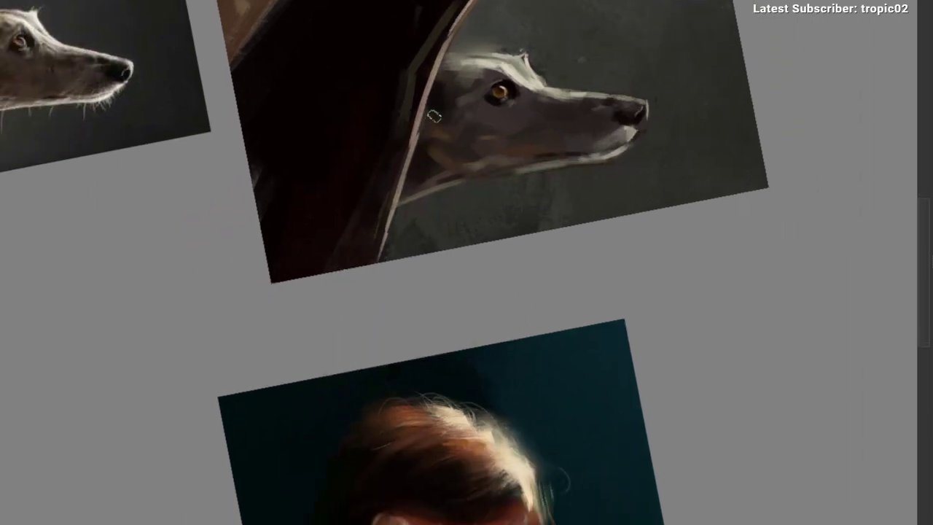
scroll(435, 116, "up", 1)
left_click(430, 161, "ctrl")
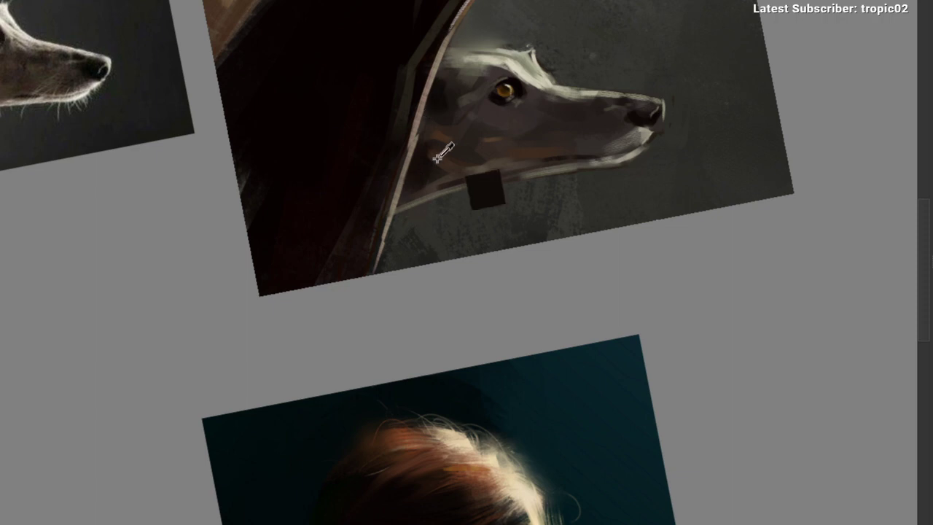
left_click_drag(431, 208, 540, 108)
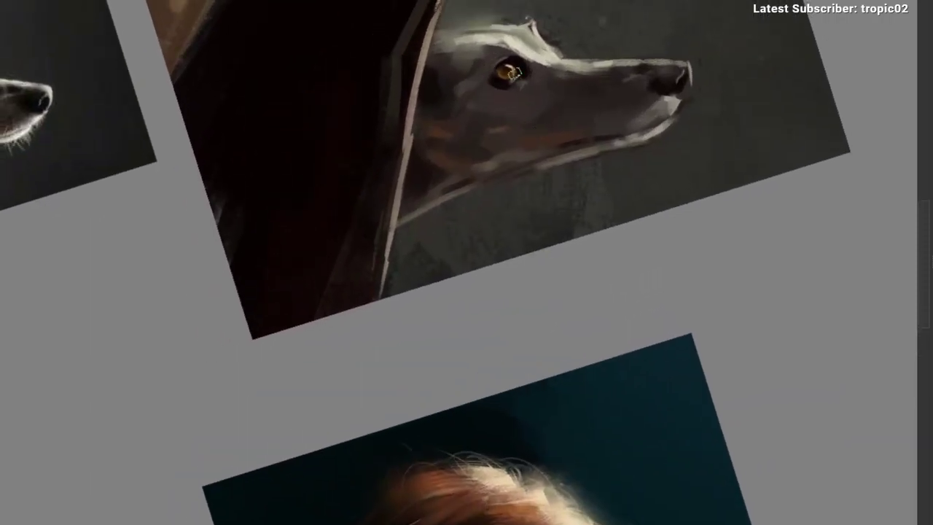
Step: Switch to the deform brush and nudge the shape of the lower dog's eye
right_click(460, 65)
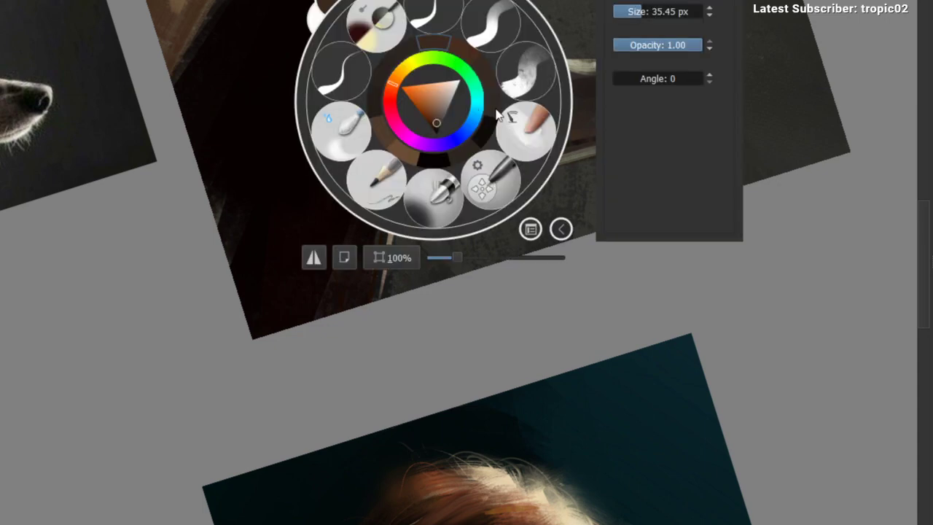
left_click(450, 191)
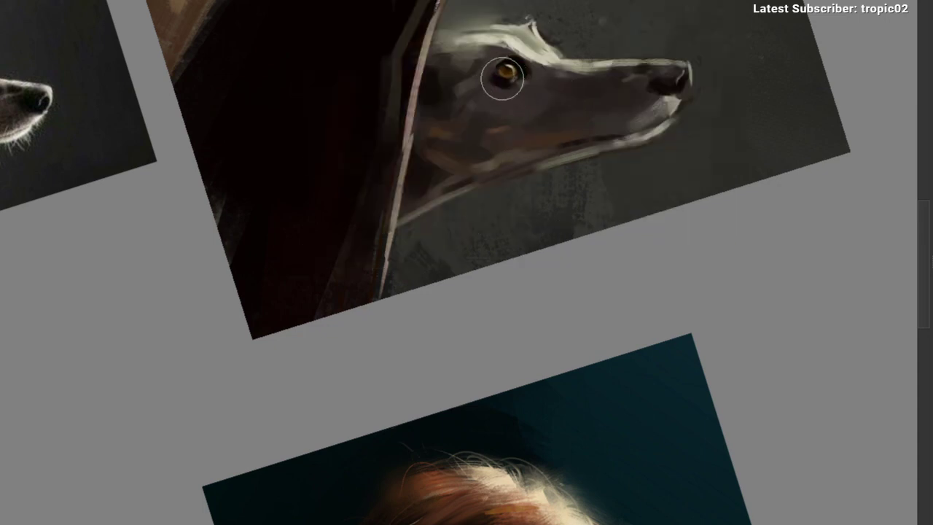
left_click_drag(500, 87, 488, 90)
mouse_move(457, 169)
left_mouse_down()
mouse_move(388, 189)
mouse_move(290, 167)
mouse_move(348, 161)
mouse_move(379, 139)
left_mouse_up()
Step: Return to a painting brush, sample a tone and refine the lower dog's lower muzzle and lip line
right_click(322, 133)
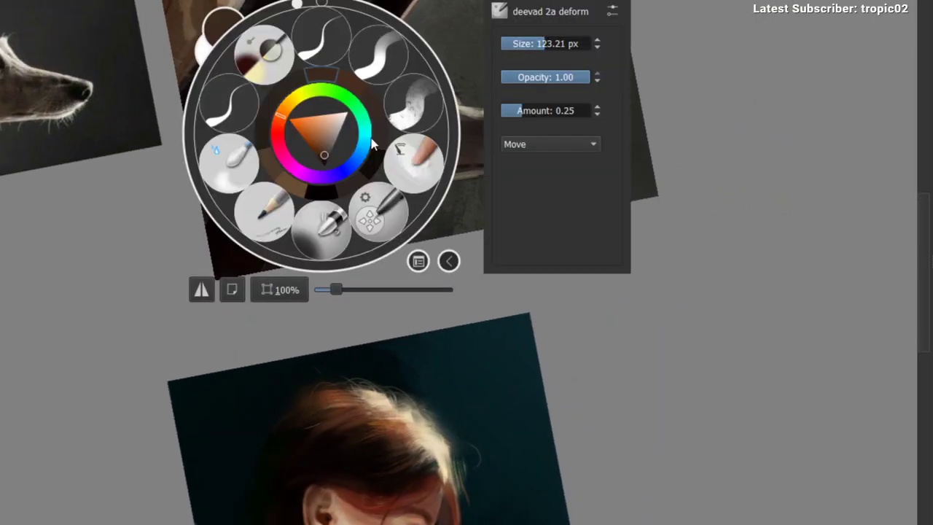
scroll(449, 135, "up", 5)
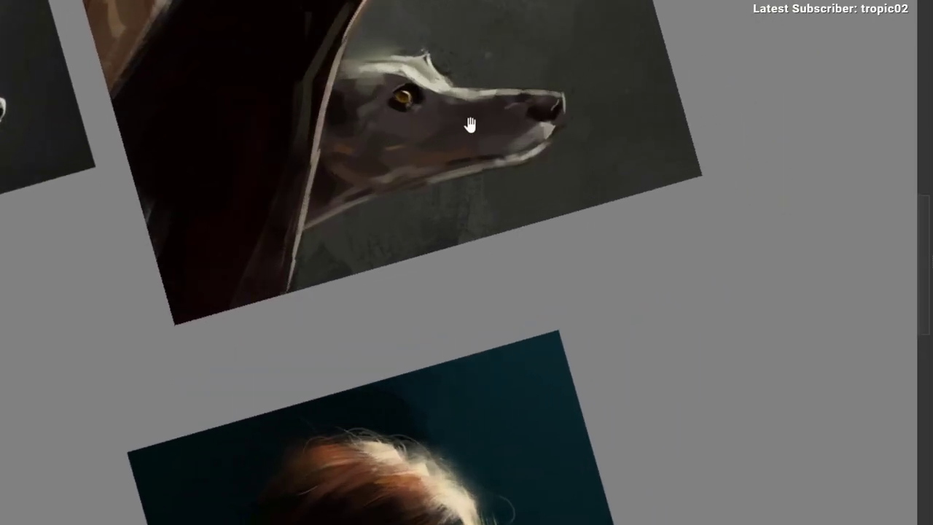
scroll(470, 125, "up", 1)
left_click_drag(466, 173, 499, 166)
left_click_drag(436, 179, 499, 162)
left_click(401, 137, "ctrl")
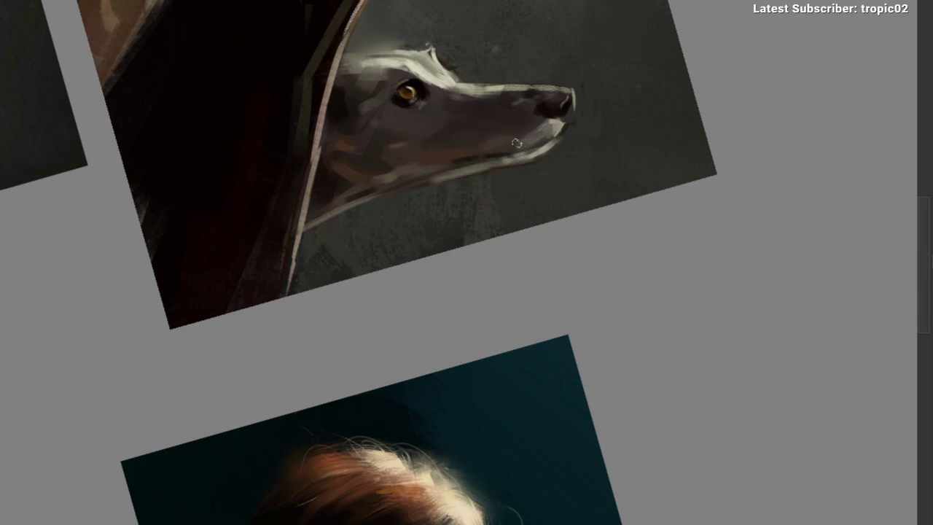
Step: Paint fine, short whiskers beneath the lower dog's chin and jaw with a thin brush
left_click_drag(497, 178, 449, 169)
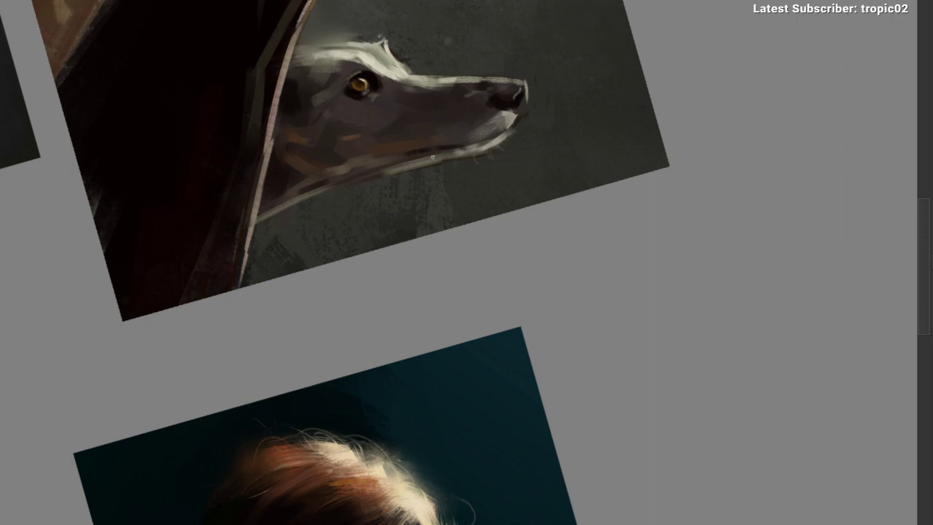
left_click_drag(374, 37, 419, 111)
left_click_drag(382, 185, 447, 128)
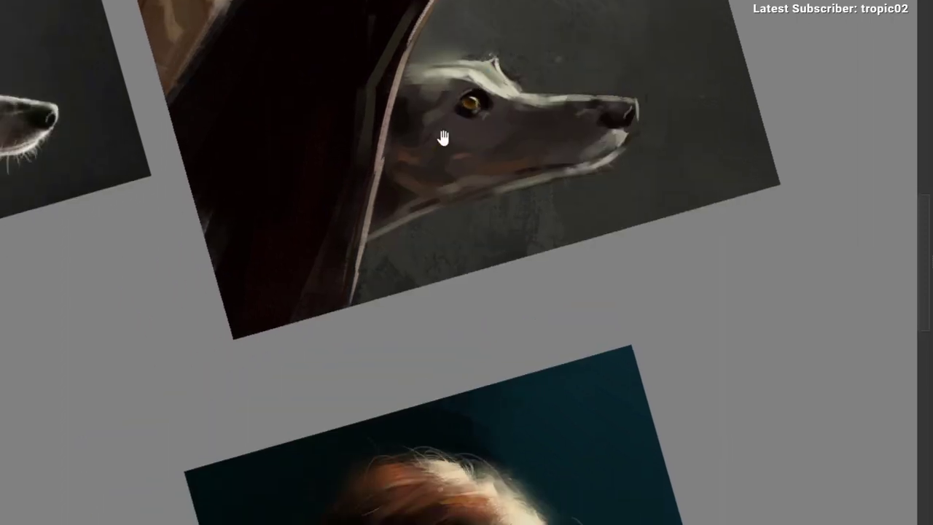
left_click_drag(428, 199, 456, 115)
mouse_move(504, 87)
left_mouse_down()
mouse_move(499, 137)
mouse_move(486, 134)
left_mouse_up()
key("ctrl+z")
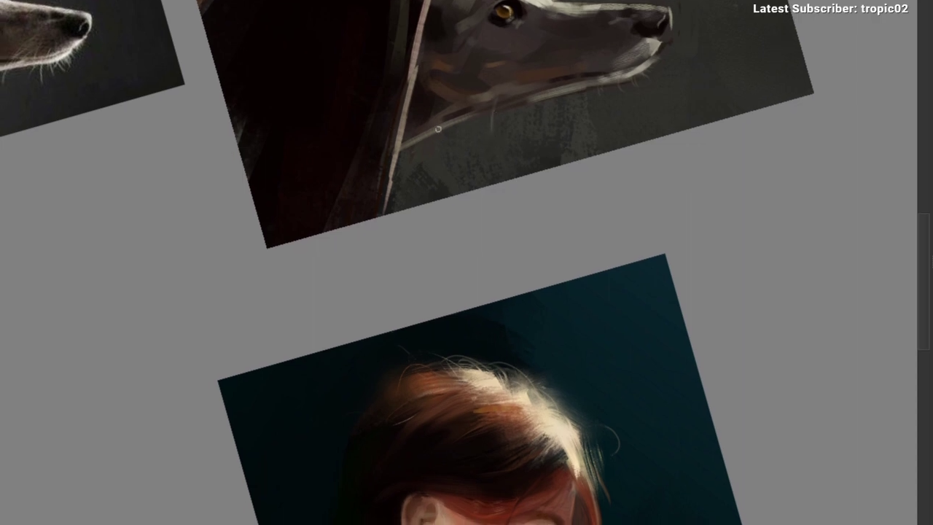
Step: Choose another brush, sample tones and rework the black dog's neck edge where it meets the lower dog's head
right_click(438, 129)
left_click(441, 82)
left_click(444, 38, "ctrl")
left_click_drag(434, 90, 412, 130)
mouse_move(403, 166)
left_mouse_down()
mouse_move(383, 192)
mouse_move(386, 206)
left_mouse_up()
left_click(409, 124, "ctrl")
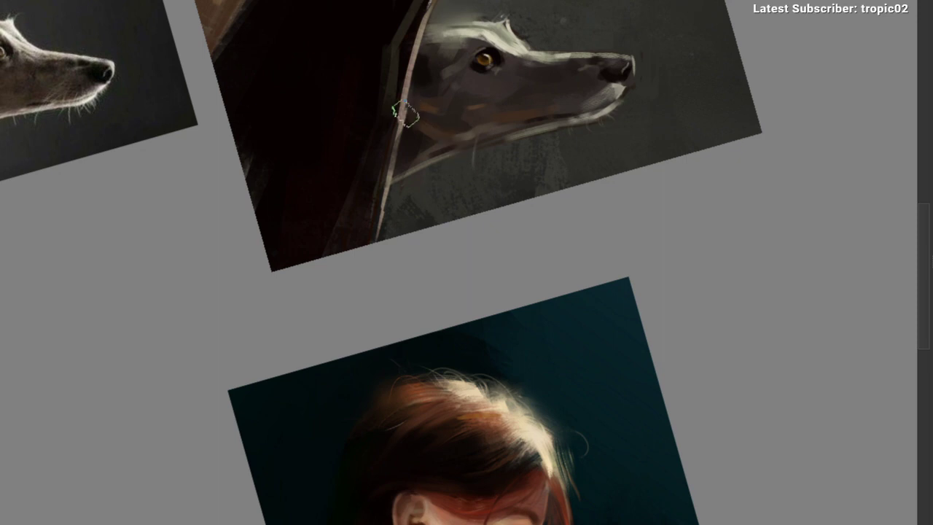
left_click_drag(407, 128, 373, 180)
left_click_drag(429, 197, 423, 238)
key("ctrl+z")
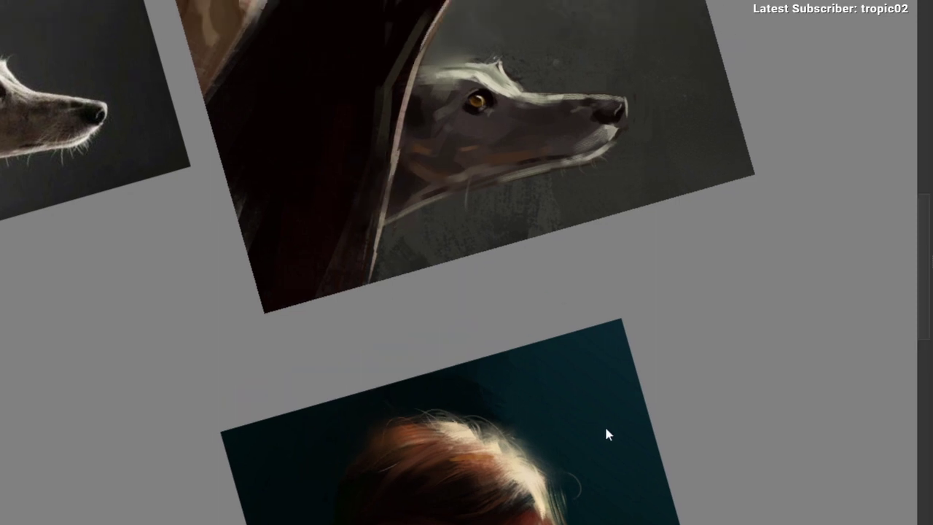
key("ctrl+z")
left_click_drag(404, 143, 386, 212)
key("ctrl+z")
Step: Repaint the thin pale rim light down the black dog's neck beside the lower dog, using sampled tones
left_click_drag(394, 146, 382, 215)
mouse_move(361, 274)
left_mouse_down()
mouse_move(277, 275)
mouse_move(245, 257)
mouse_move(264, 212)
mouse_move(426, 123)
mouse_move(396, 150)
mouse_move(404, 159)
mouse_move(381, 191)
left_mouse_up()
left_click(393, 169, "ctrl")
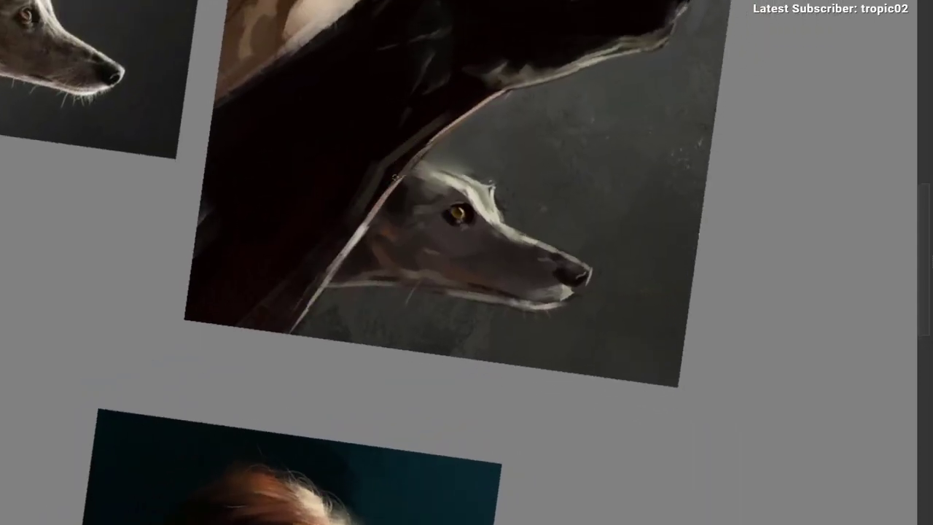
left_click(404, 163, "ctrl")
mouse_move(425, 153)
left_mouse_down()
mouse_move(380, 200)
mouse_move(464, 136)
mouse_move(401, 191)
mouse_move(347, 184)
mouse_move(369, 183)
mouse_move(332, 95)
mouse_move(382, 125)
mouse_move(420, 91)
mouse_move(408, 87)
left_mouse_up()
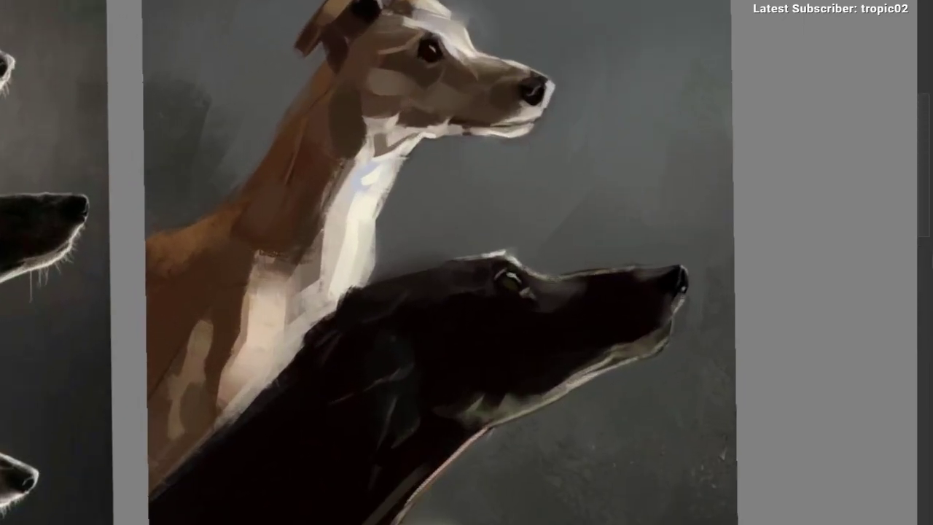
Step: Sample light and dark tones from the upper dog's head and touch up its forehead and brow
left_click_drag(452, 99, 568, 104)
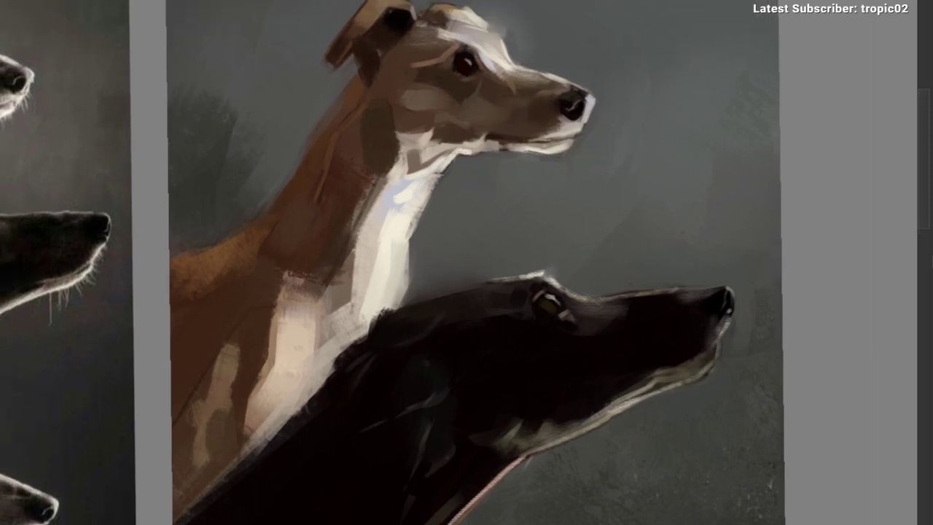
mouse_move(482, 56)
left_mouse_down()
mouse_move(307, 91)
mouse_move(490, 99)
left_mouse_up()
left_click(494, 75, "ctrl")
left_click(502, 85, "ctrl")
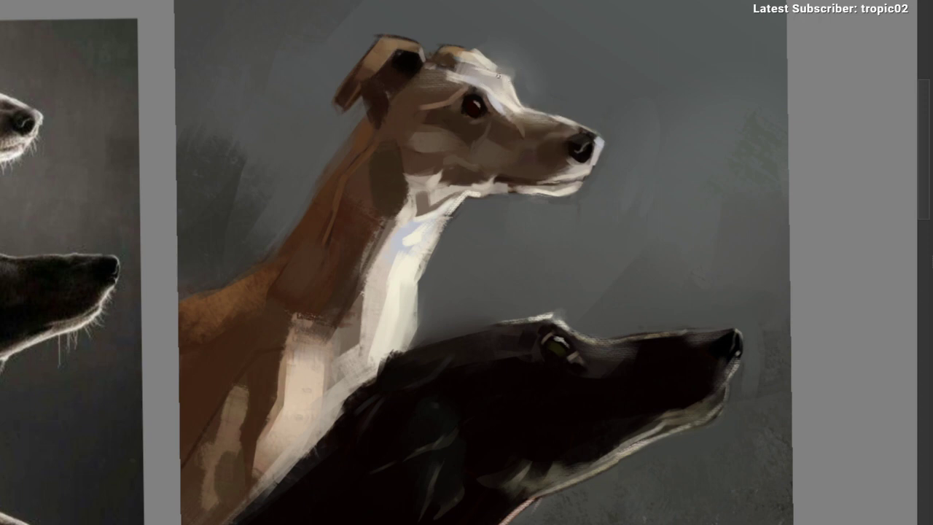
scroll(503, 91, "down", 1)
mouse_move(500, 77)
left_mouse_down()
mouse_move(520, 107)
mouse_move(549, 88)
mouse_move(491, 119)
mouse_move(498, 105)
mouse_move(506, 110)
left_mouse_up()
left_click(474, 98, "ctrl")
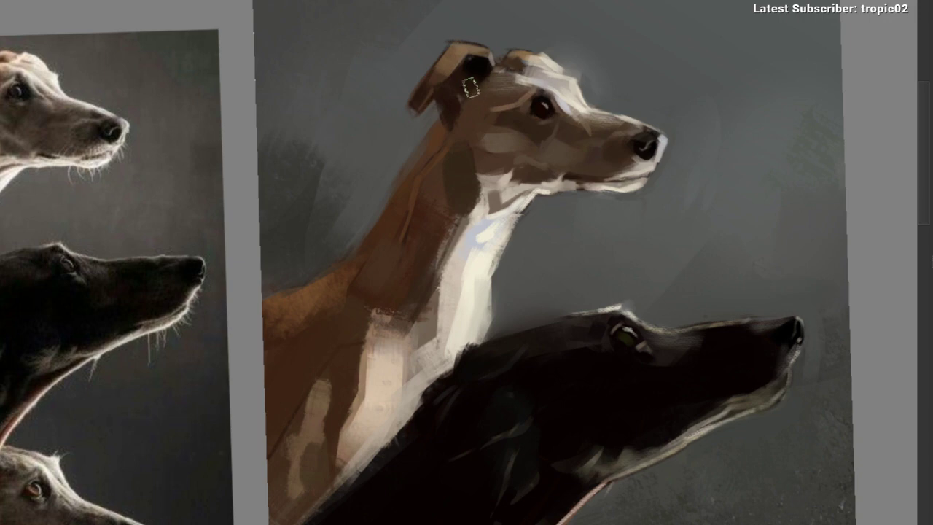
Step: Reduce the brush size and rework the dark base of the upper dog's ear with small strokes
key("[")
mouse_move(473, 89)
left_mouse_down()
mouse_move(478, 79)
mouse_move(466, 92)
left_mouse_up()
key("[")
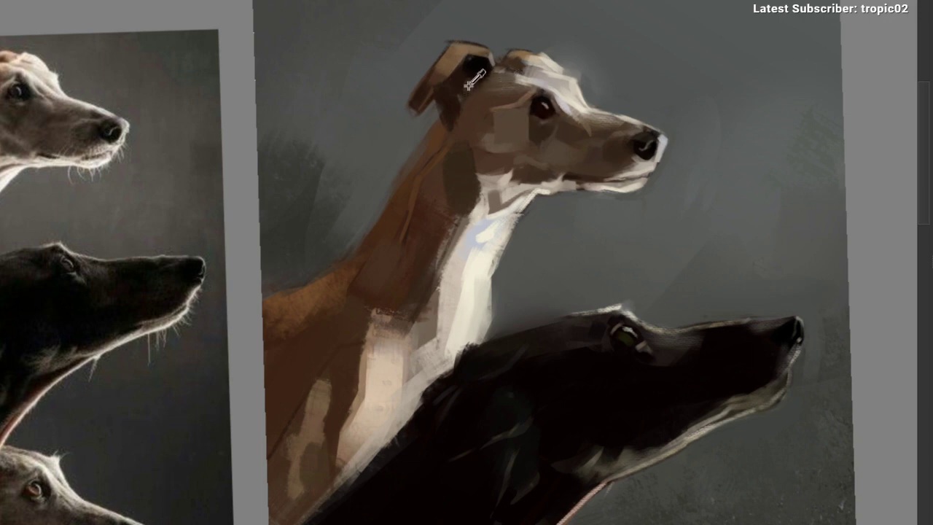
left_click_drag(455, 85, 454, 74)
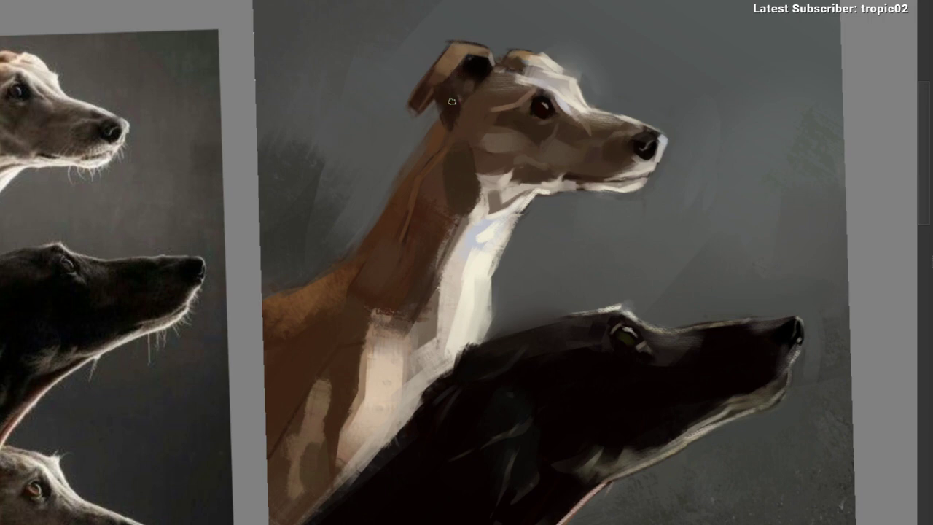
left_click_drag(401, 146, 341, 217)
mouse_move(345, 217)
left_mouse_down()
mouse_move(254, 163)
mouse_move(266, 176)
mouse_move(304, 146)
left_mouse_up()
mouse_move(432, 63)
left_mouse_down()
mouse_move(463, 55)
mouse_move(446, 88)
mouse_move(409, 64)
mouse_move(430, 60)
left_mouse_up()
Step: Switch to the deform brush, enlarge it to about 216 px and check the three dogs' overall shapes
left_click_drag(408, 41, 391, 105)
left_click_drag(450, 71, 463, 130)
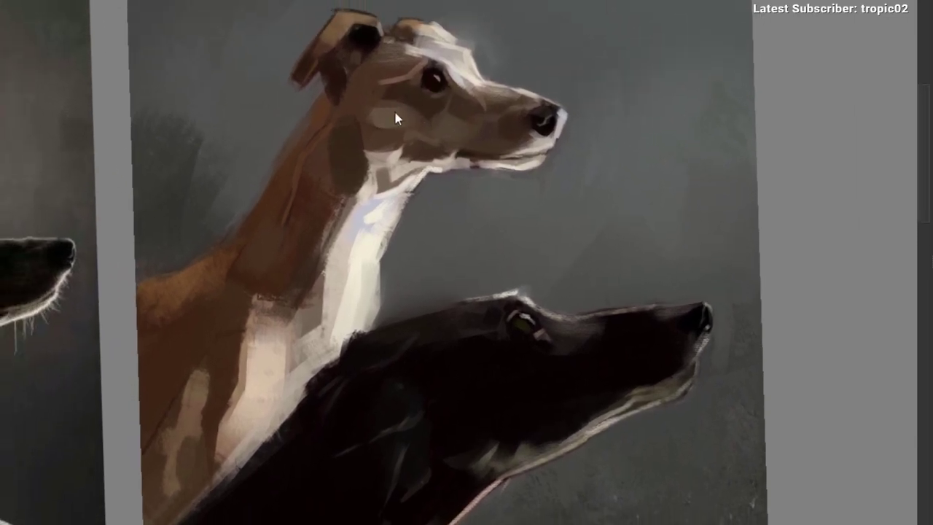
right_click(287, 186)
left_click(278, 186)
left_click(339, 298)
key("]")
key("]")
left_click_drag(546, 132, 467, 244)
left_click_drag(344, 259, 227, 198)
mouse_move(410, 234)
left_mouse_down()
mouse_move(417, 258)
mouse_move(919, 267)
left_mouse_up()
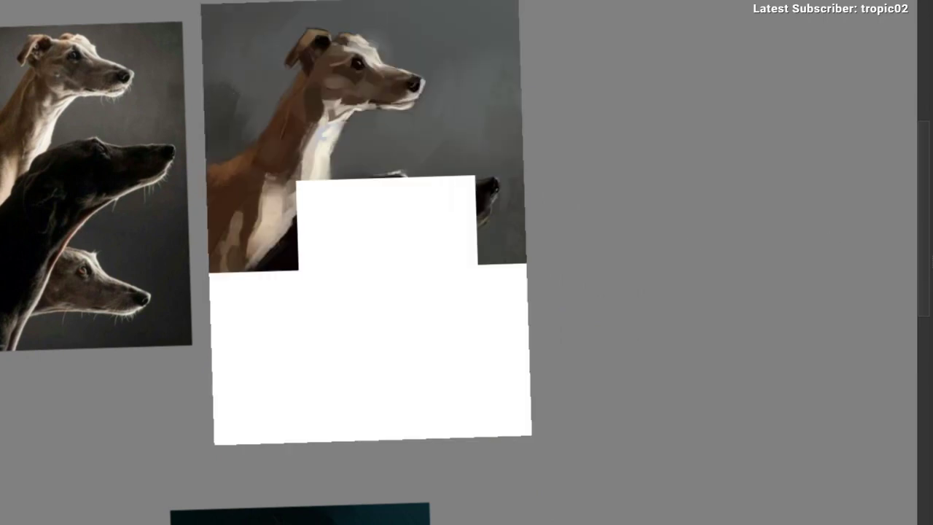
left_click_drag(525, 75, 502, 113)
left_click_drag(502, 112, 488, 166)
left_click_drag(401, 184, 401, 199)
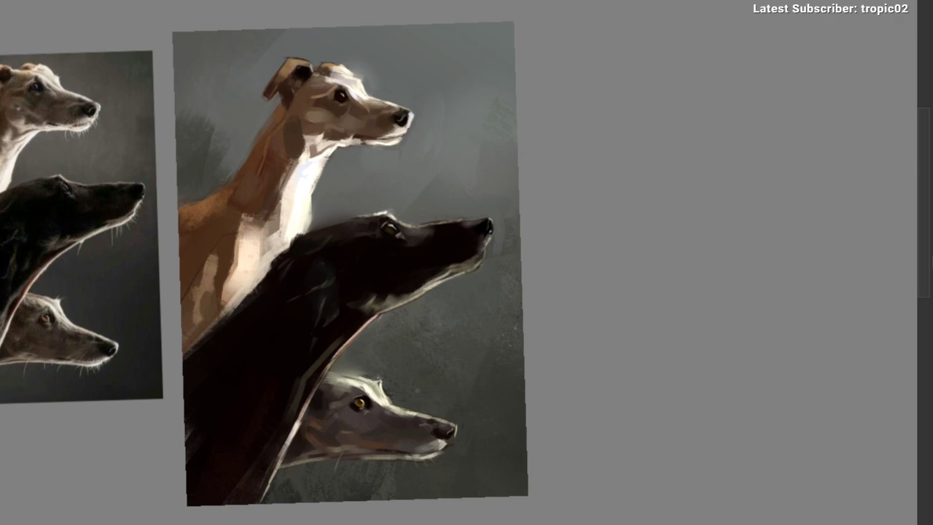
Step: Switch to the soft airbrush, reduce its size and add a soft glow along the upper dog's forehead
right_click(336, 156)
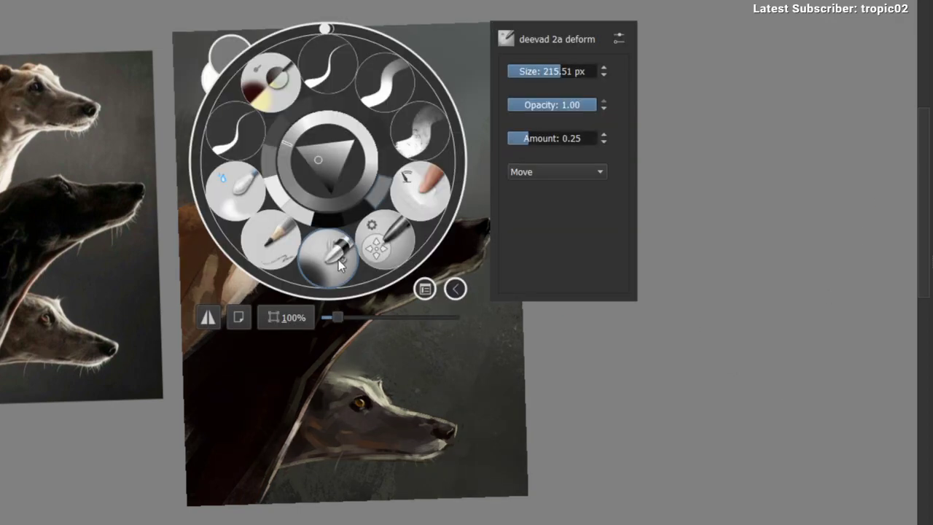
scroll(342, 93, "up", 1)
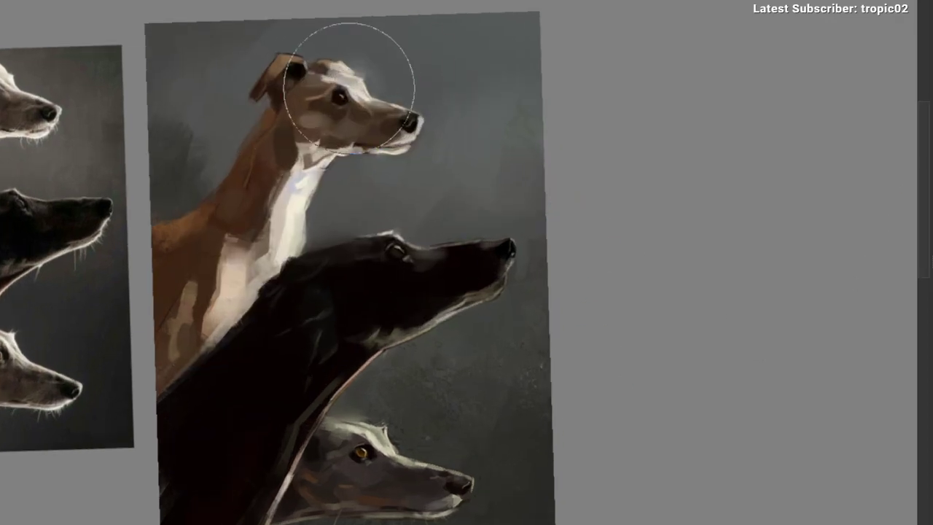
key("bracketleft")
key("bracketleft")
key("bracketleft")
key("bracketleft")
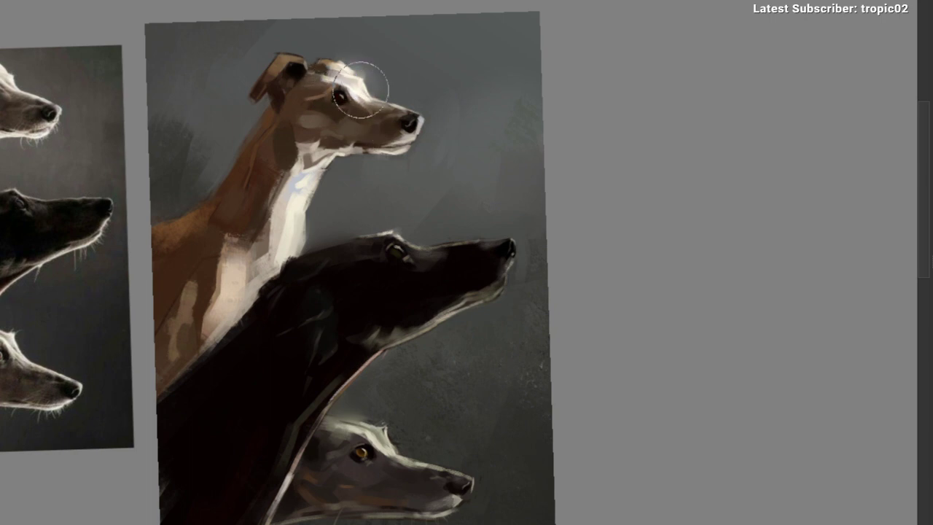
Step: Compare the black dog and the lower dog with the reference photo, checking edges, eyes and muzzles
left_click_drag(277, 245, 345, 113)
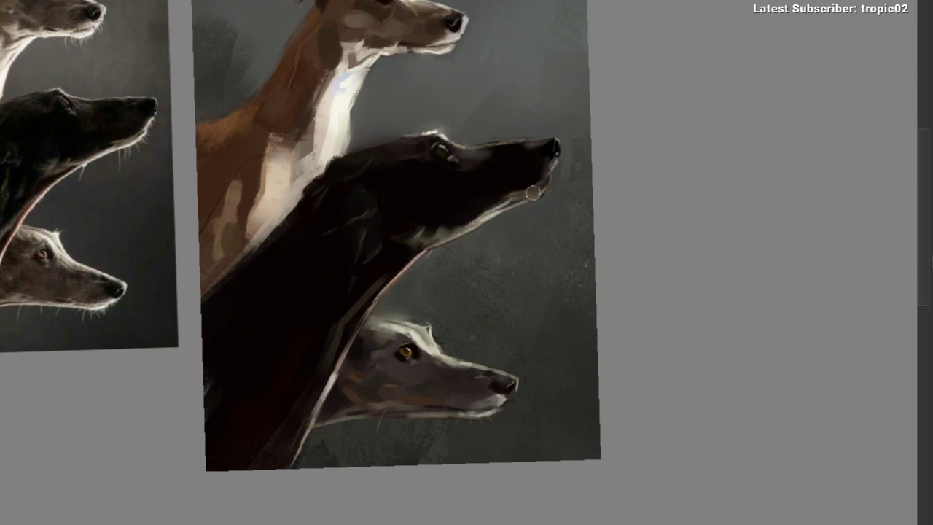
left_click_drag(460, 274, 485, 212)
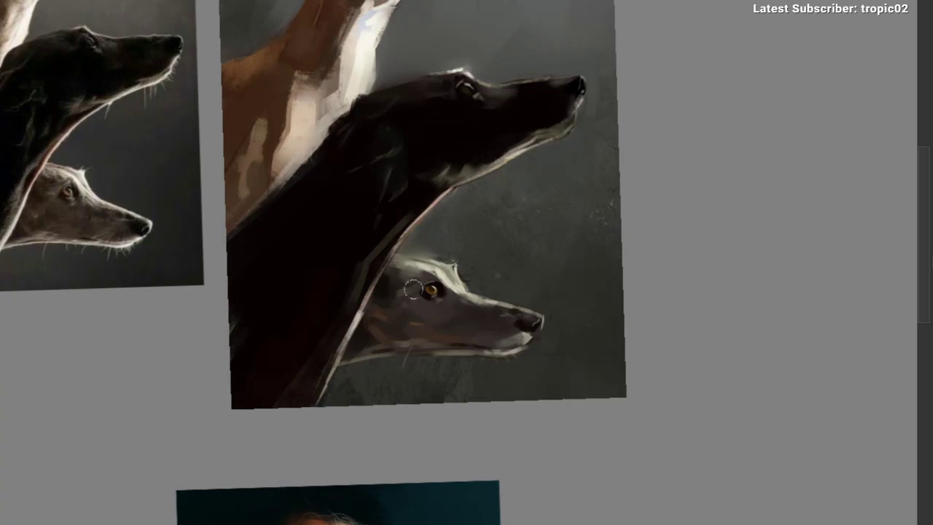
left_click_drag(446, 305, 420, 294)
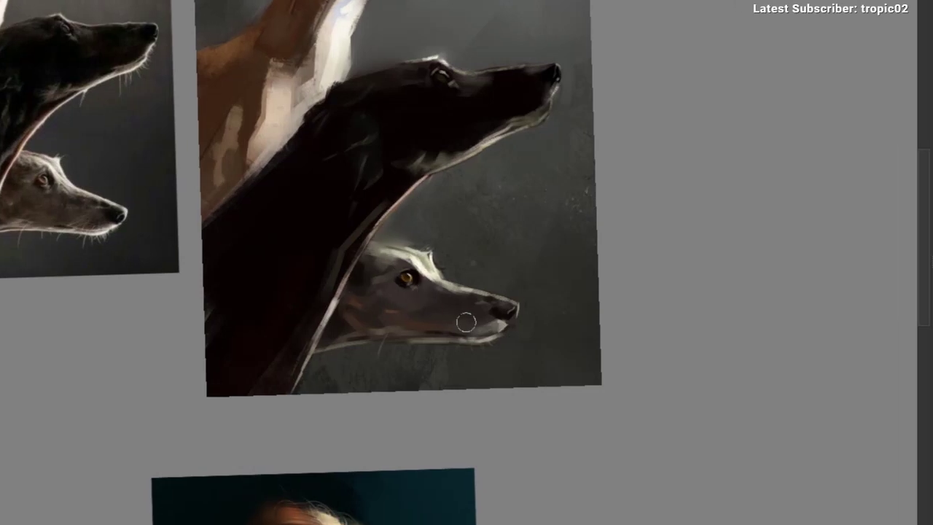
mouse_move(471, 315)
left_mouse_down()
mouse_move(449, 335)
mouse_move(385, 297)
left_mouse_up()
mouse_move(392, 187)
left_mouse_down()
mouse_move(390, 229)
mouse_move(458, 199)
left_mouse_up()
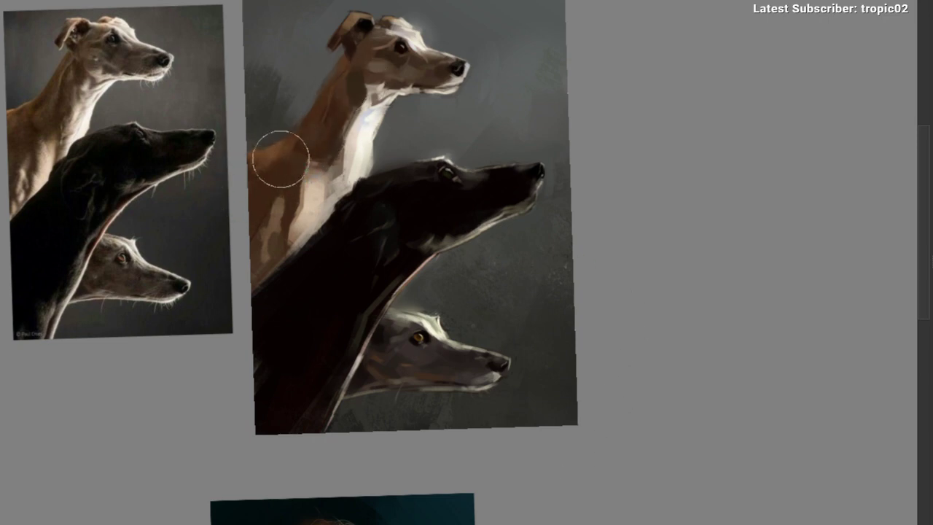
scroll(292, 168, "down", 2)
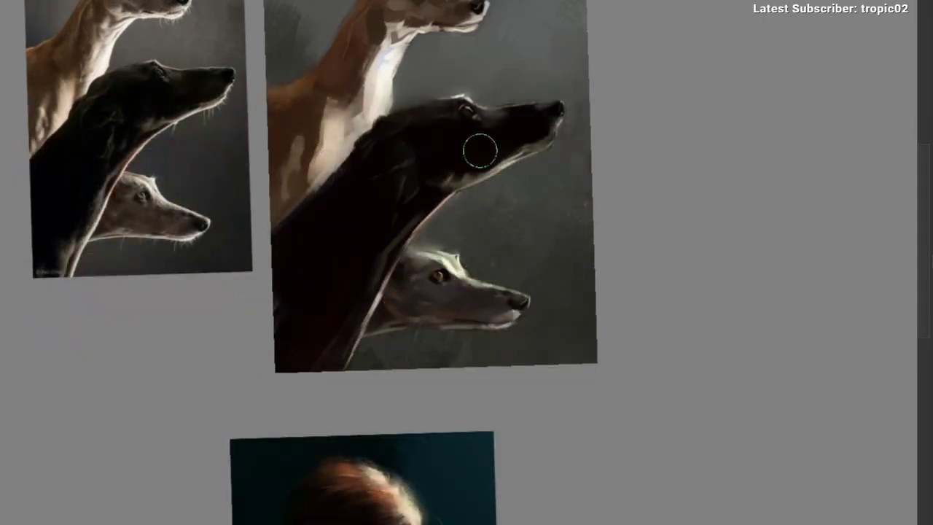
mouse_move(481, 151)
left_mouse_down()
mouse_move(373, 241)
mouse_move(287, 290)
left_mouse_up()
mouse_move(328, 198)
left_mouse_down()
mouse_move(391, 146)
mouse_move(392, 156)
left_mouse_up()
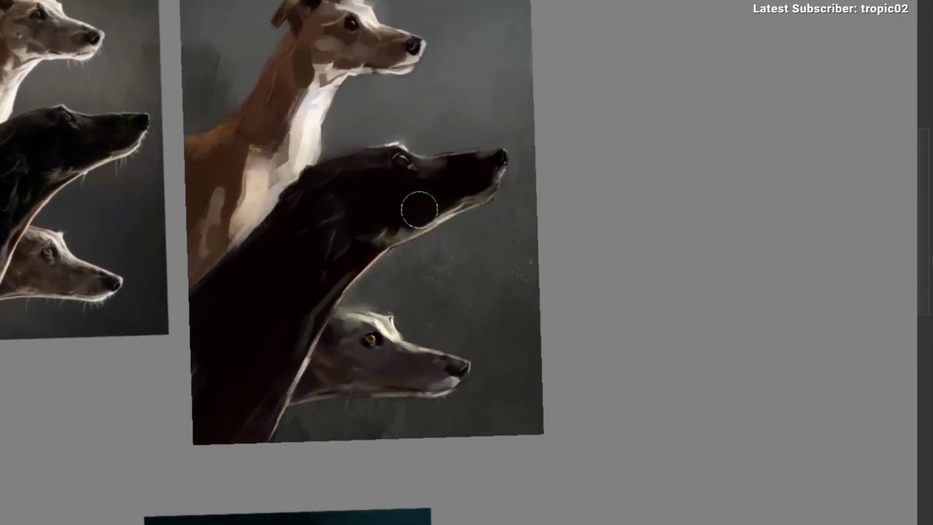
scroll(419, 208, "down", 2)
scroll(423, 153, "up", 1)
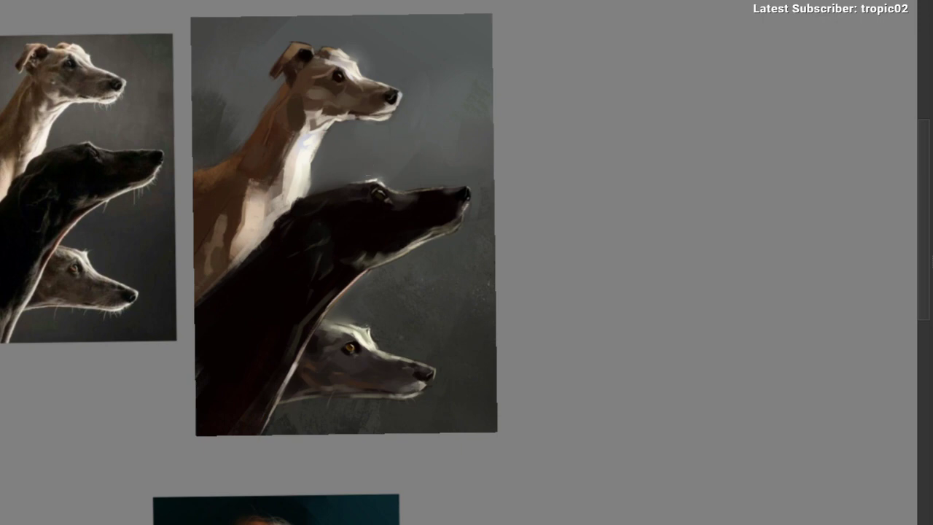
Step: Remove the reference photo beside the painting and review the greyhound study on its own
left_click_drag(143, 166, 119, 178)
key("Delete")
left_click_drag(341, 100, 416, 80)
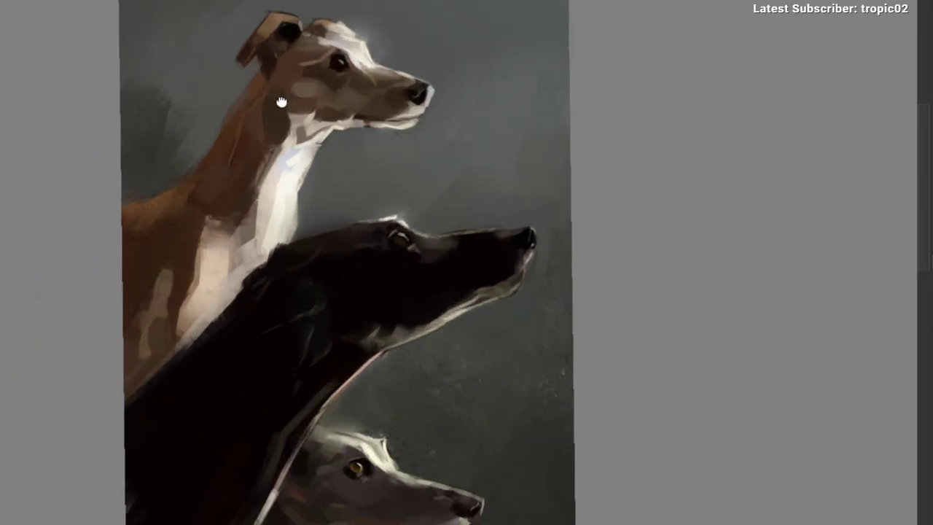
left_click_drag(282, 102, 226, 105)
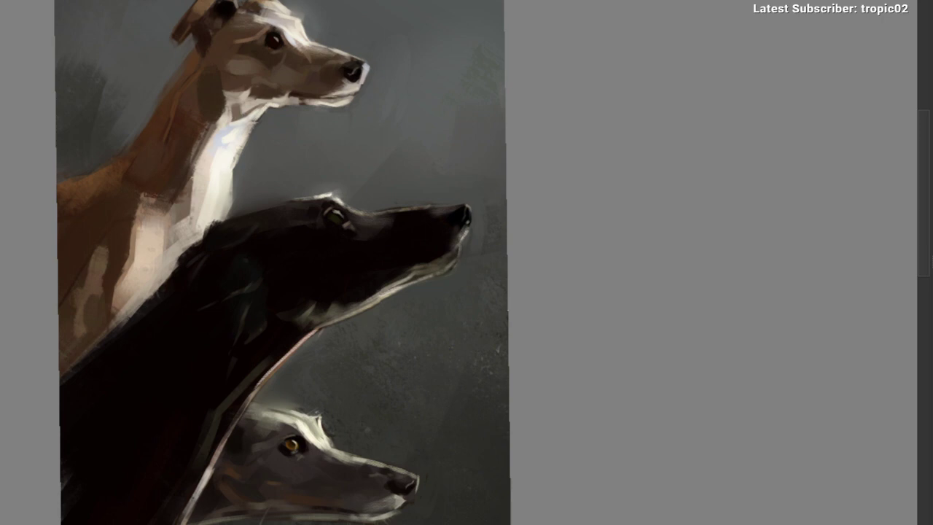
left_click_drag(323, 139, 309, 141)
left_click_drag(331, 144, 343, 161)
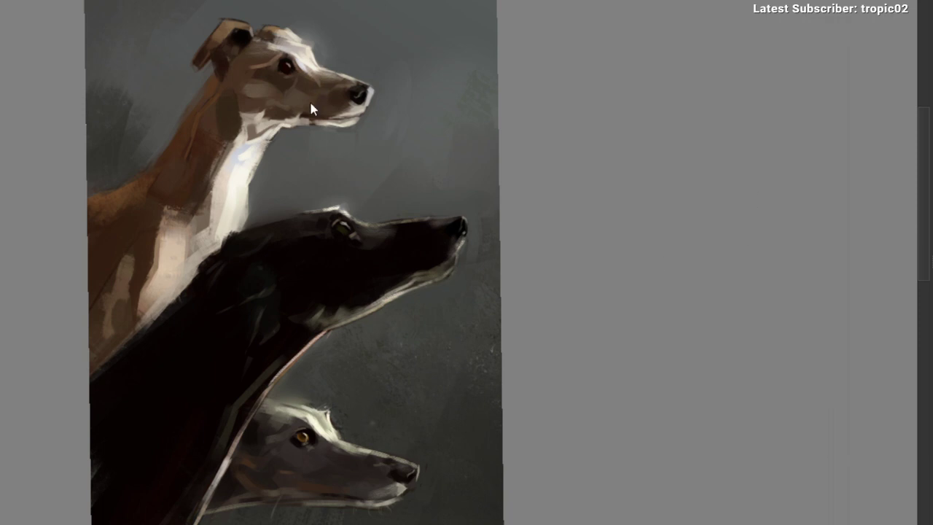
Step: Undo the last change, go to the creature paintings and try moving the blue turtle painting away from the dragon
key("ctrl+z")
left_click_drag(299, 190, 219, 195)
mouse_move(392, 226)
left_mouse_down()
mouse_move(165, 75)
mouse_move(107, 66)
left_mouse_up()
key("ctrl+t")
left_click_drag(433, 223, 655, 250)
left_click_drag(211, 222, 84, 164)
left_click_drag(365, 158, 457, 159)
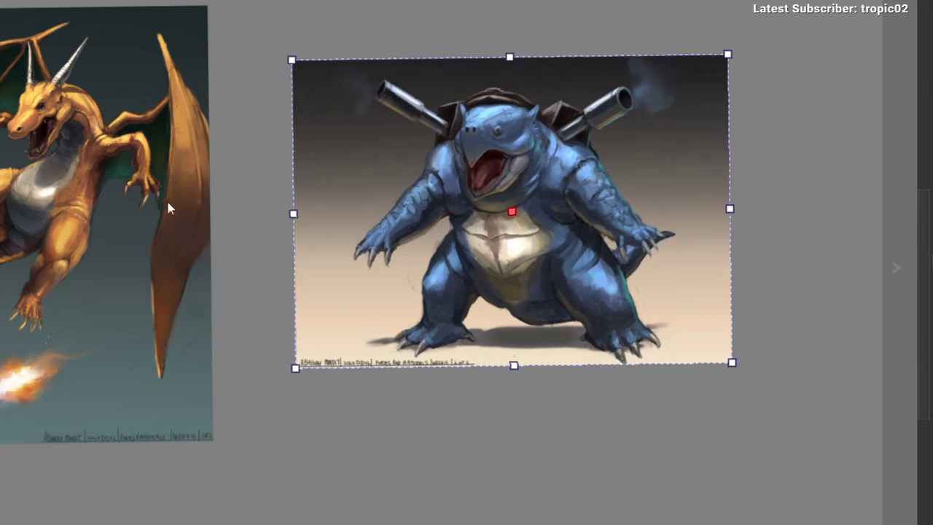
Step: Examine the orange dragon and blue turtle creature paintings up close and side by side
left_click_drag(167, 200, 235, 204)
mouse_move(103, 143)
left_mouse_down()
mouse_move(219, 175)
mouse_move(236, 197)
mouse_move(223, 217)
mouse_move(230, 252)
left_mouse_up()
scroll(226, 270, "down", 2)
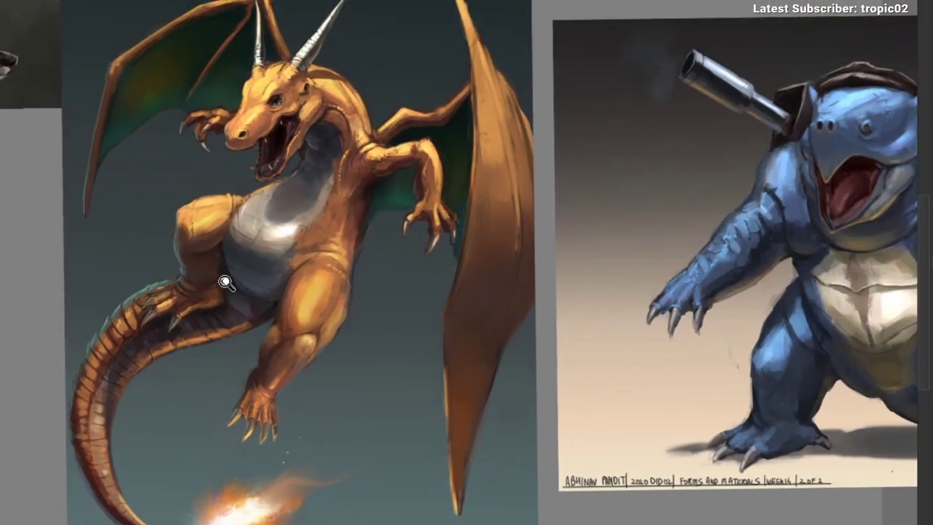
scroll(219, 300, "up", 1)
scroll(218, 299, "down", 1)
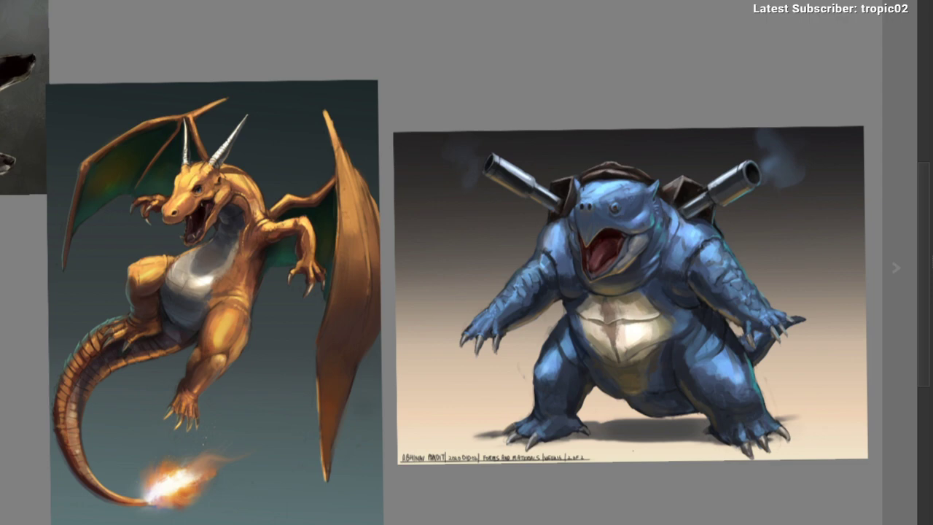
Step: Move the blue turtle painting aside, then enlarge the orange dragon reference image and place it between the two paintings
key("ctrl+t")
left_click_drag(452, 292, 668, 285)
left_click(465, 310)
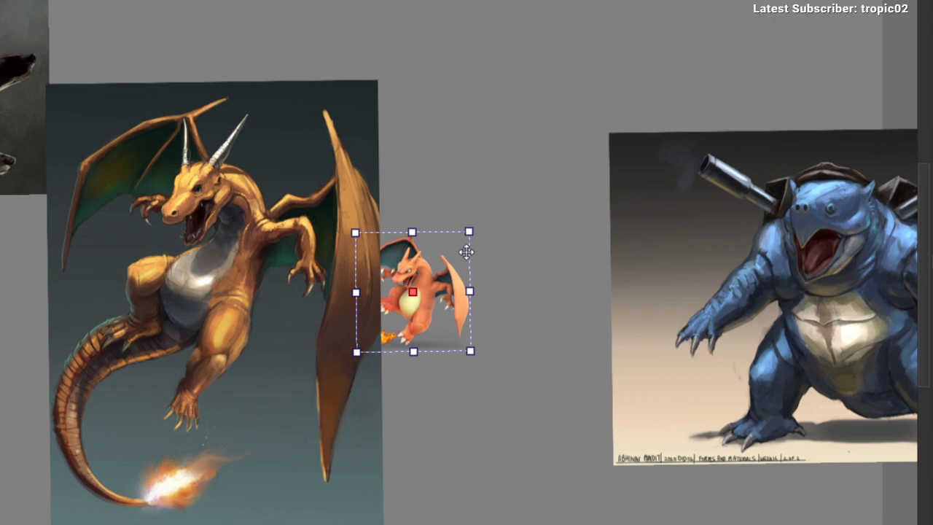
left_click_drag(469, 232, 612, 56)
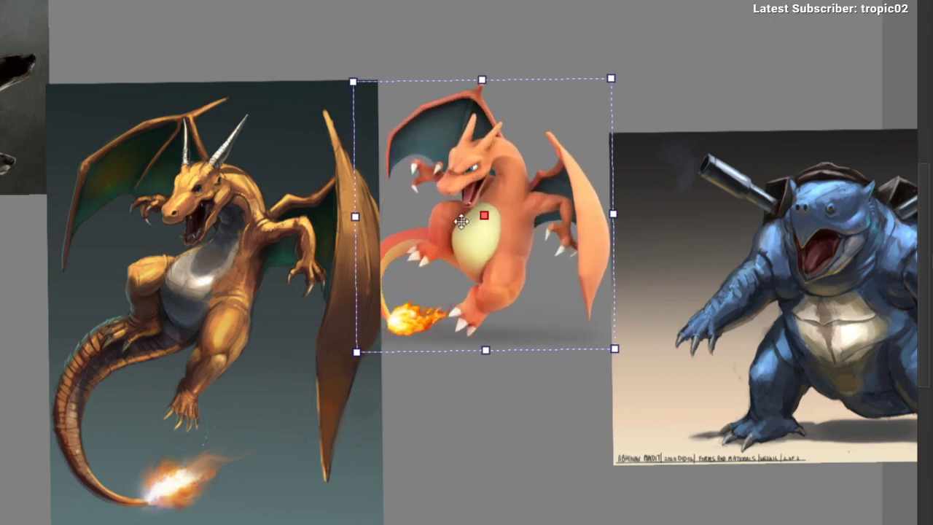
left_click_drag(413, 240, 445, 148)
key("Return")
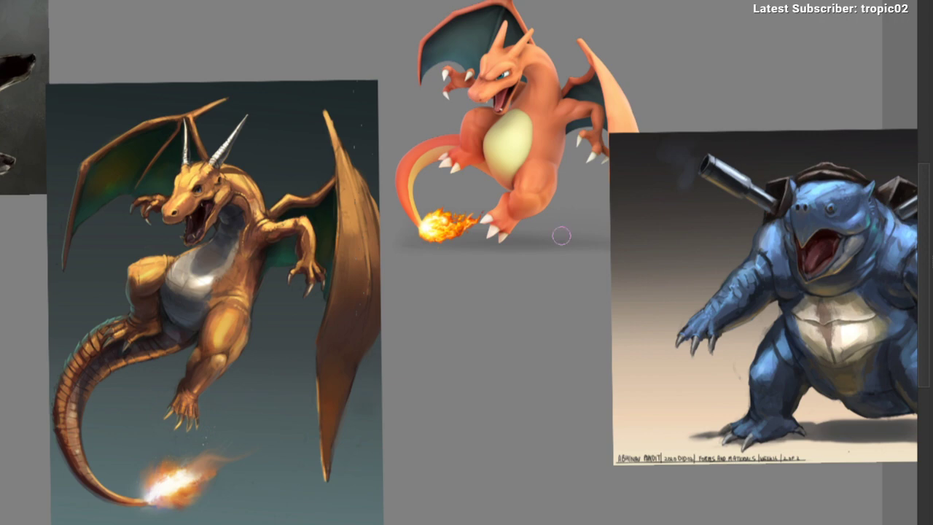
Step: Undo the dragon reference placement and the move of the blue turtle painting
key("ctrl+z")
key("ctrl+z")
key("ctrl+z")
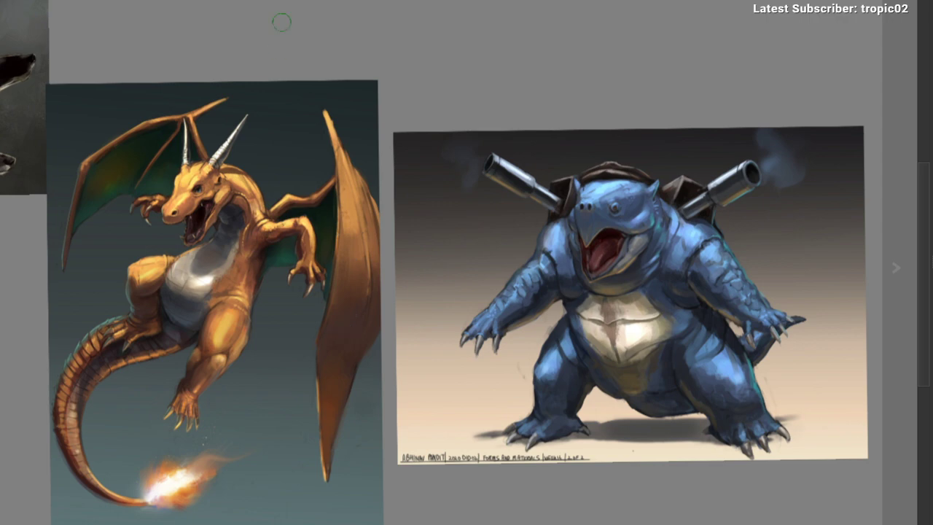
Step: Examine the dragon, turtle, dog and portrait paintings on the reference canvas, and switch to the other open document
mouse_move(260, 57)
left_mouse_down()
mouse_move(229, 87)
mouse_move(164, 80)
left_mouse_up()
mouse_move(166, 2)
left_mouse_down()
mouse_move(191, 41)
mouse_move(181, 33)
mouse_move(146, 73)
mouse_move(156, 91)
left_mouse_up()
mouse_move(156, 91)
left_mouse_down()
mouse_move(172, 102)
mouse_move(204, 233)
left_mouse_up()
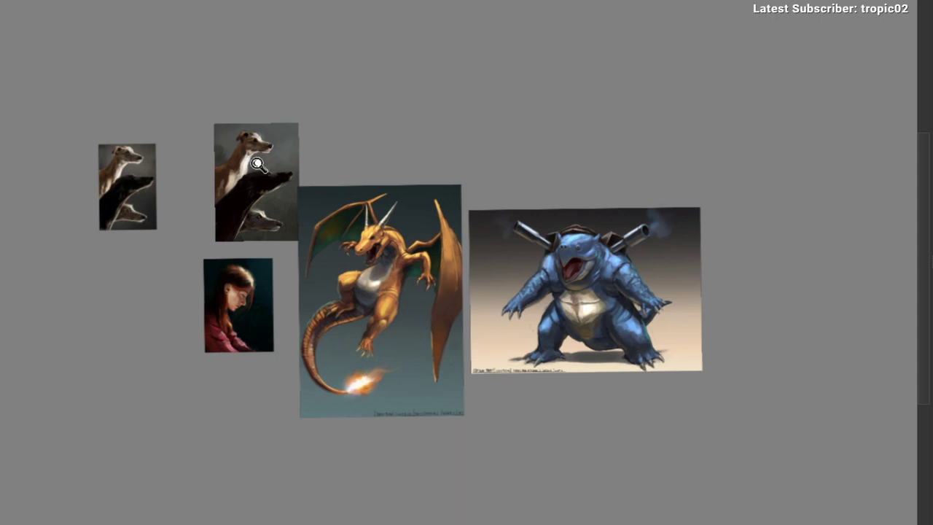
scroll(264, 167, "down", 1)
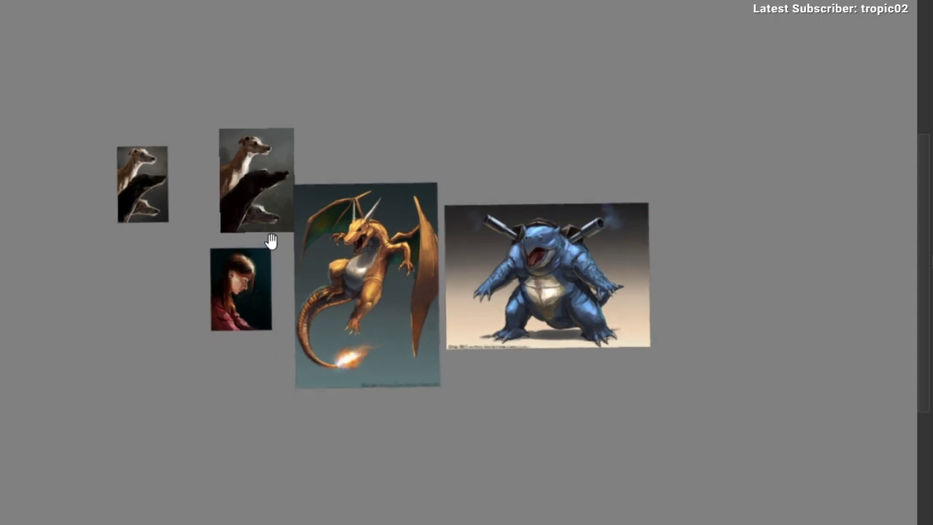
scroll(278, 223, "up", 2)
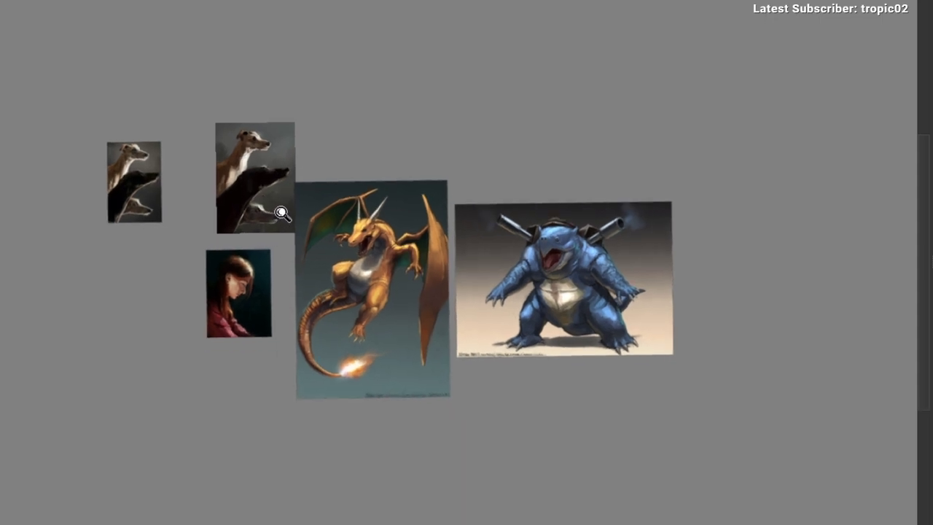
left_click_drag(294, 235, 237, 202)
scroll(218, 197, "up", 1)
left_click_drag(326, 174, 256, 141)
scroll(255, 141, "up", 5)
scroll(251, 161, "up", 2)
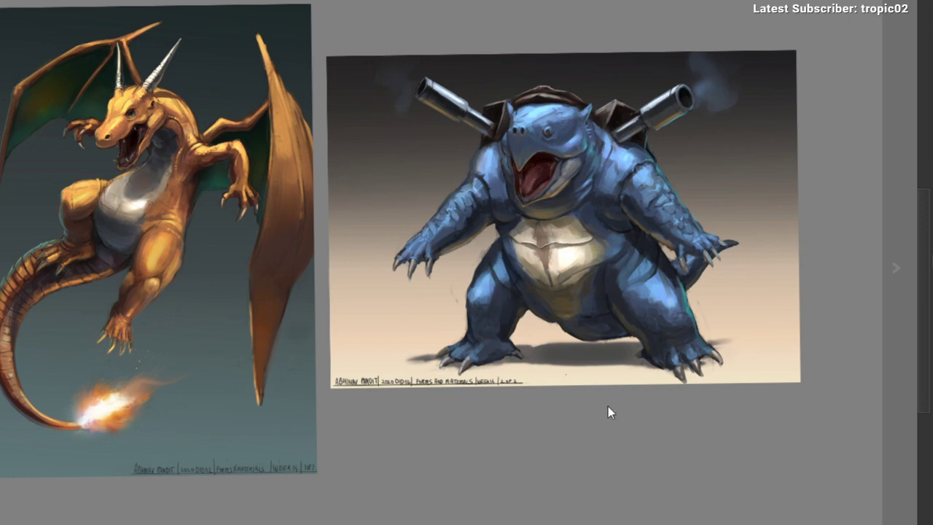
key("ctrl+Tab")
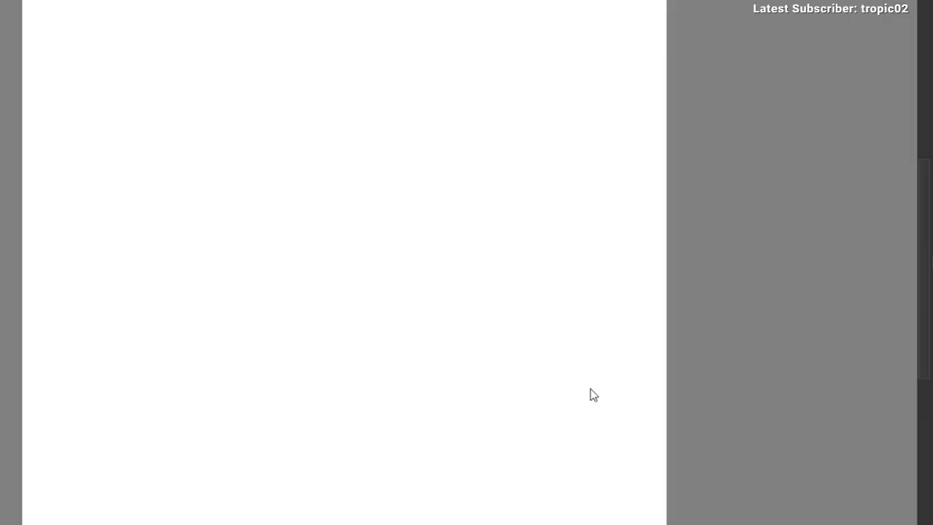
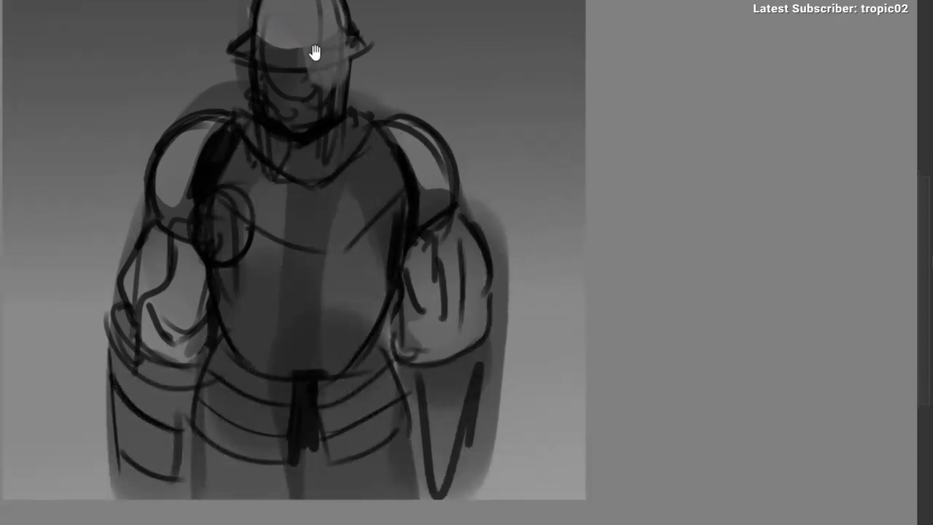
Step: Paint a bright highlight on the crown of the knight's helmet
scroll(316, 63, "up", 2)
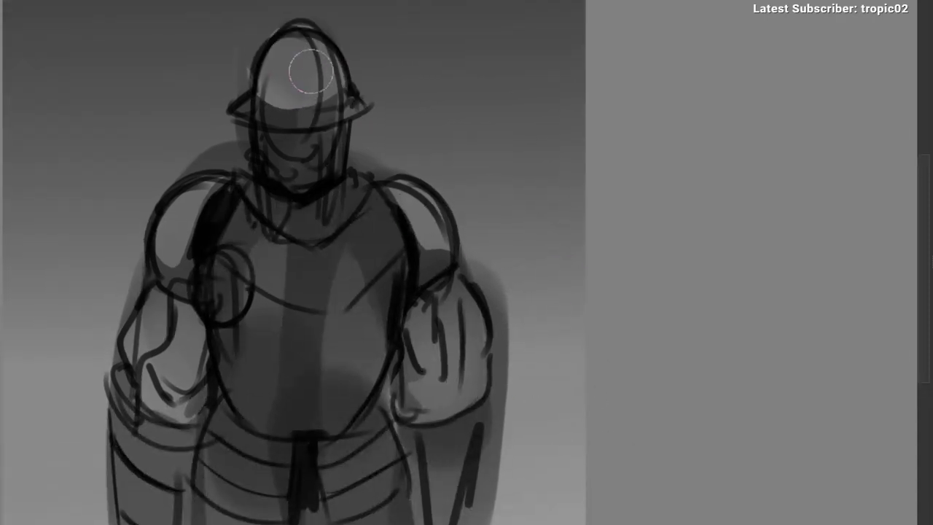
mouse_move(302, 48)
left_mouse_down()
mouse_move(281, 50)
mouse_move(291, 52)
mouse_move(283, 62)
mouse_move(315, 58)
left_mouse_up()
key("ctrl+z")
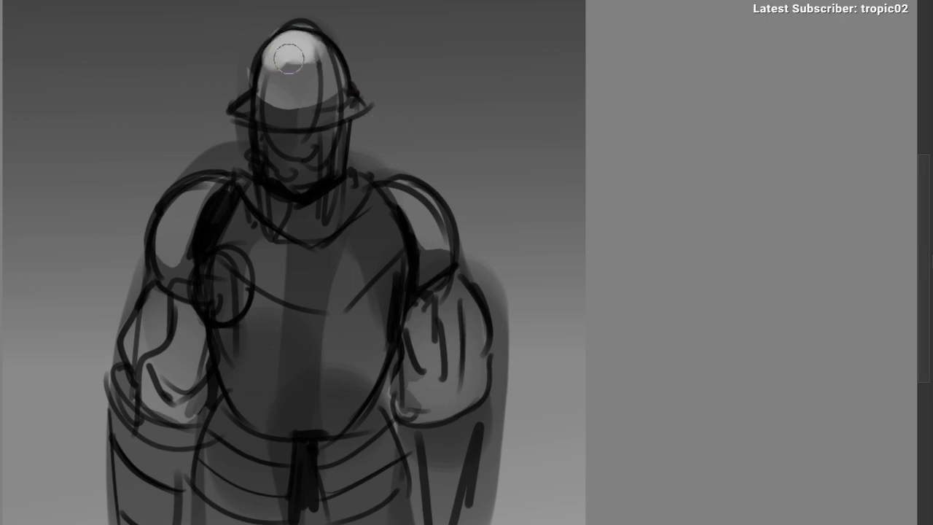
left_click_drag(293, 108, 296, 102)
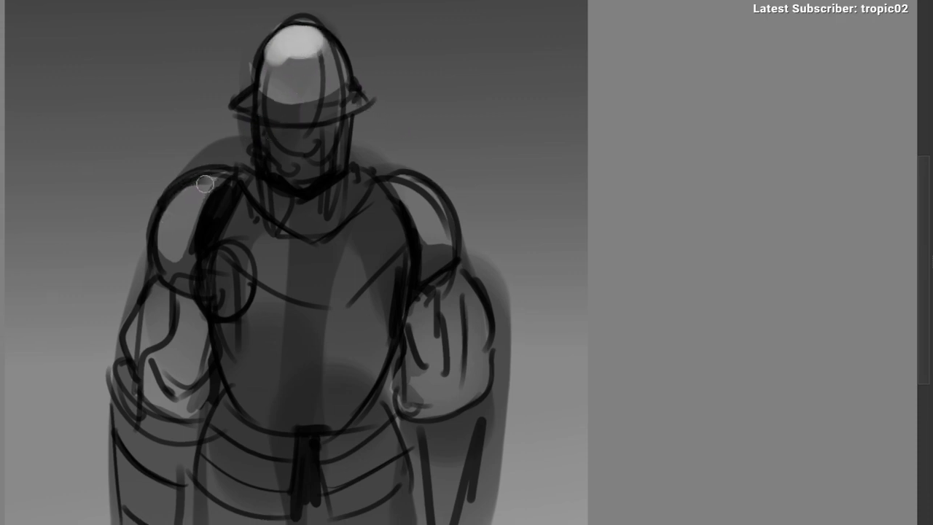
Step: Paint bright highlights on the upper surfaces of both shoulder plates
left_click_drag(203, 181, 186, 198)
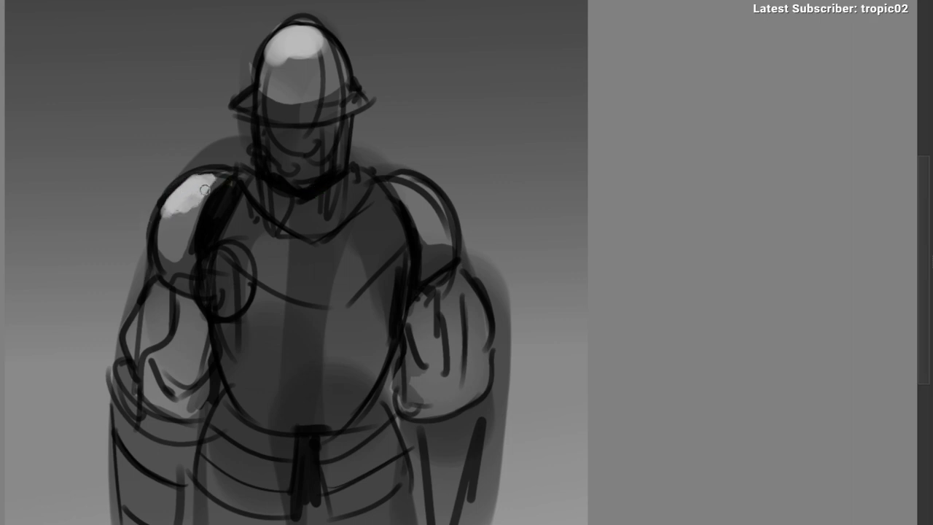
left_click_drag(296, 191, 214, 164)
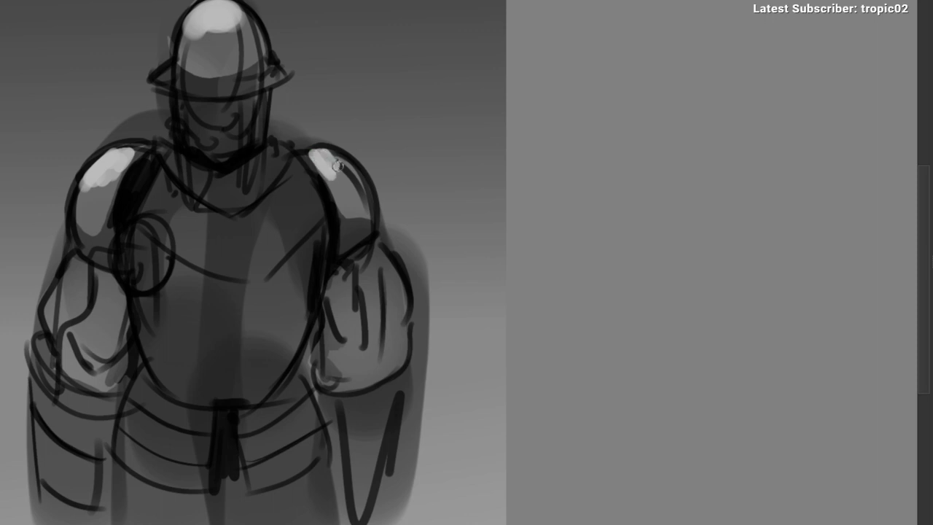
left_click_drag(331, 168, 339, 177)
left_click_drag(265, 186, 286, 177)
mouse_move(133, 177)
left_mouse_down()
mouse_move(156, 155)
mouse_move(210, 144)
left_mouse_up()
key("ctrl+z")
Step: Paint a light rim along the upper edge of both forearm cuffs
left_click_drag(135, 221, 157, 187)
scroll(98, 269, "down", 1)
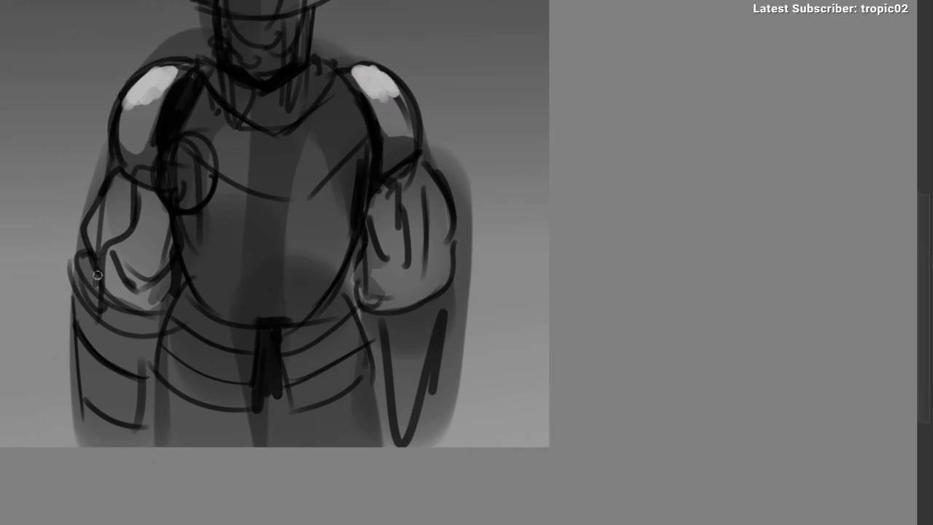
left_click_drag(312, 269, 292, 256)
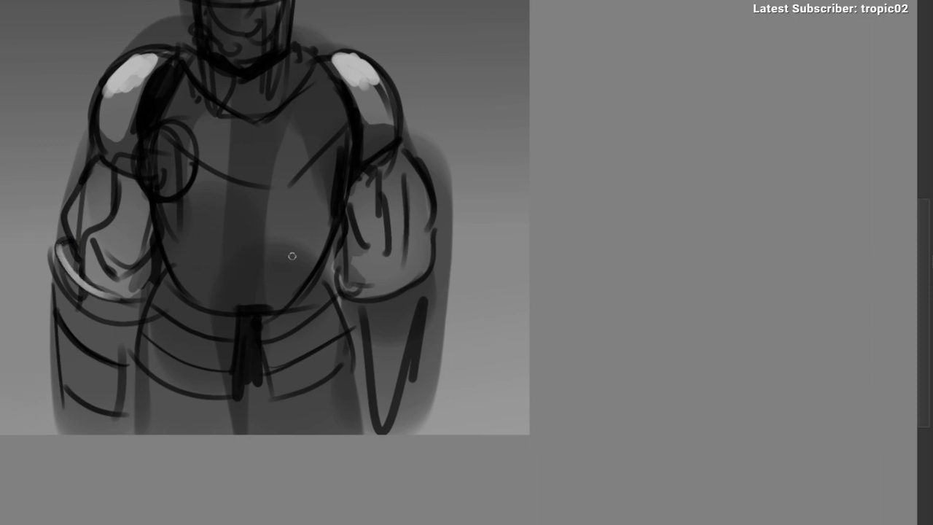
scroll(327, 282, "up", 3)
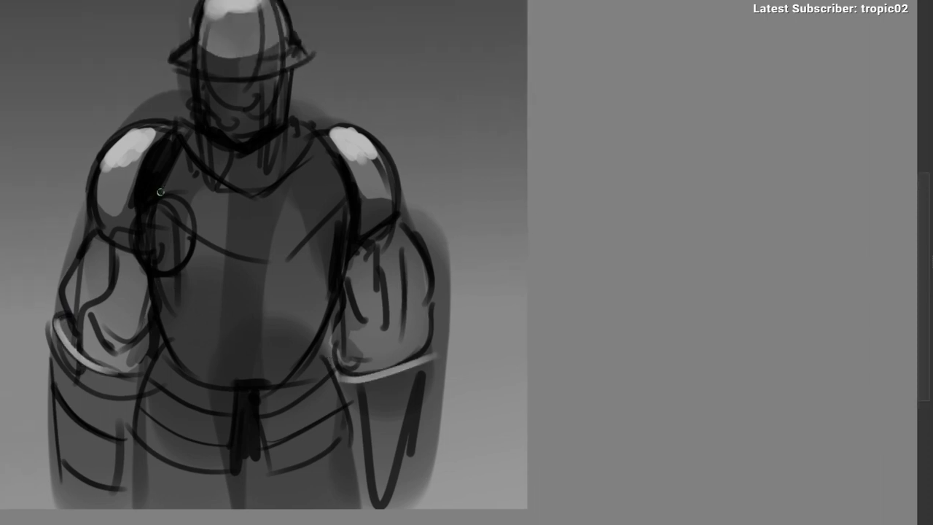
Step: Fill the round armour disc beside the armpit with a lighter grey
mouse_move(161, 233)
left_mouse_down()
mouse_move(167, 262)
mouse_move(176, 253)
left_mouse_up()
left_click_drag(230, 218, 221, 204)
scroll(211, 200, "up", 3)
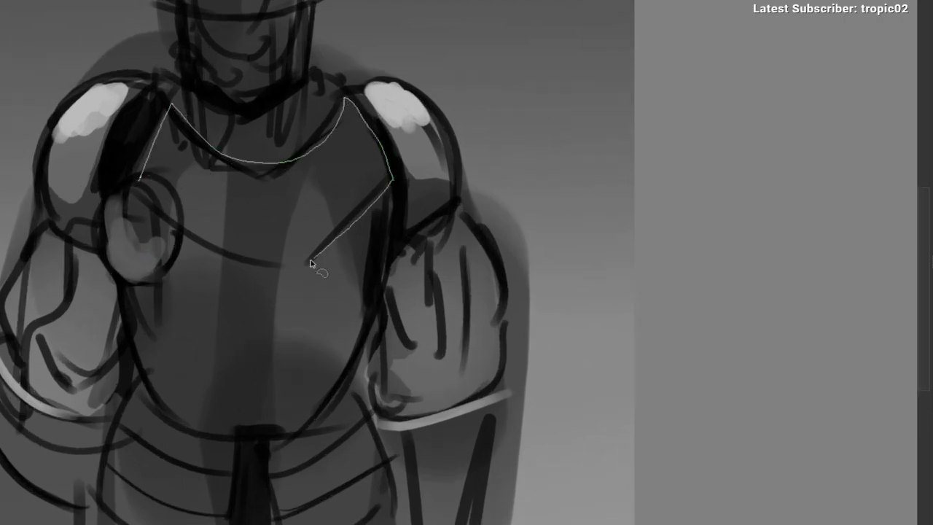
Step: Outline the upper chest plate with a freehand selection, lighten it with a large brush and clear the selection
left_click_drag(183, 232, 140, 178)
key("b")
left_click(436, 141, "ctrl")
key("]")
key("]")
key("]")
key("]")
key("]")
key("]")
key("]")
key("]")
left_click_drag(318, 224, 320, 242)
left_click(438, 156, "ctrl")
mouse_move(163, 209)
left_mouse_down()
mouse_move(394, 190)
mouse_move(338, 217)
left_mouse_up()
key("ctrl+shift+a")
Step: Clean up the neckline and the dark lower contour of the upper chest plate with a smaller brush
scroll(251, 224, "down", 2)
scroll(250, 226, "up", 2)
mouse_move(195, 168)
left_mouse_down()
mouse_move(200, 212)
mouse_move(221, 136)
left_mouse_up()
left_click(134, 180, "ctrl")
key("[")
key("[")
key("[")
key("[")
key("[")
key("[")
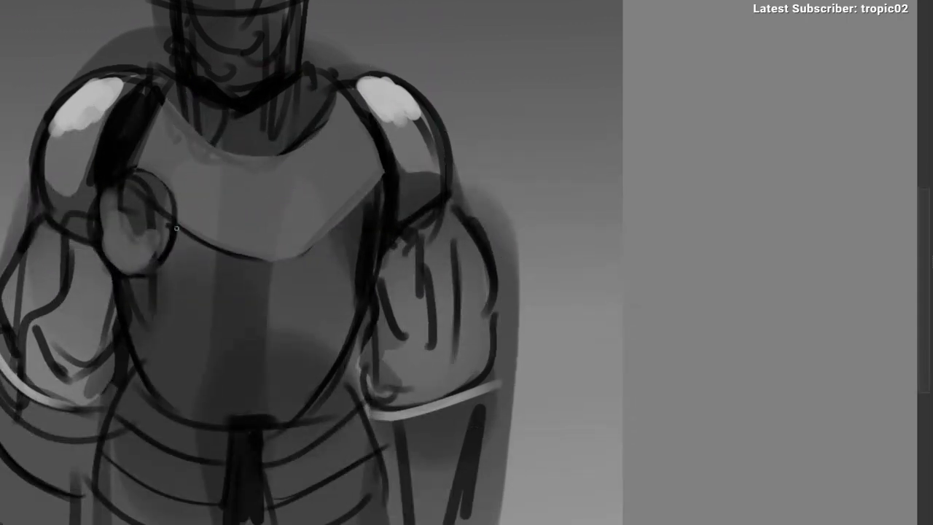
key("ctrl+z")
left_click_drag(280, 261, 382, 175)
key("ctrl+z")
key("ctrl+z")
key("ctrl+z")
left_click_drag(326, 245, 311, 259)
Step: Outline the helmet brim with a freehand selection and paint it a lighter grey with a large brush
mouse_move(248, 267)
left_mouse_down()
mouse_move(200, 256)
mouse_move(294, 280)
left_mouse_up()
left_click_drag(186, 108, 185, 145)
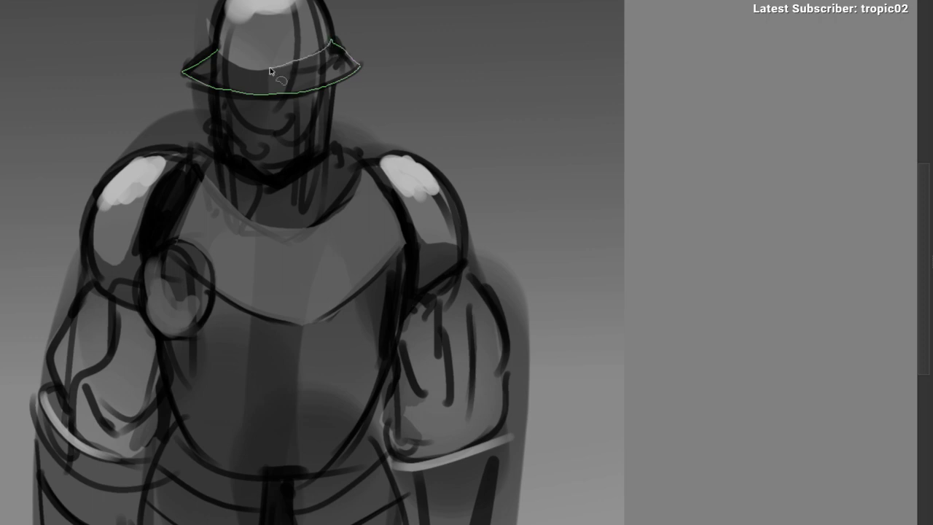
left_click(252, 35, "alt")
key("]")
key("]")
key("]")
key("]")
key("]")
key("]")
key("]")
key("]")
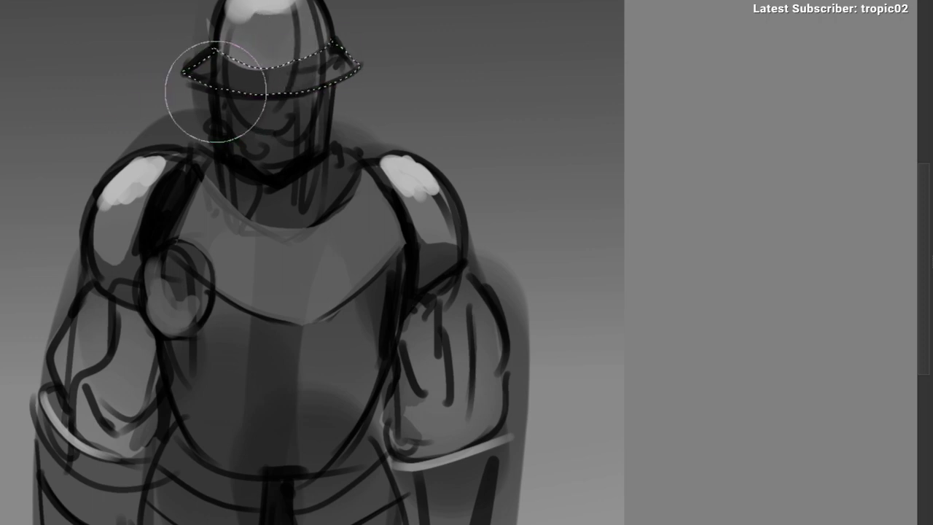
left_click_drag(217, 53, 488, 35)
left_click(281, 10, "alt")
key("[")
key("[")
key("[")
key("[")
key("[")
left_click_drag(227, 80, 271, 83)
key("ctrl+d")
left_click_drag(337, 73, 344, 109)
key("ctrl+z")
key("[")
key("[")
key("[")
key("[")
key("[")
left_click_drag(229, 117, 255, 119)
key("ctrl+z")
Step: Paint a bright highlight on the front of the helmet brim, directly below the crown's highlight
left_click_drag(263, 71, 295, 70)
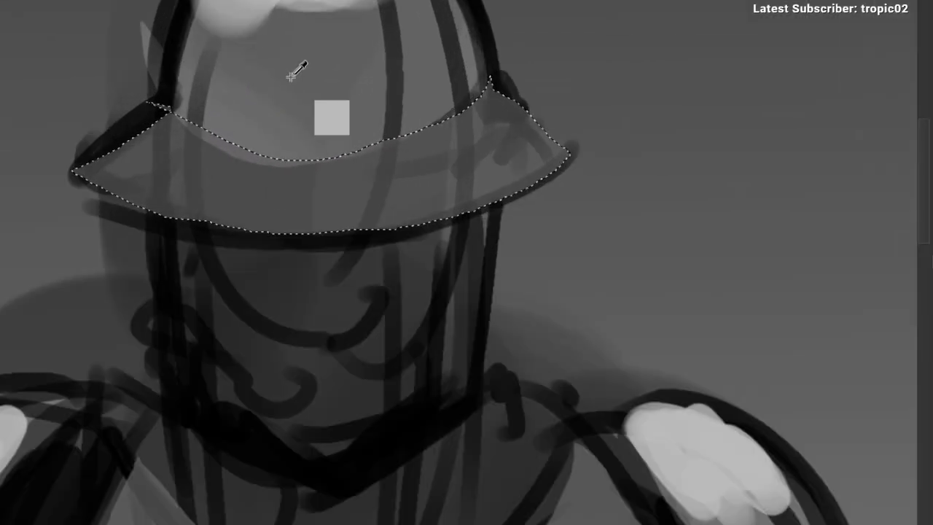
left_click_drag(275, 106, 252, 130)
scroll(251, 129, "down", 1)
mouse_move(233, 162)
left_mouse_down()
mouse_move(271, 146)
mouse_move(332, 150)
left_mouse_up()
scroll(333, 150, "down", 3)
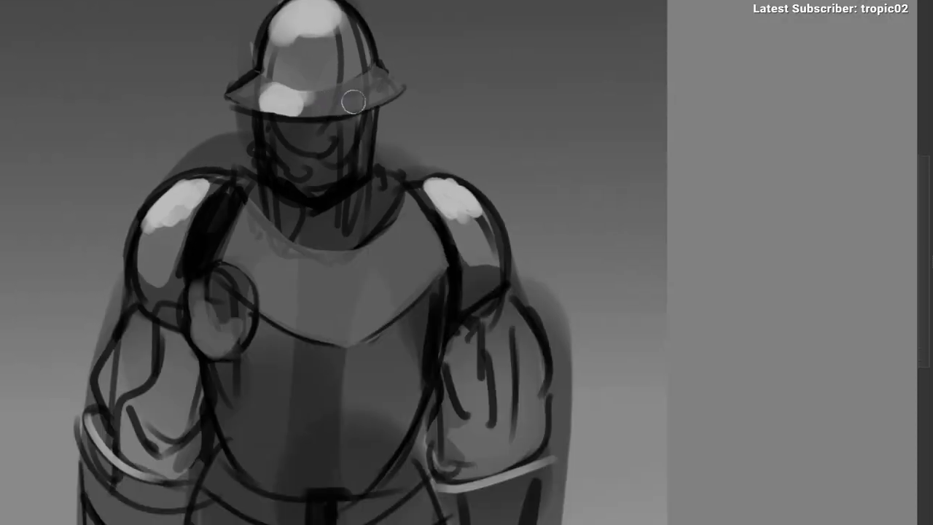
Step: Paint a vertical band of bright highlight dabs on the upper chest plate, next to the round disc
scroll(335, 109, "down", 2)
scroll(313, 121, "down", 4)
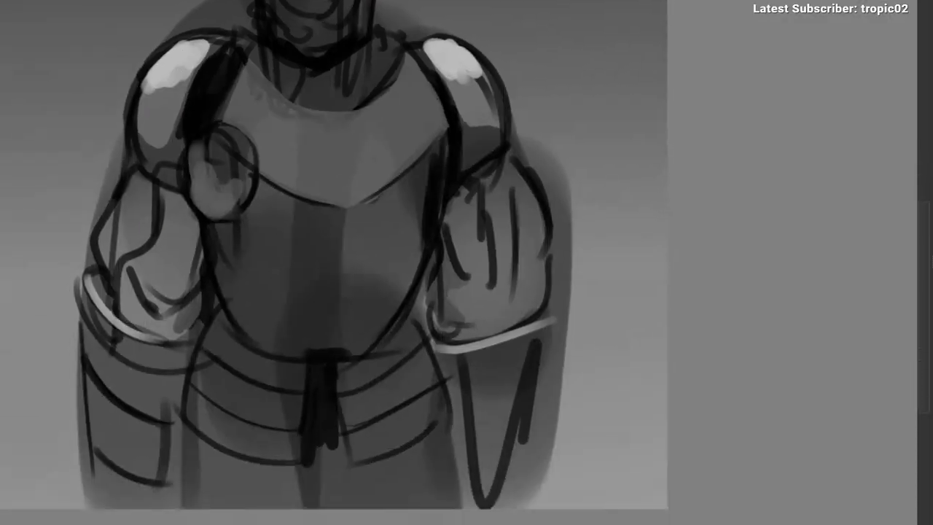
left_click_drag(110, 199, 69, 187)
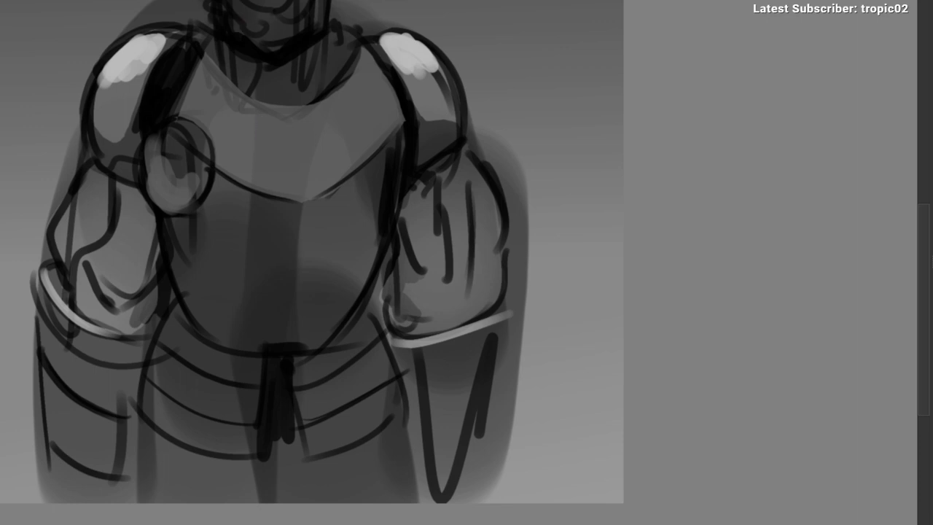
scroll(213, 171, "up", 1)
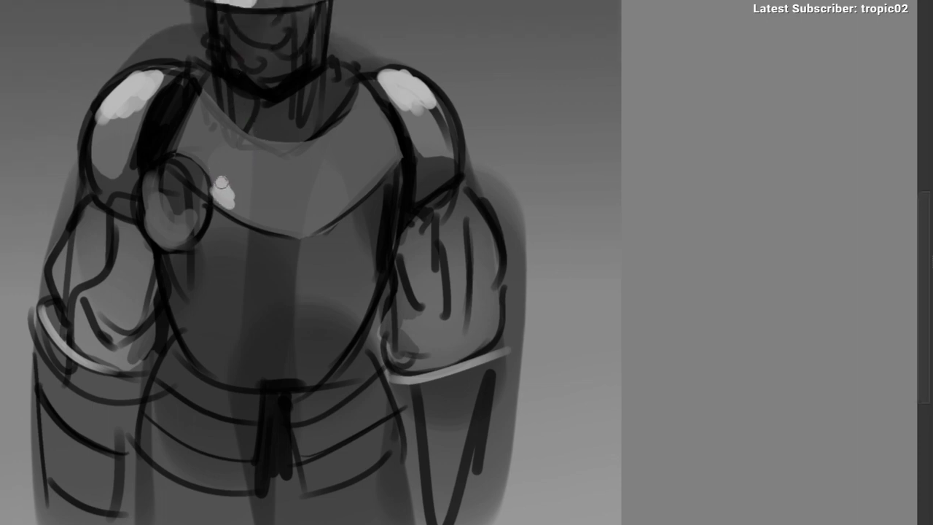
key("ctrl+z")
left_click_drag(219, 119, 245, 144)
left_click_drag(290, 164, 260, 174)
mouse_move(248, 209)
left_mouse_down()
mouse_move(300, 197)
mouse_move(248, 173)
mouse_move(283, 167)
mouse_move(287, 126)
left_mouse_up()
left_click(413, 168, "ctrl")
mouse_move(394, 184)
left_mouse_down()
mouse_move(382, 236)
mouse_move(389, 185)
mouse_move(404, 173)
left_mouse_up()
Step: Select both segmented skirt plates below the waist with freehand outlines and paint a light vertical band on each
scroll(355, 223, "up", 1)
scroll(363, 267, "down", 1)
left_click_drag(362, 267, 372, 172)
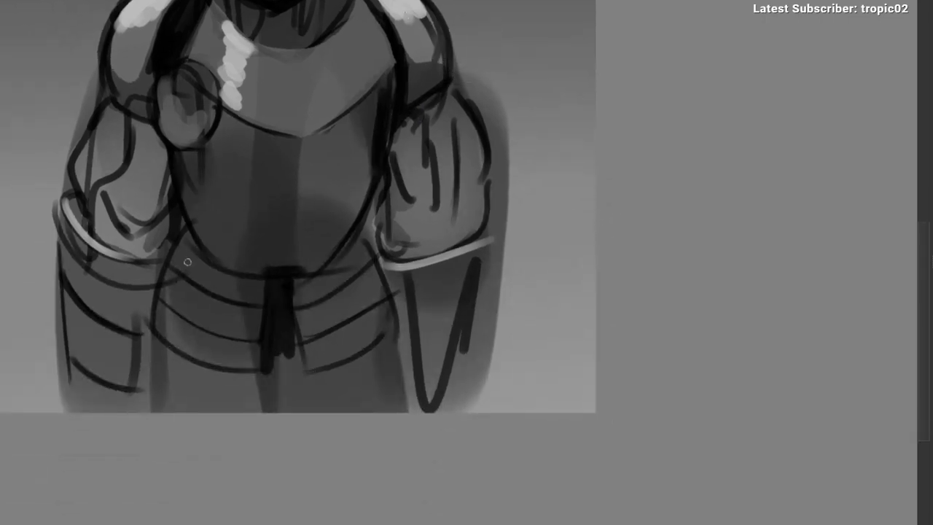
left_click_drag(77, 262, 103, 270)
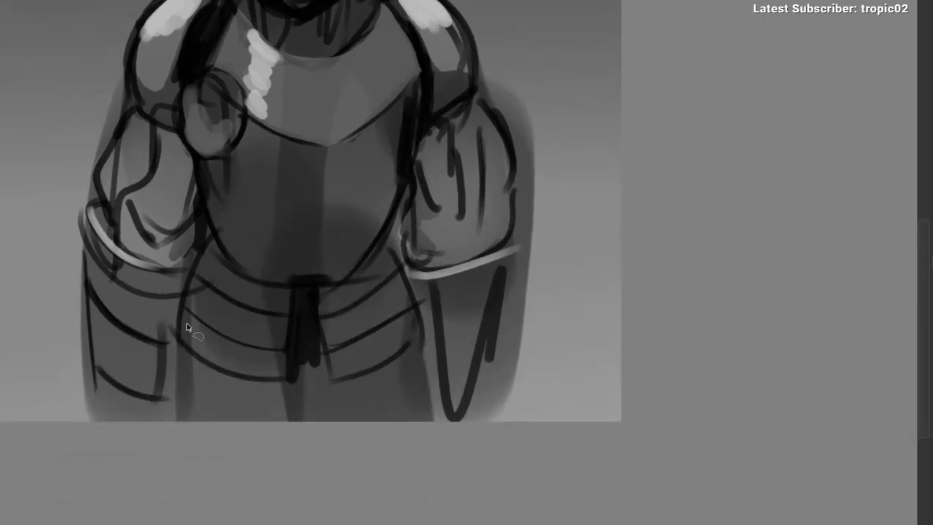
left_click_drag(288, 283, 290, 285)
left_click_drag(398, 265, 353, 359)
key("b")
mouse_move(246, 252)
left_mouse_down()
mouse_move(237, 371)
mouse_move(216, 365)
mouse_move(237, 275)
left_mouse_up()
key("ctrl+z")
key("ctrl+z")
left_click_drag(333, 268, 390, 368)
key("ctrl+d")
key("ctrl+z")
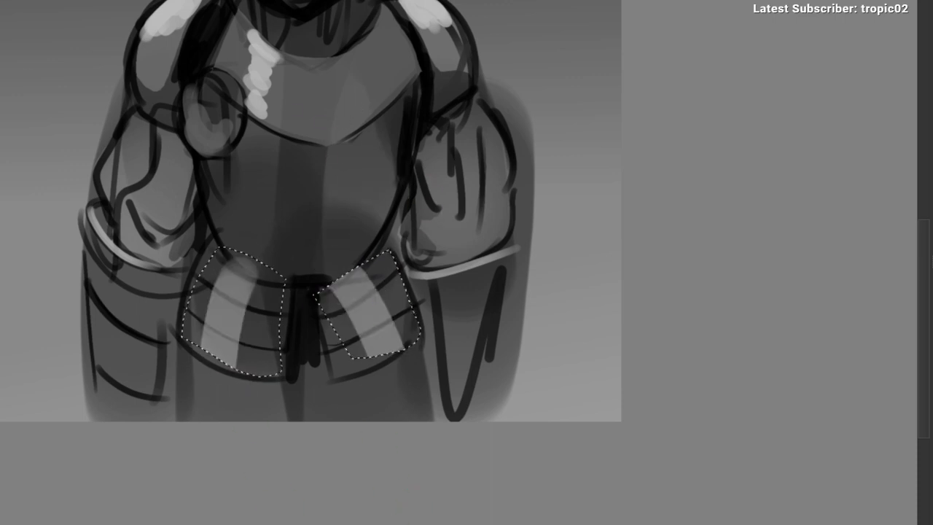
Step: Lighten the darker areas beside the bands on both skirt plates, clear the selection and reduce the brush size
left_click_drag(268, 281, 263, 374)
left_click_drag(282, 315, 261, 383)
left_click_drag(169, 339, 210, 264)
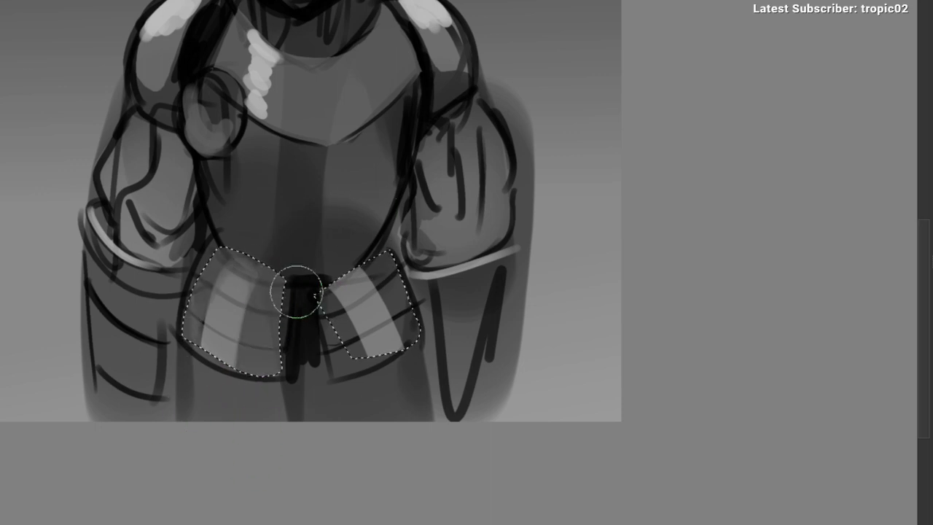
left_click_drag(309, 290, 332, 351)
left_click_drag(383, 254, 415, 335)
key("ctrl+d")
key("bracketleft")
key("bracketleft")
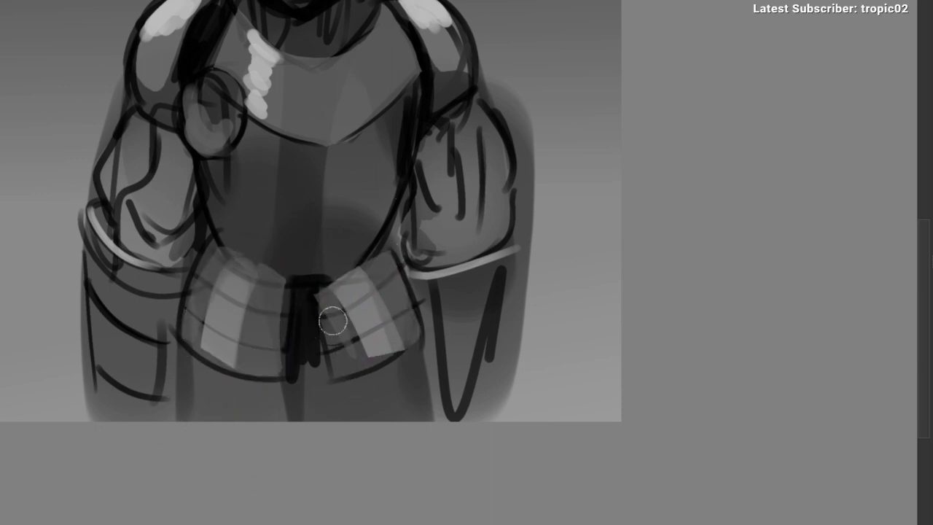
Step: Paint a thin light rim along the upper and inner edge of the round armpit disc
scroll(280, 285, "up", 2)
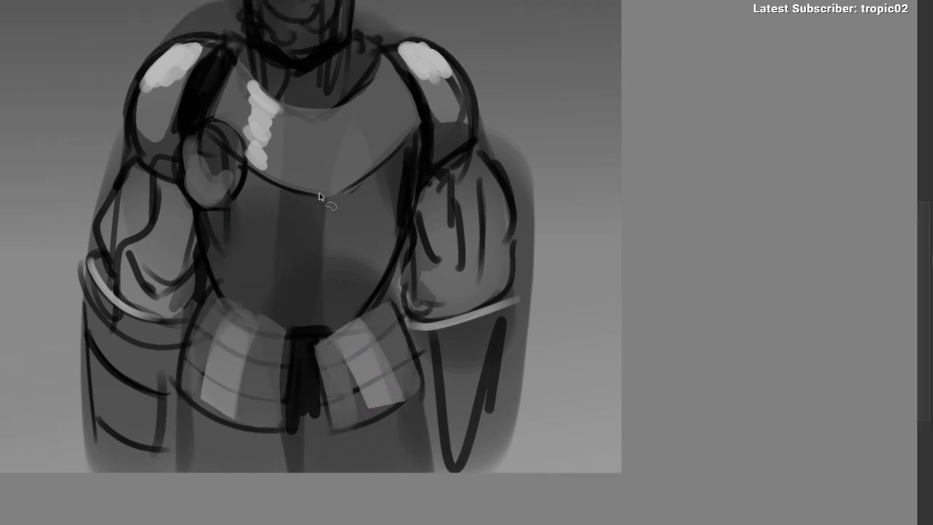
left_click_drag(263, 134, 260, 139)
left_click_drag(239, 148, 278, 173)
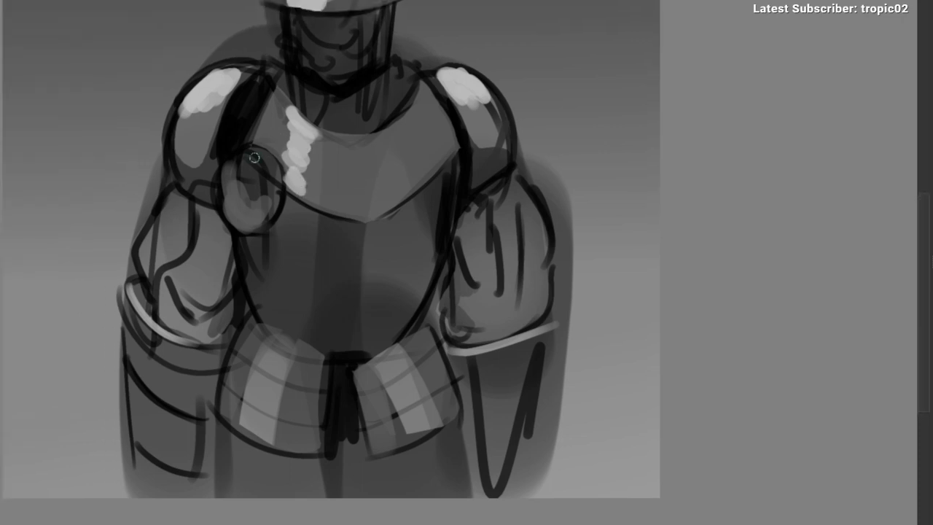
left_click(245, 129)
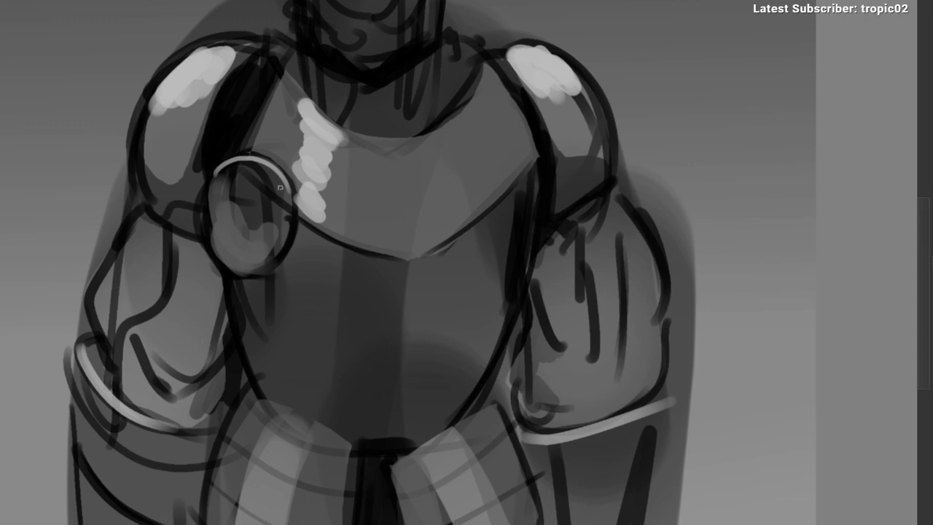
left_click_drag(290, 225, 271, 265)
left_click(271, 267)
Step: Paint a thin light rim along the lower edge of the helmet brim, undoing unsatisfactory strokes
left_click(275, 122)
mouse_move(260, 80)
left_mouse_down()
mouse_move(254, 177)
mouse_move(273, 146)
mouse_move(303, 140)
mouse_move(328, 151)
left_mouse_up()
mouse_move(236, 137)
left_mouse_down()
mouse_move(269, 151)
mouse_move(442, 139)
left_mouse_up()
key("ctrl+z")
key("ctrl+z")
mouse_move(281, 148)
left_mouse_down()
mouse_move(434, 139)
mouse_move(397, 145)
left_mouse_up()
key("ctrl+z")
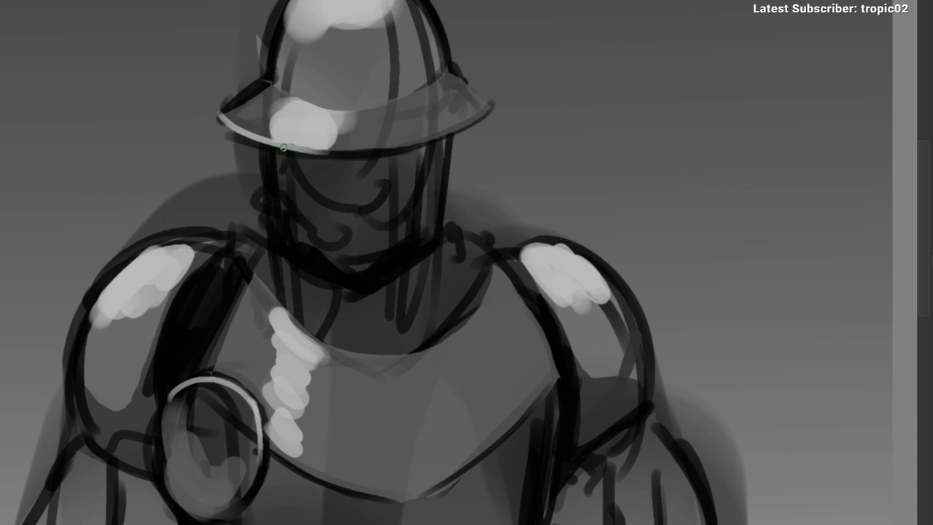
Step: Touch up the dark outline around the helmet's crown
scroll(329, 149, "down", 3)
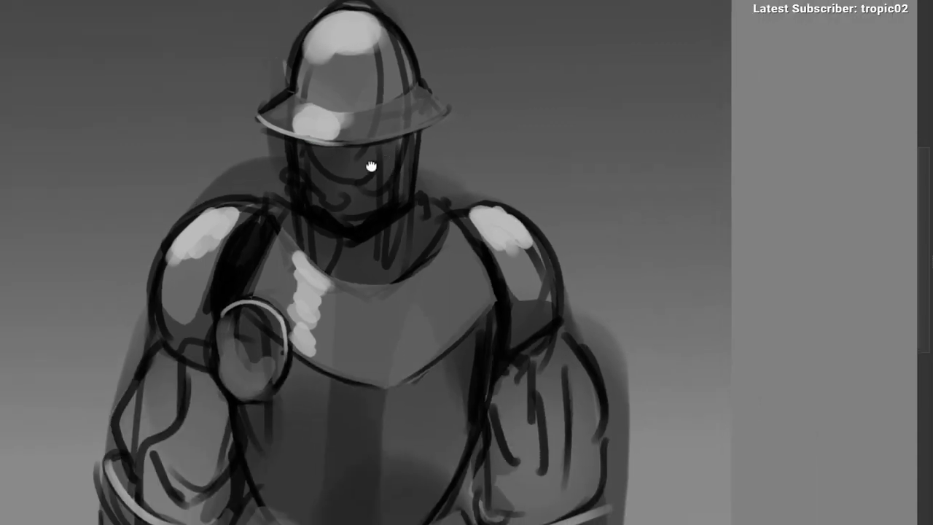
scroll(250, 131, "up", 2)
mouse_move(242, 53)
left_mouse_down()
mouse_move(250, 113)
mouse_move(300, 59)
left_mouse_up()
key("ctrl+z")
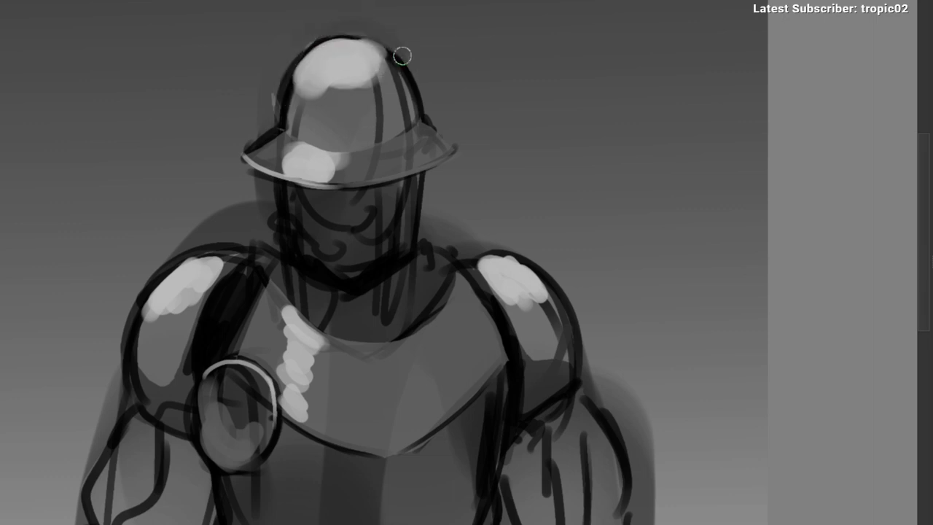
scroll(411, 99, "down", 5)
left_click_drag(380, 156, 338, 98)
scroll(296, 160, "up", 3)
left_click_drag(260, 175, 302, 157)
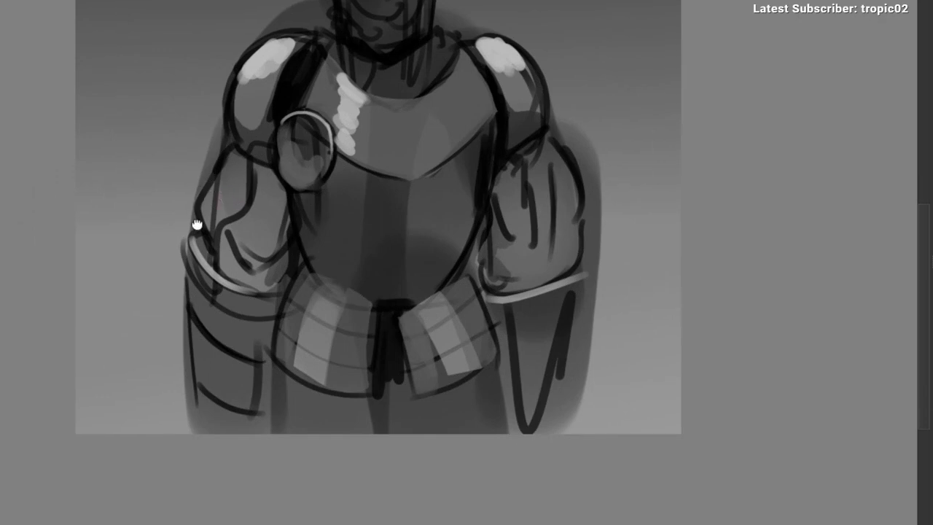
Step: Select both upper-arm sleeve areas between the shoulder plates and the forearm guards with freehand outlines
left_click_drag(197, 209, 148, 234)
left_click_drag(229, 307, 234, 305)
mouse_move(461, 310)
left_mouse_down()
mouse_move(458, 292)
mouse_move(513, 160)
mouse_move(525, 295)
mouse_move(460, 306)
left_mouse_up()
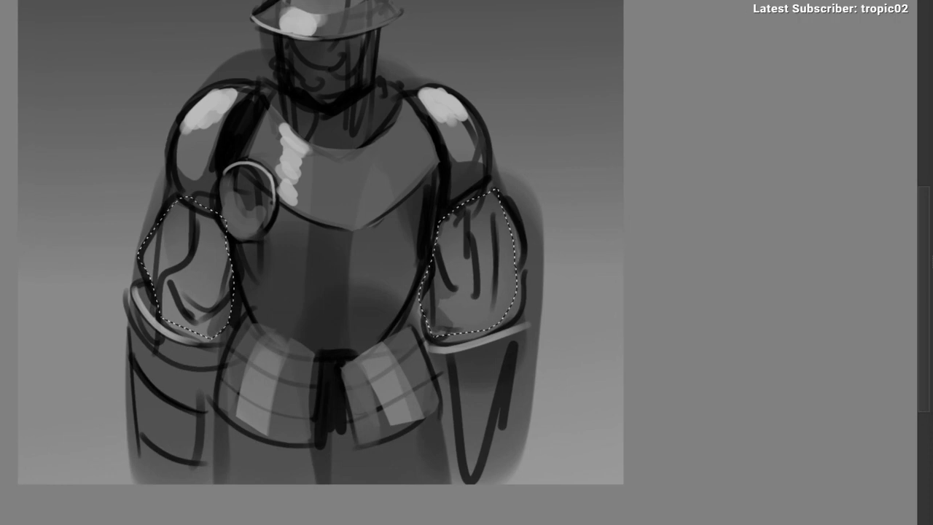
Step: Shade both selected sleeves darker with a large soft airbrush and clear the selection
right_click(175, 328)
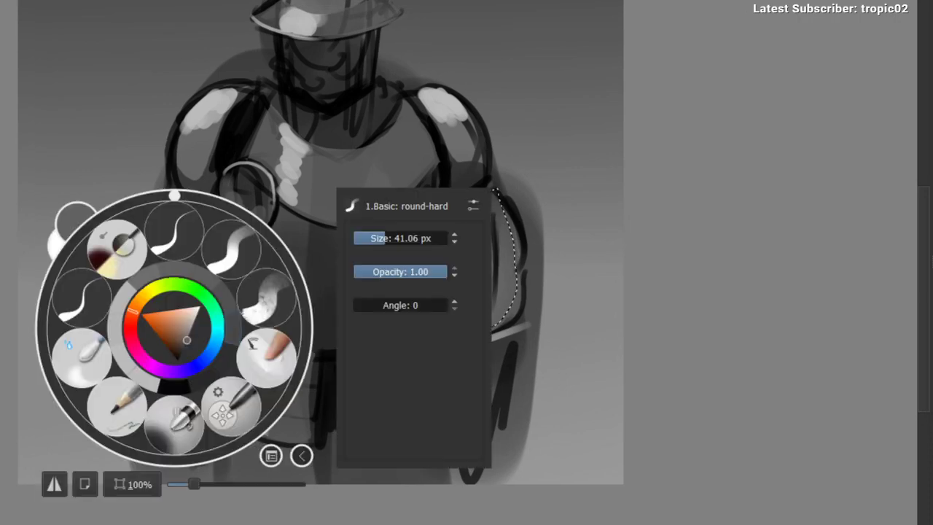
left_click(175, 423)
left_click(611, 401)
left_click_drag(192, 202, 165, 400)
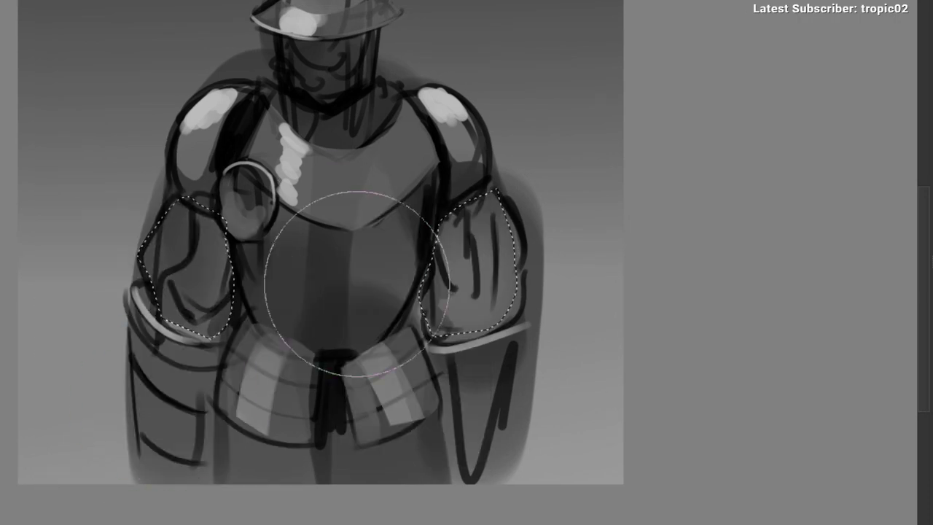
left_click_drag(454, 306, 506, 157)
key("ctrl+a")
key("ctrl+z")
key("ctrl+shift+a")
Step: Return to a hard-edged brush and extend the helmet crown's highlight down its left side with sampled greys
left_click_drag(177, 285, 164, 264)
right_click(169, 264)
left_click(224, 198)
left_click_drag(223, 198, 191, 270)
left_click_drag(287, 125, 301, 75)
left_click_drag(302, 74, 307, 104)
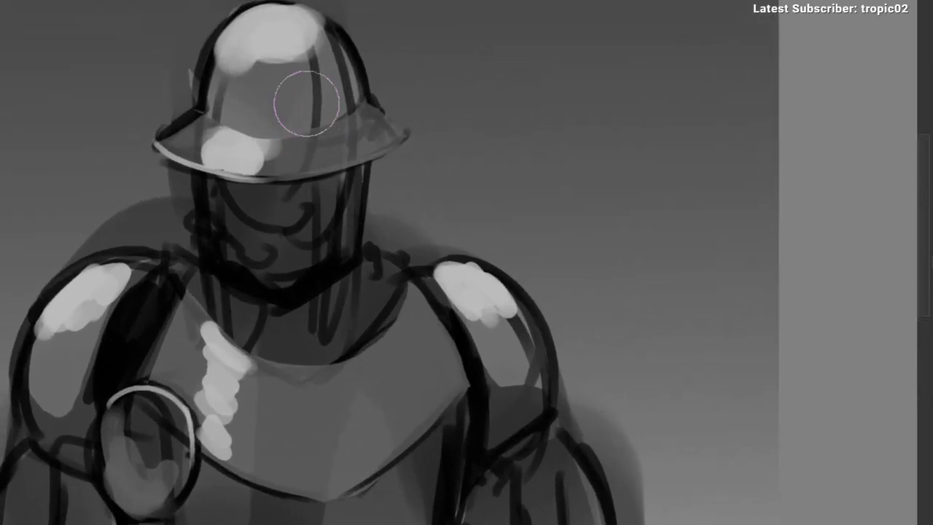
left_click(282, 21, "ctrl")
left_click(269, 109, "ctrl")
left_click_drag(262, 124, 279, 186)
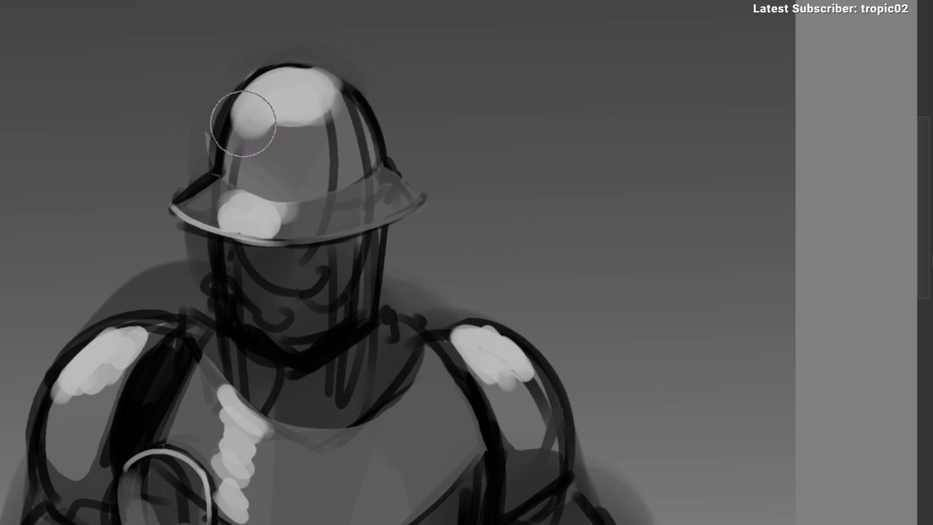
left_click_drag(231, 114, 225, 167)
key("ctrl+z")
left_click_drag(239, 114, 224, 172)
Step: Paint a mid-grey reflected-light patch on the right side of the helmet's crown
left_click_drag(353, 105, 367, 154)
key("ctrl+z")
left_click_drag(350, 98, 366, 152)
mouse_move(367, 155)
left_mouse_down()
mouse_move(338, 188)
mouse_move(363, 178)
left_mouse_up()
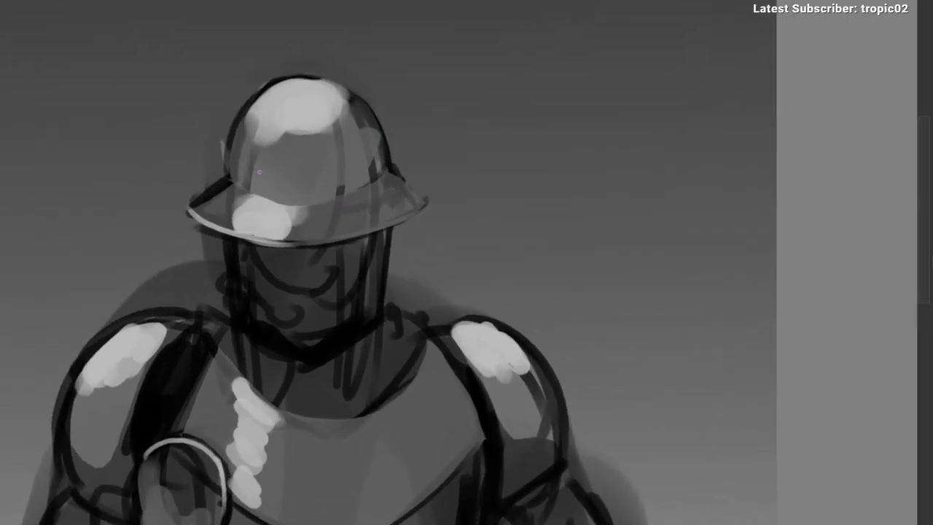
Step: Paint a thick dark curved reflection band across the helmet's crown above the brim
left_click_drag(269, 170, 372, 145)
left_click(372, 131, "alt")
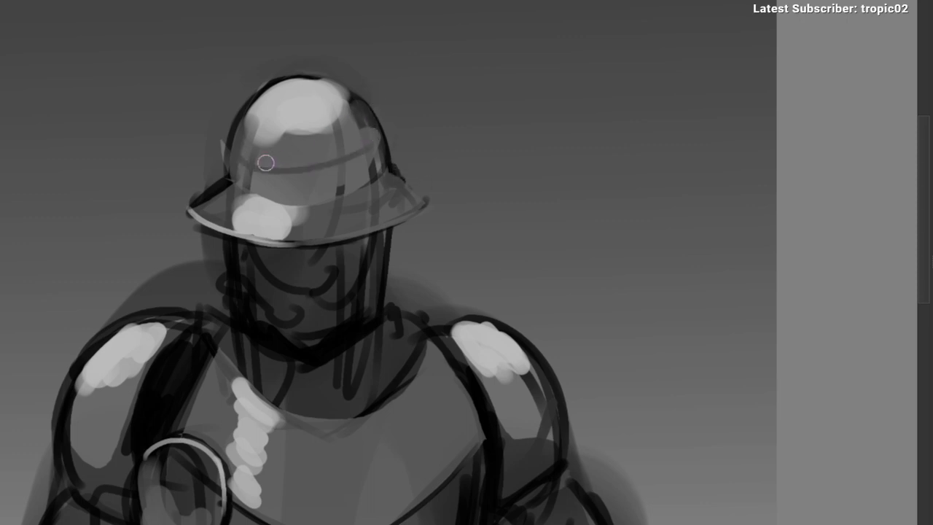
mouse_move(234, 165)
left_mouse_down()
mouse_move(254, 177)
mouse_move(344, 168)
mouse_move(226, 204)
mouse_move(304, 114)
mouse_move(321, 110)
left_mouse_up()
mouse_move(408, 118)
left_mouse_down()
mouse_move(352, 146)
mouse_move(86, 186)
left_mouse_up()
left_click_drag(325, 92, 307, 104)
Step: Sketch value swatches on the background beside the helmet: a dark bar, a mid-grey area above it and a bright spot
left_click_drag(167, 163, 650, 110)
scroll(307, 154, "down", 2)
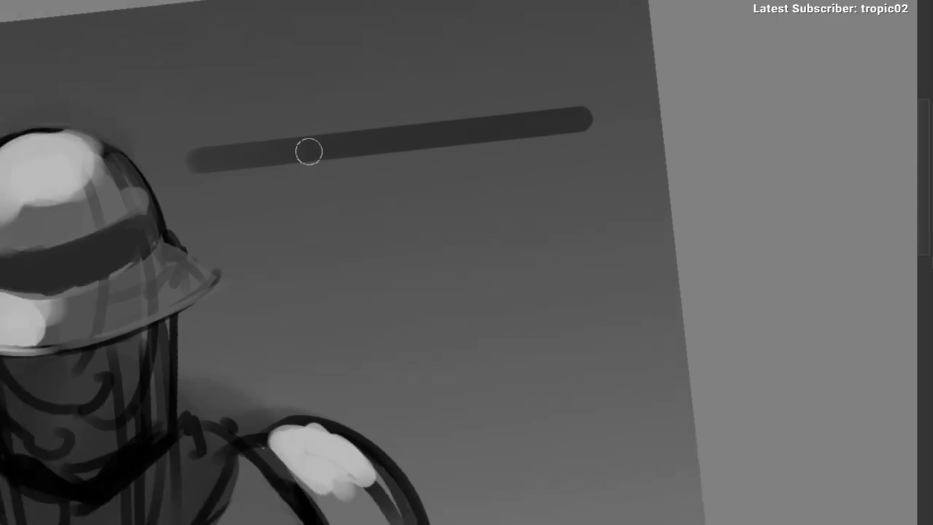
mouse_move(301, 102)
left_mouse_down()
mouse_move(260, 104)
mouse_move(567, 64)
mouse_move(254, 68)
mouse_move(369, 95)
mouse_move(598, 87)
left_mouse_up()
left_click(46, 175, "alt")
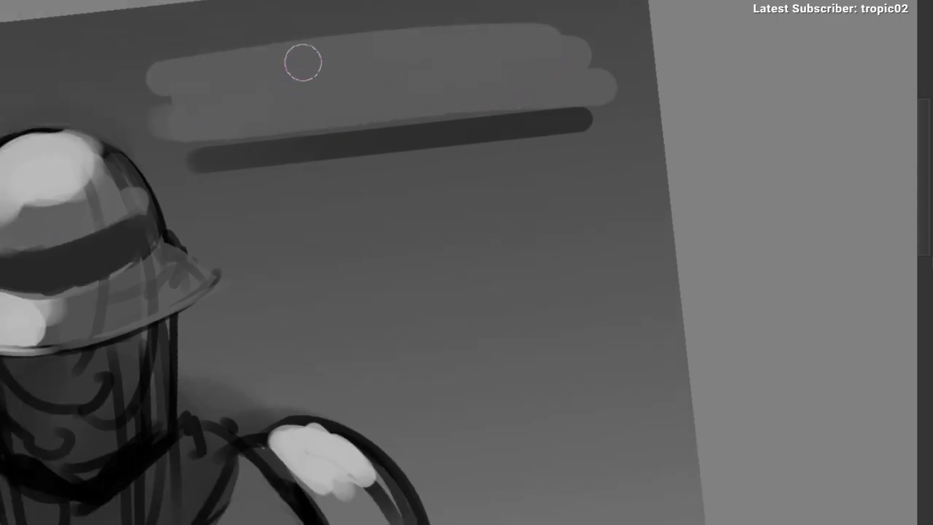
key("bracketleft")
key("bracketleft")
key("bracketleft")
mouse_move(326, 50)
left_mouse_down()
mouse_move(331, 58)
mouse_move(336, 50)
left_mouse_up()
Step: Sketch an arrow from the value swatches towards the helmet, then undo the demonstration strokes
mouse_move(278, 161)
left_mouse_down()
mouse_move(267, 163)
mouse_move(307, 142)
left_mouse_up()
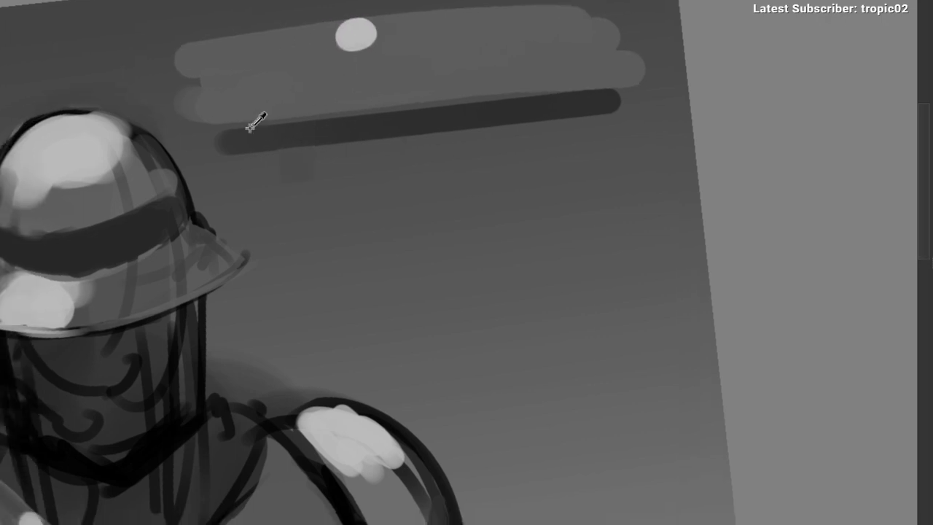
mouse_move(379, 141)
left_mouse_down()
mouse_move(240, 208)
mouse_move(245, 195)
left_mouse_up()
key("ctrl+z")
left_click_drag(266, 164, 253, 210)
mouse_move(318, 237)
left_mouse_down()
mouse_move(309, 255)
mouse_move(328, 244)
mouse_move(291, 212)
left_mouse_up()
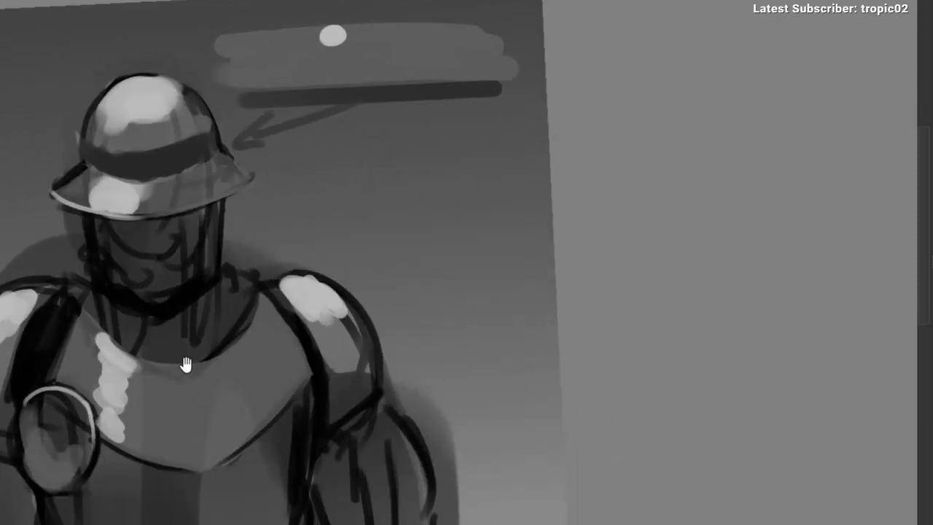
key("ctrl+z")
key("ctrl+z")
key("ctrl+z")
key("ctrl+z")
key("ctrl+z")
Step: Paint dark reflections over the lower halves of both shoulder plates
mouse_move(192, 149)
left_mouse_down()
mouse_move(238, 142)
mouse_move(231, 130)
mouse_move(262, 138)
mouse_move(288, 98)
left_mouse_up()
left_click(201, 136, "ctrl")
left_click_drag(281, 155, 304, 99)
left_click_drag(94, 264, 123, 297)
left_click_drag(270, 273, 250, 241)
mouse_move(448, 206)
left_mouse_down()
mouse_move(453, 247)
mouse_move(462, 195)
left_mouse_up()
left_click_drag(446, 289, 392, 292)
Step: Block in a dark reflection with a scalloped upper edge across the lower breastplate, with a dark vertical centre line
left_click_drag(277, 329, 249, 238)
left_click_drag(214, 265, 219, 321)
mouse_move(210, 246)
left_mouse_down()
mouse_move(250, 327)
mouse_move(300, 317)
mouse_move(379, 226)
left_mouse_up()
left_click(239, 181, "ctrl")
left_click_drag(263, 179, 264, 155)
left_click(318, 220, "ctrl")
left_click_drag(283, 234, 285, 326)
key("ctrl+z")
mouse_move(290, 218)
left_mouse_down()
mouse_move(288, 350)
mouse_move(258, 343)
left_mouse_up()
mouse_move(193, 307)
left_mouse_down()
mouse_move(253, 343)
mouse_move(283, 344)
left_mouse_up()
left_click_drag(226, 310, 284, 377)
Step: Paint dark vertical value shapes down the left forearm guard using sampled greys
left_click_drag(183, 333, 156, 239)
left_click(162, 85, "ctrl")
left_click(86, 298, "ctrl")
left_click(138, 118, "ctrl")
left_click_drag(95, 312, 111, 431)
key("ctrl+z")
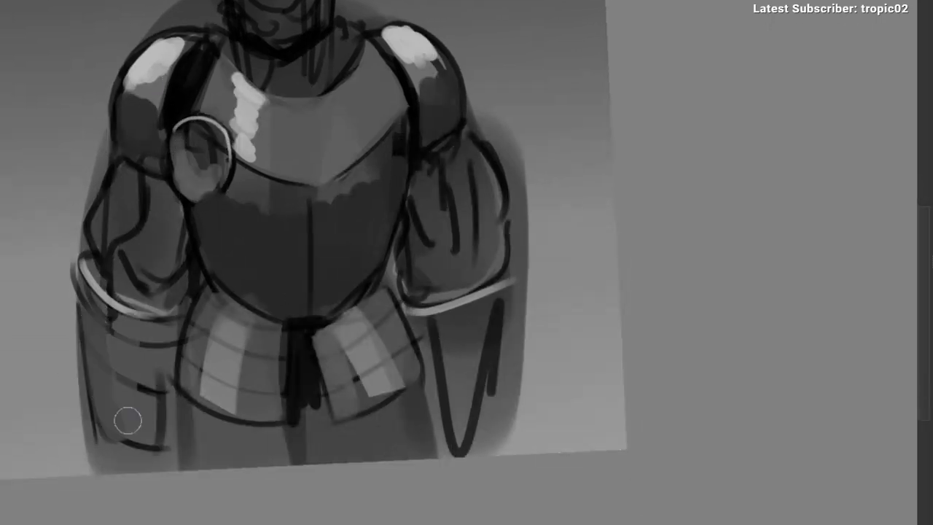
key("ctrl+shift+z")
mouse_move(122, 333)
left_mouse_down()
mouse_move(127, 404)
mouse_move(140, 421)
left_mouse_up()
key("ctrl+z")
Step: Fill the right forearm guard with dark grey shading over its sketch lines
left_click_drag(383, 364, 295, 330)
left_click_drag(366, 314, 402, 274)
mouse_move(228, 305)
left_mouse_down()
mouse_move(223, 364)
mouse_move(238, 400)
left_mouse_up()
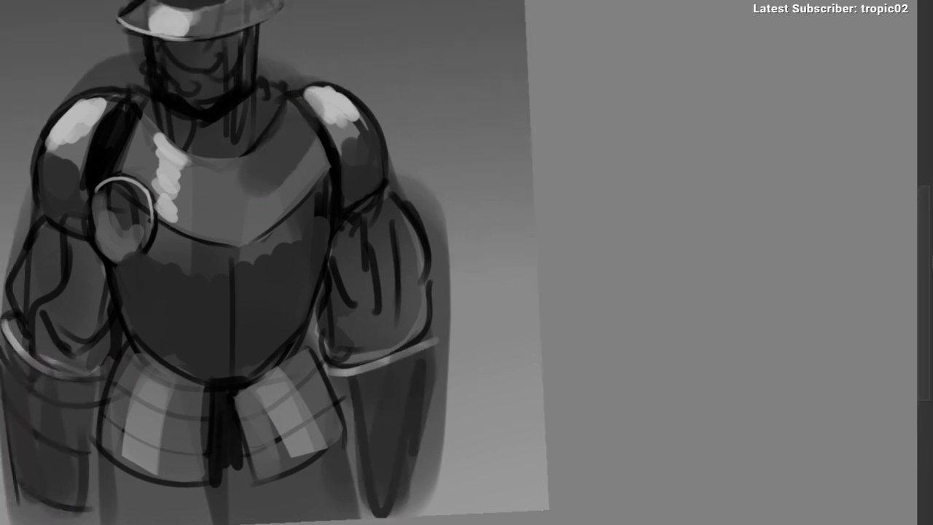
Step: Paint near-white accents inside the highlights on the helmet's crown and brim
left_click_drag(283, 125, 273, 150)
scroll(273, 151, "up", 1)
left_click_drag(161, 222, 204, 303)
left_click(178, 110, "ctrl")
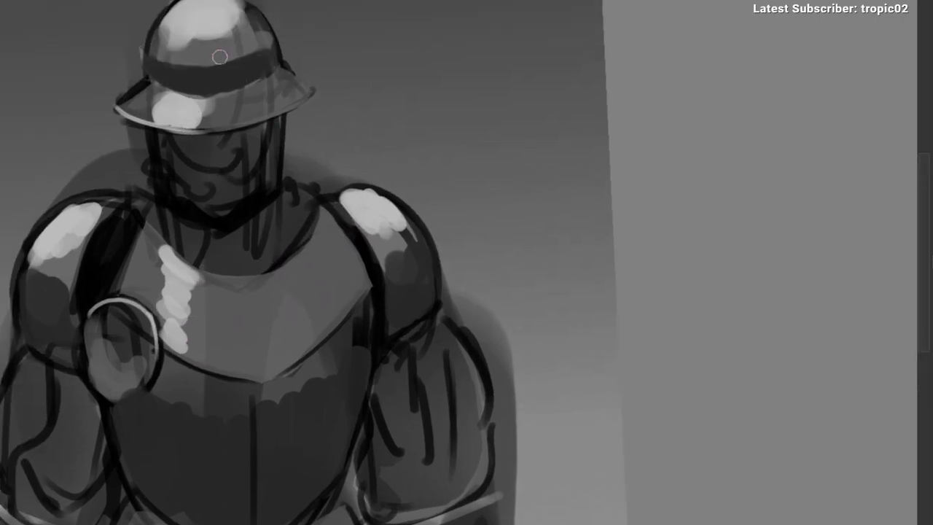
key("bracketright")
key("bracketright")
key("bracketright")
left_click_drag(201, 15, 176, 26)
left_click_drag(242, 92, 254, 52)
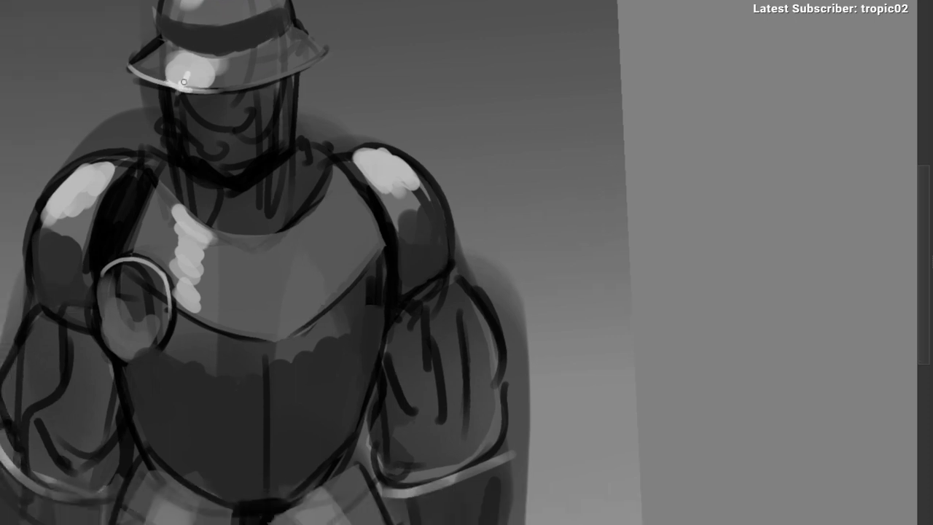
left_click_drag(195, 55, 229, 1)
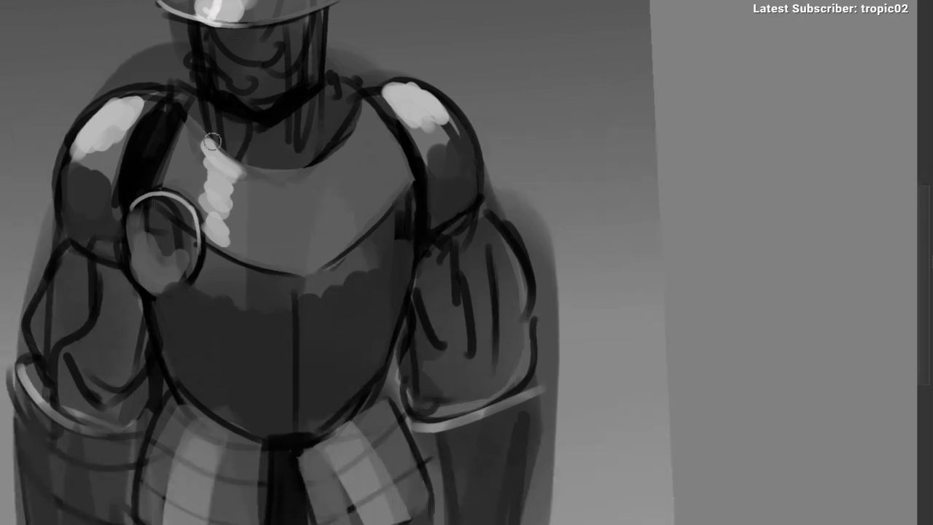
Step: Brighten the upper part of the highlight stripe on the chest plate
key("ctrl+minus")
mouse_move(261, 197)
left_mouse_down()
mouse_move(179, 221)
mouse_move(176, 203)
left_mouse_up()
mouse_move(272, 127)
left_mouse_down()
mouse_move(174, 136)
mouse_move(291, 142)
left_mouse_up()
key("b")
left_click_drag(222, 198, 233, 175)
key("ctrl+z")
mouse_move(218, 138)
left_mouse_down()
mouse_move(246, 131)
mouse_move(219, 111)
mouse_move(243, 129)
mouse_move(242, 115)
mouse_move(200, 185)
mouse_move(130, 184)
left_mouse_up()
key("ctrl+d")
Step: Outline a shadow shape on the upper left sleeve, fill it with dark grey and clear the selection
key("l")
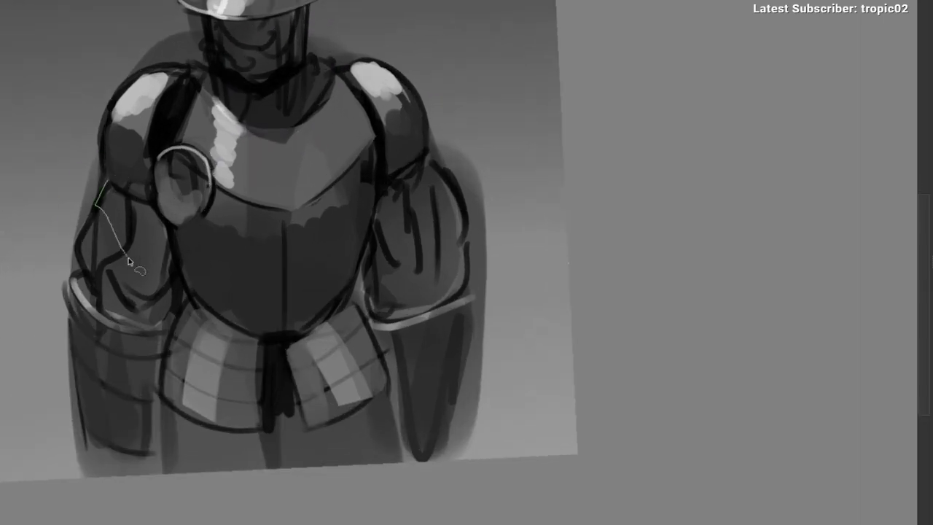
key("b")
left_click_drag(103, 248, 124, 227)
key("ctrl+d")
left_click_drag(294, 169, 284, 170)
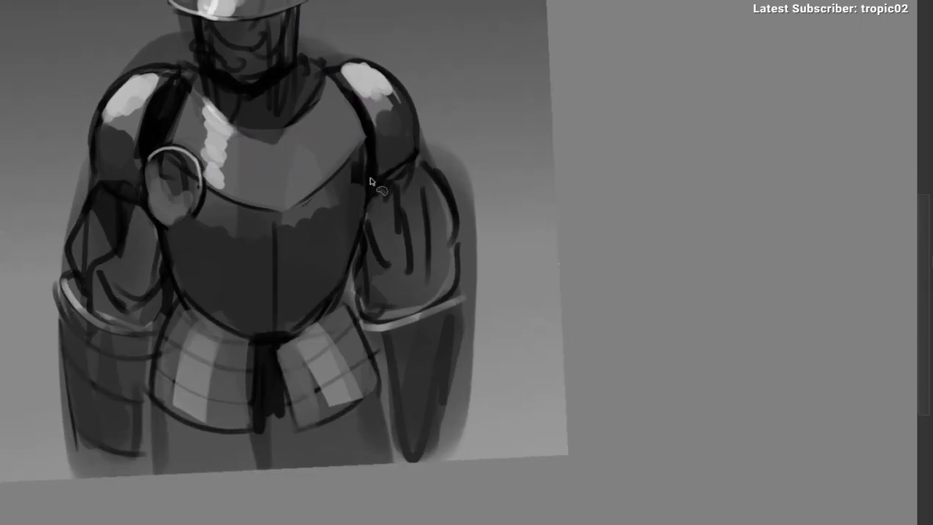
Step: Outline a shadow shape on the upper right sleeve, darken it and clear the selection
left_click_drag(412, 239, 417, 162)
key("b")
left_click_drag(375, 235, 371, 223)
key("ctrl+d")
mouse_move(271, 285)
left_mouse_down()
mouse_move(227, 295)
mouse_move(186, 316)
left_mouse_up()
Step: Select the top of the skirt plates below the breastplate, paint a cast shadow there and clear the selection
key("l")
left_click_drag(296, 343, 306, 321)
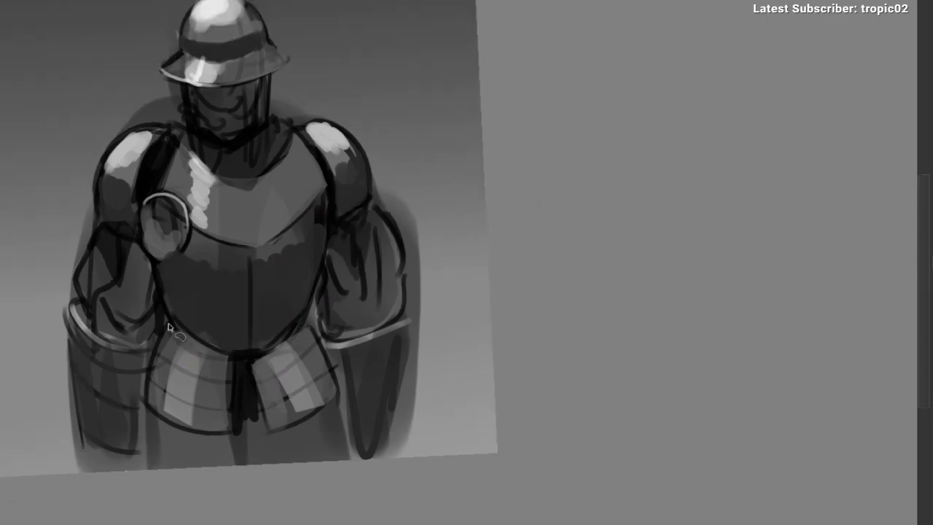
key("b")
left_click_drag(203, 375, 301, 364)
key("ctrl+d")
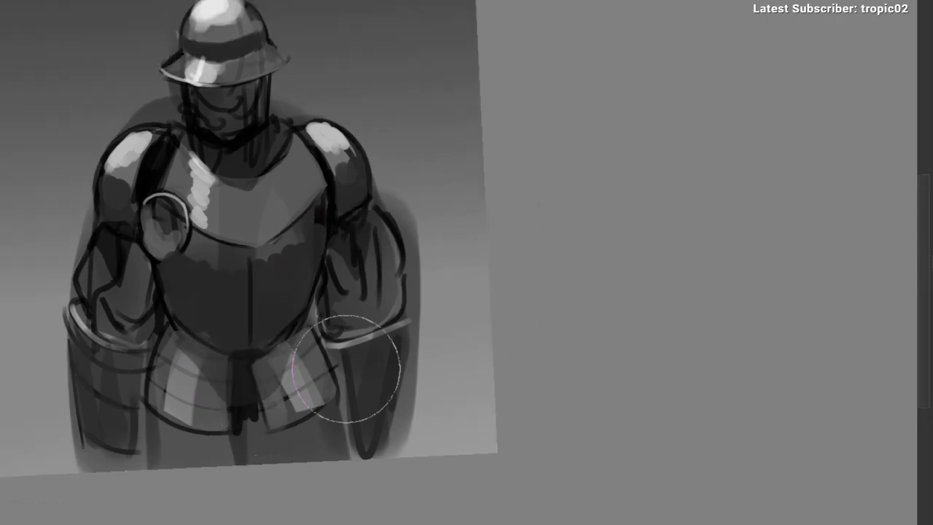
Step: Paint background grey over the dark halo above both shoulders
scroll(253, 388, "down", 1)
mouse_move(252, 387)
left_mouse_down()
mouse_move(266, 351)
mouse_move(247, 328)
left_mouse_up()
scroll(219, 309, "up", 2)
scroll(218, 309, "down", 1)
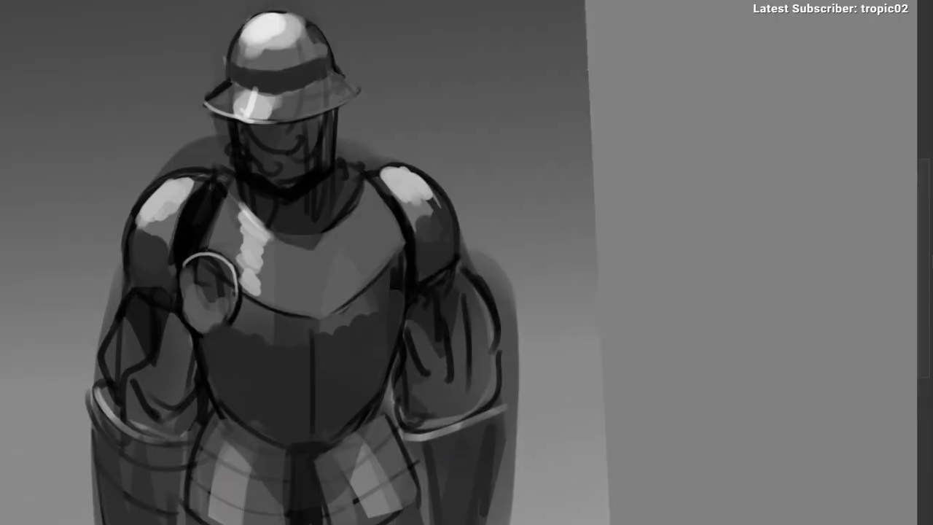
mouse_move(130, 168)
left_mouse_down()
mouse_move(198, 151)
mouse_move(217, 138)
left_mouse_up()
left_click_drag(388, 141, 357, 137)
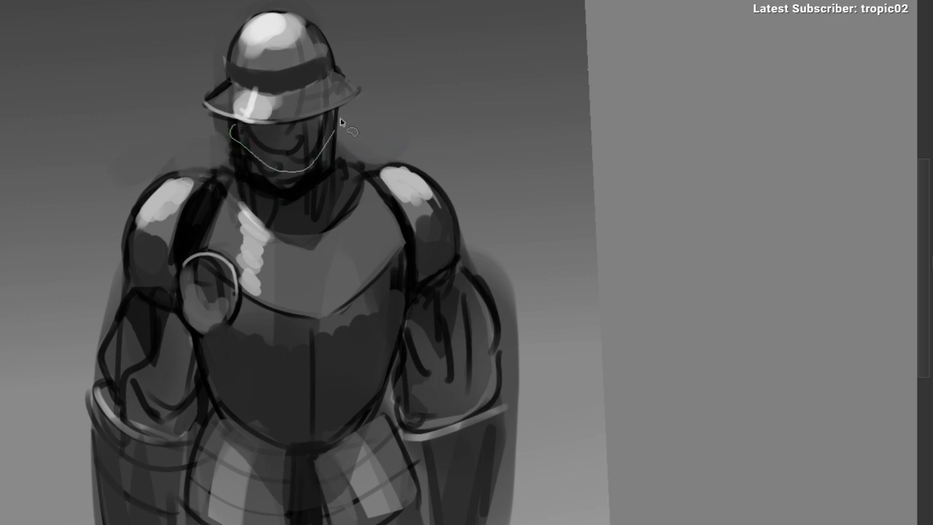
Step: Select the face area below the helmet brim and darken it, deepening the shadow directly under the brim
left_click_drag(227, 137, 229, 134)
key("b")
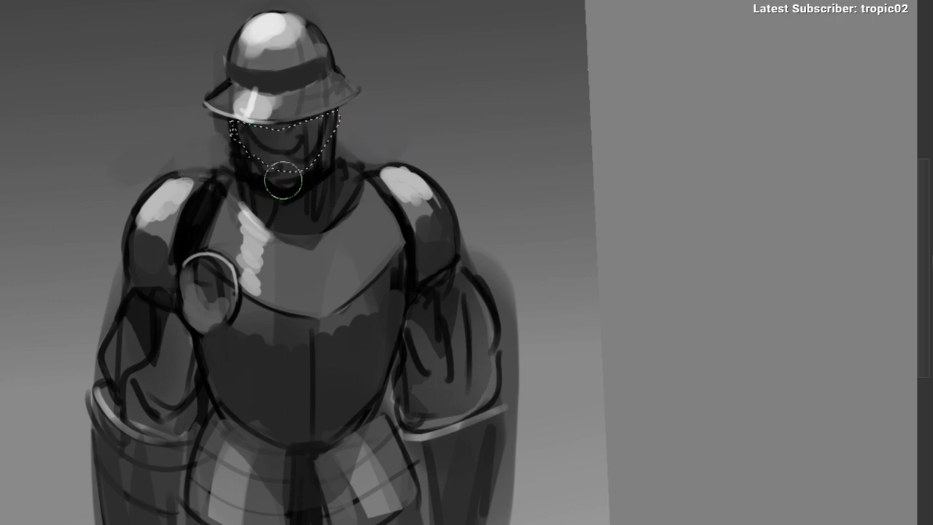
key("bracketright")
key("bracketright")
mouse_move(290, 152)
left_mouse_down()
mouse_move(232, 136)
mouse_move(328, 139)
left_mouse_up()
key("ctrl+d")
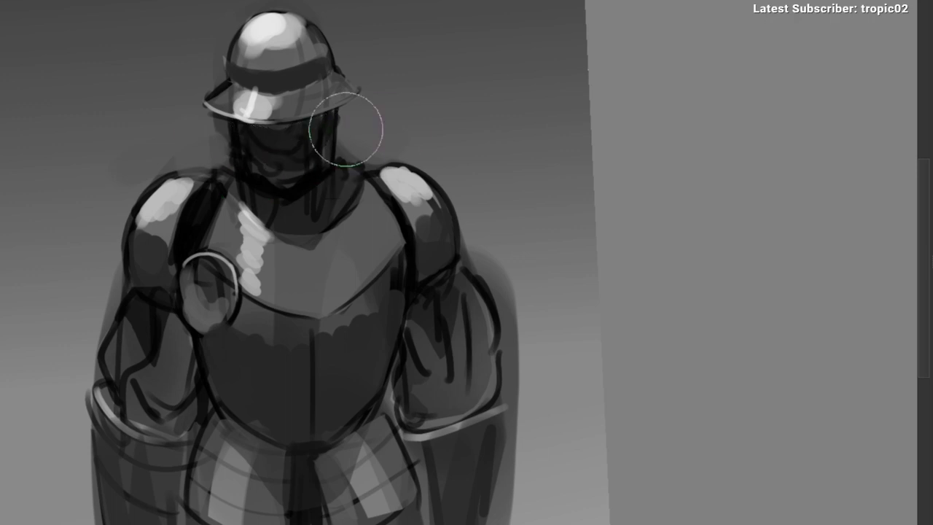
left_click_drag(256, 132, 312, 129)
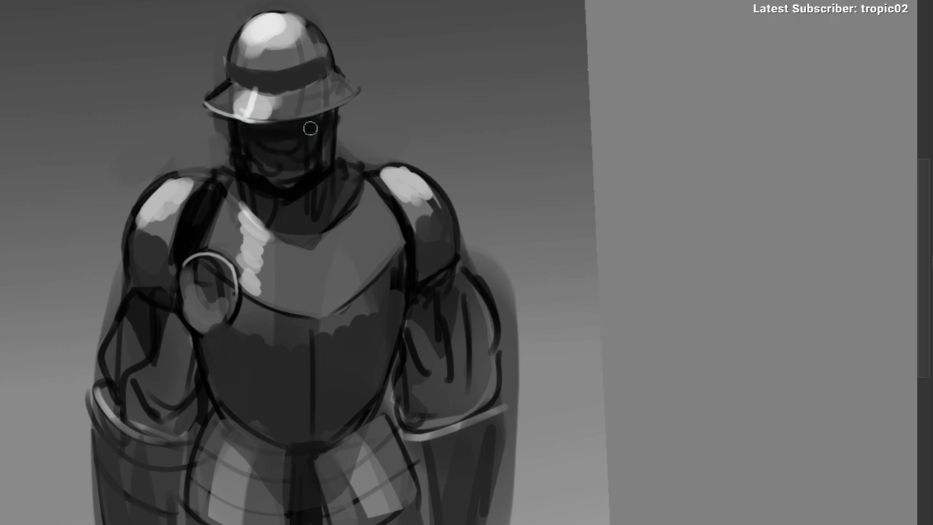
Step: Paint sampled dark greys over the sketch lines on the neck and around the lower face
left_click_drag(239, 188, 292, 175)
left_click(256, 192, "alt")
left_click(292, 175, "alt")
left_click(349, 138, "alt")
left_click_drag(331, 153, 318, 182)
mouse_move(304, 131)
left_mouse_down()
mouse_move(289, 158)
mouse_move(274, 175)
left_mouse_up()
key("ctrl+z")
key("ctrl+z")
left_click_drag(307, 132, 301, 176)
left_click_drag(394, 202, 416, 297)
Step: Redraw the dark curved edge of the breastplate's neck opening and clean up the tones beside it
mouse_move(331, 101)
left_mouse_down()
mouse_move(316, 160)
mouse_move(321, 136)
mouse_move(245, 224)
left_mouse_up()
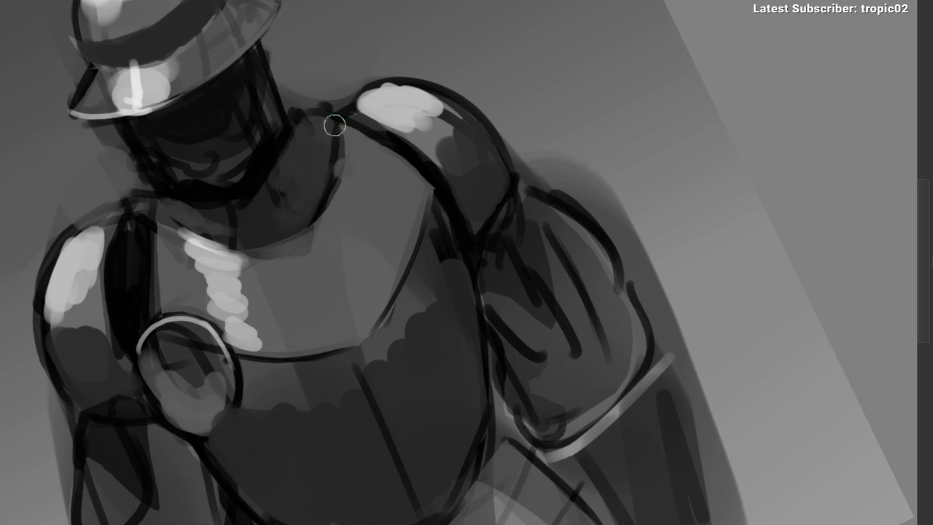
key("ctrl+z")
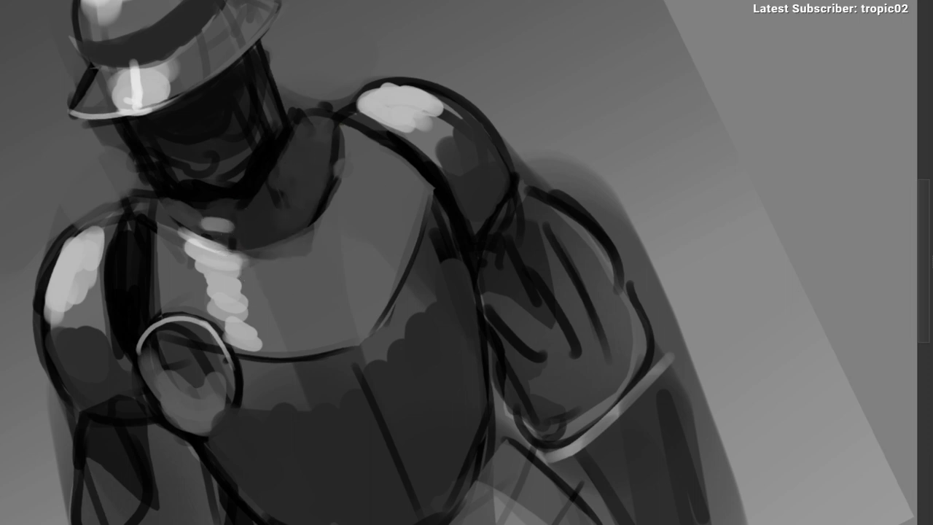
left_click_drag(196, 202, 246, 201)
scroll(271, 242, "down", 3)
left_click_drag(258, 257, 263, 193)
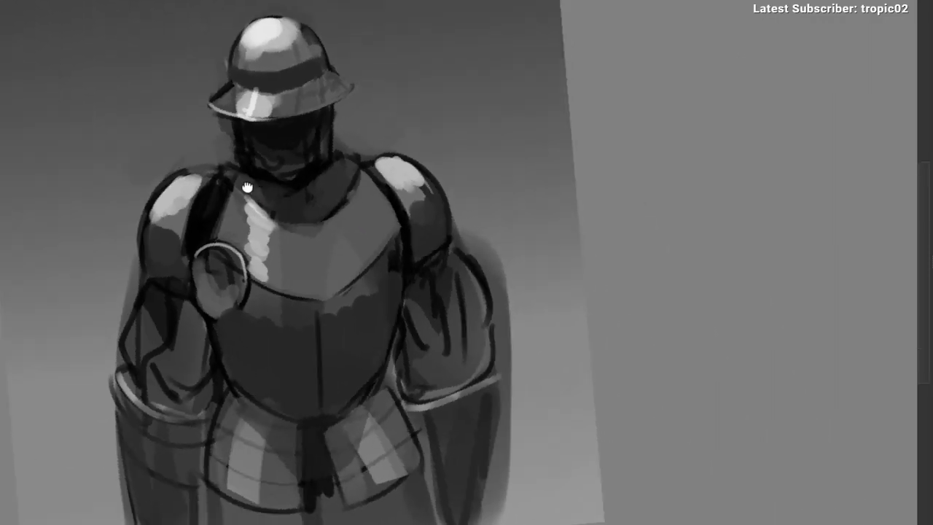
scroll(332, 259, "up", 3)
left_click_drag(310, 117, 406, 213)
left_click_drag(309, 169, 171, 254)
scroll(200, 228, "up", 2)
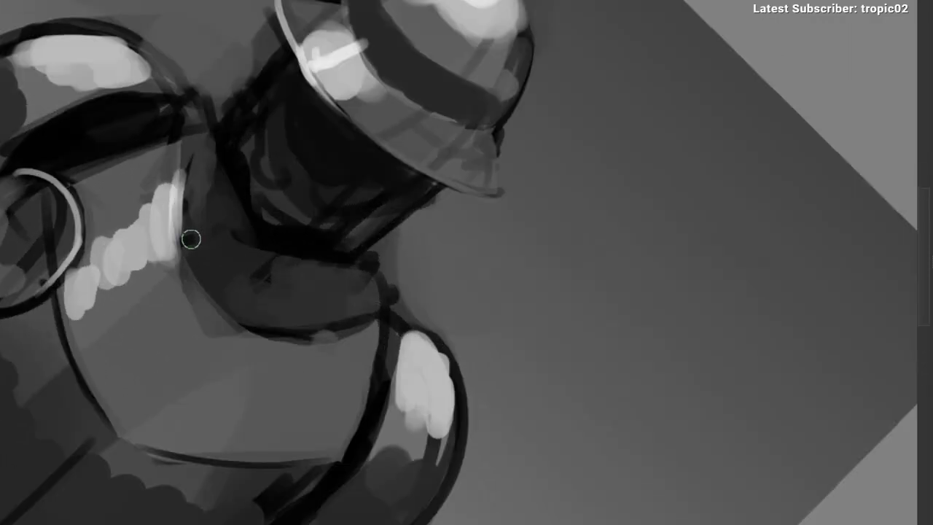
mouse_move(194, 160)
left_mouse_down()
mouse_move(199, 257)
mouse_move(185, 227)
mouse_move(243, 176)
left_mouse_up()
mouse_move(185, 140)
left_mouse_down()
mouse_move(176, 240)
mouse_move(267, 328)
left_mouse_up()
key("ctrl+z")
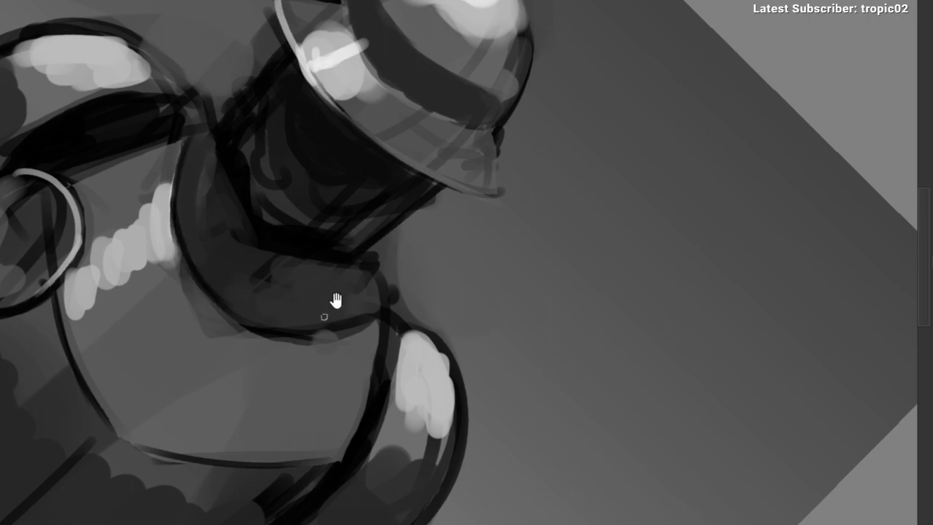
Step: Touch up the grey tones and edges of the collar on both sides of the neck
left_click_drag(224, 156, 142, 299)
scroll(141, 300, "down", 4)
mouse_move(158, 260)
left_mouse_down()
mouse_move(190, 161)
mouse_move(258, 58)
left_mouse_up()
scroll(270, 88, "up", 3)
mouse_move(291, 104)
left_mouse_down()
mouse_move(217, 244)
mouse_move(173, 215)
mouse_move(149, 225)
mouse_move(139, 273)
mouse_move(155, 259)
mouse_move(158, 206)
left_mouse_up()
scroll(208, 234, "up", 1)
left_click(192, 225, "ctrl")
left_click_drag(215, 251, 159, 178)
mouse_move(289, 250)
left_mouse_down()
mouse_move(314, 258)
mouse_move(355, 249)
mouse_move(337, 280)
mouse_move(359, 283)
left_mouse_up()
mouse_move(376, 228)
left_mouse_down()
mouse_move(371, 237)
mouse_move(292, 241)
mouse_move(305, 186)
left_mouse_up()
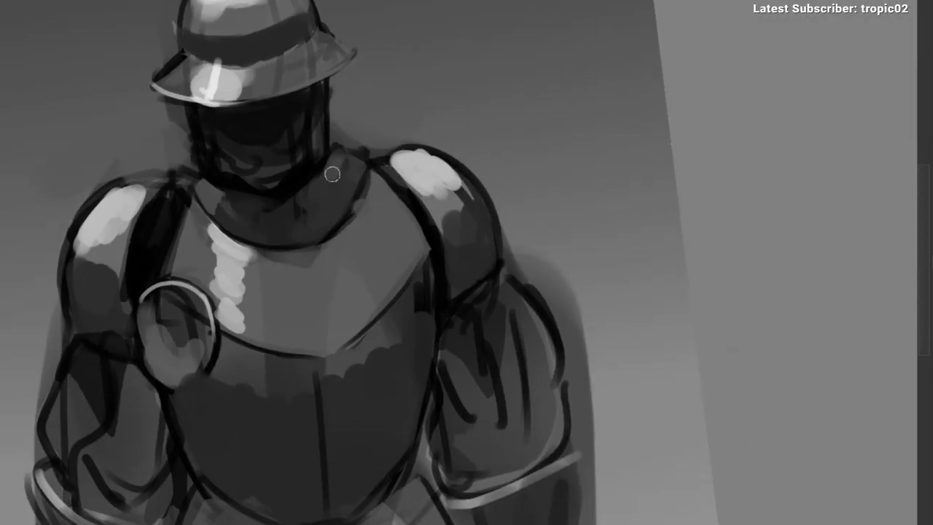
Step: Paint sampled lighter greys onto both sides of the collar around the neck
left_click_drag(231, 304, 364, 128)
mouse_move(191, 212)
left_mouse_down()
mouse_move(190, 243)
mouse_move(179, 163)
left_mouse_up()
left_click(181, 164, "ctrl")
mouse_move(120, 164)
left_mouse_down()
mouse_move(174, 164)
mouse_move(434, 122)
mouse_move(443, 173)
left_mouse_up()
left_click(86, 94, "ctrl")
left_click_drag(81, 137, 119, 144)
left_click_drag(307, 132, 198, 315)
left_click_drag(153, 216, 186, 121)
Step: Soften the lower end of the highlight on the right pauldron with sampled greys
left_click(340, 237, "ctrl")
left_click_drag(340, 237, 327, 223)
left_click(314, 142, "ctrl")
left_click_drag(313, 143, 313, 160)
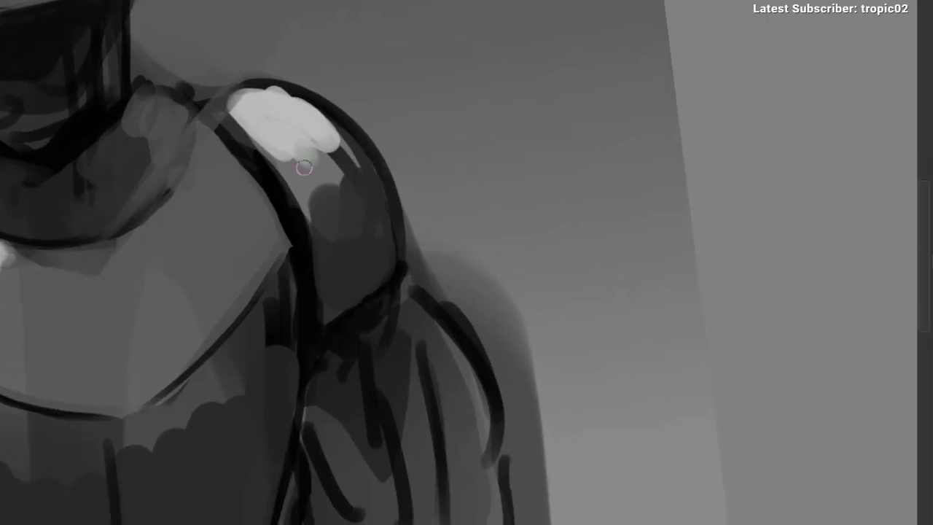
Step: Paint a row of four rivets down the right pauldron's inner edge, using dark dots with light highlights
left_click(363, 312, "ctrl")
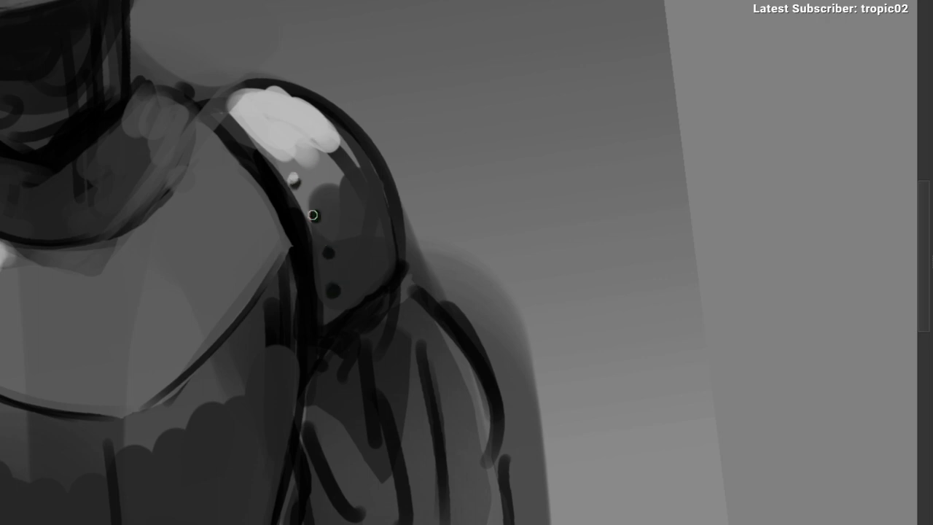
scroll(292, 298, "down", 3)
left_click_drag(172, 342, 350, 300)
scroll(220, 291, "up", 2)
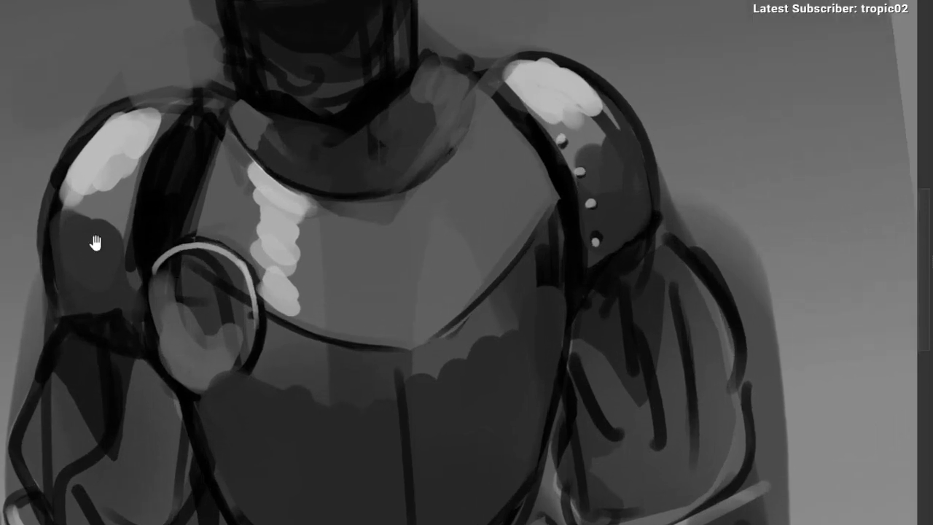
Step: Paint three matching rivets on the left pauldron and a faint grey reflection on the dark gap beside it
left_click_drag(83, 244, 143, 237)
left_click(223, 203, "ctrl")
left_click(167, 267)
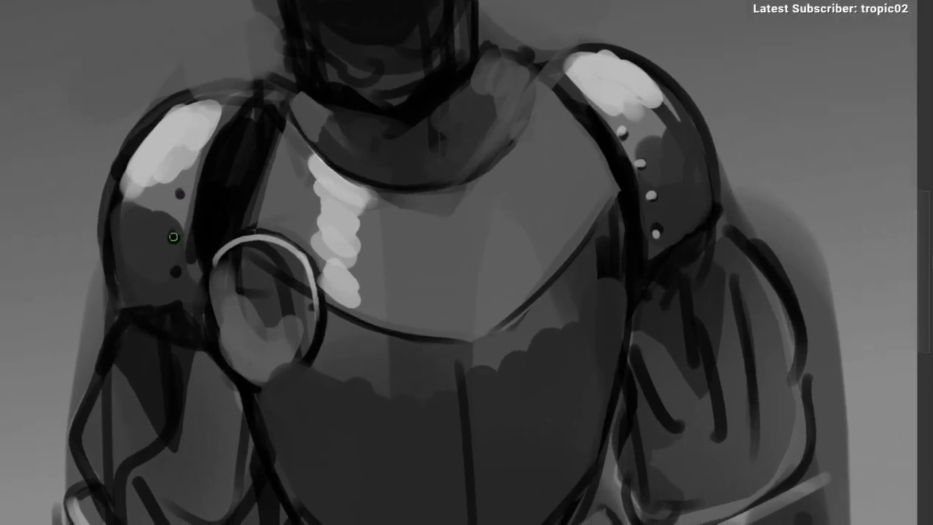
mouse_move(222, 232)
left_mouse_down()
mouse_move(251, 118)
mouse_move(223, 202)
left_mouse_up()
left_click_drag(261, 114, 229, 187)
left_click_drag(512, 137, 327, 163)
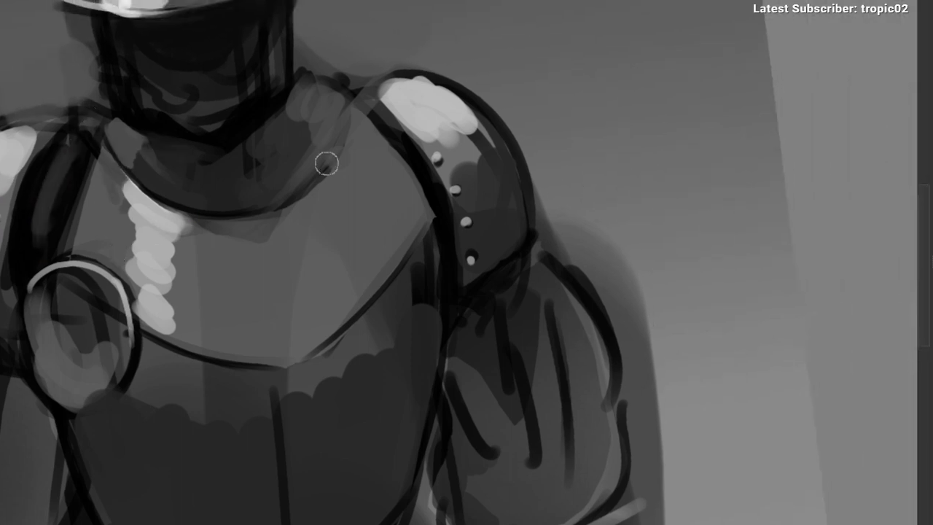
scroll(389, 118, "down", 3)
left_click_drag(352, 196, 363, 225)
scroll(167, 187, "down", 1)
mouse_move(223, 231)
left_mouse_down()
mouse_move(214, 147)
mouse_move(151, 183)
left_mouse_up()
scroll(182, 198, "up", 1)
scroll(349, 201, "down", 1)
scroll(346, 205, "down", 2)
left_click_drag(333, 223, 311, 180)
scroll(299, 186, "down", 2)
scroll(321, 116, "up", 3)
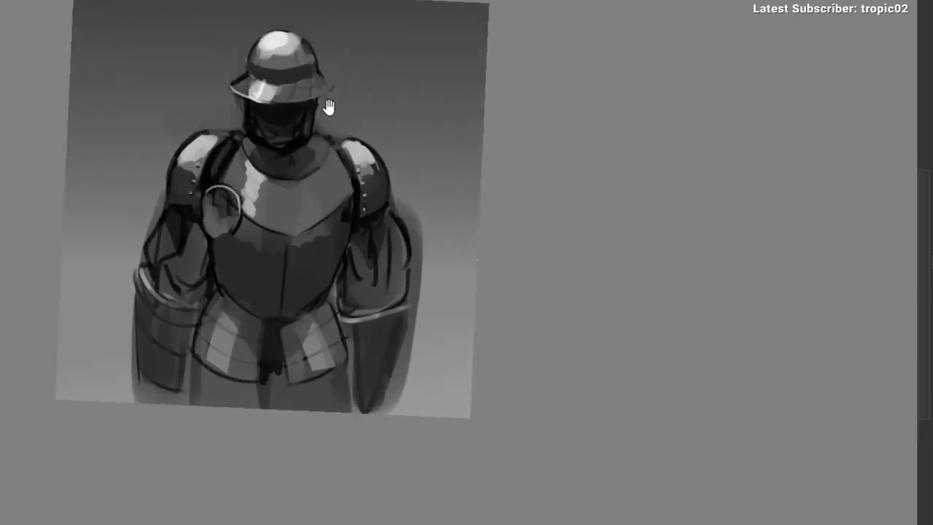
scroll(281, 67, "up", 4)
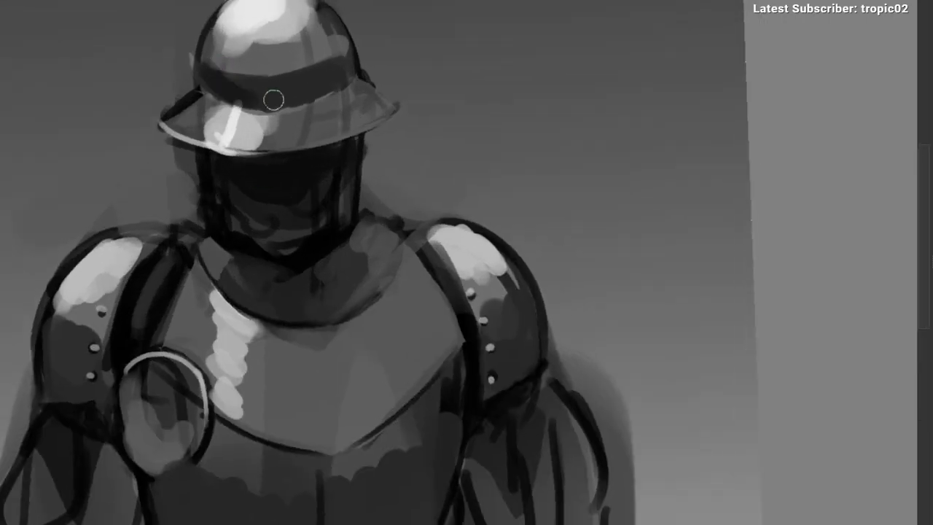
Step: Paint a dark reflection across the upper half of the round armpit disc and light highlights in its lower half
scroll(314, 121, "down", 1)
left_click_drag(239, 258, 301, 129)
scroll(238, 175, "down", 1)
mouse_move(196, 263)
left_mouse_down()
mouse_move(238, 175)
mouse_move(177, 209)
mouse_move(166, 241)
left_mouse_up()
scroll(238, 175, "up", 2)
scroll(231, 198, "up", 1)
left_click(158, 169, "ctrl")
left_click(172, 238, "ctrl")
mouse_move(163, 119)
left_mouse_down()
mouse_move(142, 149)
mouse_move(162, 98)
mouse_move(202, 129)
mouse_move(171, 162)
mouse_move(120, 164)
mouse_move(182, 196)
mouse_move(140, 212)
left_mouse_up()
left_click(214, 81, "ctrl")
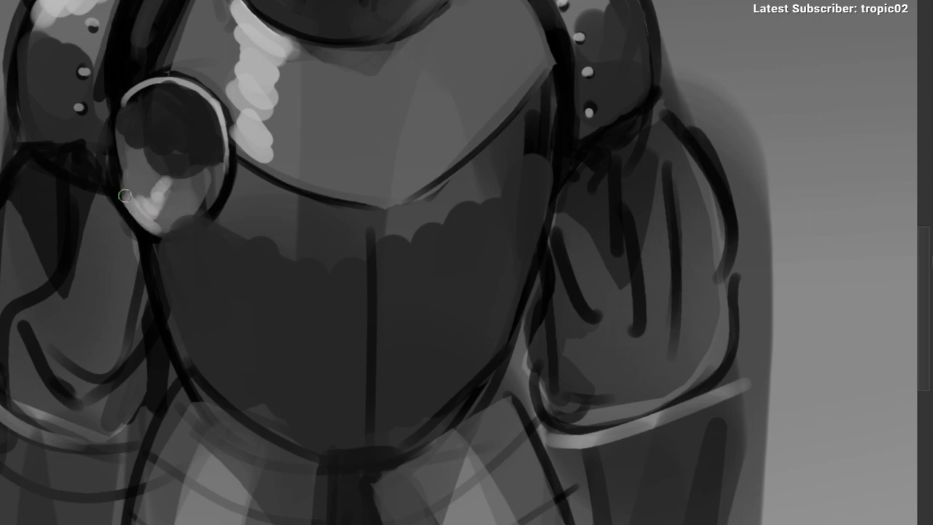
Step: Select the shadowed inner and lower areas of both sleeves, darken them with a large brush, and clear the selection
left_click_drag(252, 222, 117, 273)
scroll(171, 247, "up", 3)
left_click_drag(369, 175, 246, 199)
left_click_drag(236, 260, 247, 221)
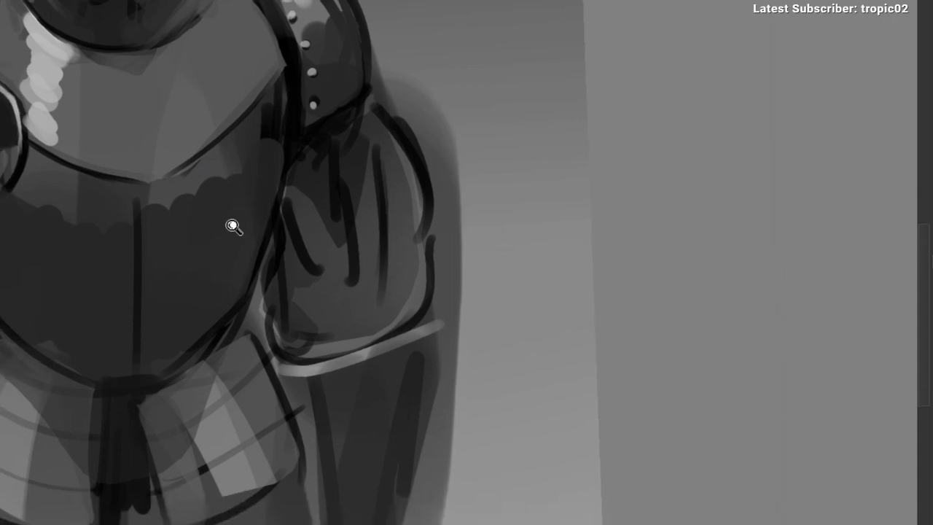
scroll(247, 221, "up", 1)
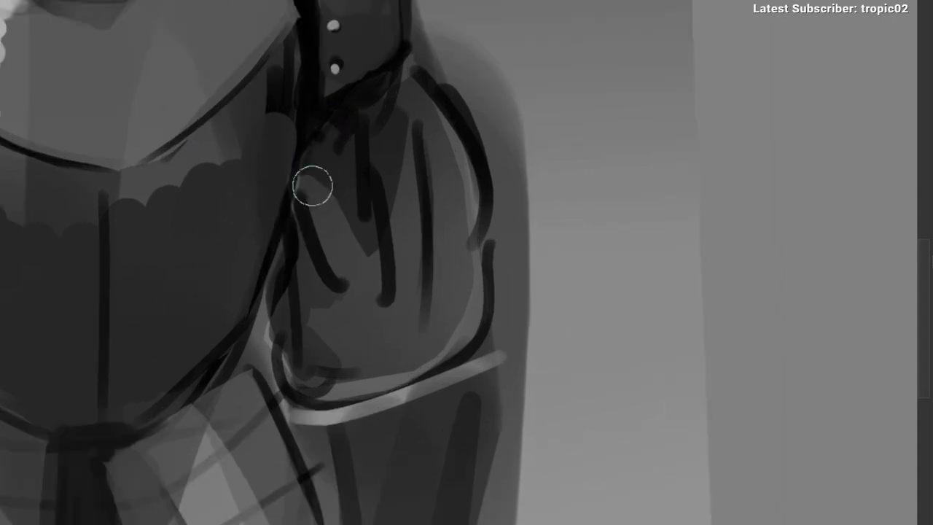
left_click_drag(297, 403, 291, 215)
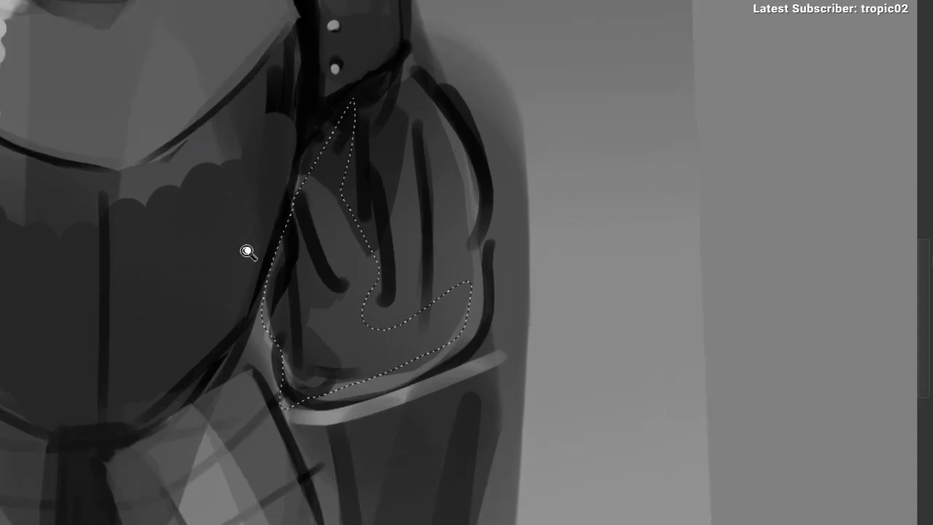
scroll(258, 236, "down", 4)
left_click_drag(202, 303, 313, 309)
scroll(313, 308, "up", 2)
mouse_move(305, 187)
left_mouse_down()
mouse_move(239, 290)
mouse_move(349, 325)
mouse_move(337, 229)
mouse_move(280, 241)
left_mouse_up()
scroll(328, 255, "down", 1)
key("b")
key("bracketright")
key("bracketright")
key("bracketright")
key("bracketright")
left_click_drag(325, 127, 269, 321)
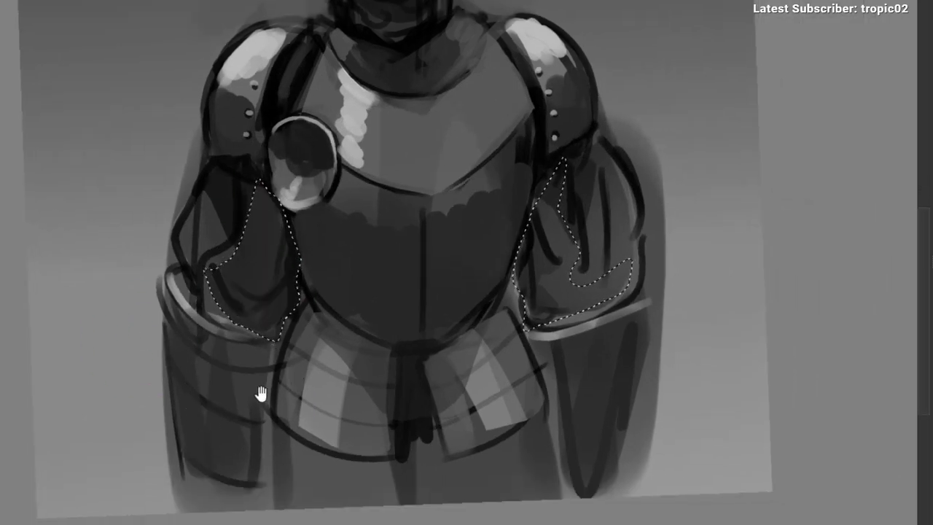
left_click_drag(294, 383, 111, 347)
left_click_drag(406, 306, 362, 215)
key("ctrl+d")
scroll(318, 274, "down", 4)
scroll(233, 266, "up", 4)
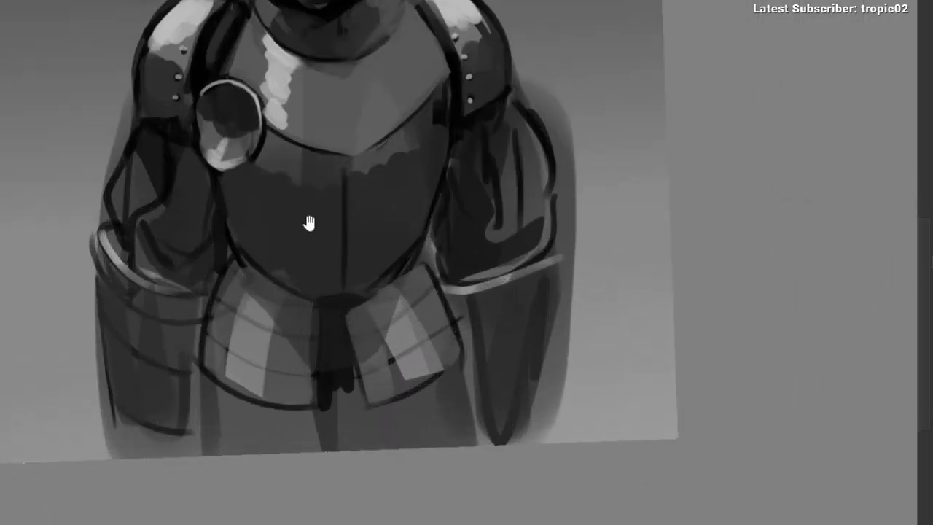
Step: Darken the edge between the left sleeve and the breastplate with a sampled near-black
left_click_drag(299, 225, 249, 237)
scroll(225, 219, "up", 1)
left_click(128, 122, "ctrl")
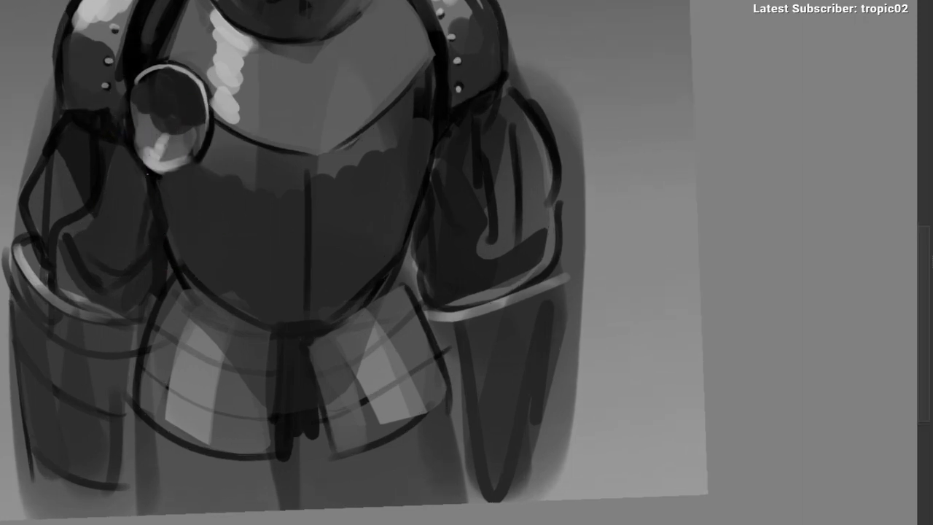
left_click_drag(155, 201, 179, 263)
mouse_move(204, 243)
left_mouse_down()
mouse_move(192, 260)
mouse_move(159, 247)
left_mouse_up()
scroll(293, 234, "down", 1)
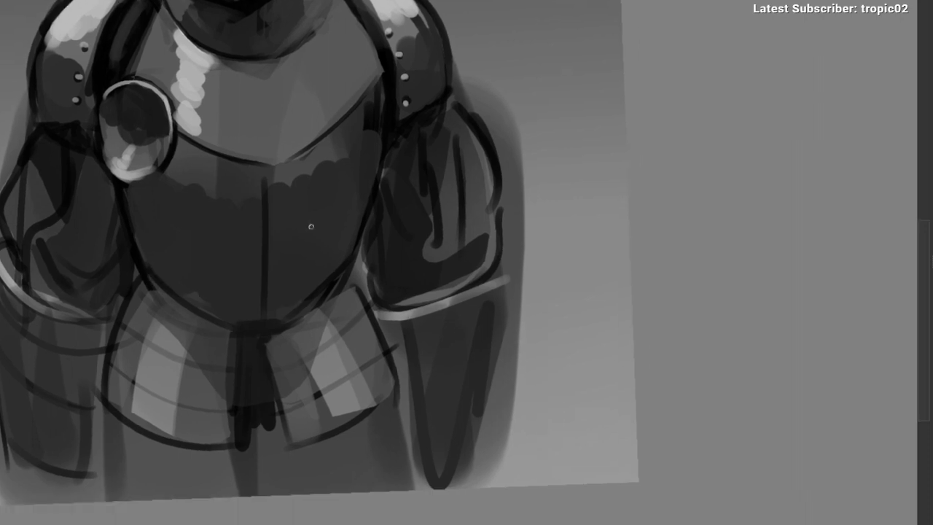
Step: Paint a near-black shadow on the right sleeve beside the breastplate and redraw the sleeve's lower inner contour
scroll(278, 265, "down", 2)
scroll(334, 183, "up", 4)
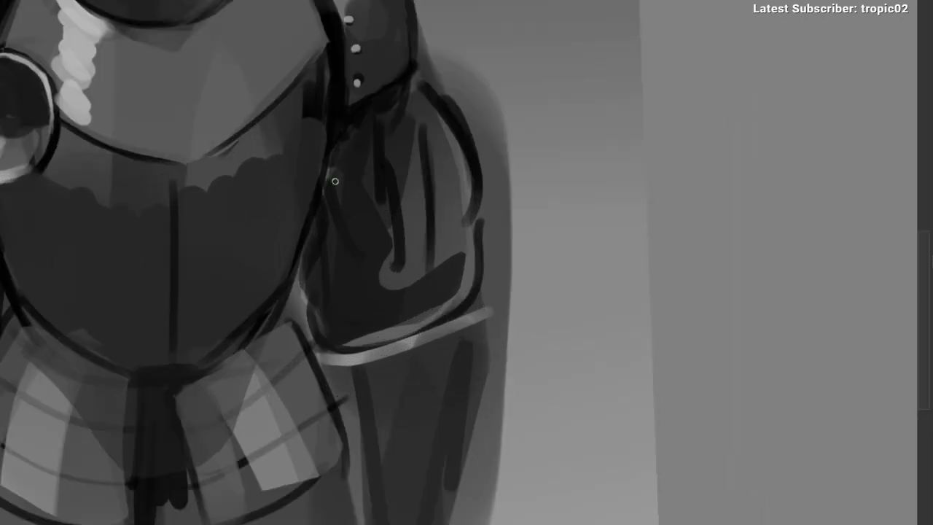
left_click_drag(308, 289, 319, 328)
left_click_drag(307, 322, 291, 337)
mouse_move(311, 243)
left_mouse_down()
mouse_move(304, 260)
mouse_move(321, 219)
mouse_move(288, 190)
mouse_move(233, 168)
mouse_move(261, 158)
mouse_move(277, 221)
left_mouse_up()
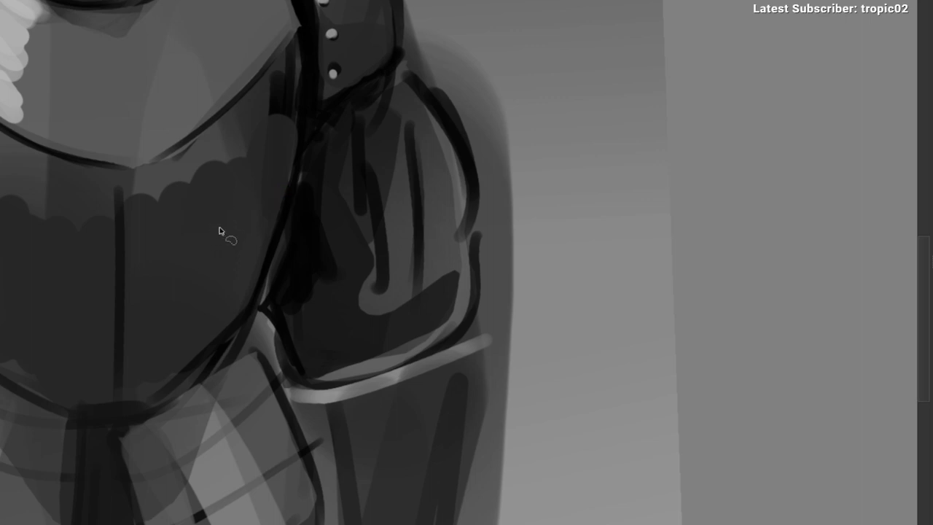
Step: Select the right side of the lower breastplate, brush in a darker reflection shape, and clear the selection
left_click_drag(204, 240, 210, 198)
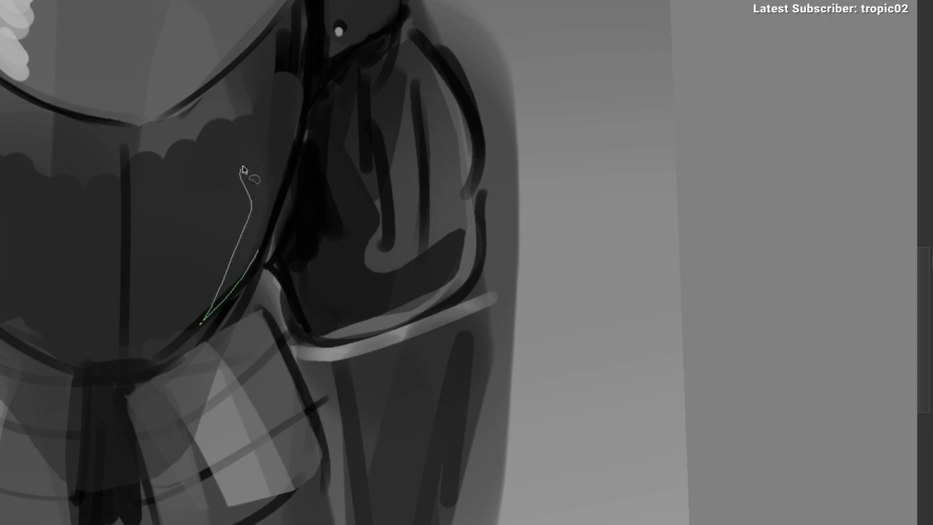
left_click_drag(300, 133, 252, 277)
key("b")
right_click(217, 154)
left_click(219, 187)
left_click(213, 251)
left_click(272, 227, "ctrl")
scroll(188, 299, "down", 1)
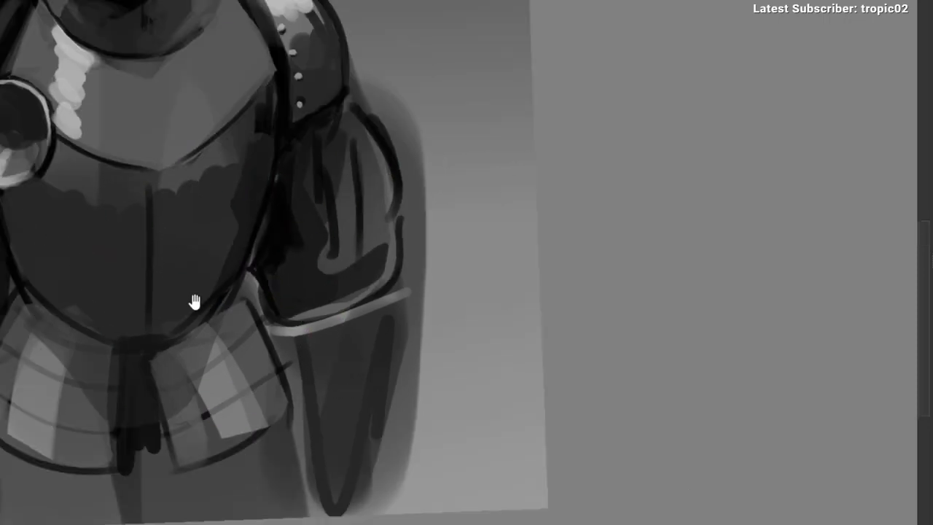
left_click_drag(190, 299, 221, 267)
mouse_move(282, 222)
left_mouse_down()
mouse_move(285, 182)
mouse_move(298, 229)
left_mouse_up()
key("ctrl+shift+a")
Step: Select the left side of the lower breastplate, darken it to match the other side, and clear the selection
left_click_drag(172, 253, 177, 182)
key("l")
left_click_drag(104, 106, 105, 133)
mouse_move(164, 250)
left_mouse_down()
mouse_move(82, 113)
mouse_move(216, 293)
left_mouse_up()
key("b")
key("ctrl+shift+a")
scroll(252, 175, "down", 2)
scroll(244, 198, "up", 2)
mouse_move(241, 190)
left_mouse_down()
mouse_move(237, 122)
mouse_move(221, 175)
left_mouse_up()
key("b")
left_click_drag(163, 142, 175, 162)
key("ctrl+shift+a")
Step: Switch to a rough-edged brush and paint soft lighter reflections on both halves of the lower breastplate
right_click(135, 210)
left_click(223, 183)
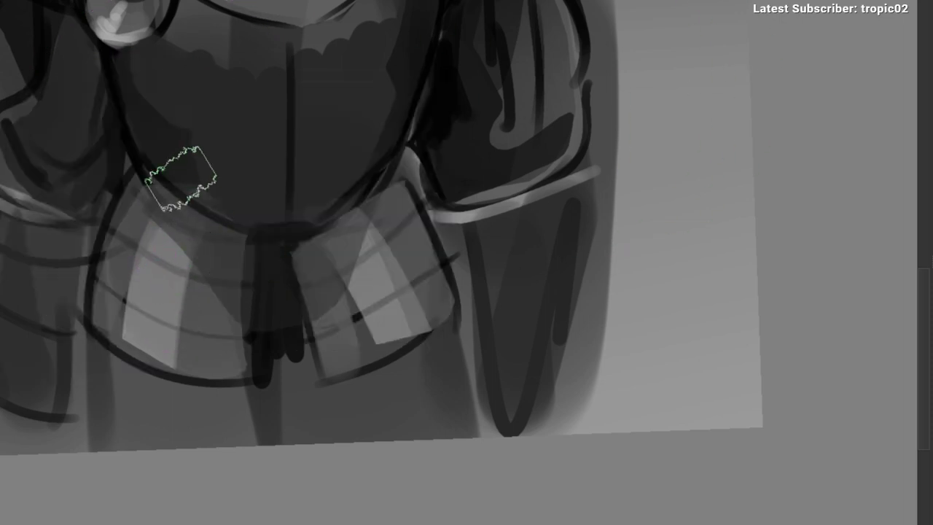
mouse_move(223, 112)
left_mouse_down()
mouse_move(135, 226)
mouse_move(185, 146)
left_mouse_up()
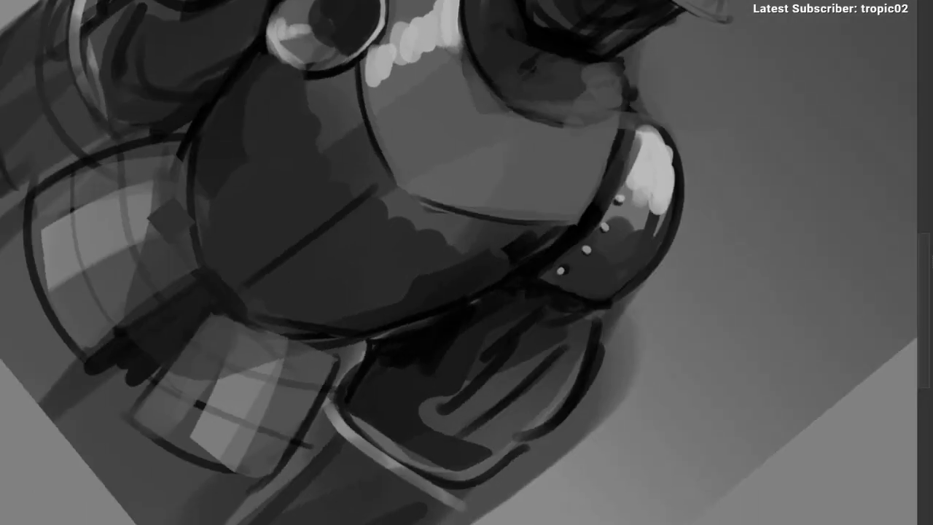
left_click_drag(218, 204, 210, 151)
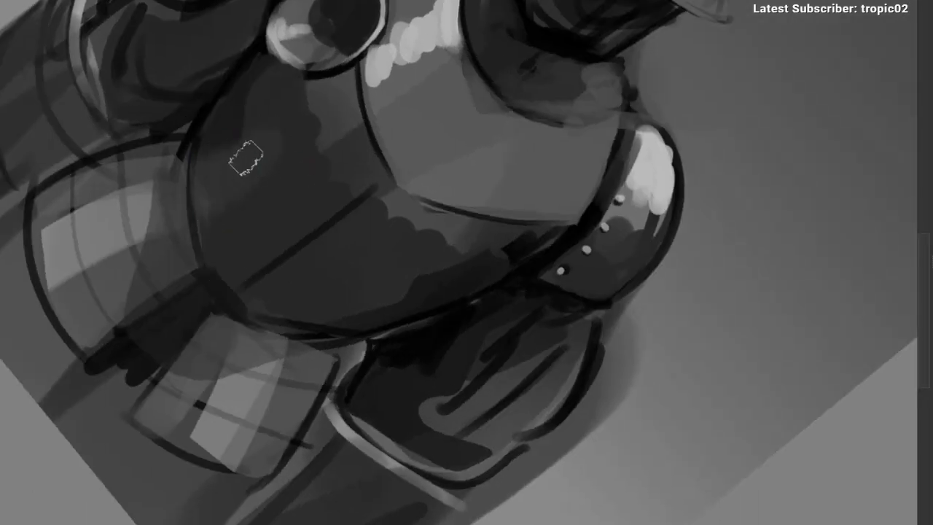
left_click_drag(296, 212, 281, 181)
left_click_drag(86, 109, 11, 150)
left_click_drag(191, 211, 250, 195)
key("ctrl+z")
left_click_drag(302, 273, 294, 252)
left_click_drag(350, 237, 357, 314)
mouse_move(339, 313)
left_mouse_down()
mouse_move(270, 148)
mouse_move(250, 210)
left_mouse_up()
mouse_move(325, 200)
left_mouse_down()
mouse_move(311, 209)
mouse_move(325, 204)
left_mouse_up()
left_click_drag(297, 179, 324, 206)
scroll(323, 207, "down", 2)
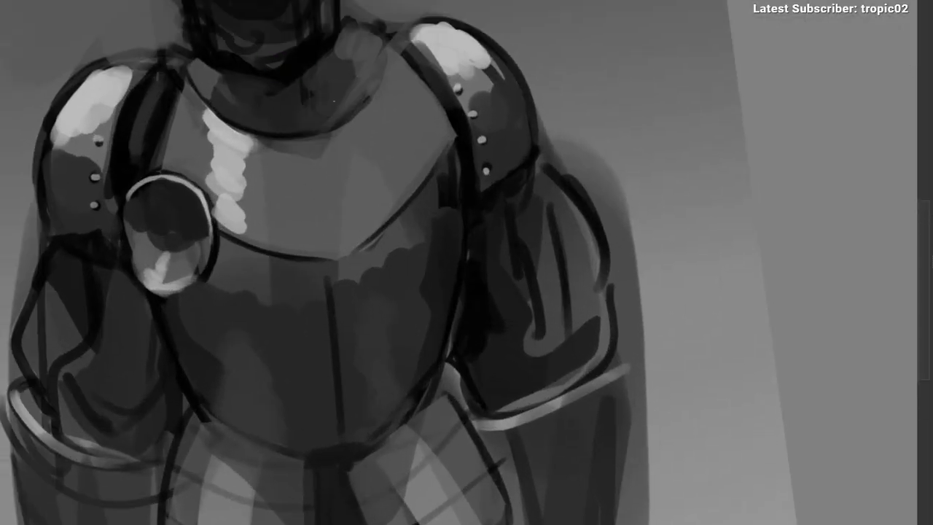
Step: Redraw the dark edge on the right of the collar opening and add a light stroke to its left rim
left_click_drag(386, 47, 359, 101)
scroll(312, 157, "down", 5)
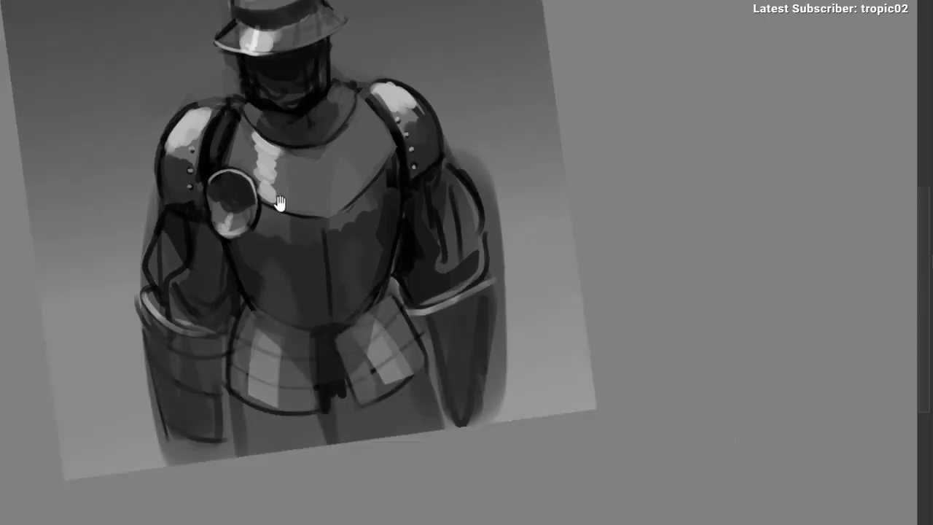
scroll(235, 146, "up", 7)
left_click_drag(277, 144, 344, 184)
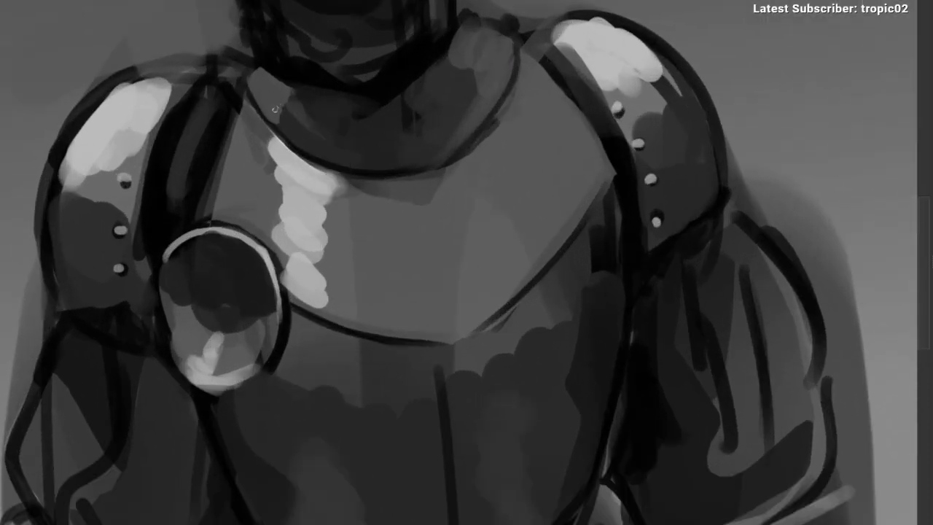
left_click_drag(298, 68, 356, 100)
left_click_drag(271, 142, 260, 187)
left_click_drag(278, 152, 275, 141)
Step: Paint a dark cast shadow on the breastplate directly beneath the round disc
scroll(275, 142, "up", 1)
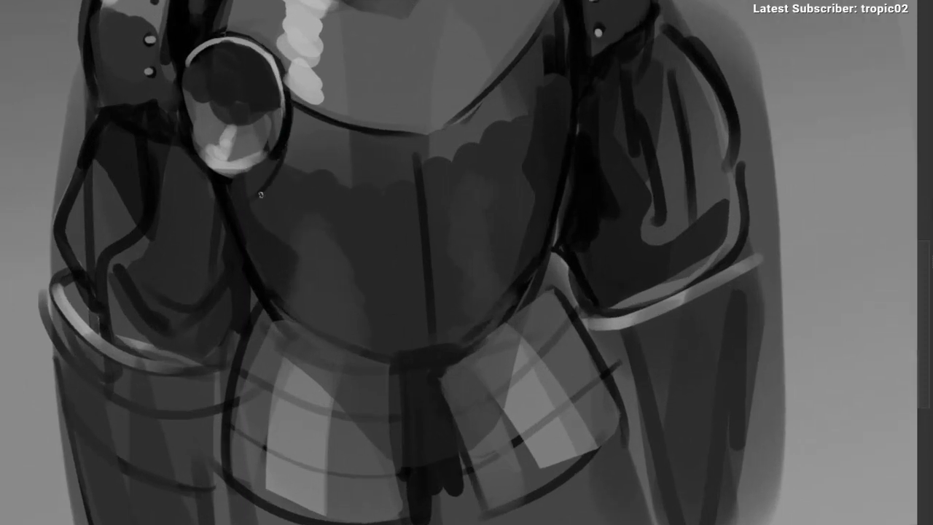
left_click(325, 173, "alt")
mouse_move(284, 132)
left_mouse_down()
mouse_move(258, 174)
mouse_move(275, 148)
left_mouse_up()
mouse_move(256, 204)
left_mouse_down()
mouse_move(240, 265)
mouse_move(186, 223)
left_mouse_up()
left_click_drag(186, 223, 163, 179)
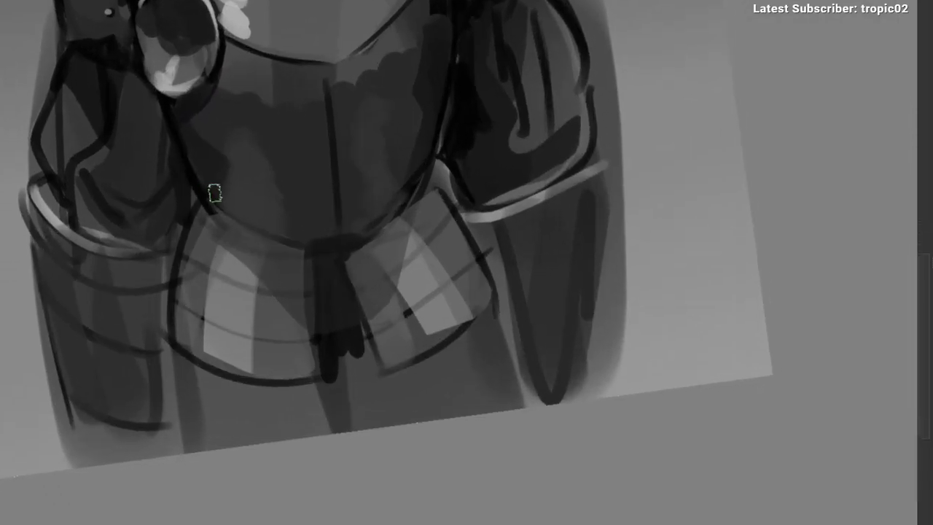
Step: Paint light metallic highlights along the left waist plate and darken the tones around its upper edge
left_click(247, 10, "ctrl")
left_click_drag(220, 328, 246, 360)
mouse_move(350, 206)
left_mouse_down()
mouse_move(236, 228)
mouse_move(270, 122)
left_mouse_up()
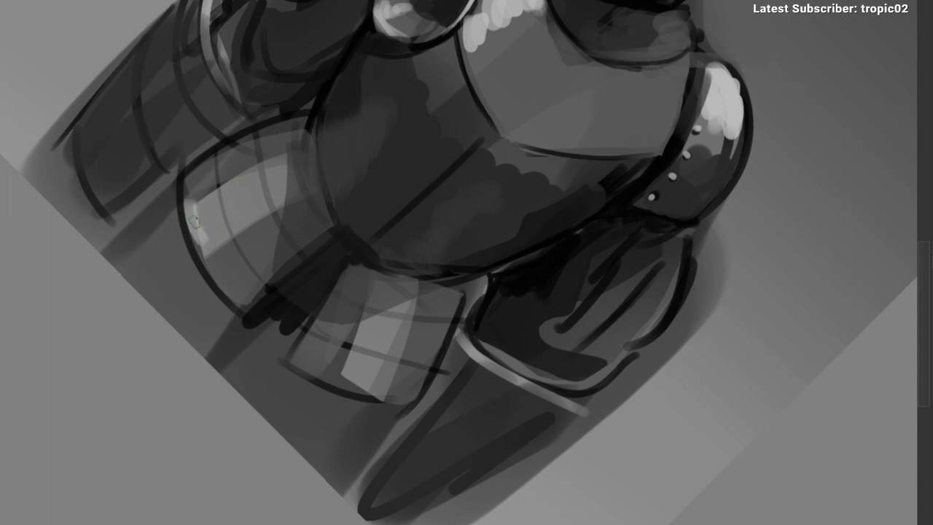
left_click_drag(290, 154, 213, 205)
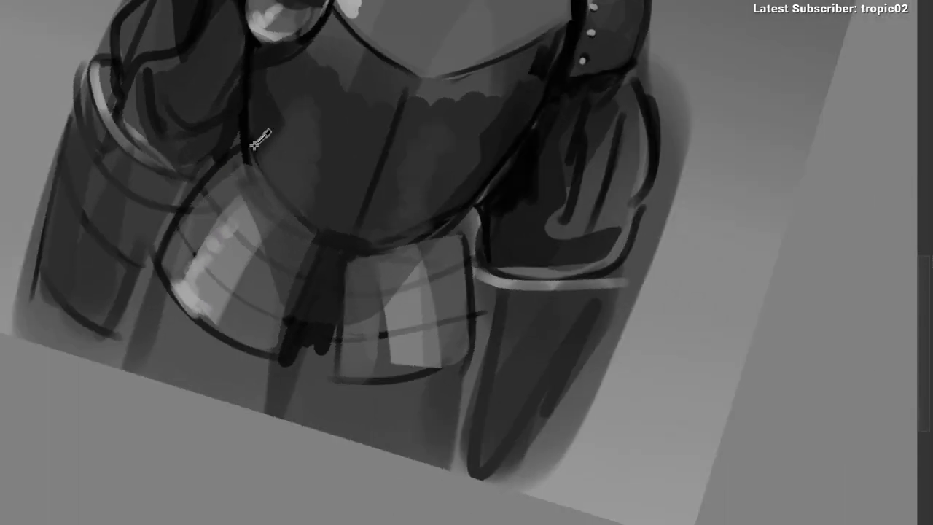
left_click_drag(245, 159, 173, 259)
left_click_drag(221, 192, 190, 202)
left_click_drag(152, 243, 206, 174)
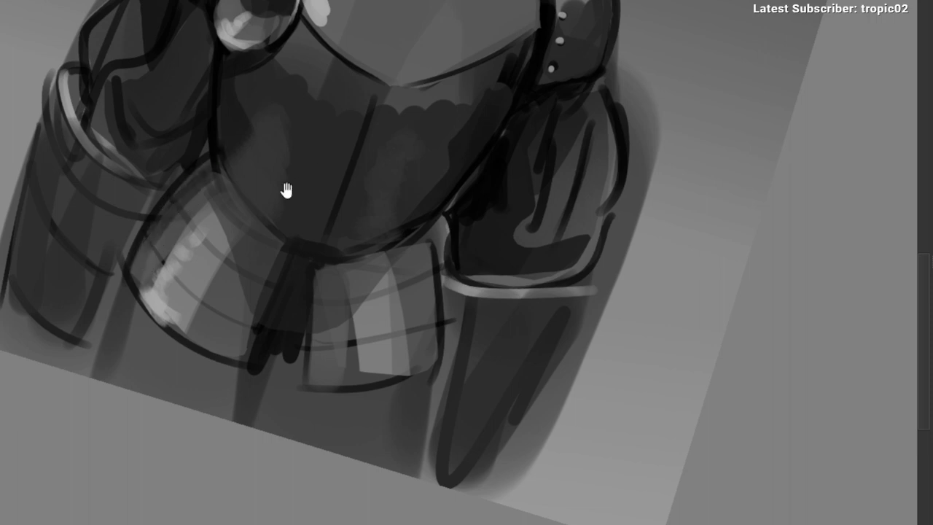
left_click_drag(305, 177, 194, 169)
left_click_drag(56, 213, 95, 173)
left_click_drag(308, 244, 313, 326)
key("ctrl+z")
key("ctrl+z")
Step: Paint a dark shadow band under the light rim of the left forearm guard, undoing the strokes that do not fit
key("r")
scroll(355, 167, "down", 5)
left_click_drag(355, 167, 291, 125)
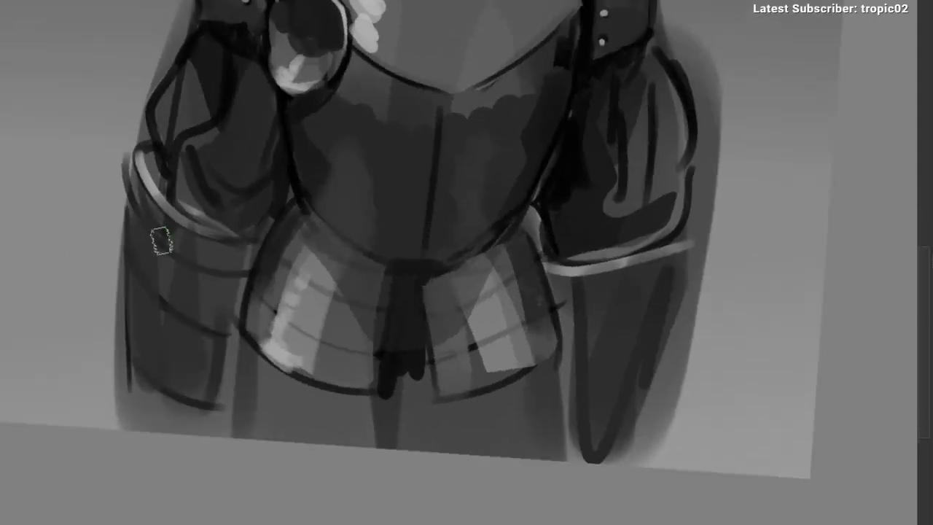
left_click_drag(248, 82, 196, 248)
left_click(333, 109, "ctrl")
left_click_drag(219, 395, 271, 334)
left_click_drag(138, 302, 197, 355)
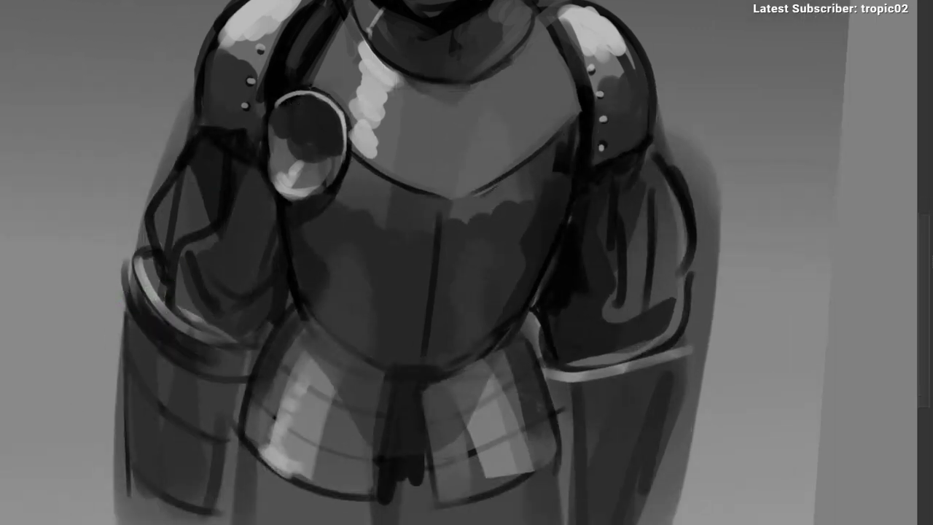
key("ctrl+z")
left_click_drag(125, 293, 210, 360)
left_click_drag(119, 348, 213, 405)
key("ctrl+z")
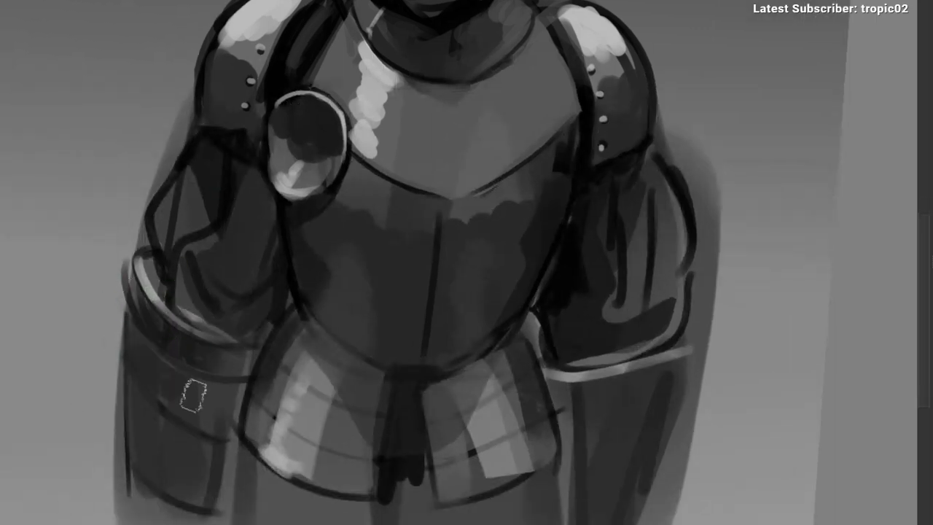
Step: Fill the left and right forearm guards with rough dark reflection strokes
mouse_move(133, 330)
left_mouse_down()
mouse_move(153, 372)
mouse_move(155, 351)
left_mouse_up()
left_click_drag(146, 405, 169, 478)
mouse_move(195, 442)
left_mouse_down()
mouse_move(188, 464)
mouse_move(214, 306)
left_mouse_up()
mouse_move(332, 373)
left_mouse_down()
mouse_move(358, 362)
mouse_move(345, 403)
left_mouse_up()
left_click_drag(148, 339, 208, 417)
left_click_drag(67, 477, 139, 438)
Step: Paint a light vertical highlight along the outer edge of the left forearm guard and undo the stray stroke
left_click(210, 272)
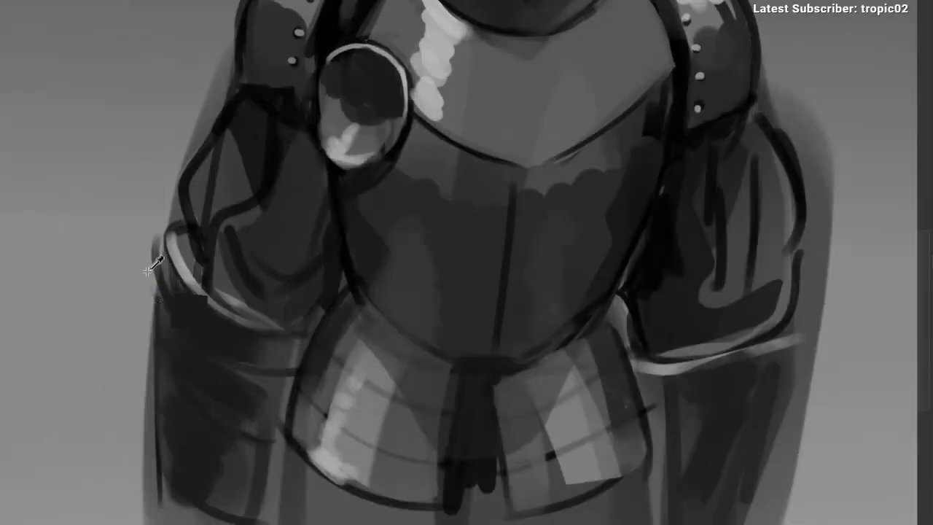
key("ctrl+alt+z")
left_click_drag(126, 343, 142, 256)
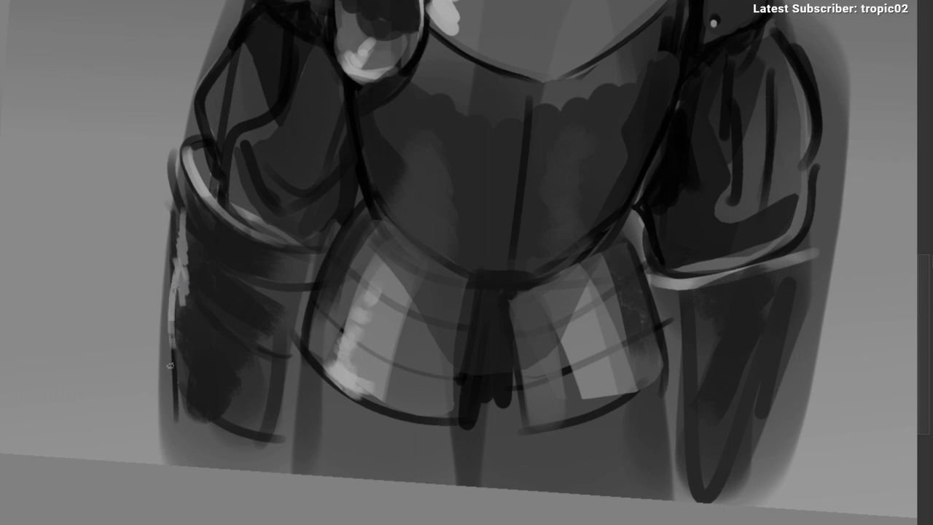
scroll(202, 360, "down", 2)
left_click_drag(201, 359, 60, 325)
mouse_move(259, 278)
left_mouse_down()
mouse_move(240, 279)
mouse_move(325, 266)
mouse_move(395, 357)
left_mouse_up()
key("ctrl+z")
Step: Blend the scalloped edges of the reflections across the lower breastplate into softer, broader tones
key("r")
mouse_move(367, 183)
left_mouse_down()
mouse_move(203, 214)
mouse_move(212, 169)
left_mouse_up()
mouse_move(166, 201)
left_mouse_down()
mouse_move(165, 223)
mouse_move(153, 209)
mouse_move(198, 191)
left_mouse_up()
scroll(138, 221, "up", 2)
left_click(300, 233)
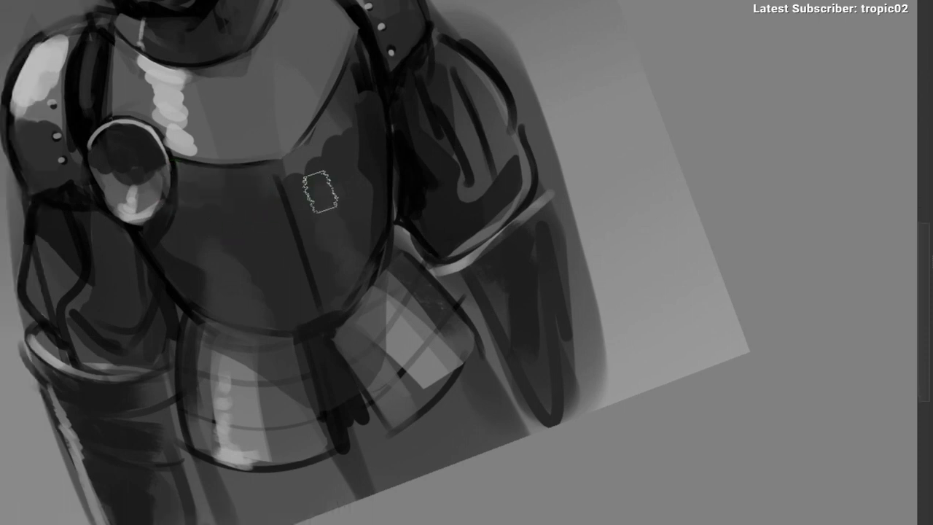
mouse_move(343, 104)
left_mouse_down()
mouse_move(218, 213)
mouse_move(207, 209)
mouse_move(194, 246)
mouse_move(243, 198)
mouse_move(265, 248)
mouse_move(259, 277)
mouse_move(268, 227)
mouse_move(262, 276)
left_mouse_up()
mouse_move(263, 237)
left_mouse_down()
mouse_move(244, 250)
mouse_move(268, 255)
left_mouse_up()
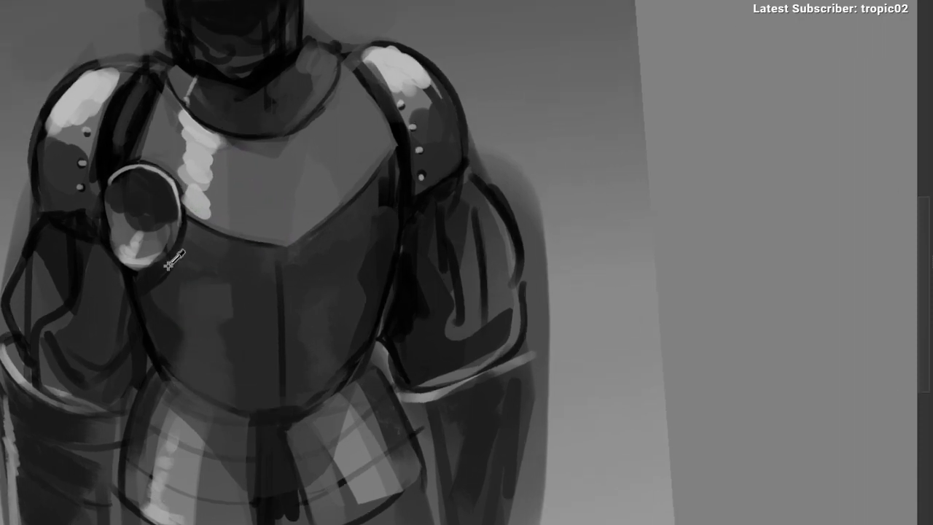
Step: Paint a darker border along the right armhole edge of the upper chest plate and shade its right corner
mouse_move(384, 193)
left_mouse_down()
mouse_move(384, 176)
mouse_move(375, 175)
mouse_move(385, 205)
mouse_move(360, 261)
left_mouse_up()
left_click(402, 215)
mouse_move(334, 162)
left_mouse_down()
mouse_move(351, 213)
mouse_move(179, 285)
mouse_move(183, 207)
left_mouse_up()
mouse_move(242, 218)
left_mouse_down()
mouse_move(332, 169)
mouse_move(380, 181)
mouse_move(272, 224)
left_mouse_up()
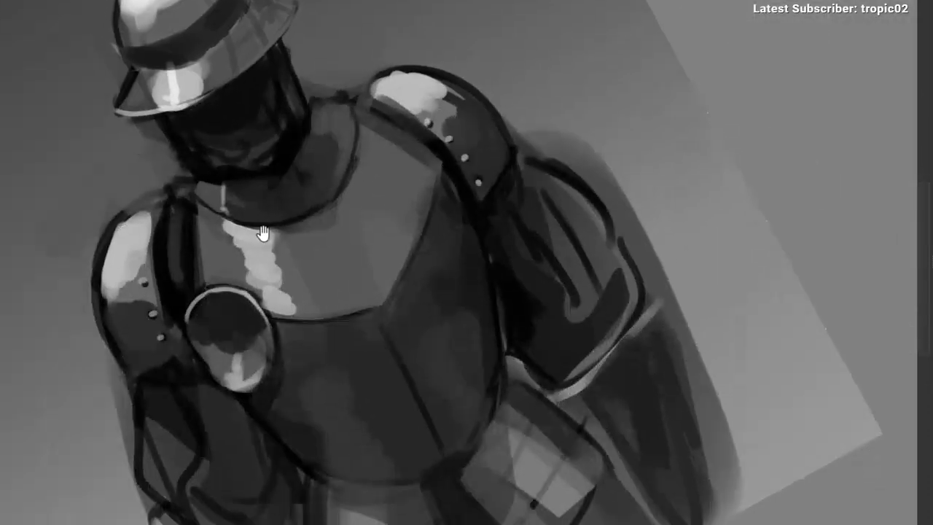
mouse_move(213, 205)
left_mouse_down()
mouse_move(197, 271)
mouse_move(205, 208)
left_mouse_up()
mouse_move(334, 250)
left_mouse_down()
mouse_move(350, 318)
mouse_move(307, 185)
mouse_move(354, 159)
mouse_move(375, 100)
left_mouse_up()
left_click_drag(237, 121, 256, 95)
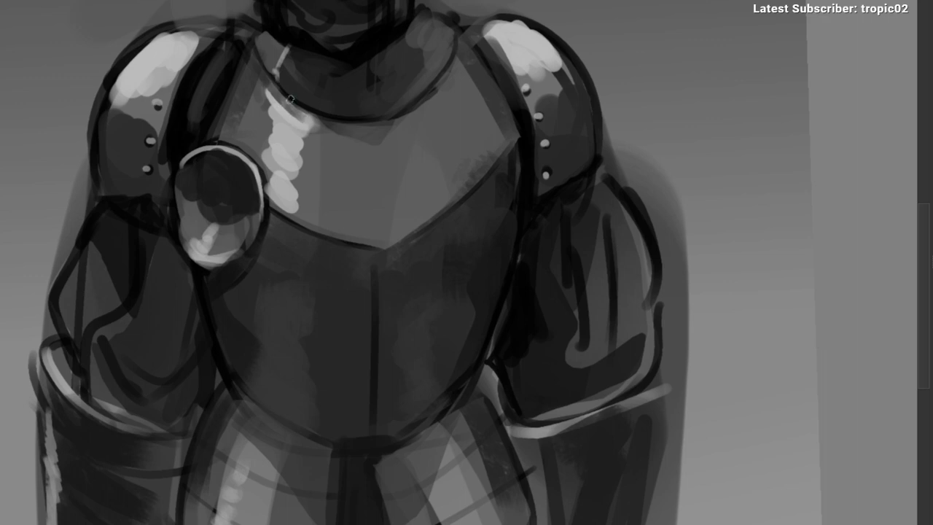
Step: Sample tones from the helmet and repaint the underside and right edge of its brim
mouse_move(264, 93)
left_mouse_down()
mouse_move(405, 119)
mouse_move(323, 169)
left_mouse_up()
left_click_drag(257, 166, 250, 191)
left_click_drag(275, 47, 215, 136)
mouse_move(293, 100)
left_mouse_down()
mouse_move(312, 77)
mouse_move(244, 62)
mouse_move(224, 110)
left_mouse_up()
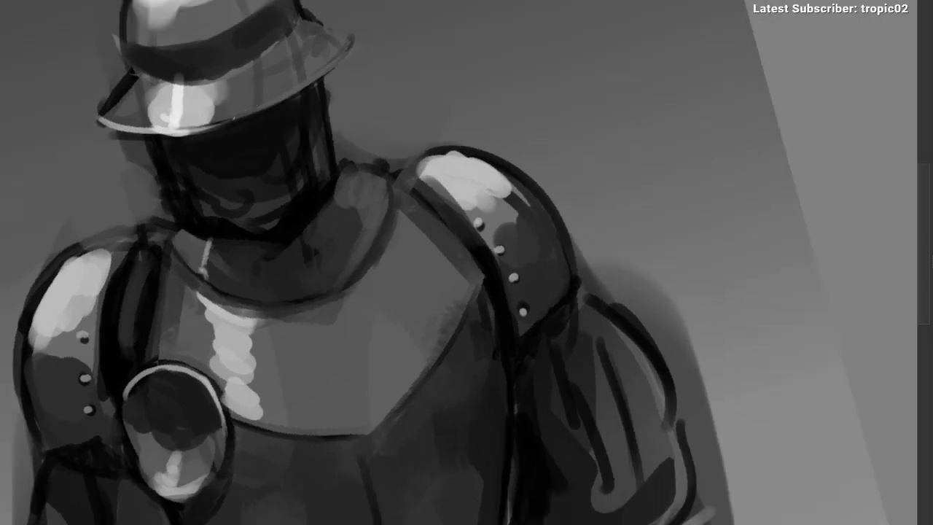
left_click(299, 98, "ctrl")
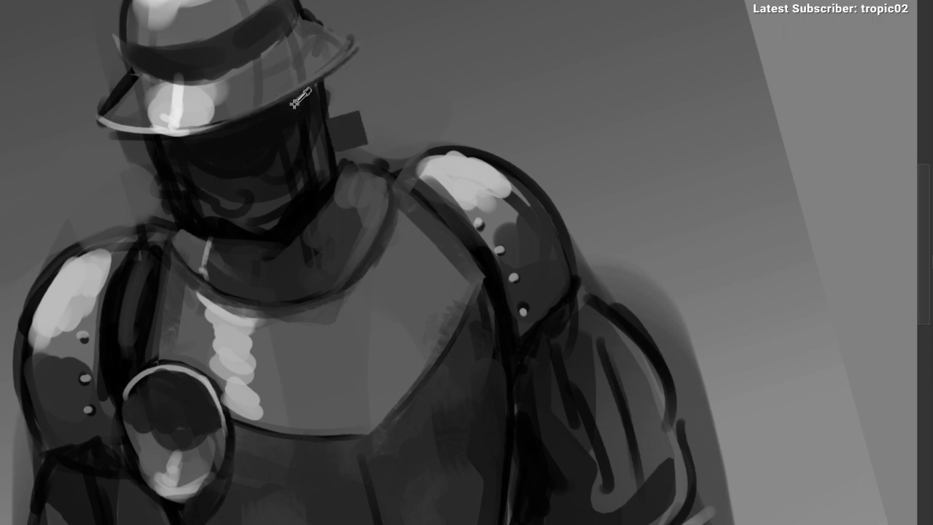
left_click(229, 87, "ctrl")
left_click_drag(256, 113, 286, 101)
left_click_drag(224, 123, 356, 49)
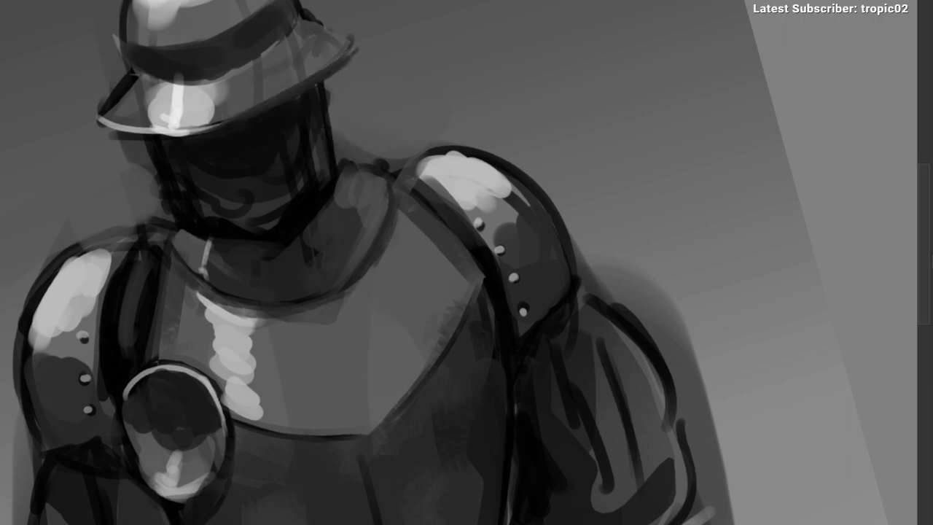
Step: Sketch a dark arrow on the background pointing towards the round disc, redoing its first stroke
left_click_drag(319, 77, 222, 171)
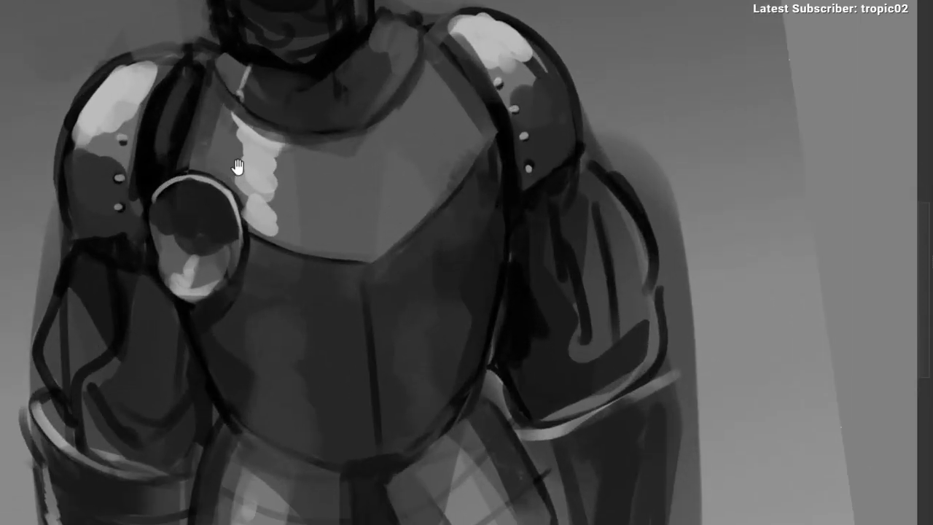
left_click_drag(232, 232, 182, 209)
left_click_drag(88, 236, 180, 223)
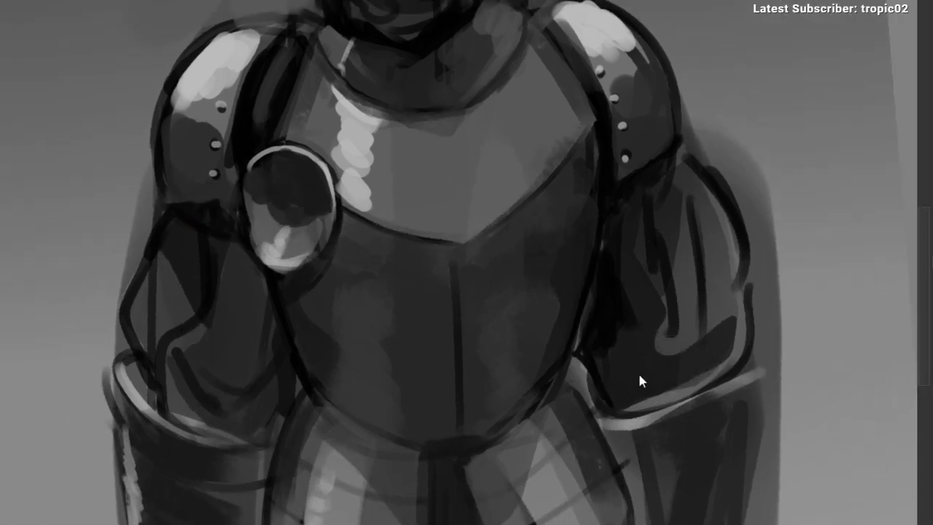
left_click_drag(188, 185, 319, 159)
left_click_drag(154, 162, 297, 162)
key("ctrl+z")
mouse_move(154, 158)
left_mouse_down()
mouse_move(210, 150)
mouse_move(296, 161)
mouse_move(284, 180)
left_mouse_up()
left_click_drag(213, 191, 223, 218)
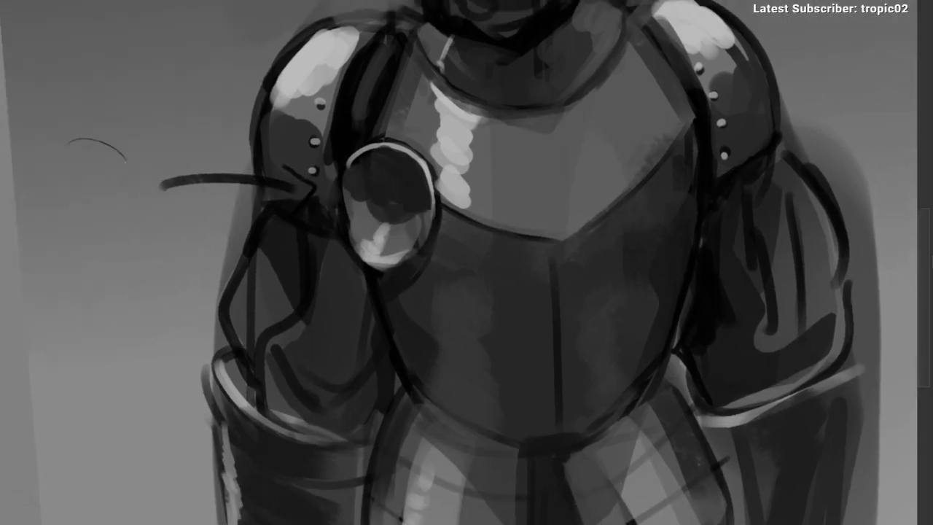
Step: Sketch a double curved surface profile at the arrow's tail with a second arrow bouncing off its lower end
left_click_drag(75, 130, 135, 241)
key("ctrl+z")
mouse_move(82, 139)
left_mouse_down()
mouse_move(129, 156)
mouse_move(110, 263)
left_mouse_up()
left_click_drag(110, 264, 146, 275)
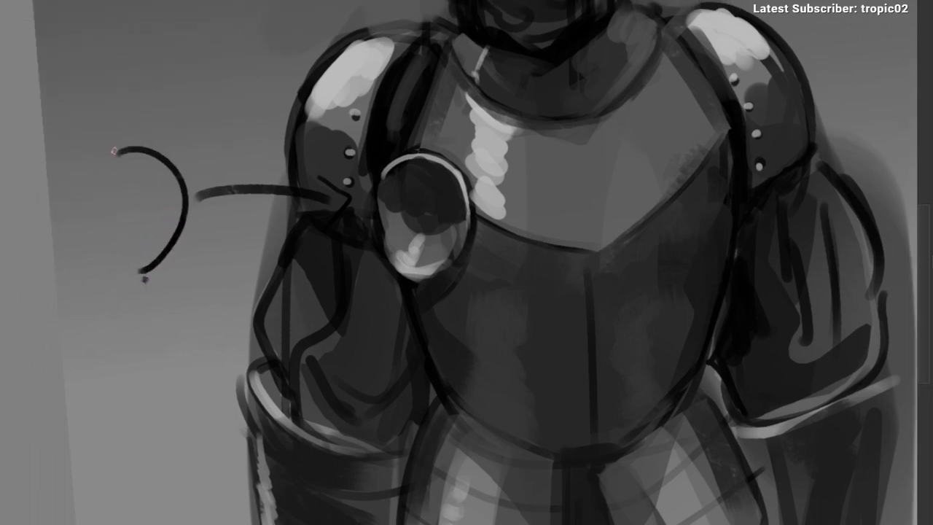
mouse_move(191, 190)
left_mouse_down()
mouse_move(155, 270)
mouse_move(183, 176)
left_mouse_up()
key("ctrl+z")
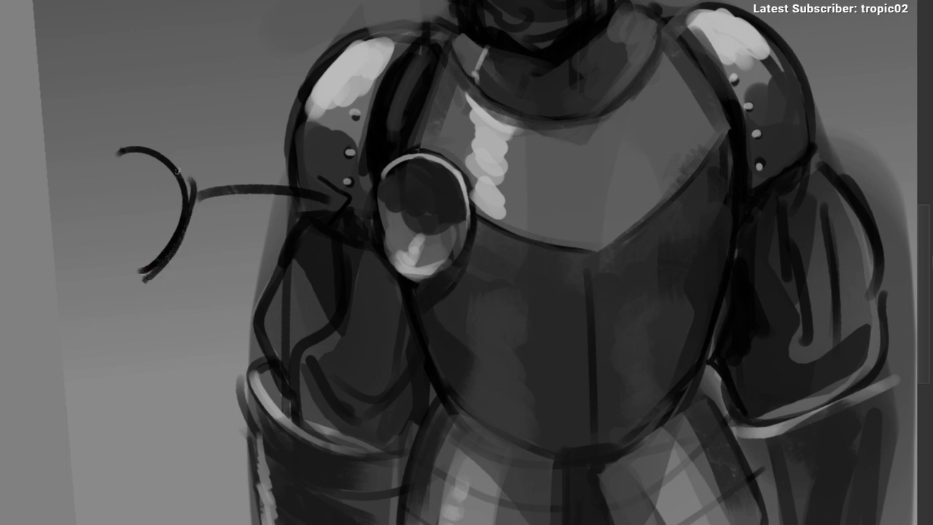
left_click_drag(119, 151, 170, 250)
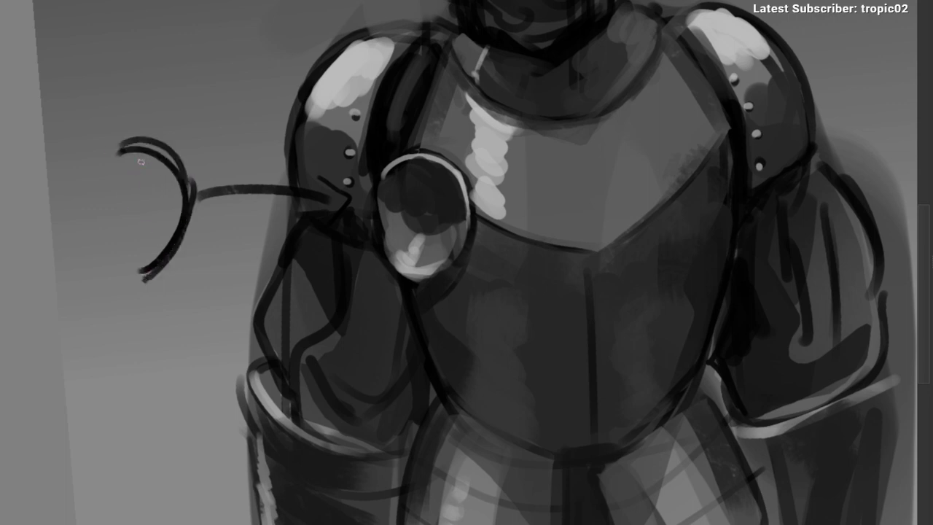
left_click_drag(122, 150, 100, 299)
key("ctrl+z")
left_click_drag(148, 264, 90, 201)
mouse_move(88, 201)
left_mouse_down()
mouse_move(92, 248)
mouse_move(119, 214)
left_mouse_up()
scroll(152, 243, "down", 4)
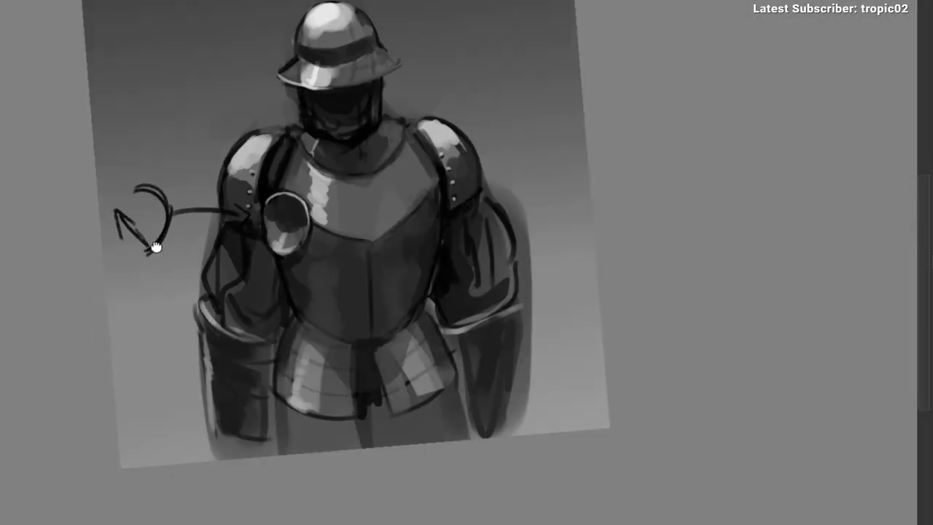
Step: Sketch a curved line on the upper chest plate and undo all the explanatory lines and arrows
scroll(263, 191, "up", 5)
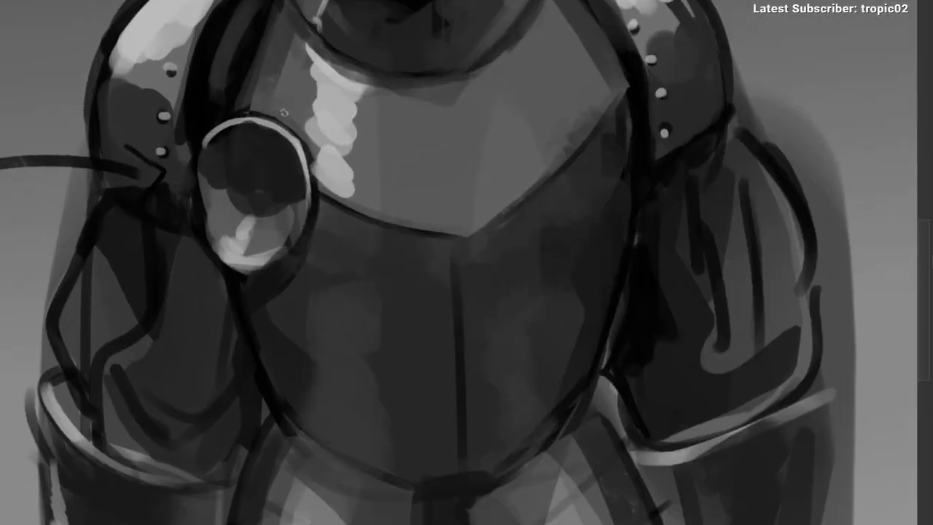
left_click_drag(390, 112, 409, 228)
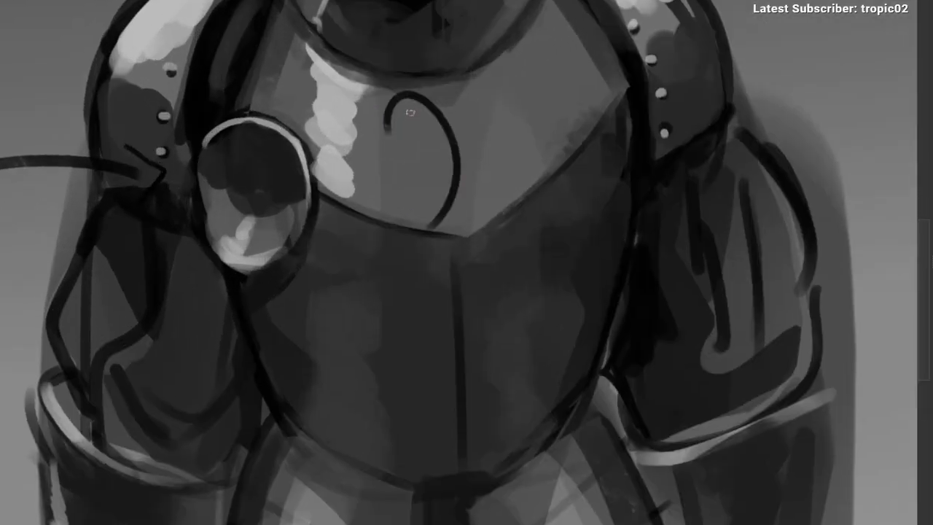
left_click_drag(387, 124, 398, 206)
key("ctrl+z")
left_click_drag(208, 220, 186, 265)
key("ctrl+z")
key("ctrl+z")
Step: Blend the highlights and dark reflections on both shoulder plates and add dark reflection marks above the helmet band
left_click_drag(217, 211, 150, 175)
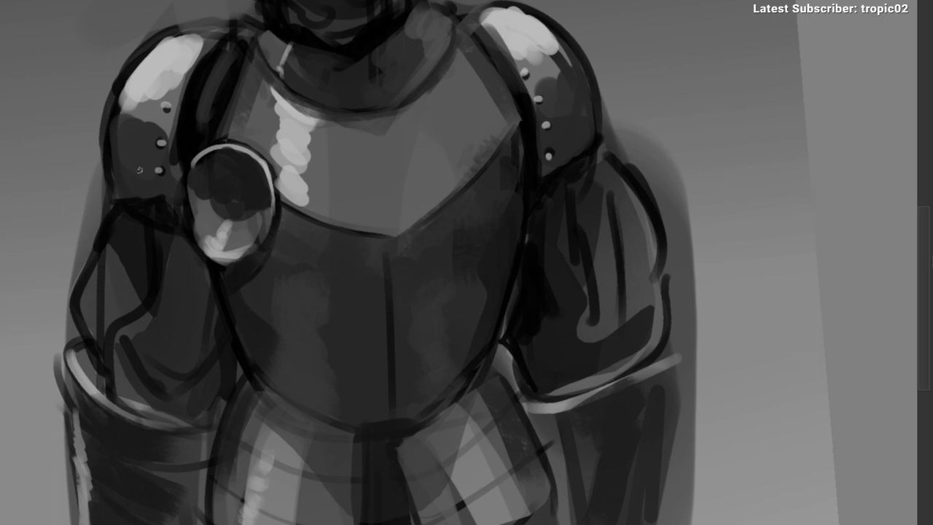
mouse_move(133, 121)
left_mouse_down()
mouse_move(128, 154)
mouse_move(145, 152)
left_mouse_up()
left_click_drag(234, 178, 183, 208)
key("ctrl+z")
mouse_move(510, 107)
left_mouse_down()
mouse_move(503, 132)
mouse_move(511, 130)
left_mouse_up()
mouse_move(521, 92)
left_mouse_down()
mouse_move(508, 83)
mouse_move(523, 108)
left_mouse_up()
mouse_move(502, 160)
left_mouse_down()
mouse_move(442, 134)
mouse_move(436, 203)
left_mouse_up()
scroll(374, 62, "up", 3)
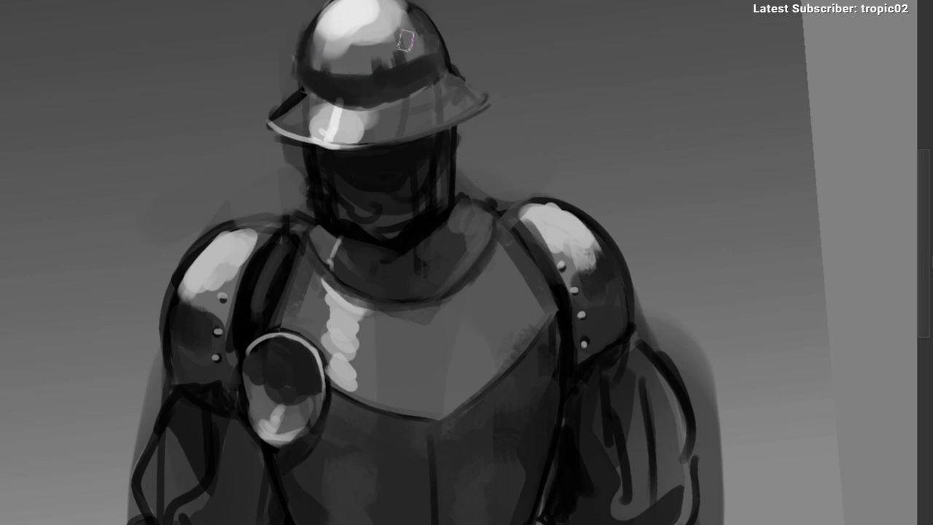
Step: Paint small light buckle details on the dark straps beside the left and right shoulder plates
left_click_drag(454, 123, 447, 146)
left_click_drag(374, 197, 262, 140)
mouse_move(279, 113)
left_mouse_down()
mouse_move(204, 189)
mouse_move(243, 113)
mouse_move(215, 129)
mouse_move(245, 202)
mouse_move(202, 186)
mouse_move(182, 146)
mouse_move(207, 157)
left_mouse_up()
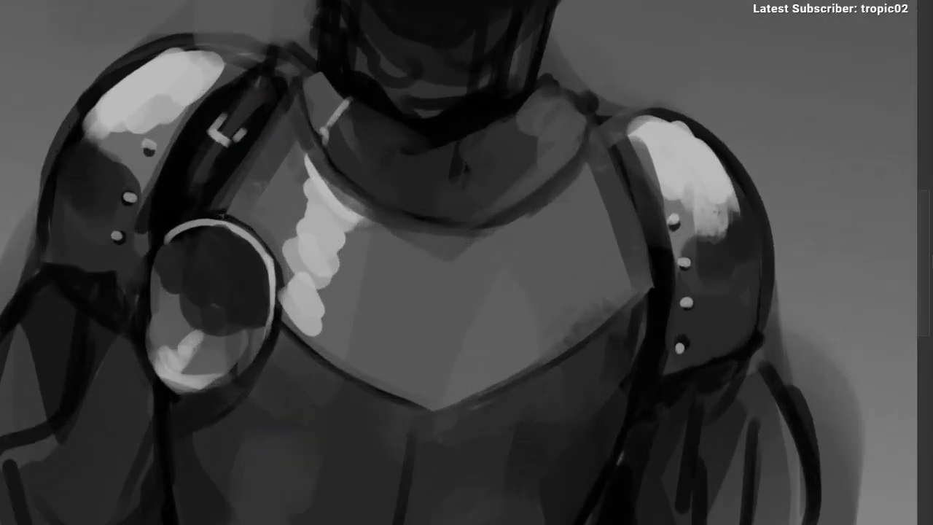
scroll(248, 147, "down", 2)
left_click_drag(338, 160, 205, 141)
scroll(385, 135, "up", 1)
mouse_move(377, 193)
left_mouse_down()
mouse_move(387, 191)
mouse_move(369, 162)
left_mouse_up()
scroll(383, 183, "down", 2)
scroll(327, 175, "up", 2)
scroll(328, 175, "down", 1)
left_click_drag(219, 268, 251, 207)
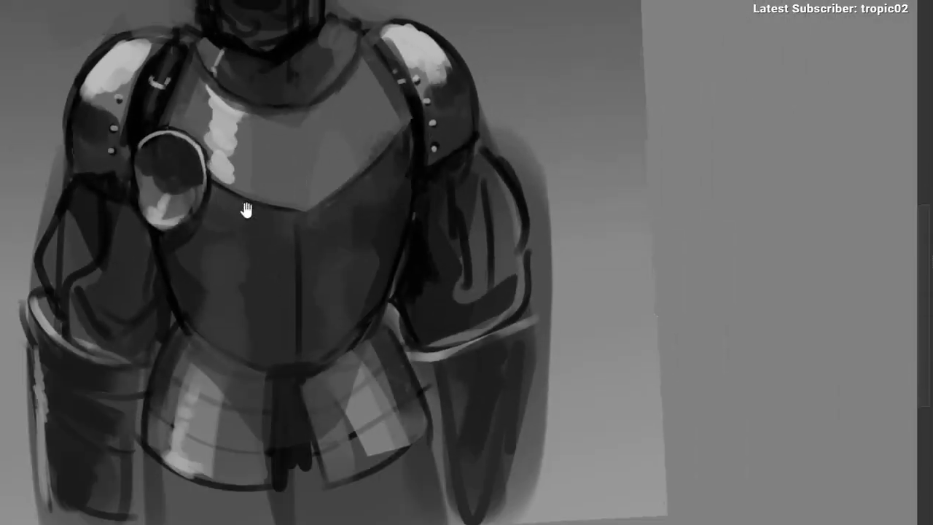
Step: Choose another brush preset and redraw the dark outline along the breastplate's lower edge, undoing unsuitable strokes
scroll(252, 208, "up", 1)
left_click(451, 87, "ctrl")
left_click_drag(353, 123, 337, 136)
left_click_drag(209, 191, 233, 91)
right_click(158, 170)
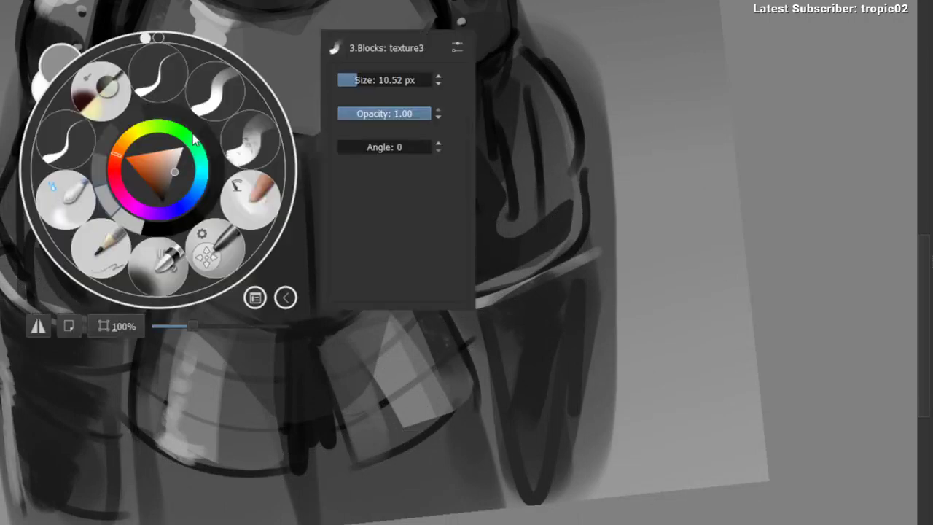
left_click(165, 74)
scroll(183, 211, "up", 1)
right_click(121, 223)
left_click(186, 137)
mouse_move(134, 247)
left_mouse_down()
mouse_move(132, 211)
mouse_move(144, 180)
mouse_move(339, 287)
left_mouse_up()
left_click(180, 223, "ctrl")
key("ctrl+z")
key("ctrl+z")
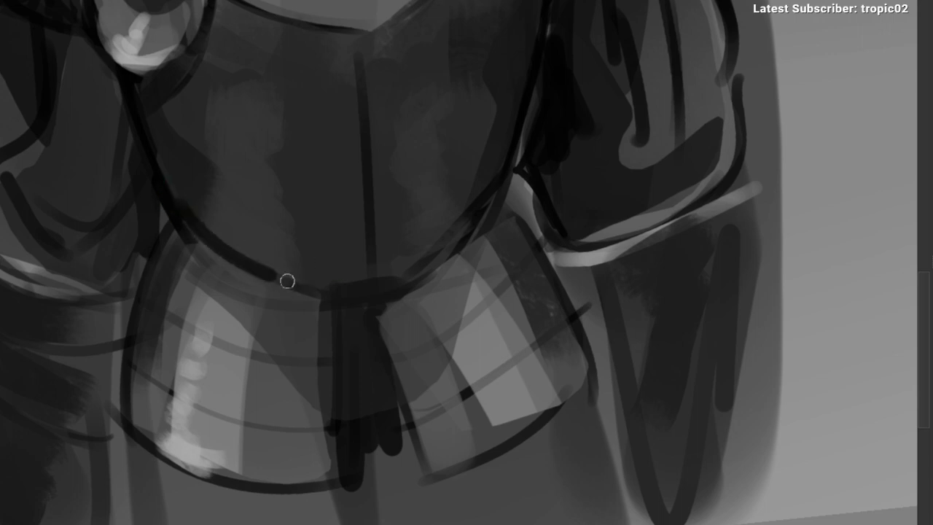
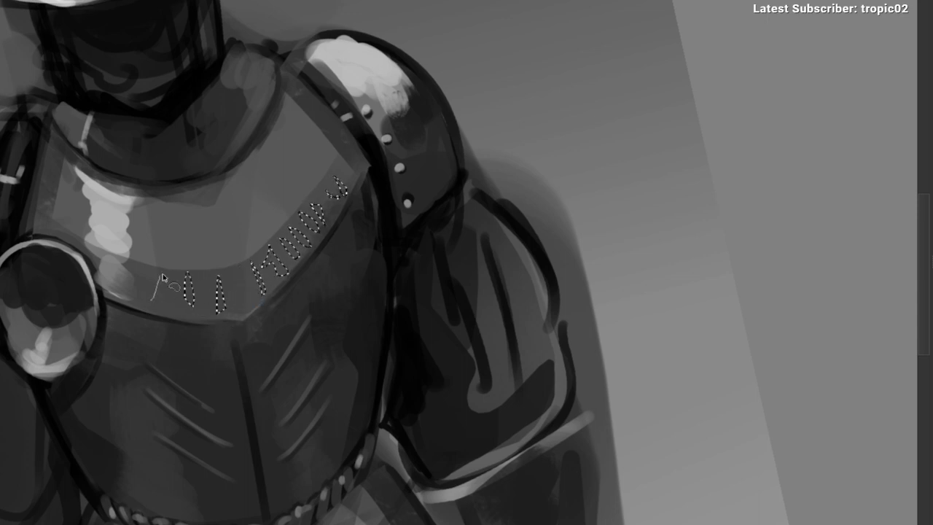
Step: Complete the selection of small pointed shapes along the chest plate's border, brush a lighter grey into them, and clear the selection
left_click_drag(93, 253, 86, 263)
key("b")
key("bracketright")
key("bracketright")
key("bracketright")
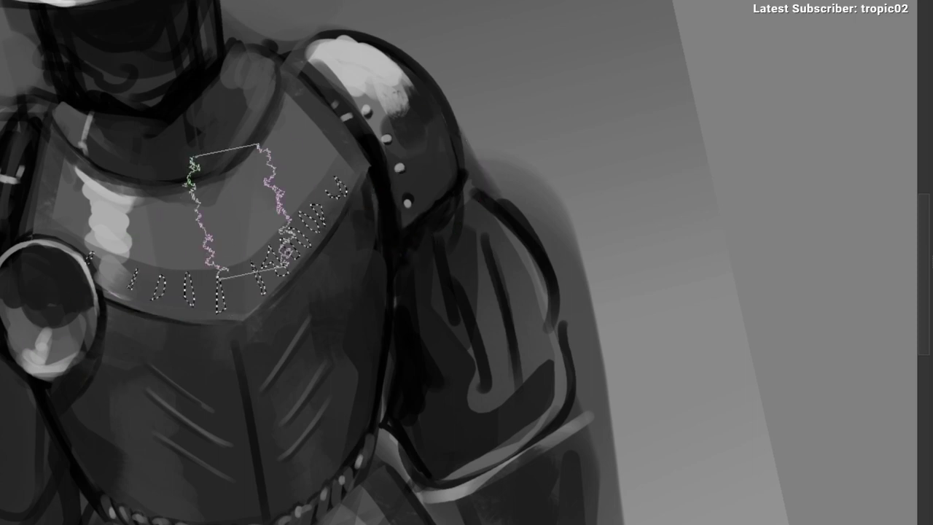
scroll(423, 266, "down", 1)
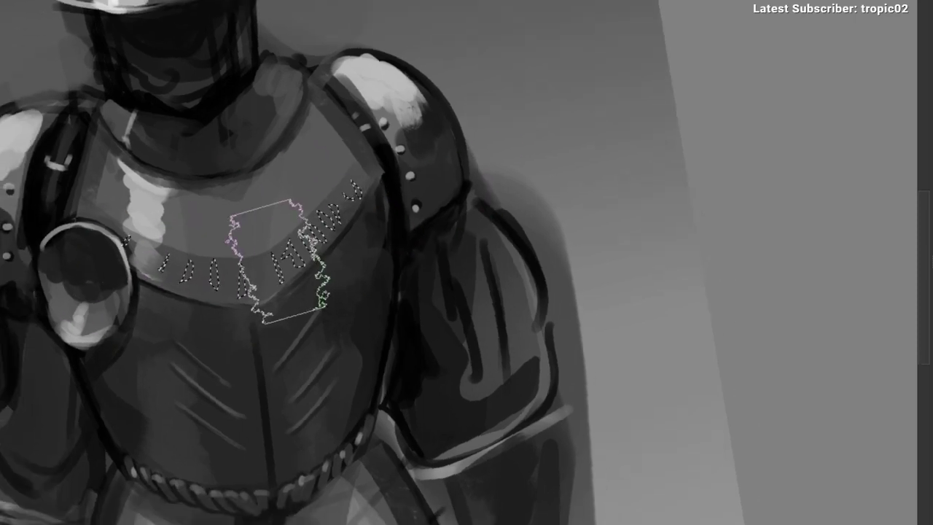
right_click(269, 266)
left_click(277, 357)
mouse_move(167, 289)
left_mouse_down()
mouse_move(344, 245)
mouse_move(347, 265)
mouse_move(310, 277)
mouse_move(280, 240)
mouse_move(290, 215)
left_mouse_up()
key("ctrl+shift+a")
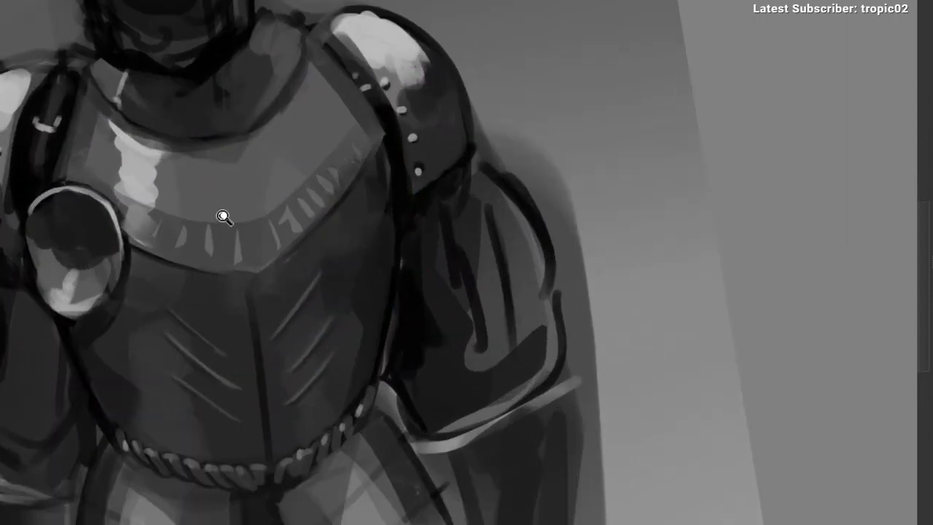
Step: Reshape the light engraved marks on the right half of the chest plate's border using another brush preset
left_click_drag(224, 216, 227, 200)
right_click(227, 216)
left_click(322, 170)
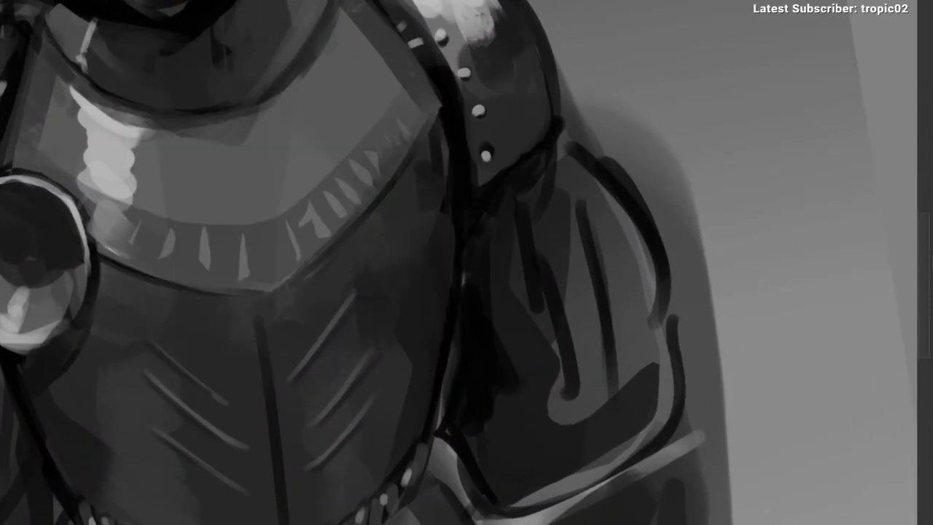
scroll(302, 208, "down", 2)
scroll(284, 200, "up", 3)
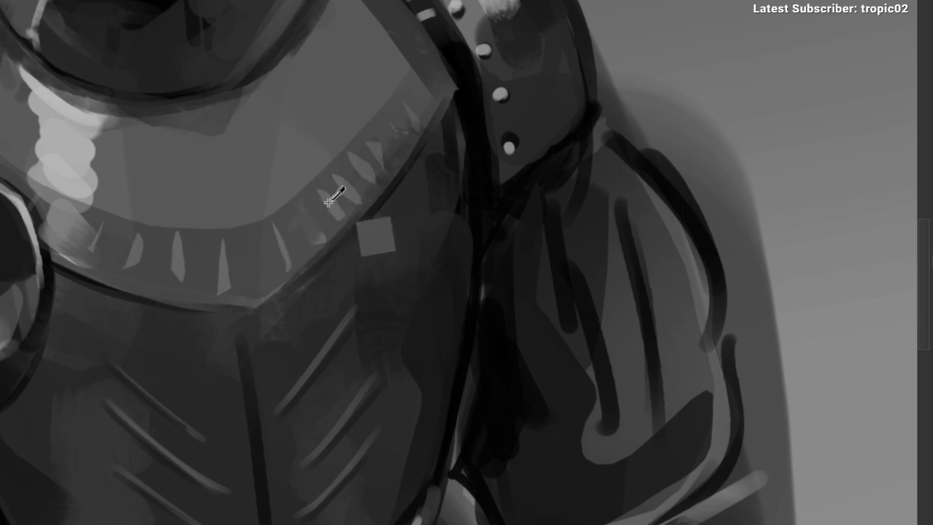
scroll(248, 229, "up", 1)
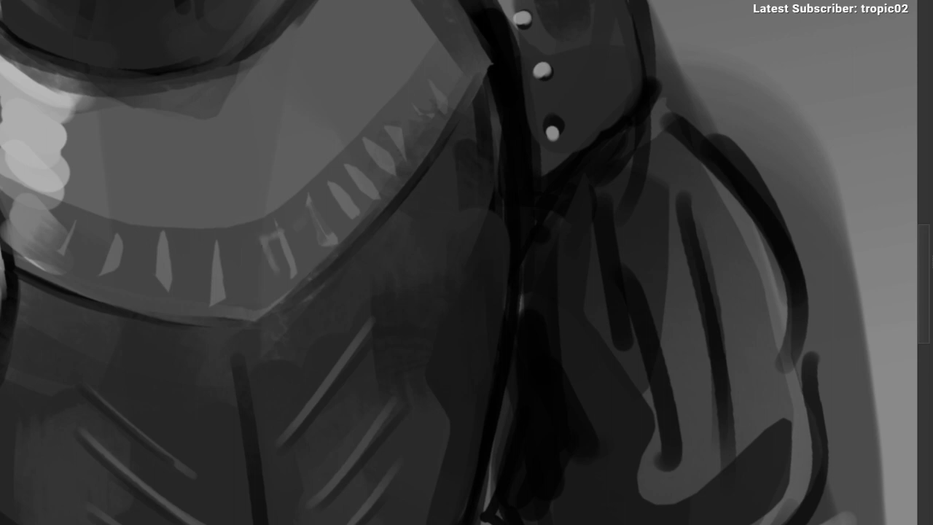
Step: Refine the light engraved marks on the right half of the chest plate's border and add small dark accents to them
left_click_drag(261, 239, 277, 273)
left_click_drag(347, 211, 360, 213)
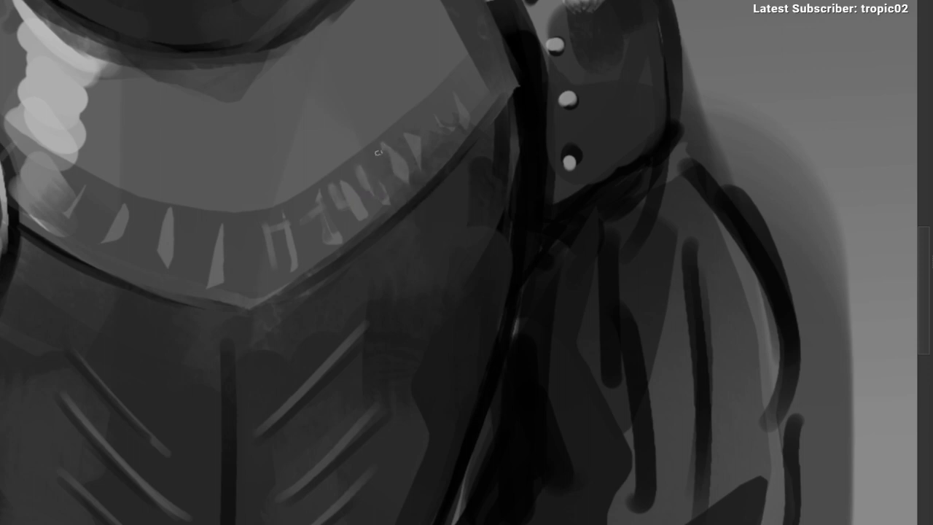
left_click_drag(408, 165, 258, 217)
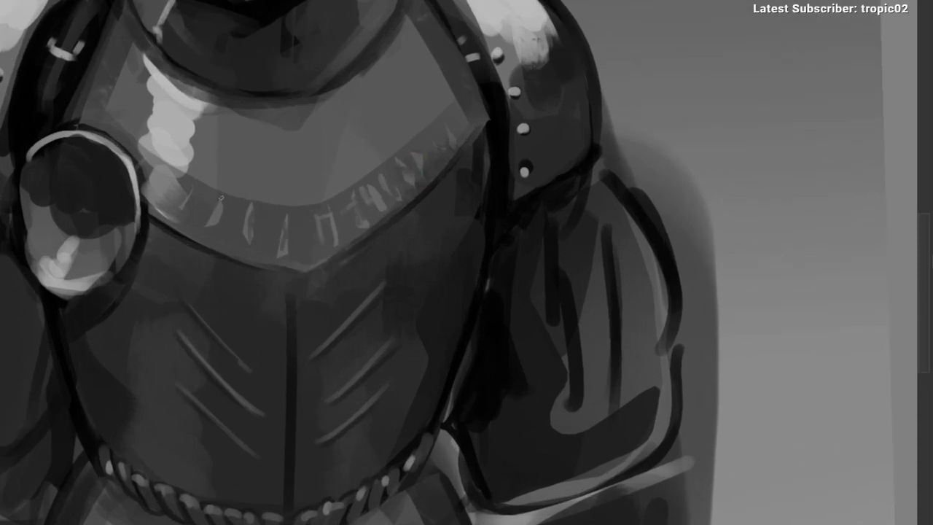
left_click_drag(221, 197, 304, 250)
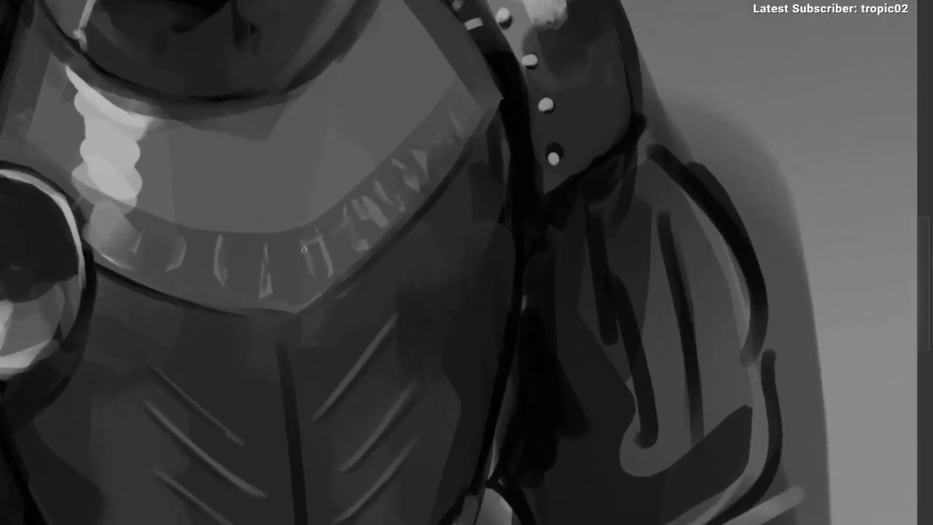
left_click_drag(383, 230, 317, 220)
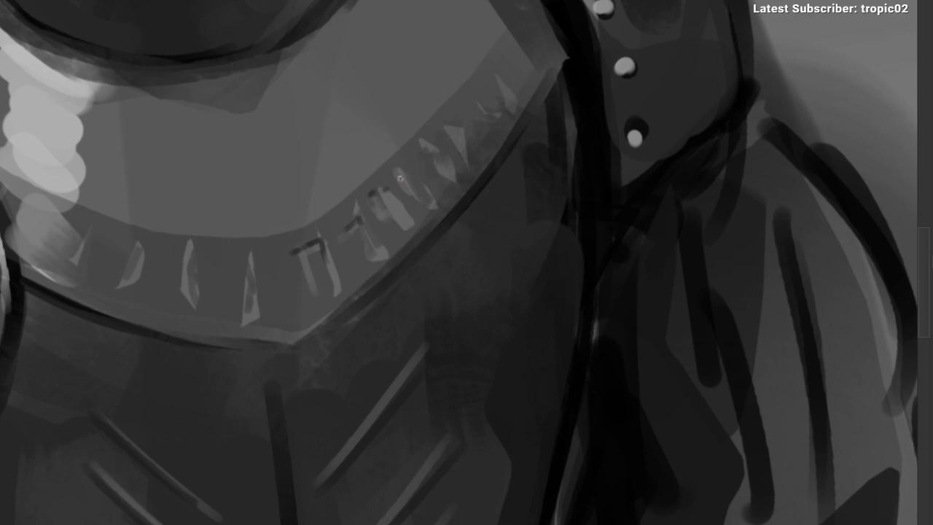
Step: Draw a thin light line along the inner edge of the chest plate's engraved border, redoing an unsuitable stroke
mouse_move(431, 142)
left_mouse_down()
mouse_move(369, 284)
mouse_move(317, 310)
left_mouse_up()
scroll(405, 150, "down", 3)
left_click_drag(260, 287, 188, 250)
scroll(251, 226, "up", 1)
left_click(422, 140, "ctrl")
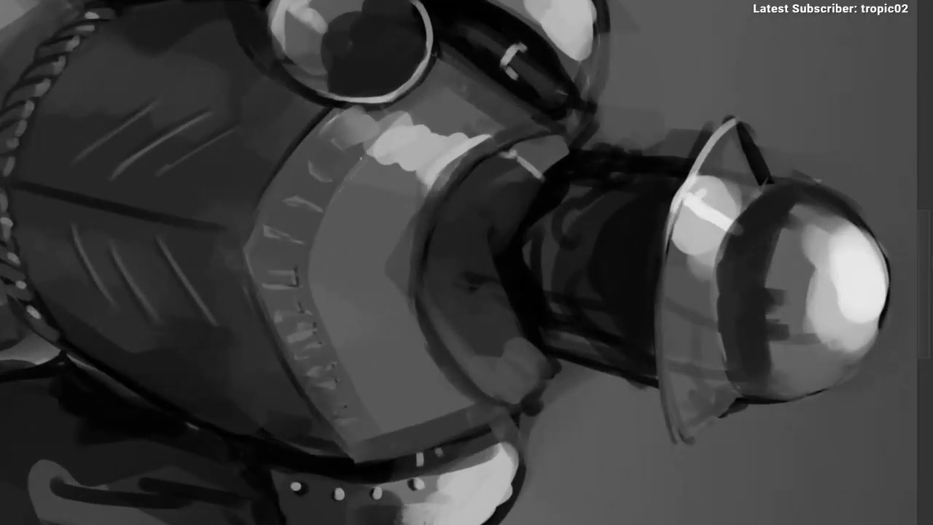
key("ctrl+z")
mouse_move(370, 151)
left_mouse_down()
mouse_move(308, 255)
mouse_move(341, 367)
left_mouse_up()
mouse_move(362, 288)
left_mouse_down()
mouse_move(233, 292)
mouse_move(264, 307)
mouse_move(276, 247)
mouse_move(230, 195)
mouse_move(305, 160)
mouse_move(379, 165)
mouse_move(473, 220)
mouse_move(350, 210)
mouse_move(382, 131)
left_mouse_up()
left_click(433, 119, "ctrl")
scroll(412, 141, "up", 2)
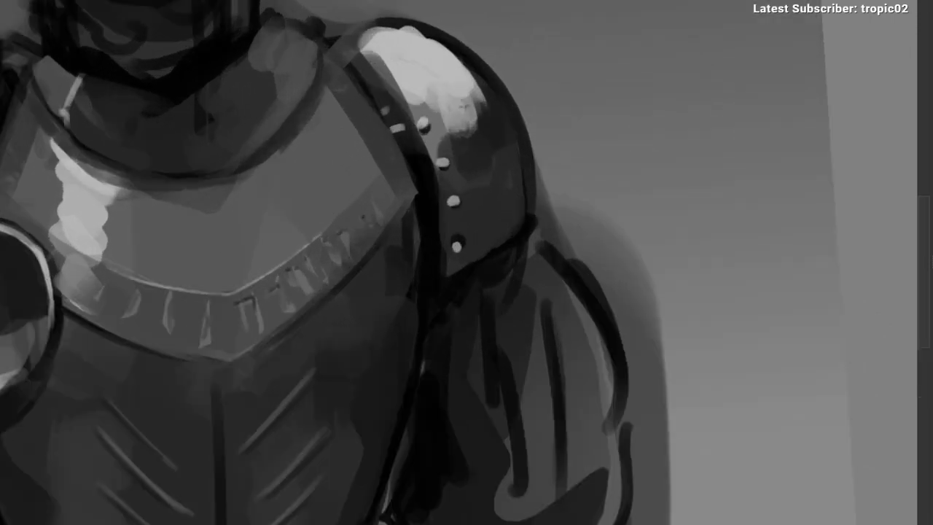
Step: Sample a light grey and paint small studs along the chest plate's edge beside the right shoulder strap
left_click(398, 113, "ctrl")
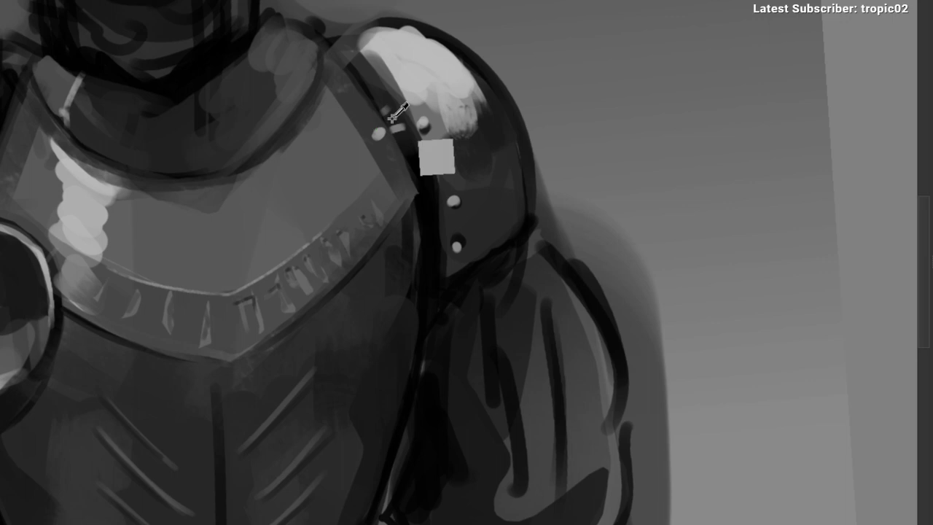
scroll(350, 92, "down", 2)
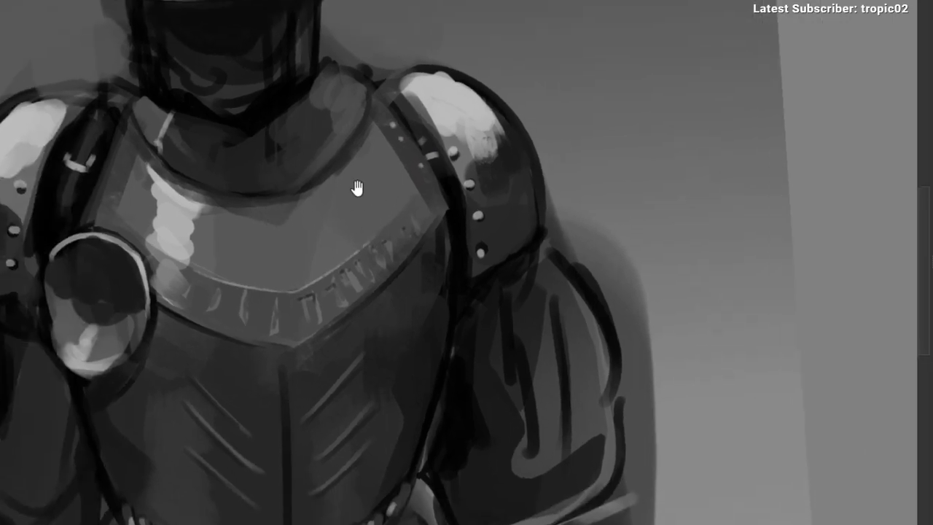
left_click(473, 183, "ctrl")
scroll(367, 181, "down", 4)
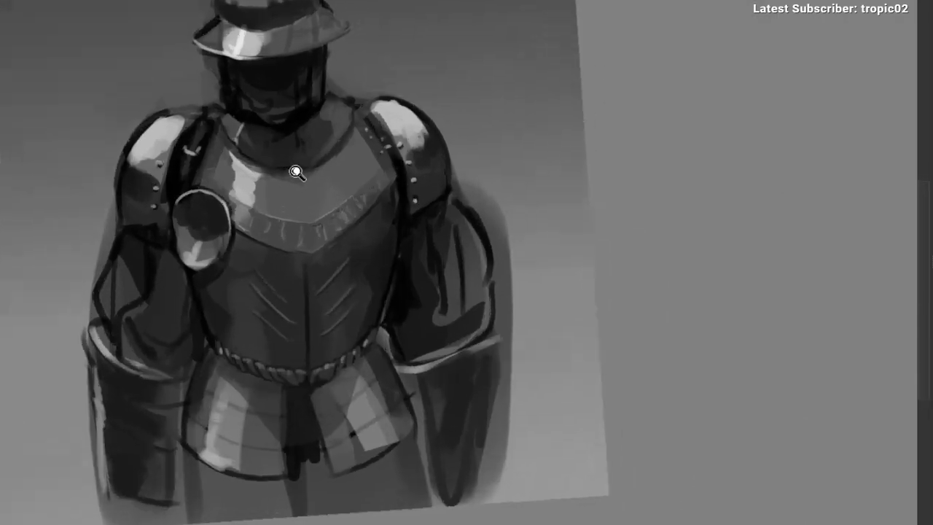
Step: Rework the dark reflection marks on the front of the helmet's dome
scroll(296, 173, "up", 2)
left_click_drag(239, 235, 226, 248)
scroll(231, 253, "down", 4)
scroll(232, 253, "up", 5)
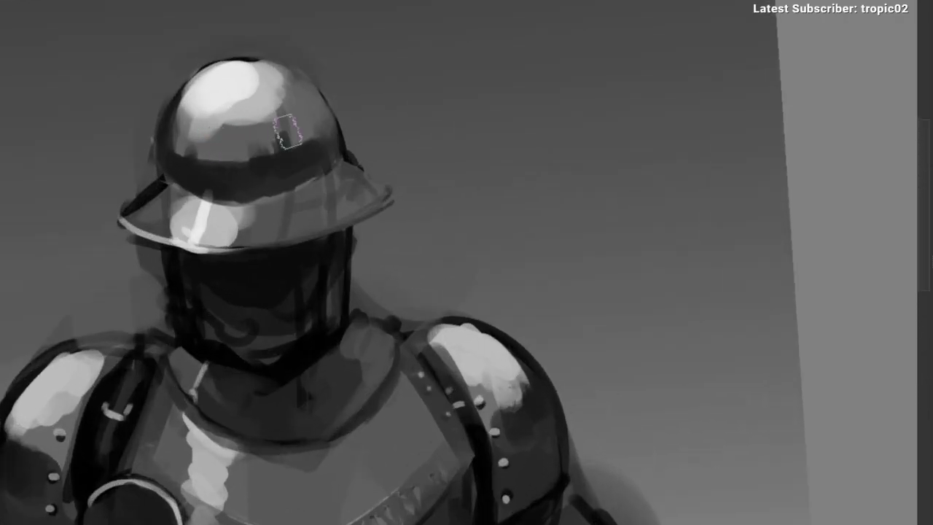
mouse_move(245, 144)
left_mouse_down()
mouse_move(229, 137)
mouse_move(273, 134)
mouse_move(197, 142)
left_mouse_up()
scroll(323, 152, "down", 1)
Step: Select angular reflection shapes on the chest and shoulder plates, brush tone into them with another preset, and clear the selection
scroll(324, 153, "down", 2)
scroll(268, 271, "up", 2)
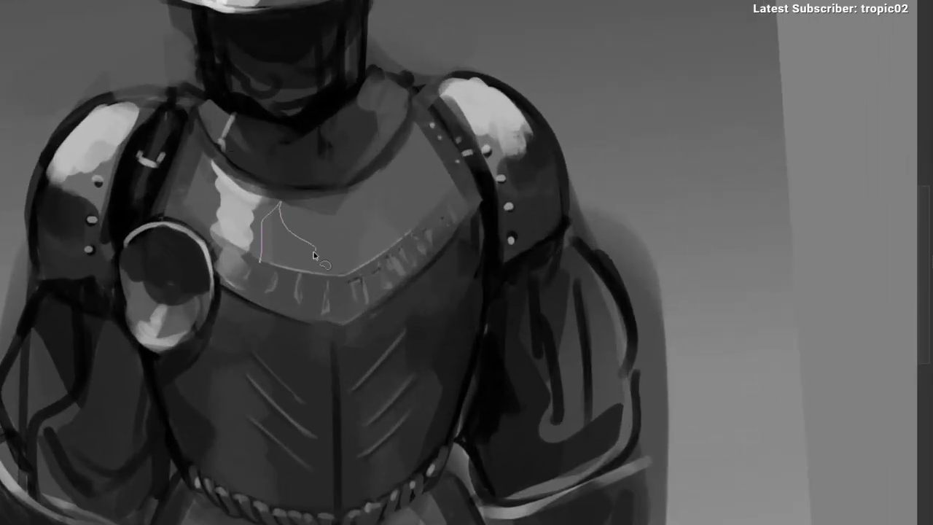
left_click_drag(391, 197, 417, 181)
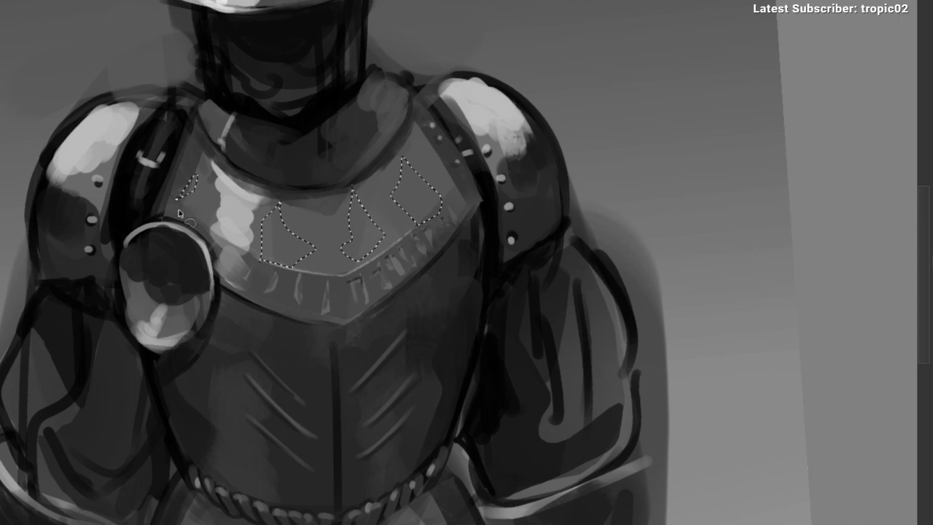
left_click_drag(58, 211, 81, 190)
mouse_move(485, 115)
left_mouse_down()
mouse_move(510, 187)
mouse_move(498, 162)
left_mouse_up()
right_click(188, 267)
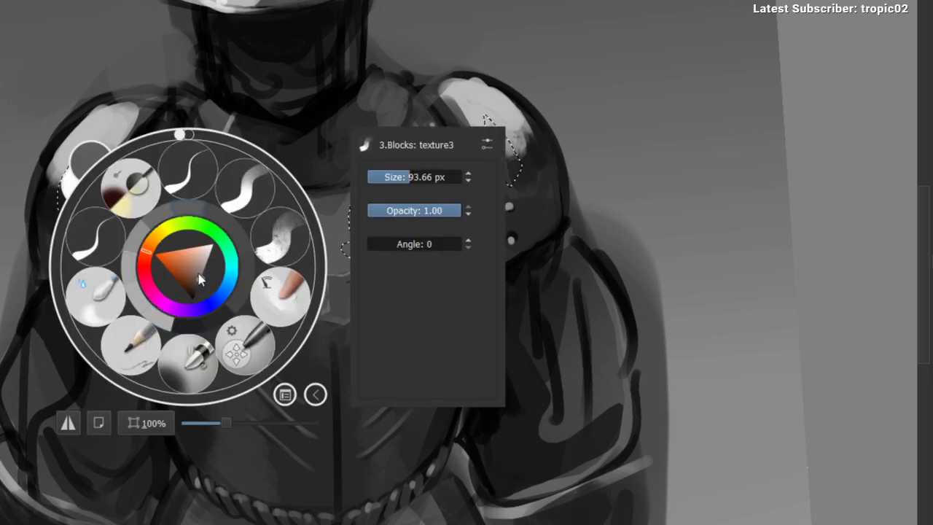
left_click(197, 363)
left_click(315, 137, "ctrl")
left_click_drag(188, 252, 401, 163)
key("ctrl+shift+a")
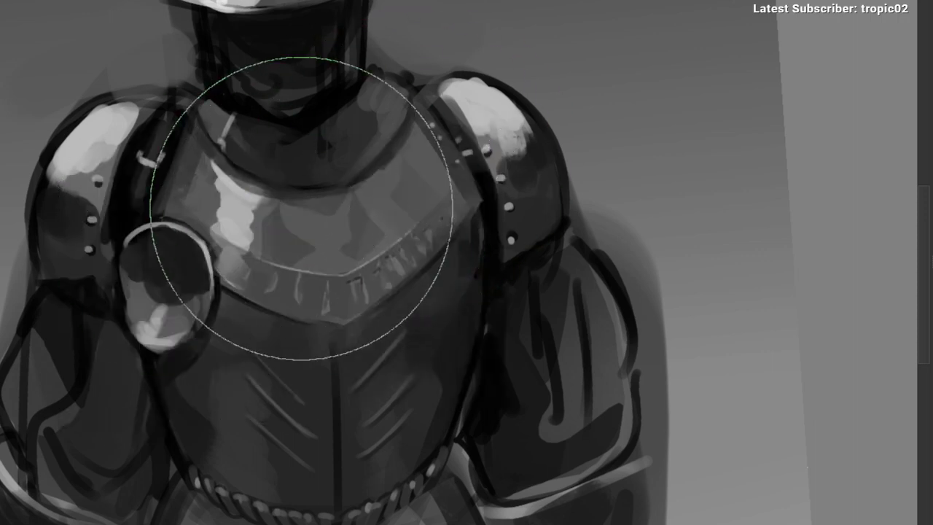
Step: Undo the latest reflection shading and rework the angular reflection shapes on the chest plate only
key("ctrl+z")
key("ctrl+z")
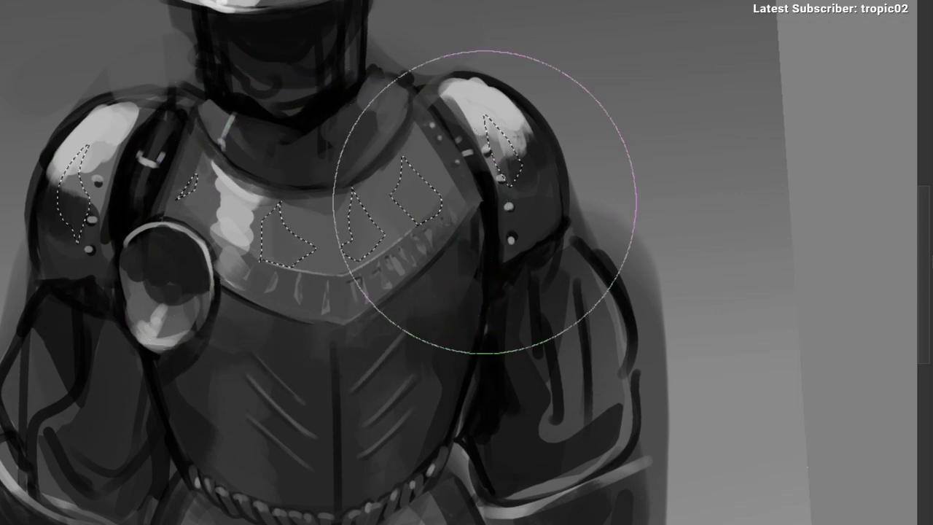
key("ctrl+z")
key("ctrl+z")
key("ctrl+z")
key("ctrl+z")
key("ctrl+z")
key("ctrl+z")
left_click_drag(416, 248, 405, 303)
mouse_move(347, 235)
left_mouse_down()
mouse_move(289, 256)
mouse_move(296, 288)
left_mouse_up()
Step: Select small angular reflection shapes on the helmet's dome and brim, brush tone into them, and clear the selection
key("l")
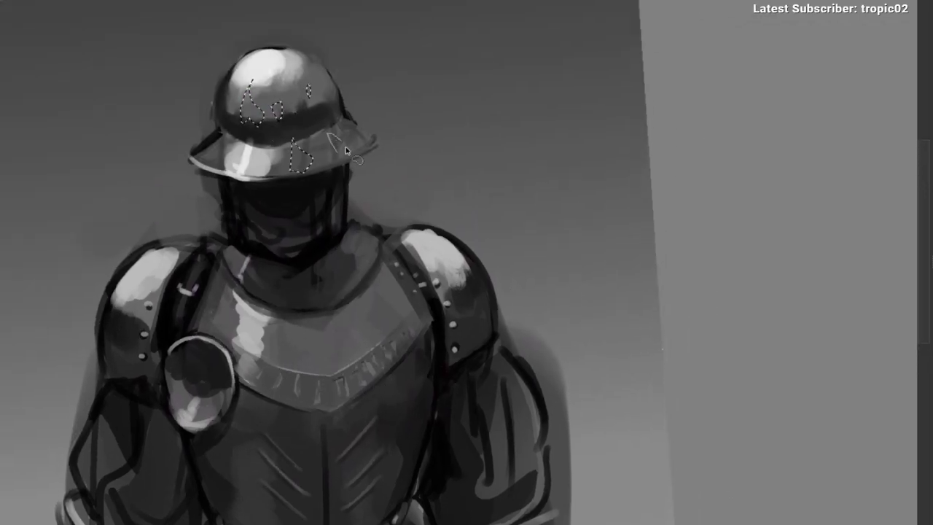
left_click_drag(329, 133, 347, 156)
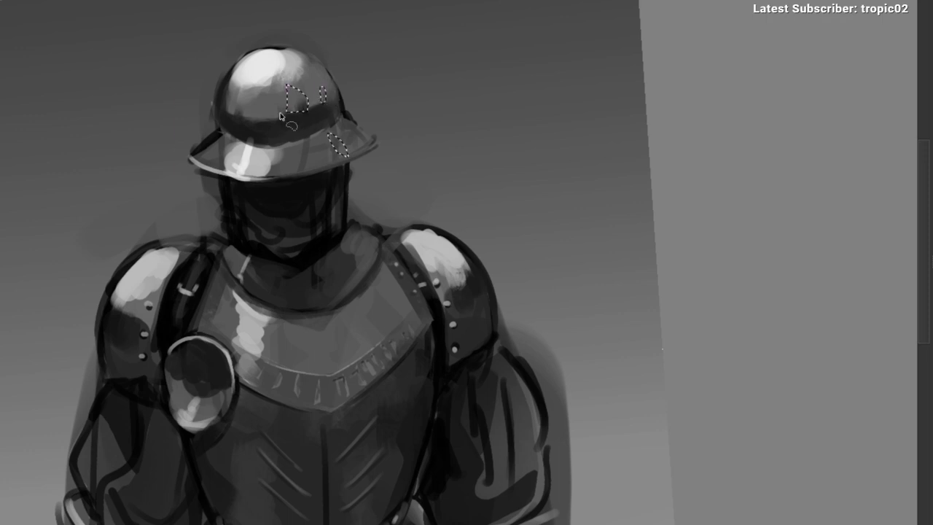
key("b")
mouse_move(274, 150)
left_mouse_down()
mouse_move(310, 144)
mouse_move(288, 189)
left_mouse_up()
key("ctrl+d")
Step: Choose another brush preset, sample nearby greys and touch up the edge at the left tip of the helmet's brim
right_click(253, 182)
left_click(282, 117)
left_click_drag(292, 123, 333, 168)
left_click_drag(252, 204, 260, 156)
left_click(201, 178, "ctrl")
left_click(200, 177, "ctrl")
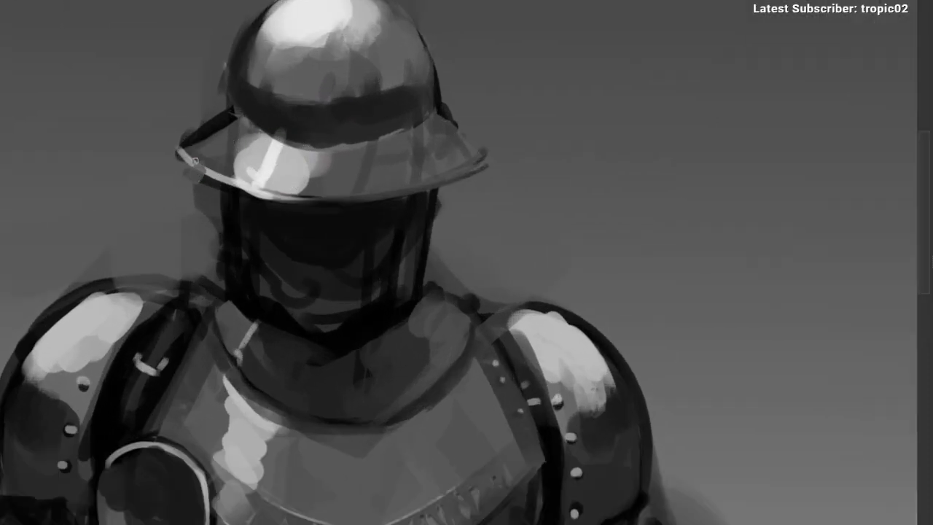
left_click(199, 171, "ctrl")
mouse_move(263, 158)
left_mouse_down()
mouse_move(277, 243)
mouse_move(371, 206)
mouse_move(348, 223)
mouse_move(270, 241)
mouse_move(236, 226)
mouse_move(333, 160)
left_mouse_up()
left_click_drag(380, 123, 384, 121)
left_click_drag(285, 185, 314, 182)
Step: Paint a small light highlight at the centre of the round disc beside the left shoulder
left_click_drag(208, 250, 211, 211)
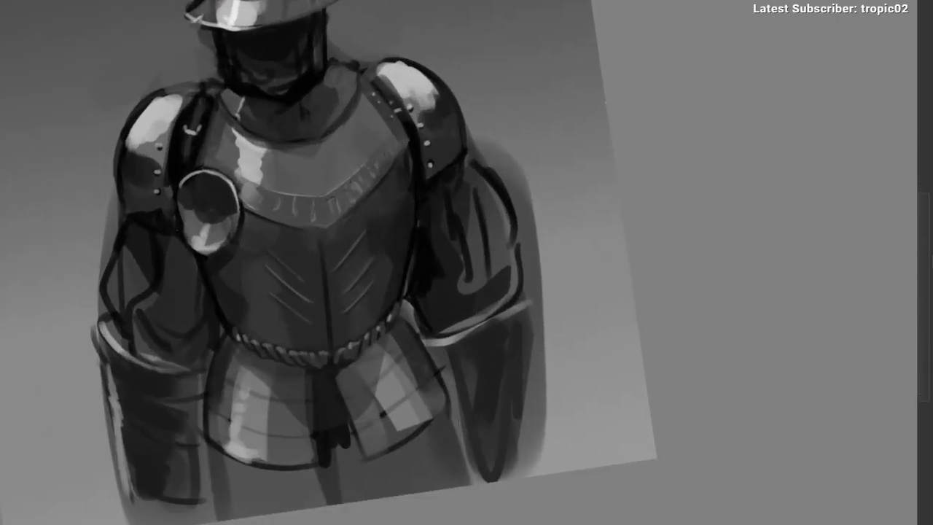
left_click_drag(154, 254, 208, 233)
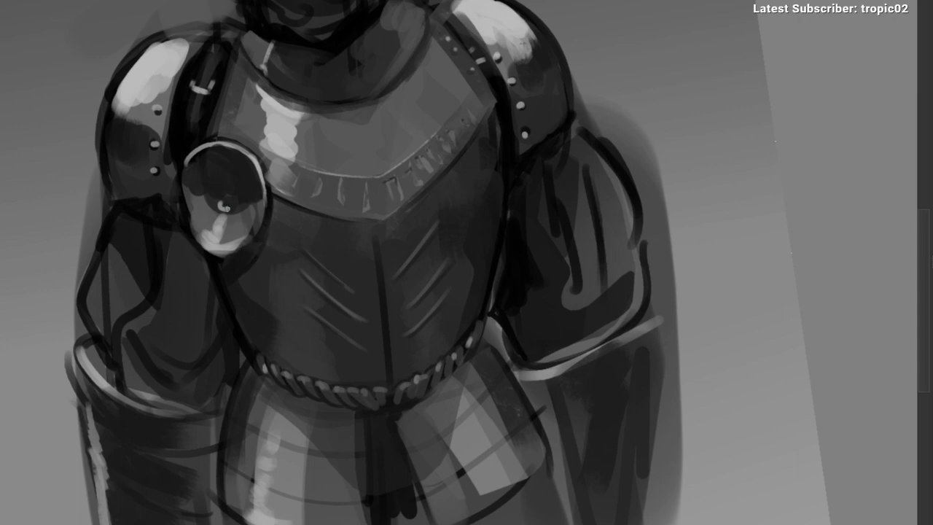
scroll(228, 215, "down", 2)
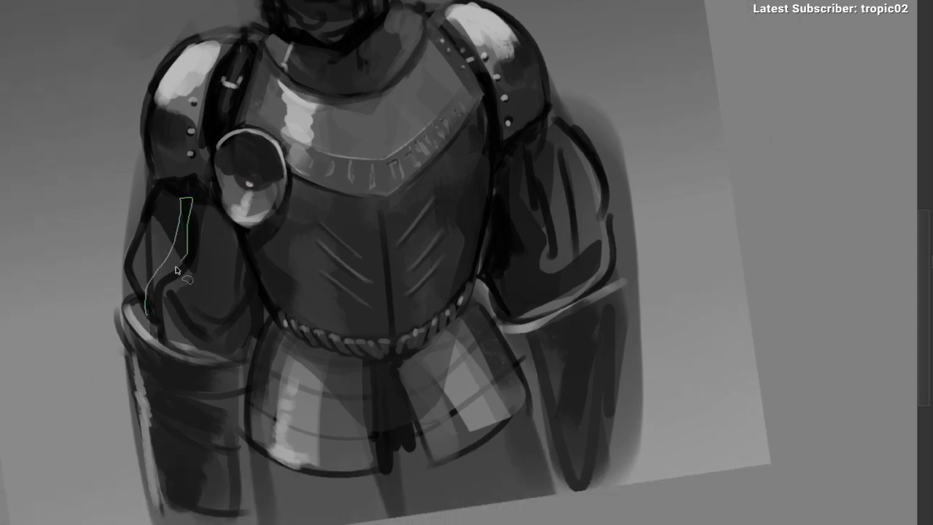
Step: Select long, narrow fold shapes running down both puffed sleeves
left_click_drag(176, 267, 147, 313)
mouse_move(193, 330)
left_mouse_down()
mouse_move(209, 228)
mouse_move(193, 330)
left_mouse_up()
mouse_move(148, 293)
left_mouse_down()
mouse_move(164, 235)
mouse_move(148, 290)
left_mouse_up()
mouse_move(218, 340)
left_mouse_down()
mouse_move(217, 318)
mouse_move(222, 339)
mouse_move(174, 331)
left_mouse_up()
mouse_move(442, 272)
left_mouse_down()
mouse_move(413, 151)
mouse_move(455, 286)
mouse_move(471, 175)
mouse_move(481, 259)
left_mouse_up()
mouse_move(494, 240)
left_mouse_down()
mouse_move(489, 191)
mouse_move(501, 239)
left_mouse_up()
mouse_move(426, 252)
left_mouse_down()
mouse_move(420, 309)
mouse_move(435, 289)
left_mouse_up()
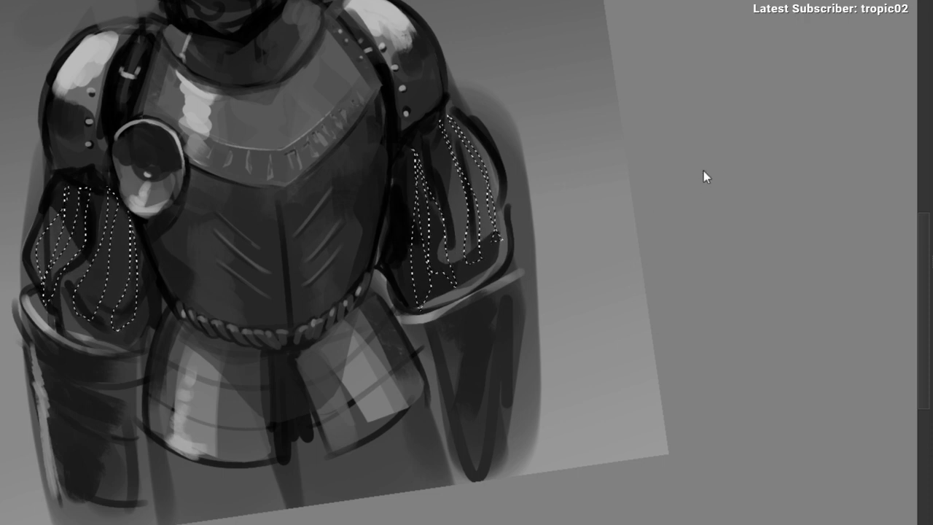
Step: Replace a test grey fill in the selected sleeve folds with subtler shading and clear the selection
key("alt+BackSpace")
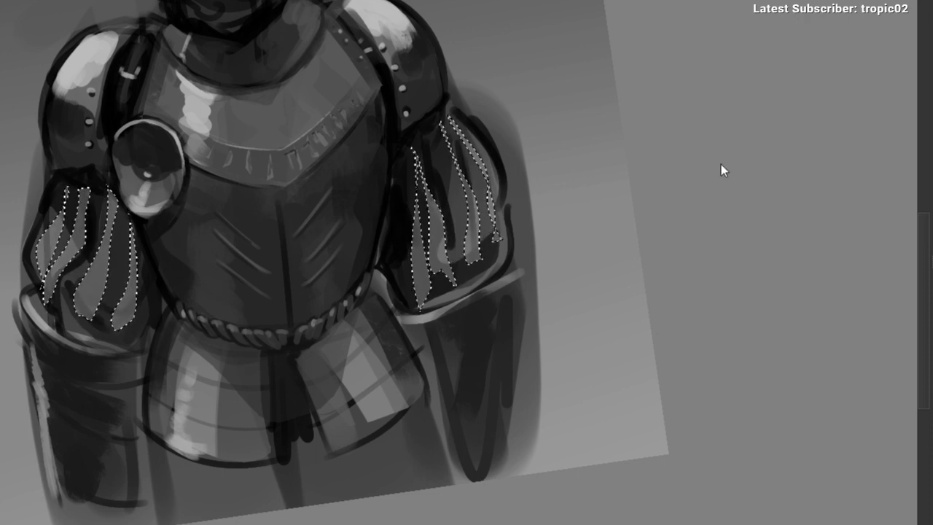
key("ctrl+z")
key("ctrl+z")
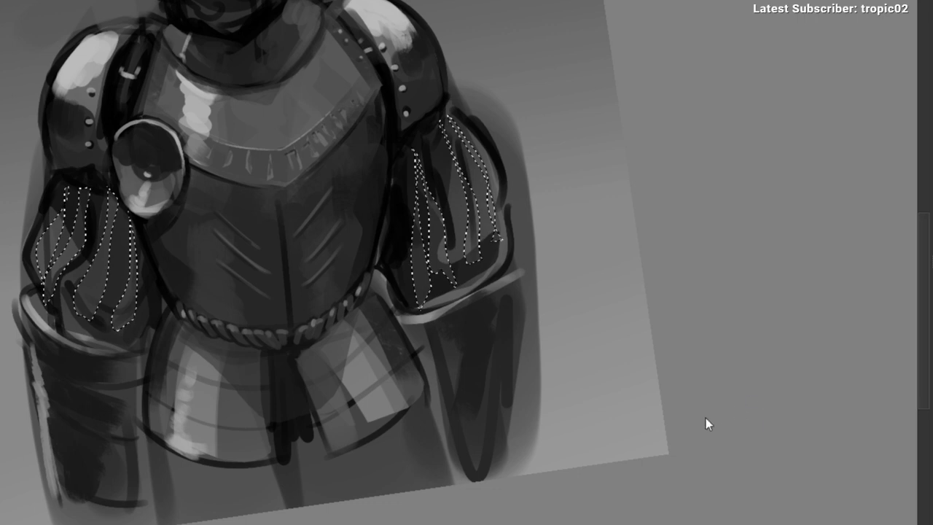
key("ctrl+d")
Step: Select angular shadow shapes on the lower parts of both sleeves, brush dark tone into them, and clear the selection
key("r")
left_click_drag(468, 231, 474, 267)
left_click_drag(408, 278, 317, 274)
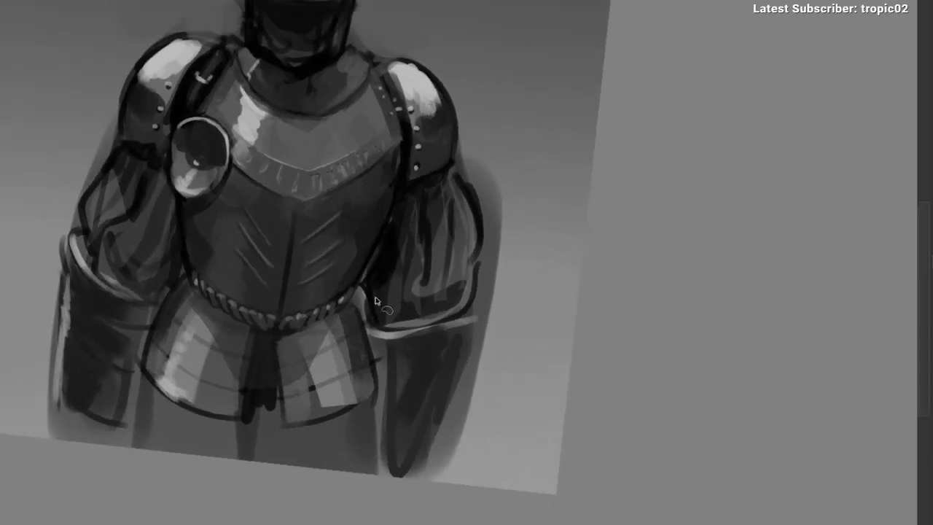
mouse_move(389, 302)
left_mouse_down()
mouse_move(379, 332)
mouse_move(375, 288)
left_mouse_up()
mouse_move(97, 240)
left_mouse_down()
mouse_move(153, 281)
mouse_move(150, 254)
mouse_move(179, 268)
left_mouse_up()
key("b")
left_click_drag(386, 336, 378, 283)
key("ctrl+d")
Step: Deepen the shadow on the lower left sleeve and brush soft tone into the background beside the left arm
key("r")
left_click_drag(343, 197, 278, 245)
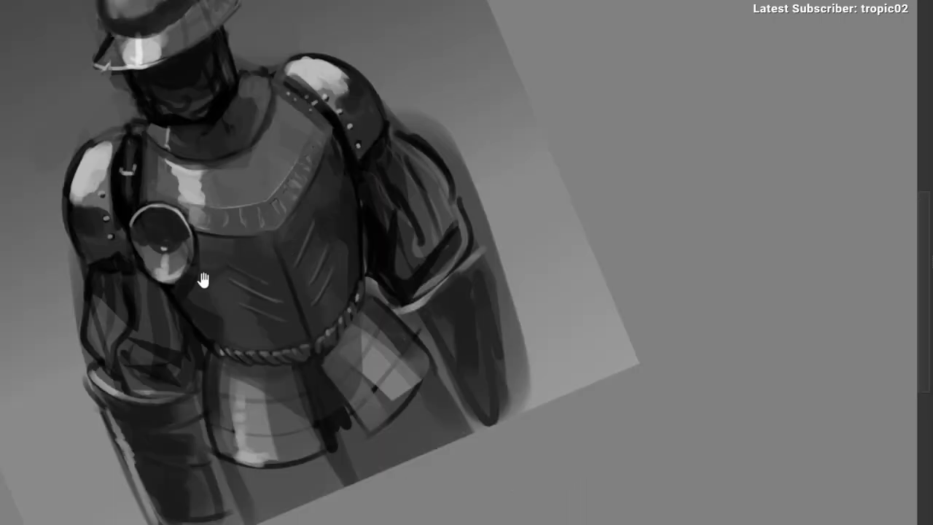
left_click_drag(203, 280, 202, 271)
left_click_drag(167, 329, 186, 328)
key("r")
left_click_drag(248, 265, 255, 314)
mouse_move(134, 240)
left_mouse_down()
mouse_move(142, 163)
mouse_move(160, 116)
left_mouse_up()
left_click_drag(146, 155, 183, 281)
key("ctrl+z")
mouse_move(115, 274)
left_mouse_down()
mouse_move(133, 332)
mouse_move(128, 280)
mouse_move(134, 351)
left_mouse_up()
key("r")
left_click_drag(129, 245, 137, 200)
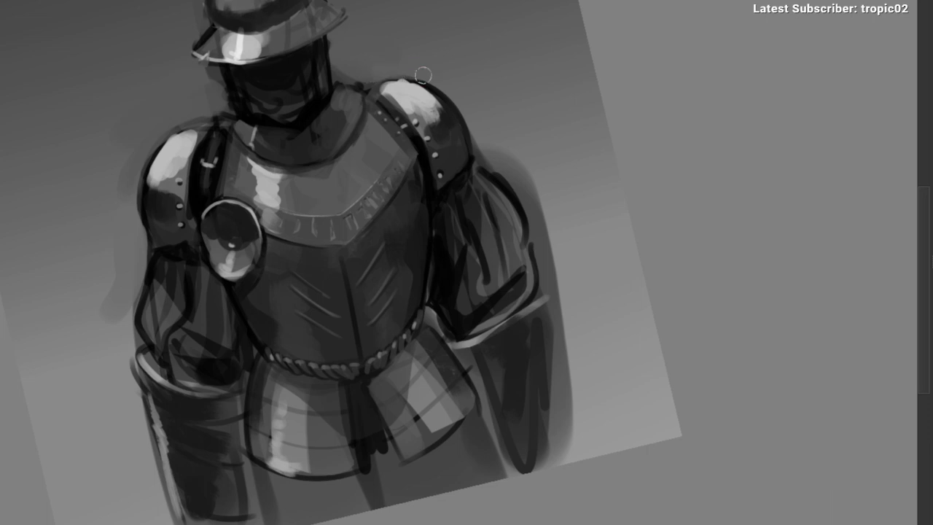
Step: Paint brighter highlights on both shoulder plates and on the chest plate's light reflection
key("r")
left_click_drag(425, 91, 450, 139)
left_click_drag(432, 191, 423, 259)
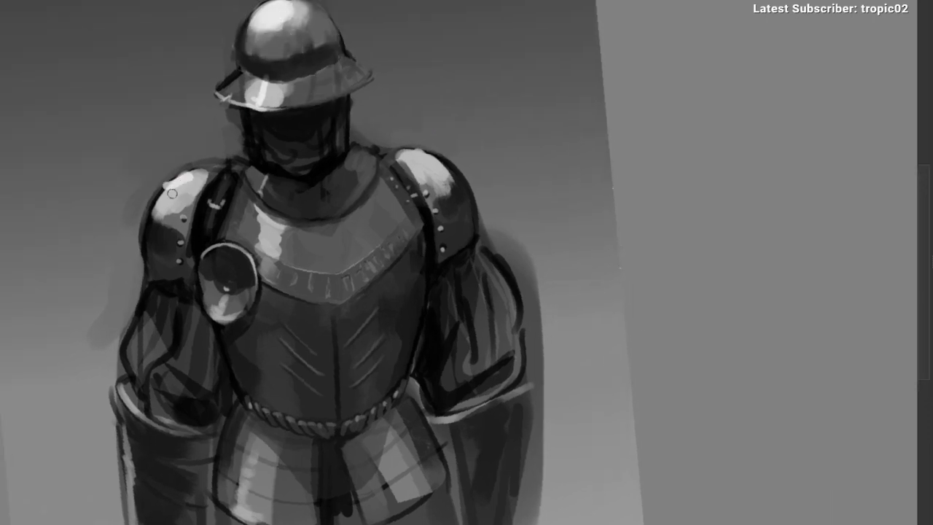
left_click_drag(416, 161, 416, 139)
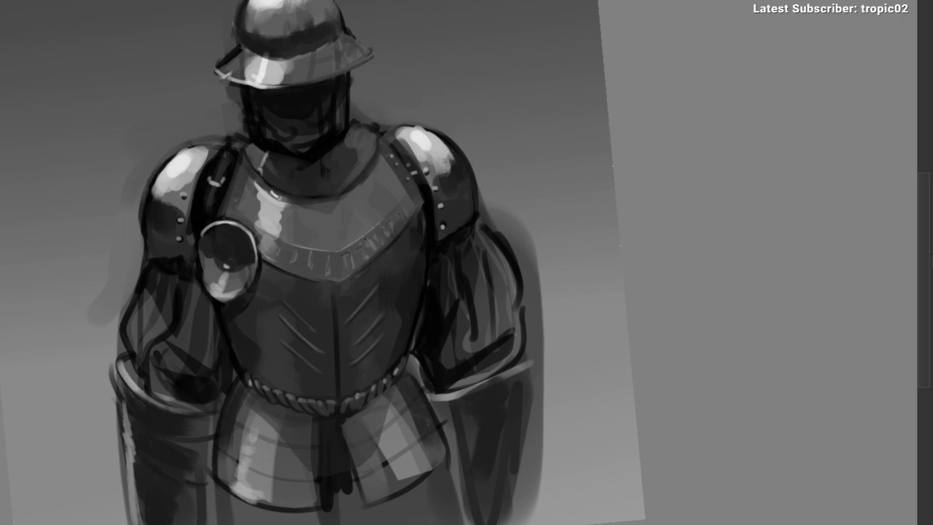
mouse_move(275, 219)
left_mouse_down()
mouse_move(265, 218)
mouse_move(255, 189)
mouse_move(200, 131)
left_mouse_up()
left_click(321, 146, "ctrl")
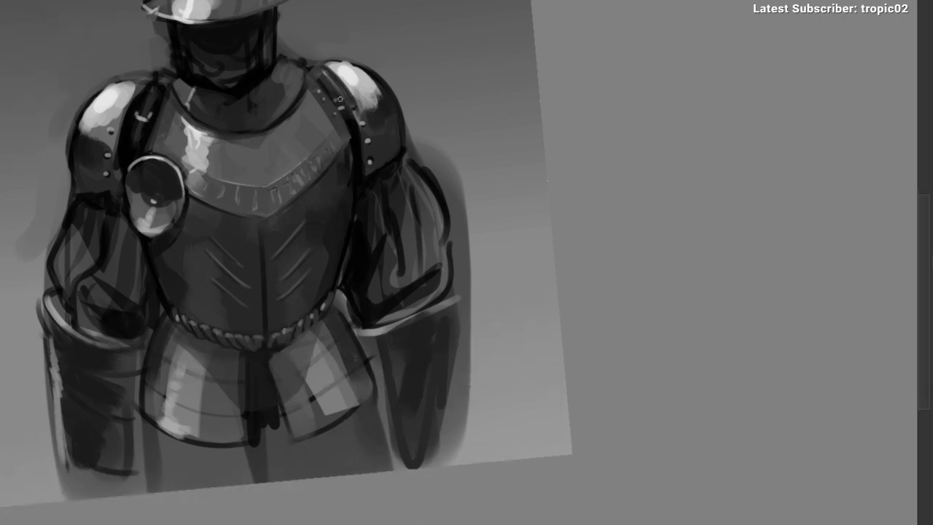
Step: Redraw the two dark, curved plate seams across the left skirt plate, undoing unsuitable strokes
mouse_move(358, 196)
left_mouse_down()
mouse_move(241, 229)
mouse_move(171, 272)
mouse_move(204, 60)
left_mouse_up()
left_click_drag(165, 154, 374, 73)
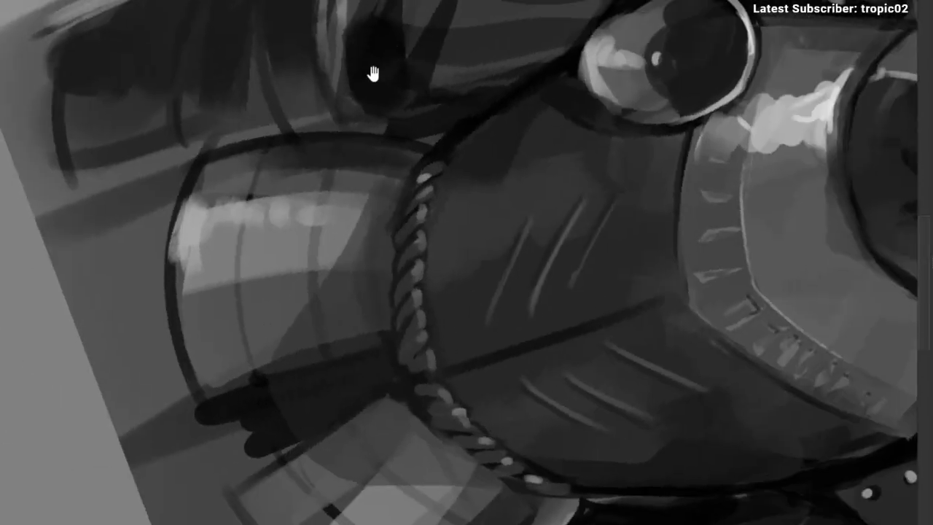
left_click_drag(338, 174, 311, 251)
key("ctrl+z")
left_click_drag(336, 148, 316, 333)
key("ctrl+z")
mouse_move(336, 148)
left_mouse_down()
mouse_move(323, 349)
mouse_move(276, 331)
left_mouse_up()
left_click_drag(257, 158, 239, 324)
key("ctrl+z")
left_click_drag(257, 156, 245, 359)
left_click_drag(247, 394, 254, 367)
key("ctrl+z")
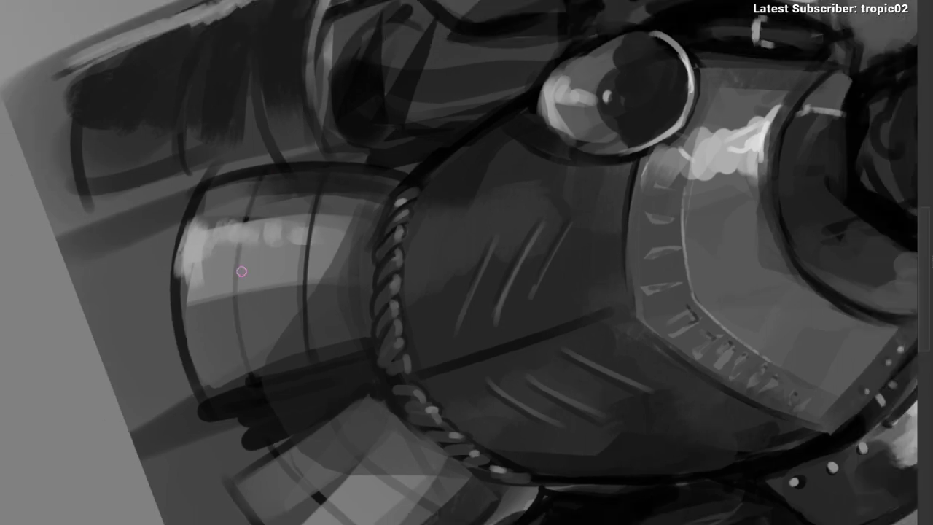
left_click_drag(246, 219, 239, 329)
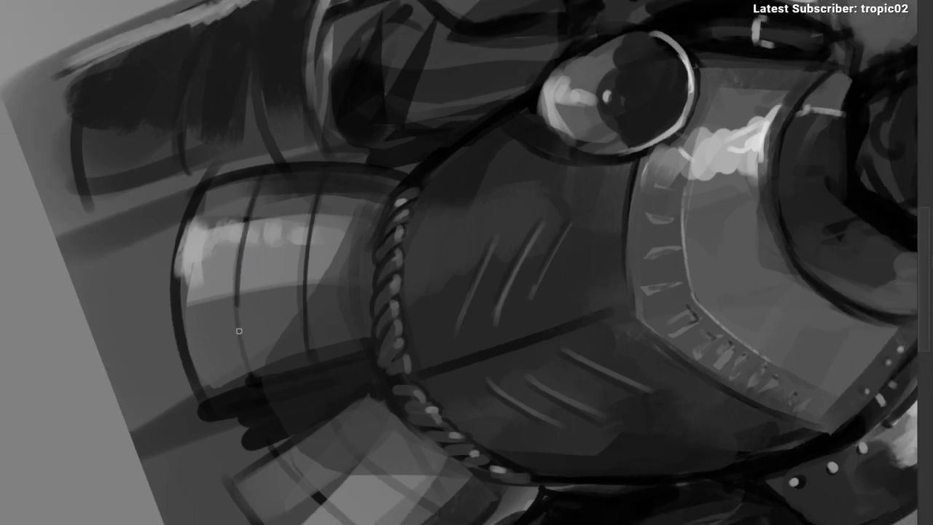
Step: Redraw the dark plate seams across the right skirt plate, undoing an unsuitable stroke
scroll(241, 376, "down", 3)
mouse_move(221, 417)
left_mouse_down()
mouse_move(167, 244)
mouse_move(204, 116)
left_mouse_up()
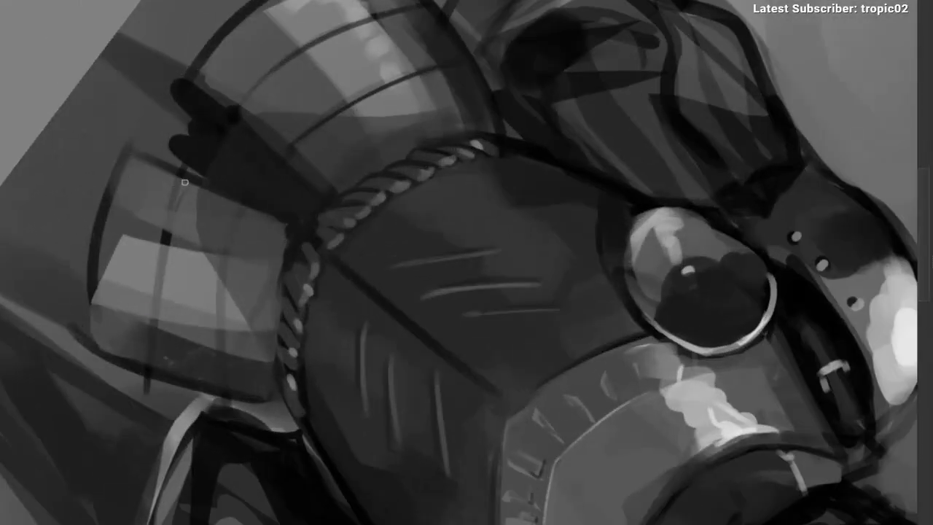
key("ctrl+z")
mouse_move(182, 183)
left_mouse_down()
mouse_move(150, 387)
mouse_move(153, 365)
left_mouse_up()
mouse_move(231, 199)
left_mouse_down()
mouse_move(222, 366)
mouse_move(387, 304)
left_mouse_up()
Step: Select the area below both skirt plates with a freehand outline, brush it dark for the trousers, and clear the selection
scroll(379, 291, "down", 4)
mouse_move(357, 277)
left_mouse_down()
mouse_move(318, 196)
mouse_move(165, 260)
mouse_move(173, 291)
left_mouse_up()
left_click_drag(177, 399, 403, 257)
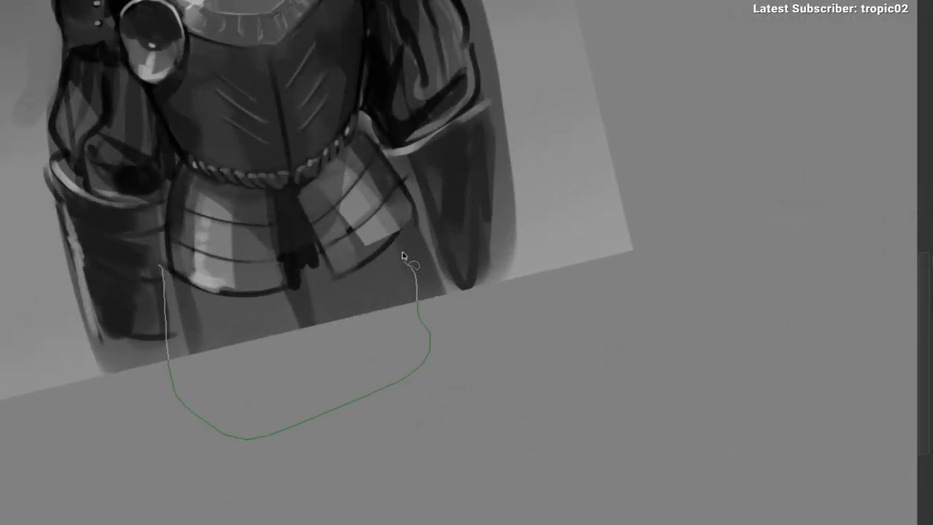
left_click_drag(270, 303, 162, 267)
mouse_move(216, 322)
left_mouse_down()
mouse_move(135, 354)
mouse_move(331, 306)
mouse_move(321, 315)
left_mouse_up()
right_click(125, 314)
left_click(227, 293)
left_click(97, 165, "ctrl")
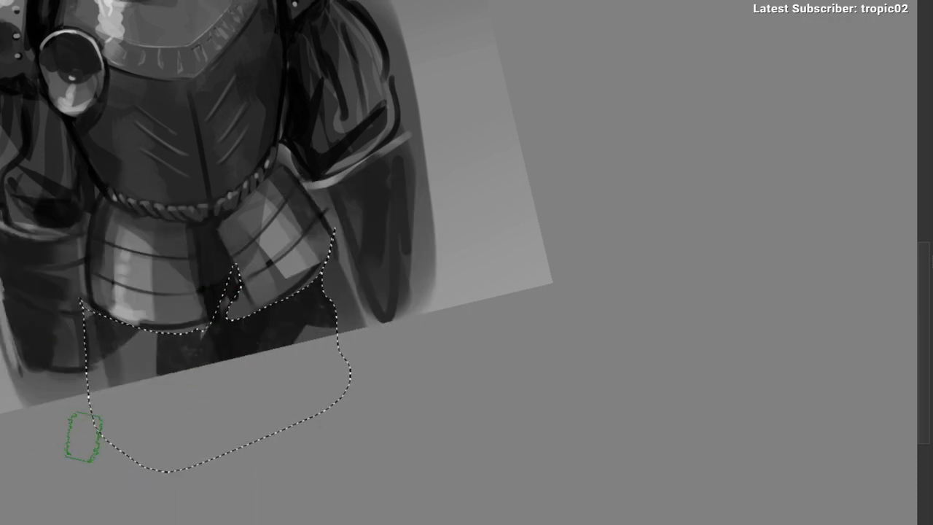
left_click_drag(108, 357, 333, 282)
key("ctrl+shift+a")
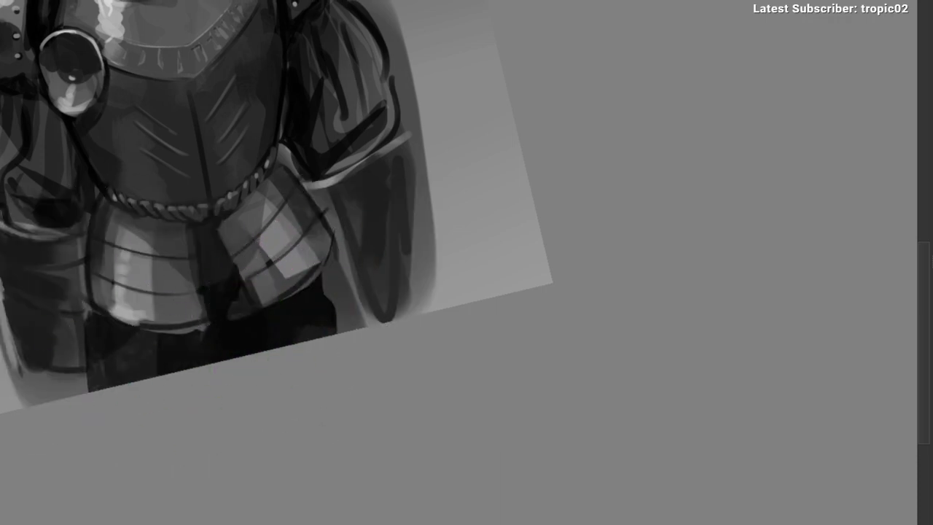
Step: Deepen the black shadow on the trousers between and beneath the two skirt plates
left_click_drag(235, 277, 251, 315)
left_click_drag(333, 282, 345, 334)
left_click_drag(312, 294, 350, 423)
key("minus")
mouse_move(224, 367)
left_mouse_down()
mouse_move(181, 398)
mouse_move(164, 360)
left_mouse_up()
mouse_move(157, 369)
left_mouse_down()
mouse_move(156, 329)
mouse_move(183, 355)
left_mouse_up()
left_click(138, 340, "ctrl")
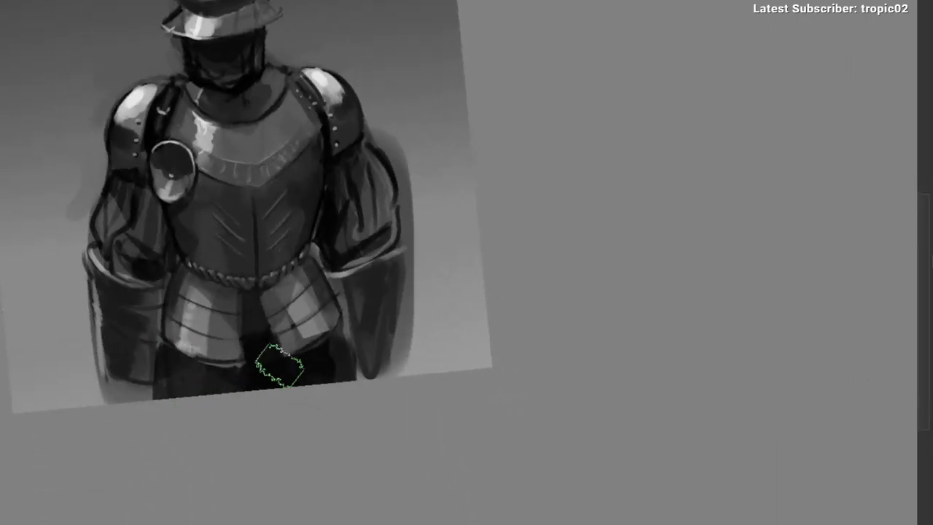
left_click_drag(280, 366, 318, 379)
left_click_drag(269, 369, 269, 401)
Step: Try a dark, wavy reflection patch on the upper right of the chest plate below the collar
key("plus")
left_click_drag(91, 269, 212, 328)
scroll(212, 327, "down", 1)
left_click_drag(162, 312, 160, 284)
scroll(162, 283, "up", 1)
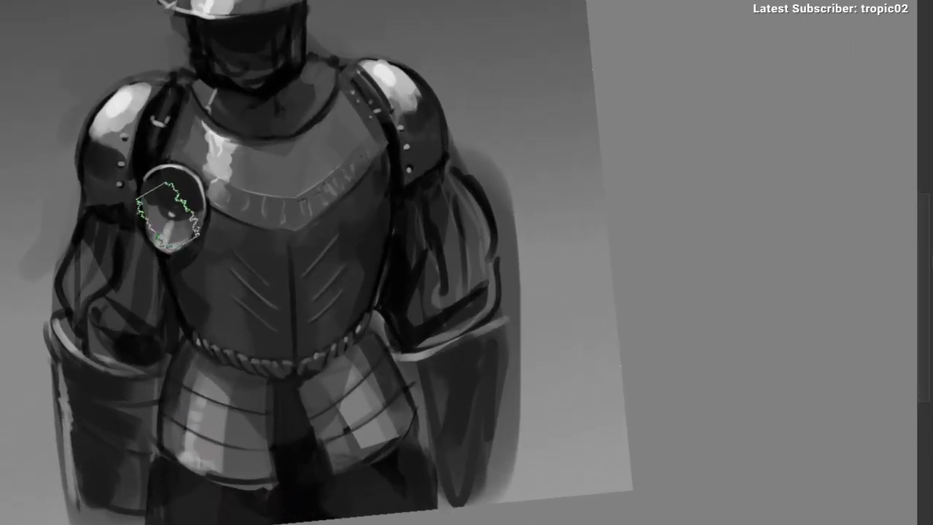
right_click(167, 210)
left_click(266, 182)
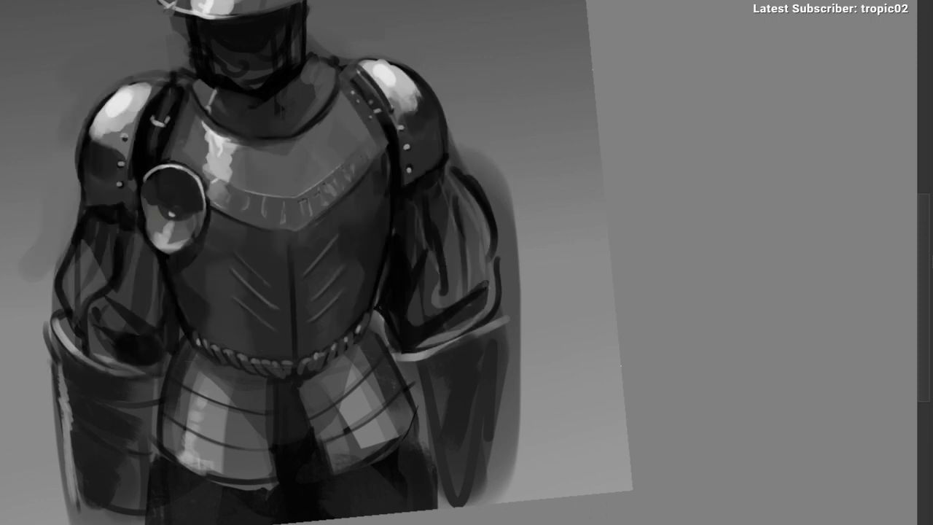
mouse_move(313, 94)
left_mouse_down()
mouse_move(319, 145)
mouse_move(344, 147)
mouse_move(317, 150)
mouse_move(354, 152)
mouse_move(353, 190)
mouse_move(356, 170)
mouse_move(385, 199)
mouse_move(362, 244)
left_mouse_up()
left_click(333, 157, "ctrl")
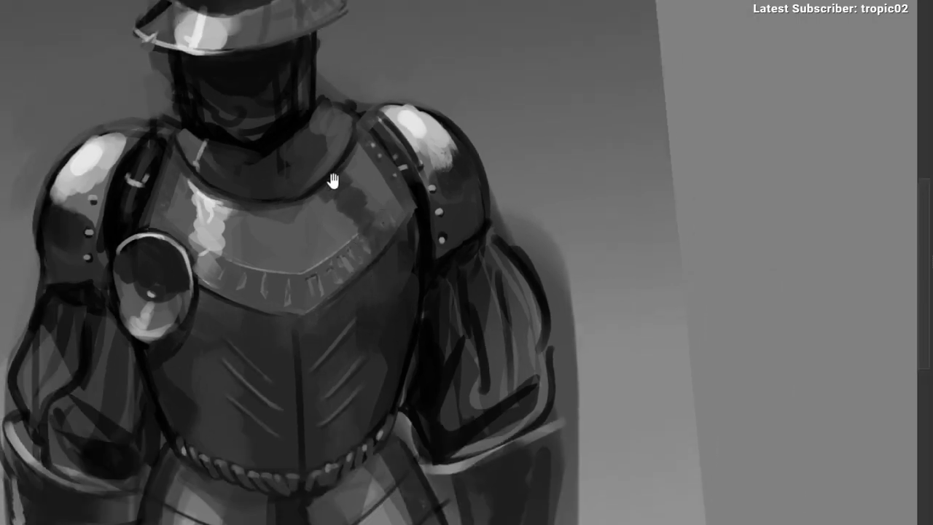
left_click_drag(333, 181, 342, 238)
left_click_drag(317, 157, 321, 239)
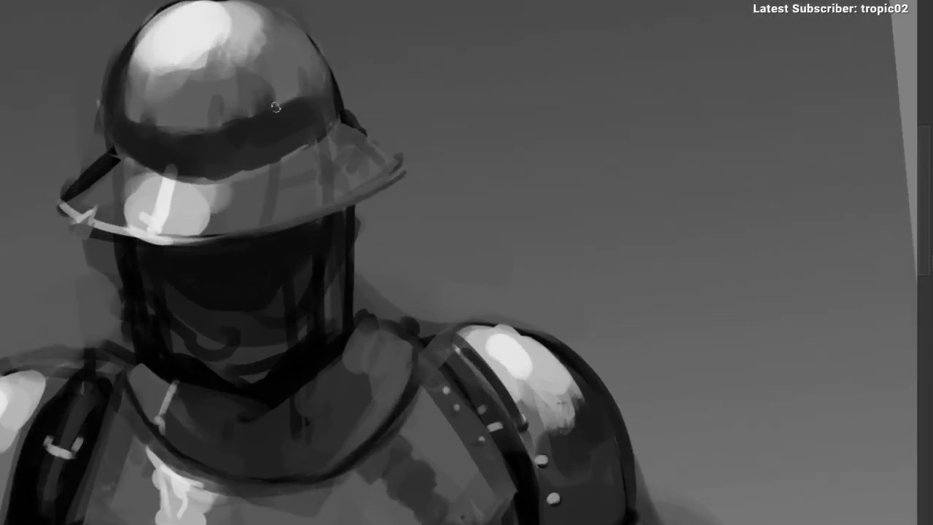
Step: Try a dark vertical streak on the helmet dome, and undo it along with the dark chest plate patch
left_click_drag(286, 109, 281, 45)
scroll(286, 116, "down", 3)
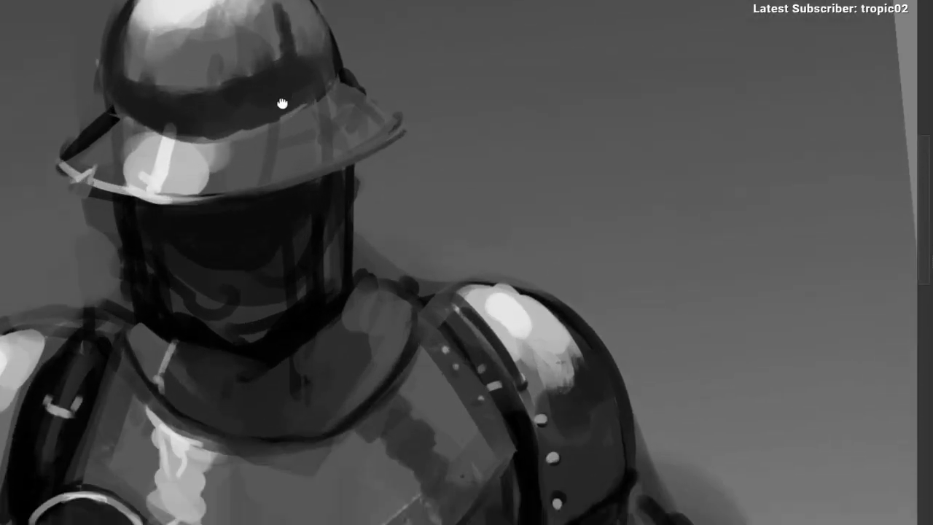
scroll(326, 133, "down", 5)
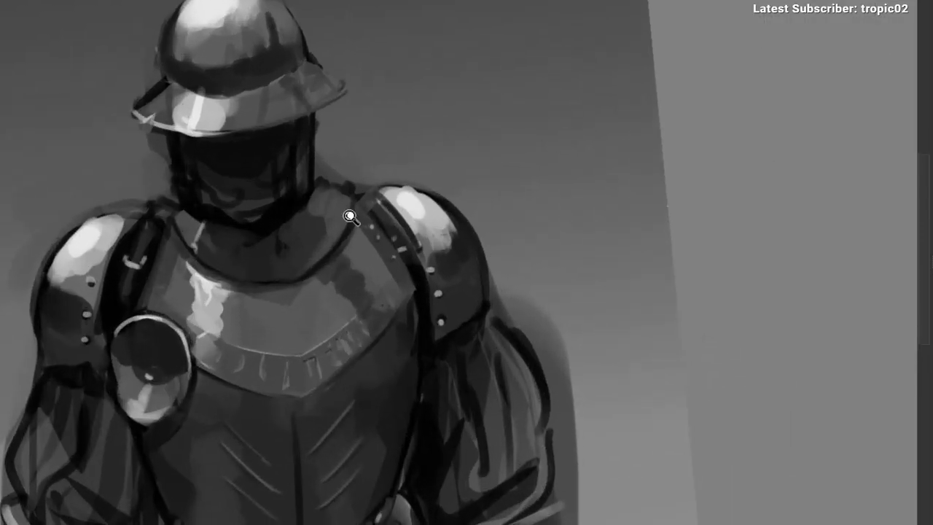
scroll(340, 267, "down", 1)
scroll(340, 266, "up", 3)
key("ctrl+z")
key("ctrl+z")
key("ctrl+z")
key("ctrl+z")
key("ctrl+z")
key("ctrl+z")
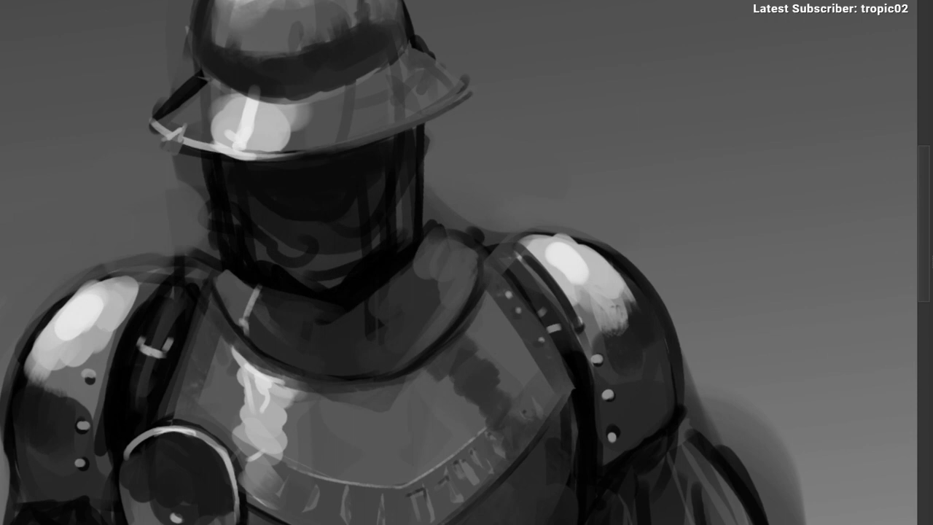
Step: Brush soft lighter reflections around the engraved lines on the lower chest plate and deepen the shadow above the right gauntlet cuff
scroll(398, 266, "down", 3)
scroll(399, 267, "down", 2)
left_click_drag(398, 277, 334, 194)
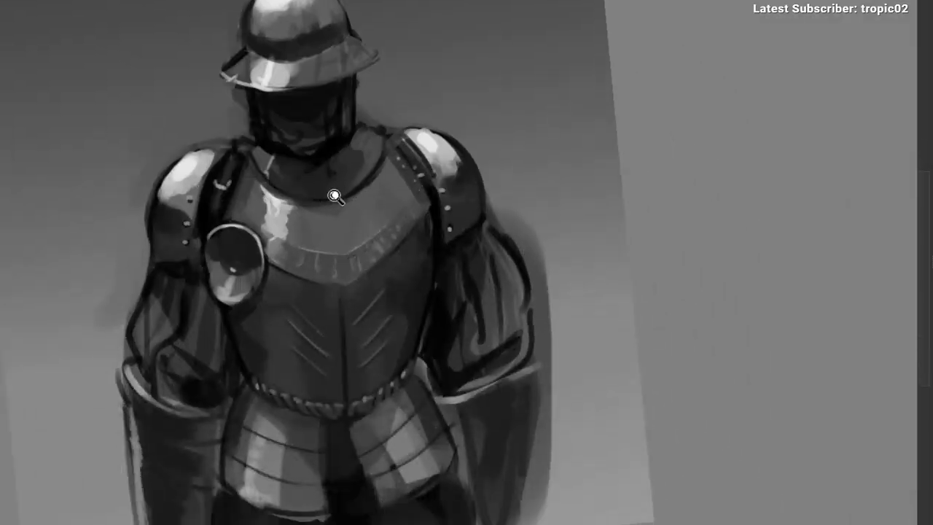
scroll(334, 196, "up", 2)
mouse_move(327, 288)
left_mouse_down()
mouse_move(267, 281)
mouse_move(233, 256)
left_mouse_up()
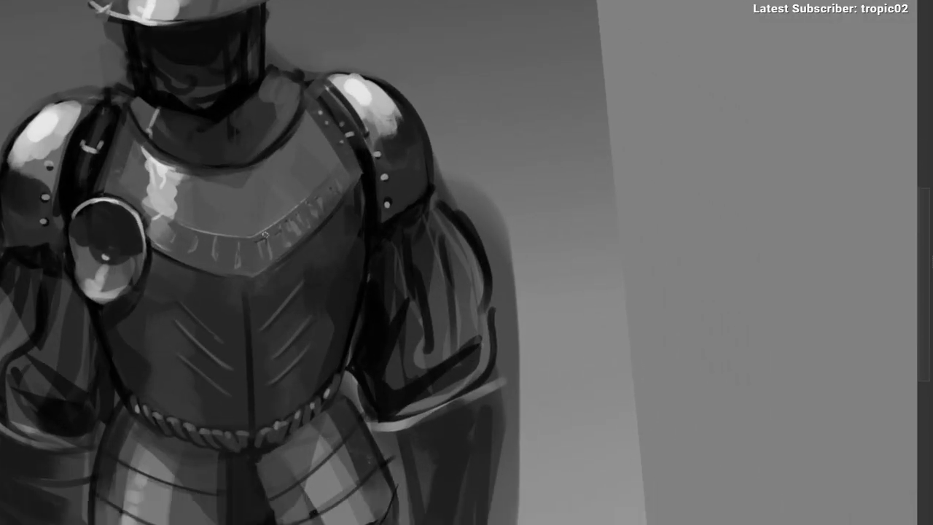
left_click_drag(199, 303, 217, 200)
left_click(185, 281)
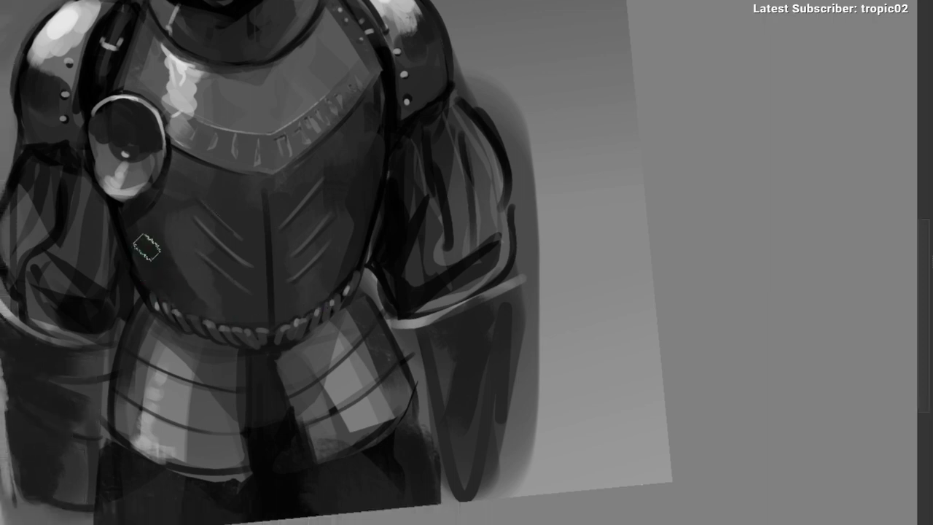
mouse_move(362, 237)
left_mouse_down()
mouse_move(352, 299)
mouse_move(310, 242)
left_mouse_up()
scroll(338, 271, "down", 1)
mouse_move(325, 313)
left_mouse_down()
mouse_move(361, 311)
mouse_move(357, 324)
left_mouse_up()
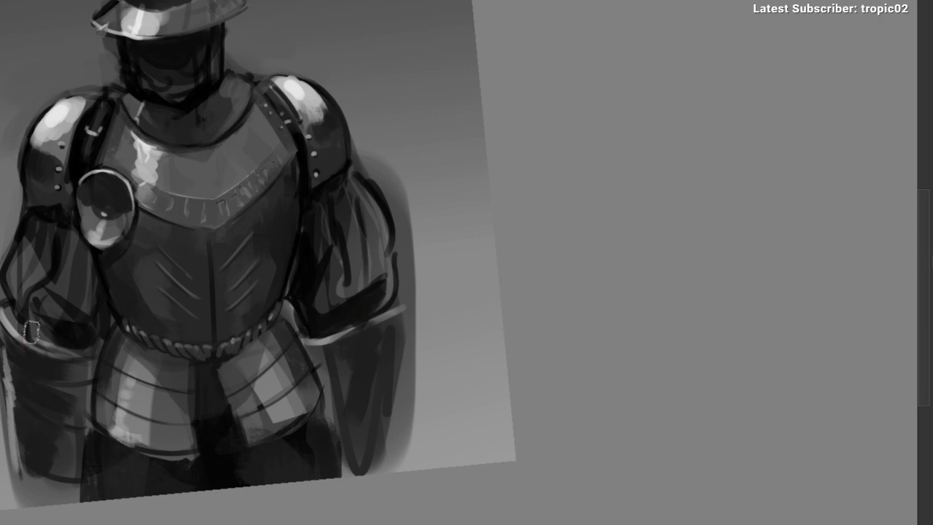
Step: Outline the gap between the left gauntlet and the skirt plate, paint it dark, and clear the selection
scroll(136, 317, "down", 1)
scroll(129, 334, "up", 2)
left_click_drag(129, 333, 161, 261)
left_click_drag(74, 320, 114, 285)
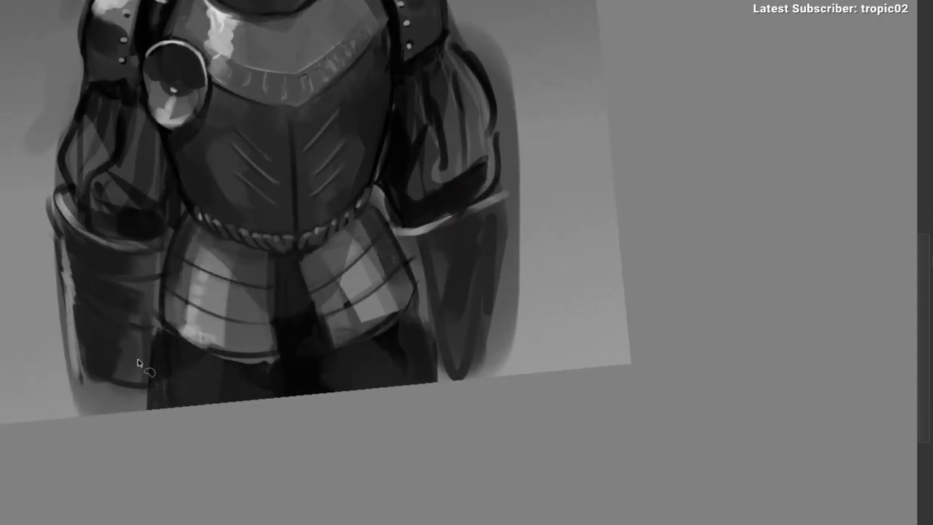
mouse_move(150, 329)
left_mouse_down()
mouse_move(135, 272)
mouse_move(137, 328)
mouse_move(155, 251)
mouse_move(160, 321)
left_mouse_up()
key("ctrl+d")
mouse_move(134, 262)
left_mouse_down()
mouse_move(178, 231)
mouse_move(157, 334)
mouse_move(136, 259)
left_mouse_up()
key("b")
left_click_drag(175, 215, 156, 370)
key("ctrl+d")
Step: Outline the strip between the right gauntlet and the skirt plate, shade it dark, and clear the selection
left_click_drag(288, 332, 222, 330)
key("l")
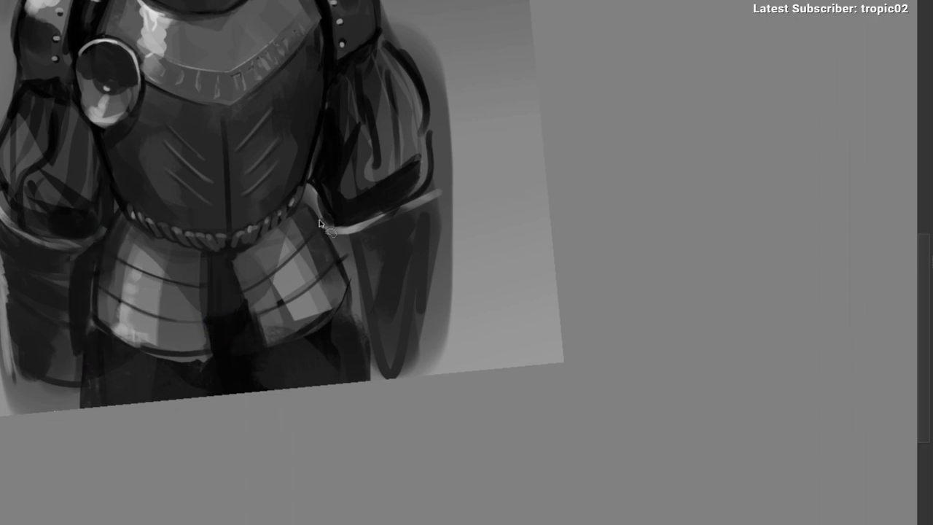
mouse_move(331, 227)
left_mouse_down()
mouse_move(362, 241)
mouse_move(374, 345)
mouse_move(331, 225)
left_mouse_up()
key("b")
left_click_drag(351, 314, 354, 279)
key("ctrl+d")
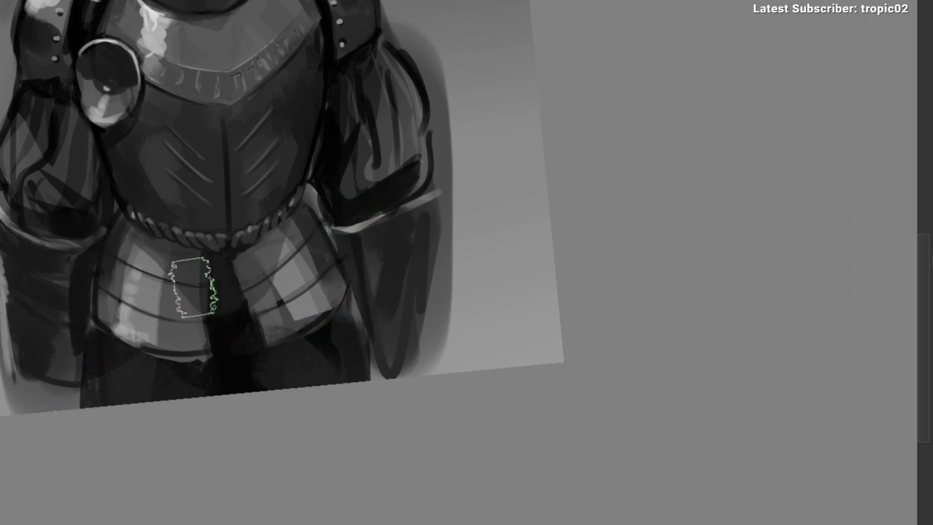
Step: Select four curved plate bands across the left gauntlet with freehand outlines
left_click_drag(178, 290, 121, 274)
key("r")
mouse_move(45, 254)
left_mouse_down()
mouse_move(197, 172)
mouse_move(164, 245)
mouse_move(208, 161)
left_mouse_up()
key("l")
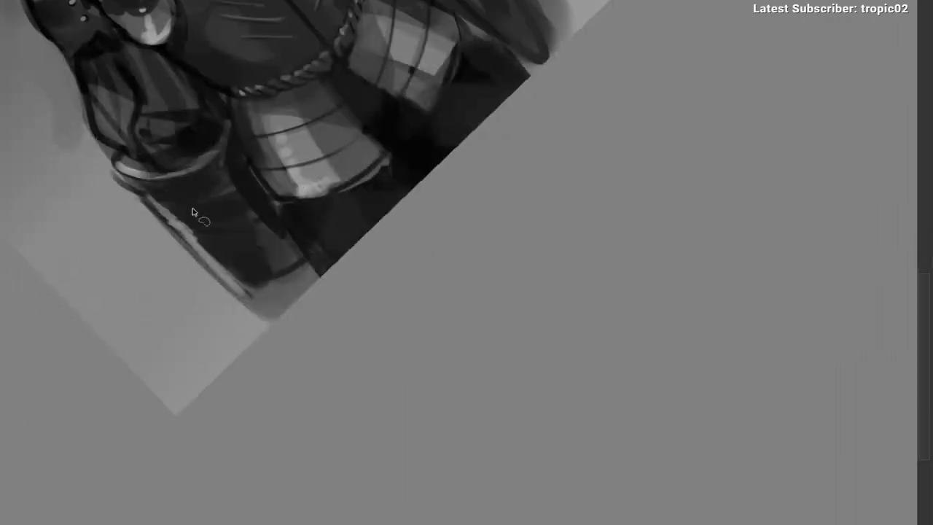
scroll(175, 195, "up", 2)
mouse_move(141, 197)
left_mouse_down()
mouse_move(238, 180)
mouse_move(147, 209)
mouse_move(174, 242)
left_mouse_up()
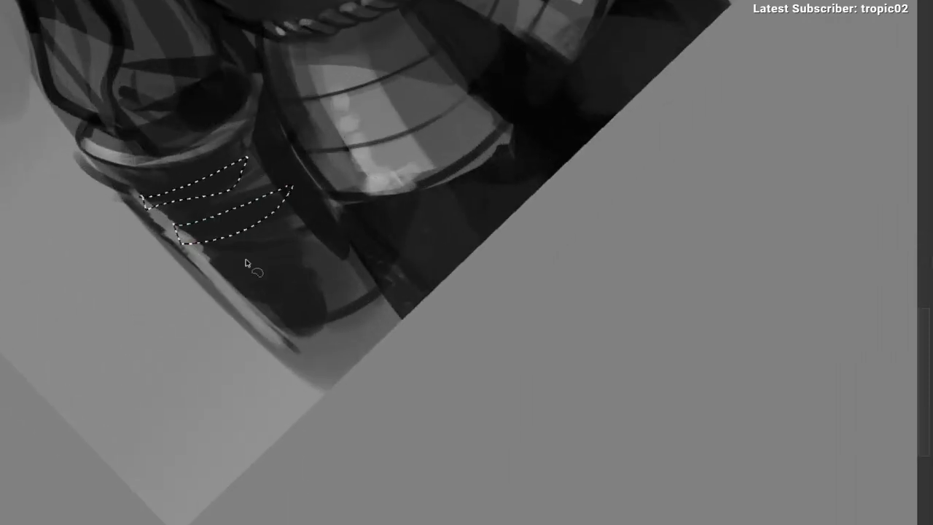
mouse_move(213, 267)
left_mouse_down()
mouse_move(243, 304)
mouse_move(221, 283)
left_mouse_up()
left_click_drag(264, 300, 281, 306)
Step: Add four matching curved bands across the right gauntlet to the selection
mouse_move(544, 113)
left_mouse_down()
mouse_move(289, 267)
mouse_move(267, 347)
left_mouse_up()
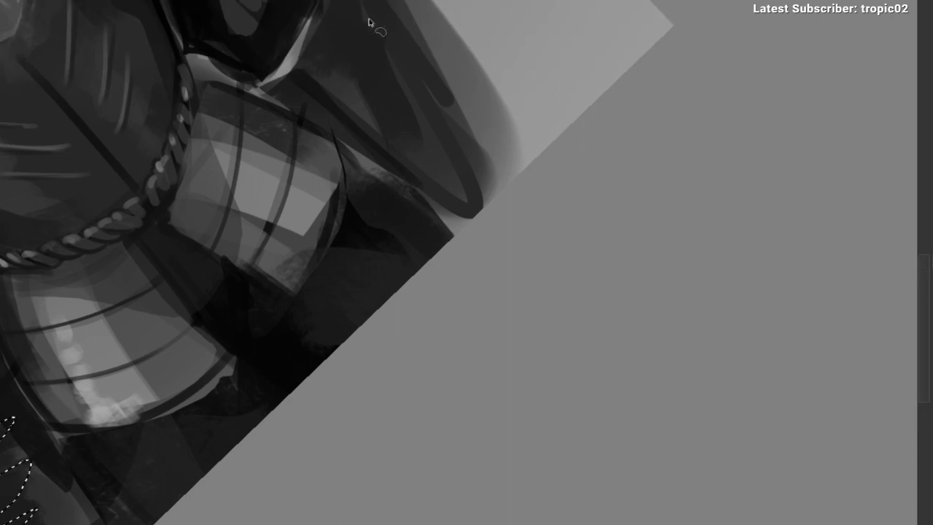
mouse_move(366, 2)
left_mouse_down()
mouse_move(333, 86)
mouse_move(391, 1)
left_mouse_up()
mouse_move(407, 27)
left_mouse_down()
mouse_move(391, 57)
mouse_move(417, 54)
mouse_move(447, 129)
left_mouse_up()
key("r")
left_click_drag(428, 240, 409, 298)
left_click_drag(341, 179, 298, 223)
scroll(298, 223, "down", 1)
key("b")
left_click_drag(264, 122, 277, 159)
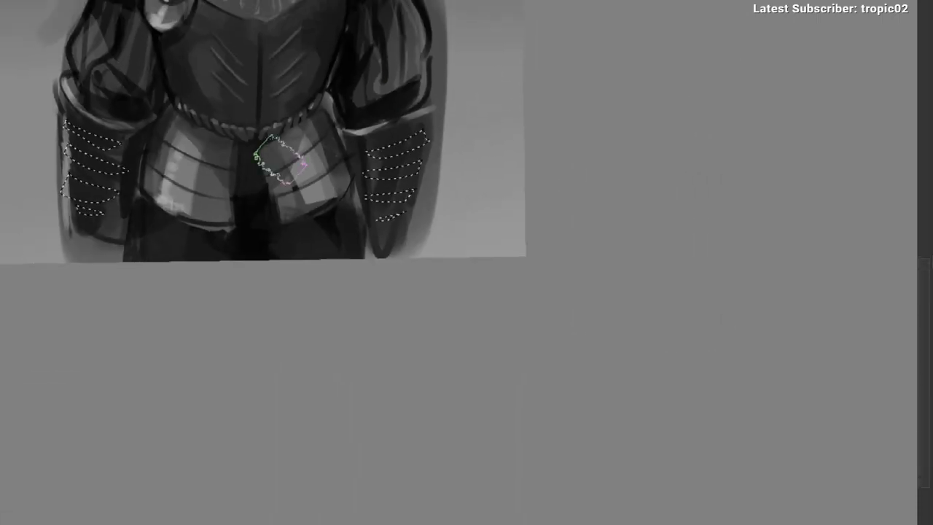
mouse_move(182, 172)
left_mouse_down()
mouse_move(175, 198)
mouse_move(198, 266)
left_mouse_up()
Step: Softly shade the selected bands on the left gauntlet with the deevad 4a airbrush
right_click(114, 224)
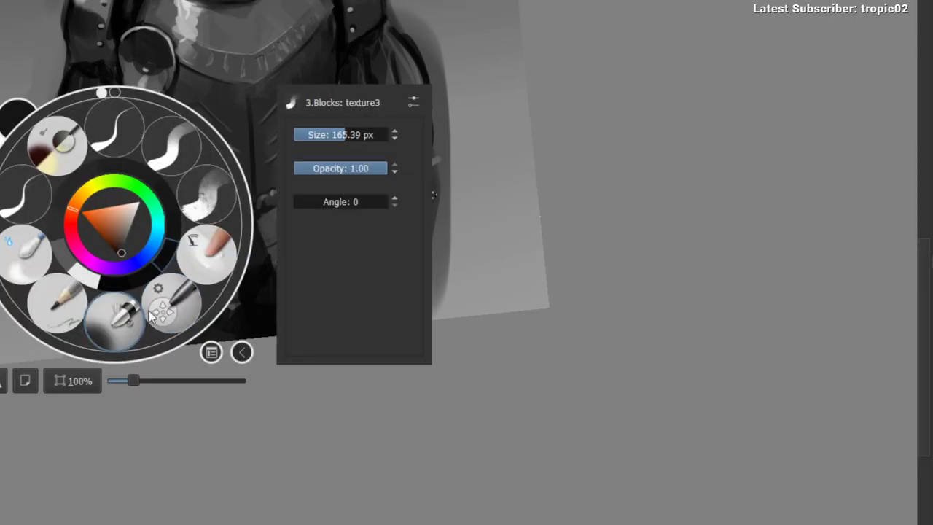
left_click(142, 313)
left_click_drag(139, 223, 177, 326)
mouse_move(47, 348)
left_mouse_down()
mouse_move(76, 309)
mouse_move(209, 227)
mouse_move(208, 413)
left_mouse_up()
mouse_move(269, 76)
left_mouse_down()
mouse_move(292, 22)
mouse_move(327, 33)
mouse_move(345, 67)
left_mouse_up()
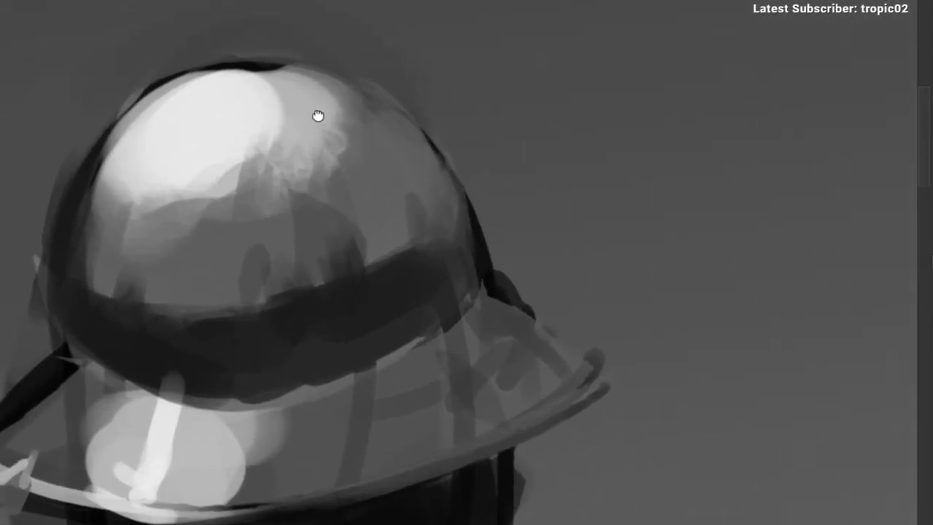
left_click_drag(295, 149, 277, 248)
left_click_drag(267, 240, 243, 92)
left_click_drag(165, 357, 184, 287)
left_click_drag(184, 290, 179, 306)
left_click_drag(177, 274, 183, 239)
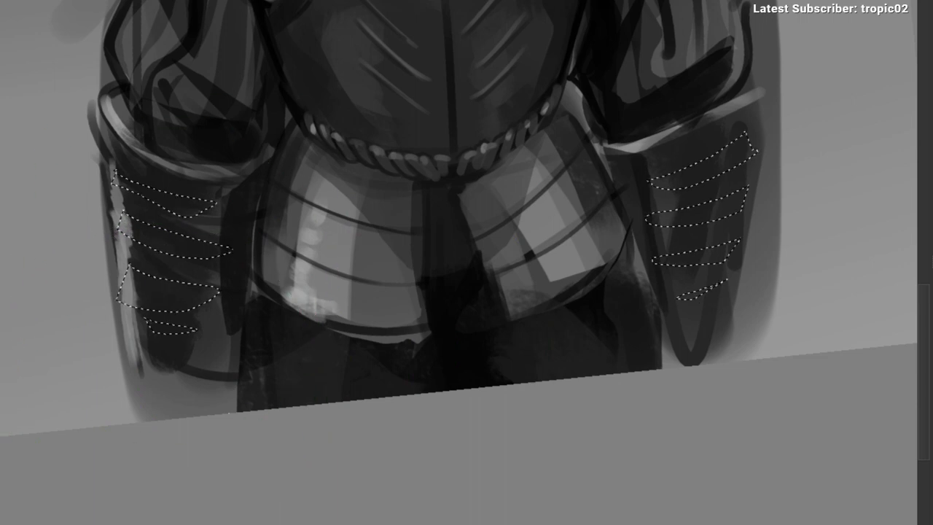
mouse_move(121, 306)
left_mouse_down()
mouse_move(168, 343)
mouse_move(134, 348)
left_mouse_up()
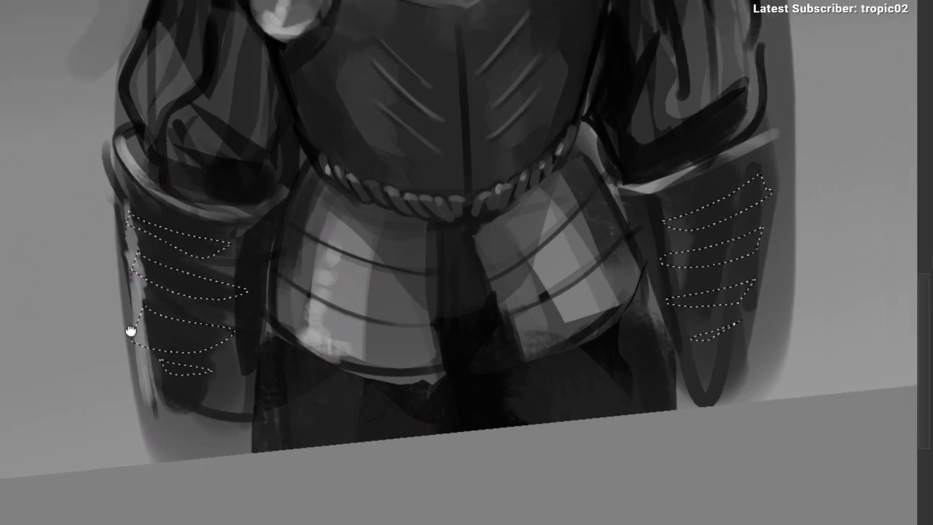
right_click(114, 315)
left_click(148, 383)
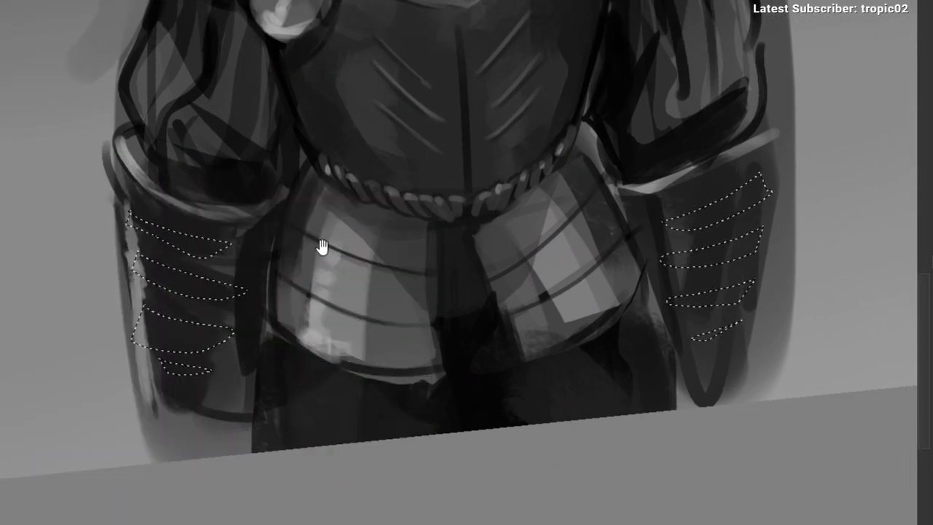
mouse_move(182, 404)
left_mouse_down()
mouse_move(217, 246)
mouse_move(217, 358)
left_mouse_up()
key("ctrl+shift+a")
Step: Airbrush soft tone over the selected bands on the right gauntlet and clear the selection
left_click_drag(263, 323, 52, 261)
left_click_drag(489, 251, 532, 93)
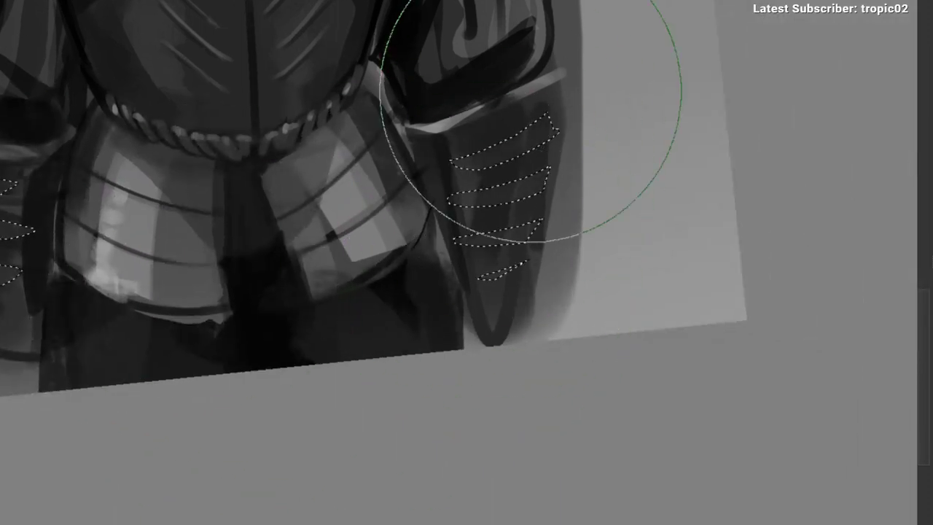
mouse_move(393, 263)
left_mouse_down()
mouse_move(365, 270)
mouse_move(267, 335)
mouse_move(191, 306)
left_mouse_up()
left_click_drag(176, 301, 182, 375)
Step: Choose a textured brush and refine the dark tones along the lower left gauntlet
right_click(126, 324)
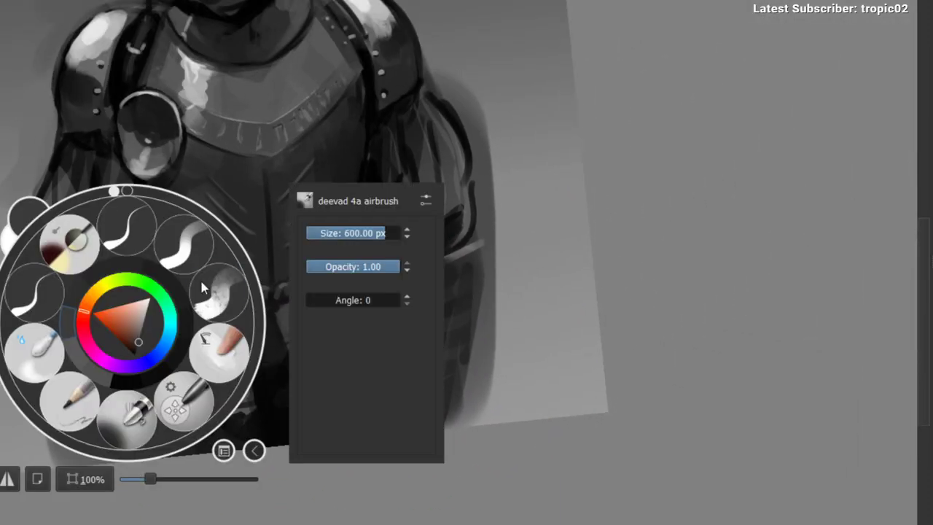
left_click(212, 293)
left_click_drag(92, 300, 118, 255)
left_click(113, 222, "ctrl")
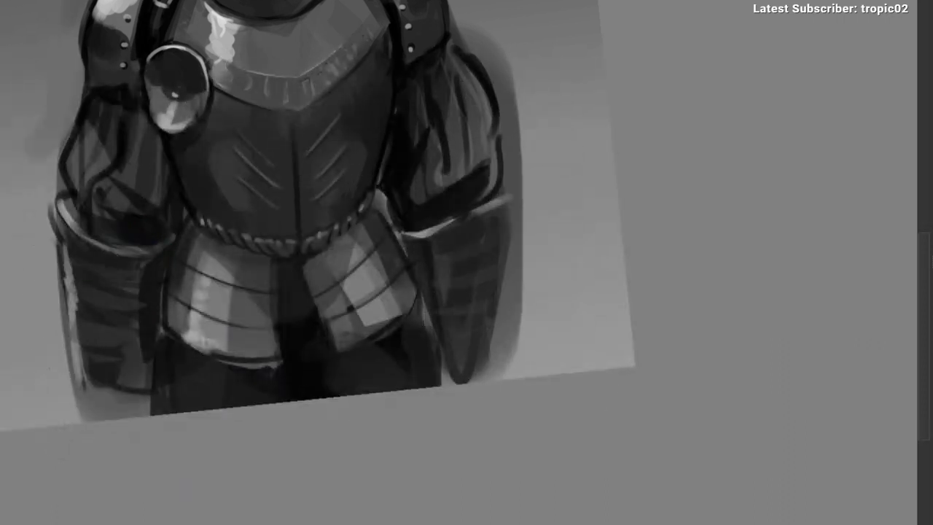
left_click_drag(83, 372, 131, 402)
left_click_drag(329, 172, 324, 245)
key("Escape")
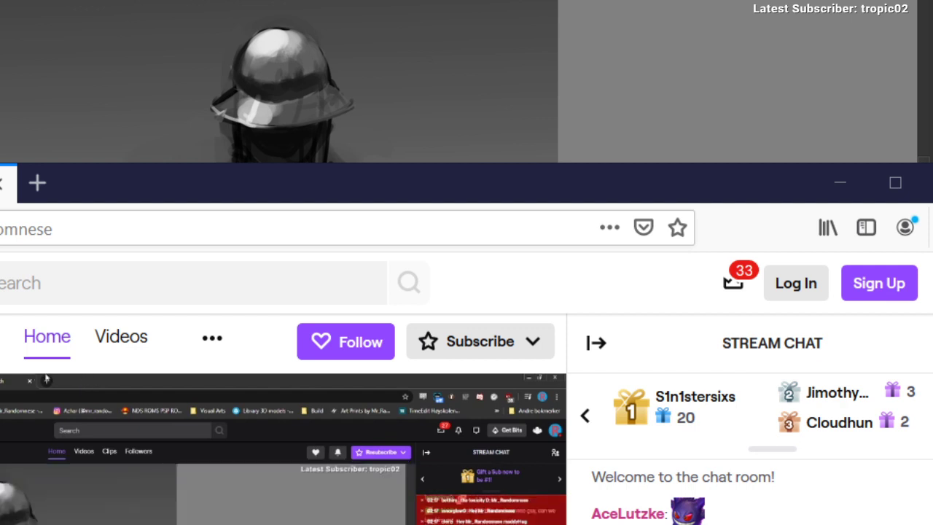
Step: Place the floating Twitch stream video over the canvas and watch it
left_click_drag(437, 183, 521, 86)
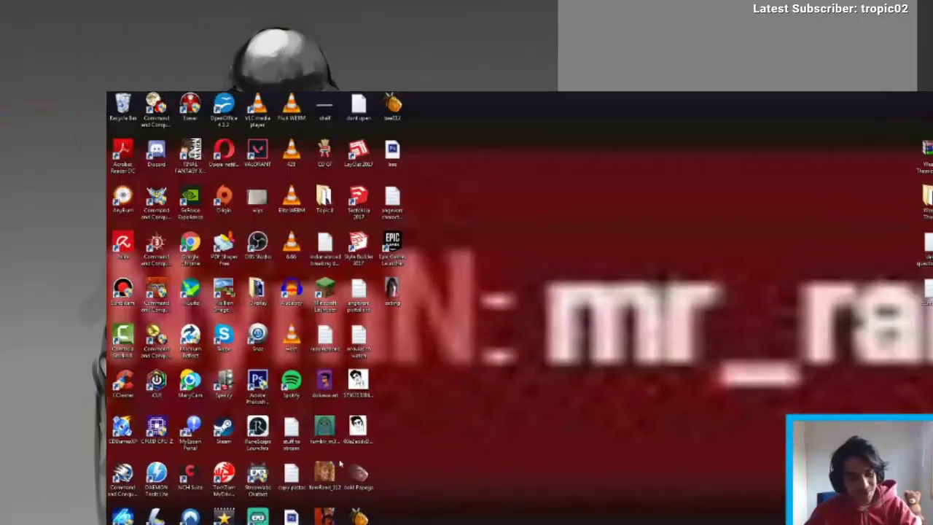
double_click(104, 222)
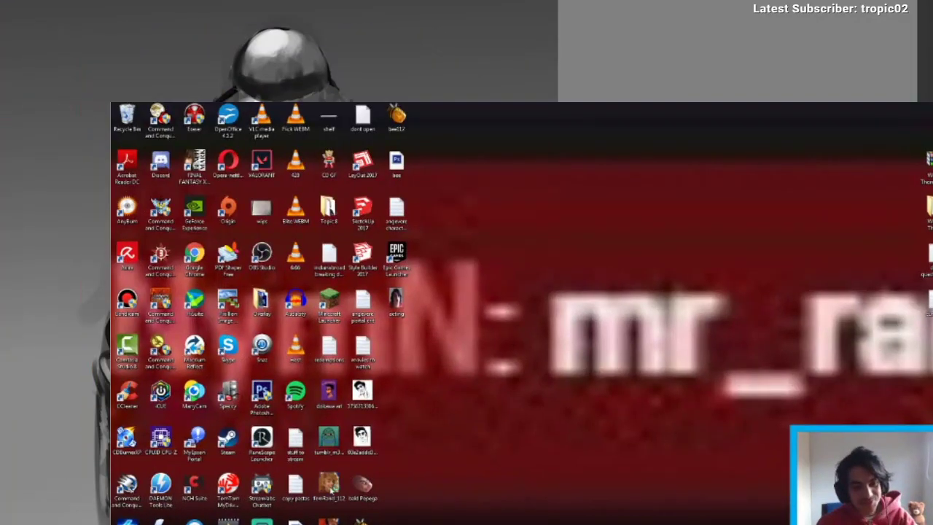
scroll(557, 400, "up", 5)
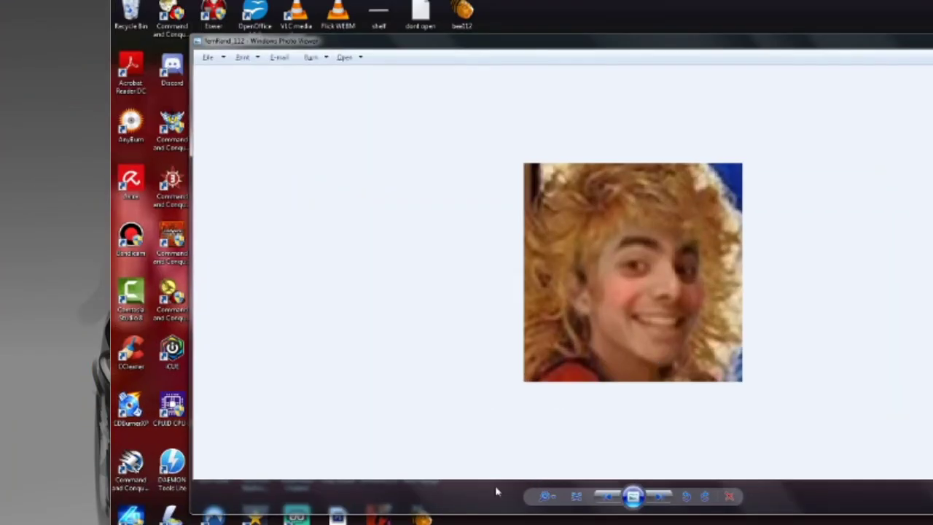
double_click(379, 518)
scroll(616, 329, "up", 7)
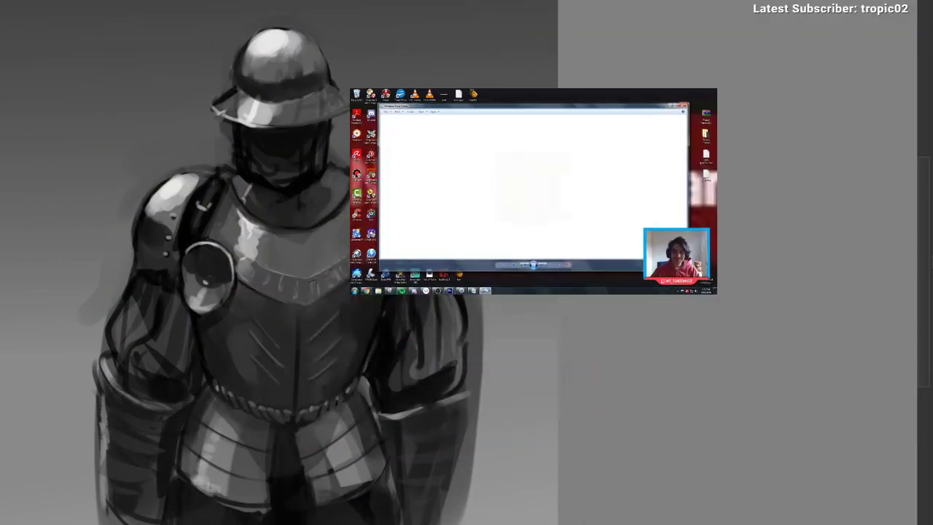
Step: Move the floating stream video clear of the knight painting and watch the streamed purple guitar illustration
left_click(446, 390)
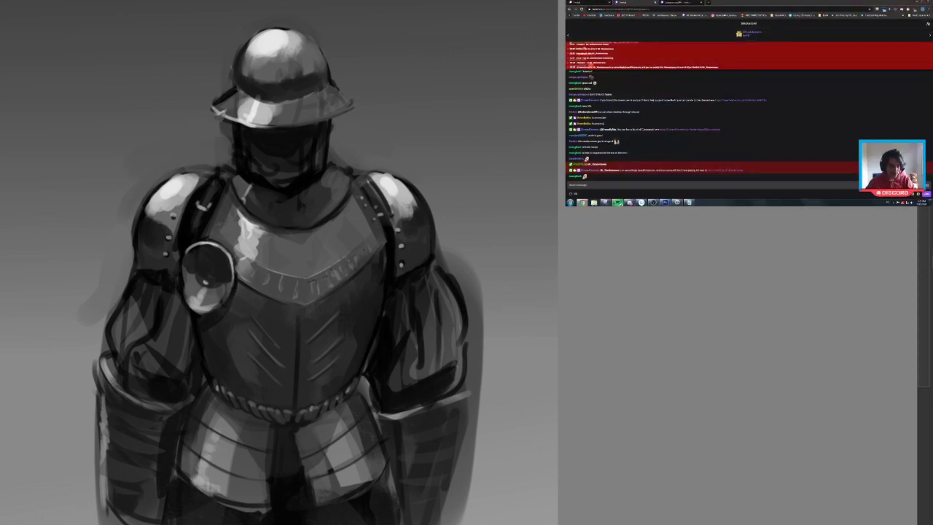
left_click(617, 203)
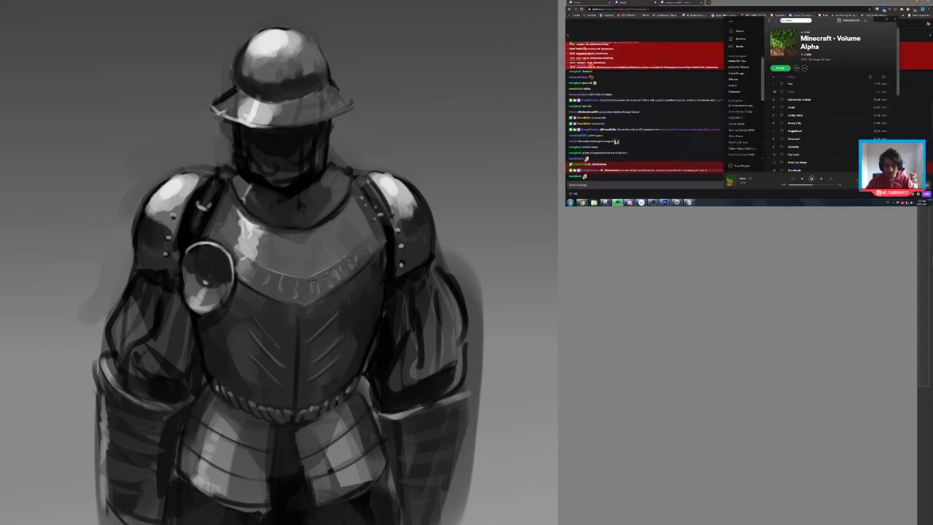
left_click(683, 136)
left_click(665, 203)
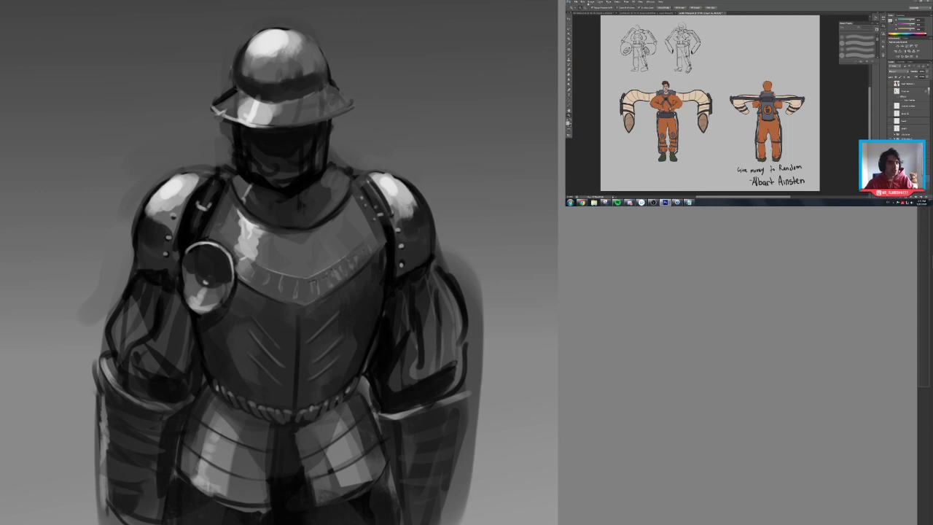
left_click(632, 13)
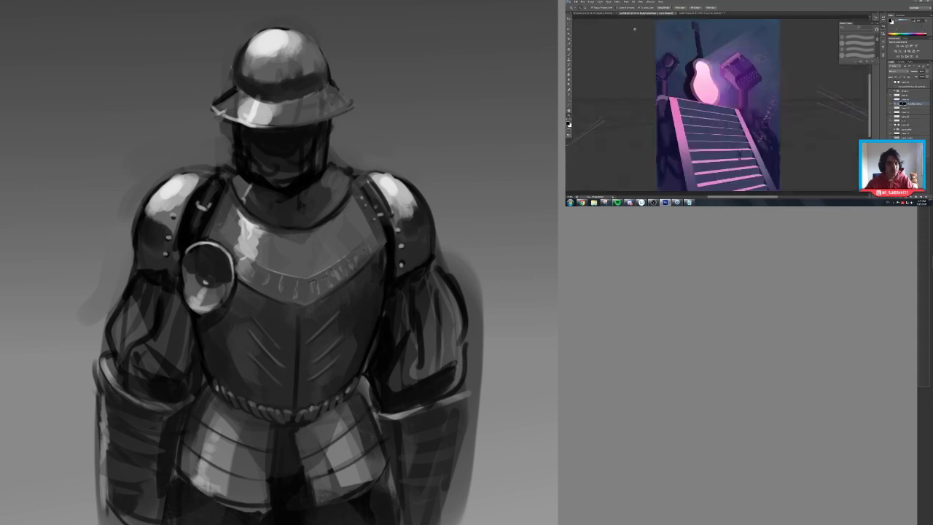
left_click(874, 23)
key("f")
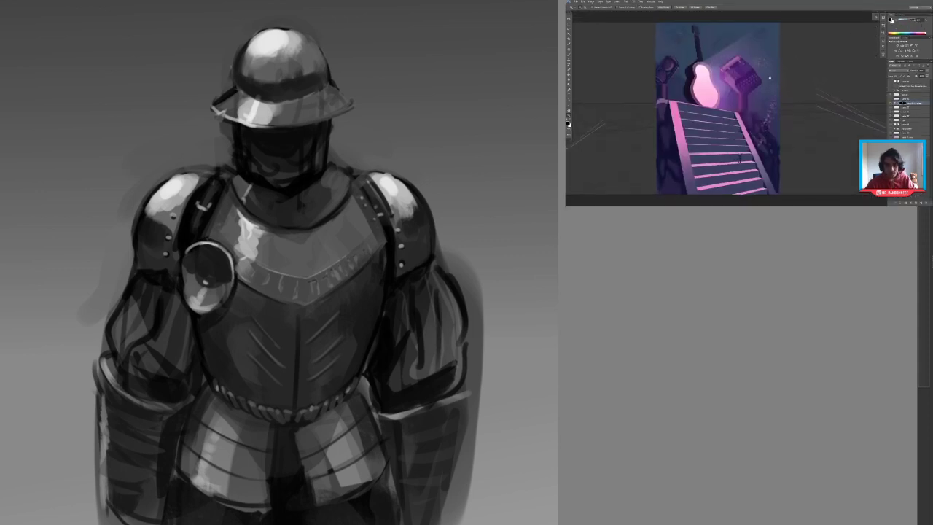
left_click_drag(784, 78, 776, 76)
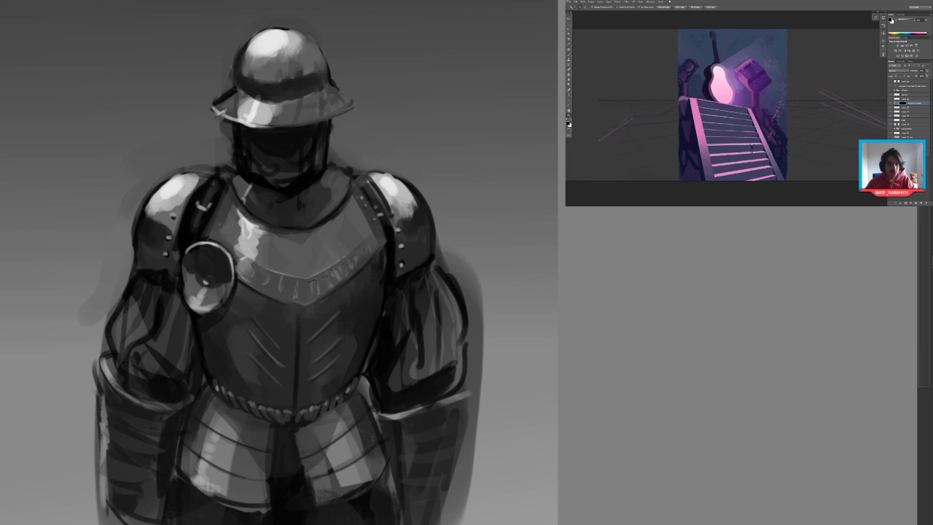
key("f")
key("f")
Step: Watch the streamed character sheets, the Sanitary Health poster and the rows of silhouette thumbnails
left_click(689, 13)
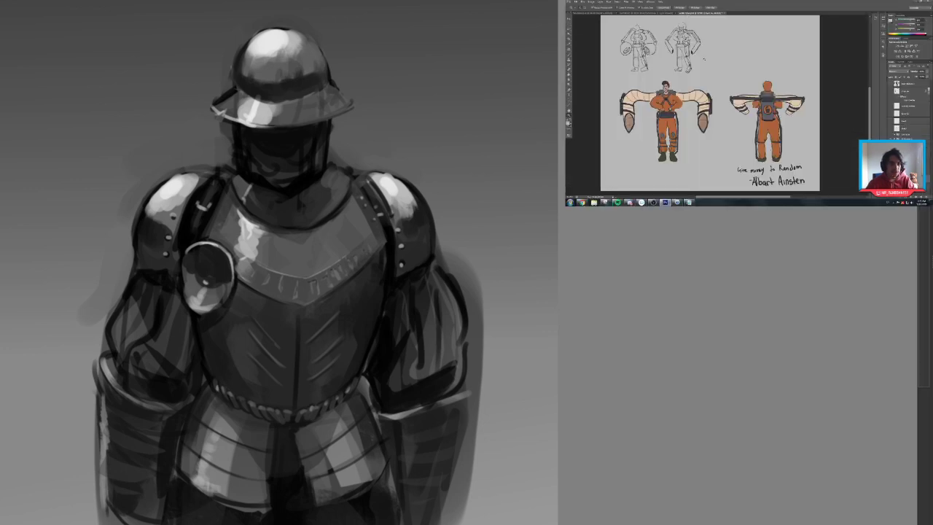
key("f")
left_click_drag(725, 66, 698, 98)
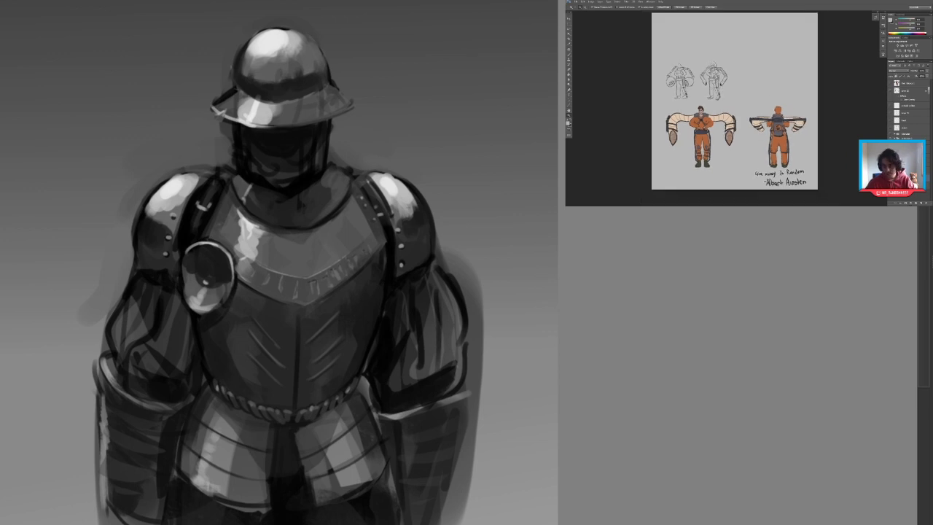
left_click(891, 168)
left_click(891, 138)
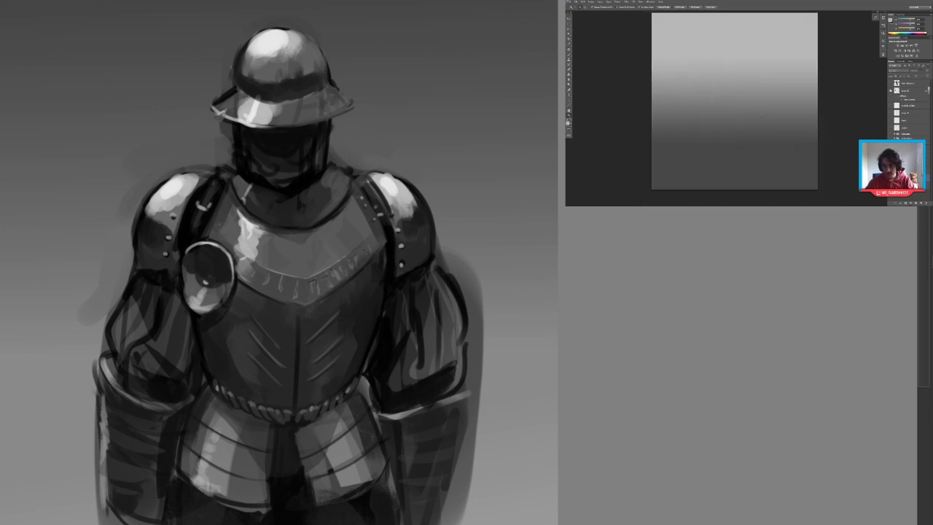
left_click(891, 83)
left_click_drag(777, 82, 779, 91)
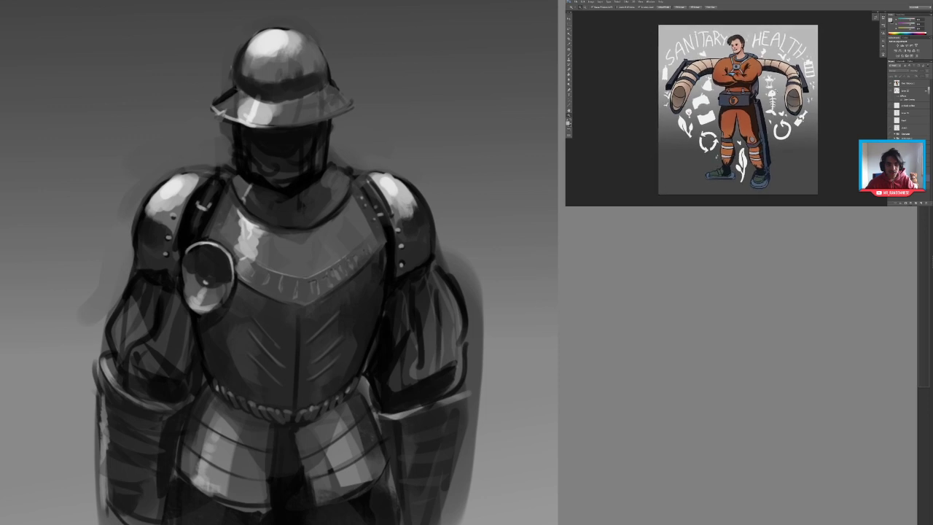
mouse_move(807, 45)
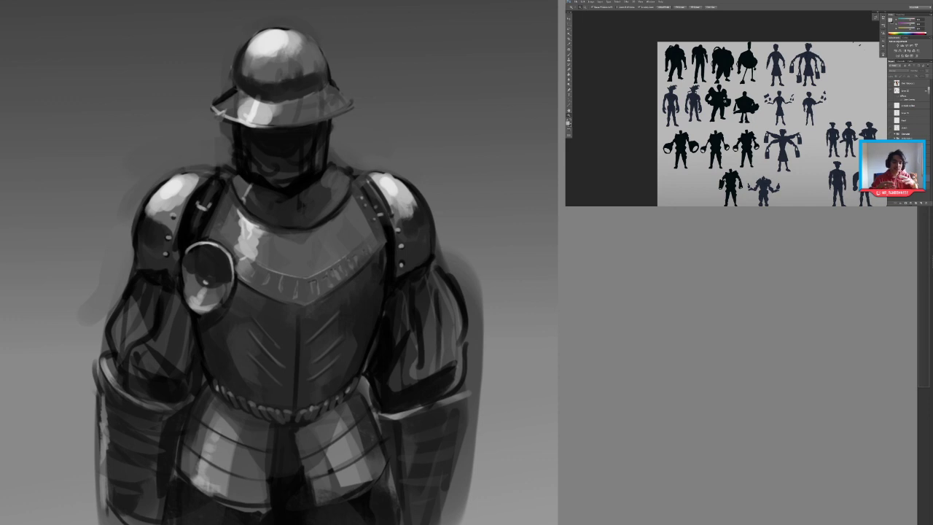
mouse_move(712, 167)
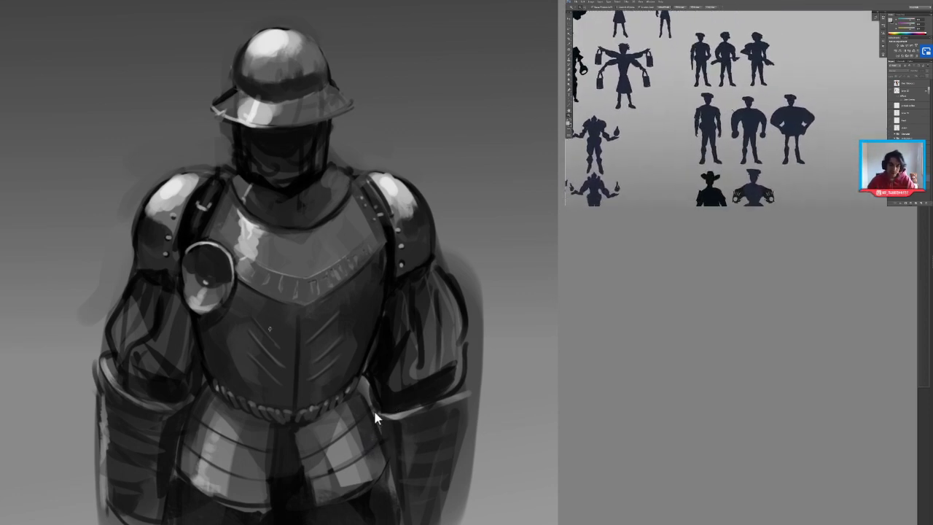
Step: Switch to the orange-suited character image and examine the whole figure from head to feet
key("ctrl+Tab")
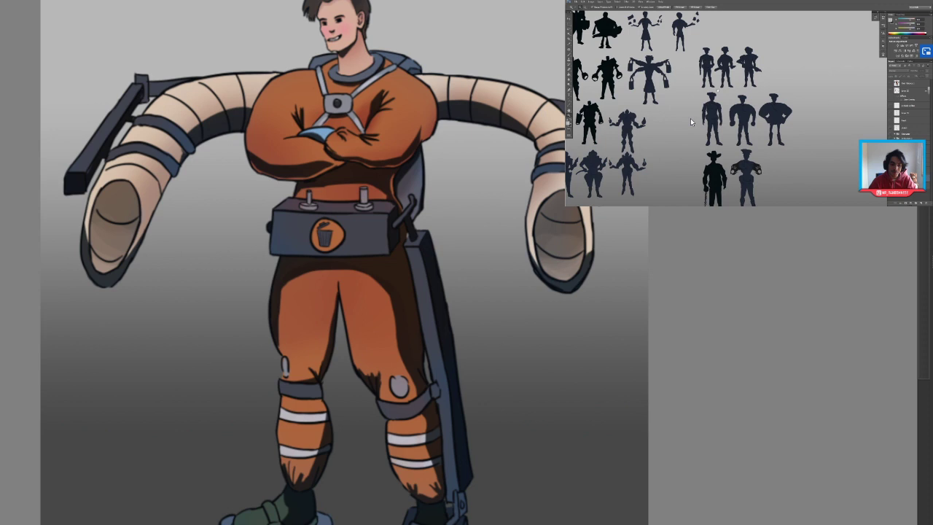
mouse_move(652, 117)
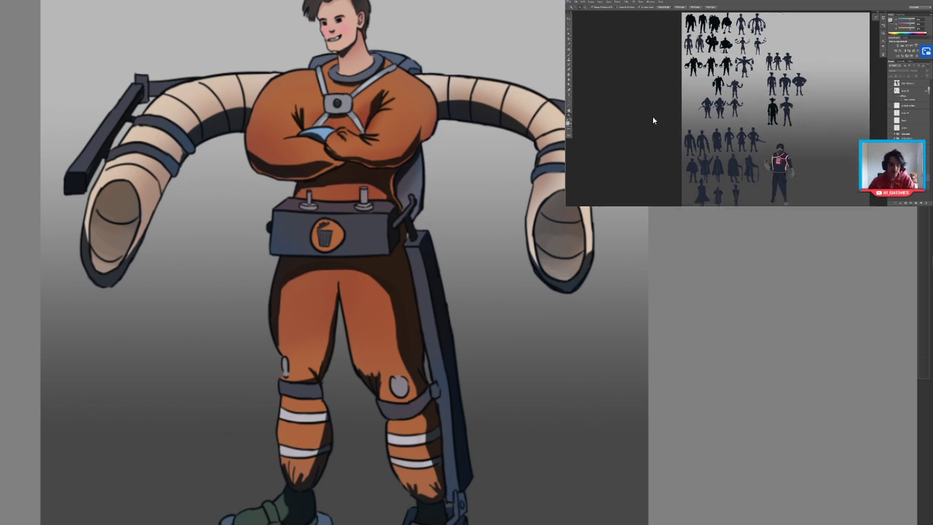
mouse_move(664, 194)
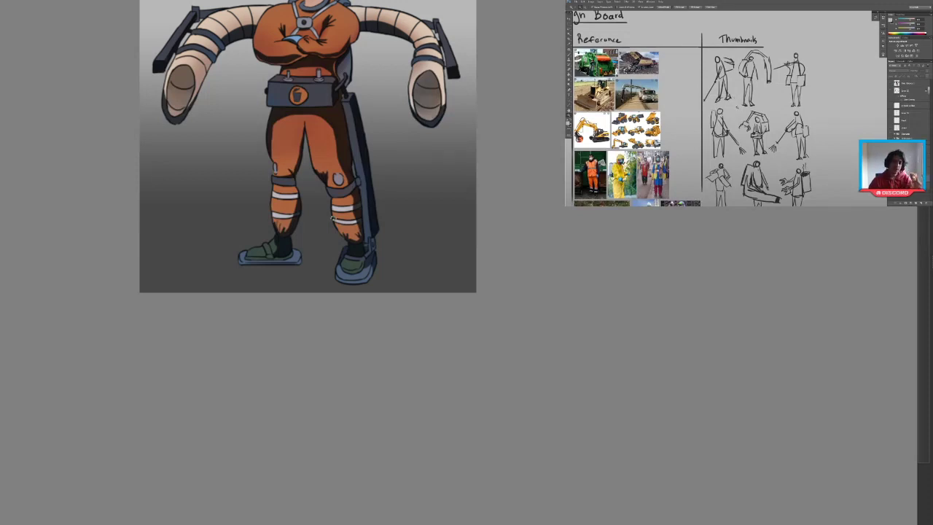
left_click_drag(335, 52, 334, 196)
scroll(296, 160, "up", 3)
scroll(302, 161, "up", 2)
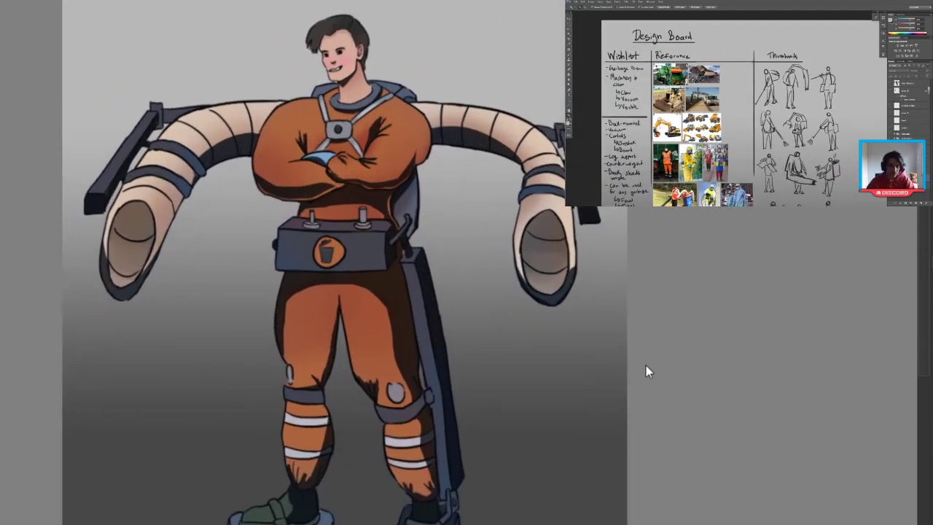
left_click_drag(142, 320, 168, 275)
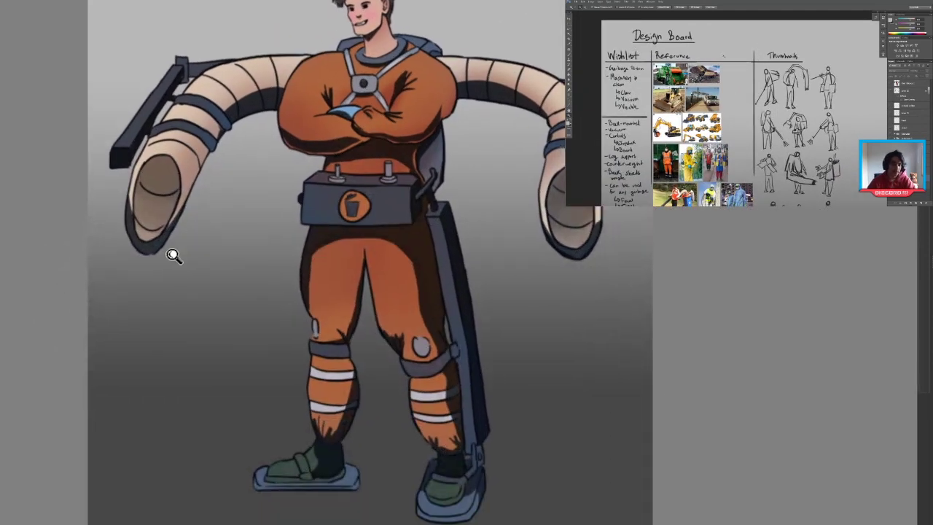
scroll(178, 259, "down", 1)
left_click_drag(195, 237, 196, 256)
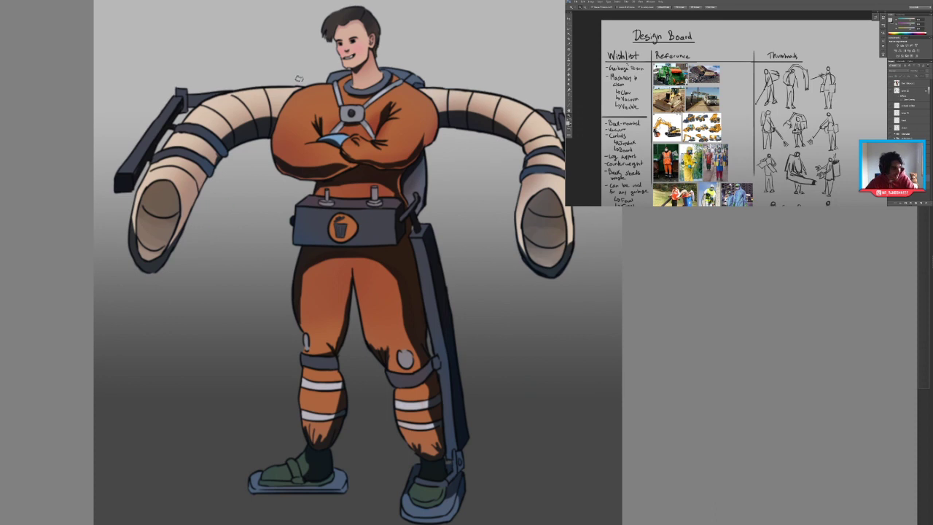
Step: Glance at the knight painting, return to the orange-suited character and compare it with the streamed design board
key("ctrl+Tab")
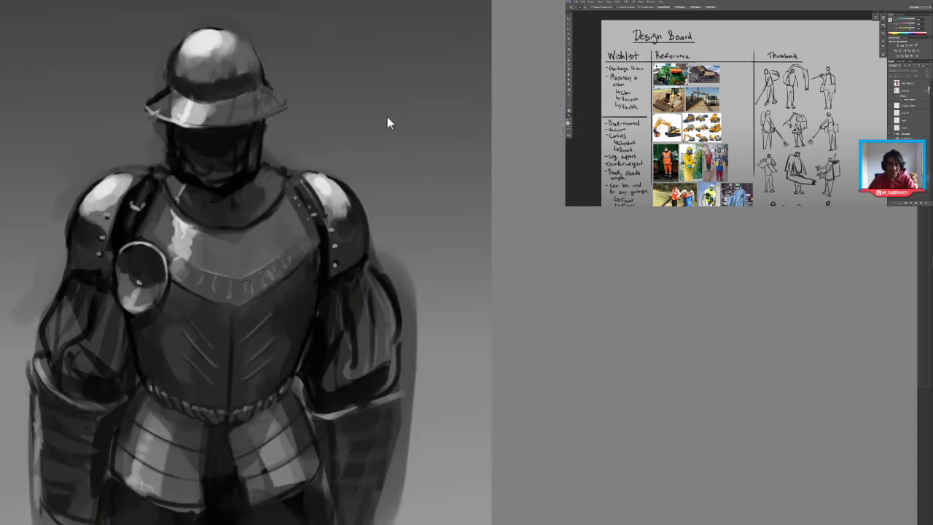
key("Left")
scroll(321, 91, "up", 3)
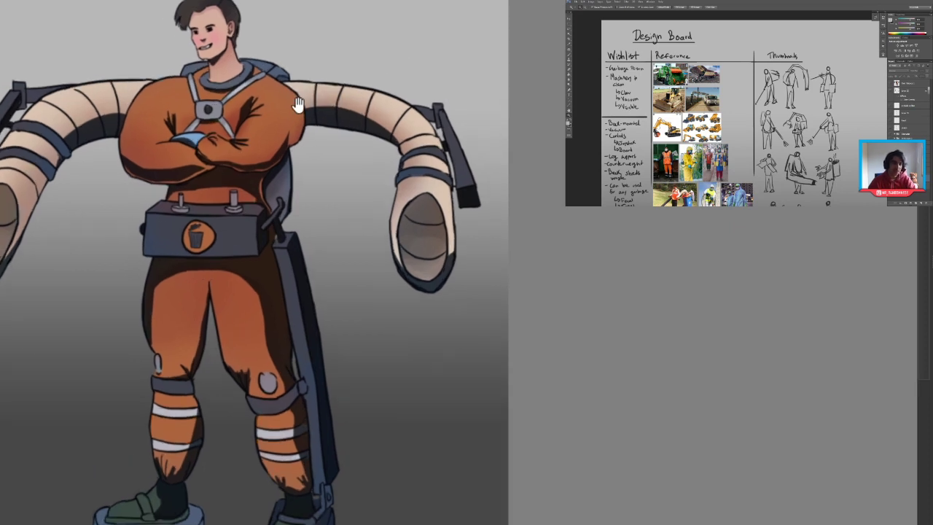
left_click_drag(295, 115, 315, 132)
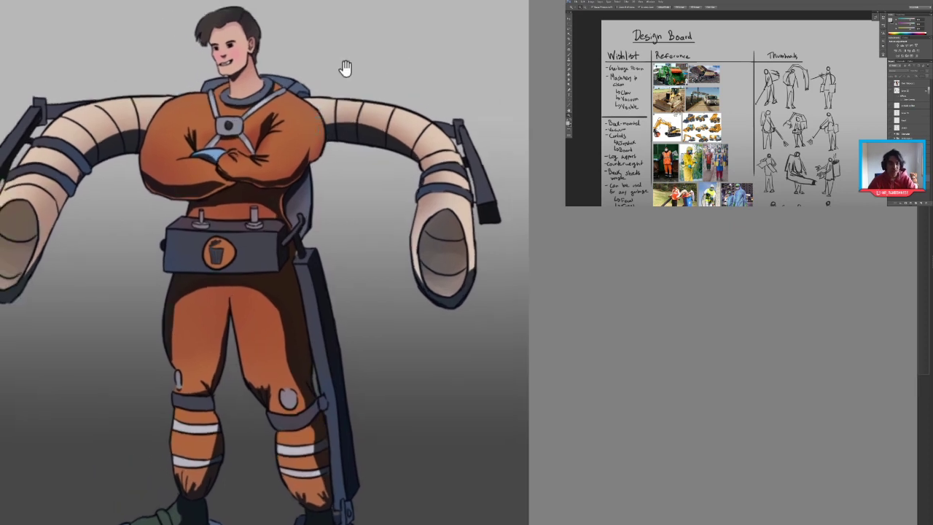
scroll(336, 87, "down", 1)
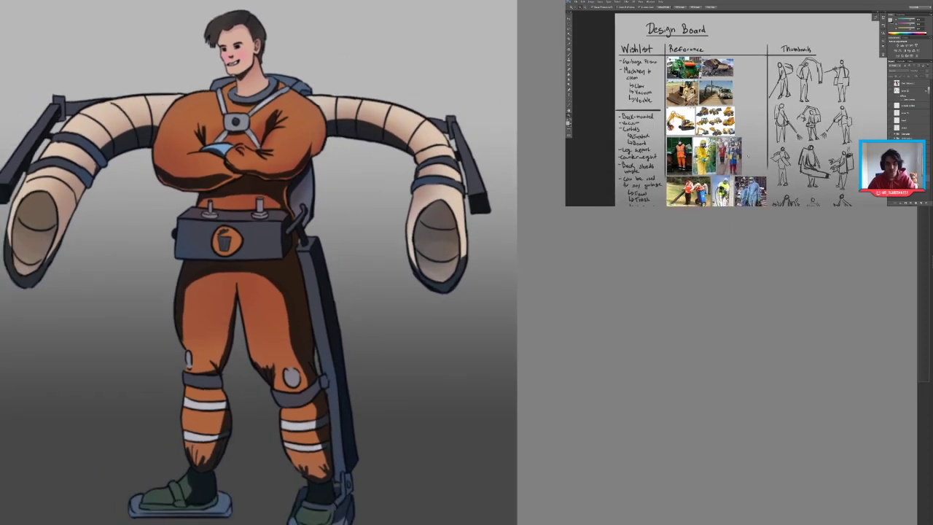
mouse_move(649, 52)
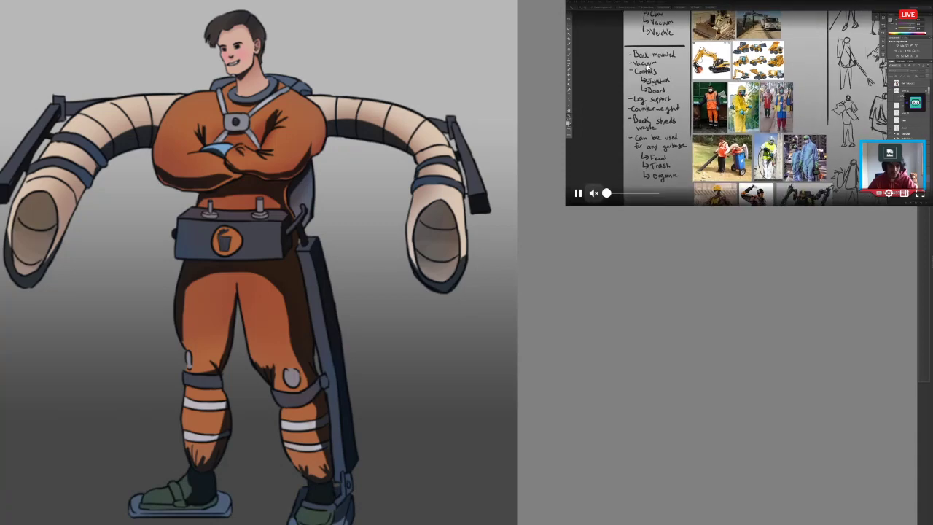
scroll(323, 157, "down", 1)
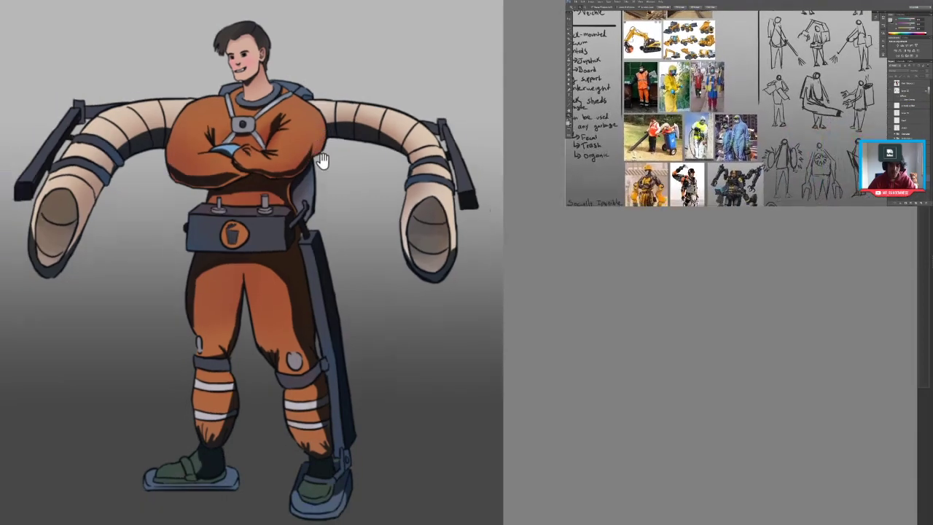
left_click_drag(320, 172, 329, 203)
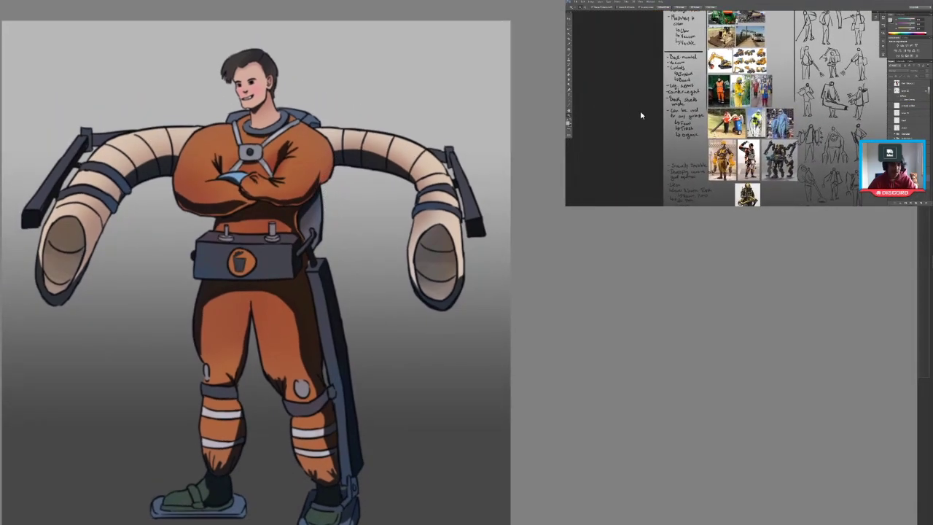
mouse_move(640, 111)
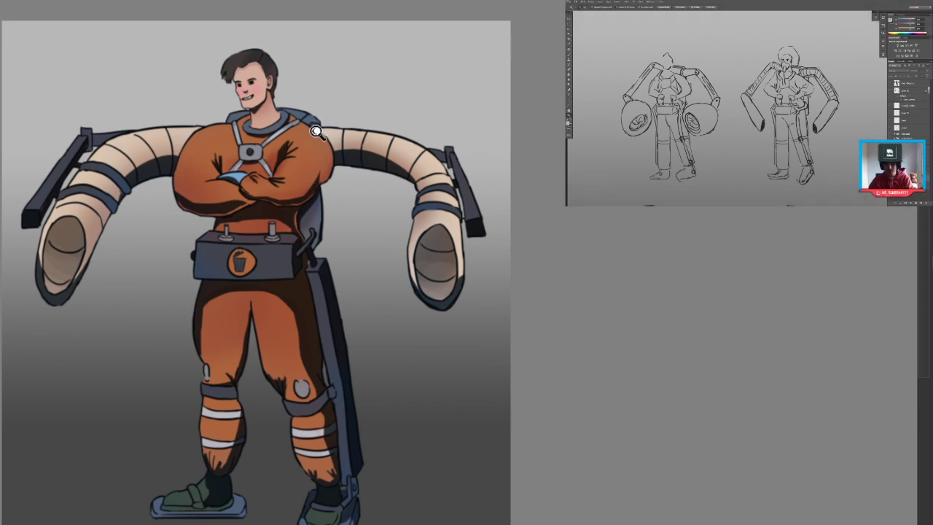
Step: Paste the greyscale masked-figure sketch, enlarge it to the character image's height and place it directly beside that image
scroll(319, 134, "down", 2)
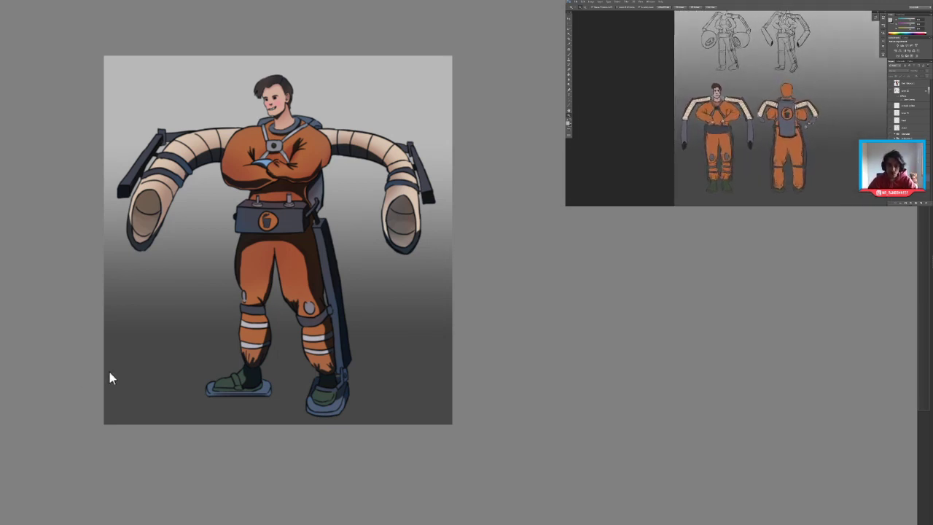
key("ctrl+v")
left_click(197, 398)
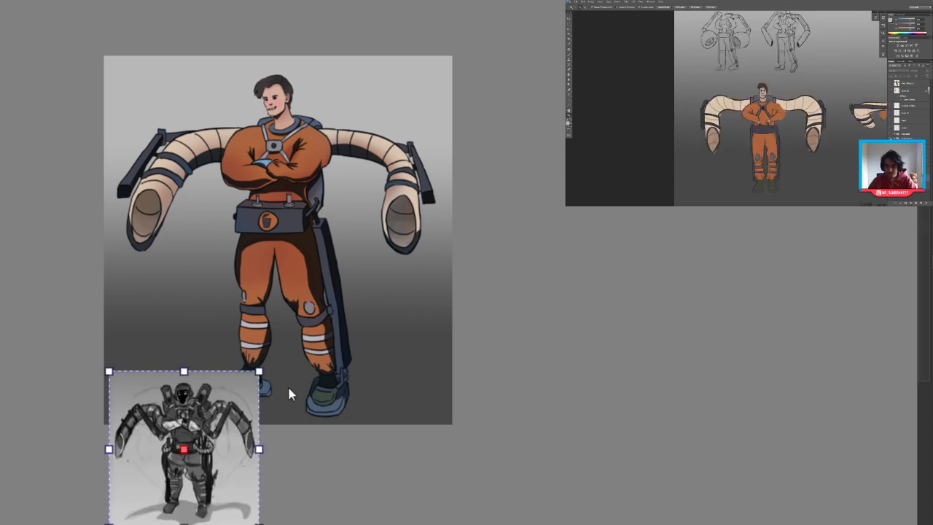
left_click_drag(261, 372, 463, 158)
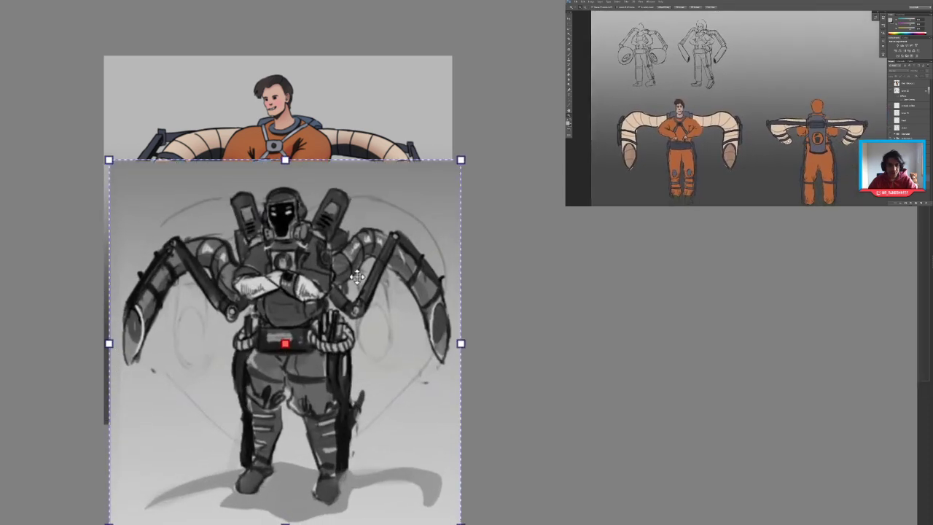
left_click_drag(354, 270, 2, 166)
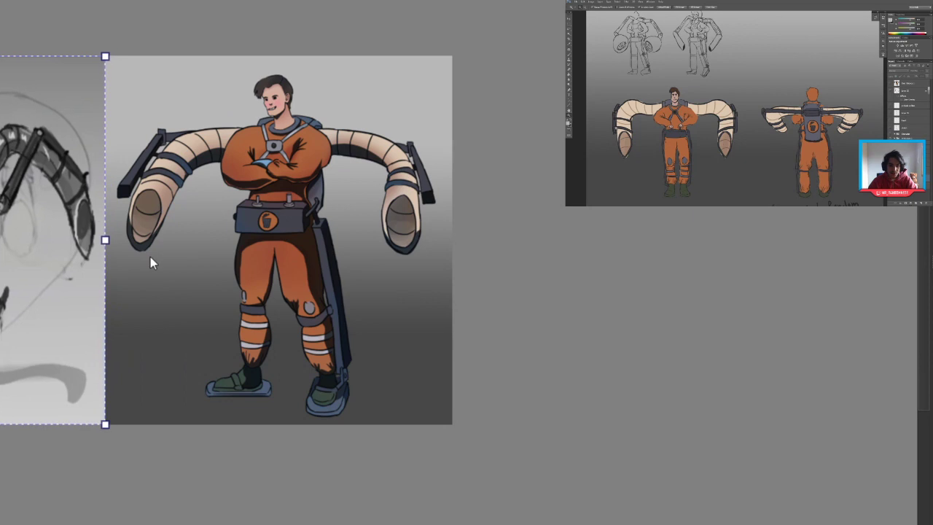
left_click(151, 257)
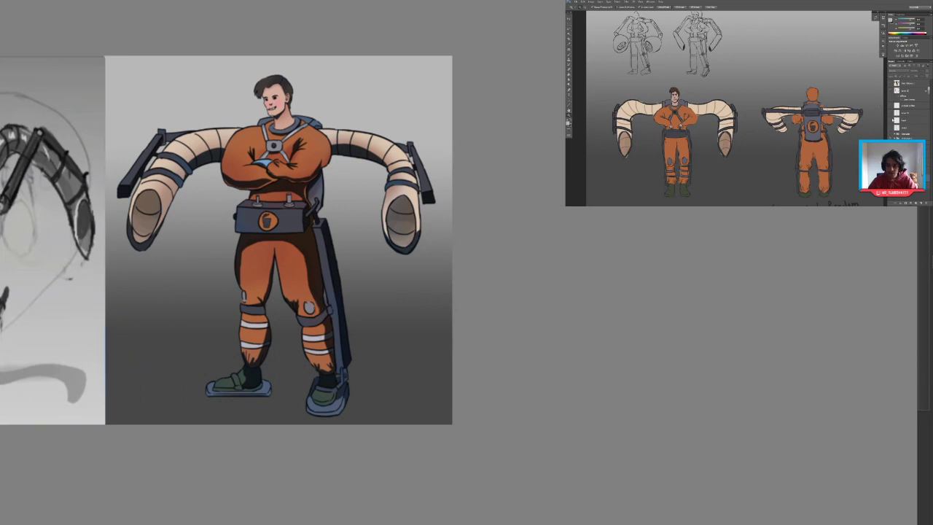
scroll(280, 241, "left", 3)
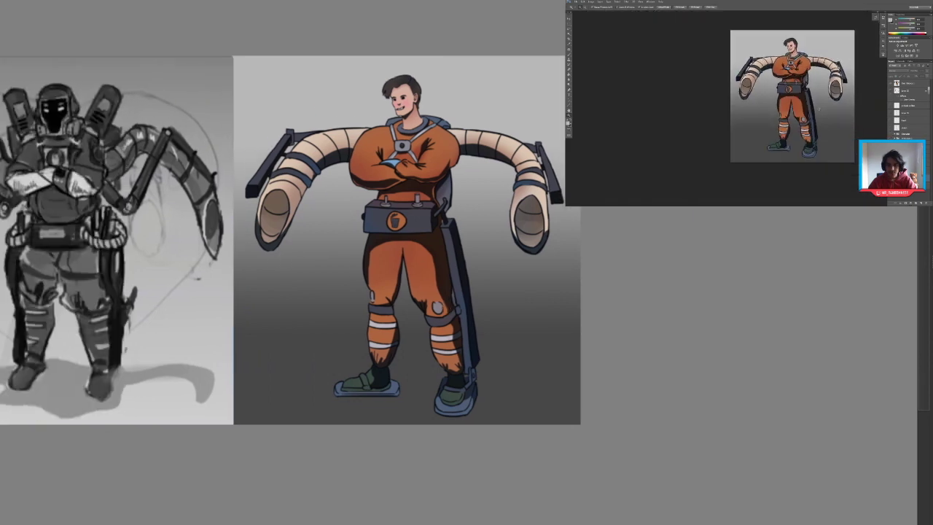
Step: Shift the greyscale masked-figure sketch slightly away from the orange-suited character image, leaving a narrow gap between them
left_click_drag(783, 110, 760, 101)
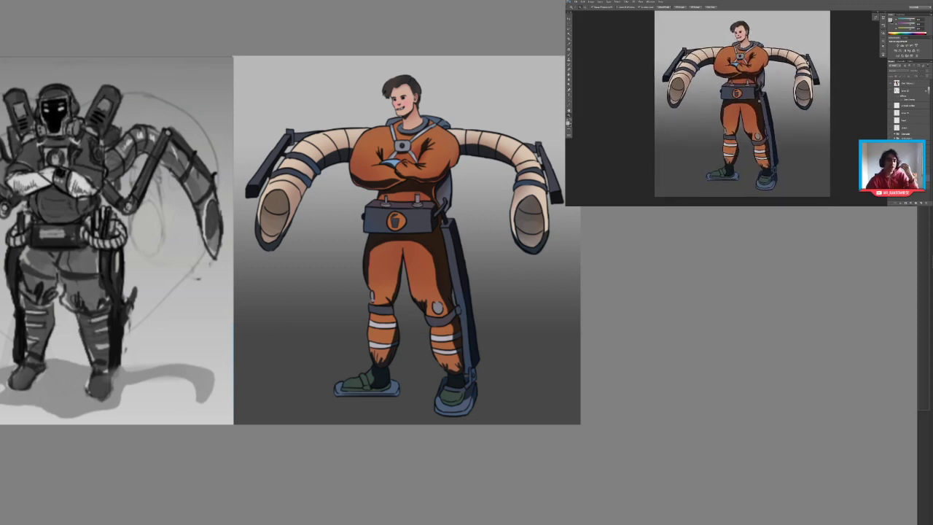
left_click_drag(759, 101, 749, 91)
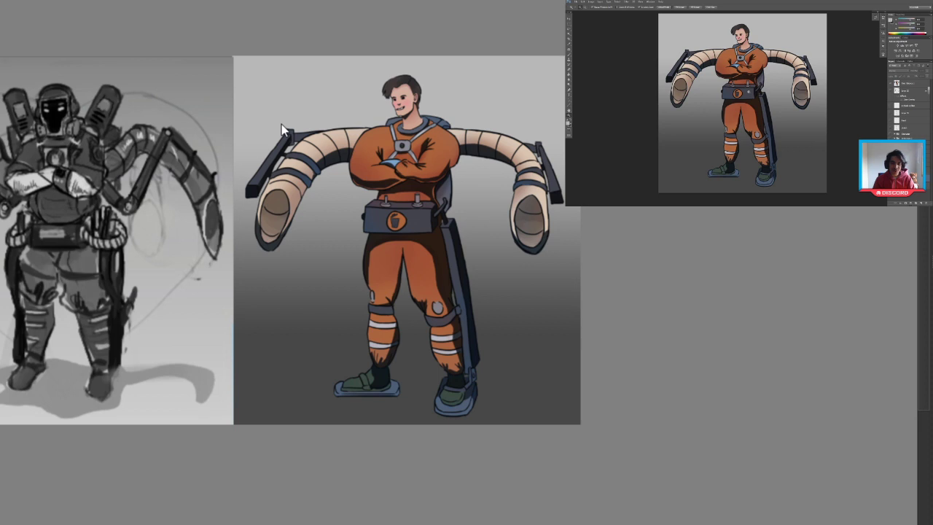
left_click(169, 154)
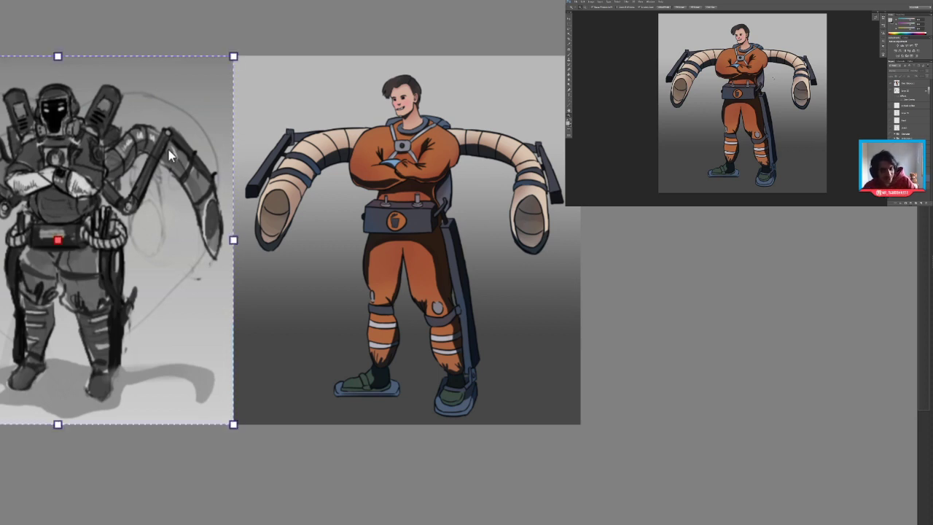
mouse_move(169, 154)
left_mouse_down()
mouse_move(148, 151)
mouse_move(168, 148)
left_mouse_up()
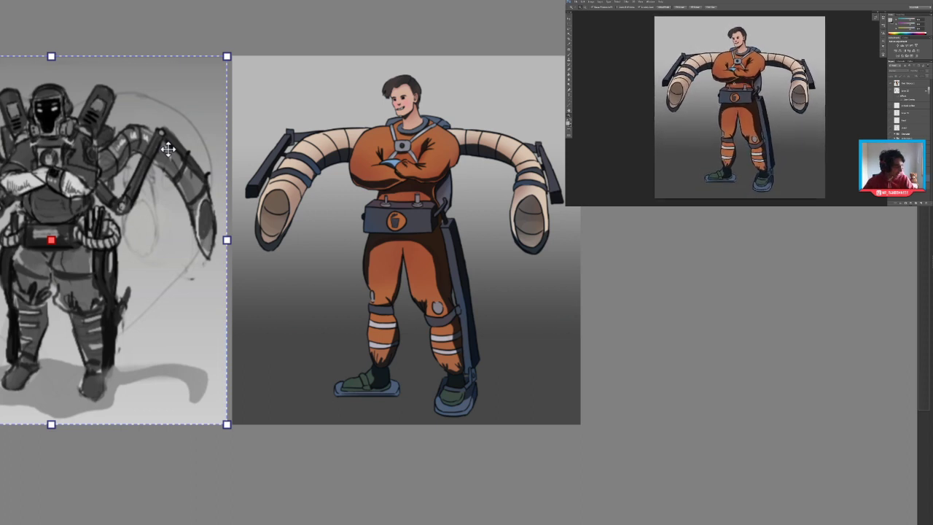
Step: Switch to the music player, resume playback of the Minecraft - Volume Alpha album and return to the painting program
key("alt+Tab")
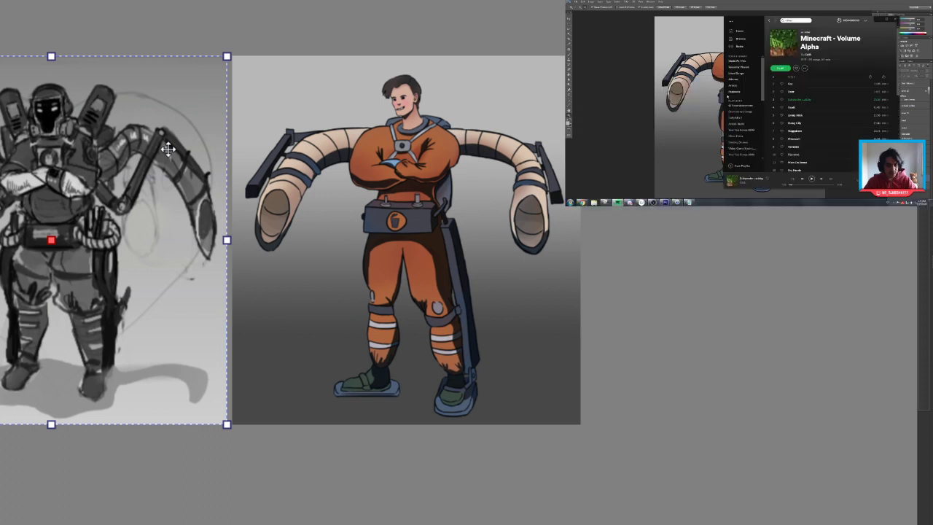
left_click(811, 178)
key("alt+Tab")
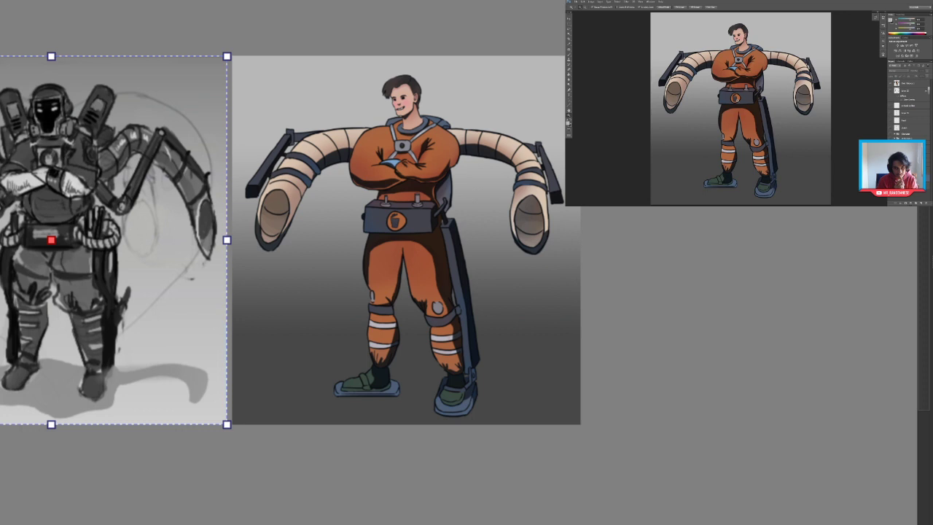
Step: Check the blonde portrait posted in the Discord chat and bring up its painting in full view
key("alt+Tab")
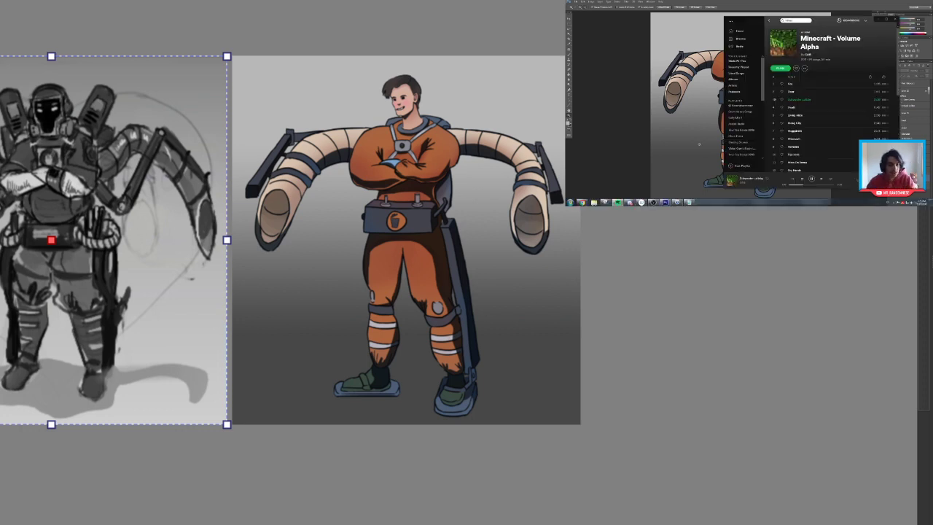
left_click(629, 202)
scroll(729, 124, "up", 5)
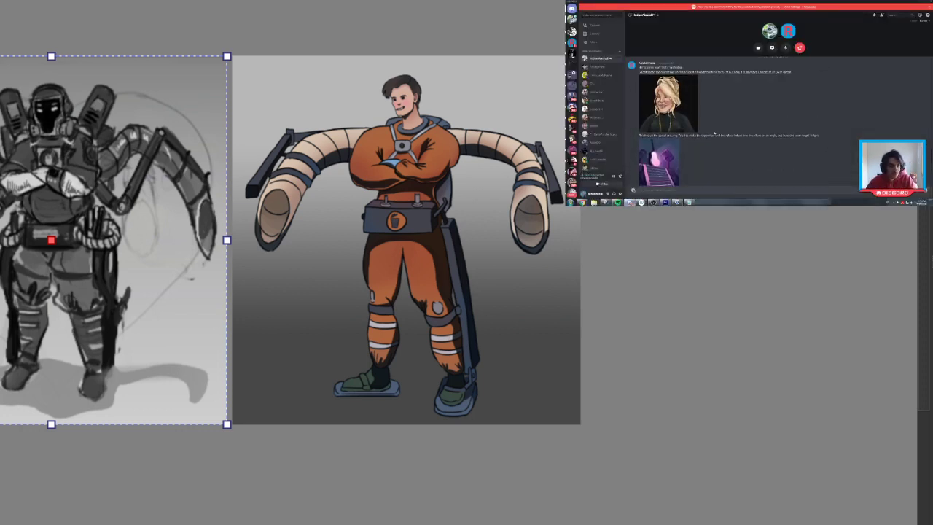
left_click(668, 130)
left_click(657, 130)
key("alt+Tab")
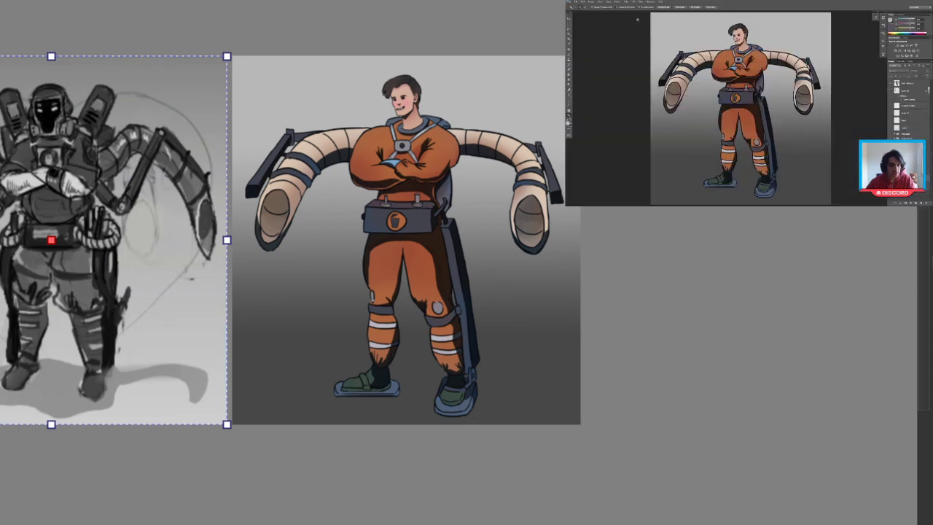
key("f")
left_click_drag(0, 260, 307, 260)
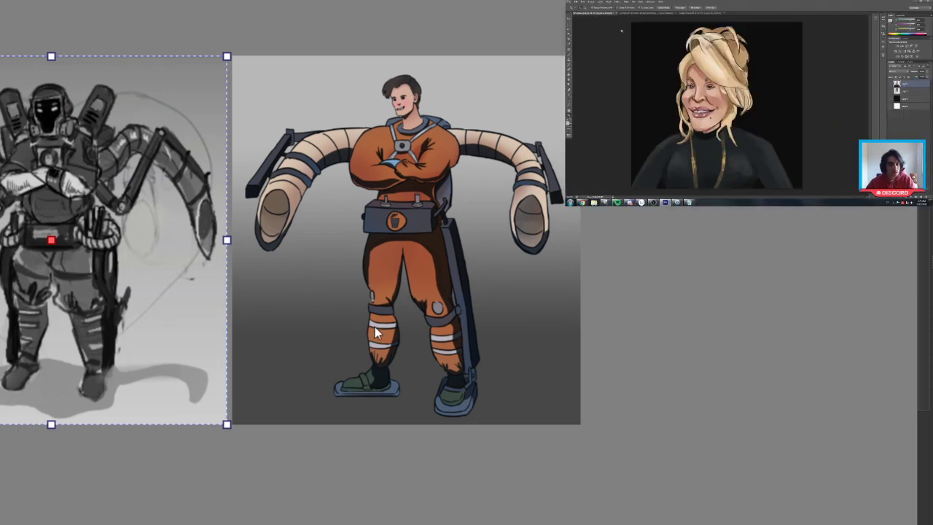
Step: Try placing the blonde portrait on the reference board over the orange-suited character's lower body
left_click(377, 331)
left_click_drag(377, 331, 251, 297)
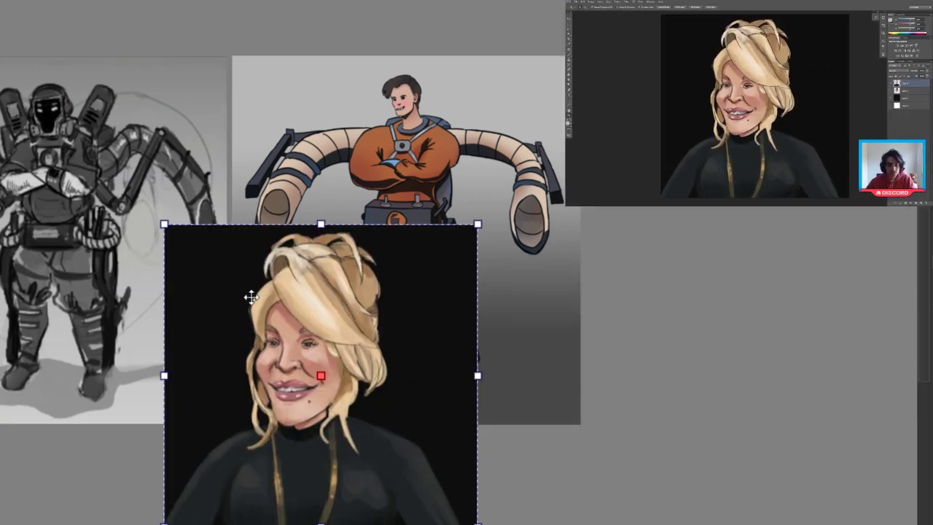
key("ctrl+z")
left_click_drag(362, 355, 268, 278)
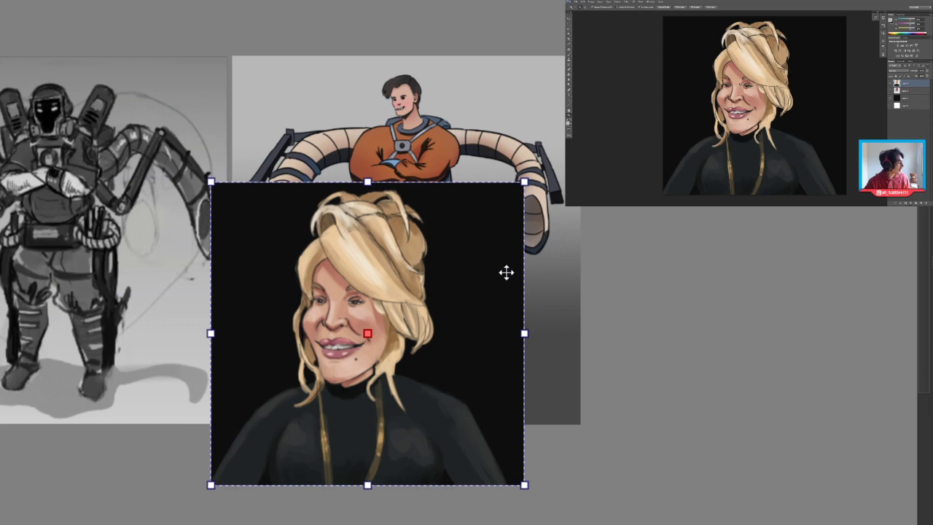
left_click_drag(340, 142, 240, 87)
scroll(254, 135, "down", 1)
left_click_drag(262, 155, 264, 191)
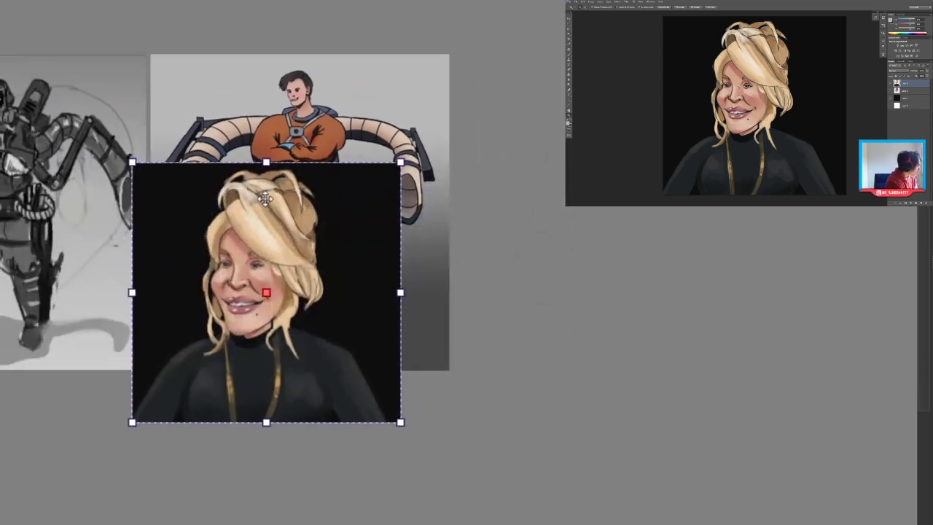
key("ctrl+z")
key("ctrl+z")
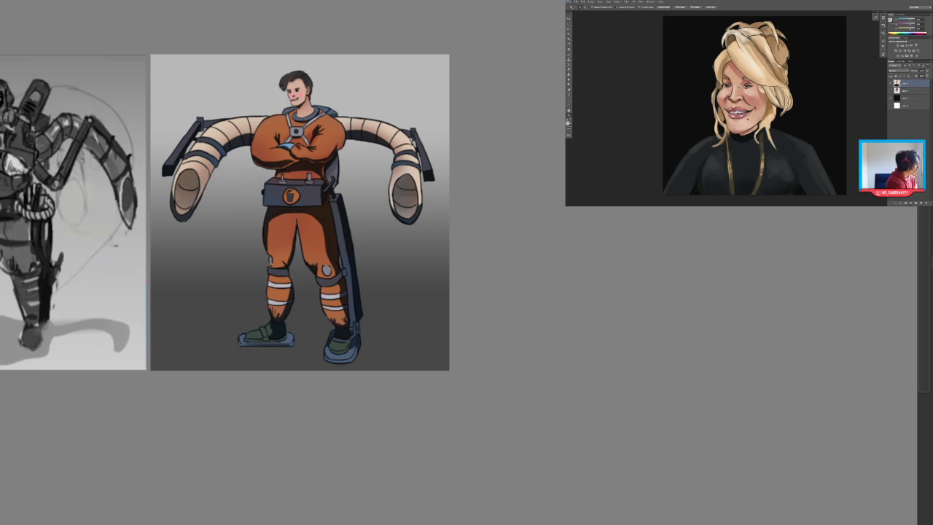
Step: Switch to the Twitch stream in the browser and pause its playback
left_click_drag(252, 128, 253, 125)
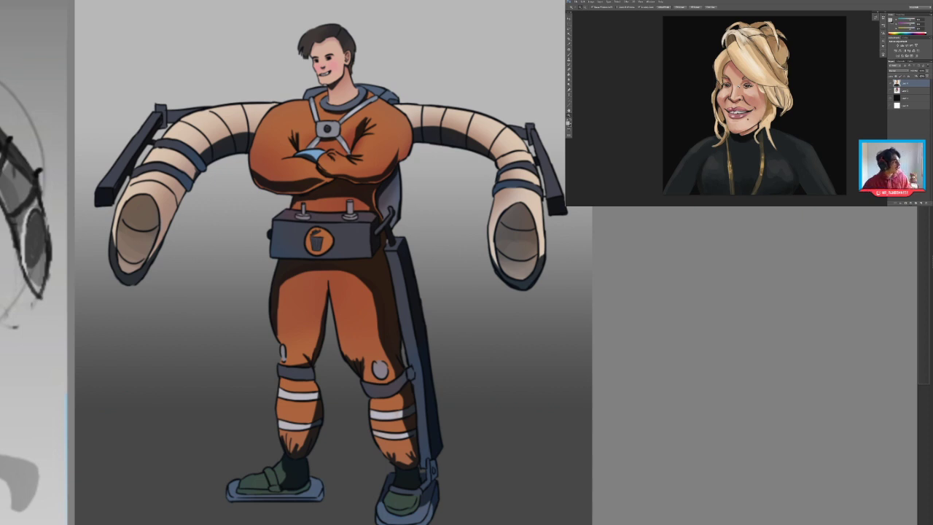
key("alt+Tab")
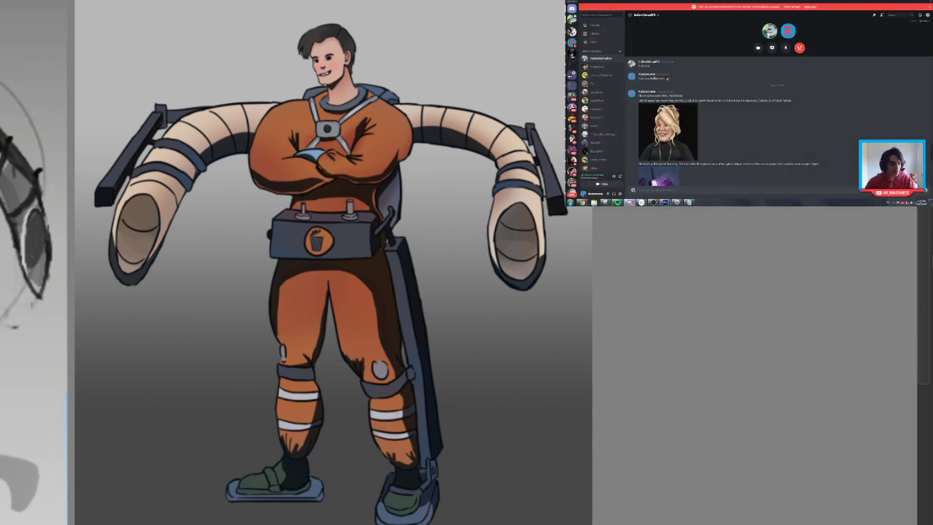
key("alt+Tab")
key("ctrl+Tab")
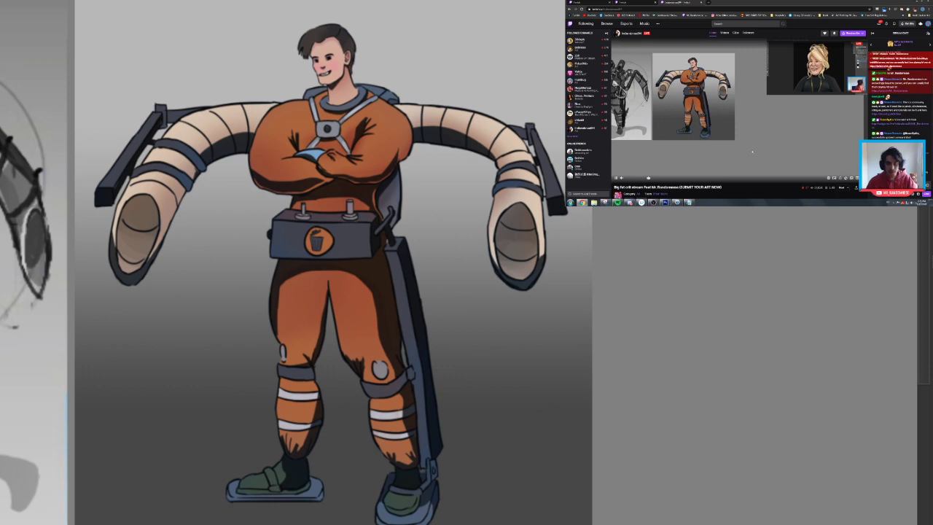
left_click(616, 178)
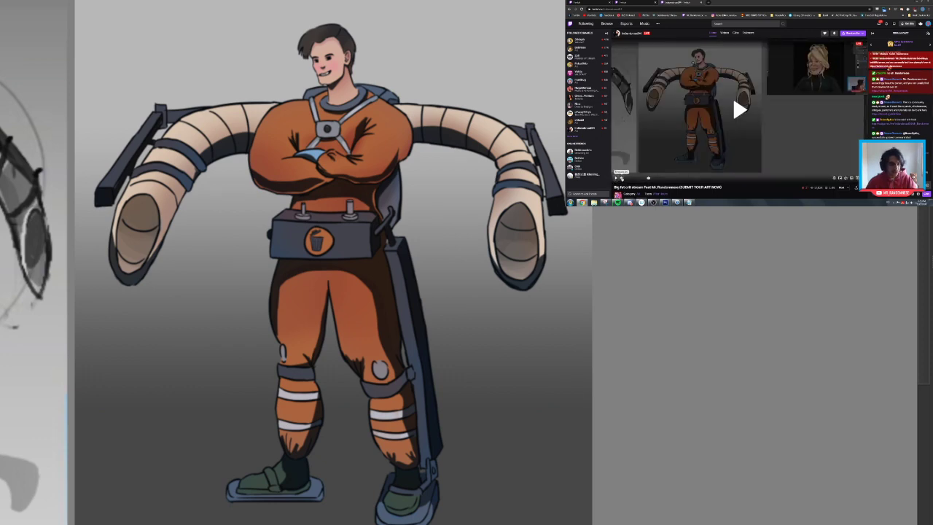
Step: Glance at the Discord chat, switch to OBS and select the last scene in its scene list
left_click(630, 204)
left_click(631, 204)
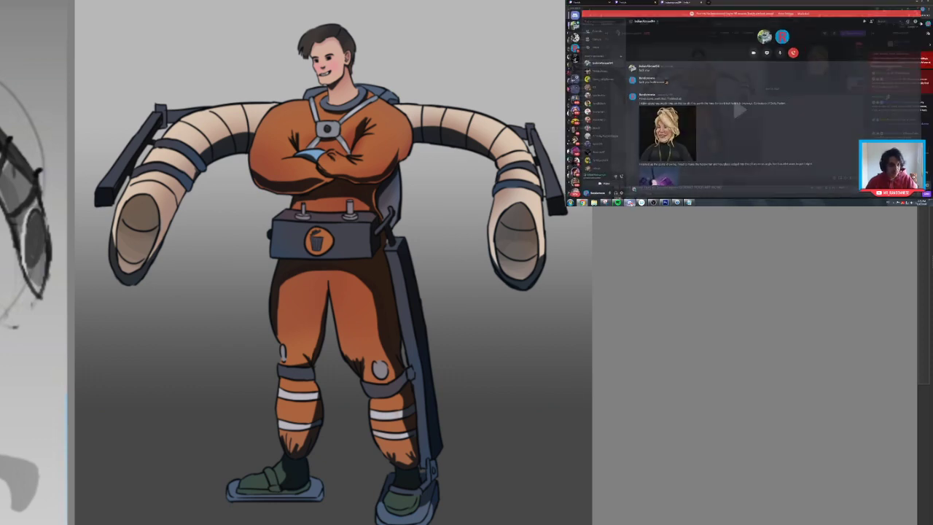
left_click(654, 203)
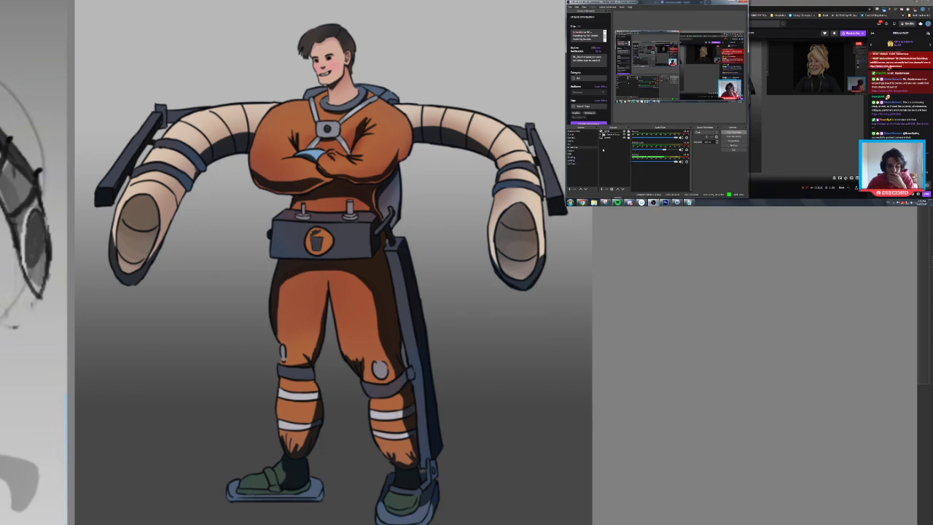
left_click(572, 163)
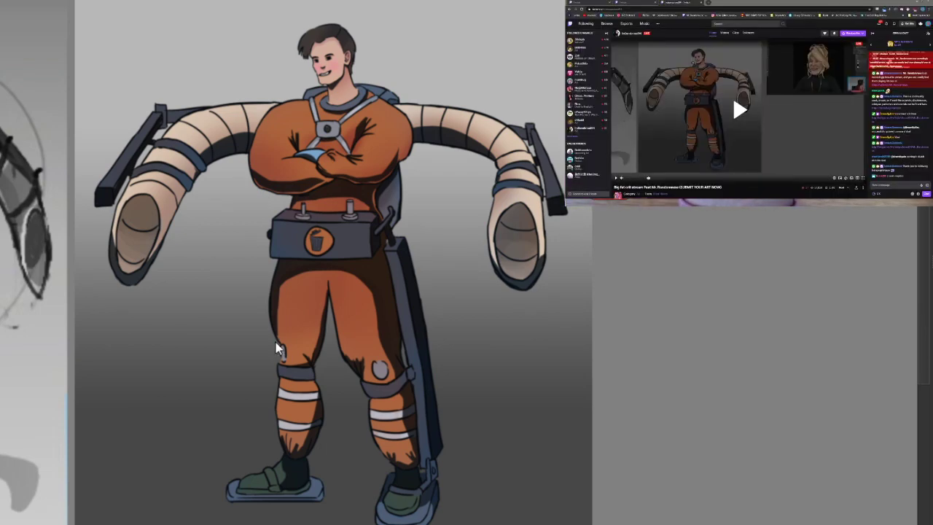
Step: Add the Overwatch Sigma, Headhunter Nidelee and Pyke concept sheets to the board, moving the Sigma sheet up over the orange-suited character
key("ctrl+v")
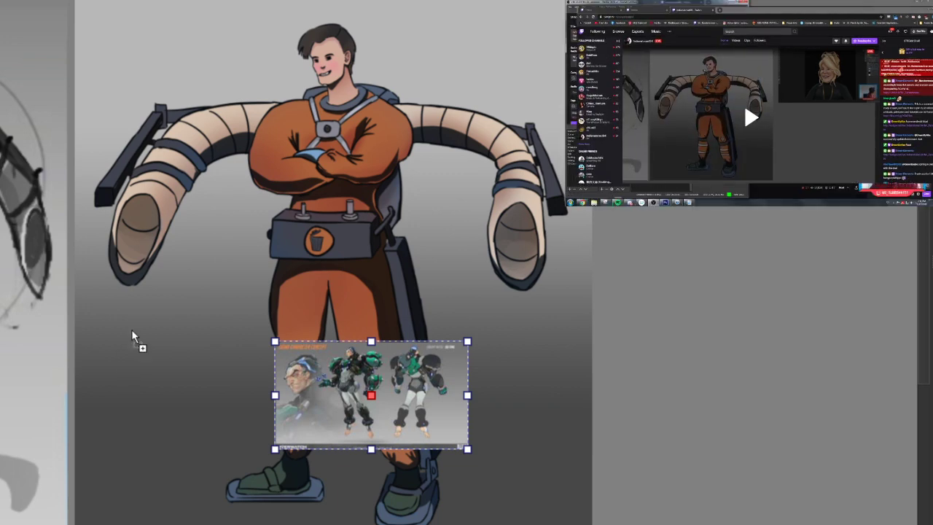
left_click_drag(353, 373, 342, 247)
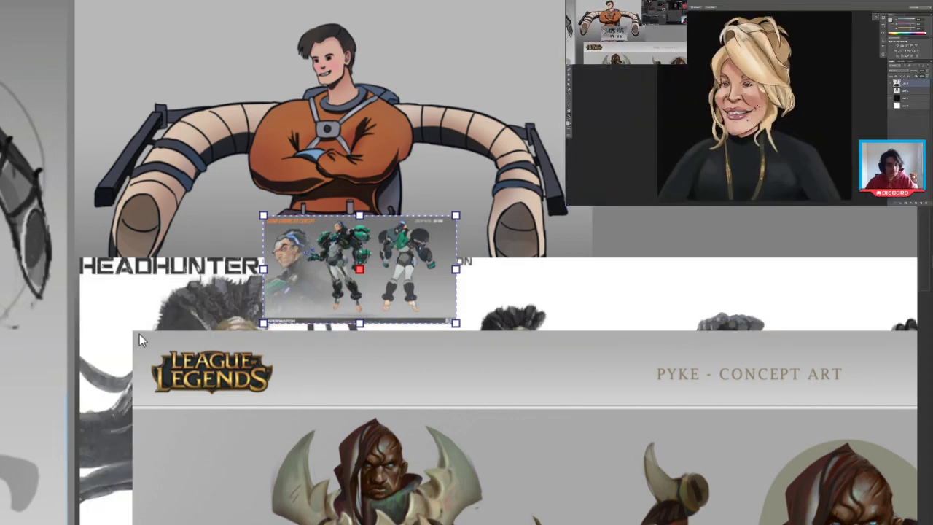
Step: Move the Pyke concept sheet off the Headhunter Nidelee sheet and place it directly below that sheet's left part
left_click_drag(269, 251, 191, 357)
left_click_drag(248, 217, 234, 135)
left_click_drag(234, 135, 145, 437)
left_click_drag(329, 438, 318, 221)
left_click(318, 222)
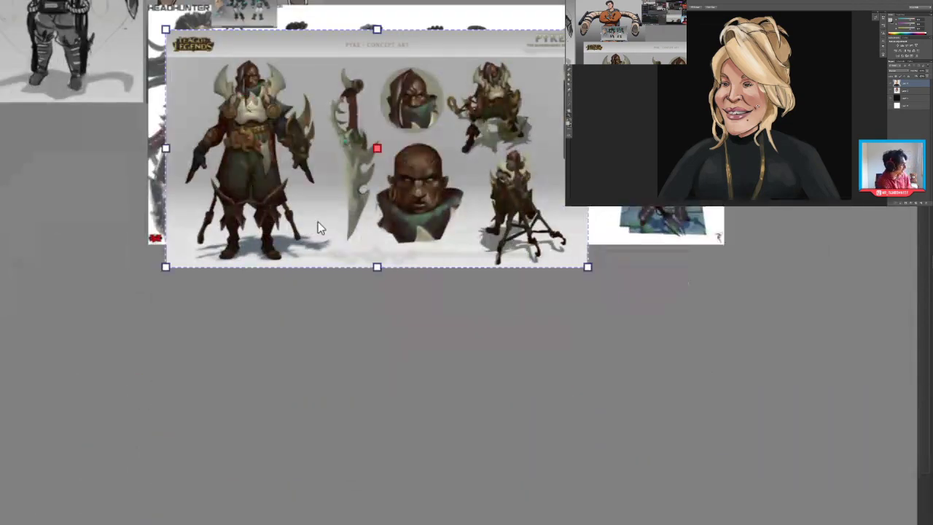
left_click_drag(342, 166, 187, 322)
left_click_drag(168, 290, 108, 223)
left_click_drag(204, 267, 216, 328)
left_click_drag(321, 193, 315, 148)
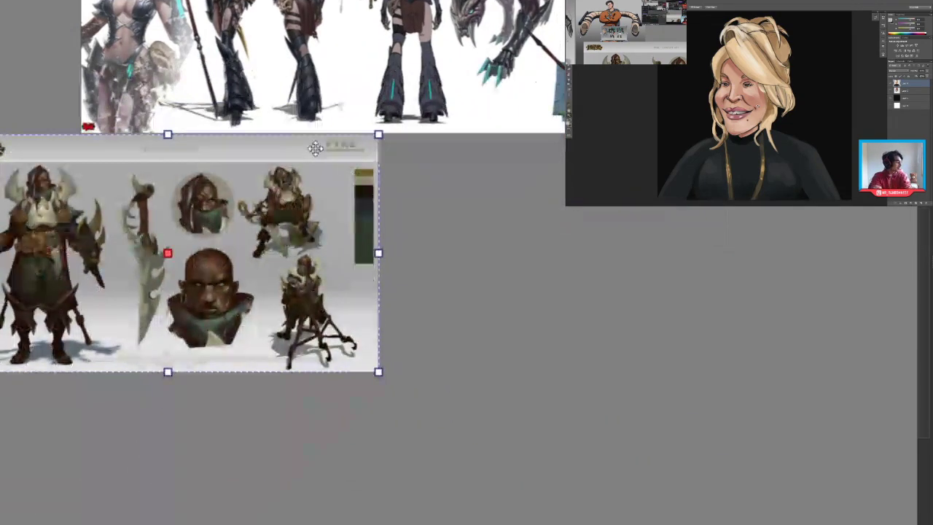
Step: Move the Headhunter Nidelee sheet to the right of the Pyke concept sheet
left_click_drag(366, 82, 633, 262)
left_click_drag(421, 151, 431, 278)
left_click_drag(431, 278, 431, 284)
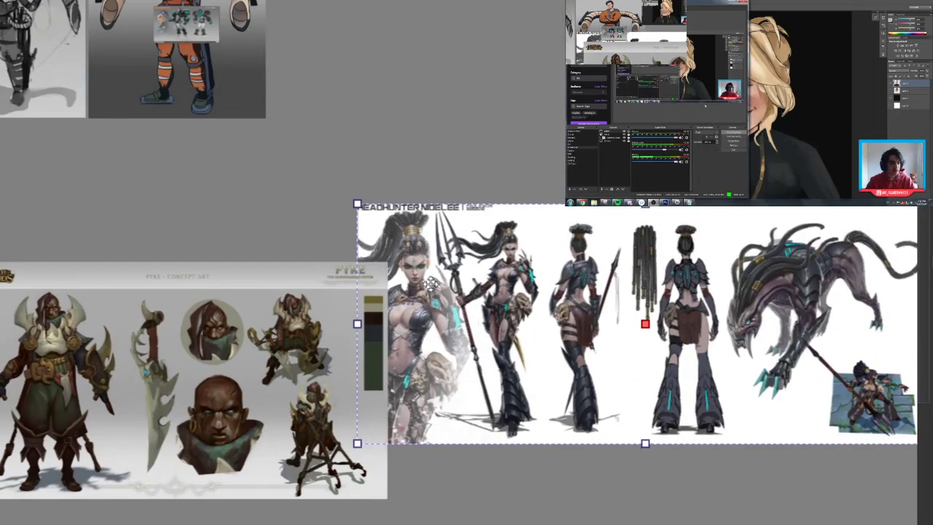
Step: Enlarge the Sigma concept sheet and place it beside the orange-suited character image, above the Headhunter Nidelee sheet
left_click_drag(186, 22, 453, 75)
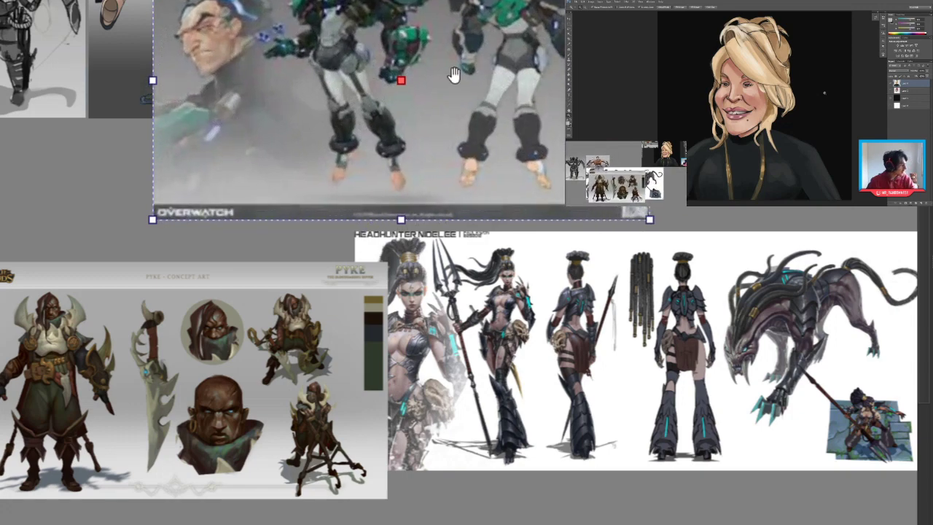
scroll(448, 87, "up", 6)
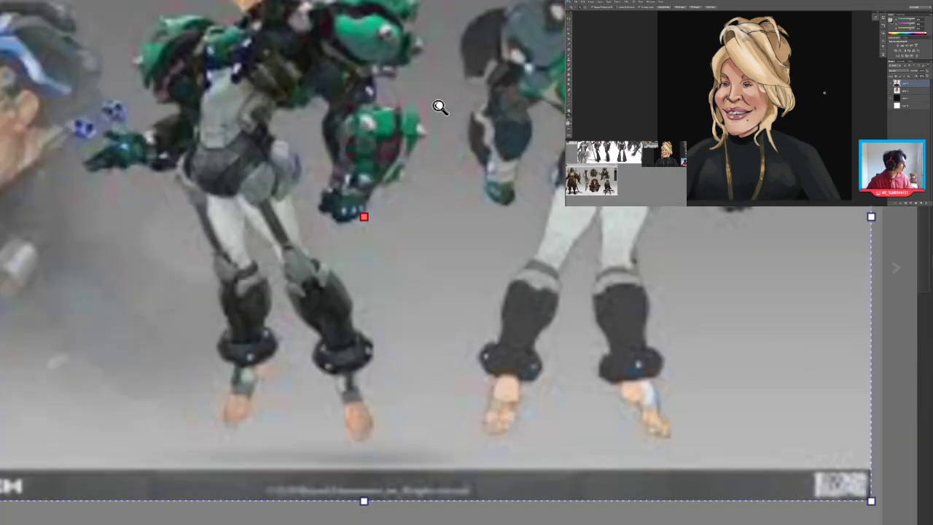
scroll(439, 107, "down", 6)
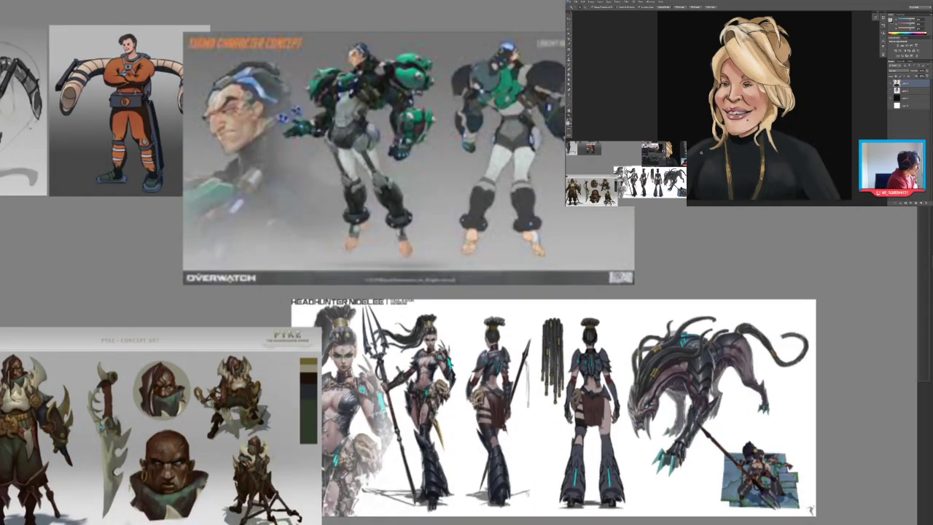
scroll(373, 142, "up", 1)
left_click_drag(370, 178, 318, 200)
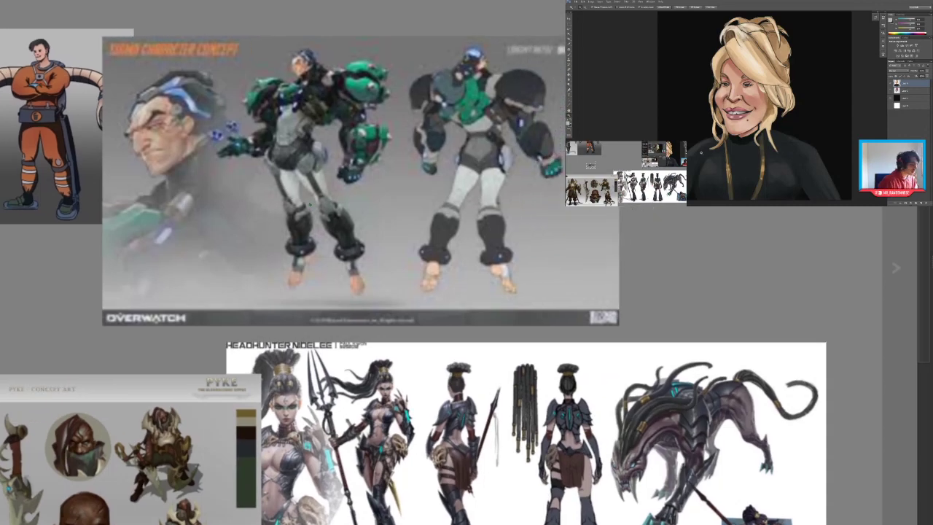
scroll(338, 193, "down", 2)
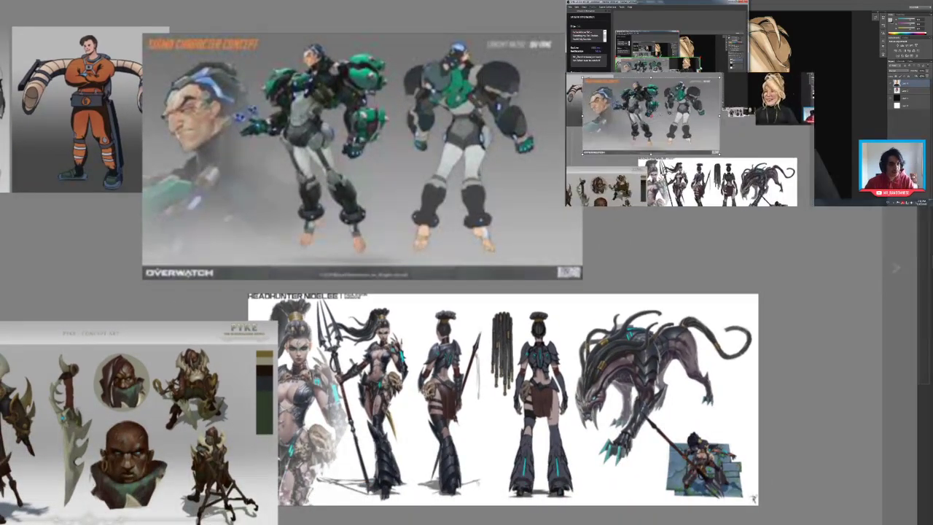
left_click_drag(307, 137, 363, 129)
key("alt+Tab")
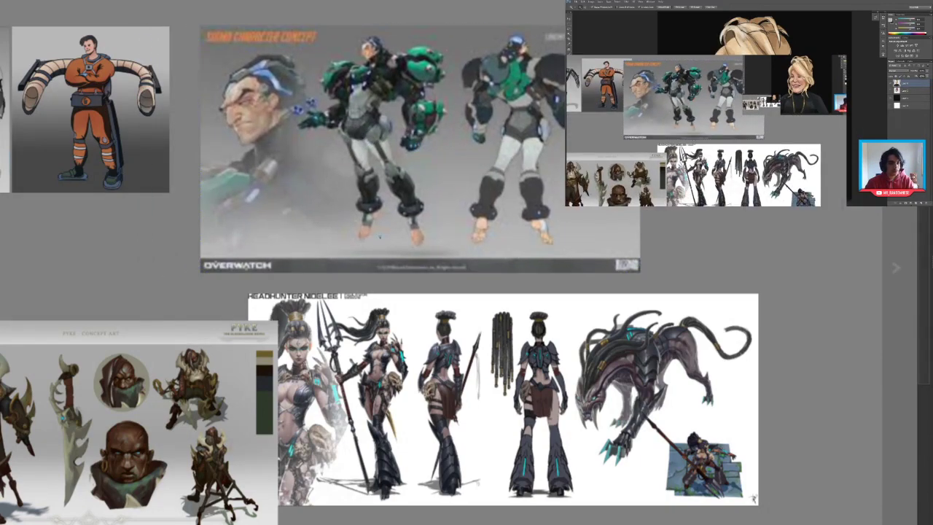
Step: Examine the Sigma figures up close, followed by the armour and boots of the Headhunter Nidelee figures
scroll(524, 48, "up", 3)
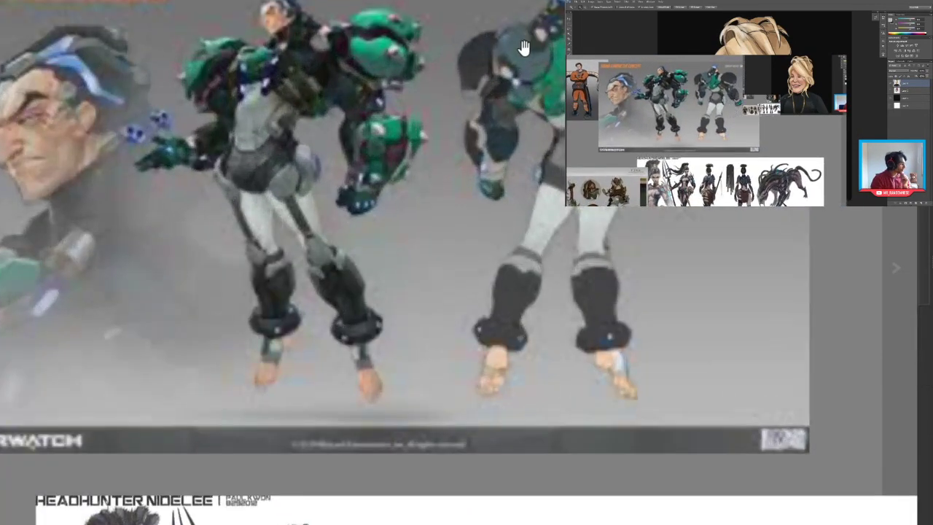
left_click_drag(331, 467, 319, 182)
left_click_drag(326, 383, 319, 189)
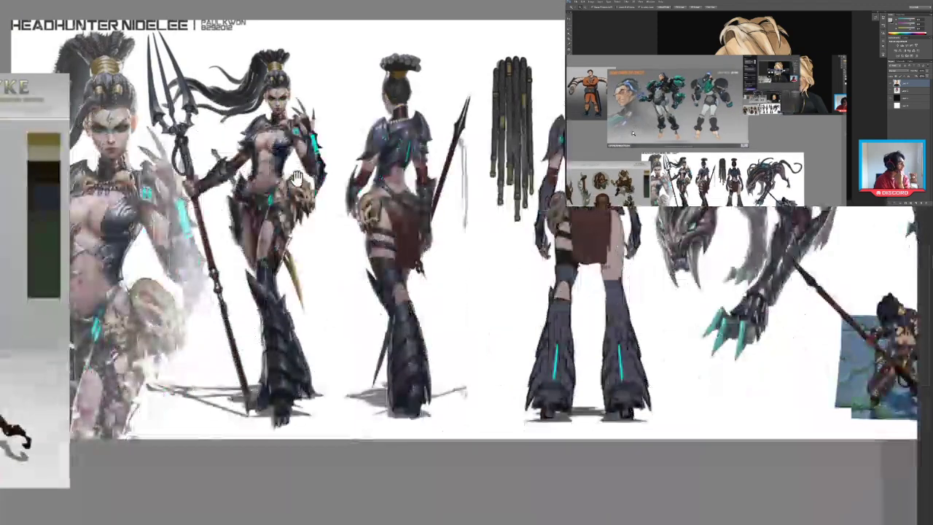
scroll(318, 189, "up", 4)
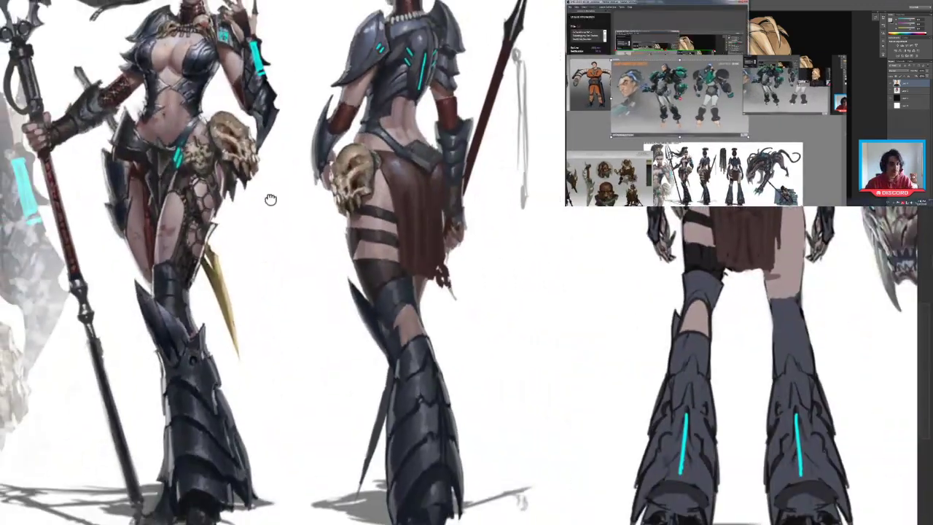
Step: Examine the Headhunter Nidelee front and back figures from the armour down to the boots, followed by the full sheet
left_click_drag(270, 199, 262, 234)
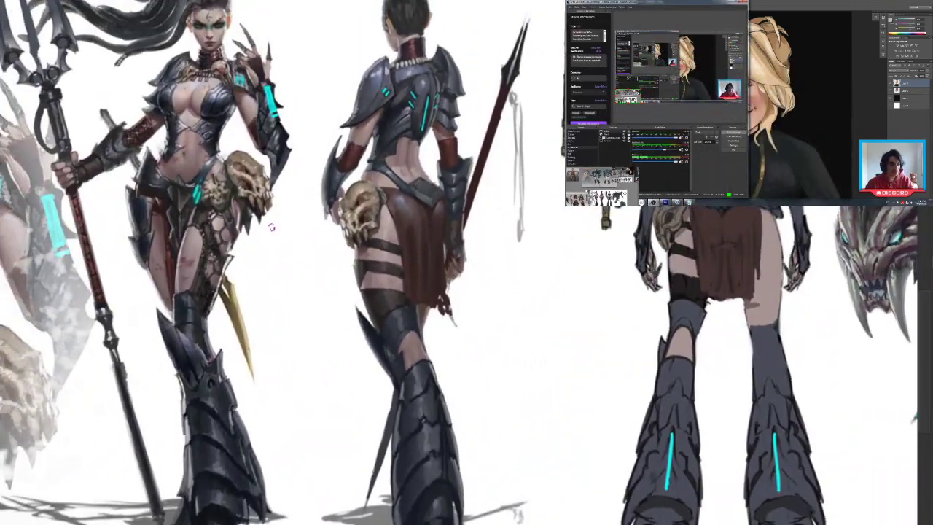
scroll(273, 219, "down", 1)
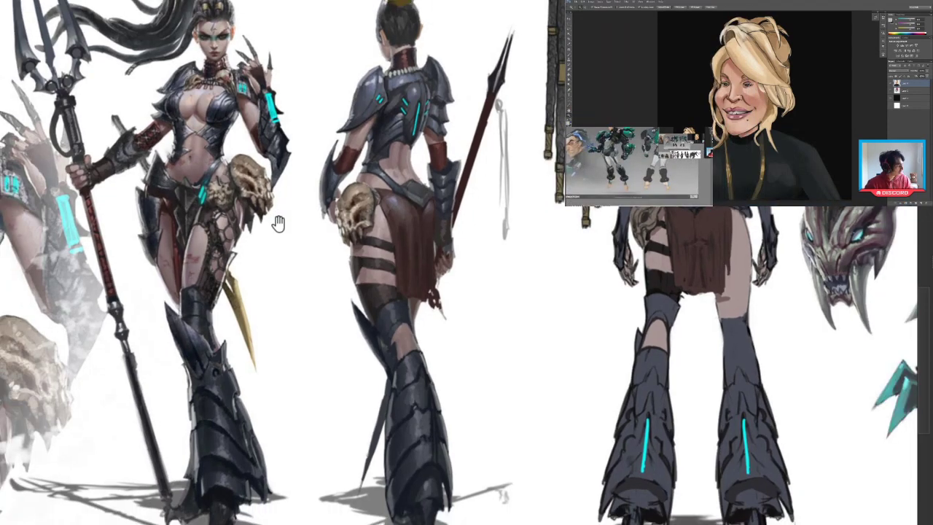
scroll(281, 240, "up", 1)
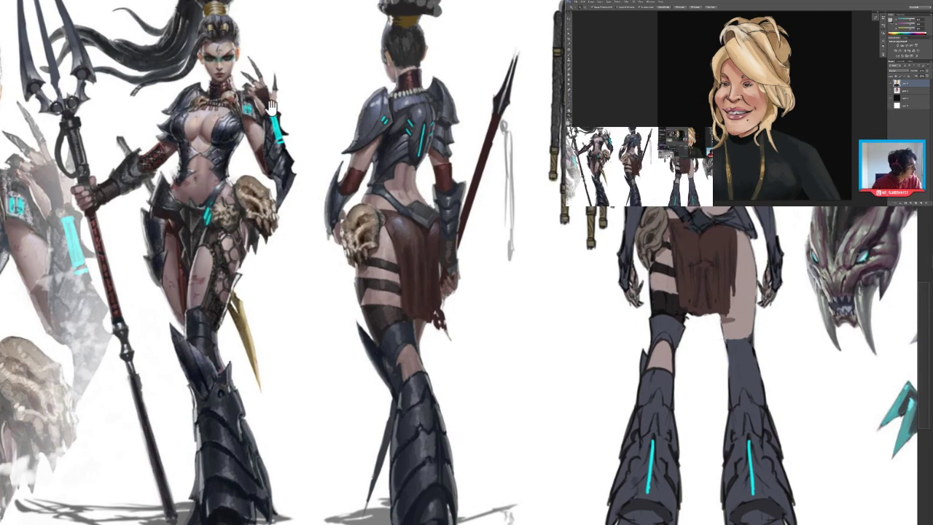
scroll(244, 149, "down", 2)
scroll(232, 196, "up", 3)
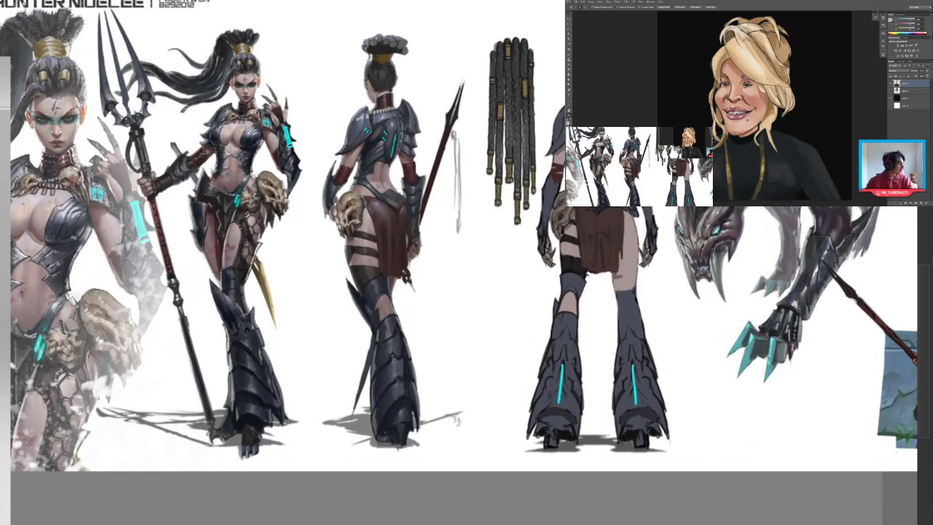
scroll(136, 197, "down", 1)
left_click_drag(31, 120, 309, 454)
scroll(46, 215, "down", 1)
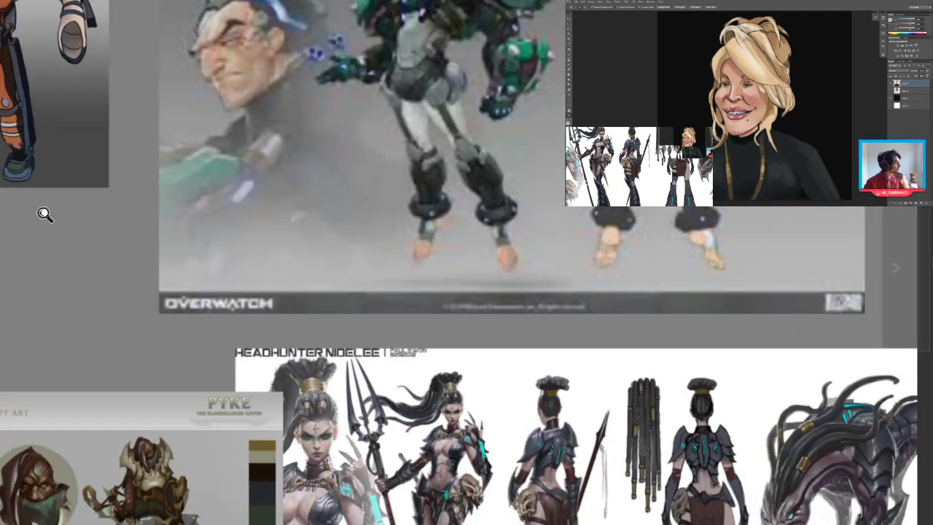
Step: Examine the orange-suited character up close, from the crossed arms and shoulder hoses down to the shoes
left_click_drag(70, 220, 264, 419)
scroll(167, 146, "up", 4)
left_click_drag(269, 219, 267, 157)
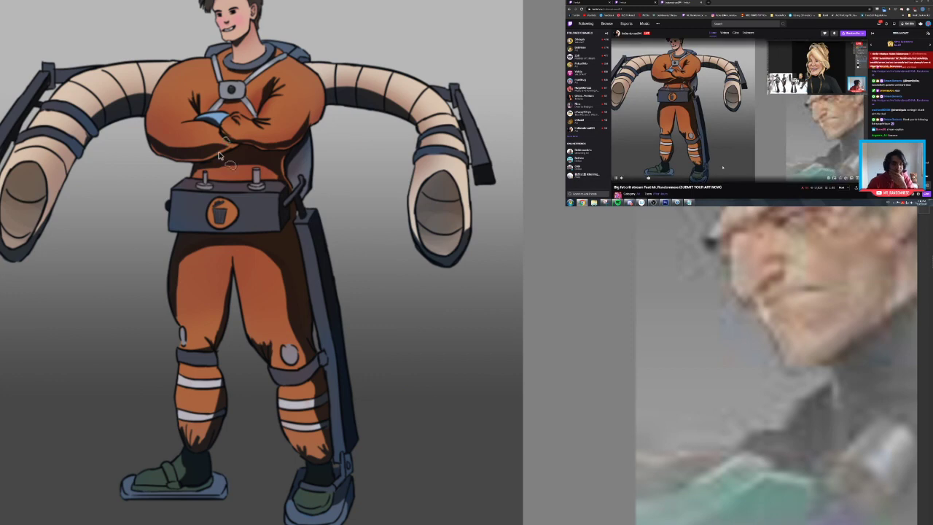
left_click_drag(175, 133, 150, 146)
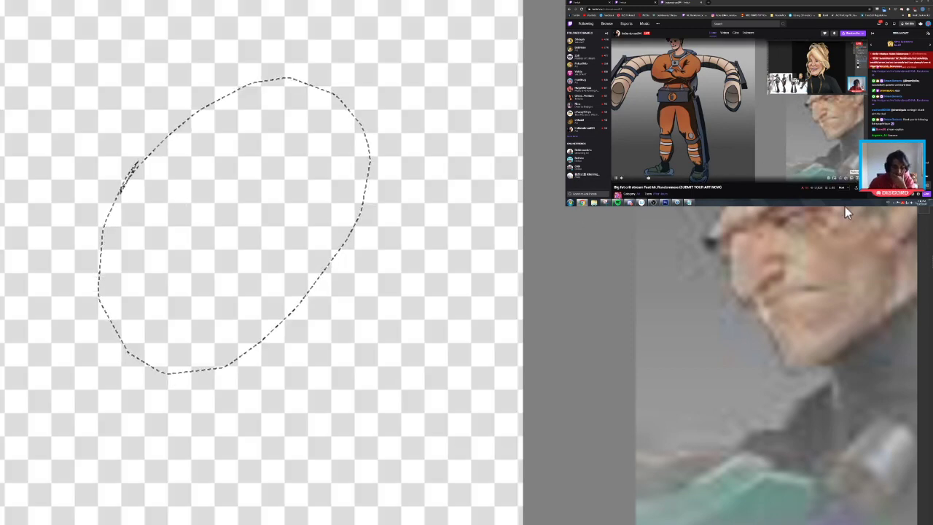
key("ctrl+d")
key("ctrl+z")
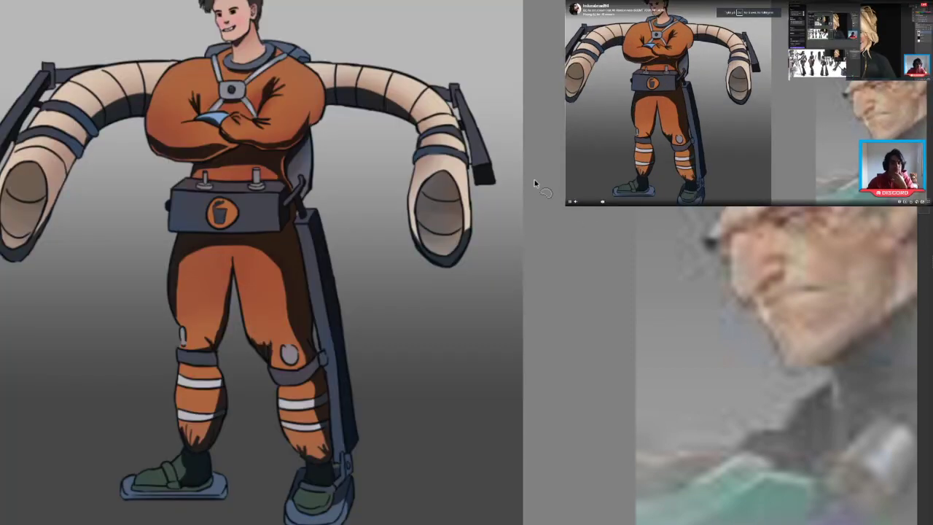
Step: Review the whole orange-suited character beside the greyscale sketch, then inspect its full figure at a larger size
left_click_drag(544, 151, 494, 188)
left_click_drag(434, 97, 346, 96)
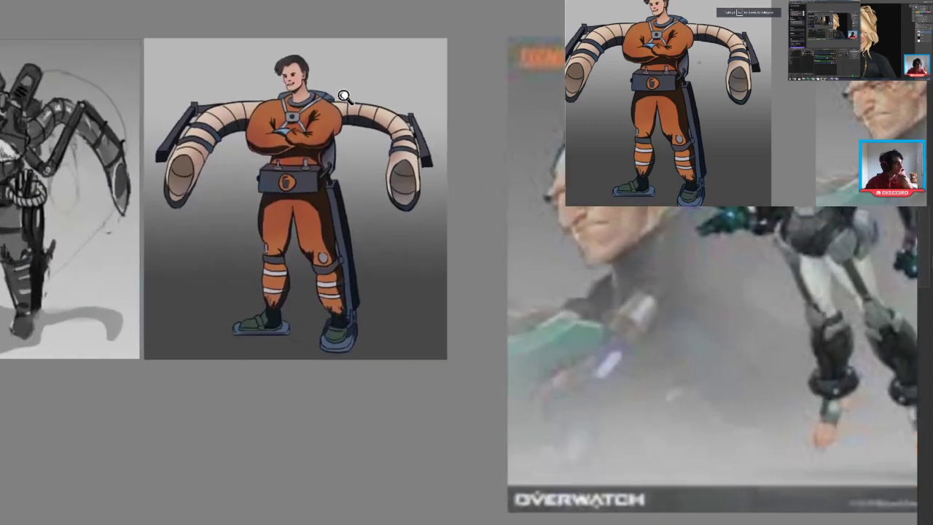
left_click_drag(319, 138, 358, 114)
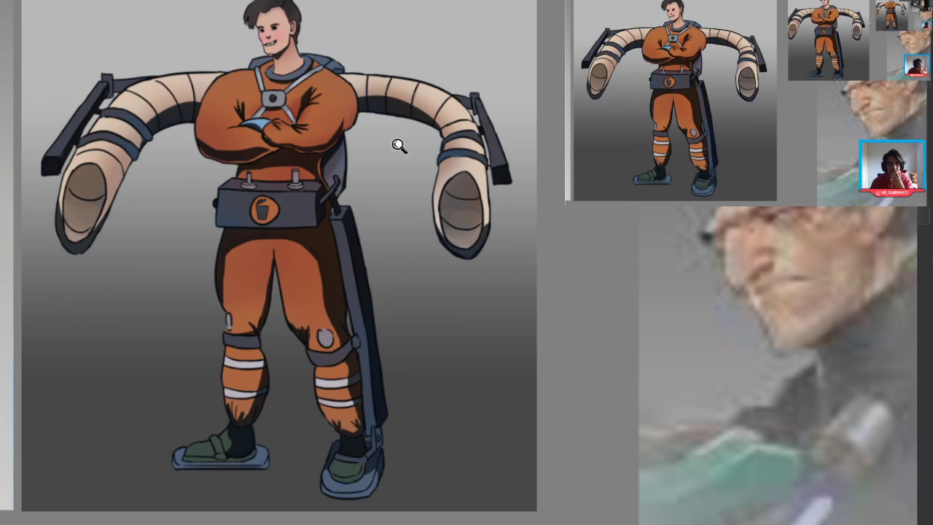
Step: Examine the standing Pyke figure's shoulder armour, belt, gauntlet and leg details, both up close and within the full concept sheet
left_click_drag(400, 146, 386, 267)
left_click_drag(390, 340, 232, 189)
left_click_drag(350, 451, 249, 263)
left_click_drag(273, 334, 371, 194)
left_click_drag(274, 222, 264, 314)
left_click_drag(140, 260, 342, 159)
left_click_drag(242, 225, 319, 144)
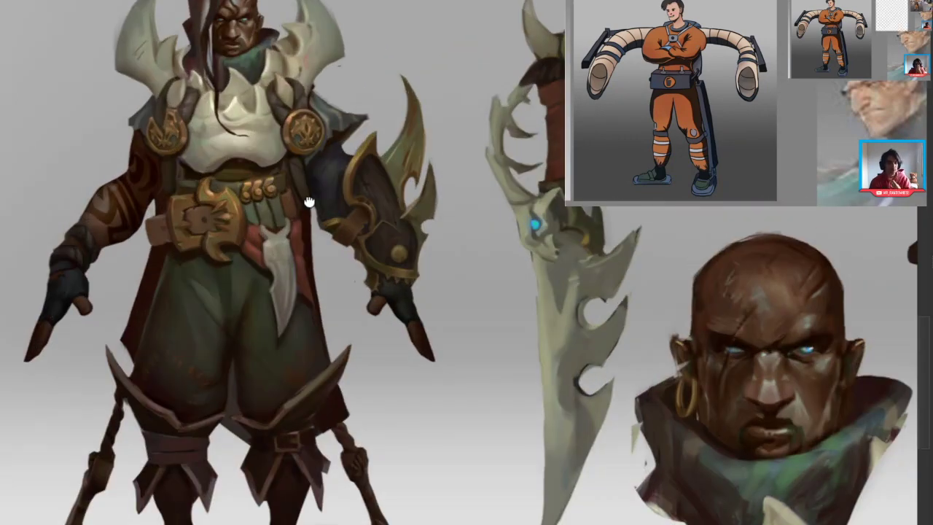
left_click_drag(309, 202, 282, 238)
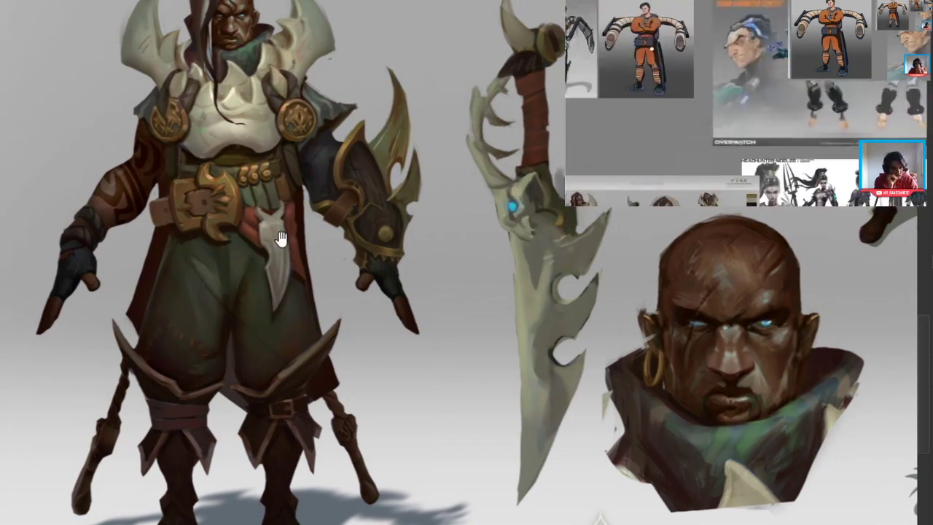
scroll(281, 240, "down", 4)
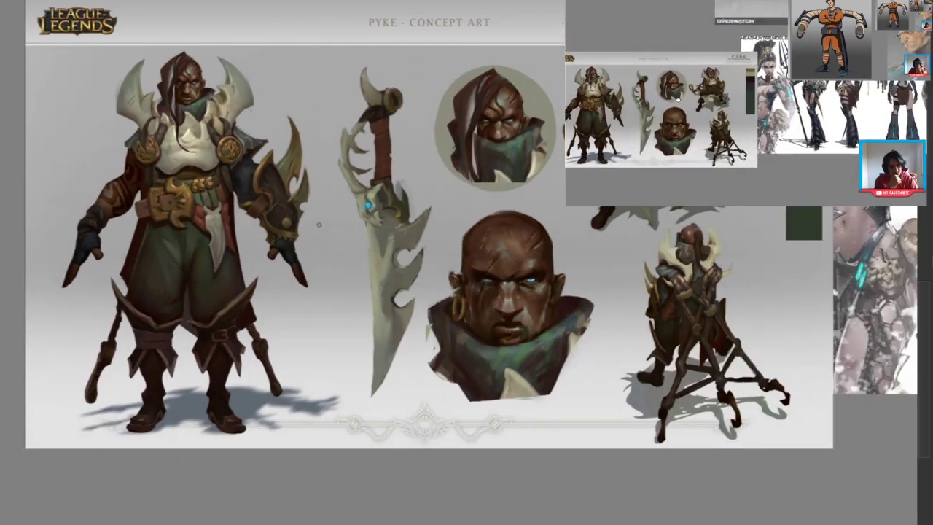
scroll(229, 200, "up", 3)
scroll(264, 186, "up", 2)
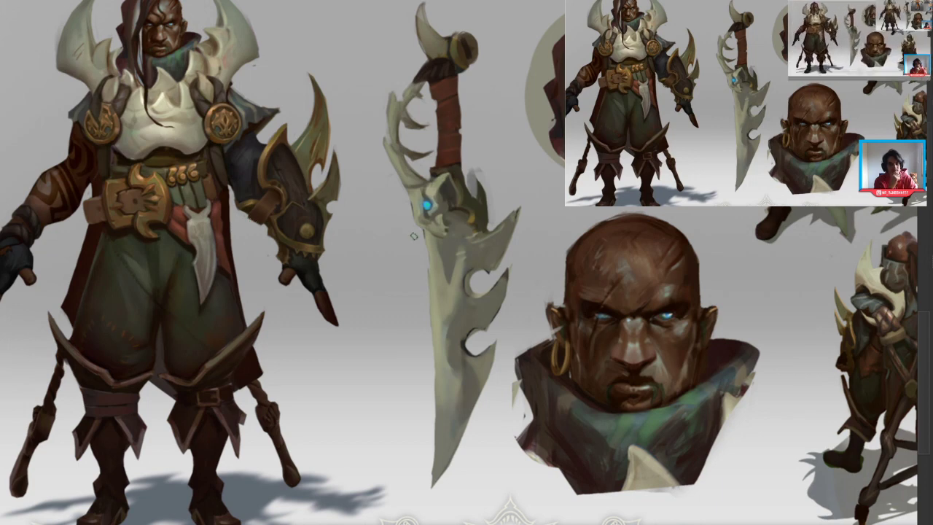
Step: Inspect the weapon, head portraits and smaller poses on the Pyke concept sheet in relation to the main figure
left_click_drag(234, 148, 258, 164)
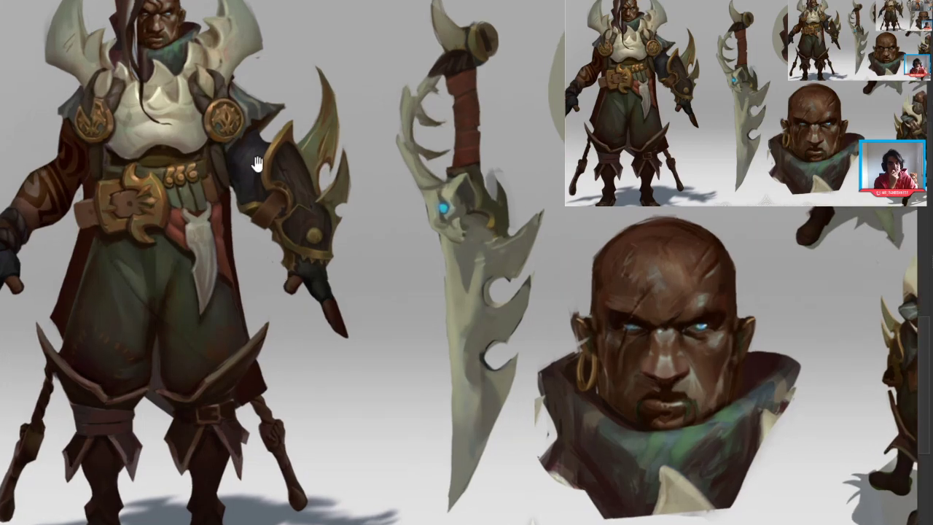
left_click_drag(348, 196, 293, 220)
left_click_drag(578, 231, 243, 191)
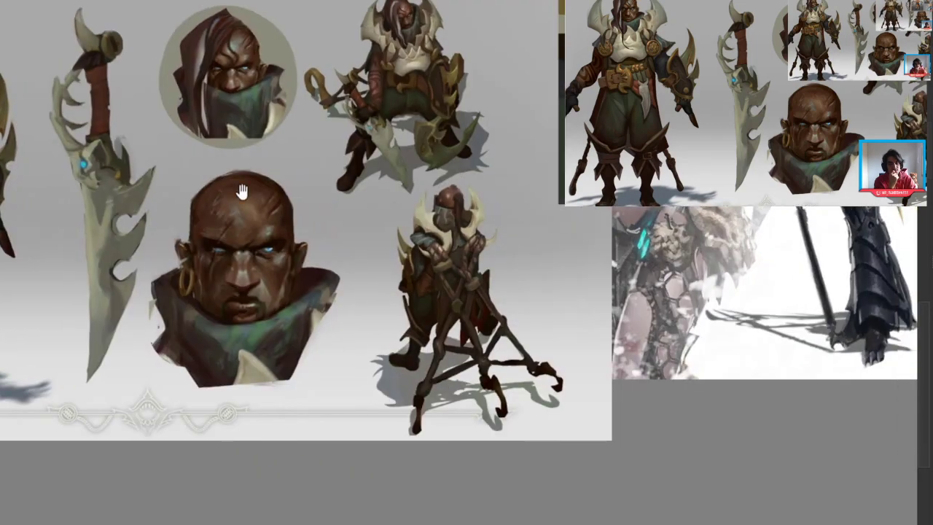
scroll(374, 179, "down", 3)
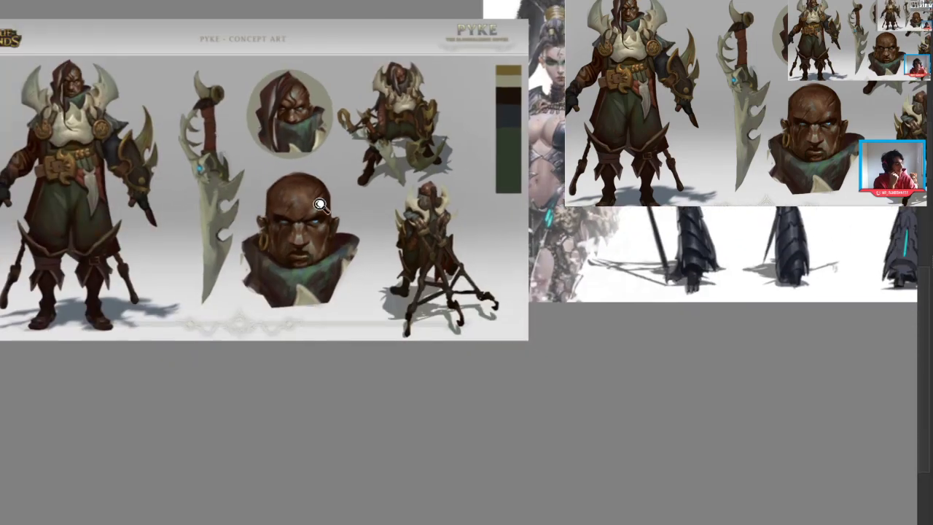
scroll(277, 215, "up", 1)
scroll(229, 166, "up", 2)
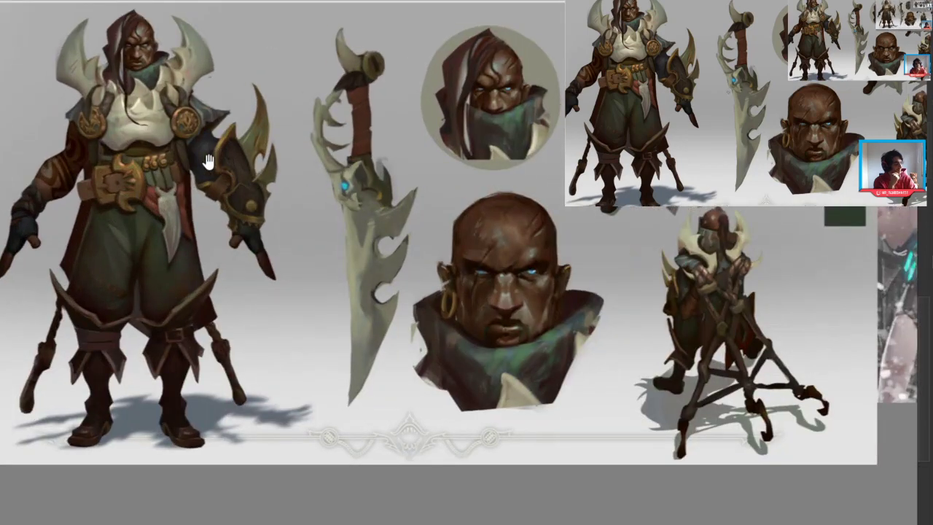
left_click_drag(133, 171, 229, 140)
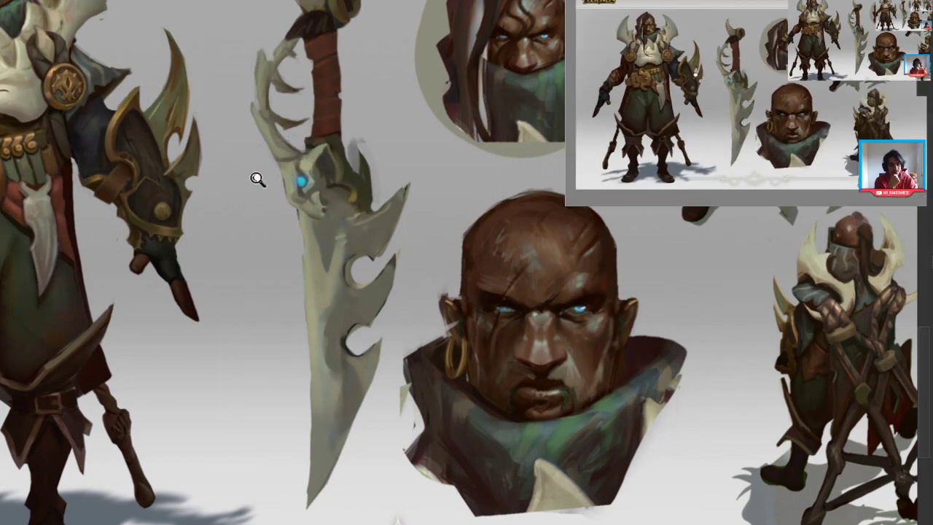
Step: Study the Headhunter Nidelee sheet, looking closely at the front figure's face, chest armour, clawed hand and legs
scroll(257, 180, "down", 5)
left_click_drag(252, 230, 227, 427)
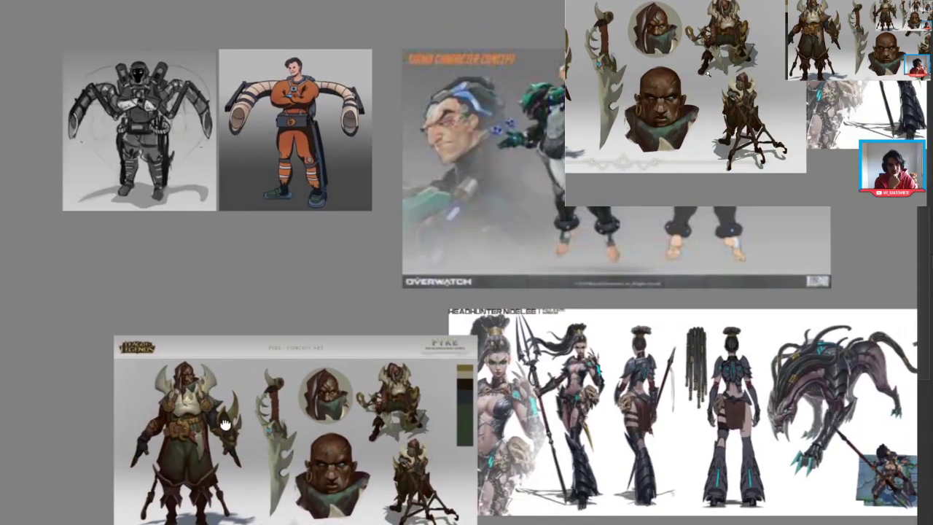
left_click_drag(242, 348, 110, 209)
left_click_drag(418, 173, 118, 153)
left_click_drag(176, 224, 342, 194)
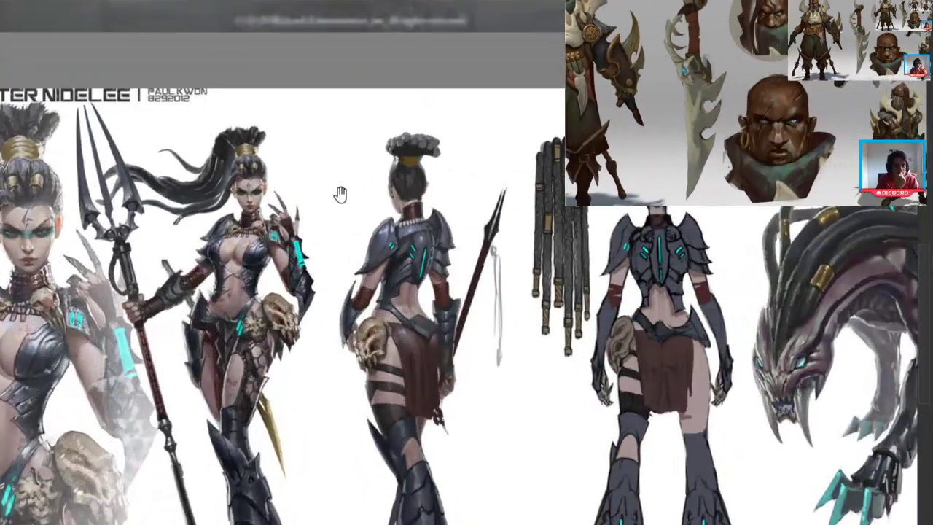
left_click_drag(299, 168, 293, 115)
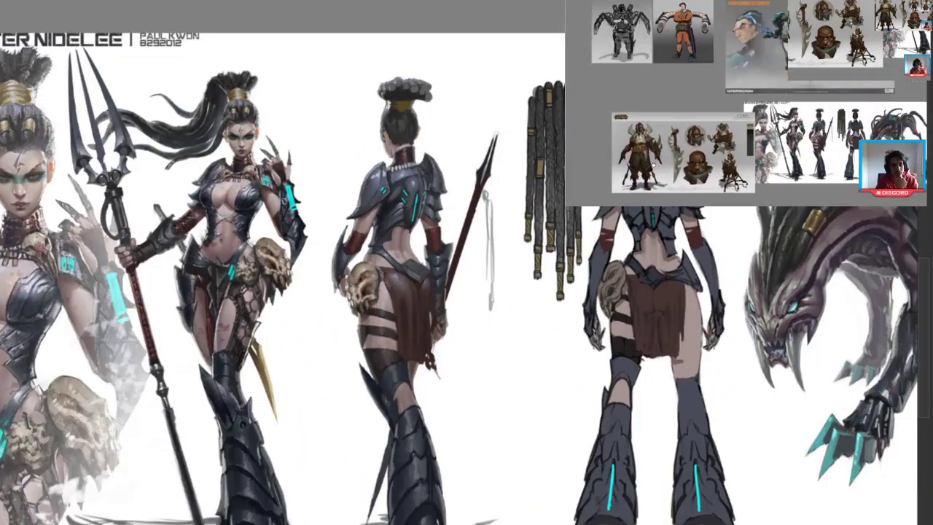
scroll(309, 114, "up", 5)
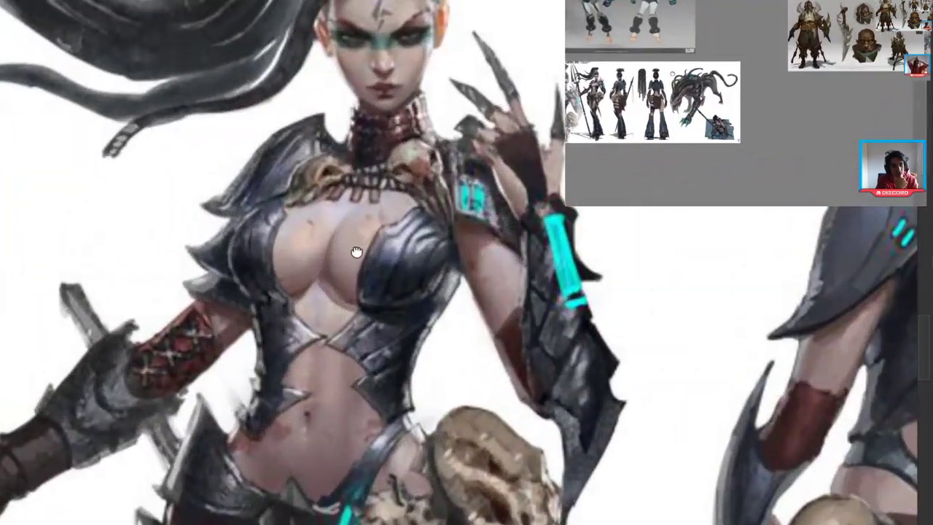
left_click_drag(357, 252, 345, 279)
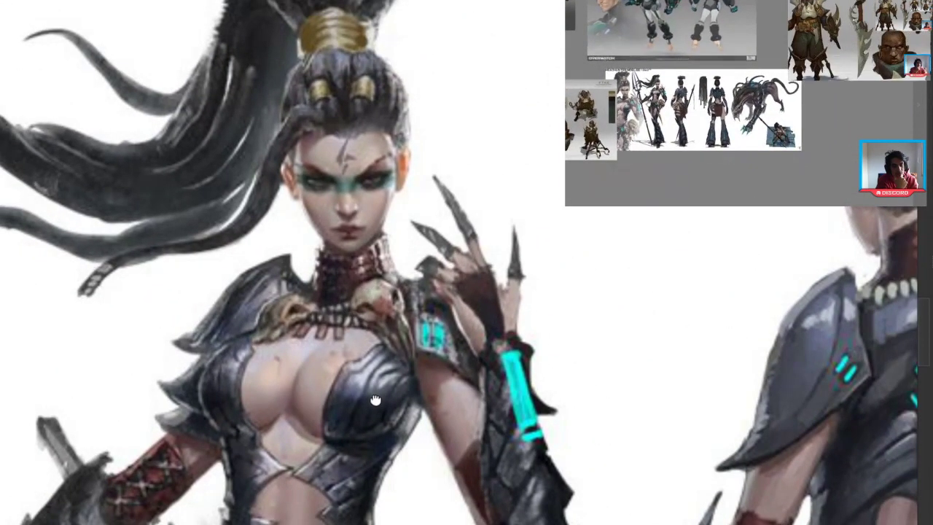
left_click_drag(374, 401, 184, 143)
left_click_drag(281, 209, 50, 356)
left_click_drag(243, 234, 139, 282)
scroll(139, 281, "down", 5)
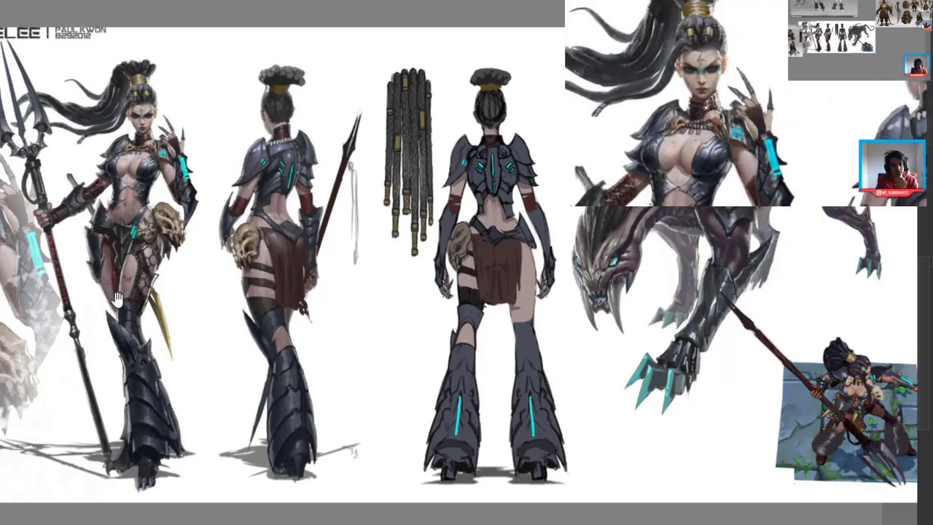
left_click_drag(268, 401, 288, 445)
Step: Compare the orange-suited character with the Sigma sheet beside it and the Pyke concept sheet below
left_click_drag(119, 350, 241, 482)
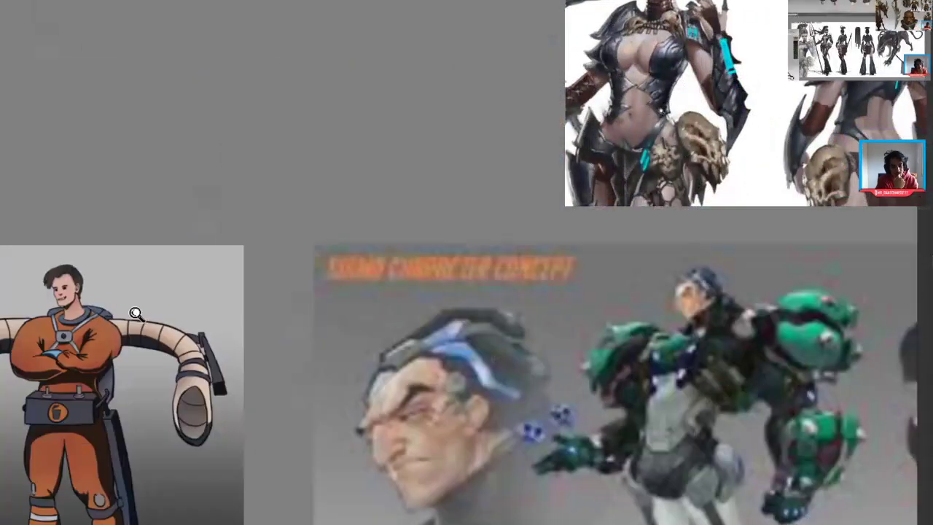
scroll(136, 313, "down", 2)
left_click_drag(112, 372, 171, 305)
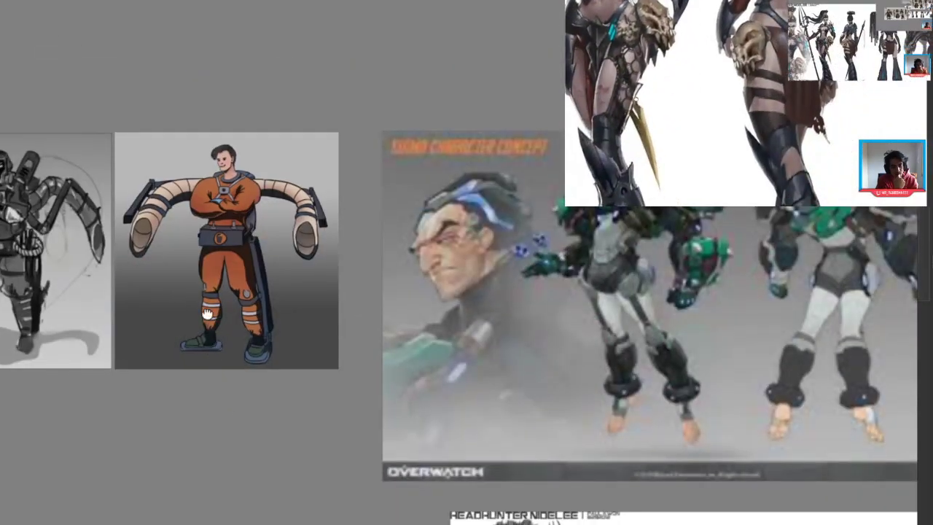
left_click_drag(226, 405, 187, 251)
left_click_drag(230, 452, 202, 257)
scroll(103, 368, "up", 4)
left_click_drag(103, 367, 253, 273)
scroll(175, 291, "down", 1)
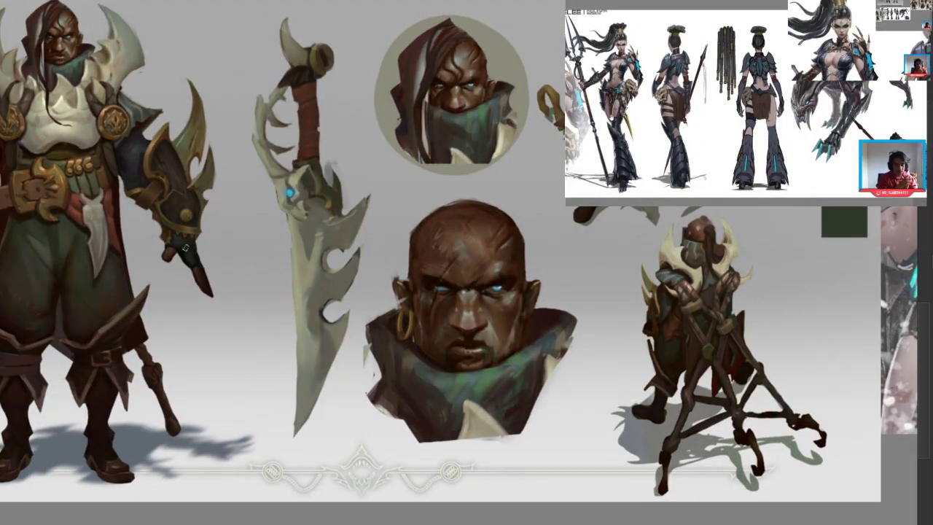
scroll(642, 121, "up", 5)
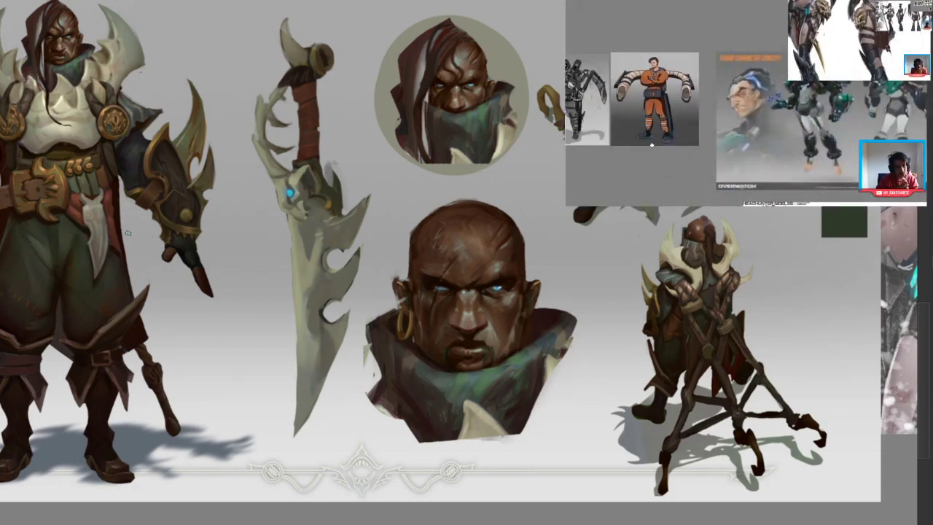
scroll(652, 145, "down", 6)
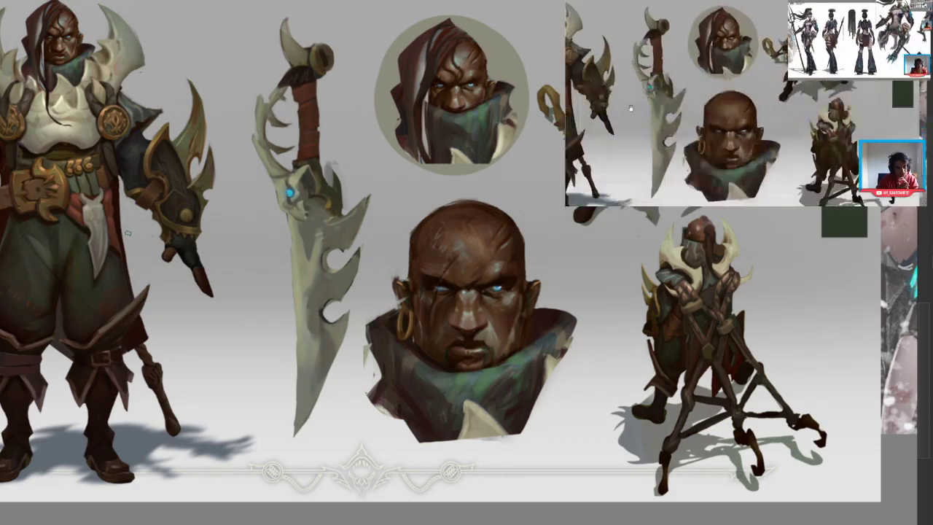
scroll(631, 108, "down", 3)
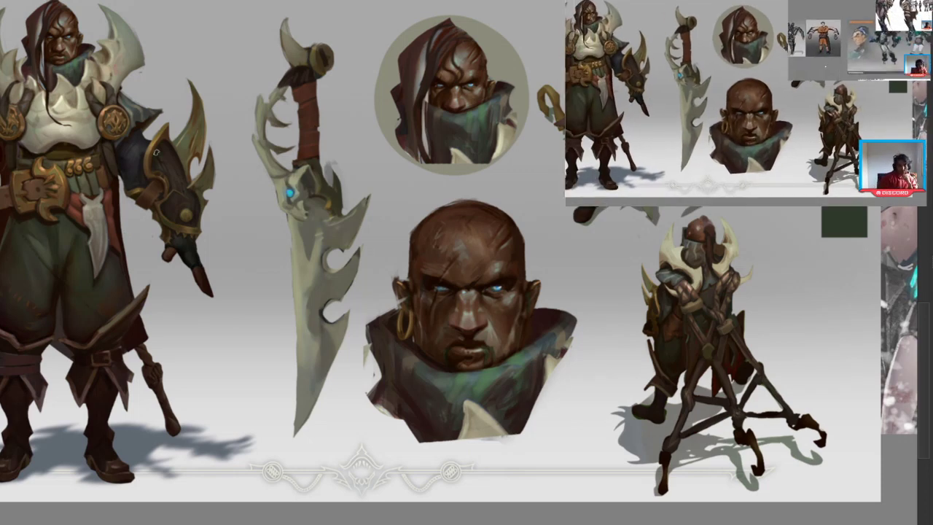
Step: Examine the Pyke sheet again, from the main figure's overall silhouette and costume details across to the neighbouring Headhunter Nidelee sheet
mouse_move(280, 12)
left_mouse_down()
mouse_move(364, 494)
mouse_move(234, 42)
left_mouse_up()
scroll(266, 169, "up", 2)
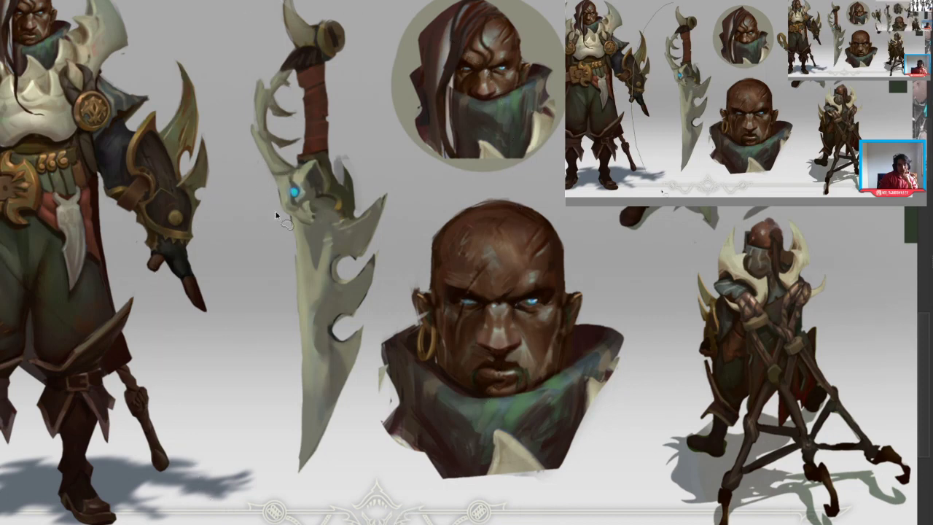
scroll(306, 162, "down", 3)
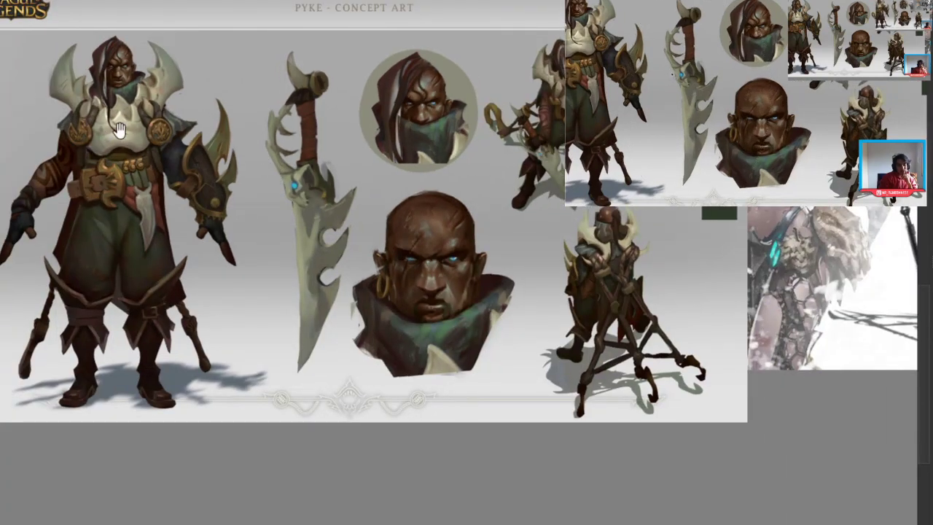
left_click_drag(120, 131, 178, 207)
scroll(146, 195, "up", 3)
left_click_drag(167, 329, 124, 321)
left_click_drag(73, 265, 0, 193)
left_click_drag(280, 245, 270, 247)
scroll(270, 246, "down", 2)
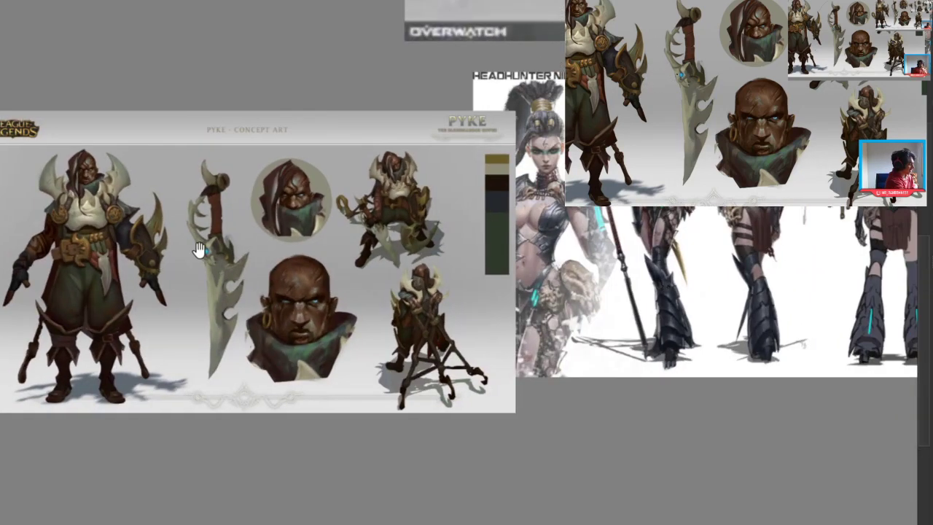
left_click_drag(122, 195, 90, 194)
left_click_drag(568, 174, 448, 84)
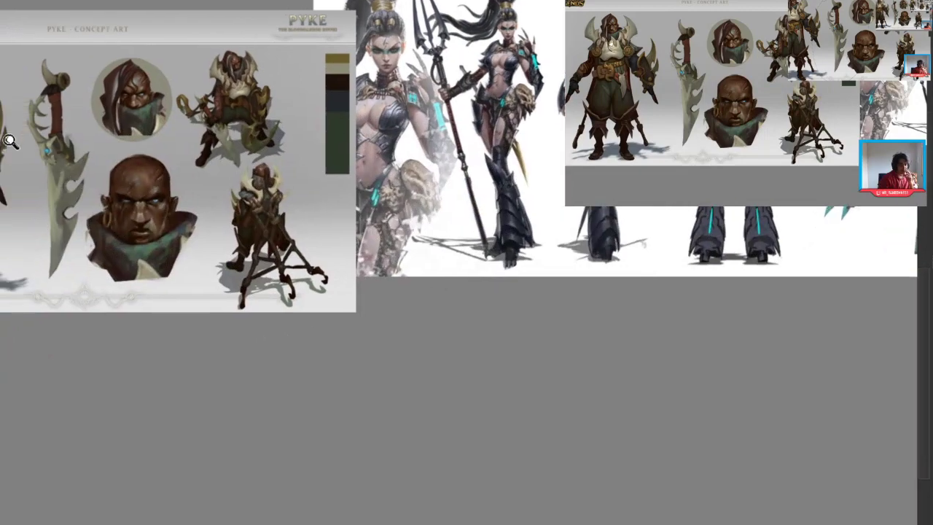
Step: Study the bald head, hooded portrait and bone-blade weapon on the Pyke sheet, outlining the head area with a loose lasso
mouse_move(55, 142)
left_mouse_down()
mouse_move(146, 46)
mouse_move(102, 139)
mouse_move(154, 112)
left_mouse_up()
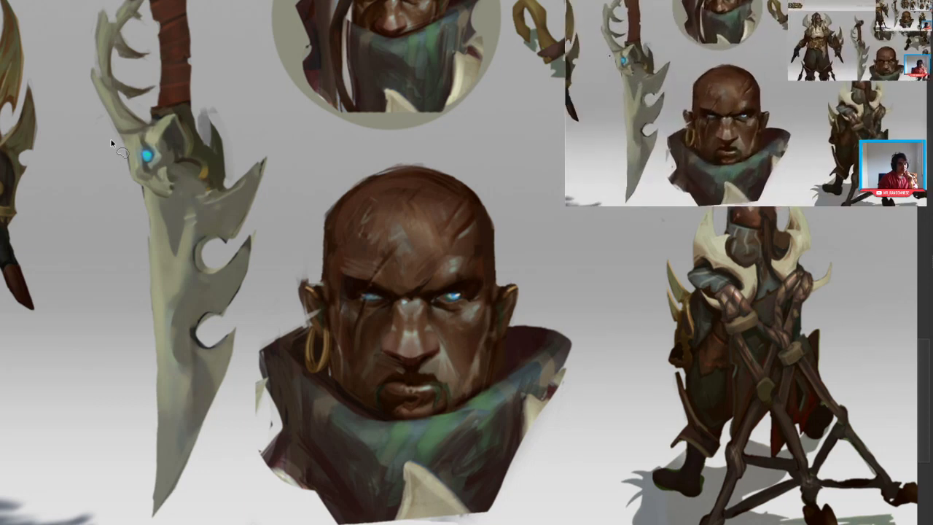
mouse_move(111, 143)
left_mouse_down()
mouse_move(119, 190)
mouse_move(154, 207)
mouse_move(203, 201)
mouse_move(193, 196)
left_mouse_up()
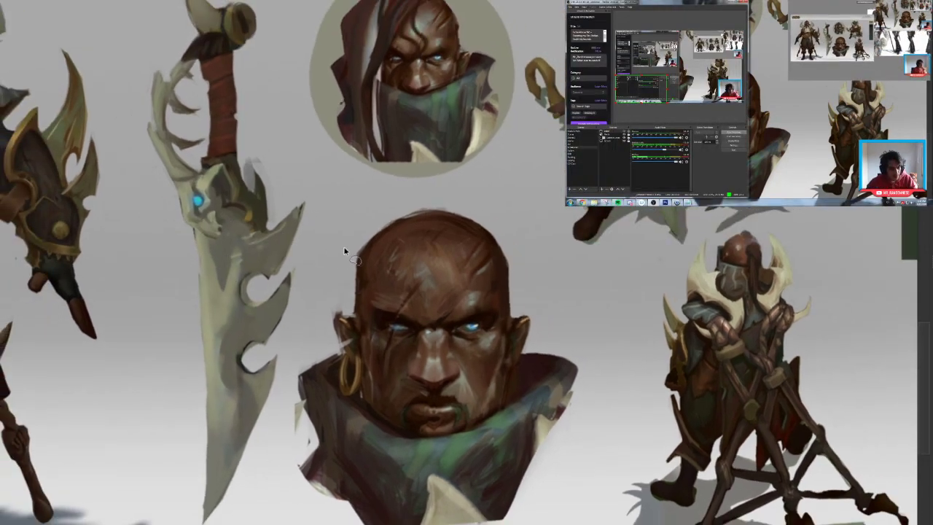
left_click_drag(372, 158, 514, 305)
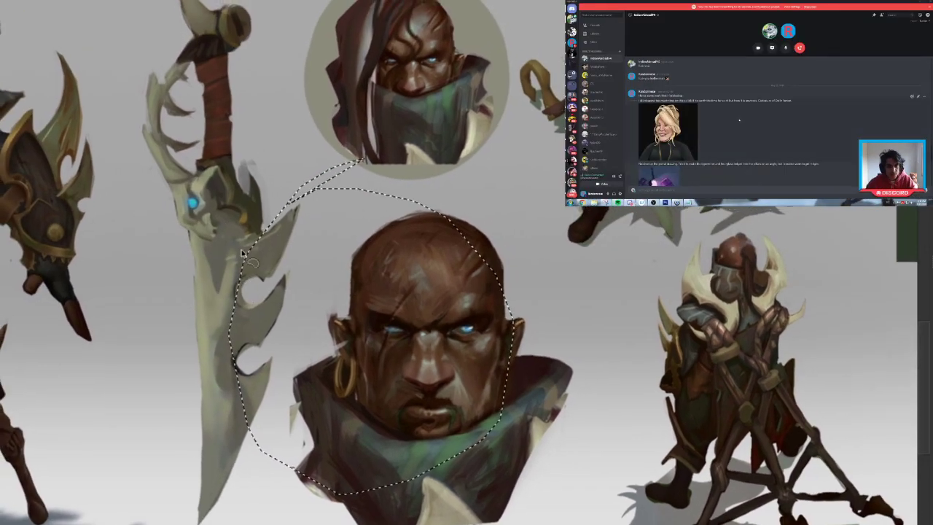
left_click_drag(259, 291, 267, 322)
left_click(388, 135)
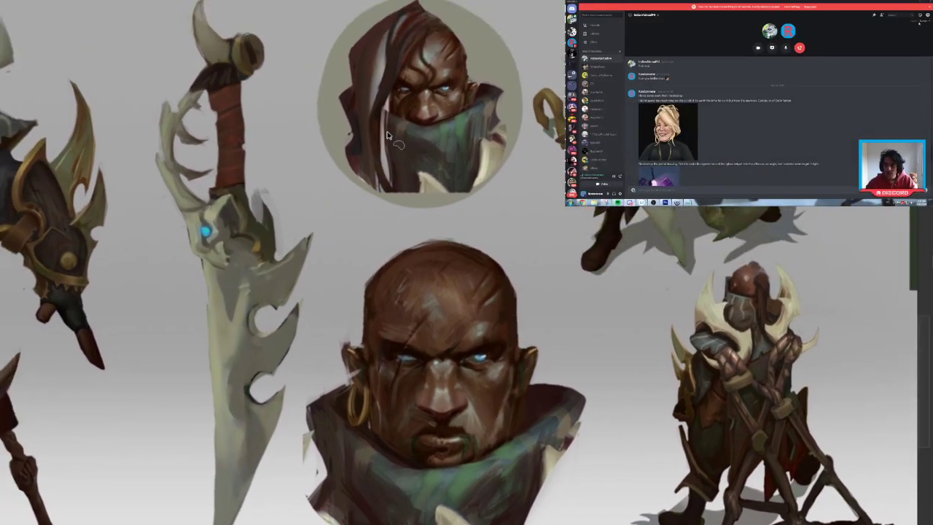
left_click_drag(370, 133, 270, 232)
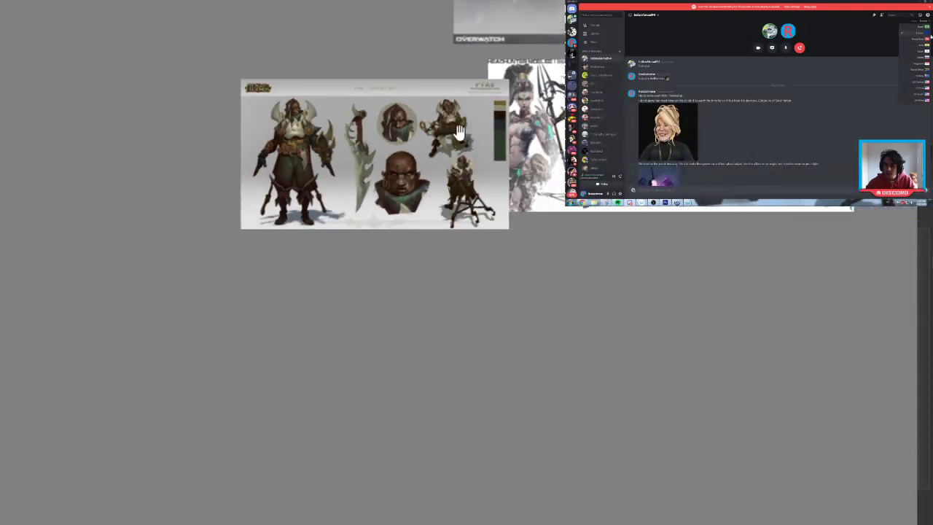
Step: Examine the front and back figures on the Headhunter Nidelee sheet, lassoing around them as a pointer and clearing the selection
left_click_drag(488, 118, 206, 239)
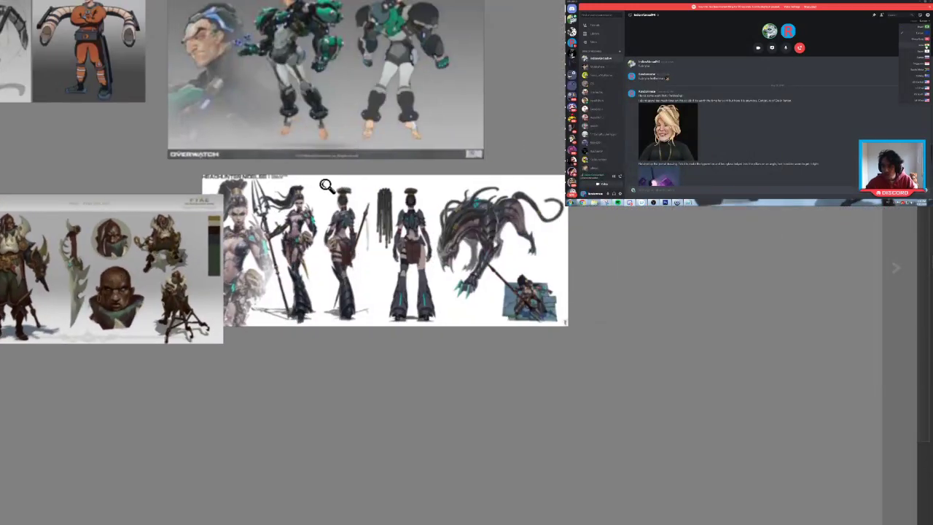
scroll(326, 185, "up", 8)
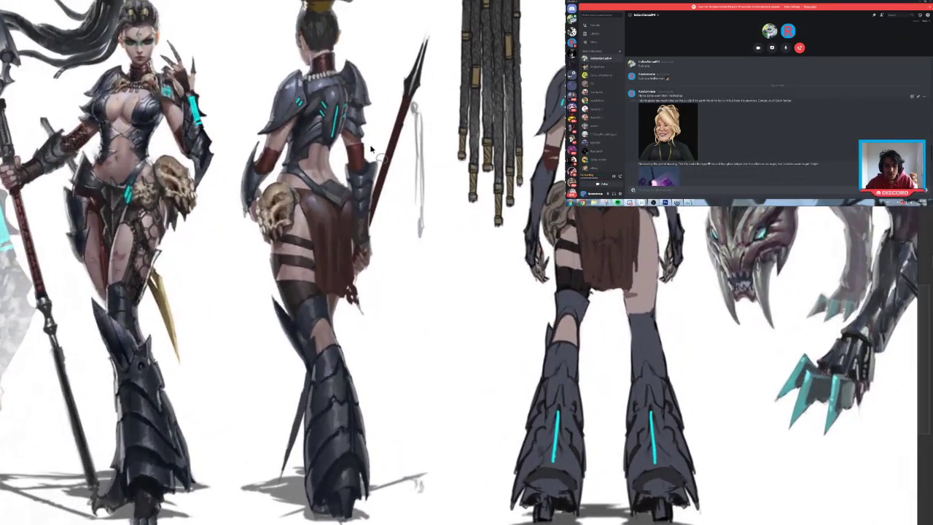
mouse_move(203, 2)
left_mouse_down()
mouse_move(447, 511)
mouse_move(291, 4)
left_mouse_up()
scroll(237, 256, "down", 1)
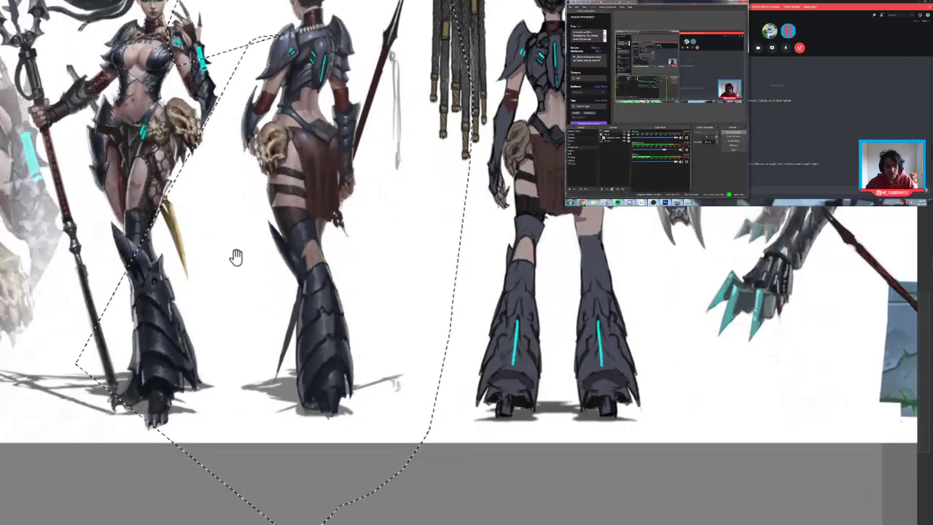
left_click_drag(229, 330, 225, 381)
key("ctrl+d")
left_click_drag(190, 267, 159, 270)
left_click_drag(442, 213, 302, 191)
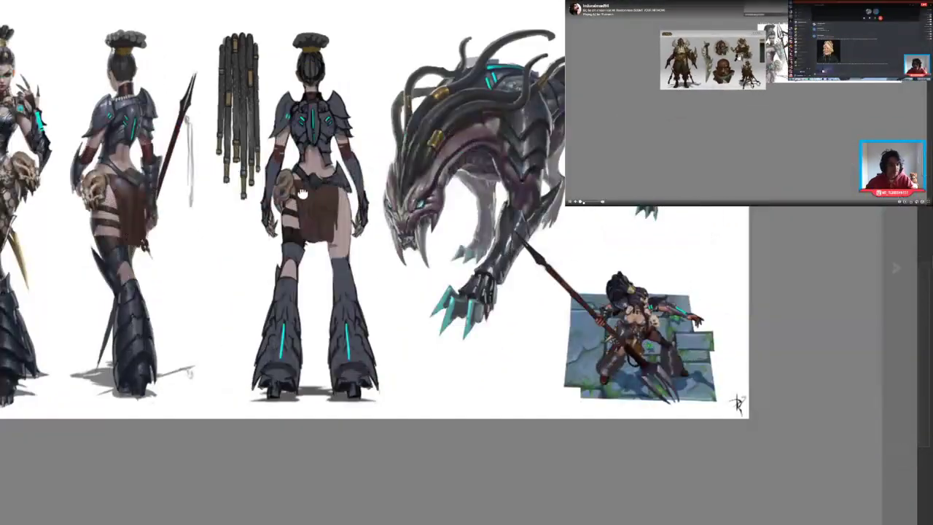
Step: Examine the armoured beast on the Headhunter Nidelee sheet, loosely lassoing around it and clearing the selection
mouse_move(462, 173)
left_mouse_down()
mouse_move(348, 180)
mouse_move(212, 171)
left_mouse_up()
scroll(180, 143, "up", 3)
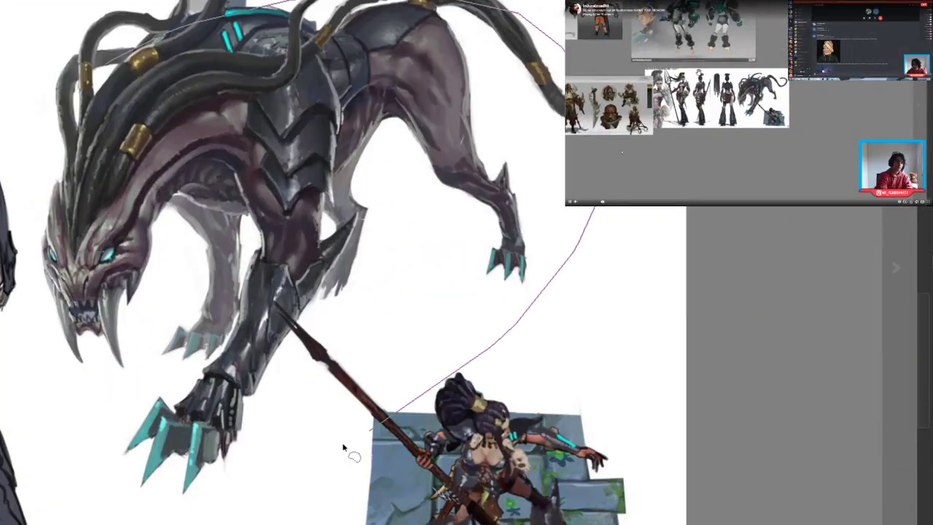
left_click_drag(343, 447, 109, 281)
key("ctrl+d")
left_click_drag(173, 252, 136, 284)
Step: Return to the orange-suited character and examine its full figure up close, from the head and hoses to the legs
mouse_move(6, 154)
left_mouse_down()
mouse_move(160, 274)
mouse_move(216, 301)
left_mouse_up()
left_click_drag(30, 221, 261, 279)
left_click_drag(184, 216, 228, 188)
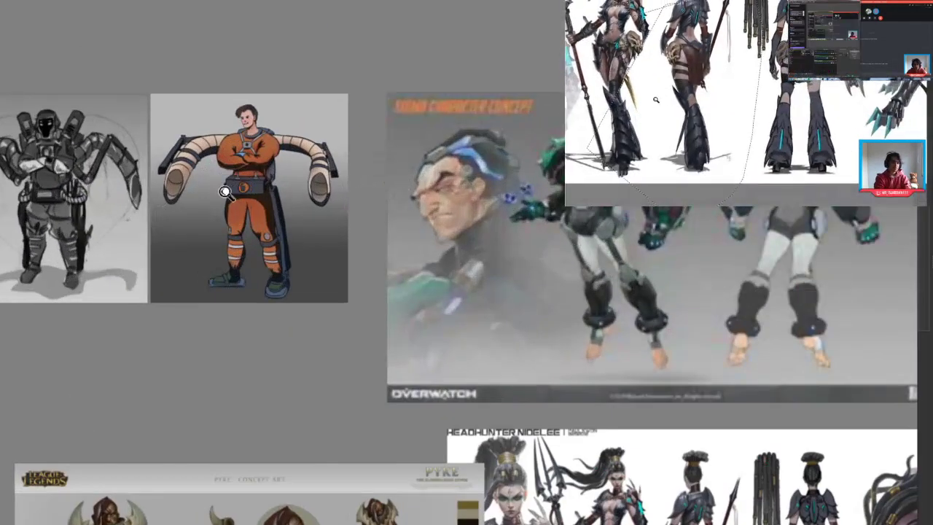
scroll(224, 191, "up", 4)
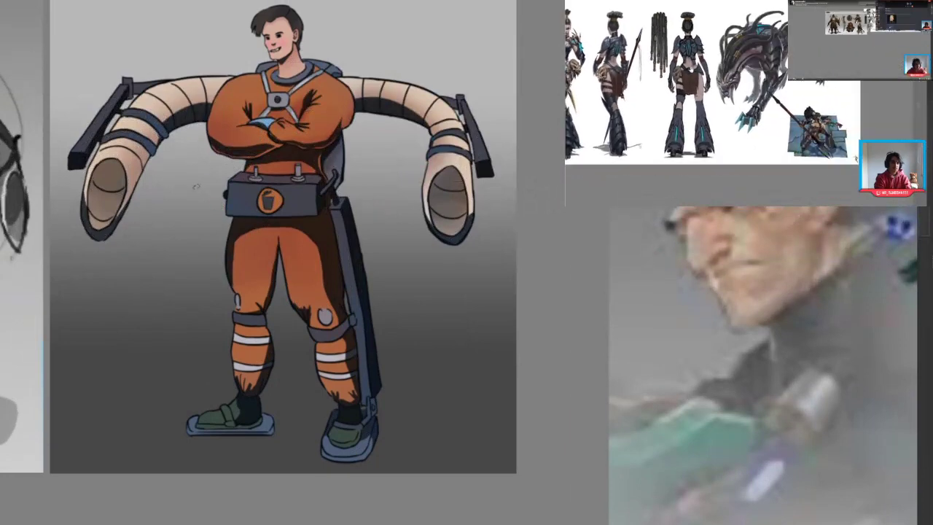
scroll(195, 187, "up", 2)
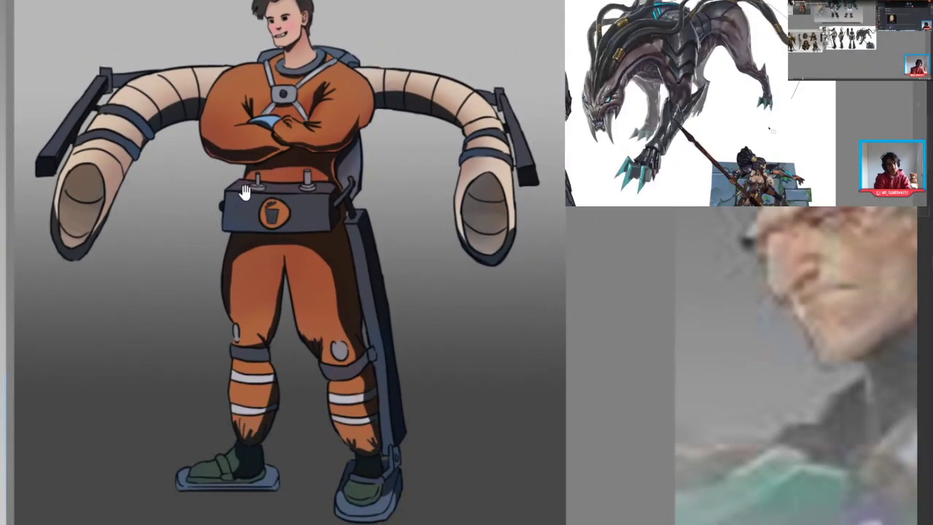
scroll(270, 168, "down", 1)
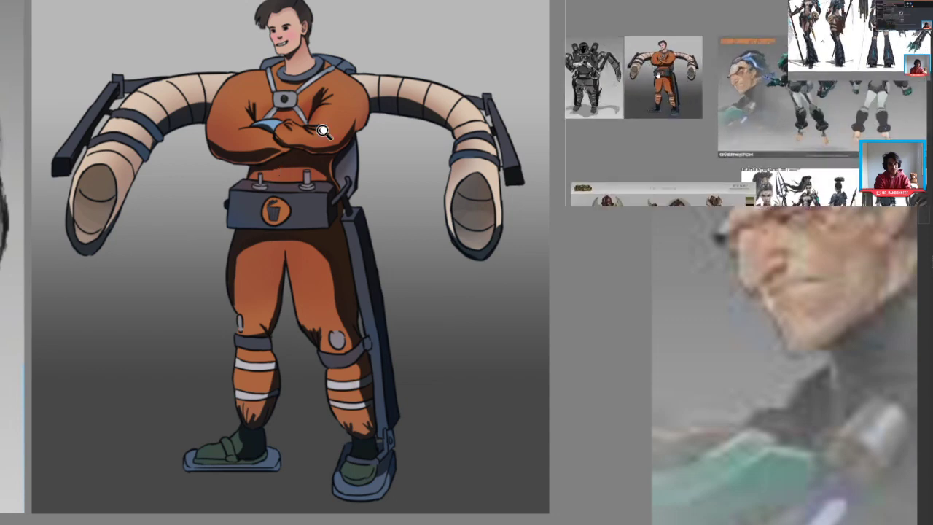
scroll(331, 131, "up", 1)
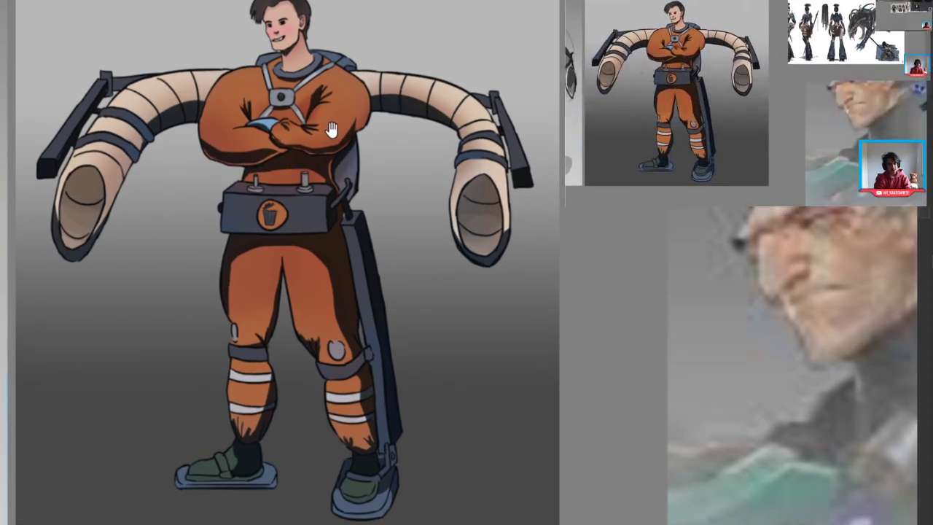
scroll(332, 138, "up", 1)
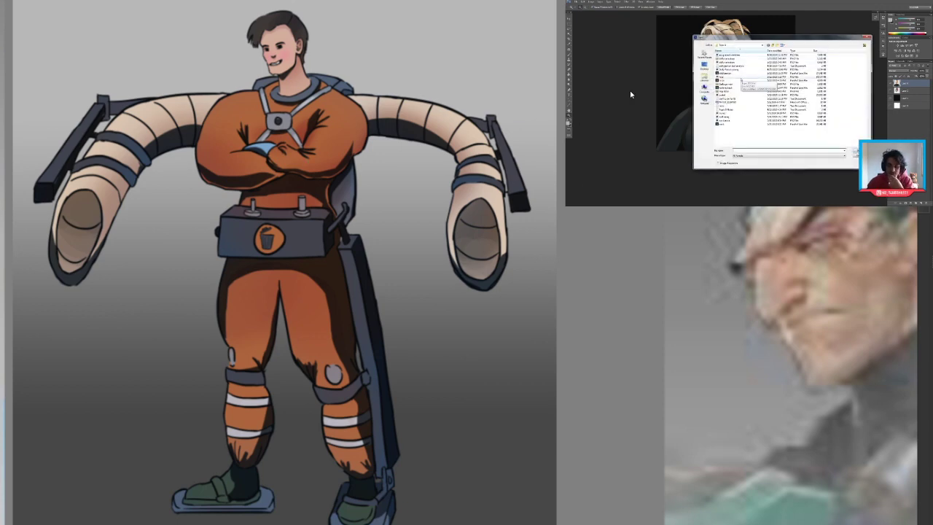
mouse_move(633, 94)
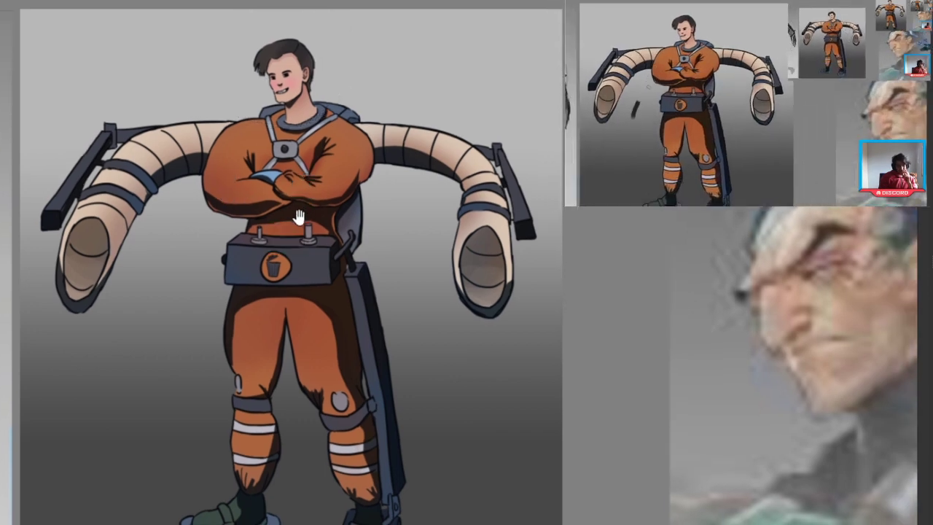
Step: Try marking the character's chest and crossed arms with a rough brushed circle, and undo the marks
mouse_move(264, 94)
left_mouse_down()
mouse_move(404, 3)
mouse_move(394, 22)
left_mouse_up()
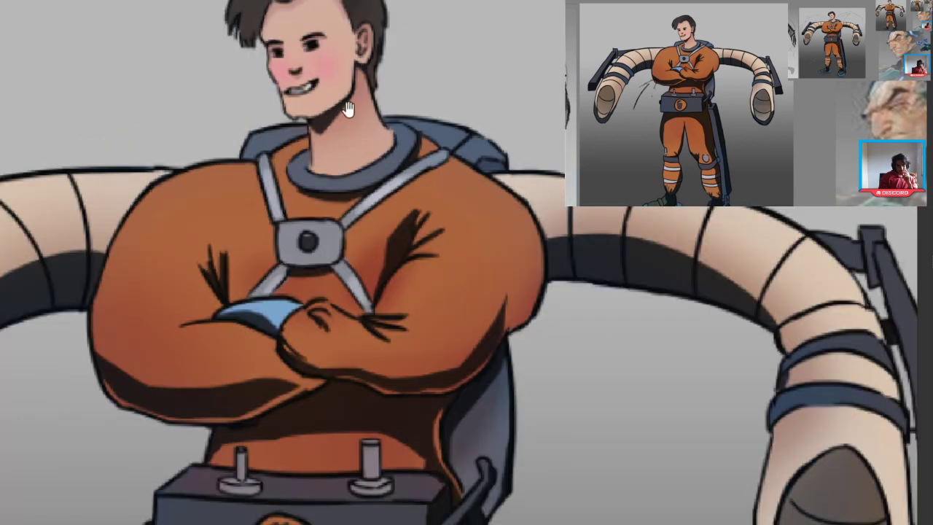
left_click_drag(329, 126, 290, 148)
mouse_move(413, 140)
left_mouse_down()
mouse_move(52, 219)
mouse_move(227, 172)
left_mouse_up()
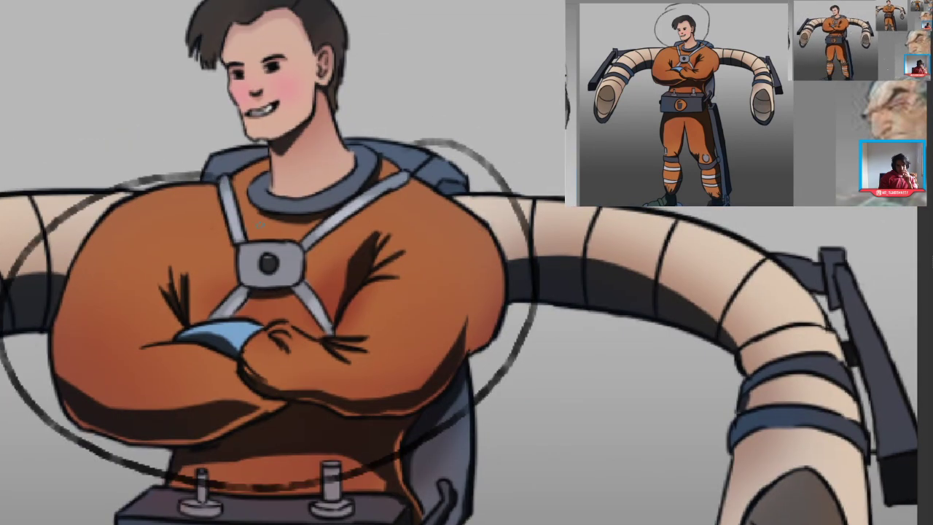
key("ctrl+z")
left_click_drag(270, 209, 284, 206)
key("ctrl+z")
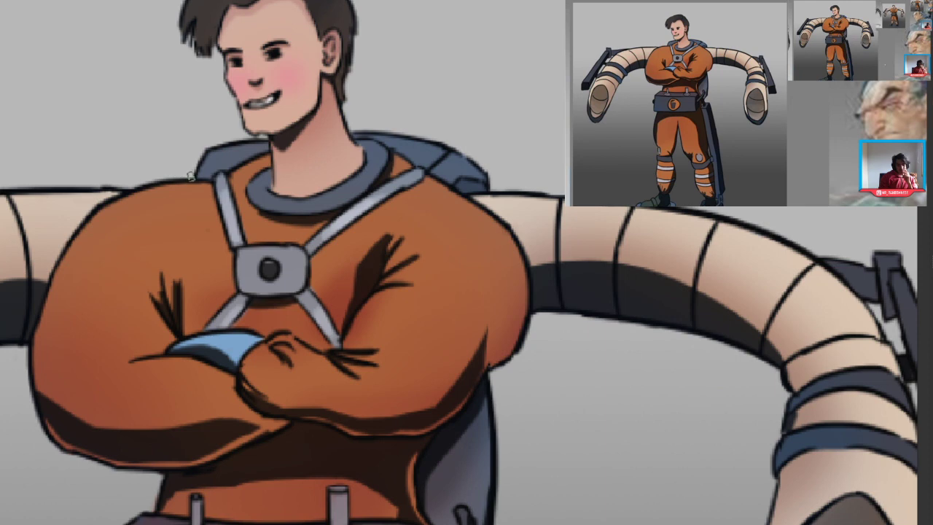
Step: Brush dark sloping lines from the neck onto both shoulders of the orange suit, undoing the strokes that miss
mouse_move(186, 179)
left_mouse_down()
mouse_move(220, 162)
mouse_move(163, 197)
left_mouse_up()
key("ctrl+z")
key("ctrl+z")
left_click(280, 134, "ctrl")
key("ctrl+z")
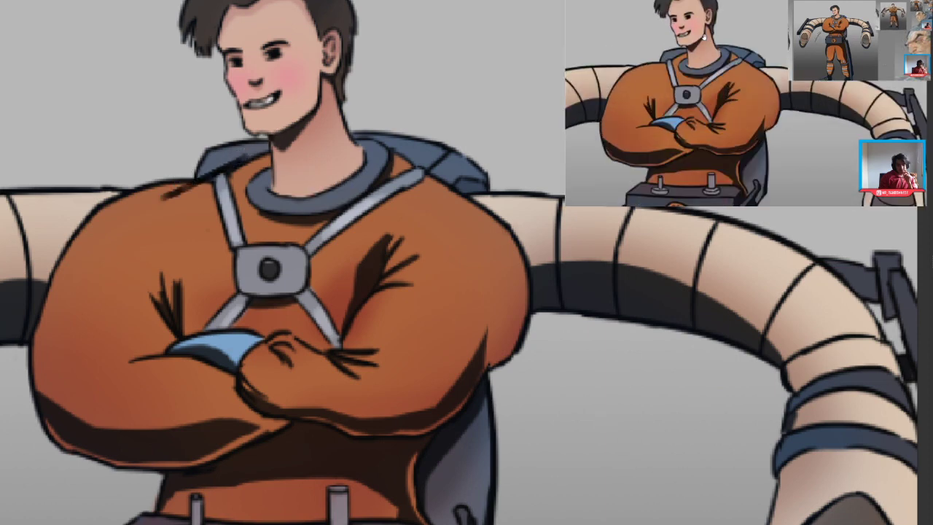
left_click_drag(354, 118, 359, 141)
left_click_drag(412, 178, 479, 212)
key("ctrl+z")
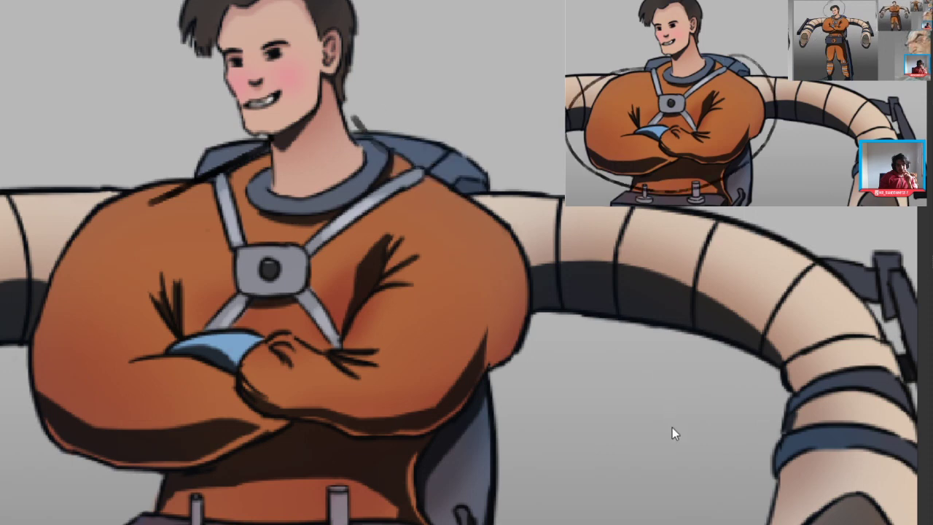
key("ctrl+z")
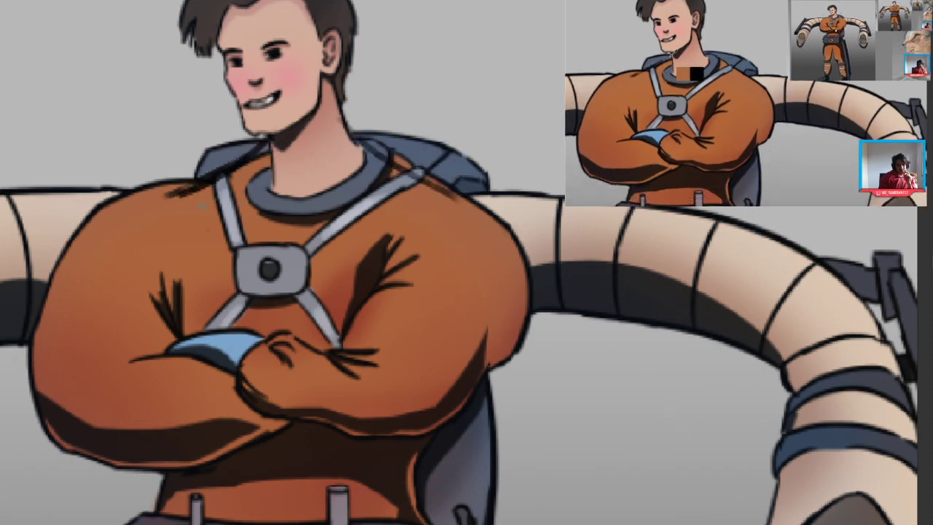
Step: Try marking the character's head and collar with a rough brushed circle, and undo it
scroll(372, 243, "down", 2)
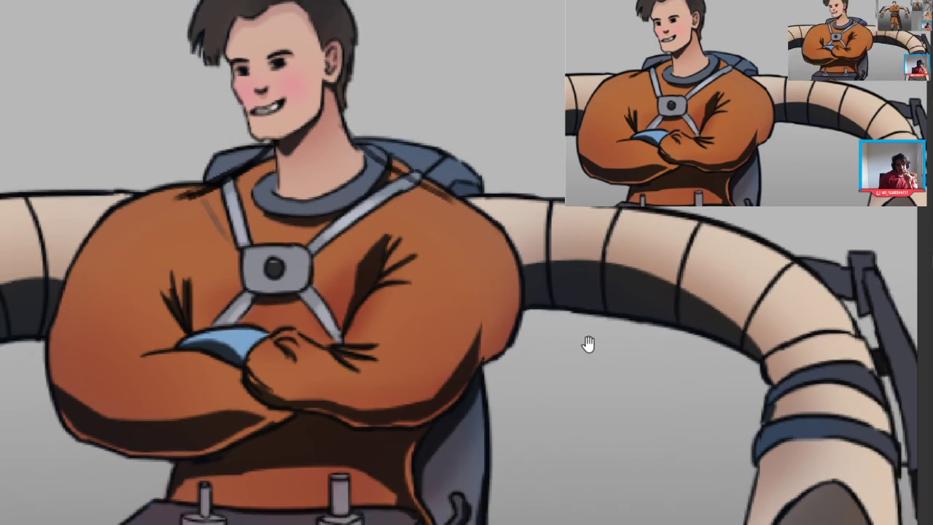
left_click_drag(279, 263, 267, 196)
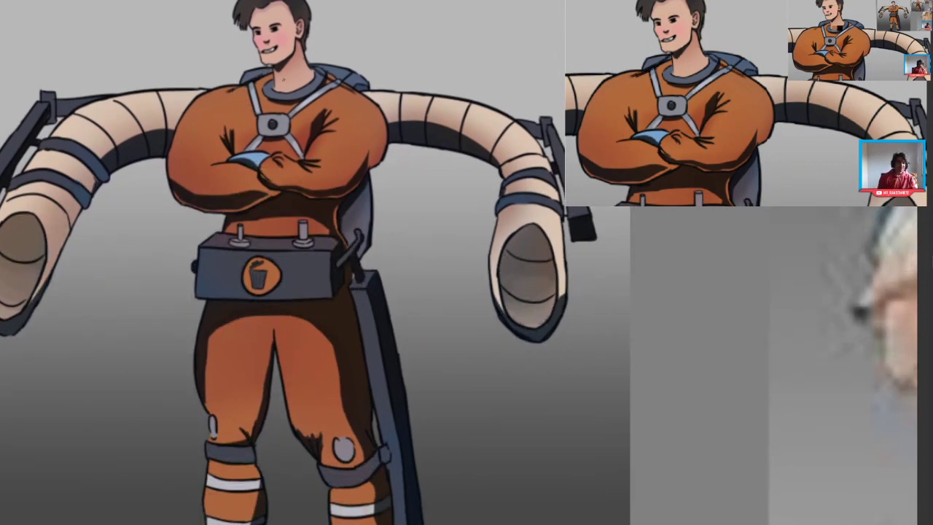
left_click_drag(282, 98, 305, 109)
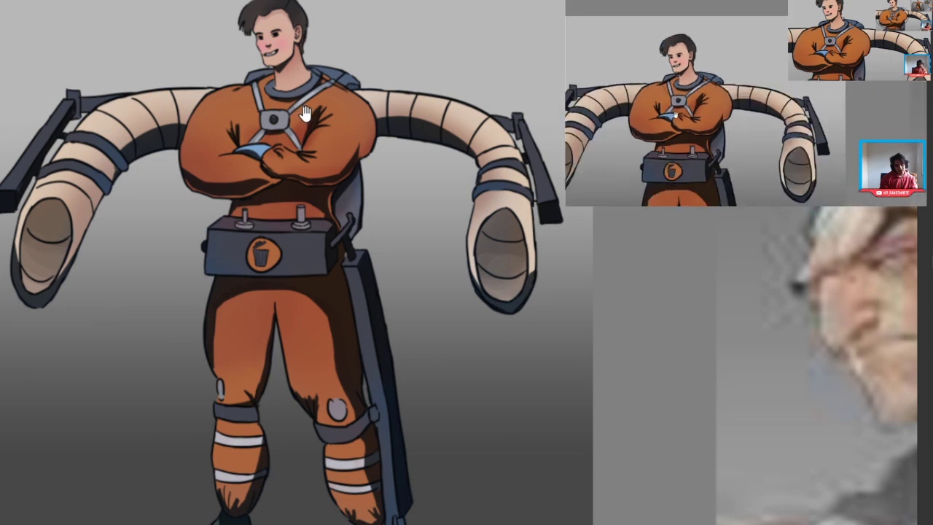
scroll(309, 137, "up", 1)
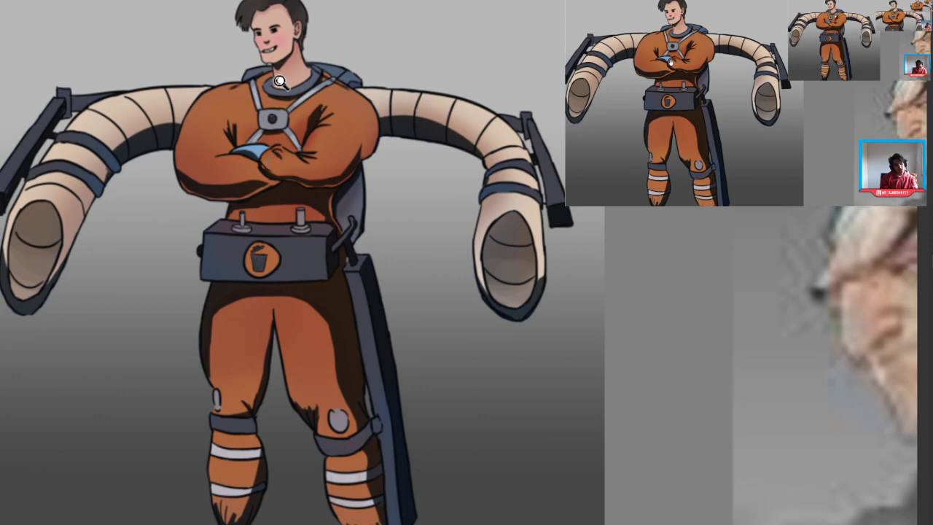
left_click_drag(280, 144, 272, 194)
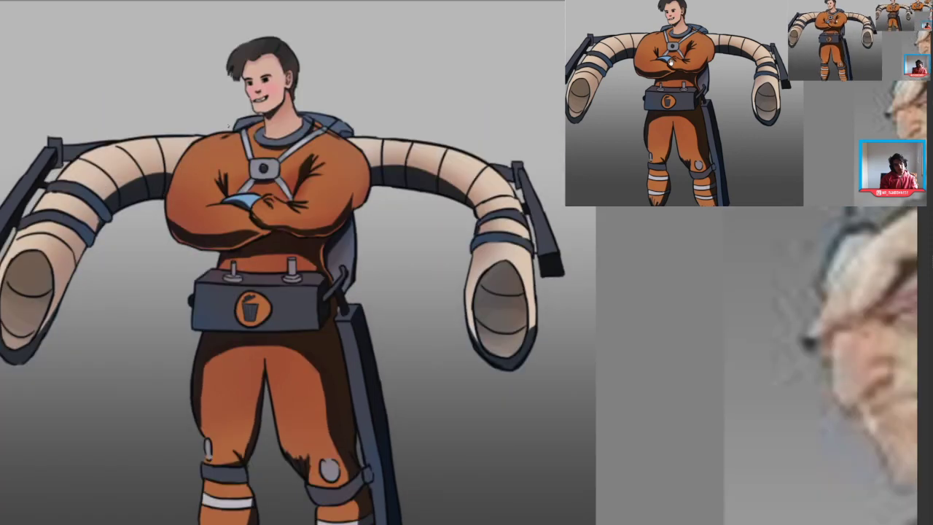
right_click(229, 127)
left_click(284, 67)
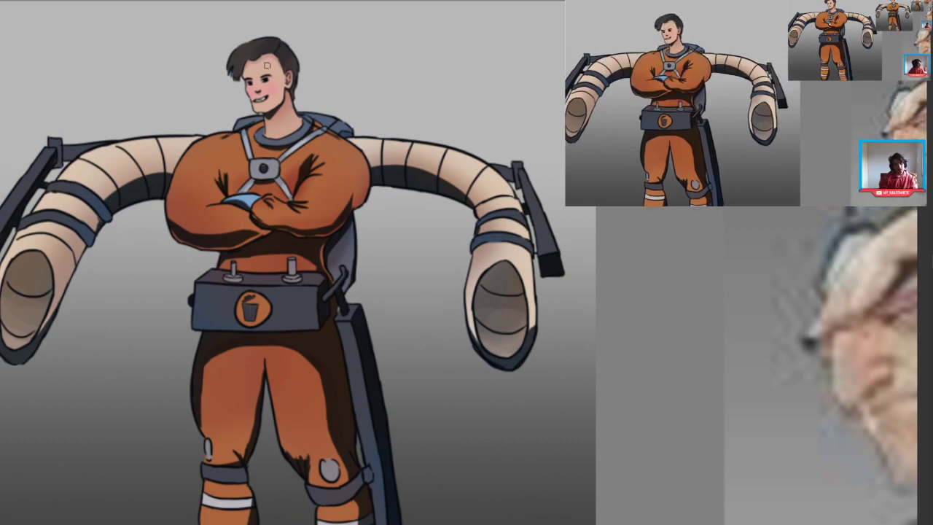
mouse_move(258, 23)
left_mouse_down()
mouse_move(291, 173)
mouse_move(197, 50)
left_mouse_up()
scroll(214, 188, "down", 2)
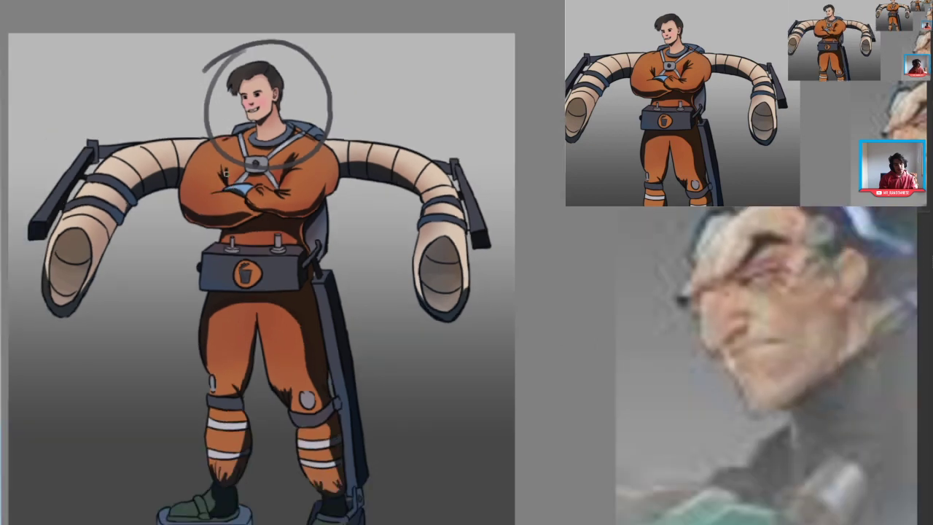
key("ctrl+z")
Step: Lasso the character's head, neck and upper chest and enlarge the selection with Free Transform
scroll(218, 110, "up", 2)
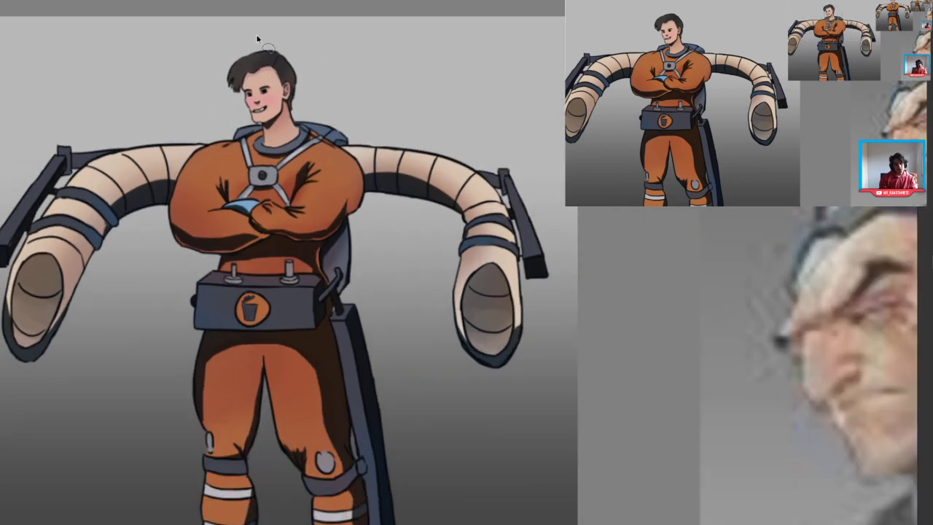
left_click_drag(189, 91, 191, 89)
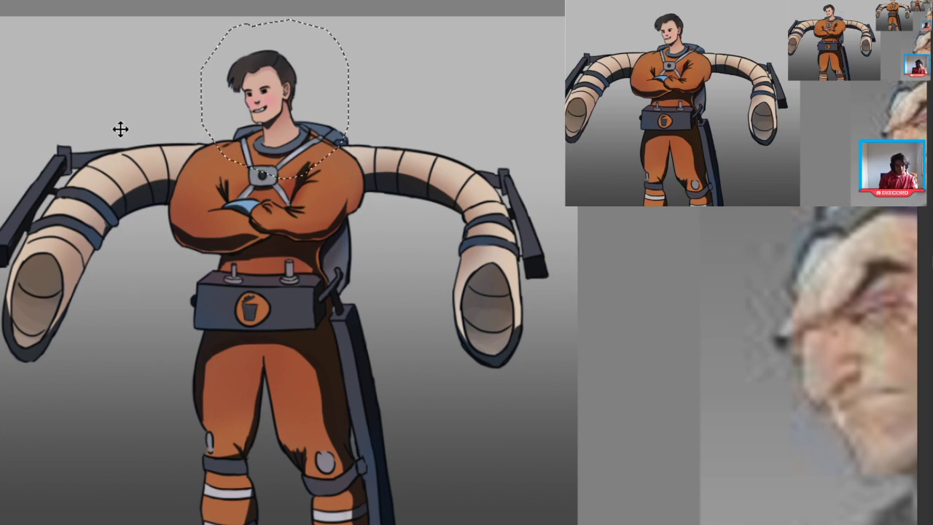
key("c")
key("ctrl+t")
left_click_drag(349, 20, 377, 6)
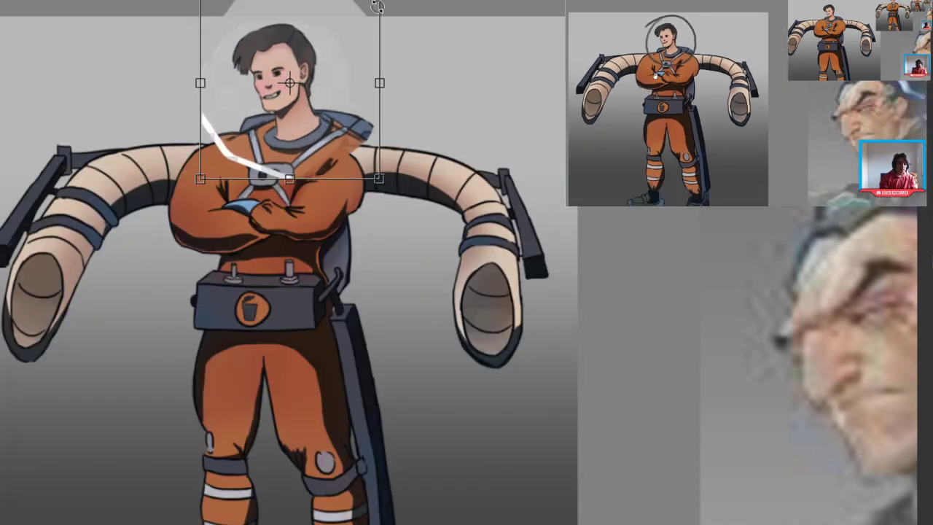
Step: Move and reshape the enlarged head selection so it sits on the character's neck and collar, and apply the transform
left_click_drag(321, 47, 301, 56)
left_click_drag(275, 102, 273, 77)
left_click_drag(185, 67, 185, 62)
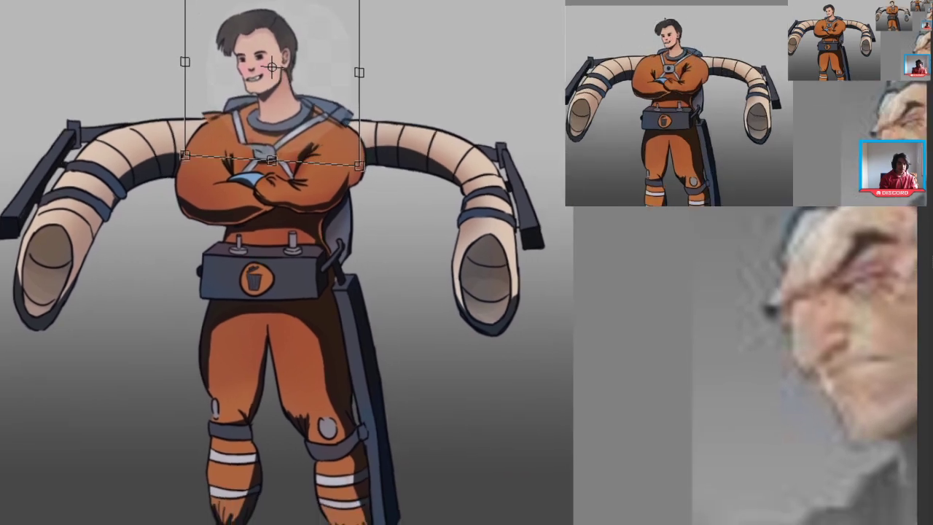
left_click_drag(360, 72, 355, 66)
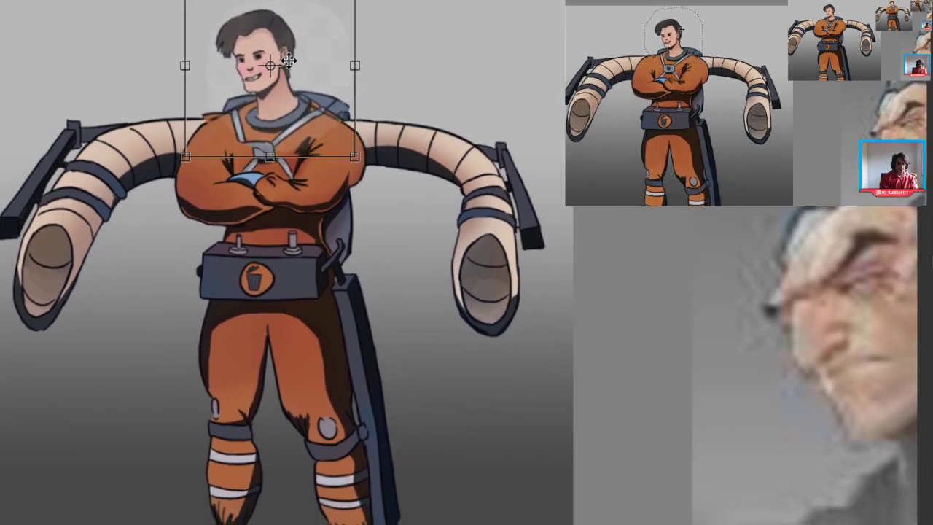
left_click_drag(285, 64, 284, 67)
key("Return")
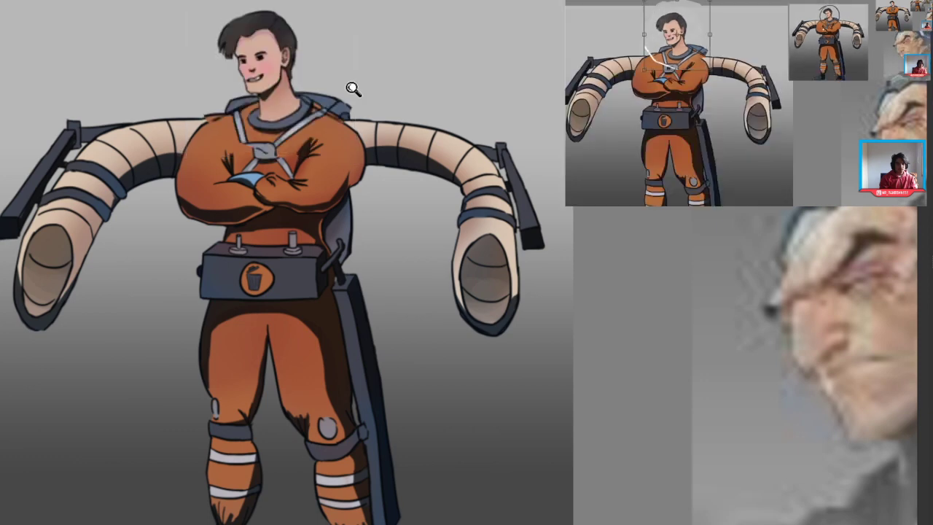
Step: Examine the whole figure's proportions with the enlarged head, from the shoulders down to the feet
left_click_drag(353, 88, 359, 86)
left_click_drag(356, 127, 322, 158)
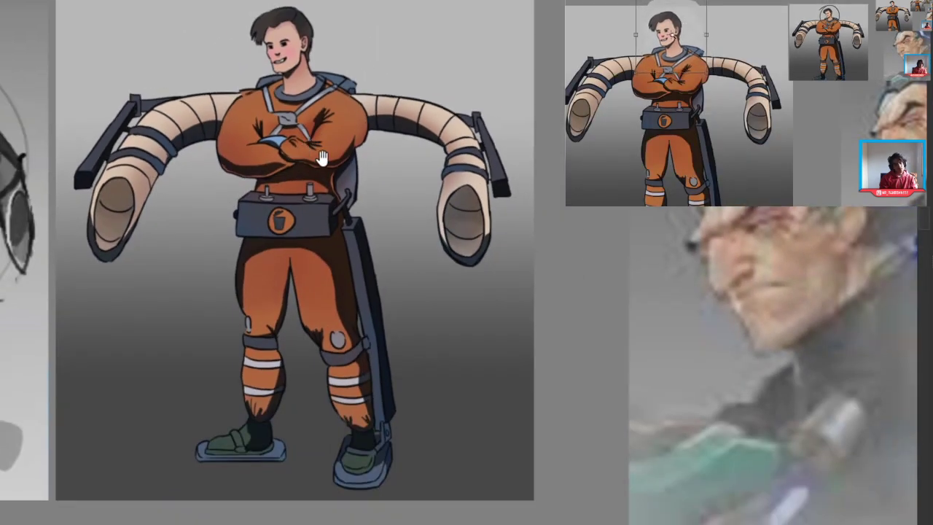
scroll(322, 158, "up", 2)
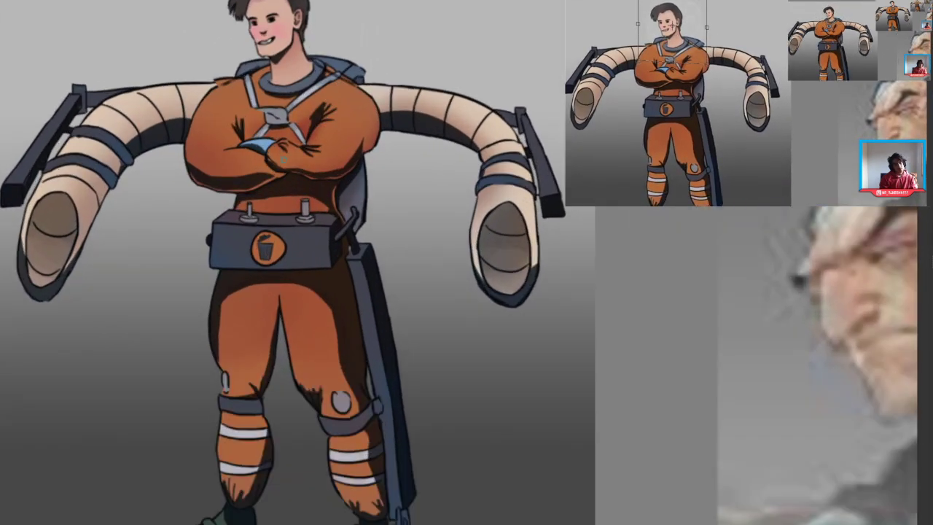
left_click_drag(224, 148, 284, 128)
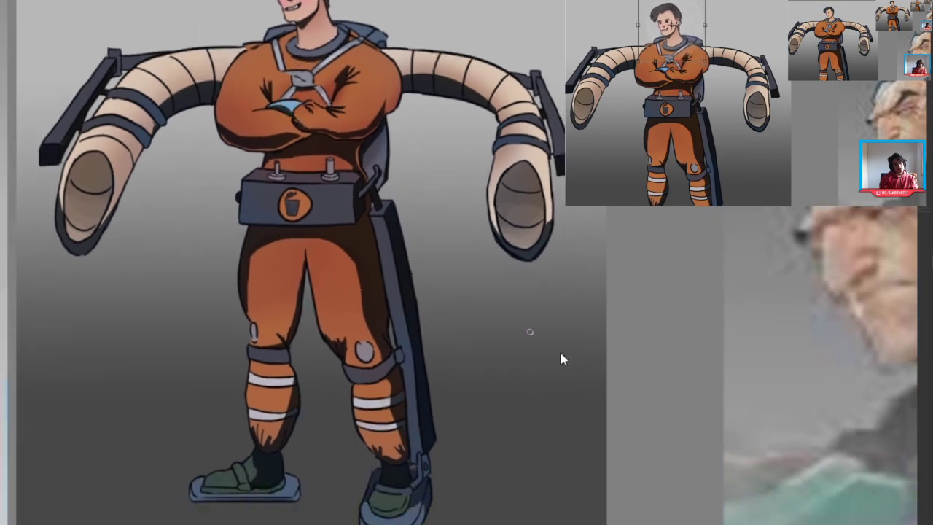
left_click_drag(415, 202, 430, 128)
left_click_drag(311, 269, 234, 407)
key("ctrl+z")
Step: Handwrite the note "REALISM" in black in the empty background beside the character's head and underline it
mouse_move(337, 117)
left_mouse_down()
mouse_move(363, 110)
mouse_move(277, 122)
left_mouse_up()
left_click_drag(326, 86, 375, 75)
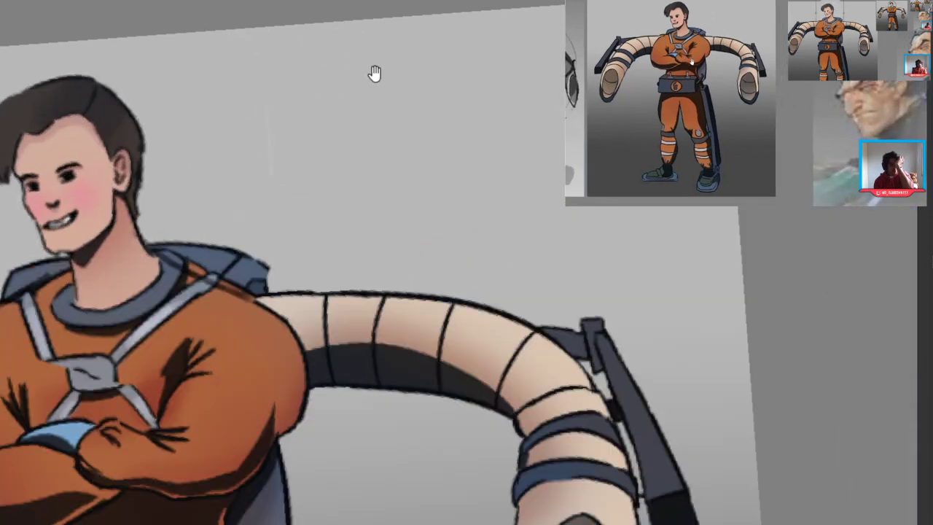
left_click_drag(261, 111, 164, 163)
scroll(691, 49, "up", 3)
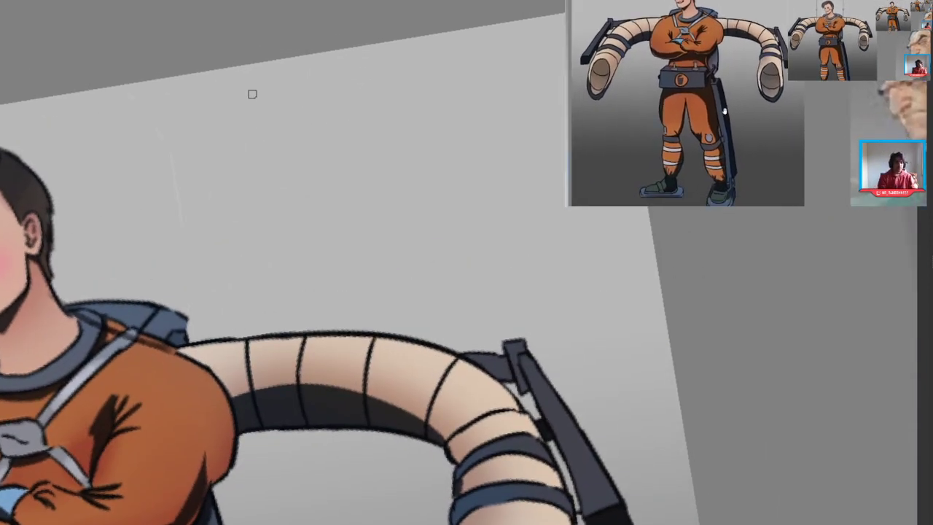
left_click_drag(189, 96, 193, 145)
mouse_move(191, 94)
left_mouse_down()
mouse_move(195, 139)
mouse_move(222, 143)
left_mouse_up()
mouse_move(226, 106)
left_mouse_down()
mouse_move(246, 129)
mouse_move(238, 105)
left_mouse_up()
mouse_move(227, 120)
left_mouse_down()
mouse_move(246, 130)
mouse_move(234, 107)
mouse_move(294, 123)
left_mouse_up()
left_click_drag(313, 101, 303, 134)
mouse_move(329, 93)
left_mouse_down()
mouse_move(327, 119)
mouse_move(357, 120)
left_mouse_up()
left_click_drag(154, 180, 419, 121)
left_click_drag(228, 149, 125, 166)
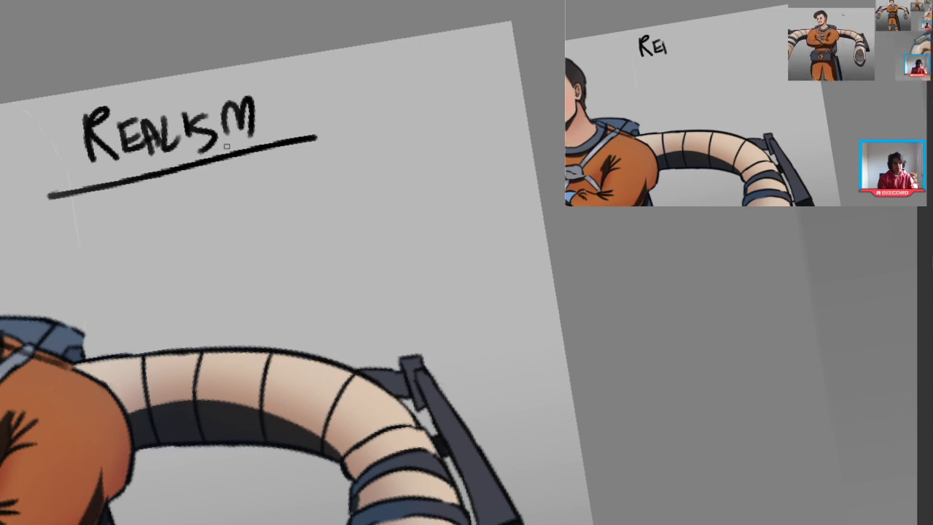
Step: Brush an arrow beneath the underlined heading and handwrite "LIGHTSOURCE" after it
left_click_drag(248, 146, 333, 62)
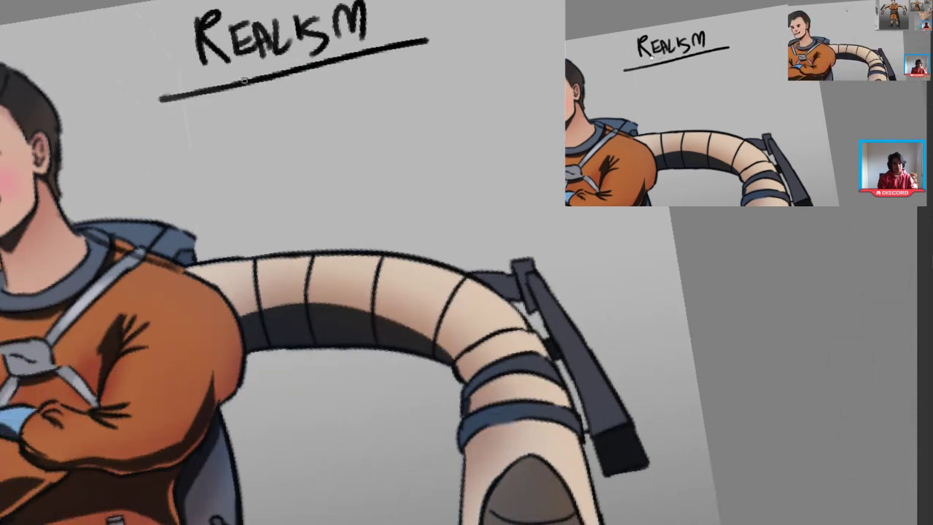
left_click_drag(328, 99, 354, 118)
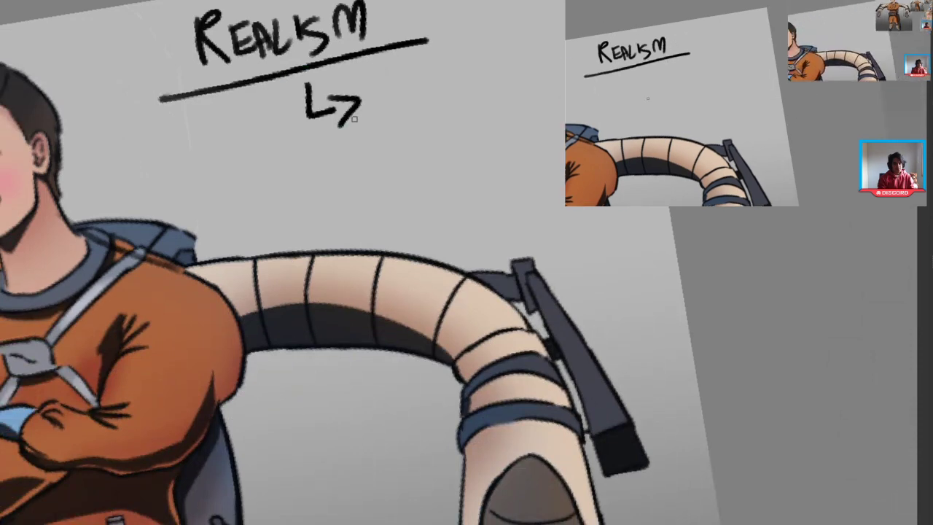
left_click_drag(472, 76, 482, 76)
mouse_move(484, 63)
left_mouse_down()
mouse_move(483, 88)
mouse_move(419, 86)
left_mouse_up()
left_click_drag(520, 48, 486, 73)
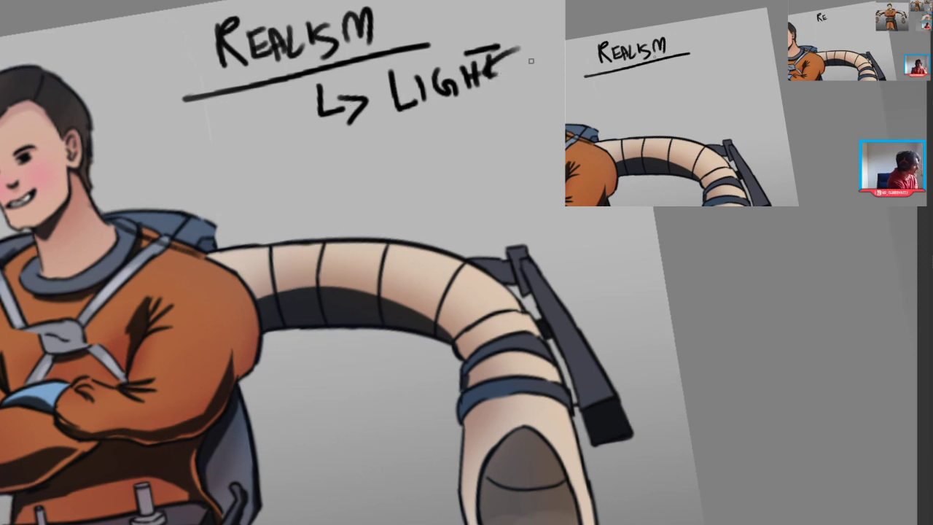
left_click_drag(527, 46, 511, 81)
left_click_drag(543, 55, 542, 57)
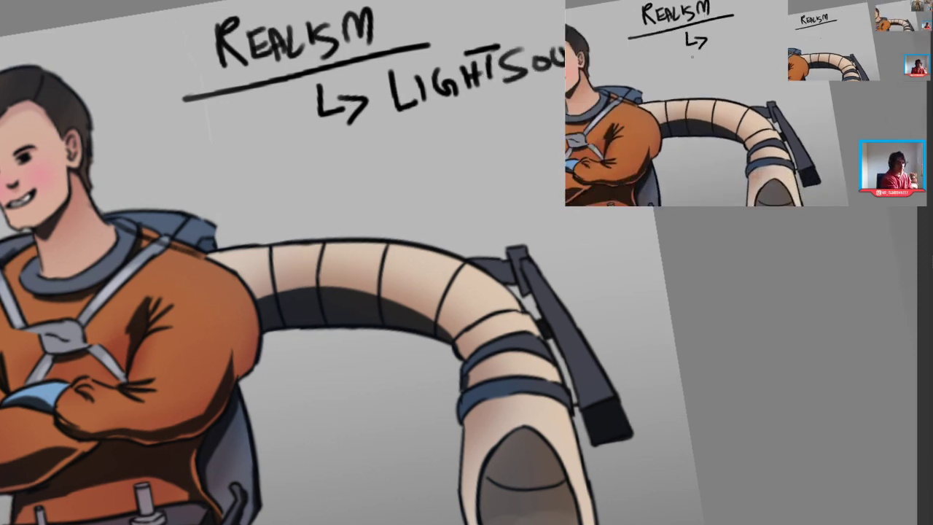
scroll(494, 125, "down", 5)
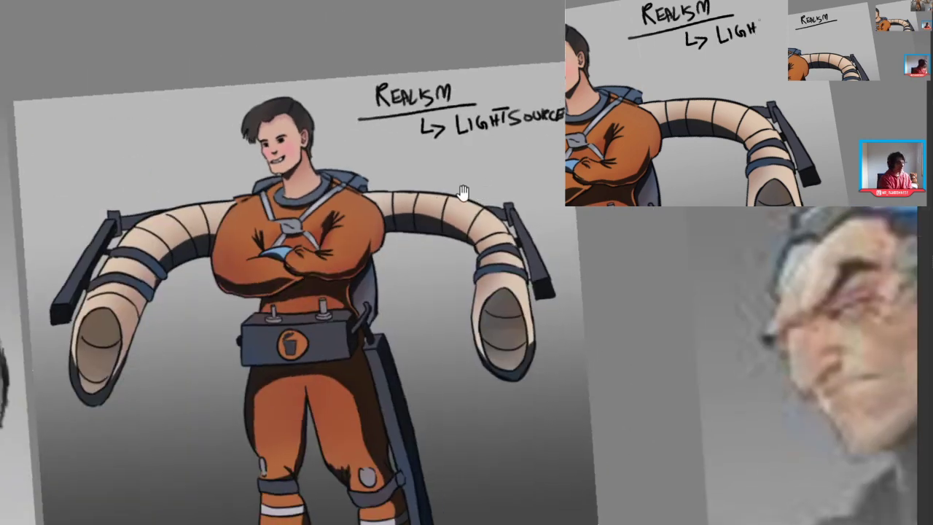
Step: Examine the light and shadow across the orange-suited character's torso and legs
scroll(462, 192, "down", 4)
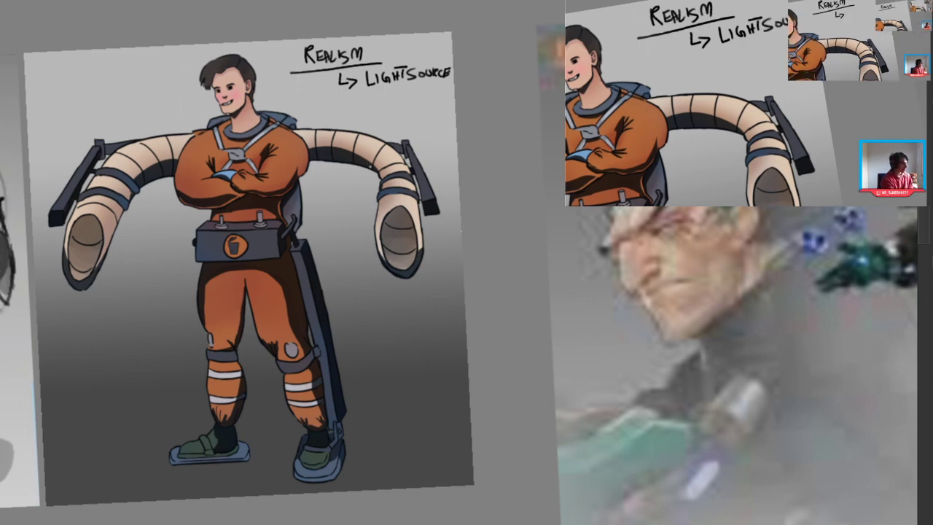
scroll(306, 95, "up", 2)
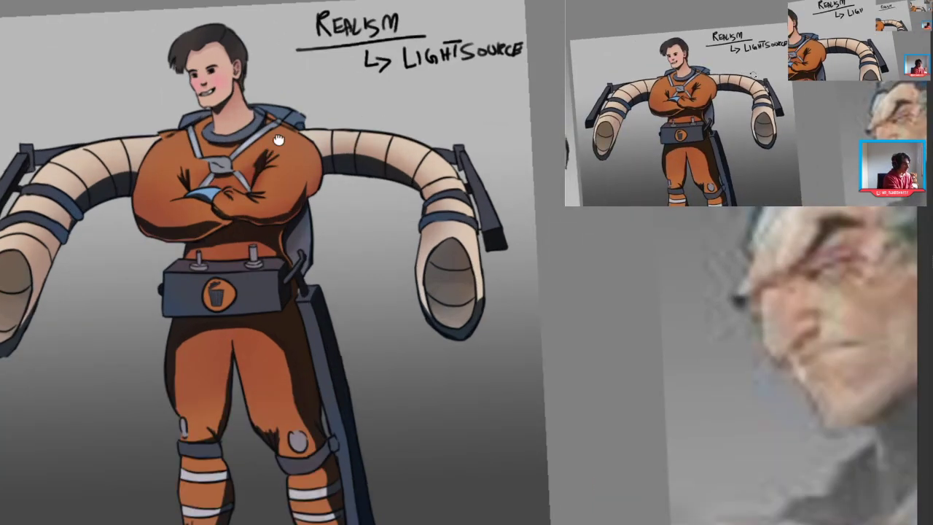
left_click_drag(277, 139, 315, 98)
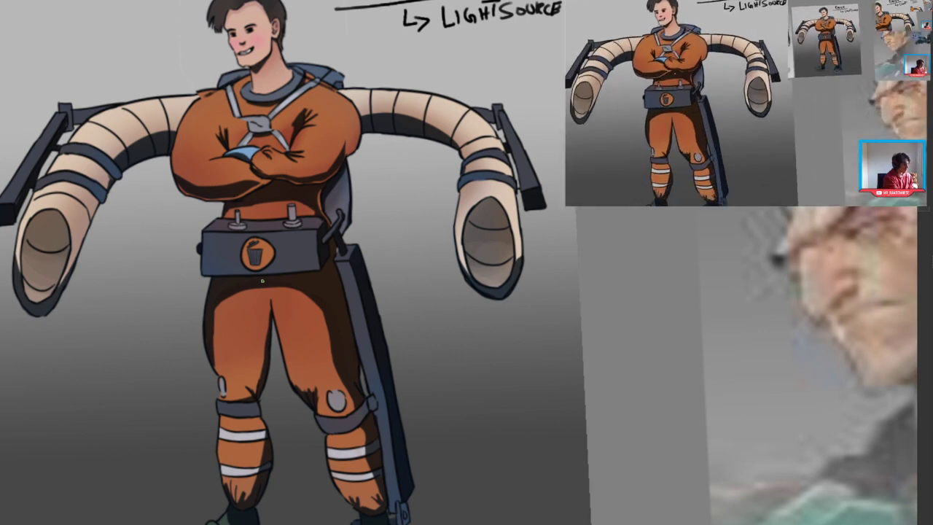
left_click_drag(219, 239, 358, 225)
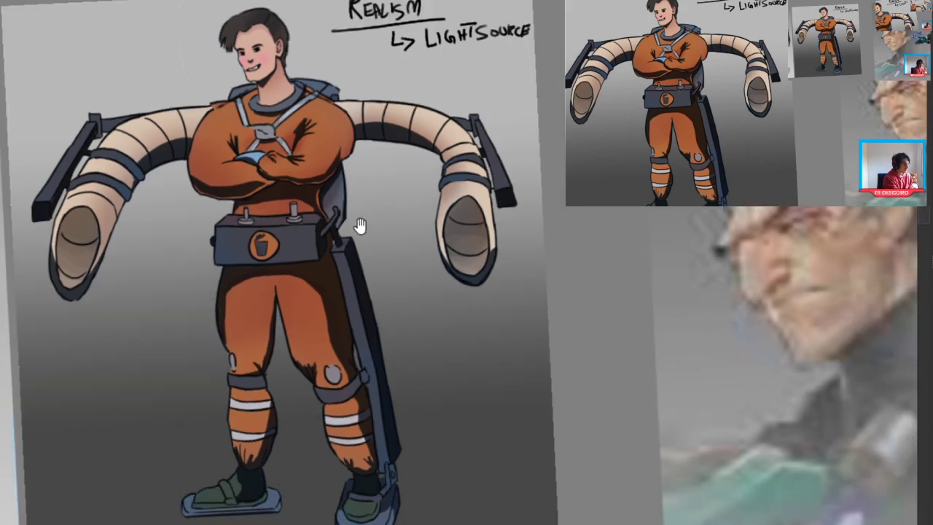
Step: Examine the lighting on the front-view figure's face and armour in the Headhunter Nidelee reference sheet
left_click_drag(276, 210, 191, 253)
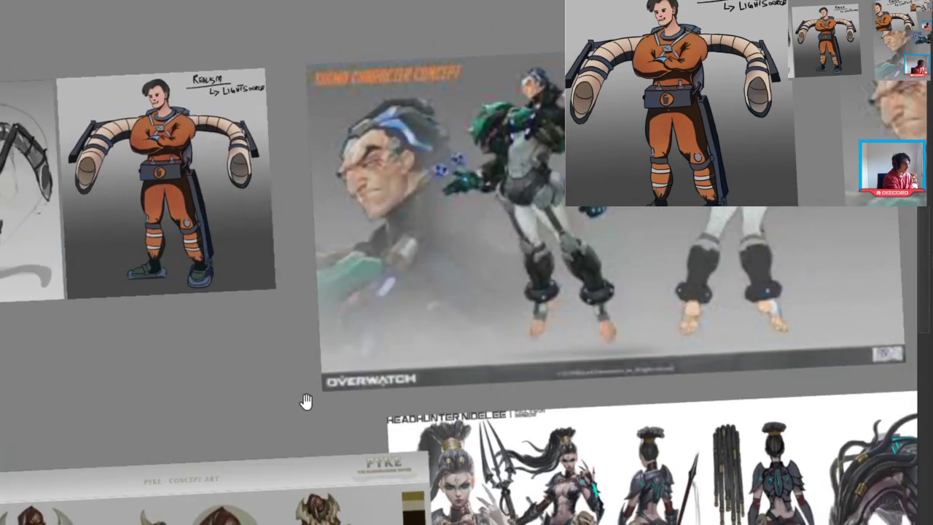
left_click_drag(304, 460, 287, 150)
left_click_drag(265, 275, 53, 232)
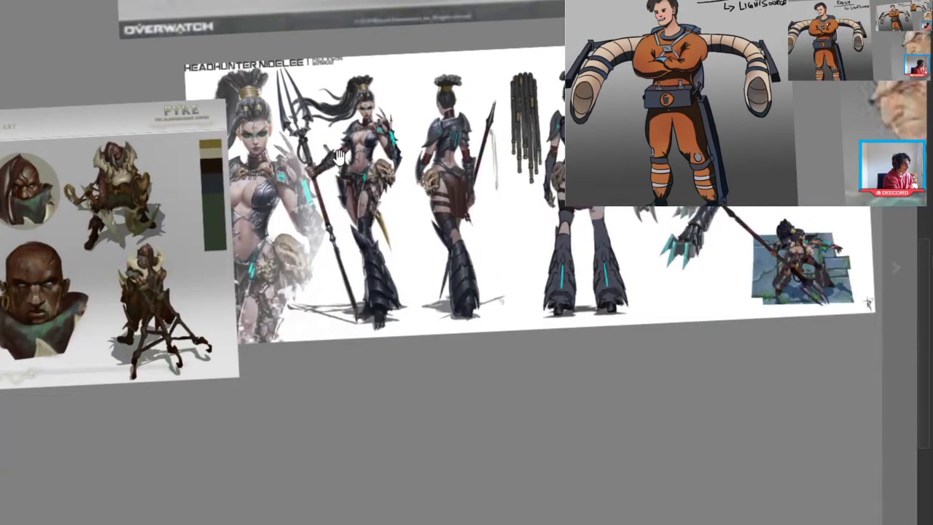
left_click_drag(281, 135, 386, 106)
scroll(385, 106, "up", 2)
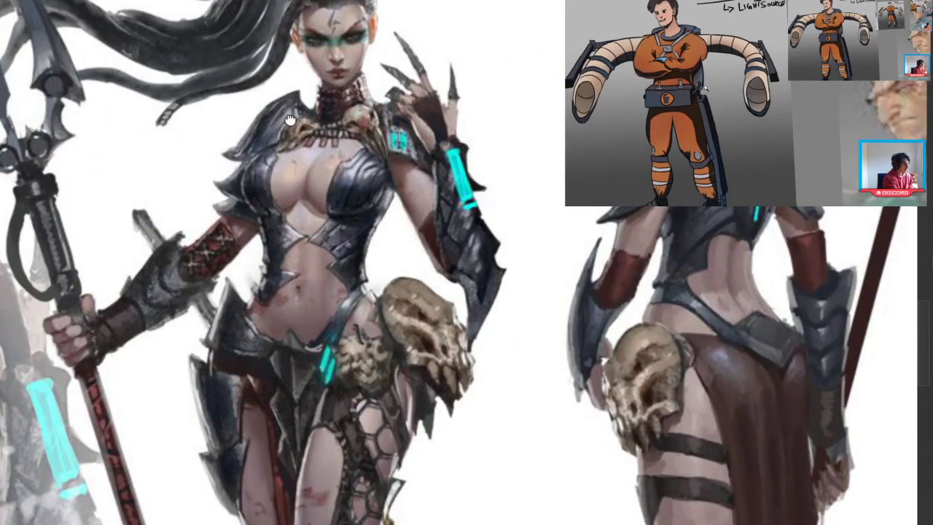
left_click_drag(368, 14, 299, 28)
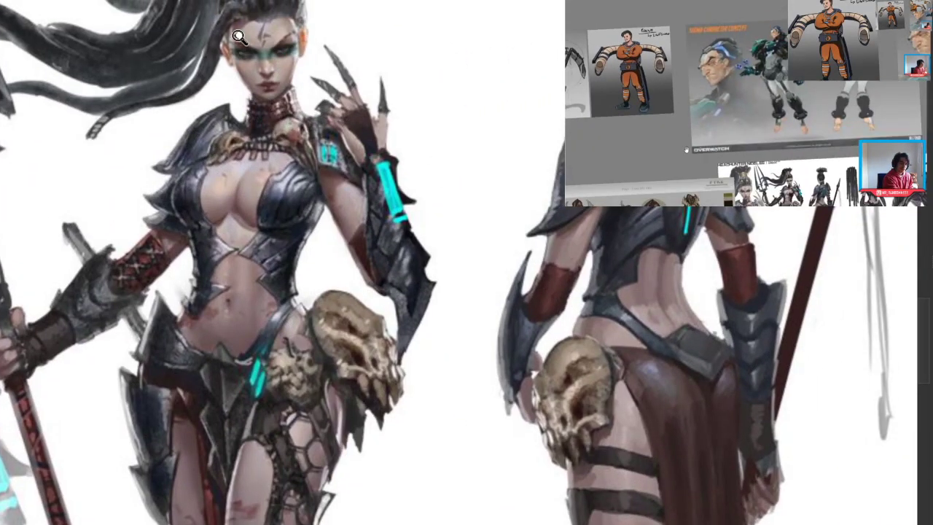
scroll(226, 36, "up", 4)
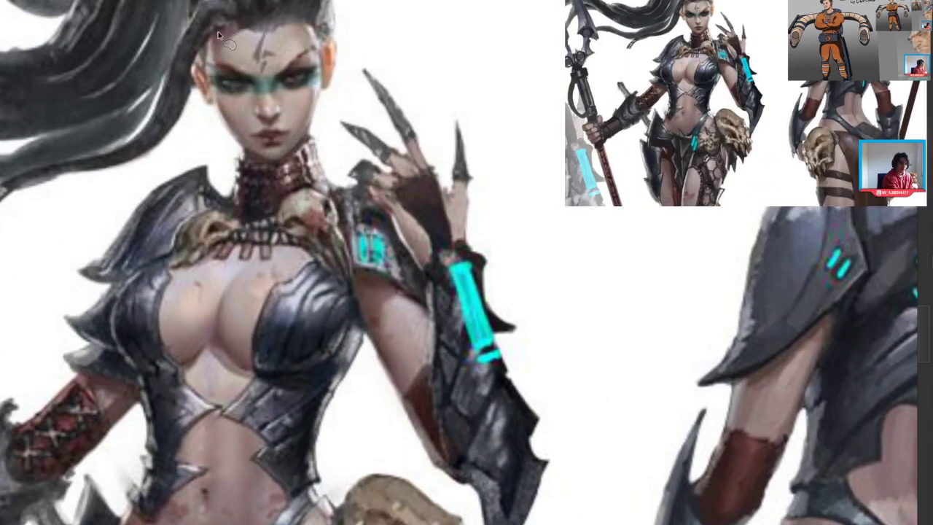
left_click(199, 152)
mouse_move(230, 197)
left_mouse_down()
mouse_move(235, 250)
mouse_move(168, 244)
mouse_move(160, 131)
mouse_move(217, 146)
left_mouse_up()
left_click(182, 219)
left_click_drag(187, 291, 143, 313)
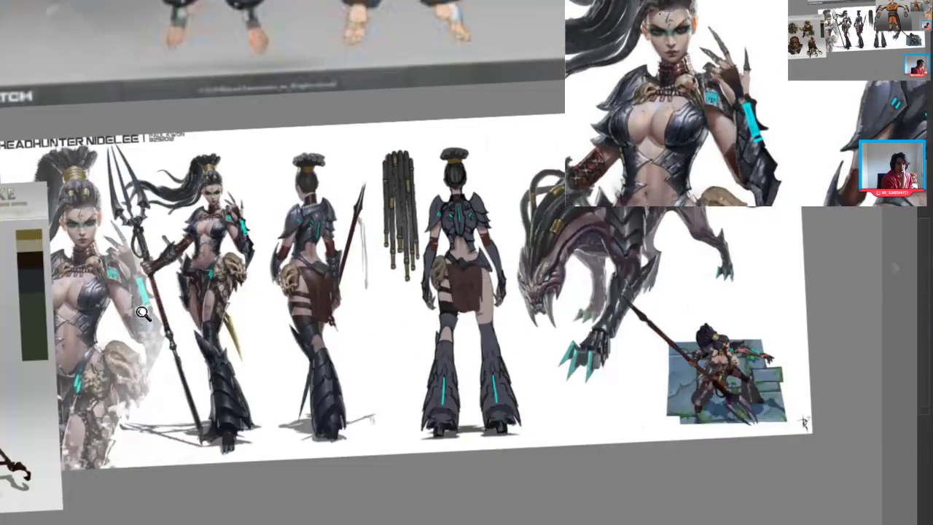
Step: Compare the shading on the orange suit's chest, crossed arms and belt with the reference
left_click_drag(15, 252, 423, 515)
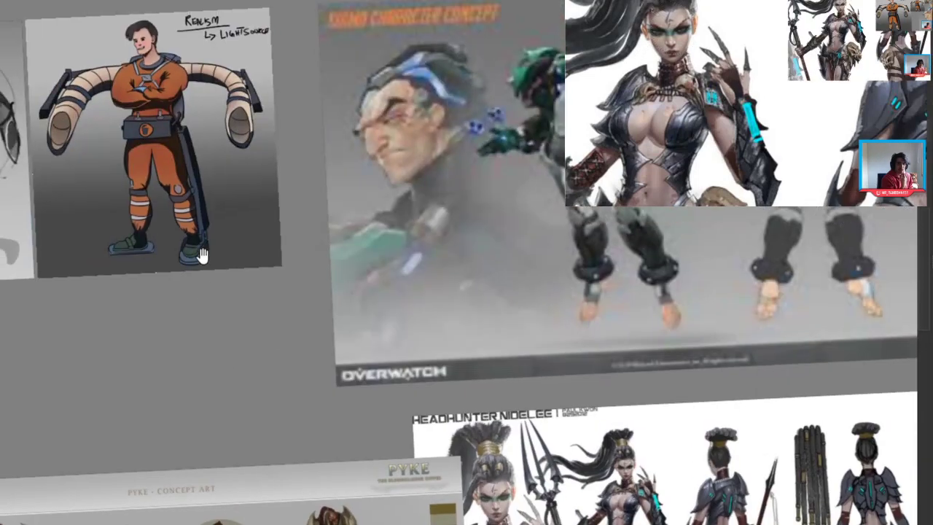
left_click_drag(202, 255, 309, 143)
left_click_drag(175, 232, 311, 227)
left_click_drag(237, 222, 293, 216)
scroll(292, 217, "down", 4)
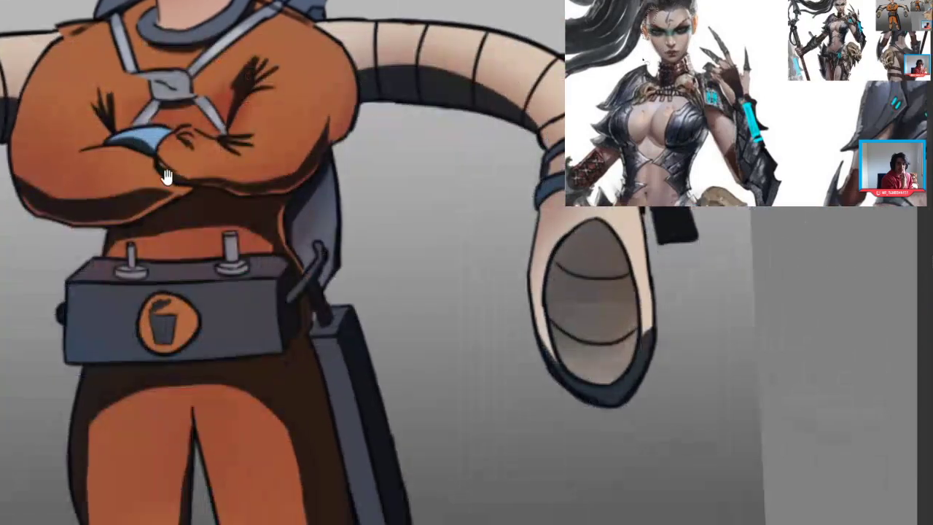
scroll(196, 191, "up", 3)
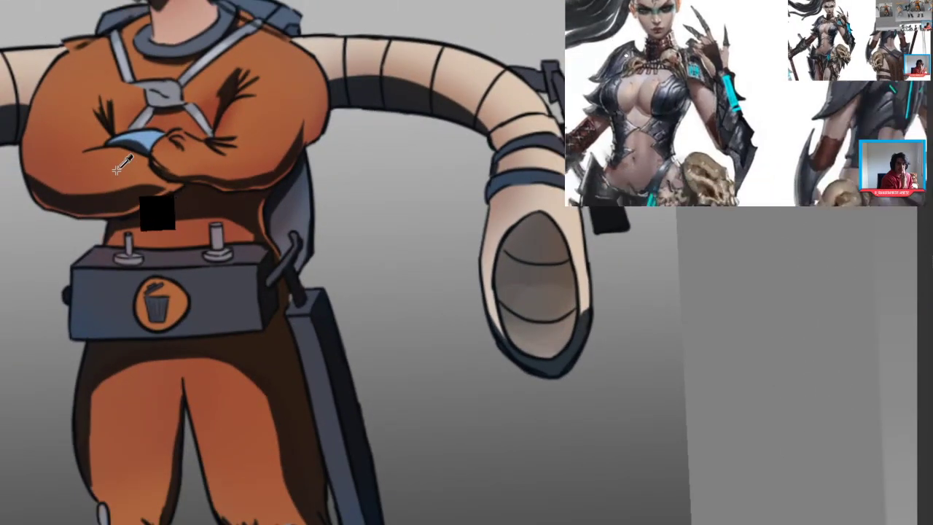
scroll(125, 204, "down", 3)
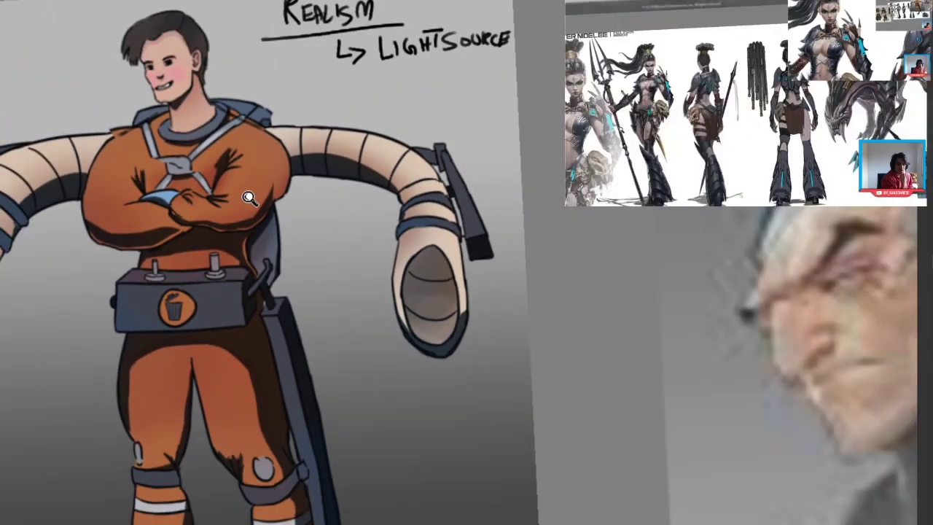
scroll(249, 198, "down", 4)
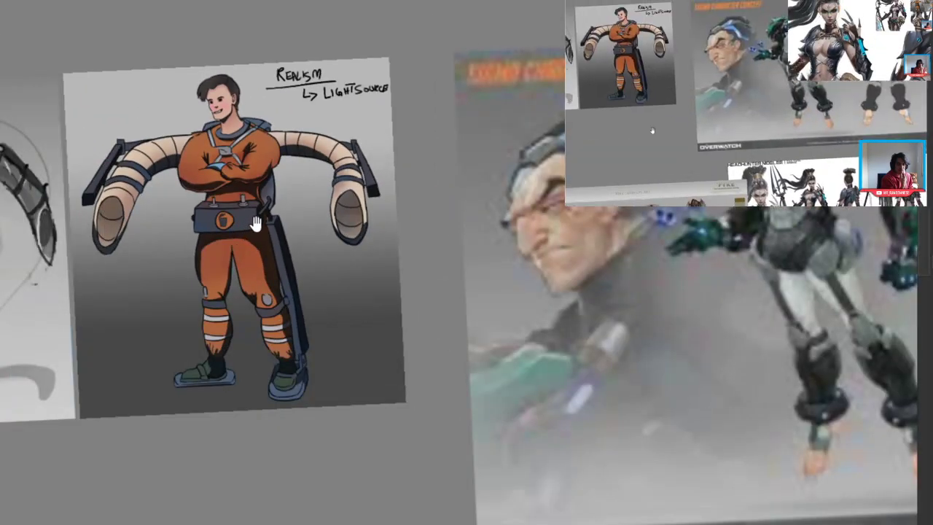
Step: Study the painted light on the front and back figures of the Headhunter Nidelee sheet up close
scroll(345, 373, "down", 2)
left_click_drag(346, 373, 4, 90)
left_click_drag(517, 223, 314, 107)
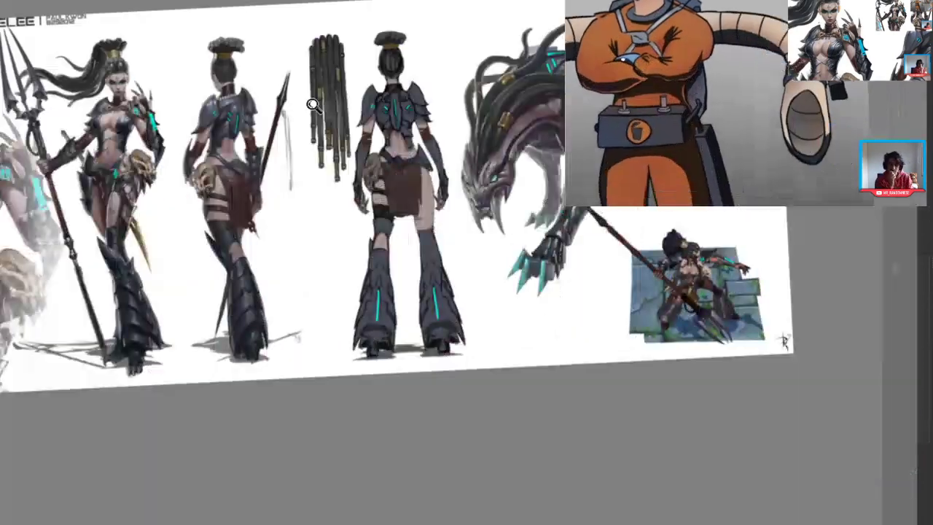
left_click_drag(280, 183, 368, 202)
left_click_drag(6, 86, 224, 164)
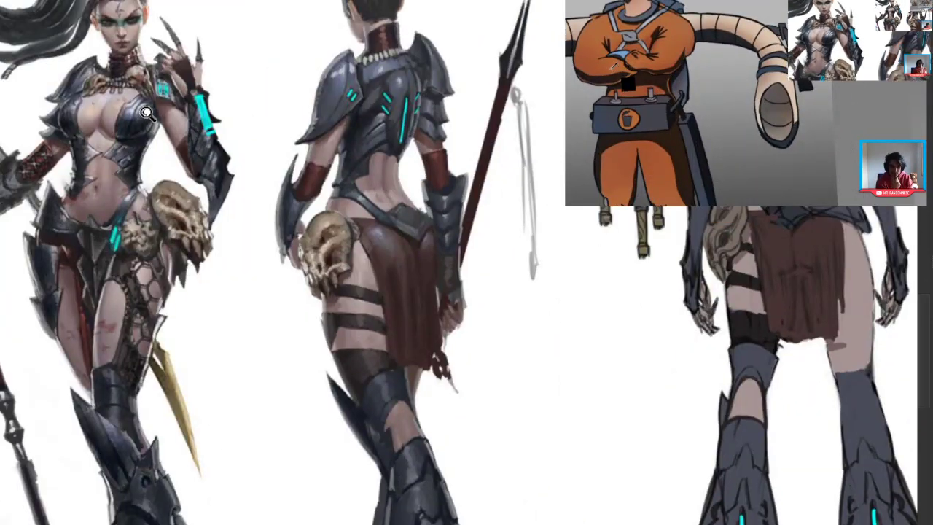
scroll(145, 113, "down", 3)
scroll(167, 130, "up", 5)
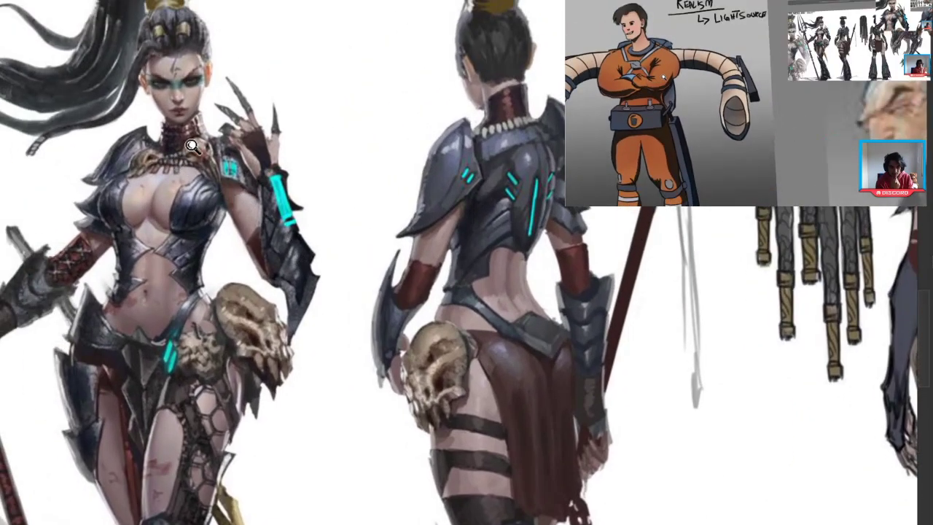
scroll(192, 146, "up", 2)
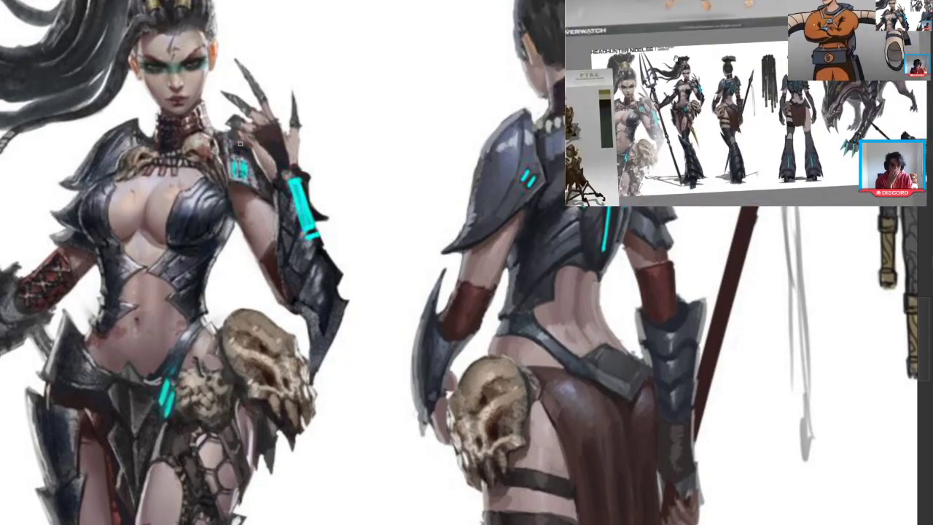
scroll(181, 132, "up", 2)
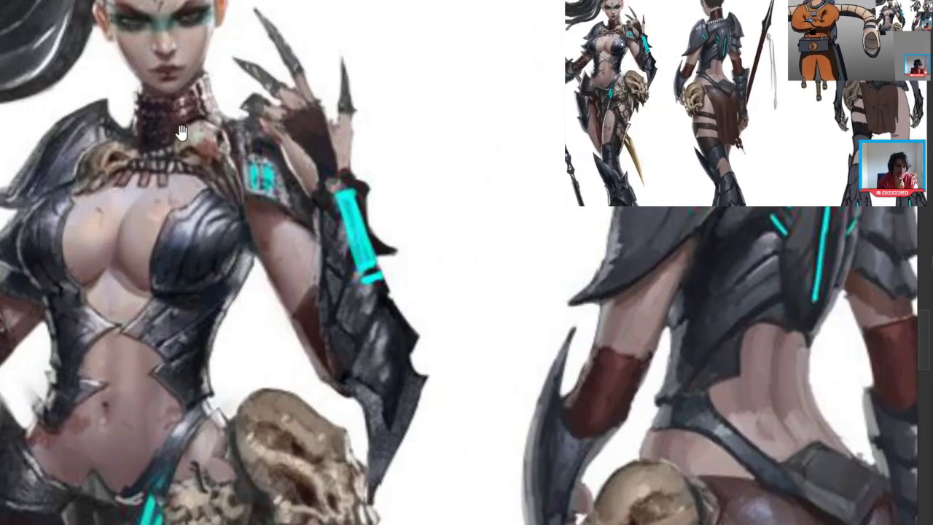
Step: Outline the lit planes of the reference woman's forehead, cheeks and chest with temporary lasso selections, clearing each one
mouse_move(159, 82)
left_mouse_down()
mouse_move(206, 119)
mouse_move(208, 132)
left_mouse_up()
mouse_move(178, 49)
left_mouse_down()
mouse_move(246, 23)
mouse_move(208, 76)
mouse_move(206, 67)
left_mouse_up()
key("ctrl+d")
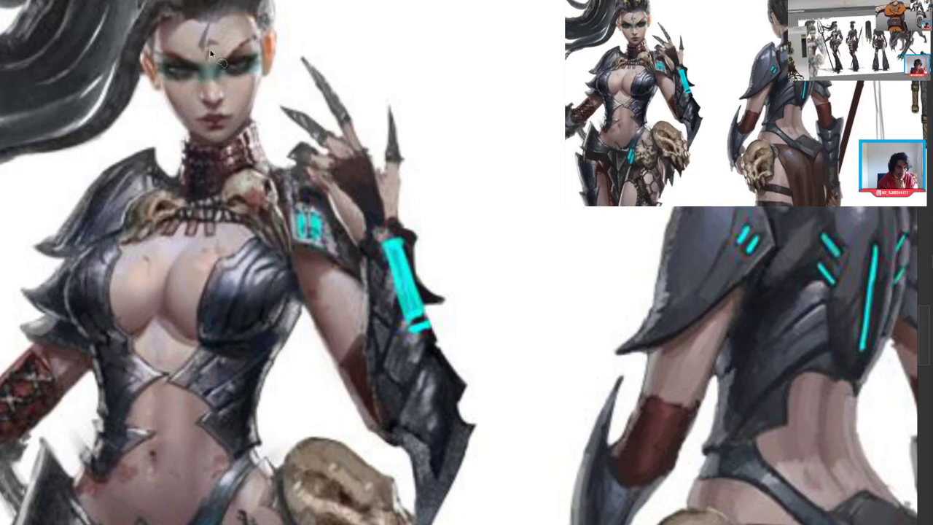
left_click_drag(226, 75, 180, 60)
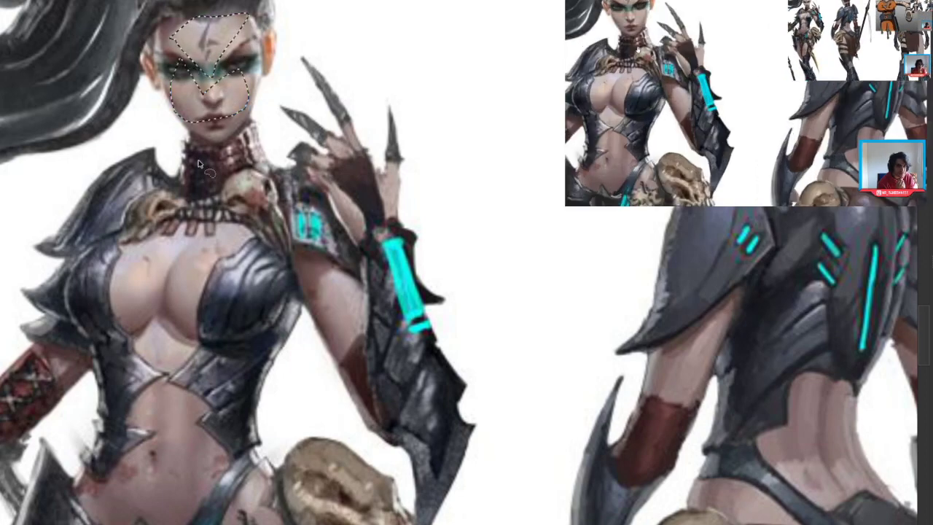
mouse_move(126, 293)
left_mouse_down()
mouse_move(214, 315)
mouse_move(137, 263)
mouse_move(146, 291)
mouse_move(173, 211)
mouse_move(161, 213)
left_mouse_up()
key("ctrl+d")
mouse_move(191, 222)
left_mouse_down()
mouse_move(191, 248)
mouse_move(205, 261)
left_mouse_up()
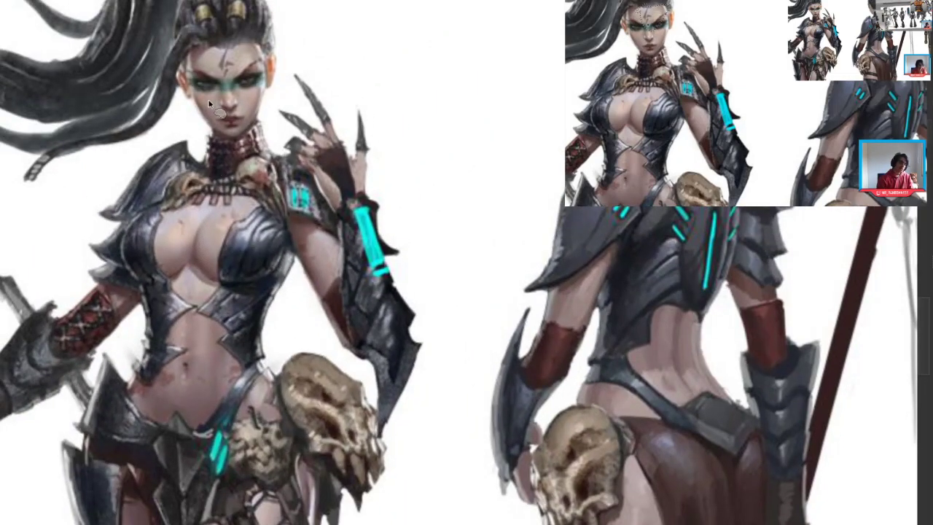
key("ctrl+d")
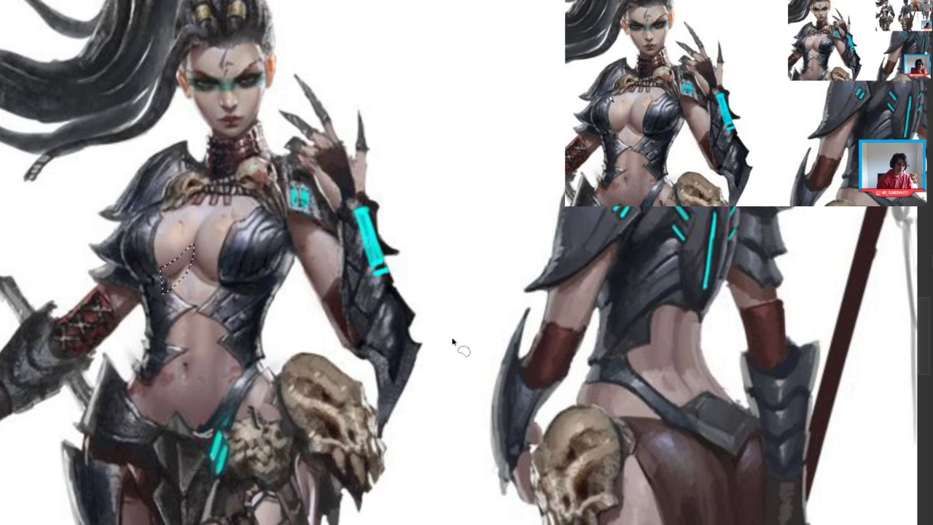
key("ctrl+d")
Step: Trace the light and shadow shapes on the reference woman's chest, waist and arm with temporary lasso outlines
left_click_drag(167, 266, 188, 241)
left_click_drag(213, 272, 211, 232)
left_click_drag(151, 396, 170, 411)
left_click_drag(253, 336, 271, 401)
left_click_drag(330, 282, 357, 357)
left_click_drag(243, 322, 212, 352)
left_click_drag(212, 351, 205, 164)
left_click_drag(191, 228, 163, 214)
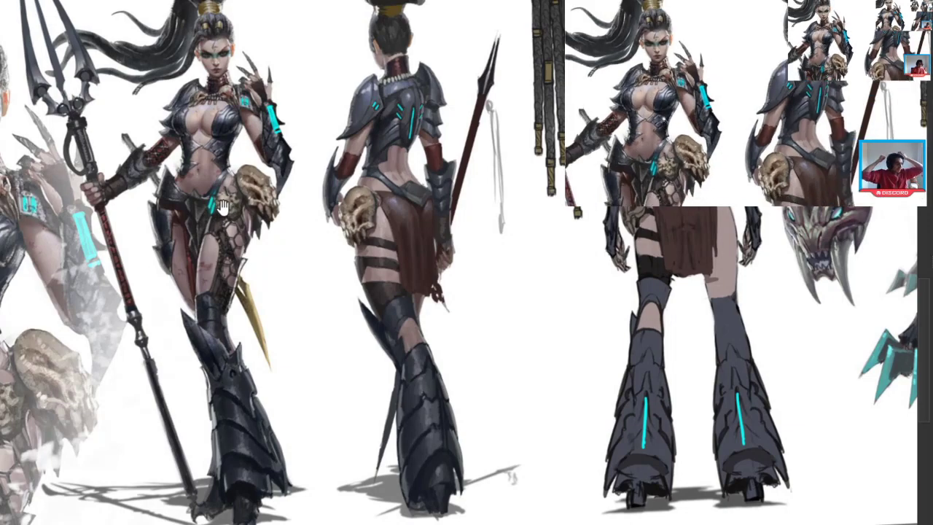
Step: Examine the armour, skin and bone rendering on the Headhunter Nidelee concept sheet
scroll(226, 206, "up", 2)
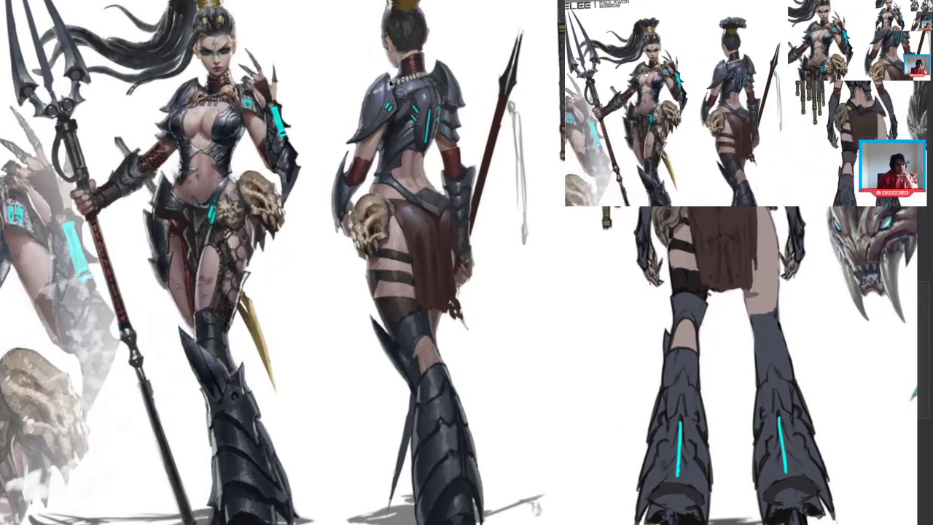
left_click_drag(219, 124, 264, 109)
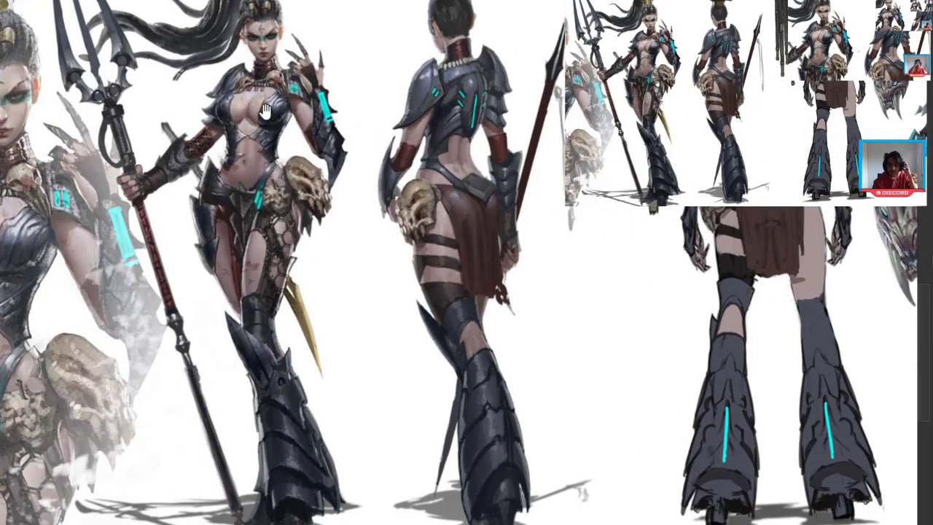
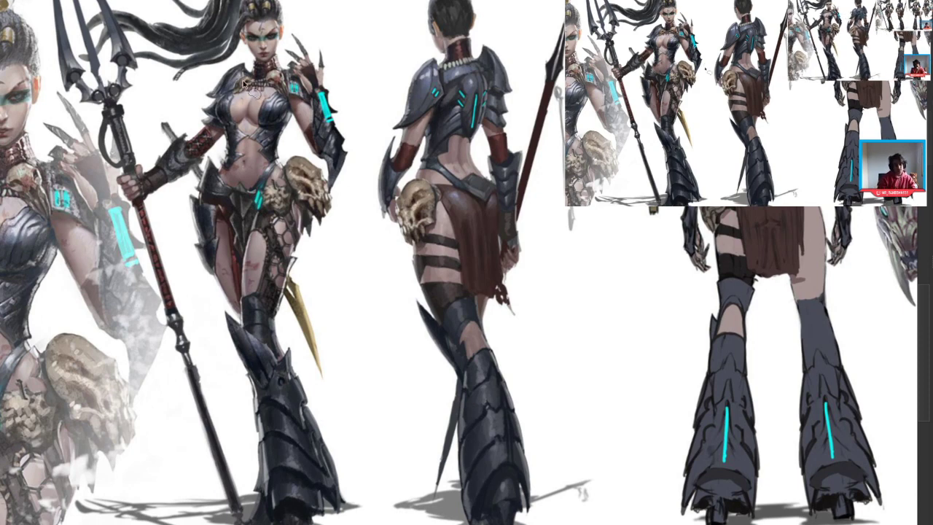
scroll(231, 134, "up", 3)
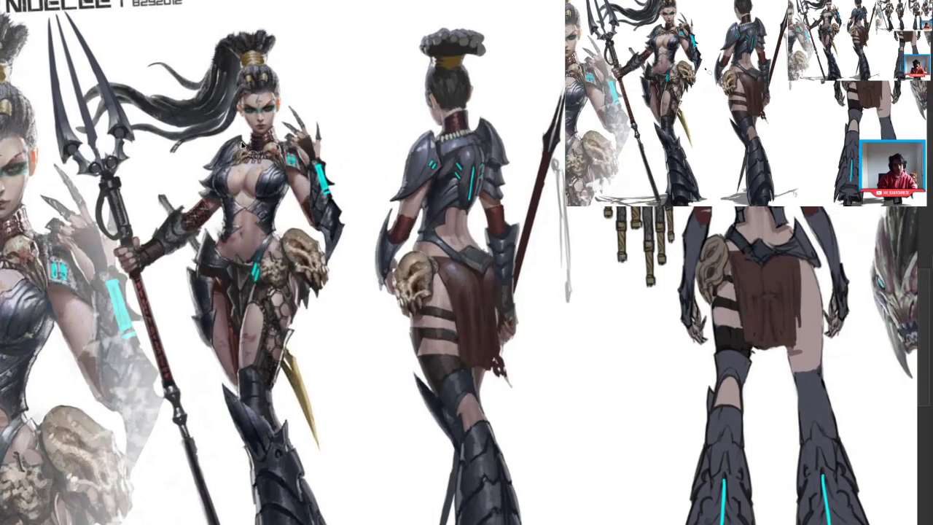
left_click_drag(234, 155, 146, 167)
left_click_drag(212, 284, 263, 373)
left_click_drag(177, 298, 224, 392)
left_click_drag(270, 124, 373, 79)
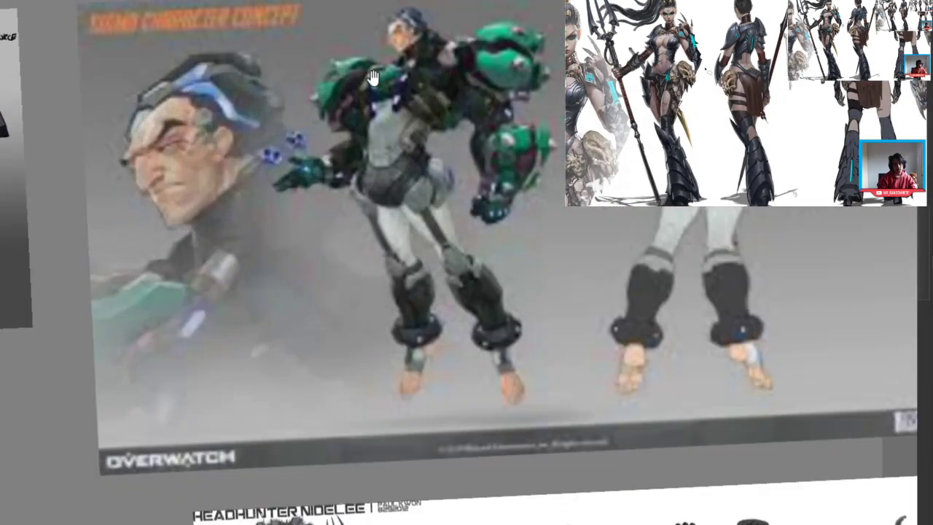
Step: Handwrite an arrowed note "DIFFUSED" under "LIGHTSOURCE" in the Realism list beside the orange-suited character
left_click_drag(337, 202, 557, 238)
left_click_drag(363, 194, 547, 219)
scroll(270, 139, "up", 2)
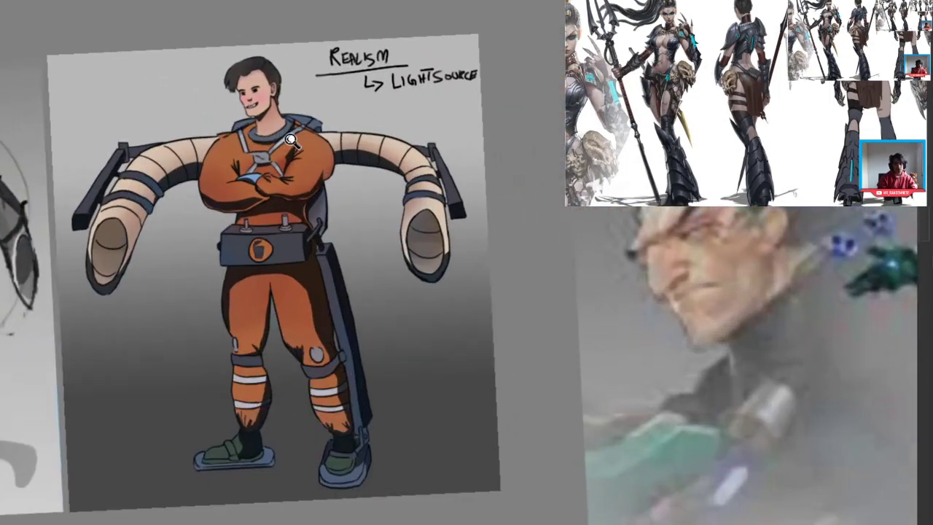
scroll(308, 146, "up", 1)
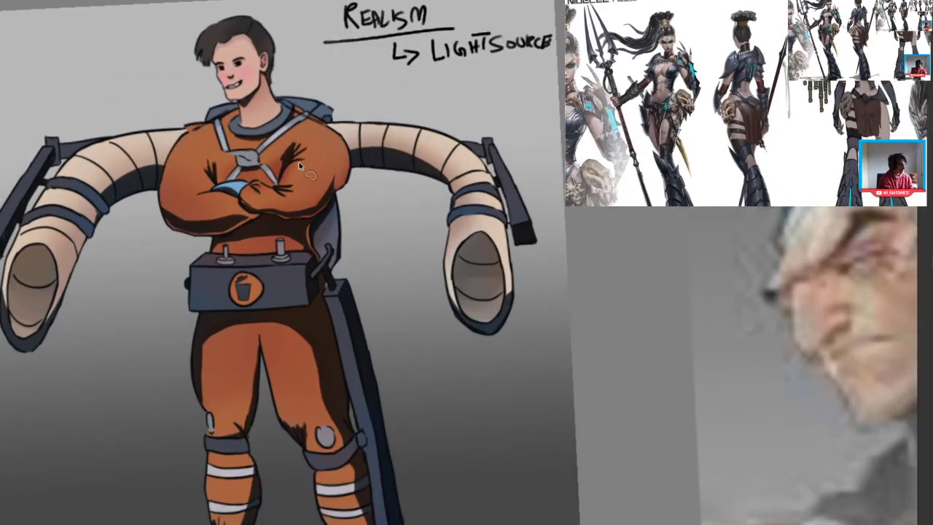
scroll(464, 47, "up", 3)
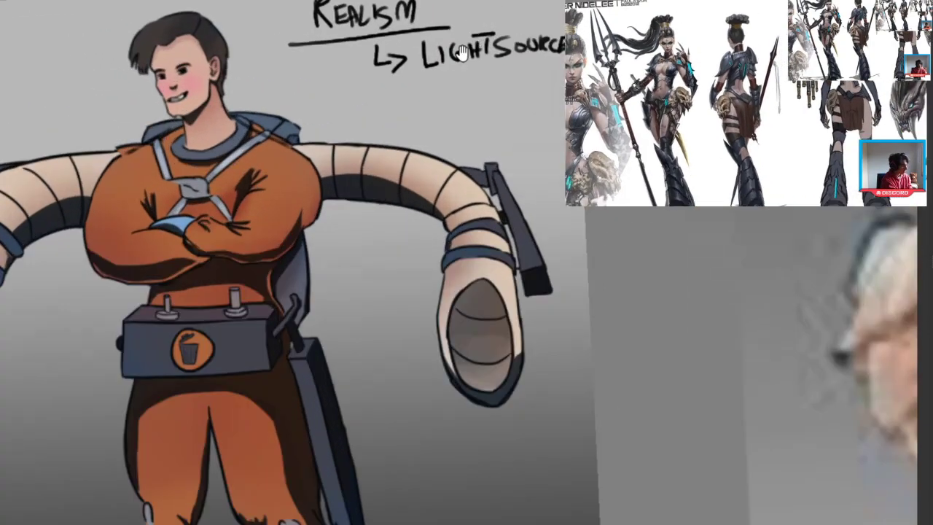
left_click_drag(484, 17, 466, 107)
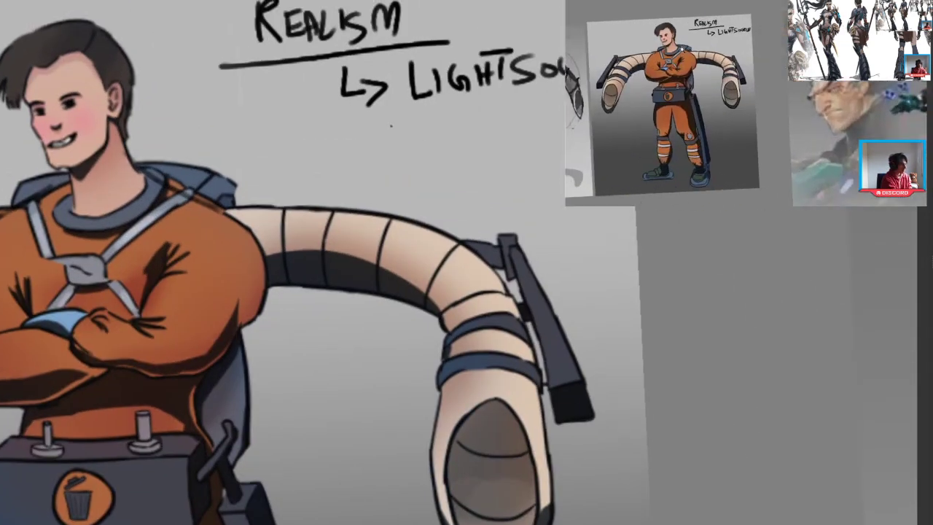
mouse_move(385, 119)
left_mouse_down()
mouse_move(419, 160)
mouse_move(382, 137)
mouse_move(428, 121)
mouse_move(457, 143)
left_mouse_up()
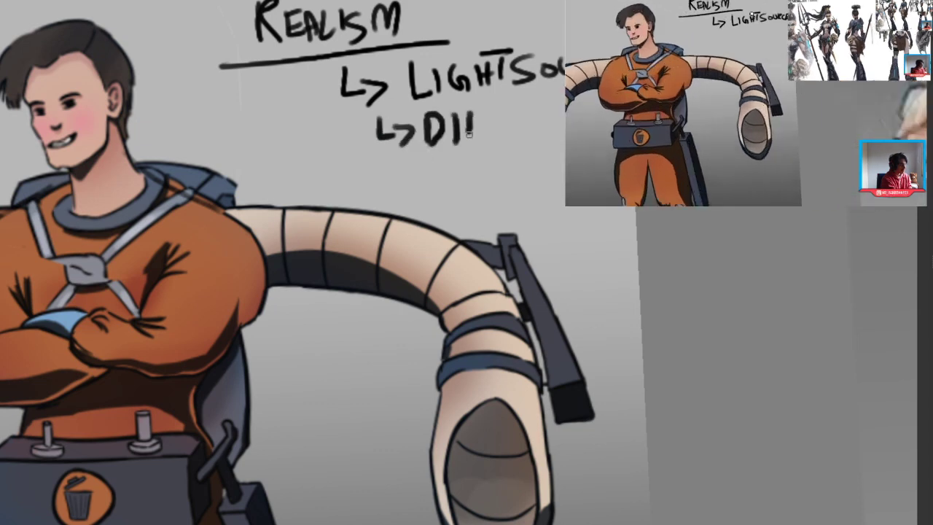
mouse_move(468, 109)
left_mouse_down()
mouse_move(493, 134)
mouse_move(498, 121)
mouse_move(524, 129)
mouse_move(560, 134)
left_mouse_up()
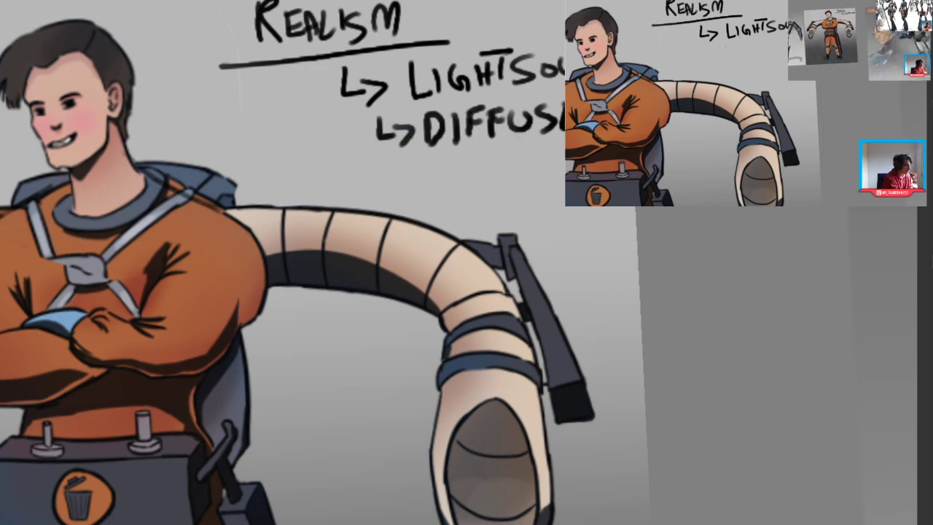
Step: Handwrite an arrowed note "BOUNCE" under "DIFFUSED" and add a short slash note beginning "ACCE" beneath it
left_click_drag(395, 144, 419, 198)
left_click_drag(449, 142, 441, 176)
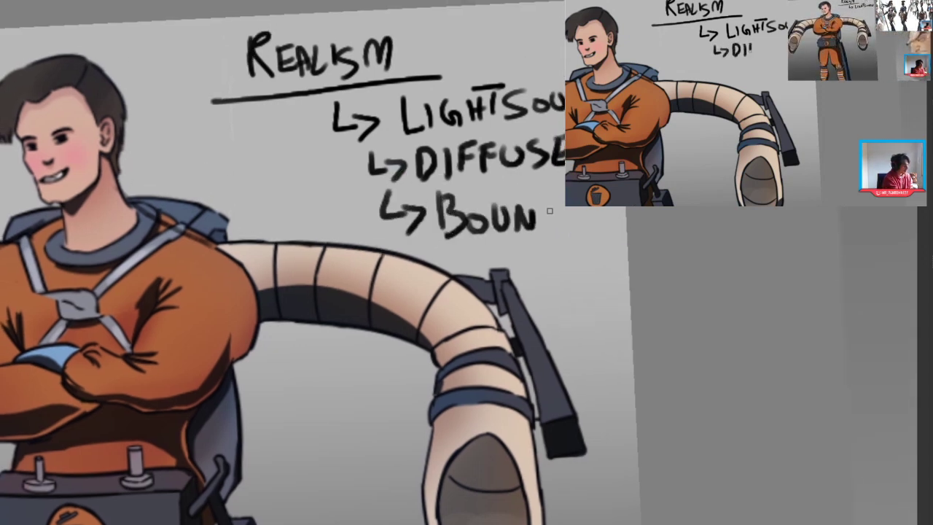
left_click_drag(558, 206, 559, 230)
mouse_move(569, 208)
left_mouse_down()
mouse_move(568, 235)
mouse_move(583, 218)
left_mouse_up()
mouse_move(568, 236)
left_mouse_down()
mouse_move(585, 234)
mouse_move(485, 141)
left_mouse_up()
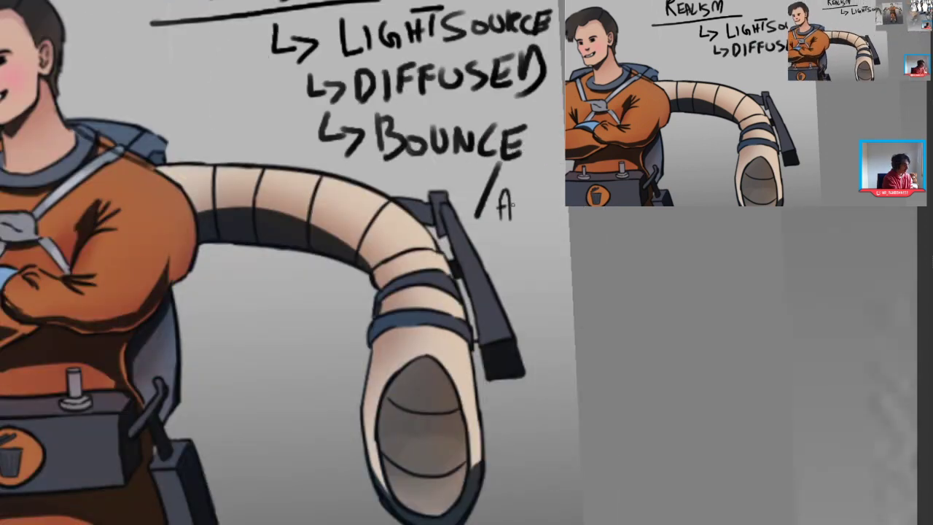
left_click_drag(557, 209, 558, 221)
left_click_drag(501, 186, 427, 279)
Step: Rework the bounce light along the shadowed undersides of the orange-suited character's crossed arms, and clear the selection
mouse_move(325, 313)
left_mouse_down()
mouse_move(249, 404)
mouse_move(202, 340)
mouse_move(211, 313)
left_mouse_up()
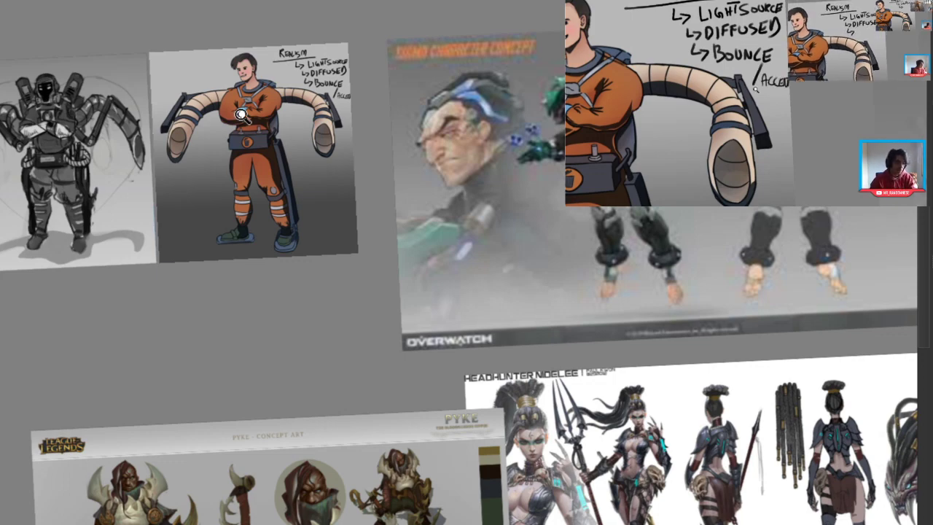
scroll(248, 118, "up", 5)
scroll(249, 118, "up", 5)
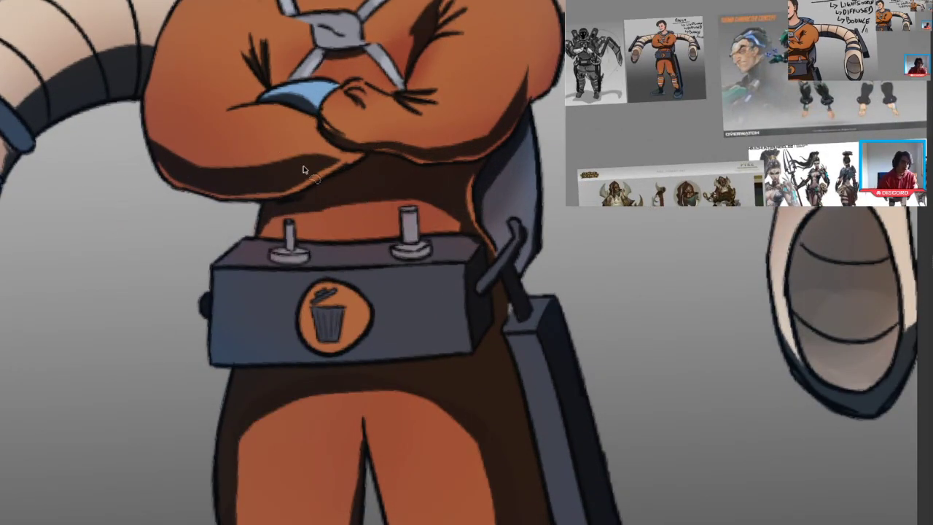
left_click_drag(304, 170, 294, 222)
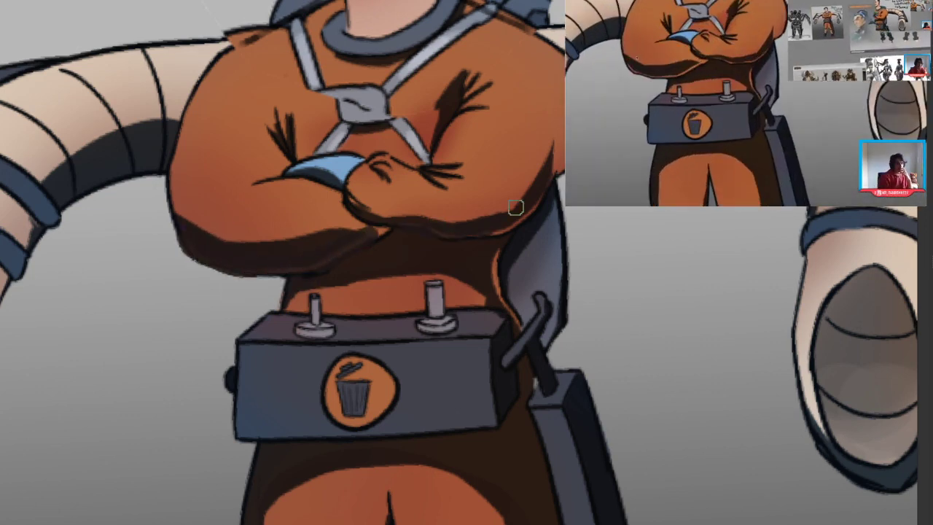
left_click_drag(503, 229, 314, 197)
left_click_drag(510, 237, 425, 267)
key("ctrl+d")
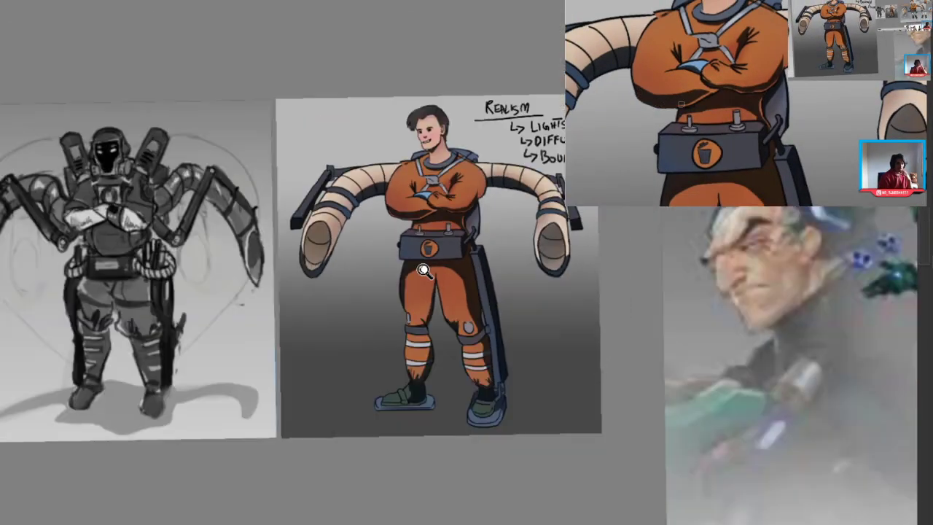
Step: Paste the orange dragon painting onto the reference canvas and move it clear of the other images, to their left
left_click_drag(372, 347, 329, 183)
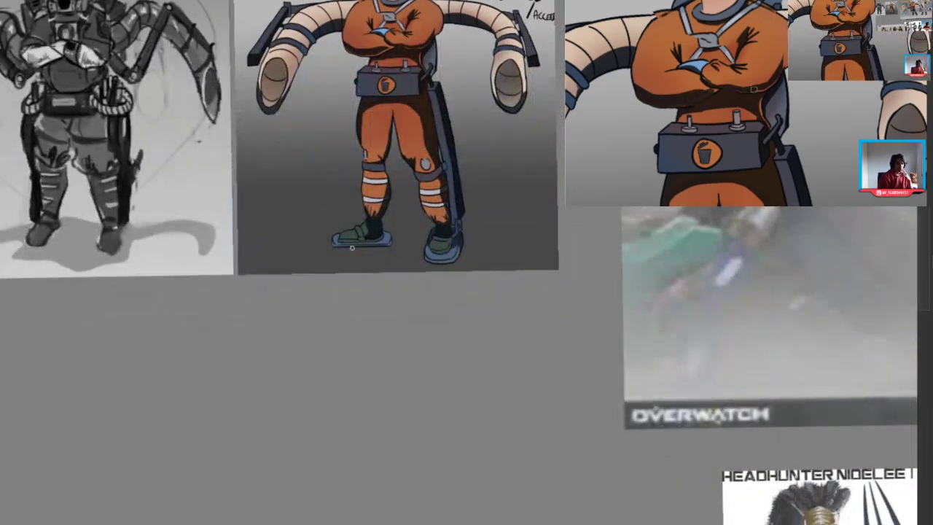
left_click_drag(781, 81, 720, 123)
left_click_drag(750, 95, 700, 86)
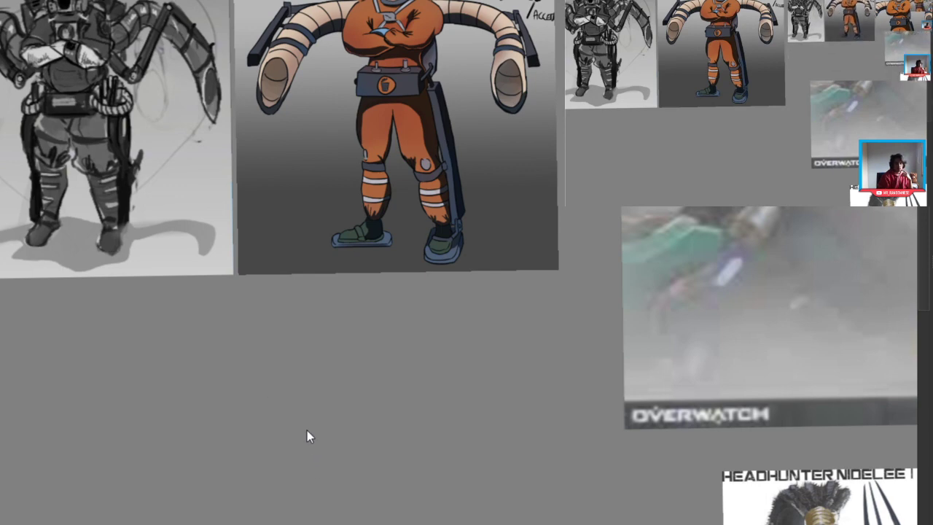
key("ctrl+v")
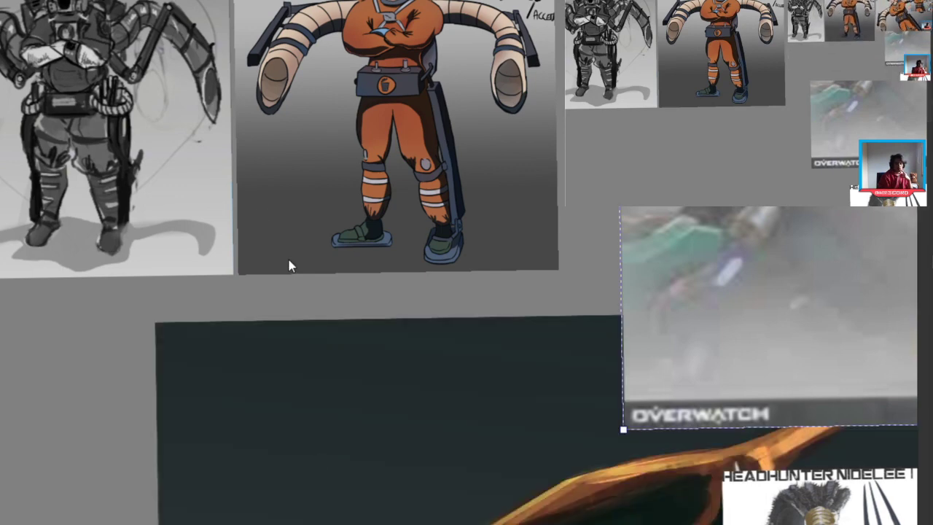
left_click_drag(278, 370, 66, 275)
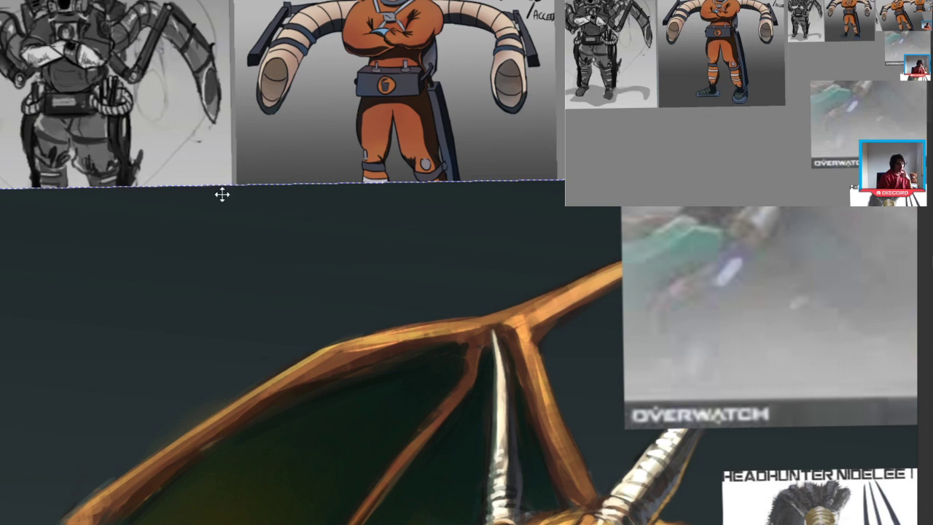
left_click_drag(222, 195, 118, 117)
left_click_drag(273, 168, 393, 72)
left_click_drag(173, 233, 109, 240)
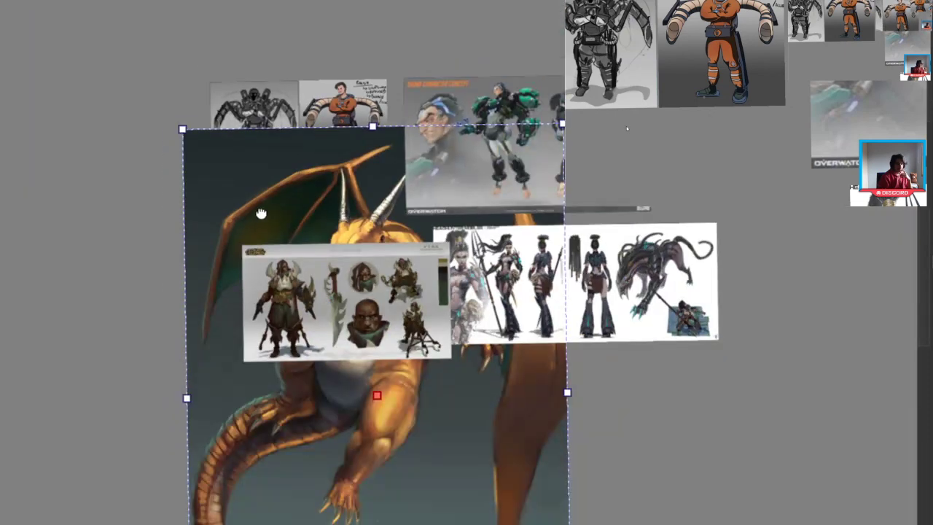
left_click_drag(261, 213, 356, 179)
left_click_drag(287, 122, 5, 73)
left_click_drag(75, 219, 163, 135)
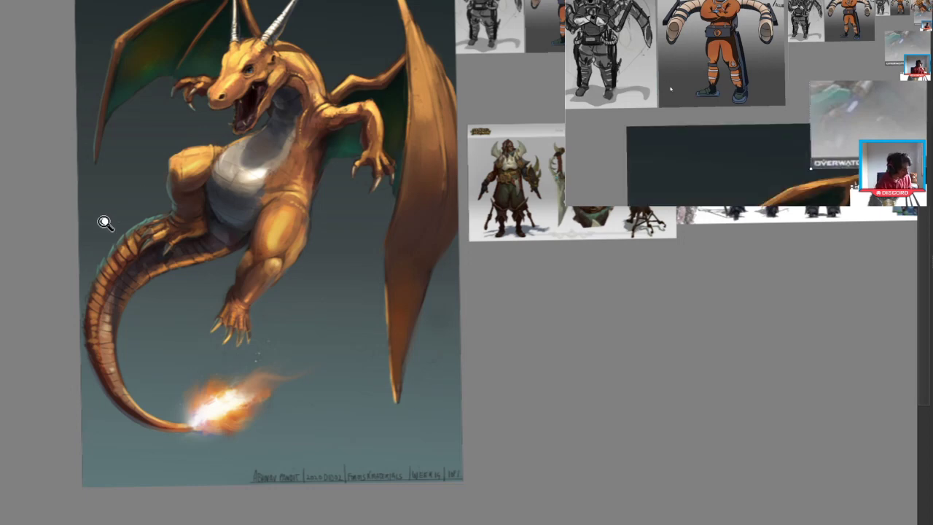
Step: Examine the edge lighting on the dragon's knee and tail, tracing a freehand outline beside them
scroll(106, 223, "up", 6)
mouse_move(151, 249)
left_mouse_down()
mouse_move(127, 334)
mouse_move(155, 260)
left_mouse_up()
mouse_move(22, 327)
left_mouse_down()
mouse_move(21, 378)
mouse_move(149, 235)
left_mouse_up()
mouse_move(243, 243)
left_mouse_down()
mouse_move(198, 304)
mouse_move(173, 299)
mouse_move(226, 322)
mouse_move(236, 232)
left_mouse_up()
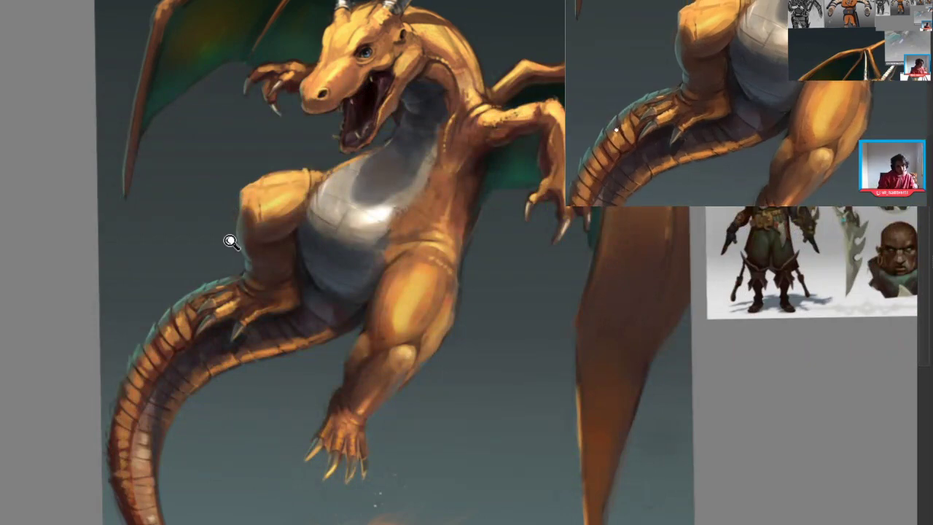
left_click_drag(272, 202, 295, 208)
left_click_drag(238, 292, 171, 379)
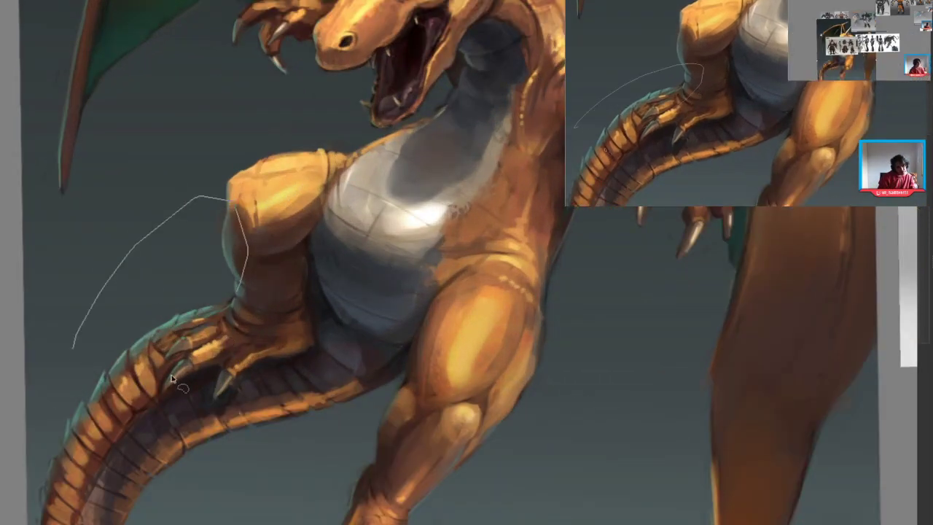
left_click_drag(312, 200, 265, 262)
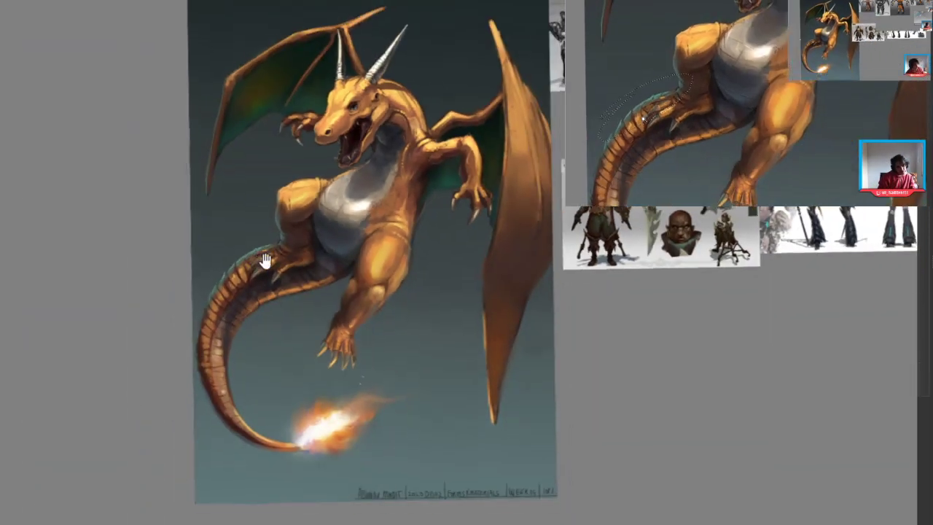
Step: Scale the dragon painting down to about a third of its size and place it beside the other references
left_click_drag(323, 145, 139, 148)
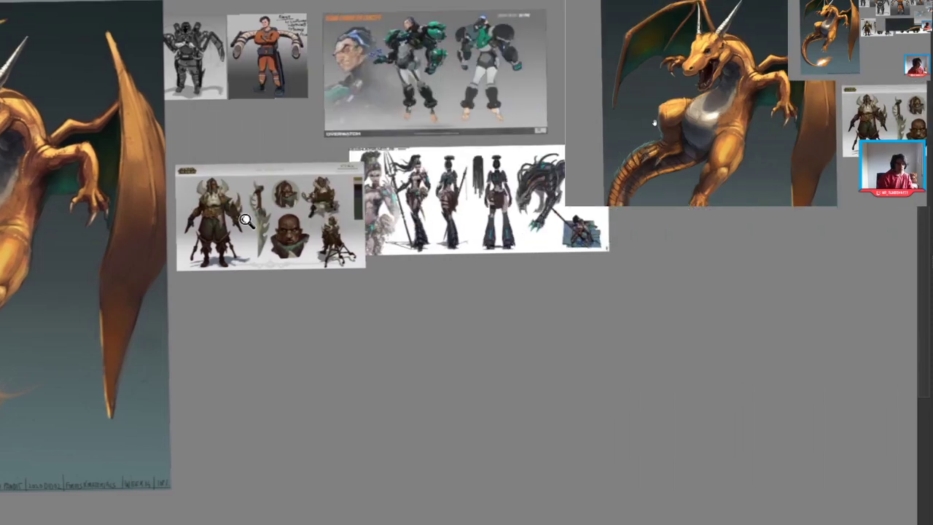
mouse_move(288, 217)
left_mouse_down()
mouse_move(374, 151)
mouse_move(400, 144)
mouse_move(373, 179)
mouse_move(231, 248)
mouse_move(198, 274)
mouse_move(198, 288)
mouse_move(66, 310)
mouse_move(22, 295)
left_mouse_up()
scroll(400, 143, "up", 2)
left_click_drag(22, 296, 280, 145)
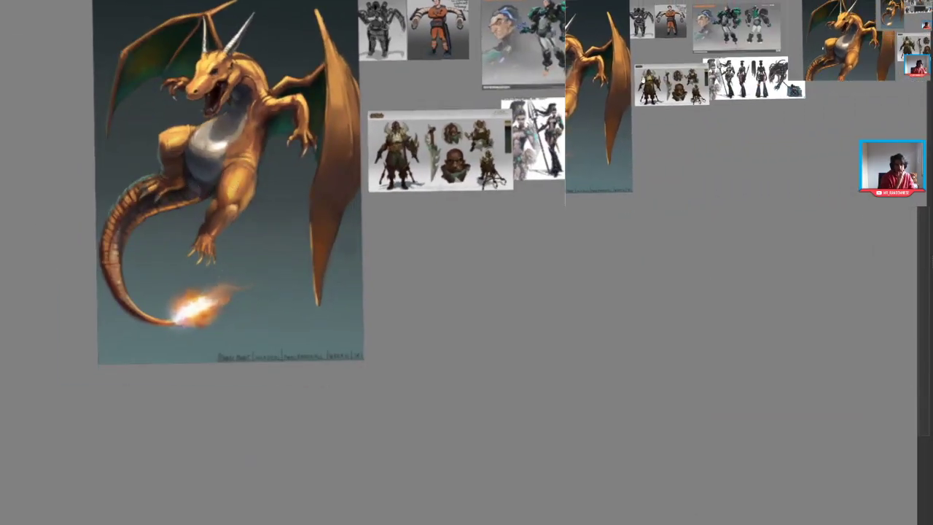
key("ctrl+t")
left_click_drag(162, 142, 79, 197)
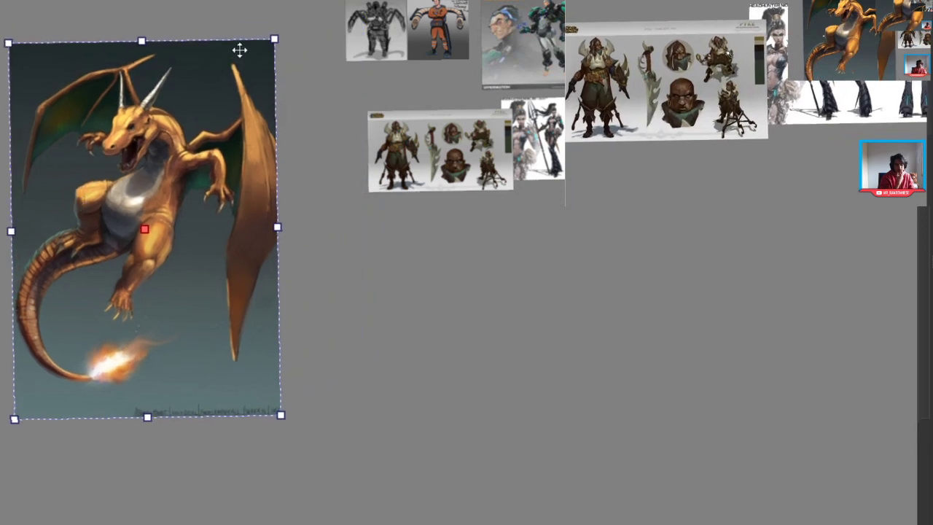
left_click_drag(275, 38, 69, 278)
left_click_drag(68, 282, 287, 124)
left_click(81, 325)
left_click_drag(82, 329, 274, 181)
Step: Paint the near-white top plane of a small box in the empty background beside the orange-suited character's head
scroll(380, 150, "up", 5)
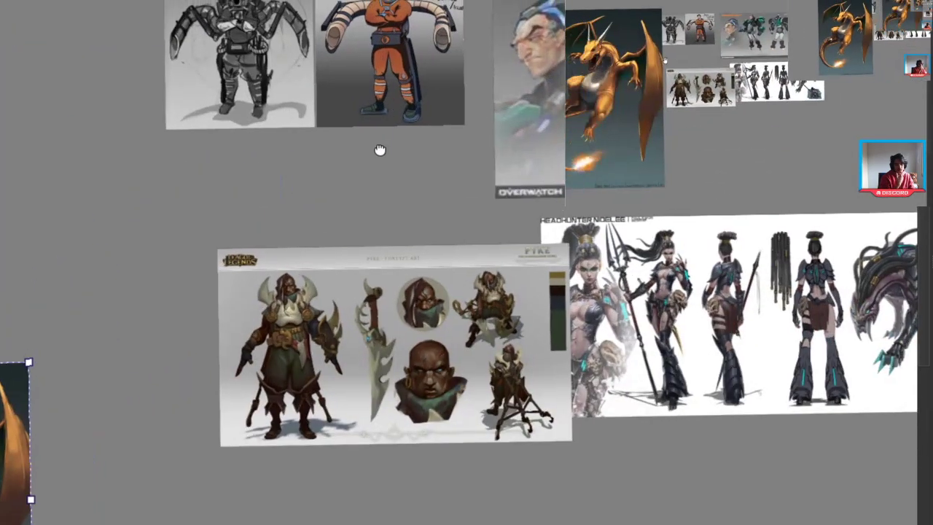
left_click_drag(380, 149, 349, 222)
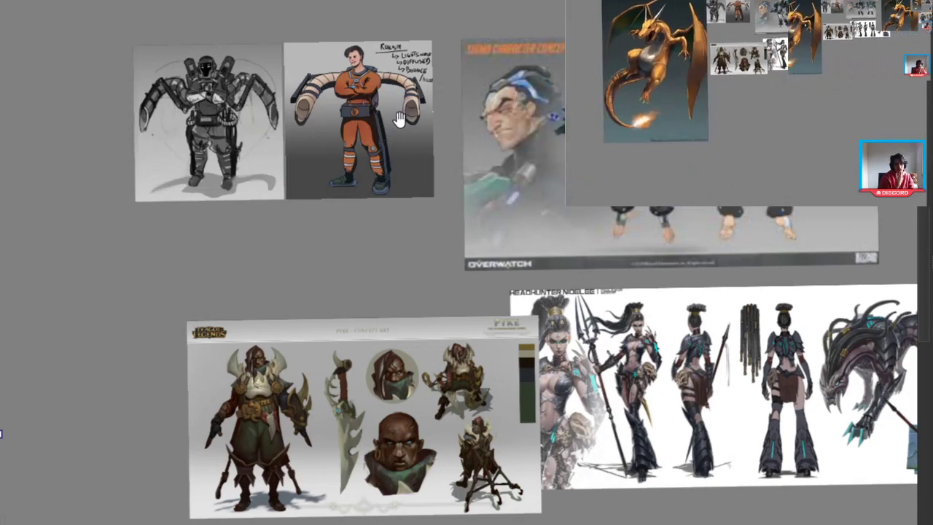
scroll(365, 136, "up", 5)
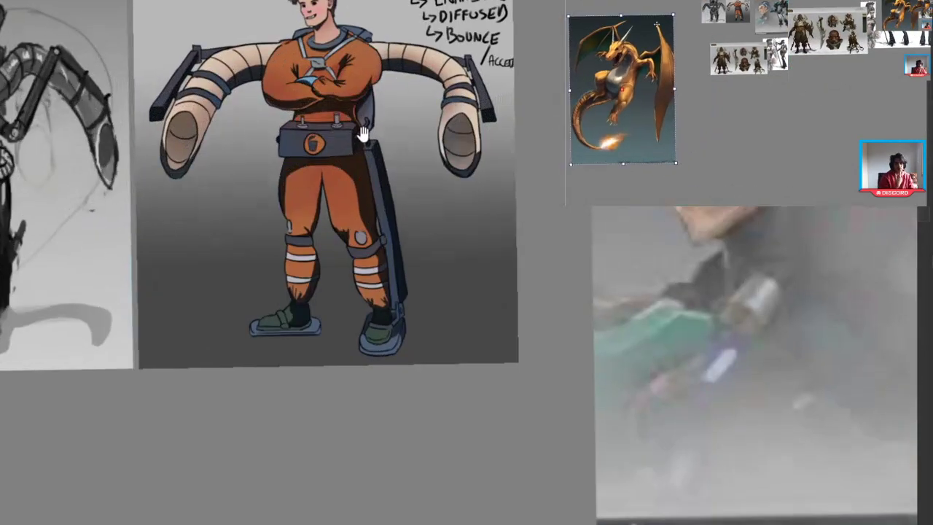
scroll(366, 201, "up", 2)
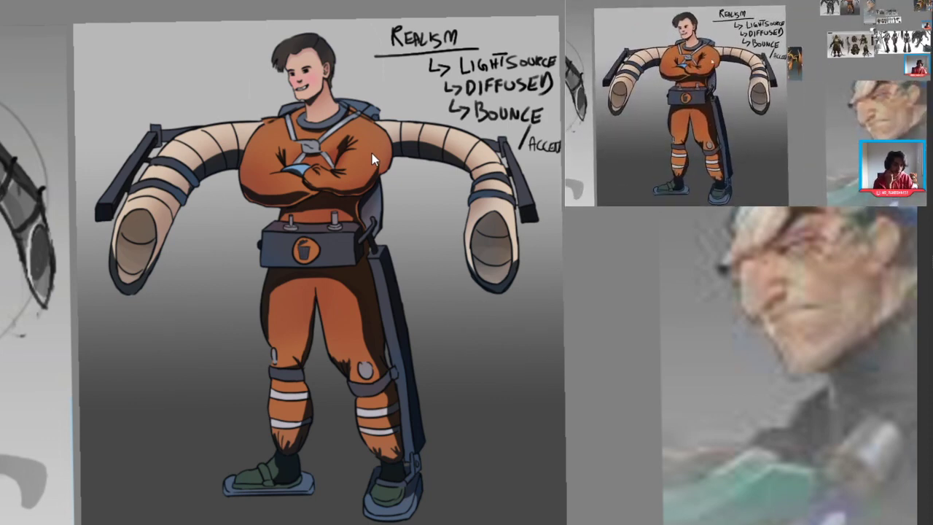
mouse_move(112, 60)
left_mouse_down()
mouse_move(187, 41)
mouse_move(170, 44)
mouse_move(177, 90)
mouse_move(167, 131)
mouse_move(218, 161)
left_mouse_up()
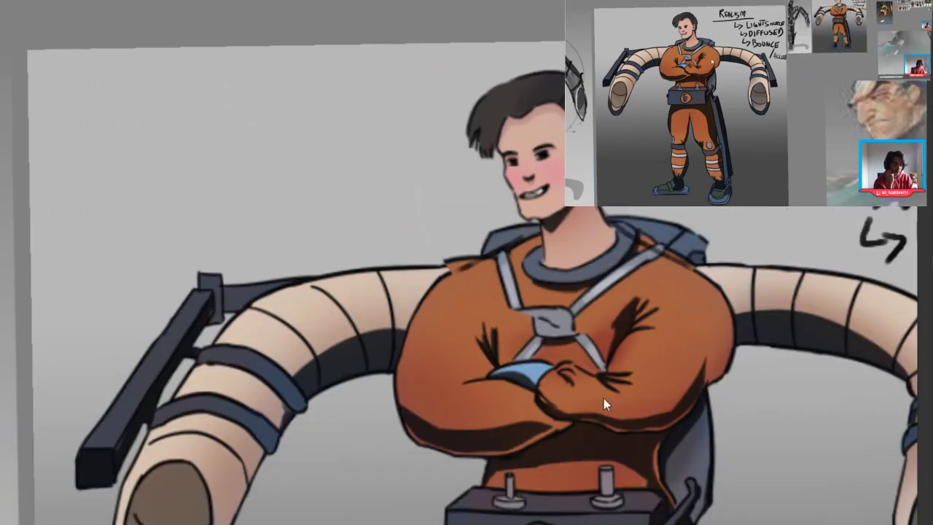
left_click_drag(131, 122, 194, 82)
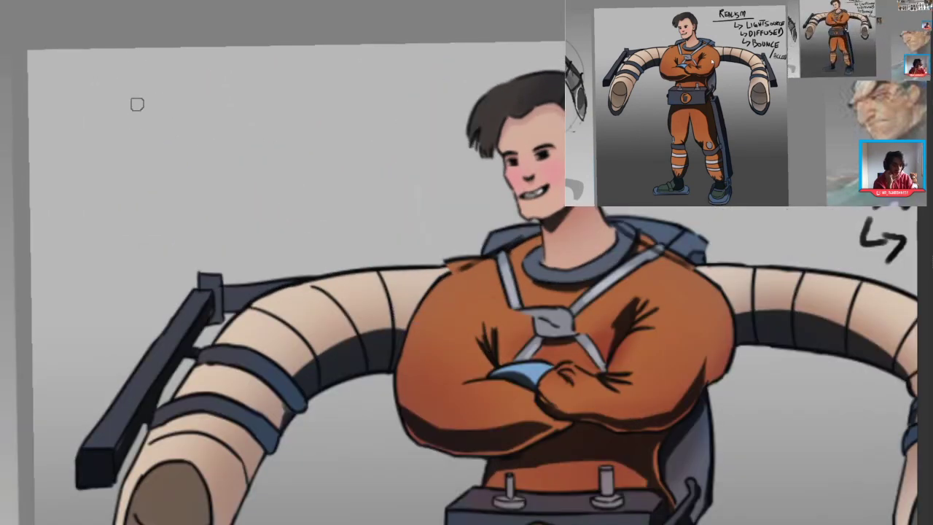
right_click(137, 104)
left_click(148, 50)
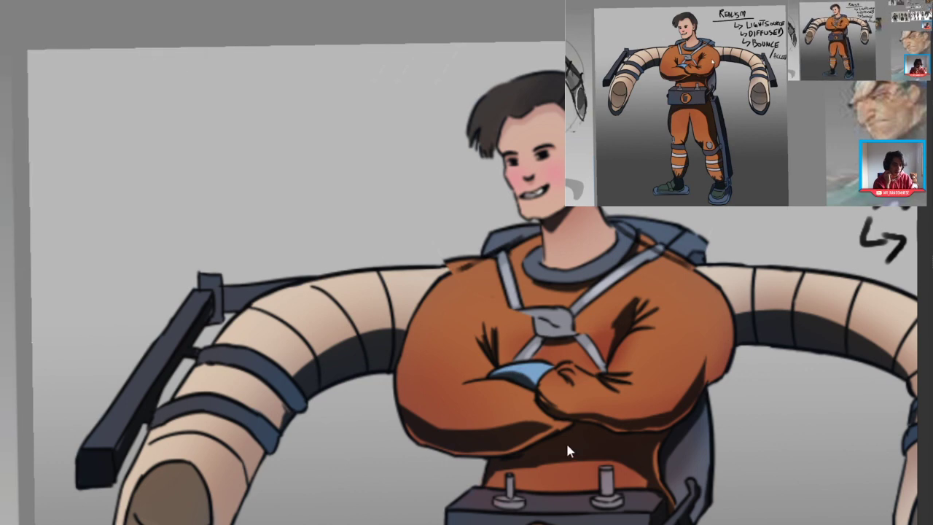
mouse_move(174, 109)
left_mouse_down()
mouse_move(234, 90)
mouse_move(181, 142)
mouse_move(205, 133)
mouse_move(240, 90)
mouse_move(233, 96)
left_mouse_up()
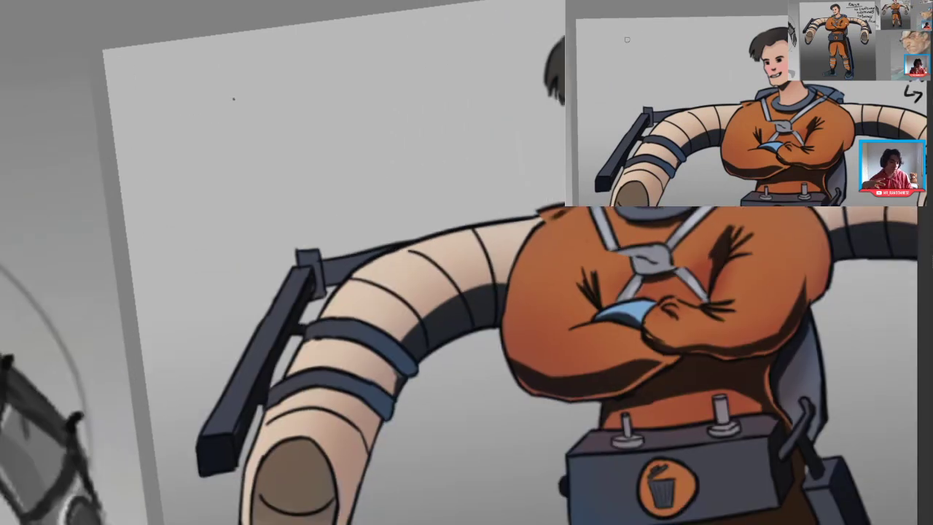
left_click_drag(174, 112, 284, 77)
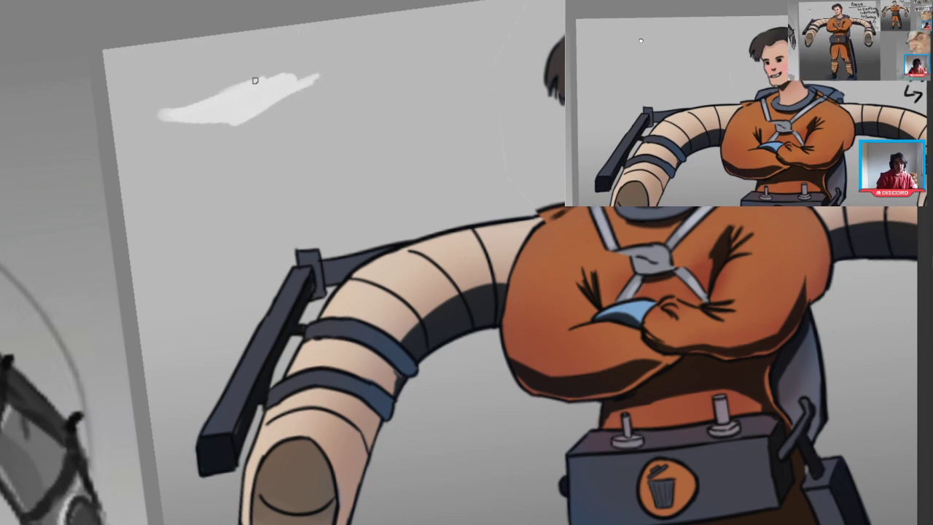
mouse_move(168, 112)
left_mouse_down()
mouse_move(244, 80)
mouse_move(307, 76)
left_mouse_up()
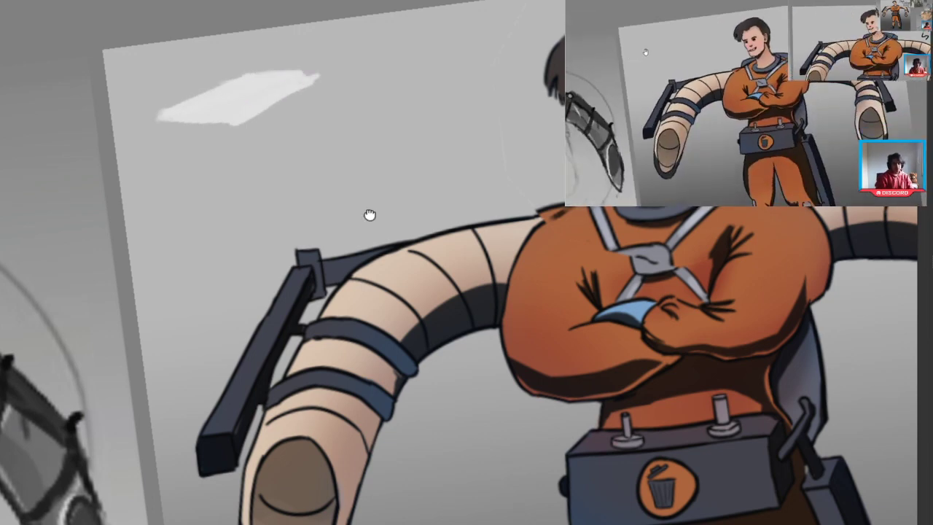
Step: Paint the box's front plane light grey and its shadowed side plane near-black, cleaning up the edges
left_click_drag(370, 214, 370, 211)
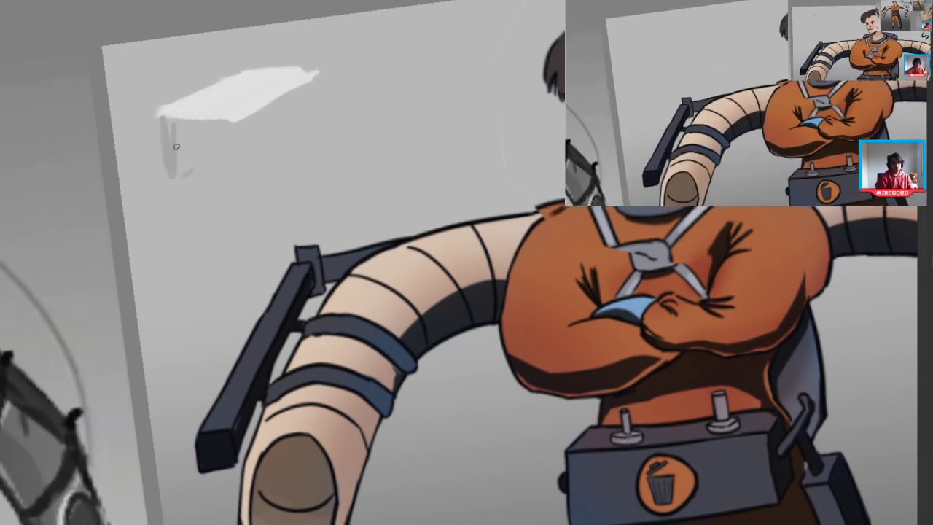
left_click_drag(173, 141, 205, 134)
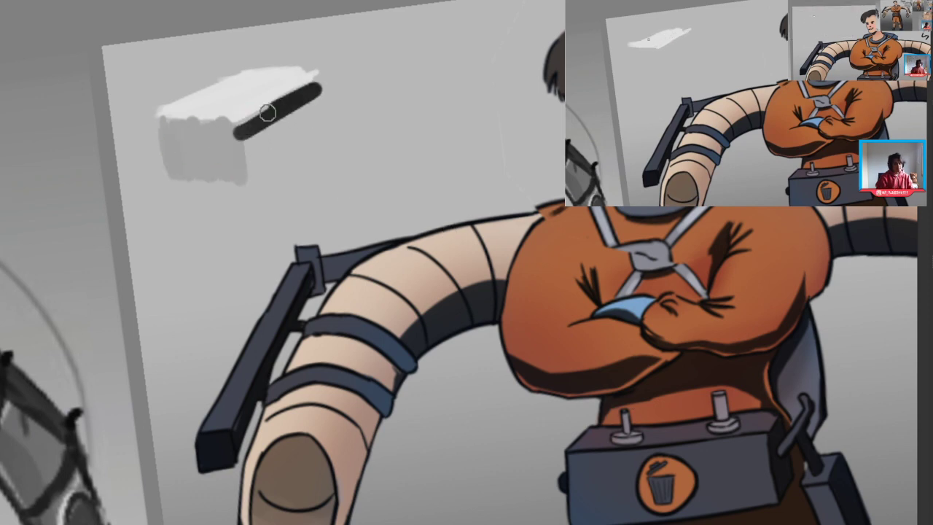
mouse_move(267, 113)
left_mouse_down()
mouse_move(323, 90)
mouse_move(258, 121)
mouse_move(299, 123)
mouse_move(255, 130)
mouse_move(250, 171)
mouse_move(305, 91)
left_mouse_up()
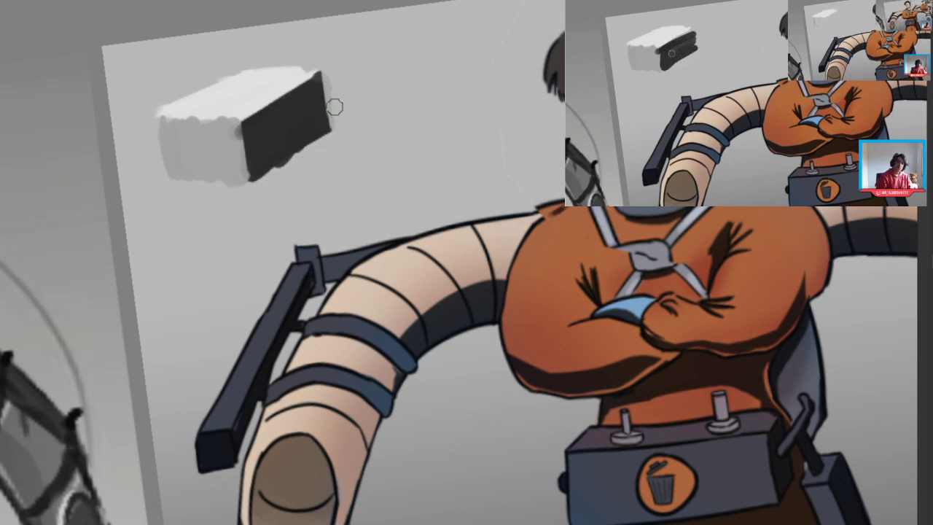
left_click_drag(315, 105, 299, 52)
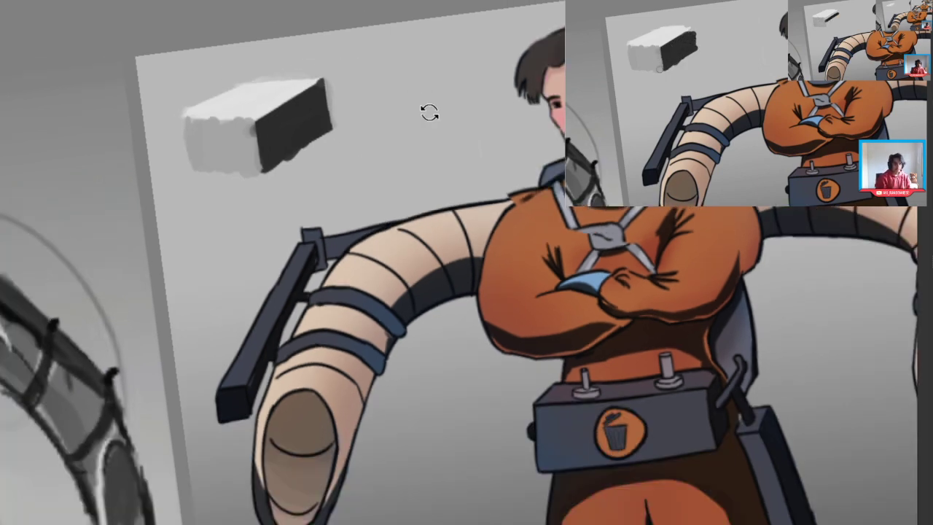
left_click_drag(429, 112, 202, 146)
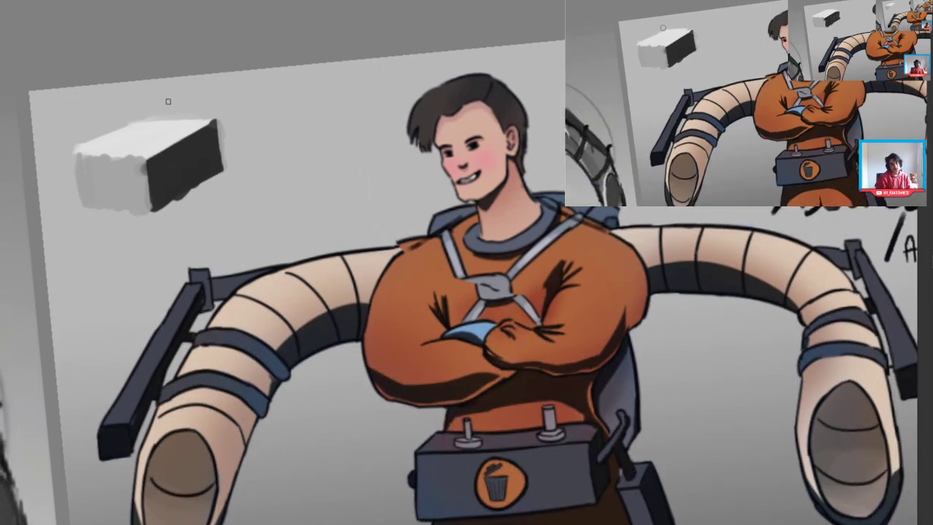
Step: Examine the highlights and shadows on the Pyke concept art's hooded face, tracing freehand outlines around the eyes and cheeks
left_click_drag(171, 173, 16, 248)
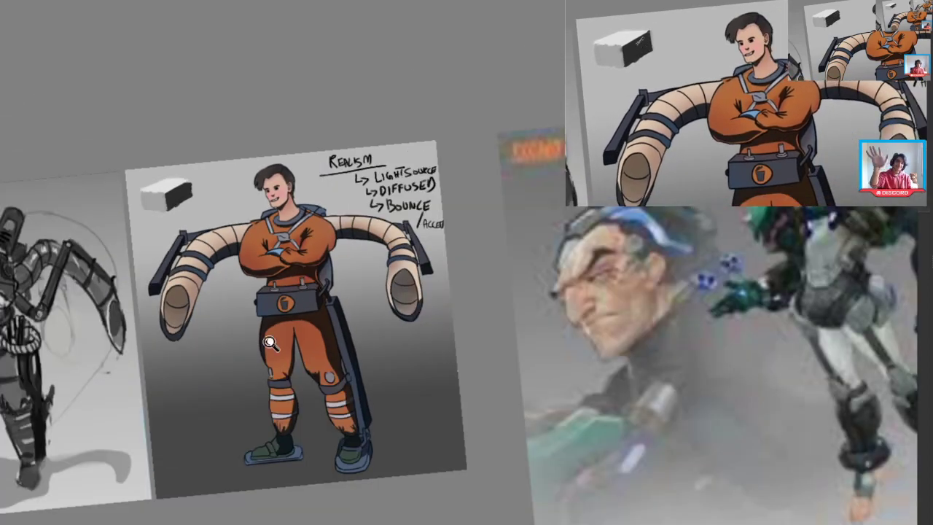
left_click_drag(270, 342, 163, 298)
left_click_drag(221, 336, 37, 132)
left_click_drag(305, 474, 46, 55)
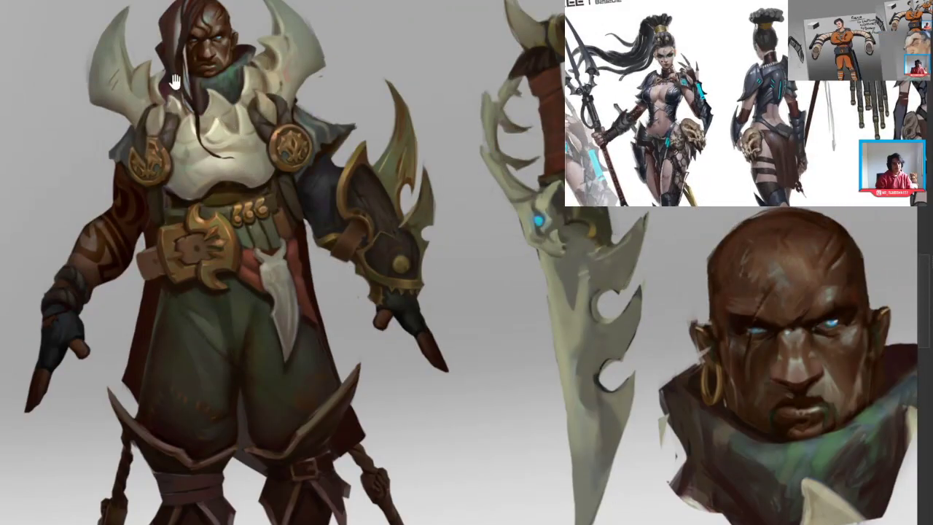
left_click_drag(175, 80, 235, 188)
left_click_drag(232, 36, 229, 167)
left_click_drag(284, 91, 332, 92)
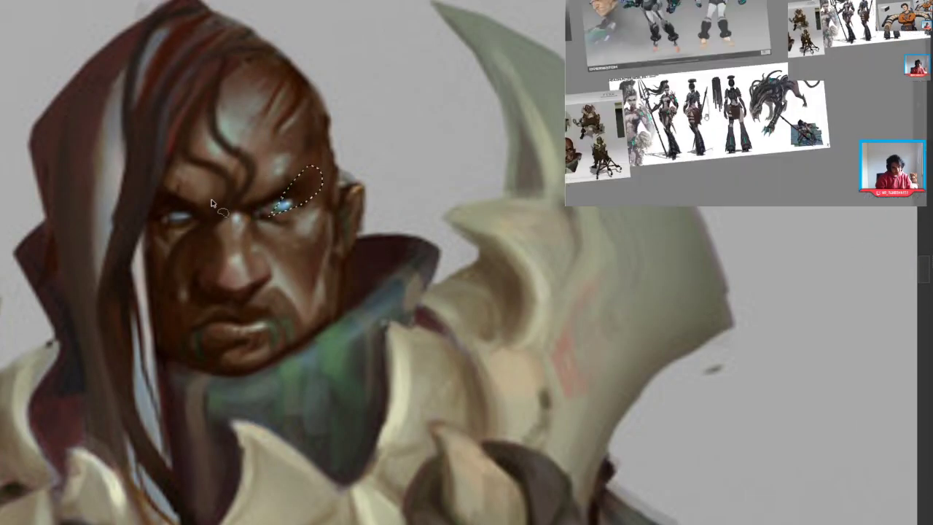
left_click_drag(193, 259, 146, 300)
left_click_drag(207, 318, 187, 184)
left_click_drag(212, 241, 182, 242)
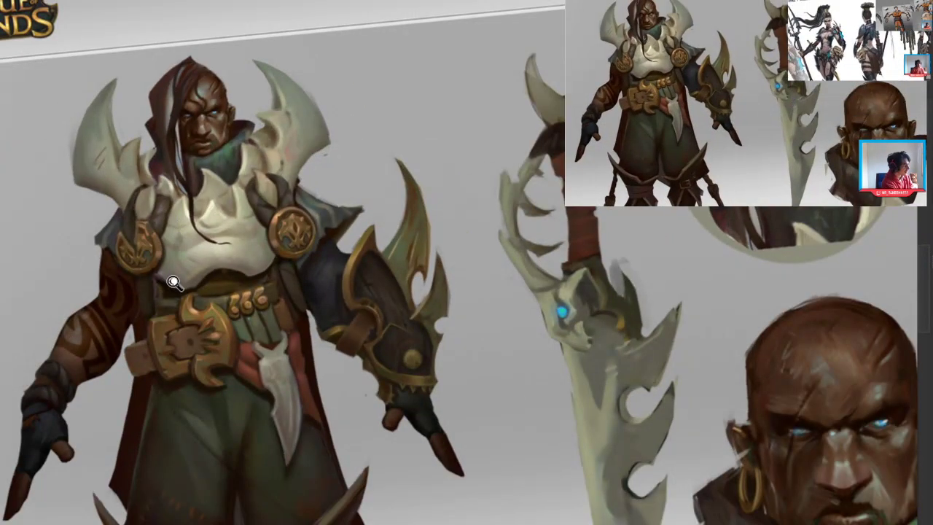
scroll(175, 283, "down", 5)
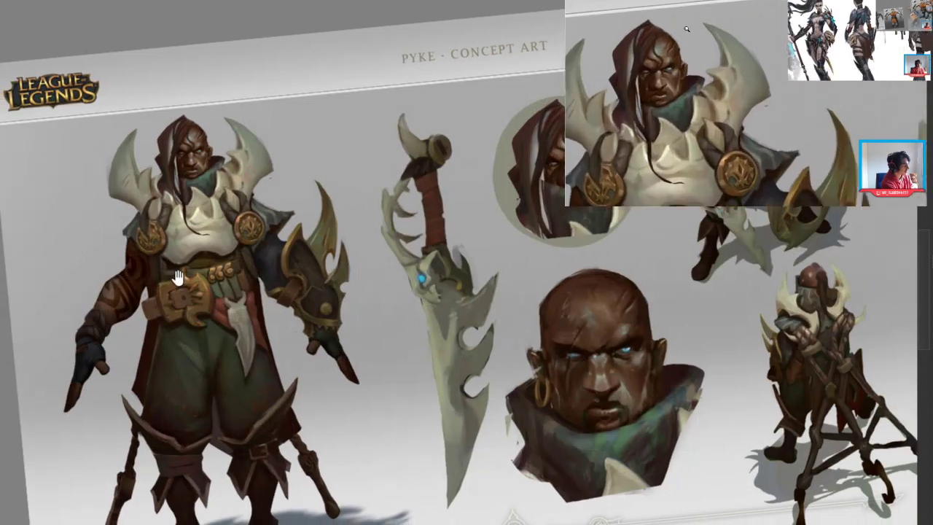
scroll(174, 255, "down", 5)
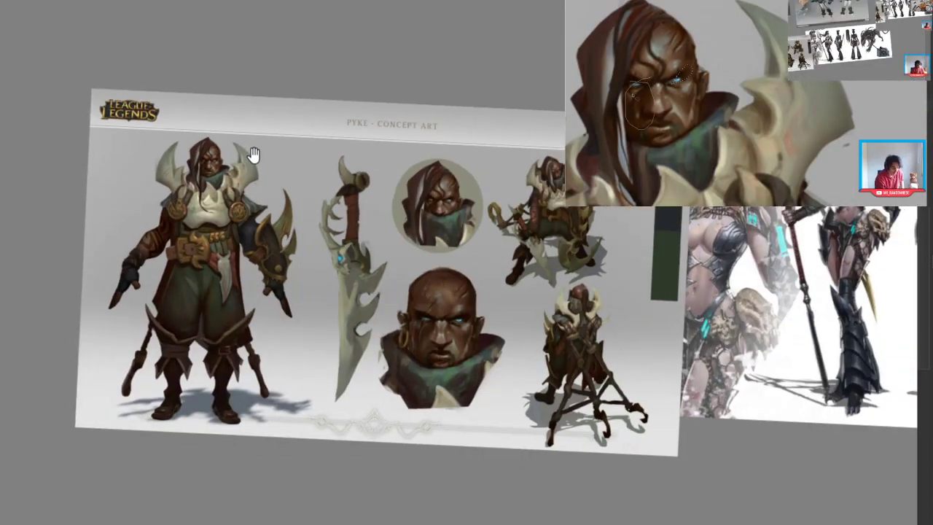
Step: Erase the shaded box from the orange-suited character's background with a large soft brush
left_click_drag(224, 331, 224, 394)
left_click_drag(264, 163, 256, 348)
left_click_drag(278, 146, 258, 350)
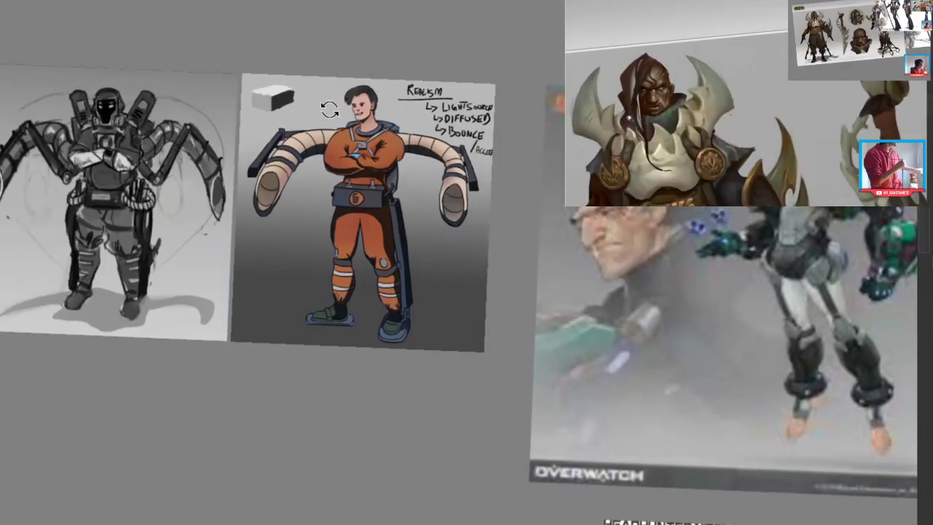
left_click_drag(327, 109, 379, 72)
mouse_move(248, 128)
left_mouse_down()
mouse_move(296, 80)
mouse_move(239, 91)
left_mouse_up()
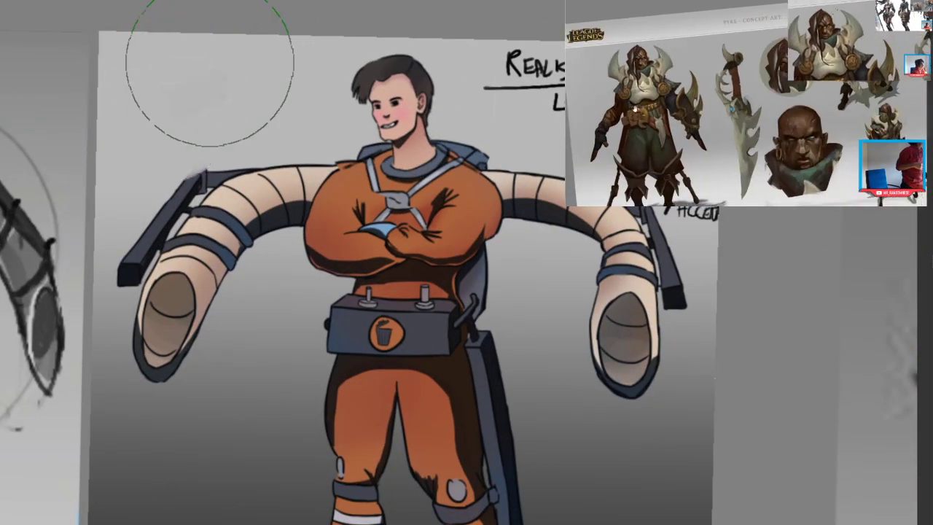
Step: Write the underlined black note "CAST SHADOW" beside the orange-suited character's legs, with a curved arrow pointing to the ground at the feet
scroll(281, 85, "down", 2)
scroll(346, 122, "up", 3)
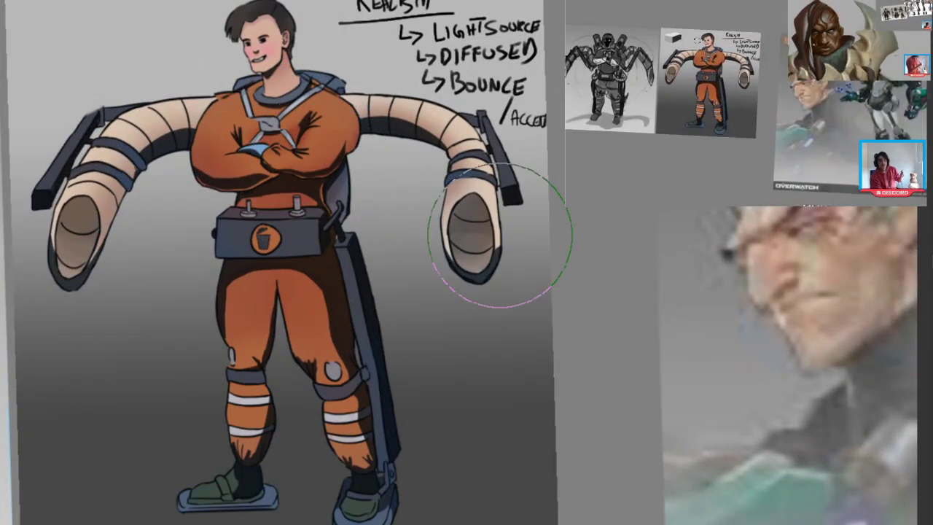
key("ctrl")
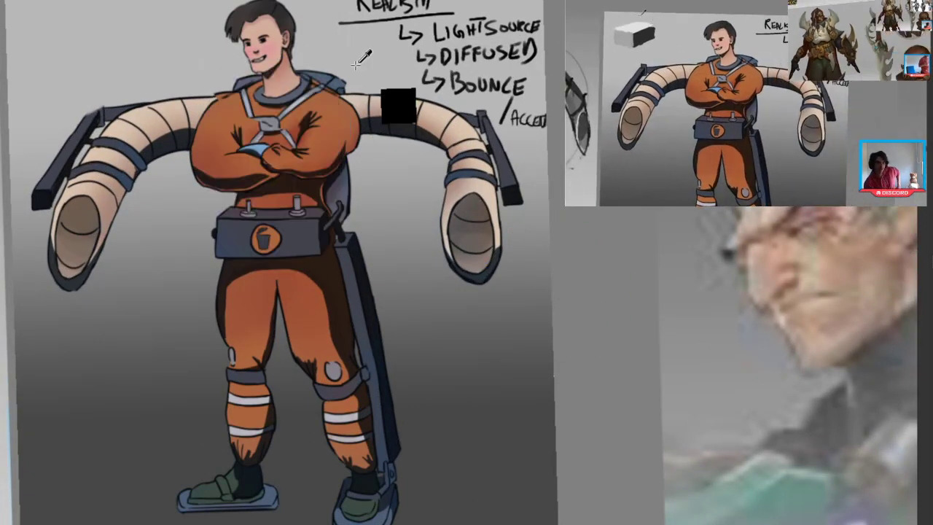
left_click_drag(325, 106, 336, 85)
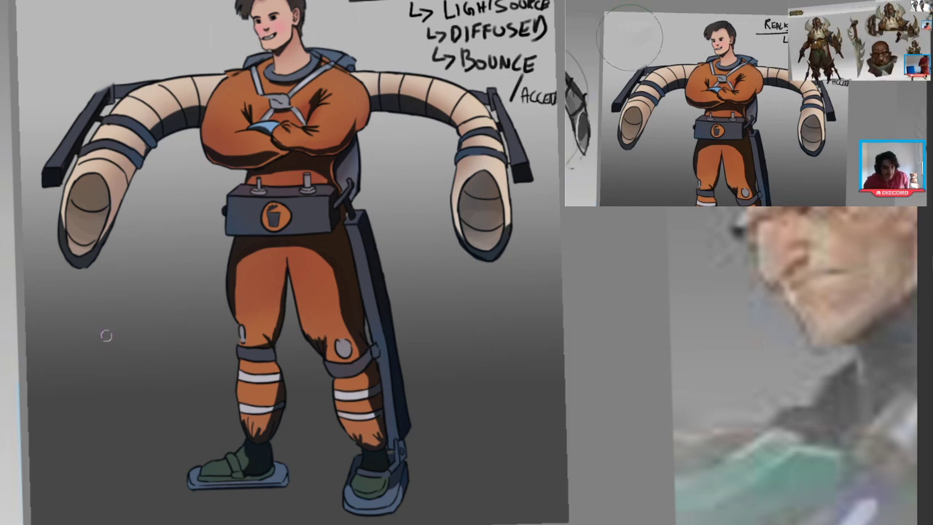
left_click_drag(100, 371, 156, 456)
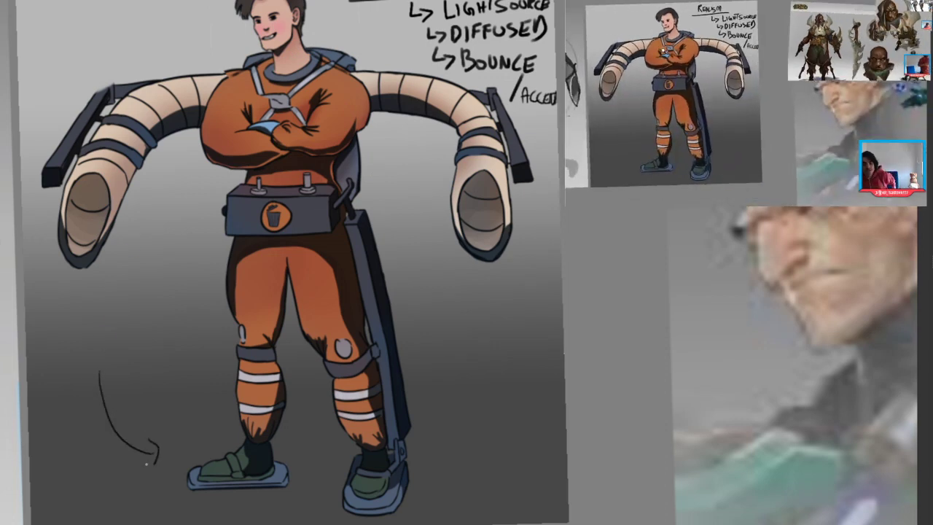
left_click_drag(64, 321, 68, 346)
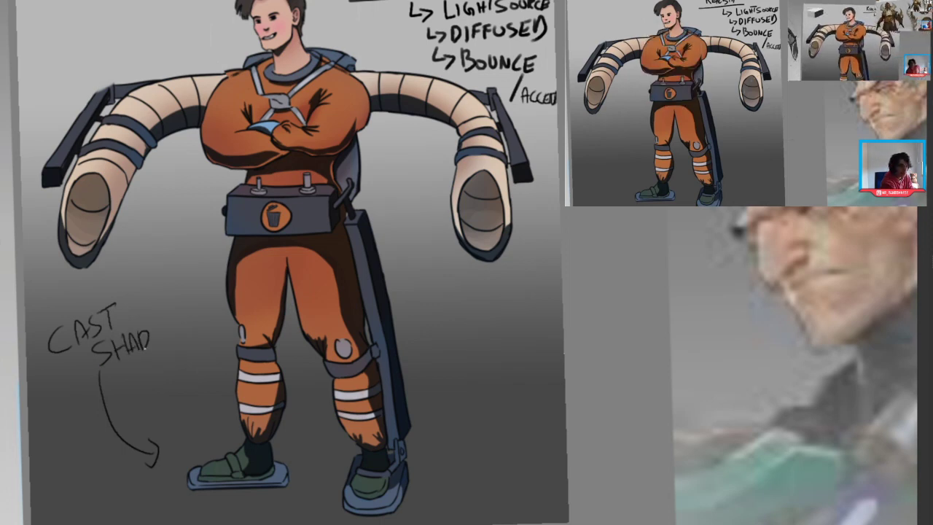
left_click_drag(170, 329, 179, 319)
left_click_drag(113, 382, 182, 339)
left_click_drag(126, 351, 139, 361)
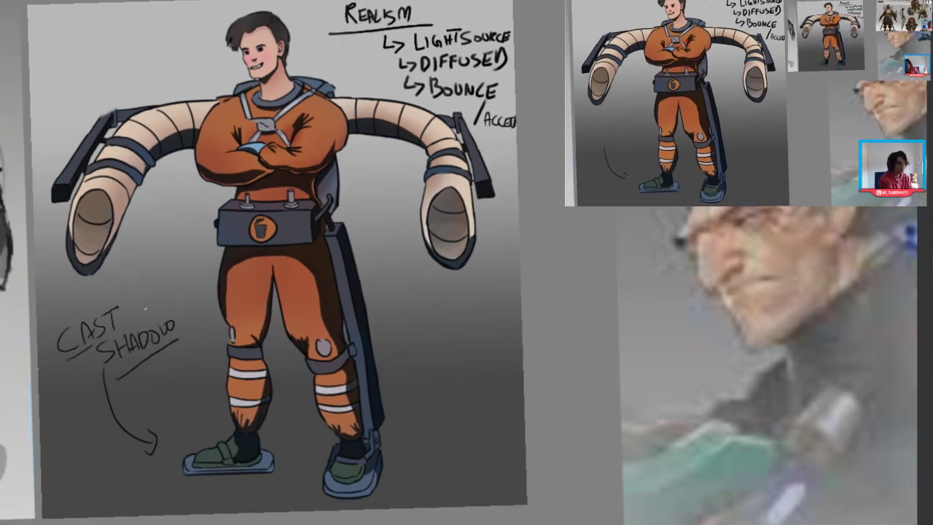
Step: Examine the soft ground shadow beneath the Overwatch figure's feet, tracing it with a freehand outline
left_click_drag(175, 352, 108, 427)
left_click_drag(218, 313, 158, 200)
left_click_drag(258, 292, 378, 199)
scroll(377, 198, "up", 2)
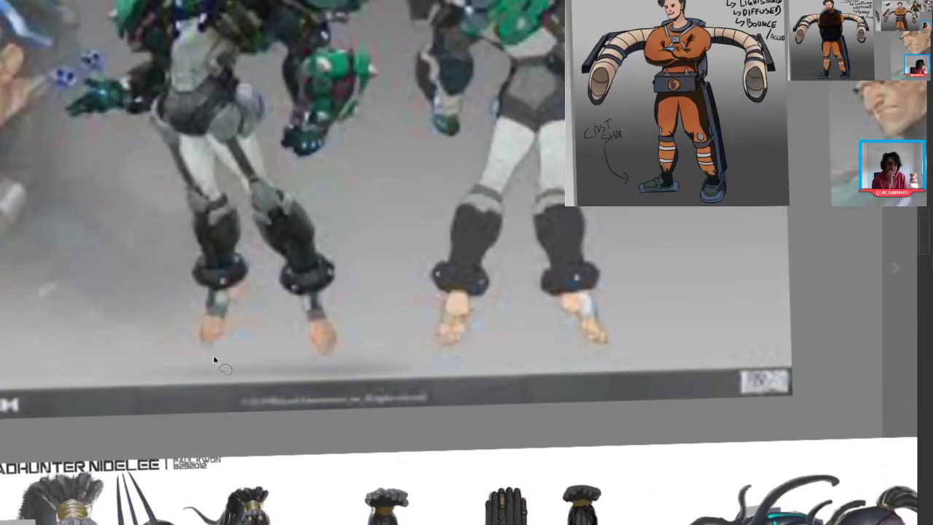
left_click_drag(197, 380, 199, 380)
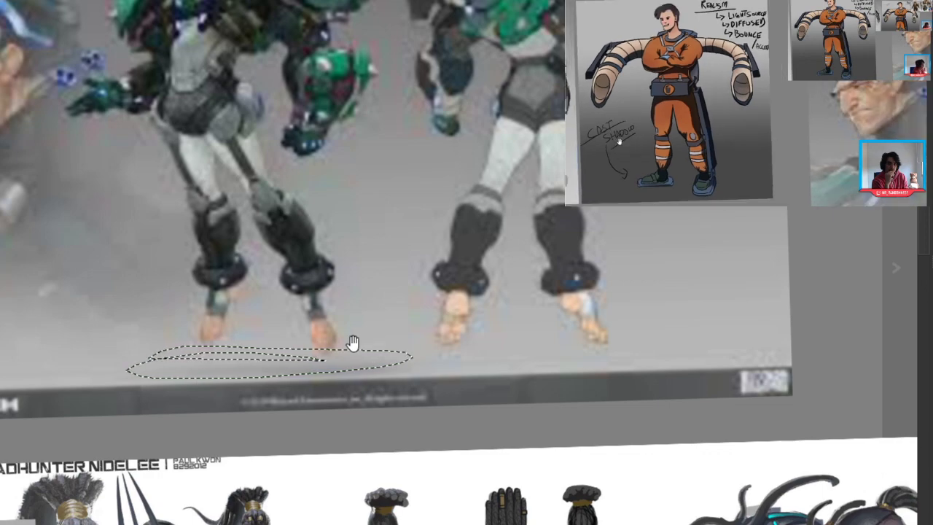
left_click_drag(216, 350, 171, 218)
left_click_drag(170, 368, 218, 365)
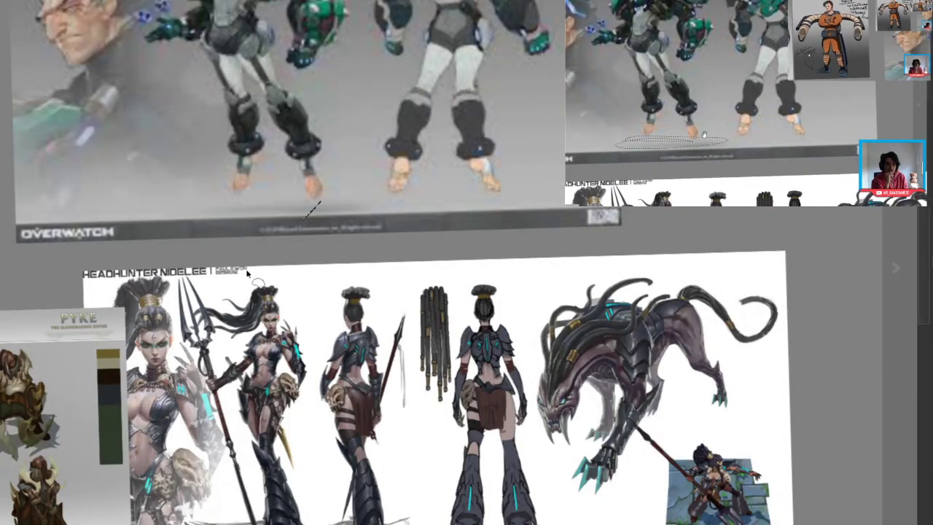
Step: Examine the cast shadows on the ground beneath the Headhunter Nidelee and Pyke concept art figures
left_click_drag(227, 421, 237, 232)
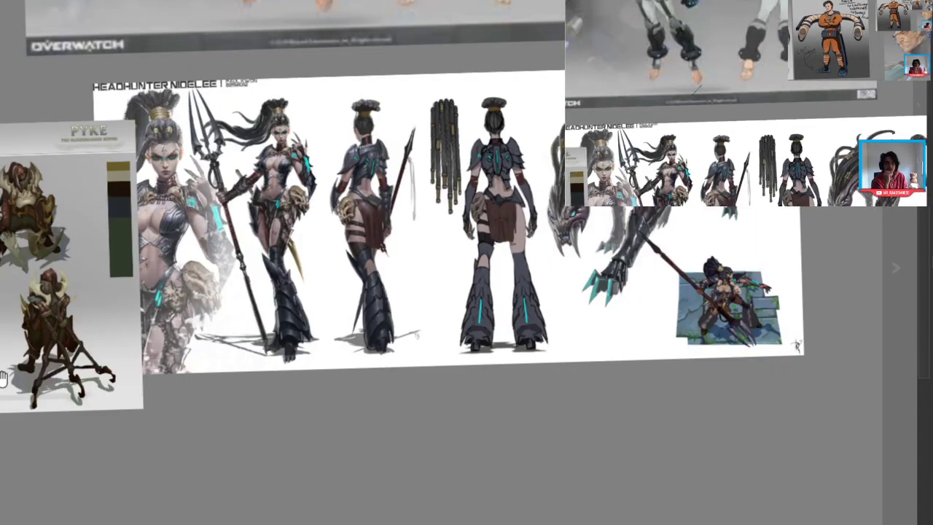
left_click_drag(3, 379, 194, 325)
left_click_drag(129, 273, 139, 286)
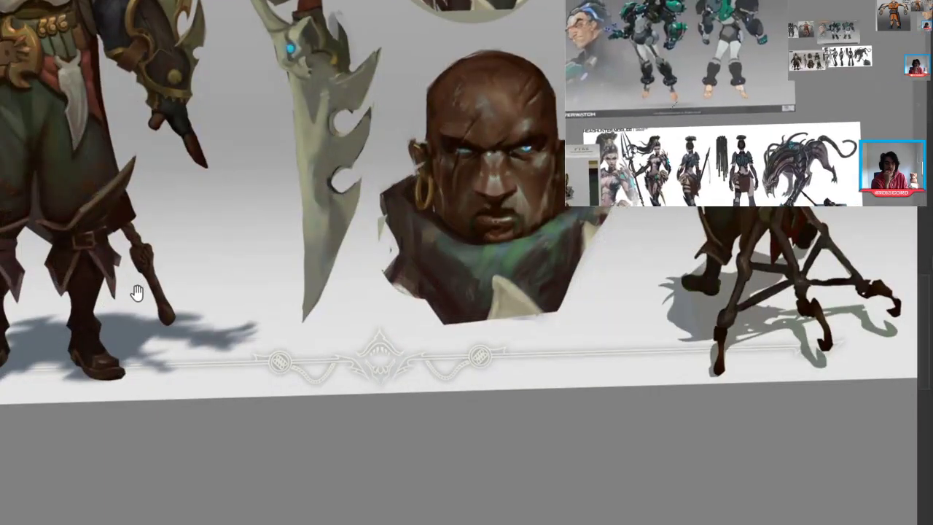
left_click_drag(331, 237, 32, 224)
left_click_drag(234, 230, 4, 243)
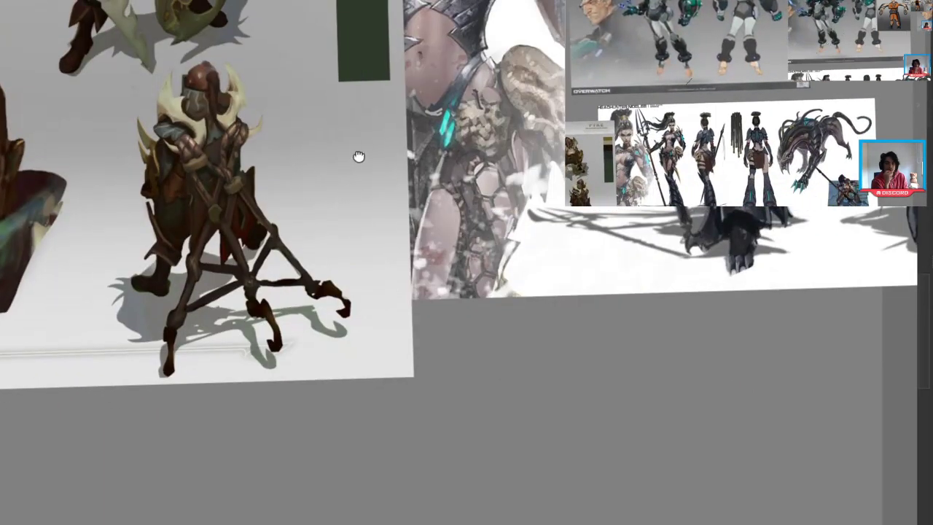
Step: Compare the ground shadows in the reference art with the bare ground beneath the orange-suited character's feet
mouse_move(293, 198)
left_mouse_down()
mouse_move(80, 261)
mouse_move(2, 303)
left_mouse_up()
mouse_move(271, 215)
left_mouse_down()
mouse_move(110, 263)
mouse_move(2, 277)
left_mouse_up()
mouse_move(210, 255)
left_mouse_down()
mouse_move(172, 260)
mouse_move(106, 291)
left_mouse_up()
left_click_drag(397, 252, 95, 290)
left_click_drag(66, 208, 372, 386)
left_click_drag(131, 159, 281, 225)
left_click_drag(281, 225, 288, 224)
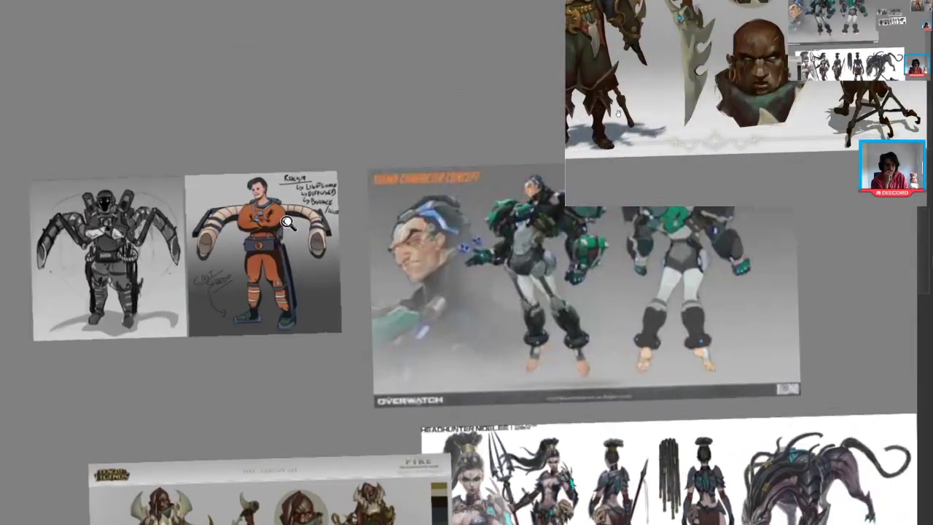
scroll(288, 223, "up", 3)
left_click_drag(210, 258, 127, 290)
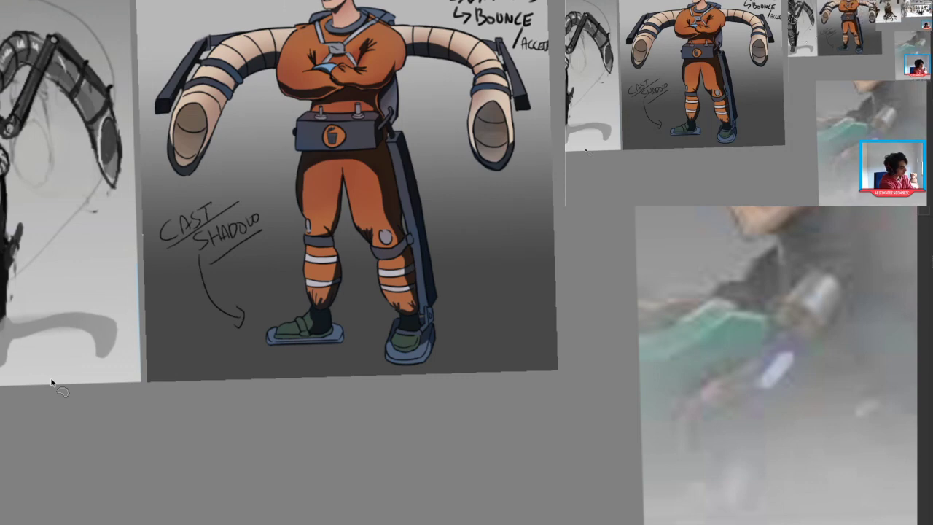
scroll(235, 217, "down", 2)
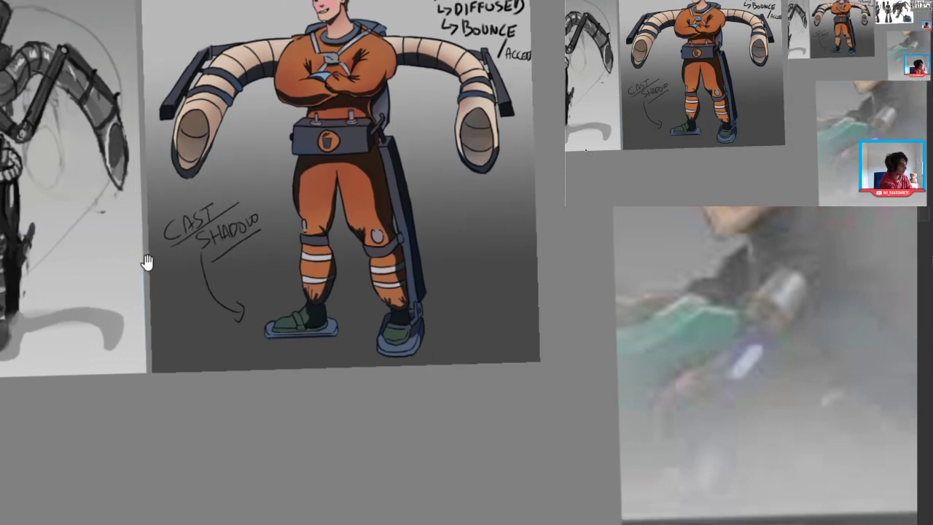
Step: Examine the cast shadow beneath the grayscale mechanical-armed figure, outlining the figure with a temporary freehand selection
left_click_drag(67, 258, 319, 240)
left_click_drag(143, 177, 191, 217)
scroll(241, 193, "up", 2)
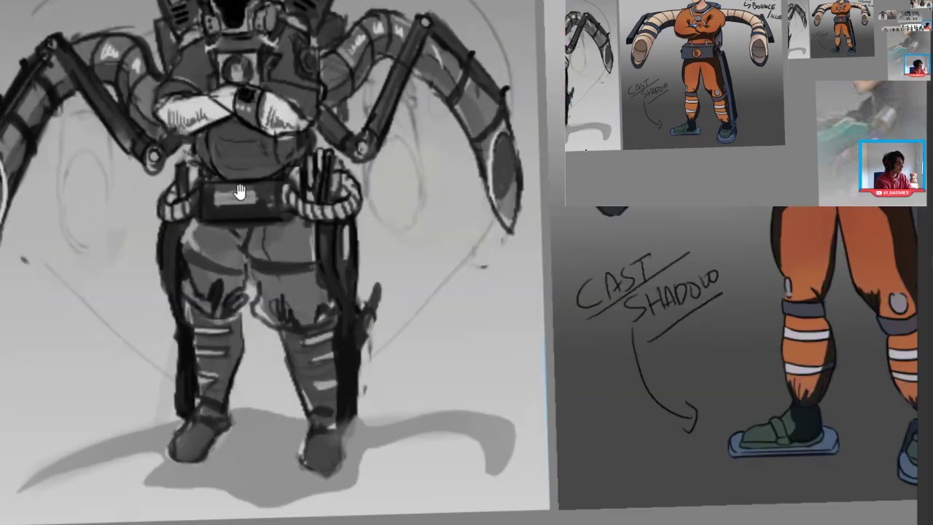
scroll(239, 192, "down", 3)
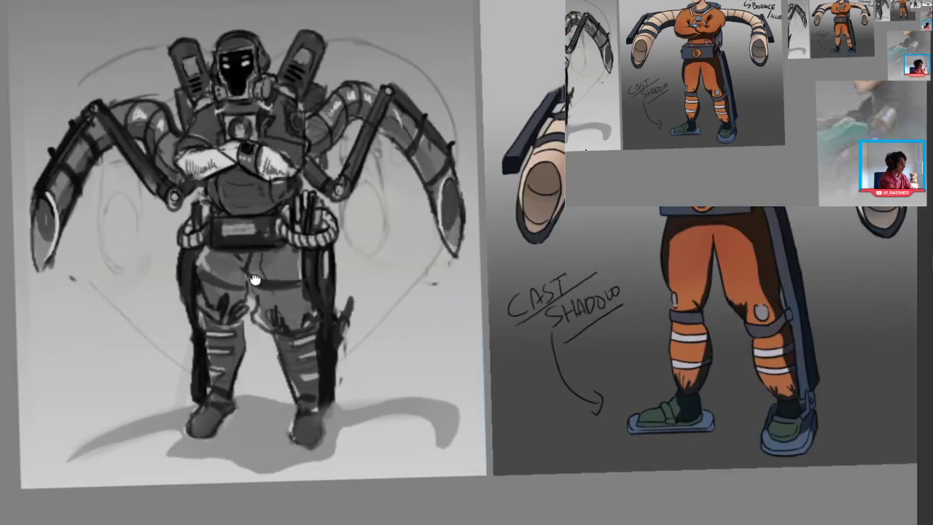
left_click_drag(254, 279, 219, 306)
scroll(233, 305, "down", 2)
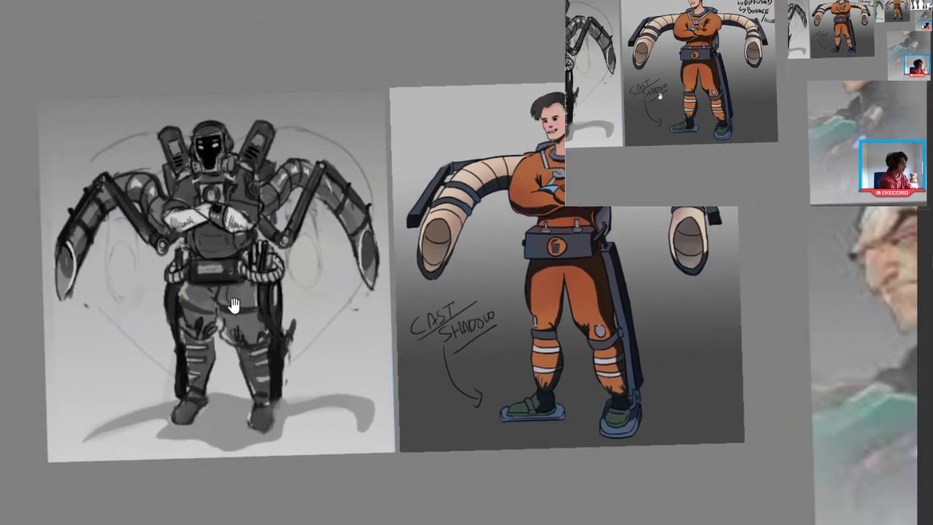
scroll(182, 264, "up", 3)
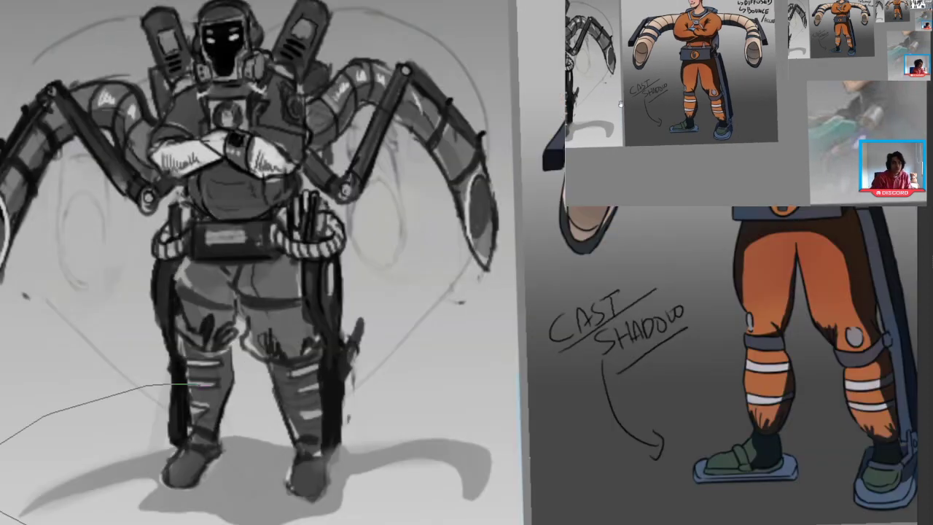
scroll(386, 257, "down", 3)
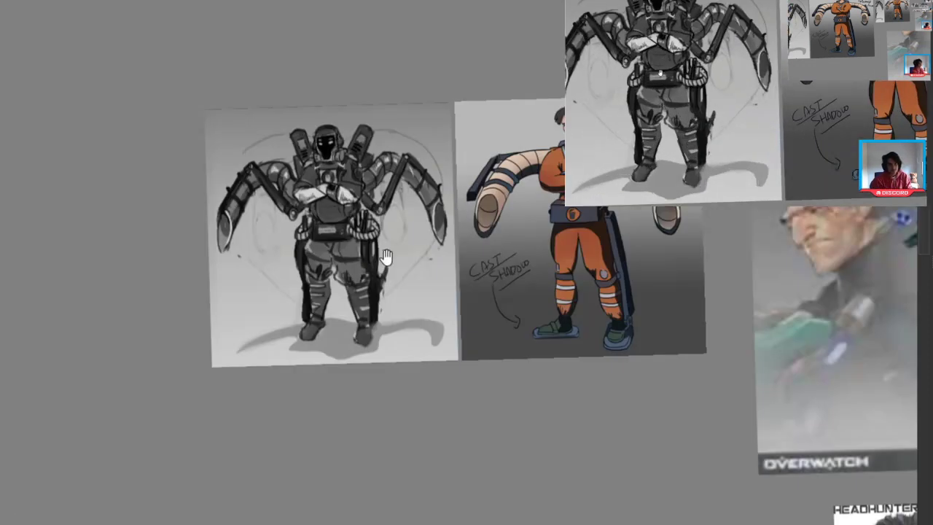
mouse_move(386, 256)
left_mouse_down()
mouse_move(253, 268)
mouse_move(252, 301)
left_mouse_up()
mouse_move(227, 347)
left_mouse_down()
mouse_move(217, 372)
mouse_move(236, 364)
left_mouse_up()
left_click_drag(109, 193, 108, 181)
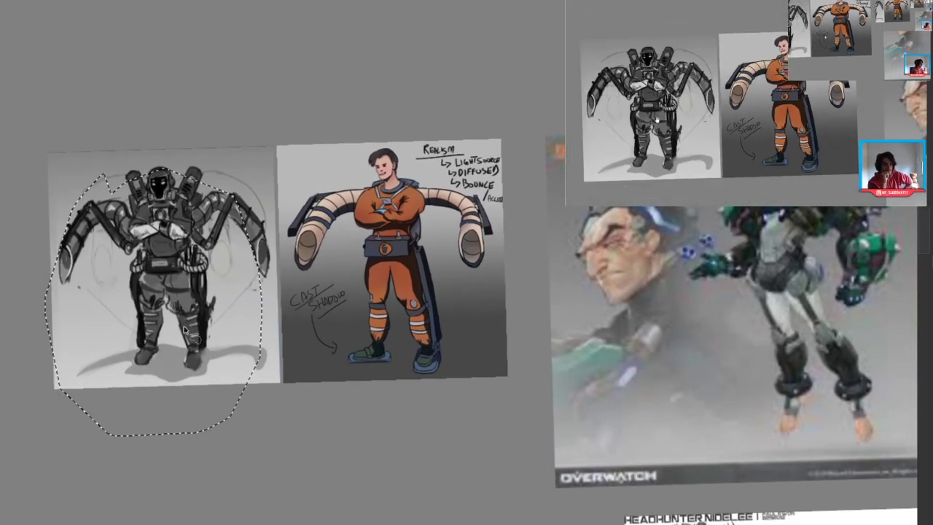
key("ctrl+d")
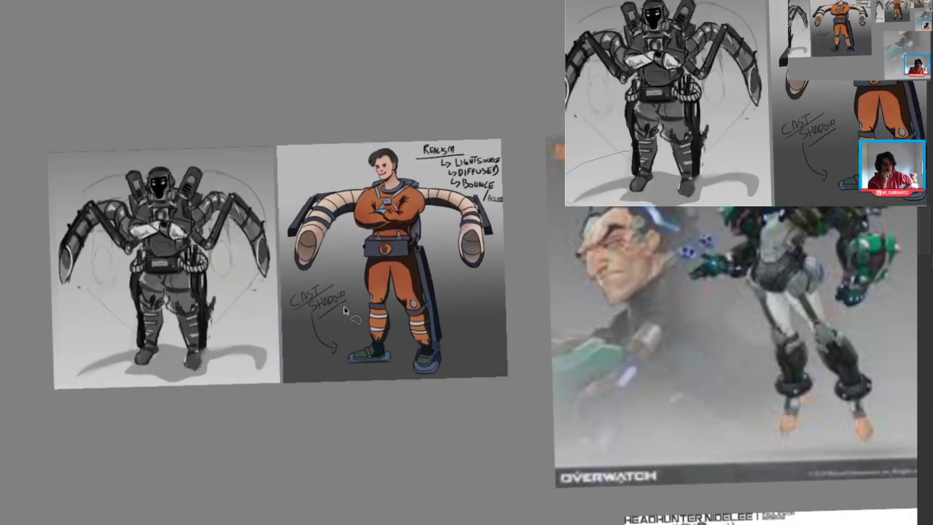
Step: Try a larger dark cast shadow from the chin down the front side of the orange-suited character's neck
left_click_drag(303, 325, 250, 309)
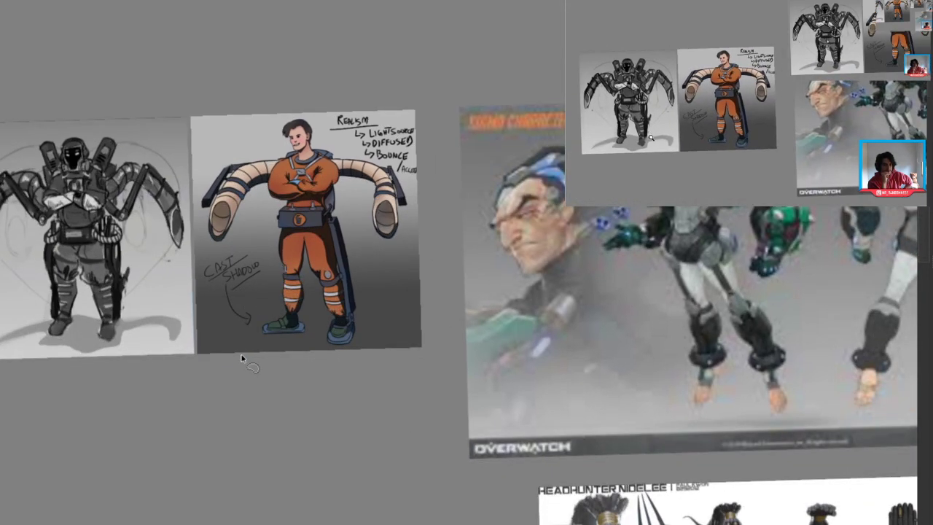
left_click_drag(218, 283, 191, 318)
scroll(288, 212, "up", 2)
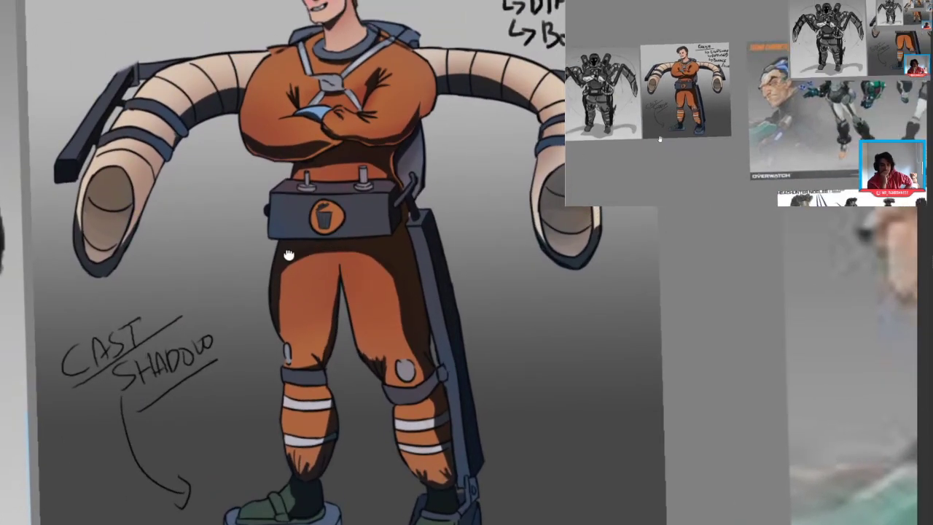
left_click_drag(287, 254, 230, 245)
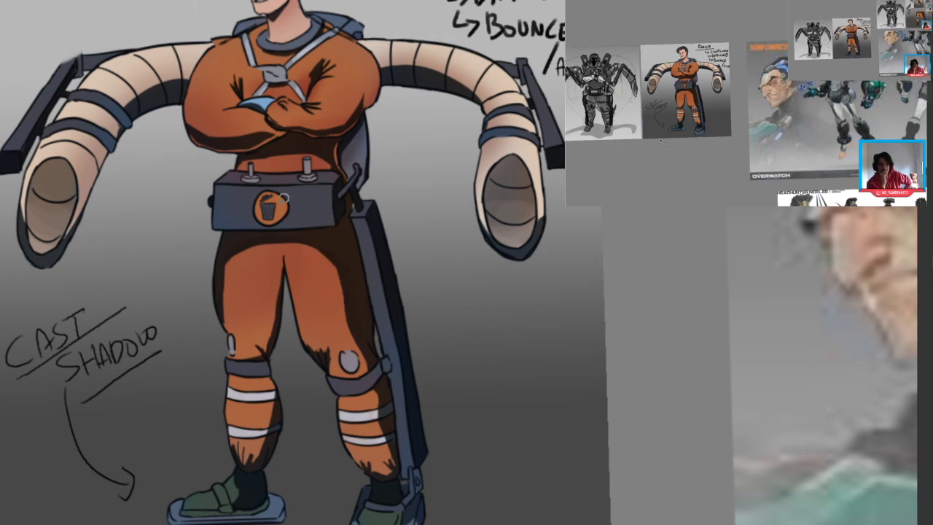
left_click_drag(273, 189, 248, 281)
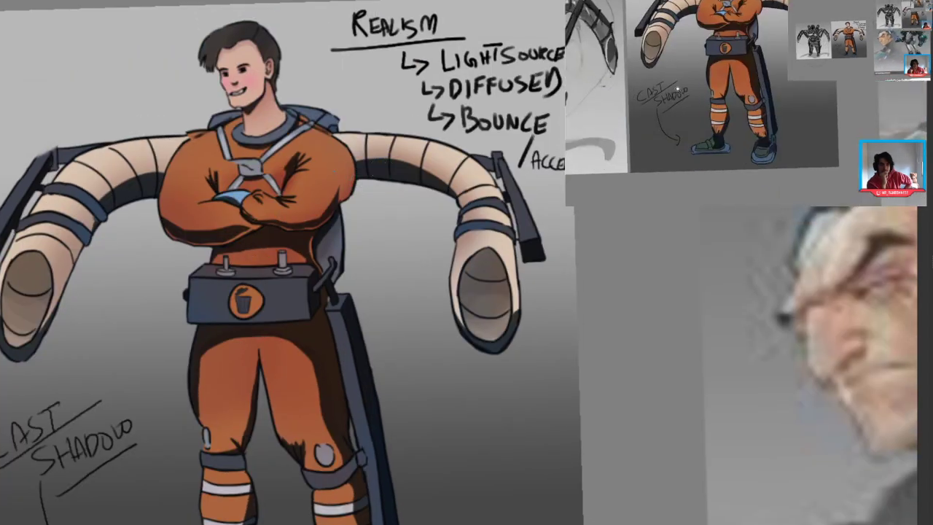
scroll(264, 237, "down", 2)
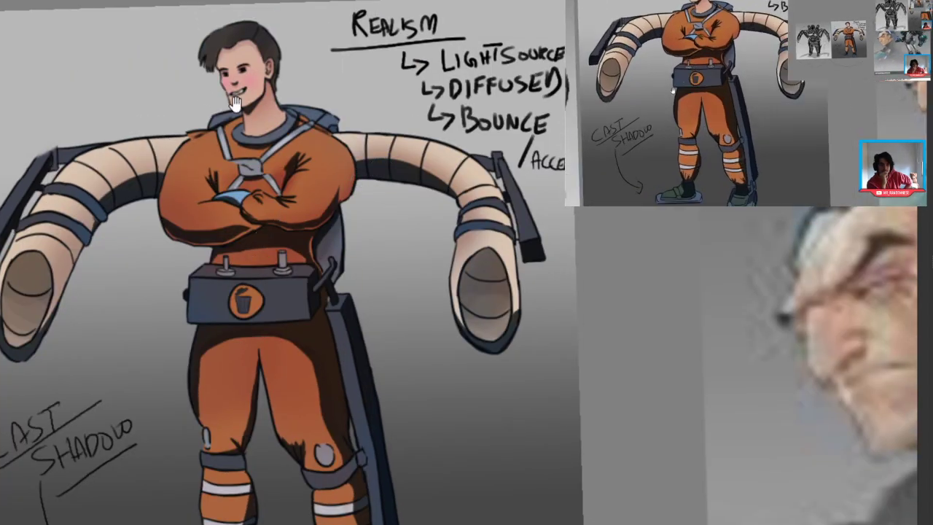
scroll(264, 236, "up", 3)
scroll(264, 72, "up", 2)
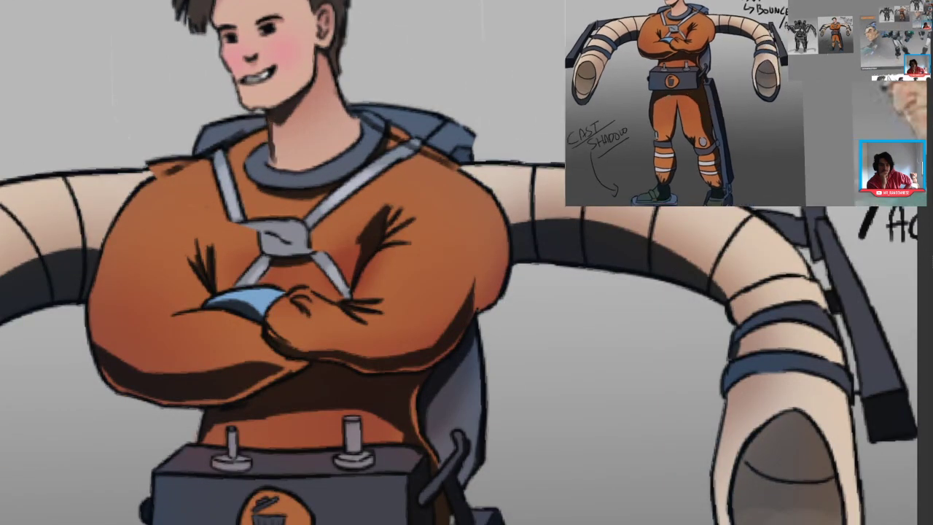
left_click_drag(273, 119, 276, 167)
left_click_drag(310, 95, 292, 153)
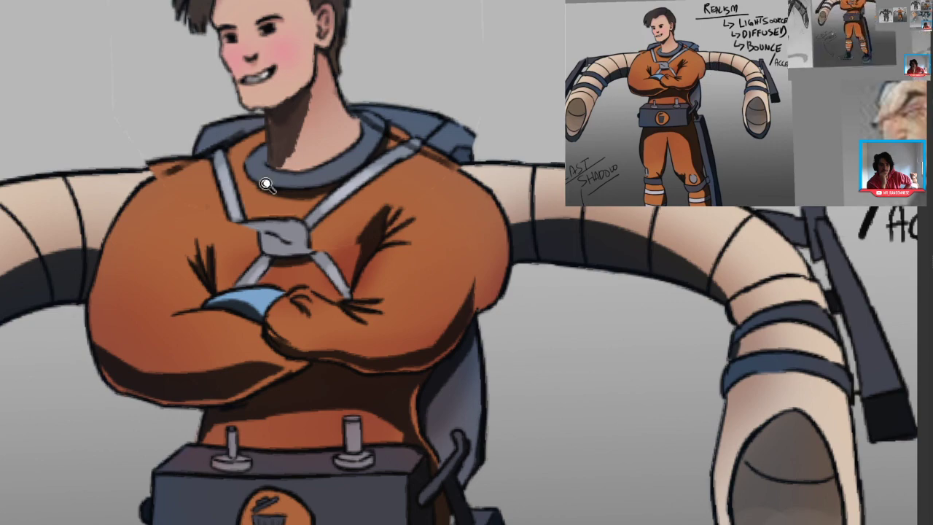
scroll(266, 185, "down", 5)
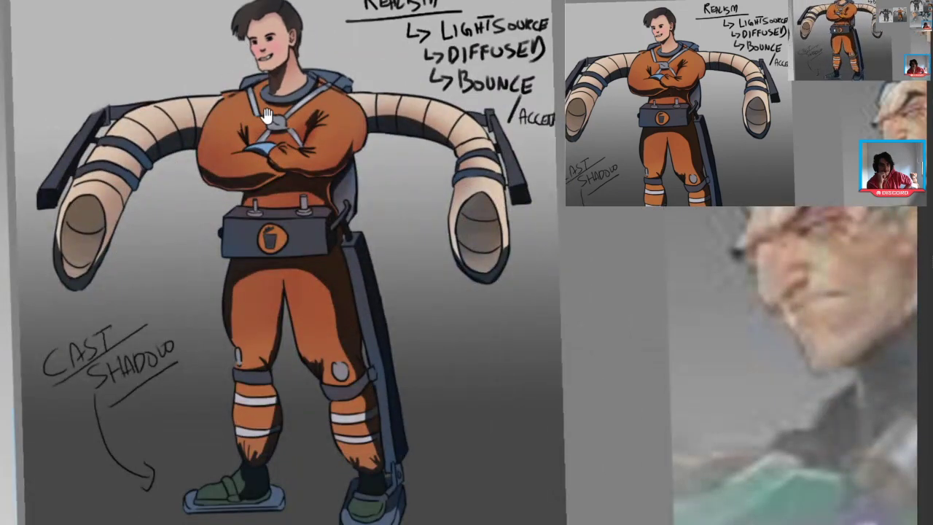
scroll(235, 83, "up", 8)
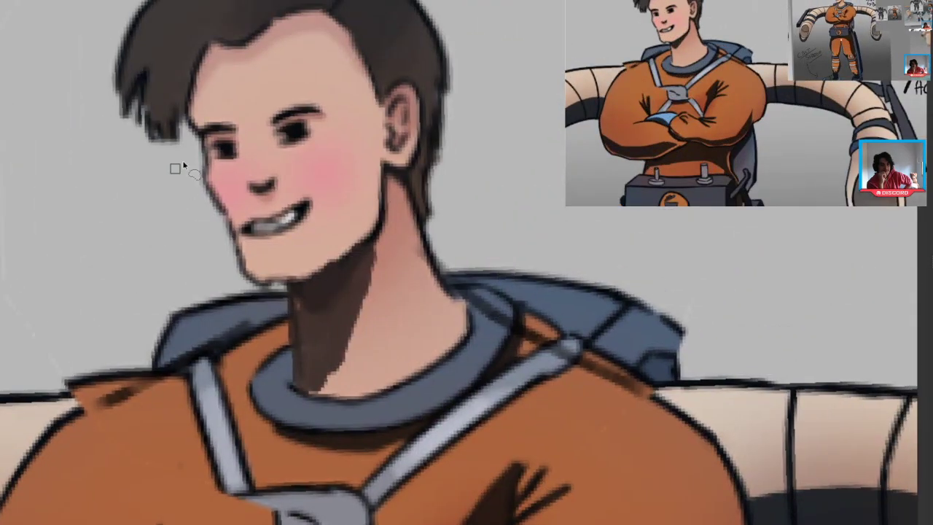
mouse_move(292, 281)
left_mouse_down()
mouse_move(270, 379)
mouse_move(227, 294)
mouse_move(253, 265)
mouse_move(340, 236)
left_mouse_up()
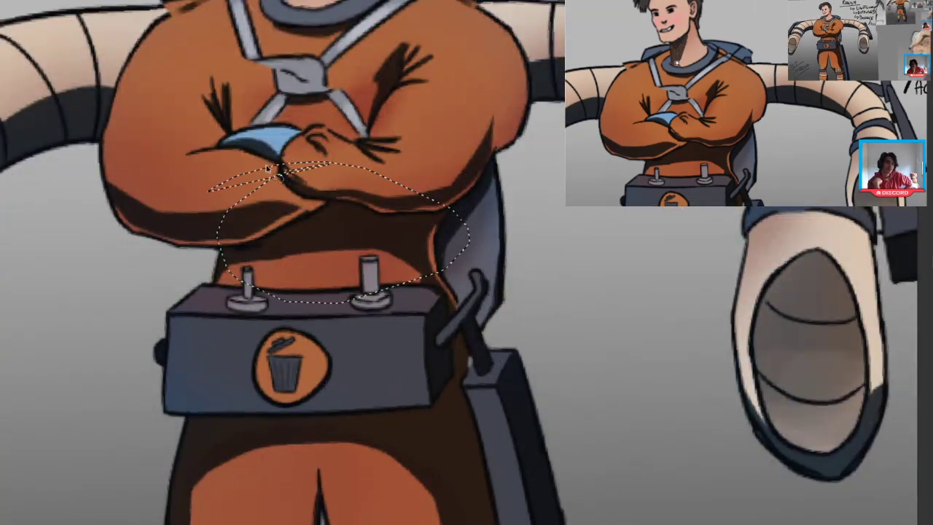
Step: Outline the shadow area beneath the character's crossed arms with a freehand selection, then clear the selection
mouse_move(243, 164)
left_mouse_down()
mouse_move(235, 233)
mouse_move(252, 154)
left_mouse_up()
left_click_drag(374, 297, 294, 250)
key("ctrl+d")
Step: Add a small dark cast shadow under the orange-suited character's nose within a freehand selection
left_click_drag(290, 44, 285, 209)
scroll(277, 137, "up", 4)
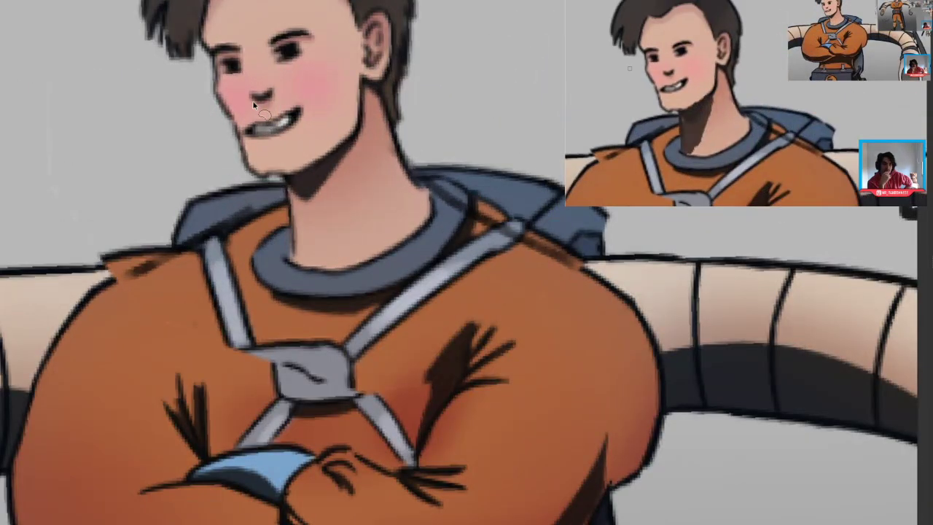
left_click_drag(253, 121, 254, 136)
key("ctrl+d")
Step: Shade the forehead below the hairline with an enlarged brush inside a freehand selection, then clear the selection
left_click_drag(238, 260, 229, 353)
key("l")
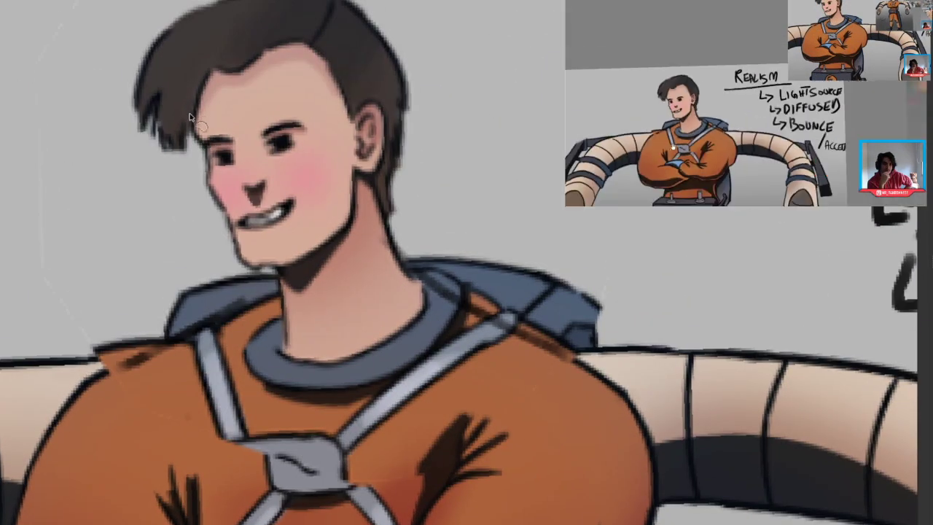
mouse_move(182, 137)
left_mouse_down()
mouse_move(312, 53)
mouse_move(222, 76)
mouse_move(314, 32)
left_mouse_up()
key("bracketright")
key("bracketright")
key("bracketright")
key("ctrl+d")
Step: Examine the shading of the whole orange-suited character, from the face and arms down to the legs and feet
scroll(265, 218, "down", 4)
mouse_move(265, 218)
left_mouse_down()
mouse_move(238, 291)
mouse_move(196, 263)
mouse_move(272, 97)
left_mouse_up()
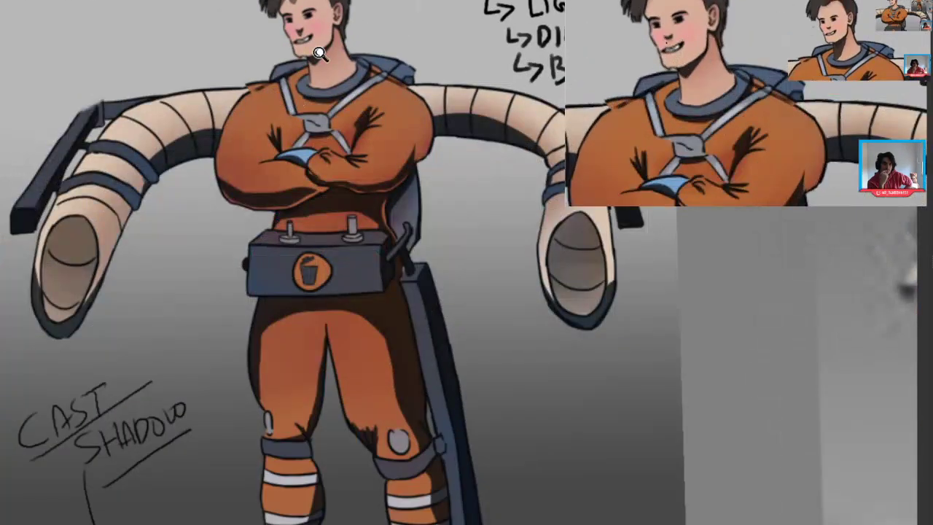
mouse_move(319, 54)
left_mouse_down()
mouse_move(212, 192)
mouse_move(255, 196)
mouse_move(218, 259)
mouse_move(215, 307)
mouse_move(236, 187)
left_mouse_up()
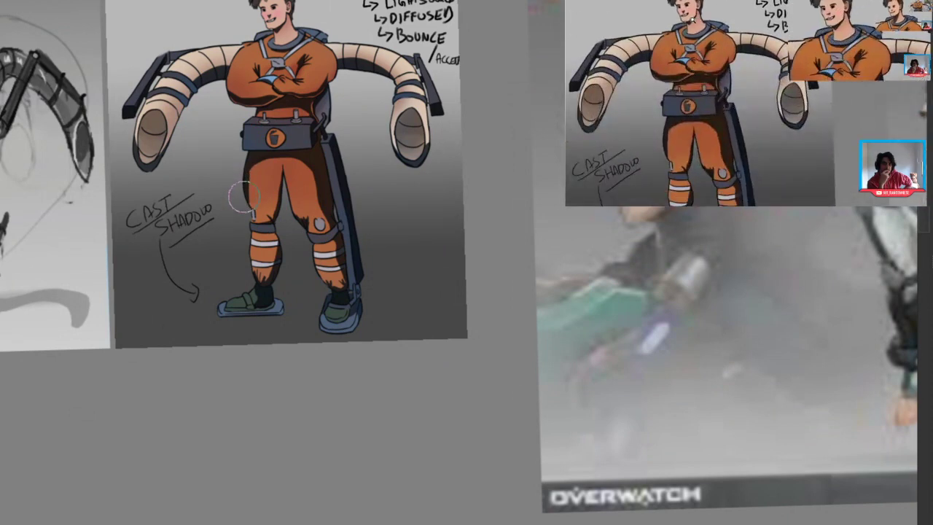
scroll(251, 195, "down", 1)
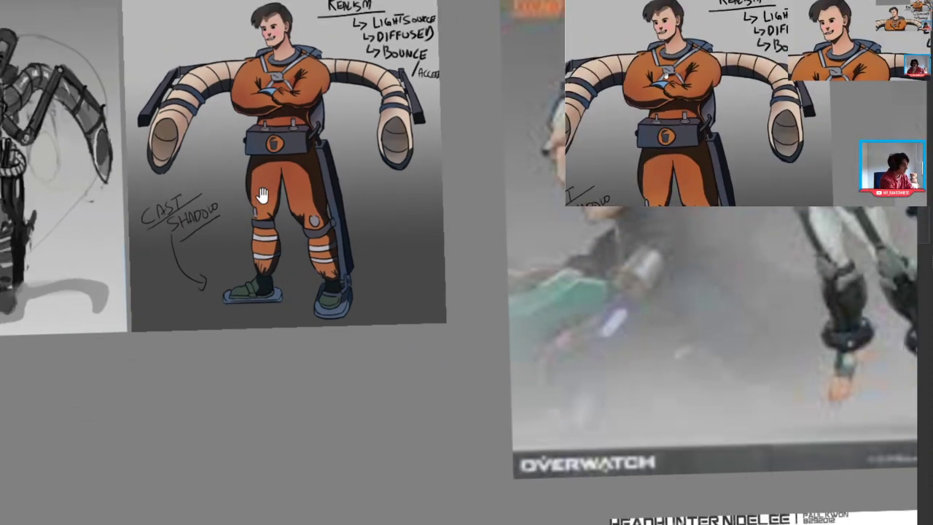
scroll(264, 193, "up", 5)
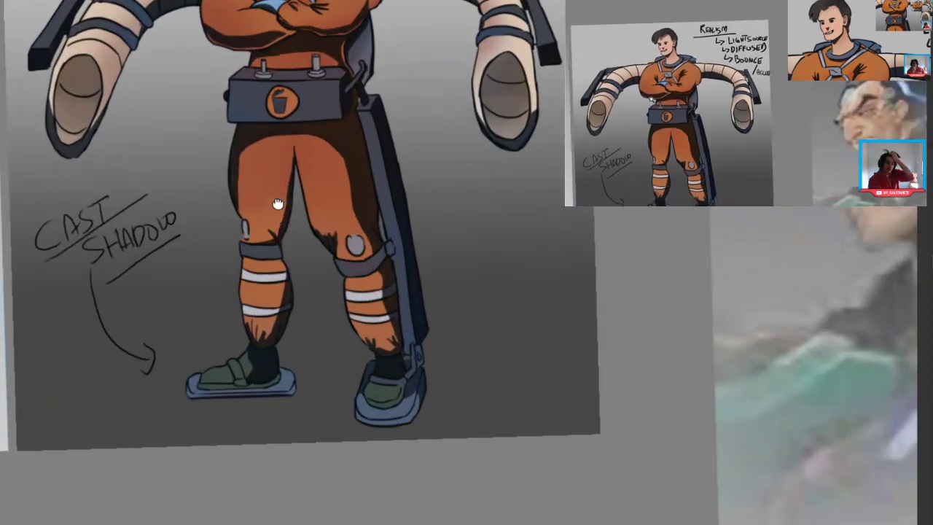
scroll(276, 274, "up", 2)
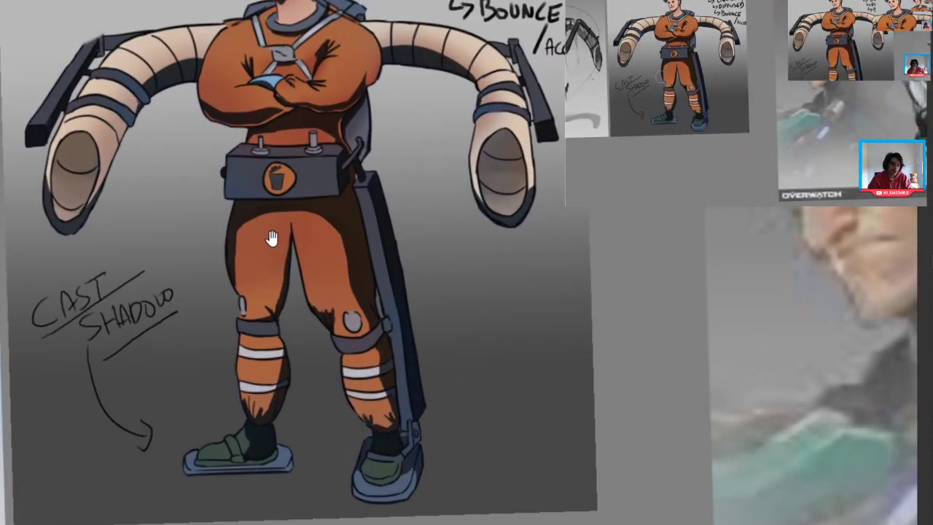
left_click_drag(271, 227, 260, 283)
scroll(260, 283, "down", 2)
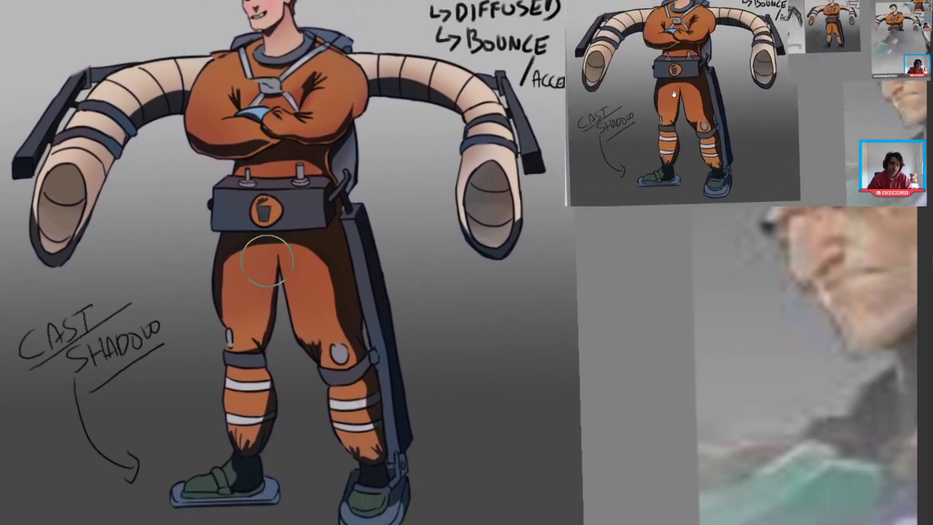
mouse_move(610, 151)
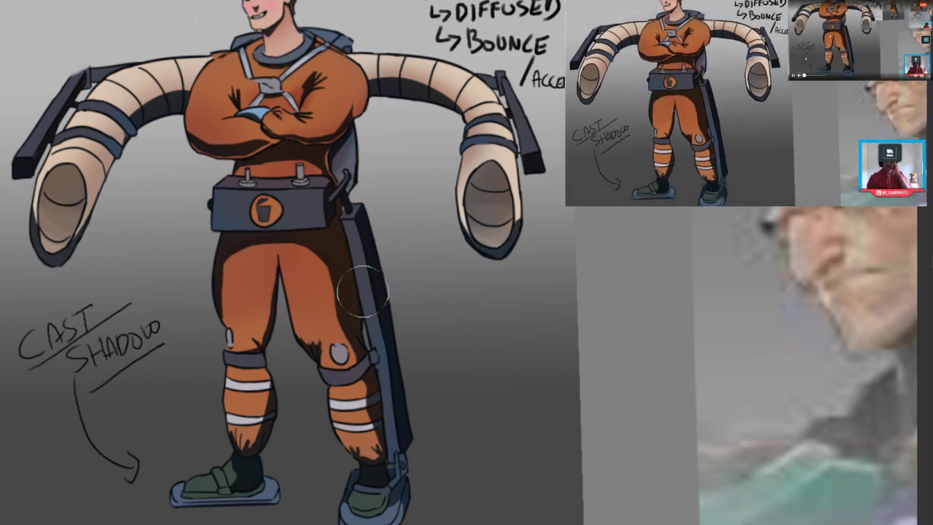
left_click_drag(341, 295, 337, 286)
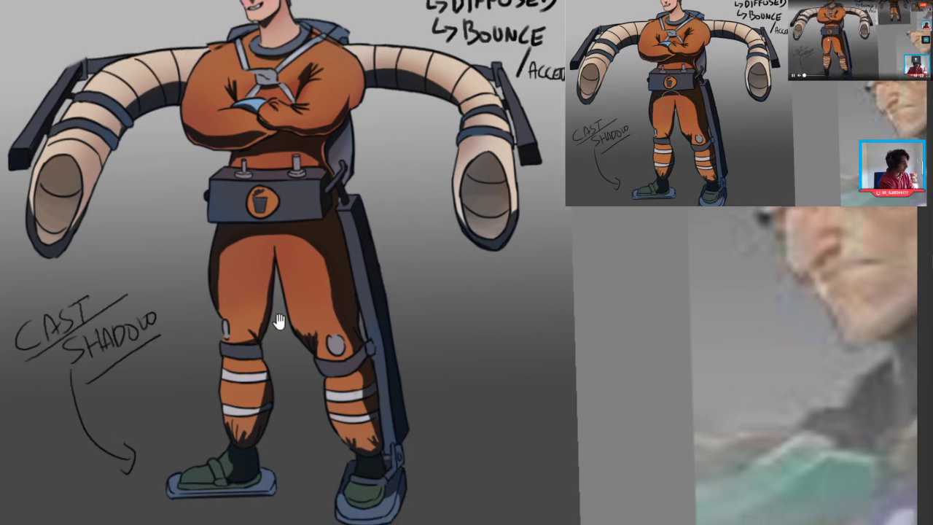
left_click_drag(283, 223, 297, 320)
scroll(308, 257, "down", 2)
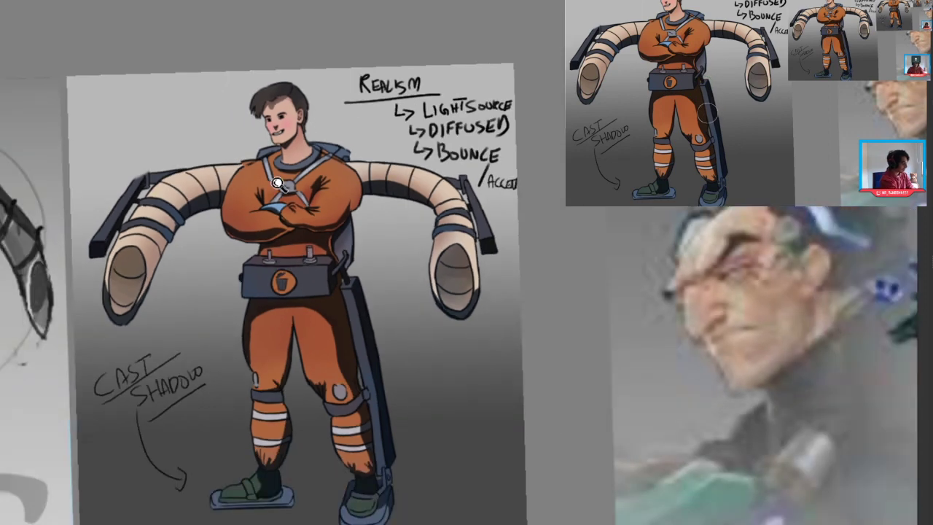
left_click(250, 222)
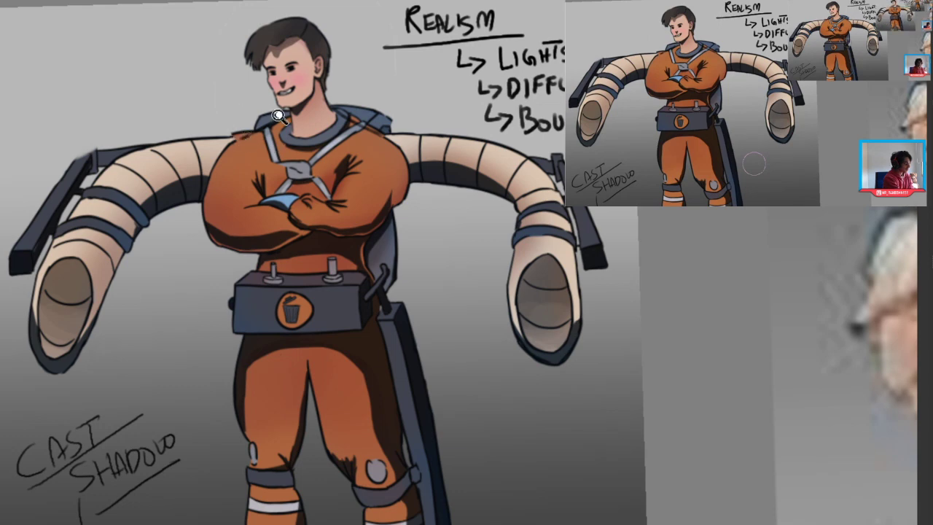
Step: Make two side-by-side circular selections in the empty background beside the character's head and fill them with dark gray
left_click_drag(279, 116, 265, 133)
left_click_drag(211, 179, 319, 323)
left_click_drag(86, 175, 142, 153)
left_click_drag(143, 153, 134, 138)
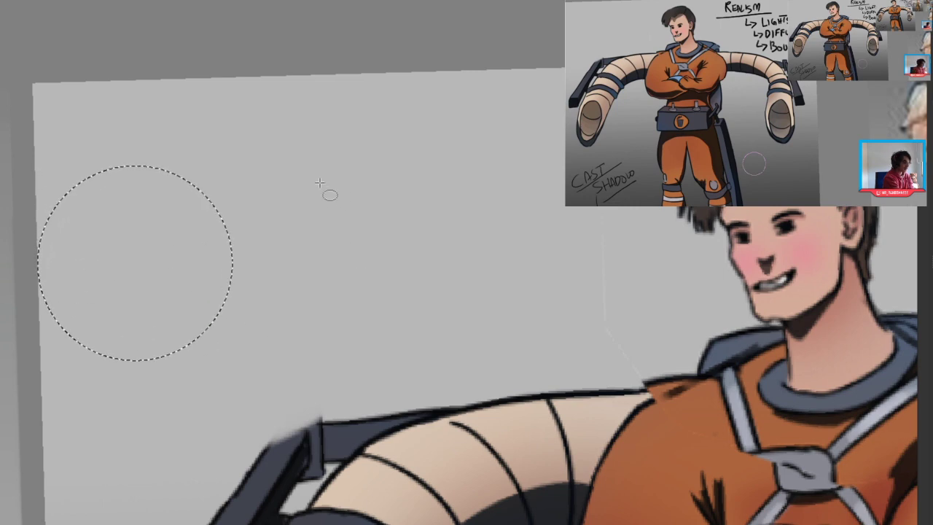
left_click_drag(486, 374, 464, 356)
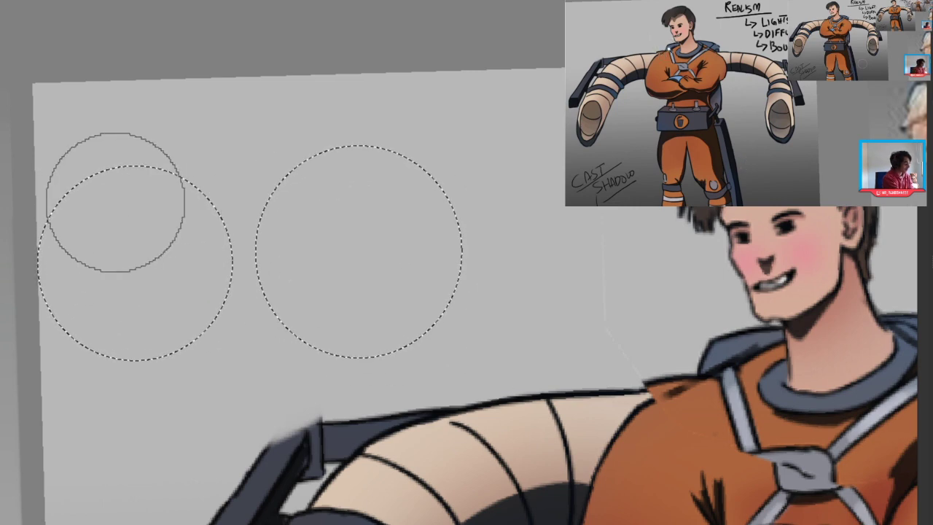
right_click(116, 204)
left_click(205, 193)
left_click_drag(237, 146, 211, 190)
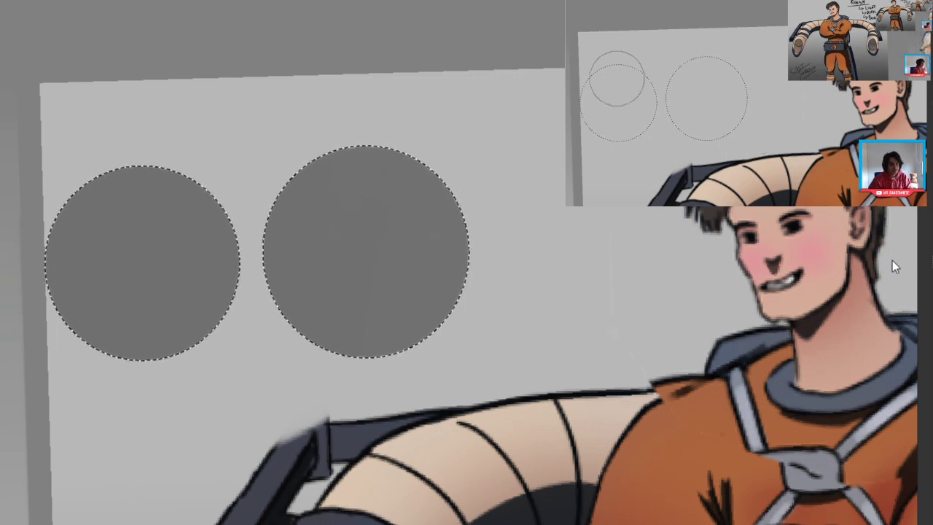
Step: Paint soft light gray over the upper halves of both dark gray circles, sampling the light tone from the background
right_click(4, 353)
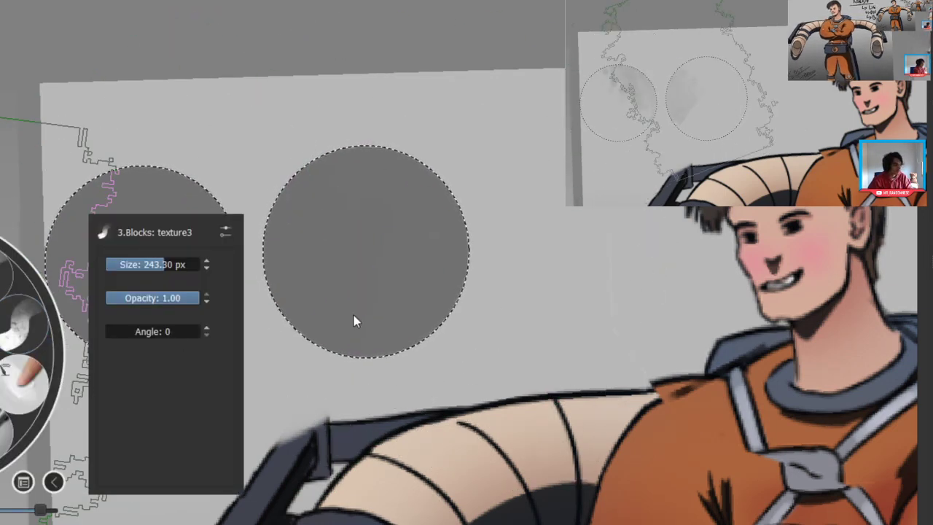
left_click(614, 417)
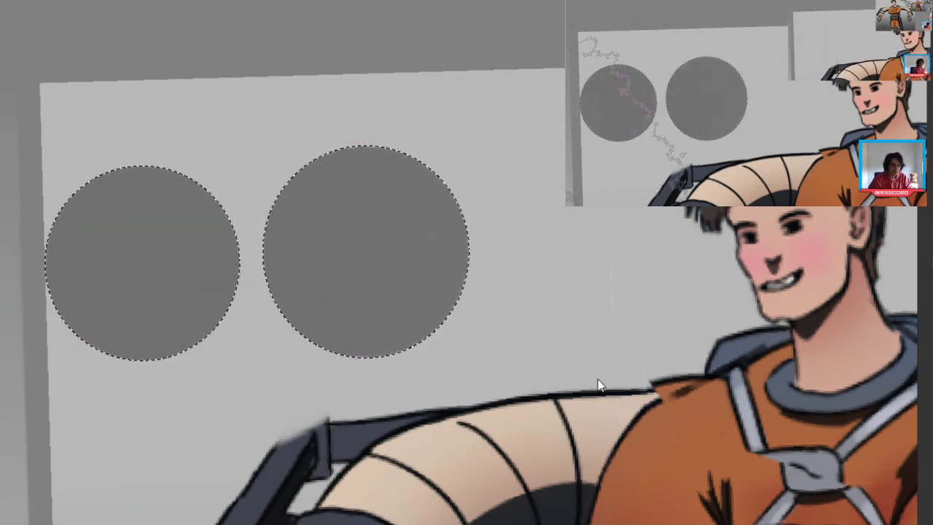
mouse_move(156, 186)
left_mouse_down()
mouse_move(97, 198)
mouse_move(21, 202)
left_mouse_up()
key("ctrl+z")
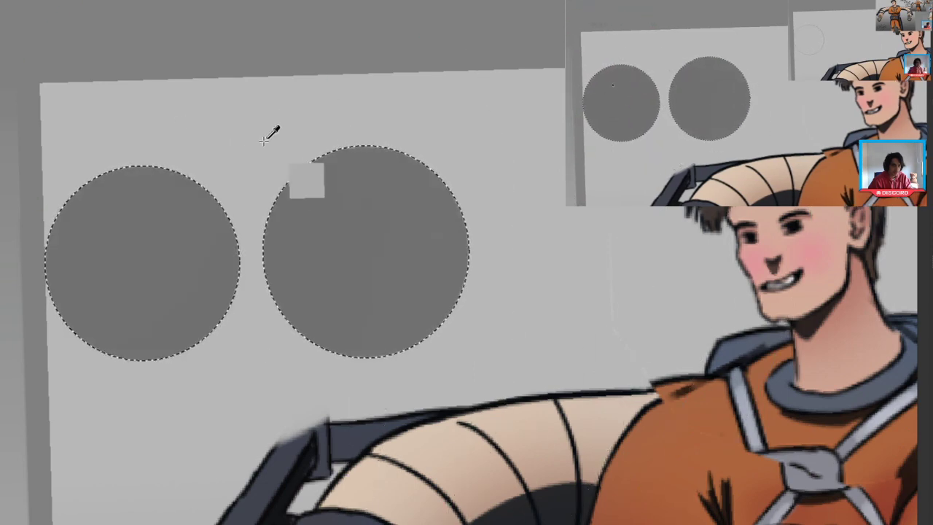
mouse_move(146, 180)
left_mouse_down()
mouse_move(75, 207)
mouse_move(51, 162)
mouse_move(169, 177)
mouse_move(125, 204)
left_mouse_up()
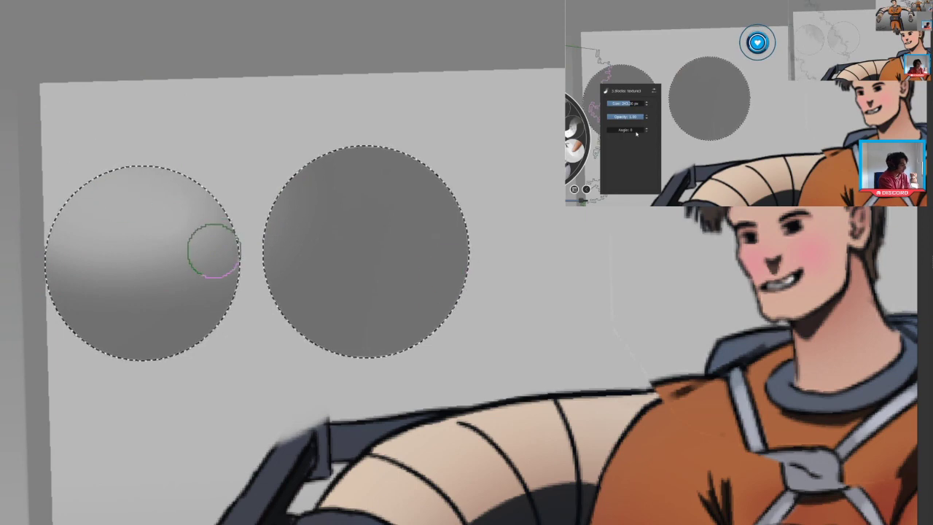
mouse_move(214, 251)
left_mouse_down()
mouse_move(288, 184)
mouse_move(405, 161)
mouse_move(342, 194)
mouse_move(308, 196)
mouse_move(396, 173)
left_mouse_up()
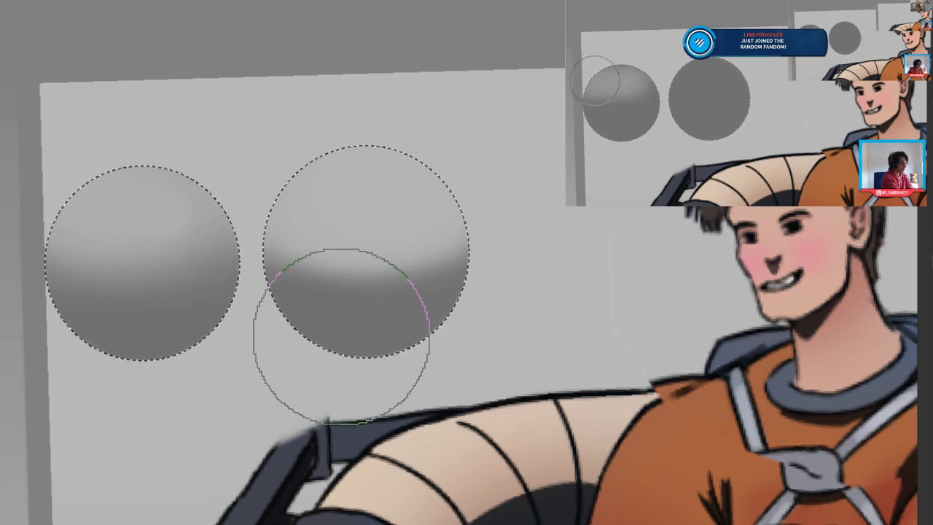
mouse_move(342, 336)
left_mouse_down()
mouse_move(316, 329)
mouse_move(390, 324)
left_mouse_up()
key("ctrl+z")
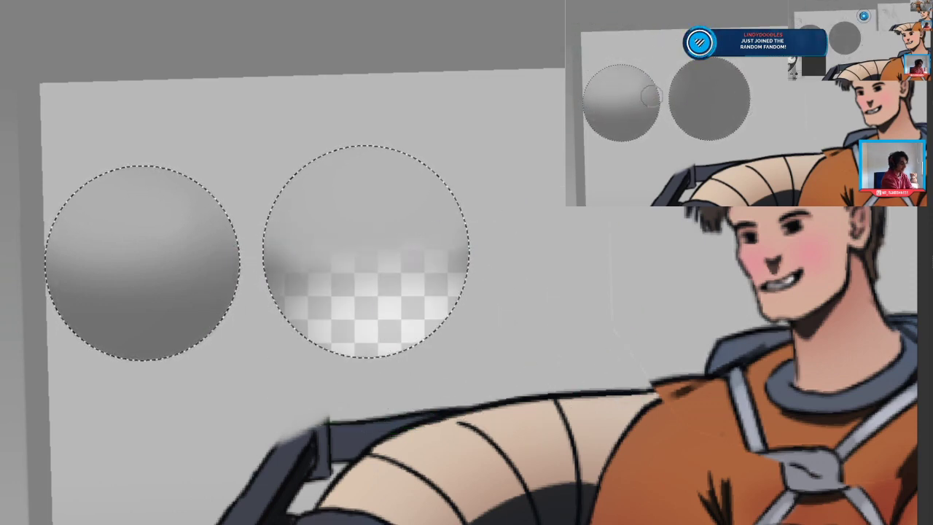
key("ctrl+z")
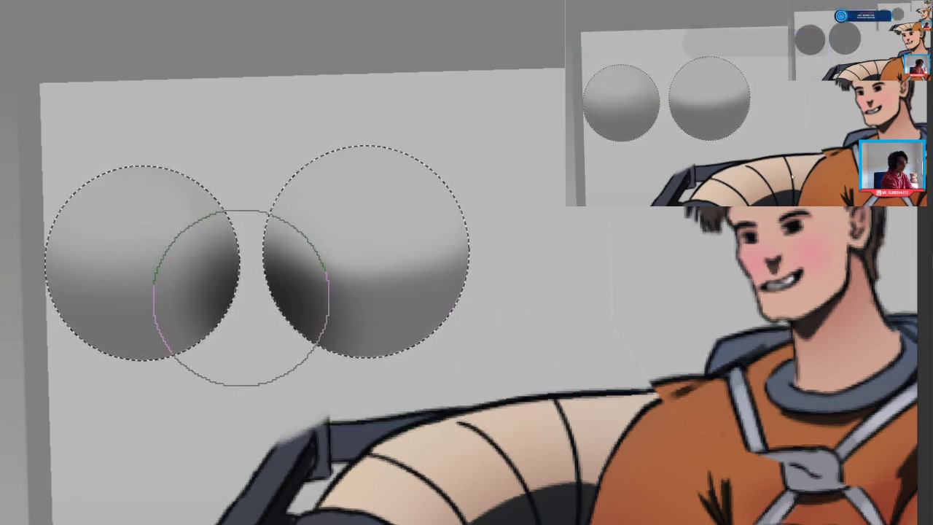
Step: Paint soft dark gray shadow across the lower halves of both spheres, keeping the upper halves light
mouse_move(242, 298)
left_mouse_down()
mouse_move(380, 320)
mouse_move(294, 330)
mouse_move(525, 282)
left_mouse_up()
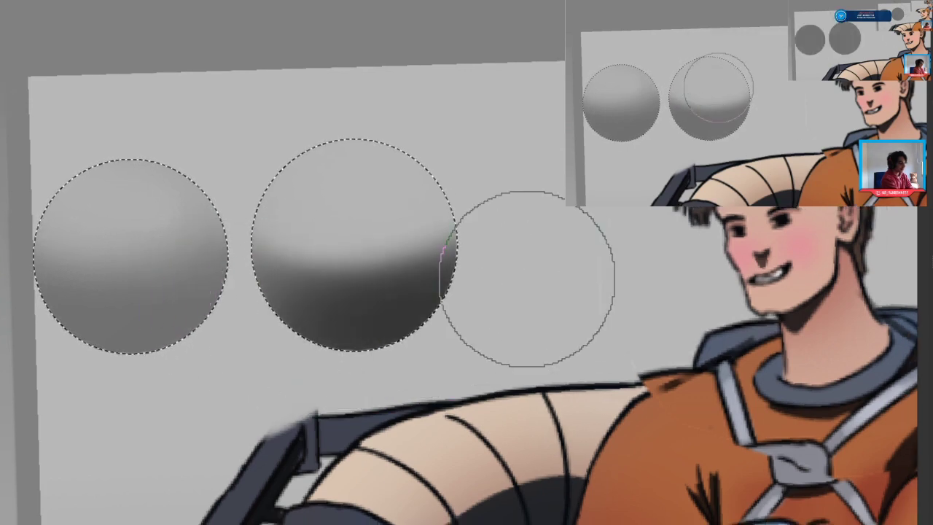
key("ctrl+z")
mouse_move(121, 321)
left_mouse_down()
mouse_move(58, 302)
mouse_move(2, 314)
mouse_move(335, 314)
left_mouse_up()
left_click(340, 221, "ctrl")
left_click(94, 234, "ctrl")
left_click_drag(109, 219, 407, 250)
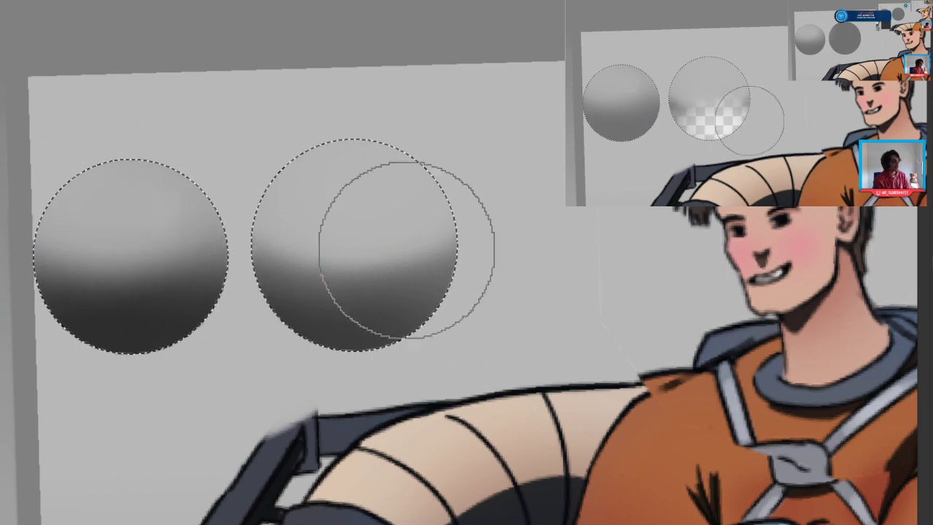
left_click_drag(185, 247, 186, 285)
Step: Adjust the brush size, refine the light-to-shadow transition on the smaller sphere, and clear the selection
key("[")
key("]")
key("]")
key("]")
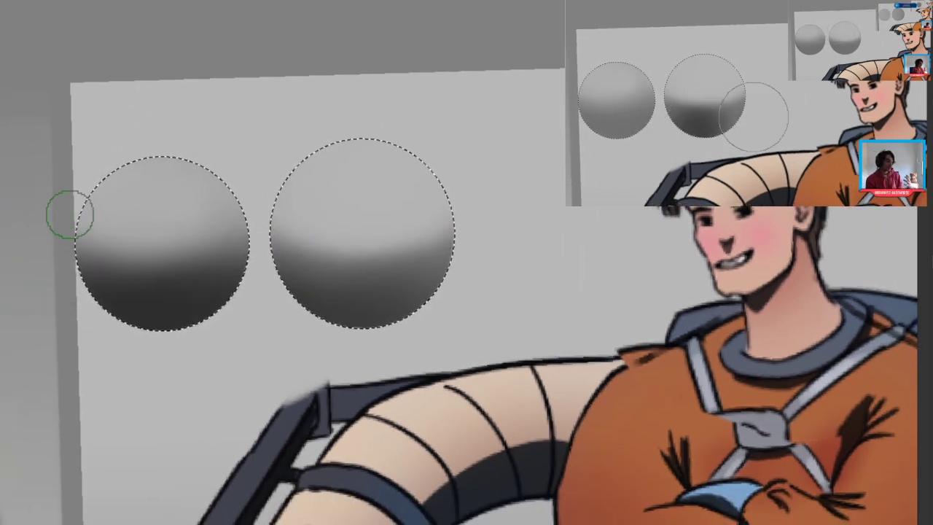
mouse_move(71, 215)
left_mouse_down()
mouse_move(140, 220)
mouse_move(79, 206)
mouse_move(87, 193)
mouse_move(230, 210)
left_mouse_up()
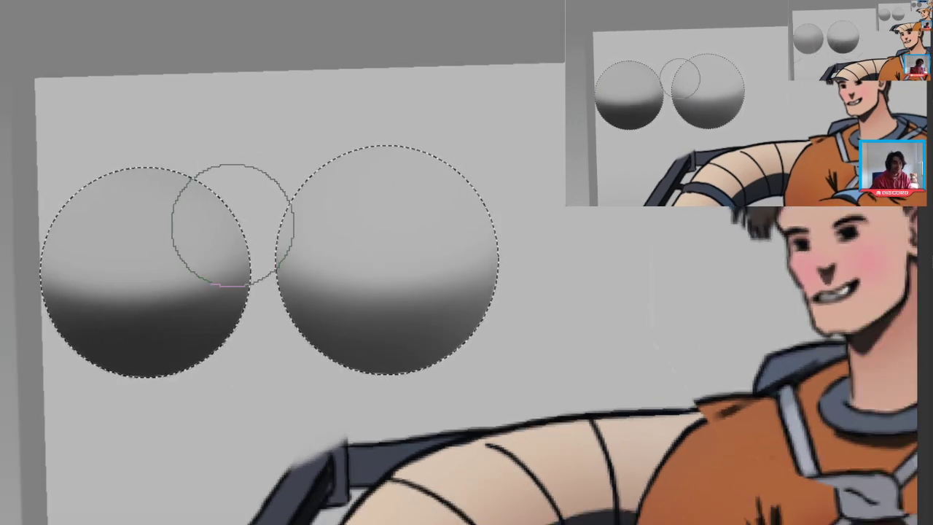
mouse_move(233, 226)
left_mouse_down()
mouse_move(208, 304)
mouse_move(222, 254)
left_mouse_up()
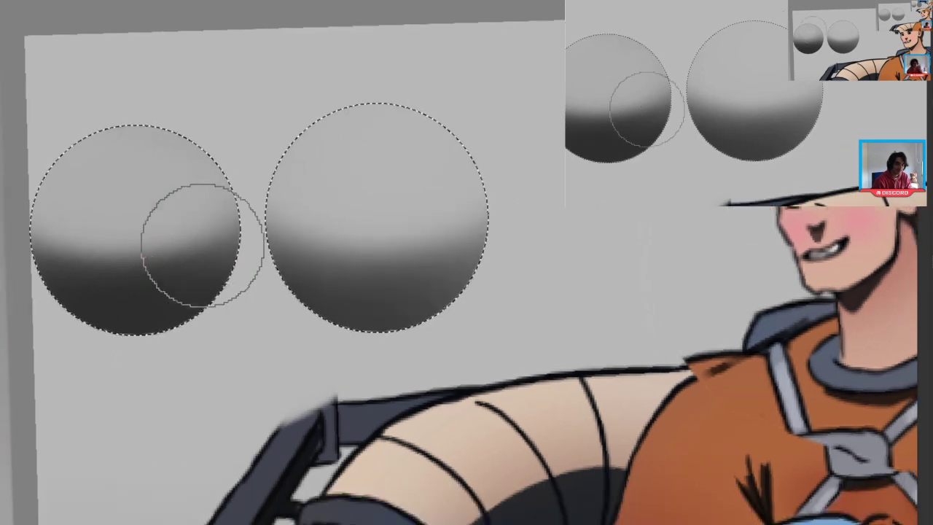
key("ctrl+d")
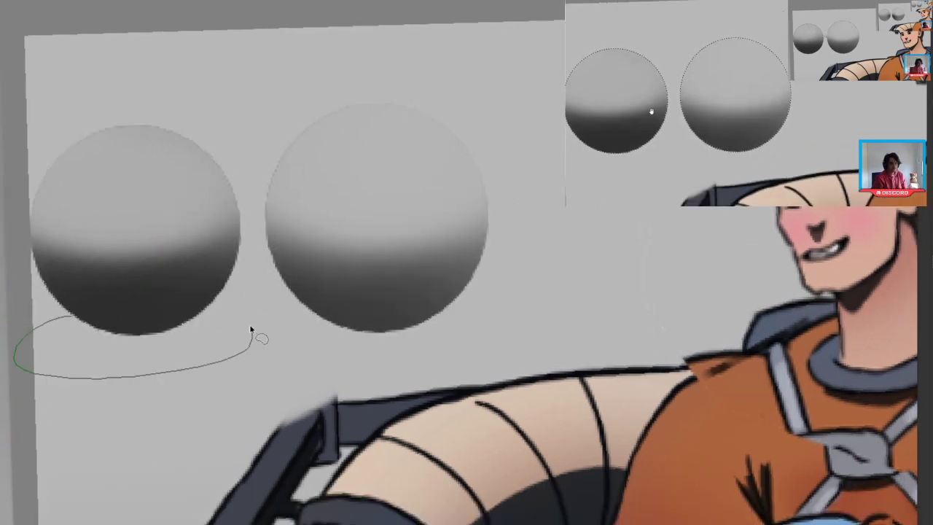
Step: Draw freehand selections for flat oval cast shadows on the ground beneath both spheres
left_click_drag(250, 331, 207, 309)
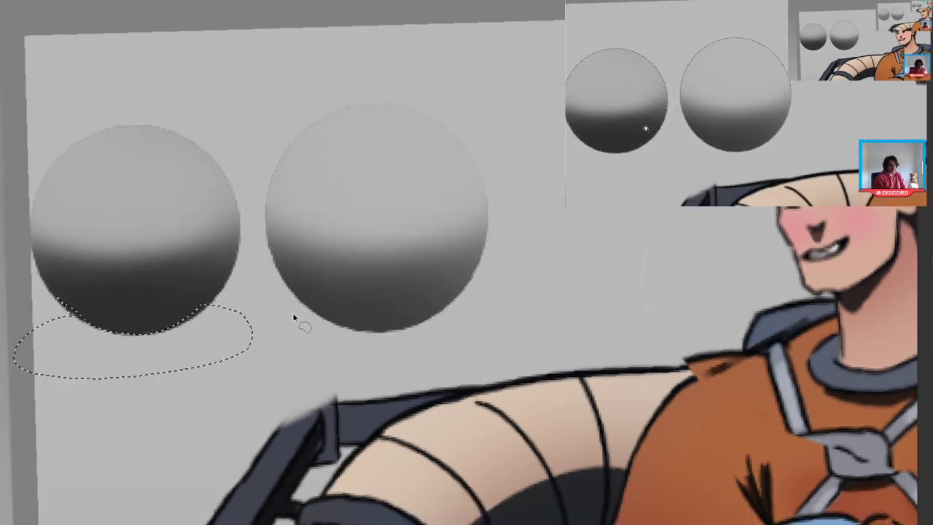
left_click_drag(312, 307, 264, 364)
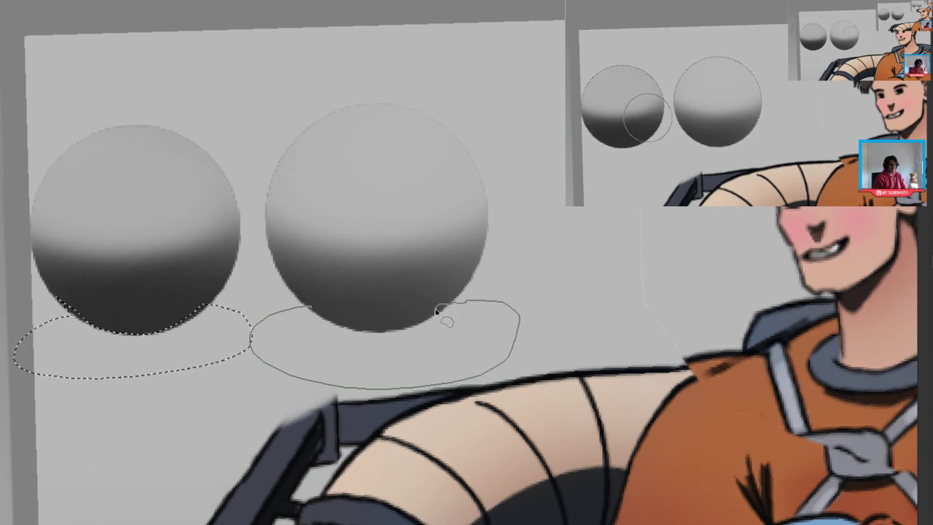
left_click_drag(436, 309, 431, 307)
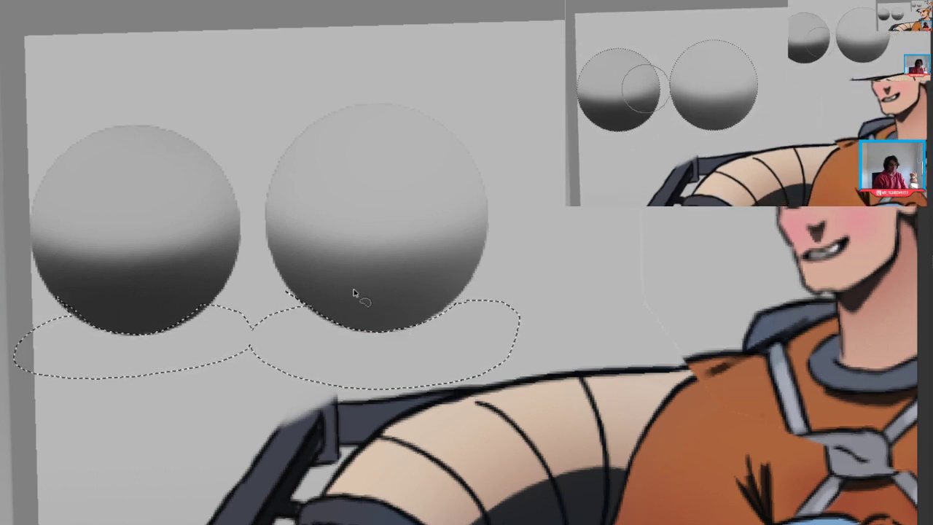
Step: Fill the ground shadows under both spheres with an even dark gray and clear the selection
left_click_drag(372, 339, 425, 326)
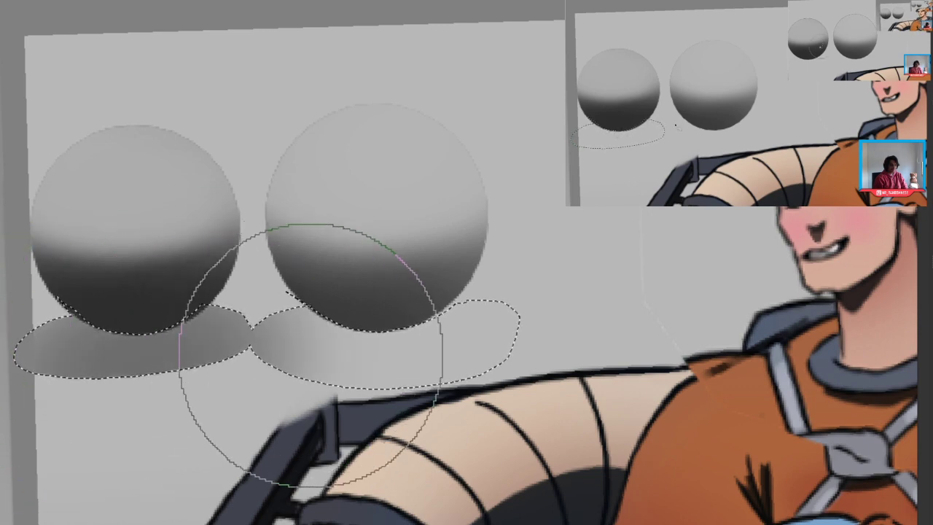
mouse_move(43, 372)
left_mouse_down()
mouse_move(218, 377)
mouse_move(138, 376)
left_mouse_up()
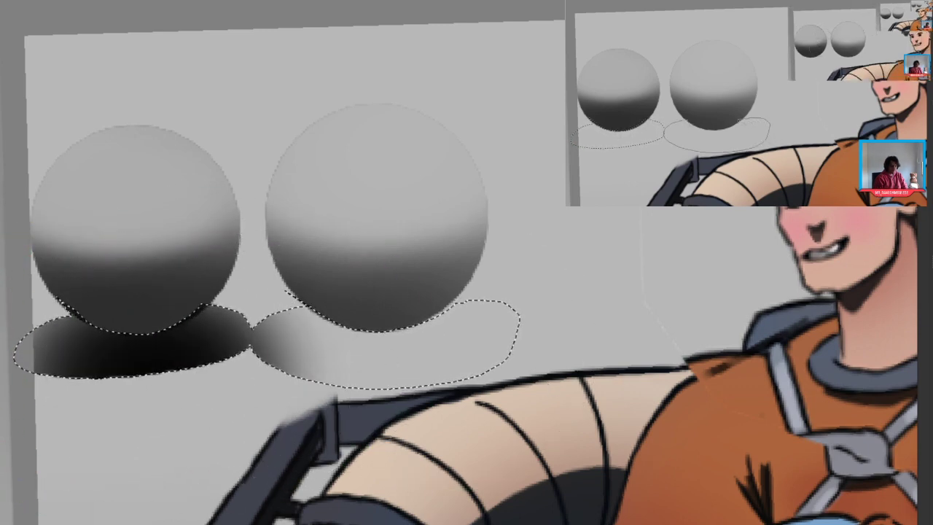
key("ctrl+z")
mouse_move(11, 372)
left_mouse_down()
mouse_move(178, 375)
mouse_move(156, 392)
mouse_move(208, 375)
mouse_move(521, 365)
mouse_move(503, 350)
left_mouse_up()
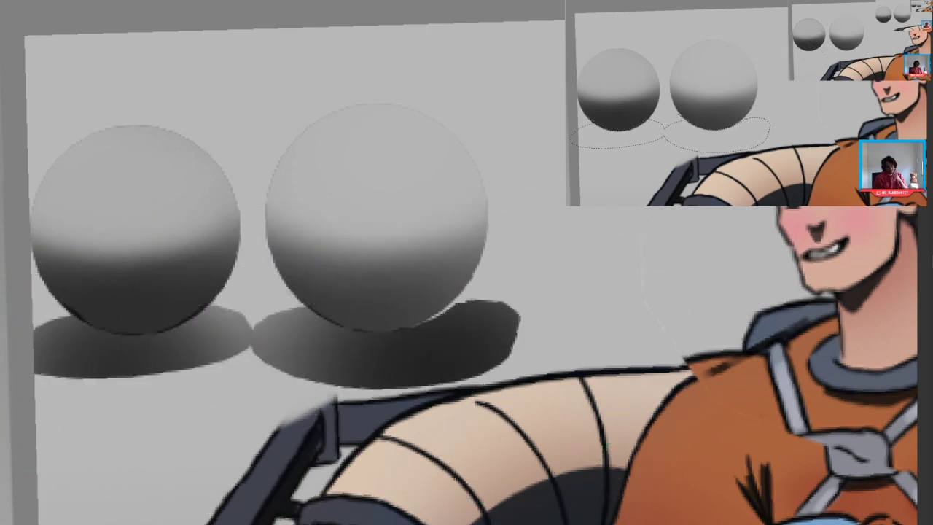
key("ctrl+z")
left_click_drag(341, 355, 473, 350)
key("ctrl+z")
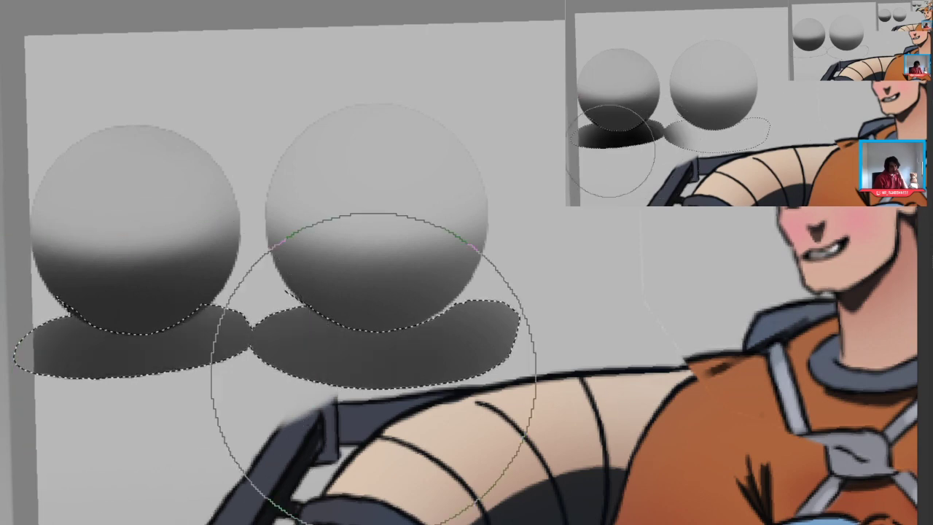
left_click_drag(374, 375, 277, 388)
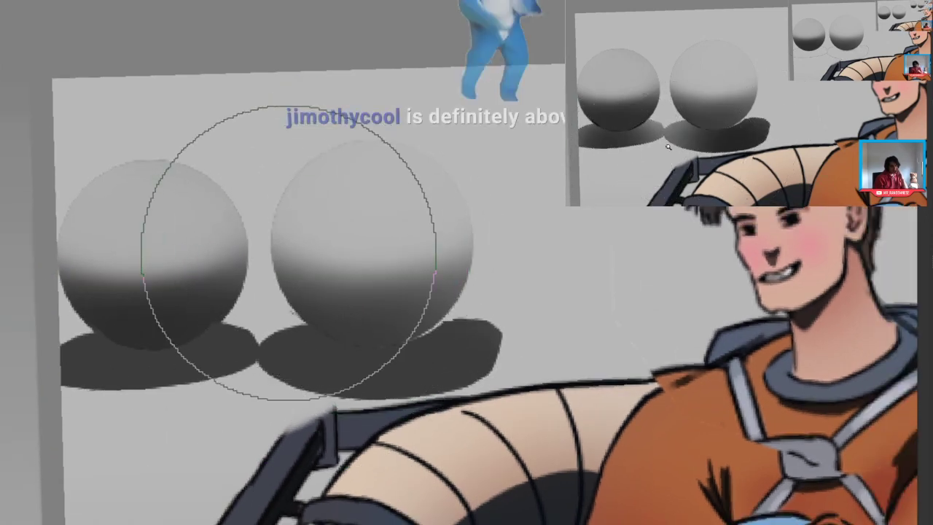
left_click_drag(224, 197, 294, 327)
mouse_move(295, 327)
left_mouse_down()
mouse_move(286, 217)
mouse_move(357, 216)
mouse_move(259, 192)
mouse_move(251, 214)
mouse_move(257, 222)
mouse_move(312, 216)
left_mouse_up()
key("m")
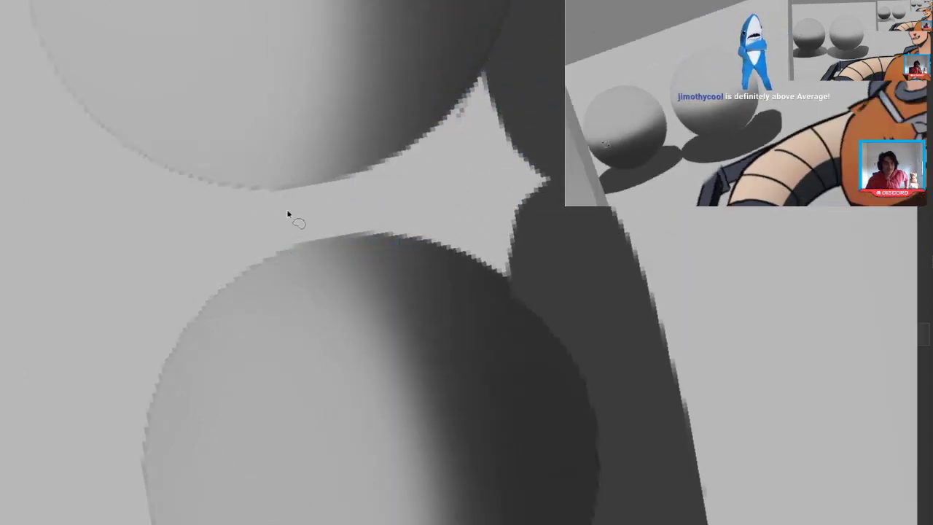
left_click_drag(277, 243, 286, 195)
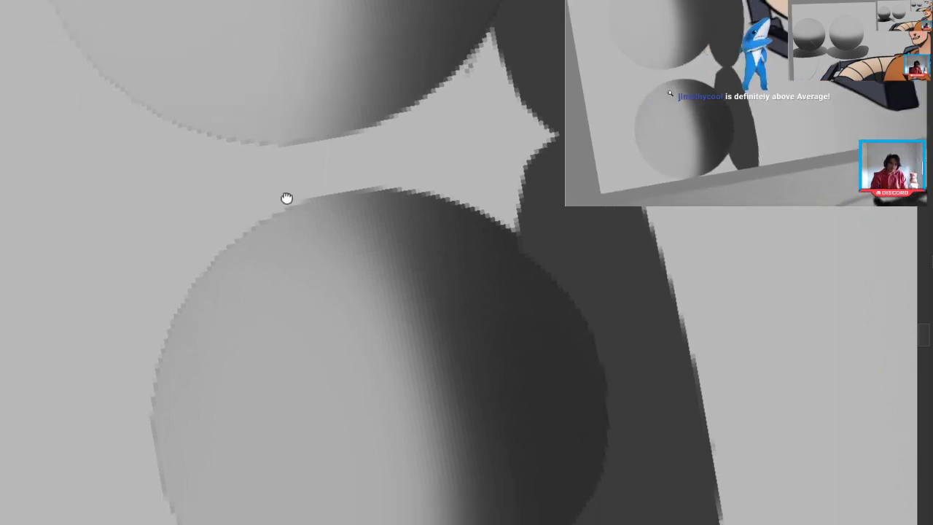
left_click_drag(437, 166, 525, 186)
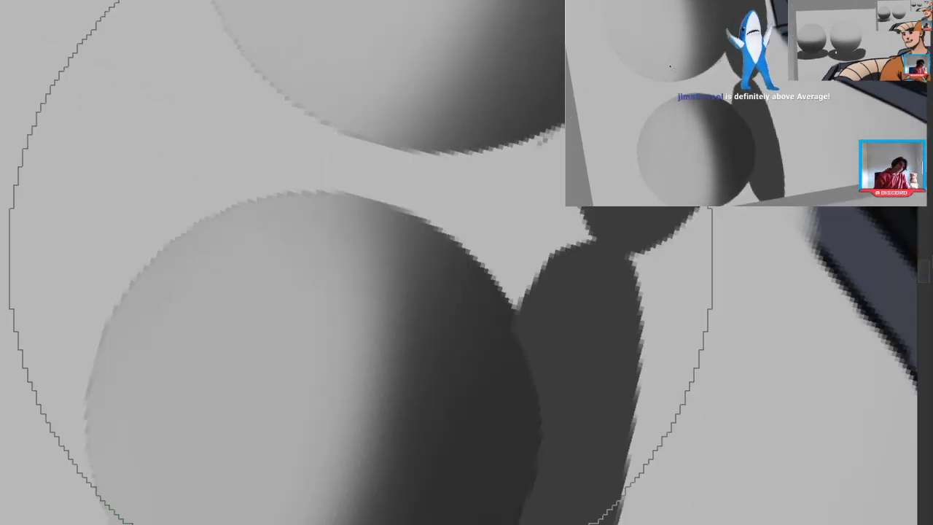
left_click(343, 261)
left_click_drag(442, 258, 413, 341)
key("ctrl+z")
Step: Draw four downward light-direction arrows above the smaller sphere with a thin brush in the sphere's dark gray
mouse_move(393, 117)
left_mouse_down()
mouse_move(292, 139)
mouse_move(237, 183)
mouse_move(217, 274)
left_mouse_up()
right_click(225, 169)
left_click(179, 72)
left_click_drag(313, 441, 323, 491)
left_click(323, 492, "ctrl")
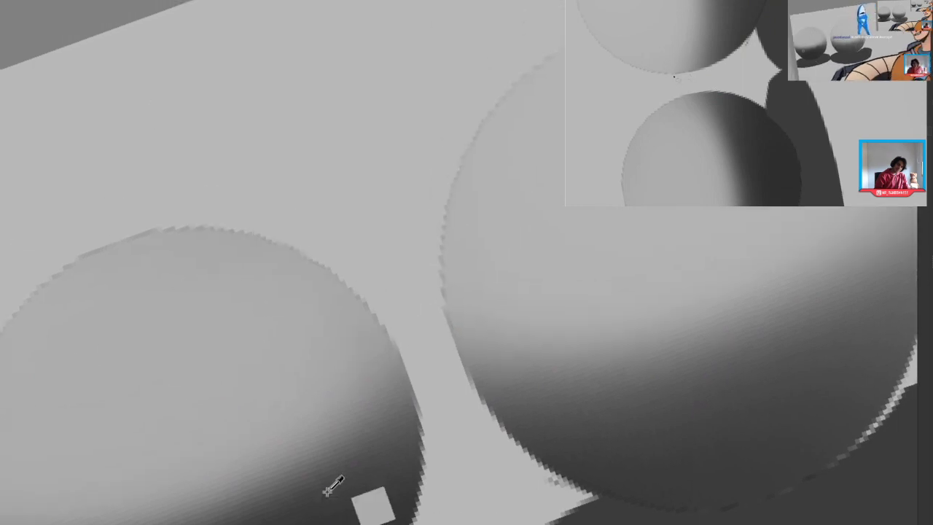
left_click_drag(148, 110, 103, 114)
mouse_move(69, 73)
left_mouse_down()
mouse_move(93, 200)
mouse_move(110, 175)
left_mouse_up()
left_click_drag(117, 64, 159, 186)
left_click_drag(162, 54, 167, 65)
left_click_drag(174, 111, 196, 173)
left_click_drag(215, 35, 231, 191)
left_click_drag(219, 155, 242, 177)
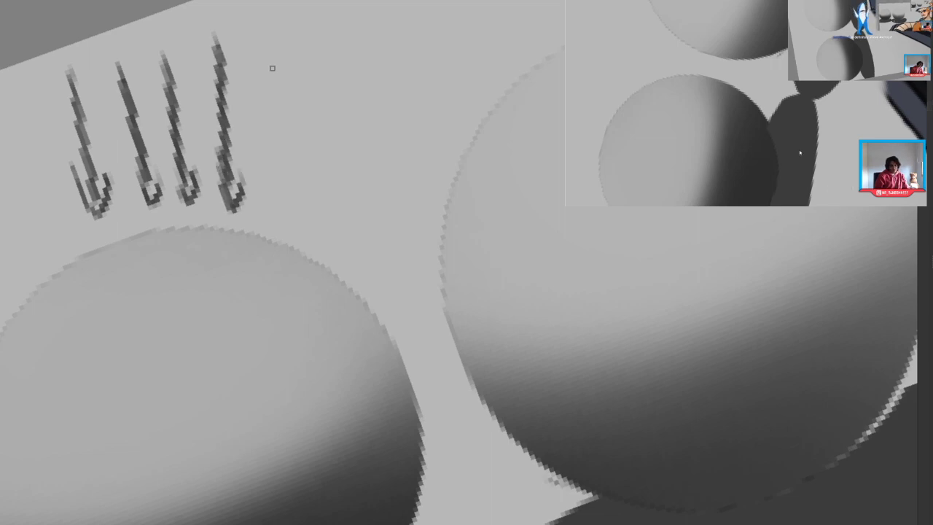
Step: Extend the row of downward light arrows across to the top of the larger sphere
key("ctrl+z")
left_click_drag(284, 14, 297, 175)
mouse_move(273, 139)
left_mouse_down()
mouse_move(388, 211)
mouse_move(238, 133)
mouse_move(272, 202)
mouse_move(342, 164)
mouse_move(303, 250)
mouse_move(158, 146)
mouse_move(262, 72)
mouse_move(232, 137)
mouse_move(166, 88)
left_mouse_up()
left_click_drag(150, 26, 174, 133)
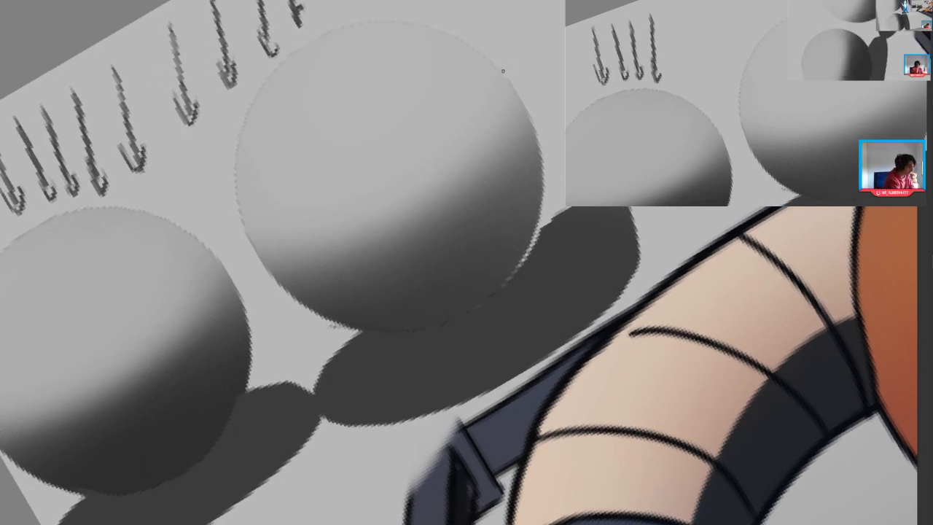
mouse_move(503, 55)
left_mouse_down()
mouse_move(480, 52)
mouse_move(500, 55)
left_mouse_up()
mouse_move(487, 56)
left_mouse_down()
mouse_move(519, 80)
mouse_move(523, 62)
mouse_move(523, 95)
mouse_move(487, 83)
left_mouse_up()
key("ctrl+z")
key("ctrl+z")
mouse_move(244, 177)
left_mouse_down()
mouse_move(249, 224)
mouse_move(238, 182)
left_mouse_up()
left_click_drag(332, 454, 343, 453)
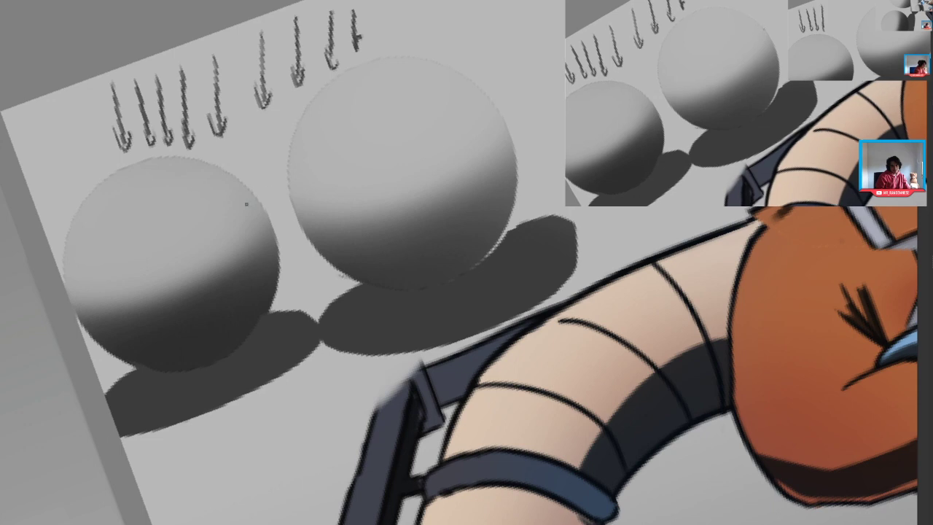
key("ctrl+z")
mouse_move(503, 80)
left_mouse_down()
mouse_move(525, 142)
mouse_move(443, 82)
left_mouse_up()
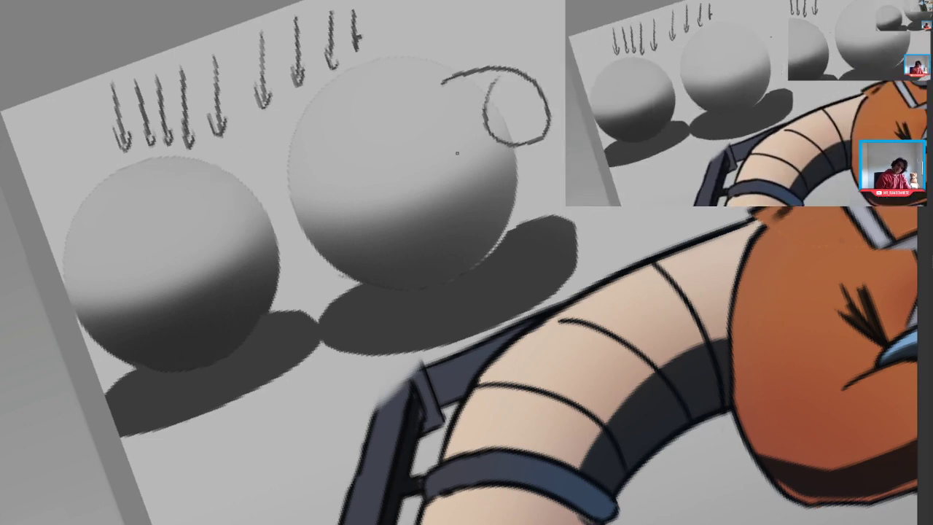
left_click_drag(436, 155, 445, 182)
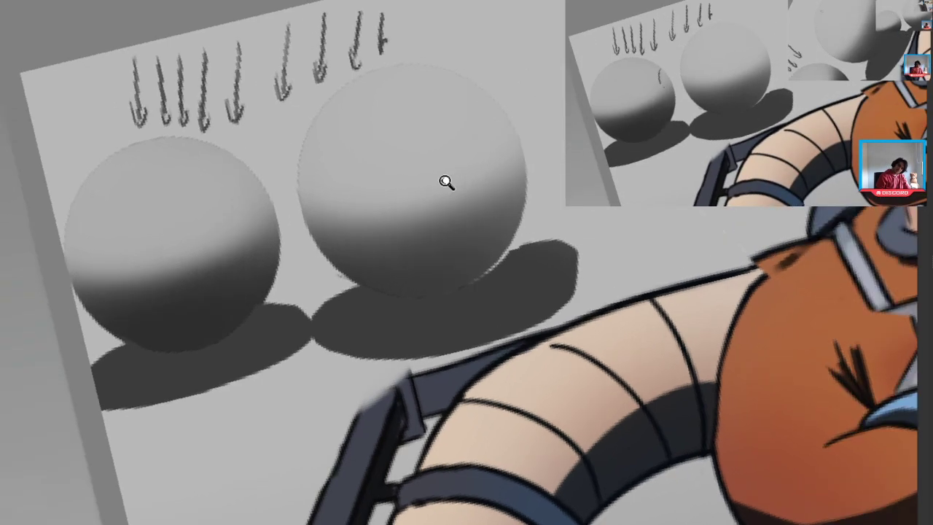
Step: Make freehand selections on the facing sides of both spheres, following their outlines where they nearly meet
left_click_drag(357, 182, 269, 202)
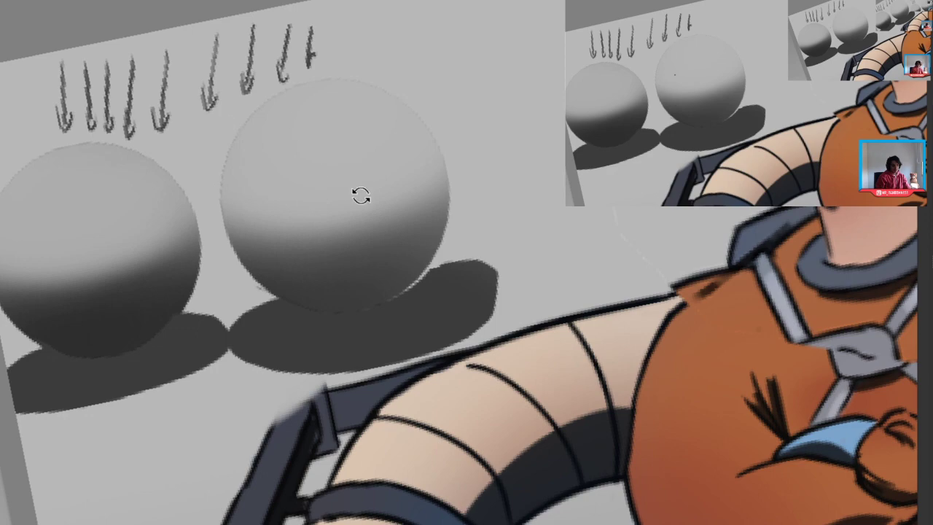
left_click_drag(177, 190, 266, 131)
left_click_drag(19, 260, 372, 135)
mouse_move(292, 218)
left_mouse_down()
mouse_move(394, 168)
mouse_move(349, 68)
mouse_move(292, 219)
left_mouse_up()
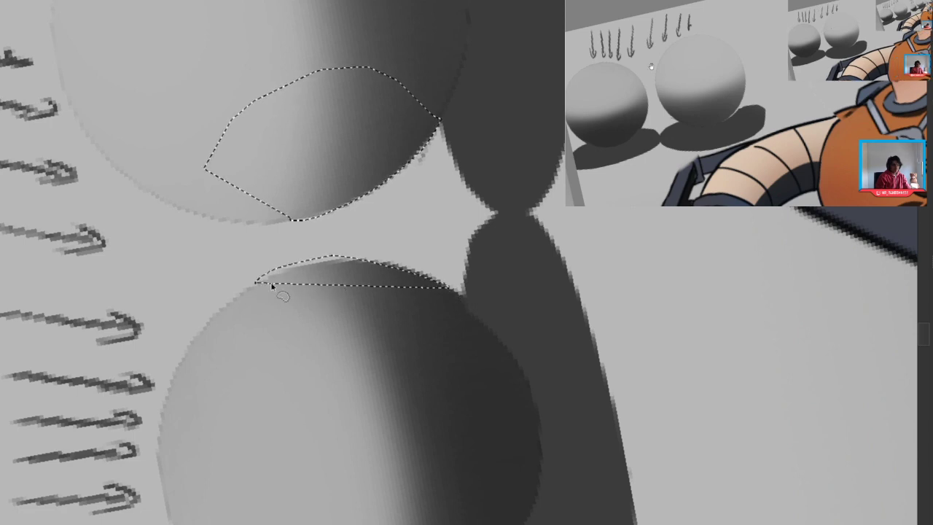
mouse_move(272, 287)
left_mouse_down()
mouse_move(328, 264)
mouse_move(422, 286)
left_mouse_up()
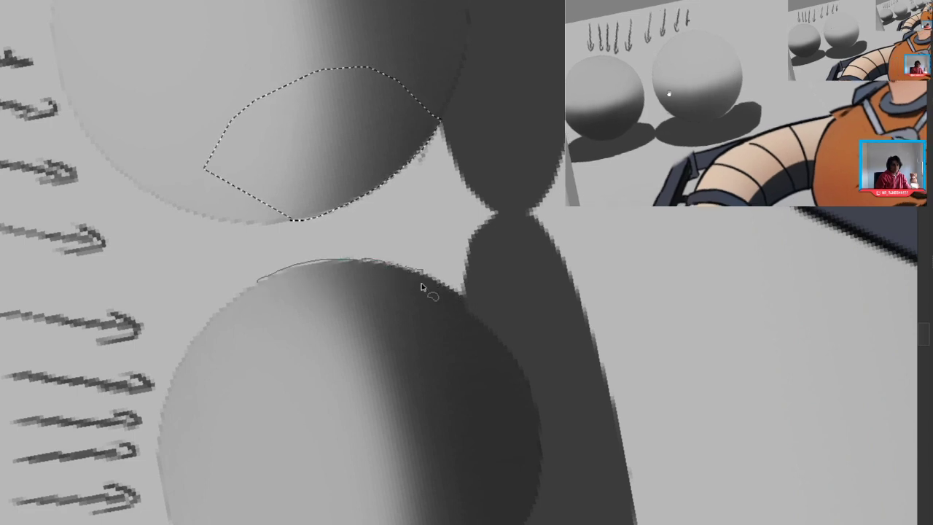
Step: Finish selecting the smaller sphere's facing side, airbrush soft dark shading inside the selections on both spheres, and clear the selection
right_click(274, 265)
left_click(520, 400)
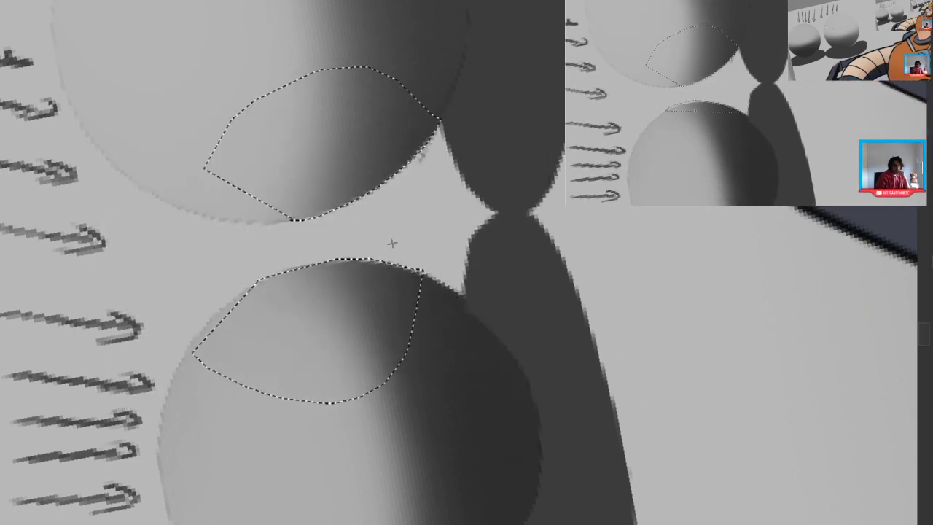
key("b")
left_click_drag(402, 195, 151, 328)
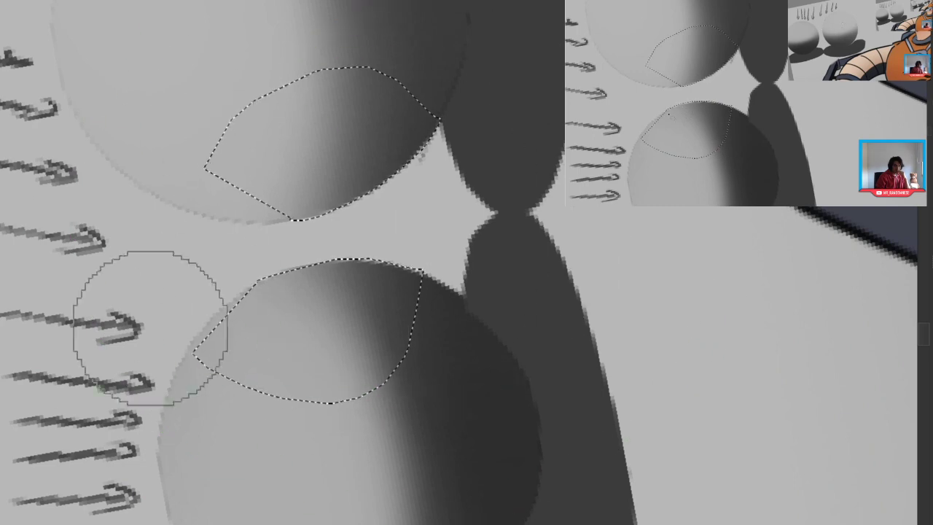
left_click_drag(256, 282, 410, 223)
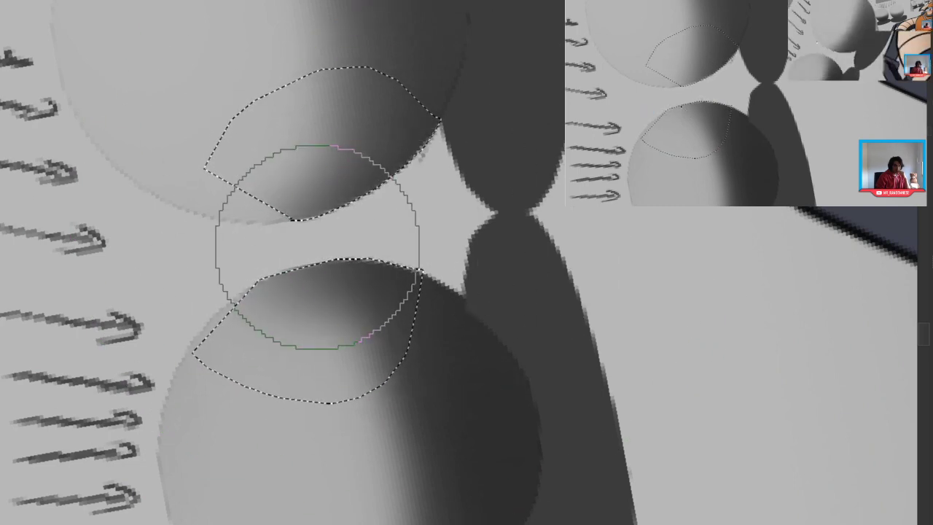
key("shift+space")
mouse_move(440, 381)
left_mouse_down()
mouse_move(427, 385)
mouse_move(354, 325)
left_mouse_up()
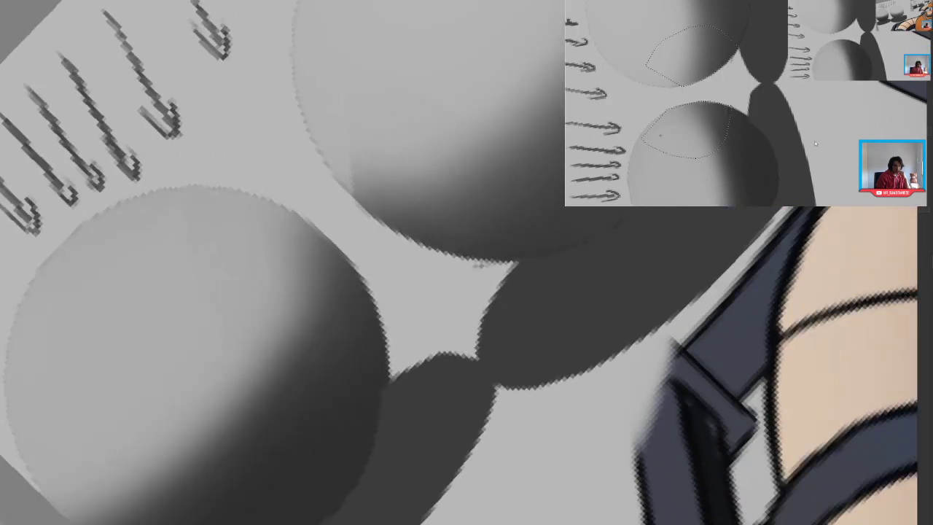
key("ctrl+shift+a")
left_click_drag(423, 316, 410, 232)
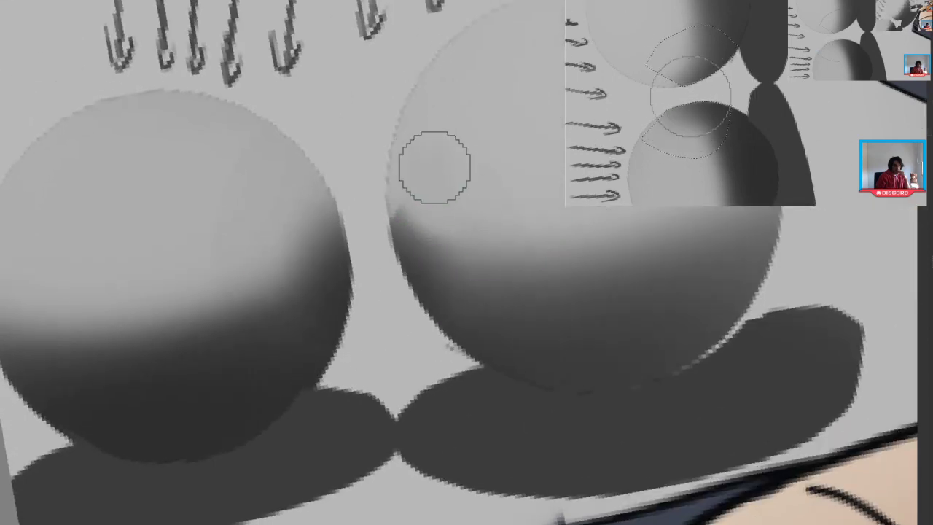
Step: Compare the light and shadow on the two spheres with the shading on the orange-suited character's torso and hose arms
left_click_drag(374, 303, 106, 258)
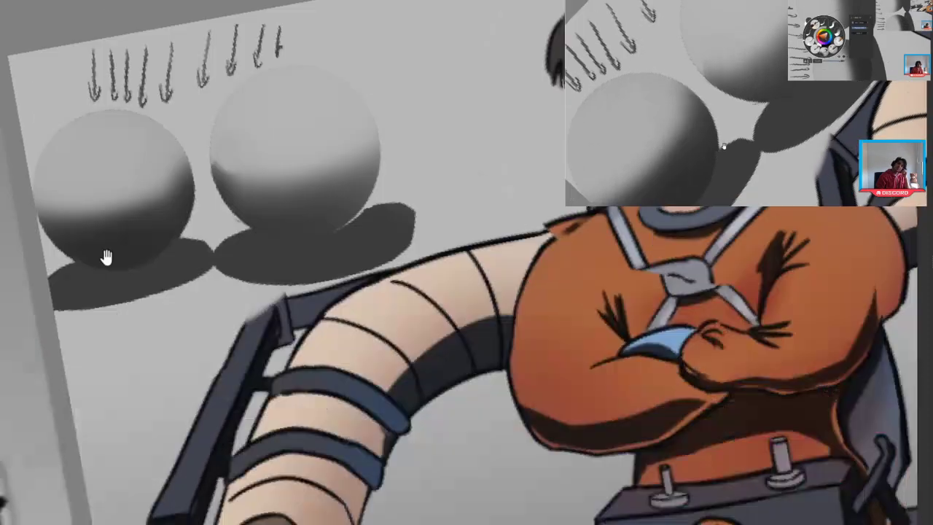
left_click_drag(167, 240, 205, 285)
left_click_drag(75, 238, 87, 237)
left_click_drag(173, 243, 95, 196)
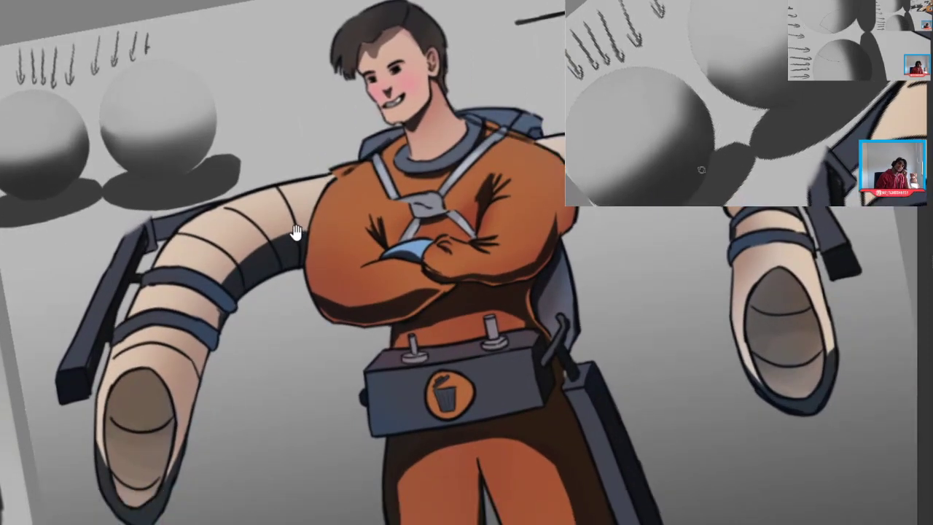
mouse_move(33, 150)
left_mouse_down()
mouse_move(121, 110)
mouse_move(131, 154)
mouse_move(162, 204)
left_mouse_up()
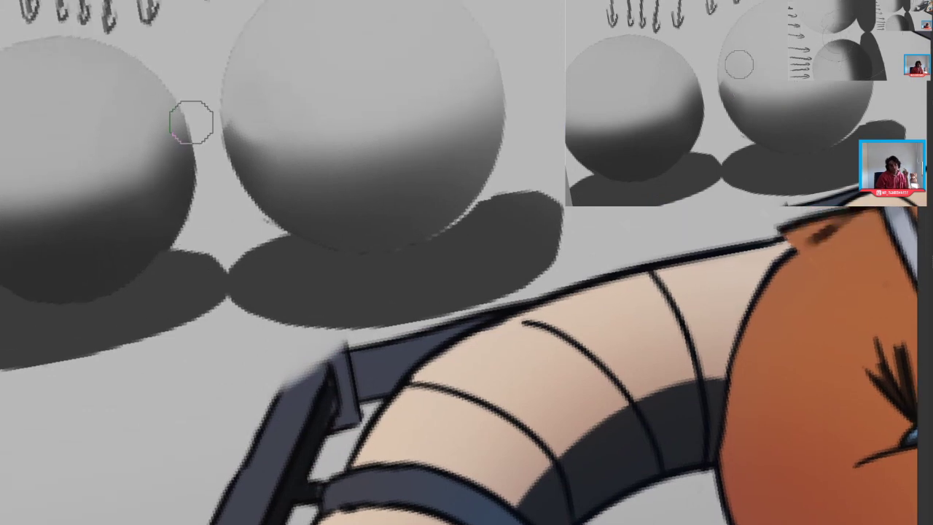
left_click_drag(123, 237, 122, 298)
left_click_drag(212, 258, 45, 205)
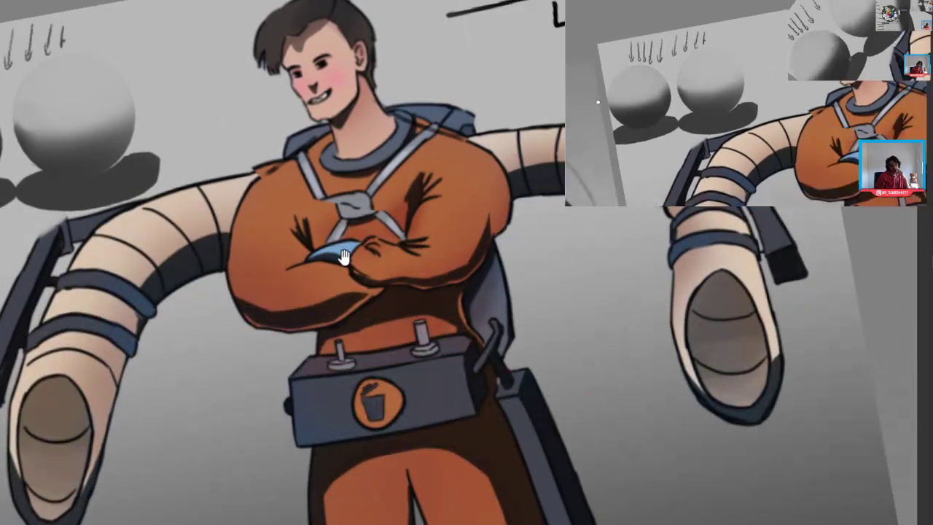
mouse_move(344, 256)
left_mouse_down()
mouse_move(386, 184)
mouse_move(308, 197)
mouse_move(267, 192)
mouse_move(256, 170)
left_mouse_up()
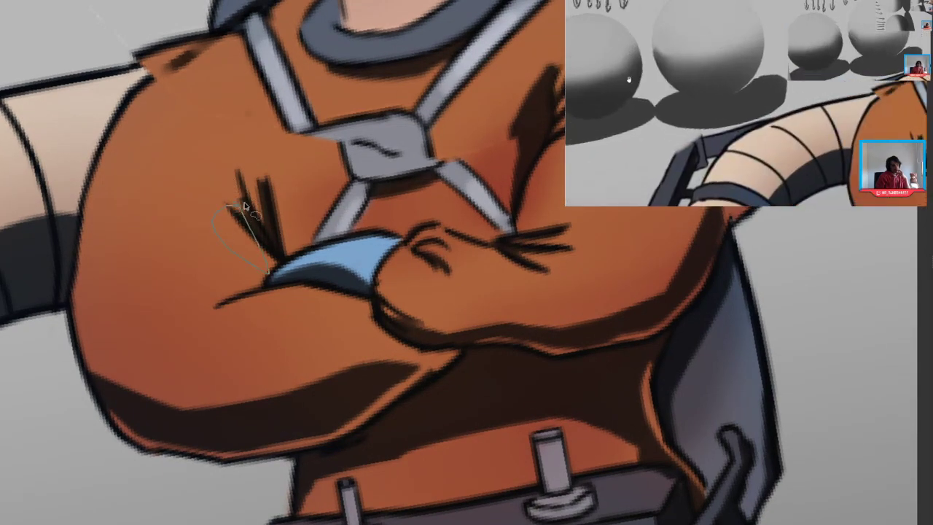
left_click_drag(353, 205, 248, 209)
key("ctrl+d")
mouse_move(237, 306)
left_mouse_down()
mouse_move(218, 151)
mouse_move(232, 131)
left_mouse_up()
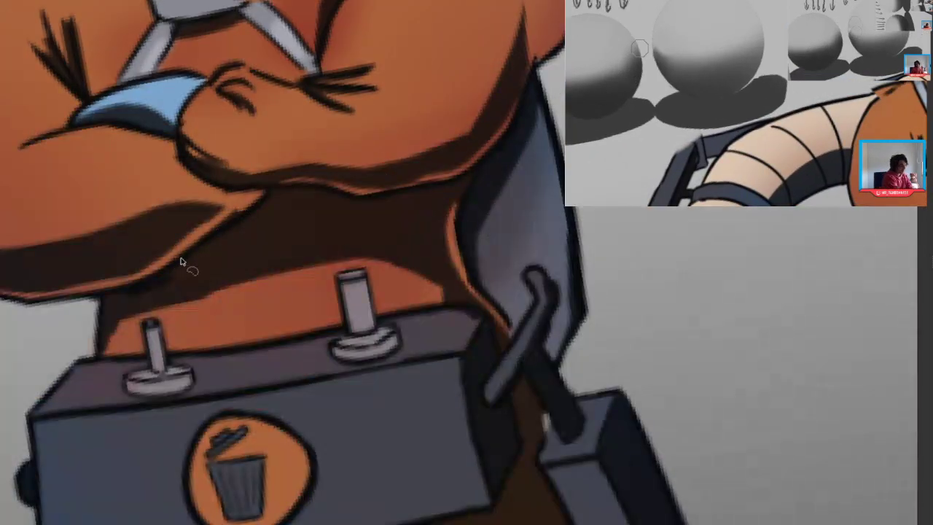
left_click_drag(250, 186, 246, 191)
mouse_move(264, 187)
left_mouse_down()
mouse_move(468, 208)
mouse_move(461, 136)
mouse_move(244, 124)
mouse_move(235, 22)
left_mouse_up()
key("ctrl+d")
Step: Examine the whole character's shading and compare it with the League of Legends concept art references
mouse_move(437, 18)
left_mouse_down()
mouse_move(452, 82)
mouse_move(321, 159)
left_mouse_up()
mouse_move(510, 122)
left_mouse_down()
mouse_move(349, 229)
mouse_move(295, 216)
mouse_move(311, 293)
left_mouse_up()
left_click_drag(328, 215, 327, 196)
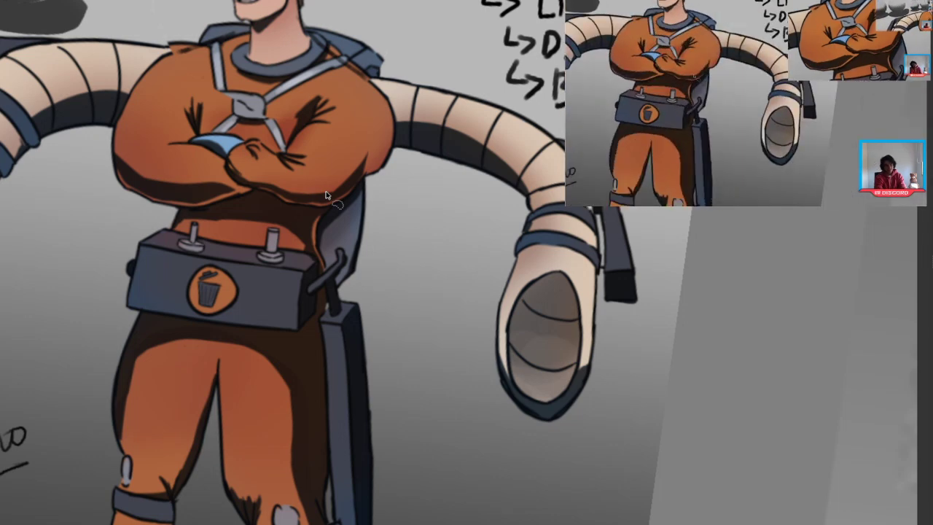
left_click_drag(259, 209, 254, 176)
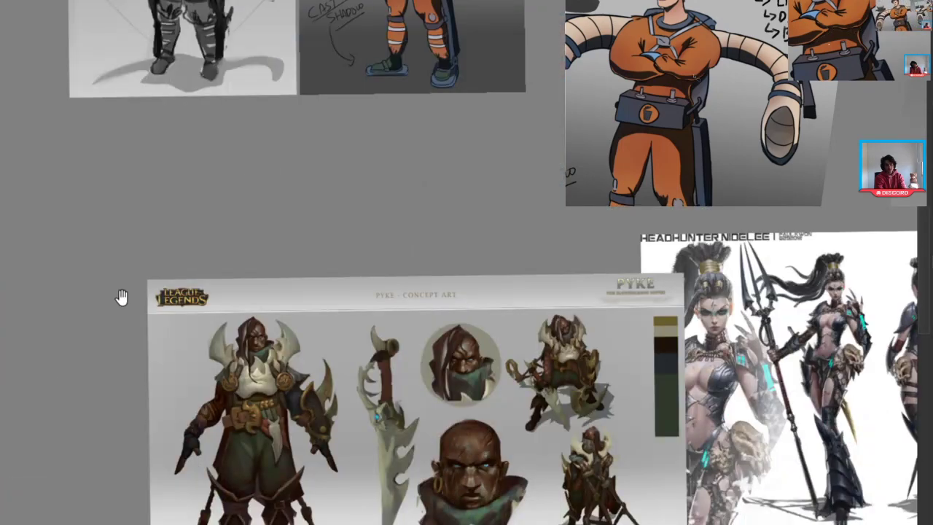
left_click_drag(94, 429, 175, 352)
left_click_drag(279, 39, 223, 226)
mouse_move(454, 49)
left_mouse_down()
mouse_move(378, 109)
mouse_move(420, 81)
mouse_move(396, 146)
mouse_move(386, 145)
left_mouse_up()
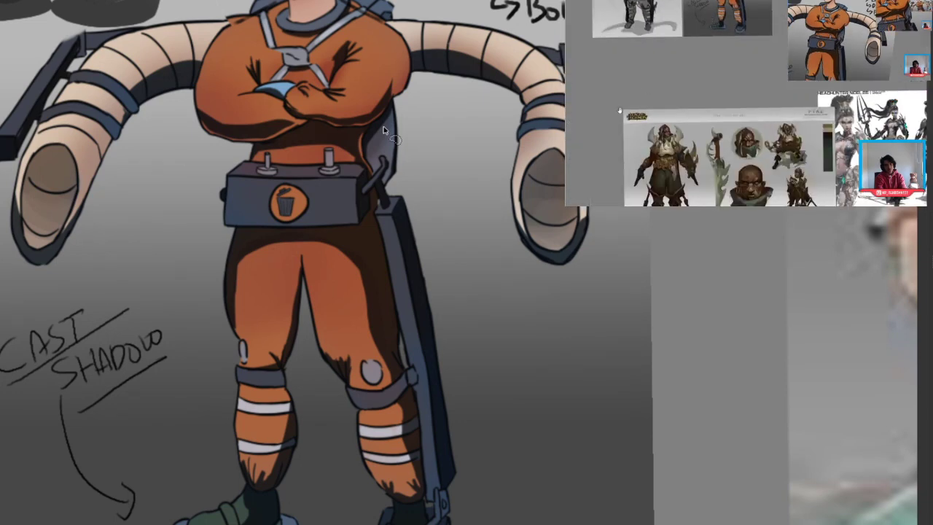
left_click_drag(464, 181, 465, 257)
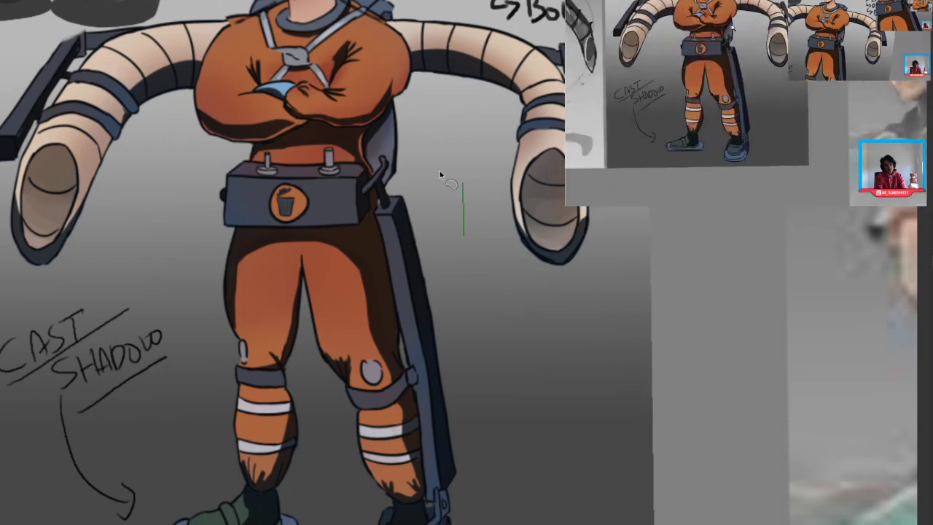
left_click_drag(420, 166, 414, 283)
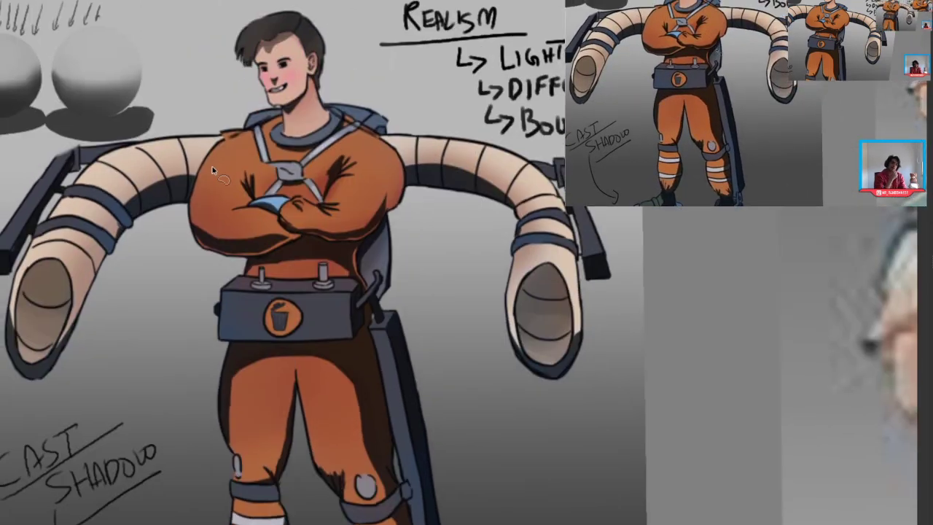
Step: Handwrite "PRINCIPLE" in black with a thin brush on the gray background beside the character's legs
right_click(248, 138)
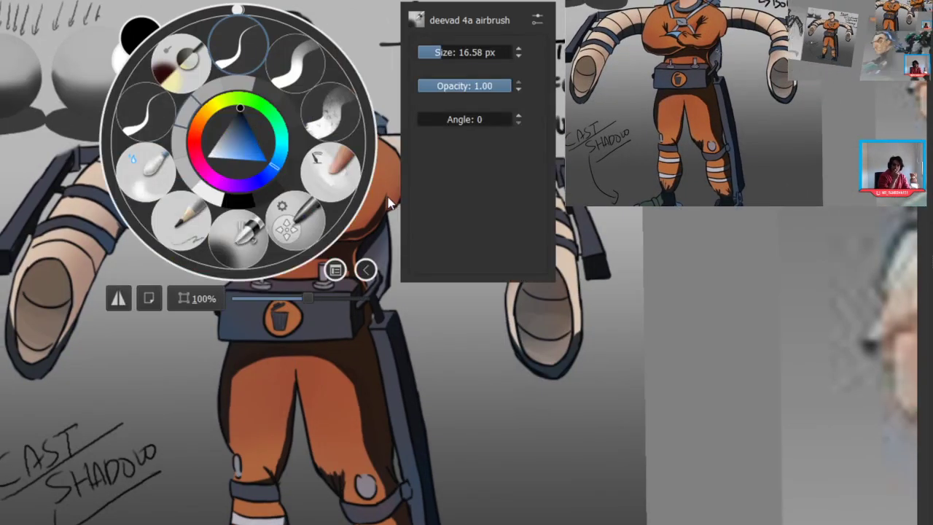
left_click(384, 315)
left_click_drag(384, 315, 319, 146)
mouse_move(401, 329)
left_mouse_down()
mouse_move(327, 187)
mouse_move(420, 153)
mouse_move(628, 355)
left_mouse_up()
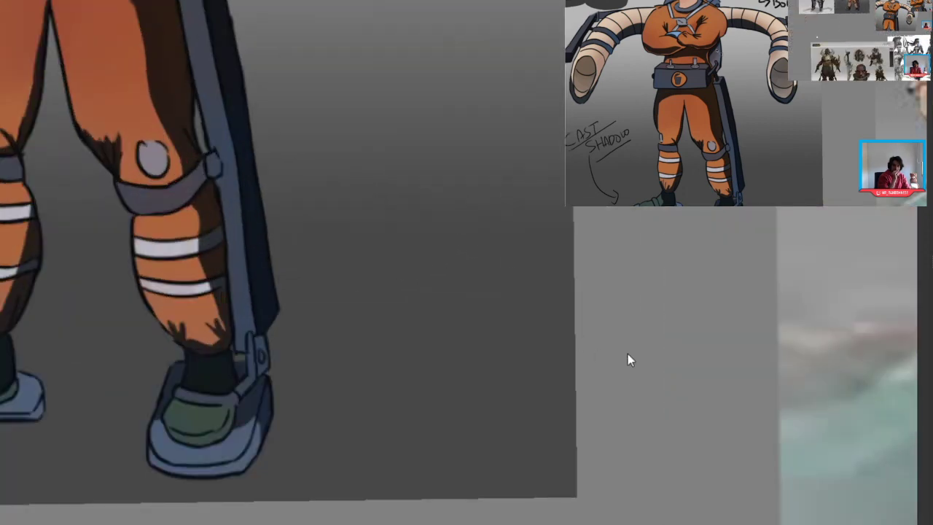
left_click_drag(348, 118, 354, 173)
key("ctrl+z")
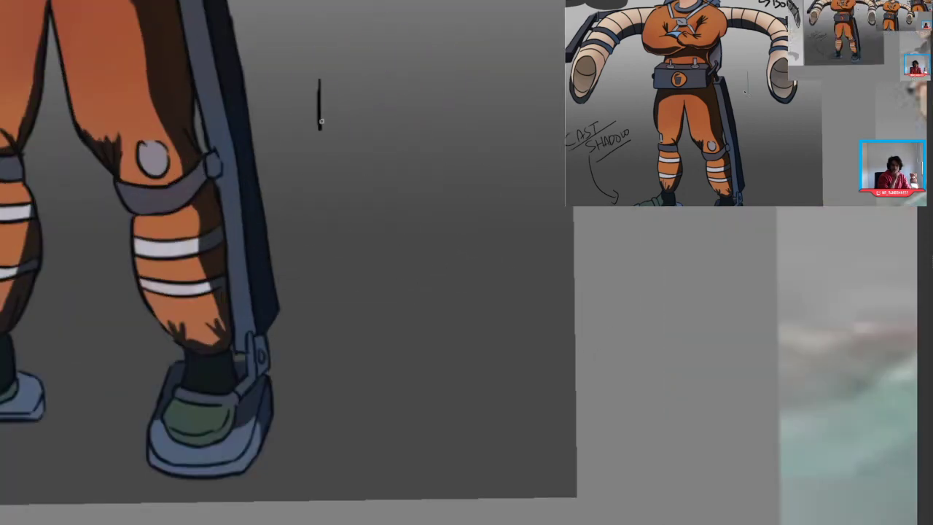
key("ctrl+z")
key("ctrl+z")
left_click_drag(319, 80, 315, 115)
left_click_drag(311, 80, 317, 95)
mouse_move(334, 87)
left_mouse_down()
mouse_move(333, 110)
mouse_move(345, 107)
left_mouse_up()
left_click_drag(351, 88, 353, 107)
left_click_drag(360, 87, 364, 105)
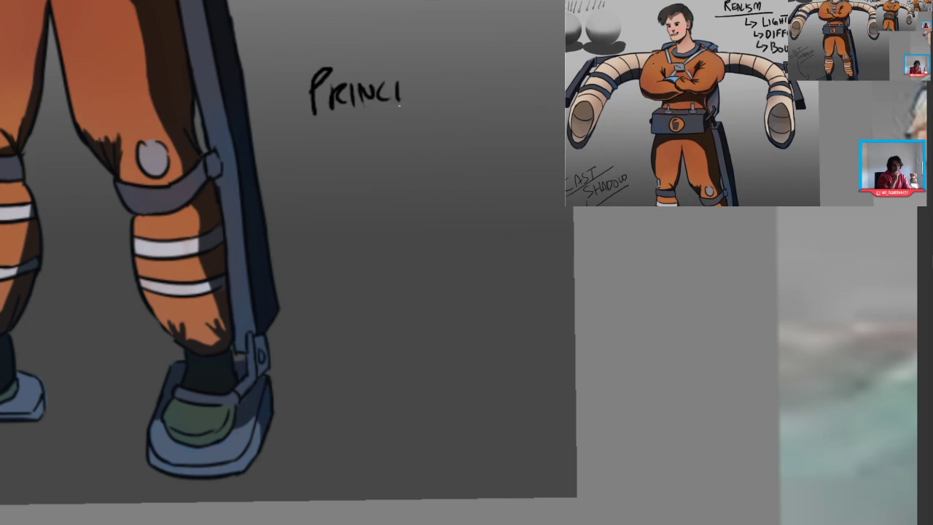
left_click_drag(451, 73, 462, 64)
Step: Handwrite "OF INDUSTRIAL RENDERING" on two lines below "PRINCIPLE" and underline the lines of the heading
left_click_drag(343, 148, 398, 162)
mouse_move(410, 162)
left_mouse_down()
mouse_move(430, 138)
mouse_move(467, 138)
left_mouse_up()
mouse_move(478, 133)
left_mouse_down()
mouse_move(470, 156)
mouse_move(493, 136)
left_mouse_up()
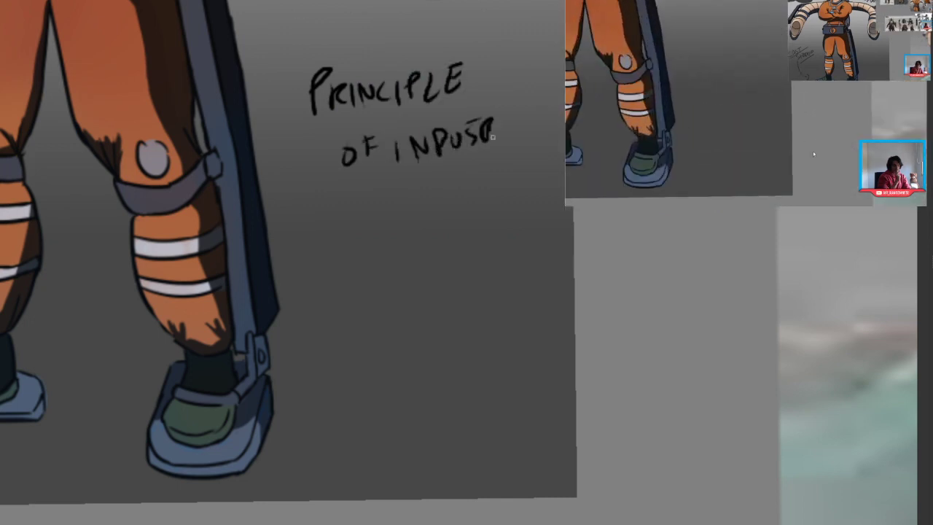
left_click_drag(380, 167, 393, 120)
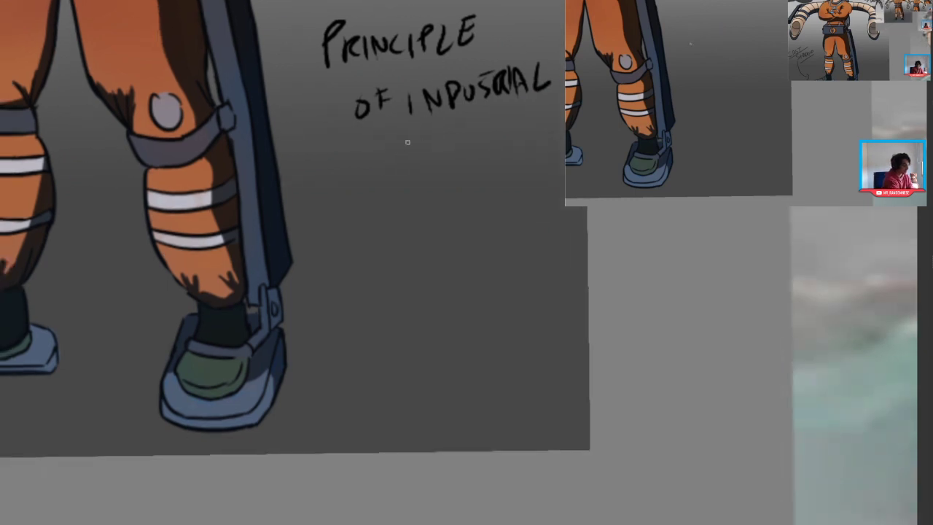
left_click_drag(419, 161, 430, 162)
left_click_drag(440, 168, 436, 148)
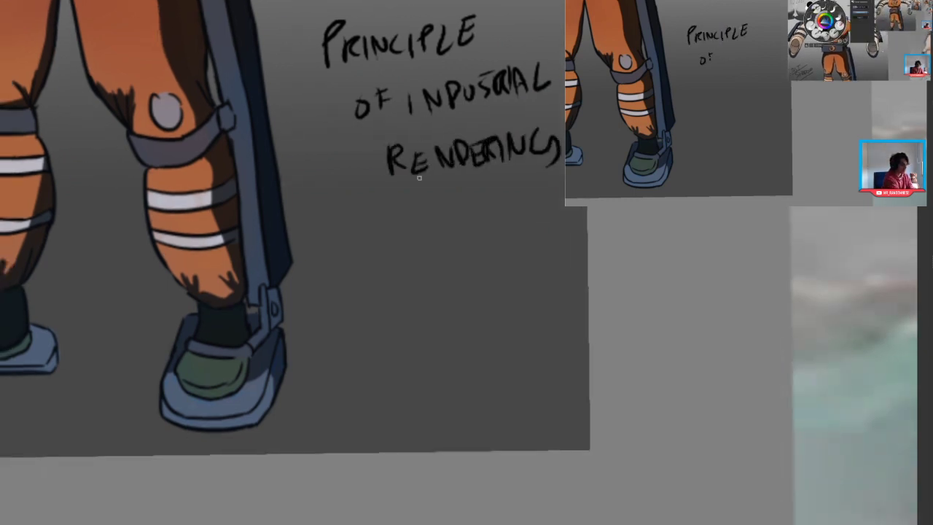
scroll(358, 46, "down", 3)
Step: Write a large "GAS" below the heading, enclose it with an arch and baseline, and add small lettering beneath it
left_click_drag(384, 133, 402, 177)
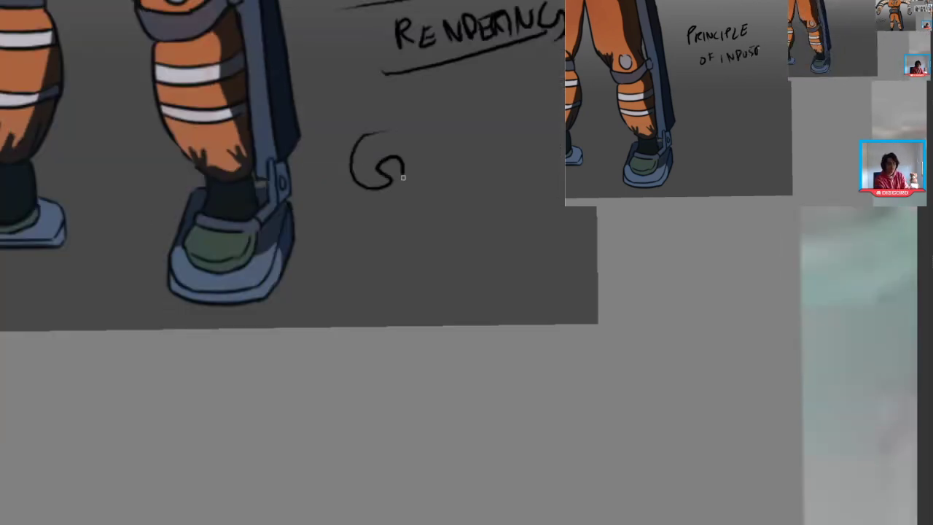
left_click_drag(482, 149, 443, 191)
mouse_move(294, 225)
left_mouse_down()
mouse_move(348, 261)
mouse_move(329, 293)
mouse_move(277, 288)
left_mouse_up()
left_click_drag(414, 192, 436, 182)
left_click_drag(371, 230, 370, 246)
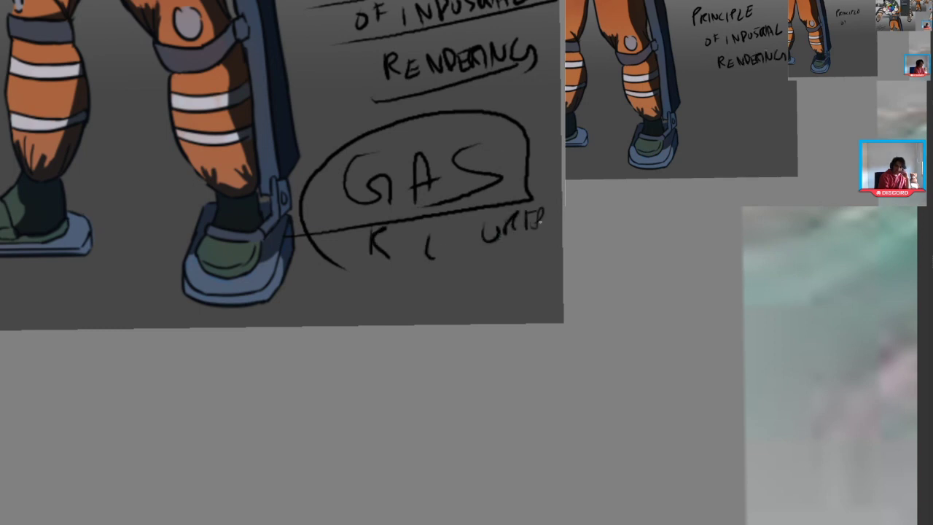
left_click_drag(540, 221, 545, 228)
Step: Review the handwritten rendering notes alongside the full character painting
mouse_move(473, 254)
left_mouse_down()
mouse_move(452, 267)
mouse_move(427, 262)
mouse_move(391, 415)
left_mouse_up()
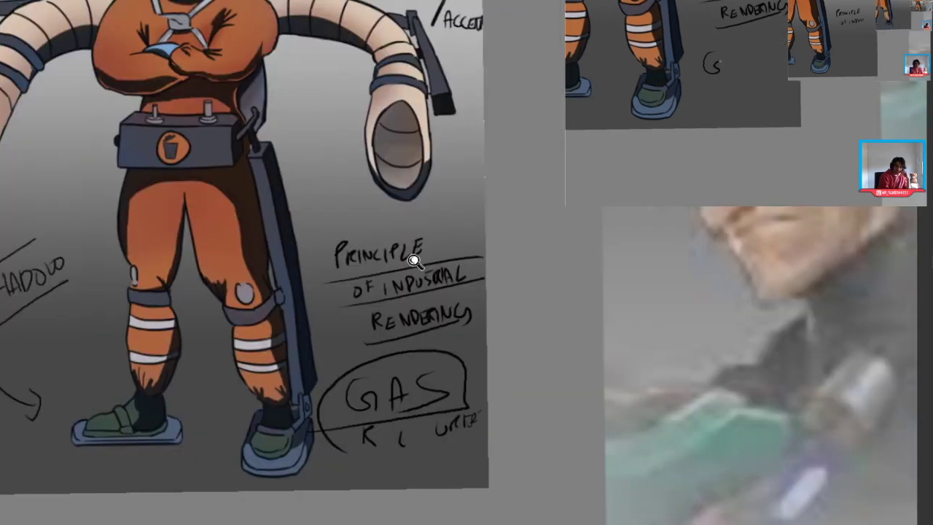
scroll(419, 269, "up", 1)
left_click_drag(414, 301, 420, 328)
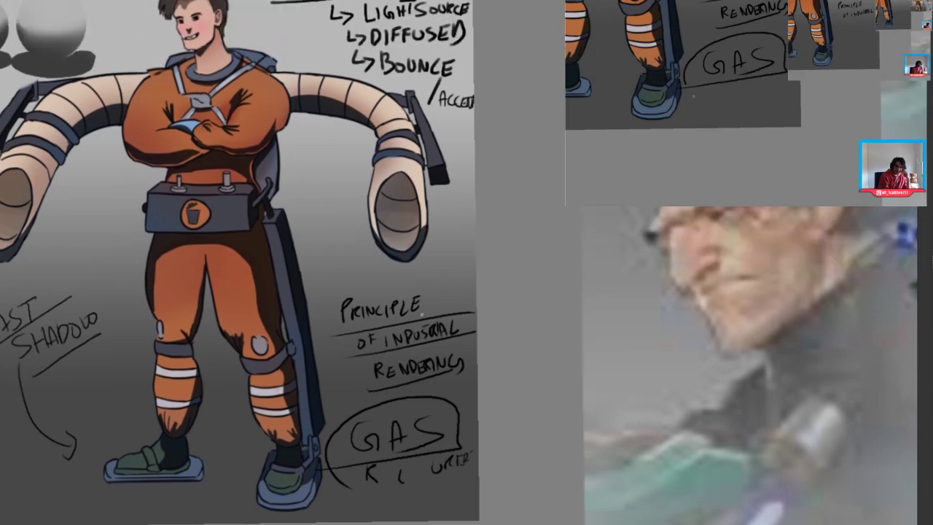
scroll(432, 291, "down", 1)
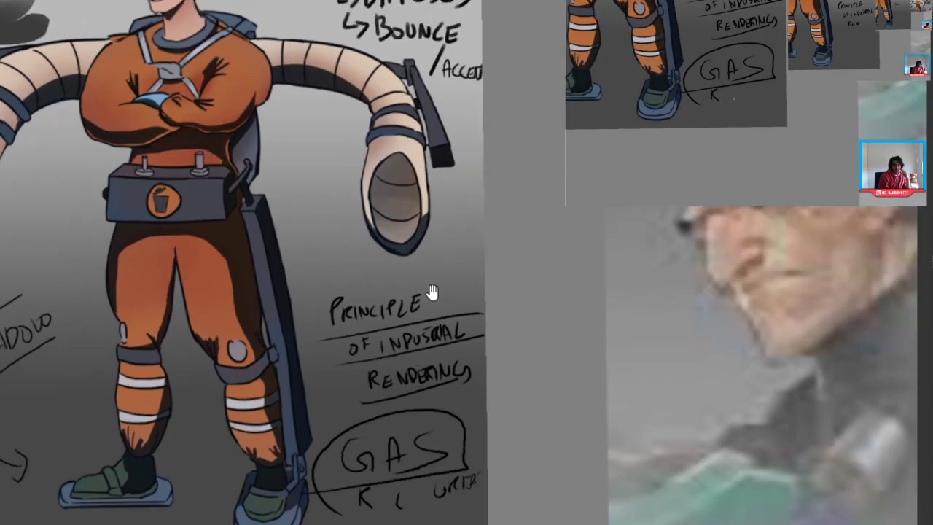
left_click_drag(358, 428, 370, 358)
left_click_drag(392, 324, 433, 269)
left_click_drag(358, 261, 326, 252)
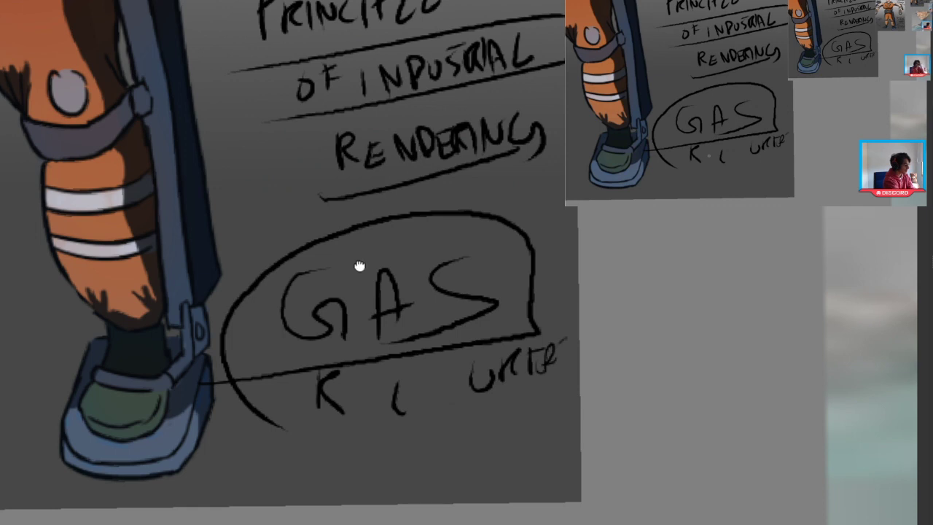
Step: Handwrite "F ≠ V" and "C ≠ V" below the GAS note, and undo the last V
left_click_drag(325, 288, 302, 466)
left_click_drag(258, 350, 291, 73)
mouse_move(401, 358)
left_mouse_down()
mouse_move(431, 146)
mouse_move(433, 43)
left_mouse_up()
mouse_move(394, 160)
left_mouse_down()
mouse_move(350, 194)
mouse_move(290, 202)
left_mouse_up()
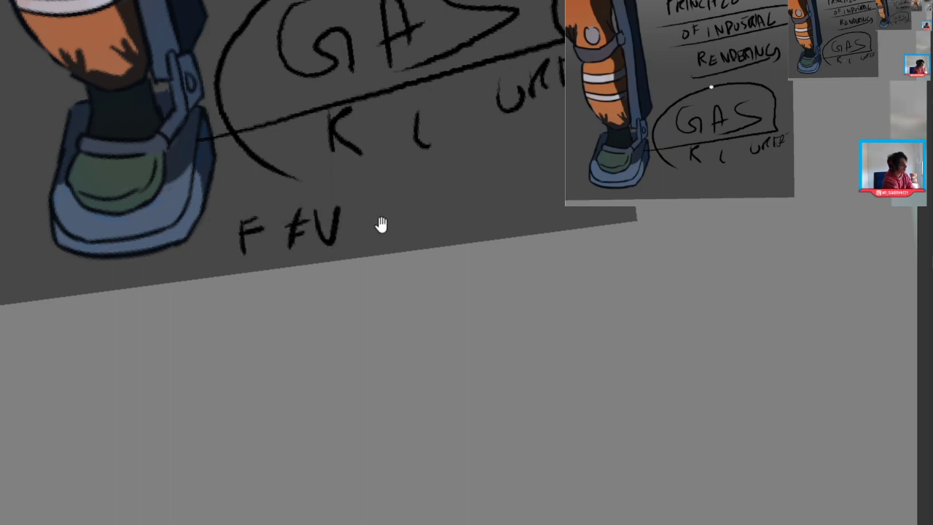
mouse_move(381, 224)
left_mouse_down()
mouse_move(297, 245)
mouse_move(369, 246)
mouse_move(409, 214)
left_mouse_up()
mouse_move(392, 230)
left_mouse_down()
mouse_move(415, 225)
mouse_move(391, 242)
left_mouse_up()
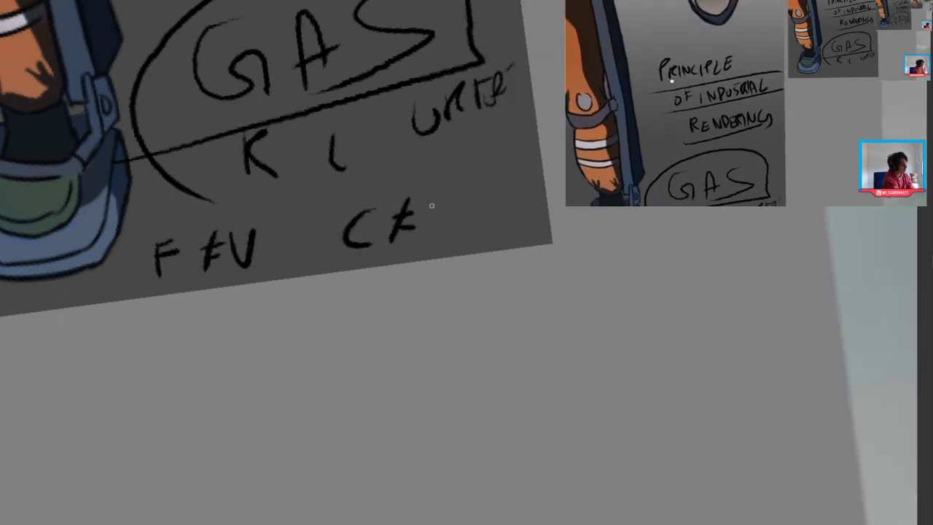
left_click_drag(425, 213, 444, 210)
scroll(314, 248, "down", 3)
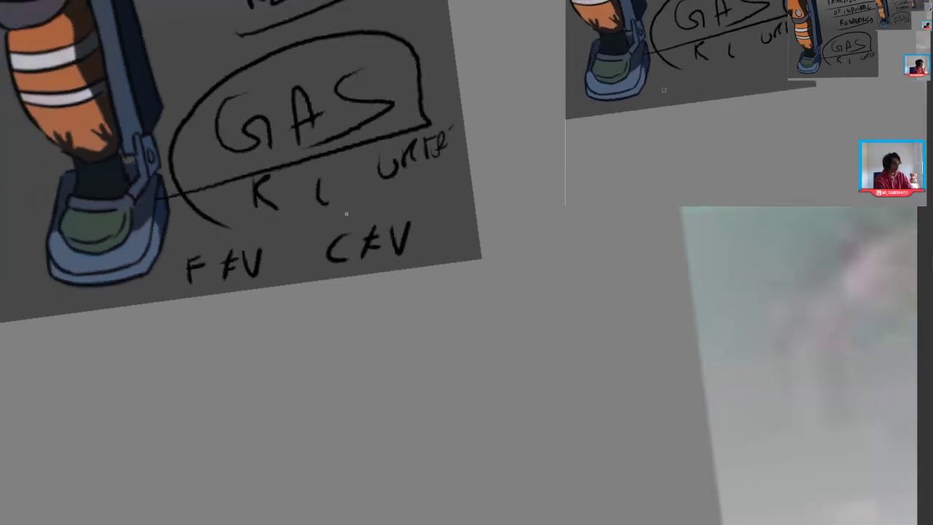
key("ctrl+z")
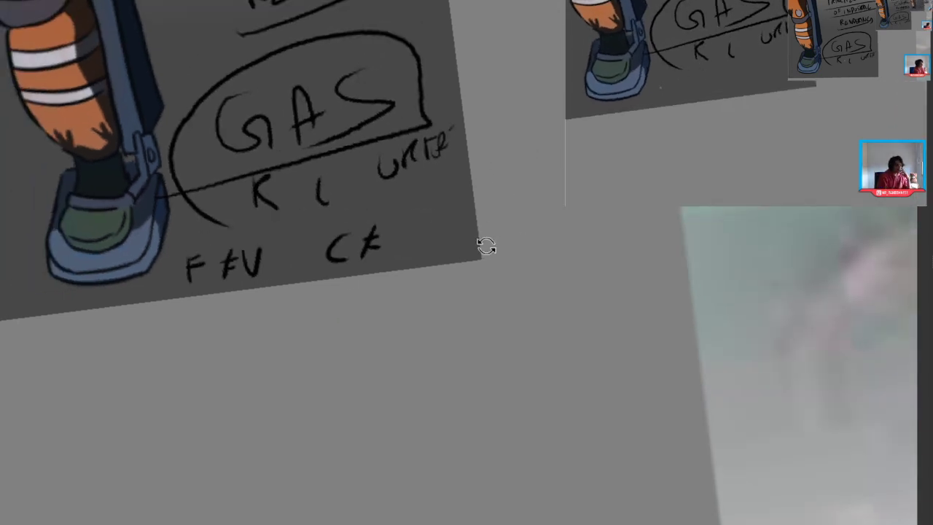
Step: Examine the rendering of the armor and materials on the Headhunter Nidalee reference figures
left_click_drag(339, 181, 300, 406)
left_click_drag(303, 326, 260, 438)
left_click_drag(482, 518, 227, 229)
left_click_drag(280, 162, 354, 171)
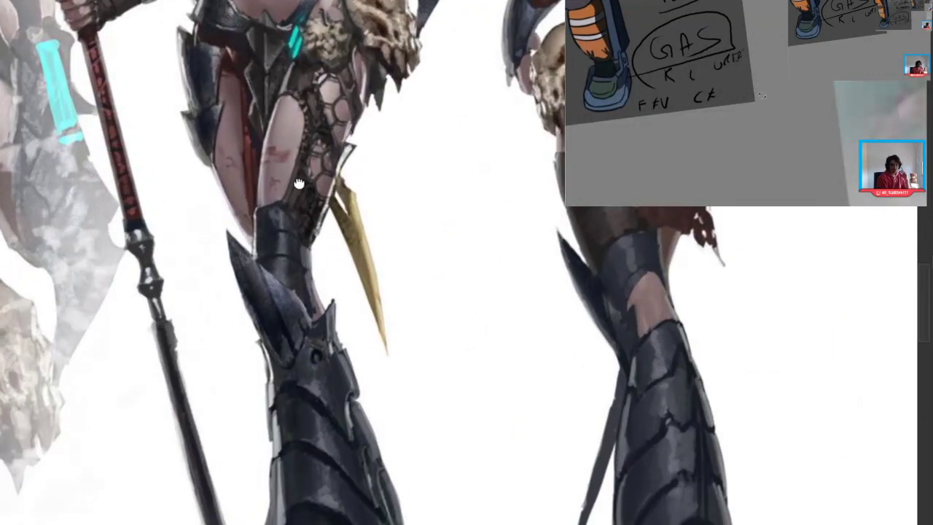
left_click_drag(298, 183, 216, 417)
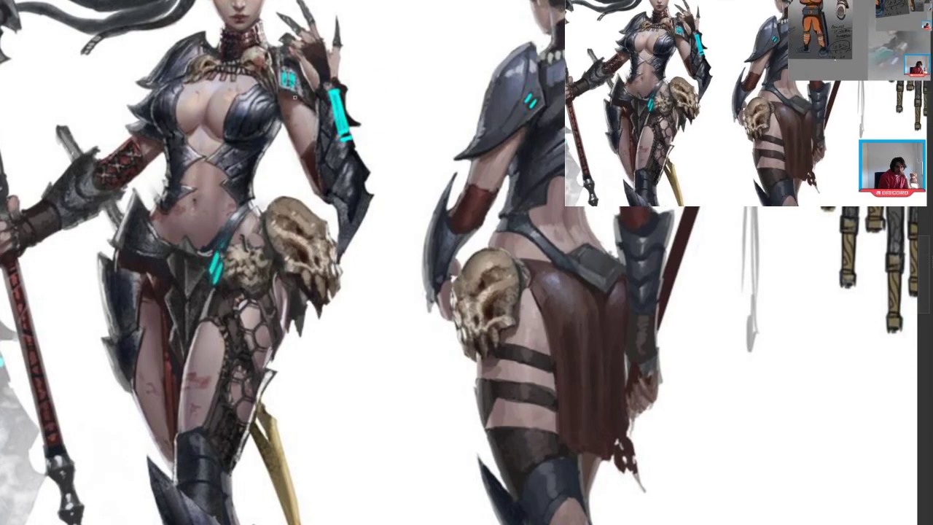
Step: Outline the shadowed area on the Headhunter Nidalee figure's raised upper arm with freehand selections, and clear them
left_click_drag(288, 86, 421, 2)
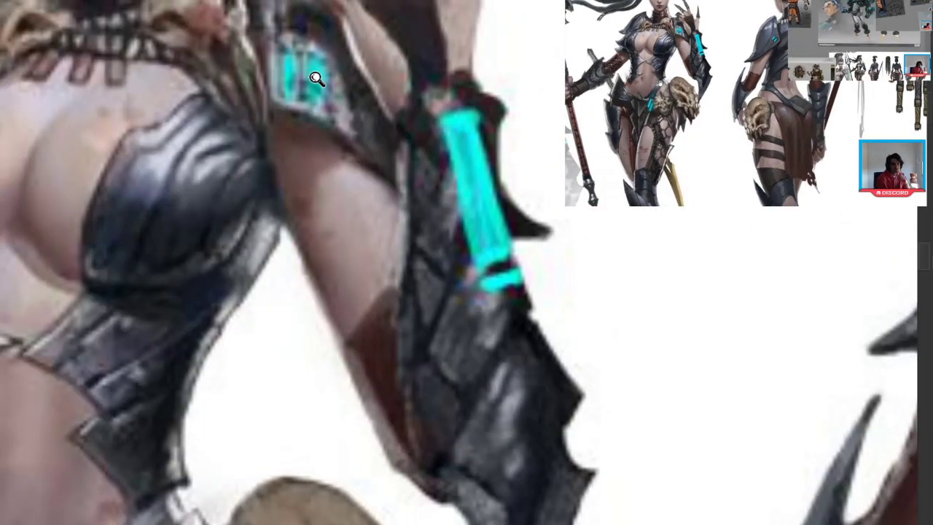
scroll(316, 79, "up", 1)
left_click_drag(271, 119, 295, 156)
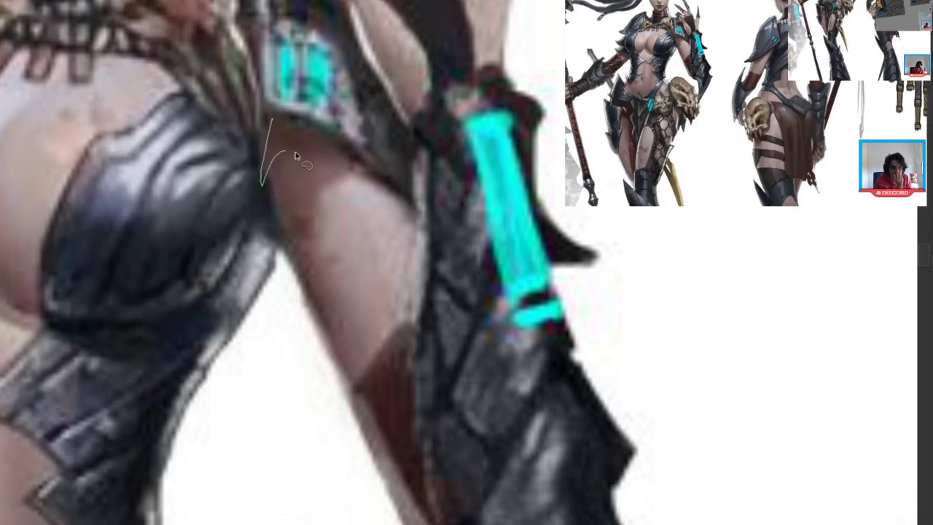
left_click_drag(282, 111, 272, 114)
left_click(268, 192)
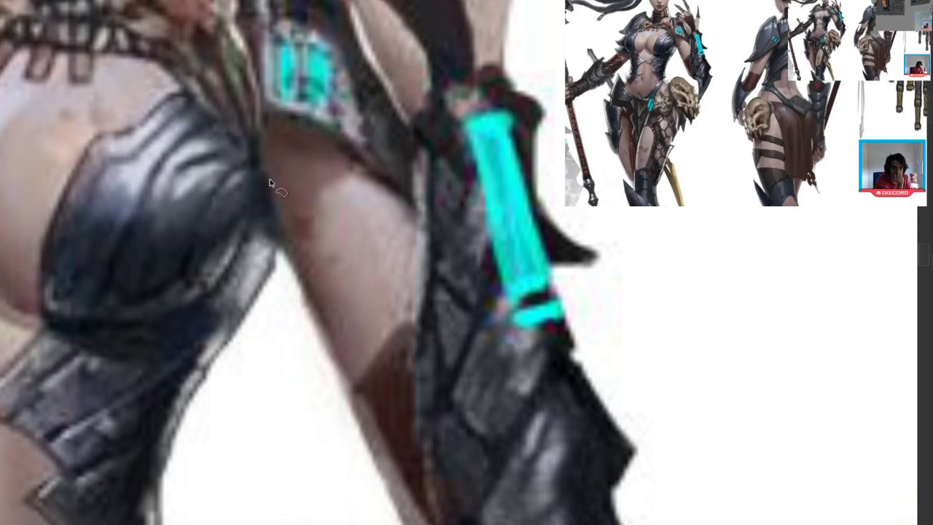
left_click_drag(286, 162, 293, 159)
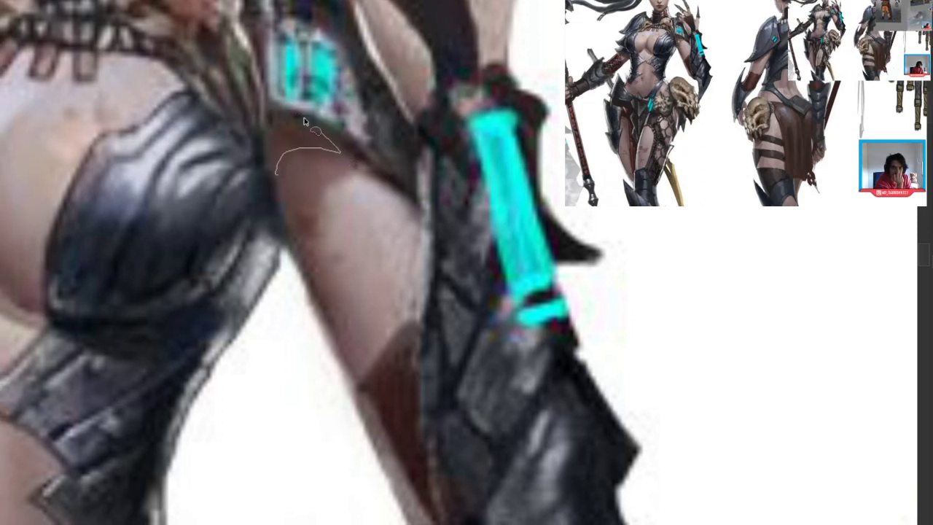
mouse_move(318, 124)
left_mouse_down()
mouse_move(259, 167)
mouse_move(274, 132)
left_mouse_up()
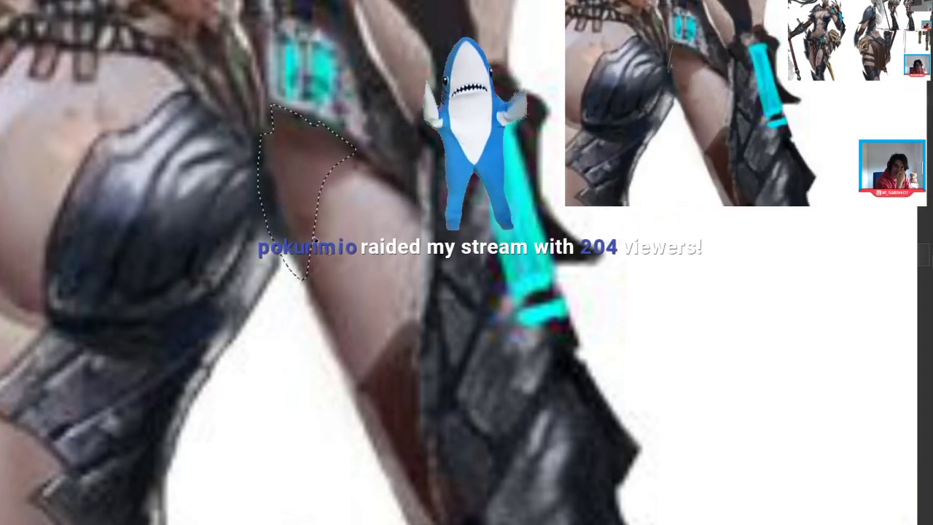
left_click_drag(315, 232, 291, 258)
key("ctrl+d")
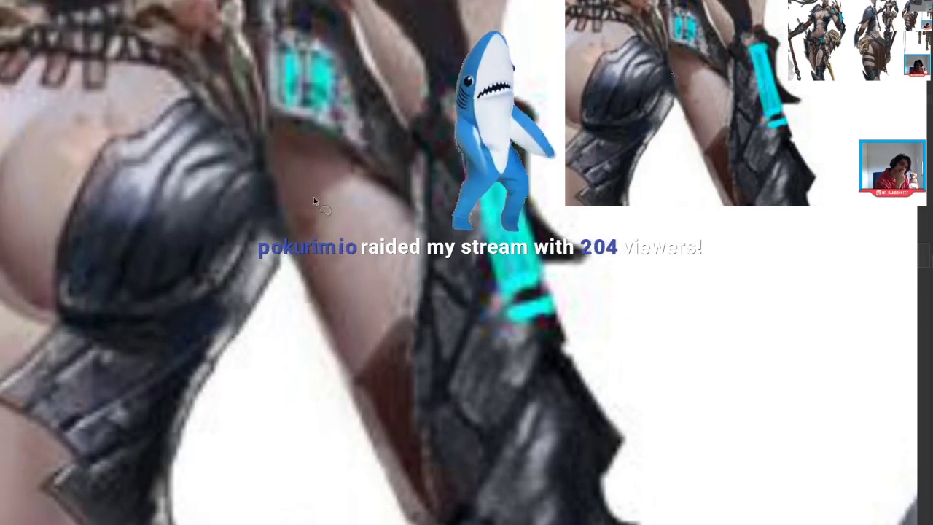
left_click_drag(315, 200, 272, 207)
left_click_drag(315, 162, 297, 176)
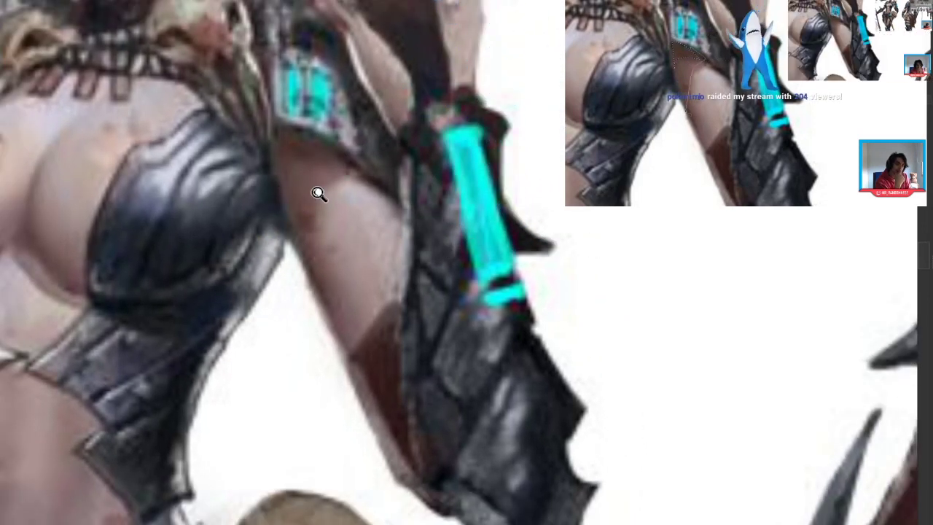
Step: Examine the light and shadow rendering on the orange dragon painting elsewhere on the reference board
left_click_drag(318, 197, 228, 292)
scroll(228, 291, "down", 5)
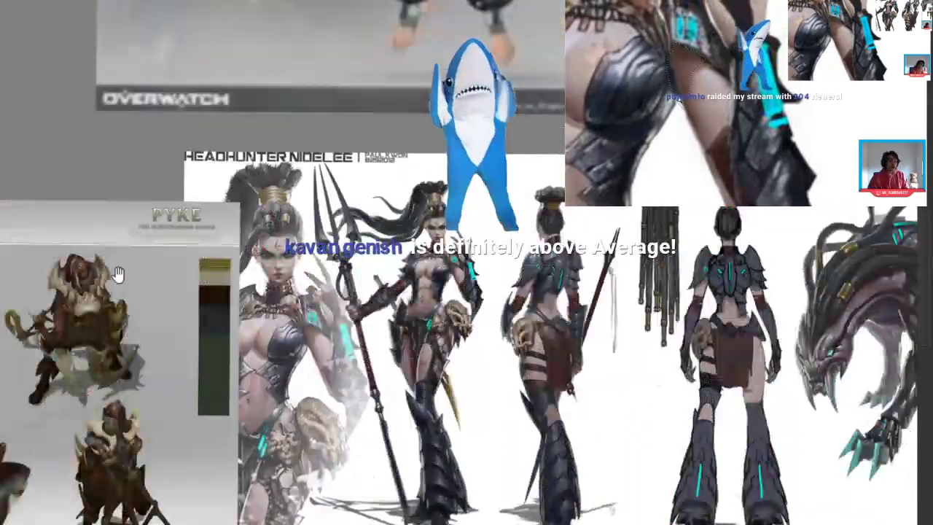
left_click_drag(172, 252, 397, 277)
left_click_drag(132, 280, 99, 295)
left_click_drag(73, 172, 199, 260)
mouse_move(121, 139)
left_mouse_down()
mouse_move(121, 258)
mouse_move(223, 277)
left_mouse_up()
left_click_drag(70, 340, 241, 364)
left_click_drag(260, 74, 172, 162)
left_click_drag(270, 385, 173, 193)
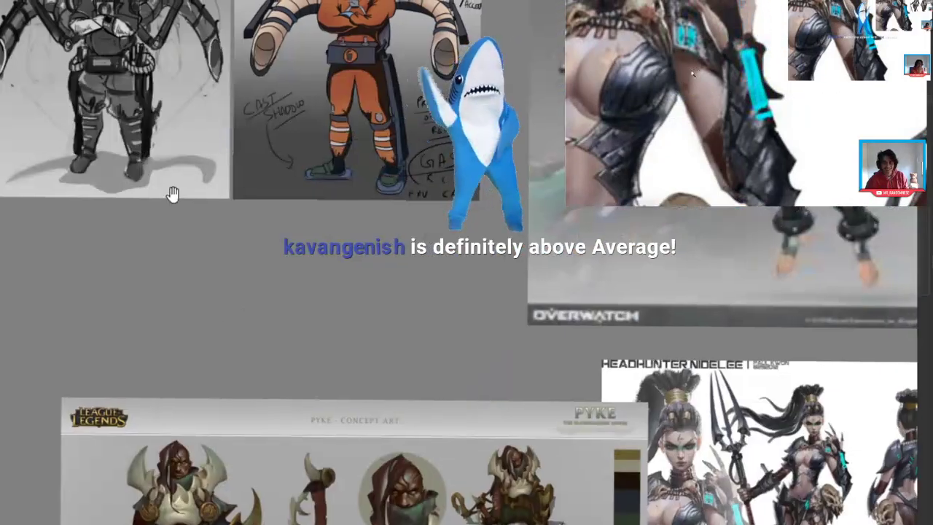
left_click_drag(222, 491, 367, 346)
left_click_drag(147, 296, 300, 352)
left_click_drag(134, 449, 278, 345)
mouse_move(148, 496)
left_mouse_down()
mouse_move(183, 304)
mouse_move(201, 299)
left_mouse_up()
left_click_drag(16, 392, 169, 277)
scroll(188, 267, "up", 2)
left_click_drag(218, 248, 256, 214)
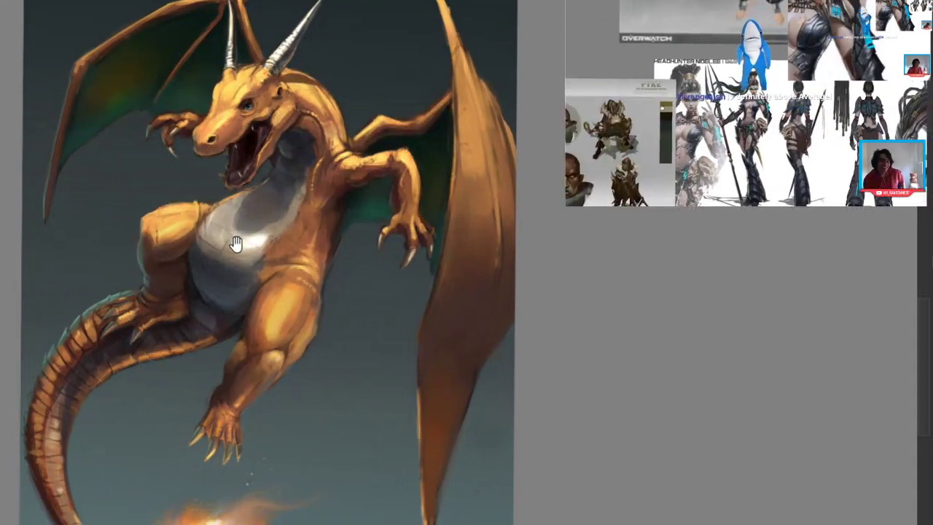
scroll(230, 263, "down", 3)
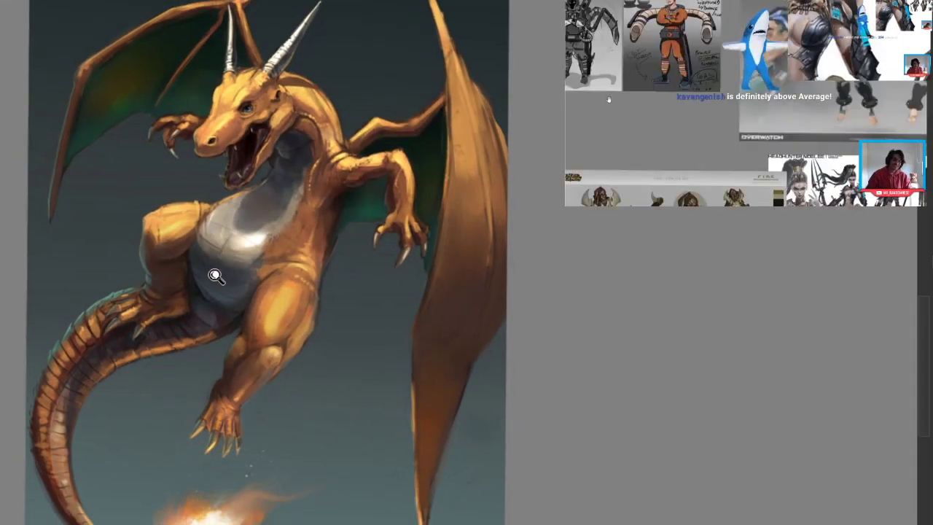
scroll(223, 275, "up", 3)
scroll(222, 283, "down", 2)
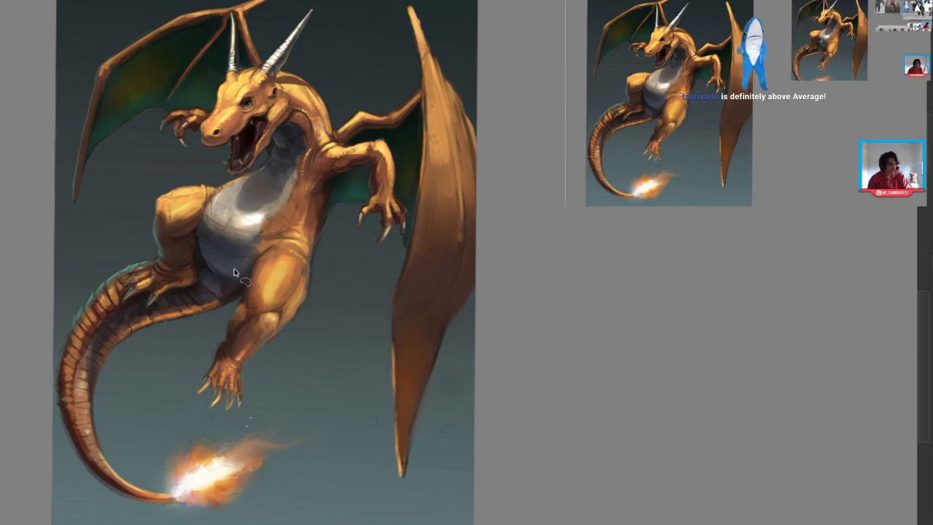
mouse_move(245, 228)
left_mouse_down()
mouse_move(244, 253)
mouse_move(252, 232)
left_mouse_up()
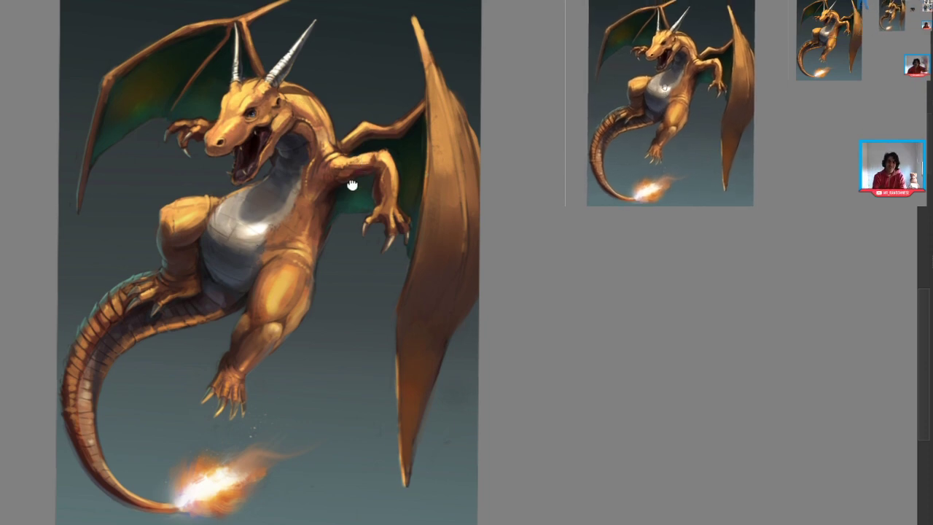
Step: Compare the orange-suited character and the armored sketch beside it with the Overwatch, Pyke and Nidalee concept art
scroll(340, 198, "down", 2)
left_click_drag(470, 88, 114, 211)
left_click_drag(316, 149, 175, 453)
left_click_drag(356, 96, 263, 277)
scroll(263, 276, "up", 5)
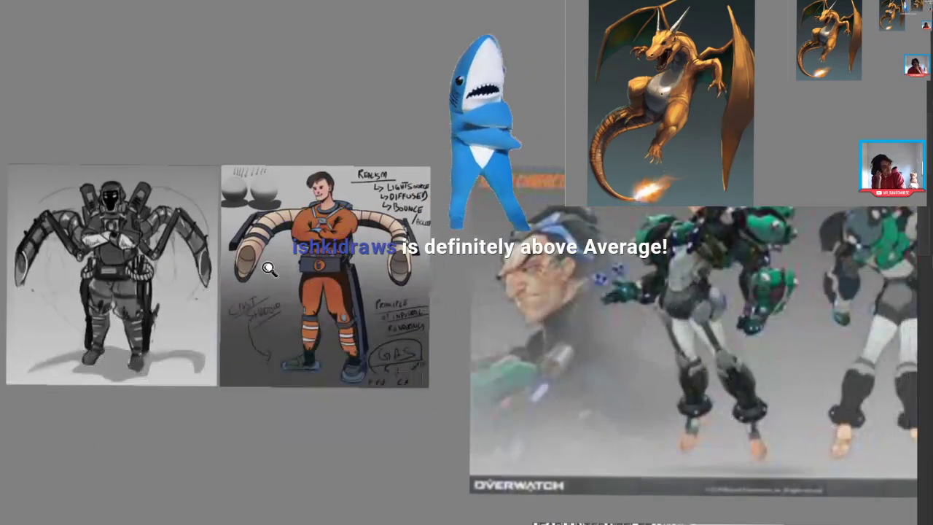
scroll(301, 283, "down", 8)
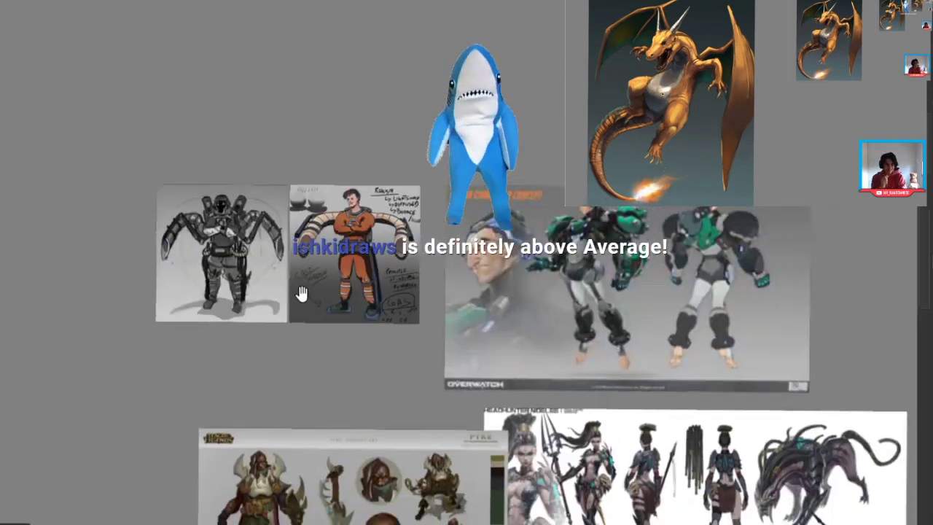
left_click_drag(363, 282, 292, 105)
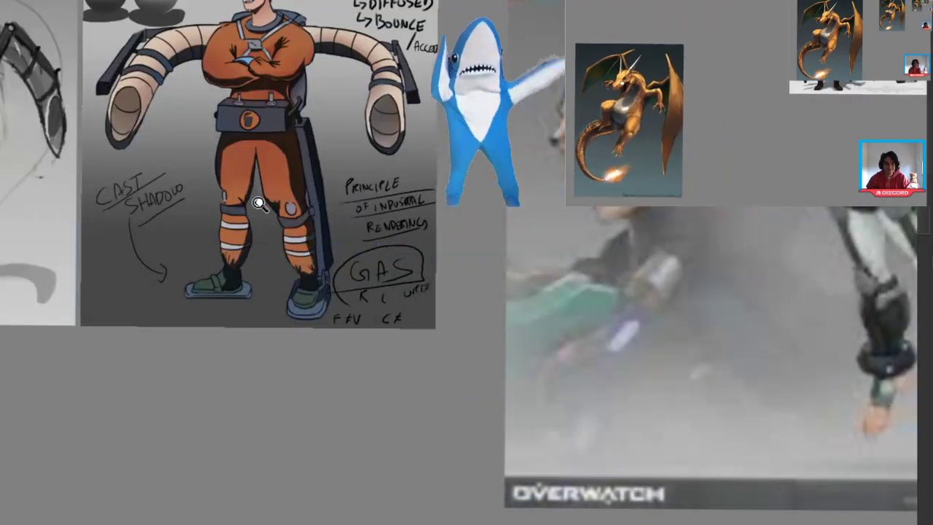
scroll(280, 182, "down", 4)
mouse_move(109, 430)
left_mouse_down()
mouse_move(114, 284)
mouse_move(287, 229)
left_mouse_up()
mouse_move(311, 188)
left_mouse_down()
mouse_move(332, 133)
mouse_move(237, 377)
left_mouse_up()
left_click_drag(266, 275, 195, 400)
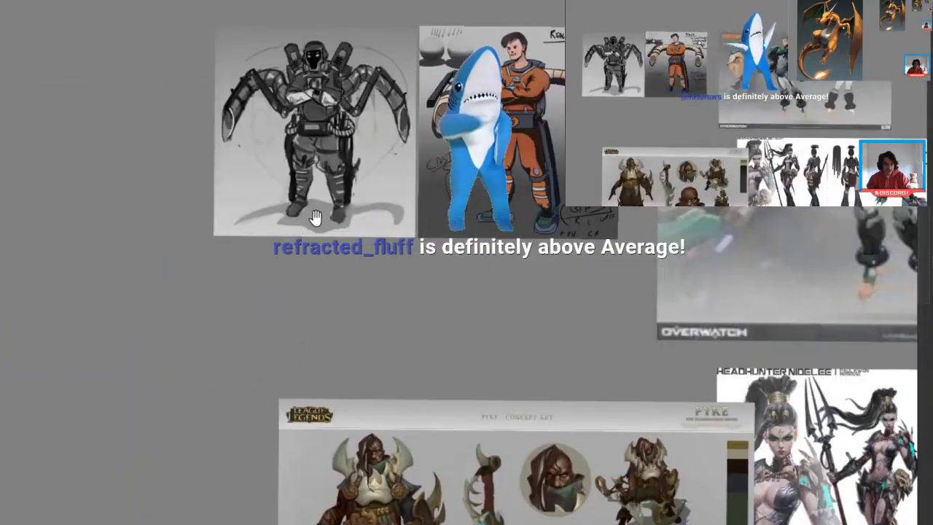
left_click_drag(316, 216, 124, 303)
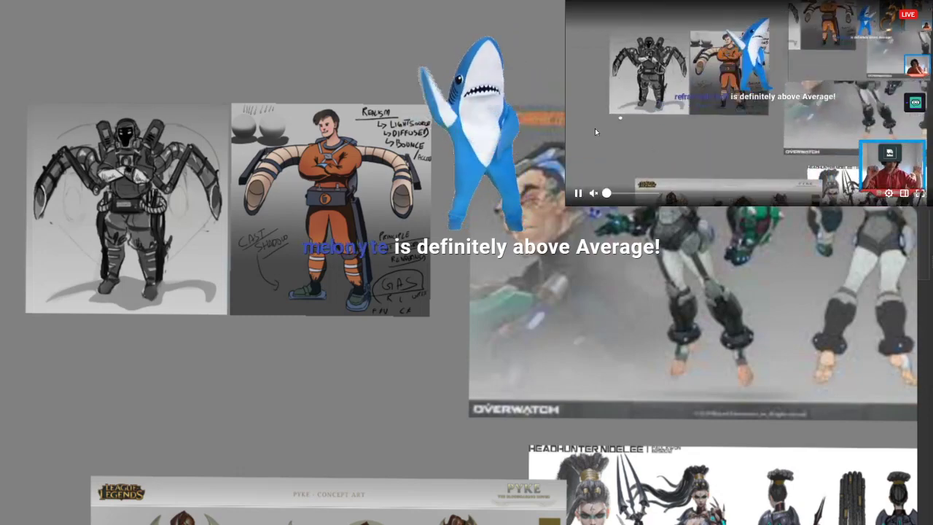
left_click_drag(250, 250, 269, 183)
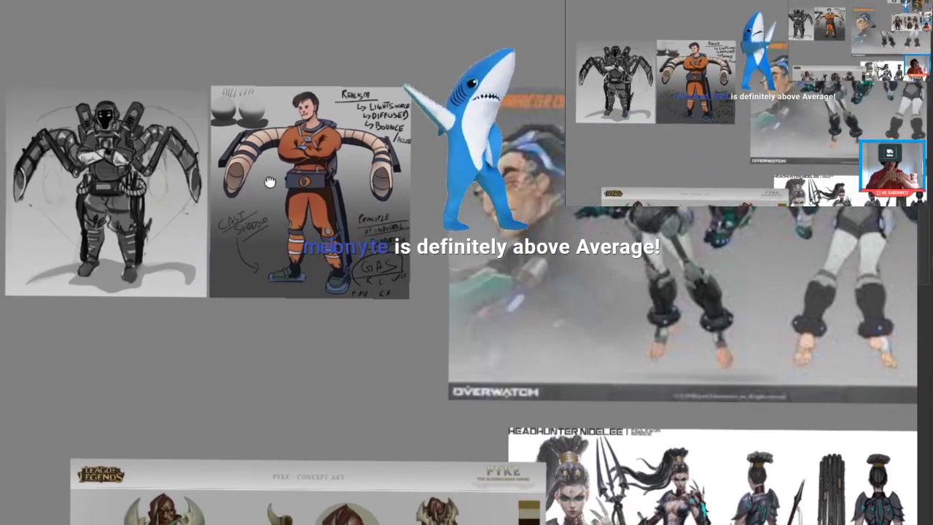
left_click_drag(227, 277, 292, 160)
left_click_drag(209, 250, 95, 332)
left_click_drag(163, 236, 31, 296)
left_click_drag(253, 256, 182, 240)
left_click_drag(301, 281, 248, 256)
left_click_drag(177, 246, 229, 255)
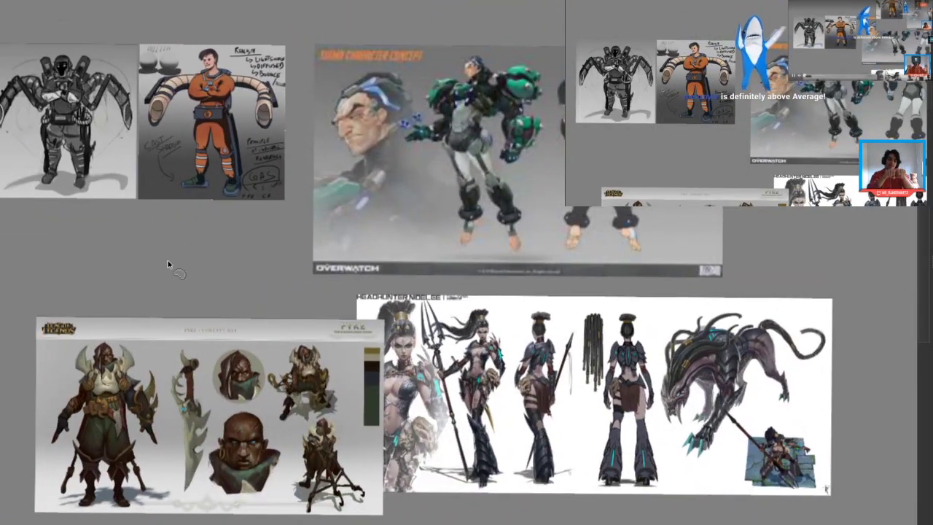
left_click_drag(181, 298, 227, 282)
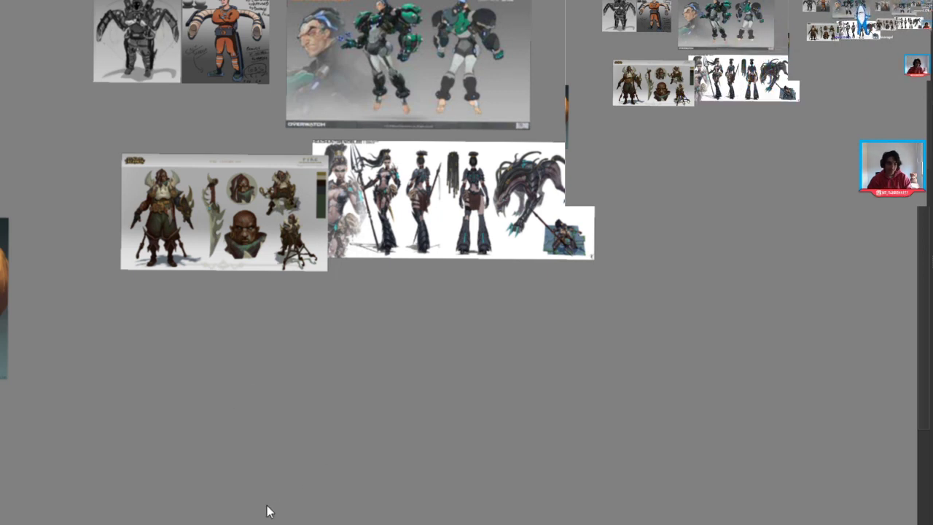
Step: Paste the grayscale armored knight painting and its basic-shapes mannequin version below the references, and place them side by side
key("ctrl+v")
left_click_drag(414, 447, 205, 286)
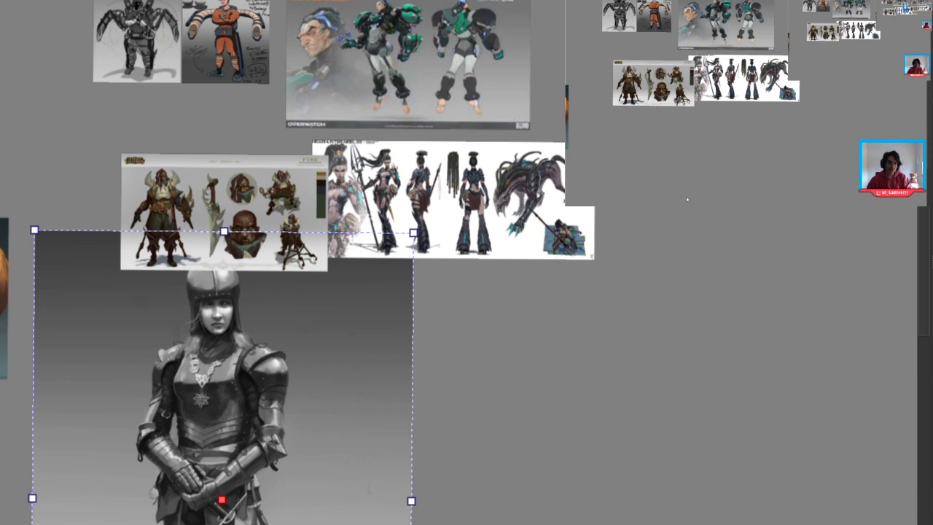
key("ctrl+v")
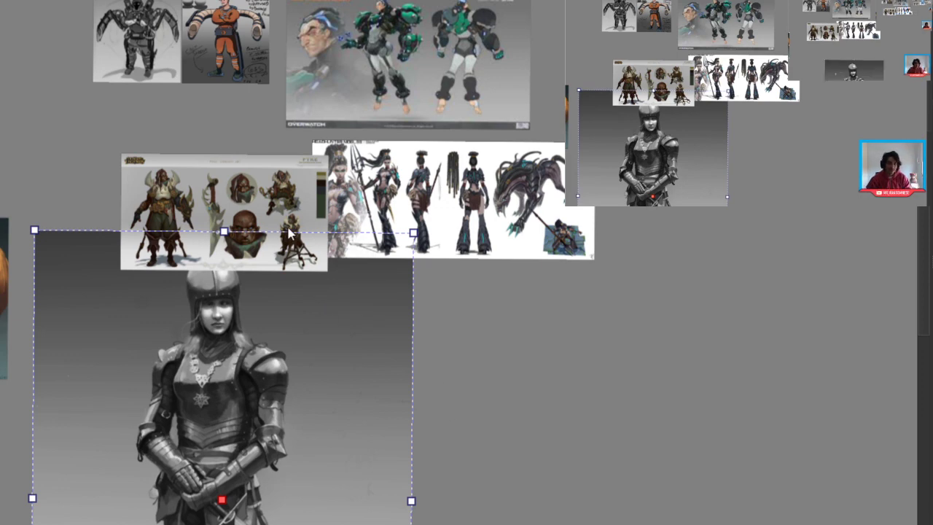
key("ctrl+v")
left_click_drag(256, 267, 257, 227)
left_click_drag(261, 374, 254, 233)
left_click_drag(214, 342, 251, 9)
left_click_drag(229, 224, 185, 388)
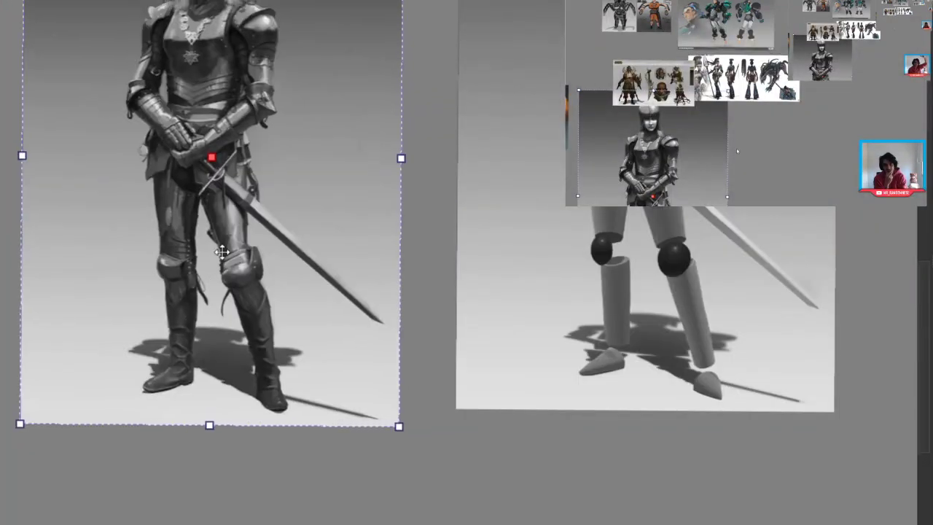
left_click_drag(521, 137, 418, 163)
key("Return")
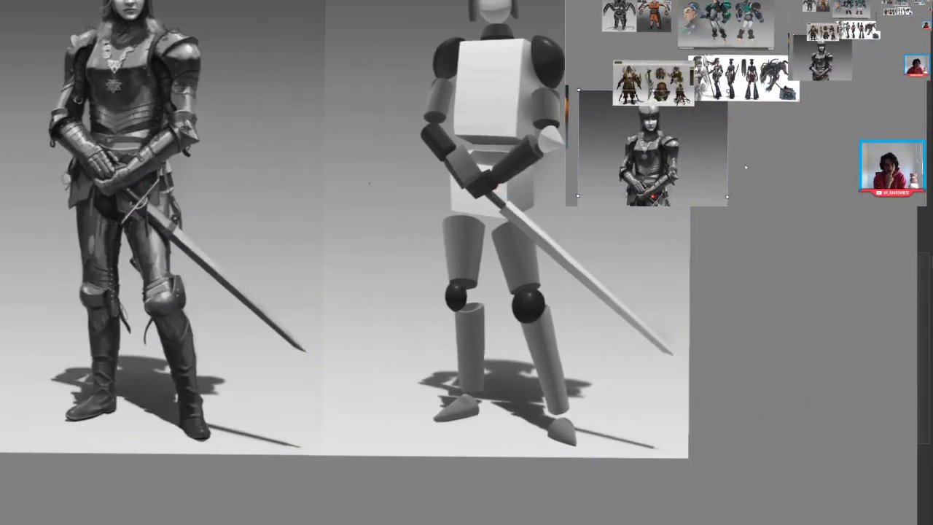
Step: Examine the value and shadow on the mannequin's boxes, cylinders and spheres alongside the finished knight painting
left_click_drag(279, 215, 184, 272)
scroll(339, 193, "up", 2)
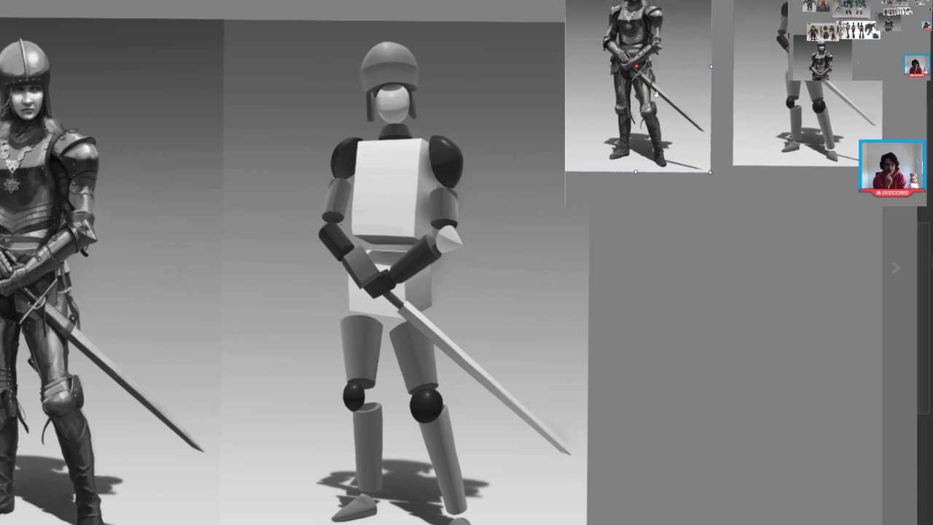
scroll(370, 220, "up", 3)
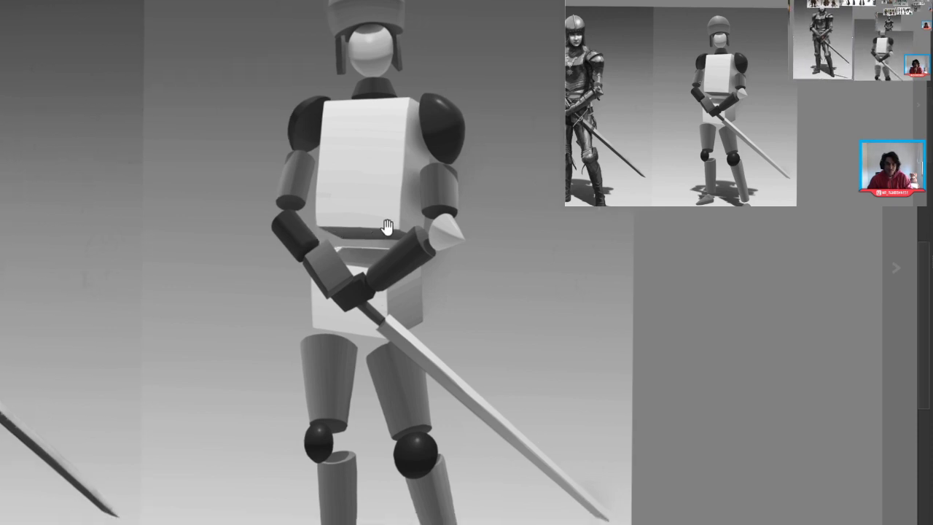
scroll(421, 166, "up", 2)
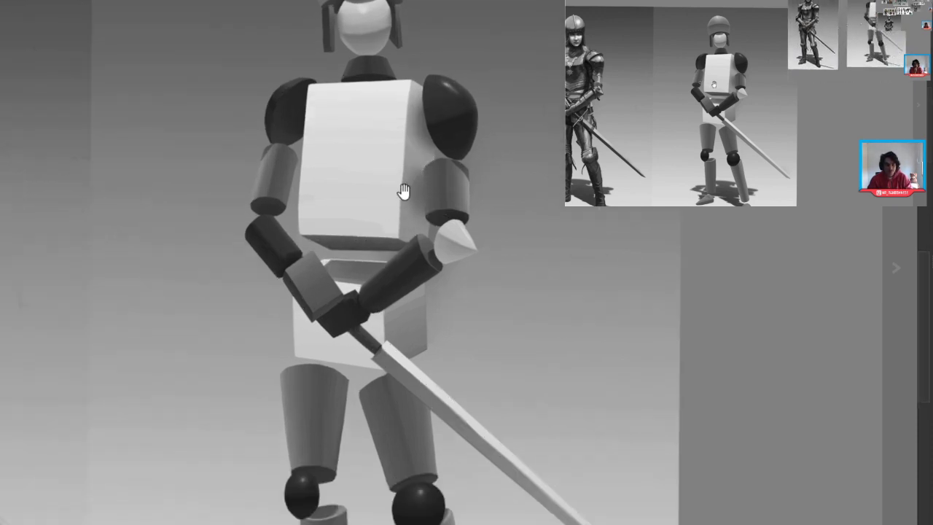
scroll(708, 89, "up", 2)
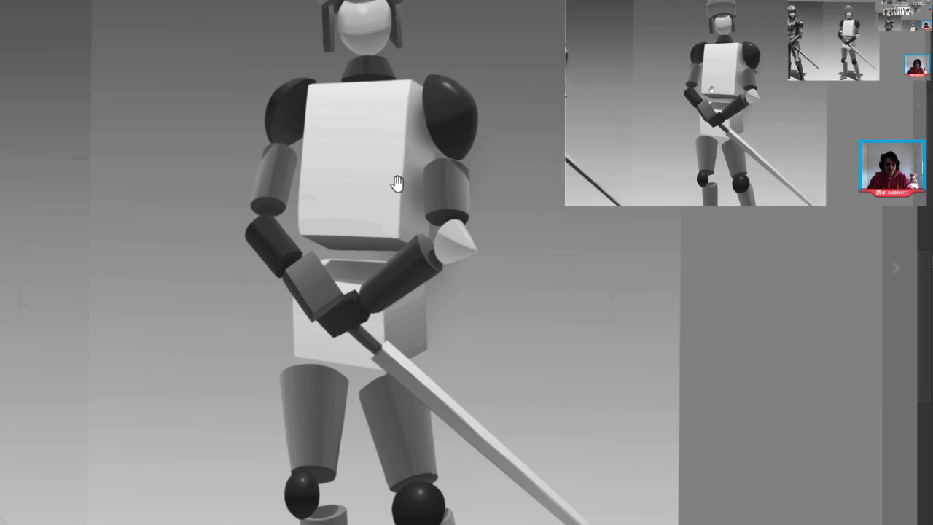
scroll(396, 183, "down", 4)
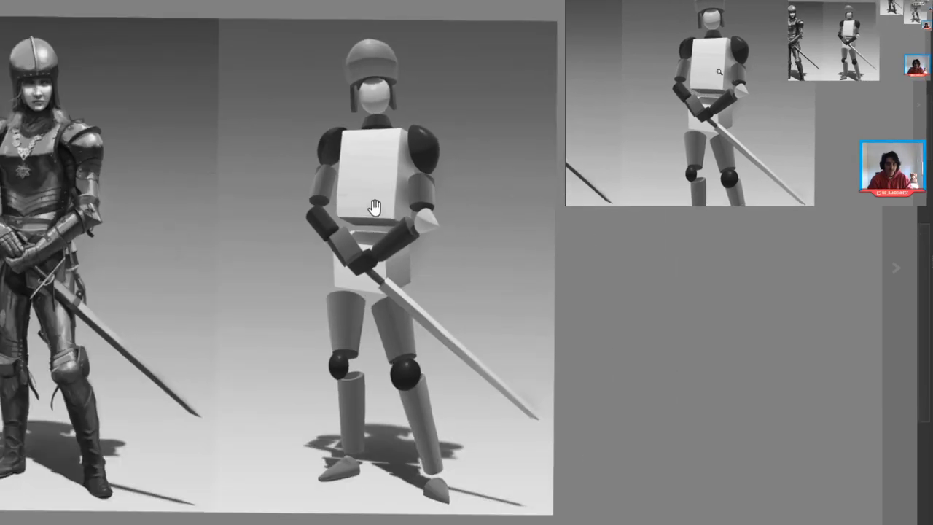
scroll(375, 201, "up", 3)
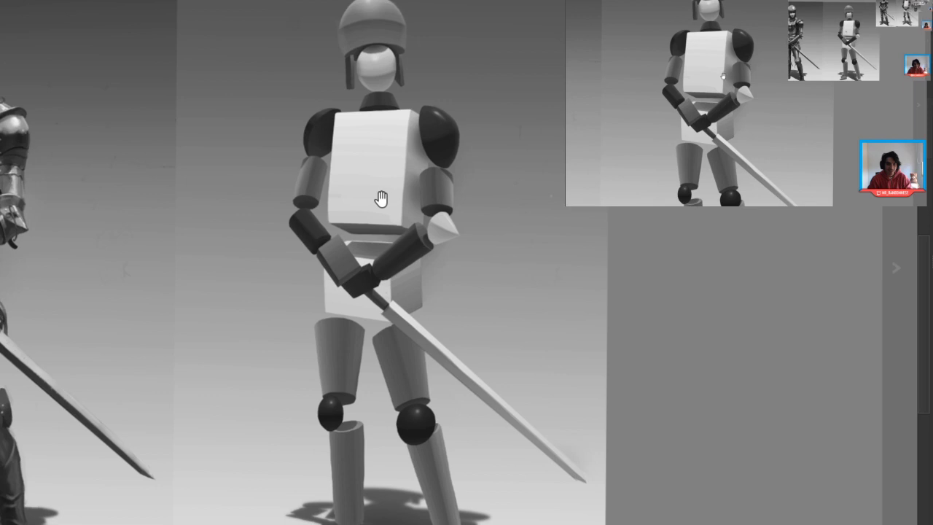
scroll(382, 199, "down", 2)
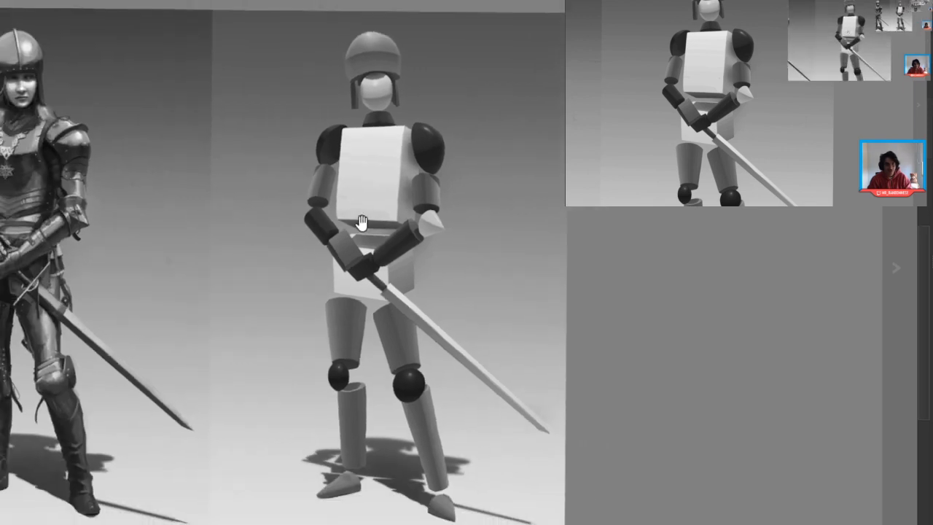
left_click_drag(363, 193, 396, 173)
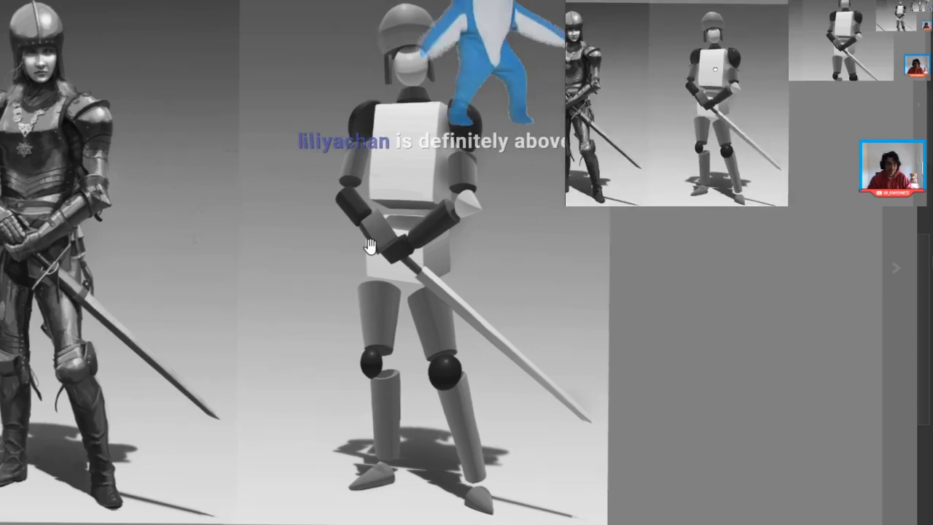
left_click_drag(371, 250, 369, 264)
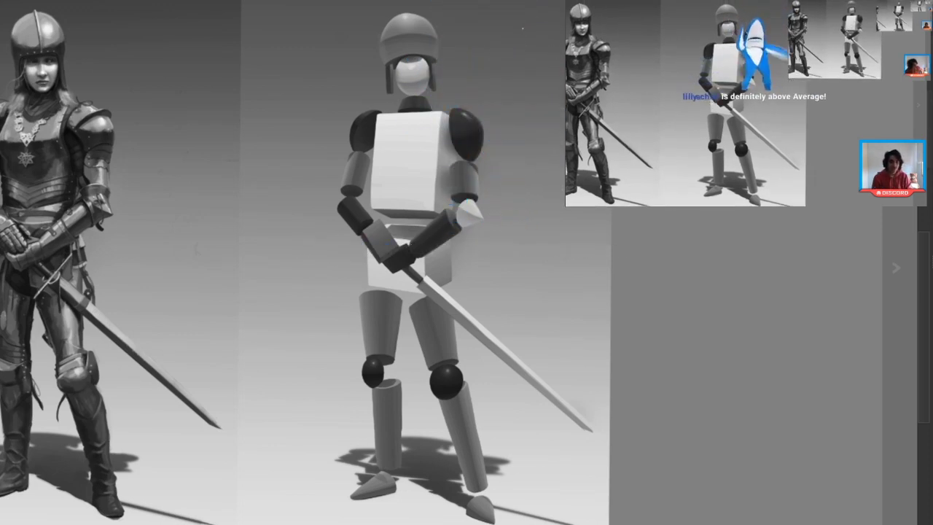
left_click_drag(436, 132, 445, 128)
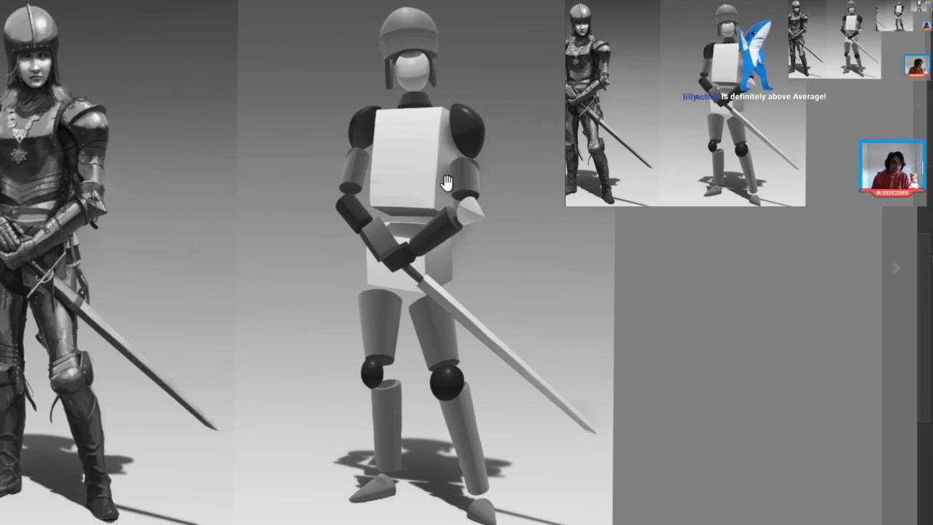
Step: Compare the armored knight and its basic-shapes mannequin with the professional concept art references above them
left_click_drag(447, 182, 375, 243)
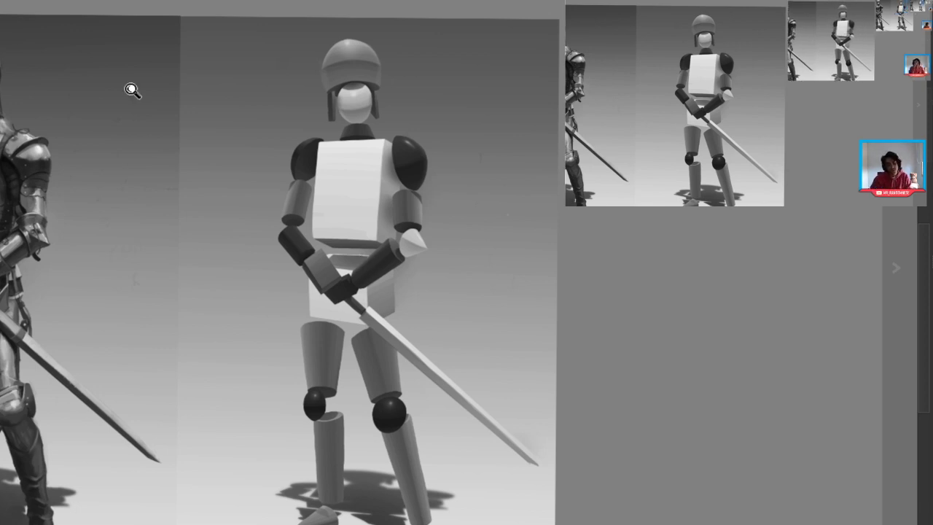
left_click_drag(109, 162, 61, 152)
left_click_drag(115, 177, 207, 291)
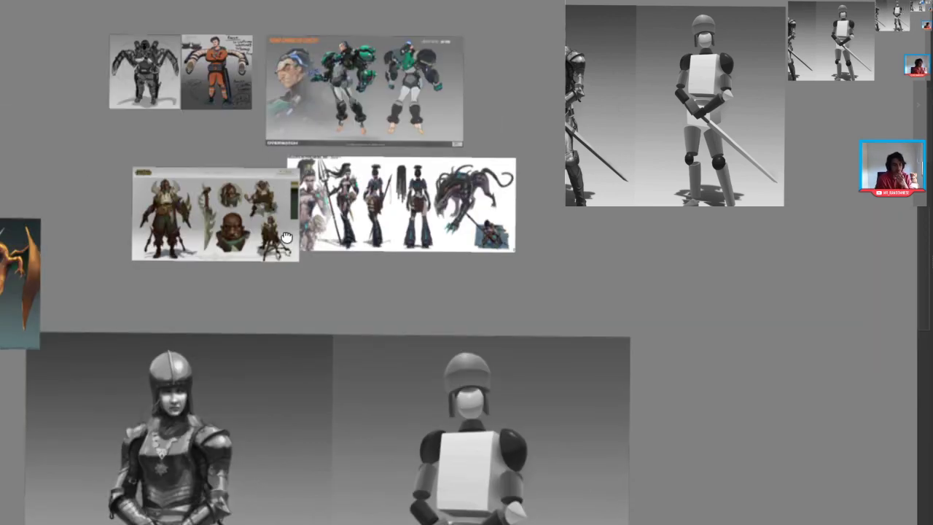
left_click_drag(286, 238, 279, 251)
left_click_drag(304, 164, 299, 89)
left_click_drag(294, 183, 274, 107)
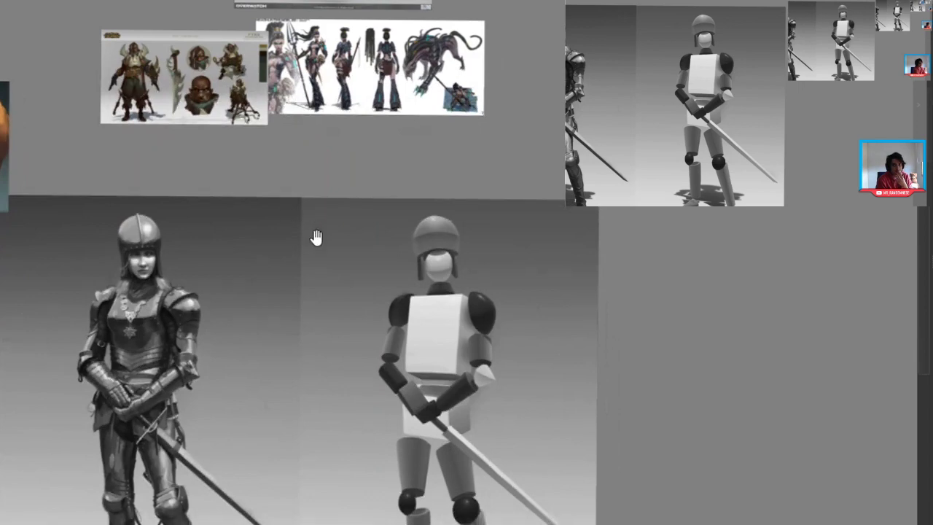
scroll(321, 226, "down", 1)
left_click_drag(360, 171, 355, 117)
left_click_drag(344, 187, 341, 177)
scroll(344, 173, "up", 1)
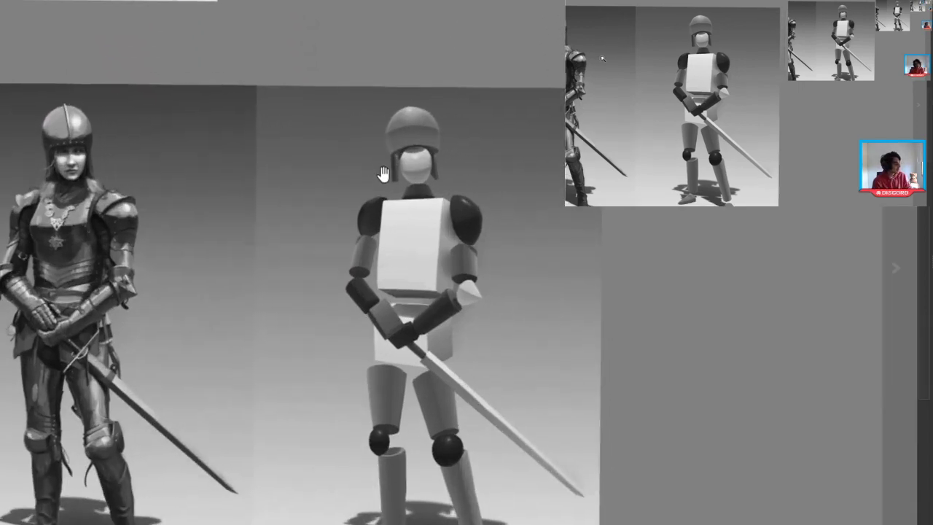
left_click_drag(328, 243, 293, 211)
left_click_drag(365, 270, 379, 380)
left_click_drag(269, 13, 296, 307)
key("alt+Tab")
scroll(295, 309, "down", 6)
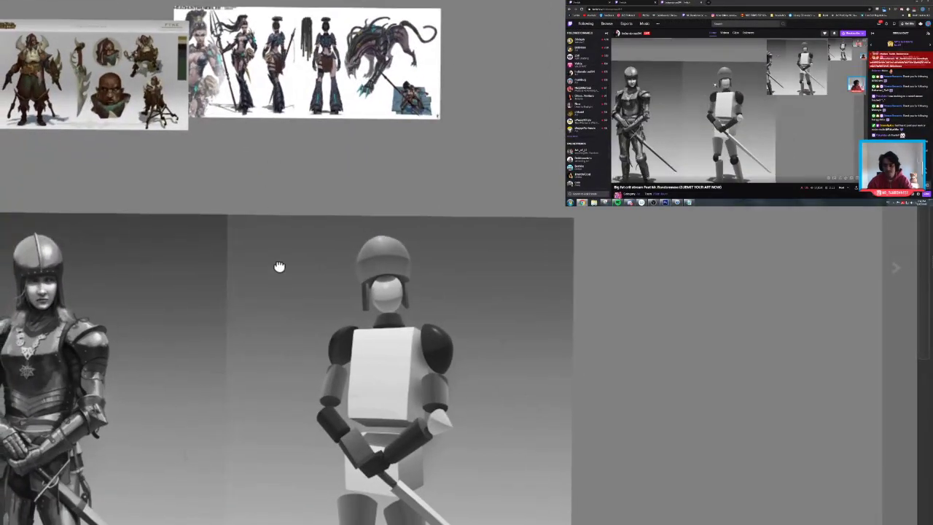
Step: Examine the shadow on the side of the mannequin's chest box where it meets the dark shoulder and upper-arm cylinder
left_click_drag(280, 267, 242, 154)
left_click_drag(294, 225, 168, 202)
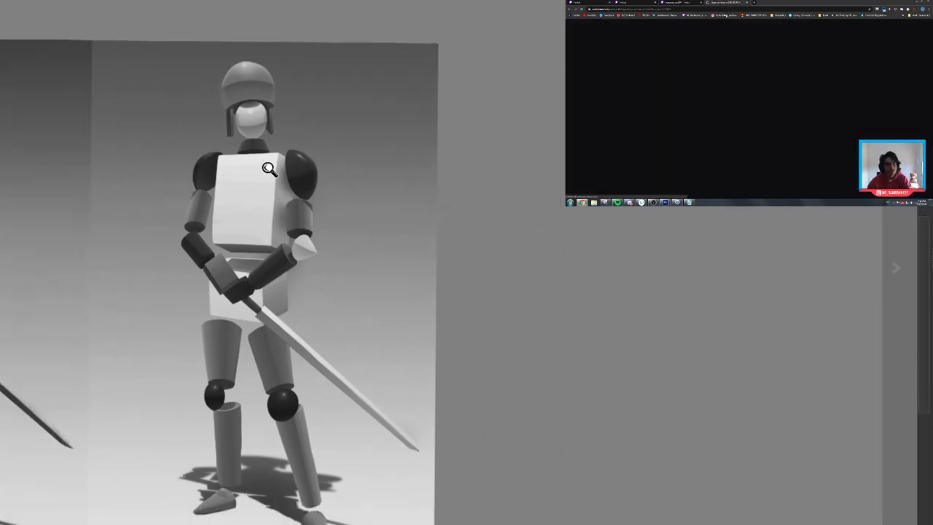
left_click_drag(270, 170, 416, 83)
left_click_drag(284, 177, 386, 112)
left_click_drag(275, 158, 245, 188)
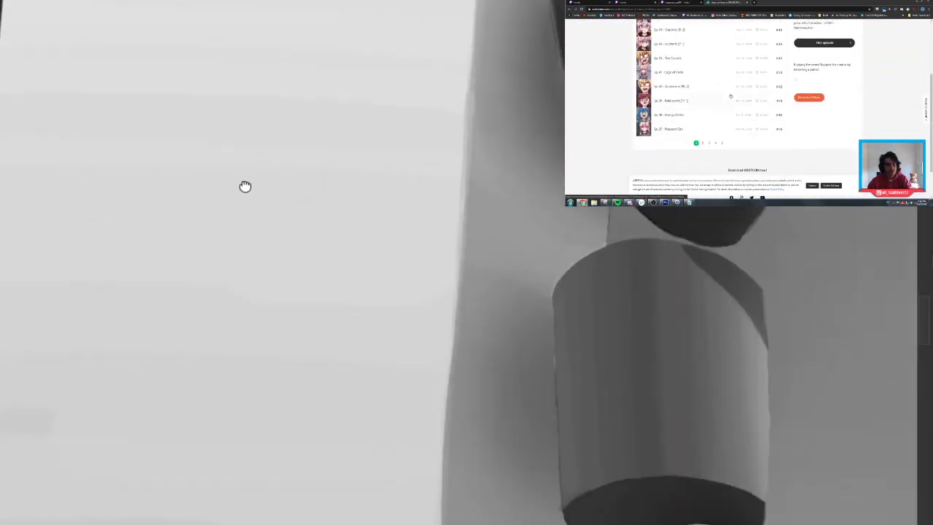
scroll(245, 187, "down", 5)
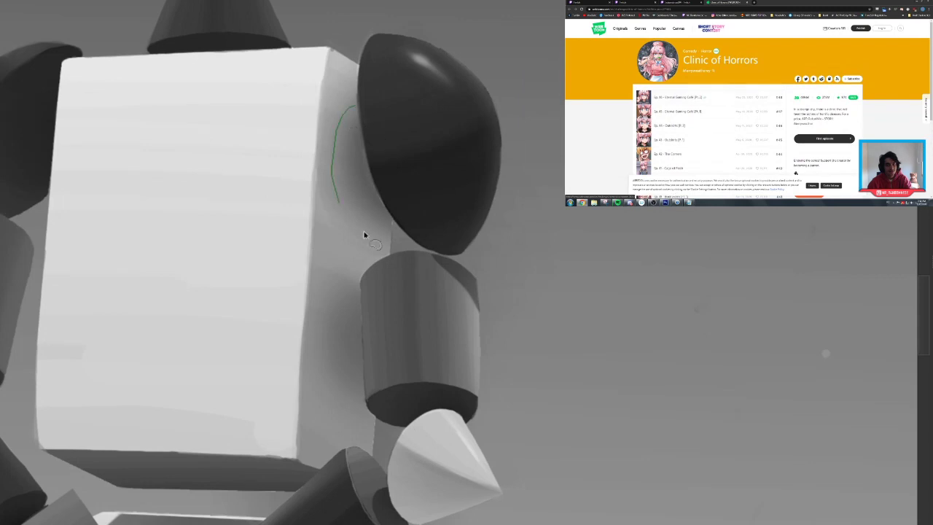
left_click_drag(317, 270, 260, 387)
key("ctrl+d")
Step: Examine the light and shadow on the mannequin's forearms, hands, waist box and sword
left_click_drag(259, 177, 244, 59)
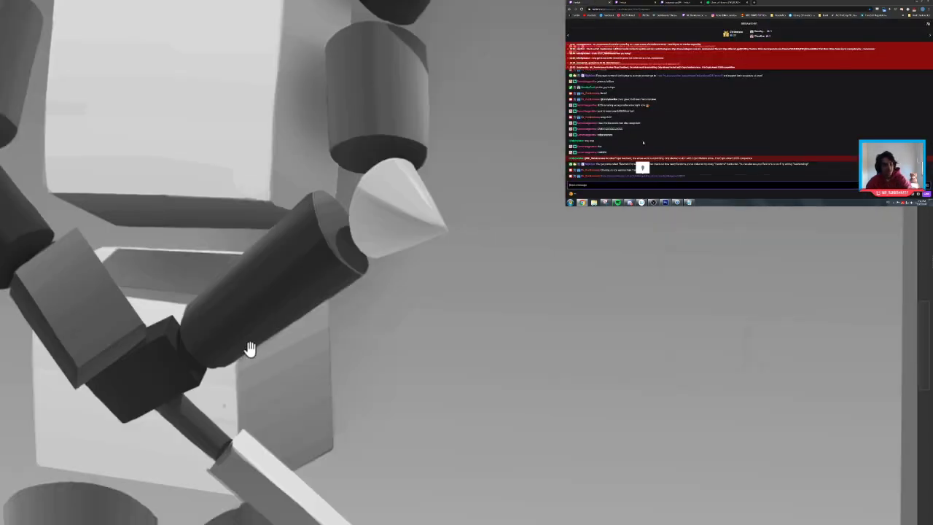
left_click_drag(255, 264, 246, 117)
left_click_drag(234, 232, 226, 244)
left_click_drag(165, 469, 168, 338)
left_click_drag(229, 289, 171, 322)
left_click_drag(209, 381, 227, 507)
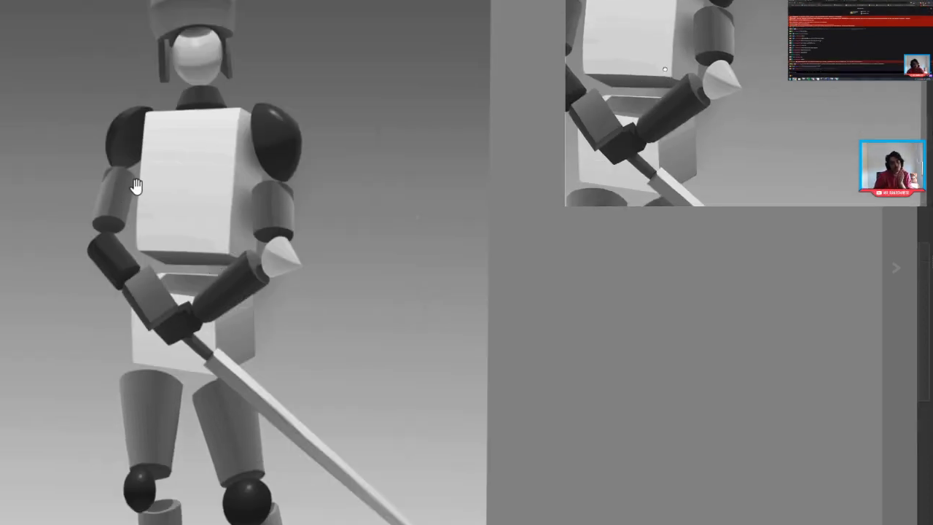
left_click_drag(157, 249, 160, 298)
left_click_drag(185, 151, 148, 322)
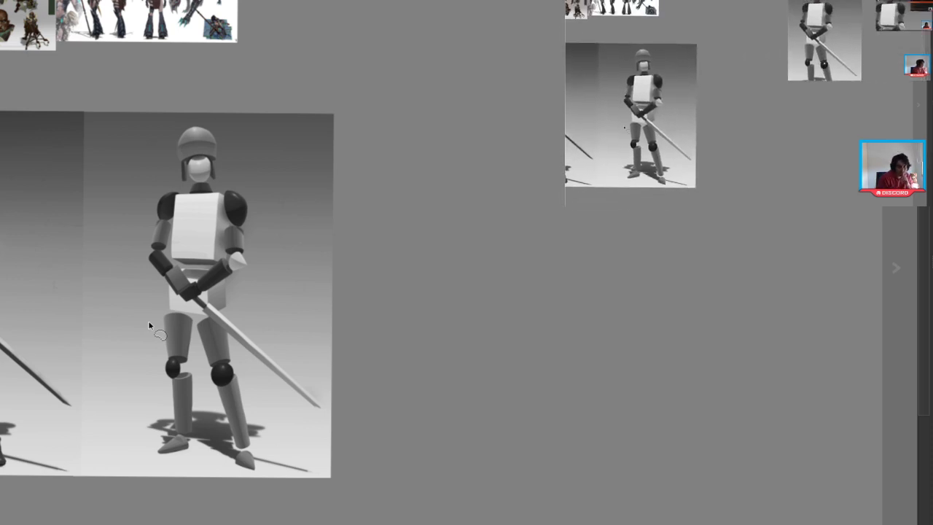
Step: Review the orange-suited character against the handwritten Realism, Cast Shadow, Principle of Industrial Rendering and GAS notes
mouse_move(73, 58)
left_mouse_down()
mouse_move(151, 204)
mouse_move(266, 341)
left_mouse_up()
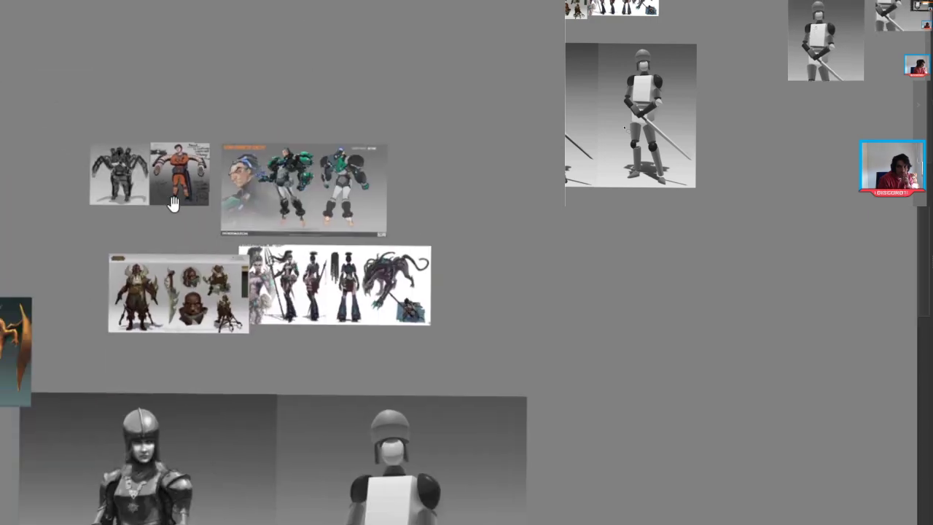
left_click_drag(162, 176, 328, 119)
scroll(327, 119, "up", 5)
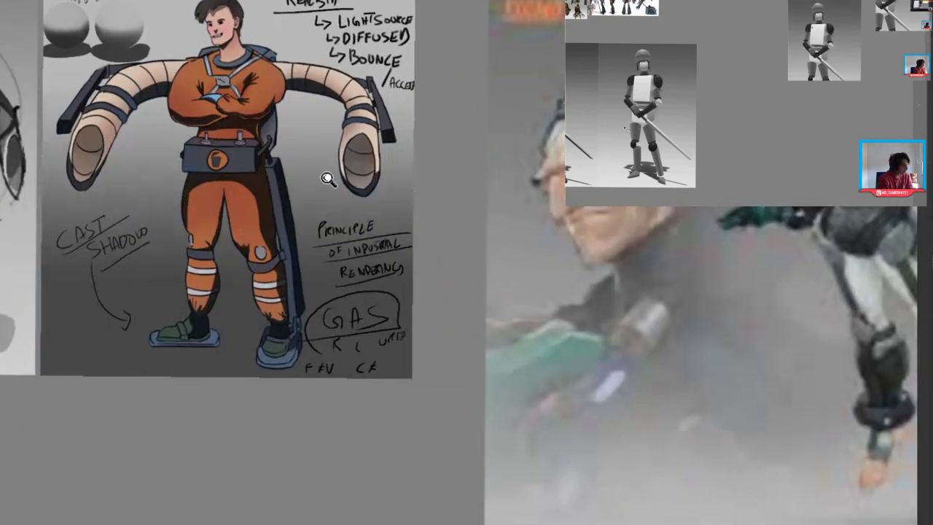
scroll(384, 227, "up", 3)
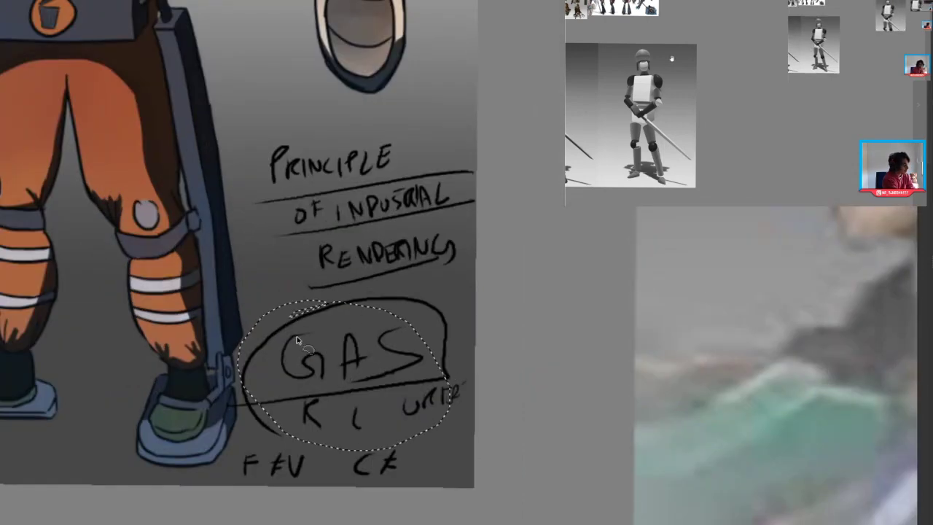
key("ctrl+d")
left_click_drag(259, 167, 285, 385)
left_click_drag(285, 196, 268, 200)
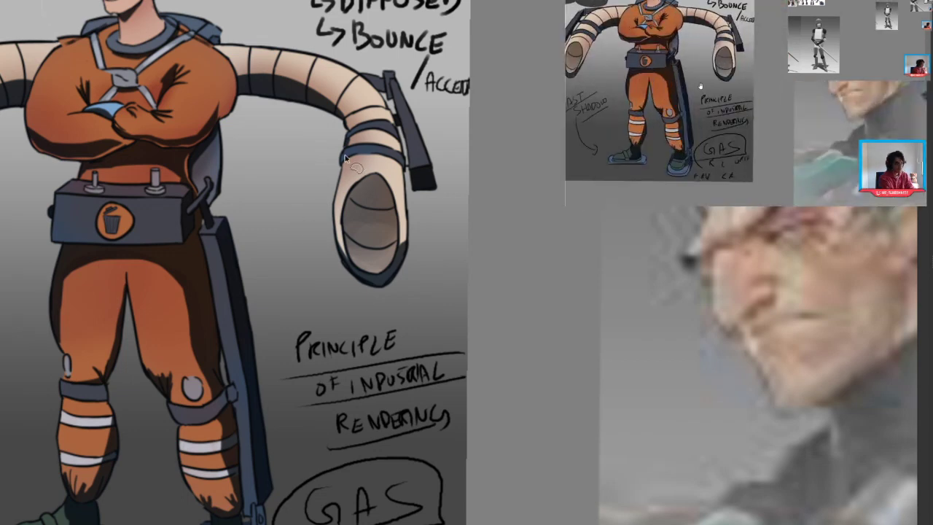
left_click_drag(321, 168, 271, 167)
left_click_drag(229, 195, 278, 212)
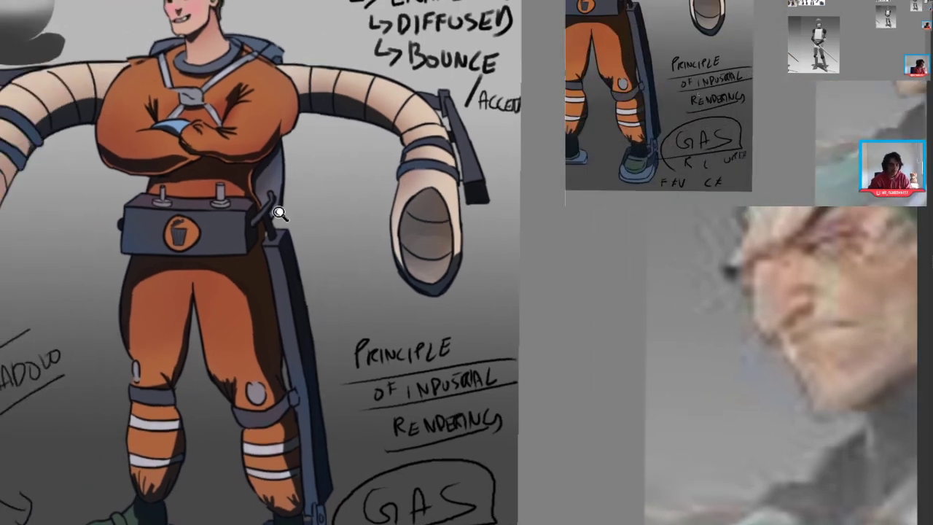
scroll(283, 227, "down", 1)
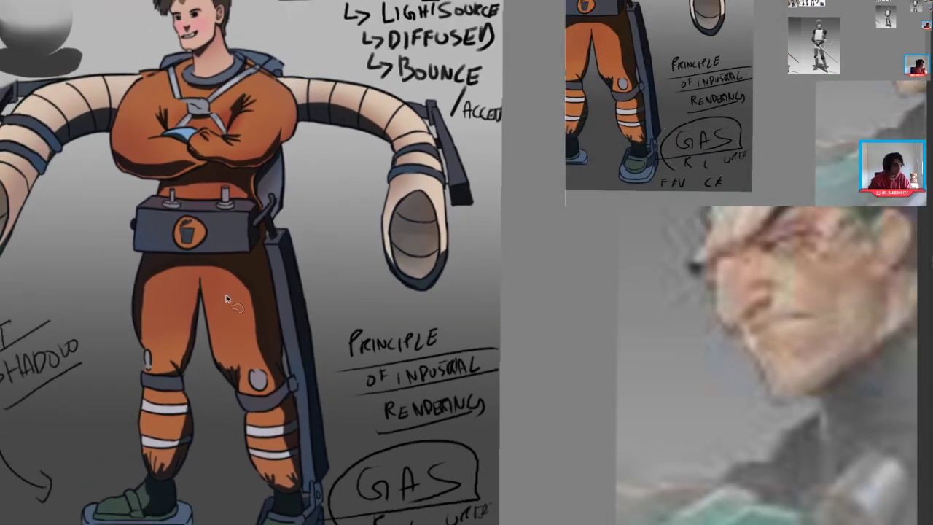
left_click_drag(328, 210, 319, 210)
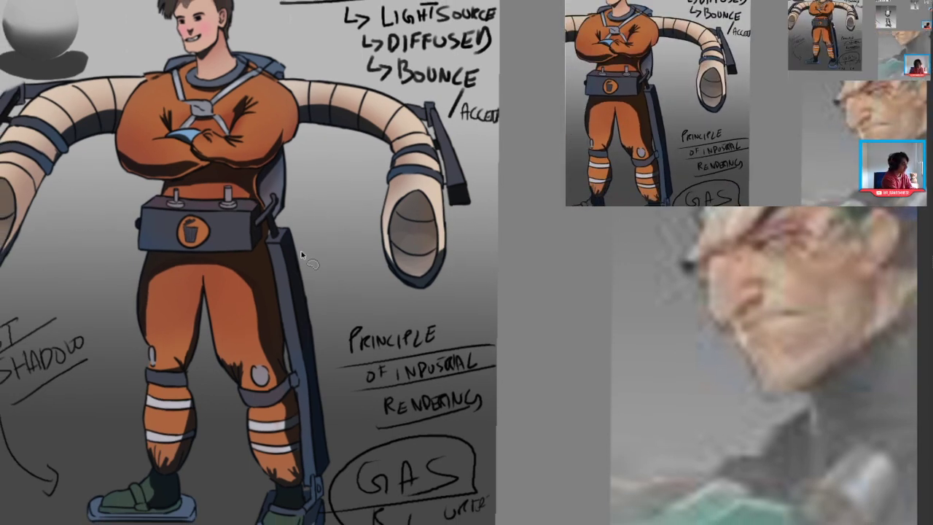
mouse_move(326, 202)
left_mouse_down()
mouse_move(300, 220)
mouse_move(296, 238)
left_mouse_up()
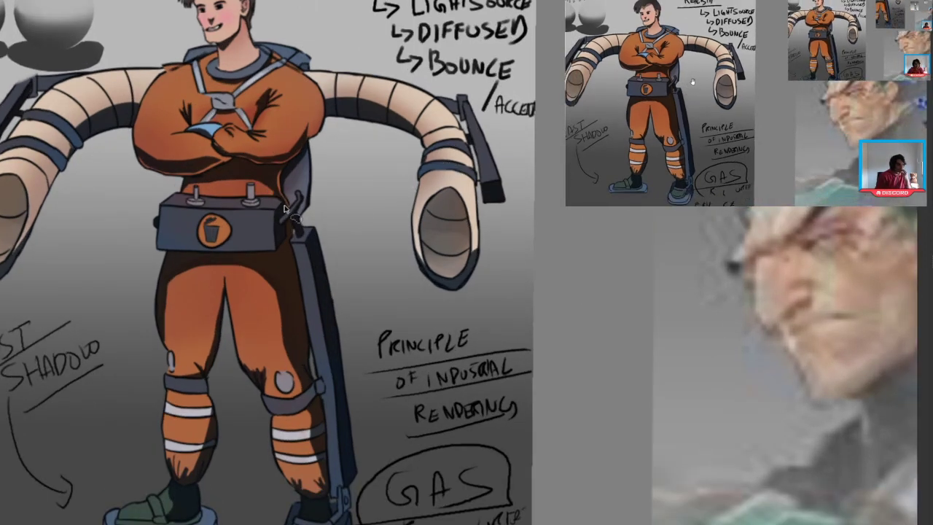
Step: Paint the lasso-selected pointed fabric folds on both sides of the character's chest dark brown with a textured brush
left_click_drag(271, 180, 310, 203)
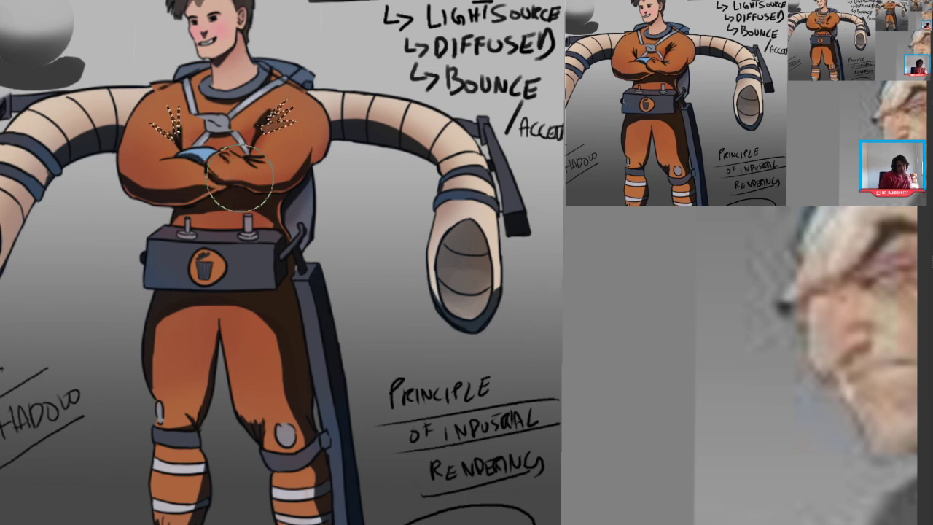
right_click(131, 130)
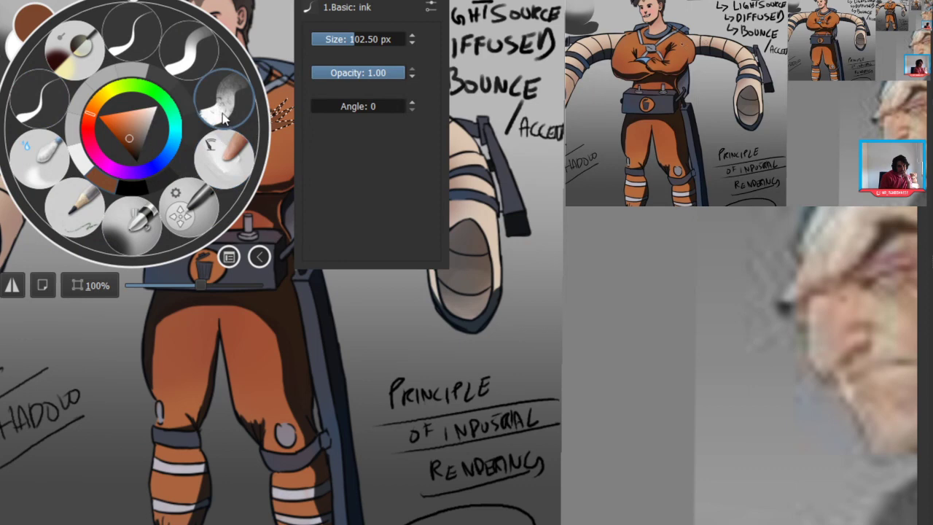
left_click(224, 119)
right_click(121, 168)
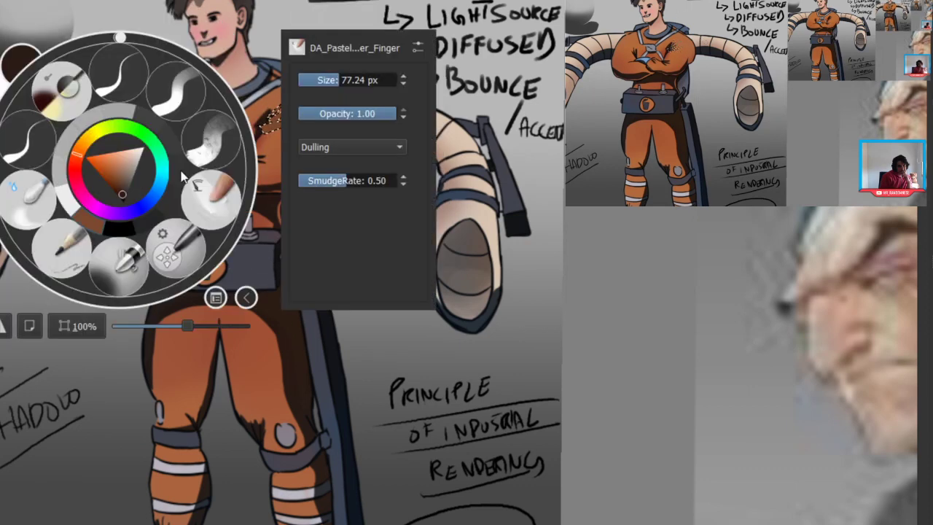
left_click(210, 139)
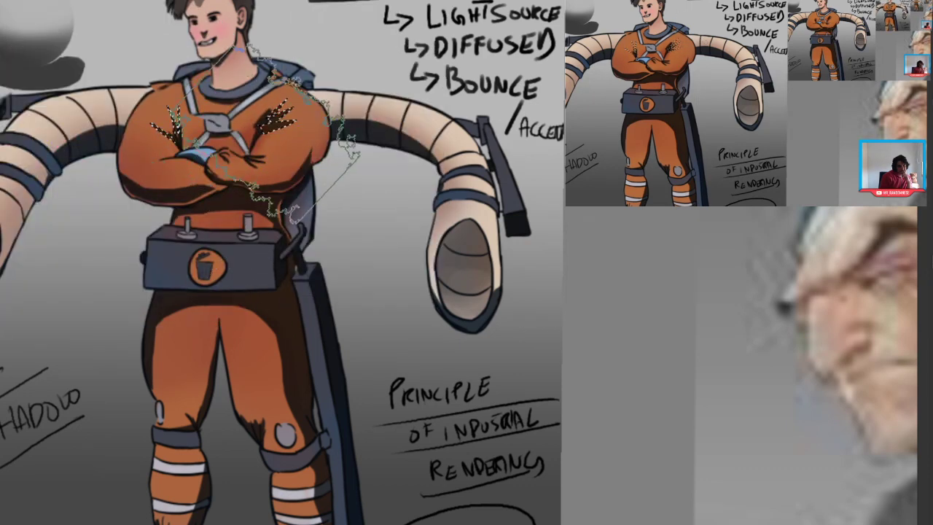
left_click_drag(270, 183, 314, 133)
key("l")
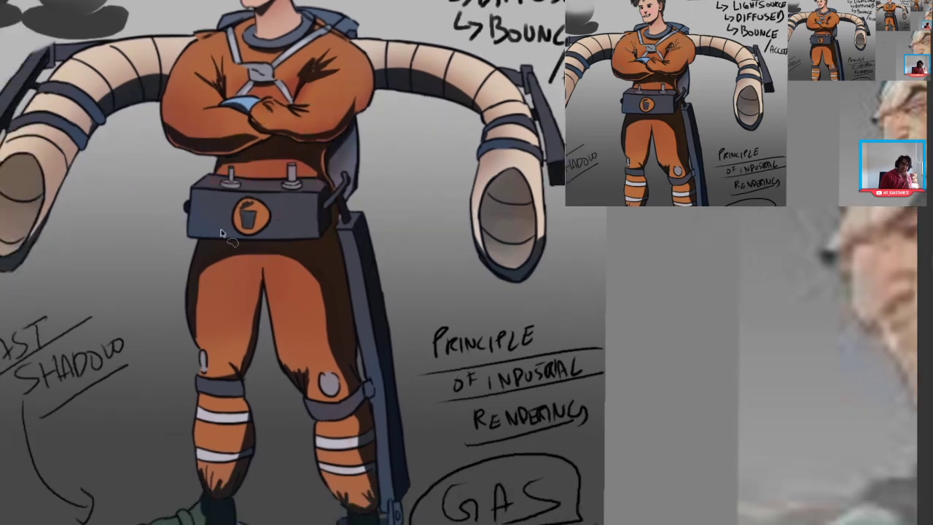
Step: Lasso pointed fabric folds radiating from the crotch of the orange trousers and paint them dark brown
mouse_move(242, 241)
left_mouse_down()
mouse_move(266, 270)
mouse_move(273, 332)
left_mouse_up()
left_click_drag(248, 288, 255, 319)
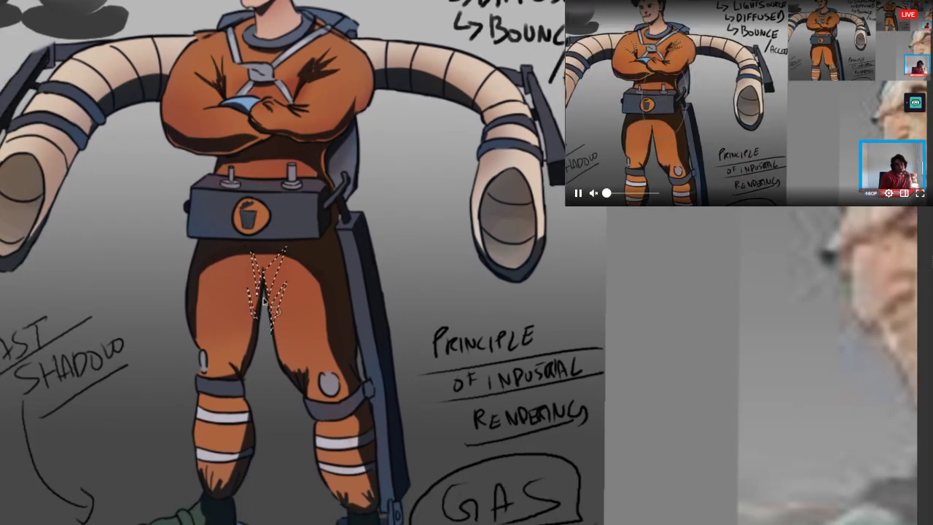
key("b")
left_click_drag(264, 261, 258, 281)
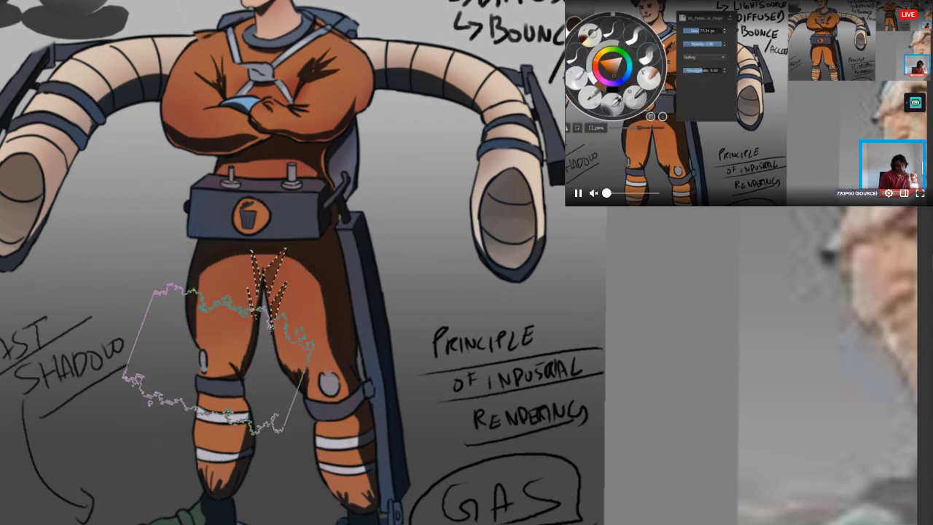
key("ctrl+shift+a")
mouse_move(255, 319)
left_mouse_down()
mouse_move(302, 295)
mouse_move(298, 267)
mouse_move(272, 318)
mouse_move(256, 221)
left_mouse_up()
key("ctrl+z")
left_click(297, 271, "ctrl")
key("ctrl+shift+a")
Step: Lasso pointed fabric folds above both knees and paint them dark brown
left_click_drag(219, 390, 217, 353)
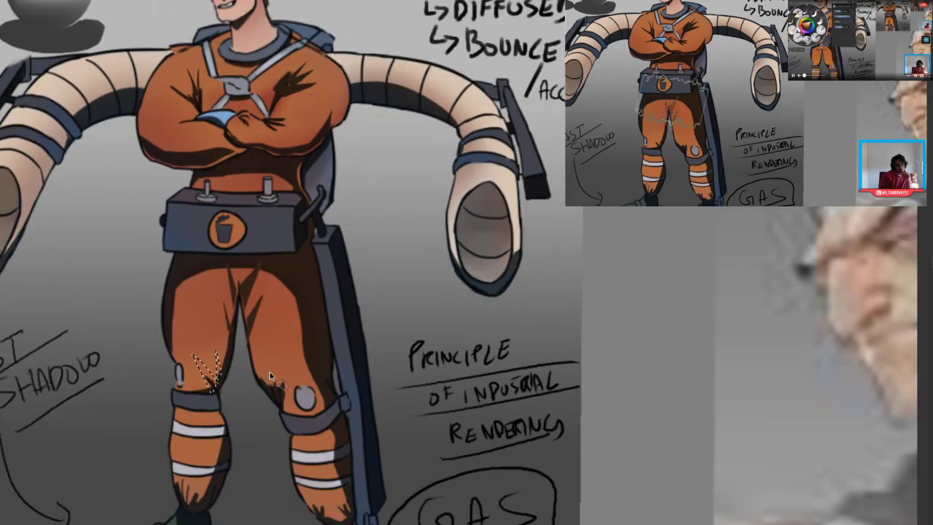
left_click_drag(286, 362, 278, 405)
key("b")
left_click_drag(204, 404, 264, 406)
key("ctrl+shift+a")
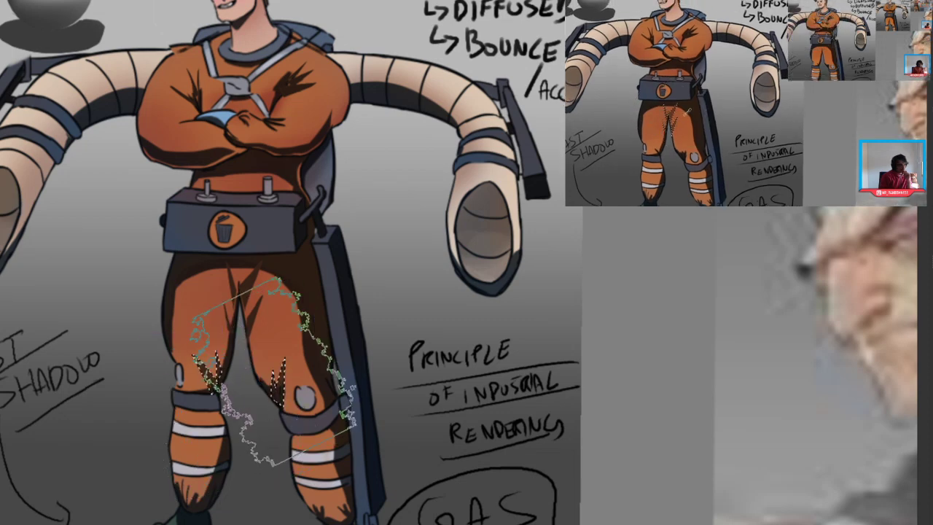
scroll(298, 335, "down", 3)
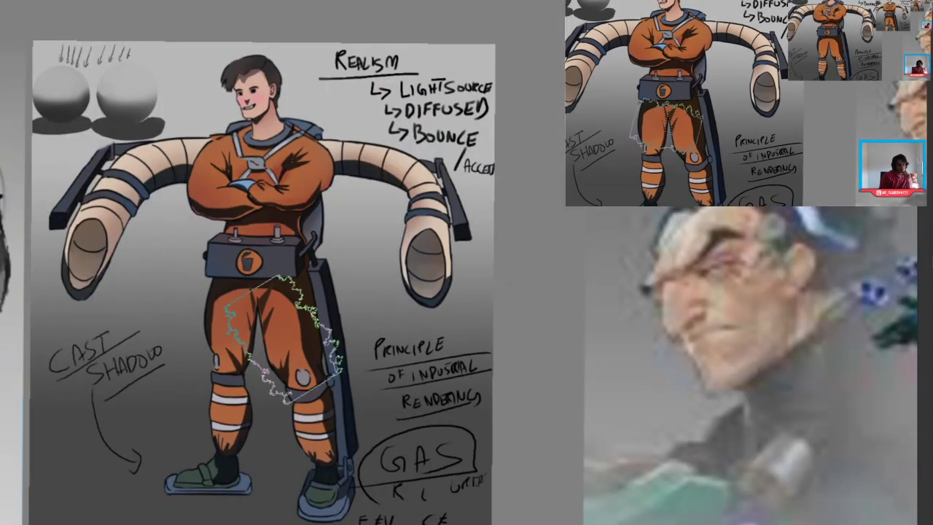
key("ctrl+d")
scroll(272, 233, "up", 2)
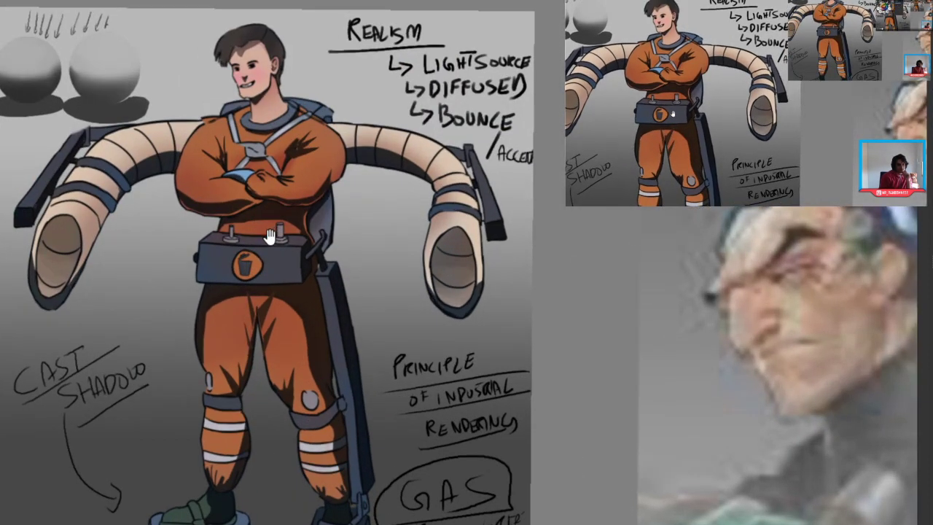
Step: Lasso a narrow angular plane on the character's cheek and shade it with a soft mauve tone
scroll(268, 228, "up", 2)
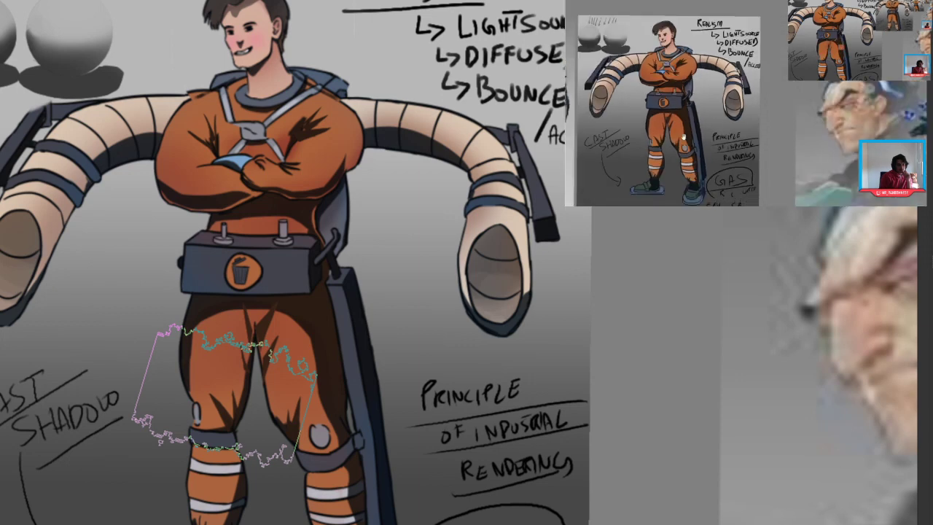
key("ctrl+d")
scroll(283, 263, "up", 1)
scroll(252, 125, "up", 4)
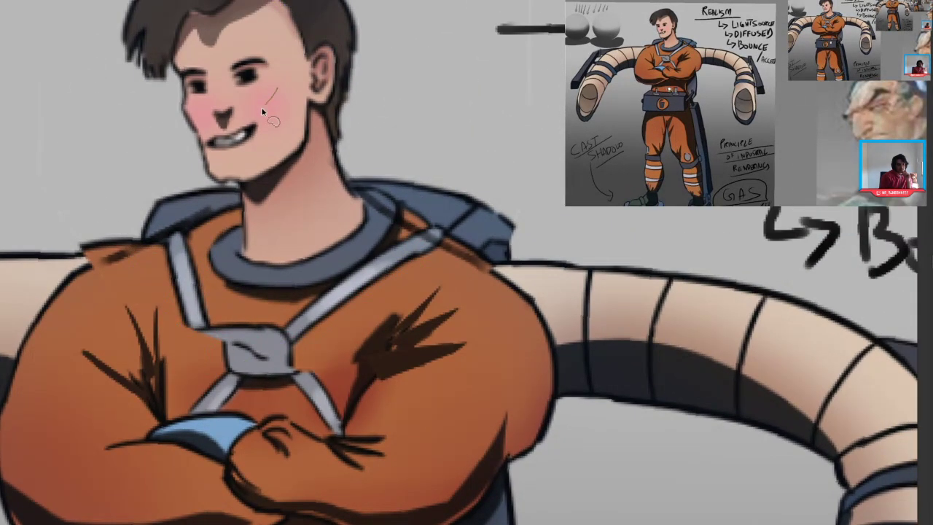
left_click_drag(263, 111, 283, 110)
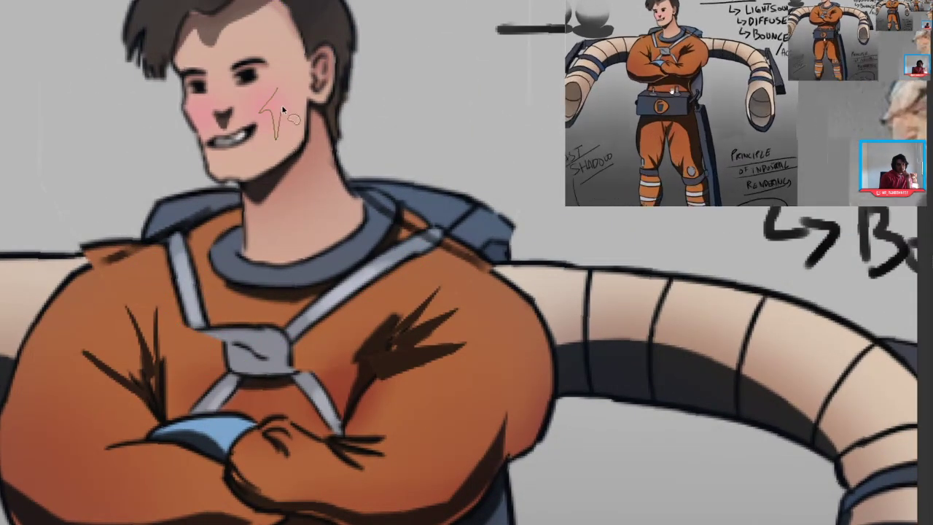
key("b")
left_click_drag(248, 150, 321, 109)
key("ctrl+d")
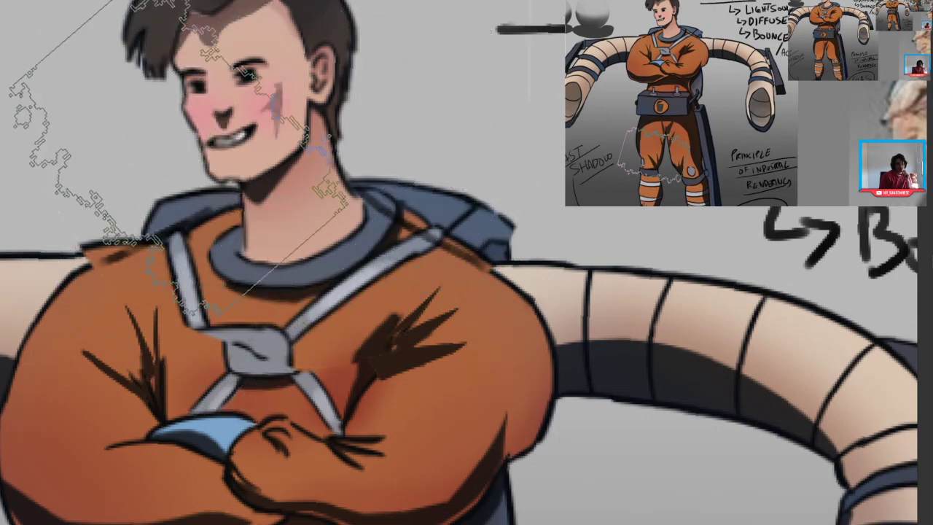
Step: Shade the lassoed cheek plane with soft mauve and tint a lassoed shape around the eye on the character's face
key("l")
key("b")
mouse_move(242, 155)
left_mouse_down()
mouse_move(220, 157)
mouse_move(270, 103)
left_mouse_up()
key("ctrl+d")
key("l")
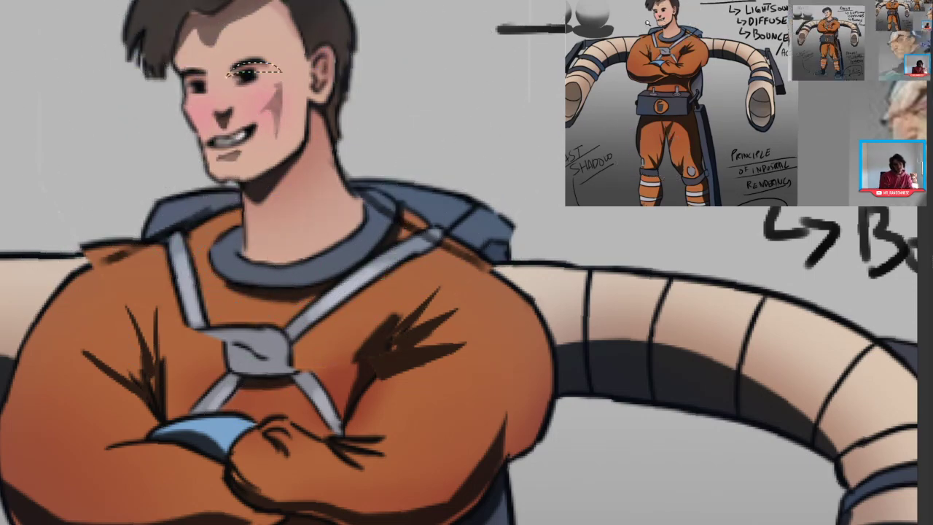
key("b")
mouse_move(207, 109)
left_mouse_down()
mouse_move(255, 76)
mouse_move(219, 99)
mouse_move(224, 77)
mouse_move(208, 84)
left_mouse_up()
key("ctrl+d")
Step: Lasso an angular plane from the character's cheekbone up toward the temple and shade it with a darker skin tone
key("l")
key("b")
key("ctrl+d")
key("space")
mouse_move(290, 58)
left_mouse_down()
mouse_move(285, 107)
mouse_move(263, 114)
mouse_move(296, 76)
left_mouse_up()
key("b")
left_click_drag(229, 169, 277, 113)
key("ctrl+d")
key("space")
left_click_drag(255, 177, 266, 149)
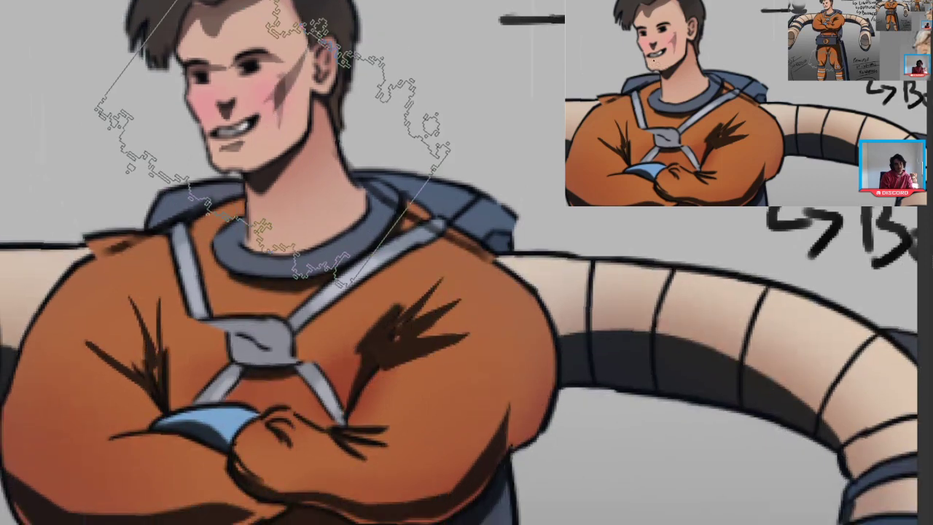
Step: Review the light and shadow across the whole figure, comparing the torso folds with the crossed arms
key("l")
key("ctrl+space")
mouse_move(253, 208)
left_mouse_down()
mouse_move(234, 216)
mouse_move(225, 266)
mouse_move(219, 198)
left_mouse_up()
key("space")
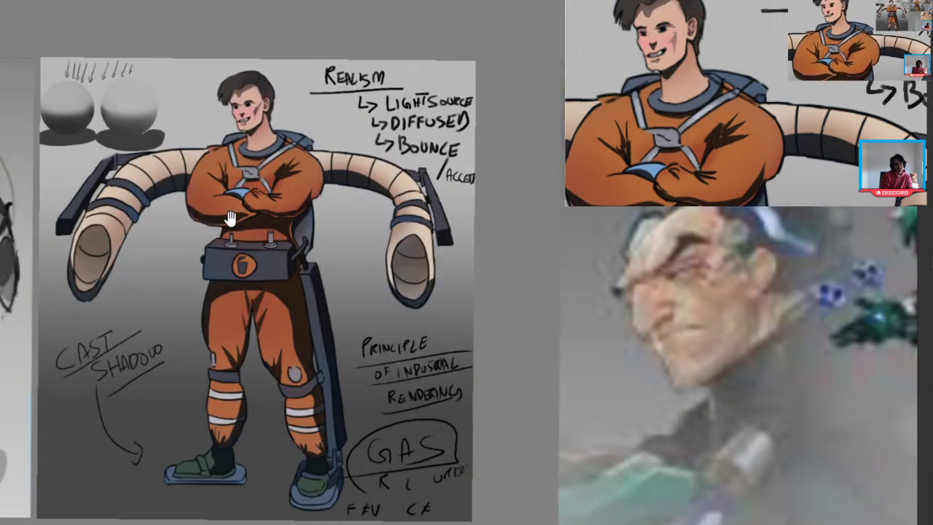
left_click_drag(250, 211, 176, 261)
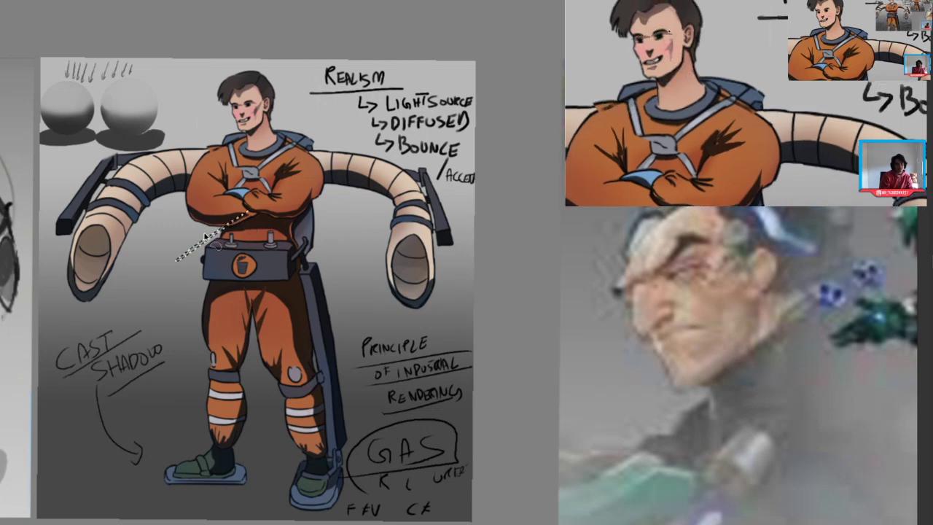
left_click_drag(252, 220, 278, 224)
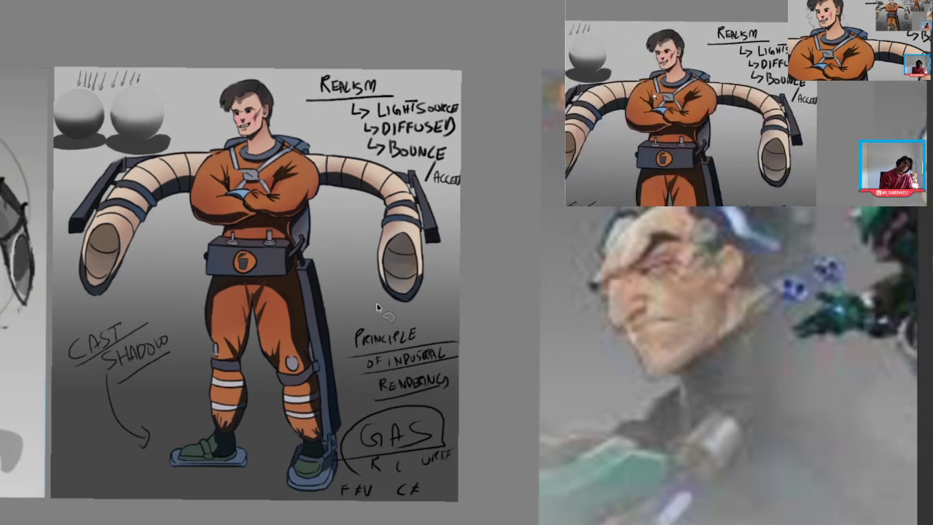
scroll(291, 132, "up", 1)
scroll(291, 131, "up", 3)
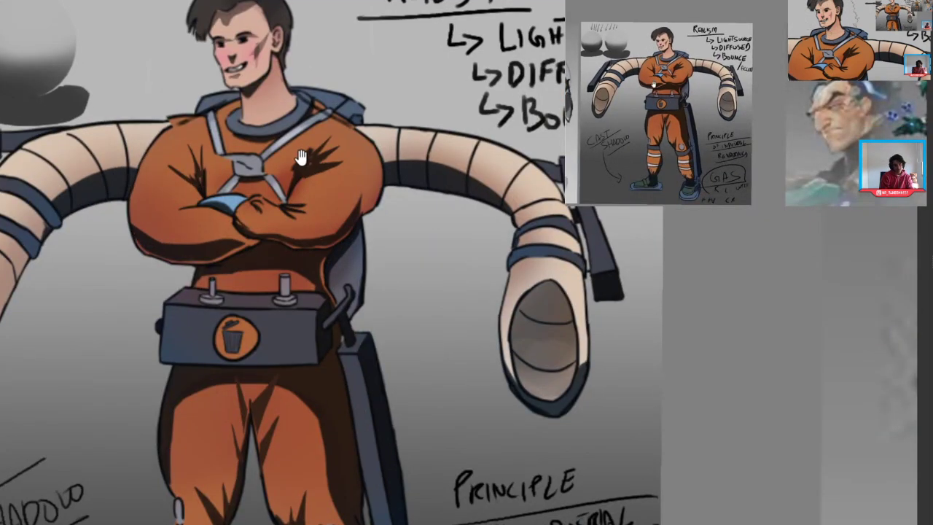
scroll(201, 113, "up", 3)
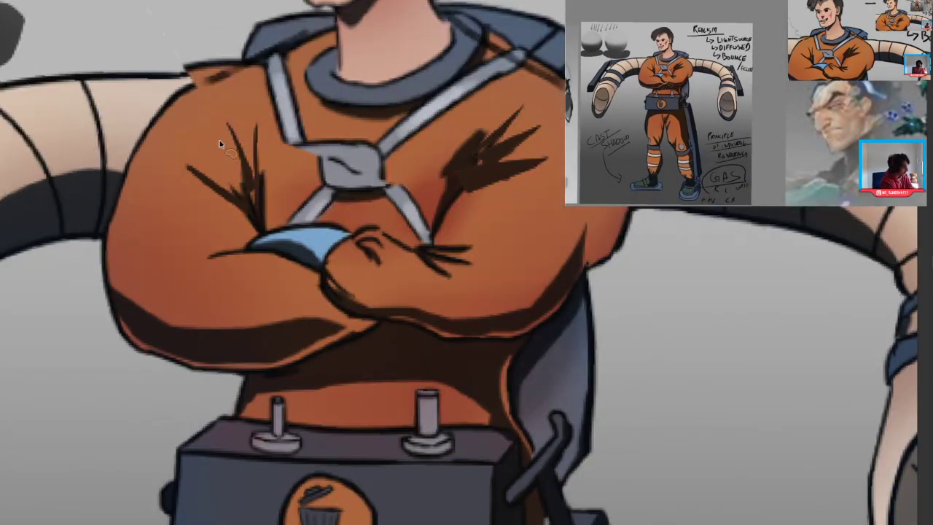
mouse_move(213, 97)
left_mouse_down()
mouse_move(228, 142)
mouse_move(196, 190)
mouse_move(204, 208)
mouse_move(188, 208)
left_mouse_up()
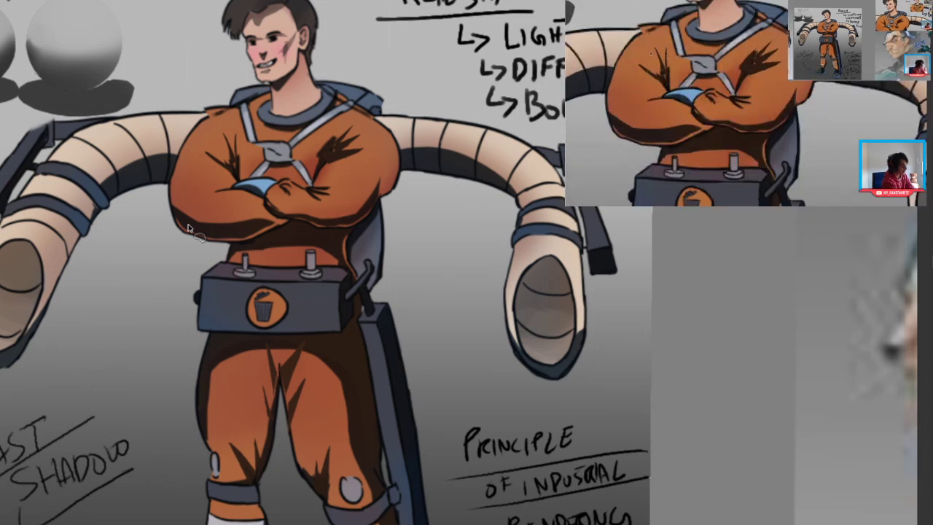
left_click_drag(187, 145, 162, 182)
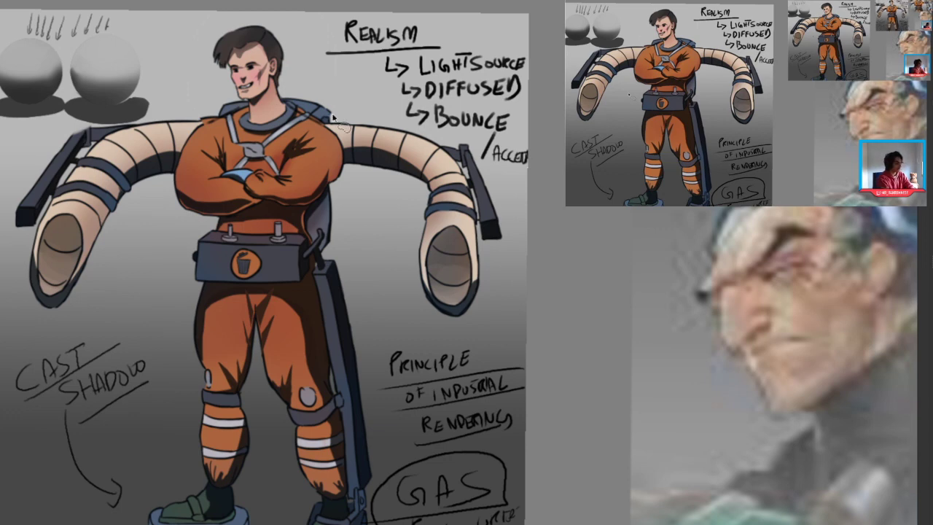
left_click_drag(268, 190, 224, 171)
scroll(226, 171, "up", 6)
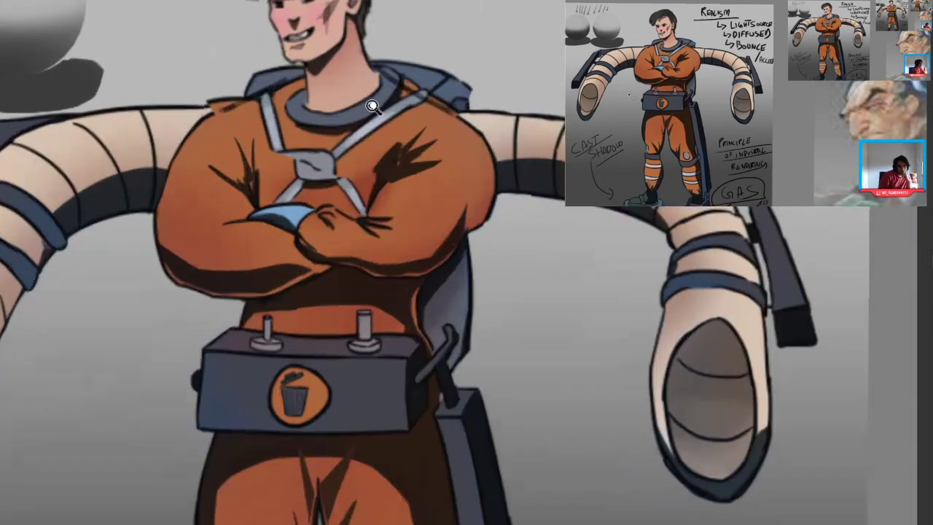
scroll(374, 156, "up", 2)
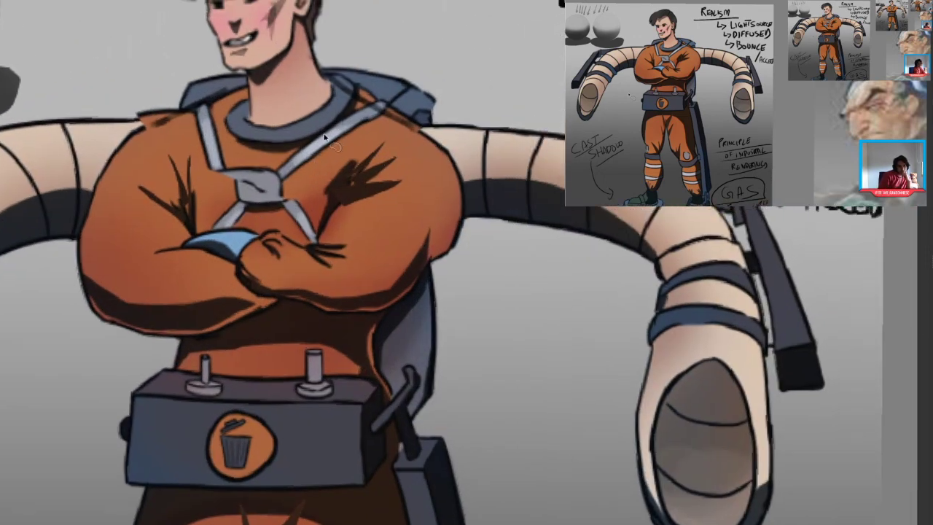
Step: Lasso an angular shape at the outer edge of the crossed arm beside the hose and paint it a darker orange
left_click_drag(317, 261, 285, 147)
key("ctrl+d")
left_click_drag(430, 192, 352, 182)
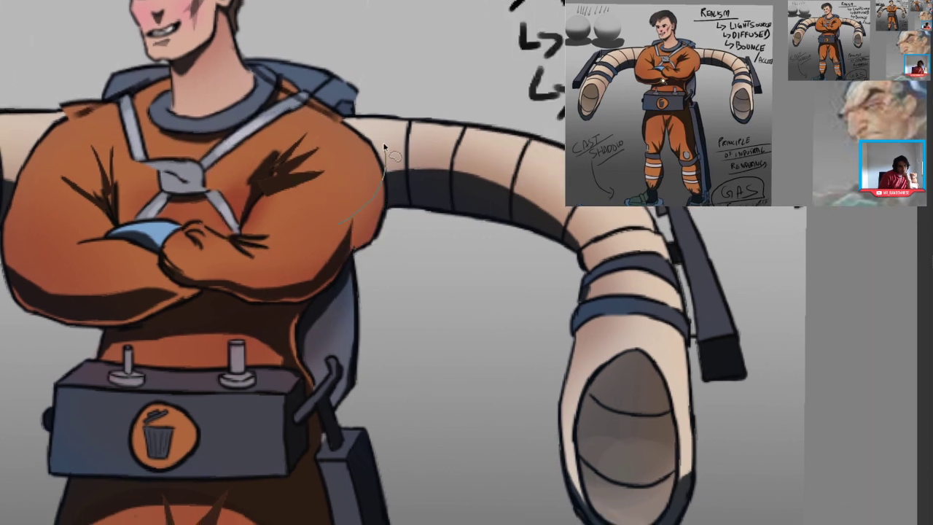
mouse_move(343, 216)
left_mouse_down()
mouse_move(380, 219)
mouse_move(347, 250)
left_mouse_up()
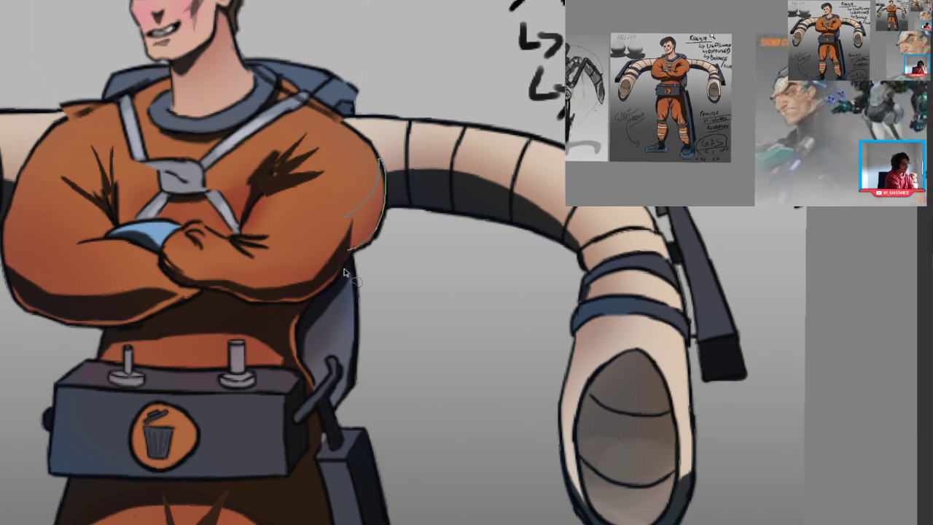
key("b")
left_click_drag(270, 361, 391, 187)
key("ctrl+d")
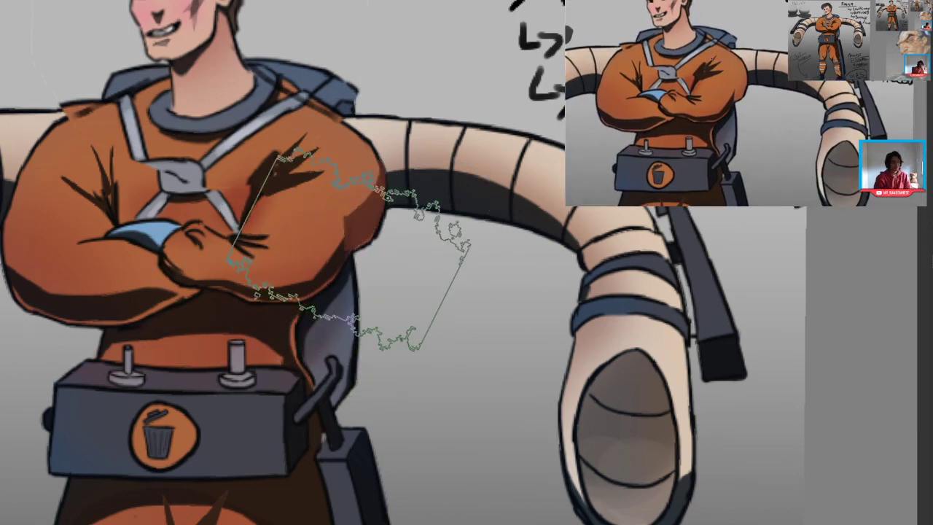
Step: Examine the armored knight reference beside its simplified block-form mannequin for how light falls on basic volumes
left_click_drag(297, 301, 281, 430)
left_click_drag(263, 207, 175, 22)
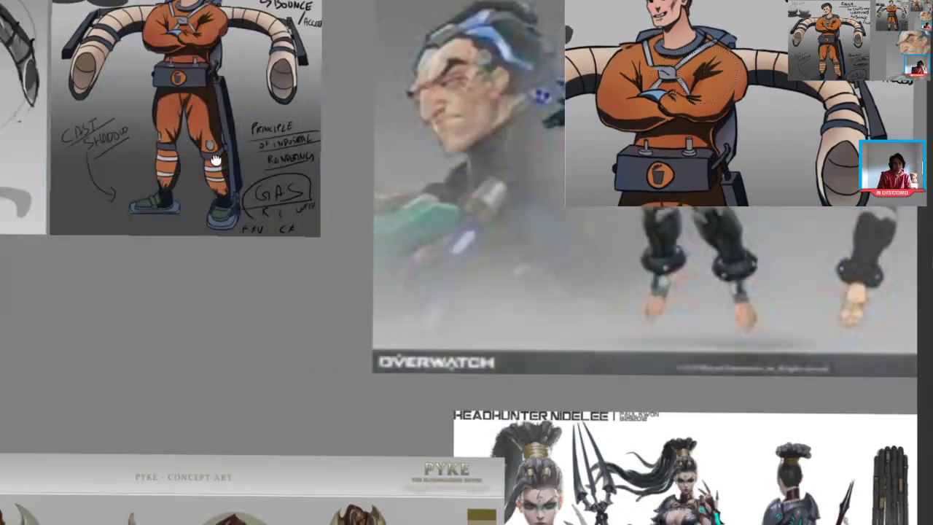
left_click_drag(289, 152, 225, 15)
left_click_drag(237, 288, 199, 219)
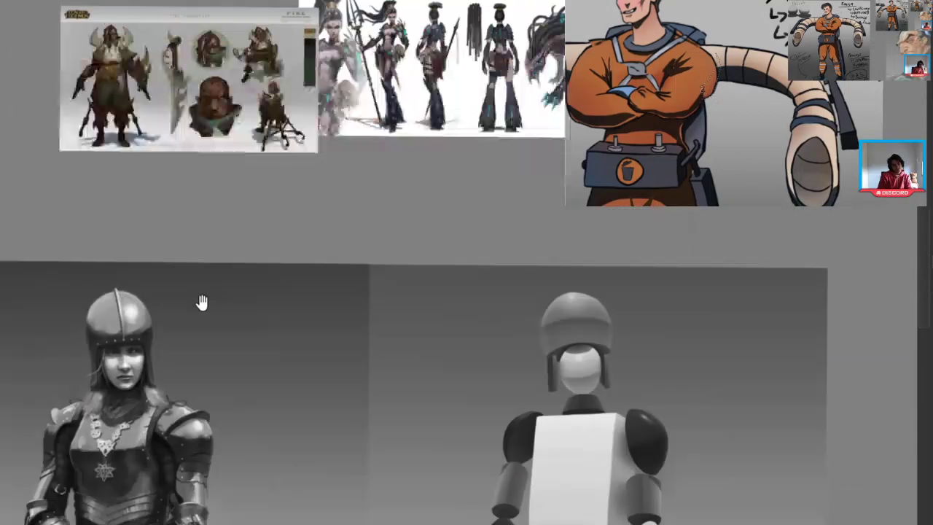
left_click_drag(258, 428, 235, 488)
left_click_drag(343, 472, 213, 249)
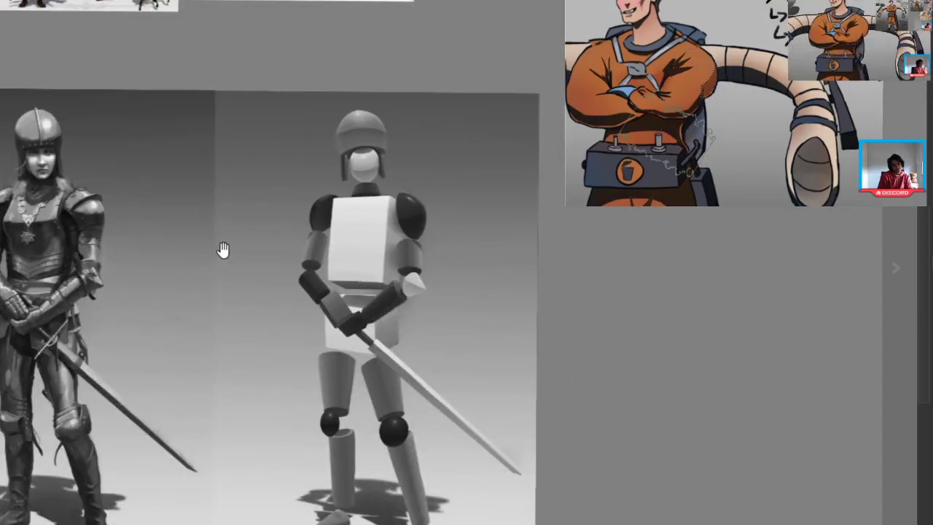
left_click_drag(224, 277, 209, 382)
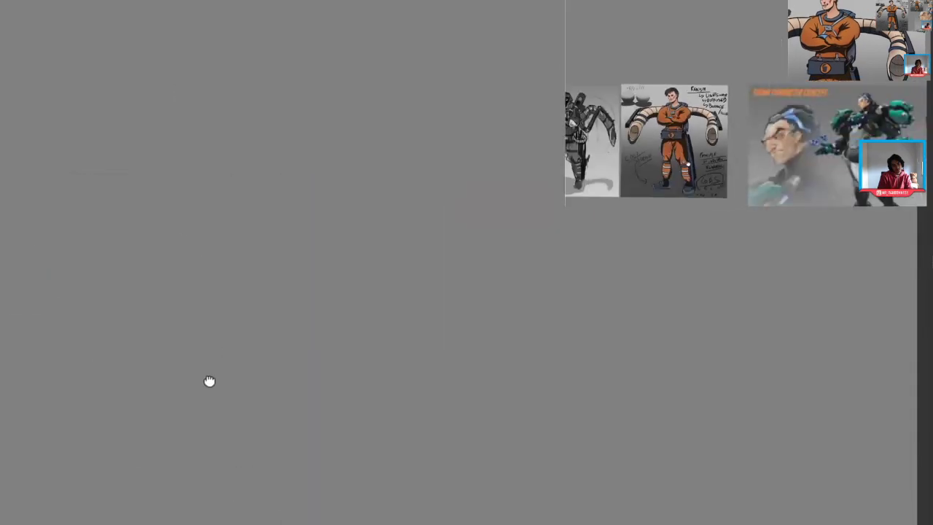
left_click_drag(245, 458, 244, 310)
scroll(243, 310, "up", 10)
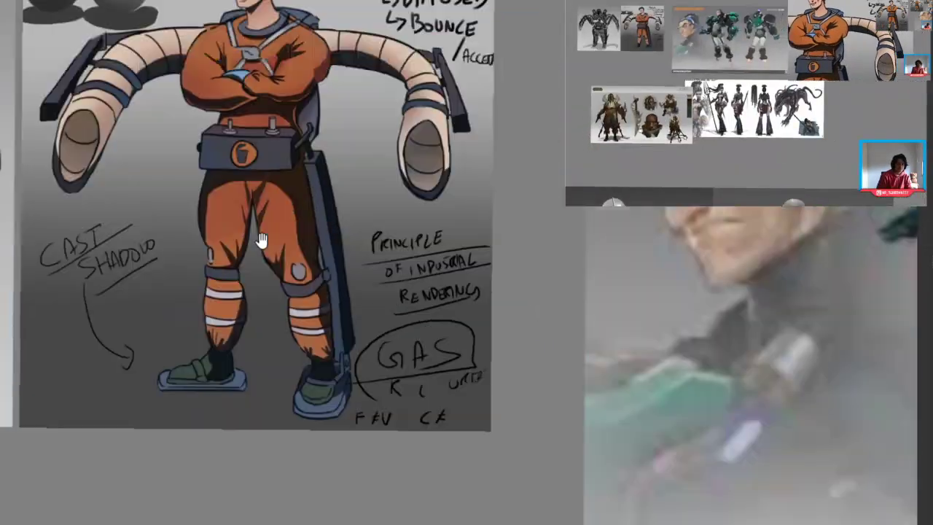
mouse_move(262, 240)
left_mouse_down()
mouse_move(271, 287)
mouse_move(262, 340)
left_mouse_up()
Step: Sample dark brown from the suit's shadow and paint it onto the outer elbow of the crossed arm beside the hose
scroll(274, 248, "up", 5)
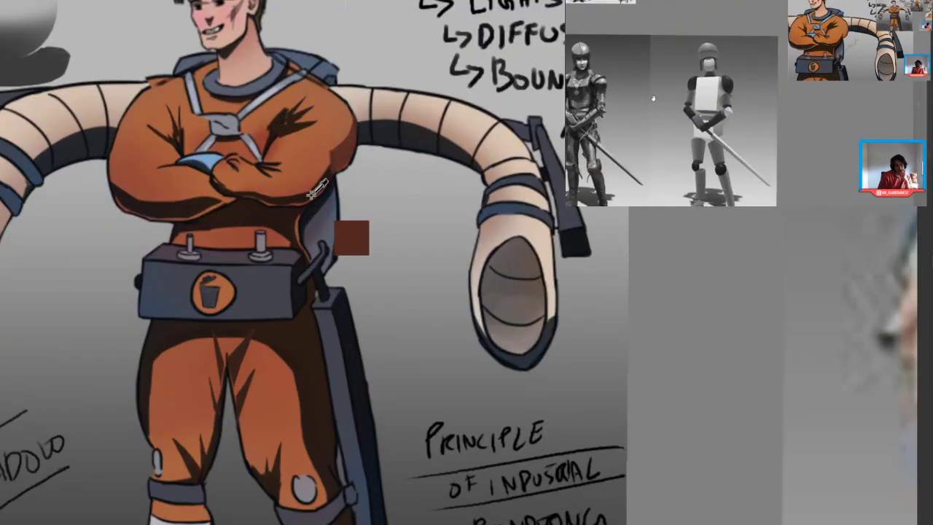
left_click(313, 190, "ctrl")
scroll(662, 156, "down", 5)
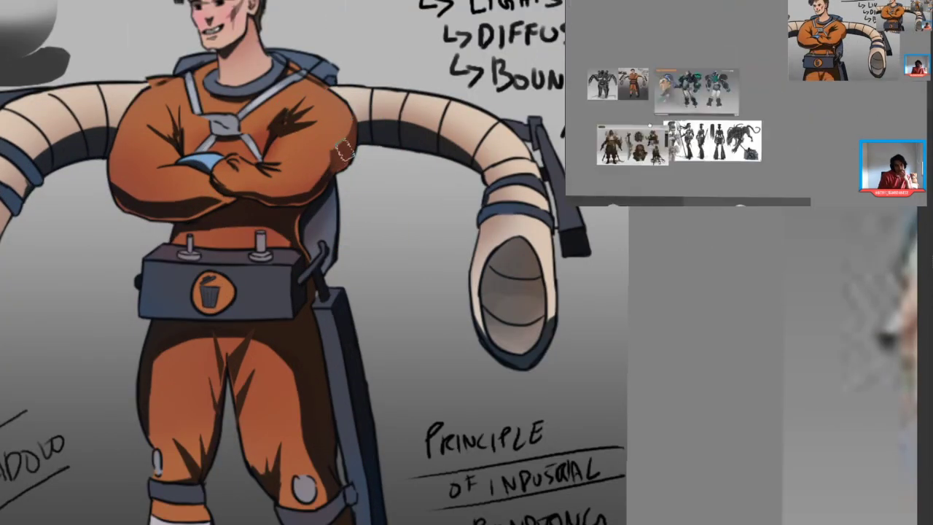
left_click_drag(639, 43, 652, 148)
left_click_drag(675, 199, 678, 93)
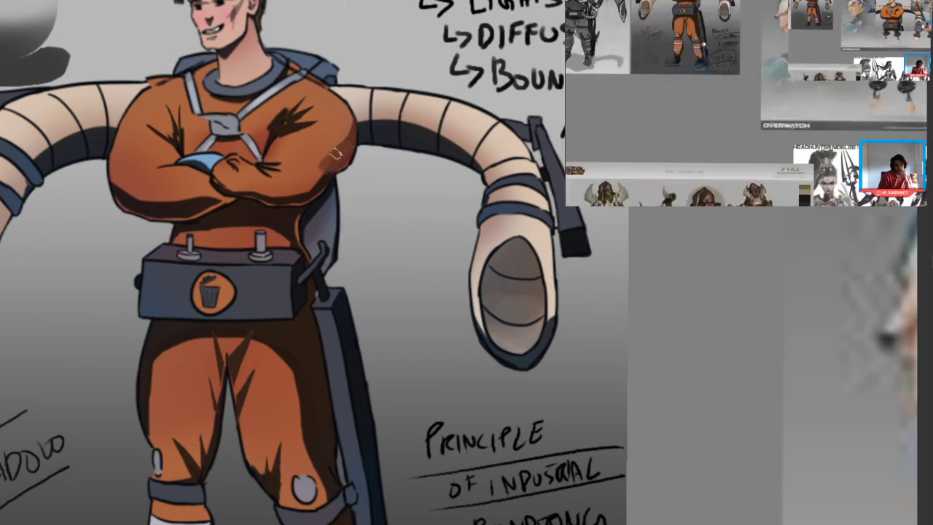
left_click(331, 175, "ctrl")
mouse_move(329, 177)
left_mouse_down()
mouse_move(350, 157)
mouse_move(329, 230)
left_mouse_up()
left_click(341, 165, "ctrl")
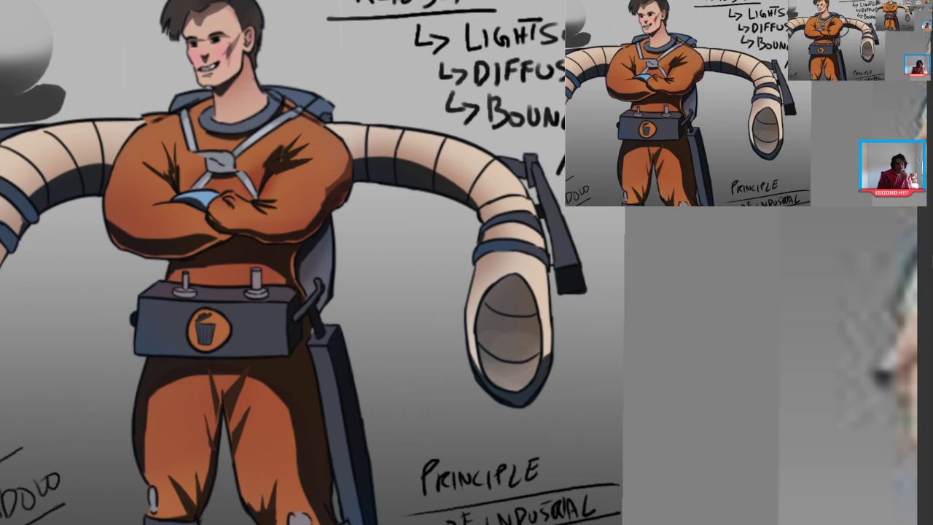
left_click_drag(323, 257, 321, 227)
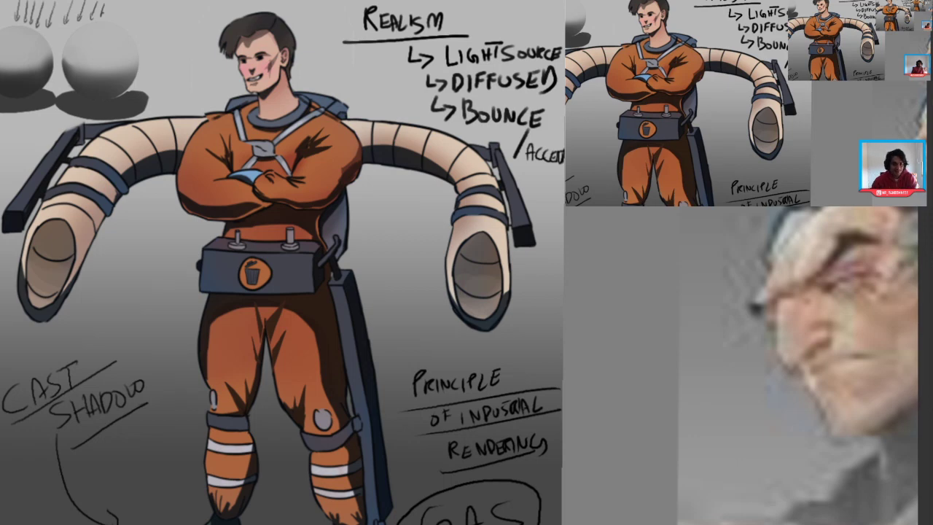
Step: Clear the orange-suited character painting from view and select a different brush preset for writing
left_click(294, 255)
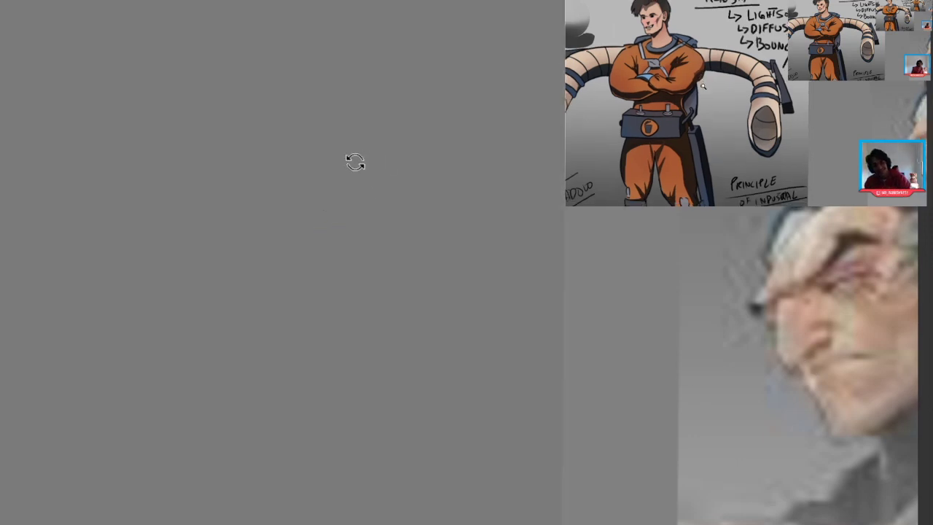
left_click_drag(354, 161, 495, 325)
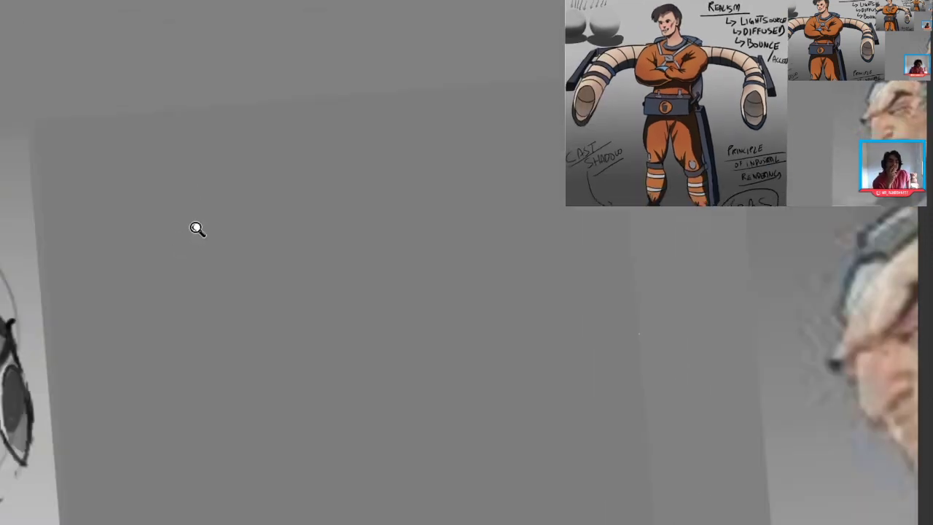
right_click(169, 229)
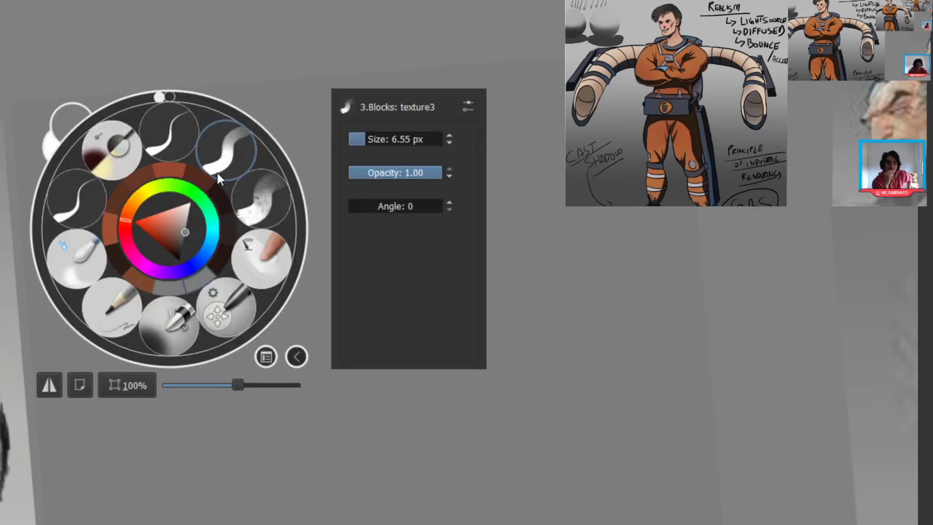
left_click(217, 178)
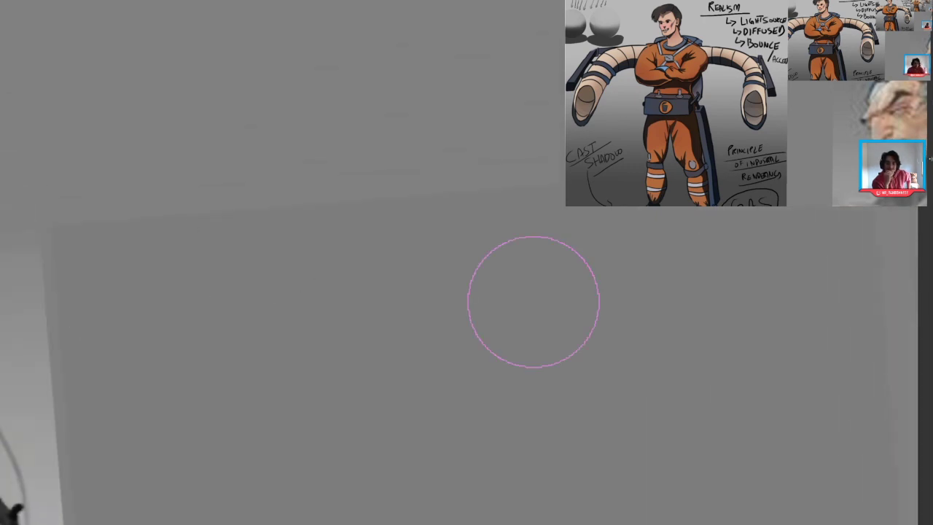
left_click_drag(218, 161, 284, 148)
key("ctrl+z")
left_click_drag(174, 151, 185, 146)
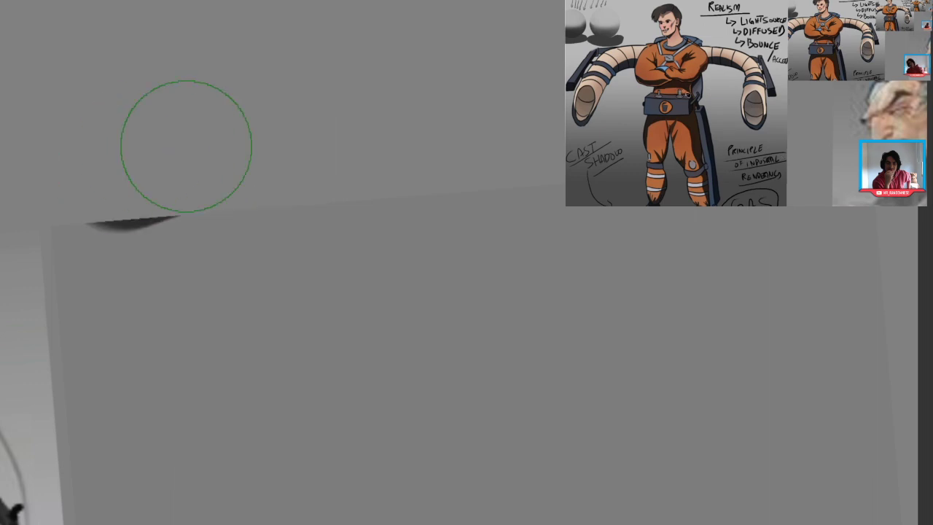
mouse_move(224, 208)
left_mouse_down()
mouse_move(223, 88)
mouse_move(245, 2)
left_mouse_up()
key("ctrl+z")
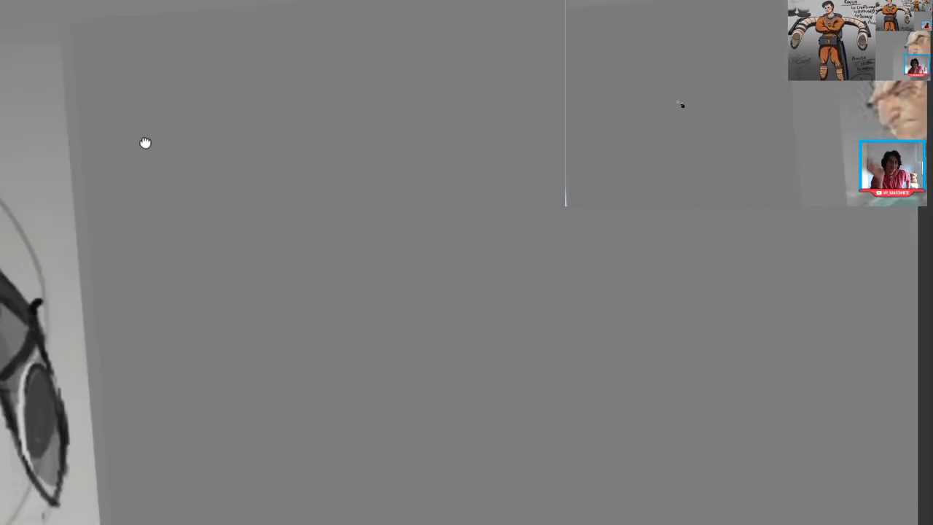
Step: Handwrite the list numbers 1), 2) and 3) in black down the empty gray area
left_click_drag(145, 144, 136, 165)
left_click_drag(118, 125, 118, 108)
right_click(631, 88)
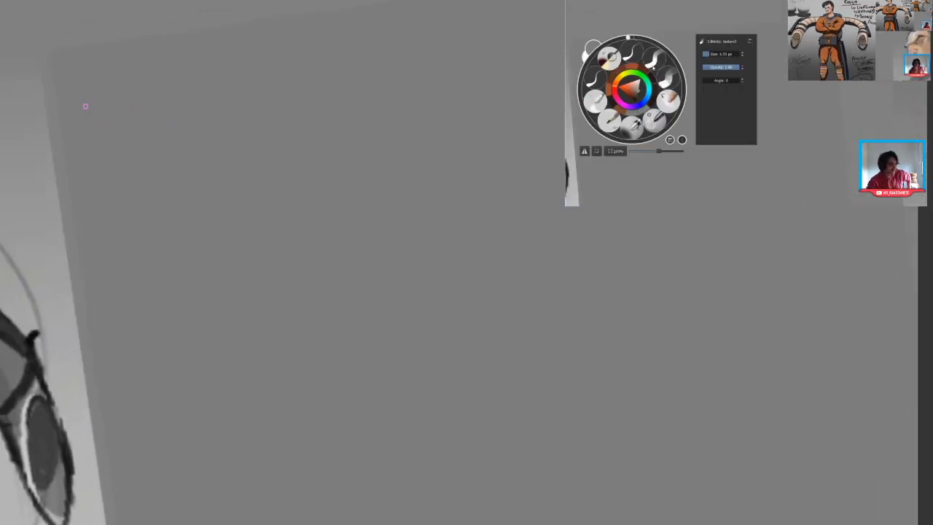
left_click(652, 60)
left_click_drag(623, 63, 661, 125)
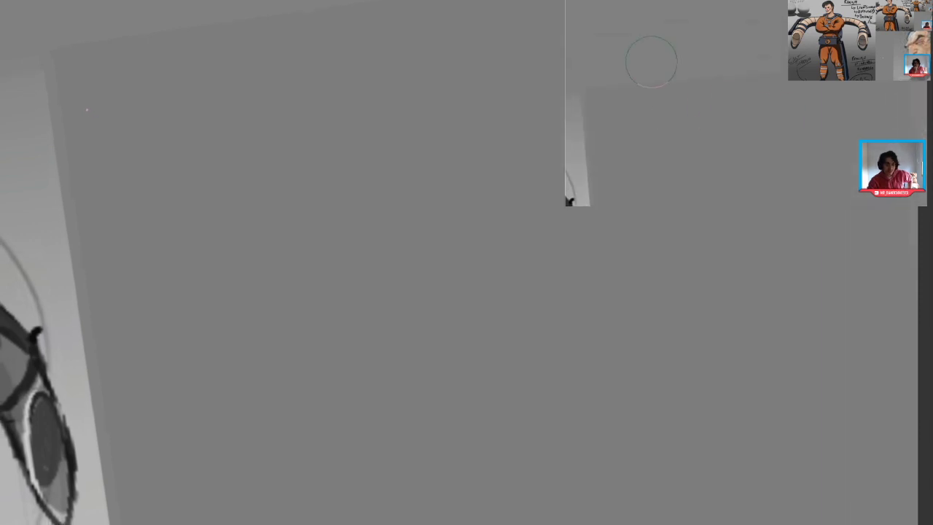
left_click_drag(93, 97, 97, 120)
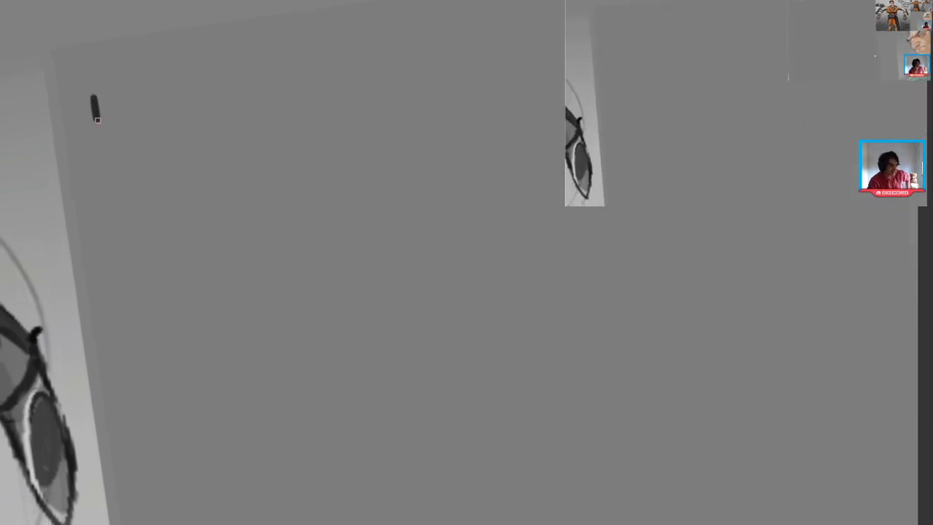
left_click_drag(86, 75, 100, 160)
left_click_drag(150, 114, 153, 113)
left_click_drag(321, 54, 466, 10)
mouse_move(291, 77)
left_mouse_down()
mouse_move(258, 142)
mouse_move(254, 258)
mouse_move(238, 308)
mouse_move(103, 86)
mouse_move(110, 267)
mouse_move(73, 338)
mouse_move(80, 257)
mouse_move(36, 333)
mouse_move(356, 267)
mouse_move(294, 256)
mouse_move(310, 158)
mouse_move(423, 34)
mouse_move(217, 150)
mouse_move(140, 159)
mouse_move(123, 194)
mouse_move(148, 188)
left_mouse_up()
key("ctrl+z")
left_click_drag(118, 155, 141, 225)
left_click_drag(128, 261, 144, 309)
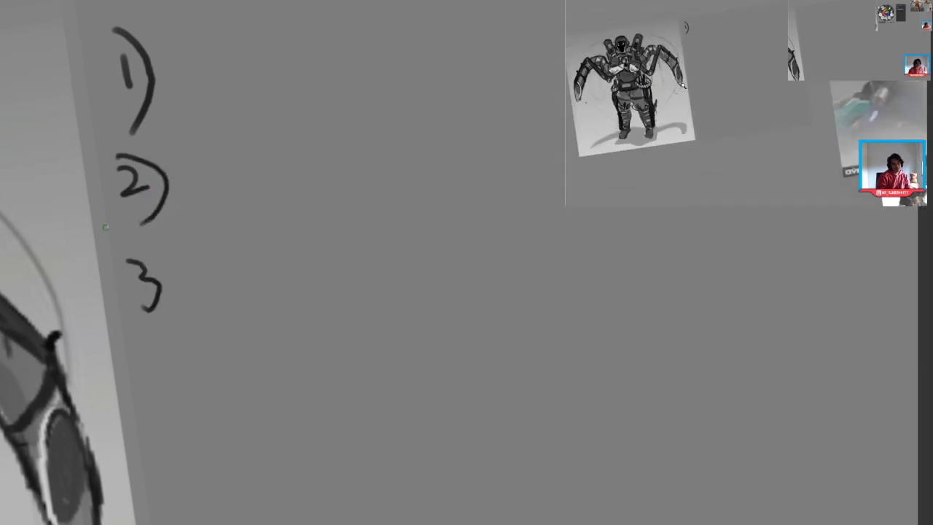
left_click_drag(110, 227, 144, 337)
Step: Close the bracket after the number 3 and handwrite "Cubes" beside 1)
left_click_drag(193, 208, 167, 261)
left_click_drag(175, 84, 176, 128)
left_click_drag(183, 93, 218, 113)
left_click_drag(224, 96, 249, 121)
left_click_drag(185, 136, 182, 70)
Step: Handwrite "Spheres" beside 2), undoing and redrawing the letters that go wrong
left_click_drag(202, 151, 172, 187)
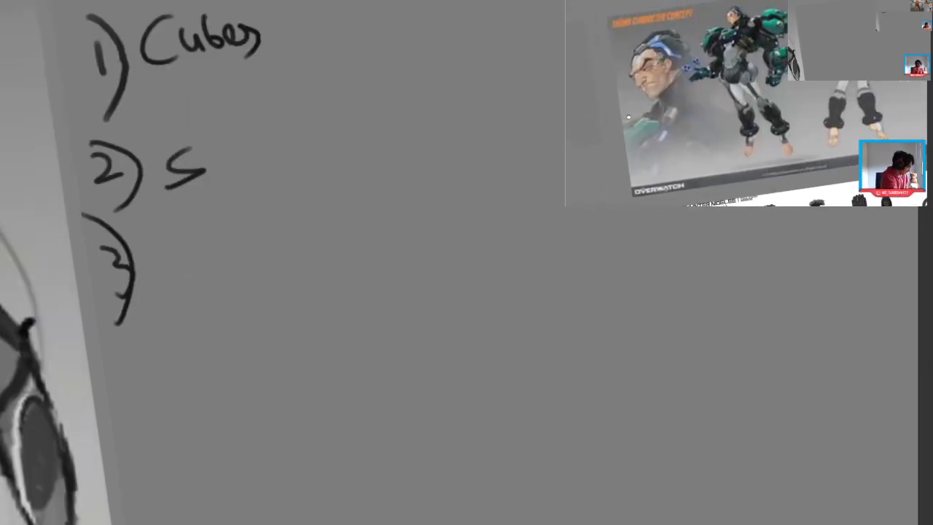
key("ctrl+z")
left_click_drag(191, 136, 162, 181)
mouse_move(211, 150)
left_mouse_down()
mouse_move(213, 188)
mouse_move(219, 161)
left_mouse_up()
mouse_move(223, 128)
left_mouse_down()
mouse_move(245, 146)
mouse_move(274, 151)
mouse_move(295, 146)
left_mouse_up()
key("ctrl+z")
key("ctrl+z")
key("ctrl+z")
left_click_drag(223, 118, 243, 162)
mouse_move(243, 155)
left_mouse_down()
mouse_move(305, 139)
mouse_move(312, 159)
left_mouse_up()
Step: Handwrite "Cylinders" beside 3)
mouse_move(223, 242)
left_mouse_down()
mouse_move(239, 121)
mouse_move(228, 165)
left_mouse_up()
left_click_drag(231, 147, 230, 203)
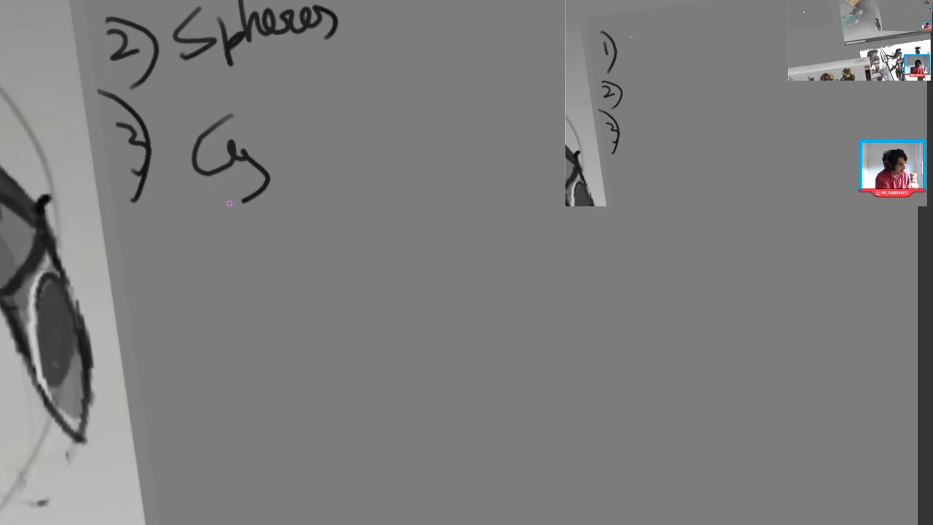
mouse_move(249, 119)
left_mouse_down()
mouse_move(285, 154)
mouse_move(318, 110)
left_mouse_up()
left_click_drag(321, 146, 357, 126)
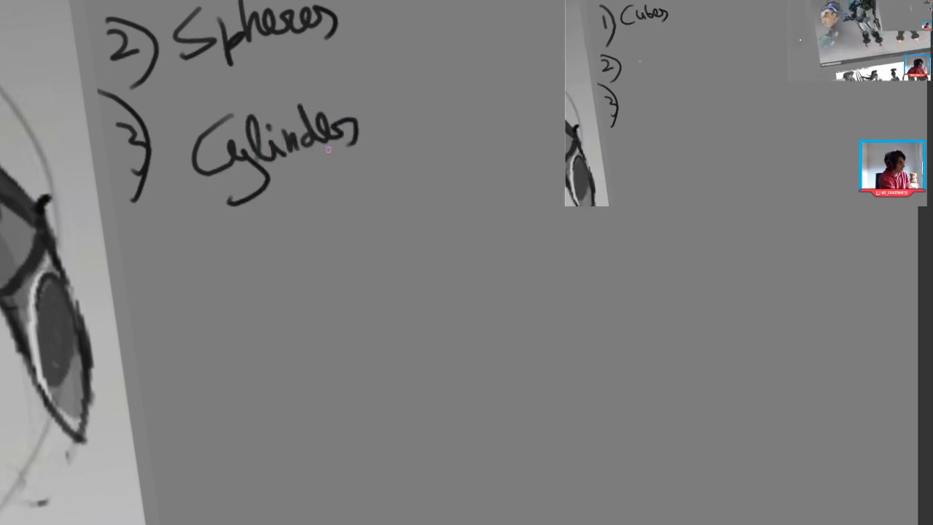
Step: Underline Cylinders, Spheres and Cubes in the list, redrawing the Cubes line so it sits below the word
left_click_drag(178, 206, 376, 155)
left_click_drag(286, 214, 266, 288)
left_click_drag(159, 133, 325, 106)
left_click_drag(187, 66, 172, 173)
left_click_drag(111, 122, 299, 98)
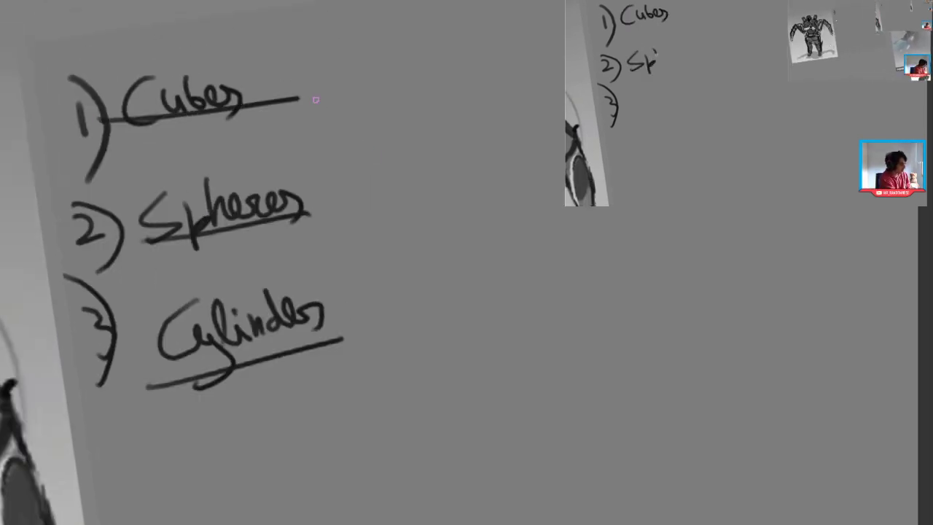
key("ctrl+z")
left_click_drag(103, 155, 294, 119)
Step: Draw a horizontal arrow pointing right from the word Cubes
mouse_move(338, 235)
left_mouse_down()
mouse_move(308, 258)
mouse_move(164, 166)
left_mouse_up()
left_click_drag(169, 216, 198, 214)
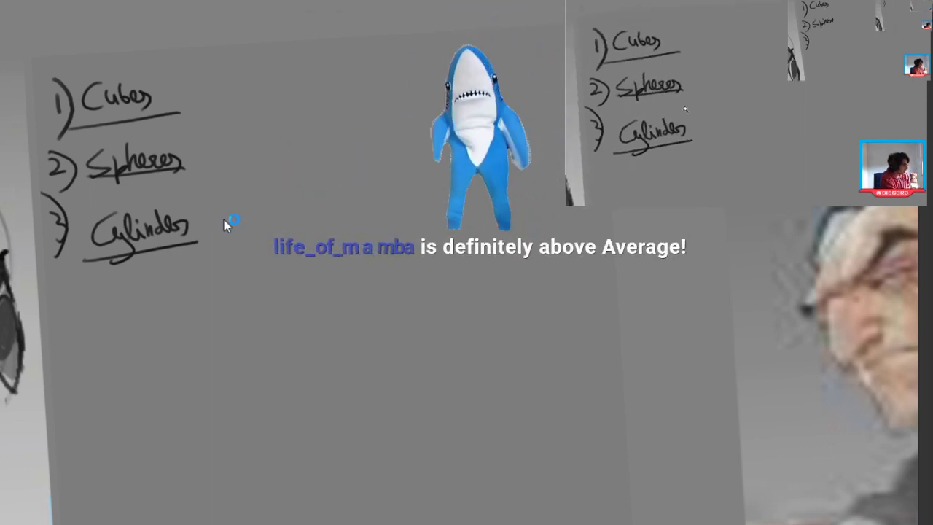
mouse_move(249, 107)
left_mouse_down()
mouse_move(246, 95)
mouse_move(202, 96)
mouse_move(150, 113)
mouse_move(129, 94)
mouse_move(154, 102)
mouse_move(203, 79)
mouse_move(215, 94)
mouse_move(204, 109)
left_mouse_up()
mouse_move(133, 100)
left_mouse_down()
mouse_move(287, 87)
mouse_move(272, 101)
left_mouse_up()
key("ctrl+z")
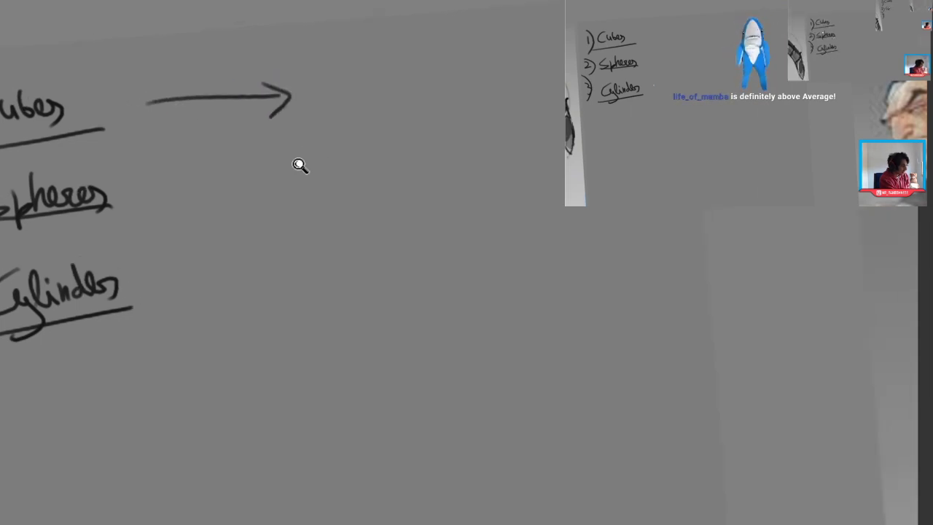
Step: Examine the character reference sheets and the armored knight beside its block-form mannequin
left_click_drag(298, 165, 192, 144)
left_click_drag(202, 183, 199, 213)
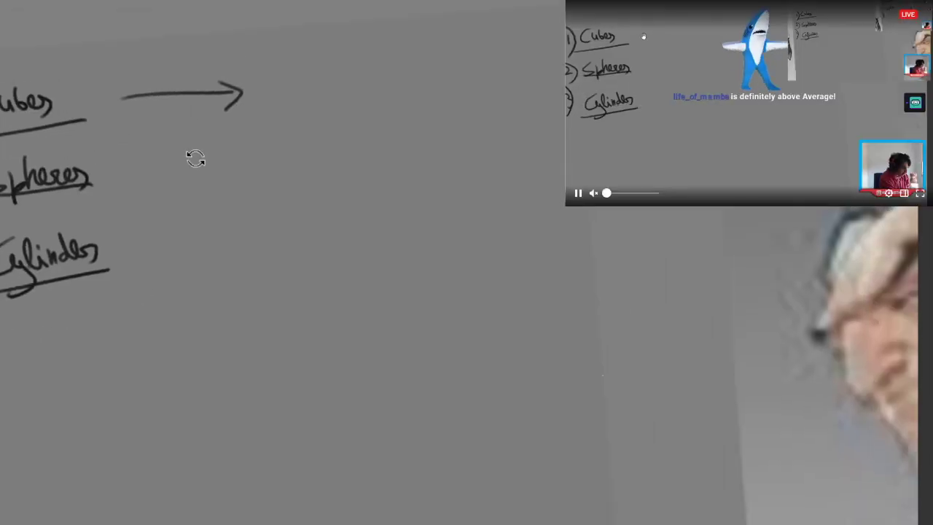
mouse_move(195, 158)
left_mouse_down()
mouse_move(221, 131)
mouse_move(217, 141)
left_mouse_up()
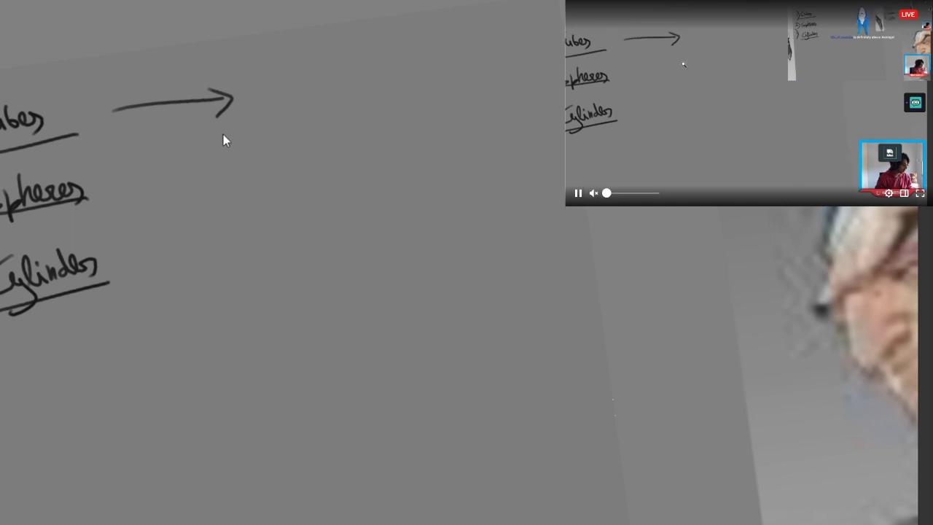
mouse_move(274, 56)
left_mouse_down()
mouse_move(264, 75)
mouse_move(274, 81)
mouse_move(201, 225)
left_mouse_up()
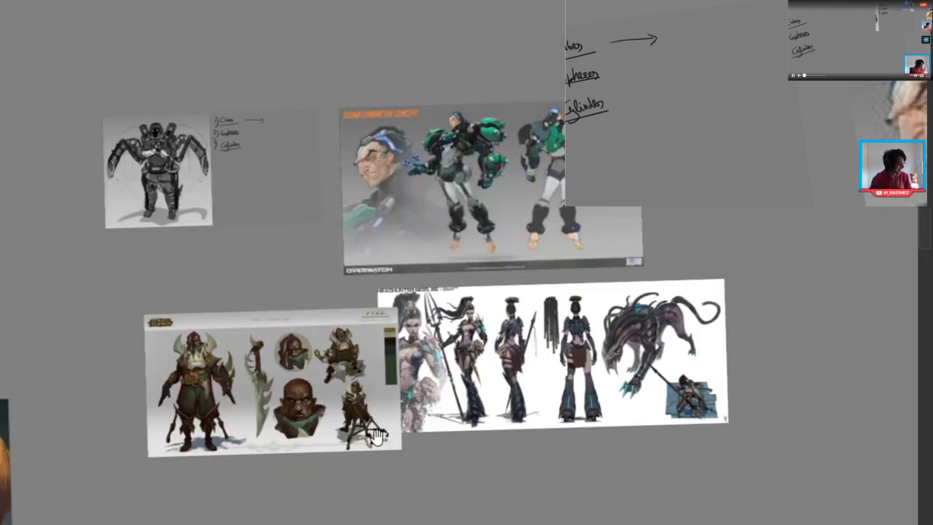
left_click_drag(377, 438, 151, 92)
left_click_drag(259, 490, 124, 239)
left_click_drag(187, 231, 242, 158)
left_click_drag(146, 51, 161, 119)
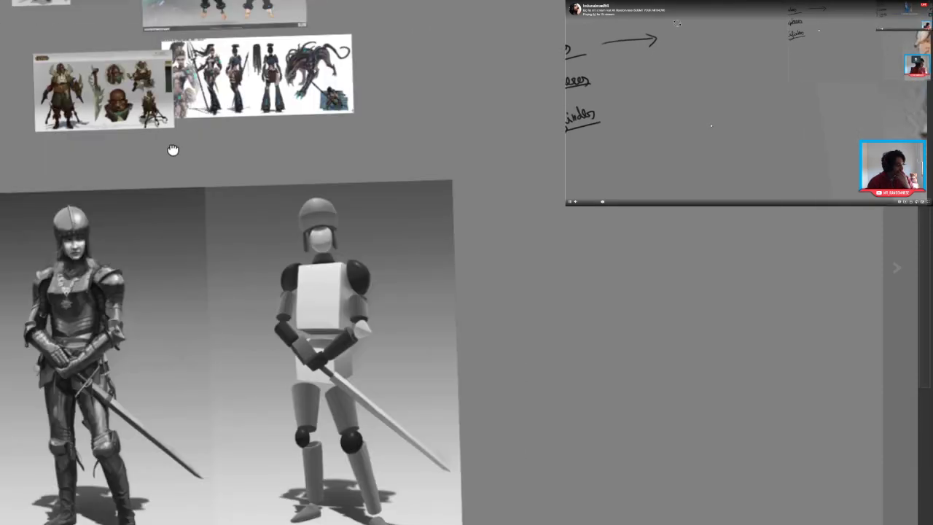
mouse_move(172, 150)
left_mouse_down()
mouse_move(175, 267)
mouse_move(225, 241)
mouse_move(296, 163)
mouse_move(263, 141)
mouse_move(293, 111)
mouse_move(311, 131)
mouse_move(267, 141)
left_mouse_up()
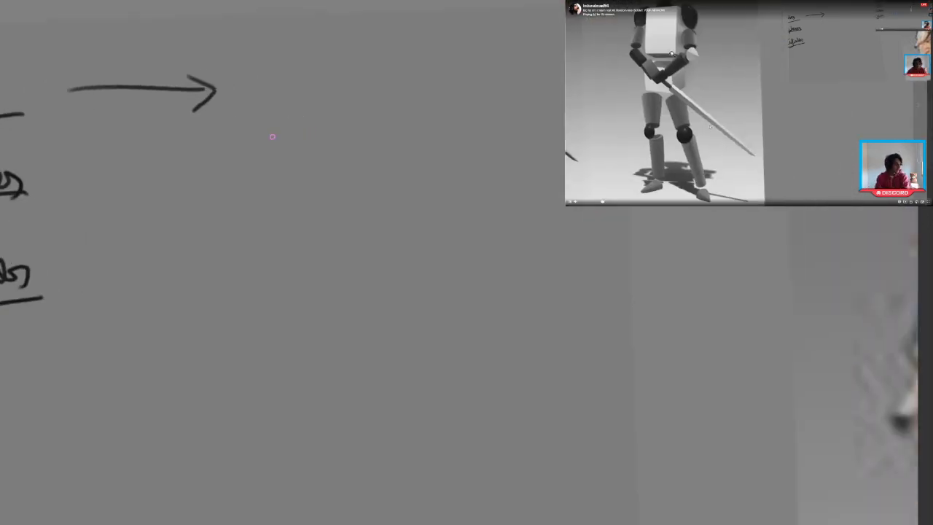
Step: Sketch one vertical edge and one slanted top edge of a cube beside the arrow tip
left_click_drag(267, 95, 268, 203)
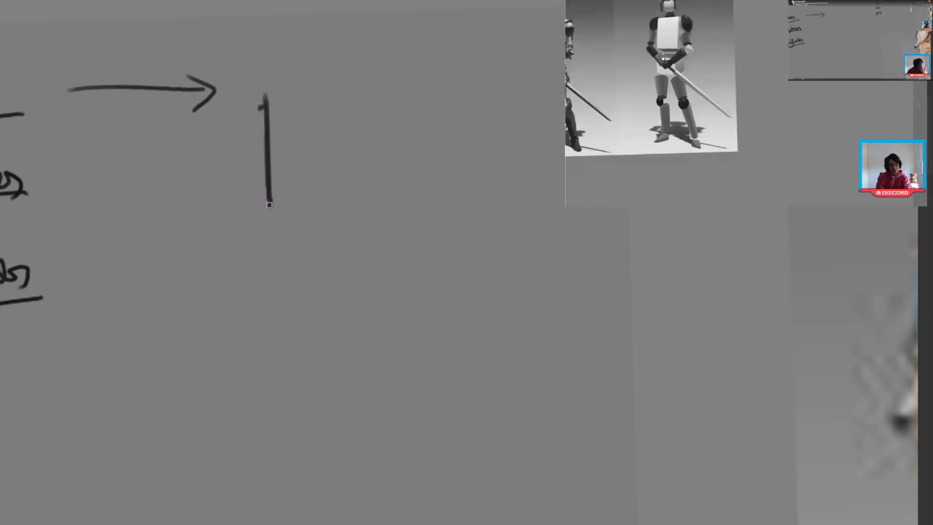
left_click_drag(258, 92, 360, 120)
mouse_move(286, 204)
left_mouse_down()
mouse_move(198, 302)
mouse_move(202, 313)
left_mouse_up()
left_click_drag(202, 313, 180, 271)
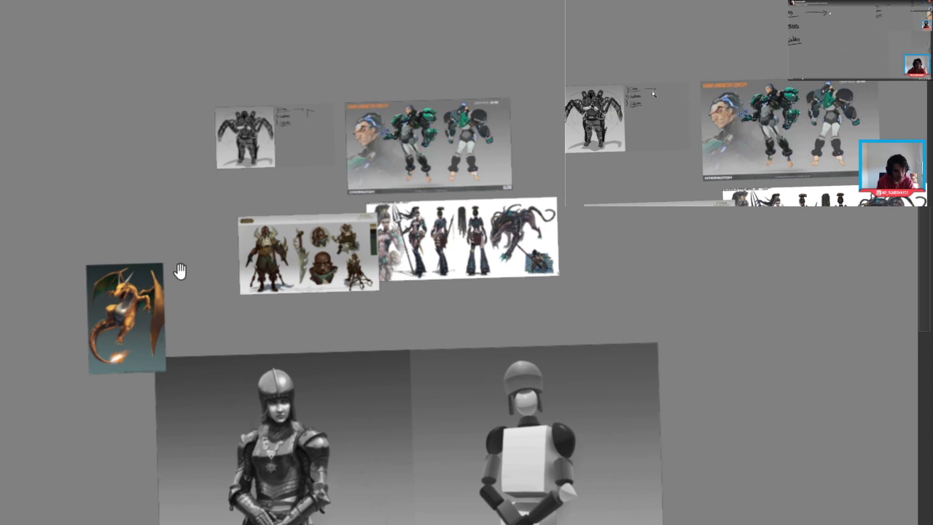
left_click_drag(180, 271, 135, 214)
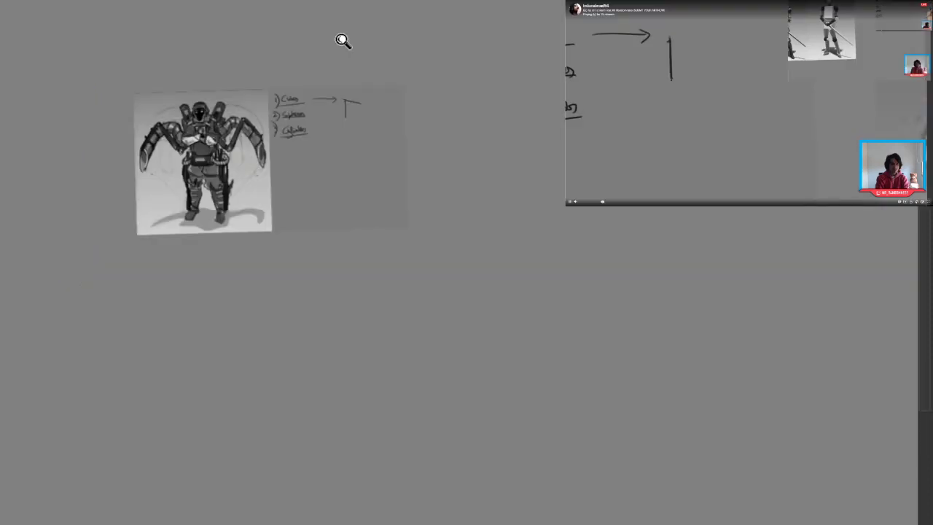
mouse_move(343, 41)
left_mouse_down()
mouse_move(521, 7)
mouse_move(338, 86)
left_mouse_up()
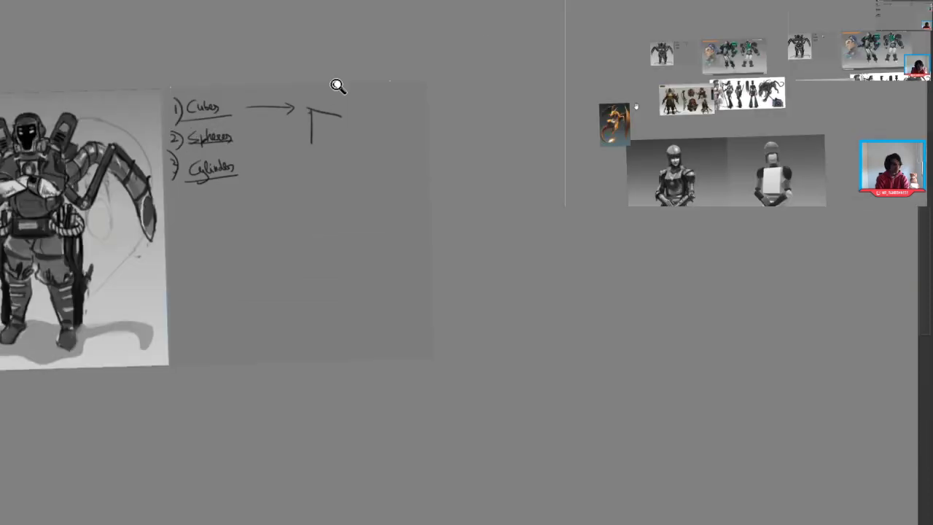
scroll(338, 85, "up", 3)
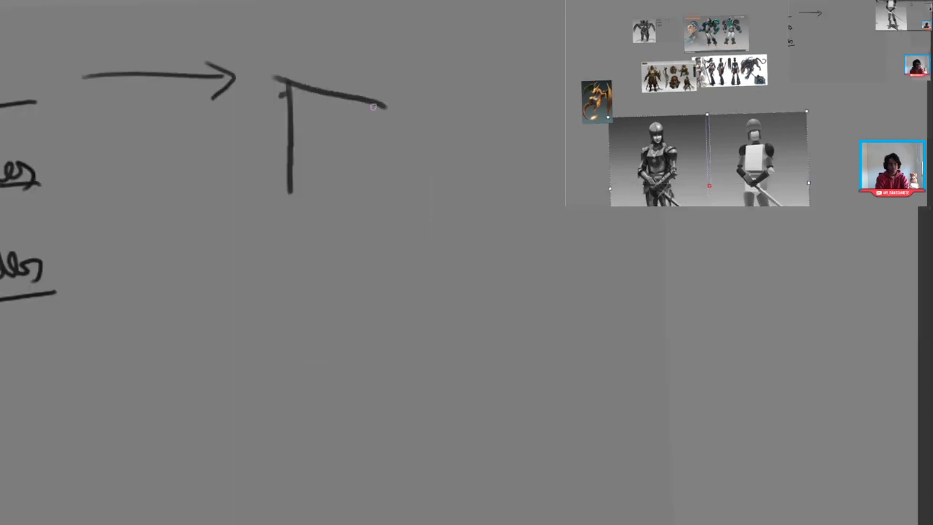
left_click_drag(374, 107, 316, 186)
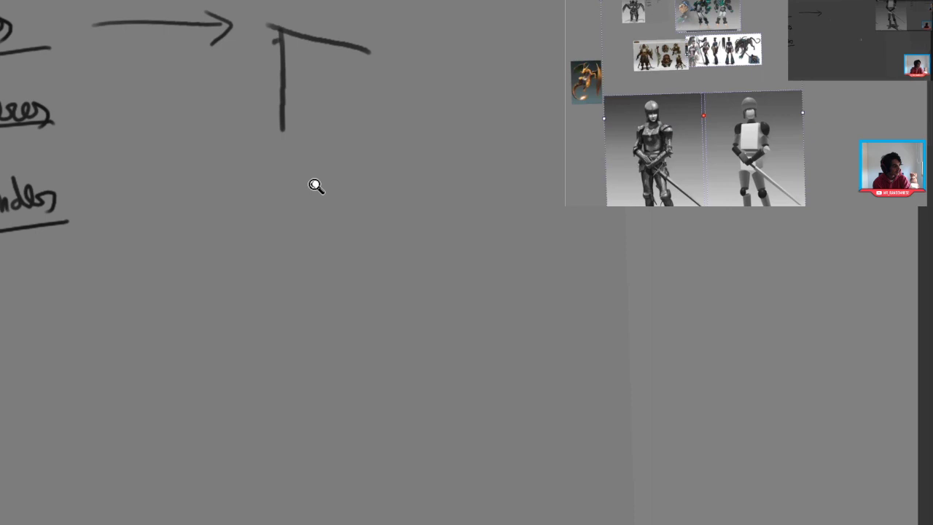
scroll(315, 186, "down", 1)
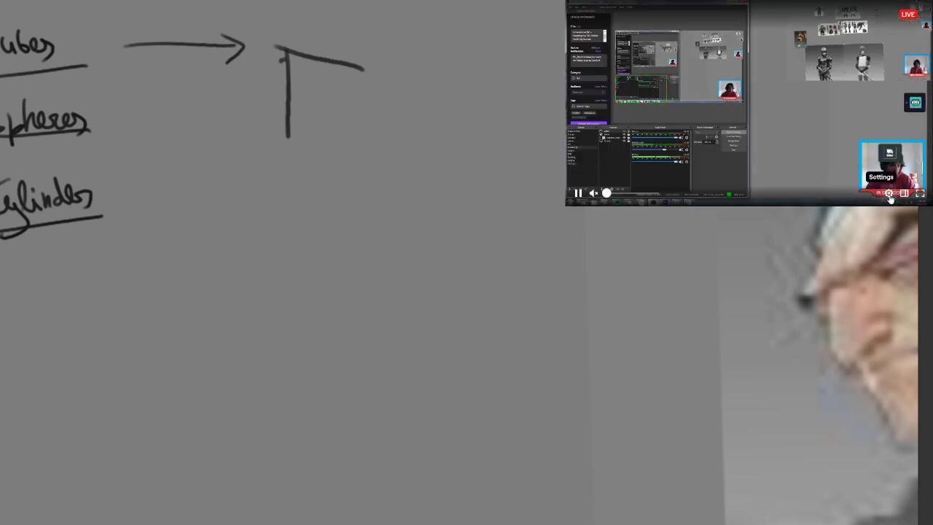
Step: Open the live-stream player's settings and its quality options
left_click(890, 194)
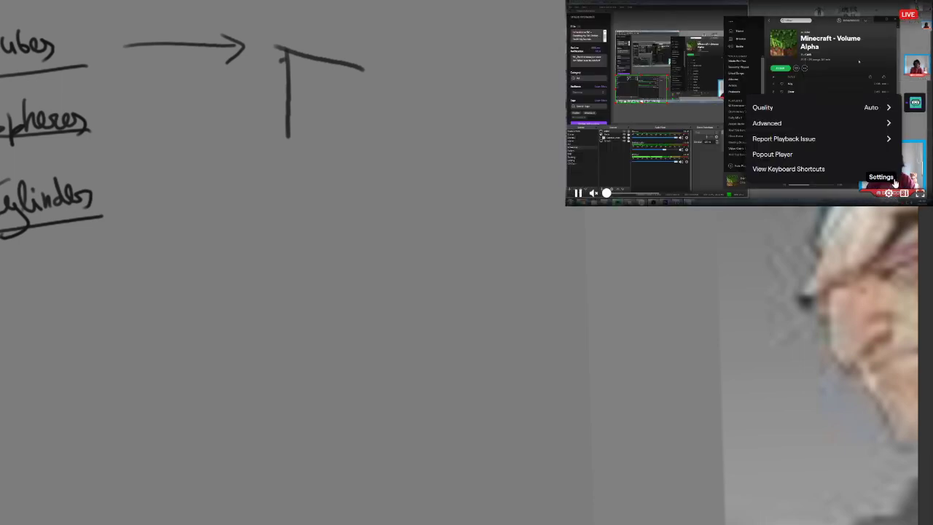
left_click(886, 109)
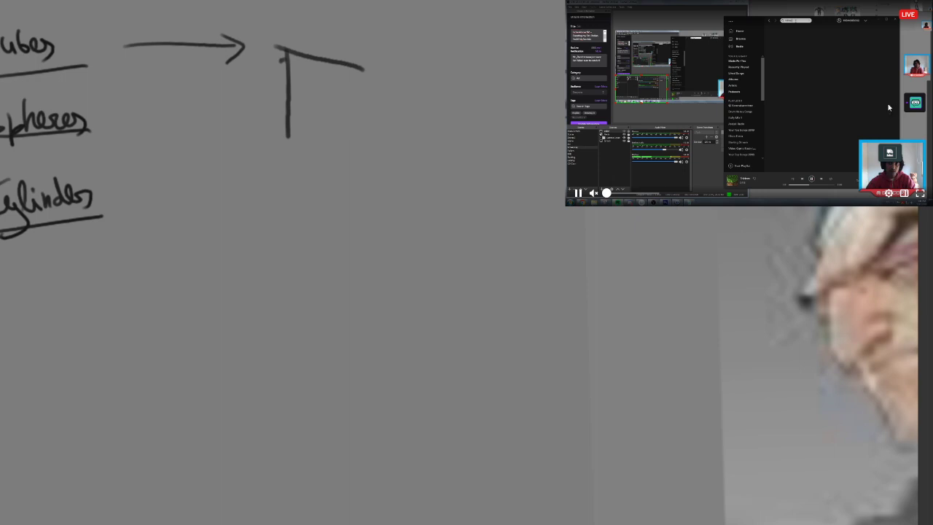
left_click(889, 194)
left_click(875, 152)
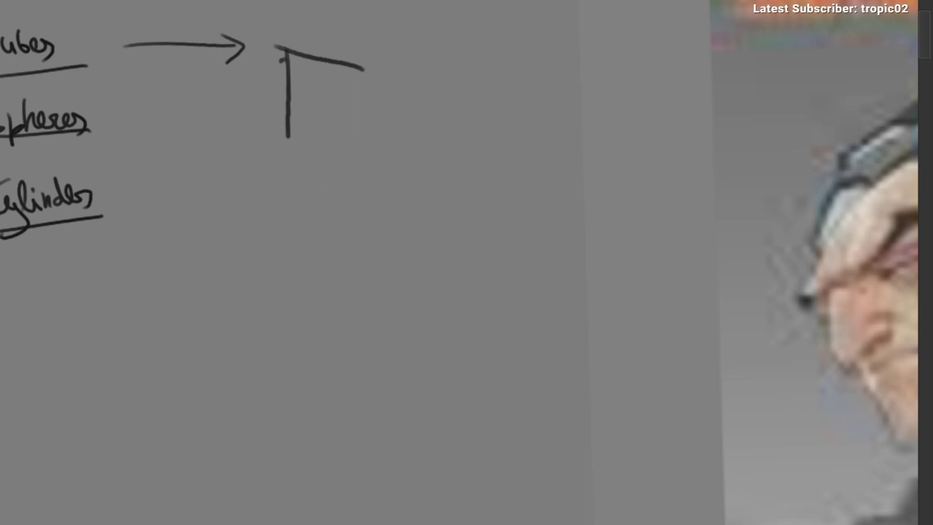
left_click_drag(270, 246, 232, 226)
key("ctrl+z")
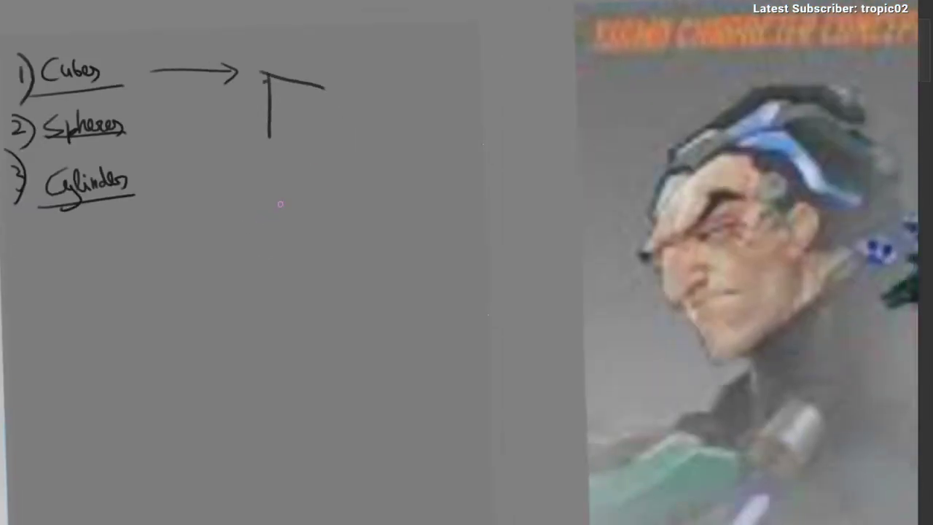
scroll(289, 212, "down", 3)
scroll(265, 225, "up", 4)
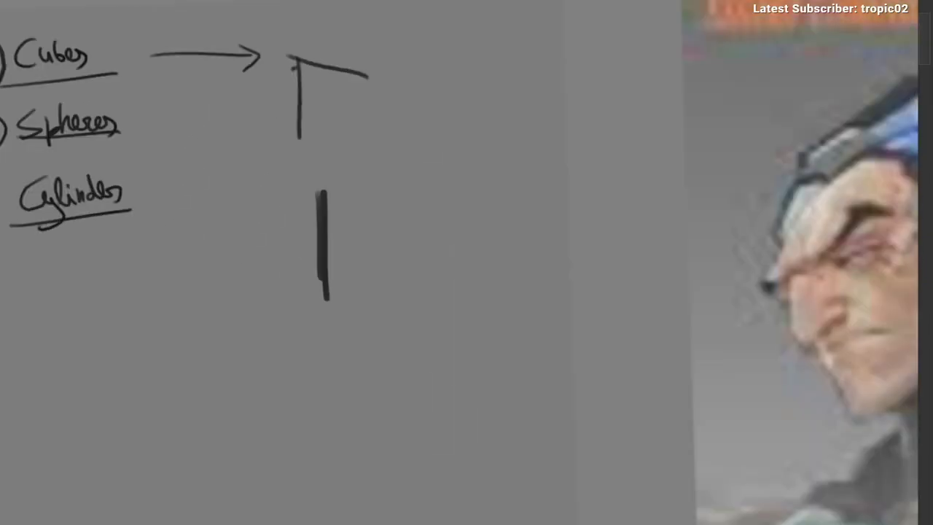
scroll(306, 159, "up", 3)
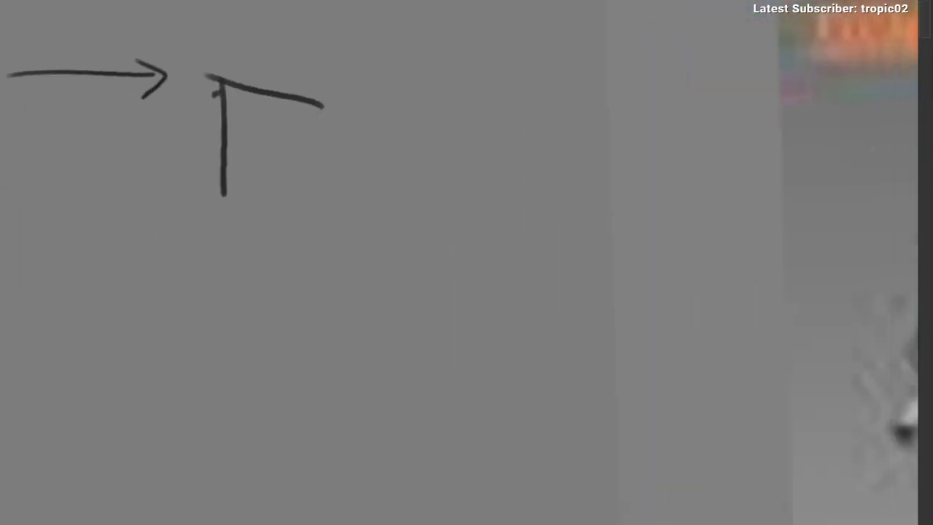
scroll(313, 113, "down", 1)
scroll(226, 176, "up", 4)
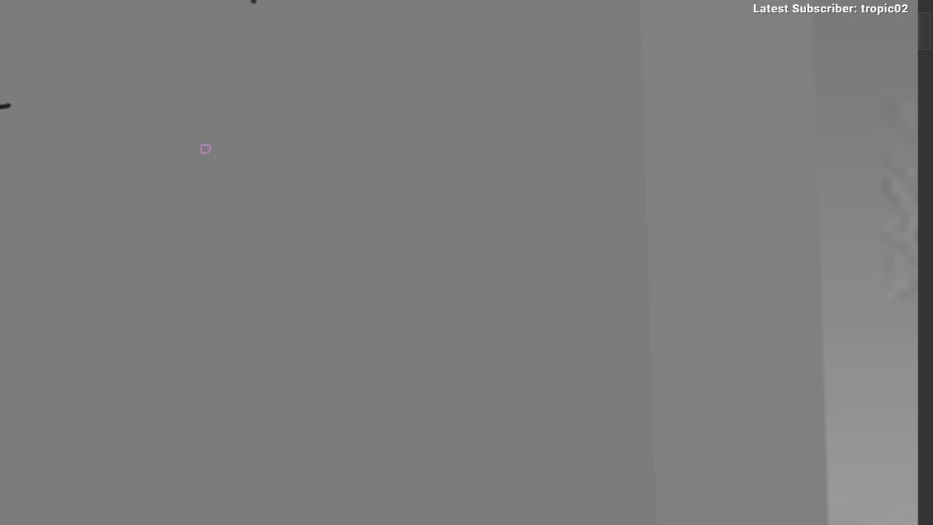
left_click_drag(220, 214, 223, 336)
left_click_drag(332, 27, 387, 27)
mouse_move(257, 36)
left_mouse_down()
mouse_move(239, 99)
mouse_move(355, 35)
left_mouse_up()
left_click_drag(328, 65, 357, 0)
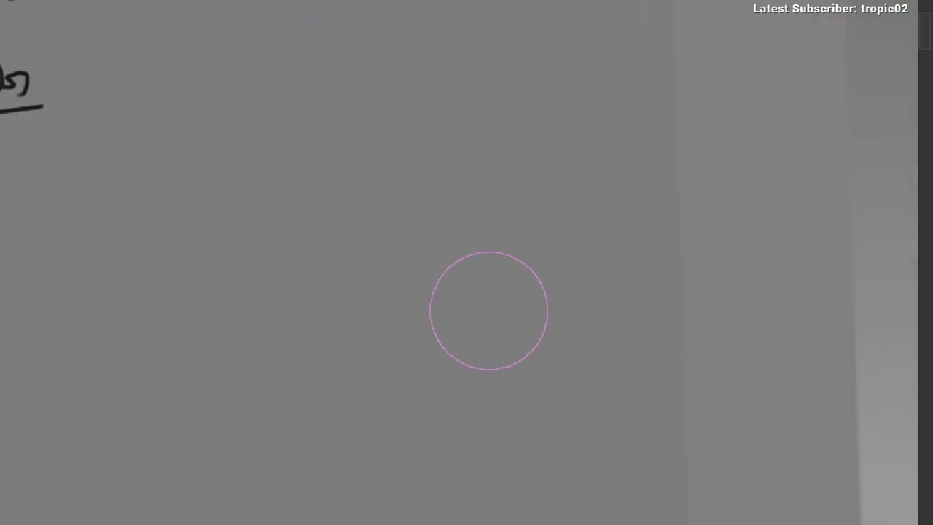
mouse_move(329, 74)
left_mouse_down()
mouse_move(292, 102)
mouse_move(315, 77)
left_mouse_up()
key("ctrl+z")
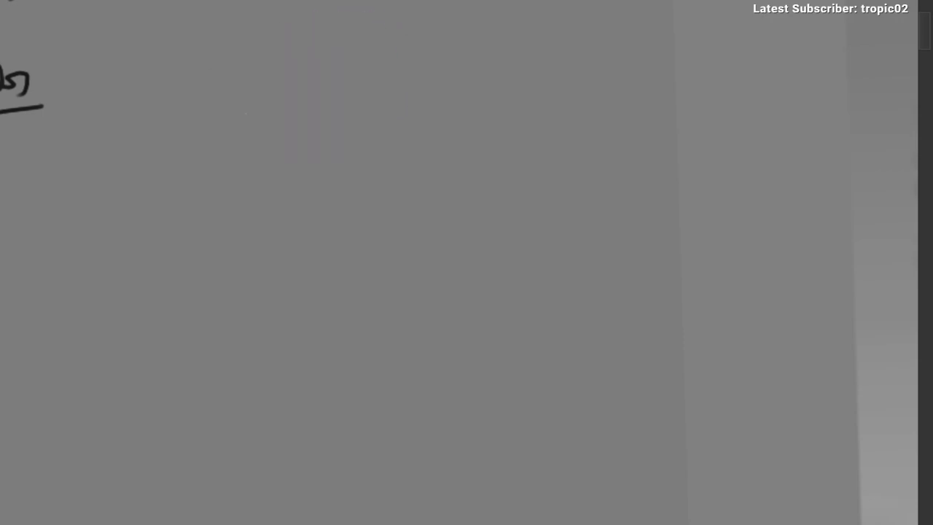
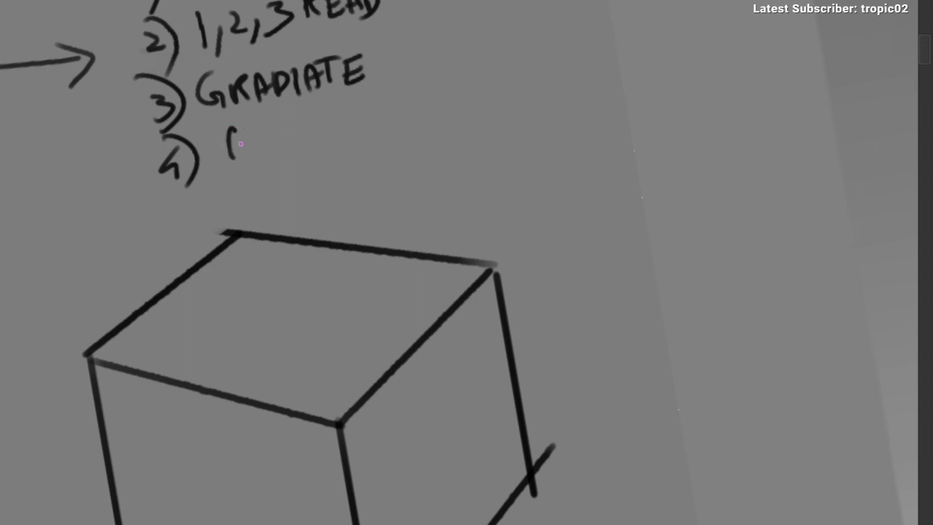
Step: Handwrite "CAST SHADOW X AO" beside 4) above the cube drawing
key("ctrl+z")
left_click_drag(246, 154, 262, 143)
mouse_move(283, 127)
left_mouse_down()
mouse_move(269, 153)
mouse_move(292, 143)
left_mouse_up()
left_click_drag(275, 123, 295, 118)
mouse_move(320, 120)
left_mouse_down()
mouse_move(309, 146)
mouse_move(329, 138)
left_mouse_up()
mouse_move(345, 110)
left_mouse_down()
mouse_move(357, 135)
mouse_move(352, 127)
mouse_move(376, 129)
mouse_move(392, 111)
left_mouse_up()
mouse_move(403, 105)
left_mouse_down()
mouse_move(412, 120)
mouse_move(431, 95)
mouse_move(433, 121)
mouse_move(448, 118)
left_mouse_up()
left_click_drag(465, 80, 458, 117)
mouse_move(467, 80)
left_mouse_down()
mouse_move(471, 111)
mouse_move(473, 102)
left_mouse_up()
left_click_drag(480, 84, 483, 108)
left_click_drag(478, 78, 483, 111)
Step: Handwrite the item number 5) to the right of the DRAW entry
left_click_drag(423, 117, 350, 251)
left_click_drag(350, 55, 328, 82)
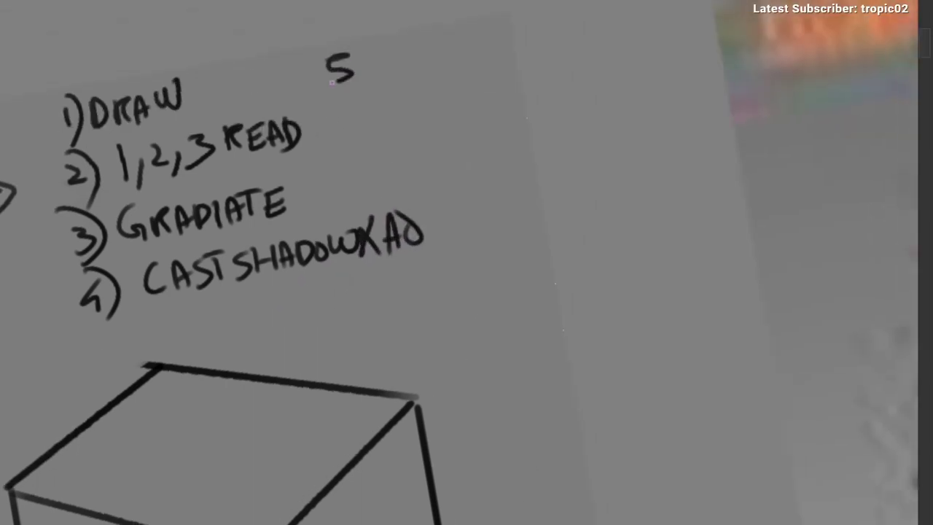
left_click_drag(323, 43, 358, 106)
left_click_drag(320, 91, 287, 106)
Step: Handwrite the fifth item's text beside its number, redoing faulty letters, and underline it
mouse_move(355, 65)
left_mouse_down()
mouse_move(354, 86)
mouse_move(370, 82)
mouse_move(366, 65)
left_mouse_up()
left_click_drag(369, 62, 374, 84)
mouse_move(410, 58)
left_mouse_down()
mouse_move(406, 72)
mouse_move(435, 80)
mouse_move(438, 58)
left_mouse_up()
left_click_drag(448, 52, 430, 82)
mouse_move(330, 144)
left_mouse_down()
mouse_move(350, 80)
mouse_move(337, 97)
left_mouse_up()
left_click_drag(323, 62, 353, 121)
mouse_move(394, 64)
left_mouse_down()
mouse_move(385, 95)
mouse_move(434, 89)
mouse_move(444, 65)
left_mouse_up()
left_click_drag(444, 66, 452, 83)
key("ctrl+z")
left_click_drag(448, 64, 475, 57)
mouse_move(478, 58)
left_mouse_down()
mouse_move(474, 82)
mouse_move(471, 68)
mouse_move(495, 79)
left_mouse_up()
key("ctrl+z")
key("ctrl+z")
key("ctrl+z")
left_click_drag(490, 55, 497, 69)
left_click_drag(380, 111, 504, 89)
Step: Circle the words Spheres and Cylinders in turn, undoing each circle
scroll(396, 133, "down", 5)
mouse_move(232, 153)
left_mouse_down()
mouse_move(317, 68)
mouse_move(374, 70)
left_mouse_up()
scroll(137, 123, "up", 4)
mouse_move(150, 61)
left_mouse_down()
mouse_move(72, 84)
mouse_move(145, 65)
left_mouse_up()
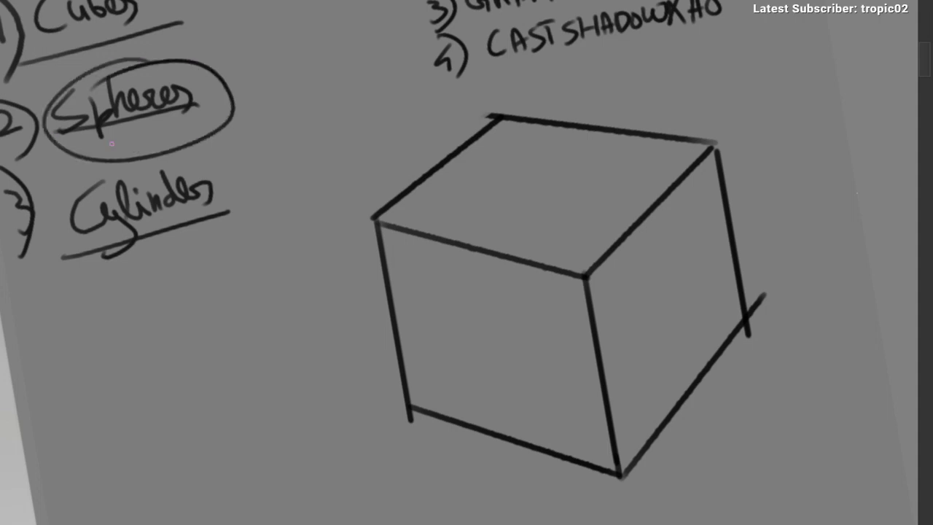
key("ctrl+z")
mouse_move(124, 149)
left_mouse_down()
mouse_move(248, 259)
mouse_move(77, 179)
left_mouse_up()
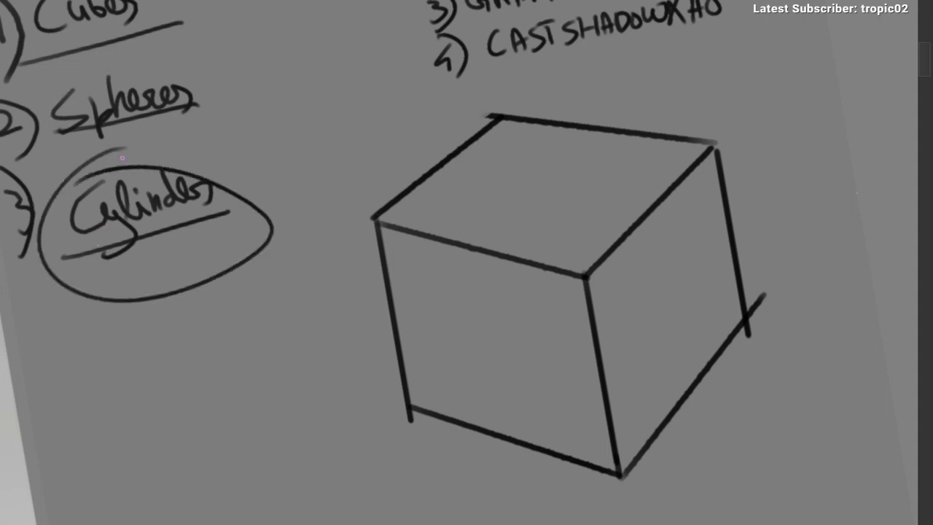
key("ctrl+z")
Step: Draw an arrow from the cube's left front face pointing outward, down and to the left
left_click_drag(439, 168, 204, 167)
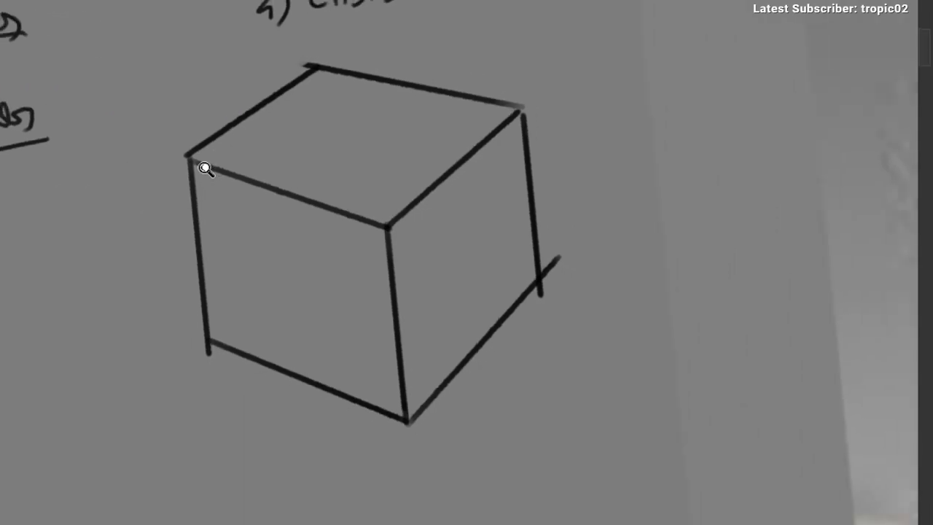
scroll(211, 169, "down", 1)
left_click_drag(312, 132, 310, 74)
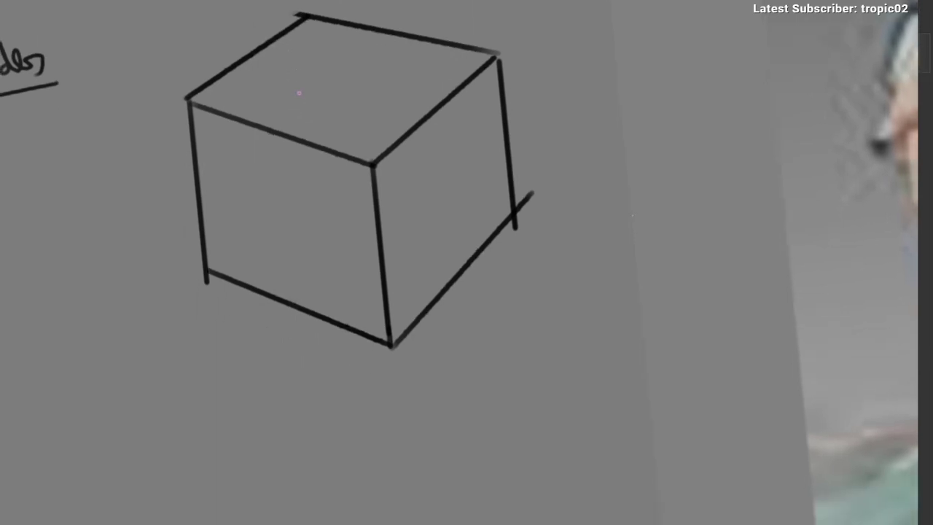
left_click_drag(273, 193, 155, 336)
left_click_drag(162, 283, 178, 327)
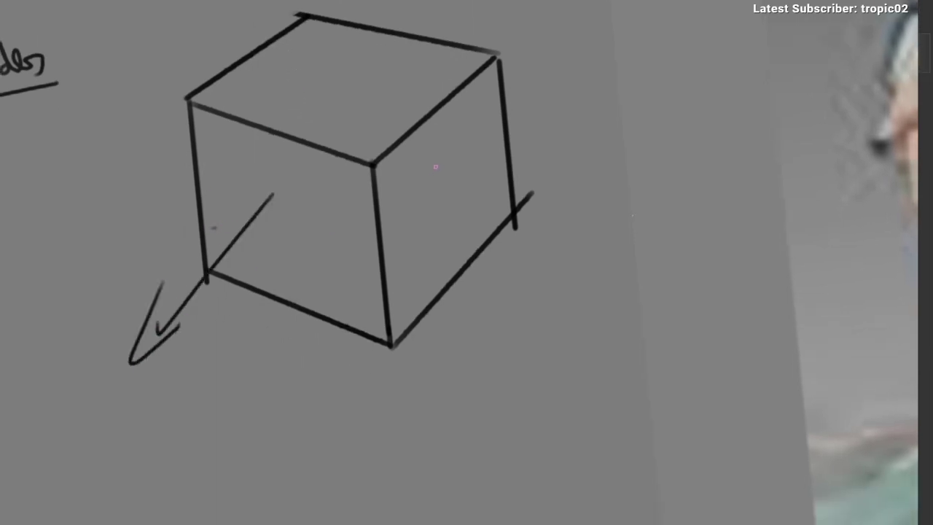
Step: Draw arrows pointing outward from the cube's right face and upward from its top face, redoing the first stroke
left_click_drag(416, 175, 573, 250)
key("ctrl+z")
left_click_drag(284, 212, 153, 176)
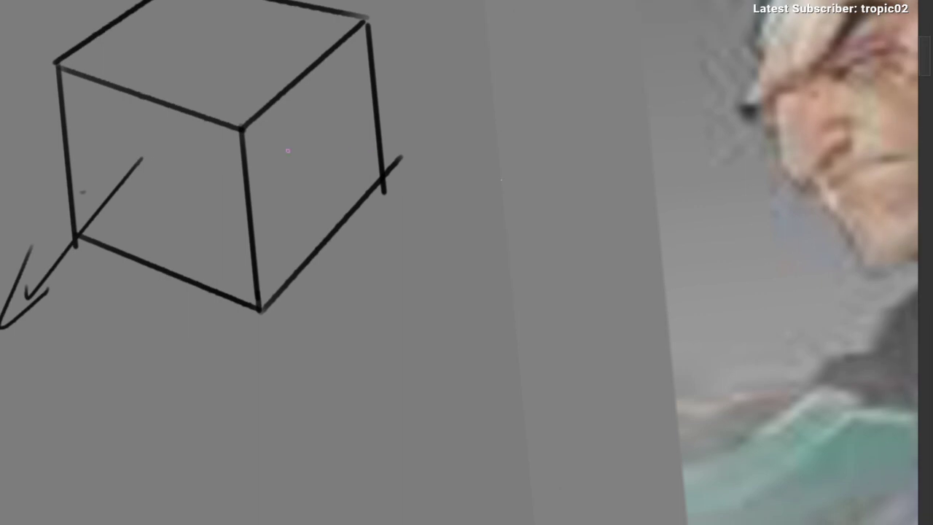
left_click_drag(288, 150, 471, 226)
mouse_move(449, 187)
left_mouse_down()
mouse_move(477, 202)
mouse_move(450, 245)
left_mouse_up()
left_click_drag(292, 205, 294, 420)
left_click_drag(203, 286, 181, 89)
left_click_drag(155, 184, 196, 148)
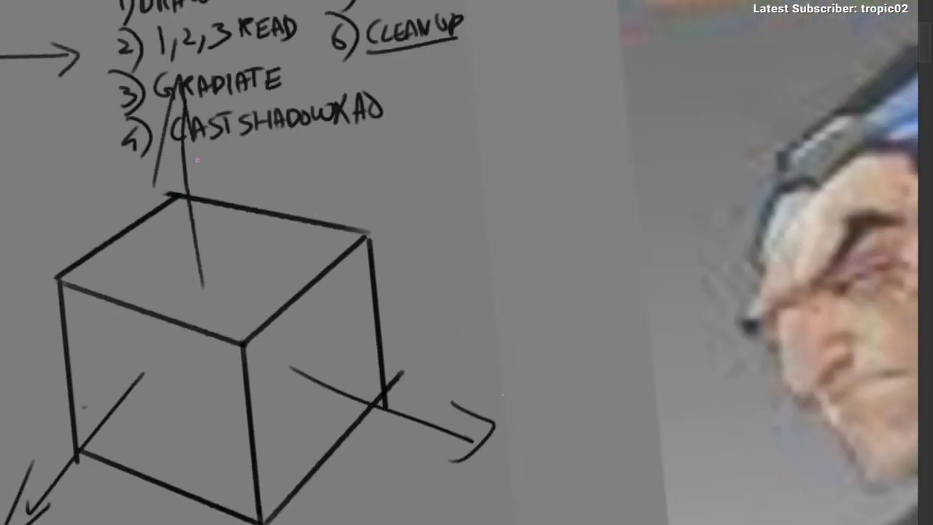
scroll(199, 190, "down", 2)
left_click_drag(178, 237, 182, 184)
Step: Undo all the direction arrows drawn from the cube's three faces
key("ctrl+z")
key("ctrl+z")
key("ctrl+z")
key("ctrl+z")
key("ctrl+z")
key("ctrl+z")
key("ctrl+z")
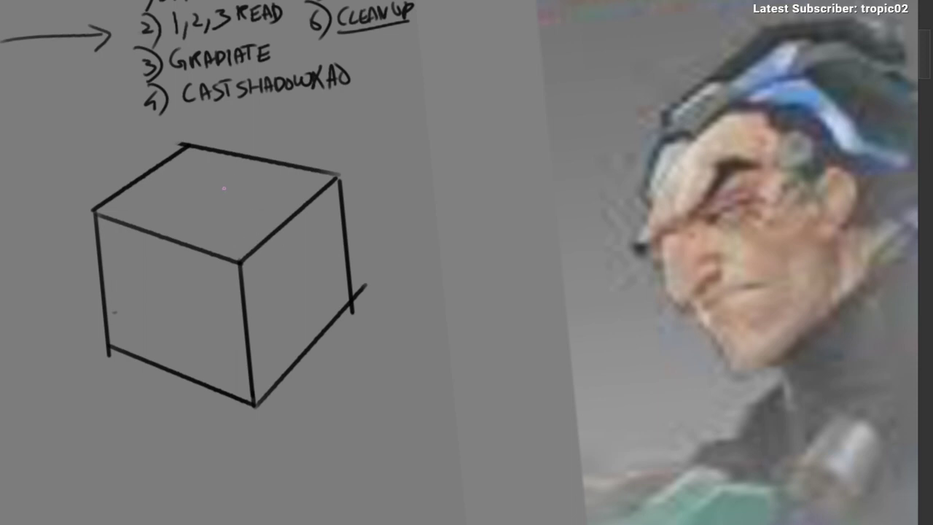
scroll(187, 175, "up", 4)
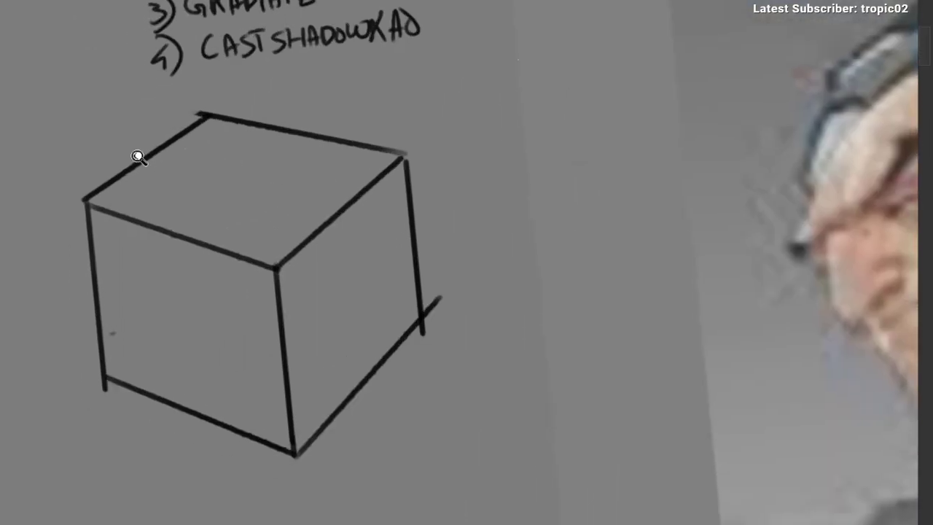
scroll(146, 229, "down", 3)
scroll(150, 171, "up", 3)
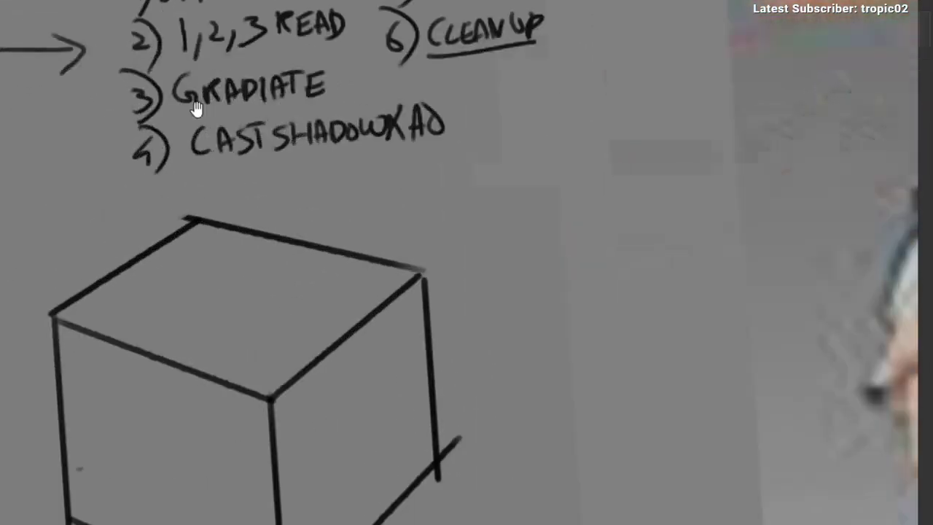
scroll(191, 139, "down", 4)
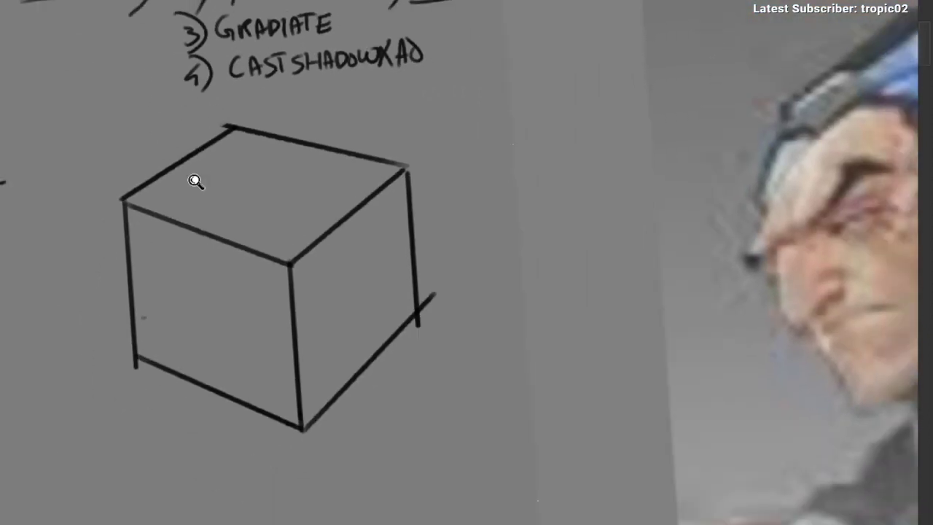
left_click_drag(125, 299, 110, 391)
scroll(181, 139, "up", 4)
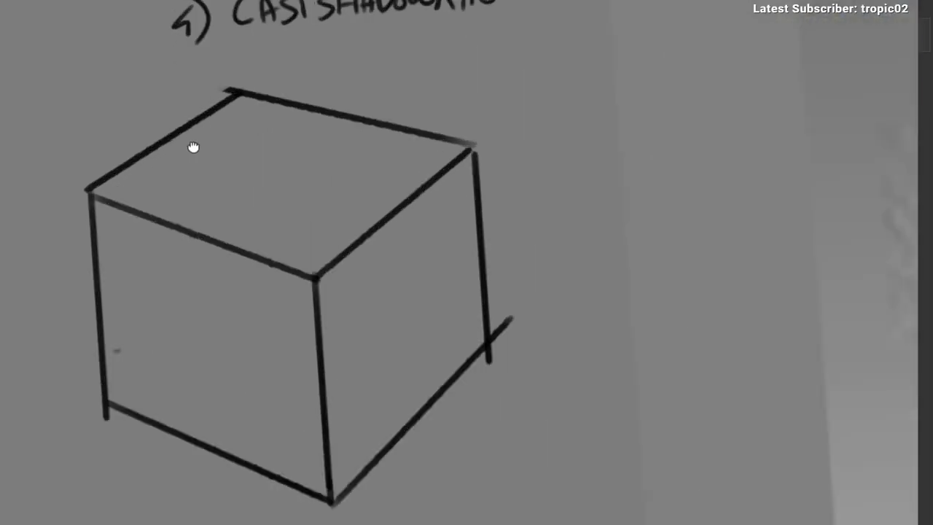
left_click_drag(194, 148, 177, 282)
scroll(270, 145, "down", 2)
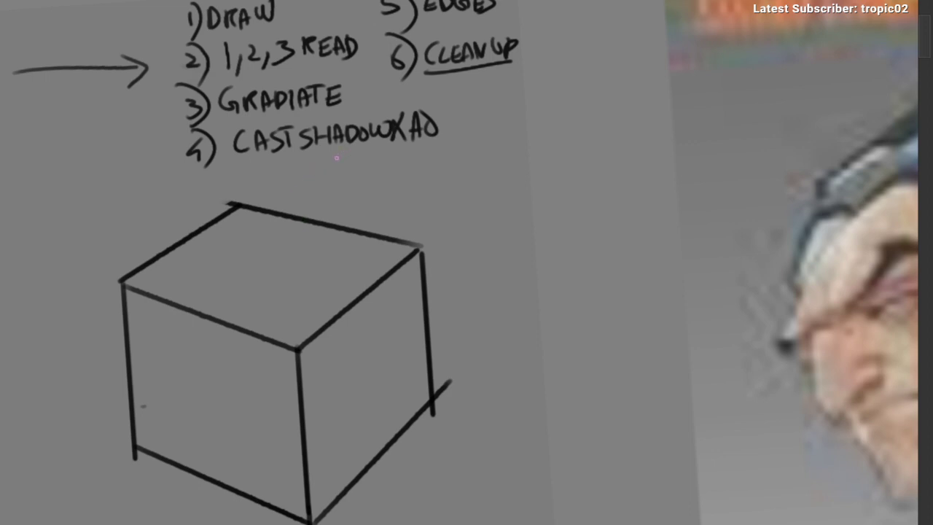
left_click_drag(311, 109, 302, 92)
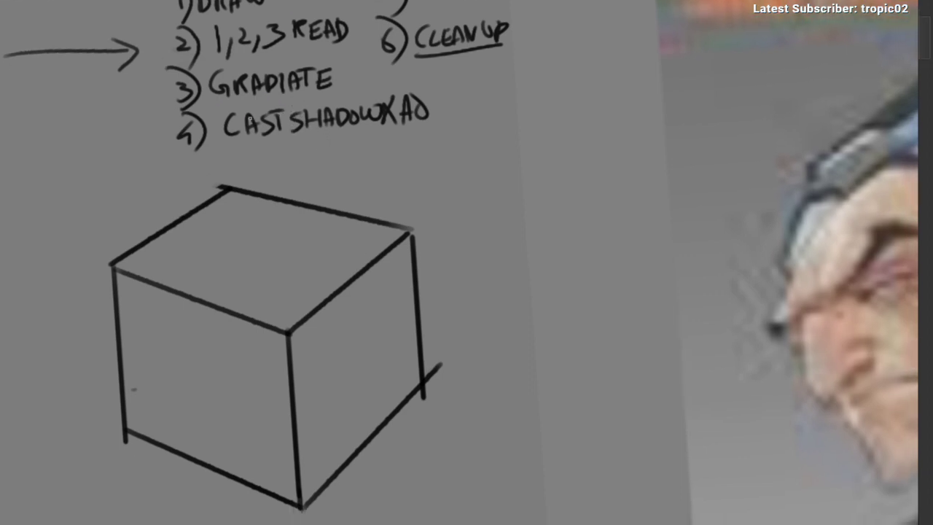
scroll(162, 214, "down", 1)
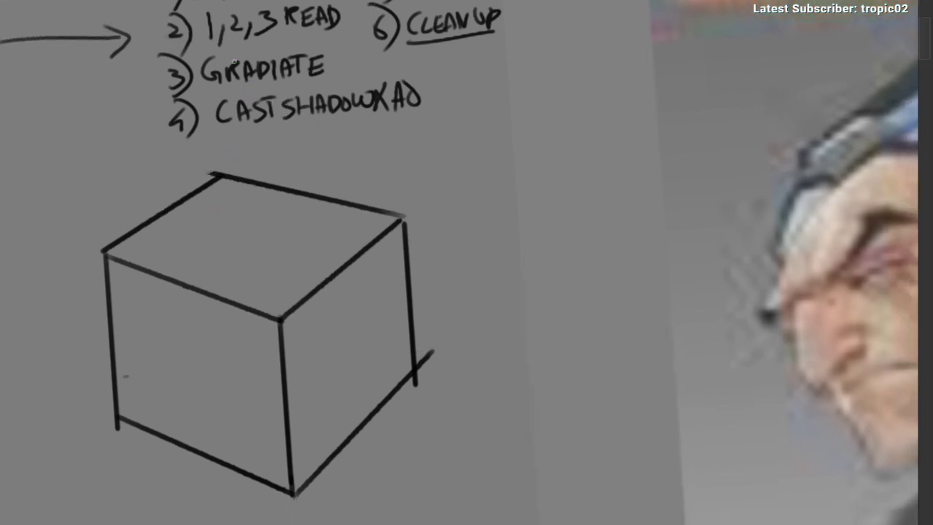
Step: Number the cube's top face 1, left face 2 and right face 3, undoing stray strokes
left_click_drag(165, 52, 352, 34)
key("ctrl+z")
left_click_drag(230, 202, 254, 154)
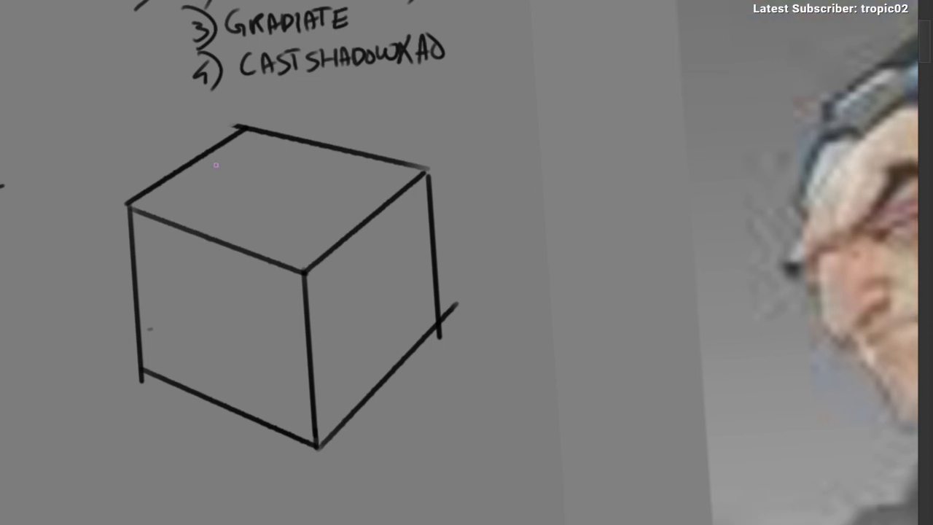
mouse_move(142, 115)
left_mouse_down()
mouse_move(218, 183)
mouse_move(234, 163)
mouse_move(248, 185)
left_mouse_up()
key("ctrl+z")
key("ctrl+z")
left_click_drag(177, 299, 224, 325)
left_click_drag(348, 271, 330, 323)
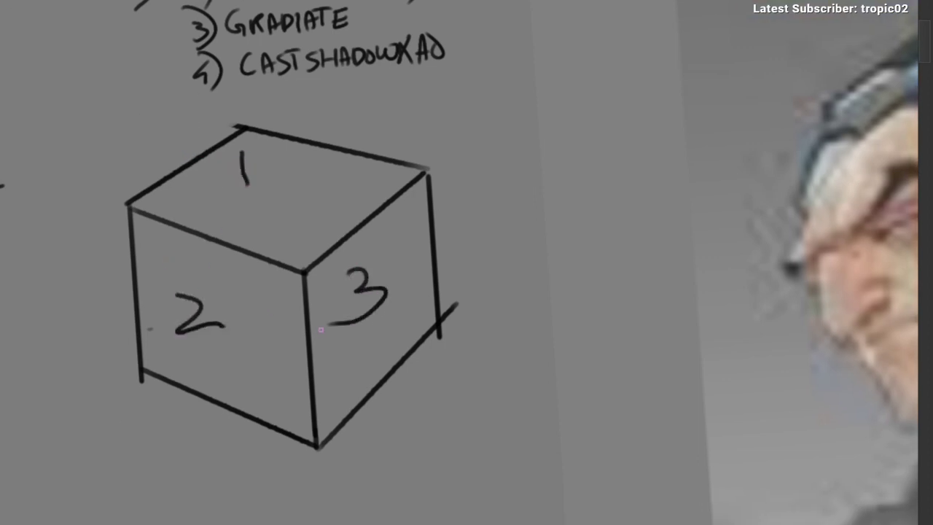
Step: Circle the numbers 1, 2 and 3 on the cube's faces
left_click_drag(248, 123, 210, 134)
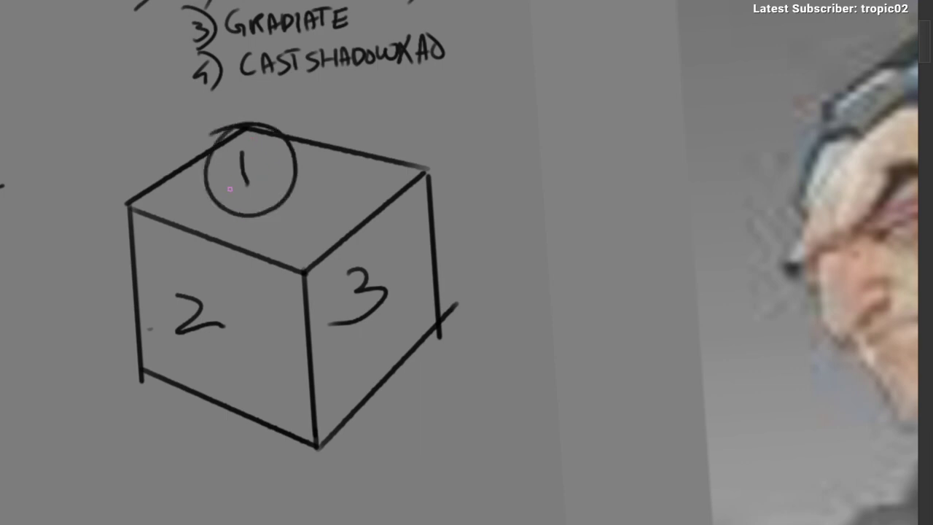
mouse_move(177, 260)
left_mouse_down()
mouse_move(240, 327)
mouse_move(215, 264)
left_mouse_up()
mouse_move(345, 242)
left_mouse_down()
mouse_move(383, 350)
mouse_move(299, 257)
left_mouse_up()
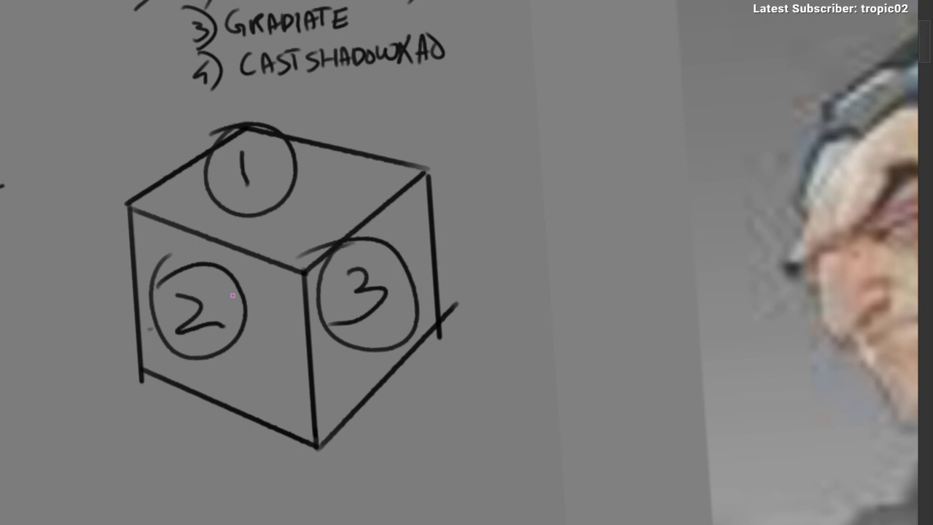
Step: Undo the circles and the handwritten face numbers on the cube
key("ctrl+z")
key("ctrl+z")
key("ctrl+z")
key("ctrl+z")
key("ctrl+z")
key("ctrl+z")
key("ctrl+z")
key("ctrl+z")
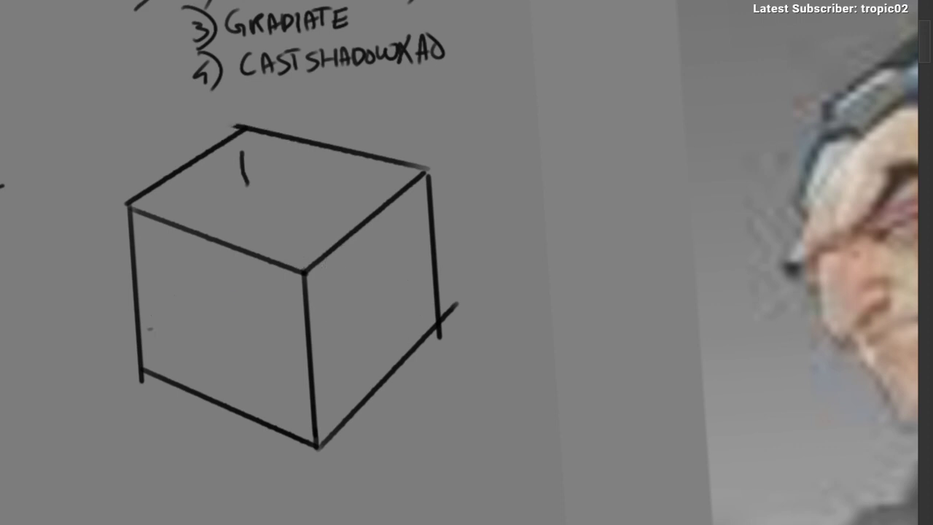
left_click_drag(279, 171, 273, 204)
scroll(288, 186, "up", 1)
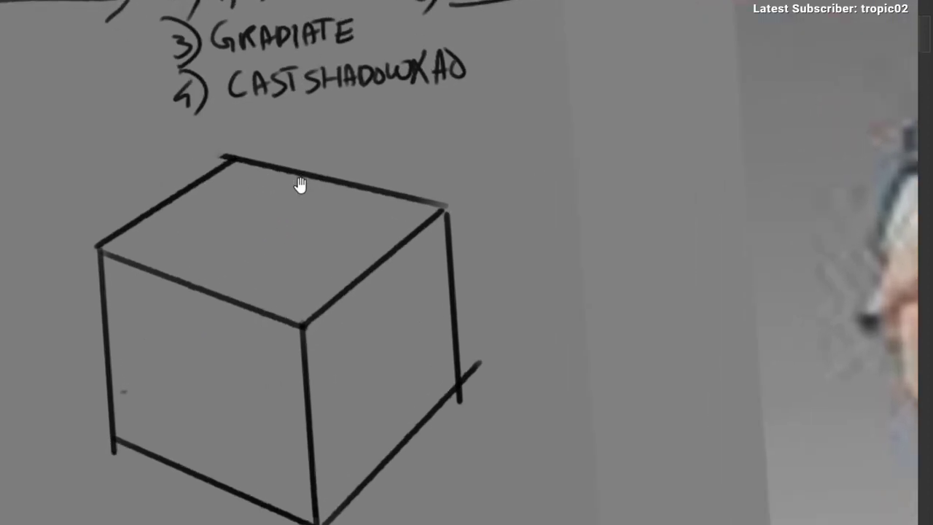
scroll(277, 232, "up", 2)
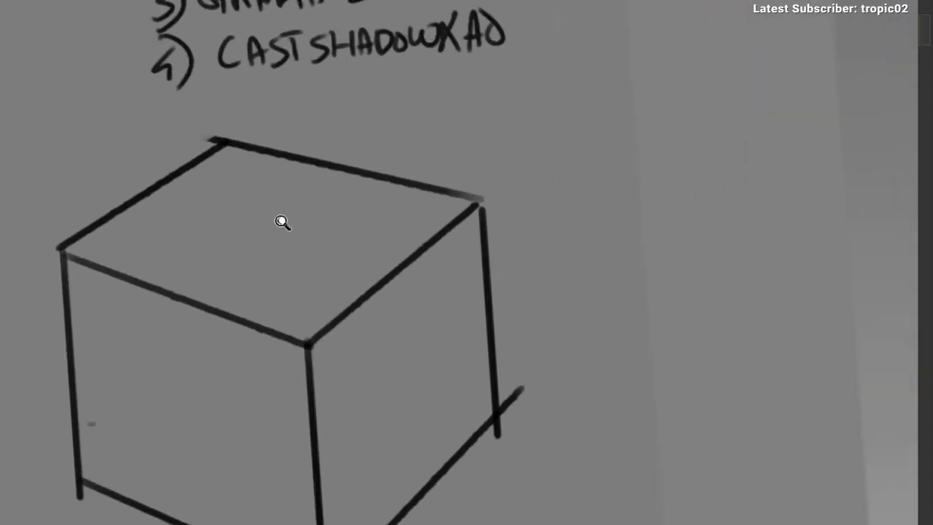
scroll(281, 226, "down", 1)
left_click_drag(316, 141, 278, 173)
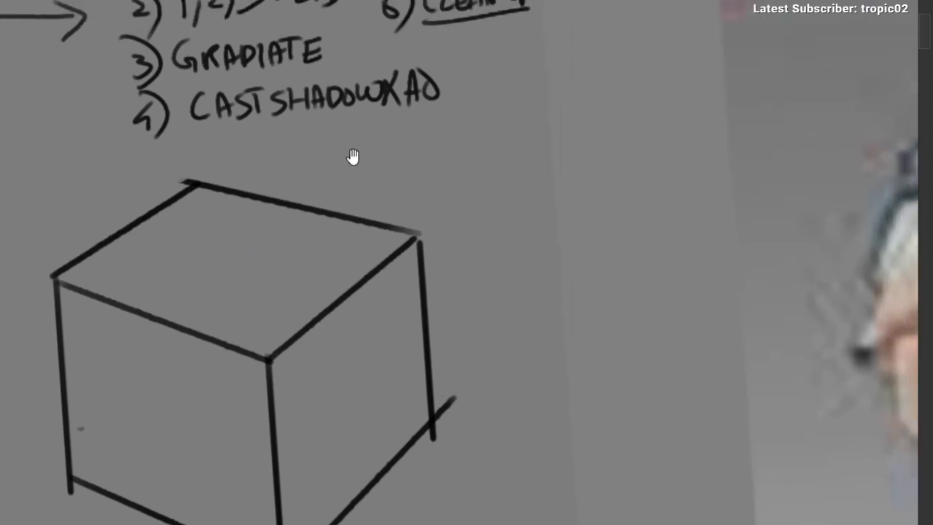
mouse_move(354, 157)
left_mouse_down()
mouse_move(379, 141)
mouse_move(440, 139)
left_mouse_up()
key("ctrl+z")
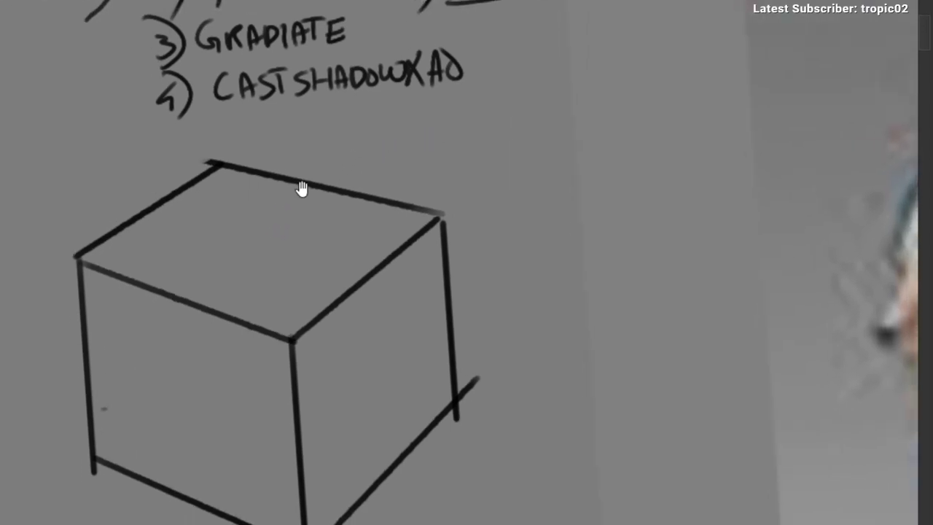
Step: Handwrite "Halfway to" in the empty area below the Cylinders entry
left_click_drag(302, 189, 555, 14)
left_click_drag(296, 156, 390, 112)
left_click_drag(79, 220, 95, 260)
left_click_drag(106, 212, 111, 259)
mouse_move(87, 249)
left_mouse_down()
mouse_move(109, 241)
mouse_move(152, 256)
left_mouse_up()
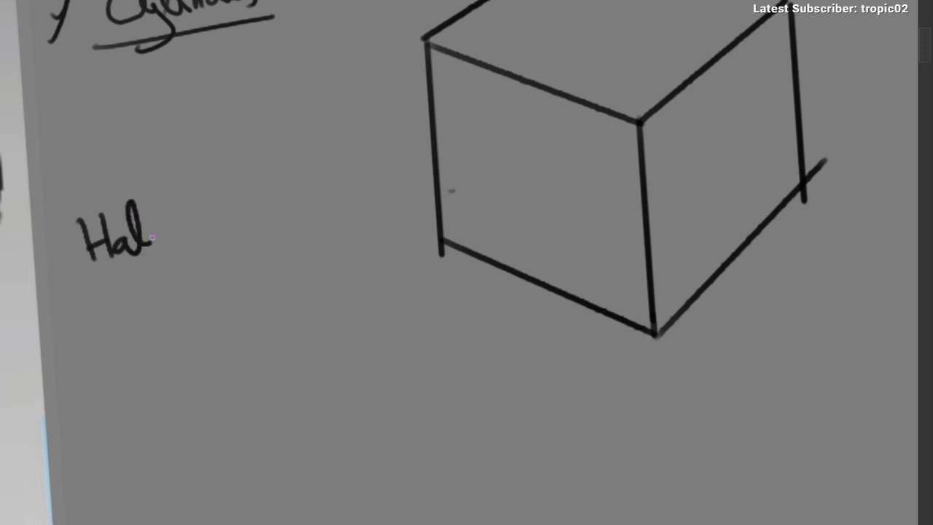
left_click_drag(149, 188, 167, 264)
mouse_move(168, 218)
left_mouse_down()
mouse_move(174, 244)
mouse_move(192, 226)
mouse_move(239, 245)
mouse_move(206, 269)
left_mouse_up()
mouse_move(238, 184)
left_mouse_down()
mouse_move(241, 220)
mouse_move(251, 200)
left_mouse_up()
left_click_drag(257, 198, 271, 216)
left_click_drag(244, 206, 270, 147)
Step: Handwrite "Black" beneath "Halfway to", undoing and redoing its first letters
left_click_drag(133, 257, 143, 297)
left_click_drag(159, 249, 168, 285)
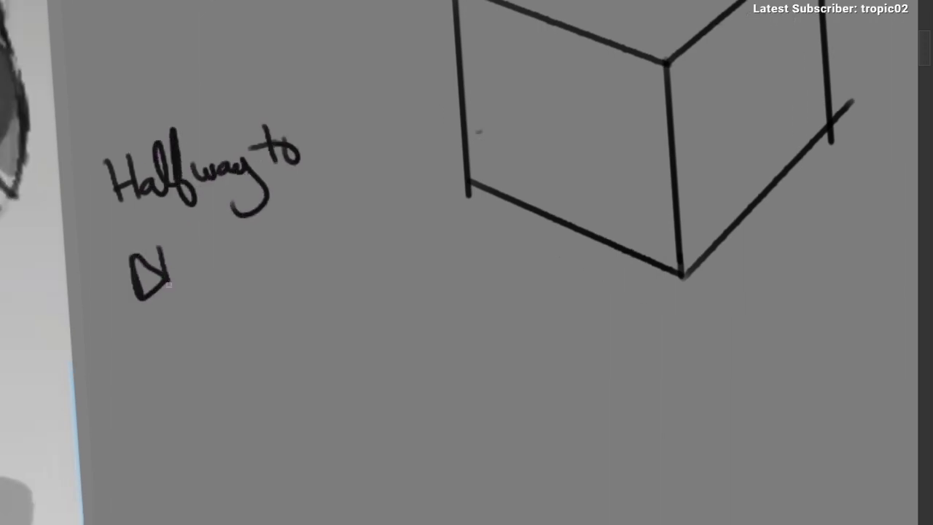
key("ctrl+z")
key("ctrl+z")
key("ctrl+z")
left_click_drag(130, 250, 136, 288)
left_click_drag(131, 247, 137, 288)
left_click_drag(166, 241, 169, 281)
mouse_move(188, 261)
left_mouse_down()
mouse_move(182, 279)
mouse_move(201, 280)
left_mouse_up()
mouse_move(213, 226)
left_mouse_down()
mouse_move(215, 280)
mouse_move(233, 285)
left_mouse_up()
Step: Underline both handwritten lines, "Black" and "Halfway to"
left_click_drag(111, 314, 237, 292)
left_click_drag(76, 217, 320, 172)
left_click_drag(278, 196, 90, 288)
left_click_drag(162, 250, 244, 226)
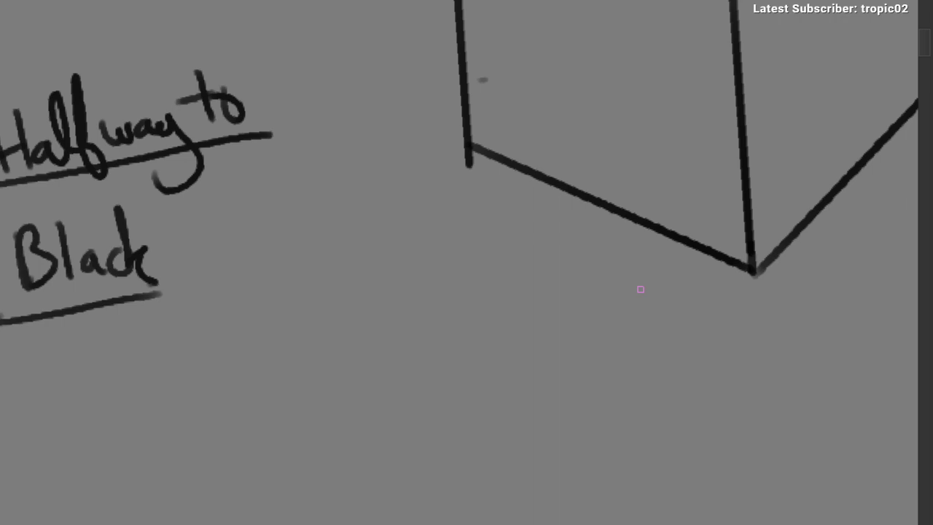
Step: Show the colour wheel over the canvas, keeping the "Halfway to Black" note in view
key("Tab")
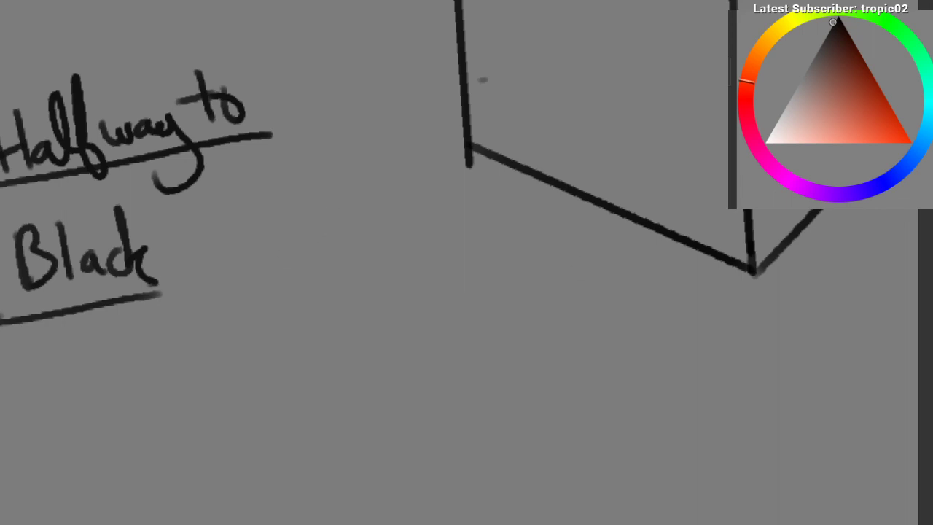
left_click_drag(356, 213, 335, 233)
left_click_drag(335, 234, 226, 286, "ctrl")
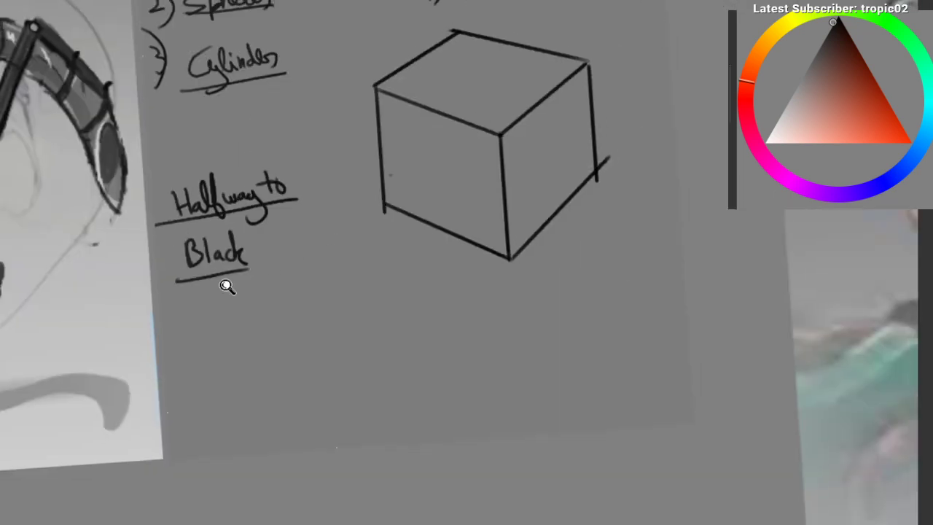
scroll(233, 270, "down", 2)
scroll(250, 250, "up", 6)
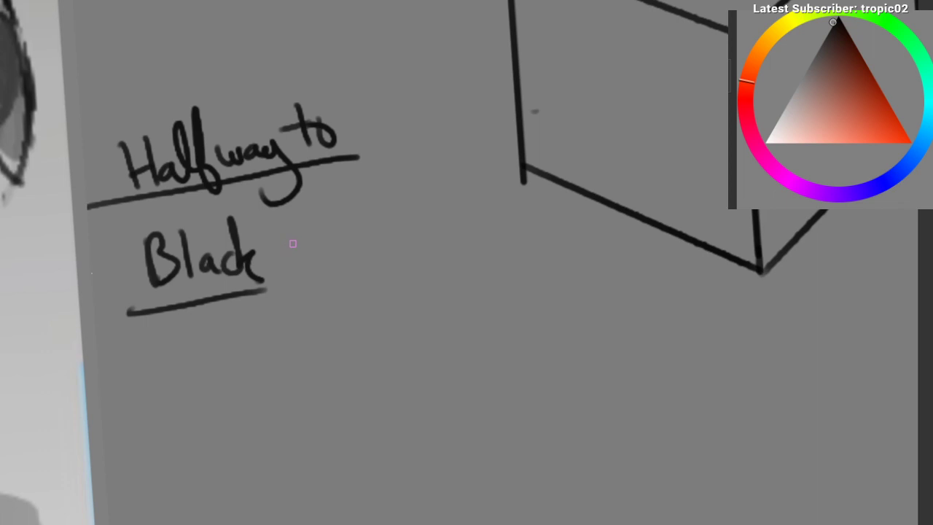
left_click_drag(258, 248, 229, 243)
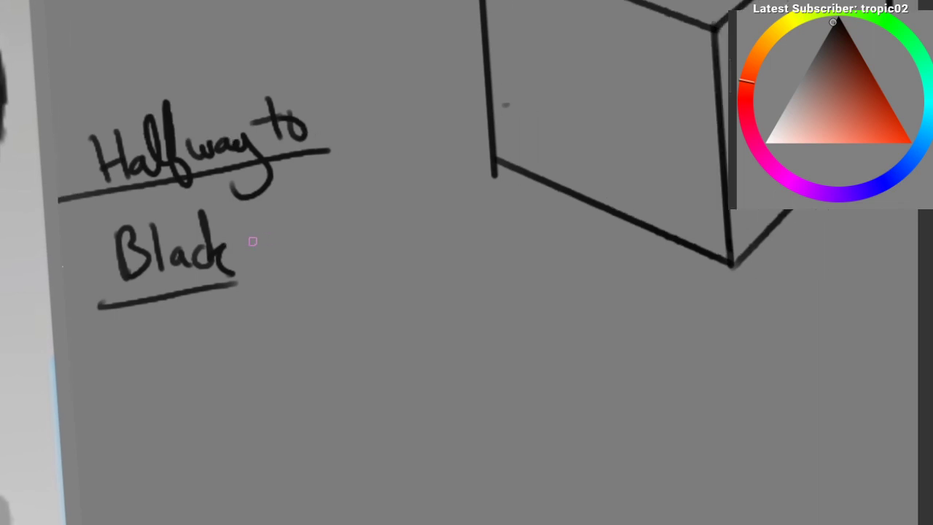
scroll(207, 305, "down", 5)
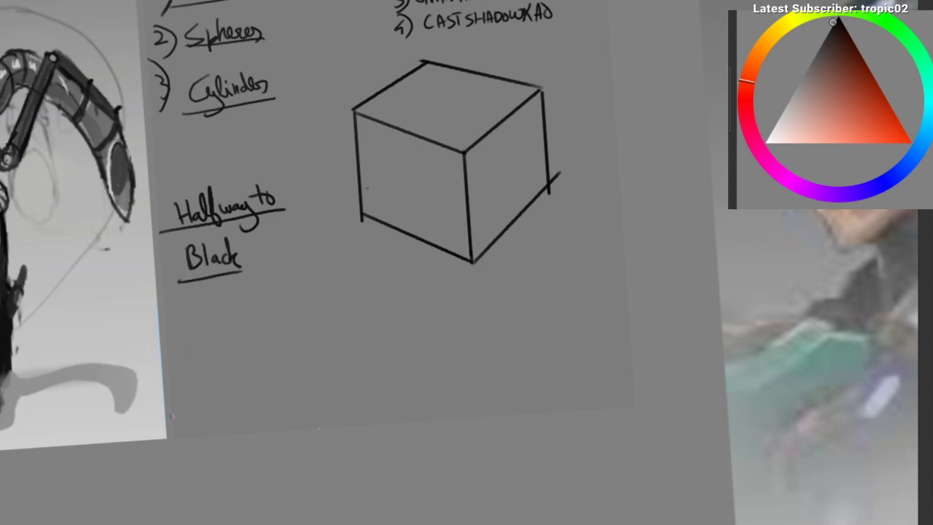
scroll(231, 229, "up", 4)
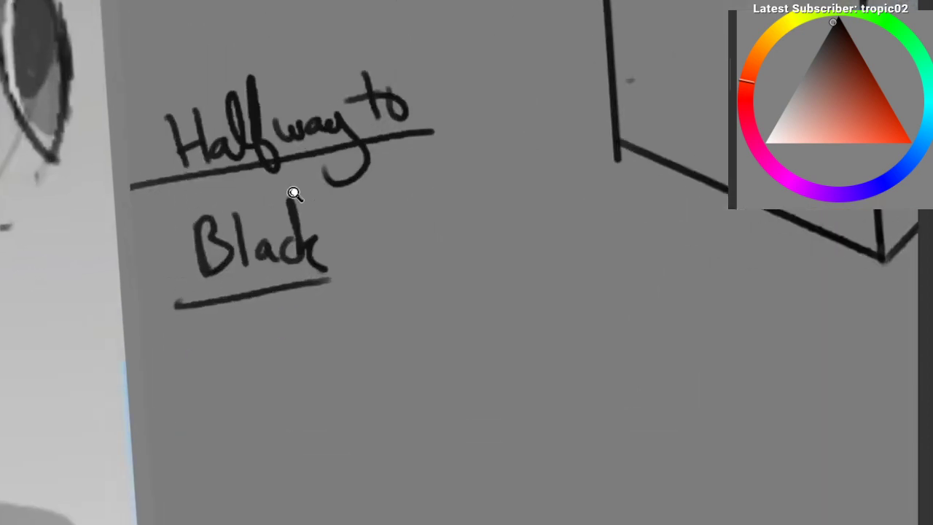
Step: Add a colon after the handwritten word "Black"
left_click(314, 217)
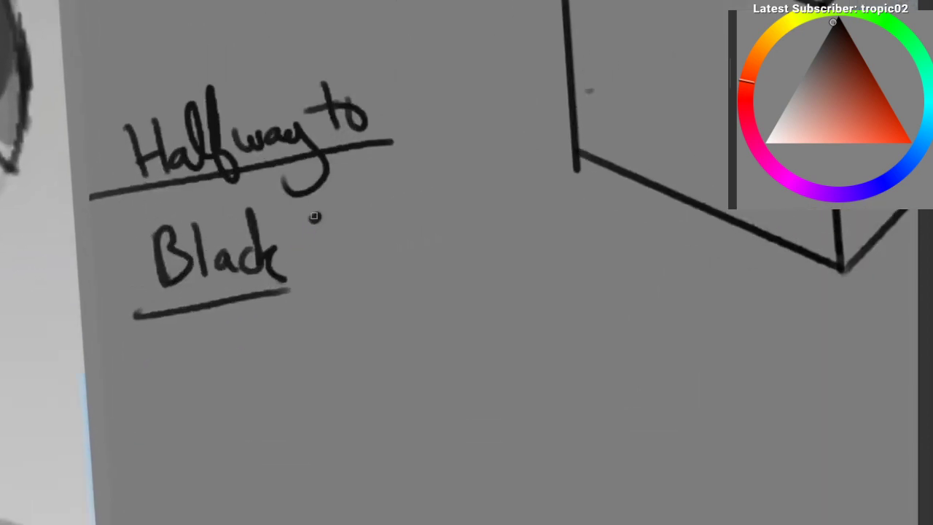
left_click(319, 253)
left_click_drag(440, 280, 412, 211)
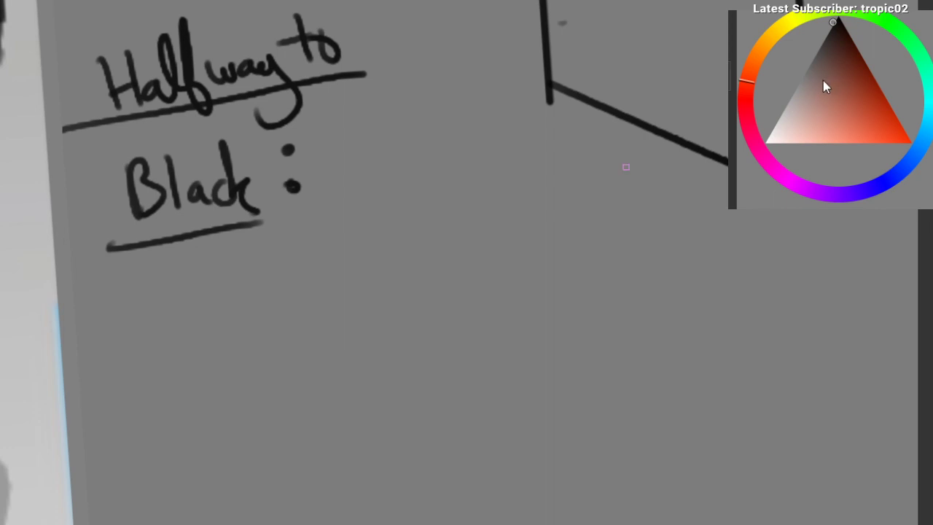
Step: Try several greys along the colour triangle's neutral edge and place a dark grey dot beside the colon after "Black"
left_click(811, 90)
left_click(839, 19)
left_click(814, 59)
left_click(822, 88)
left_click(793, 92)
left_click(391, 200)
Step: Return to the cube and choose a light grey close to white as the brush colour
mouse_move(373, 199)
left_mouse_down()
mouse_move(319, 237)
mouse_move(69, 499)
left_mouse_up()
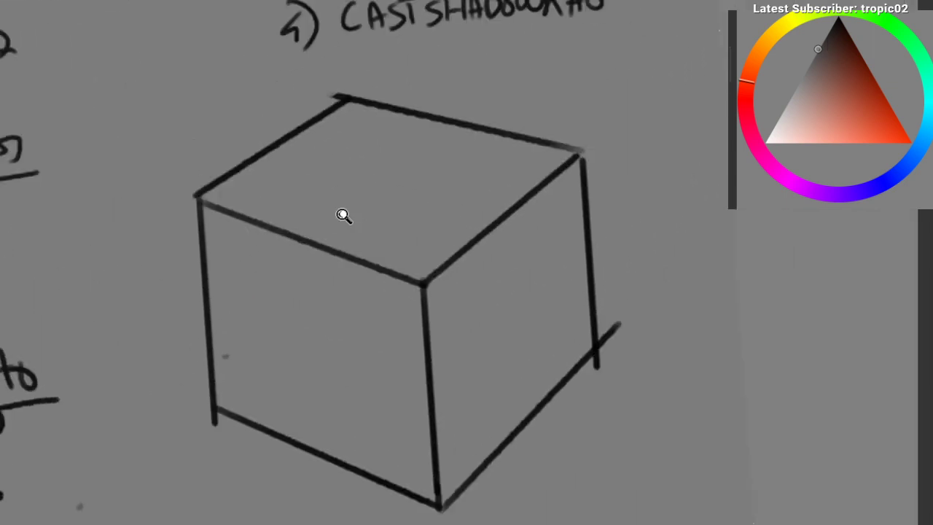
scroll(343, 216, "down", 2)
scroll(308, 181, "up", 3)
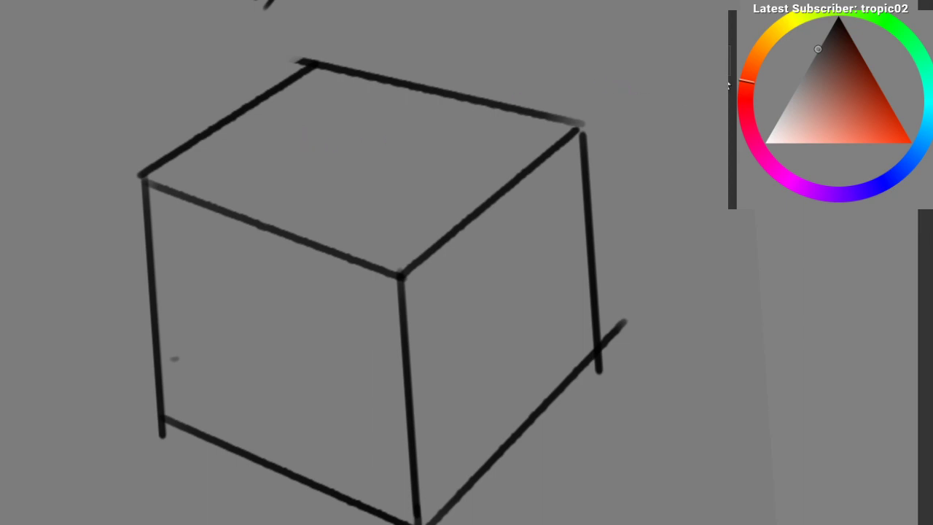
left_click(378, 187, "ctrl")
left_click(779, 116)
Step: Try light grey strokes on the cube's top face and undo them
left_click_drag(278, 151, 299, 139)
mouse_move(252, 167)
left_mouse_down()
mouse_move(415, 187)
mouse_move(331, 208)
left_mouse_up()
key("ctrl+z")
key("ctrl+z")
key("ctrl+z")
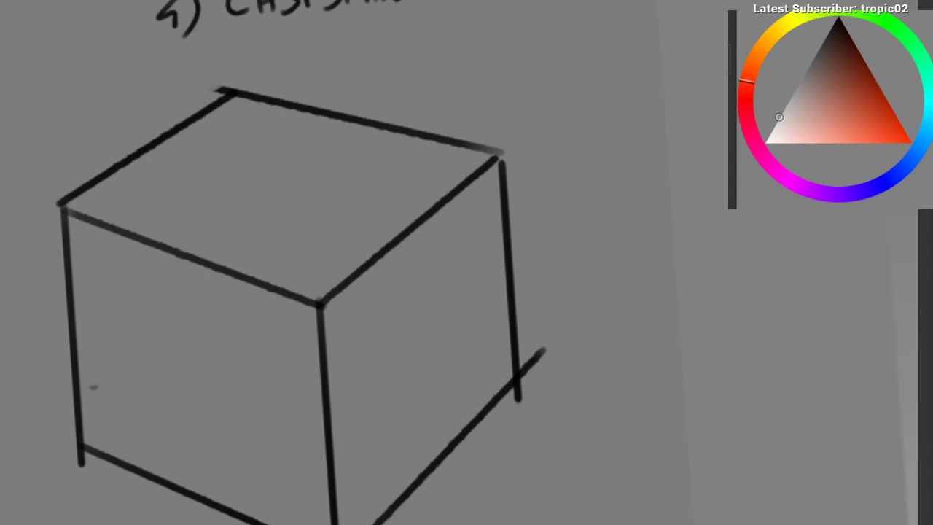
Step: Outline the cube's top face with a polygonal selection and fill it with light grey using a much larger brush
mouse_move(60, 204)
left_mouse_down()
mouse_move(221, 121)
mouse_move(236, 87)
mouse_move(242, 97)
mouse_move(488, 140)
mouse_move(500, 155)
mouse_move(292, 316)
mouse_move(312, 307)
mouse_move(140, 224)
left_mouse_up()
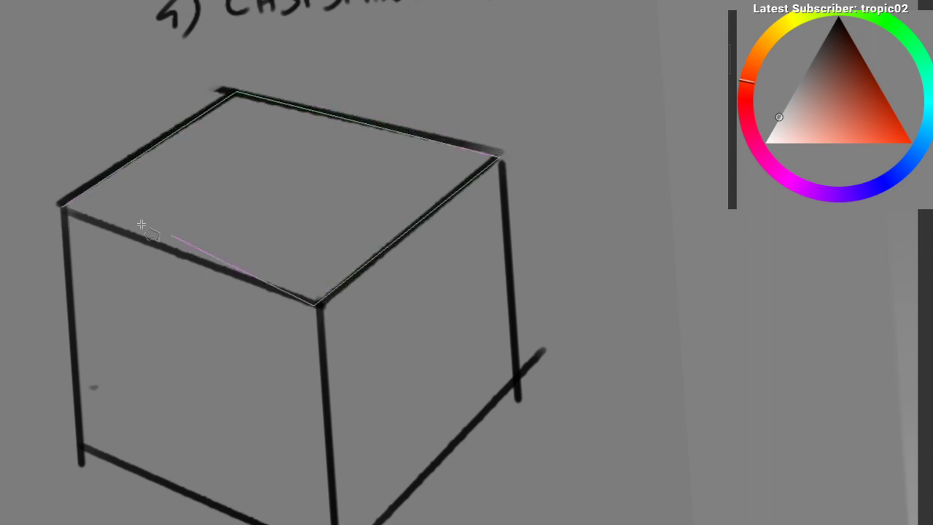
left_click(63, 207)
key("b")
key("]")
key("]")
key("]")
key("]")
key("]")
mouse_move(94, 253)
left_mouse_down()
mouse_move(138, 286)
mouse_move(217, 241)
left_mouse_up()
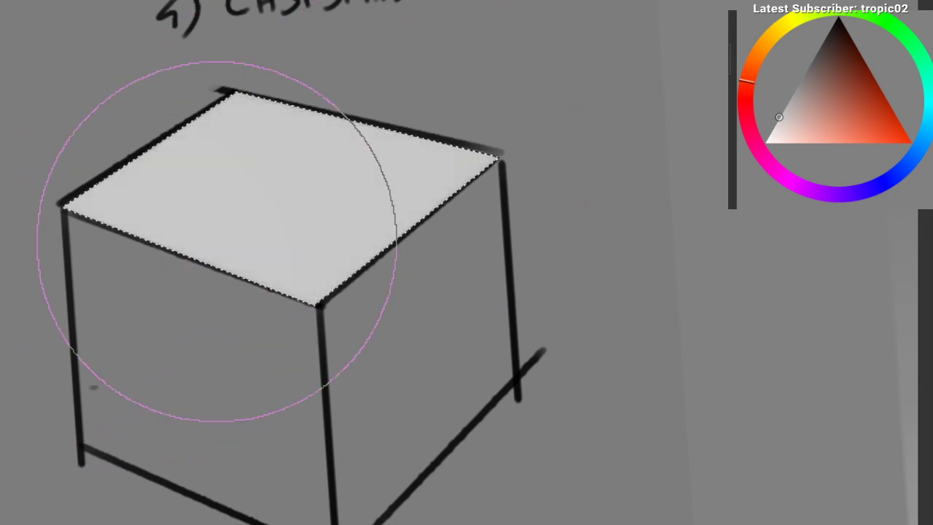
Step: Clear the selection and compare the top face's light grey with the side face's mid grey by sampling each
key("ctrl+d")
scroll(399, 243, "down", 3)
mouse_move(384, 277)
left_mouse_down()
mouse_move(329, 277)
mouse_move(349, 268)
mouse_move(358, 227)
mouse_move(362, 244)
mouse_move(362, 190)
mouse_move(371, 187)
left_mouse_up()
key("ctrl+space")
left_click(358, 161, "ctrl")
left_click(389, 271, "ctrl")
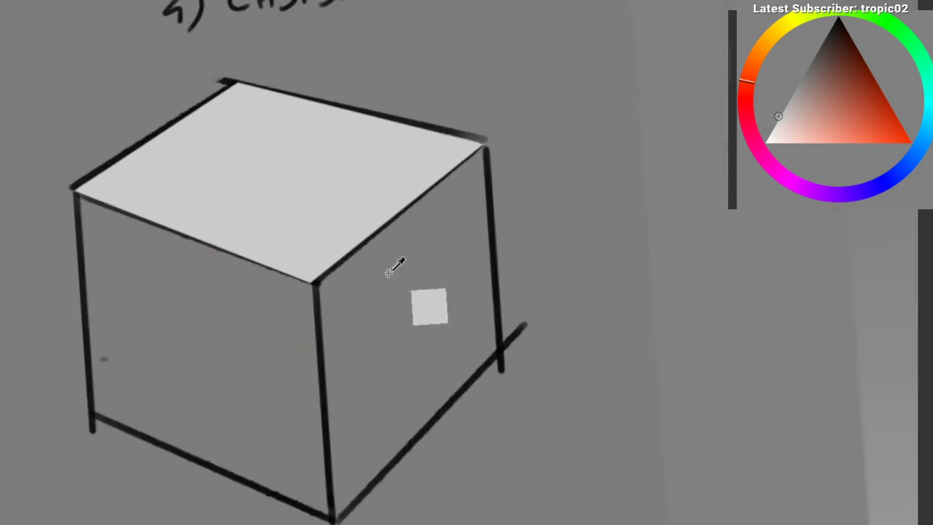
left_click(425, 322, "ctrl")
left_click(314, 189, "ctrl")
left_click(428, 286, "ctrl")
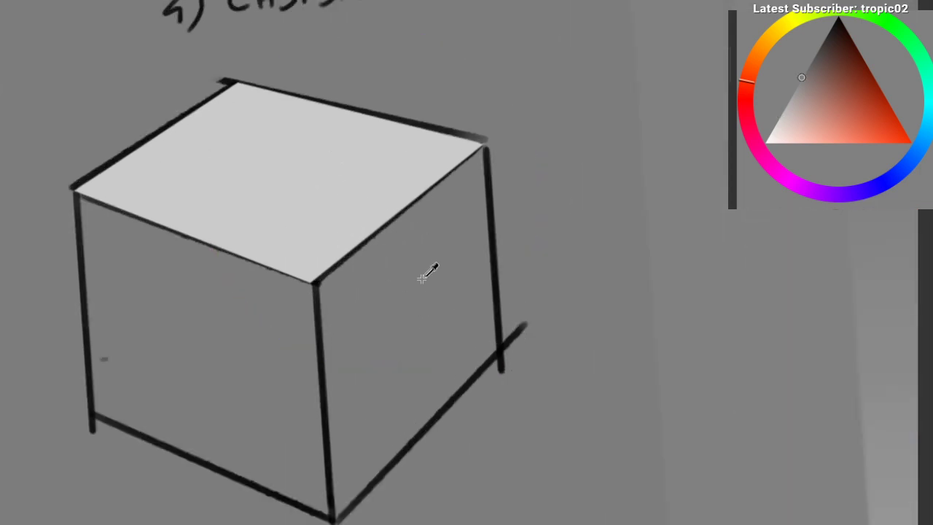
left_click(357, 219, "ctrl")
left_click(345, 162, "ctrl")
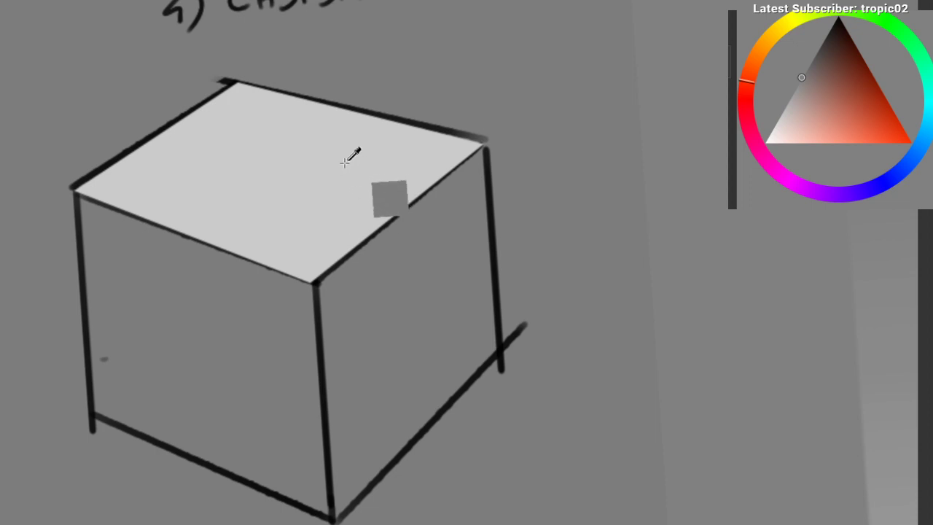
left_click(349, 161, "ctrl")
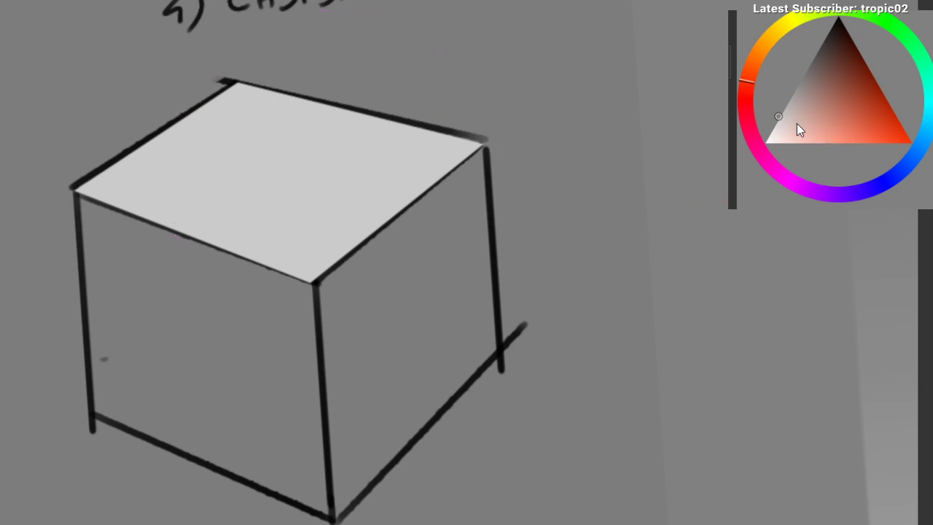
Step: Choose a grey darker than the background and outline the cube's right face with a polygonal selection
left_click_drag(786, 114, 820, 90)
key("bracketleft")
key("bracketleft")
key("bracketleft")
left_click(318, 285)
mouse_move(487, 143)
left_mouse_down()
mouse_move(510, 319)
mouse_move(501, 353)
mouse_move(334, 521)
mouse_move(299, 324)
mouse_move(315, 283)
left_mouse_up()
Step: Fill the selected right face with the dark grey using a much larger brush and clear the selection
key("b")
key("bracketright")
key("bracketright")
key("bracketright")
key("bracketright")
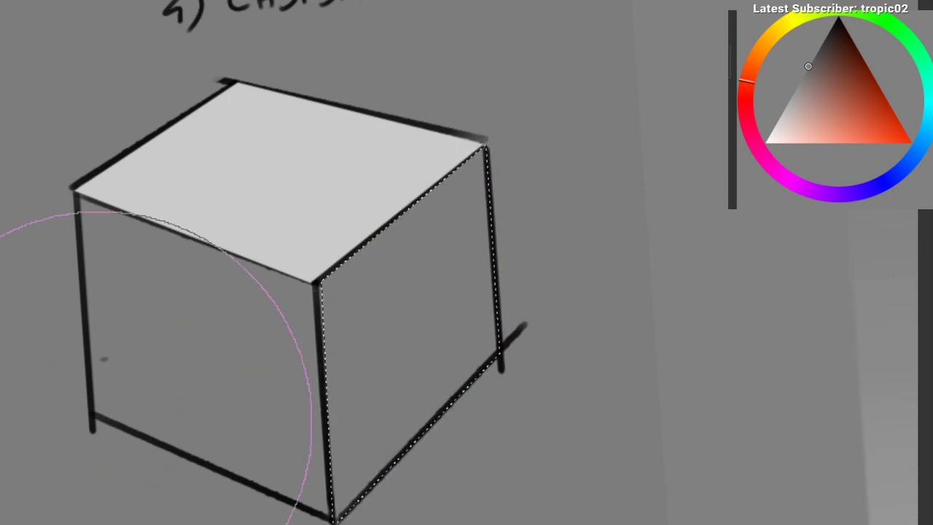
left_click_drag(384, 237, 350, 344)
mouse_move(305, 301)
left_mouse_down()
mouse_move(284, 280)
mouse_move(296, 293)
mouse_move(282, 298)
mouse_move(329, 252)
mouse_move(344, 261)
left_mouse_up()
key("ctrl+shift+a")
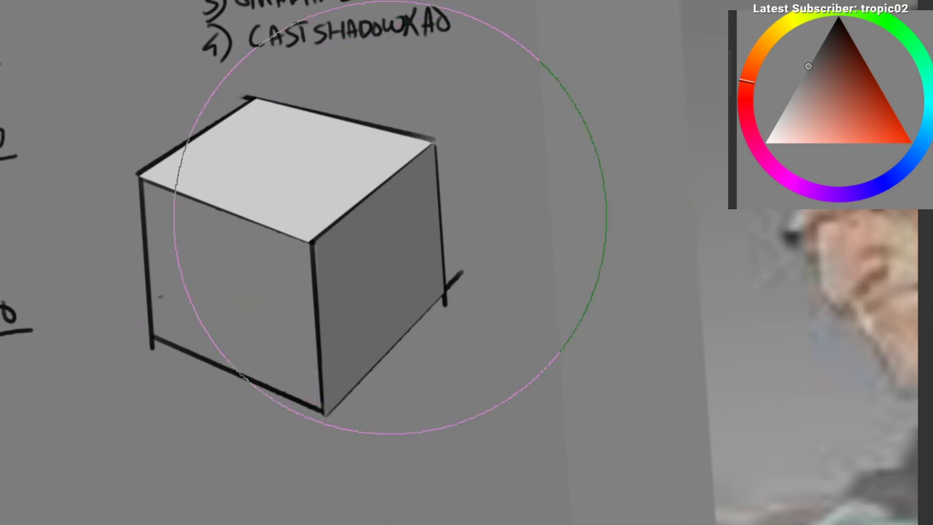
Step: Sample the light grey from the cube's top face and make the brush much smaller
left_click(304, 192)
key("ctrl+z")
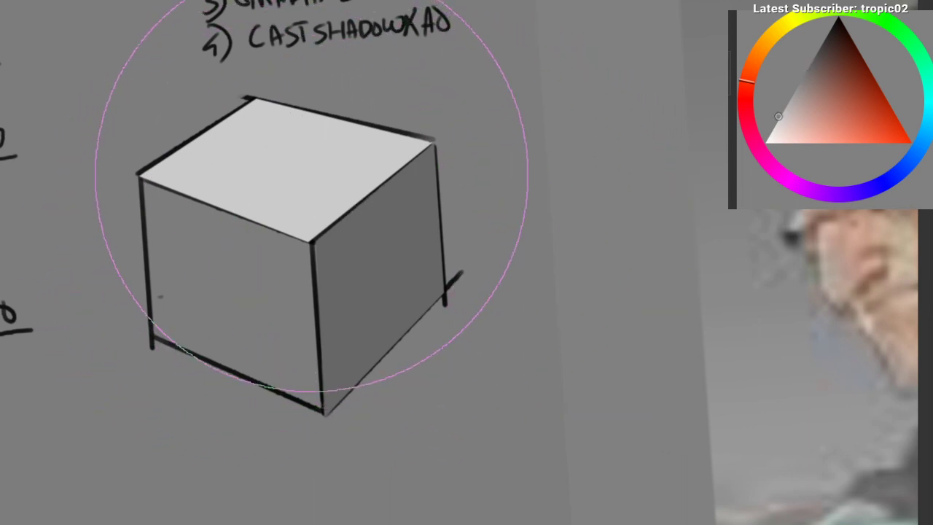
left_click_drag(292, 204, 314, 197)
left_click(379, 202, "ctrl")
left_click_drag(379, 202, 302, 204, "ctrl")
key("[")
key("[")
key("[")
key("[")
key("[")
key("[")
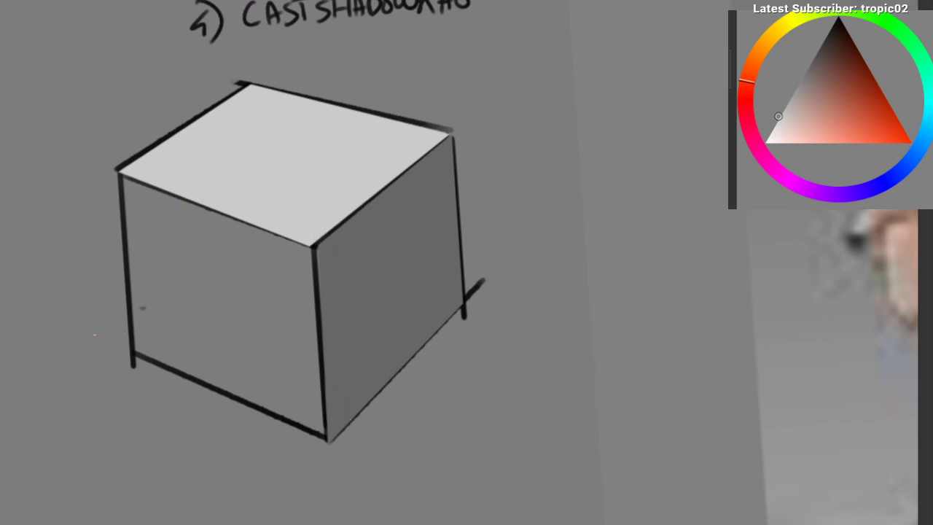
Step: Draw a light grey curved arrow pointing at the cube's unshaded left face and undo the strokes
mouse_move(61, 392)
left_mouse_down()
mouse_move(178, 284)
mouse_move(183, 365)
left_mouse_up()
scroll(191, 366, "down", 2)
left_click_drag(236, 338, 253, 320)
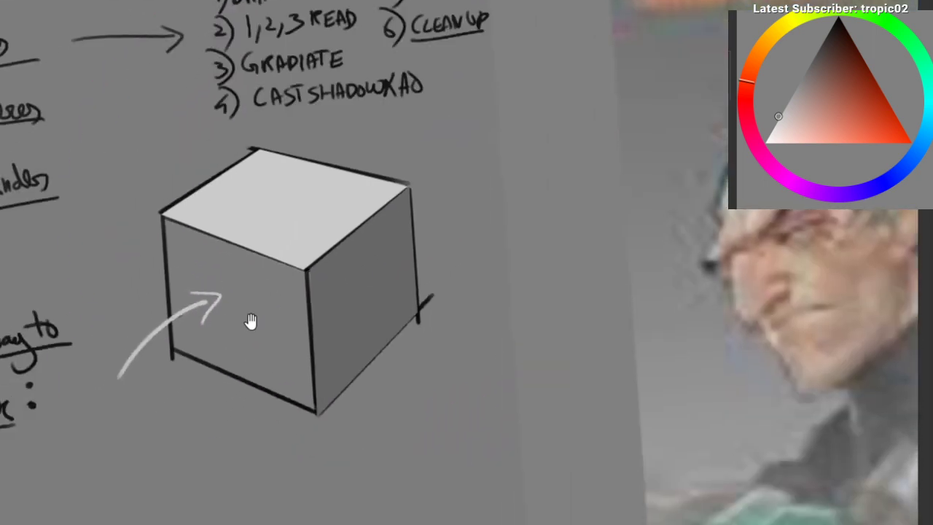
scroll(252, 318, "up", 2)
key("ctrl+z")
key("ctrl+z")
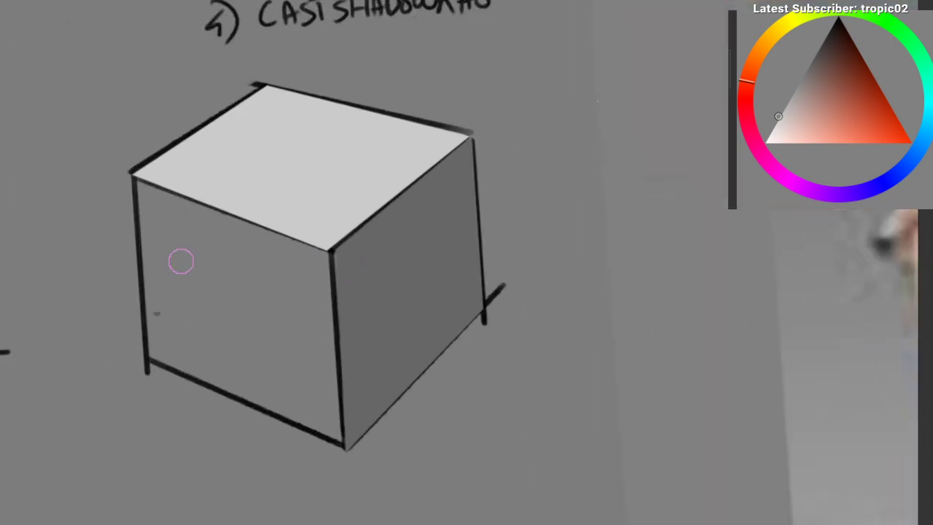
mouse_move(140, 235)
left_mouse_down()
mouse_move(204, 233)
mouse_move(203, 339)
left_mouse_up()
key("ctrl+z")
Step: Look over the reference artworks placed around the notes and return to the cube
left_click_drag(371, 320, 243, 409)
left_click_drag(154, 445, 358, 202)
left_click_drag(269, 317, 340, 135)
mouse_move(201, 418)
left_mouse_down()
mouse_move(255, 267)
mouse_move(281, 254)
left_mouse_up()
mouse_move(205, 318)
left_mouse_down()
mouse_move(564, 165)
mouse_move(551, 168)
left_mouse_up()
left_click_drag(426, 294, 166, 187)
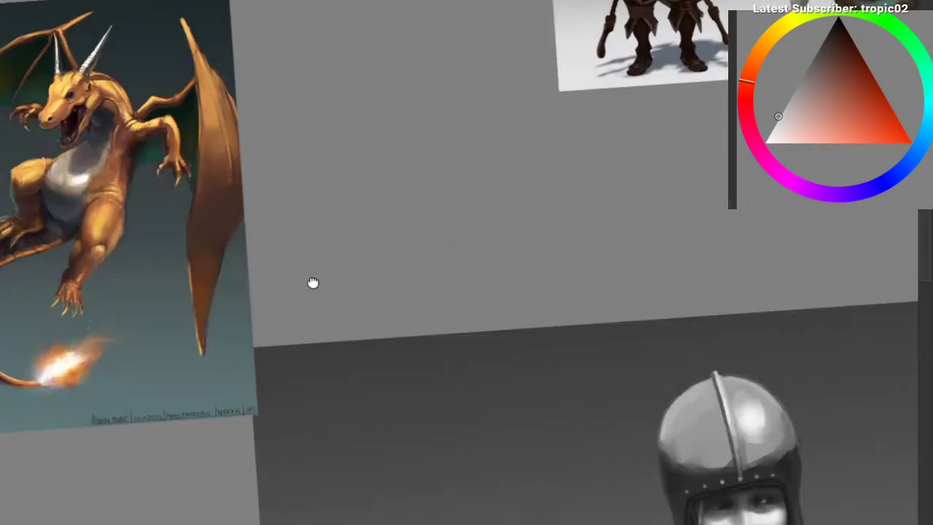
left_click_drag(312, 283, 284, 318)
left_click_drag(452, 308, 297, 282)
left_click_drag(240, 346, 296, 408)
mouse_move(287, 125)
left_mouse_down()
mouse_move(251, 301)
mouse_move(248, 387)
left_mouse_up()
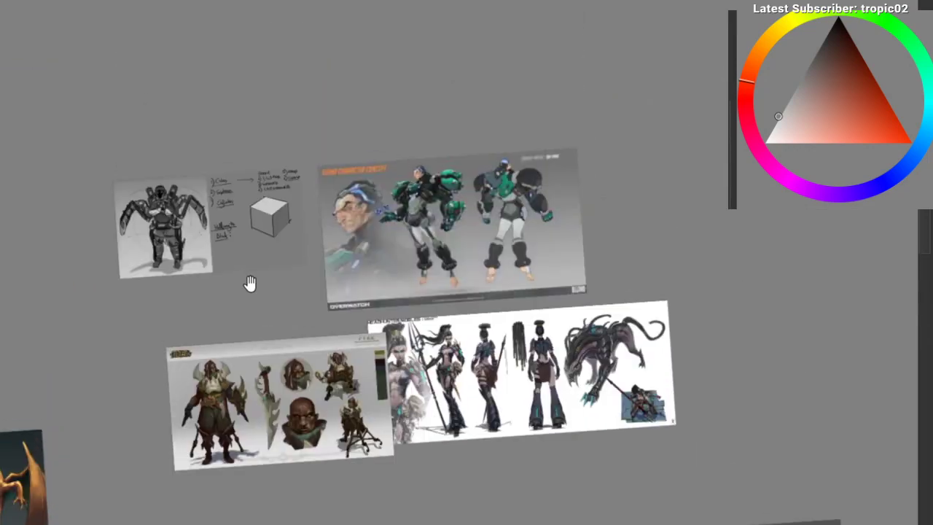
mouse_move(235, 222)
left_mouse_down()
mouse_move(371, 141)
mouse_move(466, 117)
left_mouse_up()
mouse_move(416, 130)
left_mouse_down()
mouse_move(357, 152)
mouse_move(309, 217)
left_mouse_up()
mouse_move(287, 266)
left_mouse_down()
mouse_move(294, 243)
mouse_move(284, 213)
left_mouse_up()
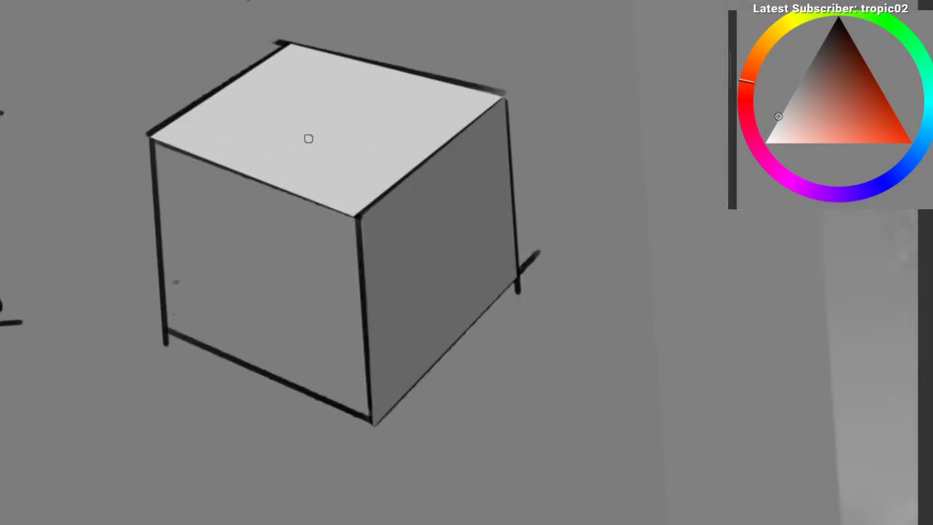
Step: Number the cube's top, left and right faces 1, 2 and 3 and remove the numbers again
left_click_drag(337, 102, 337, 159)
mouse_move(261, 250)
left_mouse_down()
mouse_move(264, 286)
mouse_move(317, 276)
left_mouse_up()
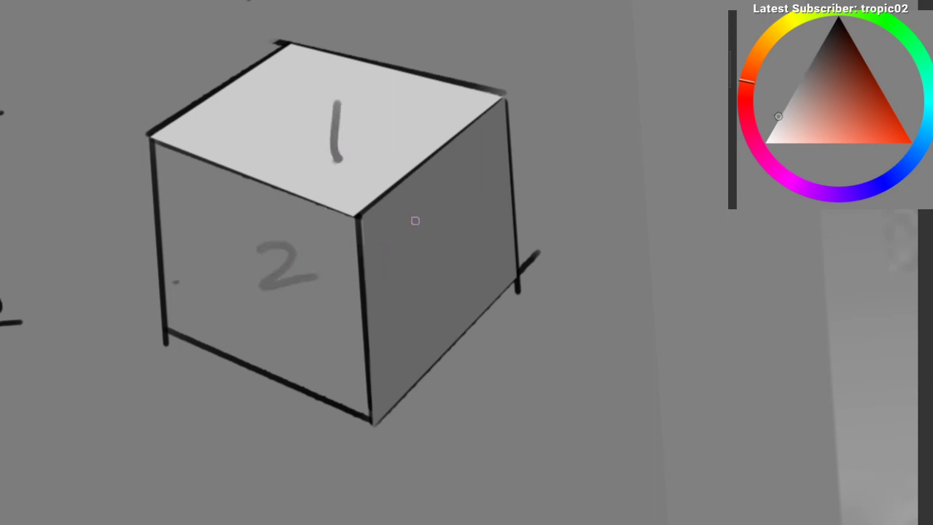
left_click_drag(419, 230, 402, 276)
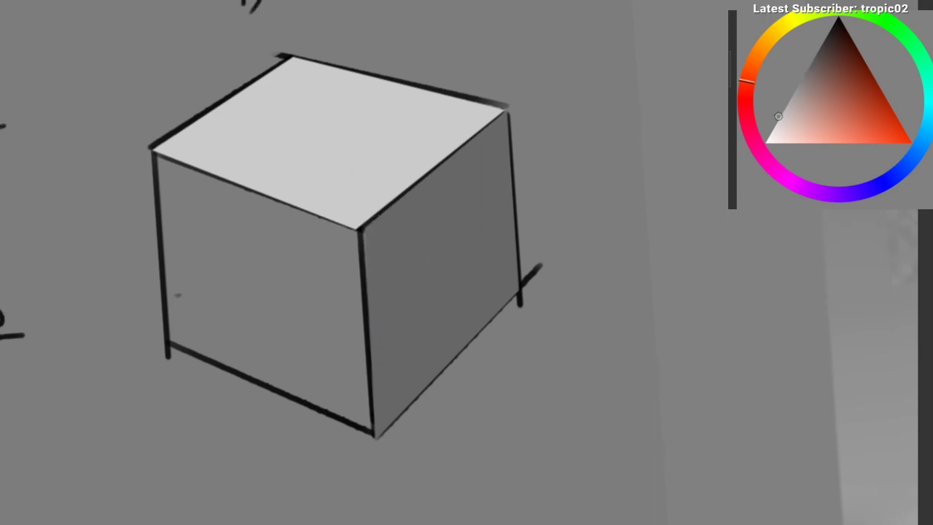
Step: Outline the cube's left face with a polygonal selection, fill it with a lighter mid grey, and clear the selection
left_click(164, 341)
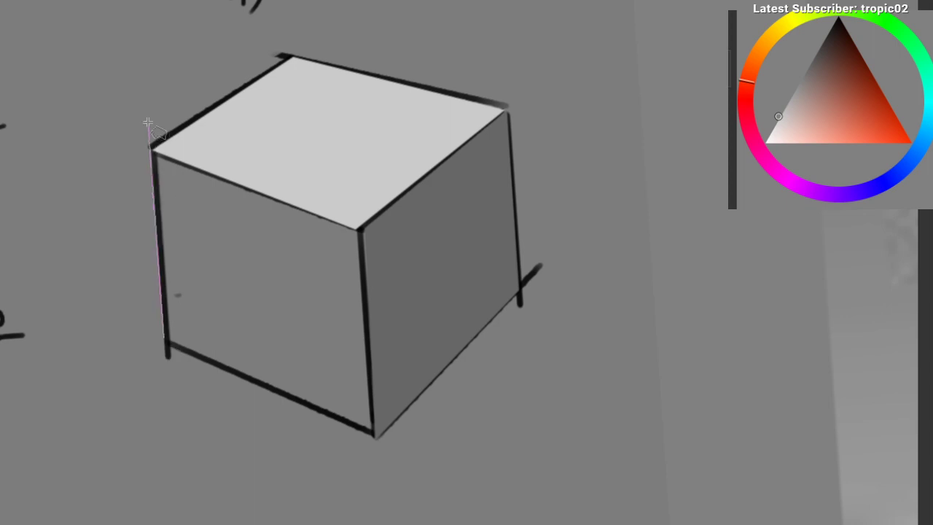
left_click(157, 155)
left_click(361, 230)
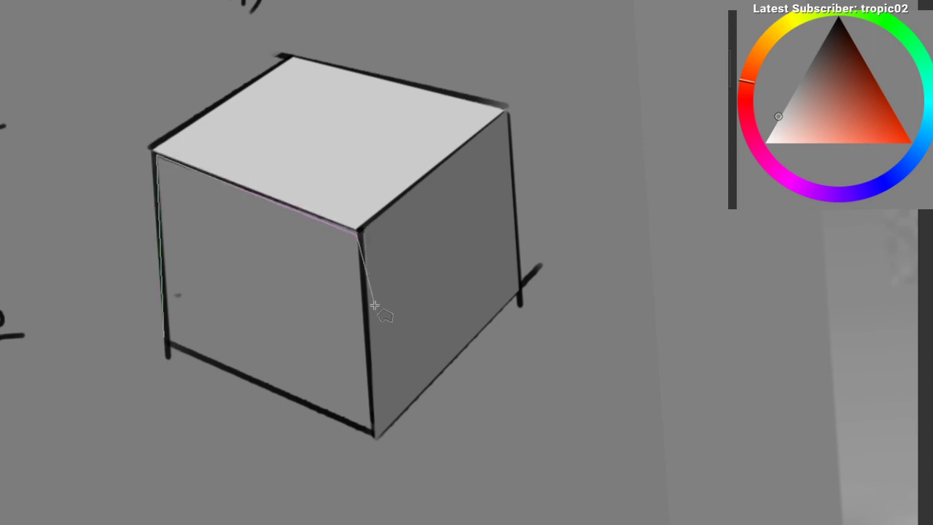
left_click(372, 431)
left_click(164, 341)
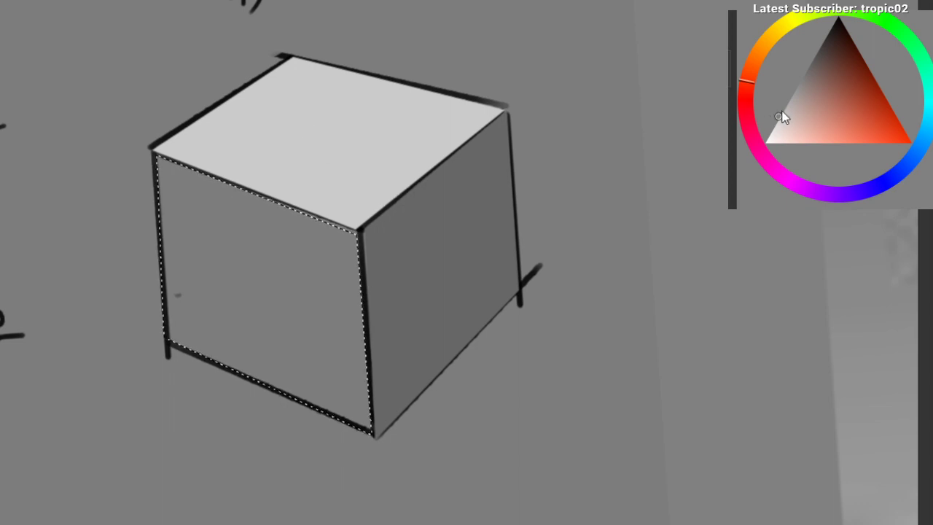
left_click(793, 93)
mouse_move(211, 184)
left_mouse_down()
mouse_move(223, 323)
mouse_move(175, 360)
mouse_move(241, 385)
mouse_move(291, 333)
mouse_move(255, 256)
left_mouse_up()
key("ctrl+shift+a")
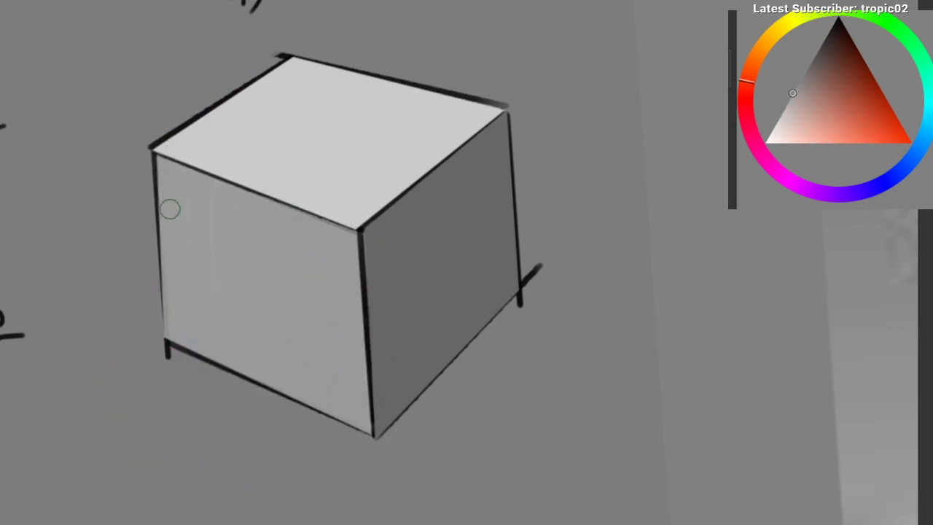
left_click_drag(155, 162, 167, 251)
Step: Compare the greys of the cube's three shaded faces by sampling them in turn
mouse_move(167, 322)
left_mouse_down()
mouse_move(160, 338)
mouse_move(234, 223)
mouse_move(297, 192)
mouse_move(294, 163)
mouse_move(248, 221)
mouse_move(364, 219)
mouse_move(350, 237)
left_mouse_up()
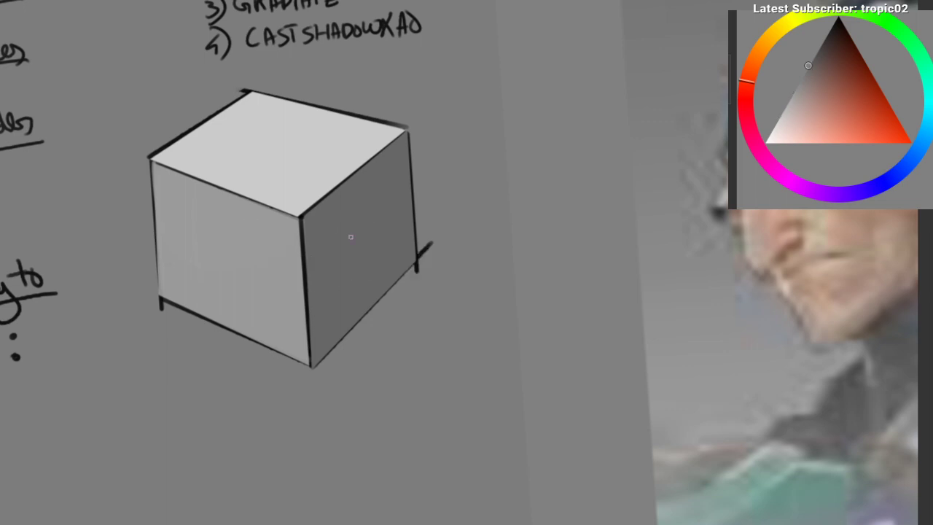
left_click_drag(336, 146, 343, 142)
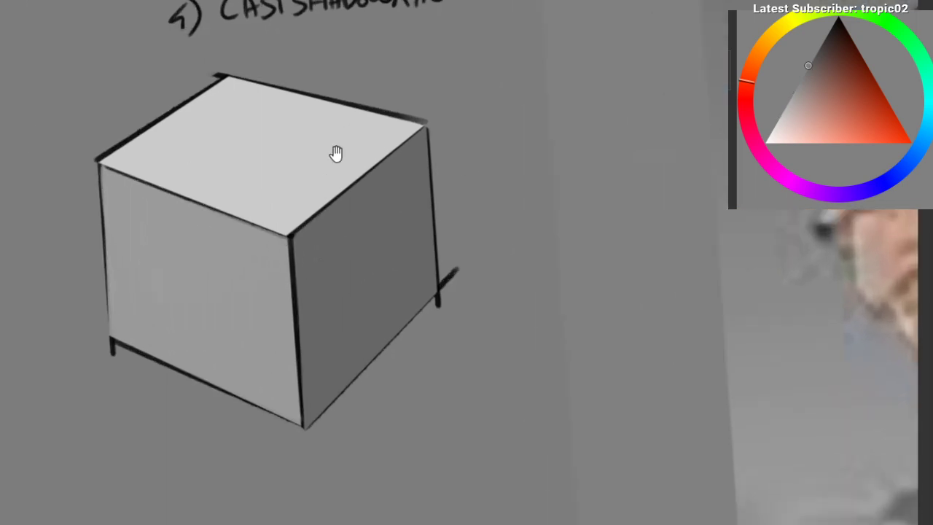
left_click_drag(283, 187, 280, 166)
left_click(269, 137, "ctrl")
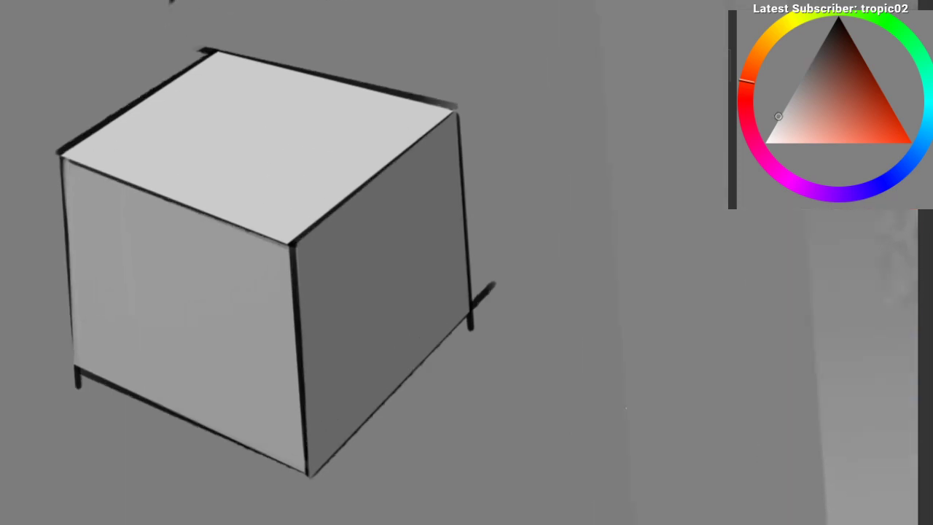
left_click(269, 171, "ctrl")
left_click_drag(379, 263, 184, 260)
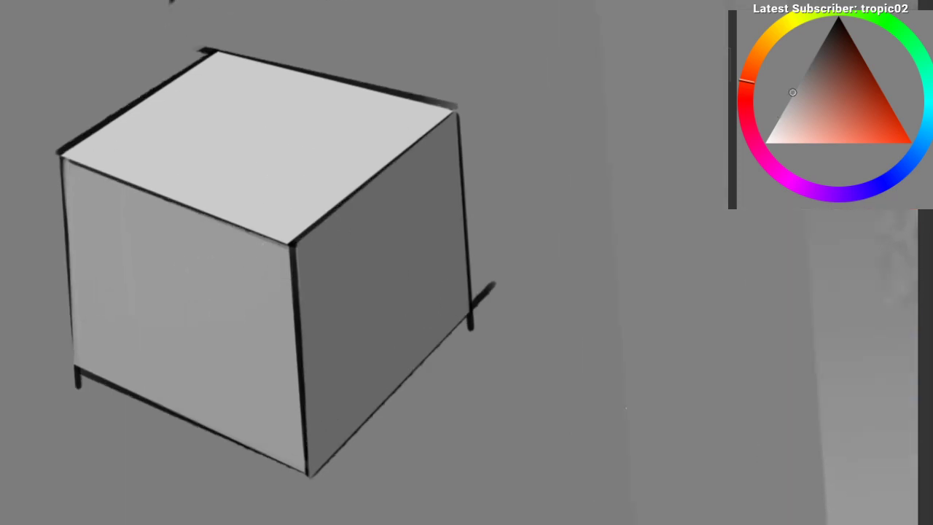
left_click(255, 166, "ctrl")
left_click(285, 146, "ctrl")
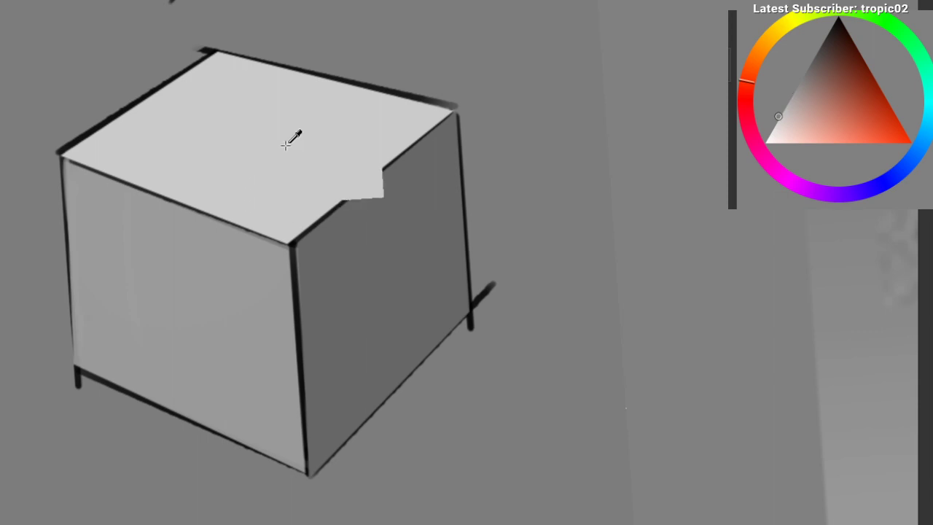
left_click(199, 259, "ctrl")
left_click(276, 186, "ctrl")
left_click_drag(276, 186, 269, 210)
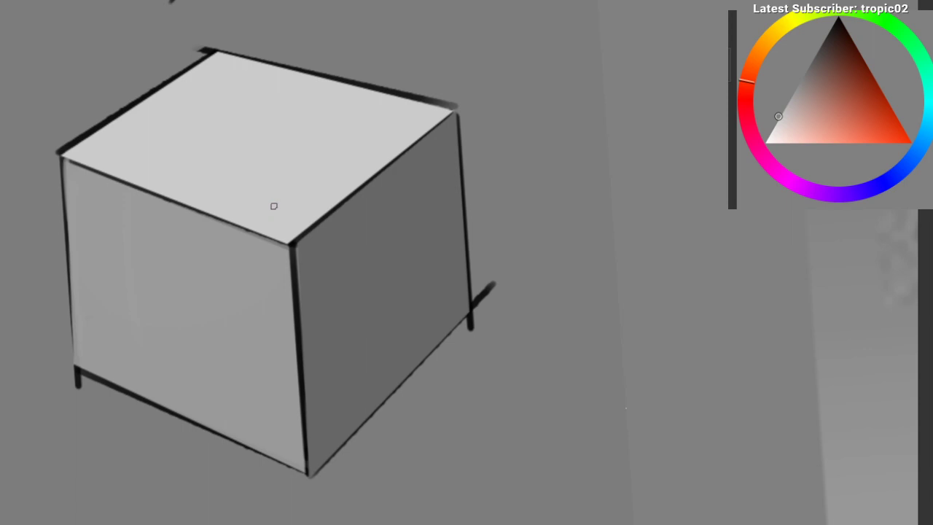
left_click_drag(275, 205, 242, 228)
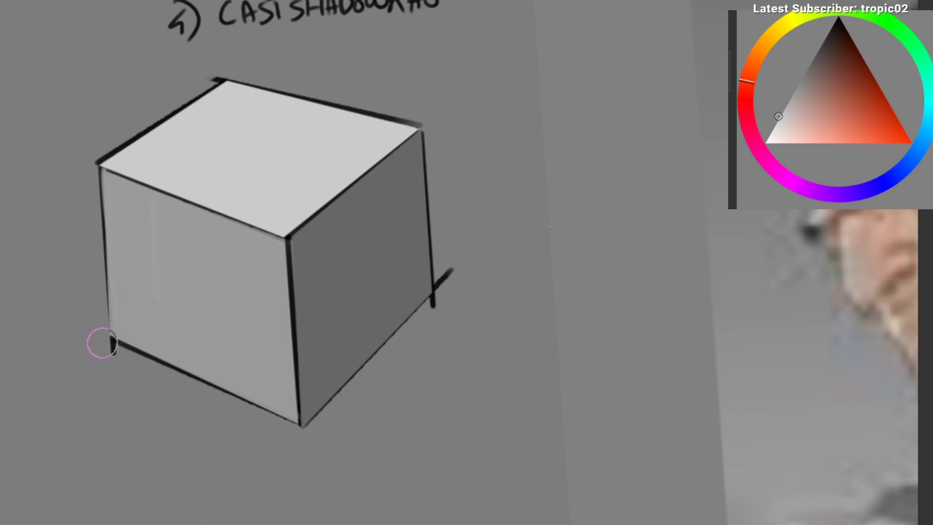
Step: Sample the background grey and paint over the line overshooting the cube's lower left corner
left_click(100, 362, "ctrl")
mouse_move(94, 350)
left_mouse_down()
mouse_move(114, 363)
mouse_move(107, 350)
left_mouse_up()
left_click_drag(190, 319, 185, 333)
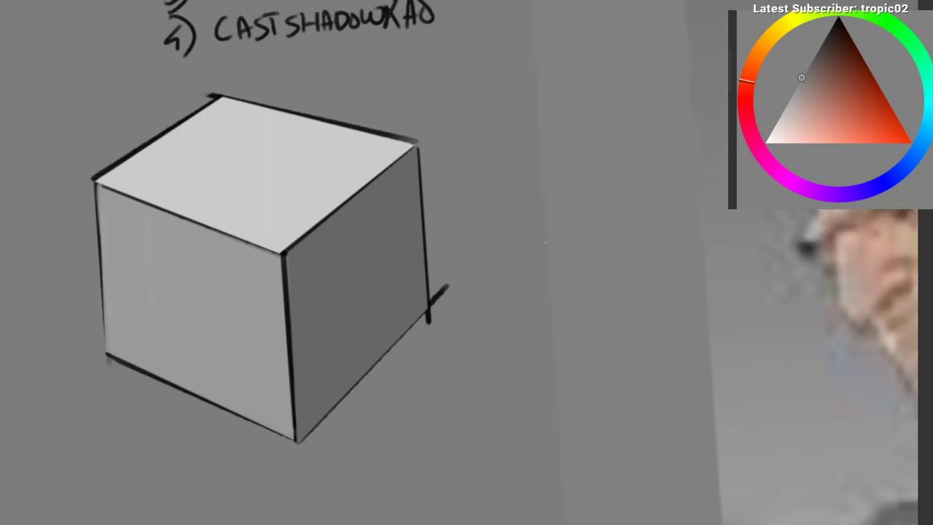
Step: Trace the colour triangle's neutral edge from white to black and choose a darker grey
left_click_drag(764, 143, 846, 19)
mouse_move(764, 114)
left_mouse_down()
mouse_move(836, 21)
mouse_move(793, 92)
left_mouse_up()
left_click(820, 75)
Step: Outline the whole cube's silhouette with a polygonal selection and invert it to select the surrounding area
left_click_drag(375, 152, 168, 171)
left_click_drag(89, 215, 265, 171)
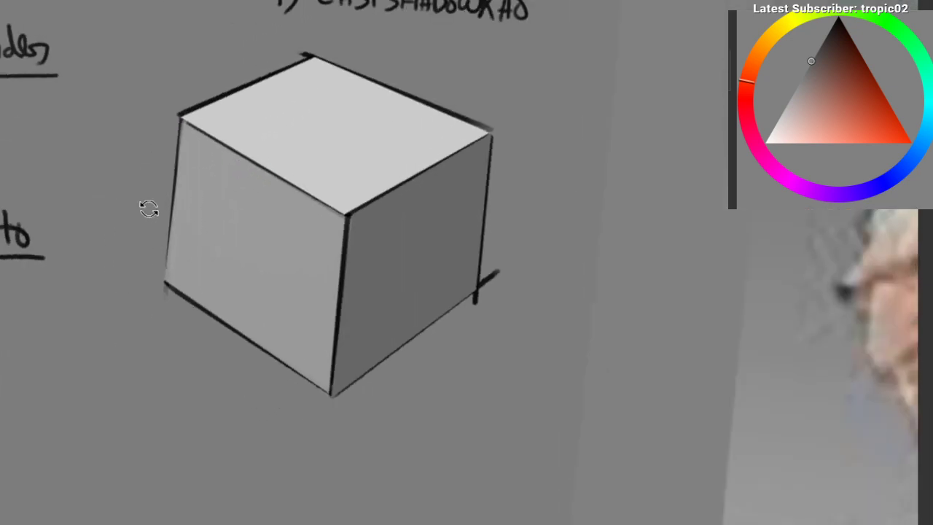
left_click_drag(148, 208, 227, 211)
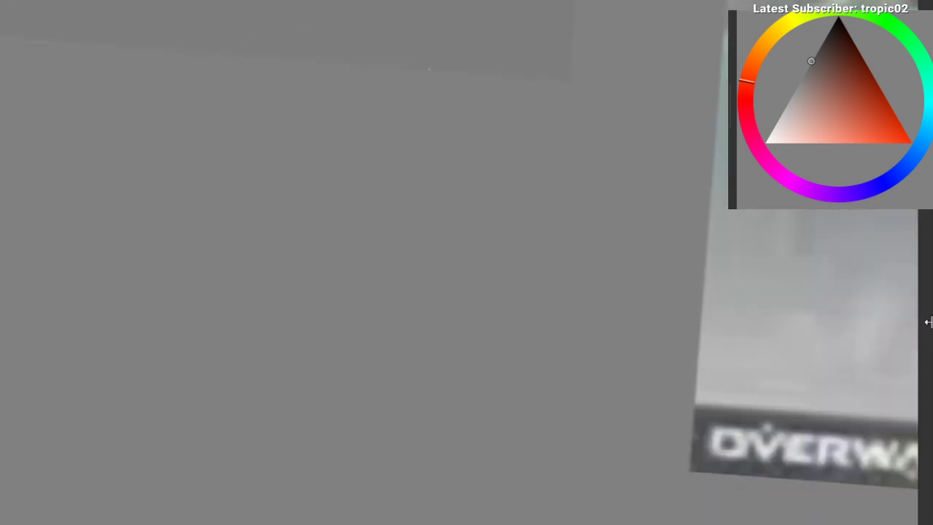
mouse_move(434, 234)
left_mouse_down()
mouse_move(346, 240)
mouse_move(325, 282)
left_mouse_up()
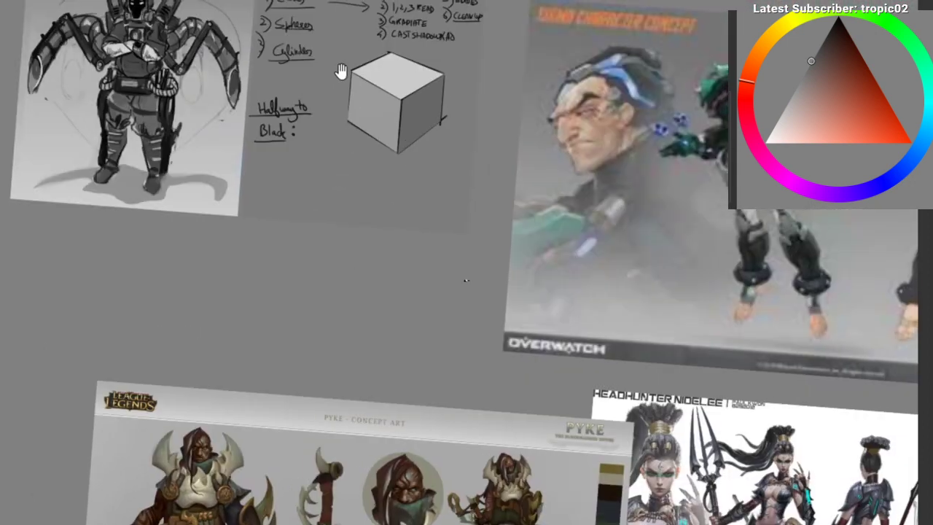
mouse_move(353, 66)
left_mouse_down()
mouse_move(411, 6)
mouse_move(387, 10)
mouse_move(283, 150)
left_mouse_up()
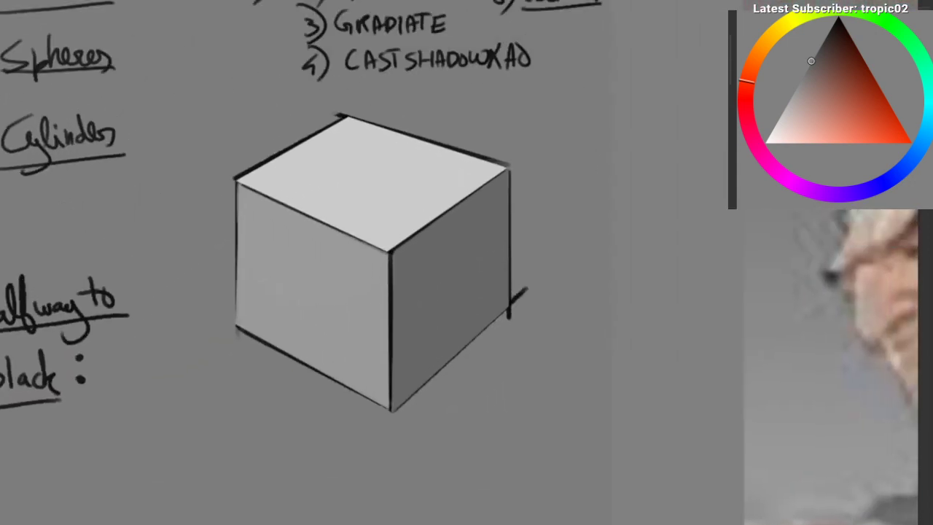
mouse_move(234, 312)
left_mouse_down()
mouse_move(229, 172)
mouse_move(238, 176)
mouse_move(348, 116)
left_mouse_up()
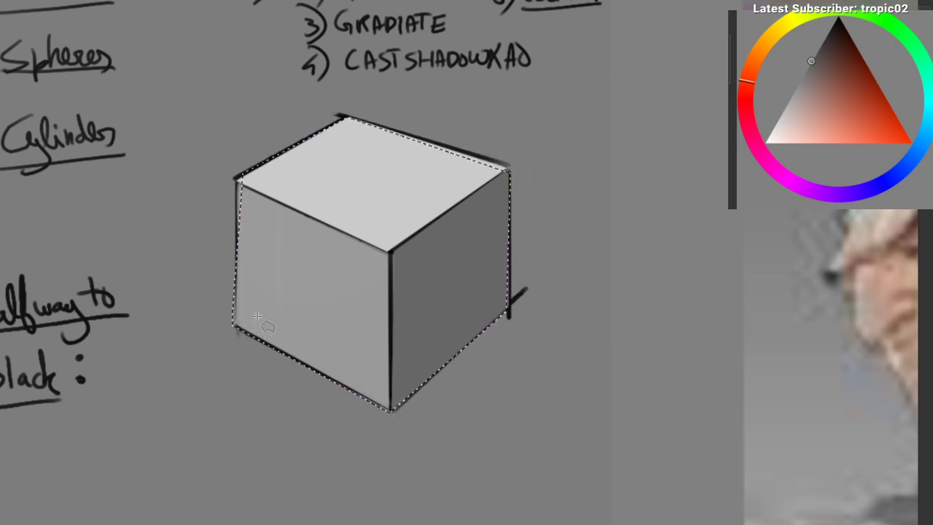
key("ctrl+shift+i")
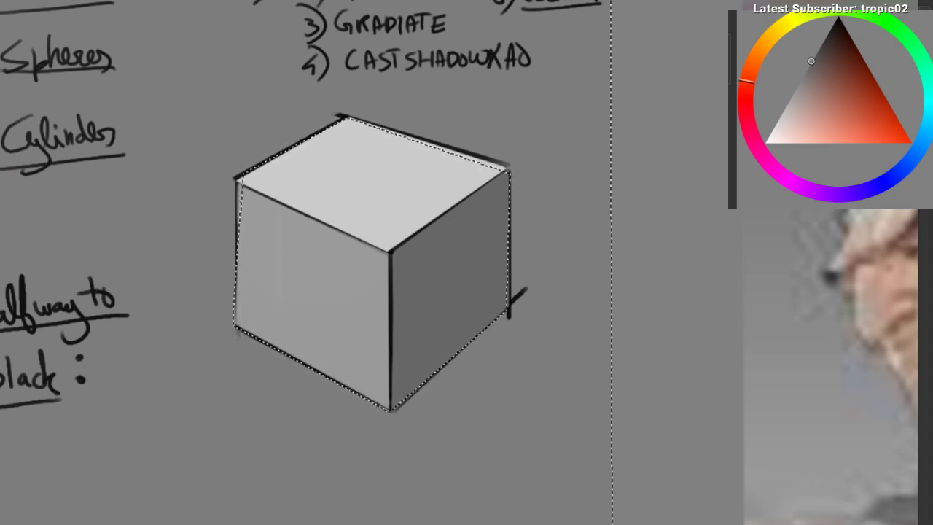
Step: Airbrush a soft light-grey glow onto the background around the cube, keeping its faces protected, and clear the selection
left_click_drag(261, 229, 258, 261)
right_click(246, 228)
right_click(258, 266)
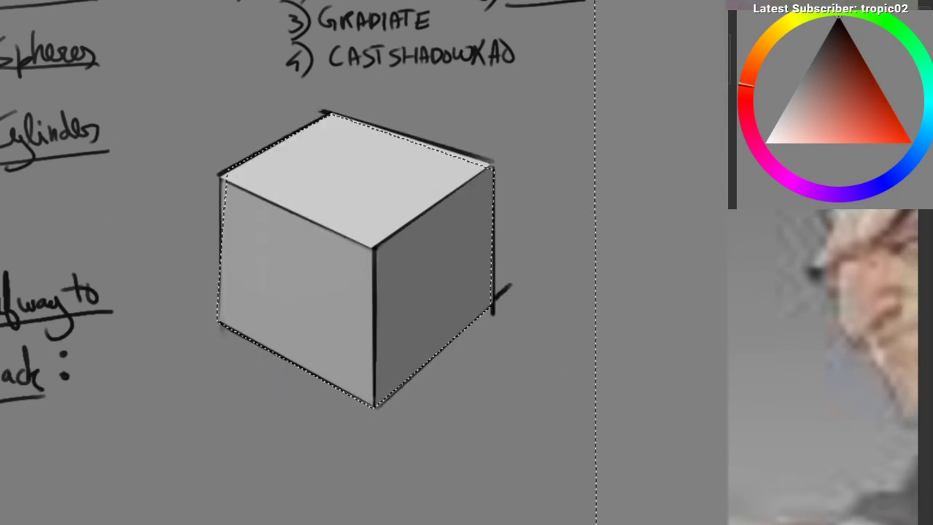
left_click(788, 101)
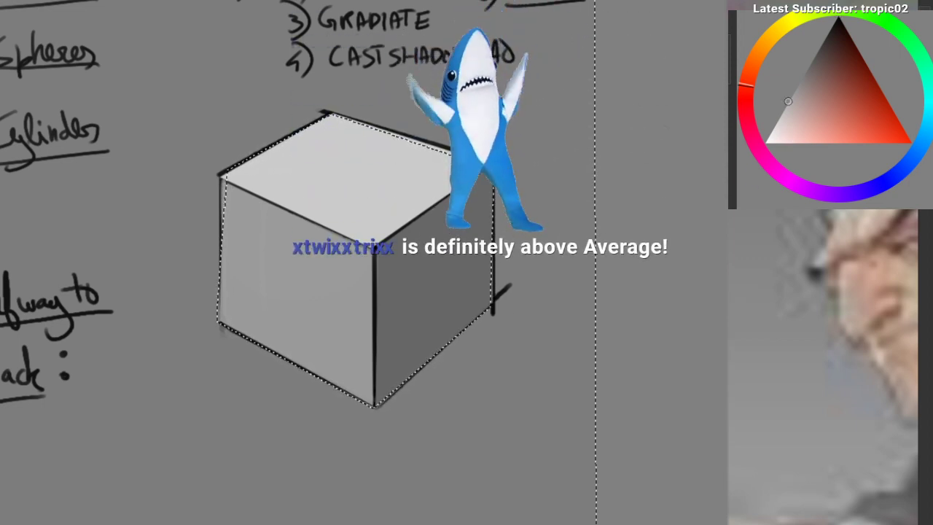
mouse_move(361, 294)
left_mouse_down()
mouse_move(246, 306)
mouse_move(264, 274)
mouse_move(359, 330)
mouse_move(339, 353)
mouse_move(277, 357)
mouse_move(403, 290)
mouse_move(513, 297)
left_mouse_up()
key("ctrl+d")
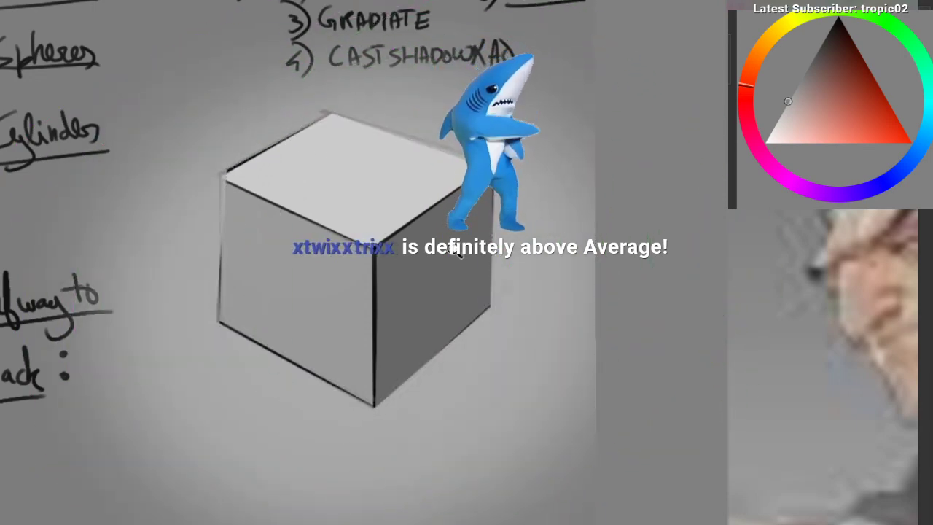
Step: Sample the top face's light grey and outline the cube's top face with a polygonal selection
left_click_drag(454, 246, 430, 244)
left_click_drag(384, 212, 357, 219)
mouse_move(273, 227)
left_mouse_down()
mouse_move(310, 180)
mouse_move(239, 215)
left_mouse_up()
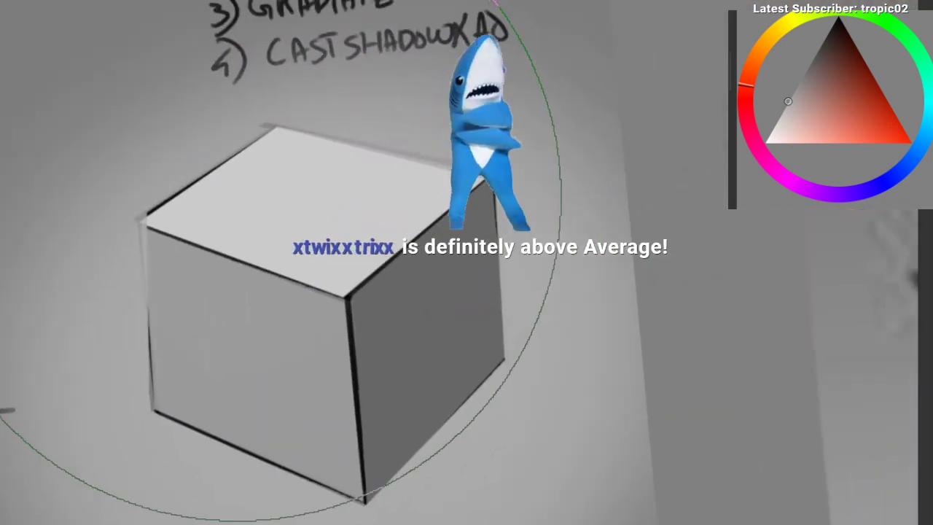
left_click(216, 210, "alt")
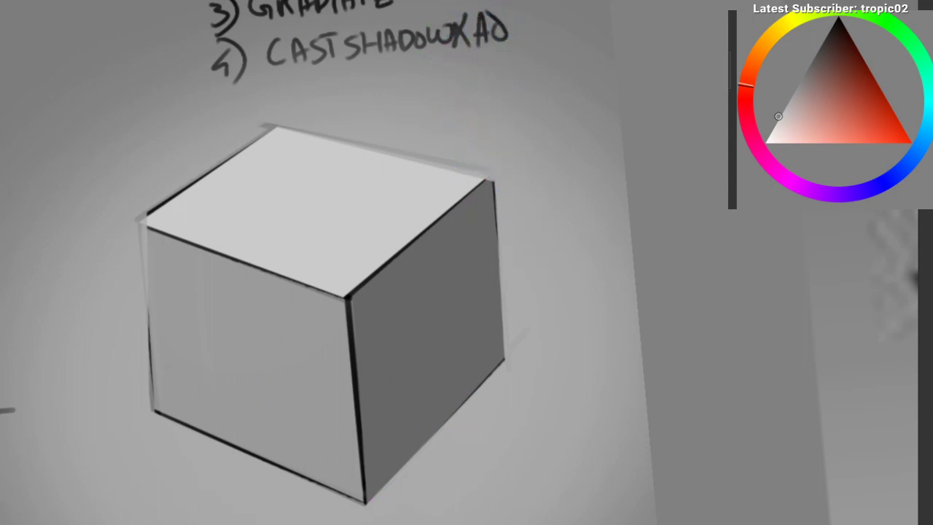
left_click_drag(154, 216, 206, 177)
left_click(280, 128)
left_click(484, 181)
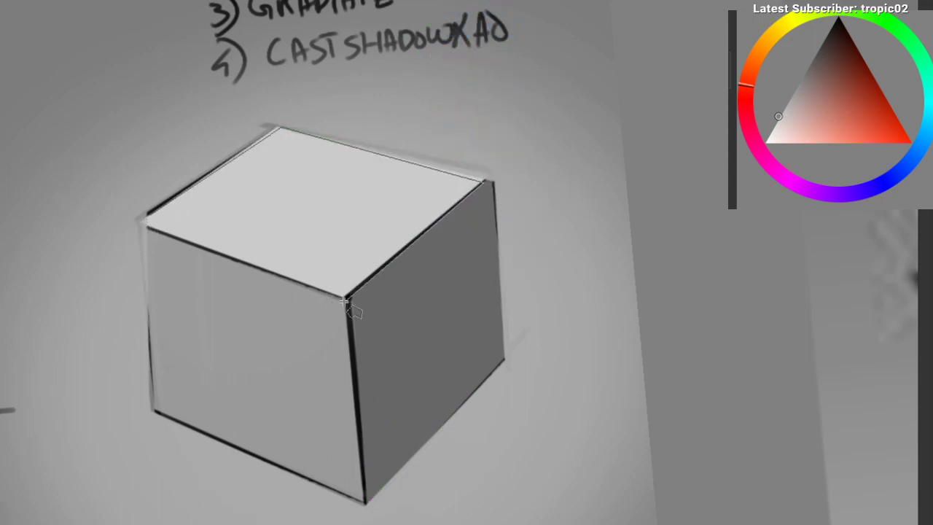
left_click(343, 298)
mouse_move(155, 232)
left_mouse_down()
mouse_move(144, 235)
mouse_move(142, 217)
left_mouse_up()
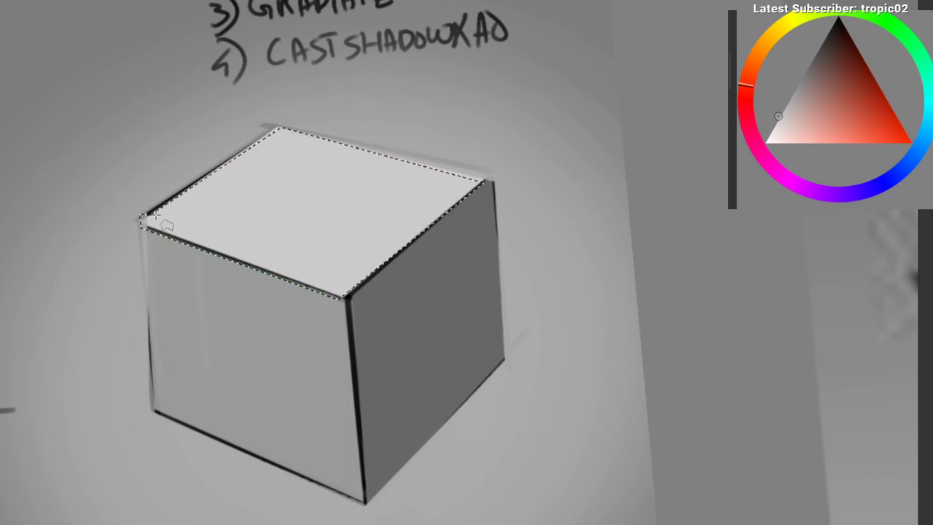
Step: Paint the selected top face of the cube pure white with a textured brush and clear the selection
left_click(766, 140)
right_click(257, 225)
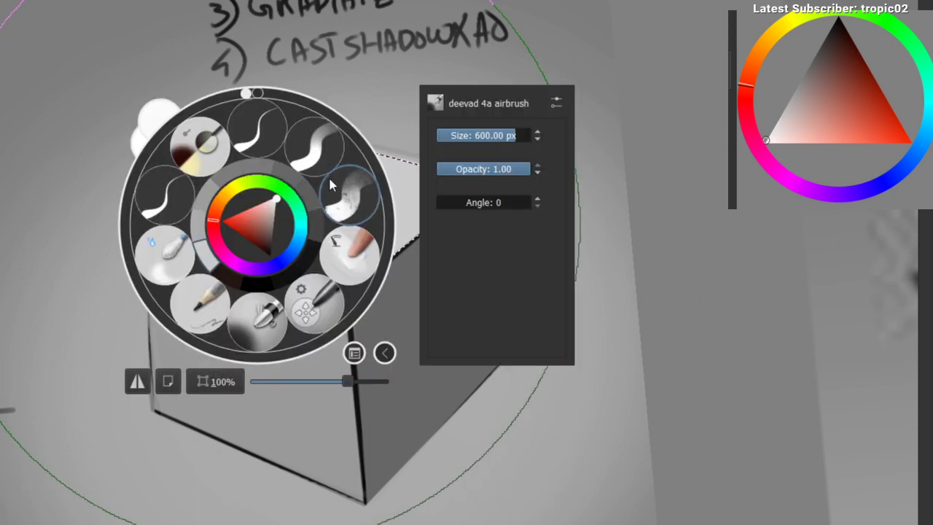
left_click(337, 178)
mouse_move(339, 155)
left_mouse_down()
mouse_move(240, 233)
mouse_move(412, 201)
left_mouse_up()
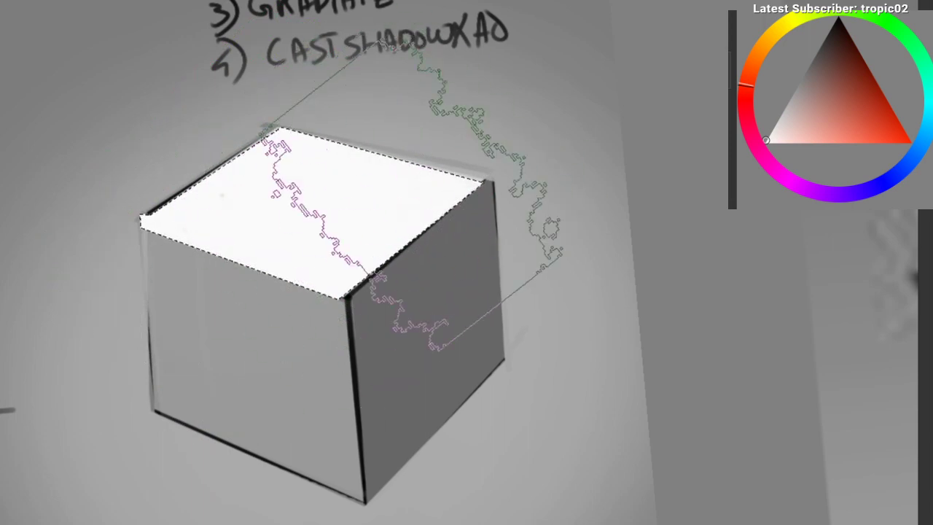
key("ctrl+shift+a")
left_click_drag(480, 324, 419, 350)
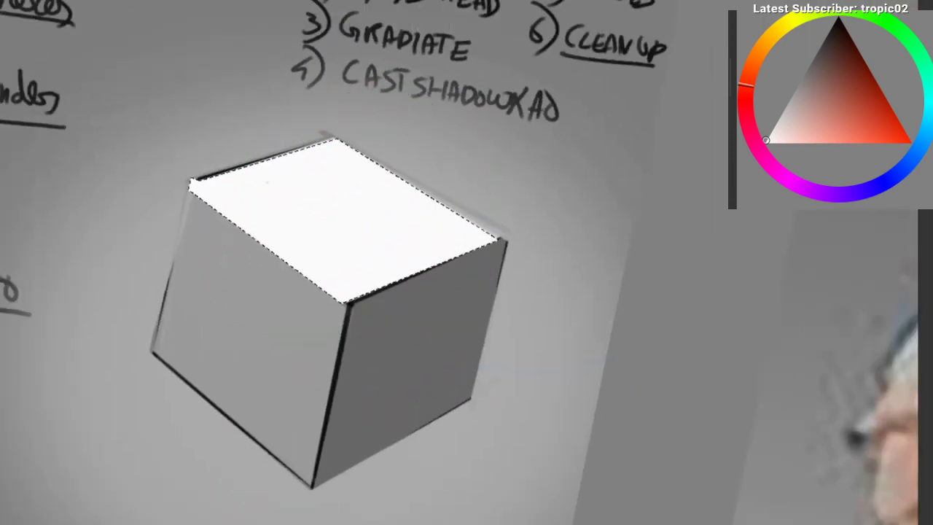
left_click_drag(348, 208, 336, 209)
left_click_drag(428, 253, 382, 206)
key("ctrl+shift+a")
left_click_drag(397, 174, 430, 143)
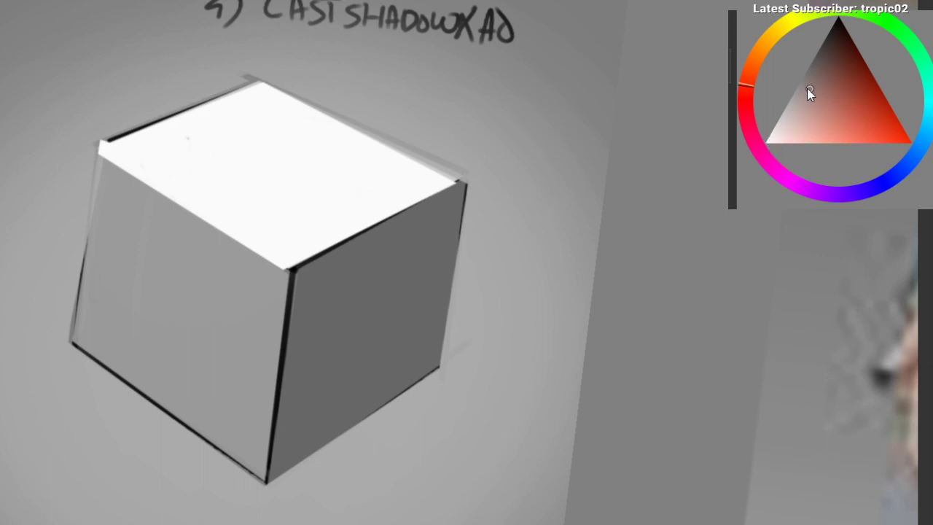
Step: Undo the last change and reduce the textured brush to a small size for the dark face
key("ctrl+z")
key("bracketleft")
key("bracketleft")
key("bracketleft")
key("bracketleft")
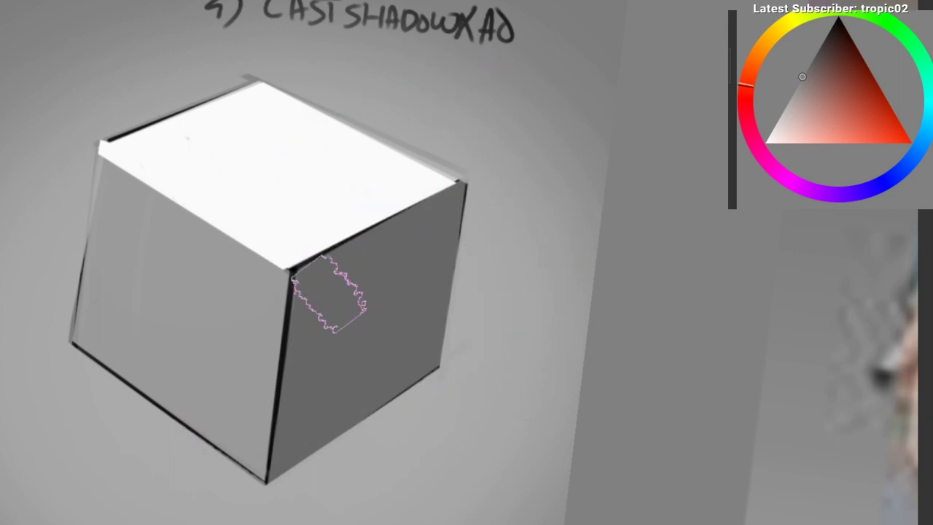
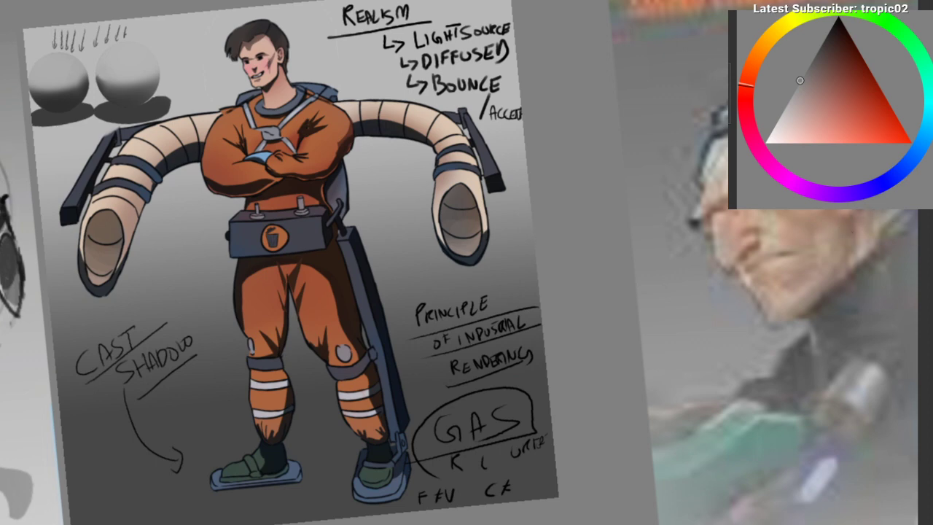
Step: Bring back the cube notes page and sample the light grey of the background glow above the cube
key("ctrl+Tab")
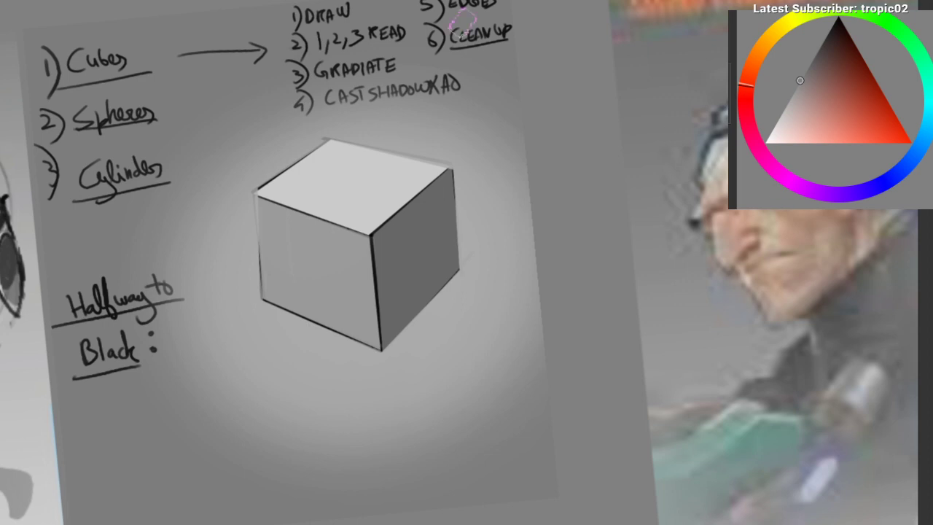
left_click(401, 128, "ctrl")
mouse_move(320, 175)
left_mouse_down()
mouse_move(406, 94)
mouse_move(357, 159)
left_mouse_up()
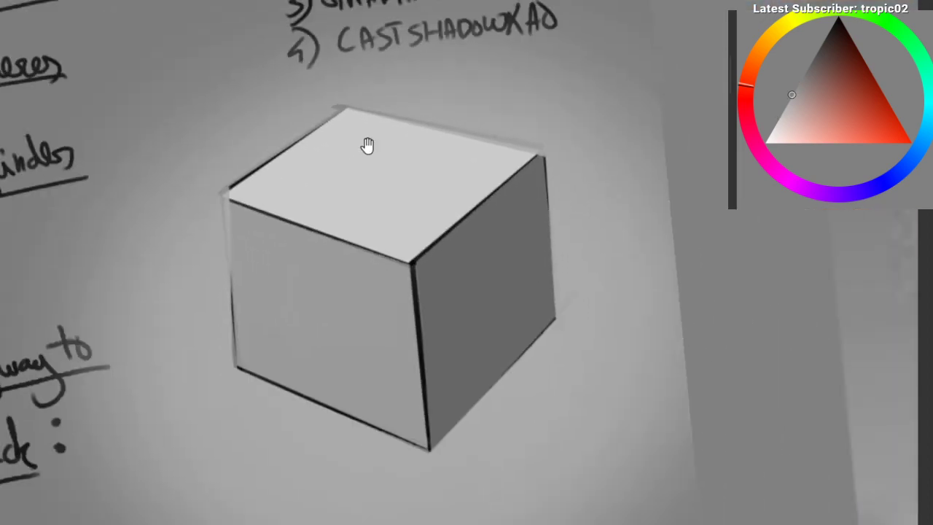
Step: Trace a freehand selection along the dark band behind the horn in the dragon painting and return to the brush
mouse_move(427, 97)
left_mouse_down()
mouse_move(124, 298)
mouse_move(348, 94)
mouse_move(456, 152)
mouse_move(339, 190)
mouse_move(317, 170)
mouse_move(299, 92)
mouse_move(358, 41)
left_mouse_up()
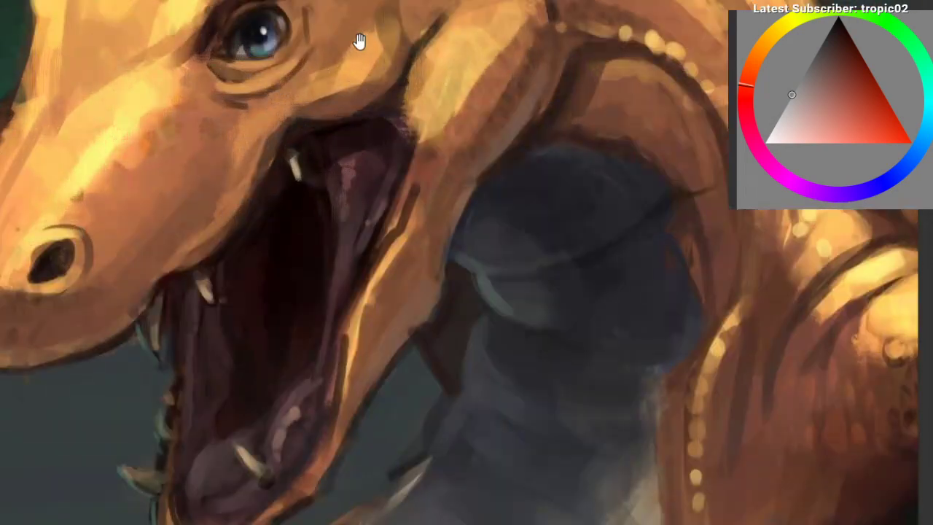
left_click_drag(264, 197, 326, 134)
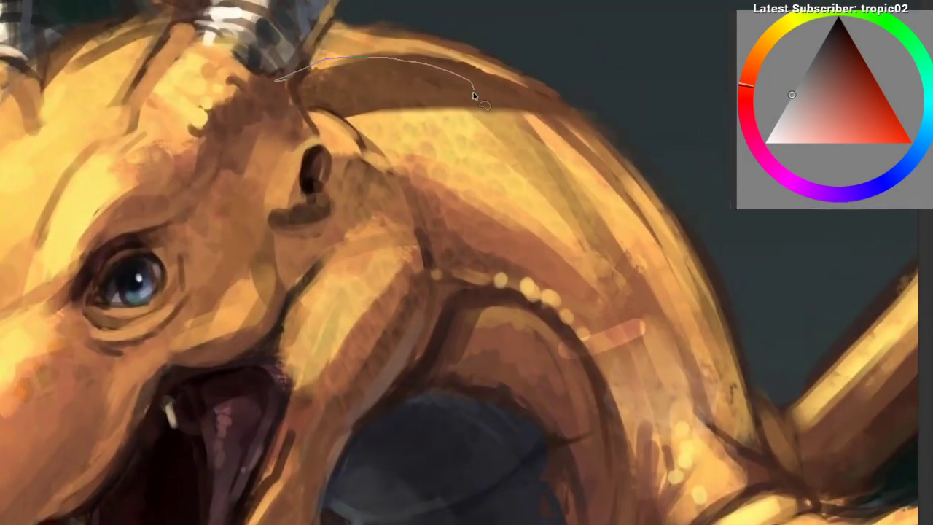
left_click_drag(474, 95, 301, 106)
mouse_move(362, 142)
left_mouse_down()
mouse_move(603, 165)
mouse_move(350, 150)
left_mouse_up()
key("ctrl+h")
key("b")
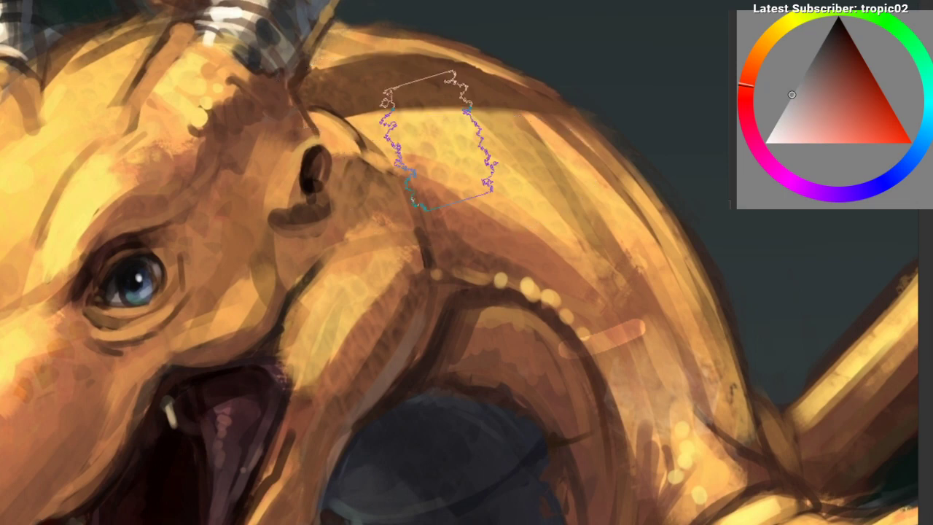
Step: Compare light and shadow on the dragon's neck by alternately sampling the lit scales and the dark band beside them
left_click(439, 146, "ctrl")
left_click(407, 97, "ctrl")
left_click(434, 142, "ctrl")
left_click(410, 99, "ctrl")
left_click(432, 137, "ctrl")
left_click(409, 99, "ctrl")
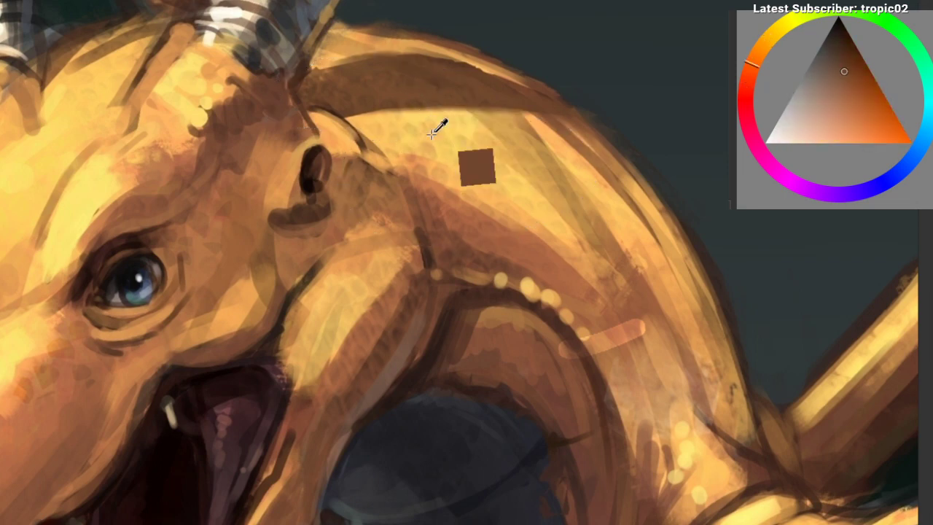
left_click(432, 134, "ctrl")
left_click(410, 100, "ctrl")
Step: Return from the dragon painting to the cube study and clear the selection around its page
mouse_move(400, 178)
left_mouse_down()
mouse_move(337, 243)
mouse_move(339, 298)
mouse_move(88, 295)
left_mouse_up()
left_click_drag(429, 189, 221, 196)
left_click_drag(510, 142, 226, 232)
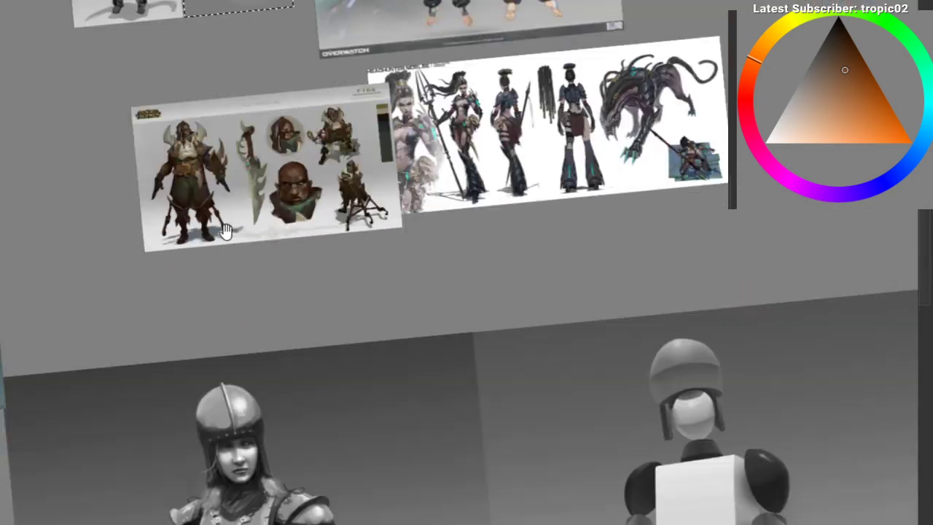
left_click_drag(261, 293, 232, 328)
left_click_drag(225, 204, 231, 102)
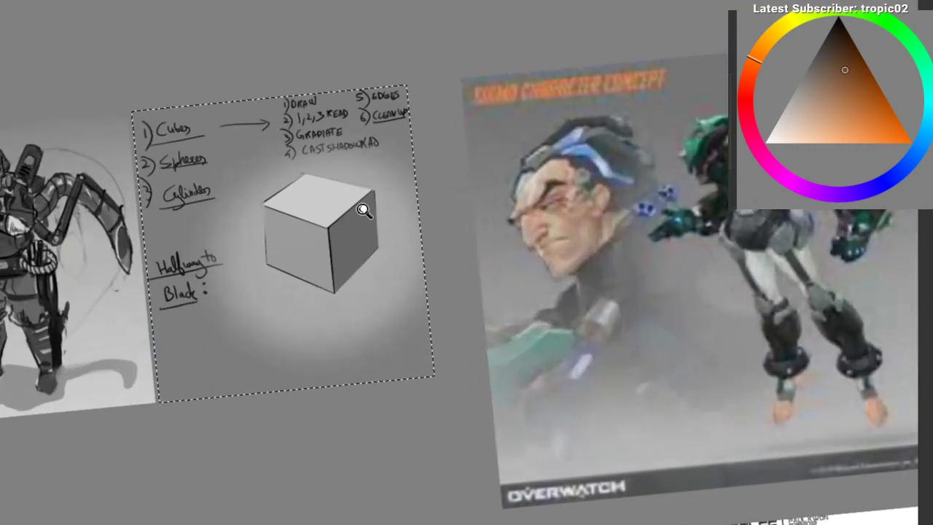
mouse_move(365, 211)
left_mouse_down()
mouse_move(347, 152)
mouse_move(275, 179)
mouse_move(279, 161)
mouse_move(271, 190)
left_mouse_up()
key("ctrl+shift+a")
left_click_drag(227, 128, 206, 197)
left_click_drag(218, 205, 286, 56)
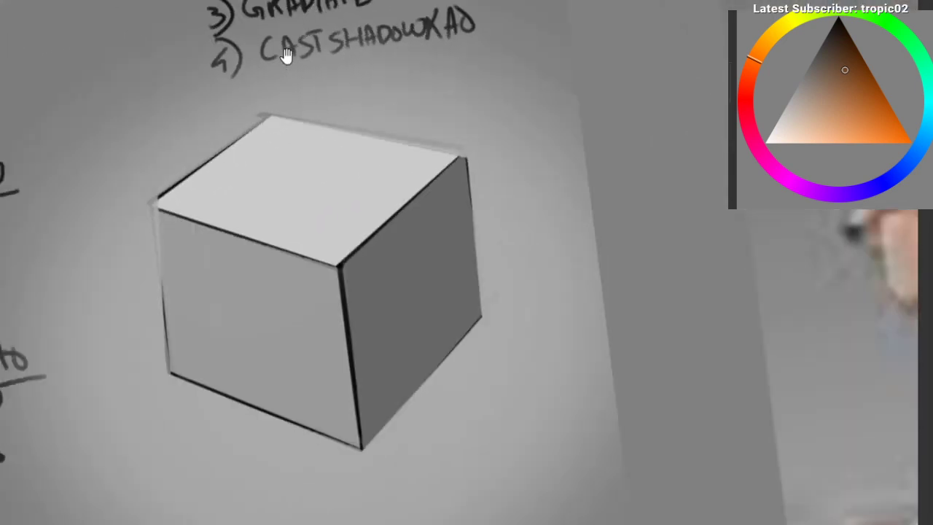
left_click_drag(315, 281, 232, 214)
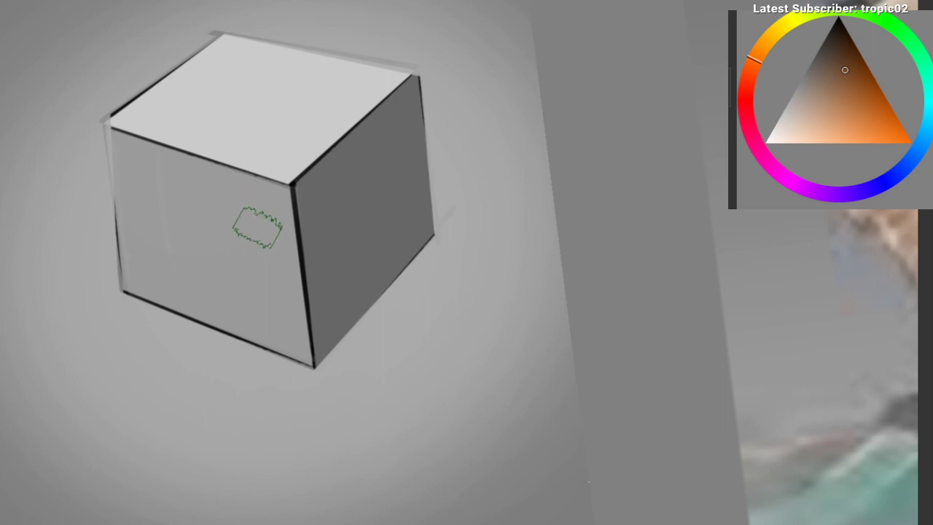
Step: Try to select the cube's left face by its similar grey tone, then clear the selection
left_click(233, 193)
key("r")
left_click_drag(302, 43, 279, 49)
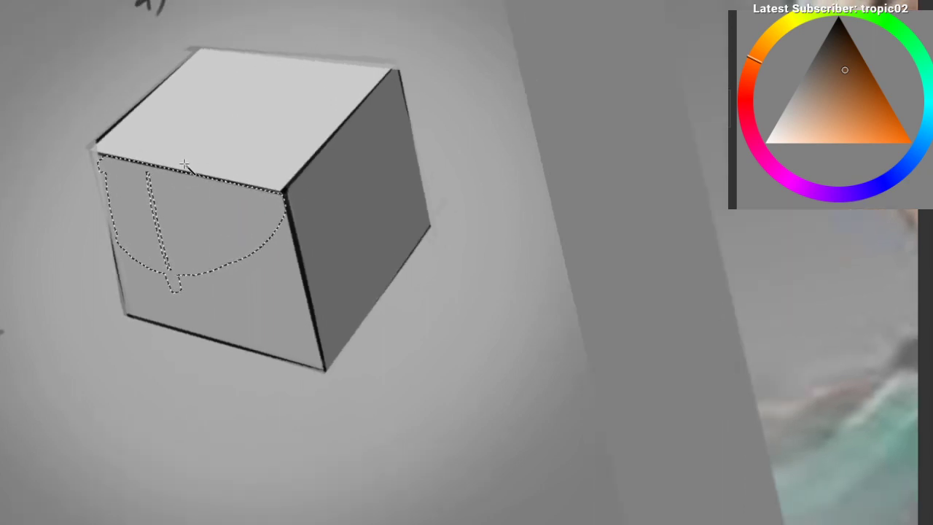
key("ctrl+d")
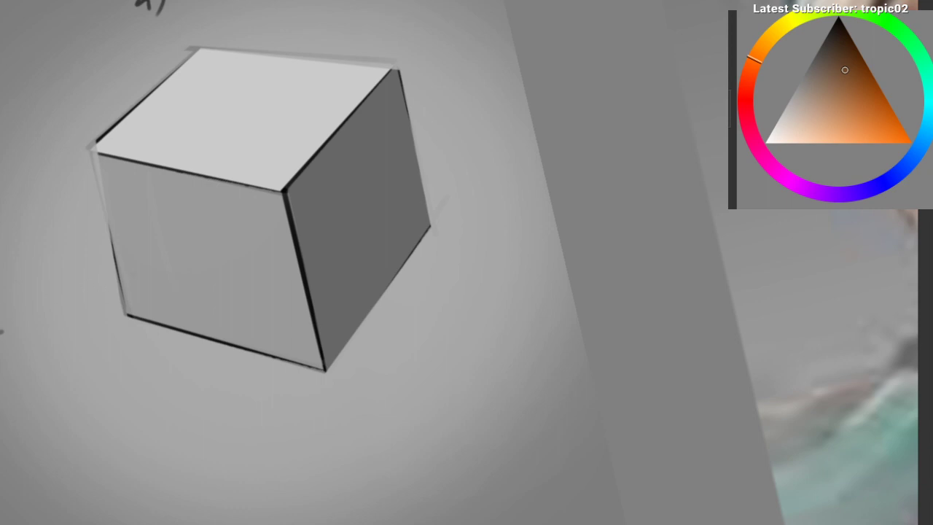
Step: Outline the cube's left mid-grey face with a selection that follows its four corners
mouse_move(124, 315)
left_mouse_down()
mouse_move(98, 156)
mouse_move(286, 196)
mouse_move(326, 373)
mouse_move(131, 317)
mouse_move(121, 310)
mouse_move(232, 354)
mouse_move(133, 265)
mouse_move(122, 300)
left_mouse_up()
left_click(121, 300)
key("r")
left_click_drag(252, 128, 370, 106)
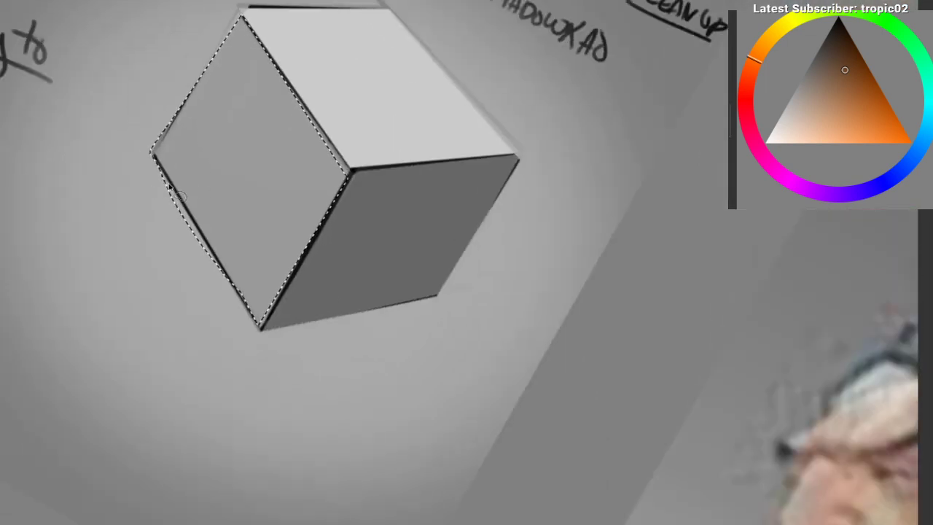
mouse_move(153, 157)
left_mouse_down()
mouse_move(214, 331)
mouse_move(151, 152)
left_mouse_up()
key("r")
left_click_drag(130, 255, 140, 310)
left_click_drag(155, 191, 193, 277)
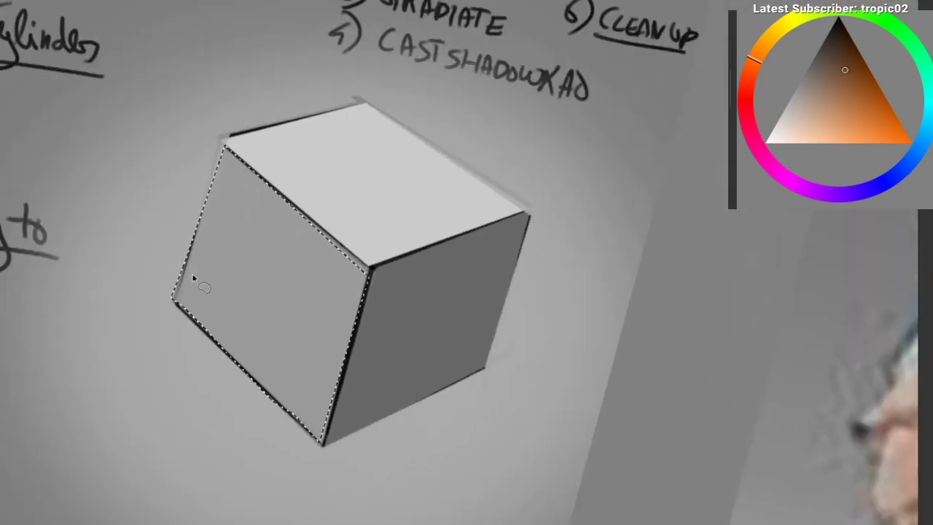
Step: Switch from the textured brush to a round brush and sample the light grey of the cube's top face
right_click(164, 191)
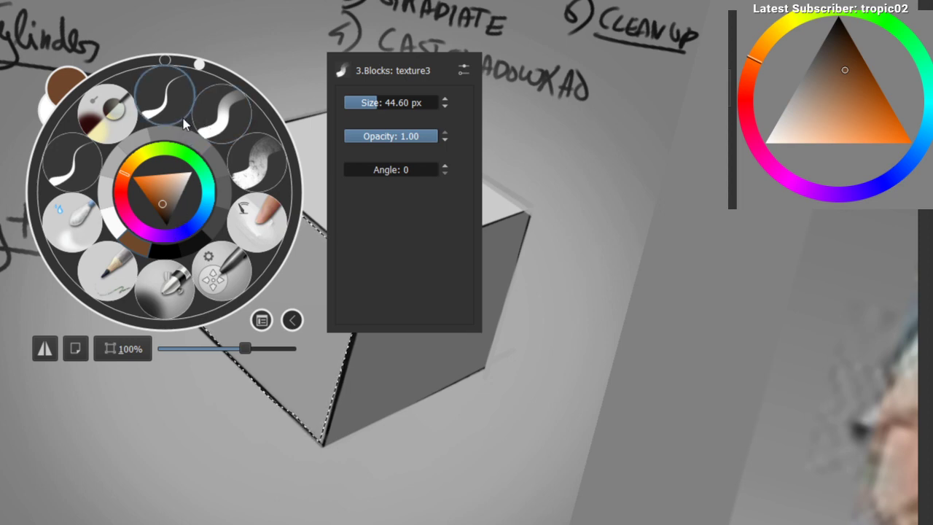
left_click(253, 134)
left_click_drag(119, 213, 218, 409)
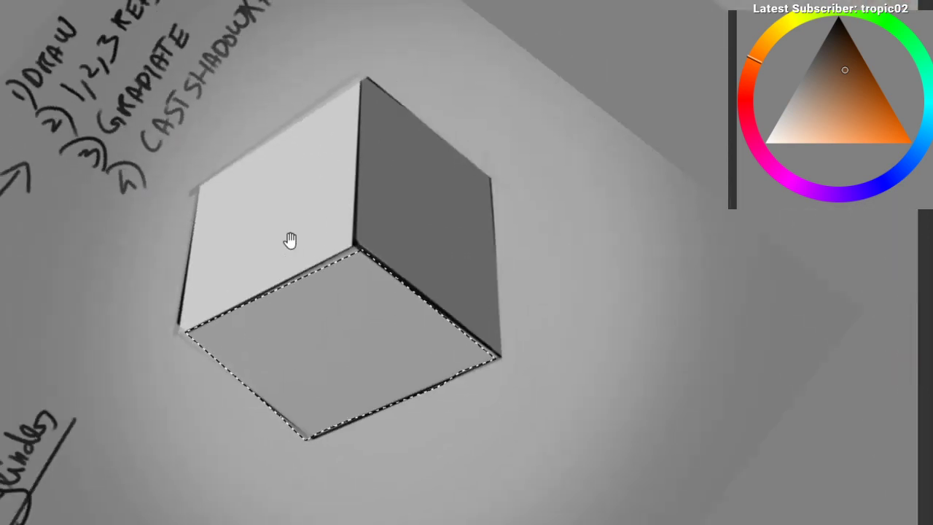
left_click_drag(290, 240, 309, 128)
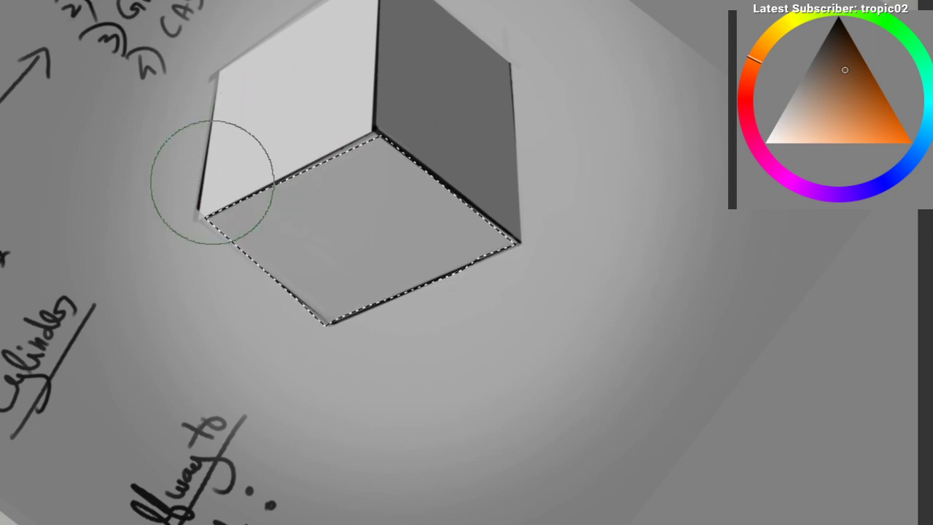
left_click_drag(348, 202, 288, 162)
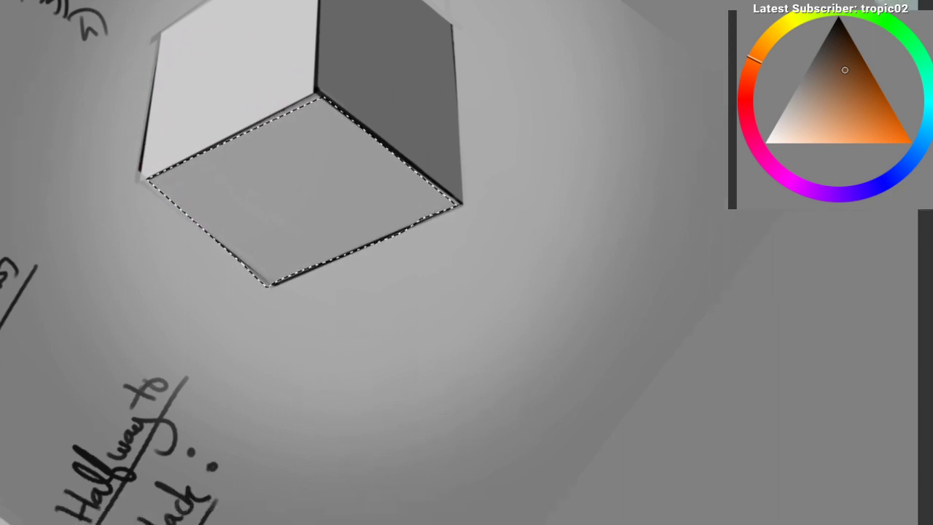
left_click(199, 106, "ctrl")
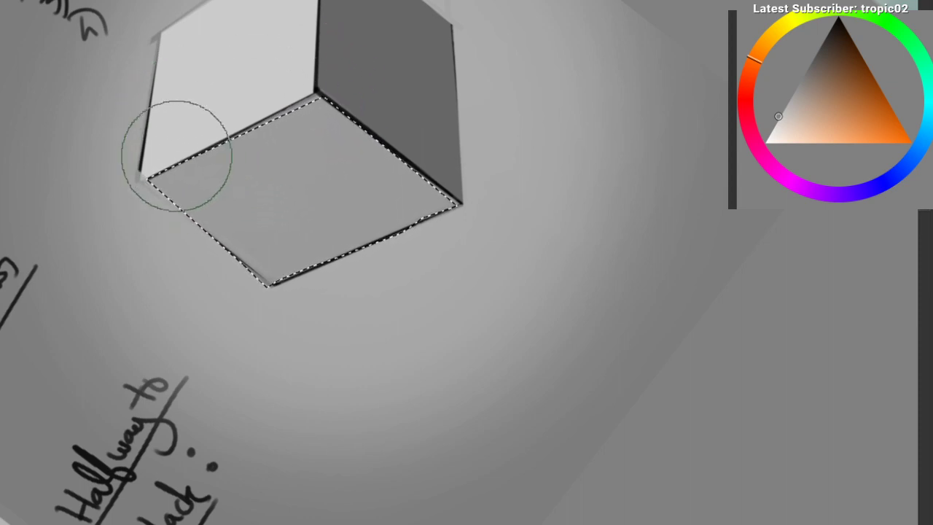
Step: Enlarge the round brush and softly brush the light grey into the selected left face from its outer upper corner
key("bracketright")
key("bracketright")
key("bracketright")
key("bracketright")
key("bracketright")
key("bracketright")
key("bracketright")
key("bracketright")
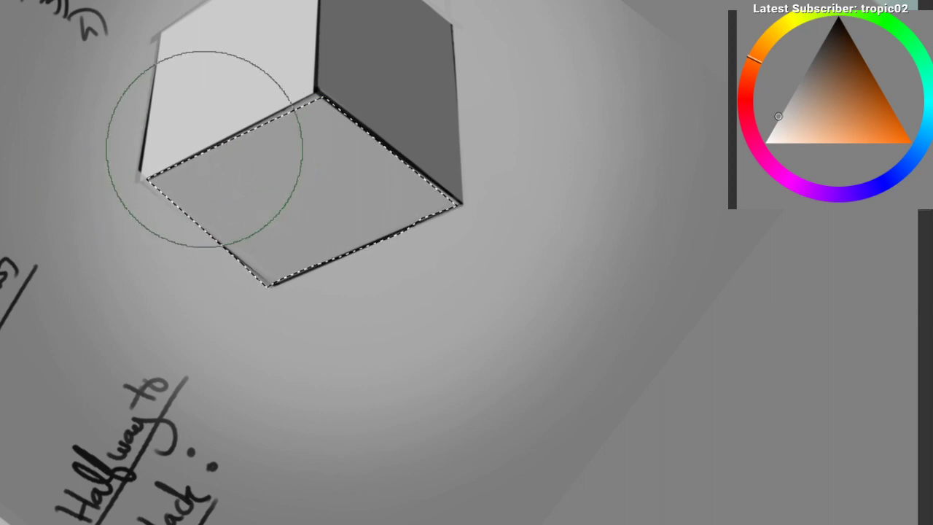
mouse_move(173, 153)
left_mouse_down()
mouse_move(198, 136)
mouse_move(218, 189)
left_mouse_up()
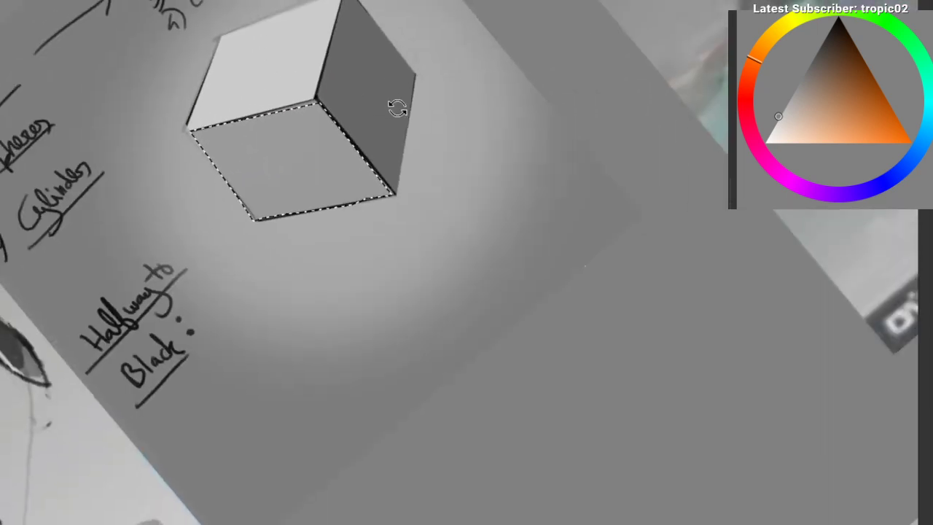
left_click_drag(396, 107, 421, 119)
mouse_move(375, 146)
left_mouse_down()
mouse_move(500, 138)
mouse_move(494, 91)
left_mouse_up()
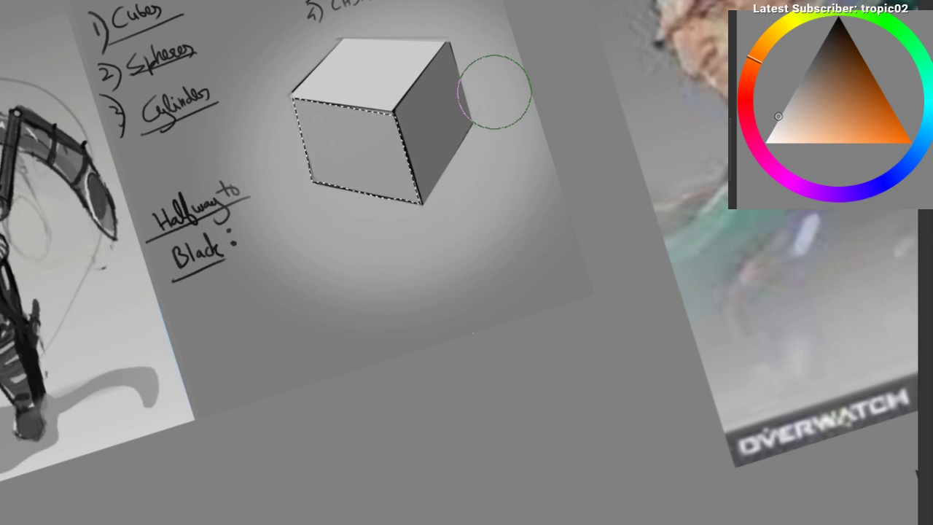
Step: Try to brush a broad light grey band across the selected left face along its upper edge
left_click_drag(299, 69, 282, 86)
left_click_drag(364, 46, 437, 66)
left_click_drag(473, 108, 344, 95)
left_click_drag(230, 79, 181, 164)
left_click_drag(160, 138, 217, 106)
key("l")
mouse_move(190, 181)
left_mouse_down()
mouse_move(352, 159)
mouse_move(404, 83)
left_mouse_up()
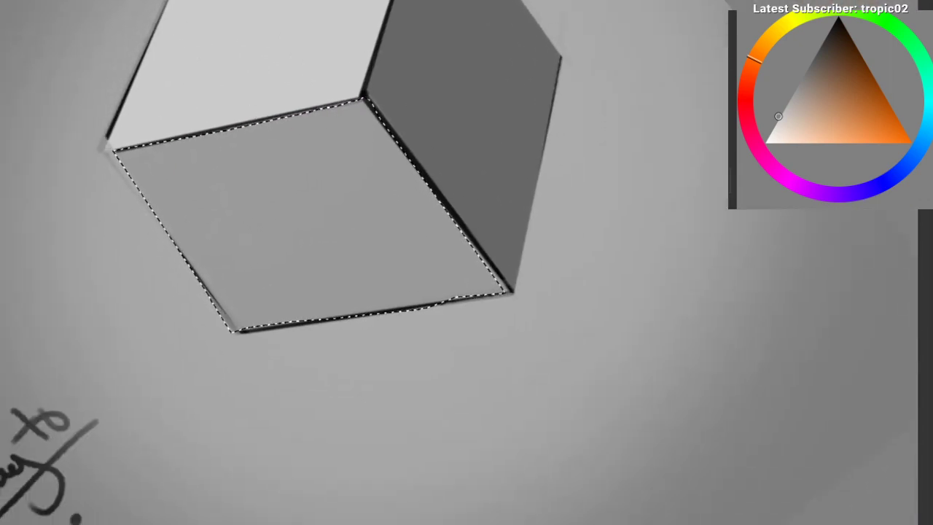
left_click_drag(136, 136, 481, 58)
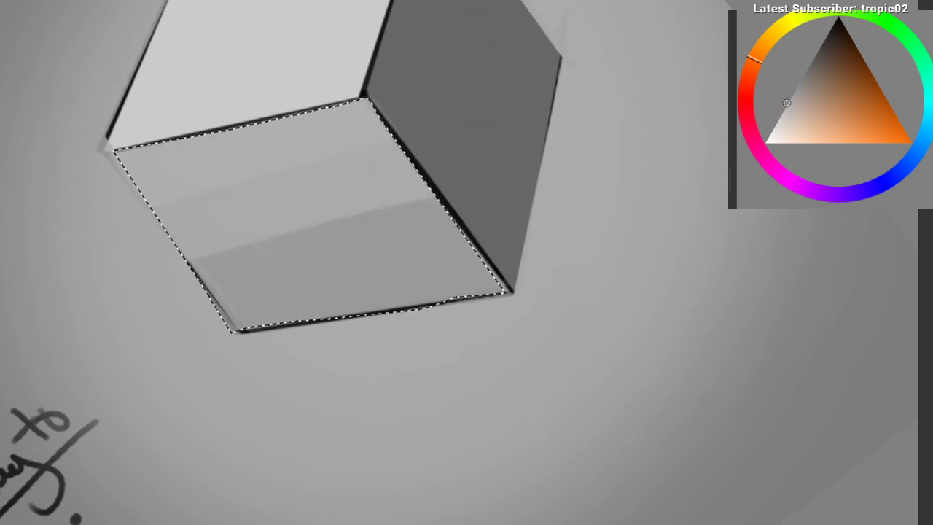
Step: Sample softer grey blends and test them with trial strokes along the upper edge of the selected left face
right_click(204, 169)
right_click(203, 170)
left_click(158, 130, "ctrl")
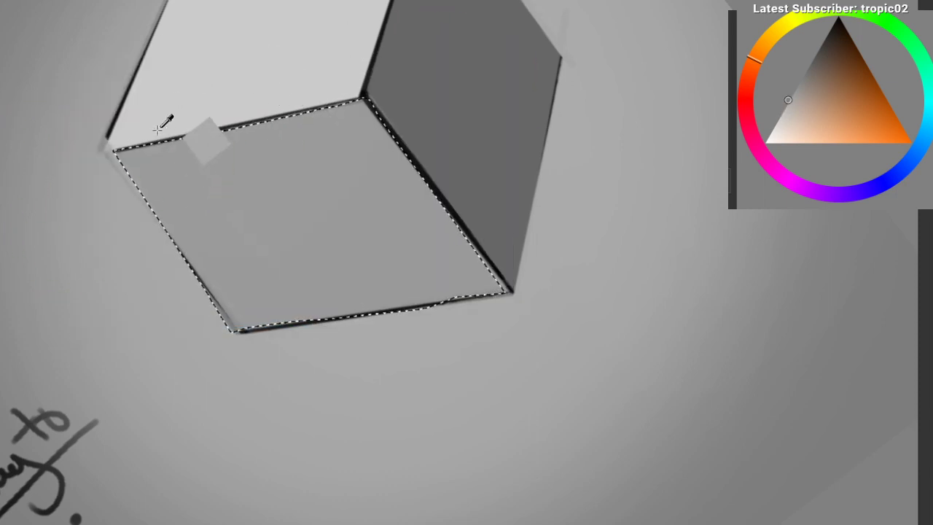
left_click_drag(41, 186, 406, 100)
left_click(219, 164, "ctrl")
left_click_drag(175, 226, 416, 191)
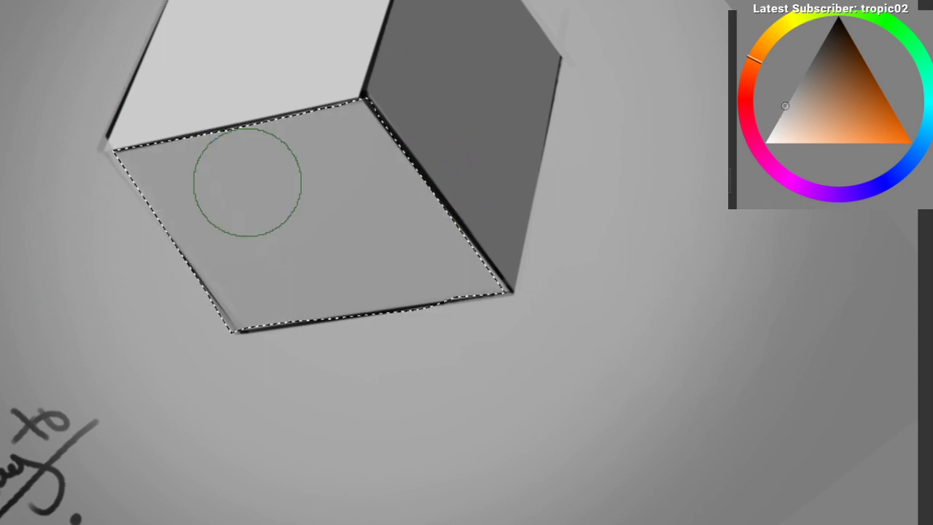
Step: Brush graded bands over the selected left face, lightest along its upper edge and darker toward the base, sampling the intermediate greys
left_click_drag(248, 182, 392, 96)
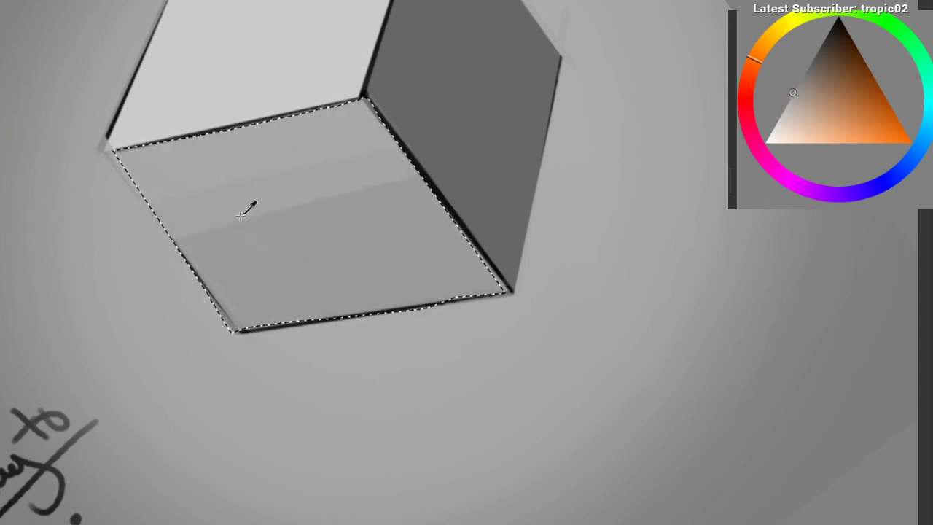
left_click(297, 256, "ctrl")
left_click_drag(108, 323, 524, 219)
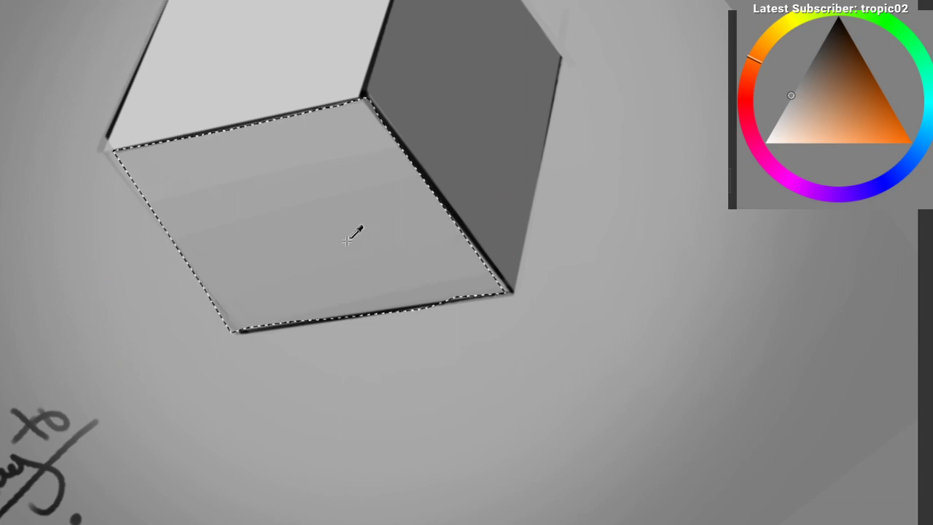
left_click(270, 94, "ctrl")
left_click_drag(91, 171, 469, 74)
left_click(267, 159, "ctrl")
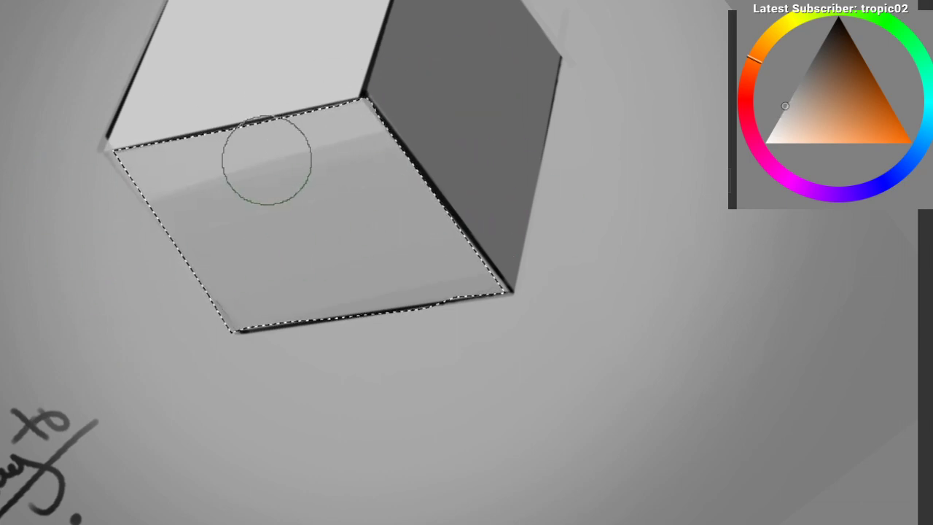
left_click_drag(51, 227, 460, 123)
left_click(277, 188, "ctrl")
left_click(313, 225, "ctrl")
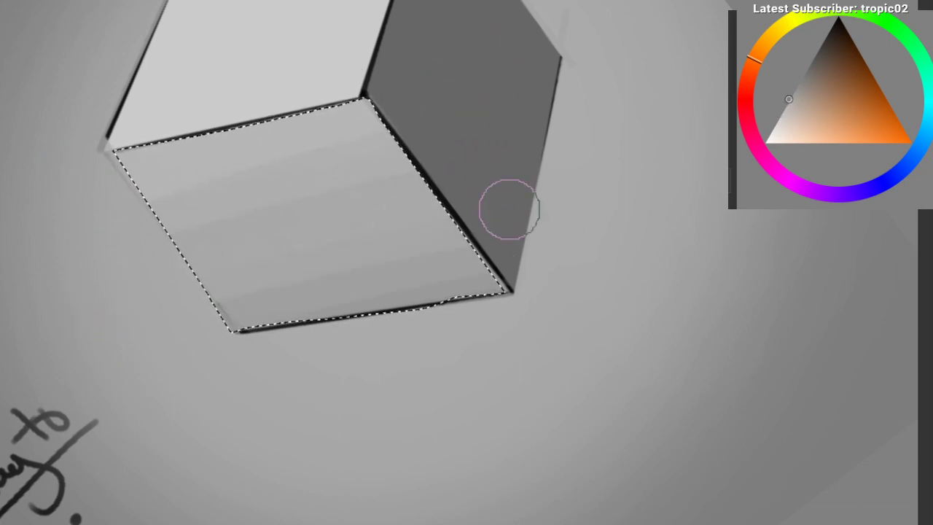
left_click_drag(118, 323, 564, 261)
Step: Replace the current selection with the cube's dark right face, selected by its similar colour
mouse_move(517, 330)
left_mouse_down()
mouse_move(423, 344)
mouse_move(319, 317)
left_mouse_up()
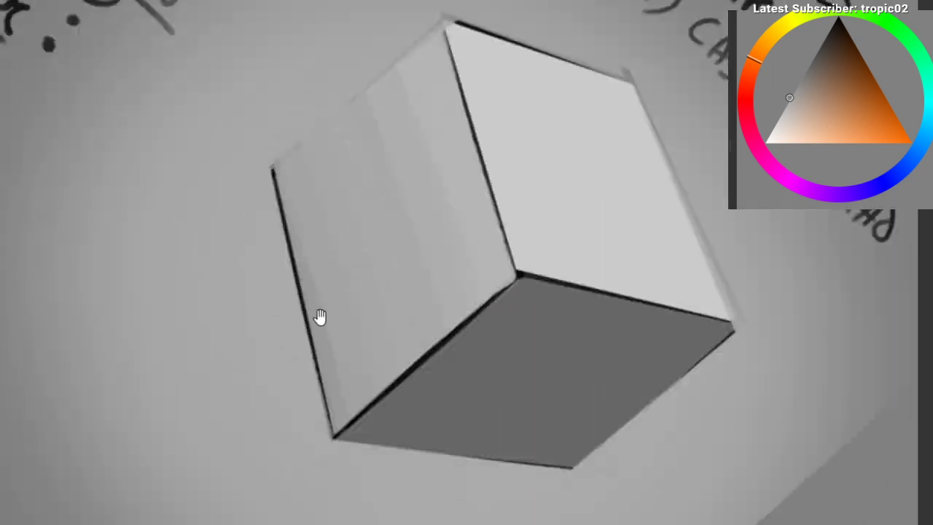
left_click_drag(308, 391, 330, 259)
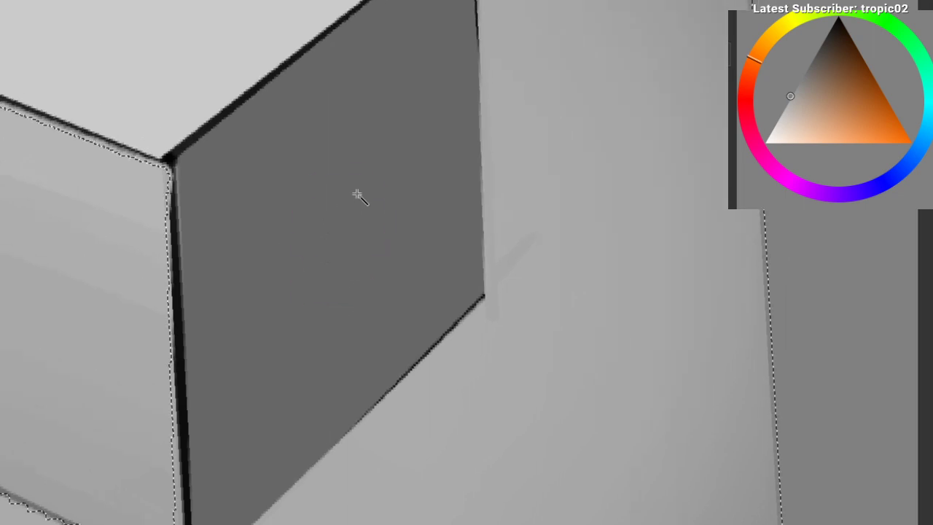
scroll(357, 206, "down", 2)
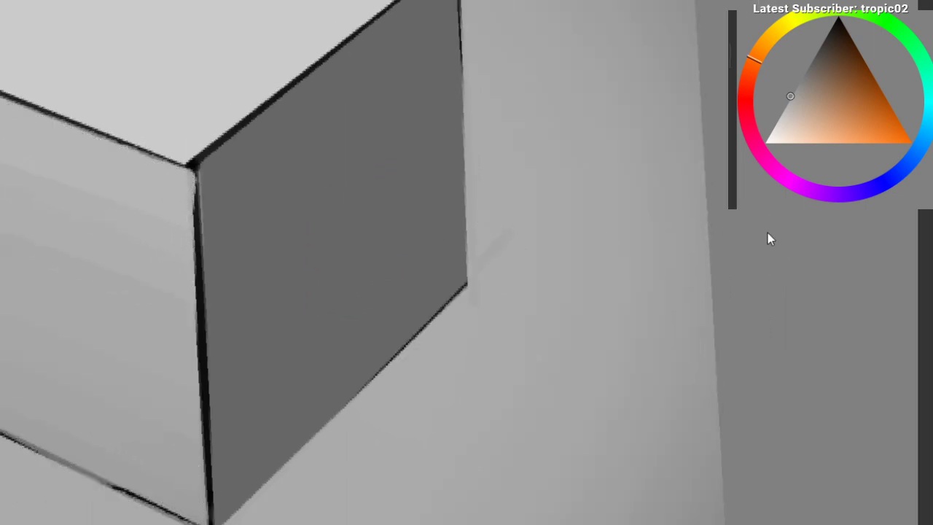
left_click(366, 181)
left_click_drag(367, 183, 309, 248)
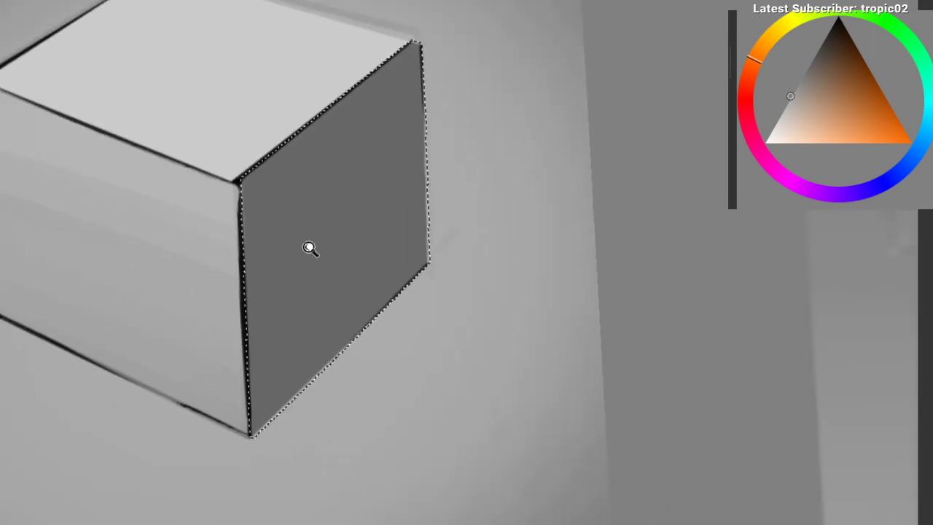
Step: Test grey brush bands along the right face's lower edge, sampling a darker blend from each and undoing the stroke
key("b")
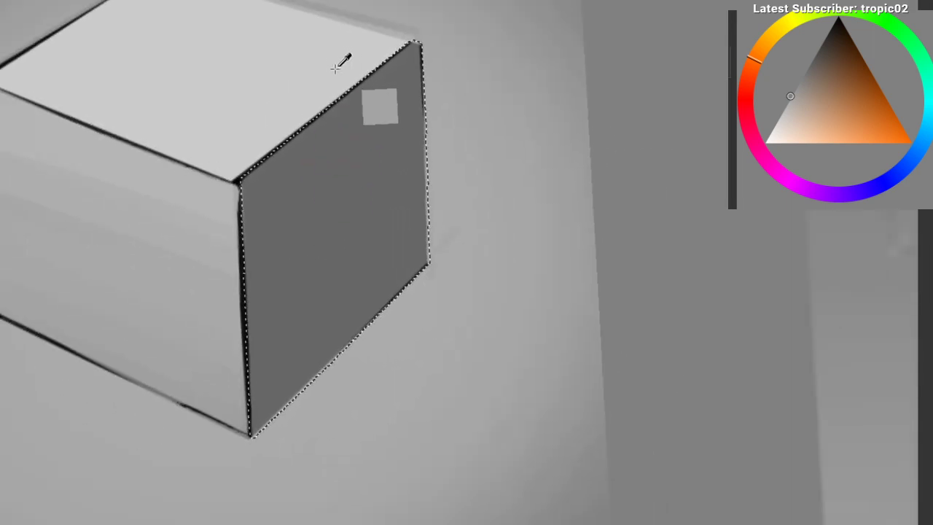
left_click_drag(189, 372, 119, 331)
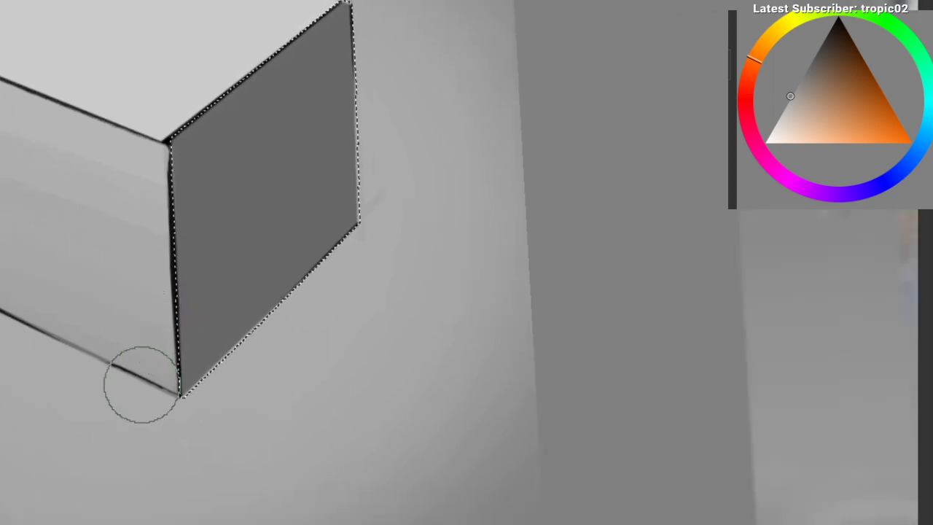
left_click_drag(239, 302, 213, 271)
left_click_drag(149, 365, 462, 134)
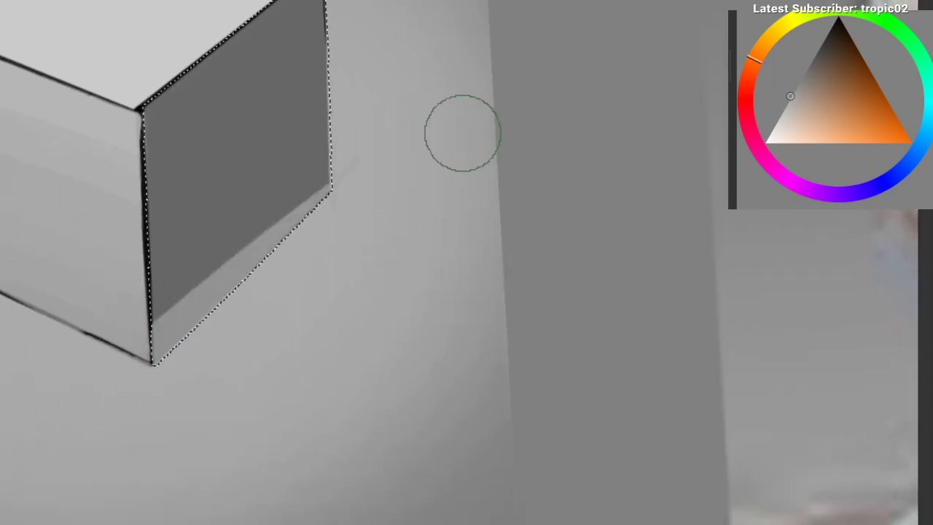
left_click(229, 271, "ctrl")
key("ctrl+z")
mouse_move(149, 344)
left_mouse_down()
mouse_move(387, 150)
mouse_move(288, 223)
mouse_move(372, 159)
left_mouse_up()
left_click(244, 252, "ctrl")
key("ctrl+z")
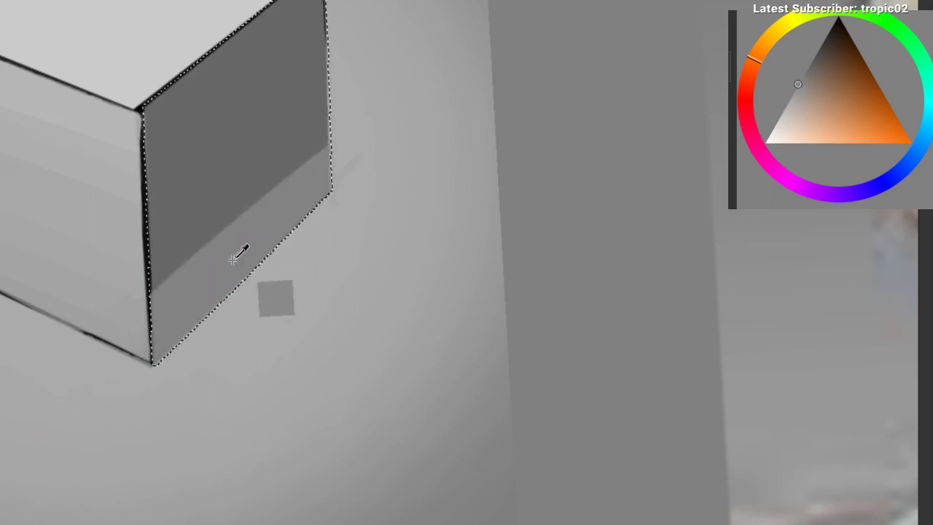
left_click(232, 259, "ctrl")
key("ctrl+z")
Step: Brush dark grey bands upward from the right face's lower edge, sampling a darker blend for each band
left_click_drag(120, 391, 360, 175)
left_click(230, 272, "ctrl")
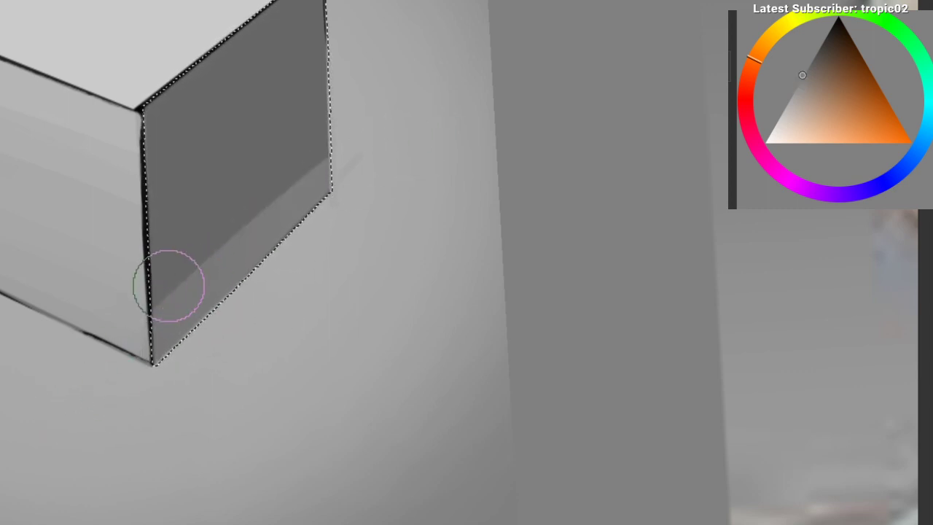
left_click_drag(120, 315, 364, 122)
key("ctrl+z")
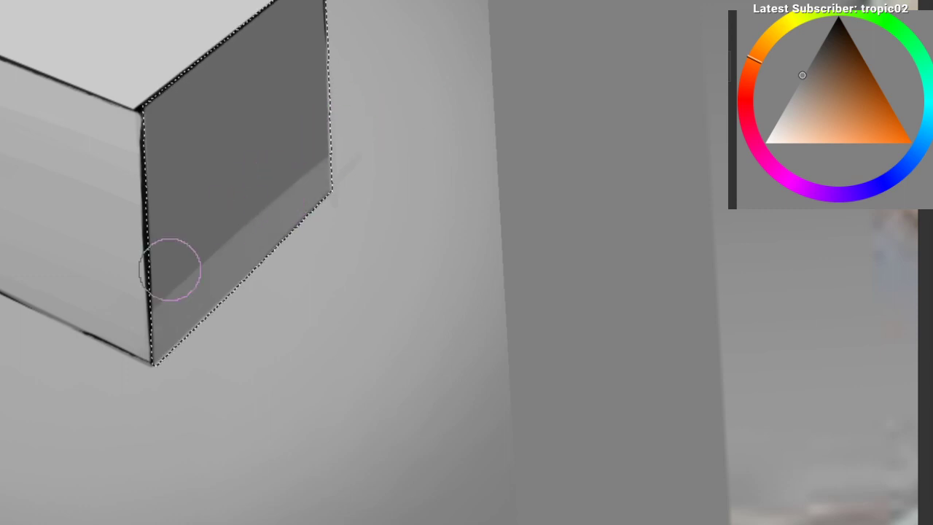
left_click_drag(146, 281, 351, 138)
left_click(242, 204, "ctrl")
left_click_drag(146, 223, 343, 91)
left_click(217, 162, "ctrl")
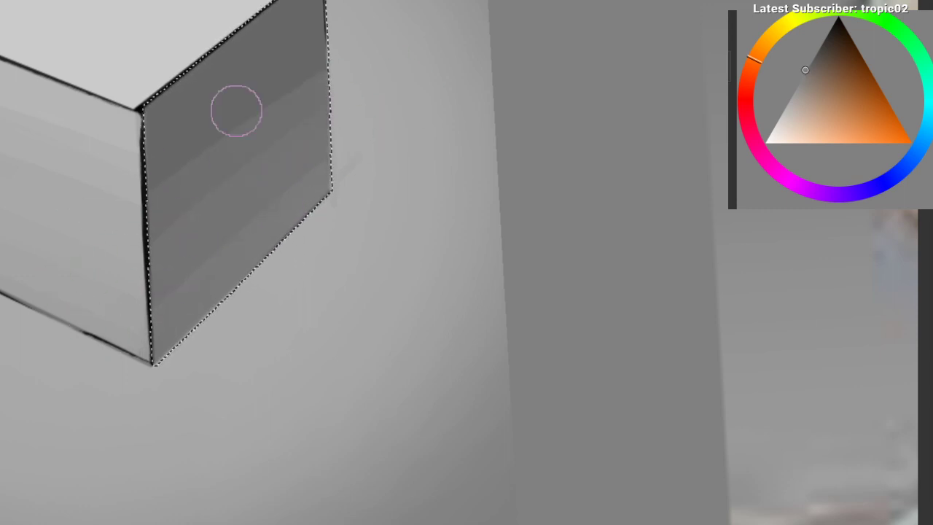
Step: Soften the right face's bands up to its upper edge with sampled intermediate greys, and clear the selection
left_click_drag(138, 164, 346, 9)
left_click(213, 215, "ctrl")
left_click(237, 187, "ctrl")
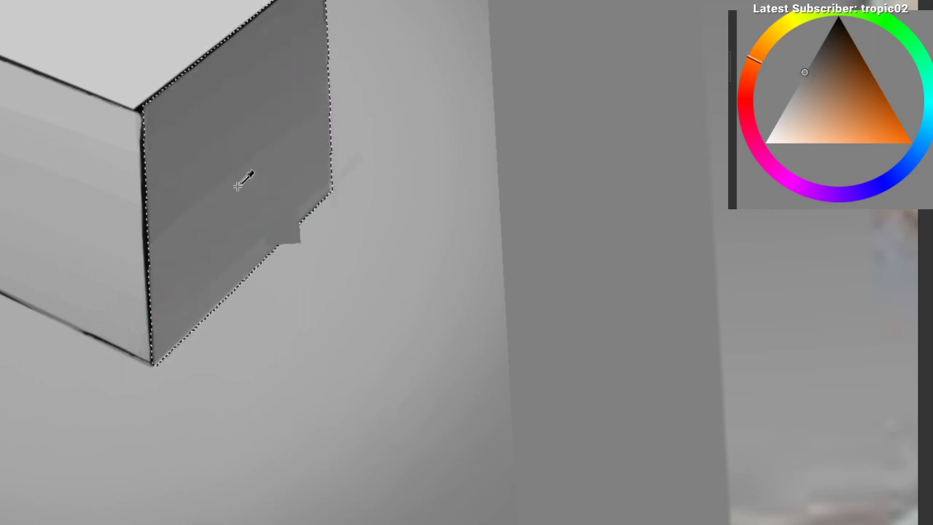
left_click(228, 154, "ctrl")
left_click_drag(130, 226, 342, 73)
left_click_drag(109, 273, 321, 94)
key("ctrl+shift+a")
Step: Select the cube's top face by its similar colour and choose a near-white grey for the brush
mouse_move(217, 227)
left_mouse_down()
mouse_move(160, 285)
mouse_move(209, 296)
mouse_move(143, 348)
mouse_move(73, 291)
mouse_move(181, 138)
left_mouse_up()
left_click_drag(181, 138, 220, 225)
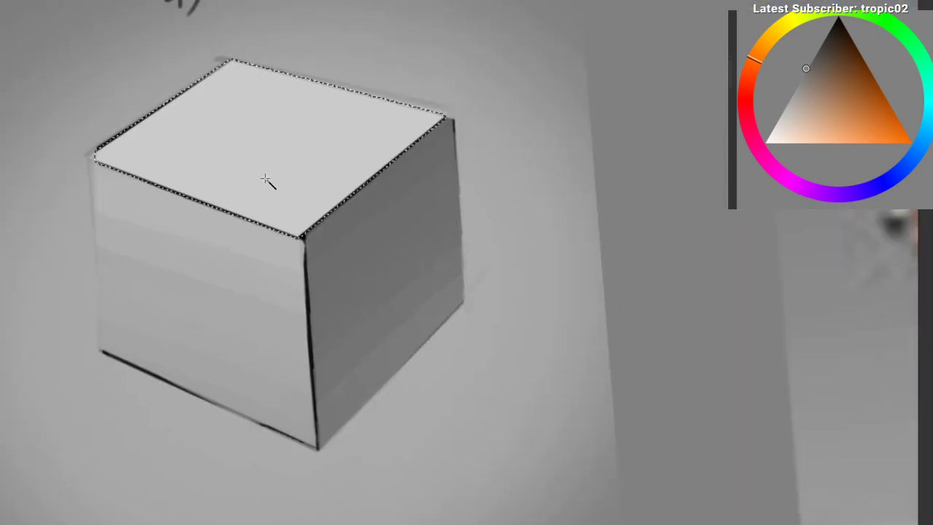
key("b")
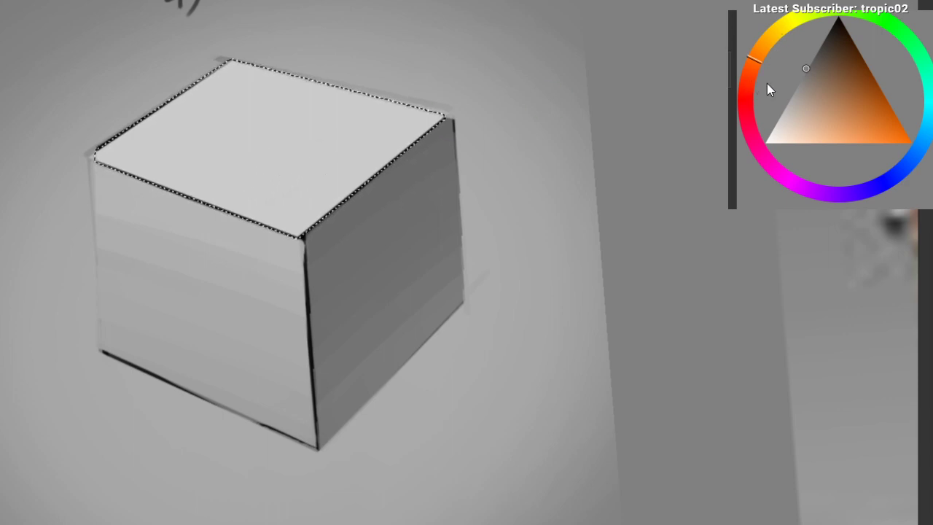
left_click(777, 122)
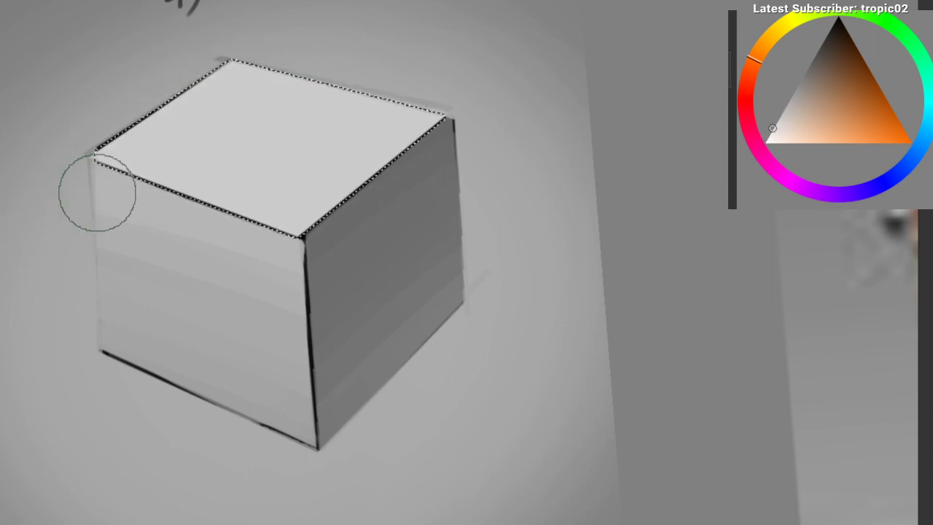
Step: Brush a gradient over the selected top face, brightest at its outer left edge, and clear the selection
left_click_drag(99, 192, 335, 6)
left_click_drag(175, 191, 345, 34)
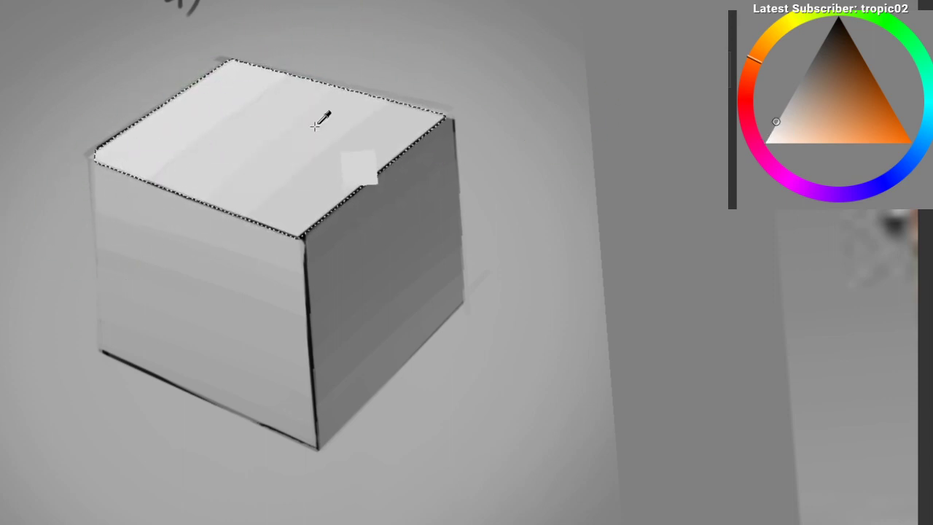
key("ctrl+shift+a")
Step: Paint over the black vertical line between the two side faces with a small brush in sampled grey
left_click_drag(394, 207, 414, 275)
left_click_drag(319, 274, 280, 237)
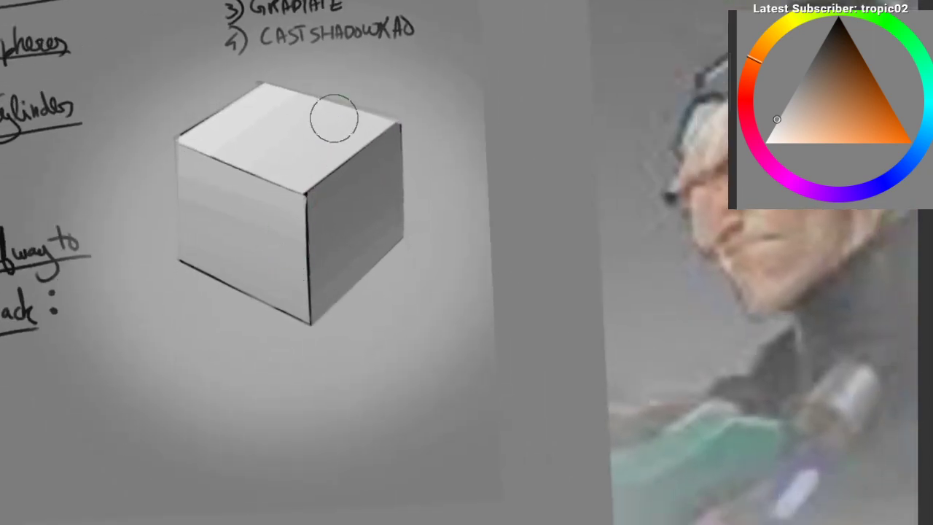
scroll(313, 226, "down", 2)
scroll(310, 233, "up", 4)
mouse_move(384, 159)
left_mouse_down()
mouse_move(331, 163)
mouse_move(328, 250)
left_mouse_up()
left_click(331, 167, "ctrl")
key("ctrl+z")
left_click_drag(329, 154, 331, 244)
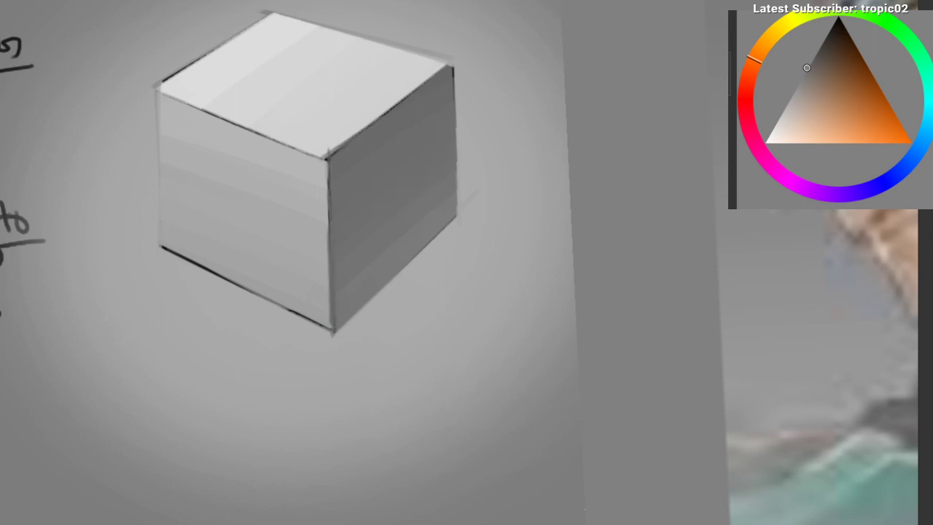
Step: Soften the black line between the top and right faces with a grey sampled beside it
left_click(347, 142, "ctrl")
left_click_drag(320, 162, 467, 57)
key("ctrl+z")
left_click(348, 143, "ctrl")
mouse_move(455, 73)
left_mouse_down()
mouse_move(481, 191)
mouse_move(395, 297)
left_mouse_up()
Step: Paint out the black line between the top and left faces with a sampled light grey
left_click_drag(235, 221, 274, 164)
left_click(339, 150, "ctrl")
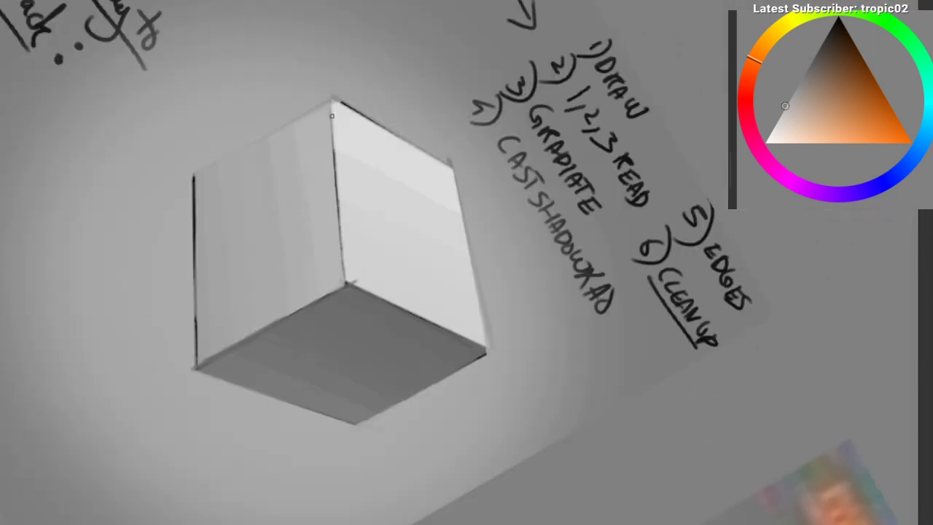
mouse_move(301, 177)
left_mouse_down()
mouse_move(142, 241)
mouse_move(185, 325)
mouse_move(217, 361)
left_mouse_up()
Step: Soften the cube's outer contour lines around the top and left faces with sampled background grey
left_click(182, 223, "ctrl")
mouse_move(179, 243)
left_mouse_down()
mouse_move(231, 183)
mouse_move(188, 220)
left_mouse_up()
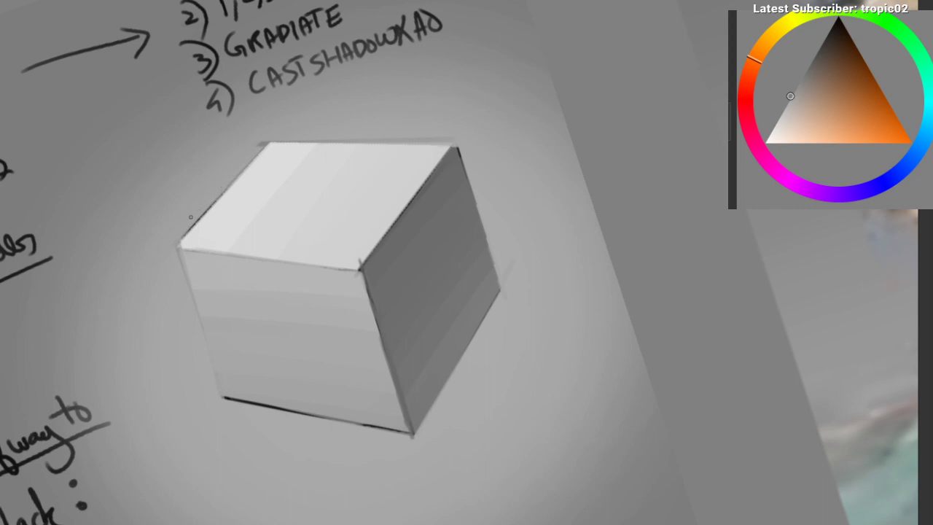
mouse_move(260, 144)
left_mouse_down()
mouse_move(258, 211)
mouse_move(231, 161)
mouse_move(240, 189)
mouse_move(253, 191)
left_mouse_up()
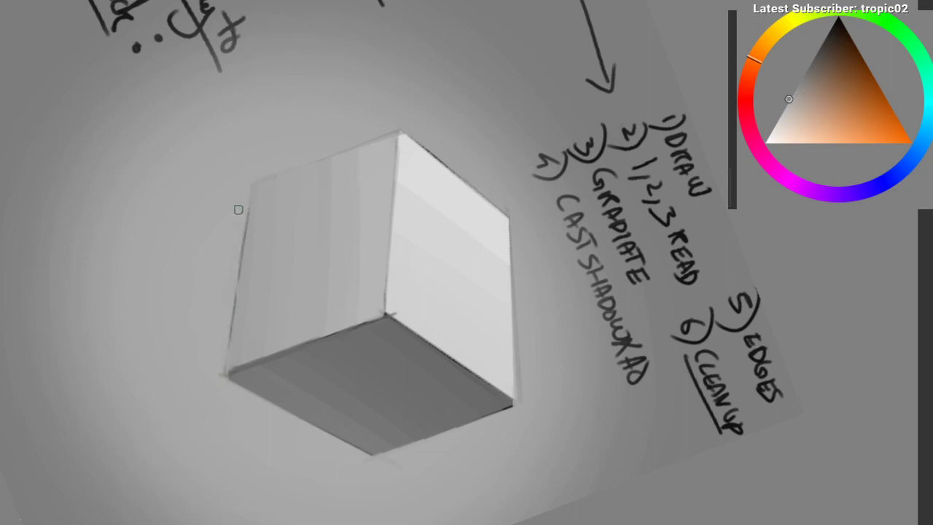
left_click_drag(206, 212, 220, 458)
Step: Blend the visible banding on the top face using a light grey sampled from it
left_click_drag(321, 207, 422, 167)
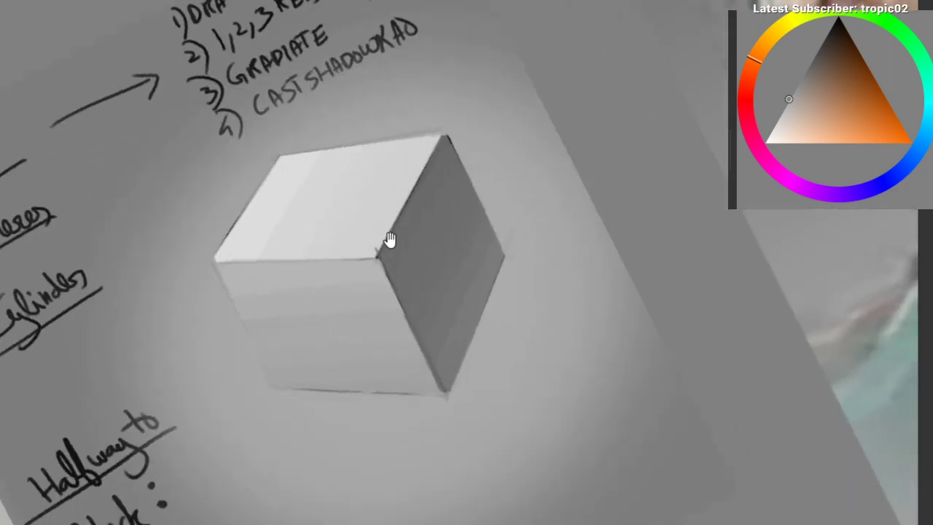
mouse_move(269, 224)
left_mouse_down()
mouse_move(342, 124)
mouse_move(373, 144)
mouse_move(354, 208)
mouse_move(459, 224)
mouse_move(254, 255)
left_mouse_up()
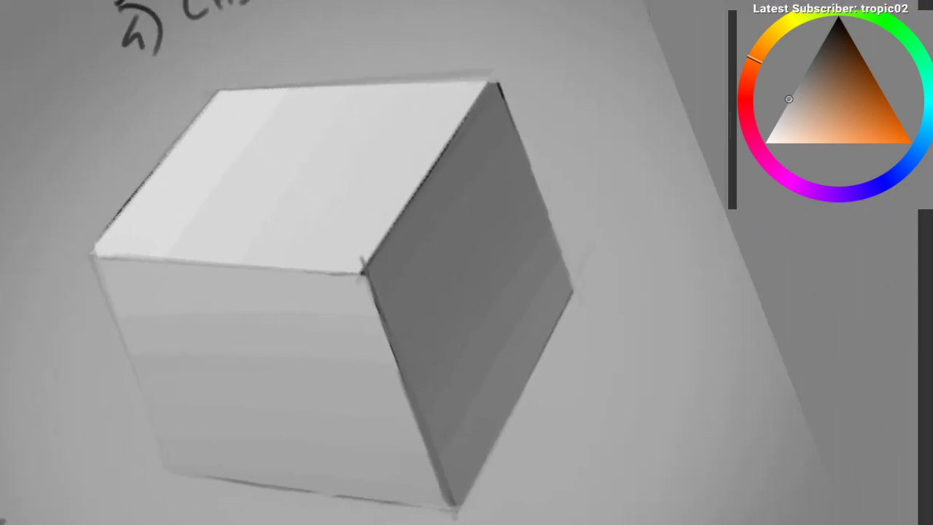
left_click_drag(243, 163, 179, 255)
left_click(287, 148, "ctrl")
left_click_drag(256, 146, 184, 242)
Step: Clean up the stray marks at the top face's front and right corners with sampled greys
scroll(430, 204, "down", 1)
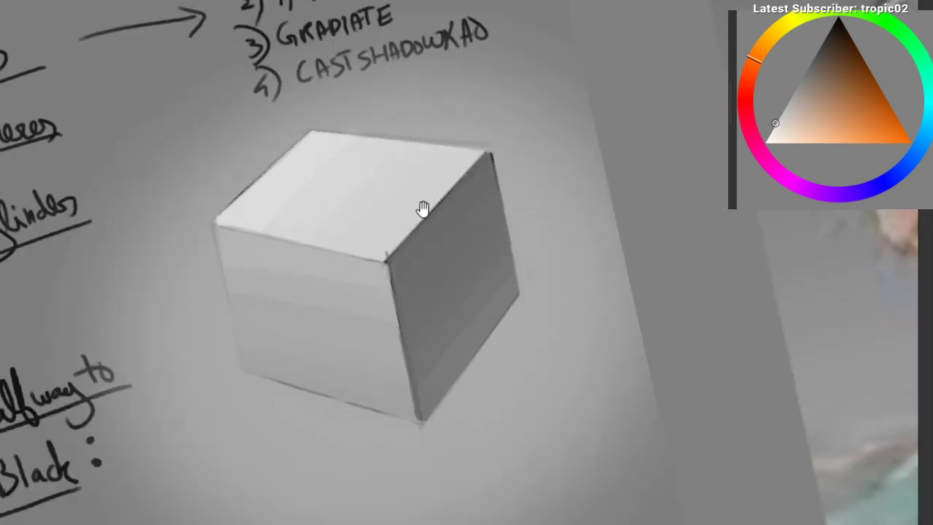
left_click_drag(361, 230, 302, 219)
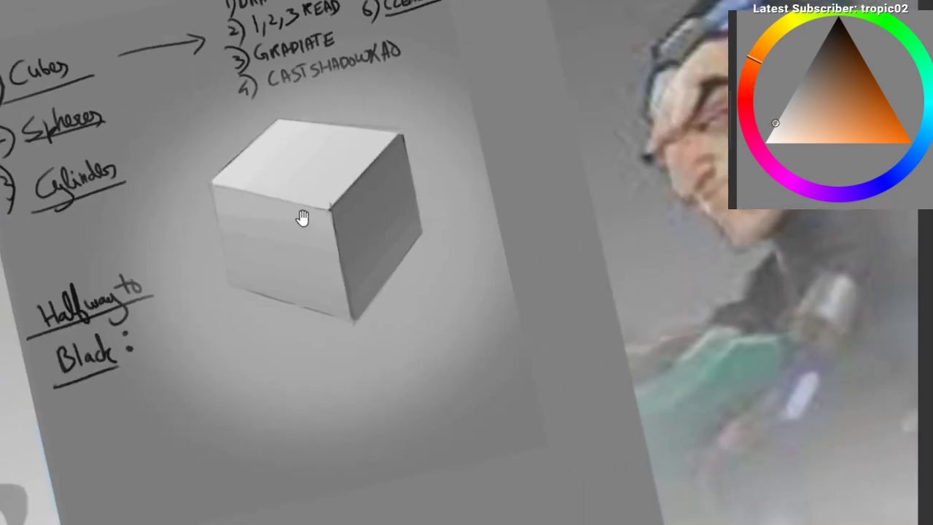
scroll(362, 178, "up", 1)
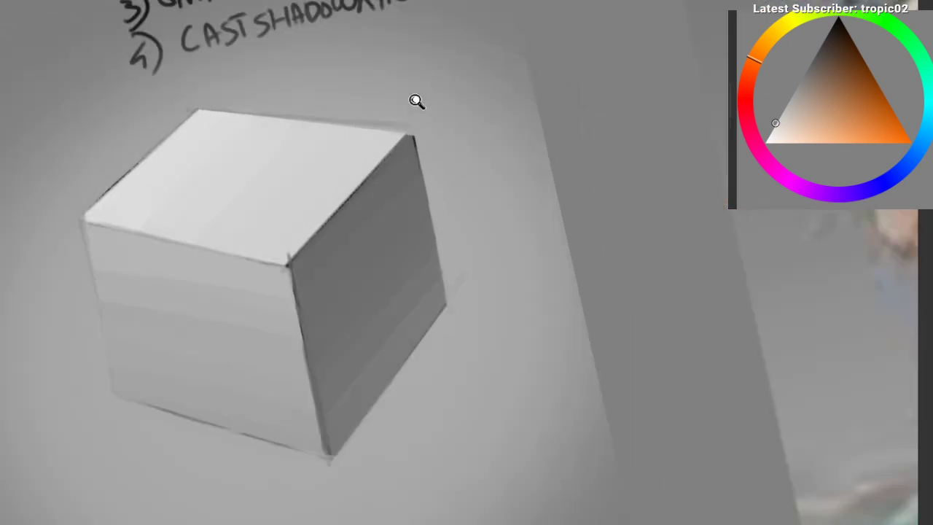
left_click(404, 156, "ctrl")
left_click(284, 255, "ctrl")
scroll(298, 267, "down", 2)
scroll(299, 320, "down", 1)
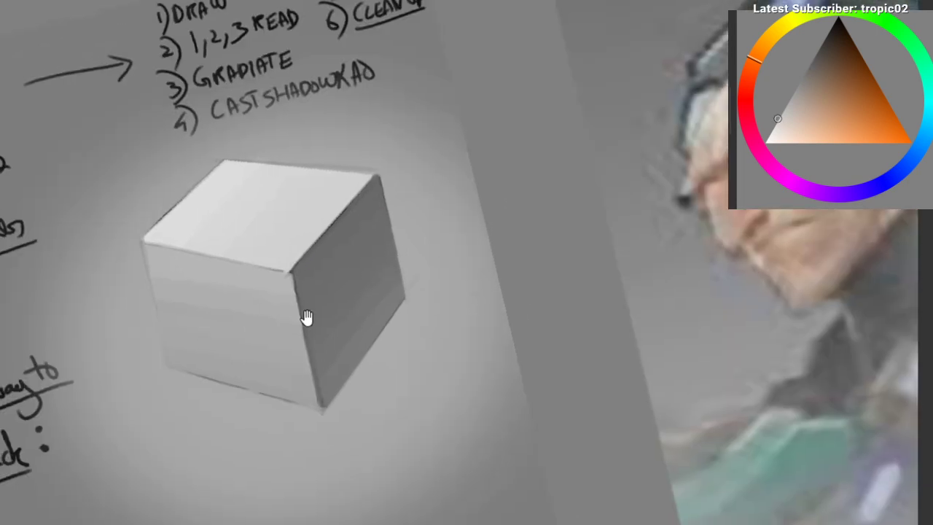
Step: Examine the dragon painting's brow and snout highlights, outlining both areas with a freehand selection and clearing it
scroll(285, 289, "down", 1)
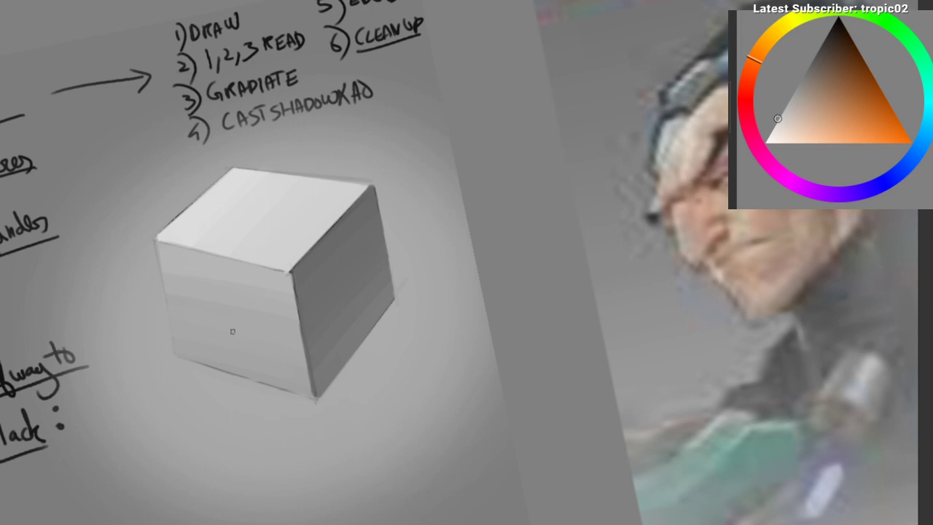
left_click_drag(201, 223, 248, 186)
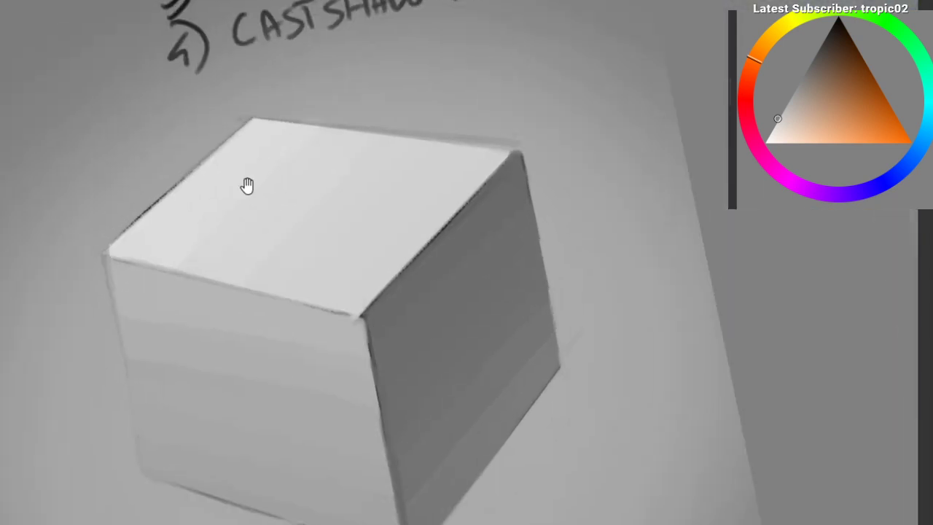
left_click_drag(347, 182, 336, 150)
left_click_drag(233, 173, 241, 160)
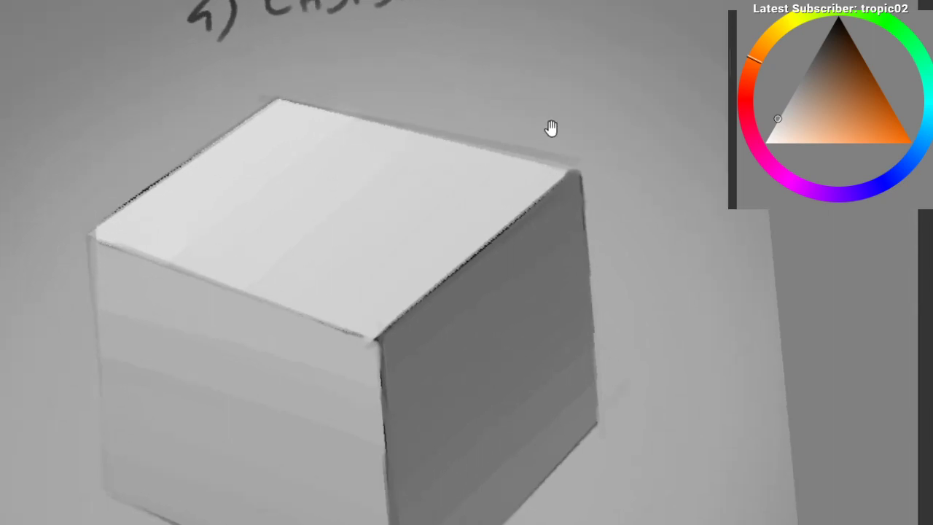
left_click_drag(487, 162, 241, 257)
left_click_drag(134, 316, 357, 15)
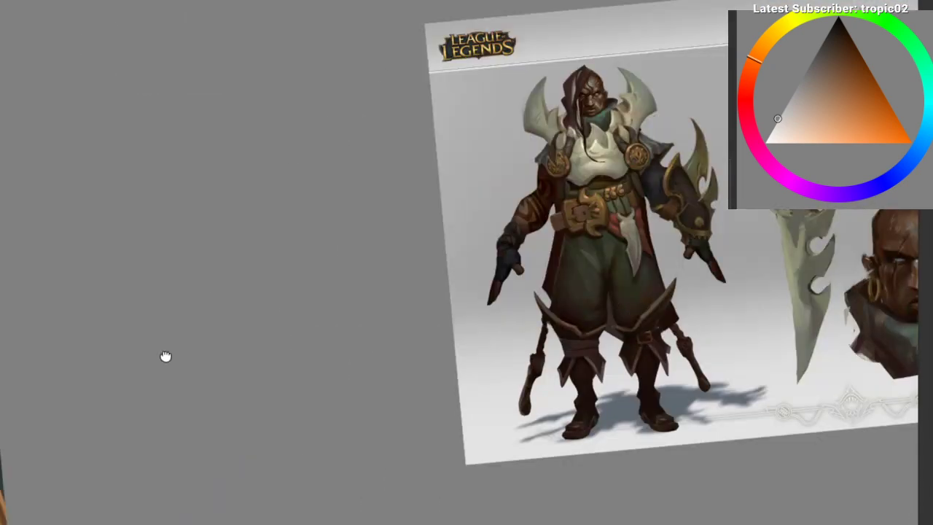
left_click_drag(165, 356, 288, 48)
left_click_drag(81, 298, 370, 146)
left_click_drag(223, 77, 306, 73)
left_click_drag(84, 241, 162, 186)
mouse_move(153, 326)
left_mouse_down()
mouse_move(240, 229)
mouse_move(235, 252)
left_mouse_up()
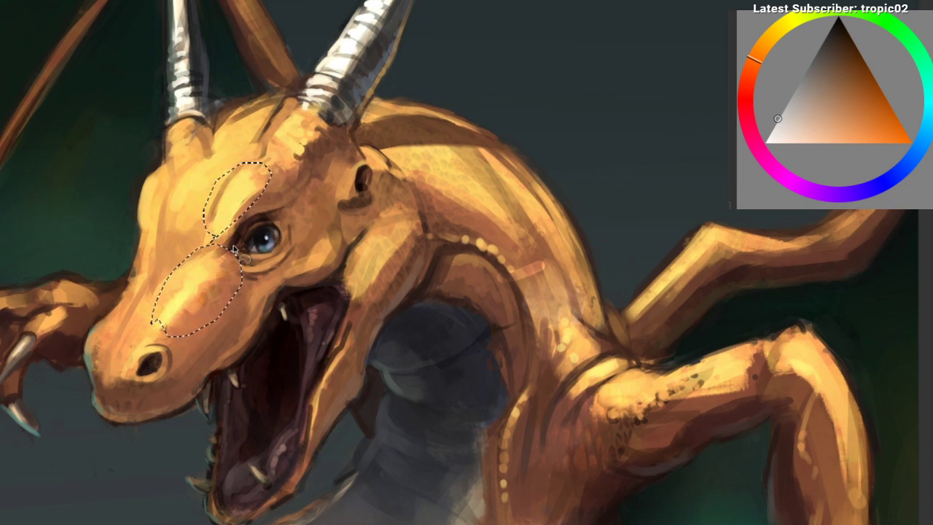
key("ctrl+d")
Step: Handwrite the notes CARS and MECH with a small arrow in light grey beside the cube's top face
left_click_drag(256, 175, 149, 267)
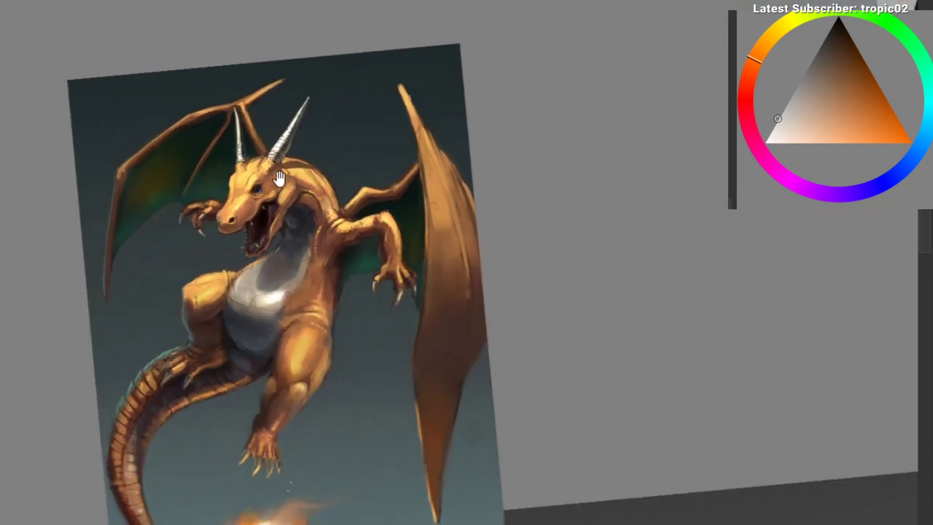
mouse_move(510, 36)
left_mouse_down()
mouse_move(183, 227)
mouse_move(163, 249)
left_mouse_up()
left_click_drag(299, 186, 3, 376)
mouse_move(392, 61)
left_mouse_down()
mouse_move(265, 169)
mouse_move(83, 472)
left_mouse_up()
left_click_drag(256, 261, 227, 361)
left_click_drag(62, 313, 226, 188)
left_click_drag(169, 179, 279, 214)
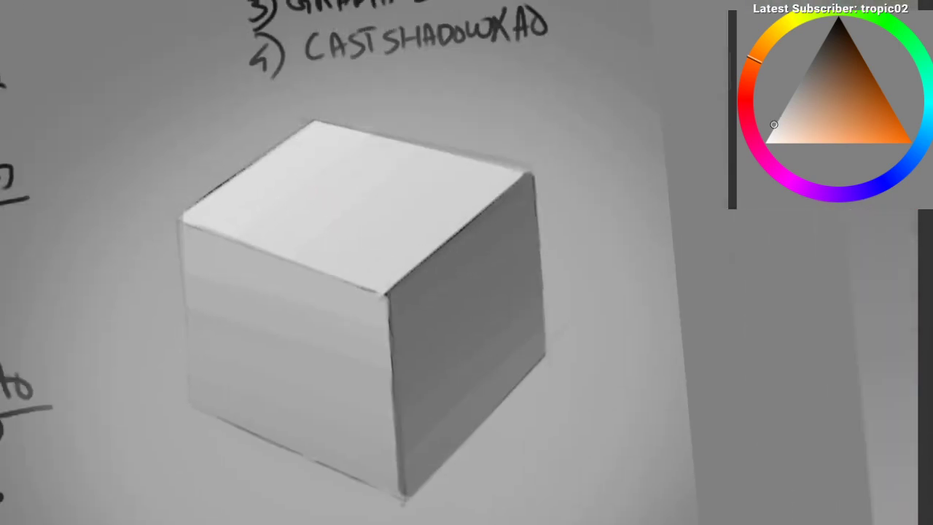
left_click_drag(122, 111, 125, 134)
mouse_move(136, 129)
left_mouse_down()
mouse_move(153, 122)
mouse_move(149, 114)
left_mouse_up()
left_click_drag(153, 99, 160, 118)
left_click_drag(155, 99, 177, 115)
left_click_drag(100, 206, 143, 183)
mouse_move(133, 177)
left_mouse_down()
mouse_move(144, 171)
mouse_move(136, 182)
left_mouse_up()
left_click_drag(164, 162, 152, 184)
mouse_move(178, 135)
left_mouse_down()
mouse_move(175, 165)
mouse_move(189, 156)
left_mouse_up()
left_click_drag(179, 150, 217, 126)
left_click_drag(212, 136, 239, 139)
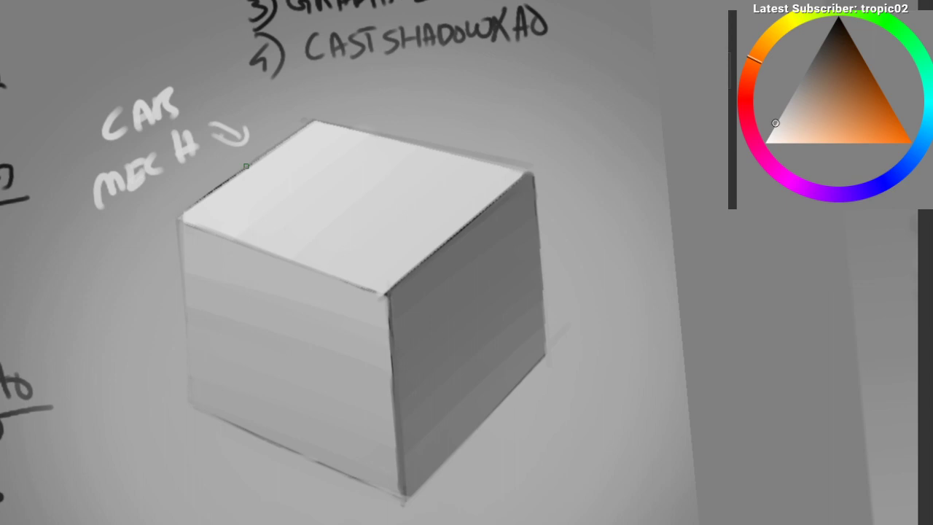
Step: Undo the CARS and MECH notes together with the arrow
key("ctrl+z")
key("ctrl+z")
key("ctrl+z")
key("ctrl+z")
key("ctrl+z")
key("ctrl+z")
key("ctrl+z")
key("ctrl+z")
key("ctrl+z")
key("ctrl+z")
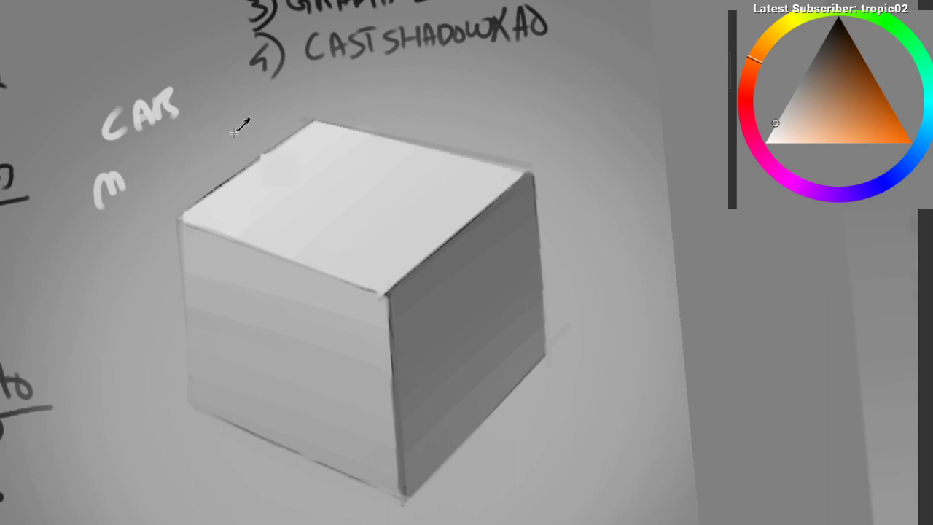
key("ctrl+z")
key("ctrl+z")
key("ctrl+z")
key("ctrl+z")
key("ctrl+z")
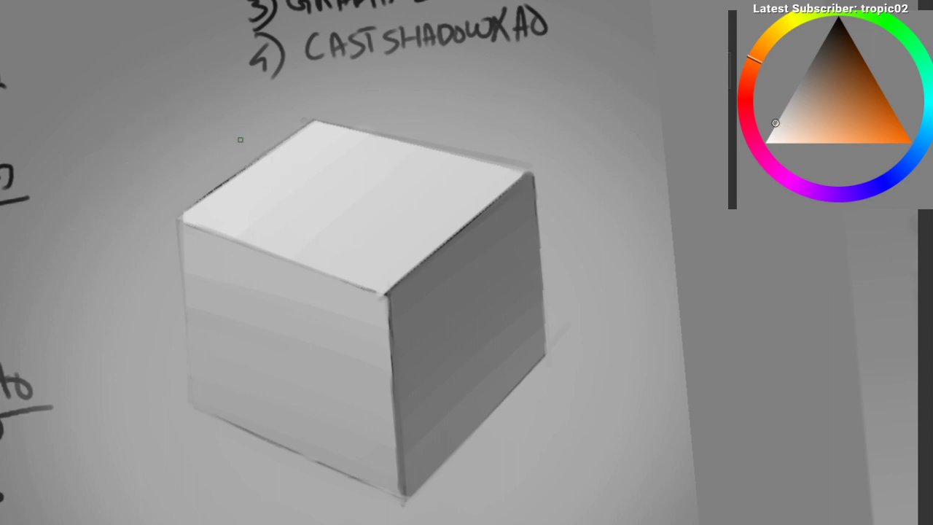
Step: Try a light grey test rectangle on the cube's dark right face and undo it
left_click_drag(279, 103, 262, 135)
left_click_drag(234, 173, 268, 154)
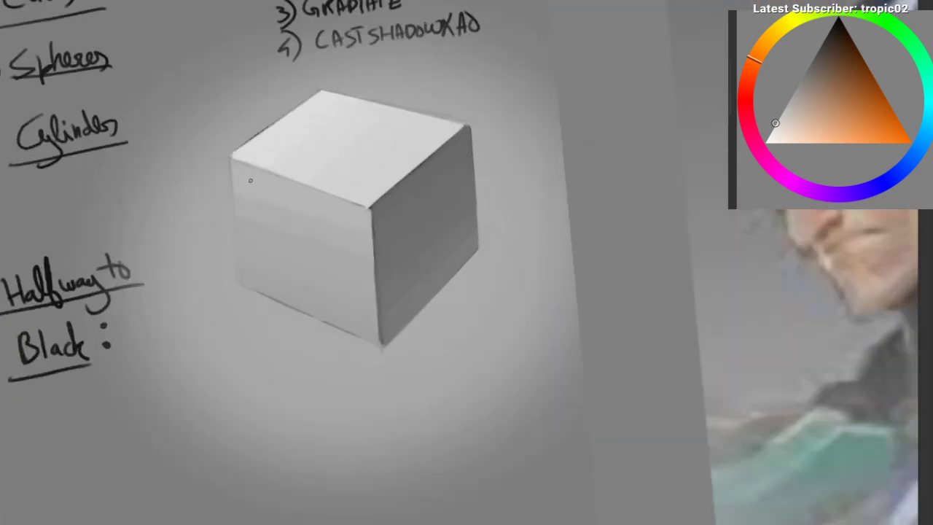
scroll(235, 252, "down", 5)
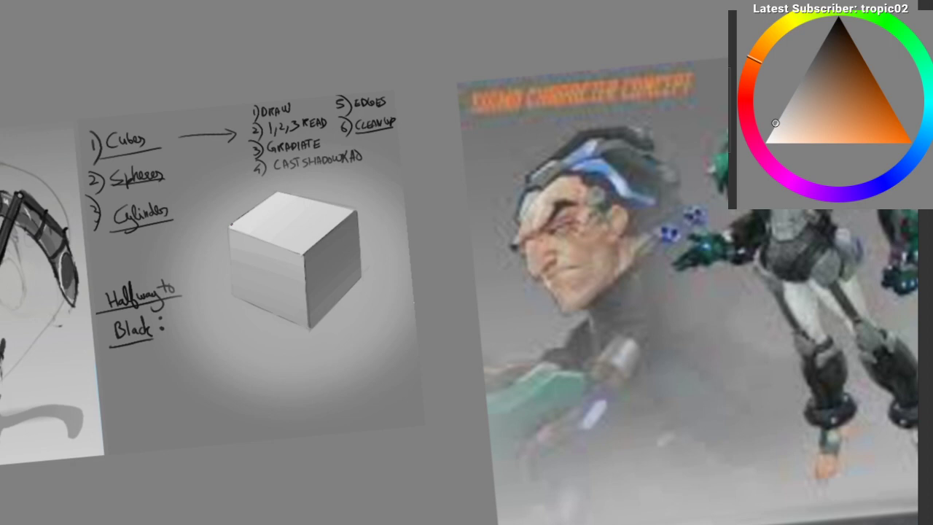
mouse_move(240, 188)
left_mouse_down()
mouse_move(283, 161)
mouse_move(236, 182)
mouse_move(288, 191)
left_mouse_up()
left_click_drag(294, 212, 288, 254)
key("ctrl+z")
left_click_drag(226, 198, 164, 142)
left_click(242, 205, "alt")
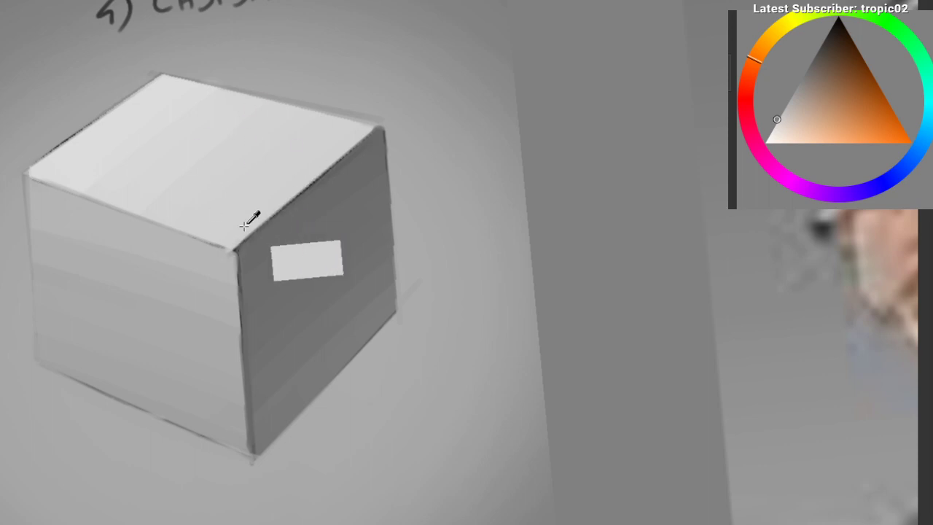
key("ctrl+z")
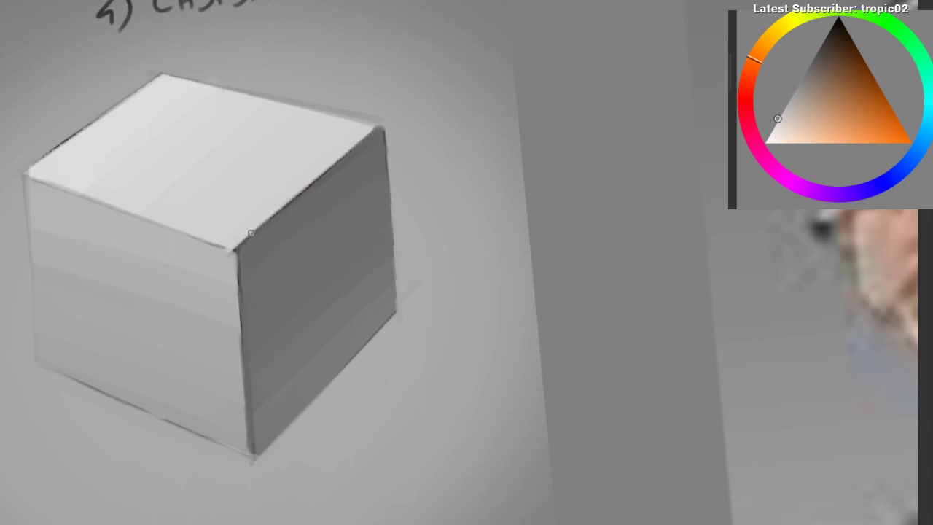
Step: Try light grey strokes along the edge between the top and right faces, undoing each one
left_click_drag(234, 249, 367, 135)
key("ctrl+z")
left_click_drag(233, 249, 338, 161)
key("ctrl+z")
Step: Examine the edges and shading of the dragon painting's head and neck as a rendering reference
mouse_move(232, 249)
left_mouse_down()
mouse_move(345, 148)
mouse_move(182, 279)
mouse_move(124, 285)
left_mouse_up()
left_click_drag(309, 130, 438, 29)
left_click_drag(167, 263, 281, 14)
left_click_drag(89, 328, 457, 16)
left_click_drag(114, 278, 235, 169)
left_click_drag(256, 182, 394, 102)
mouse_move(340, 138)
left_mouse_down()
mouse_move(365, 126)
mouse_move(240, 205)
mouse_move(215, 251)
left_mouse_up()
mouse_move(242, 341)
left_mouse_down()
mouse_move(219, 174)
mouse_move(235, 284)
mouse_move(220, 291)
left_mouse_up()
left_click_drag(235, 295, 238, 316)
left_click_drag(259, 233, 246, 246)
left_click_drag(247, 246, 207, 255)
mouse_move(277, 107)
left_mouse_down()
mouse_move(295, 104)
mouse_move(238, 152)
mouse_move(197, 137)
left_mouse_up()
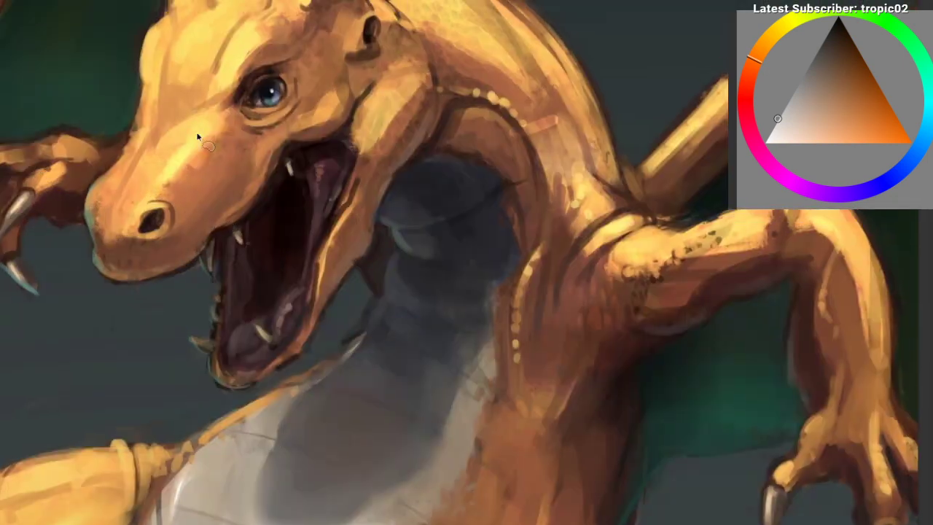
Step: Select a four-sided cast-shadow shape on the ground, starting from the base edge of the cube's dark right face
mouse_move(105, 169)
left_mouse_down()
mouse_move(217, 328)
mouse_move(215, 66)
left_mouse_up()
scroll(244, 168, "down", 5)
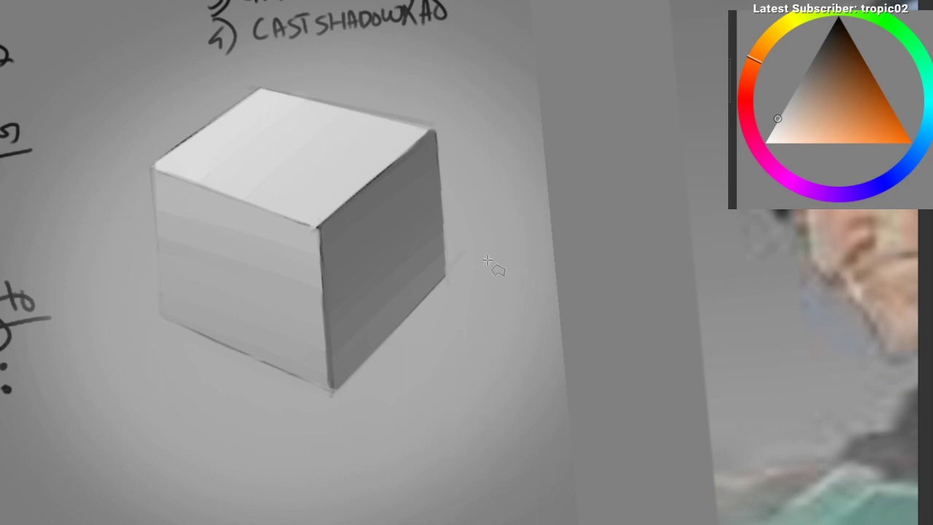
left_click(448, 279)
left_click(576, 370)
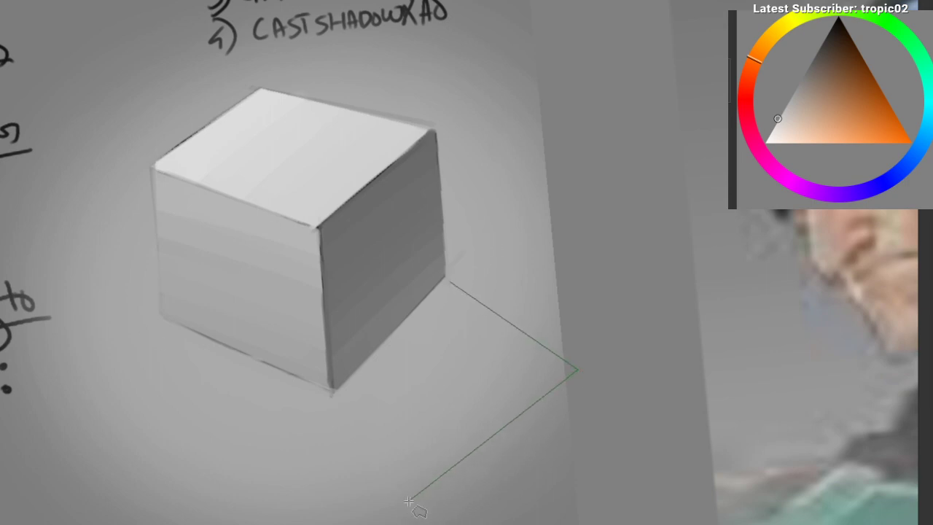
left_click(465, 501)
left_click(329, 386)
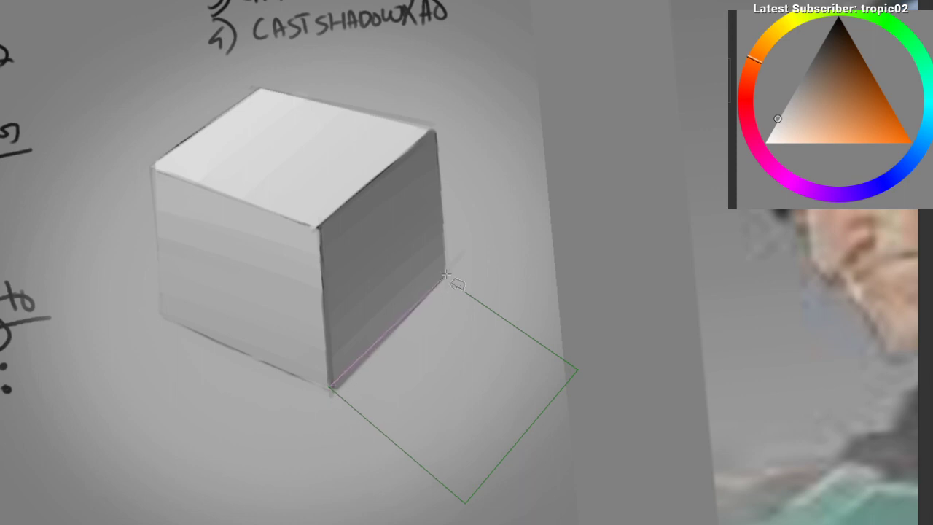
left_click(443, 278)
left_click(447, 280)
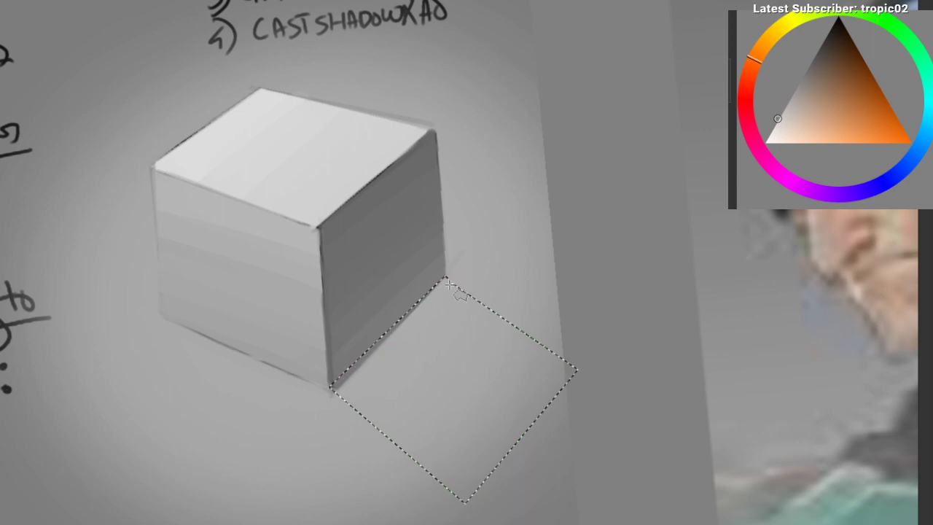
left_click_drag(360, 347, 315, 319)
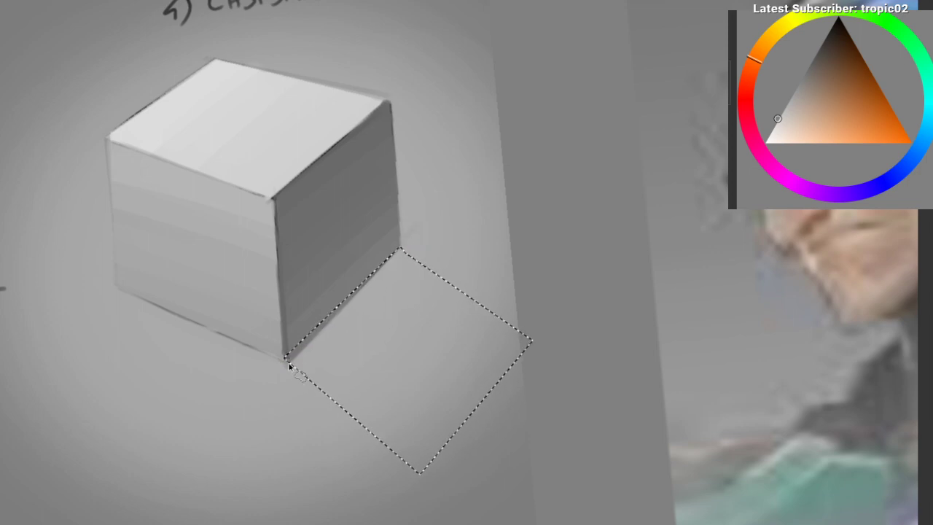
mouse_move(290, 362)
left_mouse_down()
mouse_move(406, 224)
mouse_move(396, 254)
mouse_move(288, 360)
mouse_move(264, 310)
mouse_move(229, 298)
left_mouse_up()
scroll(348, 314, "up", 2)
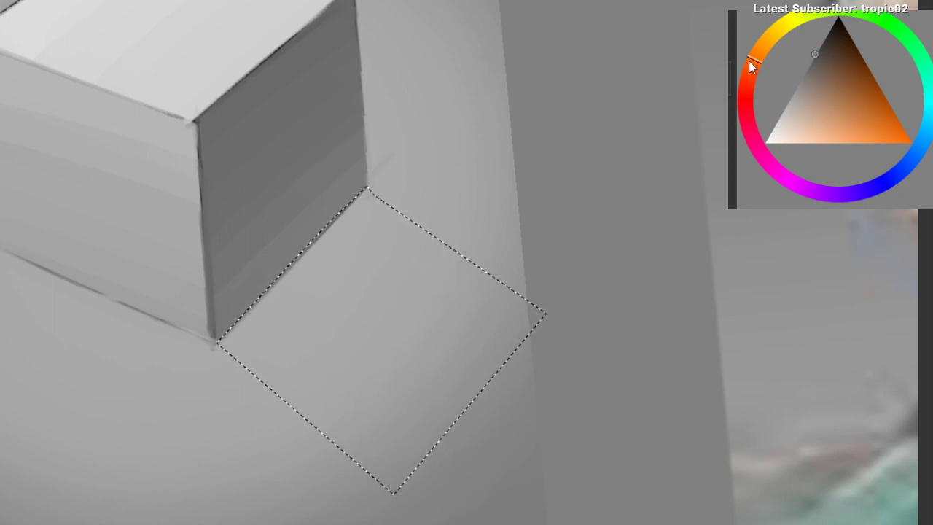
Step: Try painting the selected cast-shadow shape with a muted orange using a large textured brush
right_click(273, 252)
left_click(267, 255)
left_click(363, 227)
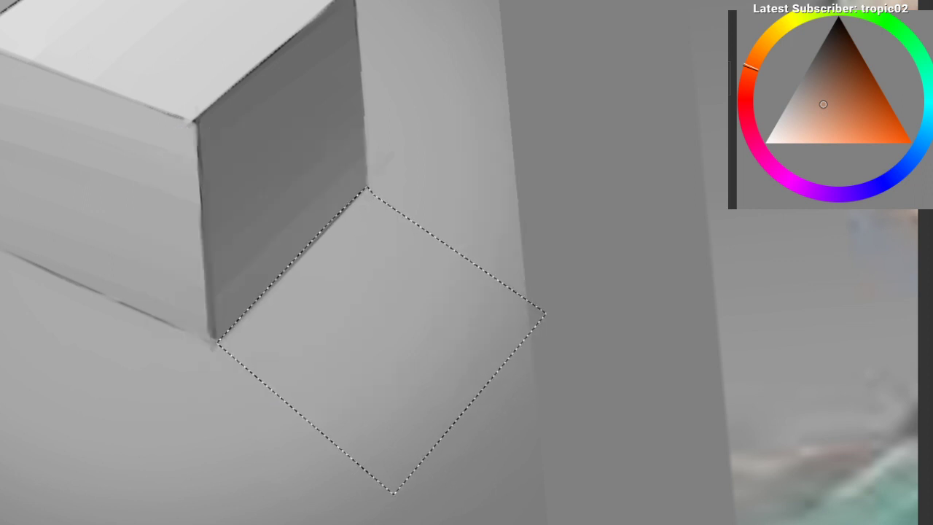
left_click_drag(370, 211, 416, 253)
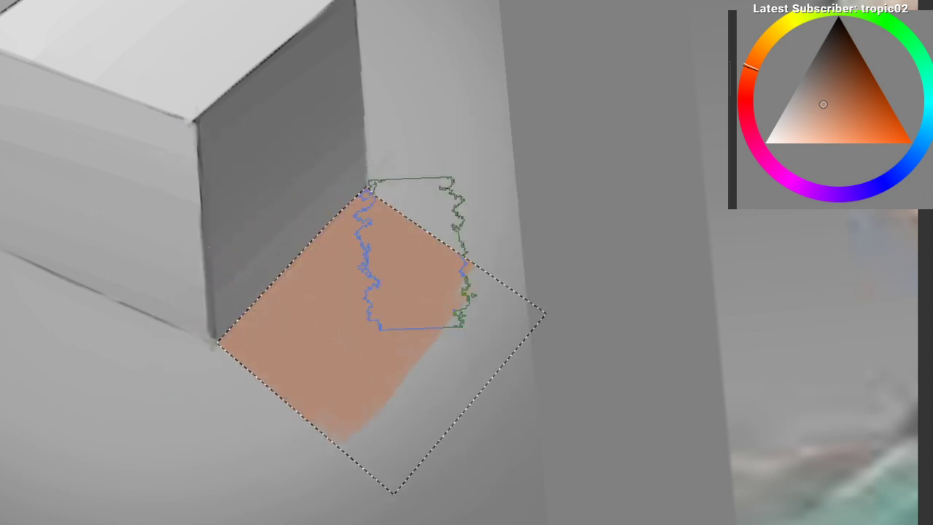
Step: Fill the cast-shadow selection with a dark grey and clear the selection
left_click(335, 283, "ctrl")
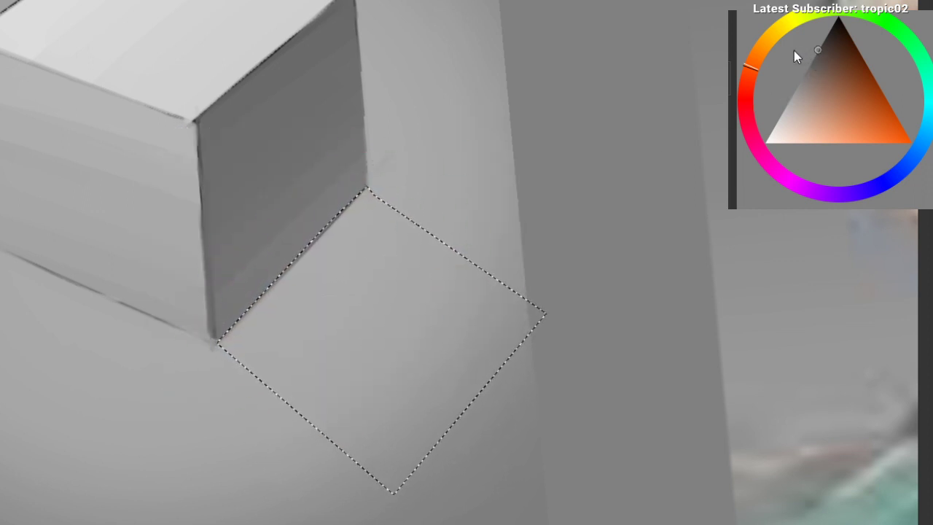
key("ctrl+shift+a")
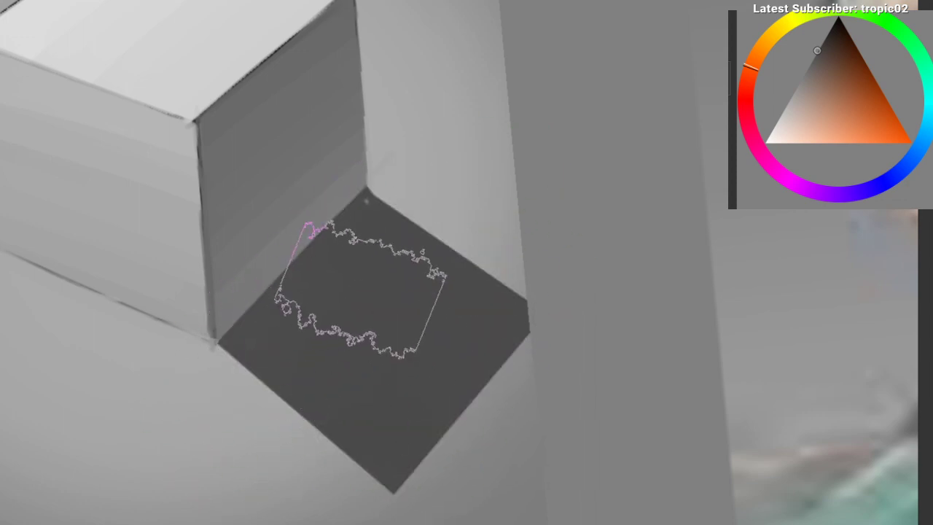
left_click_drag(330, 314, 322, 353)
mouse_move(357, 297)
left_mouse_down()
mouse_move(357, 326)
mouse_move(373, 293)
left_mouse_up()
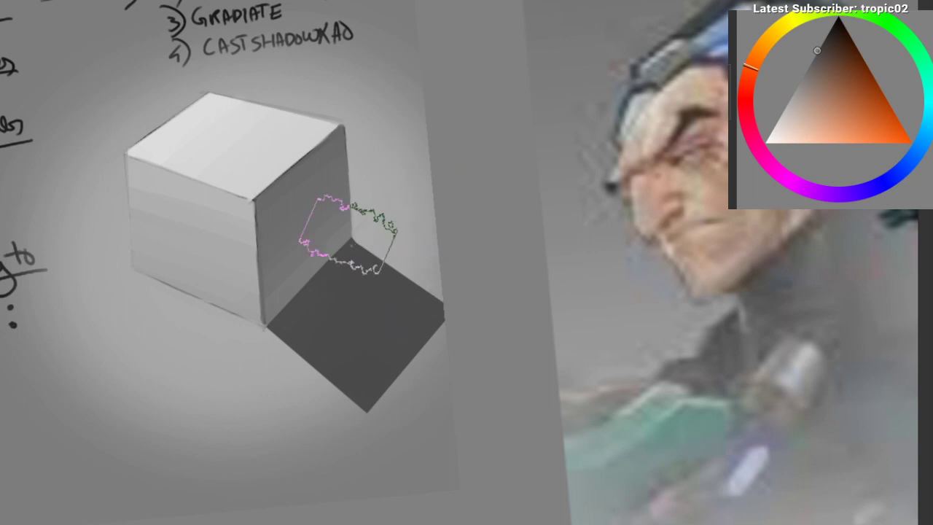
Step: Switch to a round brush and sample a mid grey from the cube's dark right face
mouse_move(432, 218)
left_mouse_down()
mouse_move(451, 196)
mouse_move(393, 233)
mouse_move(351, 283)
mouse_move(396, 261)
left_mouse_up()
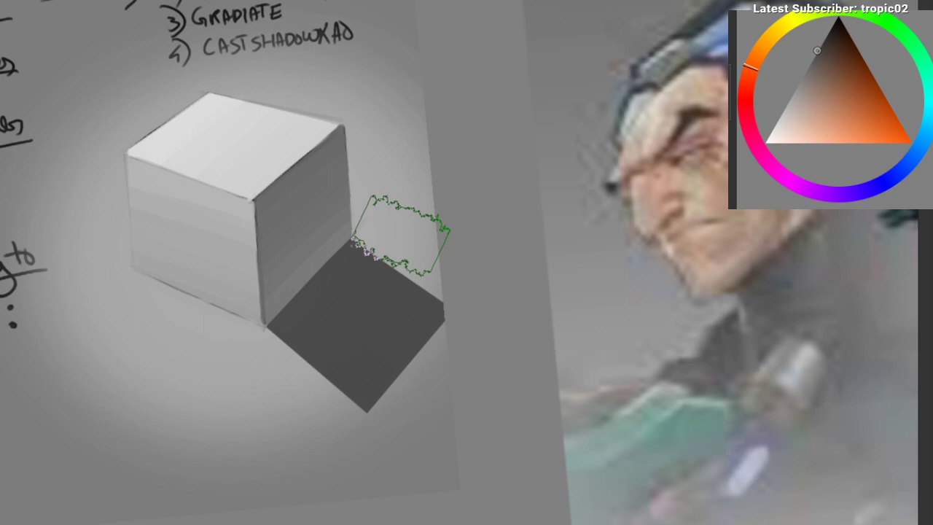
left_click_drag(323, 264, 387, 227)
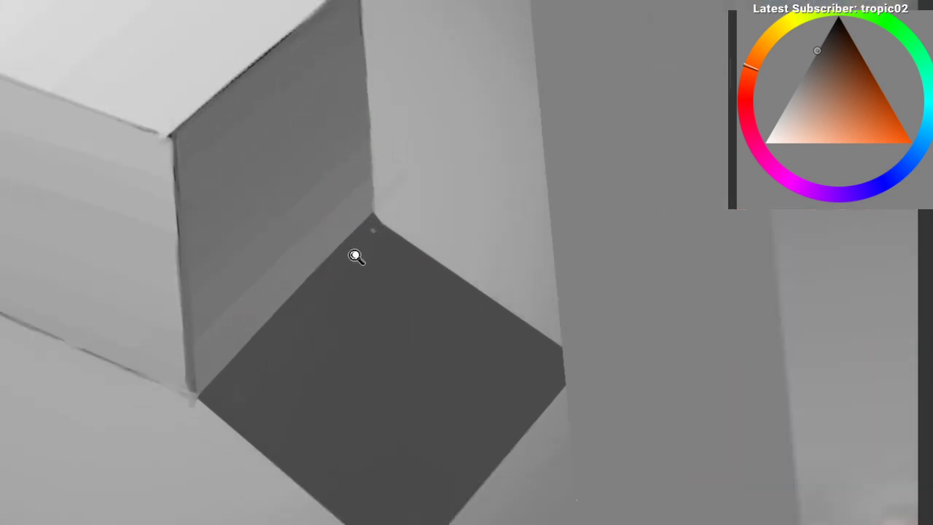
mouse_move(355, 256)
left_mouse_down()
mouse_move(346, 278)
mouse_move(390, 237)
left_mouse_up()
left_click_drag(307, 306, 229, 364)
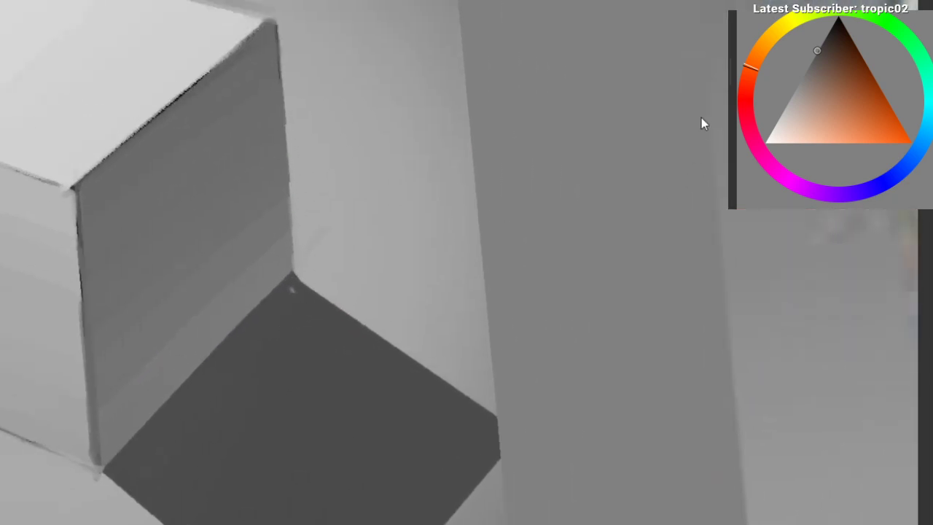
right_click(325, 241)
left_click(339, 156)
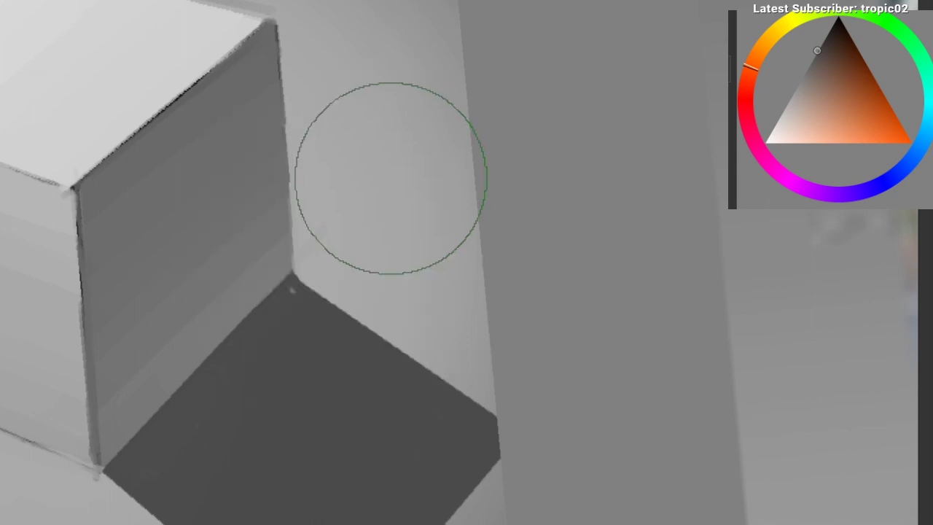
left_click(371, 207, "ctrl")
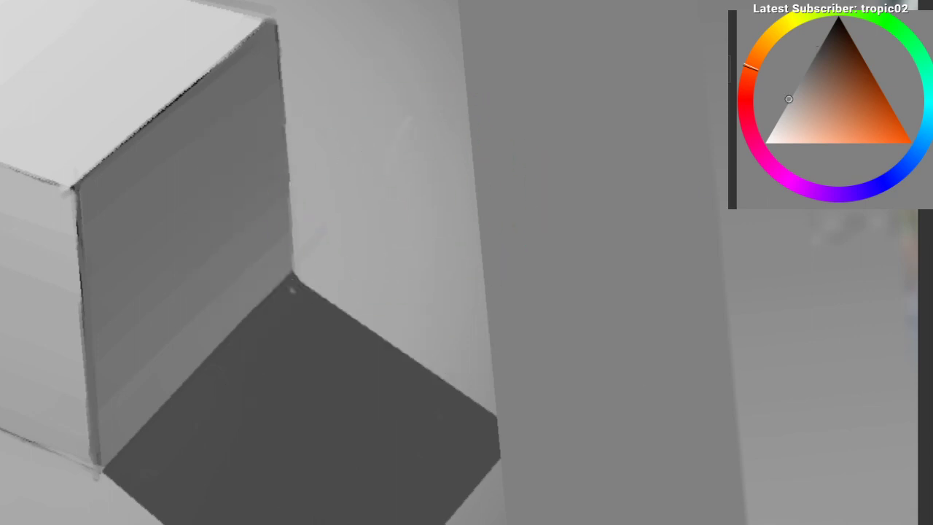
left_click(250, 229, "ctrl")
Step: Try grey strokes on the background beside the cube's right face and undo them
mouse_move(392, 136)
left_mouse_down()
mouse_move(385, 196)
mouse_move(401, 193)
left_mouse_up()
key("ctrl+z")
key("ctrl+z")
mouse_move(292, 202)
left_mouse_down()
mouse_move(389, 121)
mouse_move(466, 106)
left_mouse_up()
mouse_move(478, 226)
left_mouse_down()
mouse_move(428, 355)
mouse_move(292, 234)
mouse_move(182, 234)
left_mouse_up()
key("ctrl+z")
key("ctrl+z")
Step: Try a long diagonal grey line across the ground below the cube, undoing each attempt
left_click_drag(187, 279, 266, 232)
left_click_drag(31, 245, 347, 383)
key("ctrl+z")
left_click_drag(37, 278, 356, 436)
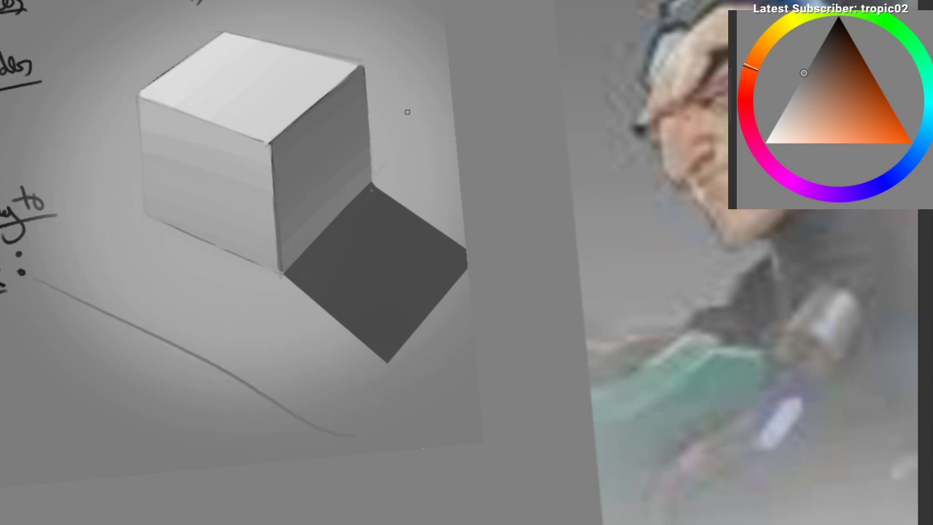
key("ctrl+z")
Step: Sketch a small grey circle on the background above the cast shadow and undo it
left_click_drag(410, 113, 384, 129)
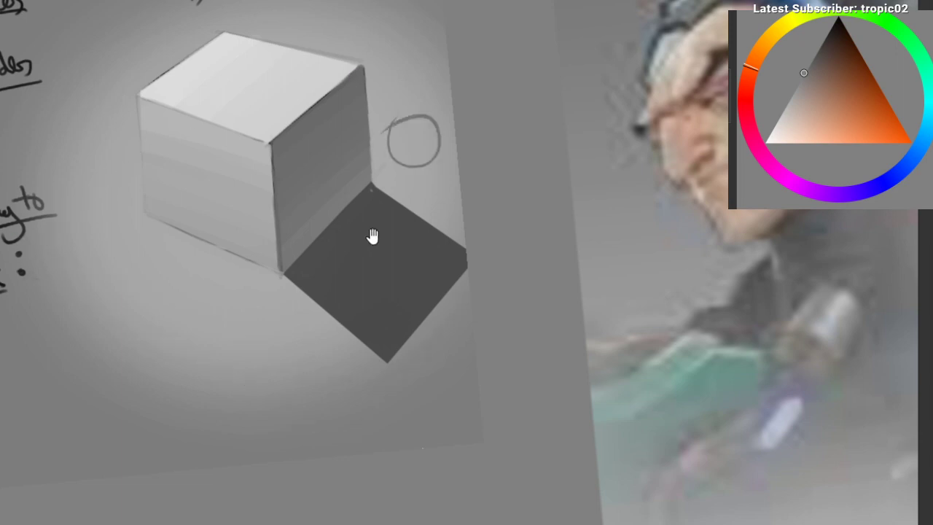
left_click_drag(372, 225, 390, 211)
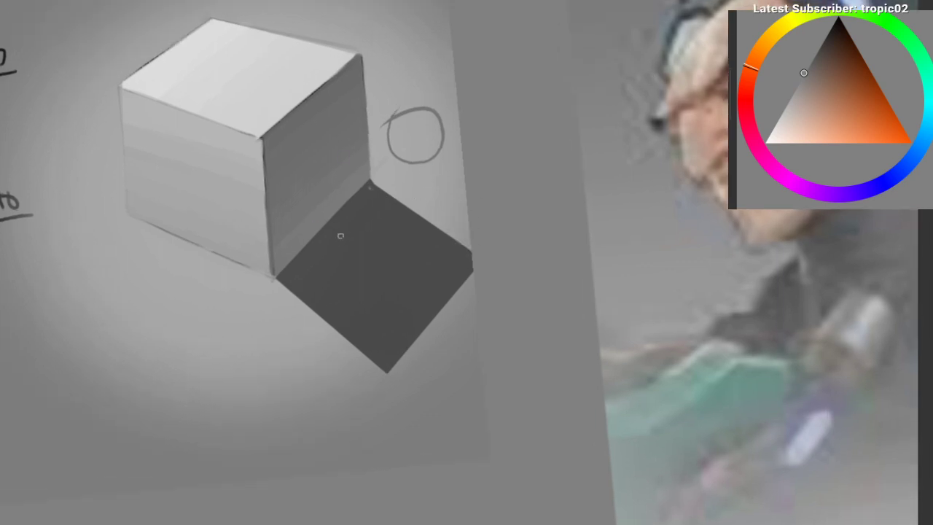
key("ctrl+z")
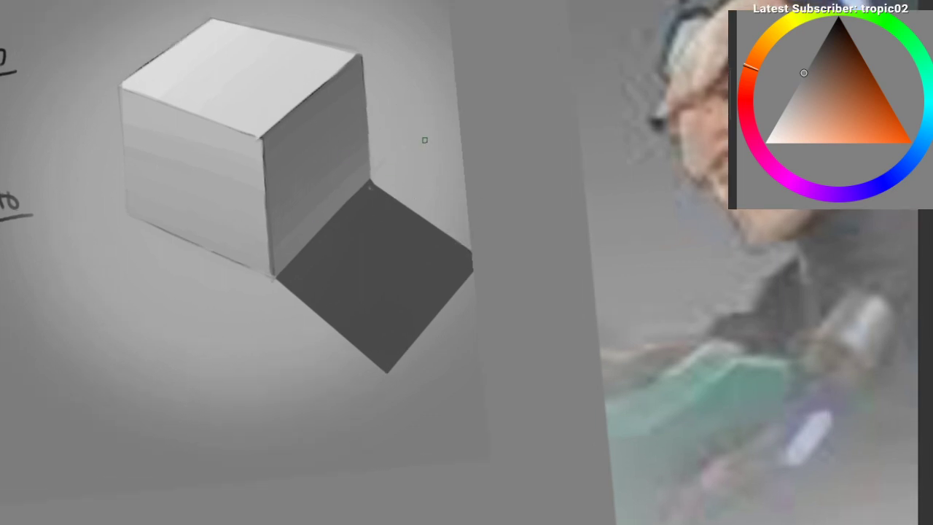
Step: Try a curved grey stroke over the cast shadow's inner corner beside the cube and undo it
left_click_drag(416, 129, 416, 143)
key("ctrl+z")
left_click_drag(360, 238, 412, 159)
left_click_drag(350, 224, 368, 233)
left_click_drag(369, 314, 364, 328)
left_click_drag(364, 294, 382, 343)
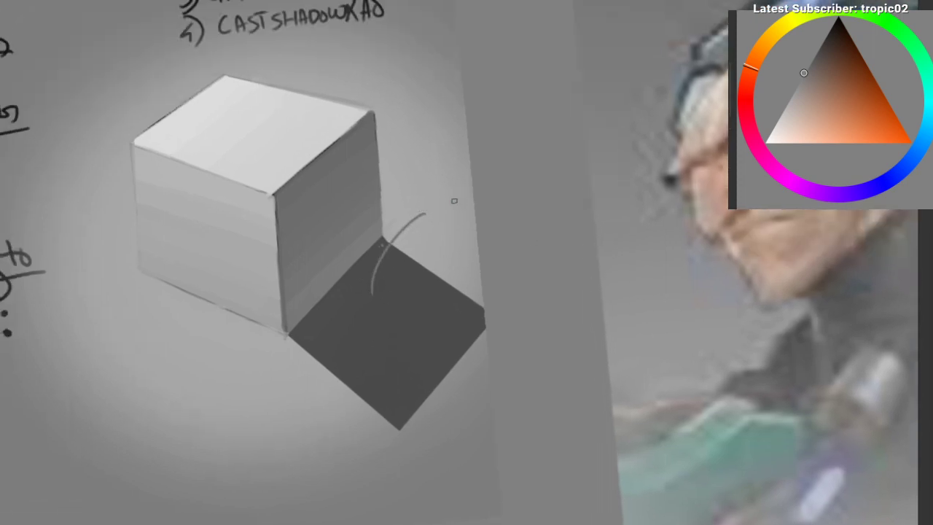
key("ctrl+z")
Step: Switch to another brush preset with a dark grey at a small size, undoing a test stroke on the cube's top face
mouse_move(269, 150)
left_mouse_down()
mouse_move(294, 127)
mouse_move(302, 217)
left_mouse_up()
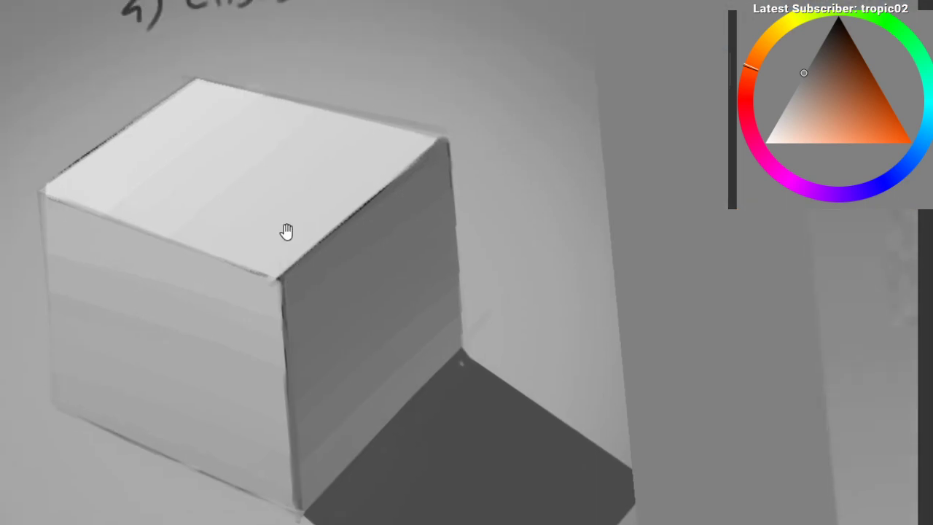
left_click_drag(233, 138, 259, 125)
left_click_drag(253, 164, 263, 211)
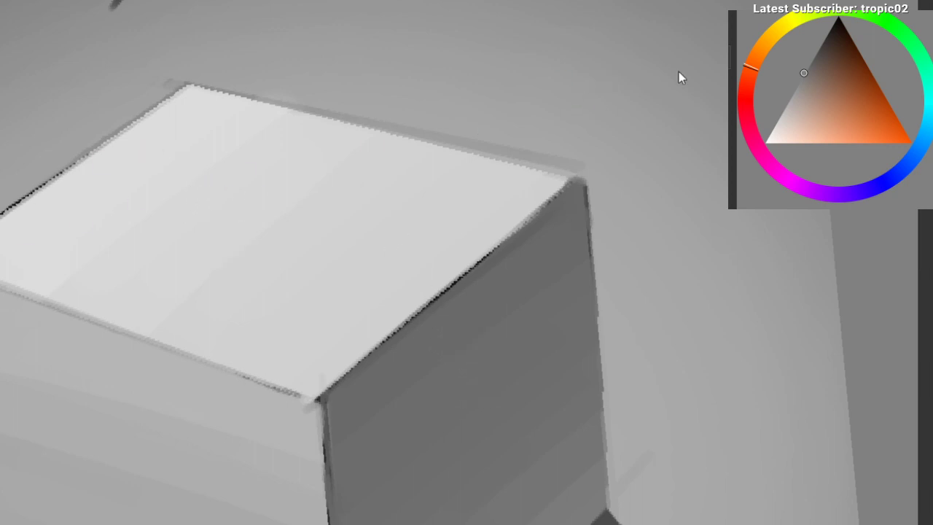
mouse_move(105, 205)
left_mouse_down()
mouse_move(112, 213)
mouse_move(104, 184)
left_mouse_up()
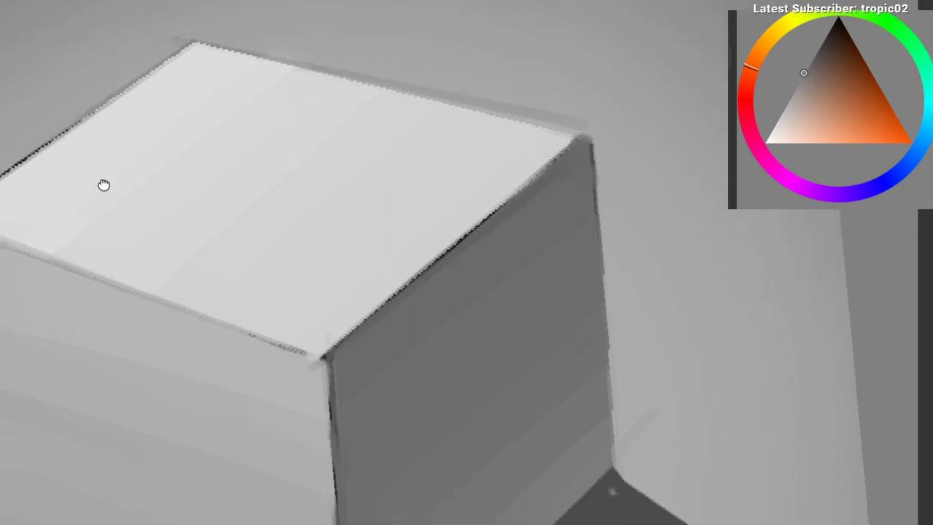
right_click(96, 196)
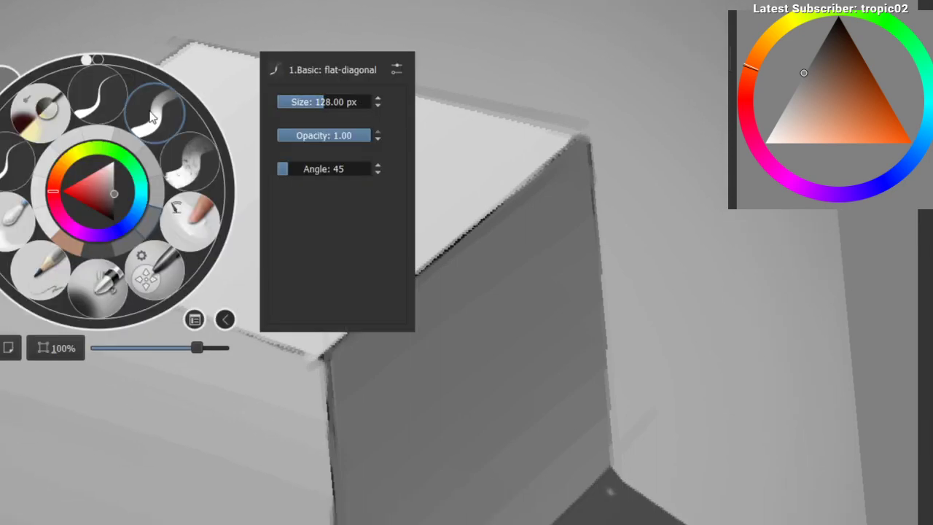
left_click(151, 110)
left_click_drag(813, 58, 829, 31)
left_click_drag(244, 108, 207, 190)
key("ctrl+z")
key("bracketleft")
key("bracketleft")
key("bracketleft")
key("bracketleft")
key("bracketleft")
key("bracketleft")
key("bracketleft")
key("bracketleft")
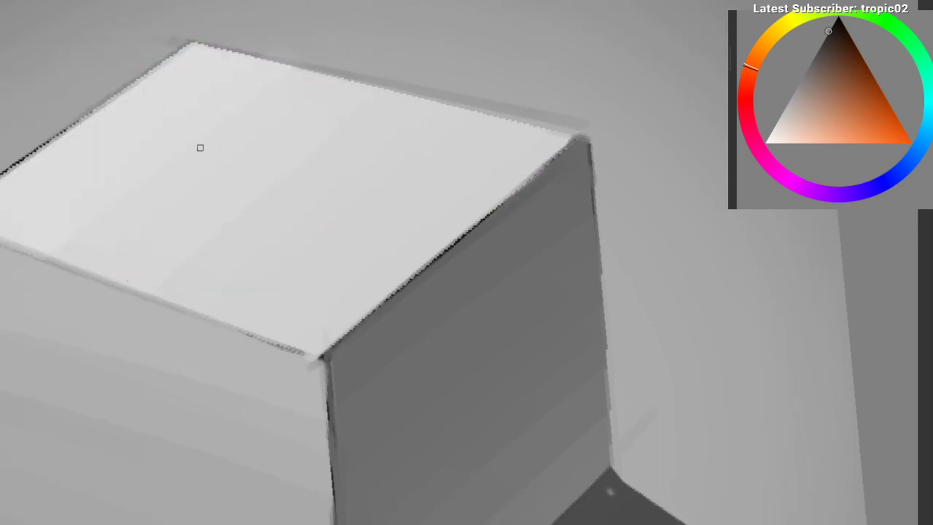
Step: Outline the right face of a small cube on the large cube's top face with four dark straight strokes
left_click_drag(257, 209, 250, 111)
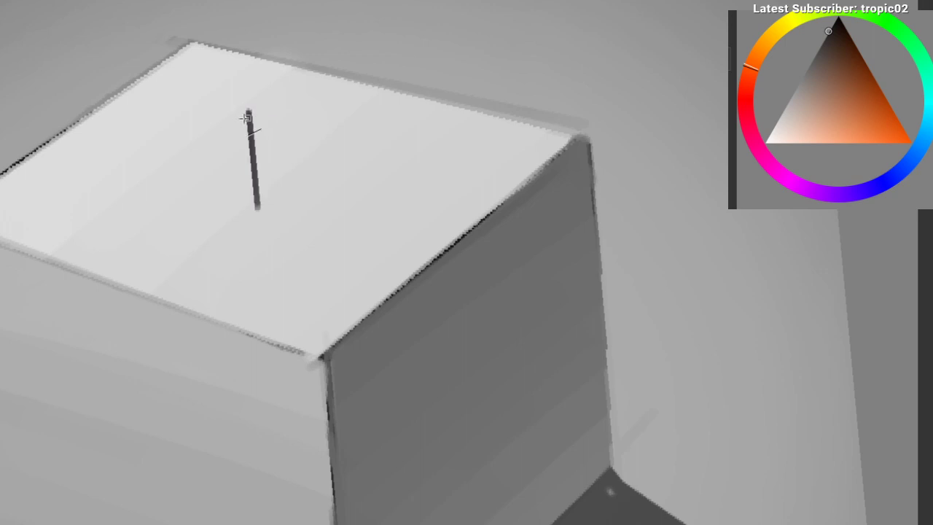
left_click(313, 76, "shift")
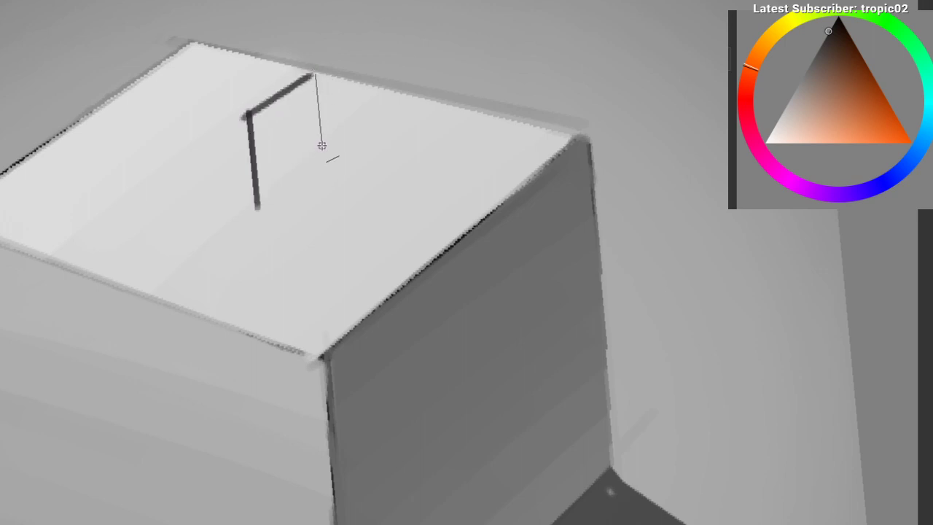
left_click(322, 145, "shift")
left_click_drag(257, 201, 319, 150)
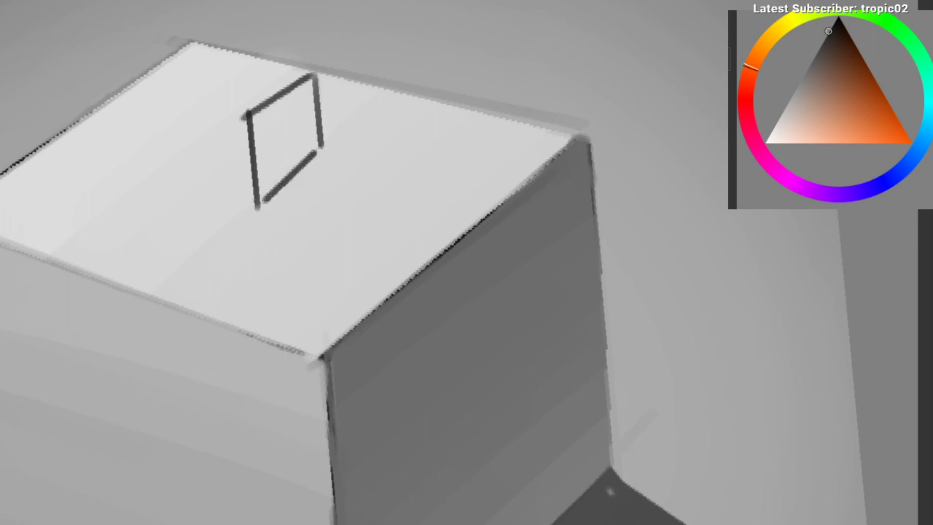
key("ctrl+z")
left_click_drag(258, 203, 321, 148)
Step: Draw the bottom and outer vertical edges of the small cube's left face, redoing the misplaced strokes
left_click_drag(256, 181, 279, 184)
mouse_move(188, 174)
left_mouse_down()
mouse_move(293, 204)
mouse_move(281, 204)
left_mouse_up()
key("ctrl+z")
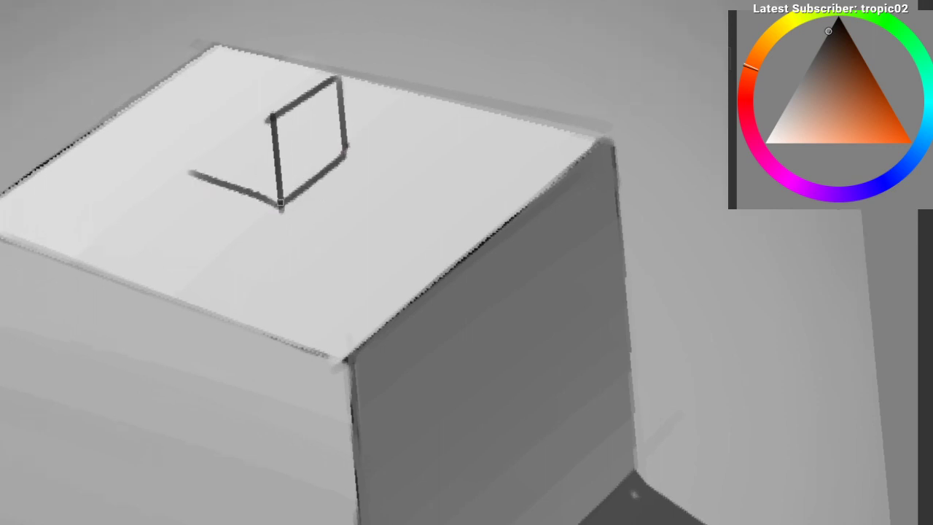
key("ctrl+z")
left_click_drag(210, 175, 281, 199)
left_click(205, 100, "shift")
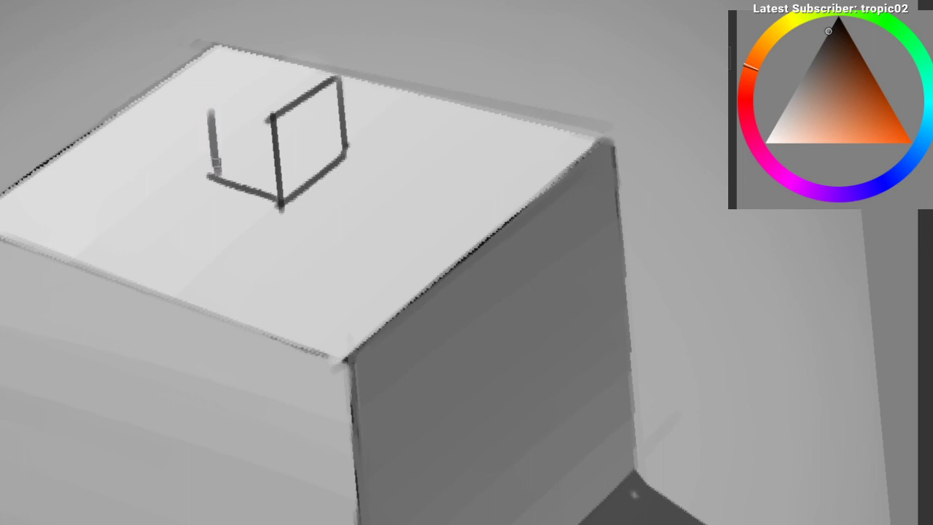
key("ctrl+z")
key("ctrl+shift+z")
Step: Close the small cube's outline with the edges of its top face, undoing strokes that miss the perspective
left_click(266, 117, "shift")
key("ctrl+z")
mouse_move(204, 103)
left_mouse_down()
mouse_move(271, 122)
mouse_move(246, 75)
mouse_move(262, 65)
mouse_move(323, 78)
left_mouse_up()
key("ctrl+z")
key("ctrl+z")
left_click_drag(256, 67, 325, 78)
key("ctrl+z")
key("ctrl+z")
mouse_move(269, 106)
left_mouse_down()
mouse_move(218, 133)
mouse_move(257, 172)
left_mouse_up()
scroll(257, 172, "up", 1)
left_click_drag(305, 62, 254, 212)
Step: Fill the small cube's top face with a mid grey
left_click(246, 129, "ctrl")
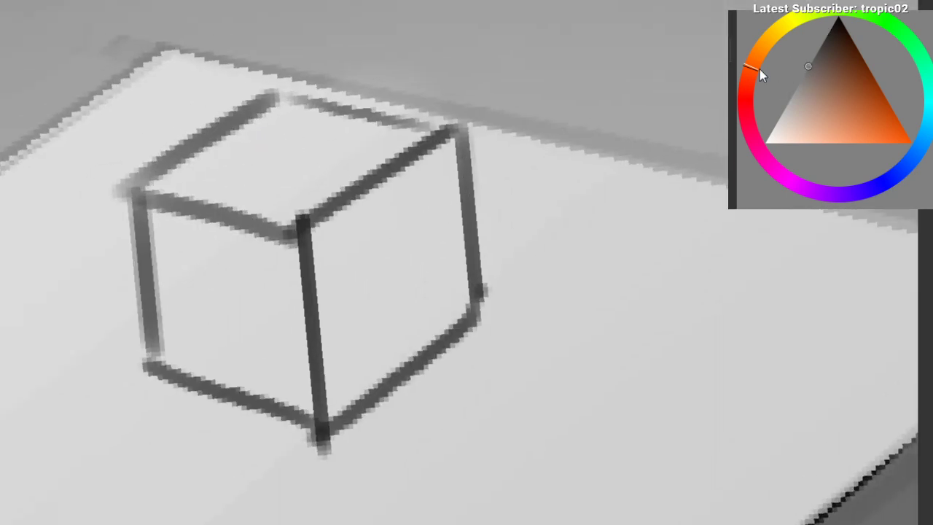
mouse_move(190, 146)
left_mouse_down()
mouse_move(344, 121)
mouse_move(309, 158)
mouse_move(294, 187)
mouse_move(300, 200)
mouse_move(196, 189)
mouse_move(171, 177)
mouse_move(195, 179)
mouse_move(172, 182)
mouse_move(272, 112)
mouse_move(335, 118)
left_mouse_up()
mouse_move(339, 206)
left_mouse_down()
mouse_move(237, 158)
mouse_move(229, 120)
left_mouse_up()
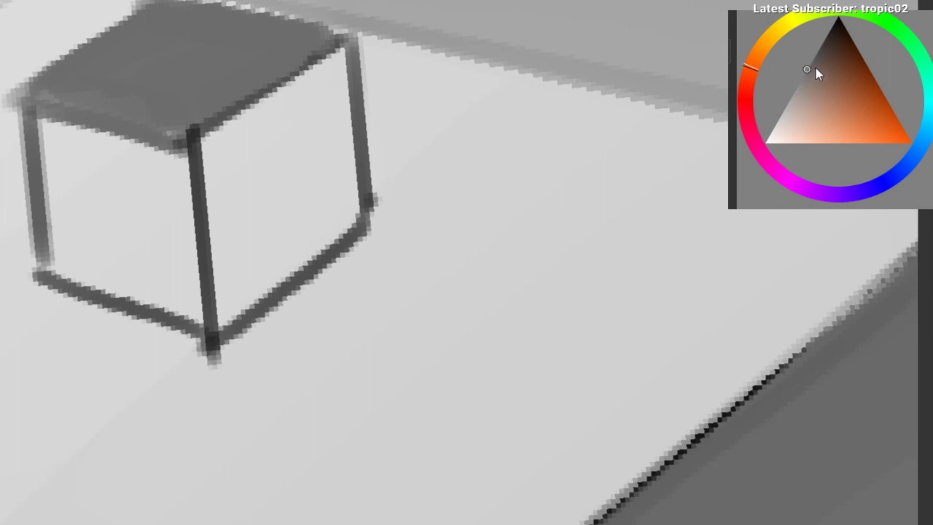
Step: Fill the small cube's right face with a near-black grey, undoing the stray strokes
left_click(815, 36)
left_click(223, 147)
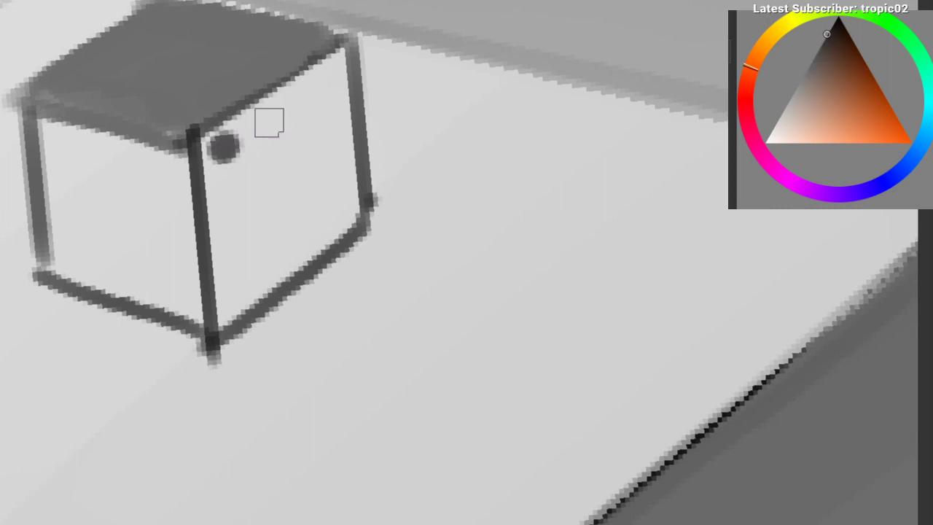
key("ctrl+z")
mouse_move(212, 135)
left_mouse_down()
mouse_move(255, 147)
mouse_move(225, 196)
mouse_move(227, 282)
mouse_move(228, 246)
mouse_move(265, 127)
mouse_move(274, 177)
mouse_move(293, 149)
mouse_move(328, 204)
mouse_move(348, 181)
mouse_move(344, 114)
mouse_move(294, 110)
mouse_move(344, 54)
mouse_move(325, 101)
mouse_move(337, 157)
mouse_move(373, 137)
left_mouse_up()
key("ctrl+z")
Step: Sample the light surface tone and trim the outer edge of the small cube's right face with it
left_click(393, 120, "ctrl")
key("ctrl+z")
left_click_drag(377, 37, 379, 173)
key("ctrl+z")
left_click_drag(377, 37, 396, 206)
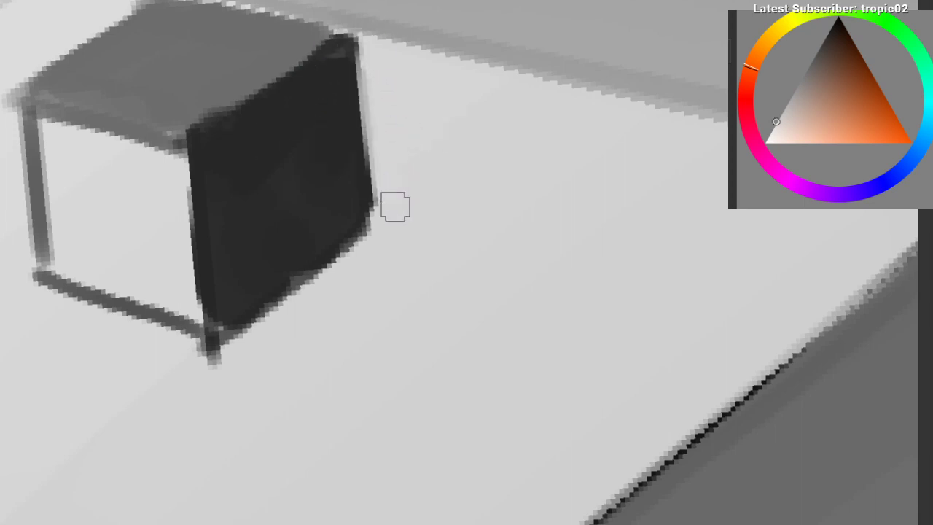
left_click_drag(378, 60, 386, 234)
Step: Fill the small cube's left face with a dark grey between the top and right face values, undoing the trial strokes
mouse_move(329, 206)
left_mouse_down()
mouse_move(342, 223)
mouse_move(448, 221)
left_mouse_up()
left_click(290, 89, "ctrl")
left_click(291, 87, "ctrl")
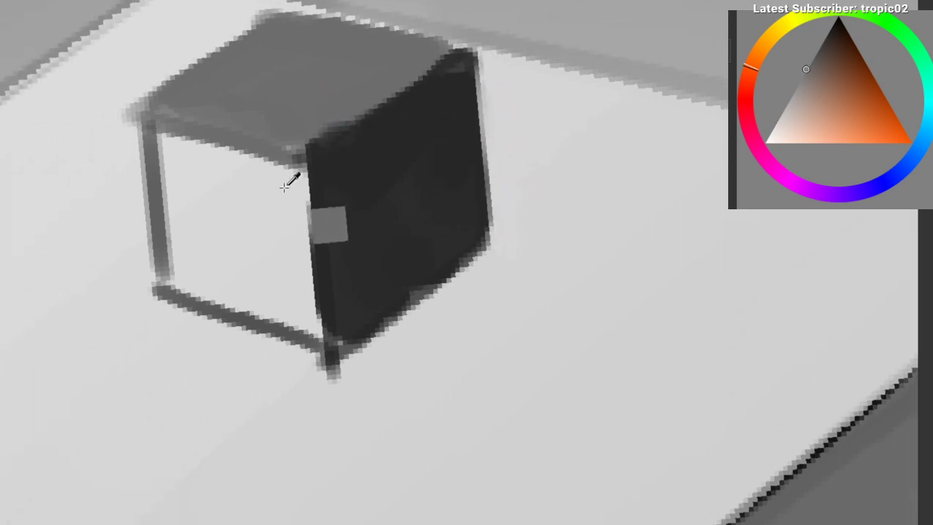
left_click(821, 46)
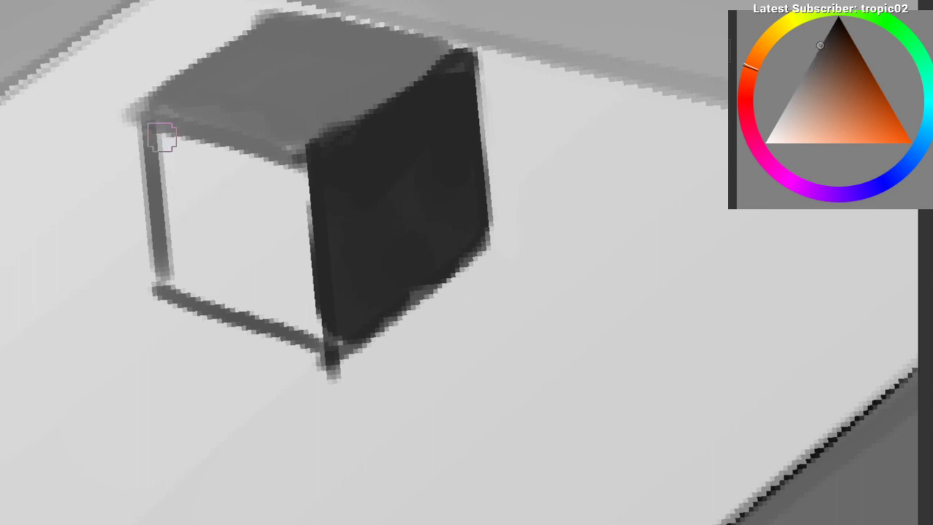
mouse_move(163, 142)
left_mouse_down()
mouse_move(181, 214)
mouse_move(213, 176)
mouse_move(235, 269)
mouse_move(255, 262)
mouse_move(286, 312)
mouse_move(302, 318)
mouse_move(303, 247)
mouse_move(210, 286)
mouse_move(293, 337)
mouse_move(213, 284)
mouse_move(272, 298)
left_mouse_up()
key("ctrl+z")
left_click_drag(162, 159, 201, 158)
key("ctrl+z")
left_click_drag(162, 126, 291, 153)
key("ctrl+z")
left_click(169, 147, "ctrl")
mouse_move(147, 140)
left_mouse_down()
mouse_move(285, 167)
mouse_move(307, 287)
mouse_move(323, 323)
mouse_move(320, 306)
left_mouse_up()
Step: Even out the dark grey on the small cube's left face and straighten its outer edges
left_click_drag(390, 104, 474, 255)
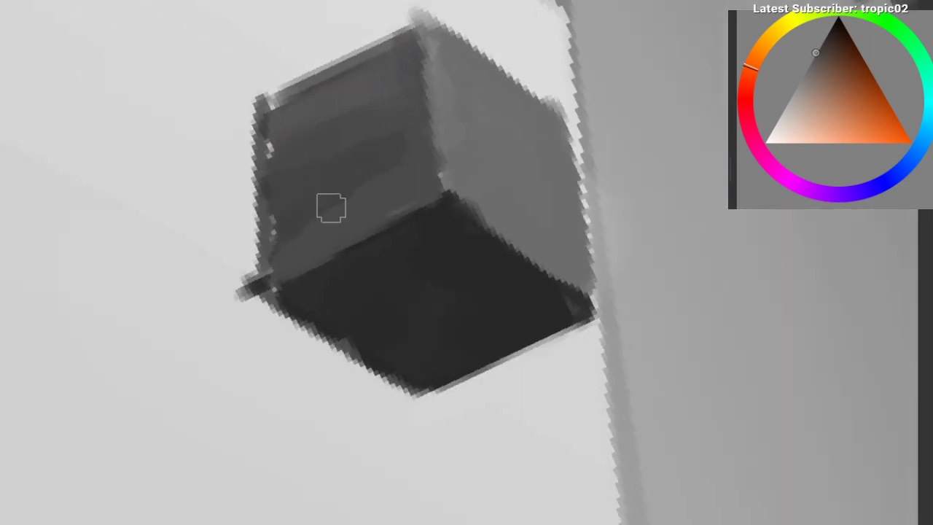
mouse_move(263, 112)
left_mouse_down()
mouse_move(273, 255)
mouse_move(313, 190)
mouse_move(377, 154)
mouse_move(417, 182)
left_mouse_up()
left_click_drag(388, 77, 353, 79)
mouse_move(317, 104)
left_mouse_down()
mouse_move(353, 70)
mouse_move(238, 134)
mouse_move(318, 74)
left_mouse_up()
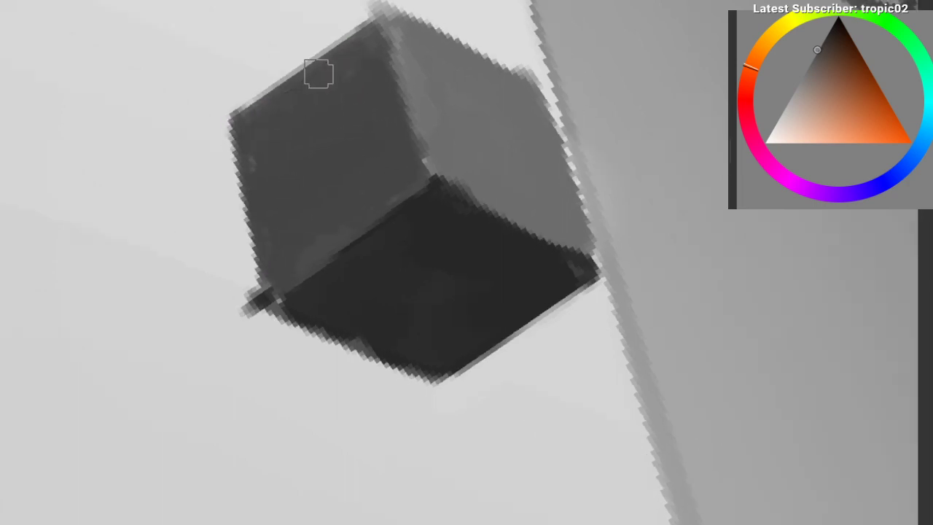
left_click_drag(279, 98, 338, 78)
left_click_drag(328, 110, 298, 160)
mouse_move(275, 193)
left_mouse_down()
mouse_move(245, 243)
mouse_move(274, 285)
left_mouse_up()
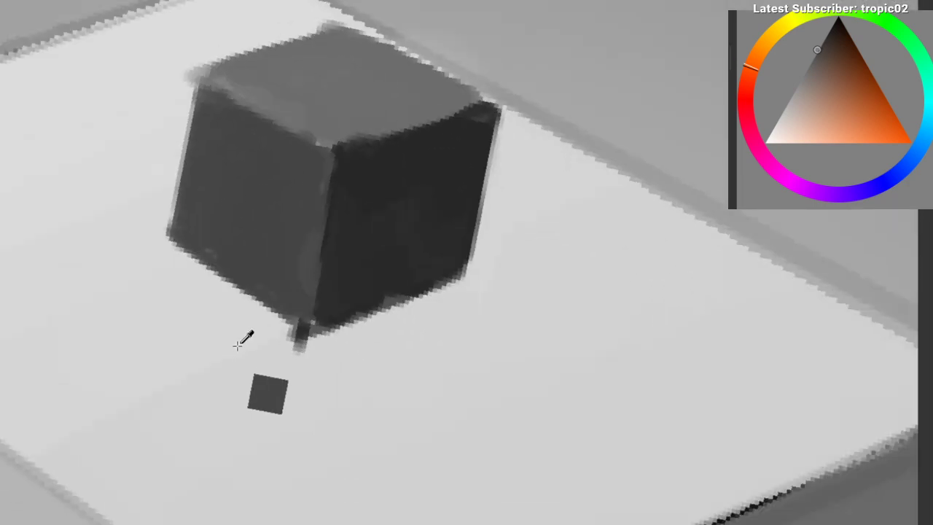
Step: Cover the stray mark below the small cube's front corner with the surface tone and dab a lighter grey on its top face
left_click(239, 342, "ctrl")
mouse_move(328, 361)
left_mouse_down()
mouse_move(302, 360)
mouse_move(300, 260)
mouse_move(282, 146)
mouse_move(332, 165)
mouse_move(391, 148)
left_mouse_up()
left_click(338, 170, "ctrl")
left_click(347, 151, "ctrl")
left_click(364, 169, "ctrl")
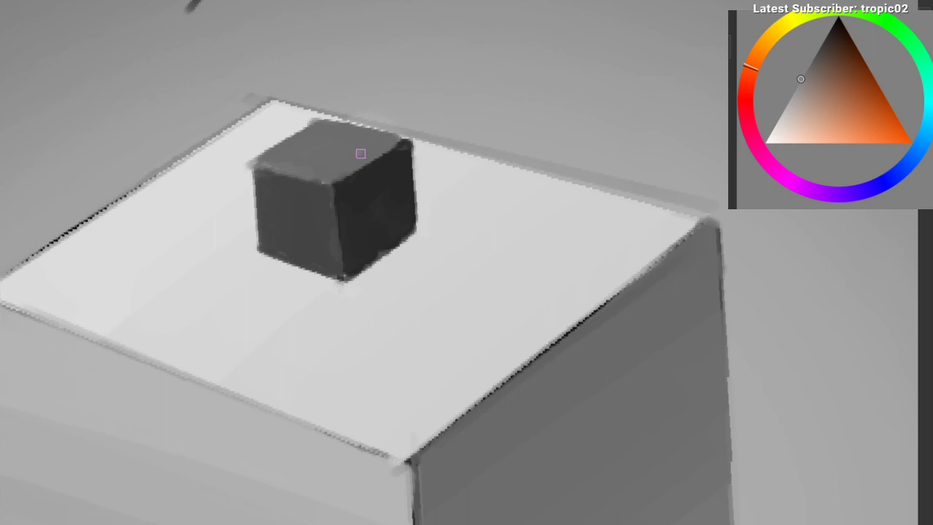
left_click(360, 152)
Step: Sample the small cube's faces and the light surface around it to compare their values
mouse_move(335, 201)
left_mouse_down()
mouse_move(300, 235)
mouse_move(233, 231)
left_mouse_up()
left_click_drag(252, 181, 257, 147)
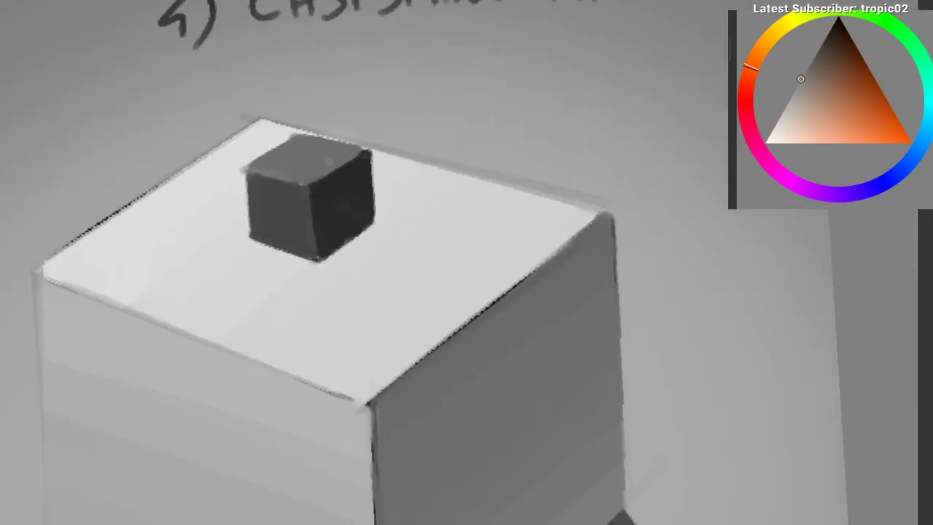
left_click(317, 158, "ctrl")
left_click(341, 197, "ctrl")
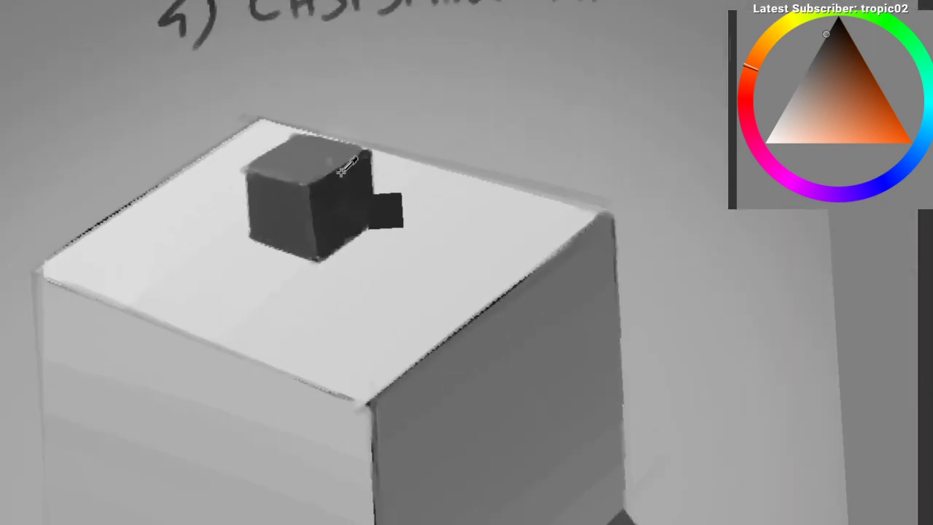
mouse_move(340, 172)
left_mouse_down()
mouse_move(341, 162)
mouse_move(320, 172)
left_mouse_up()
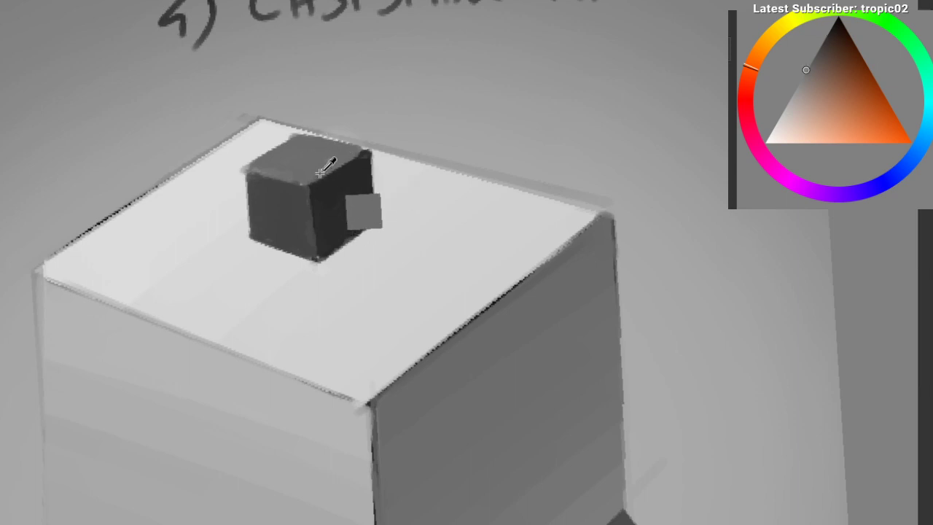
left_click(321, 160, "ctrl")
left_click(192, 240, "ctrl")
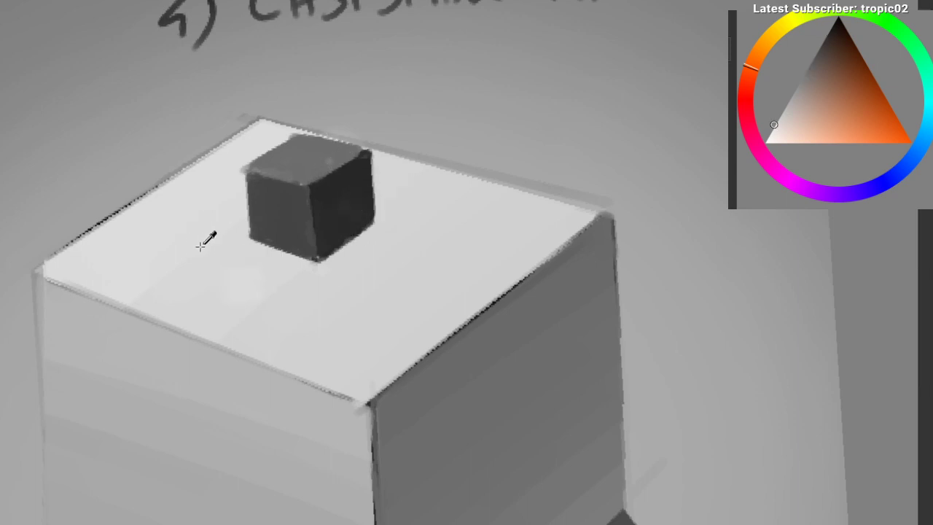
left_click_drag(224, 200, 358, 119)
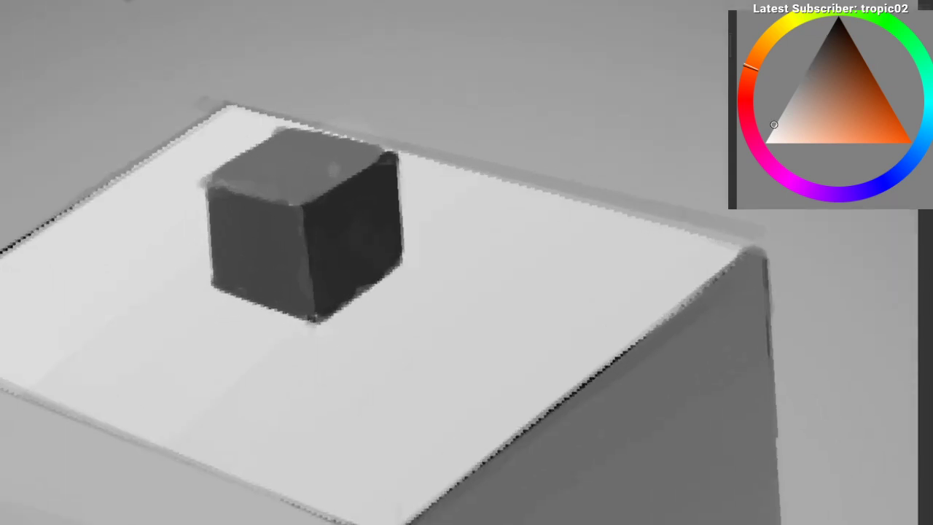
left_click(280, 230, "ctrl")
left_click_drag(293, 215, 297, 169)
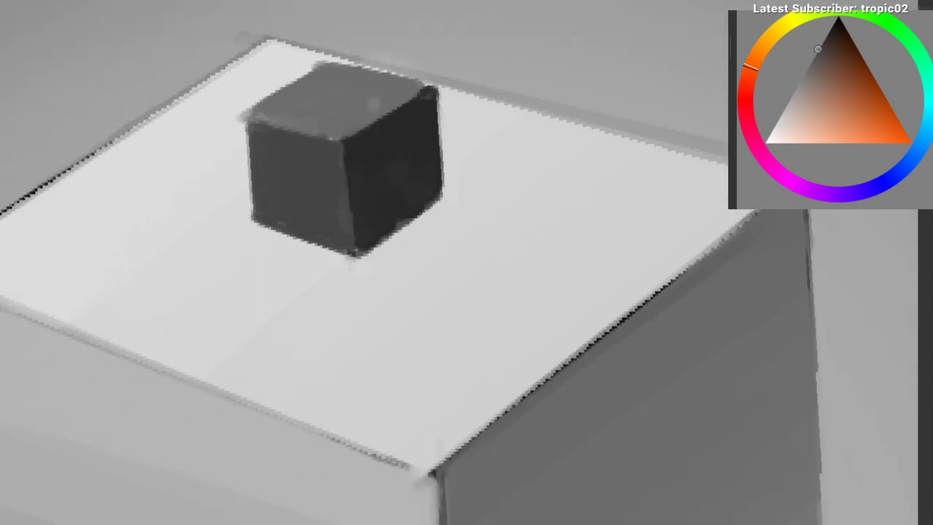
left_click(335, 89, "ctrl")
left_click(359, 97, "ctrl")
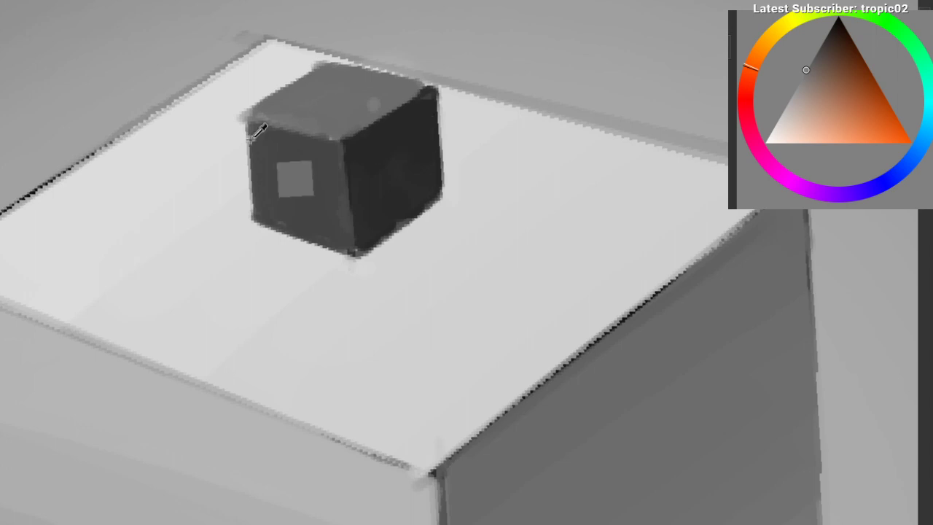
left_click_drag(256, 132, 302, 144)
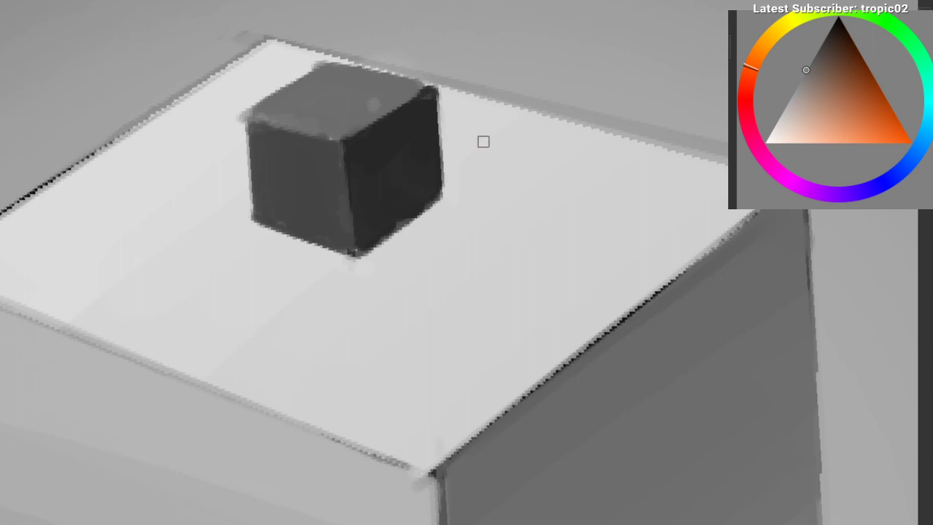
Step: Lasso a four-sided cast shadow area on the surface beside the small cube's right face
key("4")
key("4")
scroll(420, 149, "up", 1)
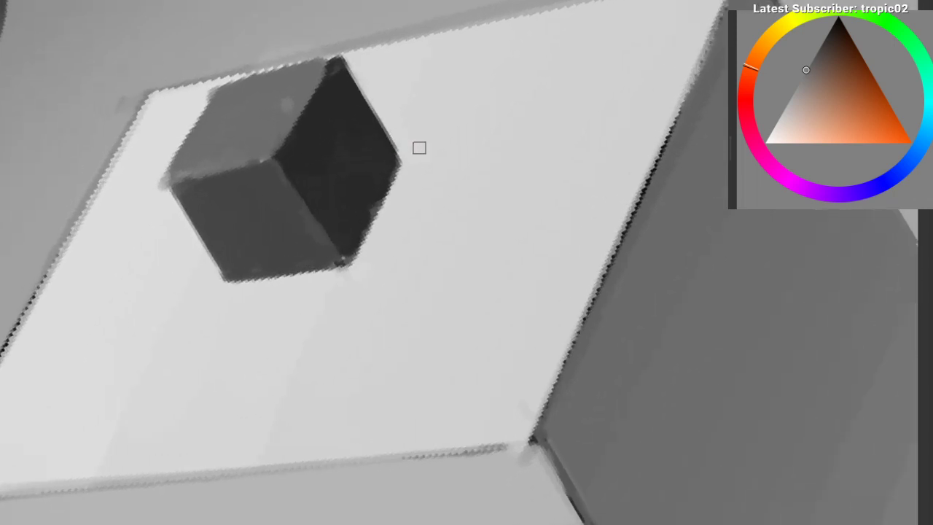
mouse_move(397, 153)
left_mouse_down()
mouse_move(366, 150)
mouse_move(482, 153)
mouse_move(375, 155)
mouse_move(463, 191)
mouse_move(371, 156)
mouse_move(477, 139)
mouse_move(429, 239)
mouse_move(500, 142)
mouse_move(410, 292)
left_mouse_up()
key("l")
key("ctrl+d")
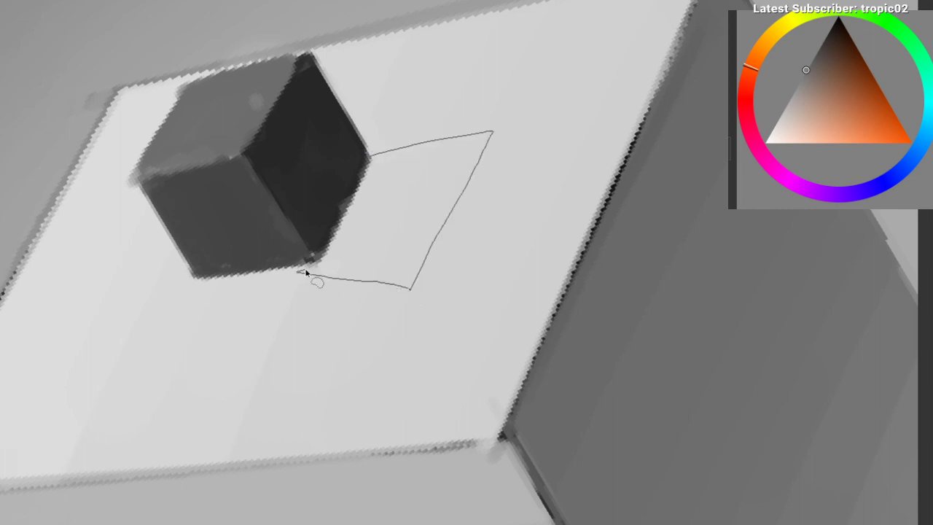
left_click_drag(306, 270, 355, 181)
mouse_move(280, 278)
left_mouse_down()
mouse_move(342, 270)
mouse_move(288, 294)
left_mouse_up()
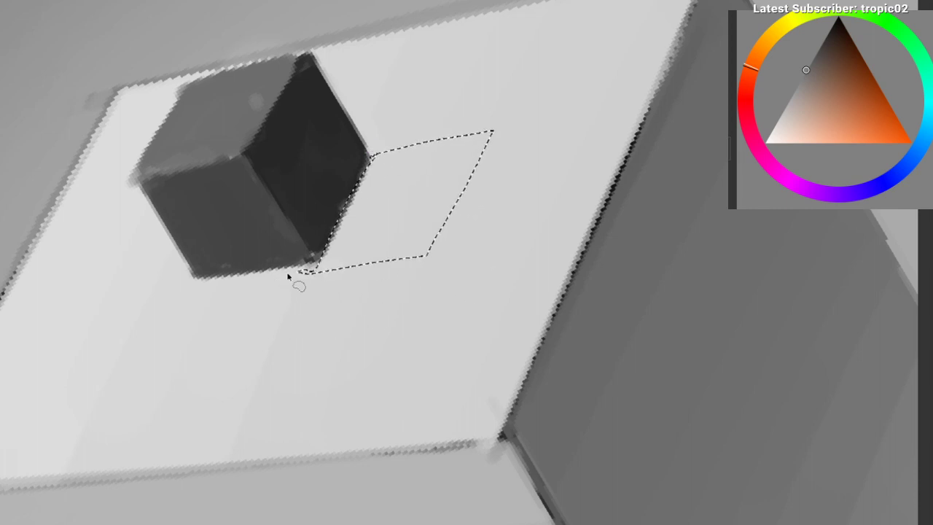
Step: Fill the selected cast shadow with a flat mid grey and deselect it
key("5")
left_click_drag(450, 339, 410, 408)
mouse_move(288, 379)
left_mouse_down()
mouse_move(277, 350)
mouse_move(196, 299)
mouse_move(219, 254)
mouse_move(269, 251)
mouse_move(282, 265)
mouse_move(283, 255)
mouse_move(279, 292)
left_mouse_up()
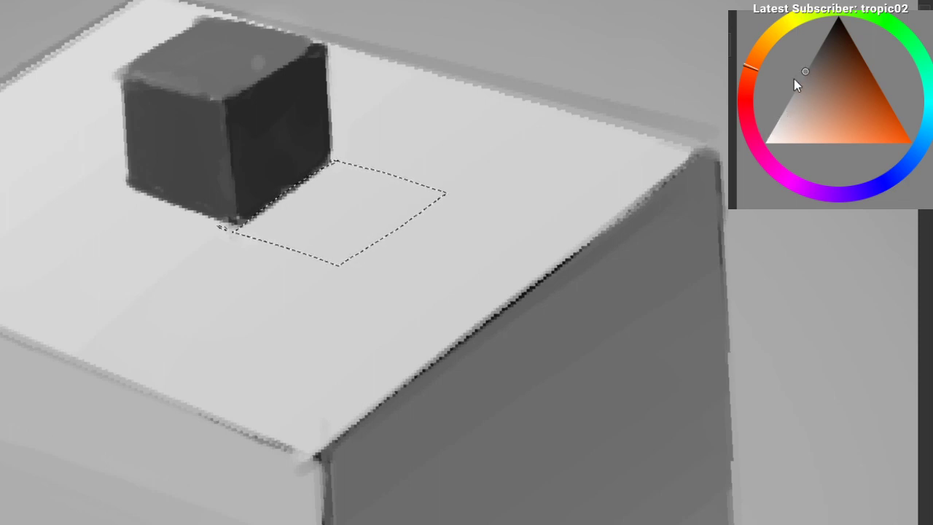
left_click_drag(145, 338, 396, 229)
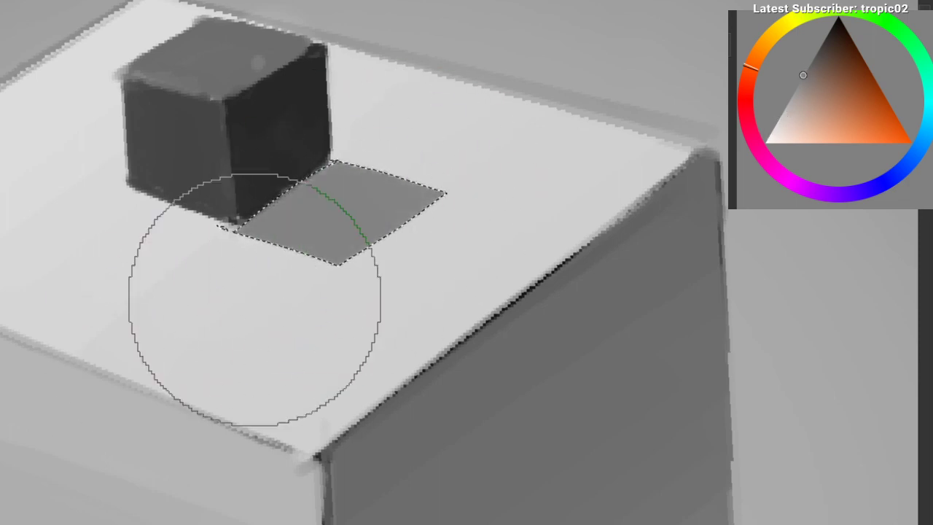
key("ctrl+shift+a")
left_click_drag(278, 307, 253, 318, "ctrl")
left_click_drag(252, 318, 306, 252)
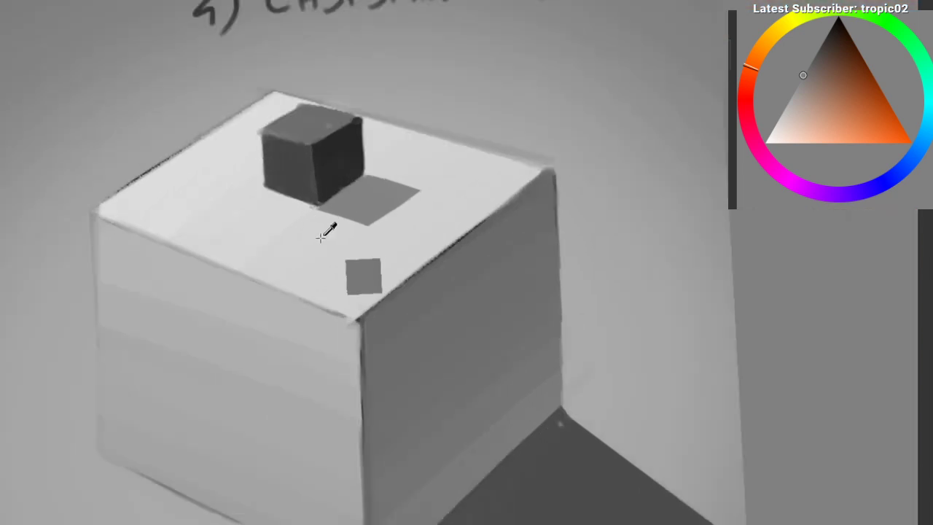
Step: Sample the light surface tone and tidy the front edge of the small cube's cast shadow with it
left_click(319, 241, "ctrl")
mouse_move(323, 129)
left_mouse_down("shift")
mouse_move(189, 199)
mouse_move(286, 200)
mouse_move(331, 285)
left_mouse_up("shift")
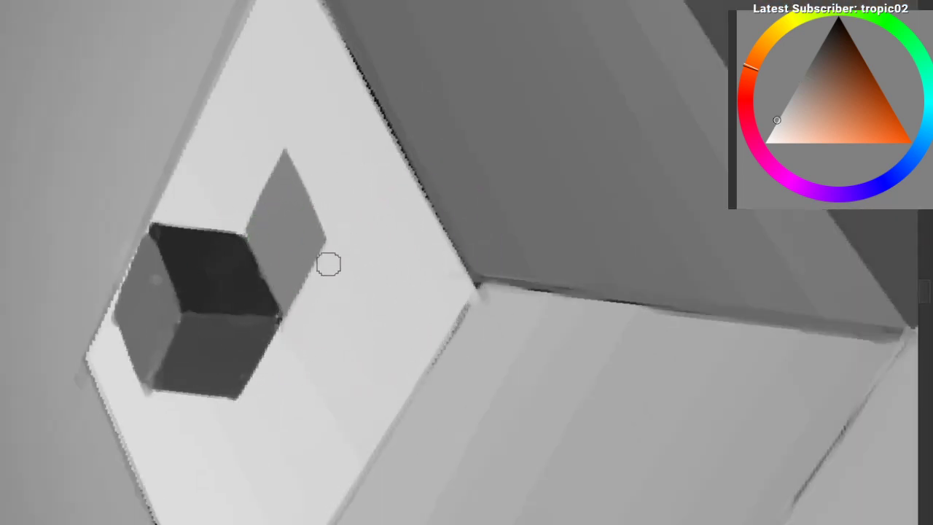
left_click_drag(324, 278, 380, 410, "shift")
left_click_drag(262, 378, 360, 179)
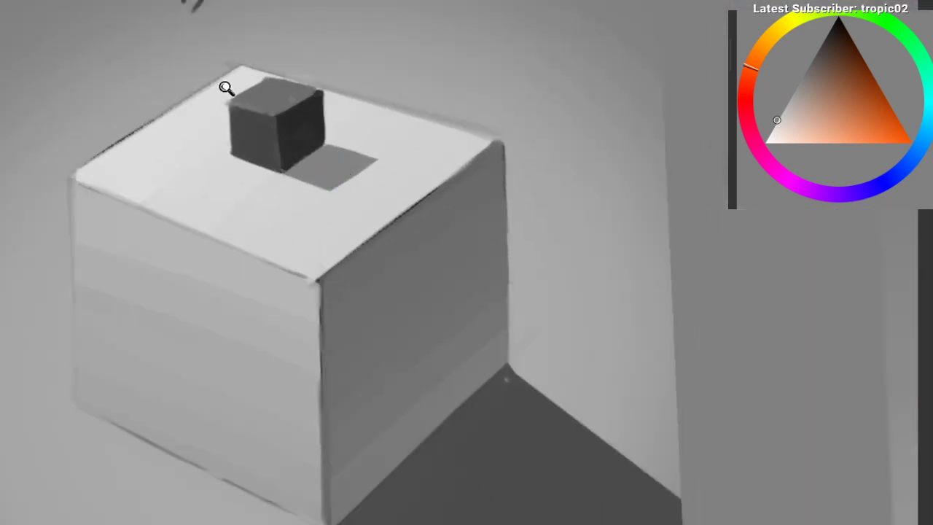
Step: Lasso a loose loop around the large cube and clear the selection
left_click_drag(224, 87, 360, 96)
left_click_drag(372, 101, 299, 109)
left_click_drag(299, 106, 360, 88)
left_click_drag(320, 136, 269, 229)
left_click_drag(18, 235, 10, 245)
key("ctrl+d")
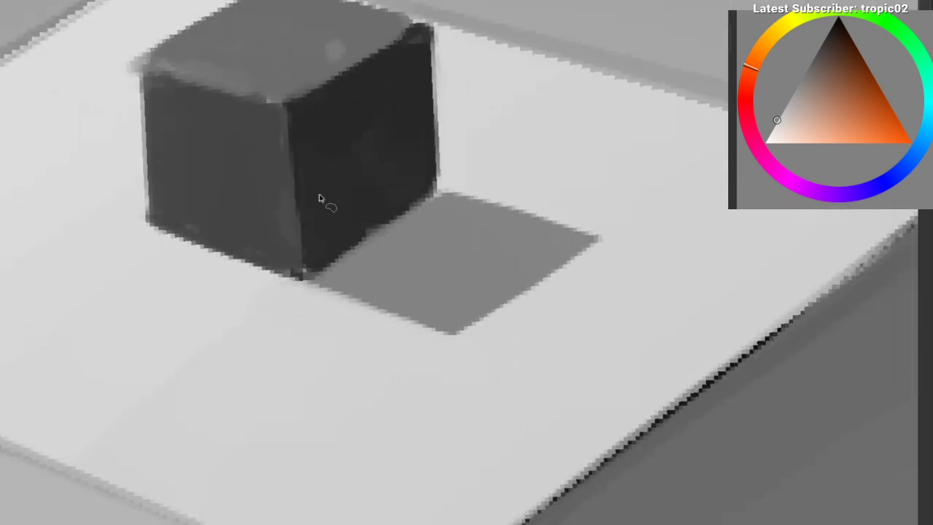
mouse_move(336, 216)
left_mouse_down()
mouse_move(263, 288)
mouse_move(249, 321)
mouse_move(232, 251)
left_mouse_up()
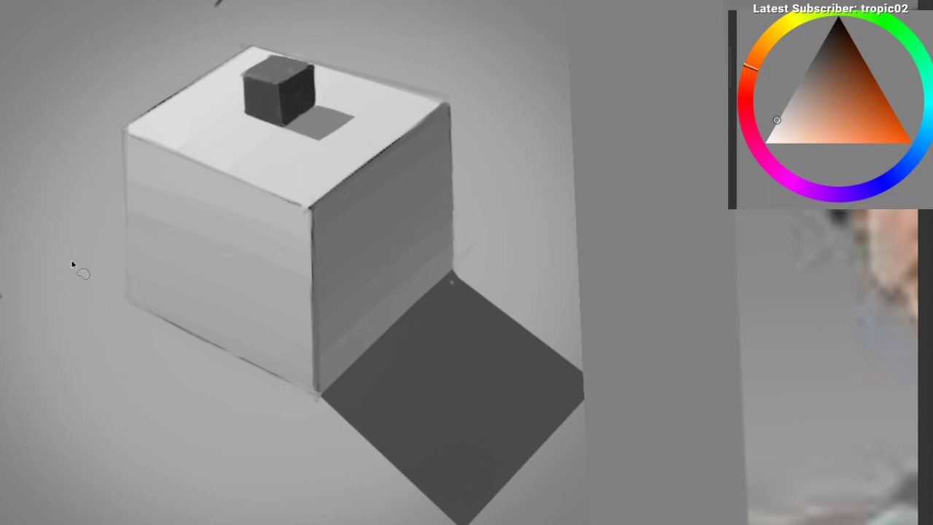
mouse_move(191, 30)
left_mouse_down()
mouse_move(448, 463)
mouse_move(95, 142)
left_mouse_up()
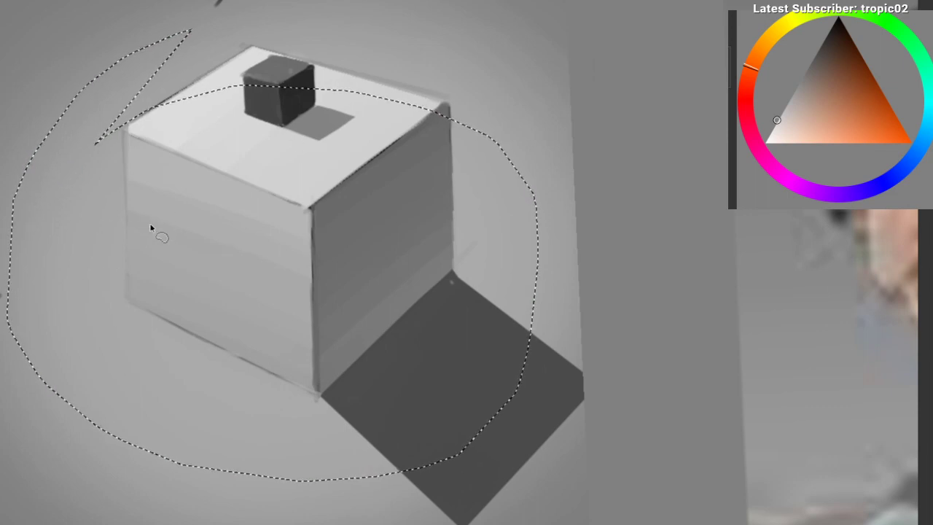
key("ctrl+d")
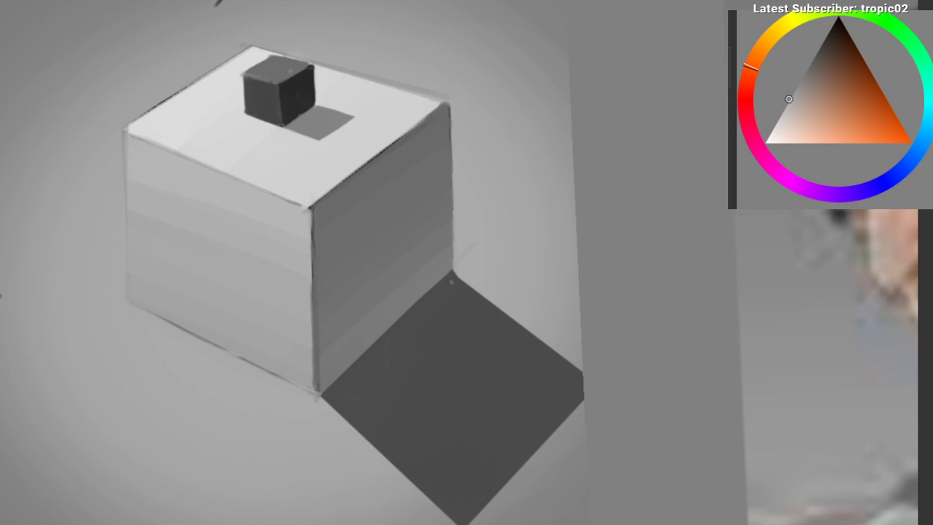
Step: Sample the background greys beside the large shadow's back corner and inspect the small cube's cast shadow up close
left_click(504, 273, "ctrl")
left_click(468, 266, "ctrl")
left_click_drag(468, 251, 458, 260)
left_click_drag(284, 184, 291, 226)
left_click_drag(252, 156, 519, 28)
left_click_drag(412, 102, 235, 260)
left_click_drag(235, 259, 325, 206)
left_click_drag(311, 348, 286, 204)
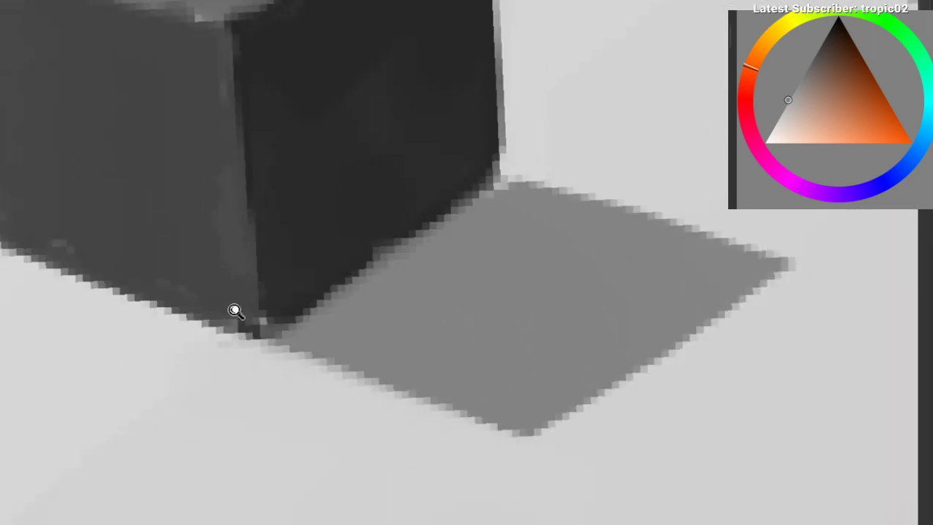
left_click_drag(244, 321, 29, 358)
left_click_drag(255, 208, 288, 36)
mouse_move(267, 288)
left_mouse_down()
mouse_move(235, 290)
mouse_move(250, 220)
left_mouse_up()
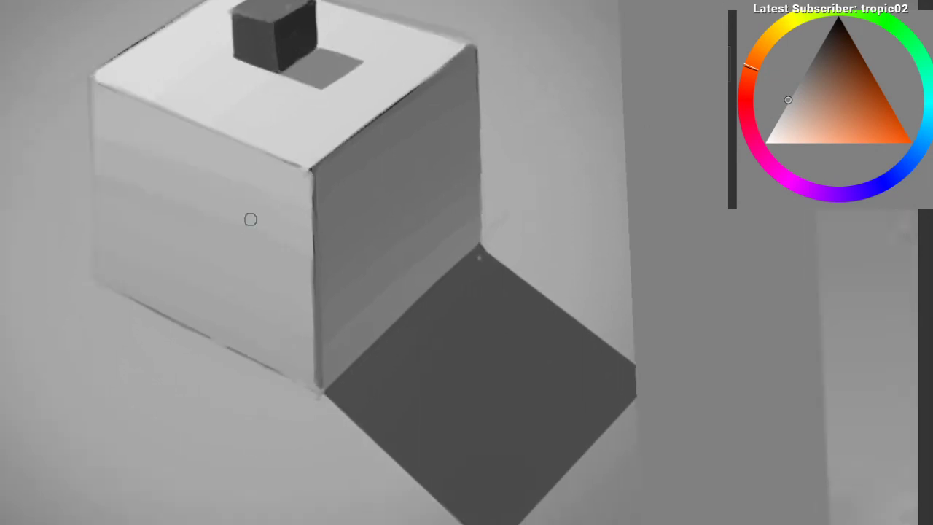
mouse_move(189, 132)
left_mouse_down()
mouse_move(148, 190)
mouse_move(137, 235)
left_mouse_up()
left_click_drag(164, 219, 210, 221)
Step: Draw long dark strokes on the background framing the cube scene, and undo them
left_click(291, 85, "ctrl")
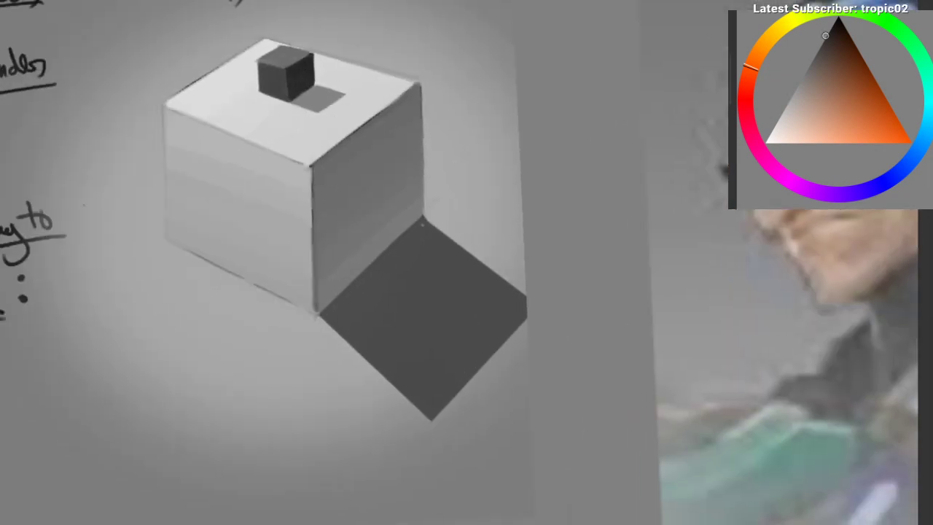
left_click_drag(100, 158, 228, 57)
key("ctrl+z")
mouse_move(237, 9)
left_mouse_down()
mouse_move(36, 203)
mouse_move(18, 191)
mouse_move(291, 484)
left_mouse_up()
key("ctrl+z")
key("ctrl+z")
left_click_drag(0, 370, 316, 524)
left_click_drag(355, 0, 516, 52)
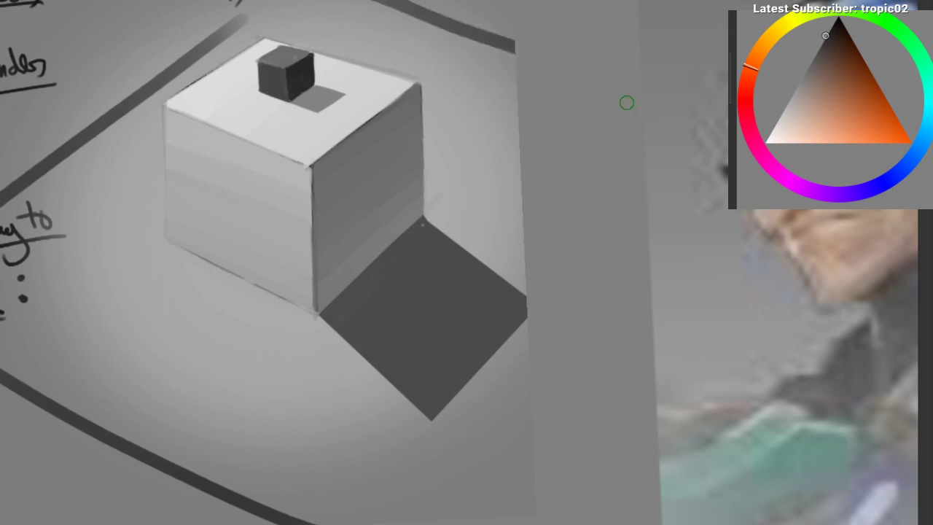
left_click_drag(438, 119, 438, 134)
left_click_drag(452, 144, 446, 146)
key("ctrl+z")
key("ctrl+z")
key("ctrl+z")
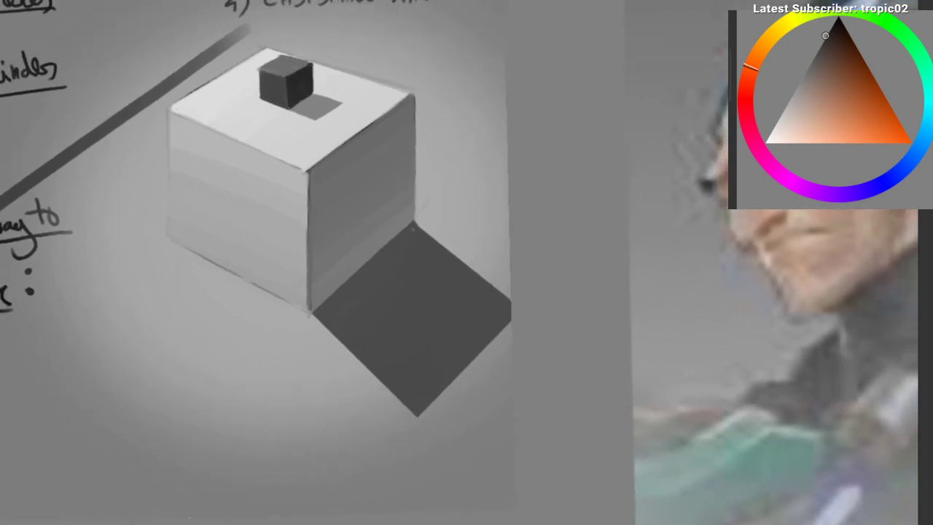
Step: Sample the small cube's left and right faces to compare their dark values
scroll(374, 183, "up", 2)
scroll(370, 181, "up", 1)
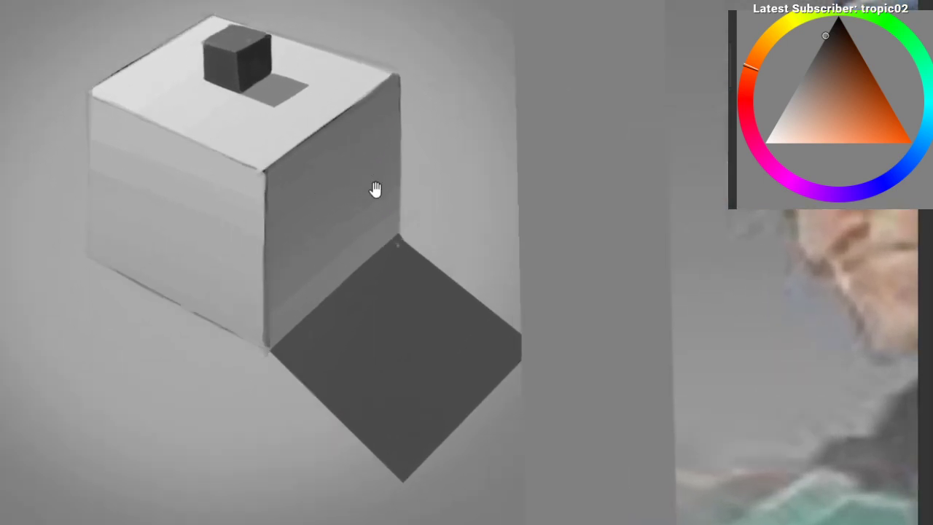
left_click_drag(374, 226, 366, 263)
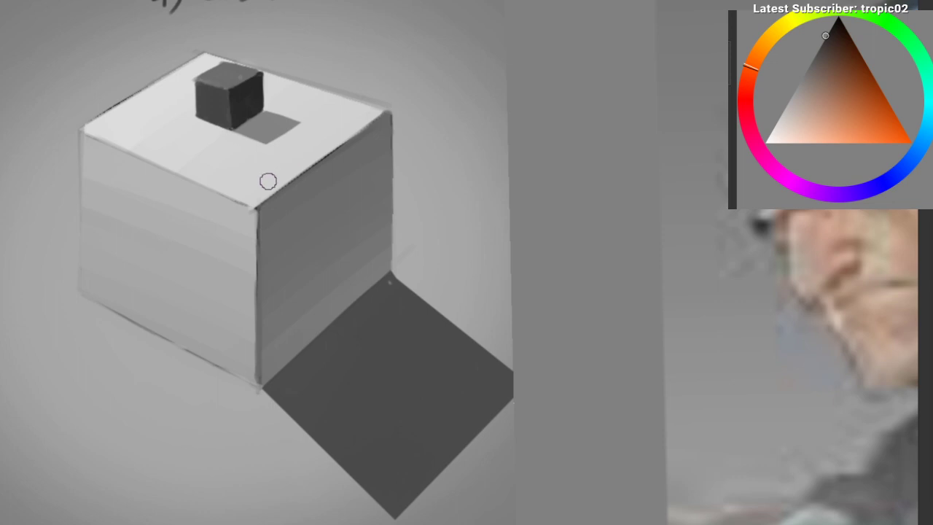
left_click(203, 94, "ctrl")
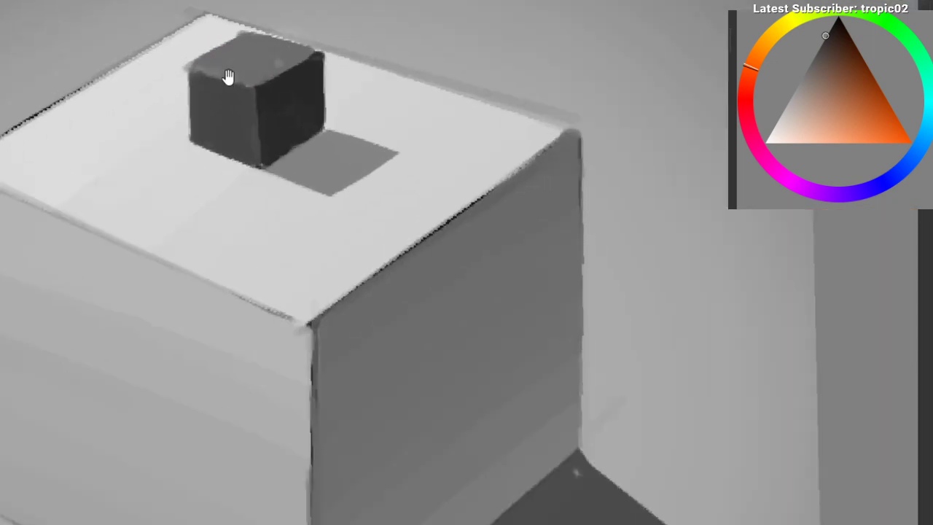
left_click_drag(210, 45, 173, 158)
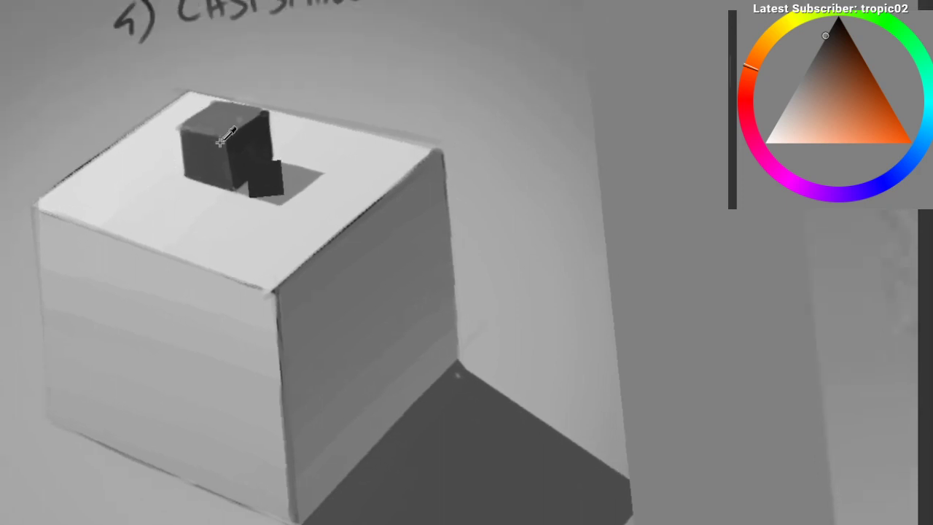
left_click(243, 140, "ctrl")
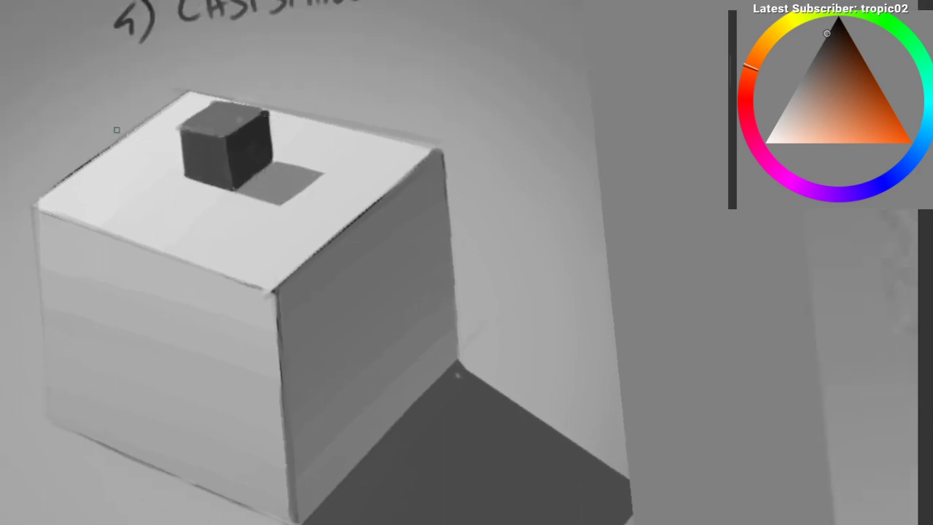
Step: Draw a dark arrow pointing at the small cube's left face and undo it
mouse_move(73, 91)
left_mouse_down()
mouse_move(154, 138)
mouse_move(149, 129)
mouse_move(160, 114)
left_mouse_up()
key("ctrl+z")
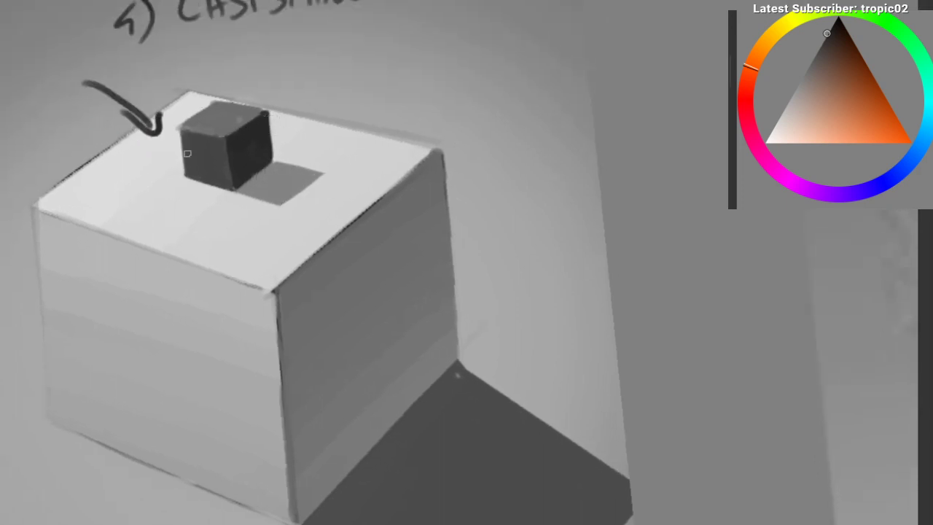
left_click_drag(100, 156, 111, 177)
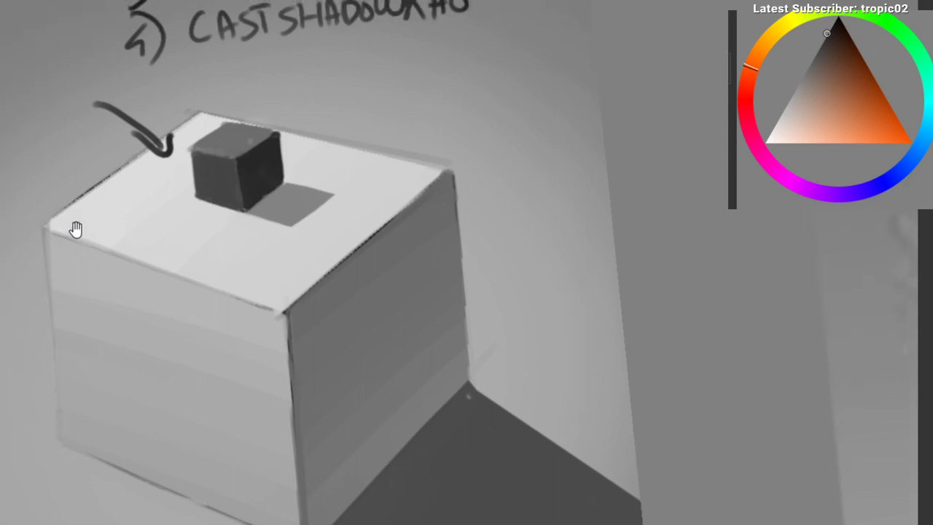
left_click_drag(76, 230, 81, 206)
key("ctrl+z")
key("ctrl+z")
Step: Draw trial marks in front of the small cube and across the large cast shadow, and undo them
mouse_move(336, 142)
left_mouse_down()
mouse_move(301, 177)
mouse_move(280, 139)
left_mouse_up()
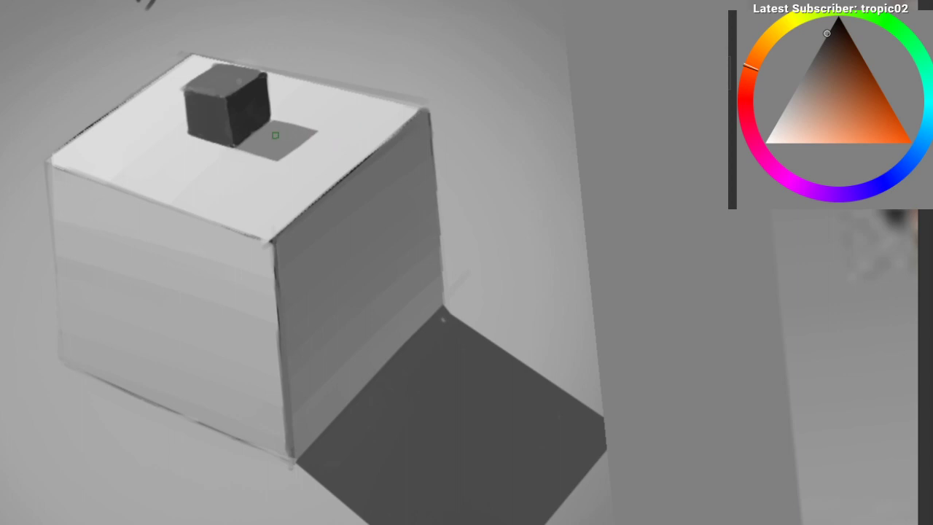
left_click_drag(234, 167, 237, 191)
mouse_move(315, 424)
left_mouse_down()
mouse_move(462, 314)
mouse_move(428, 330)
left_mouse_up()
key("ctrl+z")
key("ctrl+z")
Step: Draw trial strokes around the small cube on the large cube's top surface, and undo them
left_click_drag(263, 148, 293, 156)
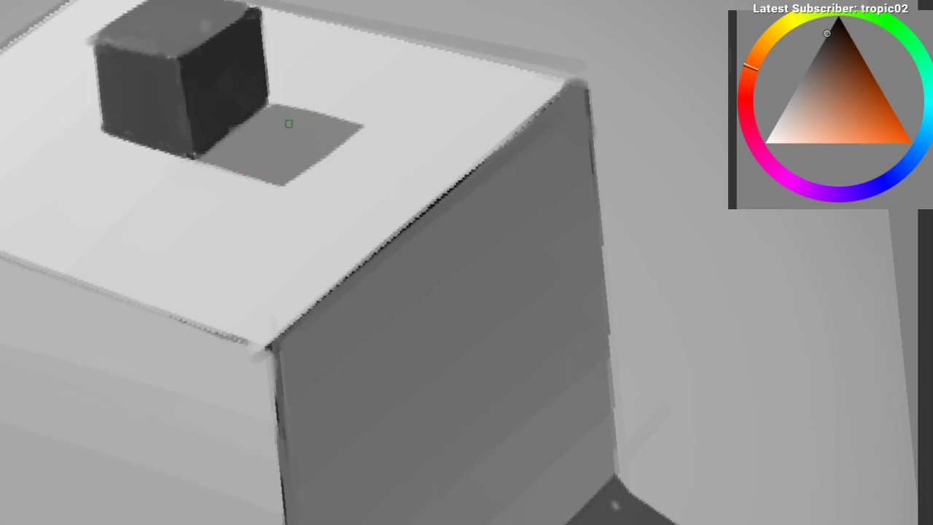
left_click_drag(248, 161, 245, 221)
mouse_move(244, 222)
left_mouse_down()
mouse_move(244, 151)
mouse_move(244, 225)
left_mouse_up()
mouse_move(78, 155)
left_mouse_down()
mouse_move(151, 354)
mouse_move(131, 102)
left_mouse_up()
key("ctrl+z")
mouse_move(276, 240)
left_mouse_down()
mouse_move(358, 227)
mouse_move(283, 238)
mouse_move(270, 301)
left_mouse_up()
left_click_drag(177, 321, 246, 280)
key("ctrl+z")
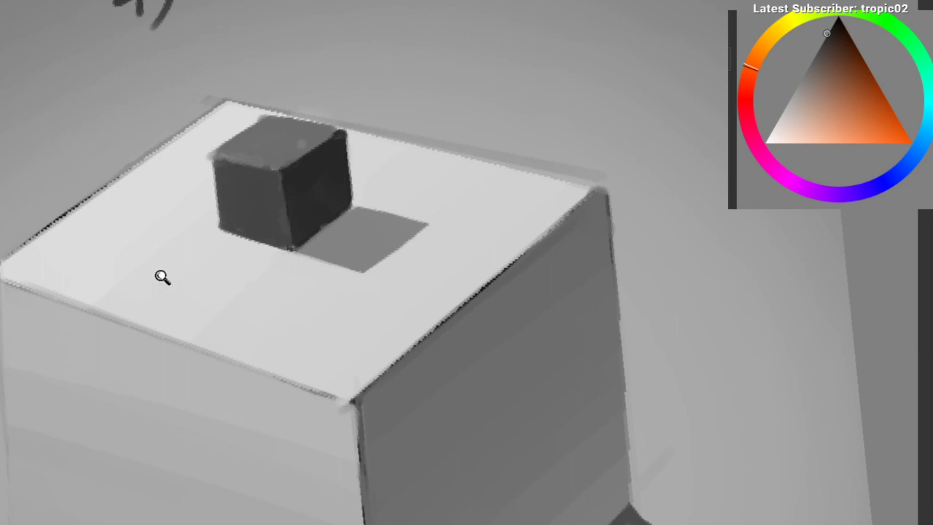
Step: Sample the light surface tone, draw a curved arrow over the back edge toward the small cube's top, and undo it
left_click_drag(161, 276, 162, 300)
mouse_move(168, 241)
left_mouse_down()
mouse_move(198, 194)
mouse_move(207, 194)
left_mouse_up()
left_click(178, 203, "ctrl")
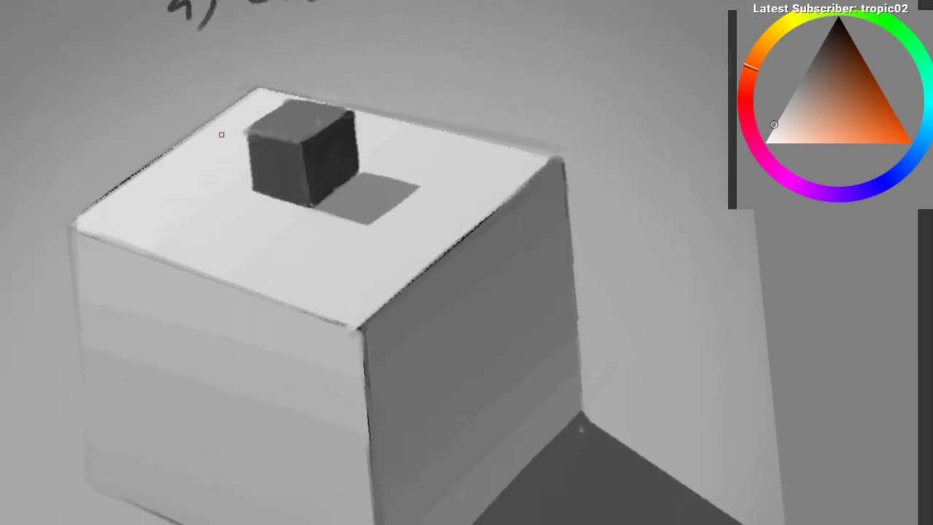
left_click_drag(216, 118, 275, 92)
key("ctrl+z")
left_click_drag(209, 124, 289, 75)
key("ctrl+z")
scroll(263, 150, "down", 1)
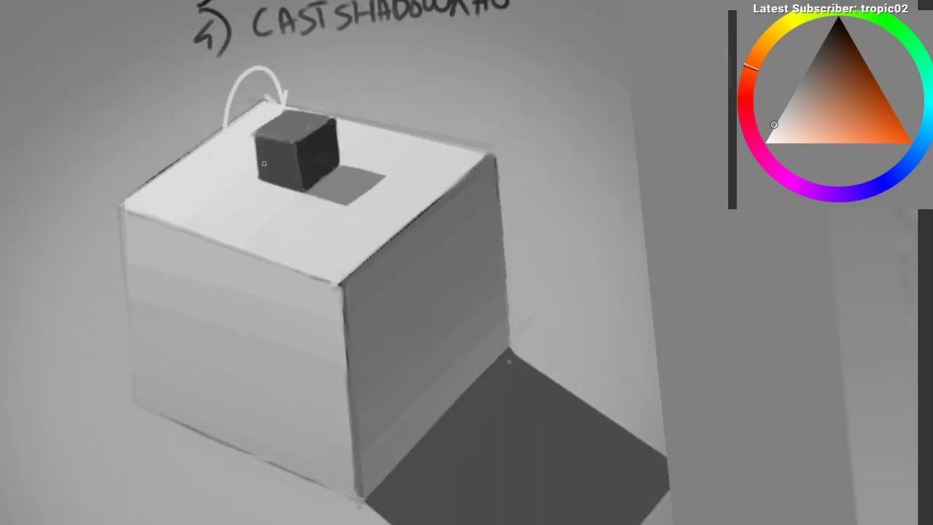
key("ctrl+z")
key("ctrl+z")
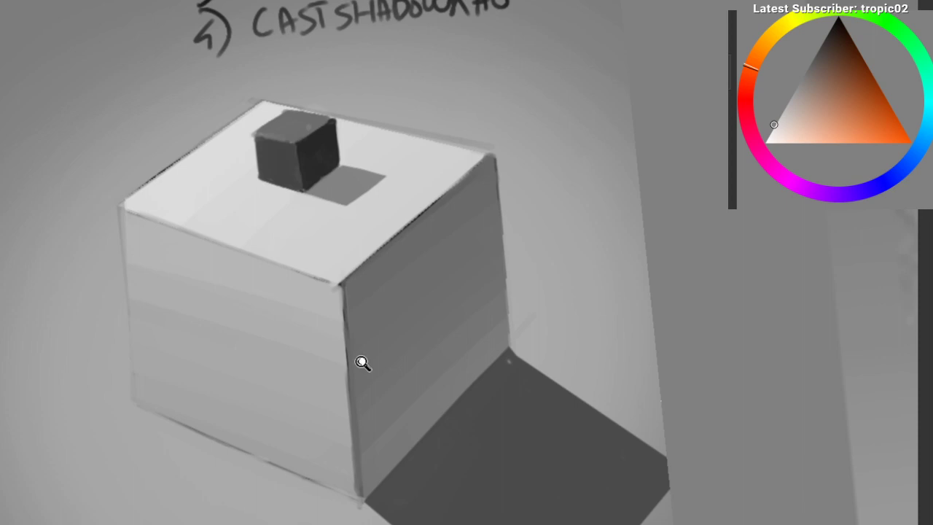
Step: Redo the curved arrow strokes and undo them again
left_click_drag(361, 362, 285, 223)
key("ctrl+shift+z")
key("ctrl+shift+z")
key("ctrl+z")
left_click(281, 191)
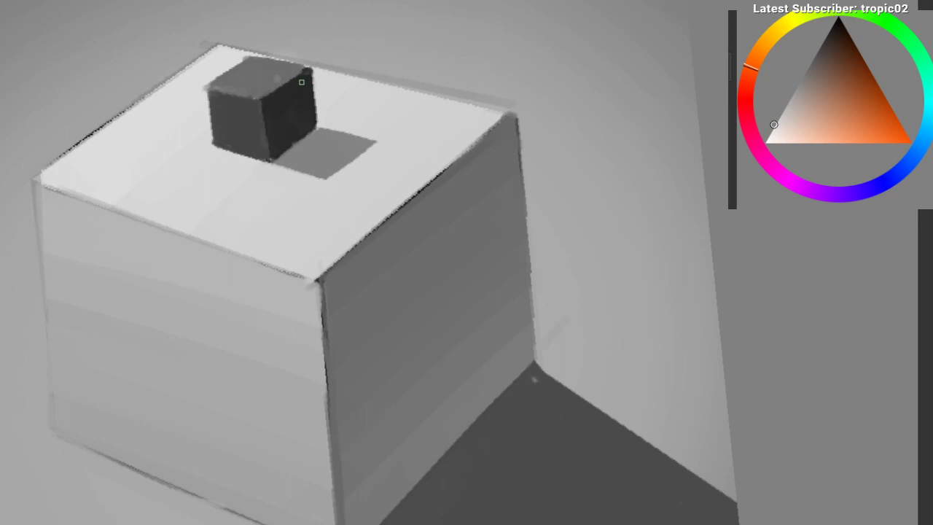
Step: Sample the small cube's top face and the light surface in front of it to compare their values
left_click_drag(157, 205, 111, 238)
left_click_drag(229, 162, 313, 123)
left_click_drag(211, 110, 178, 164)
left_click_drag(157, 194, 262, 92)
left_click_drag(192, 153, 210, 143)
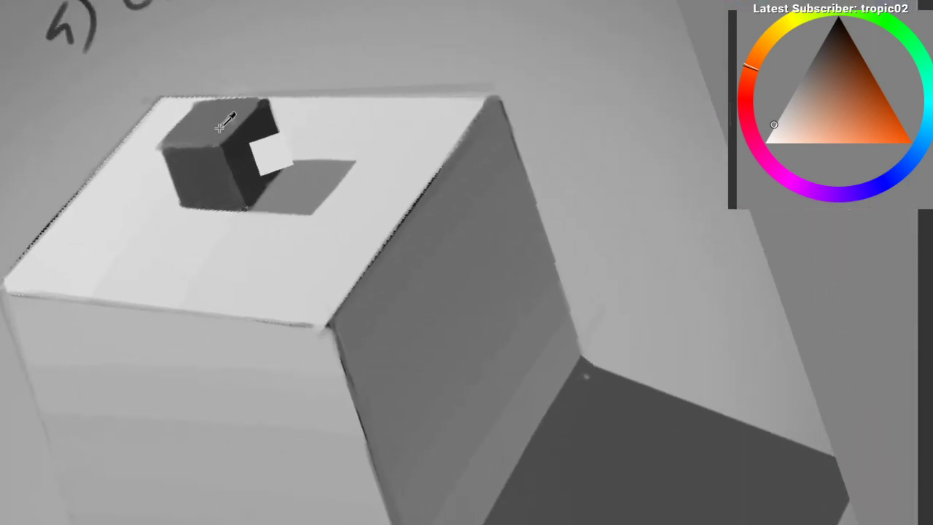
left_click(220, 130, "ctrl")
left_click(218, 118, "ctrl")
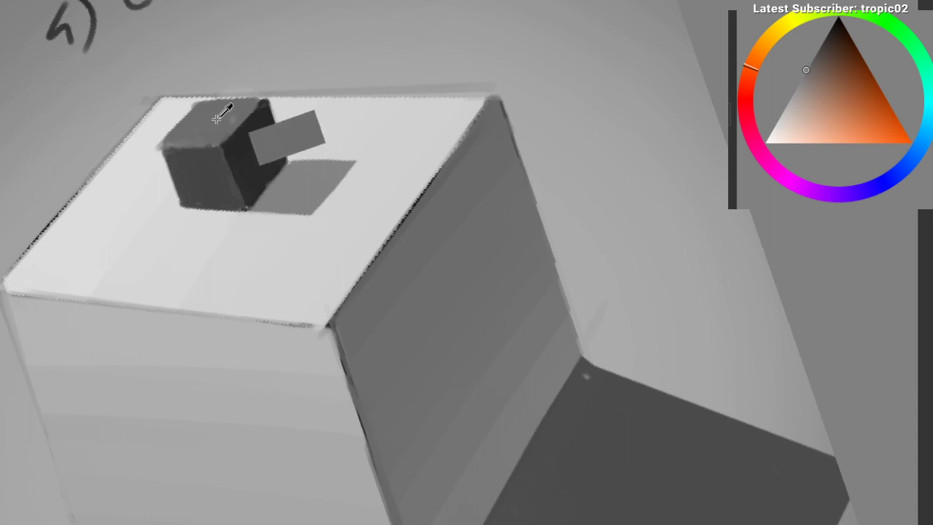
left_click(136, 254, "ctrl")
left_click(156, 257, "ctrl")
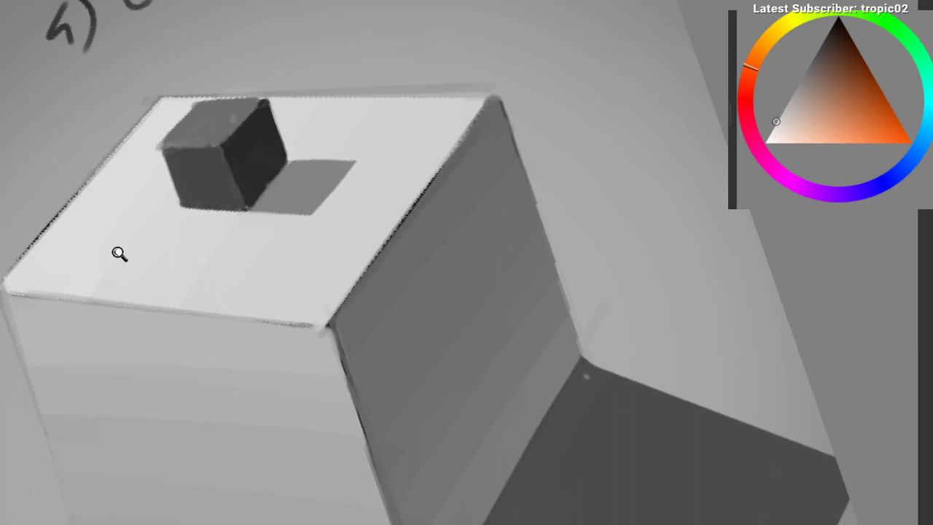
Step: Sample the large cube's shaded right side and the small cube's top and right faces to compare their values
left_click_drag(119, 254, 227, 293)
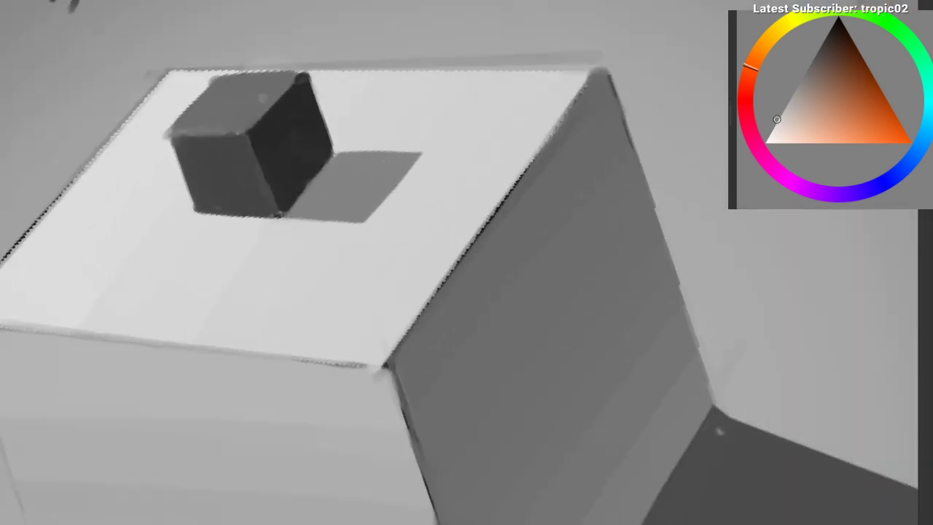
left_click_drag(336, 302, 216, 256)
left_click(373, 243, "ctrl")
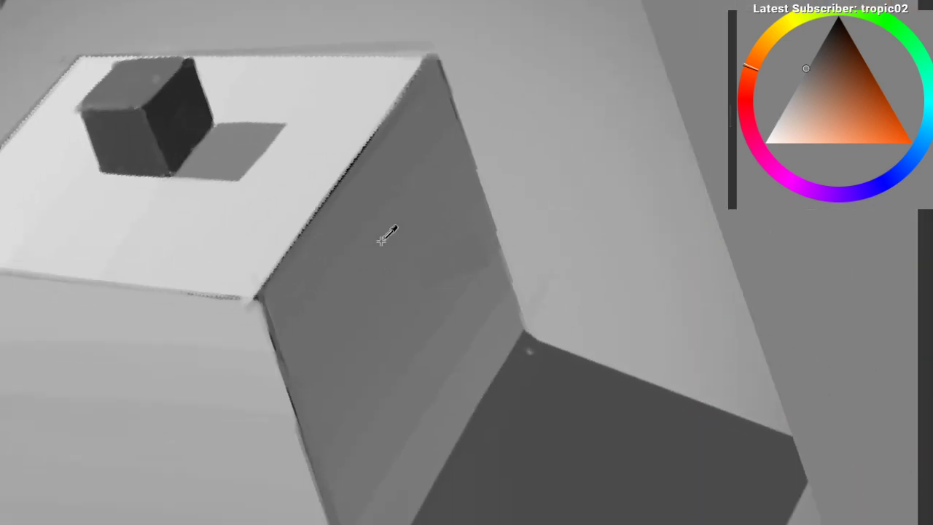
left_click_drag(156, 184, 224, 315)
left_click(225, 189, "ctrl")
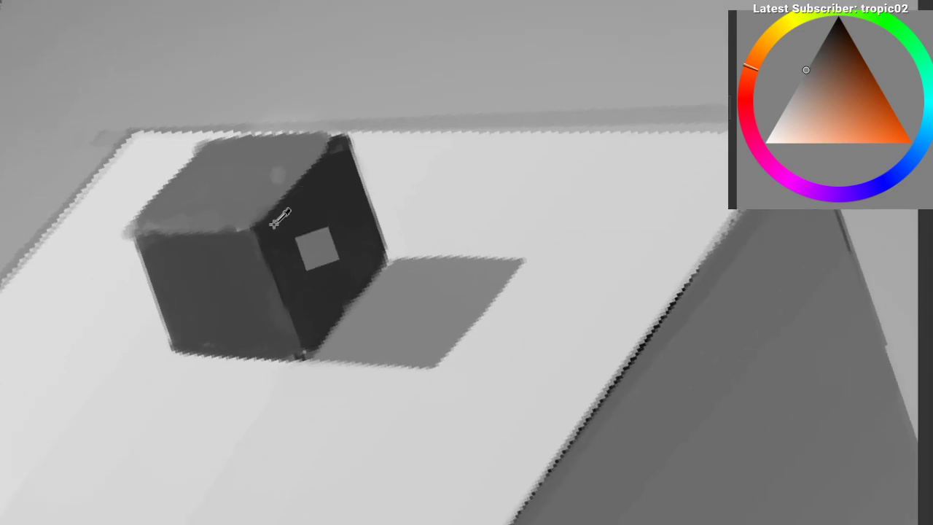
left_click(316, 235, "ctrl")
mouse_move(292, 299)
left_mouse_down()
mouse_move(240, 379)
mouse_move(191, 275)
left_mouse_up()
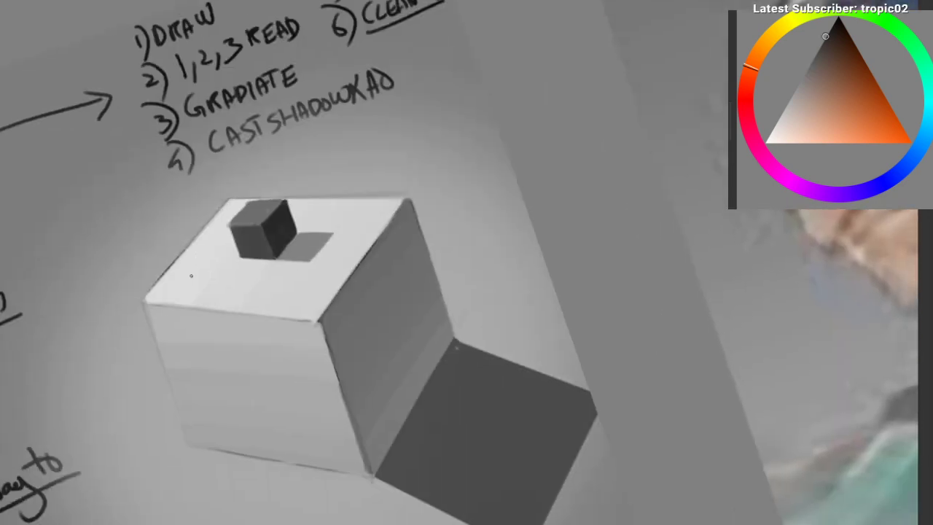
left_click_drag(317, 215, 331, 217)
left_click_drag(241, 242, 281, 211)
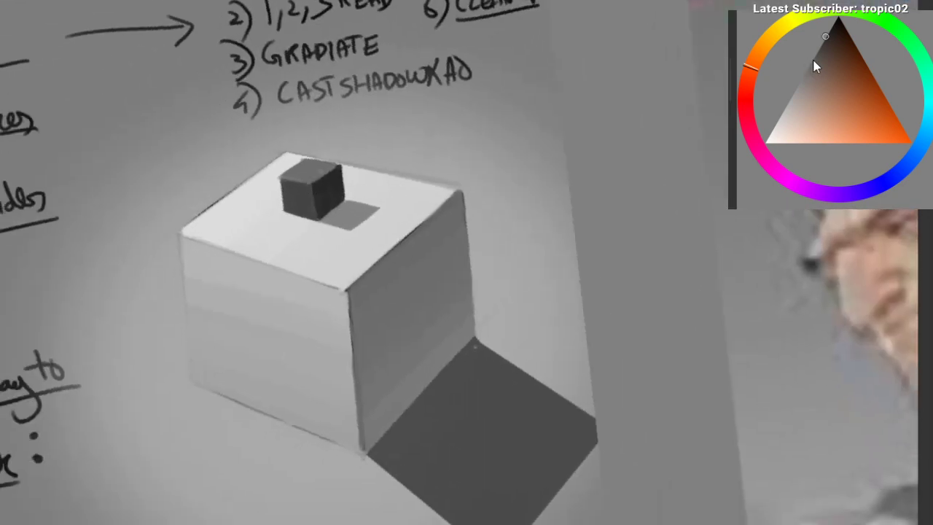
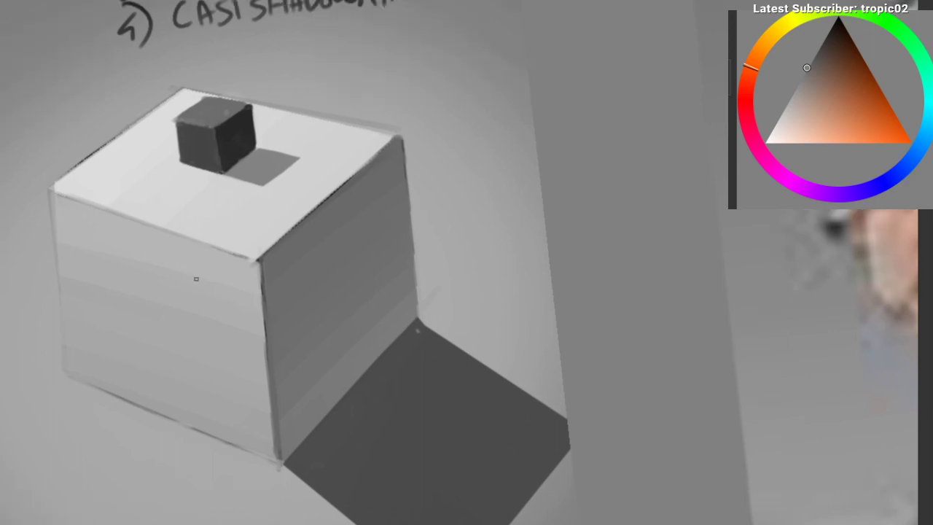
mouse_move(261, 220)
left_mouse_down()
mouse_move(281, 197)
mouse_move(234, 210)
mouse_move(259, 170)
mouse_move(268, 223)
left_mouse_up()
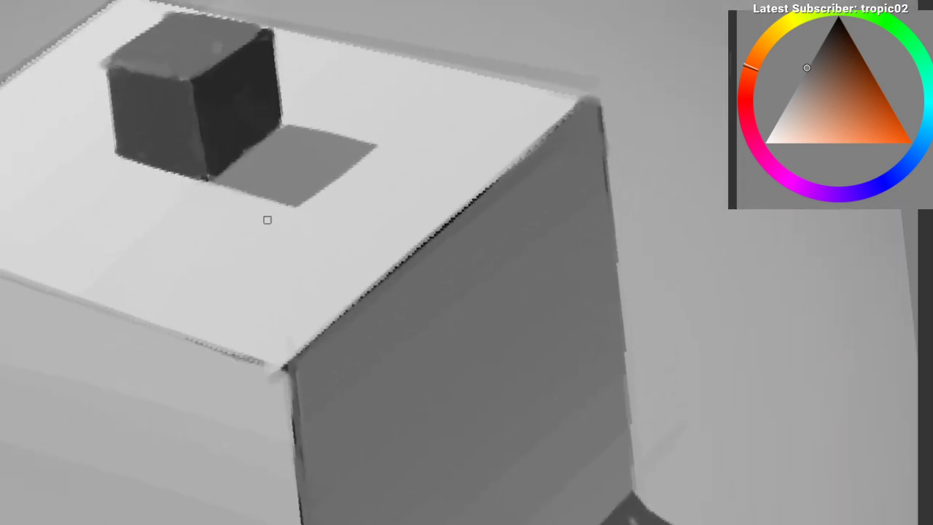
Step: Sample the small cube's dark side and its cast shadow, test a stroke on the light top surface, and undo it
left_click(238, 104, "ctrl")
scroll(233, 194, "up", 1)
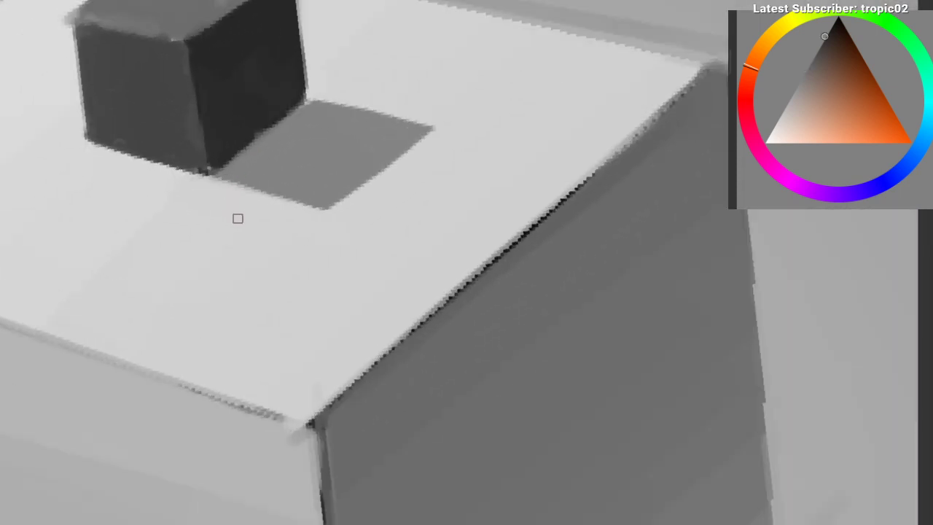
left_click(271, 172, "ctrl")
left_click_drag(229, 236, 236, 226)
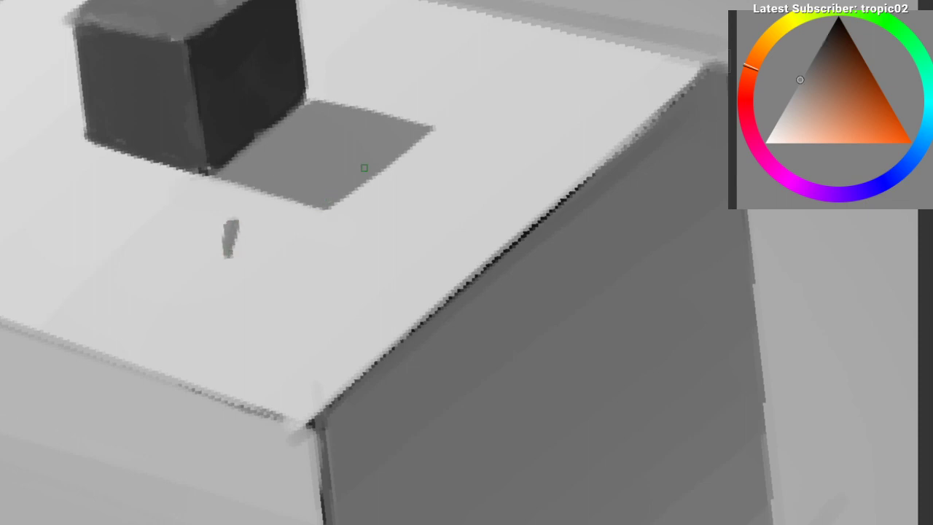
key("ctrl+z")
Step: Try dark strokes where the small cube meets its cast shadow and undo them
left_click_drag(325, 105, 324, 153)
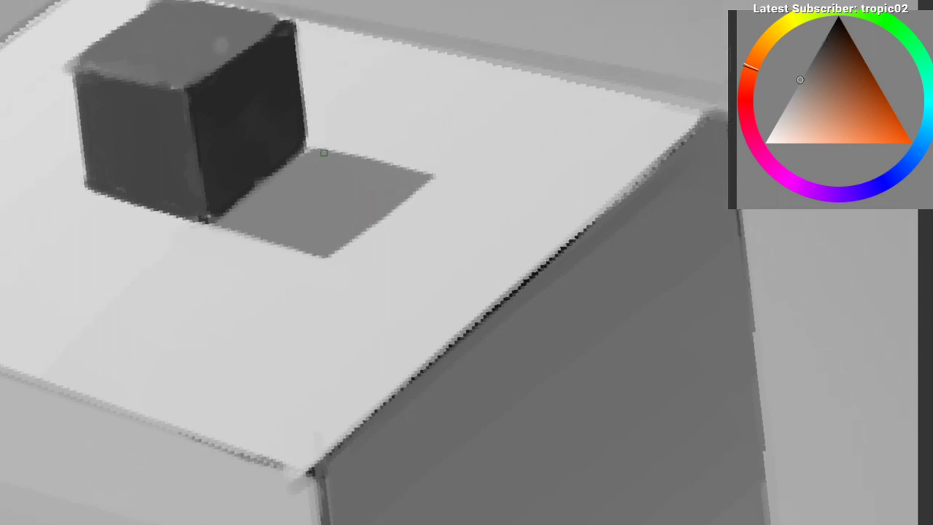
left_click_drag(307, 215, 332, 269)
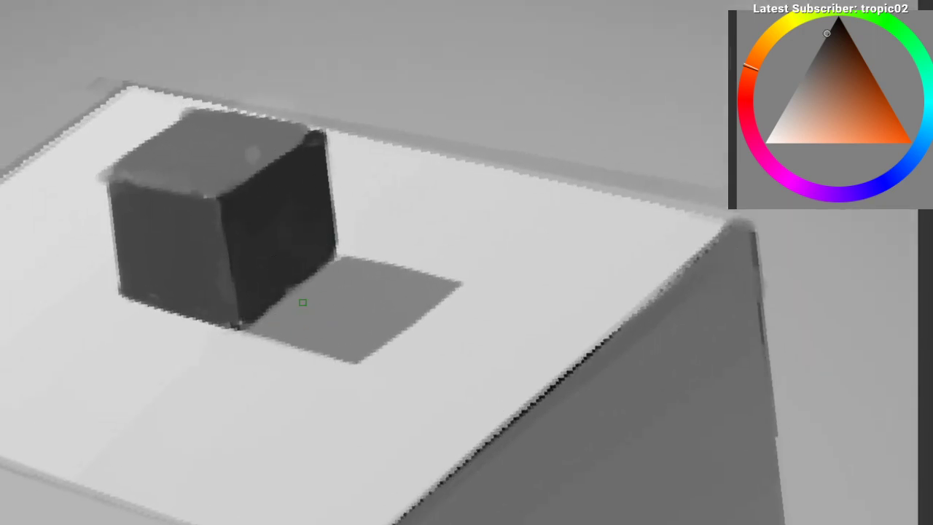
left_click_drag(266, 291, 300, 267)
left_click_drag(291, 420, 283, 337)
left_click_drag(275, 354, 297, 365)
key("ctrl+z")
key("ctrl+z")
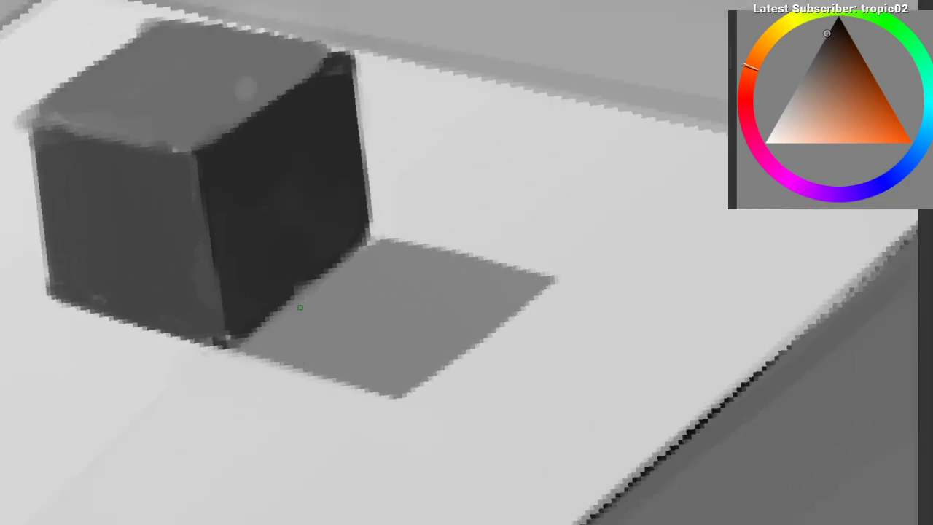
left_click_drag(356, 258, 361, 251)
key("ctrl+z")
Step: Make a freehand selection around the small cube's cast shadow, following the cube's base edge
left_click_drag(325, 294, 264, 290)
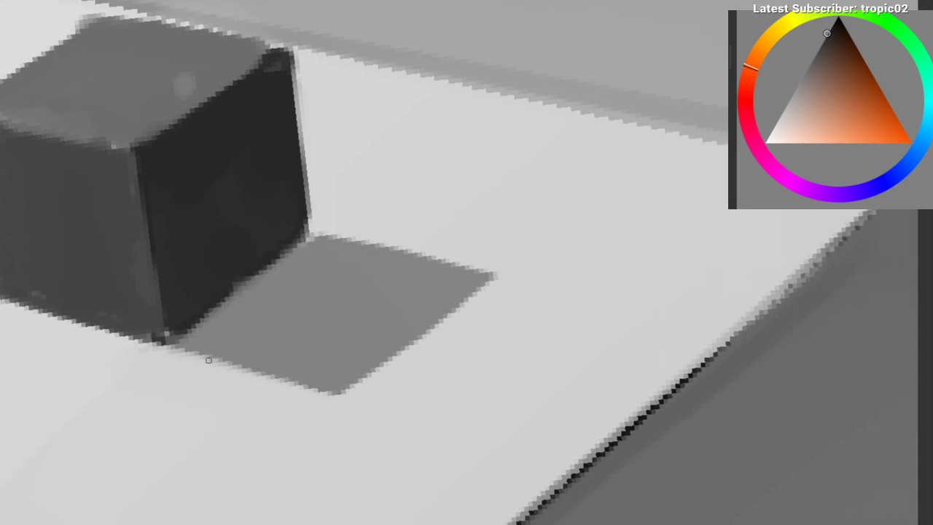
left_click_drag(308, 172, 247, 216)
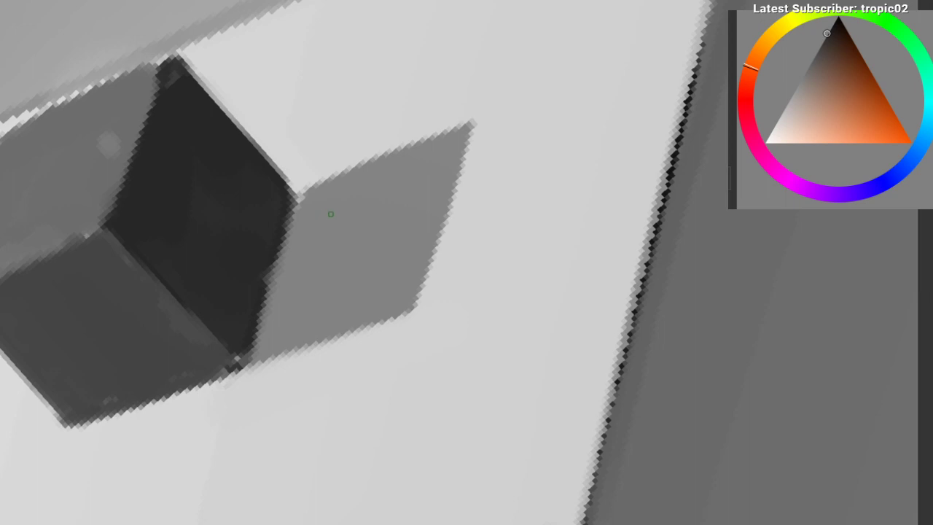
left_click_drag(342, 220, 340, 216)
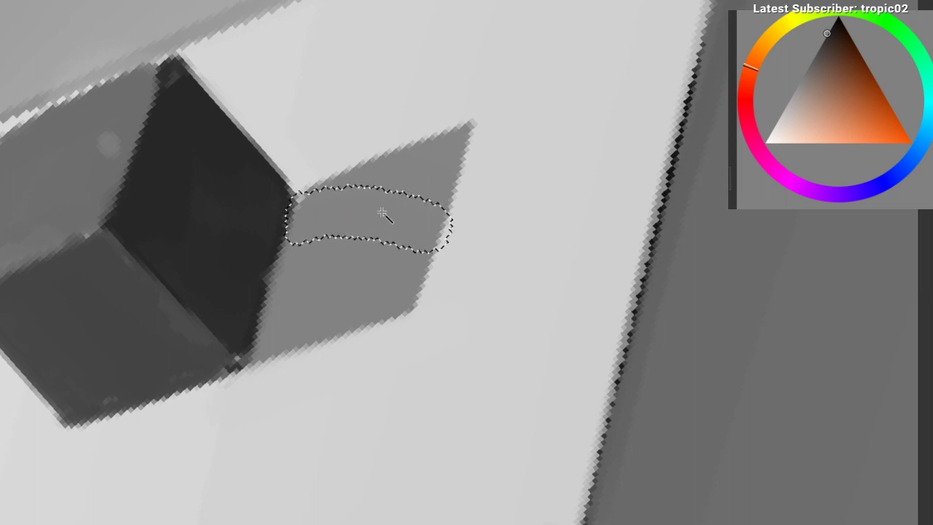
key("ctrl+z")
mouse_move(296, 197)
left_mouse_down()
mouse_move(431, 205)
mouse_move(394, 332)
left_mouse_up()
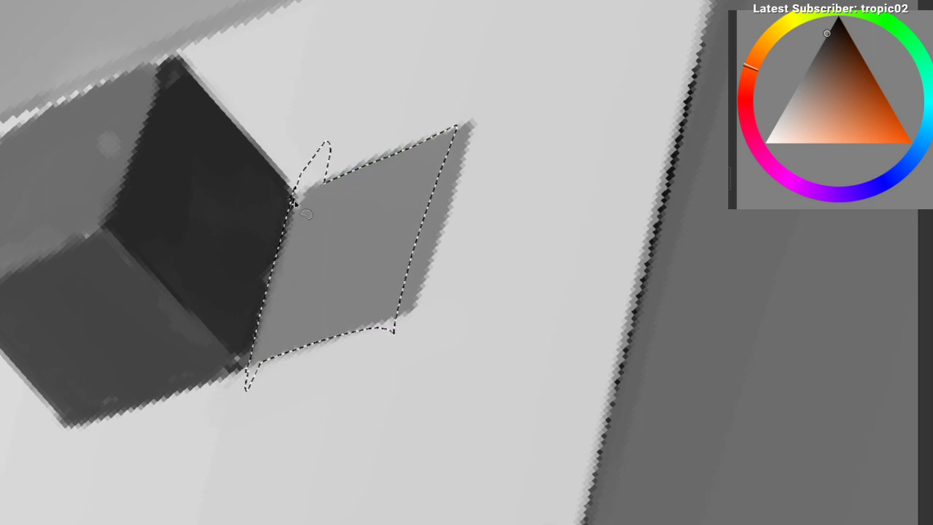
Step: Darken the selected shadow next to the small cube's base with a large soft brush, and clear the selection
right_click(187, 257)
left_click(219, 357)
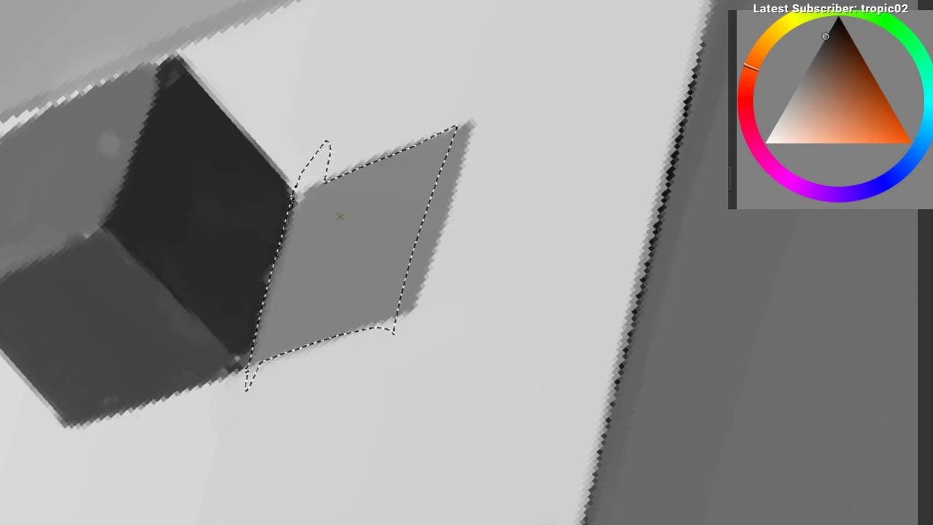
key("bracketleft")
key("bracketleft")
key("bracketleft")
key("bracketleft")
key("bracketleft")
key("bracketleft")
key("bracketleft")
key("bracketleft")
key("bracketleft")
key("bracketleft")
key("bracketleft")
key("bracketleft")
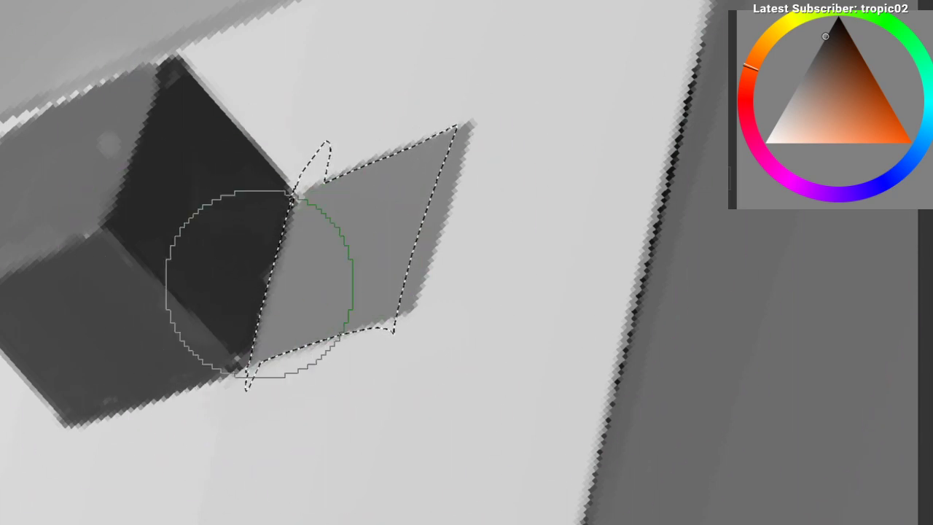
left_click_drag(277, 217, 254, 280)
mouse_move(250, 313)
left_mouse_down()
mouse_move(274, 262)
mouse_move(274, 227)
mouse_move(267, 284)
mouse_move(276, 265)
mouse_move(277, 292)
left_mouse_up()
key("ctrl+shift+a")
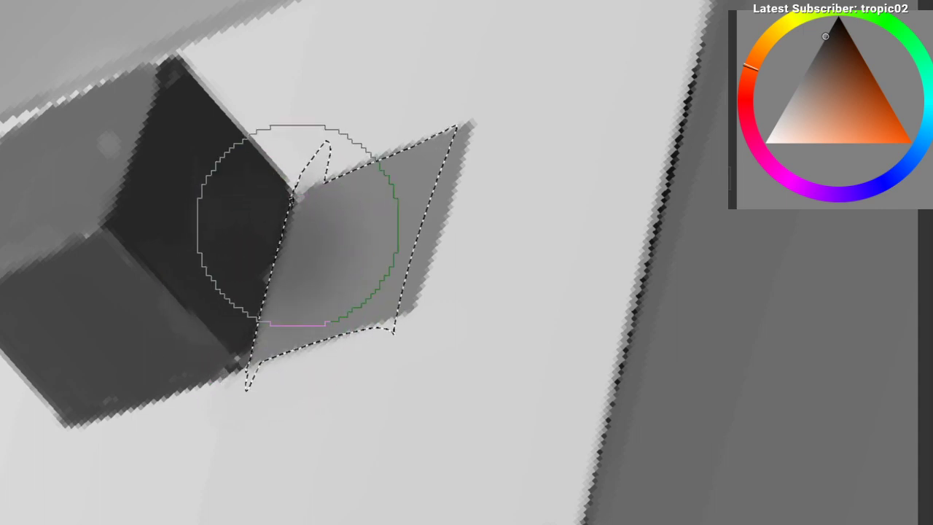
Step: Select the part of the large cube's cast shadow nearest the cube with a freehand outline, and extend it at the outer edge
left_click_drag(459, 428, 397, 426)
mouse_move(365, 428)
left_mouse_down()
mouse_move(290, 429)
mouse_move(95, 281)
mouse_move(183, 346)
mouse_move(285, 319)
mouse_move(278, 240)
mouse_move(207, 258)
mouse_move(145, 232)
left_mouse_up()
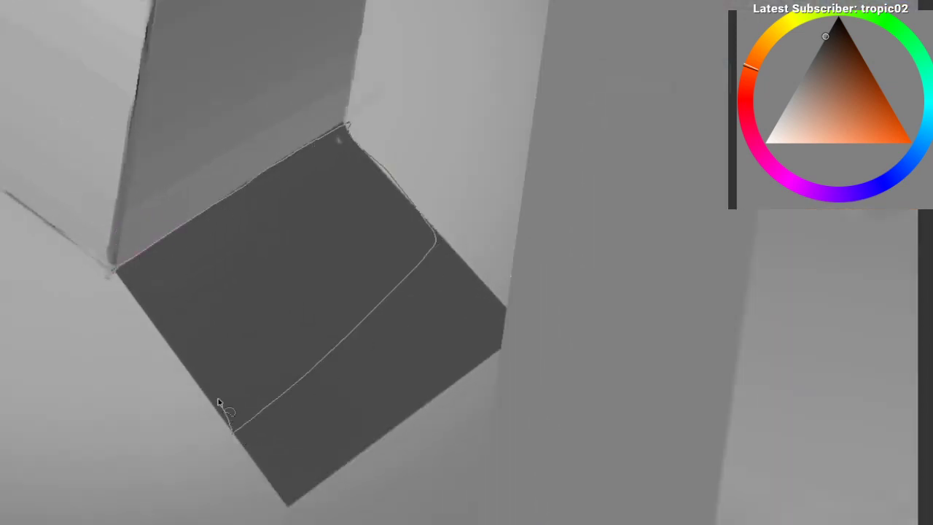
mouse_move(147, 334)
left_mouse_down()
mouse_move(217, 316)
mouse_move(183, 296)
left_mouse_up()
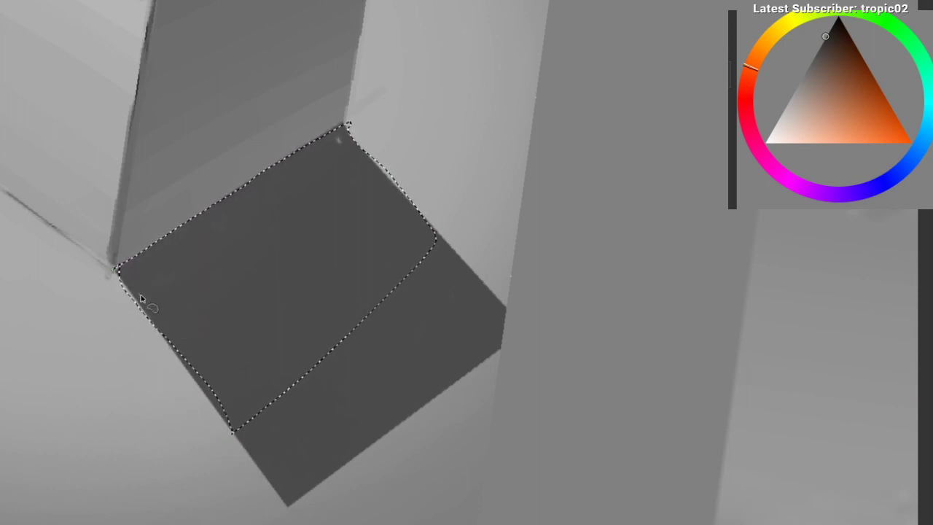
left_click_drag(250, 449, 221, 323)
Step: Darken the selected shadow along the large cube's base with broad soft strokes, and clear the selection
key("b")
left_click_drag(144, 263, 292, 175)
key("]")
key("]")
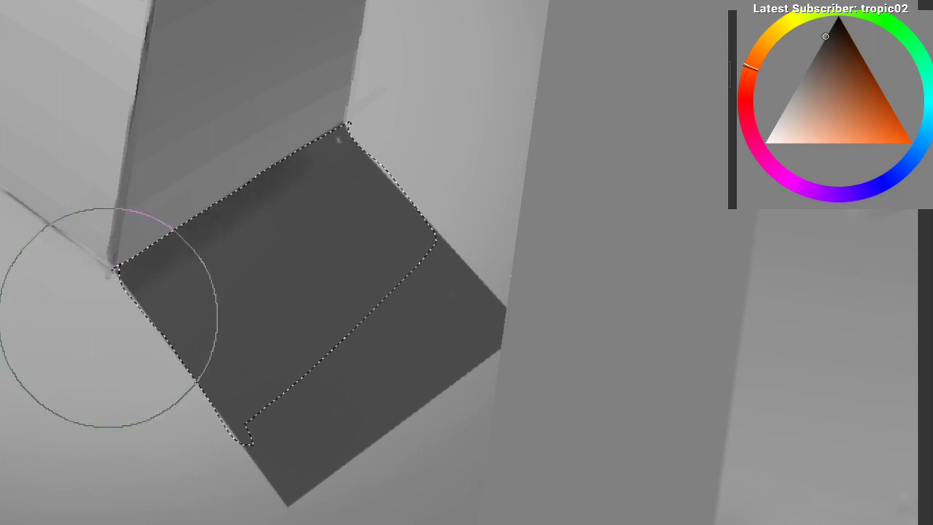
mouse_move(94, 301)
left_mouse_down()
mouse_move(119, 291)
mouse_move(281, 175)
left_mouse_up()
key("bracketright")
key("bracketright")
key("bracketright")
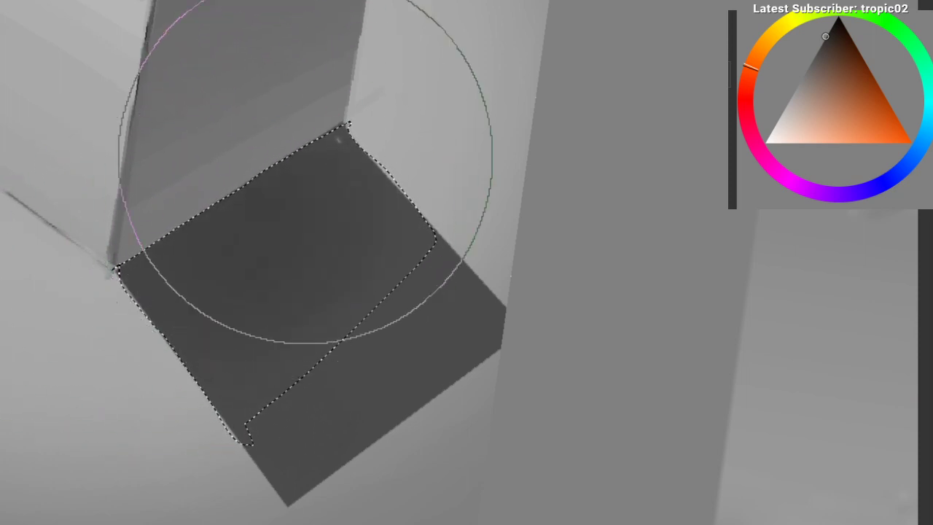
key("ctrl+d")
Step: Examine the graded cast shadows of both cubes up close and from afar, sampling the small cube's shadow tone
left_click_drag(173, 246, 134, 386)
mouse_move(139, 306)
left_mouse_down()
mouse_move(115, 252)
mouse_move(58, 260)
mouse_move(56, 242)
mouse_move(80, 252)
mouse_move(90, 224)
mouse_move(158, 224)
left_mouse_up()
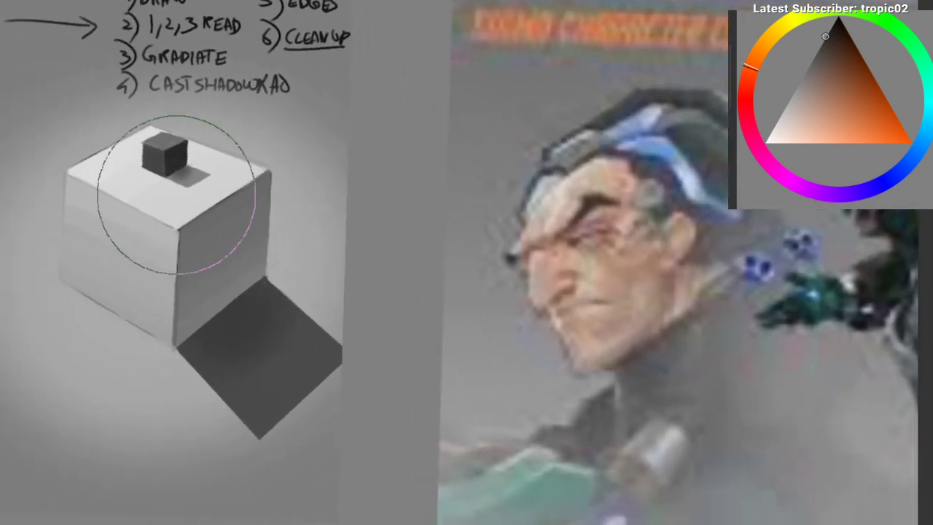
left_click_drag(217, 152, 246, 154)
mouse_move(246, 154)
left_mouse_down()
mouse_move(199, 175)
mouse_move(204, 137)
left_mouse_up()
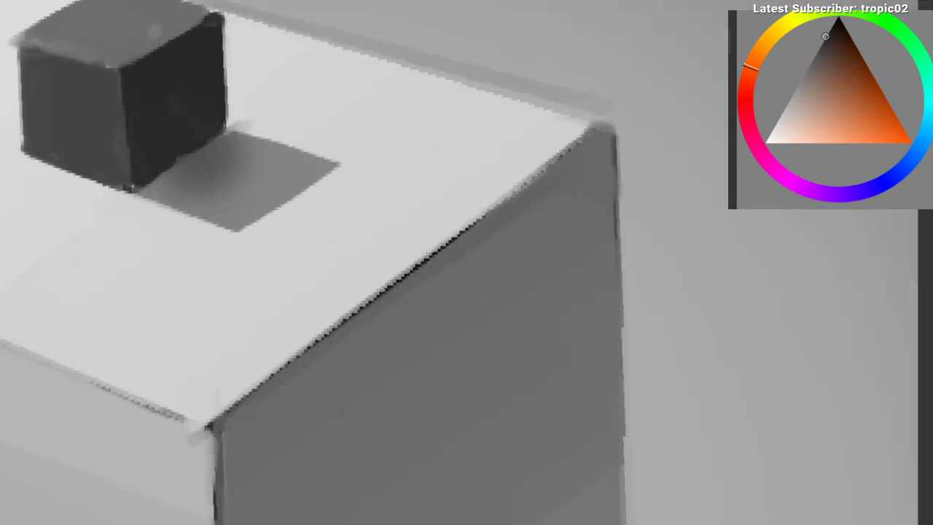
right_click(190, 147)
left_click(283, 128)
left_click_drag(187, 198, 88, 186)
left_click(315, 161, "ctrl")
left_click_drag(388, 159, 270, 277)
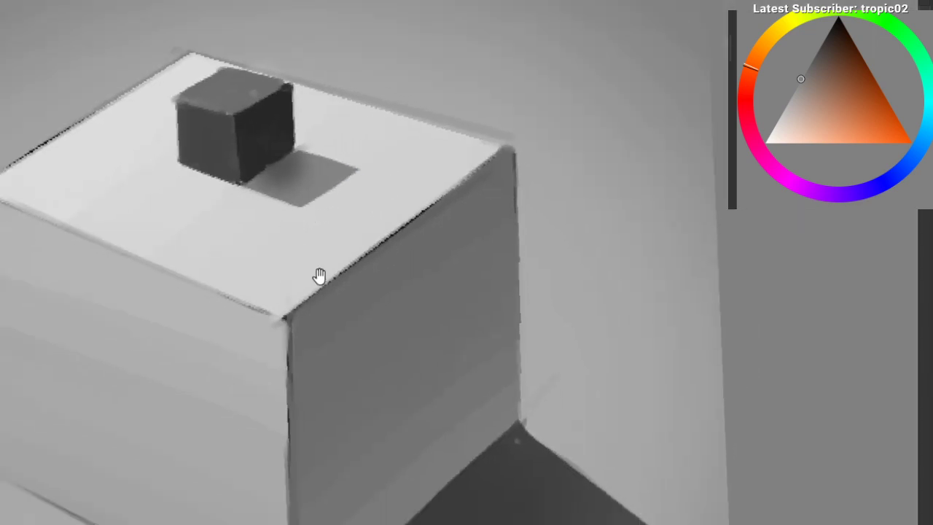
left_click_drag(333, 209, 306, 255)
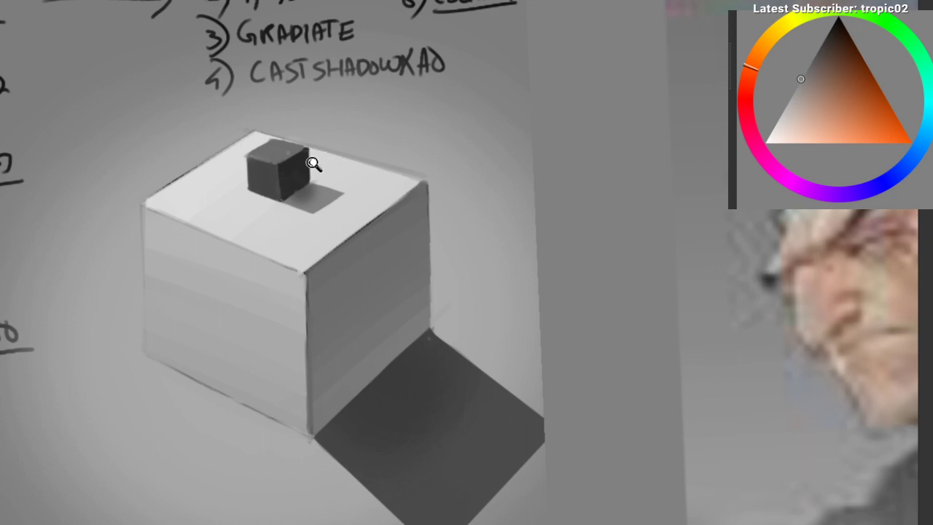
left_click_drag(313, 162, 333, 149)
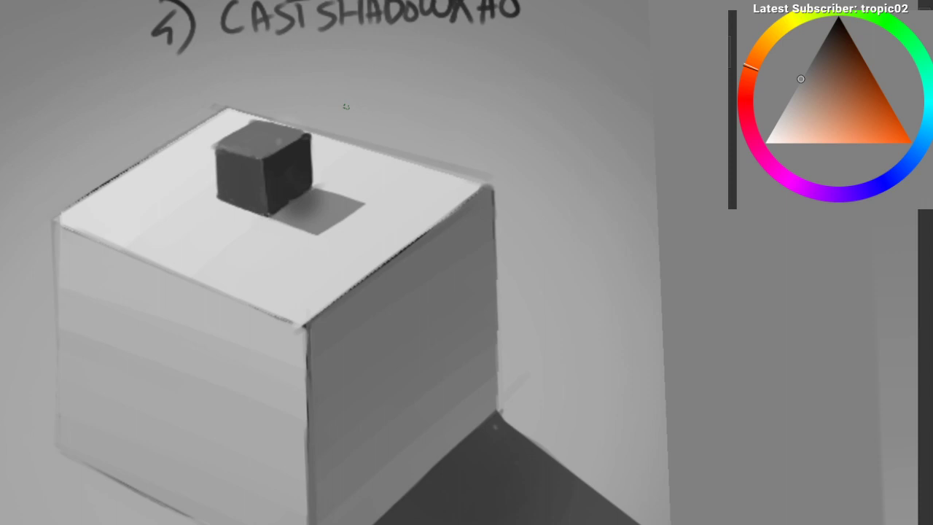
left_click_drag(353, 167, 294, 88)
Step: Draw a flat black ellipse on the ground in front of the large cube's light side
left_click_drag(207, 240, 215, 224)
left_click(838, 18)
right_click(258, 156)
left_click(263, 67)
left_click_drag(295, 118, 202, 170)
mouse_move(358, 152)
left_mouse_down()
mouse_move(168, 194)
mouse_move(273, 150)
left_mouse_up()
mouse_move(346, 104)
left_mouse_down()
mouse_move(116, 296)
mouse_move(271, 123)
mouse_move(357, 120)
left_mouse_up()
key("ctrl+z")
mouse_move(432, 130)
left_mouse_down()
mouse_move(599, 216)
mouse_move(361, 139)
left_mouse_up()
left_click_drag(270, 237, 211, 231)
key("ctrl+z")
Step: Draw a small black standing figure with an oval head inside the ellipse, casting a thick black shadow sideways
mouse_move(250, 169)
left_mouse_down()
mouse_move(256, 274)
mouse_move(261, 265)
left_mouse_up()
key("ctrl+z")
left_click_drag(254, 180, 266, 267)
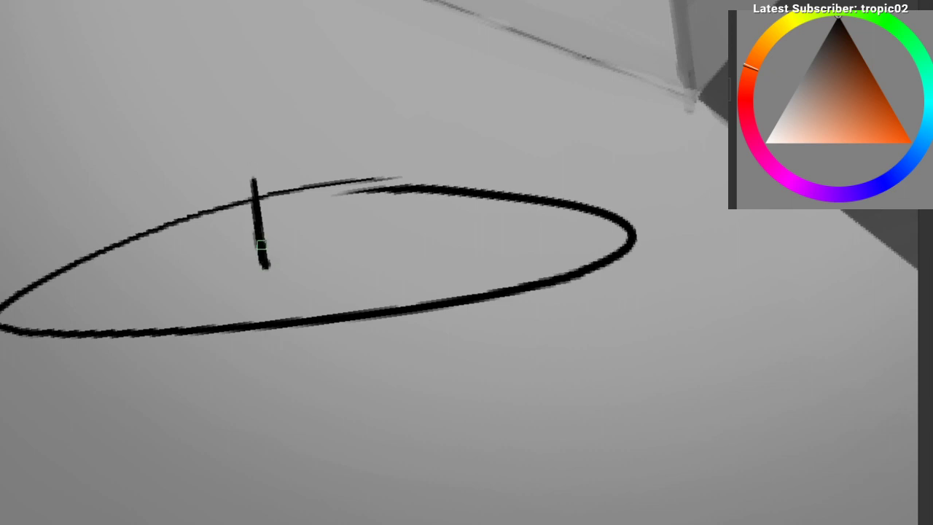
key("ctrl+z")
mouse_move(257, 152)
left_mouse_down()
mouse_move(274, 256)
mouse_move(300, 253)
mouse_move(277, 146)
mouse_move(274, 205)
mouse_move(278, 153)
mouse_move(276, 170)
left_mouse_up()
mouse_move(269, 126)
left_mouse_down()
mouse_move(286, 109)
mouse_move(281, 130)
left_mouse_up()
key("ctrl+z")
key("ctrl+z")
mouse_move(309, 231)
left_mouse_down()
mouse_move(436, 211)
mouse_move(465, 227)
left_mouse_up()
mouse_move(465, 227)
left_mouse_down()
mouse_move(310, 248)
mouse_move(375, 238)
mouse_move(324, 248)
left_mouse_up()
left_click_drag(288, 267, 211, 267)
left_click_drag(218, 263, 226, 395)
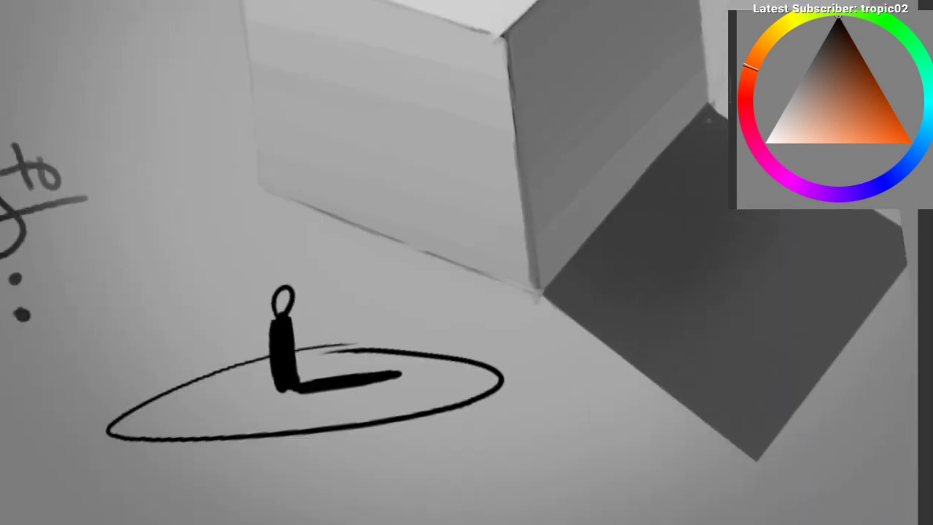
Step: Draw a white light-source circle with an arrow pointing to the figure, and paint the figure's lit side white
left_click_drag(572, 117, 561, 133)
mouse_move(118, 80)
left_mouse_down()
mouse_move(130, 140)
mouse_move(141, 140)
mouse_move(91, 75)
left_mouse_up()
key("ctrl+z")
key("ctrl+z")
mouse_move(143, 132)
left_mouse_down()
mouse_move(250, 284)
mouse_move(257, 271)
mouse_move(296, 277)
left_mouse_up()
mouse_move(296, 272)
left_mouse_down()
mouse_move(251, 197)
mouse_move(240, 327)
left_mouse_up()
key("ctrl+z")
left_click_drag(251, 260, 241, 318)
left_click_drag(243, 318, 250, 369)
mouse_move(248, 367)
left_mouse_down()
mouse_move(141, 328)
mouse_move(154, 297)
mouse_move(149, 259)
left_mouse_up()
Step: Try a black downward arrow onto the ellipse beside the figure and undo it
left_click(224, 276, "ctrl")
mouse_move(289, 232)
left_mouse_down()
mouse_move(294, 297)
mouse_move(302, 291)
left_mouse_up()
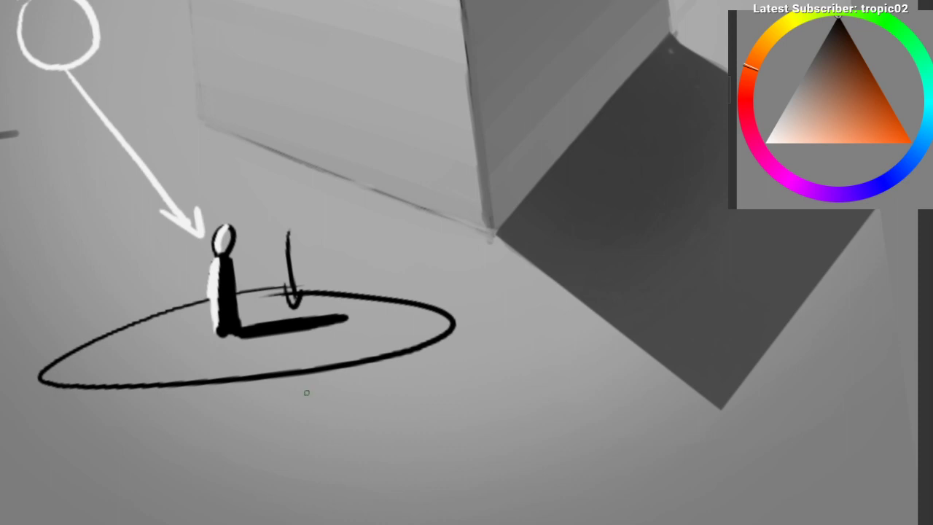
left_click_drag(226, 271, 254, 301)
key("ctrl+z")
left_click(131, 95)
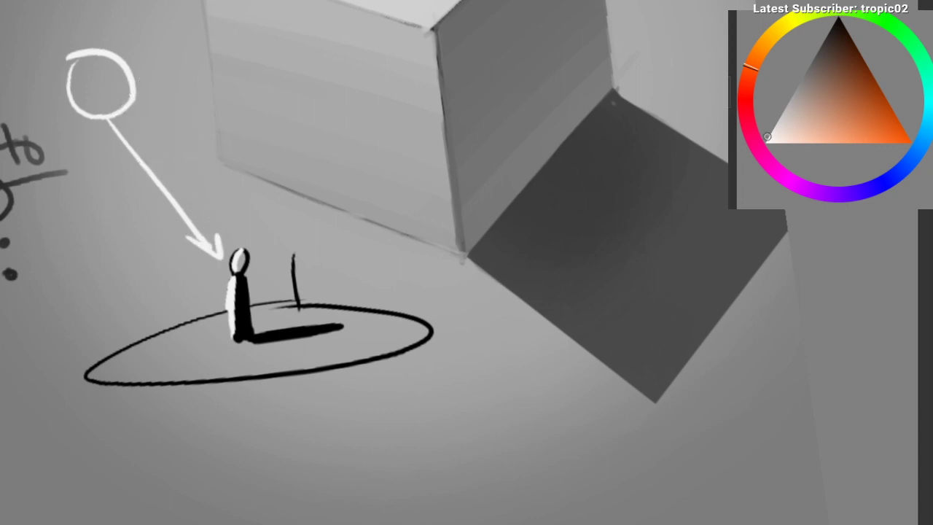
key("ctrl+z")
Step: Draw a large white ellipse above the figure with white arrows pointing down toward the ground
mouse_move(328, 144)
left_mouse_down()
mouse_move(0, 201)
mouse_move(292, 248)
mouse_move(281, 146)
mouse_move(197, 153)
left_mouse_up()
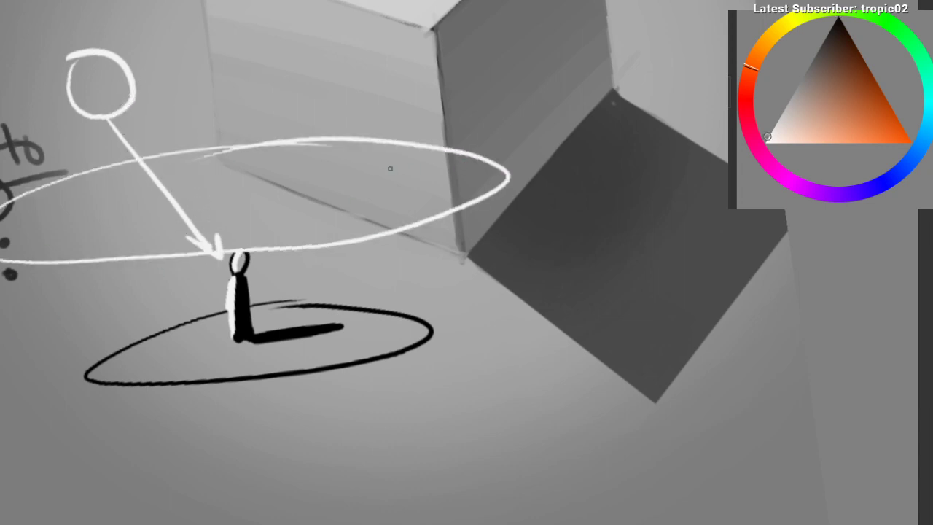
left_click_drag(73, 264, 130, 326)
left_click_drag(157, 261, 172, 339)
left_click_drag(330, 248, 319, 341)
mouse_move(372, 247)
left_mouse_down()
mouse_move(354, 318)
mouse_move(362, 327)
left_mouse_up()
left_click_drag(414, 231, 385, 304)
Step: Undo the white overhead ellipse and its arrows, keeping the figure and its light source
key("ctrl+z")
key("ctrl+z")
key("ctrl+z")
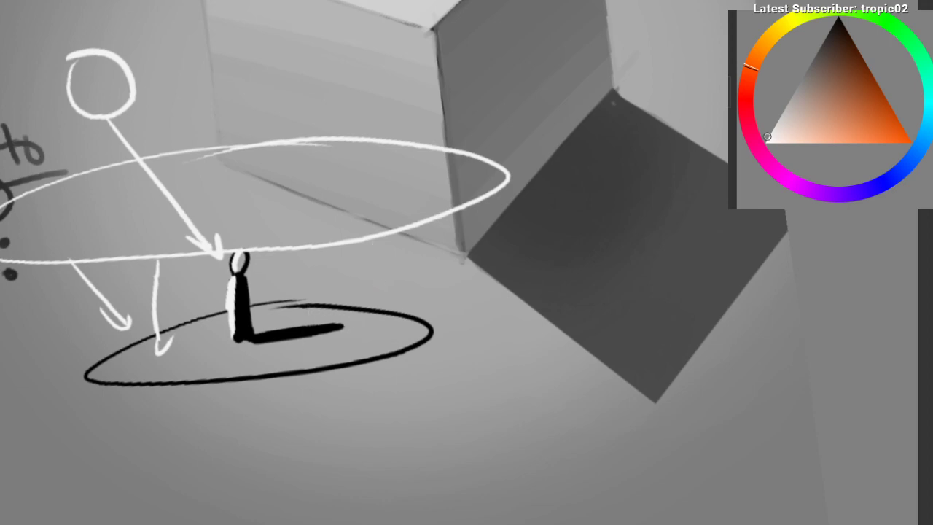
key("ctrl+z")
key("ctrl+z")
key("ctrl+z")
key("ctrl+z")
key("ctrl+z")
key("ctrl+z")
key("ctrl+z")
key("ctrl+shift+z")
key("ctrl+shift+z")
Step: Sample a dark grey and repaint the figure's cast shadow and shaded side with it, leaving black at the base
mouse_move(243, 290)
left_mouse_down()
mouse_move(301, 208)
mouse_move(223, 225)
mouse_move(224, 246)
mouse_move(296, 273)
mouse_move(337, 318)
left_mouse_up()
mouse_move(240, 188)
left_mouse_down()
mouse_move(233, 171)
mouse_move(313, 221)
left_mouse_up()
left_click(318, 278, "ctrl")
left_click_drag(267, 291, 343, 296)
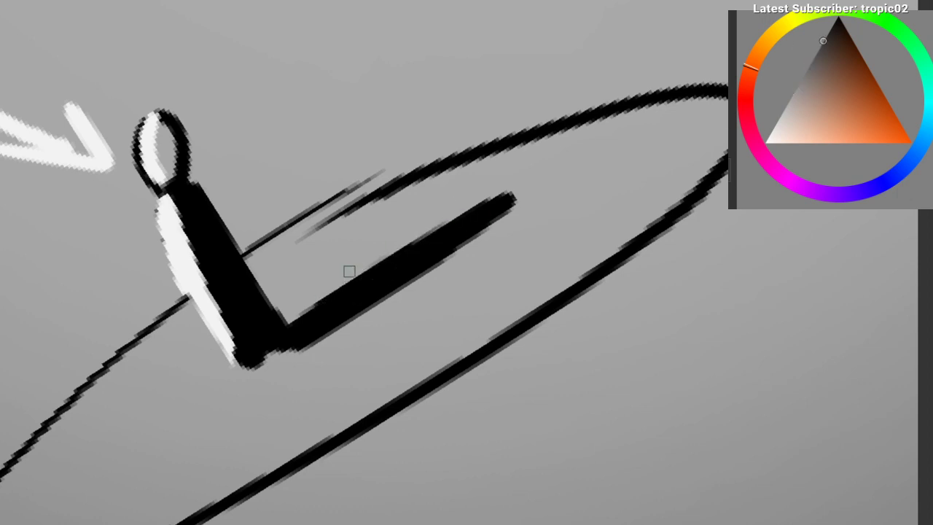
mouse_move(348, 266)
left_mouse_down()
mouse_move(360, 292)
mouse_move(413, 272)
mouse_move(406, 263)
mouse_move(298, 337)
mouse_move(342, 302)
left_mouse_up()
mouse_move(194, 231)
left_mouse_down()
mouse_move(225, 205)
mouse_move(204, 192)
mouse_move(212, 177)
mouse_move(216, 233)
mouse_move(231, 234)
mouse_move(239, 288)
mouse_move(260, 292)
left_mouse_up()
mouse_move(206, 102)
left_mouse_down()
mouse_move(211, 115)
mouse_move(205, 91)
mouse_move(207, 135)
left_mouse_up()
left_click_drag(242, 168, 218, 221)
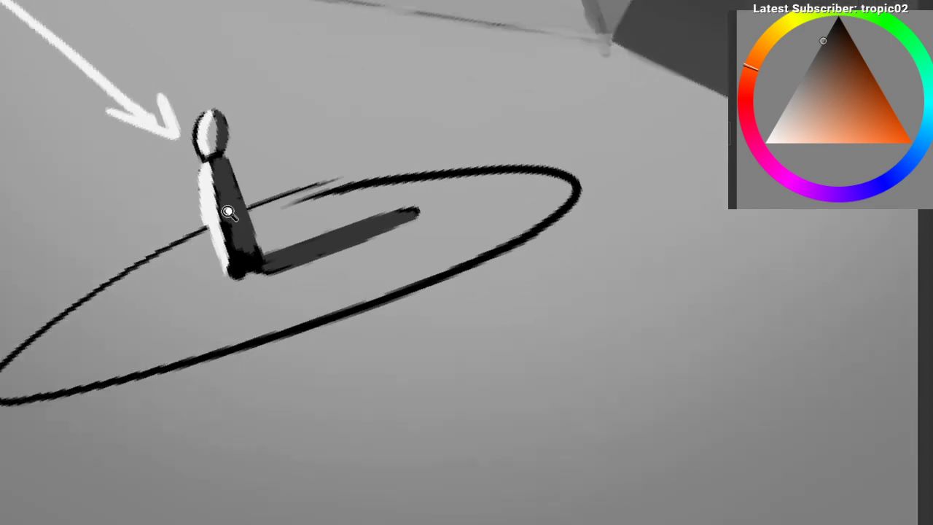
Step: Sample the large cube's light top face and its dark cast shadow to compare their values
scroll(217, 220, "down", 2)
scroll(379, 153, "down", 1)
mouse_move(365, 181)
left_mouse_down()
mouse_move(421, 190)
mouse_move(336, 253)
left_mouse_up()
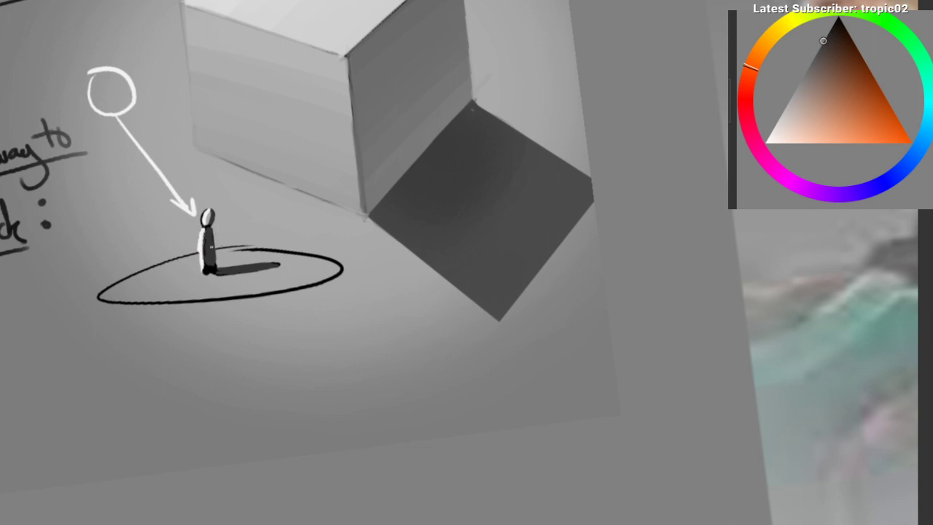
mouse_move(262, 266)
left_mouse_down()
mouse_move(271, 292)
mouse_move(263, 294)
mouse_move(272, 261)
mouse_move(285, 255)
mouse_move(290, 180)
mouse_move(261, 208)
mouse_move(257, 138)
mouse_move(245, 221)
left_mouse_up()
left_click(288, 122, "ctrl")
scroll(177, 157, "up", 2)
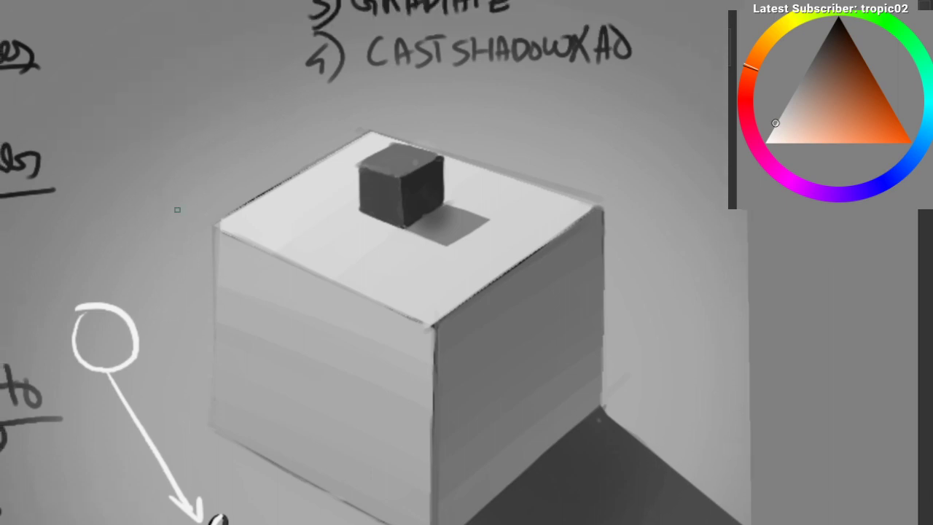
left_click_drag(296, 301, 144, 141)
left_click_drag(296, 318, 431, 502)
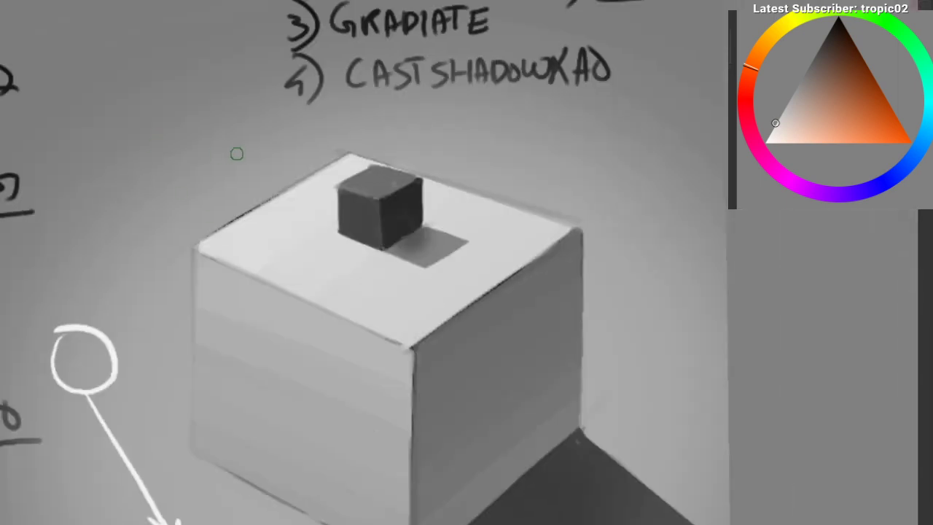
left_click_drag(219, 173, 215, 143)
scroll(190, 140, "down", 1)
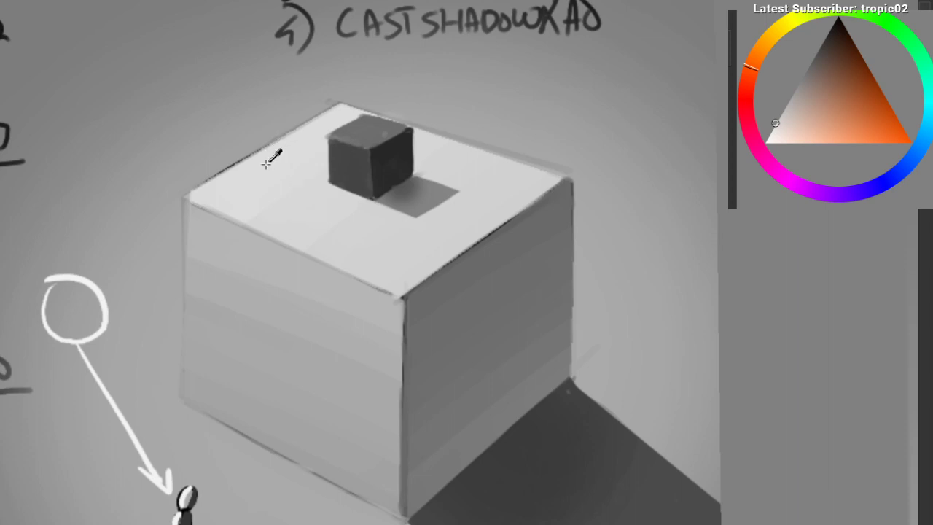
left_click_drag(305, 206, 178, 75)
left_click(399, 305, "ctrl")
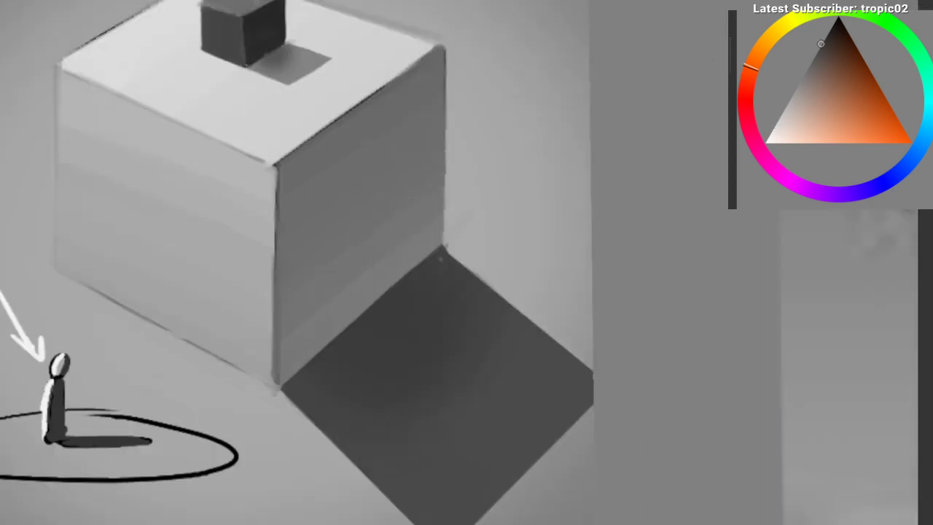
scroll(358, 250, "down", 6)
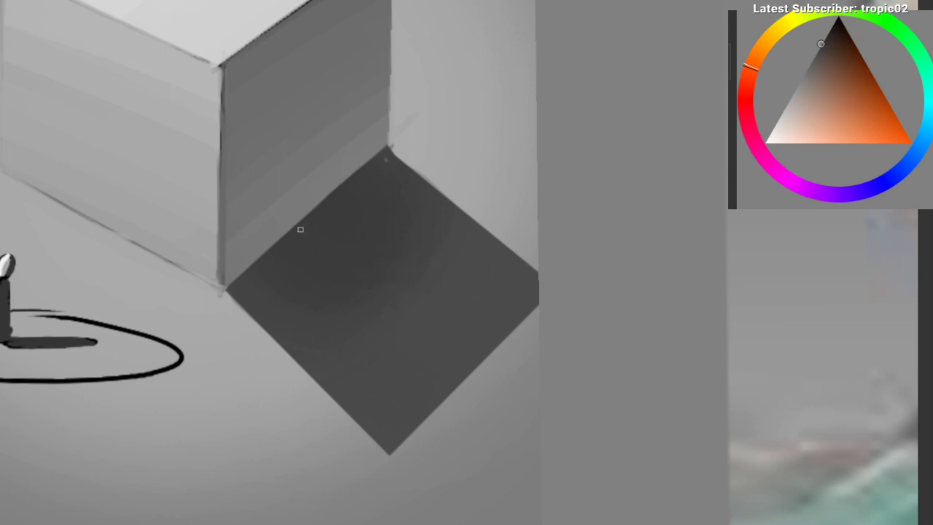
Step: Examine the figure's cast shadow against the large cube's cast shadow, sampling the dark grey of the figure's shadow
left_click_drag(109, 182, 209, 144)
scroll(162, 194, "up", 2)
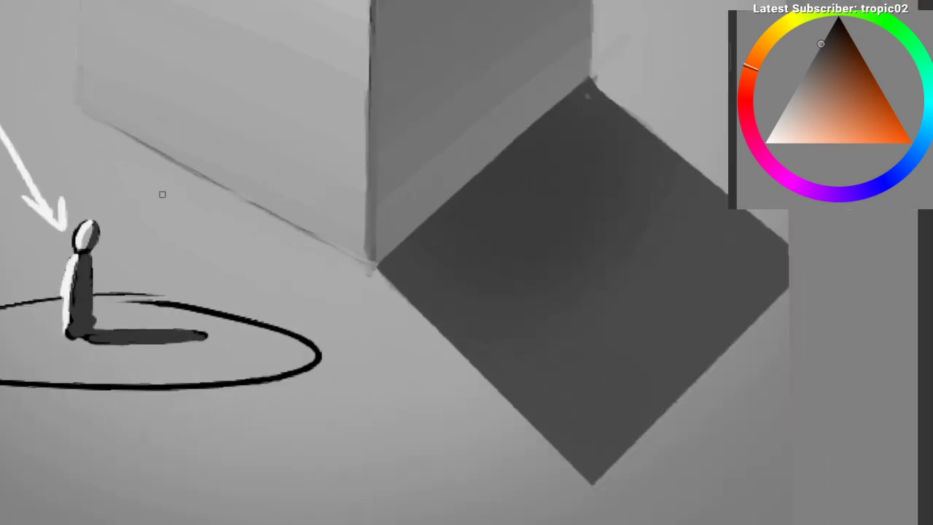
left_click(89, 278, "ctrl")
left_click_drag(521, 186, 484, 207)
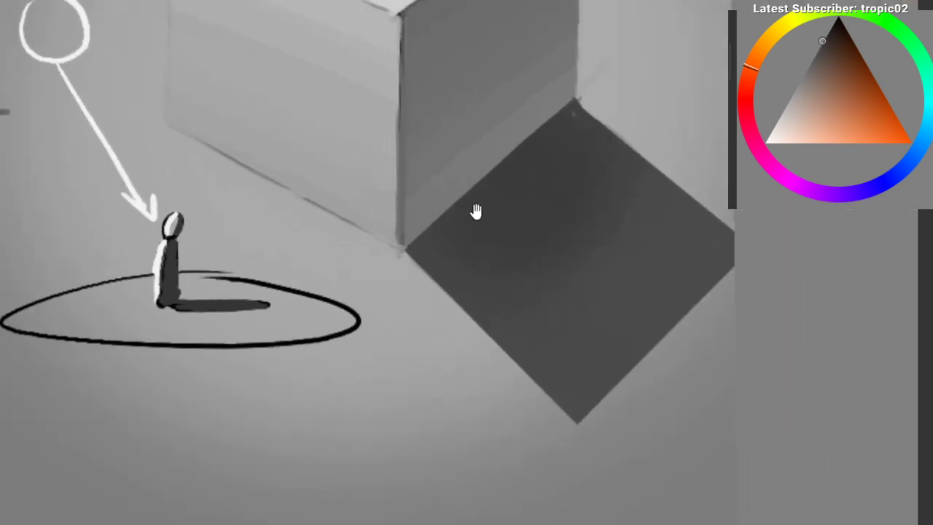
left_click_drag(489, 167, 405, 245)
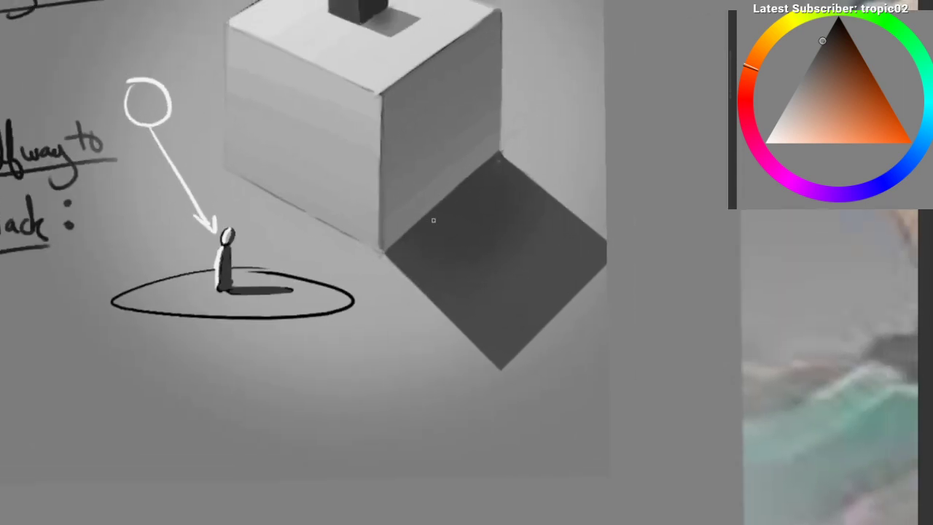
scroll(283, 250, "down", 2)
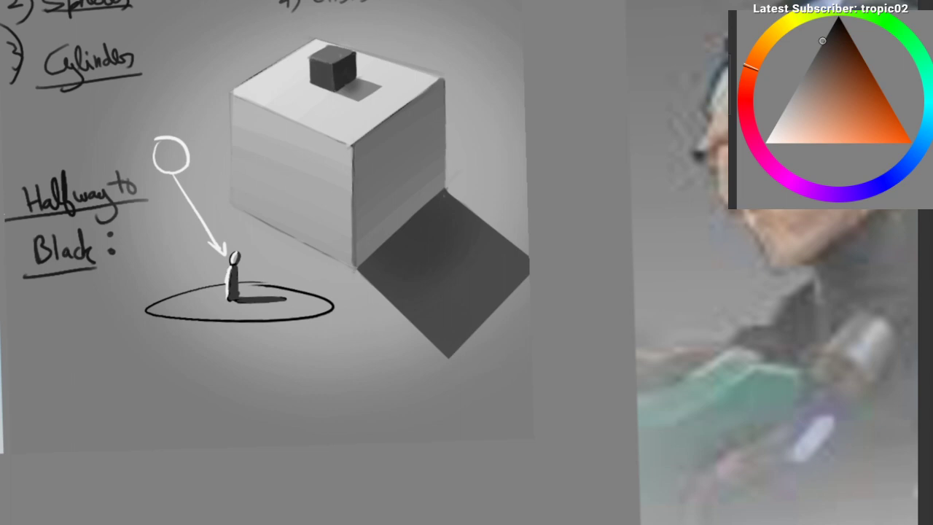
left_click_drag(334, 167, 303, 199)
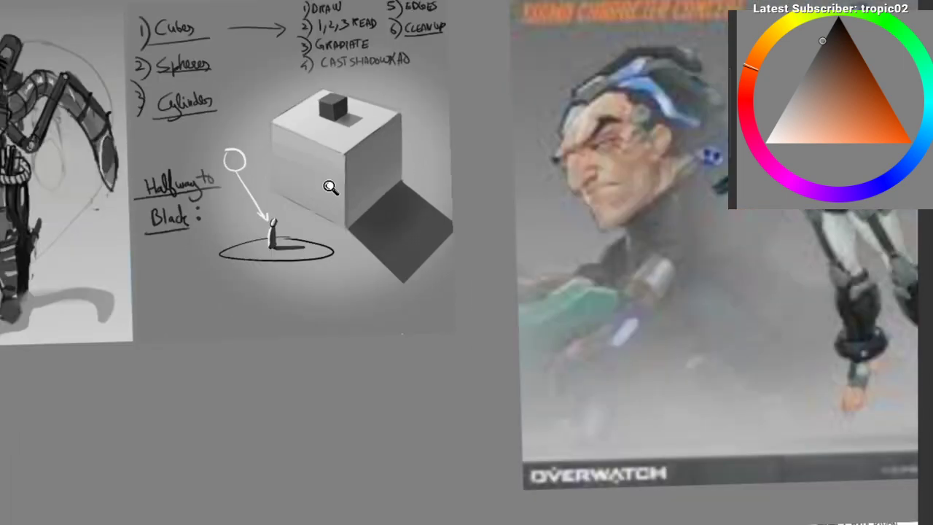
scroll(335, 193, "up", 5)
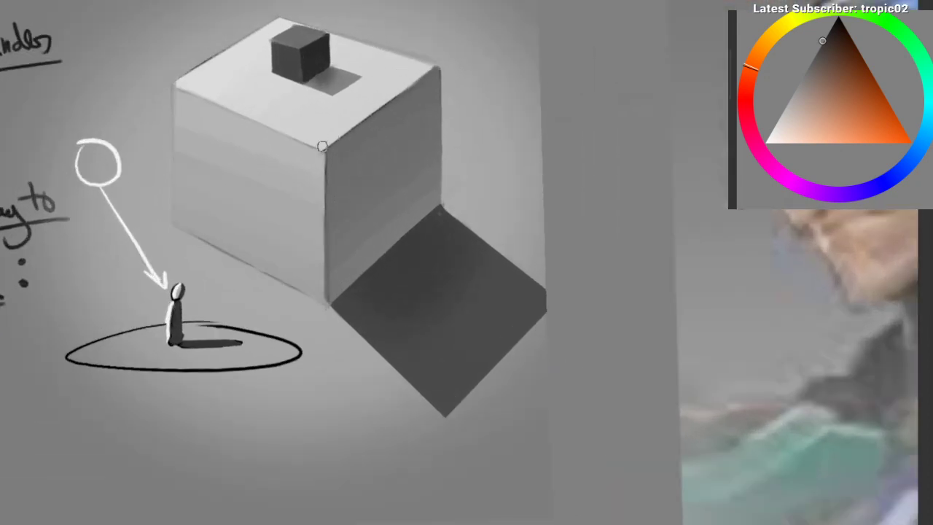
left_click_drag(387, 204, 434, 178)
left_click_drag(351, 234, 247, 175)
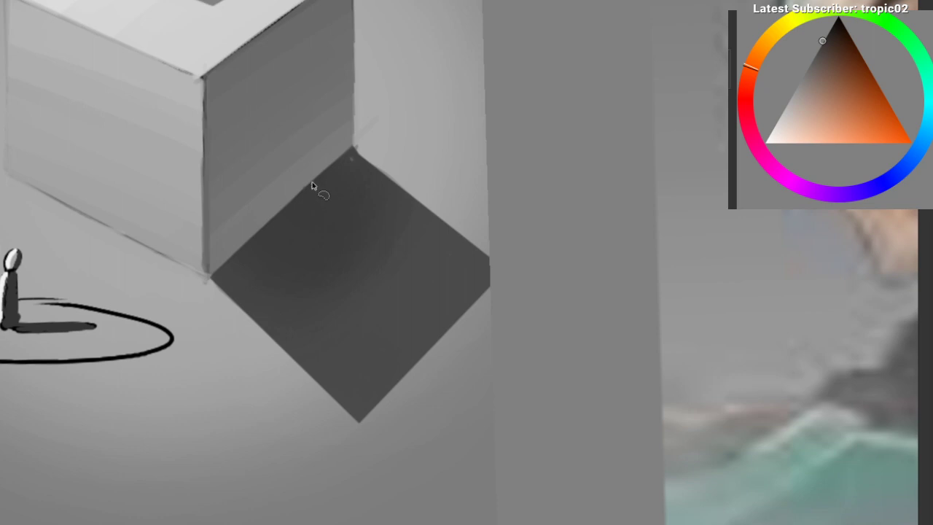
Step: Lasso around the large cube's cast shadow, clear that selection, and draw a black arrow pointing into the shadow's upper right edge
mouse_move(441, 158)
left_mouse_down()
mouse_move(416, 151)
mouse_move(346, 159)
left_mouse_up()
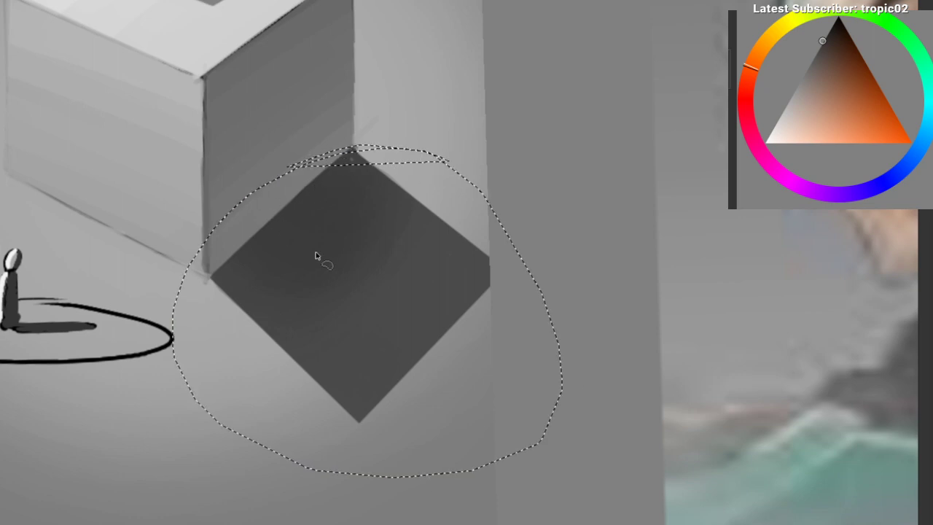
key("ctrl+d")
mouse_move(320, 249)
left_mouse_down()
mouse_move(340, 216)
mouse_move(412, 199)
left_mouse_up()
left_click(412, 200, "alt")
left_click(838, 19)
left_click_drag(554, 1, 488, 119)
key("ctrl+z")
left_click_drag(517, 29, 490, 131)
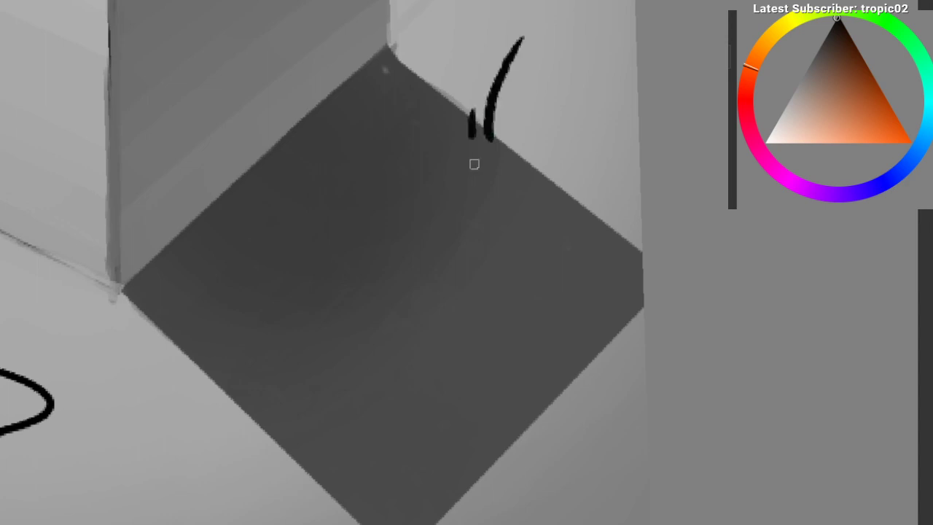
scroll(459, 229, "down", 2)
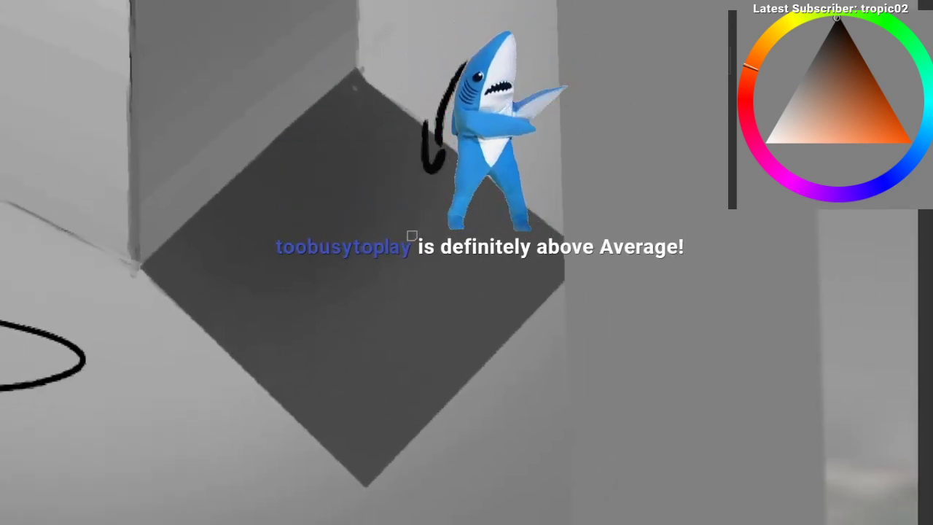
Step: Undo the black arrow and try out further black strokes over the cast shadow
key("ctrl+z")
mouse_move(380, 273)
left_mouse_down()
mouse_move(356, 293)
mouse_move(351, 317)
left_mouse_up()
key("ctrl+z")
mouse_move(327, 251)
left_mouse_down()
mouse_move(330, 240)
mouse_move(345, 290)
left_mouse_up()
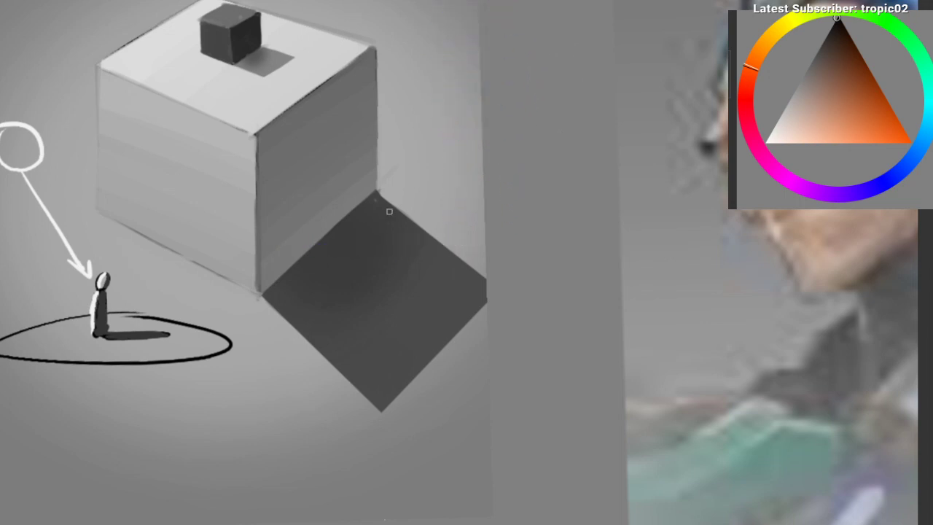
mouse_move(550, 221)
left_mouse_down()
mouse_move(405, 339)
mouse_move(396, 311)
mouse_move(340, 281)
mouse_move(353, 328)
left_mouse_up()
key("ctrl+z")
Step: Pick a near-white and draw an arrow above the large cube, angled down toward its top face
left_click(186, 168, "ctrl")
left_click_drag(161, 139, 205, 224)
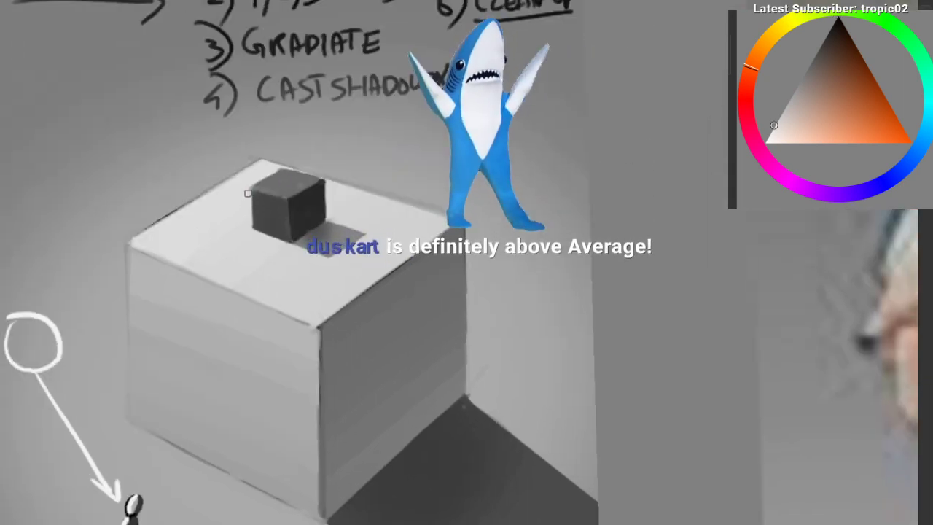
left_click(768, 137)
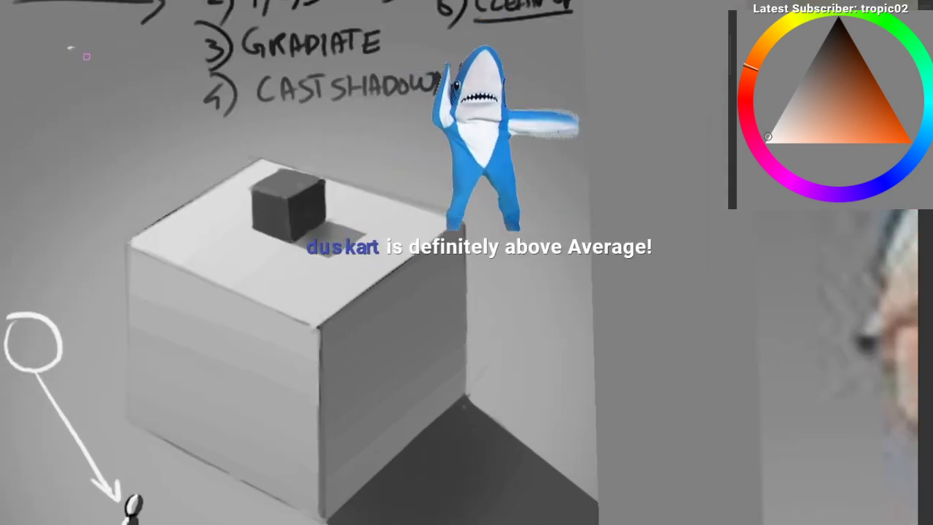
left_click_drag(69, 36, 148, 172)
mouse_move(153, 139)
left_mouse_down()
mouse_move(156, 215)
mouse_move(145, 172)
left_mouse_up()
left_click_drag(134, 211, 120, 218)
left_click_drag(180, 259, 169, 277)
Step: Sample a mid grey and try light arrow strokes beside and above the large cube, undoing each one
left_click(374, 212, "ctrl")
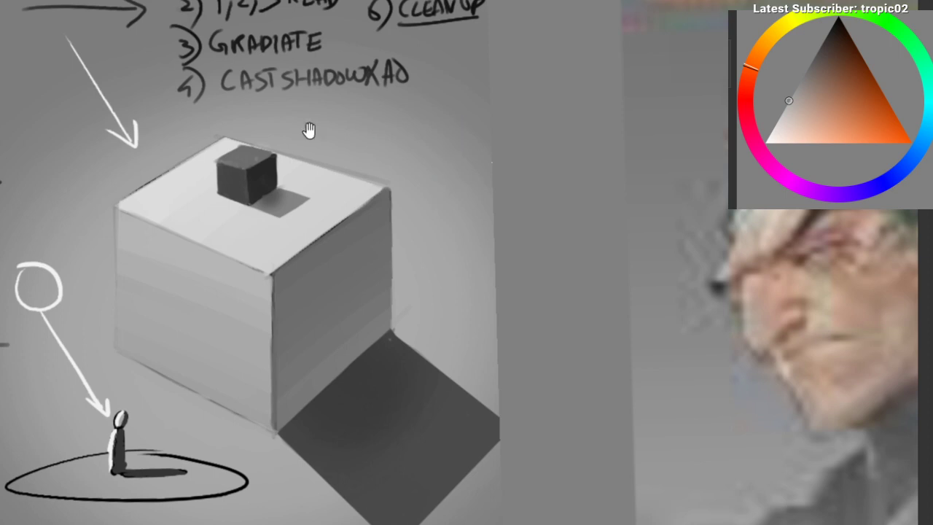
left_click_drag(257, 124, 173, 136)
left_click_drag(413, 224, 373, 190)
left_click_drag(540, 168, 508, 250)
key("ctrl+z")
mouse_move(530, 188)
left_mouse_down()
mouse_move(480, 296)
mouse_move(411, 299)
mouse_move(420, 227)
left_mouse_up()
left_click_drag(318, 322, 350, 355)
key("ctrl+z")
key("ctrl+z")
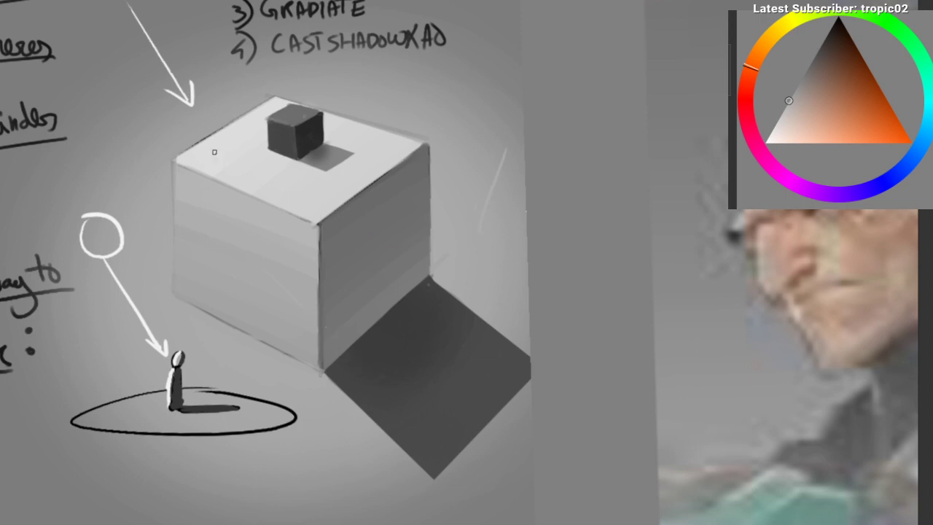
key("ctrl+z")
key("ctrl+z")
left_click_drag(204, 14, 228, 89)
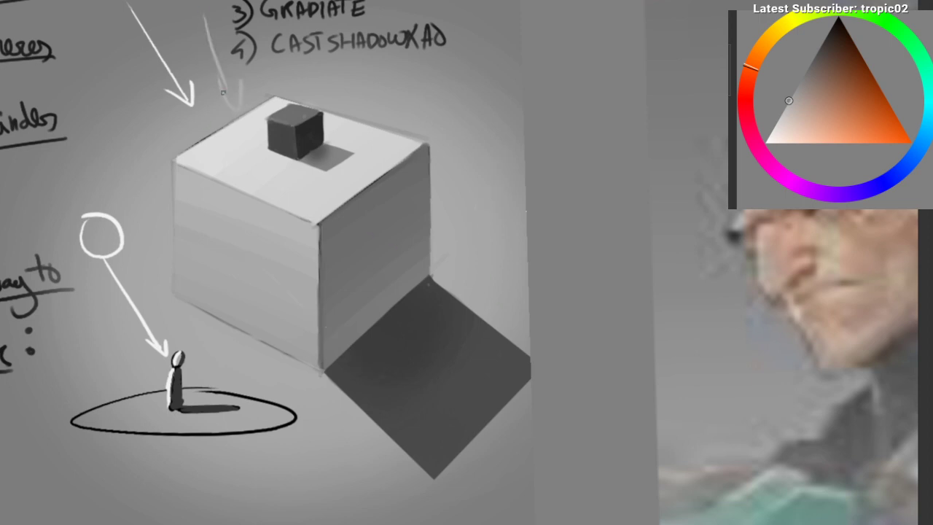
key("ctrl+z")
Step: Sketch light grey arrows pointing into both sides of the large cube's cast shadow, and undo them
left_click_drag(528, 283, 477, 344)
left_click_drag(477, 318, 477, 355)
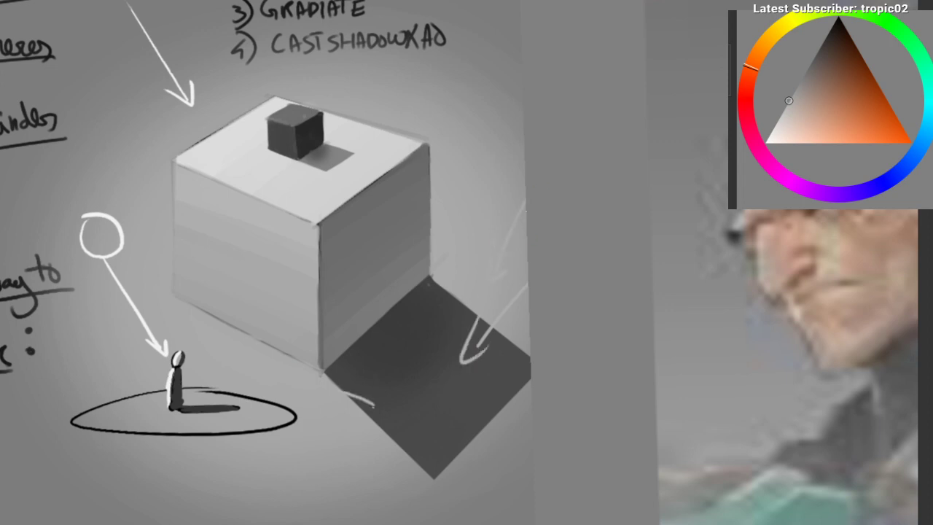
left_click_drag(364, 392, 314, 440)
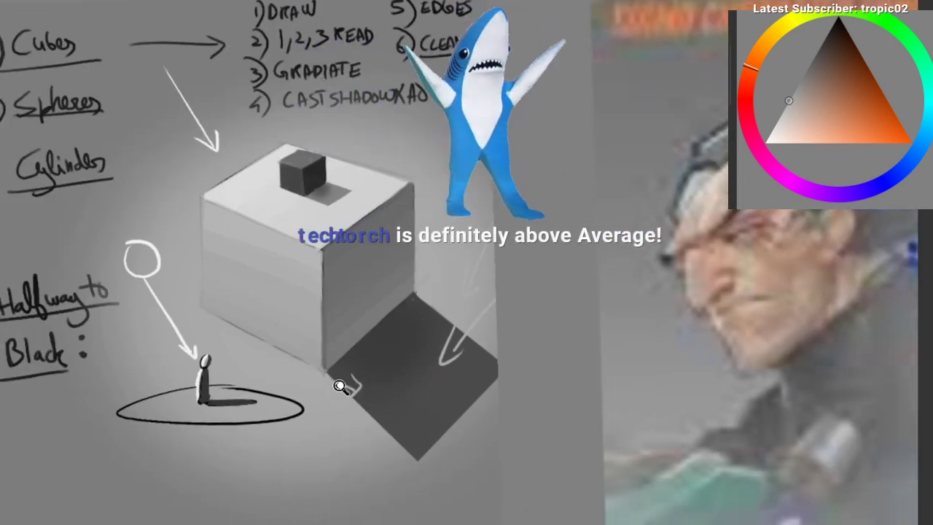
left_click_drag(350, 388, 437, 379)
key("ctrl+z")
key("ctrl+z")
key("ctrl+z")
key("ctrl+z")
Step: Circle the area where the large cube meets its cast shadow with a light grey loop, and undo it
mouse_move(348, 298)
left_mouse_down()
mouse_move(500, 269)
mouse_move(362, 281)
left_mouse_up()
scroll(305, 386, "down", 2)
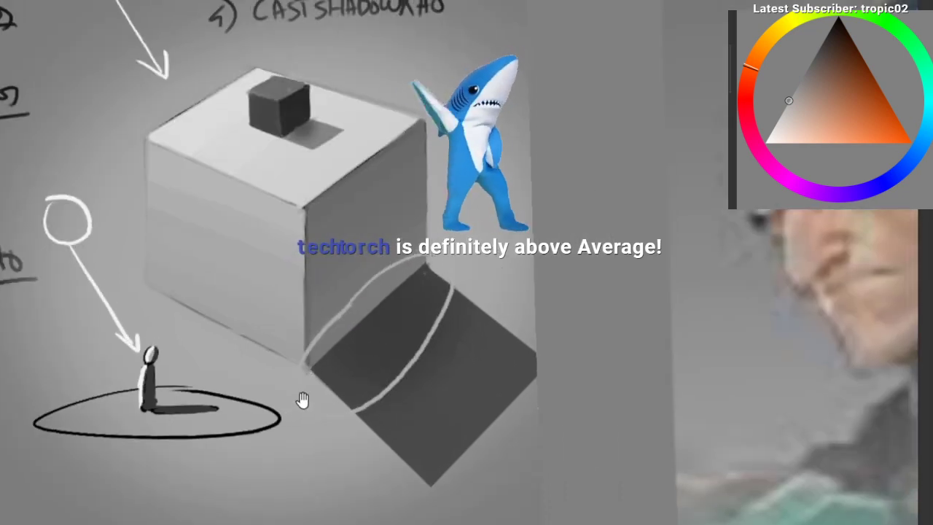
scroll(299, 350, "up", 2)
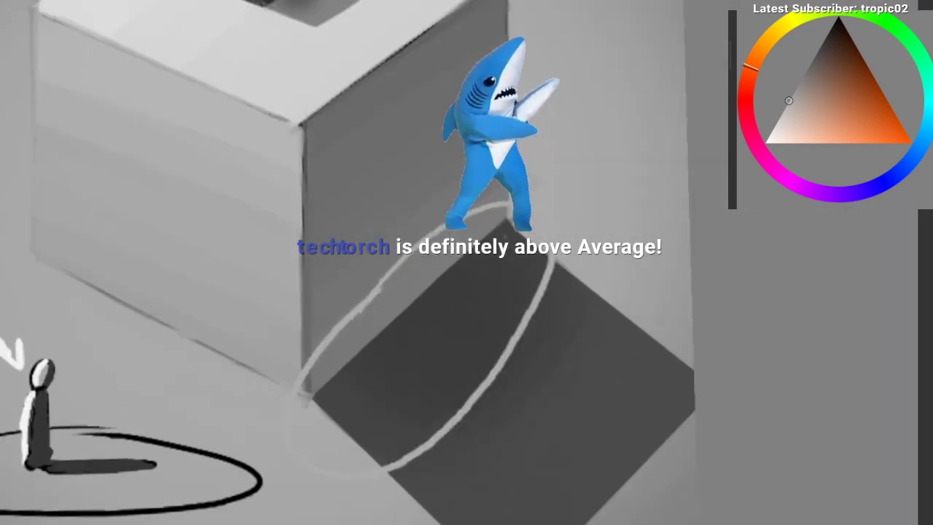
key("ctrl+z")
left_click_drag(313, 250, 295, 304)
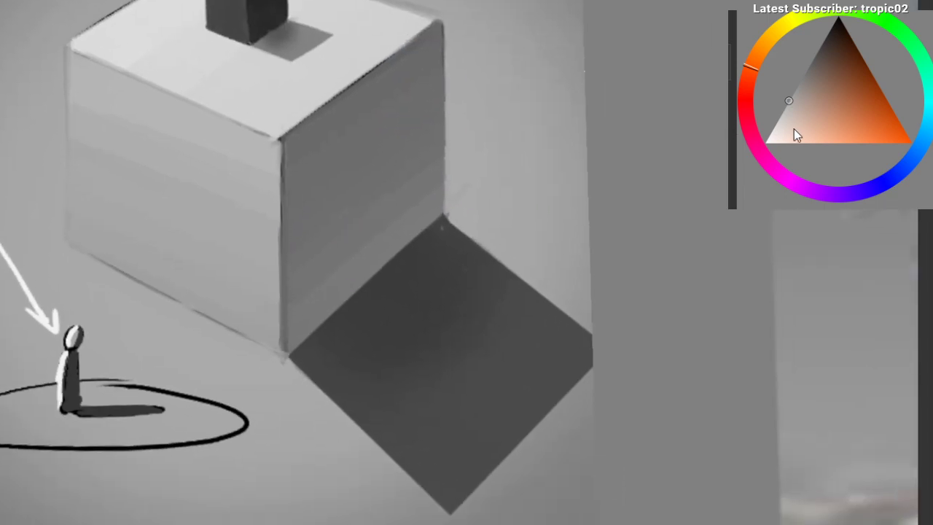
key("ctrl+z")
Step: Draw white arrows down the cube's left face to its front bottom corner and down from the right background toward the shadow
mouse_move(142, 173)
left_mouse_down()
mouse_move(310, 356)
mouse_move(280, 315)
left_mouse_up()
left_click_drag(231, 287, 293, 304)
left_click_drag(490, 69, 468, 171)
key("ctrl+z")
mouse_move(463, 135)
left_mouse_down()
mouse_move(462, 173)
mouse_move(485, 153)
left_mouse_up()
mouse_move(576, 66)
left_mouse_down()
mouse_move(506, 199)
mouse_move(522, 156)
left_mouse_up()
mouse_move(588, 188)
left_mouse_down()
mouse_move(540, 241)
mouse_move(570, 234)
left_mouse_up()
Step: Draw a white arrow from the figure's ground ellipse toward the lower left edge of the large cube's cast shadow
left_click_drag(337, 347, 362, 323)
left_click_drag(221, 373, 362, 410)
left_click_drag(372, 369, 350, 443)
key("ctrl+z")
left_click_drag(291, 282, 220, 384)
Step: Draw two white arrows from the cube's top face across its edge onto the dark right face
scroll(248, 276, "up", 3)
mouse_move(175, 16)
left_mouse_down()
mouse_move(226, 167)
mouse_move(296, 198)
left_mouse_up()
key("ctrl+z")
left_click_drag(213, 150, 310, 226)
left_click_drag(286, 13, 349, 169)
left_click_drag(332, 107, 376, 191)
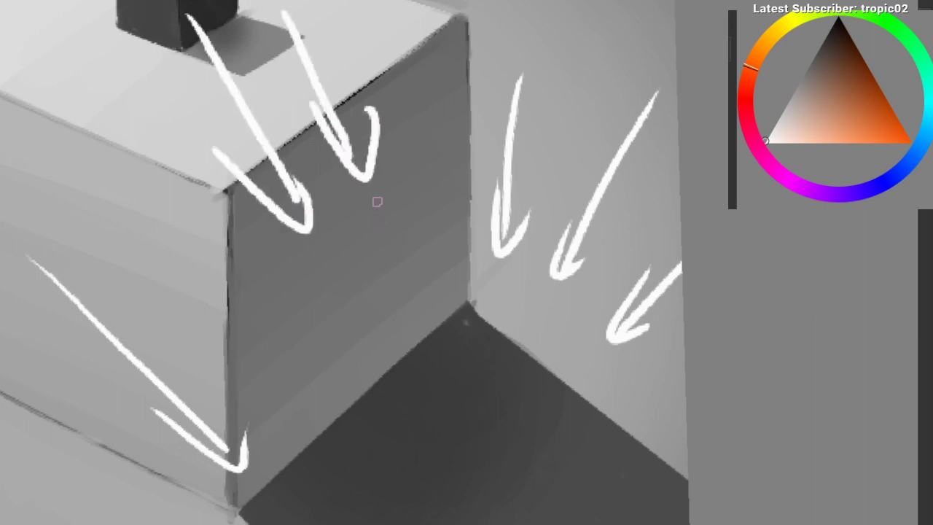
Step: Undo the two arrows crossing the top edge, and try a white line along that edge
key("ctrl+z")
key("ctrl+z")
key("ctrl+z")
key("ctrl+z")
key("ctrl+z")
left_click_drag(236, 189, 453, 28)
key("ctrl+z")
left_click_drag(328, 214, 327, 142)
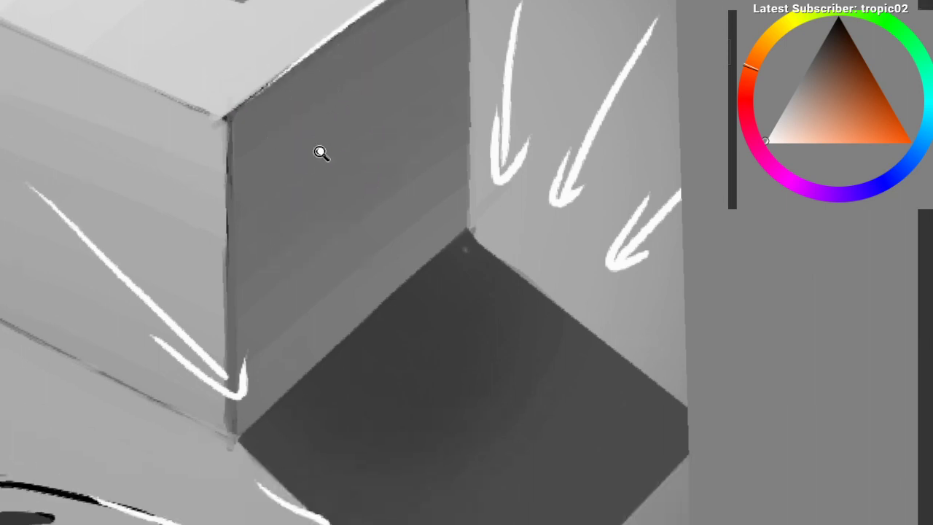
Step: Outline in black the band of cast shadow closest to the large cube's base
scroll(263, 168, "down", 3)
left_click_drag(236, 208, 205, 171)
left_click_drag(261, 393, 443, 220)
left_click_drag(213, 312, 276, 383)
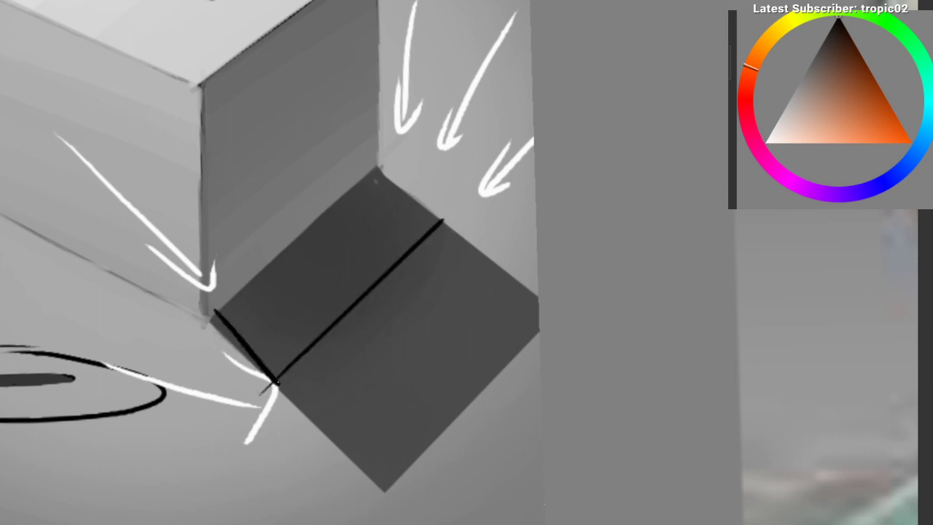
mouse_move(368, 173)
left_mouse_down()
mouse_move(429, 224)
mouse_move(200, 323)
left_mouse_up()
key("ctrl+z")
left_click_drag(402, 276, 357, 246)
key("ctrl+z")
left_click_drag(166, 277, 323, 148)
left_click_drag(350, 233, 312, 256)
Step: Circle the shadow's contact area in black, and undo all the black marks over the cast shadow
left_click_drag(318, 401, 292, 403)
key("ctrl+z")
mouse_move(292, 179)
left_mouse_down()
mouse_move(211, 370)
mouse_move(222, 293)
mouse_move(172, 304)
mouse_move(137, 374)
left_mouse_up()
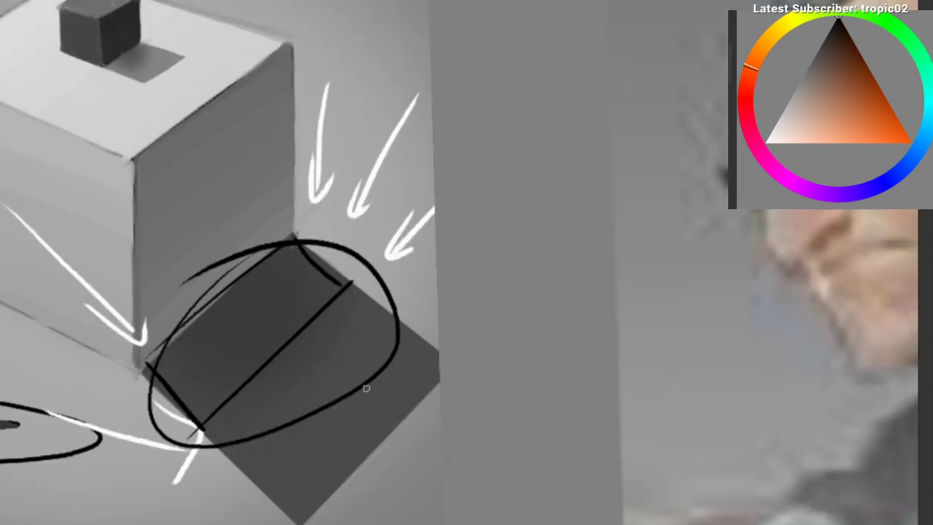
key("ctrl+z")
key("ctrl+z")
key("ctrl+z")
key("ctrl+z")
key("ctrl+z")
Step: Examine the large cube's cast shadow gradation between the white arrows, and sample its dark grey near the base
left_click_drag(325, 287, 288, 229)
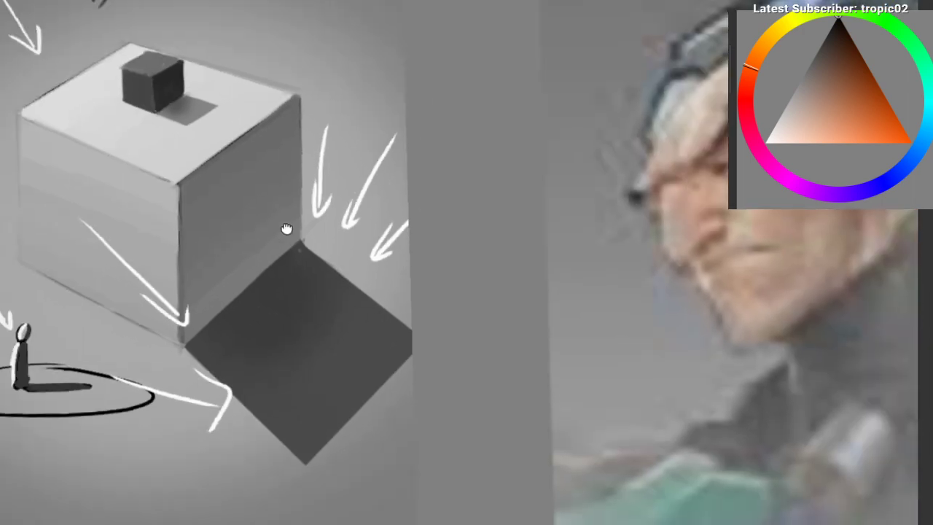
scroll(287, 230, "down", 2)
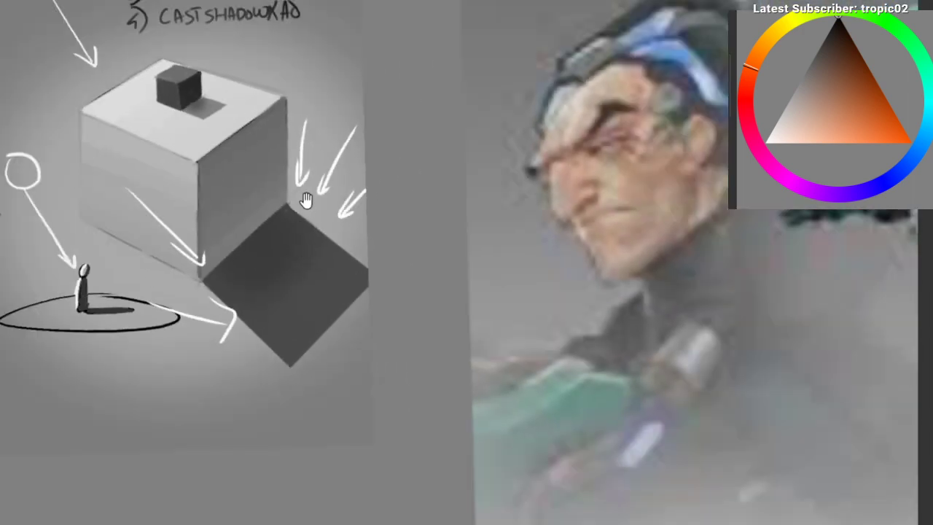
scroll(290, 162, "up", 1)
left_click_drag(305, 172, 310, 208)
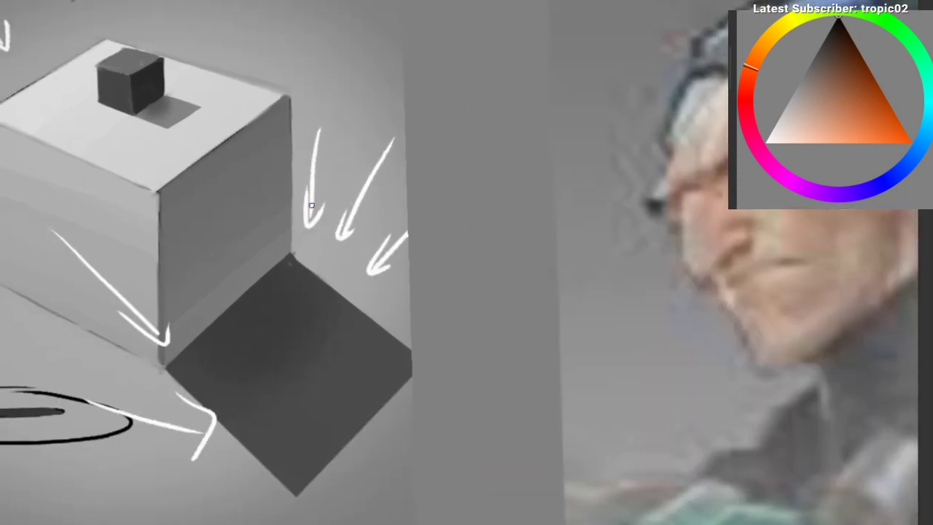
scroll(315, 203, "up", 2)
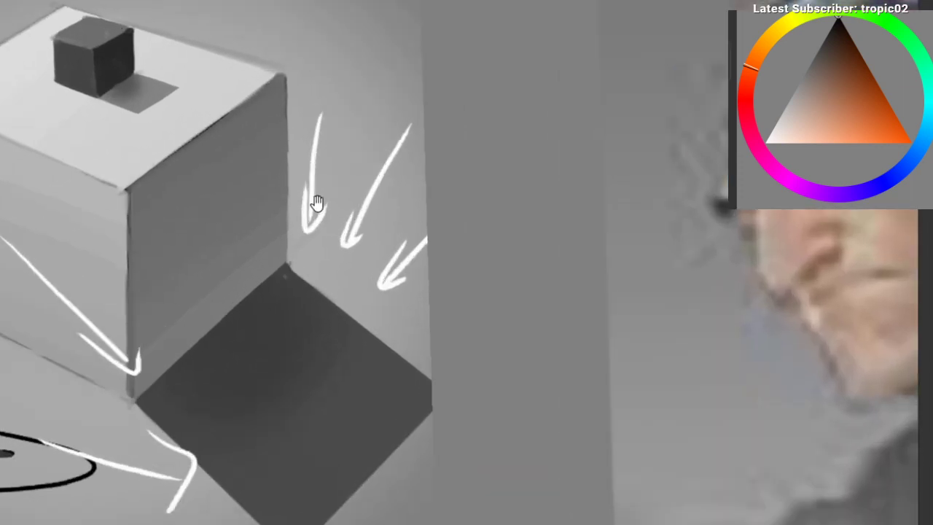
scroll(313, 211, "down", 1)
scroll(298, 259, "down", 1)
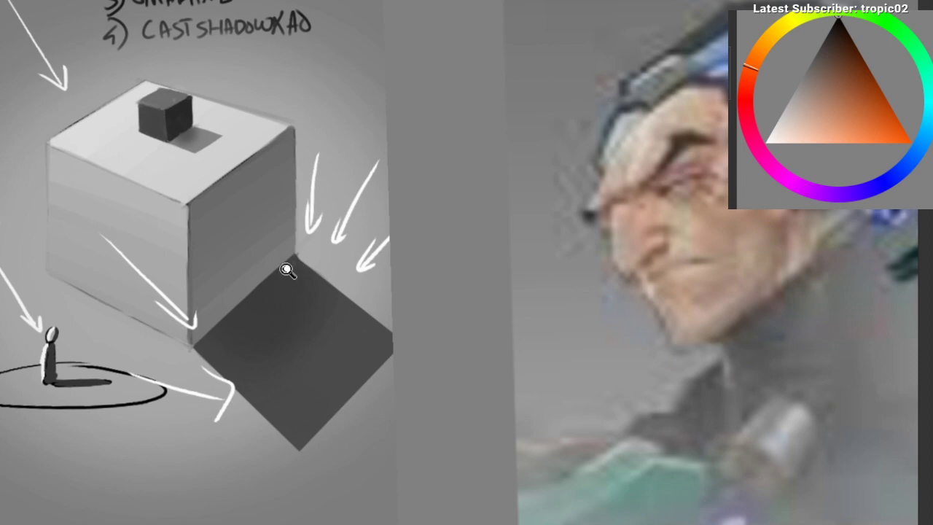
scroll(292, 272, "up", 1)
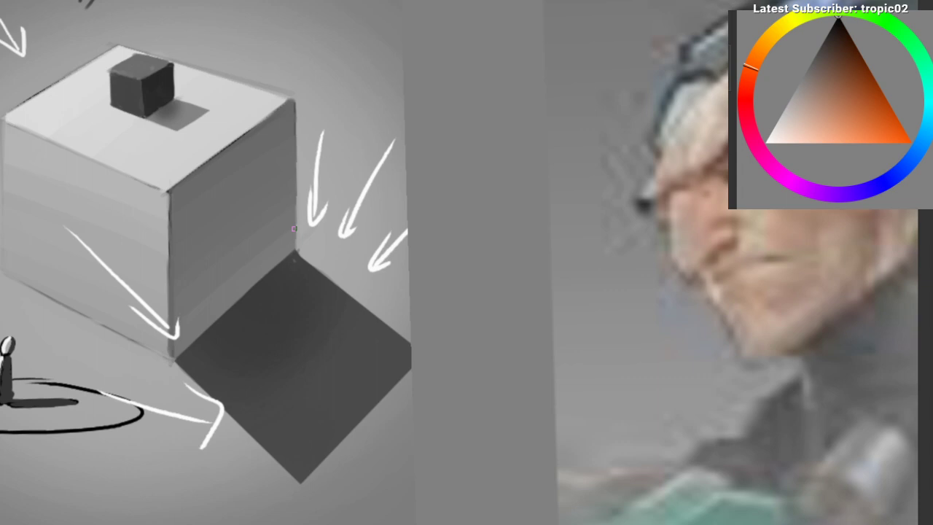
left_click_drag(236, 131, 196, 76)
left_click(245, 302)
scroll(240, 298, "down", 2)
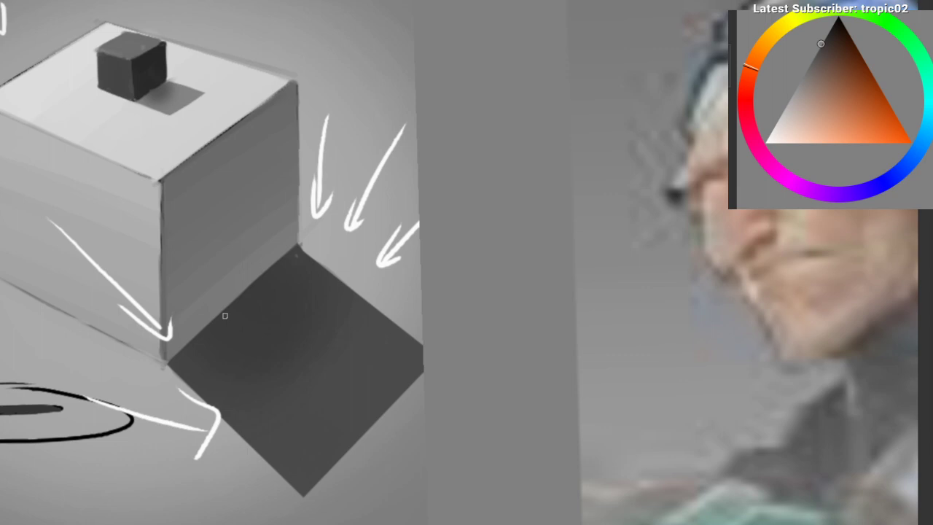
Step: Undo the white arrows drawn around the large cube and its cast shadow
mouse_move(302, 246)
left_mouse_down()
mouse_move(221, 239)
mouse_move(229, 257)
left_mouse_up()
key("ctrl+z")
key("ctrl+z")
key("ctrl+z")
key("ctrl+z")
key("ctrl+z")
key("ctrl+z")
key("ctrl+z")
key("ctrl+z")
key("ctrl+z")
key("ctrl+z")
key("ctrl+z")
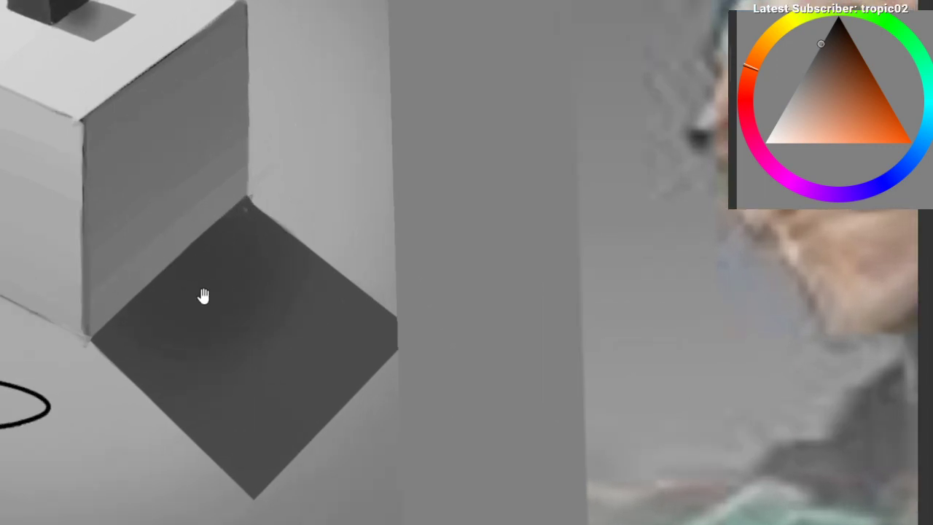
left_click_drag(199, 297, 217, 252)
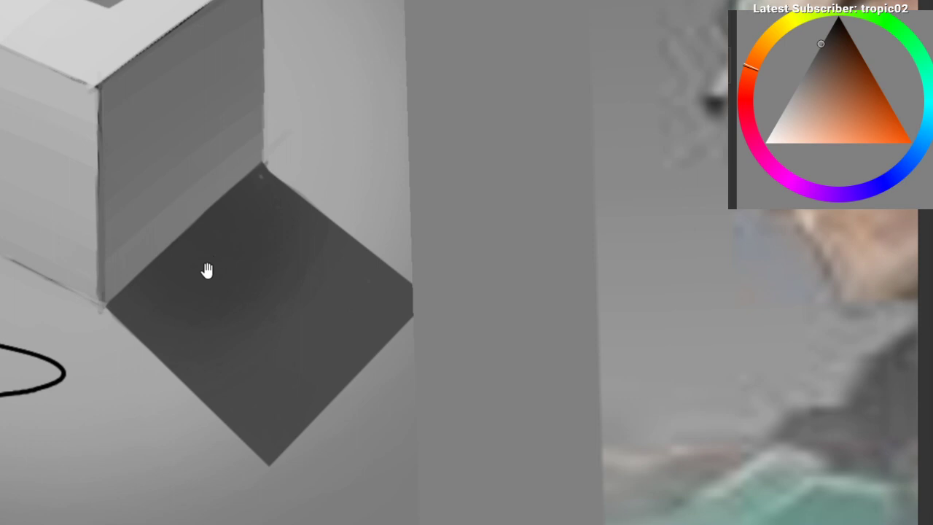
scroll(198, 293, "down", 3)
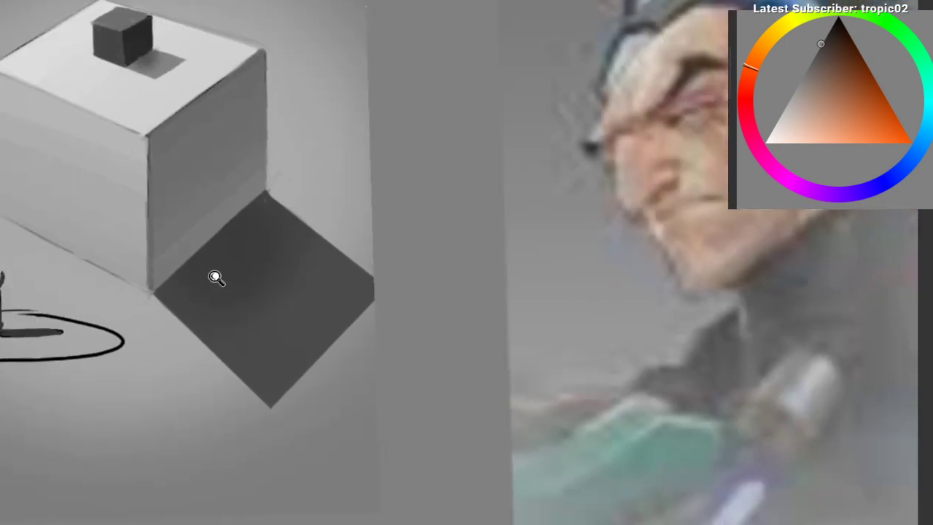
Step: Lasso the outer portion of the large cube's cast shadow, leaving out the area against the base, and blur its edges
scroll(216, 278, "up", 3)
mouse_move(137, 286)
left_mouse_down()
mouse_move(211, 340)
mouse_move(358, 254)
mouse_move(560, 240)
mouse_move(121, 434)
mouse_move(135, 291)
left_mouse_up()
mouse_move(218, 328)
left_mouse_down()
mouse_move(234, 355)
mouse_move(212, 352)
mouse_move(255, 371)
mouse_move(146, 307)
mouse_move(287, 461)
left_mouse_up()
left_click_drag(152, 227, 270, 168)
left_click_drag(242, 224, 121, 306)
mouse_move(328, 340)
left_mouse_down()
mouse_move(296, 267)
mouse_move(342, 289)
mouse_move(314, 246)
mouse_move(319, 296)
mouse_move(268, 290)
left_mouse_up()
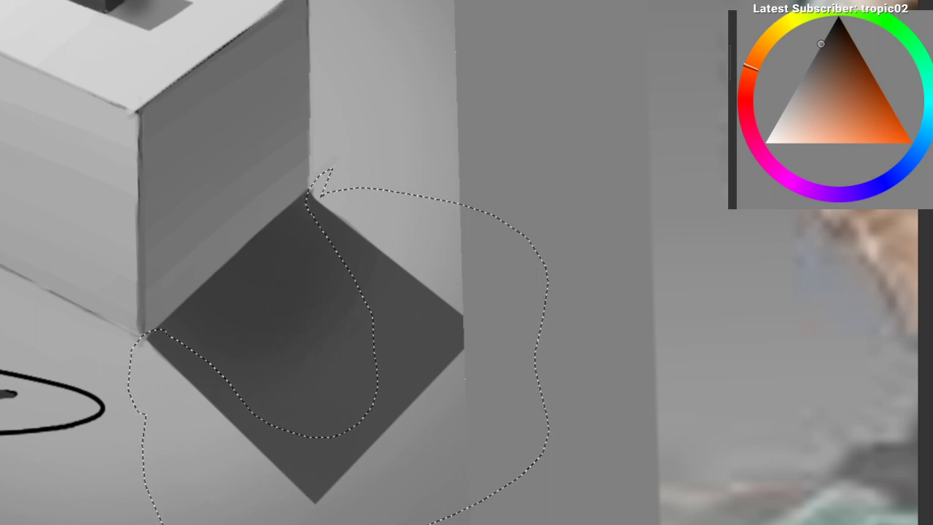
key("ctrl+z")
left_click_drag(731, 127, 684, 126)
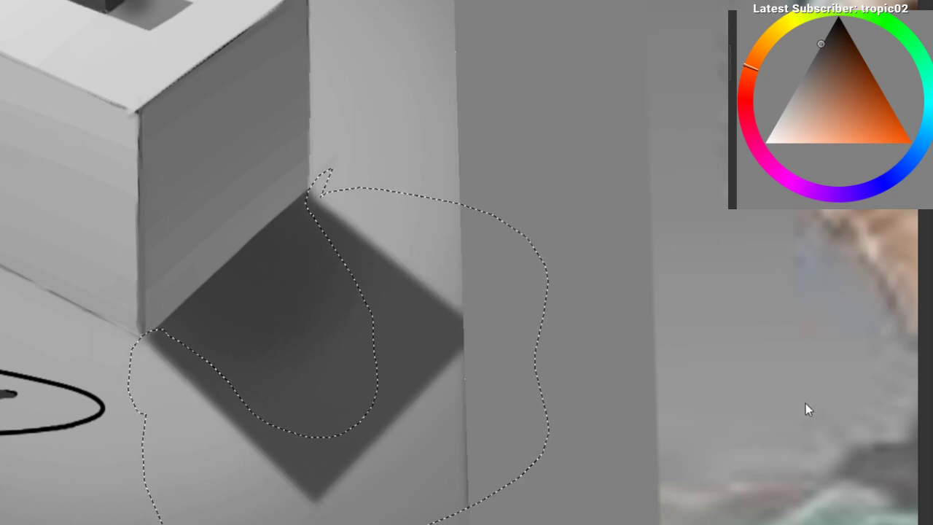
Step: Check the softened cast shadow edges with the selection outline shown and hidden
left_click_drag(405, 303, 397, 328)
left_click_drag(379, 283, 390, 220)
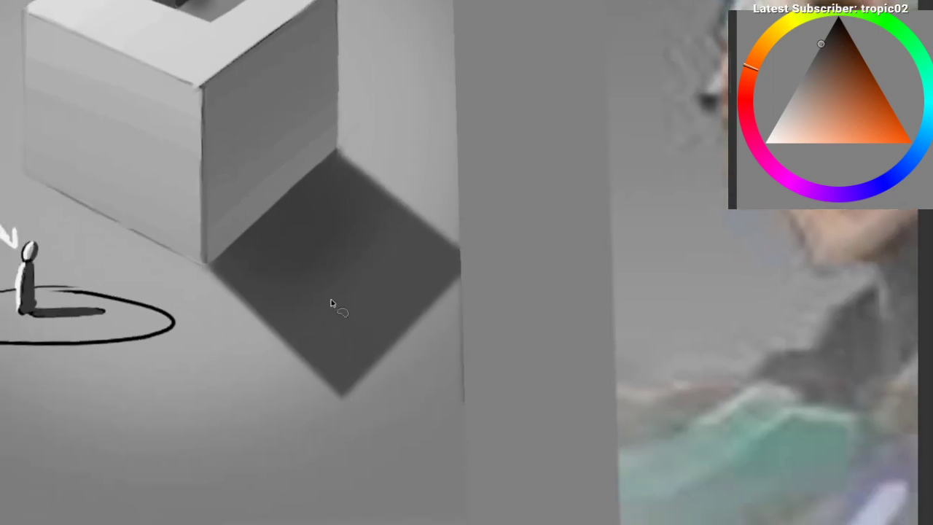
left_click_drag(336, 302, 317, 337)
key("ctrl+h")
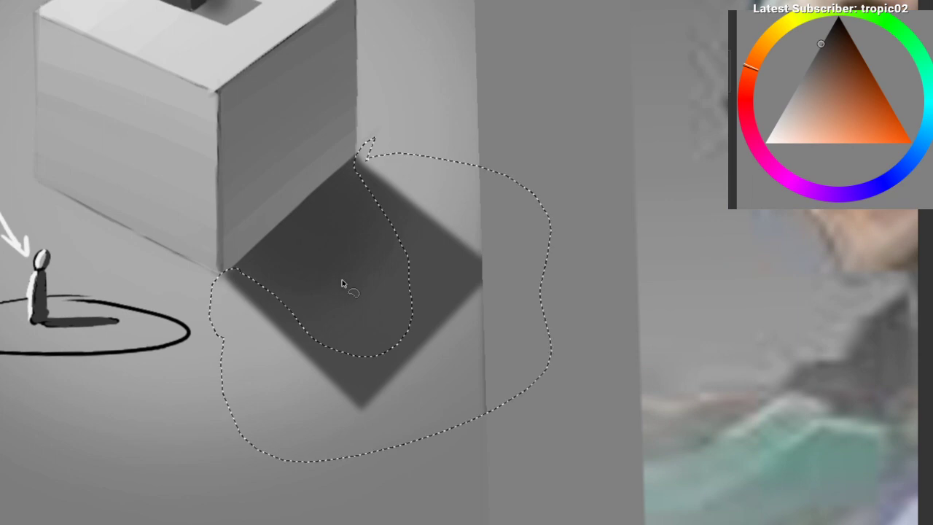
key("ctrl+h")
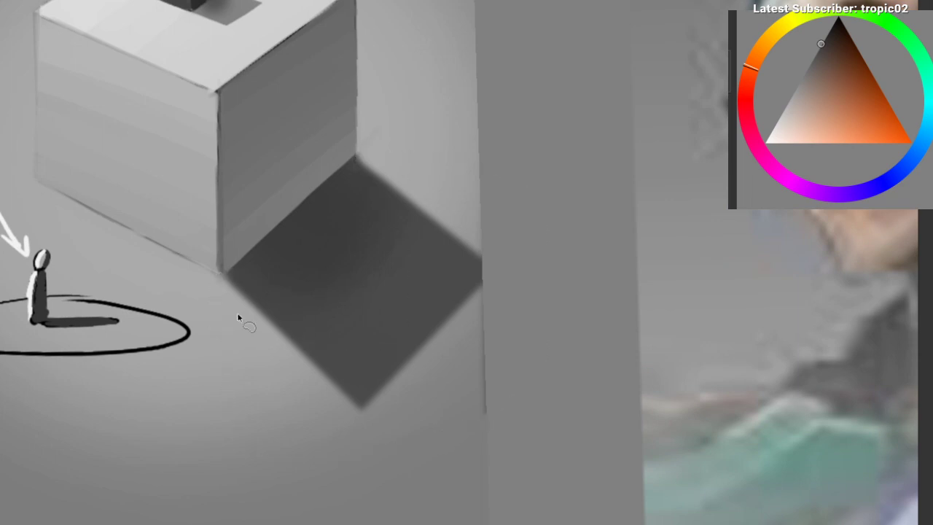
Step: Choose the airbrush and sharpen the cast shadow's edge beside the cube's near base corner with sampled ground grey
right_click(266, 272)
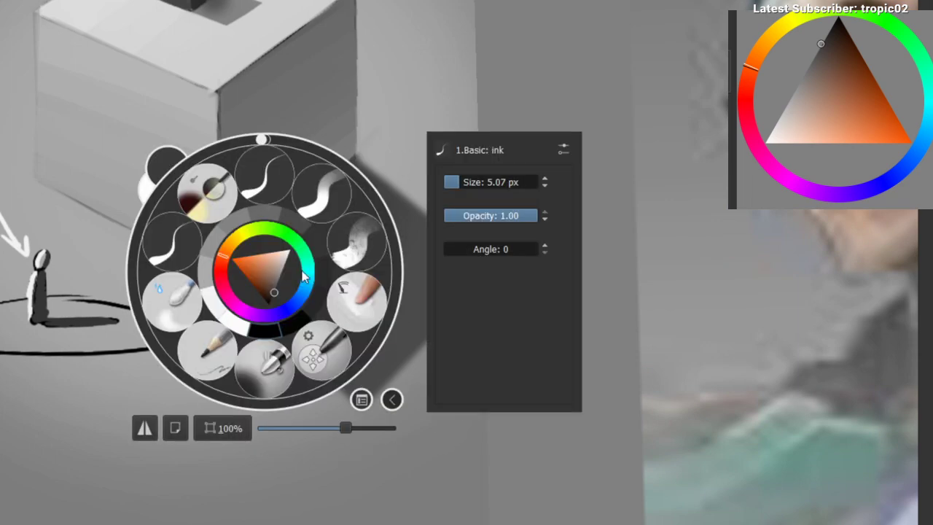
left_click(287, 351)
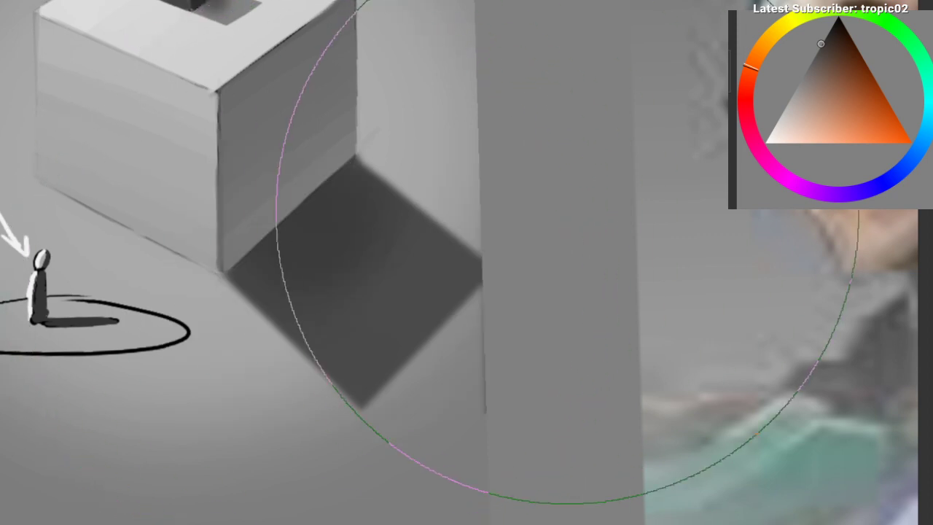
left_click_drag(304, 255, 289, 168)
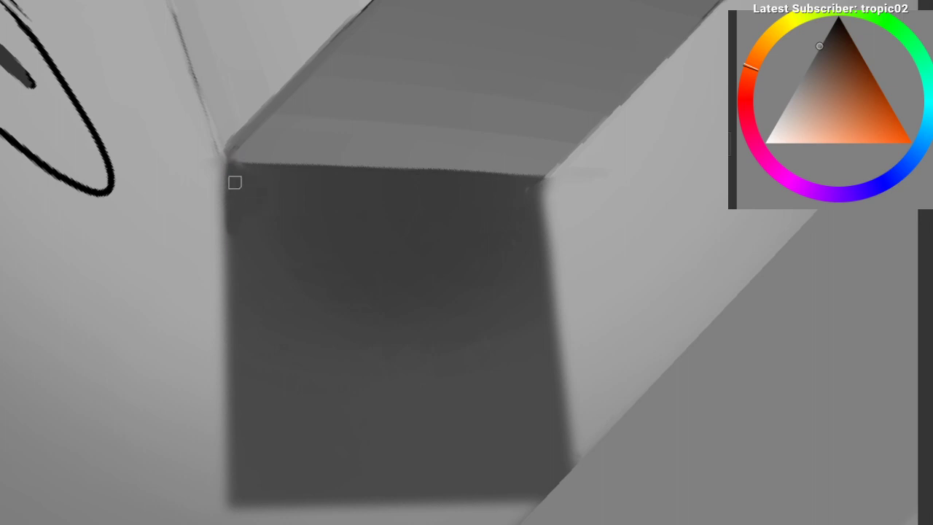
left_click(219, 186, "ctrl")
left_click_drag(221, 160, 221, 215)
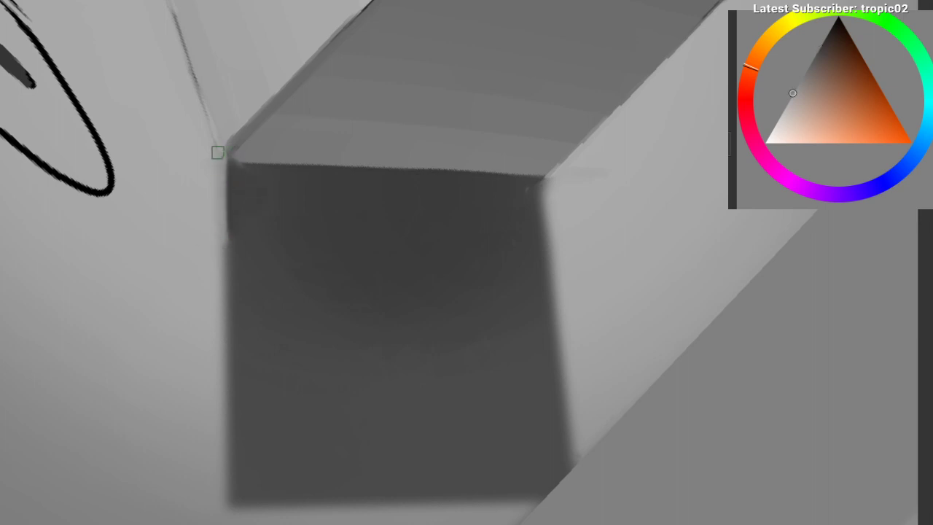
left_click_drag(223, 321, 221, 332)
left_click_drag(235, 256, 204, 256)
Step: Refine the same shadow edge with sampled dark grey, extending the crisp part away from the near base corner
left_click(214, 211, "ctrl")
left_click_drag(204, 206, 199, 294)
key("ctrl+z")
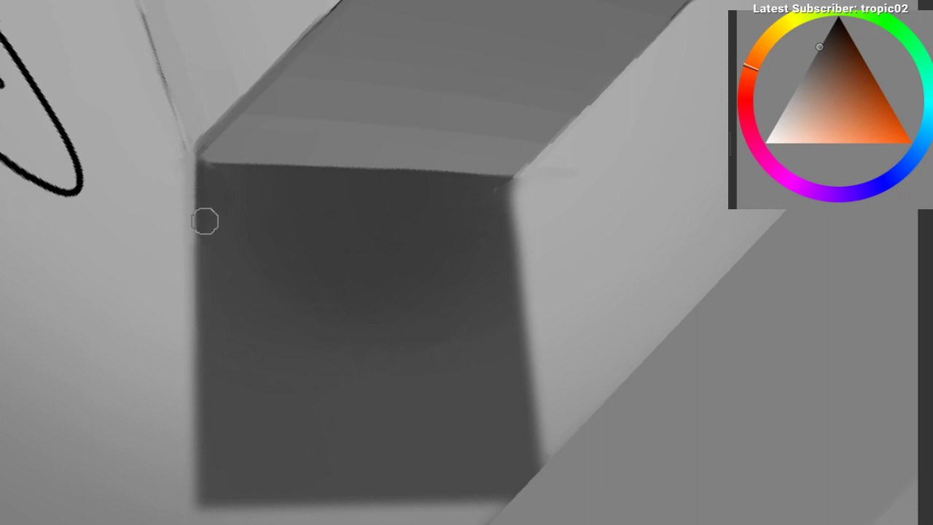
left_click_drag(211, 212, 207, 325)
left_click_drag(243, 315, 165, 301)
Step: Sharpen the cast shadow's opposite edge beside the cube's far base corner with sampled light grey and a smaller brush
key("[")
key("[")
left_click(454, 180, "ctrl")
left_click_drag(446, 170, 446, 227)
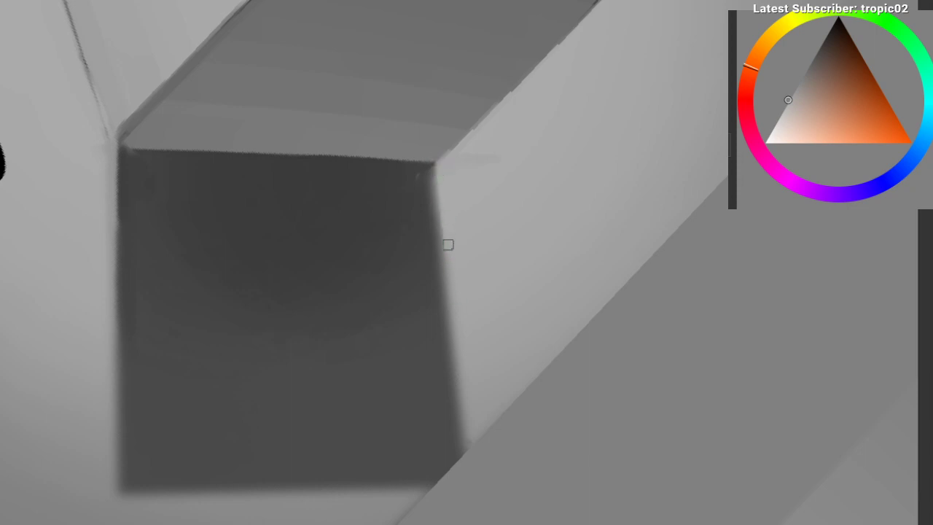
left_click_drag(450, 168, 358, 154)
Step: Examine the cast shadow's edges, comparing their sharpness near the cube's base corners with the far end
left_click_drag(323, 152, 317, 223)
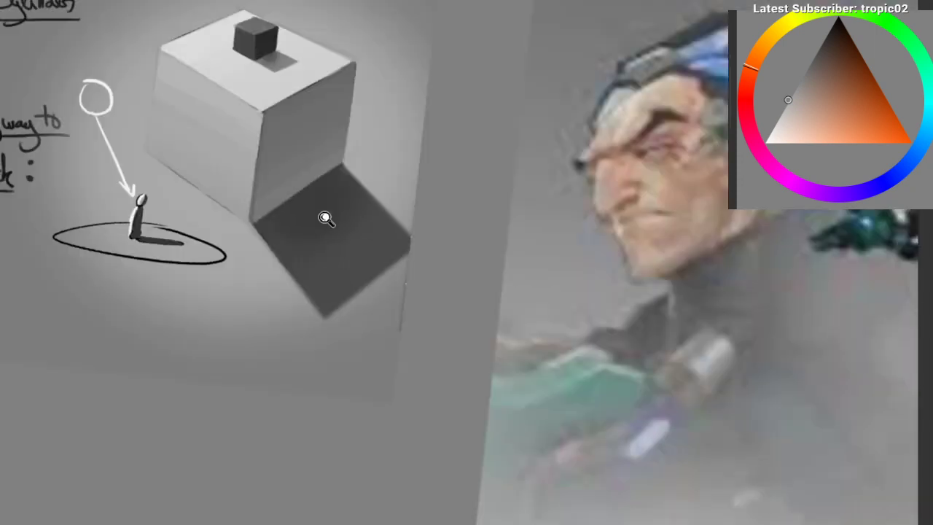
left_click_drag(329, 255, 355, 221)
left_click_drag(343, 175, 316, 214)
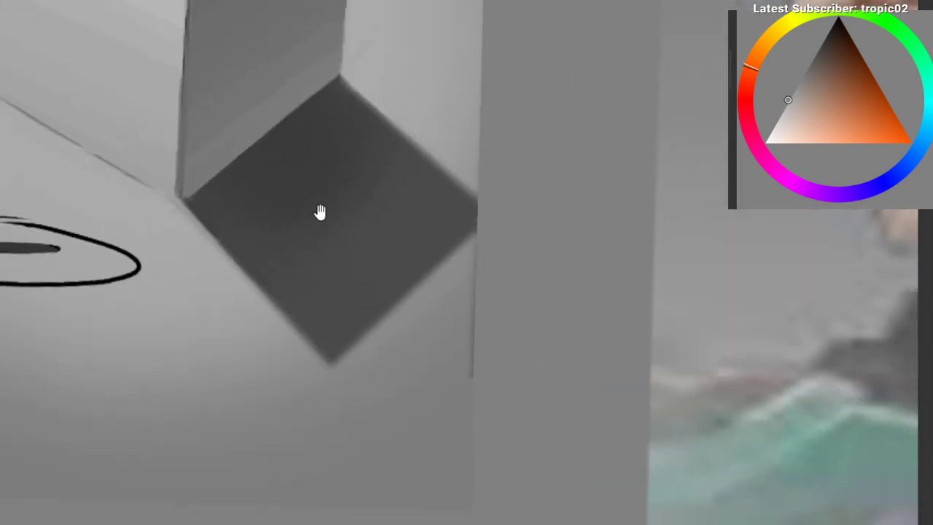
left_click_drag(353, 154, 340, 159)
mouse_move(293, 195)
left_mouse_down()
mouse_move(248, 214)
mouse_move(287, 104)
mouse_move(287, 127)
left_mouse_up()
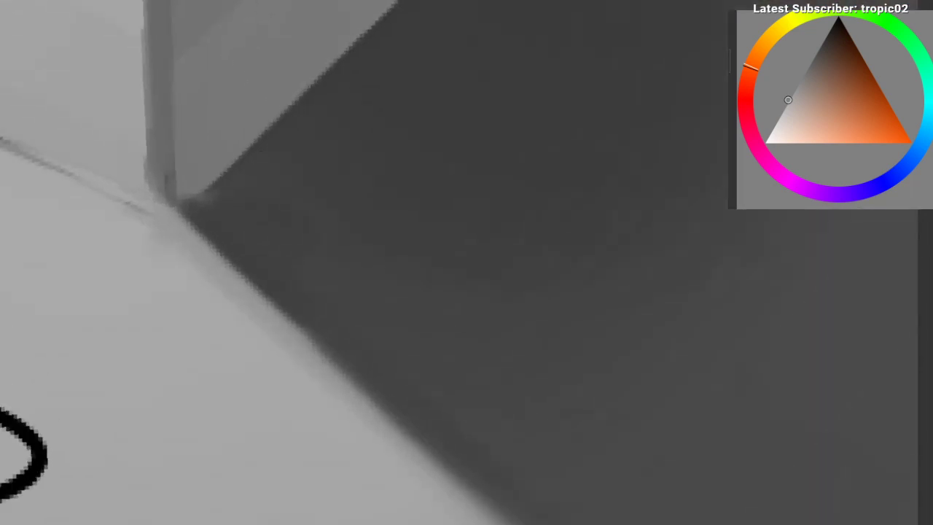
left_click_drag(277, 367, 245, 381)
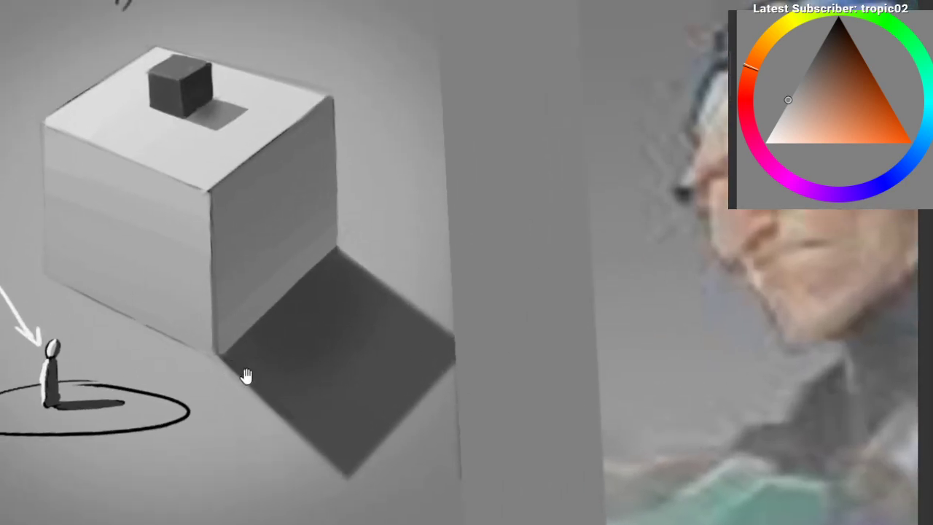
left_click_drag(232, 312, 245, 360)
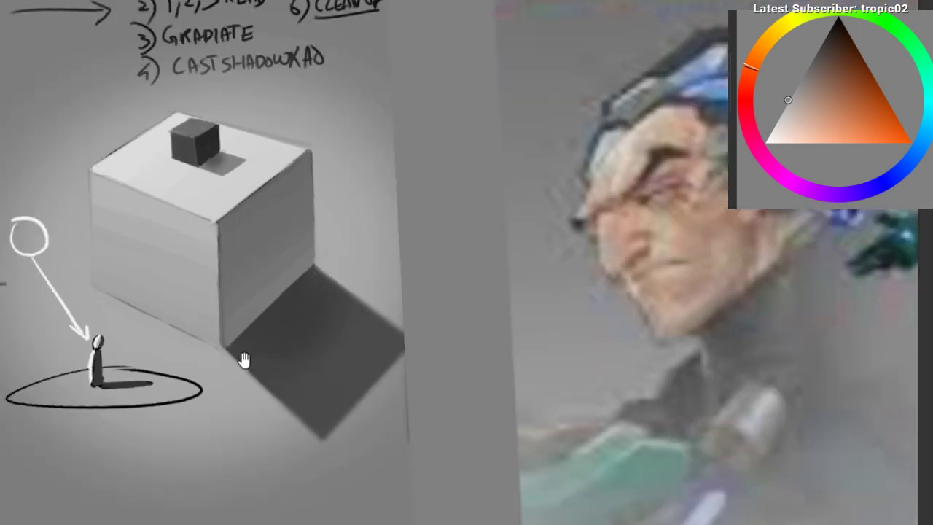
left_click_drag(248, 305, 275, 293)
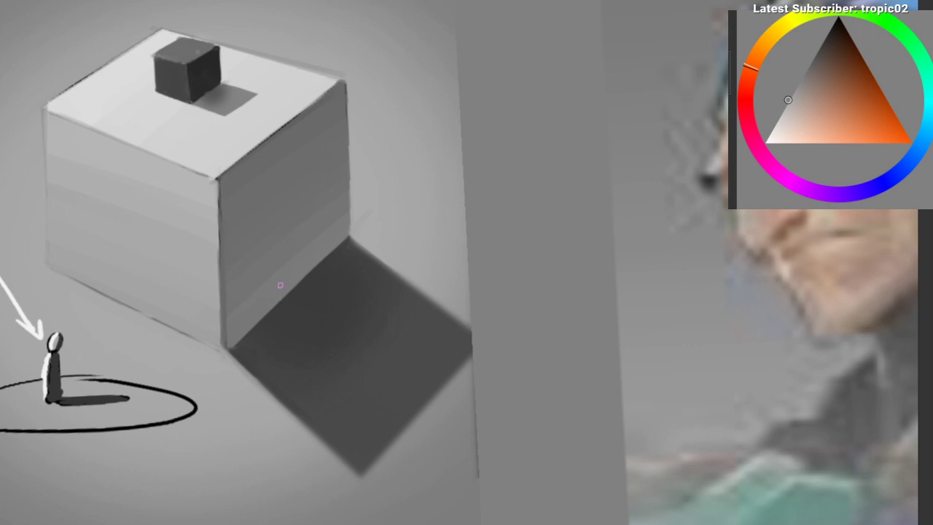
Step: Sample the grey of the large cube's shaded side and choose a textured brush
left_click(271, 268, "ctrl")
right_click(205, 218)
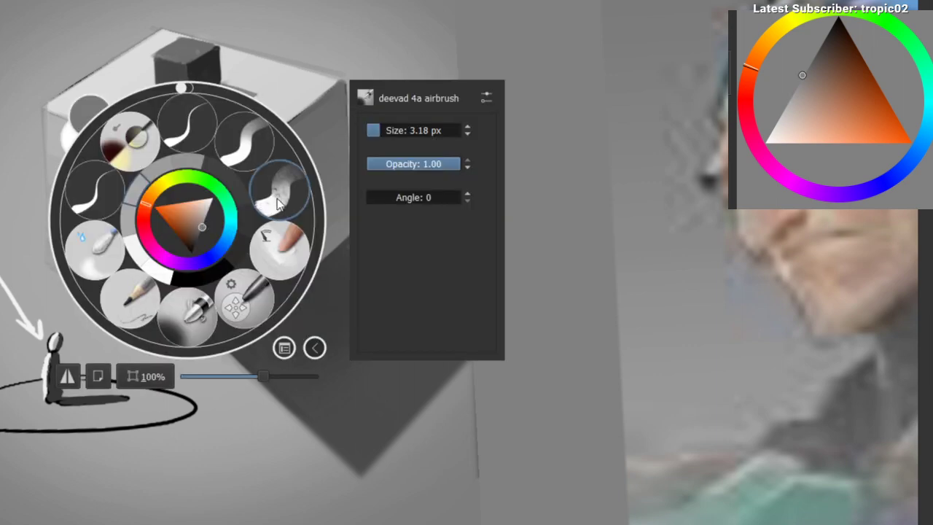
left_click(275, 205)
right_click(205, 198)
left_click(298, 162)
mouse_move(299, 156)
left_mouse_down()
mouse_move(245, 266)
mouse_move(258, 271)
mouse_move(246, 254)
mouse_move(217, 315)
left_mouse_up()
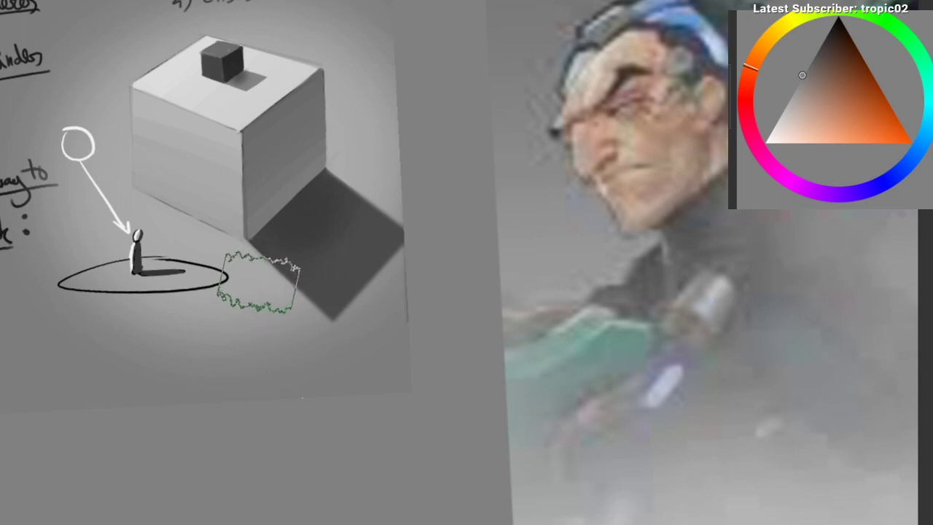
key("space")
mouse_move(293, 191)
left_mouse_down()
mouse_move(321, 155)
mouse_move(318, 162)
left_mouse_up()
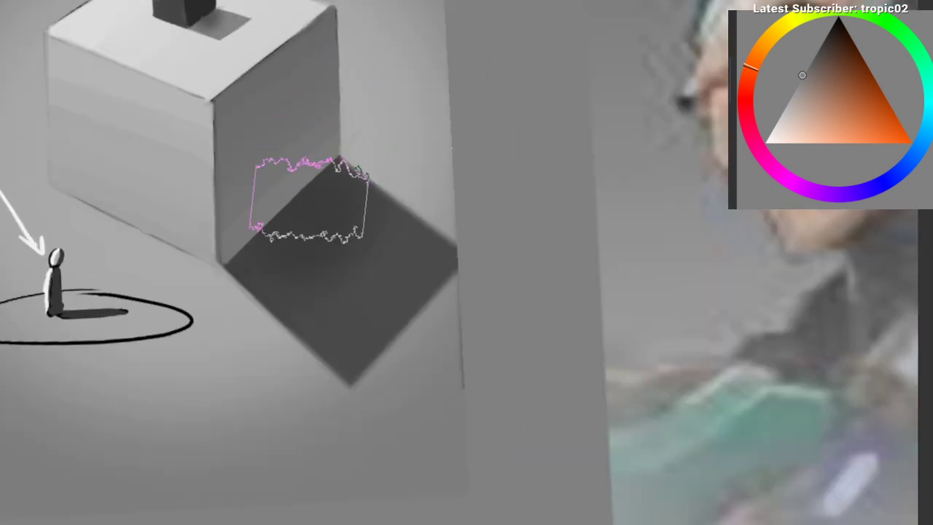
Step: Lasso the far half of the large cube's cast shadow to soften its edges, and clear the selection
key("l")
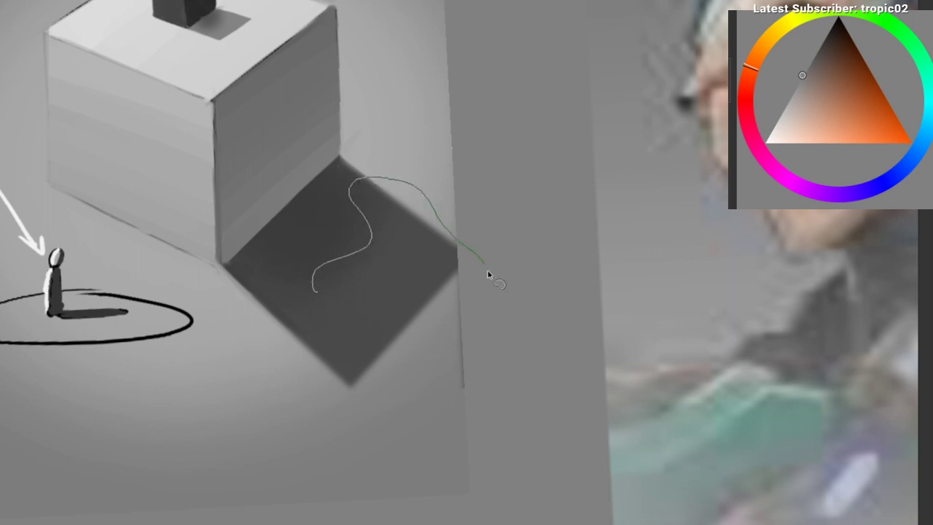
left_click_drag(281, 287, 340, 302)
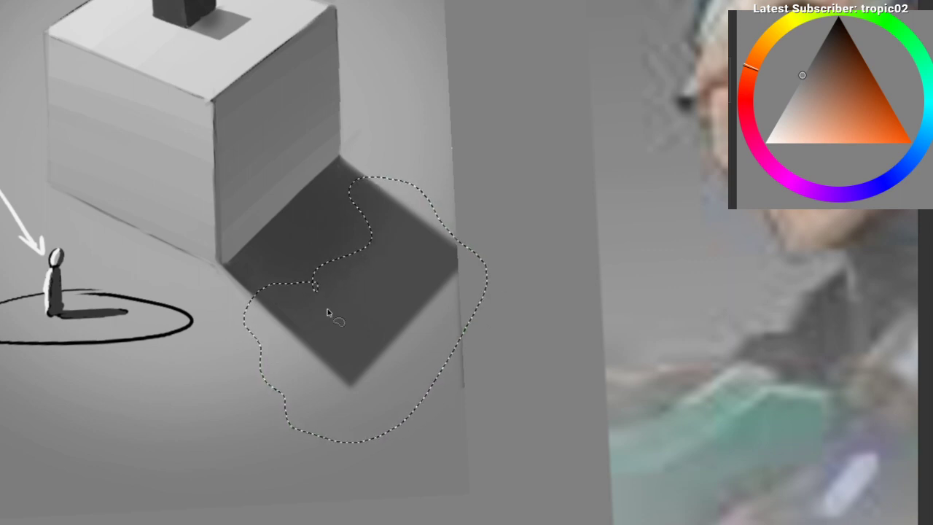
key("ctrl+d")
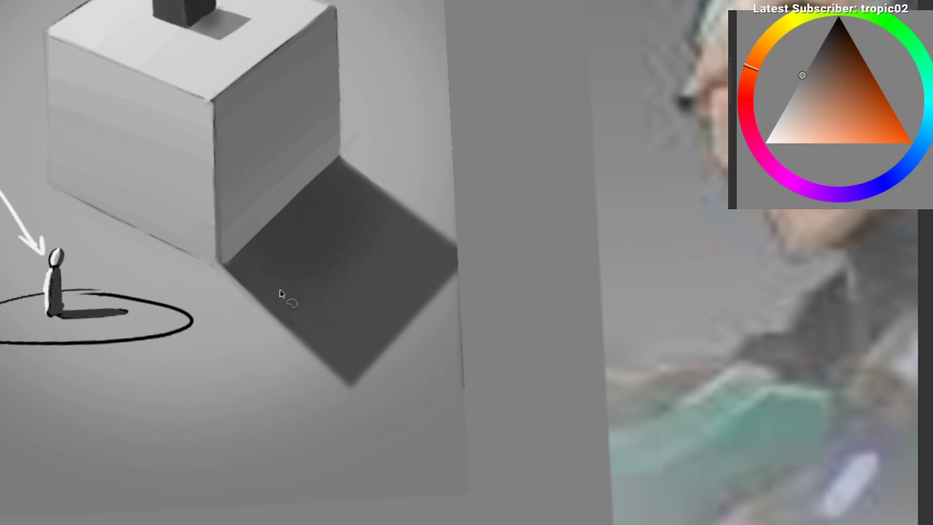
left_click_drag(304, 397, 271, 363)
key("ctrl+shift+a")
Step: Choose the airbrush for reworking the edges of the large cube's cast shadow
mouse_move(385, 265)
left_mouse_down()
mouse_move(326, 314)
mouse_move(280, 248)
left_mouse_up()
right_click(236, 277)
left_click(241, 368)
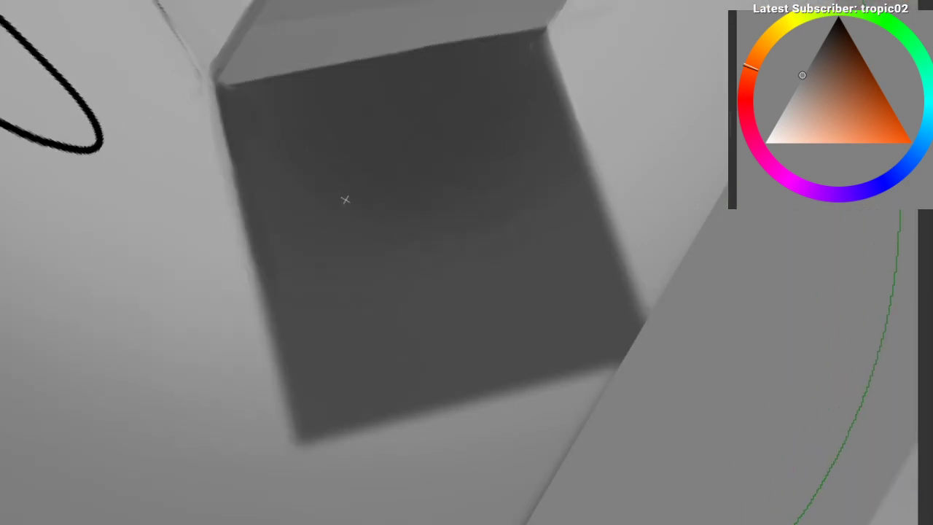
Step: Try blending sampled greys along the long edge of the cast shadow that runs from the near base corner
left_click(226, 266, "ctrl")
mouse_move(225, 267)
left_mouse_down()
mouse_move(234, 231)
mouse_move(229, 255)
mouse_move(277, 434)
left_mouse_up()
key("ctrl+z")
left_click_drag(244, 301, 277, 431)
key("ctrl+z")
left_click(233, 373, "ctrl")
left_click_drag(250, 305, 281, 428)
key("ctrl+z")
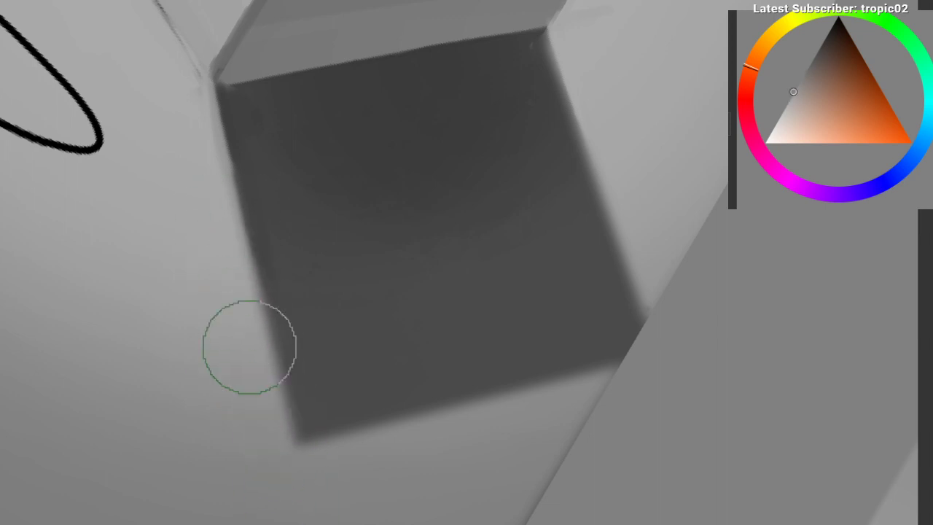
Step: Soften the cast shadow's opposite long edge and outer corner with sampled ground grey and a slightly larger airbrush
left_click_drag(388, 342, 320, 341)
left_click(582, 232, "ctrl")
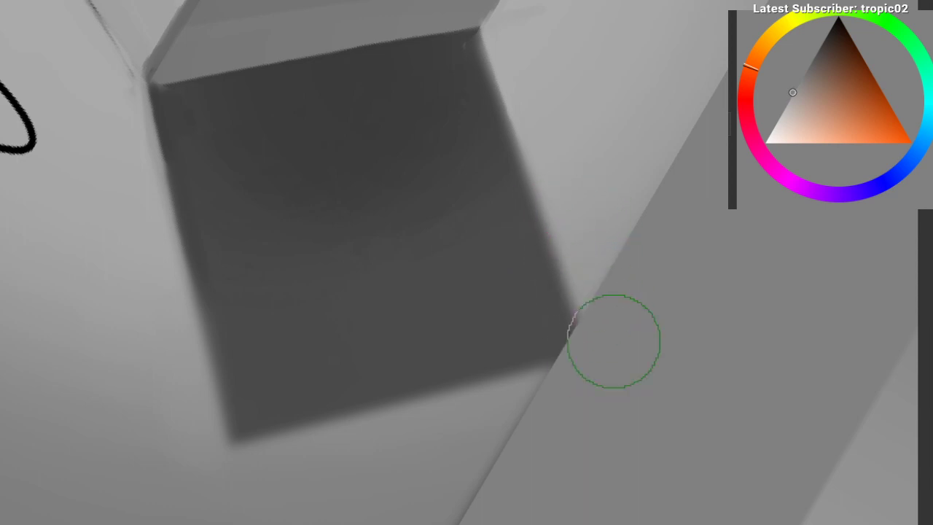
key("]")
left_click_drag(607, 309, 623, 389)
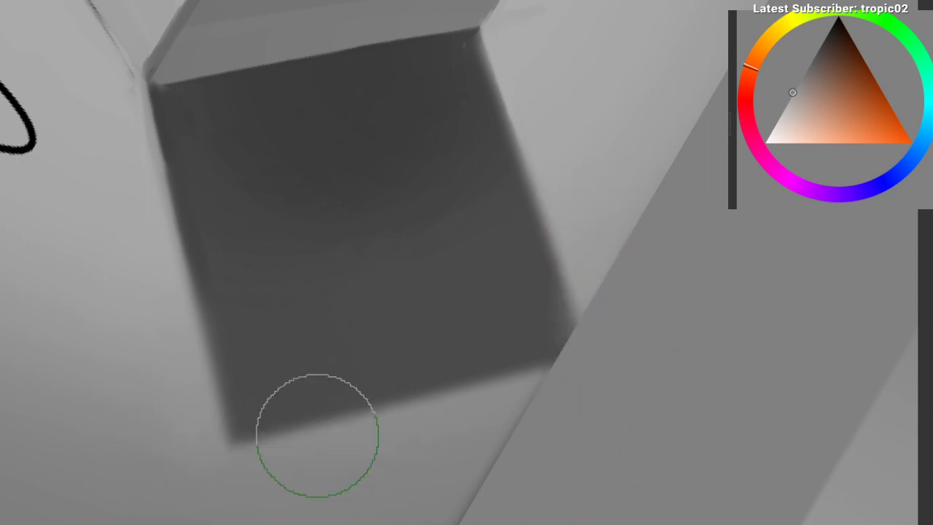
left_click_drag(358, 401, 358, 417)
left_click_drag(359, 408, 333, 316)
Step: Try lightening the far end of the cast shadow with a much larger airbrush
key("]")
key("]")
key("]")
key("]")
key("]")
left_click_drag(360, 382, 467, 355)
left_click_drag(537, 337, 481, 371)
key("ctrl+z")
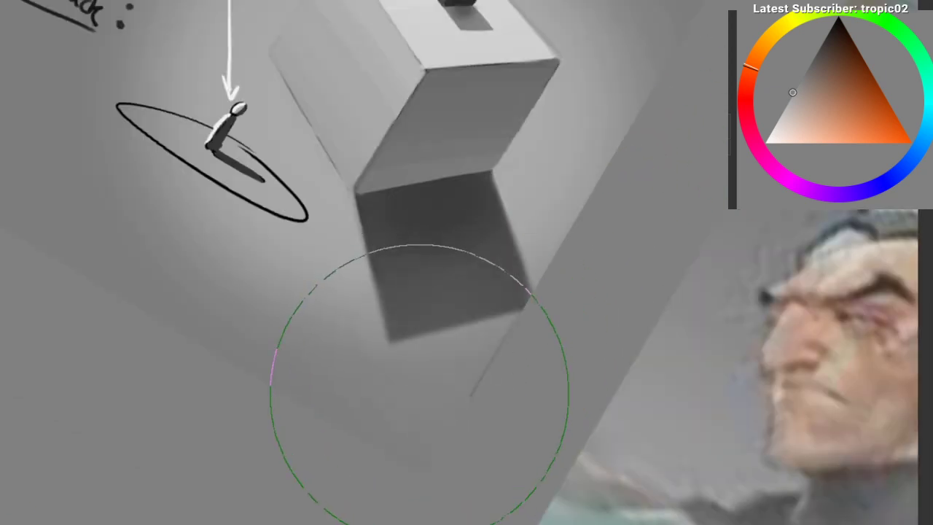
key("ctrl+z")
key("ctrl+z")
Step: Fade the far end of the large cube's cast shadow into the ground with a large airbrush and sampled mid grey
left_click(405, 353, "ctrl")
left_click_drag(405, 353, 537, 336)
key("ctrl+z")
mouse_move(537, 255)
left_mouse_down()
mouse_move(283, 196)
mouse_move(165, 216)
left_mouse_up()
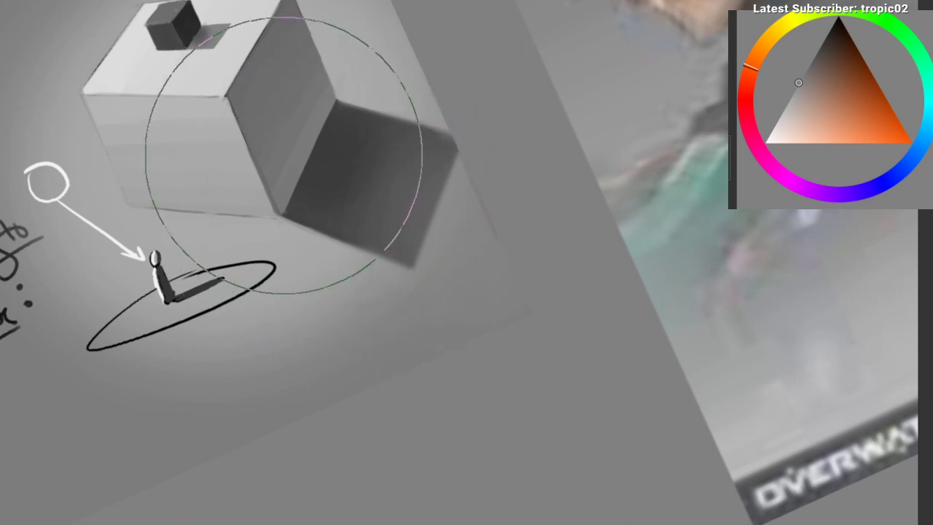
left_click_drag(290, 181, 318, 200)
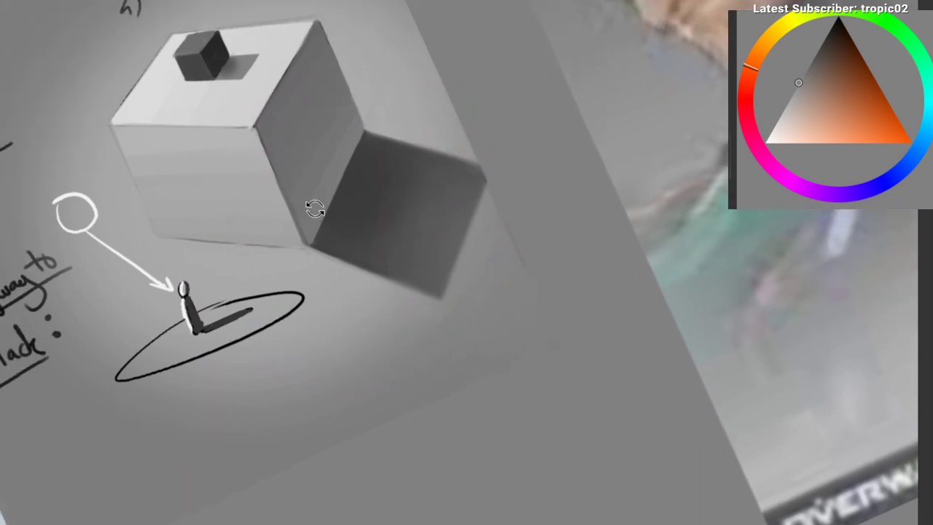
mouse_move(434, 171)
left_mouse_down()
mouse_move(459, 209)
mouse_move(519, 233)
mouse_move(454, 277)
mouse_move(393, 263)
left_mouse_up()
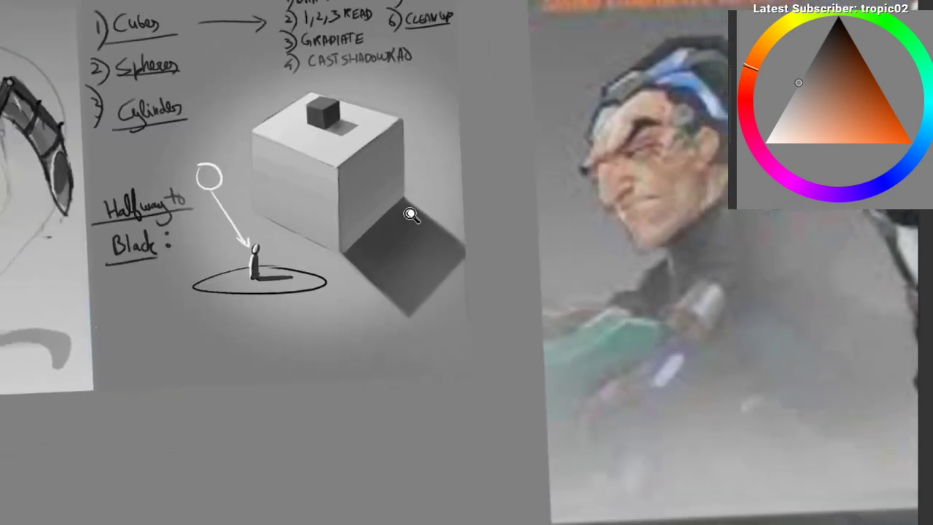
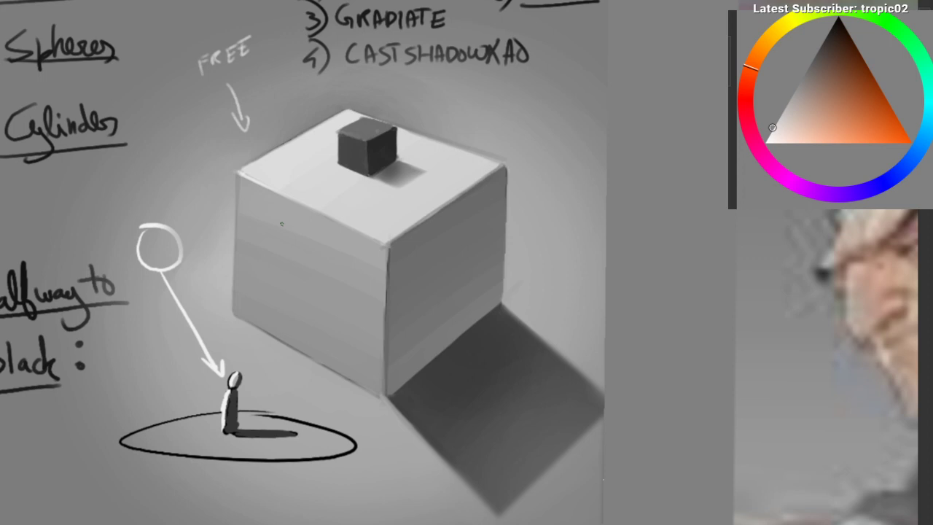
Step: Try painting a near-black contact line with a hard round brush where the large cube's shaded face meets its cast shadow
left_click_drag(343, 284, 412, 304)
left_click_drag(412, 305, 212, 222)
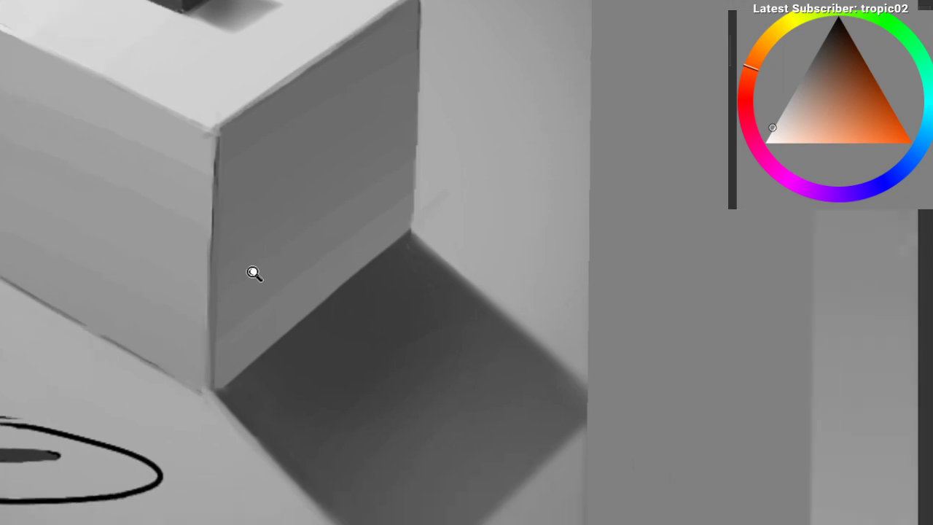
mouse_move(255, 271)
left_mouse_down()
mouse_move(197, 274)
mouse_move(220, 495)
mouse_move(200, 323)
left_mouse_up()
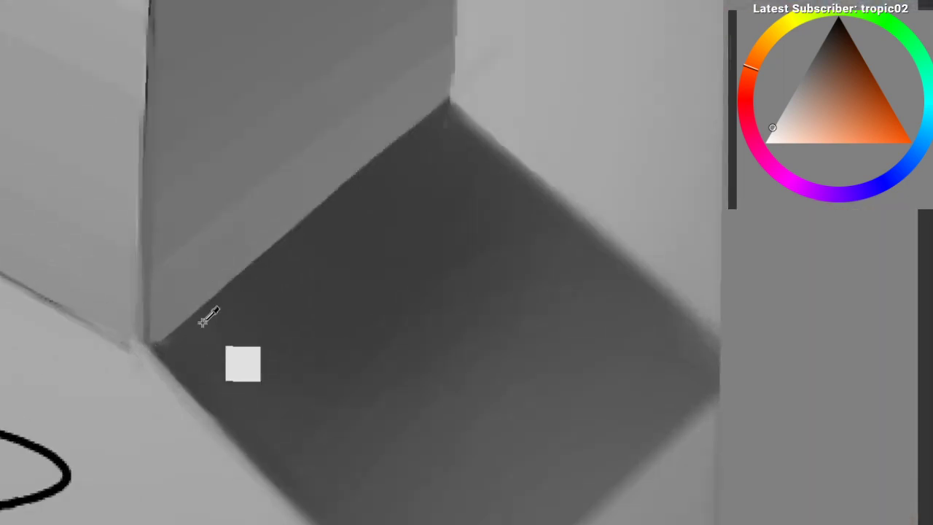
left_click(198, 322, "ctrl")
right_click(137, 263)
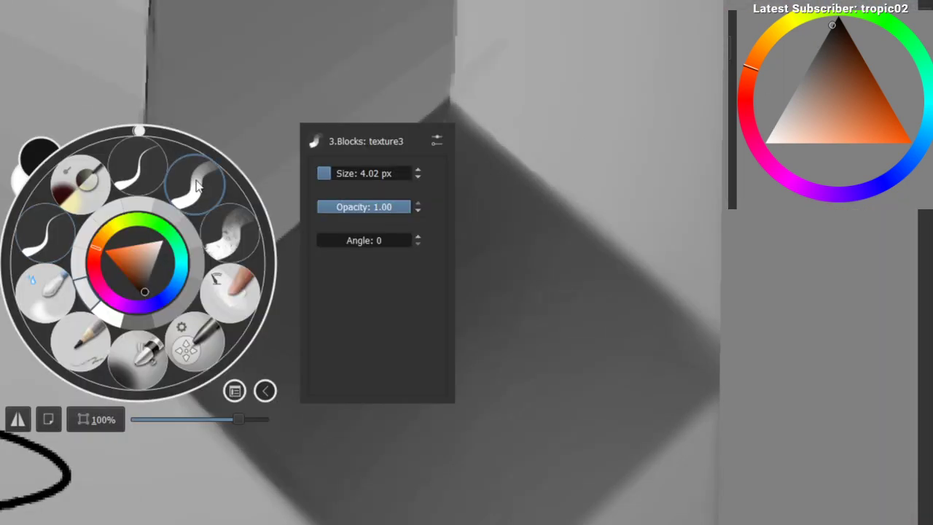
left_click(198, 187)
left_click_drag(368, 204, 102, 233)
left_click(198, 307, "ctrl")
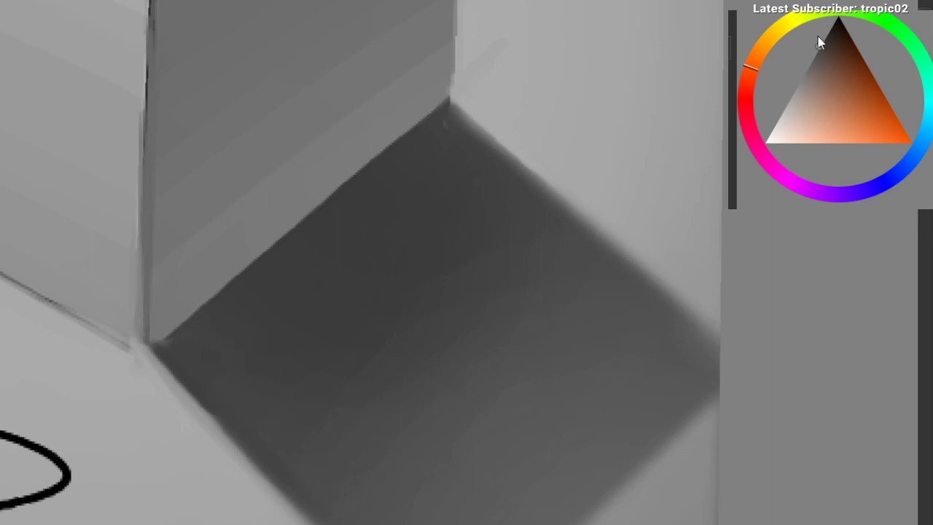
left_click_drag(818, 36, 752, 27)
mouse_move(146, 351)
left_mouse_down()
mouse_move(460, 87)
mouse_move(457, 114)
mouse_move(446, 98)
left_mouse_up()
left_click_drag(402, 153, 429, 152)
left_click_drag(133, 343, 423, 133)
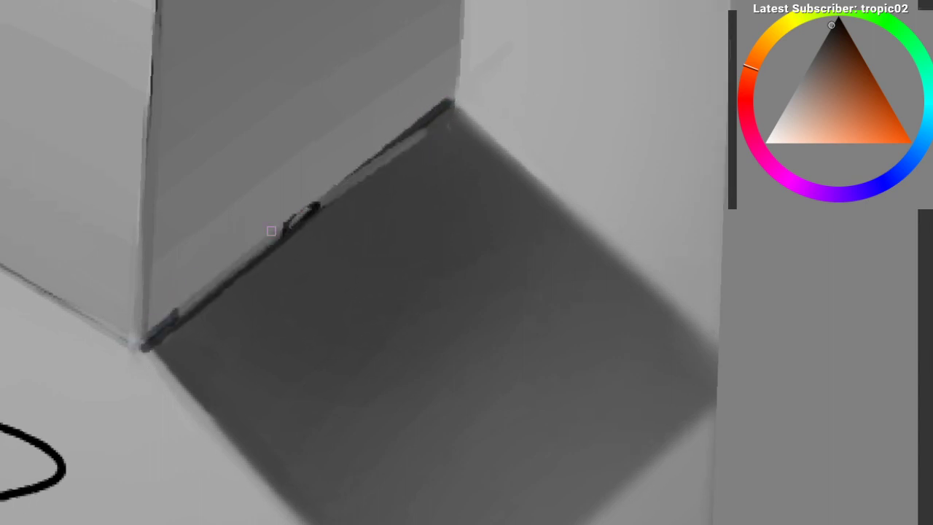
key("ctrl+z")
left_click(239, 256, "ctrl")
key("ctrl+z")
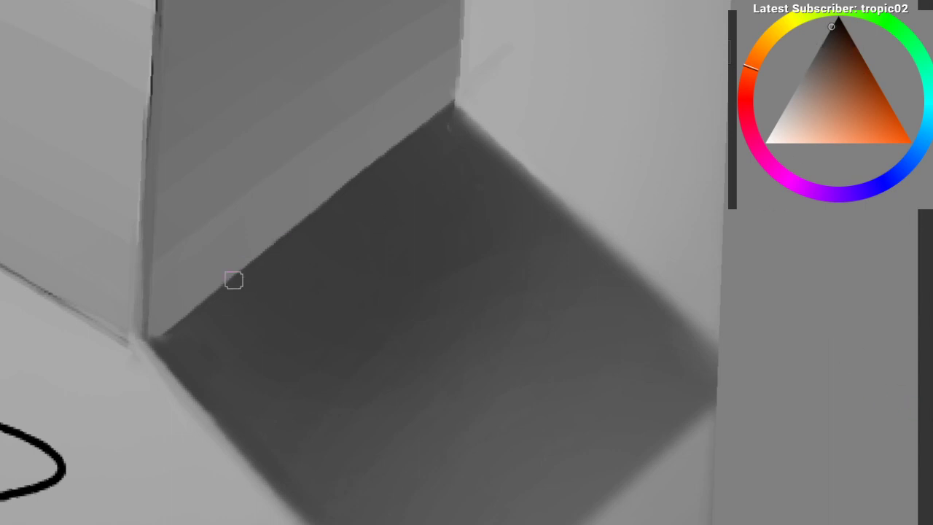
Step: Try a thinner near-black stroke with the round-hard brush along the large cube's contact edge
right_click(165, 333)
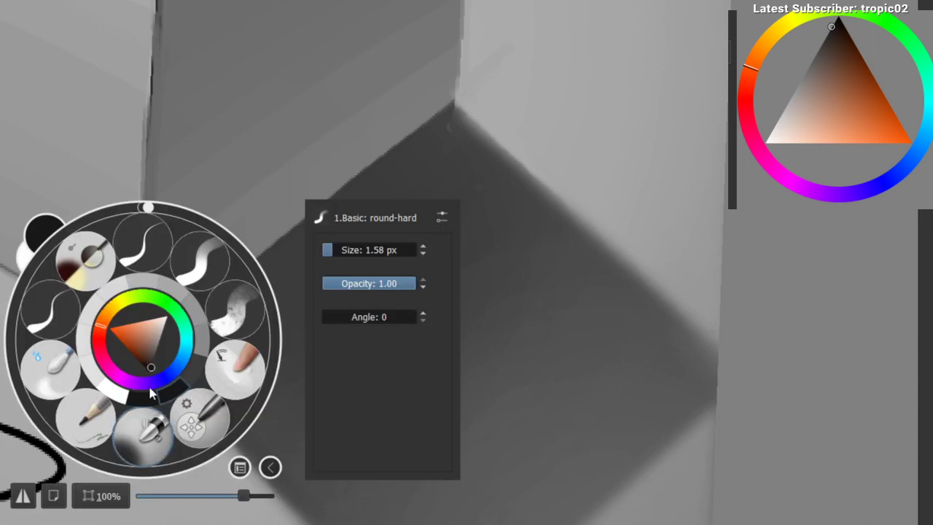
right_click(165, 331)
mouse_move(154, 340)
left_mouse_down()
mouse_move(435, 134)
mouse_move(452, 103)
left_mouse_up()
key("ctrl+z")
key("b")
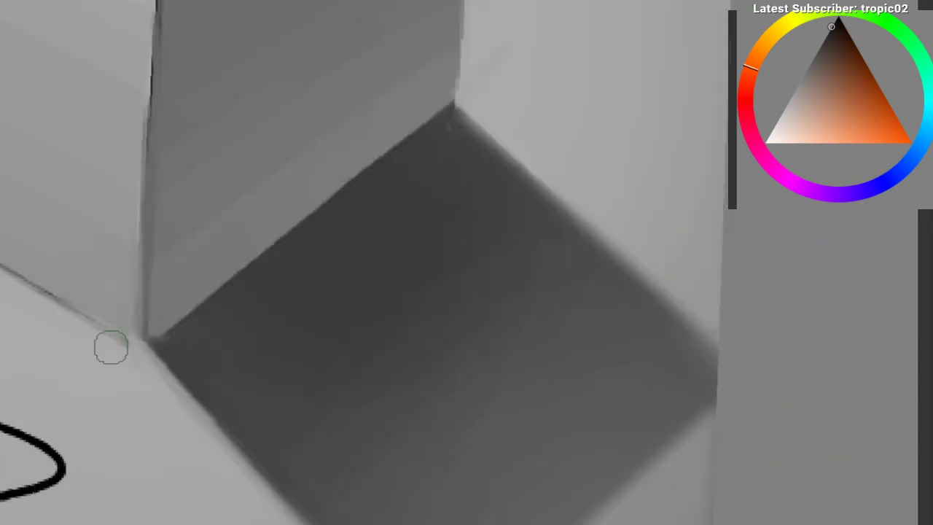
left_click_drag(154, 341, 442, 117)
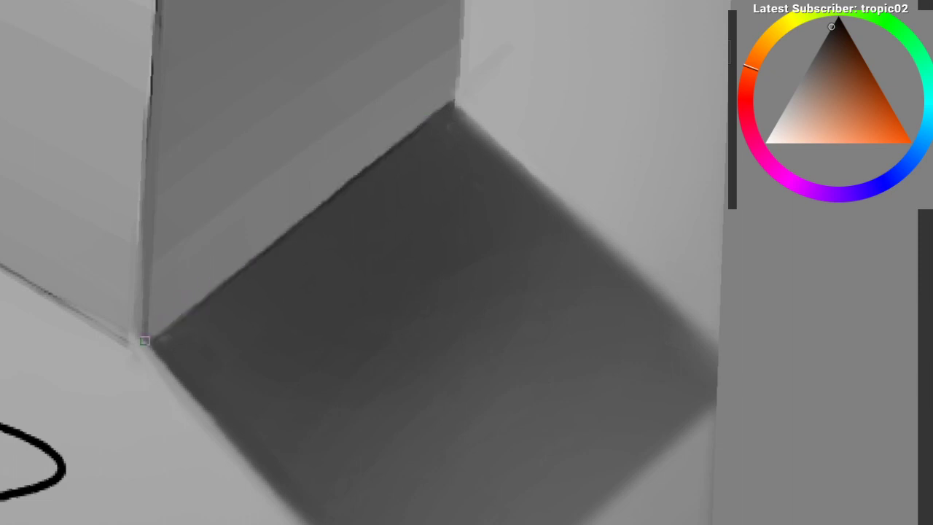
key("ctrl+z")
Step: Paint a thin near-black contact line from the near base corner along the large cube's shaded face
mouse_move(147, 342)
left_mouse_down()
mouse_move(225, 278)
mouse_move(200, 302)
mouse_move(211, 292)
left_mouse_up()
mouse_move(298, 228)
left_mouse_down()
mouse_move(292, 233)
mouse_move(377, 152)
mouse_move(304, 205)
left_mouse_up()
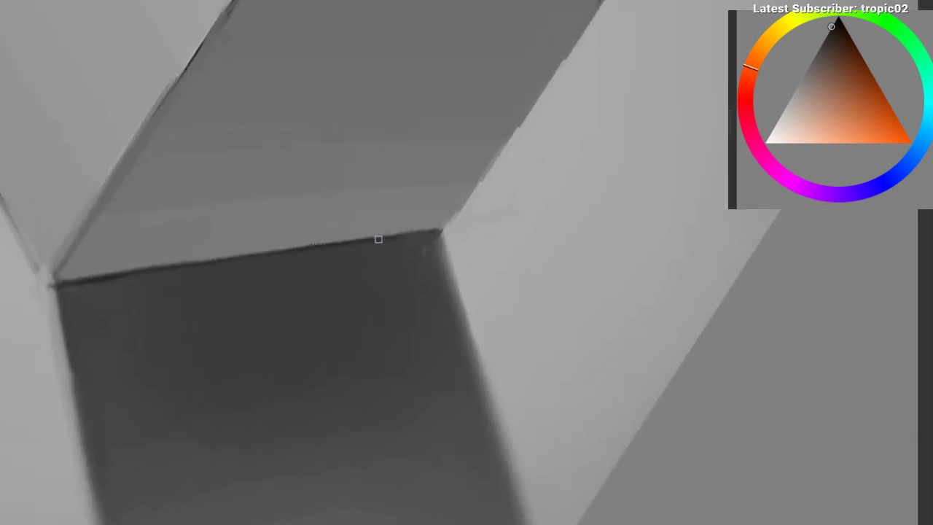
mouse_move(334, 250)
left_mouse_down()
mouse_move(323, 258)
mouse_move(300, 234)
left_mouse_up()
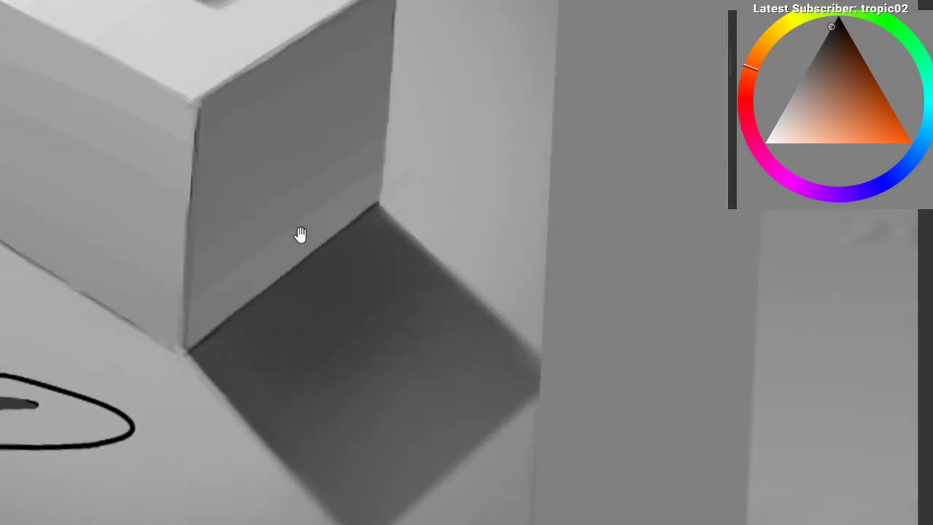
mouse_move(152, 325)
left_mouse_down()
mouse_move(128, 387)
mouse_move(134, 346)
mouse_move(194, 279)
mouse_move(198, 259)
left_mouse_up()
right_click(189, 303)
left_click(198, 385)
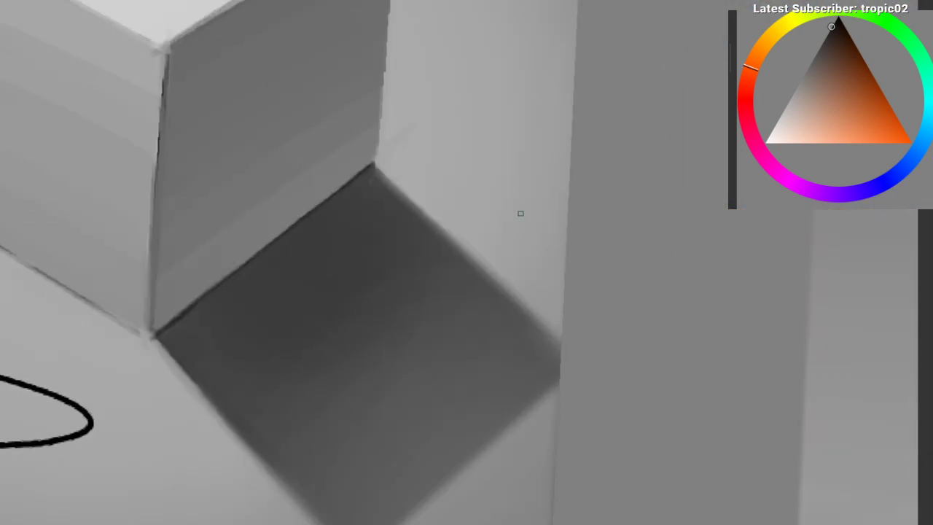
Step: Try isolating a thin strip across the cast shadow near the contact edge with a freehand selection, and deselect it
left_click_drag(197, 298, 308, 226)
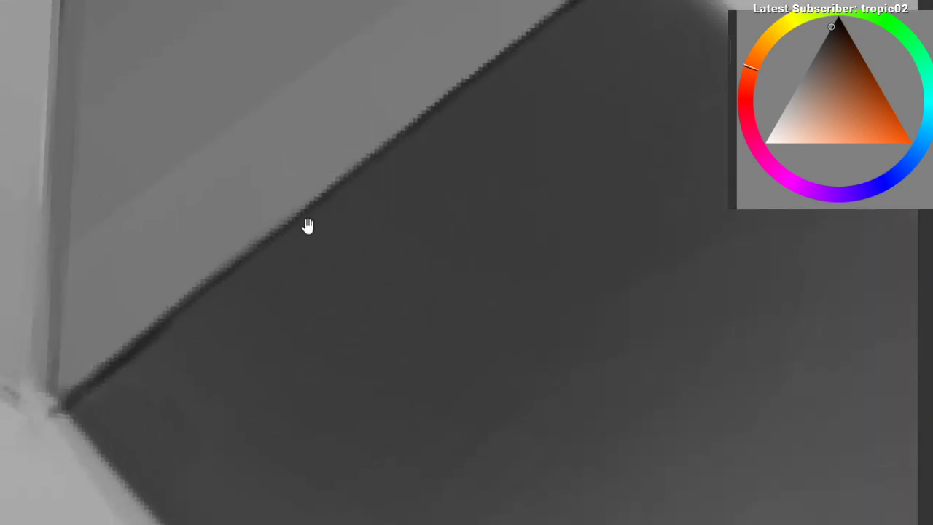
mouse_move(287, 258)
left_mouse_down()
mouse_move(246, 319)
mouse_move(219, 317)
mouse_move(248, 318)
mouse_move(279, 211)
mouse_move(292, 218)
left_mouse_up()
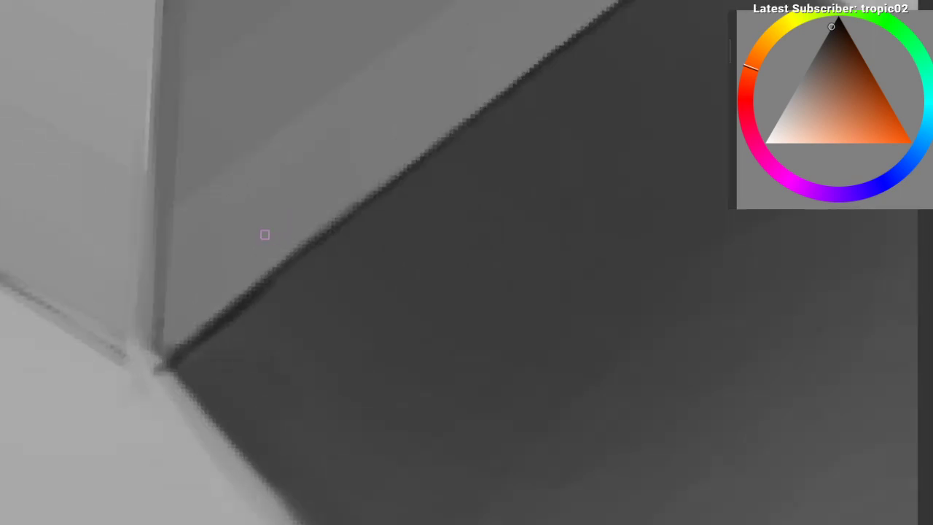
mouse_move(173, 196)
left_mouse_down()
mouse_move(156, 353)
mouse_move(354, 204)
mouse_move(299, 168)
left_mouse_up()
key("ctrl+d")
mouse_move(170, 367)
left_mouse_down()
mouse_move(354, 444)
mouse_move(169, 365)
mouse_move(193, 356)
left_mouse_up()
left_click(255, 303)
key("Delete")
left_click(261, 293)
scroll(234, 332, "down", 2)
left_click_drag(231, 340, 133, 338)
left_click_drag(381, 223, 56, 396)
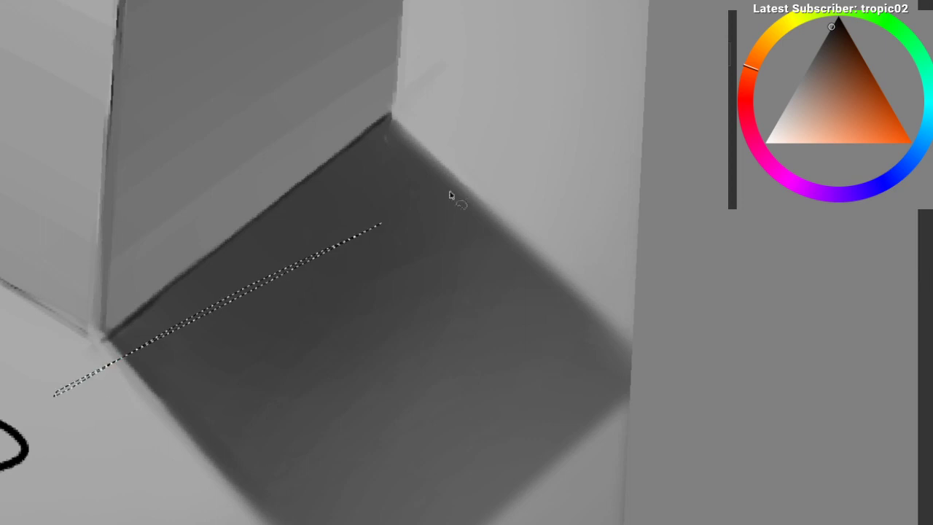
key("ctrl+shift+a")
key("b")
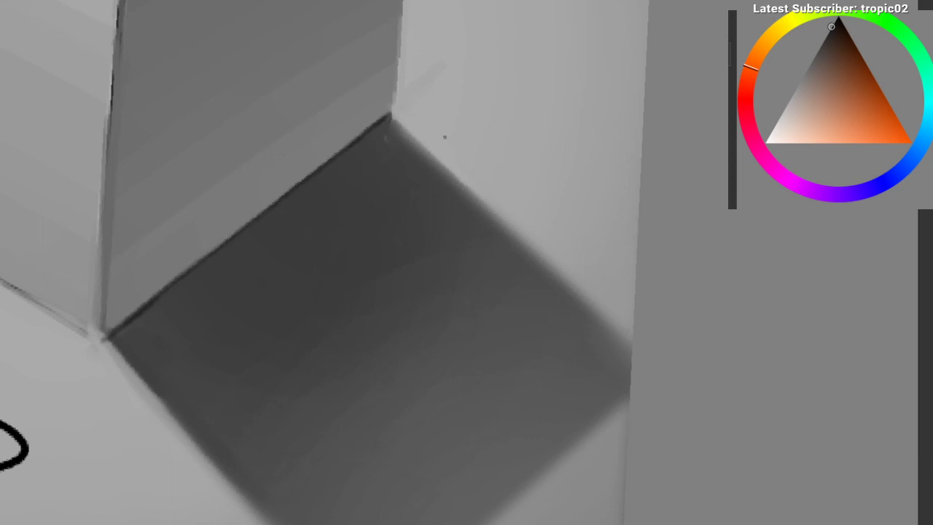
Step: Try freehand selections around the upper and lower parts of the large cube's cast shadow, and clear each one
scroll(229, 229, "up", 1)
mouse_move(117, 341)
left_mouse_down()
mouse_move(407, 121)
mouse_move(532, 268)
mouse_move(278, 523)
mouse_move(119, 379)
mouse_move(102, 321)
left_mouse_up()
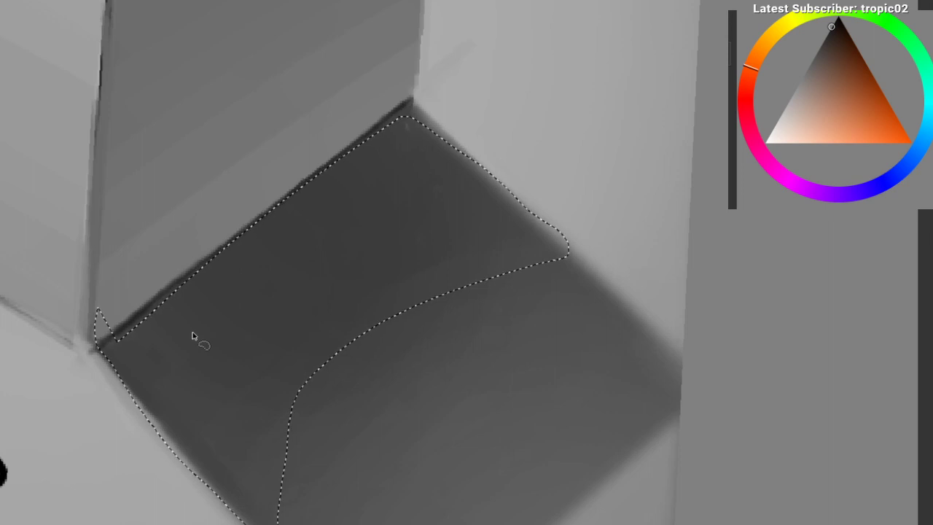
key("ctrl+shift+a")
left_click_drag(580, 292, 354, 519)
key("ctrl+shift+a")
left_click_drag(401, 365, 380, 263)
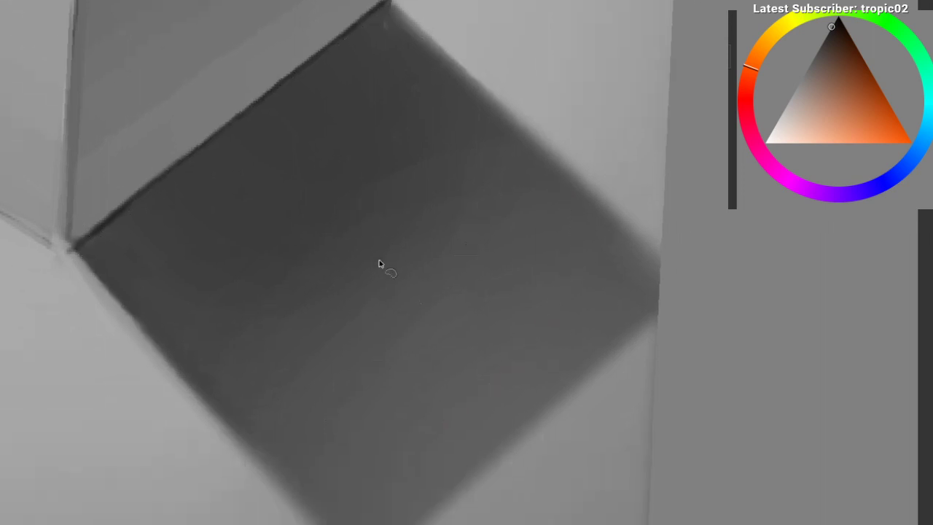
mouse_move(433, 231)
left_mouse_down()
mouse_move(595, 412)
mouse_move(273, 522)
left_mouse_up()
key("ctrl+shift+a")
mouse_move(132, 239)
left_mouse_down()
mouse_move(504, 206)
mouse_move(248, 121)
left_mouse_up()
key("ctrl+shift+a")
left_click_drag(227, 209, 218, 254)
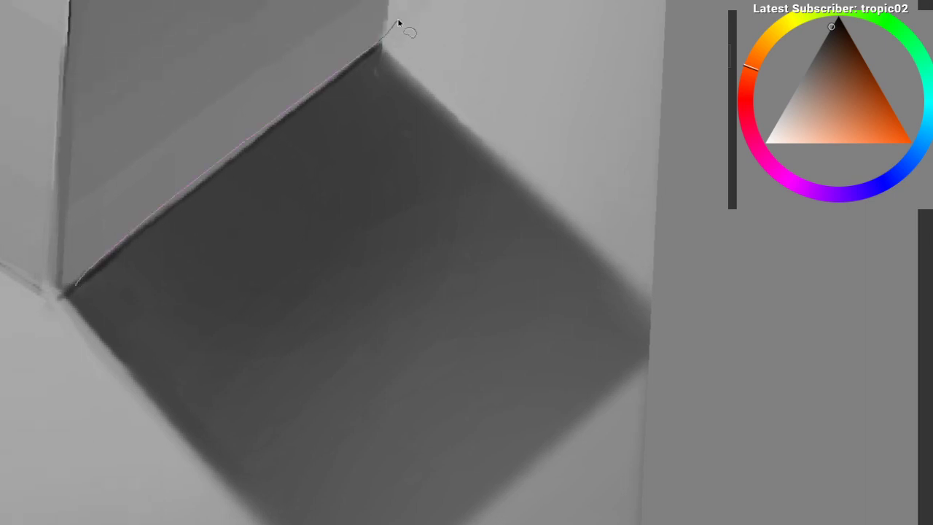
Step: Isolate a narrow strip along the large cube's contact edge with a freehand selection and work it with a much larger brush
left_click_drag(400, 25, 26, 348)
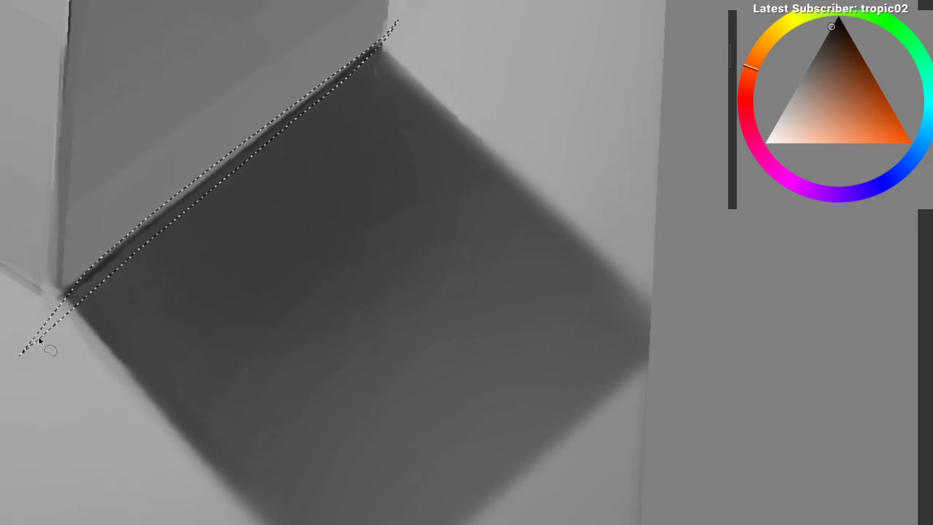
left_click(152, 96)
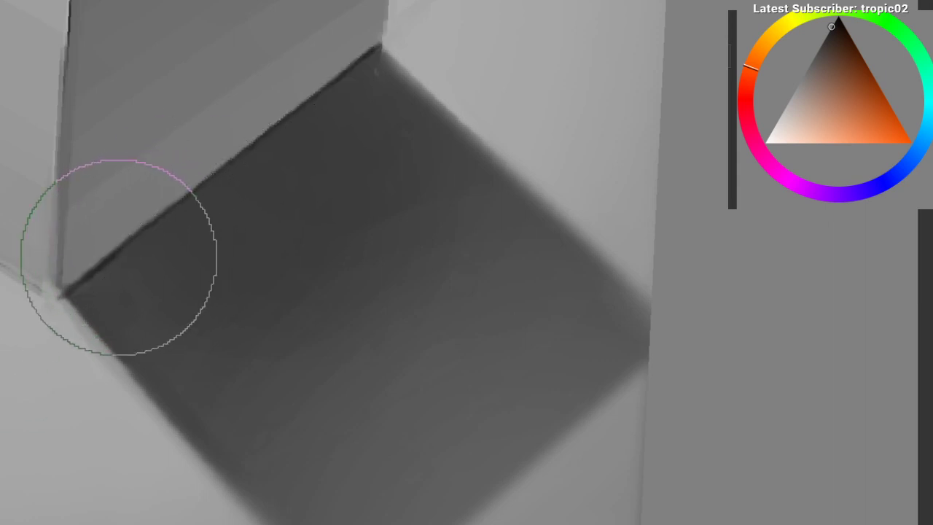
key("bracketright")
key("bracketright")
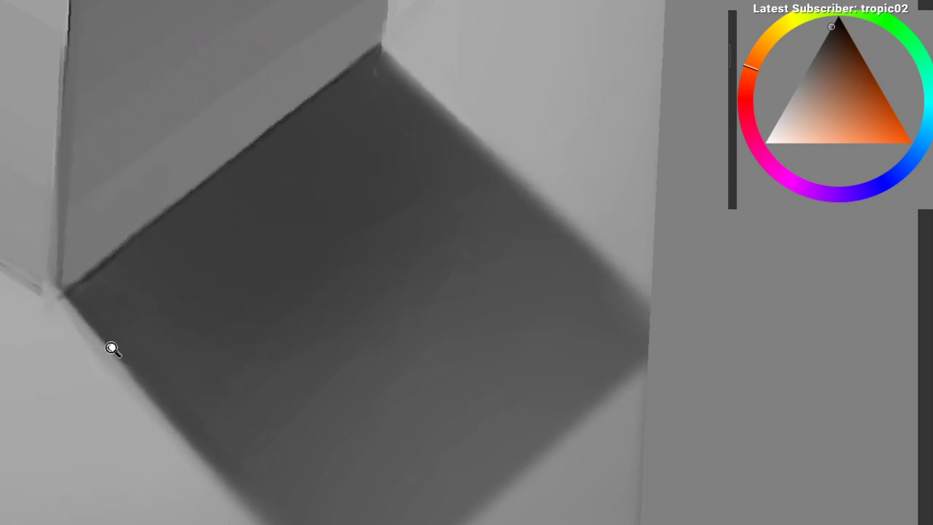
Step: Touch up the large cube's upper back edge with the hard round brush and sampled neighbouring greys
scroll(112, 347, "down", 2)
mouse_move(114, 349)
left_mouse_down()
mouse_move(154, 352)
mouse_move(299, 328)
left_mouse_up()
scroll(298, 328, "down", 1)
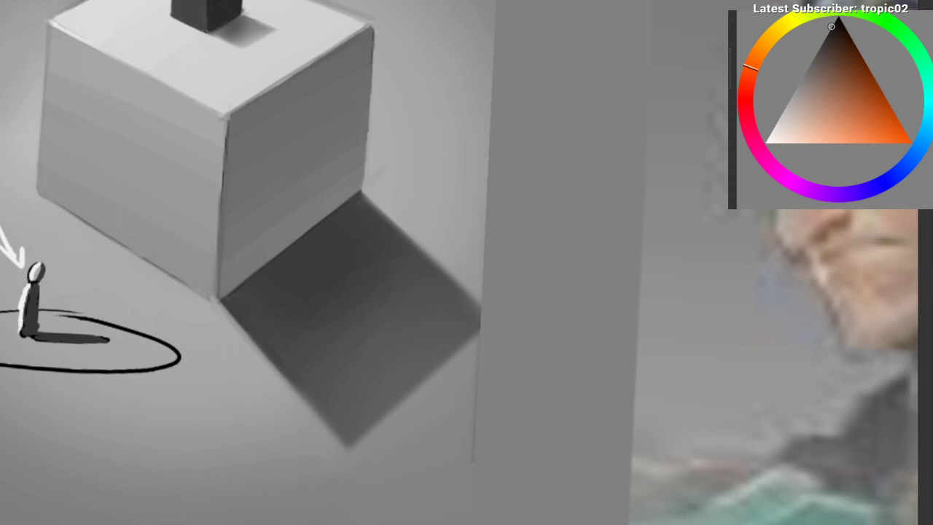
left_click(458, 175, "alt")
left_click(432, 218, "alt")
left_click_drag(420, 164, 349, 87)
mouse_move(319, 174)
left_mouse_down()
mouse_move(310, 239)
mouse_move(283, 254)
left_mouse_up()
key("ctrl+z")
right_click(318, 189)
left_click(365, 121)
left_click_drag(284, 166, 260, 321)
left_click(297, 360, "alt")
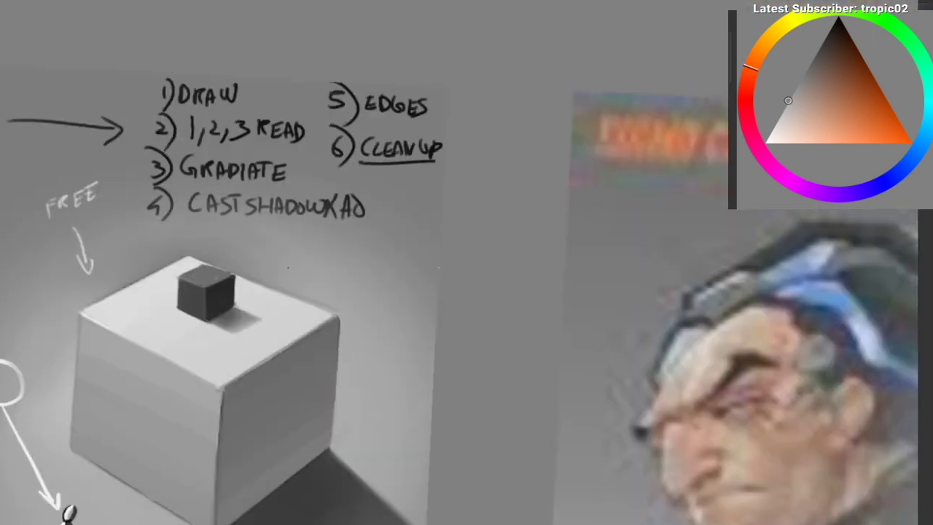
left_click(278, 290, "ctrl")
Step: Paint a thin near-black contact line where the small cube's dark face meets its cast shadow
left_click_drag(299, 240, 254, 206)
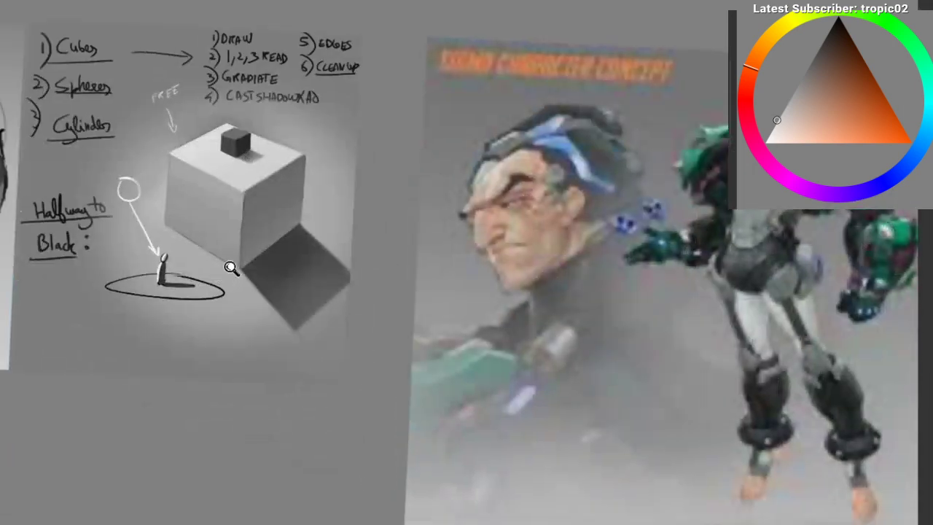
left_click_drag(231, 267, 261, 381)
left_click_drag(242, 212, 265, 413)
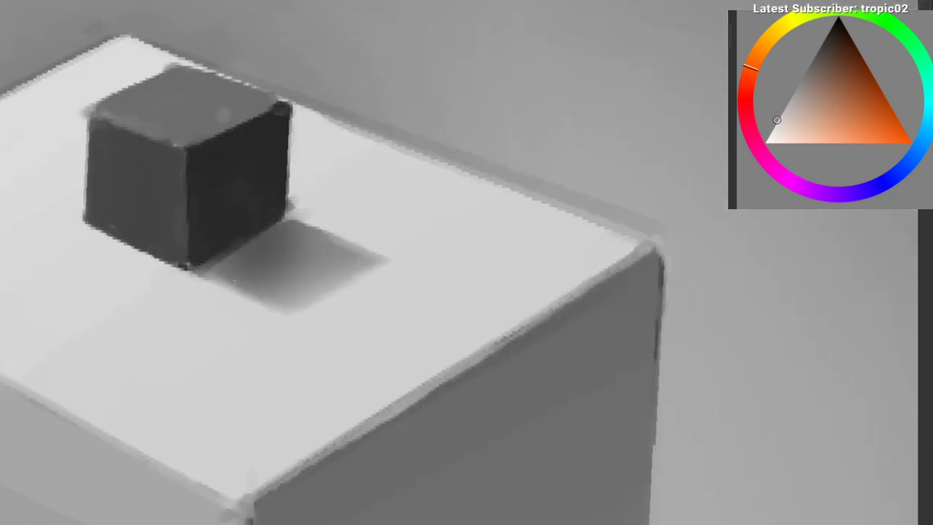
left_click(218, 250, "ctrl")
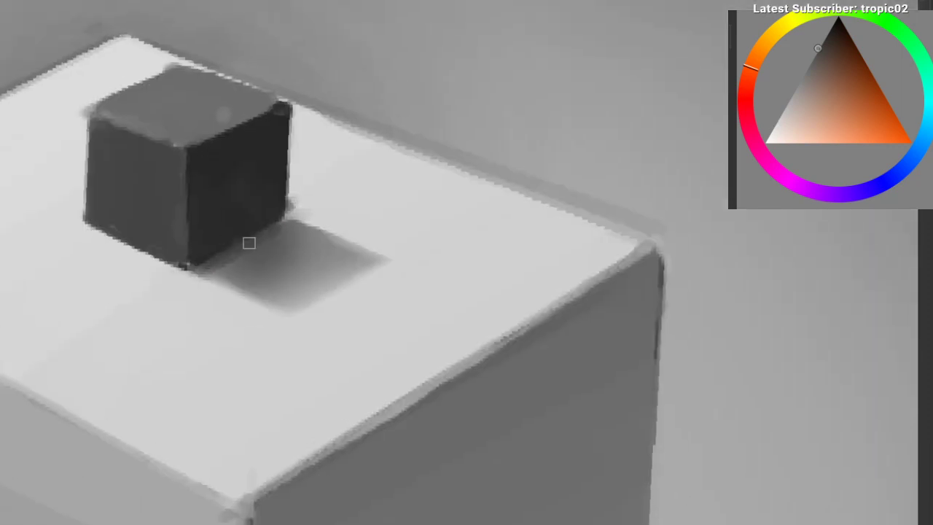
left_click(243, 230, "ctrl")
left_click(212, 220, "ctrl")
key("ctrl+z")
mouse_move(203, 271)
left_mouse_down()
mouse_move(278, 226)
mouse_move(266, 226)
left_mouse_up()
key("ctrl+z")
key("ctrl+z")
key("ctrl+z")
left_click_drag(191, 267, 274, 224)
left_click_drag(203, 281, 221, 420)
mouse_move(215, 325)
left_mouse_down()
mouse_move(234, 349)
mouse_move(254, 259)
mouse_move(250, 304)
mouse_move(282, 236)
mouse_move(285, 352)
left_mouse_up()
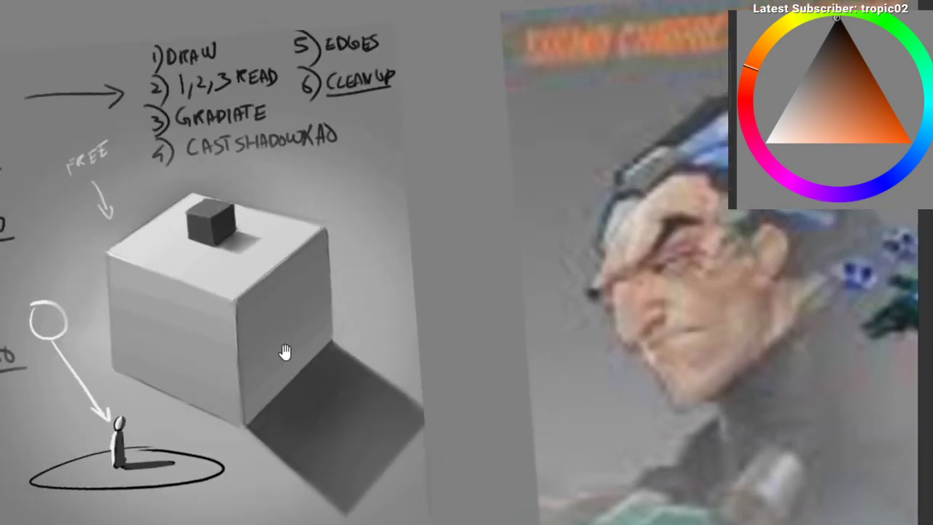
Step: Clean up the dark outline along the large cube's near vertical edge with sampled greys and check the whole study
scroll(285, 219, "up", 3)
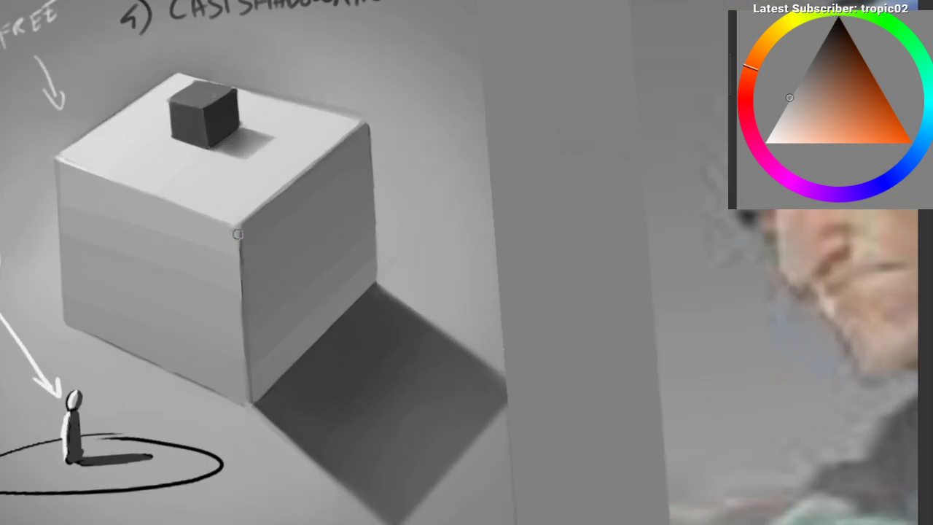
scroll(258, 410, "down", 1)
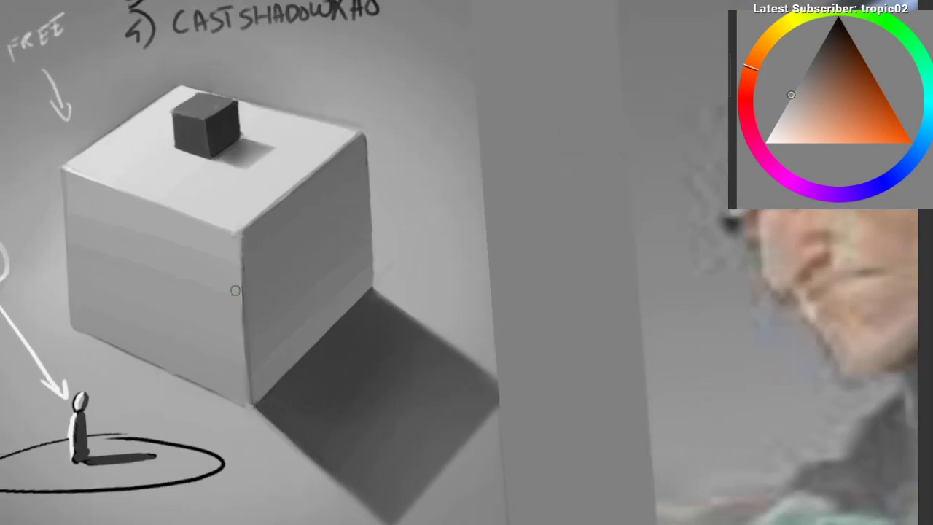
scroll(247, 375, "down", 2)
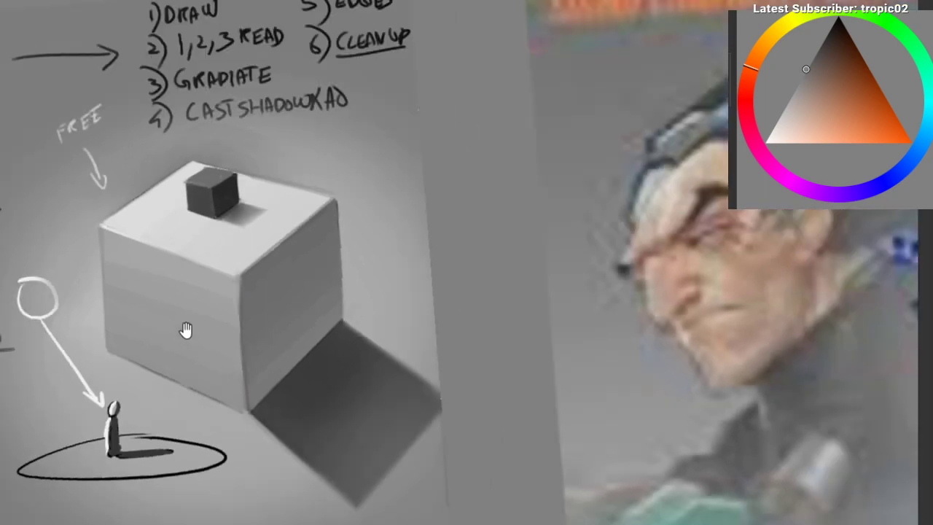
left_click(94, 223, "ctrl")
scroll(333, 202, "down", 2)
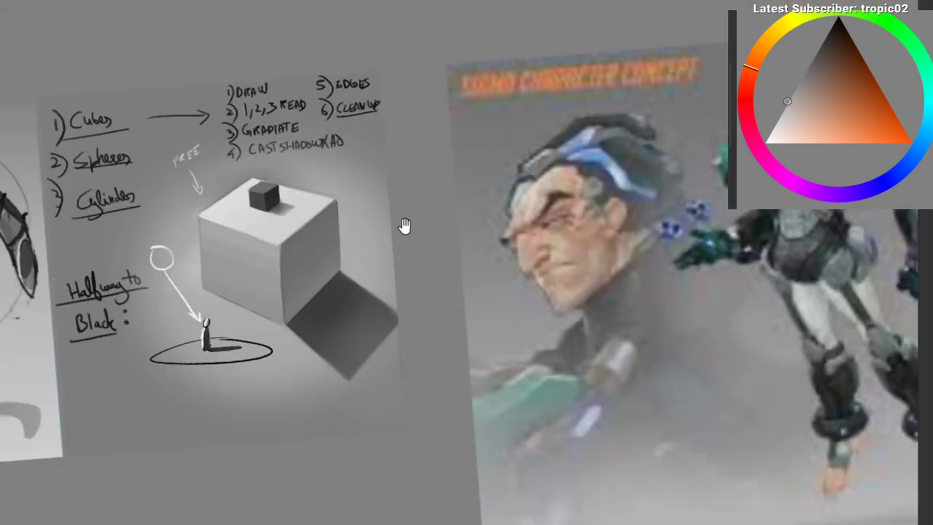
scroll(340, 204, "up", 2)
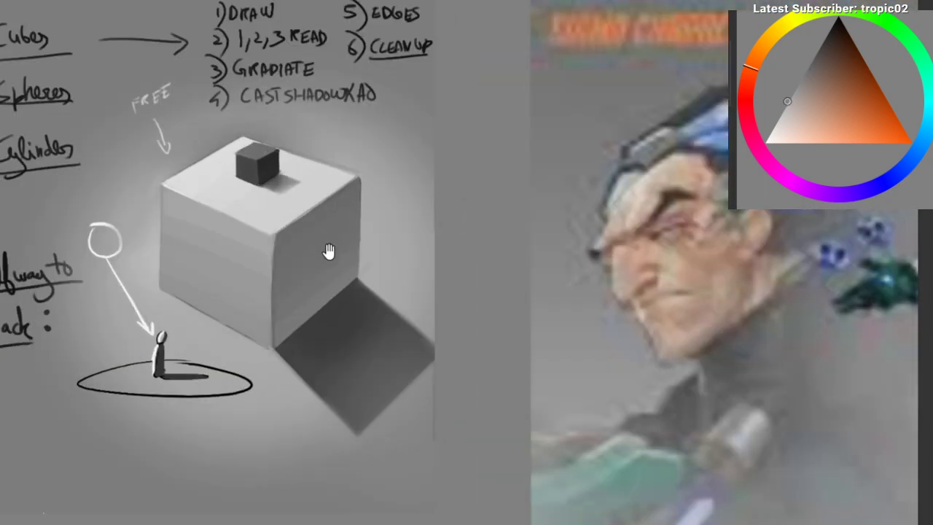
scroll(245, 211, "down", 1)
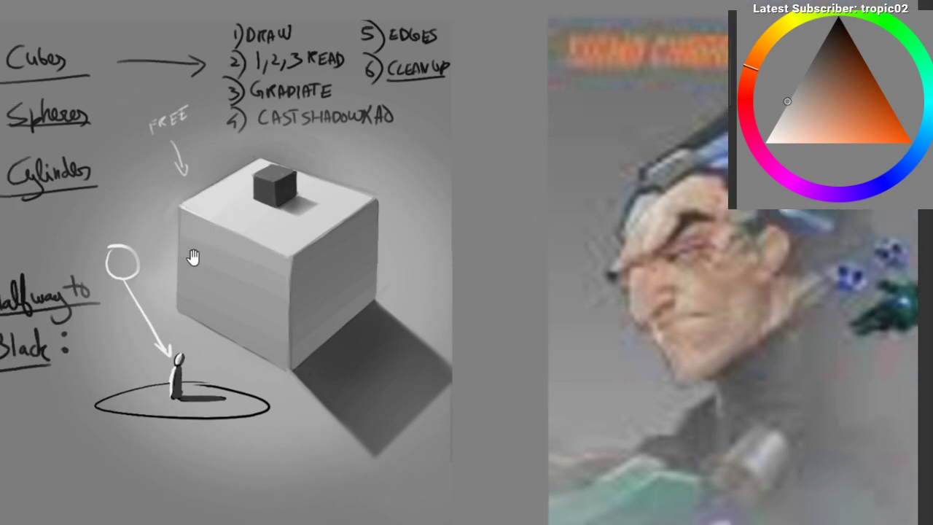
scroll(235, 230, "up", 3)
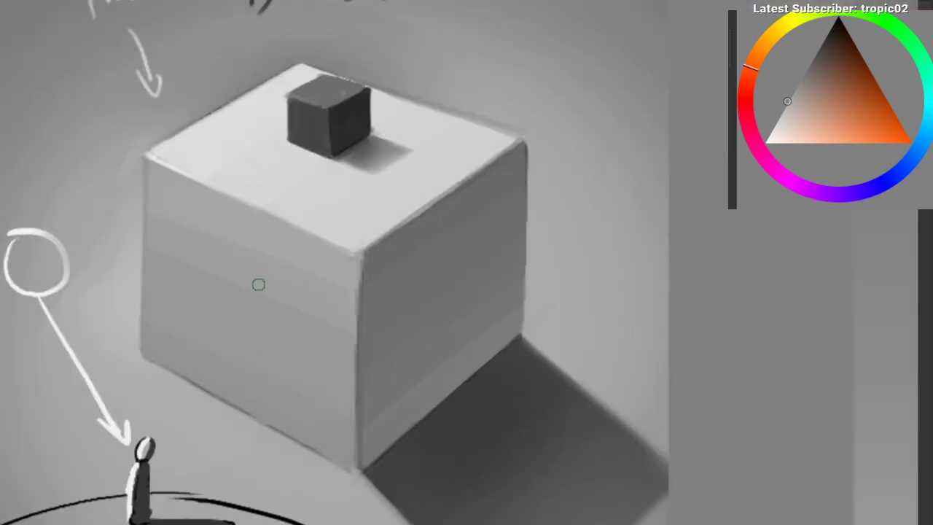
Step: Erase the word "CLEANUP" beside item 6 of the handwritten step list
scroll(248, 292, "down", 3)
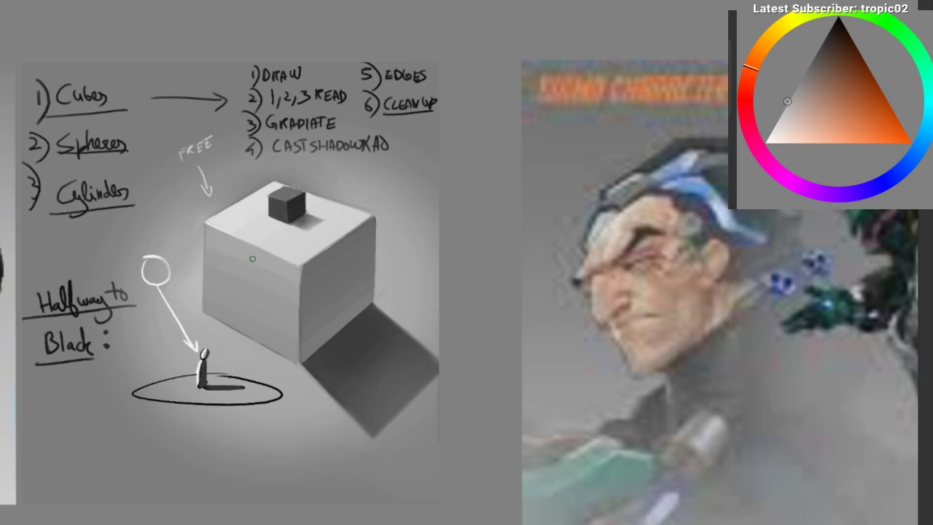
left_click_drag(269, 240, 287, 223)
left_click_drag(271, 270, 253, 322)
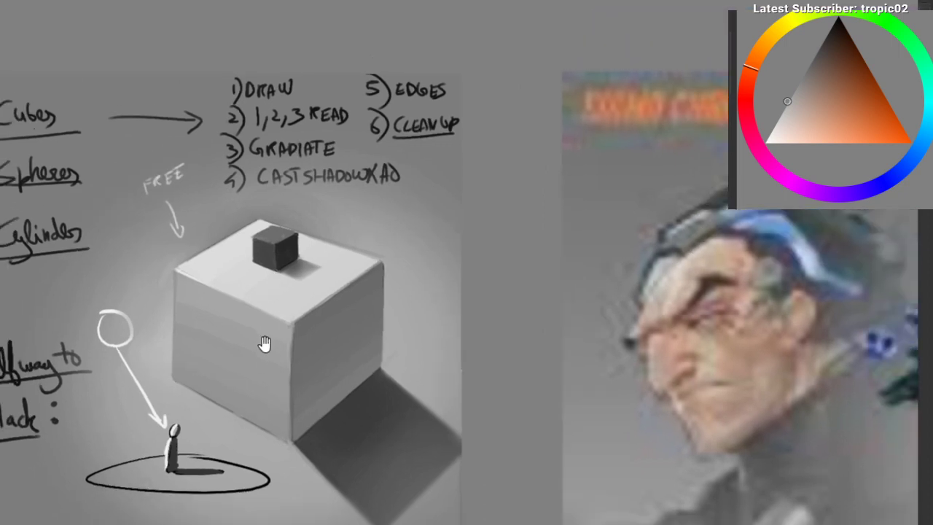
scroll(263, 406, "down", 2)
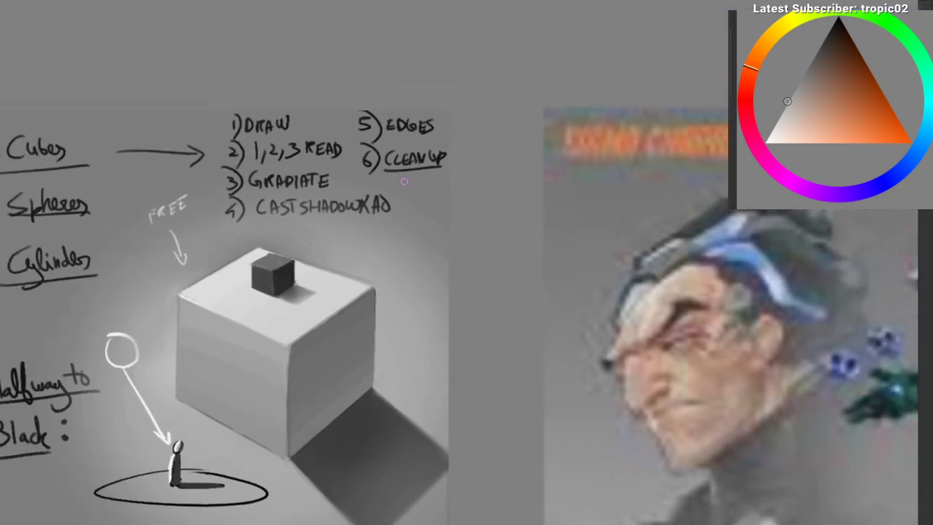
mouse_move(326, 202)
left_mouse_down()
mouse_move(341, 150)
mouse_move(358, 141)
mouse_move(345, 143)
mouse_move(469, 99)
mouse_move(428, 128)
left_mouse_up()
left_click(260, 316, "ctrl")
key("e")
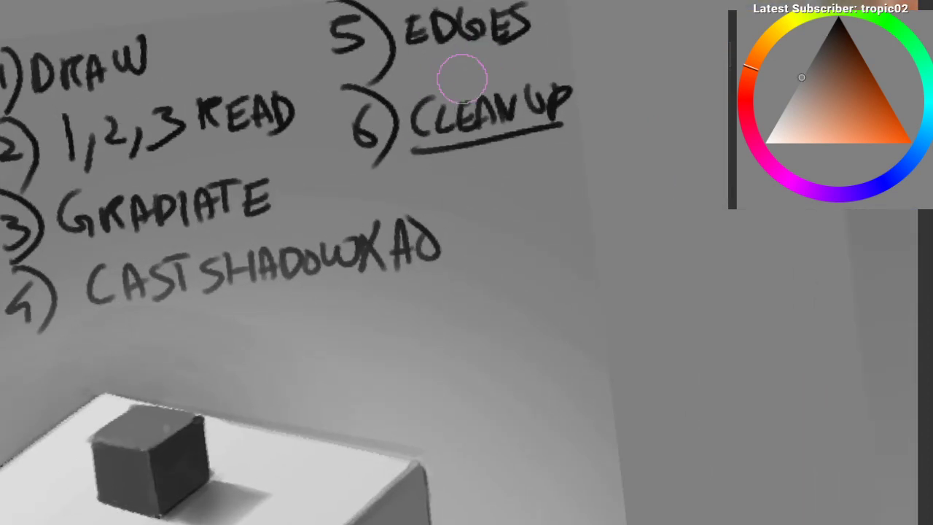
mouse_move(462, 78)
left_mouse_down()
mouse_move(441, 119)
mouse_move(493, 144)
left_mouse_up()
Step: Letter "REVIEW" in black beside item 6 of the step list and reinforce its underline
key("b")
key("ctrl+z")
mouse_move(438, 93)
left_mouse_down()
mouse_move(450, 143)
mouse_move(418, 144)
mouse_move(421, 116)
mouse_move(414, 138)
mouse_move(431, 134)
left_mouse_up()
key("ctrl+z")
key("ctrl+z")
key("ctrl+z")
key("ctrl+z")
key("ctrl+shift+z")
mouse_move(440, 104)
left_mouse_down()
mouse_move(440, 128)
mouse_move(458, 132)
left_mouse_up()
left_click_drag(440, 106, 476, 99)
mouse_move(487, 95)
left_mouse_down()
mouse_move(485, 128)
mouse_move(502, 125)
left_mouse_up()
mouse_move(503, 126)
left_mouse_down()
mouse_move(522, 123)
mouse_move(519, 89)
left_mouse_up()
left_click_drag(525, 87, 554, 107)
left_click_drag(411, 153, 560, 144)
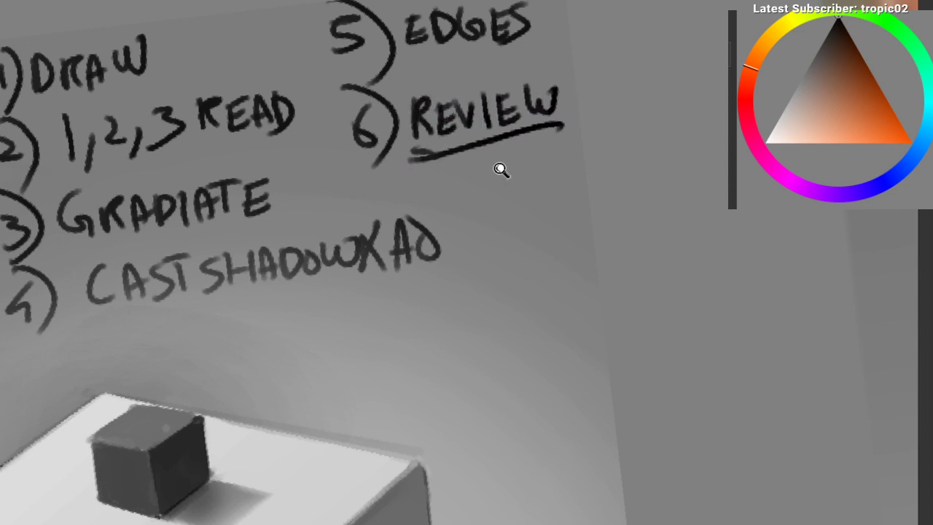
Step: Handwrite "SCOTT ROBERTSON" in a dark grey sampled from the small cube, on the background above the large cube, and underline both words
scroll(498, 280, "down", 5)
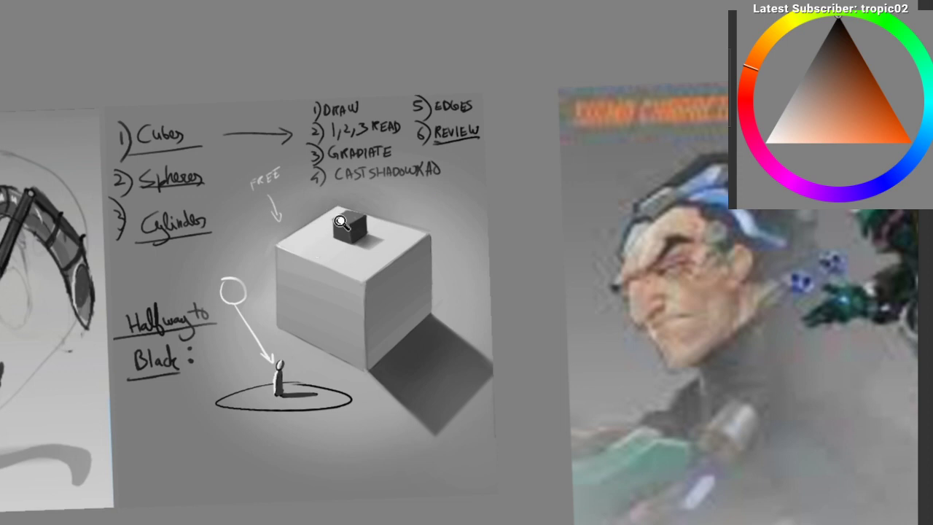
scroll(341, 223, "up", 1)
left_click_drag(345, 255, 353, 232)
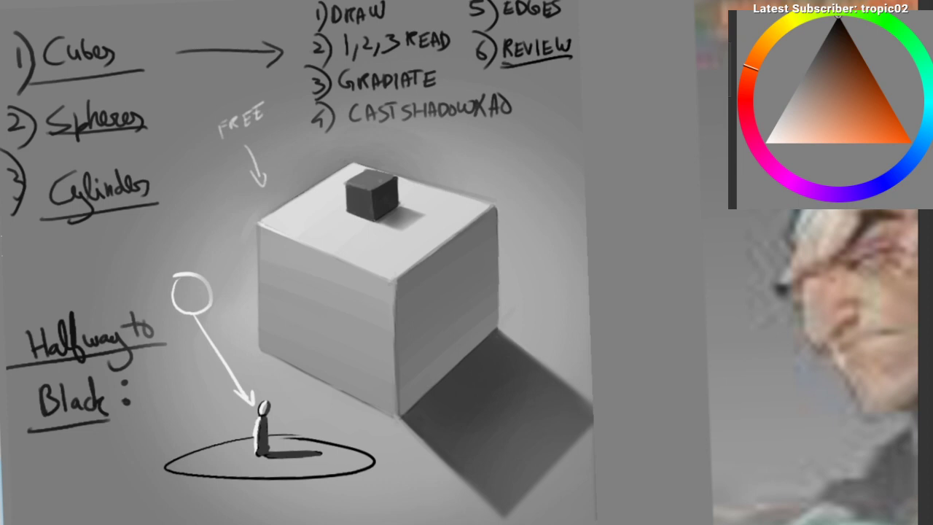
left_click_drag(390, 188, 371, 202)
left_click_drag(371, 202, 301, 254)
left_click(315, 234, "ctrl")
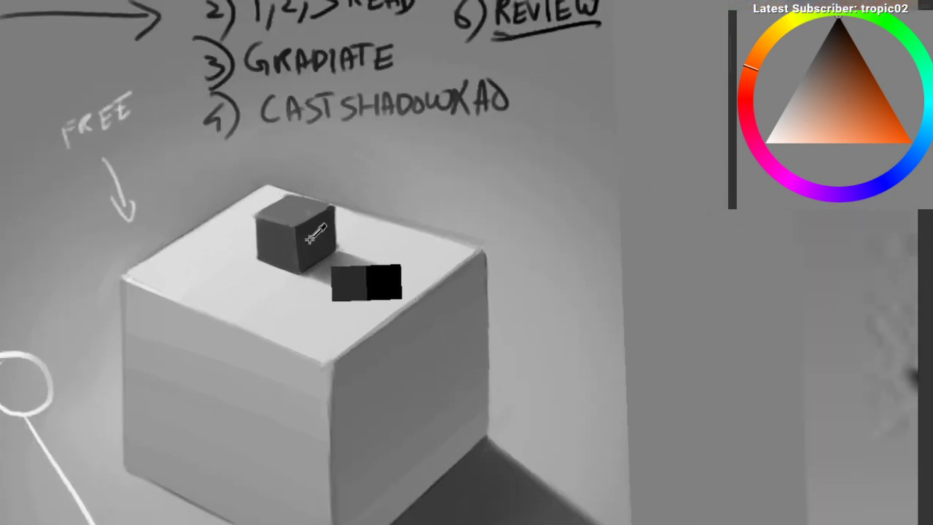
left_click_drag(448, 157, 418, 113)
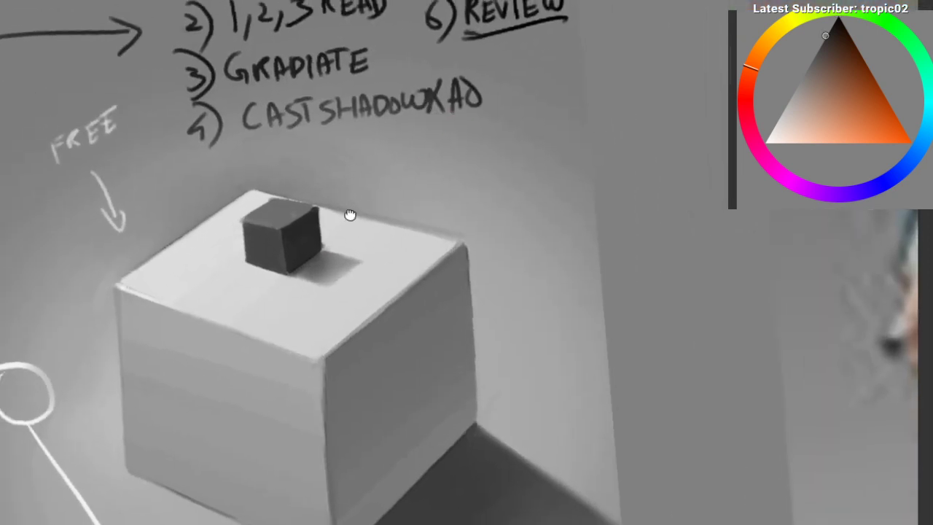
mouse_move(359, 48)
left_mouse_down()
mouse_move(342, 185)
mouse_move(360, 61)
left_mouse_up()
scroll(441, 176, "up", 1)
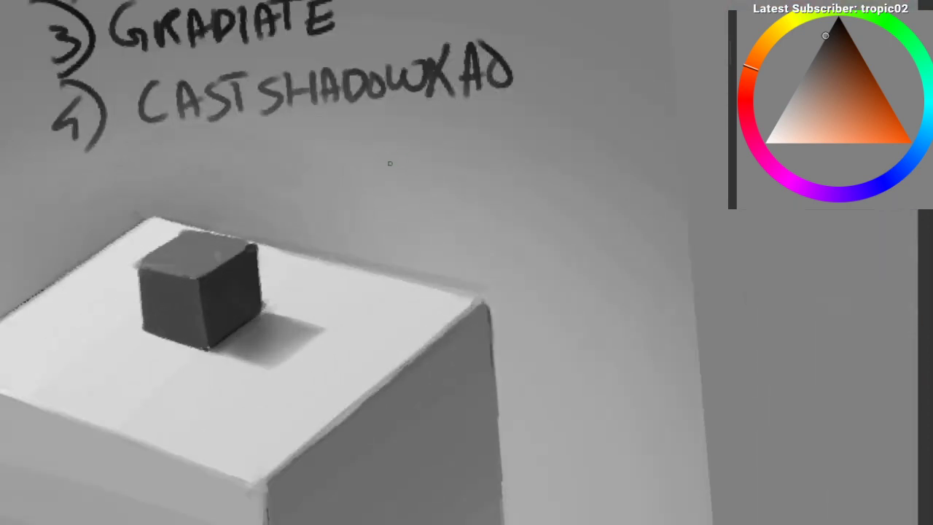
mouse_move(437, 149)
left_mouse_down()
mouse_move(442, 183)
mouse_move(404, 188)
left_mouse_up()
left_click_drag(461, 155, 448, 177)
left_click_drag(481, 155, 514, 168)
mouse_move(490, 145)
left_mouse_down()
mouse_move(520, 134)
mouse_move(542, 161)
left_mouse_up()
left_click_drag(519, 138, 563, 118)
mouse_move(457, 206)
left_mouse_down()
mouse_move(457, 238)
mouse_move(480, 234)
left_mouse_up()
mouse_move(492, 210)
left_mouse_down()
mouse_move(504, 202)
mouse_move(514, 231)
left_mouse_up()
mouse_move(514, 201)
left_mouse_down()
mouse_move(534, 219)
mouse_move(517, 233)
left_mouse_up()
mouse_move(544, 192)
left_mouse_down()
mouse_move(565, 211)
mouse_move(563, 198)
left_mouse_up()
left_click_drag(547, 191, 565, 187)
left_click_drag(506, 196, 423, 203)
mouse_move(499, 179)
left_mouse_down()
mouse_move(494, 210)
mouse_move(509, 206)
left_mouse_up()
left_click_drag(527, 164, 527, 195)
mouse_move(521, 159)
left_mouse_down()
mouse_move(536, 156)
mouse_move(543, 191)
mouse_move(560, 169)
left_mouse_up()
left_click_drag(573, 192, 592, 159)
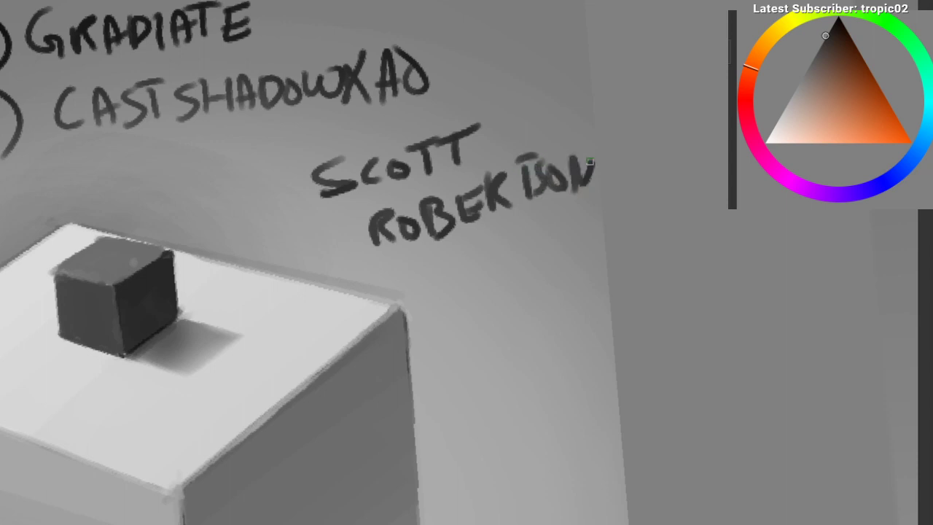
left_click_drag(594, 205, 374, 287)
left_click_drag(303, 221, 522, 139)
Step: Handwrite the book title "HOW TO RENDER" on three lines beneath the author's name
mouse_move(464, 298)
left_mouse_down()
mouse_move(431, 236)
mouse_move(445, 261)
left_mouse_up()
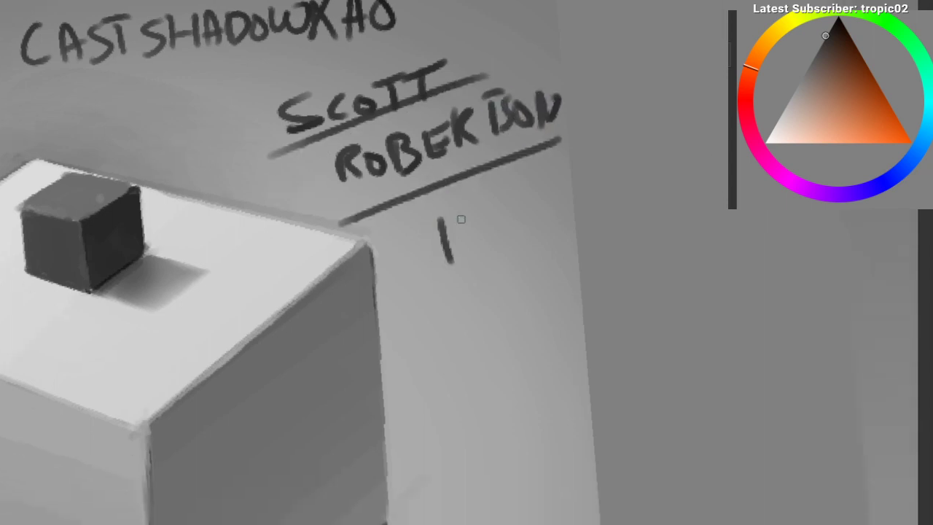
left_click_drag(463, 218, 466, 254)
left_click_drag(446, 243, 481, 220)
left_click_drag(494, 217, 515, 204)
mouse_move(452, 300)
left_mouse_down()
mouse_move(453, 326)
mouse_move(467, 290)
left_mouse_up()
left_click_drag(476, 290, 439, 265)
mouse_move(400, 336)
left_mouse_down()
mouse_move(412, 373)
mouse_move(438, 375)
left_mouse_up()
left_click_drag(444, 329, 466, 362)
left_click_drag(475, 330, 499, 326)
mouse_move(515, 317)
left_mouse_down()
mouse_move(510, 357)
mouse_move(530, 362)
left_mouse_up()
left_click_drag(511, 335, 530, 321)
mouse_move(515, 351)
left_mouse_down()
mouse_move(528, 323)
mouse_move(538, 350)
left_mouse_up()
left_click_drag(536, 322, 563, 361)
mouse_move(469, 339)
left_mouse_down()
mouse_move(440, 375)
mouse_move(440, 291)
mouse_move(401, 293)
left_mouse_up()
key("ctrl+z")
key("ctrl+z")
key("ctrl+z")
key("ctrl+z")
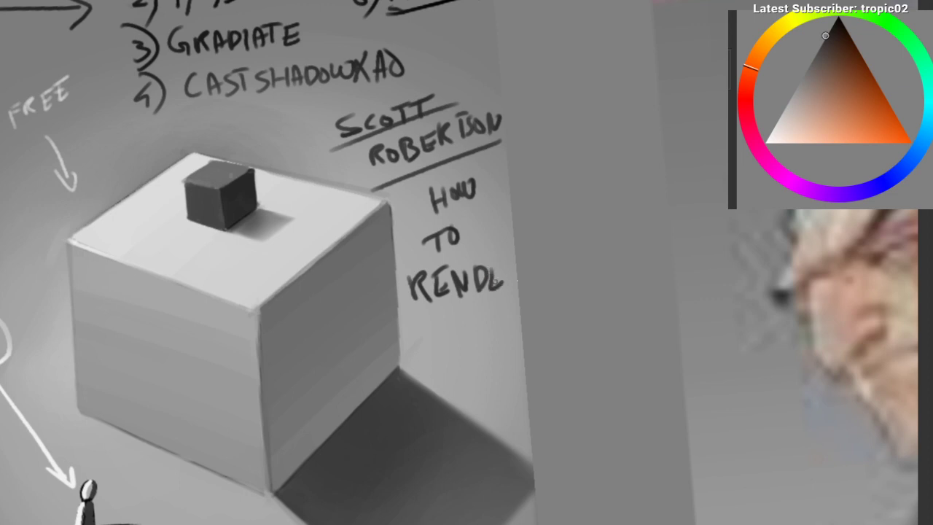
Step: Undo the handwritten book title, the underlines and the end of the author's surname
scroll(418, 323, "down", 3)
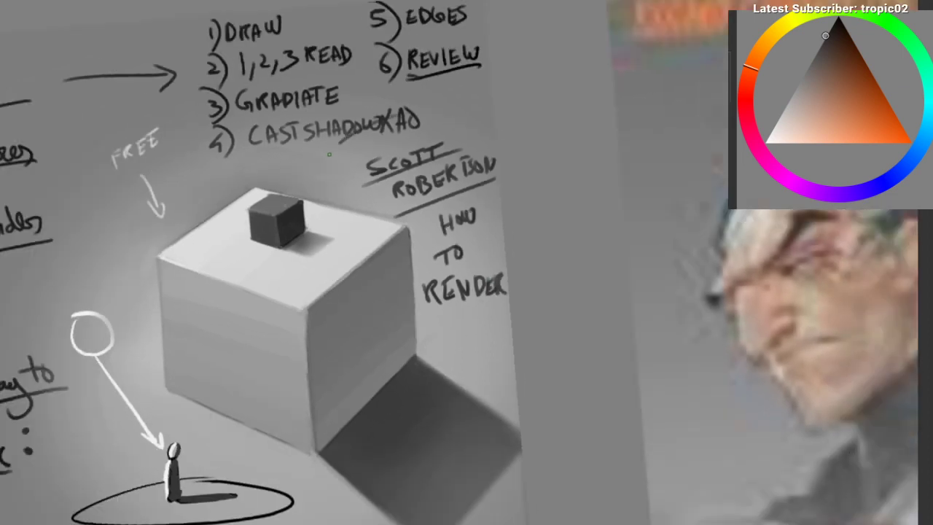
left_click_drag(329, 154, 409, 115)
left_click_drag(342, 205, 331, 198)
key("ctrl+z")
key("ctrl+z")
key("ctrl+z")
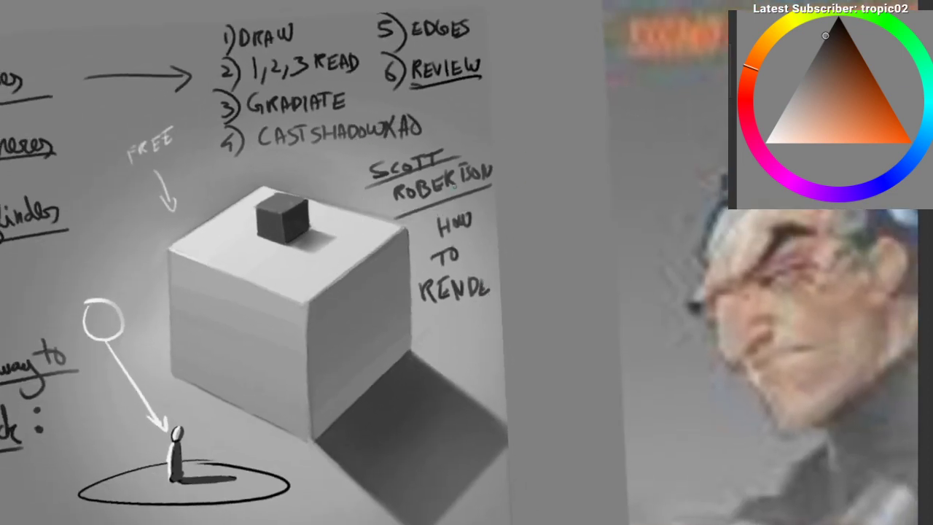
key("ctrl+z")
key("ctrl+z")
key("ctrl+z")
key("ctrl+z")
key("ctrl+z")
key("ctrl+z")
key("ctrl+z")
key("ctrl+z")
key("ctrl+z")
key("ctrl+z")
key("ctrl+z")
key("ctrl+z")
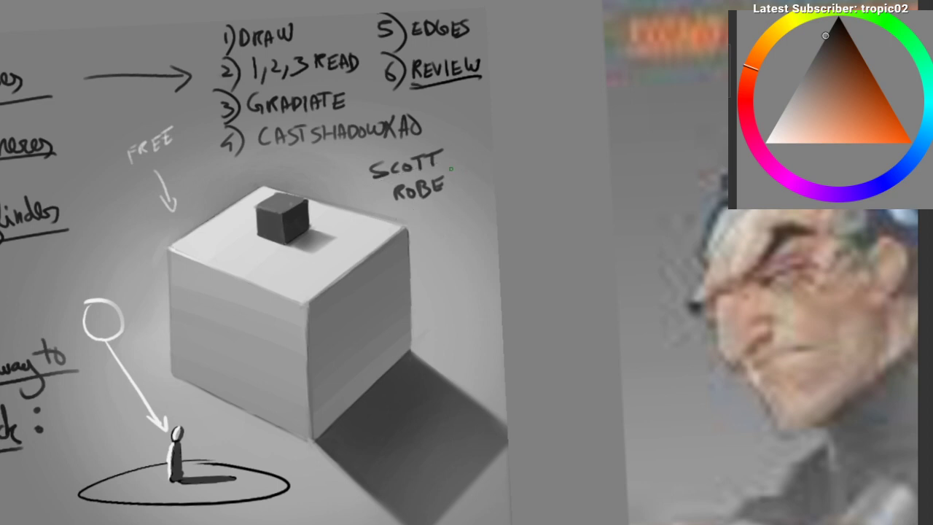
Step: Paint over the remaining "SCOTT ROBE" lettering with a large brush and sampled background greys
left_click(389, 152, "ctrl")
mouse_move(367, 174)
left_mouse_down()
mouse_move(413, 184)
mouse_move(396, 167)
mouse_move(413, 192)
mouse_move(415, 174)
mouse_move(372, 244)
mouse_move(328, 235)
mouse_move(359, 209)
mouse_move(390, 204)
left_mouse_up()
key("ctrl+z")
left_click(432, 221, "ctrl")
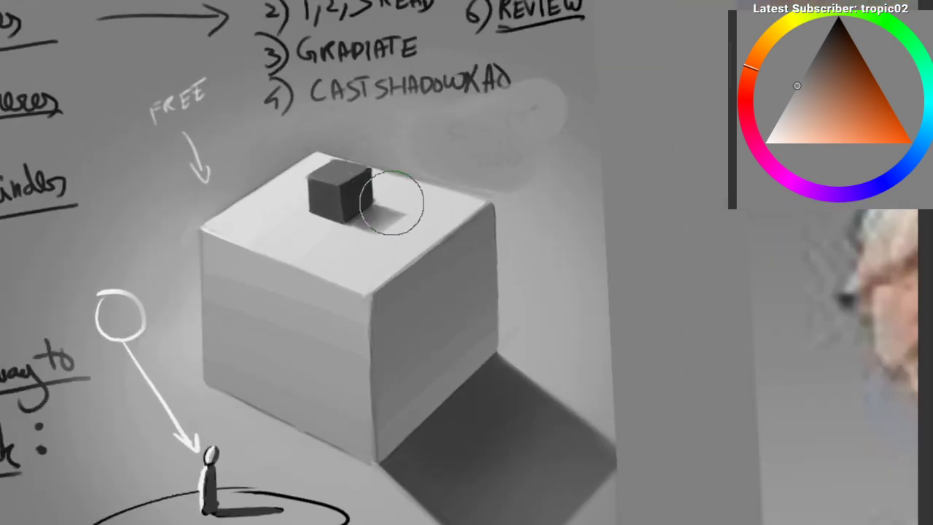
left_click_drag(458, 145, 454, 150)
key("ctrl+z")
Step: Try to recut the large cast shadow's near edge with the textured block brush and a sampled ground grey
left_click_drag(575, 277, 536, 390)
left_click_drag(444, 368, 255, 242)
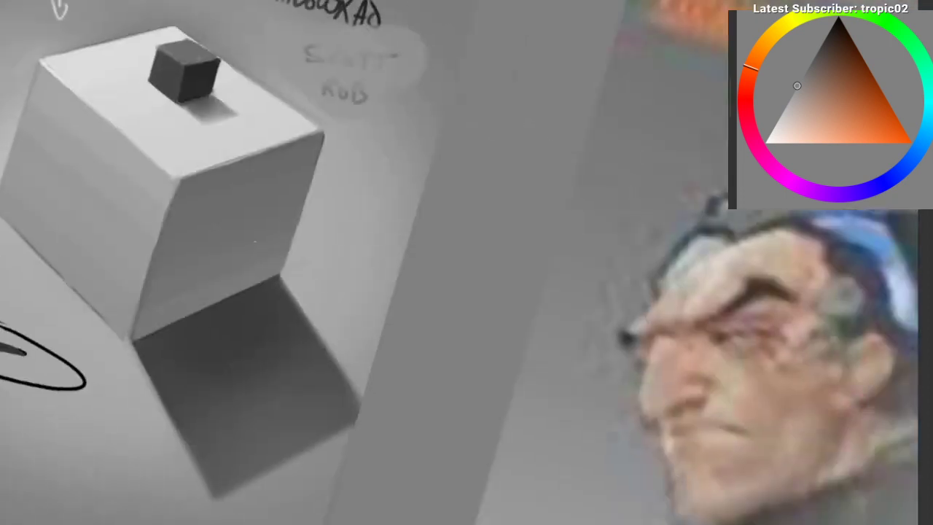
right_click(238, 253)
left_click(323, 233)
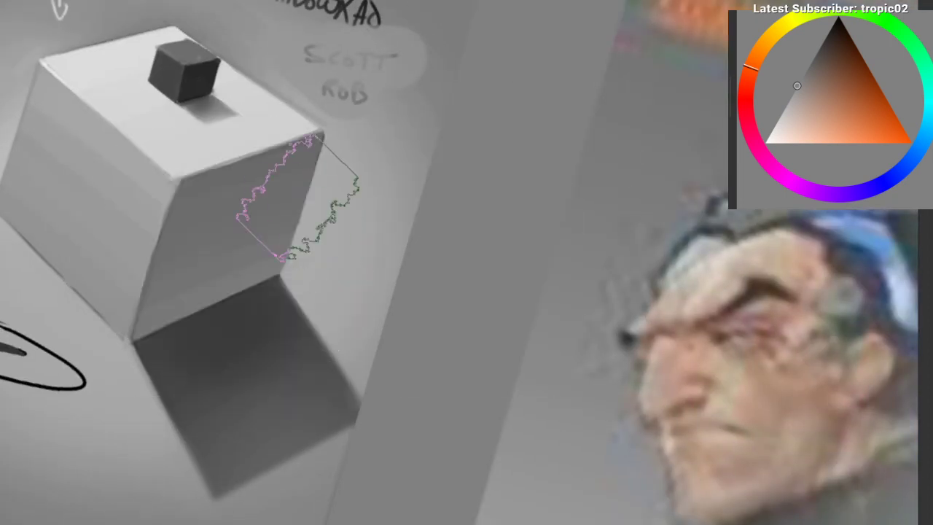
left_click(95, 361, "ctrl")
left_click_drag(63, 319, 58, 261)
left_click_drag(131, 320, 174, 410)
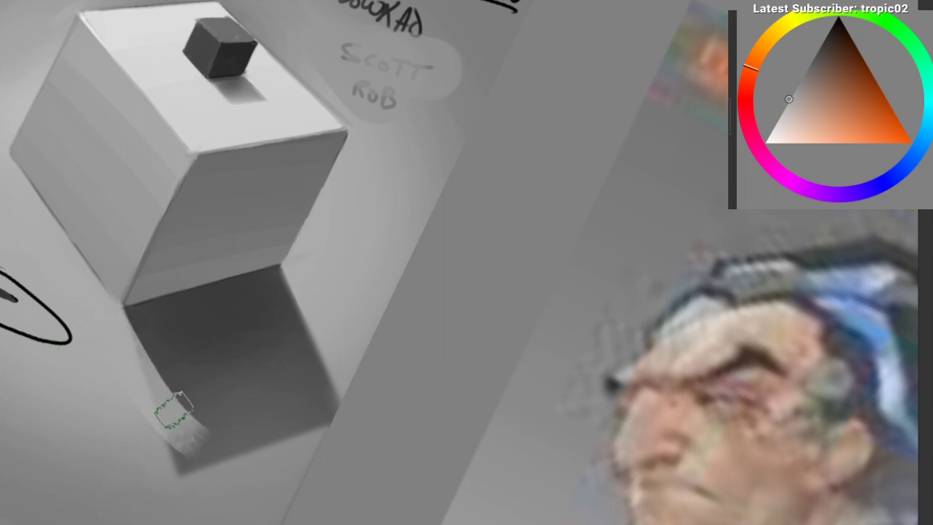
key("ctrl+z")
key("ctrl+z")
left_click_drag(109, 312, 228, 511)
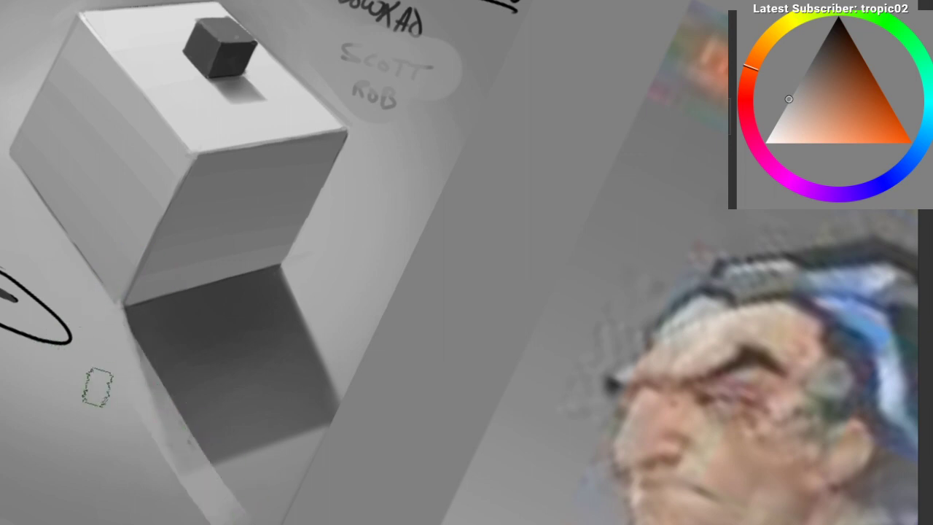
key("ctrl+z")
Step: Soften the large cast shadow's near long edge with the soft airbrush and sampled ground greys
left_click(119, 381, "ctrl")
left_click_drag(119, 381, 124, 333)
left_click_drag(190, 479, 321, 467)
left_click_drag(341, 385, 417, 42)
left_click_drag(408, 51, 321, 87)
right_click(223, 196)
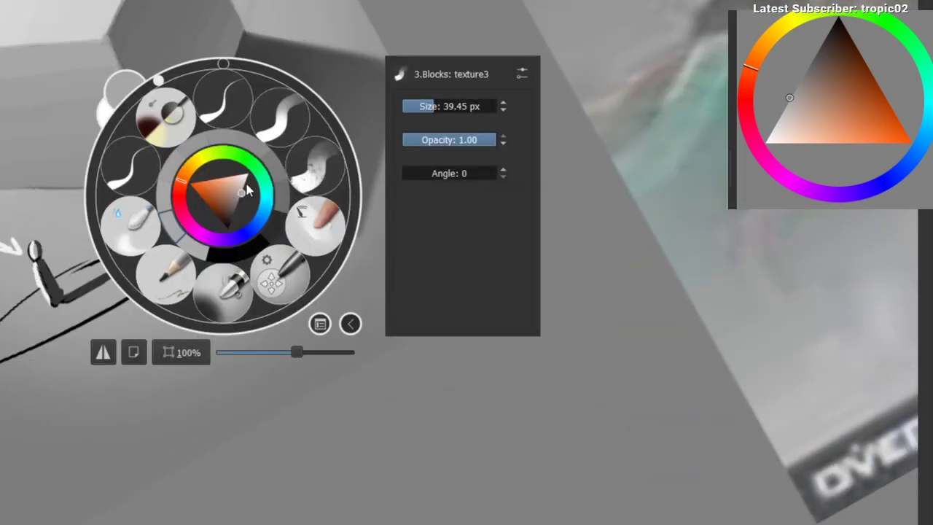
left_click(233, 288)
left_click(234, 227, "ctrl")
mouse_move(298, 131)
left_mouse_down()
mouse_move(269, 178)
mouse_move(245, 176)
left_mouse_up()
mouse_move(164, 230)
left_mouse_down()
mouse_move(417, 179)
mouse_move(385, 187)
left_mouse_up()
key("ctrl+z")
key("ctrl+z")
left_click_drag(157, 237, 376, 191)
key("ctrl+z")
left_click(212, 225, "ctrl")
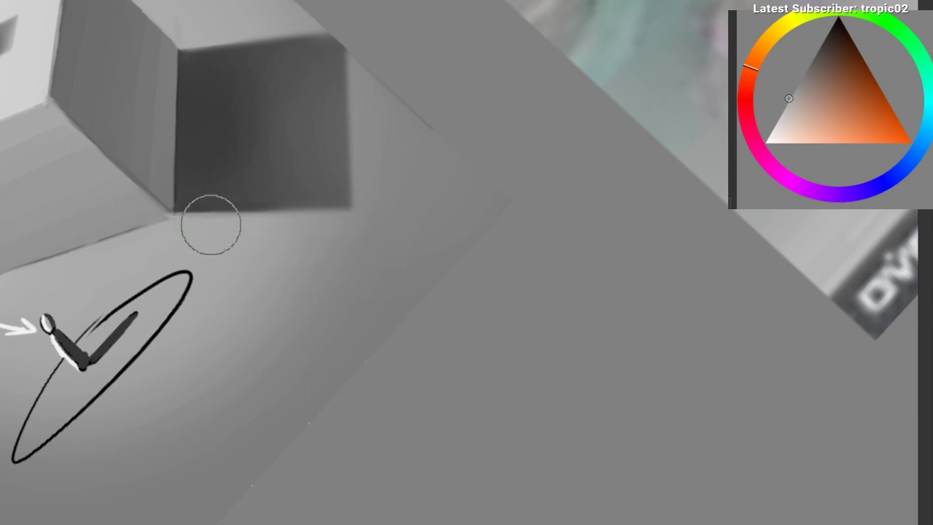
left_click_drag(205, 225, 435, 196)
left_click(363, 207, "ctrl")
mouse_move(243, 216)
left_mouse_down()
mouse_move(437, 189)
mouse_move(413, 219)
left_mouse_up()
left_click(302, 209, "ctrl")
left_click_drag(369, 192, 383, 280)
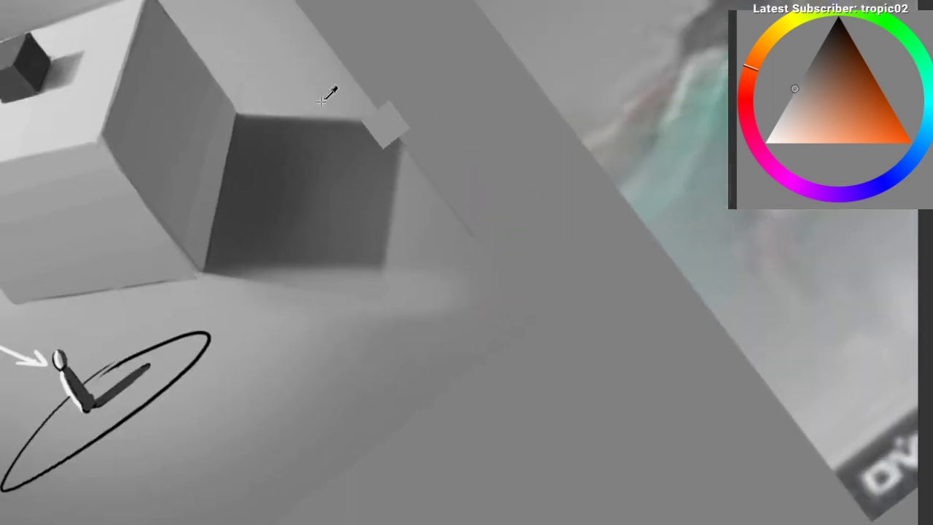
Step: Try to soften the large cast shadow's far long edge with a sampled ground grey
left_click(322, 102, "ctrl")
mouse_move(274, 104)
left_mouse_down()
mouse_move(377, 100)
mouse_move(232, 118)
left_mouse_up()
key("ctrl+z")
Step: Isolate the large cast shadow with a freehand selection, rework it with sampled greys, and clear the selection
key("l")
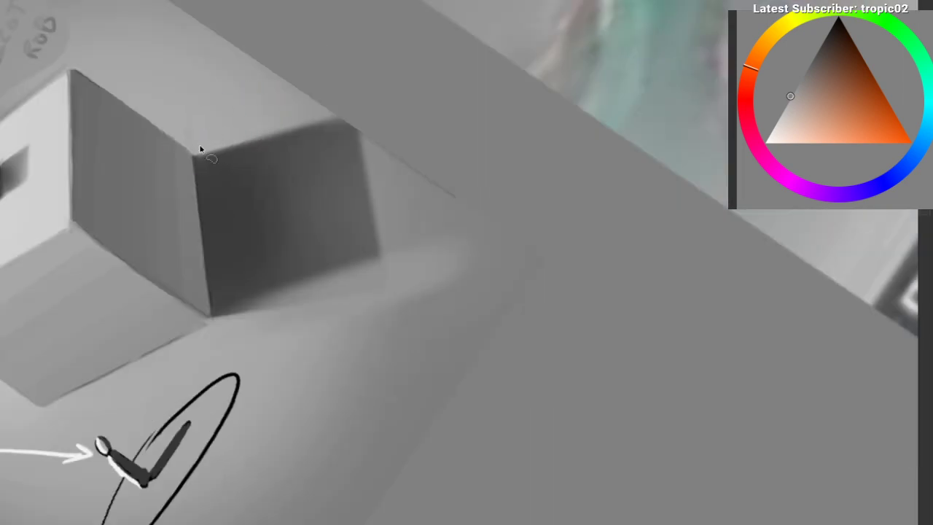
left_click_drag(364, 124, 372, 279)
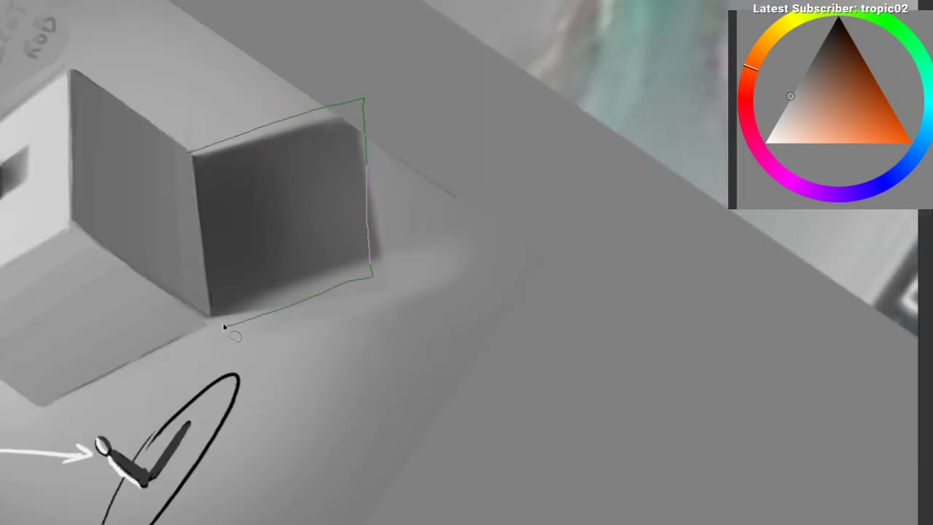
left_click_drag(205, 258, 191, 154)
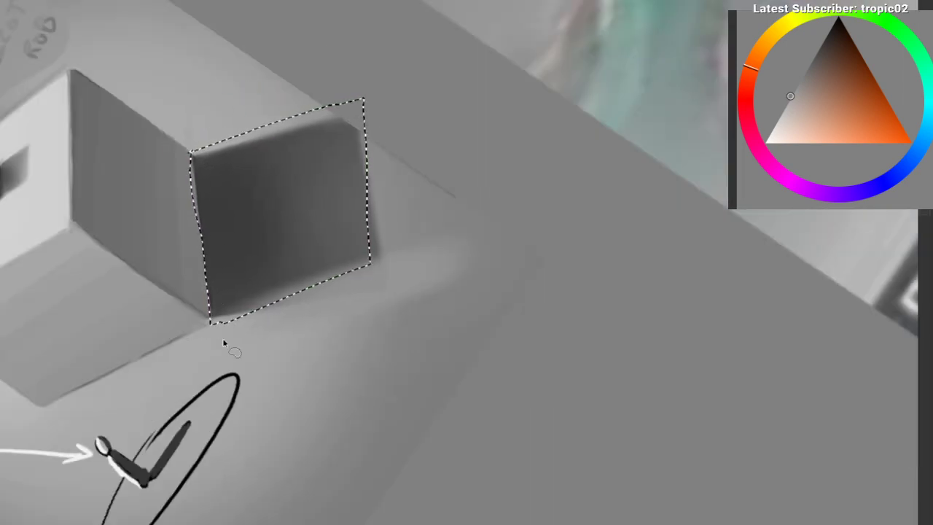
key("b")
right_click(161, 270)
left_click(216, 366)
left_click(219, 218, "ctrl")
left_click_drag(126, 268, 379, 268)
left_click_drag(267, 101, 312, 138)
left_click(255, 157, "ctrl")
left_click_drag(209, 170, 217, 148)
left_click_drag(483, 275, 412, 390)
key("ctrl+shift+a")
Step: Examine the armoured knight painting beside its simplified mannequin breakdown on the reference board
left_click_drag(384, 346, 350, 430)
left_click_drag(317, 383, 273, 182)
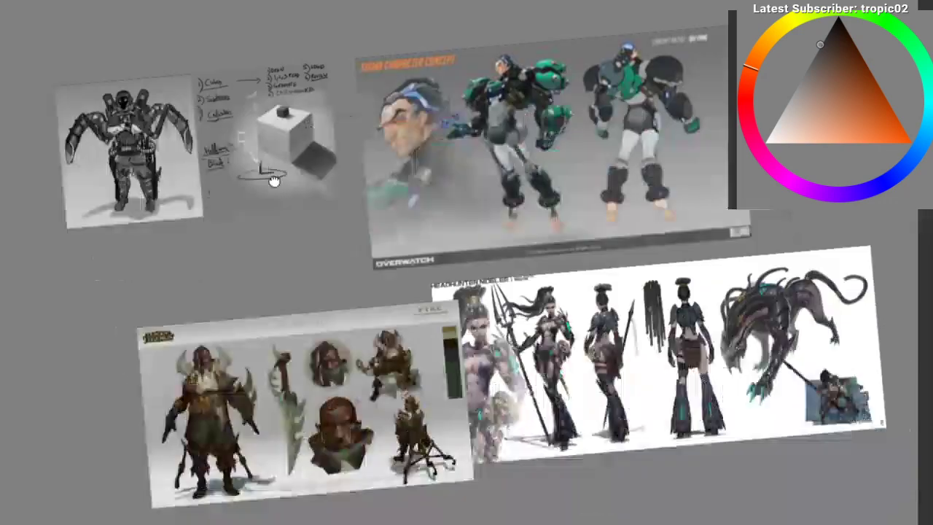
left_click_drag(324, 360, 311, 177)
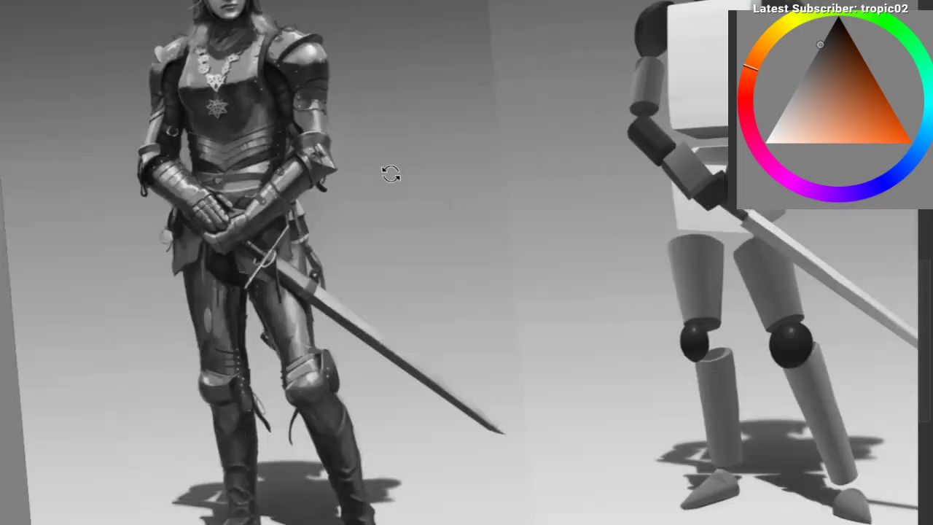
left_click_drag(343, 199, 338, 199)
left_click_drag(359, 233, 361, 286)
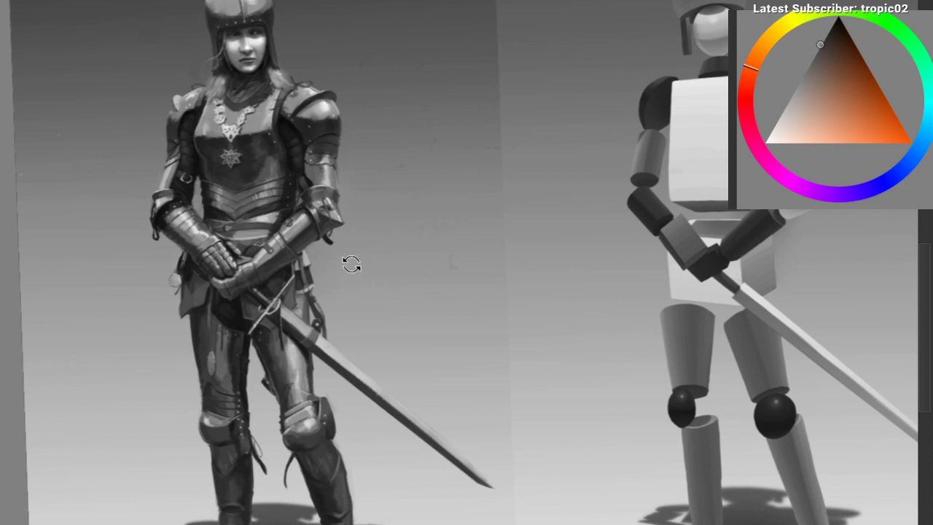
left_click_drag(351, 264, 354, 258)
left_click_drag(425, 246, 268, 285)
key("5")
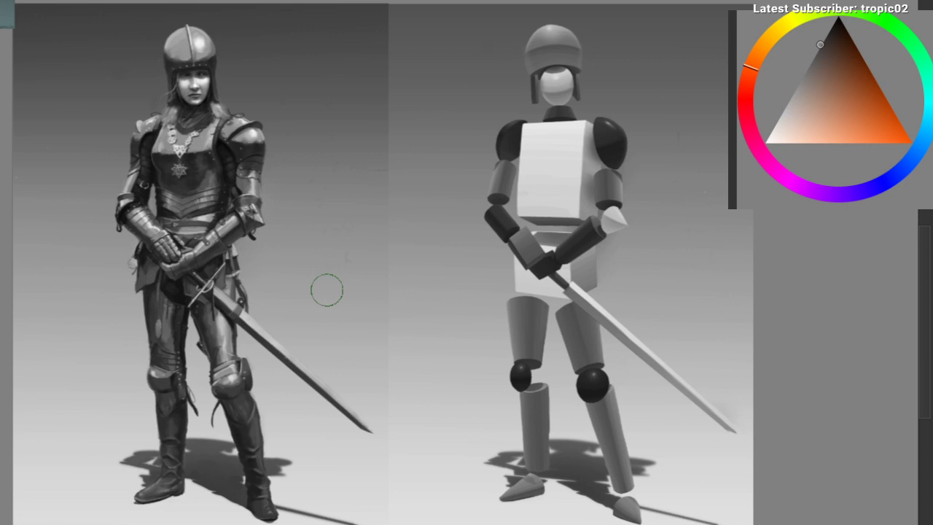
Step: Study the knight's torso, arm and leg armour up close against the mannequin's basic forms, and return to the cube study
left_click_drag(193, 191, 296, 141)
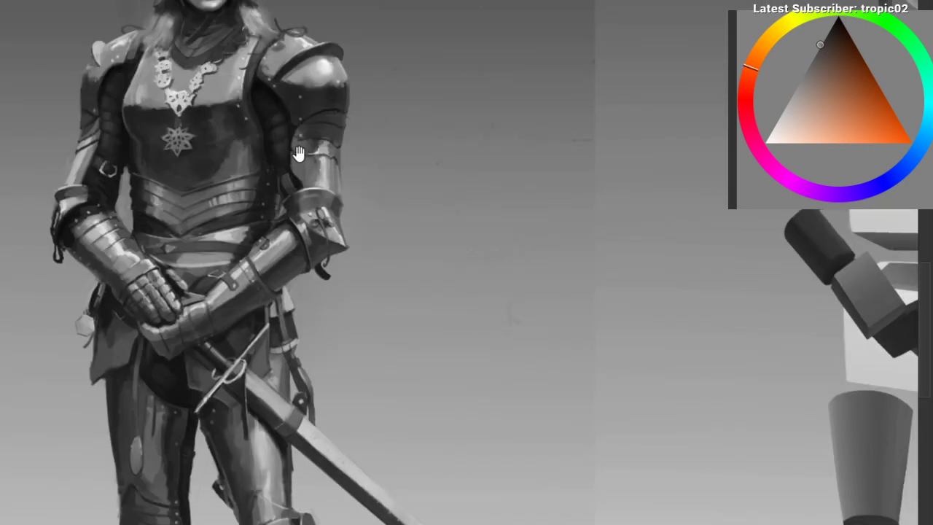
left_click_drag(297, 414, 288, 276)
left_click_drag(294, 220, 294, 459)
left_click_drag(312, 500, 296, 434)
scroll(292, 221, "up", 4)
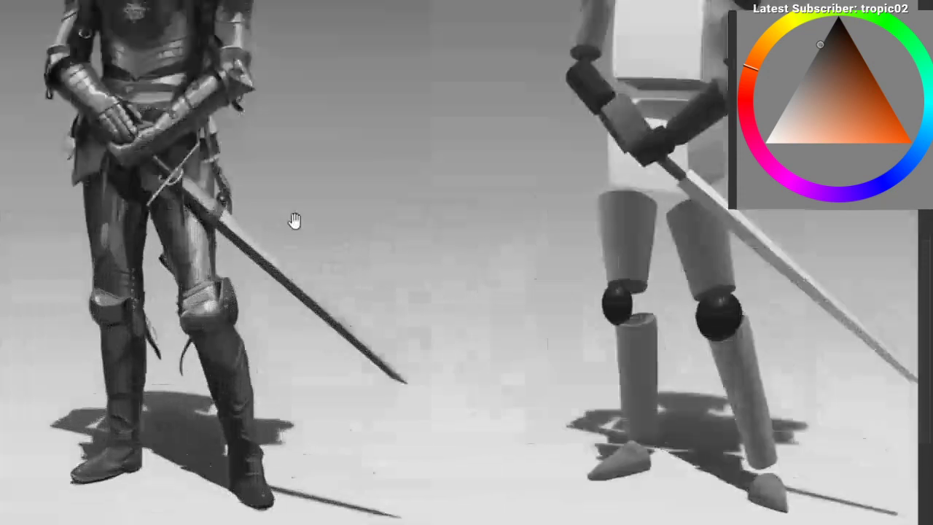
left_click_drag(268, 254, 231, 288)
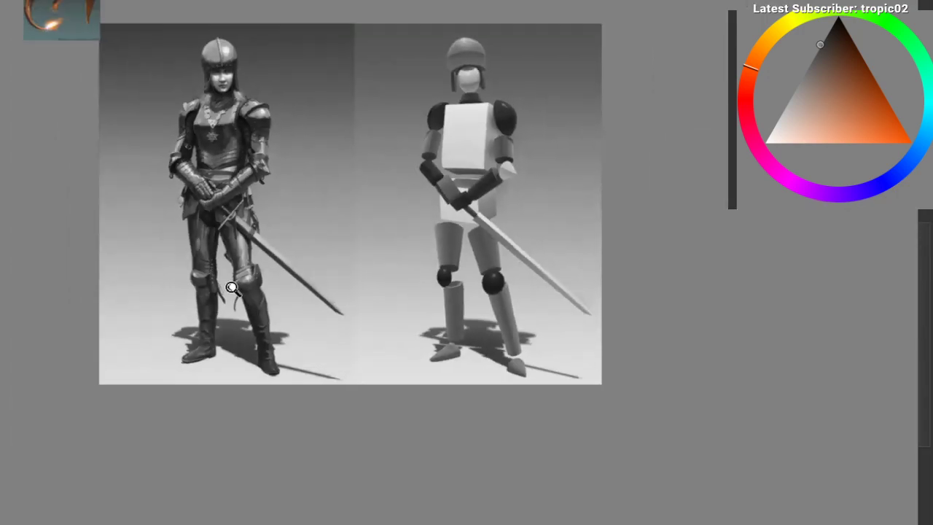
left_click_drag(244, 188, 265, 467)
scroll(252, 306, "up", 8)
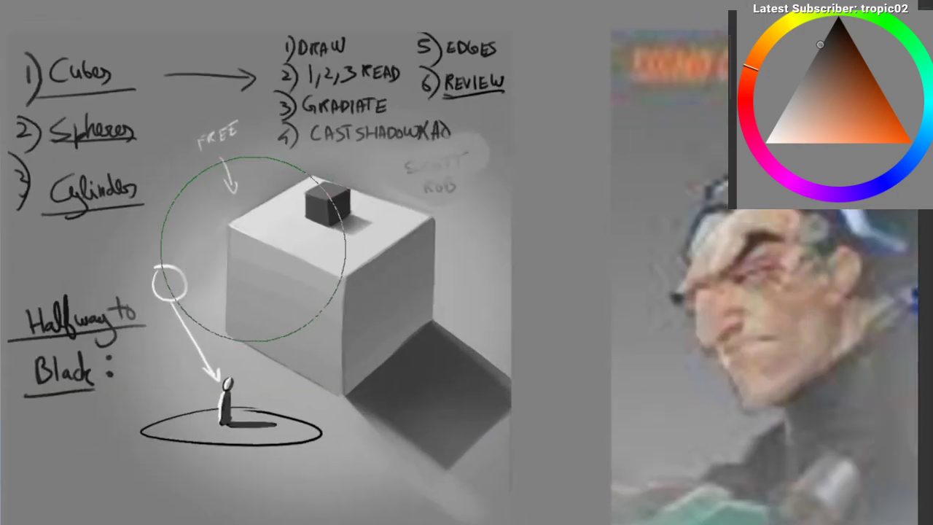
Step: Paint over the cube's shaded side and cast shadow with the texture3 brush in sampled background greys
right_click(207, 256)
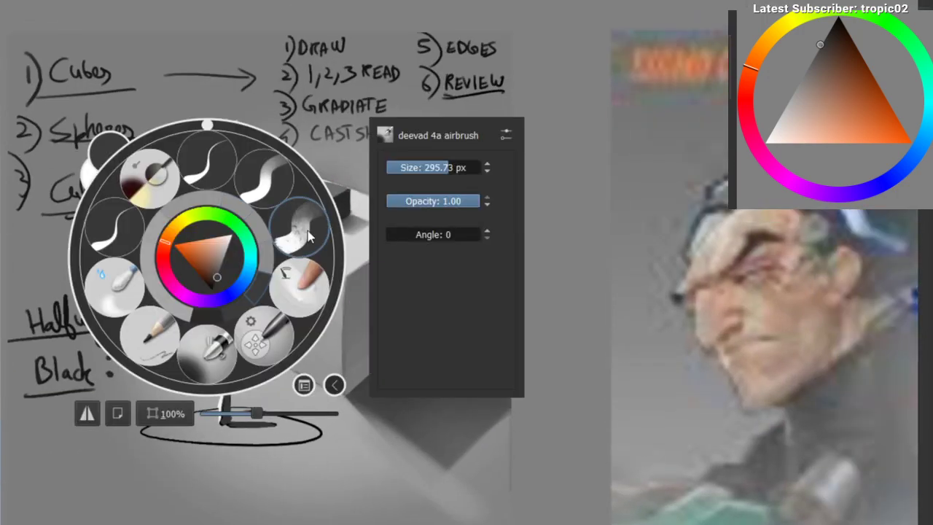
left_click(307, 231)
left_click(495, 123, "ctrl")
mouse_move(494, 157)
left_mouse_down()
mouse_move(461, 361)
mouse_move(469, 290)
left_mouse_up()
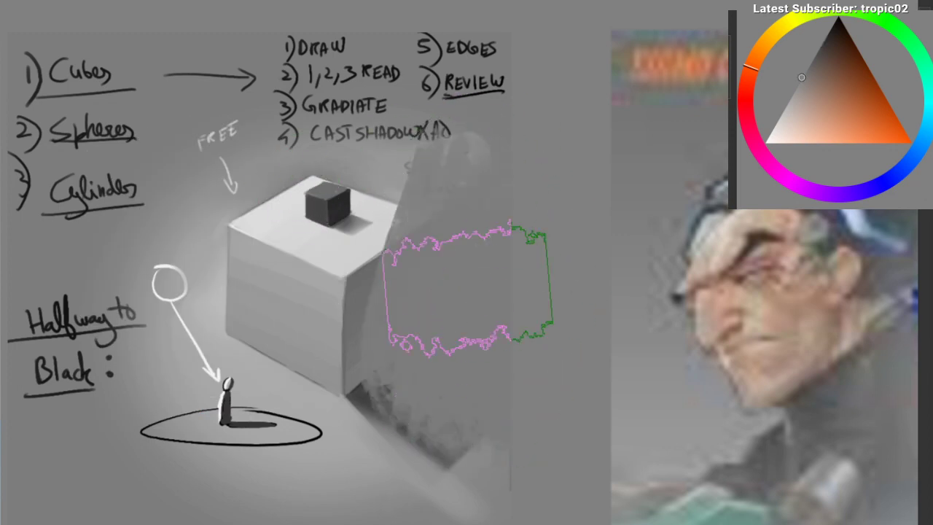
key("ctrl+z")
left_click(483, 172, "ctrl")
mouse_move(484, 179)
left_mouse_down()
mouse_move(466, 384)
mouse_move(288, 394)
left_mouse_up()
Step: Paint out the rest of the cube study and the light-direction diagram with sampled greys, leaving a blank grey area
left_click(152, 425, "ctrl")
mouse_move(211, 358)
left_mouse_down()
mouse_move(216, 475)
mouse_move(462, 353)
mouse_move(252, 233)
mouse_move(413, 227)
mouse_move(337, 225)
left_mouse_up()
left_click(215, 168, "ctrl")
mouse_move(231, 169)
left_mouse_down()
mouse_move(254, 218)
mouse_move(204, 482)
mouse_move(417, 366)
left_mouse_up()
left_click(137, 390, "ctrl")
mouse_move(142, 391)
left_mouse_down()
mouse_move(486, 415)
mouse_move(261, 461)
mouse_move(402, 496)
mouse_move(254, 305)
mouse_move(326, 250)
mouse_move(394, 240)
left_mouse_up()
left_click_drag(228, 276, 202, 250)
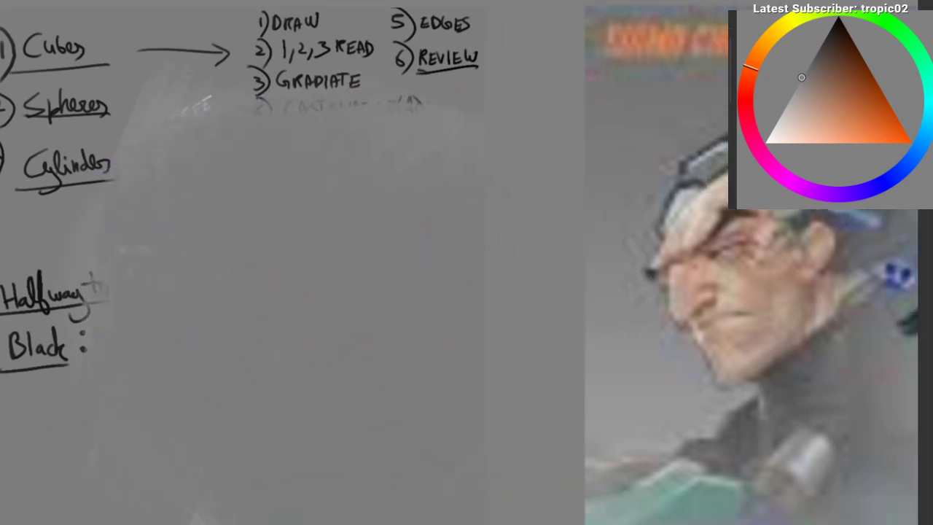
Step: Switch to the deevad 4a airbrush with a lighter grey, enlarge it, and try soft glow strokes on the blank area
right_click(92, 256)
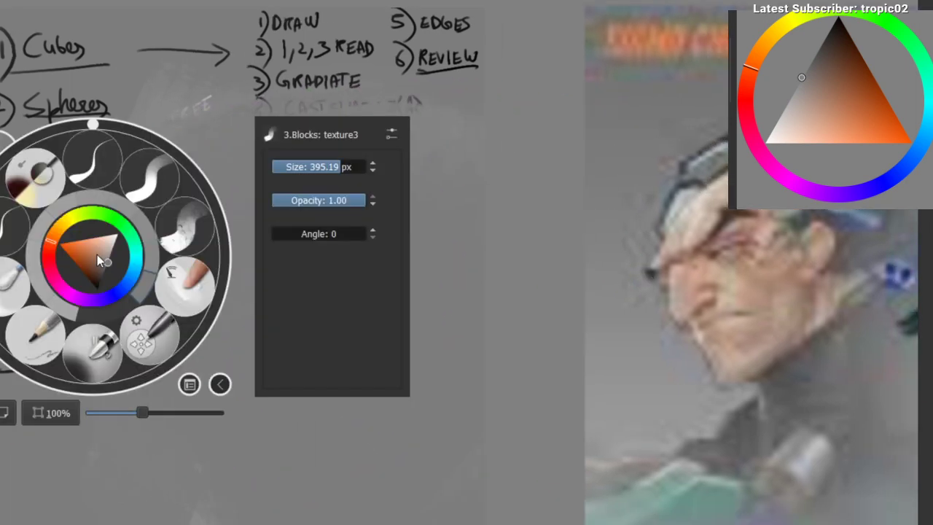
left_click(96, 348)
left_click(785, 108)
left_click_drag(372, 183, 254, 333)
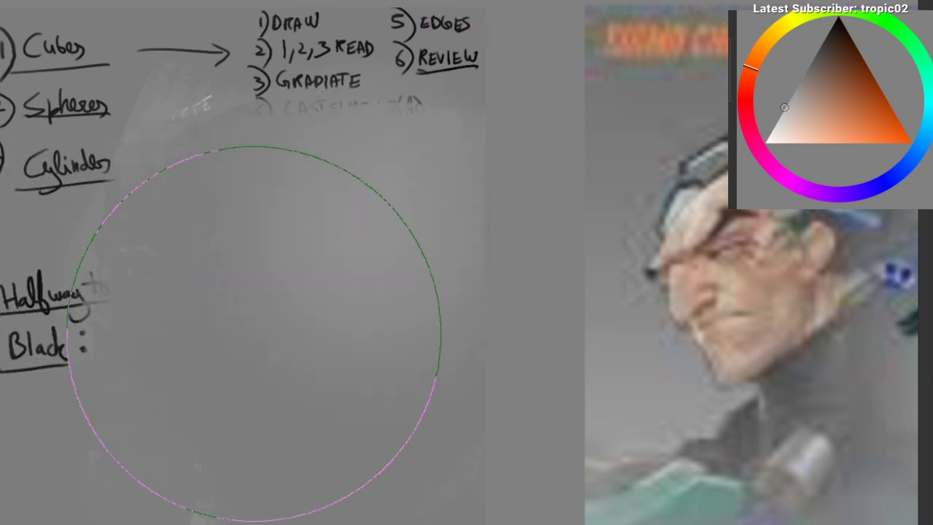
key("ctrl+z")
key("]")
key("]")
key("]")
key("]")
key("]")
left_click_drag(350, 241, 448, 311)
key("ctrl+z")
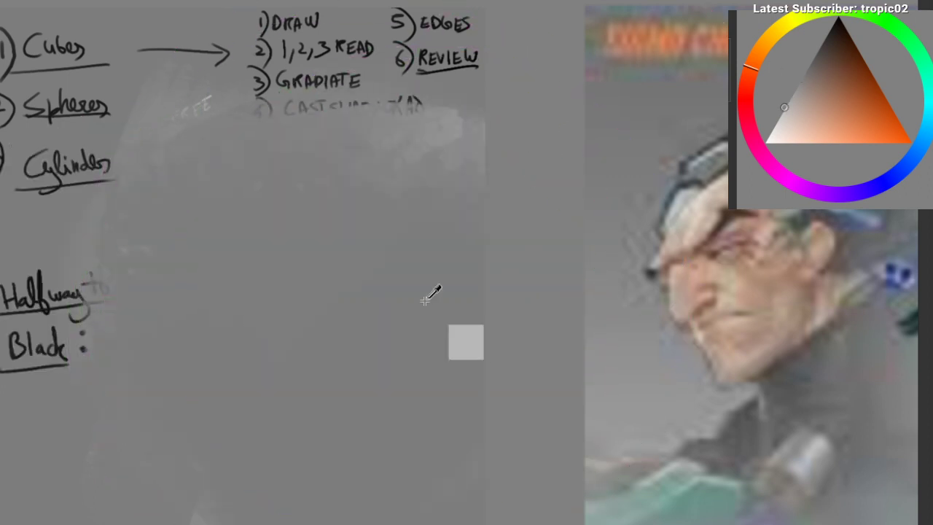
Step: Try several broad light-grey airbrush washes across the blank area, undoing each one
mouse_move(331, 337)
left_mouse_down()
mouse_move(356, 368)
mouse_move(445, 352)
mouse_move(454, 271)
left_mouse_up()
key("ctrl+z")
mouse_move(387, 292)
left_mouse_down()
mouse_move(378, 343)
mouse_move(522, 171)
mouse_move(235, 230)
mouse_move(296, 282)
left_mouse_up()
key("ctrl+z")
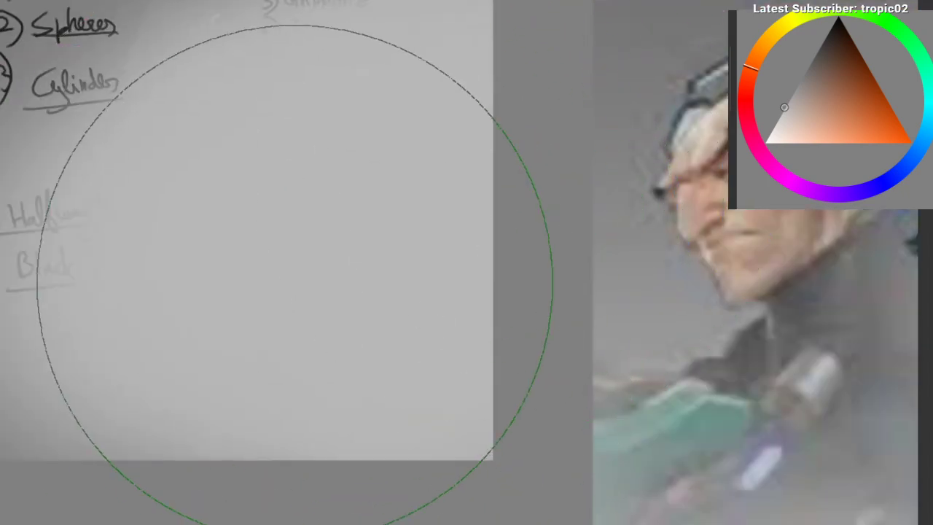
mouse_move(363, 246)
left_mouse_down()
mouse_move(321, 254)
mouse_move(390, 177)
left_mouse_up()
key("ctrl+z")
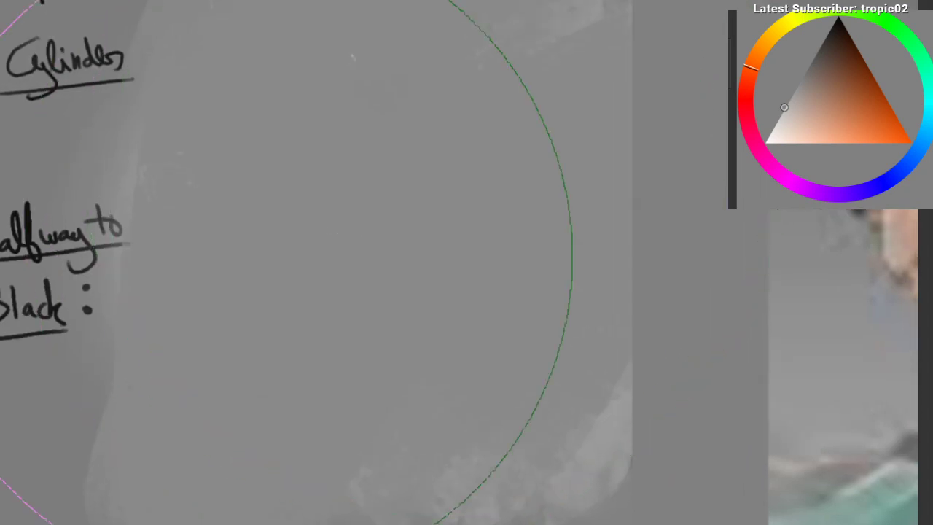
Step: Airbrush a large, soft glow in a lighter grey across the middle of the blank area
left_click(760, 97)
mouse_move(353, 211)
left_mouse_down()
mouse_move(360, 233)
mouse_move(408, 184)
left_mouse_up()
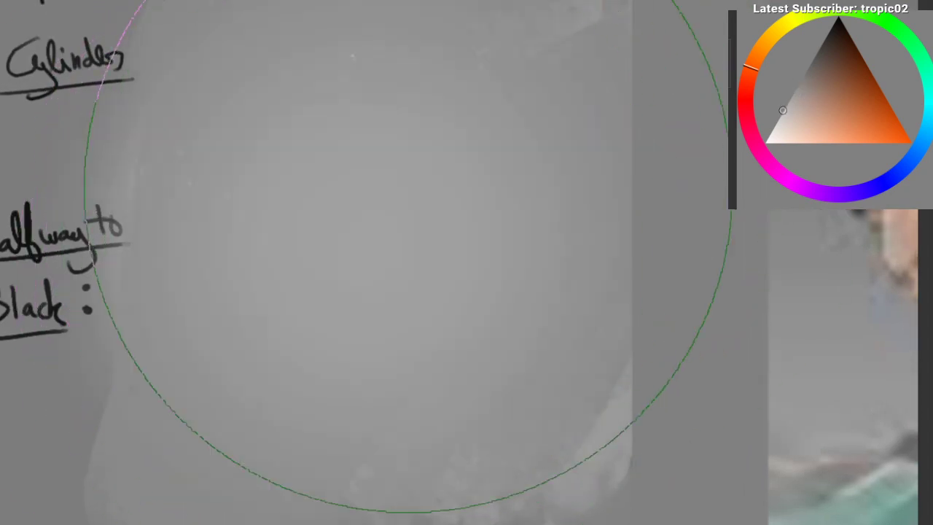
left_click_drag(391, 229, 361, 275)
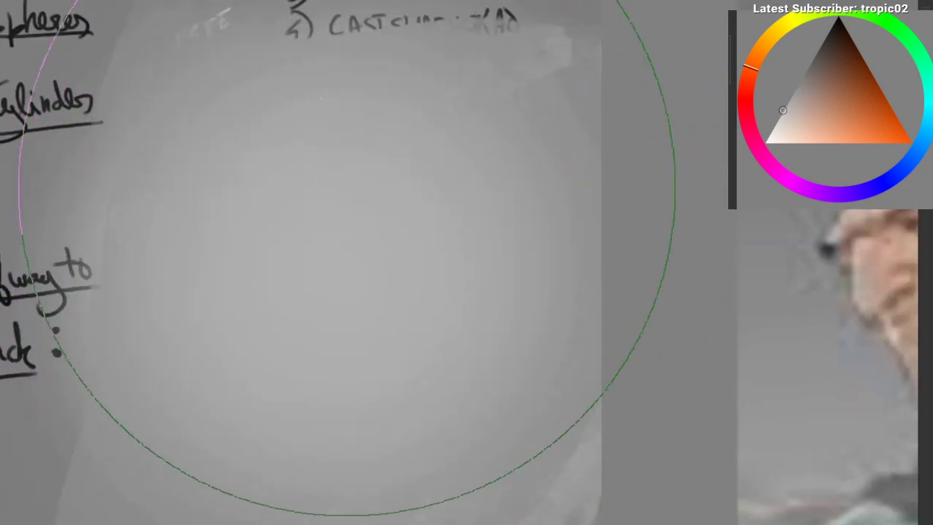
Step: Work over the glow with the texture3 brush in a sampled light grey to give the backdrop a subtle texture
right_click(322, 206)
left_click(416, 166)
left_click(306, 220, "ctrl")
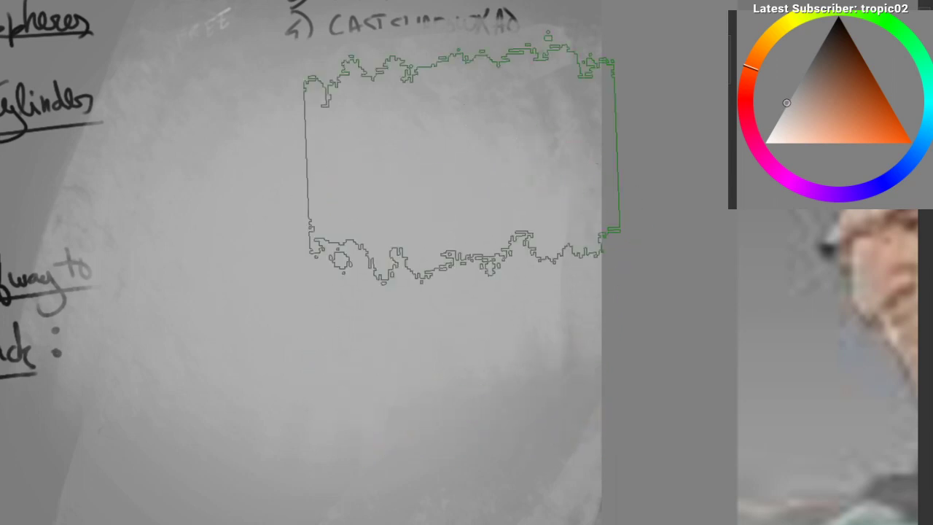
left_click_drag(356, 212, 326, 203)
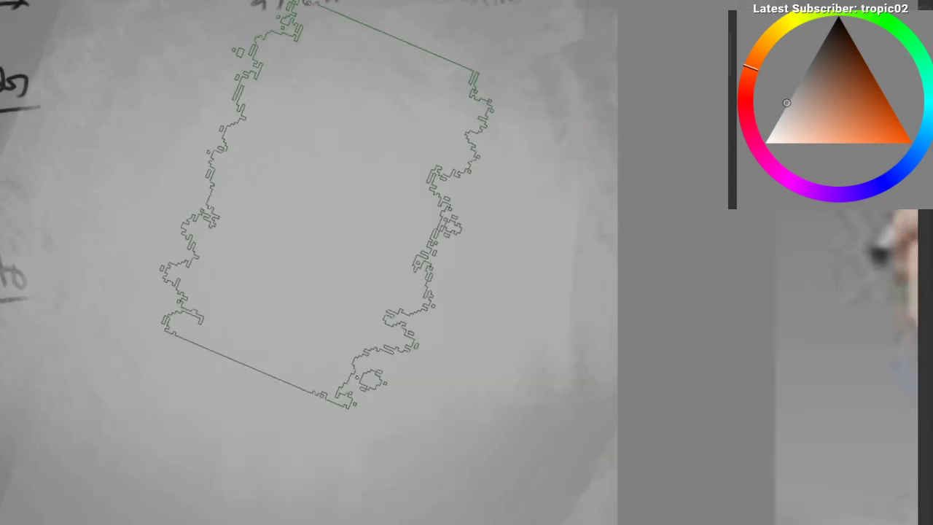
Step: Clear any existing selection and make a large circular selection in the middle of the light backdrop
key("ctrl+shift+a")
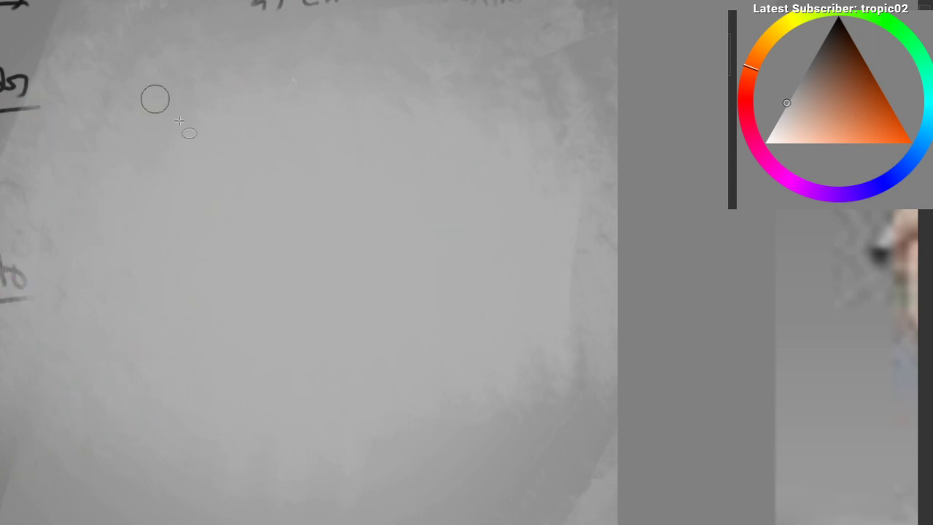
left_click_drag(142, 85, 450, 394)
left_click_drag(403, 247, 384, 215)
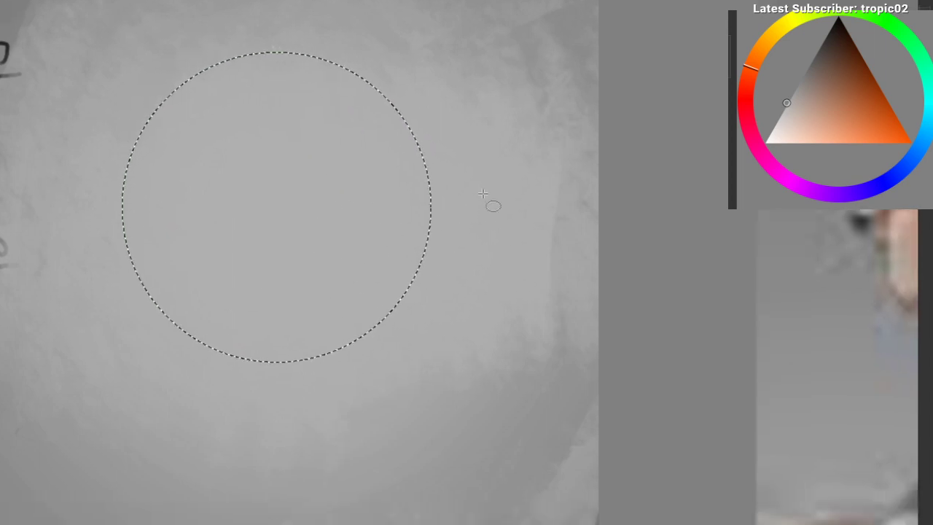
Step: Try a darker mid grey and different texture3 brush sizes over the circular selection
left_click(805, 71)
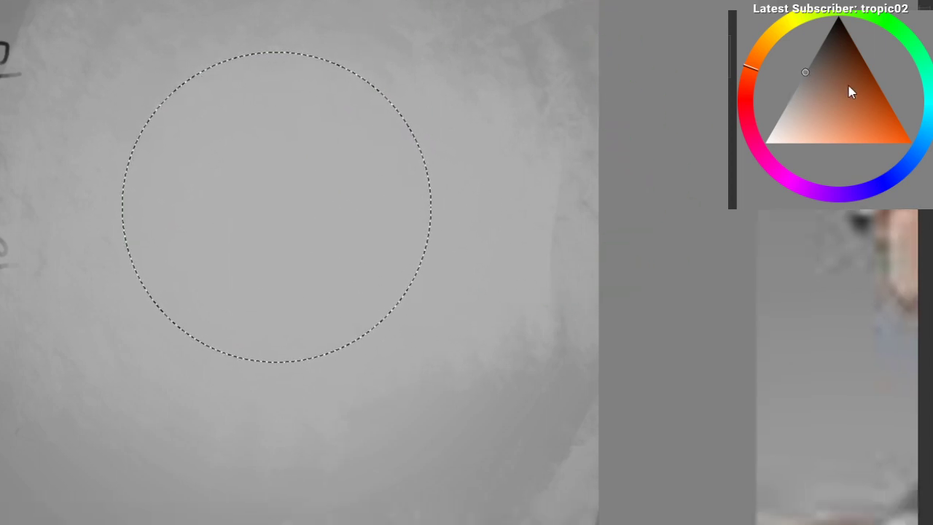
mouse_move(811, 86)
left_mouse_down()
mouse_move(761, 90)
mouse_move(762, 80)
left_mouse_up()
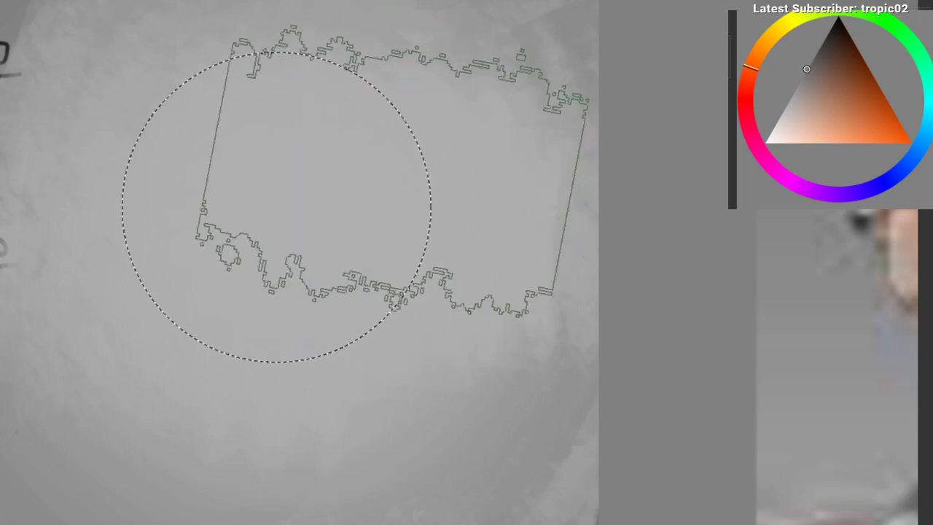
key("[")
key("[")
key("[")
key("[")
key("[")
key("[")
mouse_move(184, 329)
left_mouse_down()
mouse_move(233, 240)
mouse_move(252, 229)
mouse_move(249, 296)
mouse_move(260, 227)
left_mouse_up()
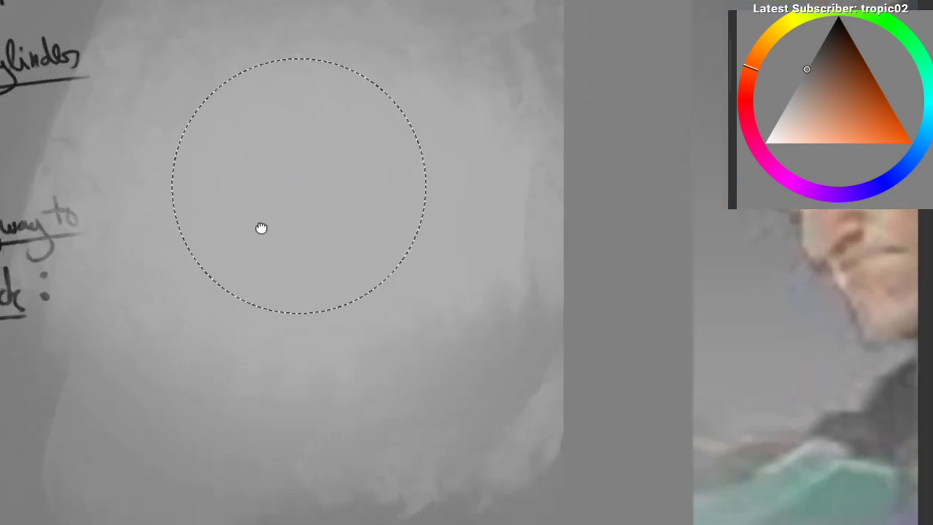
scroll(260, 227, "up", 2)
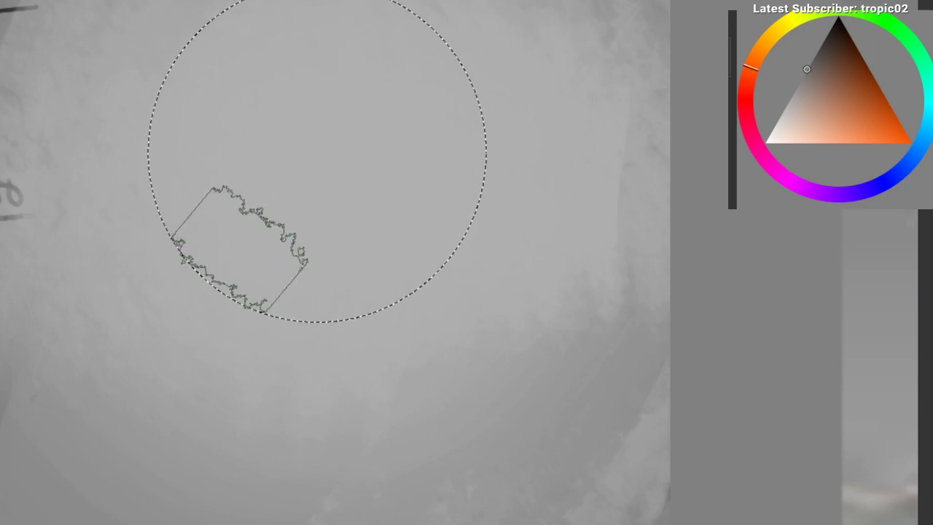
key("]")
key("]")
key("]")
mouse_move(256, 290)
left_mouse_down()
mouse_move(246, 356)
mouse_move(244, 268)
left_mouse_up()
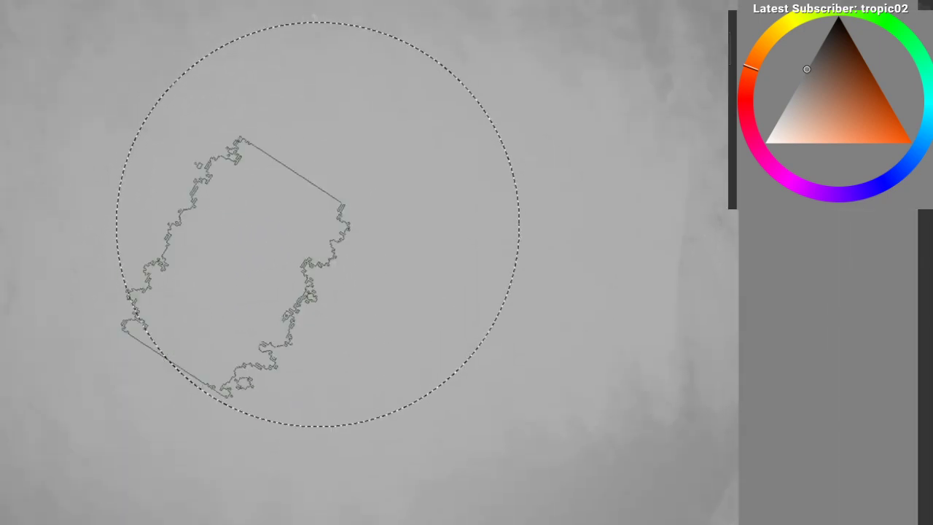
Step: Fill the circular selection with a flat light grey as the base of the sphere
right_click(223, 251)
left_click(224, 251)
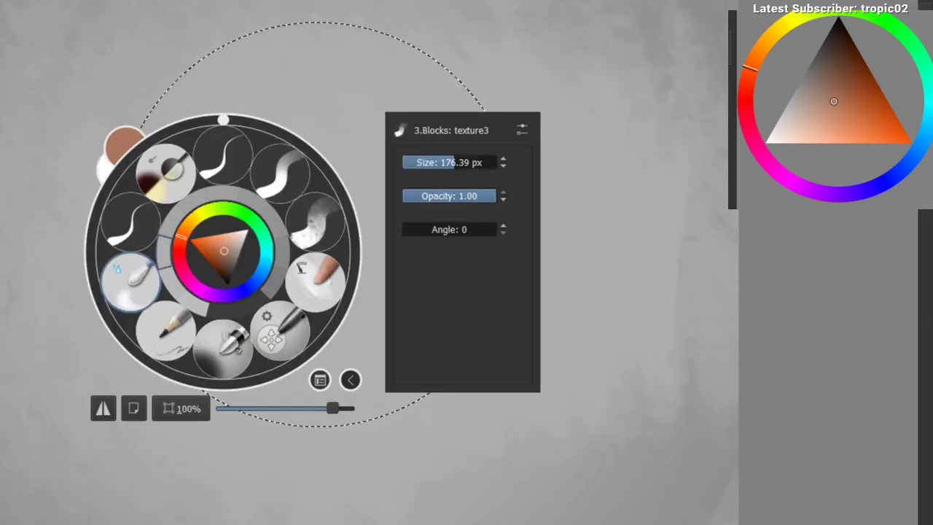
left_click(248, 230)
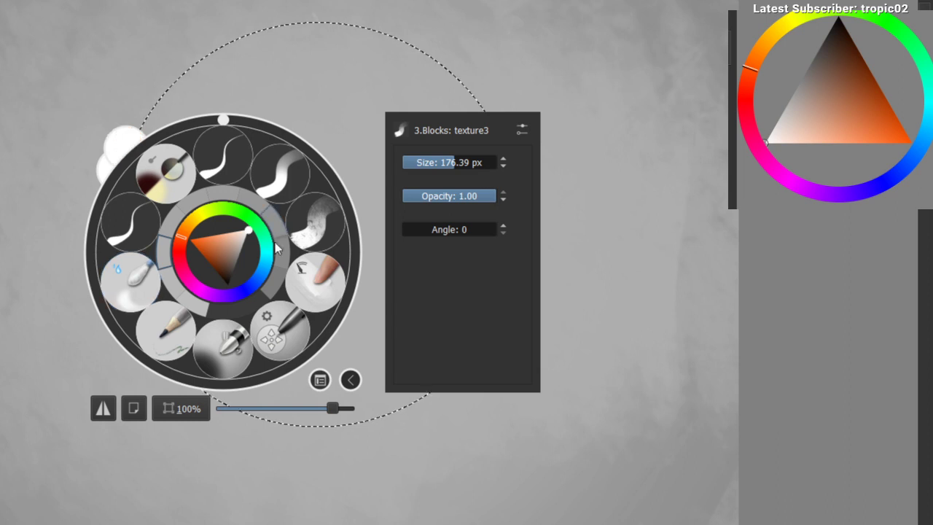
left_click(278, 178)
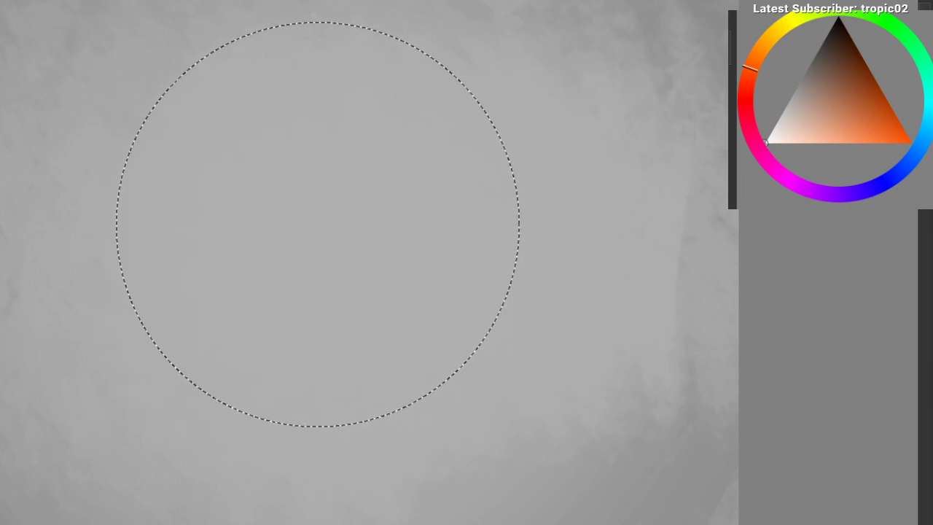
right_click(271, 137)
left_click(270, 69)
left_click_drag(194, 188, 370, 188)
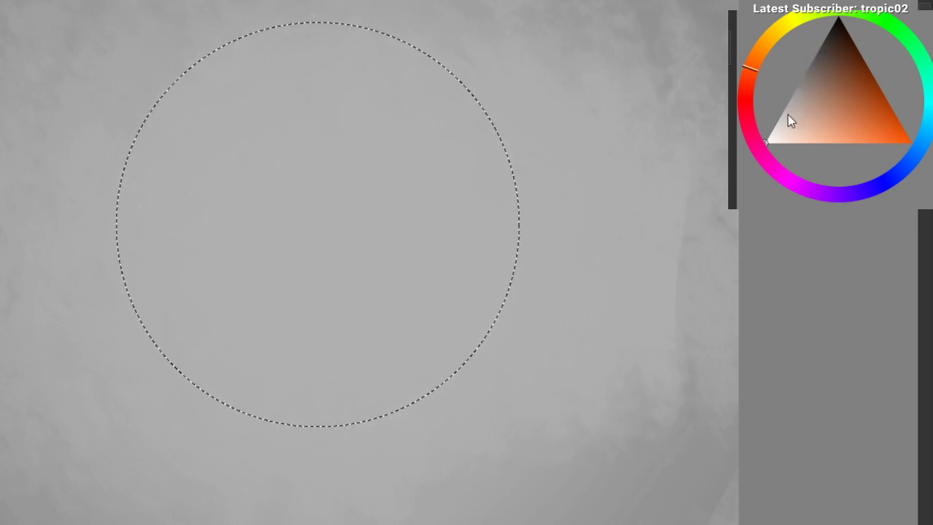
key("BackSpace")
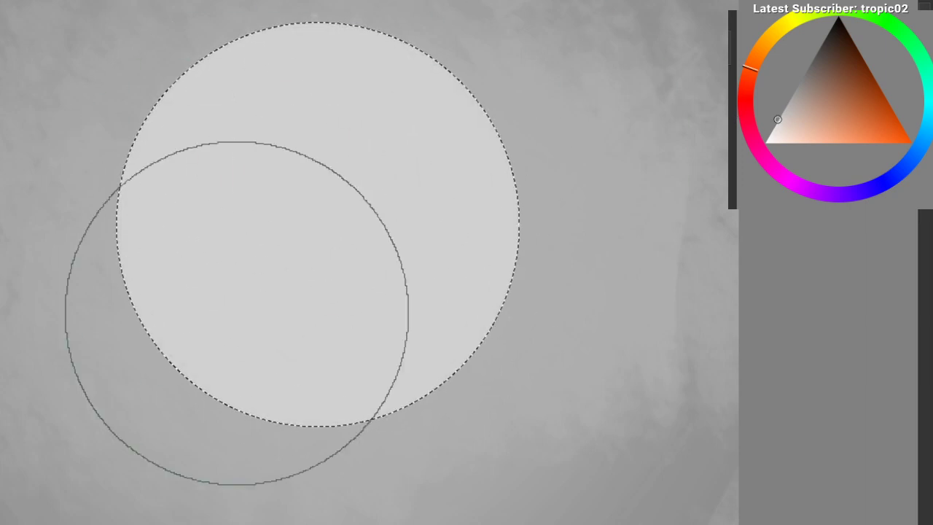
mouse_move(281, 321)
left_mouse_down()
mouse_move(284, 355)
mouse_move(273, 338)
mouse_move(291, 320)
mouse_move(304, 342)
left_mouse_up()
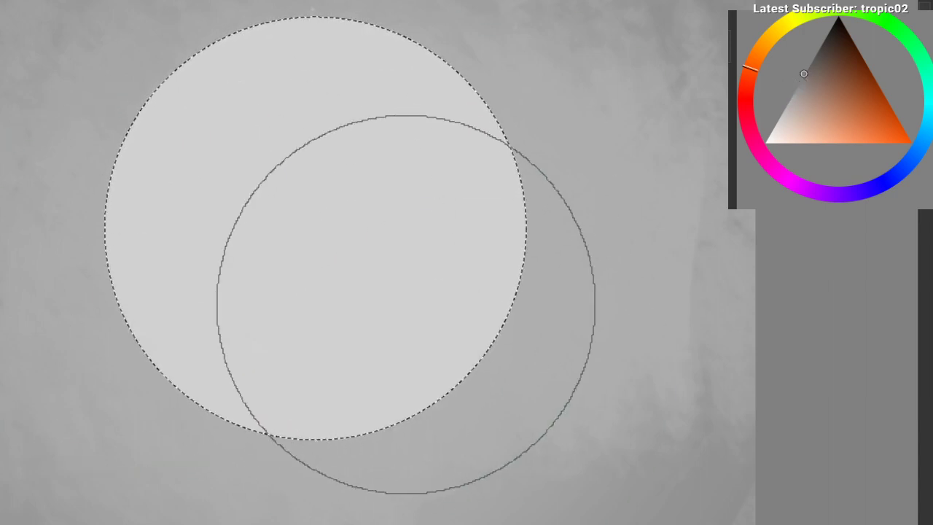
Step: Paint the lower part of the selected light circle dark grey, leaving a diagonal shadow edge across it
mouse_move(87, 325)
left_mouse_down()
mouse_move(462, 308)
mouse_move(165, 323)
mouse_move(119, 366)
mouse_move(484, 345)
left_mouse_up()
mouse_move(313, 223)
left_mouse_down()
mouse_move(239, 206)
mouse_move(261, 126)
left_mouse_up()
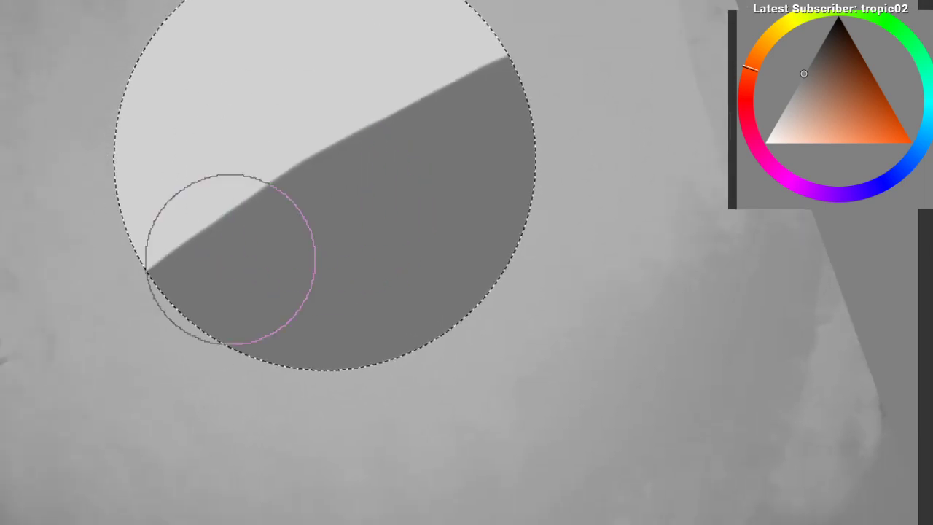
mouse_move(231, 258)
left_mouse_down()
mouse_move(418, 173)
mouse_move(563, 90)
left_mouse_up()
Step: Switch to the light grey and trim the diagonal shadow edge from the lit side, retrying until one stroke fits
key("x")
left_click_drag(87, 262, 521, 18)
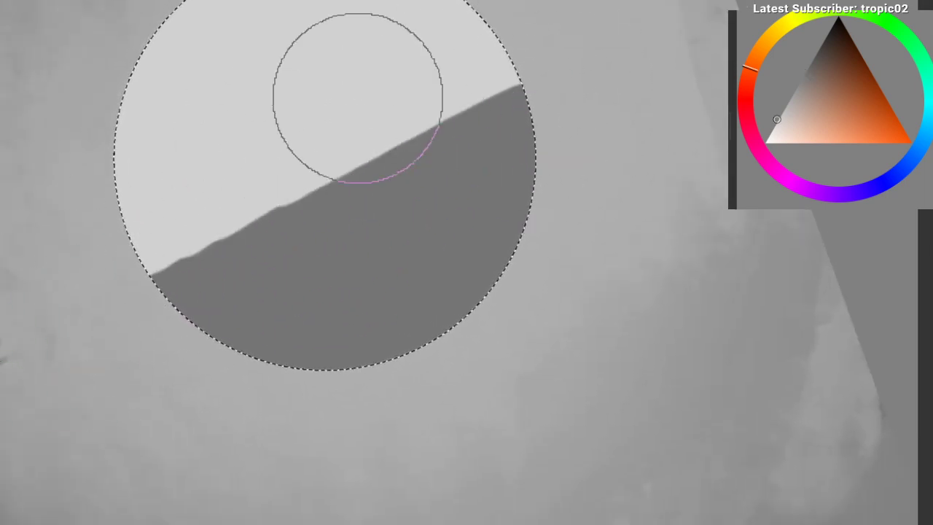
key("ctrl+z")
left_click_drag(59, 266, 524, 15)
key("ctrl+z")
left_click_drag(48, 290, 486, 36)
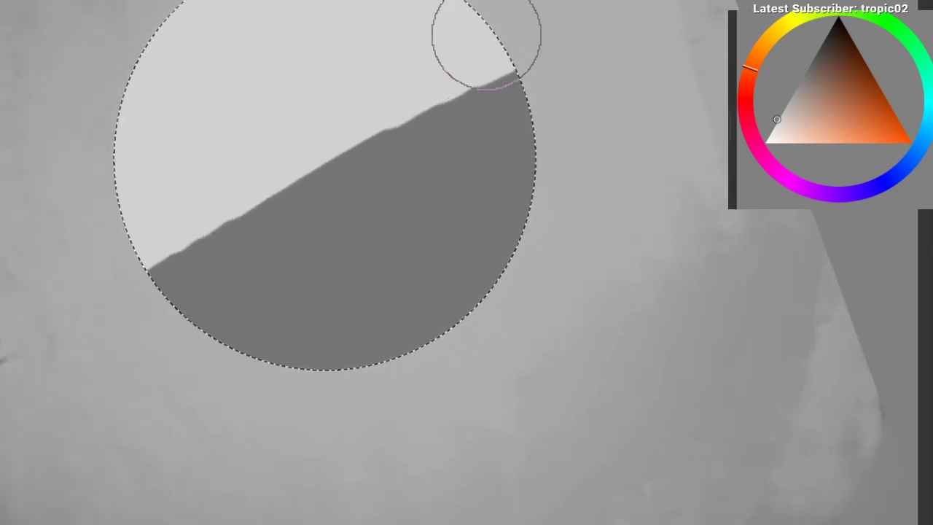
left_click_drag(542, 86, 568, 110)
left_click_drag(531, 150, 523, 212)
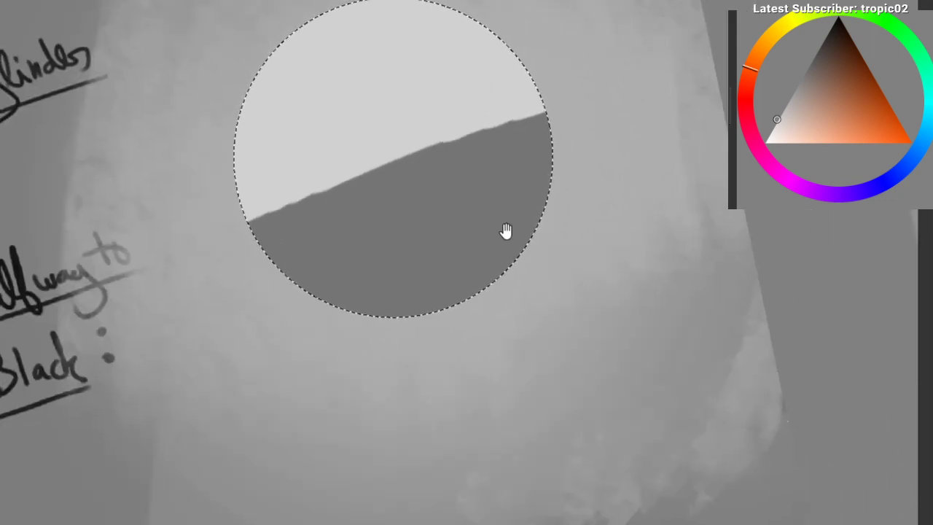
Step: Smooth the shadow edge with dark grey sampled from the shaded half and hide the selection outline
left_click(329, 223, "ctrl")
left_click_drag(178, 264, 695, 122)
mouse_move(370, 197)
left_mouse_down()
mouse_move(571, 129)
mouse_move(649, 117)
left_mouse_up()
key("ctrl+shift+a")
left_click_drag(553, 174, 531, 216)
left_click_drag(525, 256, 508, 295)
left_click_drag(492, 339, 470, 419)
left_click_drag(425, 332, 354, 275)
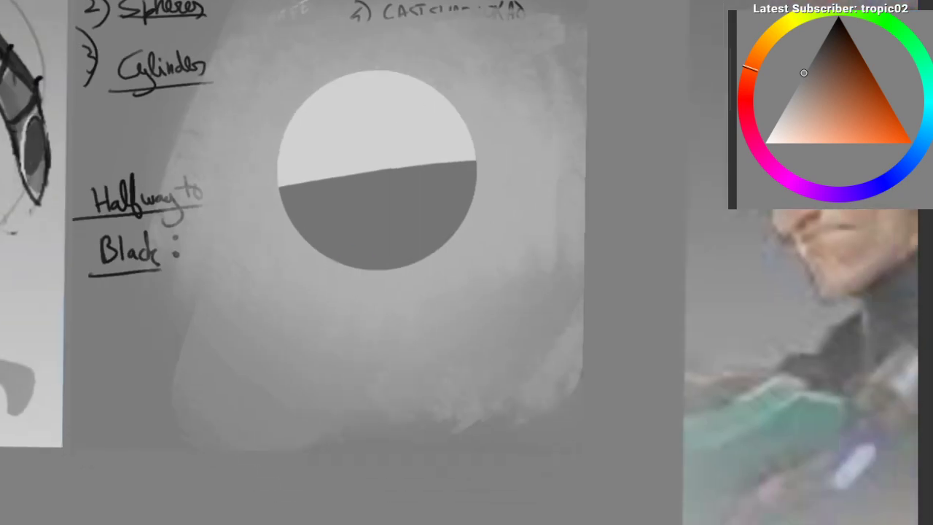
Step: Redisplay the selection outline and rework the shadow edge with sampled light and dark greys
key("ctrl+h")
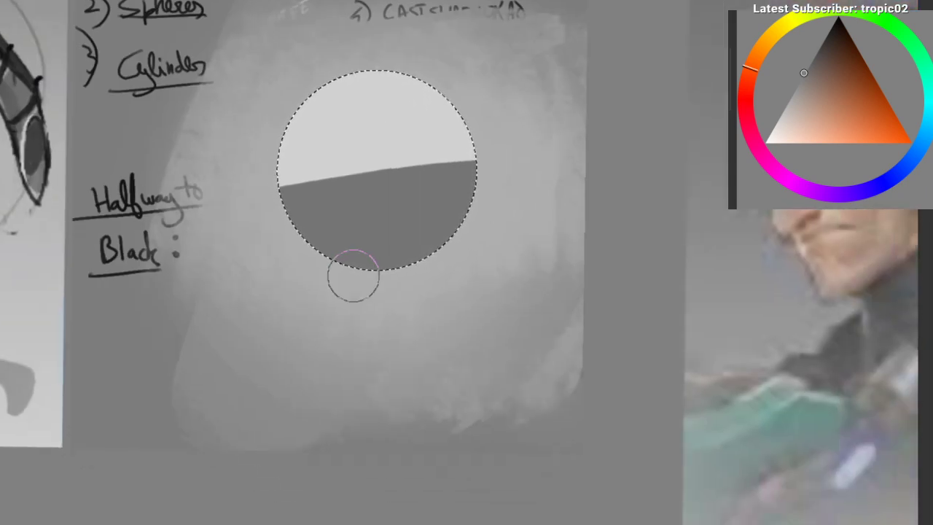
scroll(477, 173, "up", 2)
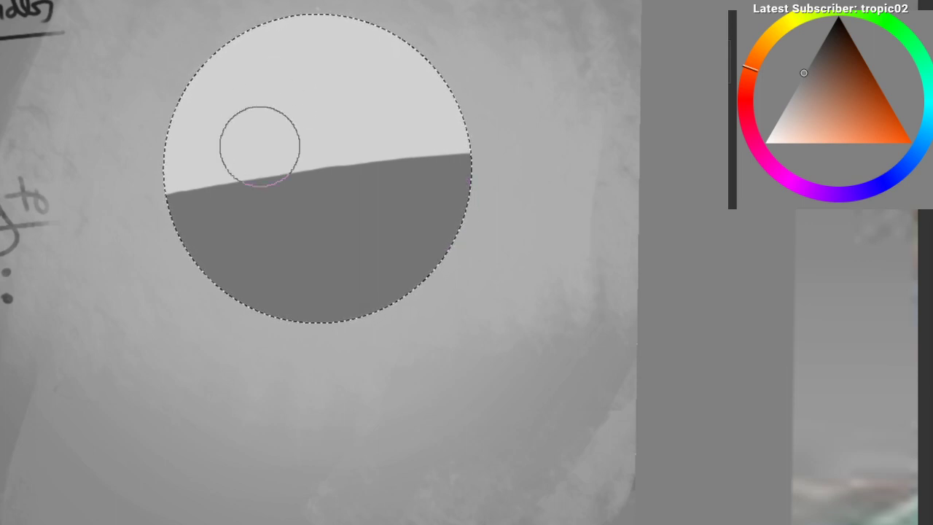
left_click_drag(174, 223, 167, 272)
left_click(250, 167, "ctrl")
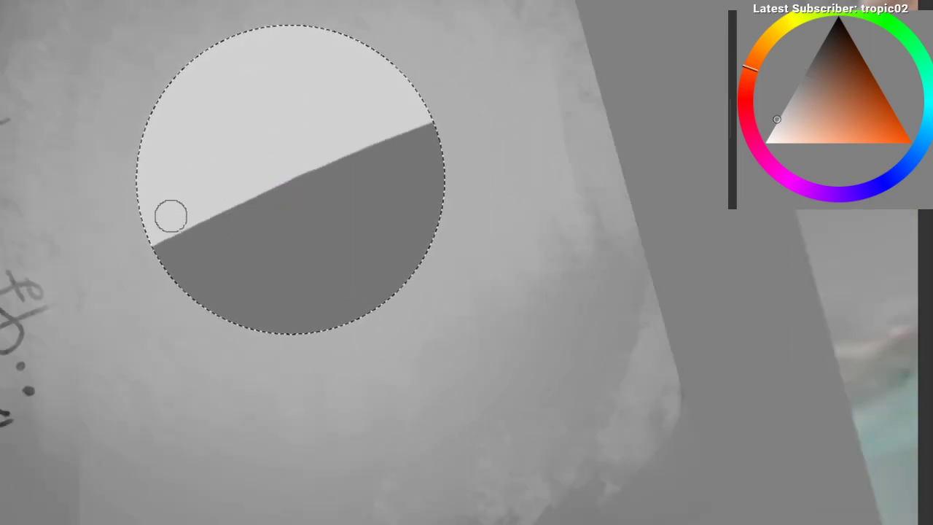
mouse_move(432, 87)
left_mouse_down()
mouse_move(114, 235)
mouse_move(406, 179)
mouse_move(451, 150)
left_mouse_up()
left_click(290, 254, "ctrl")
key("ctrl+z")
mouse_move(456, 139)
left_mouse_down()
mouse_move(134, 284)
mouse_move(242, 249)
left_mouse_up()
left_click_drag(97, 250, 496, 101)
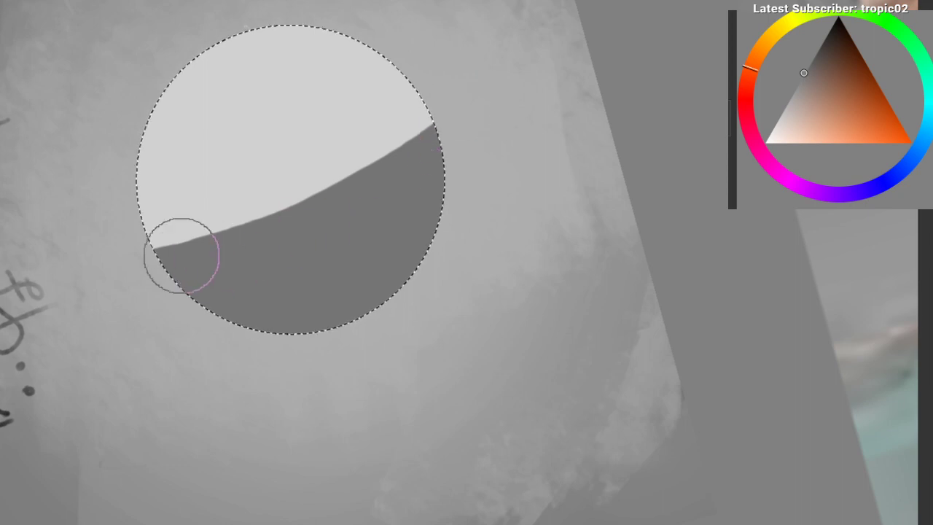
Step: Repaint the shadow boundary as a straight diagonal, alternating light and dark grey strokes sampled from the circle
left_click(187, 185, "ctrl")
mouse_move(139, 233)
left_mouse_down()
mouse_move(414, 77)
mouse_move(89, 229)
mouse_move(480, 62)
left_mouse_up()
key("ctrl+z")
key("ctrl+z")
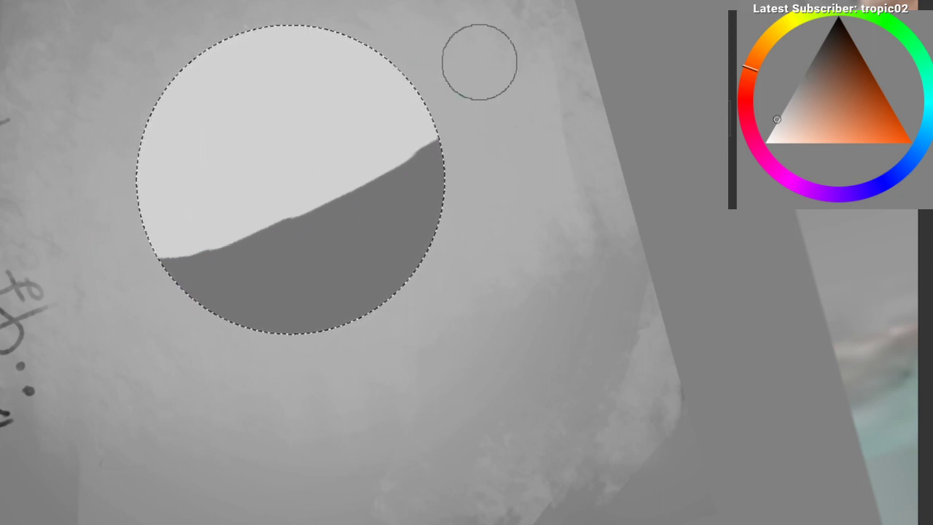
left_click(327, 236, "ctrl")
left_click_drag(105, 322, 474, 143)
left_click_drag(87, 350, 574, 128)
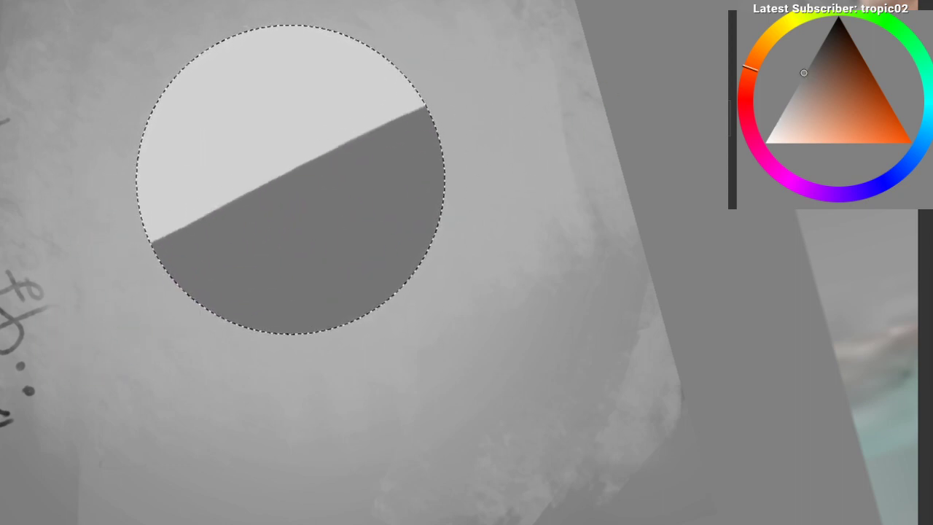
left_click(258, 165, "ctrl")
left_click_drag(169, 202, 467, 72)
Step: Reshape the boundary between the light and dark halves into a shallow curve using light and dark grey strokes
left_click_drag(544, 51, 565, 109)
left_click_drag(129, 195, 323, 195)
key("ctrl+z")
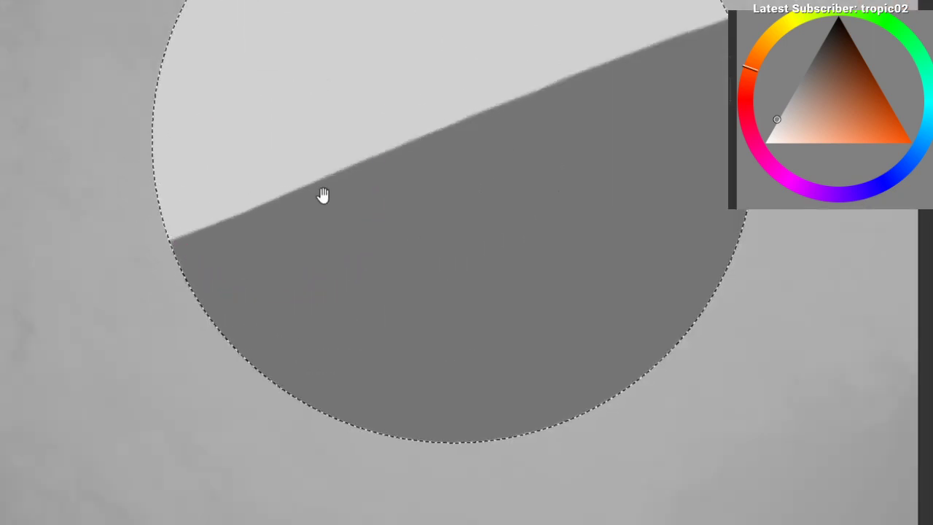
scroll(292, 292, "down", 3)
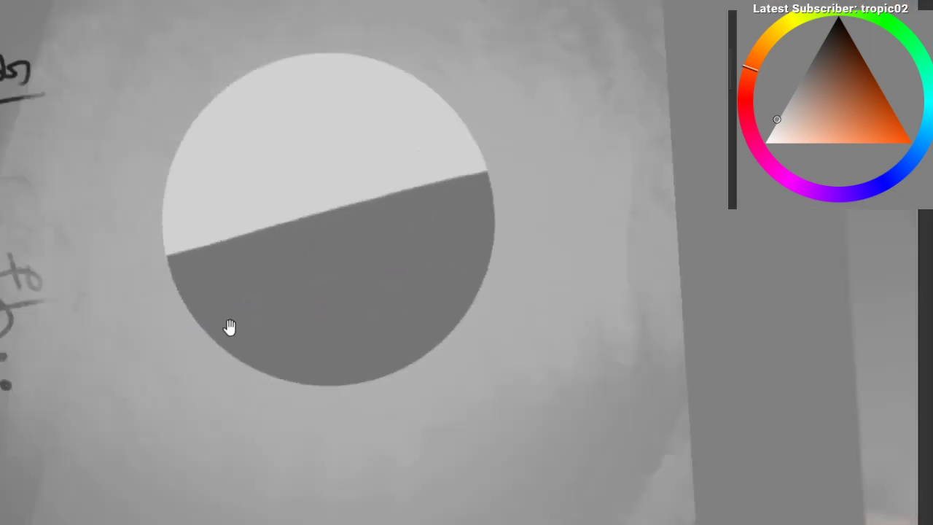
left_click_drag(229, 328, 202, 302)
left_click_drag(131, 184, 466, 110)
left_click(236, 269, "ctrl")
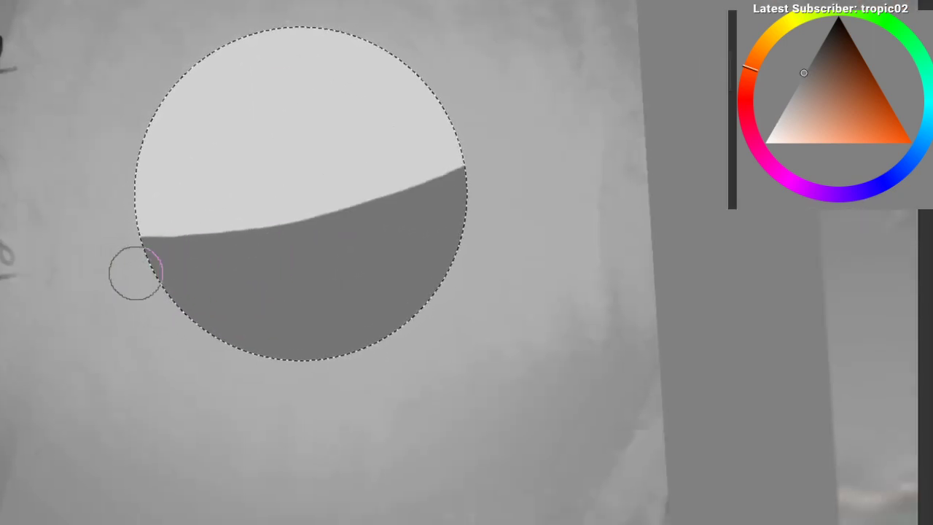
left_click_drag(136, 273, 414, 206)
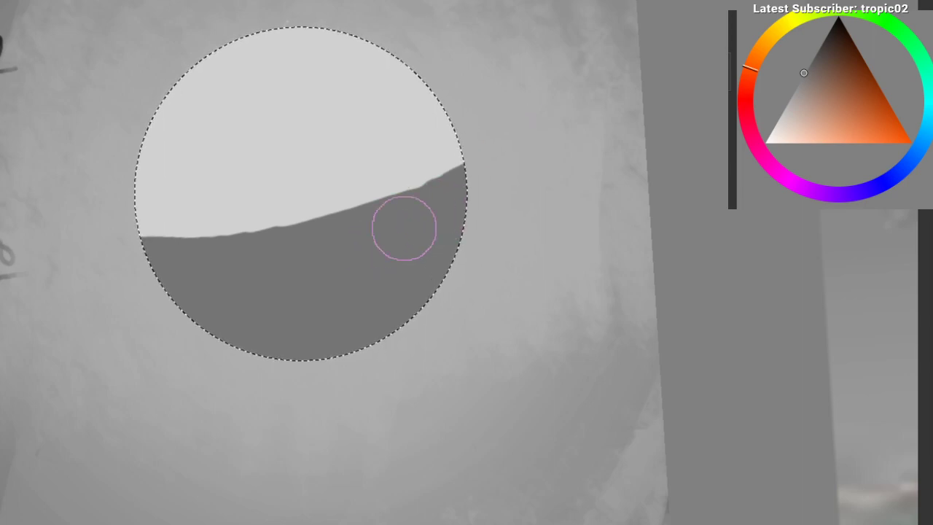
Step: Switch to a small, thin brush and set the paint colour to black
scroll(433, 218, "down", 1)
left_click_drag(474, 341, 294, 342)
left_click_drag(217, 337, 188, 264)
right_click(194, 222)
right_click(227, 259)
left_click_drag(255, 252, 188, 188)
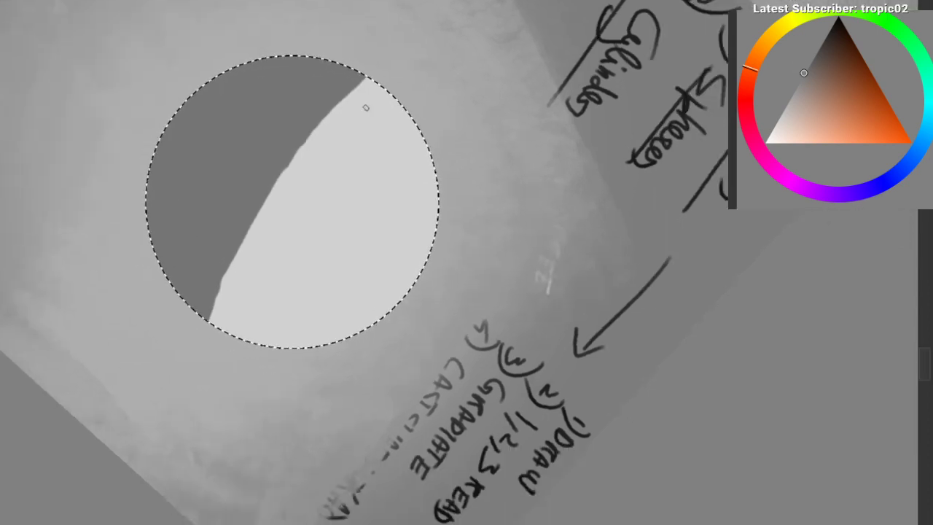
mouse_move(194, 227)
left_mouse_down()
mouse_move(211, 181)
mouse_move(254, 167)
left_mouse_up()
left_click_drag(255, 167, 262, 160)
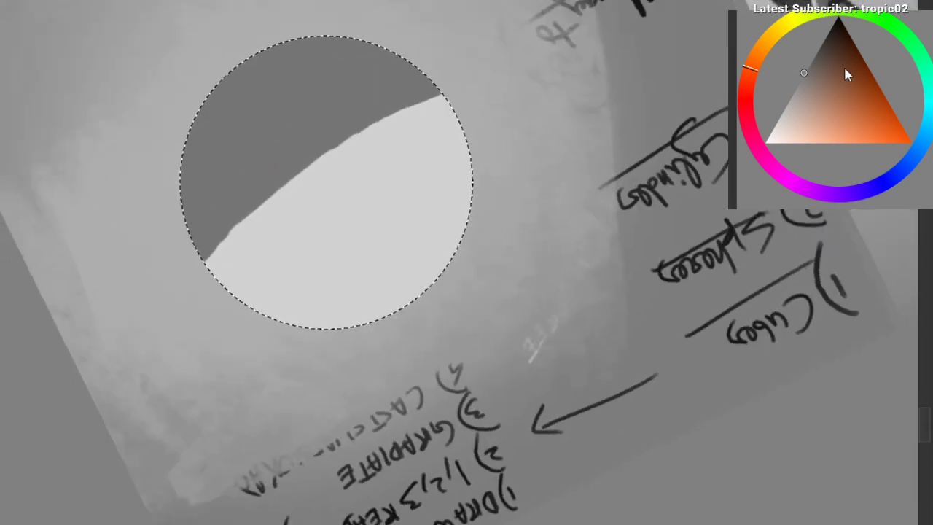
left_click(837, 17)
Step: Trace the curved edge between the light and dark halves with a thin black line
mouse_move(273, 197)
left_mouse_down()
mouse_move(267, 231)
mouse_move(218, 258)
mouse_move(142, 281)
left_mouse_up()
key("ctrl+z")
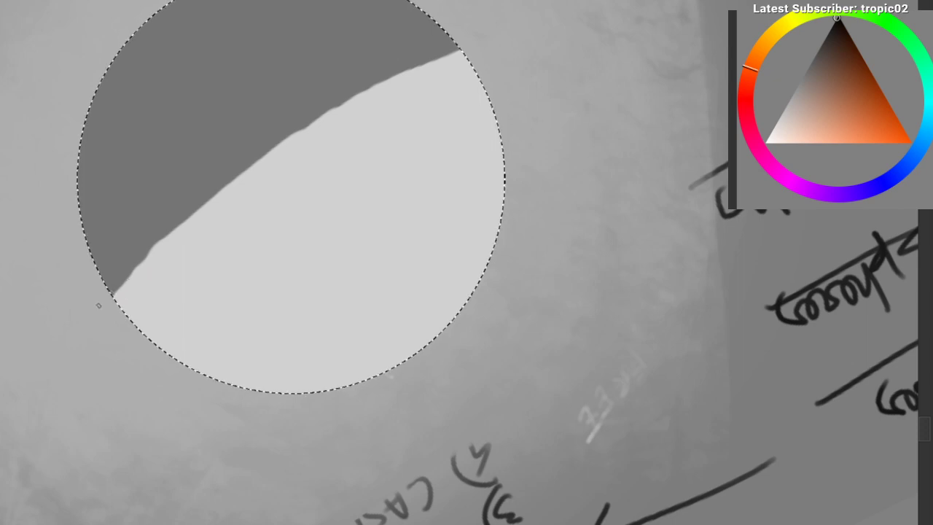
left_click_drag(100, 307, 182, 220)
mouse_move(111, 291)
left_mouse_down()
mouse_move(250, 156)
mouse_move(448, 47)
mouse_move(461, 64)
mouse_move(445, 57)
mouse_move(292, 135)
mouse_move(161, 265)
left_mouse_up()
left_click_drag(169, 228, 429, 69)
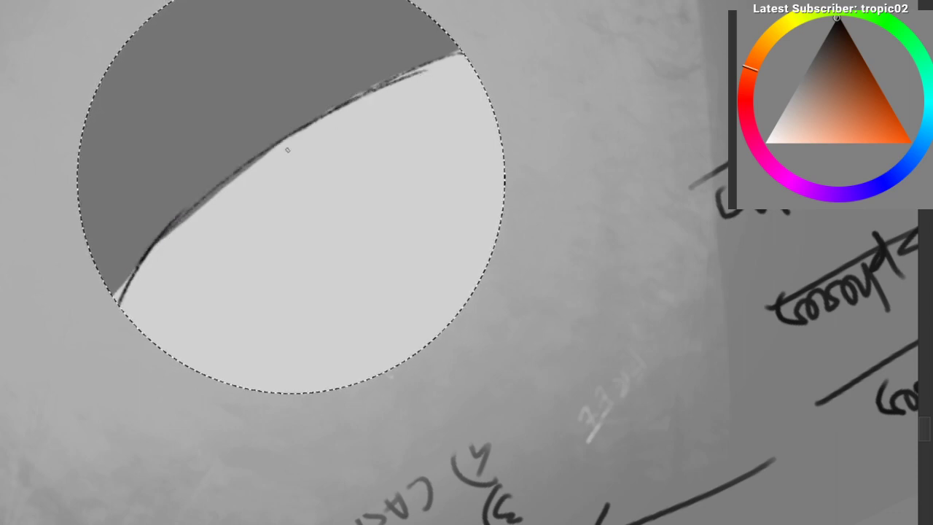
Step: Close the traced edge into a narrow ellipse by drawing rounded ends and a second arc across the light half
mouse_move(333, 110)
left_mouse_down()
mouse_move(459, 66)
mouse_move(185, 292)
left_mouse_up()
key("ctrl+z")
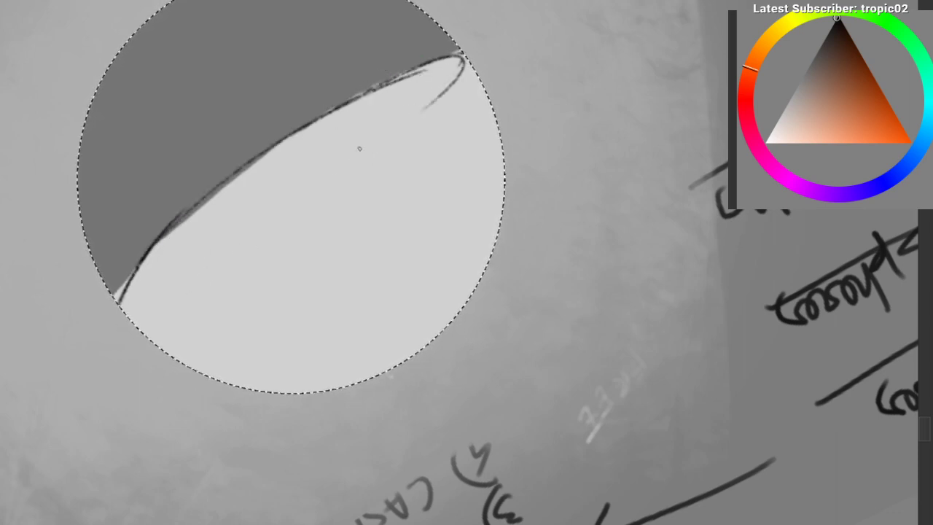
mouse_move(395, 113)
left_mouse_down()
mouse_move(131, 313)
mouse_move(379, 164)
left_mouse_up()
key("ctrl+z")
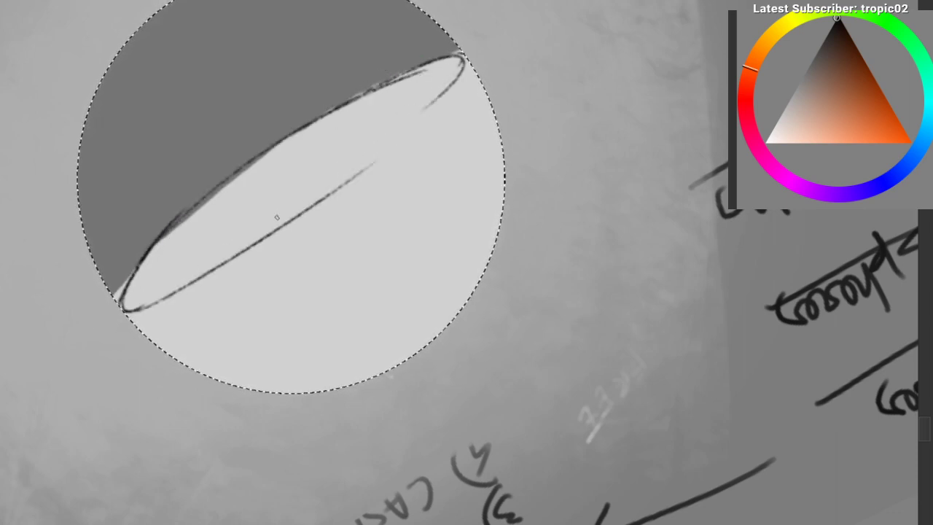
mouse_move(243, 254)
left_mouse_down()
mouse_move(441, 104)
mouse_move(344, 207)
left_mouse_up()
mouse_move(233, 233)
left_mouse_down()
mouse_move(218, 423)
mouse_move(256, 182)
mouse_move(275, 156)
mouse_move(253, 211)
left_mouse_up()
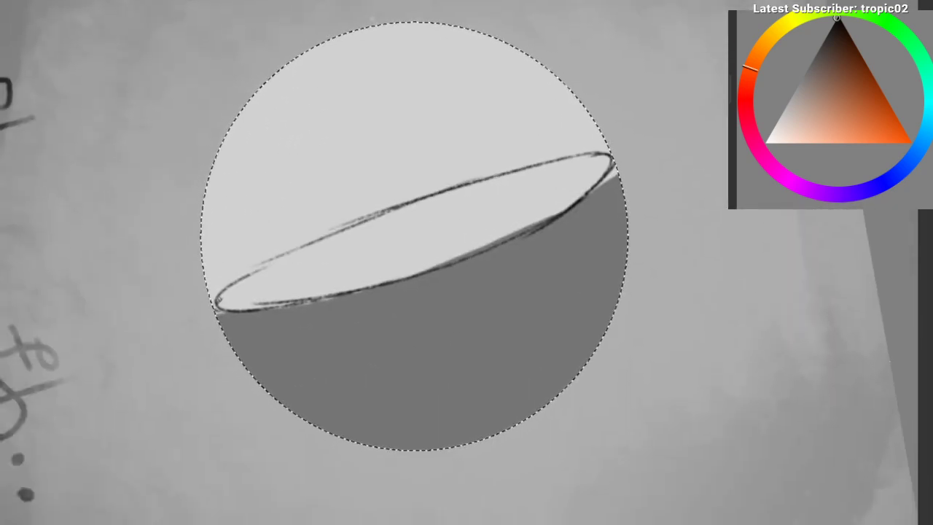
mouse_move(221, 298)
left_mouse_down()
mouse_move(217, 312)
mouse_move(321, 232)
left_mouse_up()
mouse_move(337, 234)
left_mouse_down()
mouse_move(292, 263)
mouse_move(209, 284)
mouse_move(177, 261)
left_mouse_up()
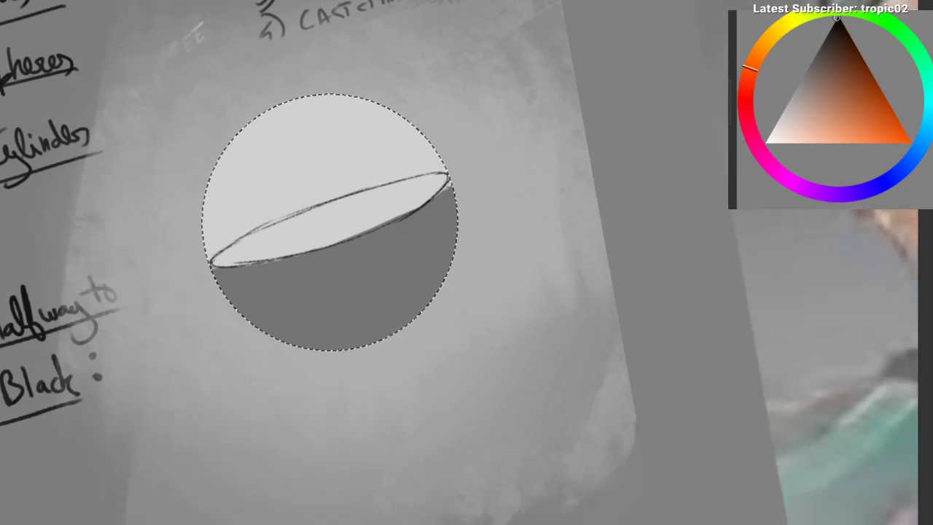
Step: Draw the first curved contour line across the light half, right beside the ellipse
left_click_drag(443, 183, 422, 207)
left_click_drag(292, 181, 250, 188)
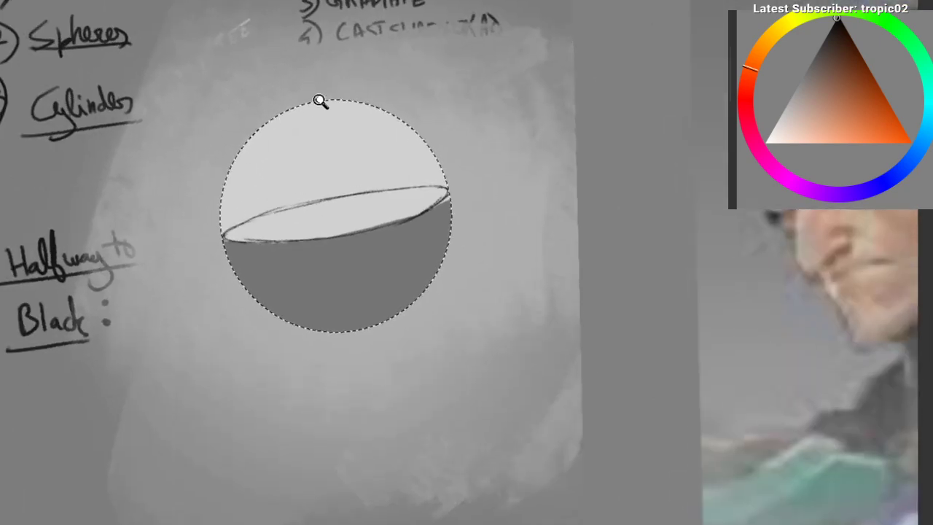
mouse_move(319, 98)
left_mouse_down()
mouse_move(513, 314)
mouse_move(394, 244)
mouse_move(185, 263)
mouse_move(136, 212)
mouse_move(165, 257)
left_mouse_up()
left_click_drag(55, 318, 117, 221)
key("ctrl+z")
left_click_drag(64, 321, 78, 288)
mouse_move(66, 320)
left_mouse_down()
mouse_move(250, 83)
mouse_move(318, 45)
mouse_move(100, 264)
mouse_move(340, 50)
left_mouse_up()
key("ctrl+z")
key("ctrl+z")
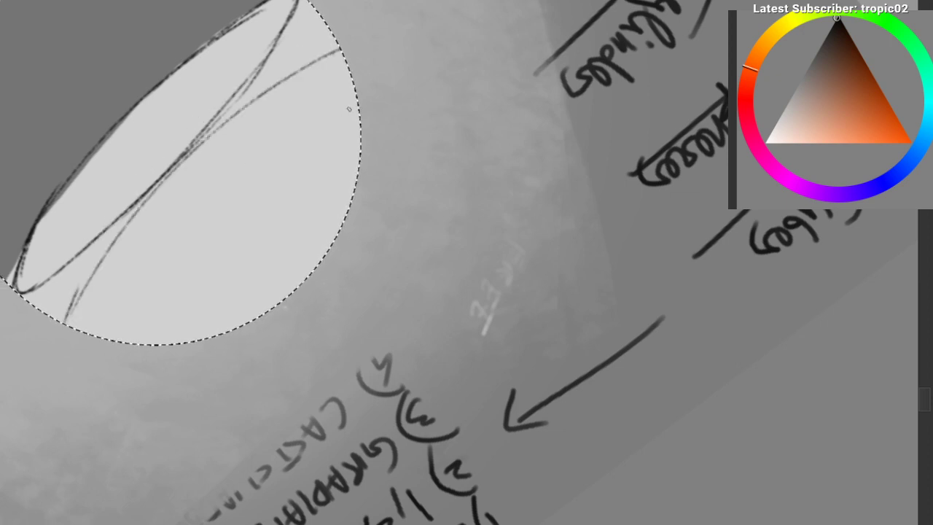
Step: Add three more curved contour lines across the light half, getting shorter toward the sphere's lit end
left_click_drag(346, 109, 144, 370)
mouse_move(218, 194)
left_mouse_down()
mouse_move(198, 271)
mouse_move(208, 313)
left_mouse_up()
left_click_drag(255, 180, 257, 352)
key("ctrl+z")
mouse_move(275, 181)
left_mouse_down()
mouse_move(278, 334)
mouse_move(295, 389)
left_mouse_up()
key("ctrl+z")
mouse_move(295, 225)
left_mouse_down()
mouse_move(302, 337)
mouse_move(316, 351)
left_mouse_up()
key("ctrl+z")
left_click_drag(207, 322, 302, 280)
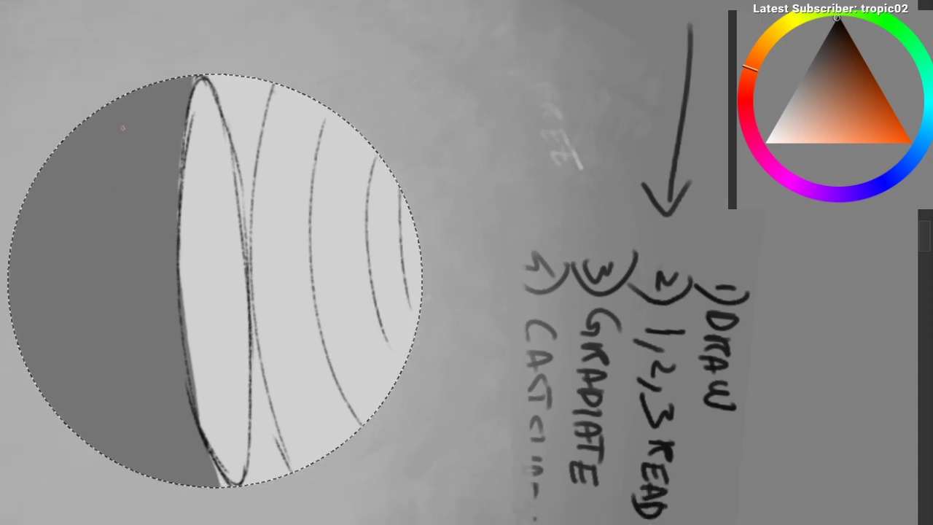
Step: Draw three curved contour lines across the dark half, getting shorter toward the sphere's shaded end
mouse_move(137, 96)
left_mouse_down()
mouse_move(153, 441)
mouse_move(171, 483)
left_mouse_up()
key("ctrl+z")
mouse_move(65, 137)
left_mouse_down()
mouse_move(62, 349)
mouse_move(86, 410)
left_mouse_up()
key("ctrl+z")
left_click_drag(79, 130, 104, 456)
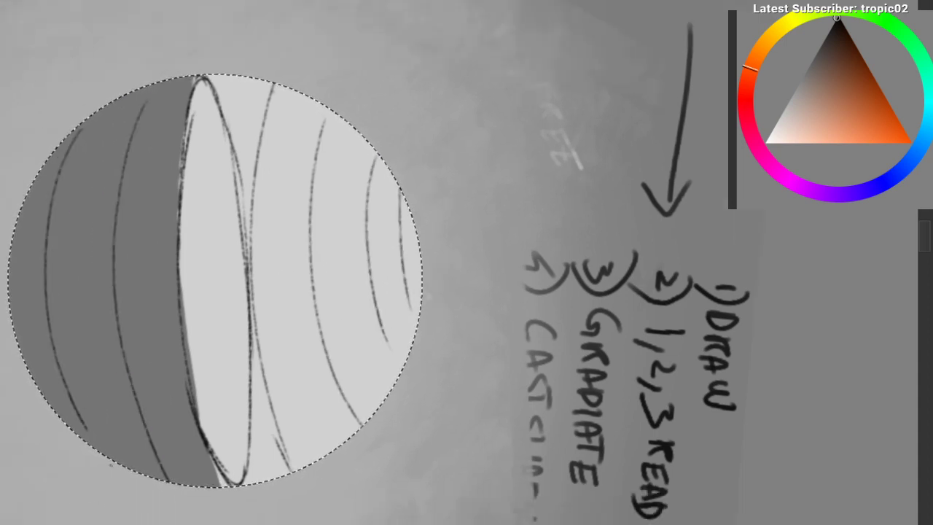
left_click_drag(17, 219, 25, 366)
Step: Examine how the ellipse and contour lines wrap around the sphere from several rotated views
mouse_move(95, 277)
left_mouse_down()
mouse_move(101, 329)
mouse_move(438, 463)
left_mouse_up()
scroll(92, 285, "down", 5)
left_click_drag(437, 463, 307, 87)
left_click_drag(305, 106, 243, 193)
left_click_drag(243, 192, 284, 105)
mouse_move(284, 105)
left_mouse_down()
mouse_move(301, 48)
mouse_move(291, 92)
left_mouse_up()
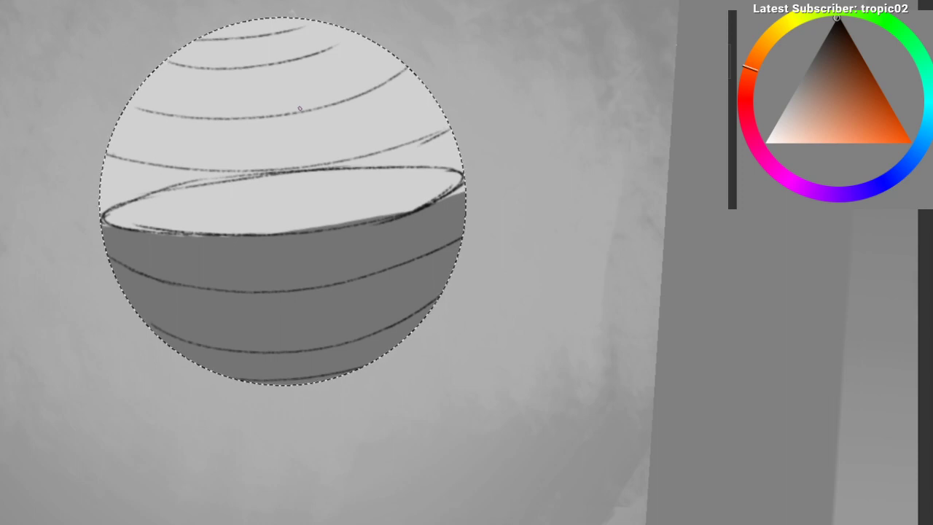
left_click_drag(264, 177, 197, 200)
mouse_move(247, 227)
left_mouse_down()
mouse_move(280, 125)
mouse_move(240, 173)
mouse_move(277, 148)
mouse_move(308, 148)
left_mouse_up()
left_click_drag(295, 164, 315, 167)
left_click_drag(313, 172, 295, 237)
left_click_drag(283, 184, 269, 220)
left_click_drag(236, 106, 265, 64)
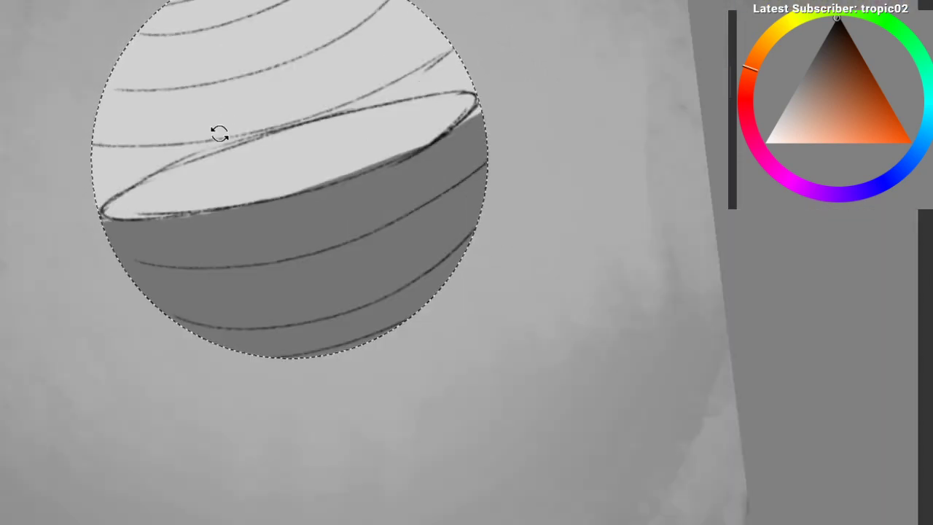
left_click_drag(219, 131, 525, 82)
left_click_drag(452, 116, 401, 191)
left_click_drag(422, 102, 265, 140)
left_click_drag(250, 145, 315, 79)
scroll(433, 211, "down", 2)
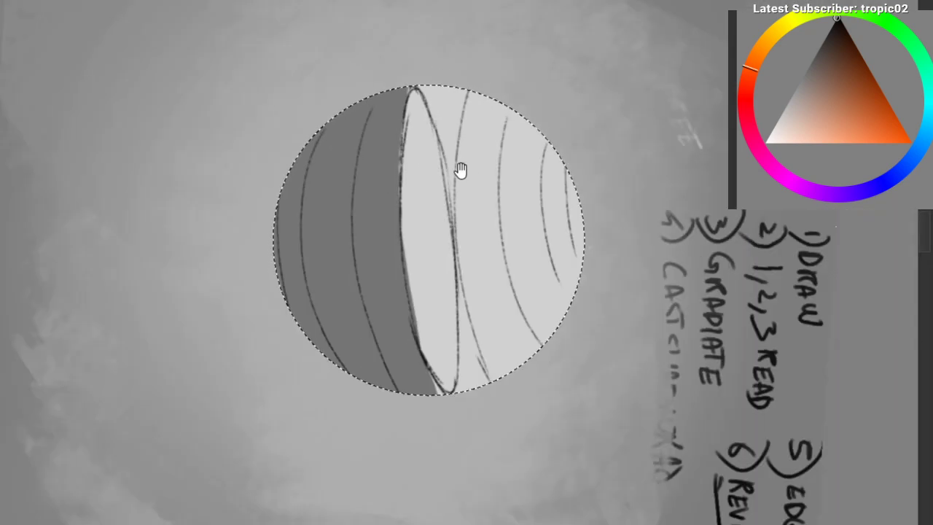
left_click_drag(463, 170, 356, 138)
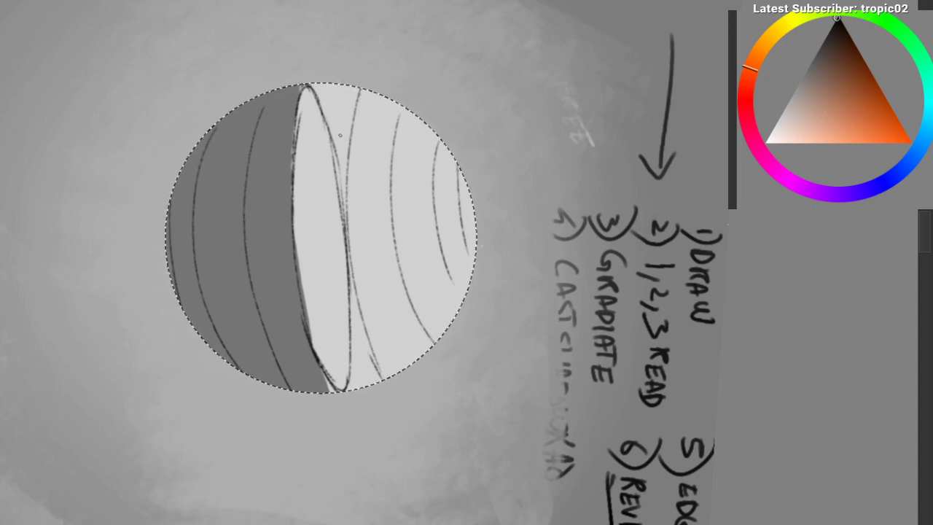
left_click_drag(323, 96, 313, 89)
left_click_drag(263, 147, 246, 165)
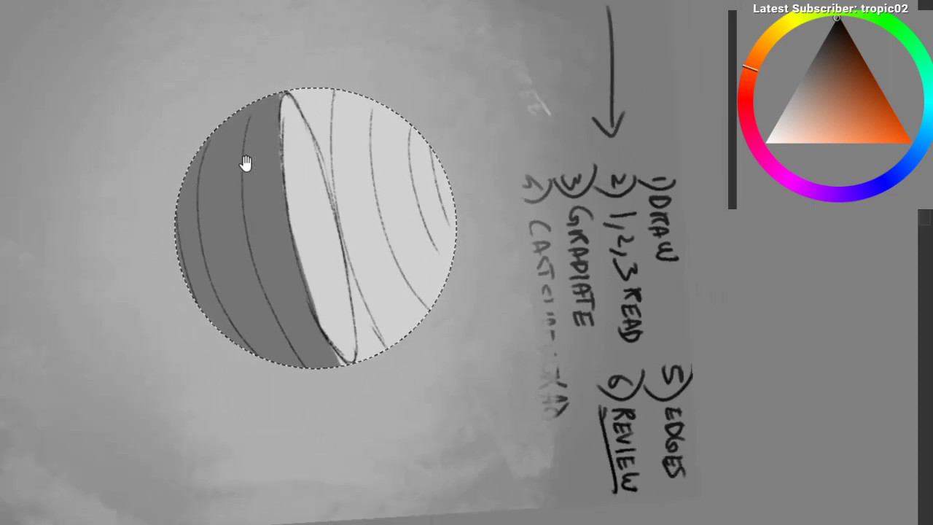
left_click_drag(311, 113, 322, 126)
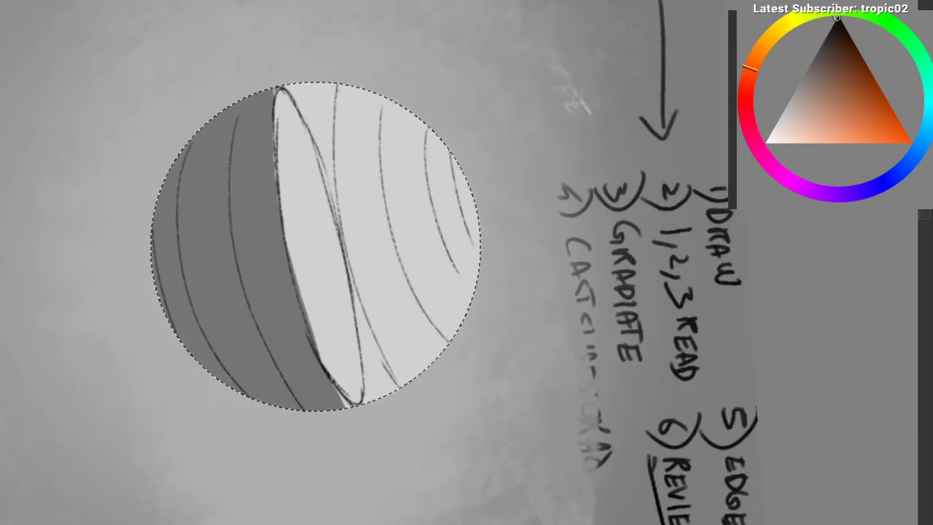
Step: Clear the selection around the sphere
mouse_move(317, 104)
left_mouse_down()
mouse_move(229, 214)
mouse_move(221, 350)
mouse_move(314, 452)
left_mouse_up()
left_click_drag(264, 375, 244, 158)
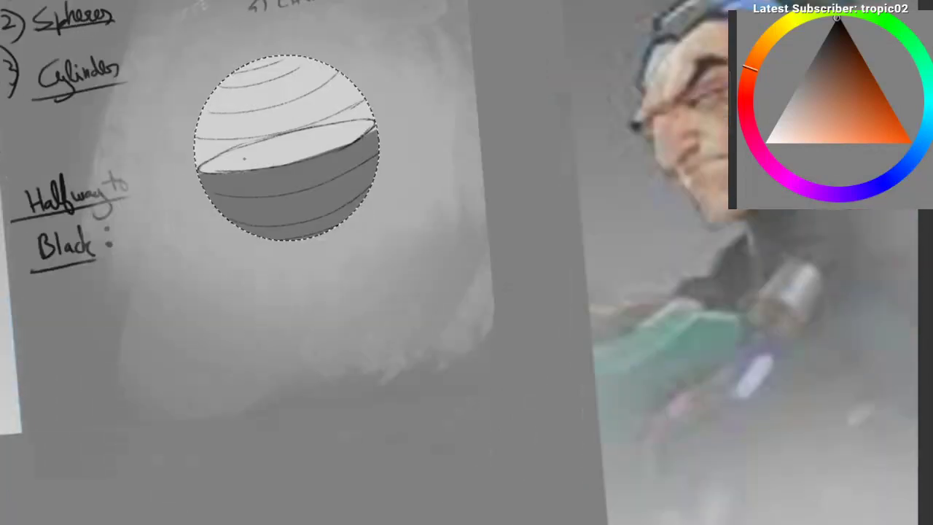
key("ctrl+shift+a")
mouse_move(186, 325)
left_mouse_down()
mouse_move(231, 168)
mouse_move(261, 121)
mouse_move(219, 149)
left_mouse_up()
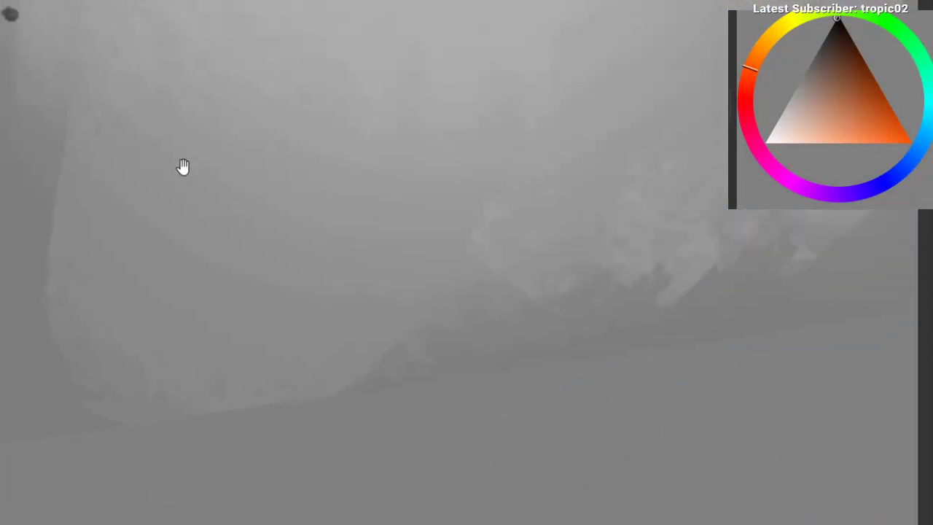
Step: Sketch a tilted elongated ellipse below the sphere and add a long spine curve just inside its upper edge
mouse_move(158, 226)
left_mouse_down()
mouse_move(405, 49)
mouse_move(328, 237)
left_mouse_up()
left_click_drag(156, 217, 394, 201)
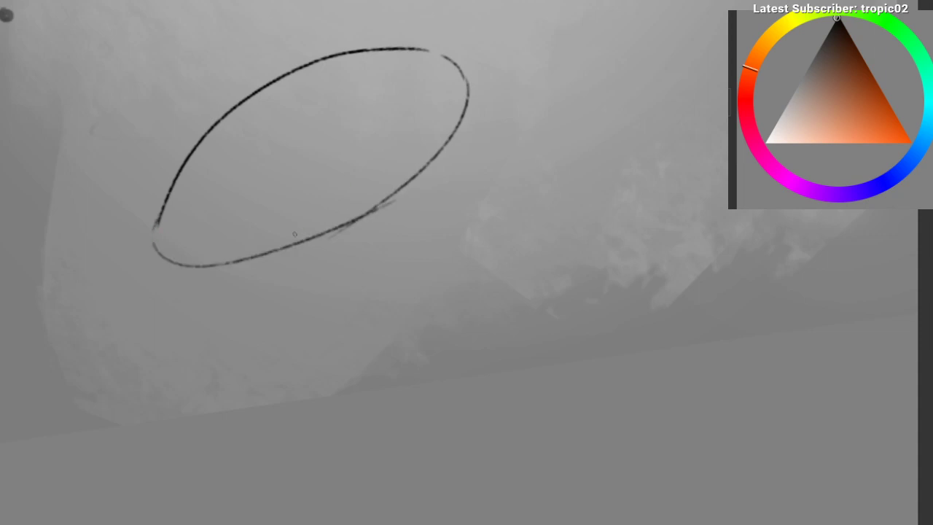
left_click_drag(158, 234, 196, 177)
key("ctrl+z")
key("ctrl+z")
mouse_move(156, 248)
left_mouse_down()
mouse_move(223, 138)
mouse_move(289, 80)
left_mouse_up()
mouse_move(275, 92)
left_mouse_down()
mouse_move(450, 16)
mouse_move(501, 23)
left_mouse_up()
key("ctrl+z")
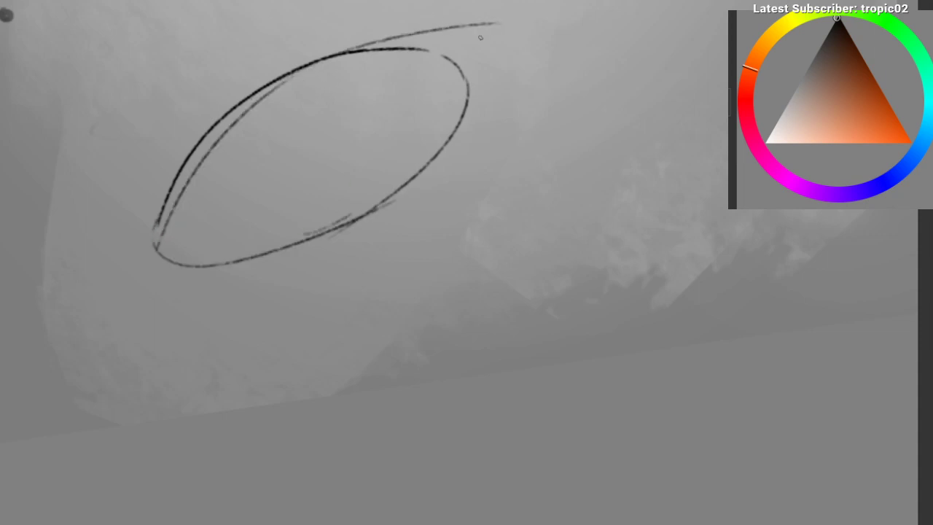
Step: Draw four curved ribs across the tilted form, spaced along its length from the spine toward the lower edge
mouse_move(218, 157)
left_mouse_down()
mouse_move(195, 137)
mouse_move(200, 121)
left_mouse_up()
mouse_move(161, 209)
left_mouse_down()
mouse_move(202, 172)
mouse_move(279, 285)
left_mouse_up()
key("ctrl+z")
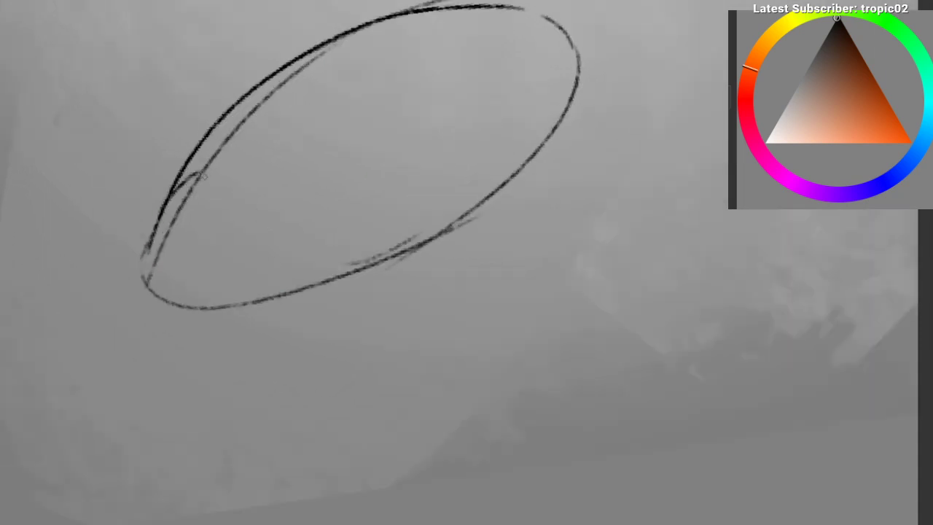
left_click_drag(202, 170, 294, 276)
mouse_move(205, 116)
left_mouse_down()
mouse_move(225, 109)
mouse_move(402, 268)
left_mouse_up()
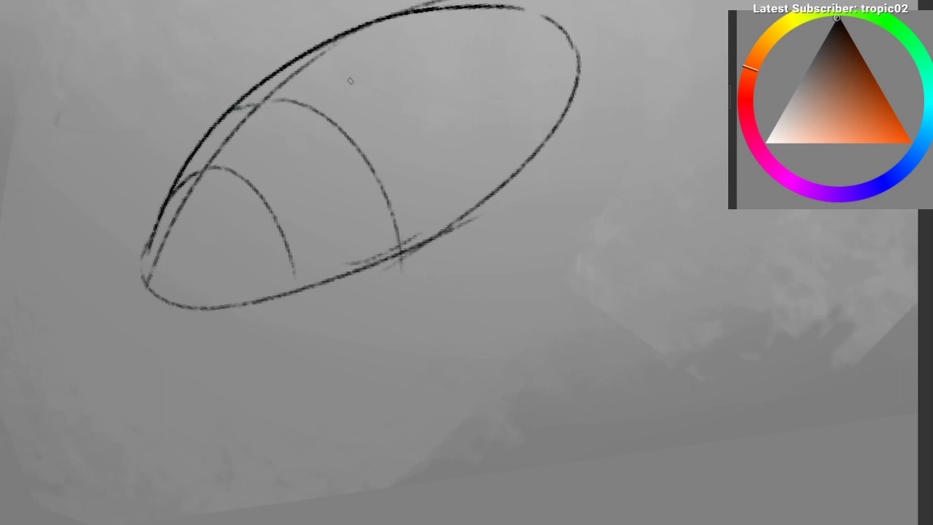
left_click_drag(355, 38, 475, 138)
key("ctrl+z")
mouse_move(374, 44)
left_mouse_down()
mouse_move(467, 114)
mouse_move(486, 177)
left_mouse_up()
left_click_drag(457, 12, 550, 112)
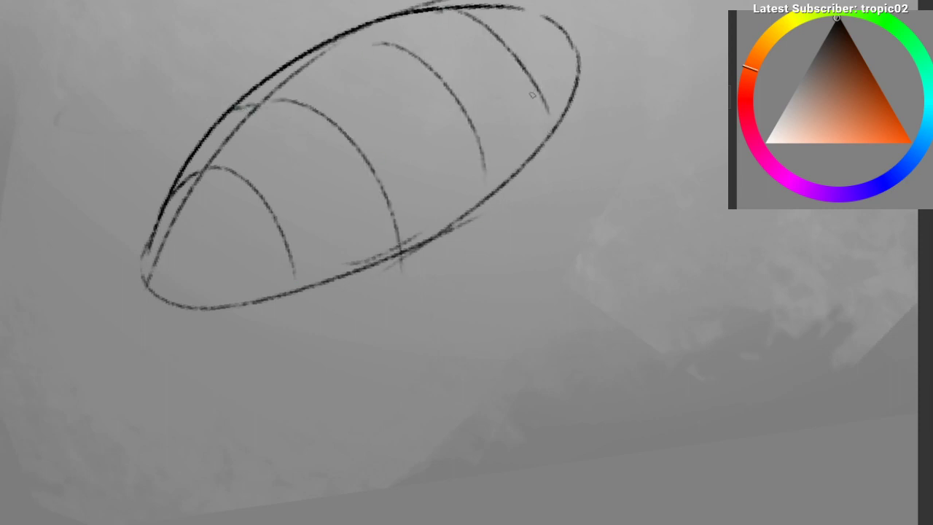
key("ctrl+z")
left_click_drag(467, 13, 567, 141)
Step: Add lengthwise contour lines that cross the ribs, with short broken strokes closer to the spine
left_click_drag(535, 172, 524, 209)
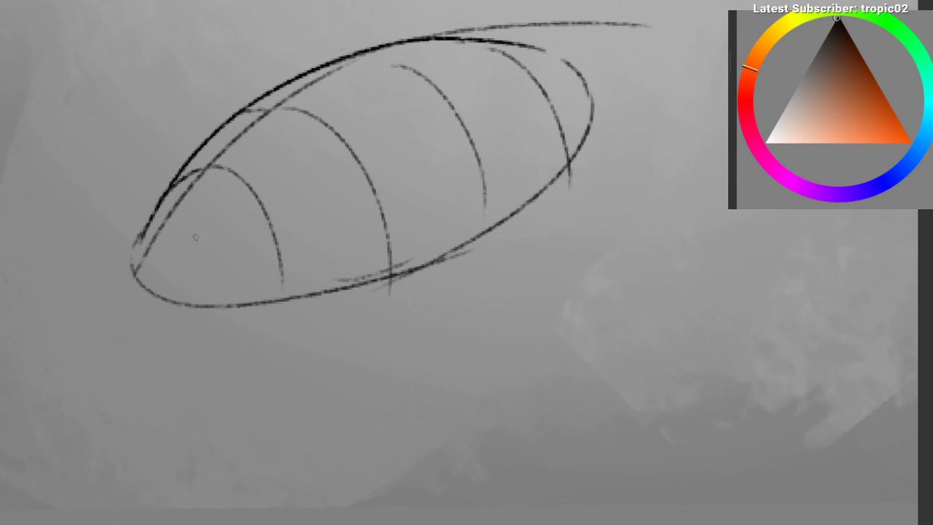
mouse_move(174, 262)
left_mouse_down()
mouse_move(449, 201)
mouse_move(567, 113)
left_mouse_up()
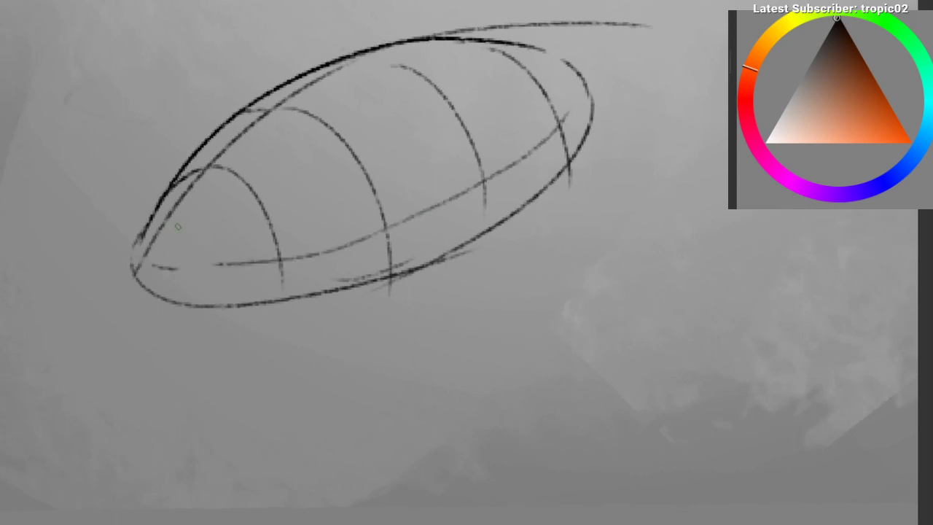
mouse_move(178, 227)
left_mouse_down()
mouse_move(295, 200)
mouse_move(572, 57)
left_mouse_up()
key("ctrl+z")
mouse_move(220, 206)
left_mouse_down()
mouse_move(379, 155)
mouse_move(554, 48)
left_mouse_up()
left_click_drag(333, 123, 395, 95)
key("ctrl+z")
left_click_drag(457, 49, 430, 74)
left_click_drag(387, 104, 336, 132)
left_click_drag(293, 148, 279, 152)
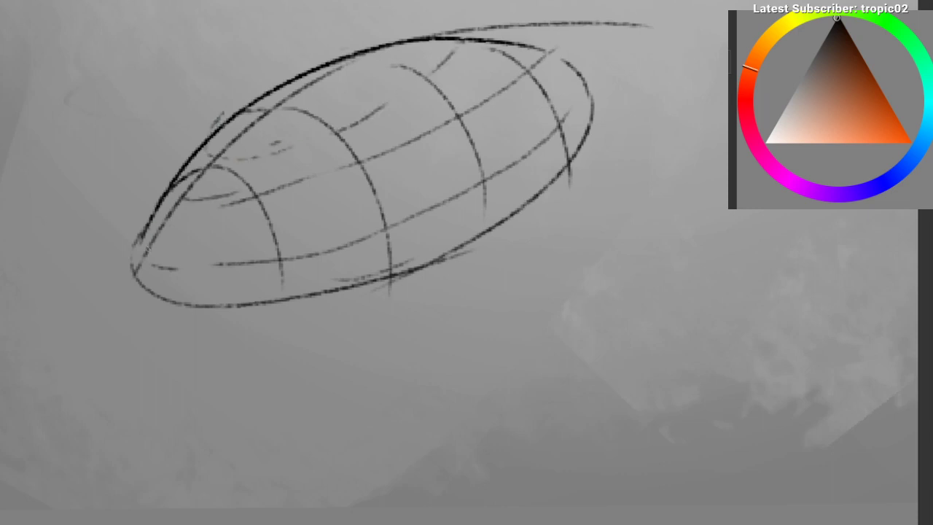
Step: Add refining strokes along the lowest lengthwise contour and around the form's rounded lower end
left_click_drag(314, 248, 415, 202)
left_click_drag(553, 120, 568, 107)
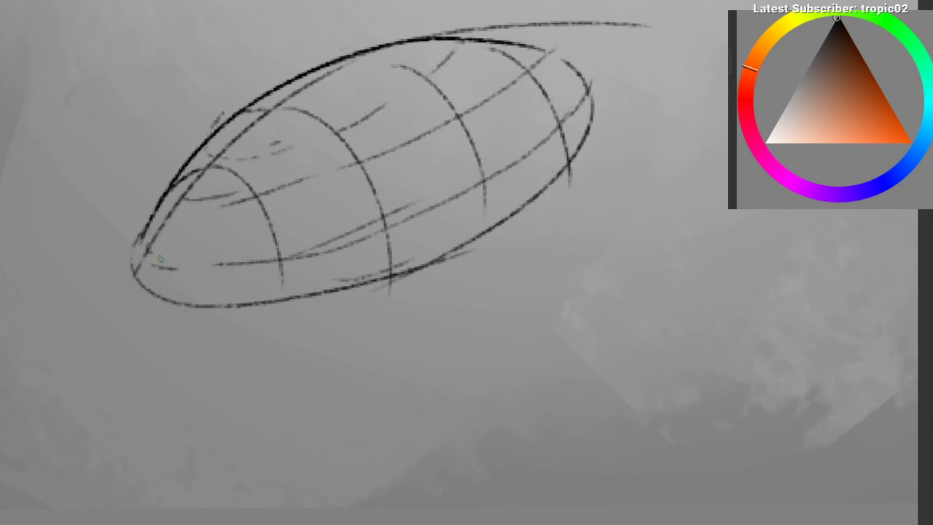
key("ctrl+z")
mouse_move(149, 252)
left_mouse_down()
mouse_move(138, 291)
mouse_move(219, 306)
left_mouse_up()
key("ctrl+z")
Step: Strengthen the lowest lengthwise contour and make a freehand selection of the band beneath it
mouse_move(313, 241)
left_mouse_down()
mouse_move(188, 202)
mouse_move(243, 110)
left_mouse_up()
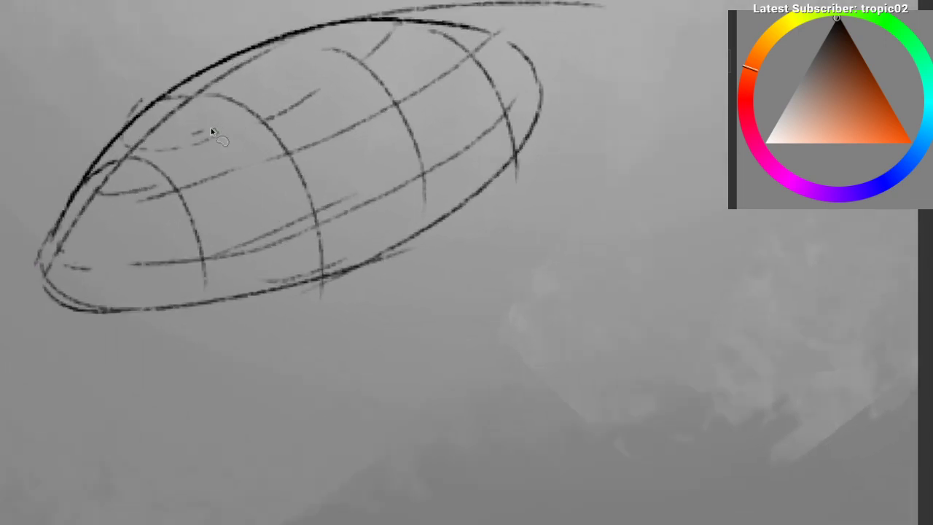
left_click_drag(175, 143, 190, 196)
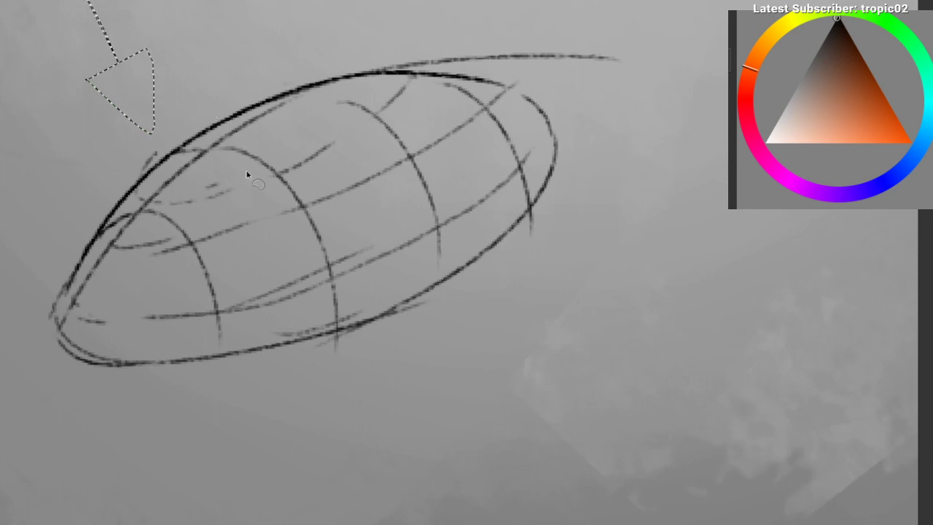
mouse_move(63, 322)
left_mouse_down()
mouse_move(239, 293)
mouse_move(210, 318)
mouse_move(494, 211)
mouse_move(575, 149)
mouse_move(201, 312)
mouse_move(387, 250)
mouse_move(503, 177)
mouse_move(557, 122)
mouse_move(192, 318)
mouse_move(327, 270)
mouse_move(487, 188)
mouse_move(549, 130)
mouse_move(557, 186)
mouse_move(501, 241)
mouse_move(343, 323)
mouse_move(148, 371)
mouse_move(91, 357)
mouse_move(55, 318)
left_mouse_up()
key("ctrl+z")
key("ctrl+z")
key("ctrl+z")
key("ctrl+z")
key("l")
Step: Shade the selected lower band dark grey with a large soft brush and clear the selection
right_click(66, 271)
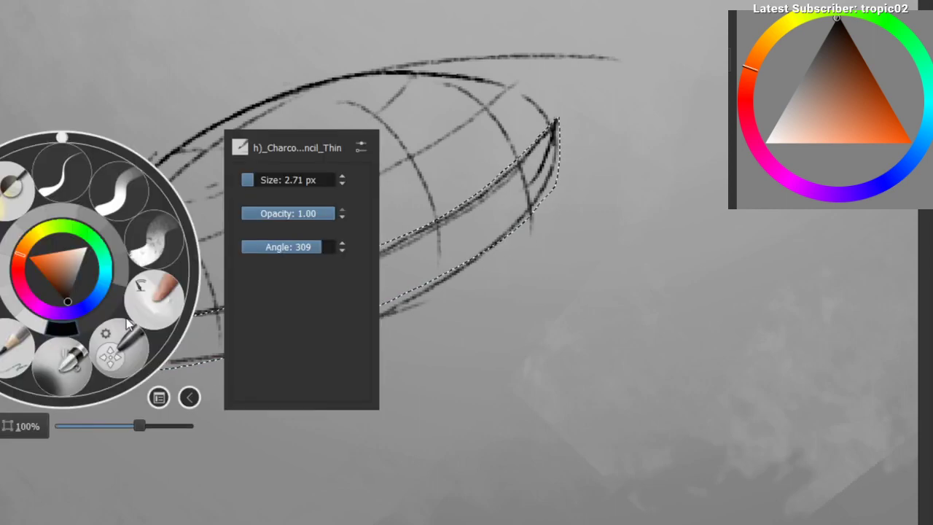
left_click(157, 239)
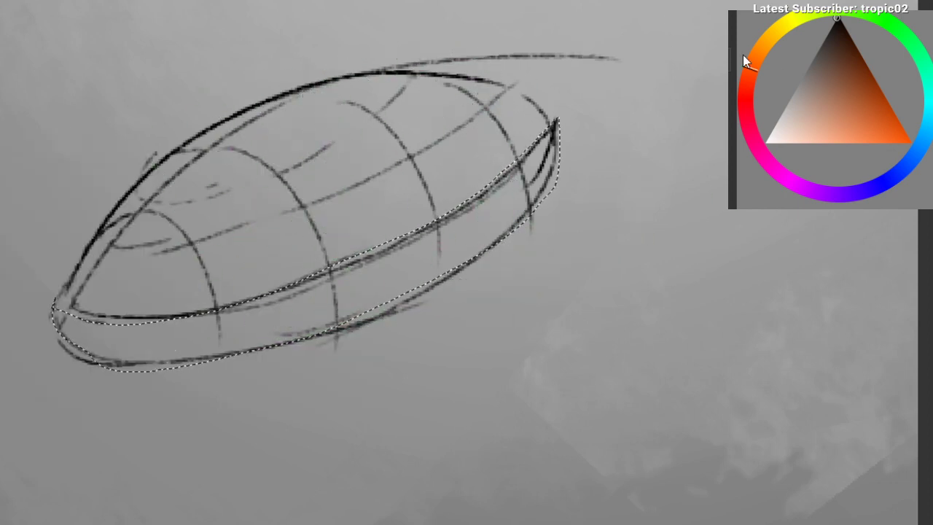
mouse_move(60, 354)
left_mouse_down()
mouse_move(590, 158)
mouse_move(66, 365)
mouse_move(140, 349)
left_mouse_up()
key("ctrl+d")
key("ctrl+z")
right_click(180, 256)
left_click(185, 356)
key("ctrl+z")
key("ctrl+z")
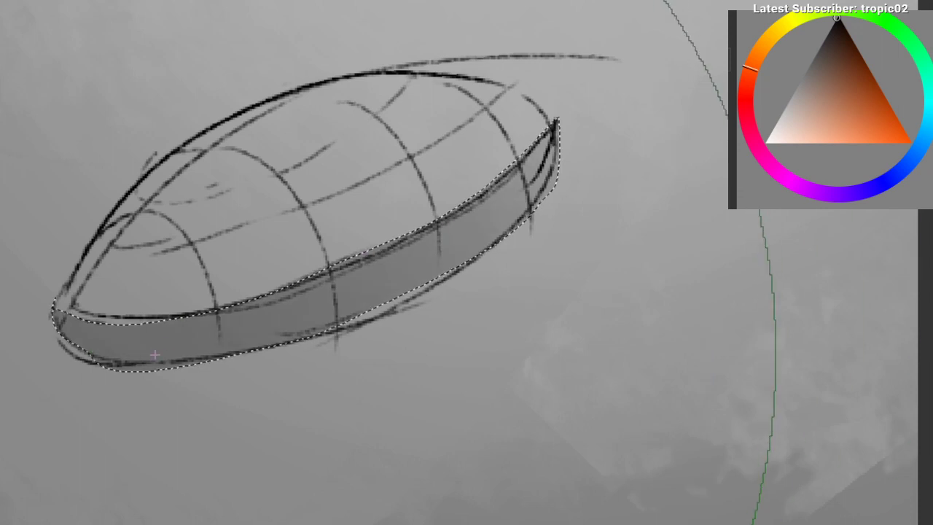
key("ctrl+shift+a")
Step: Select the upper region beside the spine, brighten it softly with near-white, and clear the selection
mouse_move(92, 279)
left_mouse_down()
mouse_move(149, 242)
mouse_move(138, 245)
mouse_move(279, 191)
mouse_move(405, 105)
mouse_move(430, 77)
left_mouse_up()
mouse_move(262, 102)
left_mouse_down()
mouse_move(170, 148)
mouse_move(119, 198)
mouse_move(110, 245)
left_mouse_up()
left_click_drag(797, 119, 767, 139)
left_click_drag(354, 117, 114, 261)
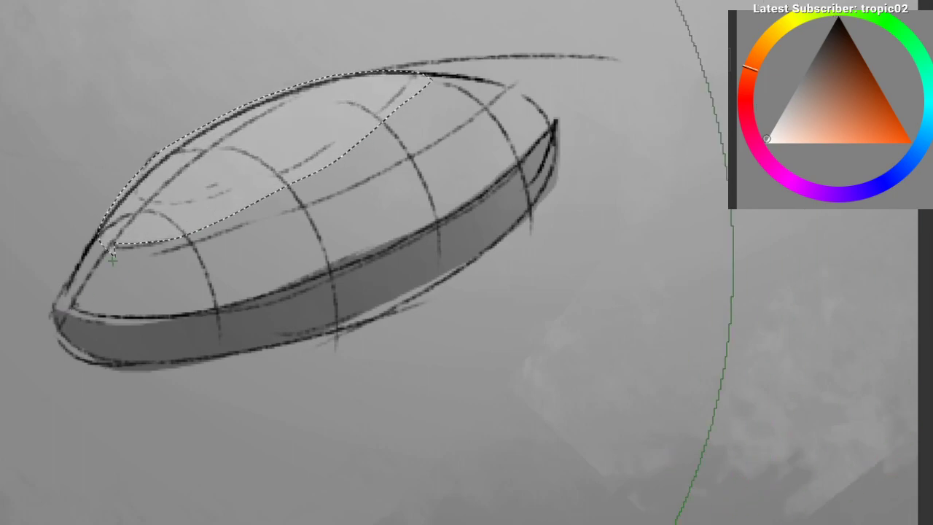
key("ctrl+shift+a")
Step: Soften the lower edge of the bright region into the midtone using a light grey sampled from the form
mouse_move(279, 198)
left_mouse_down("ctrl")
mouse_move(218, 235)
mouse_move(242, 178)
left_mouse_up("ctrl")
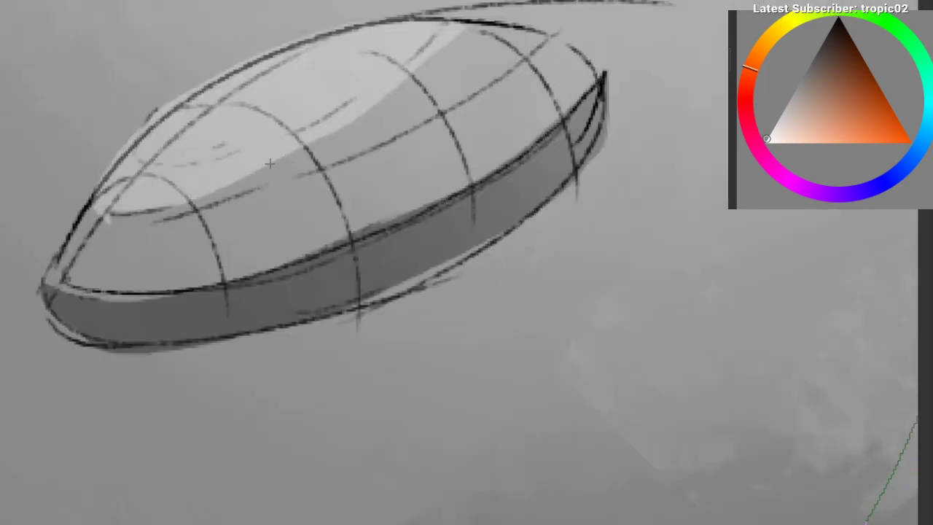
right_click(259, 183)
left_click(352, 154)
right_click(252, 121)
left_click(310, 64)
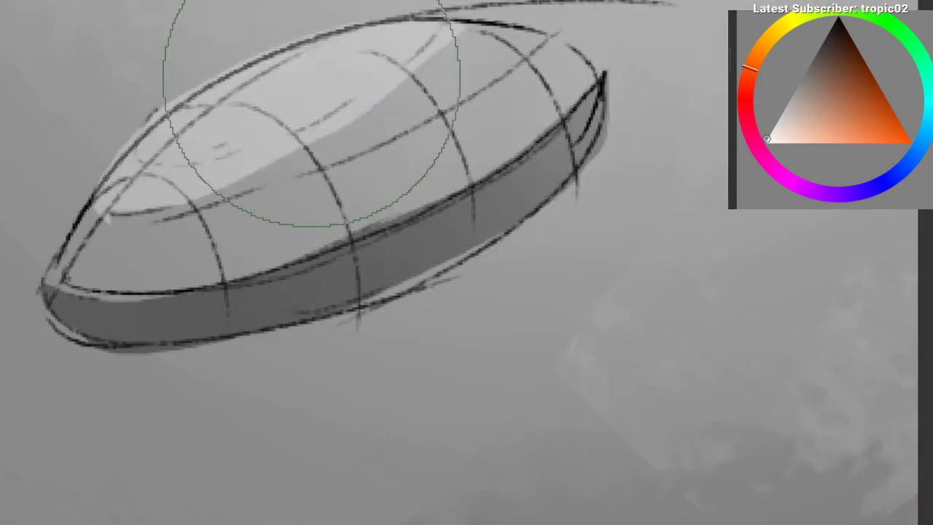
left_click(253, 152, "ctrl")
mouse_move(407, 111)
left_mouse_down()
mouse_move(277, 150)
mouse_move(135, 213)
left_mouse_up()
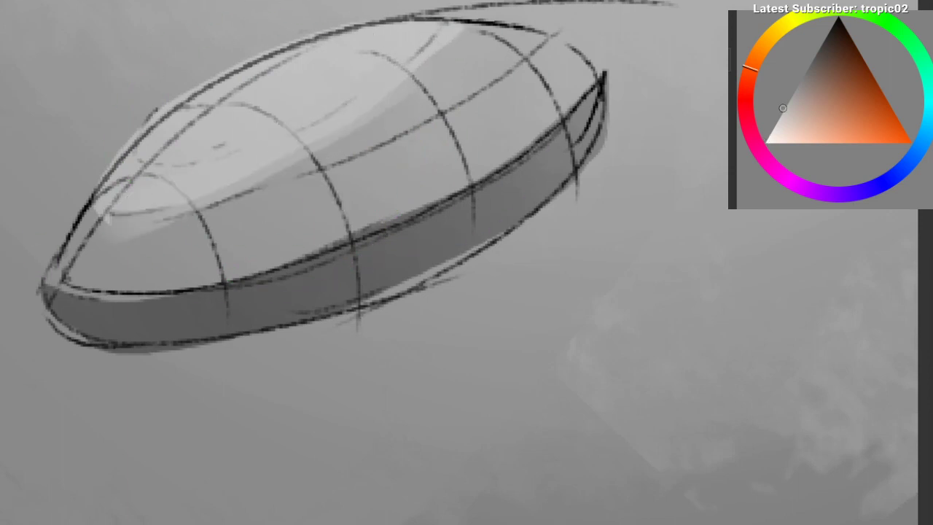
Step: Darken the boundary between the midtone and the shadow band near the form's lower end
left_click(212, 274, "ctrl")
left_click(184, 294, "ctrl")
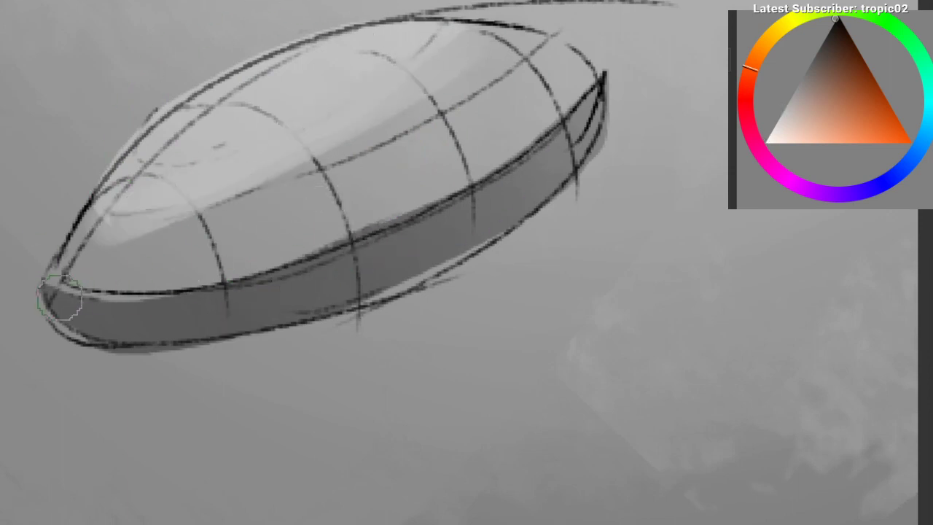
left_click_drag(62, 301, 286, 273)
key("ctrl+z")
left_click_drag(79, 295, 244, 286)
mouse_move(507, 194)
left_mouse_down()
mouse_move(445, 369)
mouse_move(350, 385)
mouse_move(10, 392)
mouse_move(196, 265)
mouse_move(161, 304)
left_mouse_up()
Step: Paint a dark core shadow along the full length of the shadow band's inner edge with sampled greys
left_click(184, 131, "ctrl")
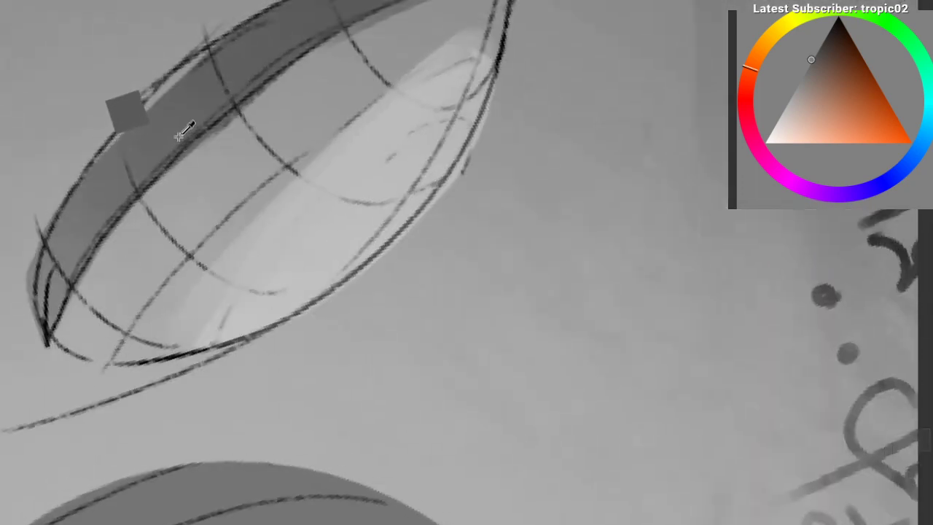
left_click_drag(62, 292, 173, 146)
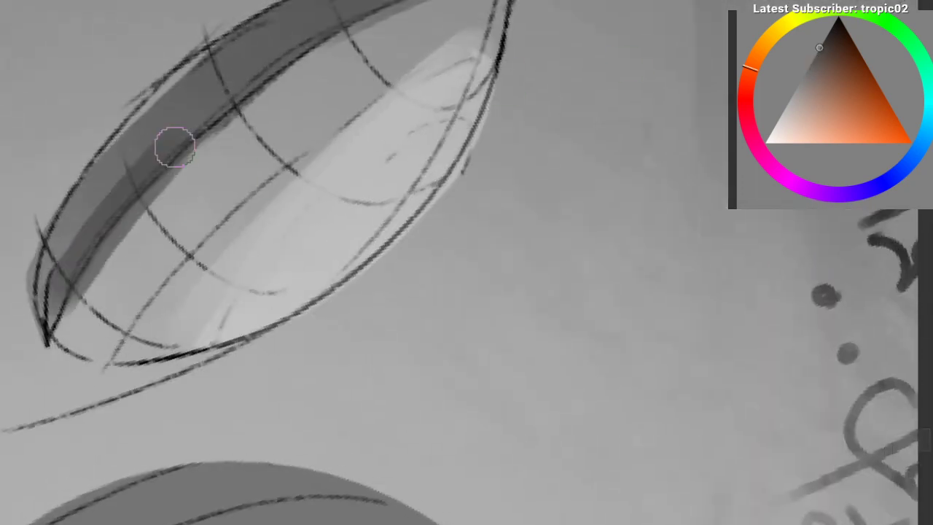
key("ctrl+z")
left_click_drag(73, 259, 248, 84)
left_click(199, 127, "ctrl")
mouse_move(127, 188)
left_mouse_down()
mouse_move(313, 53)
mouse_move(406, 4)
left_mouse_up()
left_click(231, 91, "ctrl")
left_click_drag(240, 98, 409, 2)
mouse_move(198, 115)
left_mouse_down()
mouse_move(54, 329)
mouse_move(172, 130)
left_mouse_up()
Step: Lighten the outer part of the shadow band with a sampled mid grey as reflected light, covering its lower outline
mouse_move(76, 215)
left_mouse_down()
mouse_move(281, 446)
mouse_move(455, 467)
left_mouse_up()
mouse_move(437, 321)
left_mouse_down()
mouse_move(379, 104)
mouse_move(394, 44)
left_mouse_up()
left_click_drag(394, 73, 308, 221)
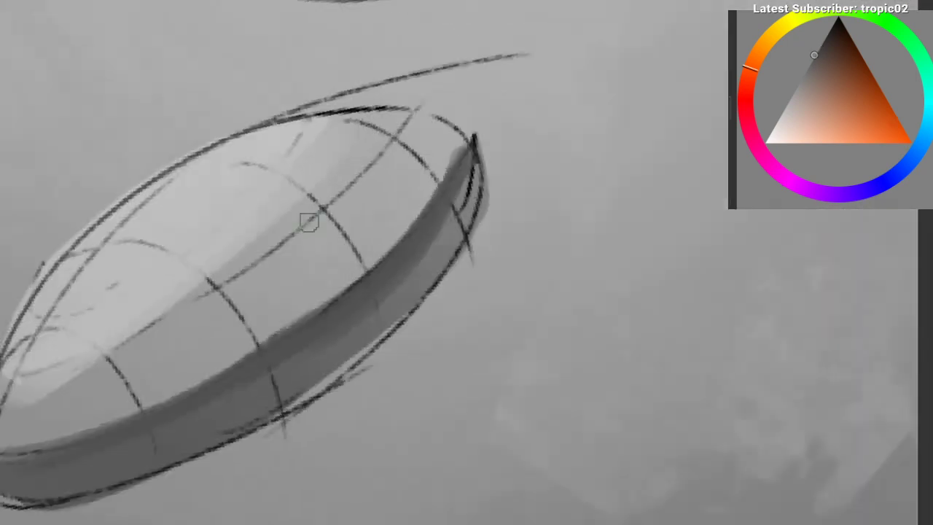
left_click(390, 274, "ctrl")
left_click_drag(418, 273, 473, 161)
left_click_drag(437, 254, 411, 274)
left_click_drag(319, 350, 332, 307)
left_click(310, 318, "ctrl")
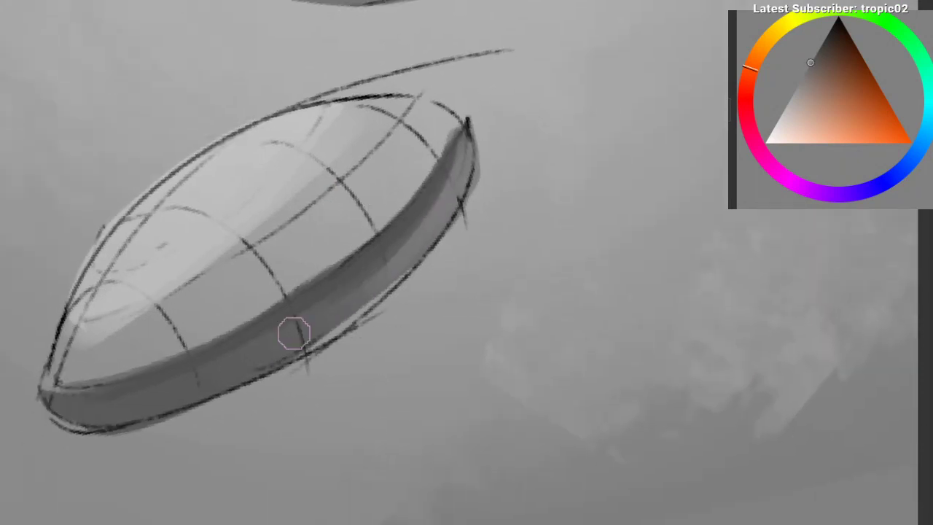
left_click_drag(293, 333, 427, 234)
key("ctrl+z")
mouse_move(285, 352)
left_mouse_down()
mouse_move(447, 189)
mouse_move(361, 315)
left_mouse_up()
mouse_move(283, 358)
left_mouse_down()
mouse_move(258, 384)
mouse_move(204, 397)
left_mouse_up()
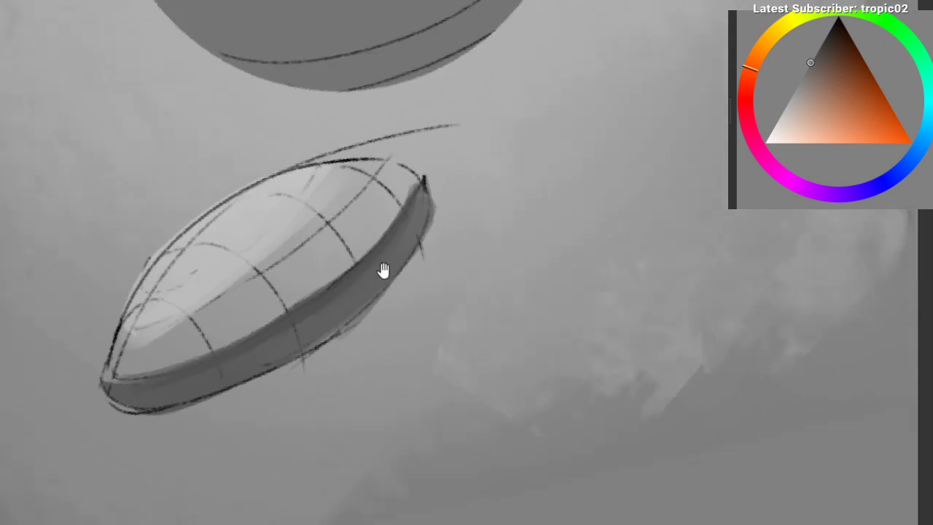
Step: Write the label "RIB" in dark grey beside the form with an arrow pointing to the first rib
mouse_move(383, 271)
left_mouse_down()
mouse_move(343, 334)
mouse_move(406, 277)
mouse_move(344, 258)
left_mouse_up()
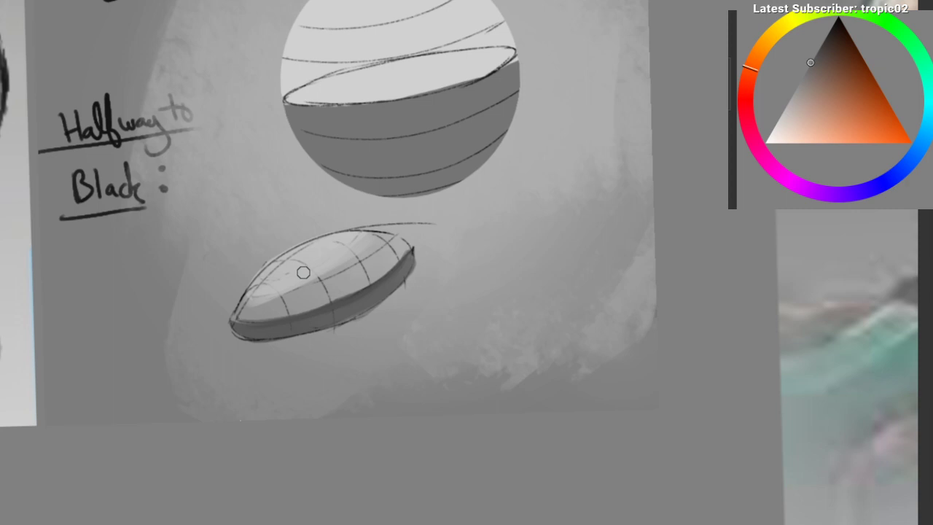
left_click(816, 54)
left_click_drag(243, 191, 245, 269)
left_click_drag(223, 229, 263, 218)
key("ctrl+z")
scroll(257, 195, "up", 2)
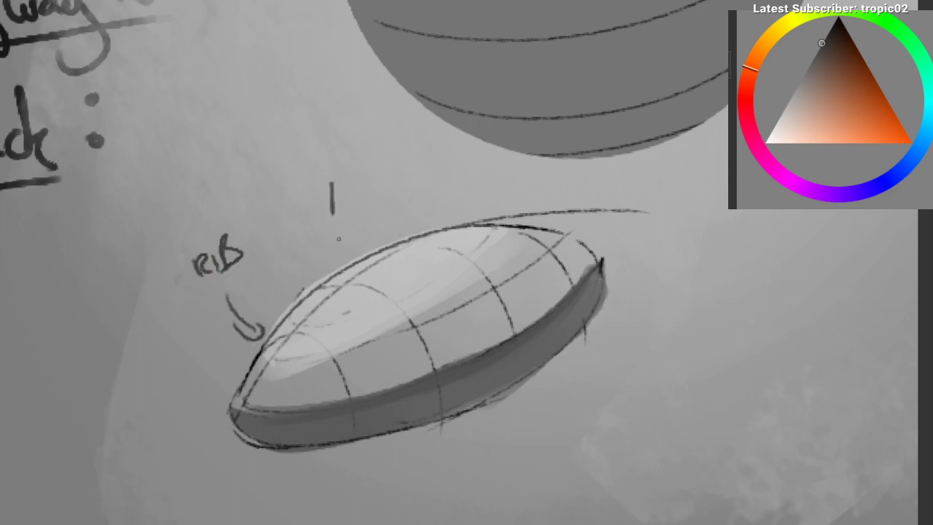
Step: Write the label "SPINE" above the form with an arrow pointing to the spine curve
key("ctrl+z")
mouse_move(337, 191)
left_mouse_down()
mouse_move(357, 261)
mouse_move(370, 251)
left_mouse_up()
mouse_move(345, 159)
left_mouse_down()
mouse_move(320, 196)
mouse_move(359, 174)
mouse_move(379, 175)
left_mouse_up()
left_click_drag(389, 175, 406, 143)
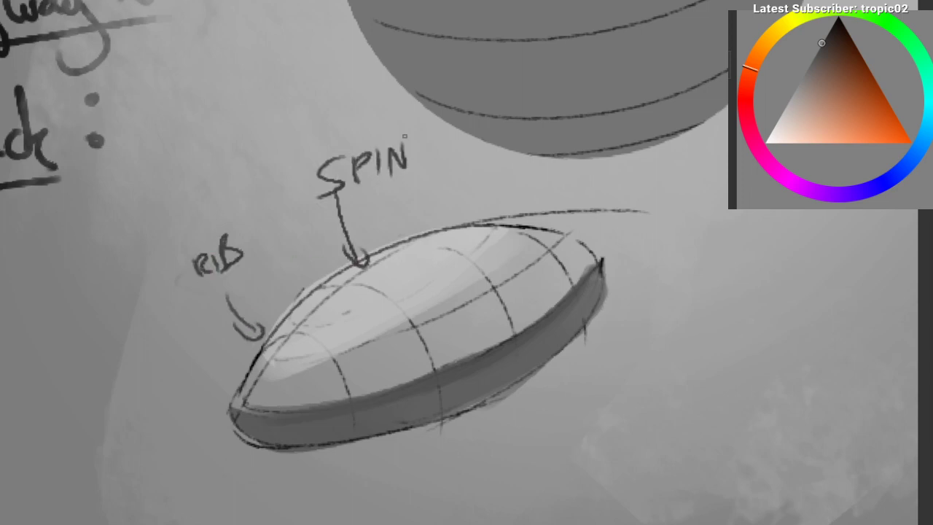
Step: Trace the form's spine curve in red and its first three ribs in blue
left_click(757, 97)
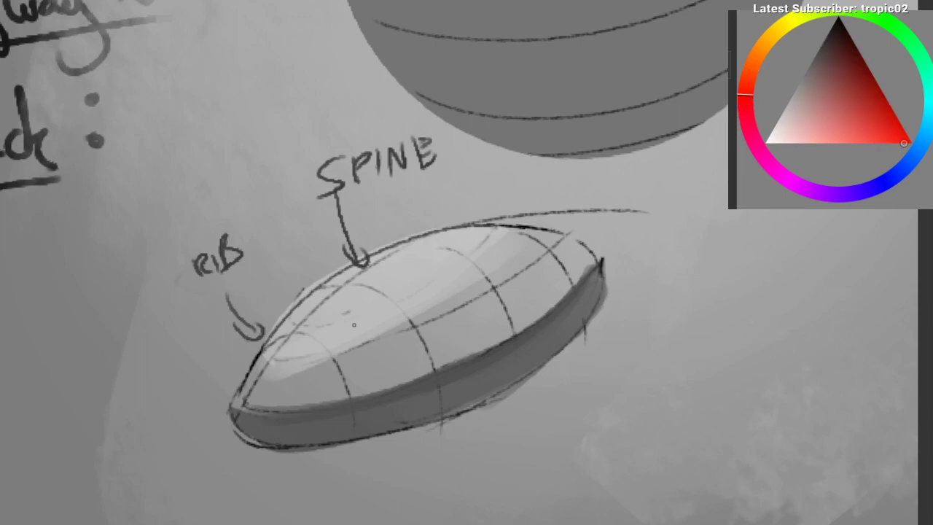
mouse_move(236, 433)
left_mouse_down()
mouse_move(358, 266)
mouse_move(503, 219)
left_mouse_up()
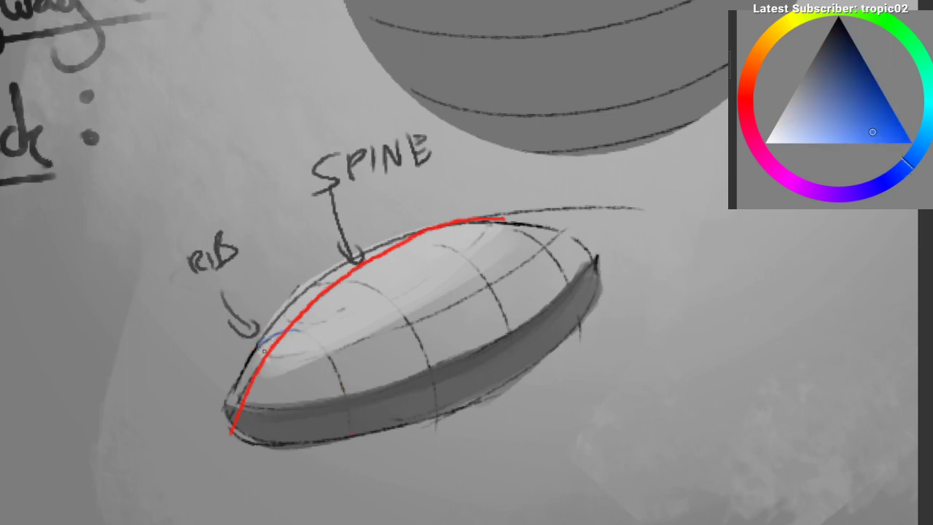
mouse_move(260, 343)
left_mouse_down()
mouse_move(340, 355)
mouse_move(273, 334)
left_mouse_up()
key("ctrl+z")
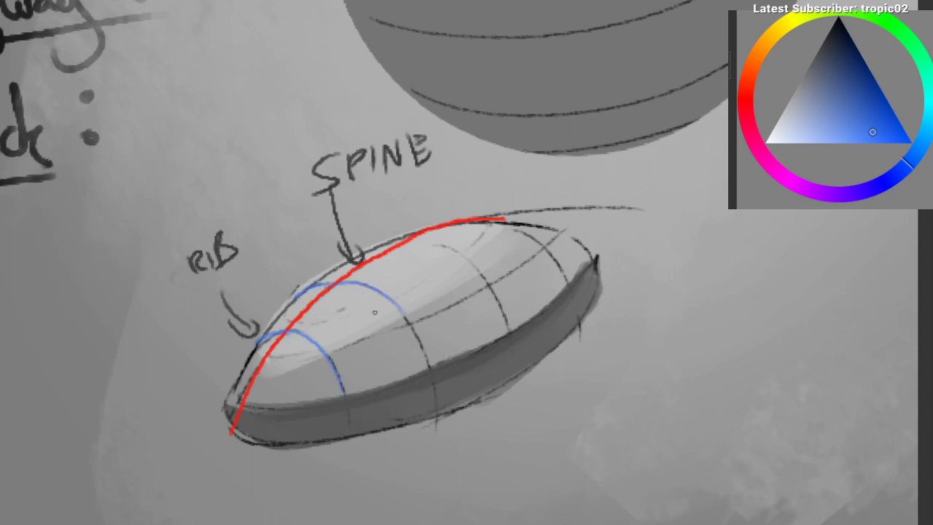
left_click_drag(382, 295, 429, 365)
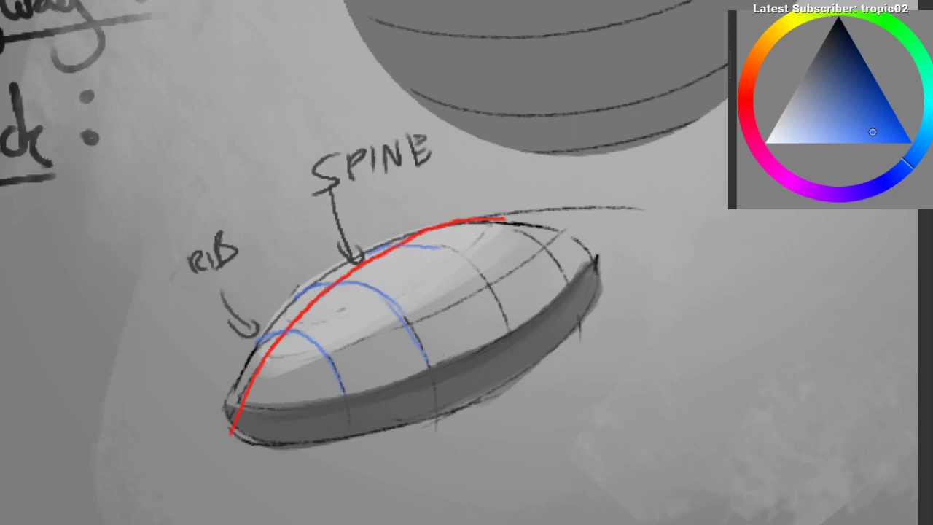
mouse_move(441, 249)
left_mouse_down()
mouse_move(487, 274)
mouse_move(514, 322)
left_mouse_up()
left_click_drag(484, 225, 526, 233)
mouse_move(562, 271)
left_mouse_down()
mouse_move(555, 408)
mouse_move(536, 417)
left_mouse_up()
left_click_drag(481, 430, 379, 417)
left_click_drag(281, 260, 150, 260)
left_click_drag(328, 266, 182, 262)
left_click_drag(321, 261, 320, 223)
left_click_drag(305, 264, 319, 245)
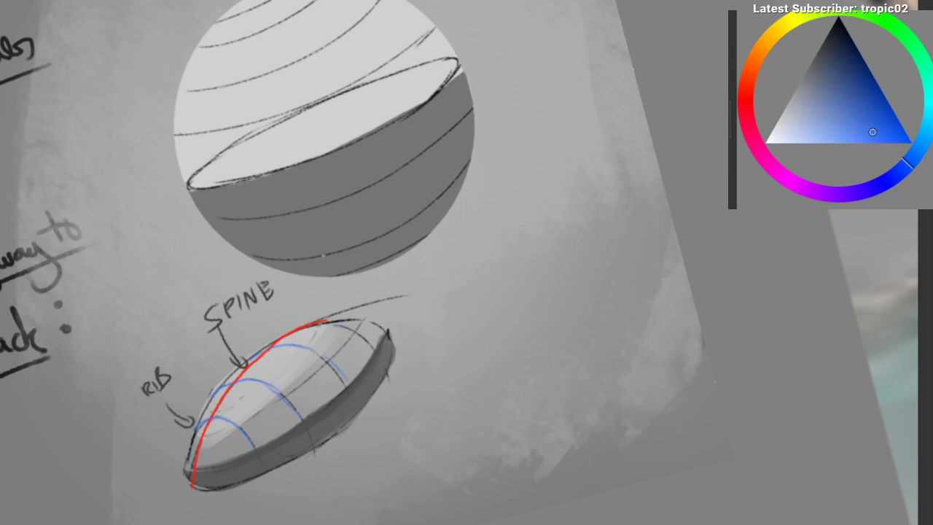
Step: Undo the recent labels, colour tracing and shading strokes, and redo them up to the first rib traced in blue
key("ctrl+z")
key("ctrl+z")
key("ctrl+z")
key("ctrl+z")
key("ctrl+z")
key("ctrl+z")
key("ctrl+z")
key("ctrl+z")
key("ctrl+z")
key("ctrl+z")
key("ctrl+z")
key("ctrl+z")
key("ctrl+z")
key("ctrl+z")
key("ctrl+z")
key("ctrl+z")
key("ctrl+z")
key("ctrl+z")
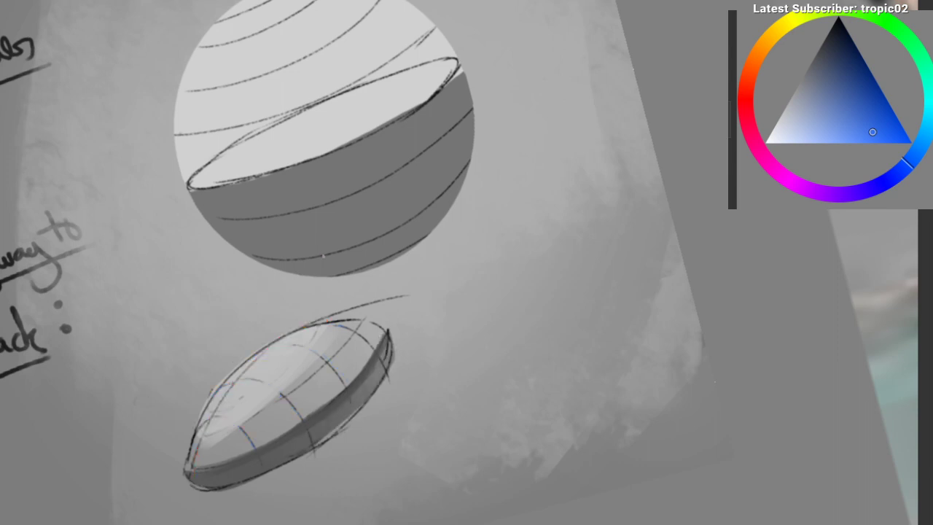
key("ctrl+shift+z")
key("ctrl+shift+z")
key("ctrl+shift+z")
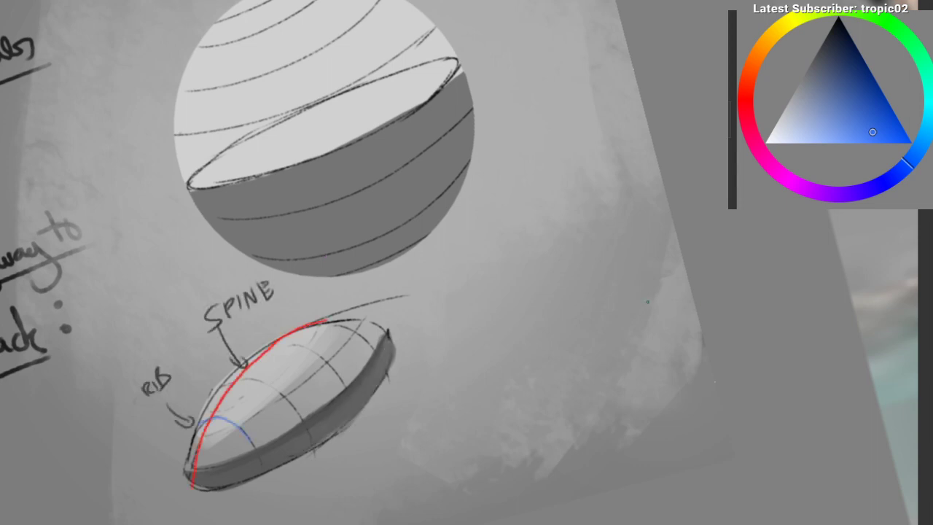
left_click_drag(406, 261, 433, 226)
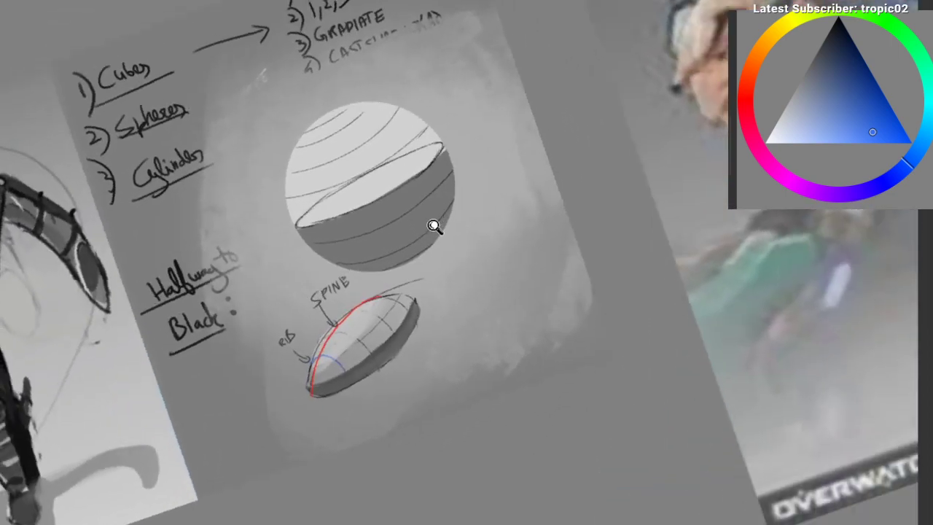
Step: Try to fit a circular selection around the shaded sphere, redrawing it to match the outline
left_click(932, 326)
left_click(932, 326)
mouse_move(464, 229)
left_mouse_down()
mouse_move(472, 292)
mouse_move(488, 167)
mouse_move(123, 71)
mouse_move(488, 368)
mouse_move(527, 413)
left_mouse_up()
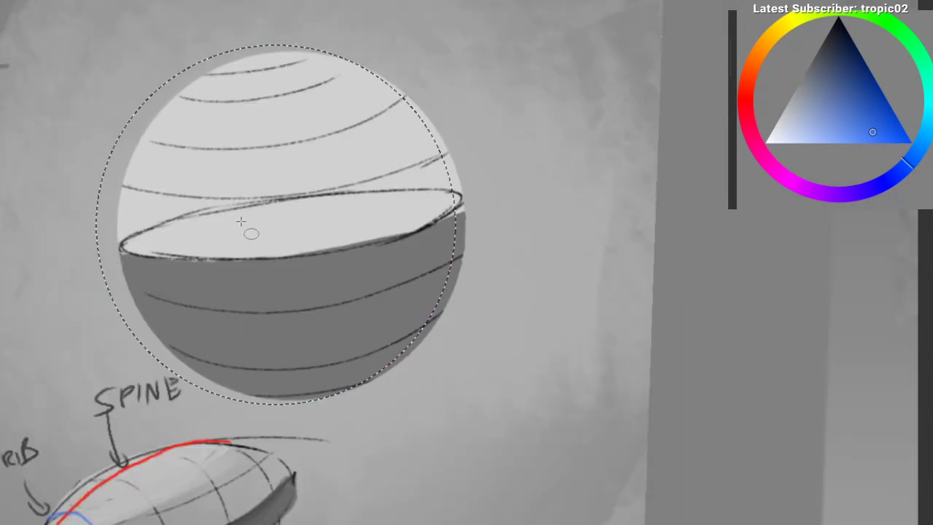
left_click_drag(131, 63, 557, 384)
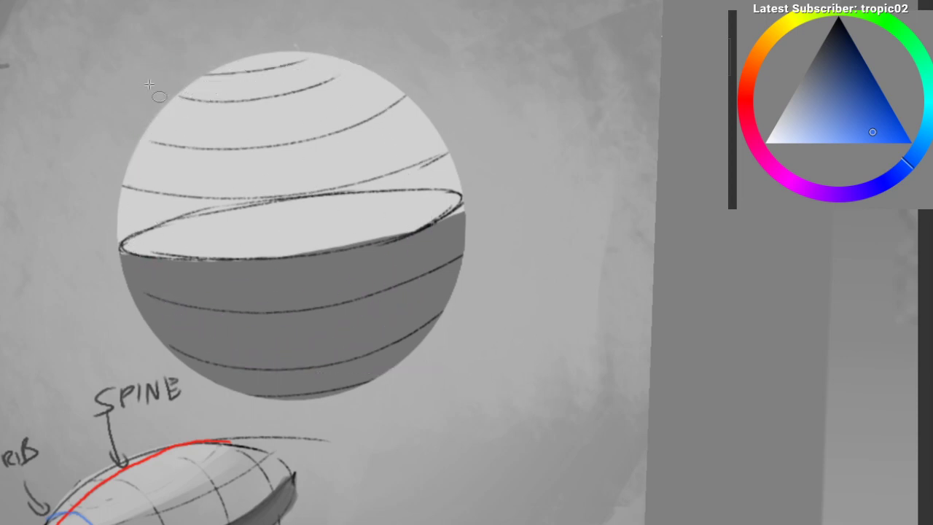
left_click_drag(98, 46, 593, 423)
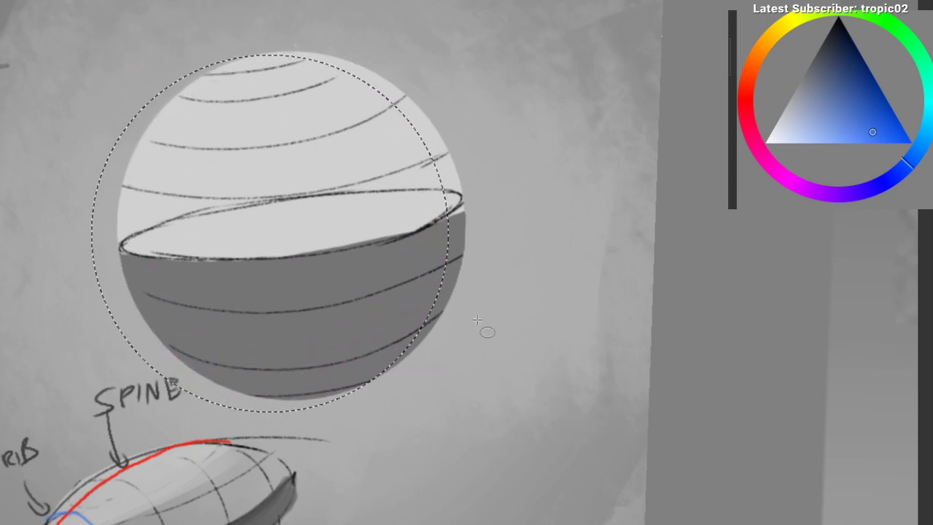
left_click_drag(110, 87, 456, 410)
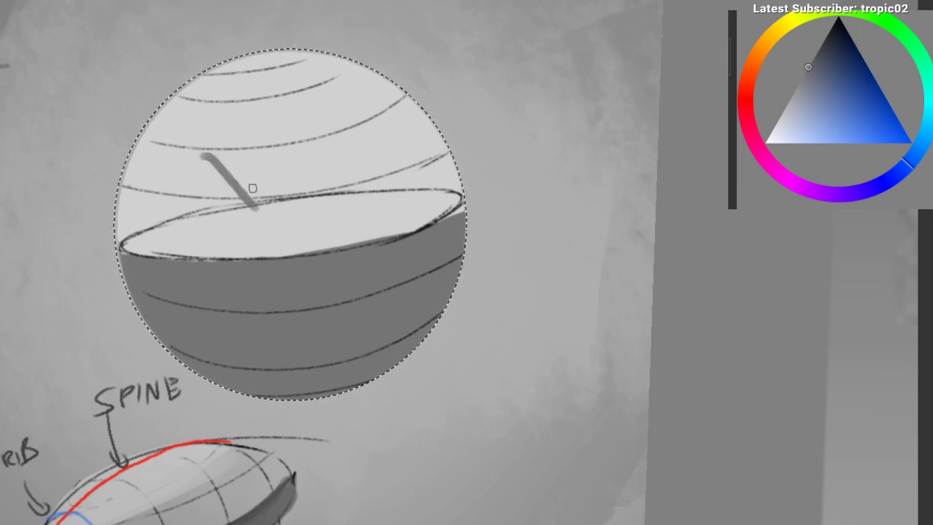
Step: Sketch small trial curves in grey on the sphere's lit half, and undo them together with the selection
left_click_drag(279, 151, 281, 138)
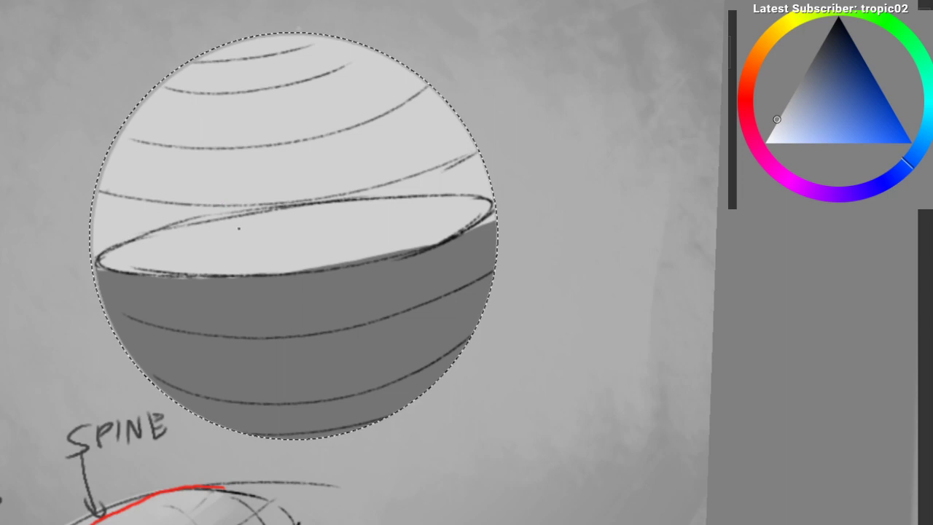
left_click(808, 108)
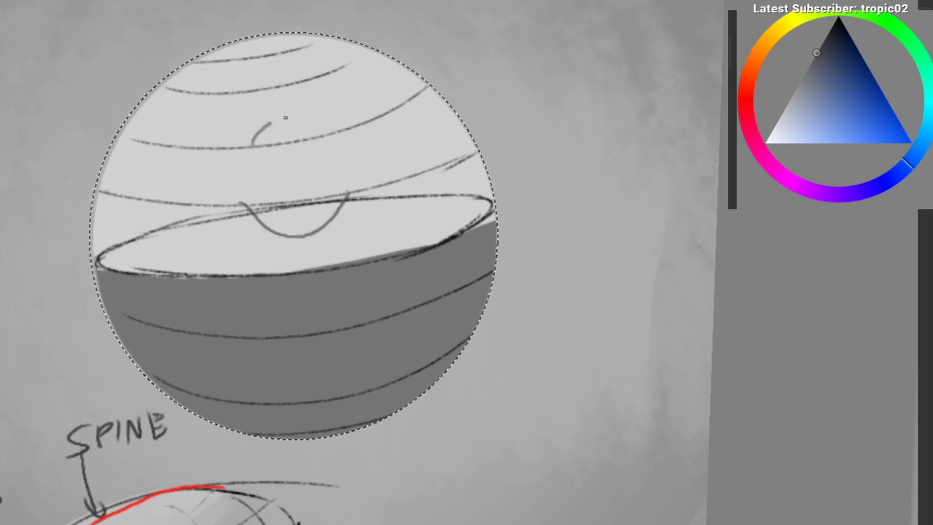
mouse_move(417, 139)
left_mouse_down()
mouse_move(301, 177)
mouse_move(235, 178)
mouse_move(255, 172)
left_mouse_up()
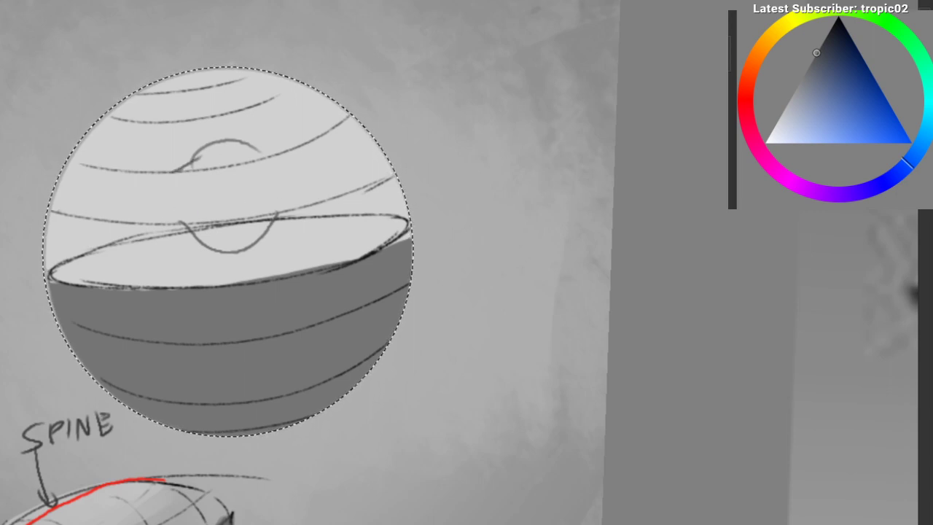
key("ctrl+z")
mouse_move(124, 169)
left_mouse_down()
mouse_move(163, 175)
mouse_move(235, 151)
left_mouse_up()
key("ctrl+z")
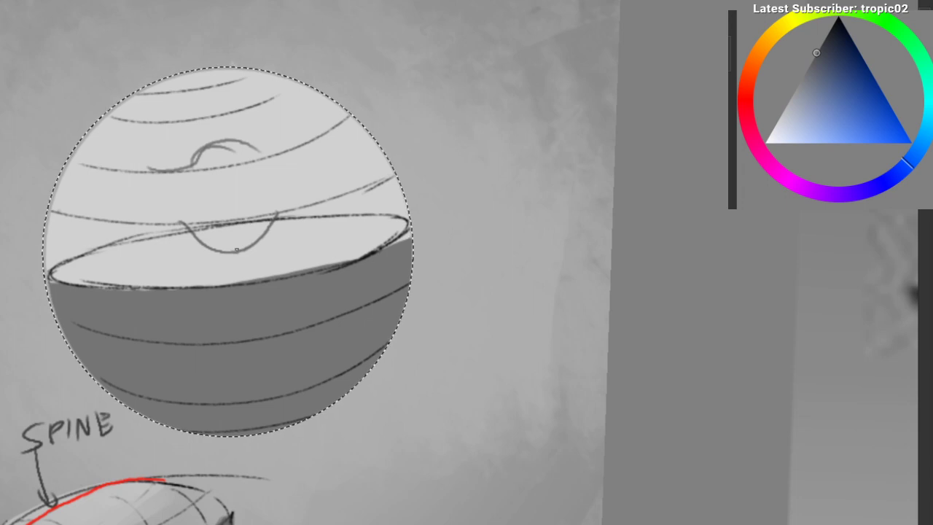
key("ctrl+z")
key("ctrl+z")
key("ctrl+z")
key("ctrl+z")
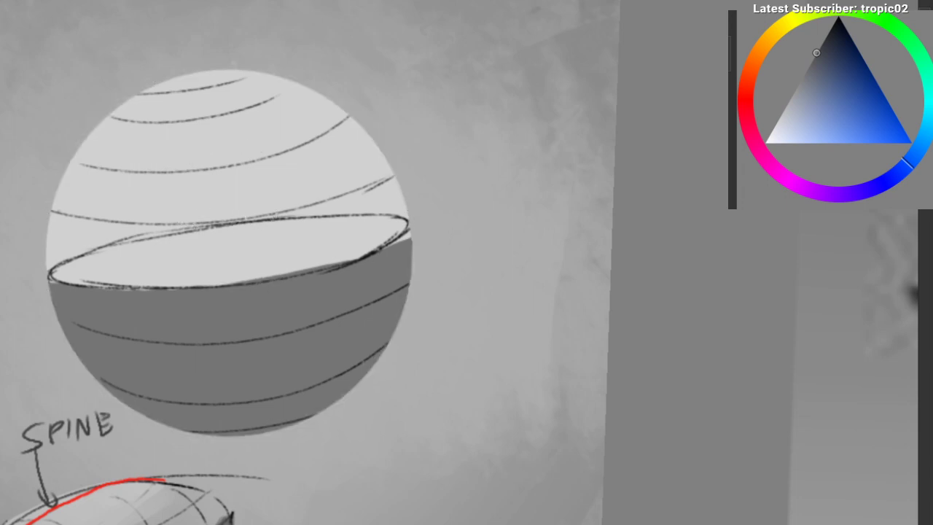
Step: Try to sketch the far side of a contour ellipse across the sphere's lit half, and undo the trial strokes
key("ctrl+shift+z")
key("ctrl+shift+z")
key("r")
left_click_drag(183, 210, 177, 225)
mouse_move(172, 187)
left_mouse_down()
mouse_move(208, 205)
mouse_move(252, 180)
left_mouse_up()
key("ctrl+space")
mouse_move(252, 228)
left_mouse_down()
mouse_move(226, 231)
mouse_move(262, 193)
mouse_move(231, 209)
mouse_move(237, 214)
left_mouse_up()
key("r")
key("ctrl+z")
key("ctrl+z")
key("ctrl+z")
key("shift+space")
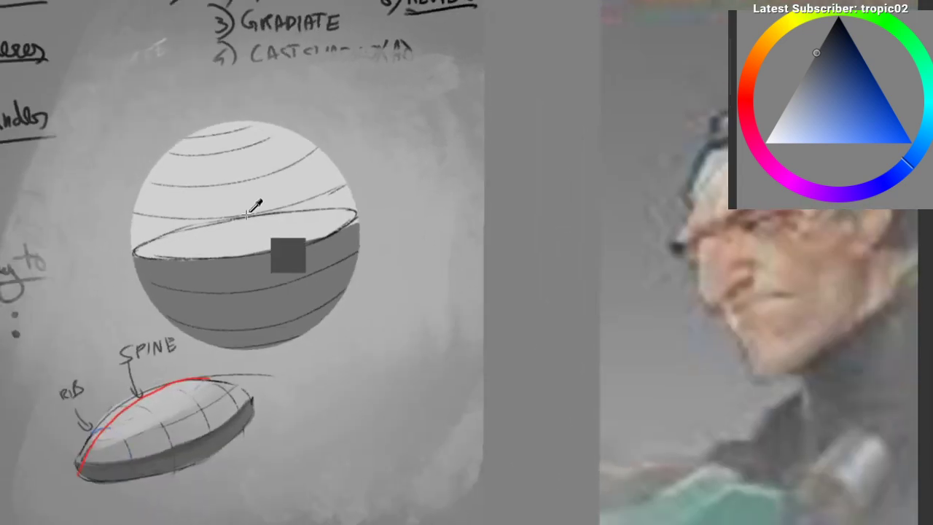
scroll(248, 213, "up", 2)
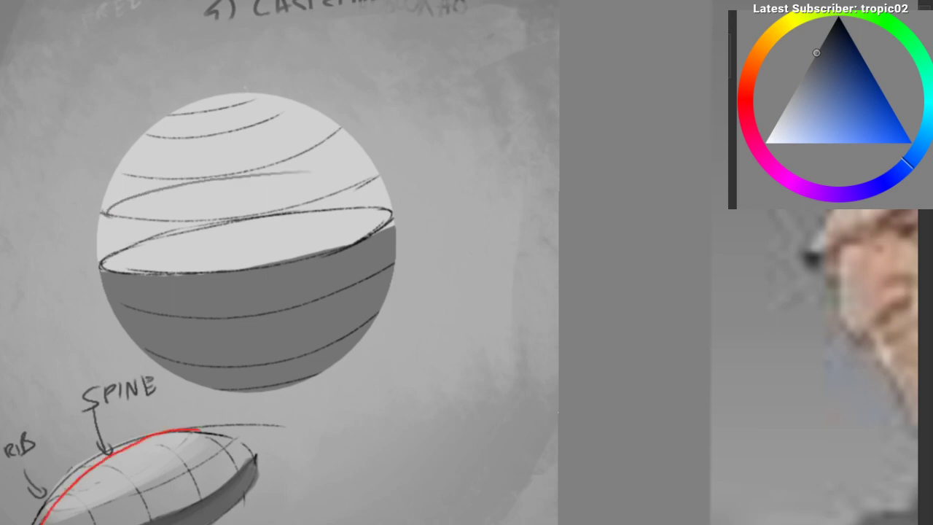
Step: Fit a circular selection to the sphere's outline and switch to another brush preset
key("r")
left_click_drag(4, 257, 10, 216)
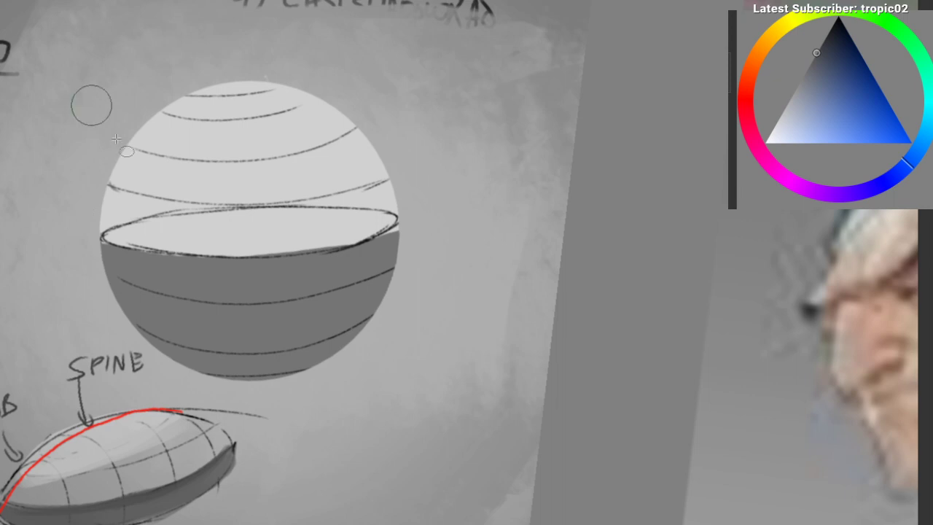
left_click_drag(117, 138, 378, 391)
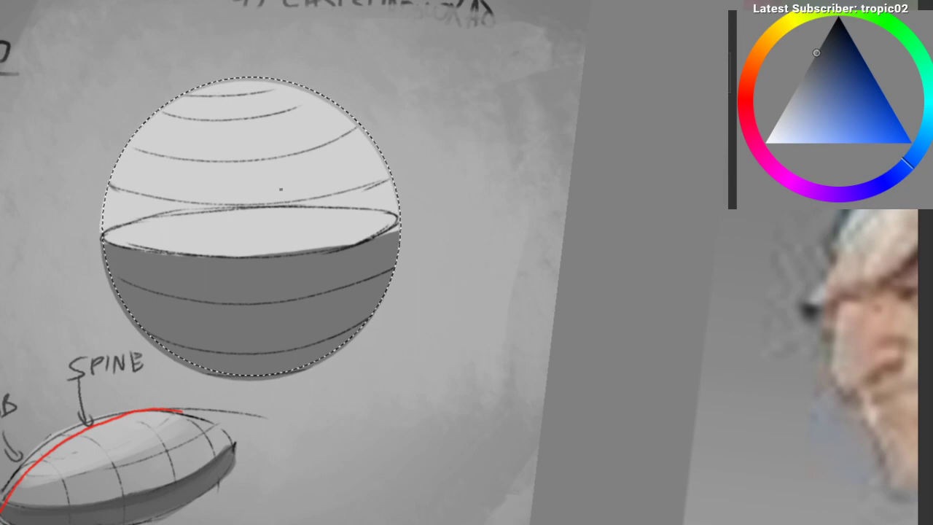
right_click(206, 109)
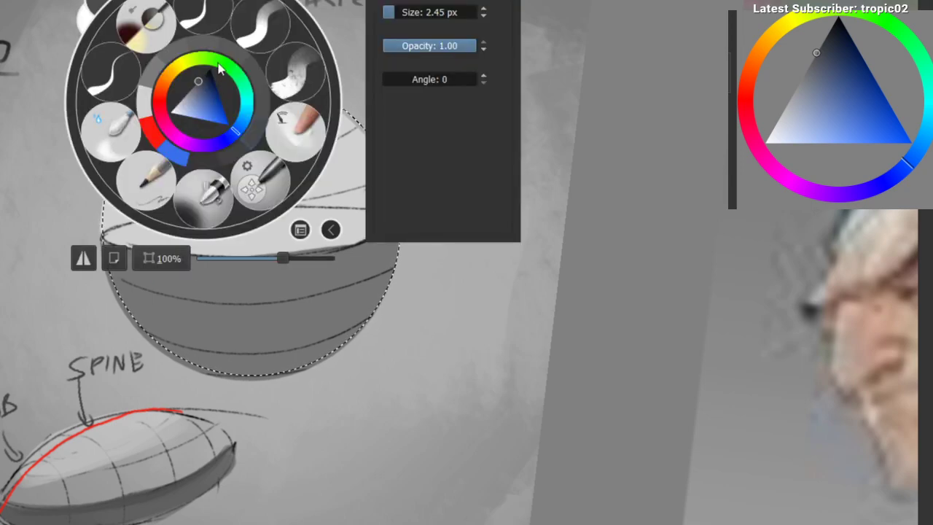
left_click(249, 31)
left_click_drag(237, 29, 199, 217)
left_click_drag(223, 119, 204, 142)
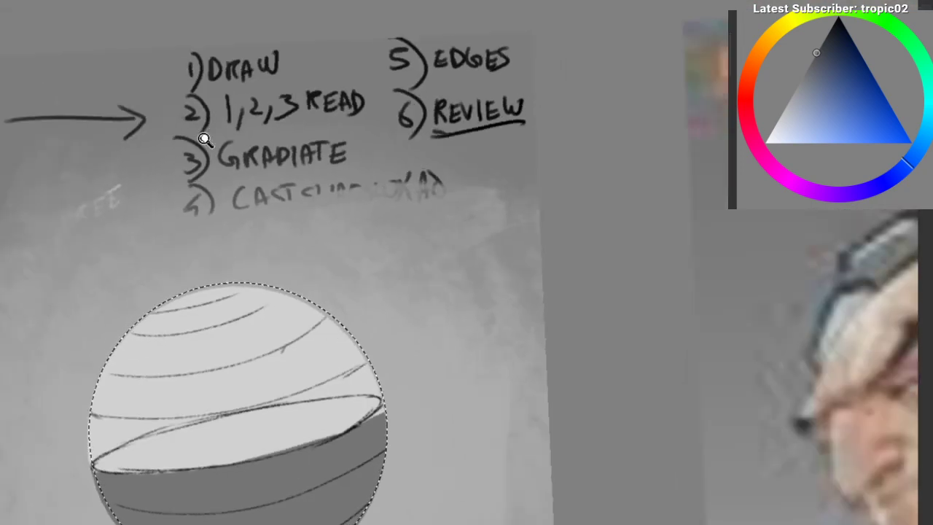
scroll(205, 141, "up", 1)
left_click_drag(278, 202, 250, 254)
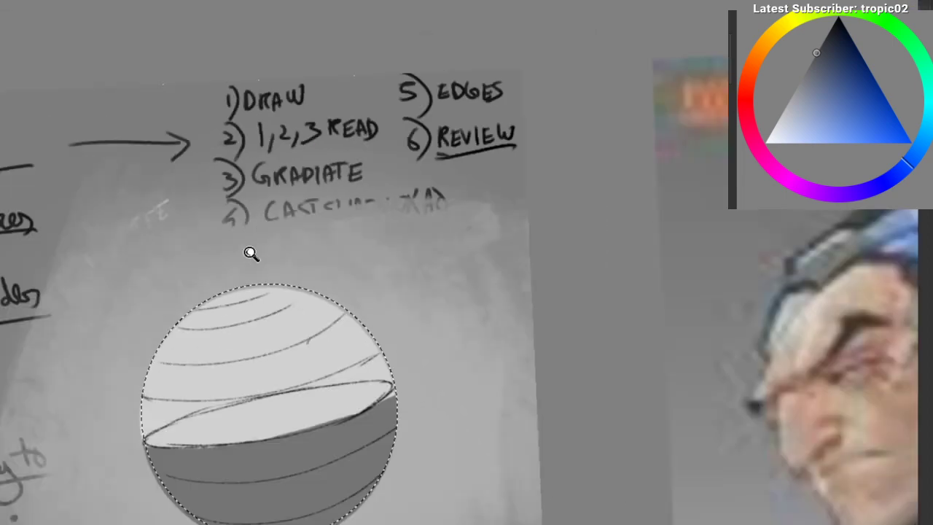
left_click_drag(224, 406, 248, 213)
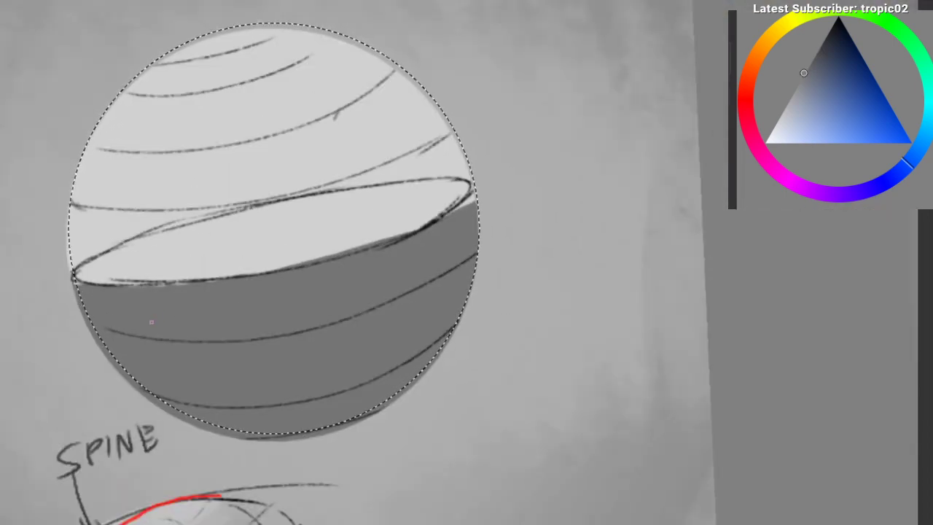
Step: Sample the sphere's light grey and paint over the contour lines in its lit half with a large brush
left_click_drag(192, 298, 260, 297)
left_click(210, 231, "ctrl")
left_click_drag(146, 218, 264, 136)
key("ctrl+z")
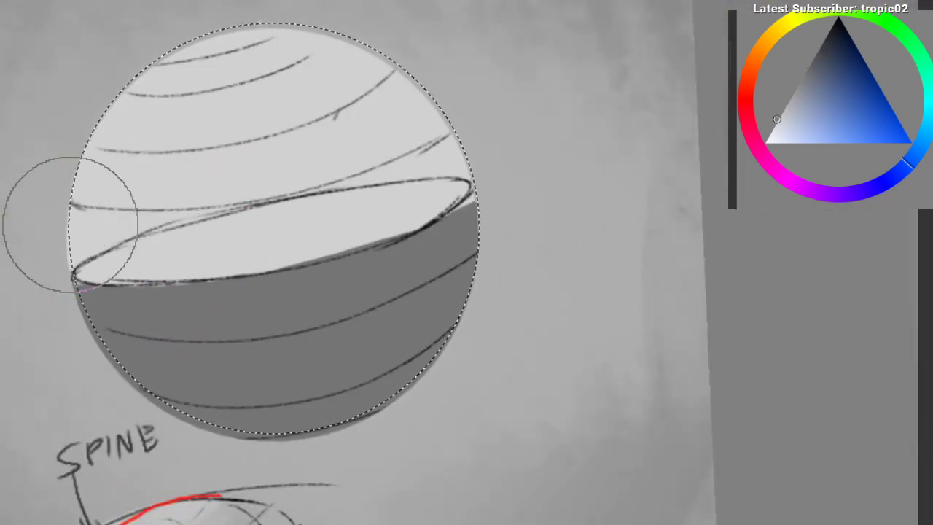
mouse_move(70, 223)
left_mouse_down()
mouse_move(102, 168)
mouse_move(121, 218)
mouse_move(474, 141)
left_mouse_up()
key("ctrl+z")
mouse_move(161, 168)
left_mouse_down()
mouse_move(405, 85)
mouse_move(423, 158)
mouse_move(285, 46)
mouse_move(326, 44)
left_mouse_up()
left_click_drag(228, 123, 240, 59)
Step: Sample the shadow grey, paint out the contour lines in the sphere's dark half and touch up the end of the light-shadow boundary
left_click(308, 319, "ctrl")
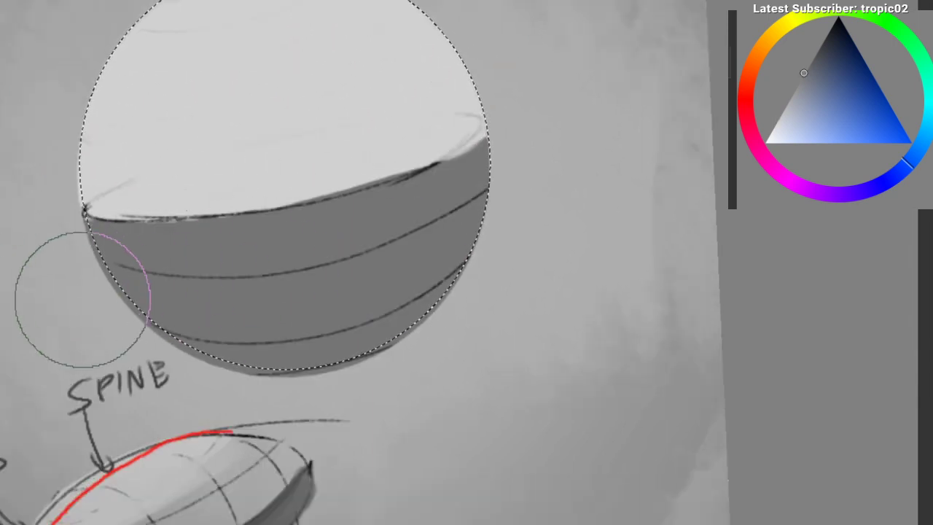
left_click_drag(83, 298, 423, 302)
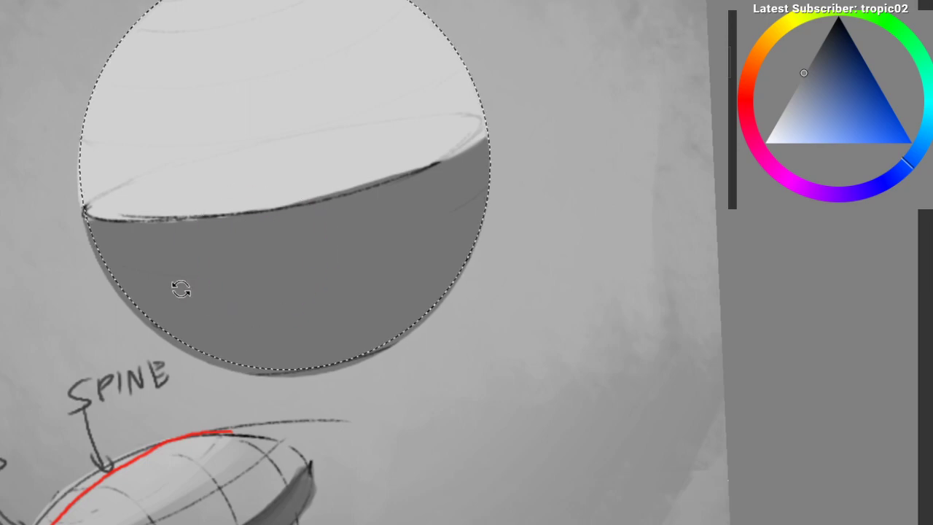
left_click_drag(182, 287, 272, 100, "shift")
mouse_move(272, 100)
left_mouse_down()
mouse_move(173, 236)
mouse_move(121, 271)
left_mouse_up()
left_click_drag(383, 441, 430, 430)
left_click_drag(252, 240, 227, 315, "shift")
left_click_drag(226, 315, 211, 309)
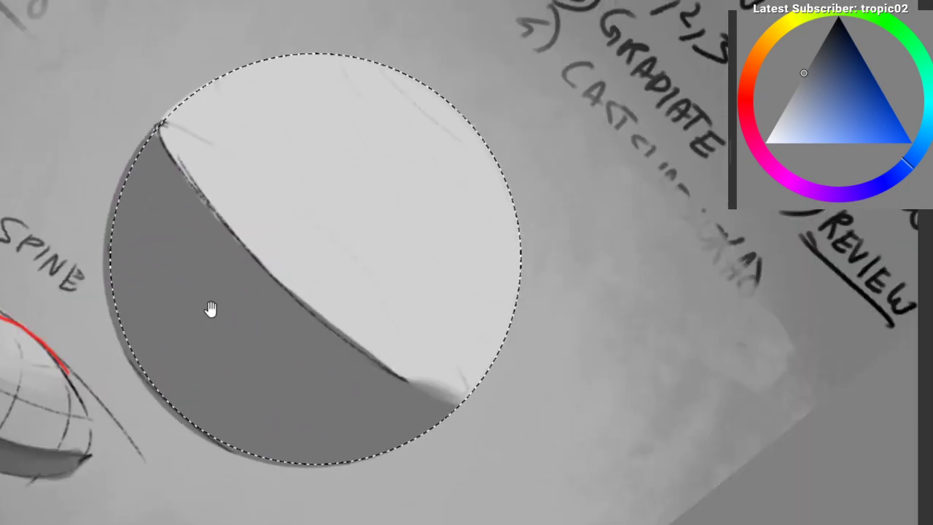
Step: Clear the selection and draw a larger circular selection around the sphere
scroll(211, 309, "down", 2)
key("ctrl+shift+a")
left_click_drag(246, 131, 192, 209, "shift")
mouse_move(242, 205)
left_mouse_down()
mouse_move(228, 161)
mouse_move(235, 125)
left_mouse_up()
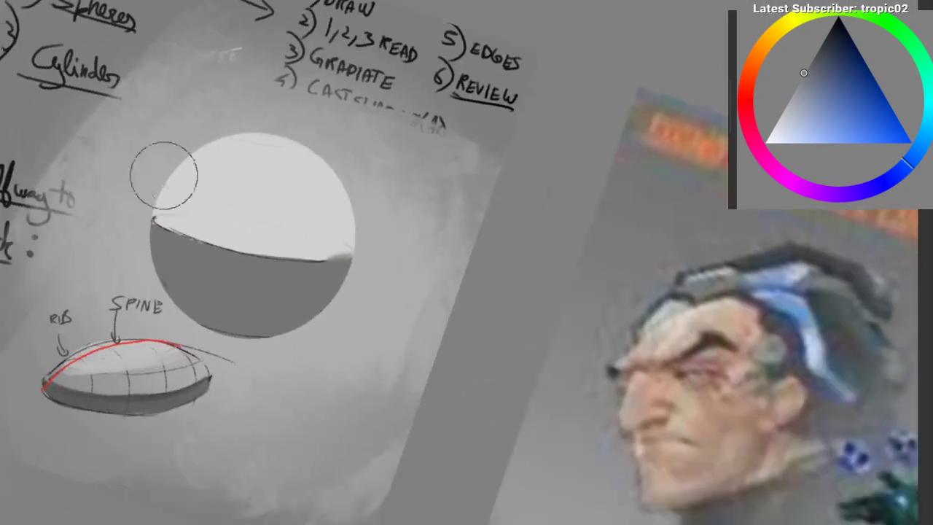
mouse_move(148, 115)
left_mouse_down("shift")
mouse_move(353, 363)
mouse_move(385, 431)
left_mouse_up("shift")
key("ctrl+z")
mouse_move(156, 92)
left_mouse_down("shift")
mouse_move(417, 421)
mouse_move(427, 458)
left_mouse_up("shift")
Step: Fill the enlarged circular selection with broad brush strokes, light grey in the upper half and dark grey in the lower half
key("b")
left_click_drag(191, 190, 167, 319, "shift")
mouse_move(168, 319)
left_mouse_down()
mouse_move(135, 250)
mouse_move(281, 164)
left_mouse_up()
left_click_drag(73, 212, 310, 164)
left_click_drag(112, 198, 306, 164)
left_click_drag(87, 333, 339, 314)
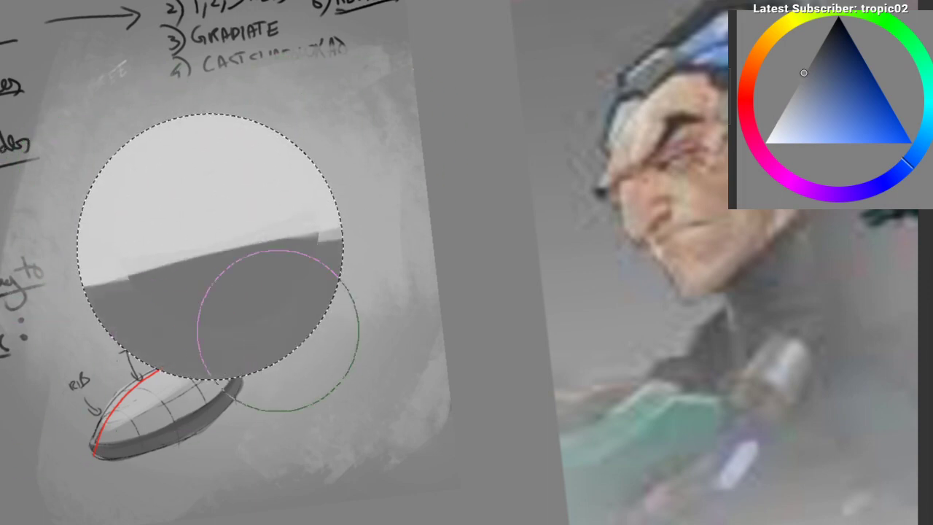
Step: Try to reshape the sphere's light-shadow boundary with broad strokes of sampled grey, and undo them
left_click_drag(210, 292, 234, 226, "ctrl")
left_click(230, 208, "alt")
left_click_drag(36, 213, 339, 173)
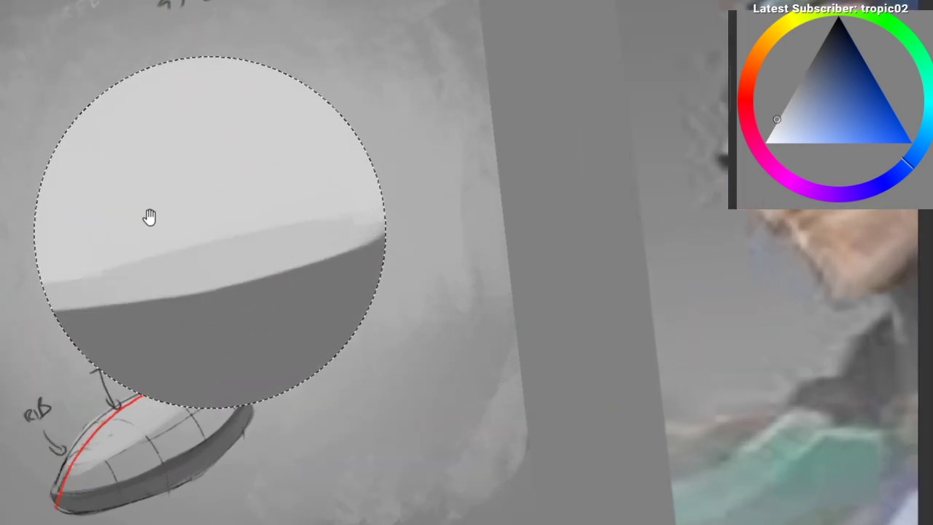
left_click_drag(150, 217, 191, 157)
key("ctrl+z")
left_click(183, 196)
key("ctrl+z")
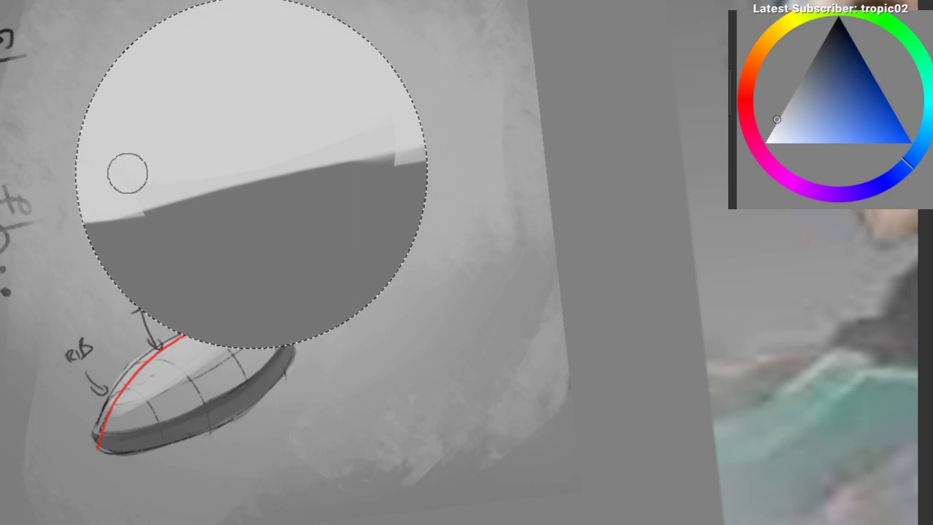
Step: Repaint the sphere's light-shadow boundary as a smooth curve using the sampled light and dark greys
mouse_move(94, 198)
left_mouse_down()
mouse_move(167, 197)
mouse_move(262, 175)
mouse_move(76, 201)
mouse_move(123, 204)
mouse_move(423, 116)
mouse_move(79, 201)
mouse_move(412, 127)
left_mouse_up()
key("ctrl+z")
key("ctrl+z")
left_click(261, 240, "alt")
left_click_drag(375, 193, 430, 162)
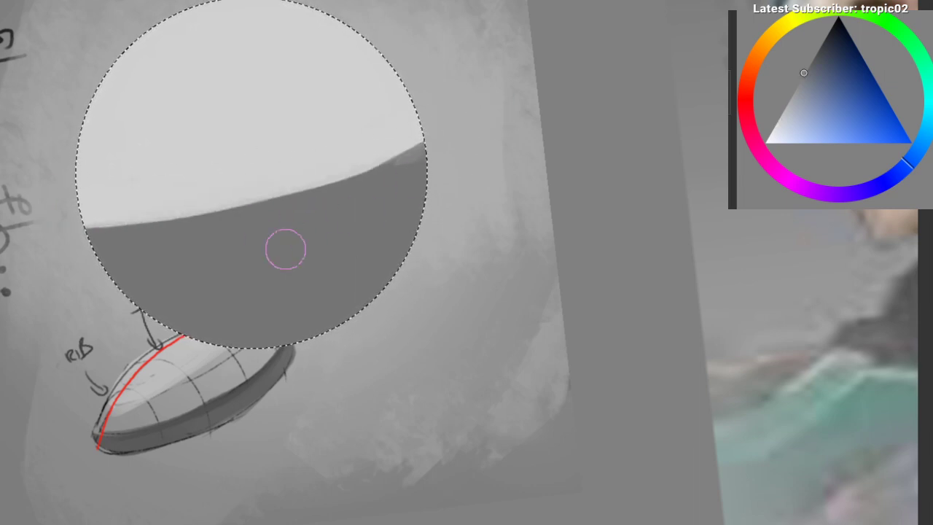
mouse_move(86, 235)
left_mouse_down()
mouse_move(156, 245)
mouse_move(168, 232)
left_mouse_up()
mouse_move(116, 263)
left_mouse_down()
mouse_move(107, 286)
mouse_move(211, 204)
left_mouse_up()
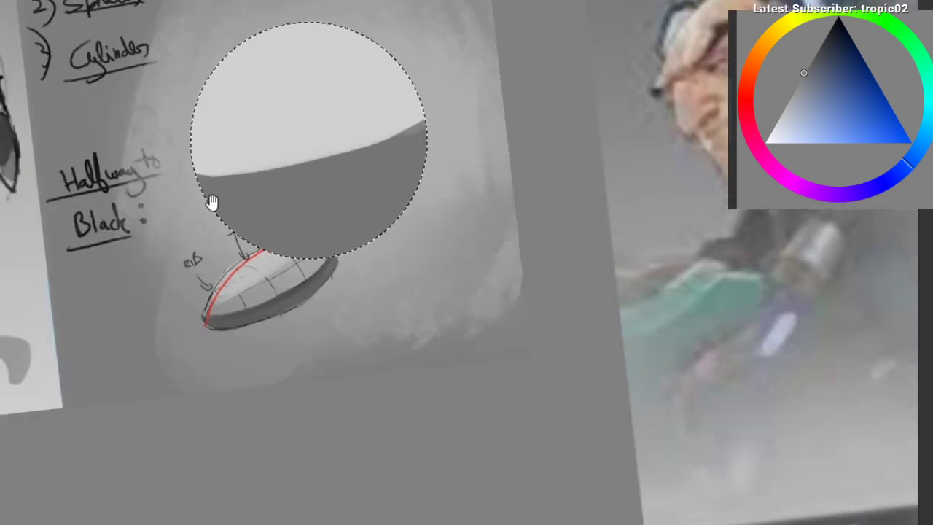
Step: Try to refine the lit side of the sphere's boundary with light grey strokes, undoing each attempt
left_click_drag(259, 168, 321, 137)
left_click_drag(212, 169, 355, 144)
key("ctrl+z")
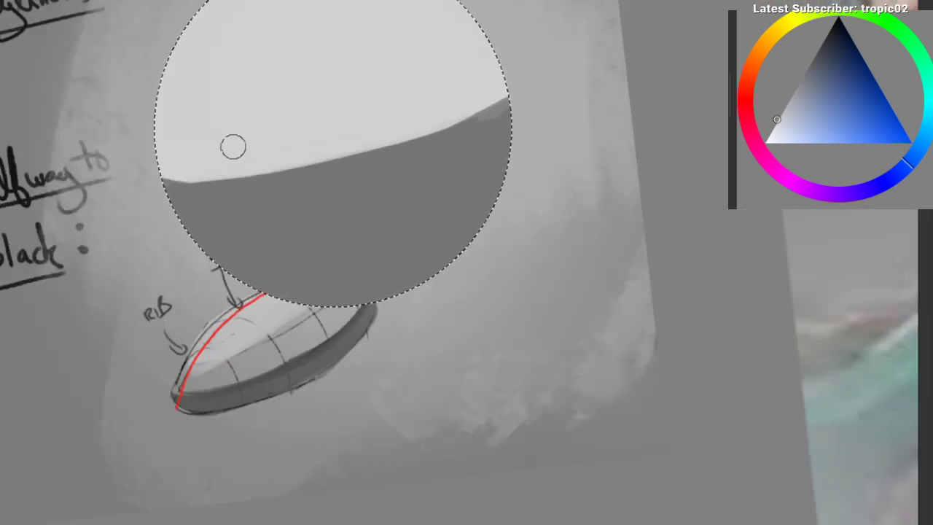
mouse_move(169, 166)
left_mouse_down()
mouse_move(404, 128)
mouse_move(444, 137)
mouse_move(390, 142)
mouse_move(387, 154)
mouse_move(443, 137)
left_mouse_up()
key("ctrl+z")
key("ctrl+z")
key("ctrl+z")
left_click_drag(183, 168, 441, 137)
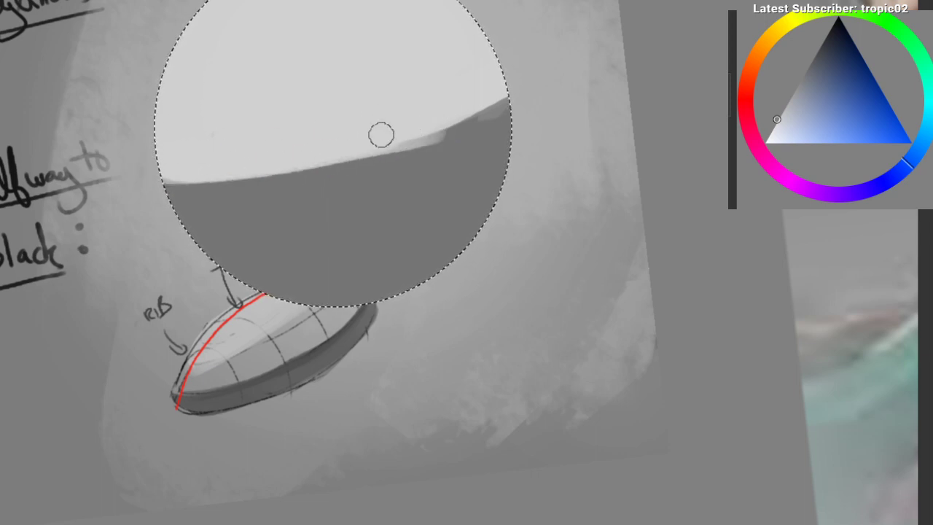
key("ctrl+z")
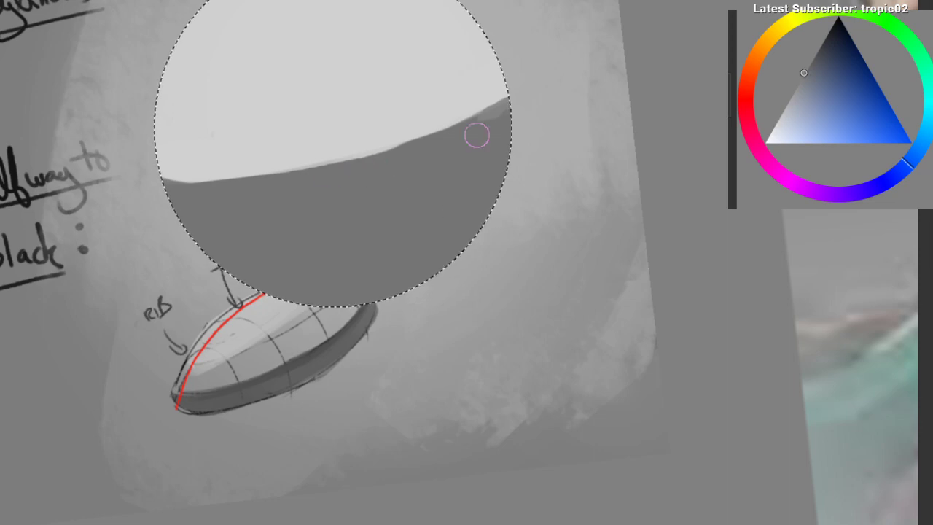
Step: Rotate the canvas and paint a slightly darker light-grey band along the lit side of the sphere's shadow boundary
mouse_move(504, 194)
left_mouse_down()
mouse_move(415, 173)
mouse_move(202, 269)
mouse_move(183, 197)
mouse_move(135, 206)
left_mouse_up()
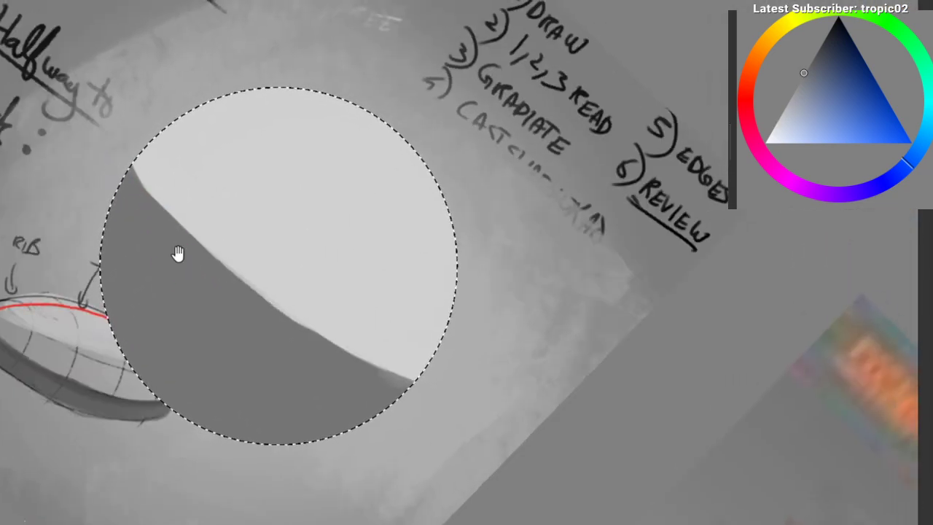
left_click_drag(178, 253, 200, 313)
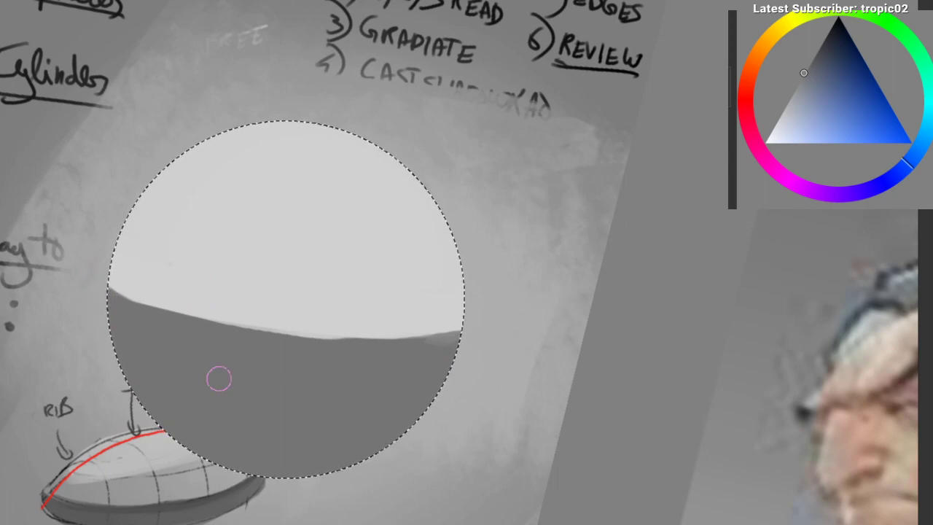
mouse_move(260, 358)
left_mouse_down()
mouse_move(372, 73)
mouse_move(342, 262)
mouse_move(117, 154)
left_mouse_up()
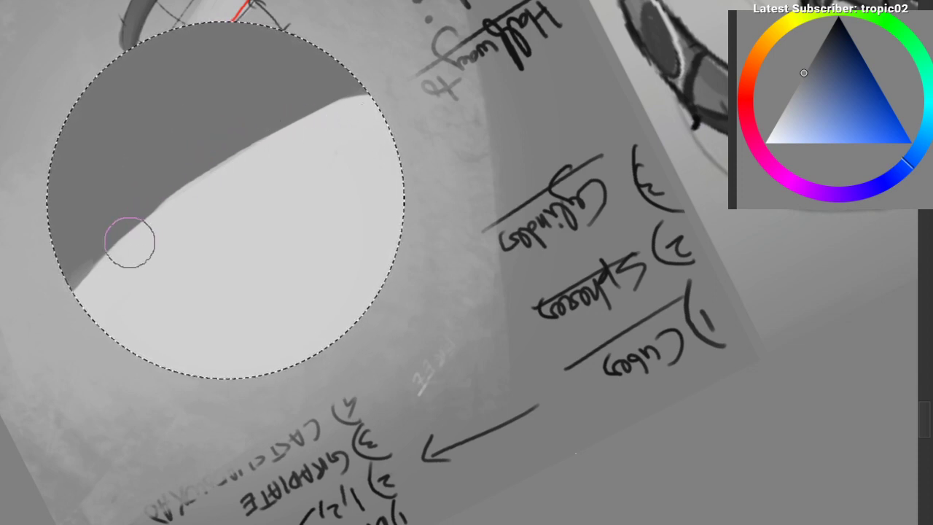
left_click_drag(25, 356, 420, 96)
key("ctrl+z")
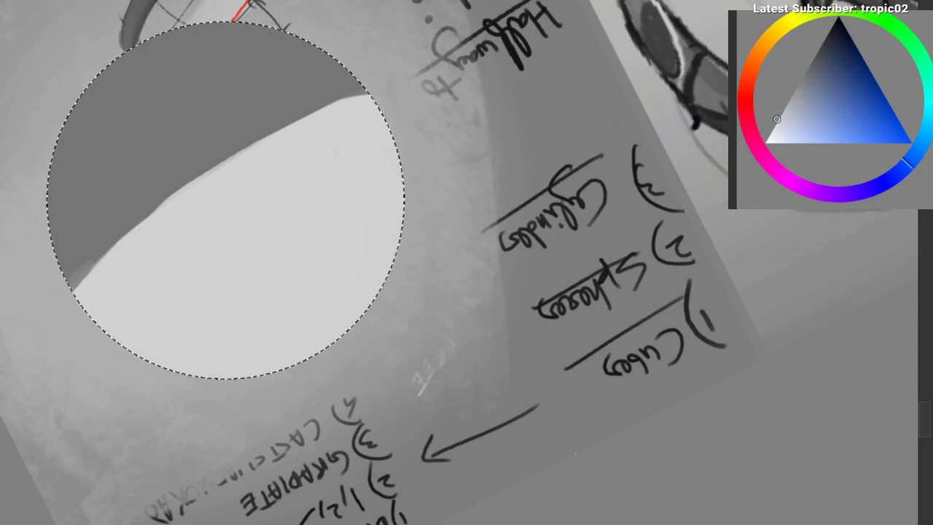
mouse_move(73, 317)
left_mouse_down()
mouse_move(304, 150)
mouse_move(426, 98)
left_mouse_up()
left_click_drag(54, 350, 167, 193)
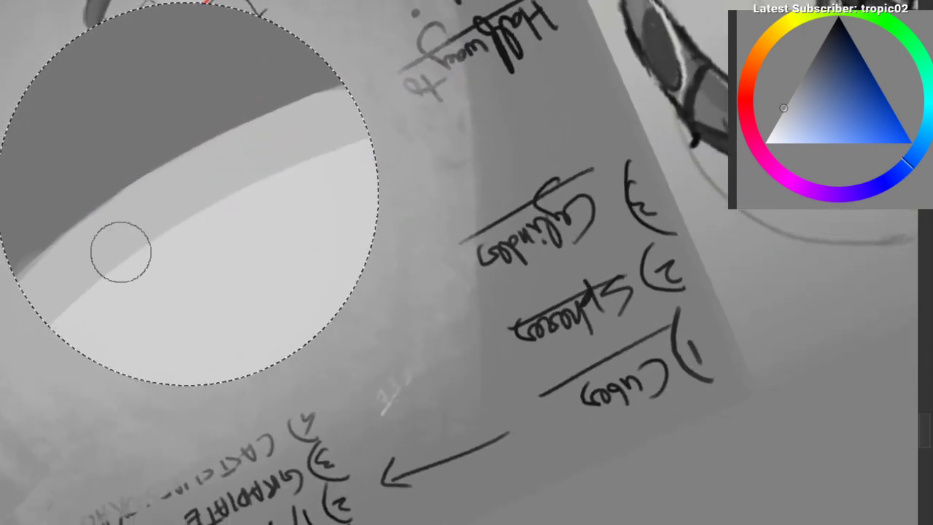
Step: Try to paint a broader light-grey band across the sphere's lit side with an enlarged round brush
key("]")
left_click_drag(0, 346, 468, 132)
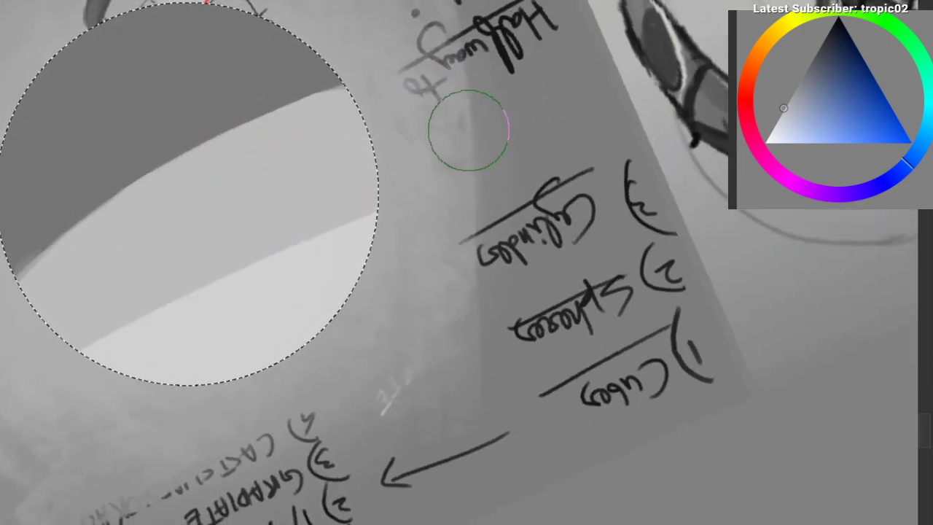
key("ctrl+z")
left_click_drag(15, 342, 440, 120)
Step: Switch to another round brush and paint successively lighter grey bands across the sphere's lit side, away from the shadow boundary
right_click(202, 179)
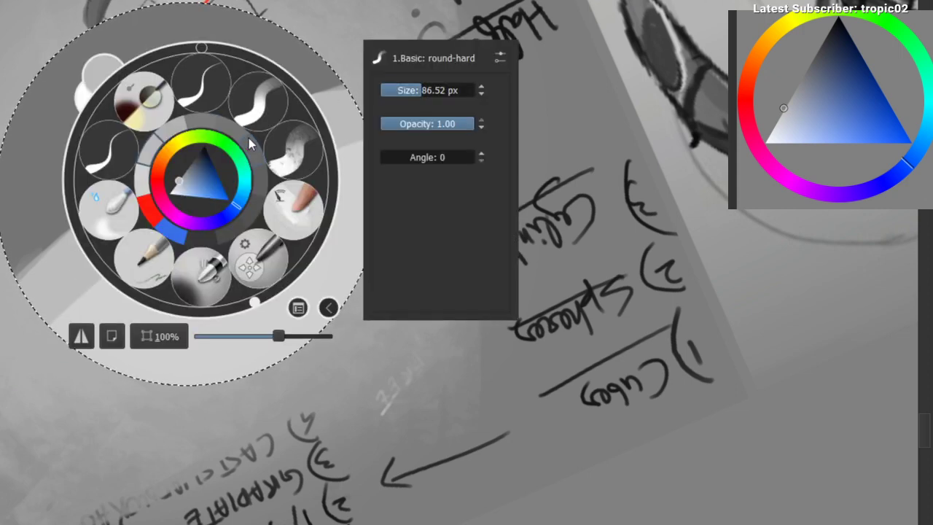
left_click(244, 126)
left_click_drag(14, 272, 73, 239)
key("ctrl+z")
left_click_drag(44, 277, 83, 264)
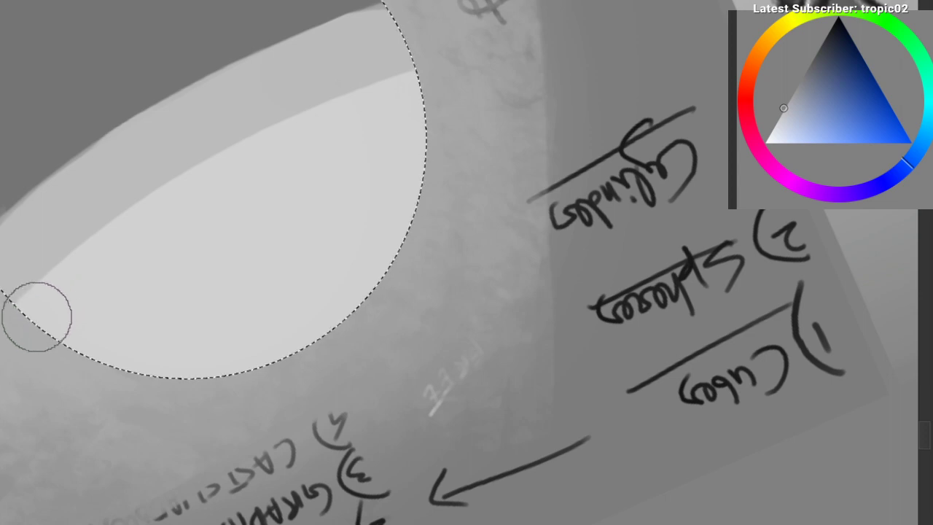
left_click_drag(16, 337, 164, 193)
key("ctrl+z")
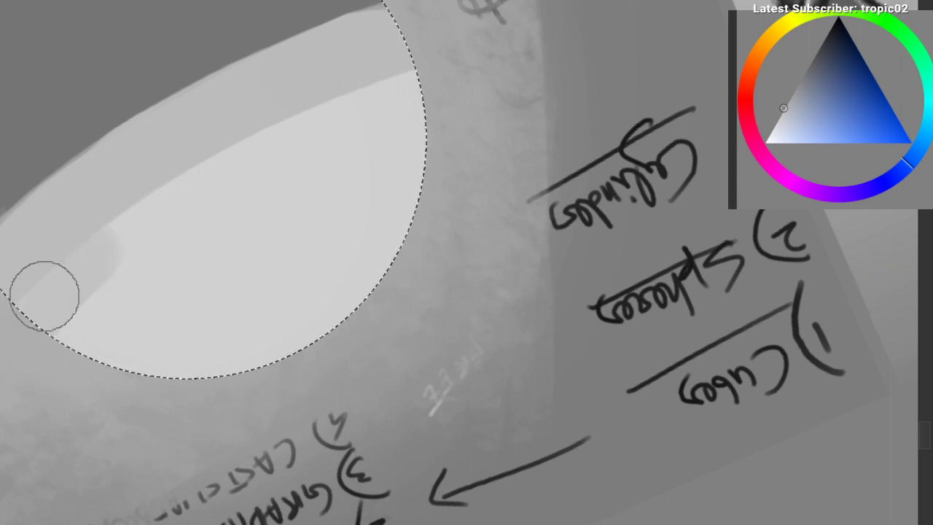
mouse_move(45, 296)
left_mouse_down()
mouse_move(136, 202)
mouse_move(375, 83)
left_mouse_up()
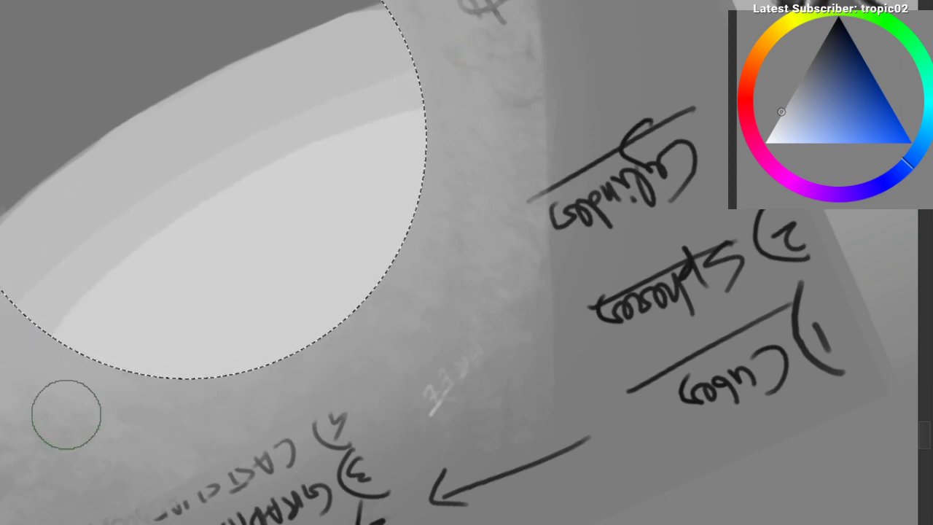
mouse_move(139, 342)
left_mouse_down()
mouse_move(317, 153)
mouse_move(394, 139)
left_mouse_up()
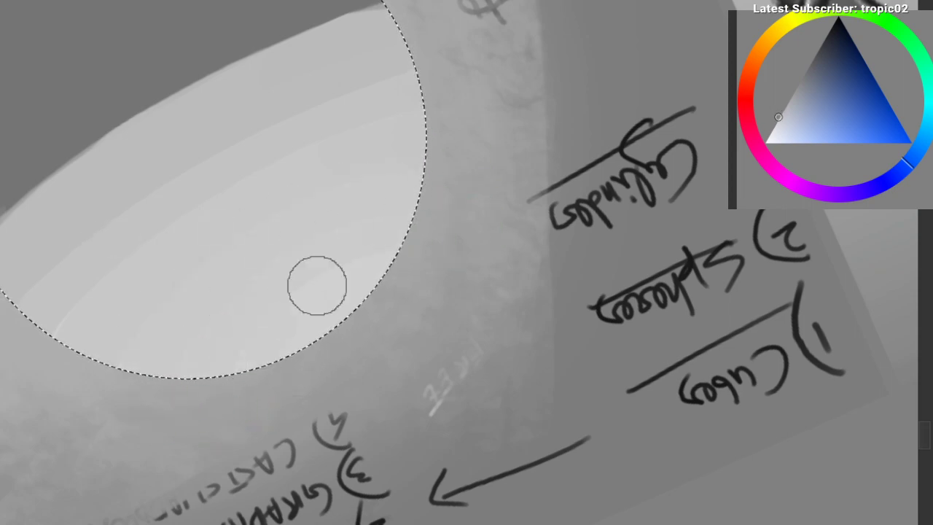
Step: Paint progressively lighter mid-grey bands across the sphere's shadow side, leaving a dark core-shadow strip along the boundary
left_click_drag(317, 285, 394, 434)
left_click_drag(266, 416, 160, 349)
left_click_drag(100, 267, 263, 110)
mouse_move(262, 110)
left_mouse_down()
mouse_move(177, 112)
mouse_move(245, 121)
mouse_move(338, 115)
mouse_move(299, 306)
left_mouse_up()
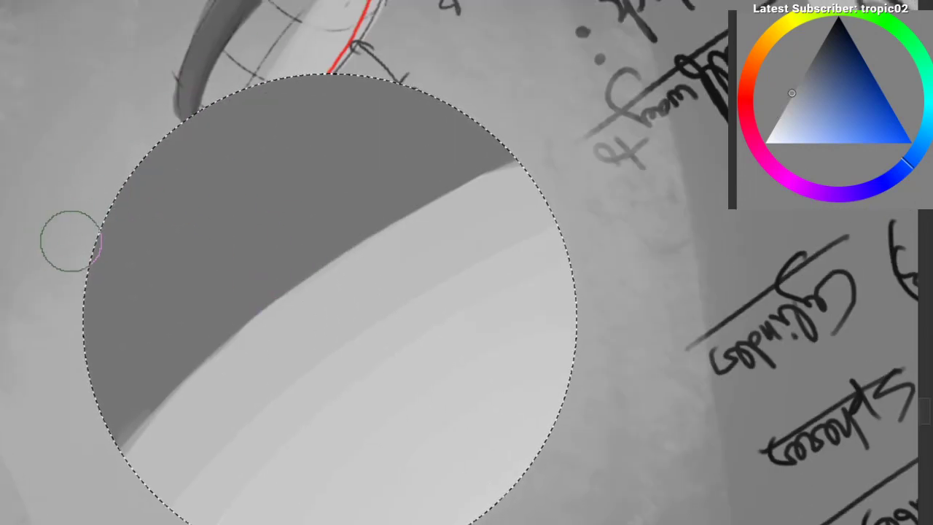
mouse_move(336, 31)
left_mouse_down()
mouse_move(427, 42)
mouse_move(39, 400)
mouse_move(225, 212)
mouse_move(209, 238)
mouse_move(330, 157)
left_mouse_up()
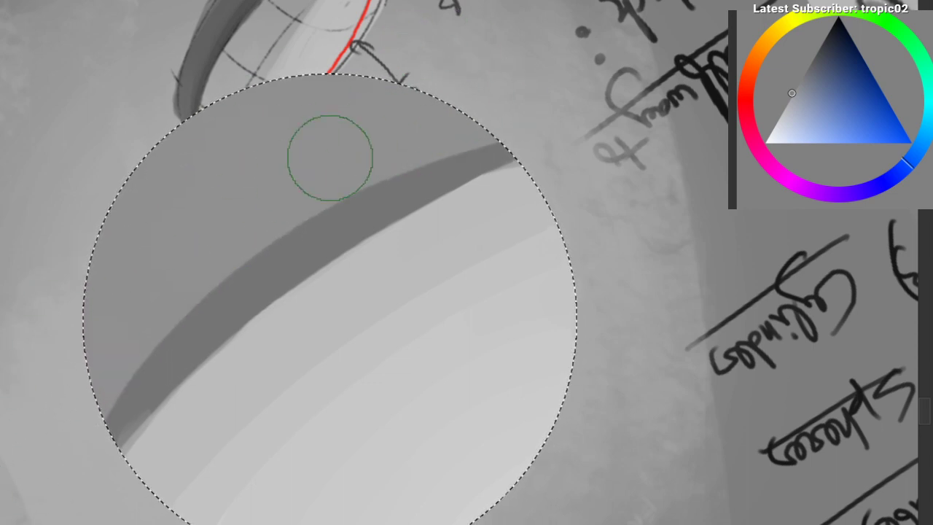
left_click_drag(215, 226, 166, 259)
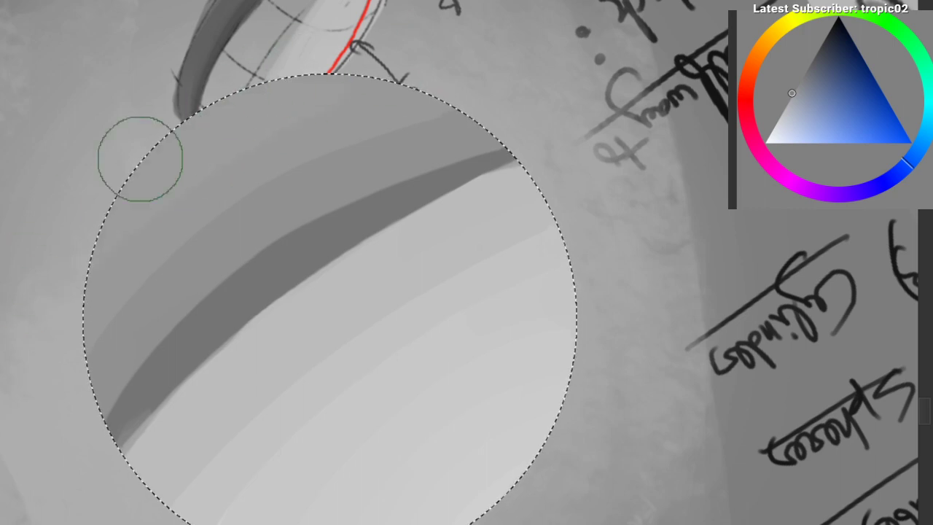
mouse_move(182, 197)
left_mouse_down()
mouse_move(115, 290)
mouse_move(180, 199)
left_mouse_up()
Step: Paint a lighter reflected-light edge along the outer rim of the shadow side and blend it inward with mid-grey strokes
left_click(277, 293, "ctrl")
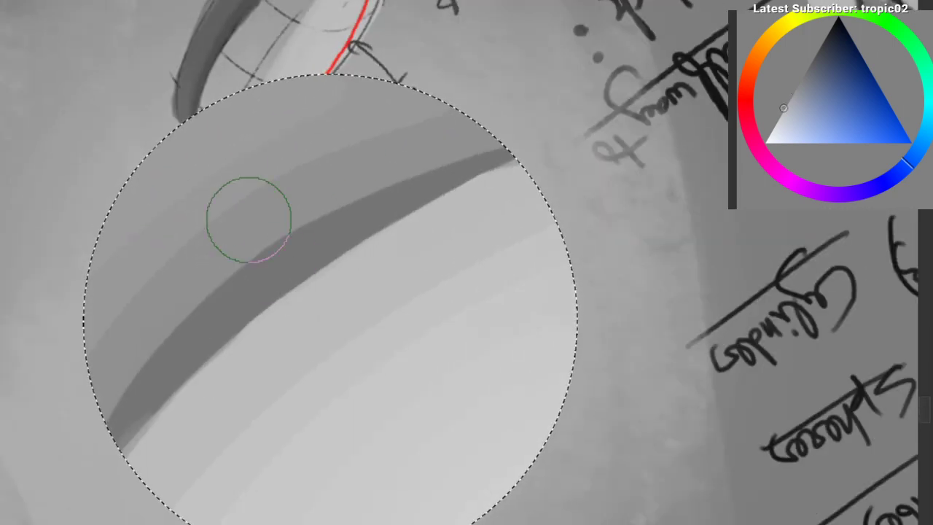
left_click(176, 115, "ctrl")
left_click_drag(175, 131, 264, 59)
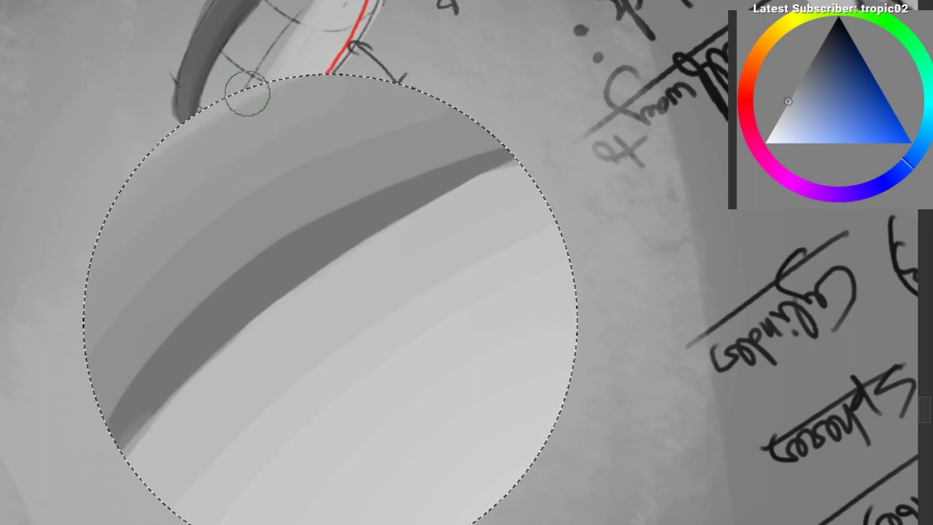
left_click_drag(173, 219, 125, 280)
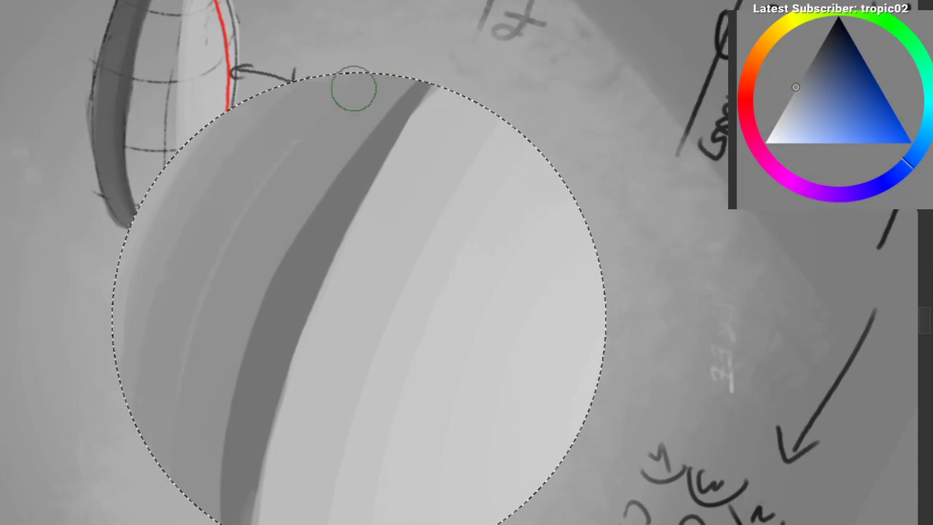
left_click_drag(110, 394, 95, 342)
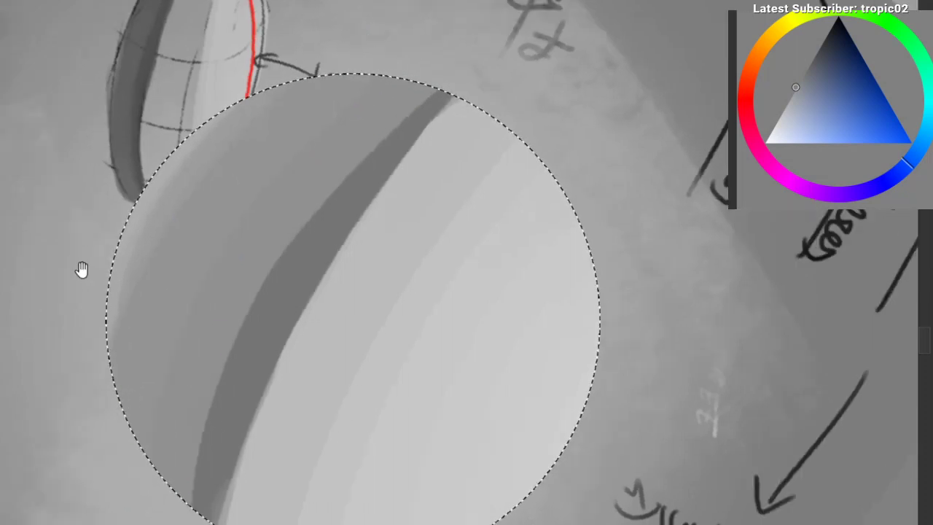
left_click_drag(81, 269, 52, 165)
Step: Paint intermediate dark-grey bands between the core shadow and the lighter shadow tones using sampled greys
left_click(211, 244, "ctrl")
left_click_drag(159, 356, 339, 25)
left_click_drag(618, 56, 688, 222)
left_click_drag(426, 193, 435, 524)
key("ctrl+z")
key("ctrl+z")
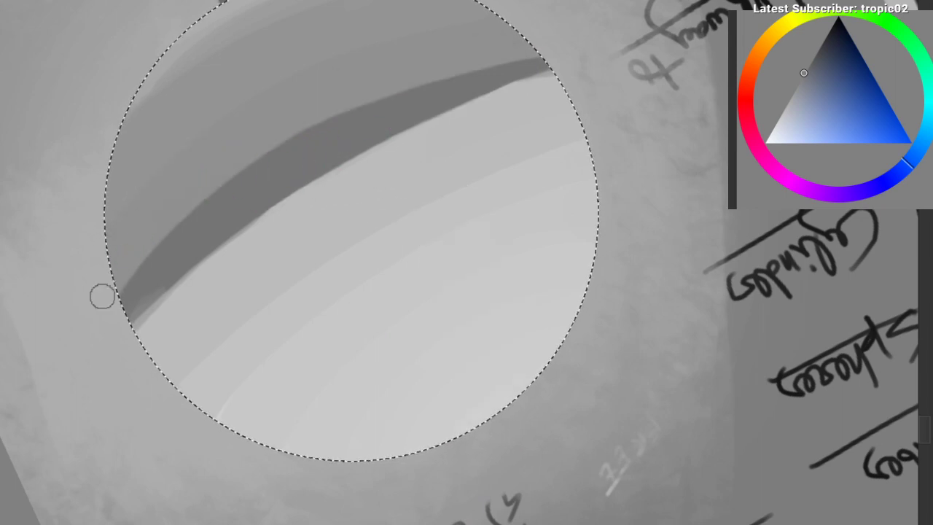
mouse_move(100, 296)
left_mouse_down()
mouse_move(246, 161)
mouse_move(596, 27)
left_mouse_up()
left_click(216, 161, "ctrl")
left_click_drag(94, 241, 500, 20)
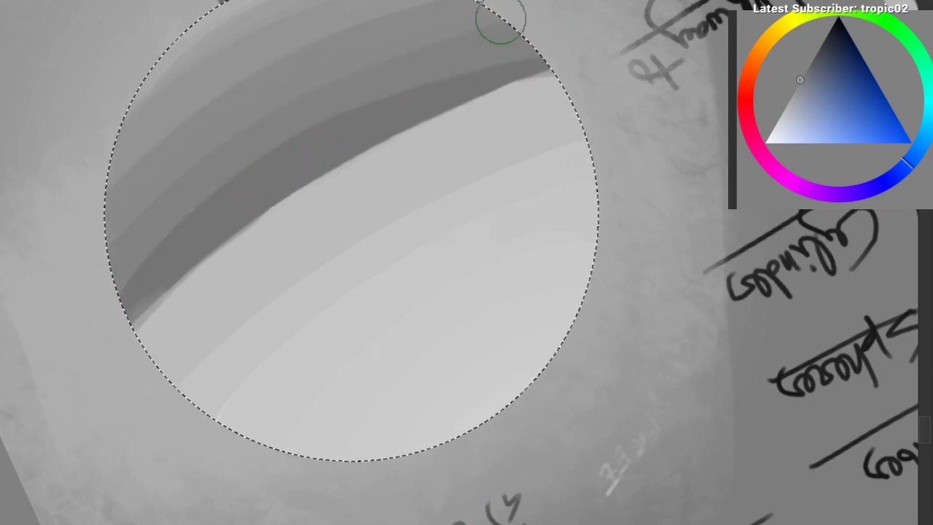
Step: Narrow the core shadow with curved strokes of sampled dark grey to smooth the gradation across the shadow side
left_click_drag(328, 88, 319, 145)
left_click(180, 194, "ctrl")
left_click_drag(60, 277, 503, 55)
mouse_move(88, 328)
left_mouse_down()
mouse_move(27, 199)
mouse_move(80, 350)
mouse_move(374, 169)
mouse_move(509, 102)
left_mouse_up()
left_click(175, 237, "ctrl")
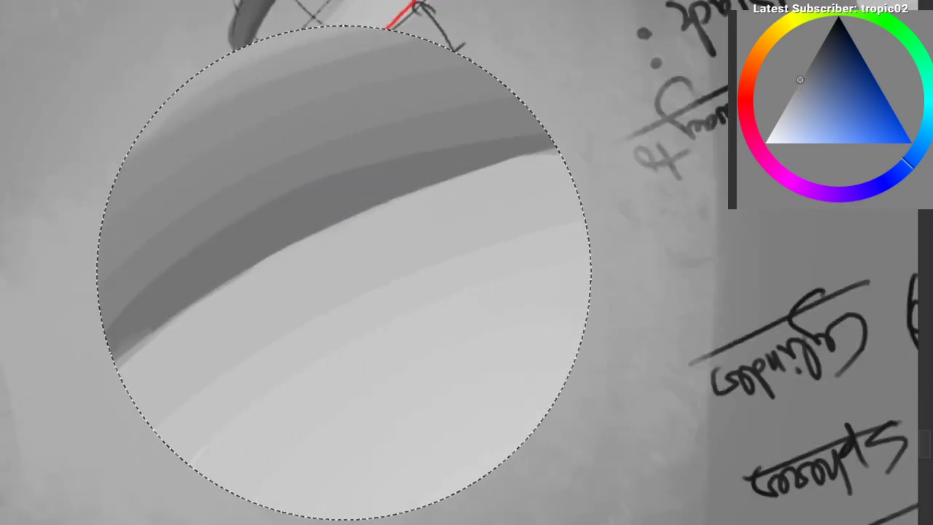
mouse_move(195, 237)
left_mouse_down()
mouse_move(487, 129)
mouse_move(466, 87)
left_mouse_up()
left_click_drag(690, 62, 212, 210)
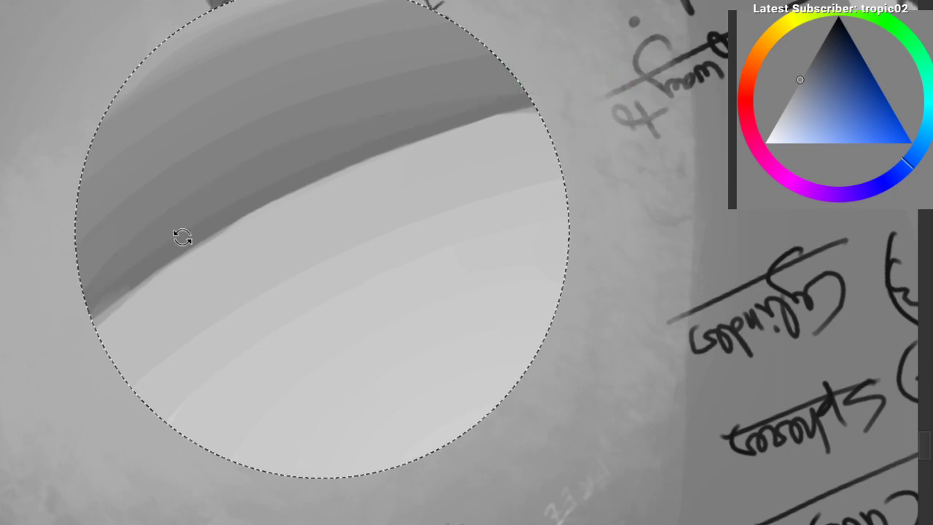
Step: Turn the canvas upright and change the selection to the area outside the sphere
left_click_drag(181, 237, 292, 410)
left_click_drag(212, 348, 286, 272)
key("ctrl+shift+a")
left_click_drag(272, 197, 195, 270)
mouse_move(195, 268)
left_mouse_down()
mouse_move(238, 216)
mouse_move(288, 200)
mouse_move(124, 141)
left_mouse_up()
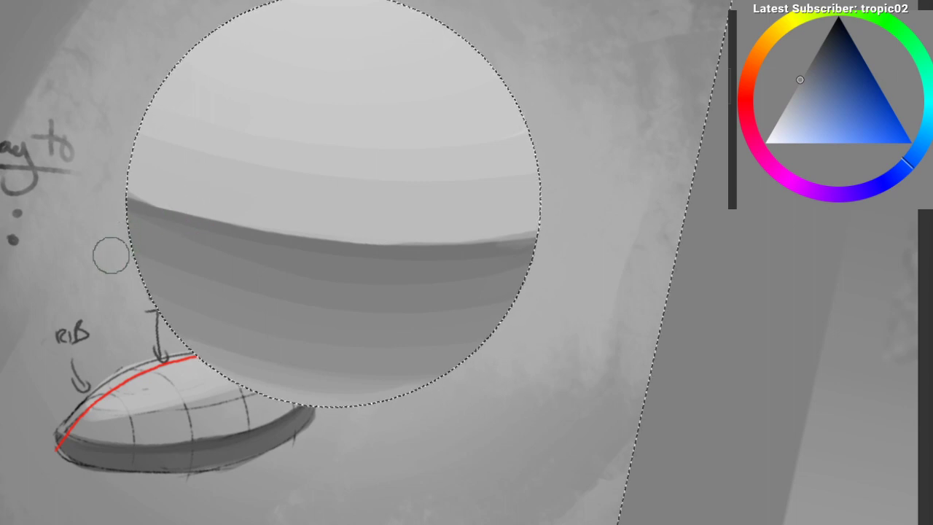
Step: Darken the background beneath and around the sphere with dark grey and a large textured brush
right_click(95, 271)
left_click(123, 356)
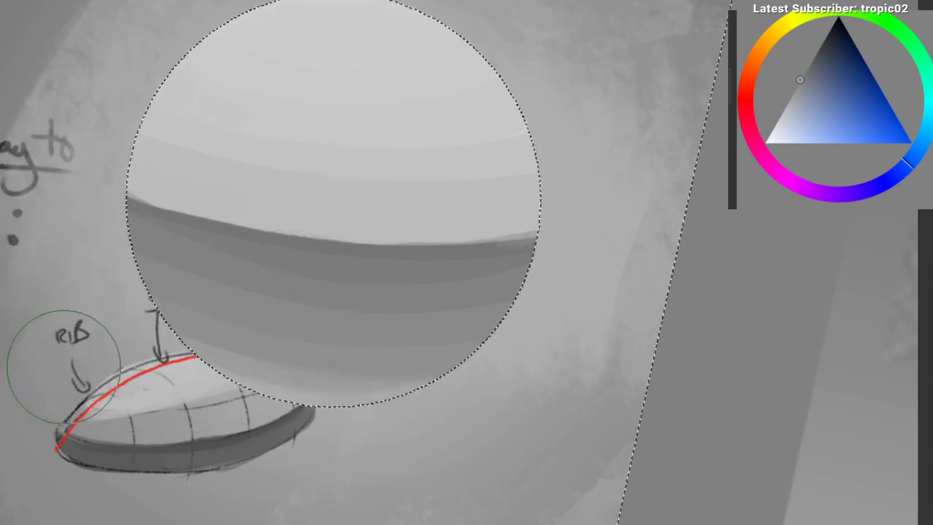
mouse_move(96, 302)
left_mouse_down()
mouse_move(103, 311)
mouse_move(105, 266)
left_mouse_up()
right_click(79, 292)
left_click(77, 384)
left_click(817, 52)
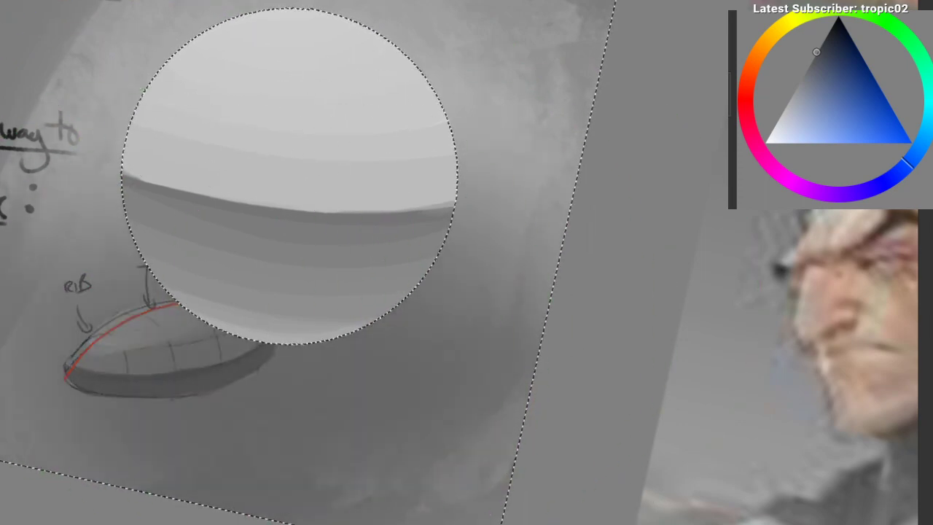
key("ctrl+shift+a")
mouse_move(325, 219)
left_mouse_down()
mouse_move(232, 222)
mouse_move(254, 198)
left_mouse_up()
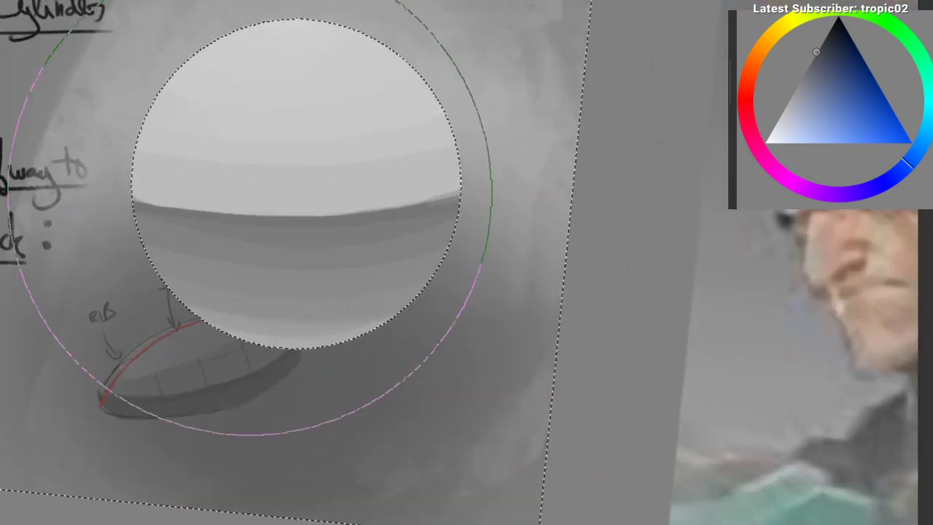
Step: Switch back to a round brush, sample a dark shadow grey, and invert the selection back to the sphere
right_click(174, 228)
left_click(266, 203)
right_click(209, 198)
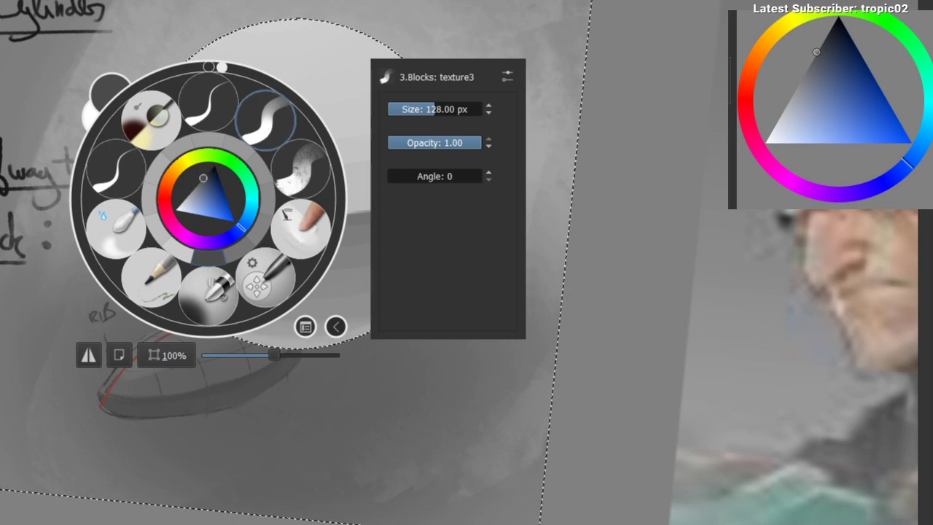
right_click(209, 199)
left_click_drag(183, 260, 209, 229)
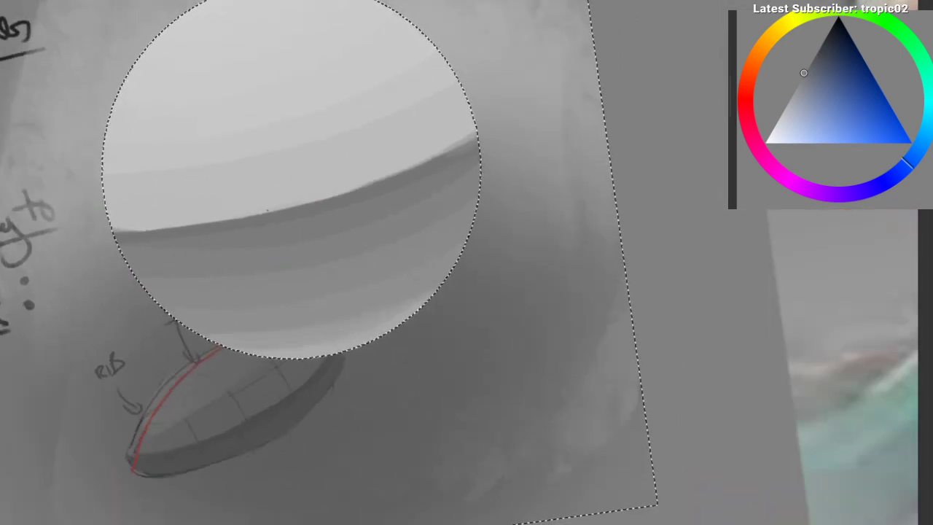
left_click_drag(82, 220, 172, 225)
key("ctrl+z")
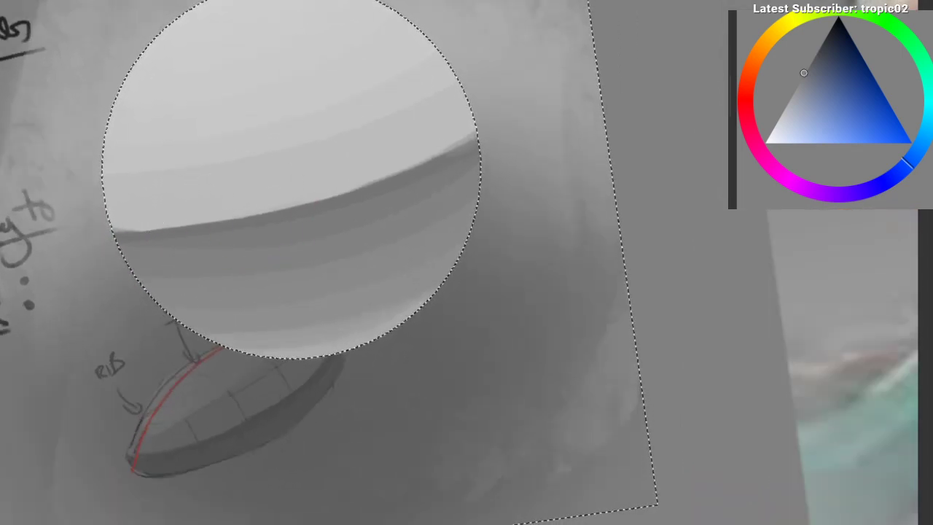
key("ctrl+shift+i")
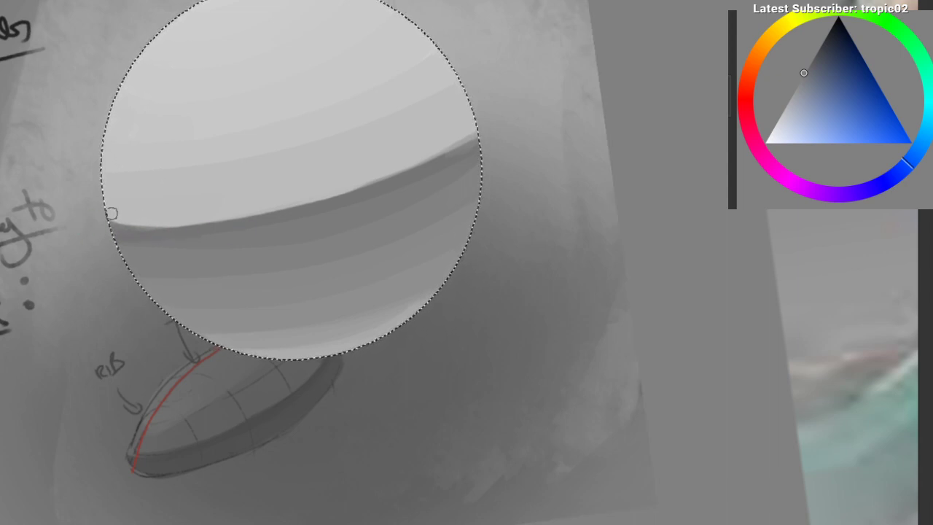
Step: Refine the curve of the sphere's light-shadow boundary with a small dark-grey stroke, undoing the first attempts
mouse_move(113, 213)
left_mouse_down()
mouse_move(411, 198)
mouse_move(134, 217)
mouse_move(452, 162)
left_mouse_up()
key("ctrl+z")
key("ctrl+z")
key("ctrl+z")
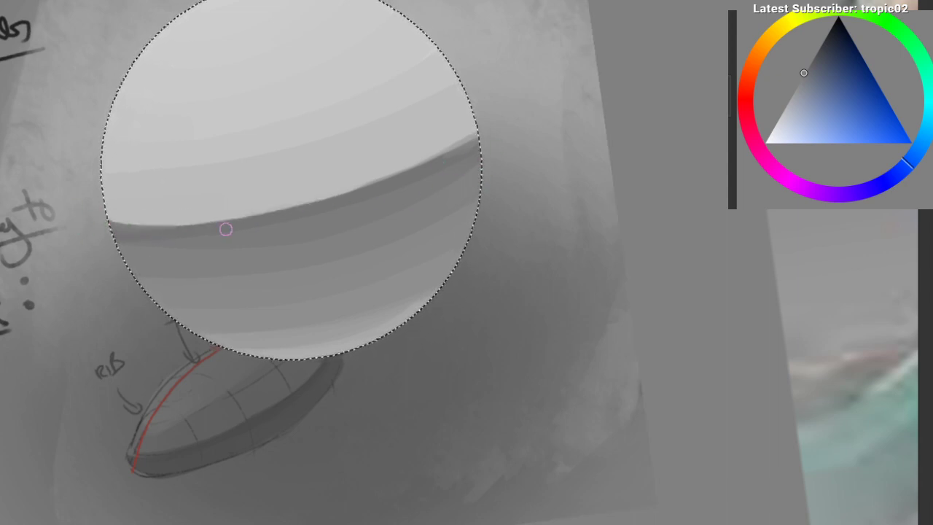
left_click_drag(111, 219, 460, 165)
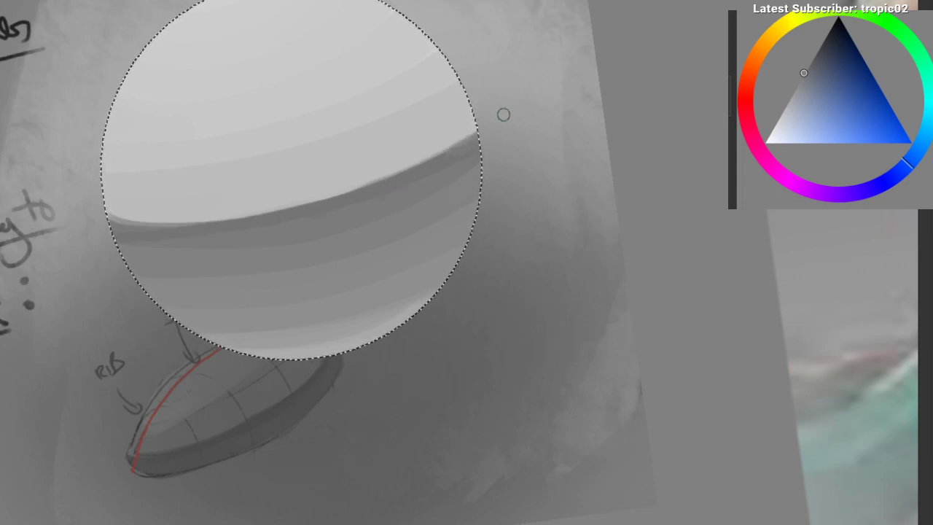
Step: Try to blend the core shadow into the neighbouring band with sampled dark grey, and undo the stroke
mouse_move(448, 223)
left_mouse_down()
mouse_move(400, 277)
mouse_move(211, 292)
left_mouse_up()
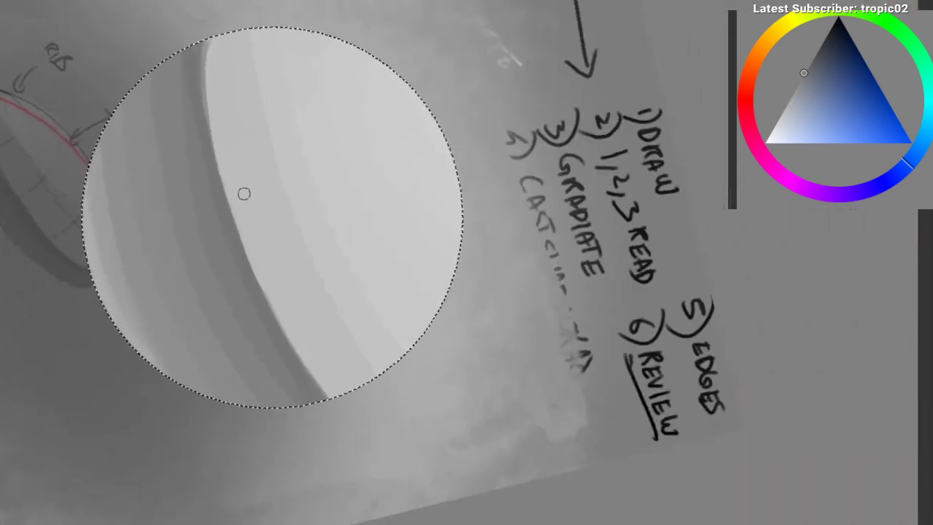
left_click(194, 74, "ctrl")
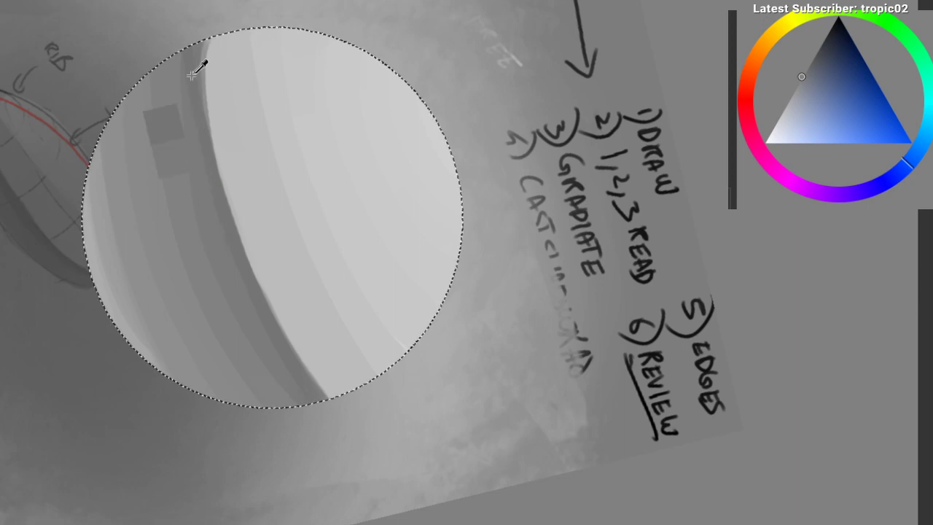
left_click_drag(193, 92, 280, 328)
key("ctrl+z")
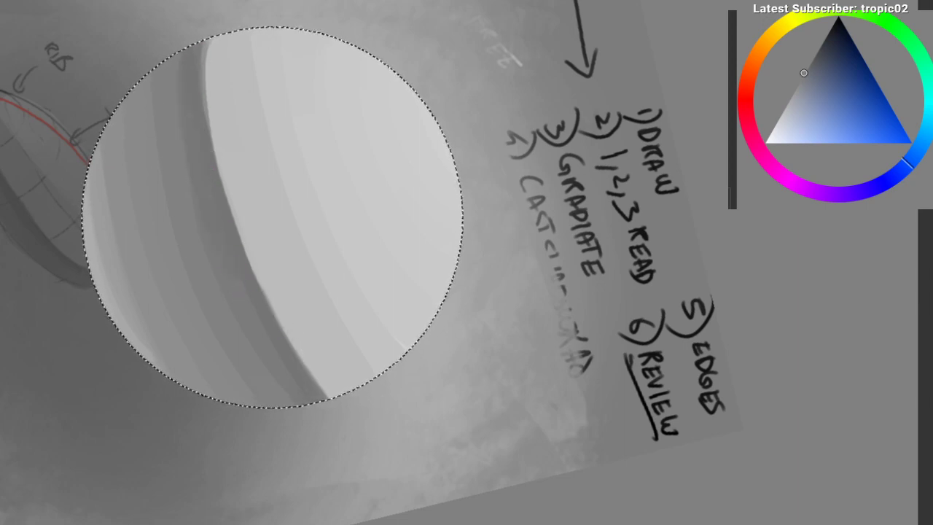
Step: Review the shaded sphere upright and from a distance without the selection outline
mouse_move(302, 280)
left_mouse_down()
mouse_move(181, 369)
mouse_move(210, 364)
mouse_move(216, 318)
left_mouse_up()
key("ctrl+shift+a")
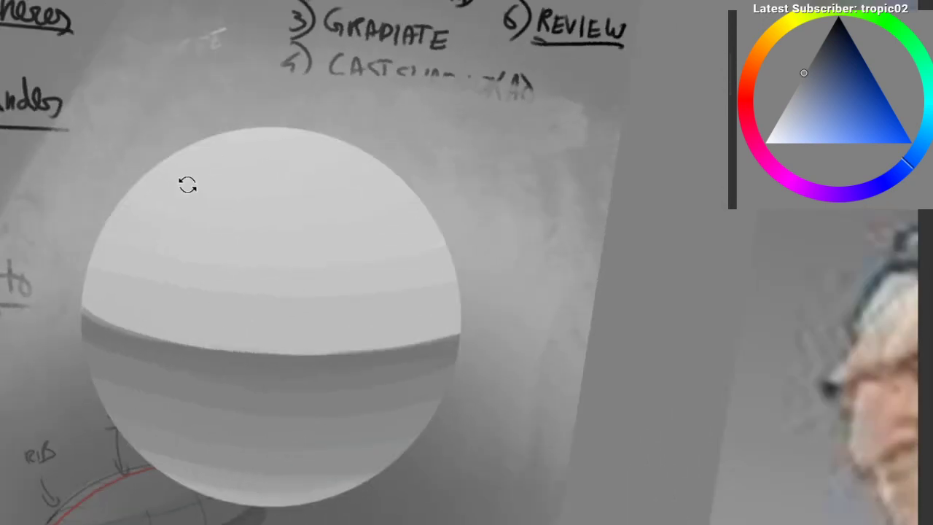
left_click_drag(187, 186, 176, 244)
mouse_move(176, 244)
left_mouse_down()
mouse_move(172, 287)
mouse_move(170, 231)
left_mouse_up()
left_click_drag(171, 160, 216, 143)
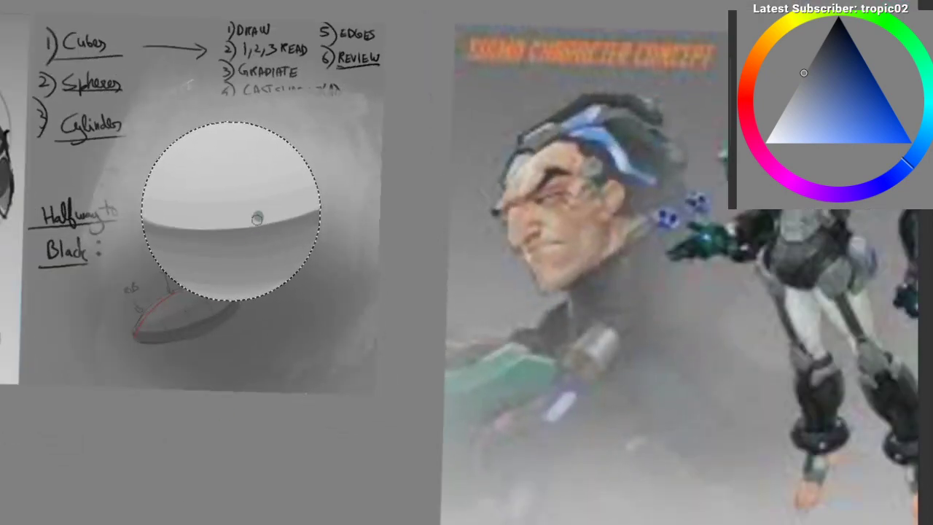
Step: Soften the reflected light along the shadow side's outer rim with small strokes of sampled lighter grey
scroll(253, 198, "up", 2)
left_click_drag(255, 102, 467, 45)
left_click_drag(466, 46, 343, 152)
left_click_drag(239, 186, 264, 153)
left_click(193, 207, "ctrl")
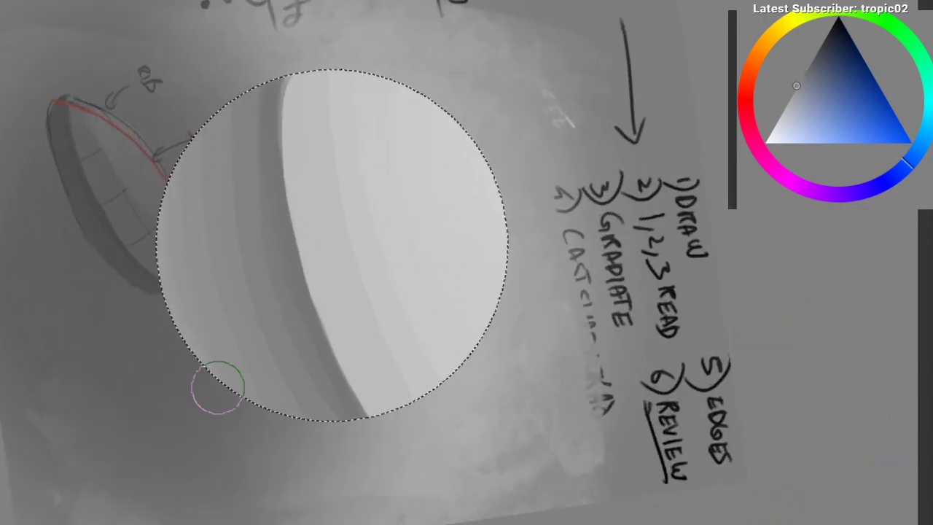
left_click(169, 240, "ctrl")
left_click_drag(171, 182, 243, 397)
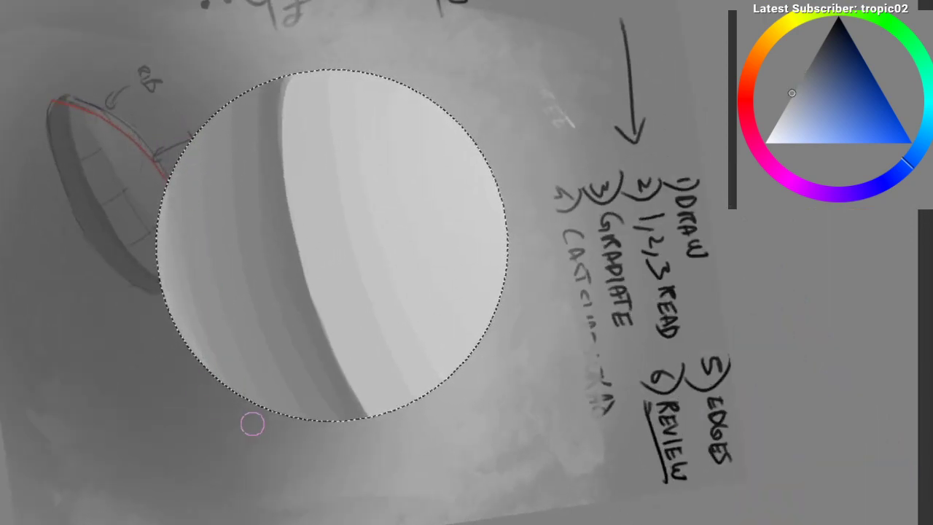
left_click_drag(186, 347, 267, 410)
Step: Clear the selection and examine the sphere's full light-to-shadow gradation on the zoomed-out page
key("ctrl+shift+a")
mouse_move(71, 386)
left_mouse_down()
mouse_move(78, 404)
mouse_move(219, 496)
left_mouse_up()
scroll(95, 407, "down", 2)
left_click_drag(95, 407, 202, 423)
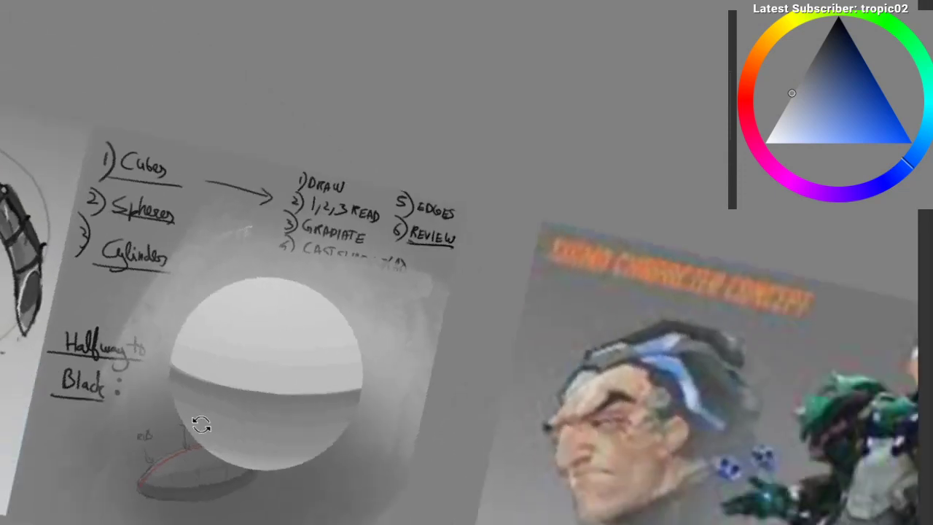
Step: Refine the boundary between the core shadow and the lit half with thin strokes of sampled mid greys
left_click_drag(227, 300, 219, 188)
scroll(222, 194, "up", 2)
left_click_drag(172, 313, 202, 388)
left_click_drag(252, 219, 298, 62)
left_click_drag(260, 183, 510, 204)
left_click_drag(355, 267, 191, 264)
scroll(234, 292, "up", 2)
left_click(251, 156, "alt")
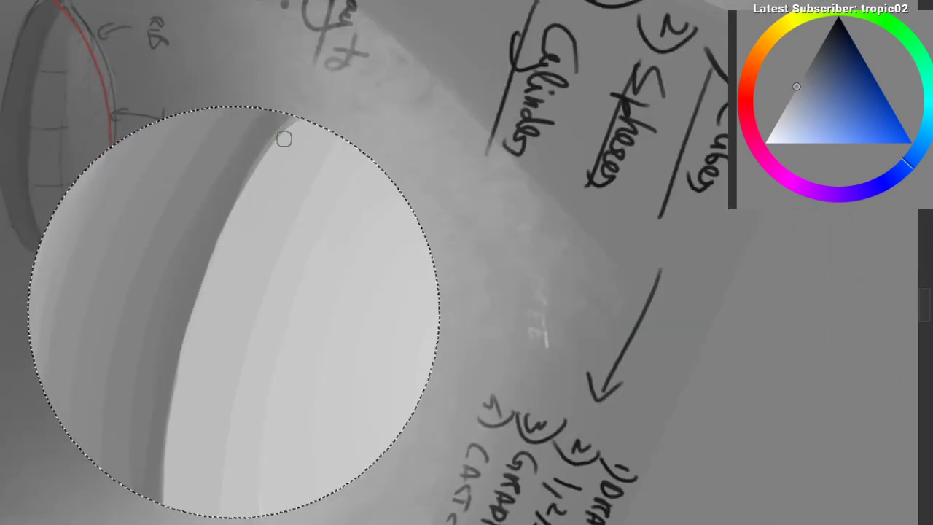
mouse_move(285, 138)
left_mouse_down()
mouse_move(296, 117)
mouse_move(232, 212)
left_mouse_up()
left_click(248, 162, "alt")
mouse_move(290, 122)
left_mouse_down()
mouse_move(232, 208)
mouse_move(215, 257)
left_mouse_up()
left_click(273, 146, "alt")
left_click_drag(272, 149, 204, 264)
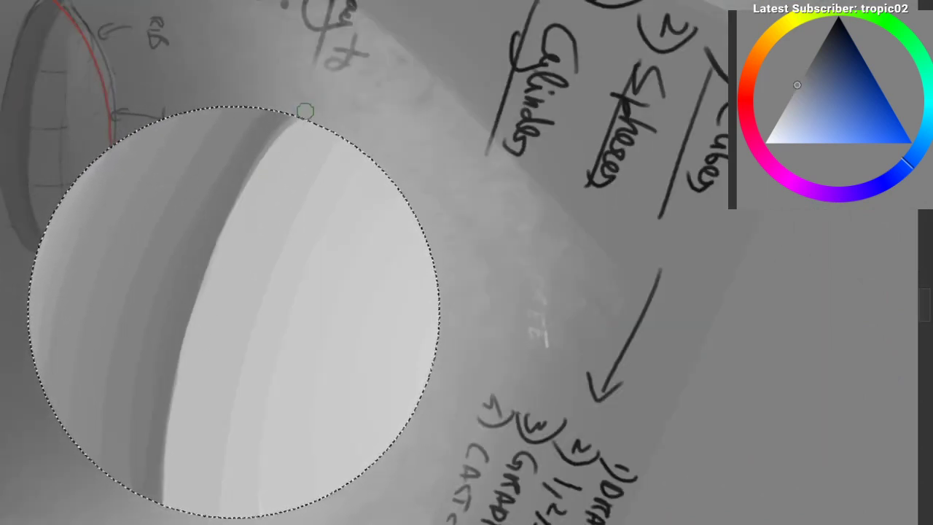
left_click_drag(301, 116, 189, 333)
Step: Darken and blend the shadow-side bands beside the core shadow with strokes of sampled dark grey
scroll(169, 259, "down", 3)
left_click_drag(169, 259, 117, 329)
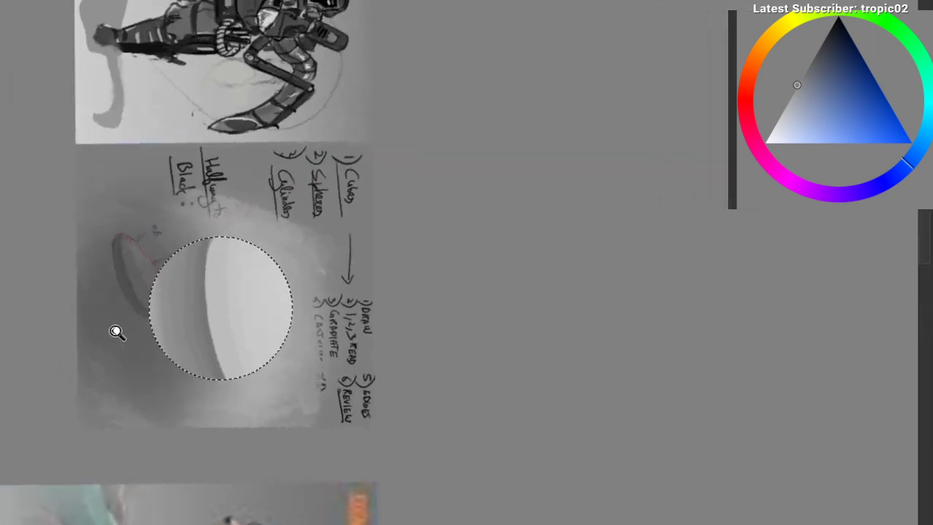
scroll(233, 227, "up", 4)
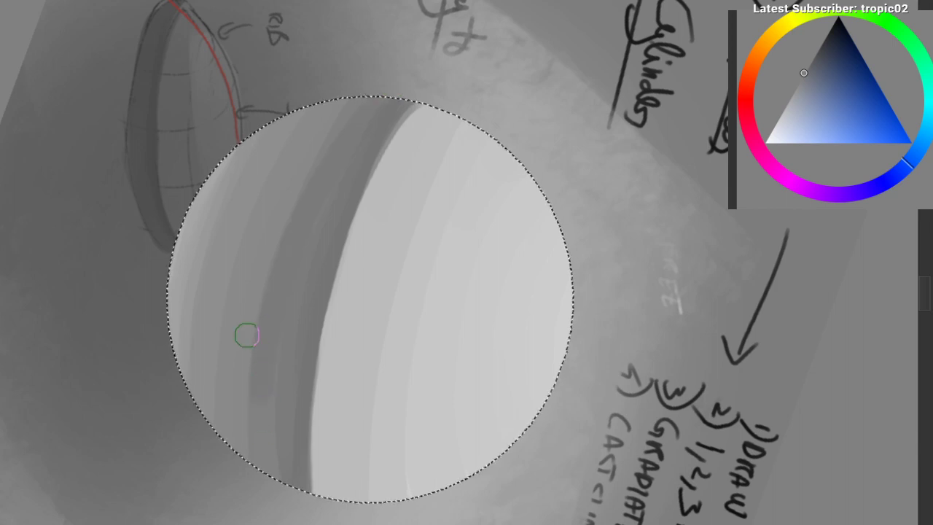
left_click(285, 296, "ctrl")
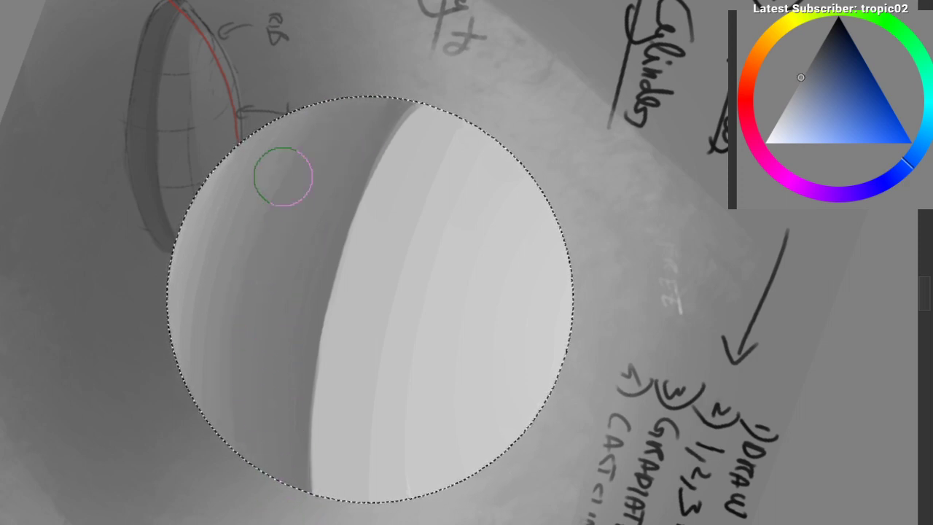
left_click_drag(246, 231, 168, 328)
left_click_drag(199, 201, 185, 302)
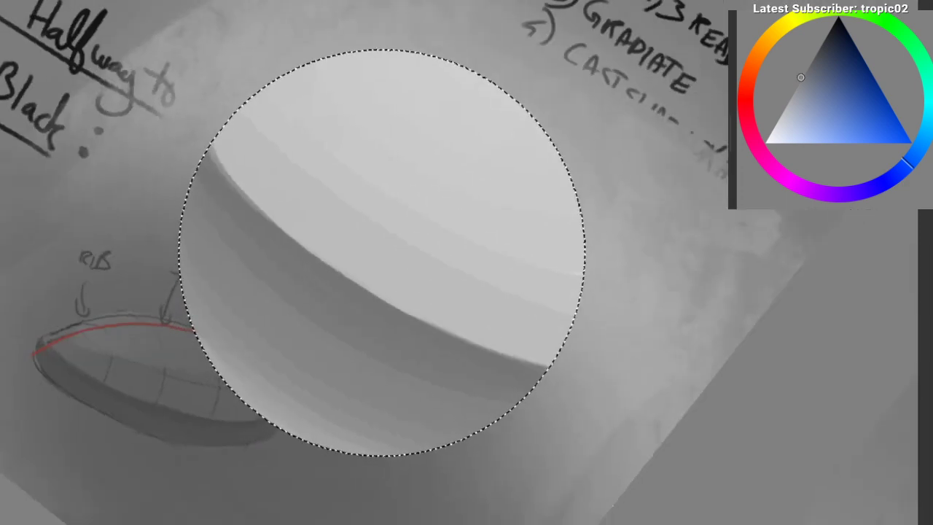
Step: Clear the selection and compare the sphere's light and shadow sides upright and from a distance
key("ctrl+shift+a")
left_click_drag(161, 226, 98, 459)
left_click_drag(135, 201, 456, 13)
left_click_drag(431, 44, 430, 3)
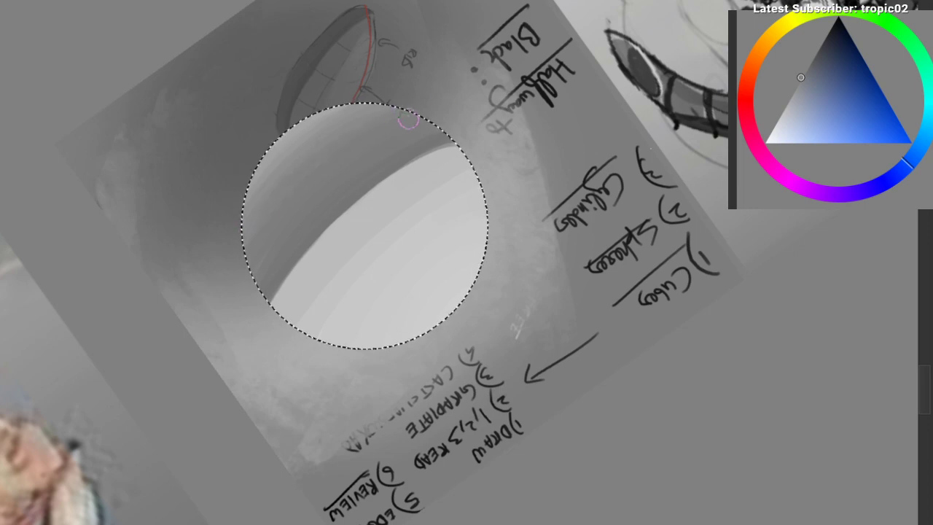
key("ctrl+shift+a")
left_click_drag(182, 160, 292, 503)
left_click_drag(148, 354, 143, 488)
left_click_drag(204, 369, 405, 496)
left_click_drag(342, 319, 299, 79)
left_click_drag(307, 165, 318, 117)
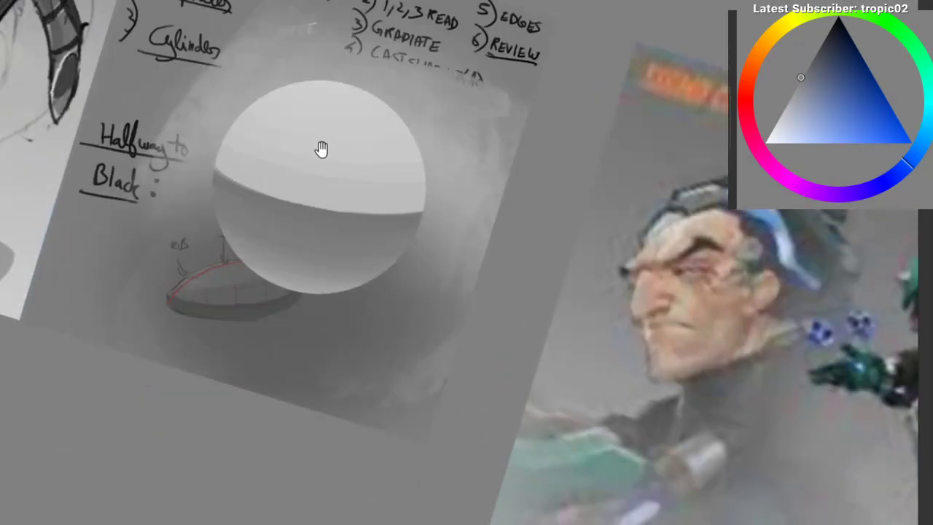
Step: Repaint the lit half in darker curved bands that lighten gradually from the core shadow toward the lit rim
left_click_drag(248, 168, 429, 36)
left_click_drag(428, 76, 481, 237)
left_click_drag(318, 266, 219, 131)
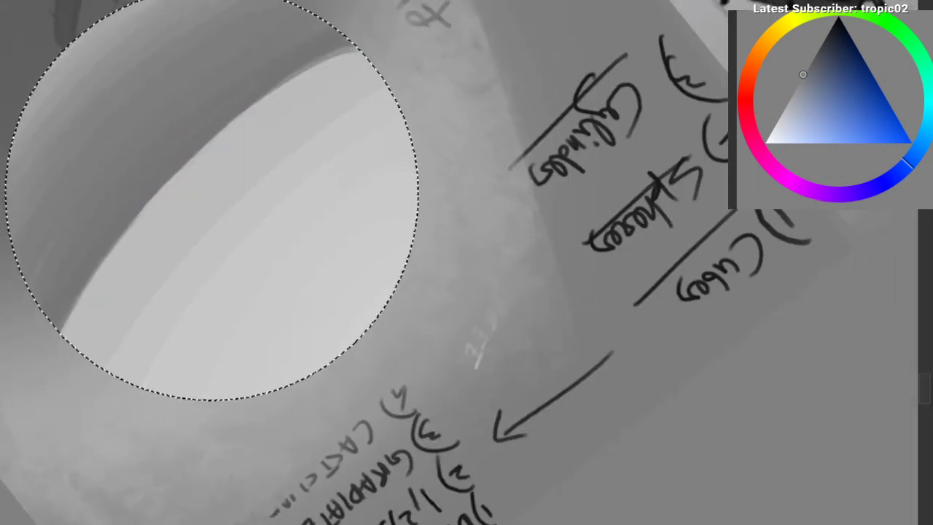
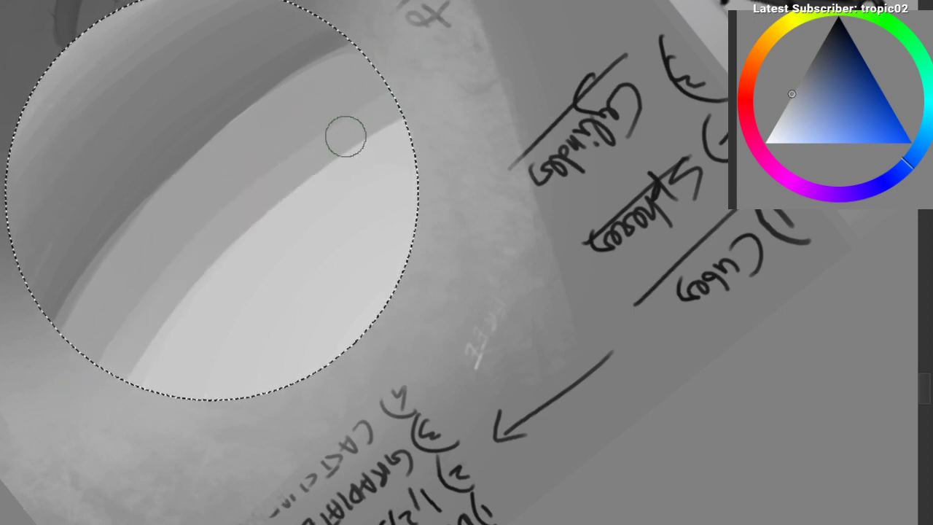
left_click_drag(434, 106, 292, 210)
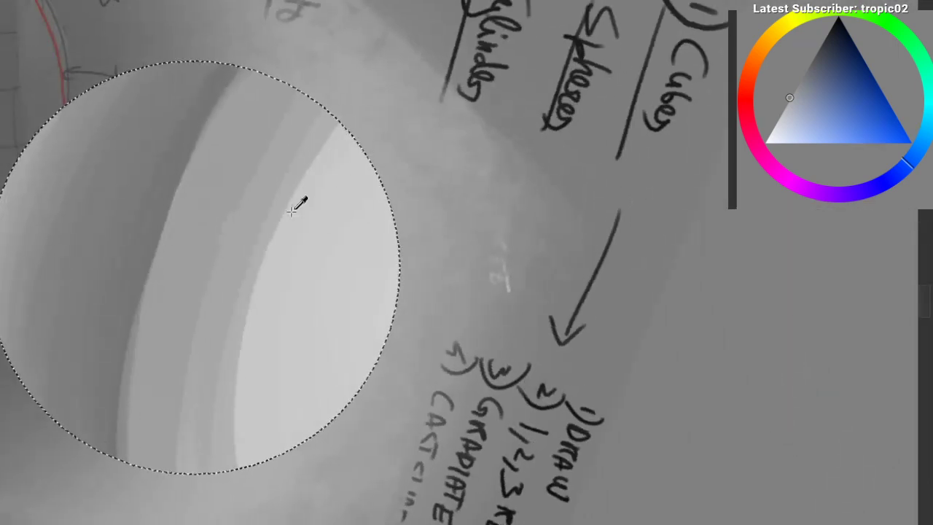
mouse_move(384, 109)
left_mouse_down()
mouse_move(309, 194)
mouse_move(232, 496)
left_mouse_up()
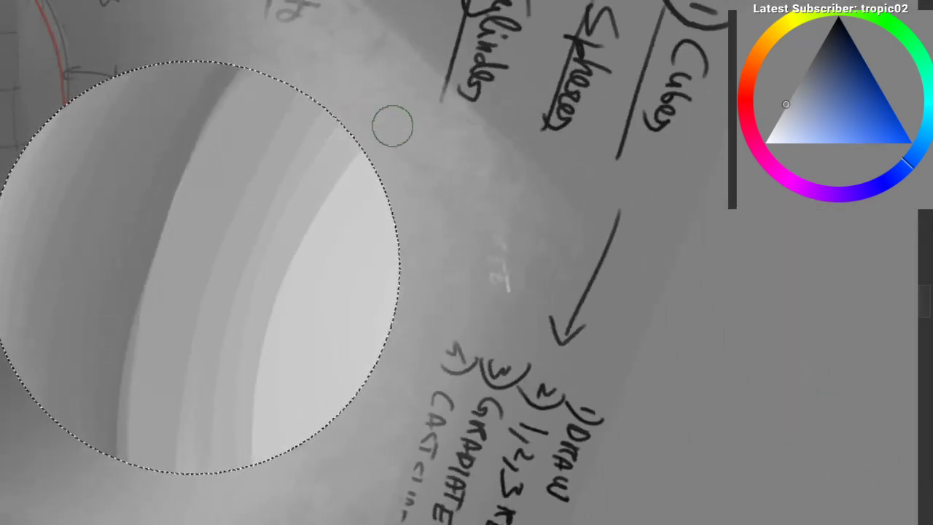
mouse_move(392, 125)
left_mouse_down()
mouse_move(259, 431)
mouse_move(340, 187)
mouse_move(298, 474)
mouse_move(355, 223)
mouse_move(317, 304)
mouse_move(333, 281)
mouse_move(314, 437)
mouse_move(332, 415)
left_mouse_up()
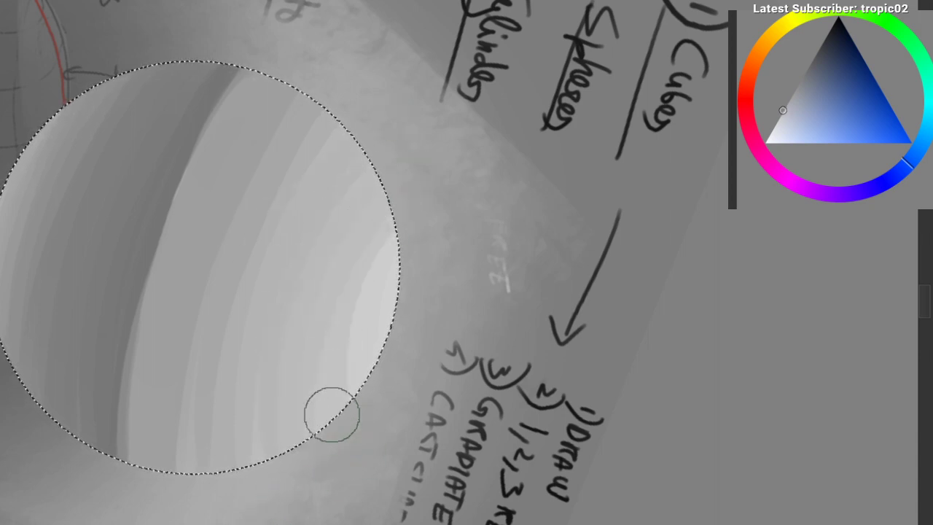
left_click_drag(427, 221, 292, 277)
Step: Clear the selection to review the sphere's new banded gradation from several angles, and restore the selection
key("ctrl+shift+a")
left_click_drag(117, 218, 226, 430)
left_click_drag(218, 413, 138, 219)
left_click_drag(116, 299, 137, 225)
key("ctrl+z")
left_click_drag(374, 169, 433, 36)
left_click_drag(259, 127, 232, 175)
left_click_drag(226, 226, 423, 43)
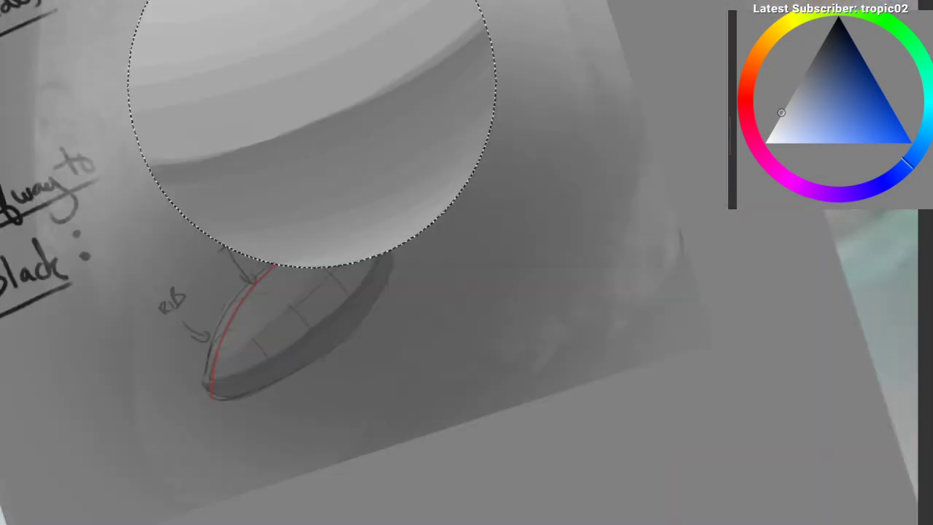
Step: Clean up the core shadow's edge against the light with strokes of sampled dark grey, keeping the circular selection
left_click(183, 161, "ctrl")
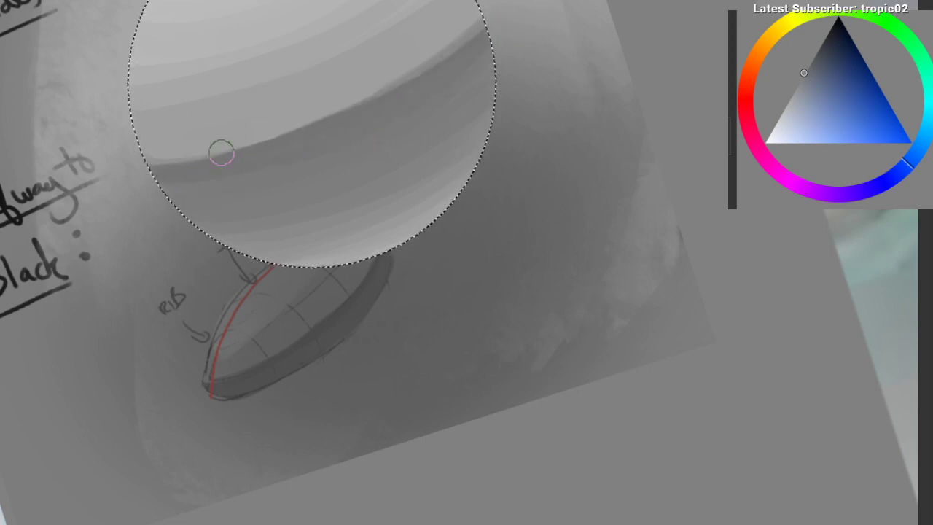
key("ctrl+a")
left_click_drag(486, 198, 474, 325)
left_click_drag(398, 360, 414, 286)
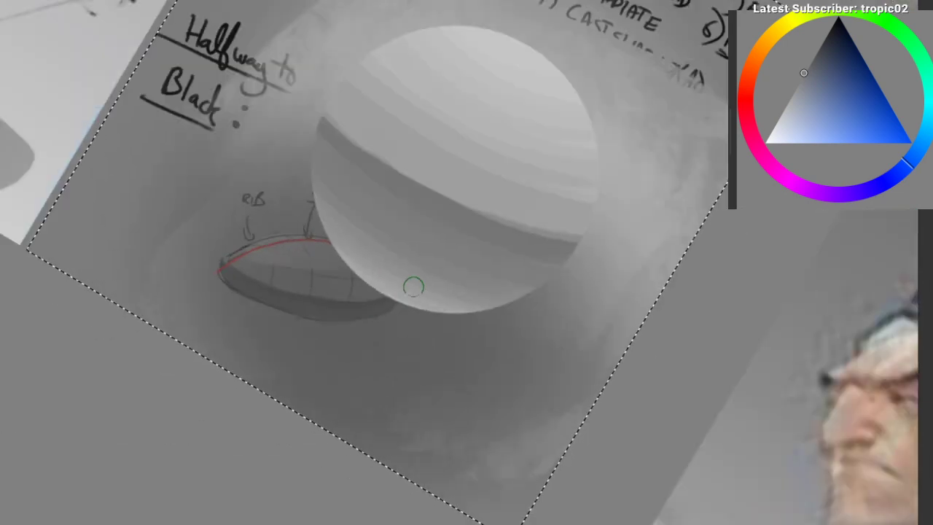
key("ctrl+z")
left_click_drag(420, 320, 169, 179)
left_click_drag(343, 170, 390, 180)
left_click_drag(371, 183, 343, 137)
mouse_move(317, 194)
left_mouse_down()
mouse_move(181, 178)
mouse_move(167, 211)
mouse_move(134, 209)
mouse_move(96, 224)
left_mouse_up()
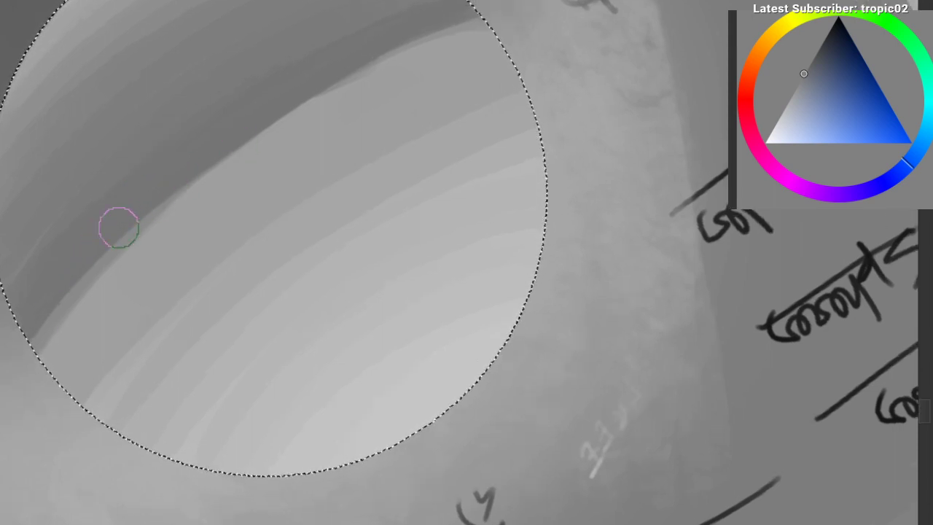
left_click_drag(121, 218, 177, 182)
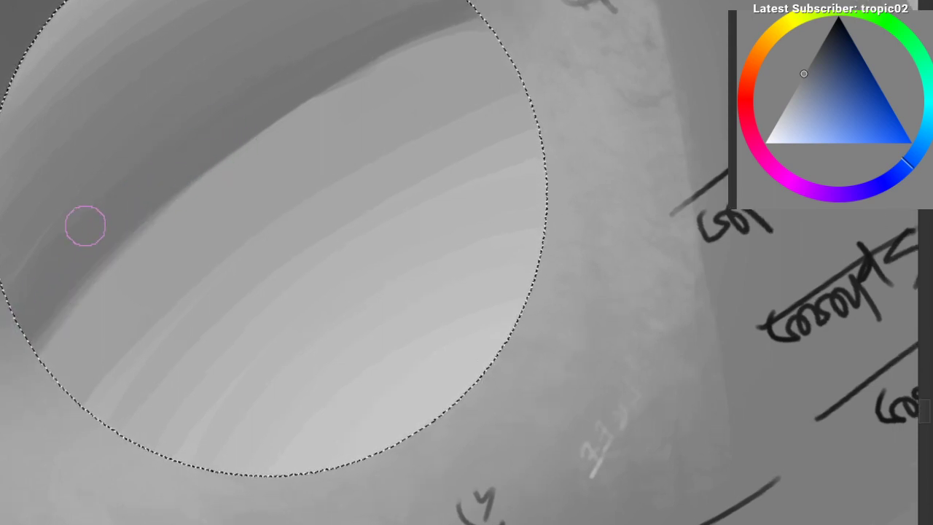
left_click_drag(48, 323, 218, 171)
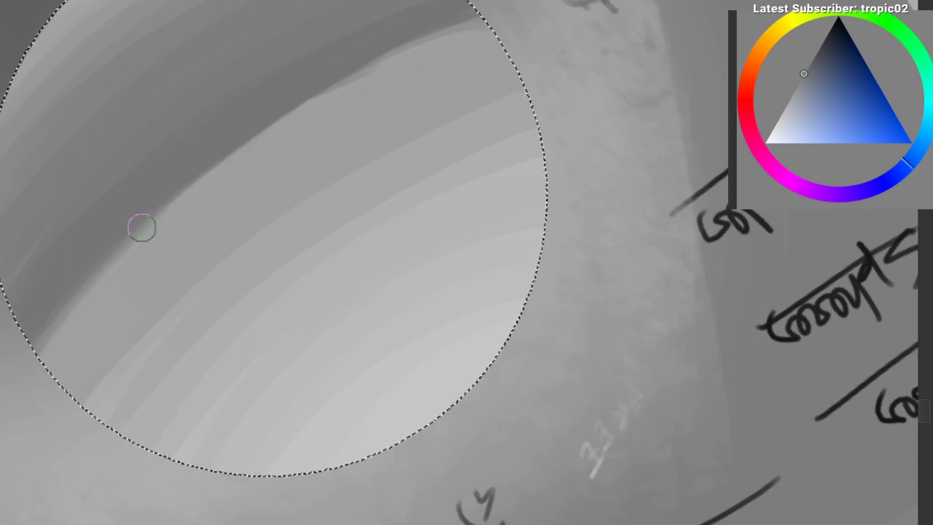
Step: Try to rework the core shadow's boundary with sampled light and dark greys, and undo the strokes
left_click(64, 308, "ctrl")
left_click_drag(48, 332, 218, 170)
key("ctrl+z")
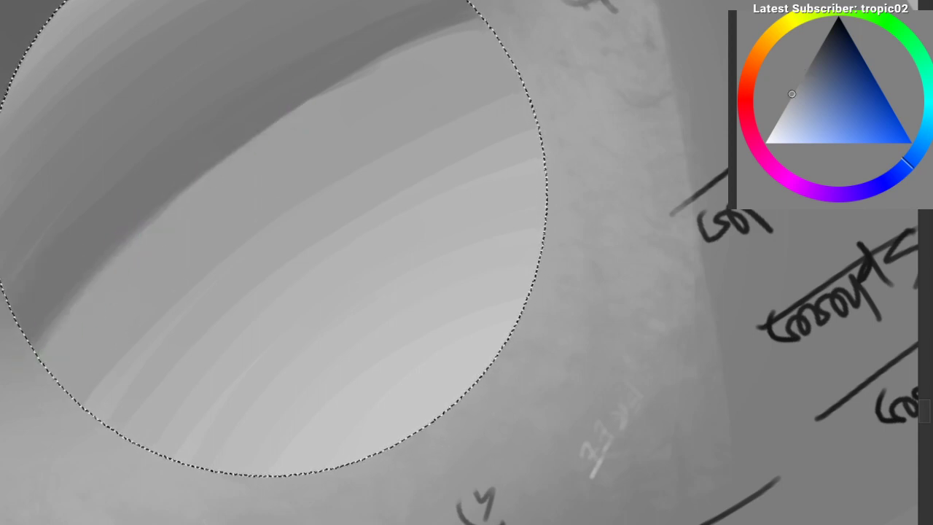
left_click_drag(116, 232, 131, 194)
left_click(106, 212, "ctrl")
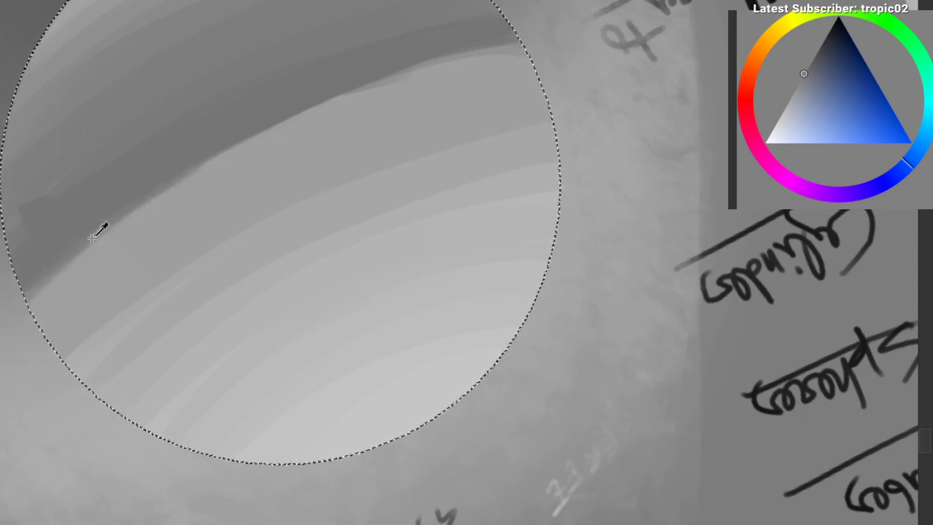
key("ctrl+z")
Step: Even out the core shadow's edge with a stroke of sampled dark grey, and switch to the textured brush preset
left_click(28, 271, "ctrl")
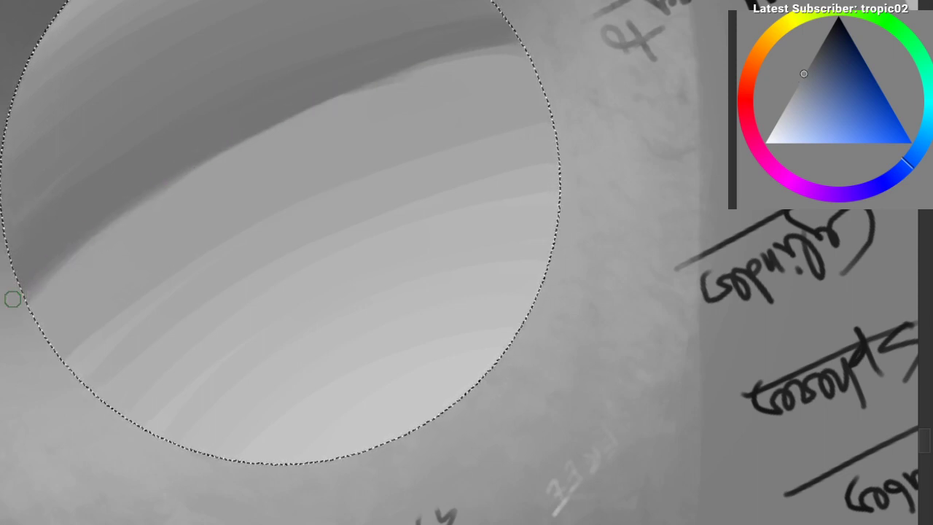
left_click_drag(317, 103, 502, 49)
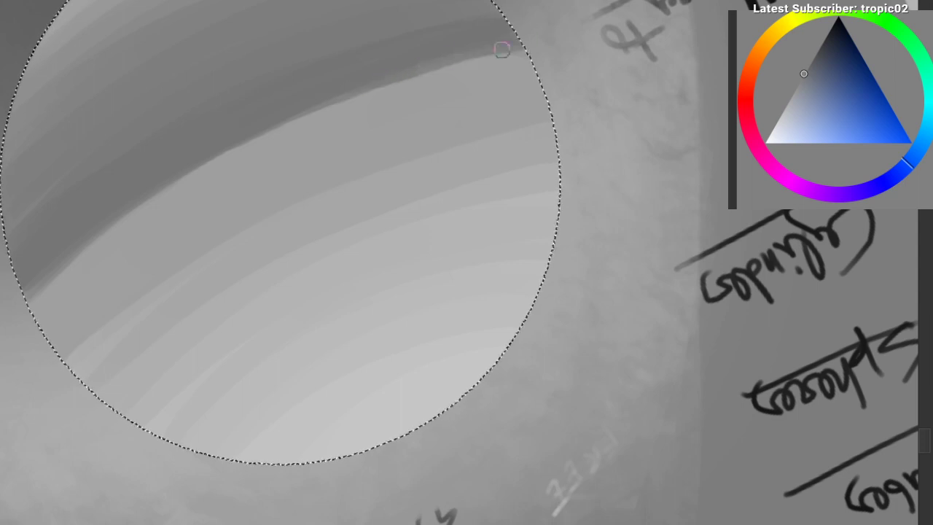
right_click(60, 195)
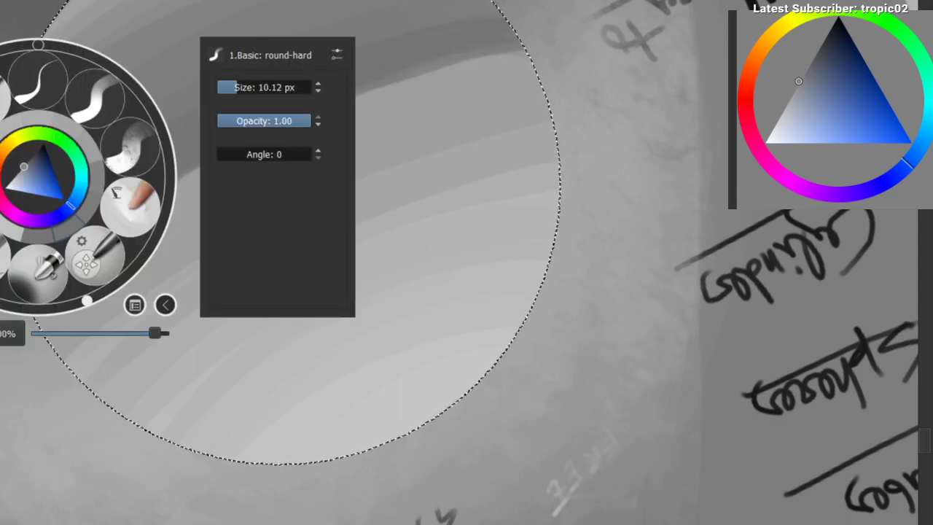
left_click(145, 130)
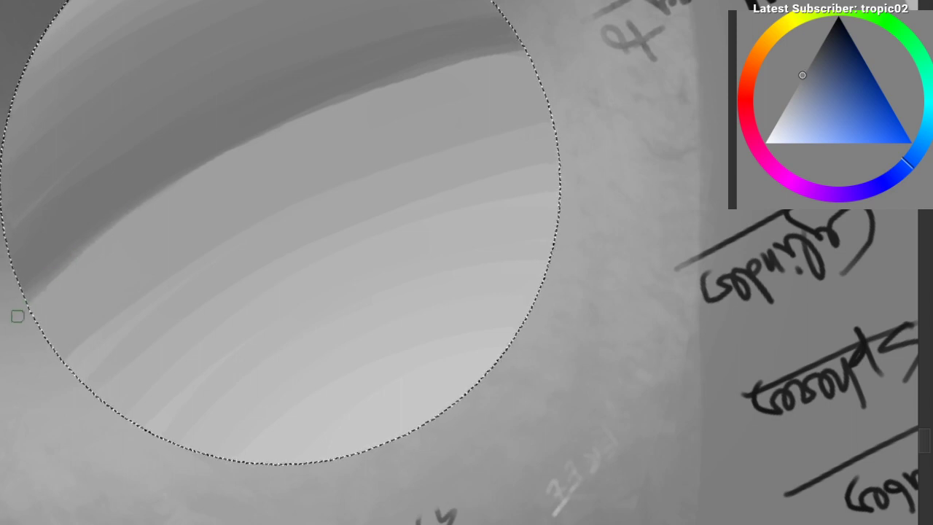
Step: Try to soften the core shadow's edge with mid-grey strokes along the boundary, and undo them
left_click_drag(65, 264, 436, 68)
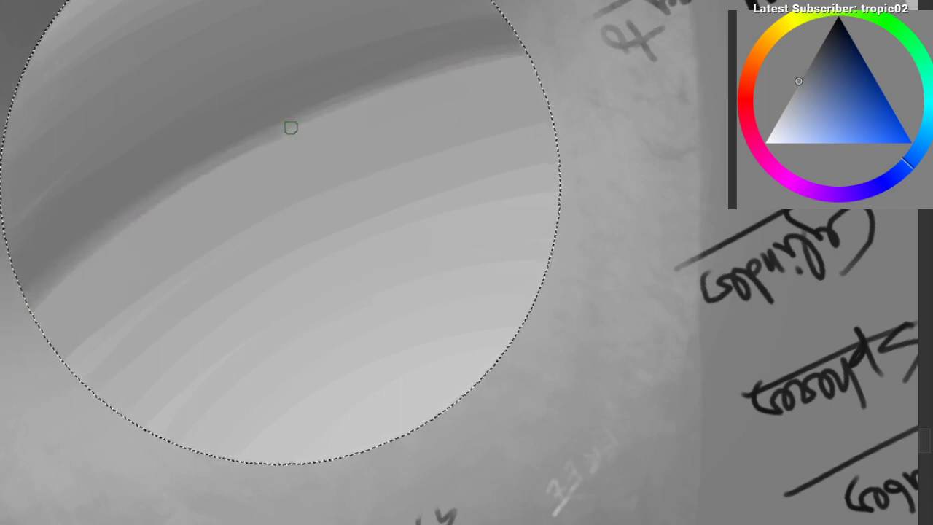
left_click_drag(291, 127, 519, 65)
key("ctrl+z")
key("ctrl+z")
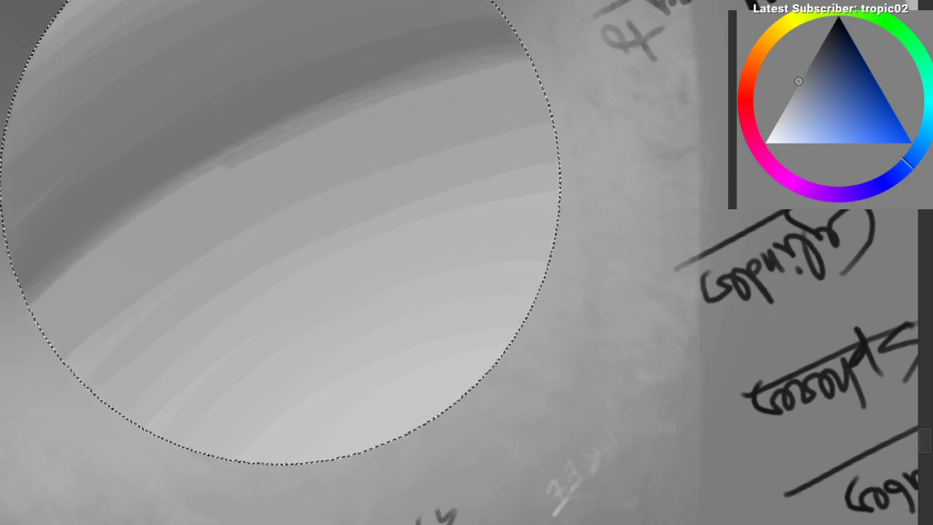
Step: Soften the transition from core shadow into light by painting thin bands of sampled in-between greys along the boundary
left_click(279, 137, "ctrl")
left_click_drag(39, 282, 519, 57)
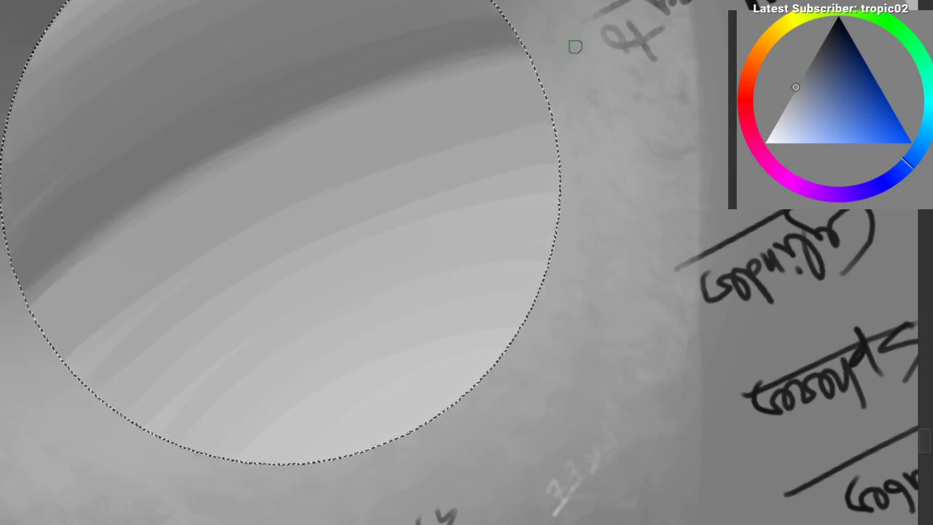
left_click(117, 229, "ctrl")
left_click_drag(31, 293, 144, 210)
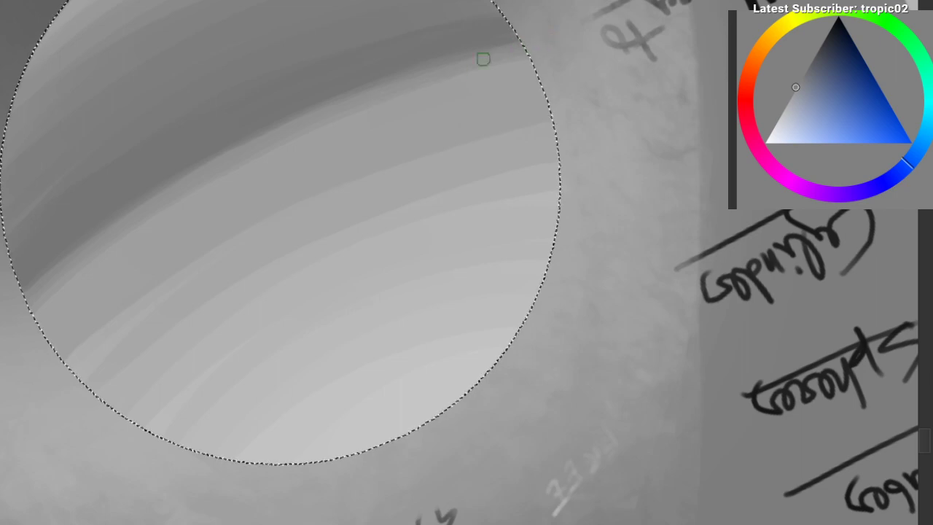
left_click(370, 101, "ctrl")
left_click_drag(12, 318, 373, 113)
left_click(167, 176, "ctrl")
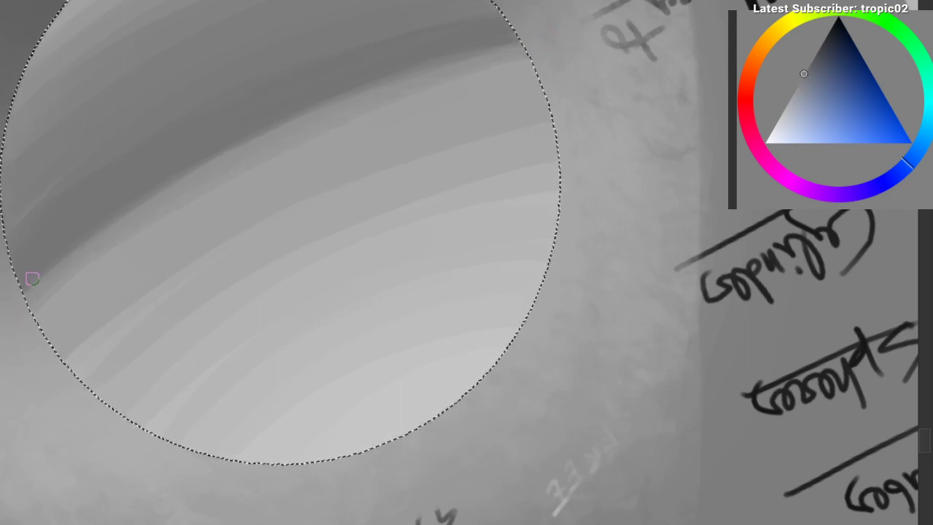
left_click_drag(9, 299, 548, 27)
Step: Widen the core shadow into the neighbouring shadow-side bands with strokes of the sampled dark grey
mouse_move(271, 133)
left_mouse_down()
mouse_move(163, 328)
mouse_move(310, 422)
left_mouse_up()
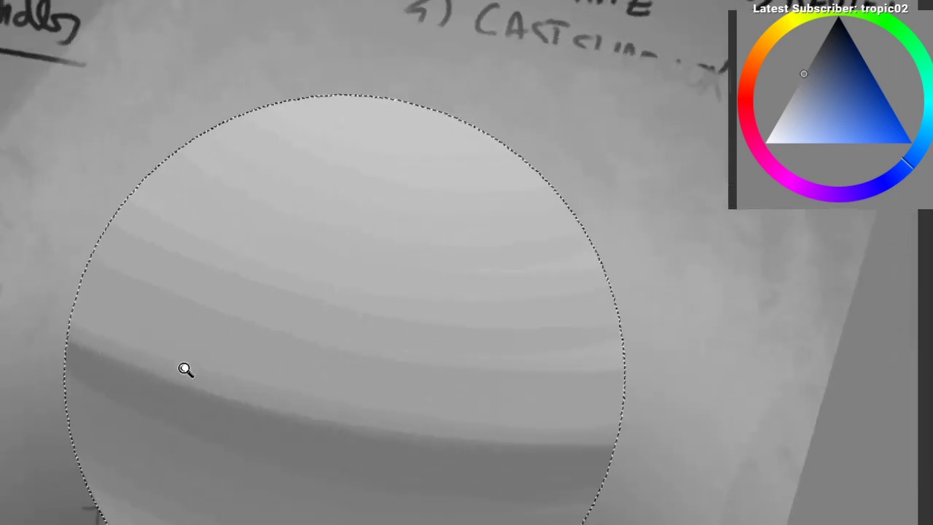
mouse_move(186, 368)
left_mouse_down()
mouse_move(74, 298)
mouse_move(264, 70)
left_mouse_up()
left_click_drag(186, 210, 190, 304)
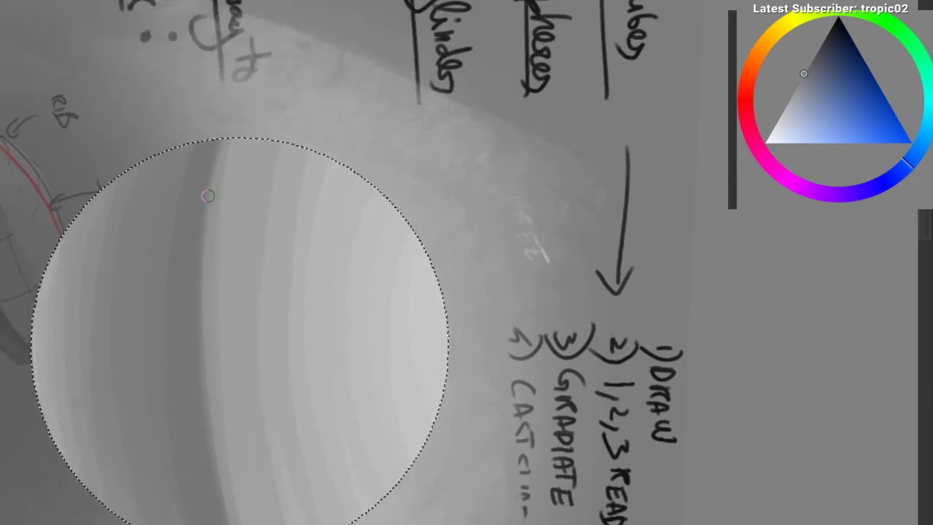
scroll(157, 425, "down", 2)
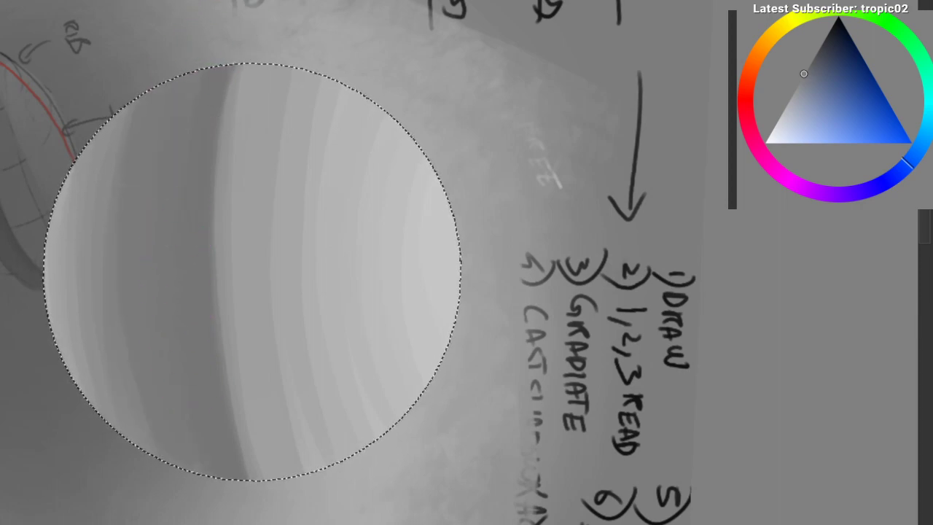
left_click_drag(121, 227, 213, 146)
mouse_move(291, 130)
left_mouse_down()
mouse_move(144, 219)
mouse_move(174, 143)
left_mouse_up()
Step: Switch to the soft airbrush preset, blend the sphere's shadow-side bands with a large brush, and check the result without the selection
right_click(121, 177)
left_click(124, 271)
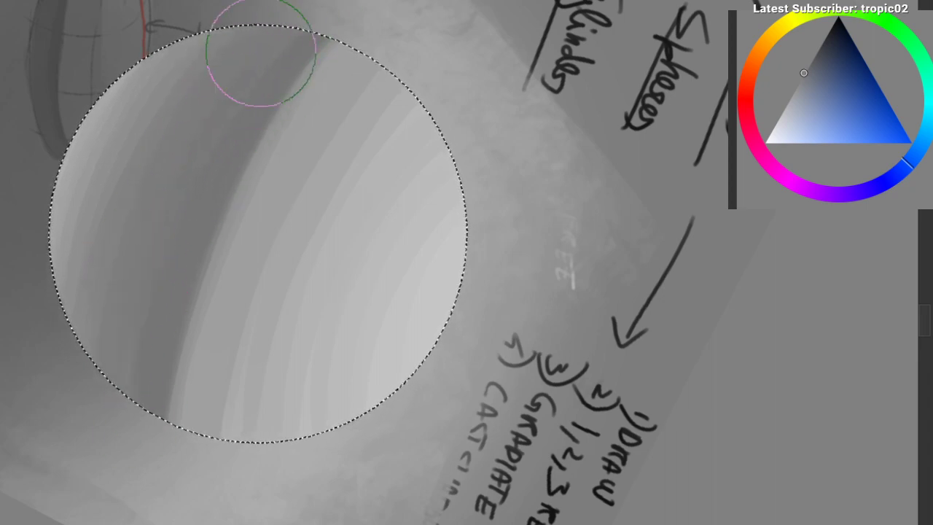
key("ctrl+shift+a")
mouse_move(30, 317)
left_mouse_down()
mouse_move(60, 430)
mouse_move(96, 387)
mouse_move(309, 381)
mouse_move(328, 240)
mouse_move(163, 221)
mouse_move(193, 162)
mouse_move(217, 187)
mouse_move(335, 102)
mouse_move(216, 194)
mouse_move(203, 150)
left_mouse_up()
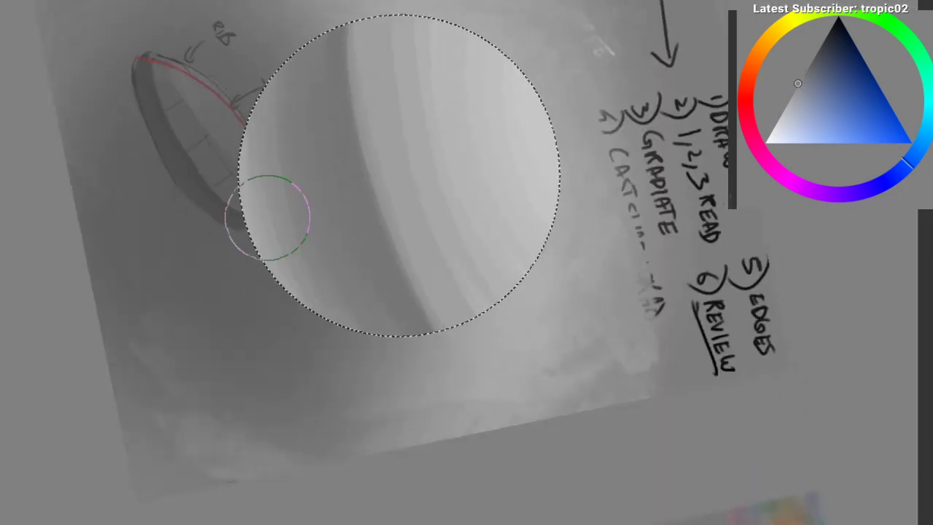
Step: Blend the sphere's shadow-side bands with sampled greys using the soft airbrush, and check the form without the selection
left_click(271, 208, "alt")
left_click(321, 237, "alt")
left_click_drag(258, 177, 272, 251)
key("ctrl+shift+a")
left_click_drag(165, 204, 188, 293)
key("ctrl+shift+d")
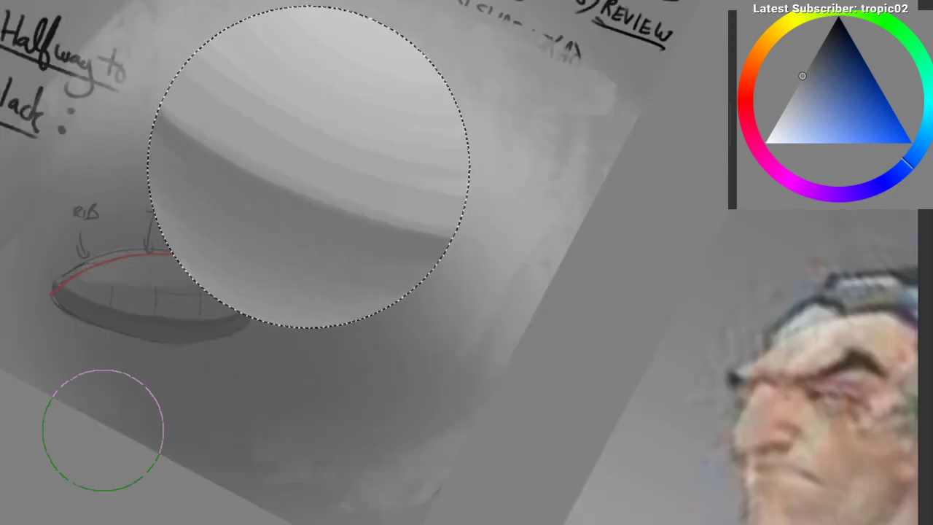
left_click_drag(236, 131, 187, 219)
left_click_drag(194, 158, 197, 109)
key("ctrl+shift+a")
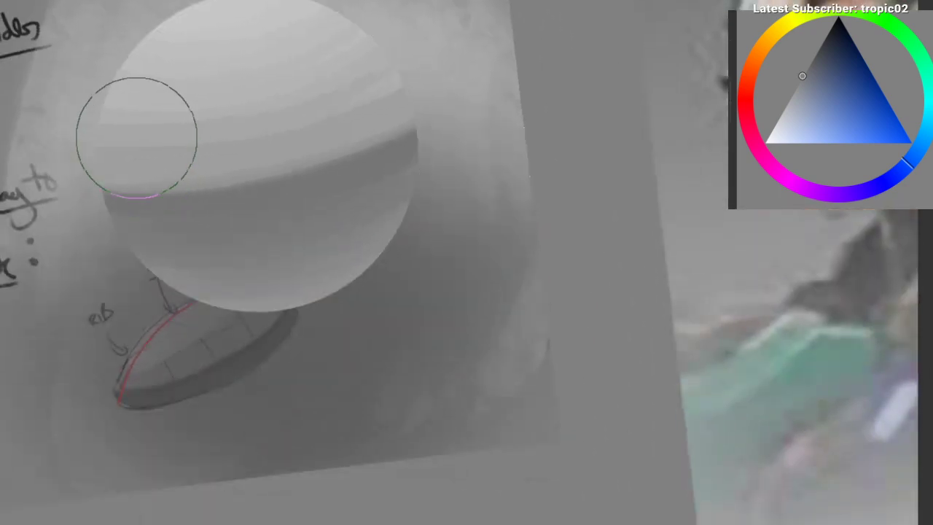
mouse_move(151, 180)
left_mouse_down()
mouse_move(137, 210)
mouse_move(131, 189)
left_mouse_up()
Step: Try painting sampled dark grey from the core shadow into the first light band with the 3.Blocks: texture3 brush
right_click(70, 190)
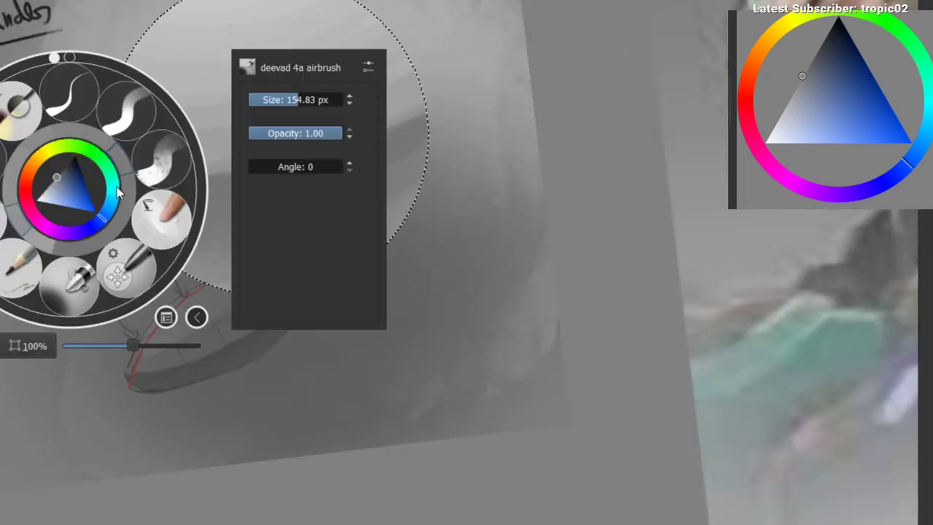
left_click(164, 162)
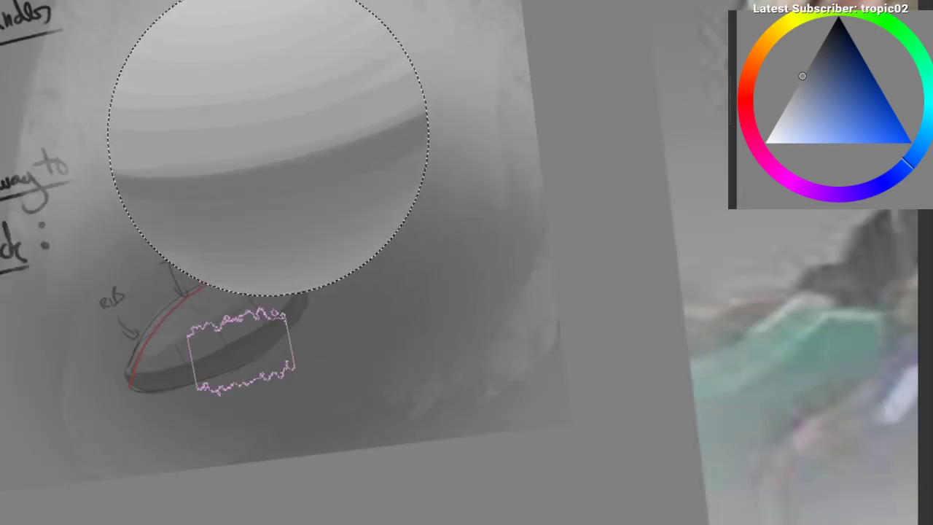
mouse_move(236, 225)
left_mouse_down()
mouse_move(517, 98)
mouse_move(423, 169)
mouse_move(444, 163)
left_mouse_up()
mouse_move(288, 246)
left_mouse_down()
mouse_move(244, 284)
mouse_move(12, 307)
left_mouse_up()
left_click(172, 184, "ctrl")
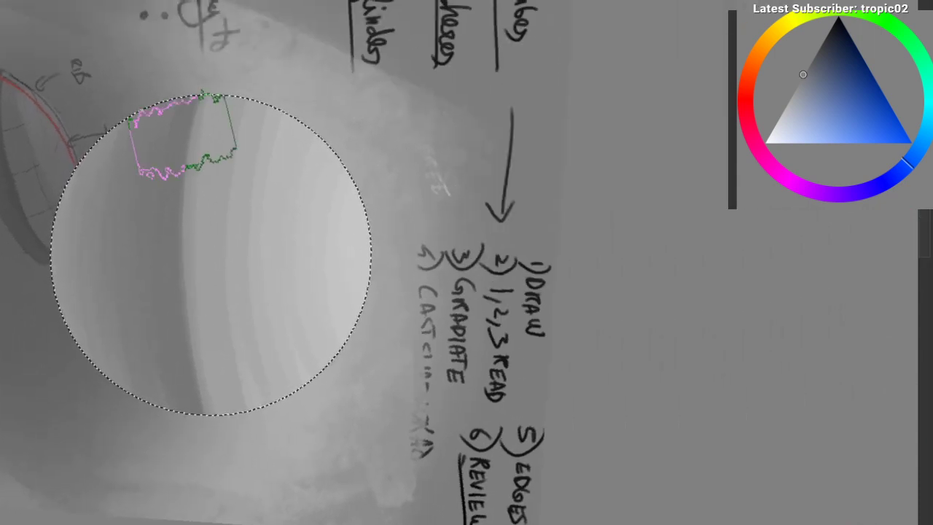
left_click_drag(184, 136, 145, 187)
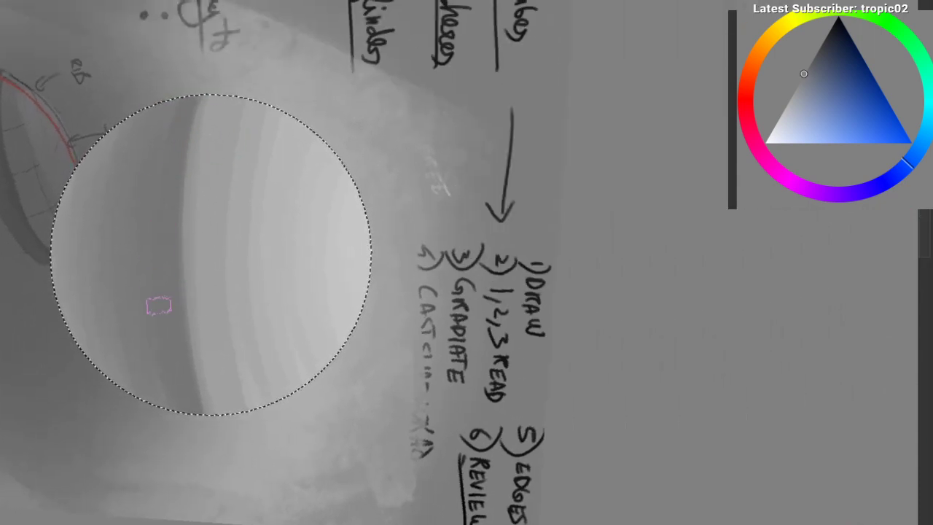
left_click_drag(160, 216, 175, 146)
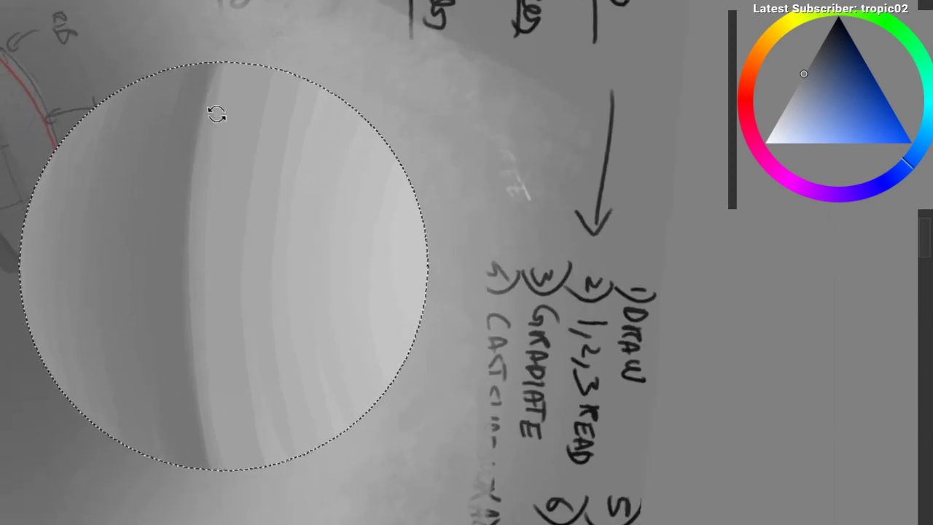
left_click_drag(217, 115, 310, 102)
left_click_drag(251, 169, 110, 131)
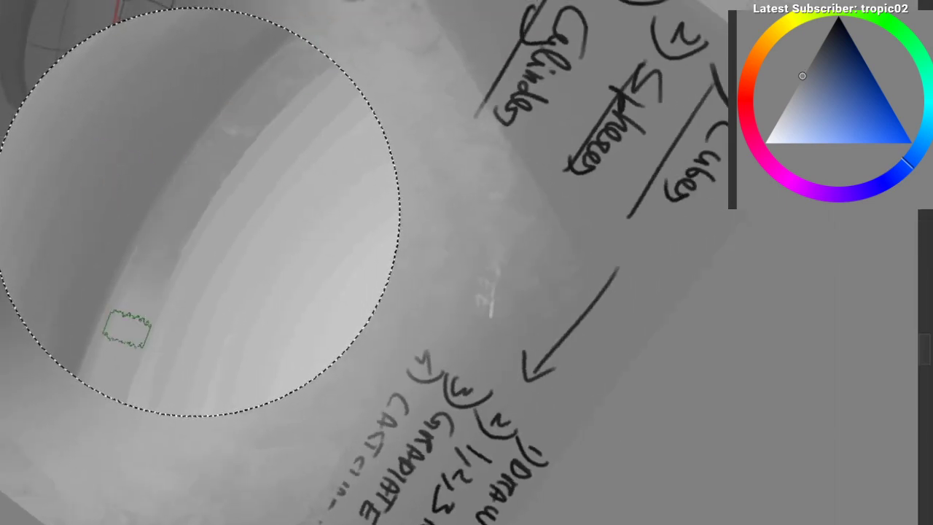
Step: Change the brush preset and try tapered mid-grey strokes in the light band beside the core shadow
right_click(140, 184)
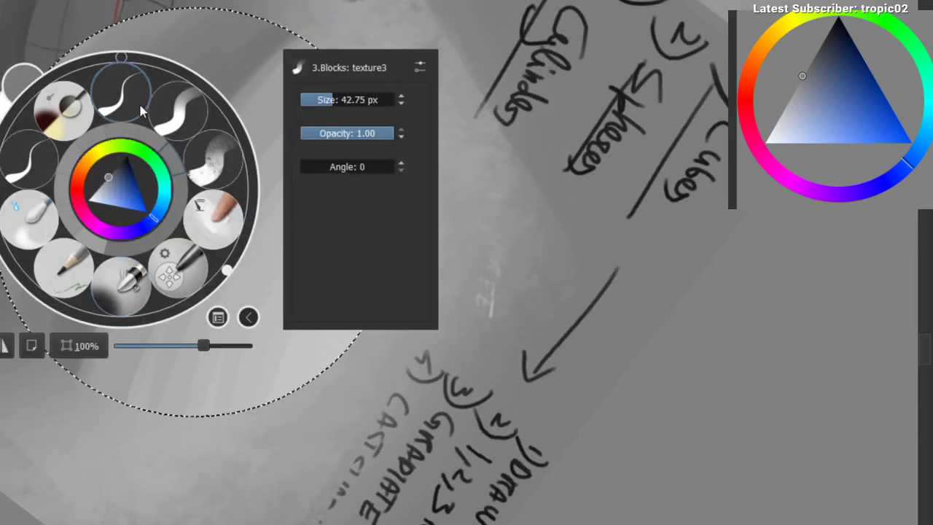
left_click(202, 120)
left_click_drag(313, 114, 352, 112)
left_click(236, 116, "ctrl")
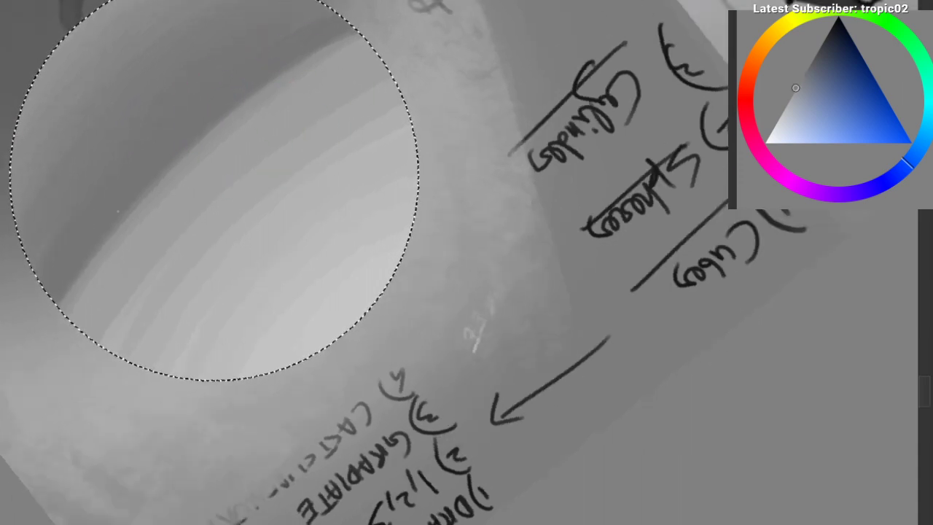
left_click_drag(279, 102, 389, 41)
left_click_drag(213, 166, 292, 98)
key("bracketright")
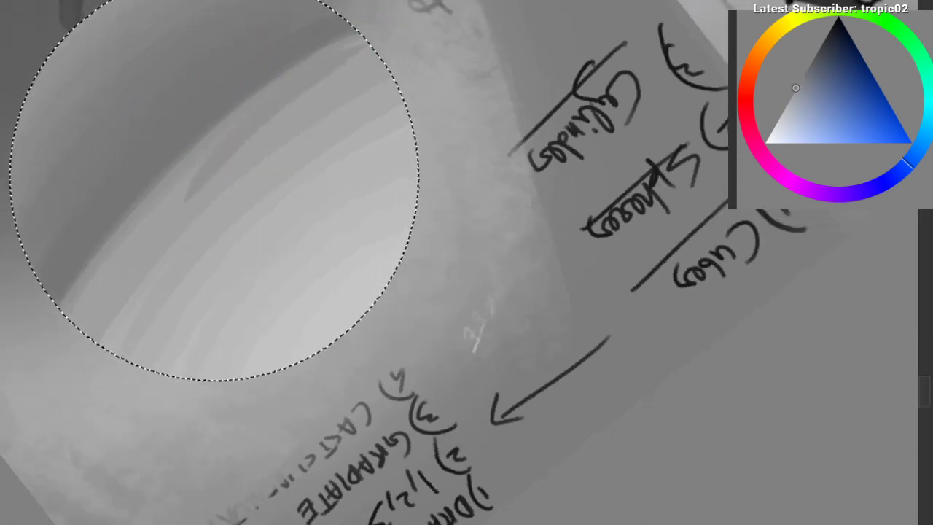
Step: Switch to a hard brush and paint thin curved bands of sampled in-between greys across the light side near the core shadow
right_click(130, 140)
left_click(179, 73)
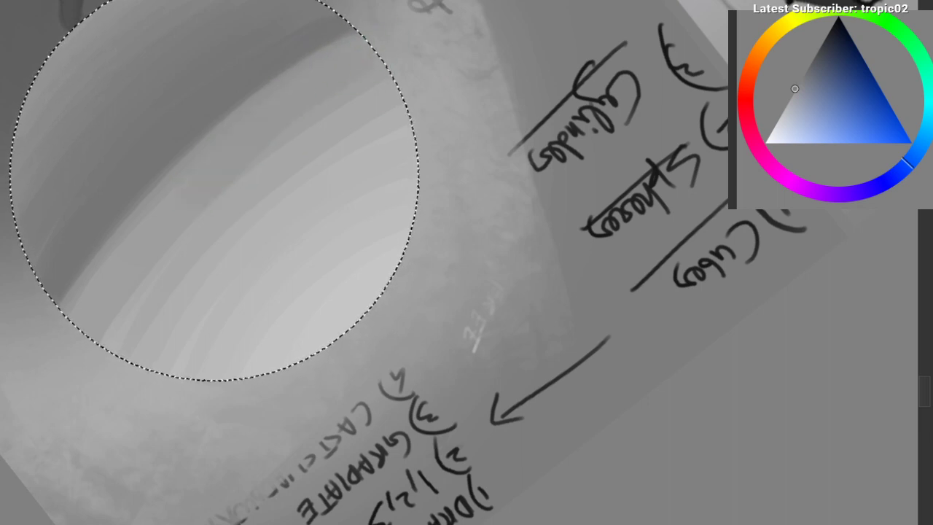
left_click(248, 68, "ctrl")
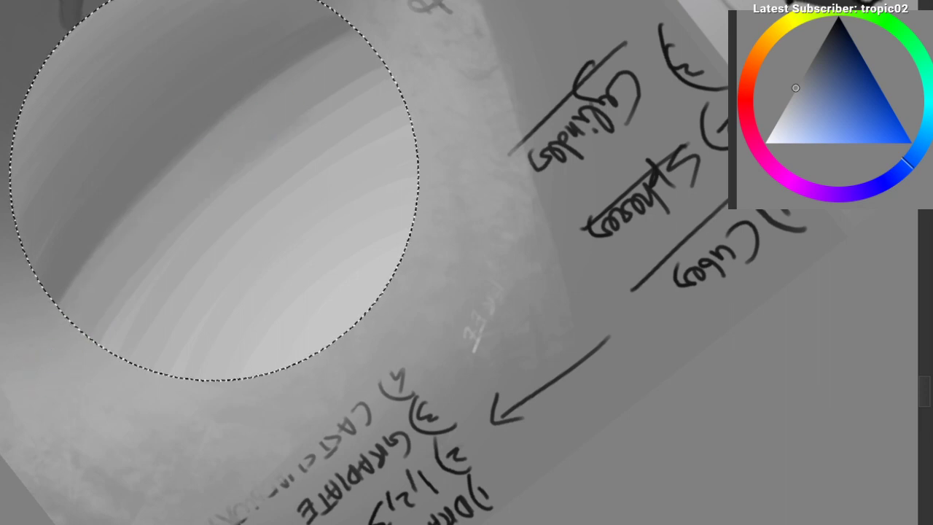
left_click(163, 221, "ctrl")
left_click_drag(131, 328, 394, 81)
left_click_drag(299, 132, 219, 299)
mouse_move(212, 364)
left_mouse_down()
mouse_move(169, 306)
mouse_move(174, 266)
left_mouse_up()
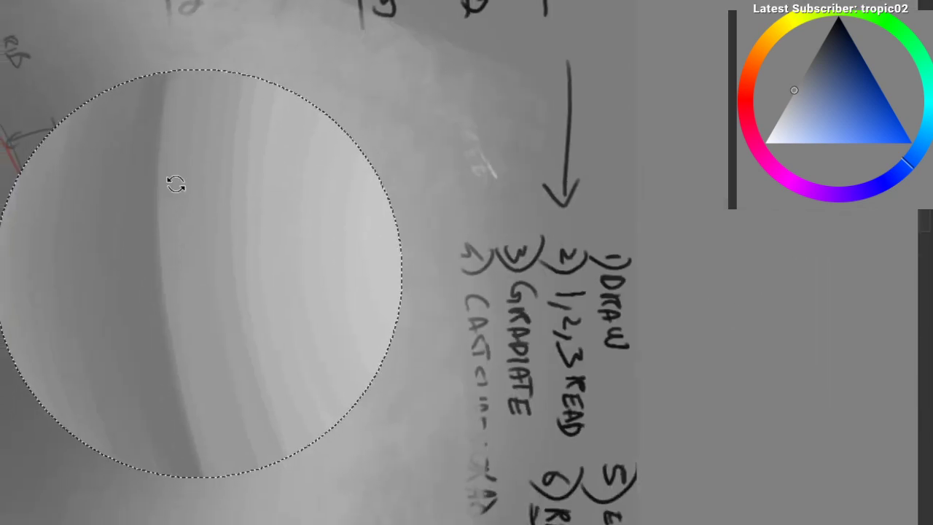
Step: Try a sampled dark grey stroke along the core shadow's light-facing edge, and undo it
left_click_drag(175, 184, 217, 127)
left_click(227, 68, "ctrl")
mouse_move(225, 81)
left_mouse_down()
mouse_move(158, 215)
mouse_move(152, 263)
left_mouse_up()
key("ctrl+z")
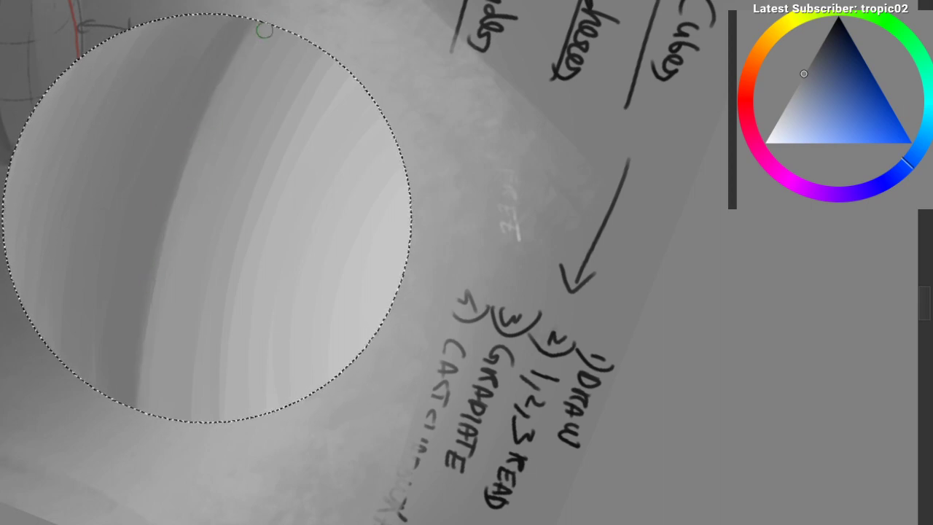
Step: Darken the core shadow by painting a band of darker grey just inside its boundary with the light
left_click_drag(101, 329, 191, 329)
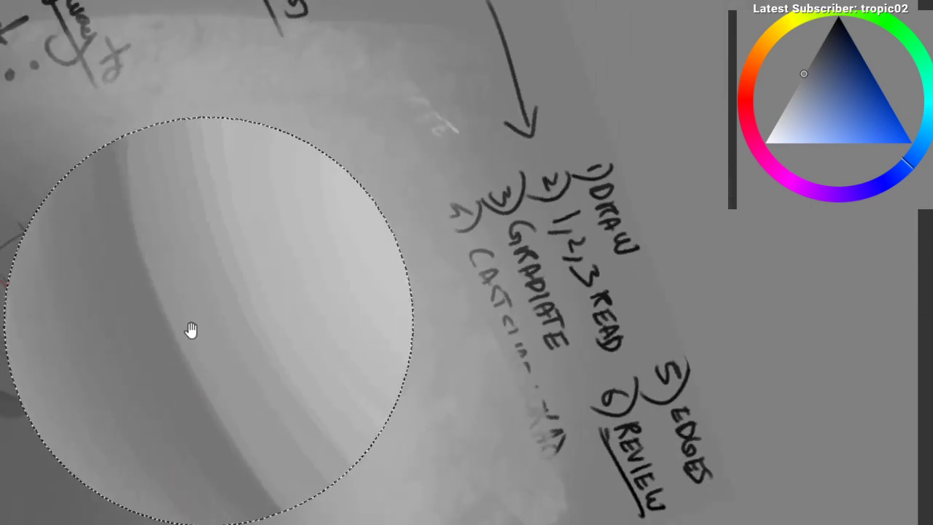
mouse_move(147, 191)
left_mouse_down()
mouse_move(160, 362)
mouse_move(179, 294)
mouse_move(185, 152)
mouse_move(143, 187)
mouse_move(236, 129)
mouse_move(386, 119)
mouse_move(317, 211)
mouse_move(206, 169)
left_mouse_up()
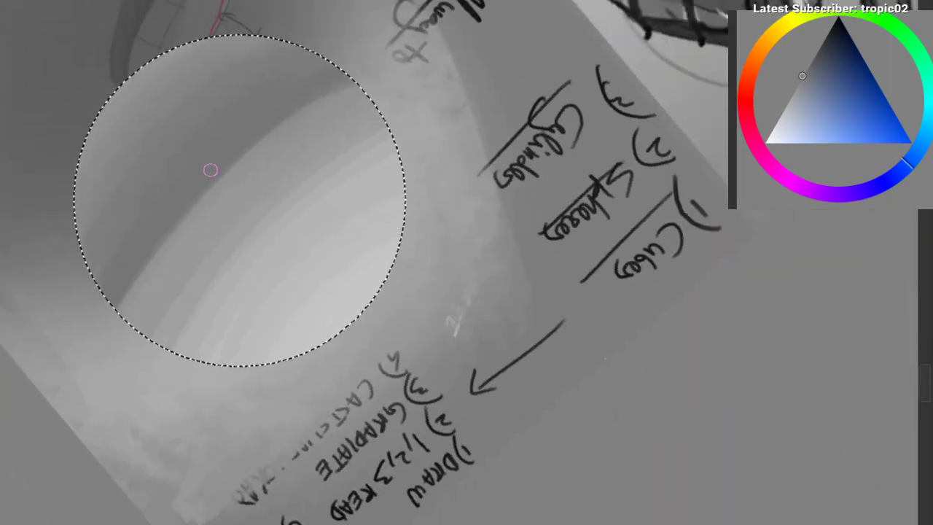
left_click_drag(406, 110, 443, 121)
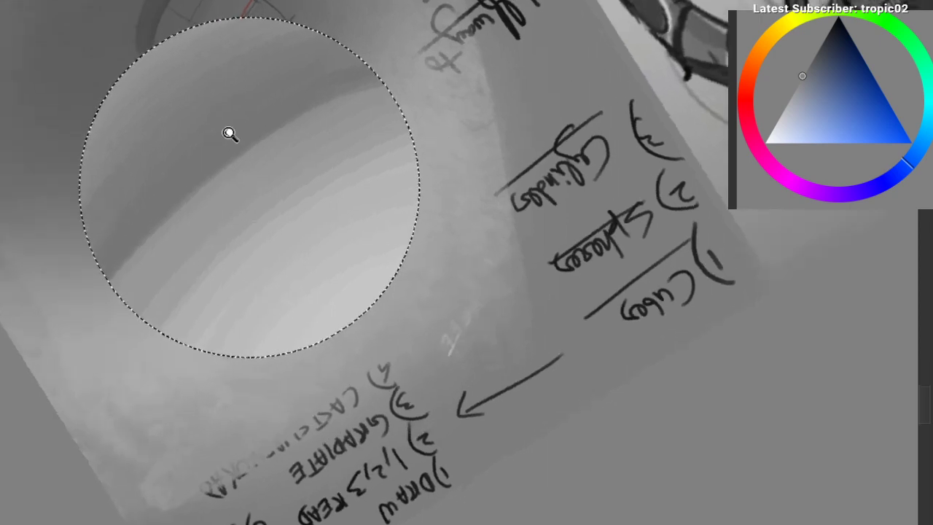
left_click_drag(229, 134, 244, 102)
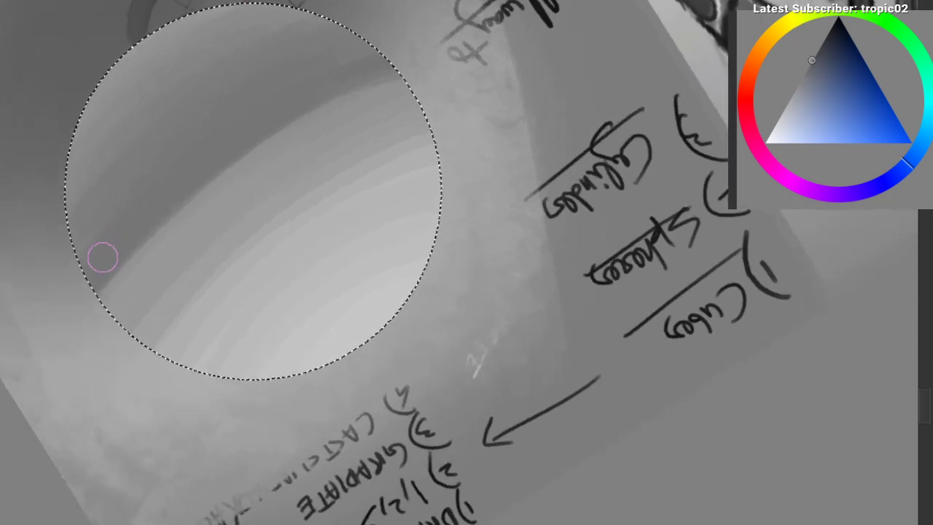
mouse_move(103, 257)
left_mouse_down()
mouse_move(87, 279)
mouse_move(411, 88)
mouse_move(89, 267)
left_mouse_up()
left_click(217, 158, "ctrl")
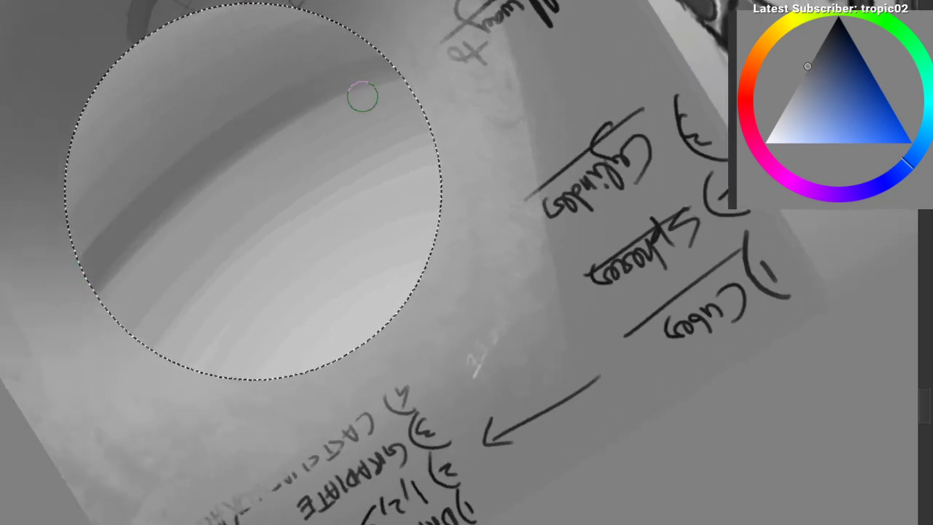
Step: Grade the darkened core shadow into the shadow side with curved bands of sampled in-between greys
left_click(176, 178, "ctrl")
left_click(81, 277, "ctrl")
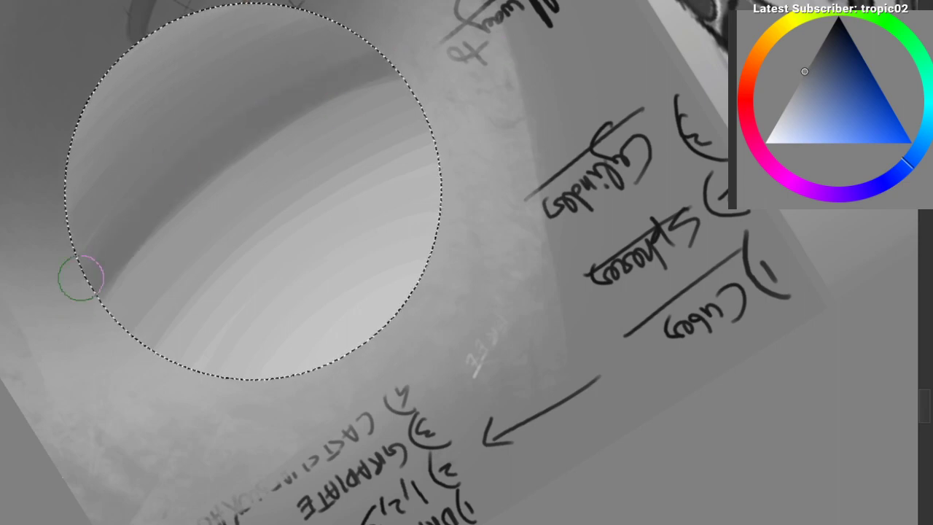
left_click_drag(109, 216, 148, 402)
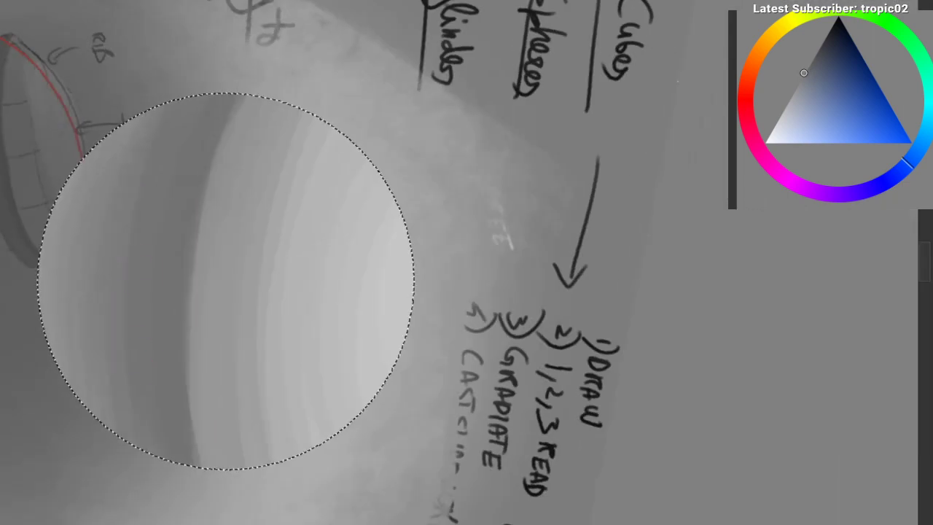
left_click(129, 233, "ctrl")
left_click_drag(126, 290, 198, 514)
left_click_drag(69, 244, 208, 456)
left_click_drag(212, 413, 208, 307)
Step: Examine the core shadow edges on the grey mannequin's head and shoulder forms, with the selection removed
left_click_drag(259, 387, 240, 181)
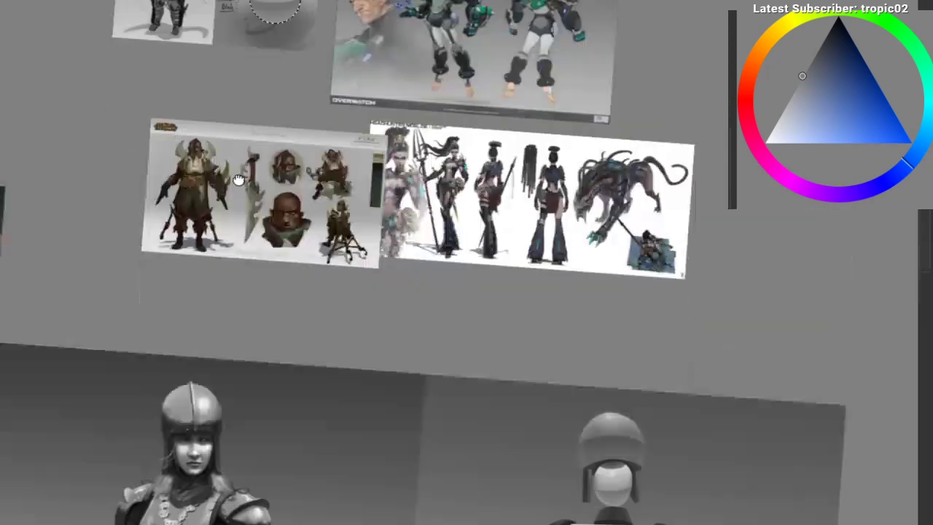
left_click_drag(128, 394, 167, 168)
left_click_drag(328, 277, 95, 219)
left_click_drag(255, 167, 175, 157)
left_click_drag(80, 365, 115, 64)
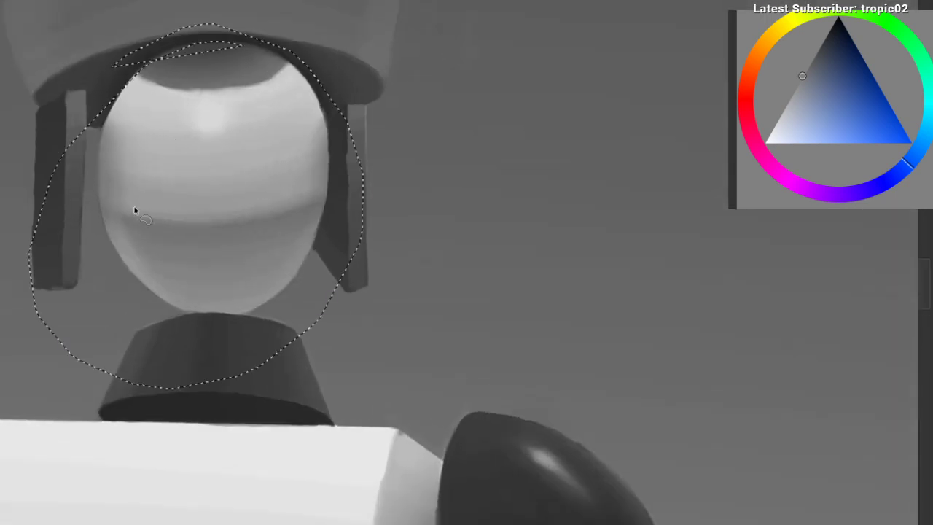
key("ctrl+shift+a")
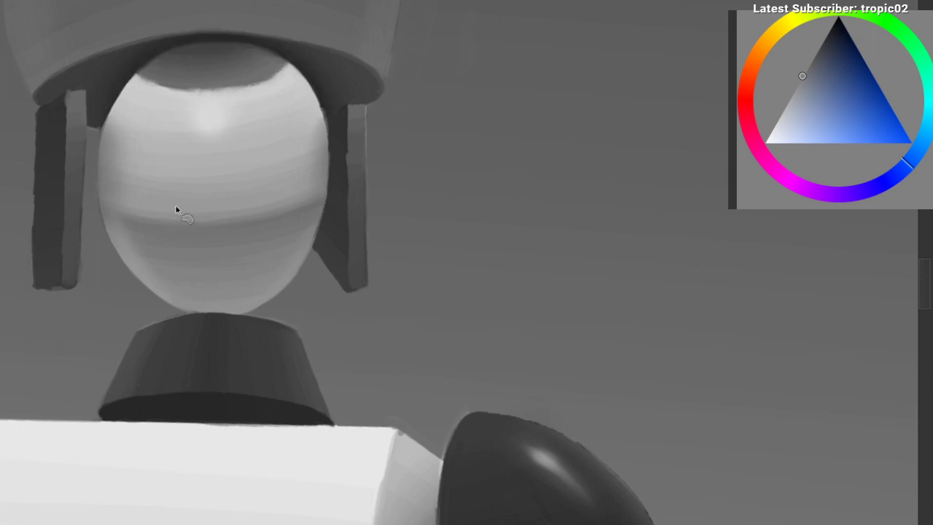
left_click_drag(150, 237, 148, 274)
left_click_drag(183, 214, 186, 96)
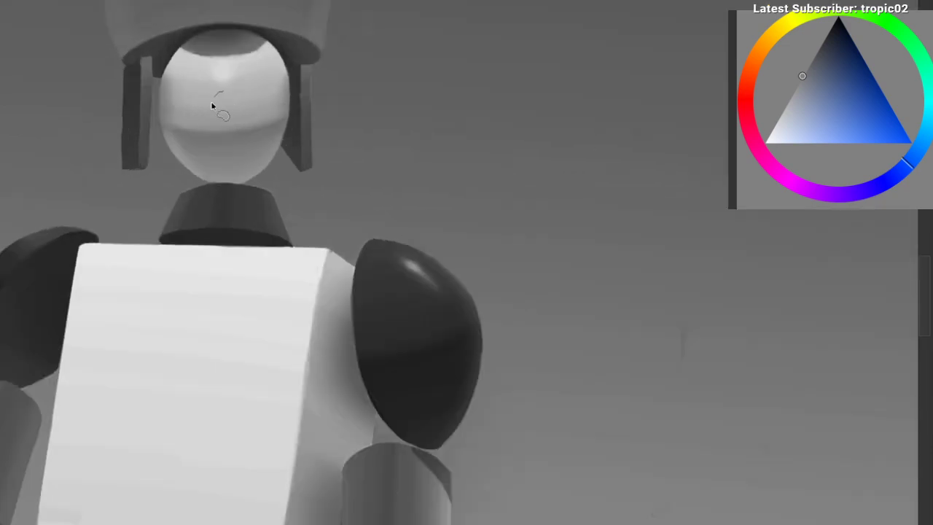
left_click_drag(195, 212, 133, 325)
left_click_drag(144, 240, 167, 523)
left_click_drag(171, 474, 173, 421)
mouse_move(105, 223)
left_mouse_down()
mouse_move(250, 167)
mouse_move(456, 294)
mouse_move(387, 305)
mouse_move(153, 156)
left_mouse_up()
left_click_drag(166, 244, 140, 164)
Step: Switch to the smudge brush and soften the core shadow's light-facing edge along the sphere
right_click(87, 151)
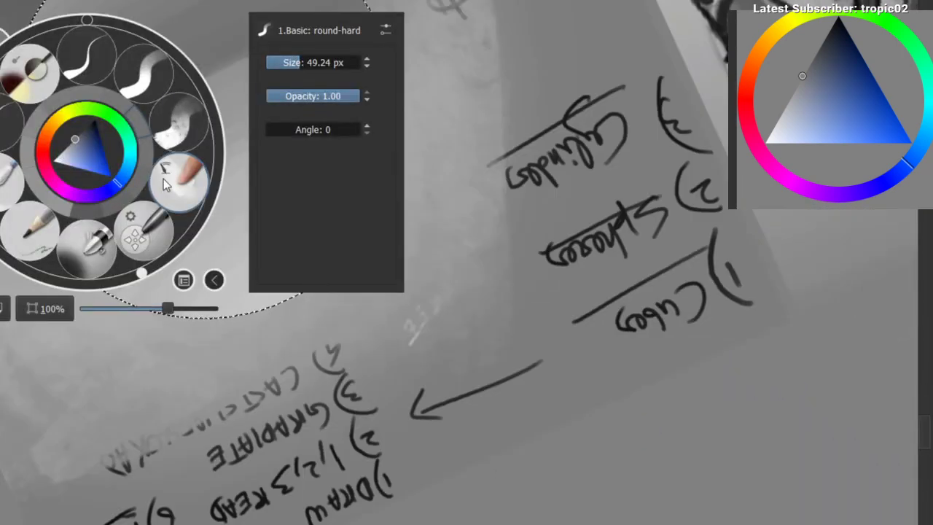
left_click(165, 184)
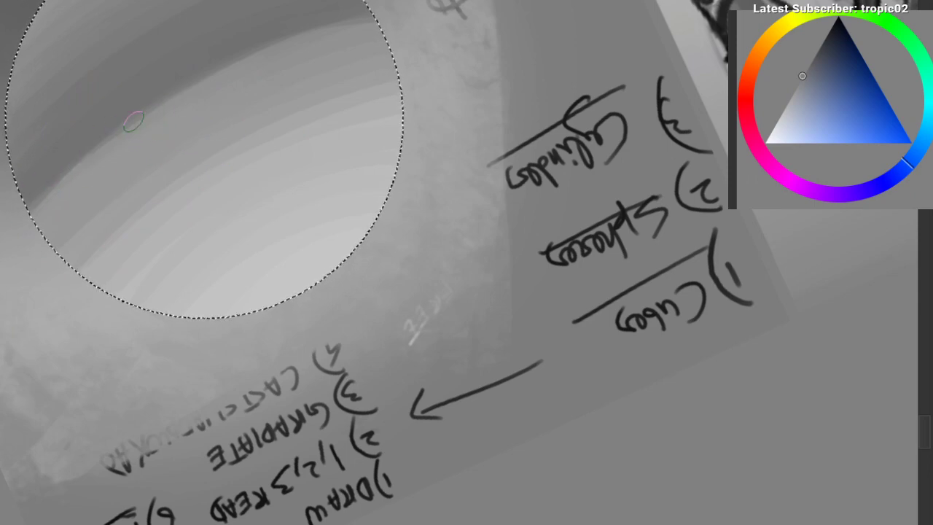
left_click_drag(261, 69, 270, 87)
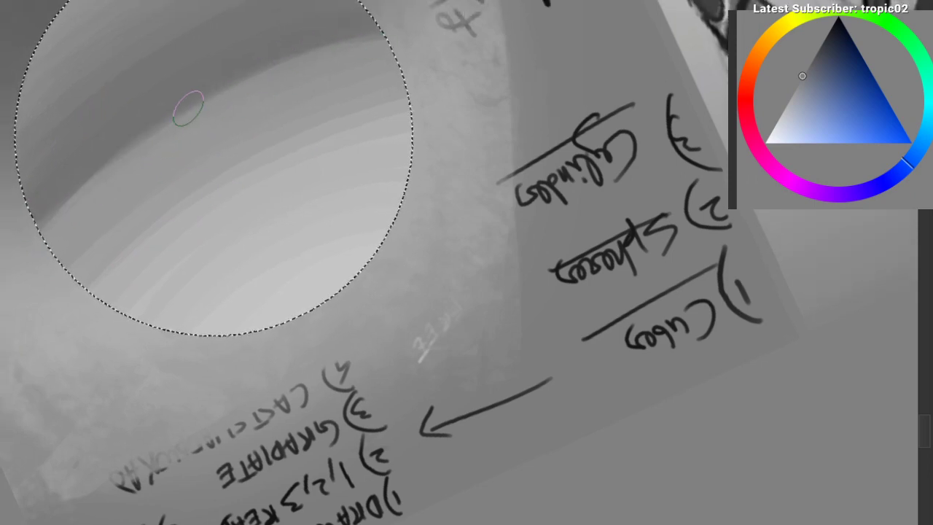
Step: Review the sphere from a distance among the reference images, without the selection
left_click_drag(19, 299, 379, 252)
left_click_drag(237, 202, 221, 157)
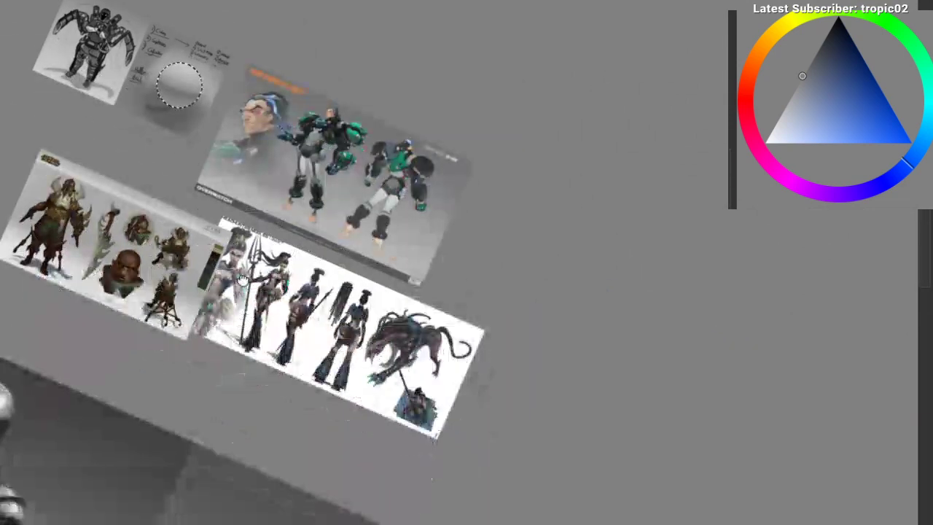
left_click_drag(215, 445, 183, 198)
left_click_drag(417, 270, 162, 128)
left_click_drag(323, 200, 217, 250)
left_click_drag(202, 193, 191, 518)
left_click_drag(235, 172, 313, 113)
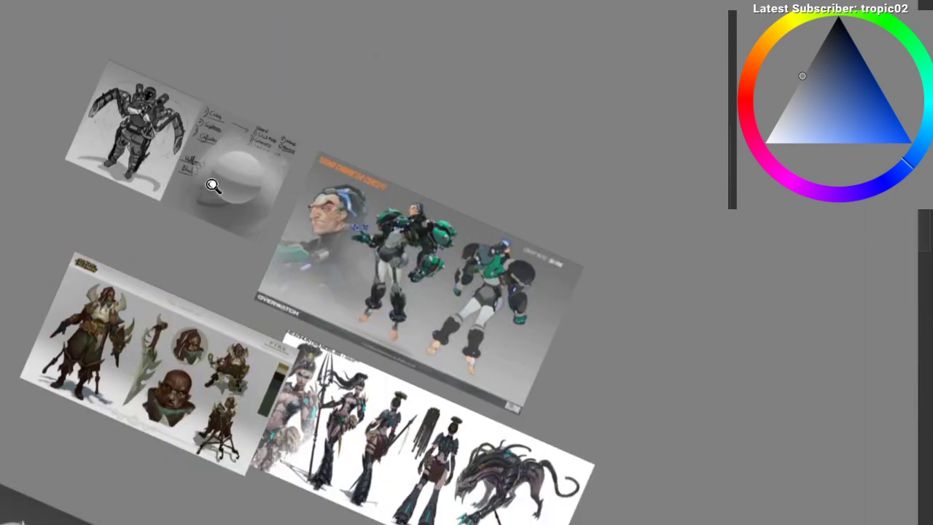
left_click_drag(212, 186, 288, 98)
Step: Switch to the soft airbrush and brighten the reflected light along the sphere's shadow-side rim with light grey
mouse_move(176, 67)
left_mouse_down()
mouse_move(116, 148)
mouse_move(157, 90)
left_mouse_up()
mouse_move(157, 90)
left_mouse_down()
mouse_move(134, 129)
mouse_move(130, 187)
mouse_move(138, 196)
left_mouse_up()
right_click(114, 158)
left_click(89, 244)
left_click(312, 368, "ctrl")
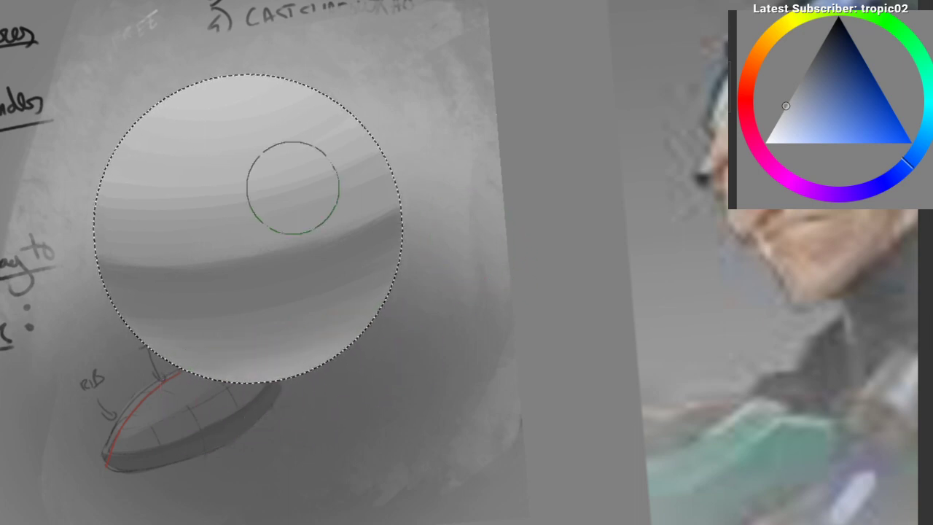
Step: Switch to the k1 brush and smooth the transitions between the sphere's light-side bands with greys sampled from them
right_click(269, 188)
left_click(188, 169)
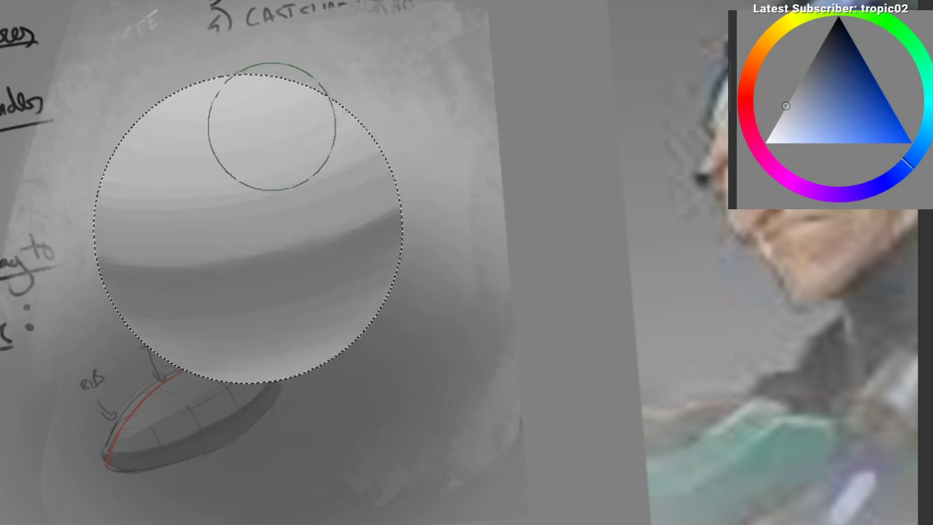
mouse_move(272, 127)
left_mouse_down()
mouse_move(273, 96)
mouse_move(301, 209)
left_mouse_up()
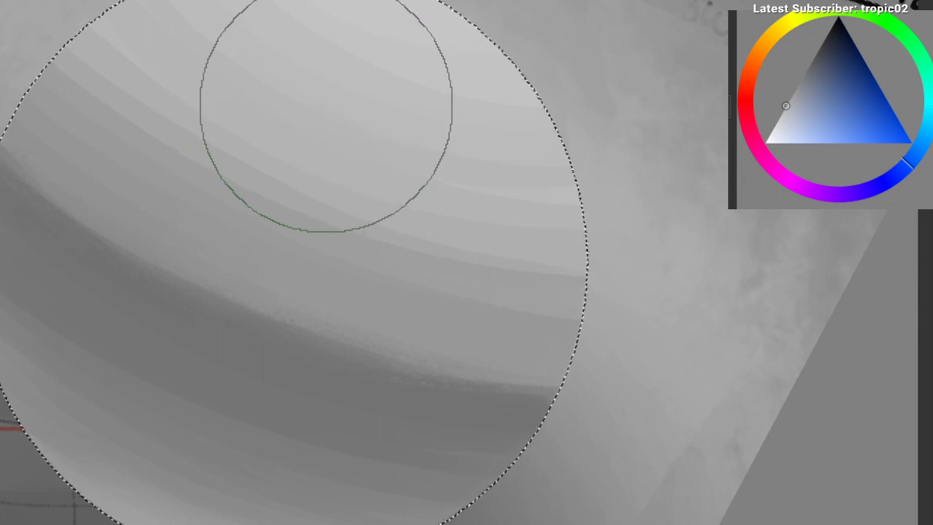
mouse_move(246, 179)
left_mouse_down()
mouse_move(226, 184)
mouse_move(218, 159)
mouse_move(248, 154)
left_mouse_up()
left_click_drag(436, 118, 522, 266)
left_click(393, 115, "ctrl")
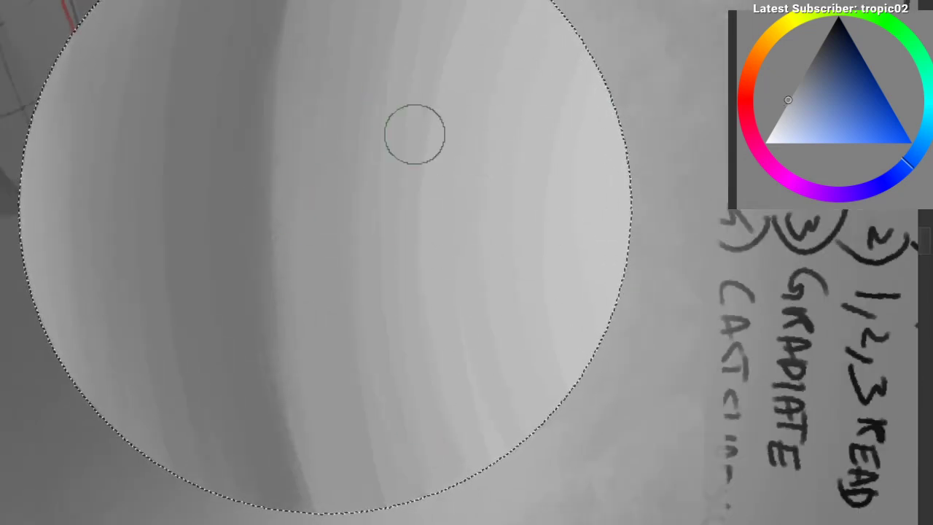
left_click_drag(415, 134, 445, 310)
left_click(442, 198, "ctrl")
left_click_drag(475, 95, 520, 475)
Step: Paint intermediate bands along the sphere's curve from the halftone towards the lightest area, sampling a neighbouring grey for each
left_click_drag(248, 144, 204, 265)
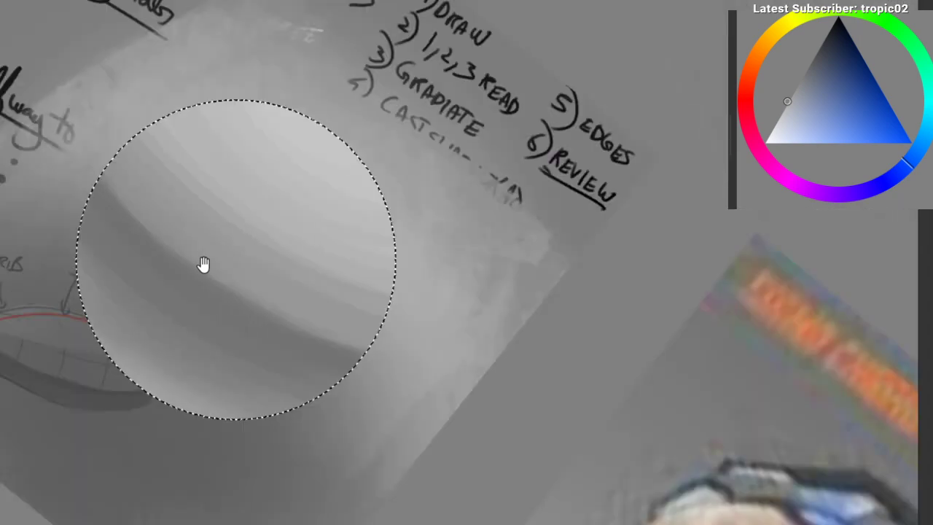
mouse_move(251, 103)
left_mouse_down()
mouse_move(347, 79)
mouse_move(459, 125)
left_mouse_up()
left_click(342, 85, "ctrl")
mouse_move(399, 35)
left_mouse_down()
mouse_move(352, 182)
mouse_move(349, 342)
left_mouse_up()
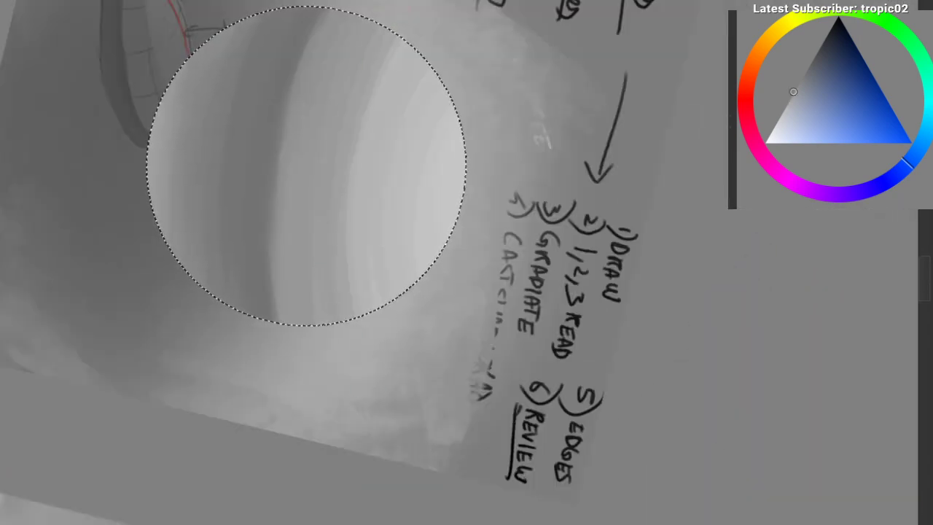
left_click_drag(384, 8, 353, 310)
left_click(358, 108, "ctrl")
mouse_move(384, 37)
left_mouse_down()
mouse_move(354, 140)
mouse_move(364, 306)
left_mouse_up()
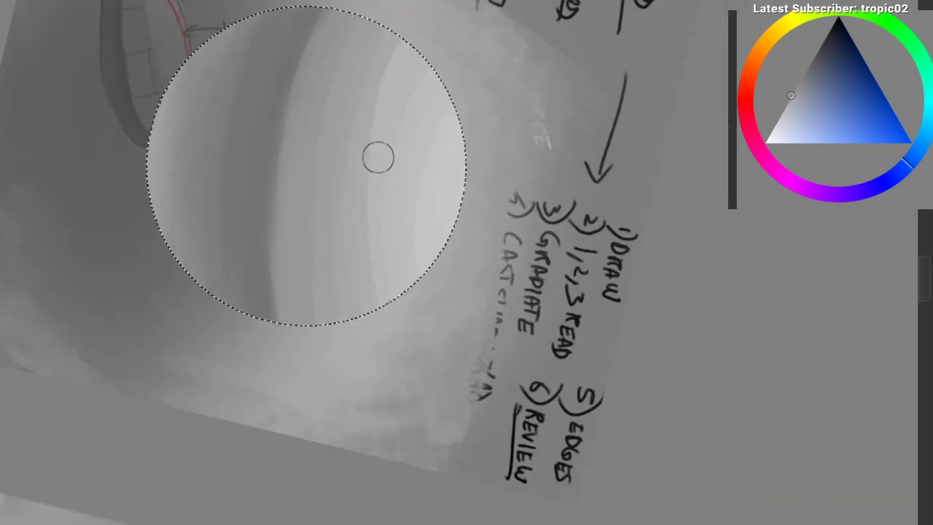
left_click(378, 157, "ctrl")
mouse_move(425, 19)
left_mouse_down()
mouse_move(377, 175)
mouse_move(403, 321)
left_mouse_up()
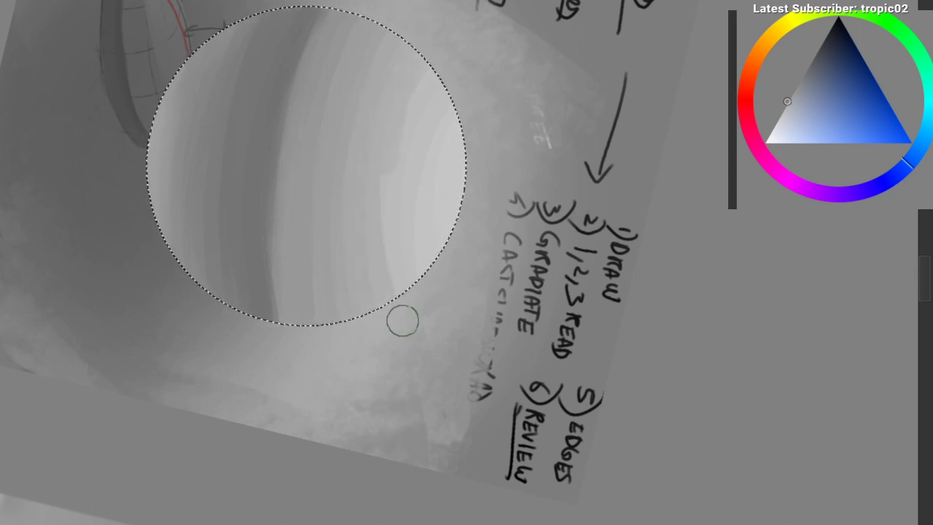
Step: Even out the middle of the light-side gradation with further curved strokes of sampled light grey
mouse_move(244, 182)
left_mouse_down()
mouse_move(217, 240)
mouse_move(221, 310)
left_mouse_up()
left_click(295, 160, "ctrl")
left_click_drag(279, 143, 360, 233)
left_click_drag(256, 78, 503, 232)
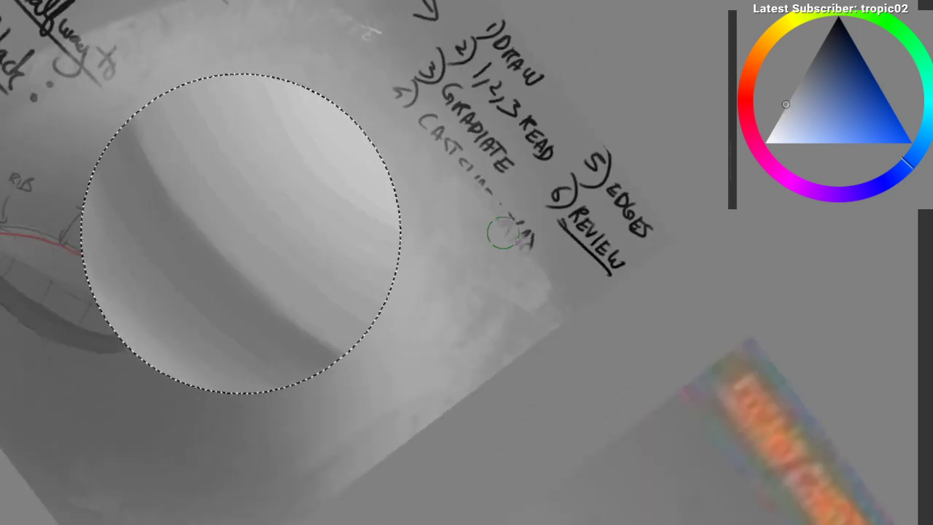
left_click(292, 138, "ctrl")
left_click_drag(292, 138, 436, 247)
mouse_move(375, 210)
left_mouse_down()
mouse_move(212, 329)
mouse_move(173, 274)
mouse_move(176, 307)
left_mouse_up()
left_click_drag(212, 204, 294, 119)
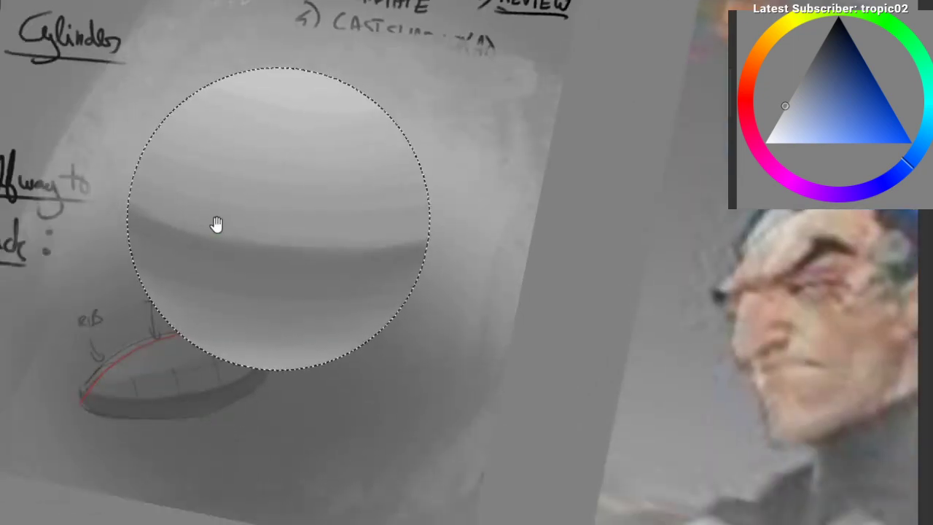
Step: Switch to the soft airbrush and paint a broad soft glow of light grey on the sphere's upper light side
left_click_drag(217, 225, 136, 308)
right_click(95, 334)
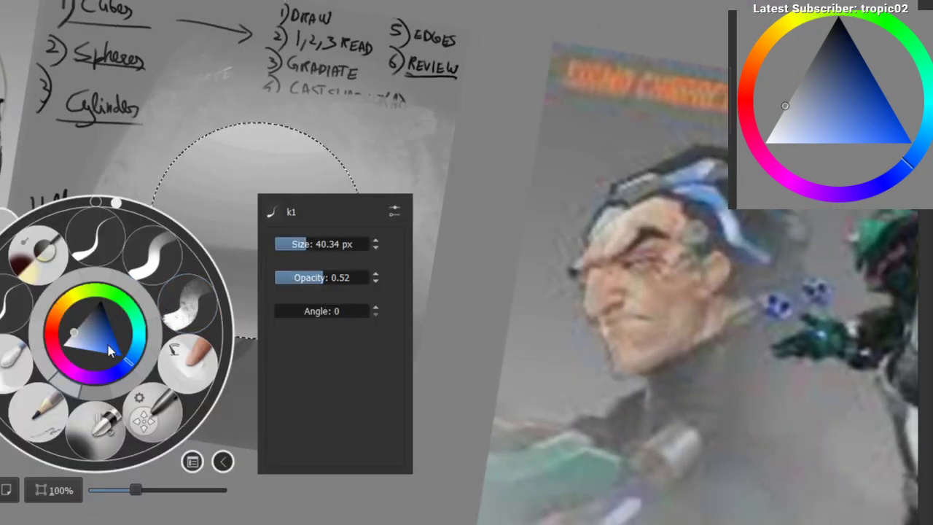
left_click(97, 429)
mouse_move(235, 170)
left_mouse_down()
mouse_move(355, 149)
mouse_move(354, 137)
left_mouse_up()
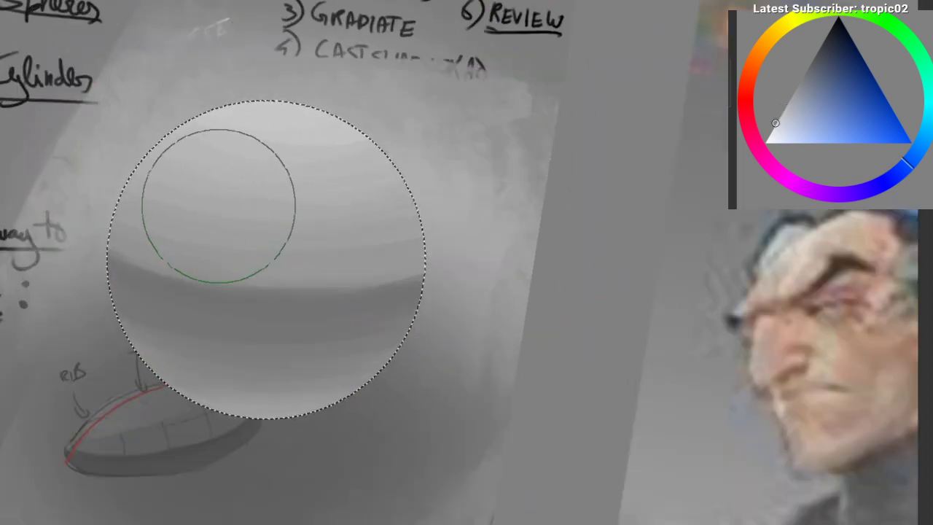
left_click_drag(219, 206, 235, 192)
left_click_drag(255, 178, 269, 152)
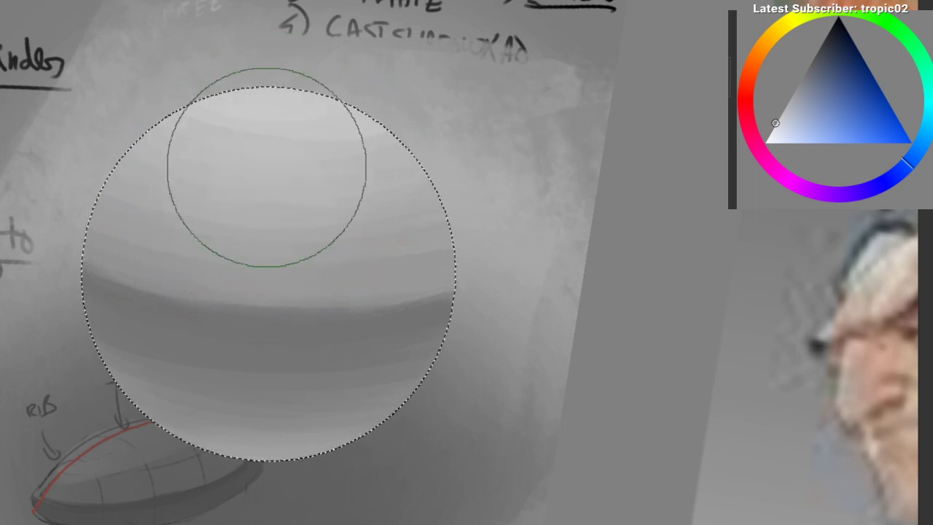
mouse_move(267, 168)
left_mouse_down()
mouse_move(226, 175)
mouse_move(254, 197)
left_mouse_up()
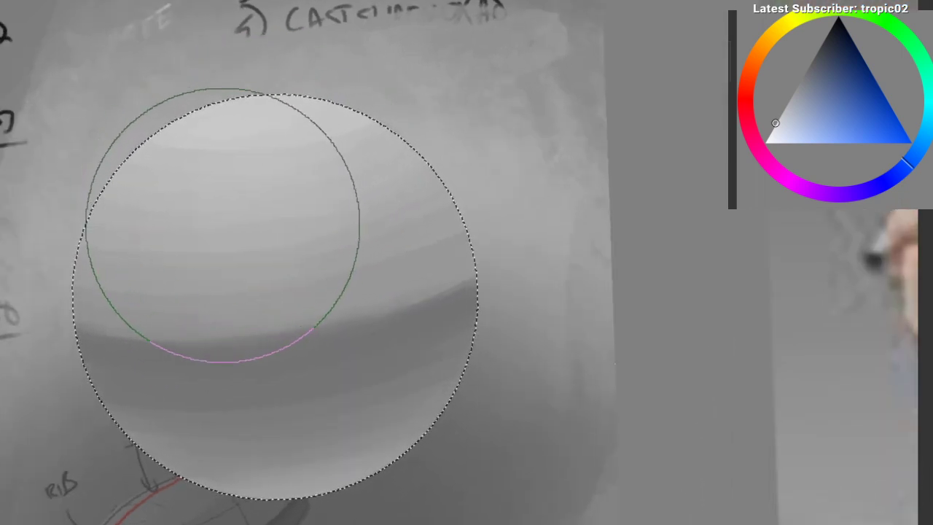
left_click_drag(248, 207, 268, 201)
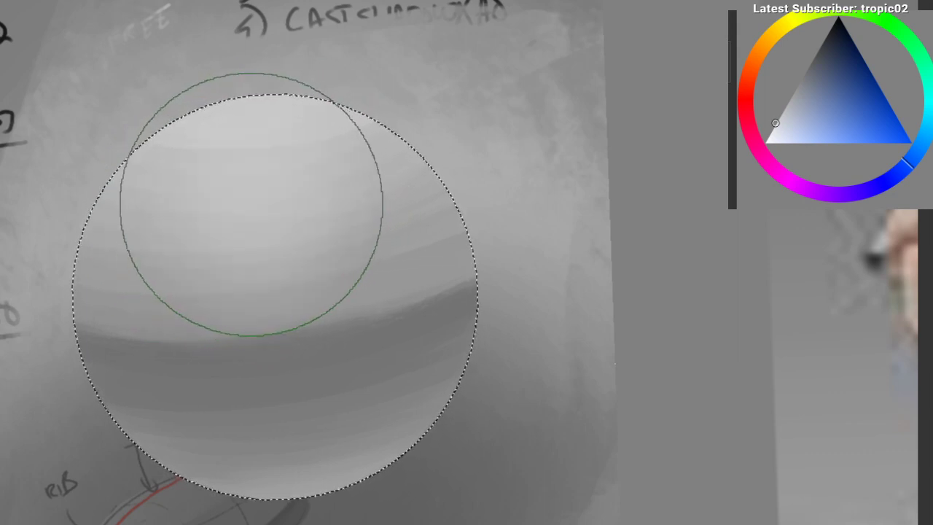
Step: Intensify the centre of the soft glow with an adjusted airbrush size and check the sphere without its selection
scroll(358, 243, "down", 2)
scroll(292, 212, "up", 2)
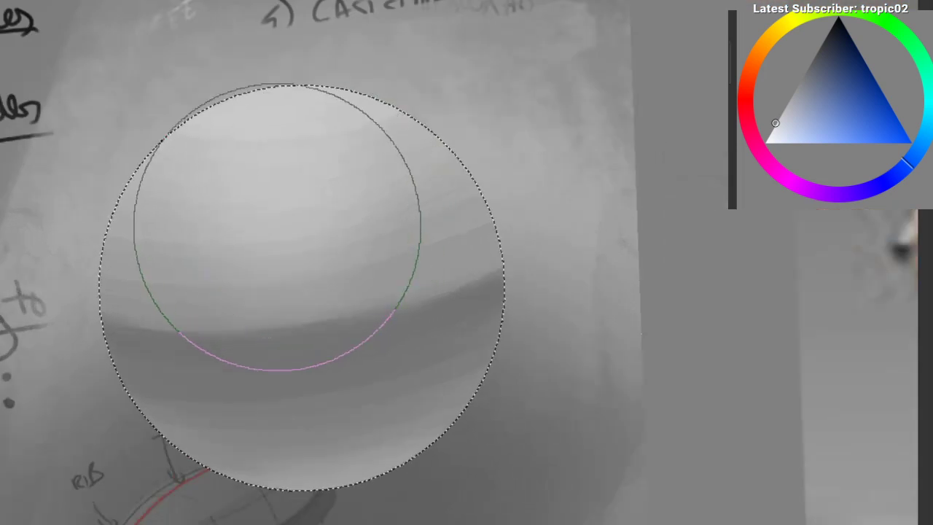
key("bracketleft")
key("bracketleft")
key("bracketleft")
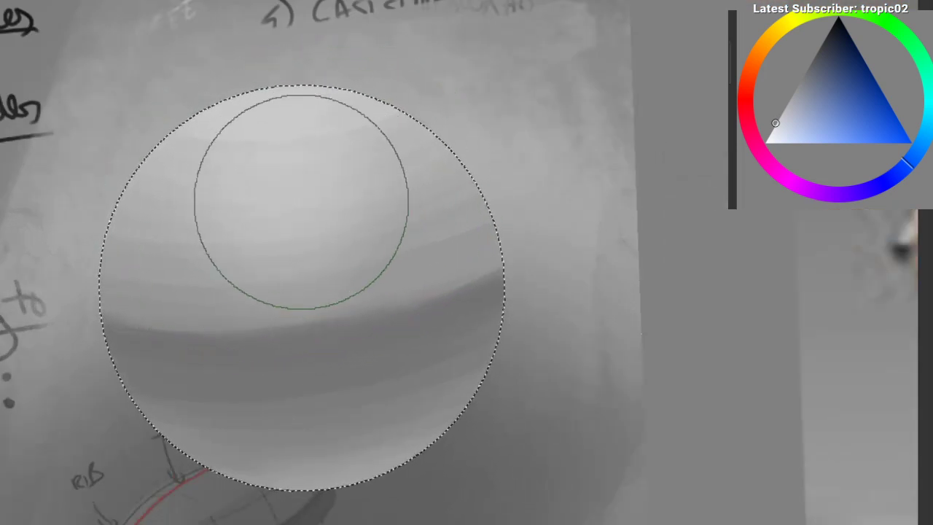
key("bracketright")
key("bracketright")
key("ctrl+d")
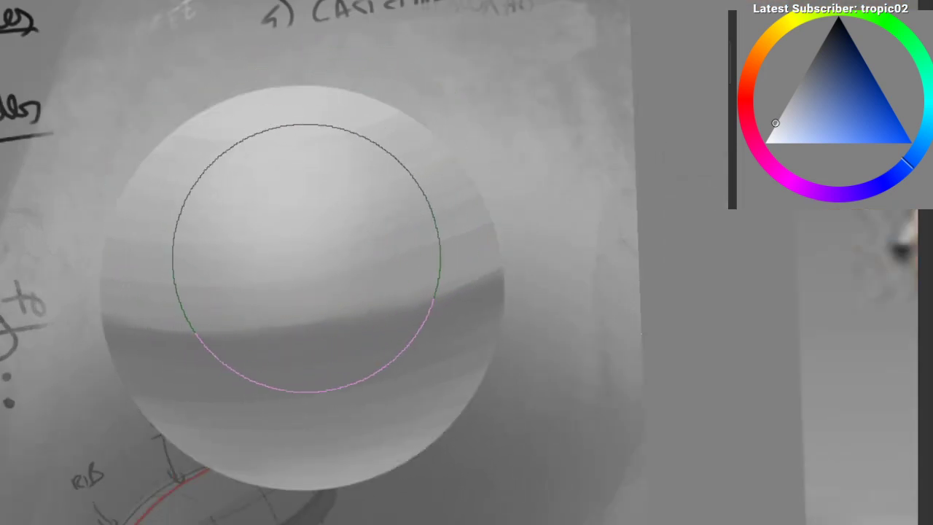
scroll(282, 310, "down", 2)
mouse_move(250, 369)
left_mouse_down()
mouse_move(242, 277)
mouse_move(313, 237)
left_mouse_up()
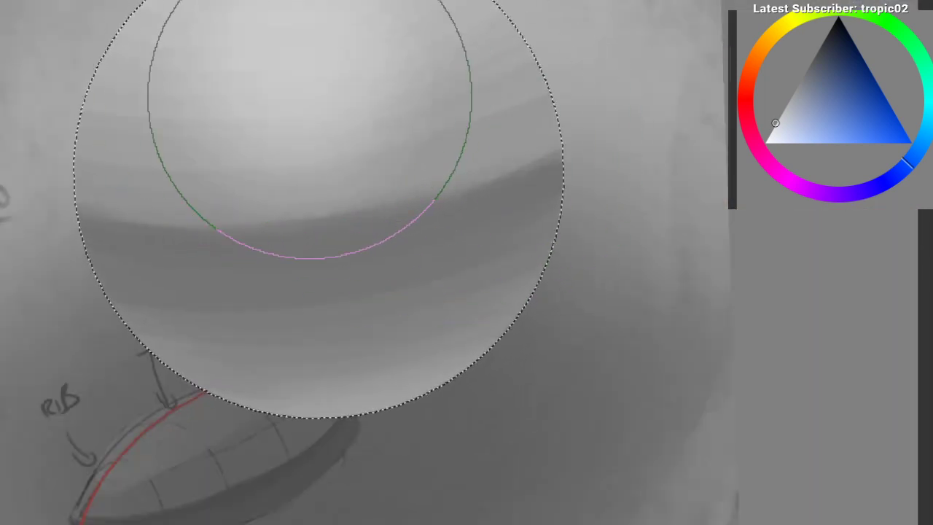
Step: Pick a lighter grey and build a small bright highlight in the glow's centre, adjusting the airbrush size
left_click_drag(310, 93, 307, 151)
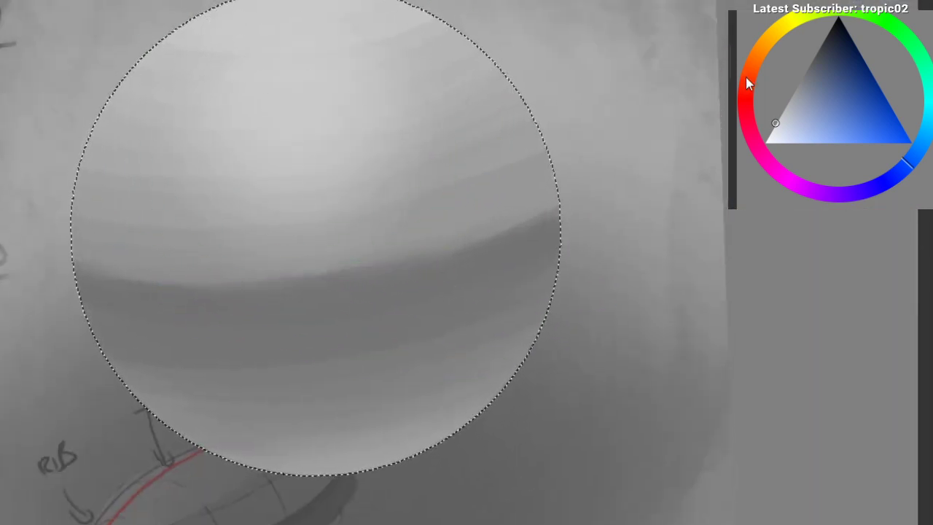
left_click(779, 127)
left_click(774, 126)
mouse_move(321, 124)
left_mouse_down()
mouse_move(348, 110)
mouse_move(316, 109)
mouse_move(328, 113)
mouse_move(321, 99)
mouse_move(320, 106)
left_mouse_up()
key("[")
key("[")
key("[")
key("[")
key("[")
key("[")
key("[")
key("[")
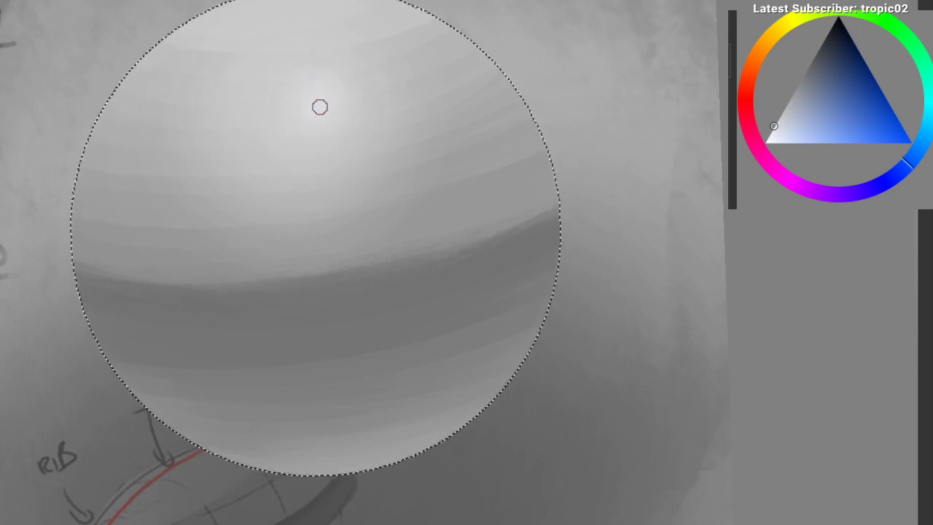
scroll(315, 130, "down", 1)
key("bracketright")
key("bracketright")
key("bracketright")
key("bracketright")
key("bracketright")
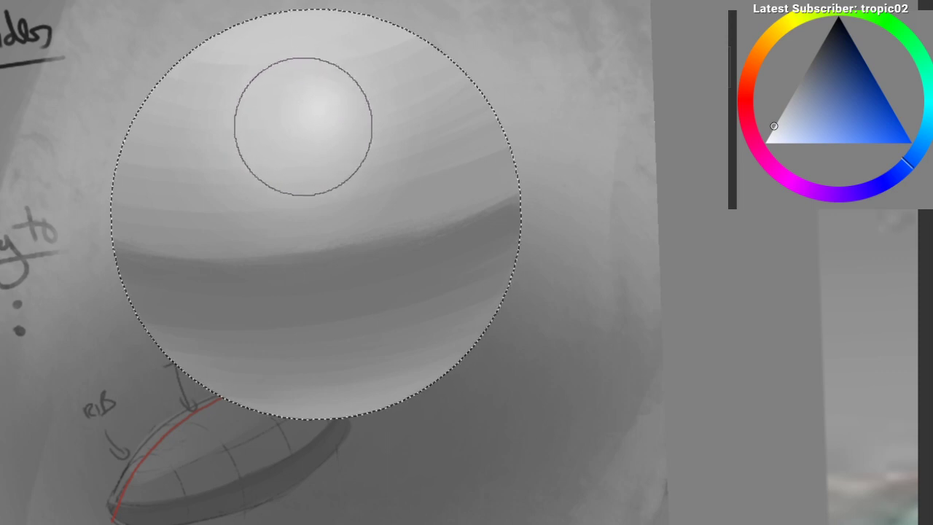
Step: Review the highlighted sphere from a distance without the selection, and restore the circular selection
key("ctrl+d")
left_click_drag(247, 331, 171, 308)
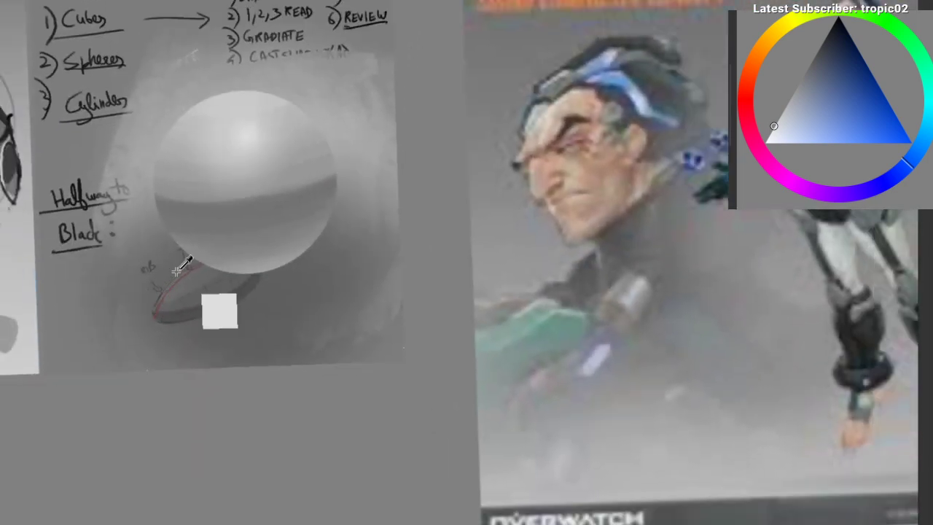
key("ctrl+z")
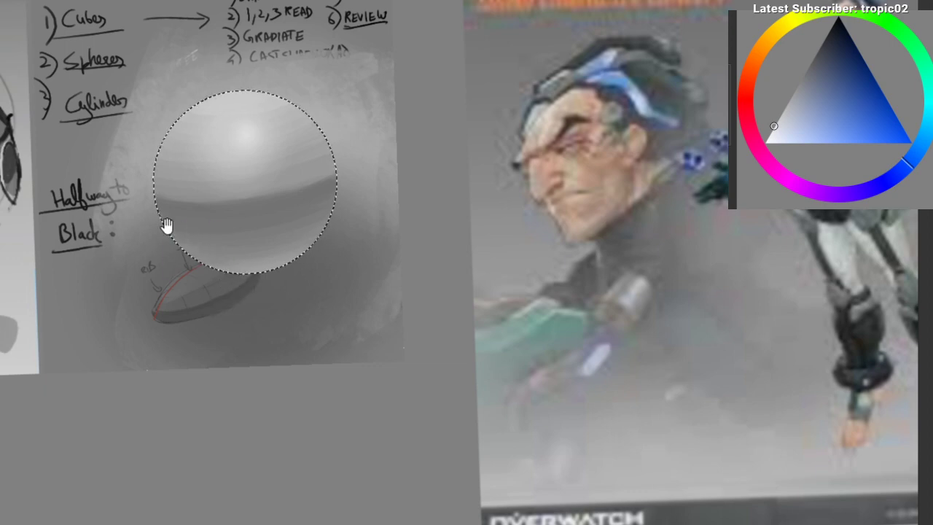
mouse_move(167, 226)
left_mouse_down()
mouse_move(402, 27)
mouse_move(192, 229)
mouse_move(291, 105)
mouse_move(234, 139)
mouse_move(177, 229)
mouse_move(223, 209)
left_mouse_up()
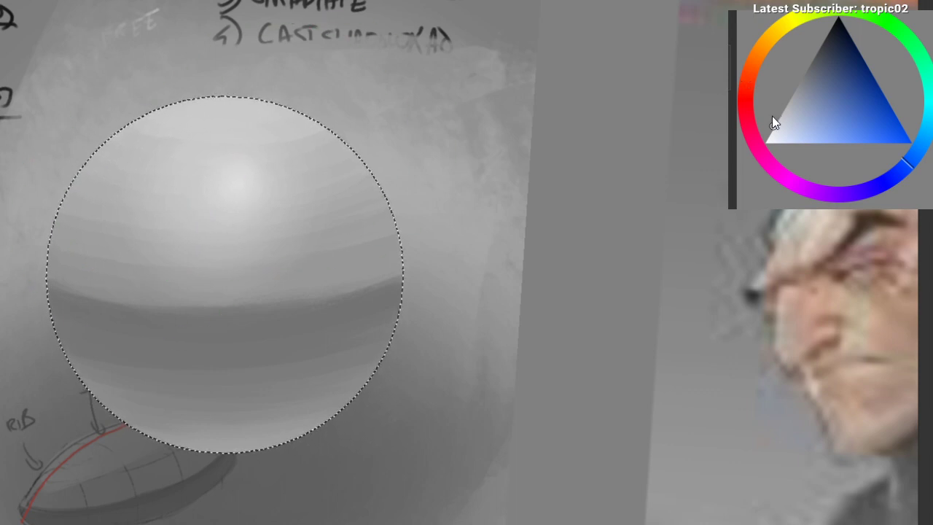
Step: Brush more light grey around the highlight, and undo the airbrushed glow and highlight
left_click(774, 126)
mouse_move(325, 150)
left_mouse_down()
mouse_move(246, 218)
mouse_move(227, 250)
mouse_move(223, 333)
left_mouse_up()
mouse_move(290, 193)
left_mouse_down()
mouse_move(302, 191)
mouse_move(334, 227)
left_mouse_up()
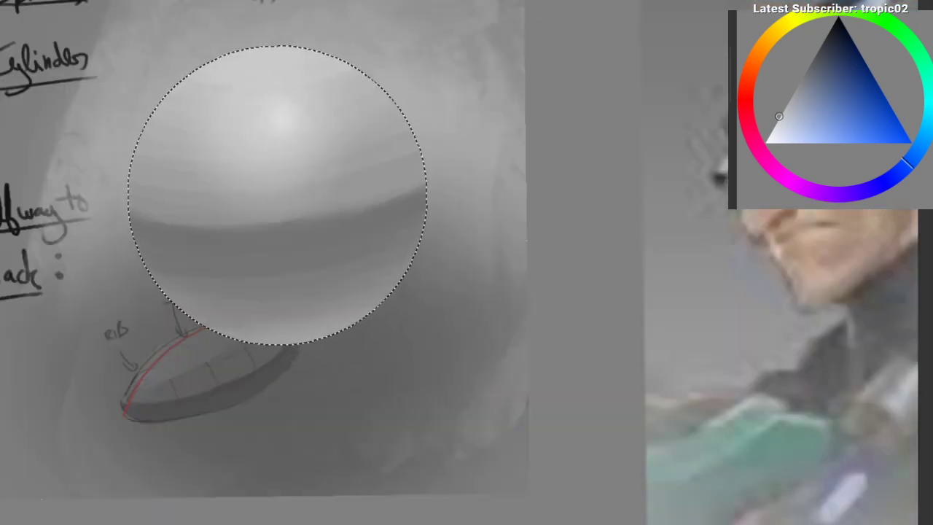
left_click(267, 110)
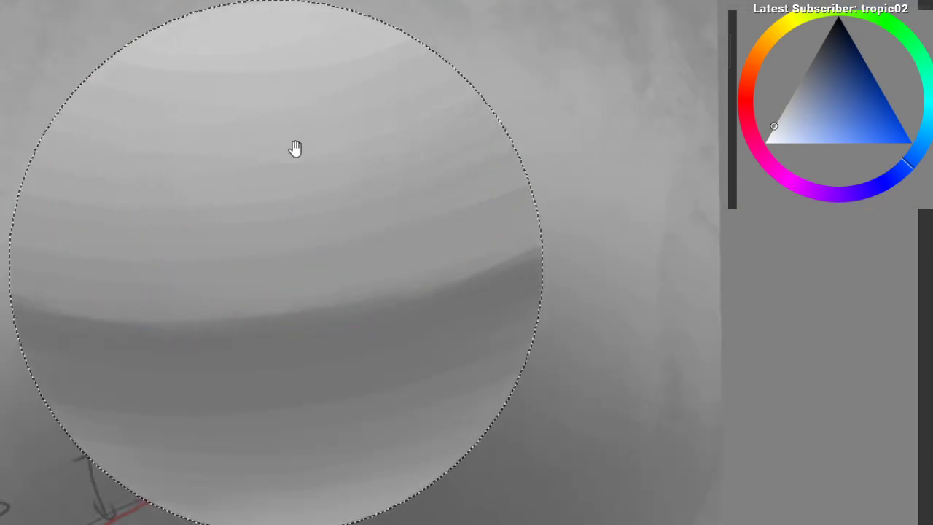
Step: Repaint the soft glow on the light side with a large airbrush and add a concentrated highlight with a smaller one
mouse_move(295, 150)
left_mouse_down()
mouse_move(300, 193)
mouse_move(264, 196)
left_mouse_up()
key("]")
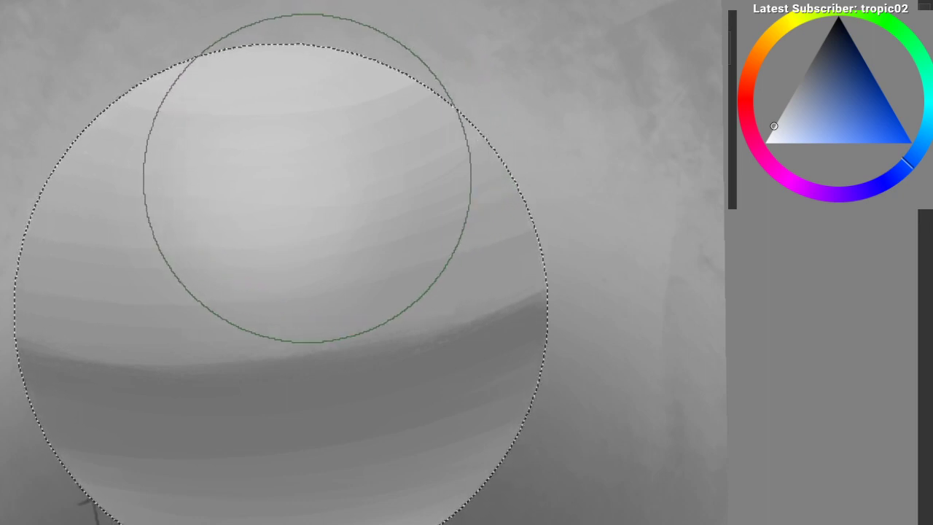
mouse_move(344, 157)
left_mouse_down()
mouse_move(301, 173)
mouse_move(336, 142)
mouse_move(310, 144)
mouse_move(280, 171)
mouse_move(293, 162)
left_mouse_up()
key("bracketleft")
key("bracketleft")
key("bracketleft")
key("bracketleft")
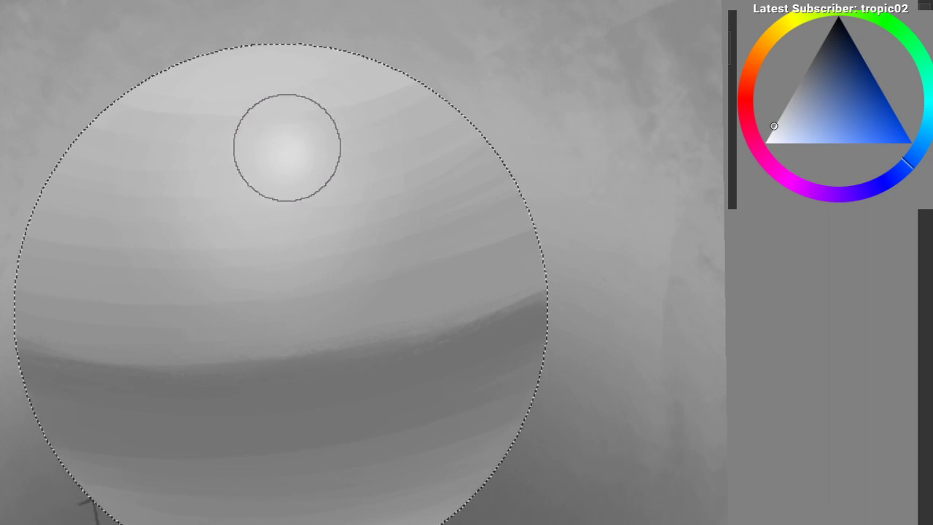
mouse_move(275, 172)
left_mouse_down()
mouse_move(282, 162)
mouse_move(268, 181)
mouse_move(287, 172)
left_mouse_up()
Step: Compare the repainted sphere with the reference images from a distance, hiding and restoring its selection
key("ctrl+d")
mouse_move(233, 256)
left_mouse_down()
mouse_move(188, 323)
mouse_move(144, 245)
mouse_move(133, 267)
mouse_move(142, 301)
left_mouse_up()
scroll(150, 309, "down", 2)
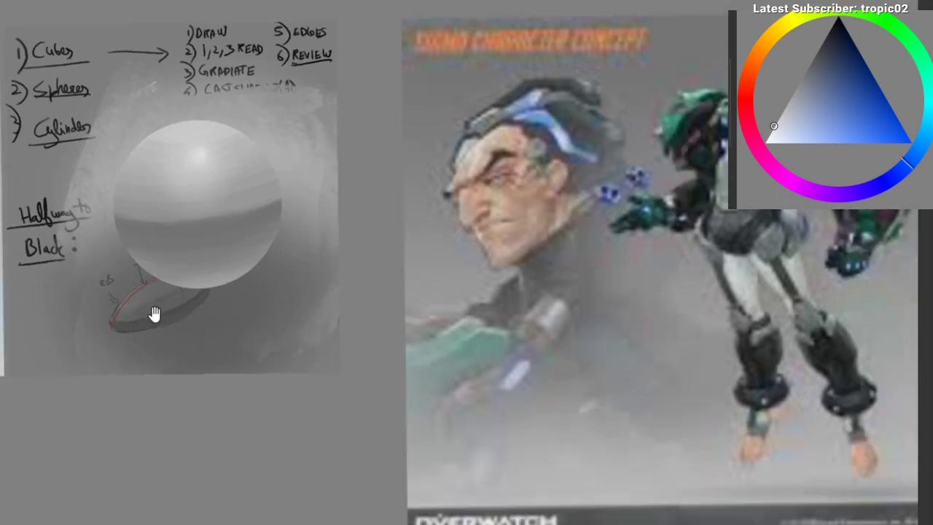
mouse_move(107, 263)
left_mouse_down()
mouse_move(128, 185)
mouse_move(101, 278)
left_mouse_up()
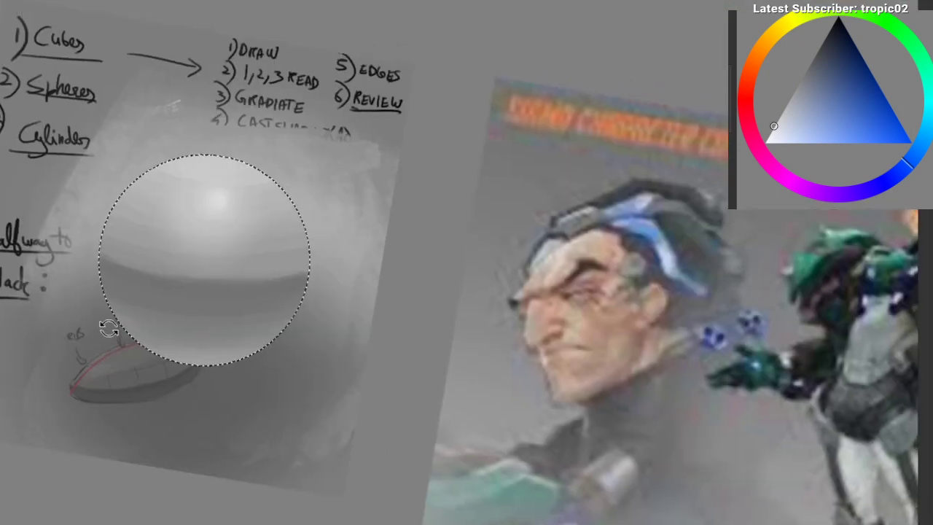
left_click_drag(87, 397, 104, 439)
mouse_move(102, 278)
left_mouse_down()
mouse_move(148, 239)
mouse_move(204, 234)
mouse_move(171, 291)
left_mouse_up()
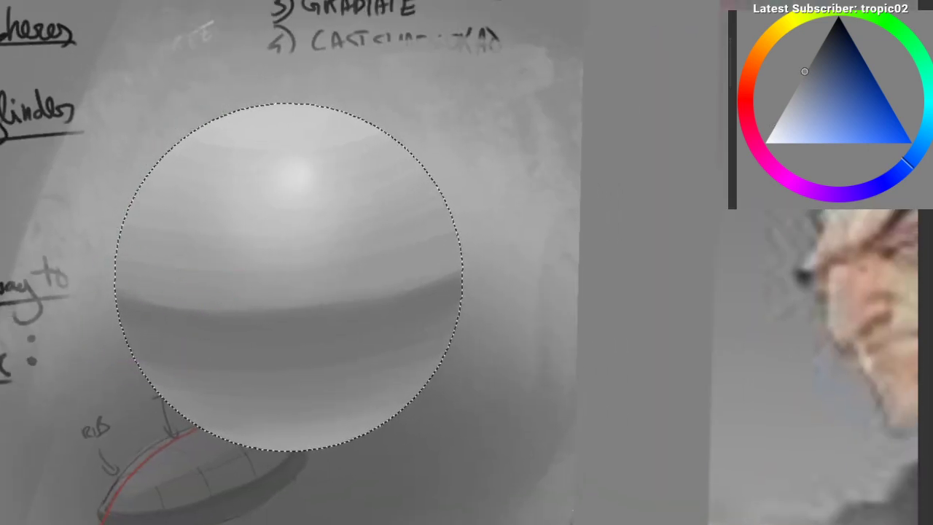
Step: Brush a sampled light grey along the sphere's upper-left rim with an enlarged airbrush
left_click_drag(191, 207, 232, 158)
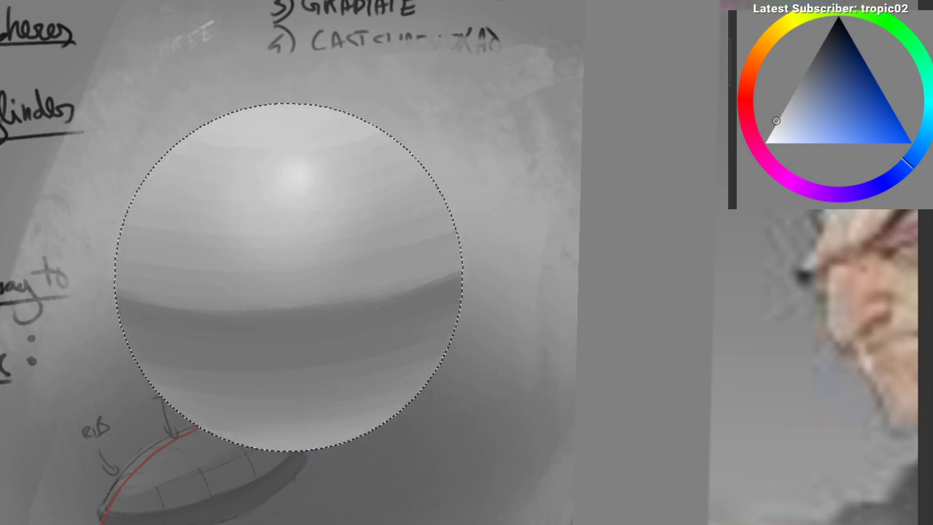
left_click_drag(213, 134, 255, 134)
left_click_drag(263, 133, 332, 133)
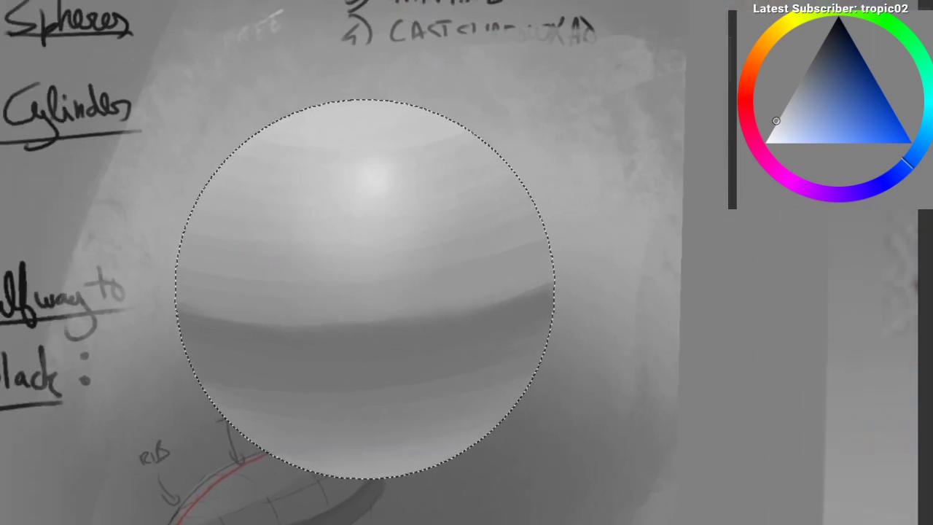
key("]")
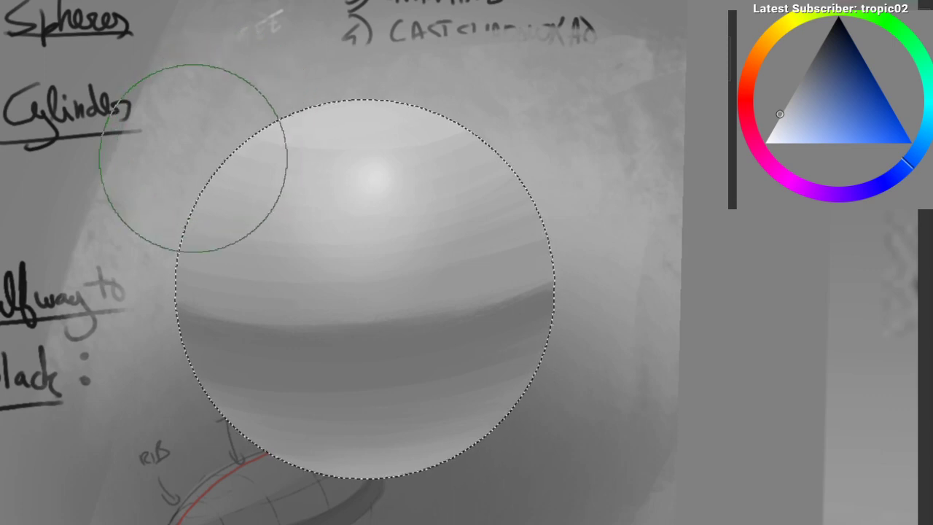
left_click(358, 156, "ctrl")
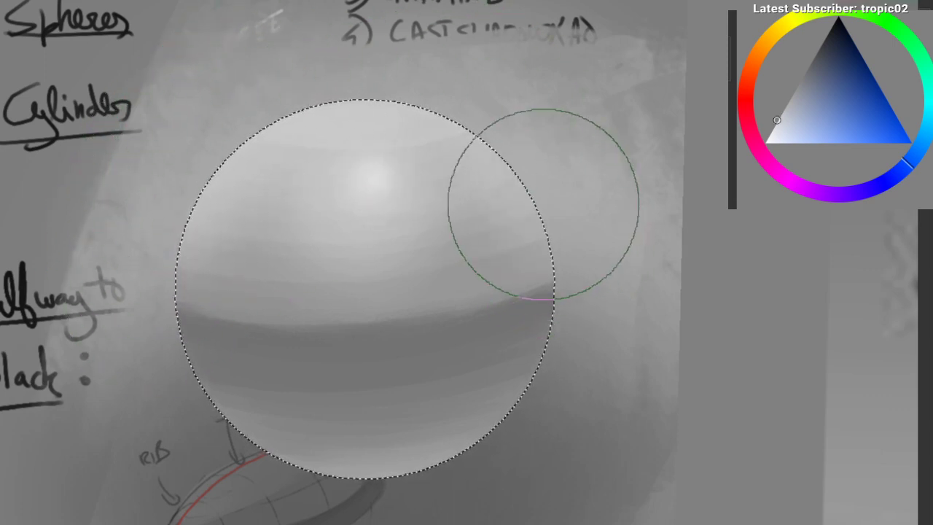
key("bracketright")
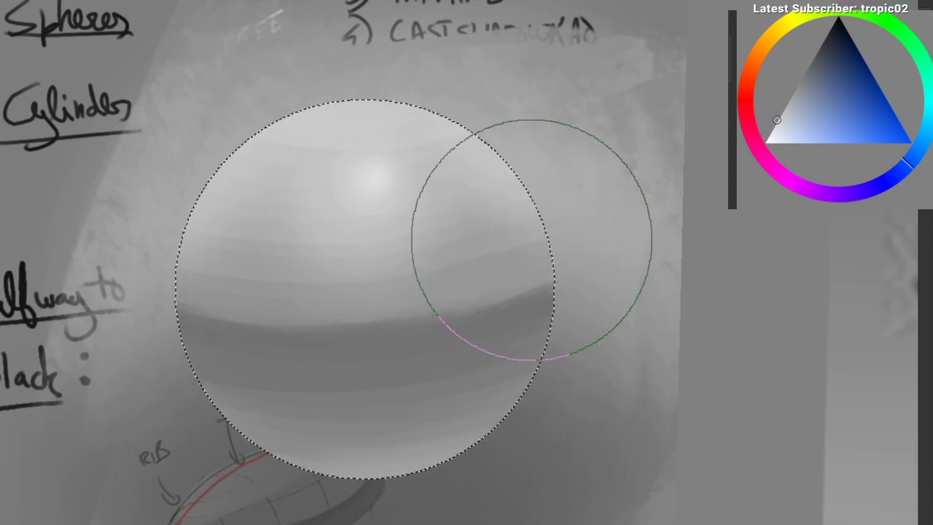
Step: Brush the light grey softly along the sphere's upper-right rim with a smaller airbrush
key("bracketleft")
key("bracketleft")
key("bracketleft")
key("bracketleft")
key("bracketleft")
key("bracketleft")
key("bracketleft")
key("bracketleft")
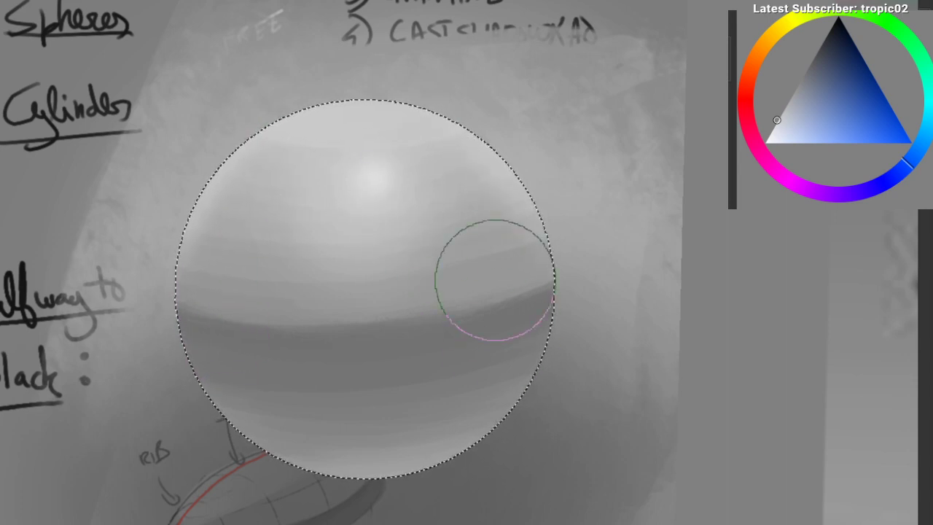
mouse_move(479, 240)
left_mouse_down()
mouse_move(466, 304)
mouse_move(423, 250)
left_mouse_up()
left_click_drag(385, 209, 400, 191)
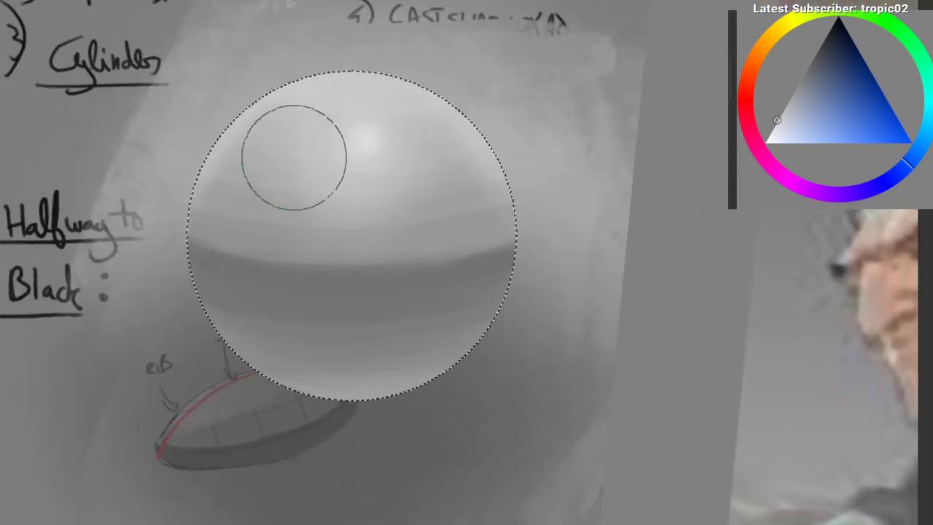
Step: Examine the sphere's lightened rim without the selection, up close and from a distance beside the reference images
key("ctrl+shift+a")
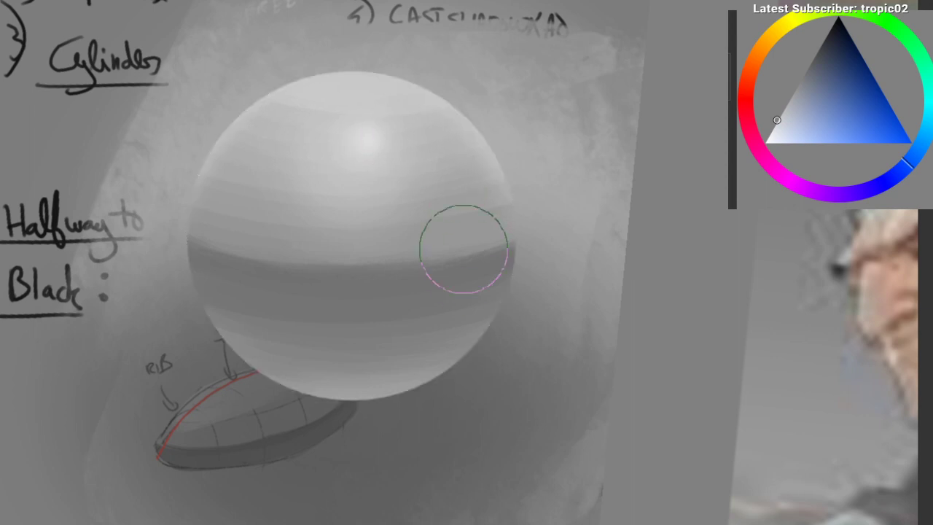
left_click_drag(415, 245, 300, 252)
left_click_drag(229, 244, 292, 251)
left_click(265, 45, "ctrl")
left_click_drag(212, 81, 348, 22)
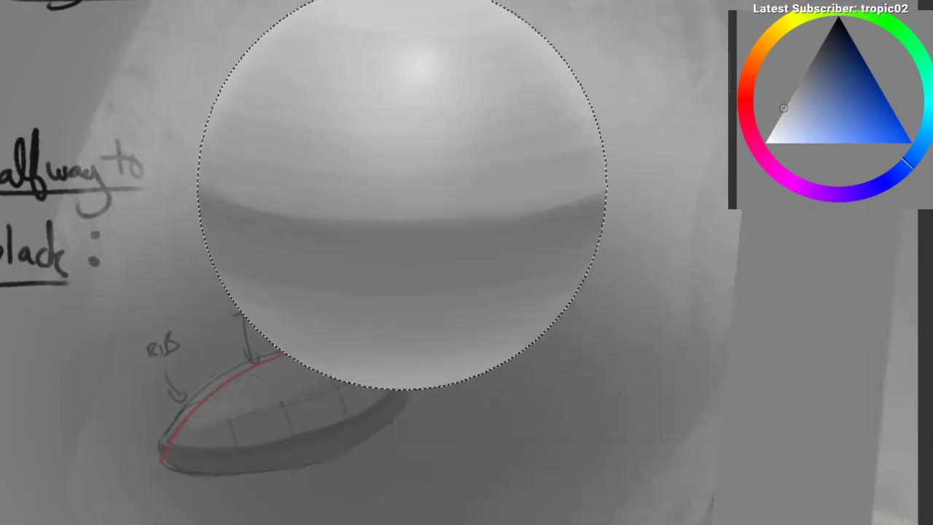
mouse_move(289, 64)
left_mouse_down()
mouse_move(472, 33)
mouse_move(454, 15)
left_mouse_up()
mouse_move(382, 121)
left_mouse_down()
mouse_move(323, 183)
mouse_move(213, 244)
mouse_move(171, 283)
mouse_move(159, 279)
left_mouse_up()
left_click_drag(158, 279, 153, 312)
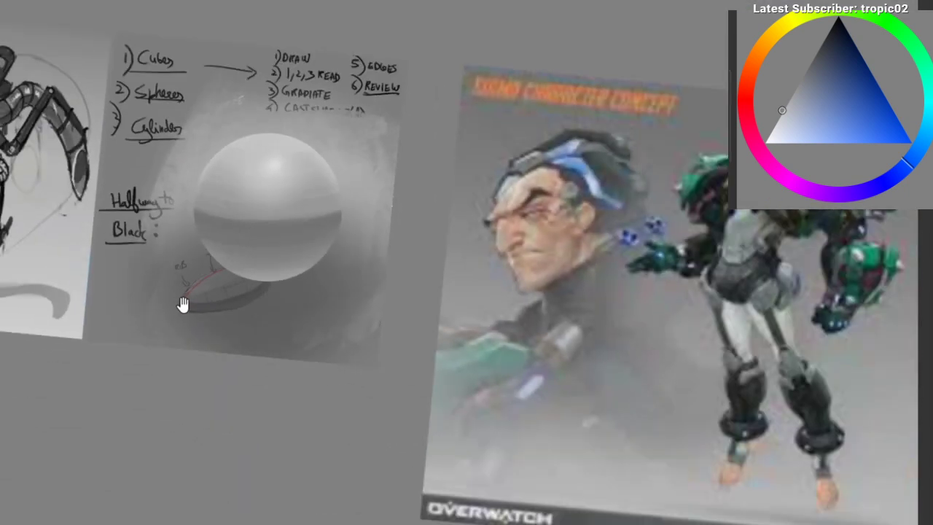
mouse_move(188, 306)
left_mouse_down()
mouse_move(191, 252)
mouse_move(162, 276)
left_mouse_up()
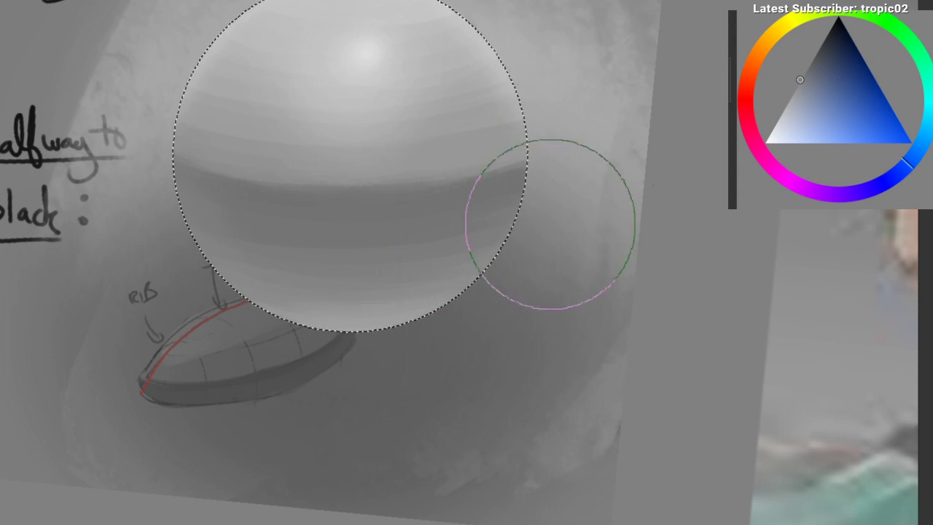
Step: Sample a mid-grey from the shadow side and softly lighten the rim of the sphere's shadow area
left_click_drag(490, 306, 503, 266)
left_click(483, 255, "ctrl")
left_click_drag(426, 331, 489, 284)
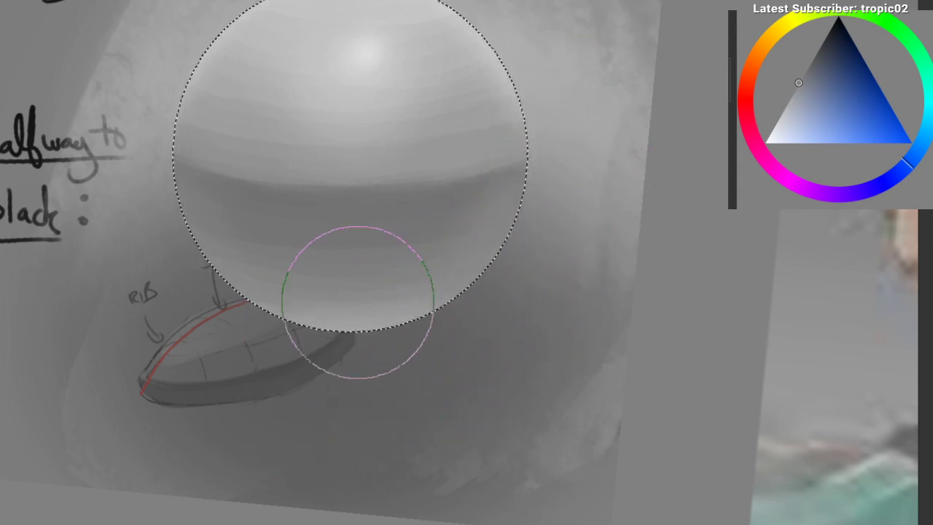
left_click_drag(328, 271, 319, 170)
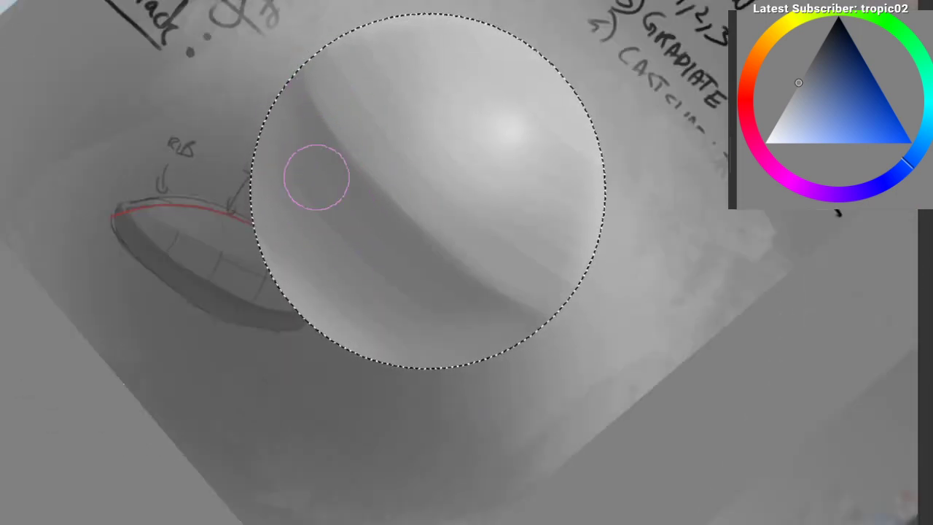
mouse_move(516, 144)
left_mouse_down()
mouse_move(579, 210)
mouse_move(396, 304)
left_mouse_up()
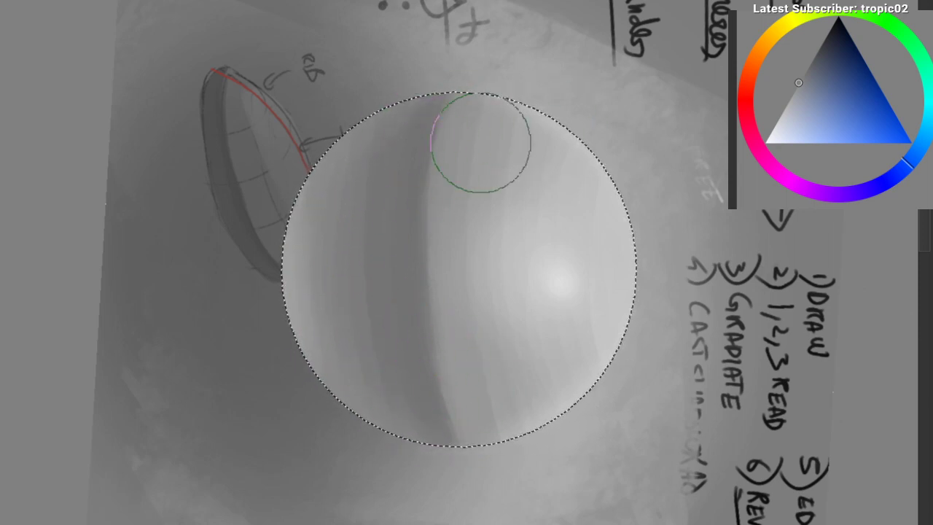
left_click_drag(481, 143, 423, 146)
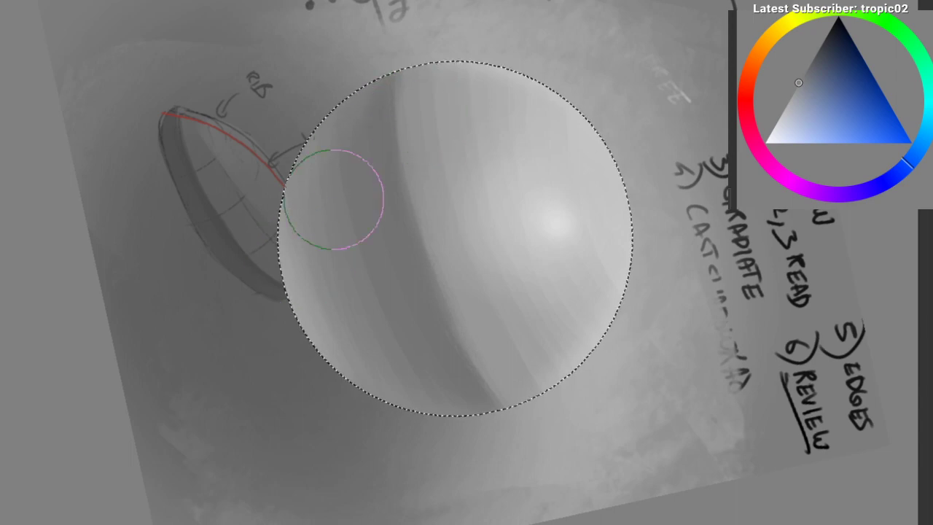
Step: Review the sphere's softened shadow rim without the selection and return the canvas to its upright view
key("ctrl+shift+a")
left_click_drag(160, 173, 135, 281)
scroll(143, 285, "down", 3)
left_click_drag(141, 332, 152, 372)
left_click_drag(178, 327, 283, 211)
mouse_move(283, 211)
left_mouse_down()
mouse_move(280, 166)
mouse_move(282, 183)
left_mouse_up()
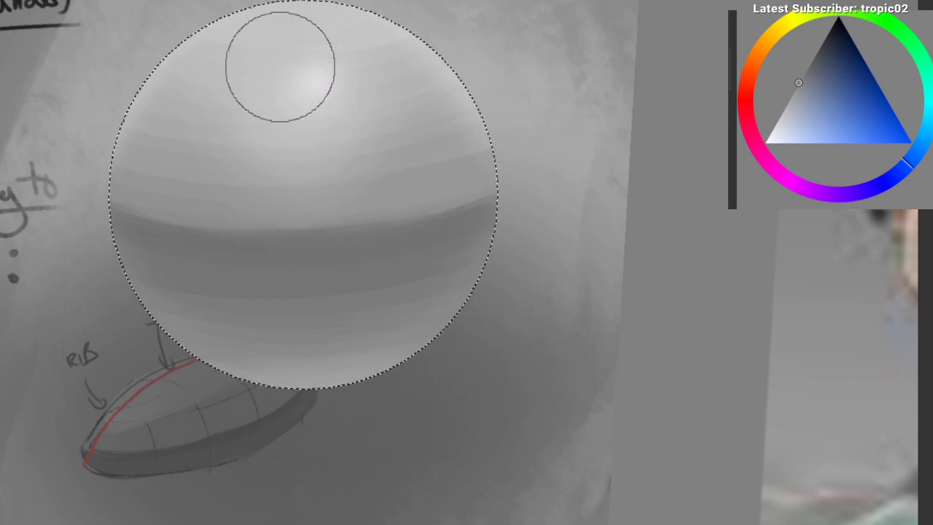
Step: Draw two straight black ink lines across the sphere's upper-left edge with the selection removed, and undo them
left_click(813, 64)
left_click_drag(808, 55, 832, 17)
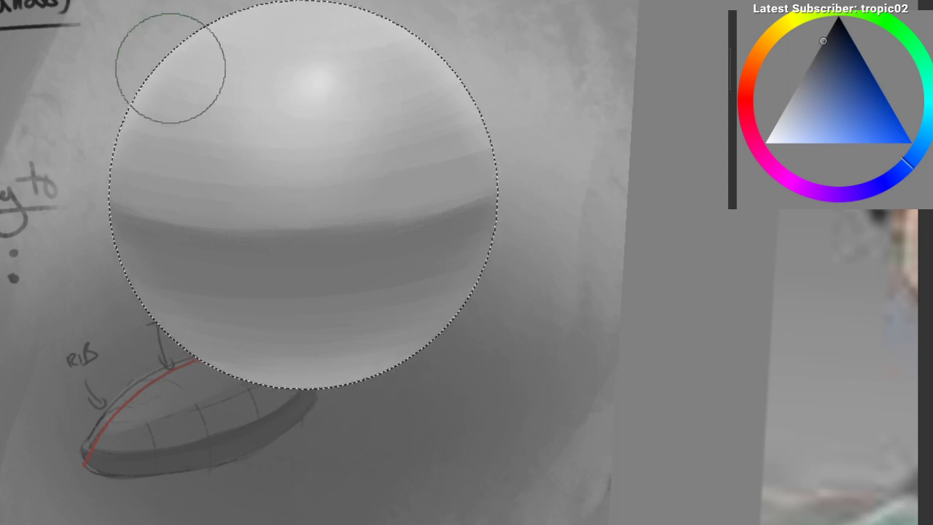
right_click(153, 95)
left_click(156, 10)
key("ctrl+shift+a")
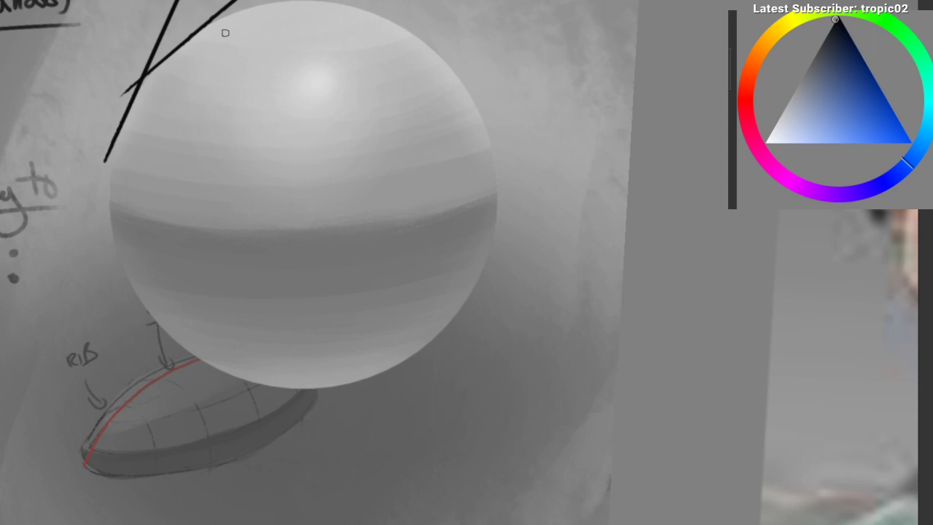
key("ctrl+shift+d")
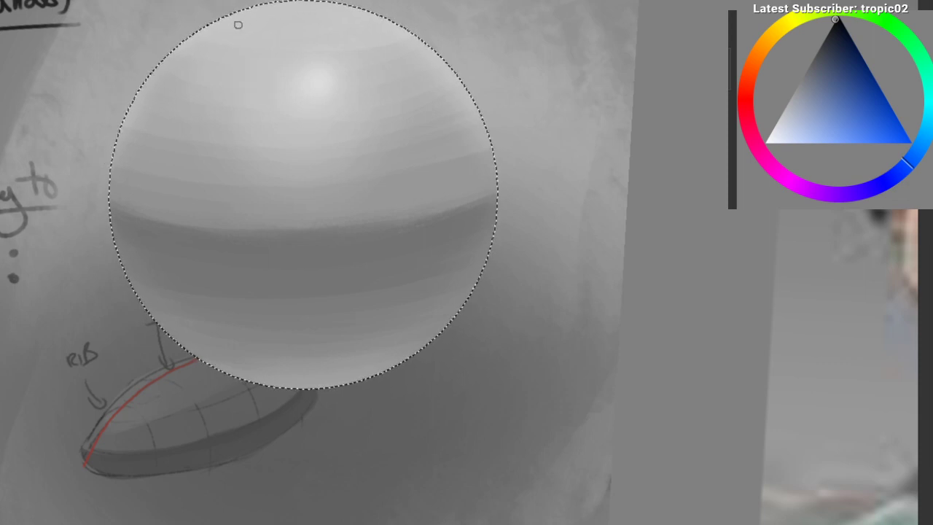
Step: Examine the sphere's rim and highlight up close and from a distance, with and without the selection outline
scroll(232, 38, "up", 1)
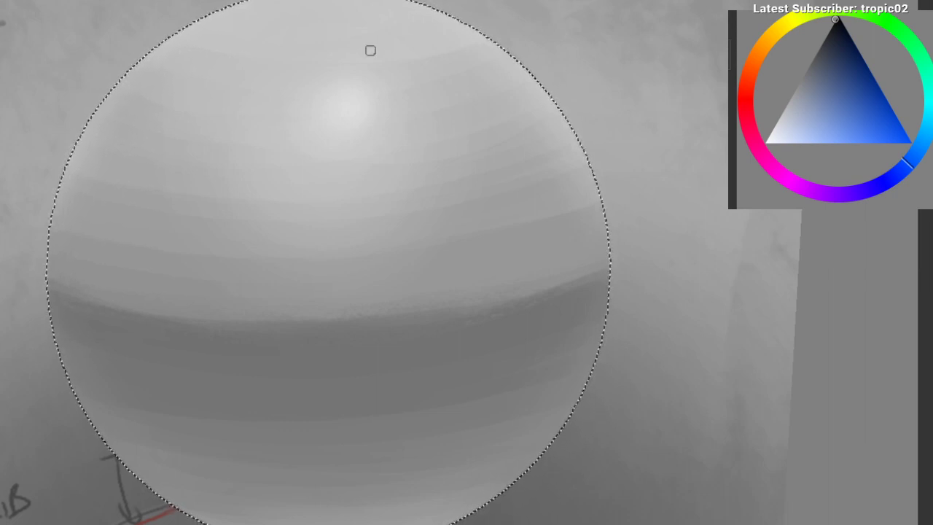
left_click_drag(328, 113, 281, 156)
left_click_drag(281, 156, 183, 199)
left_click_drag(232, 182, 300, 153)
key("ctrl+h")
key("ctrl+h")
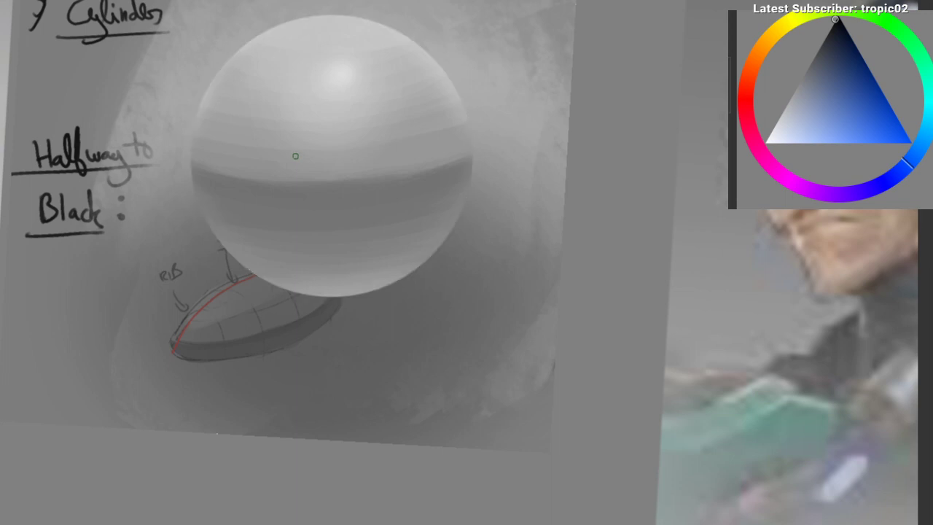
scroll(304, 146, "up", 2)
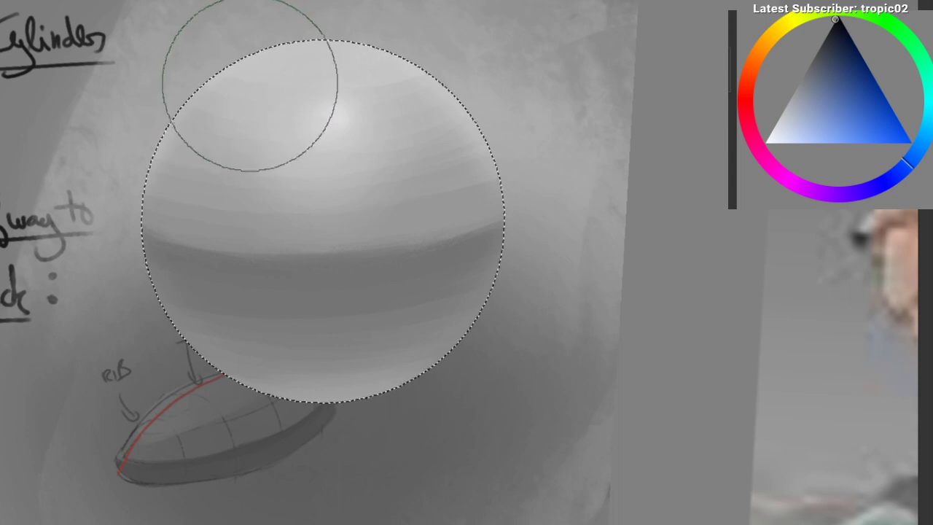
Step: Switch to the deevad 4a airbrush and brush a light grey sampled beside the highlight along the sphere's rim
left_click(320, 109, "ctrl")
right_click(134, 182)
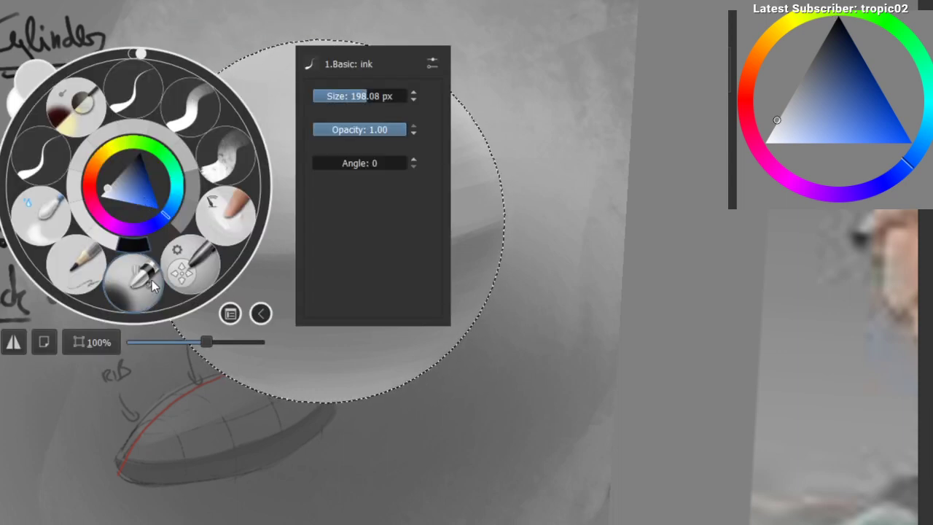
left_click(148, 279)
left_click(323, 108, "ctrl")
mouse_move(367, 66)
left_mouse_down()
mouse_move(251, 89)
mouse_move(123, 134)
left_mouse_up()
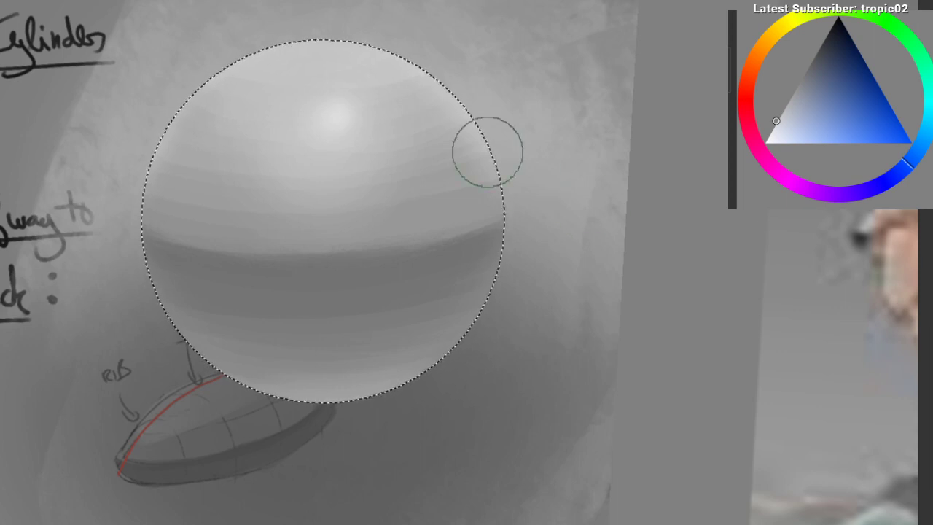
left_click_drag(286, 27, 328, 34)
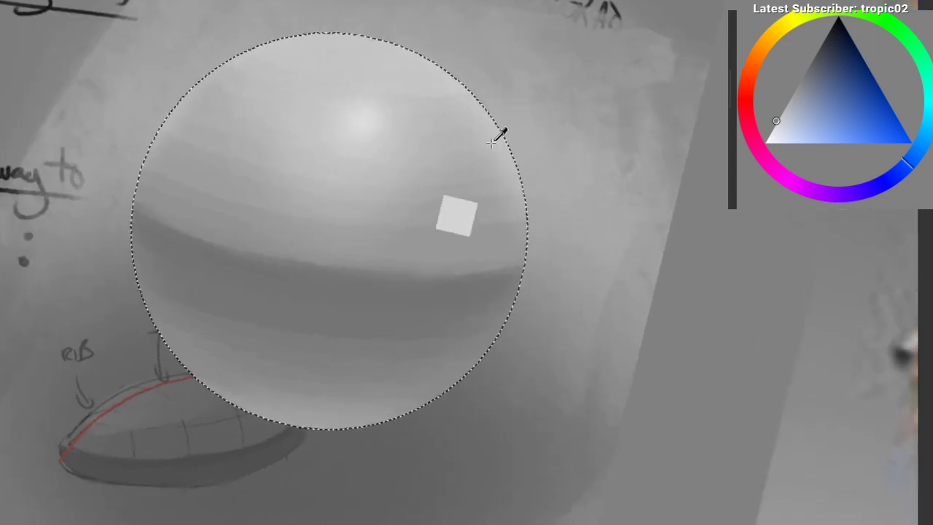
Step: Try a light grey stroke on the sphere's upper-left edge with the textured brush and hidden selection, and undo it
left_click(743, 78)
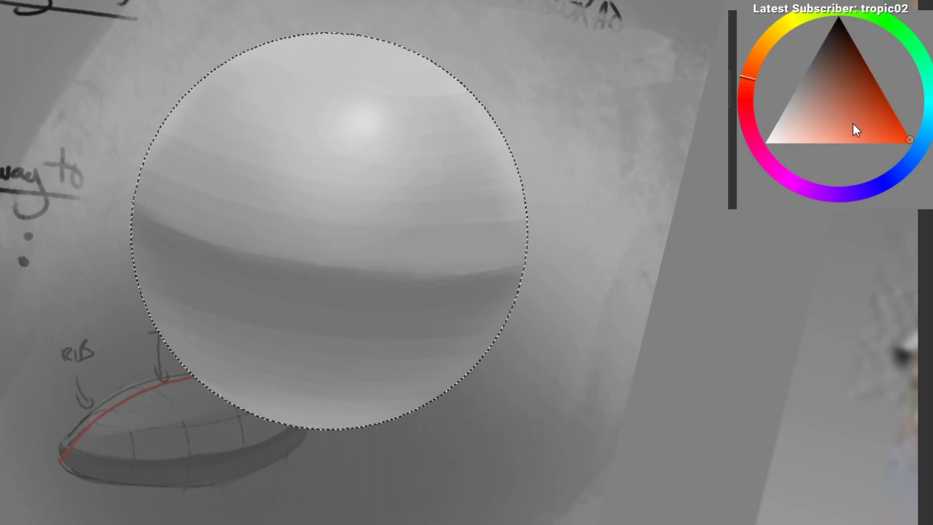
left_click(895, 134)
right_click(198, 104)
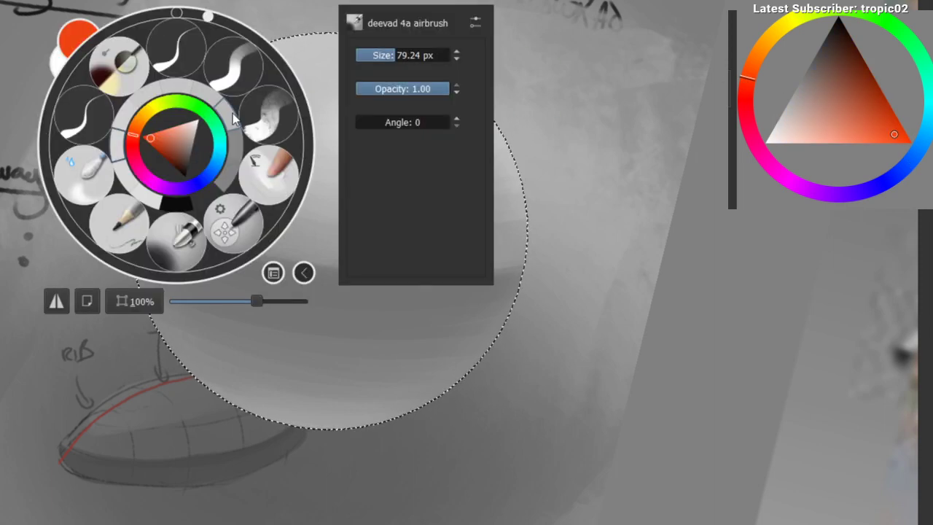
left_click(270, 116)
left_click_drag(271, 104, 245, 6)
key("ctrl+h")
left_click(785, 108)
mouse_move(204, 62)
left_mouse_down()
mouse_move(294, 76)
mouse_move(229, 96)
left_mouse_up()
key("ctrl+z")
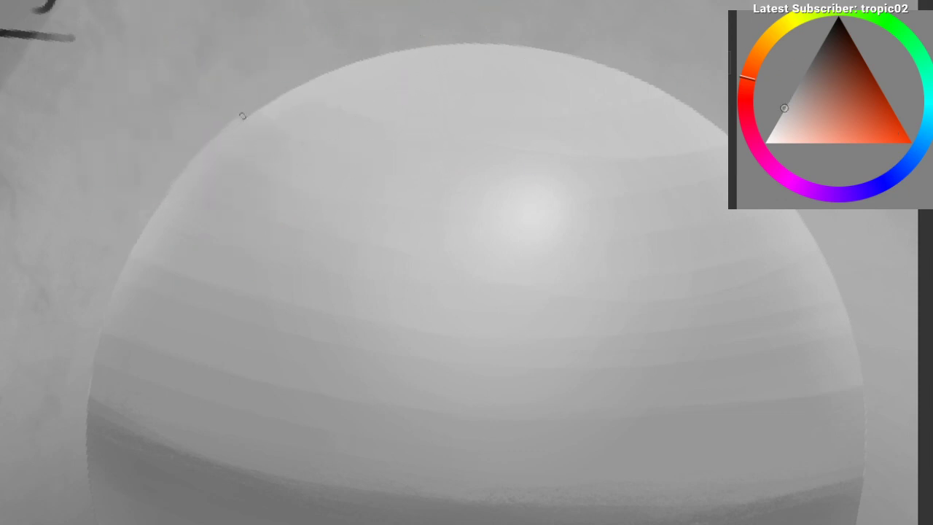
key("ctrl+z")
Step: Paint a thin white rim light along the sphere's upper-left edge, redoing uneven strokes
mouse_move(163, 190)
left_mouse_down()
mouse_move(243, 109)
mouse_move(252, 113)
left_mouse_up()
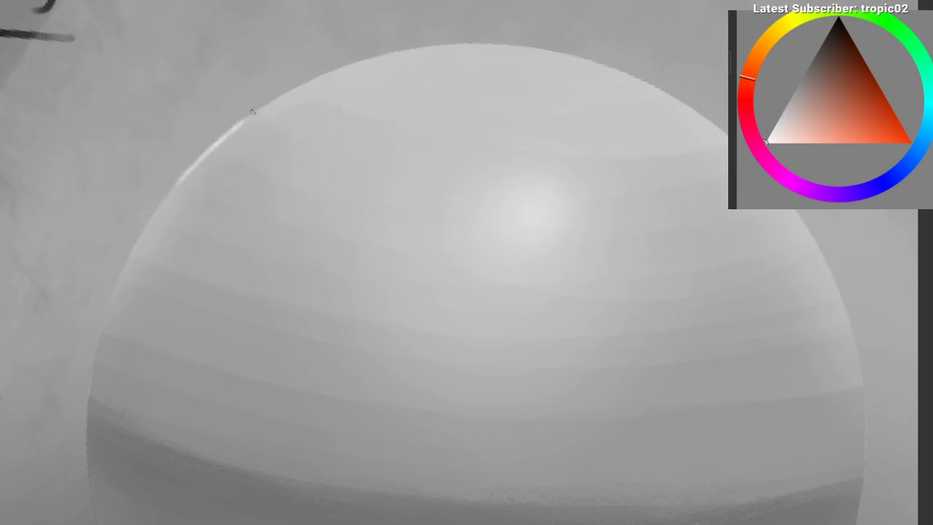
key("ctrl+z")
key("ctrl+shift+z")
left_click_drag(213, 144, 357, 60)
left_click_drag(138, 224, 227, 131)
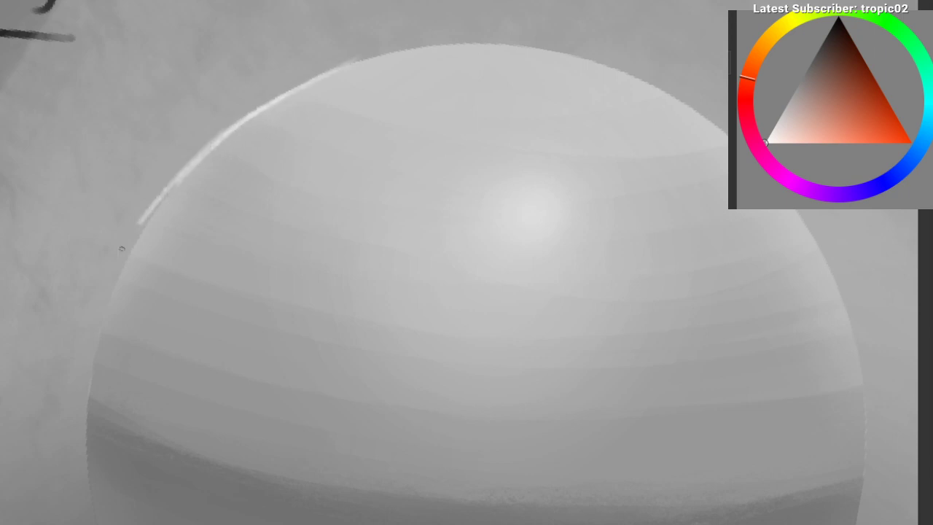
key("ctrl+z")
left_click_drag(128, 272, 209, 153)
left_click_drag(187, 182, 362, 55)
key("ctrl+z")
left_click_drag(307, 84, 448, 41)
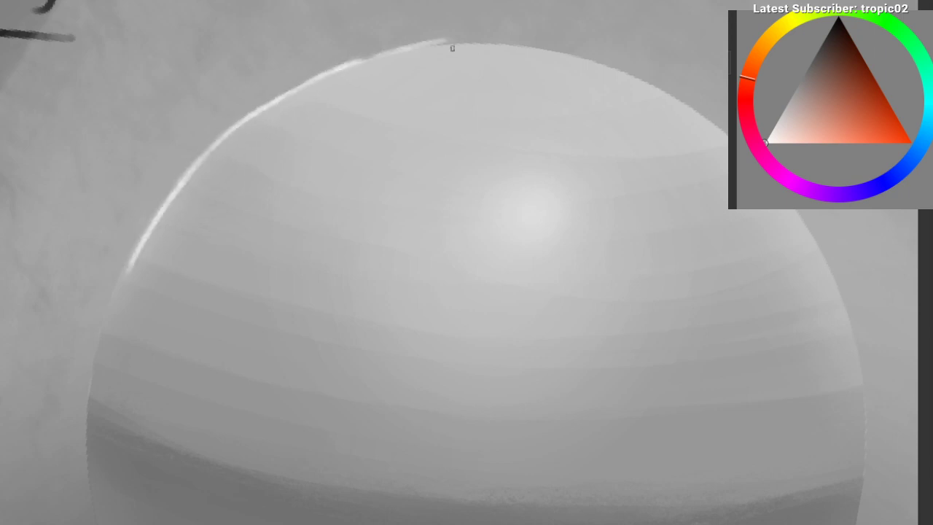
mouse_move(367, 65)
left_mouse_down()
mouse_move(269, 117)
mouse_move(239, 158)
left_mouse_up()
left_click_drag(310, 95, 331, 94)
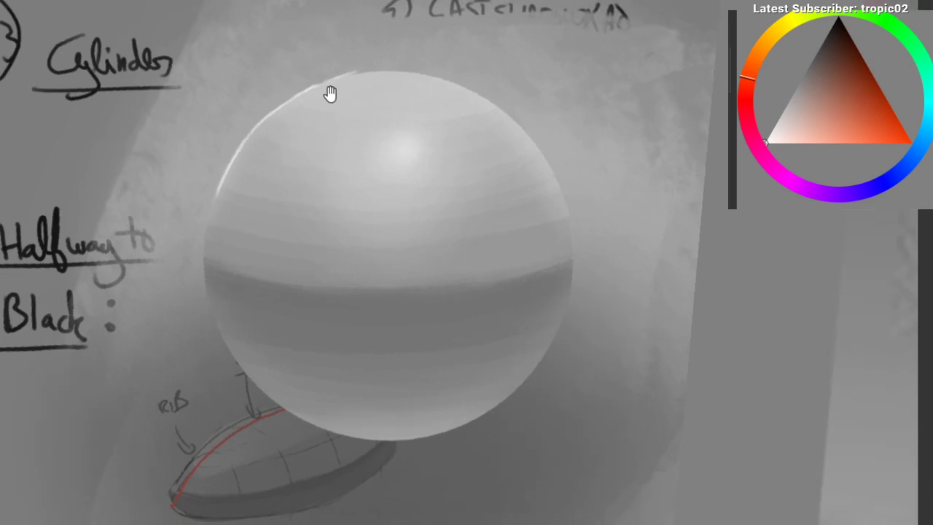
Step: Undo the white rim-light strokes, restore the circular selection, and view the sphere from a distance
left_click_drag(220, 169, 280, 125)
key("ctrl+alt+z")
key("ctrl+alt+z")
key("ctrl+alt+z")
key("ctrl+alt+z")
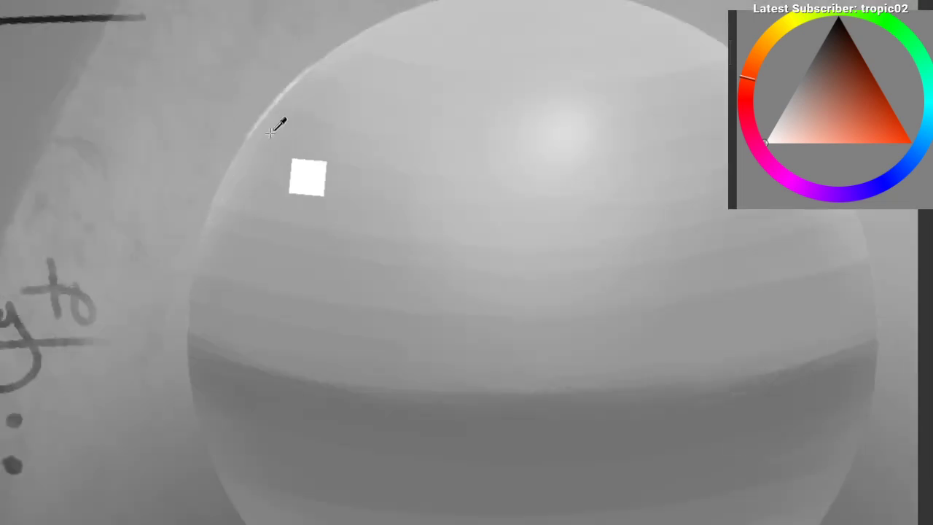
left_click_drag(267, 141, 162, 211)
left_click_drag(162, 211, 67, 205)
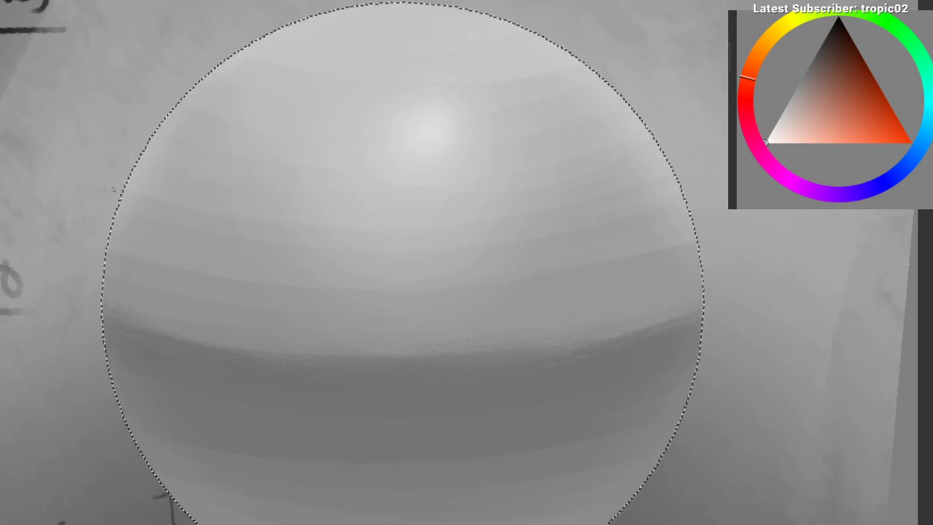
left_click_drag(196, 132, 133, 184)
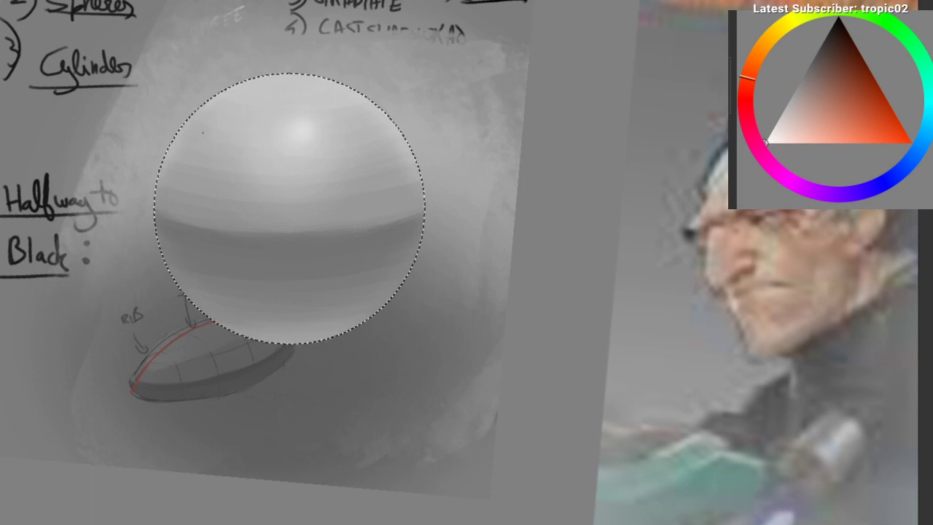
Step: Sample a light grey beside the sphere's highlight and brush it softly along the upper rim inside the circular selection
scroll(163, 163, "down", 2)
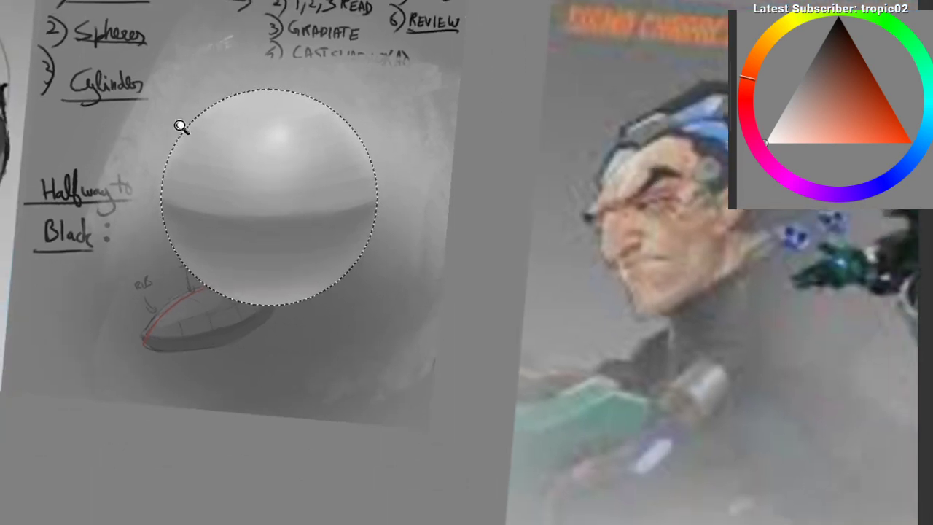
scroll(181, 125, "up", 5)
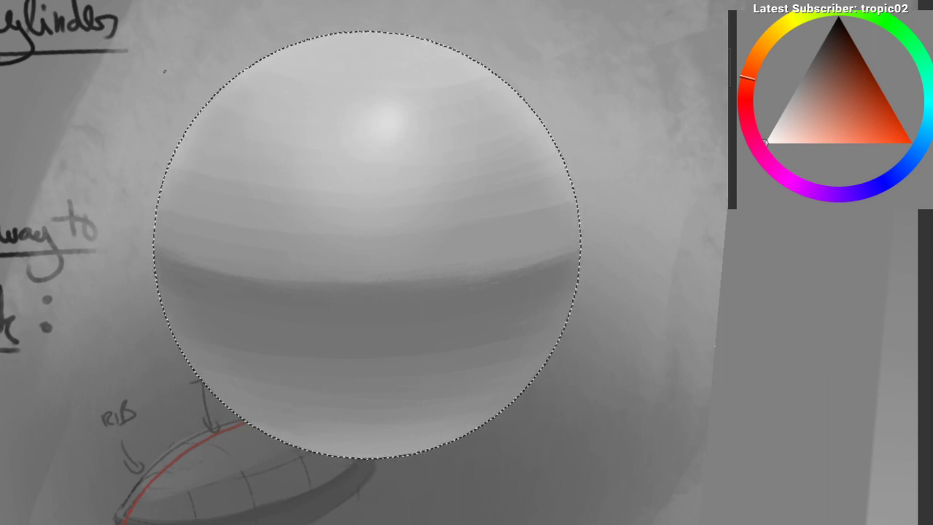
right_click(165, 71)
left_click(146, 207)
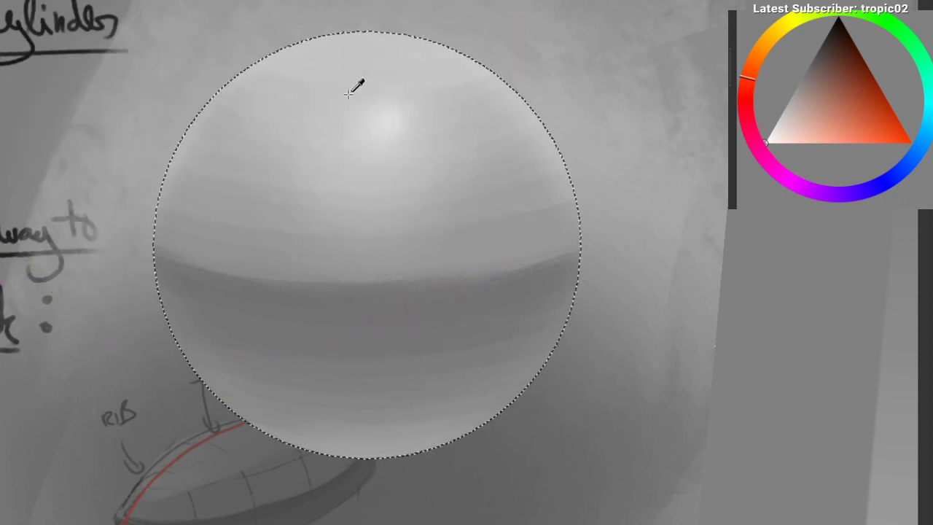
left_click(375, 114, "ctrl")
mouse_move(405, 54)
left_mouse_down()
mouse_move(179, 104)
mouse_move(227, 77)
left_mouse_up()
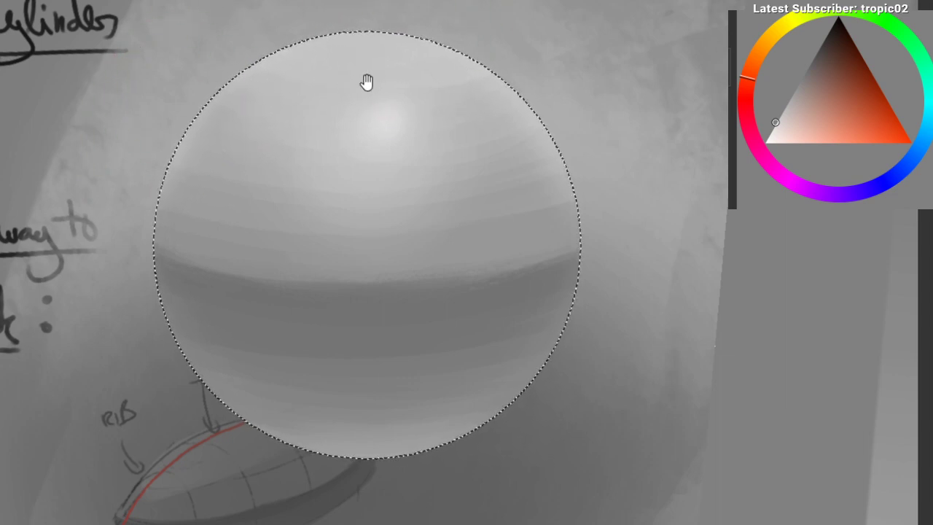
scroll(367, 83, "down", 5)
left_click_drag(314, 154, 323, 121)
left_click_drag(211, 193, 98, 255)
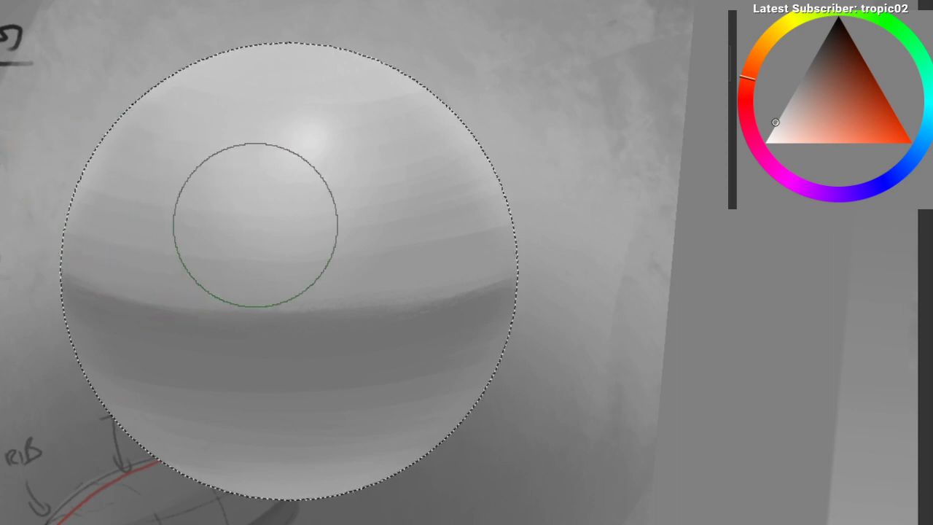
key("shift+space")
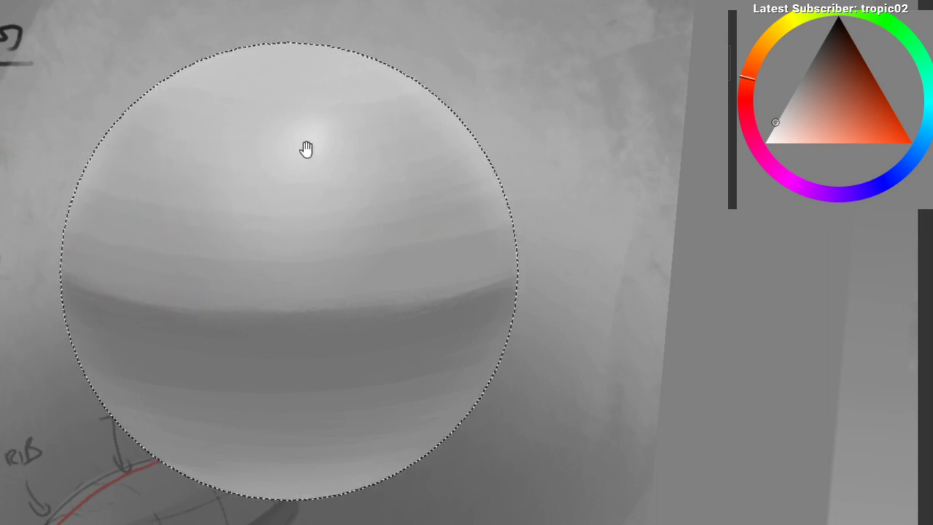
key("space")
left_click_drag(238, 188, 253, 190)
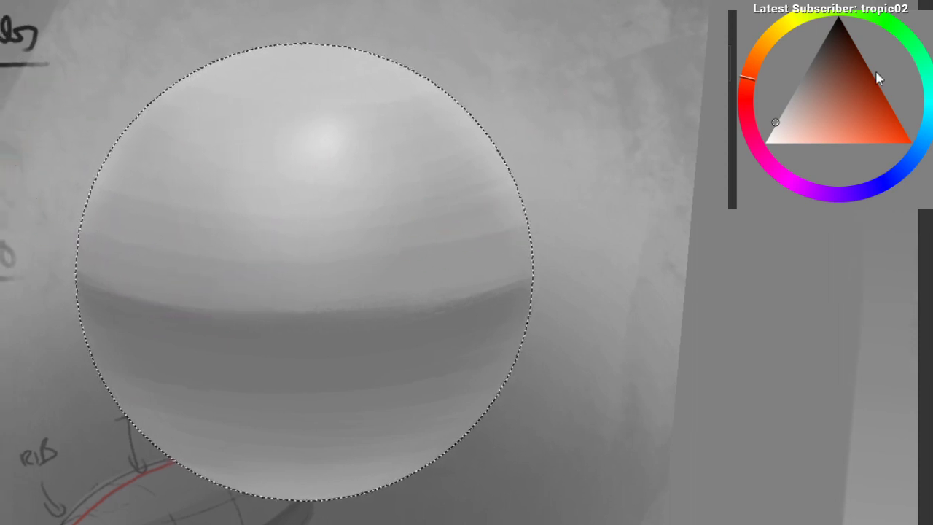
Step: Set the colour wheel's hue to blue, switch to the textured brush, and try a stroke on the sphere's upper-left edge, undoing it
left_click(877, 188)
right_click(155, 153)
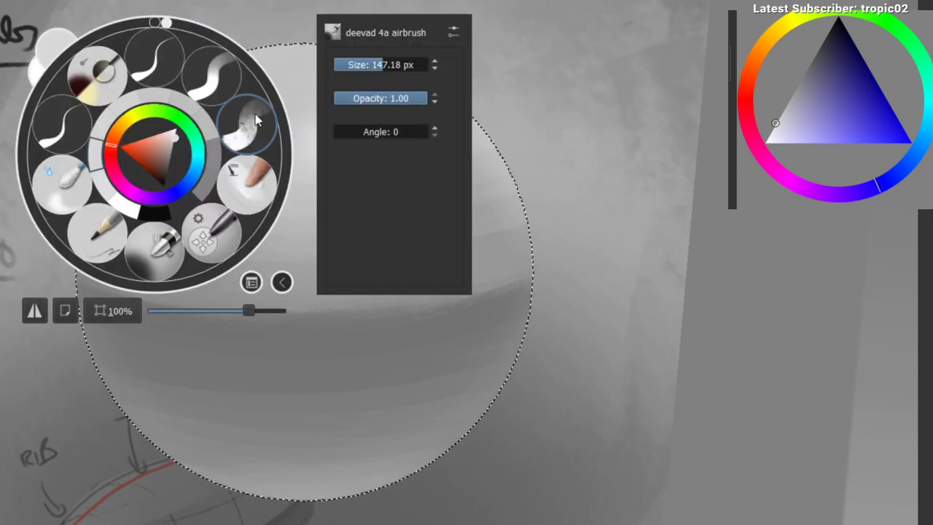
left_click(255, 120)
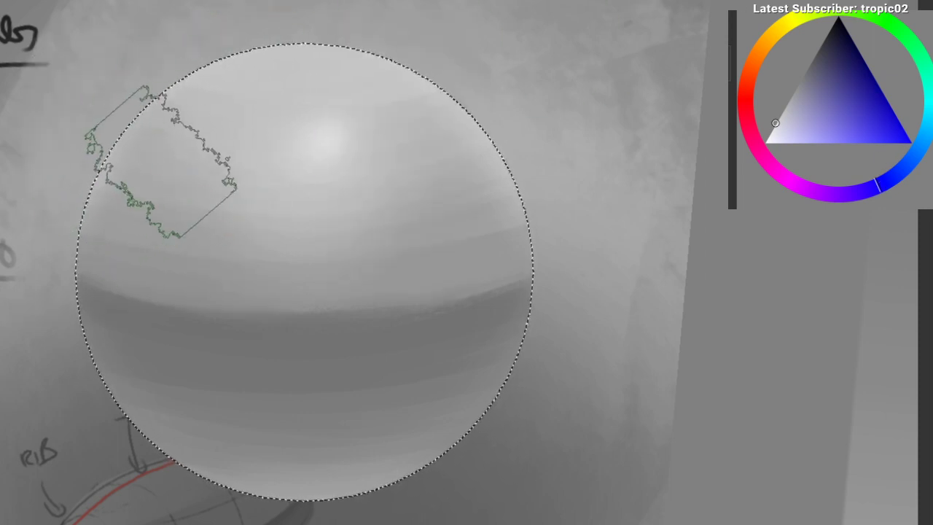
mouse_move(161, 162)
left_mouse_down()
mouse_move(183, 120)
mouse_move(94, 221)
mouse_move(306, 29)
left_mouse_up()
key("ctrl+z")
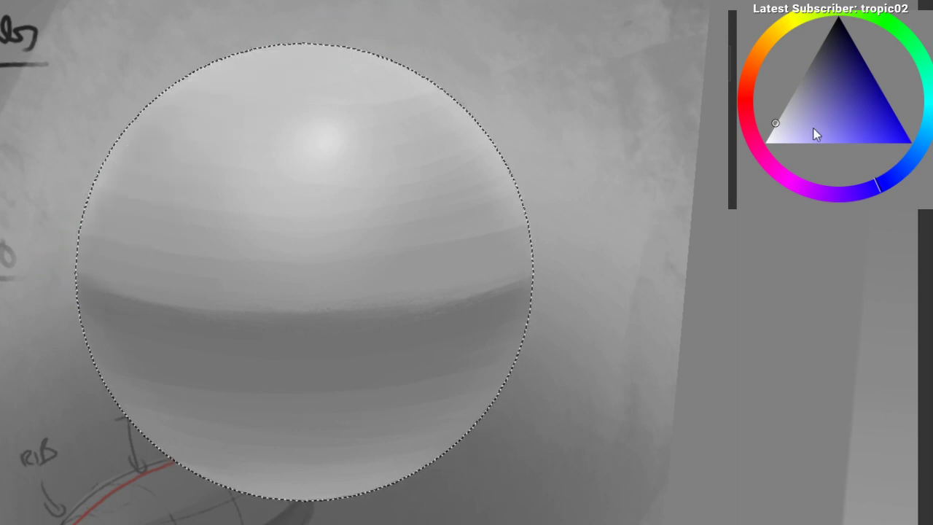
Step: Try saturated blue bands curving along the sphere's upper-left edge, undoing each stroke
left_click(871, 113)
left_click_drag(125, 218, 302, 23)
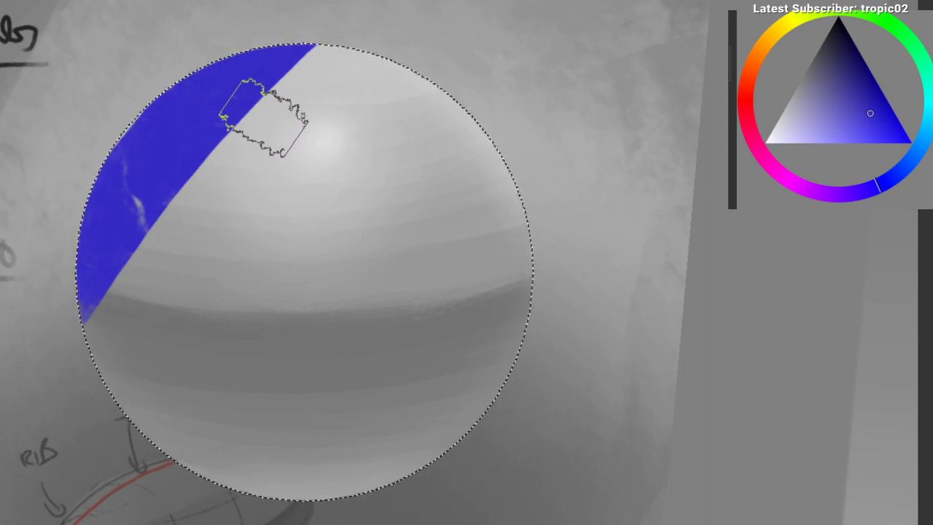
key("ctrl+z")
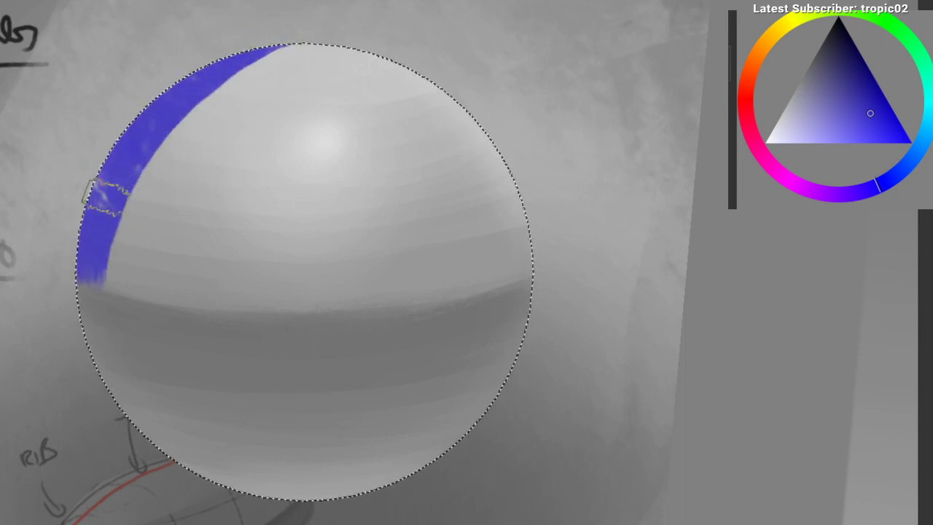
key("ctrl+z")
mouse_move(83, 274)
left_mouse_down()
mouse_move(200, 84)
mouse_move(266, 49)
left_mouse_up()
key("ctrl+z")
left_click_drag(73, 288, 190, 81)
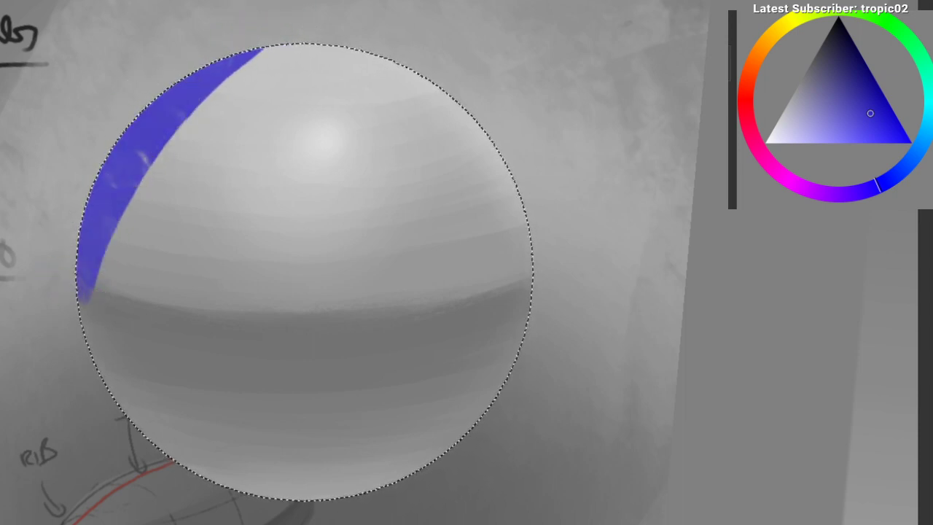
mouse_move(135, 281)
left_mouse_down()
mouse_move(183, 161)
mouse_move(259, 109)
left_mouse_up()
key("ctrl+z")
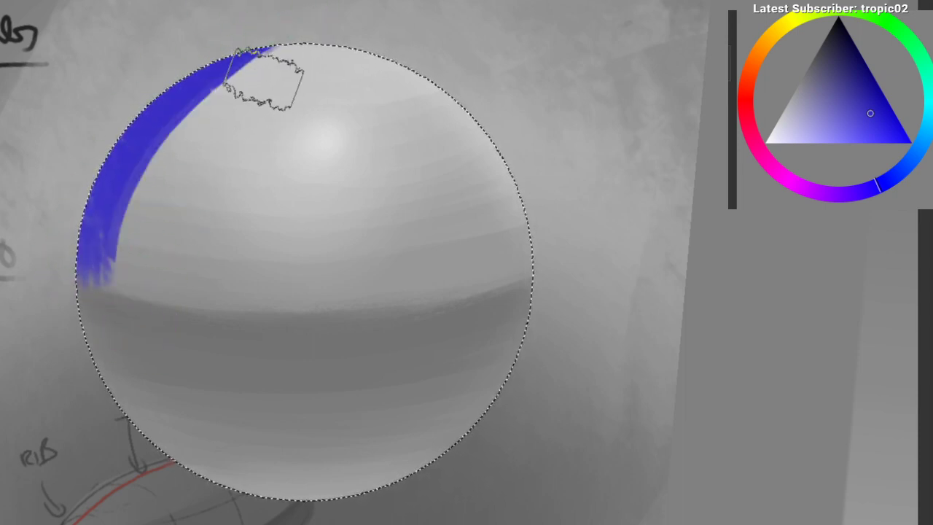
left_click_drag(127, 303, 275, 66)
key("ctrl+z")
left_click_drag(241, 97, 124, 356)
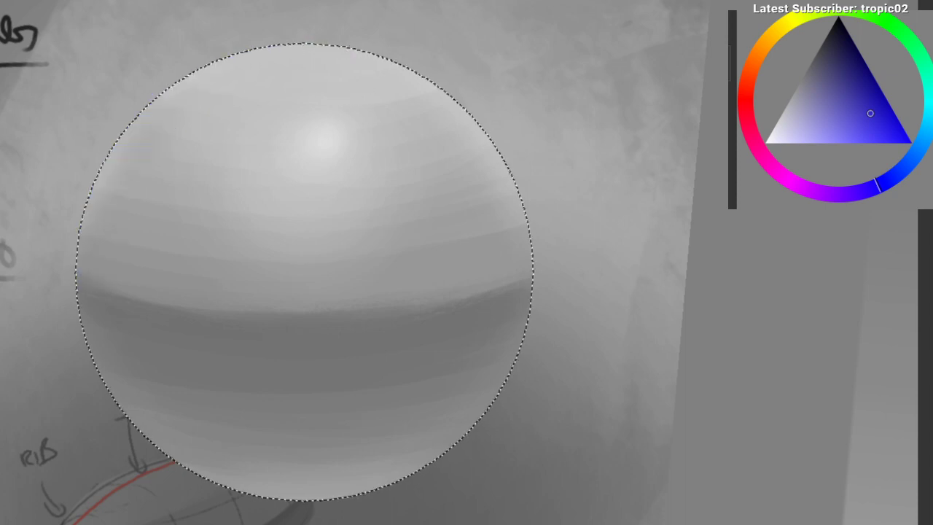
Step: Choose near-black and draw three thin contour arcs across the left half of the rotated sphere, redoing uneven strokes
left_click_drag(276, 94, 337, 81)
right_click(252, 103)
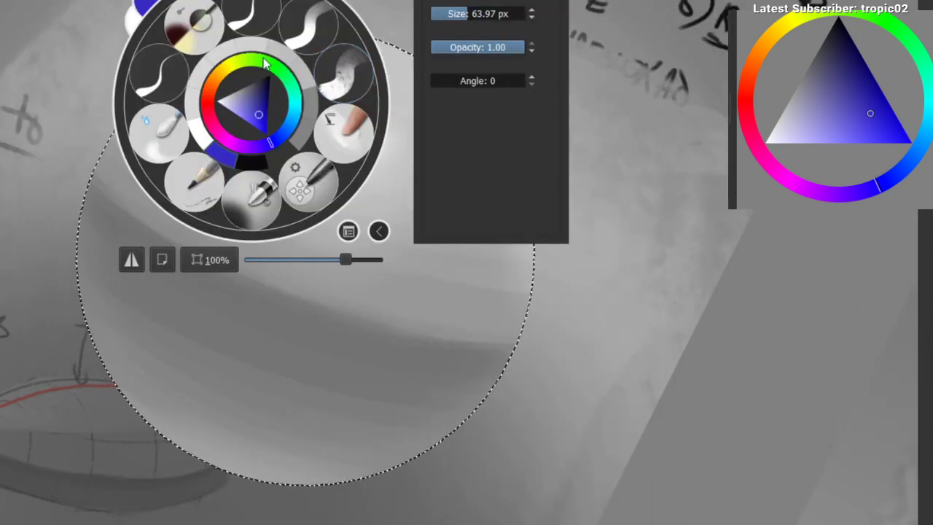
left_click(265, 79)
right_click(265, 80)
left_click(245, 114)
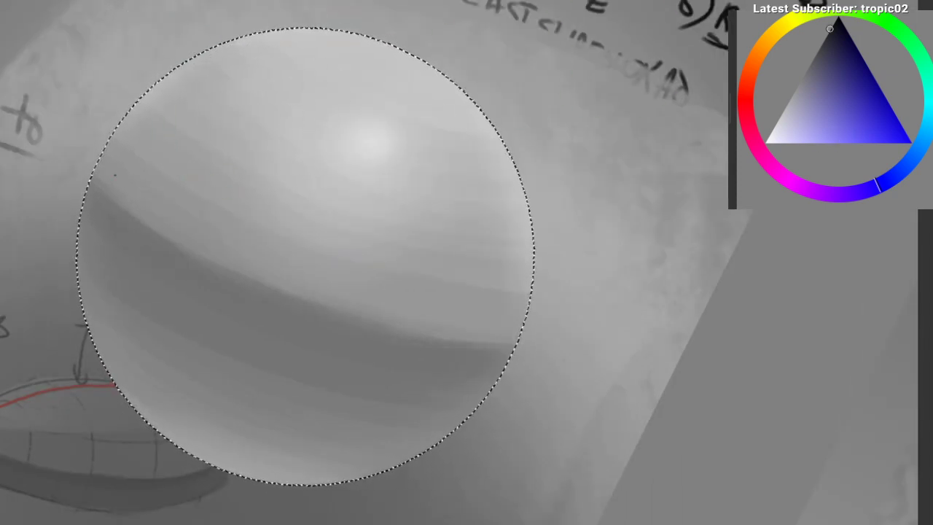
left_click_drag(113, 183, 121, 164)
left_click_drag(156, 117, 269, 53)
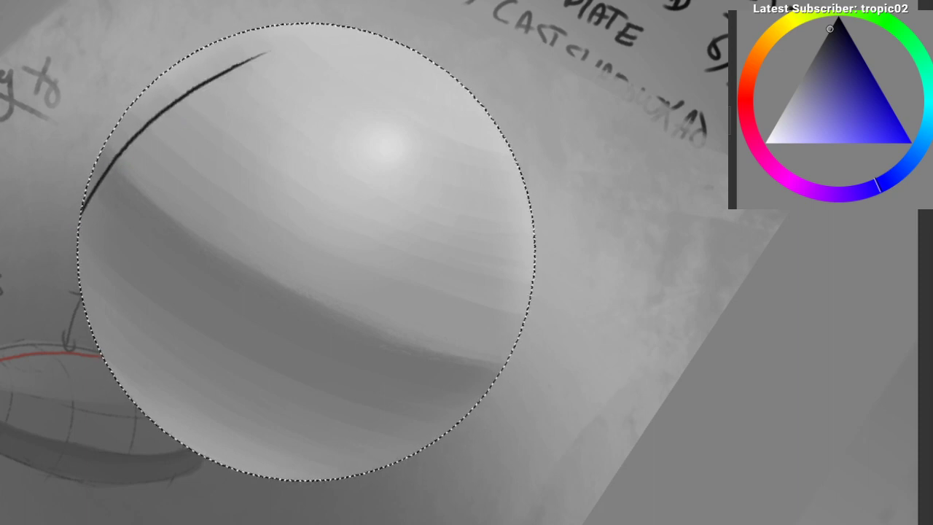
key("ctrl+z")
mouse_move(78, 258)
left_mouse_down()
mouse_move(111, 182)
mouse_move(213, 62)
left_mouse_up()
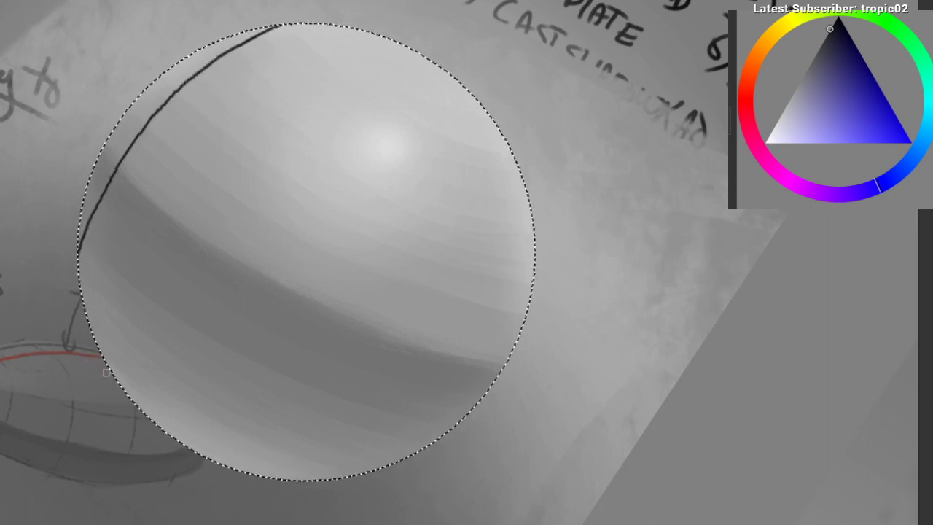
mouse_move(116, 286)
left_mouse_down()
mouse_move(222, 94)
mouse_move(255, 65)
left_mouse_up()
key("ctrl+z")
mouse_move(93, 331)
left_mouse_down()
mouse_move(176, 166)
mouse_move(338, 26)
left_mouse_up()
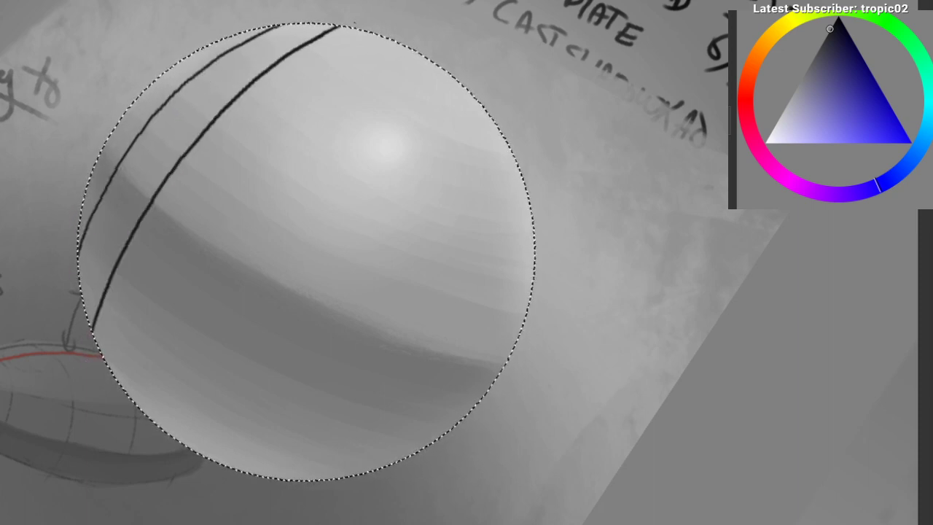
mouse_move(140, 410)
left_mouse_down()
mouse_move(371, 73)
mouse_move(414, 50)
left_mouse_up()
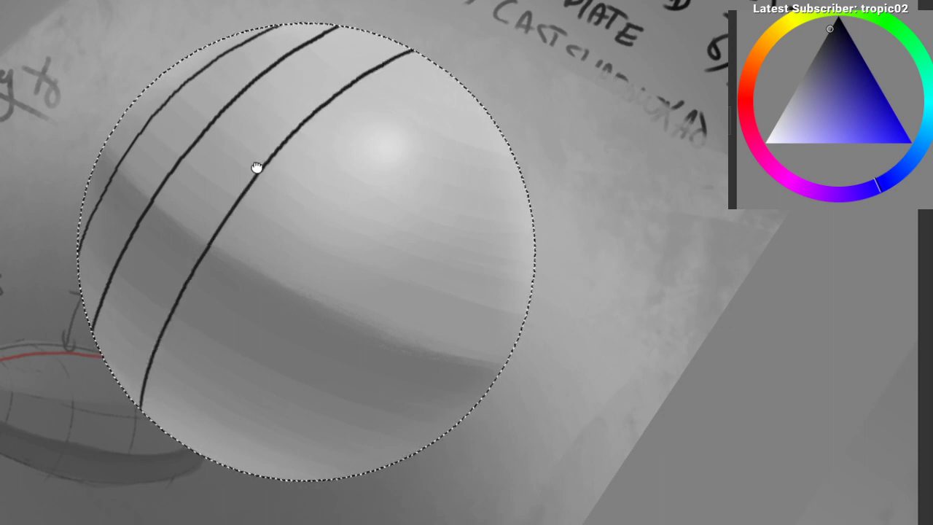
Step: Draw two more near-black contour arcs, one crossing the highlight and one on the sphere's far side, redoing uneven strokes
left_click_drag(256, 169, 241, 146)
left_click_drag(185, 396, 212, 326)
key("ctrl+z")
mouse_move(194, 437)
left_mouse_down()
mouse_move(219, 342)
mouse_move(427, 85)
left_mouse_up()
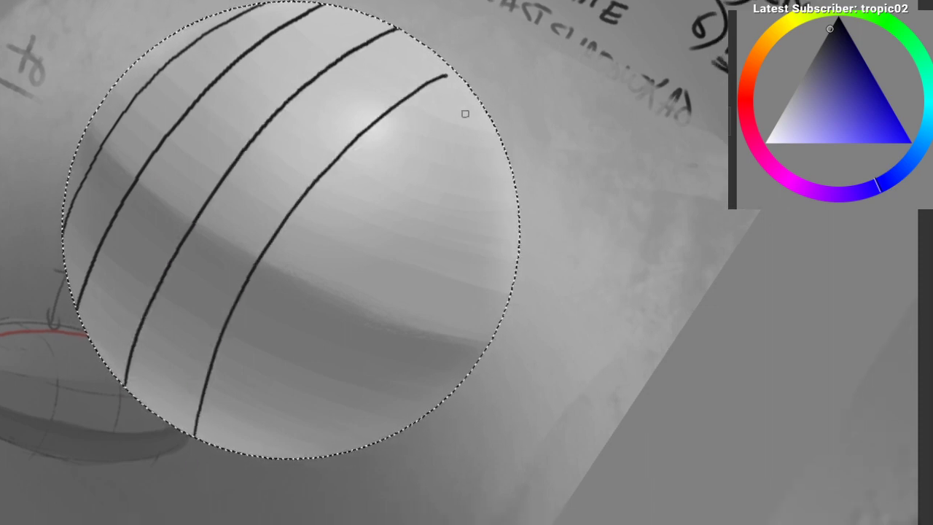
key("ctrl+z")
mouse_move(466, 130)
left_mouse_down()
mouse_move(410, 189)
mouse_move(329, 449)
mouse_move(360, 253)
mouse_move(285, 458)
left_mouse_up()
key("ctrl+z")
key("ctrl+z")
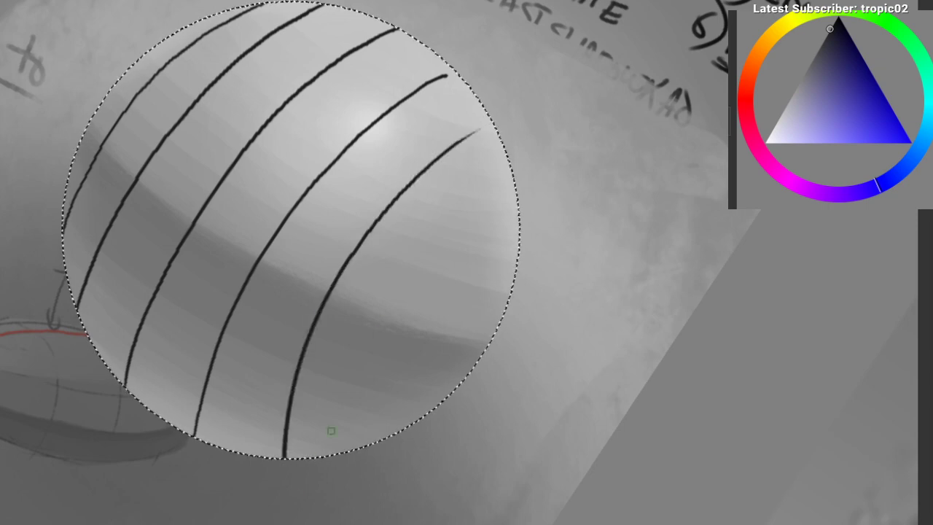
Step: Draw four crossing contour arcs over the first set to form a curved grid on the sphere, redoing poor strokes
mouse_move(308, 219)
left_mouse_down()
mouse_move(294, 229)
mouse_move(323, 81)
left_mouse_up()
mouse_move(195, 17)
left_mouse_down()
mouse_move(186, 271)
mouse_move(277, 456)
left_mouse_up()
key("ctrl+z")
key("ctrl+z")
mouse_move(274, 10)
left_mouse_down()
mouse_move(256, 212)
mouse_move(386, 438)
left_mouse_up()
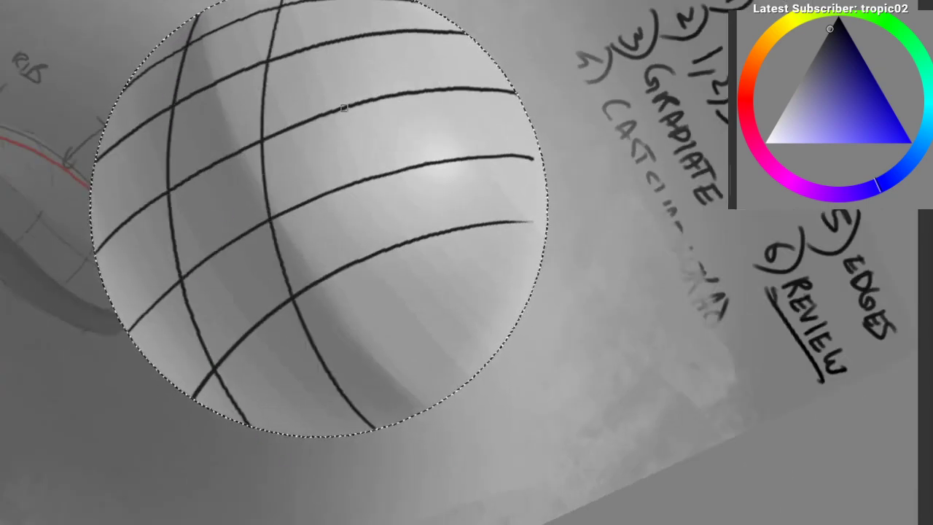
mouse_move(364, 2)
left_mouse_down()
mouse_move(379, 226)
mouse_move(482, 373)
left_mouse_up()
key("ctrl+z")
left_click_drag(556, 245, 558, 259)
left_click_drag(138, 72, 194, 392)
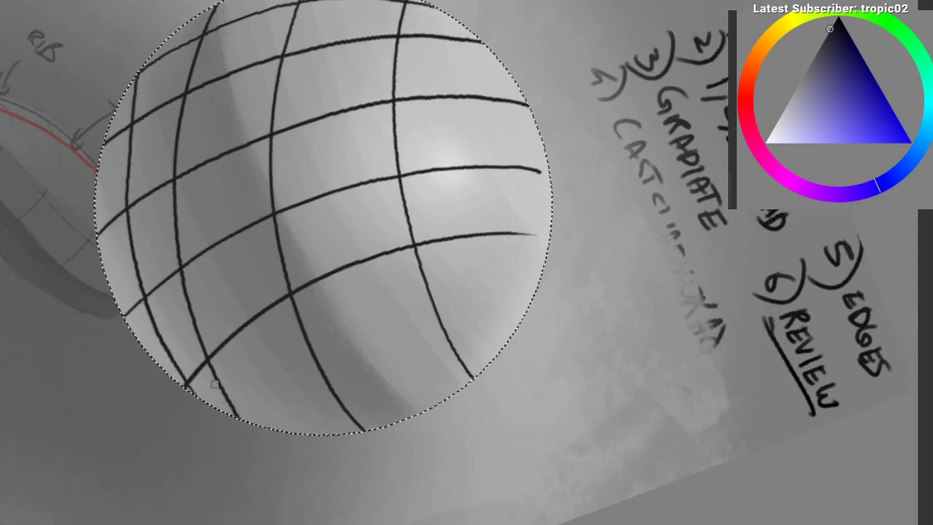
Step: Undo all the contour grid lines and rotate the canvas back upright
key("ctrl+[")
key("ctrl+z")
key("ctrl+z")
key("ctrl+z")
key("ctrl+z")
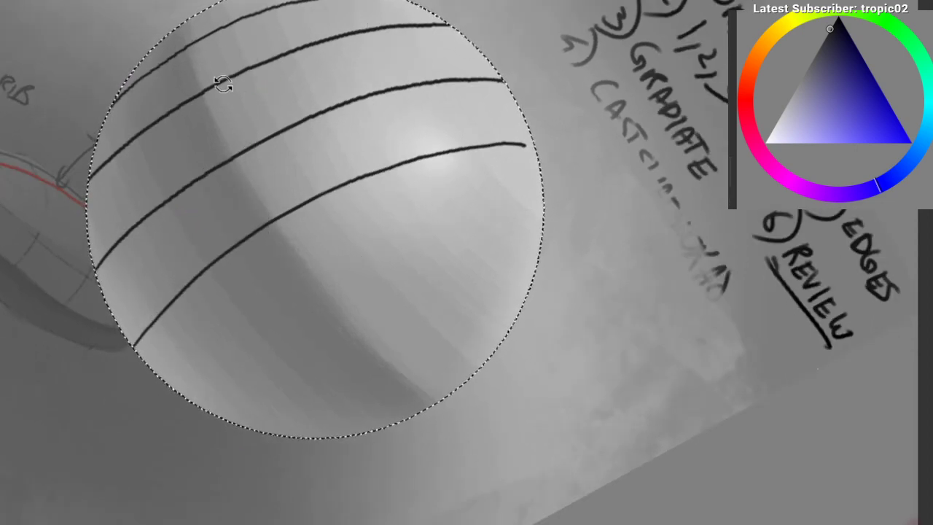
left_click_drag(223, 84, 183, 187)
key("ctrl+z")
key("ctrl+z")
key("ctrl+z")
key("ctrl+z")
left_click_drag(209, 105, 153, 161)
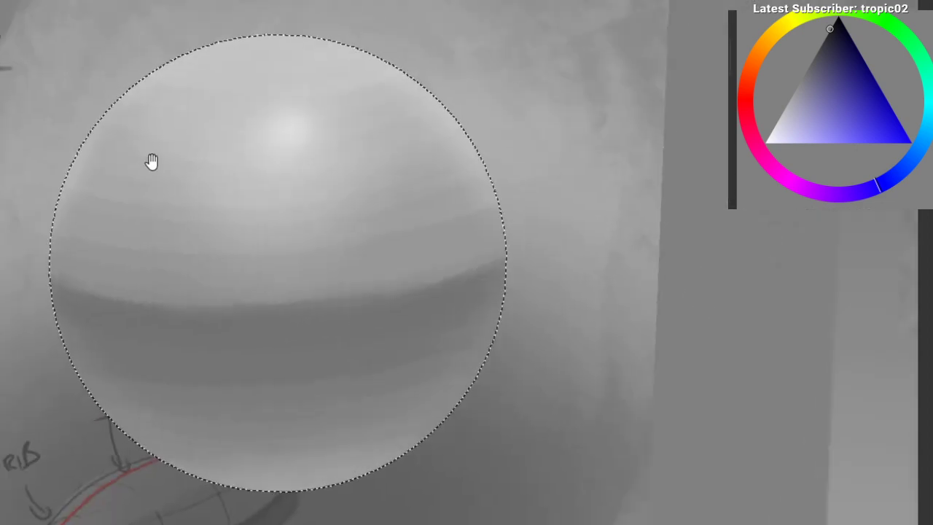
Step: View the sphere from a distance, briefly clearing its circular selection and restoring it
left_click(149, 176, "alt")
left_click_drag(139, 205, 156, 179)
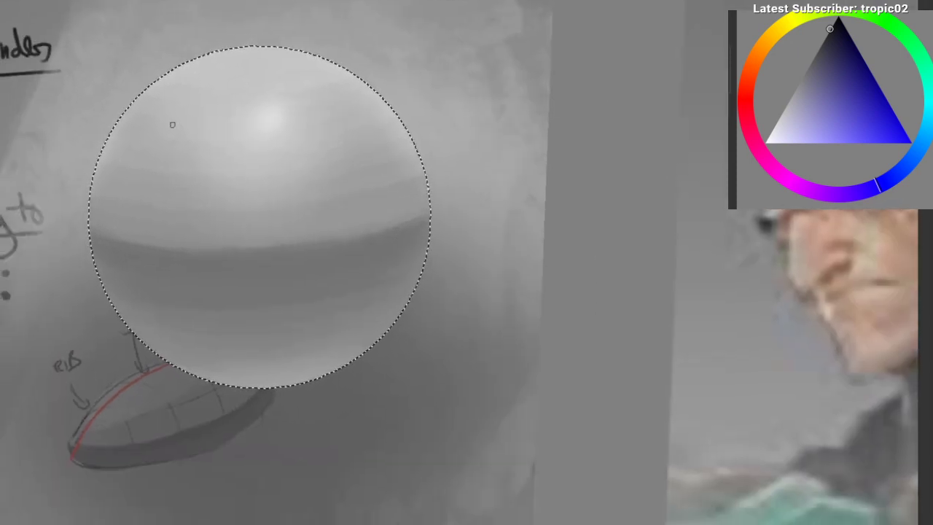
left_click_drag(337, 85, 307, 115)
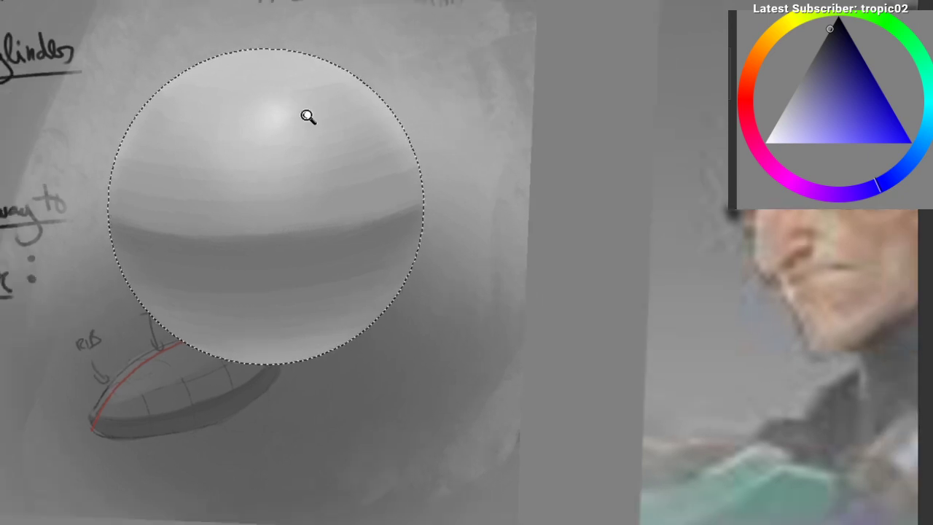
scroll(307, 117, "down", 1)
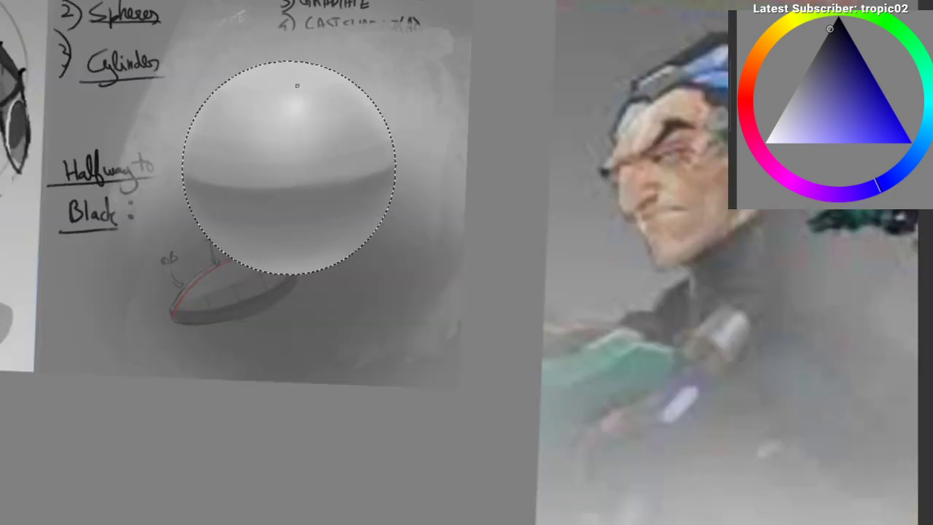
key("ctrl+shift+a")
key("ctrl+z")
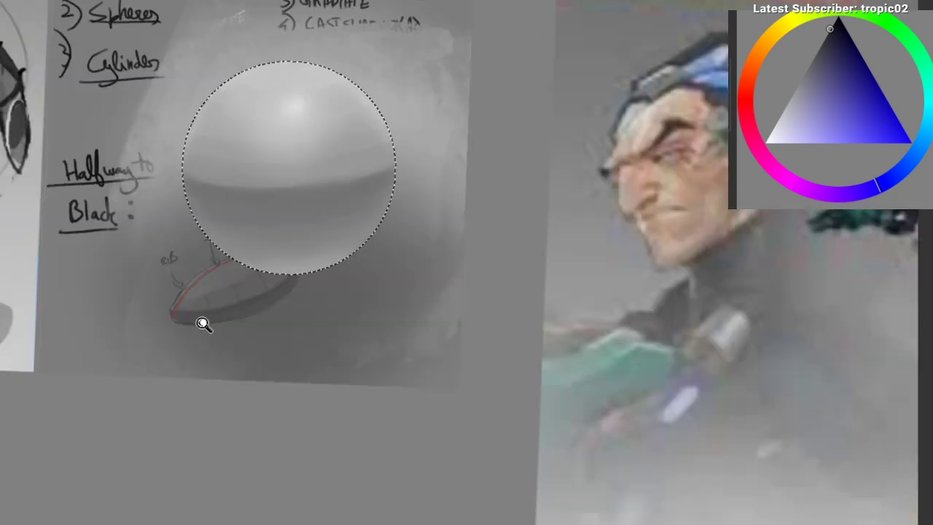
Step: Examine the shaded lower rim of the disc sketch beneath the sphere up close
mouse_move(202, 323)
left_mouse_down()
mouse_move(265, 168)
mouse_move(271, 174)
left_mouse_up()
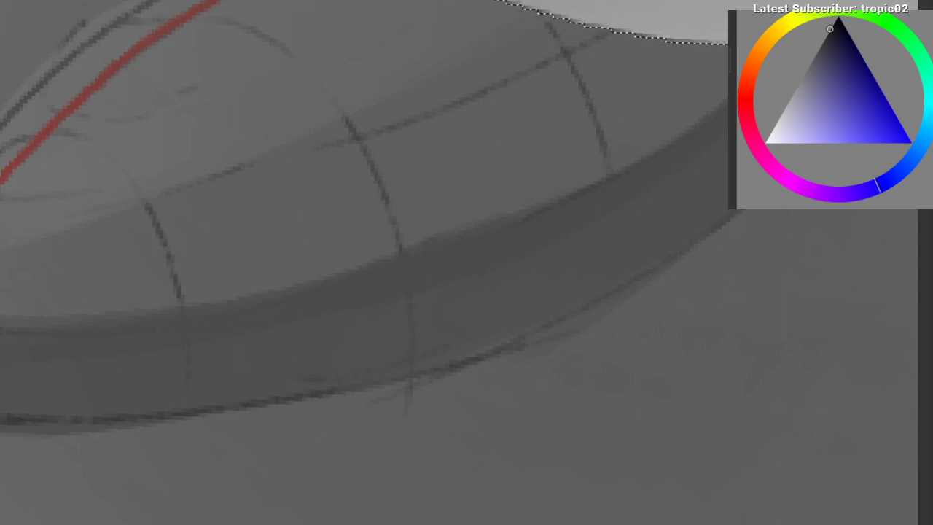
scroll(320, 127, "down", 1)
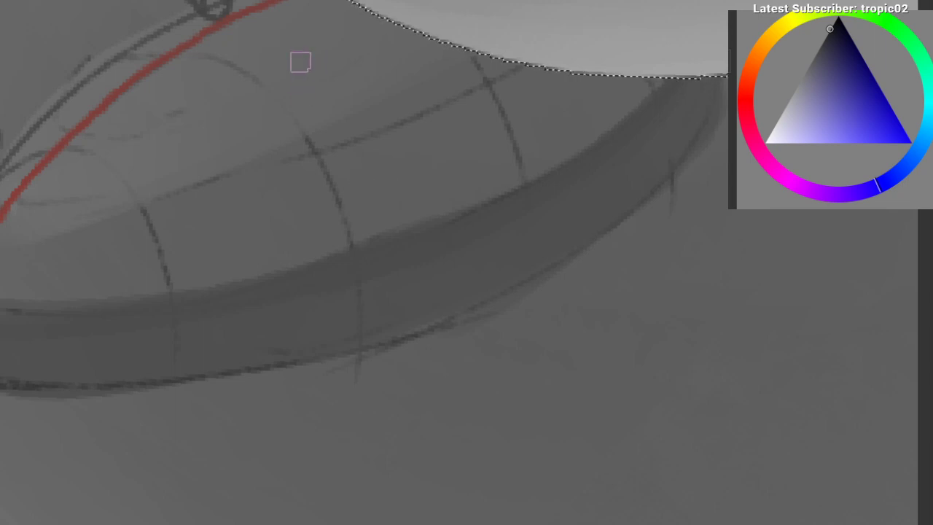
mouse_move(226, 157)
left_mouse_down()
mouse_move(212, 169)
mouse_move(94, 497)
left_mouse_up()
left_click_drag(229, 179, 215, 189)
left_click_drag(235, 226, 238, 316)
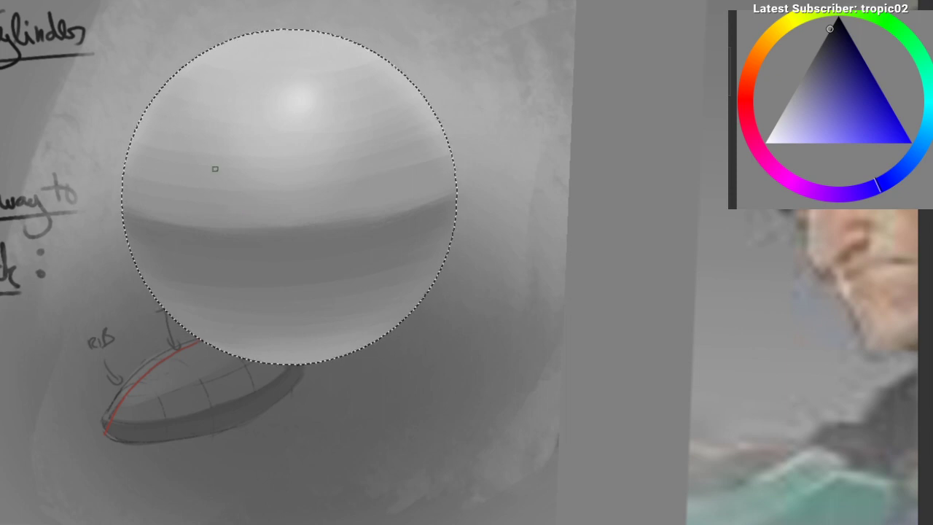
Step: Try a steep contour arc following the sphere's left edge, undoing each version
scroll(215, 170, "up", 2)
key("ctrl+h")
key("ctrl+h")
left_click(187, 277, "ctrl")
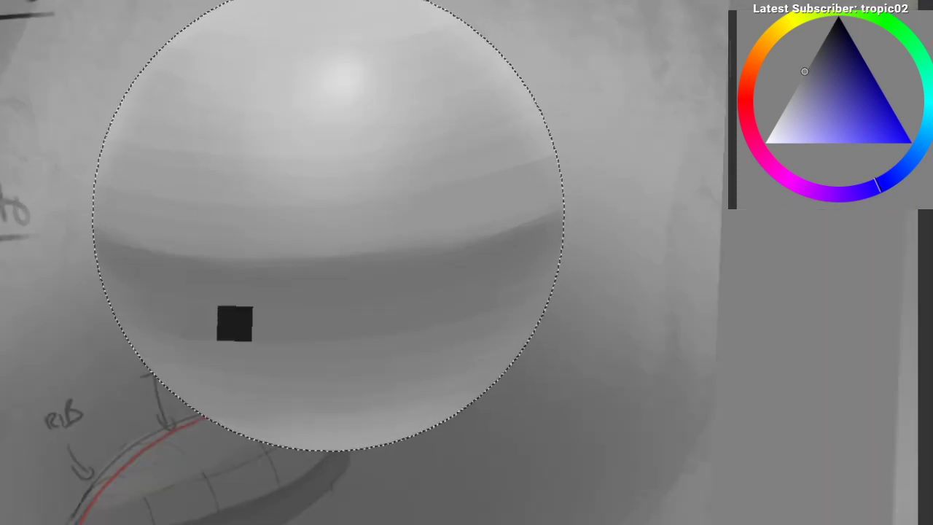
mouse_move(152, 350)
left_mouse_down()
mouse_move(151, 316)
mouse_move(202, 130)
left_mouse_up()
key("ctrl+z")
mouse_move(137, 354)
left_mouse_down()
mouse_move(140, 283)
mouse_move(293, 1)
left_mouse_up()
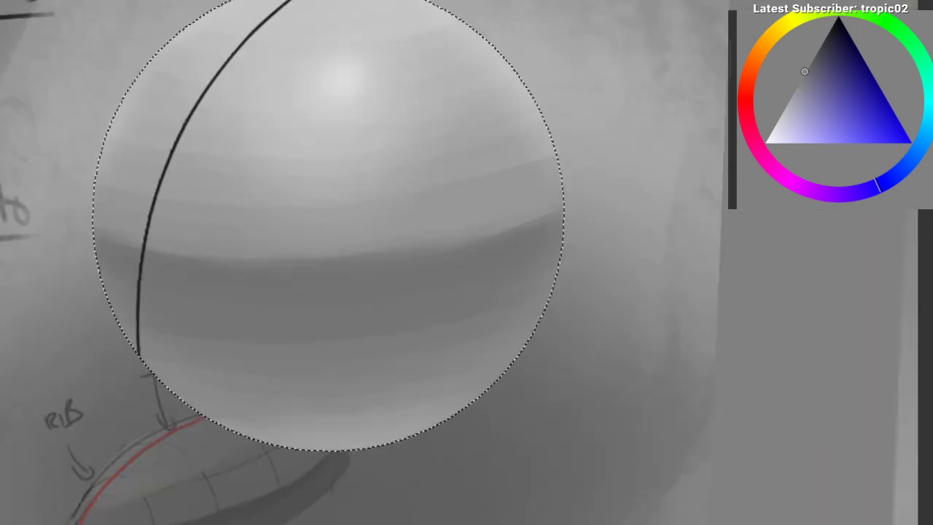
key("ctrl+z")
key("ctrl+z")
Step: Try steep parallel contour arcs running from the sphere's upper edge down to its lower rim, undoing all of them
mouse_move(195, 411)
left_mouse_down()
mouse_move(351, 1)
mouse_move(315, 0)
left_mouse_up()
left_click_drag(419, 21, 251, 399)
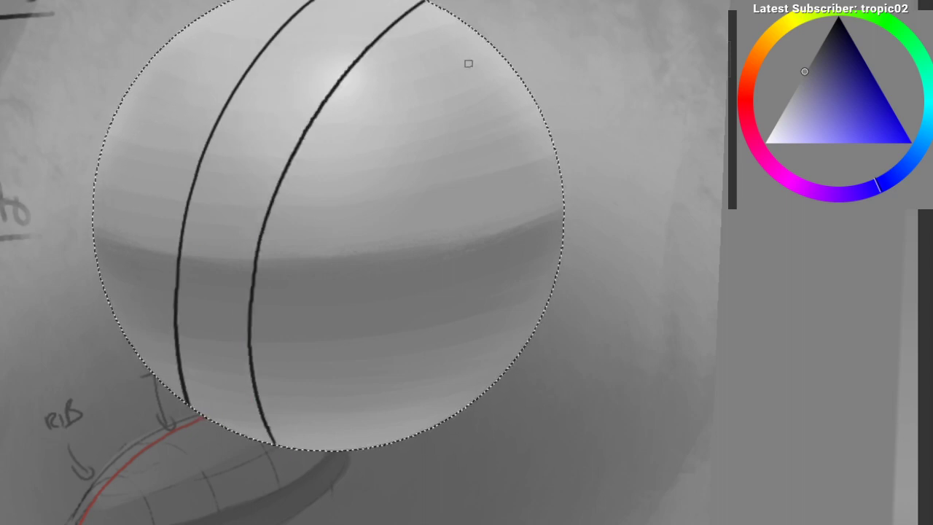
left_click_drag(467, 62, 348, 417)
key("ctrl+z")
key("ctrl+z")
key("ctrl+z")
left_click_drag(392, 15, 252, 436)
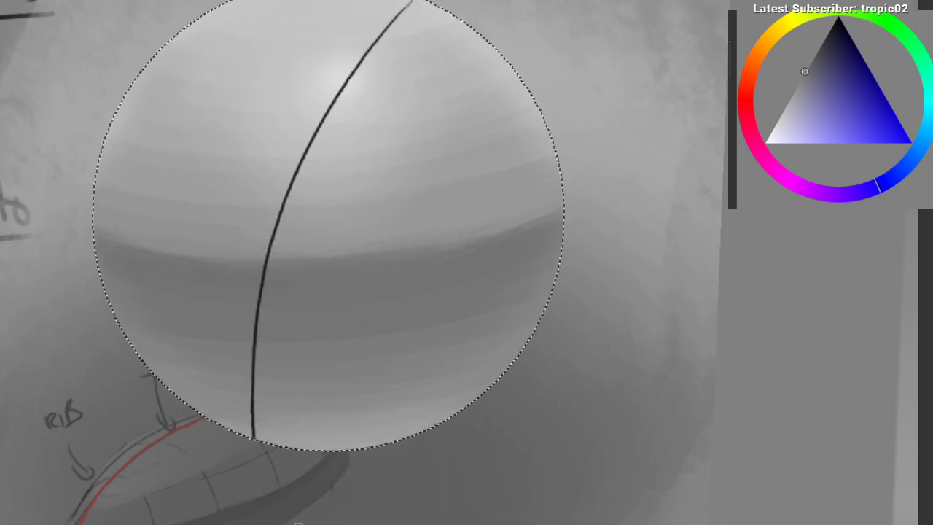
key("ctrl+z")
Step: Trace the core shadow's edge across the sphere with a thin dark curve, rotating the canvas and redoing poor strokes
left_click_drag(300, 129, 125, 197)
left_click_drag(78, 313, 523, 64)
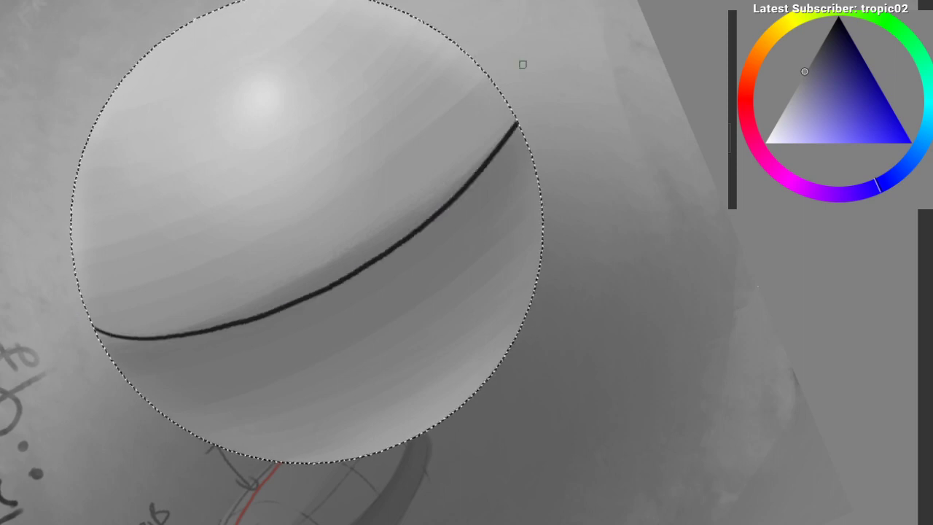
key("ctrl+z")
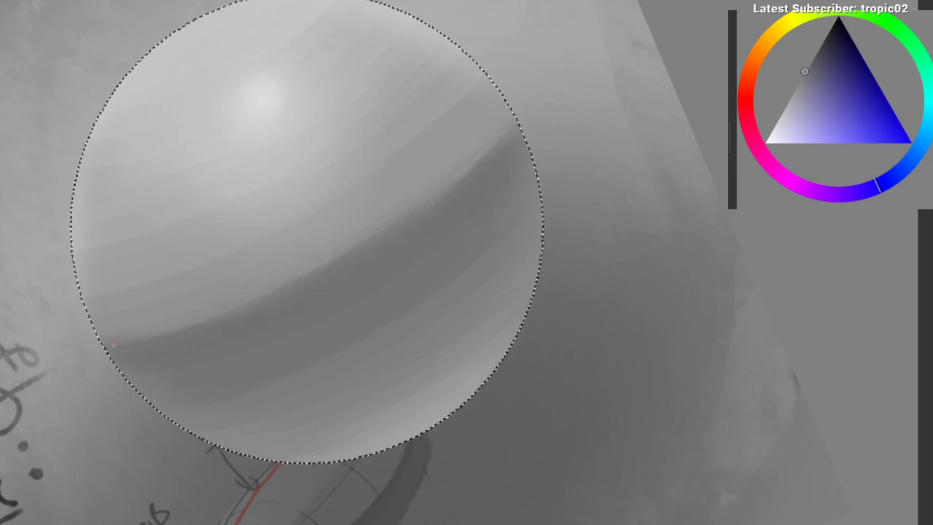
mouse_move(114, 344)
left_mouse_down()
mouse_move(374, 228)
mouse_move(485, 124)
left_mouse_up()
key("ctrl+z")
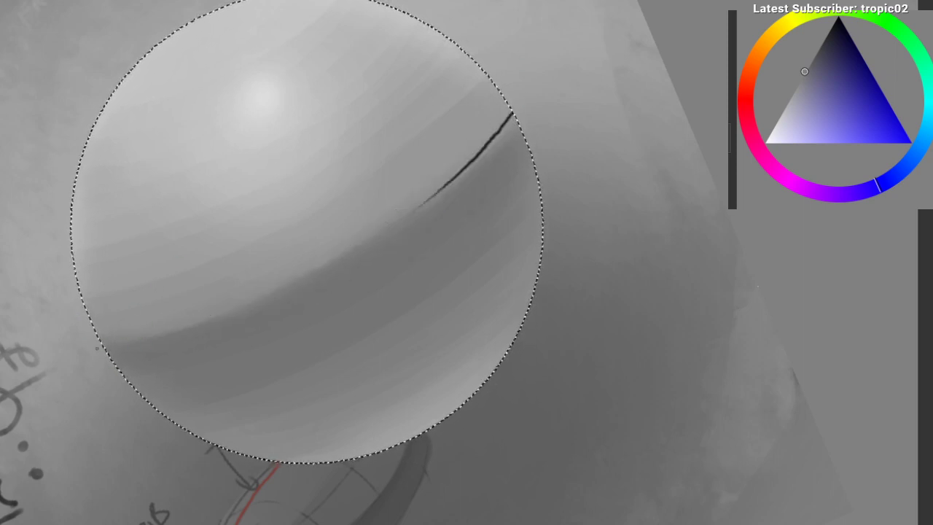
left_click_drag(97, 348, 412, 213)
key("m")
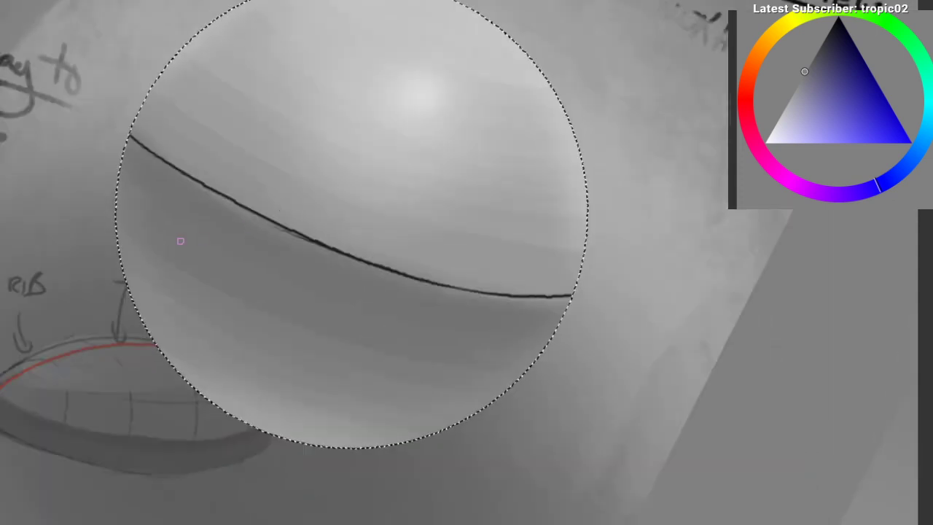
mouse_move(156, 199)
left_mouse_down()
mouse_move(132, 232)
mouse_move(98, 242)
left_mouse_up()
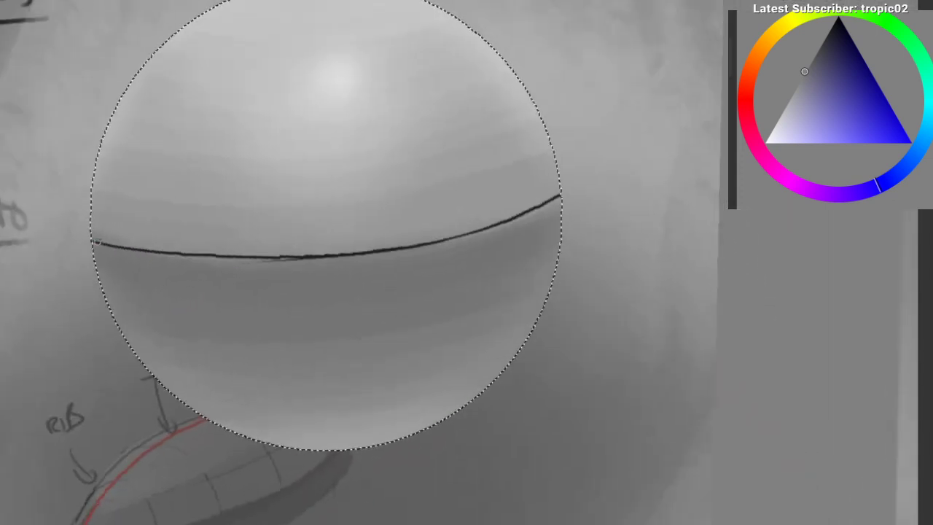
Step: Close the shadow-edge curve into a narrow ellipse by drawing its back arc across the lit side, redoing uneven strokes
mouse_move(160, 209)
left_mouse_down()
mouse_move(123, 248)
mouse_move(303, 188)
mouse_move(526, 152)
left_mouse_up()
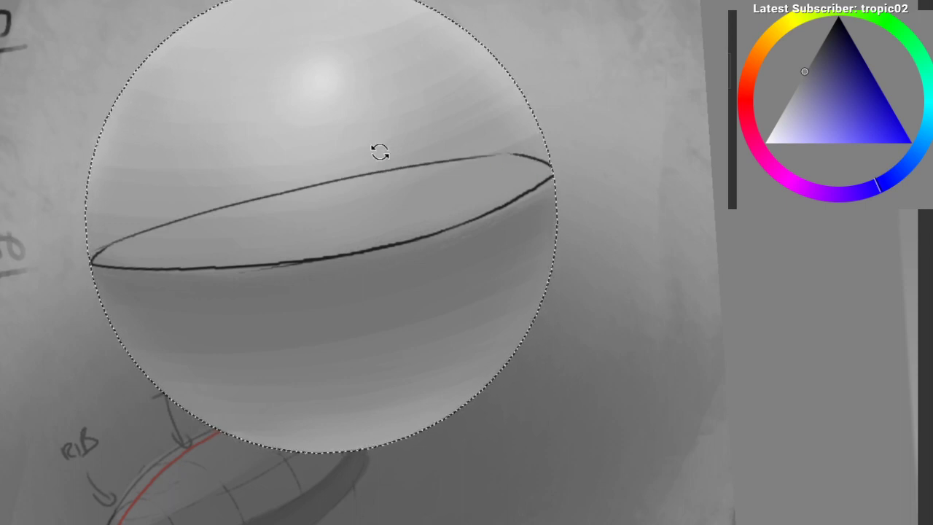
left_click_drag(380, 151, 361, 149)
key("ctrl+z")
key("ctrl+z")
left_click_drag(155, 257, 423, 167)
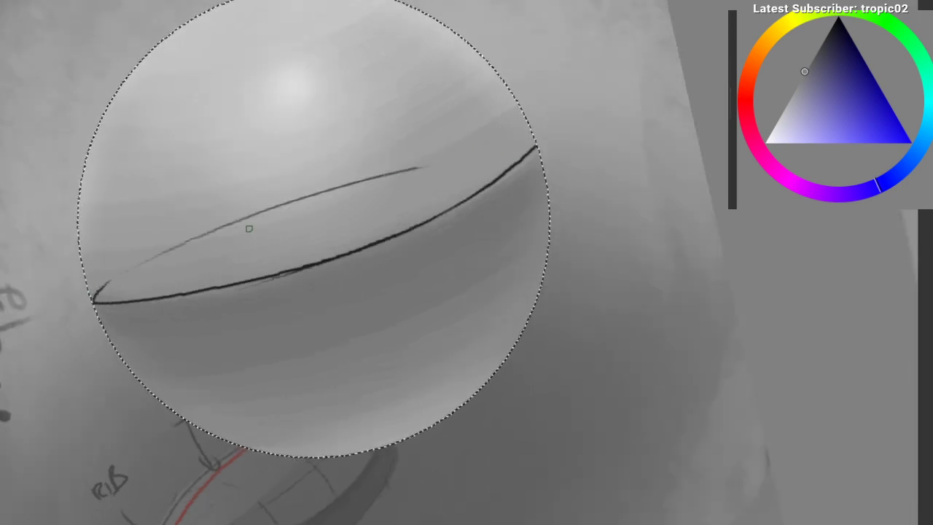
key("ctrl+z")
left_click_drag(221, 219, 493, 132)
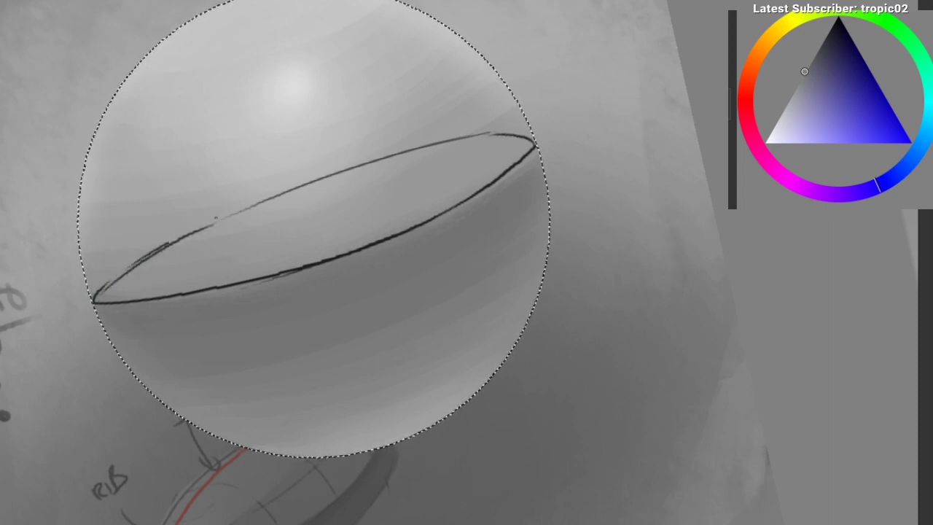
key("ctrl+z")
left_click_drag(183, 242, 480, 140)
key("ctrl+z")
left_click_drag(217, 225, 430, 151)
key("ctrl+z")
mouse_move(254, 206)
left_mouse_down()
mouse_move(521, 132)
mouse_move(452, 344)
mouse_move(340, 350)
left_mouse_up()
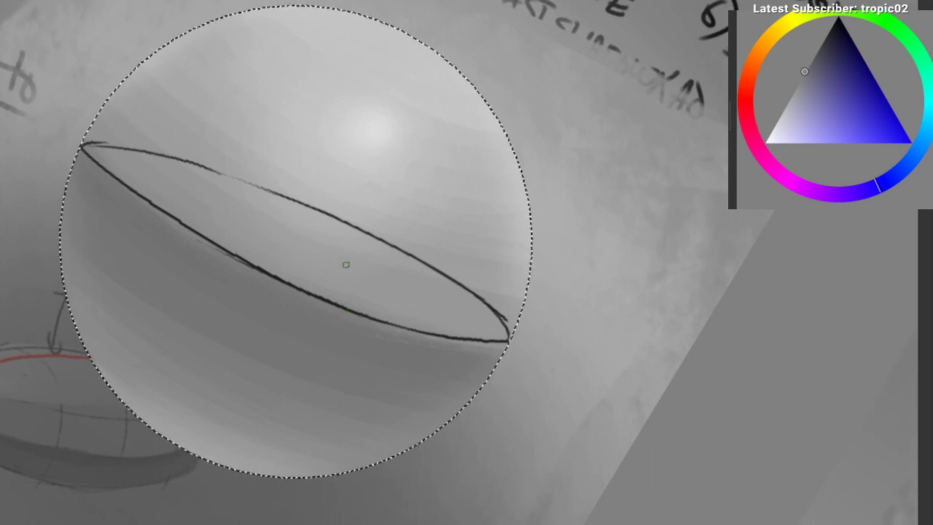
Step: Try an arrow pointing from the sphere's top down to the ellipse's back edge, undoing both versions
left_click_drag(221, 202, 207, 307)
left_click_drag(324, 93, 297, 230)
mouse_move(280, 185)
left_mouse_down()
mouse_move(282, 202)
mouse_move(320, 204)
left_mouse_up()
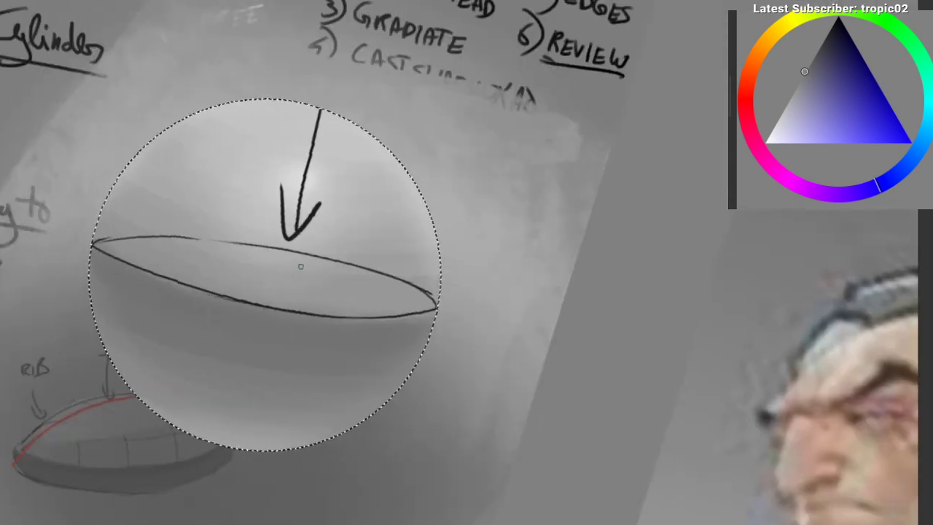
key("ctrl+z")
key("ctrl+z")
left_click_drag(303, 106, 276, 248)
left_click_drag(264, 181, 295, 220)
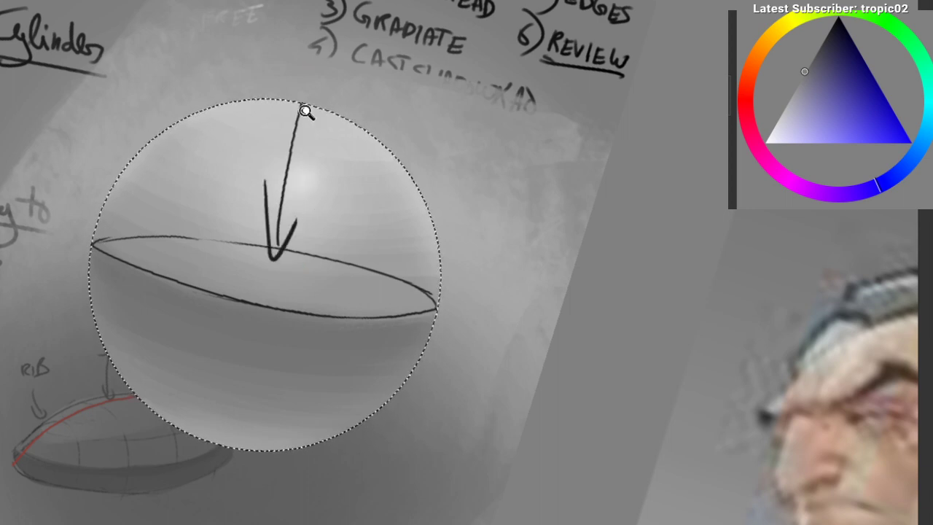
left_click_drag(305, 111, 102, 189)
key("ctrl+z")
key("ctrl+z")
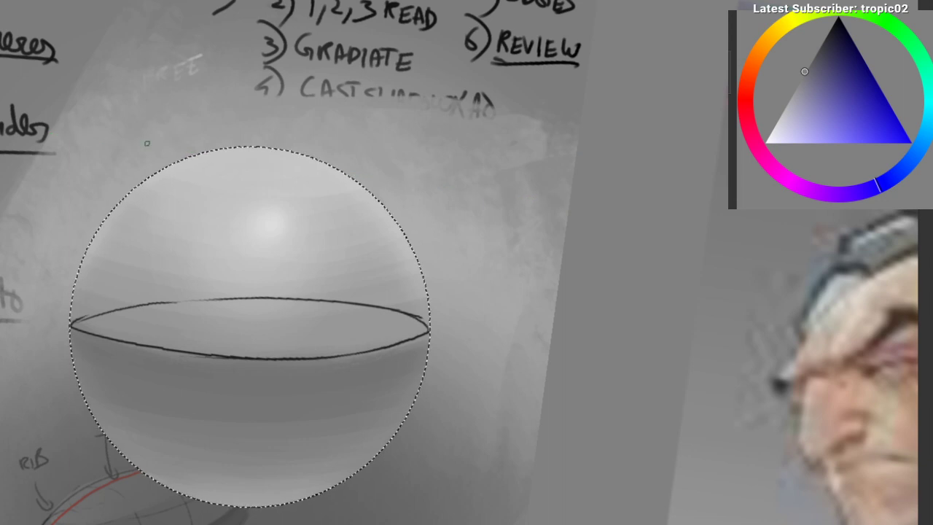
Step: Clear the circular selection and draw a long slanted line above the sphere, undoing poor strokes
key("ctrl+shift+a")
left_click_drag(66, 114, 549, 132)
left_click_drag(42, 192, 509, 139)
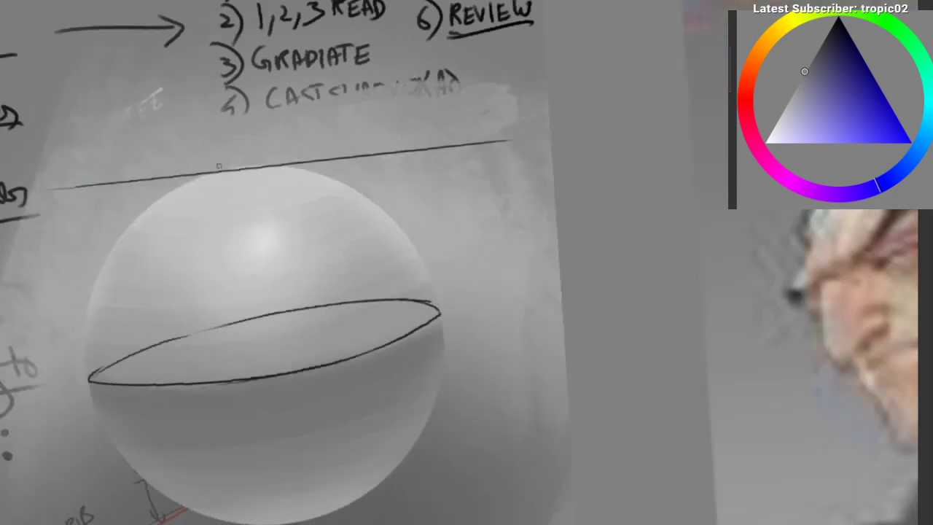
key("ctrl+z")
left_click_drag(67, 164, 407, 128)
key("ctrl+z")
Step: Draw a tiny flat ellipse at the sphere's top and a wider cross-section ellipse just above the highlight
mouse_move(287, 159)
left_mouse_down()
mouse_move(150, 214)
mouse_move(218, 204)
left_mouse_up()
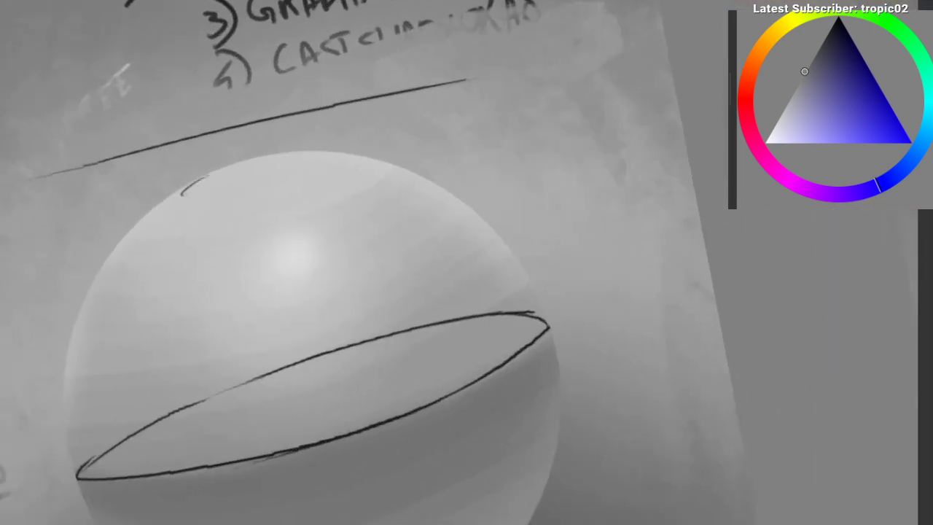
left_click_drag(264, 175, 296, 163)
key("ctrl+z")
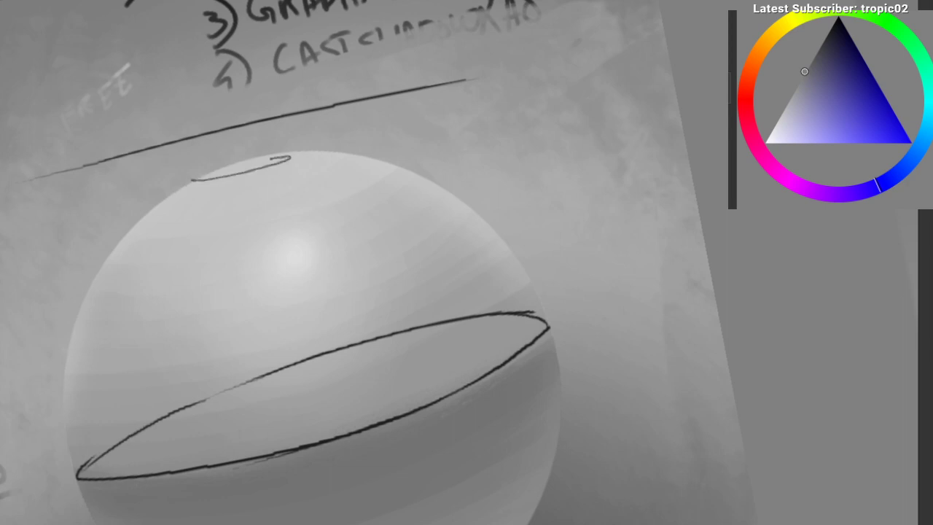
key("ctrl+z")
mouse_move(121, 249)
left_mouse_down()
mouse_move(174, 219)
mouse_move(446, 151)
left_mouse_up()
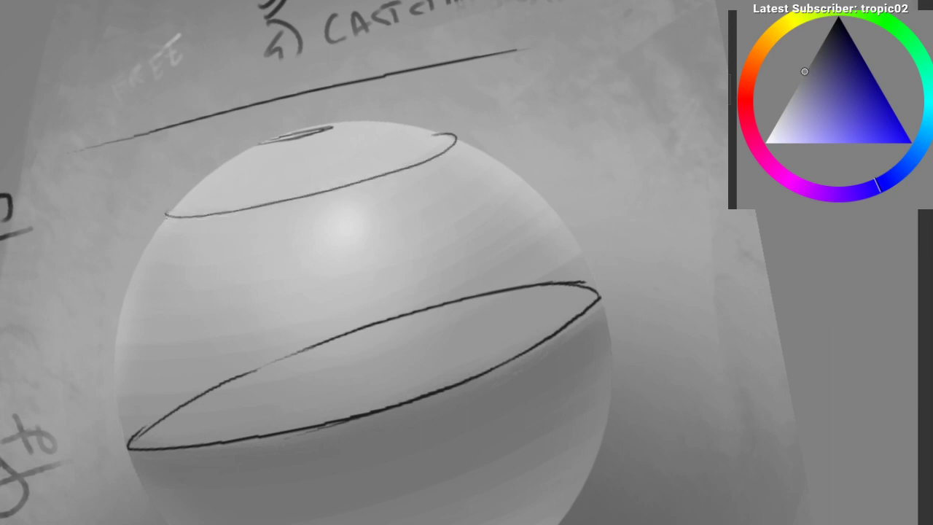
left_click_drag(177, 212, 426, 143)
Step: Draw the front curve of another cross-section between the highlight and the shadow-edge ellipse, redoing strokes until it follows the form
mouse_move(127, 335)
left_mouse_down()
mouse_move(150, 302)
mouse_move(569, 209)
mouse_move(577, 196)
left_mouse_up()
key("ctrl+z")
mouse_move(138, 337)
left_mouse_down()
mouse_move(420, 249)
mouse_move(161, 327)
mouse_move(314, 296)
mouse_move(493, 233)
left_mouse_up()
key("ctrl+z")
key("ctrl+z")
left_click_drag(391, 261, 521, 220)
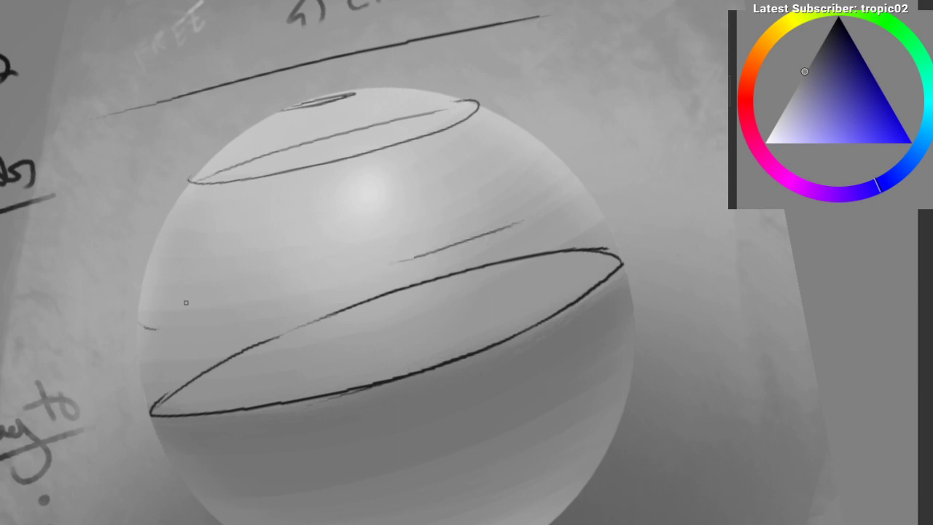
mouse_move(194, 321)
left_mouse_down()
mouse_move(552, 212)
mouse_move(533, 218)
left_mouse_up()
key("ctrl+z")
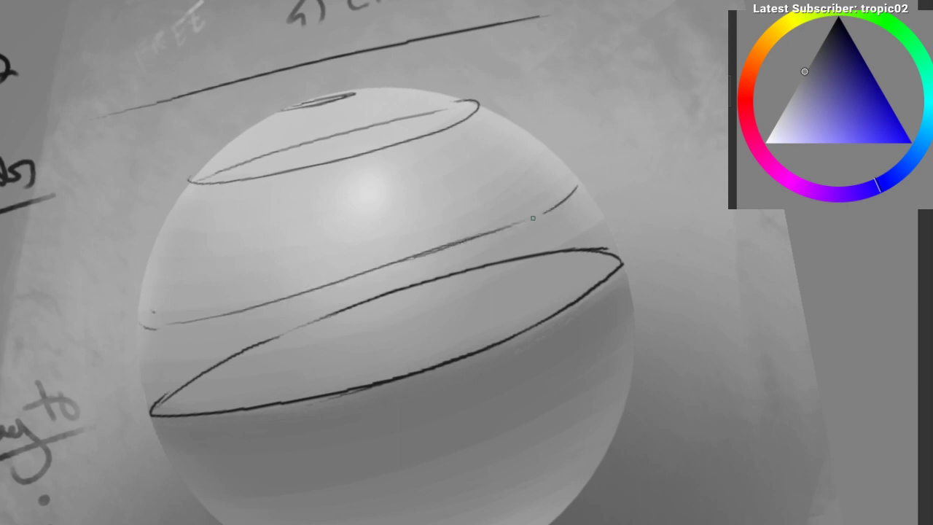
left_click_drag(152, 332, 509, 227)
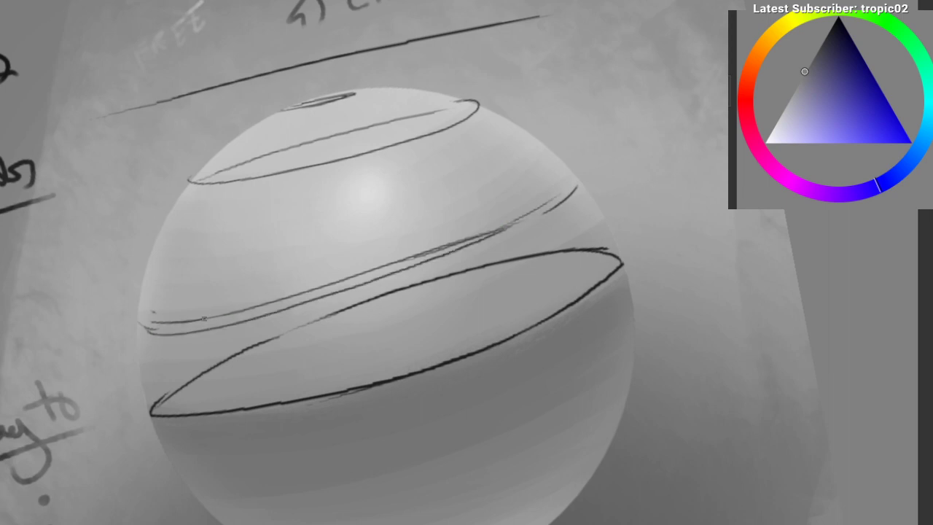
key("ctrl+z")
left_click_drag(291, 307, 357, 293)
left_click_drag(308, 304, 458, 262)
key("ctrl+z")
left_click_drag(279, 305, 532, 229)
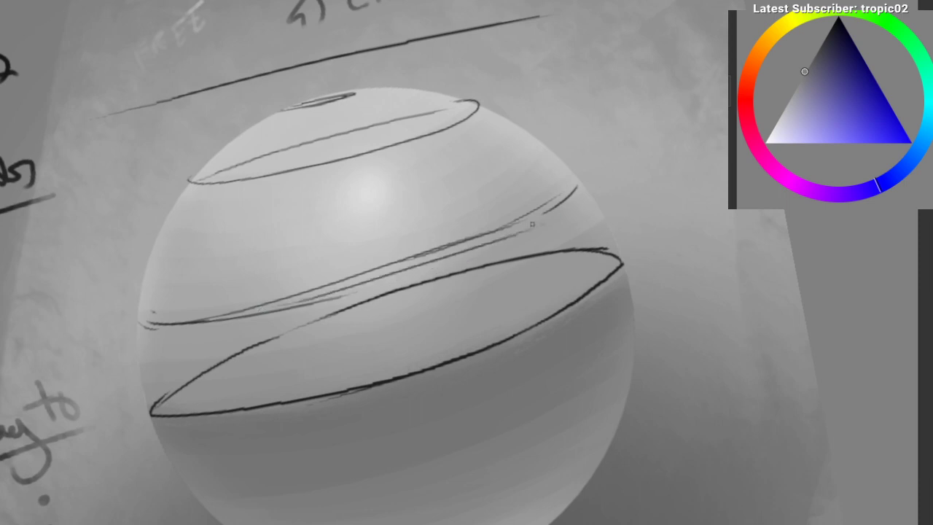
Step: Add the back arc that closes the cross-section ellipse around the highlight and refine its front curve
mouse_move(167, 316)
left_mouse_down()
mouse_move(376, 215)
mouse_move(511, 176)
left_mouse_up()
key("ctrl+z")
left_click_drag(372, 213, 587, 165)
key("ctrl+z")
key("ctrl+z")
left_click_drag(387, 208, 552, 177)
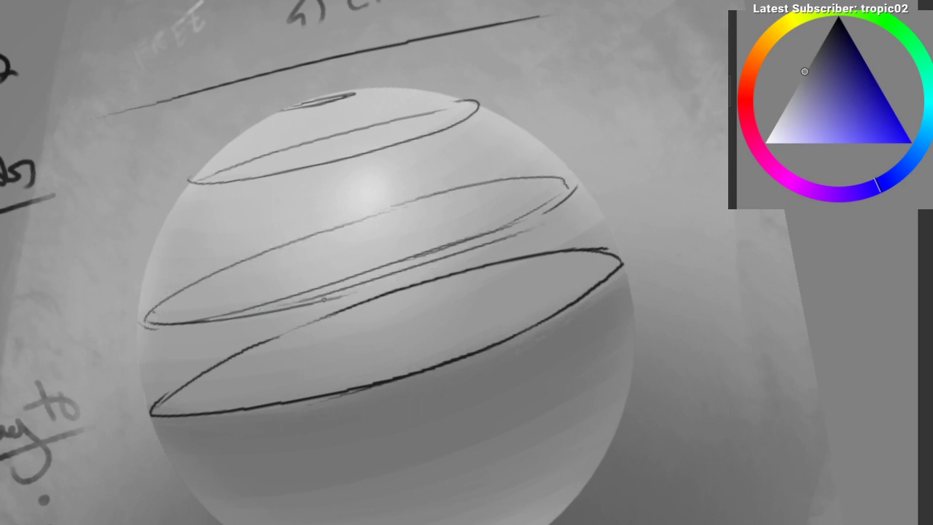
mouse_move(209, 320)
left_mouse_down()
mouse_move(362, 286)
mouse_move(499, 229)
left_mouse_up()
key("ctrl+z")
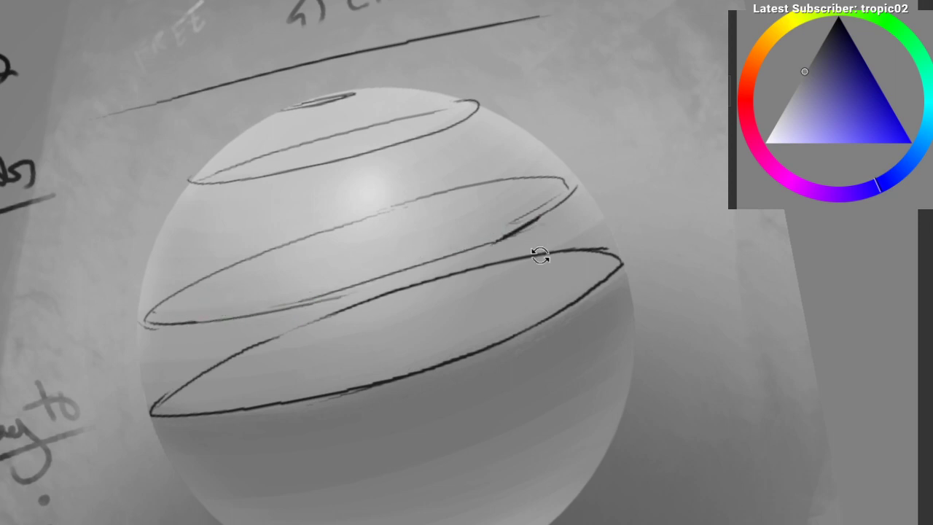
Step: Rotate the canvas and try several contour arcs near the sphere's shaded lower rim, undoing them all
left_click_drag(538, 254, 60, 217)
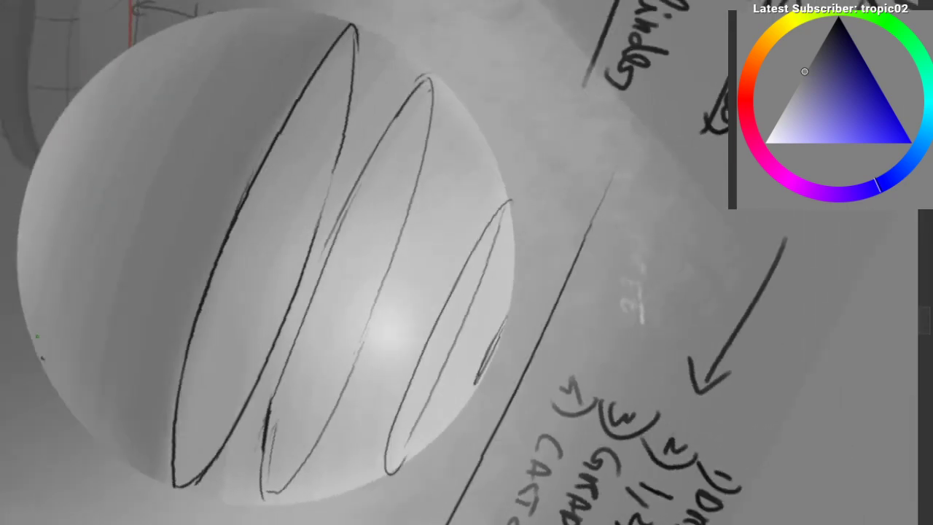
left_click_drag(42, 357, 120, 114)
key("ctrl+z")
left_click_drag(152, 50, 38, 330)
key("ctrl+z")
mouse_move(135, 63)
left_mouse_down()
mouse_move(121, 71)
mouse_move(51, 345)
mouse_move(55, 195)
mouse_move(41, 360)
mouse_move(54, 175)
mouse_move(37, 320)
mouse_move(50, 345)
left_mouse_up()
key("ctrl+z")
key("ctrl+z")
key("ctrl+z")
key("ctrl+z")
key("ctrl+z")
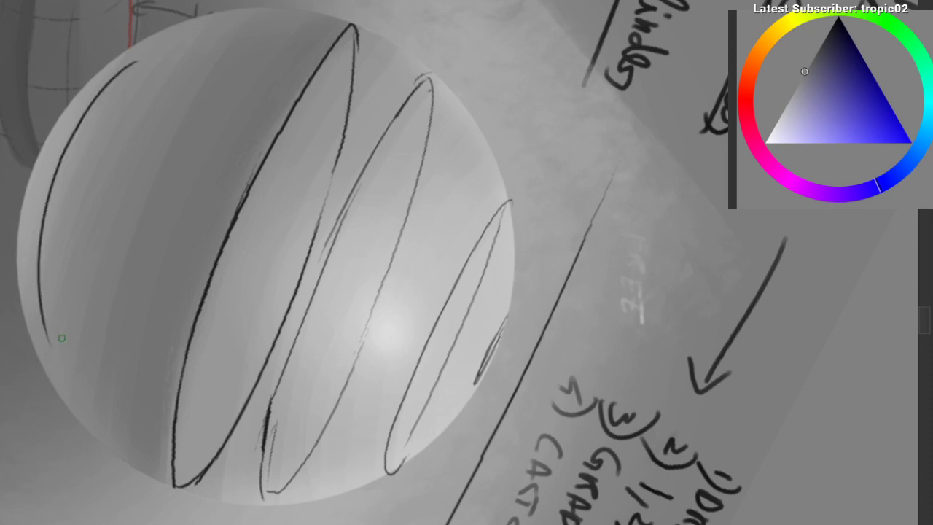
key("ctrl+z")
mouse_move(119, 63)
left_mouse_down()
mouse_move(40, 348)
mouse_move(60, 371)
mouse_move(185, 199)
mouse_move(132, 56)
mouse_move(146, 52)
mouse_move(164, 117)
mouse_move(146, 195)
left_mouse_up()
key("ctrl+z")
key("ctrl+z")
key("ctrl+z")
key("ctrl+z")
Step: Draw a cross-section ellipse on the sphere's shaded underside near the lower rim and rotate the canvas back
left_click_drag(165, 107, 92, 352)
key("ctrl+z")
mouse_move(162, 108)
left_mouse_down()
mouse_move(76, 358)
mouse_move(86, 355)
left_mouse_up()
mouse_move(71, 335)
left_mouse_down()
mouse_move(88, 483)
mouse_move(403, 367)
left_mouse_up()
left_click_drag(364, 243, 358, 183)
left_click_drag(234, 191, 227, 288)
left_click_drag(282, 253, 302, 155)
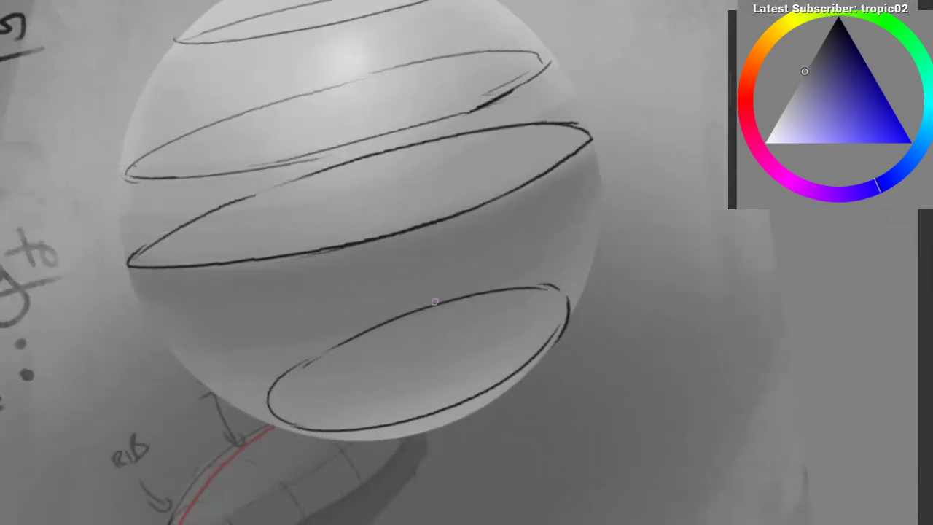
Step: Redraw the back arc of the underside ellipse with a flatter curve, undoing poor strokes
mouse_move(287, 370)
left_mouse_down()
mouse_move(405, 323)
mouse_move(560, 303)
left_mouse_up()
key("ctrl+z")
key("ctrl+z")
left_click_drag(284, 366, 559, 299)
left_click(455, 291, "ctrl")
left_click_drag(472, 289, 566, 283)
key("ctrl+z")
Step: Erase the surplus line work along the back arc of the underside ellipse
key("e")
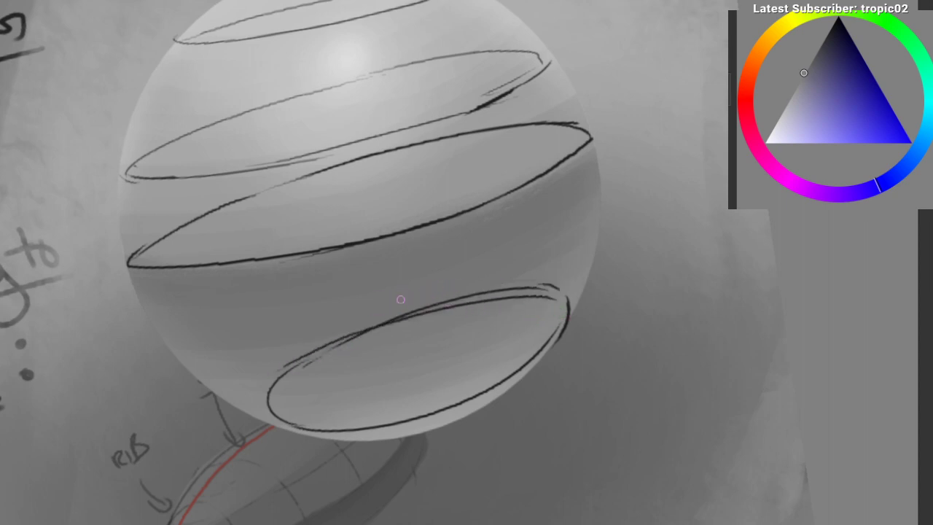
left_click_drag(456, 292, 547, 287)
left_click_drag(449, 299, 430, 303)
mouse_move(497, 298)
left_mouse_down()
mouse_move(559, 300)
mouse_move(529, 376)
left_mouse_up()
scroll(487, 396, "down", 1)
left_click_drag(462, 399, 341, 380)
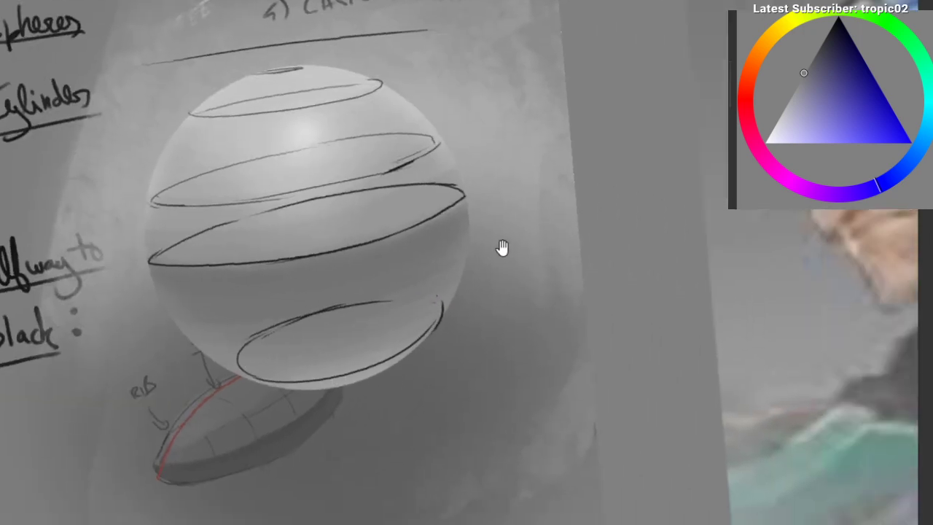
Step: Draw two long heavy black lines beside the sphere, diverging downward from a shared vanishing point on the horizon line
left_click(752, 65)
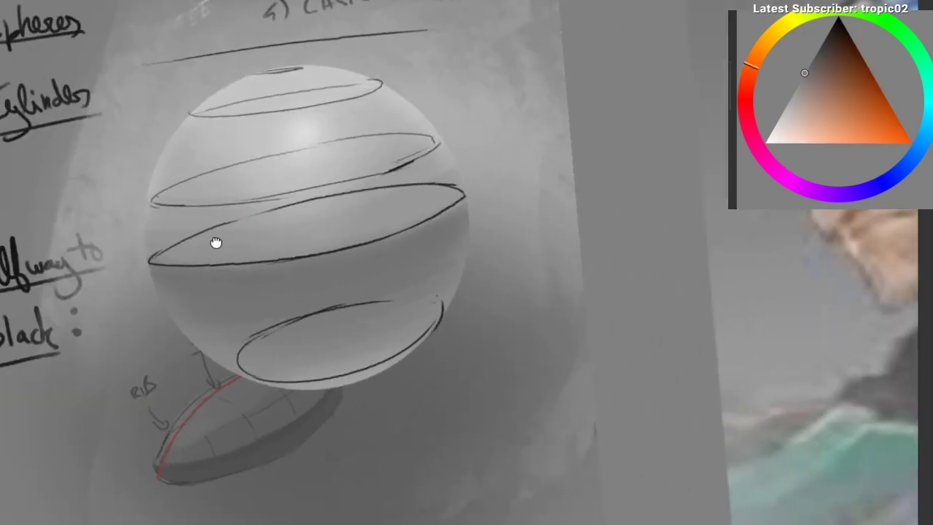
left_click_drag(216, 243, 346, 266)
left_click_drag(202, 167, 211, 165)
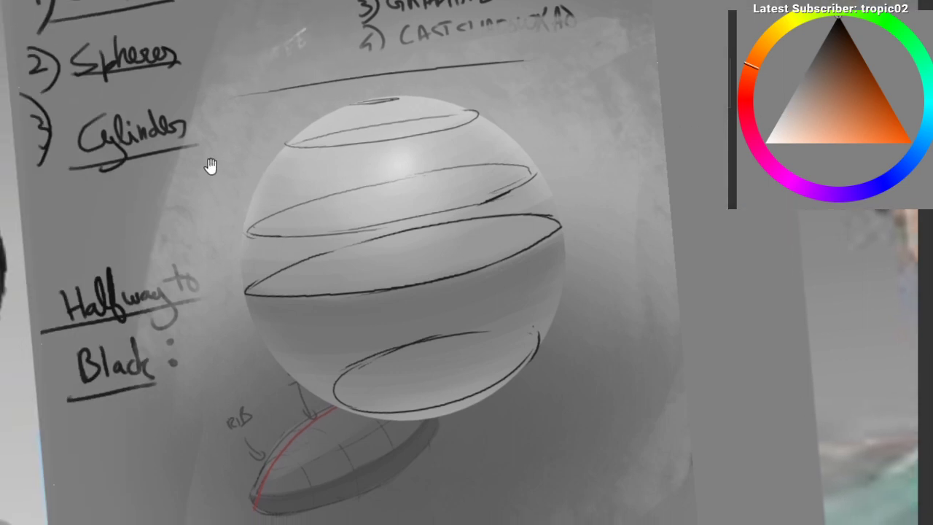
left_click_drag(583, 105, 357, 109)
left_click_drag(230, 130, 239, 135)
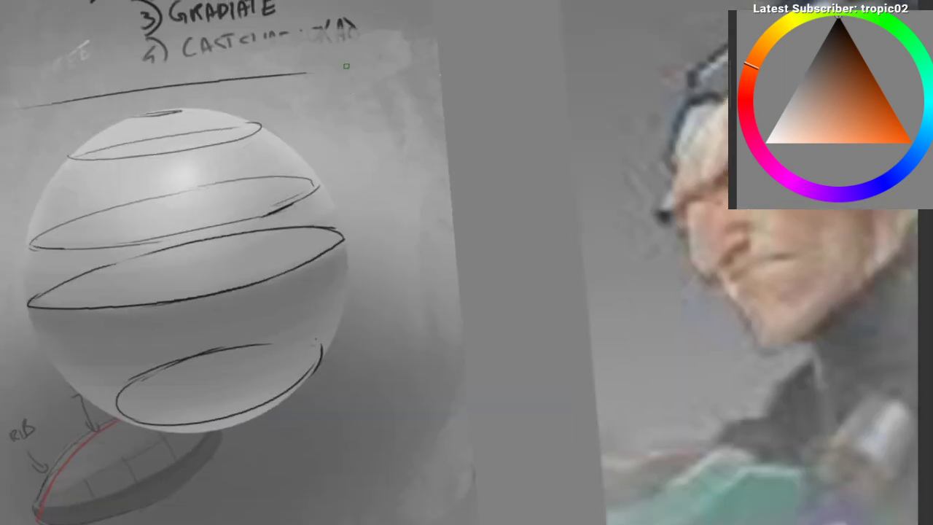
mouse_move(354, 71)
left_mouse_down()
mouse_move(322, 365)
mouse_move(248, 458)
left_mouse_up()
left_click_drag(350, 69, 554, 431)
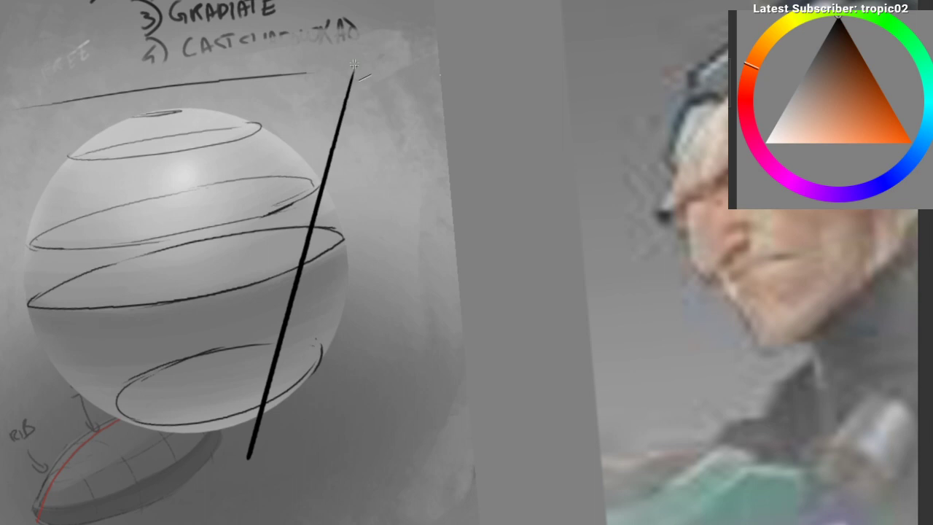
left_click_drag(354, 64, 508, 341)
Step: Extend the horizon line through the vanishing point and add narrow crossbars between the converging lines, undoing poor strokes
mouse_move(344, 144)
left_mouse_down()
mouse_move(365, 118)
mouse_move(356, 126)
mouse_move(397, 134)
left_mouse_up()
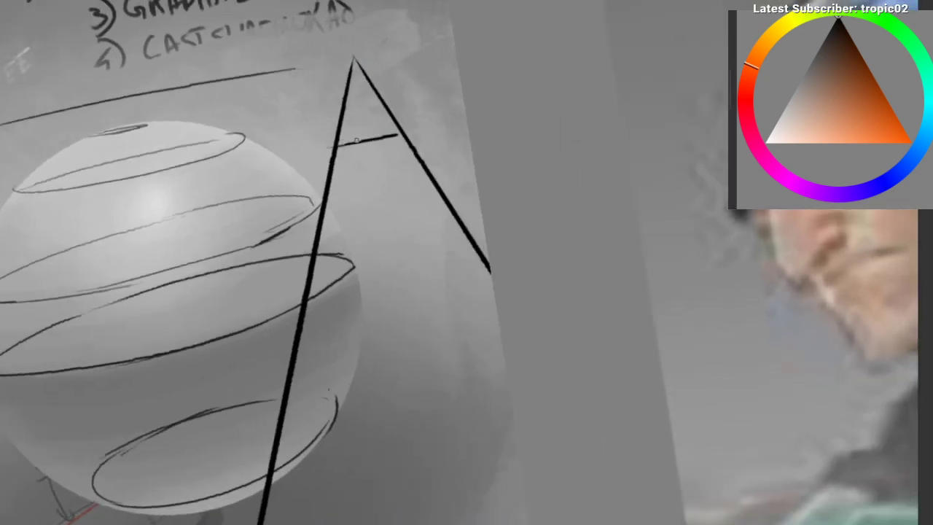
left_click_drag(343, 174, 391, 135)
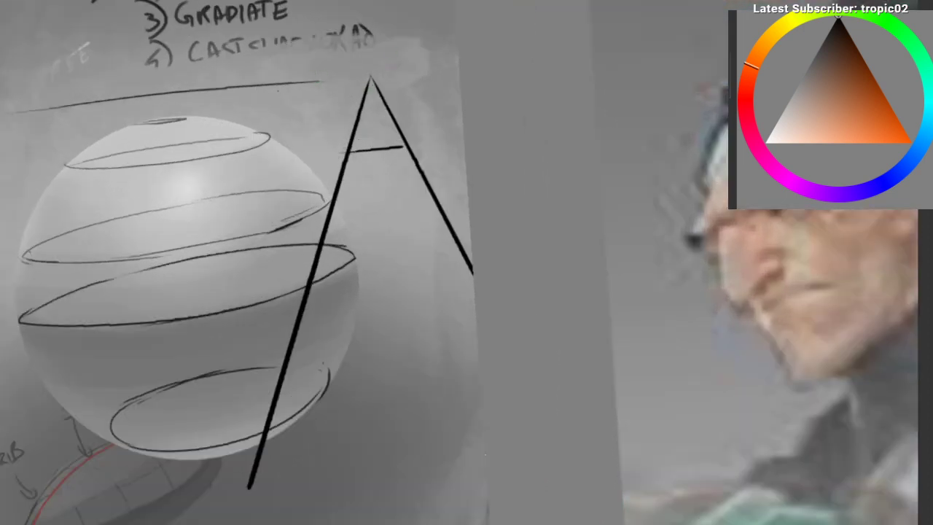
left_click_drag(291, 81, 474, 64)
left_click_drag(335, 154, 323, 159)
left_click_drag(325, 143, 394, 133)
key("ctrl+z")
key("ctrl+z")
mouse_move(340, 216)
left_mouse_down()
mouse_move(348, 180)
mouse_move(463, 152)
left_mouse_up()
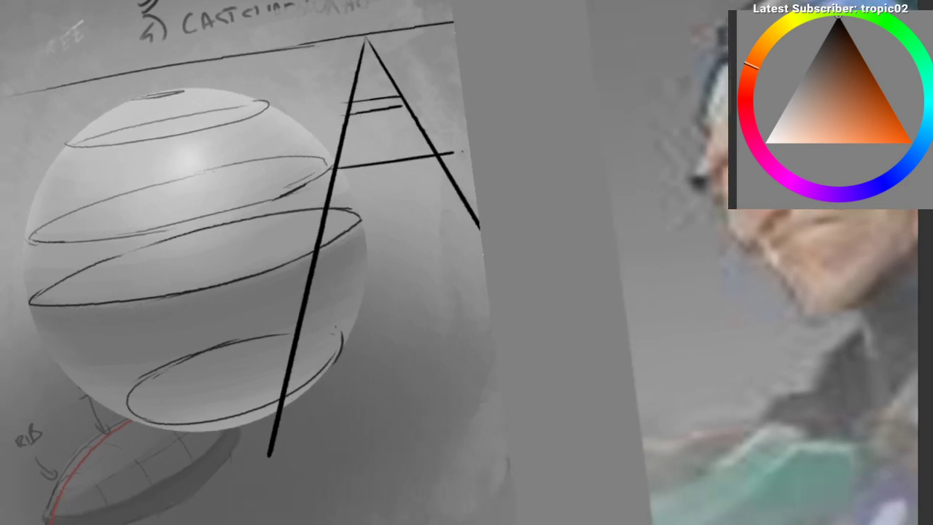
Step: Add wider-spaced crossbars down the converging lines to a base line, undoing and redrawing misplaced bars
left_click_drag(297, 224, 463, 198)
key("ctrl+z")
left_click_drag(297, 227, 456, 205)
mouse_move(321, 308)
left_mouse_down()
mouse_move(342, 225)
mouse_move(512, 203)
left_mouse_up()
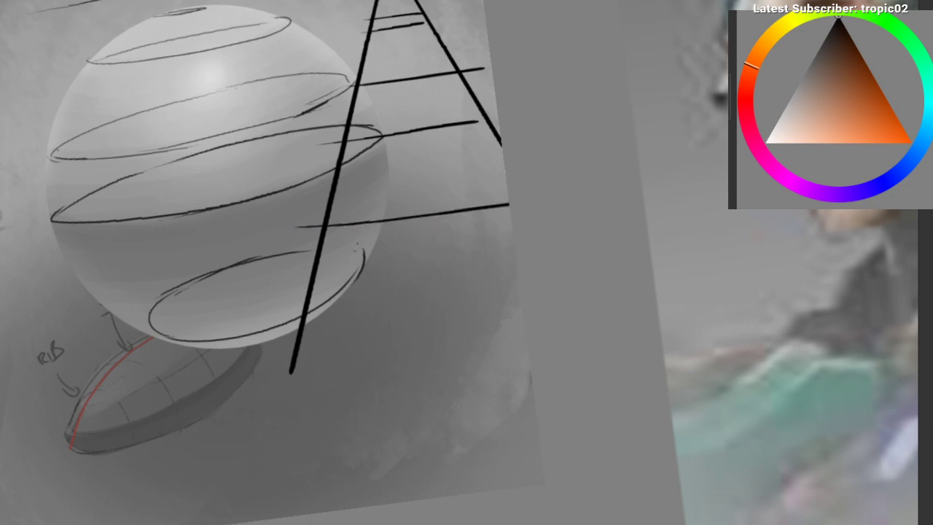
key("ctrl+z")
left_click_drag(313, 235, 512, 210)
left_click_drag(278, 349, 523, 318)
key("ctrl+z")
left_click_drag(279, 373, 526, 335)
left_click_drag(583, 332, 592, 351)
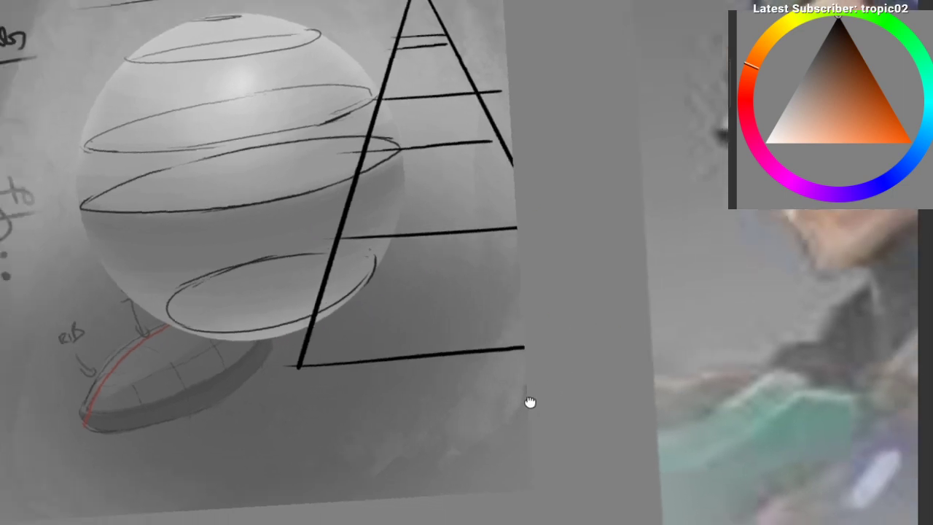
mouse_move(402, 386)
left_mouse_down()
mouse_move(341, 419)
mouse_move(309, 392)
mouse_move(223, 369)
mouse_move(226, 312)
mouse_move(248, 350)
mouse_move(240, 302)
mouse_move(255, 308)
left_mouse_up()
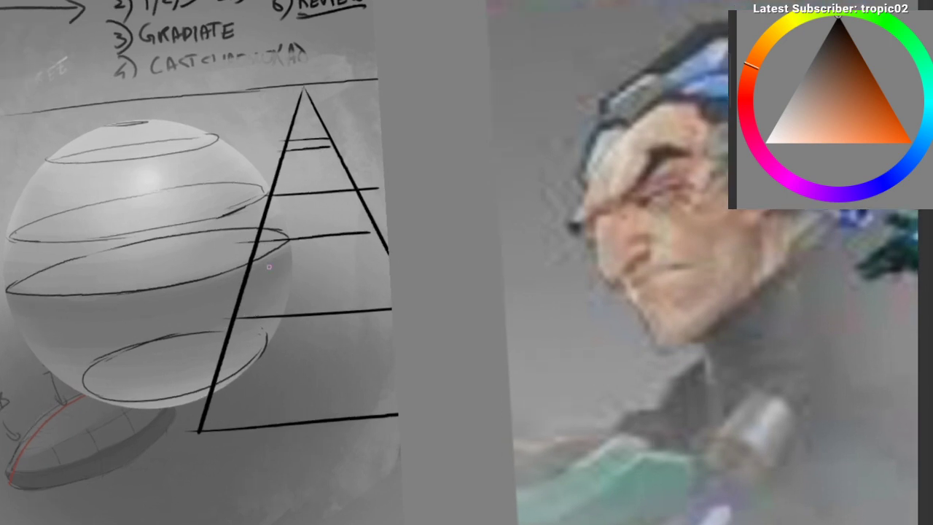
Step: Undo the whole perspective diagram of converging lines and crossbars beside the sphere
left_click_drag(288, 220, 287, 254)
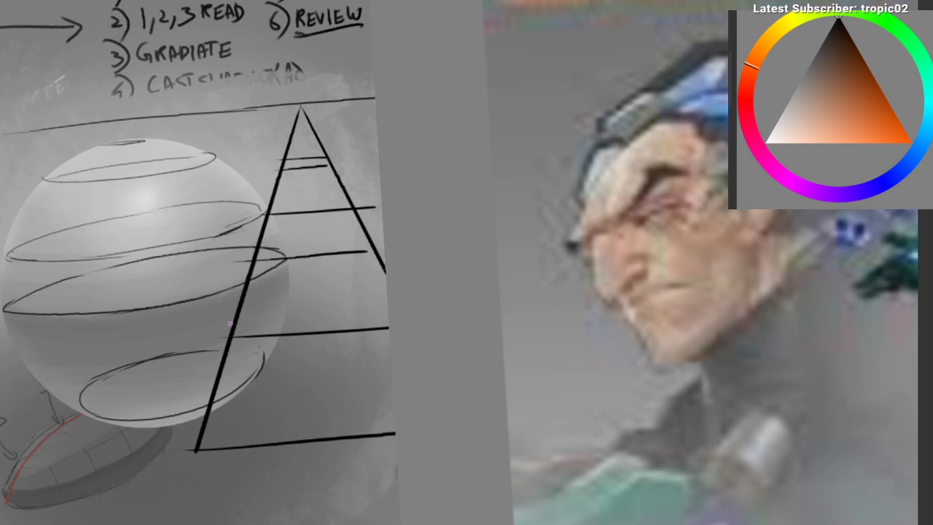
key("ctrl+z")
key("ctrl+z")
key("ctrl+z")
key("ctrl+z")
key("ctrl+z")
key("ctrl+z")
key("ctrl+z")
key("ctrl+z")
key("ctrl+z")
Step: Rotate the canvas and close the gap in the underside ellipse's back arc, undoing poor strokes
mouse_move(152, 264)
left_mouse_down()
mouse_move(199, 227)
mouse_move(328, 372)
left_mouse_up()
left_click_drag(325, 440, 464, 435)
key("ctrl+z")
mouse_move(354, 430)
left_mouse_down()
mouse_move(461, 436)
mouse_move(455, 464)
mouse_move(293, 244)
mouse_move(321, 326)
left_mouse_up()
key("ctrl+z")
key("ctrl+z")
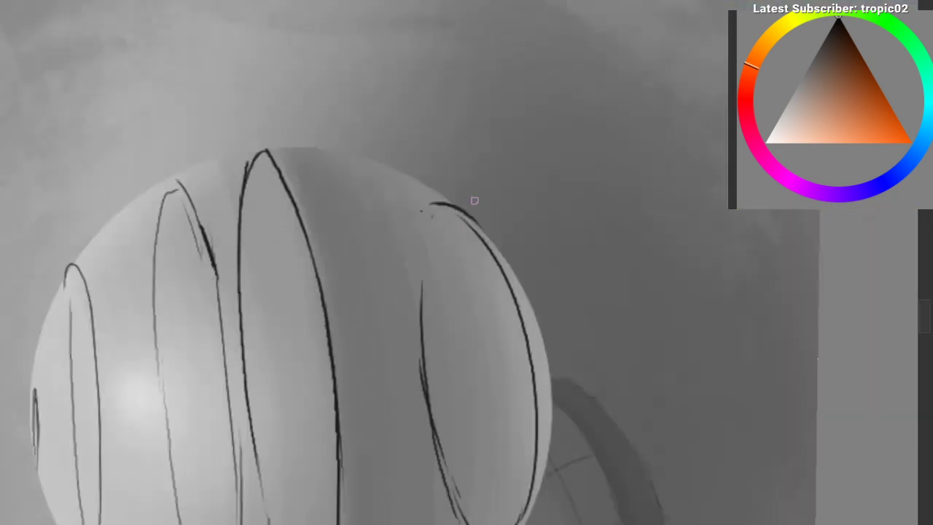
left_click_drag(455, 212, 422, 314)
mouse_move(579, 266)
left_mouse_down()
mouse_move(550, 439)
mouse_move(400, 423)
mouse_move(475, 316)
mouse_move(460, 376)
left_mouse_up()
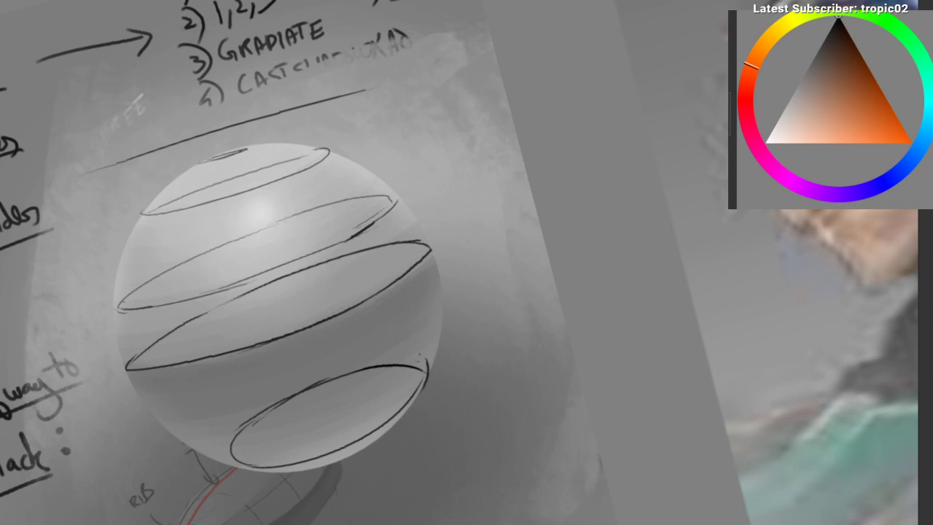
Step: Clear all the cross-section contour lines from the sphere
key("ctrl+z")
key("ctrl+z")
key("Delete")
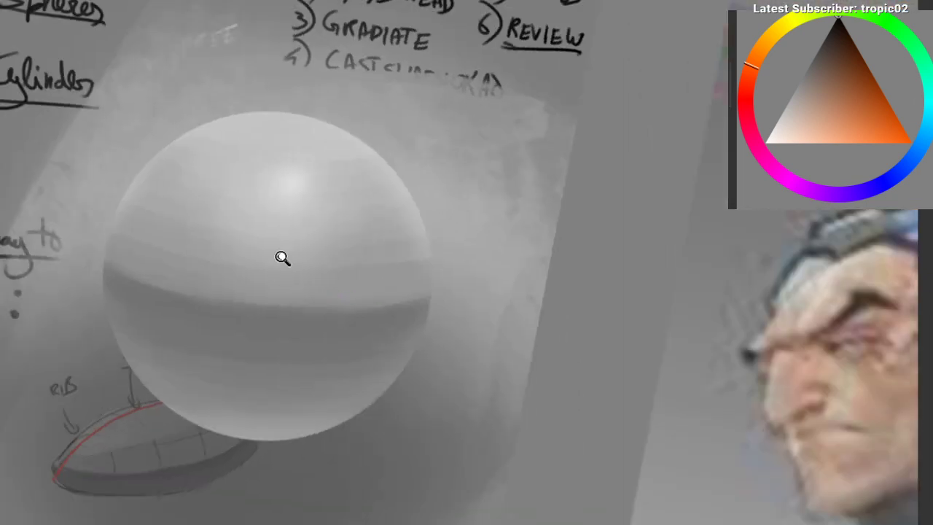
scroll(282, 258, "up", 5)
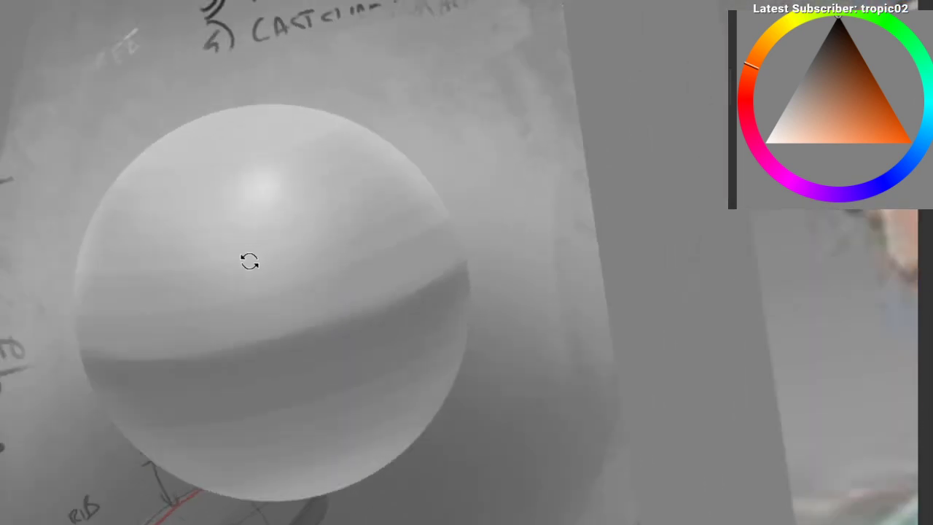
mouse_move(321, 265)
left_mouse_down()
mouse_move(287, 271)
mouse_move(313, 206)
left_mouse_up()
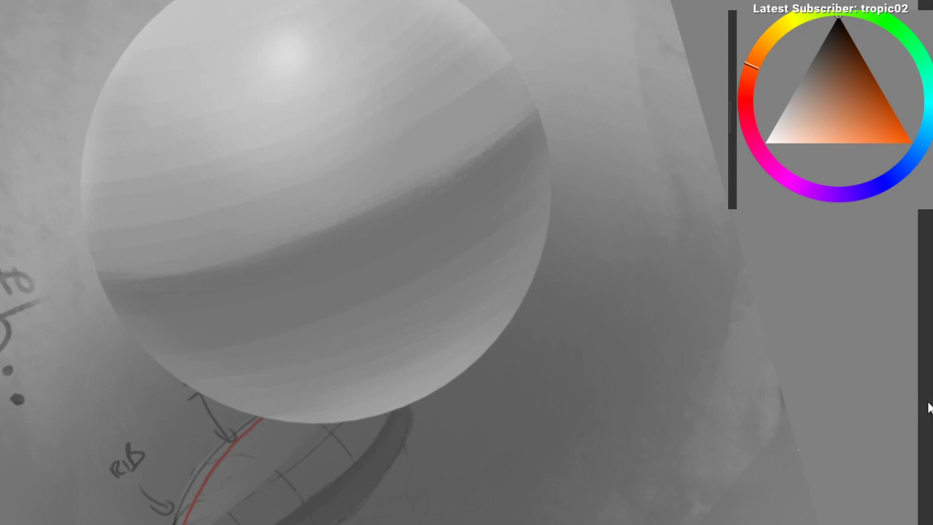
Step: Select a long, tilted freehand ellipse beneath the sphere as the shape of its cast shadow
left_click_drag(344, 380, 219, 391)
mouse_move(218, 390)
left_mouse_down()
mouse_move(246, 297)
mouse_move(268, 390)
mouse_move(506, 328)
left_mouse_up()
key("ctrl+d")
mouse_move(271, 316)
left_mouse_down()
mouse_move(209, 385)
mouse_move(556, 266)
mouse_move(504, 221)
mouse_move(277, 303)
left_mouse_up()
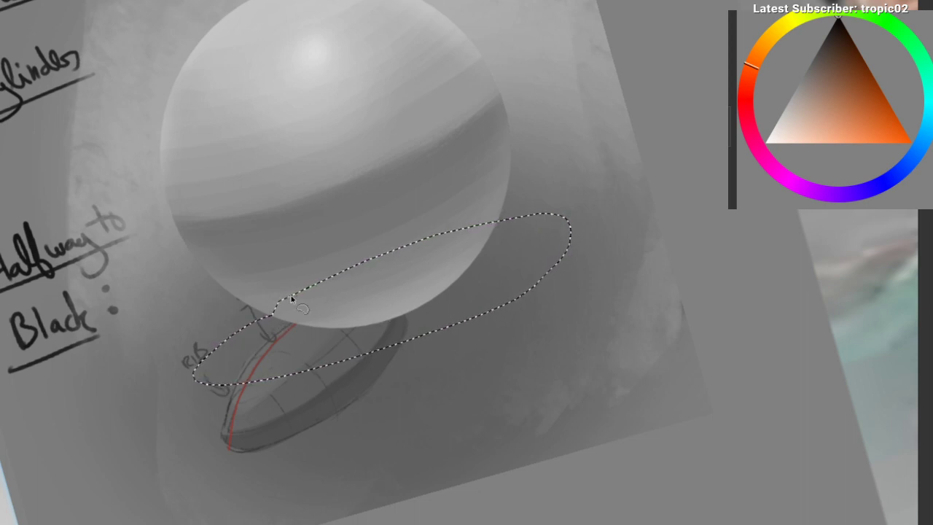
Step: Choose a broad painting brush preset and a very dark grey for the cast shadow
right_click(244, 313)
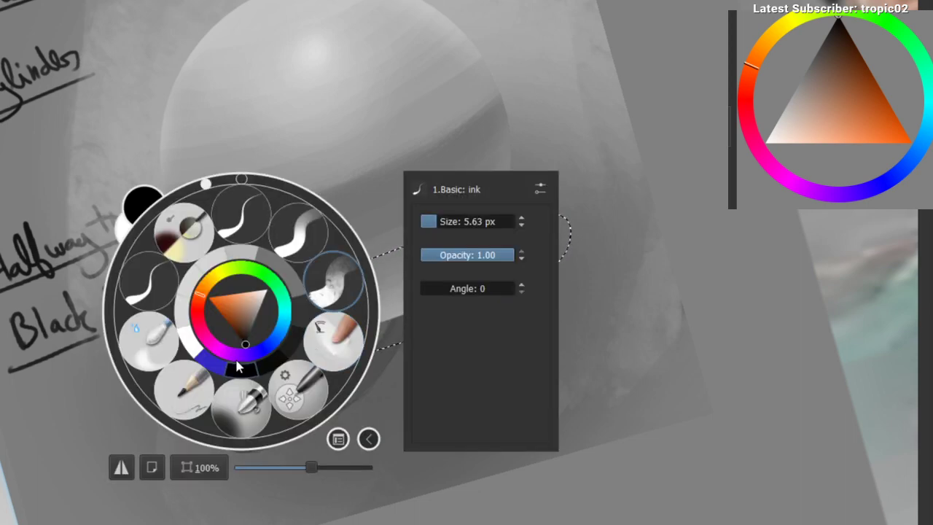
left_click(242, 405)
left_click(284, 376, "ctrl")
left_click(826, 37)
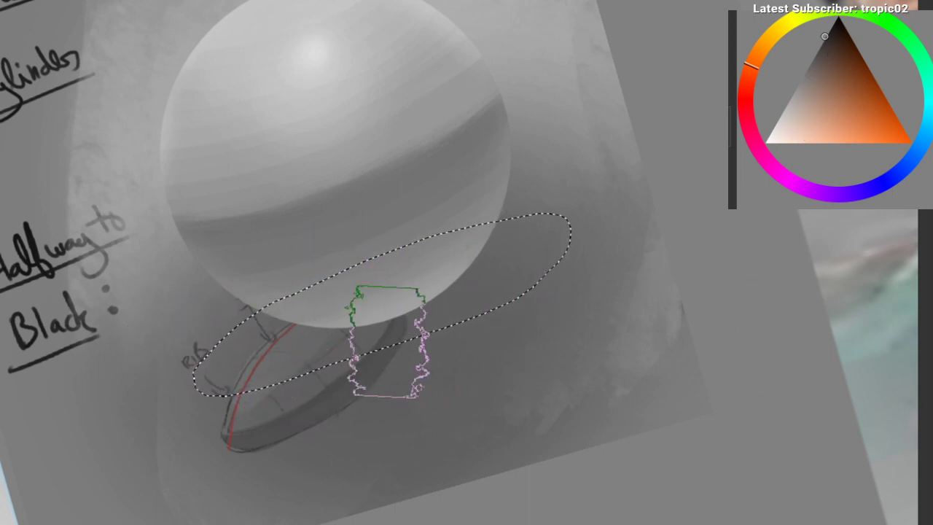
Step: Subtract the part overlapping the sphere from the shadow selection so its upper edge follows the sphere's rim
key("l")
mouse_move(252, 311)
left_mouse_down()
mouse_move(287, 328)
mouse_move(255, 314)
left_mouse_up()
mouse_move(371, 296)
left_mouse_down()
mouse_move(445, 519)
mouse_move(167, 255)
left_mouse_up()
left_click_drag(199, 347, 257, 289)
left_click_drag(307, 207, 318, 87)
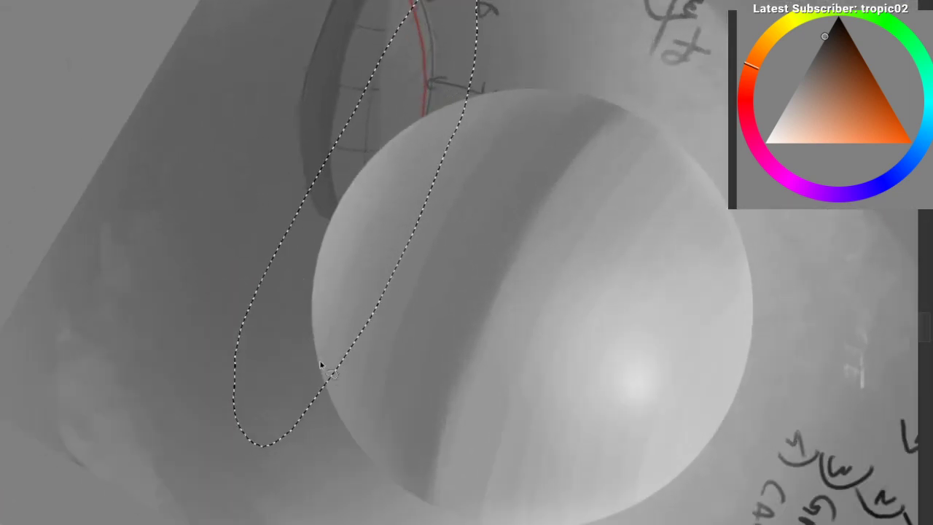
mouse_move(326, 385)
left_mouse_down()
mouse_move(314, 324)
mouse_move(323, 242)
mouse_move(399, 134)
mouse_move(482, 99)
mouse_move(339, 393)
left_mouse_up()
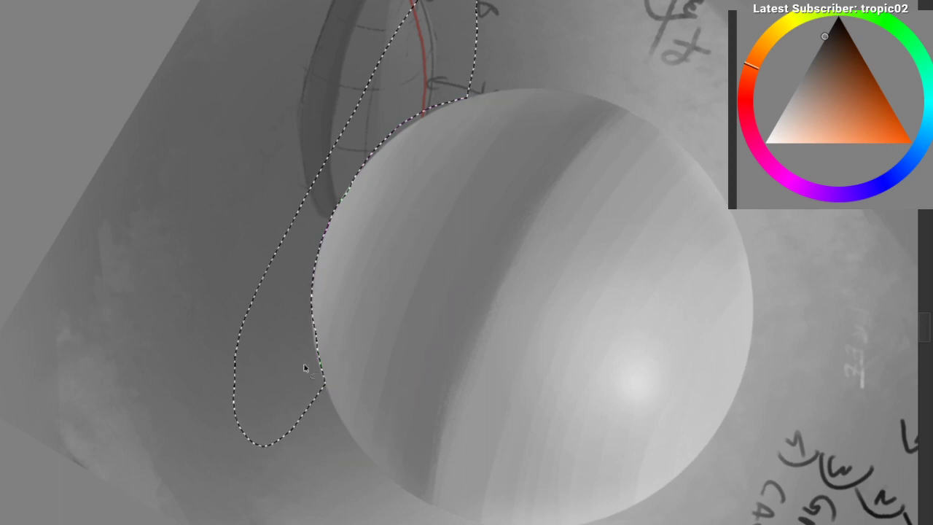
left_click_drag(315, 305, 333, 340)
key("ctrl+z")
mouse_move(314, 300)
left_mouse_down()
mouse_move(343, 345)
mouse_move(316, 313)
left_mouse_up()
key("4")
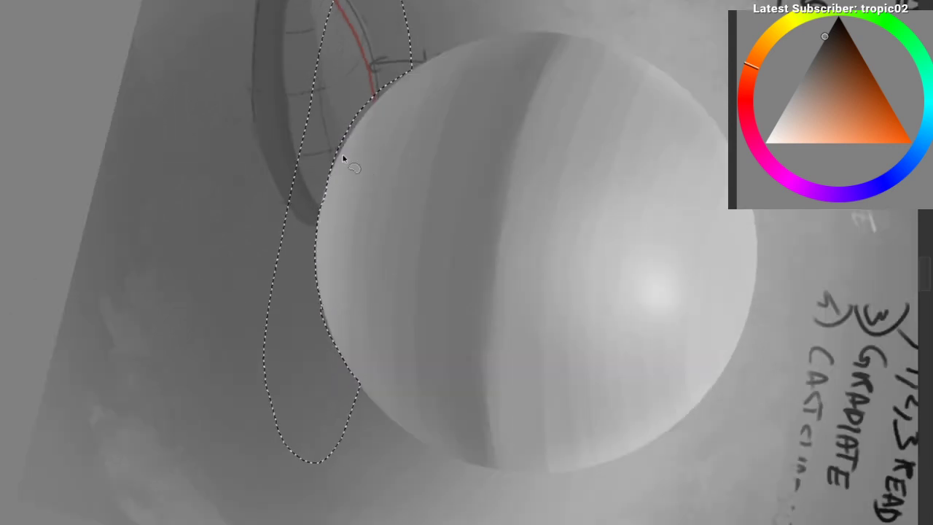
mouse_move(325, 191)
left_mouse_down()
mouse_move(414, 51)
mouse_move(334, 166)
left_mouse_up()
mouse_move(260, 277)
left_mouse_down()
mouse_move(314, 333)
mouse_move(352, 317)
left_mouse_up()
Step: Paint the selected cast shadow shape solid dark grey and deselect it
key("b")
left_click_drag(227, 343, 353, 302)
left_click_drag(266, 325, 329, 299)
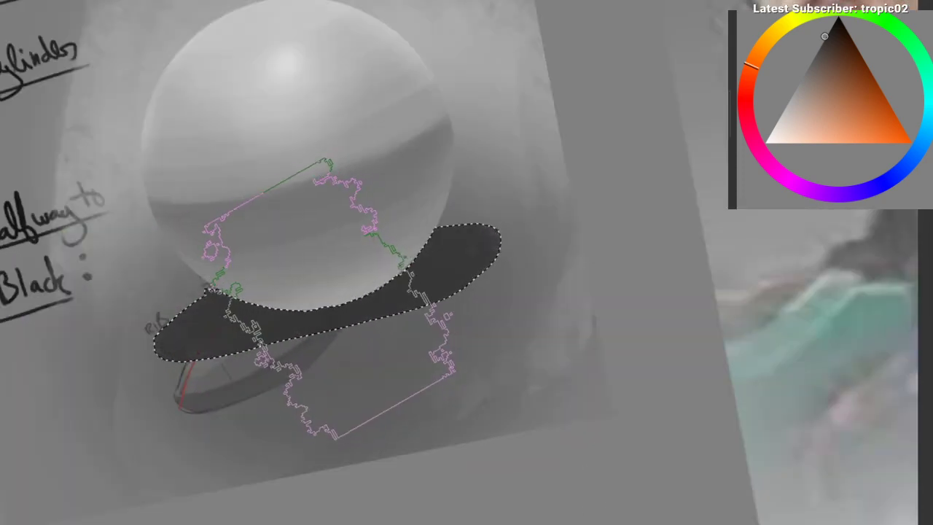
key("ctrl+shift+a")
Step: Shrink the brush, sample the grey of the ground and paint it along the cast shadow's lower edge
key("bracketleft")
key("bracketleft")
key("bracketleft")
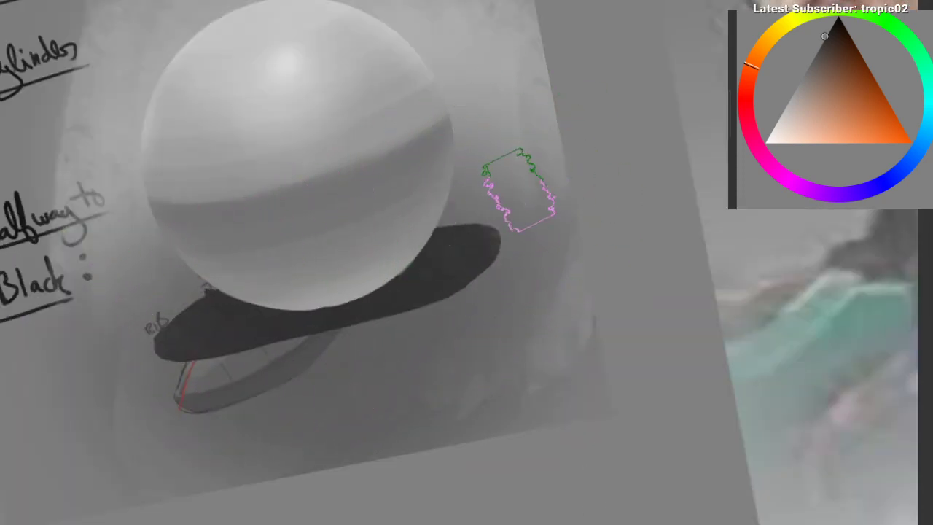
key("bracketleft")
key("bracketleft")
key("bracketleft")
left_click(475, 218, "ctrl")
left_click_drag(405, 315, 544, 251)
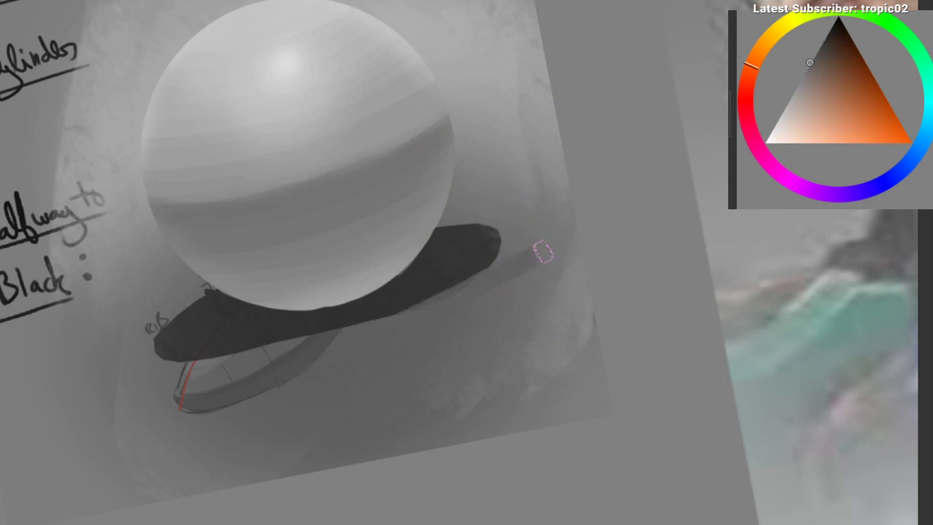
left_click_drag(439, 294, 519, 253)
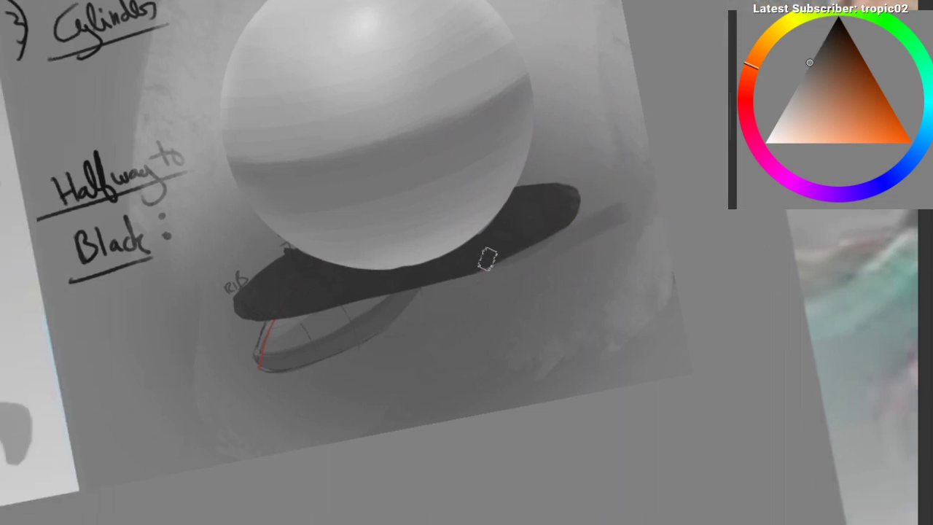
left_click_drag(412, 259, 428, 266)
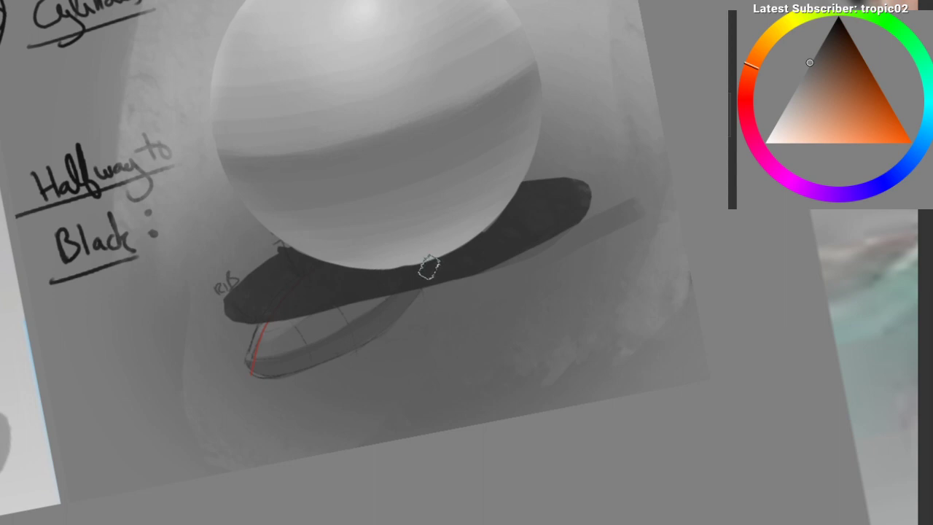
left_click_drag(428, 275, 430, 287)
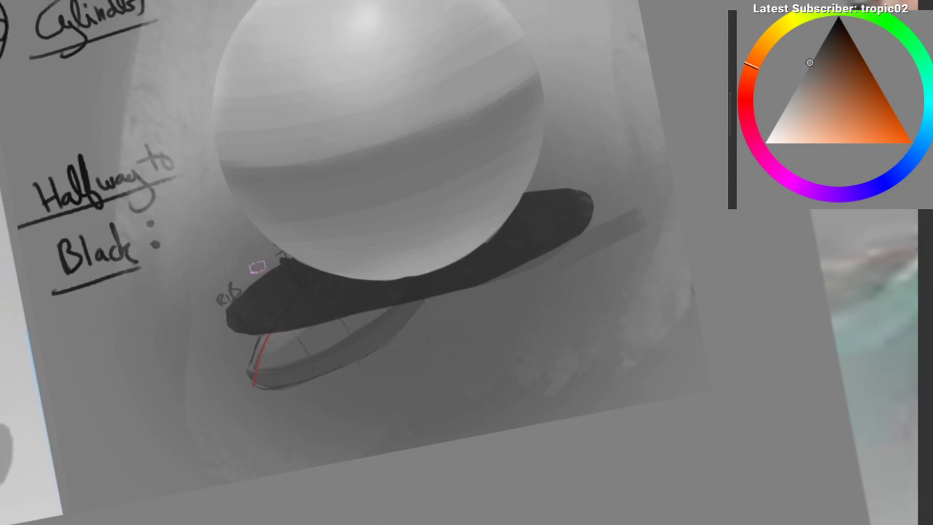
Step: Paint sampled ground grey below the cast shadow over the upper part of the old rib sketch, undoing poor strokes
mouse_move(271, 257)
left_mouse_down()
mouse_move(228, 310)
mouse_move(286, 332)
mouse_move(271, 338)
left_mouse_up()
key("ctrl+z")
left_click(226, 315, "ctrl")
mouse_move(206, 322)
left_mouse_down()
mouse_move(284, 334)
mouse_move(492, 302)
left_mouse_up()
left_click_drag(299, 321, 531, 279)
key("ctrl+z")
left_click(525, 276, "ctrl")
mouse_move(436, 301)
left_mouse_down()
mouse_move(559, 253)
mouse_move(477, 348)
mouse_move(374, 373)
left_mouse_up()
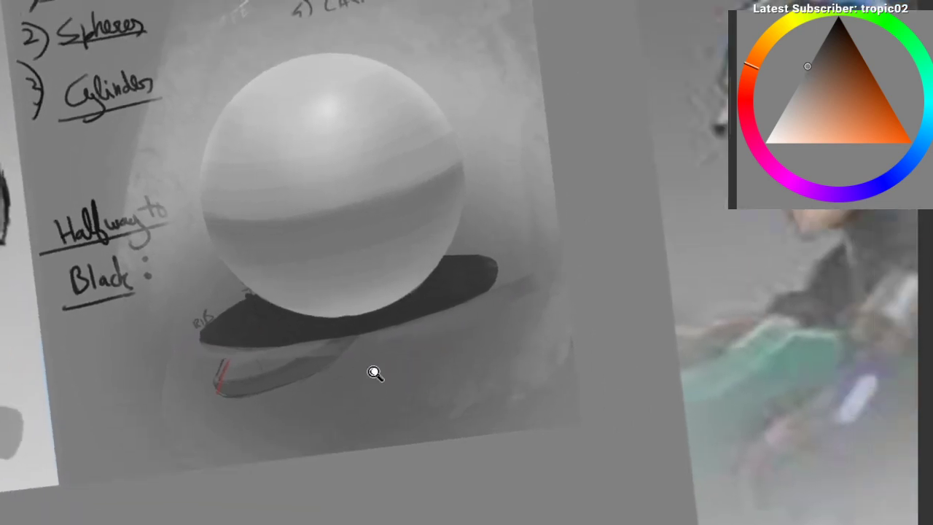
Step: Examine the cube's cast shadow for comparison and the contact area between the sphere and its own cast shadow
left_click_drag(417, 315, 377, 283)
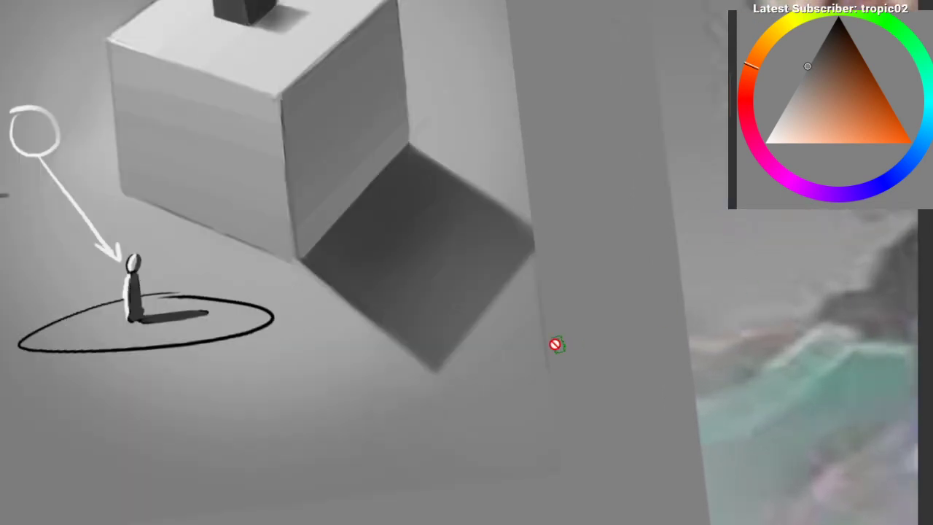
left_click_drag(482, 288, 486, 351)
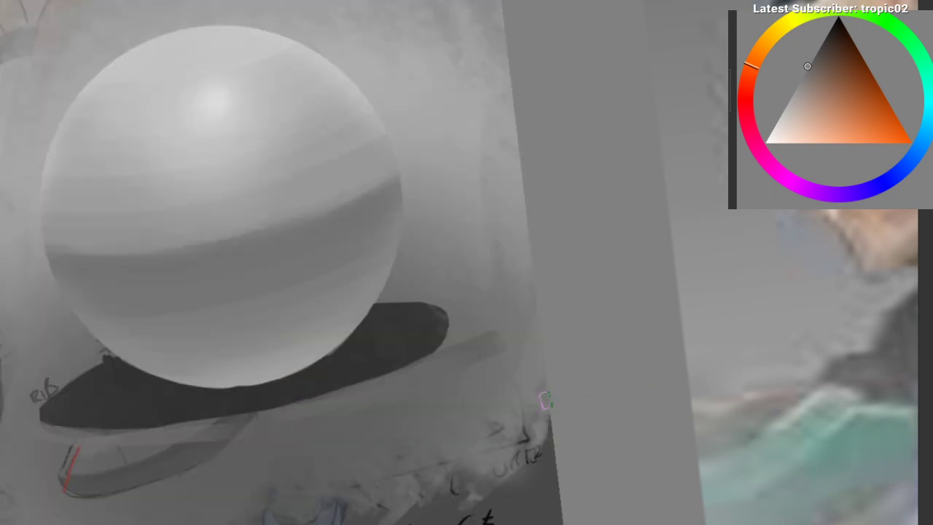
left_click_drag(304, 369, 357, 325)
scroll(289, 322, "up", 2)
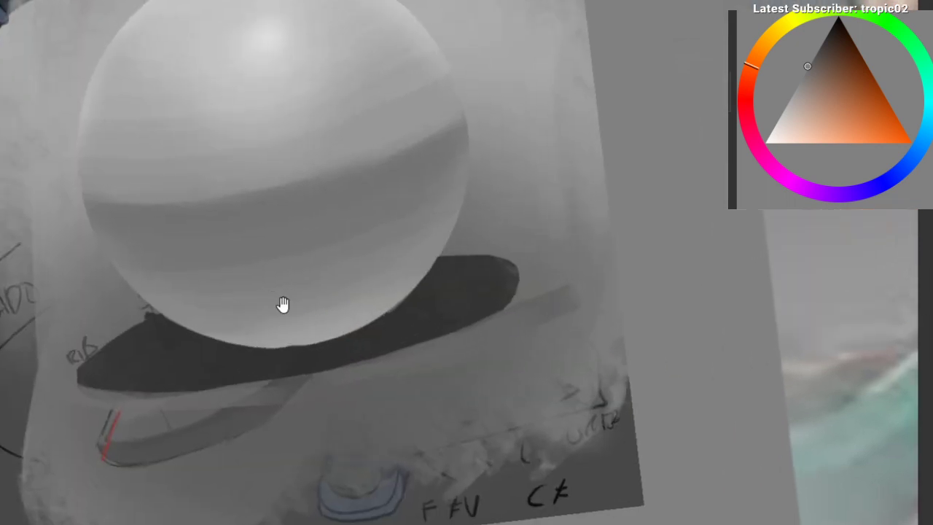
left_click_drag(283, 306, 308, 273)
scroll(287, 320, "down", 1)
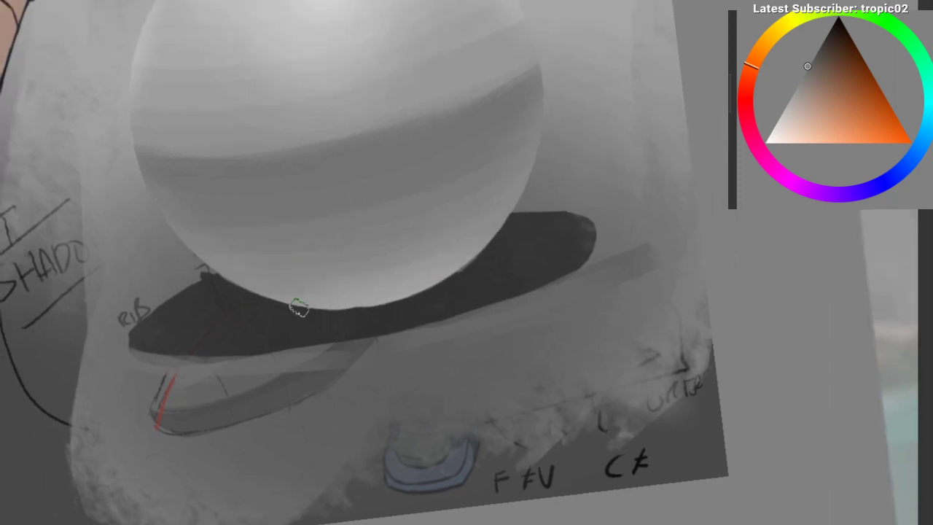
scroll(270, 321, "down", 1)
scroll(262, 315, "up", 2)
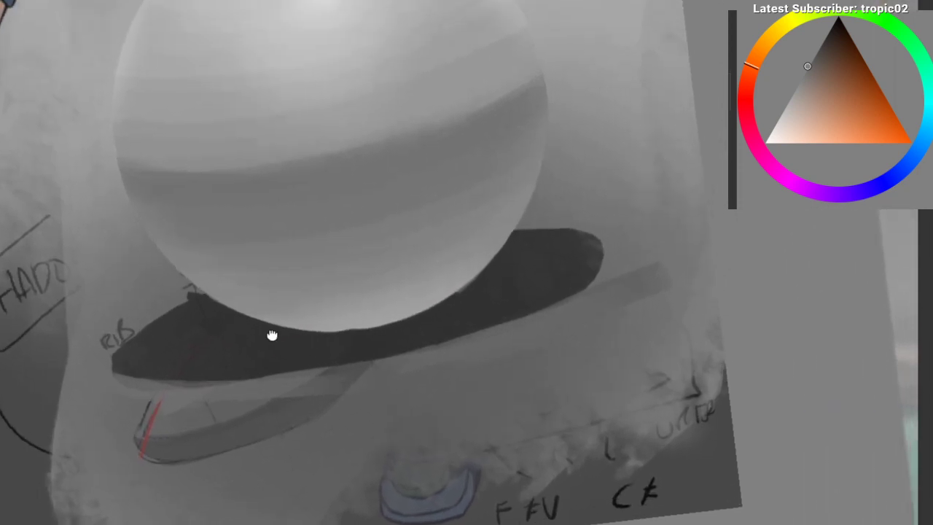
Step: Undo the most recent paint edits along the lower edge of the sphere's cast shadow
key("ctrl+z")
key("ctrl+z")
key("ctrl+z")
key("ctrl+z")
key("ctrl+z")
key("ctrl+z")
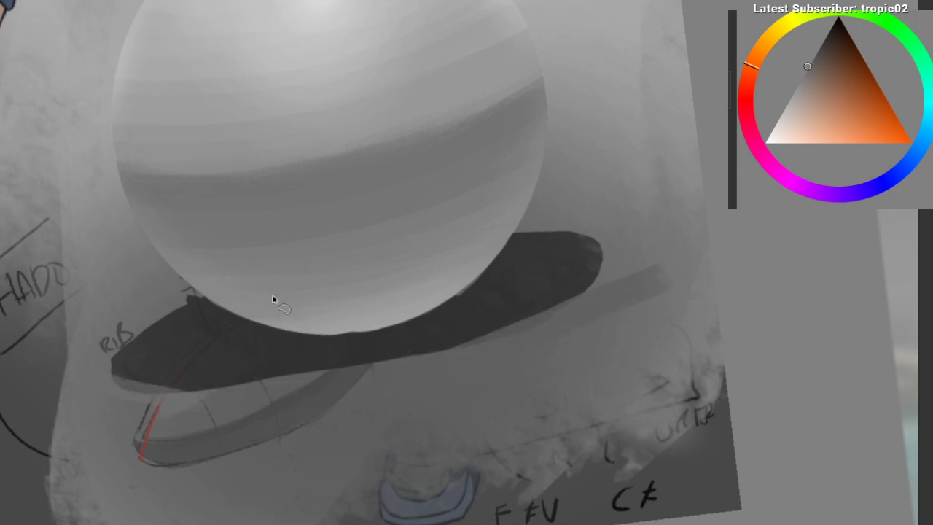
key("ctrl+z")
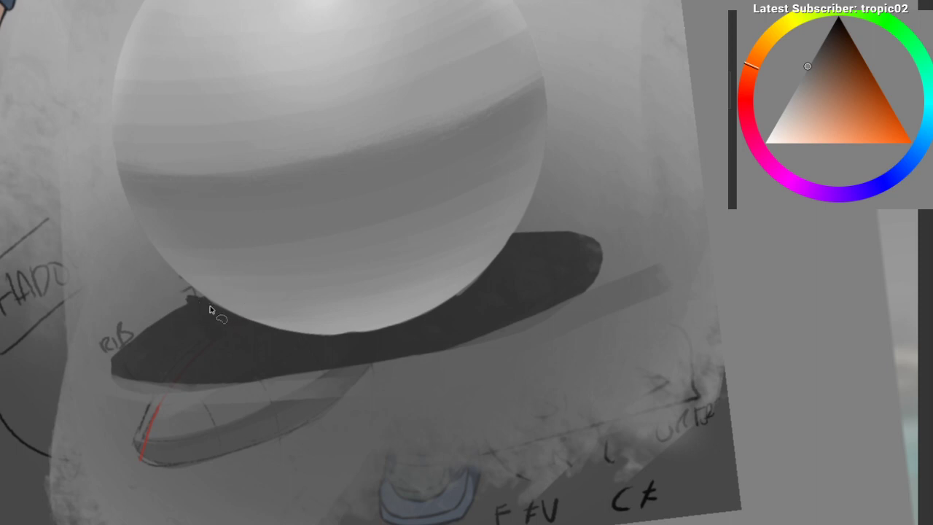
Step: Lasso-select the inner part of the cast shadow directly beneath the sphere and set near-black as the paint colour
mouse_move(213, 302)
left_mouse_down()
mouse_move(282, 362)
mouse_move(541, 298)
mouse_move(508, 281)
mouse_move(388, 331)
left_mouse_up()
left_click_drag(204, 297, 205, 299)
right_click(146, 299)
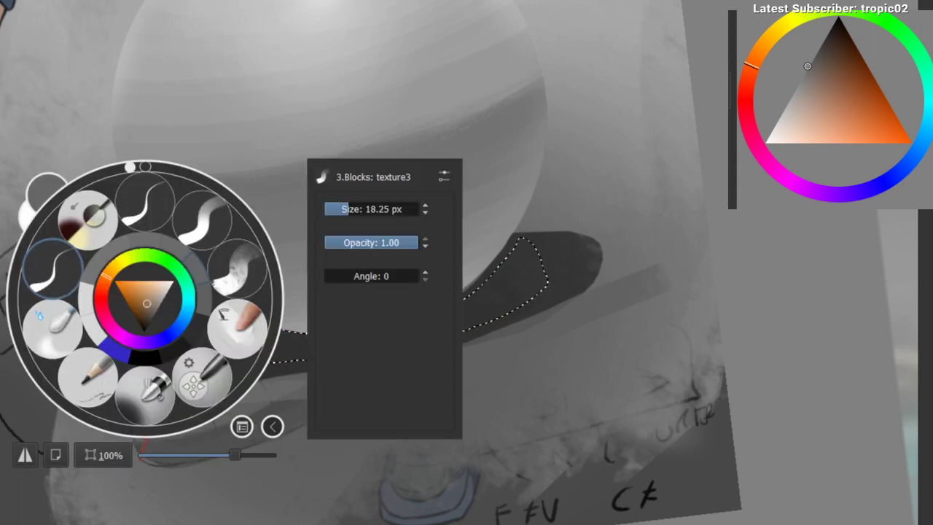
left_click(184, 399)
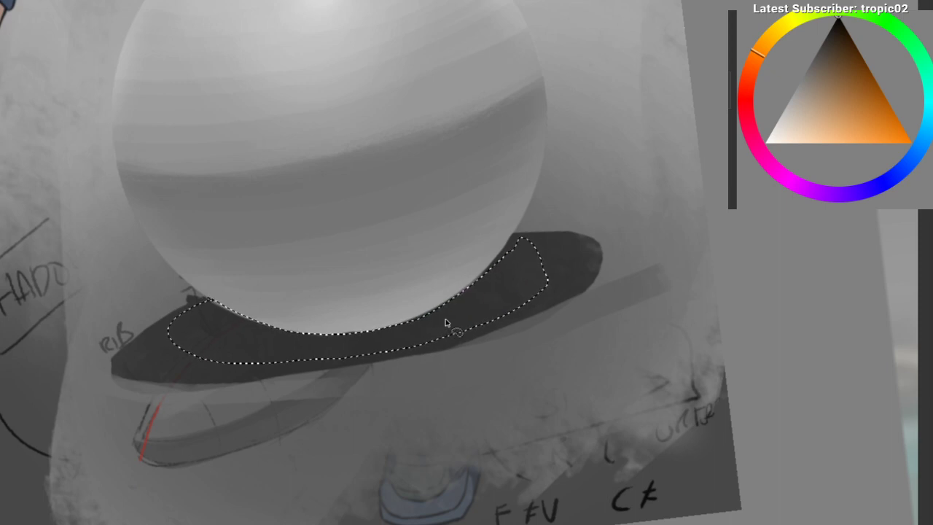
Step: Darken the selected shadow area along the sphere's underside with a large soft brush in near-black, and deselect it
key("b")
left_click_drag(628, 461, 94, 396)
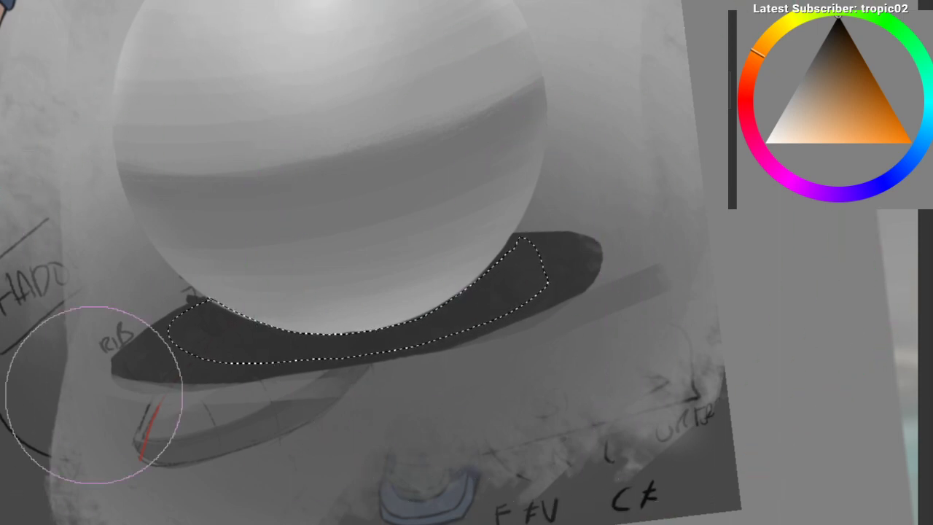
left_click_drag(418, 247, 245, 323)
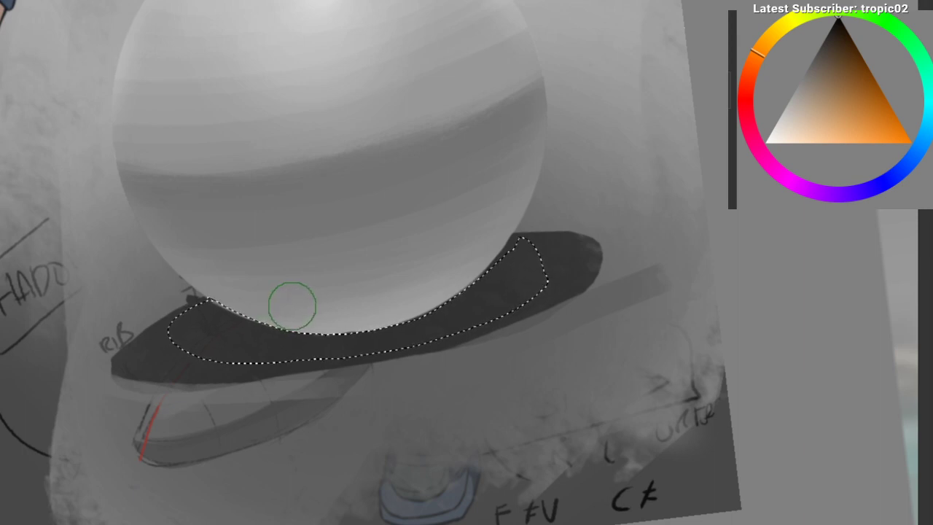
left_click(823, 24)
left_click_drag(367, 290, 415, 290)
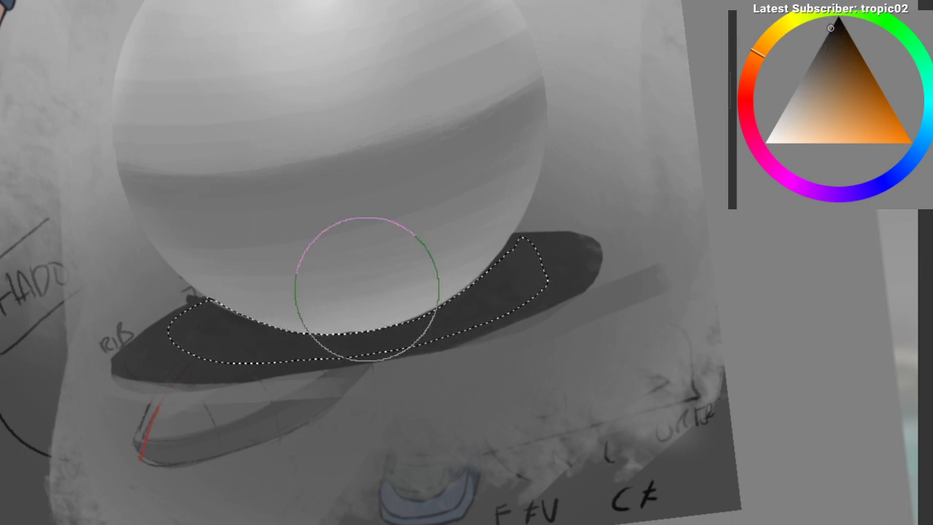
left_click_drag(263, 286, 333, 287)
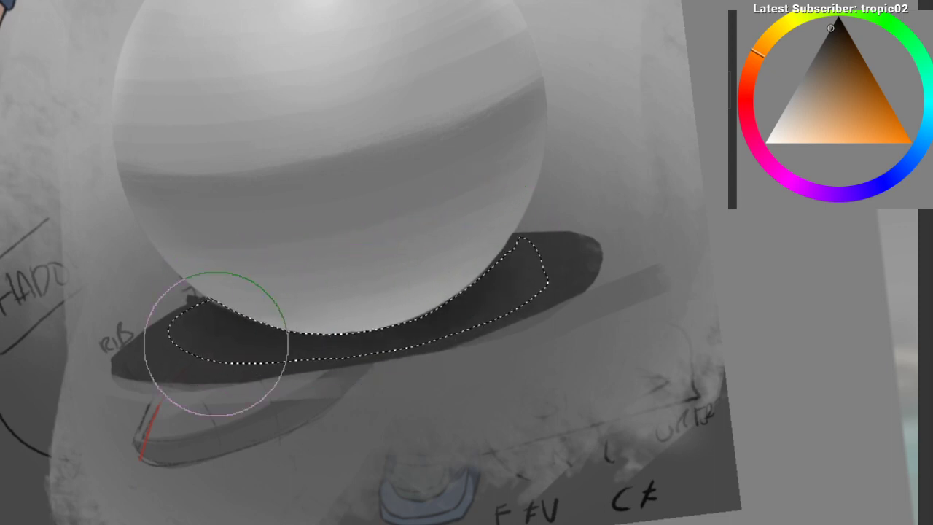
key("ctrl+shift+a")
Step: Lighten the outer parts of the cast shadow with soft strokes in greys sampled from the painting
left_click(495, 280, "ctrl")
mouse_move(409, 328)
left_mouse_down()
mouse_move(298, 363)
mouse_move(292, 141)
mouse_move(322, 160)
left_mouse_up()
left_click(326, 183, "ctrl")
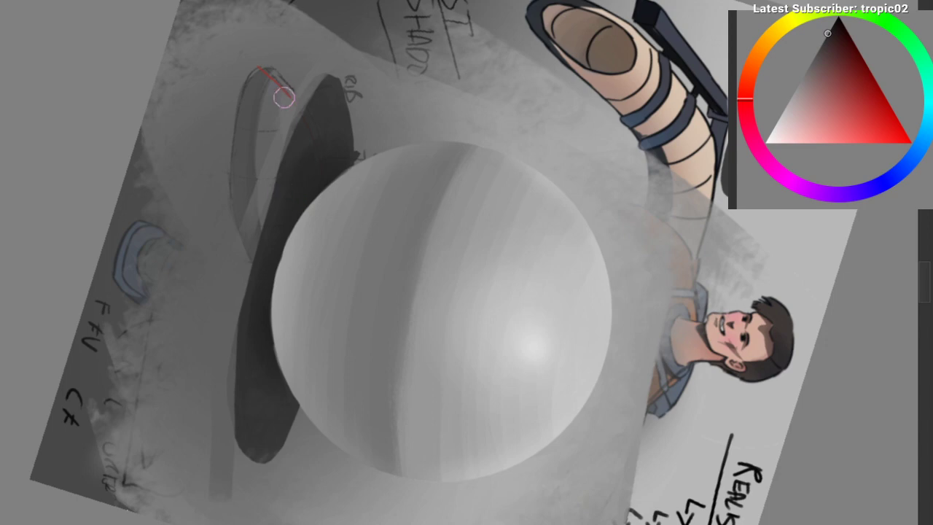
left_click_drag(330, 57, 193, 290)
mouse_move(272, 160)
left_mouse_down()
mouse_move(183, 300)
mouse_move(210, 524)
left_mouse_up()
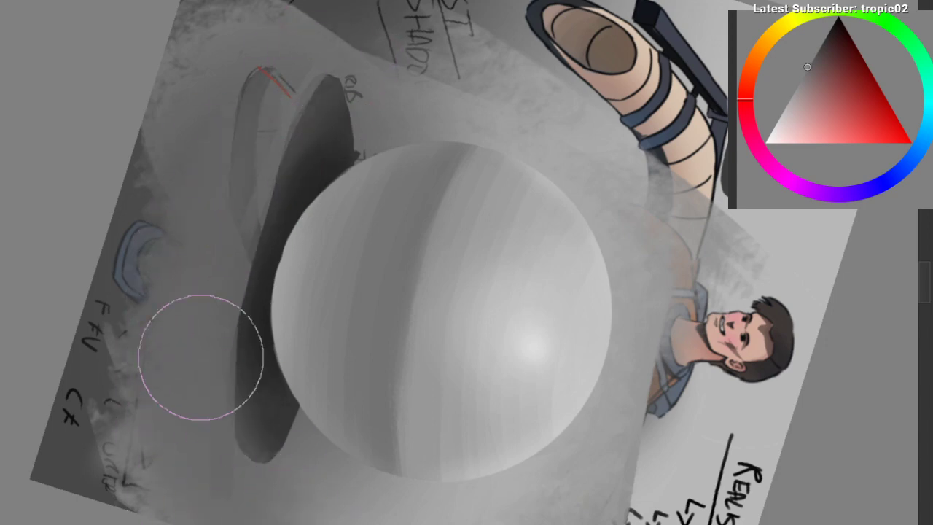
left_click_drag(200, 355, 414, 475)
Step: Blend the cast shadow's lower edge into the ground with soft strokes in a sampled ground grey
left_click_drag(408, 436, 439, 327)
left_click_drag(521, 129, 489, 97)
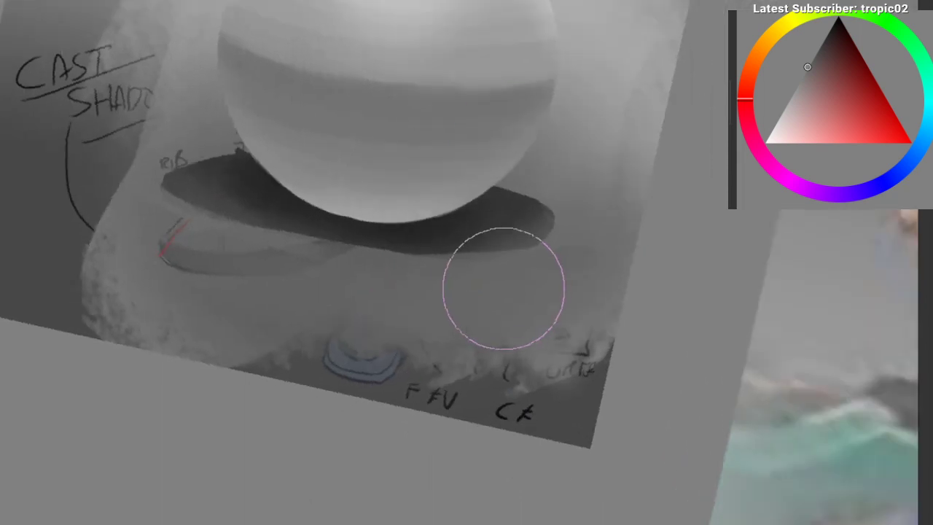
left_click_drag(460, 276, 519, 264)
left_click(414, 274, "alt")
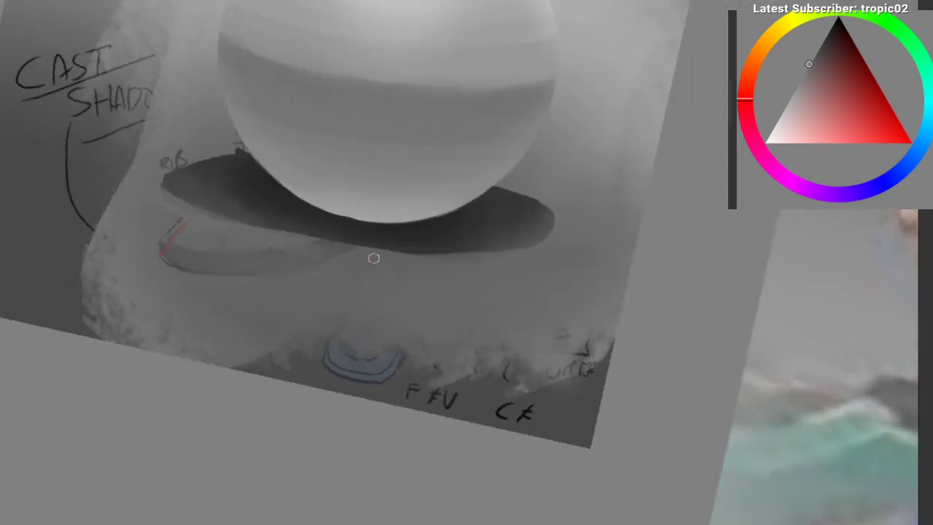
left_click_drag(440, 258, 384, 249)
left_click_drag(447, 274, 422, 324)
Step: Lasso-select the cast shadow and surrounding ground while leaving out the sphere, blur the area with the last filter, and deselect
key("l")
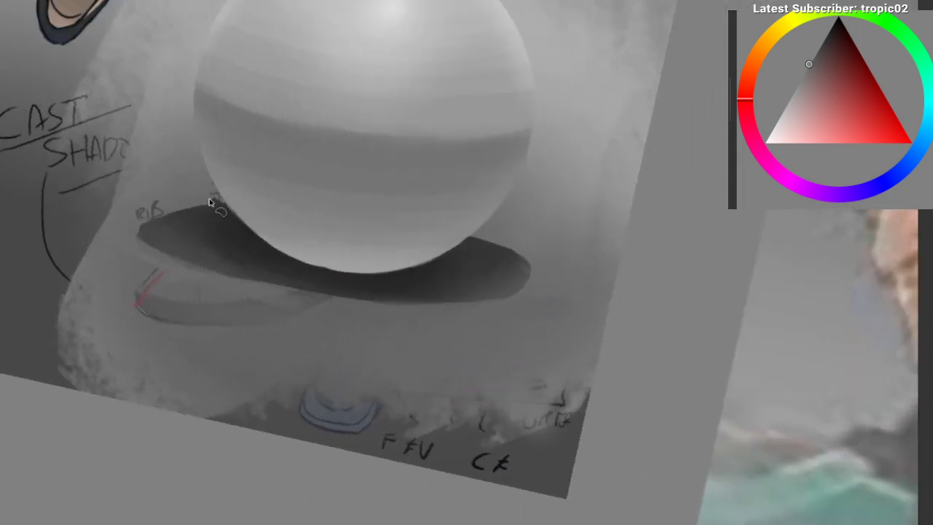
mouse_move(134, 214)
left_mouse_down()
mouse_move(153, 314)
mouse_move(619, 349)
mouse_move(496, 244)
left_mouse_up()
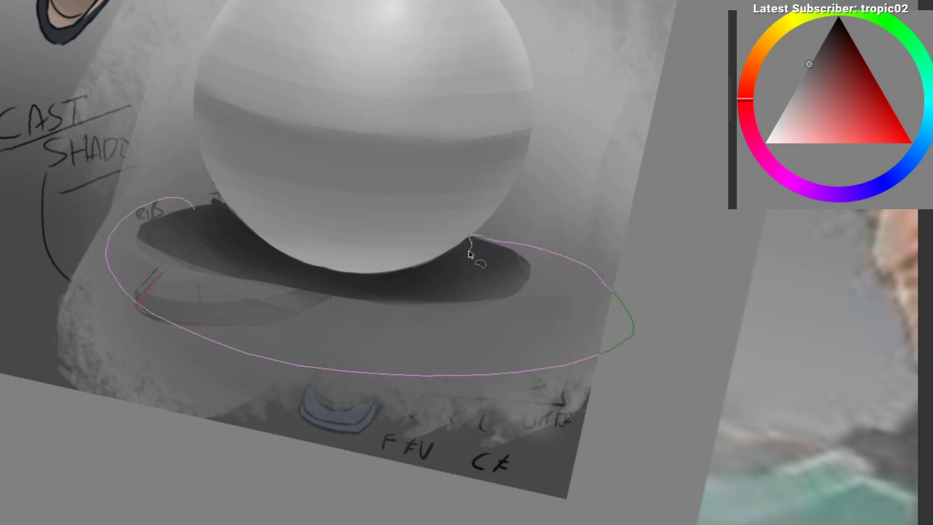
mouse_move(162, 255)
left_mouse_down()
mouse_move(138, 292)
mouse_move(181, 218)
left_mouse_up()
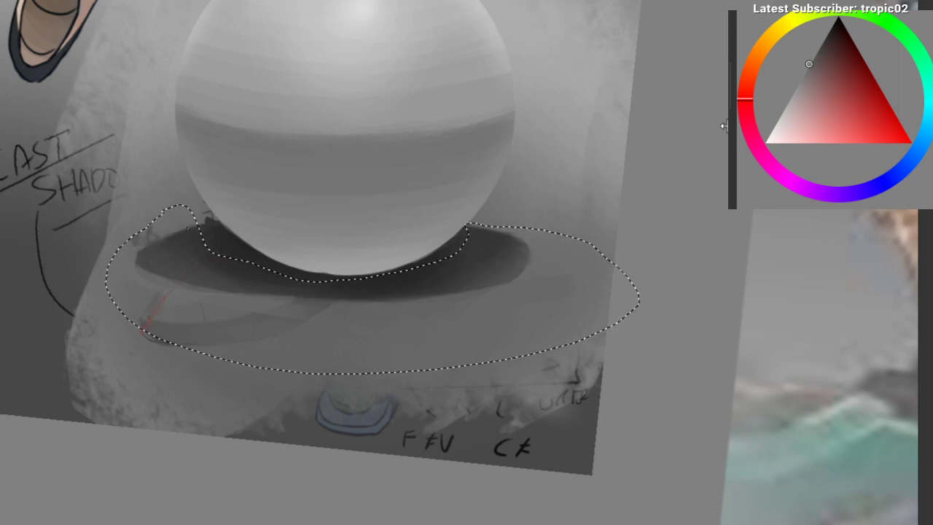
key("ctrl+f")
key("ctrl+z")
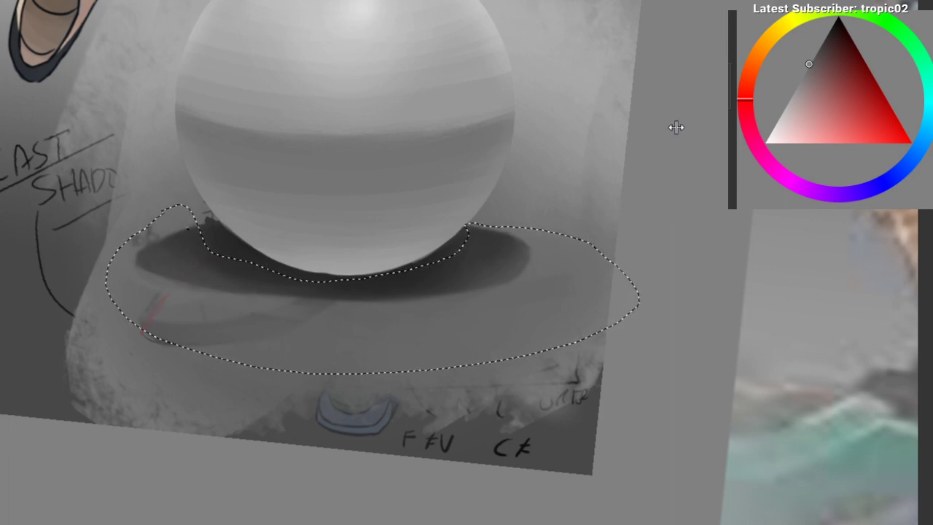
left_click(756, 403)
key("ctrl+d")
mouse_move(221, 237)
left_mouse_down()
mouse_move(250, 225)
mouse_move(229, 255)
mouse_move(231, 274)
left_mouse_up()
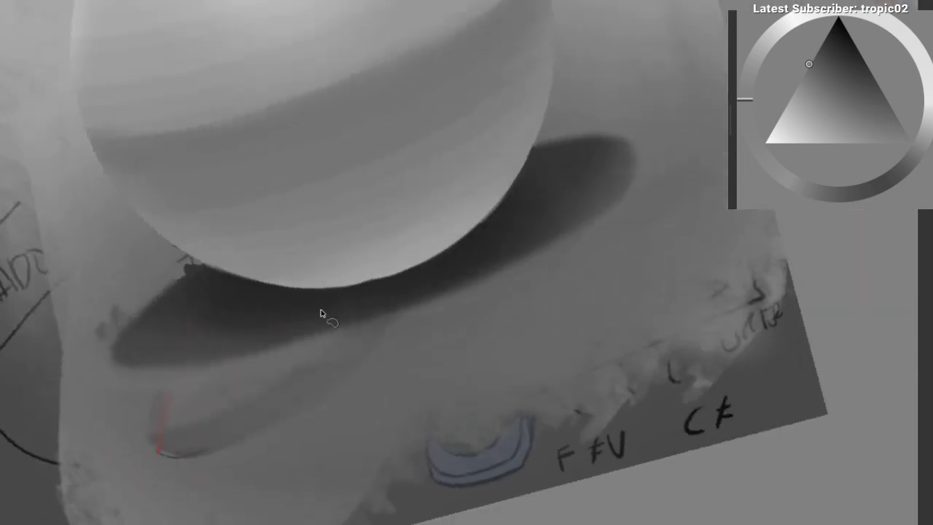
Step: Clean up the sphere's bottom rim against the cast shadow with brush strokes in sampled light greys
left_click_drag(444, 285, 422, 310)
left_click_drag(394, 368, 377, 406)
left_click_drag(377, 406, 357, 399)
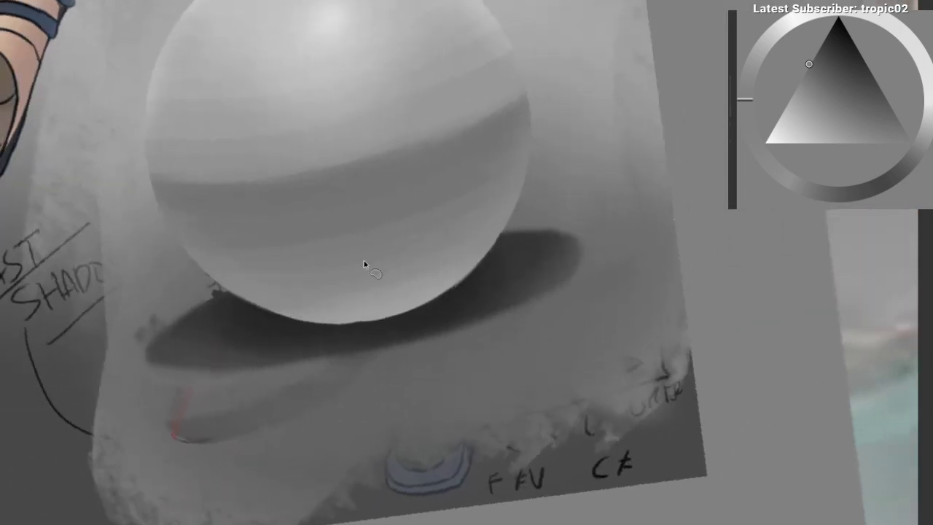
mouse_move(288, 118)
left_mouse_down()
mouse_move(227, 263)
mouse_move(386, 97)
left_mouse_up()
key("ctrl+shift+a")
mouse_move(579, 275)
left_mouse_down()
mouse_move(396, 466)
mouse_move(262, 271)
left_mouse_up()
right_click(258, 276)
left_click(312, 261)
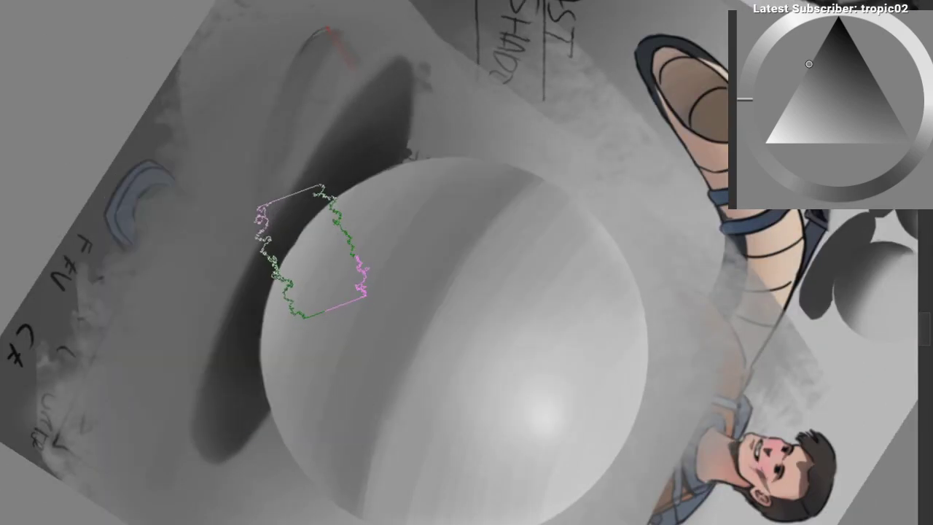
left_click(317, 290, "ctrl")
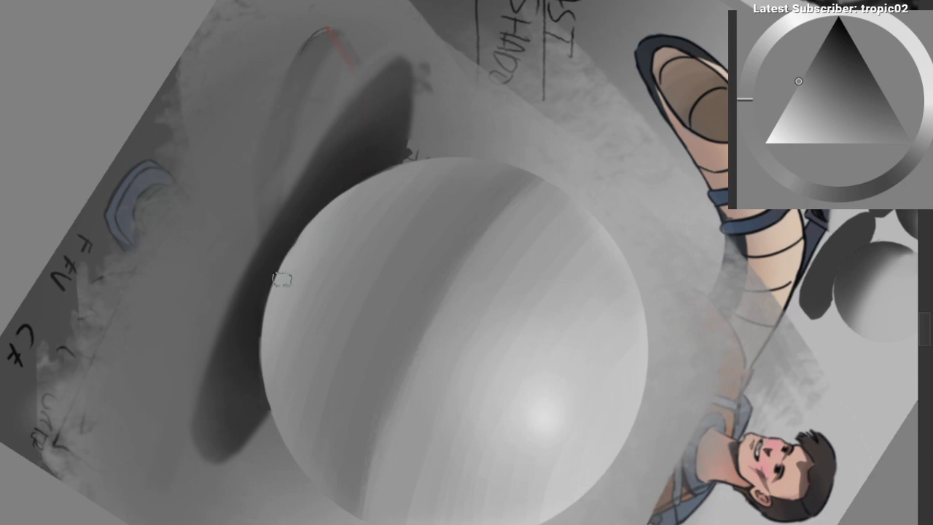
mouse_move(312, 235)
left_mouse_down()
mouse_move(420, 402)
mouse_move(396, 202)
mouse_move(309, 229)
mouse_move(253, 267)
mouse_move(481, 293)
mouse_move(265, 343)
mouse_move(241, 324)
left_mouse_up()
mouse_move(248, 274)
left_mouse_down()
mouse_move(344, 204)
mouse_move(361, 177)
left_mouse_up()
left_click_drag(354, 244, 229, 289)
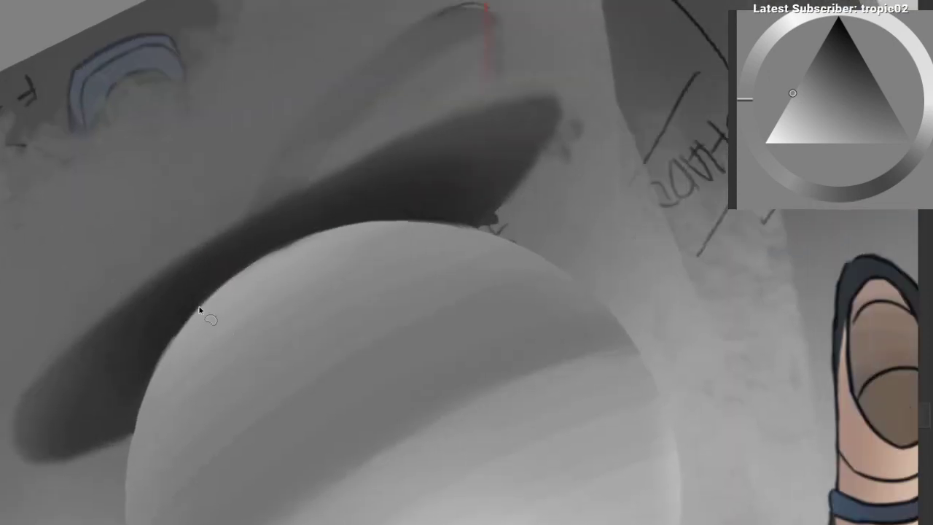
Step: Lasso-select the part of the cast shadow that touches the sphere's underside, following the sphere's rim
mouse_move(193, 312)
left_mouse_down()
mouse_move(238, 275)
mouse_move(314, 235)
mouse_move(410, 204)
mouse_move(142, 354)
left_mouse_up()
right_click(162, 211)
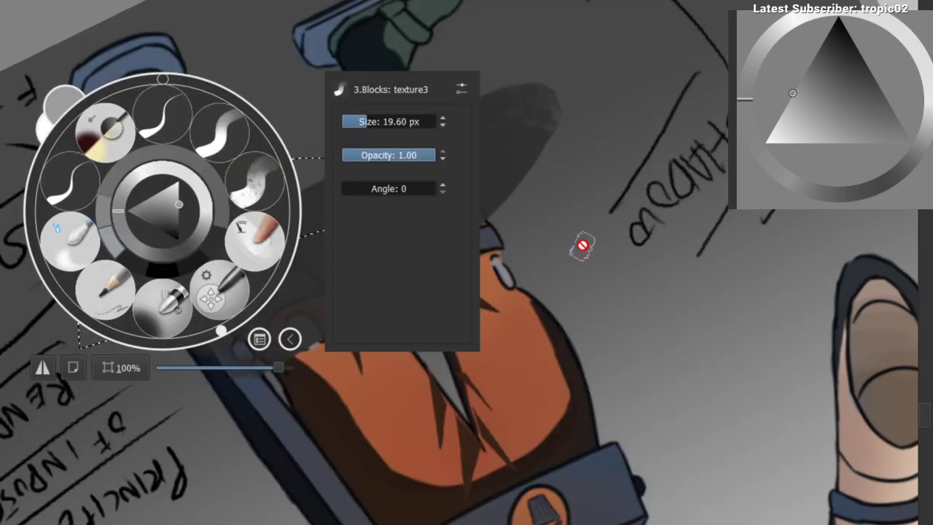
left_click(583, 246)
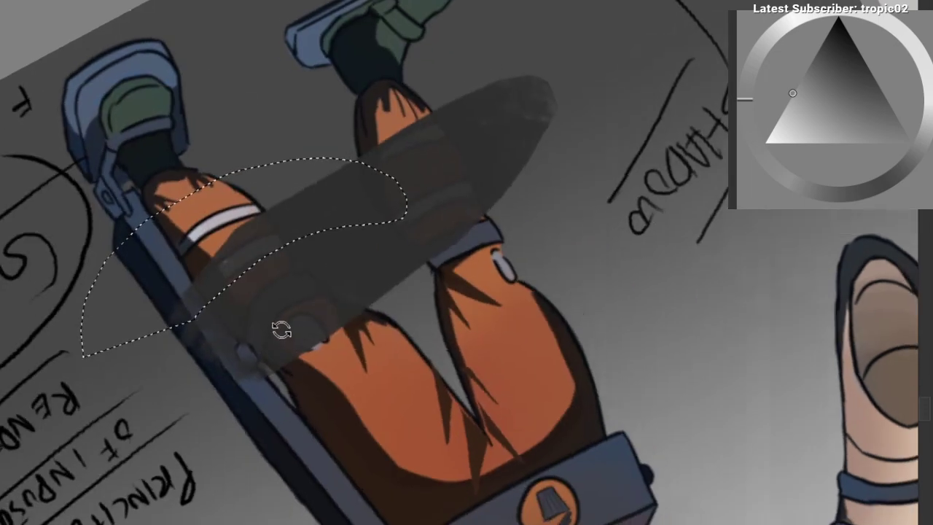
left_click_drag(281, 328, 891, 354)
scroll(520, 317, "down", 5)
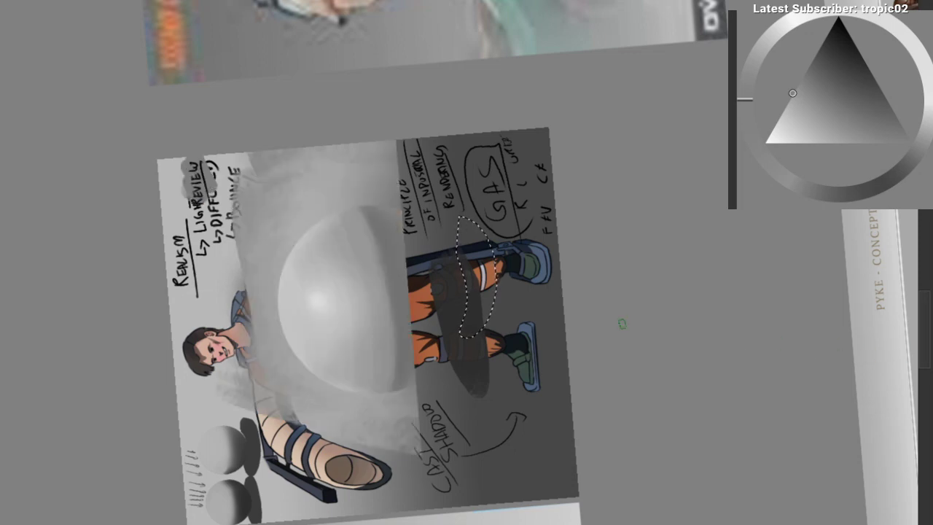
scroll(572, 436, "up", 5)
left_click_drag(572, 437, 636, 325)
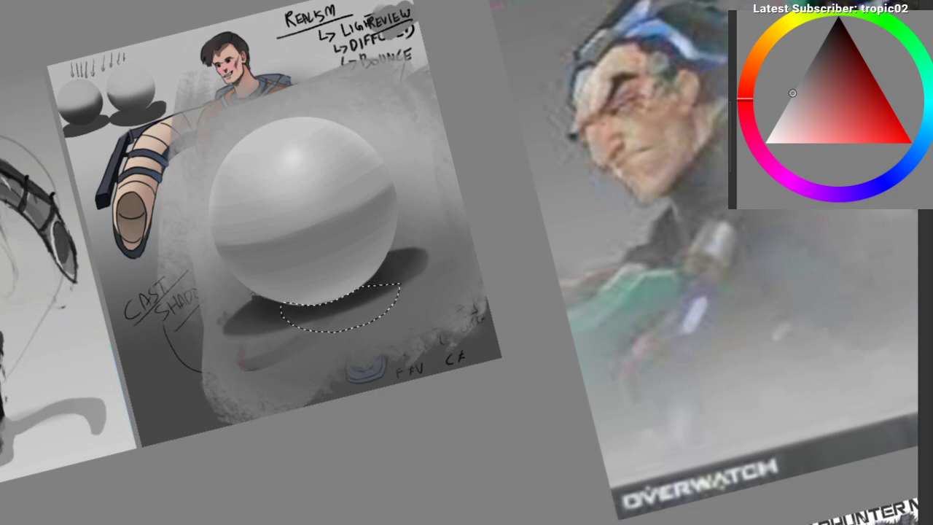
left_click_drag(403, 183, 295, 353)
mouse_move(435, 266)
left_mouse_down()
mouse_move(357, 206)
mouse_move(381, 175)
left_mouse_up()
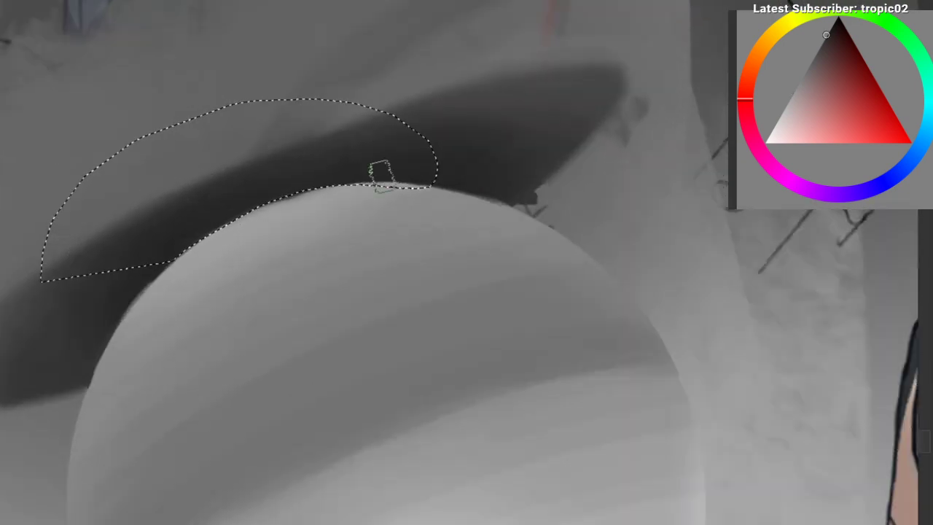
Step: Paint a black contact shadow along the sphere's rim inside the selection, soften it with a softer brush, and deselect
left_click(837, 19)
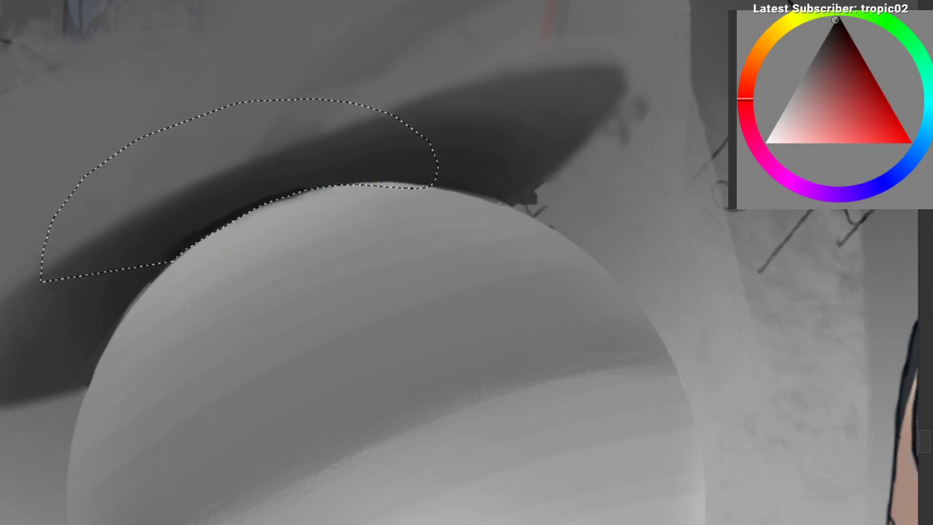
mouse_move(227, 232)
left_mouse_down()
mouse_move(328, 195)
mouse_move(80, 308)
left_mouse_up()
right_click(189, 240)
left_click(191, 332)
left_click_drag(270, 212, 208, 237)
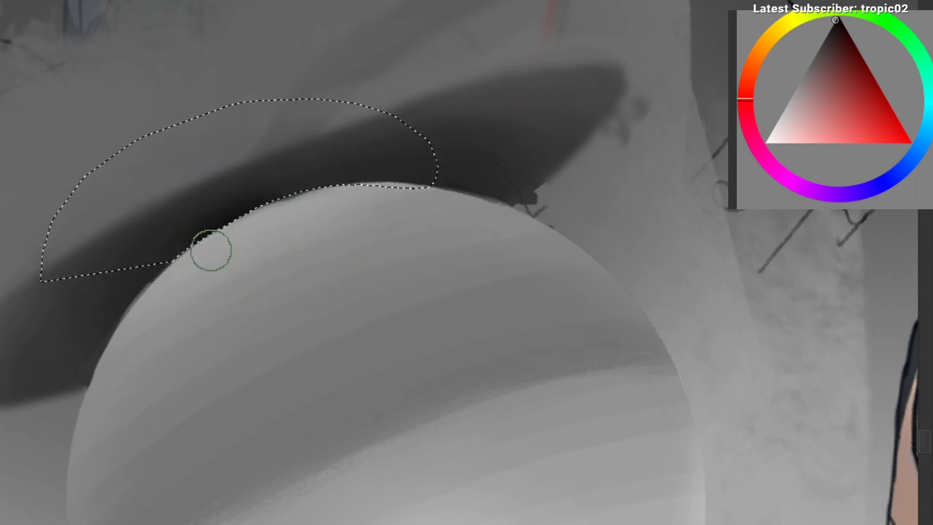
key("ctrl+shift+a")
Step: Bring back the contact shadow selection, touch up the darkest area under the sphere, and clear the selection
left_click_drag(110, 393, 474, 394, "shift")
left_click_drag(386, 322, 328, 390, "ctrl")
left_click_drag(390, 248, 362, 226, "shift")
left_click_drag(293, 249, 306, 267, "ctrl")
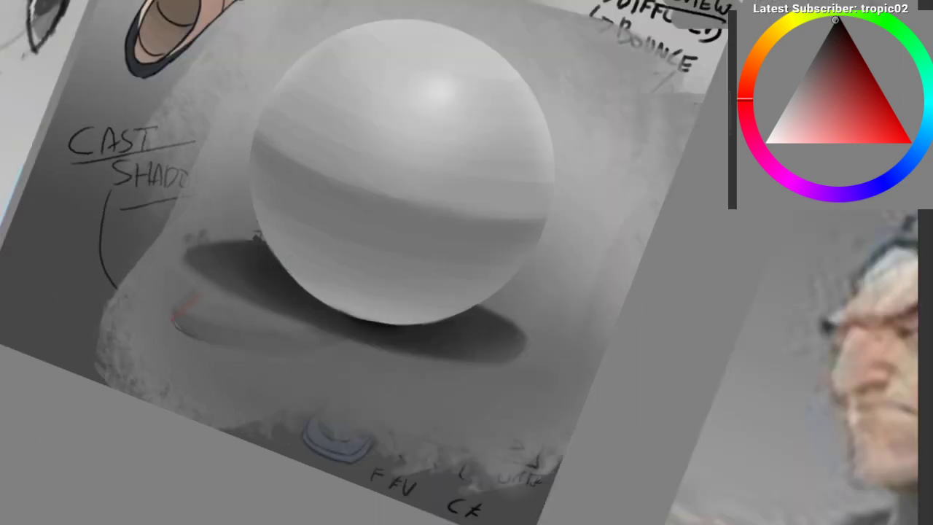
key("ctrl+z")
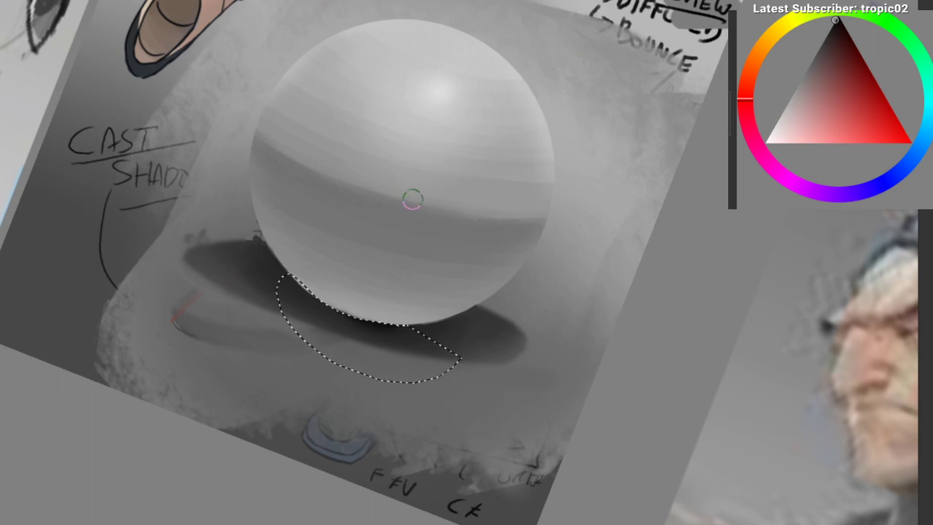
left_click_drag(427, 185, 375, 181, "shift")
key("ctrl+shift+a")
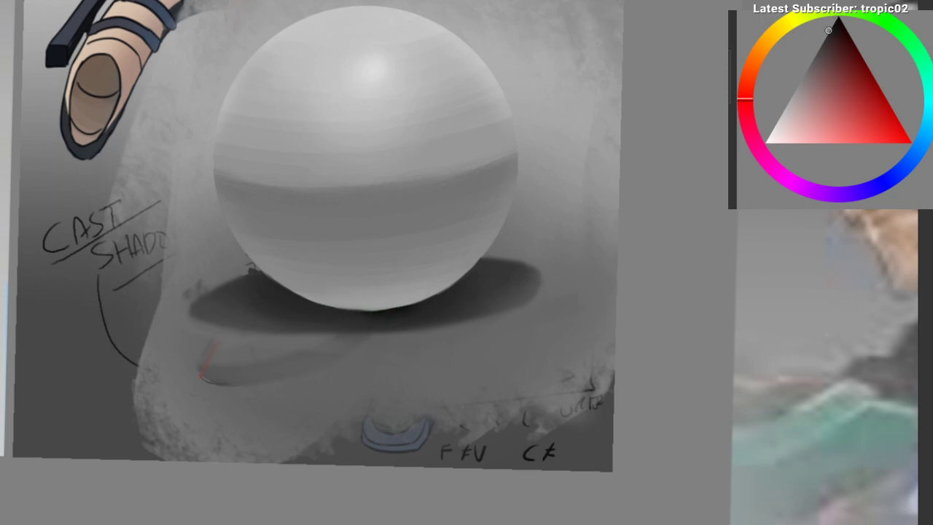
Step: Undo the last change to bring back the reference sheet of rendered material spheres
left_click_drag(438, 330, 284, 384)
left_click_drag(276, 383, 170, 382)
left_click_drag(247, 451, 343, 266)
left_click_drag(309, 309, 321, 337)
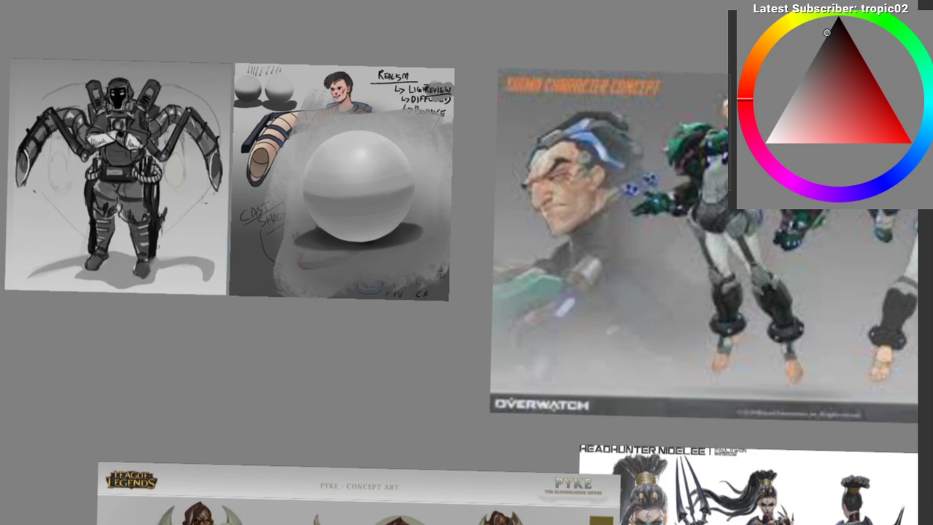
key("ctrl+z")
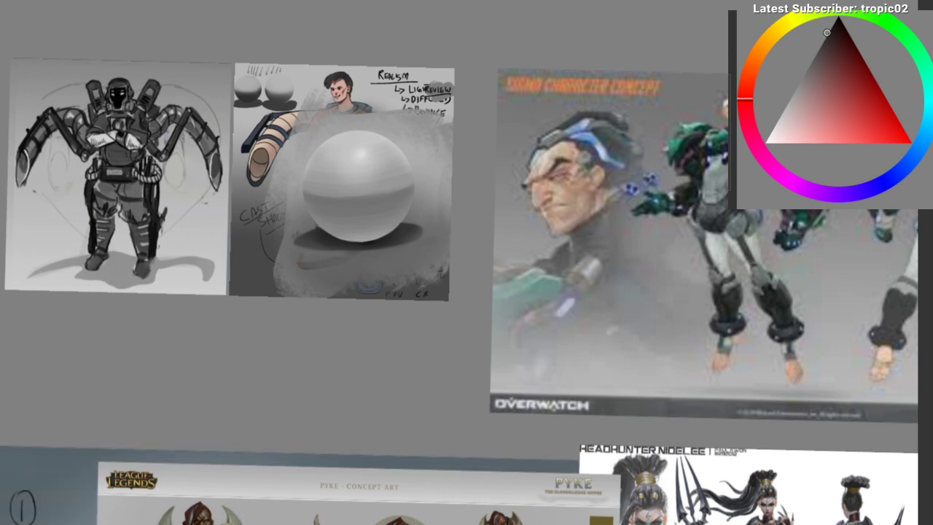
Step: Select the material sphere reference sheet and move it out from behind the Pyke and Nidalee concept images
left_click(80, 253)
left_click_drag(72, 286, 29, 288)
mouse_move(65, 292)
left_mouse_down()
mouse_move(141, 178)
mouse_move(236, 75)
left_mouse_up()
left_click(209, 223)
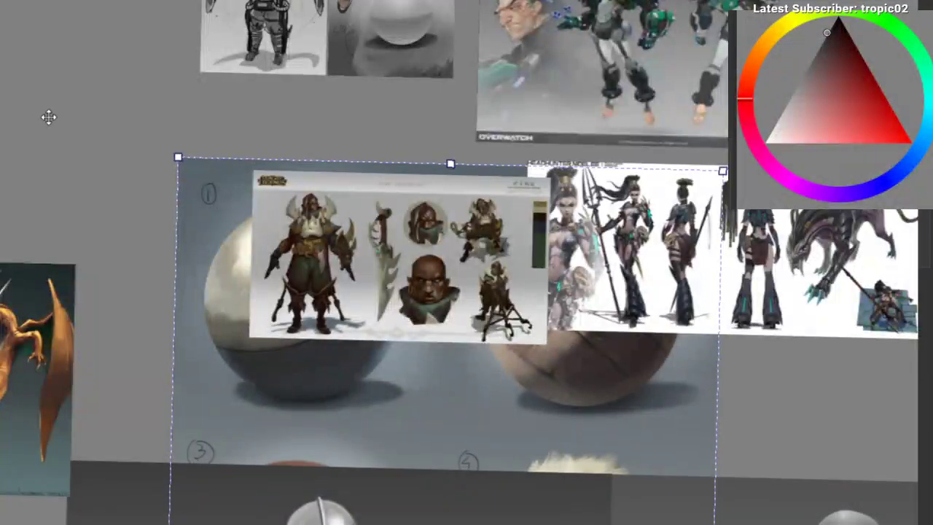
left_click_drag(49, 118, 52, 138)
scroll(52, 139, "down", 1)
left_click_drag(129, 208, 148, 142)
left_click_drag(110, 177, 239, 278)
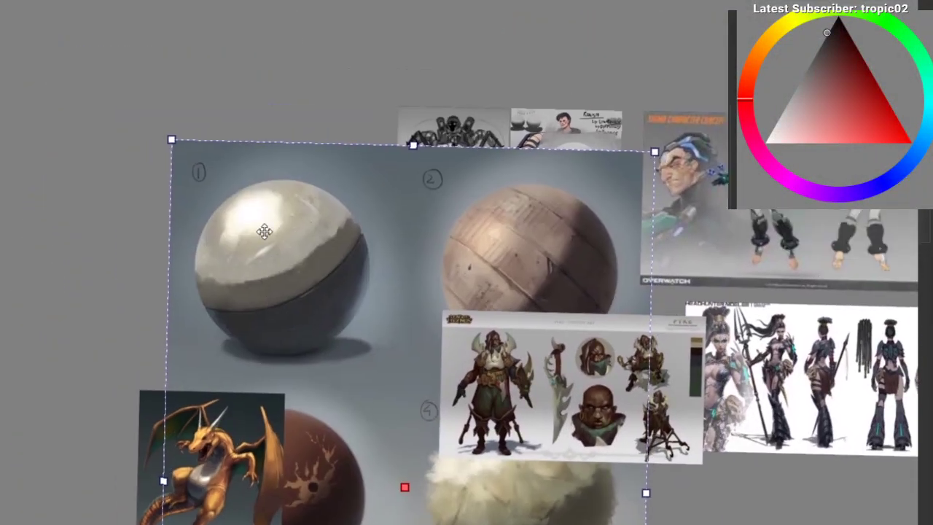
Step: Move the material sphere reference sheet clear of the greyscale sphere painting
mouse_move(264, 231)
left_mouse_down()
mouse_move(158, 175)
mouse_move(167, 171)
mouse_move(94, 211)
left_mouse_up()
scroll(178, 187, "up", 2)
mouse_move(233, 146)
left_mouse_down()
mouse_move(119, 158)
mouse_move(8, 120)
left_mouse_up()
mouse_move(394, 182)
left_mouse_down()
mouse_move(400, 167)
mouse_move(356, 105)
left_mouse_up()
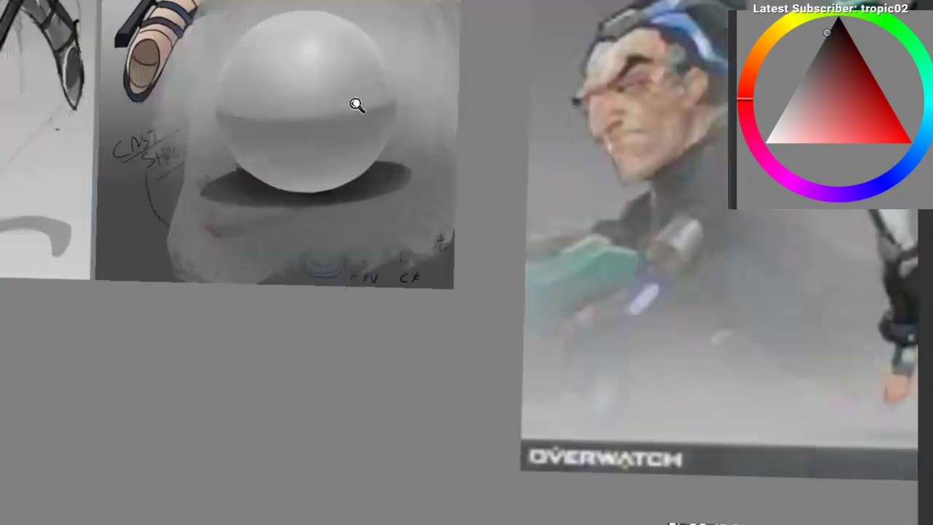
scroll(356, 105, "up", 3)
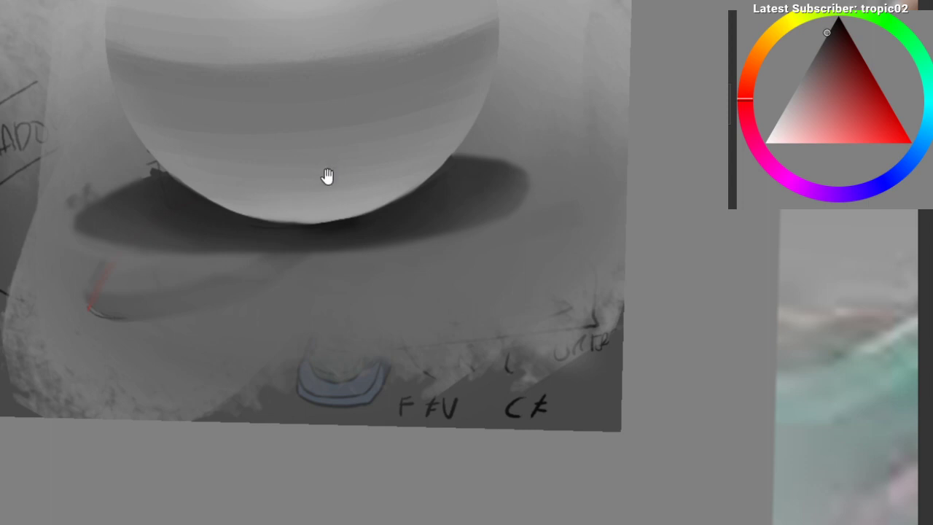
Step: Examine the sphere's form shading, terminator and cast shadow both up close and at a distance
left_click_drag(327, 177, 338, 316)
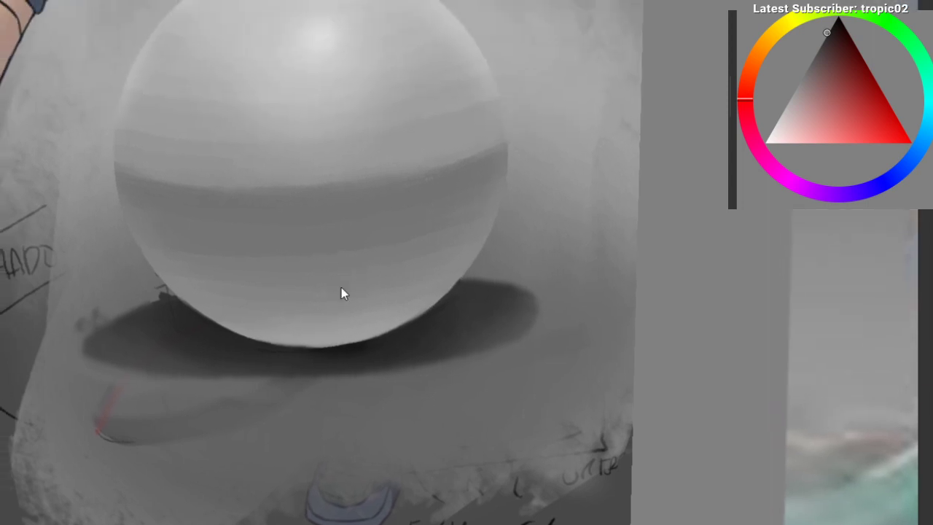
mouse_move(352, 205)
left_mouse_down()
mouse_move(298, 309)
mouse_move(238, 367)
mouse_move(256, 366)
mouse_move(272, 344)
mouse_move(320, 113)
left_mouse_up()
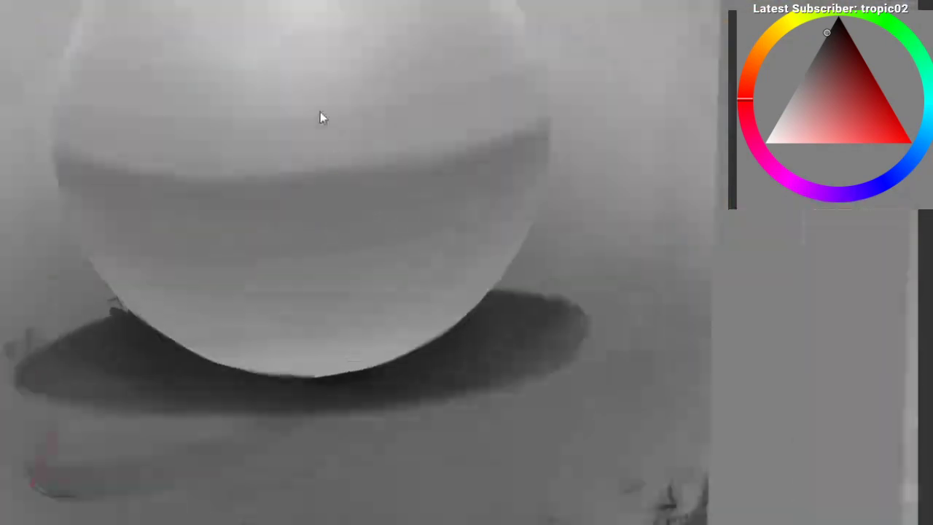
mouse_move(157, 282)
left_mouse_down()
mouse_move(482, 316)
mouse_move(87, 264)
left_mouse_up()
key("ctrl+d")
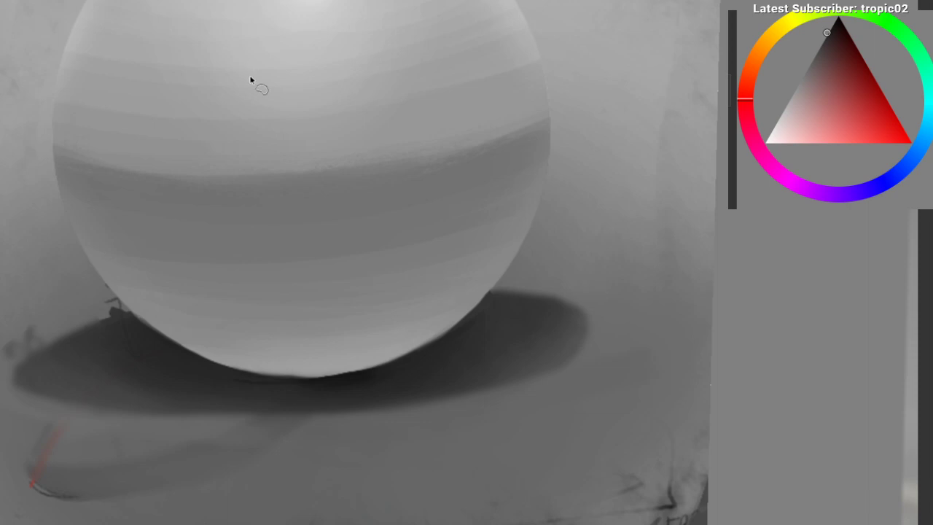
left_click_drag(239, 131, 175, 279)
scroll(223, 130, "up", 6)
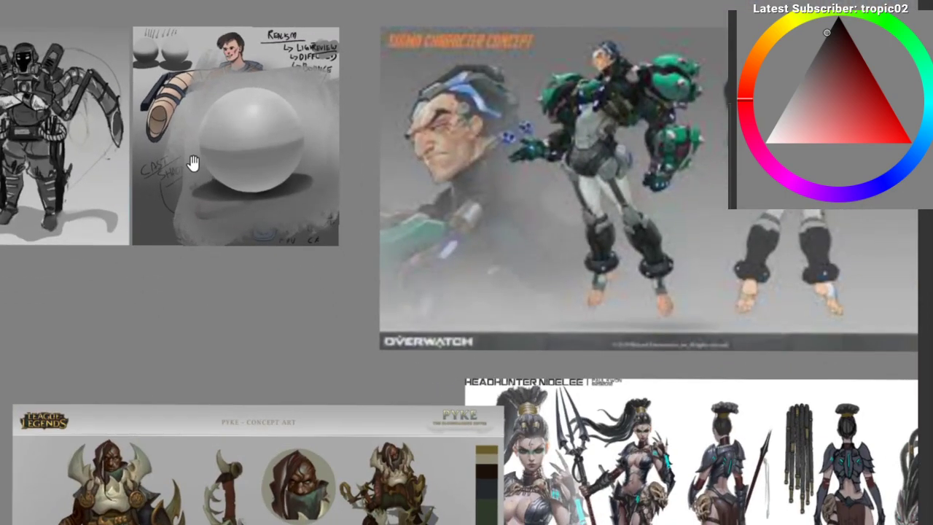
scroll(240, 132, "up", 5)
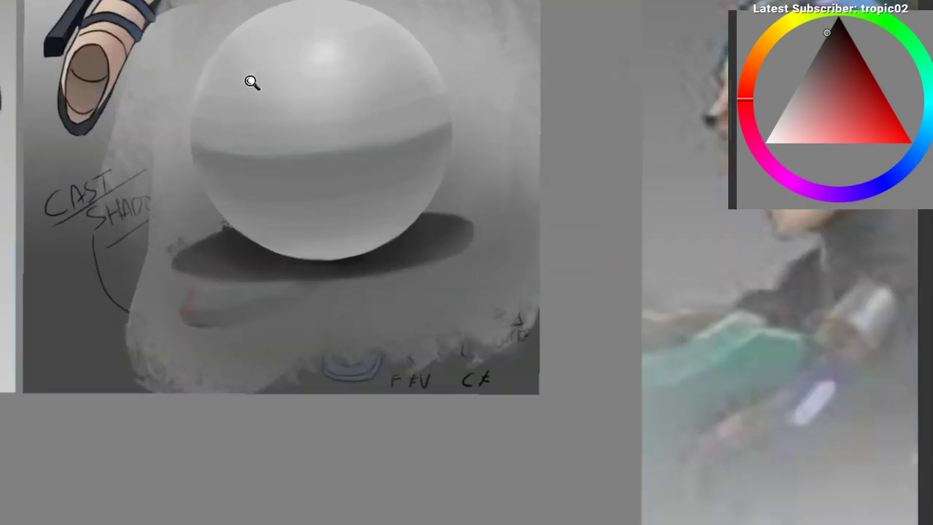
scroll(229, 175, "up", 3)
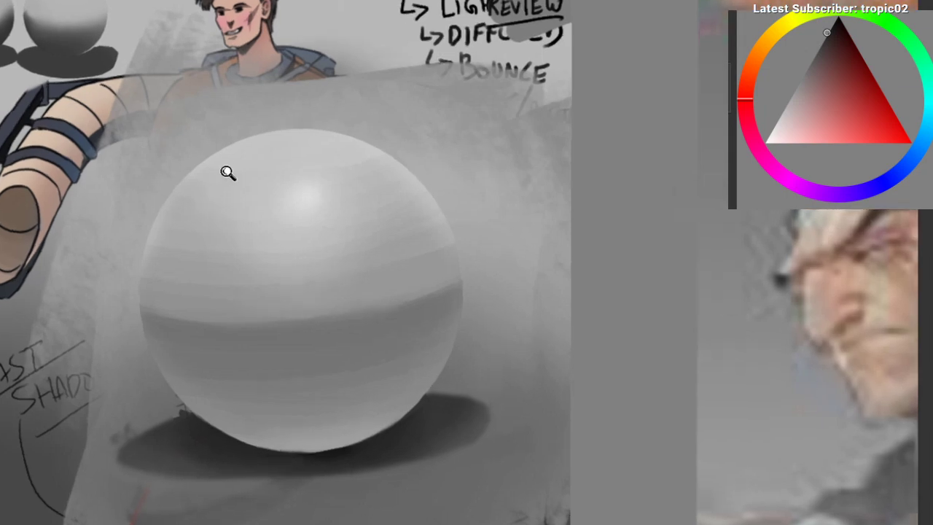
scroll(209, 197, "down", 4)
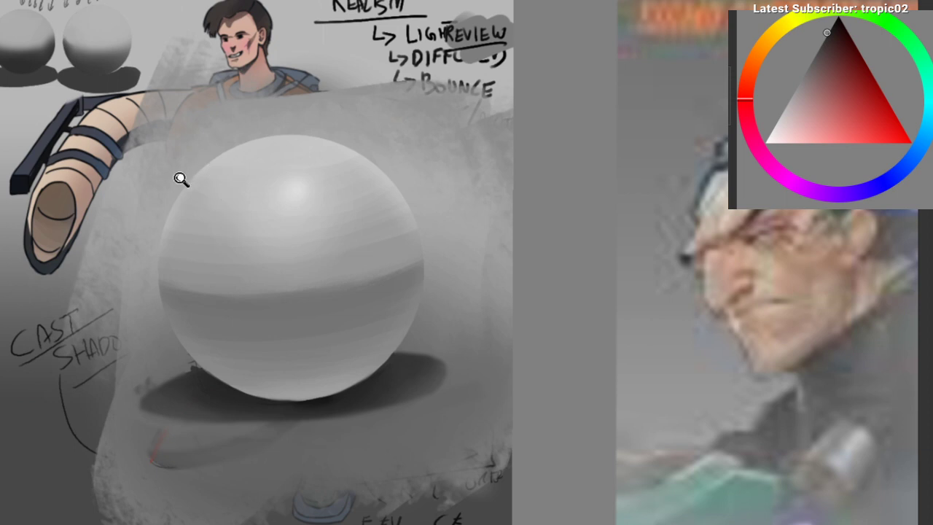
Step: Sample the light grey from the sphere's lit side and refine its upper-left rim
scroll(181, 179, "up", 4)
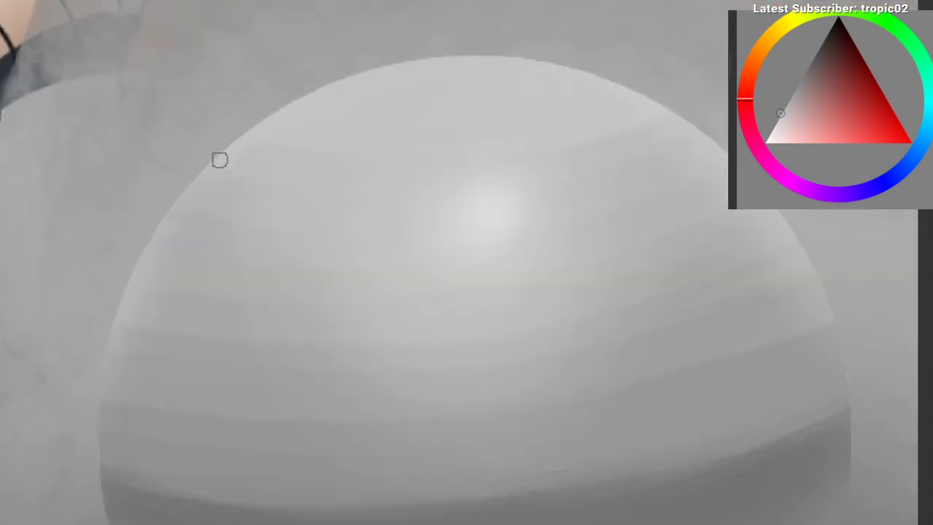
left_click_drag(394, 66, 167, 212)
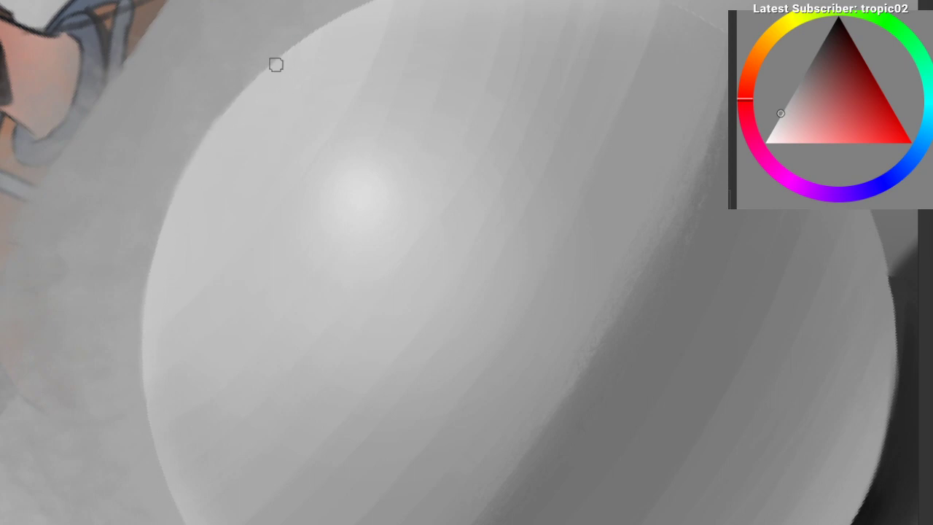
left_click_drag(491, 121, 115, 168)
scroll(121, 205, "up", 2)
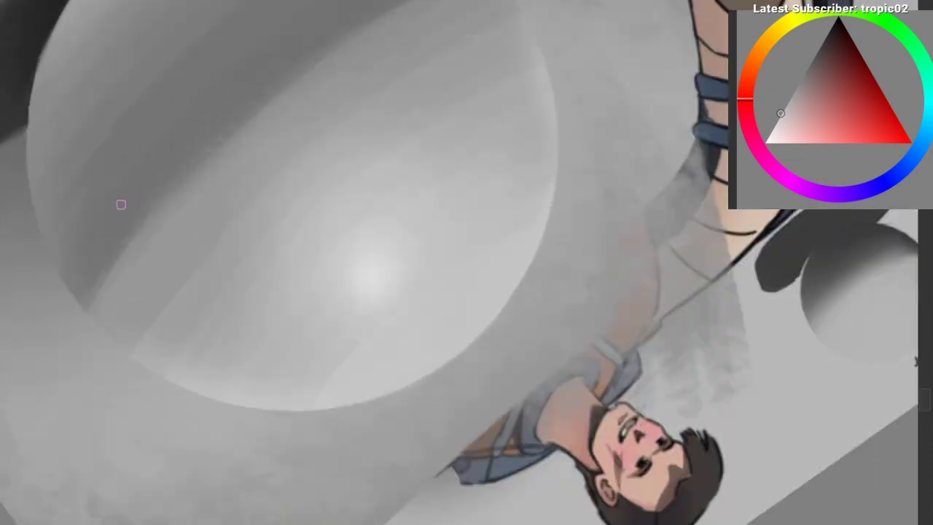
Step: Deepen and soften the core shadow along the sphere's terminator with dark greys, using a smaller brush for the edge
left_click(813, 61)
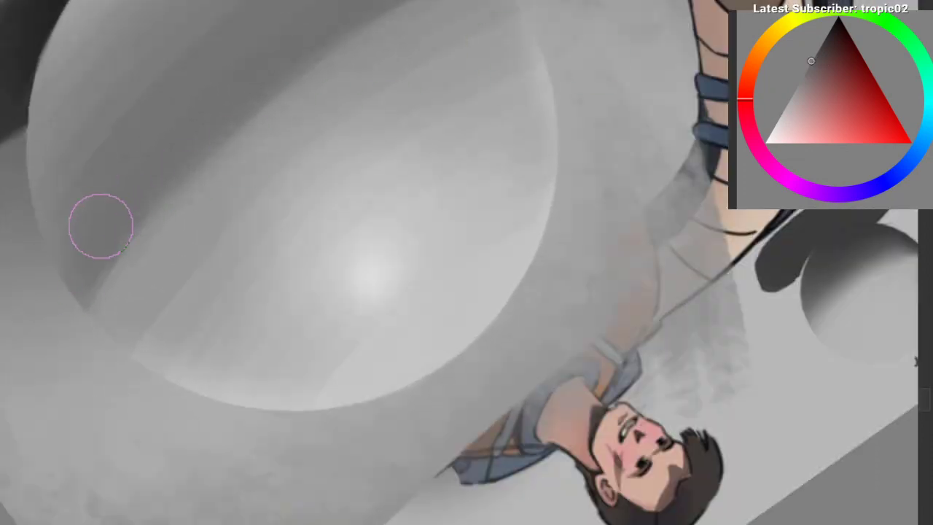
mouse_move(70, 294)
left_mouse_down()
mouse_move(155, 188)
mouse_move(89, 290)
mouse_move(132, 232)
left_mouse_up()
key("bracketleft")
left_click(152, 191, "ctrl")
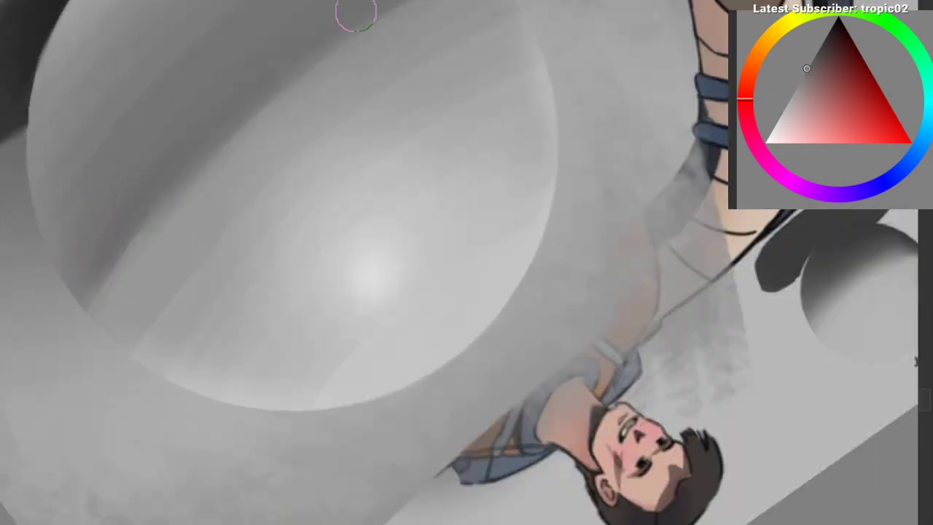
left_click_drag(248, 116, 234, 132)
left_click_drag(357, 14, 175, 175)
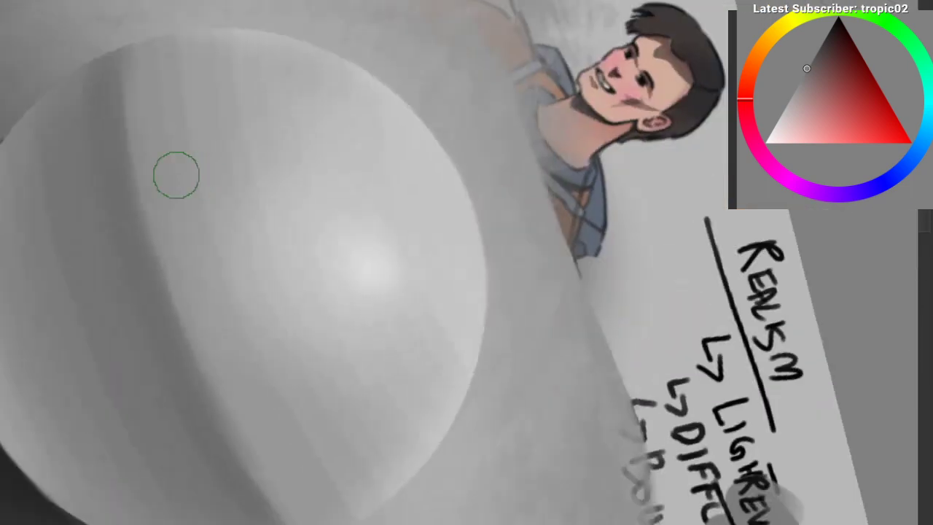
mouse_move(131, 269)
left_mouse_down()
mouse_move(133, 284)
mouse_move(264, 271)
mouse_move(296, 36)
left_mouse_up()
key("5")
mouse_move(268, 187)
left_mouse_down()
mouse_move(272, 147)
mouse_move(275, 175)
left_mouse_up()
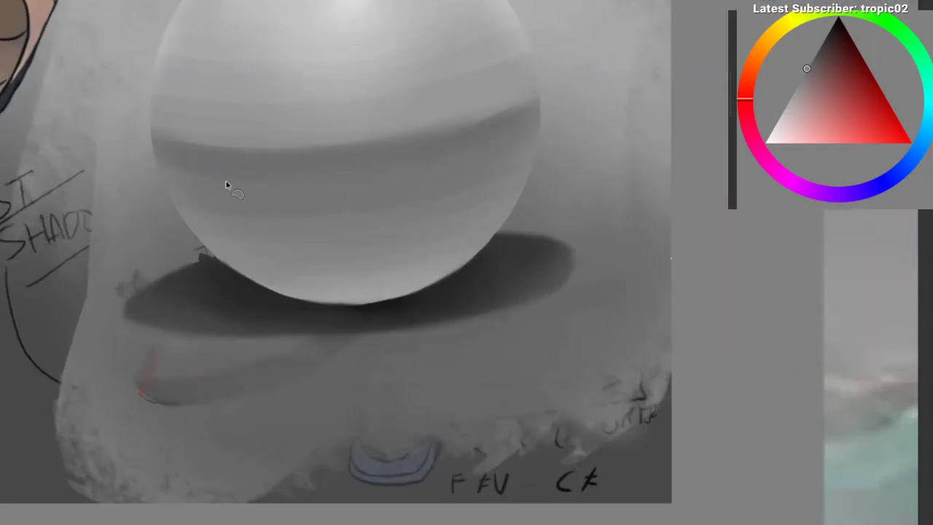
Step: Undo the last two changes to the sphere painting
mouse_move(178, 175)
left_mouse_down()
mouse_move(525, 129)
mouse_move(319, 326)
mouse_move(181, 176)
mouse_move(484, 265)
mouse_move(175, 168)
left_mouse_up()
key("ctrl+z")
key("ctrl+z")
Step: Touch up the contact shadow along the sphere's lower edge with the near-black sampled from the cast shadow
left_click_drag(436, 118, 245, 136)
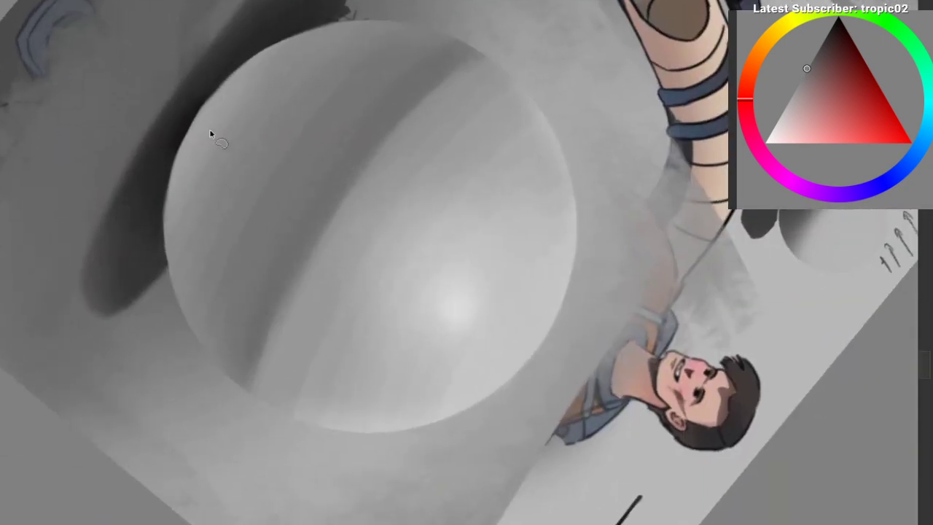
left_click(188, 114, "ctrl")
mouse_move(110, 241)
left_mouse_down()
mouse_move(100, 317)
mouse_move(192, 452)
mouse_move(122, 252)
mouse_move(134, 210)
mouse_move(91, 191)
mouse_move(259, 86)
left_mouse_up()
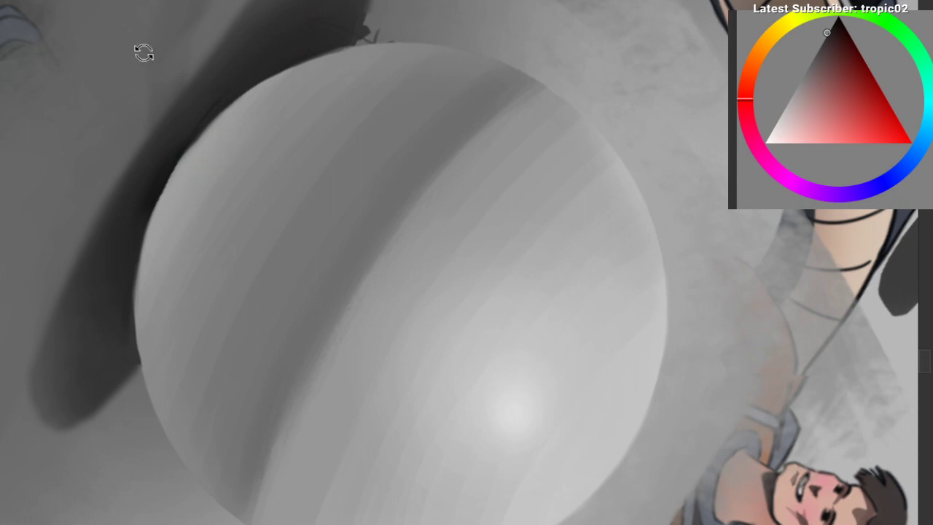
left_click_drag(67, 90, 170, 210)
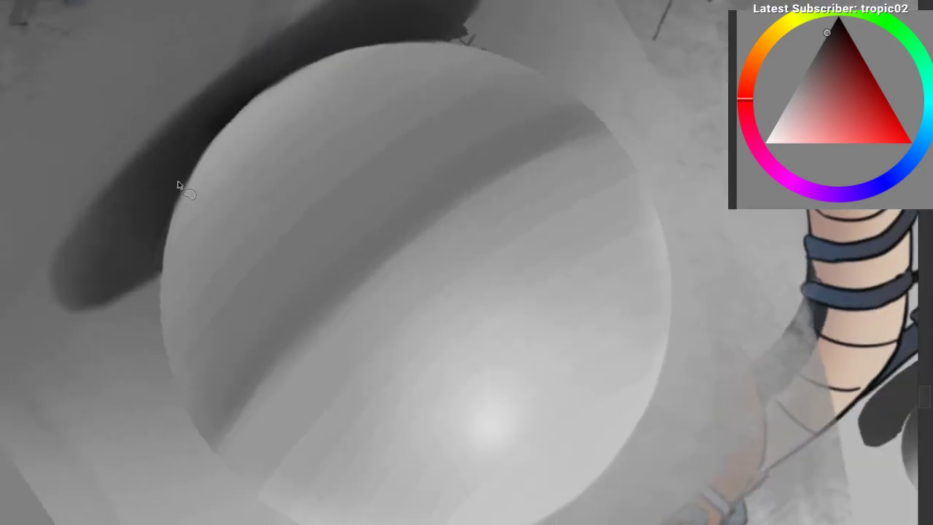
left_click_drag(234, 161, 233, 163)
Step: Resample the dark shadow tone for the brush, undo the last change, and clear the selection
key("b")
left_click(213, 110, "ctrl")
left_click_drag(184, 101, 328, 364)
key("ctrl+z")
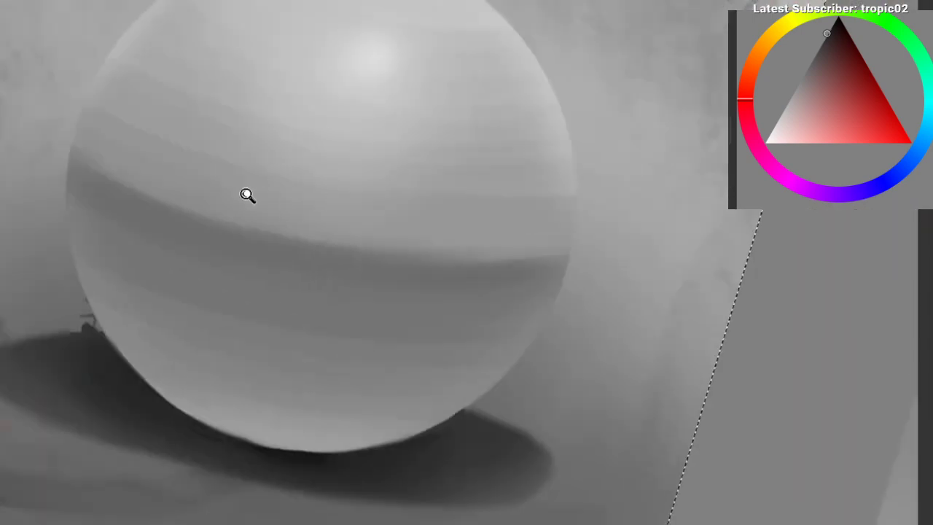
mouse_move(247, 194)
left_mouse_down()
mouse_move(223, 154)
mouse_move(205, 186)
mouse_move(202, 237)
mouse_move(205, 220)
mouse_move(245, 202)
left_mouse_up()
key("ctrl+shift+a")
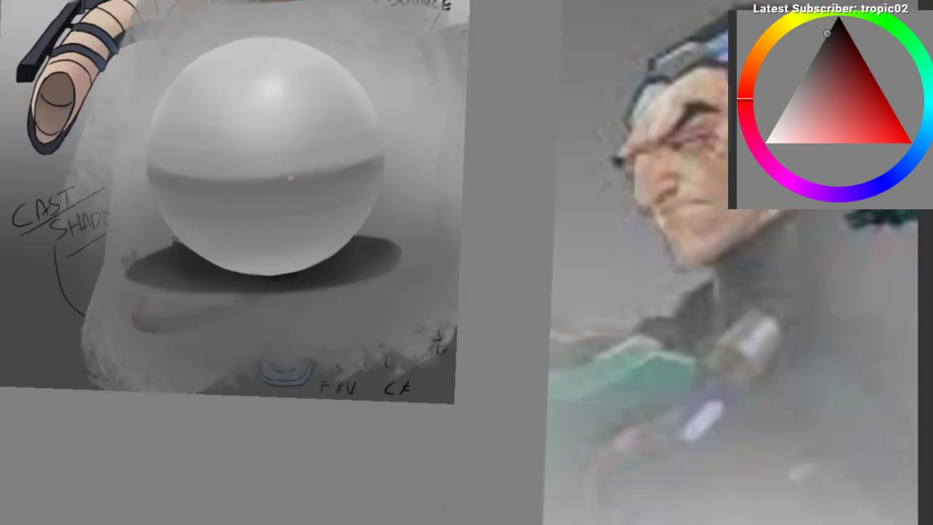
Step: Paint out the stray dark marks beside the sphere's lower-left edge with the surrounding mid grey
left_click_drag(278, 150, 300, 151)
left_click_drag(298, 161, 298, 194)
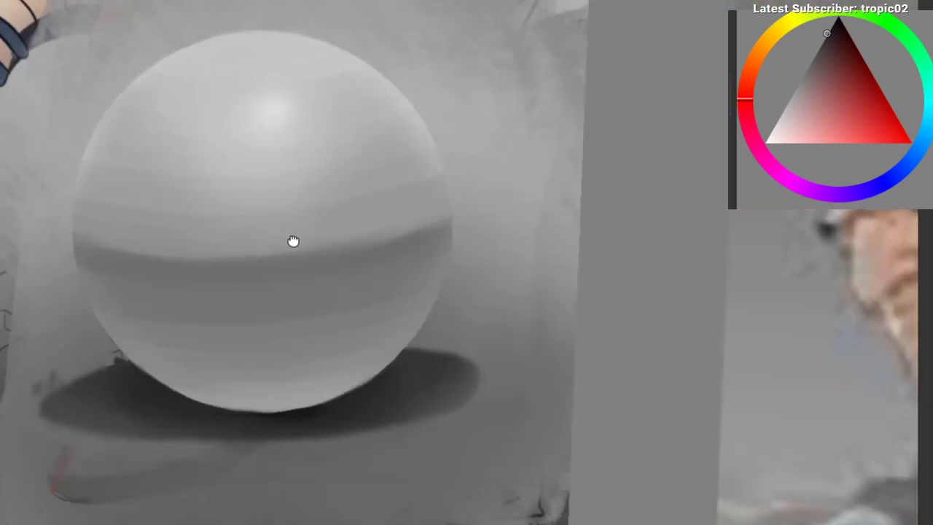
left_click_drag(293, 240, 298, 254)
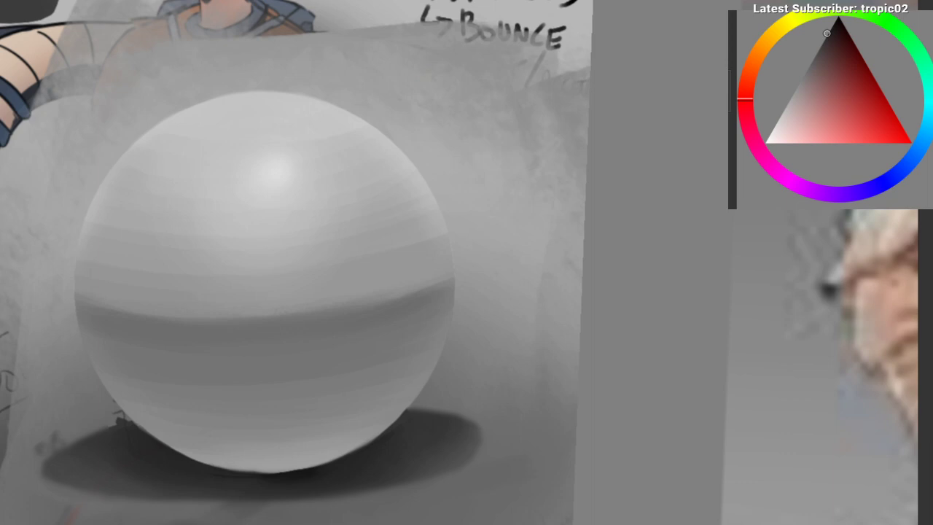
left_click_drag(310, 246, 308, 210)
mouse_move(279, 246)
left_mouse_down()
mouse_move(296, 231)
mouse_move(275, 271)
mouse_move(285, 265)
mouse_move(282, 346)
mouse_move(291, 277)
mouse_move(277, 272)
mouse_move(289, 269)
left_mouse_up()
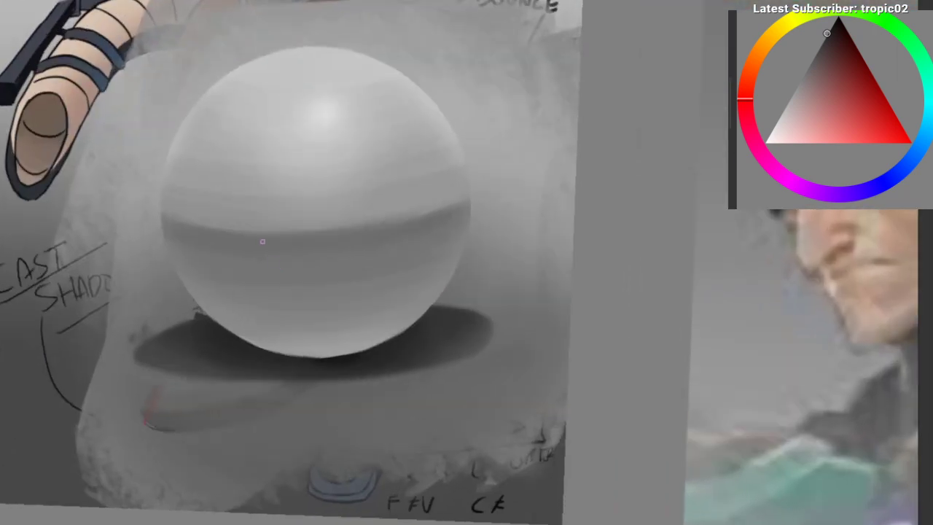
left_click_drag(204, 294, 209, 224)
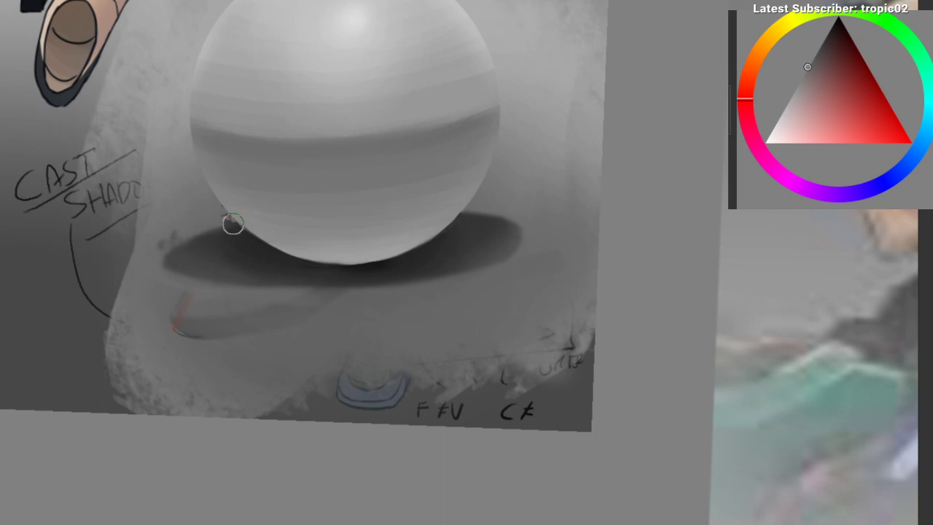
left_click_drag(348, 275, 314, 322)
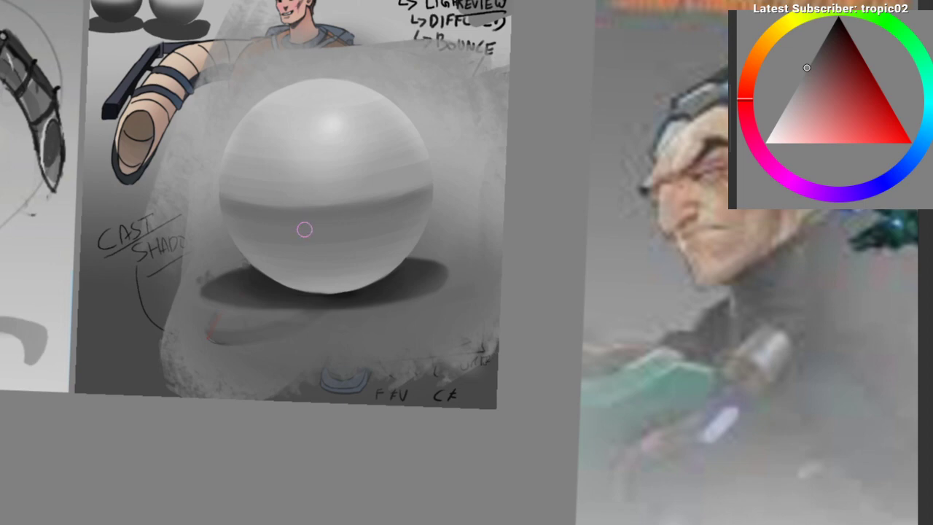
left_click_drag(268, 194, 294, 223)
Step: Outline the sphere's shadowed lower rim and brush in soft bounce light with a sampled lighter grey
left_click_drag(157, 280, 171, 246)
left_click_drag(138, 294, 189, 220)
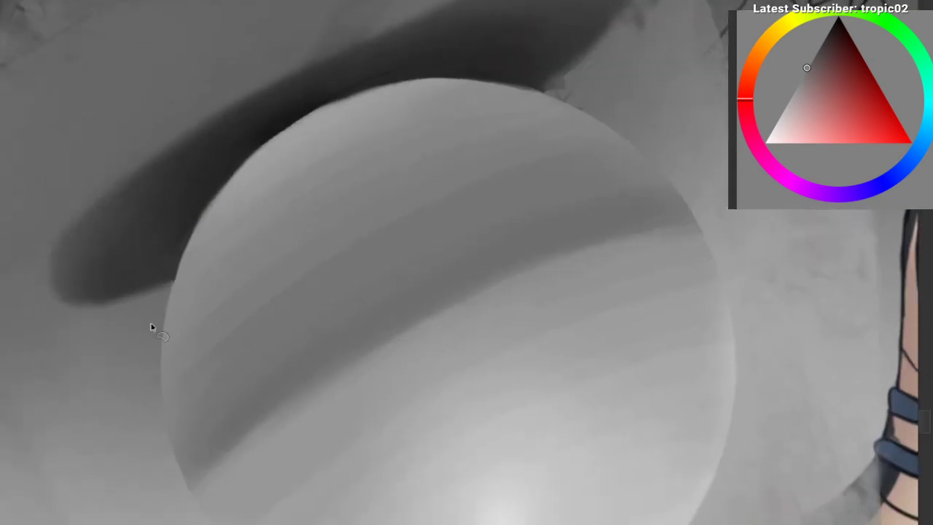
mouse_move(173, 437)
left_mouse_down()
mouse_move(146, 221)
mouse_move(175, 427)
mouse_move(161, 183)
mouse_move(169, 263)
mouse_move(237, 190)
left_mouse_up()
left_click(239, 190, "ctrl")
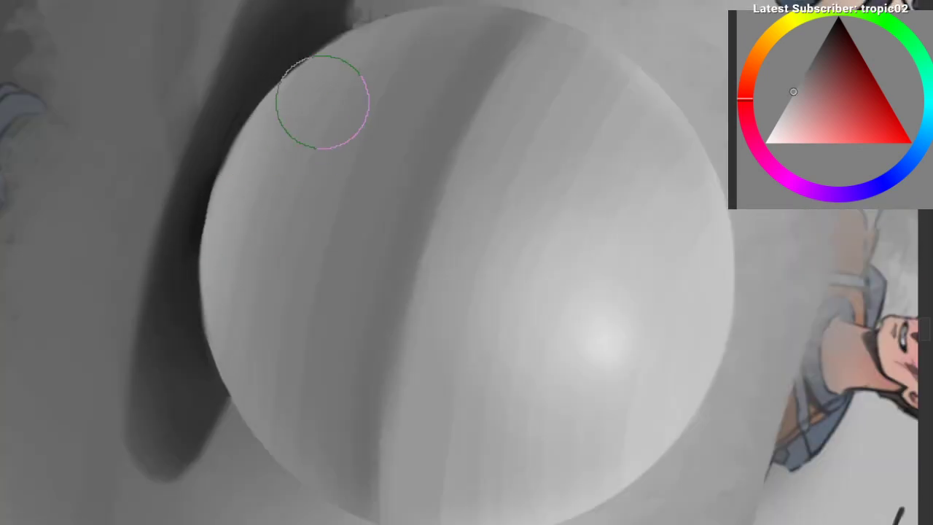
mouse_move(294, 400)
left_mouse_down()
mouse_move(402, 433)
mouse_move(344, 288)
mouse_move(361, 223)
mouse_move(167, 360)
mouse_move(132, 271)
mouse_move(148, 330)
left_mouse_up()
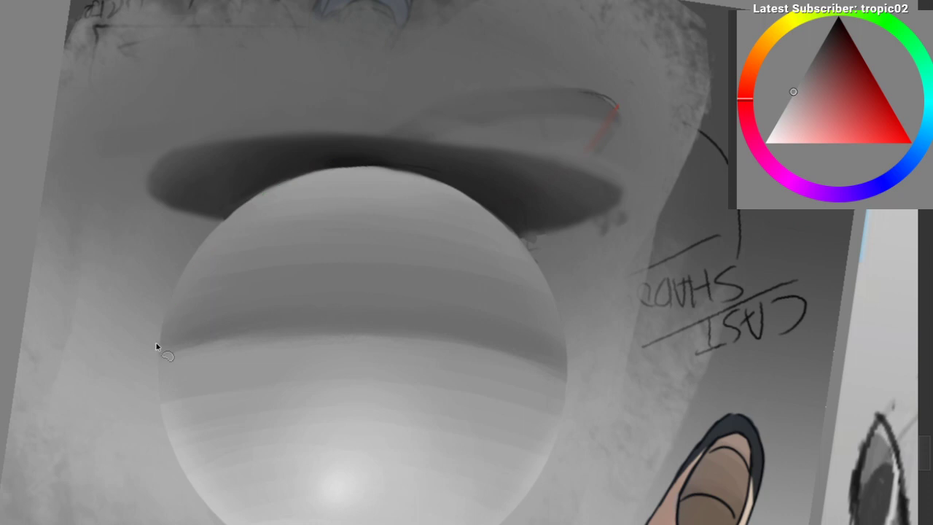
Step: Select the sphere's whole shadow side from the terminator to the lower rim with a freehand outline
left_click_drag(506, 238, 557, 372)
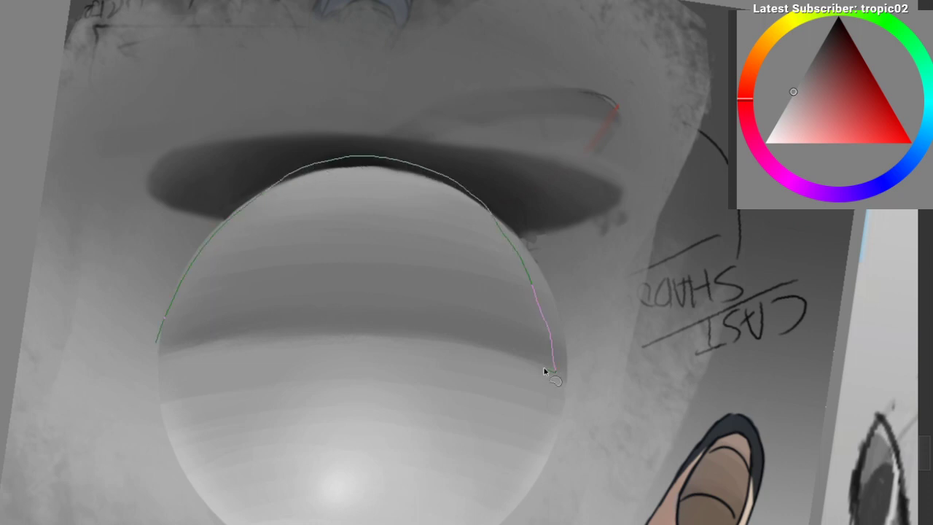
mouse_move(167, 327)
left_mouse_down()
mouse_move(381, 158)
mouse_move(258, 265)
mouse_move(239, 202)
mouse_move(386, 167)
left_mouse_up()
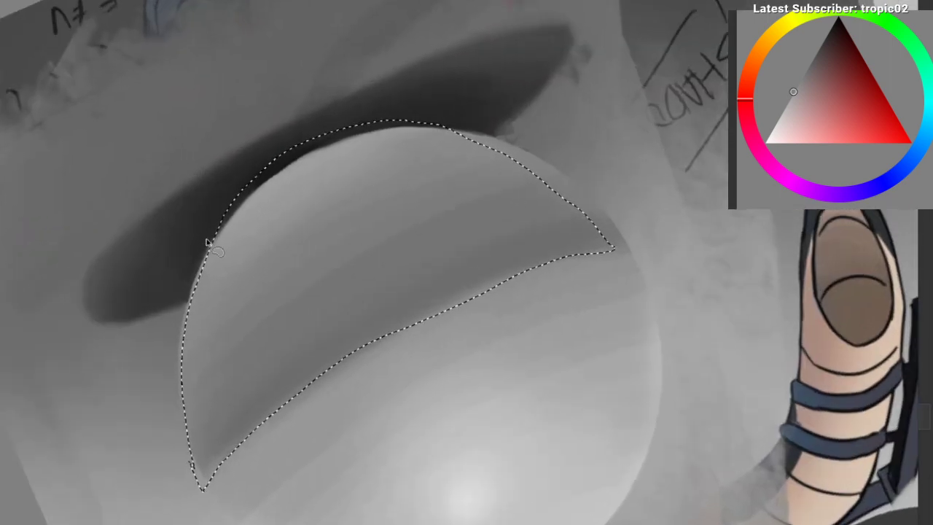
mouse_move(304, 160)
left_mouse_down()
mouse_move(450, 122)
mouse_move(283, 130)
mouse_move(423, 127)
mouse_move(373, 128)
mouse_move(312, 142)
left_mouse_up()
mouse_move(208, 252)
left_mouse_down()
mouse_move(174, 273)
mouse_move(199, 272)
mouse_move(207, 398)
left_mouse_up()
left_click_drag(341, 215, 286, 184)
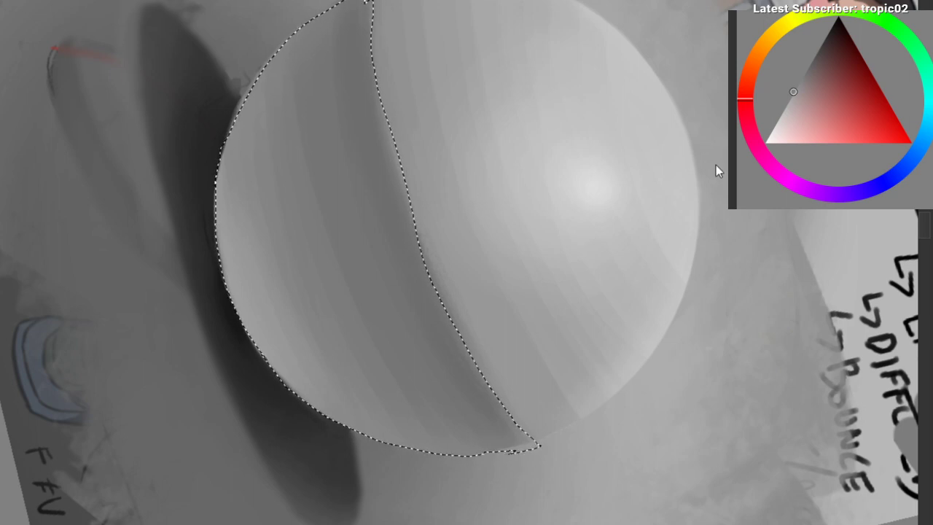
Step: Darken the selected shadow side with a tonal adjustment and clear the selection
left_click_drag(716, 165, 703, 168)
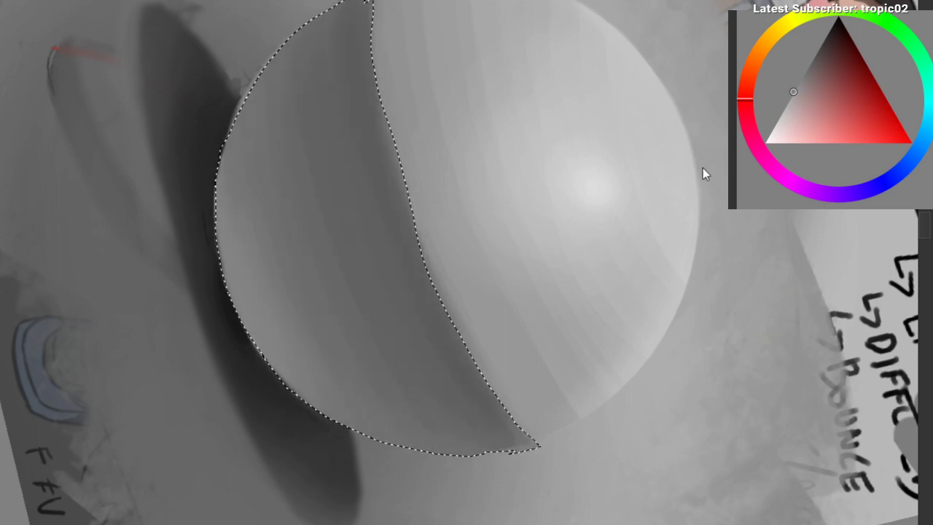
left_click(752, 401)
left_click_drag(392, 135, 408, 197)
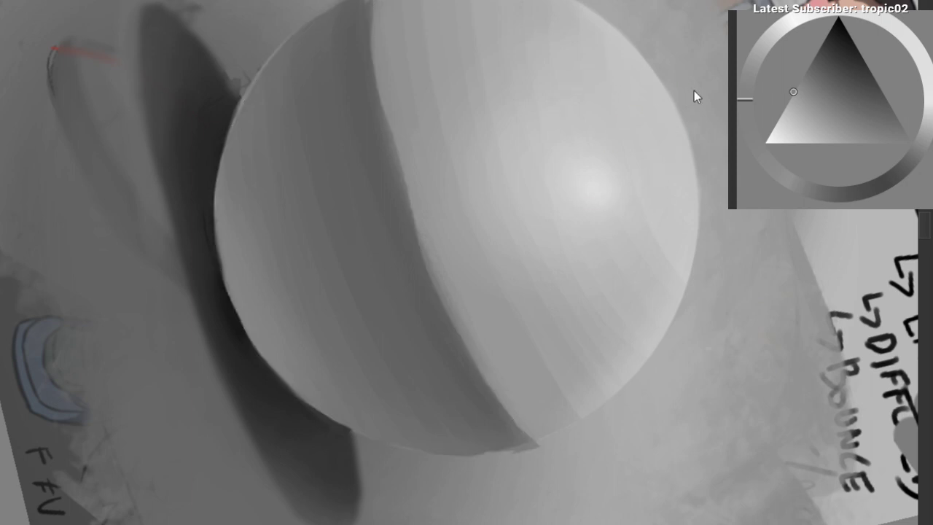
left_click_drag(328, 117, 453, 167)
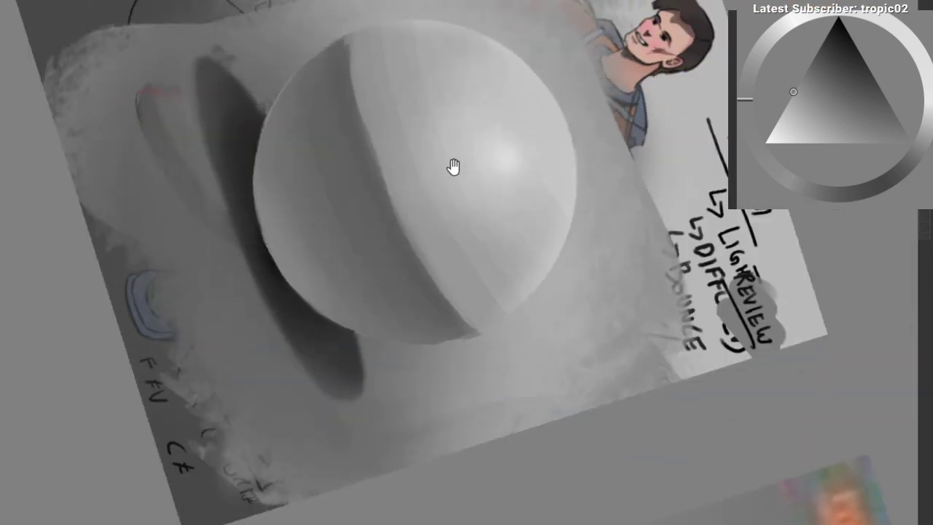
left_click(832, 26)
key("ctrl+z")
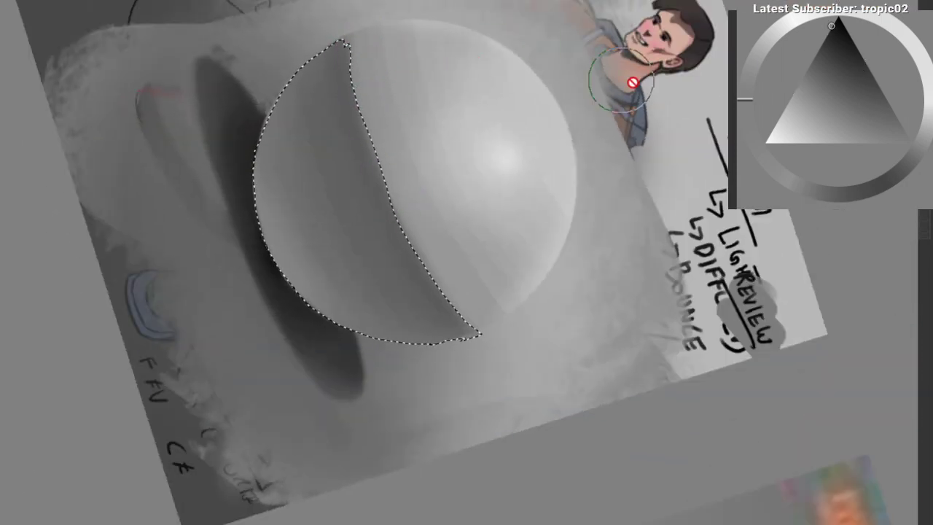
key("ctrl+d")
left_click(836, 19)
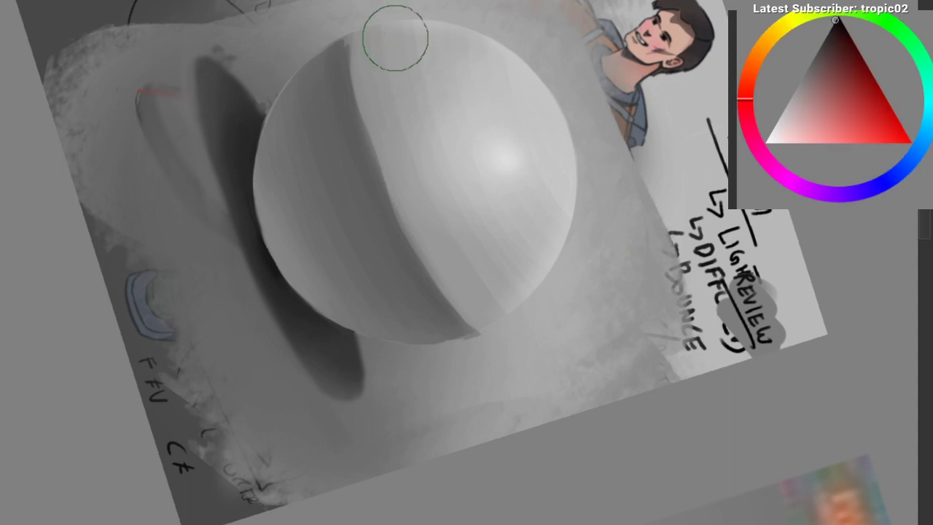
left_click_drag(370, 6, 410, 206)
key("ctrl+z")
Step: Soften the sphere's terminator edge with a larger blending brush along the boundary between light and shadow
left_click(807, 66)
right_click(210, 121)
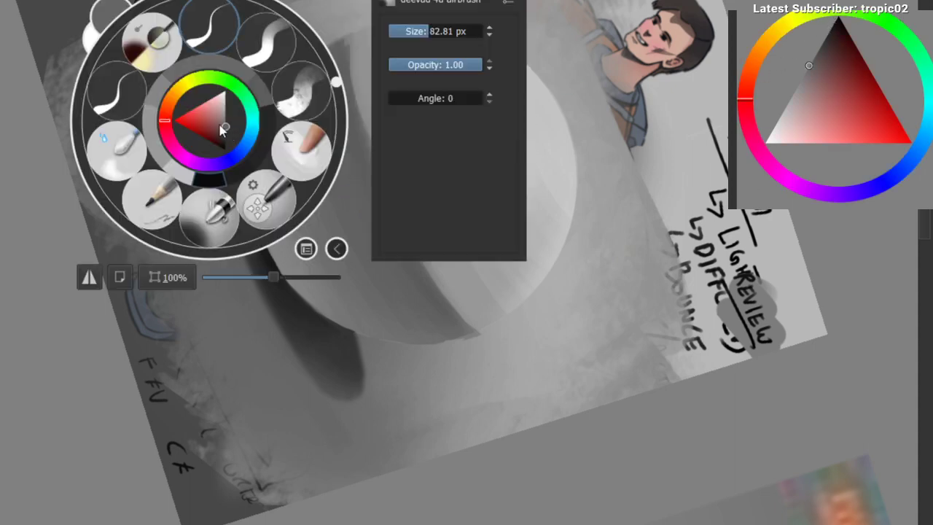
left_click(212, 210)
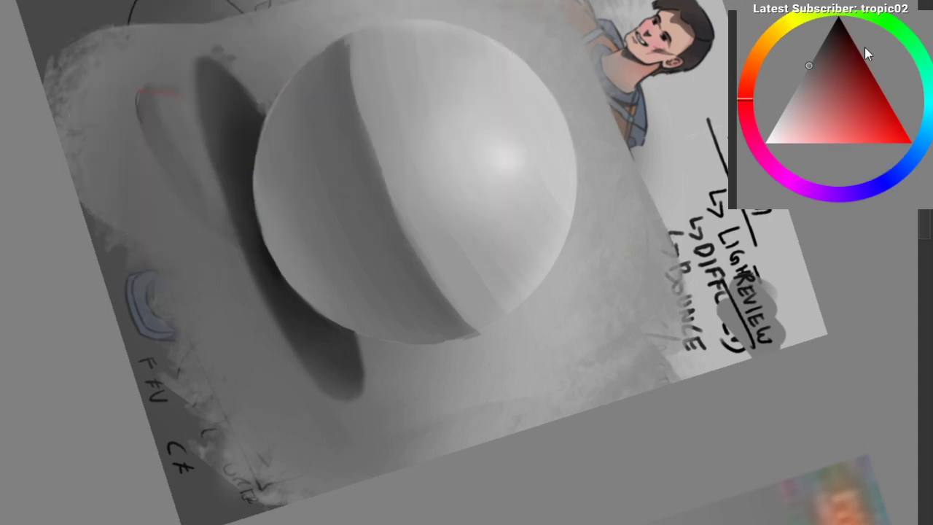
left_click_drag(361, 9, 425, 213)
key("Page_Up")
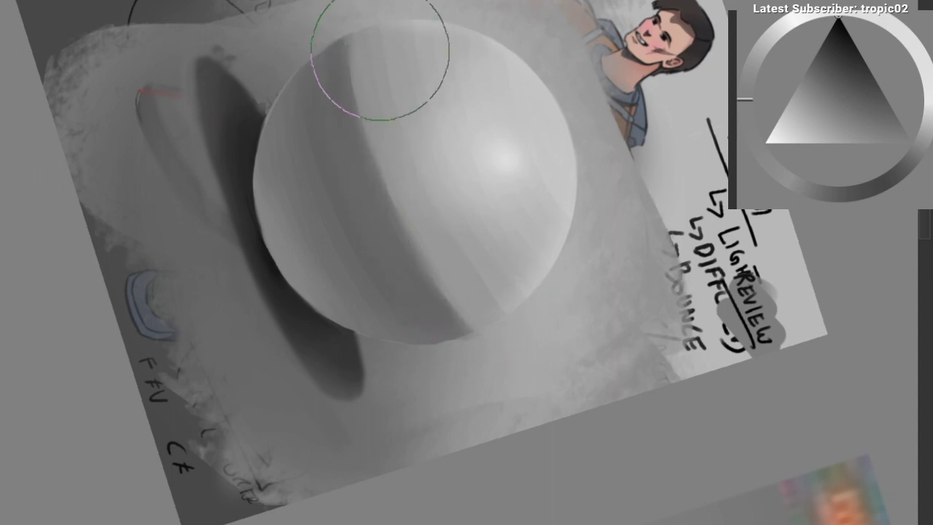
mouse_move(359, 67)
left_mouse_down()
mouse_move(310, 258)
mouse_move(413, 255)
left_mouse_up()
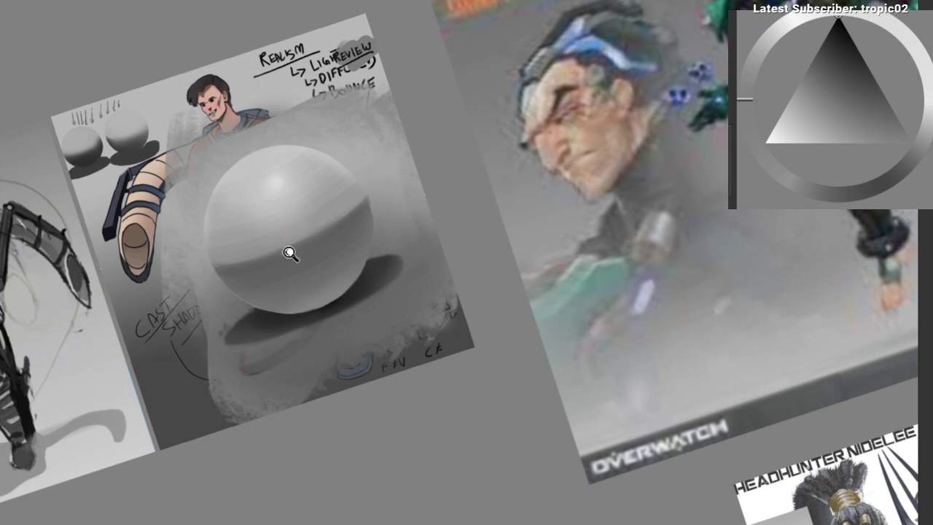
scroll(289, 254, "up", 4)
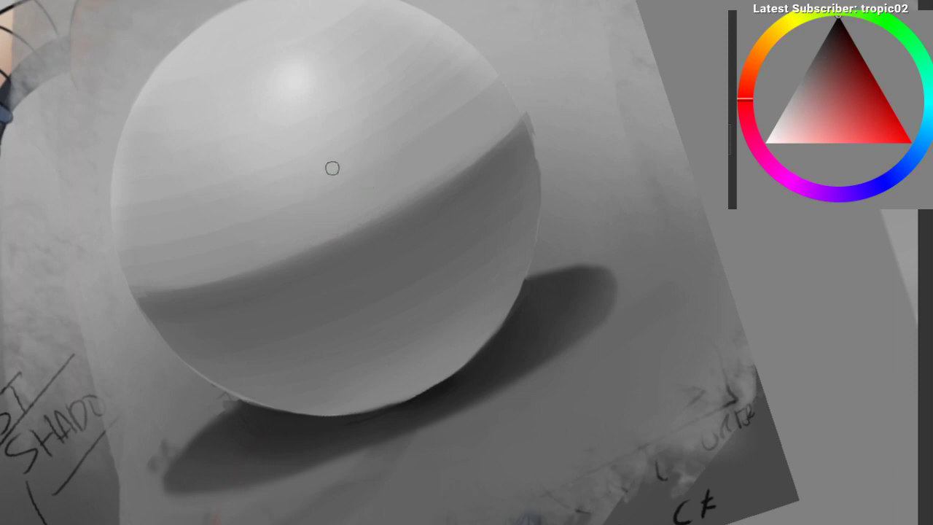
mouse_move(333, 161)
left_mouse_down()
mouse_move(410, 232)
mouse_move(301, 252)
left_mouse_up()
key("ctrl+z")
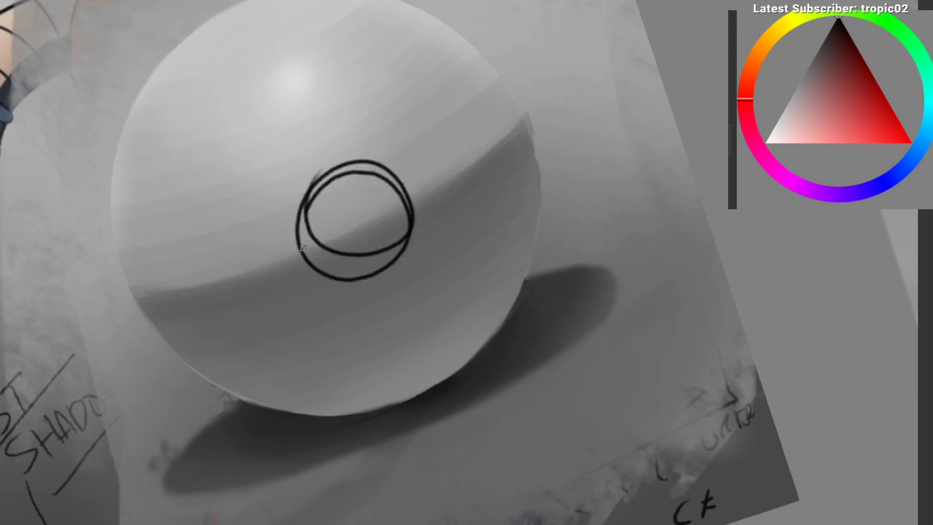
mouse_move(319, 328)
left_mouse_down()
mouse_move(262, 331)
mouse_move(275, 233)
left_mouse_up()
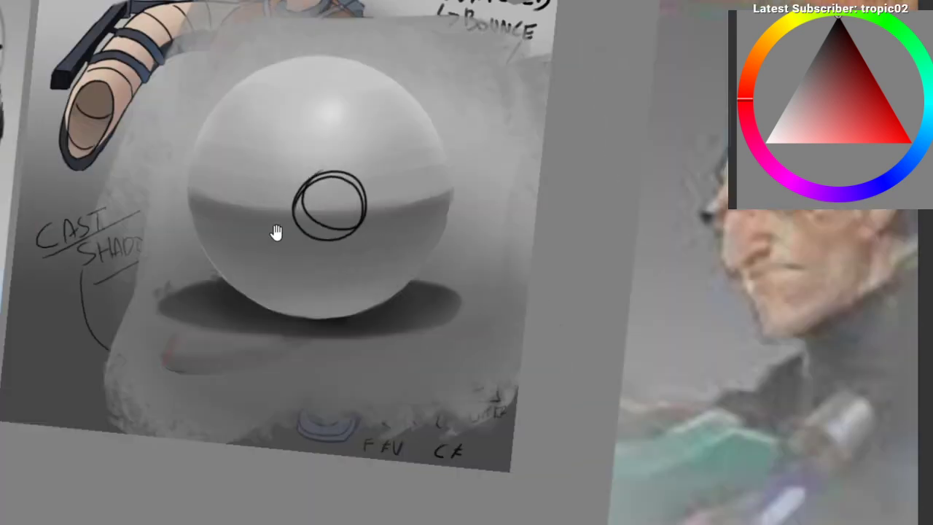
left_click_drag(307, 159, 353, 157)
key("ctrl+z")
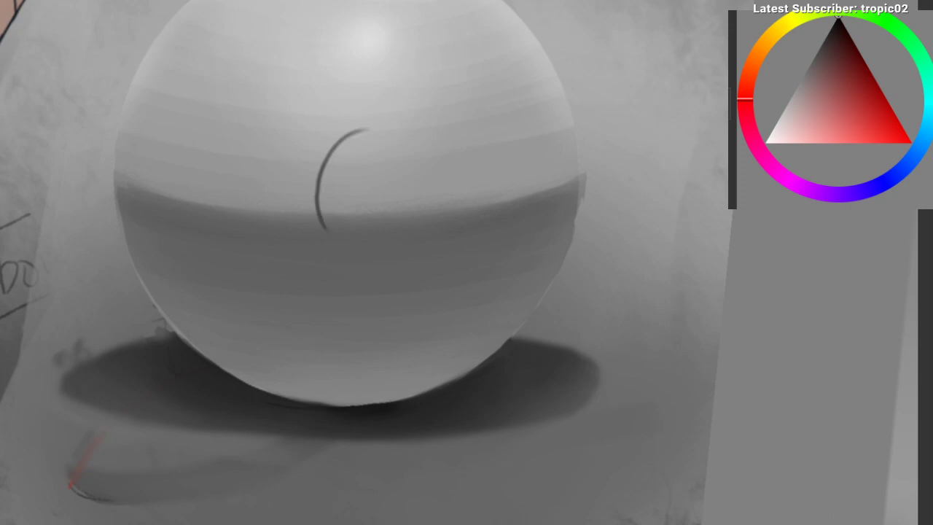
key("ctrl+z")
Step: Sketch a small ring at the sphere's centre and a larger concentric ring around it with thin black arcs
left_click_drag(364, 134, 326, 164)
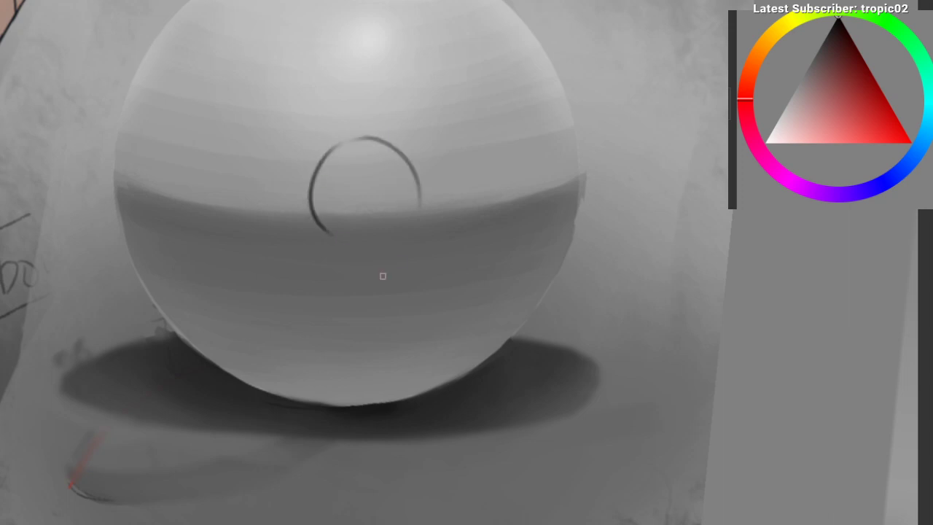
key("6")
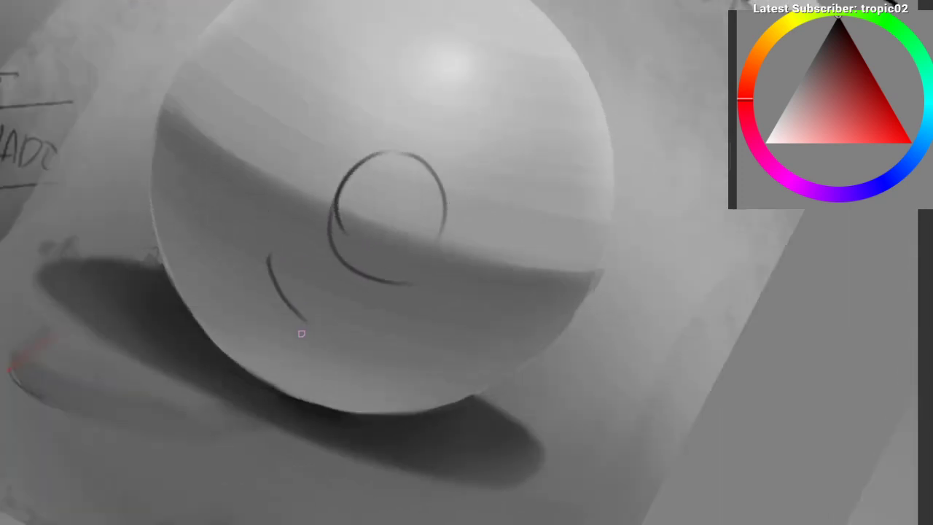
key("ctrl+z")
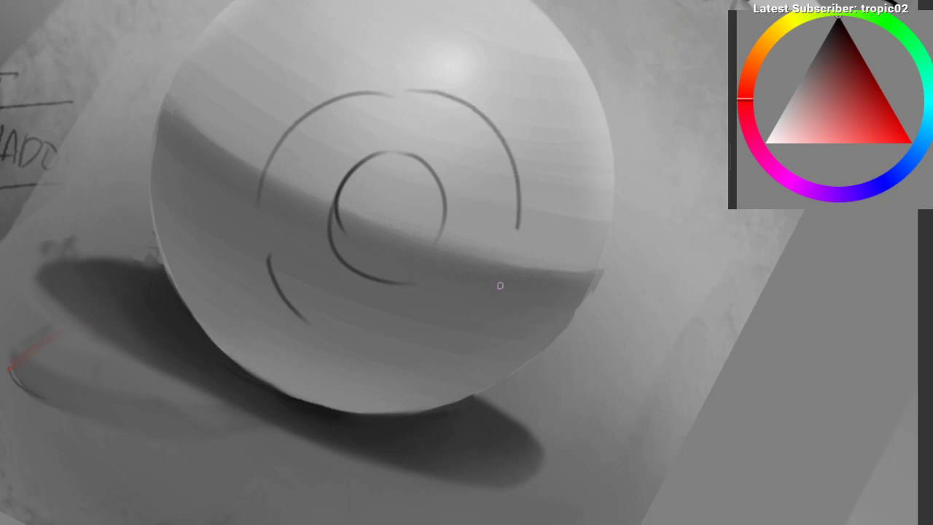
Step: Sketch a third, larger concentric ring just inside the sphere's rim with thin black arcs
left_click_drag(204, 319, 194, 202)
key("ctrl+z")
left_click_drag(189, 285, 218, 96)
key("ctrl+z")
left_click_drag(206, 320, 230, 95)
left_click_drag(253, 75, 364, 24)
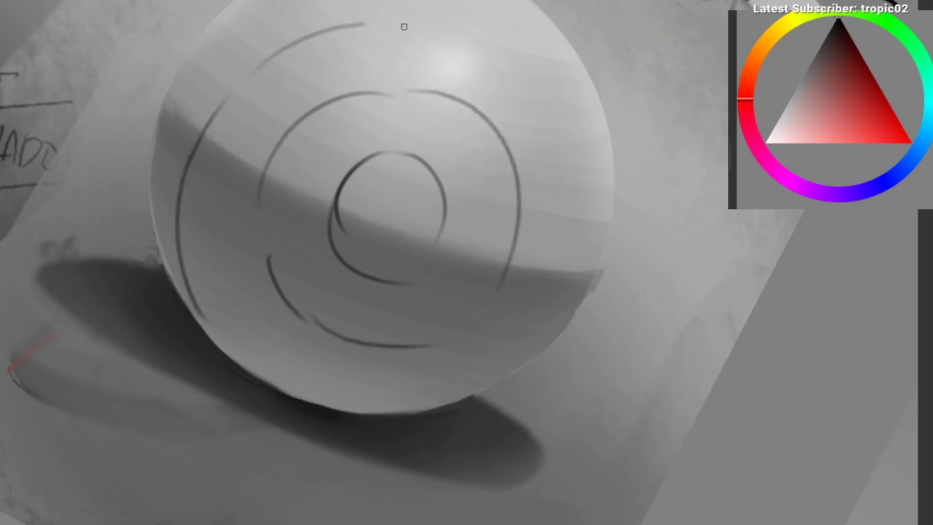
key("ctrl+z")
left_click_drag(215, 86, 180, 223)
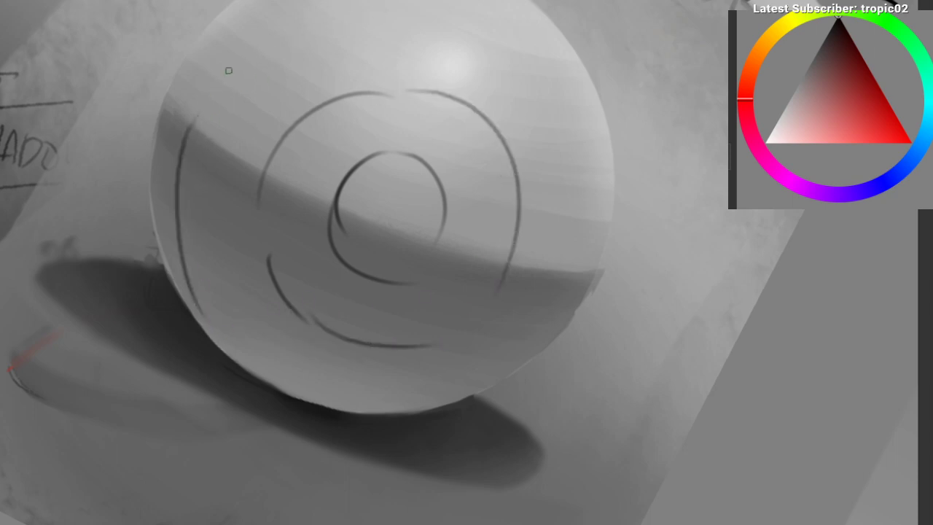
key("ctrl+z")
left_click_drag(419, 2, 604, 178)
left_click_drag(398, 151, 410, 146)
mouse_move(211, 73)
left_mouse_down()
mouse_move(198, 191)
mouse_move(160, 203)
left_mouse_up()
mouse_move(129, 230)
left_mouse_down()
mouse_move(379, 128)
mouse_move(458, 142)
left_mouse_up()
mouse_move(150, 208)
left_mouse_down()
mouse_move(144, 227)
mouse_move(211, 409)
left_mouse_up()
key("ctrl+z")
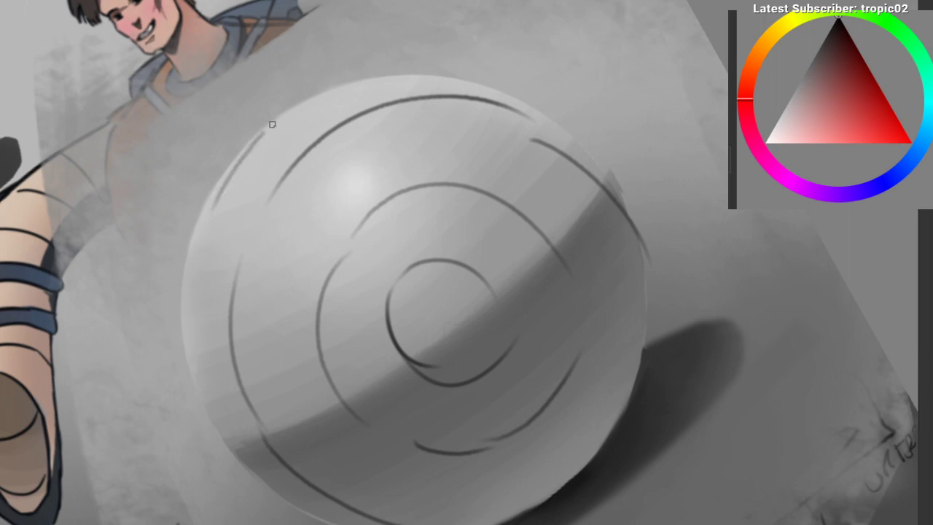
Step: Sketch the outermost concentric arc close to the sphere's upper-left rim
left_click_drag(252, 155, 223, 427)
key("ctrl+z")
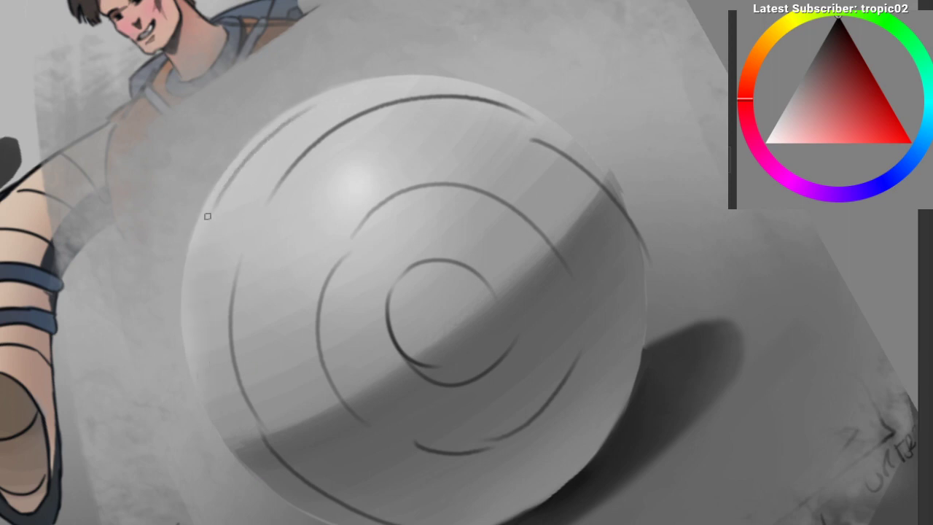
left_click_drag(243, 180, 232, 443)
mouse_move(168, 228)
left_mouse_down()
mouse_move(175, 206)
mouse_move(241, 184)
left_mouse_up()
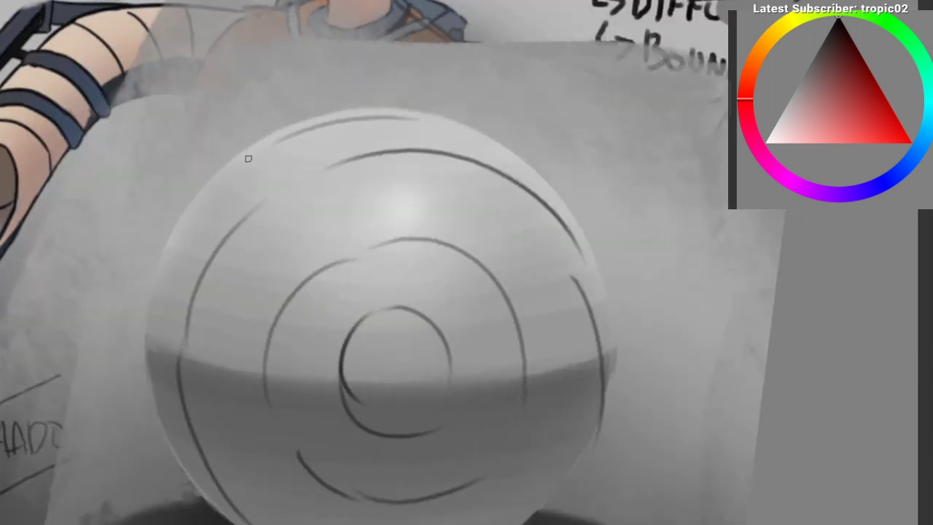
left_click_drag(269, 144, 154, 381)
left_click_drag(225, 263, 224, 247)
Step: Paint a dark band along the sphere's upper rim with a grey sampled from its shadow side
right_click(214, 319)
left_click(271, 242)
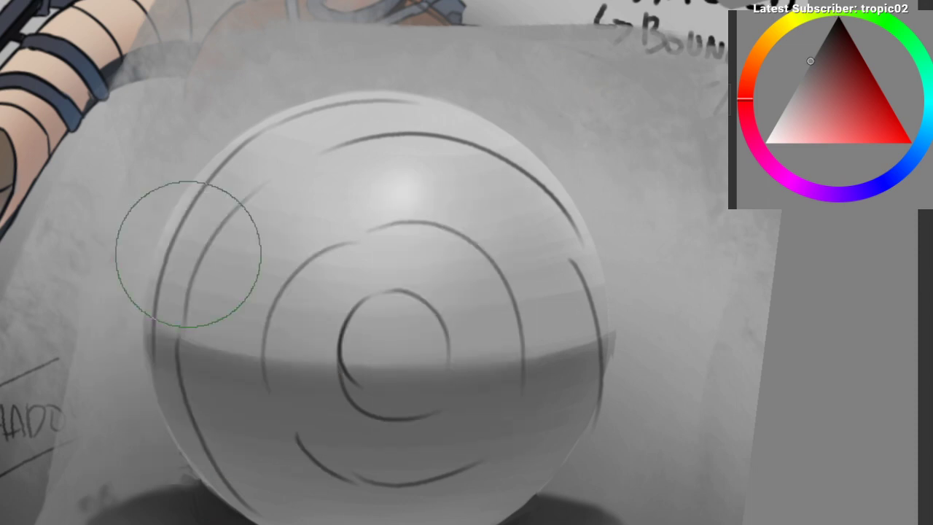
left_click(174, 346, "ctrl")
mouse_move(168, 318)
left_mouse_down()
mouse_move(142, 320)
mouse_move(167, 260)
left_mouse_up()
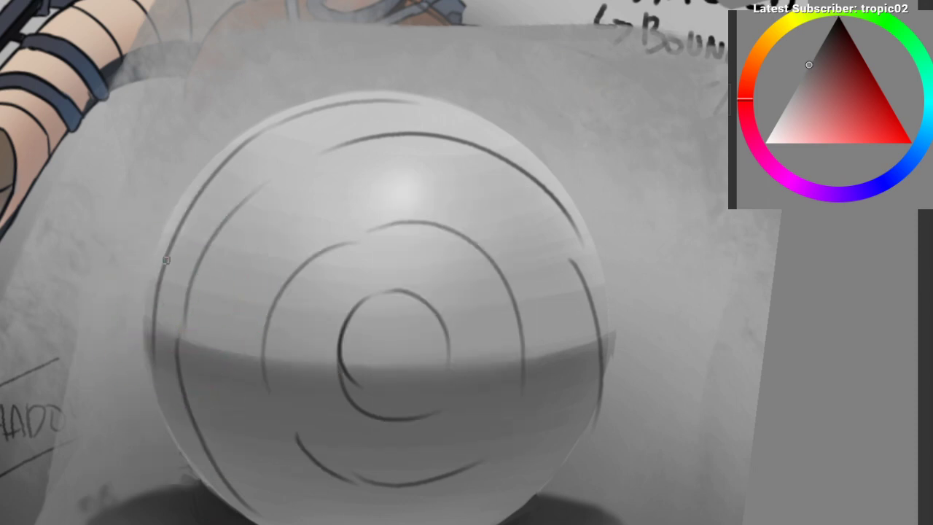
left_click_drag(186, 182, 164, 253)
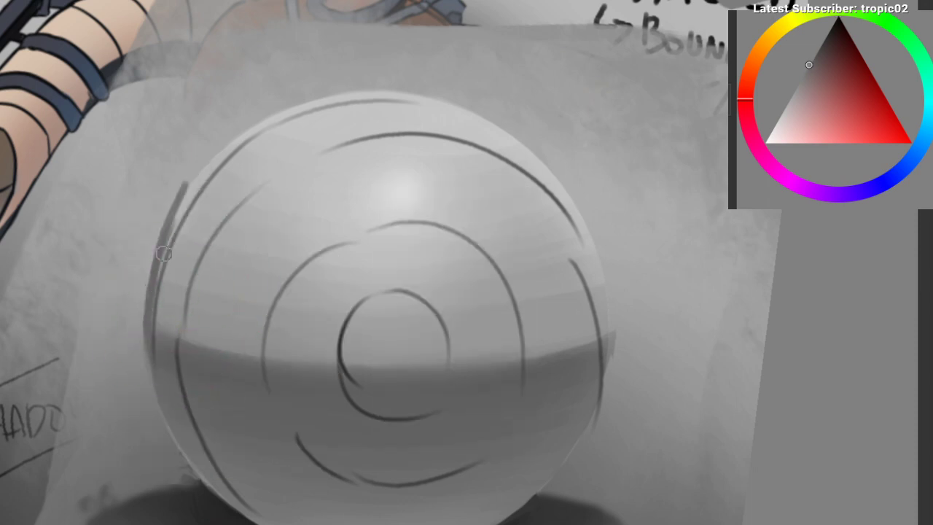
left_click_drag(193, 184, 147, 315)
left_click_drag(186, 215, 270, 121)
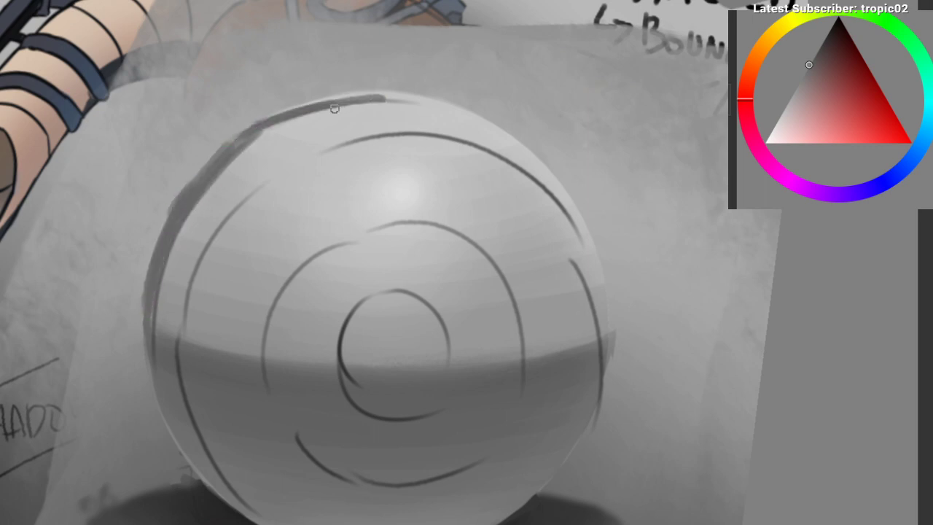
mouse_move(251, 123)
left_mouse_down()
mouse_move(341, 105)
mouse_move(474, 118)
left_mouse_up()
Step: Fill the small central ring with a light grey sampled from near the sphere's highlight
left_click_drag(350, 178, 327, 135)
left_click(368, 157, "ctrl")
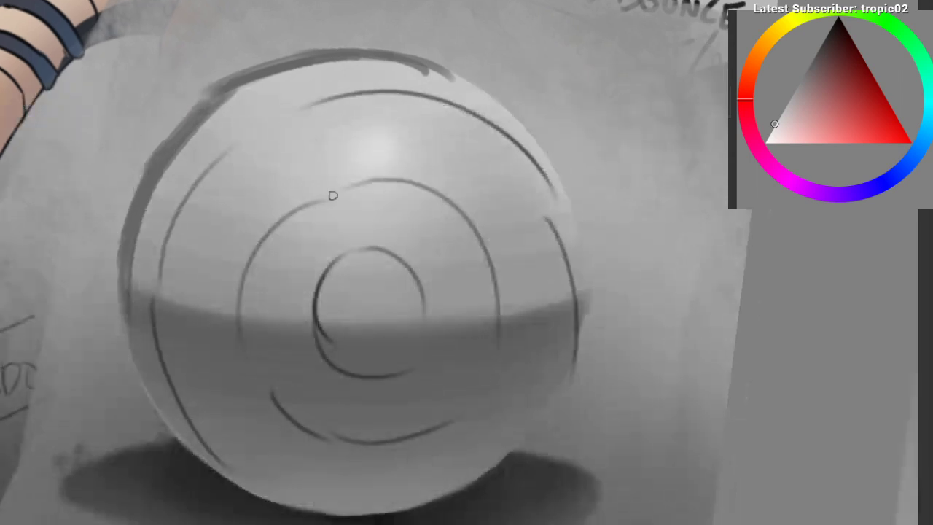
left_click(335, 184, "ctrl")
mouse_move(348, 293)
left_mouse_down()
mouse_move(371, 323)
mouse_move(376, 302)
mouse_move(379, 310)
left_mouse_up()
key("ctrl+z")
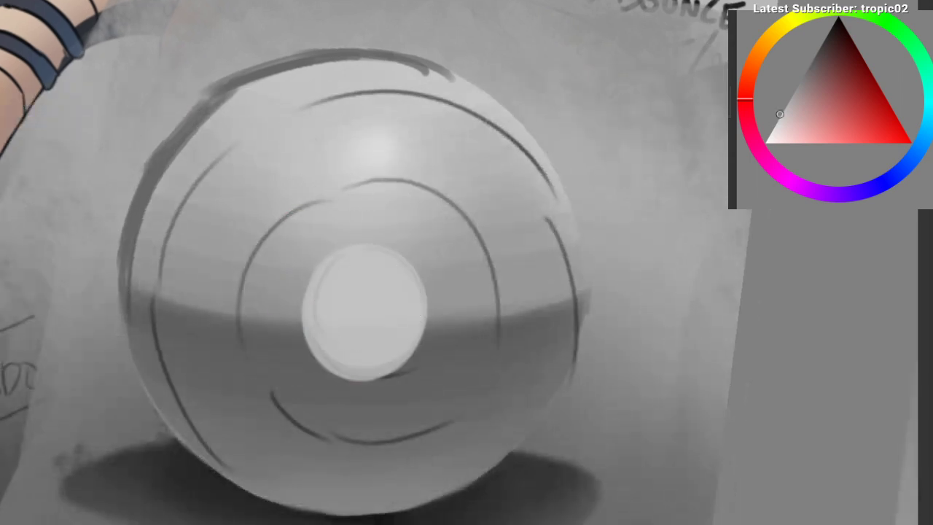
left_click_drag(366, 213, 343, 383)
key("ctrl+z")
mouse_move(309, 244)
left_mouse_down()
mouse_move(282, 336)
mouse_move(385, 273)
mouse_move(397, 292)
mouse_move(300, 333)
mouse_move(406, 240)
left_mouse_up()
key("ctrl+z")
left_click(375, 149, "ctrl")
key("ctrl+z")
key("ctrl+z")
left_click(375, 175, "ctrl")
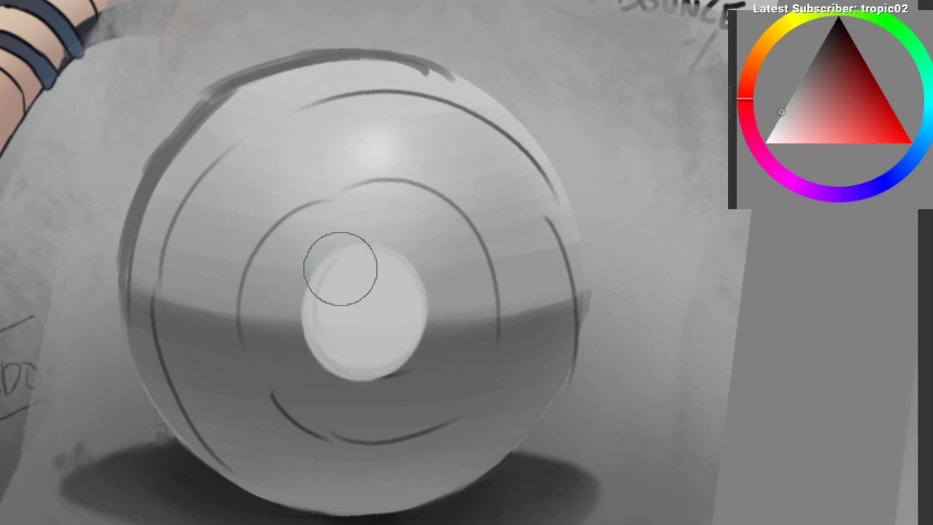
mouse_move(337, 246)
left_mouse_down()
mouse_move(293, 368)
mouse_move(381, 231)
mouse_move(318, 209)
left_mouse_up()
key("6")
key("6")
key("6")
key("6")
key("6")
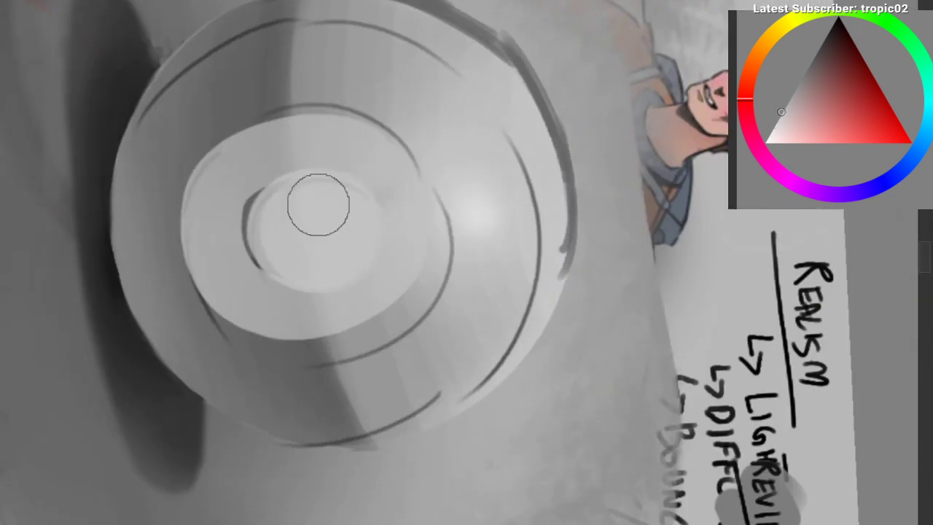
key("ctrl+z")
Step: Fill the second ring around the light centre with a slightly darker grey sampled from the sphere
left_click(328, 150, "ctrl")
left_click_drag(249, 161, 266, 310)
left_click_drag(244, 269, 321, 150)
key("ctrl+z")
key("ctrl+z")
left_click_drag(265, 156, 242, 285)
left_click_drag(233, 255, 331, 141)
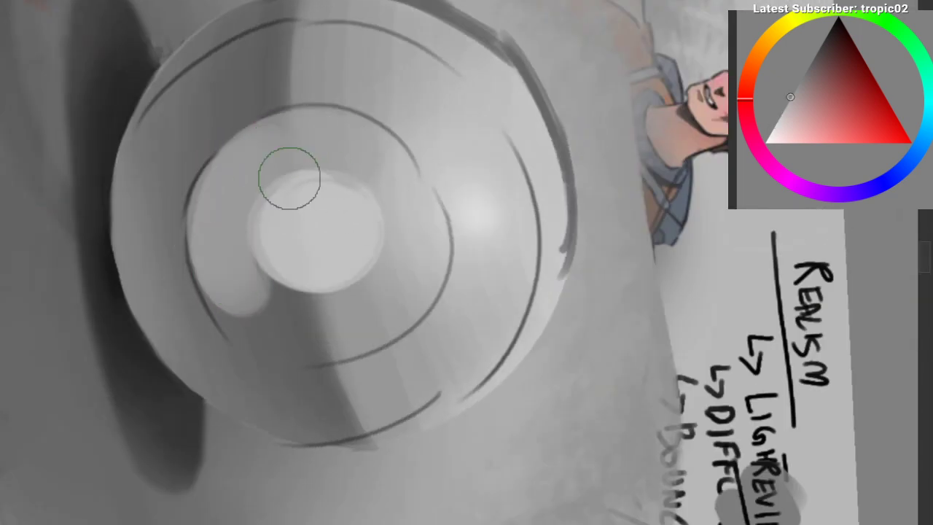
mouse_move(290, 168)
left_mouse_down()
mouse_move(311, 330)
mouse_move(303, 321)
left_mouse_up()
key("ctrl+z")
mouse_move(303, 322)
left_mouse_down()
mouse_move(251, 283)
mouse_move(302, 323)
left_mouse_up()
left_click(417, 131, "ctrl")
left_click_drag(177, 207, 328, 87)
key("ctrl+z")
key("ctrl+z")
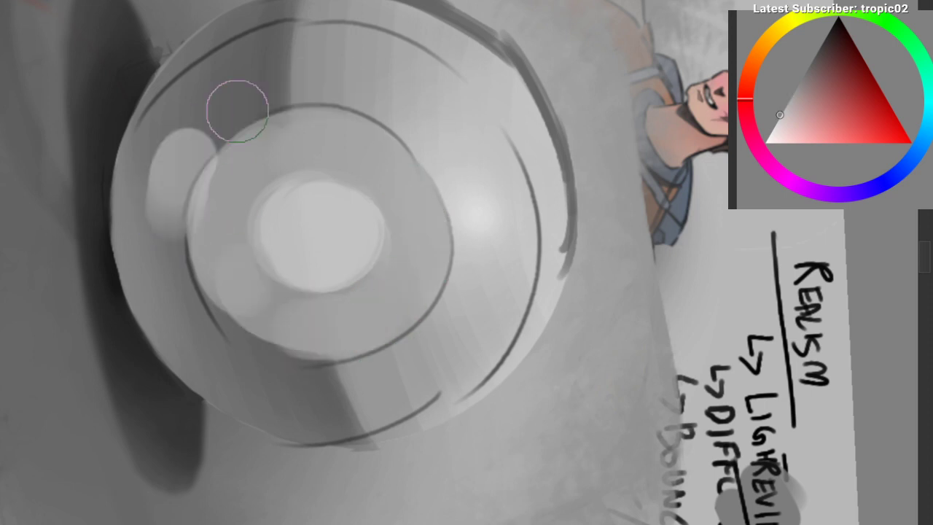
left_click(281, 186, "ctrl")
left_click(271, 152, "ctrl")
mouse_move(209, 120)
left_mouse_down()
mouse_move(361, 63)
mouse_move(290, 79)
mouse_move(143, 239)
left_mouse_up()
key("ctrl+z")
Step: Paint the shadow side of the third band with a darker sampled mid grey
left_click(290, 91, "ctrl")
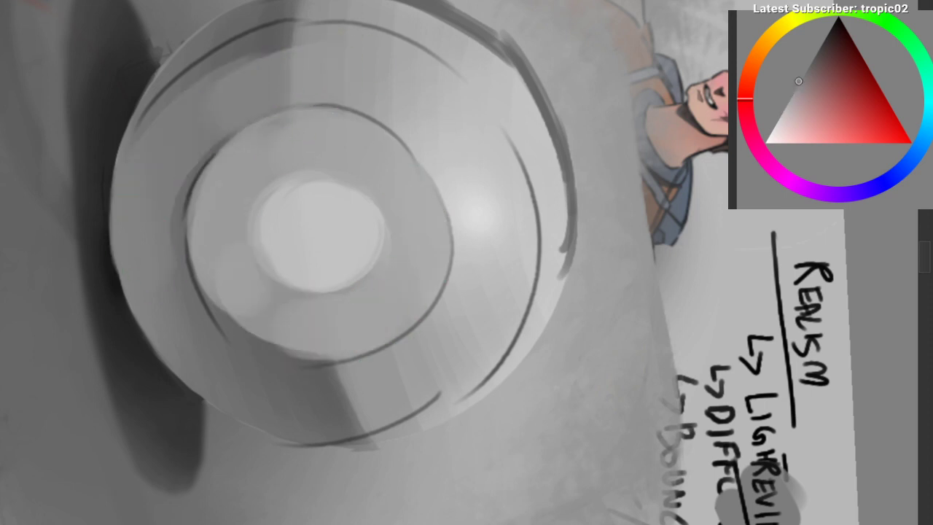
key("ctrl+z")
left_click_drag(191, 308, 194, 181)
mouse_move(215, 270)
left_mouse_down()
mouse_move(411, 345)
mouse_move(471, 176)
left_mouse_up()
key("ctrl+z")
left_click_drag(415, 93, 455, 232)
left_click_drag(459, 136, 204, 325)
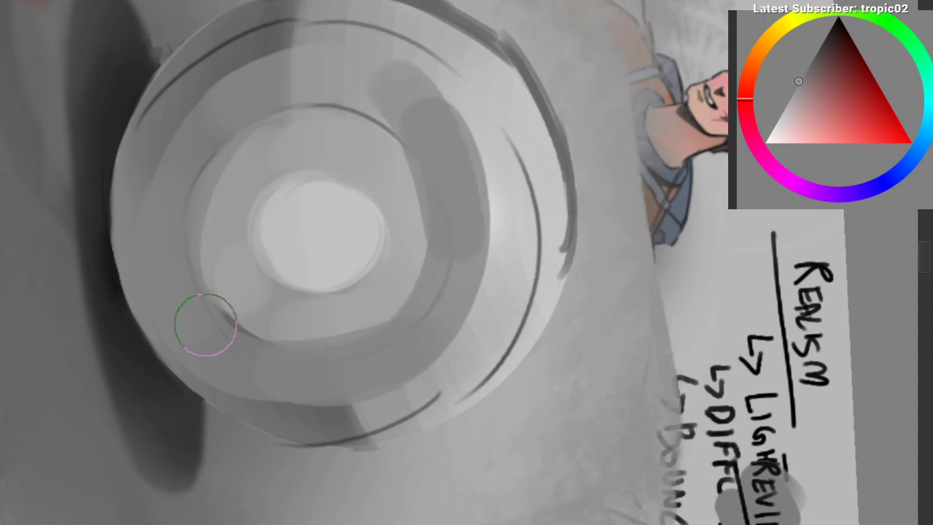
key("ctrl+z")
key("ctrl+z")
mouse_move(412, 91)
left_mouse_down()
mouse_move(436, 111)
mouse_move(468, 200)
left_mouse_up()
key("ctrl+z")
Step: Close the third band across the sphere's lit side with a freshly sampled grey
left_click(348, 95, "ctrl")
mouse_move(356, 104)
left_mouse_down()
mouse_move(389, 354)
mouse_move(381, 359)
left_mouse_up()
mouse_move(460, 261)
left_mouse_down()
mouse_move(464, 170)
mouse_move(467, 274)
left_mouse_up()
left_click_drag(270, 351, 263, 340)
Step: Paint the fourth band around the sphere's shadowed edge with a darker sampled grey
left_click(159, 142, "ctrl")
left_click_drag(140, 142, 400, 41)
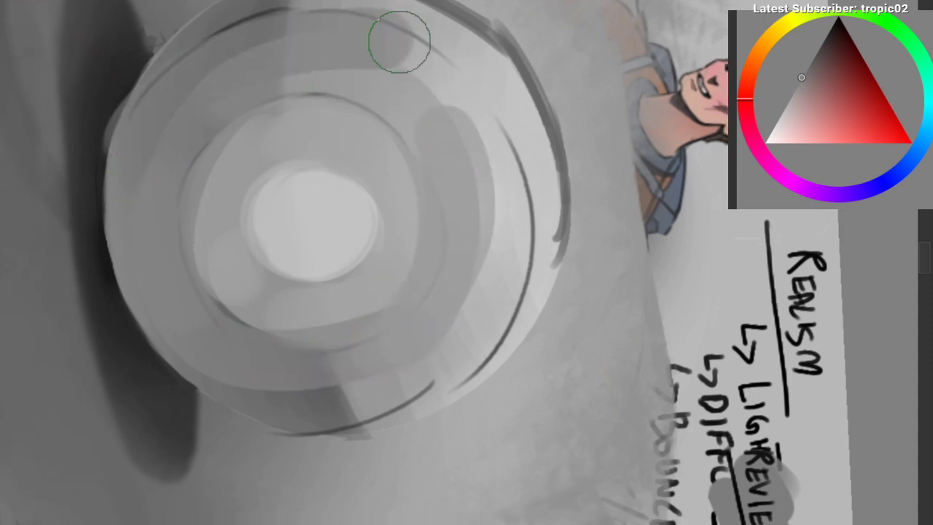
key("ctrl+z")
left_click(189, 82, "ctrl")
left_click_drag(151, 135, 248, 42)
mouse_move(160, 105)
left_mouse_down()
mouse_move(387, 12)
mouse_move(413, 15)
left_mouse_up()
left_click_drag(291, 27, 109, 227)
Step: Extend the dark fourth band from the shadow side up into the sphere's lit area
mouse_move(85, 322)
left_mouse_down()
mouse_move(106, 189)
mouse_move(102, 367)
left_mouse_up()
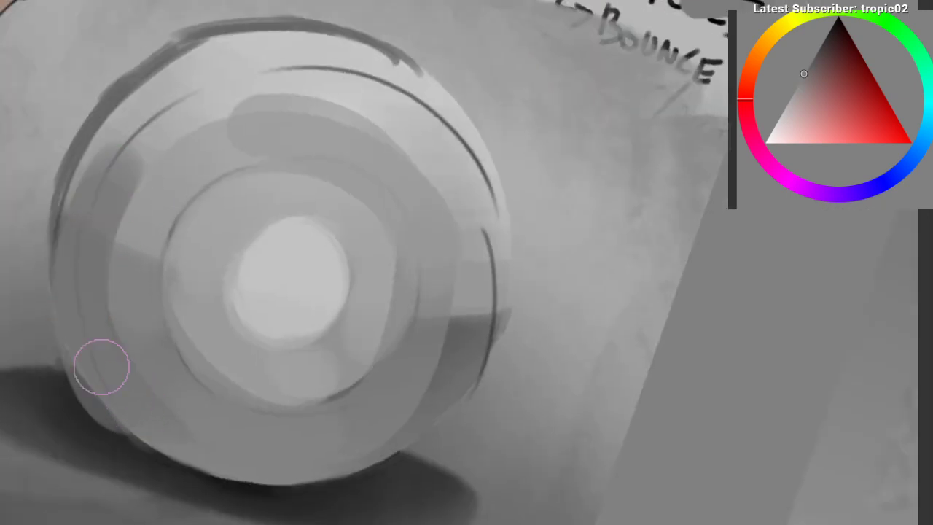
left_click_drag(125, 214, 238, 87)
key("ctrl+z")
left_click_drag(116, 163, 305, 92)
left_click_drag(305, 92, 196, 166)
key("ctrl+z")
Step: Paint the outer band around the sphere's lit rim with a light mid grey sampled from the neighbouring band
left_click_drag(110, 378, 162, 209)
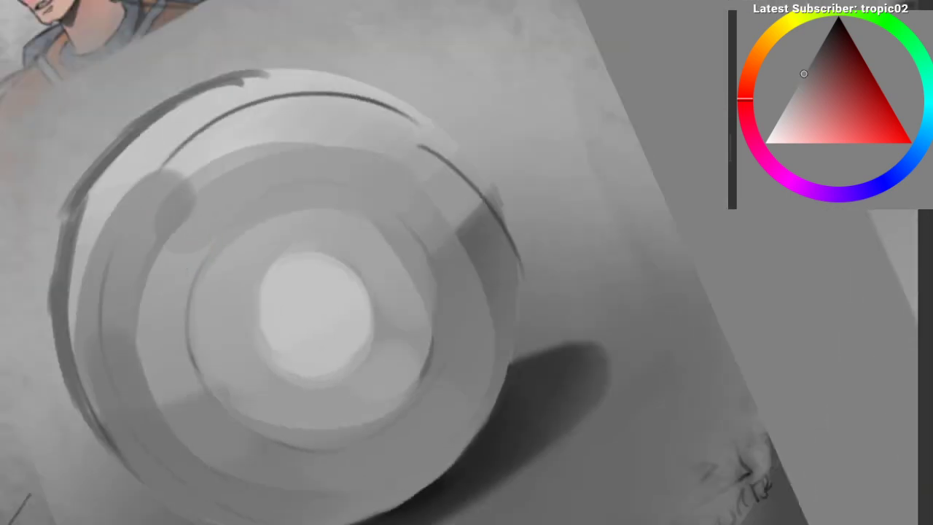
left_click(127, 286, "ctrl")
left_click_drag(163, 168, 334, 127)
left_click_drag(250, 144, 411, 256)
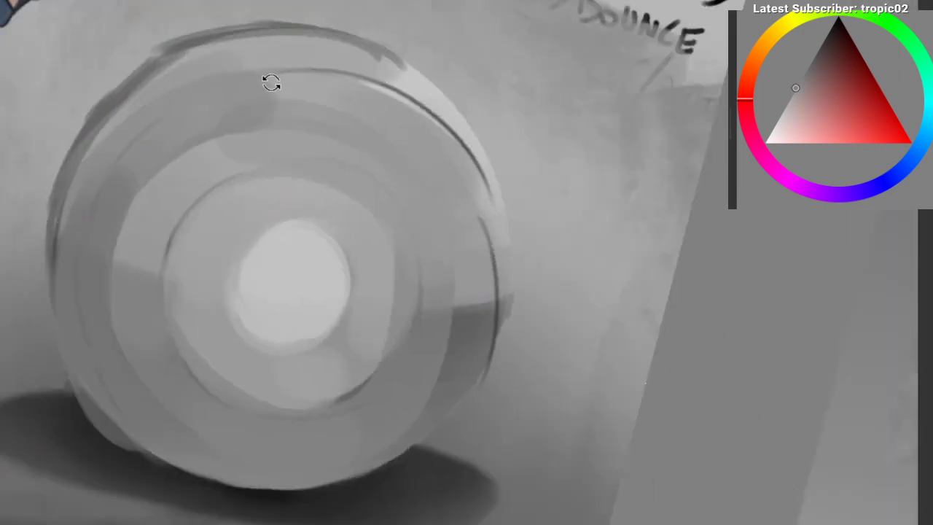
left_click_drag(267, 79, 146, 154)
left_click_drag(308, 99, 121, 203)
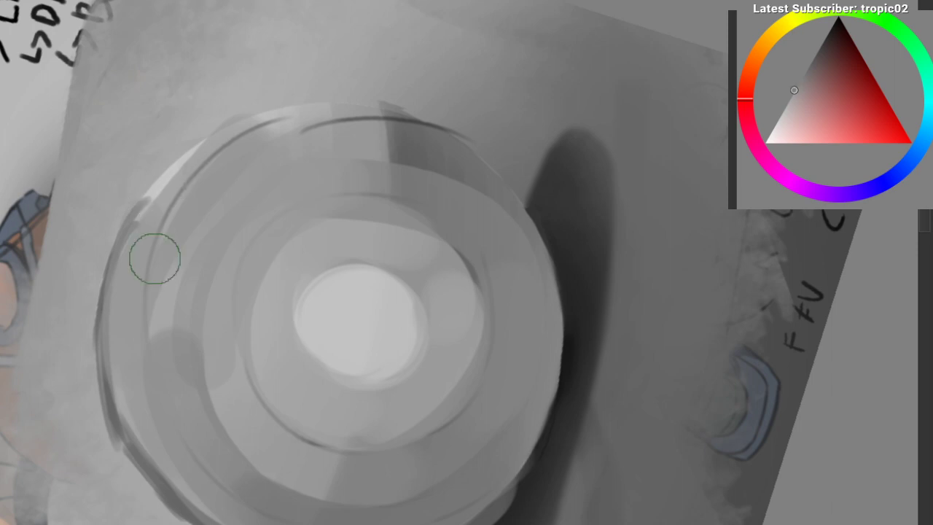
mouse_move(134, 302)
left_mouse_down()
mouse_move(252, 166)
mouse_move(420, 138)
left_mouse_up()
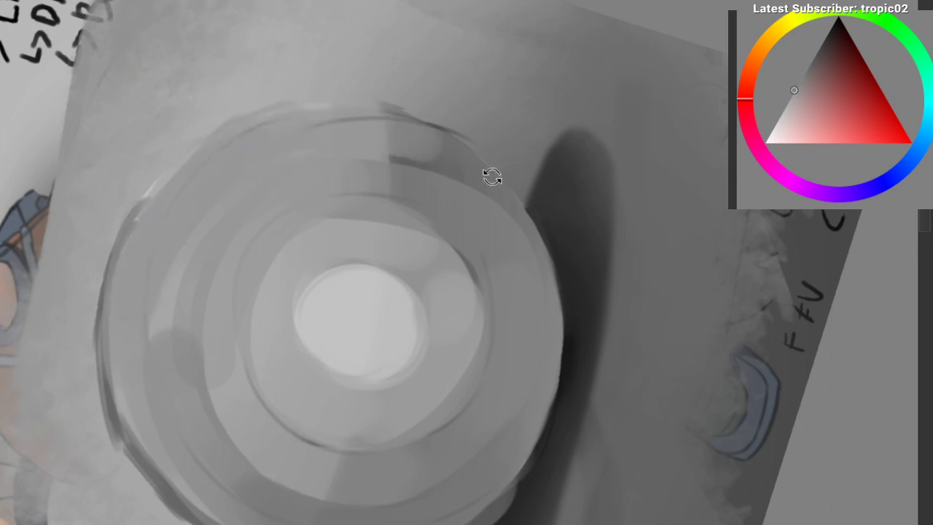
Step: Work sampled greys into the dark patch on the outer band to soften its transition toward the shadow side
left_click_drag(491, 175, 529, 285)
left_click(476, 223, "ctrl")
left_click_drag(477, 223, 447, 189)
left_click_drag(355, 340, 274, 265)
left_click(426, 178, "ctrl")
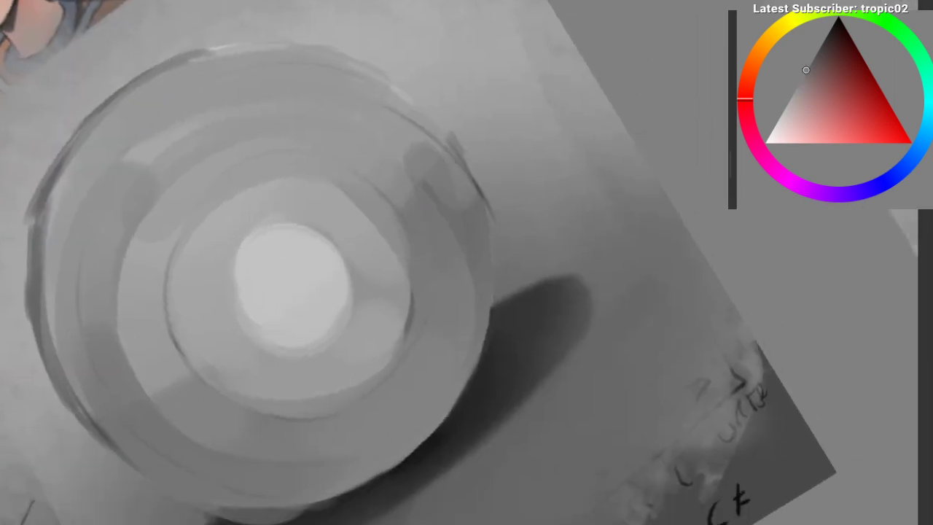
left_click_drag(423, 165, 447, 206)
left_click(429, 181, "ctrl")
left_click_drag(440, 267, 434, 256)
mouse_move(422, 252)
left_mouse_down()
mouse_move(400, 302)
mouse_move(355, 297)
left_mouse_up()
Step: Retouch the area just outside the sphere's shadowed edge with greys sampled from the surroundings
left_click(459, 155, "ctrl")
left_click_drag(458, 198, 436, 310)
key("ctrl+z")
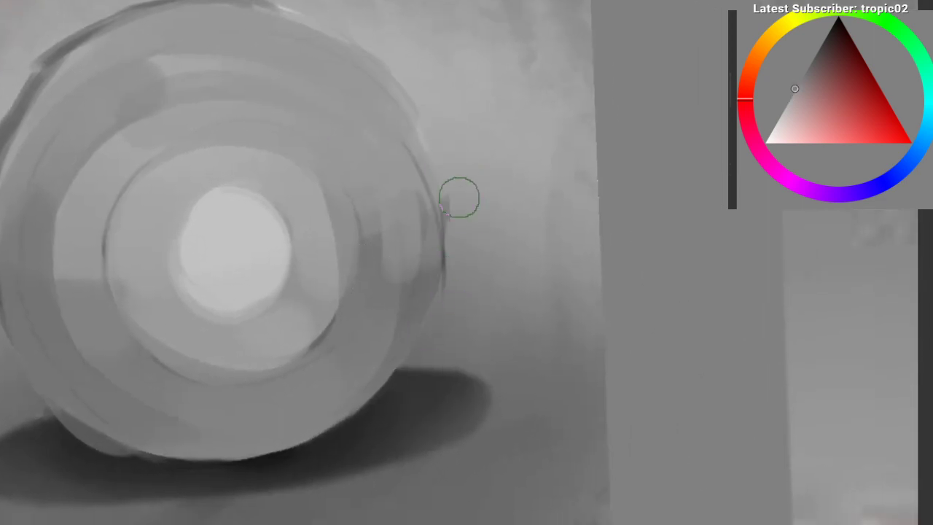
key("ctrl+z")
mouse_move(460, 198)
left_mouse_down()
mouse_move(441, 314)
mouse_move(452, 198)
mouse_move(458, 220)
left_mouse_up()
left_click(456, 287, "ctrl")
left_click_drag(418, 336, 373, 367)
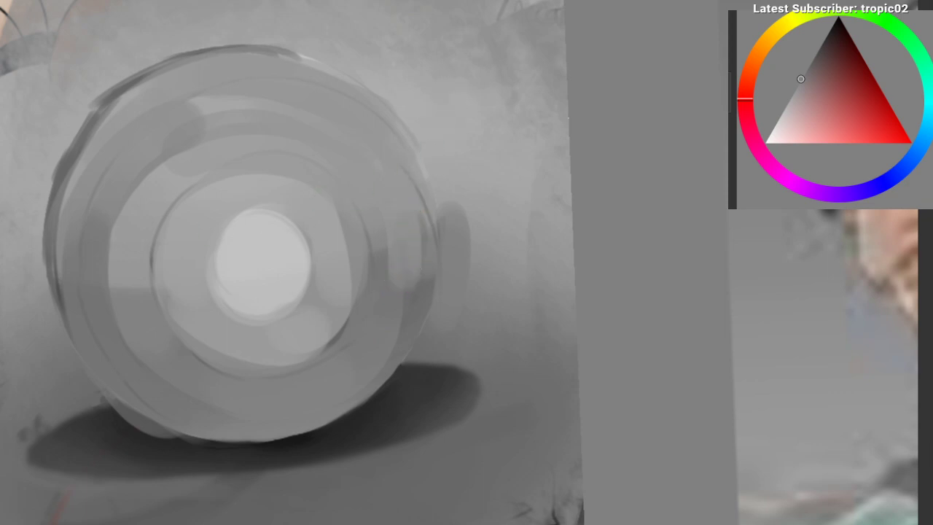
Step: Try to enlarge the sphere's light centre with strokes of a sampled light grey
left_click(221, 217, "ctrl")
left_click_drag(246, 220, 195, 281)
key("ctrl+z")
left_click_drag(208, 232, 291, 225)
key("ctrl+z")
mouse_move(194, 231)
left_mouse_down()
mouse_move(299, 211)
mouse_move(256, 279)
left_mouse_up()
key("ctrl+z")
Step: Try to spread a soft glow around the sphere's light centre with larger brush sizes
key("]")
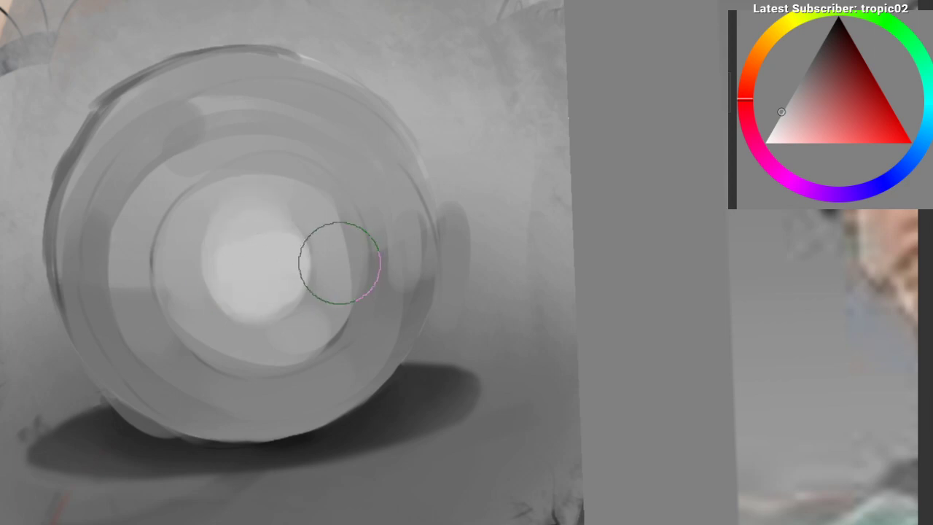
key("ctrl+z")
key("]")
key("]")
left_click_drag(255, 243, 275, 281)
key("ctrl+z")
key("ctrl+z")
key("[")
mouse_move(259, 246)
left_mouse_down()
mouse_move(285, 269)
mouse_move(280, 284)
left_mouse_up()
key("ctrl+z")
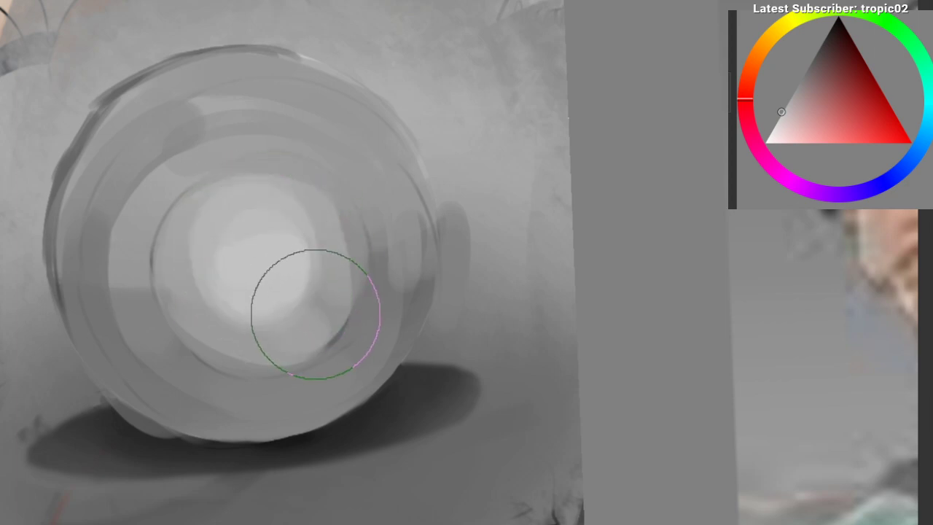
key("ctrl+z")
key("[")
key("[")
Step: Cover the dark patches along the sphere's outer bands with sampled mid greys to even out the tone
left_click(143, 145, "ctrl")
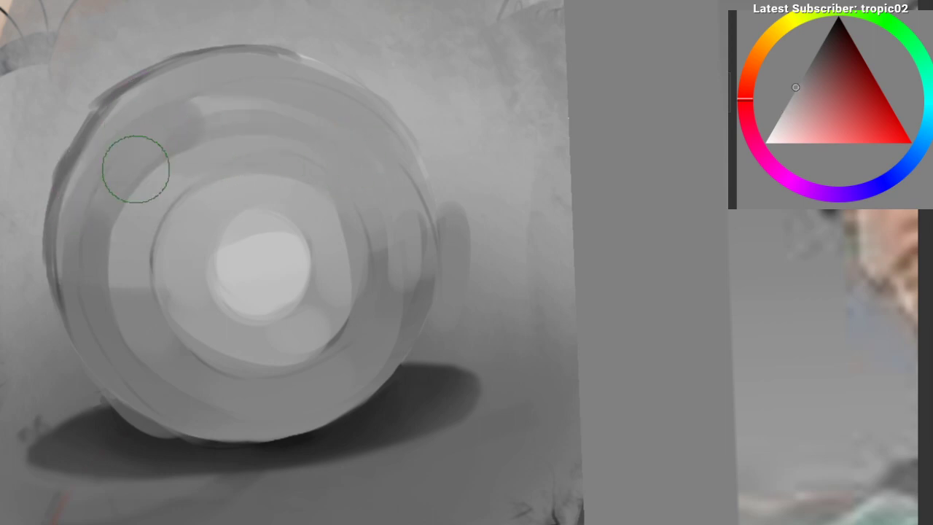
mouse_move(350, 133)
left_mouse_down()
mouse_move(387, 263)
mouse_move(277, 225)
mouse_move(95, 273)
mouse_move(279, 170)
mouse_move(156, 250)
mouse_move(150, 450)
mouse_move(252, 214)
mouse_move(241, 267)
mouse_move(259, 269)
mouse_move(183, 379)
mouse_move(275, 250)
mouse_move(323, 241)
left_mouse_up()
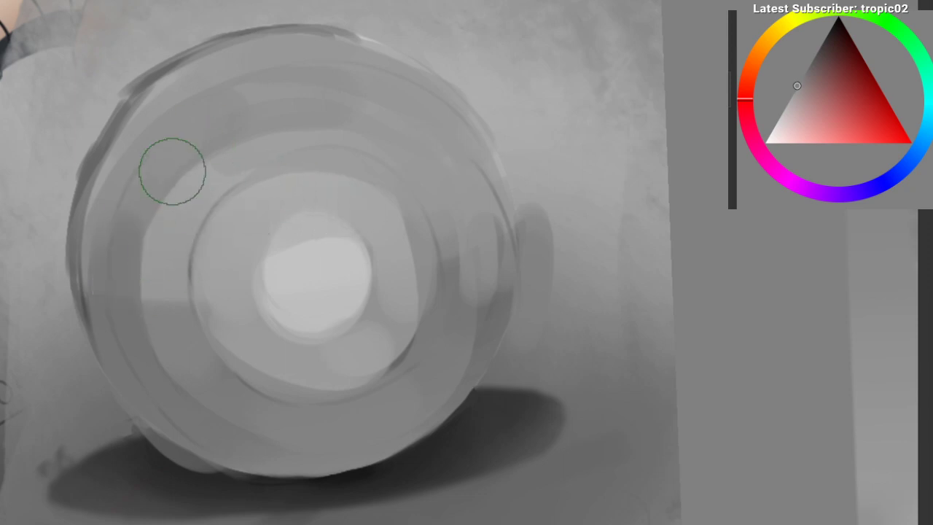
left_click_drag(175, 175, 119, 303)
mouse_move(190, 138)
left_mouse_down()
mouse_move(226, 117)
mouse_move(115, 291)
left_mouse_up()
left_click(183, 150, "ctrl")
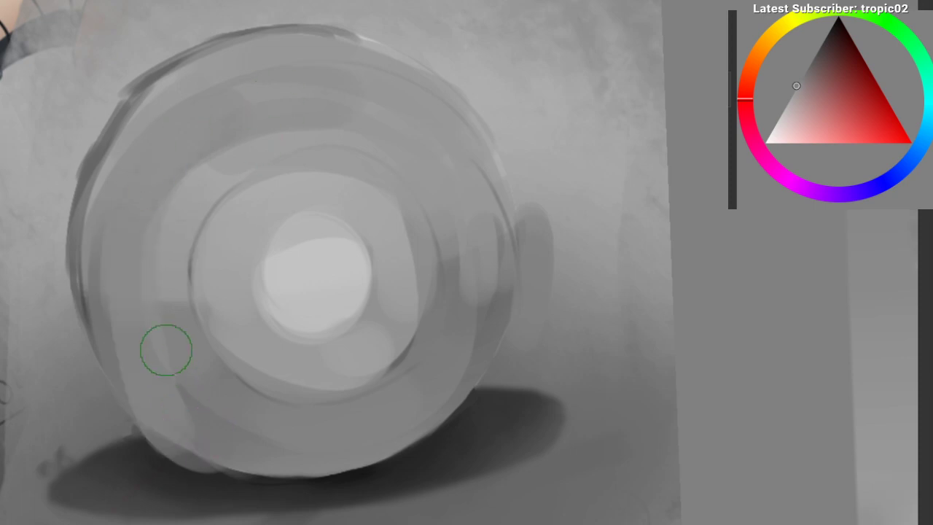
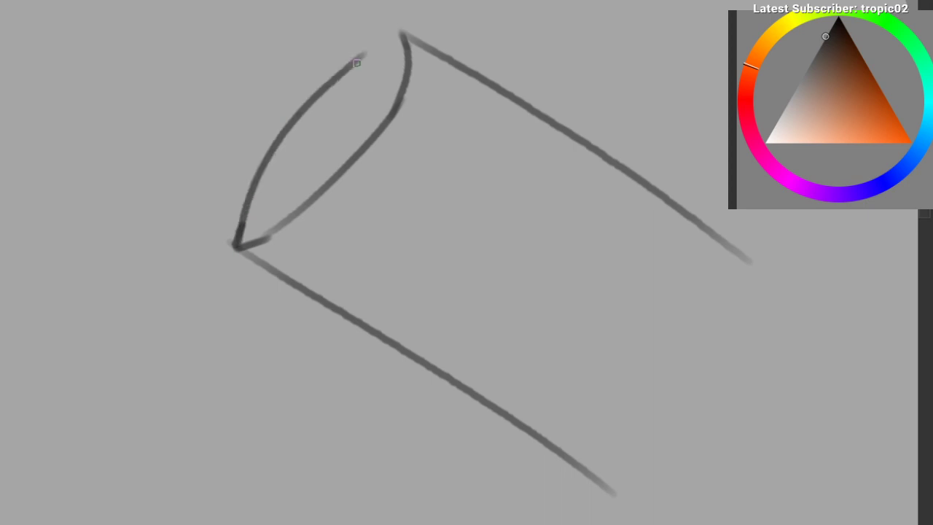
Step: Close the gap in the cylinder's end ellipse by extending its outer arc to the open corner
mouse_move(292, 126)
left_mouse_down()
mouse_move(363, 51)
mouse_move(404, 31)
left_mouse_up()
key("ctrl+z")
key("ctrl+z")
mouse_move(353, 62)
left_mouse_down()
mouse_move(412, 31)
mouse_move(404, 35)
left_mouse_up()
key("ctrl+z")
key("ctrl+z")
mouse_move(321, 80)
left_mouse_down()
mouse_move(212, 292)
mouse_move(139, 186)
left_mouse_up()
mouse_move(135, 186)
left_mouse_down()
mouse_move(114, 247)
mouse_move(171, 67)
left_mouse_up()
left_click_drag(171, 66, 197, 175)
mouse_move(156, 208)
left_mouse_down()
mouse_move(158, 125)
mouse_move(203, 111)
left_mouse_up()
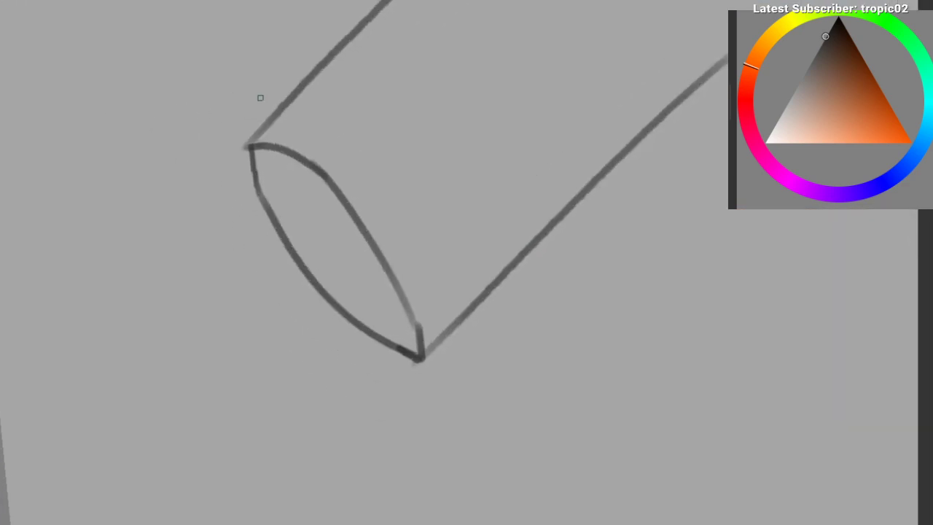
Step: Try a much rounder full ellipse around the cylinder's pointed end
left_click_drag(241, 65, 348, 142)
left_click_drag(405, 202, 156, 85)
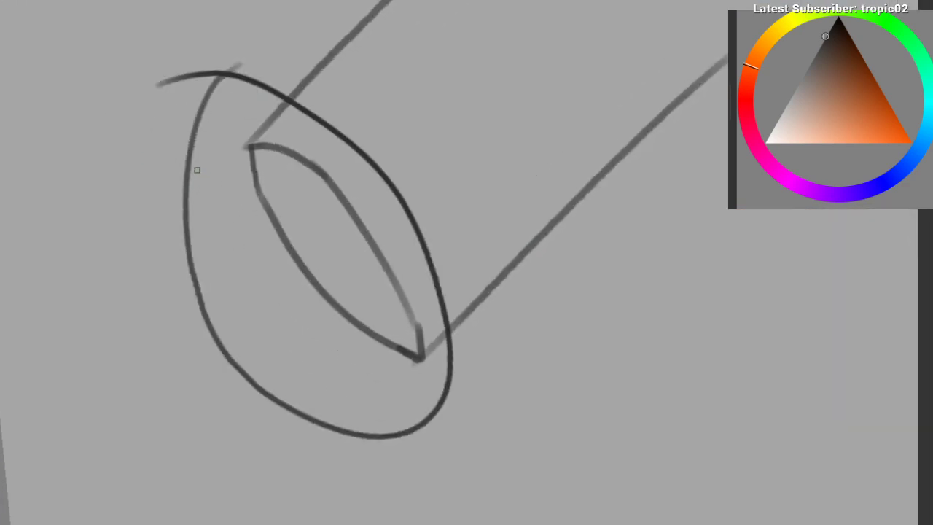
key("ctrl+z")
key("ctrl+z")
key("ctrl+shift+z")
Step: Sketch a temporary arrow pointing at the end ellipse's sharp corner, and undo it
mouse_move(156, 57)
left_mouse_down()
mouse_move(160, 85)
mouse_move(239, 201)
left_mouse_up()
scroll(261, 129, "up", 2)
left_click_drag(191, 169, 237, 160)
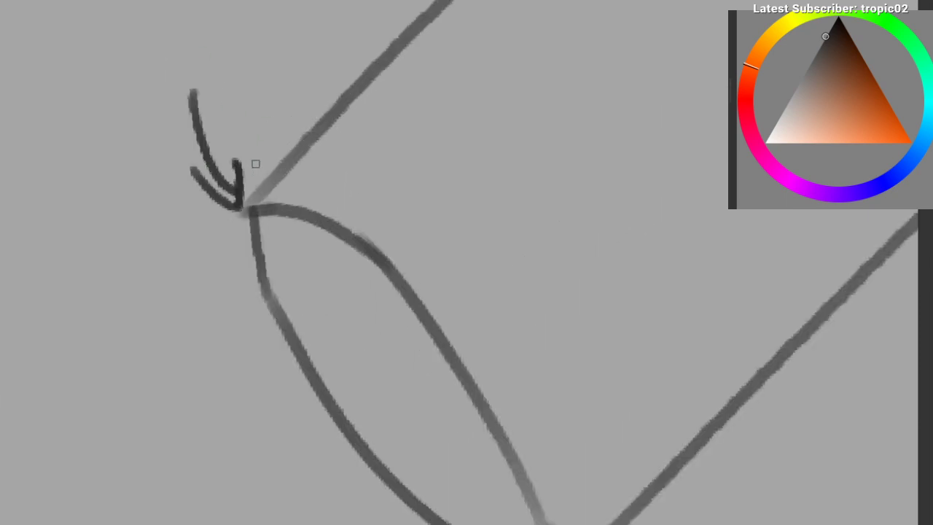
key("ctrl+z")
key("ctrl+z")
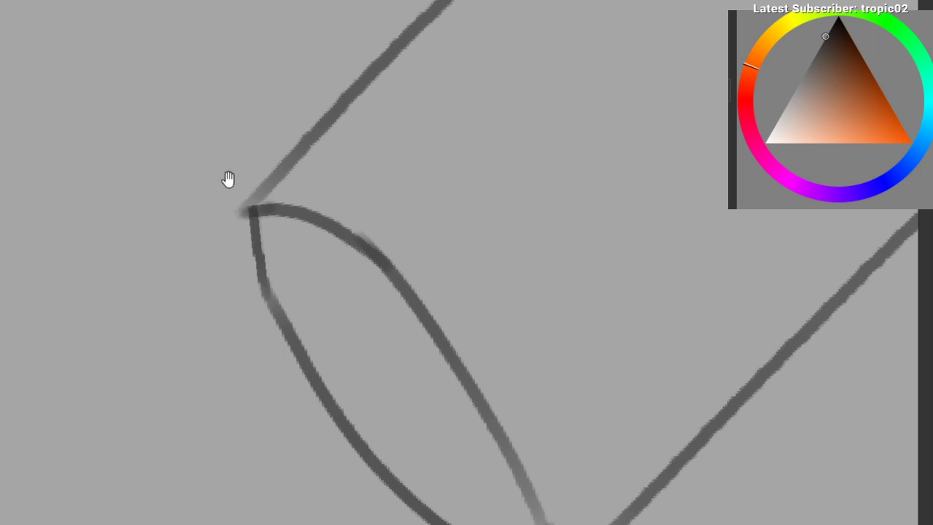
left_click_drag(229, 182, 227, 46)
key("ctrl+z")
key("ctrl+shift+z")
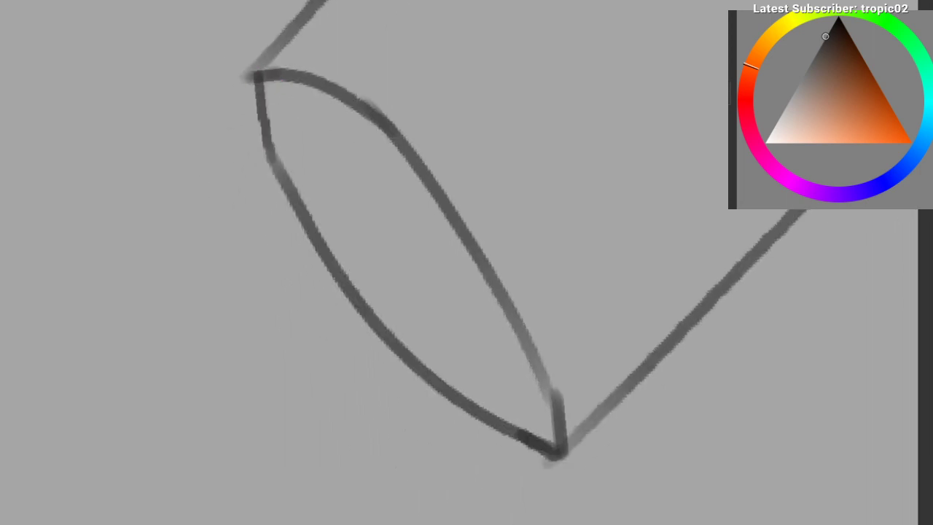
Step: Sketch a separate lens shape with pointed corners beside the cylinder as an example, and undo it
mouse_move(245, 30)
left_mouse_down()
mouse_move(454, 31)
mouse_move(197, 94)
left_mouse_up()
key("ctrl+z")
mouse_move(308, 21)
left_mouse_down()
mouse_move(281, 234)
mouse_move(351, 228)
mouse_move(541, 92)
mouse_move(590, 106)
left_mouse_up()
mouse_move(337, 261)
left_mouse_down()
mouse_move(360, 288)
mouse_move(416, 299)
mouse_move(609, 151)
mouse_move(403, 296)
mouse_move(351, 263)
mouse_move(401, 282)
left_mouse_up()
key("ctrl+z")
key("ctrl+z")
left_click_drag(525, 265, 522, 278)
left_click_drag(522, 278, 404, 367)
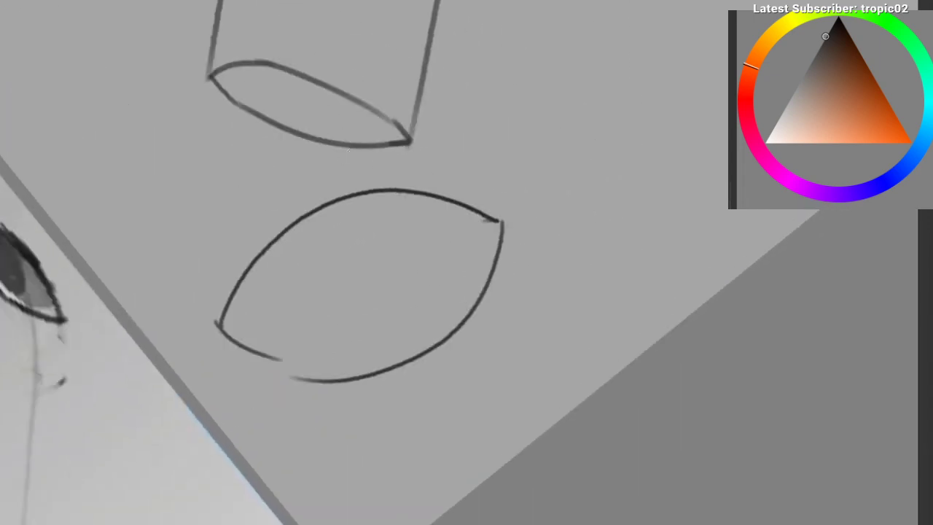
key("ctrl+z")
key("ctrl+z")
key("ctrl+z")
Step: Round off both pointed tips of the cylinder's end ellipse with short dark curved strokes
left_click_drag(210, 55, 268, 44)
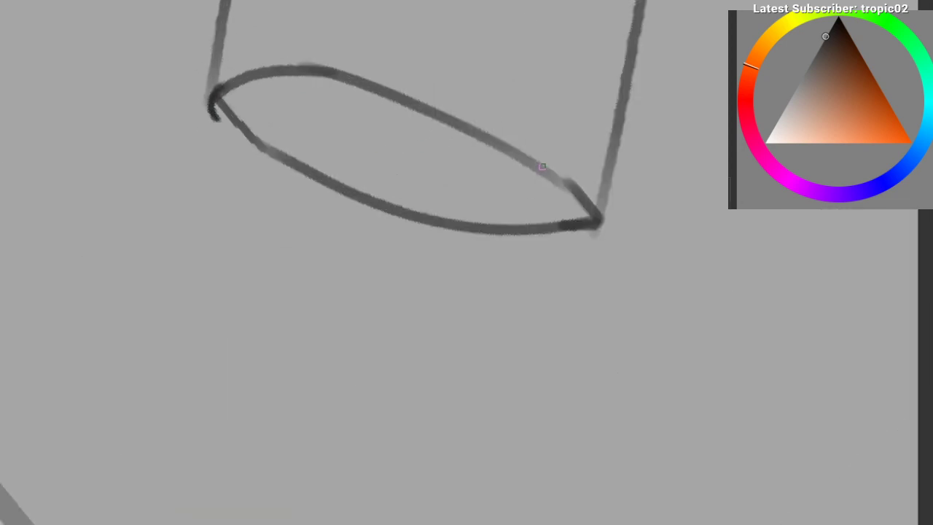
key("ctrl+z")
mouse_move(547, 169)
left_mouse_down()
mouse_move(583, 232)
mouse_move(574, 191)
mouse_move(598, 232)
left_mouse_up()
key("ctrl+z")
mouse_move(581, 195)
left_mouse_down()
mouse_move(600, 222)
mouse_move(596, 239)
mouse_move(573, 242)
left_mouse_up()
mouse_move(310, 199)
left_mouse_down()
mouse_move(304, 205)
mouse_move(387, 112)
mouse_move(333, 279)
mouse_move(288, 148)
mouse_move(282, 94)
left_mouse_up()
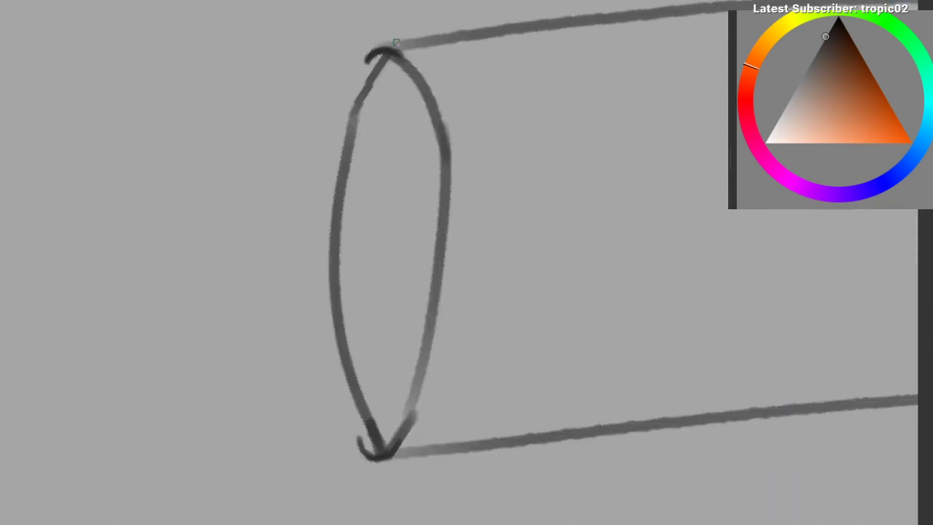
Step: Sketch a fuller outer arc joining the two rounded tips of the end ellipse
mouse_move(367, 62)
left_mouse_down()
mouse_move(327, 317)
mouse_move(356, 417)
left_mouse_up()
key("ctrl+z")
key("ctrl+z")
left_click_drag(366, 457, 321, 276)
key("ctrl+z")
mouse_move(318, 275)
left_mouse_down()
mouse_move(361, 443)
mouse_move(351, 113)
left_mouse_up()
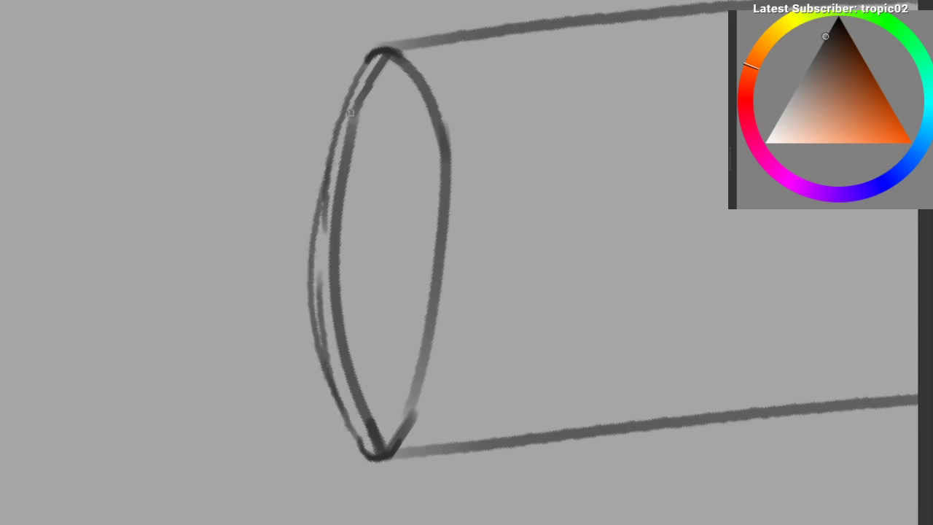
Step: Rework the outer arc of the end ellipse so it follows the original curve more closely
key("ctrl+z")
left_click_drag(315, 298, 328, 150)
left_click_drag(345, 116, 335, 398)
key("ctrl+z")
key("ctrl+z")
left_click_drag(337, 151, 352, 411)
mouse_move(319, 270)
left_mouse_down()
mouse_move(361, 79)
mouse_move(318, 317)
left_mouse_up()
key("ctrl+z")
key("ctrl+z")
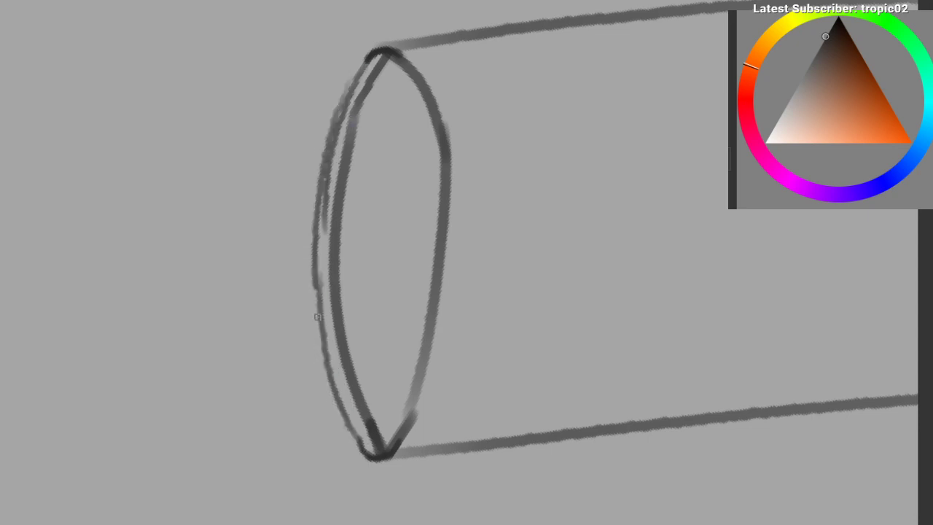
key("ctrl+z")
left_click_drag(340, 113, 327, 372)
Step: Redraw the end ellipse's inner arc on the cylinder-body side as a smoother dark curve
mouse_move(334, 258)
left_mouse_down()
mouse_move(300, 156)
mouse_move(344, 116)
mouse_move(358, 306)
left_mouse_up()
key("ctrl+z")
left_click_drag(351, 145, 360, 257)
mouse_move(359, 224)
left_mouse_down()
mouse_move(338, 325)
mouse_move(353, 287)
left_mouse_up()
key("ctrl+z")
left_click_drag(355, 155, 349, 306)
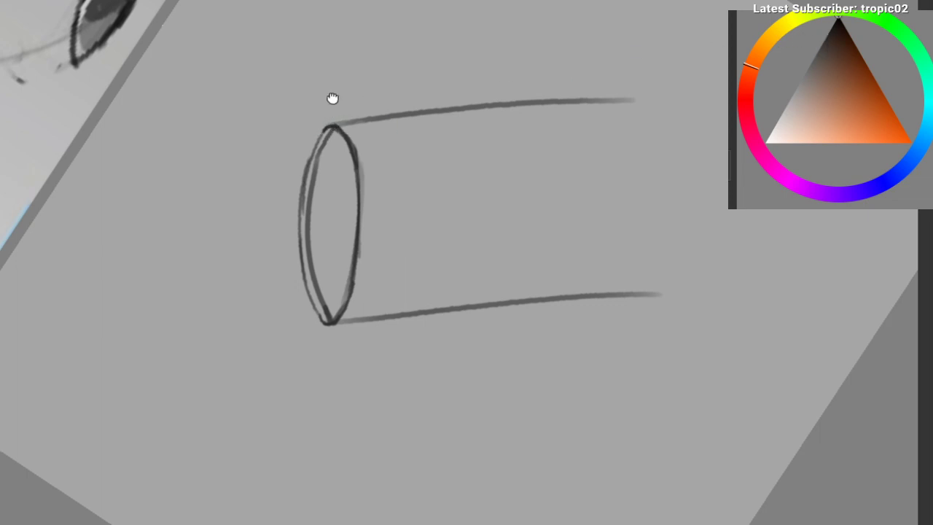
Step: Paint over the old inner line of the end ellipse with the sampled background grey
left_click_drag(332, 97, 302, 116)
left_click_drag(264, 146, 261, 153)
left_click_drag(267, 207, 267, 190)
left_click(298, 193, "ctrl")
left_click_drag(292, 152, 284, 289)
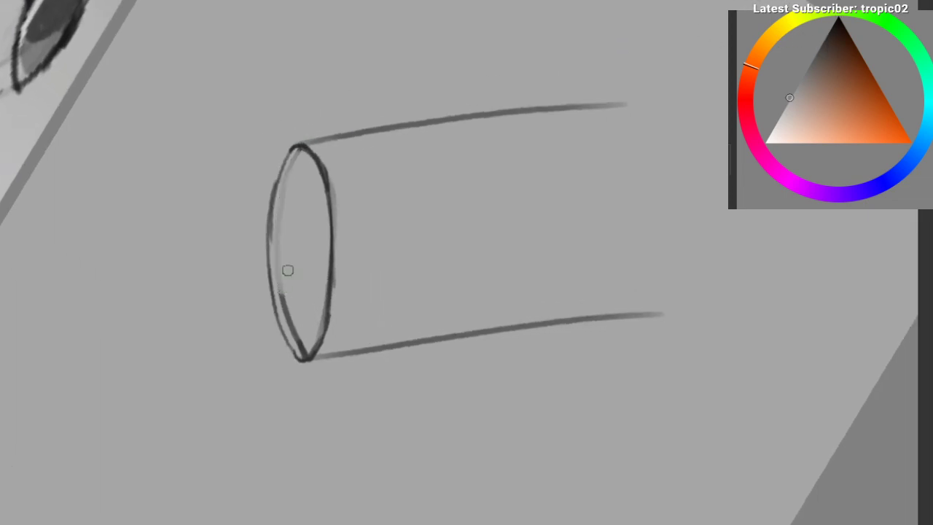
left_click_drag(289, 253, 268, 231)
key("ctrl+z")
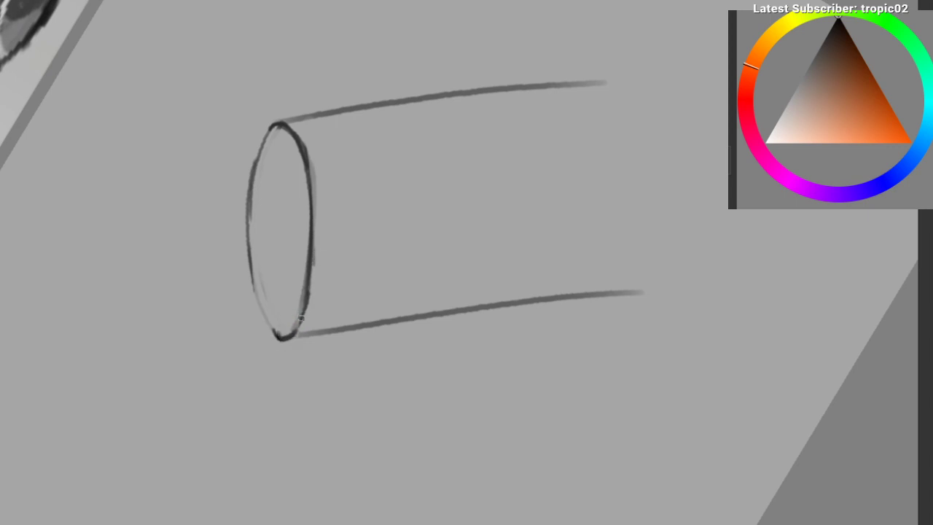
Step: Rework the dark curve at the lower tip of the cylinder's end ellipse
key("ctrl+z")
left_click_drag(280, 335, 305, 305)
key("ctrl+z")
key("ctrl+z")
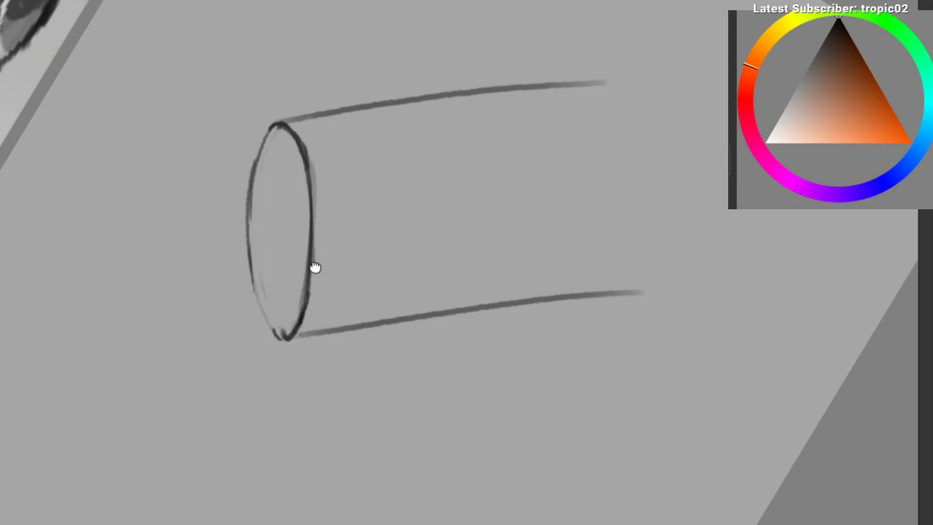
Step: Redraw both long sides of the cylinder as straighter, darker lines starting at the ellipse's tips
left_click_drag(315, 267, 315, 209)
mouse_move(281, 281)
left_mouse_down()
mouse_move(525, 224)
mouse_move(678, 210)
left_mouse_up()
mouse_move(593, 185)
left_mouse_down()
mouse_move(271, 205)
mouse_move(266, 255)
left_mouse_up()
mouse_move(263, 132)
left_mouse_down()
mouse_move(552, 52)
mouse_move(365, 136)
mouse_move(415, 205)
left_mouse_up()
key("ctrl+z")
left_click_drag(236, 162, 437, 354)
Step: Try several curves for the cylinder's open far end
mouse_move(385, 302)
left_mouse_down()
mouse_move(269, 241)
mouse_move(279, 202)
left_mouse_up()
key("ctrl+z")
left_click_drag(242, 255, 263, 210)
key("ctrl+z")
left_click_drag(239, 291, 294, 160)
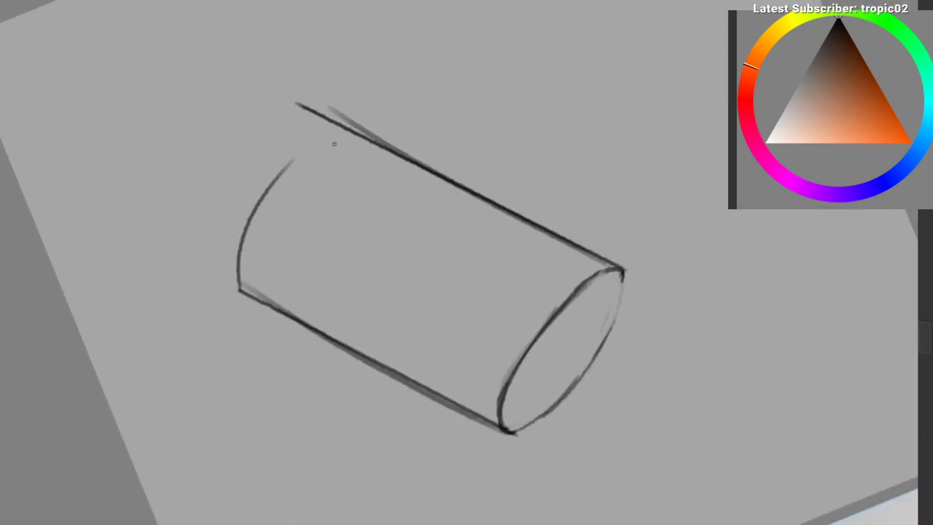
key("ctrl+z")
left_click_drag(237, 286, 271, 185)
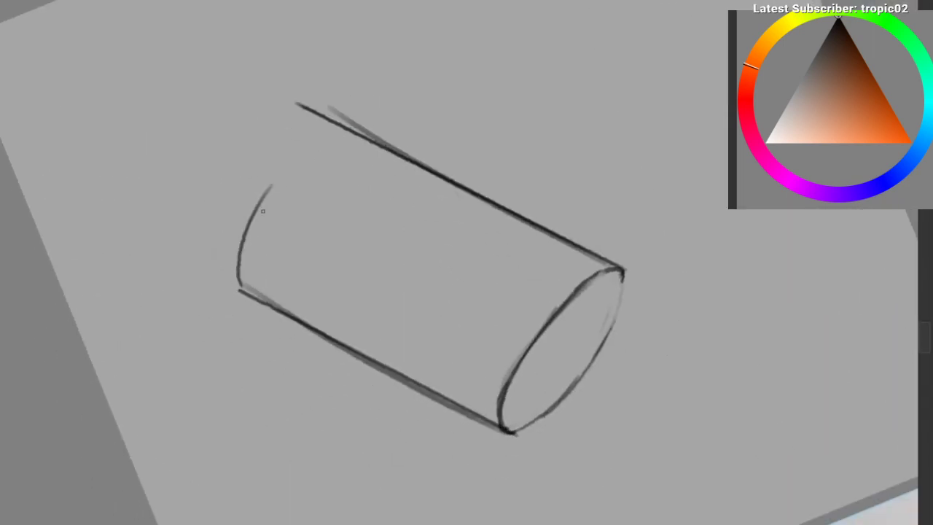
key("ctrl+z")
Step: Draw the arc closing the cylinder's far end and round its join with the long side
mouse_move(241, 283)
left_mouse_down()
mouse_move(297, 136)
mouse_move(343, 115)
left_mouse_up()
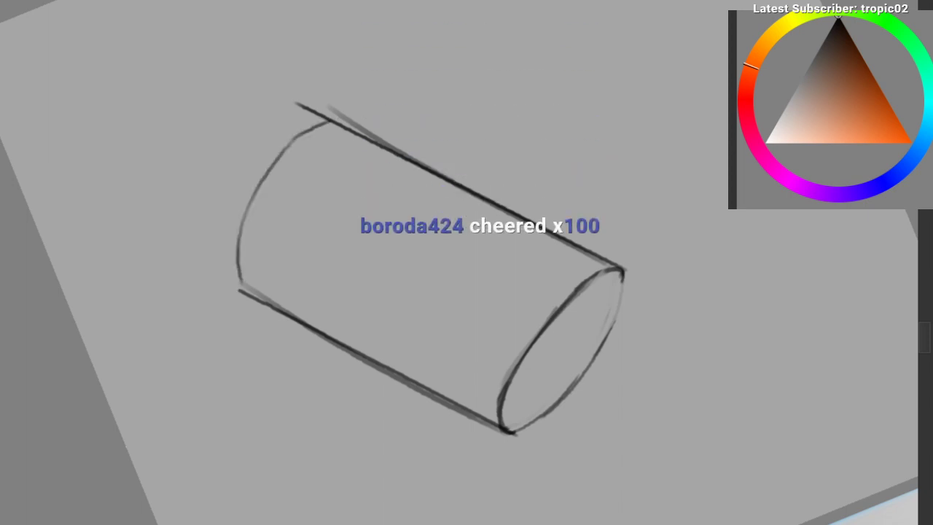
key("ctrl+z")
left_click_drag(287, 148, 325, 122)
key("ctrl+z")
left_click_drag(290, 148, 351, 137)
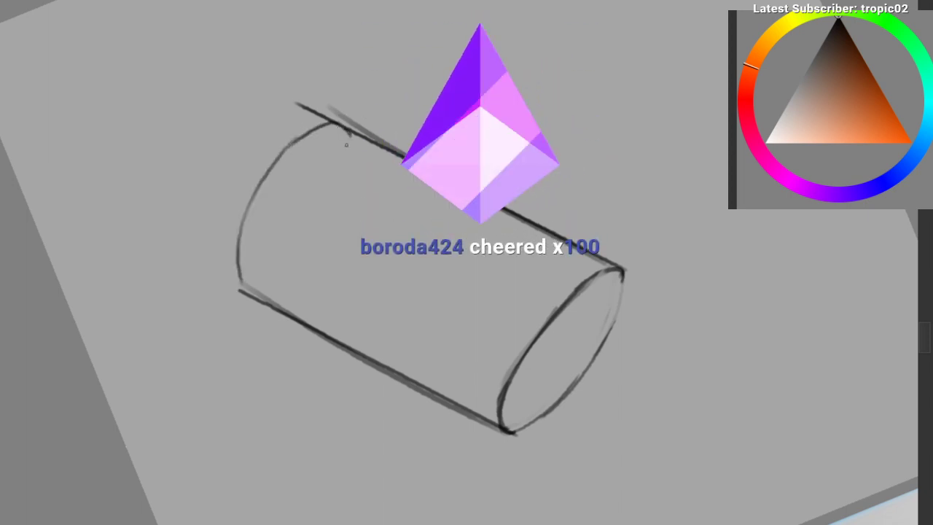
mouse_move(451, 261)
left_mouse_down()
mouse_move(317, 382)
mouse_move(345, 258)
left_mouse_up()
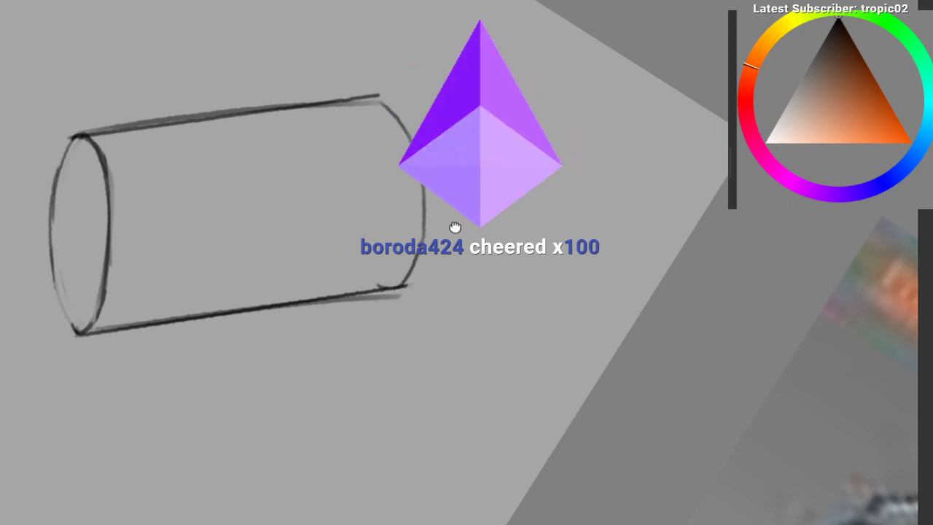
left_click_drag(455, 229, 447, 202)
mouse_move(314, 158)
left_mouse_down()
mouse_move(246, 216)
mouse_move(340, 180)
left_mouse_up()
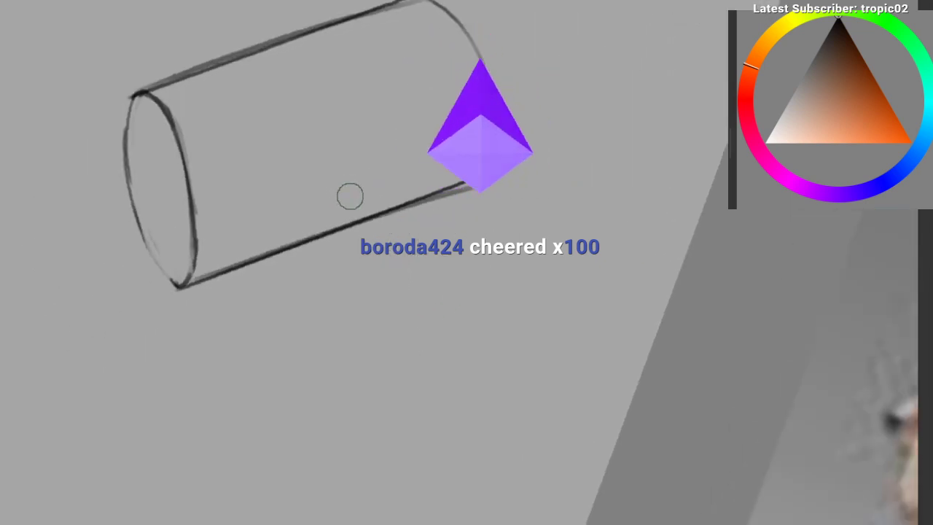
left_click_drag(306, 137, 316, 202)
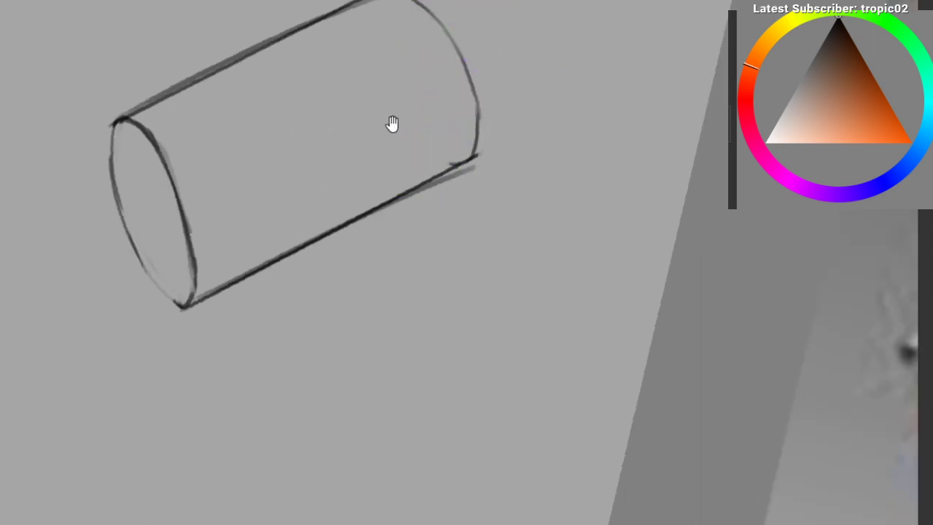
left_click_drag(463, 118, 504, 142)
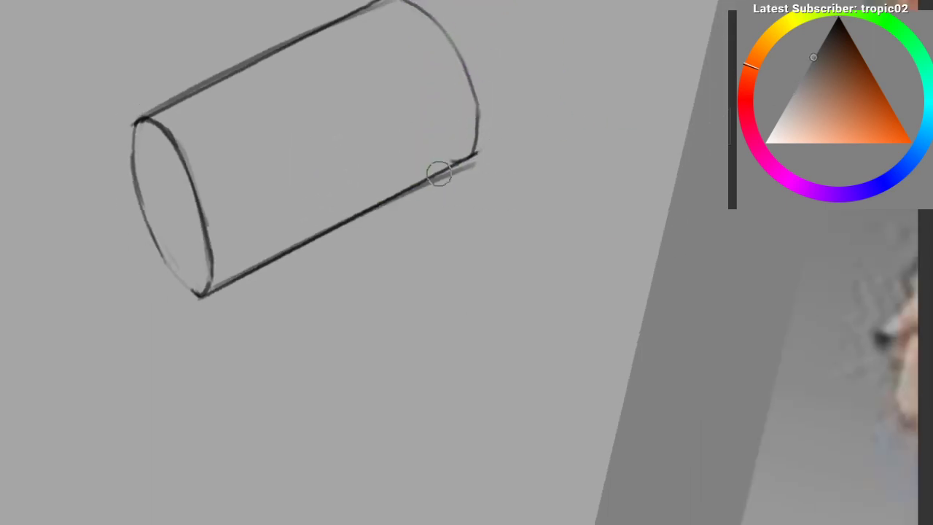
left_click_drag(412, 173, 392, 308)
left_click_drag(392, 207, 405, 100)
key("ctrl+z")
mouse_move(345, 158)
left_mouse_down()
mouse_move(330, 148)
mouse_move(311, 165)
mouse_move(314, 115)
left_mouse_up()
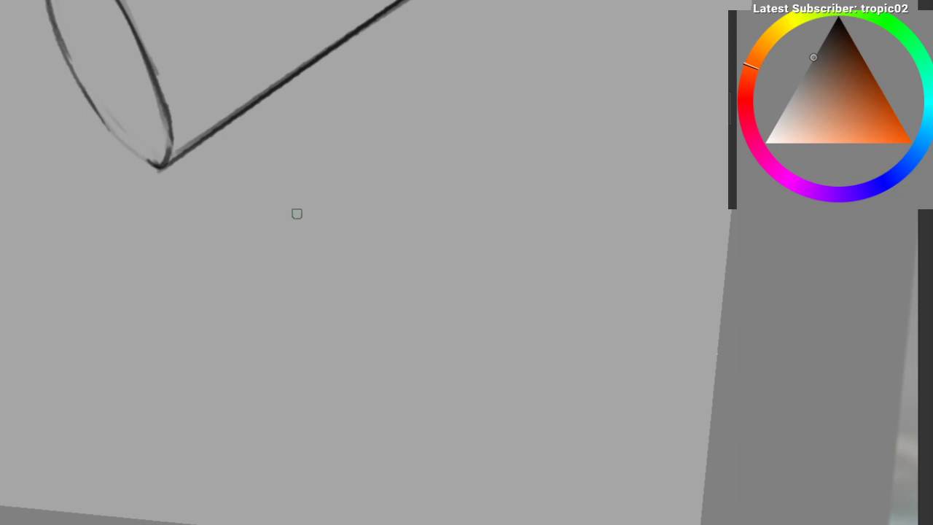
mouse_move(297, 223)
left_mouse_down()
mouse_move(343, 211)
mouse_move(263, 194)
left_mouse_up()
left_click_drag(263, 193, 258, 395)
key("ctrl+z")
Step: Draw a square outline with four straight dark grey lines on the empty canvas beside the cylinder
left_click_drag(381, 163, 390, 146)
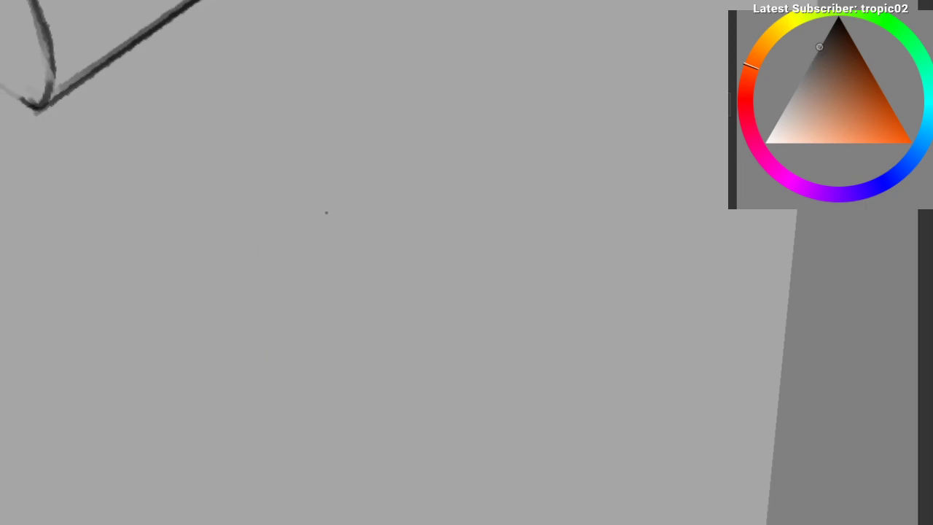
left_click_drag(313, 175, 302, 440)
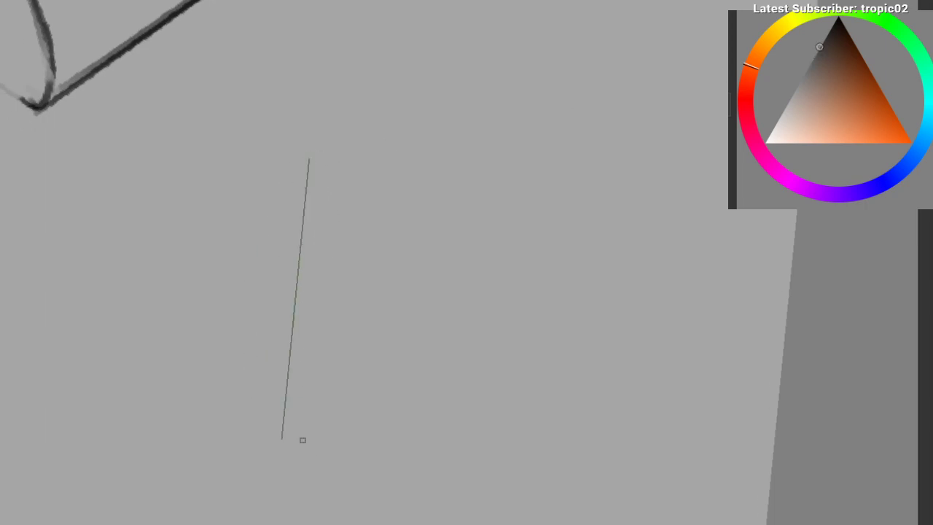
left_click_drag(302, 156, 629, 194)
left_click_drag(525, 248, 383, 178)
mouse_move(460, 108)
left_mouse_down()
mouse_move(464, 179)
mouse_move(417, 396)
left_mouse_up()
left_click_drag(132, 353, 441, 384)
left_click_drag(264, 244, 238, 259)
left_click_drag(152, 210, 166, 257)
Step: Draw both diagonals of the square as straight dark grey lines from corner to corner
mouse_move(143, 137)
left_mouse_down()
mouse_move(264, 252)
mouse_move(422, 442)
left_mouse_up()
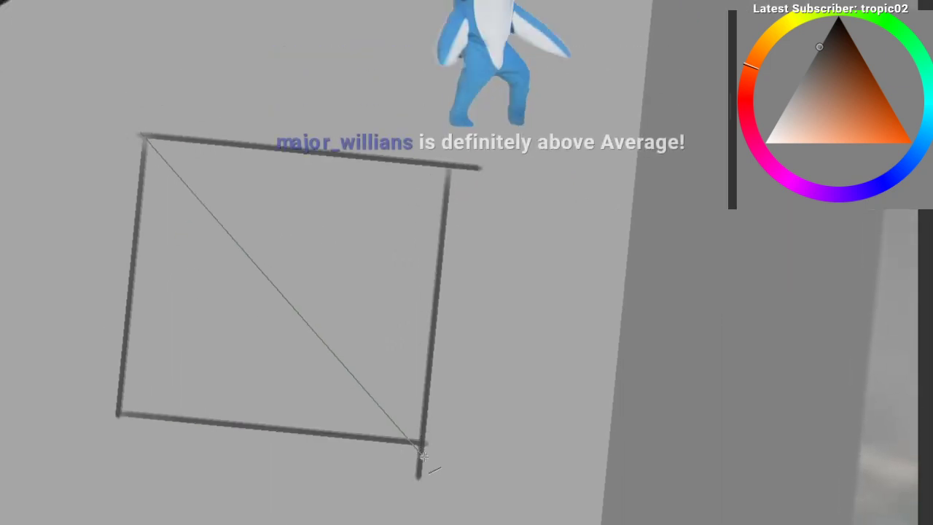
left_click_drag(115, 410, 449, 169)
mouse_move(238, 237)
left_mouse_down()
mouse_move(250, 227)
mouse_move(260, 233)
left_mouse_up()
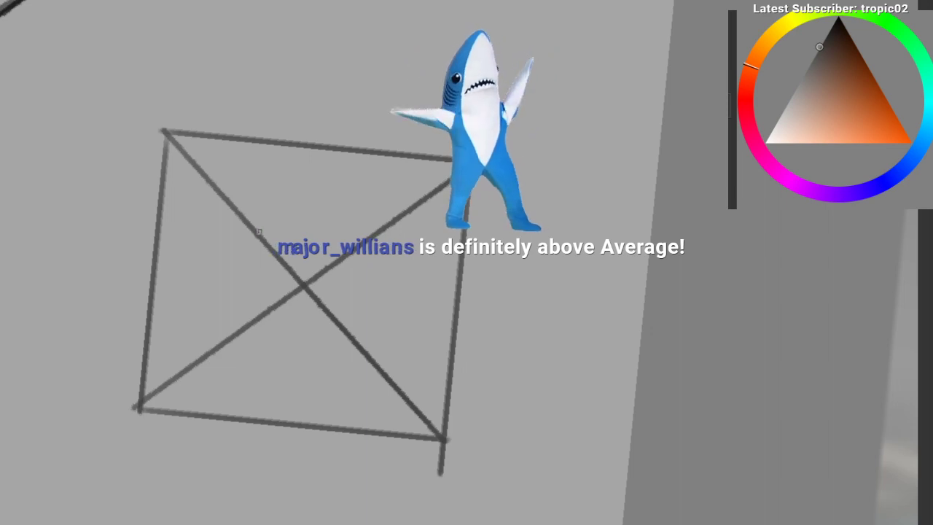
Step: Mark each half-diagonal with two short ticks at its thirds and draw the square's vertical and horizontal centre lines
left_click_drag(243, 237, 268, 219)
left_click_drag(203, 194, 232, 176)
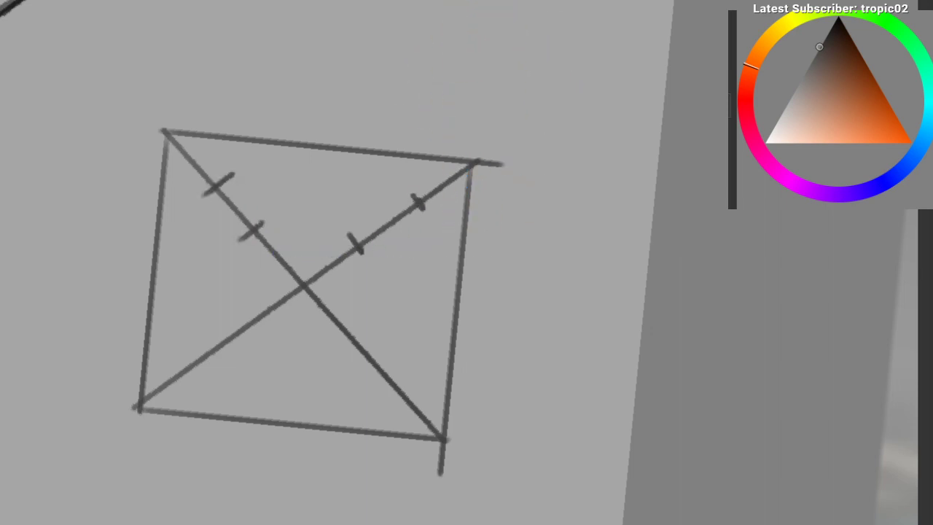
key("ctrl+z")
key("ctrl+z")
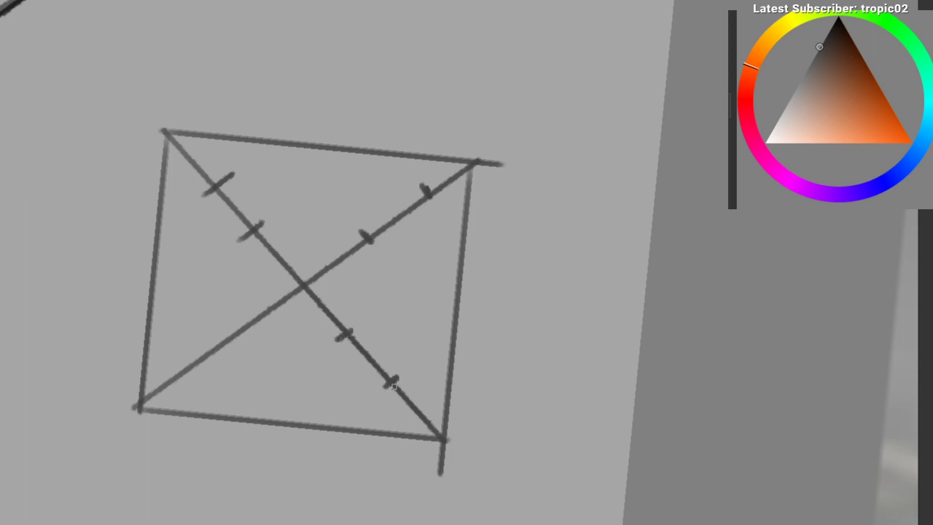
key("ctrl+z")
left_click_drag(254, 333, 246, 320)
left_click_drag(321, 147, 292, 449)
mouse_move(158, 271)
left_mouse_down()
mouse_move(498, 310)
mouse_move(503, 302)
left_mouse_up()
Step: Mark the circle's guide points with a red dot and blue dots on the outer ticks and side midpoints, and sketch a large blue oval around the square
left_click(751, 90)
left_click(869, 130)
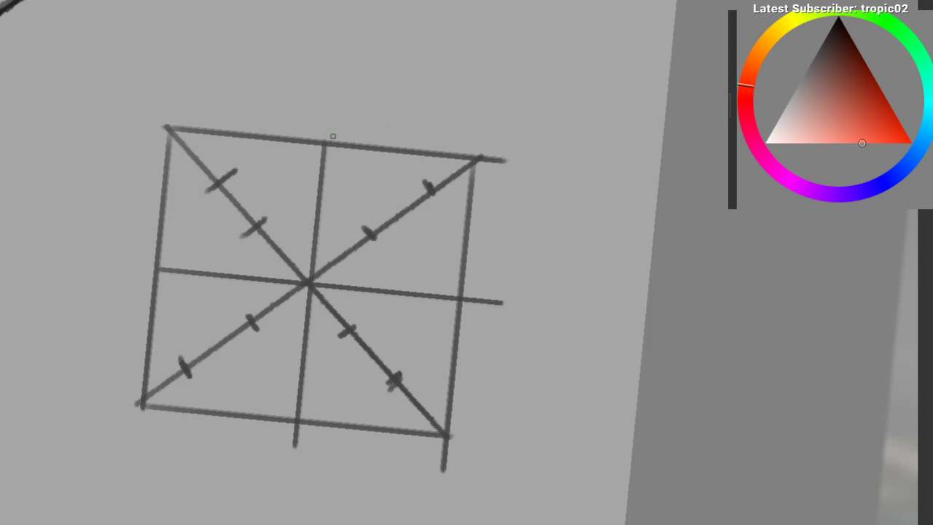
left_click(900, 169)
left_click(889, 130)
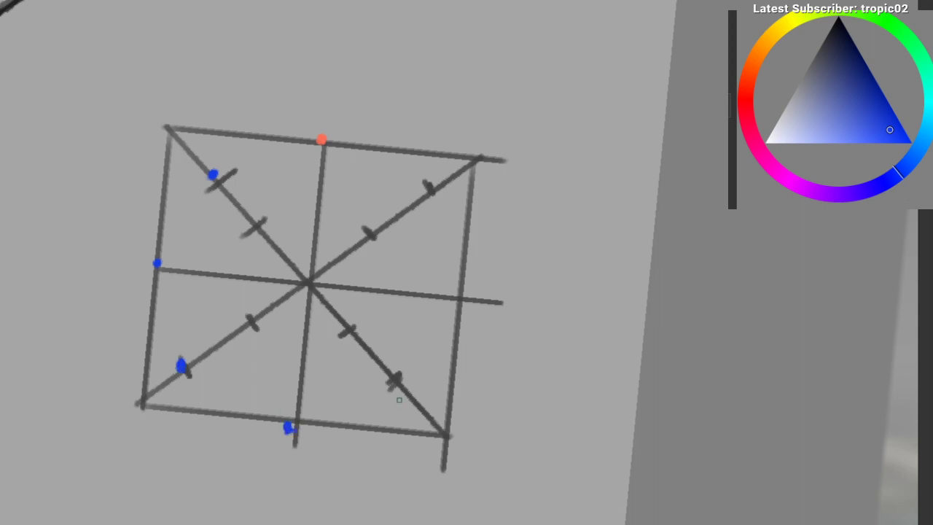
left_click(424, 185)
mouse_move(418, 138)
left_mouse_down()
mouse_move(296, 159)
mouse_move(358, 196)
left_mouse_up()
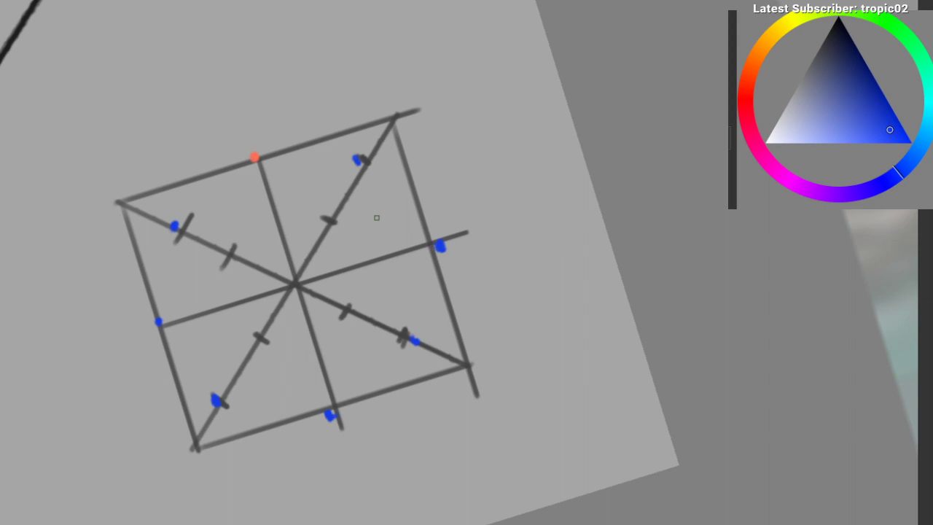
mouse_move(383, 82)
left_mouse_down()
mouse_move(419, 519)
mouse_move(291, 101)
left_mouse_up()
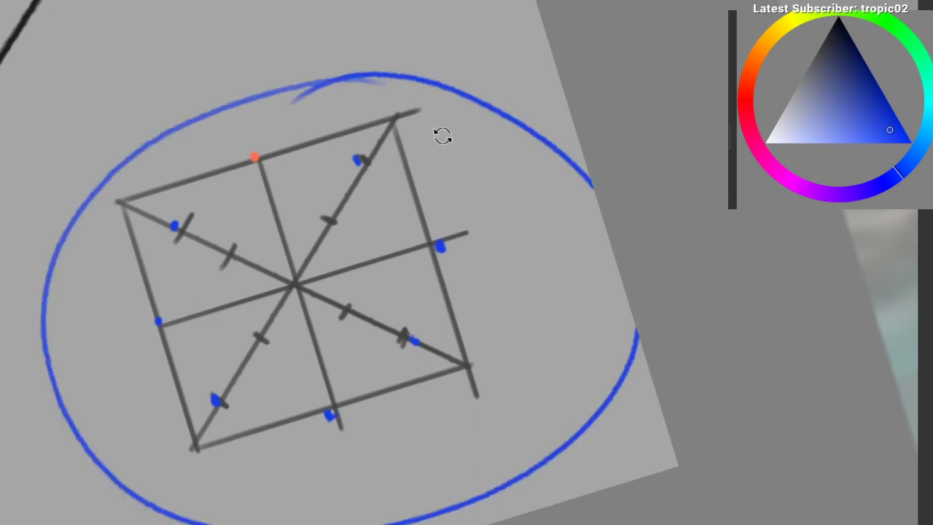
Step: Undo the blue oval, coloured dots, centre lines and diagonal ticks back to the plain square with its diagonals
left_click_drag(442, 136, 454, 146)
key("ctrl+z")
key("ctrl+z")
key("ctrl+z")
key("ctrl+z")
key("ctrl+z")
key("ctrl+z")
key("ctrl+z")
key("ctrl+z")
key("ctrl+z")
key("ctrl+z")
key("ctrl+z")
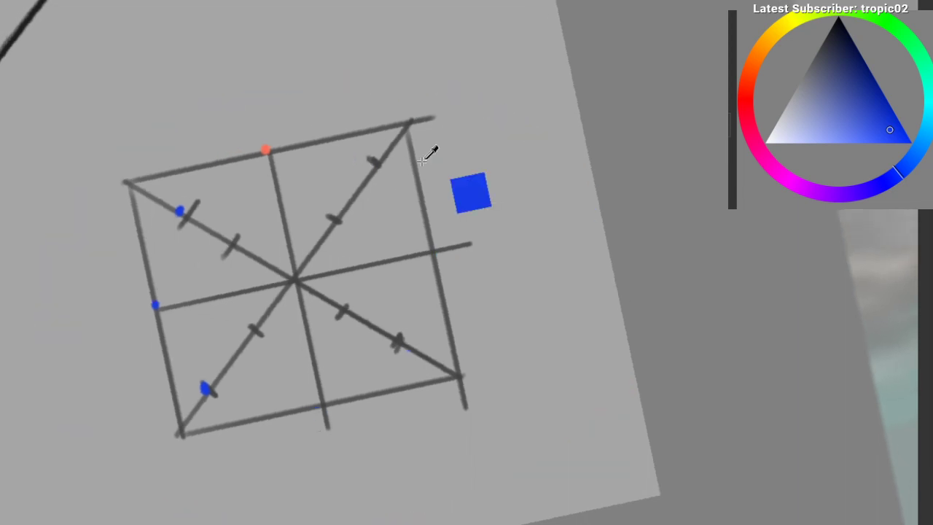
key("ctrl+shift+z")
key("ctrl+shift+z")
key("ctrl+shift+z")
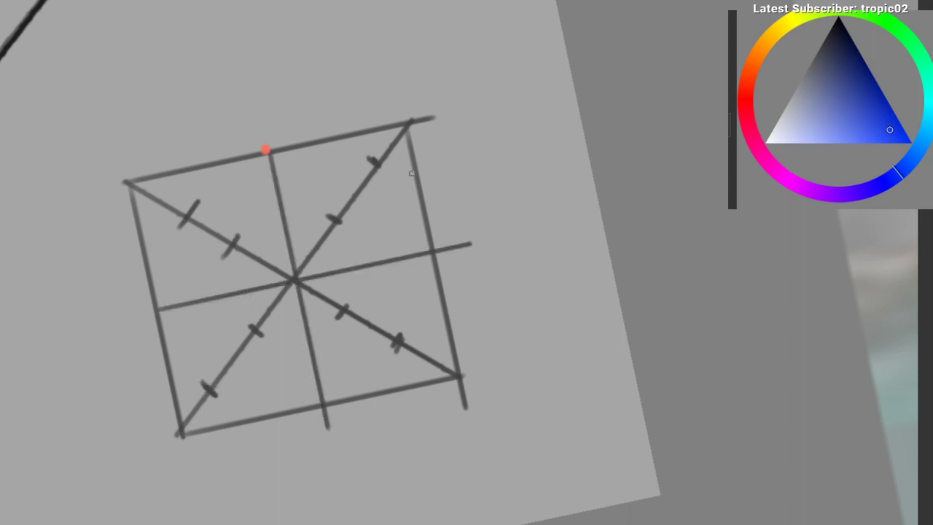
left_click_drag(353, 169, 388, 174)
key("ctrl+z")
key("ctrl+z")
key("ctrl+z")
key("ctrl+z")
key("ctrl+z")
key("ctrl+z")
key("ctrl+z")
key("ctrl+z")
key("ctrl+z")
key("ctrl+z")
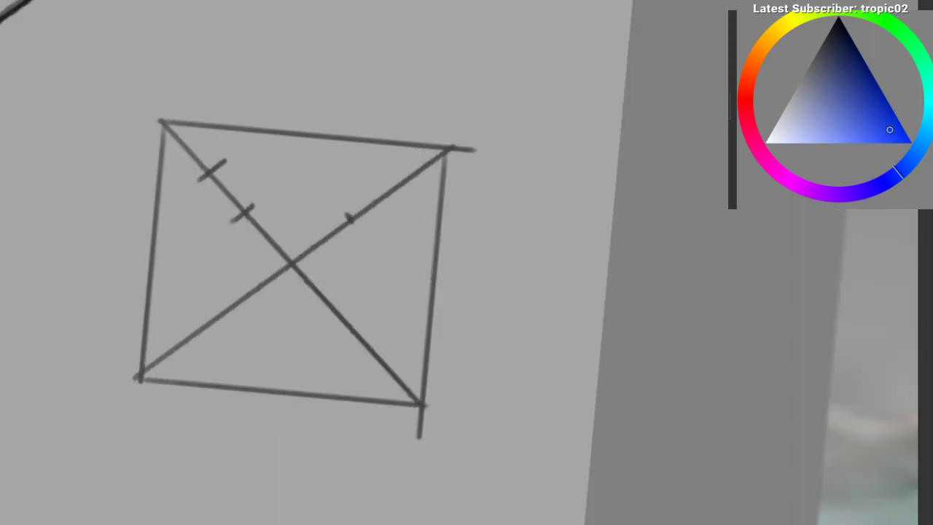
key("ctrl+shift+z")
Step: Draw a light grey horizontal centre line through the crossing of the square's diagonals
left_click(292, 263, "ctrl")
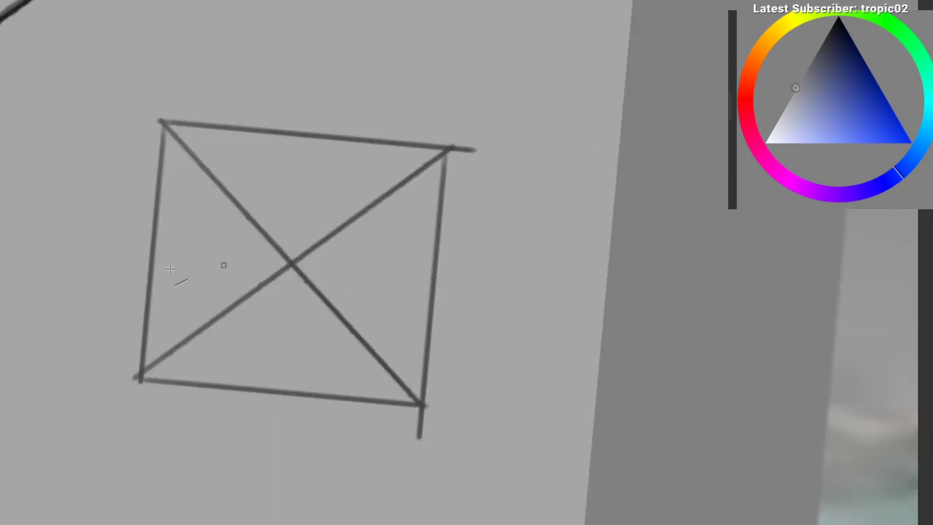
left_click_drag(159, 251, 462, 275)
key("5")
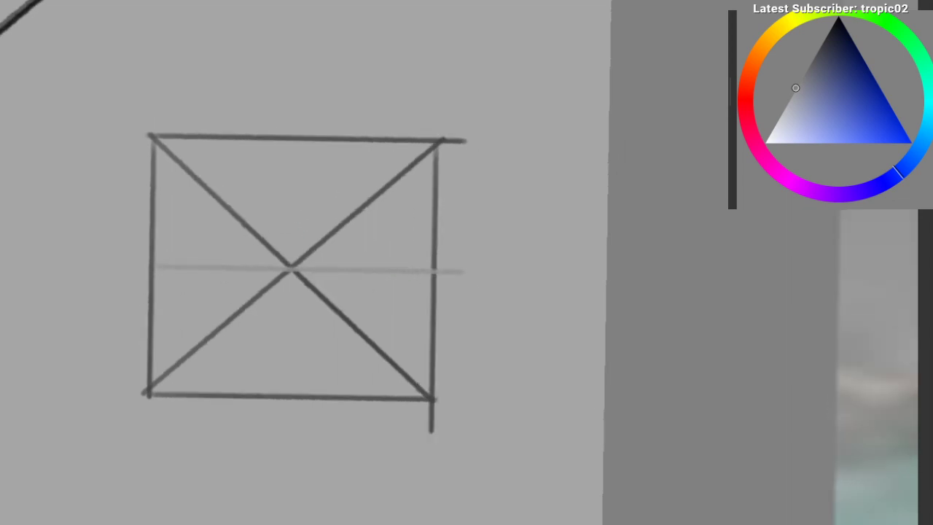
left_click_drag(286, 137, 285, 406)
key("ctrl+z")
left_click(295, 261, "ctrl")
left_click_drag(291, 139, 302, 336)
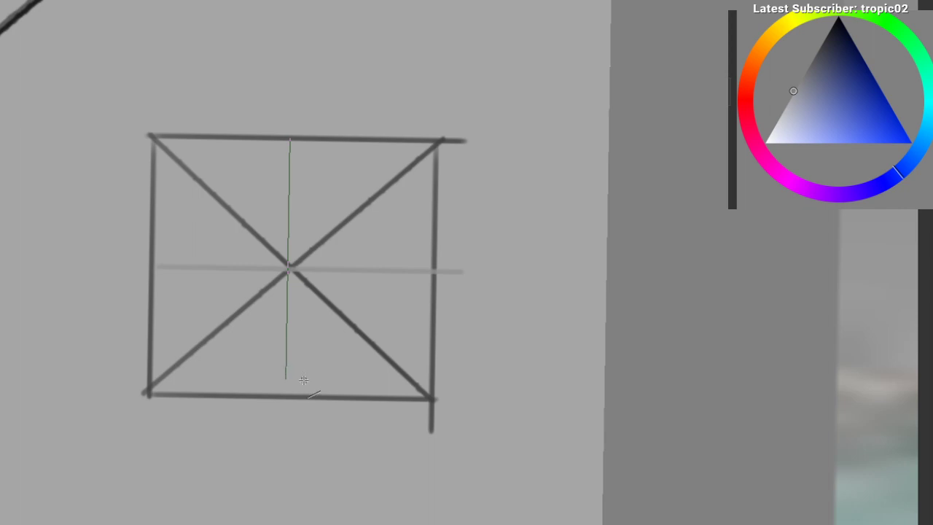
left_click_drag(304, 380, 303, 394)
key("ctrl+z")
Step: Draw a vertical centre line in a sampled darker grey through the diagonals' crossing and darken the horizontal centre line to match
left_click(293, 266, "ctrl")
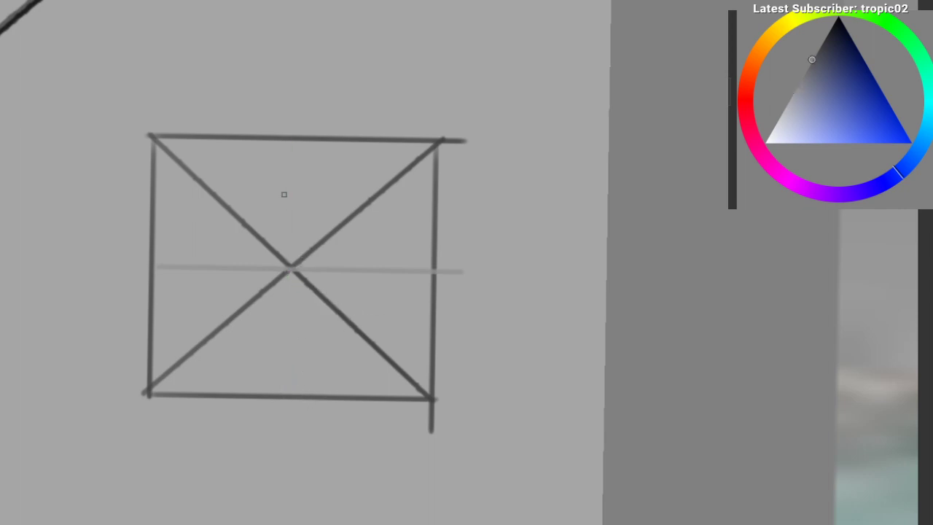
left_click_drag(292, 139, 302, 410)
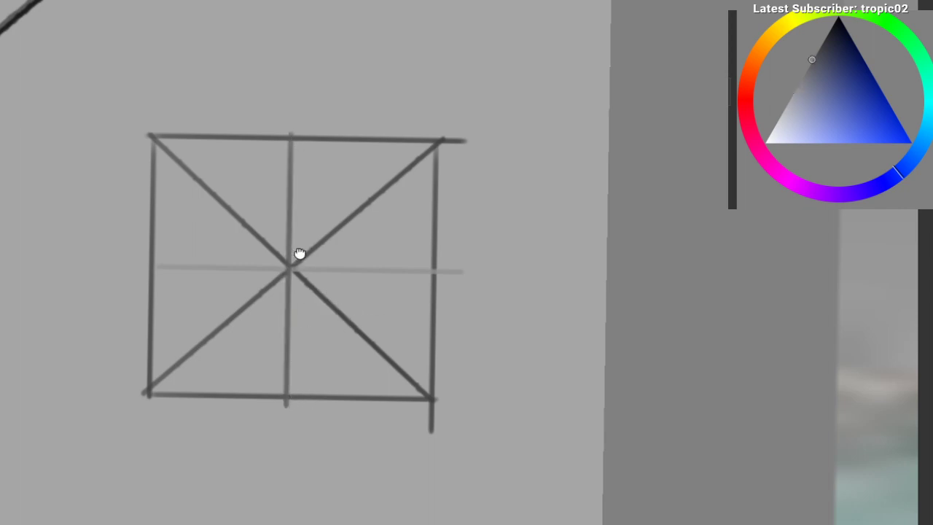
scroll(288, 174, "up", 1)
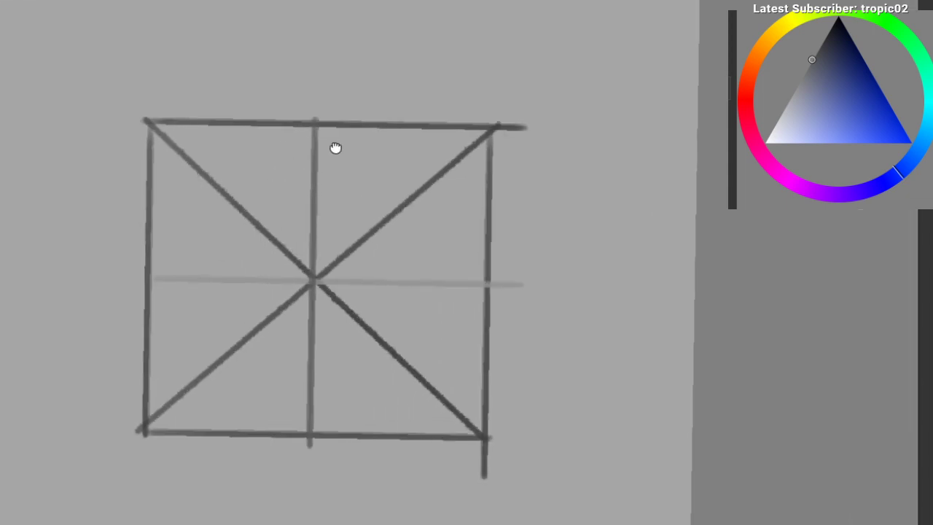
left_click_drag(335, 148, 356, 114)
left_click_drag(165, 246, 520, 251)
Step: Subdivide the square's two upper quadrants with straight vertical and horizontal lines through the middle of each
left_click_drag(252, 130, 267, 162)
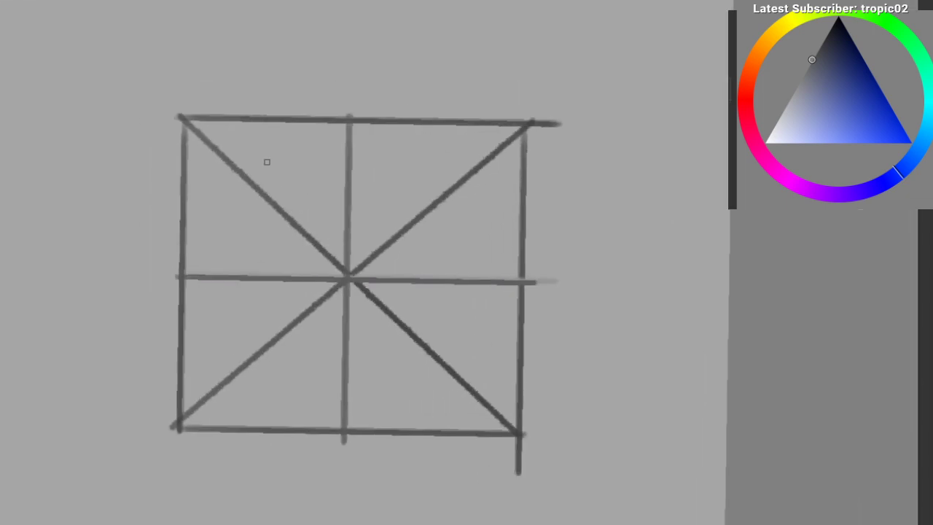
left_click_drag(262, 119, 262, 285)
left_click_drag(184, 195, 356, 198)
mouse_move(459, 122)
left_mouse_down()
mouse_move(447, 264)
mouse_move(436, 288)
left_mouse_up()
key("ctrl+z")
left_click_drag(355, 197, 545, 197)
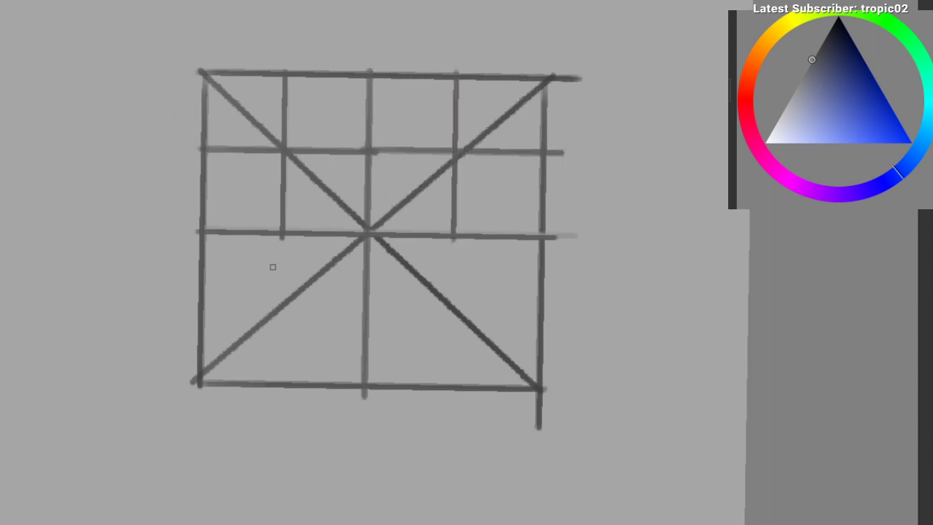
Step: Subdivide the two lower quadrants the same way to complete a four-by-four grid over the square
left_click_drag(284, 263, 283, 382)
mouse_move(200, 301)
left_mouse_down()
mouse_move(402, 306)
mouse_move(368, 307)
left_mouse_up()
left_click_drag(453, 235, 448, 397)
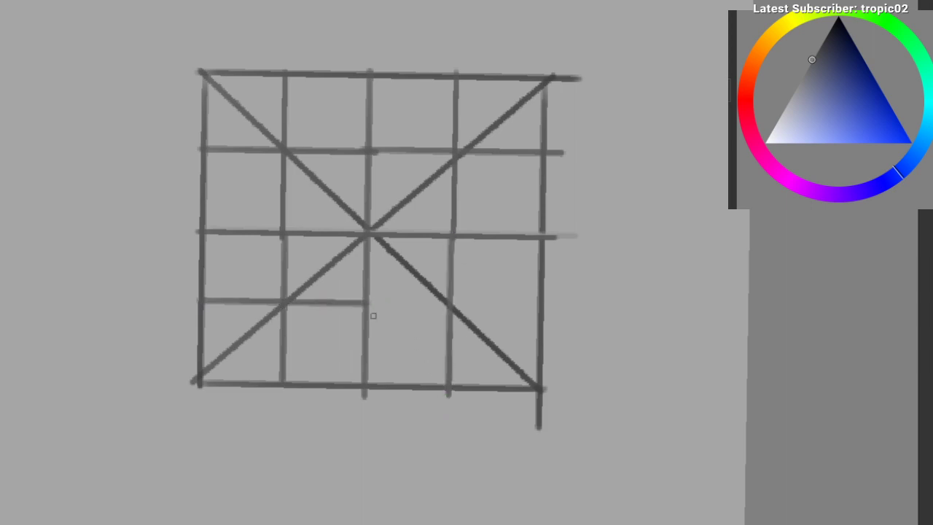
left_click_drag(351, 299, 541, 312)
key("ctrl+z")
key("v")
left_click_drag(365, 302, 541, 305)
left_click_drag(457, 258, 442, 229)
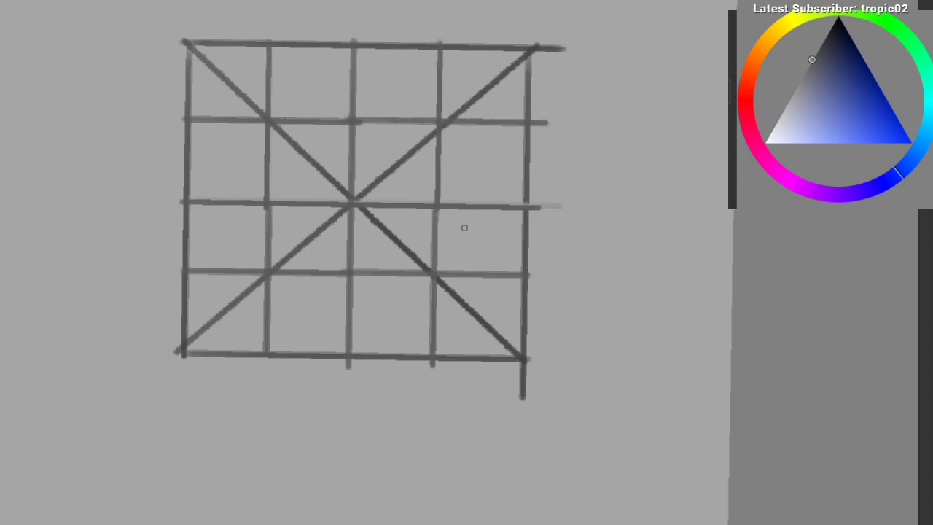
left_click_drag(386, 221, 392, 260)
left_click_drag(401, 207, 422, 222)
left_click_drag(281, 180, 291, 193)
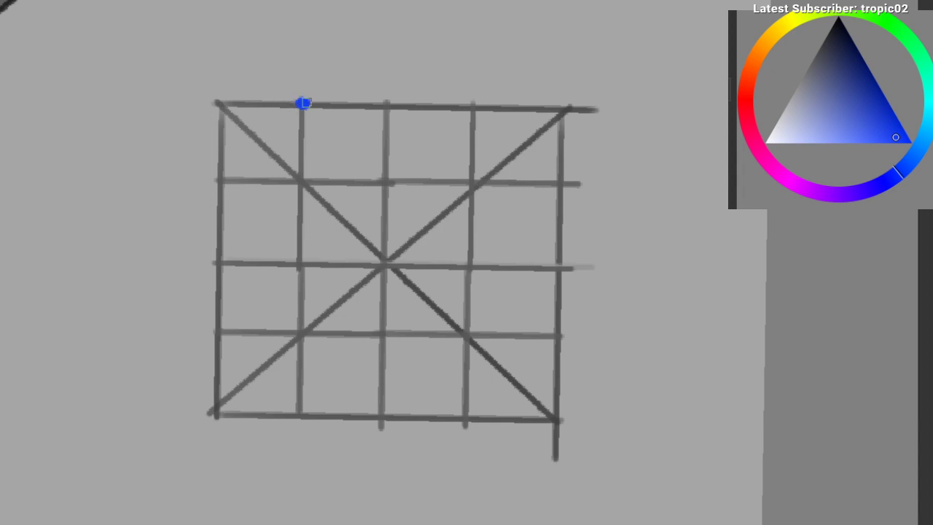
mouse_move(304, 103)
left_mouse_down()
mouse_move(217, 102)
mouse_move(216, 280)
mouse_move(295, 104)
left_mouse_up()
key("ctrl+z")
key("ctrl+z")
key("ctrl+z")
Step: Cross two straight blue lines in the upper-left quadrant, each joining a side's outer quarter mark to the adjacent side's midpoint
left_click_drag(325, 146, 285, 212)
left_click_drag(284, 213, 261, 182)
left_click_drag(230, 210, 252, 182)
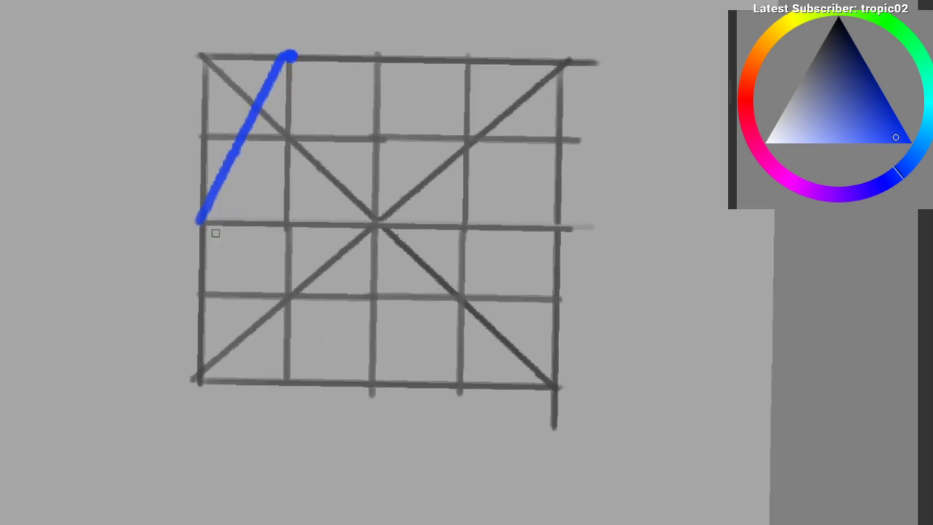
key("ctrl+z")
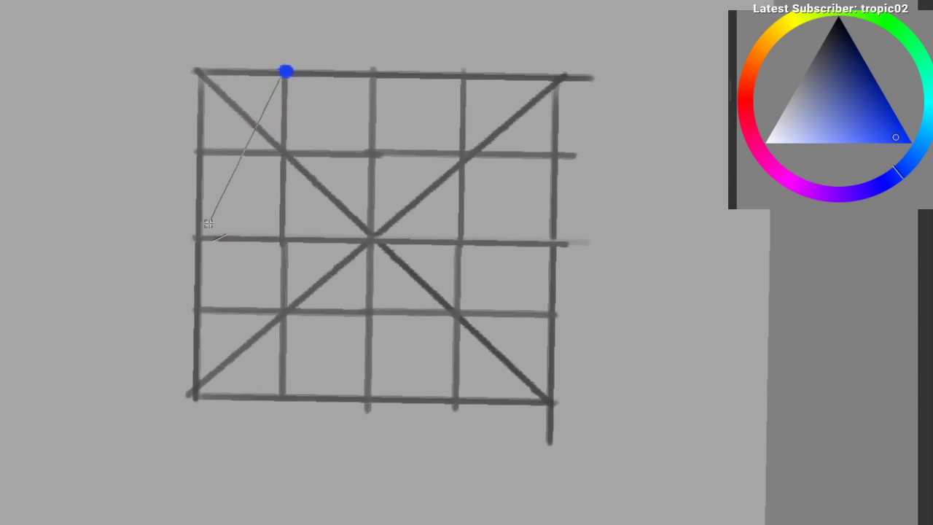
left_click(195, 230, "shift")
left_click(197, 156)
left_click(375, 73, "shift")
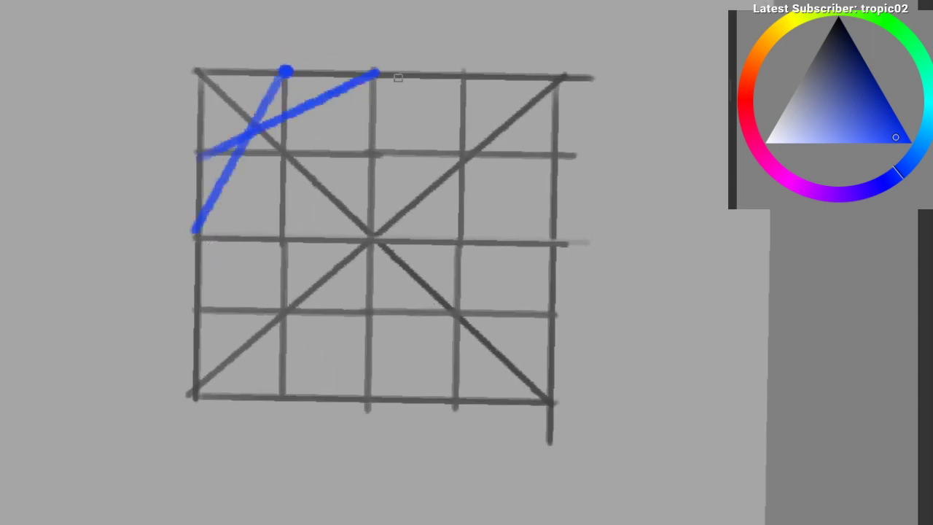
Step: Cross two straight blue lines in the upper-right quadrant, joining quarter marks to the adjacent sides' midpoints
left_click(558, 152, "shift")
left_click(468, 82)
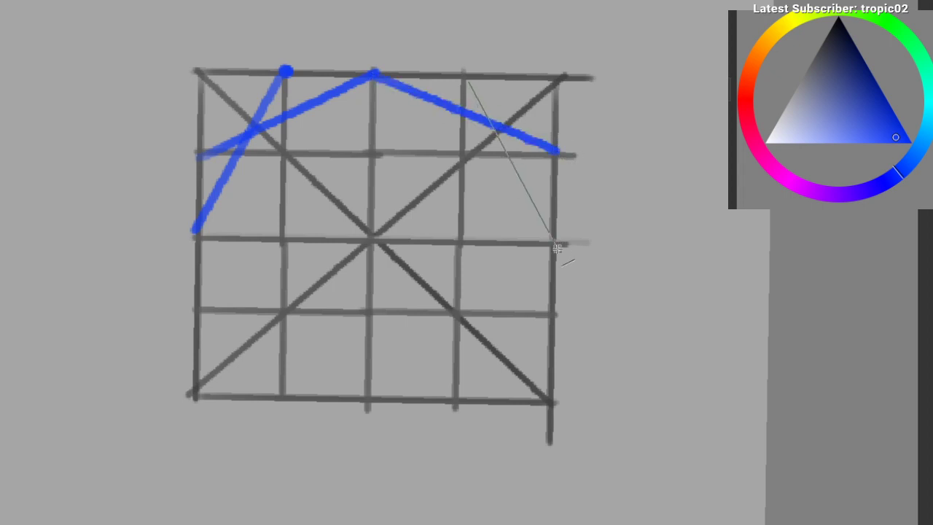
left_click(557, 244, "shift")
Step: Cross two straight blue lines in the lower-right quadrant, from the right side's midpoint and quarter mark to the lower side
scroll(508, 175, "down", 2)
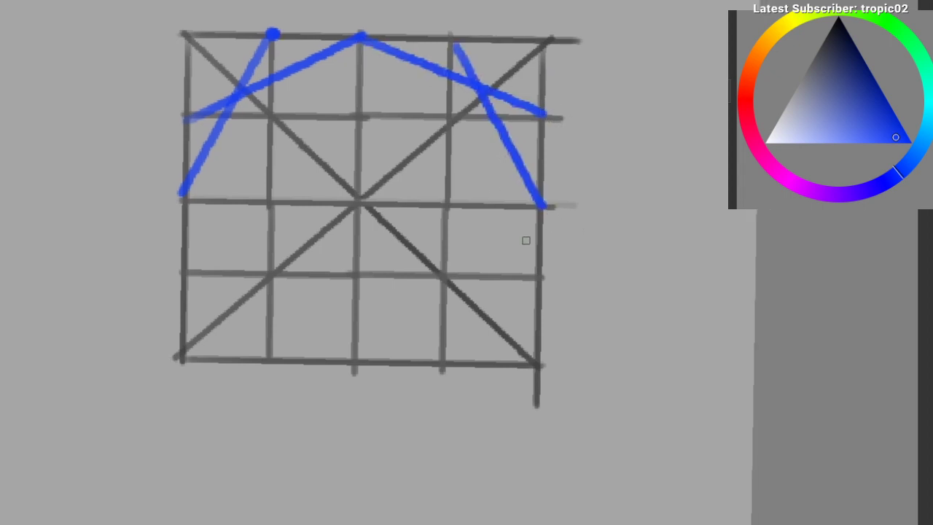
left_click(446, 368, "shift")
left_click(534, 276)
left_click(355, 361, "shift")
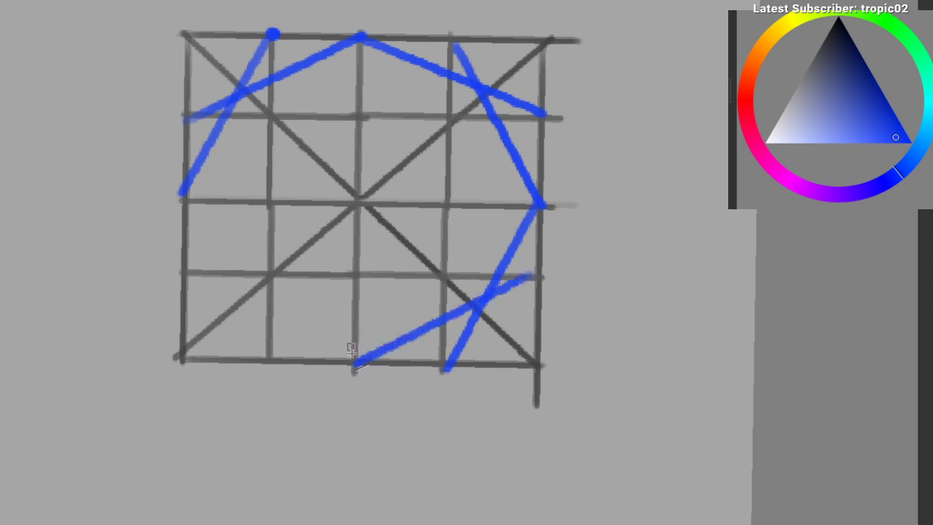
Step: Cross two straight blue lines in the lower-left quadrant, joining the left side's quarter mark and midpoint to the lower side
left_click(182, 271, "shift")
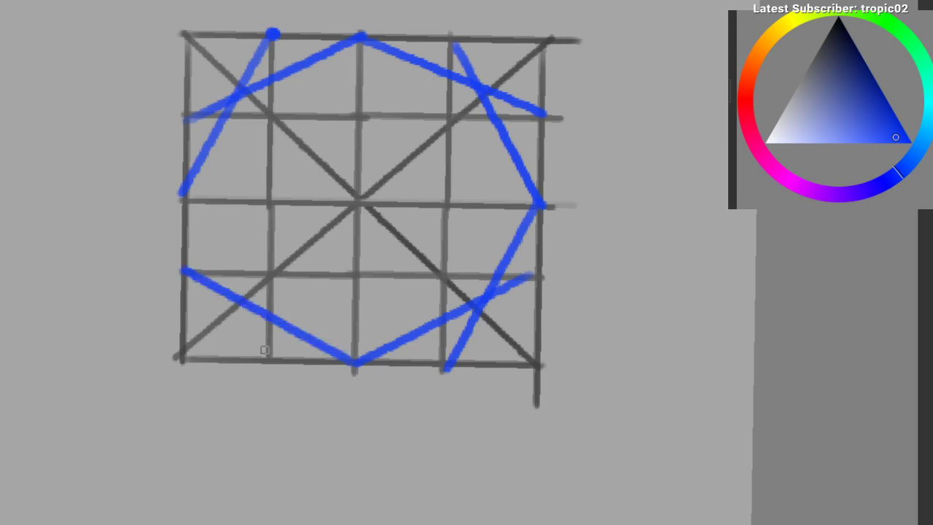
mouse_move(243, 319)
left_mouse_down()
mouse_move(180, 196)
mouse_move(217, 214)
mouse_move(264, 179)
mouse_move(411, 225)
mouse_move(138, 223)
mouse_move(130, 192)
mouse_move(174, 208)
left_mouse_up()
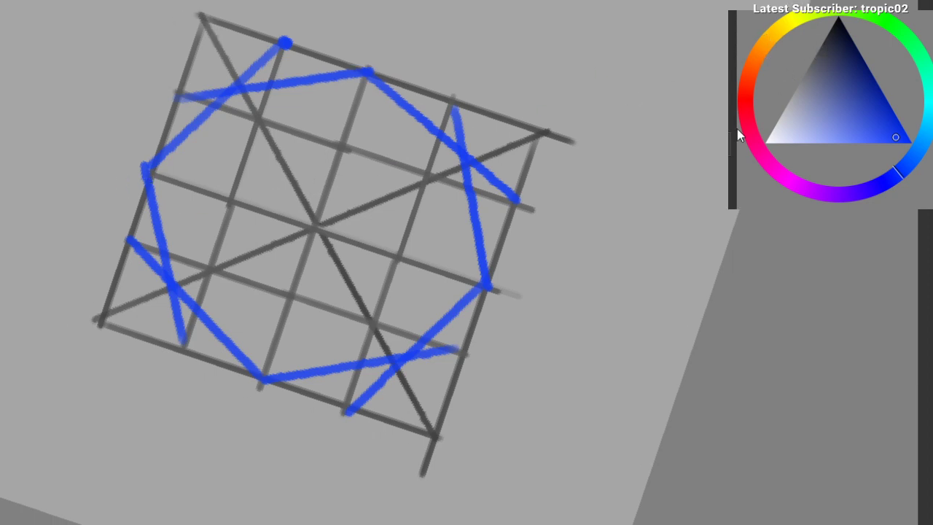
Step: Choose a pink colour and draw the circle's lower-left arc from the left midpoint through the blue crossing to the lower midpoint
left_click(753, 139)
left_click_drag(848, 125, 877, 128)
left_click_drag(147, 139, 163, 241)
key("ctrl+z")
mouse_move(155, 161)
left_mouse_down()
mouse_move(174, 274)
mouse_move(283, 108)
left_mouse_up()
key("ctrl+z")
mouse_move(226, 198)
left_mouse_down()
mouse_move(247, 143)
mouse_move(288, 113)
mouse_move(261, 130)
mouse_move(360, 64)
mouse_move(336, 72)
mouse_move(388, 52)
left_mouse_up()
left_click_drag(439, 129, 234, 190)
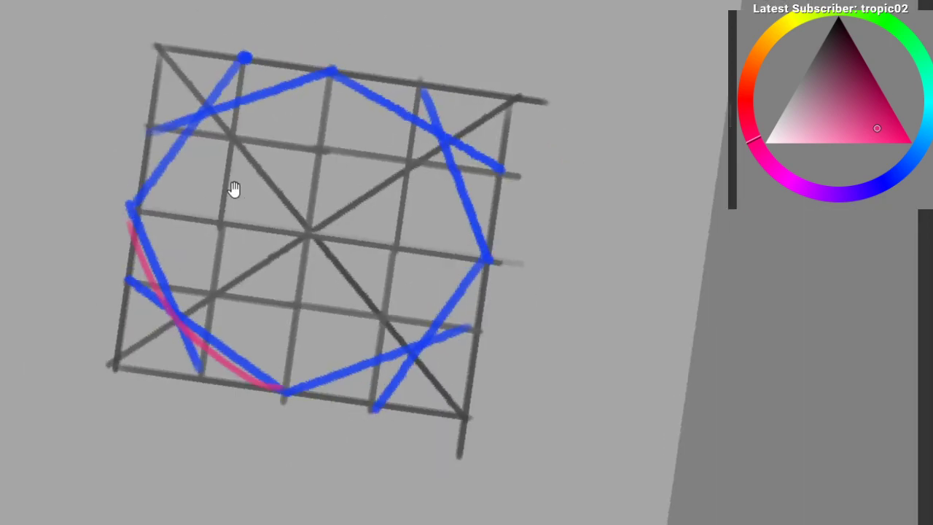
Step: Draw the circle's upper-left pink arc from the left midpoint through the blue crossing towards the upper midpoint
mouse_move(137, 232)
left_mouse_down()
mouse_move(141, 191)
mouse_move(167, 137)
left_mouse_up()
key("ctrl+z")
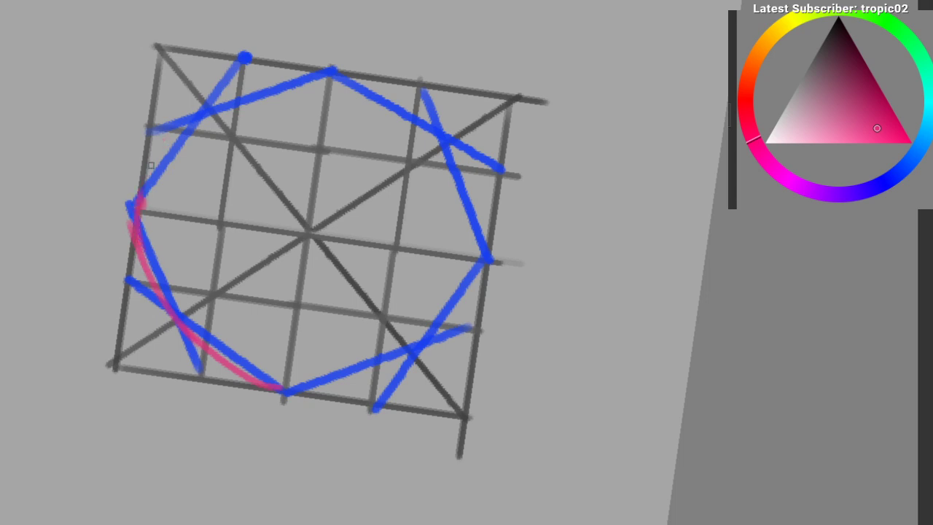
left_click_drag(139, 201, 171, 133)
mouse_move(143, 191)
left_mouse_down()
mouse_move(201, 105)
mouse_move(171, 164)
mouse_move(212, 108)
left_mouse_up()
key("ctrl+z")
mouse_move(162, 156)
left_mouse_down()
mouse_move(265, 86)
mouse_move(123, 284)
left_mouse_up()
Step: Complete the pink circle with arcs through the blue crossings of the upper-right and lower-right quadrants
mouse_move(149, 238)
left_mouse_down()
mouse_move(248, 131)
mouse_move(354, 114)
left_mouse_up()
key("ctrl+z")
mouse_move(215, 148)
left_mouse_down()
mouse_move(358, 118)
mouse_move(250, 260)
mouse_move(270, 189)
left_mouse_up()
key("ctrl+z")
left_click_drag(207, 244, 294, 177)
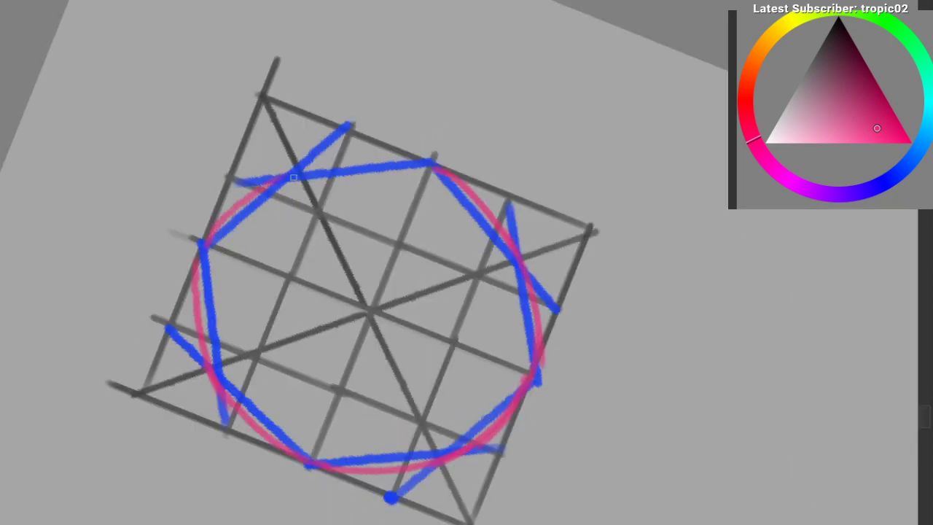
key("ctrl+z")
mouse_move(199, 256)
left_mouse_down()
mouse_move(271, 178)
mouse_move(390, 156)
mouse_move(434, 161)
left_mouse_up()
mouse_move(534, 292)
left_mouse_down()
mouse_move(530, 313)
mouse_move(255, 353)
left_mouse_up()
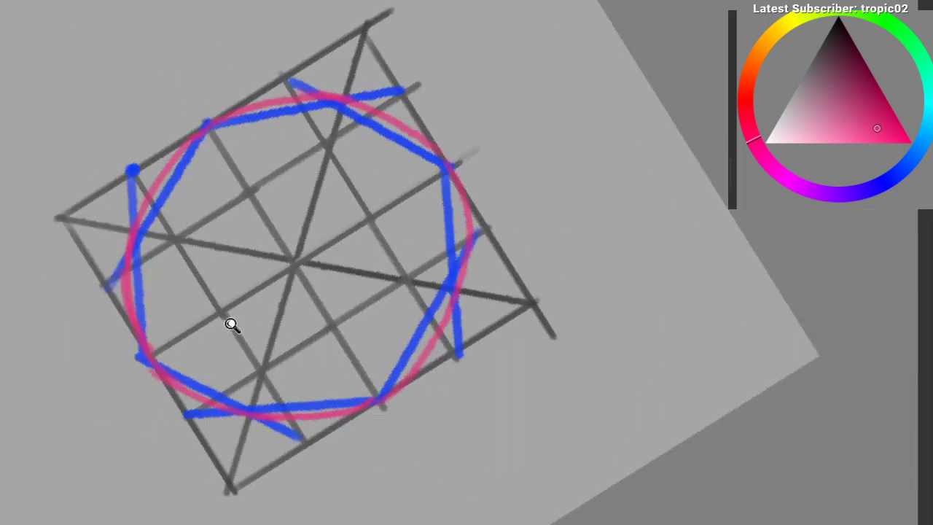
left_click_drag(233, 323, 223, 364)
mouse_move(167, 214)
left_mouse_down()
mouse_move(216, 191)
mouse_move(219, 219)
left_mouse_up()
mouse_move(272, 110)
left_mouse_down()
mouse_move(479, 240)
mouse_move(80, 168)
left_mouse_up()
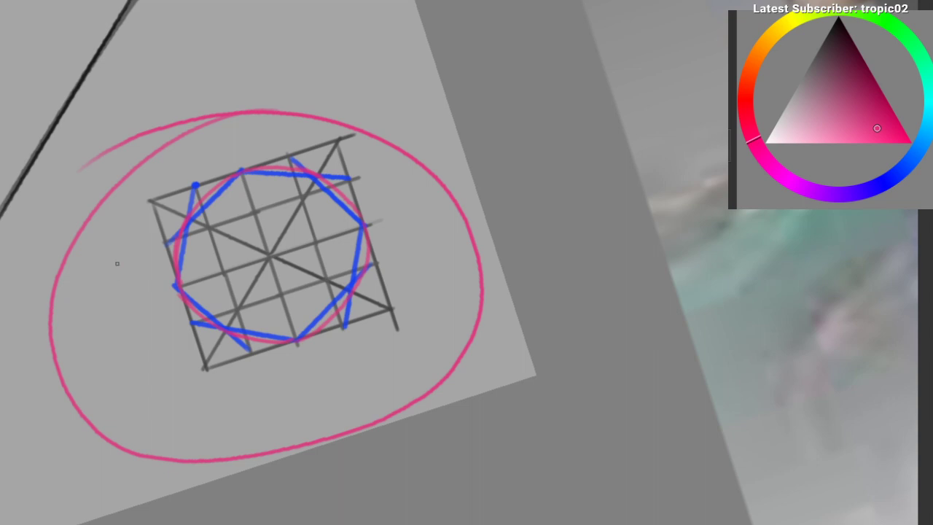
key("ctrl+z")
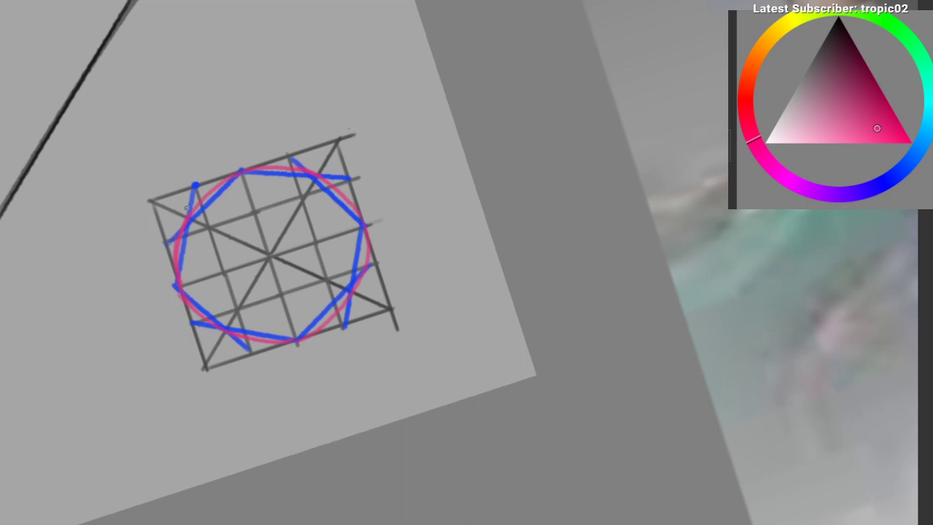
mouse_move(381, 186)
left_mouse_down()
mouse_move(265, 211)
mouse_move(290, 142)
left_mouse_up()
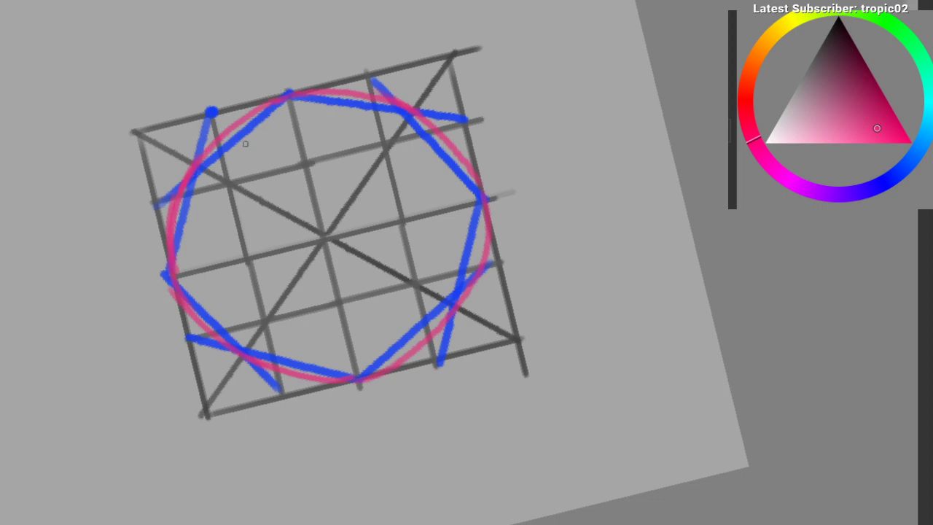
left_click_drag(197, 158, 162, 264)
key("ctrl+z")
Step: Sample the background grey and paint over the whole gridded circle construction with a large brush
left_click_drag(407, 146, 437, 164)
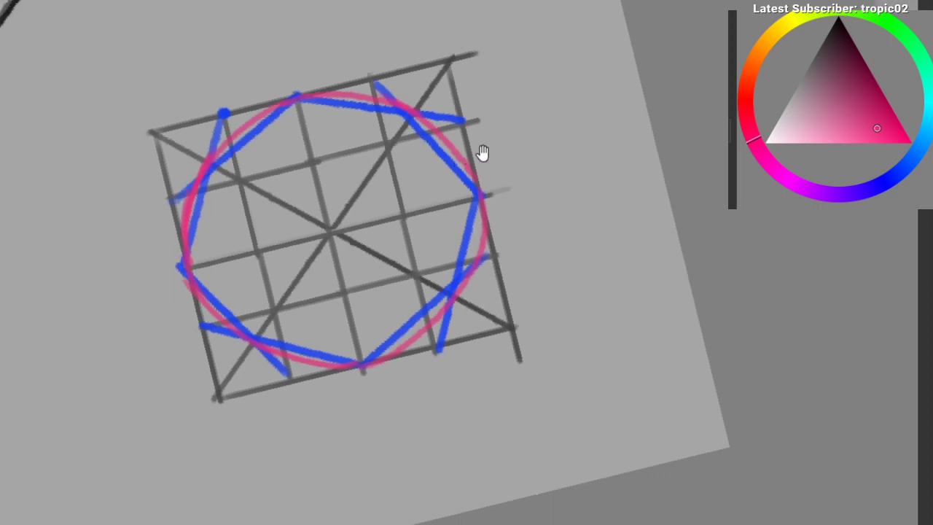
mouse_move(533, 219)
left_mouse_down()
mouse_move(504, 261)
mouse_move(408, 215)
left_mouse_up()
left_click_drag(380, 188, 309, 162)
left_click_drag(241, 143, 362, 125)
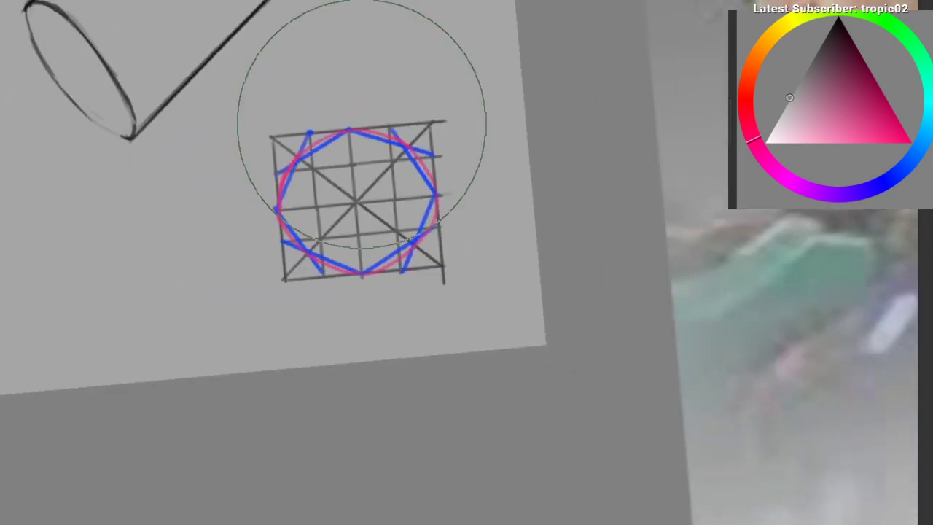
left_click(362, 120, "alt")
left_click_drag(328, 193, 419, 171)
key("ctrl+z")
mouse_move(347, 98)
left_mouse_down()
mouse_move(354, 238)
mouse_move(437, 189)
mouse_move(366, 146)
left_mouse_up()
left_click_drag(289, 148, 330, 257)
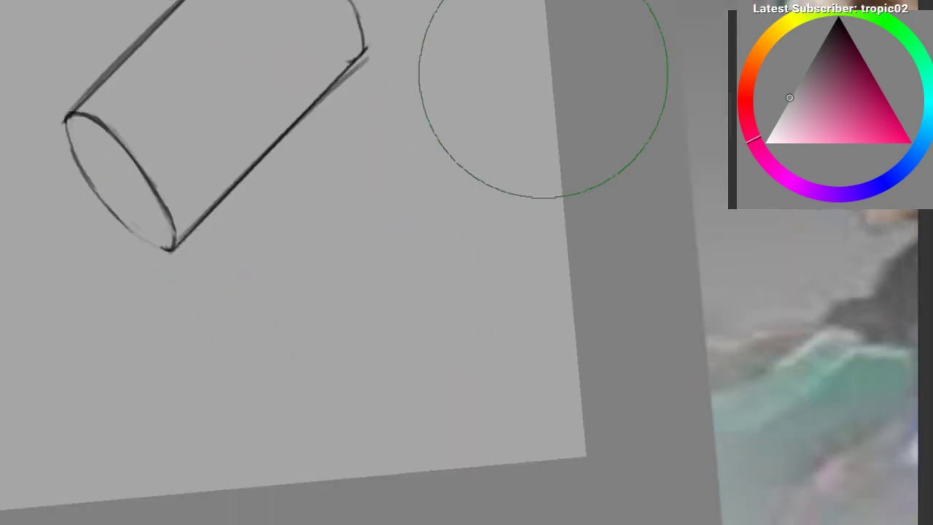
left_click_drag(319, 226, 395, 304)
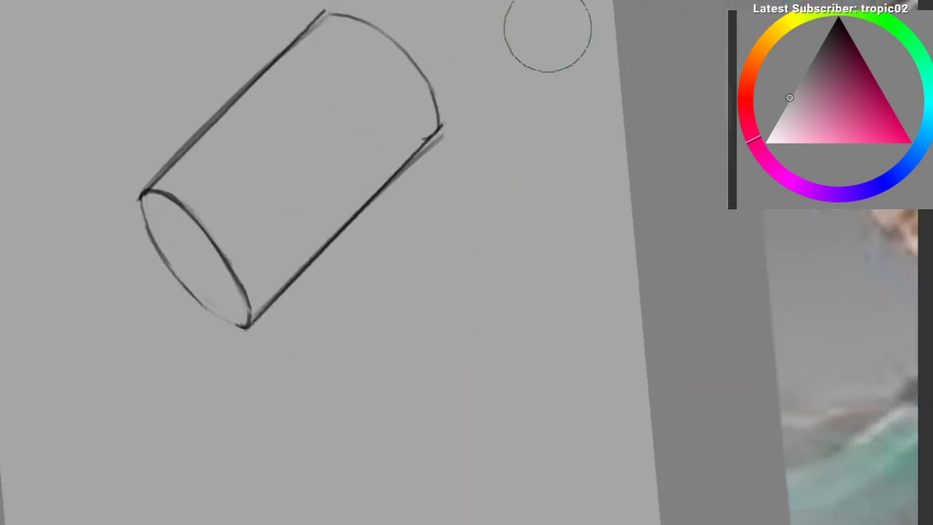
Step: Choose a dark grey and try a straight lengthwise contour line near the cylinder's lower edge
left_click(824, 41)
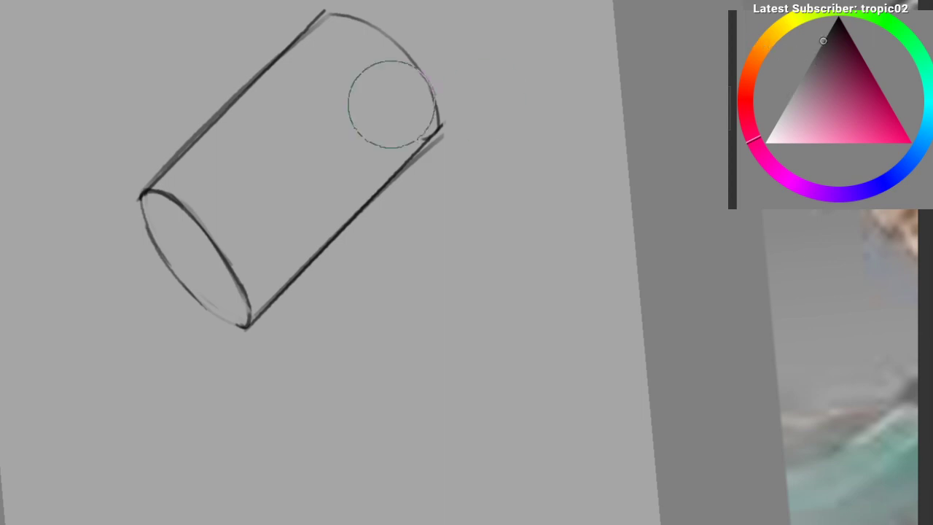
left_click_drag(275, 115, 293, 149)
key("ctrl+z")
left_click_drag(333, 67, 395, 71)
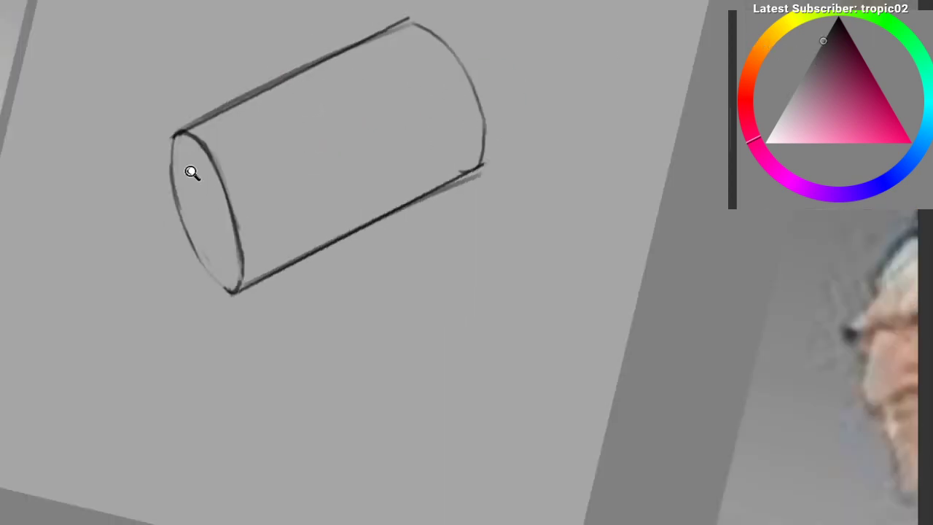
mouse_move(191, 172)
left_mouse_down()
mouse_move(265, 154)
mouse_move(280, 165)
left_mouse_up()
mouse_move(280, 180)
left_mouse_down()
mouse_move(203, 176)
mouse_move(173, 194)
mouse_move(197, 201)
mouse_move(175, 231)
mouse_move(209, 204)
left_mouse_up()
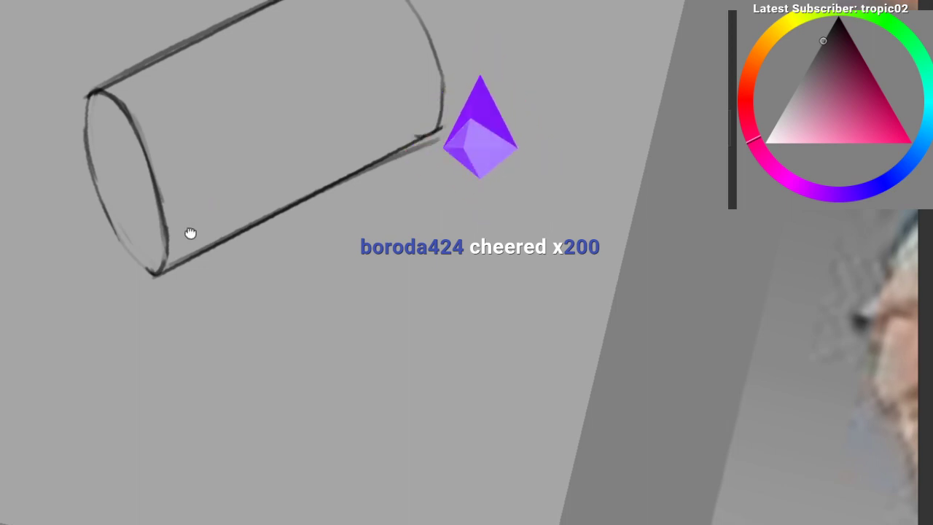
mouse_move(189, 234)
left_mouse_down()
mouse_move(185, 254)
mouse_move(412, 134)
mouse_move(411, 144)
left_mouse_up()
key("ctrl+z")
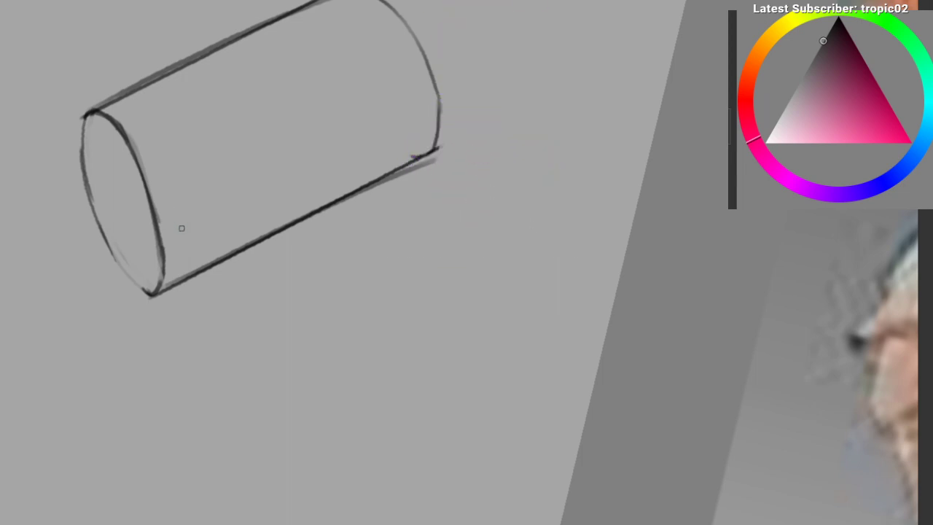
left_click_drag(165, 270, 477, 116)
key("ctrl+z")
Step: Draw five parallel lengthwise contour lines along the cylinder's side, packed closer together towards its upper and lower edges
left_click_drag(165, 257, 439, 120)
mouse_move(158, 217)
left_mouse_down()
mouse_move(436, 114)
mouse_move(441, 91)
left_mouse_up()
mouse_move(142, 173)
left_mouse_down()
mouse_move(293, 121)
mouse_move(415, 46)
left_mouse_up()
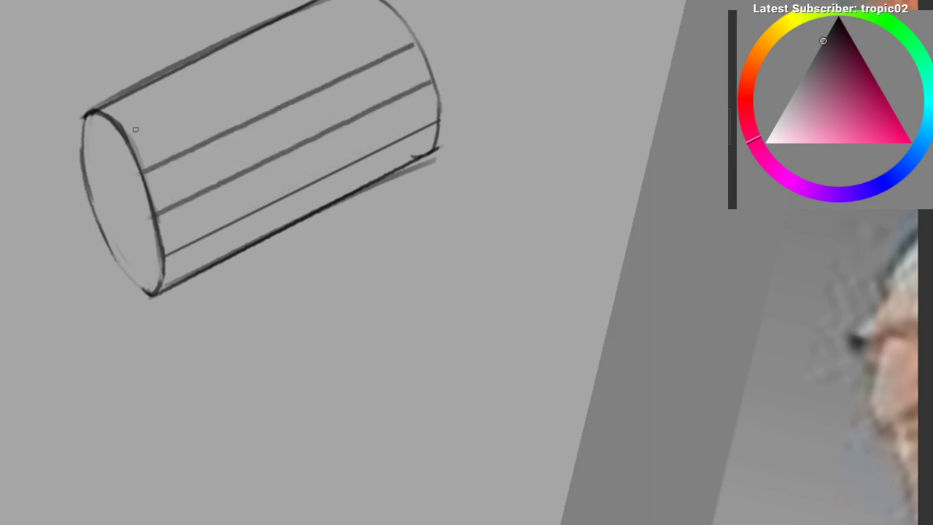
left_click_drag(124, 132, 389, 13)
mouse_move(103, 114)
left_mouse_down()
mouse_move(249, 65)
mouse_move(377, 3)
left_mouse_up()
Step: Draw three curved cross-contours around the cylinder near its open end, following the curvature of the end ellipse
left_click_drag(290, 140, 286, 152)
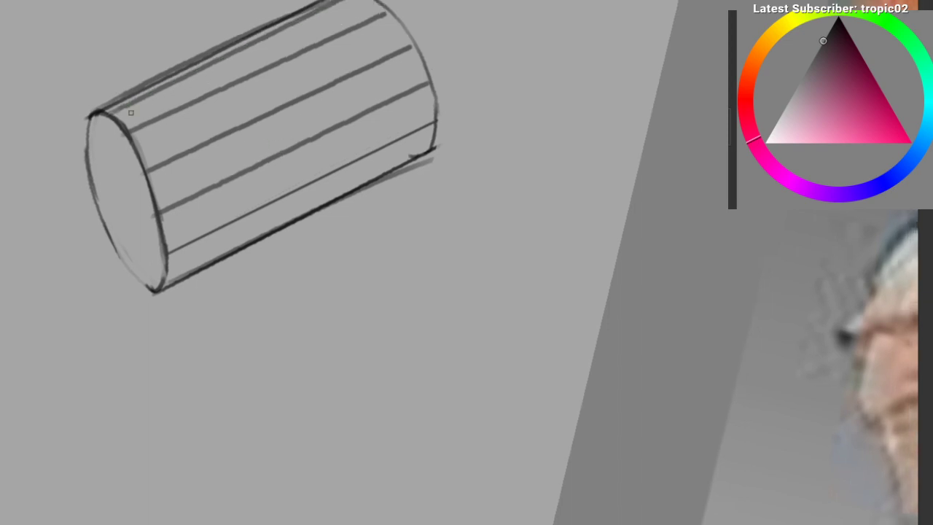
left_click_drag(235, 44, 377, 273)
left_click_drag(251, 124, 250, 407)
left_click_drag(504, 235, 285, 173)
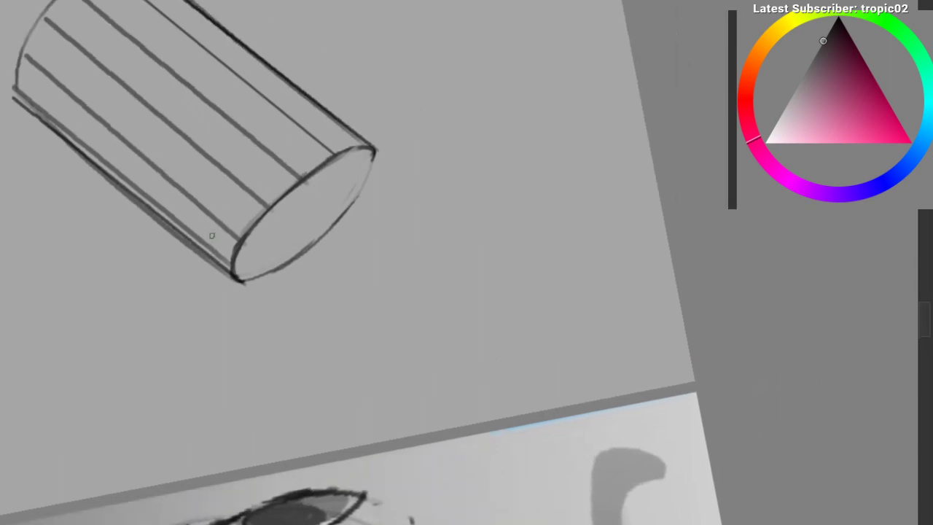
mouse_move(203, 246)
left_mouse_down()
mouse_move(271, 153)
mouse_move(332, 123)
left_mouse_up()
left_click_drag(169, 226, 239, 115)
mouse_move(206, 153)
left_mouse_down()
mouse_move(246, 111)
mouse_move(300, 92)
left_mouse_up()
left_click_drag(144, 161, 154, 191)
mouse_move(144, 242)
left_mouse_down()
mouse_move(207, 133)
mouse_move(150, 221)
mouse_move(245, 105)
mouse_move(196, 142)
mouse_move(265, 101)
left_mouse_up()
key("ctrl+z")
left_click_drag(139, 175, 143, 218)
Step: Add three more curved cross-contours towards the cylinder's far end to complete the surface grid
left_click_drag(119, 238, 129, 206)
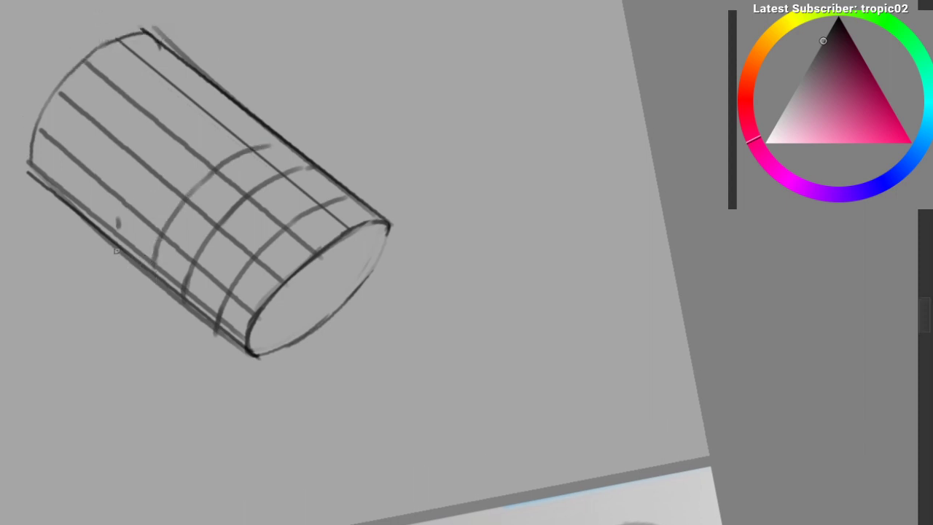
mouse_move(117, 249)
left_mouse_down()
mouse_move(248, 113)
mouse_move(257, 135)
left_mouse_up()
mouse_move(85, 233)
left_mouse_down()
mouse_move(95, 200)
mouse_move(170, 121)
mouse_move(212, 100)
left_mouse_up()
left_click_drag(70, 209, 135, 93)
left_click_drag(83, 148, 174, 73)
left_click_drag(396, 174, 283, 355)
mouse_move(209, 208)
left_mouse_down()
mouse_move(226, 296)
mouse_move(275, 141)
mouse_move(308, 87)
left_mouse_up()
left_click_drag(190, 122, 135, 103)
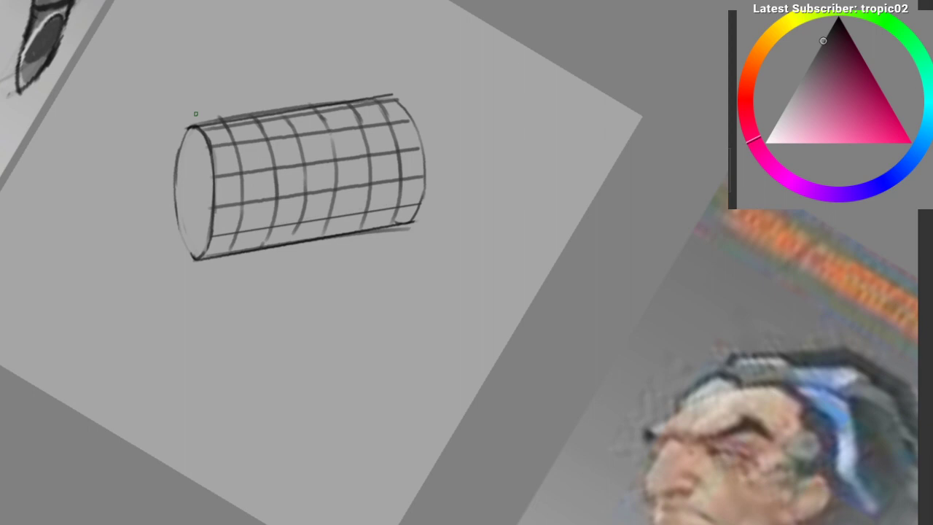
Step: Draw a light-direction arrow above the cylinder, pointing down at its upper surface
left_click_drag(196, 113, 223, 212)
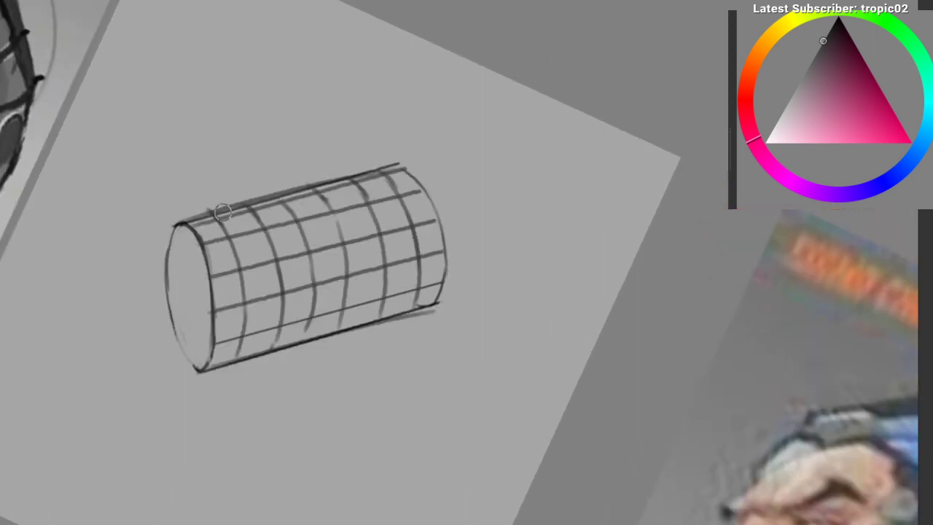
mouse_move(205, 2)
left_mouse_down()
mouse_move(238, 140)
mouse_move(248, 136)
left_mouse_up()
key("ctrl+z")
key("ctrl+z")
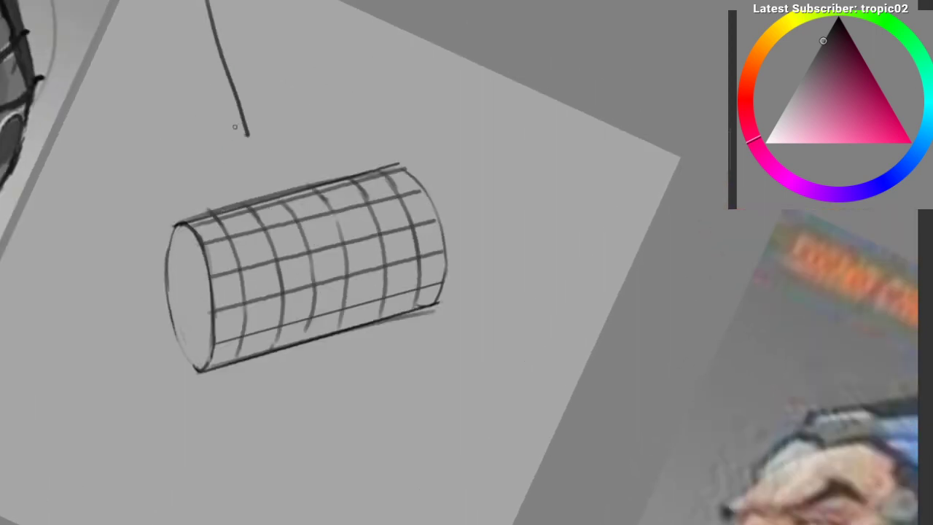
left_click_drag(212, 90, 256, 92)
left_click_drag(267, 131, 261, 97)
key("ctrl+z")
key("ctrl+z")
left_click_drag(194, 154, 187, 183)
left_click_drag(159, 2, 199, 103)
left_click_drag(156, 54, 209, 56)
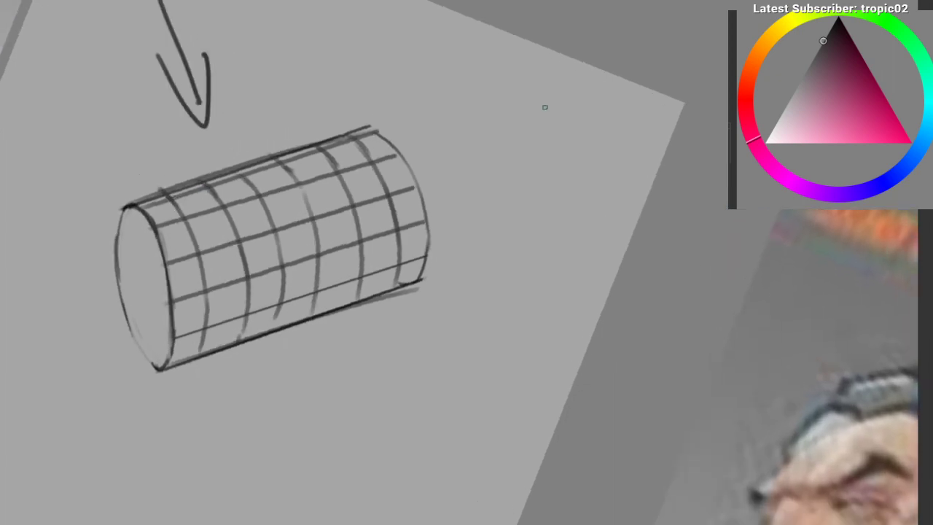
Step: Fill the uppermost part of the cylinder's side with light grey down to the second lengthwise contour
left_click_drag(174, 219, 304, 183)
key("]")
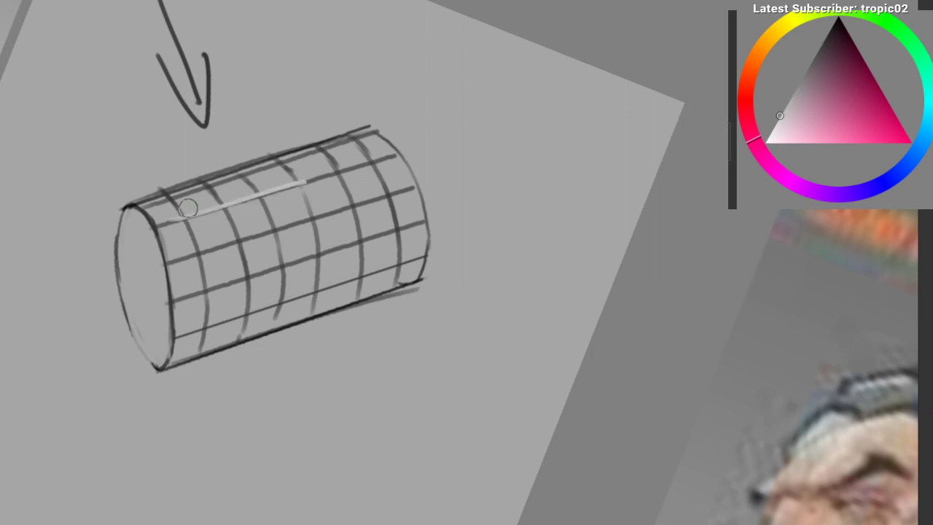
key("ctrl+z")
mouse_move(145, 218)
left_mouse_down()
mouse_move(340, 161)
mouse_move(183, 211)
mouse_move(205, 192)
mouse_move(379, 148)
left_mouse_up()
key("ctrl+z")
key("ctrl+z")
key("ctrl+z")
left_click_drag(278, 179, 352, 162)
left_click(175, 203, "ctrl")
mouse_move(140, 211)
left_mouse_down()
mouse_move(343, 149)
mouse_move(507, 115)
left_mouse_up()
key("ctrl+z")
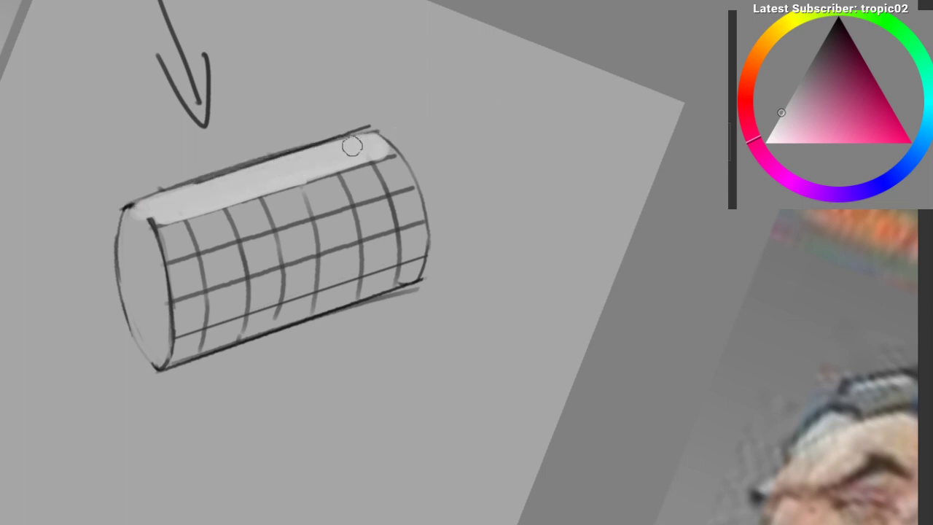
scroll(288, 119, "down", 2)
left_click(276, 117)
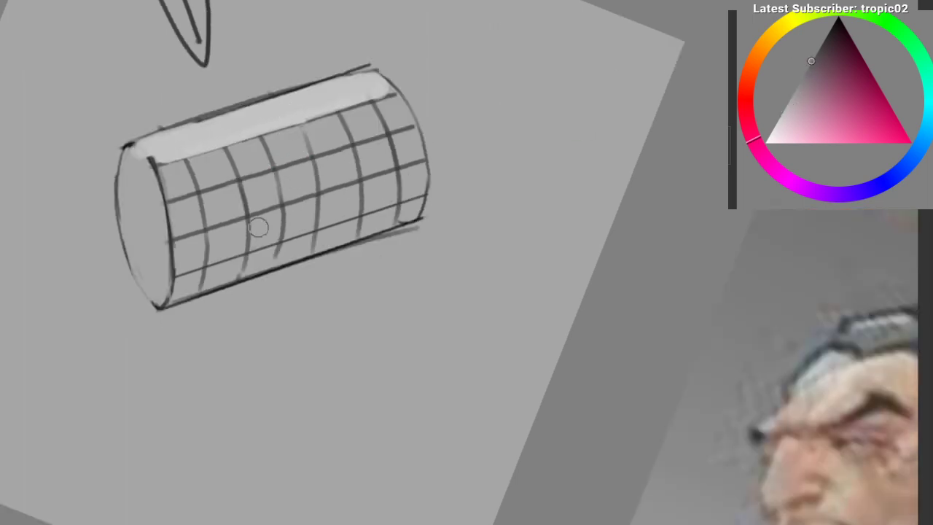
left_click_drag(183, 212, 354, 168)
key("ctrl+z")
mouse_move(172, 189)
left_mouse_down()
mouse_move(371, 130)
mouse_move(370, 120)
left_mouse_up()
key("ctrl+z")
left_click_drag(189, 167, 382, 118)
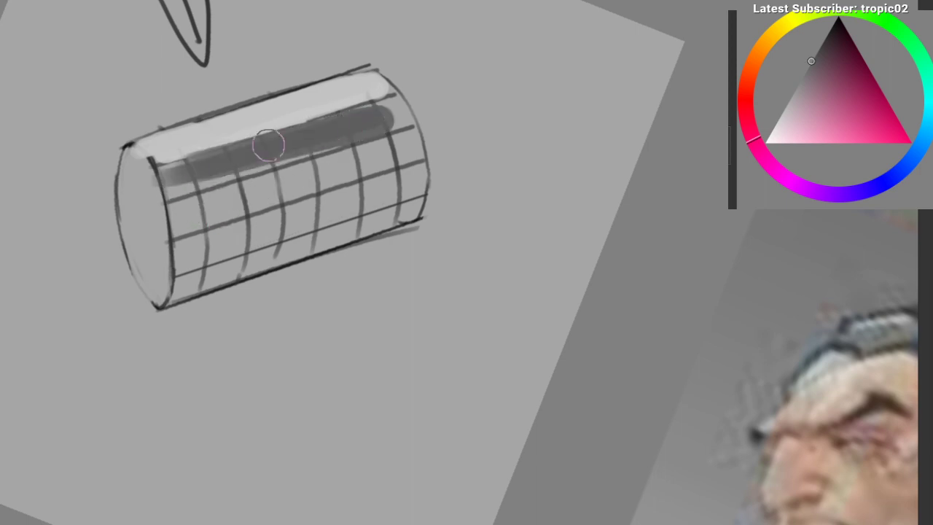
mouse_move(269, 145)
left_mouse_down()
mouse_move(366, 133)
mouse_move(291, 172)
mouse_move(238, 177)
left_mouse_up()
key("ctrl+z")
key("ctrl+z")
key("ctrl+z")
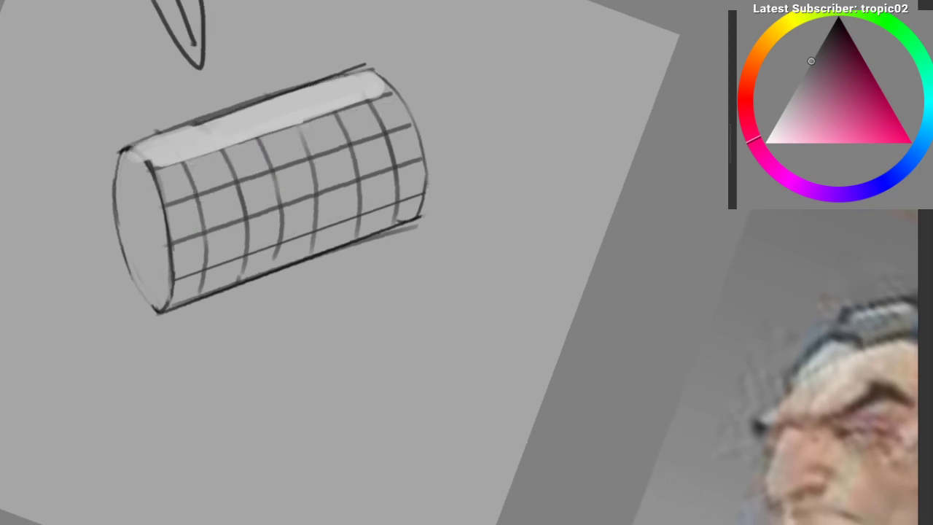
key("ctrl+z")
Step: Sample the light grey and extend the lit area down by one strip, to the third lengthwise contour
left_click_drag(221, 137, 223, 156)
left_click(266, 150, "ctrl")
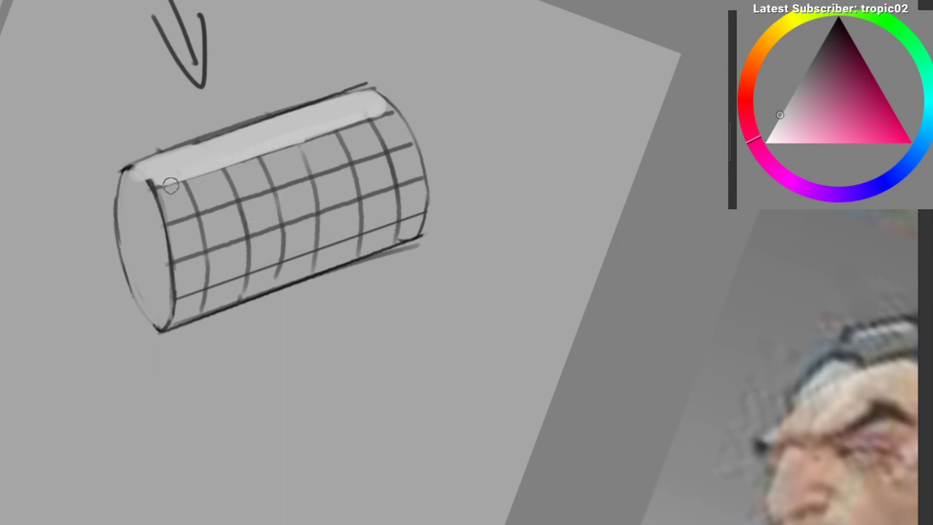
mouse_move(170, 185)
left_mouse_down()
mouse_move(172, 220)
mouse_move(391, 145)
mouse_move(211, 175)
mouse_move(181, 192)
mouse_move(366, 139)
mouse_move(375, 124)
mouse_move(387, 138)
mouse_move(393, 131)
mouse_move(360, 140)
mouse_move(377, 123)
left_mouse_up()
left_click(186, 161, "ctrl")
left_click(318, 149, "ctrl")
left_click_drag(516, 132, 525, 126)
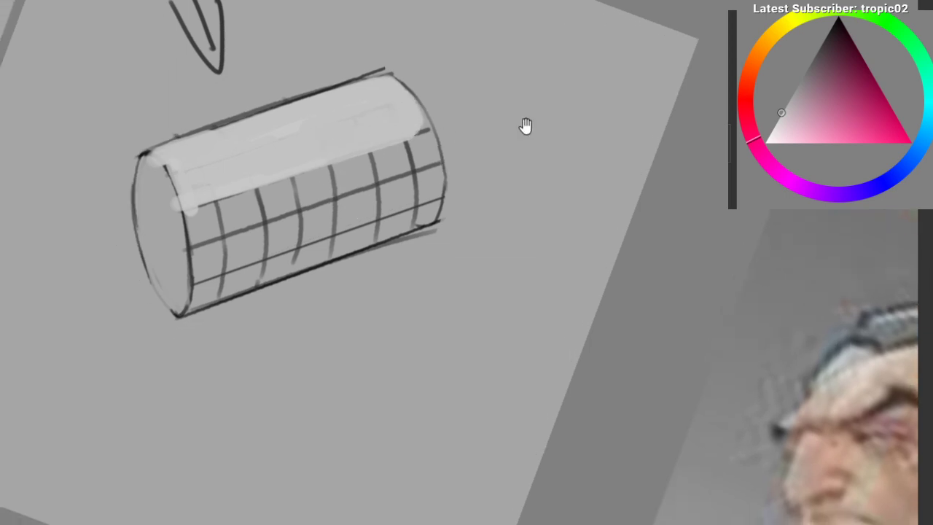
left_click_drag(206, 212, 422, 144)
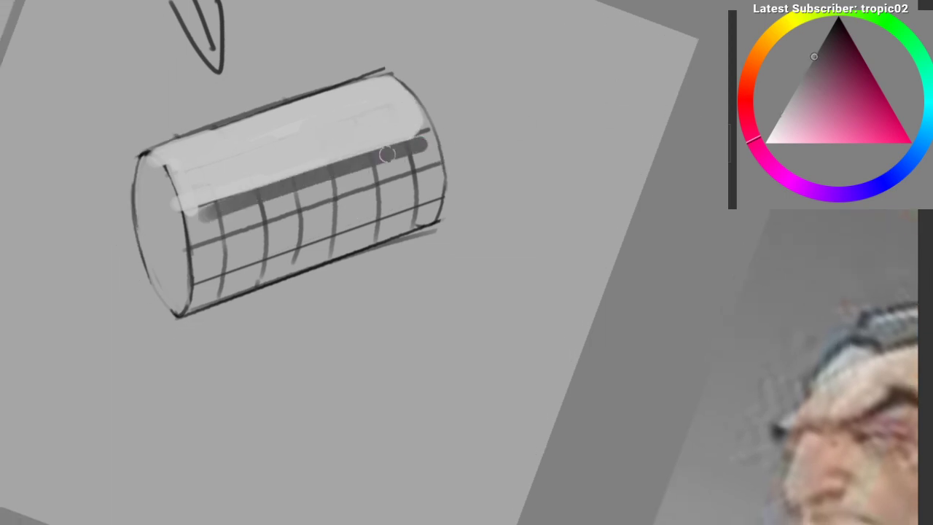
key("ctrl+z")
left_click_drag(183, 209, 442, 132)
key("ctrl+z")
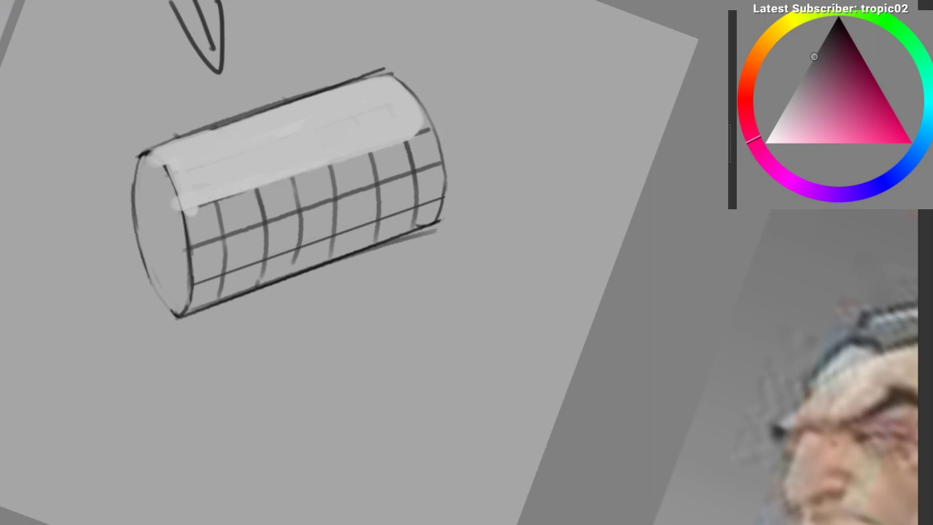
left_click(330, 119, "ctrl")
key("ctrl+z")
Step: Fill the cylinder's side below the lit area with dark grey, from the third lengthwise contour to the lower edge
mouse_move(208, 210)
left_mouse_down()
mouse_move(417, 140)
mouse_move(376, 164)
mouse_move(435, 145)
left_mouse_up()
mouse_move(194, 237)
left_mouse_down()
mouse_move(320, 187)
mouse_move(408, 171)
mouse_move(429, 191)
mouse_move(354, 237)
left_mouse_up()
left_click_drag(422, 149, 430, 222)
mouse_move(208, 219)
left_mouse_down()
mouse_move(206, 258)
mouse_move(191, 216)
mouse_move(191, 310)
mouse_move(218, 216)
left_mouse_up()
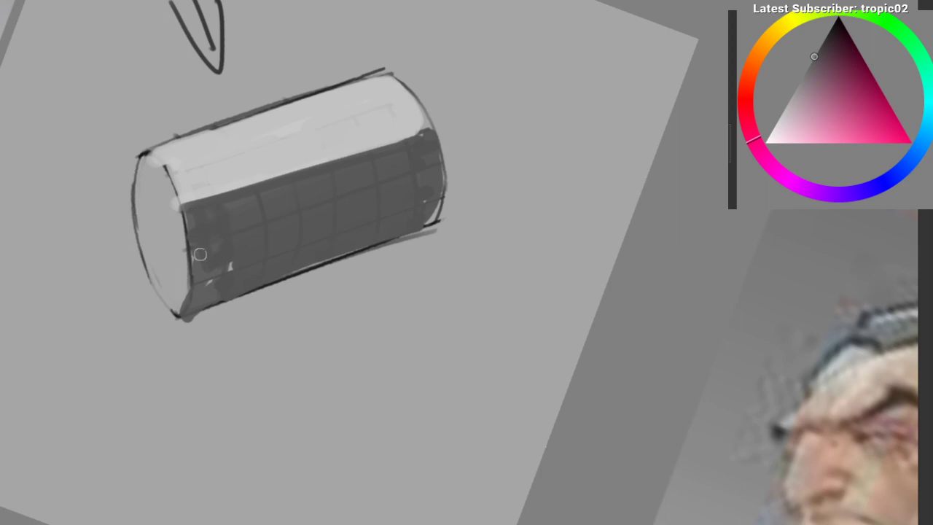
Step: Fill the remaining gaps in the cylinder's dark side and trim the spill along its lower edge with the background grey
left_click_drag(200, 253, 233, 248)
left_click(246, 339, "alt")
key("ctrl+z")
left_click_drag(180, 323, 356, 262)
mouse_move(300, 292)
left_mouse_down()
mouse_move(488, 211)
mouse_move(450, 214)
left_mouse_up()
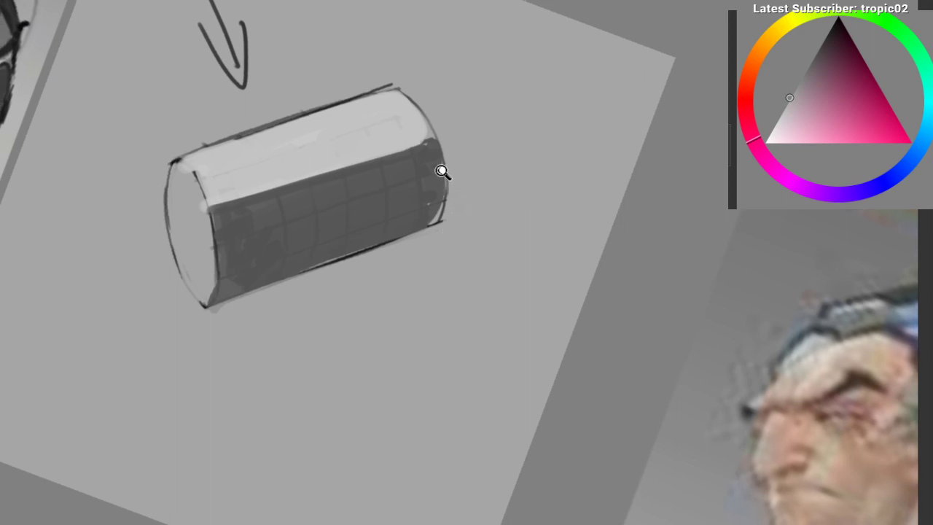
left_click_drag(442, 171, 454, 142)
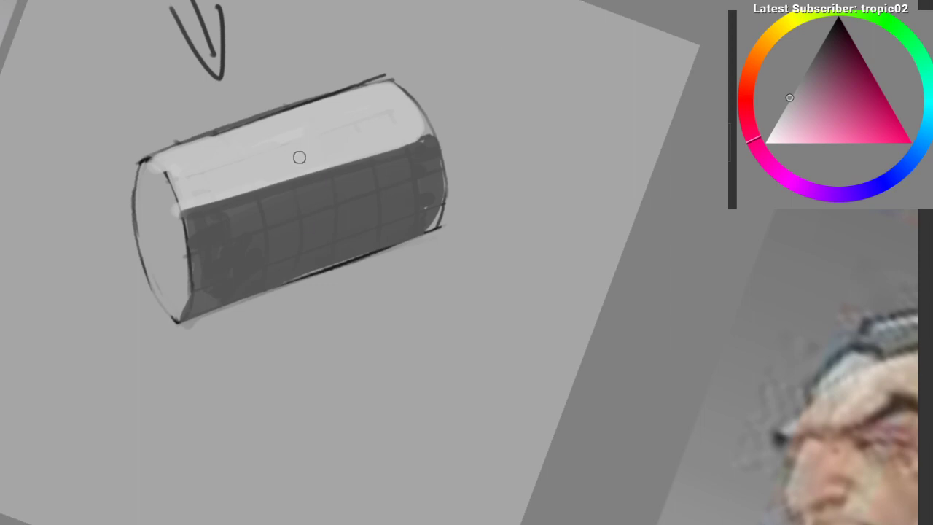
left_click_drag(259, 192, 309, 152)
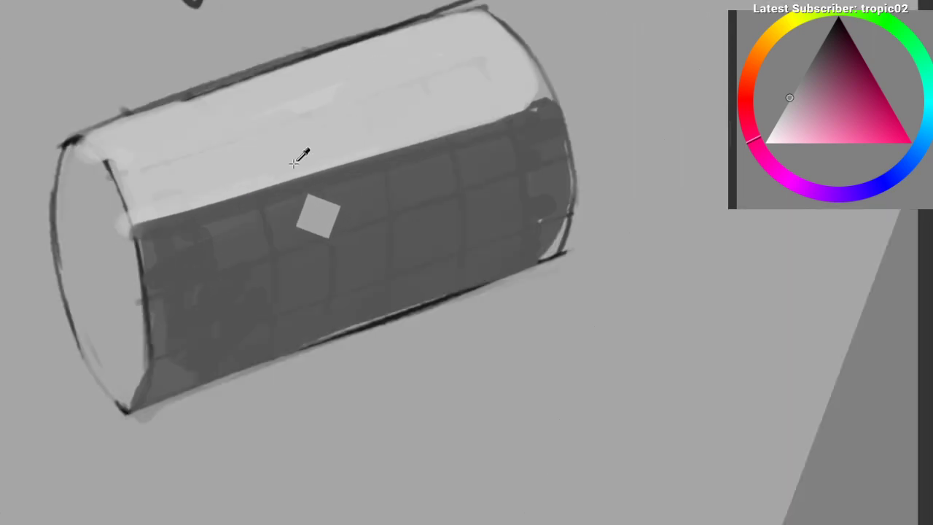
left_click(232, 80, "ctrl")
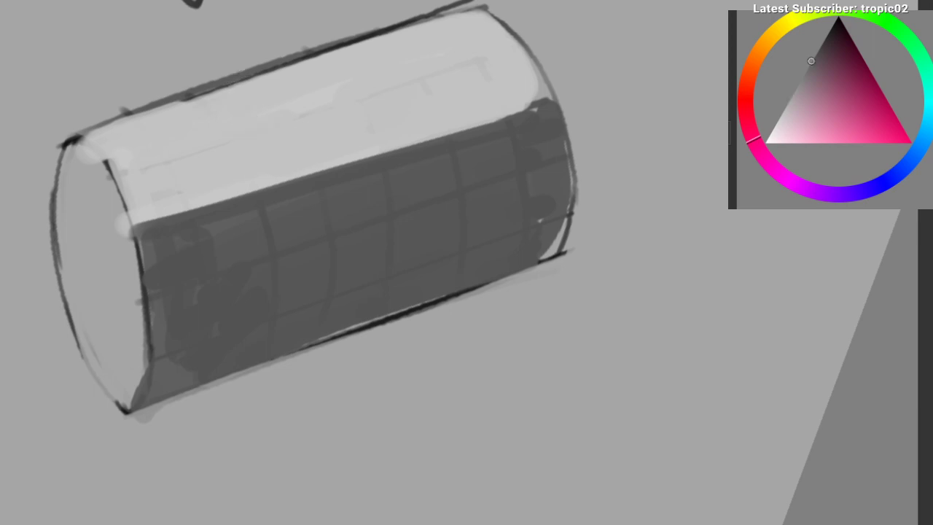
left_click_drag(191, 102, 260, 188)
left_click_drag(253, 77, 318, 172)
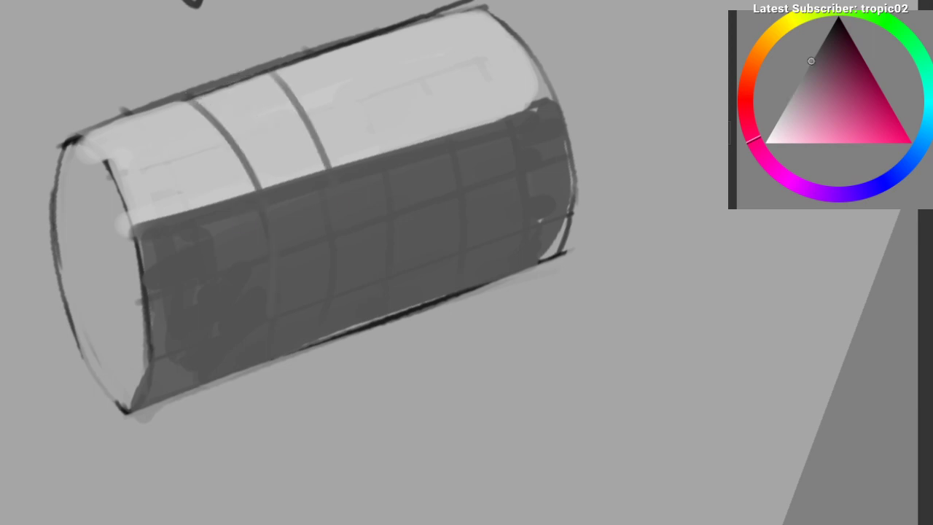
left_click_drag(309, 52, 378, 157)
key("ctrl+z")
key("ctrl+z")
left_click_drag(248, 82, 327, 170)
key("ctrl+z")
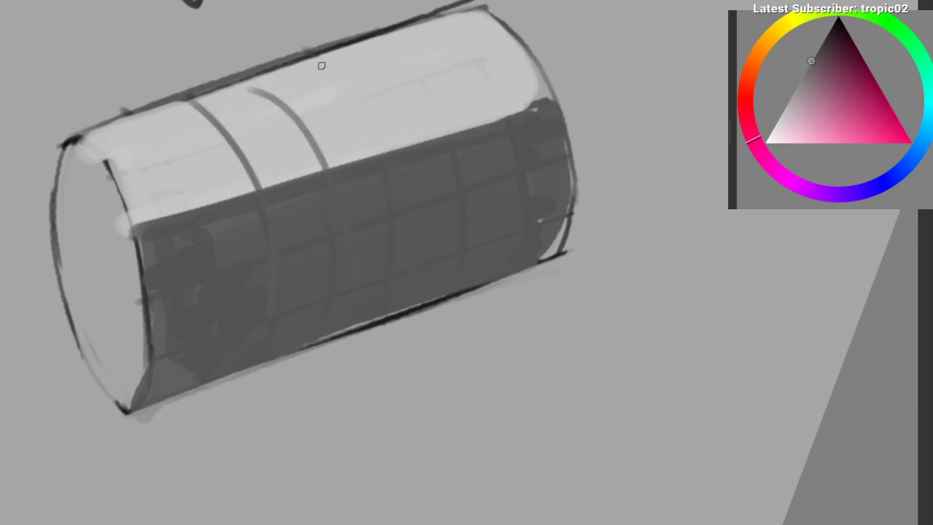
left_click_drag(321, 65, 390, 154)
key("ctrl+z")
key("ctrl+z")
key("ctrl+z")
left_click_drag(130, 220, 442, 132)
key("ctrl+z")
mouse_move(171, 208)
left_mouse_down()
mouse_move(549, 56)
mouse_move(128, 113)
left_mouse_up()
key("ctrl+z")
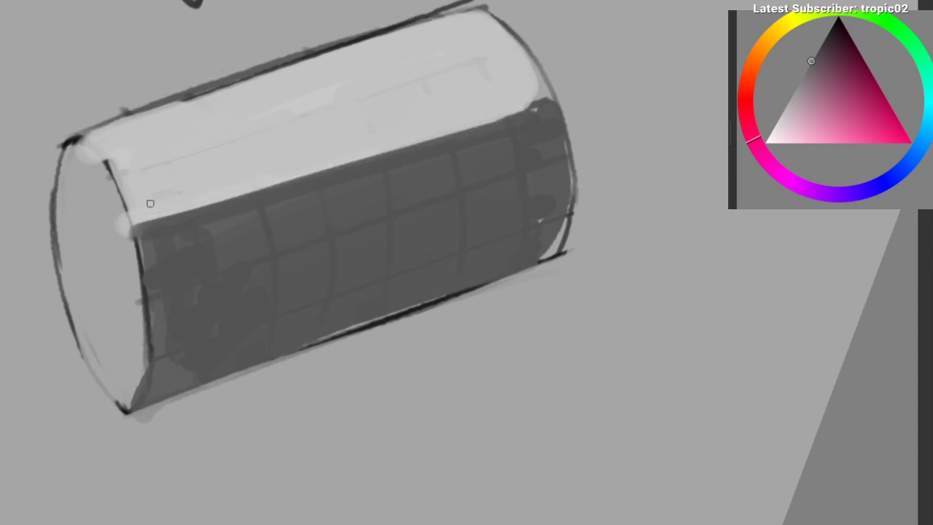
left_click_drag(107, 152, 472, 260)
key("ctrl+z")
left_click_drag(475, 173, 380, 245)
left_click_drag(381, 245, 326, 261)
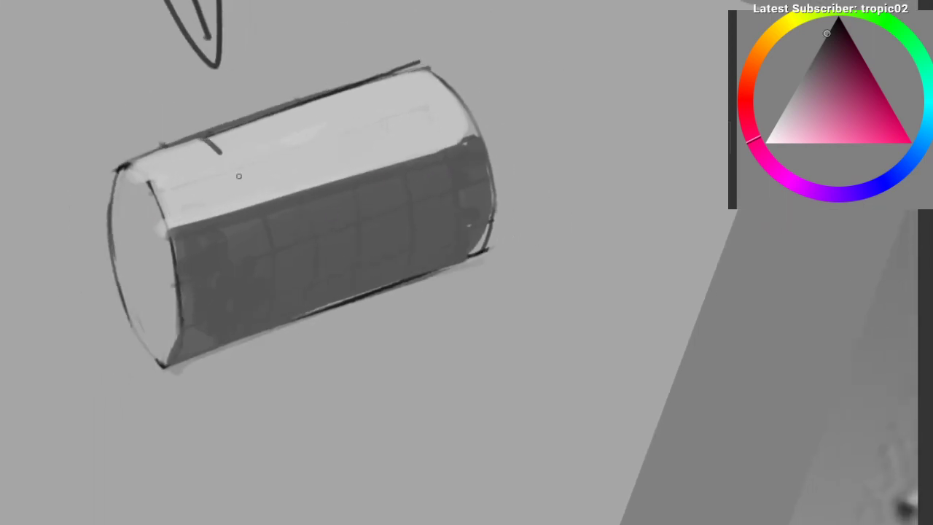
key("ctrl+z")
left_click_drag(218, 140, 270, 288)
key("ctrl+z")
Step: Select a cast-shadow shape along the cylinder's lower edge, fill it with dark grey, and clear the selection
left_click_drag(304, 173, 308, 133)
mouse_move(313, 134)
left_mouse_down()
mouse_move(296, 124)
mouse_move(298, 115)
mouse_move(327, 118)
left_mouse_up()
left_click(307, 113, "ctrl")
mouse_move(316, 150)
left_mouse_down()
mouse_move(337, 173)
mouse_move(294, 155)
left_mouse_up()
left_click(322, 246, "ctrl")
left_click_drag(320, 226, 295, 199)
mouse_move(303, 253)
left_mouse_down()
mouse_move(261, 248)
mouse_move(237, 217)
left_mouse_up()
mouse_move(250, 396)
left_mouse_down()
mouse_move(527, 202)
mouse_move(465, 150)
mouse_move(523, 223)
mouse_move(209, 388)
left_mouse_up()
left_click_drag(157, 304, 506, 139)
key("b")
left_click(464, 195, "ctrl")
mouse_move(789, 104)
left_mouse_down()
mouse_move(818, 73)
mouse_move(805, 52)
left_mouse_up()
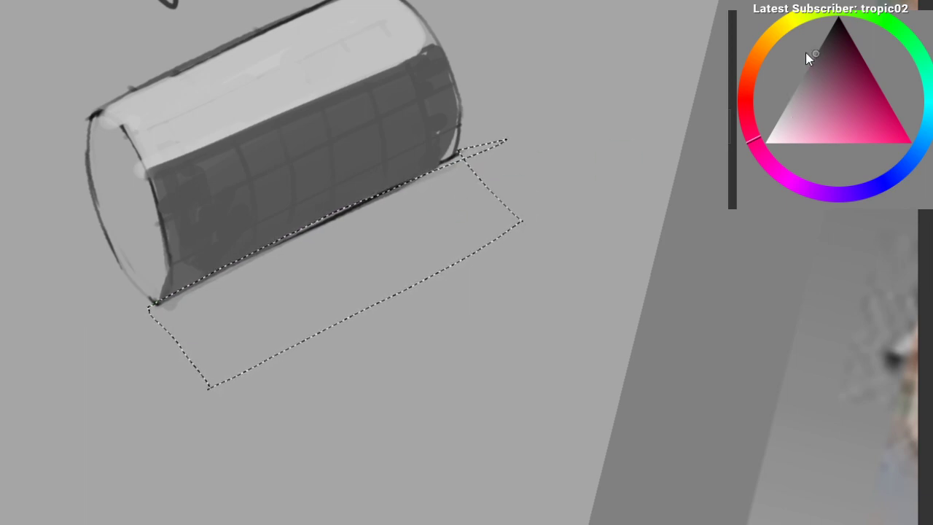
key("bracketright")
key("bracketright")
key("bracketright")
key("bracketright")
key("bracketright")
mouse_move(204, 306)
left_mouse_down()
mouse_move(160, 386)
mouse_move(504, 202)
left_mouse_up()
left_click(816, 52)
key("ctrl+z")
key("ctrl+d")
left_click(281, 335, "alt")
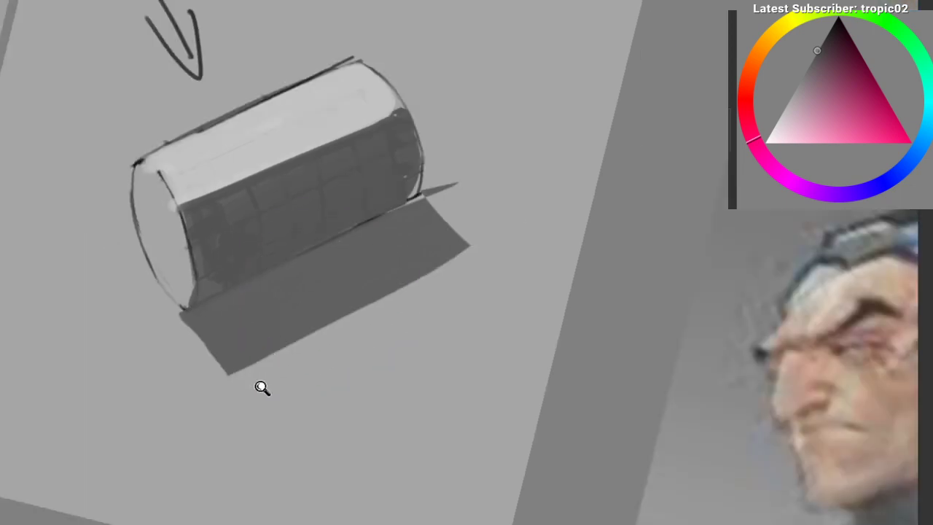
left_click(261, 386, "alt")
Step: Outline the cylinder's elliptical end cap with a freehand selection that follows its rim
left_click(234, 333, "ctrl")
key("r")
left_click_drag(195, 237, 175, 280)
left_click_drag(174, 281, 117, 344)
left_click(234, 251, "ctrl")
left_click_drag(150, 250, 215, 235)
left_click(214, 245, "ctrl")
left_click_drag(166, 280, 279, 177)
mouse_move(399, 146)
left_mouse_down()
mouse_move(411, 142)
mouse_move(429, 268)
left_mouse_up()
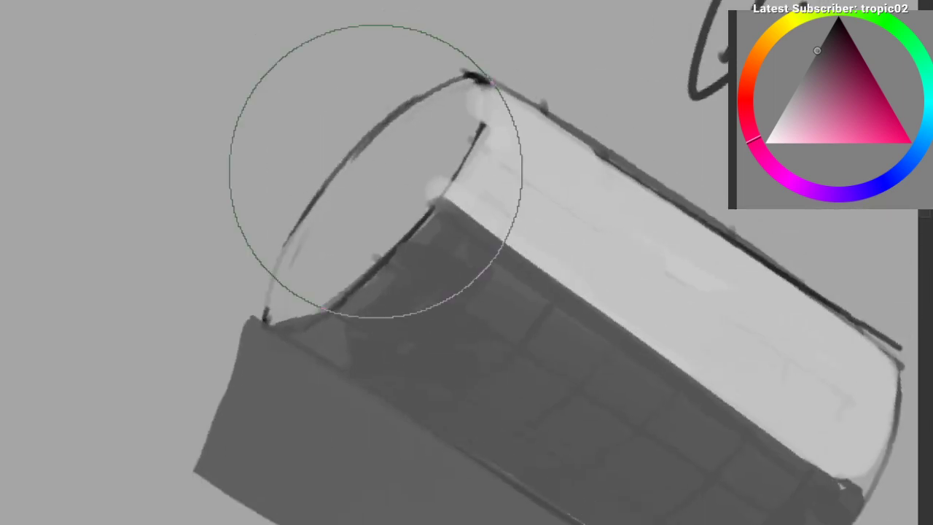
key("l")
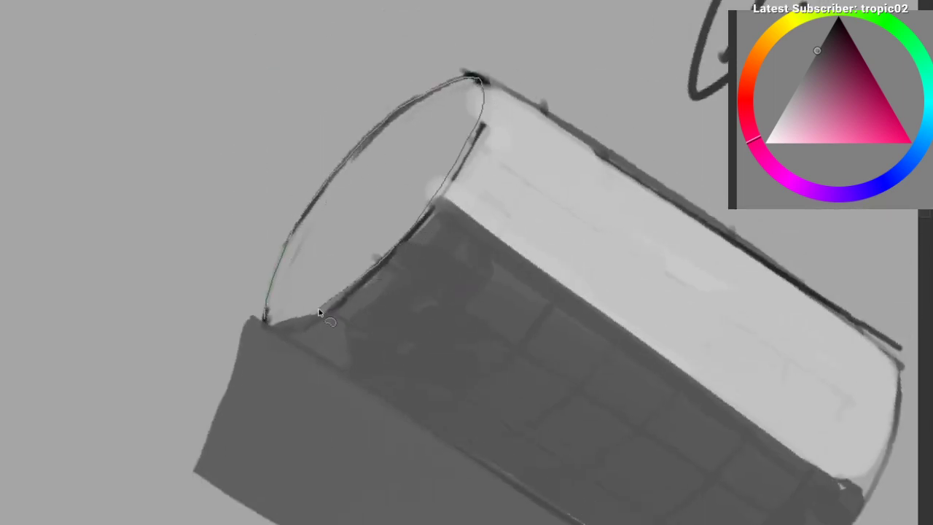
left_click_drag(264, 328, 265, 325)
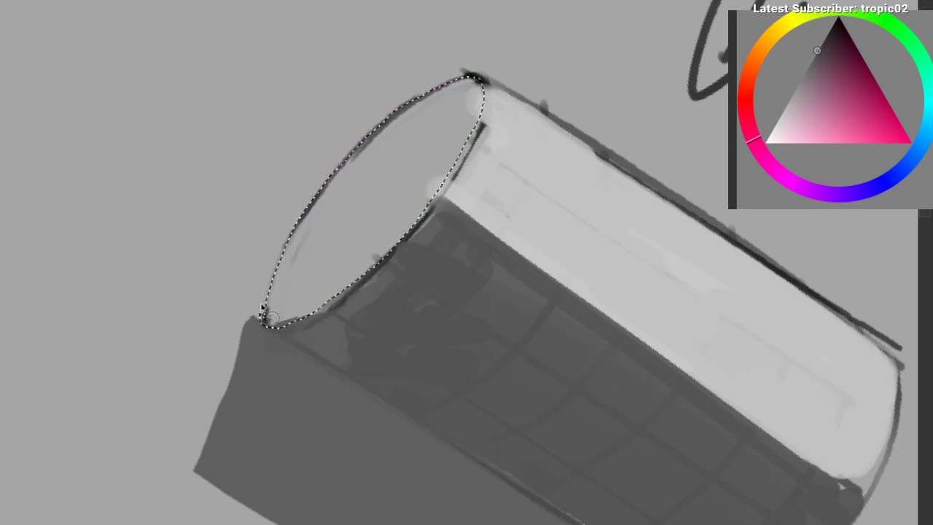
mouse_move(261, 293)
left_mouse_down()
mouse_move(278, 363)
mouse_move(254, 324)
left_mouse_up()
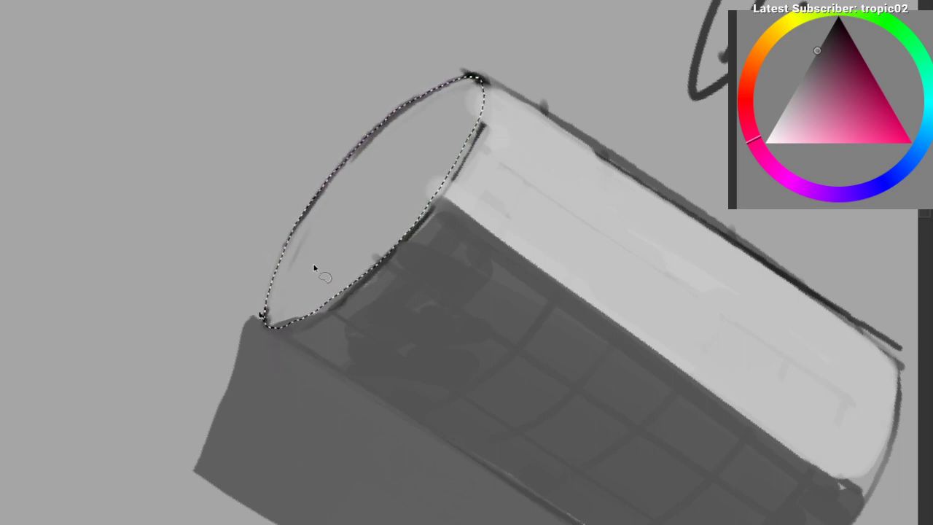
Step: Choose a near-black colour and shrink the brush to a thin line for drawing inside the selected end cap
key("b")
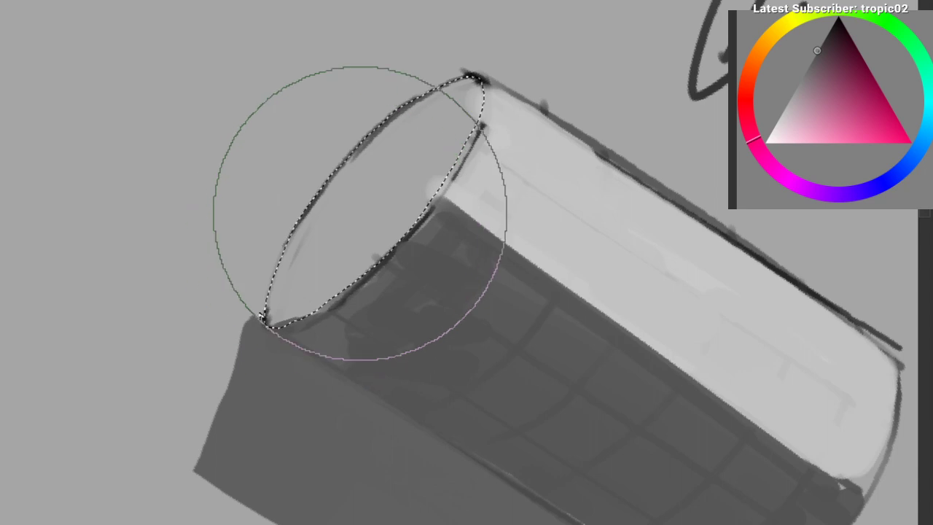
key("[")
key("[")
key("[")
left_click_drag(277, 187, 300, 197)
left_click_drag(300, 196, 212, 168)
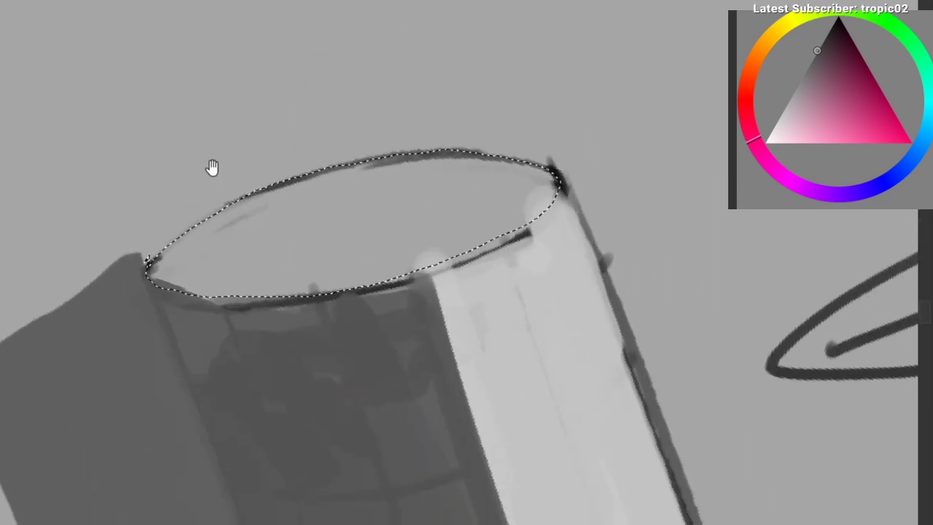
left_click(832, 27)
key("[")
key("[")
key("[")
key("[")
key("[")
key("[")
key("[")
key("[")
key("[")
key("[")
key("[")
key("[")
key("[")
key("[")
key("[")
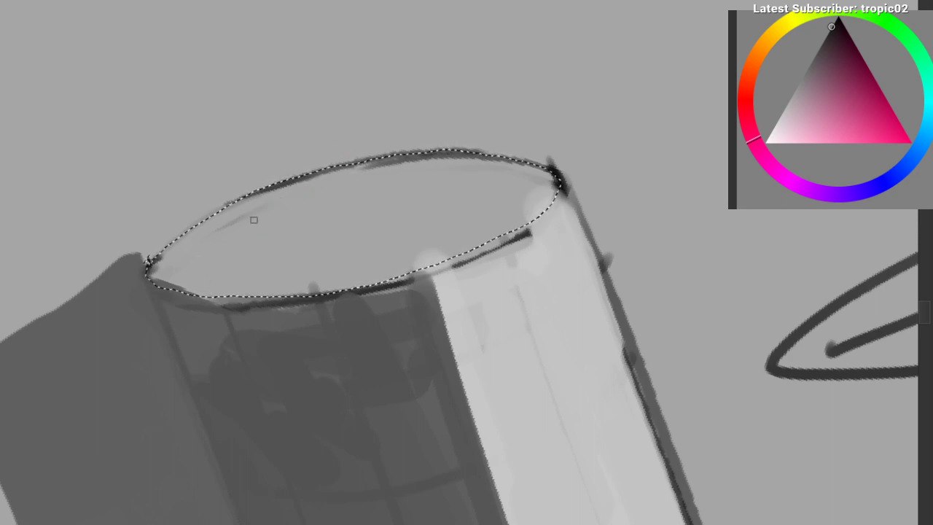
left_click_drag(242, 224, 239, 223)
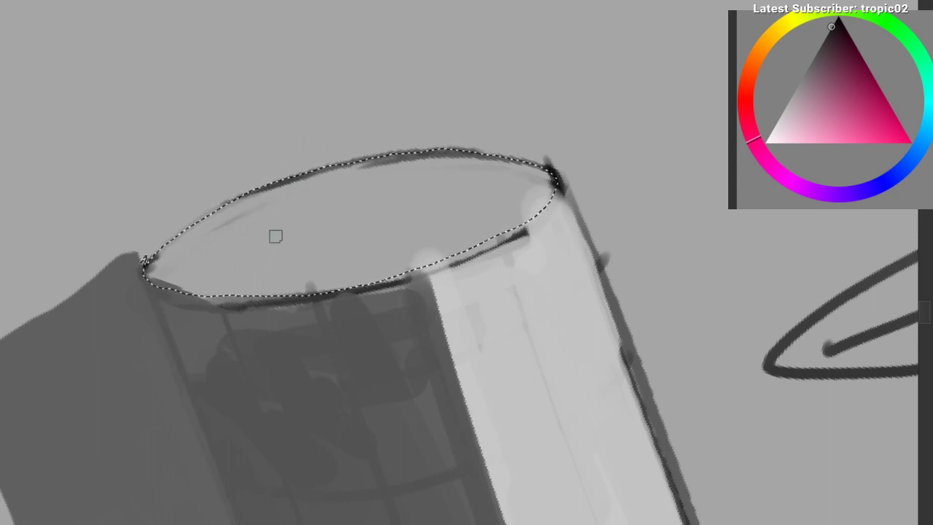
left_click_drag(186, 309, 290, 263)
left_click_drag(164, 280, 232, 190)
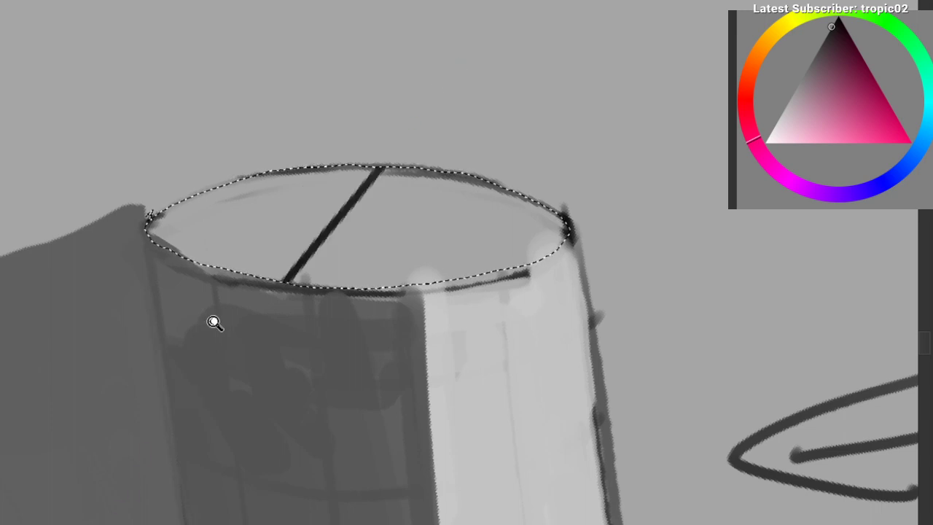
left_click_drag(214, 323, 188, 297)
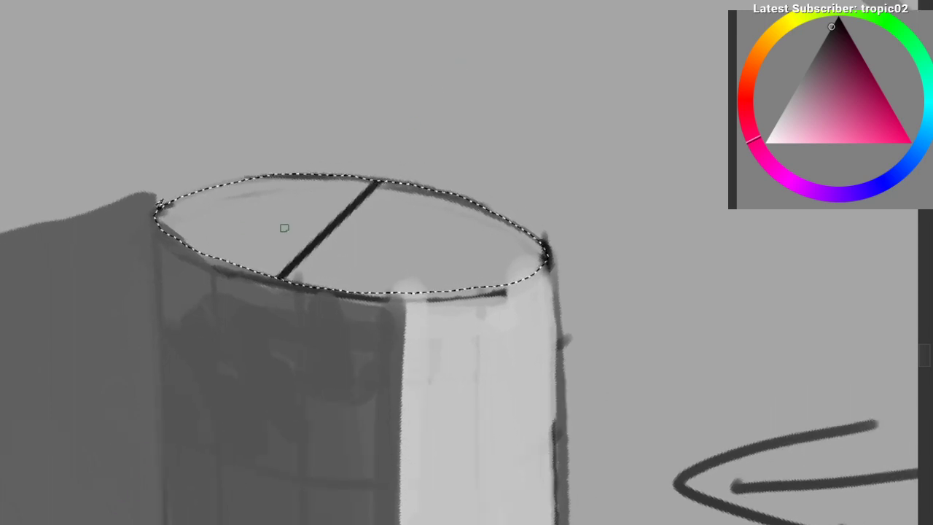
left_click_drag(496, 208, 215, 230)
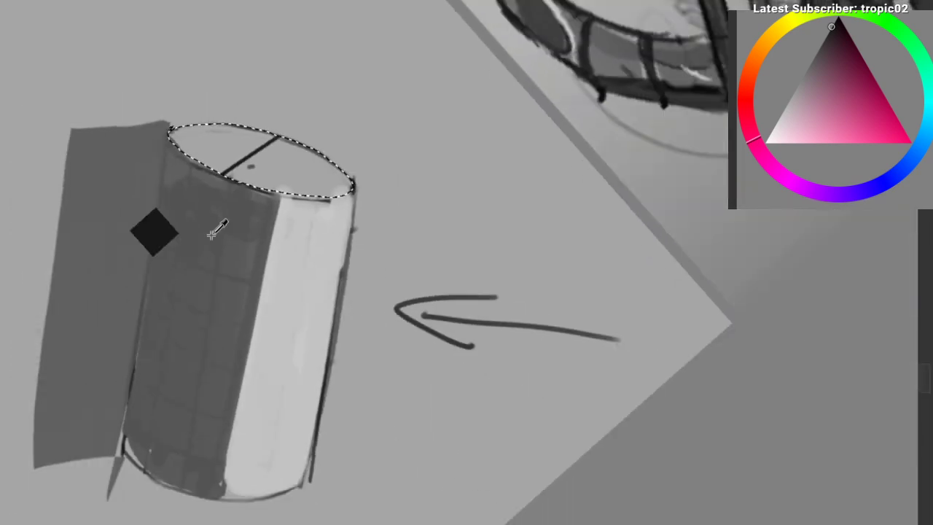
left_click_drag(232, 194, 274, 216)
key("ctrl+z")
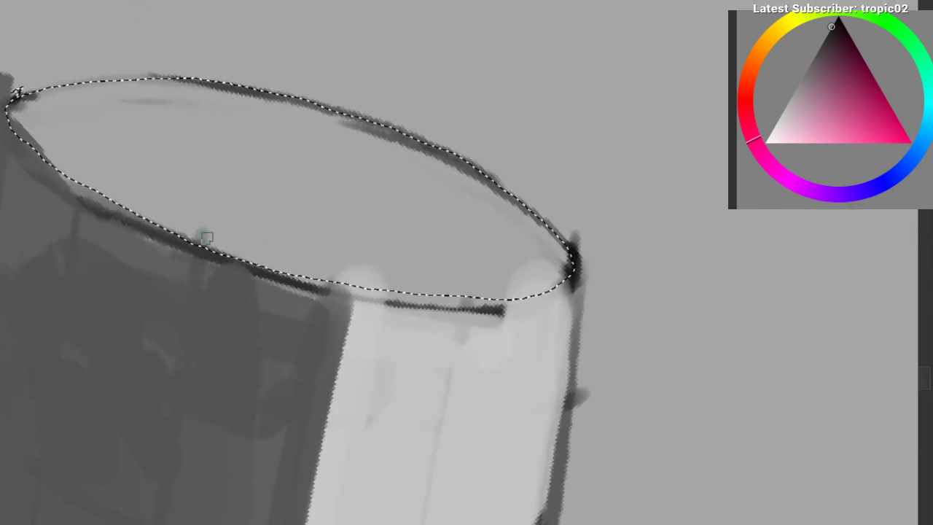
left_click_drag(157, 238, 153, 332)
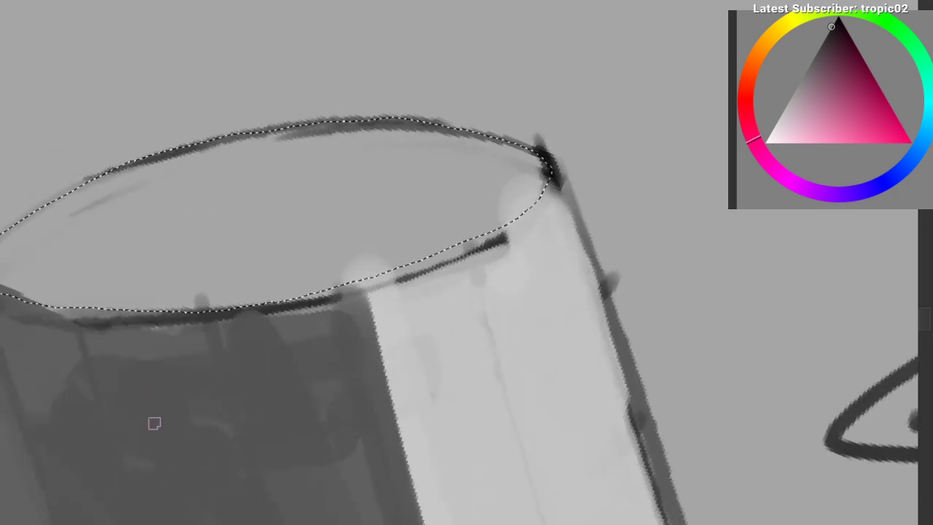
left_click_drag(170, 230, 175, 286)
left_click_drag(266, 371, 255, 161)
left_click_drag(255, 161, 250, 228)
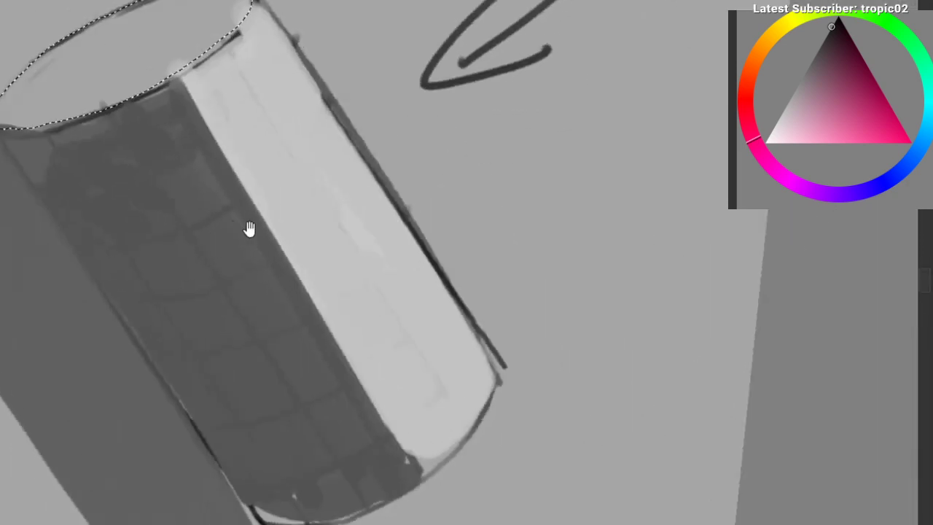
mouse_move(323, 259)
left_mouse_down()
mouse_move(196, 190)
mouse_move(304, 118)
mouse_move(185, 298)
mouse_move(56, 258)
left_mouse_up()
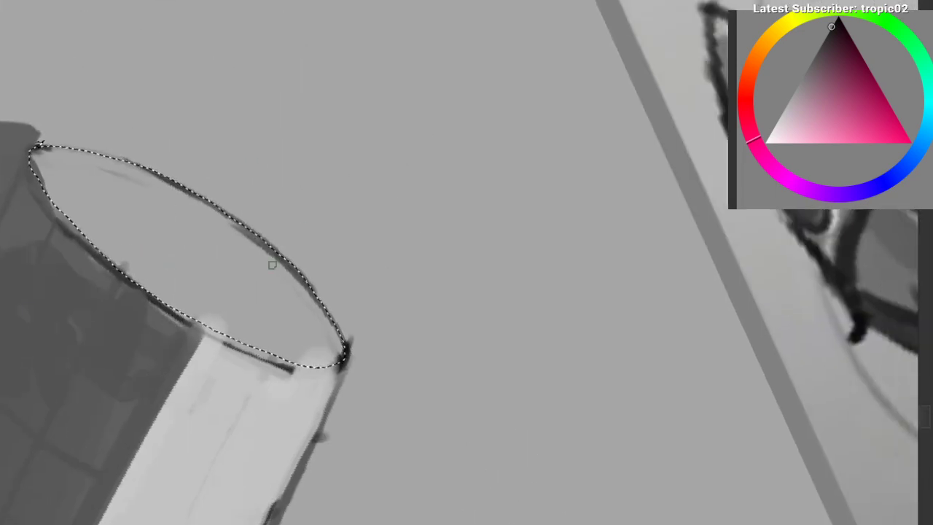
left_click_drag(210, 290, 212, 312)
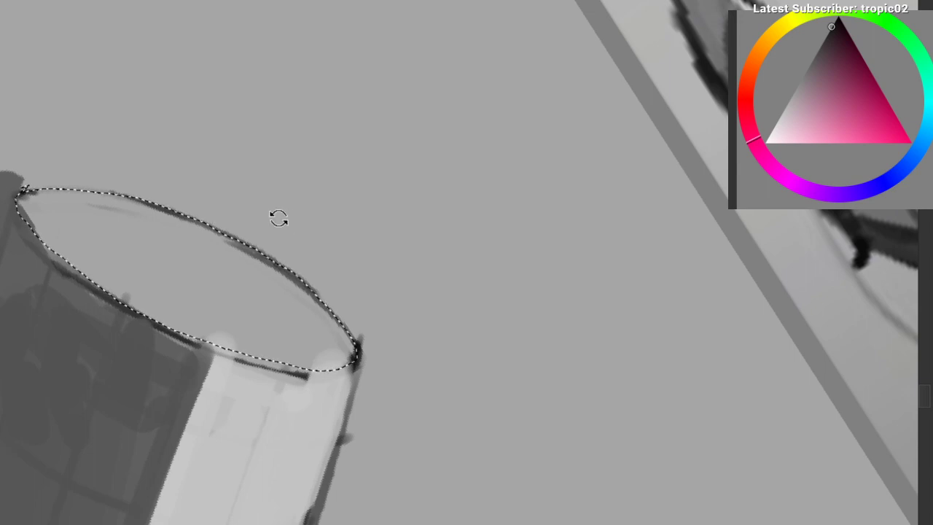
left_click_drag(279, 218, 264, 177)
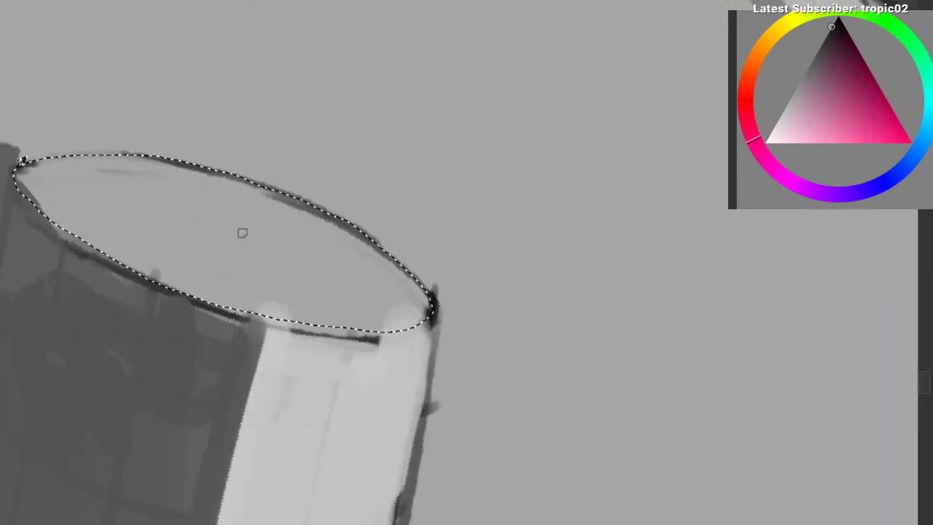
Step: Try a row of curved contour lines across the short width of the end cap, and undo them all
left_click_drag(239, 245, 339, 170)
left_click_drag(287, 192, 210, 304)
mouse_move(250, 183)
left_mouse_down()
mouse_move(216, 305)
mouse_move(234, 253)
left_mouse_up()
mouse_move(359, 178)
left_mouse_down()
mouse_move(277, 363)
mouse_move(340, 202)
left_mouse_up()
left_click_drag(286, 167, 228, 295)
left_click_drag(231, 142, 179, 240)
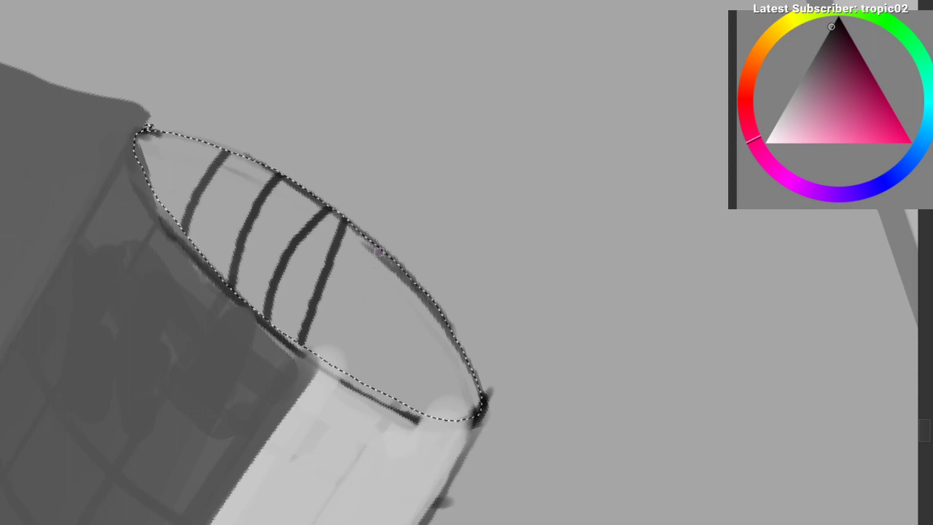
left_click_drag(381, 216, 317, 392)
left_click_drag(431, 272, 397, 390)
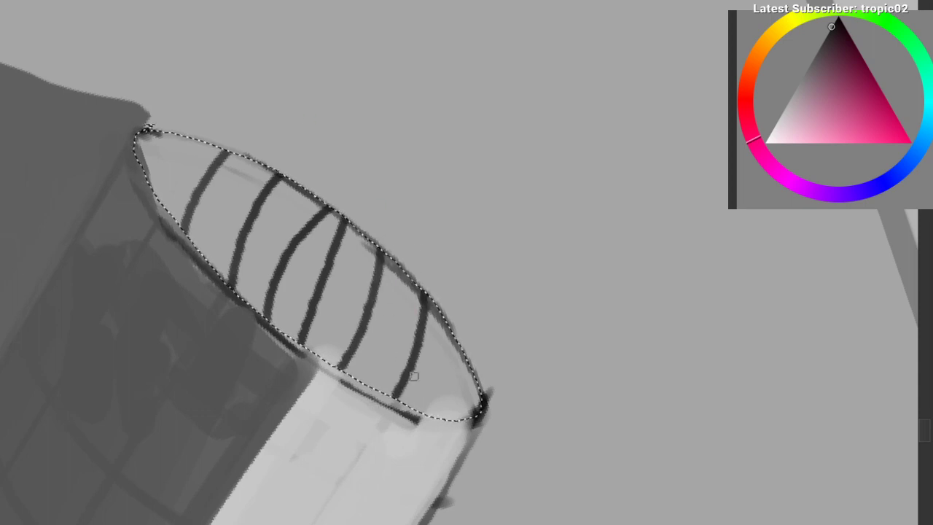
left_click_drag(468, 356, 437, 420)
left_click_drag(280, 172, 232, 293)
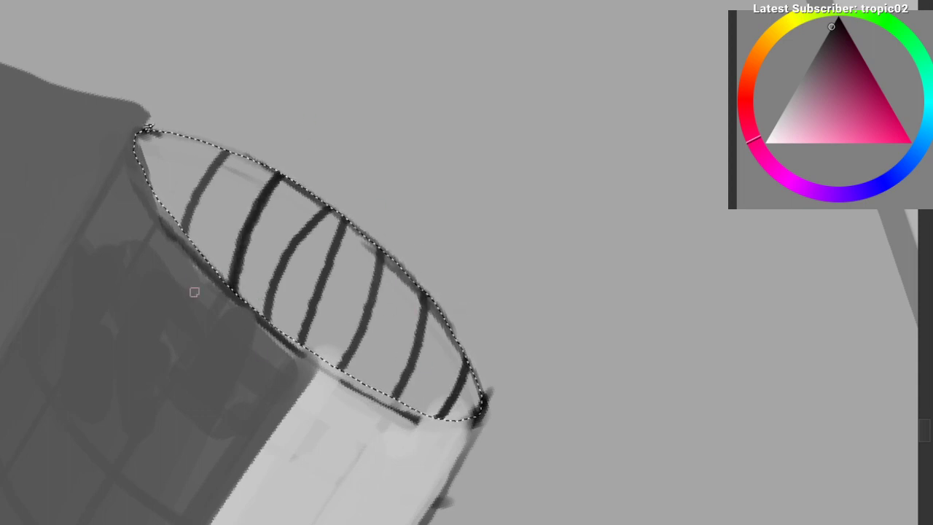
mouse_move(221, 171)
left_mouse_down()
mouse_move(196, 247)
mouse_move(217, 171)
left_mouse_up()
key("ctrl+z")
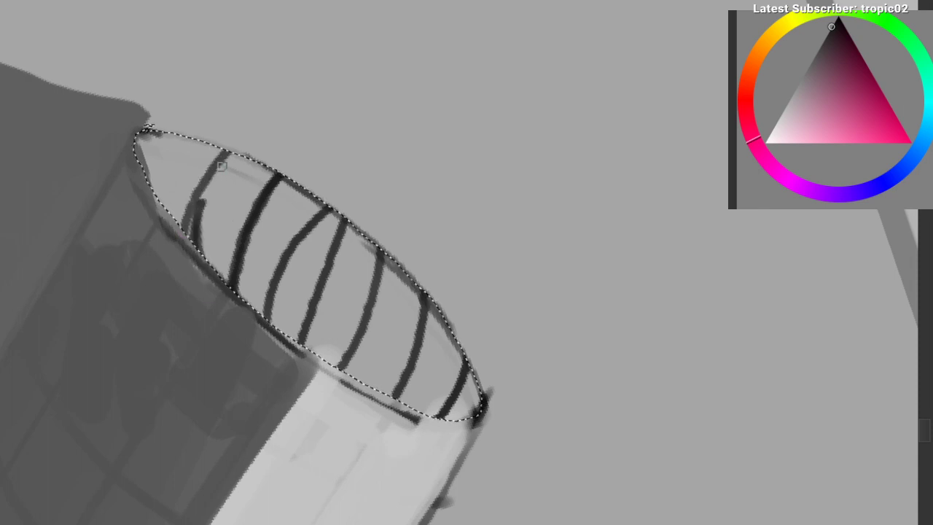
mouse_move(147, 217)
left_mouse_down()
mouse_move(186, 299)
mouse_move(215, 237)
left_mouse_up()
key("ctrl+z")
key("ctrl+z")
key("ctrl+z")
key("ctrl+z")
key("ctrl+z")
key("ctrl+z")
key("ctrl+z")
key("ctrl+z")
key("ctrl+z")
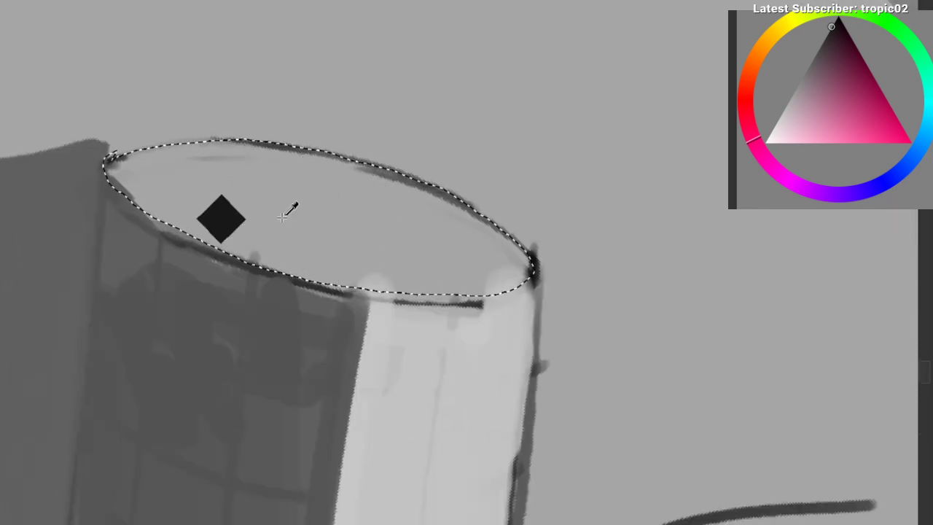
Step: Draw arched, near-black contour lines along the long direction of the end cap, spaced from its far rim to its near rim
mouse_move(292, 209)
left_mouse_down()
mouse_move(475, 267)
mouse_move(454, 292)
mouse_move(447, 344)
mouse_move(156, 206)
mouse_move(98, 379)
mouse_move(174, 270)
mouse_move(156, 275)
mouse_move(306, 158)
mouse_move(394, 4)
left_mouse_up()
key("ctrl+z")
left_click_drag(106, 207, 397, 161)
key("ctrl+z")
mouse_move(79, 192)
left_mouse_down()
mouse_move(221, 148)
mouse_move(509, 181)
left_mouse_up()
left_click_drag(86, 208, 509, 205)
left_click_drag(139, 226, 446, 245)
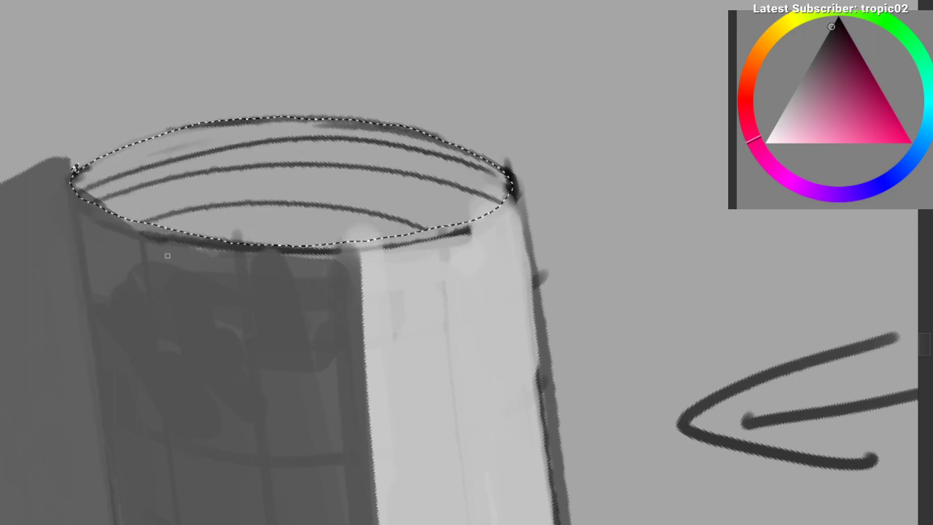
left_click_drag(223, 134, 170, 212)
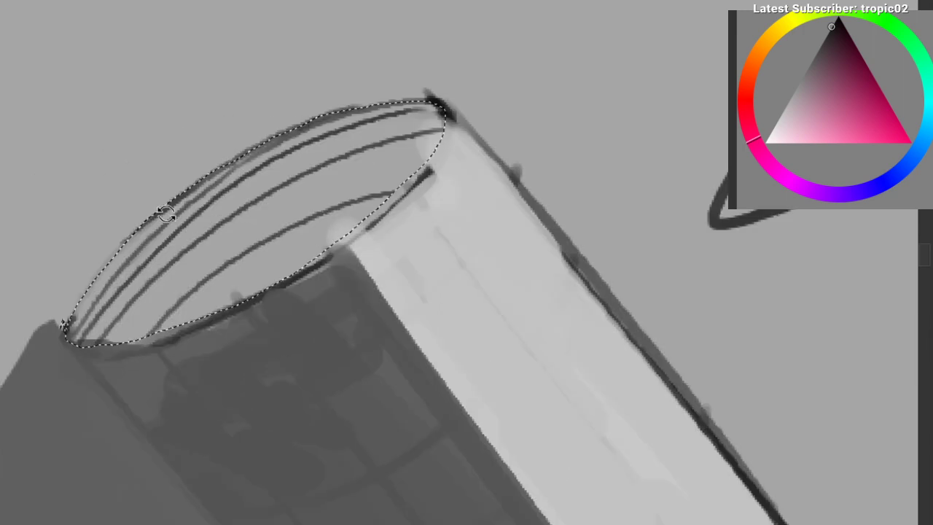
left_click_drag(151, 274, 148, 227)
left_click_drag(171, 191, 156, 167)
left_click_drag(158, 213, 140, 259)
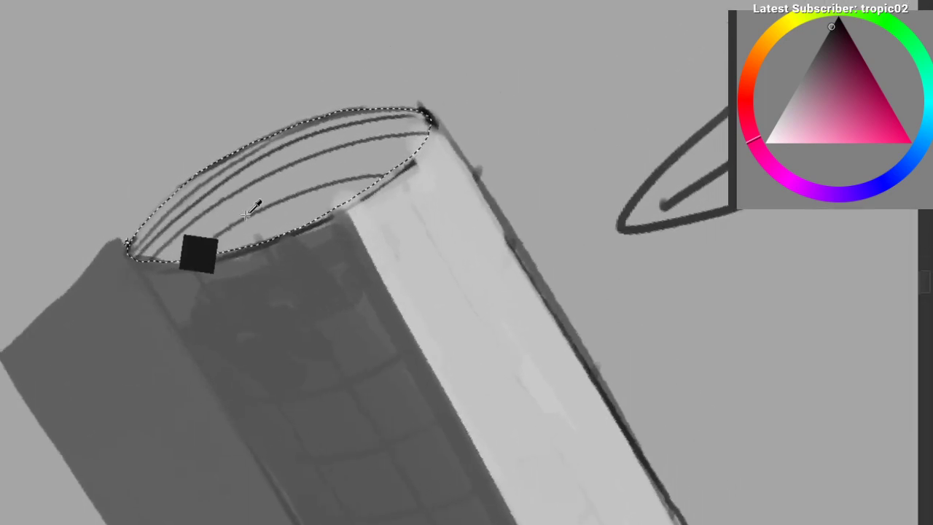
Step: Undo the arched contour lines drawn along the long direction of the end cap
key("ctrl+z")
key("ctrl+z")
key("ctrl+z")
key("ctrl+z")
Step: Try straight, parallel near-black contour lines along the long direction of the selected end cap, and undo them all
left_click_drag(221, 187, 300, 181)
left_click_drag(201, 193, 199, 350)
left_click_drag(198, 350, 185, 232)
left_click_drag(82, 302, 625, 137)
mouse_move(97, 279)
left_mouse_down()
mouse_move(605, 131)
mouse_move(420, 161)
mouse_move(577, 119)
left_mouse_up()
key("ctrl+z")
left_click_drag(88, 241, 528, 95)
key("ctrl+z")
left_click_drag(109, 259, 566, 92)
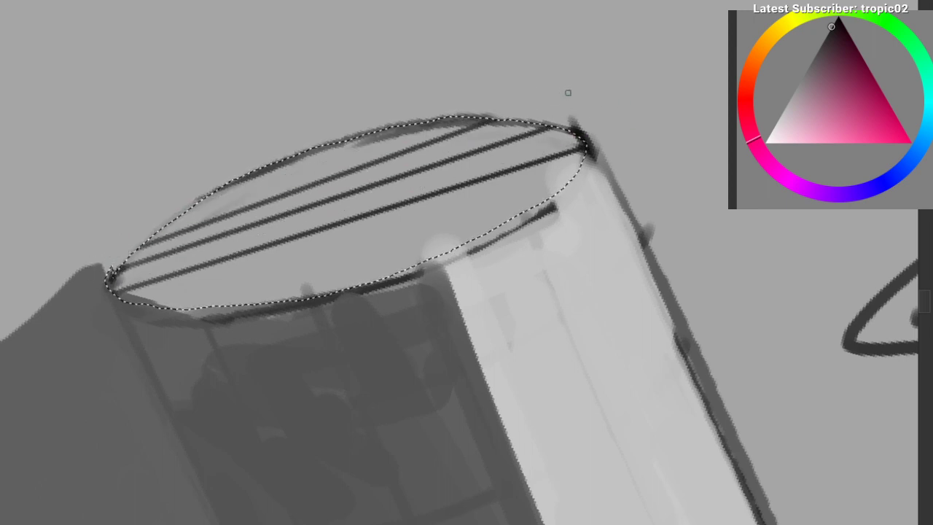
left_click_drag(89, 333, 569, 198)
left_click_drag(196, 326, 481, 244)
left_click_drag(110, 247, 487, 93)
mouse_move(110, 313)
left_mouse_down()
mouse_move(598, 190)
mouse_move(503, 198)
mouse_move(265, 264)
mouse_move(232, 325)
left_mouse_up()
key("ctrl+d")
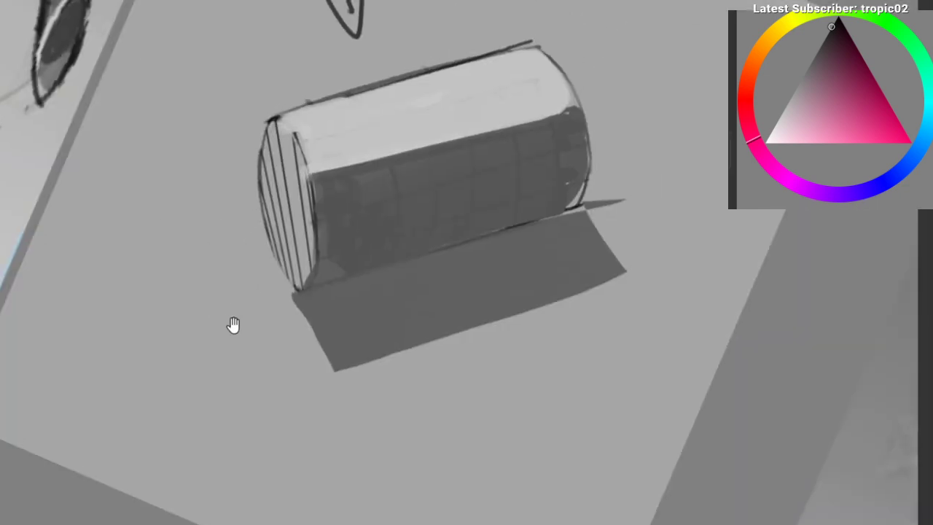
key("ctrl+z")
key("ctrl+z")
key("ctrl+z")
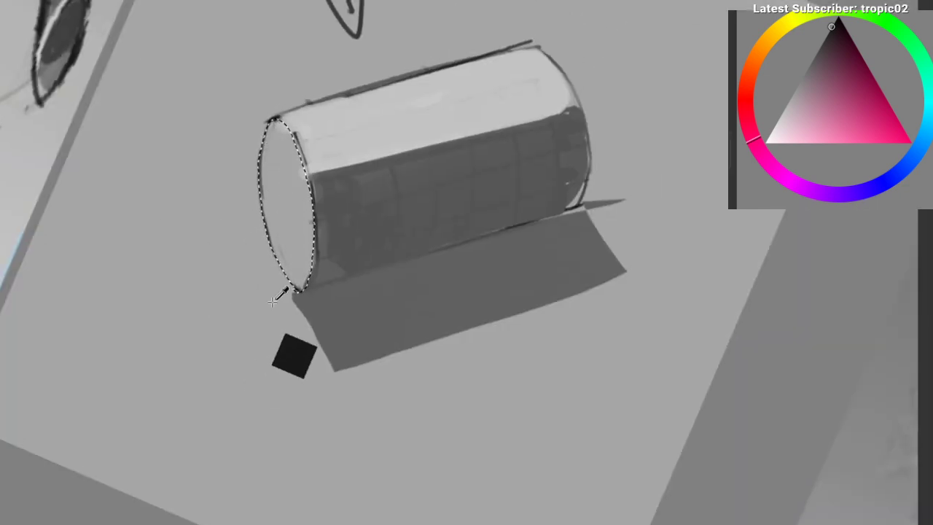
Step: Try a row of straight slanted contour lines across the short width of the selected end cap, and undo them
left_click_drag(235, 248, 229, 200)
scroll(228, 237, "up", 1)
mouse_move(310, 157)
left_mouse_down()
mouse_move(339, 121)
mouse_move(424, 161)
left_mouse_up()
mouse_move(372, 179)
left_mouse_down()
mouse_move(356, 315)
mouse_move(410, 219)
left_mouse_up()
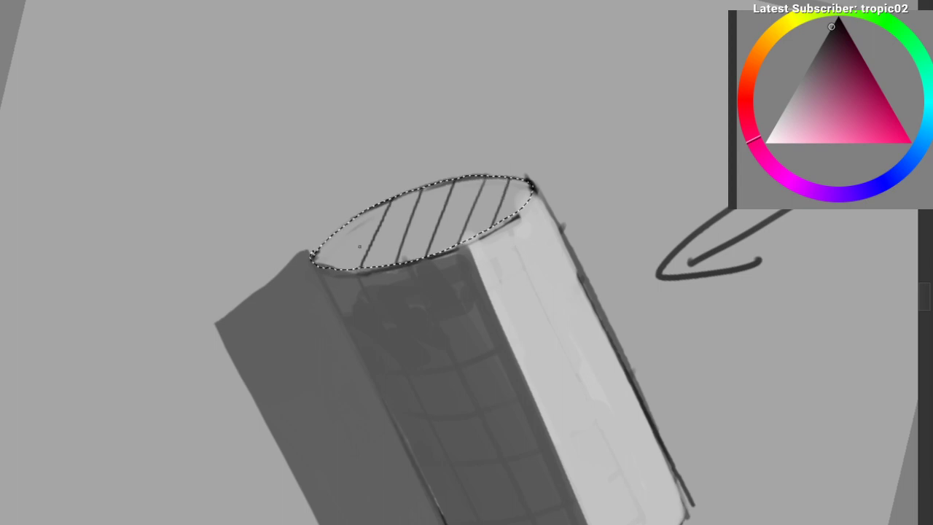
left_click_drag(421, 161, 309, 201)
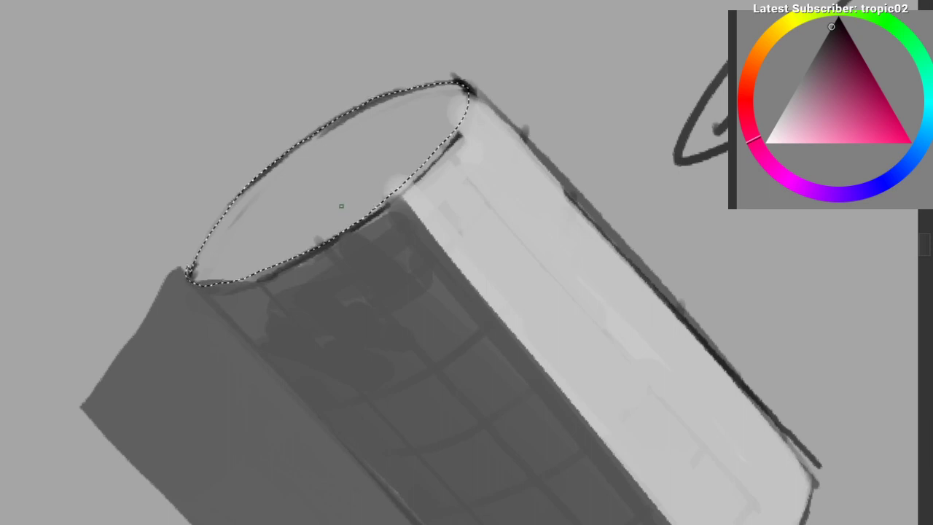
Step: Deselect the end cap and draw arched near-black contour lines freehand along its long direction, following the far rim
key("ctrl+shift+a")
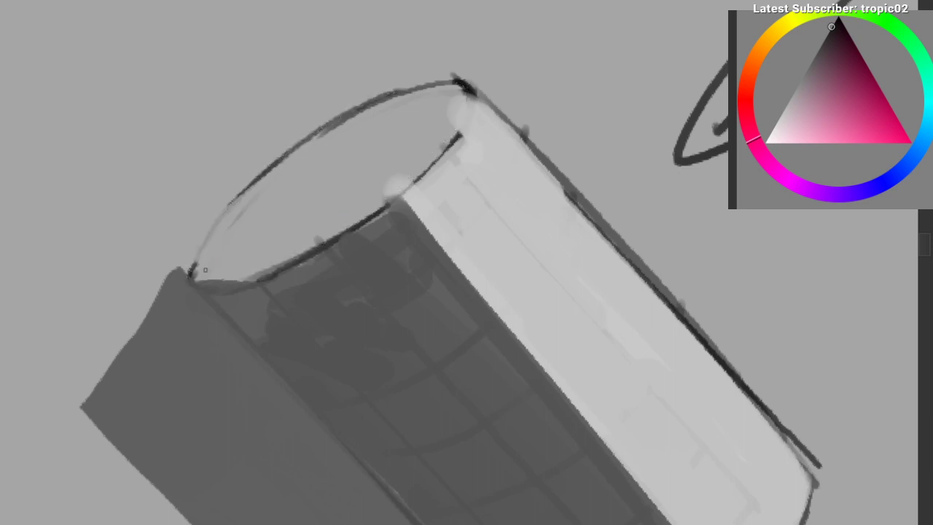
key("ctrl+z")
key("ctrl+z")
mouse_move(198, 281)
left_mouse_down()
mouse_move(462, 108)
mouse_move(277, 188)
mouse_move(463, 92)
left_mouse_up()
key("ctrl+z")
key("ctrl+z")
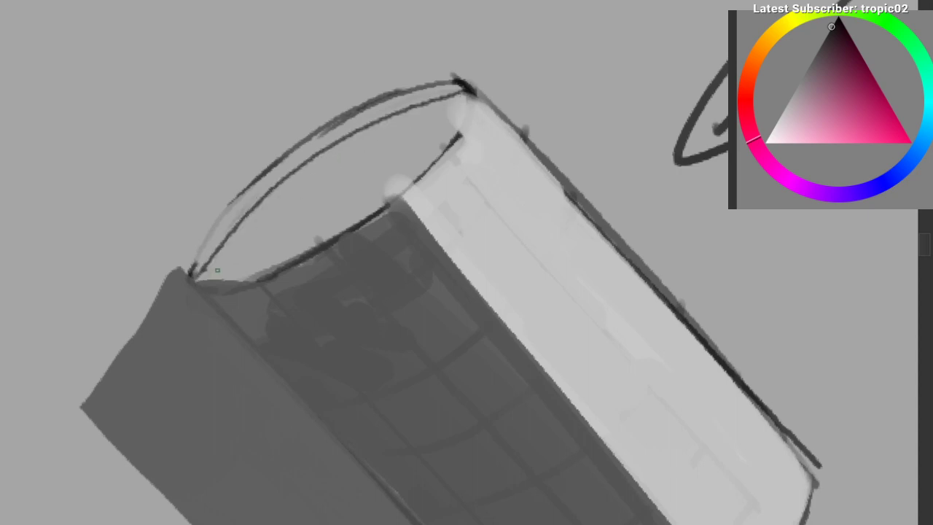
left_click_drag(210, 281, 399, 139)
key("ctrl+z")
key("ctrl+z")
mouse_move(229, 270)
left_mouse_down()
mouse_move(309, 193)
mouse_move(448, 125)
left_mouse_up()
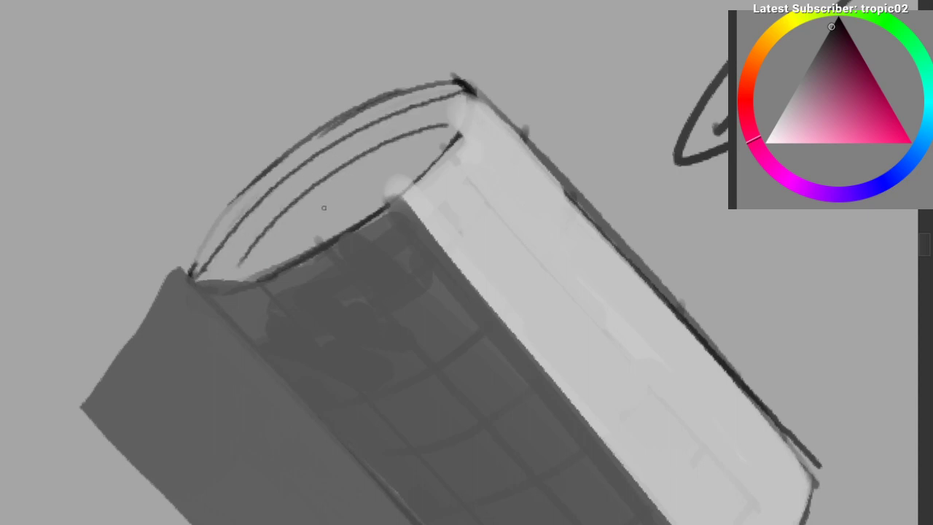
key("ctrl+z")
mouse_move(272, 257)
left_mouse_down()
mouse_move(343, 192)
mouse_move(428, 160)
left_mouse_up()
left_click_drag(229, 208, 313, 130)
key("ctrl+z")
mouse_move(226, 230)
left_mouse_down()
mouse_move(307, 148)
mouse_move(367, 114)
left_mouse_up()
Step: Switch to the textured block brush and draw curved dark grey cross-contours over the shadow-side half of the end cap
key("r")
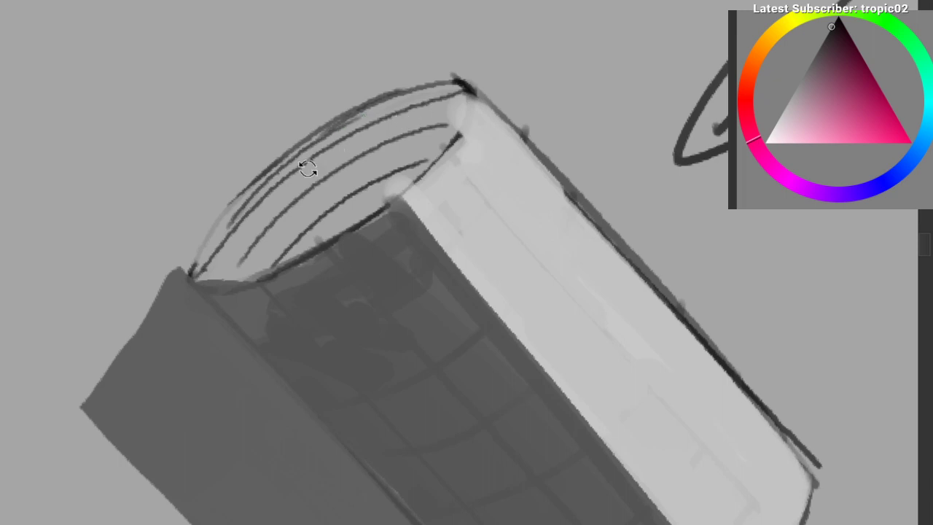
mouse_move(309, 167)
left_mouse_down()
mouse_move(242, 244)
mouse_move(295, 148)
left_mouse_up()
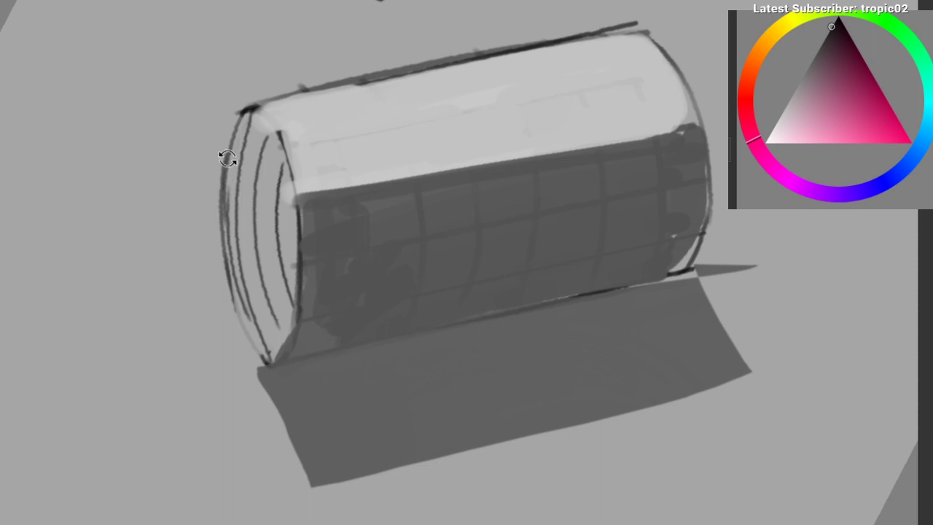
mouse_move(227, 158)
left_mouse_down()
mouse_move(308, 100)
mouse_move(292, 180)
mouse_move(236, 189)
left_mouse_up()
right_click(208, 192)
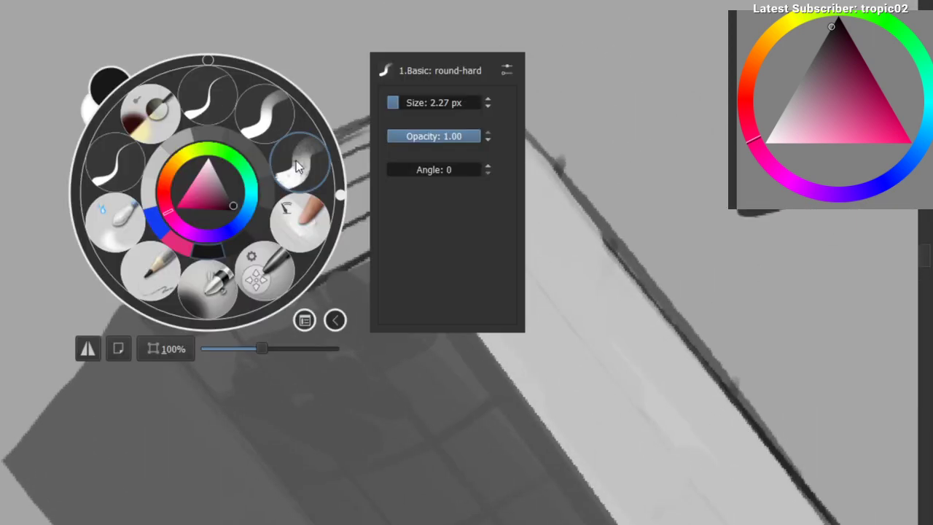
left_click(296, 165)
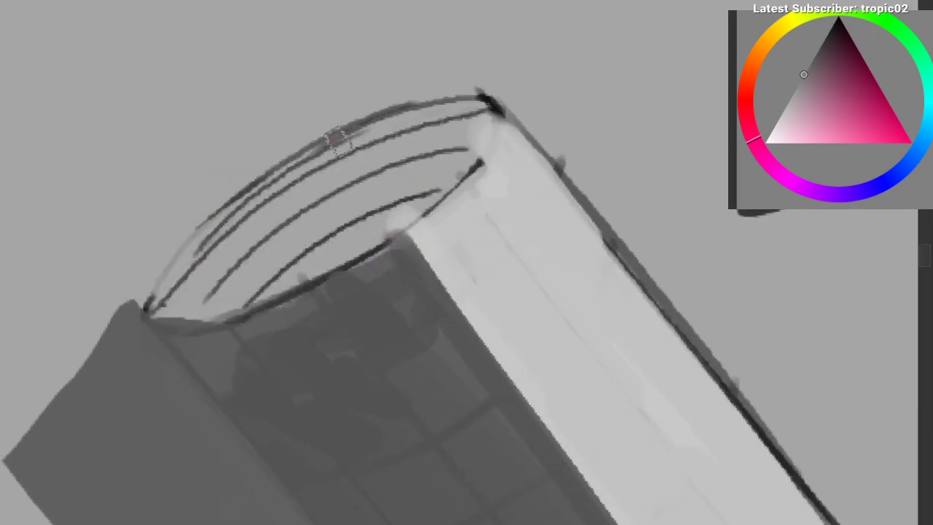
left_click(255, 184, "ctrl")
mouse_move(262, 175)
left_mouse_down()
mouse_move(268, 162)
mouse_move(325, 273)
mouse_move(325, 261)
left_mouse_up()
left_click(315, 149, "ctrl")
key("ctrl+z")
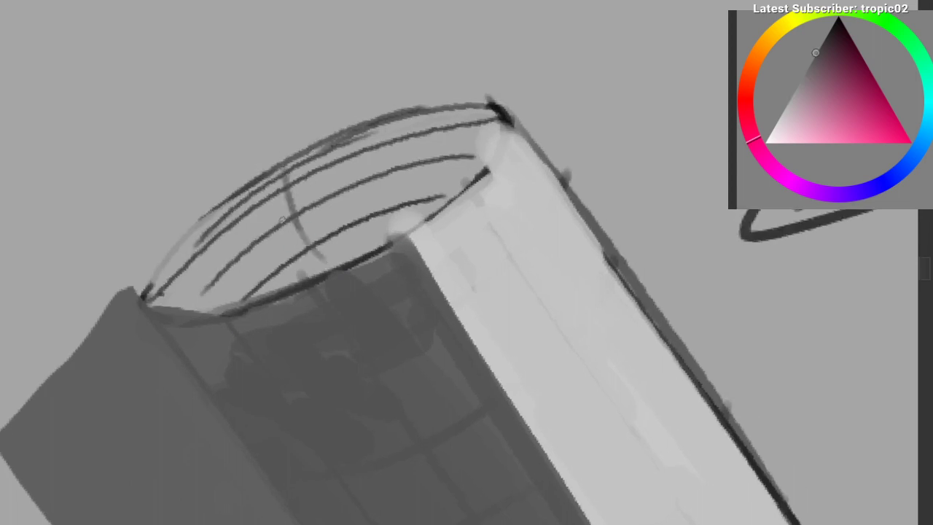
left_click_drag(245, 199, 283, 299)
left_click_drag(205, 220, 235, 307)
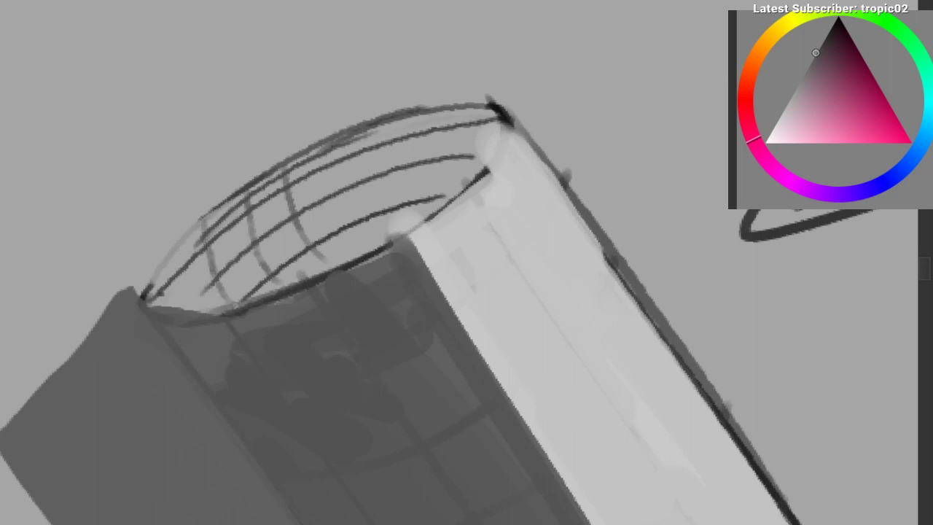
left_click_drag(173, 250, 194, 305)
Step: Continue the curved cross-contours over the lit half of the end cap to complete its contour grid
left_click_drag(365, 137, 385, 215)
key("ctrl+z")
left_click_drag(334, 146, 388, 237)
key("ctrl+z")
left_click_drag(407, 132, 438, 198)
key("ctrl+z")
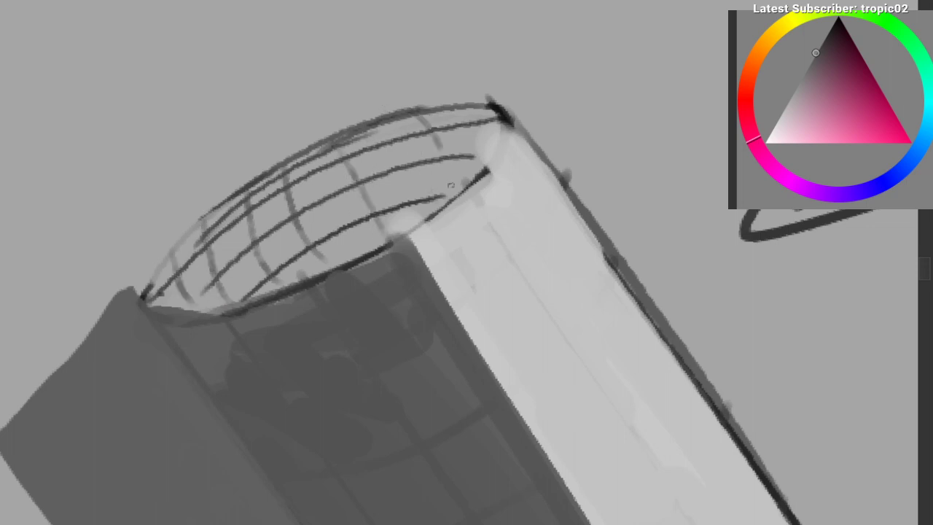
left_click_drag(420, 117, 451, 182)
Step: Block in the end cap with light grey on its lit part and dark grey sampled from the cylinder on its shadow part
left_click_drag(302, 162, 375, 155)
left_click(437, 318, "ctrl")
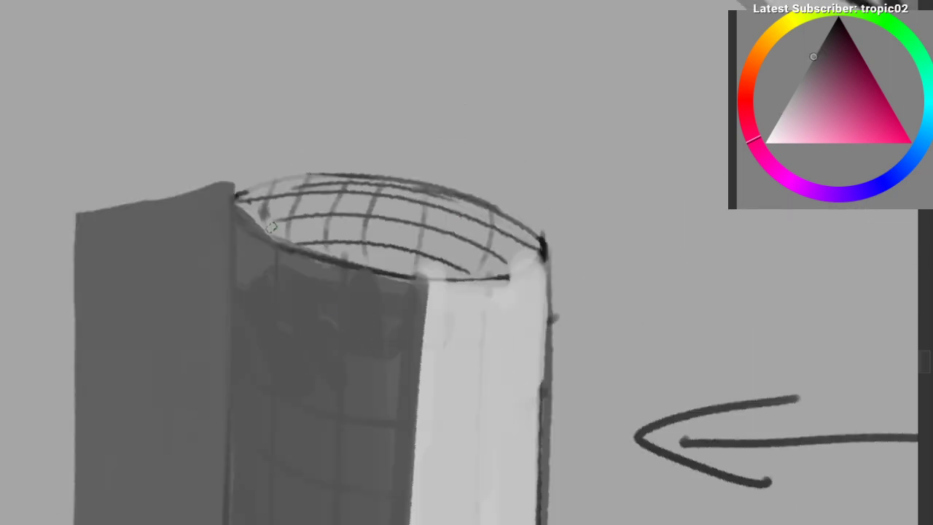
key("ctrl+z")
mouse_move(271, 227)
left_mouse_down()
mouse_move(330, 243)
mouse_move(333, 203)
mouse_move(317, 210)
mouse_move(352, 189)
mouse_move(334, 183)
mouse_move(371, 255)
mouse_move(428, 198)
mouse_move(484, 212)
left_mouse_up()
left_click(463, 329, "ctrl")
mouse_move(202, 229)
left_mouse_down()
mouse_move(197, 269)
mouse_move(361, 361)
left_mouse_up()
mouse_move(244, 119)
left_mouse_down()
mouse_move(250, 144)
mouse_move(259, 123)
mouse_move(275, 173)
mouse_move(310, 217)
left_mouse_up()
left_click(306, 302, "ctrl")
left_click_drag(246, 268, 284, 339)
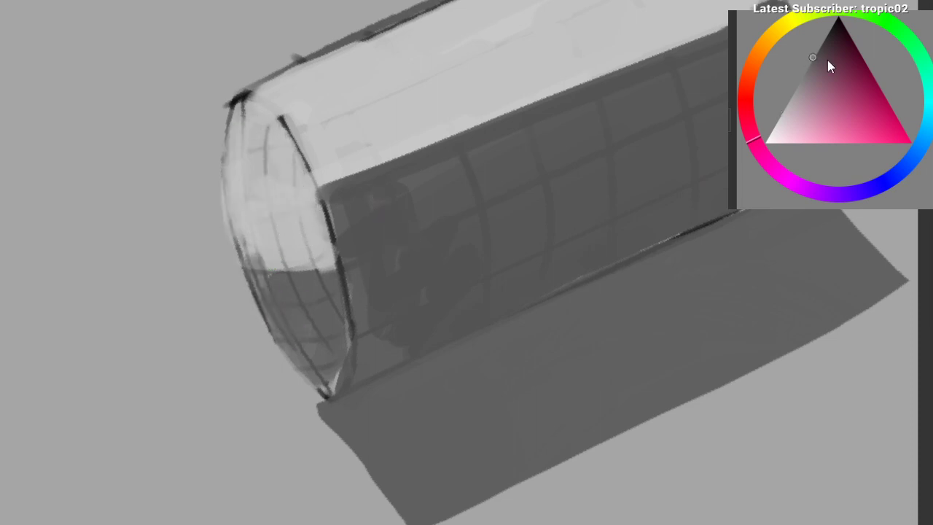
Step: Paint a darker band across the end cap along the edge where its light and shadow planes meet
left_click_drag(244, 271, 315, 280)
key("ctrl+z")
left_click(292, 280, "ctrl")
key("ctrl+z")
left_click_drag(248, 280, 332, 280)
left_click(303, 281, "ctrl")
left_click_drag(250, 278, 325, 283)
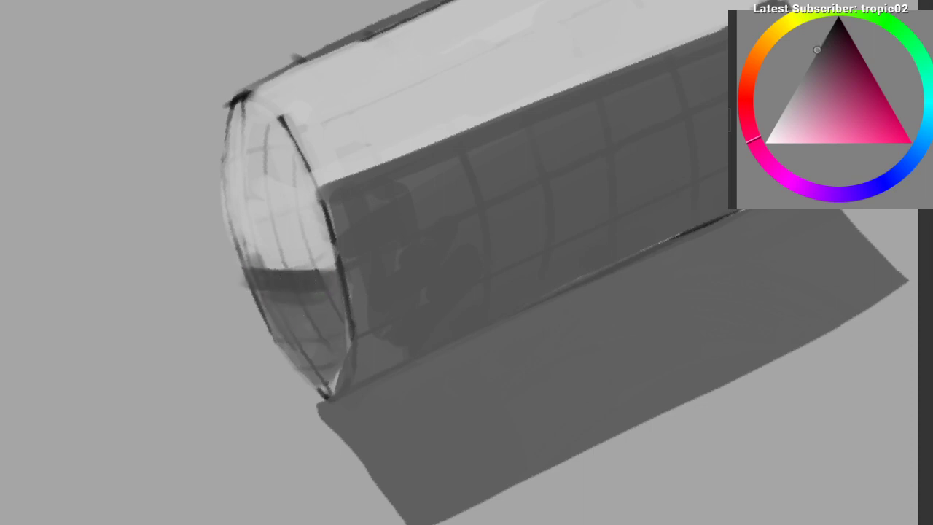
Step: Soften the dark band's lower edge into the shadow of the end cap, and clear the selection
key("5")
left_click(264, 265, "ctrl")
mouse_move(271, 255)
left_mouse_down()
mouse_move(264, 223)
mouse_move(268, 296)
mouse_move(264, 268)
left_mouse_up()
key("ctrl+z")
mouse_move(279, 227)
left_mouse_down()
mouse_move(282, 275)
mouse_move(191, 242)
left_mouse_up()
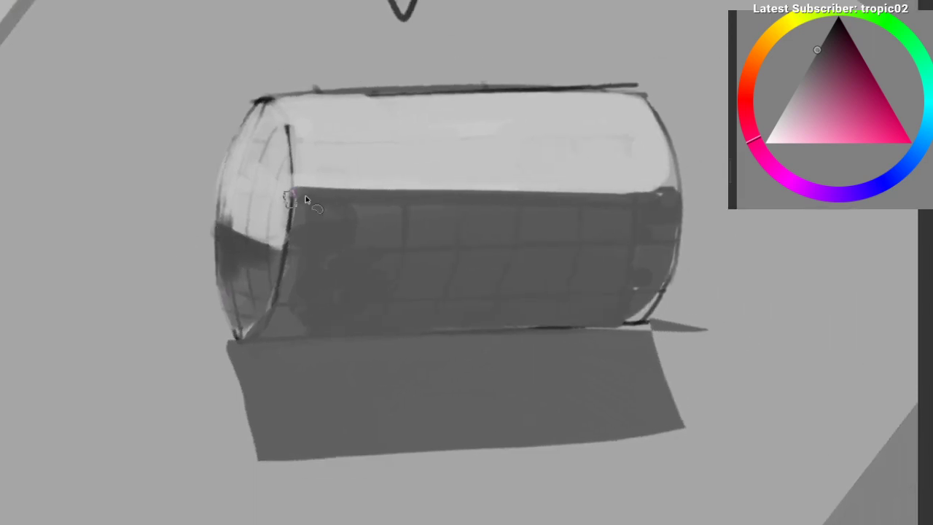
mouse_move(256, 81)
left_mouse_down()
mouse_move(272, 86)
mouse_move(156, 140)
left_mouse_up()
mouse_move(204, 271)
left_mouse_down()
mouse_move(164, 317)
mouse_move(112, 254)
left_mouse_up()
key("ctrl+d")
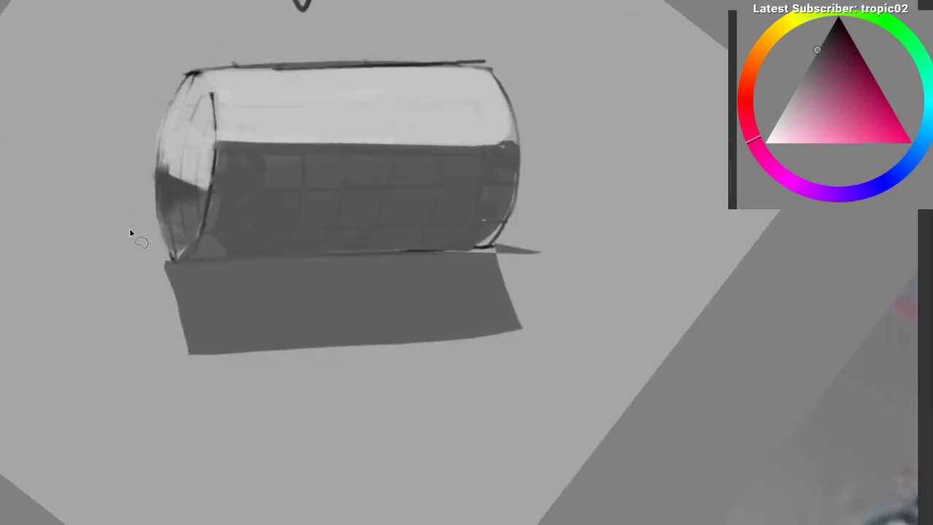
Step: Try touching up the light-and-shadow edge on the end cap with sampled greys, and undo the strokes
mouse_move(119, 208)
left_mouse_down()
mouse_move(135, 161)
mouse_move(200, 91)
left_mouse_up()
left_click_drag(200, 91, 272, 30)
mouse_move(271, 31)
left_mouse_down()
mouse_move(265, 58)
mouse_move(358, 22)
mouse_move(438, 22)
left_mouse_up()
mouse_move(387, 49)
left_mouse_down()
mouse_move(377, 93)
mouse_move(255, 197)
mouse_move(309, 244)
left_mouse_up()
key("ctrl+z")
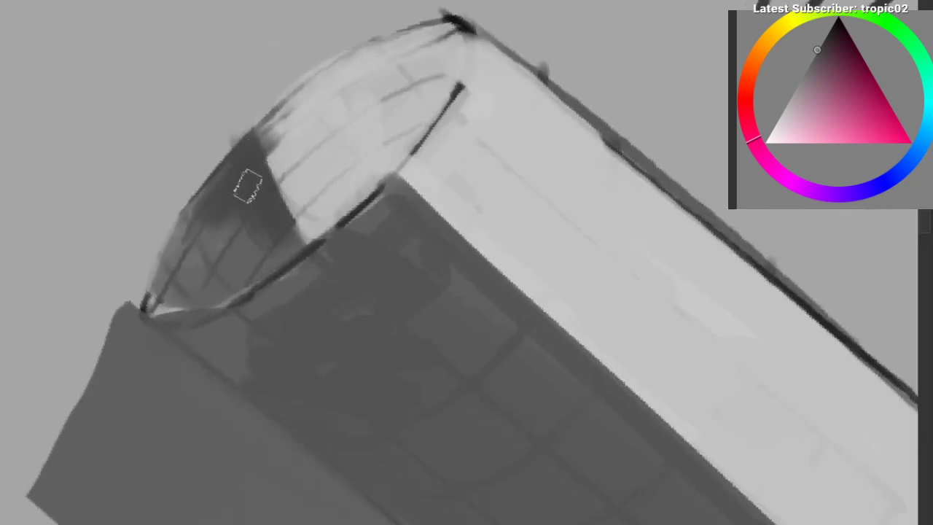
left_click(301, 195, "alt")
left_click(270, 237)
mouse_move(263, 135)
left_mouse_down()
mouse_move(315, 228)
mouse_move(329, 234)
left_mouse_up()
key("ctrl+z")
key("ctrl+z")
key("ctrl+z")
mouse_move(344, 275)
left_mouse_down()
mouse_move(329, 293)
mouse_move(80, 229)
left_mouse_up()
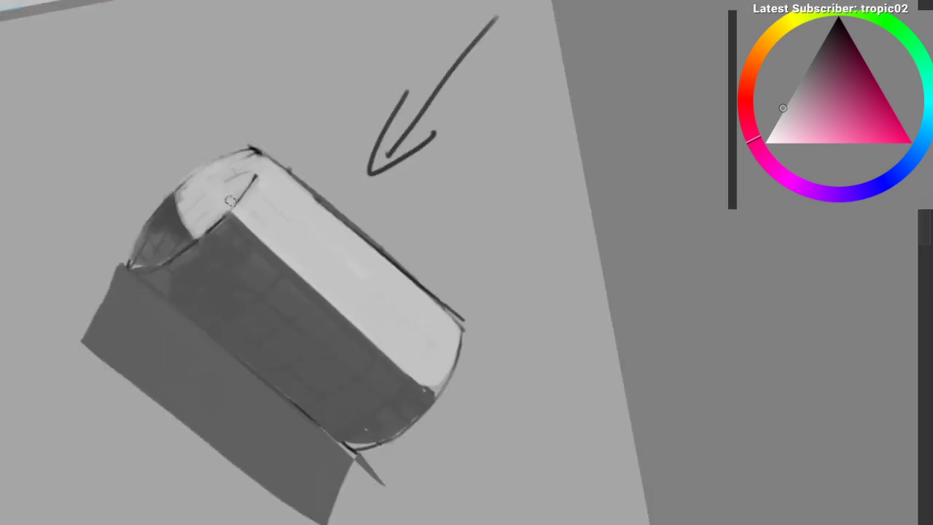
Step: Compare the end cap's shading with and without the dark band and its softened edge
left_click_drag(223, 207, 175, 270)
left_click_drag(177, 200, 190, 301)
left_click_drag(188, 251, 250, 267)
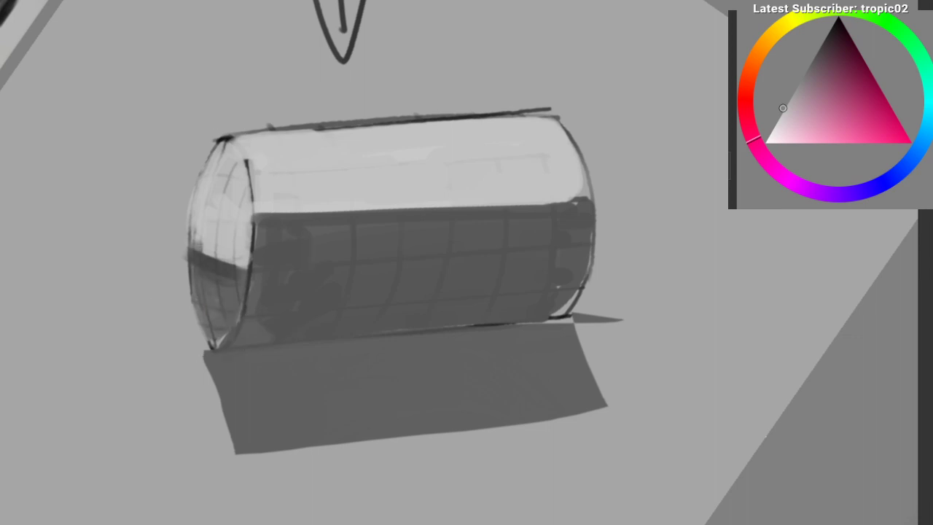
key("ctrl+z")
left_click_drag(242, 199, 196, 188)
key("ctrl+z")
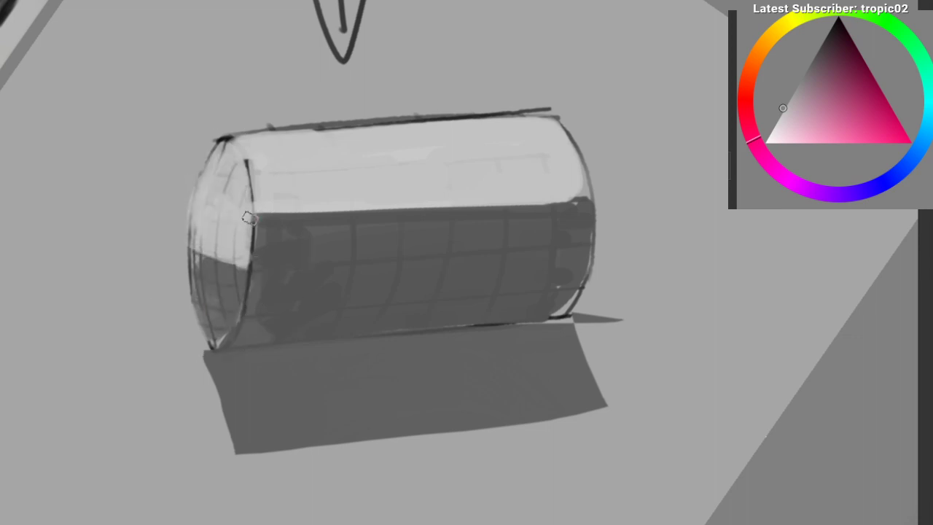
mouse_move(213, 259)
left_mouse_down()
mouse_move(206, 277)
mouse_move(265, 267)
left_mouse_up()
key("ctrl+z")
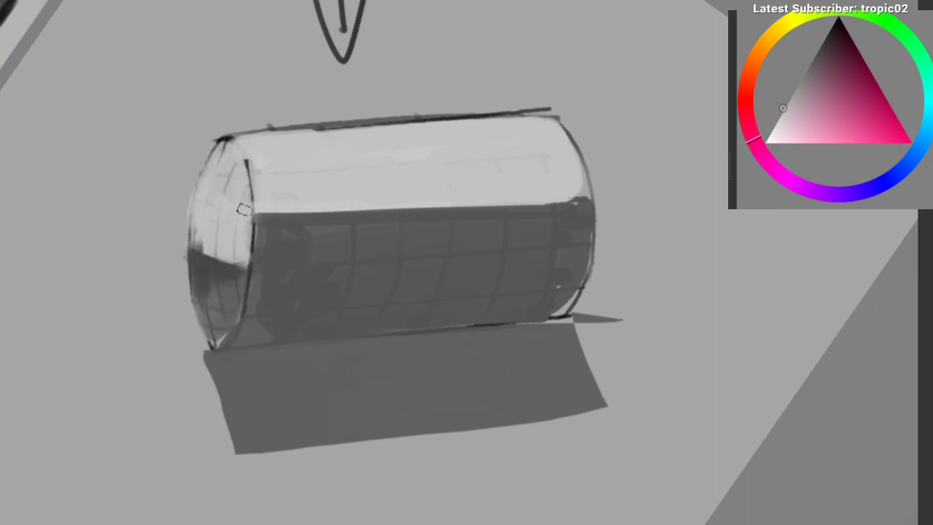
Step: Undo the light and shadow painting on the end cap, back to the bare contour grid
left_click_drag(286, 103, 441, 125)
key("ctrl+z")
key("ctrl+z")
key("ctrl+z")
key("ctrl+z")
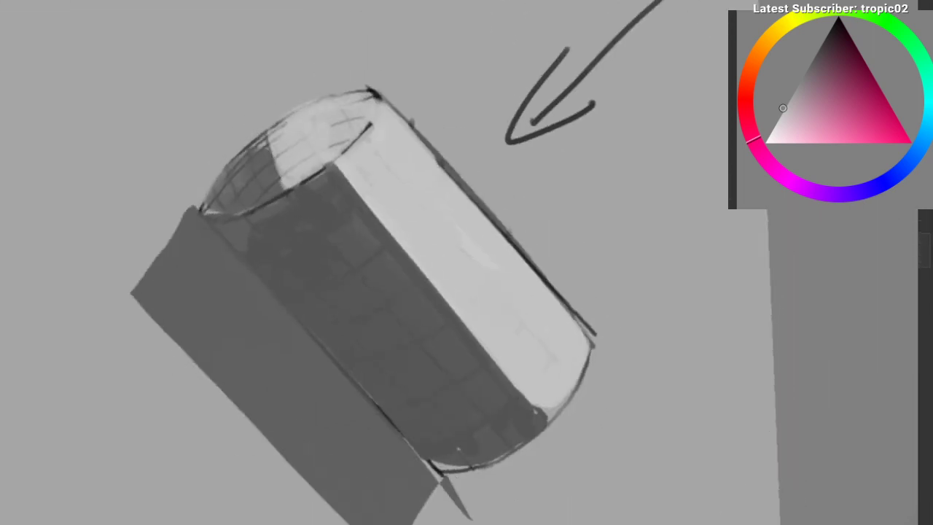
left_click_drag(303, 110, 380, 79)
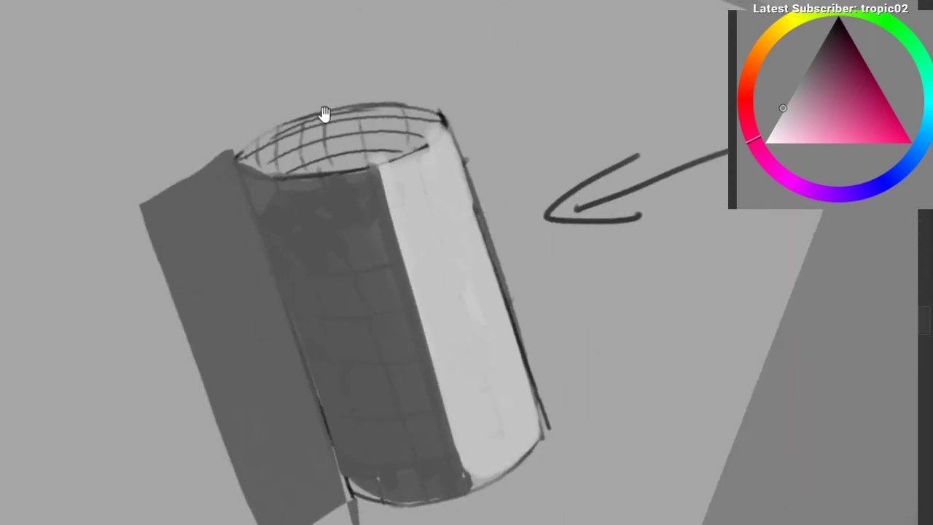
Step: Paint out the contour grid inside the end cap with smooth grey, and choose a near-black drawing colour
key("4")
scroll(257, 174, "up", 3)
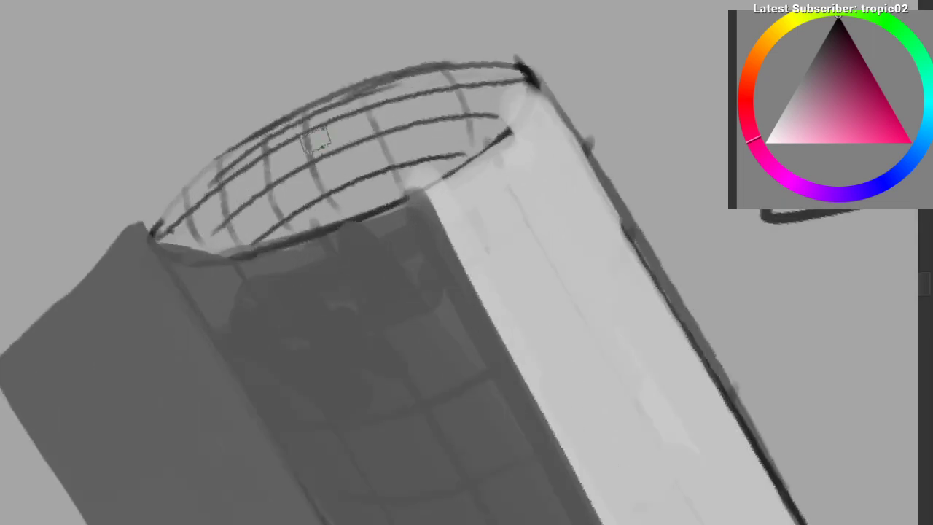
mouse_move(222, 191)
left_mouse_down()
mouse_move(382, 114)
mouse_move(413, 122)
mouse_move(361, 160)
mouse_move(255, 201)
mouse_move(345, 139)
mouse_move(302, 151)
mouse_move(218, 216)
mouse_move(365, 131)
mouse_move(377, 137)
mouse_move(369, 150)
mouse_move(428, 138)
left_mouse_up()
left_click(830, 29)
left_click_drag(359, 115, 353, 158)
key("ctrl+z")
left_click_drag(271, 173, 250, 172)
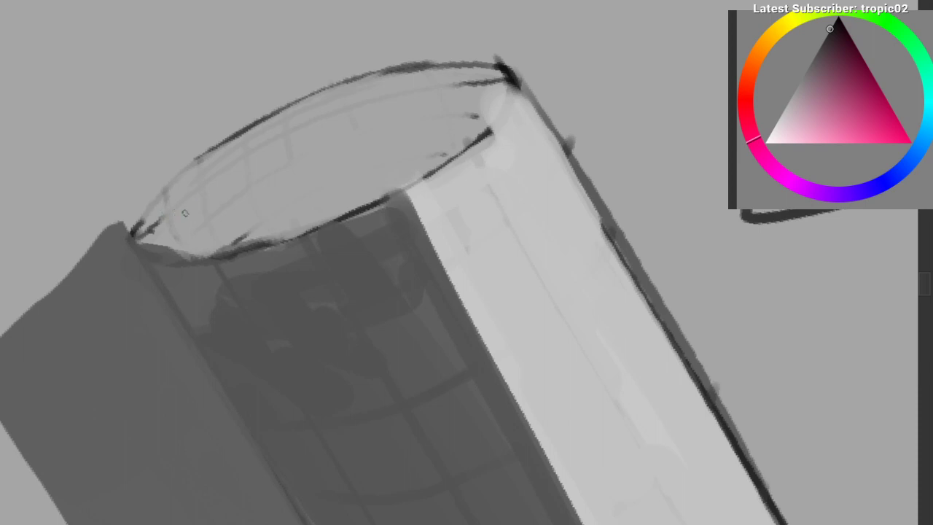
left_click_drag(194, 212, 160, 215)
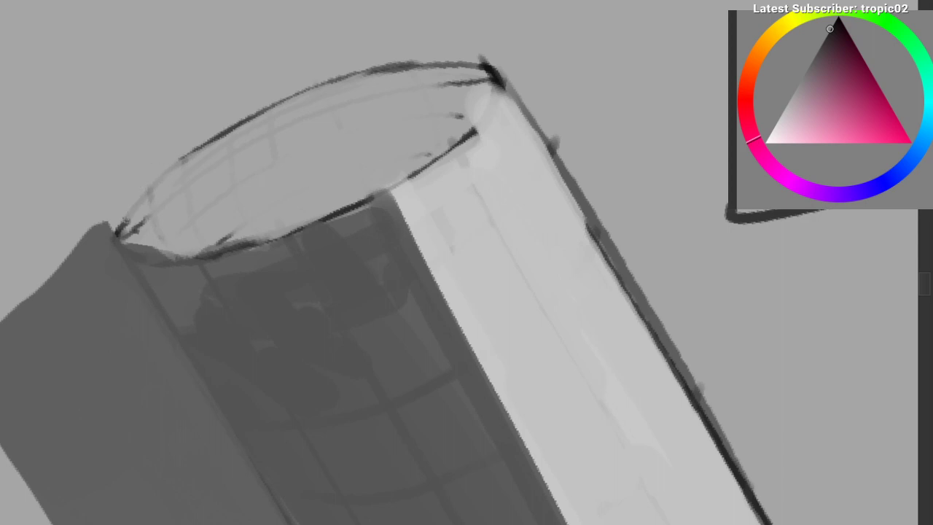
Step: Sketch a bulging dome outline outside the end cap, curving out from the corner that touches the cast shadow
left_click_drag(116, 232, 191, 90)
left_click_drag(144, 155, 264, 55)
key("ctrl+z")
left_click_drag(156, 124, 328, 35)
key("ctrl+z")
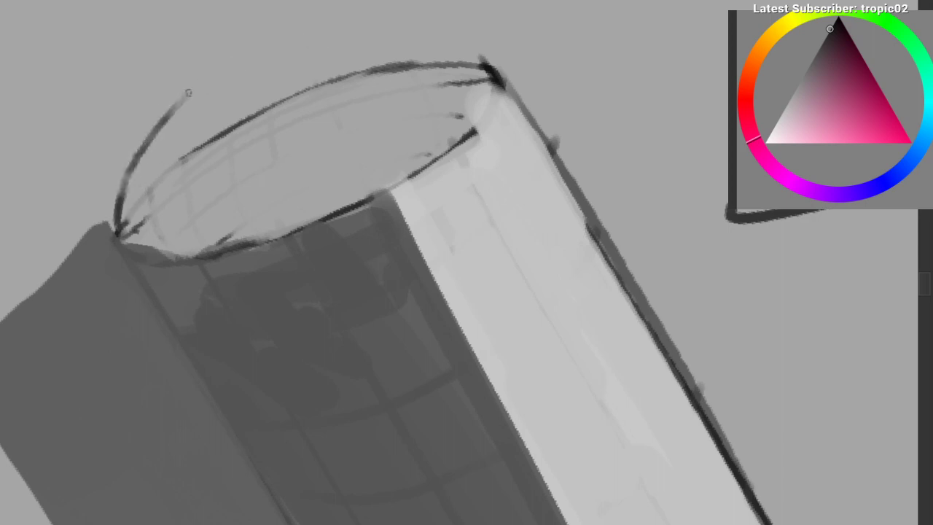
left_click_drag(179, 101, 364, 17)
key("r")
mouse_move(307, 70)
left_mouse_down()
mouse_move(154, 175)
mouse_move(169, 172)
mouse_move(224, 88)
left_mouse_up()
key("ctrl+z")
left_click_drag(174, 150, 239, 71)
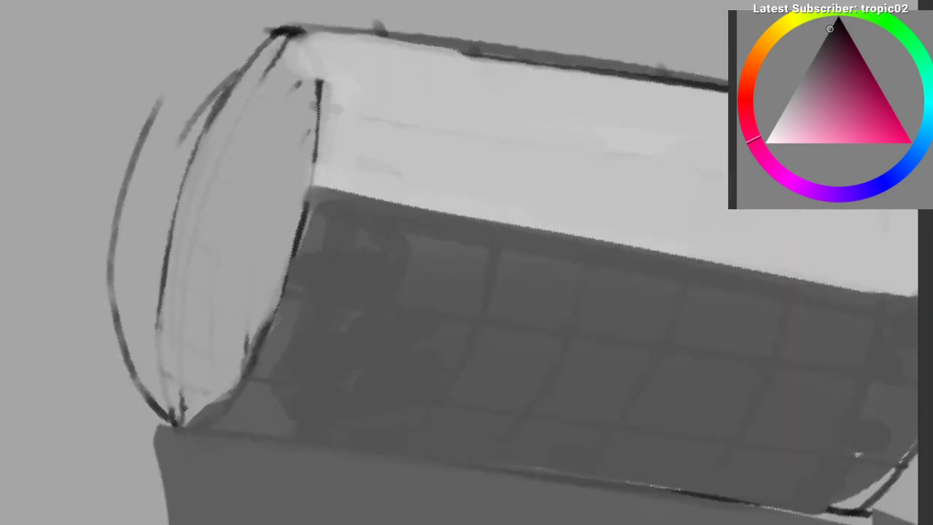
Step: Redraw the dome outline up to the cylinder's lit corner and darken it into one continuous rounded curve
key("ctrl+z")
left_click_drag(161, 112, 239, 38)
key("ctrl+z")
mouse_move(160, 100)
left_mouse_down()
mouse_move(195, 65)
mouse_move(269, 29)
mouse_move(153, 103)
left_mouse_up()
left_click_drag(225, 44, 138, 143)
key("ctrl+z")
key("ctrl+z")
mouse_move(267, 31)
left_mouse_down()
mouse_move(149, 131)
mouse_move(119, 184)
left_mouse_up()
key("ctrl+z")
key("ctrl+z")
left_click_drag(207, 60, 123, 327)
left_click_drag(148, 119, 147, 376)
key("space")
left_click_drag(141, 306, 138, 286)
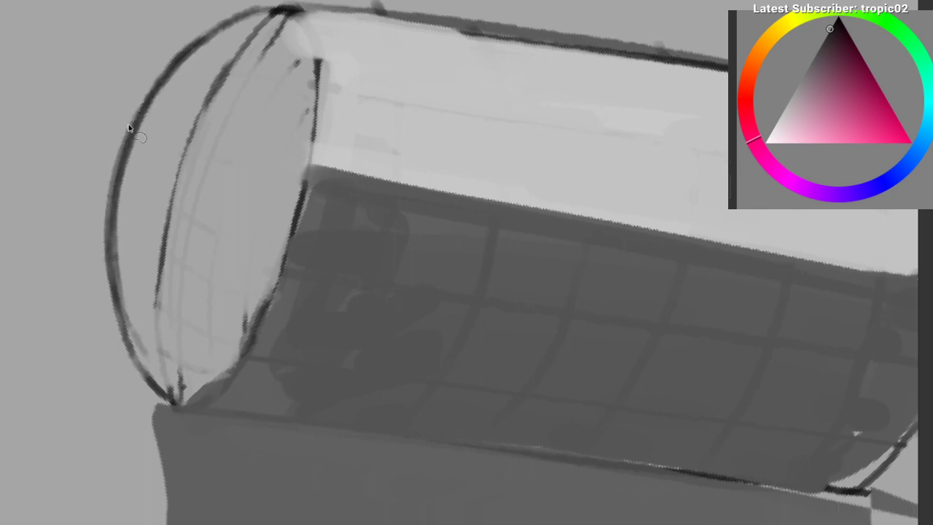
Step: Select the dome's shadow side along a curved terminator and fill it with dark grey using a textured brush
left_click_drag(129, 129, 212, 189)
key("ctrl+z")
mouse_move(311, 154)
left_mouse_down()
mouse_move(174, 135)
mouse_move(128, 342)
left_mouse_up()
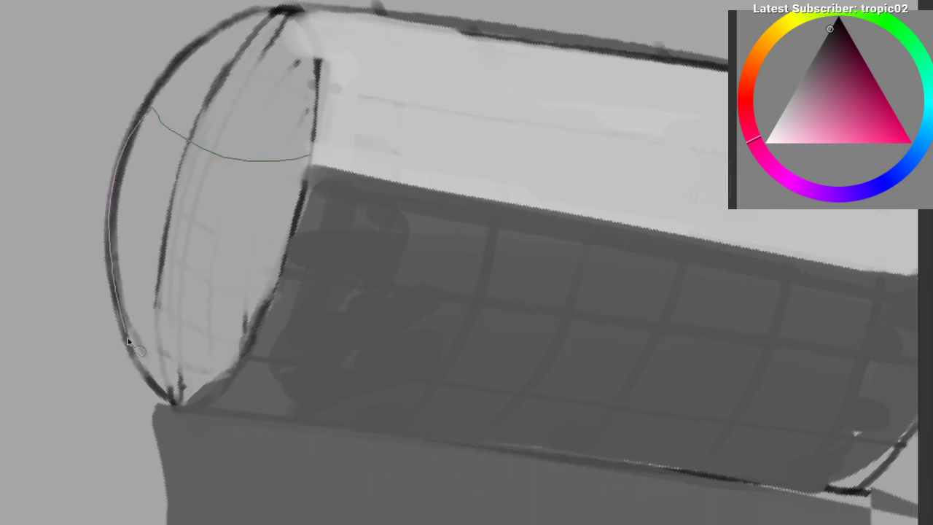
left_click_drag(194, 381, 311, 153)
right_click(185, 202)
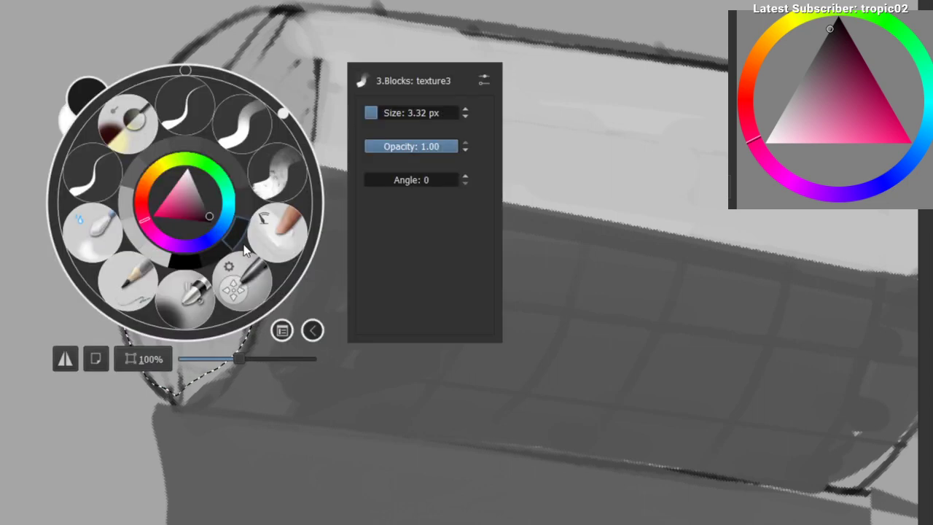
left_click(281, 162)
mouse_move(248, 173)
left_mouse_down()
mouse_move(182, 260)
mouse_move(257, 191)
mouse_move(165, 300)
mouse_move(201, 333)
mouse_move(153, 200)
mouse_move(211, 292)
left_mouse_up()
Step: Clear the selection, paint the dome's lit part light grey, and work mid-grey along its terminator
key("ctrl+shift+a")
left_click(232, 213, "ctrl")
left_click(366, 115, "ctrl")
mouse_move(217, 107)
left_mouse_down()
mouse_move(194, 106)
mouse_move(269, 92)
mouse_move(221, 118)
mouse_move(190, 107)
mouse_move(268, 134)
left_mouse_up()
left_click(162, 172, "ctrl")
mouse_move(162, 172)
left_mouse_down()
mouse_move(266, 198)
mouse_move(221, 184)
left_mouse_up()
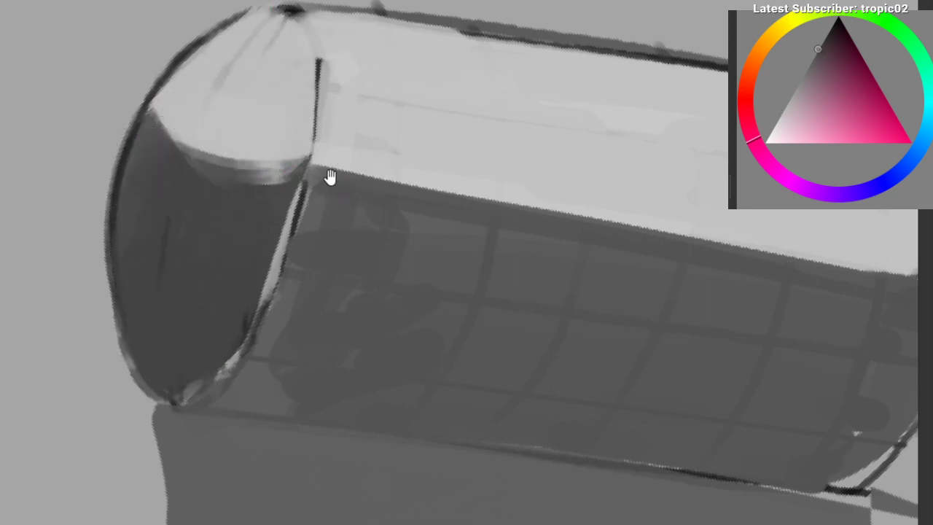
Step: Undo the dome's light and shadow painting and its rounded outline, back to the flat end cap
mouse_move(330, 178)
left_mouse_down()
mouse_move(171, 249)
mouse_move(270, 80)
left_mouse_up()
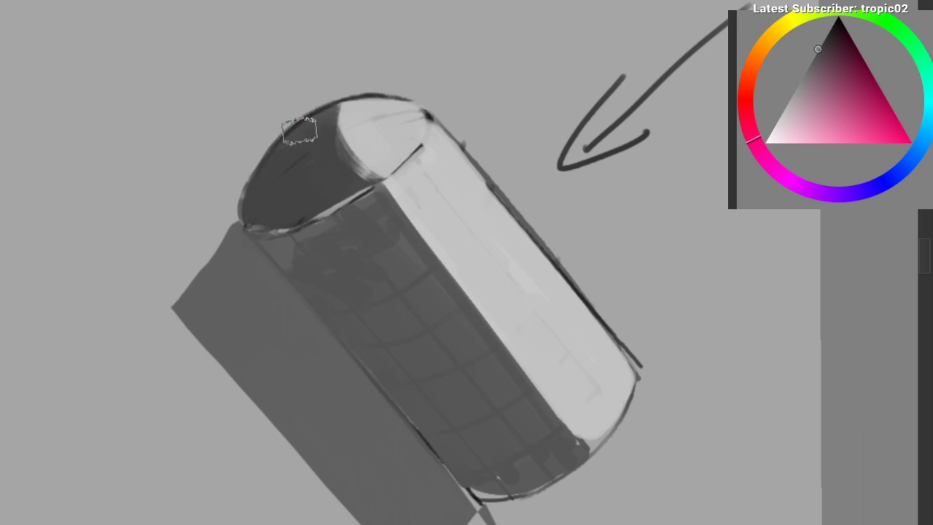
left_click_drag(177, 223, 173, 302)
left_click_drag(303, 162, 292, 156)
key("ctrl+z")
key("ctrl+z")
key("ctrl+z")
key("ctrl+z")
key("ctrl+z")
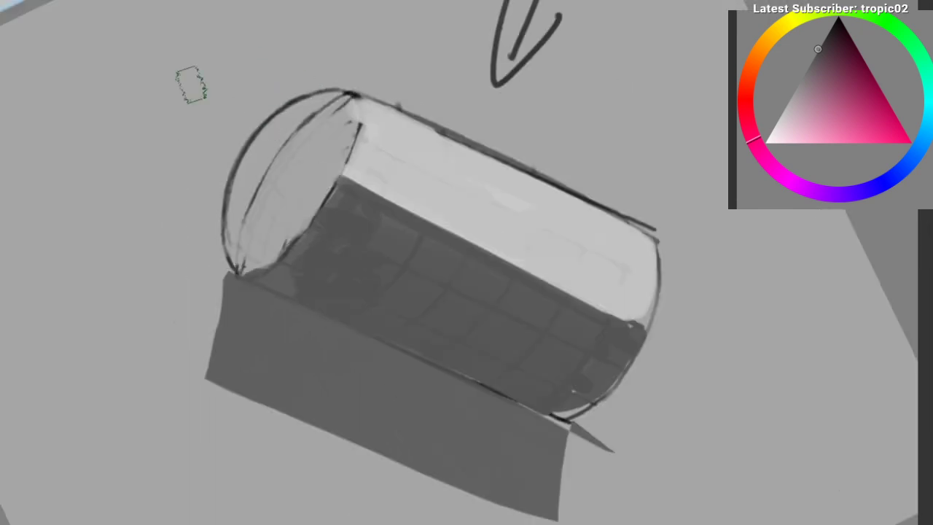
key("ctrl+z")
key("ctrl+z")
key("ctrl+z")
key("ctrl+z")
left_click_drag(89, 144, 106, 293)
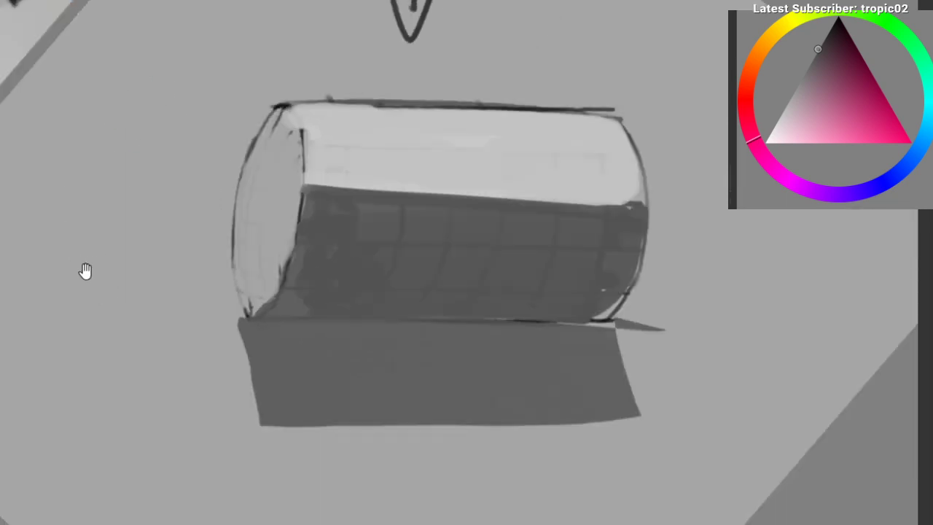
left_click_drag(120, 250, 136, 226)
key("5")
left_click_drag(247, 223, 279, 4)
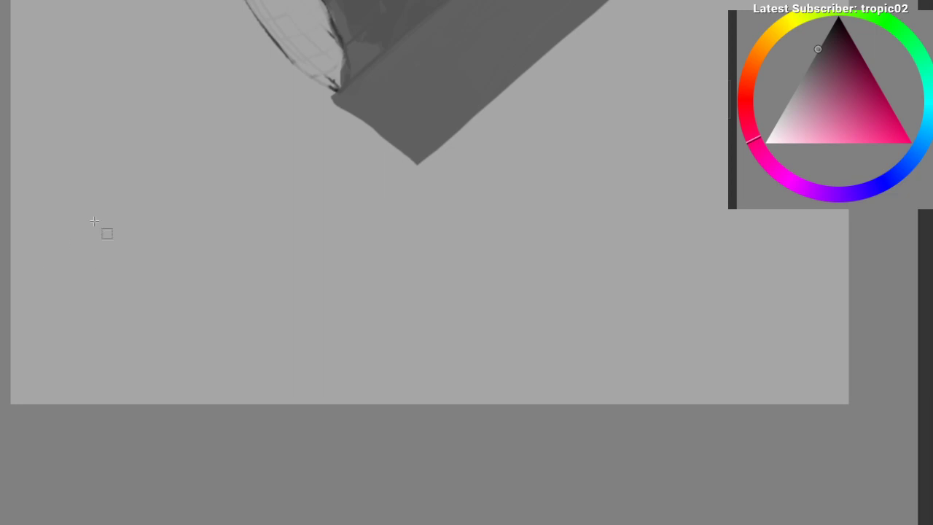
left_click_drag(91, 216, 341, 383)
key("b")
left_click_drag(156, 278, 203, 231)
key("ctrl+shift+a")
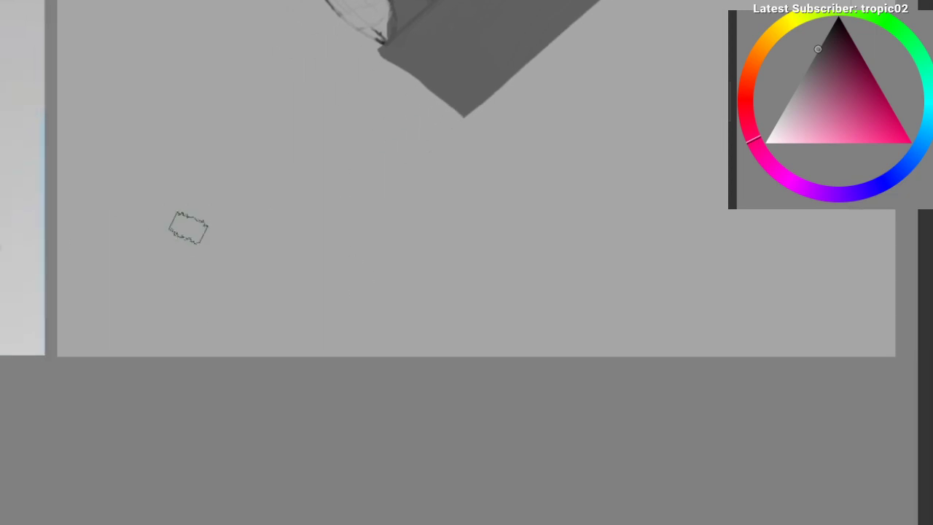
Step: Draw a black square outline in the empty area below the cylinder, redoing strokes that miss
right_click(188, 227)
left_click(143, 123)
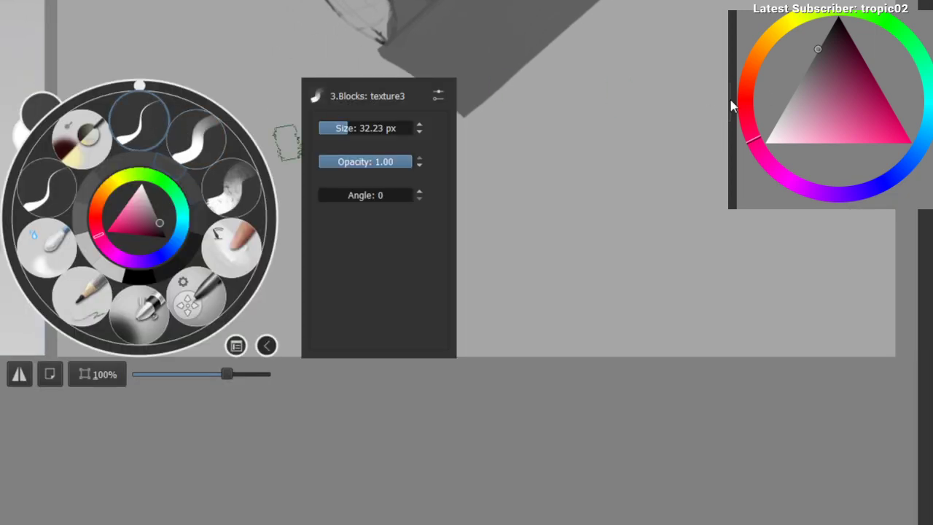
left_click(839, 18)
left_click_drag(179, 173, 182, 257)
left_click_drag(181, 234, 181, 175)
key("ctrl+z")
left_click_drag(182, 138, 177, 354)
key("ctrl+z")
mouse_move(185, 141)
left_mouse_down()
mouse_move(413, 133)
mouse_move(391, 328)
left_mouse_up()
key("ctrl+z")
left_click_drag(412, 146, 404, 371)
key("ctrl+z")
left_click_drag(371, 331, 389, 258)
key("ctrl+z")
mouse_move(188, 283)
left_mouse_down()
mouse_move(403, 295)
mouse_move(412, 285)
left_mouse_up()
Step: Try strokes inside the square and across its diagonal, and undo them
scroll(400, 300, "down", 5)
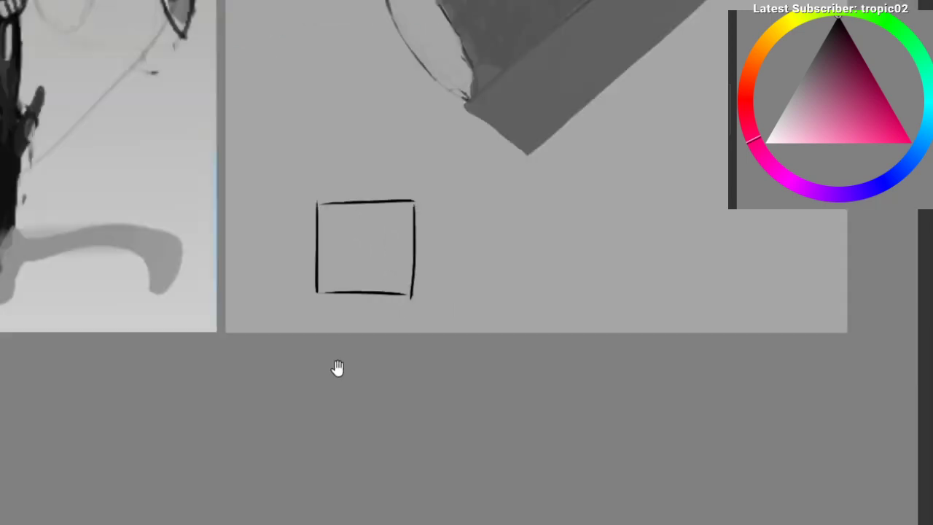
left_click_drag(338, 369, 242, 345)
scroll(277, 274, "up", 3)
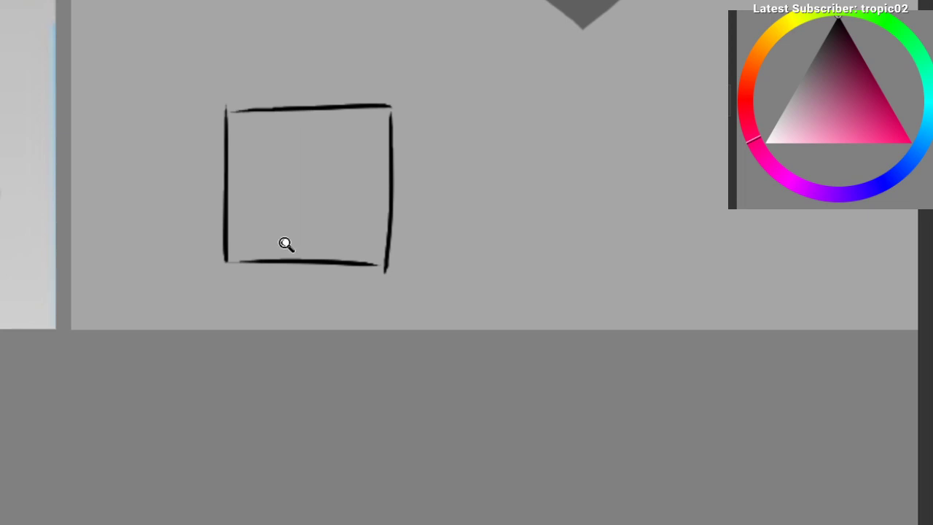
mouse_move(285, 243)
left_mouse_down()
mouse_move(294, 167)
mouse_move(245, 140)
left_mouse_up()
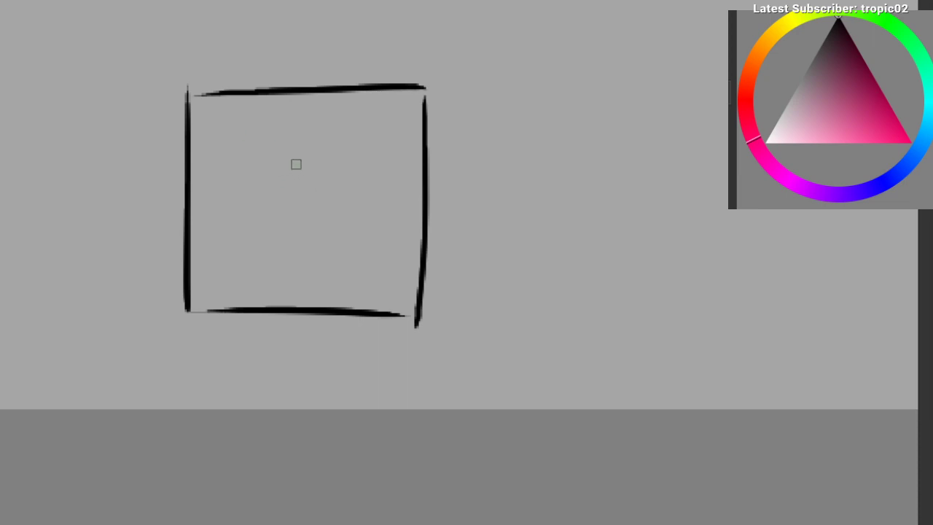
left_click_drag(321, 151, 292, 150)
key("ctrl+z")
mouse_move(181, 330)
left_mouse_down()
mouse_move(400, 113)
mouse_move(167, 321)
mouse_move(424, 78)
left_mouse_up()
key("ctrl+z")
key("ctrl+z")
key("ctrl+z")
left_click_drag(392, 167, 411, 138)
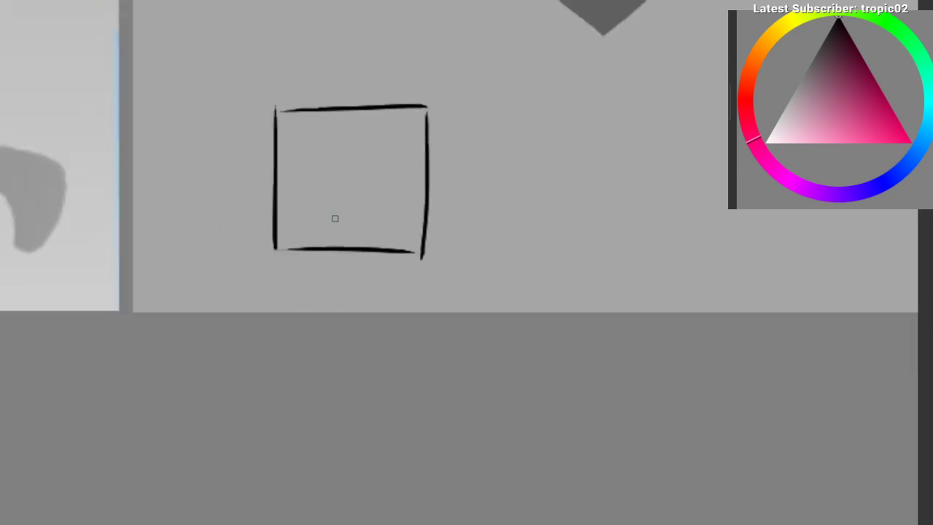
left_click_drag(383, 187, 321, 257)
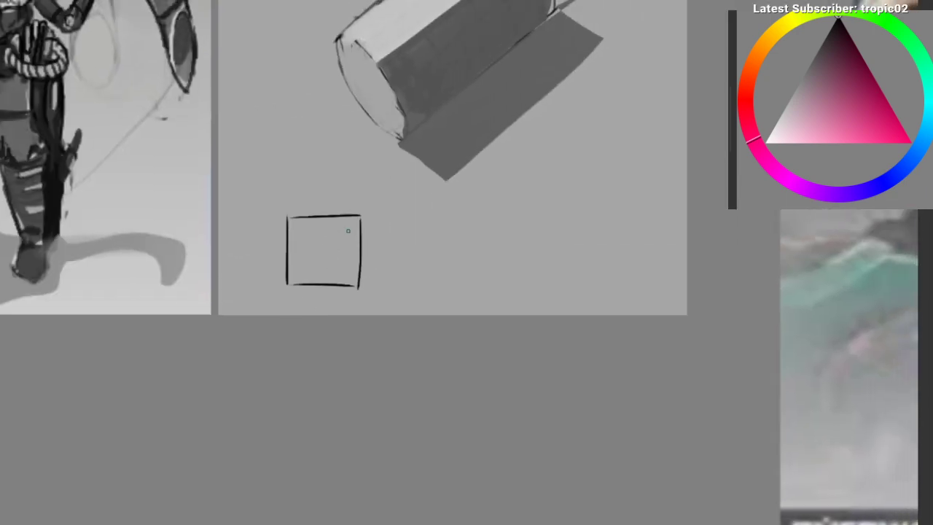
Step: Undo the square outline below the cylinder
key("ctrl+z")
key("ctrl+z")
key("ctrl+z")
key("ctrl+z")
Step: Sample a light grey beside the cylinder, try a stroke at the end cap, and undo it
mouse_move(394, 173)
left_mouse_down()
mouse_move(348, 183)
mouse_move(302, 146)
mouse_move(286, 190)
mouse_move(286, 148)
mouse_move(229, 215)
mouse_move(228, 191)
left_mouse_up()
left_click(312, 118, "ctrl")
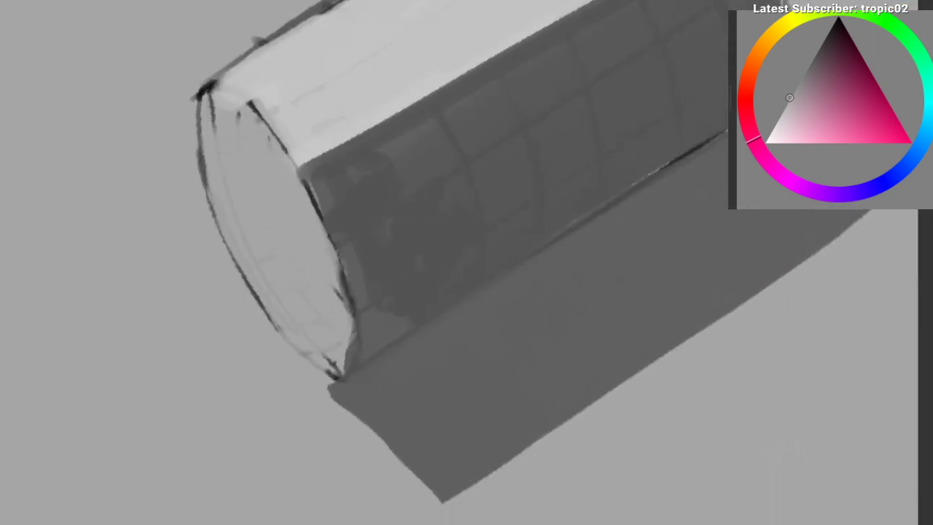
left_click_drag(323, 222, 289, 154)
key("ctrl+z")
left_click_drag(379, 182, 407, 150)
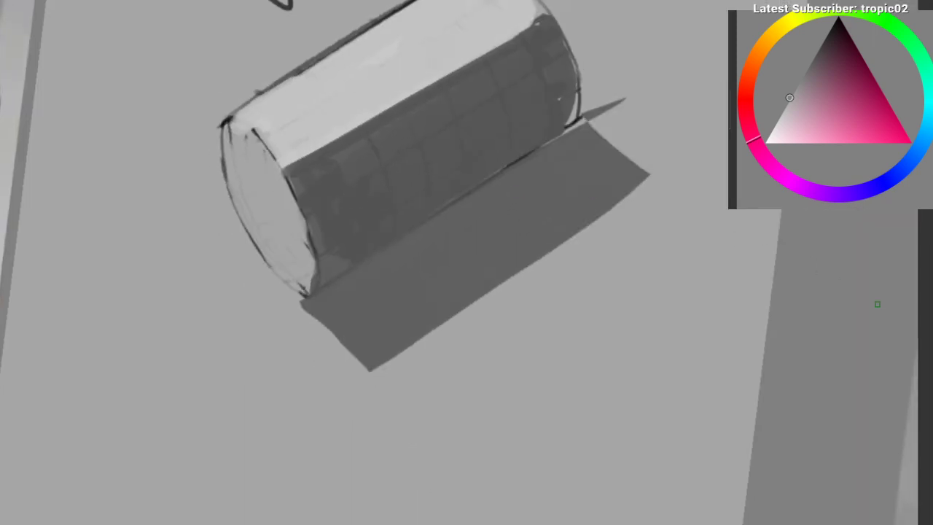
Step: Loop a freehand selection around the top plane of the shaded cube study, and clear the selection
key("Delete")
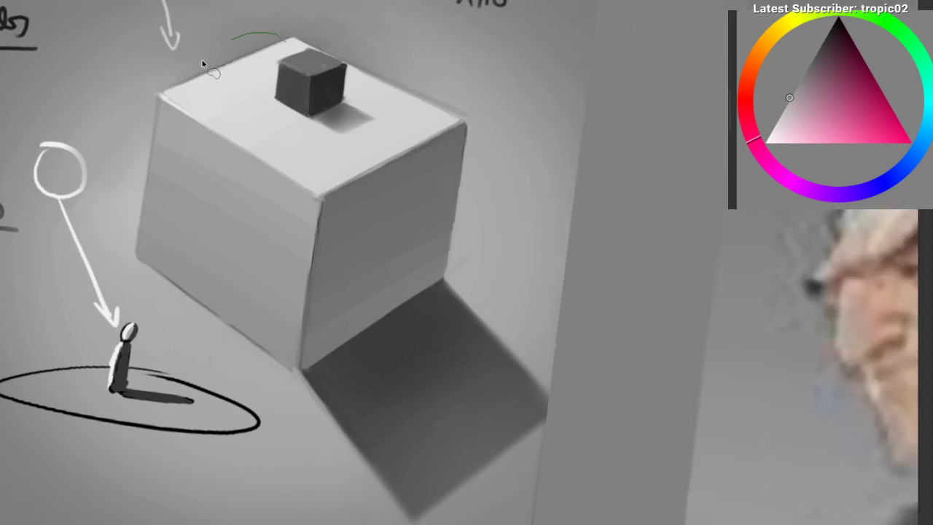
left_click_drag(202, 64, 251, 35)
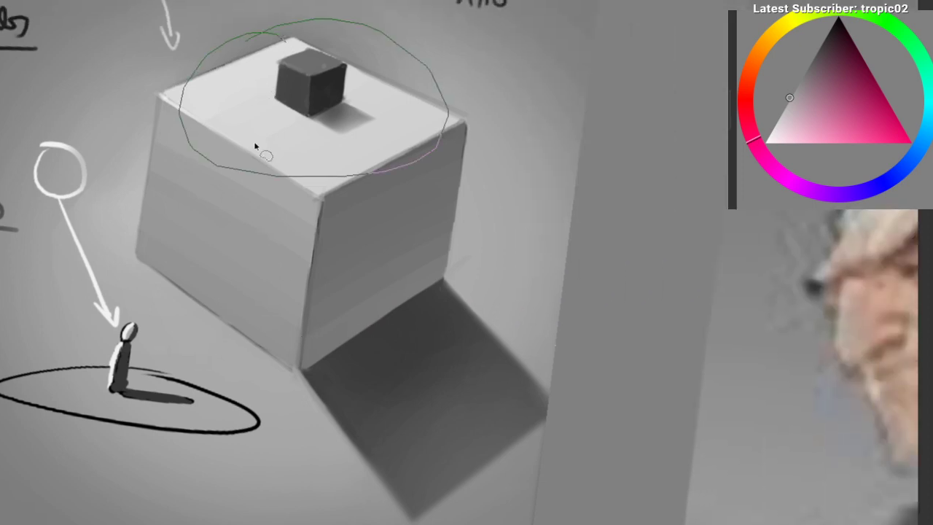
left_click_drag(397, 136, 413, 102)
key("ctrl+d")
mouse_move(137, 140)
left_mouse_down()
mouse_move(285, 336)
mouse_move(294, 131)
left_mouse_up()
key("ctrl+shift+a")
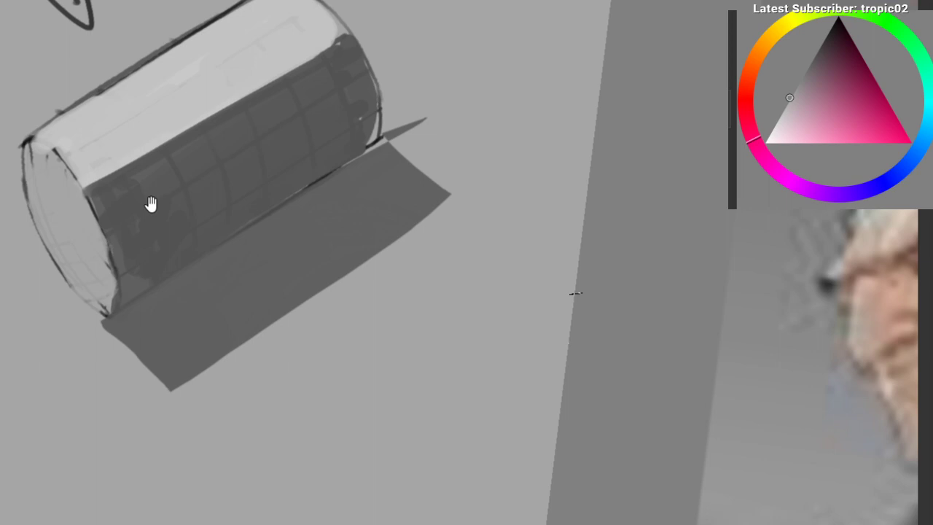
Step: Cover the remaining contour marks on the cylinder's end cap and fill it with an even mid-grey
mouse_move(151, 204)
left_mouse_down()
mouse_move(239, 140)
mouse_move(217, 137)
left_mouse_up()
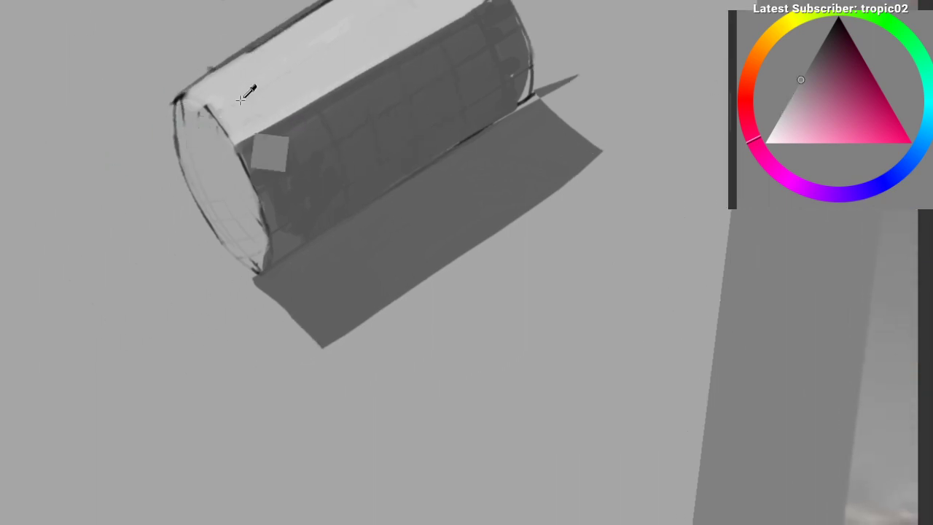
left_click(781, 113)
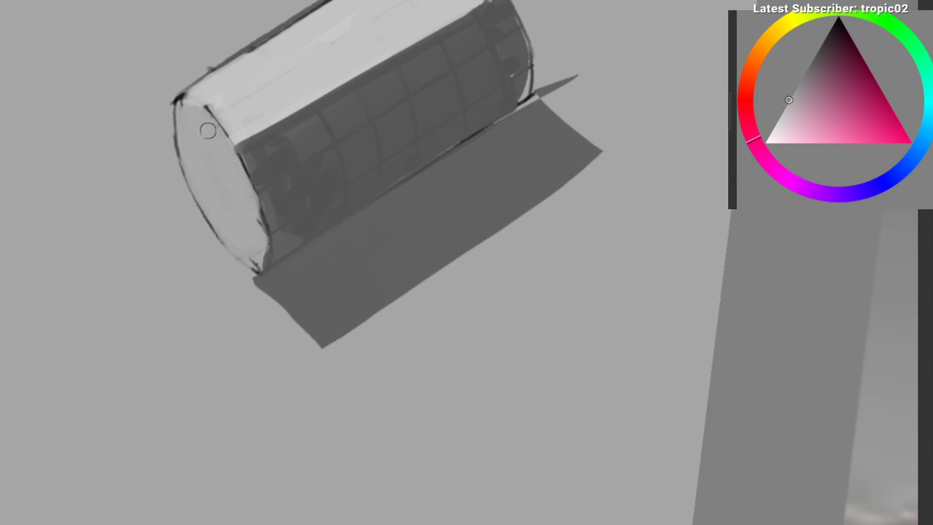
left_click_drag(242, 233, 300, 296)
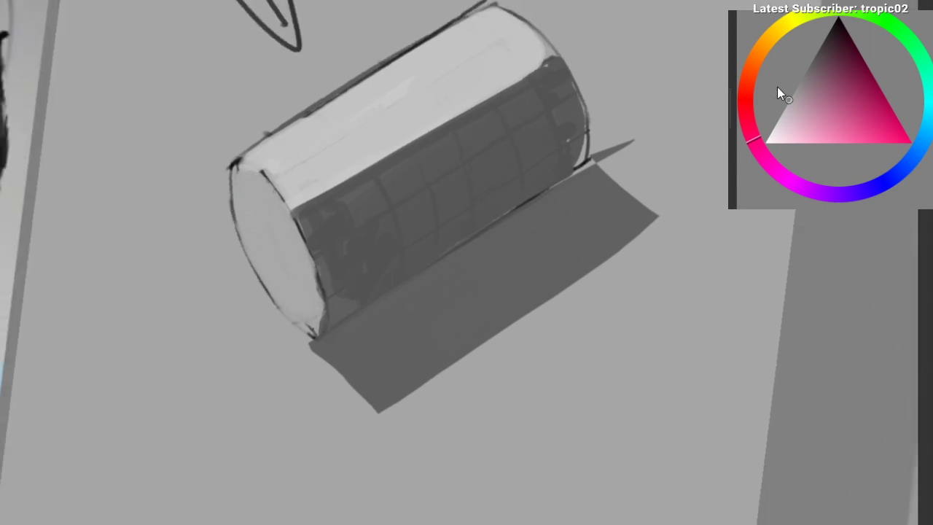
left_click_drag(271, 277, 300, 302)
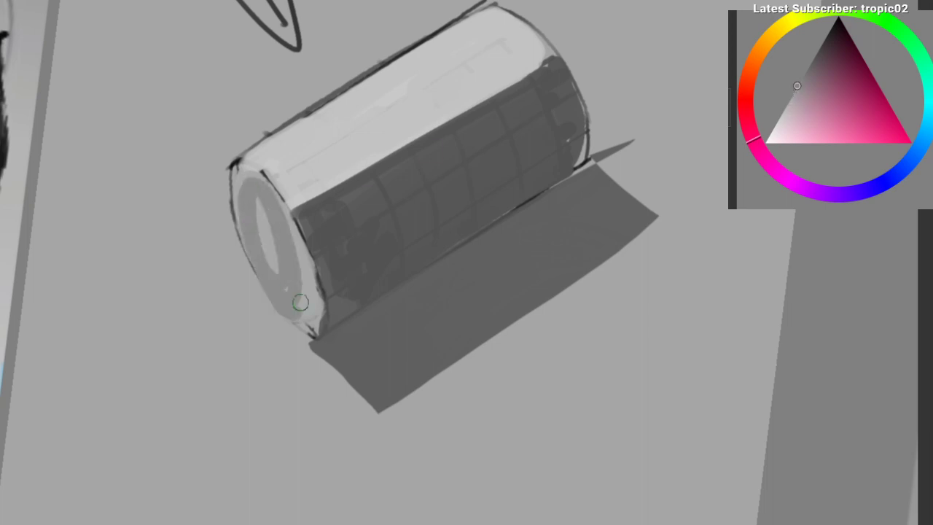
mouse_move(283, 239)
left_mouse_down()
mouse_move(303, 286)
mouse_move(259, 206)
mouse_move(250, 226)
left_mouse_up()
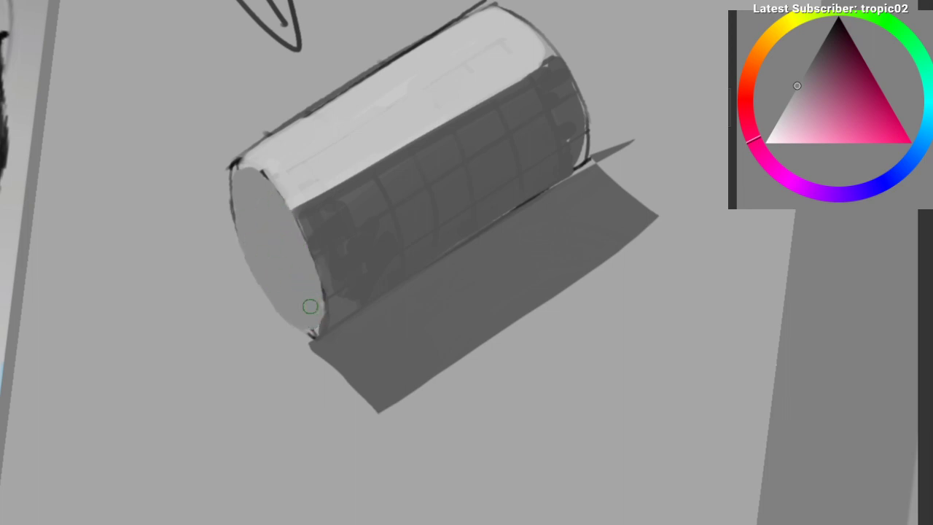
mouse_move(270, 212)
left_mouse_down()
mouse_move(256, 250)
mouse_move(236, 154)
mouse_move(204, 150)
mouse_move(242, 133)
left_mouse_up()
Step: Paint a near-white highlight band along the cylinder's lit side with the 3.Blocks: texture3 brush
scroll(221, 149, "down", 5)
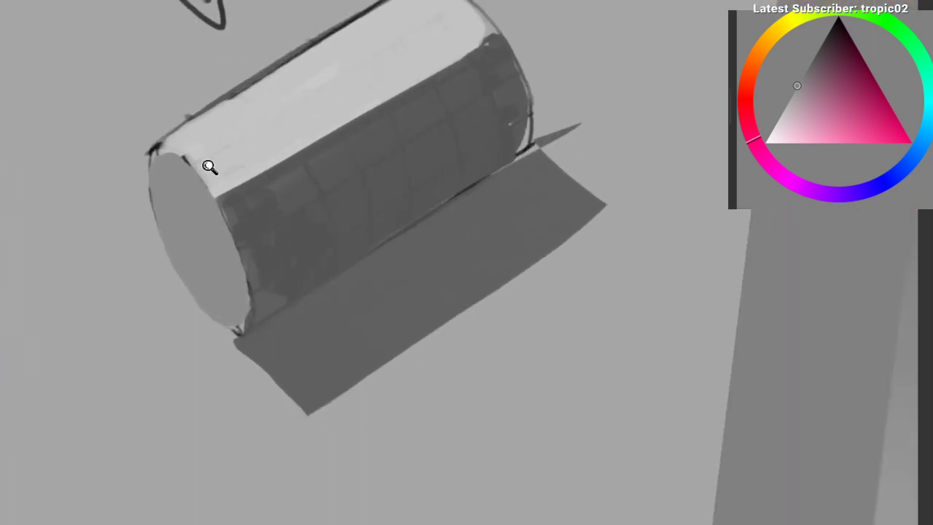
scroll(223, 194, "up", 6)
left_click_drag(217, 186, 196, 205)
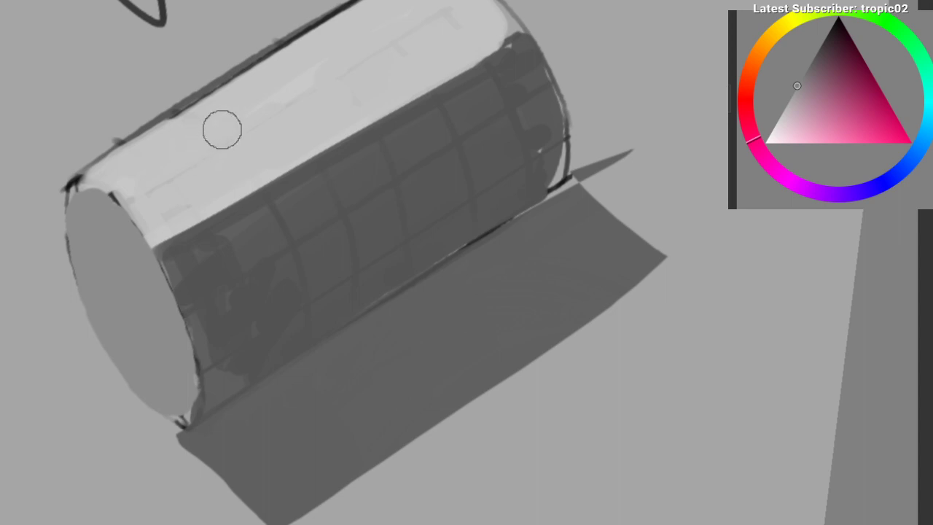
left_click(275, 137, "ctrl")
left_click_drag(286, 158, 277, 196)
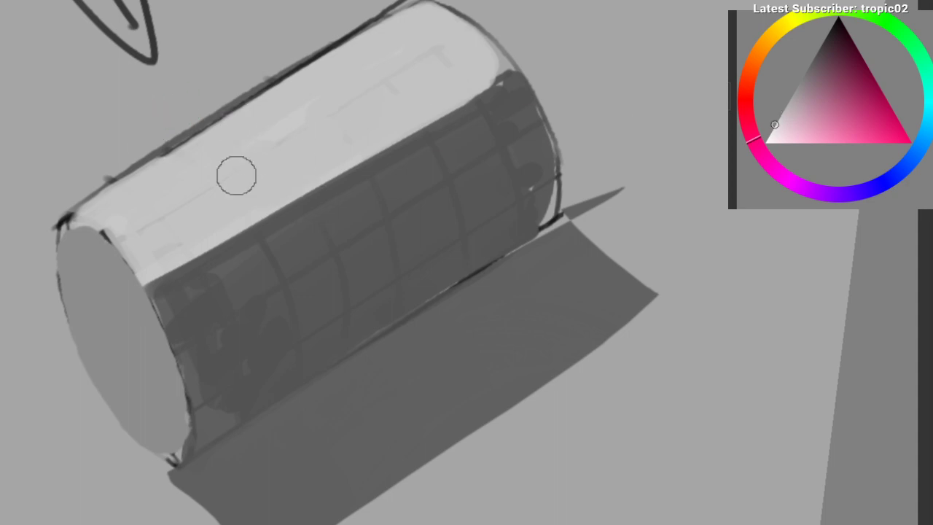
right_click(167, 146)
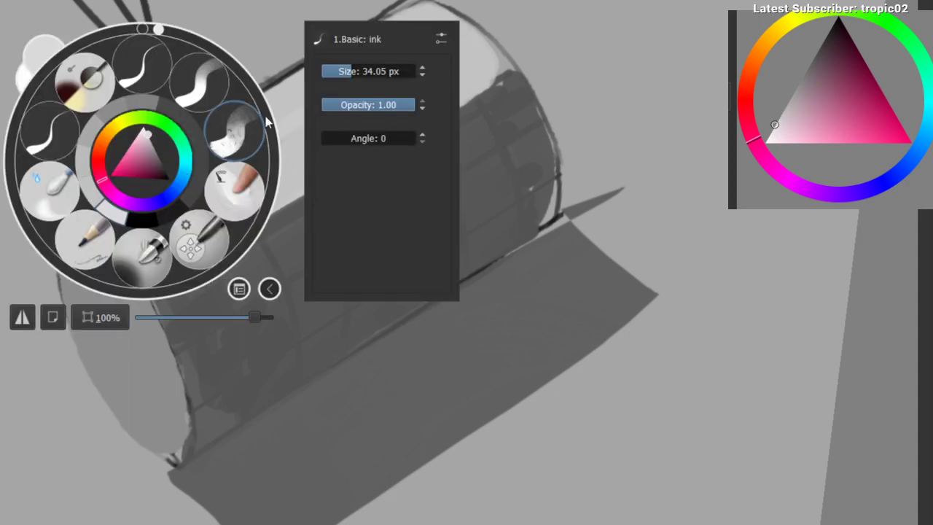
left_click(263, 125)
left_click_drag(139, 200, 390, 58)
key("ctrl+z")
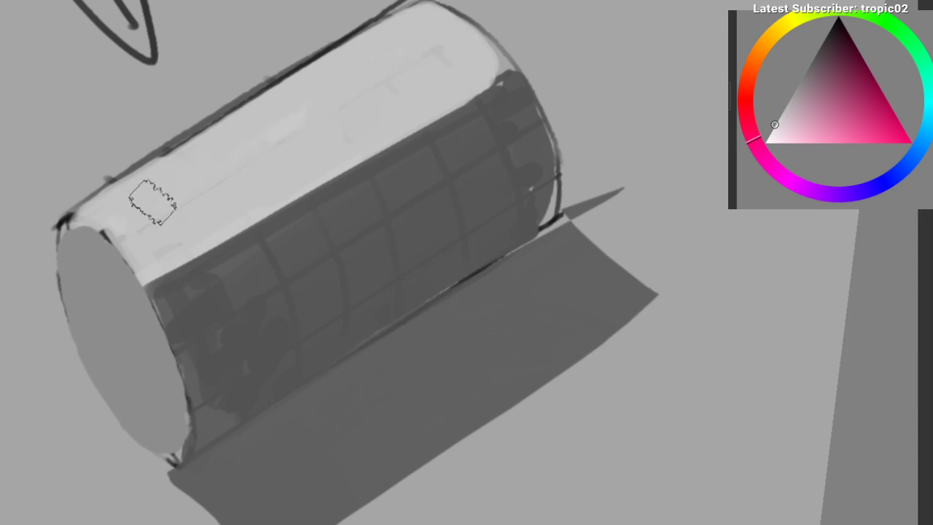
left_click_drag(150, 202, 237, 143)
key("ctrl+z")
left_click_drag(129, 216, 465, 17)
left_click(305, 113, "ctrl")
key("ctrl+z")
left_click_drag(113, 234, 426, 45)
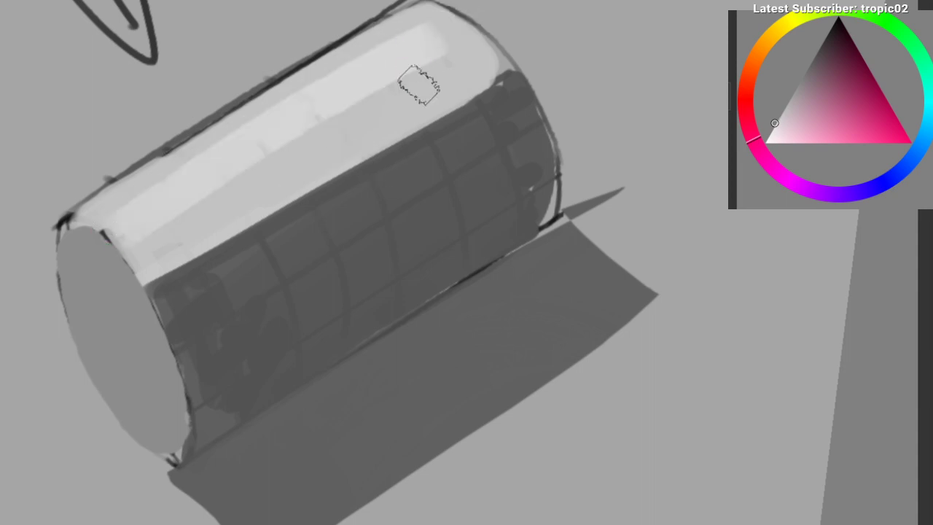
Step: Blend sampled light greys between the highlight band and the terminator, smoothing the lit side with a round brush
left_click_drag(184, 220, 478, 39)
left_click(308, 136, "ctrl")
key("ctrl+z")
left_click_drag(131, 232, 473, 44)
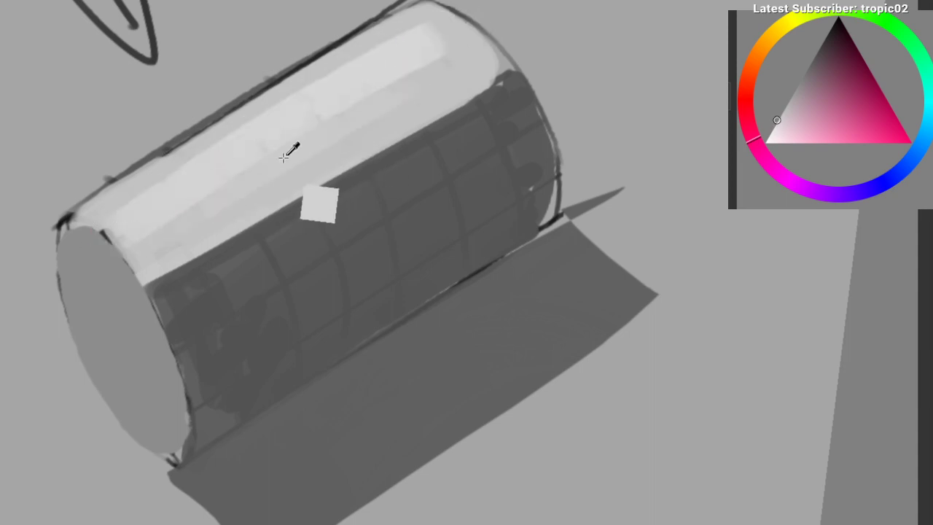
left_click(283, 159, "ctrl")
left_click_drag(187, 220, 505, 61)
left_click(321, 162, "ctrl")
right_click(292, 143)
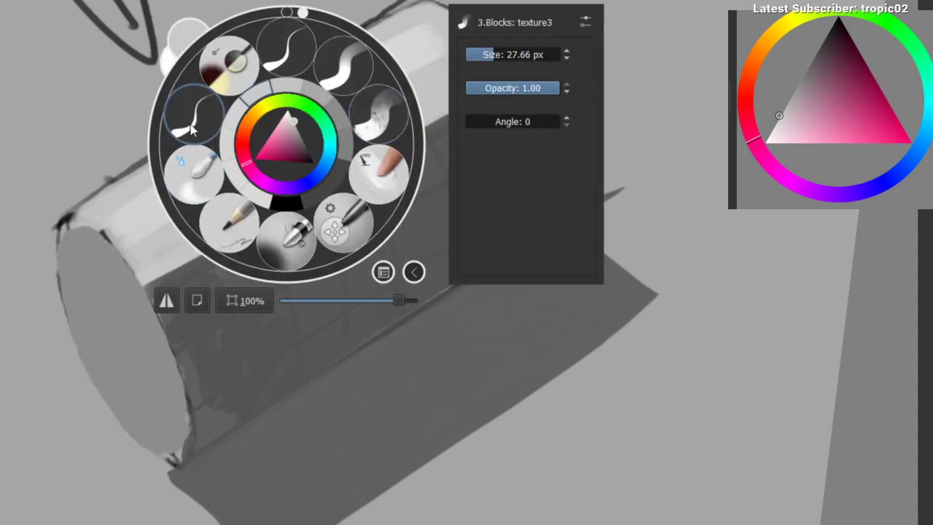
left_click(191, 130)
right_click(248, 138)
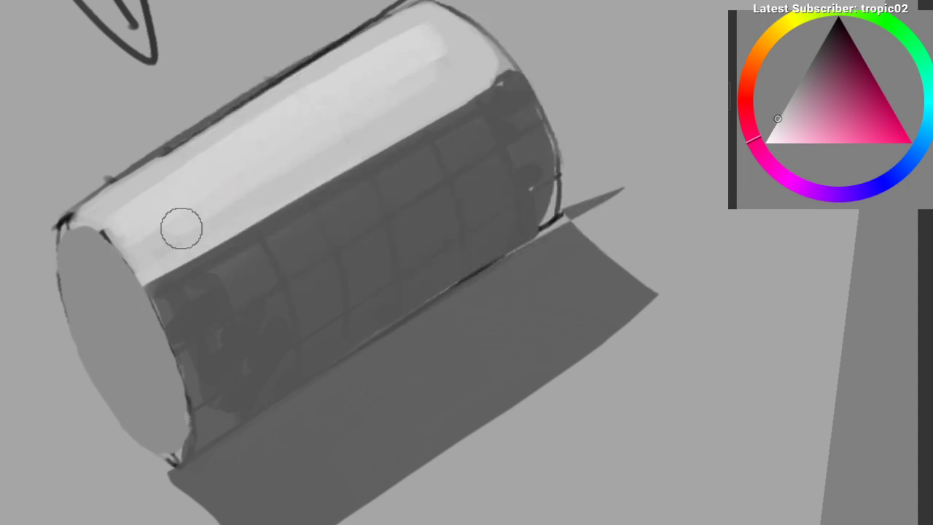
mouse_move(182, 228)
left_mouse_down()
mouse_move(343, 435)
mouse_move(183, 162)
mouse_move(447, 82)
mouse_move(229, 209)
mouse_move(256, 25)
left_mouse_up()
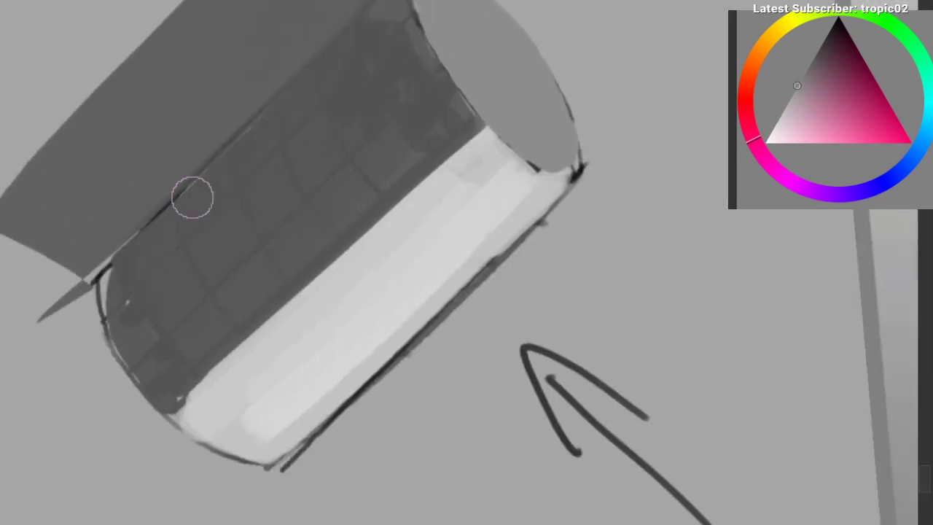
Step: Paint a slightly lighter sampled grey along the cylinder's shadow side, beside the edge where it meets the cast shadow
mouse_move(135, 259)
left_mouse_down()
mouse_move(408, 21)
mouse_move(509, 18)
left_mouse_up()
left_click(314, 148, "ctrl")
key("ctrl+z")
left_click_drag(331, 145, 455, 144)
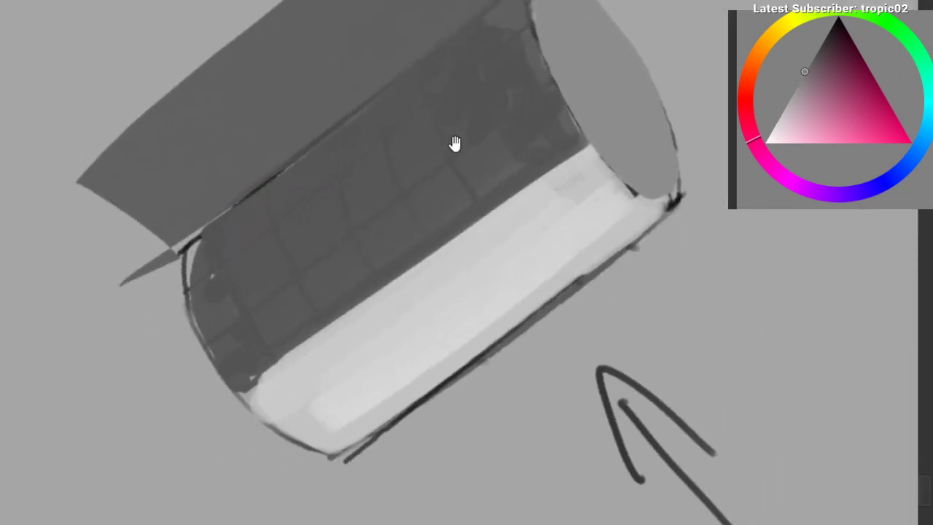
mouse_move(546, 134)
left_mouse_down()
mouse_move(552, 139)
mouse_move(372, 245)
mouse_move(323, 205)
left_mouse_up()
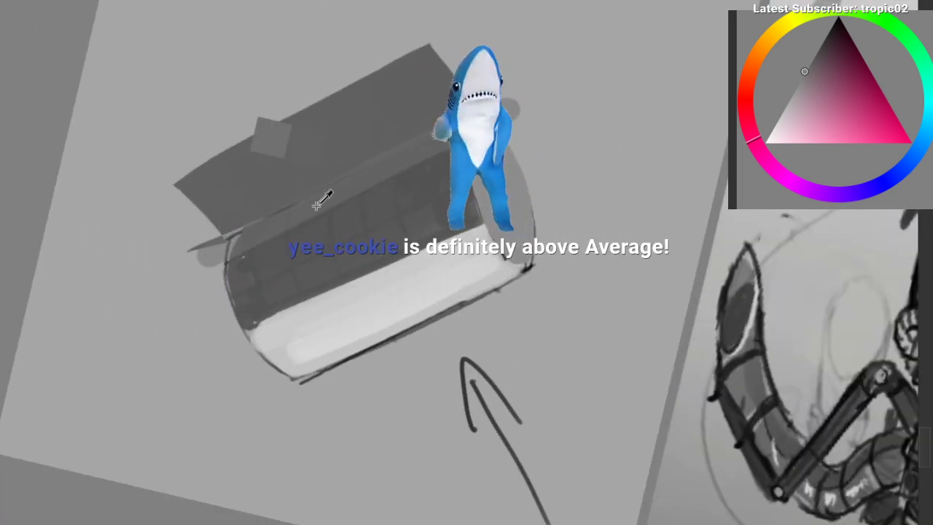
left_click(316, 206, "ctrl")
left_click_drag(210, 268, 513, 128)
left_click_drag(210, 283, 512, 150)
Step: Blend sampled dark greys lengthwise across the cylinder's shadow side, covering the leftover contour marks
left_click(360, 226, "ctrl")
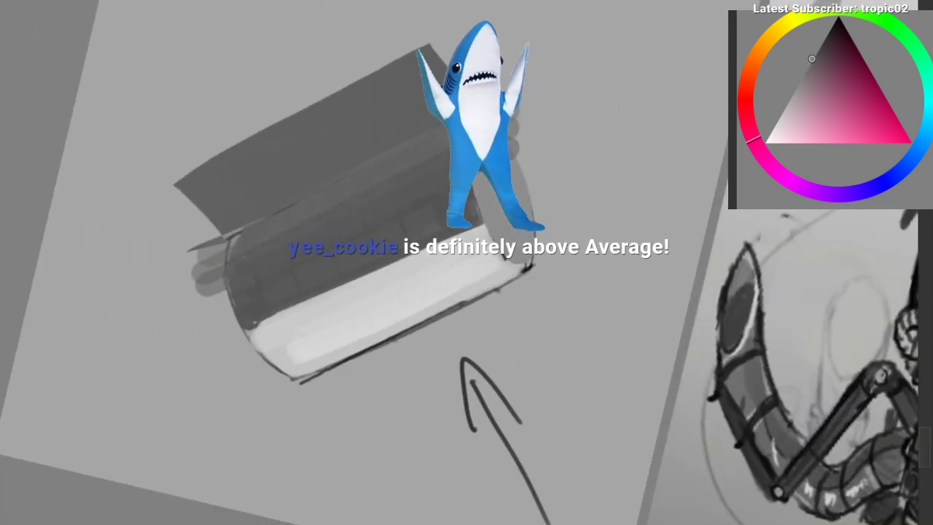
left_click_drag(181, 315, 531, 163)
left_click(306, 204, "ctrl")
left_click_drag(224, 305, 515, 181)
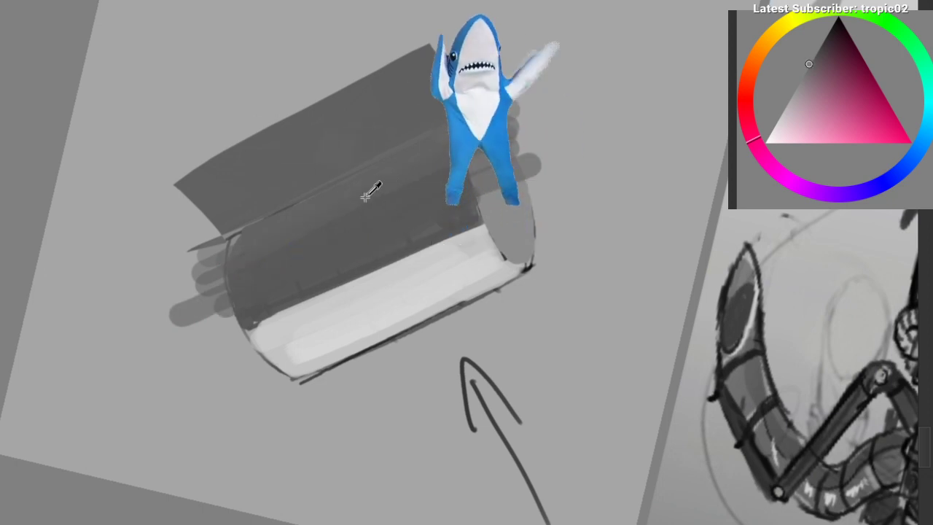
Step: Clean up the grey strokes that overshoot the shadow side across the end cap and past the cylinder's far end
mouse_move(365, 197)
left_mouse_down()
mouse_move(548, 177)
mouse_move(381, 441)
mouse_move(202, 314)
mouse_move(198, 339)
left_mouse_up()
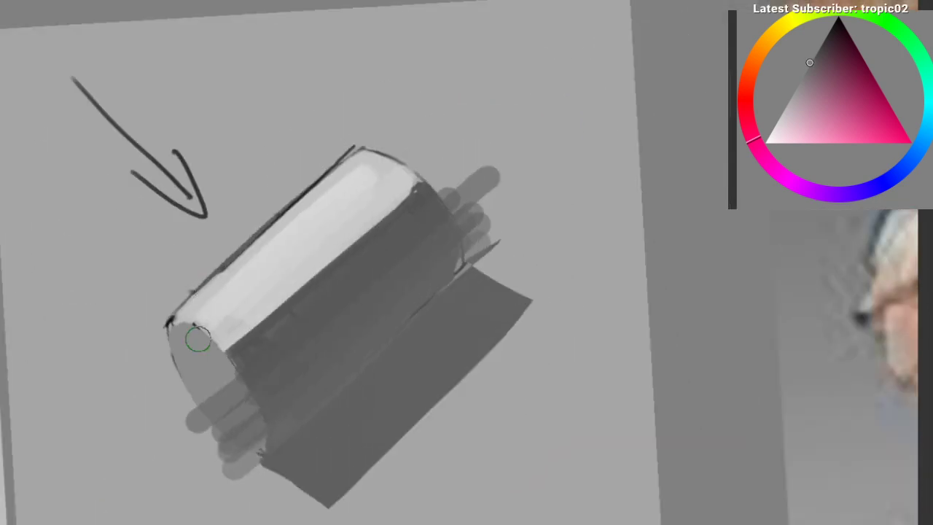
mouse_move(205, 399)
left_mouse_down()
mouse_move(221, 438)
mouse_move(190, 369)
mouse_move(237, 436)
left_mouse_up()
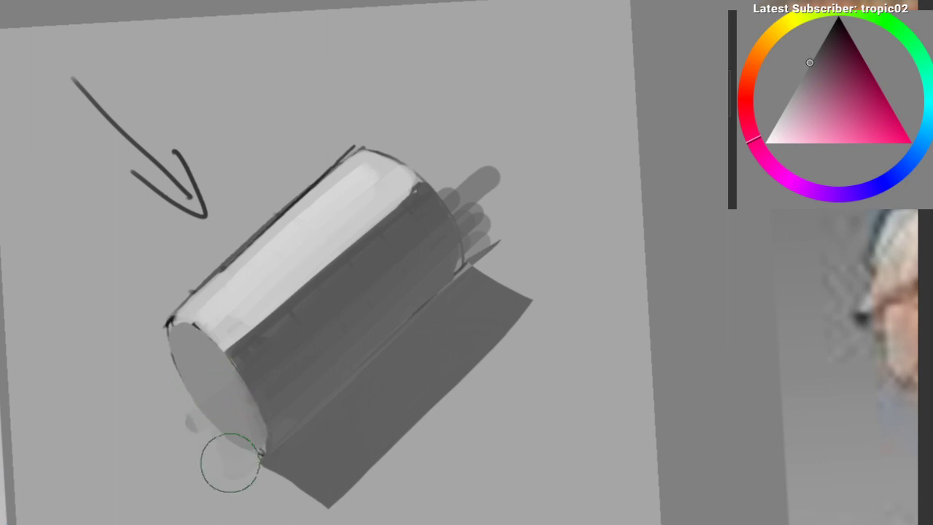
mouse_move(453, 202)
left_mouse_down()
mouse_move(492, 230)
mouse_move(500, 257)
left_mouse_up()
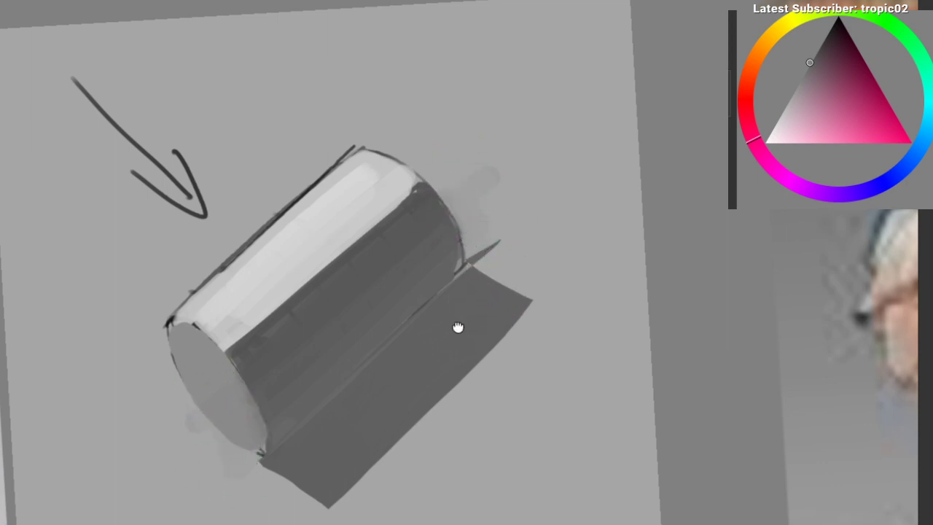
Step: Paint a light-grey halftone band between the cylinder's highlight and the terminator, using greys sampled from the lit side
left_click_drag(458, 328, 458, 255)
left_click_drag(403, 212, 408, 216)
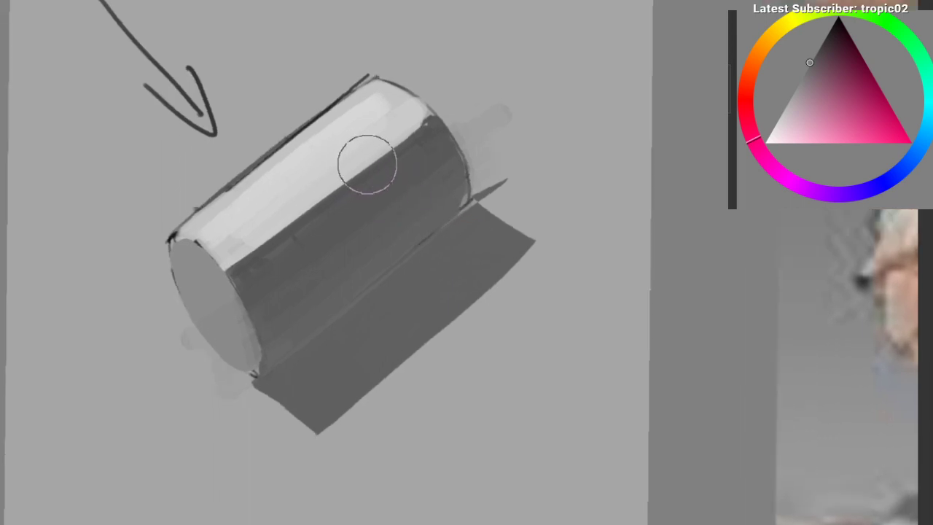
left_click_drag(385, 133, 488, 166)
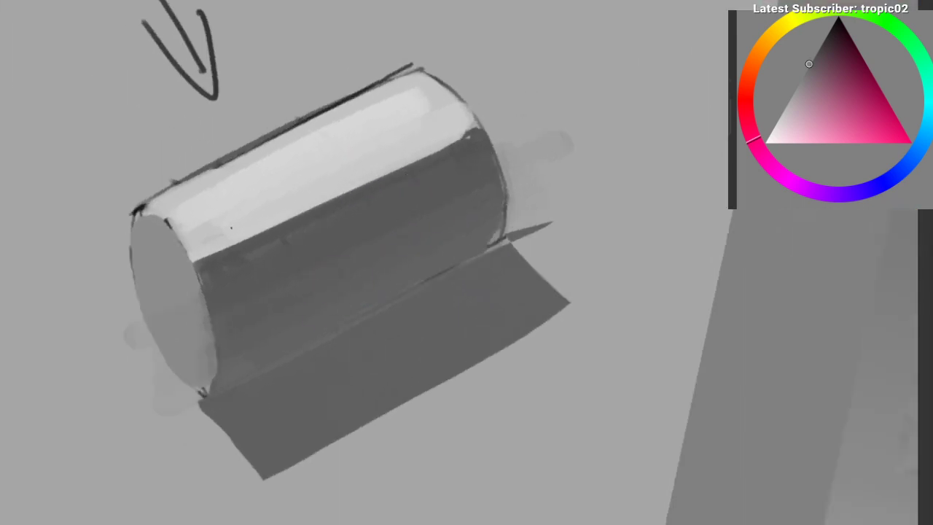
left_click_drag(180, 257, 454, 138)
key("ctrl+z")
key("ctrl+z")
left_click_drag(197, 251, 498, 114)
left_click(341, 177, "alt")
key("ctrl+z")
key("ctrl+z")
key("ctrl+z")
left_click(336, 173, "alt")
left_click_drag(202, 229, 452, 121)
mouse_move(283, 172)
left_mouse_down()
mouse_move(404, 137)
mouse_move(454, 111)
left_mouse_up()
left_click(333, 165, "alt")
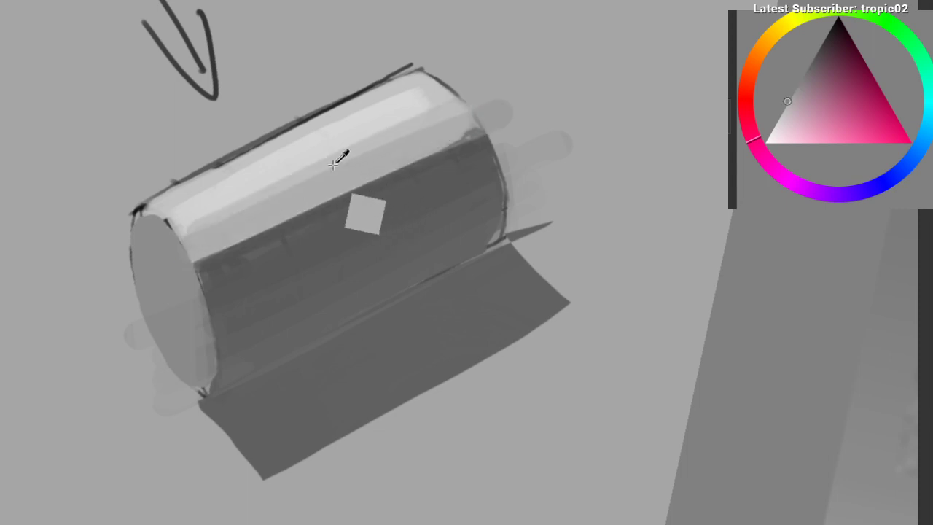
Step: Lay a darker mid-grey halftone band along the lit side, directly beside the terminator
left_click(311, 216, "alt")
key("ctrl+z")
left_click_drag(195, 256, 484, 121)
left_click(352, 171, "alt")
key("ctrl+z")
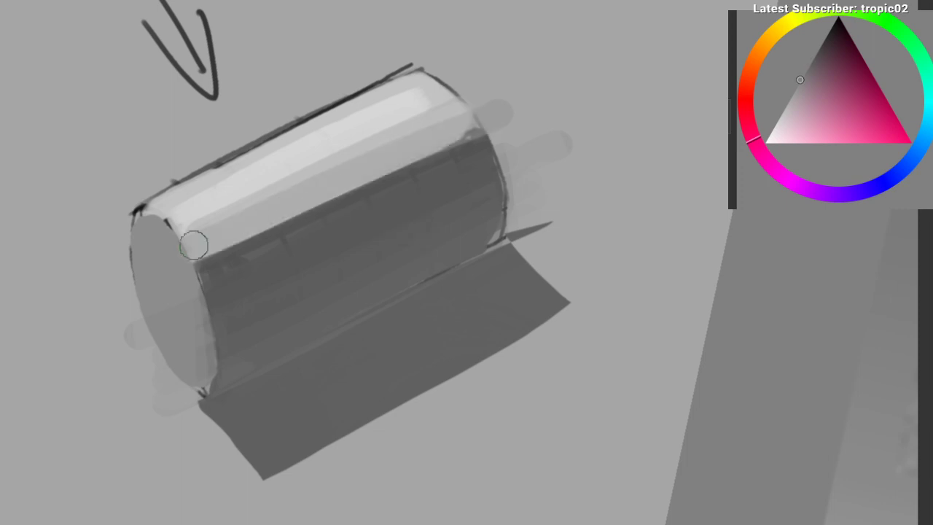
key("ctrl+z")
left_click_drag(194, 247, 479, 115)
left_click(244, 211, "alt")
left_click_drag(190, 227, 453, 111)
key("ctrl+z")
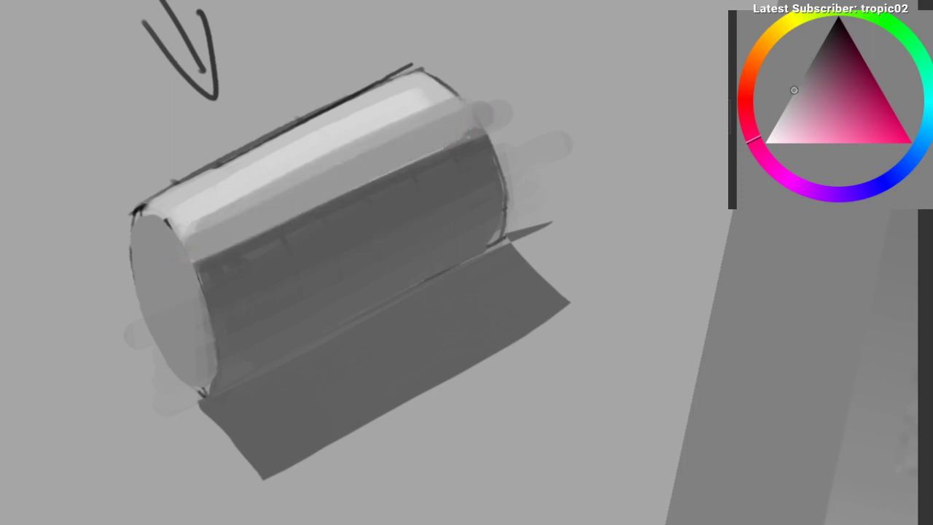
Step: Narrow the near-white highlight with sampled light greys on both sides, covering part of the cylinder's outer contour line
left_click(310, 199, "alt")
left_click_drag(223, 249, 474, 137)
key("ctrl+z")
left_click(291, 177, "alt")
left_click_drag(170, 231, 436, 103)
key("ctrl+z")
left_click(400, 124, "ctrl")
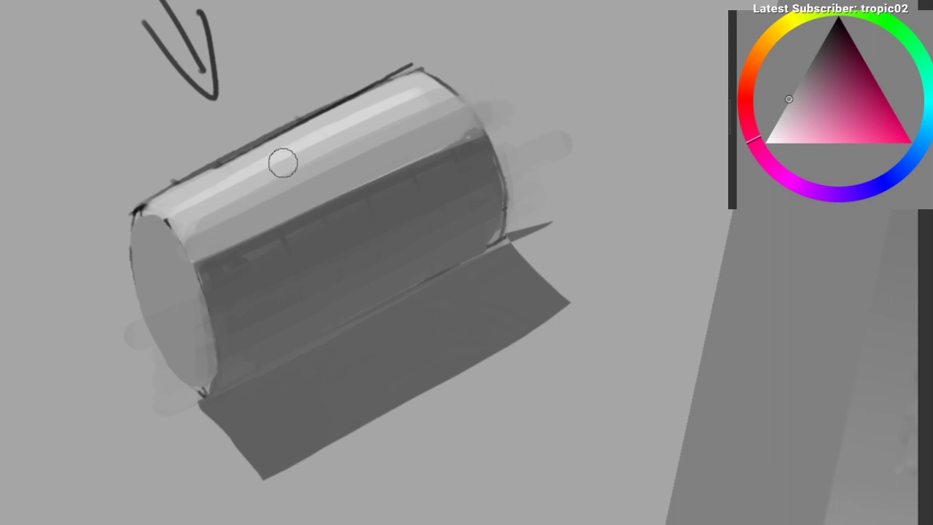
key("ctrl+z")
mouse_move(154, 199)
left_mouse_down()
mouse_move(422, 75)
mouse_move(372, 92)
mouse_move(403, 79)
left_mouse_up()
key("ctrl+z")
mouse_move(161, 192)
left_mouse_down()
mouse_move(316, 114)
mouse_move(378, 92)
left_mouse_up()
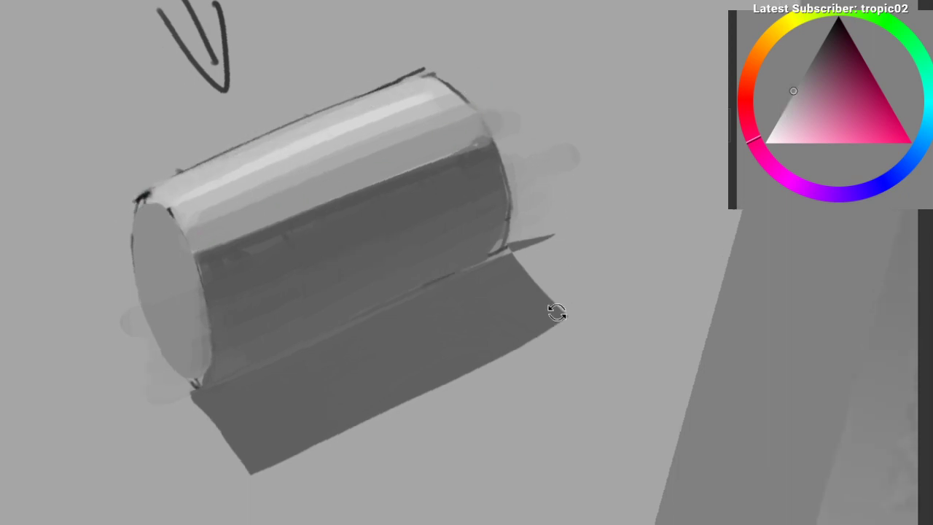
Step: Paint sampled dark grey along the terminator to cover the pale fringe between the shadow side and the halftone band
left_click_drag(552, 313, 229, 131)
left_click_drag(244, 186, 255, 203)
left_click_drag(314, 241, 87, 175)
left_click(116, 228, "ctrl")
left_click_drag(27, 308, 327, 143)
key("ctrl+z")
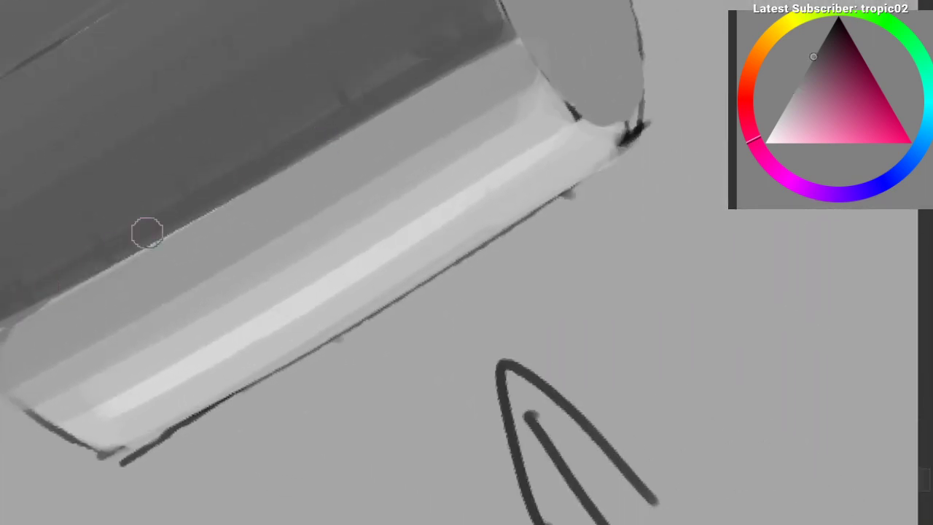
left_click_drag(71, 282, 452, 80)
left_click_drag(452, 80, 467, 64)
key("ctrl+z")
left_click(87, 275, "ctrl")
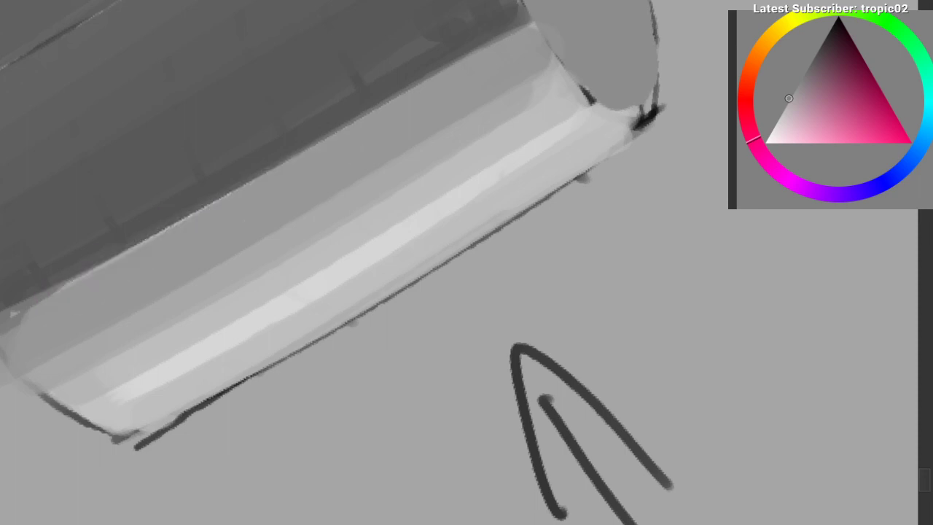
left_click_drag(360, 124, 426, 80)
left_click(146, 211, "ctrl")
left_click_drag(49, 278, 292, 143)
key("ctrl+z")
left_click_drag(190, 201, 398, 90)
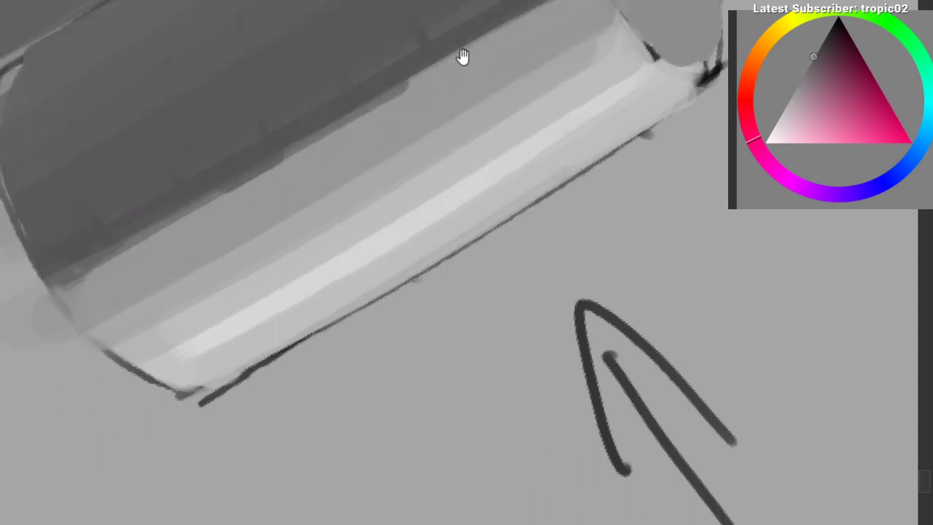
Step: Extend the dark terminator band to the end cap and even out its edge with sampled halftone grey
left_click_drag(462, 58, 352, 115)
key("ctrl+z")
left_click_drag(136, 220, 268, 157)
key("ctrl+z")
left_click_drag(133, 229, 388, 80)
left_click_drag(389, 80, 360, 104)
left_click_drag(208, 185, 442, 58)
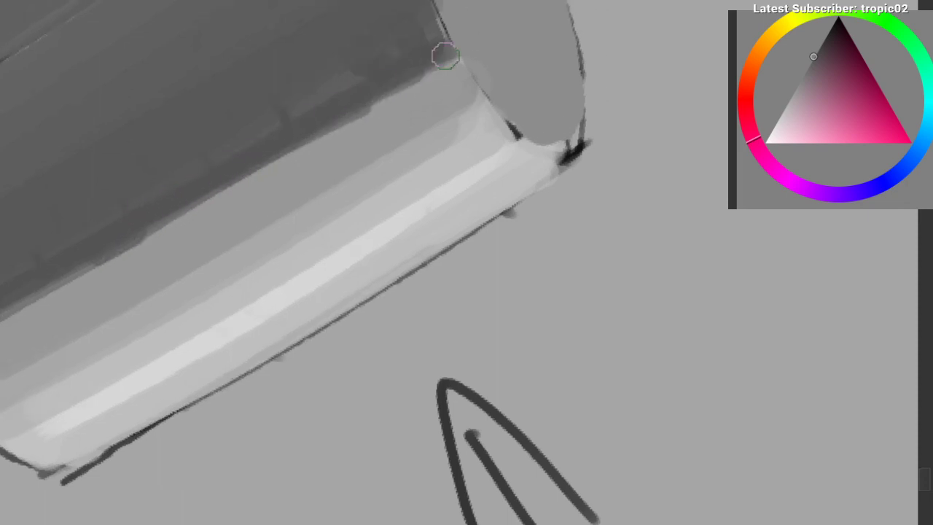
left_click_drag(247, 178, 414, 96)
key("ctrl+z")
left_click(235, 203, "ctrl")
left_click_drag(221, 205, 408, 102)
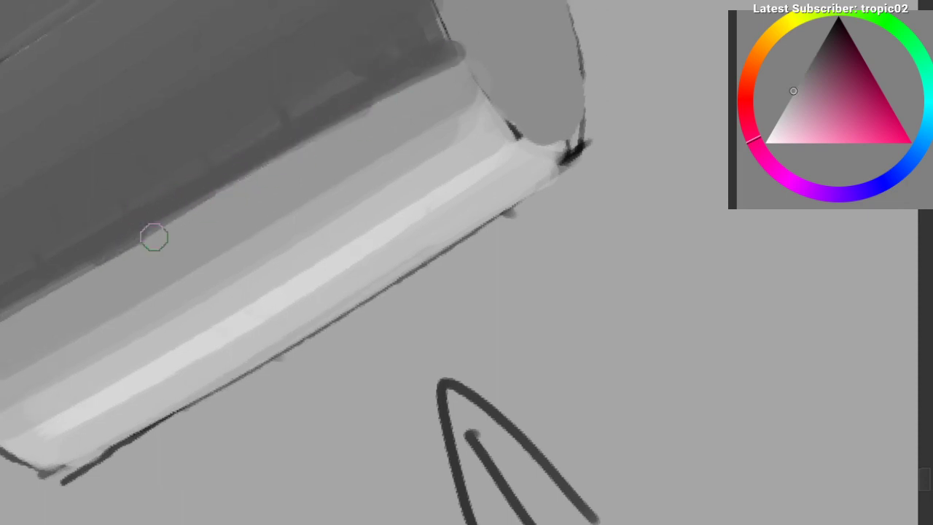
Step: Soften the terminator by painting thin in-between greys from the dark core toward the halftone band
left_click(213, 125, "ctrl")
left_click_drag(143, 214, 181, 175)
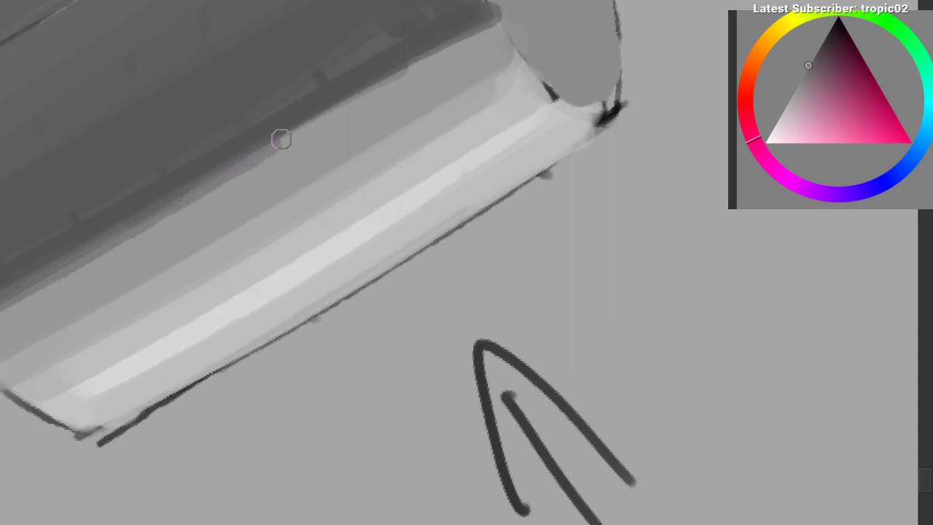
left_click_drag(394, 56, 474, 0)
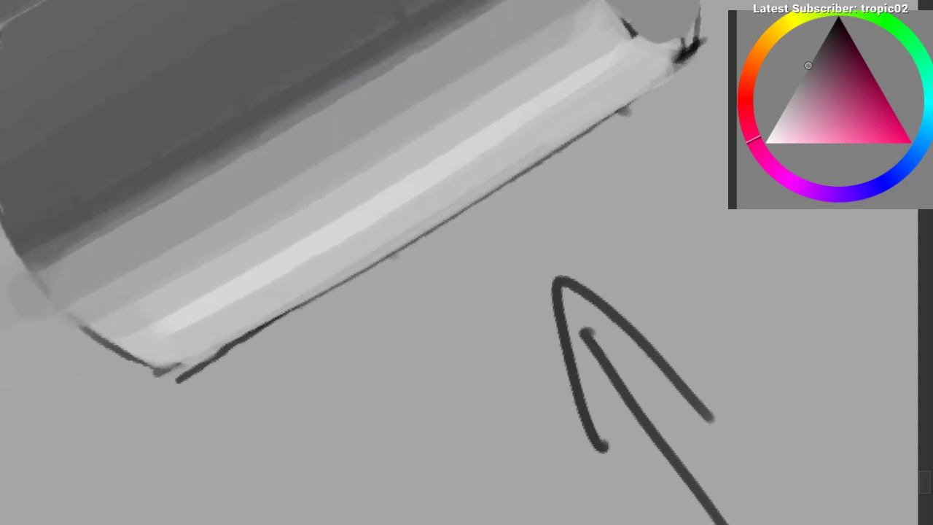
left_click(102, 227, "ctrl")
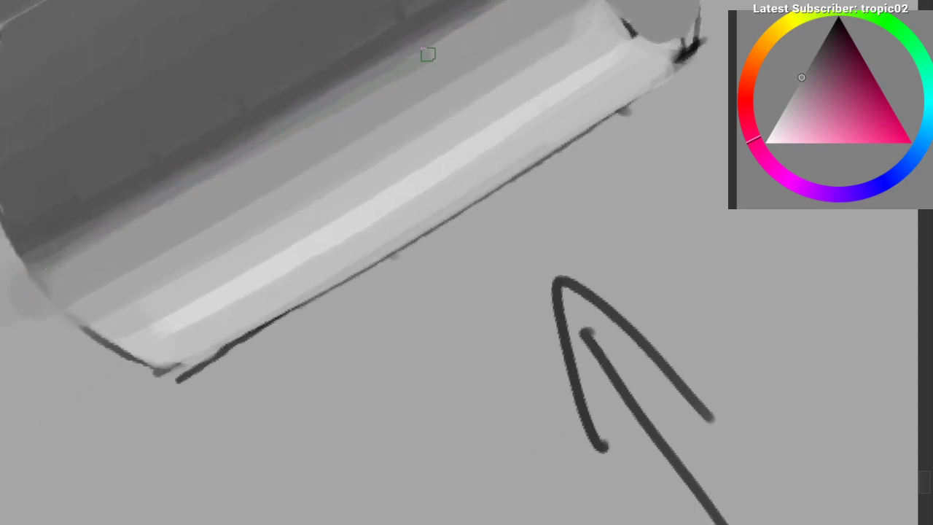
left_click_drag(332, 137, 244, 228)
left_click(334, 152, "ctrl")
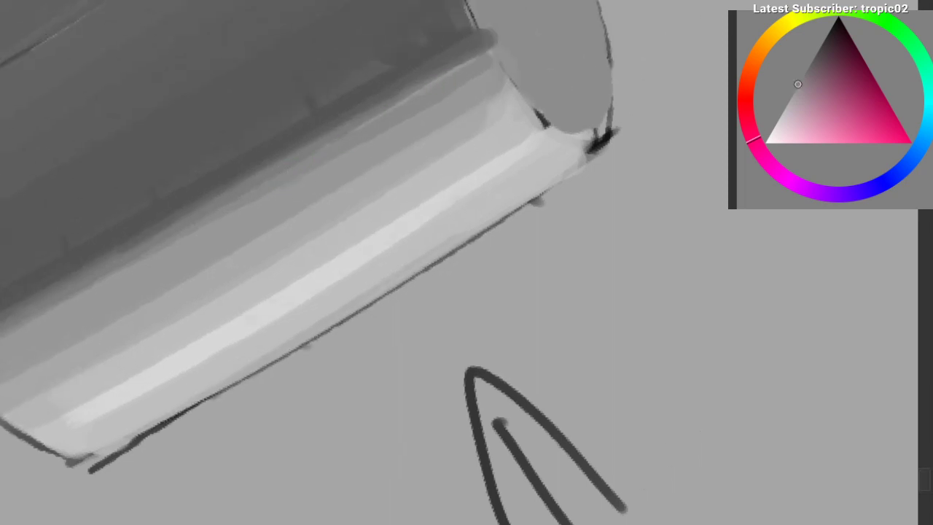
Step: Examine the cylinder's graduated shading as a whole and from several canvas angles
left_click_drag(168, 266, 437, 339)
left_click_drag(222, 326, 161, 312)
left_click_drag(206, 294, 211, 343)
left_click_drag(199, 323, 245, 194)
left_click_drag(239, 266, 257, 229)
key("ctrl+z")
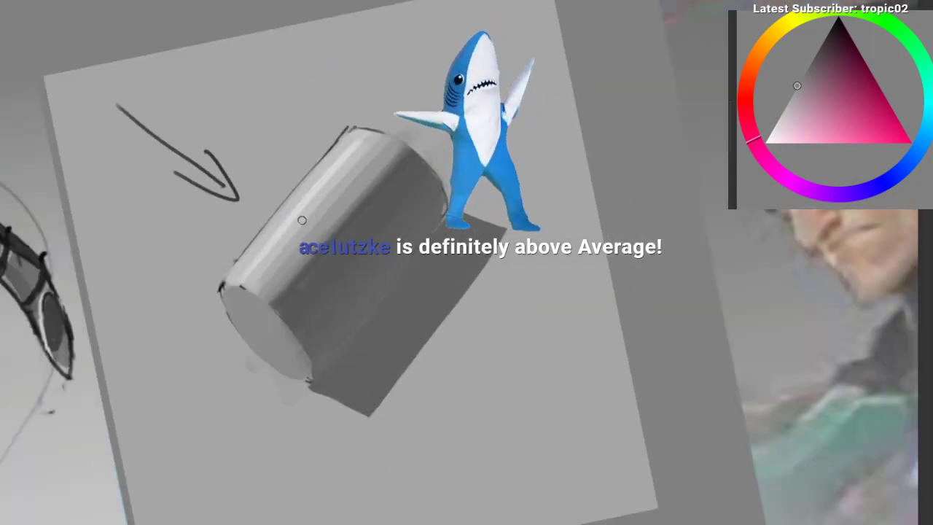
left_click_drag(415, 177, 425, 123)
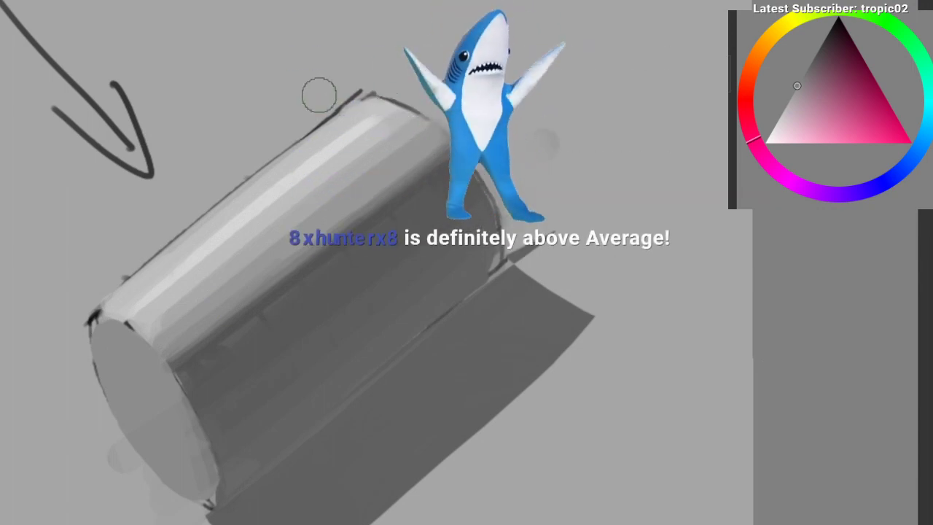
left_click_drag(356, 93, 299, 193)
left_click_drag(270, 227, 271, 177)
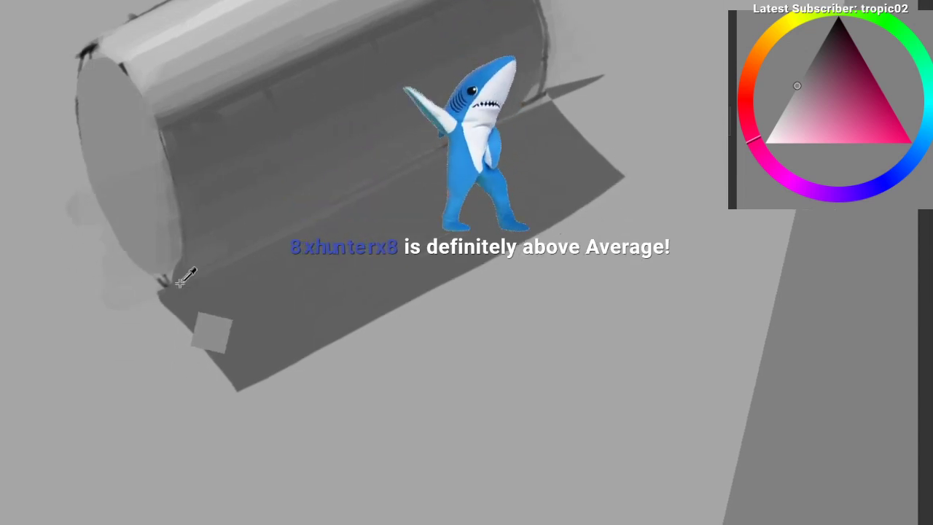
Step: Try to redraw the contact edge between the cylinder's shadow side and its cast shadow with a very thin brush
left_click(180, 283, "ctrl")
left_click(567, 121)
left_click(165, 251, "ctrl")
left_click_drag(205, 305, 312, 252)
key("ctrl+z")
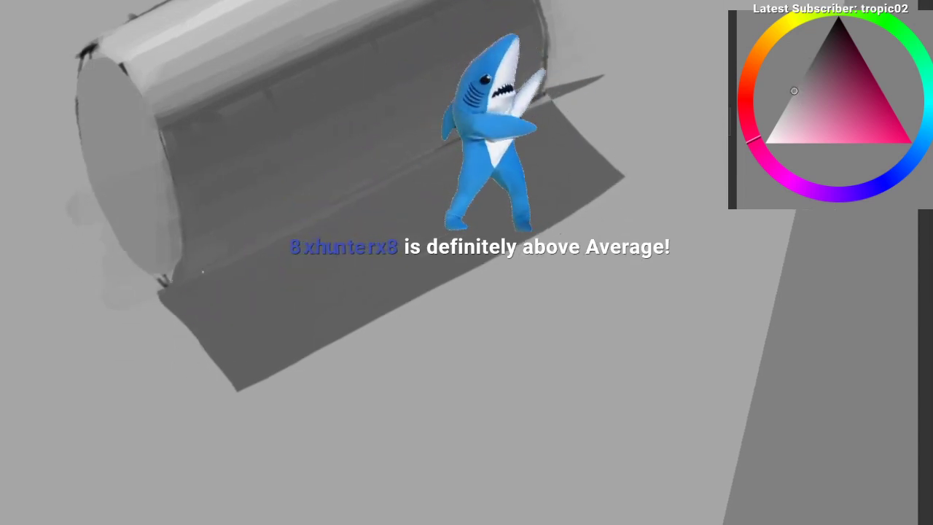
left_click_drag(173, 291, 226, 264)
key("ctrl+z")
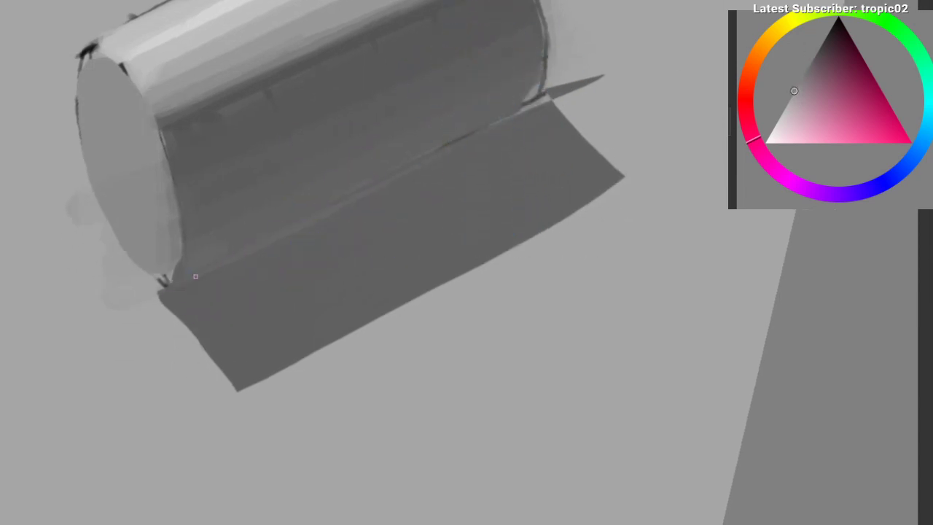
left_click_drag(323, 214, 172, 288)
left_click_drag(251, 267, 227, 295)
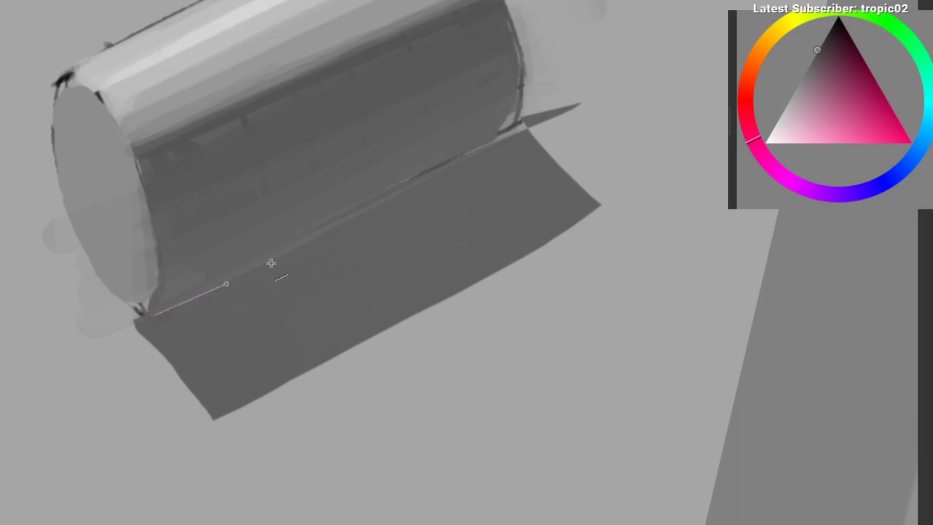
left_click_drag(495, 142, 497, 141)
left_click_drag(420, 222, 383, 258)
scroll(288, 252, "down", 1)
left_click_drag(288, 255, 303, 309)
key("ctrl+z")
Step: Examine the value bands on the dark forearm cylinder of the reference figure built from primitive forms
scroll(312, 265, "down", 2)
left_click_drag(313, 172, 211, 379)
left_click_drag(223, 365, 223, 157)
left_click_drag(343, 365, 433, 96)
scroll(432, 96, "up", 8)
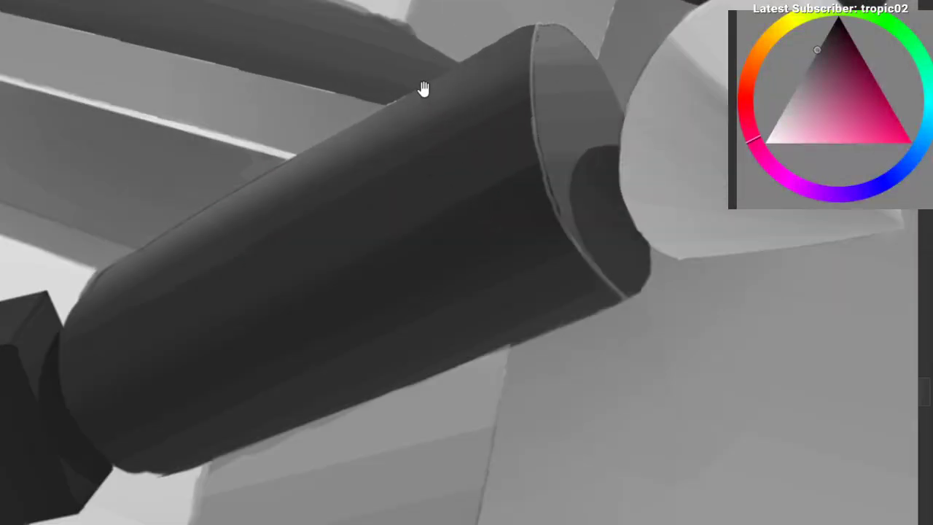
scroll(396, 118, "down", 1)
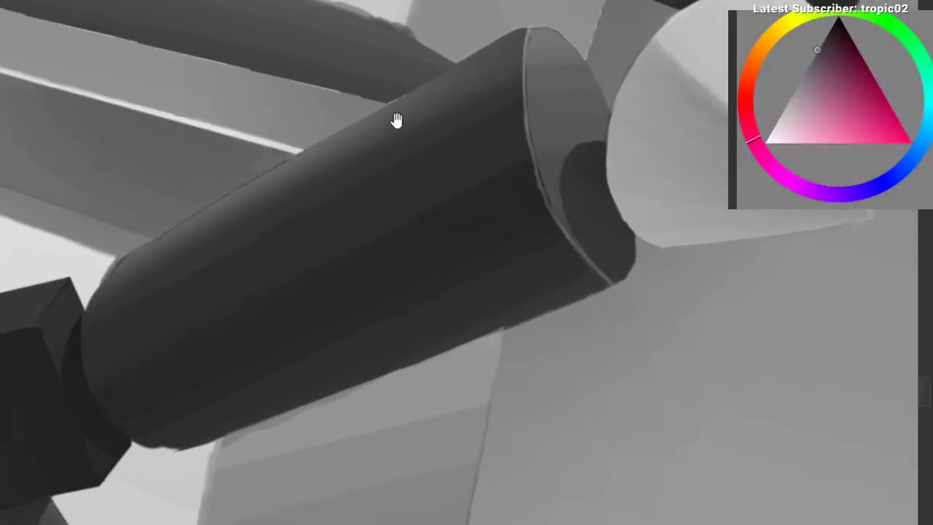
scroll(395, 120, "down", 4)
scroll(302, 270, "up", 4)
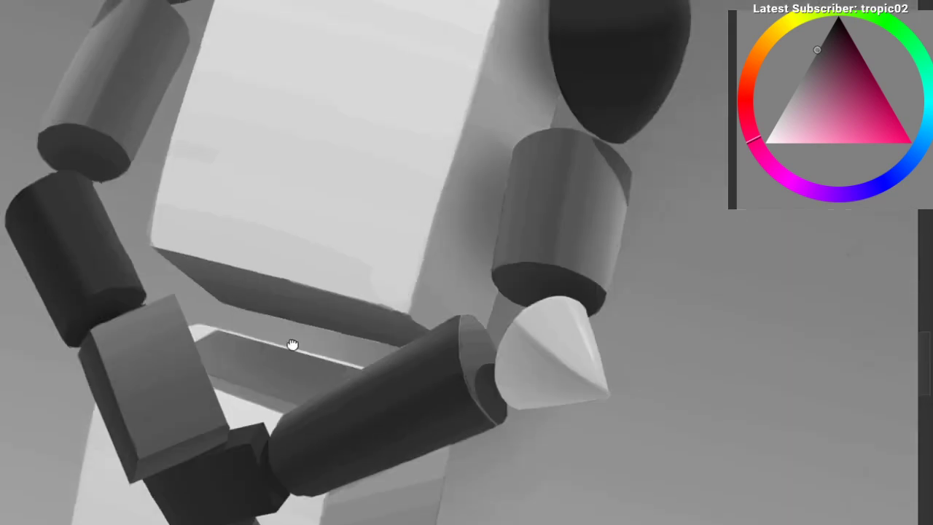
Step: Examine the shading on the reference figure's upper-arm cylinders, and return to the cylinder study
scroll(177, 182, "down", 2)
scroll(156, 190, "up", 5)
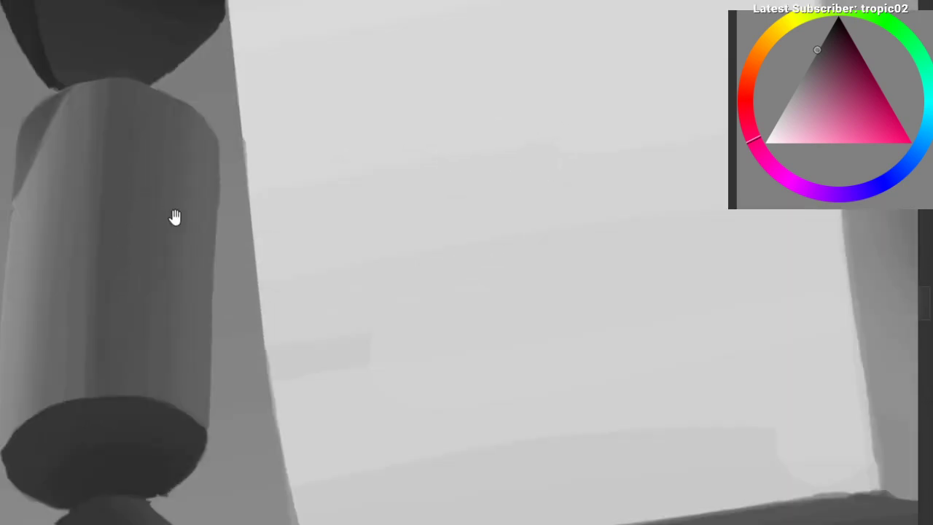
left_click_drag(209, 211, 131, 234)
left_click_drag(411, 162, 188, 200)
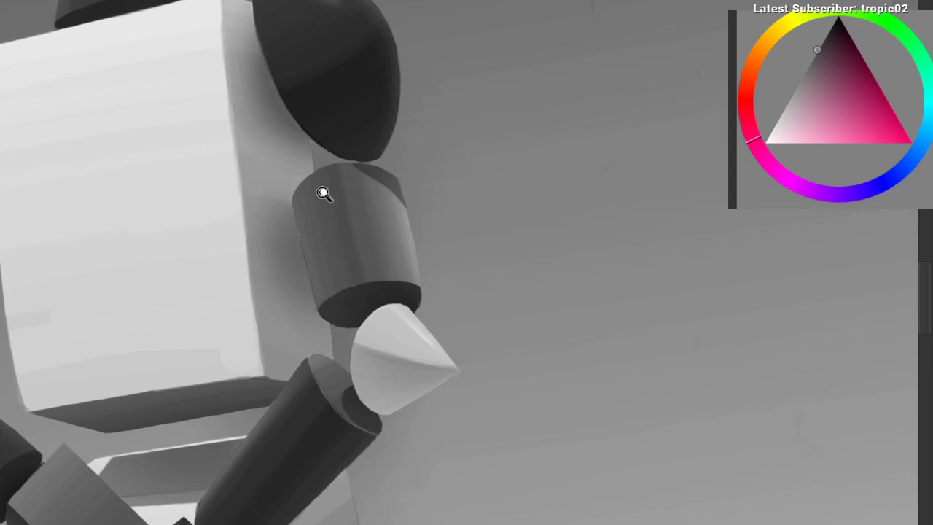
left_click_drag(325, 195, 270, 143)
left_click_drag(196, 181, 333, 340)
left_click_drag(120, 209, 349, 414)
left_click_drag(43, 218, 165, 314)
scroll(340, 183, "up", 10)
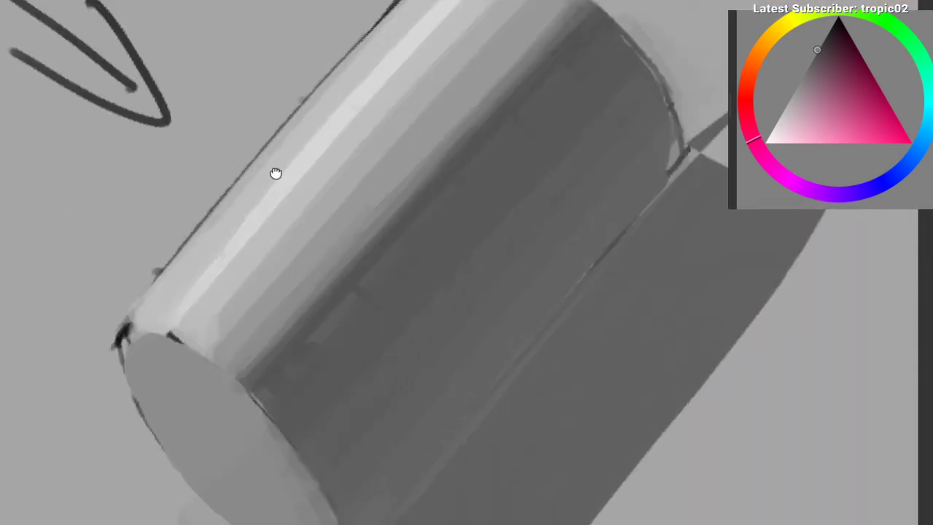
Step: Try to select the cylinder's flat cap by its similar grey values
left_click_drag(276, 173, 330, 0)
left_click(212, 232, "ctrl")
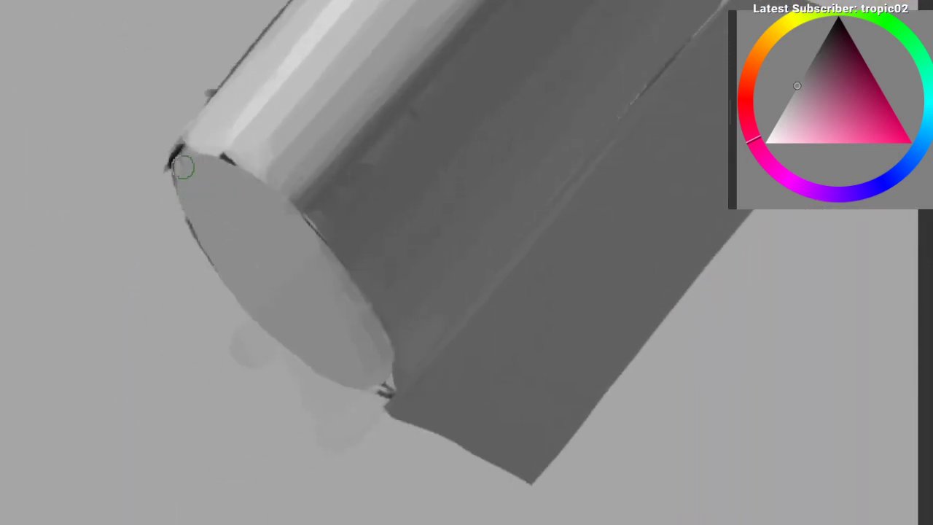
left_click_drag(236, 169, 384, 157)
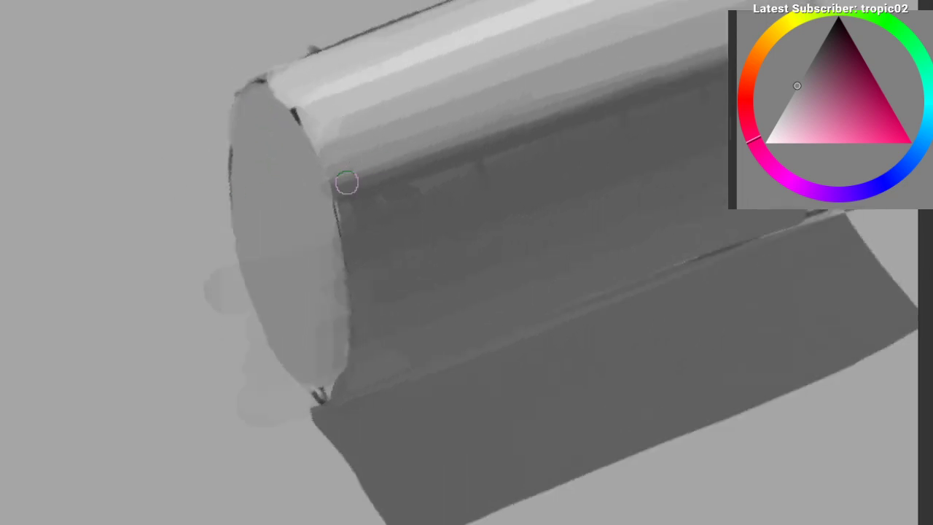
left_click(304, 187)
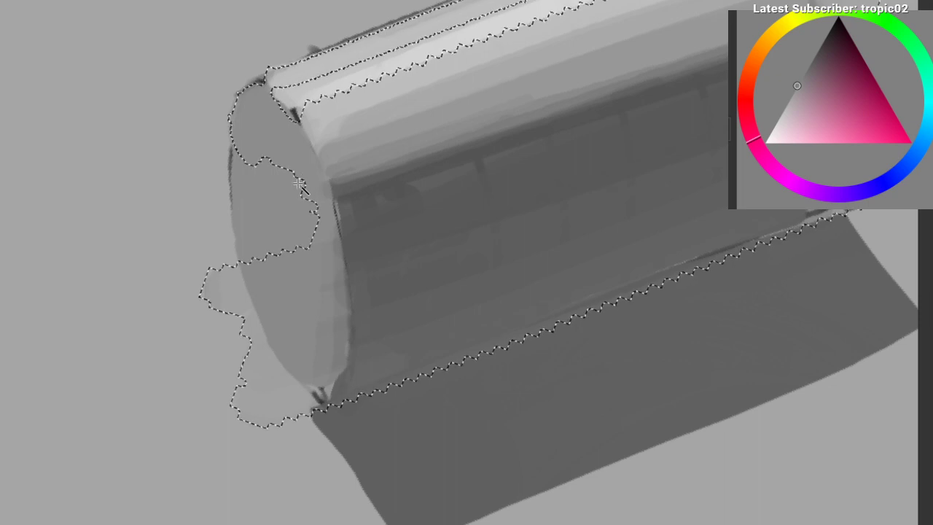
key("ctrl+shift+a")
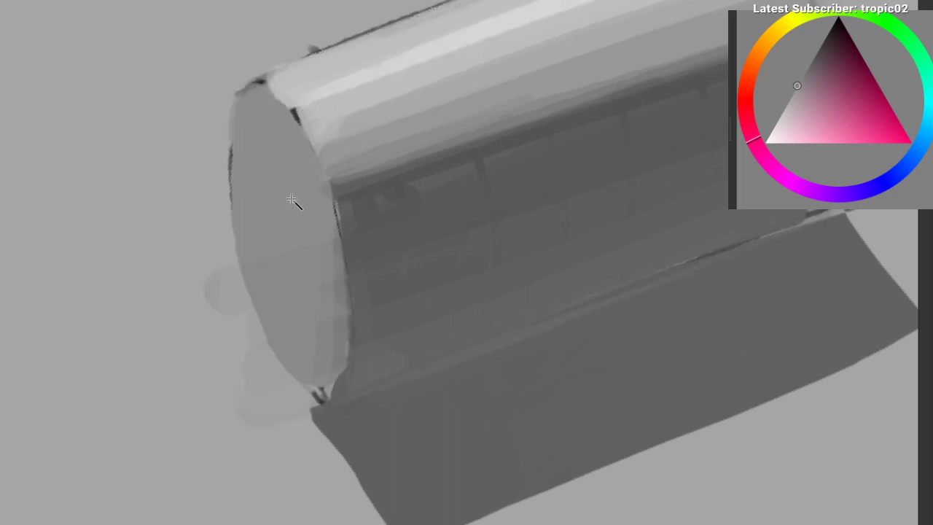
left_click(292, 201)
key("ctrl+shift+a")
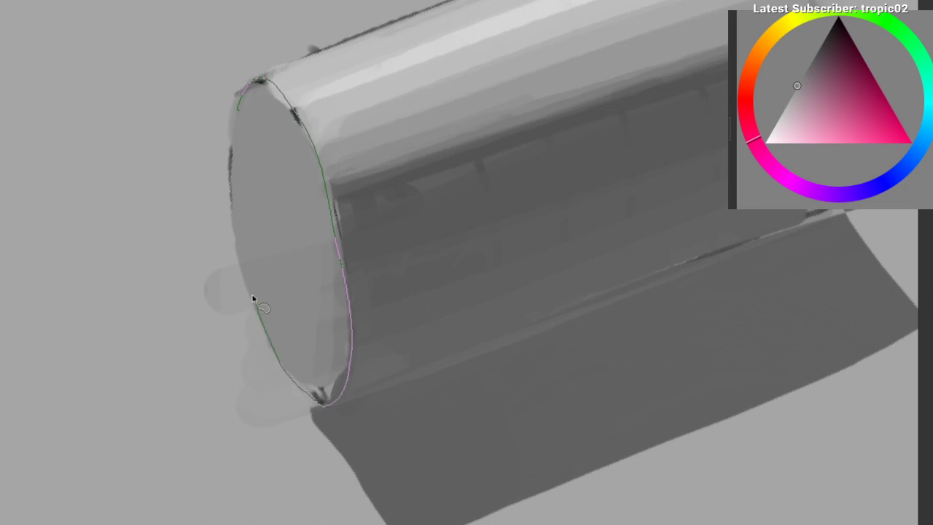
Step: Outline the cylinder's flat cap with a freehand selection and switch to a large soft brush
left_click_drag(241, 104, 256, 80)
key("b")
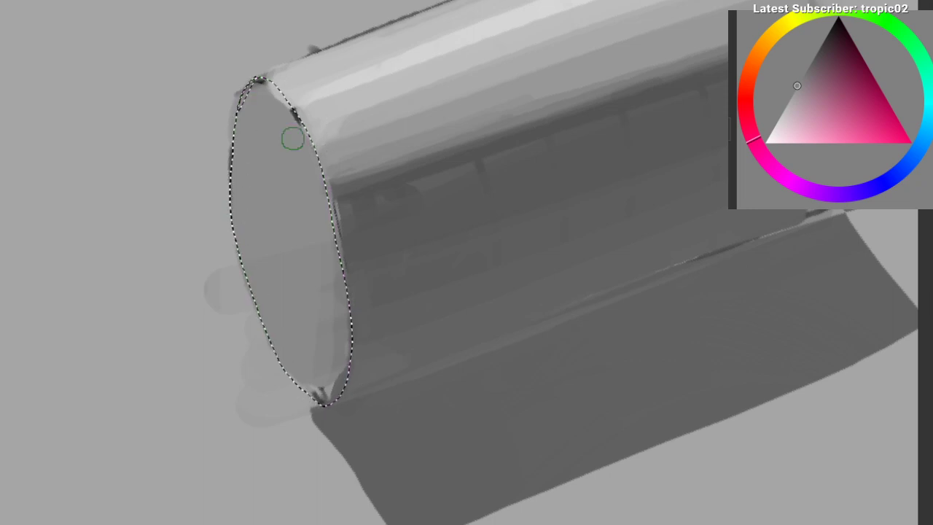
right_click(231, 154)
left_click(238, 249)
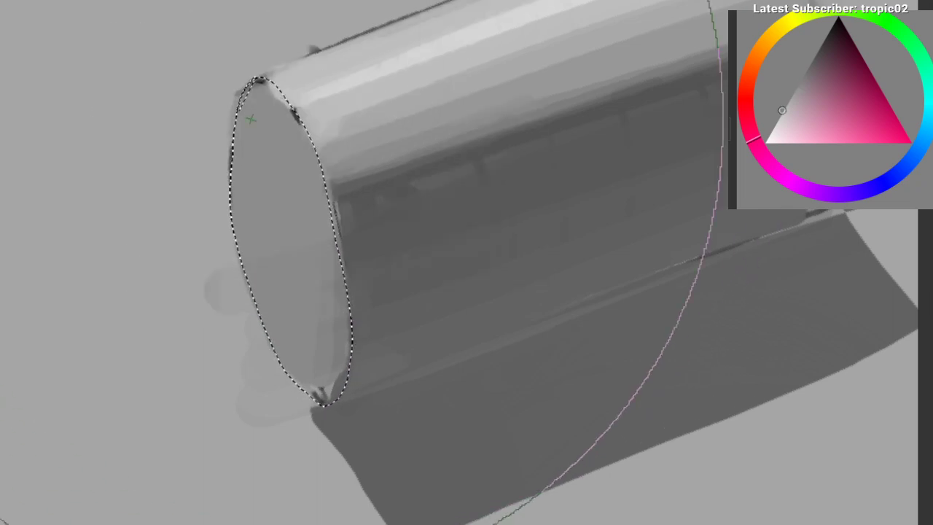
Step: Glaze a lighter grey over the cap's upper part with a soft brush of about 318 px, and clear the selection
left_click(367, 49, "ctrl")
key("bracketleft")
key("bracketleft")
key("bracketleft")
key("bracketleft")
mouse_move(229, 107)
left_mouse_down()
mouse_move(219, 185)
mouse_move(218, 109)
left_mouse_up()
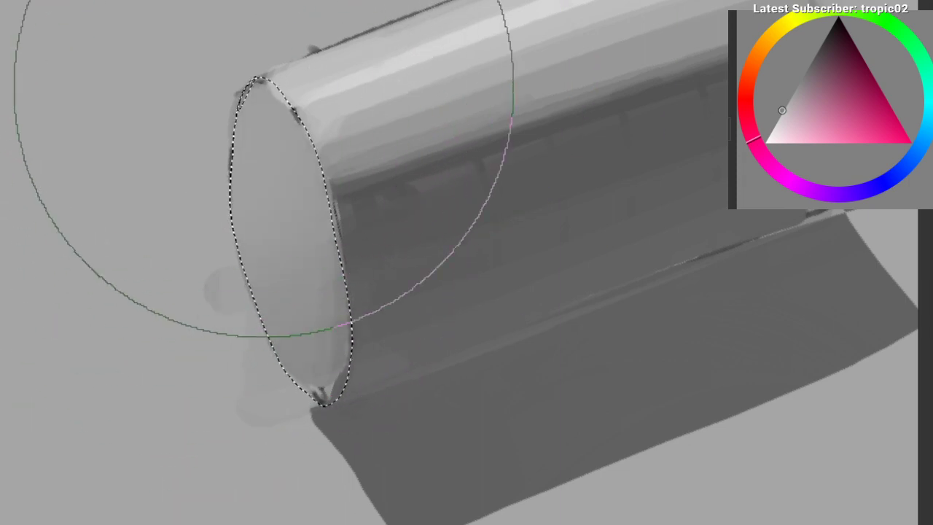
left_click_drag(217, 199, 215, 219)
mouse_move(212, 208)
left_mouse_down()
mouse_move(167, 212)
mouse_move(185, 252)
mouse_move(180, 292)
left_mouse_up()
left_click_drag(176, 235, 173, 153)
key("ctrl+z")
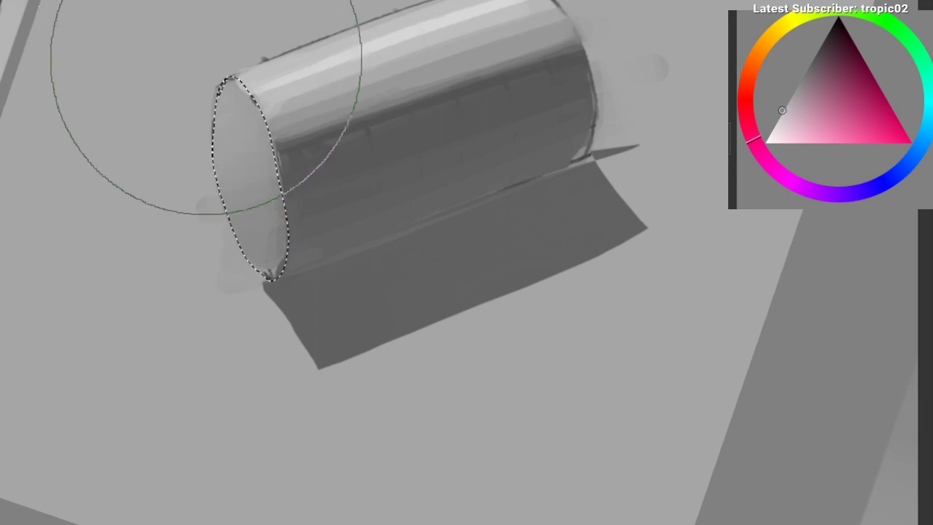
key("ctrl+shift+a")
Step: Switch to the 3.Blocks: texture3 brush and soften the cap's outer outline with a sampled mid-grey
left_click_drag(430, 67, 477, 68)
right_click(416, 71)
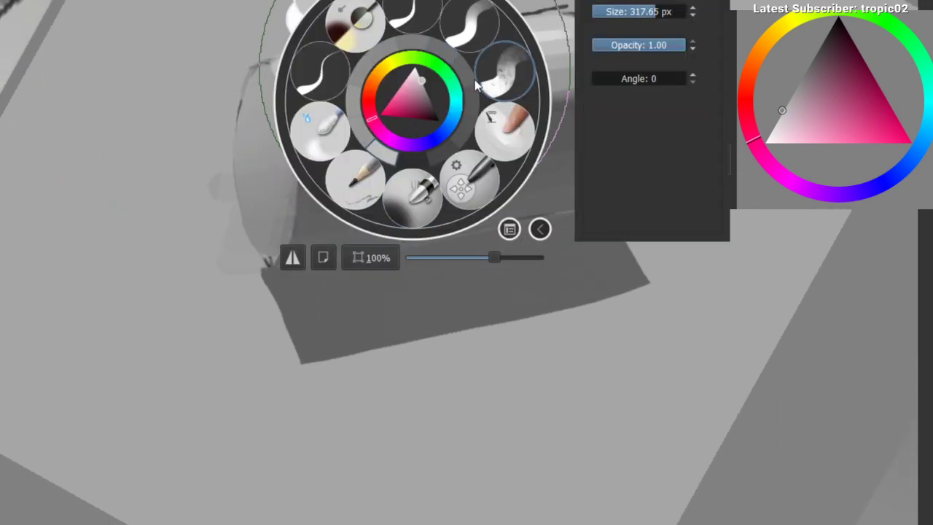
left_click(475, 85)
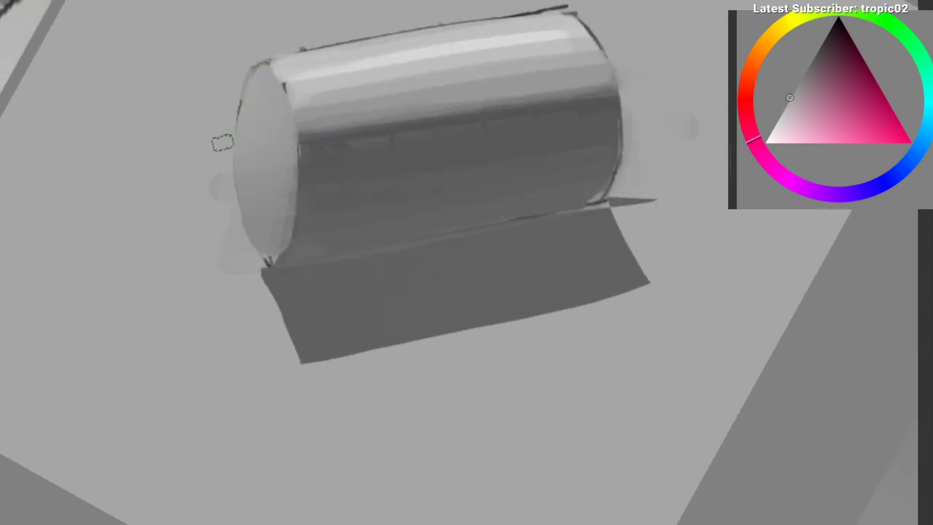
left_click_drag(223, 143, 287, 167)
key("ctrl+z")
left_click_drag(231, 99, 250, 66)
left_click_drag(274, 116, 269, 126)
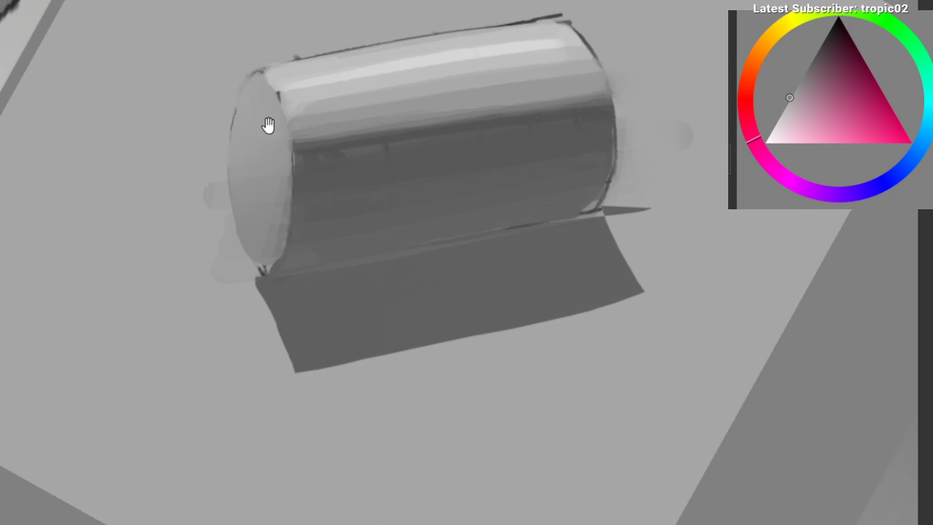
left_click_drag(187, 134, 219, 145)
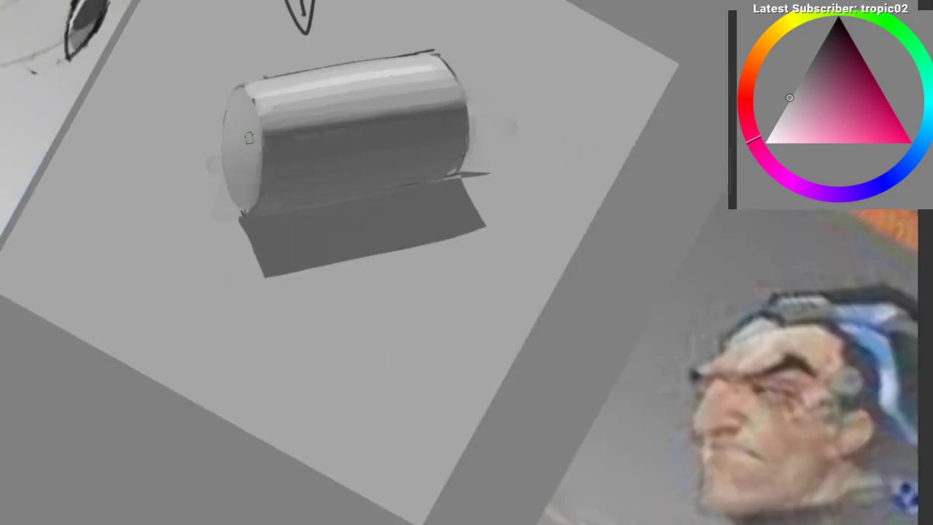
Step: Paint over the dark line remnant where the cap meets the cylinder's lit side, using grey sampled from the cap
left_click_drag(210, 182, 174, 289)
mouse_move(138, 245)
left_mouse_down()
mouse_move(195, 118)
mouse_move(250, 52)
left_mouse_up()
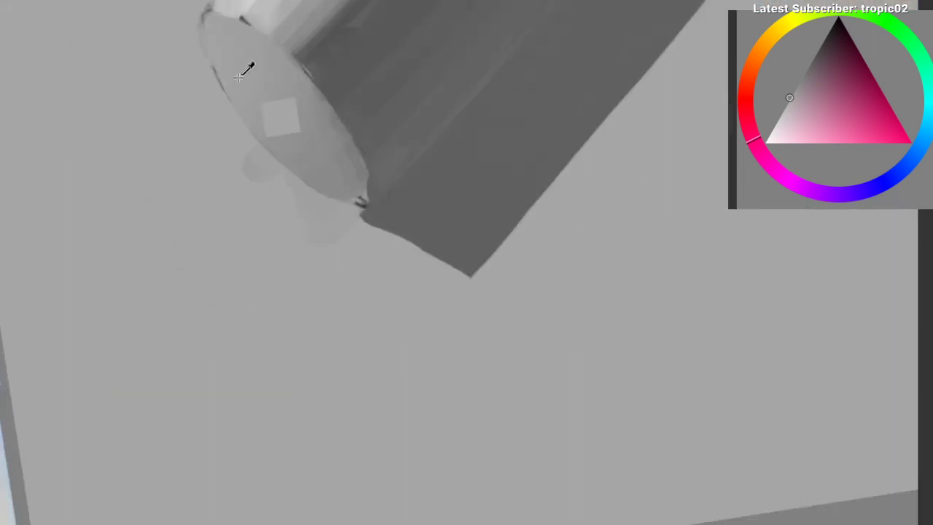
left_click_drag(181, 164, 230, 332)
left_click_drag(297, 153, 326, 28)
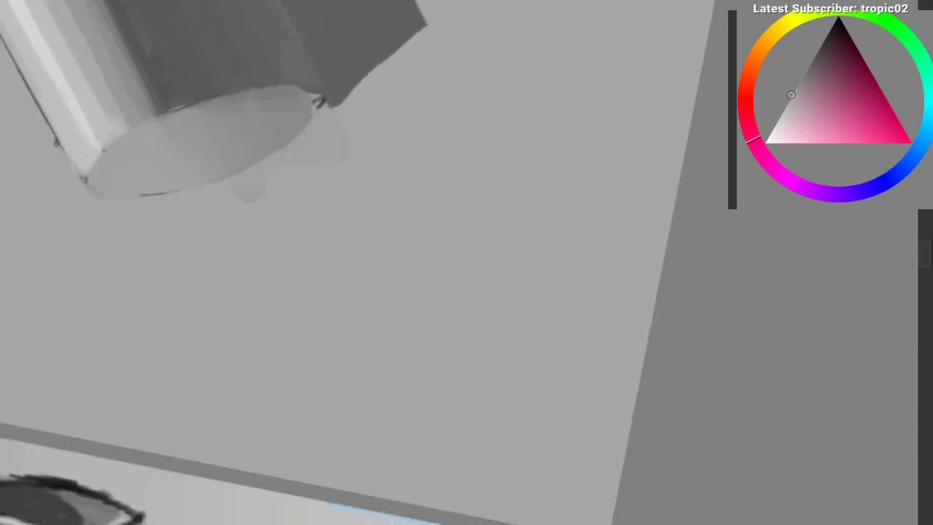
left_click_drag(169, 129, 216, 112)
left_click(180, 106, "ctrl")
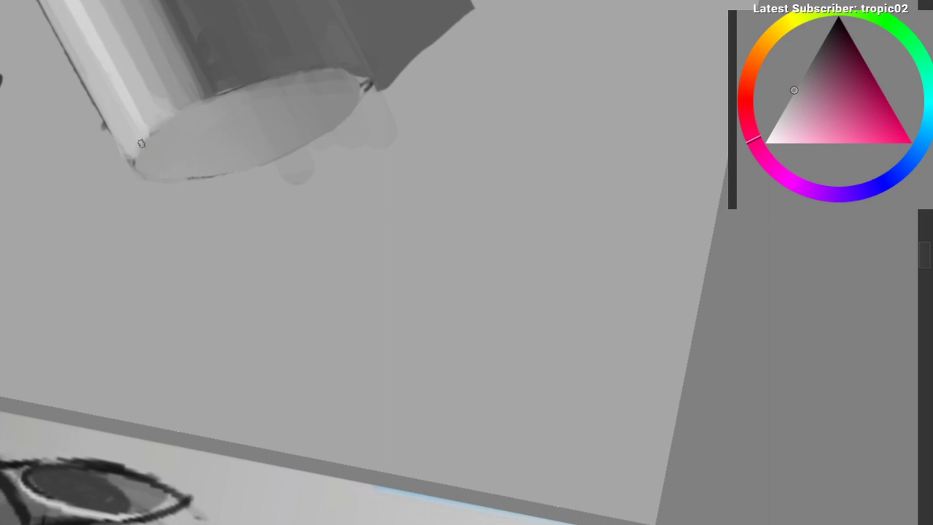
Step: Sharpen the cap's corner beside the lit side with a thin tapered brush, and pick a darker grey
right_click(173, 120)
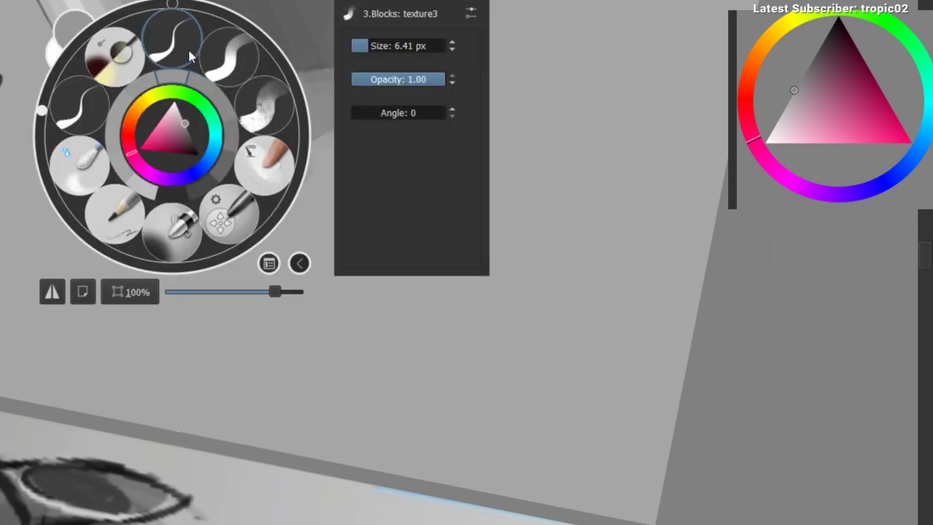
left_click(189, 51)
right_click(127, 101)
left_click(188, 36)
left_click(808, 68)
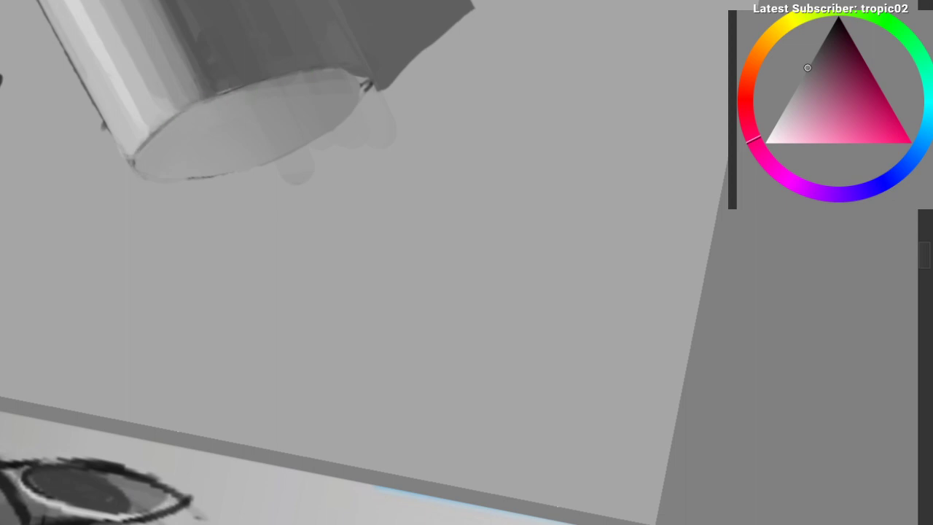
Step: Refine the rim between the cap and the cylinder's lit side with a thin brush in light grey
mouse_move(427, 94)
left_mouse_down()
mouse_move(467, 296)
mouse_move(369, 334)
left_mouse_up()
left_click_drag(459, 220, 210, 191)
left_click_drag(268, 195, 186, 193)
left_click_drag(258, 151, 299, 150)
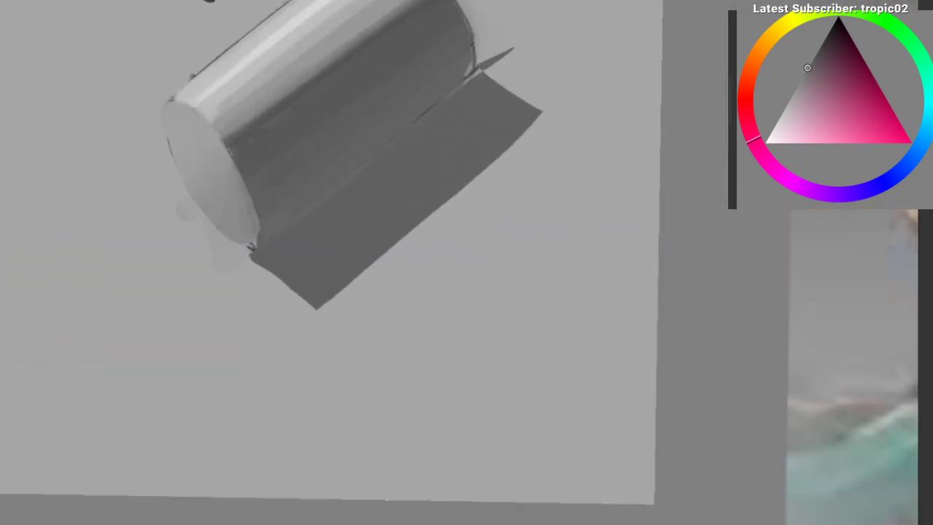
left_click_drag(209, 1, 198, 83)
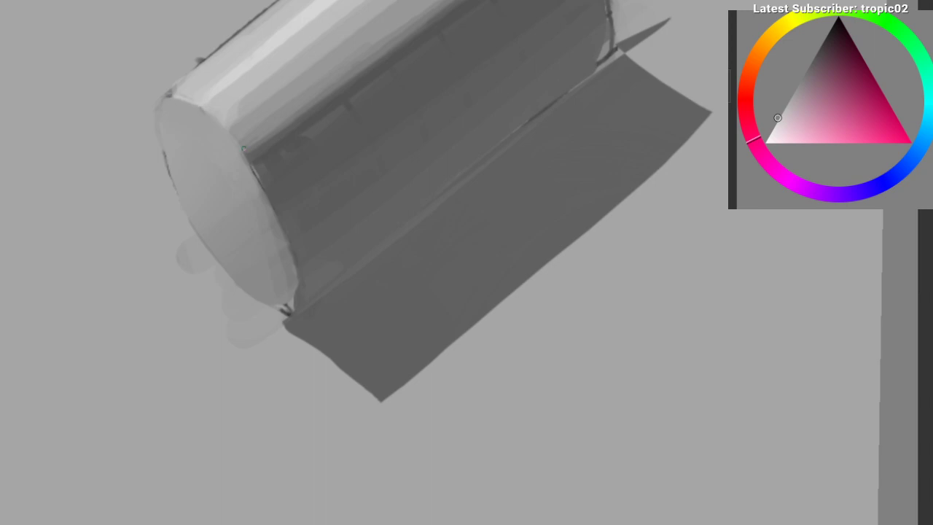
left_click_drag(175, 97, 230, 133)
left_click_drag(182, 213, 206, 314)
left_click_drag(206, 244, 215, 129)
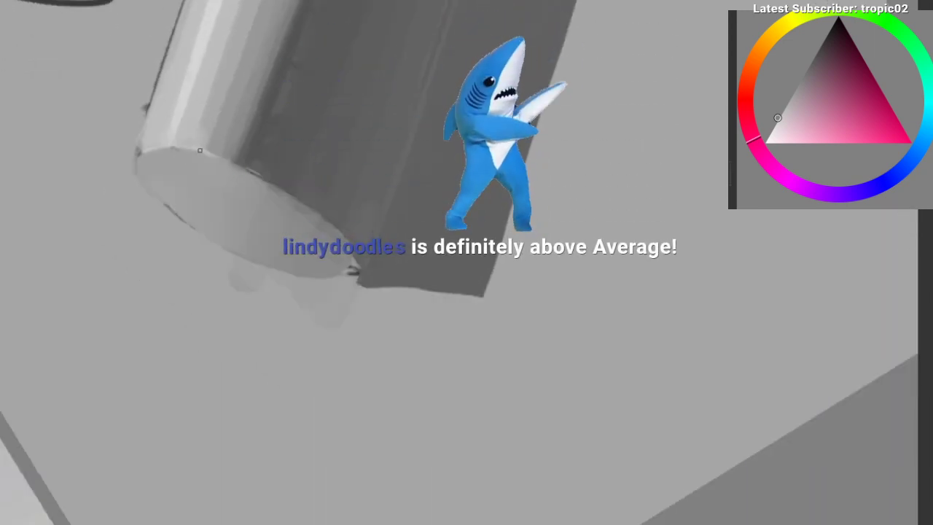
Step: Examine the lightened cap against the cylinder's lit and shadow sides from several canvas angles
left_click_drag(367, 201, 329, 312)
left_click_drag(165, 234, 102, 219)
left_click_drag(280, 136, 272, 106)
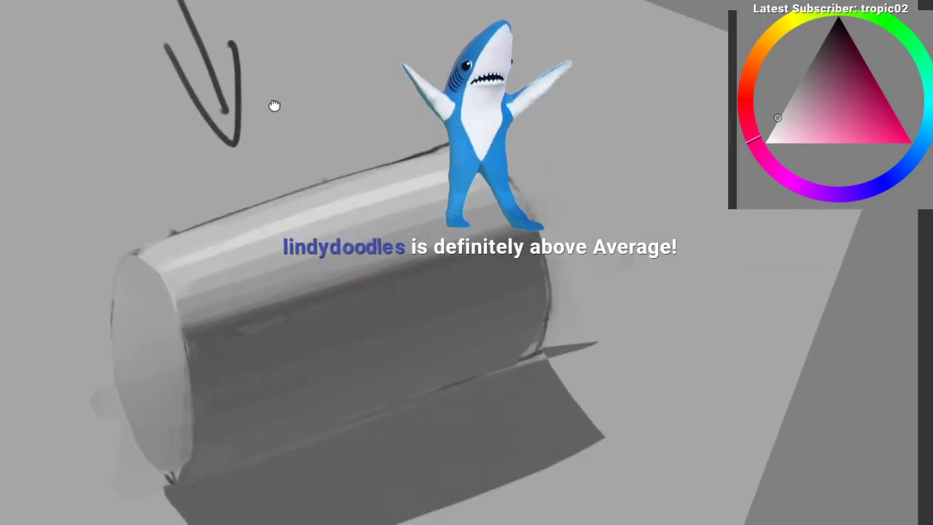
left_click_drag(237, 211, 282, 118)
mouse_move(225, 172)
left_mouse_down()
mouse_move(216, 185)
mouse_move(251, 115)
left_mouse_up()
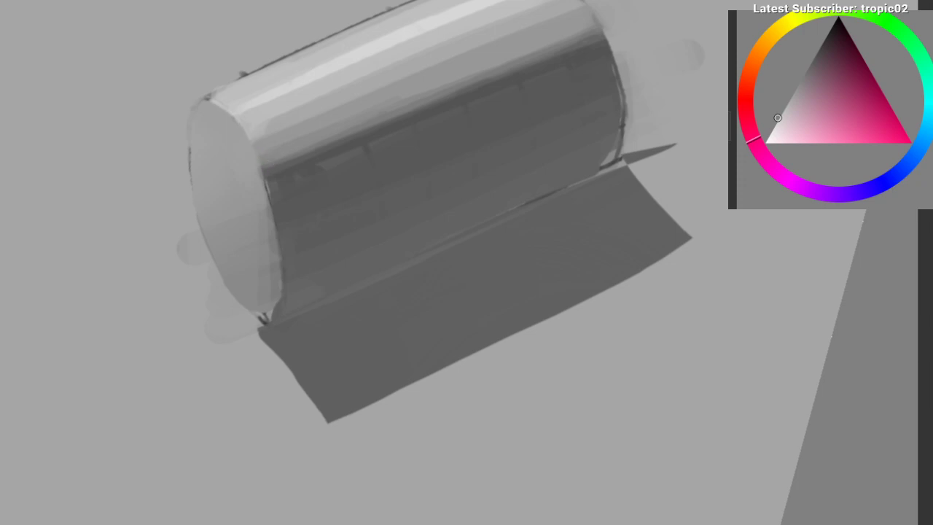
left_click_drag(239, 153, 262, 152)
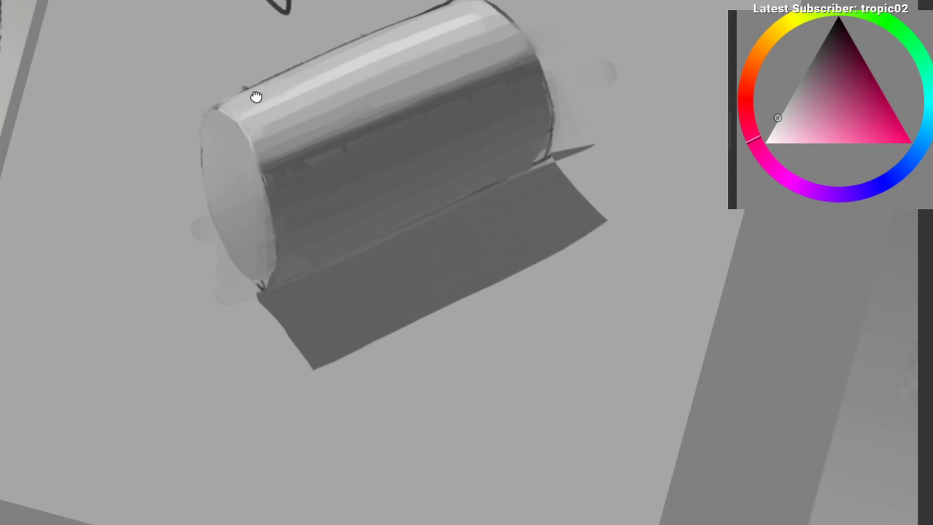
left_click_drag(256, 97, 234, 237)
Step: Circle the blank area beside the light arrow and the whole cylinder in light grey, and undo each circle
left_click(240, 138, "alt")
left_click_drag(291, 194, 302, 281)
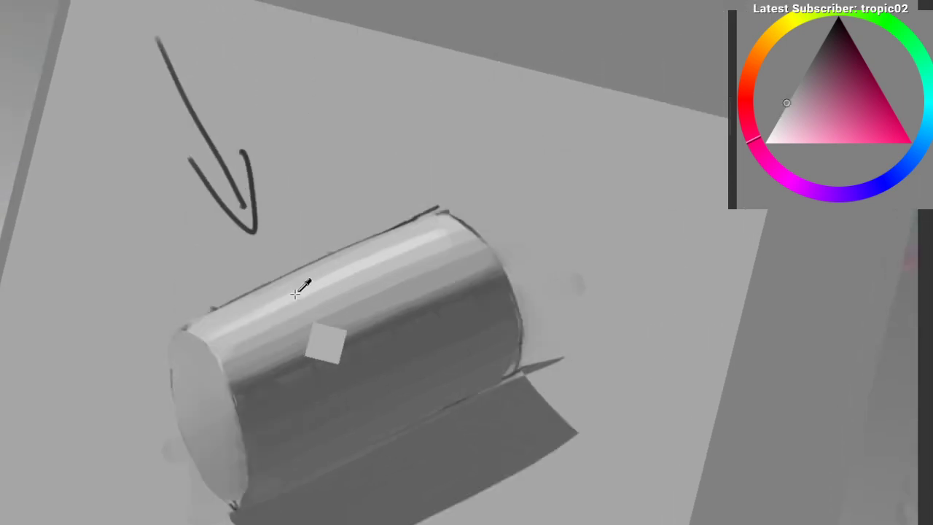
left_click_drag(113, 70, 111, 76)
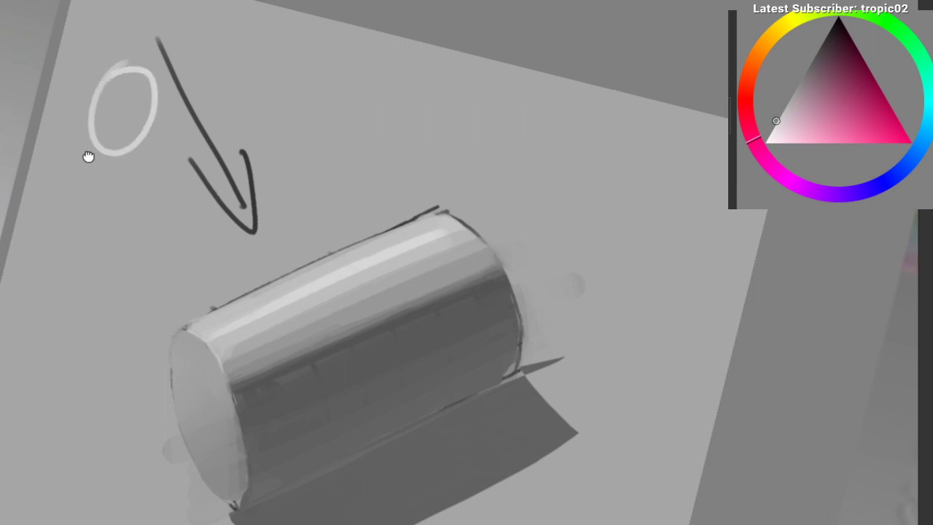
left_click_drag(88, 156, 124, 82)
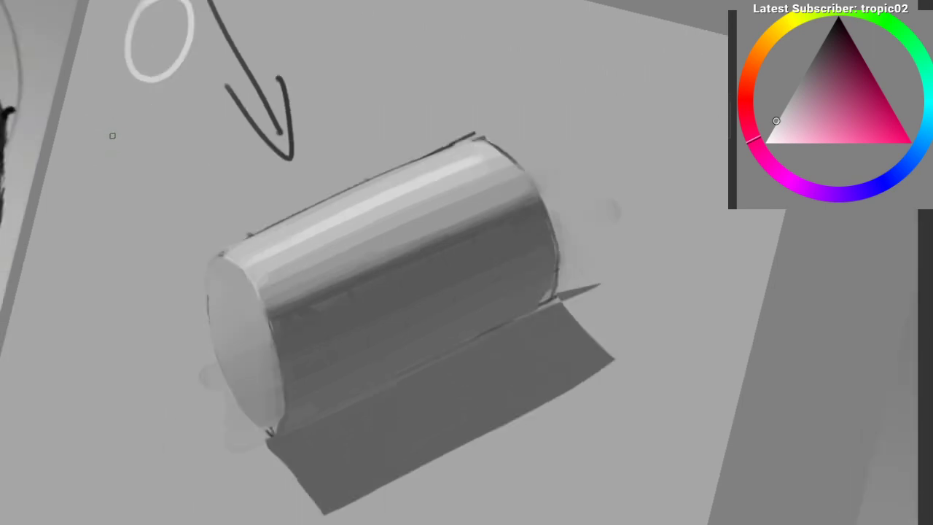
key("ctrl+z")
mouse_move(291, 296)
left_mouse_down()
mouse_move(339, 514)
mouse_move(274, 231)
left_mouse_up()
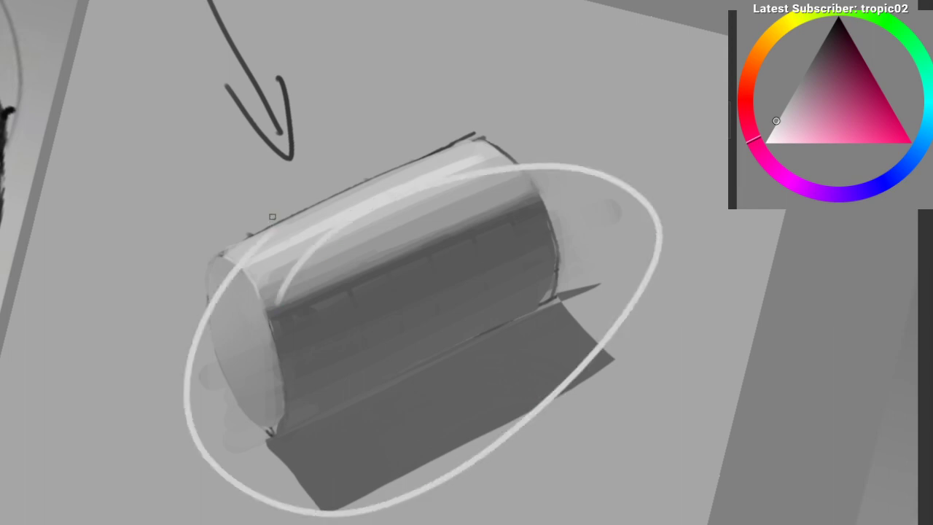
key("ctrl+z")
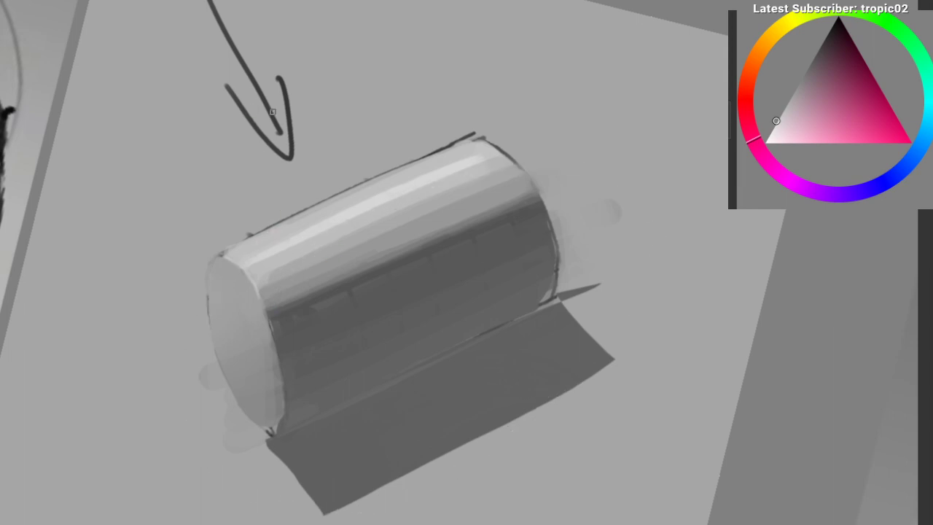
left_click_drag(104, 128, 120, 97)
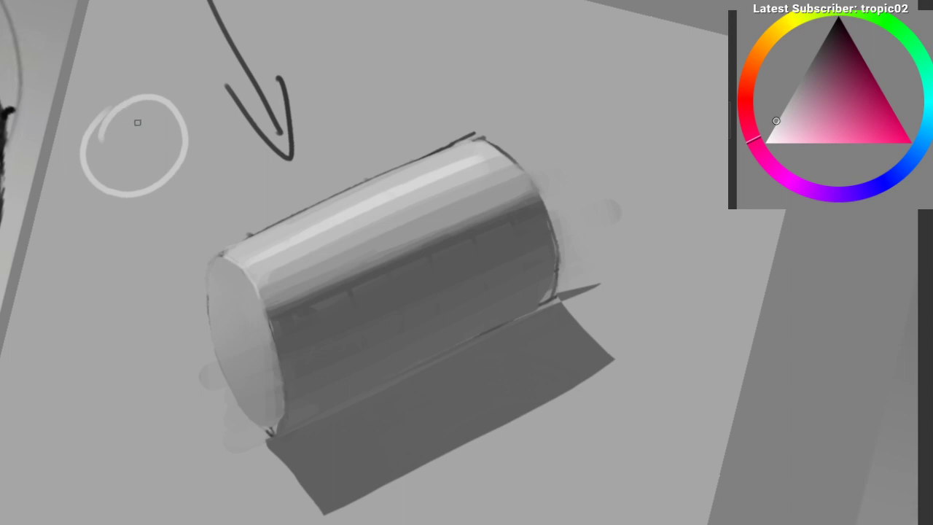
key("ctrl+z")
Step: Try to sketch two adjoining edges in light grey in the empty area below the cylinder
left_click_drag(174, 102, 120, 204)
left_click_drag(92, 511, 191, 72)
left_click_drag(300, 80, 314, 74)
left_click_drag(230, 93, 232, 104)
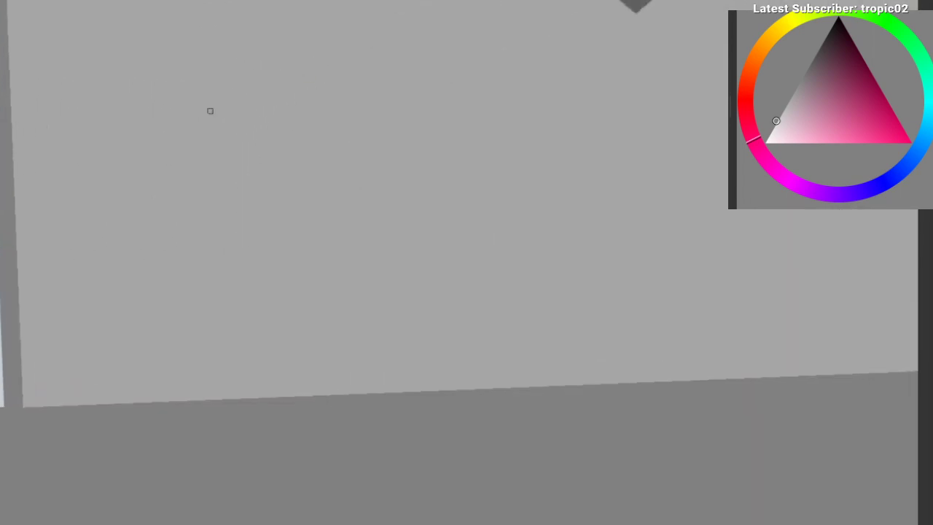
left_click_drag(92, 156, 315, 72)
left_click_drag(312, 73, 446, 155)
key("ctrl+z")
key("ctrl+z")
Step: Sketch a flat four-sided plane in perspective with black lines in the empty area below the cylinder
left_click(839, 16)
mouse_move(140, 187)
left_mouse_down()
mouse_move(358, 112)
mouse_move(544, 182)
mouse_move(328, 244)
mouse_move(415, 267)
mouse_move(563, 191)
left_mouse_up()
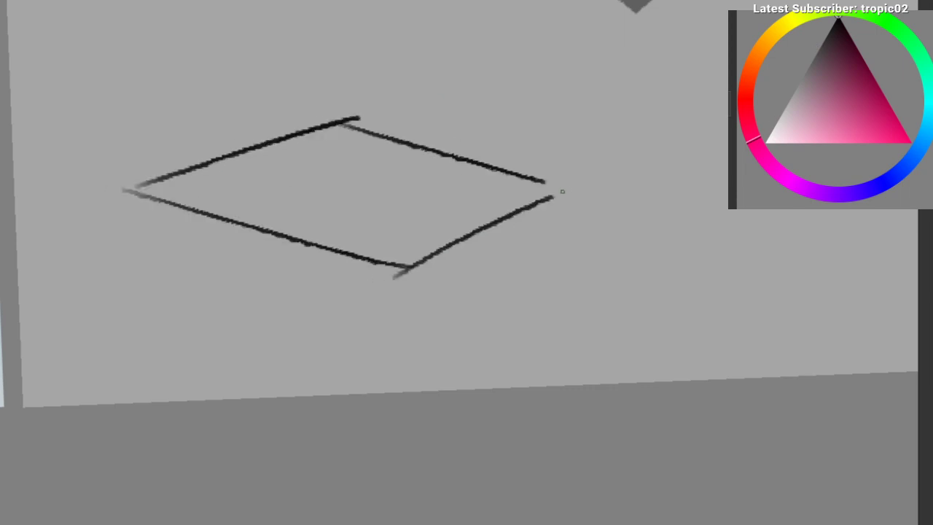
Step: Sketch two concentric ellipses inside the flat parallelogram outline below the triangle
left_click_drag(337, 33, 296, 119)
left_click_drag(254, 6, 249, 95)
key("ctrl+z")
mouse_move(258, 22)
left_mouse_down()
mouse_move(340, 94)
mouse_move(274, 17)
left_mouse_up()
left_click_drag(255, 151, 228, 110)
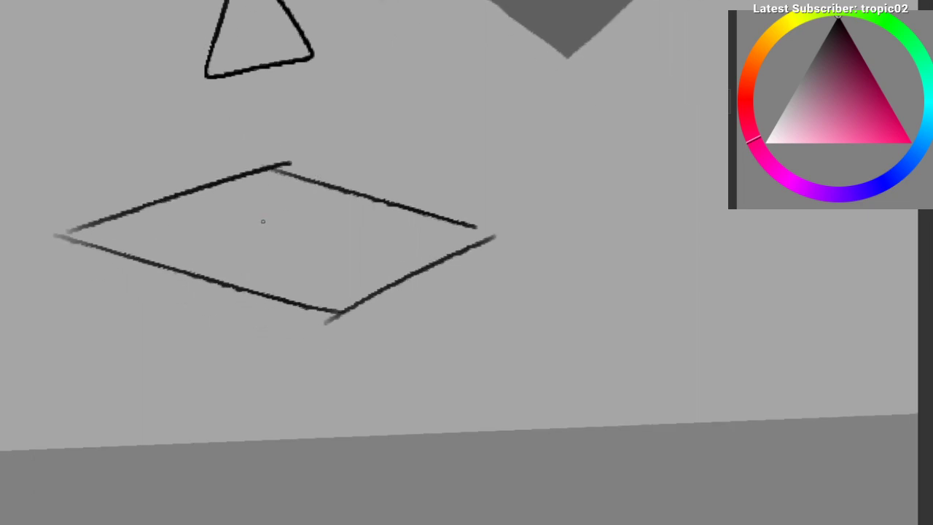
mouse_move(298, 204)
left_mouse_down()
mouse_move(233, 222)
mouse_move(288, 249)
mouse_move(304, 208)
mouse_move(270, 201)
mouse_move(229, 270)
mouse_move(278, 183)
mouse_move(204, 194)
left_mouse_up()
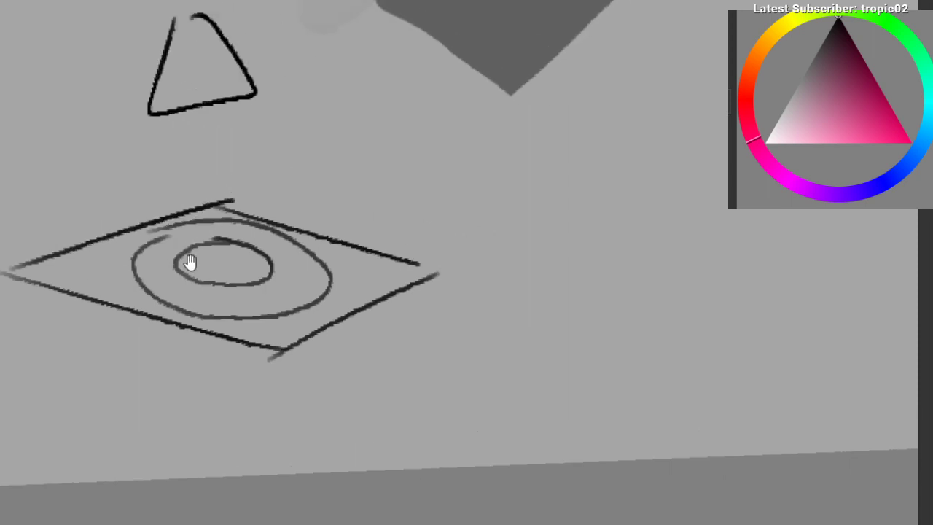
Step: Paint over the ellipses and fill the parallelogram with light gray, then reduce the brush size
mouse_move(24, 267)
left_mouse_down()
mouse_move(183, 211)
mouse_move(433, 264)
mouse_move(292, 355)
mouse_move(95, 310)
mouse_move(15, 265)
left_mouse_up()
mouse_move(169, 268)
left_mouse_down()
mouse_move(244, 202)
mouse_move(467, 317)
mouse_move(63, 323)
mouse_move(226, 426)
left_mouse_up()
left_click(794, 92)
mouse_move(219, 223)
left_mouse_down()
mouse_move(315, 298)
mouse_move(156, 375)
mouse_move(203, 227)
left_mouse_up()
left_click(781, 113)
mouse_move(110, 277)
left_mouse_down()
mouse_move(256, 244)
mouse_move(365, 238)
mouse_move(315, 146)
mouse_move(219, 177)
left_mouse_up()
left_click_drag(202, 192, 235, 140)
key("bracketleft")
key("bracketleft")
key("bracketleft")
key("bracketleft")
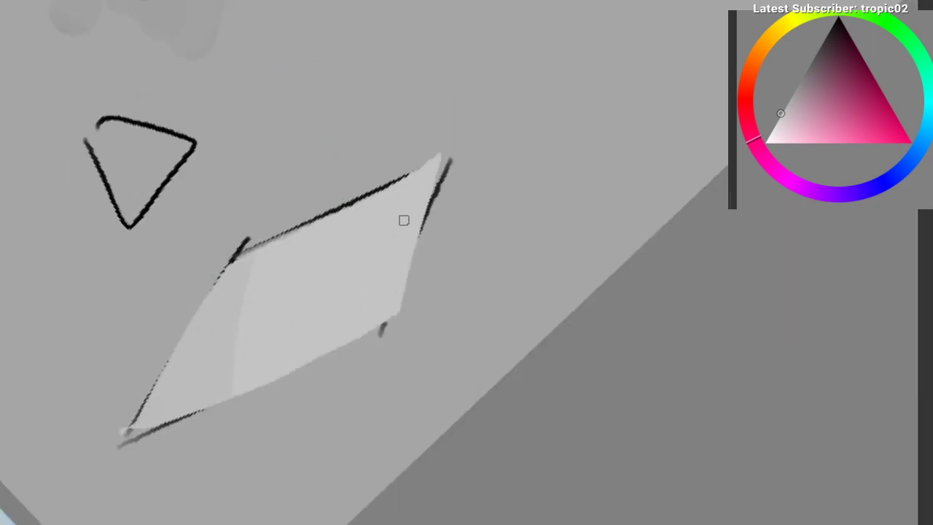
Step: Paint a lighter gray highlight spot in the middle of the filled parallelogram
left_click(779, 118)
mouse_move(287, 280)
left_mouse_down()
mouse_move(265, 303)
mouse_move(326, 281)
mouse_move(309, 277)
mouse_move(292, 294)
mouse_move(324, 267)
mouse_move(312, 284)
mouse_move(300, 286)
mouse_move(306, 266)
mouse_move(283, 282)
left_mouse_up()
left_click(774, 128)
left_click(285, 280, "ctrl")
mouse_move(452, 293)
left_mouse_down()
mouse_move(437, 317)
mouse_move(358, 317)
mouse_move(178, 335)
mouse_move(167, 350)
mouse_move(156, 343)
mouse_move(125, 293)
mouse_move(153, 202)
mouse_move(252, 153)
mouse_move(197, 306)
mouse_move(148, 319)
mouse_move(135, 296)
mouse_move(129, 313)
mouse_move(142, 350)
left_mouse_up()
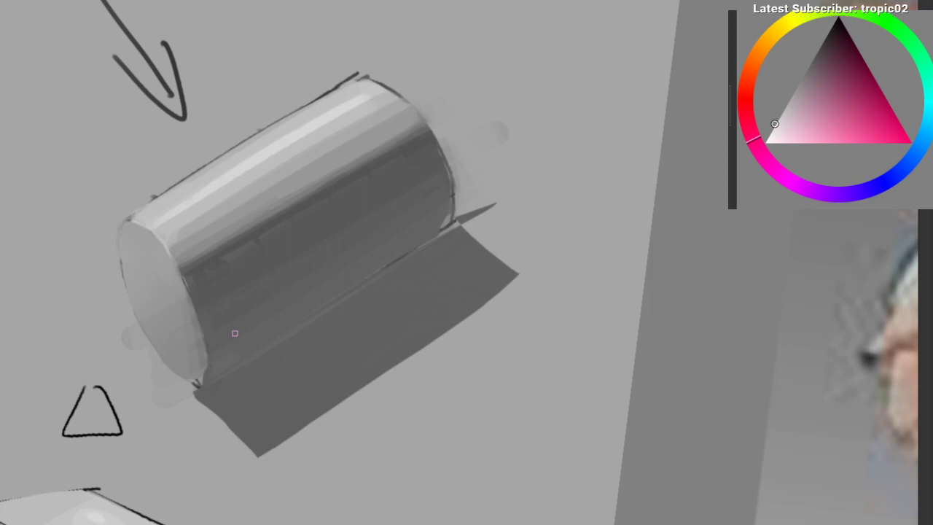
left_click_drag(374, 190, 212, 219)
scroll(327, 158, "up", 1)
left_click_drag(252, 156, 255, 202)
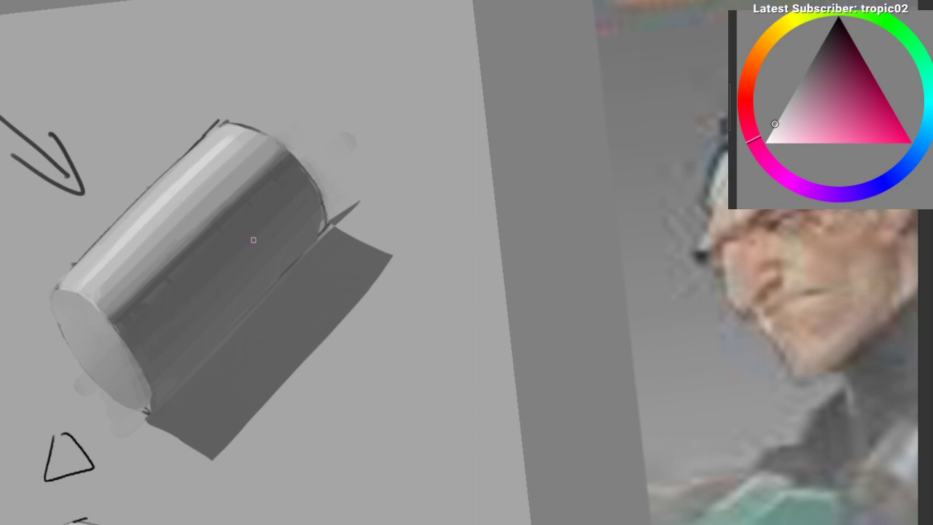
mouse_move(265, 235)
left_mouse_down()
mouse_move(260, 244)
mouse_move(285, 211)
left_mouse_up()
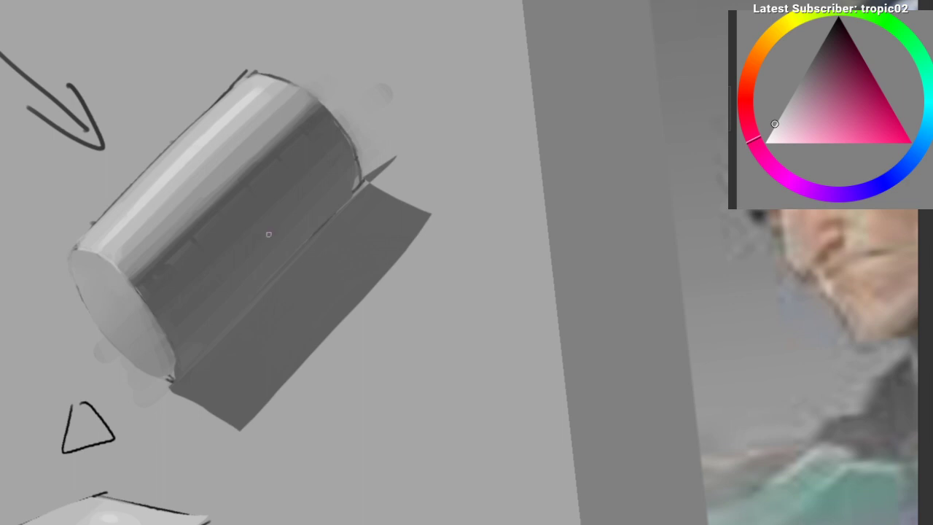
left_click_drag(257, 260, 290, 216)
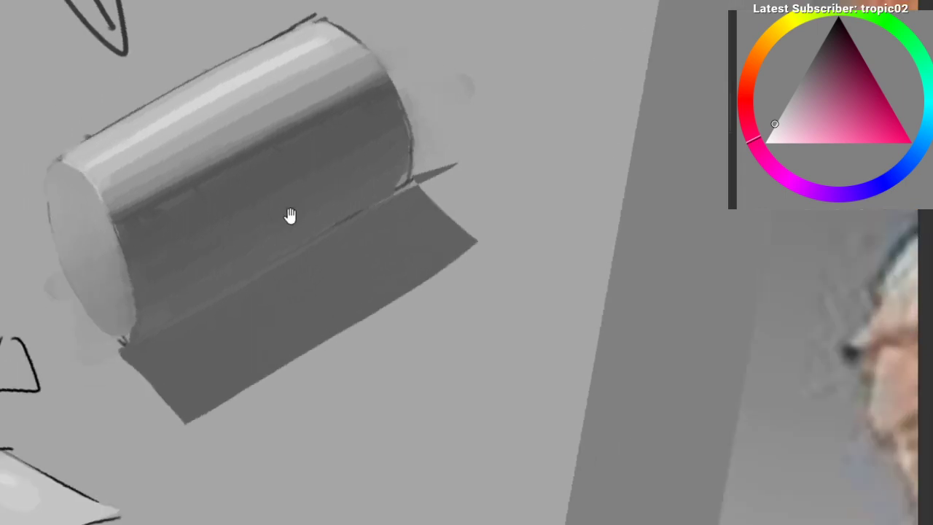
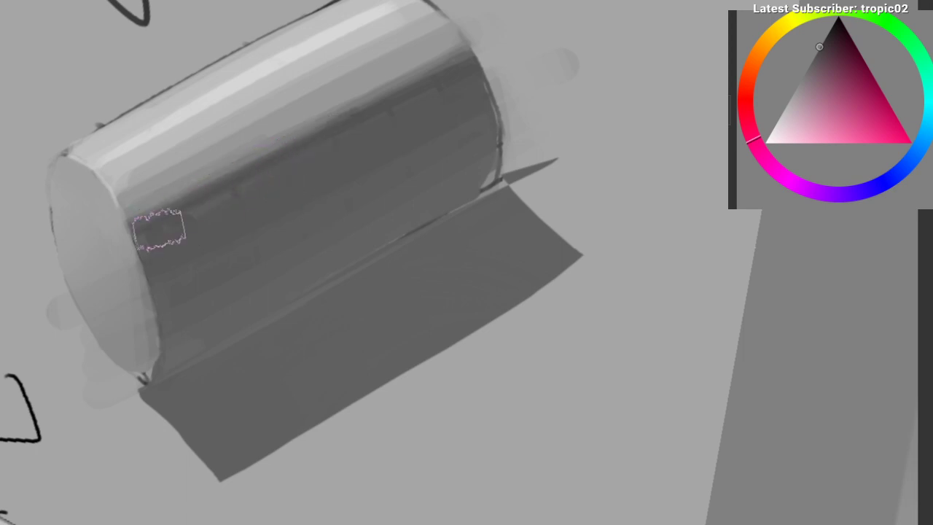
Step: Switch to the airbrush, try a soft stroke along the cylinder's core shadow and undo it
right_click(250, 148)
right_click(316, 137)
right_click(221, 179)
left_click(230, 262)
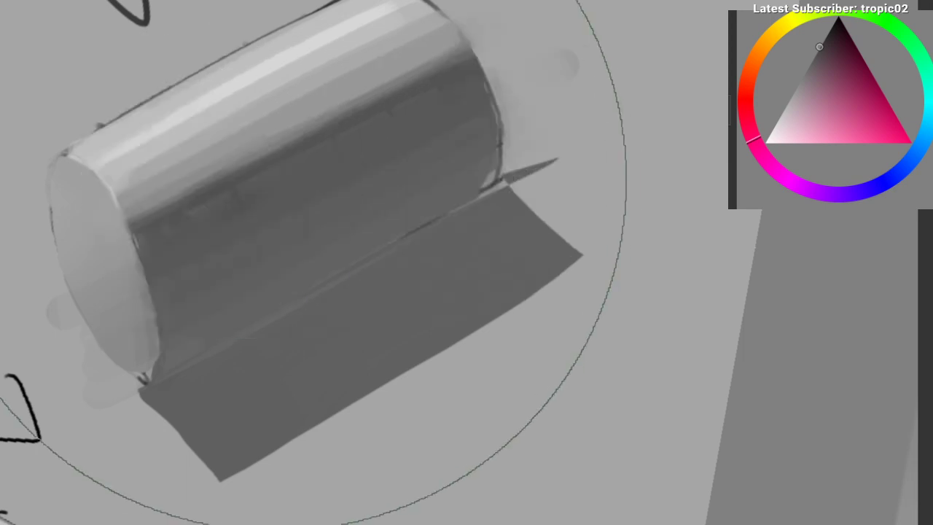
left_click_drag(124, 239, 267, 169)
key("ctrl+z")
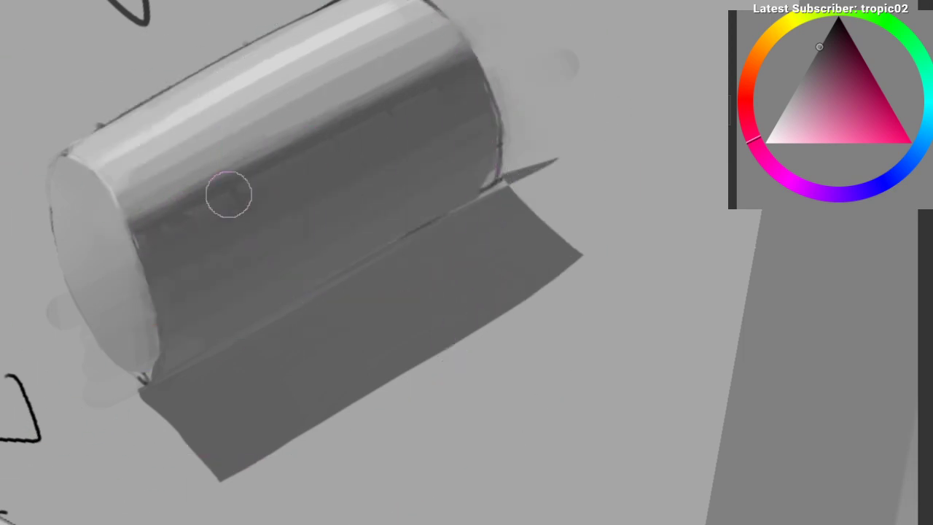
Step: Darken and soften the cylinder's core shadow with dark grays sampled from its shaded side
left_click(233, 187, "ctrl")
left_click(284, 166, "ctrl")
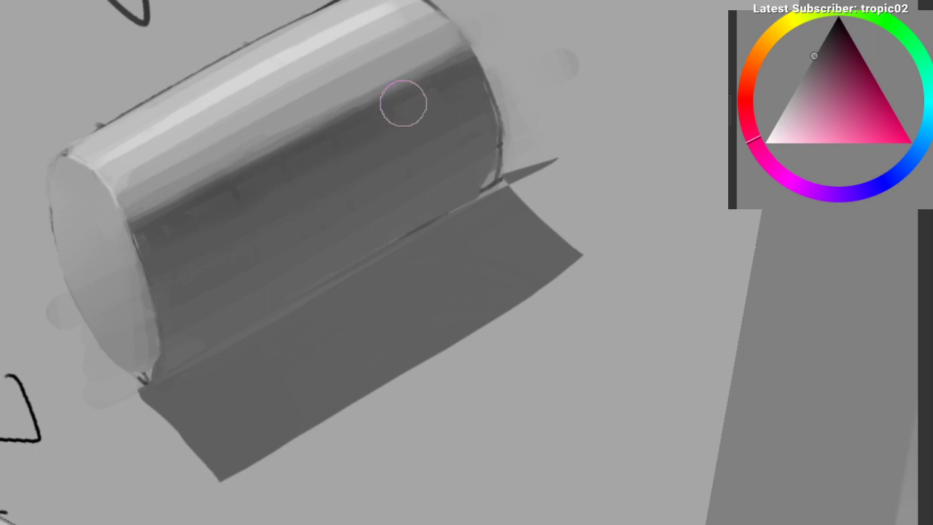
mouse_move(403, 103)
left_mouse_down()
mouse_move(485, 64)
mouse_move(448, 89)
mouse_move(325, 140)
mouse_move(461, 81)
left_mouse_up()
left_click(822, 44)
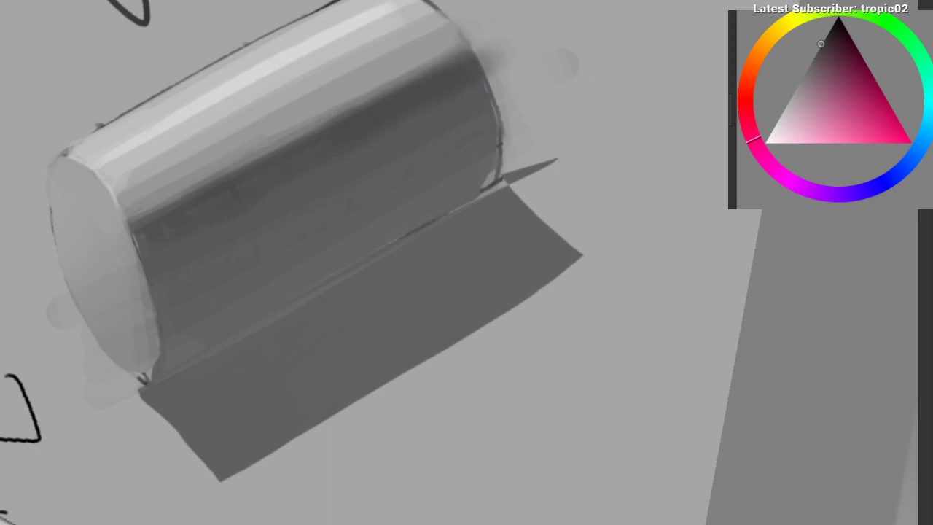
left_click(242, 176, "ctrl")
mouse_move(229, 177)
left_mouse_down()
mouse_move(374, 105)
mouse_move(226, 188)
left_mouse_up()
Step: Soften the cylinder's highlight band with a light gray sampled from it
mouse_move(342, 158)
left_mouse_down()
mouse_move(481, 205)
mouse_move(469, 210)
left_mouse_up()
left_click_drag(469, 210, 430, 207)
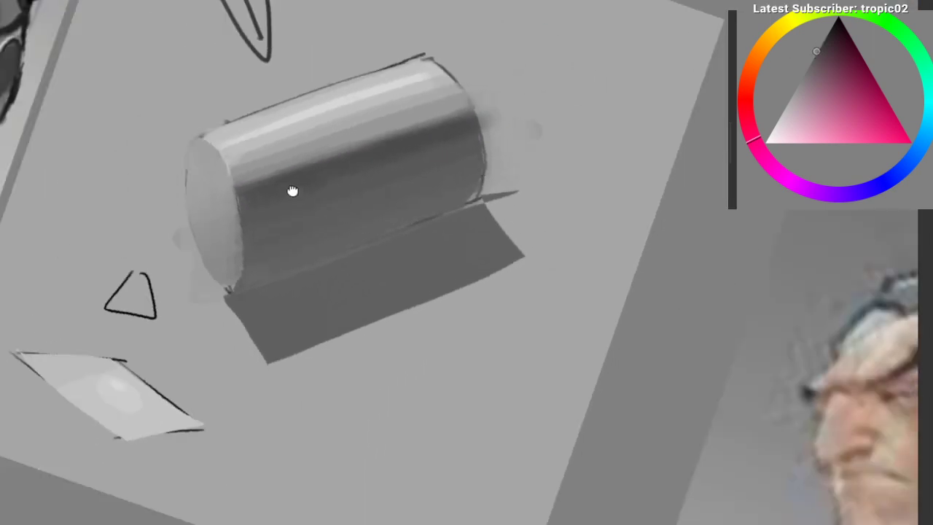
left_click_drag(292, 192, 231, 174)
left_click_drag(158, 152, 219, 177)
left_click_drag(220, 177, 180, 221)
left_click(321, 130, "ctrl")
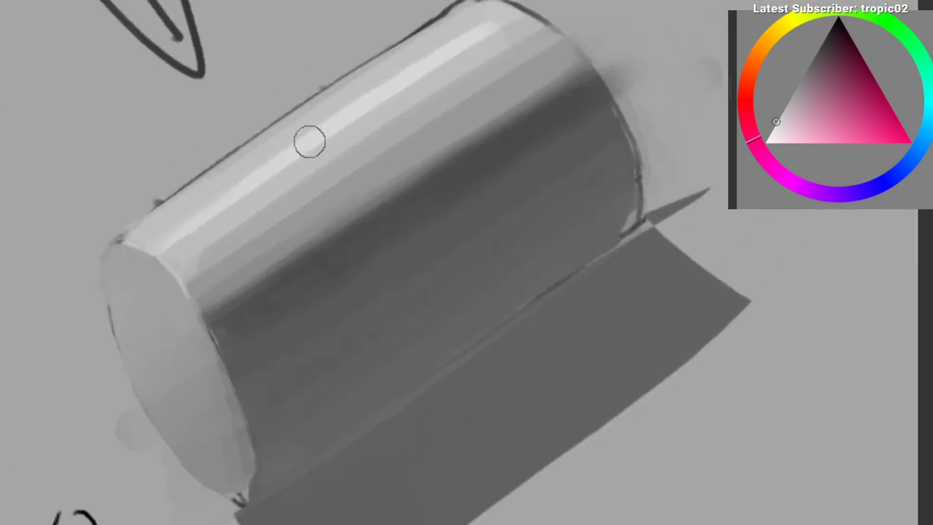
mouse_move(301, 162)
left_mouse_down()
mouse_move(227, 201)
mouse_move(296, 163)
mouse_move(291, 167)
left_mouse_up()
left_click_drag(327, 133, 256, 263)
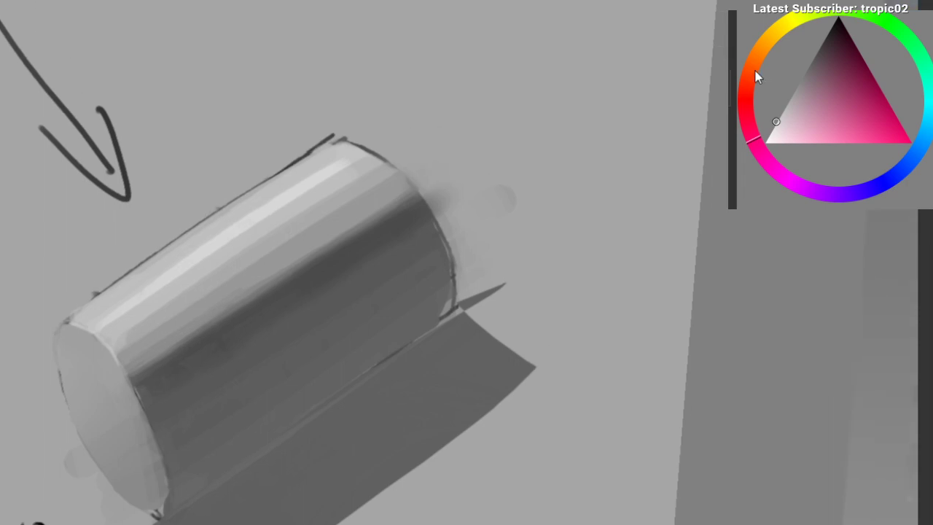
scroll(248, 200, "up", 2)
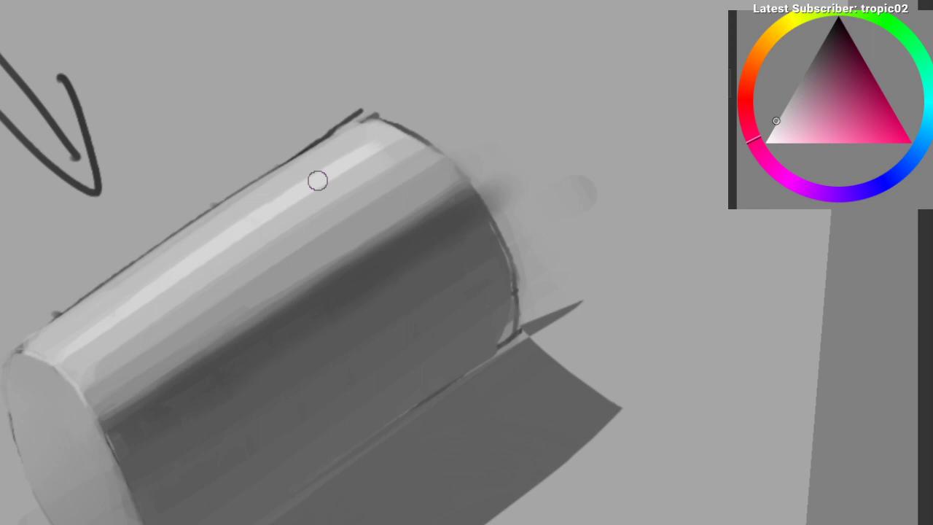
left_click(831, 27)
left_click_drag(162, 292, 219, 259)
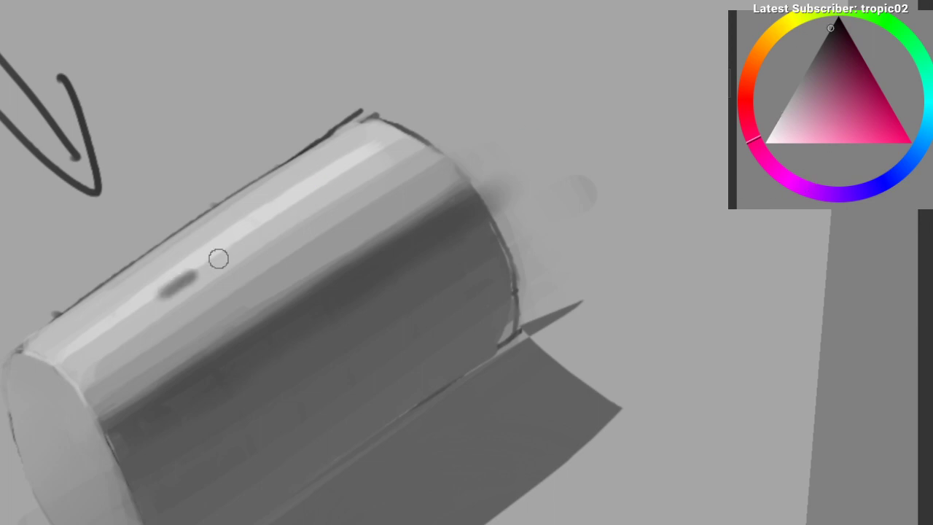
key("ctrl+z")
key("b")
left_click_drag(48, 362, 458, 119)
key("ctrl+z")
left_click_drag(366, 218, 340, 231)
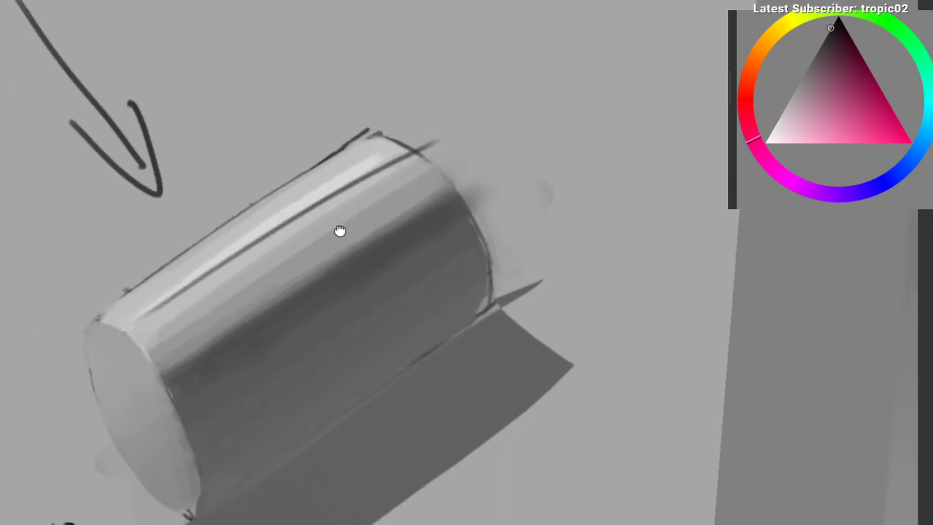
left_click_drag(438, 233, 374, 275)
key("ctrl+z")
left_click_drag(364, 160, 381, 159)
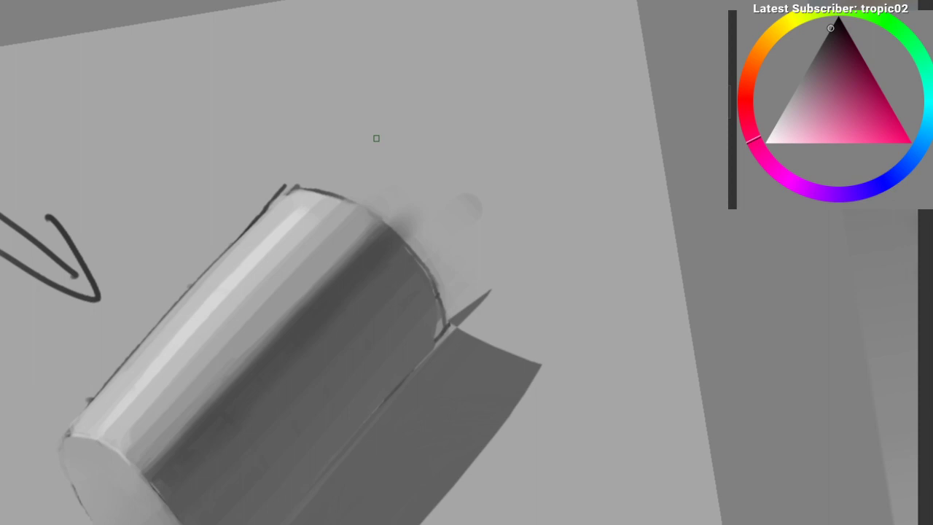
left_click_drag(476, 159, 474, 191)
mouse_move(126, 272)
left_mouse_down()
mouse_move(212, 244)
mouse_move(223, 256)
left_mouse_up()
left_click_drag(3, 373, 466, 180)
key("ctrl+z")
left_click_drag(100, 340, 399, 198)
mouse_move(359, 222)
left_mouse_down()
mouse_move(320, 222)
mouse_move(361, 211)
left_mouse_up()
key("ctrl+z")
Step: Select a freehand strip covering the highlight band along the cylinder's upper edge
mouse_move(338, 252)
left_mouse_down()
mouse_move(352, 207)
mouse_move(317, 231)
mouse_move(208, 221)
mouse_move(194, 231)
mouse_move(197, 214)
left_mouse_up()
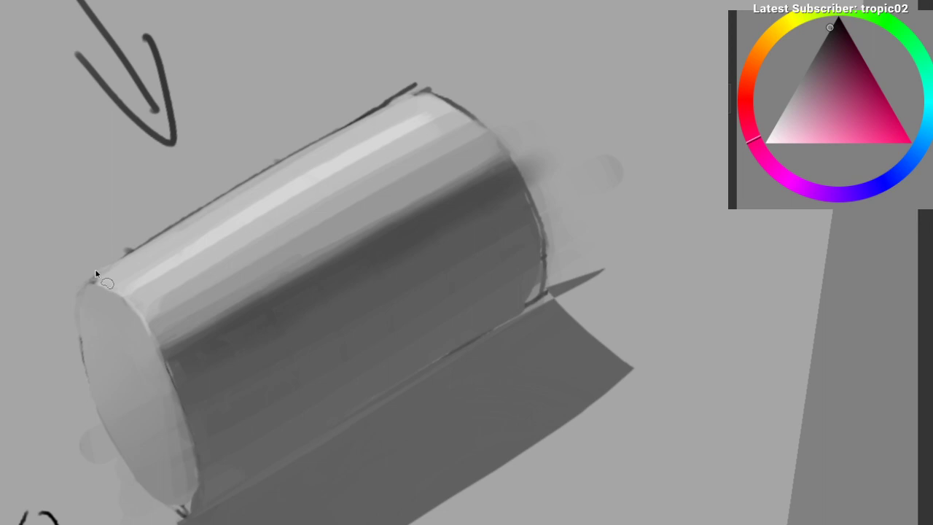
left_click_drag(89, 280, 253, 187)
key("ctrl+d")
left_click_drag(89, 281, 410, 95)
mouse_move(461, 109)
left_mouse_down()
mouse_move(146, 309)
mouse_move(242, 180)
mouse_move(391, 100)
mouse_move(316, 138)
mouse_move(413, 104)
mouse_move(416, 161)
mouse_move(304, 152)
mouse_move(272, 169)
mouse_move(343, 136)
mouse_move(280, 206)
mouse_move(296, 196)
mouse_move(262, 174)
mouse_move(341, 143)
mouse_move(294, 197)
left_mouse_up()
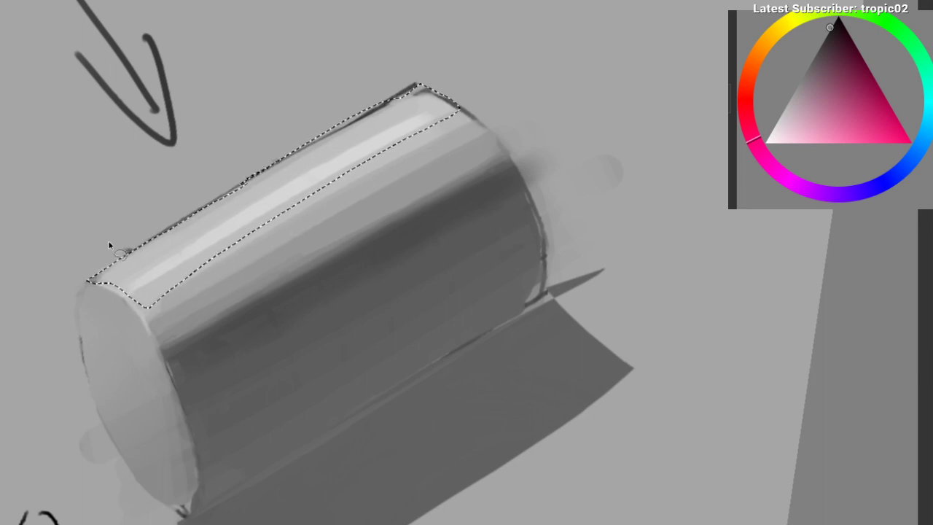
Step: Airbrush a sampled light gray along the selected cylinder strip and clear the selection
right_click(108, 199)
left_click(111, 288)
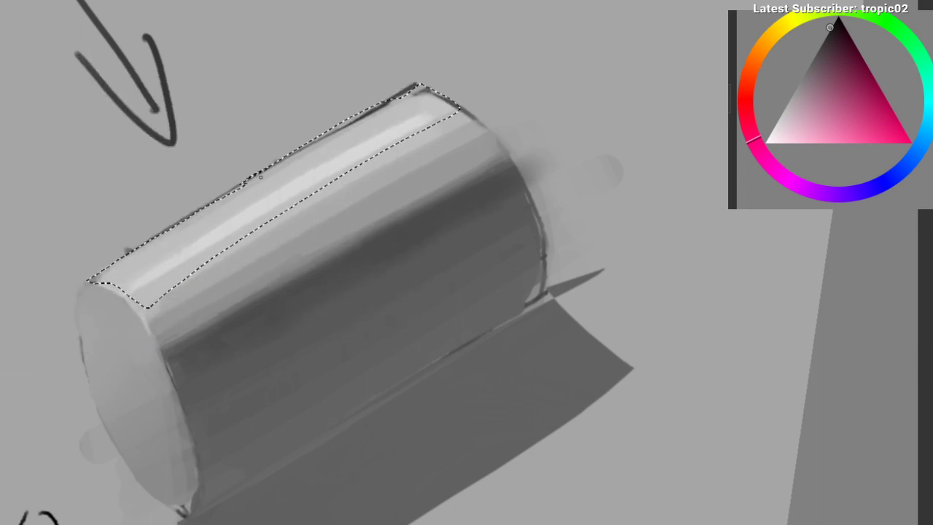
left_click_drag(225, 183, 287, 269)
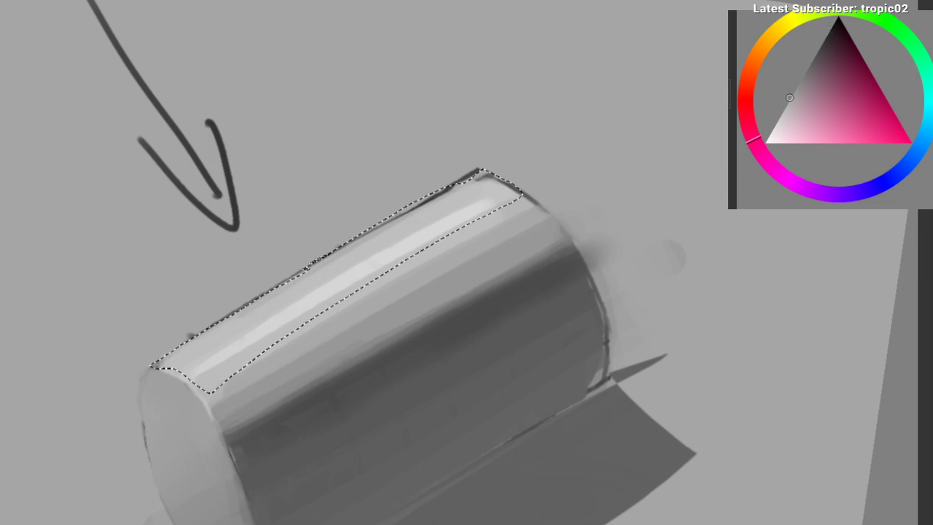
left_click(310, 267, "ctrl")
left_click_drag(437, 202, 237, 313)
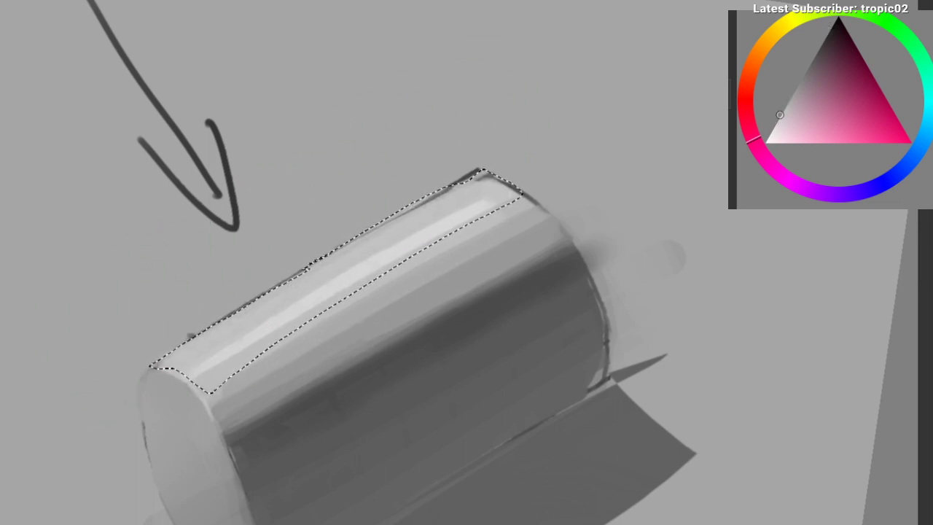
mouse_move(430, 208)
left_mouse_down()
mouse_move(232, 327)
mouse_move(204, 354)
left_mouse_up()
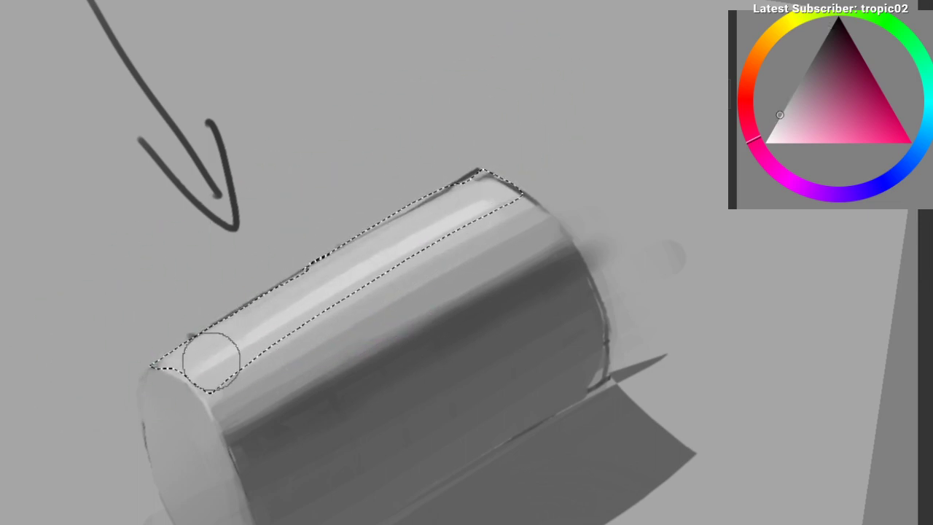
key("ctrl+shift+a")
Step: Remove the cylinder study from view and bring back the shaded sphere painting
left_click_drag(450, 262, 322, 166)
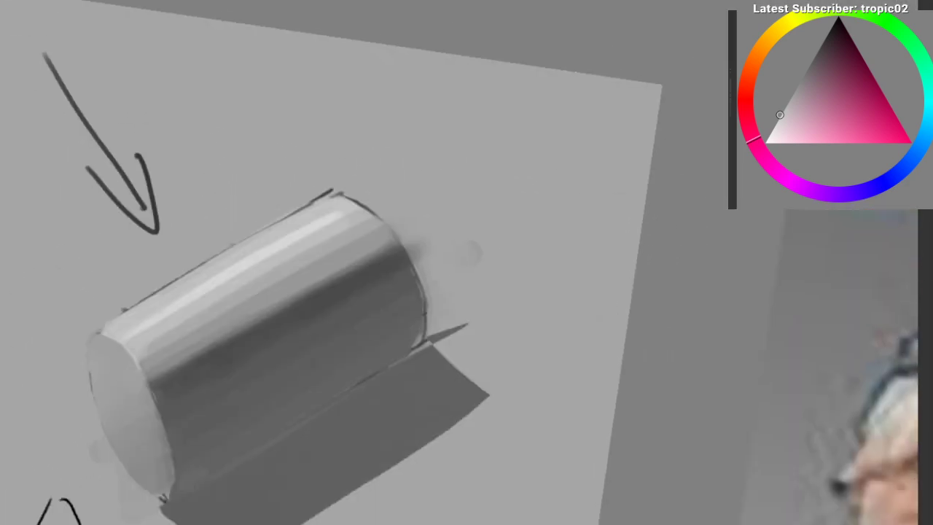
key("Delete")
key("Delete")
key("Delete")
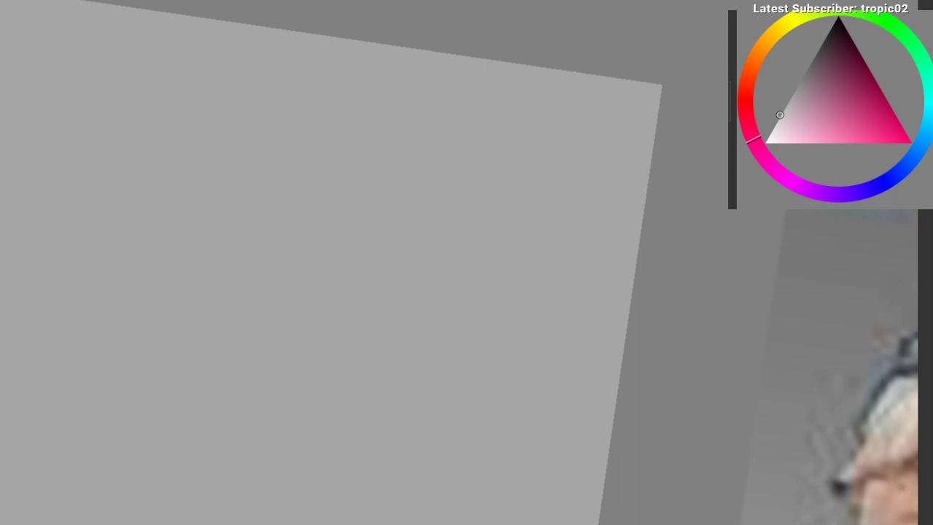
key("ctrl+z")
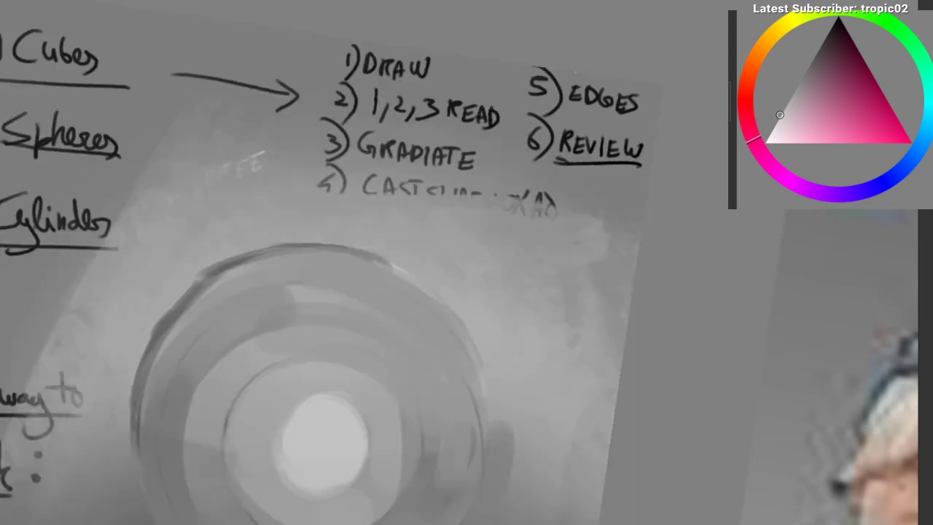
key("ctrl+z")
left_click_drag(404, 348, 426, 267)
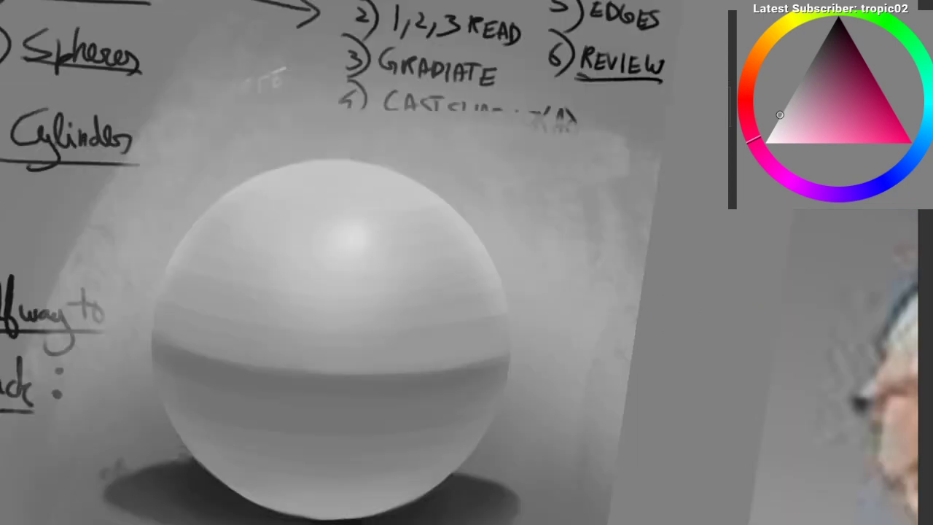
scroll(219, 219, "up", 2)
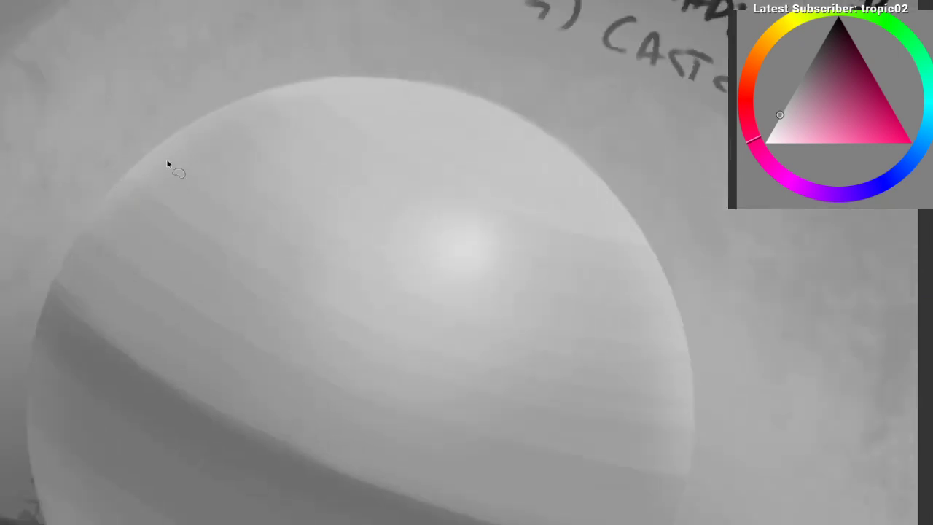
Step: Select a freehand crescent on the sphere's edge above the core shadow and airbrush near-white light inside it
mouse_move(118, 196)
left_mouse_down()
mouse_move(113, 210)
mouse_move(108, 191)
left_mouse_up()
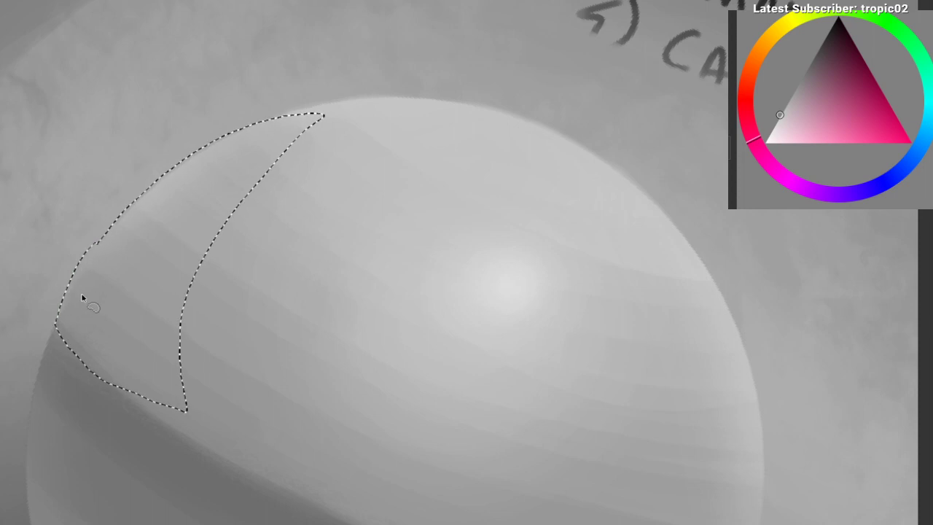
right_click(105, 232)
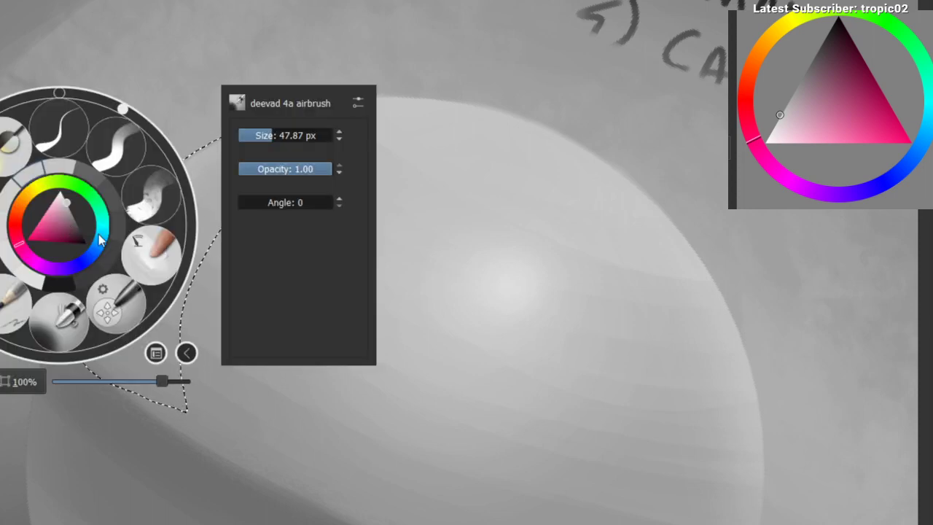
left_click(76, 310)
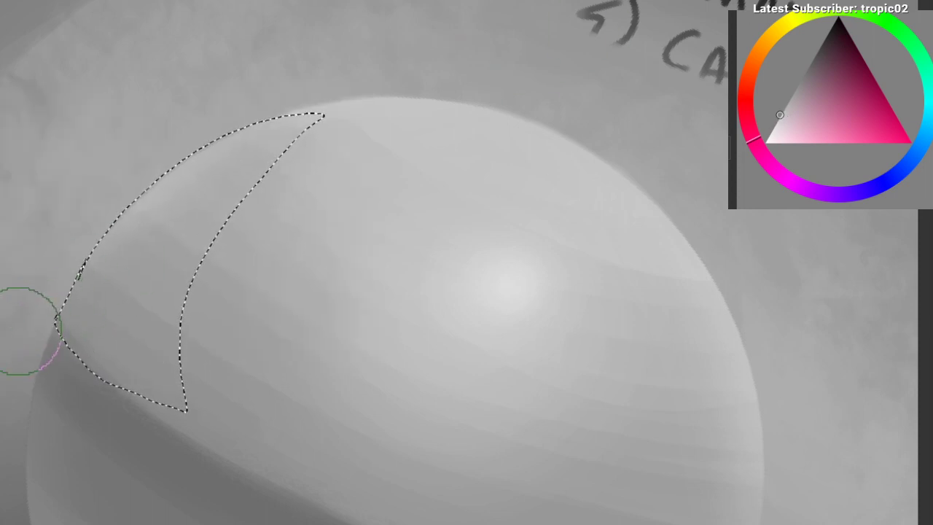
key("slash")
left_click_drag(27, 289, 139, 151)
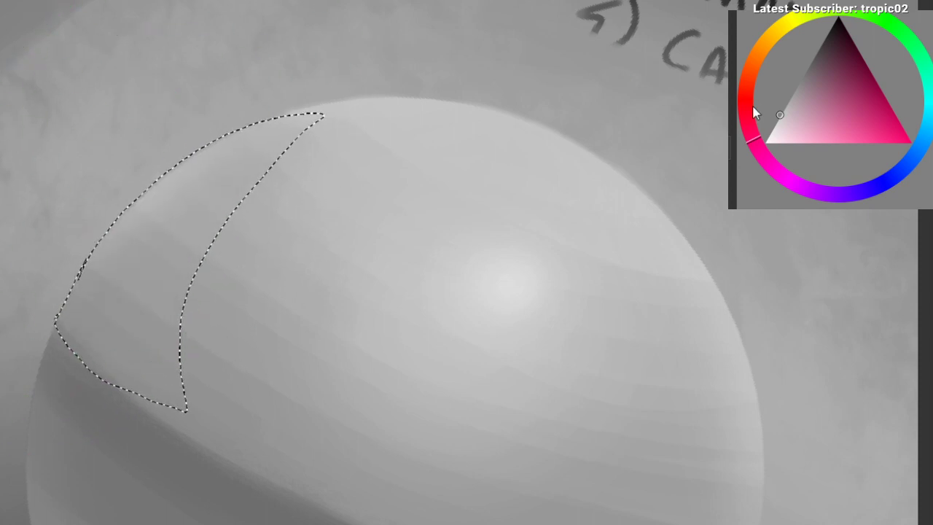
left_click_drag(753, 108, 762, 140)
left_click_drag(82, 334, 129, 204)
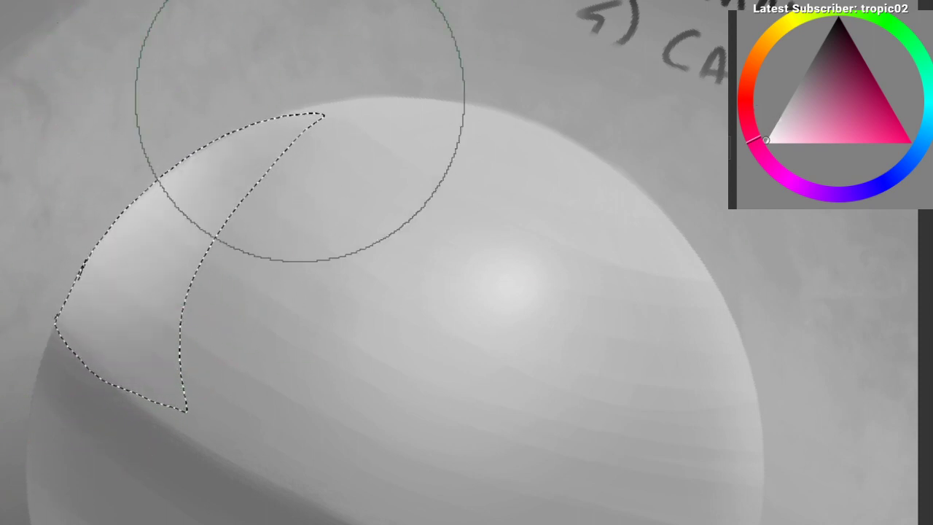
Step: Refine the rim light inside the sphere's crescent selection with a smaller airbrush, keeping it brightest along the edge, and clear the selection
key("bracketleft")
key("bracketleft")
key("bracketleft")
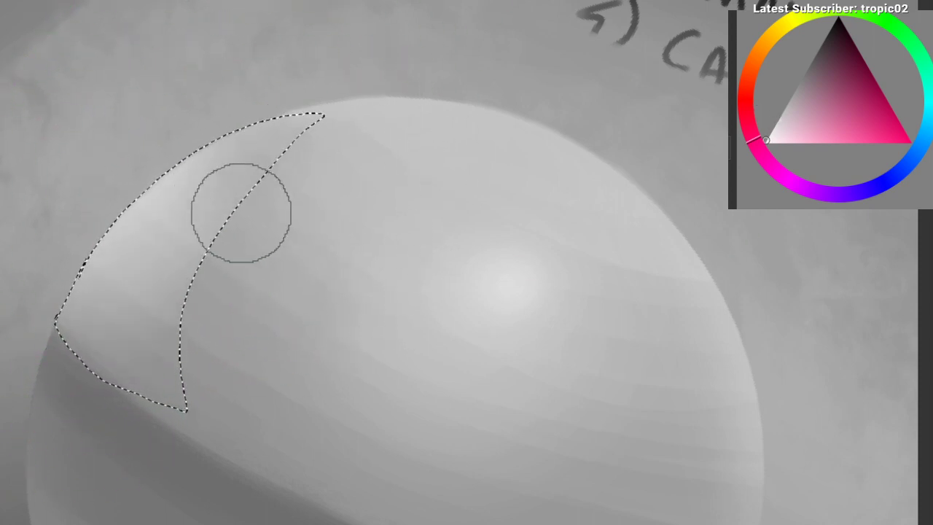
left_click_drag(207, 175, 137, 393)
key("bracketright")
mouse_move(186, 197)
left_mouse_down()
mouse_move(146, 321)
mouse_move(131, 452)
left_mouse_up()
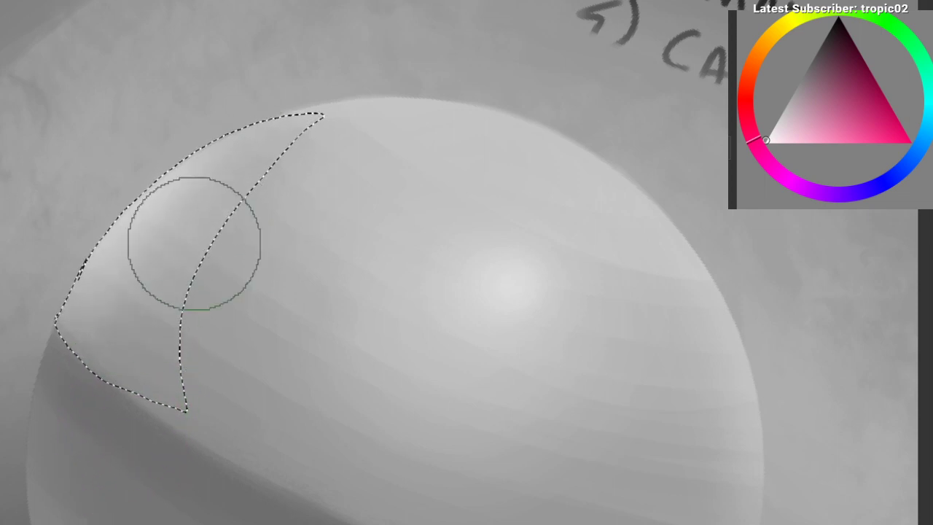
left_click_drag(290, 215, 94, 456)
left_click_drag(358, 143, 96, 437)
key("ctrl+shift+a")
left_click_drag(81, 252, 79, 269)
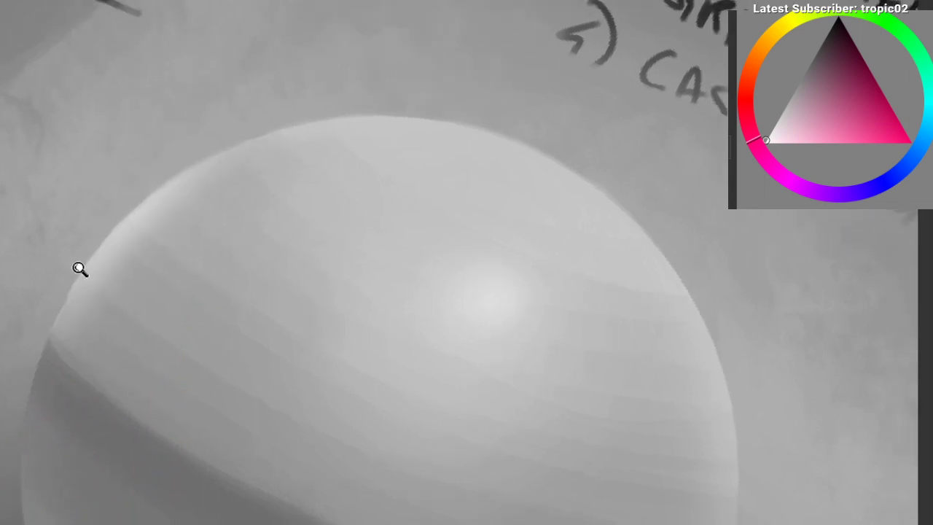
scroll(80, 269, "down", 4)
scroll(98, 258, "up", 2)
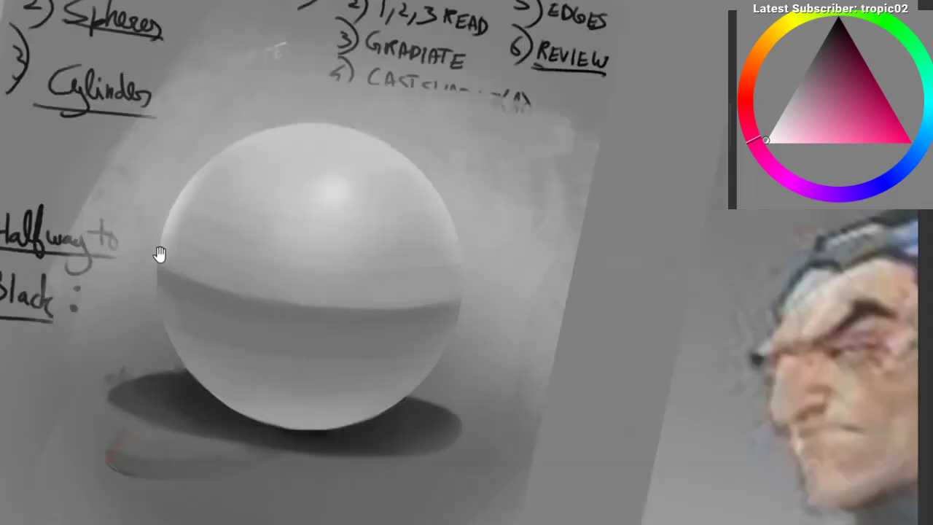
scroll(159, 253, "up", 2)
key("ctrl+shift+d")
key("bracketright")
key("bracketright")
key("bracketright")
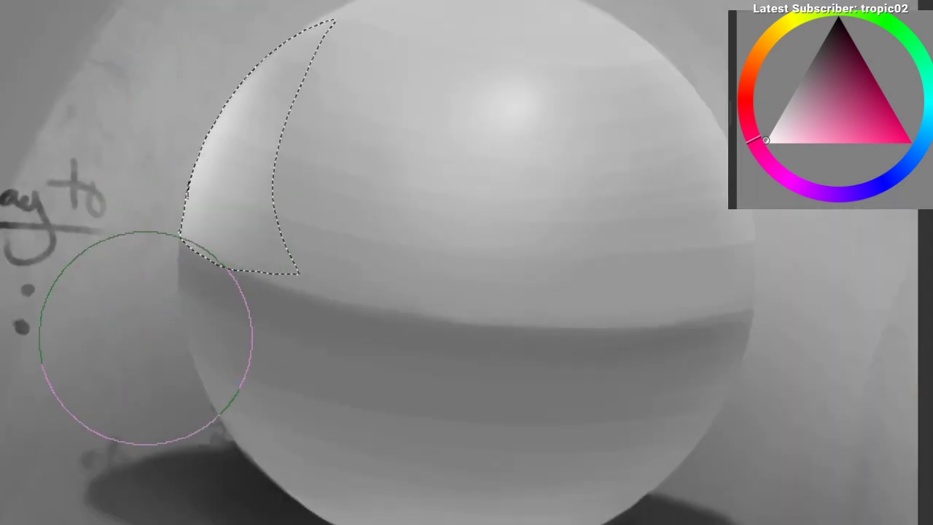
key("ctrl+d")
scroll(292, 231, "down", 1)
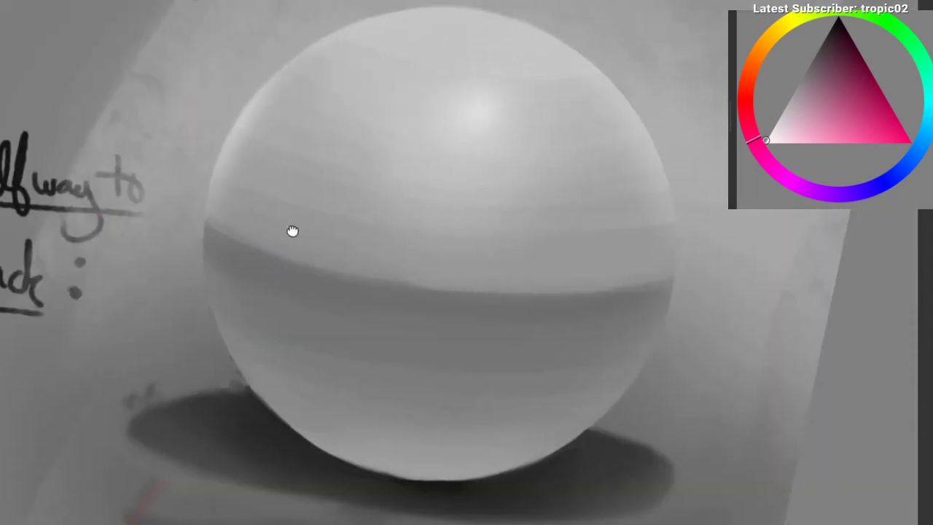
Step: Draw a loose freehand selection around the sphere's rim-lit edge and clear it
mouse_move(293, 231)
left_mouse_down()
mouse_move(170, 281)
mouse_move(125, 275)
left_mouse_up()
mouse_move(133, 154)
left_mouse_down()
mouse_move(246, 162)
mouse_move(223, 279)
mouse_move(110, 149)
left_mouse_up()
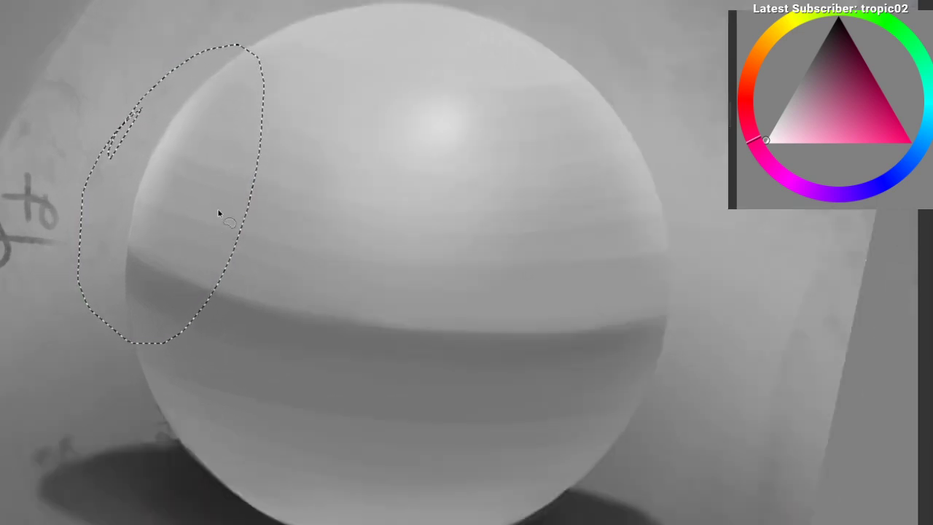
left_click(372, 165)
mouse_move(353, 170)
left_mouse_down()
mouse_move(329, 226)
mouse_move(340, 219)
mouse_move(348, 271)
left_mouse_up()
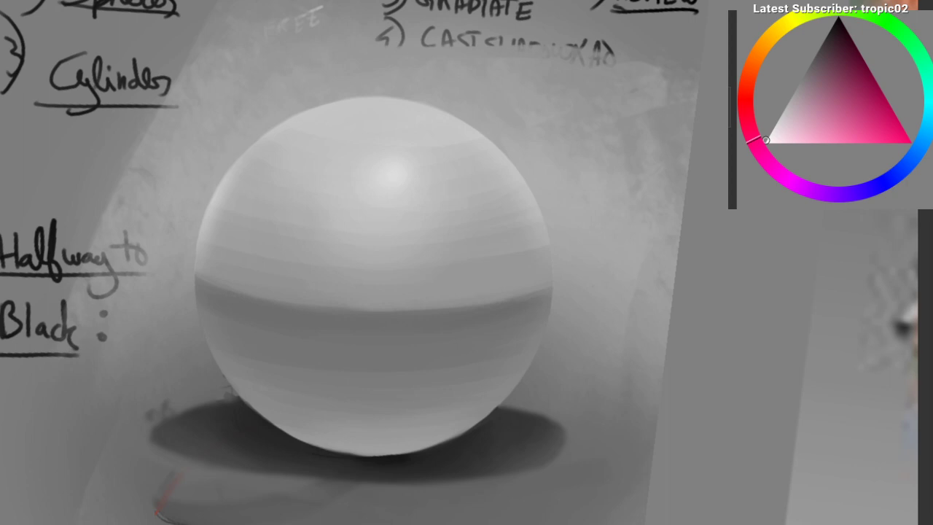
Step: Replace the sphere painting in view with the cylinder study and sample the gray background beside the cylinder
scroll(335, 201, "down", 2)
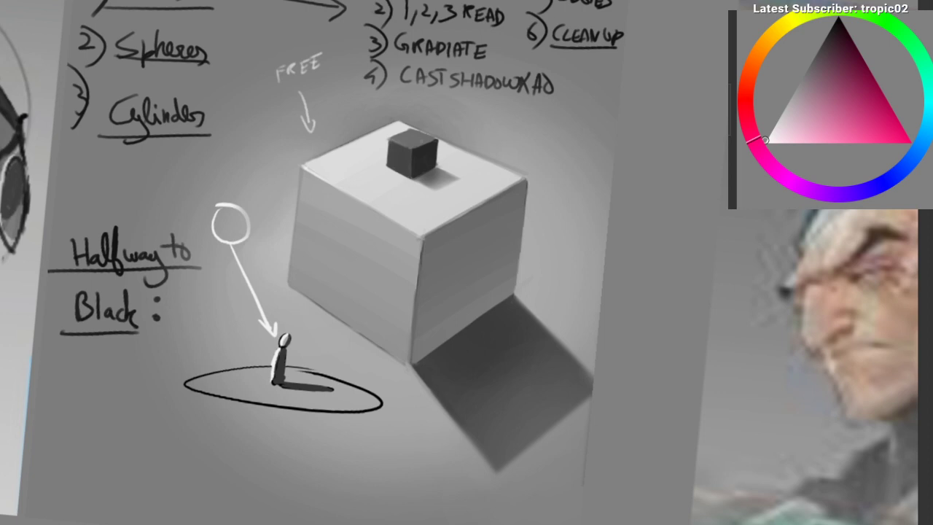
left_click_drag(256, 183, 232, 261)
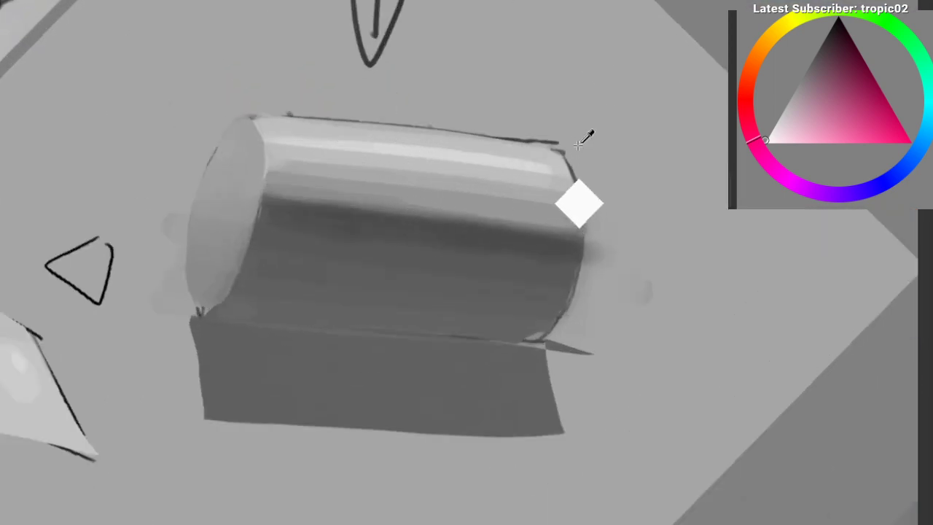
left_click(578, 145, "ctrl")
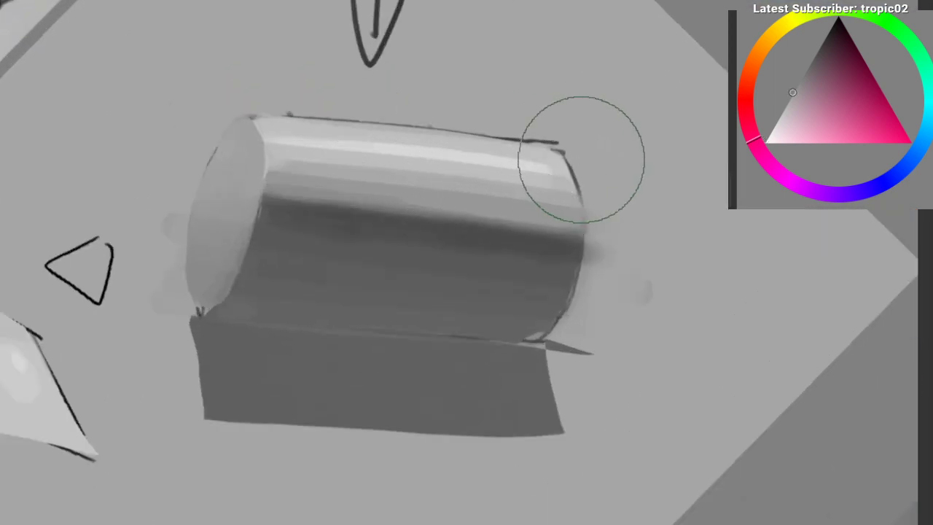
left_click_drag(274, 225, 264, 233)
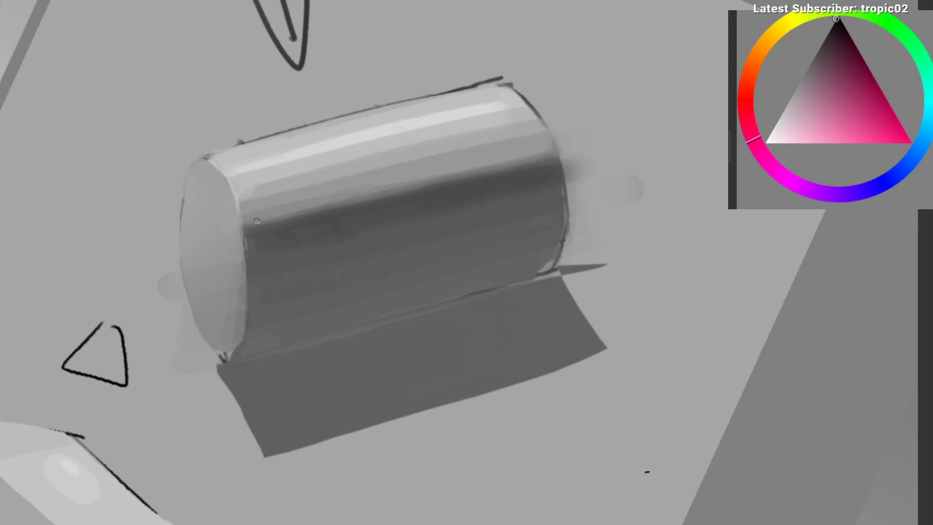
Step: Try black guide lines running lengthwise along the cylinder's core shadow and highlight bands, and undo them
left_click_drag(191, 245, 611, 137)
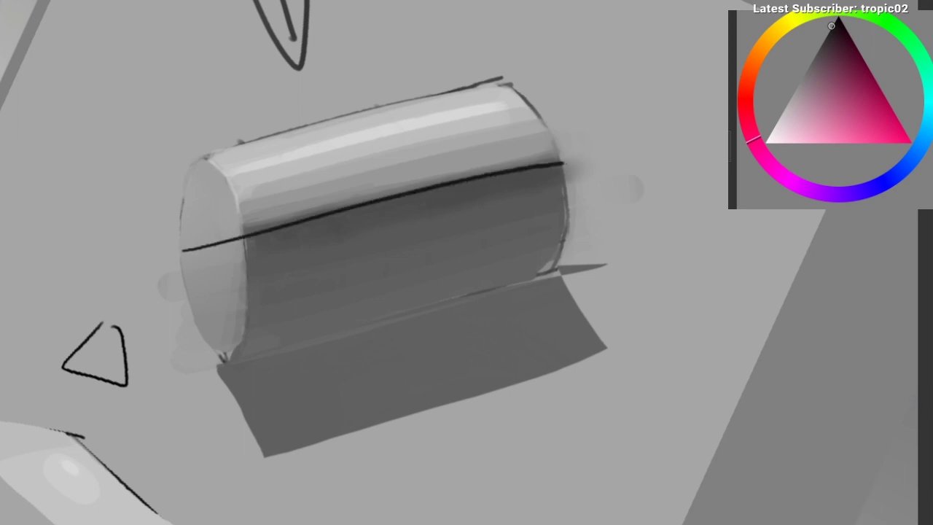
left_click_drag(222, 175, 519, 103)
left_click_drag(231, 198, 571, 127)
key("ctrl+z")
key("ctrl+z")
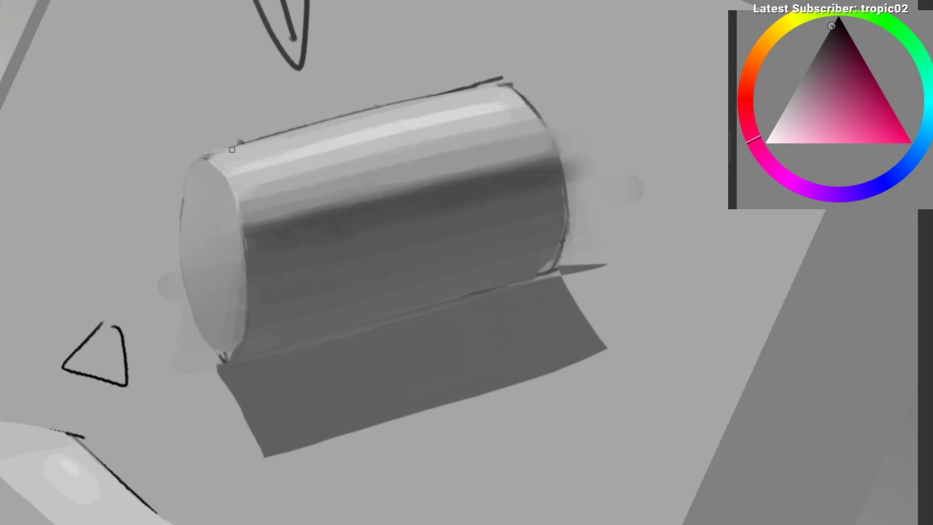
Step: Try curved black contour lines across the cylinder, both around its girth and diagonally, and undo each one
mouse_move(228, 144)
left_mouse_down()
mouse_move(272, 223)
mouse_move(273, 325)
left_mouse_up()
key("ctrl+z")
key("ctrl+z")
mouse_move(226, 364)
left_mouse_down()
mouse_move(375, 253)
mouse_move(501, 106)
left_mouse_up()
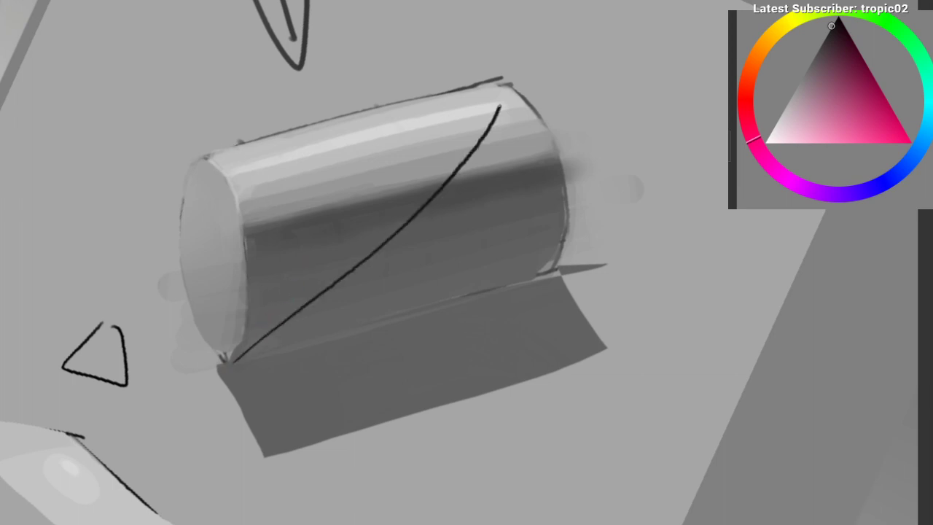
key("ctrl+z")
left_click_drag(227, 364, 519, 73)
key("ctrl+z")
mouse_move(344, 111)
left_mouse_down()
mouse_move(379, 130)
mouse_move(397, 306)
left_mouse_up()
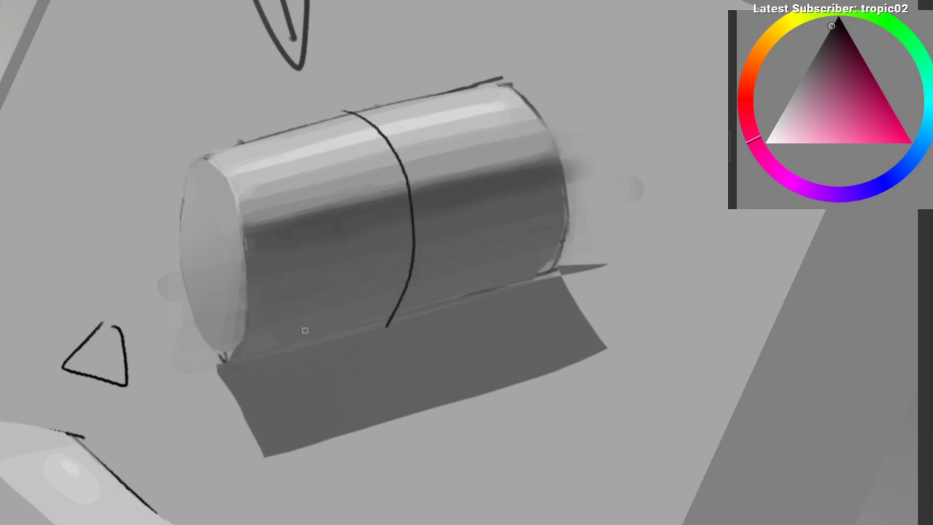
key("ctrl+z")
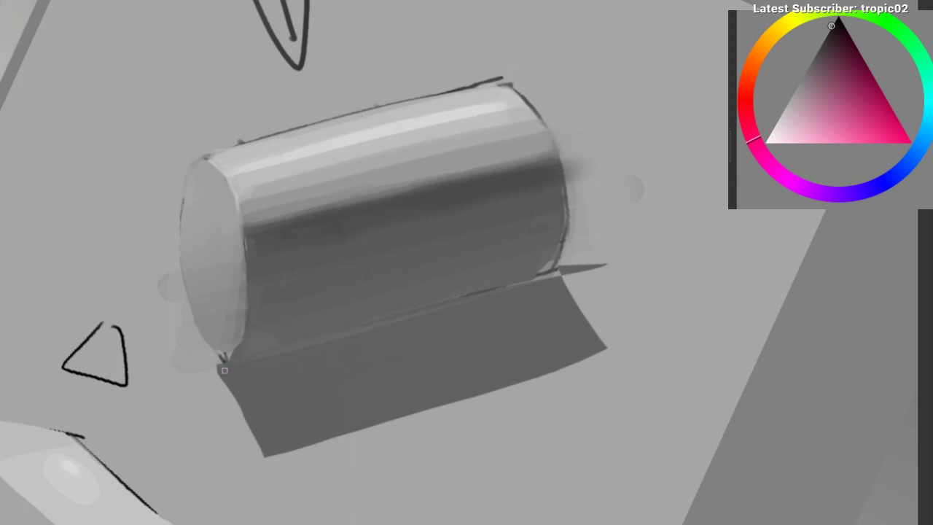
Step: Draw thin black diagonal guide lines twisting across the cylinder, the longest starting at the near end's lower corner
mouse_move(249, 356)
left_mouse_down()
mouse_move(432, 246)
mouse_move(514, 172)
left_mouse_up()
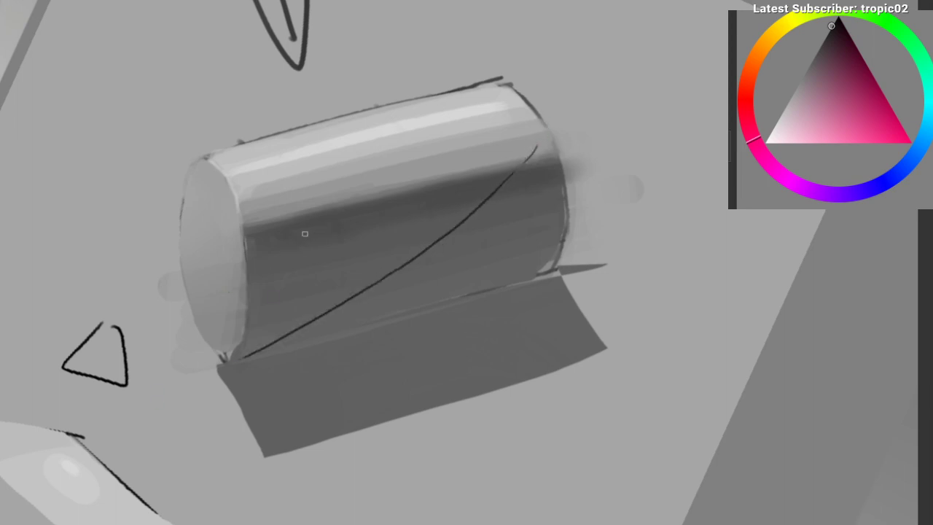
left_click_drag(259, 285, 368, 210)
left_click_drag(499, 83, 417, 162)
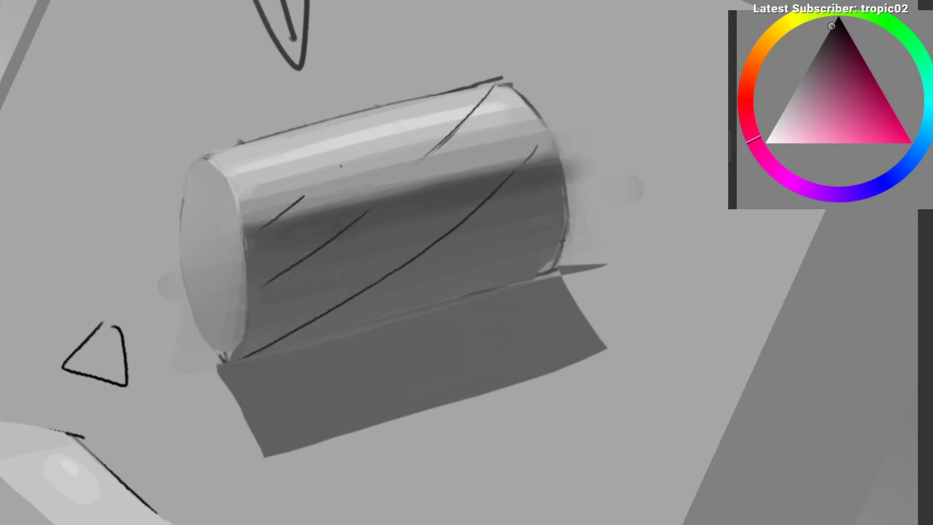
mouse_move(381, 103)
left_mouse_down()
mouse_move(256, 232)
mouse_move(152, 291)
left_mouse_up()
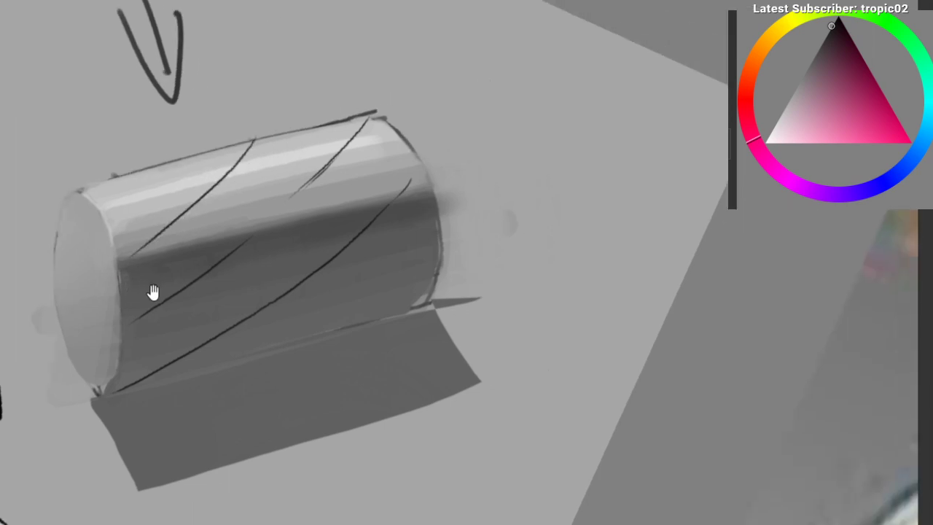
Step: Try redrawing the diagonal guide line nearest the cylinder's flat end from several canvas angles
left_click_drag(226, 321, 311, 87)
key("ctrl+z")
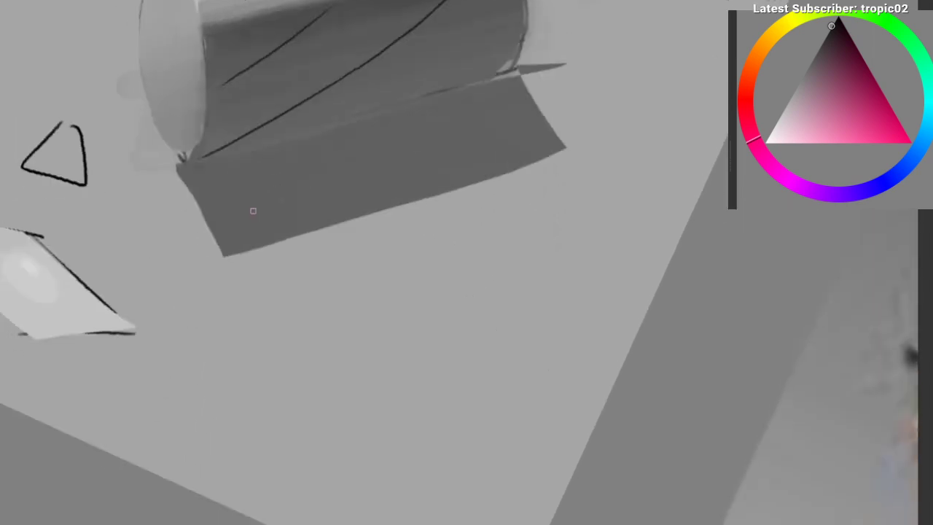
left_click_drag(251, 89, 187, 247)
left_click_drag(226, 129, 123, 212)
key("ctrl+z")
mouse_move(248, 82)
left_mouse_down()
mouse_move(132, 185)
mouse_move(223, 107)
left_mouse_up()
mouse_move(174, 221)
left_mouse_down()
mouse_move(260, 194)
mouse_move(275, 100)
left_mouse_up()
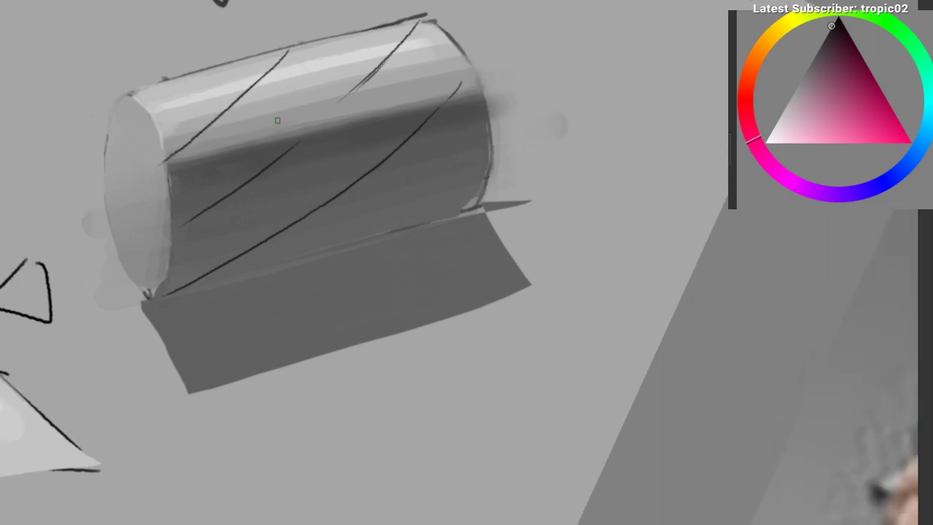
left_click_drag(252, 246, 257, 213)
left_click_drag(242, 244, 244, 70)
left_click_drag(299, 109, 369, 132)
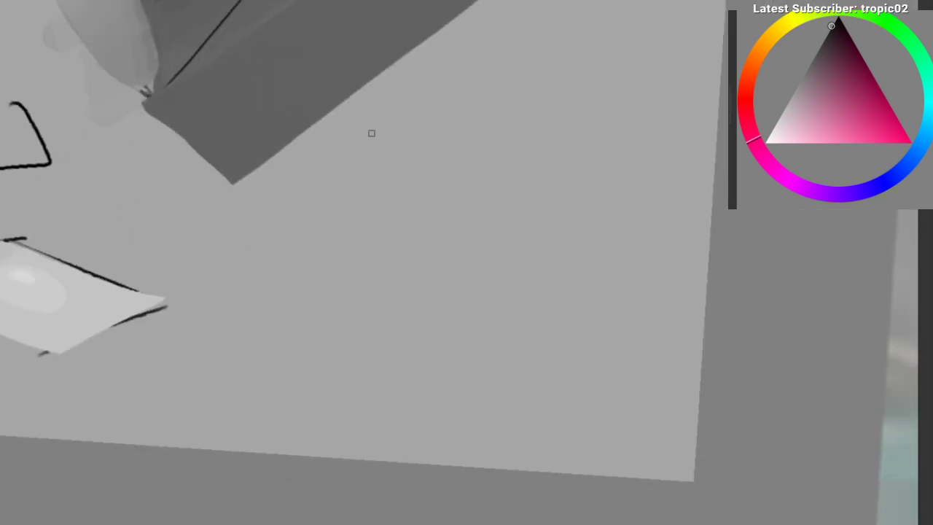
left_click_drag(295, 273, 293, 482)
left_click_drag(260, 219, 256, 361)
key("ctrl+z")
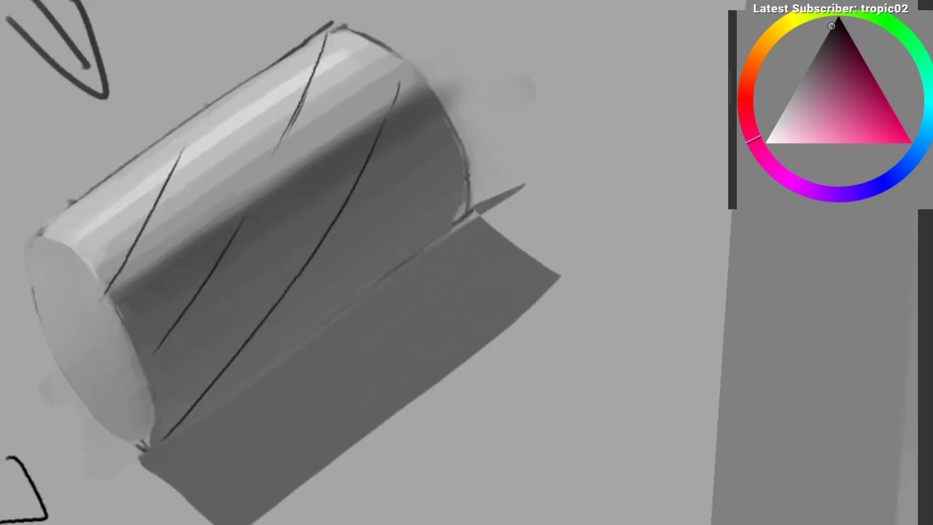
Step: Replace that guide line with a longer black curve from the cylinder's upper edge to its flat end
key("ctrl+z")
left_click_drag(199, 113, 112, 290)
key("ctrl+z")
key("ctrl+z")
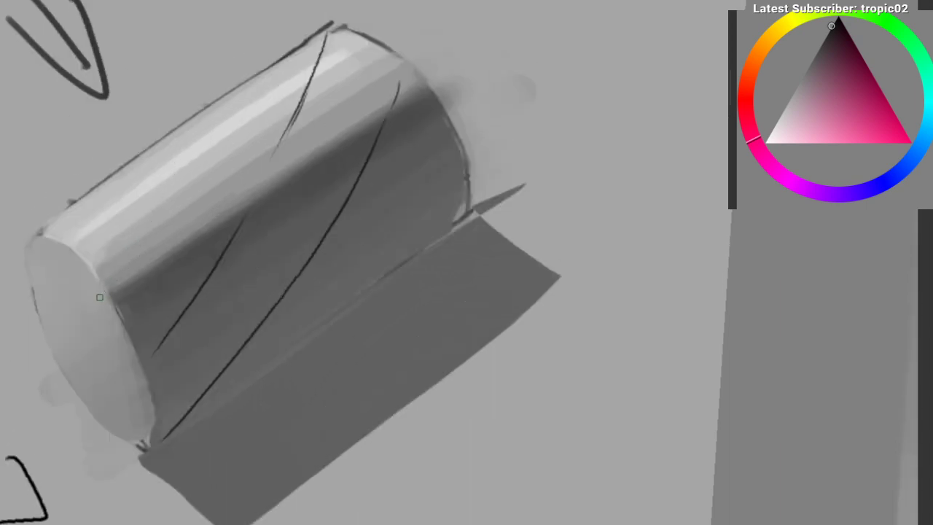
left_click_drag(207, 103, 93, 312)
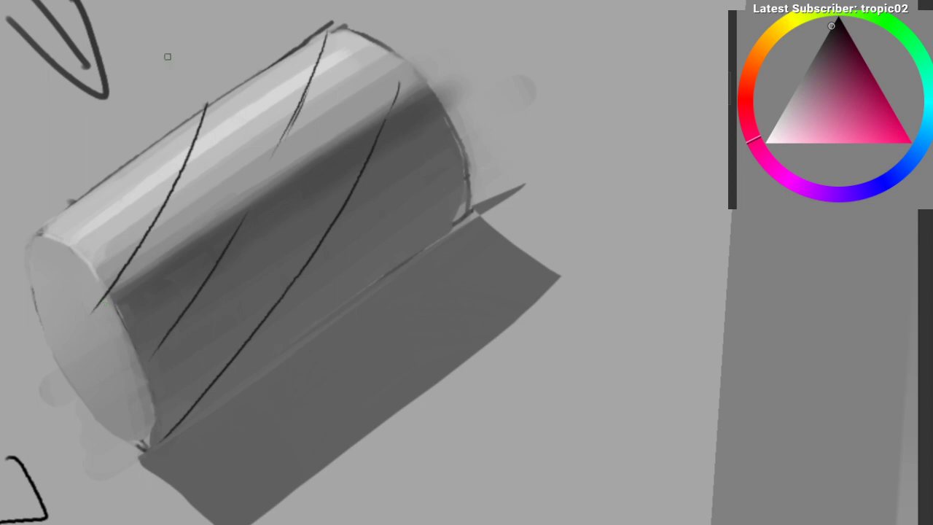
Step: With a rough-edged brush, paint a sampled dark-gray band diagonally from the core shadow to the cylinder's upper far corner
left_click_drag(161, 108, 233, 53)
right_click(139, 97)
left_click(217, 64)
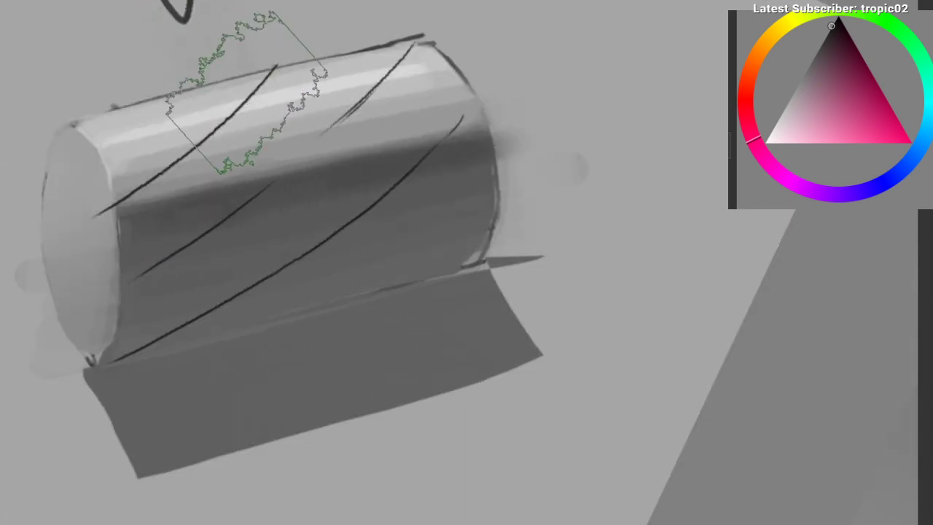
left_click(288, 100, "ctrl")
left_click(264, 194, "ctrl")
left_click_drag(414, 58, 232, 244)
key("ctrl+z")
left_click(387, 118, "ctrl")
left_click_drag(410, 90, 321, 218)
left_click_drag(440, 71, 402, 117)
Step: Sample the gray of the cylinder's shadow side and paint it over the far end below the dark diagonal band
left_click(314, 273, "ctrl")
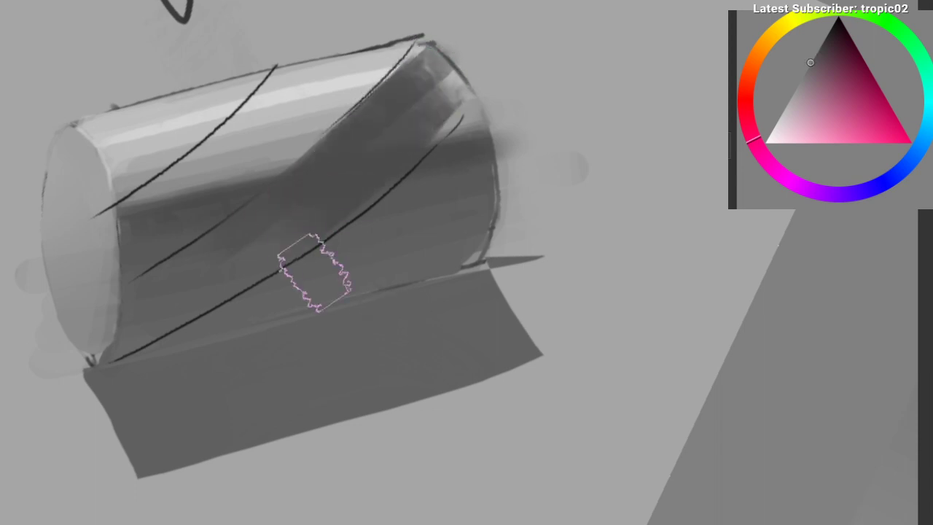
left_click_drag(453, 153, 320, 284)
key("ctrl+z")
left_click_drag(472, 138, 387, 186)
Step: Cover the old core shadow near the flat end with sampled lighter grays above the short diagonal guide line
left_click(214, 166, "ctrl")
left_click_drag(121, 257, 250, 200)
key("ctrl+z")
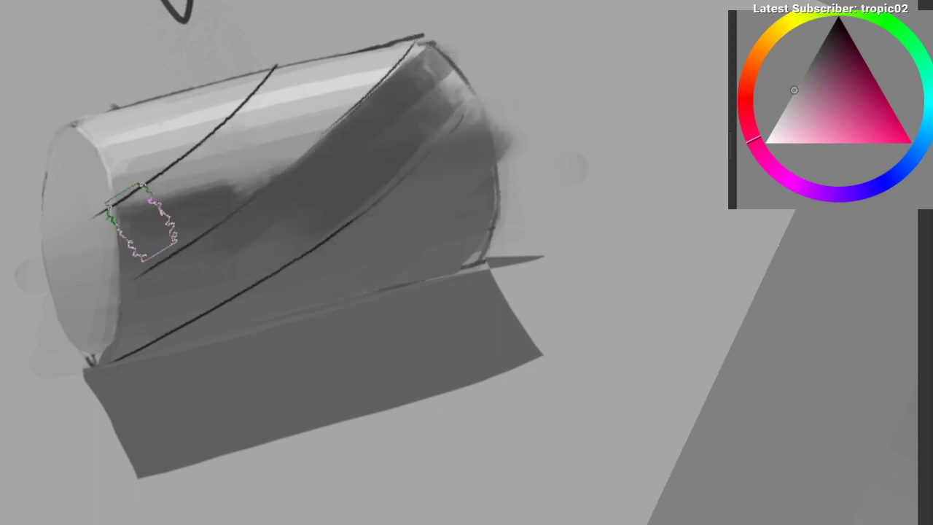
left_click_drag(145, 221, 267, 193)
key("ctrl+z")
left_click_drag(143, 243, 271, 173)
left_click(228, 138, "ctrl")
mouse_move(131, 242)
left_mouse_down()
mouse_move(268, 156)
mouse_move(145, 169)
left_mouse_up()
Step: Break up the old lengthwise highlight with sampled light-gray diagonal strokes between the upper guide lines
left_click(235, 114, "ctrl")
mouse_move(264, 137)
left_mouse_down()
mouse_move(387, 48)
mouse_move(292, 123)
mouse_move(353, 76)
left_mouse_up()
key("ctrl+z")
key("ctrl+z")
left_click(304, 115, "ctrl")
mouse_move(298, 121)
left_mouse_down()
mouse_move(353, 76)
mouse_move(272, 140)
left_mouse_up()
key("ctrl+z")
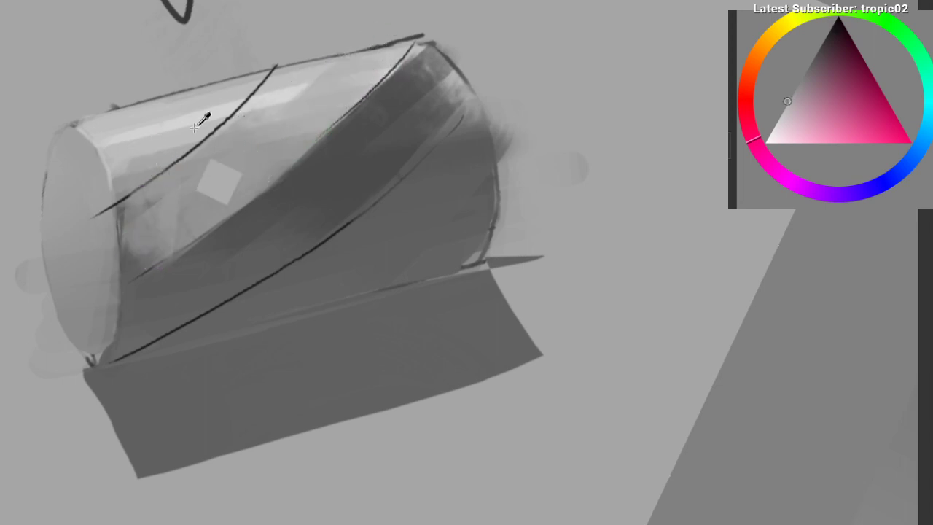
left_click(195, 129, "ctrl")
left_click_drag(277, 95, 232, 146)
Step: Sample the highlight's light gray and paint a bright stripe along the diagonal guide line nearest the flat end
left_click(188, 121, "ctrl")
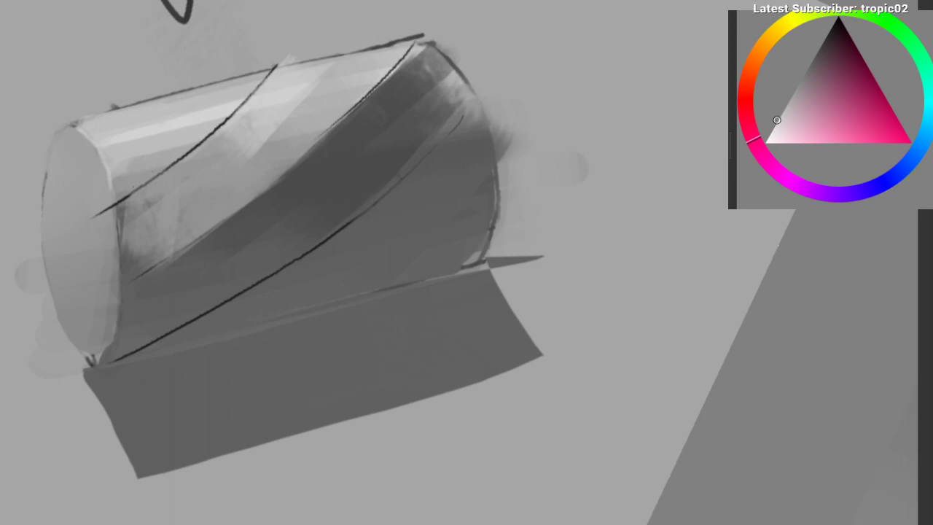
left_click_drag(120, 197, 271, 73)
key("ctrl+z")
key("ctrl+z")
left_click_drag(124, 199, 270, 71)
Step: Blend the surface between the bright stripe and the flat end with light-gray strokes, covering the old highlight band
mouse_move(230, 117)
left_mouse_down()
mouse_move(138, 191)
mouse_move(116, 175)
left_mouse_up()
left_click(131, 165, "ctrl")
mouse_move(204, 103)
left_mouse_down()
mouse_move(129, 161)
mouse_move(182, 139)
left_mouse_up()
left_click_drag(119, 145, 175, 117)
Step: Paint sampled mid-light grays diagonally between the bright stripe and the dark band to even out the halftone
left_click(261, 150, "ctrl")
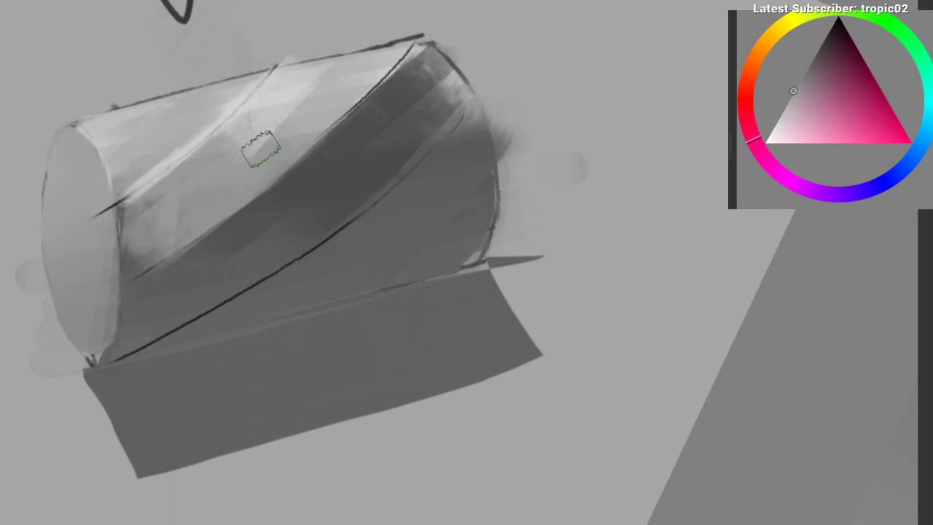
left_click_drag(295, 86, 243, 139)
left_click(161, 215, "ctrl")
left_click_drag(314, 86, 175, 164)
mouse_move(154, 211)
left_mouse_down()
mouse_move(148, 262)
mouse_move(136, 231)
left_mouse_up()
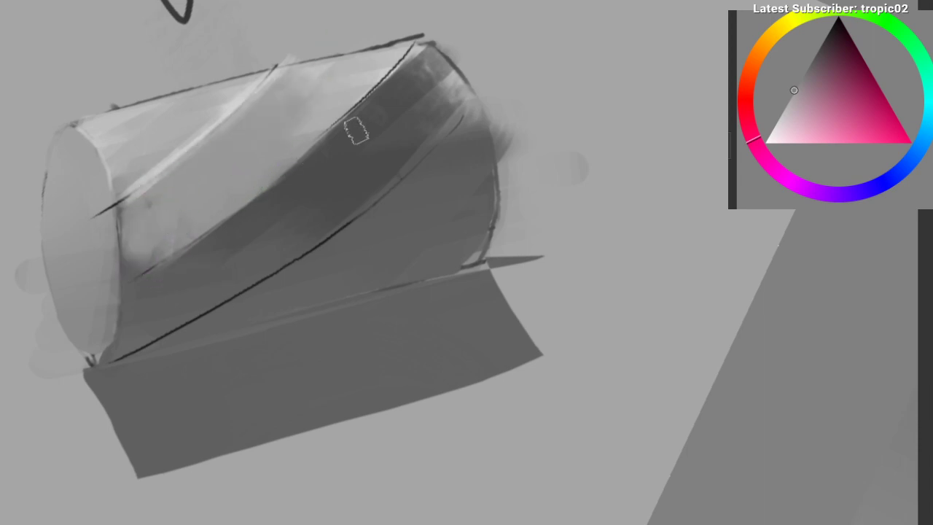
Step: Paint a sampled dark-gray diagonal stroke along the core shadow's lower portion toward the flat end
left_click(224, 305, "ctrl")
left_click_drag(130, 287, 286, 195)
key("ctrl+z")
key("ctrl+z")
left_click_drag(149, 275, 288, 191)
Step: Sample a darker gray and extend the diagonal core shadow up to the cylinder's upper far corner
left_click(227, 224, "ctrl")
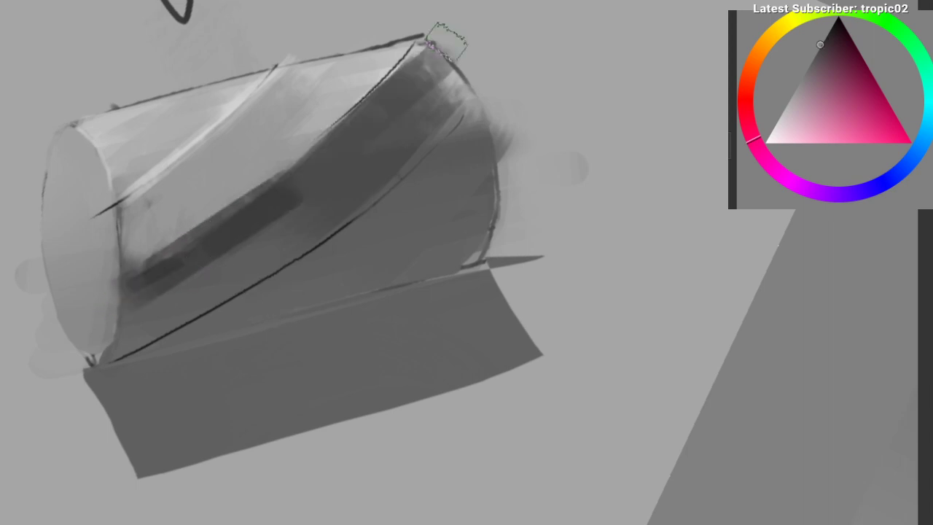
left_click_drag(442, 53, 265, 182)
key("ctrl+z")
left_click_drag(299, 176, 463, 60)
mouse_move(384, 132)
left_mouse_down()
mouse_move(415, 141)
mouse_move(445, 102)
left_mouse_up()
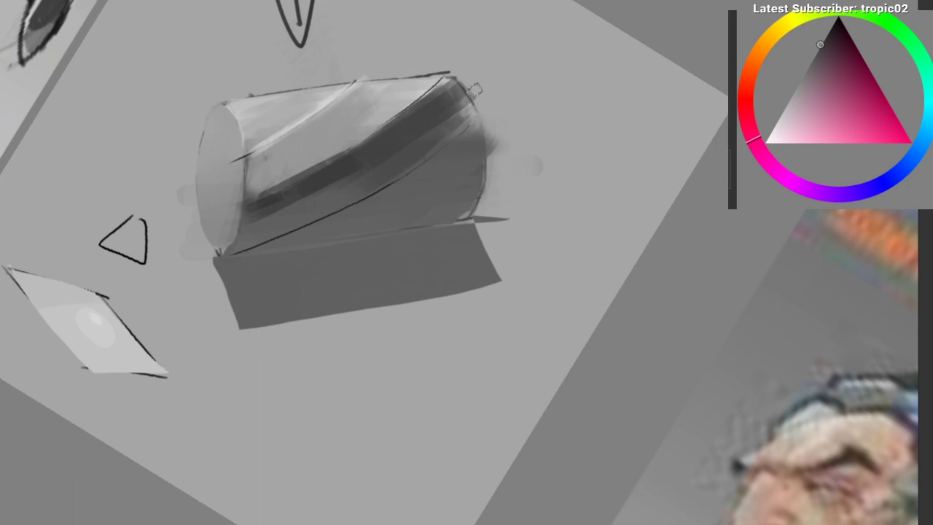
Step: Undo the latest diagonal shading strokes on the cylinder
left_click_drag(469, 90, 333, 139)
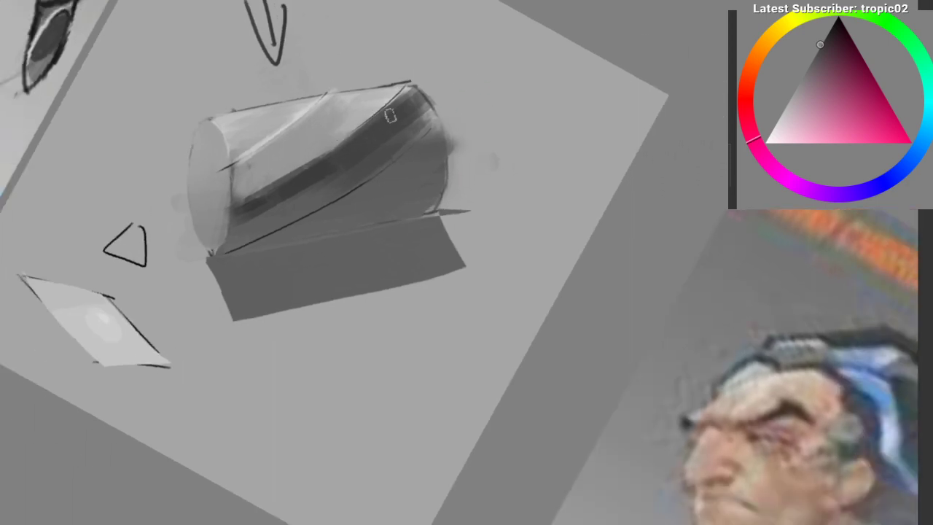
key("ctrl+z")
key("ctrl+z")
key("ctrl+z")
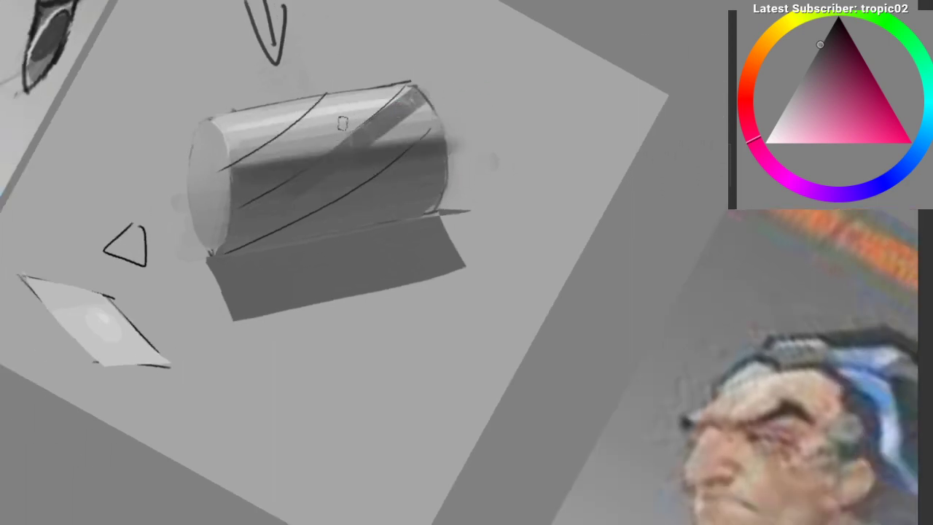
left_click_drag(323, 85, 268, 94)
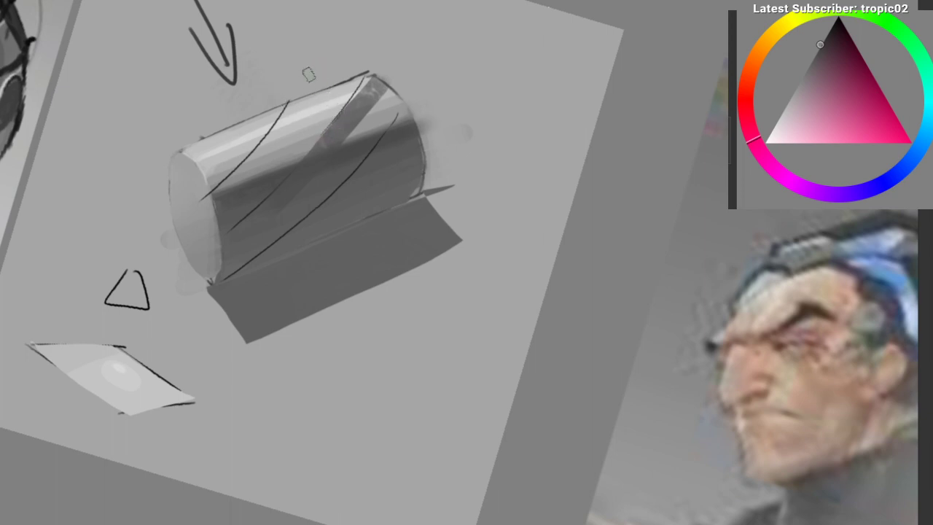
left_click_drag(309, 74, 271, 119)
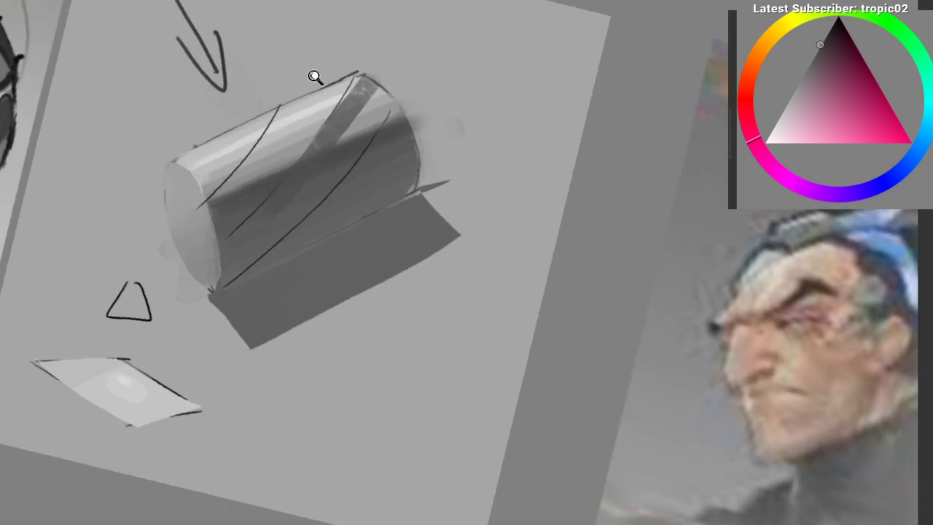
Step: Examine the armored knight painting beside its mannequin built from basic forms
left_click_drag(314, 77, 244, 94)
mouse_move(252, 319)
left_mouse_down()
mouse_move(234, 168)
mouse_move(213, 158)
left_mouse_up()
left_click_drag(236, 362, 223, 194)
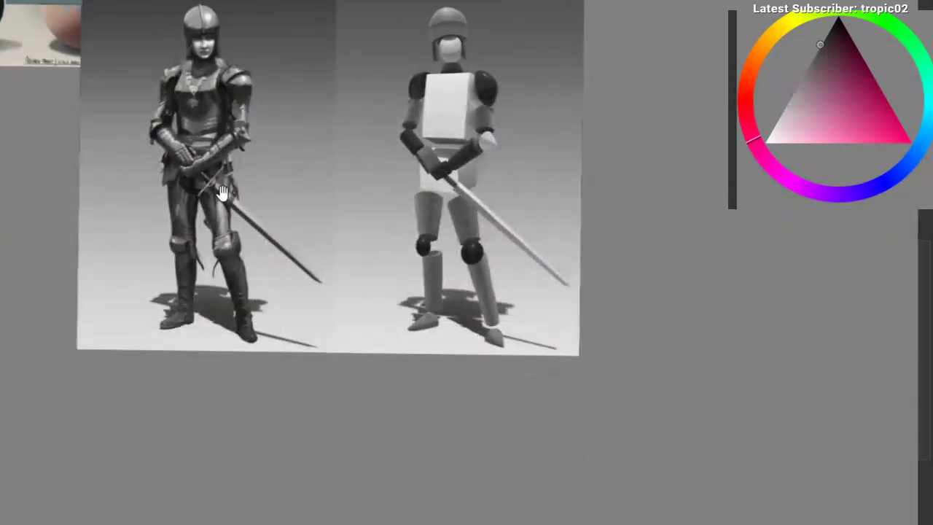
left_click_drag(246, 122, 246, 61)
left_click_drag(195, 88, 204, 124)
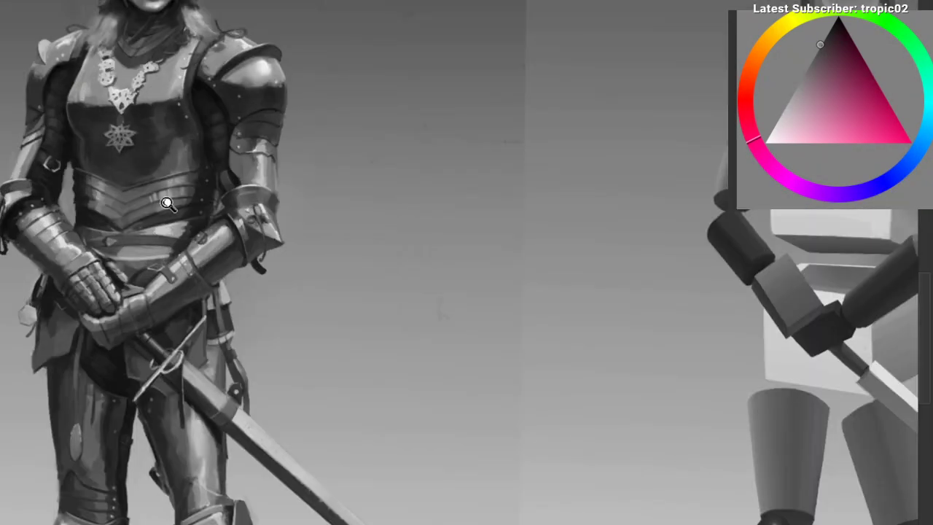
left_click_drag(166, 232, 162, 186)
left_click_drag(626, 86, 338, 113)
left_click_drag(288, 200, 248, 162)
left_click_drag(251, 256, 307, 522)
mouse_move(108, 90)
left_mouse_down()
mouse_move(167, 224)
mouse_move(192, 187)
left_mouse_up()
left_click_drag(215, 197, 274, 177)
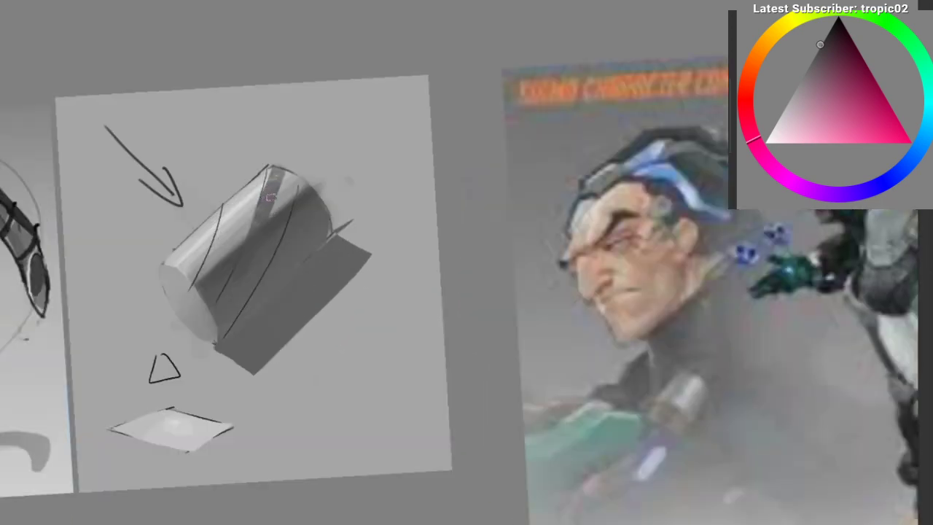
mouse_move(324, 132)
left_mouse_down()
mouse_move(255, 201)
mouse_move(292, 179)
left_mouse_up()
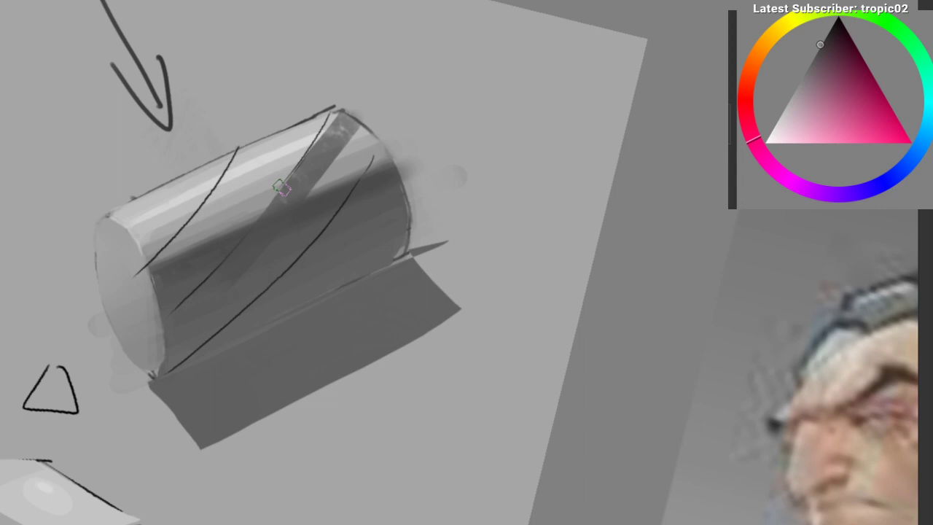
key("ctrl+z")
key("ctrl+z")
key("ctrl+z")
key("ctrl+z")
key("ctrl+z")
scroll(212, 156, "down", 5)
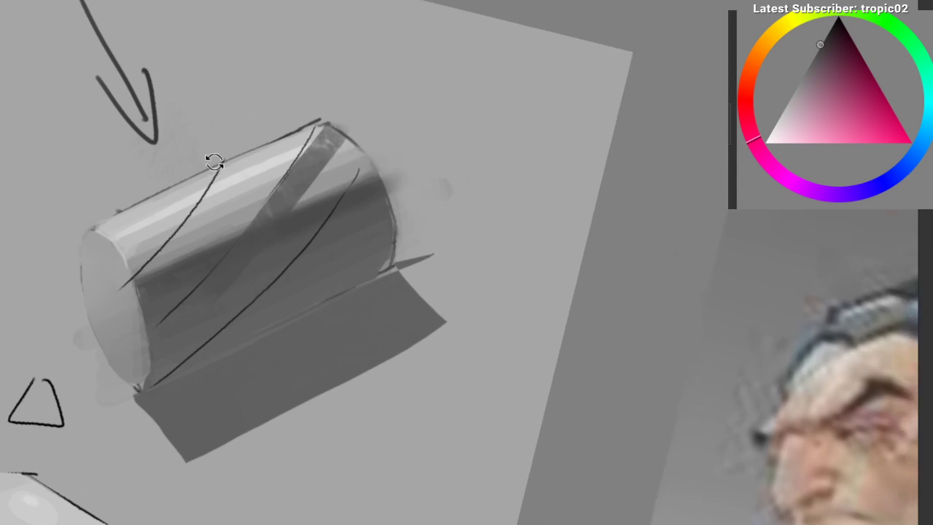
Step: Sample the background gray and paint over the cylinder and its cast shadow with a large brush
left_click_drag(191, 127, 192, 140)
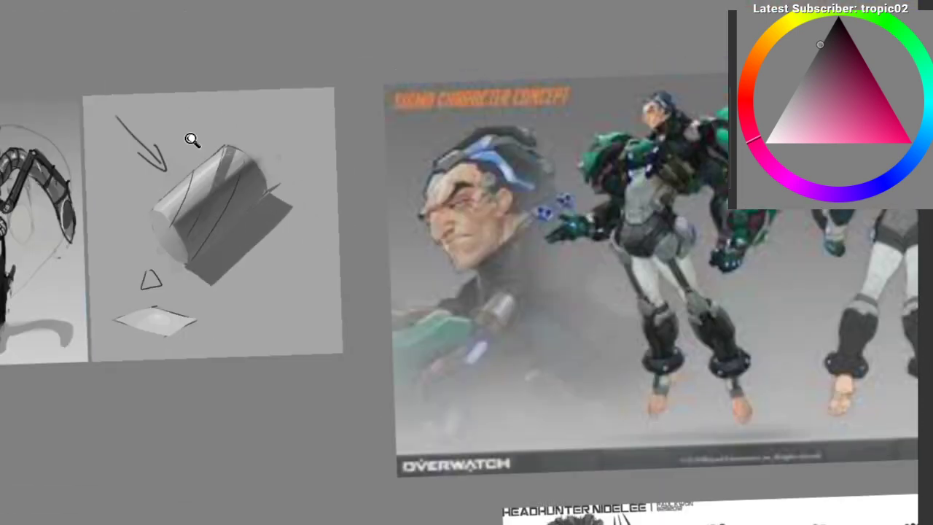
left_click(272, 164, "alt")
mouse_move(161, 175)
left_mouse_down()
mouse_move(237, 183)
mouse_move(244, 243)
left_mouse_up()
key("ctrl+z")
key("ctrl+z")
key("ctrl+z")
key("ctrl+z")
key("ctrl+z")
key("ctrl+z")
key("ctrl+z")
key("ctrl+z")
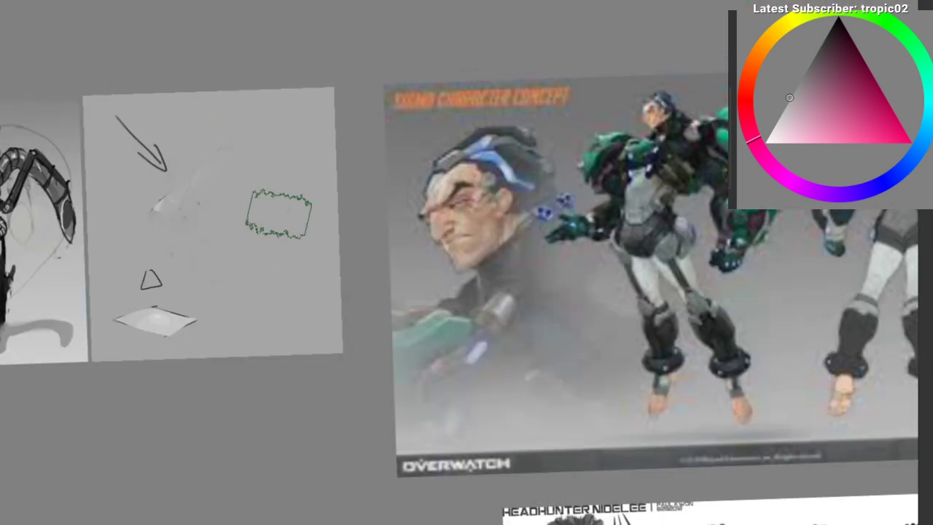
Step: Cover the remaining arrow, triangle and flat plane sketches with background gray to leave the canvas blank
mouse_move(160, 179)
left_mouse_down()
mouse_move(159, 160)
mouse_move(200, 212)
mouse_move(157, 218)
mouse_move(217, 123)
mouse_move(201, 231)
mouse_move(211, 117)
left_mouse_up()
mouse_move(228, 419)
left_mouse_down()
mouse_move(243, 442)
mouse_move(231, 465)
left_mouse_up()
mouse_move(199, 152)
left_mouse_down()
mouse_move(157, 186)
mouse_move(200, 192)
left_mouse_up()
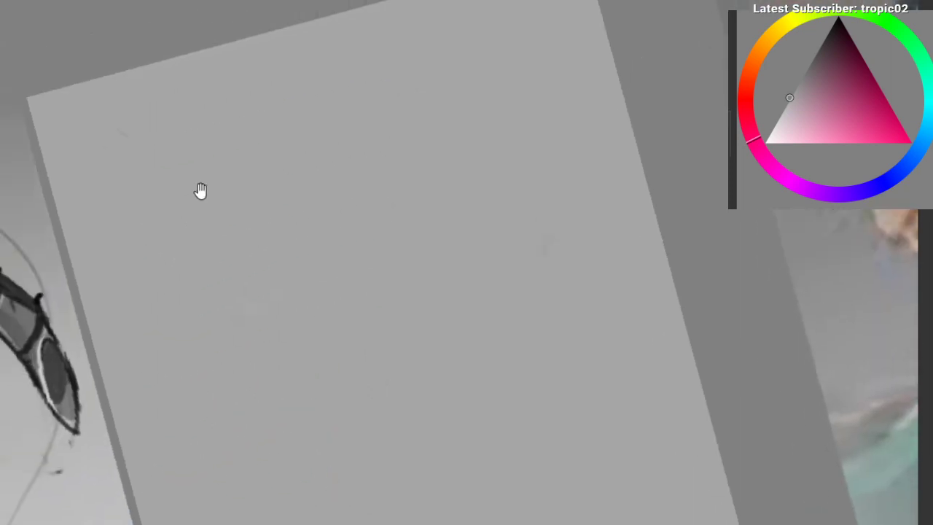
key("ctrl+shift+z")
key("ctrl+shift+z")
key("ctrl+shift+z")
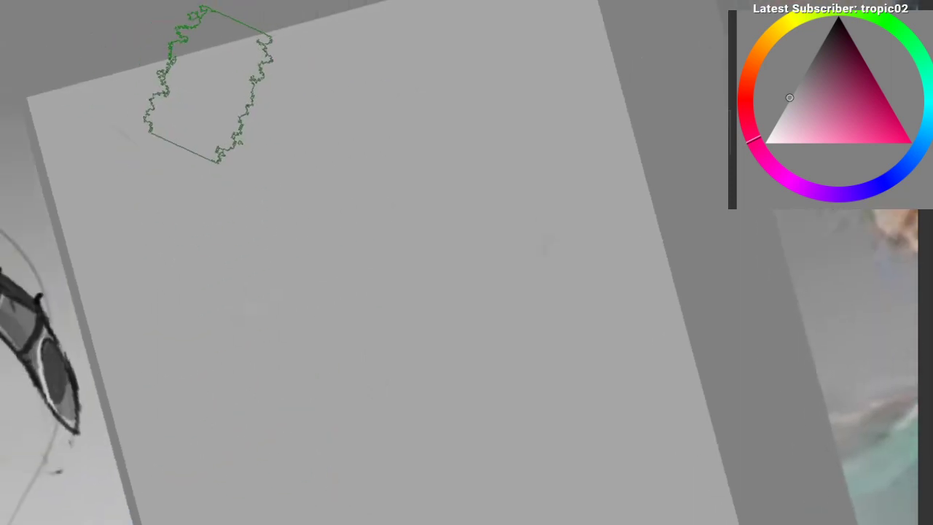
Step: Set the paint color to black and switch to a small brush preset for handwriting
left_click_drag(217, 100, 215, 106)
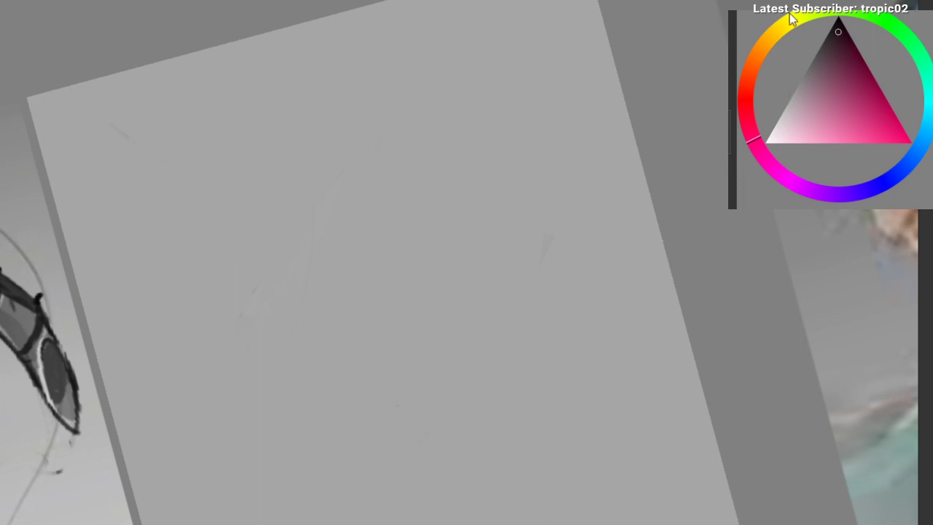
left_click_drag(122, 111, 165, 72)
right_click(117, 113)
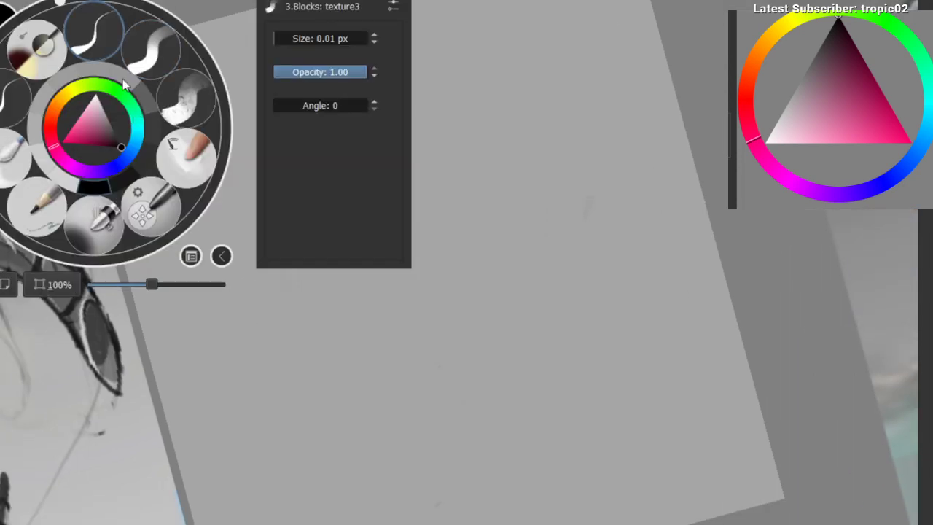
left_click(108, 50)
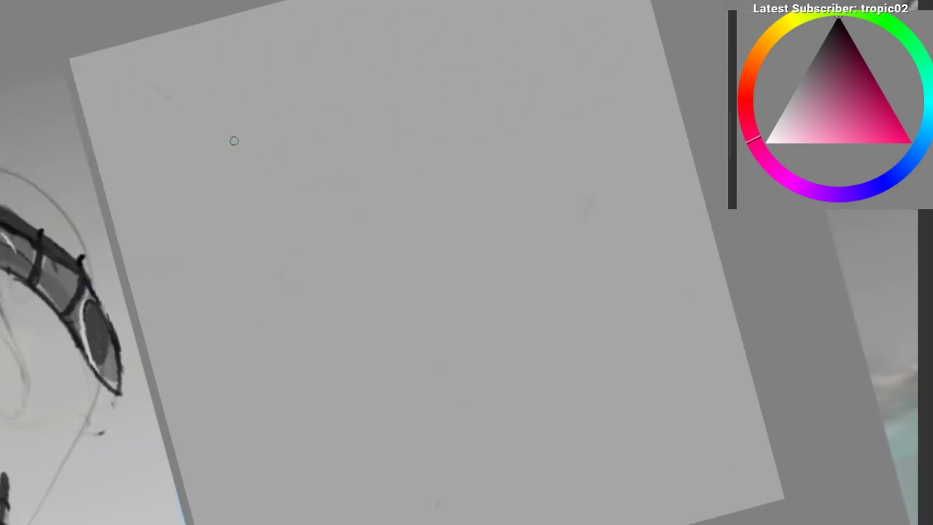
left_click_drag(140, 107, 148, 118)
left_click_drag(318, 99, 331, 91)
left_click_drag(287, 125, 235, 247)
Step: Look over the character concept sheets and the knight and mannequin reference
left_click_drag(234, 247, 111, 390)
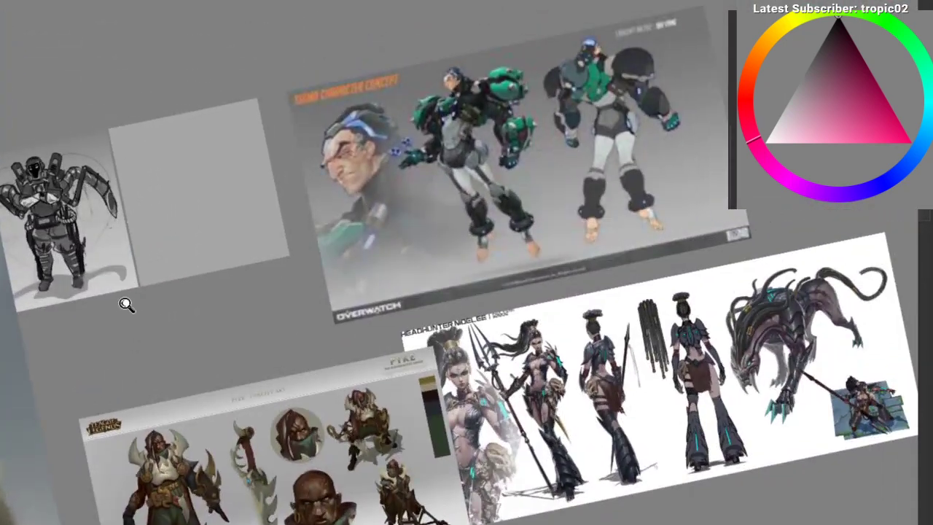
left_click_drag(125, 305, 114, 138)
left_click_drag(132, 250, 143, 106)
left_click_drag(143, 151, 186, 289)
left_click_drag(173, 238, 175, 204)
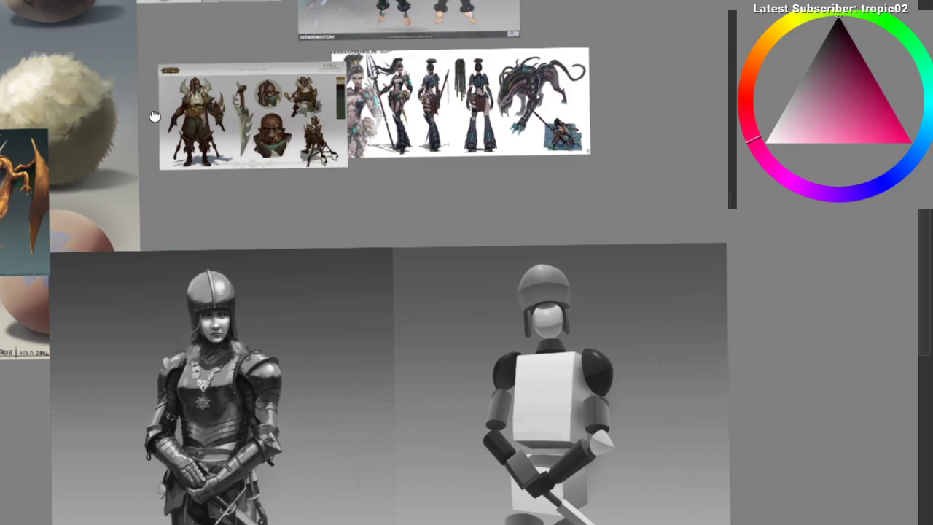
left_click_drag(154, 117, 166, 281)
left_click_drag(191, 119, 320, 79)
Step: Pick a dark gray and handwrite "1) 1 PAGE" near the blank canvas's upper-left corner
left_click(824, 38)
left_click_drag(72, 103, 81, 167)
left_click_drag(140, 148, 198, 170)
key("ctrl+z")
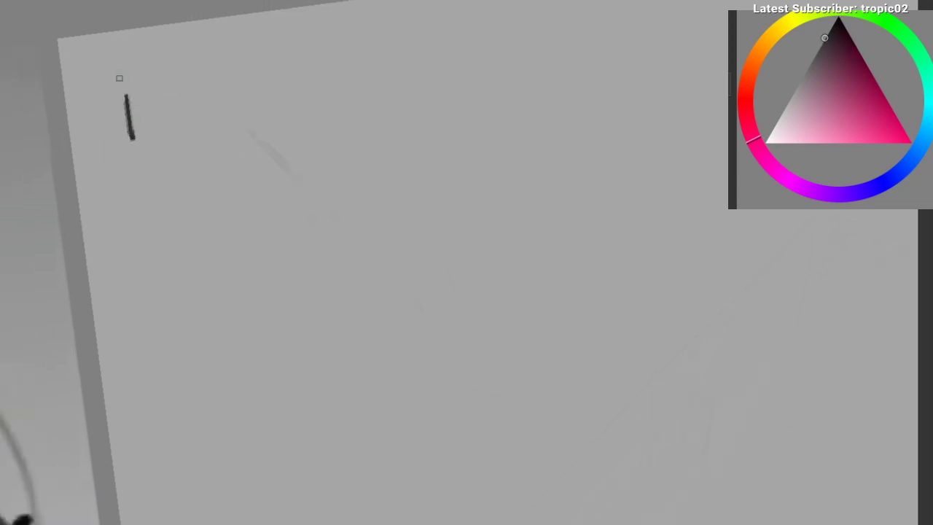
left_click_drag(119, 78, 142, 188)
left_click_drag(171, 141, 112, 126)
left_click_drag(133, 91, 139, 140)
left_click_drag(158, 101, 161, 135)
mouse_move(158, 99)
left_mouse_down()
mouse_move(176, 90)
mouse_move(167, 111)
left_mouse_up()
left_click_drag(191, 102, 191, 133)
left_click_drag(191, 91, 205, 121)
mouse_move(230, 84)
left_mouse_down()
mouse_move(255, 112)
mouse_move(290, 109)
left_mouse_up()
mouse_move(310, 75)
left_mouse_down()
mouse_move(202, 95)
mouse_move(305, 78)
left_mouse_up()
left_click_drag(301, 72, 296, 106)
Step: Complete the first list line with an arrow followed by "6 CUBES"
left_click_drag(353, 105, 273, 131)
key("ctrl+z")
left_click_drag(217, 82, 220, 125)
left_click_drag(259, 110, 175, 129)
mouse_move(260, 103)
left_mouse_down()
mouse_move(248, 104)
mouse_move(273, 87)
mouse_move(226, 135)
left_mouse_up()
key("ctrl+z")
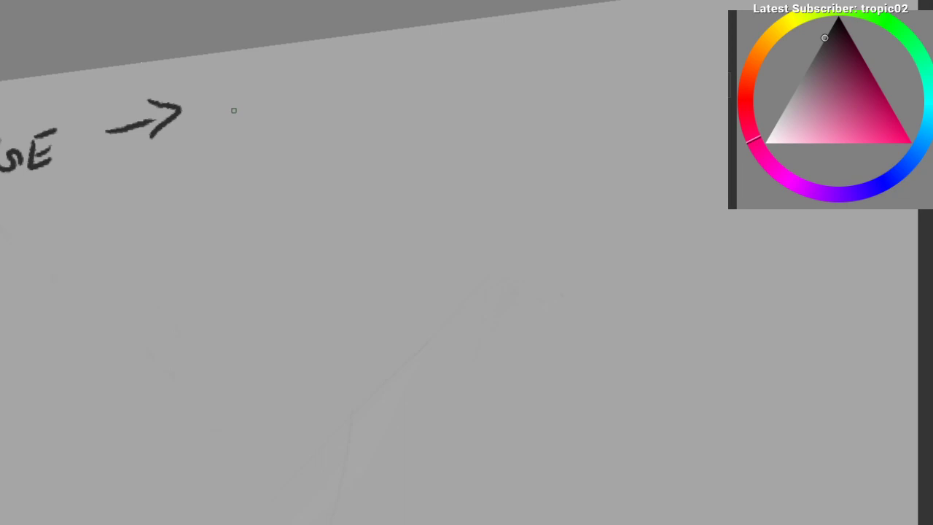
mouse_move(262, 72)
left_mouse_down()
mouse_move(259, 134)
mouse_move(227, 121)
left_mouse_up()
left_click_drag(329, 118, 253, 111)
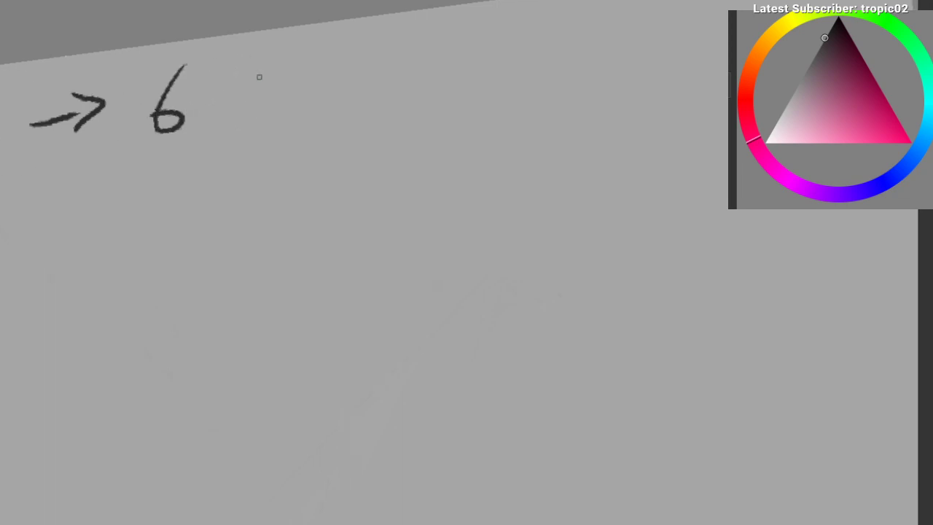
mouse_move(285, 81)
left_mouse_down()
mouse_move(252, 102)
mouse_move(283, 110)
left_mouse_up()
left_click_drag(290, 83, 310, 83)
mouse_move(318, 76)
left_mouse_down()
mouse_move(321, 93)
mouse_move(369, 102)
mouse_move(373, 68)
left_mouse_up()
left_click_drag(405, 60, 382, 90)
Step: Handwrite "2) 1 PAGE" with an arrow below the first list line
left_click_drag(229, 179, 150, 187)
left_click_drag(139, 219, 299, 117)
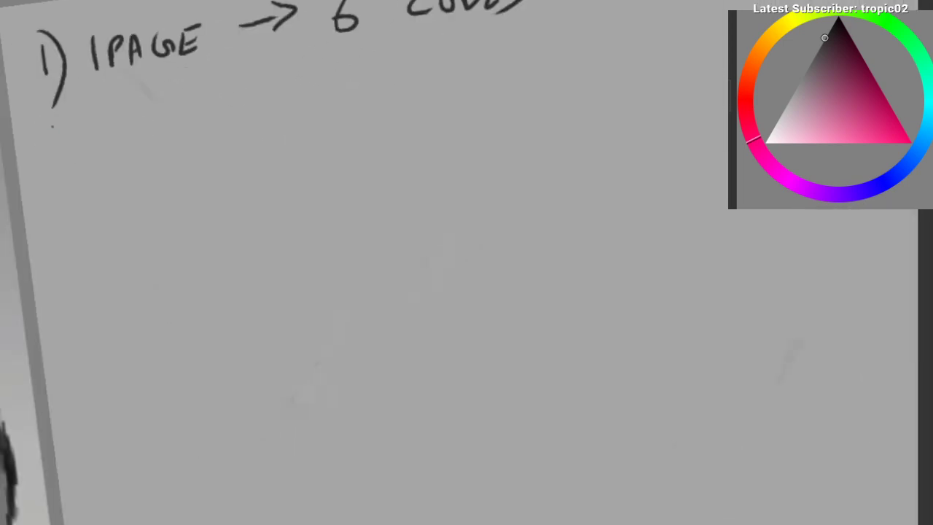
left_click_drag(52, 126, 76, 142)
left_click_drag(67, 105, 74, 158)
left_click_drag(136, 102, 139, 121)
left_click_drag(154, 134, 169, 128)
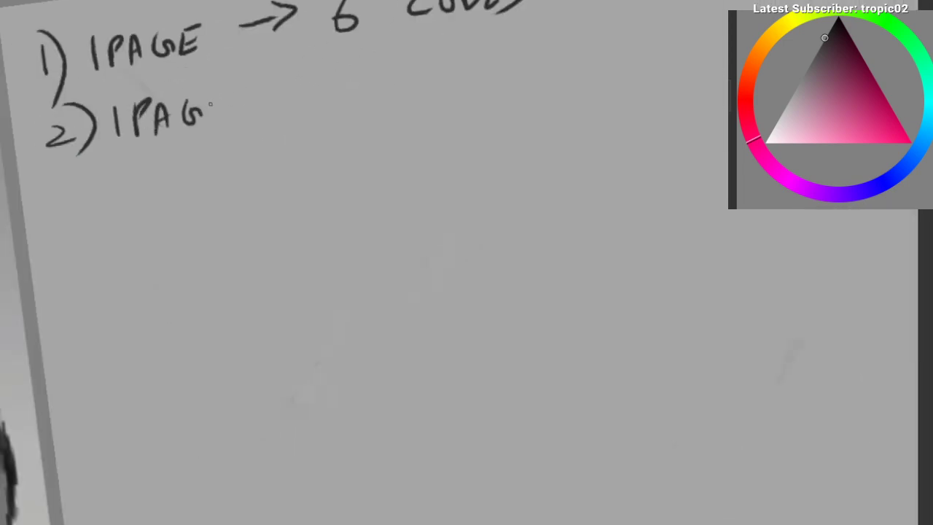
left_click_drag(280, 92, 319, 91)
left_click_drag(316, 79, 320, 101)
Step: Write "6 SPHERES" after the arrow on the second list line
mouse_move(382, 57)
left_mouse_down()
mouse_move(368, 93)
mouse_move(392, 102)
mouse_move(377, 95)
left_mouse_up()
key("ctrl+z")
mouse_move(428, 66)
left_mouse_down()
mouse_move(420, 97)
mouse_move(448, 88)
left_mouse_up()
left_click_drag(452, 67, 455, 77)
left_click_drag(481, 53, 475, 85)
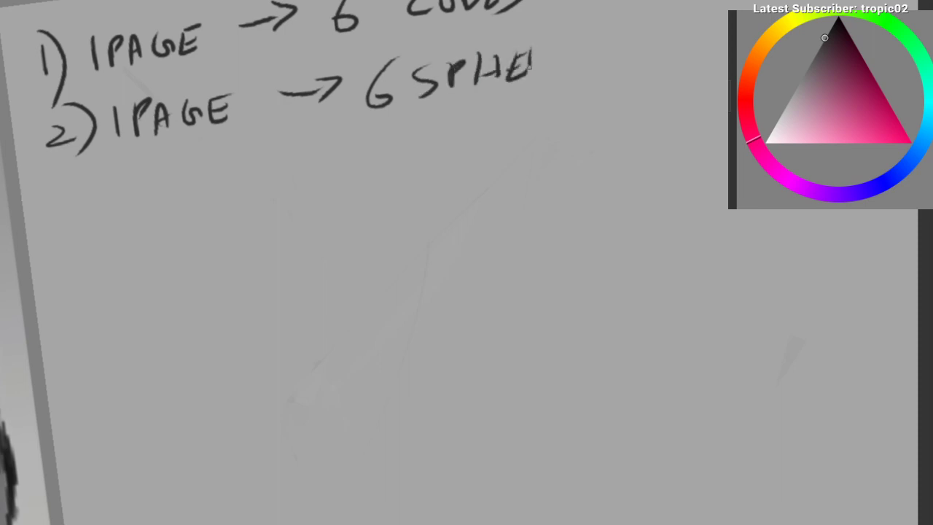
left_click_drag(588, 41, 567, 77)
Step: Handwrite "3) 1 PAGE" with an arrow below the second list line
mouse_move(475, 74)
left_mouse_down()
mouse_move(467, 75)
mouse_move(563, 18)
left_mouse_up()
left_click_drag(122, 141, 144, 150)
left_click_drag(257, 144, 278, 108)
mouse_move(291, 136)
left_mouse_down()
mouse_move(310, 134)
mouse_move(307, 125)
left_mouse_up()
mouse_move(338, 109)
left_mouse_down()
mouse_move(344, 122)
mouse_move(372, 100)
left_mouse_up()
left_click_drag(408, 101, 436, 97)
mouse_move(429, 88)
left_mouse_down()
mouse_move(461, 87)
mouse_move(438, 117)
left_mouse_up()
Step: Write "6 CYLINDERS" after the arrow on the third list line
mouse_move(518, 84)
left_mouse_down()
mouse_move(341, 104)
mouse_move(331, 119)
left_mouse_up()
mouse_move(394, 84)
left_mouse_down()
mouse_move(386, 121)
mouse_move(421, 106)
left_mouse_up()
mouse_move(436, 88)
left_mouse_down()
mouse_move(417, 121)
mouse_move(466, 114)
left_mouse_up()
mouse_move(476, 82)
left_mouse_down()
mouse_move(491, 109)
mouse_move(508, 76)
left_mouse_up()
mouse_move(516, 71)
left_mouse_down()
mouse_move(518, 100)
mouse_move(531, 96)
left_mouse_up()
mouse_move(546, 70)
left_mouse_down()
mouse_move(565, 91)
mouse_move(565, 78)
left_mouse_up()
left_click_drag(550, 71, 565, 64)
mouse_move(569, 67)
left_mouse_down()
mouse_move(573, 93)
mouse_move(591, 88)
left_mouse_up()
left_click_drag(613, 58, 349, 57)
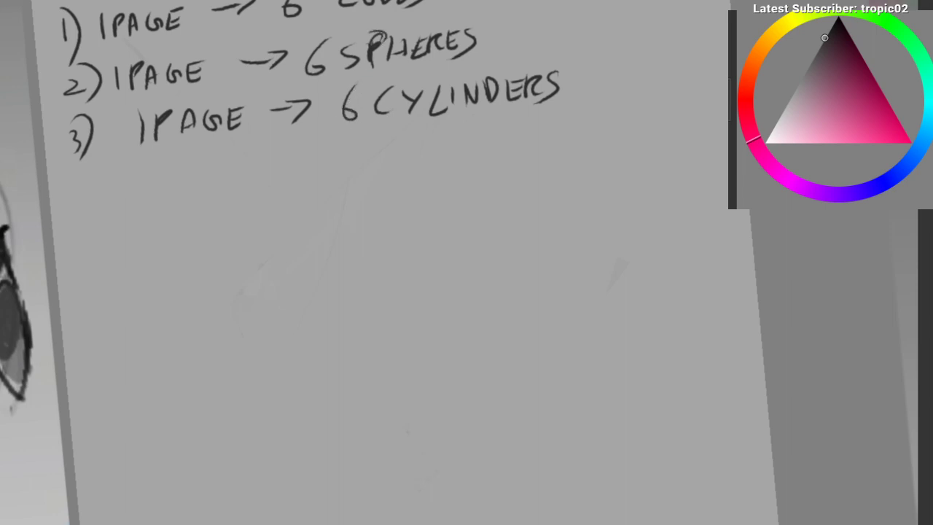
Step: Box in the three-line list with straight lines above, below and along its right side
left_click_drag(347, 94, 301, 124)
left_click_drag(213, 162, 242, 108)
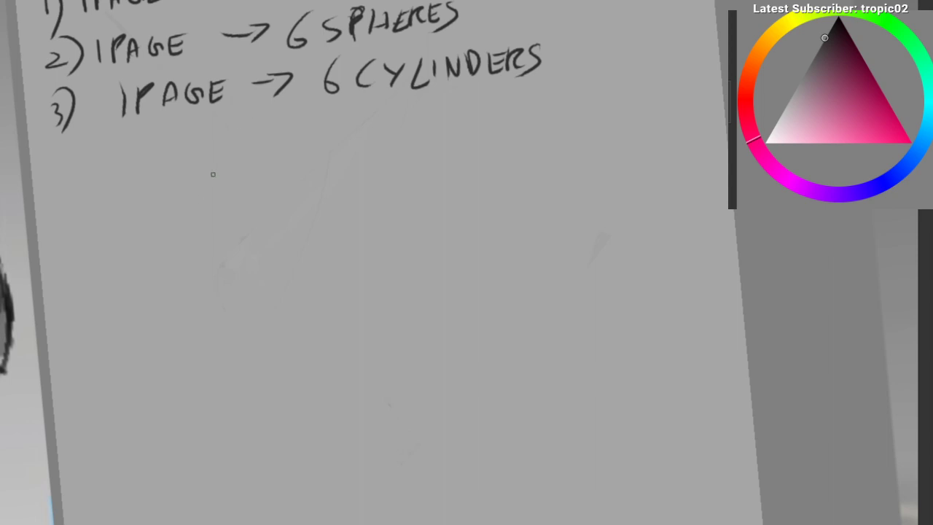
left_click_drag(220, 175, 202, 262)
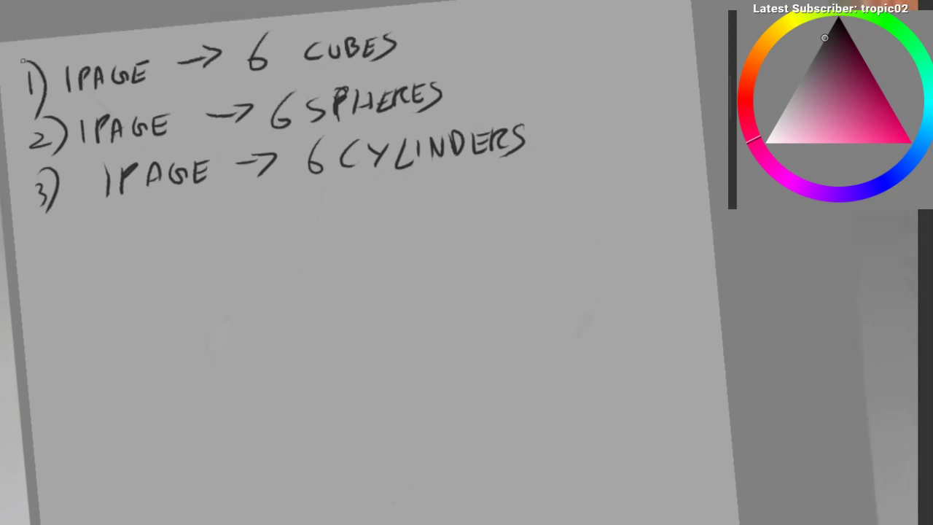
mouse_move(22, 61)
left_mouse_down()
mouse_move(522, 24)
mouse_move(566, 198)
left_mouse_up()
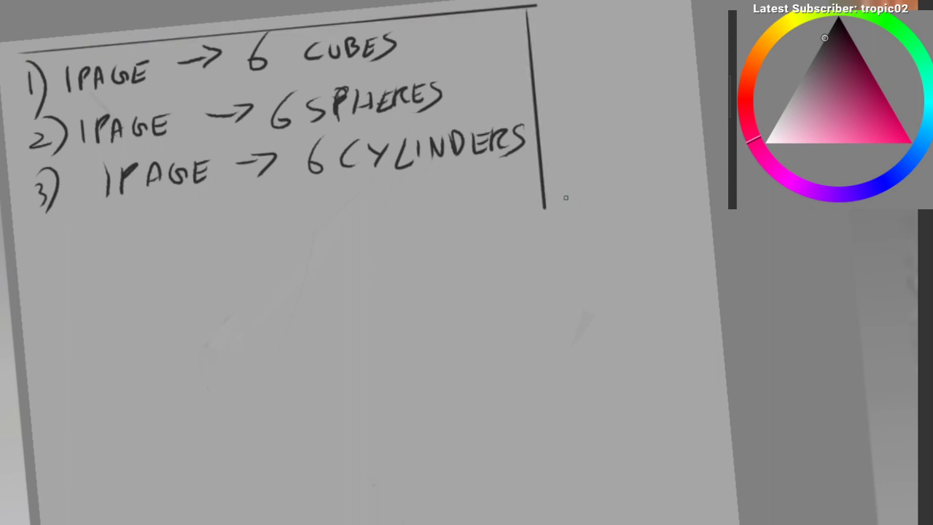
left_click_drag(541, 165, 17, 269)
key("ctrl+z")
left_click_drag(18, 234, 552, 181)
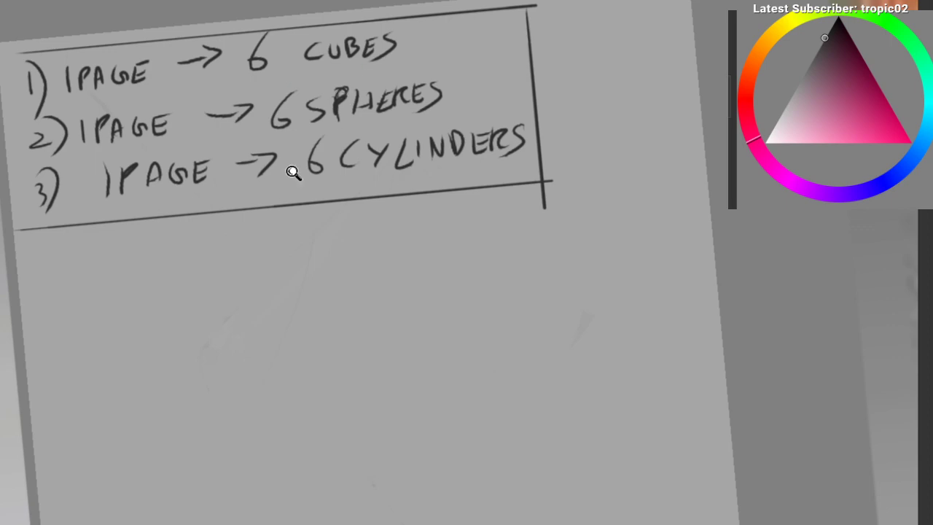
Step: Examine how the mannequin reference builds the figure from shaded boxes, spheres and cylinders
left_click_drag(293, 172, 186, 182)
left_click_drag(284, 328, 113, 102)
left_click_drag(232, 296, 77, 142)
left_click_drag(182, 429, 437, 125)
left_click_drag(369, 125, 441, 165)
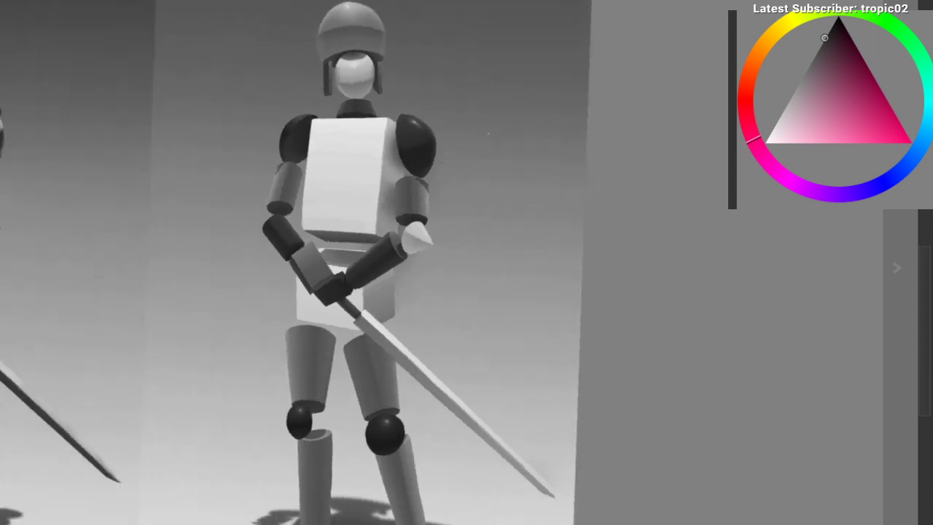
left_click_drag(341, 115, 433, 58)
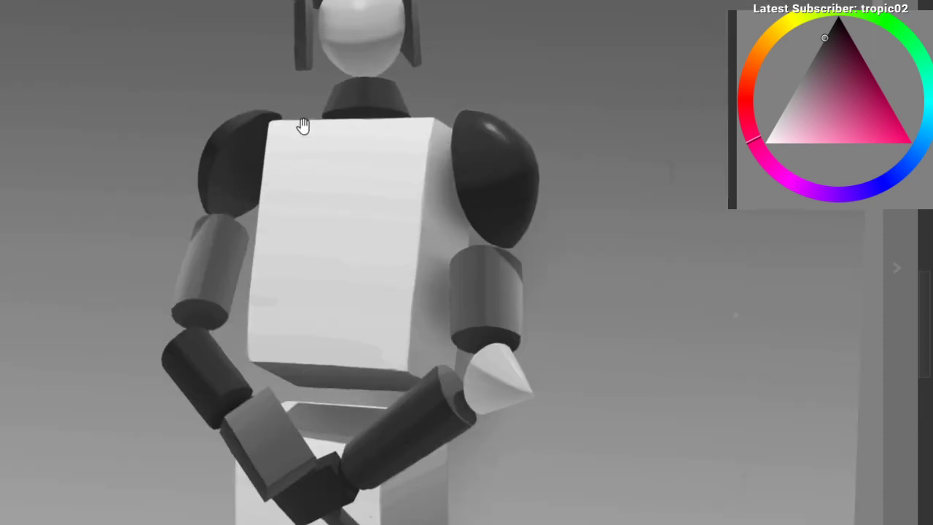
scroll(315, 100, "down", 3)
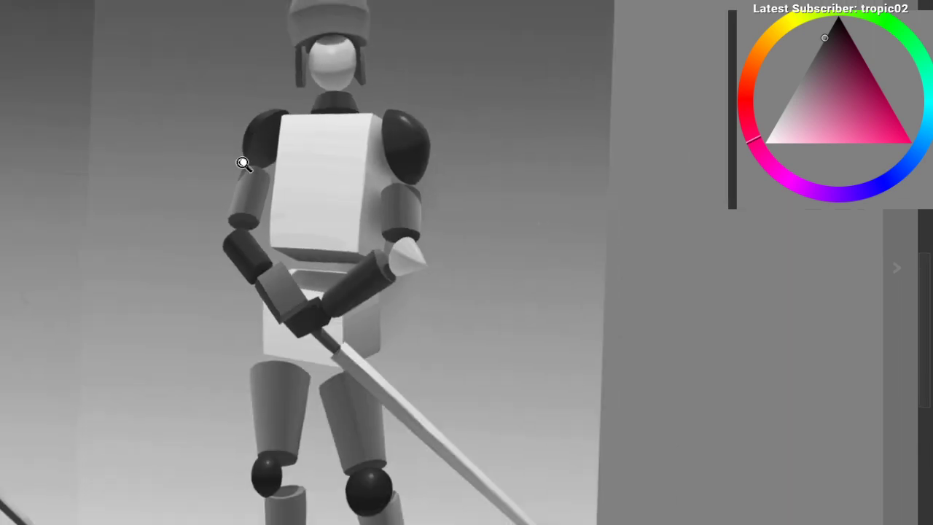
scroll(249, 166, "down", 2)
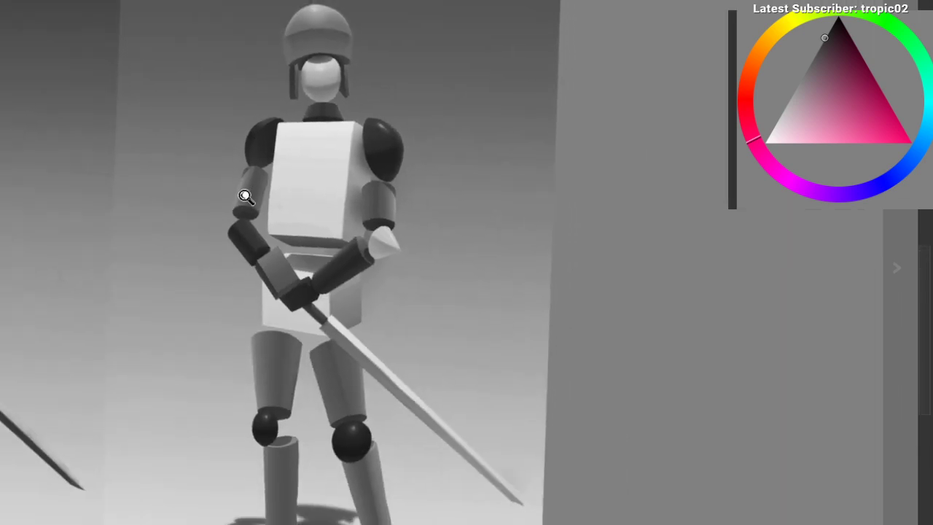
scroll(245, 197, "down", 2)
scroll(281, 169, "up", 3)
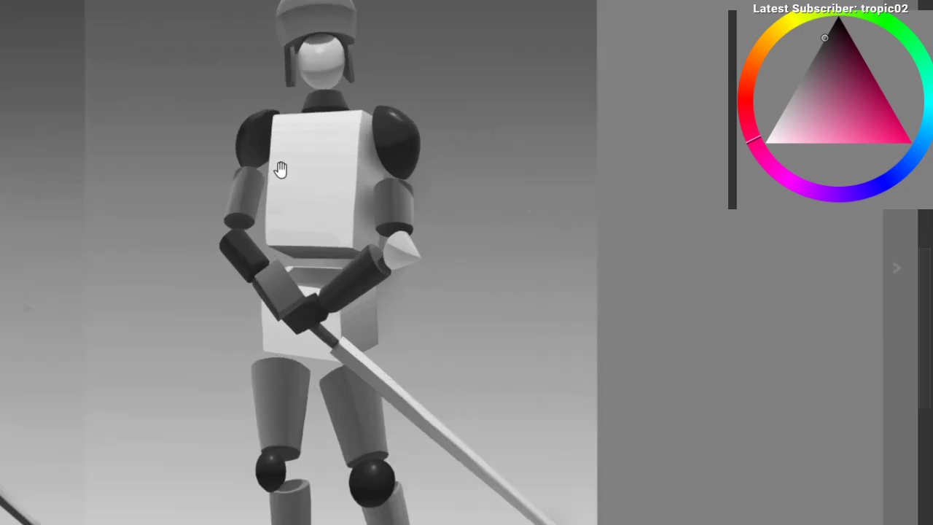
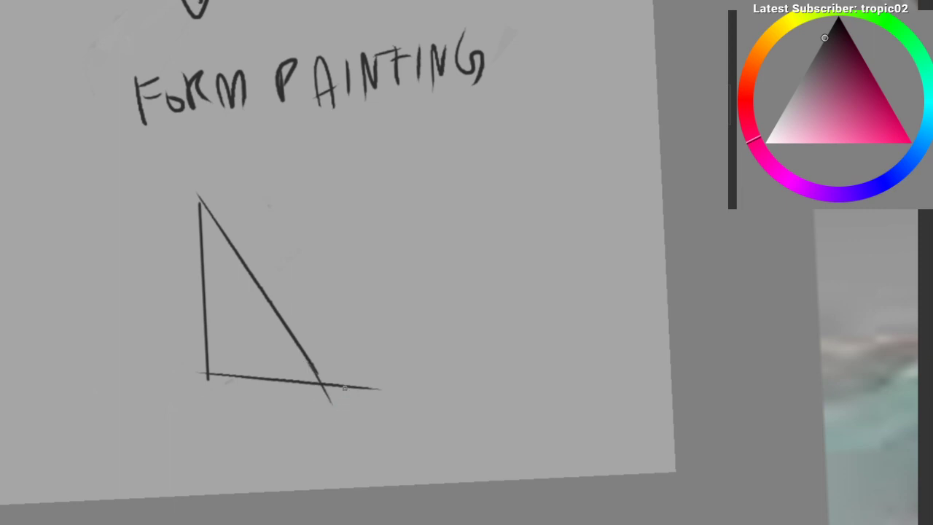
Step: Undo the straight triangle lines sketched beneath the FORM PAINTING heading
left_click_drag(351, 310, 319, 329)
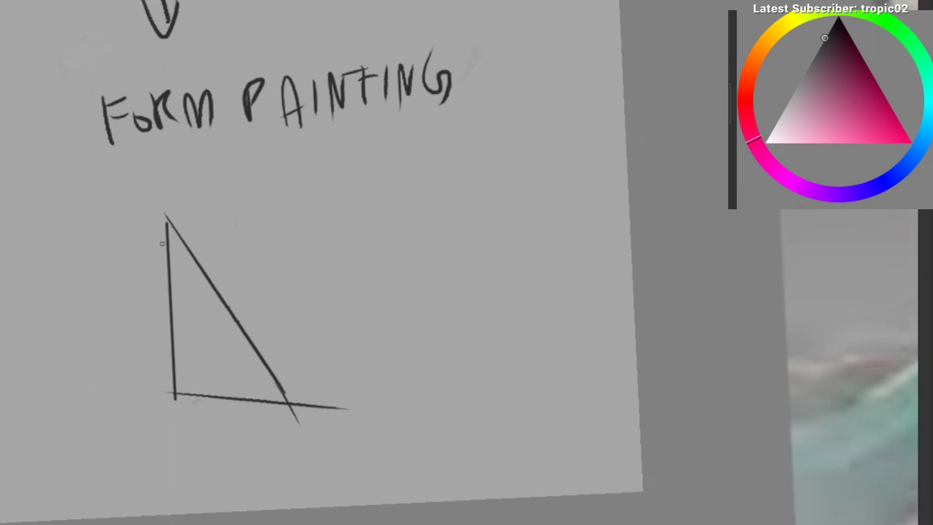
mouse_move(167, 187)
left_mouse_down()
mouse_move(256, 197)
mouse_move(95, 244)
left_mouse_up()
mouse_move(219, 248)
left_mouse_down()
mouse_move(285, 269)
mouse_move(302, 319)
left_mouse_up()
key("ctrl+z")
key("ctrl+z")
key("ctrl+z")
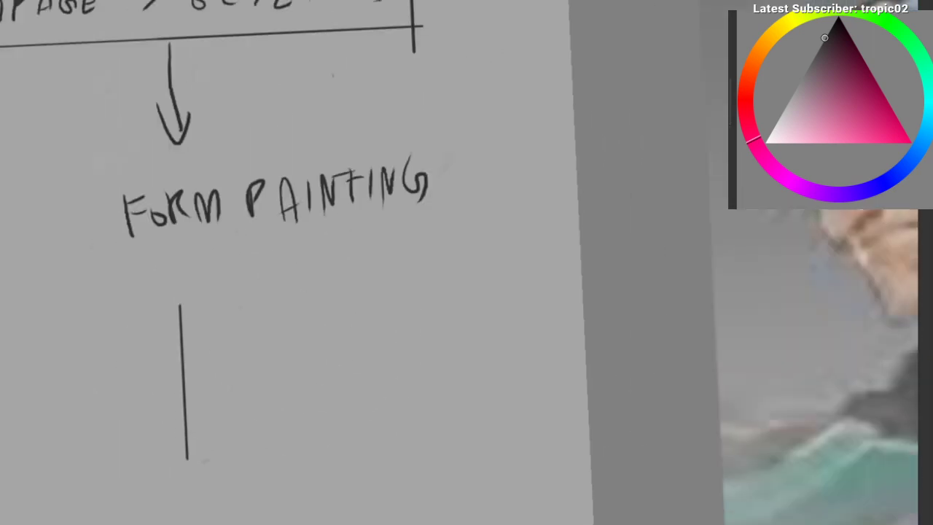
key("ctrl+z")
mouse_move(303, 263)
left_mouse_down()
mouse_move(297, 315)
mouse_move(271, 289)
left_mouse_up()
scroll(269, 290, "up", 2)
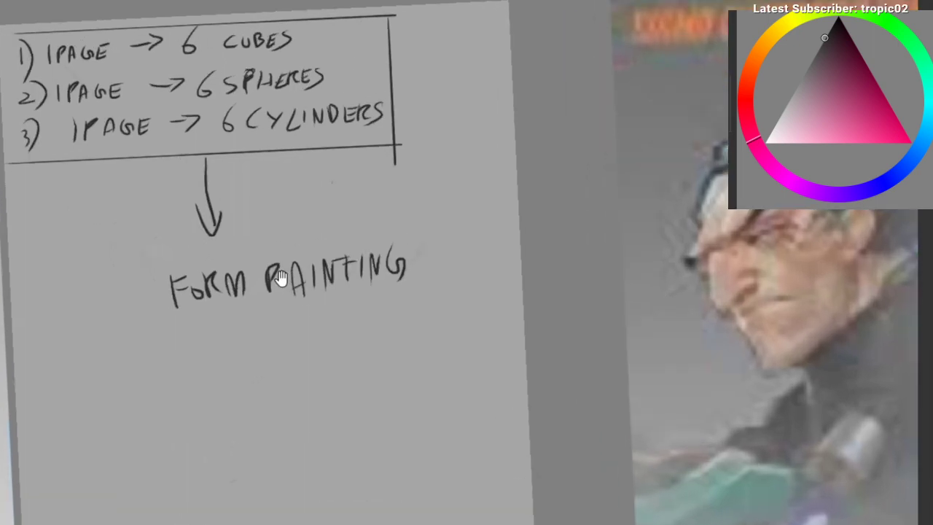
scroll(281, 275, "down", 2)
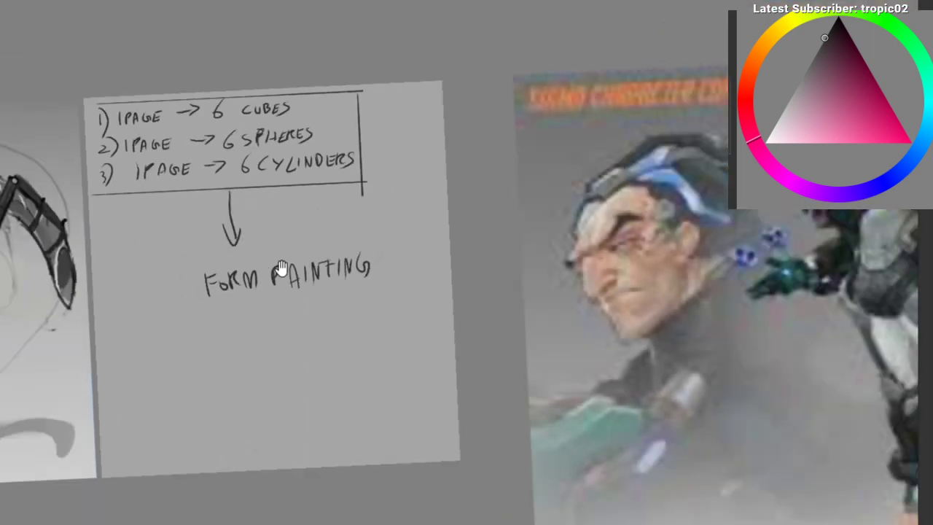
left_click_drag(256, 321, 224, 226)
scroll(256, 236, "down", 1)
left_click_drag(169, 253, 177, 247)
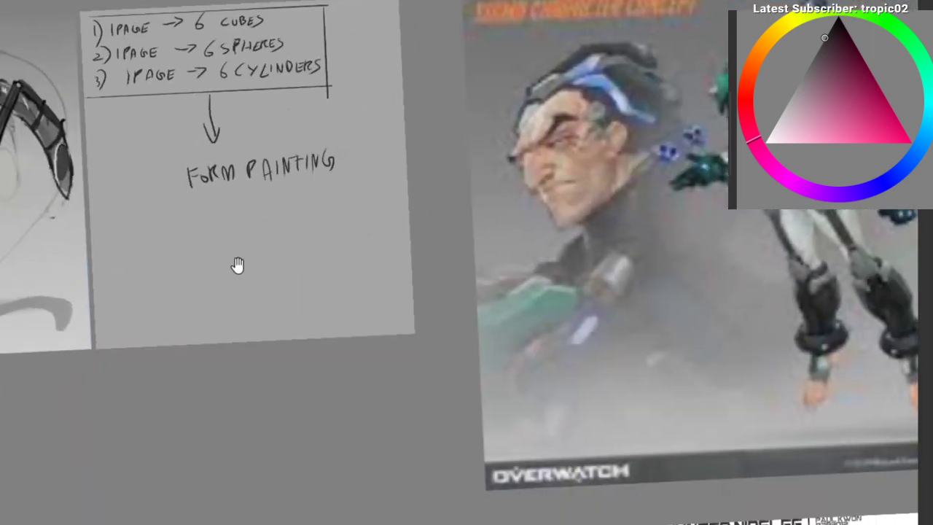
scroll(233, 284, "down", 3)
scroll(254, 244, "up", 2)
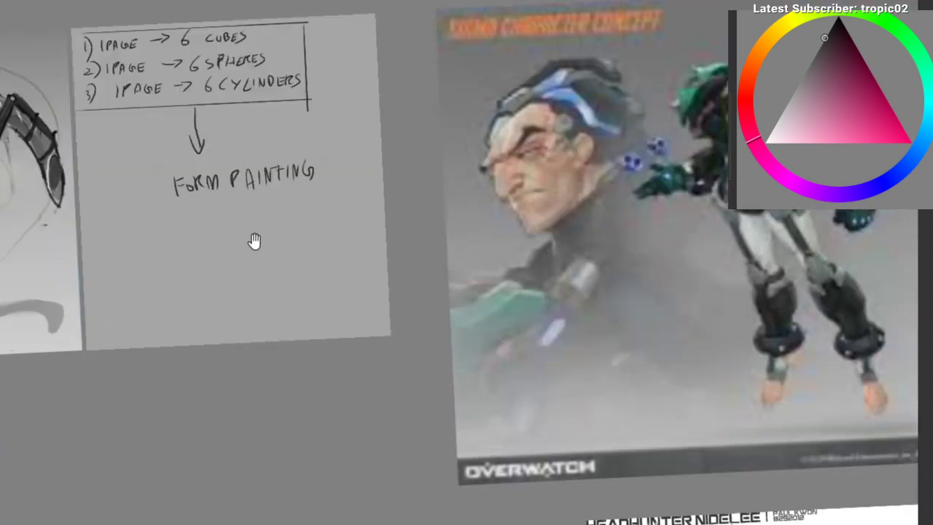
scroll(218, 248, "up", 3)
left_click_drag(250, 256, 268, 356)
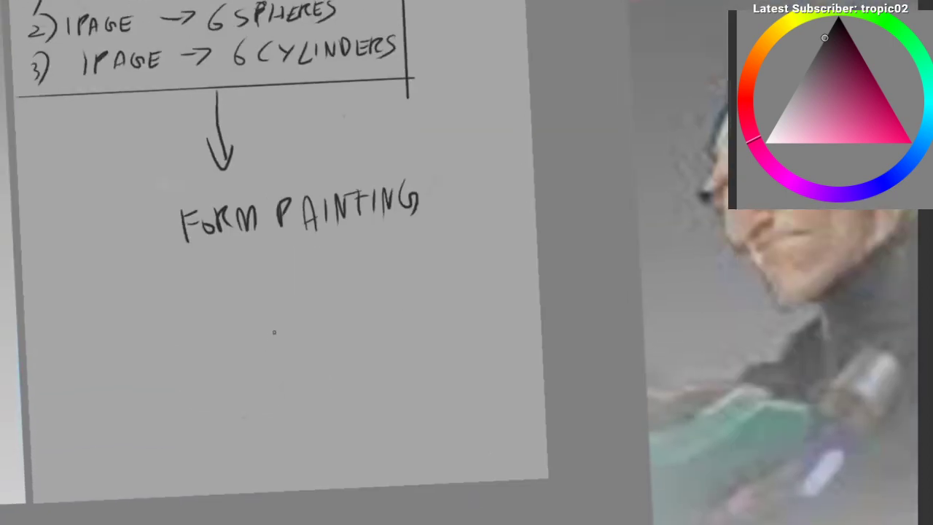
left_click_drag(204, 208, 241, 384)
Step: Try circling the cubes, spheres and cylinders list with one large oval
left_click_drag(211, 233, 269, 148)
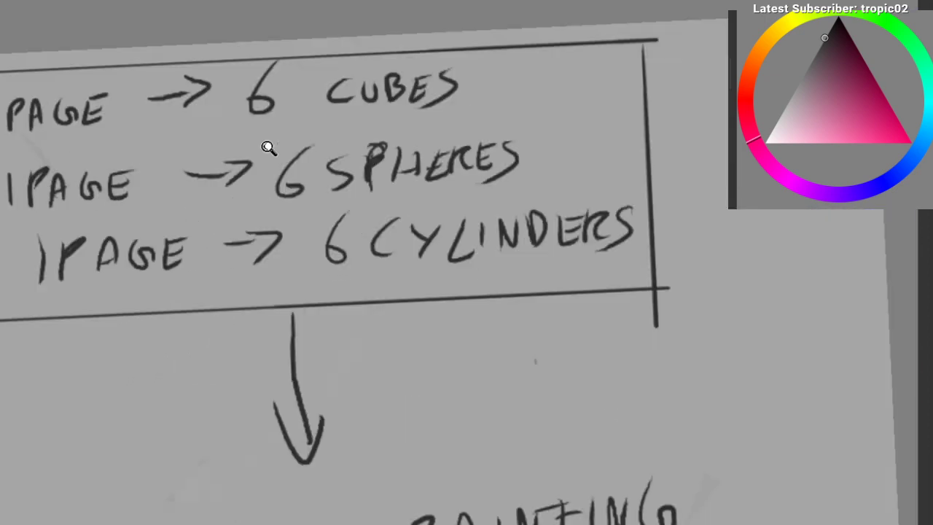
mouse_move(291, 40)
left_mouse_down()
mouse_move(656, 255)
mouse_move(233, 36)
left_mouse_up()
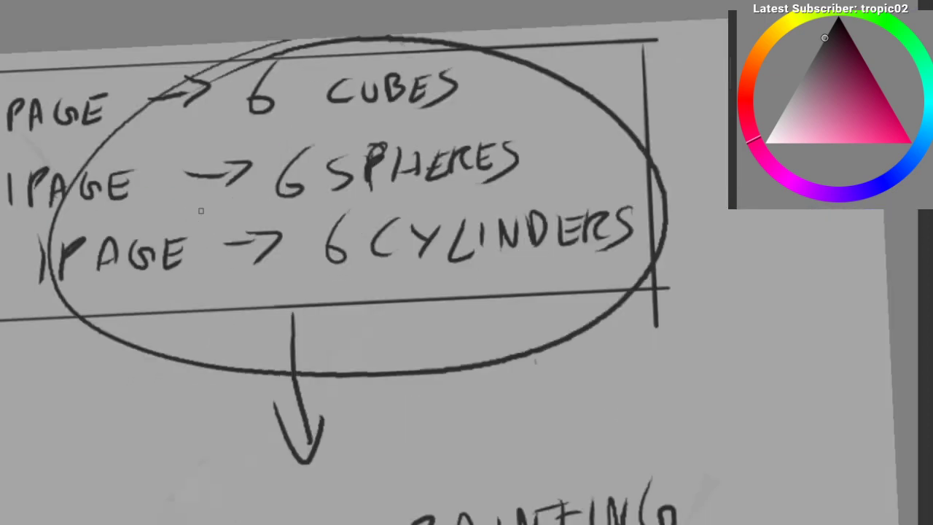
key("ctrl+z")
scroll(212, 244, "down", 1)
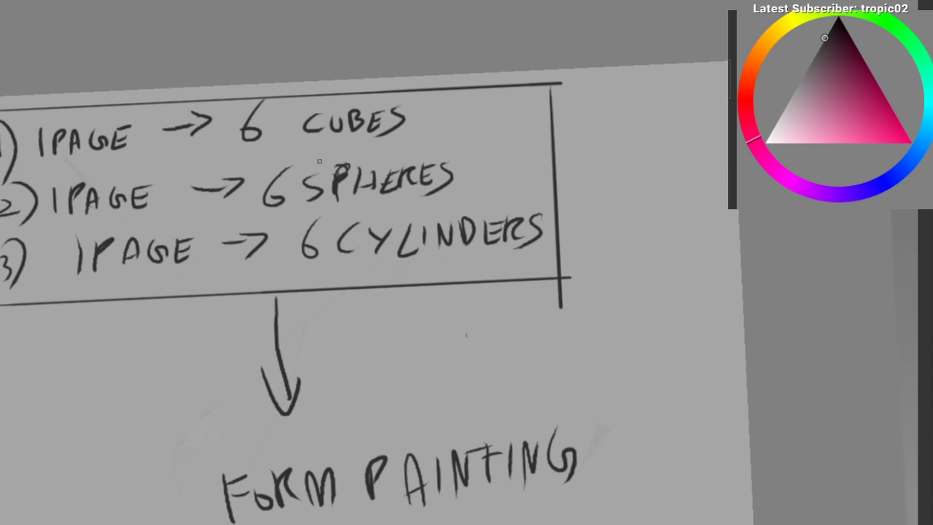
Step: Handwrite "A3" just below the start of the boxed list and circle it
scroll(350, 178, "down", 5)
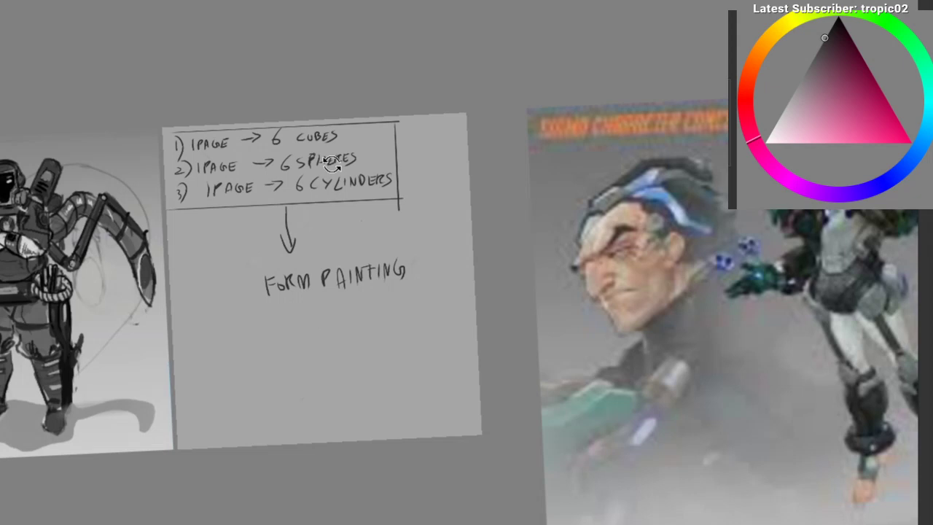
left_click_drag(332, 164, 319, 177)
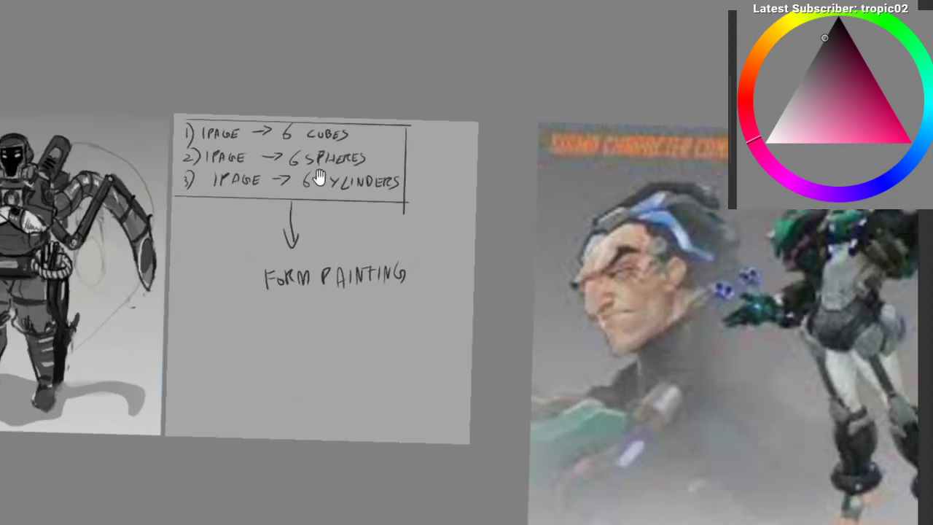
scroll(223, 192, "up", 4)
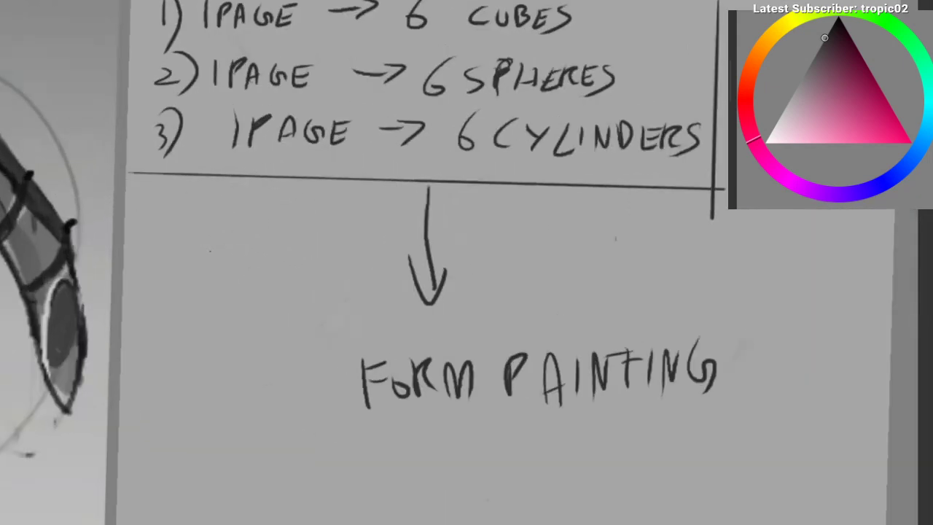
left_click_drag(210, 252, 228, 251)
left_click_drag(212, 238, 224, 235)
left_click_drag(197, 274, 150, 295)
left_click_drag(350, 233, 201, 239)
mouse_move(210, 247)
left_mouse_down()
mouse_move(278, 229)
mouse_move(237, 257)
mouse_move(261, 210)
left_mouse_up()
scroll(247, 218, "up", 2)
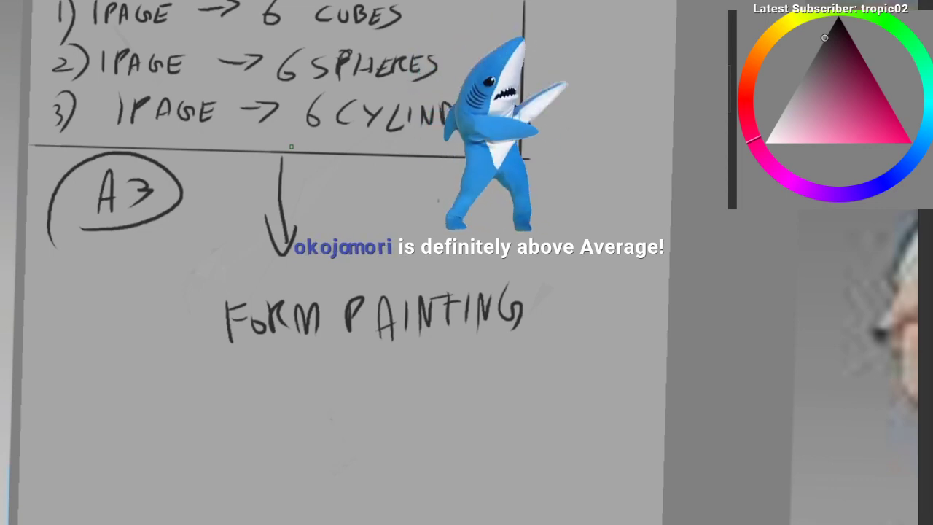
Step: Examine the painted material spheres reference in relation to the boxed practice list
left_click_drag(302, 247, 197, 255)
left_click_drag(202, 385, 469, 451)
key("v")
left_click_drag(368, 225, 355, 100)
left_click_drag(275, 256, 127, 409)
left_click_drag(236, 296, 250, 219)
scroll(250, 218, "up", 4)
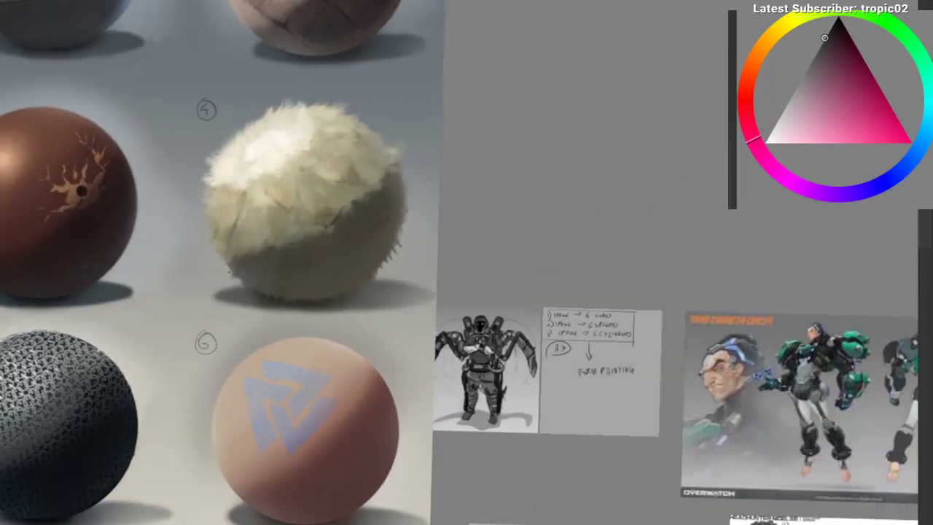
scroll(210, 389, "up", 2)
left_click_drag(209, 389, 207, 478)
left_click_drag(284, 272, 211, 277)
left_click_drag(260, 395, 115, 218)
scroll(285, 209, "up", 4)
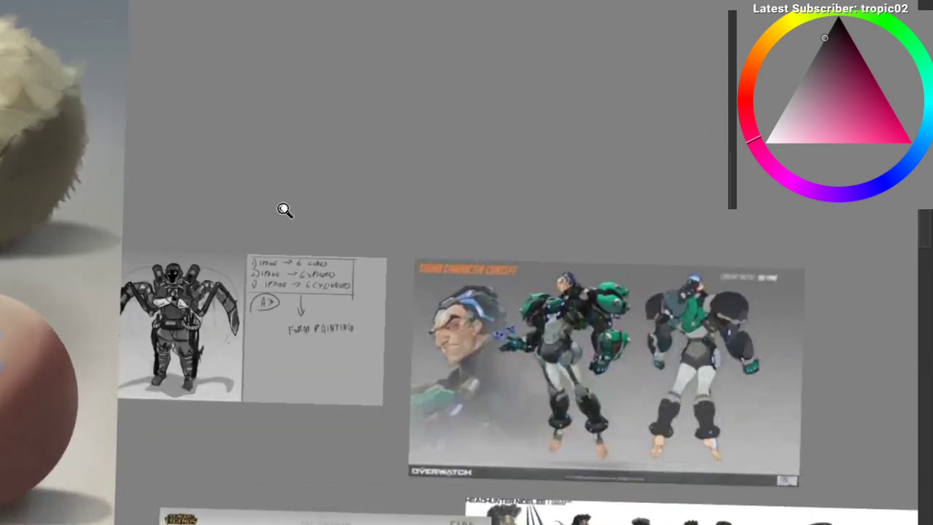
scroll(264, 295, "up", 4)
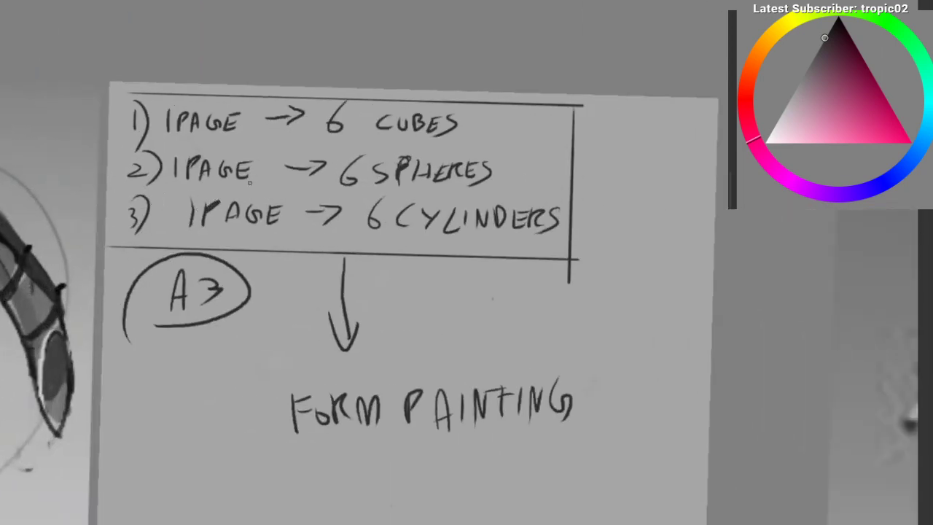
Step: Try marking over the lines of the boxed practice list with quick strokes
left_click_drag(328, 136, 248, 134)
mouse_move(309, 91)
left_mouse_down()
mouse_move(346, 183)
mouse_move(311, 90)
left_mouse_up()
key("ctrl+z")
mouse_move(281, 136)
left_mouse_down()
mouse_move(321, 202)
mouse_move(423, 171)
left_mouse_up()
key("ctrl+z")
Step: Try circling the FORM PAINTING heading with a large oval
mouse_move(300, 174)
left_mouse_down()
mouse_move(434, 288)
mouse_move(321, 172)
left_mouse_up()
mouse_move(333, 301)
left_mouse_down()
mouse_move(316, 199)
mouse_move(295, 184)
mouse_move(315, 170)
mouse_move(419, 152)
mouse_move(182, 175)
left_mouse_up()
key("ctrl+z")
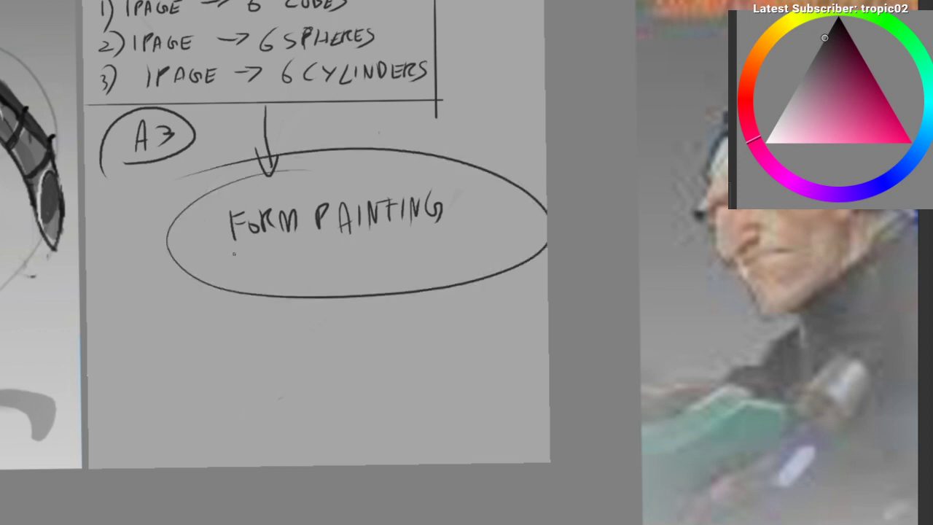
key("ctrl+z")
mouse_move(248, 235)
left_mouse_down()
mouse_move(226, 266)
mouse_move(273, 208)
mouse_move(317, 202)
mouse_move(216, 309)
mouse_move(196, 312)
left_mouse_up()
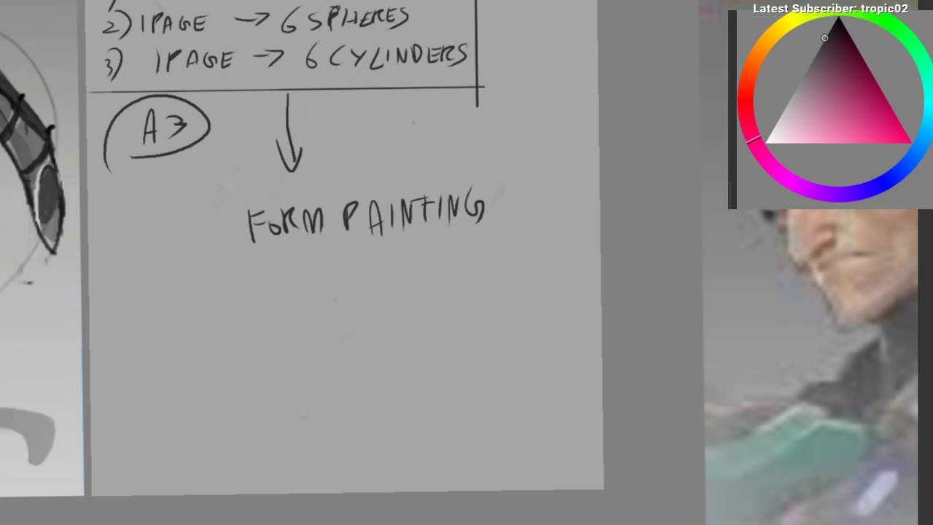
Step: Sample a darker grey for the brush and try another oval around FORM PAINTING
left_click(371, 196, "ctrl")
scroll(365, 171, "down", 1)
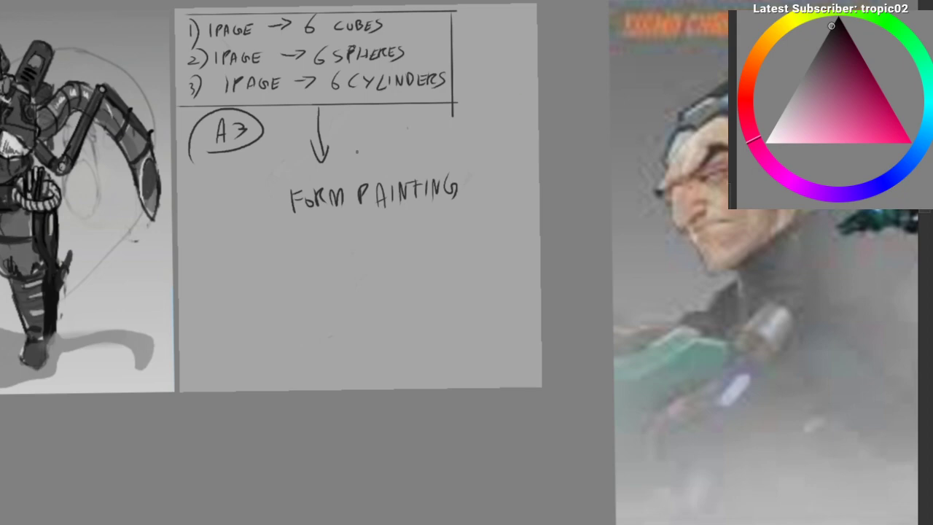
mouse_move(271, 220)
left_mouse_down()
mouse_move(313, 256)
mouse_move(282, 199)
left_mouse_up()
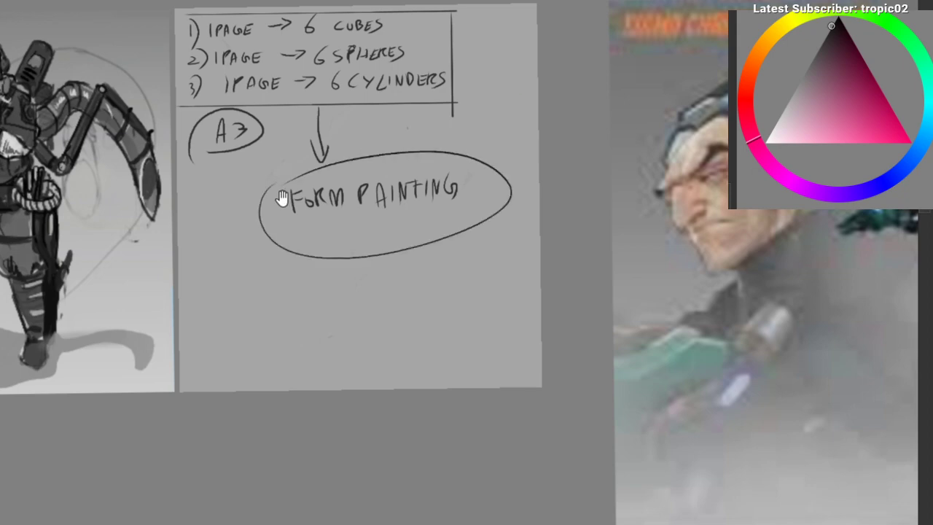
key("ctrl+z")
Step: Retrace the lower border of the boxed list as a straight line extending past its right side
scroll(214, 163, "down", 1)
left_click_drag(259, 109, 202, 146)
scroll(218, 162, "up", 2)
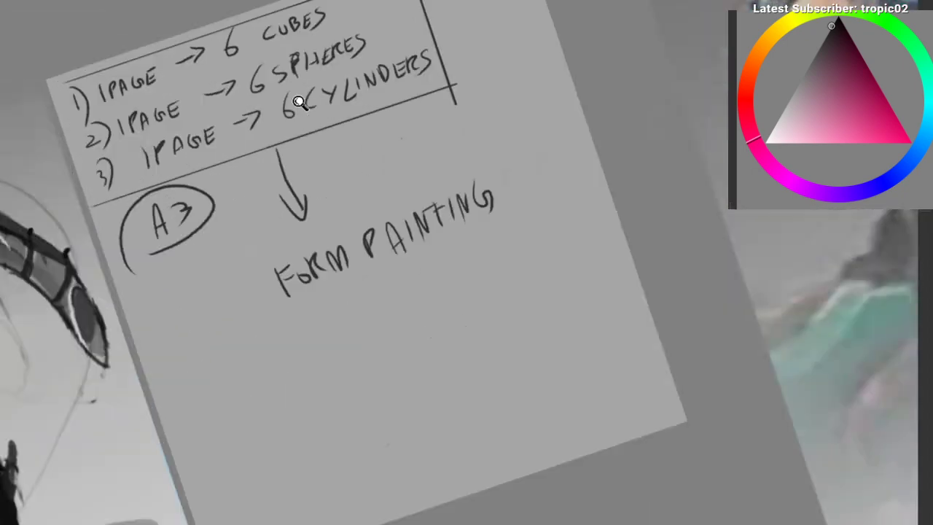
scroll(283, 113, "up", 1)
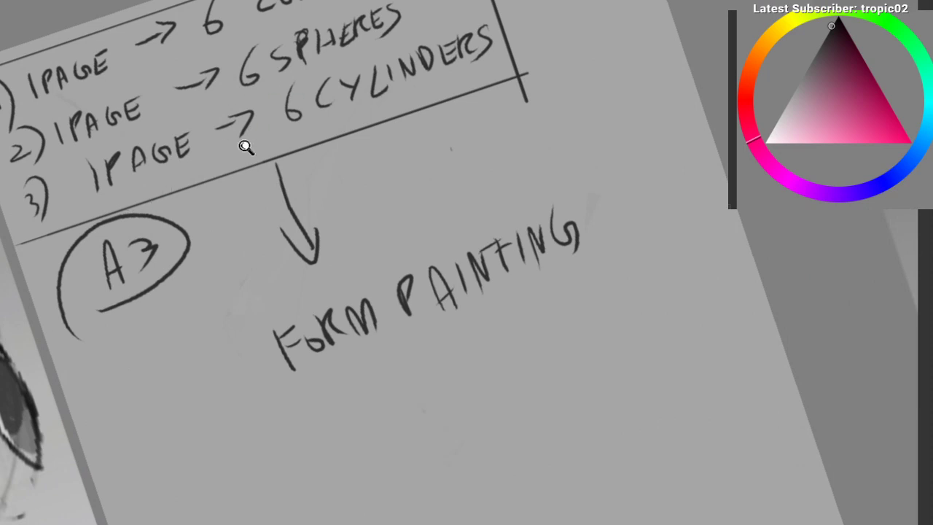
scroll(245, 147, "down", 1)
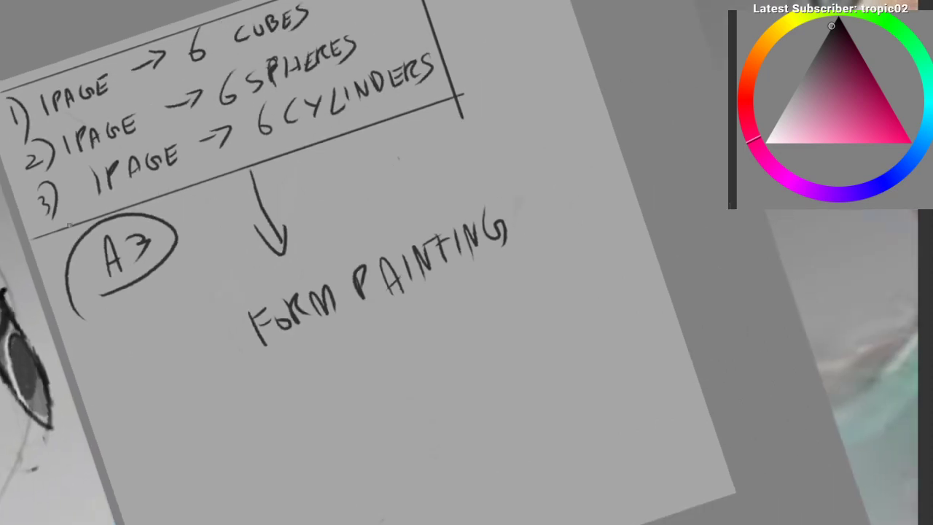
mouse_move(31, 239)
left_mouse_down()
mouse_move(463, 95)
mouse_move(507, 137)
left_mouse_up()
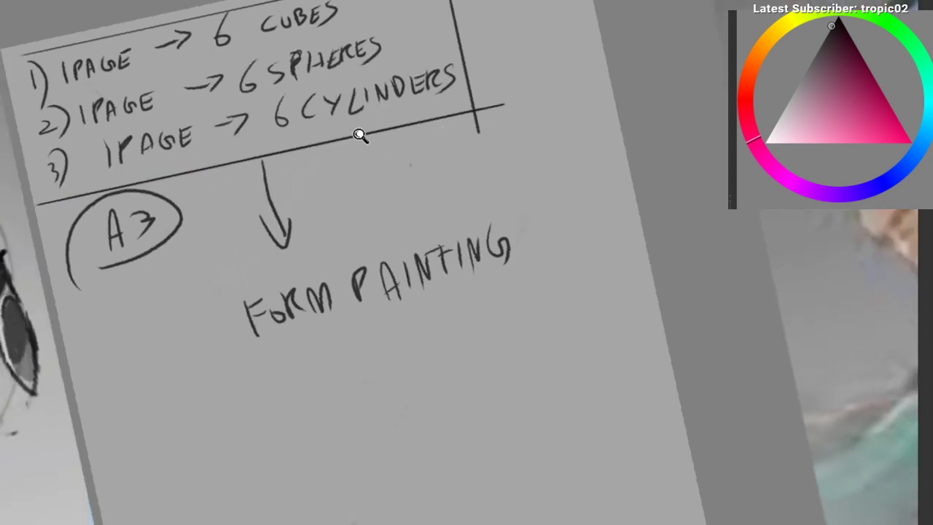
scroll(332, 128, "up", 1)
Step: Try drawing a short curved line above the word PAINTING
left_click_drag(330, 146, 331, 219)
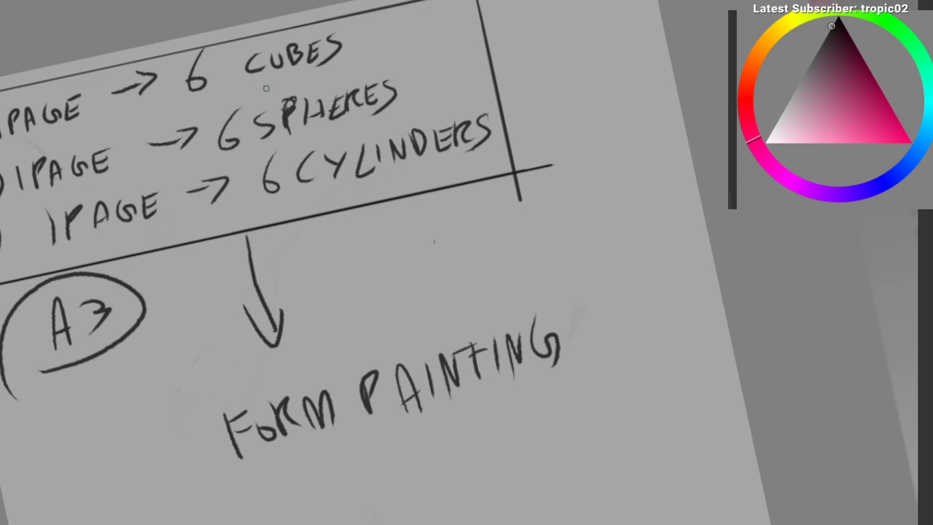
left_click_drag(227, 191, 203, 259)
left_click_drag(204, 259, 246, 181)
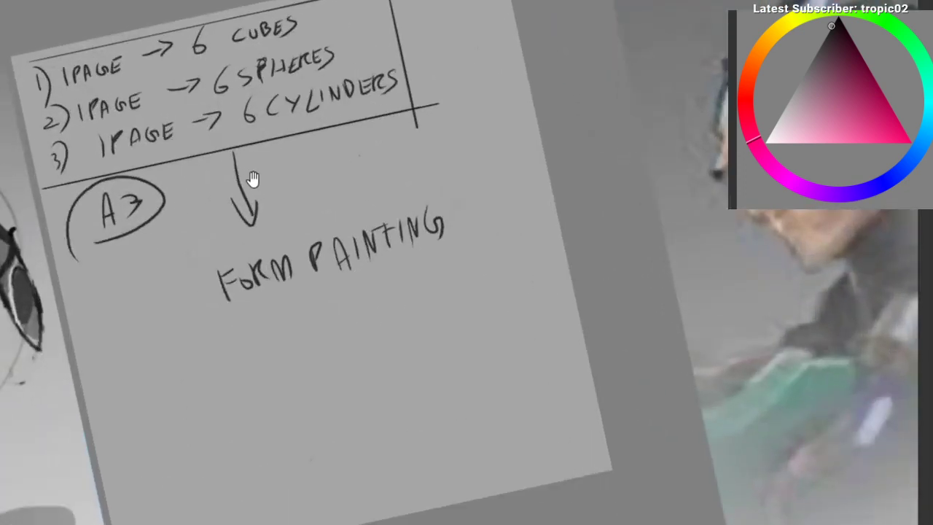
left_click_drag(243, 255, 252, 214)
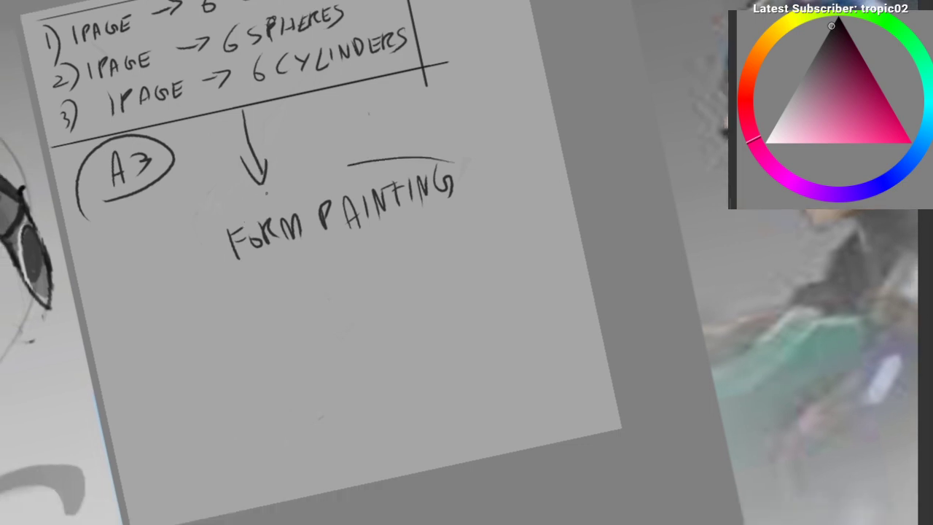
mouse_move(349, 166)
left_mouse_down()
mouse_move(269, 180)
mouse_move(294, 166)
left_mouse_up()
key("ctrl+z")
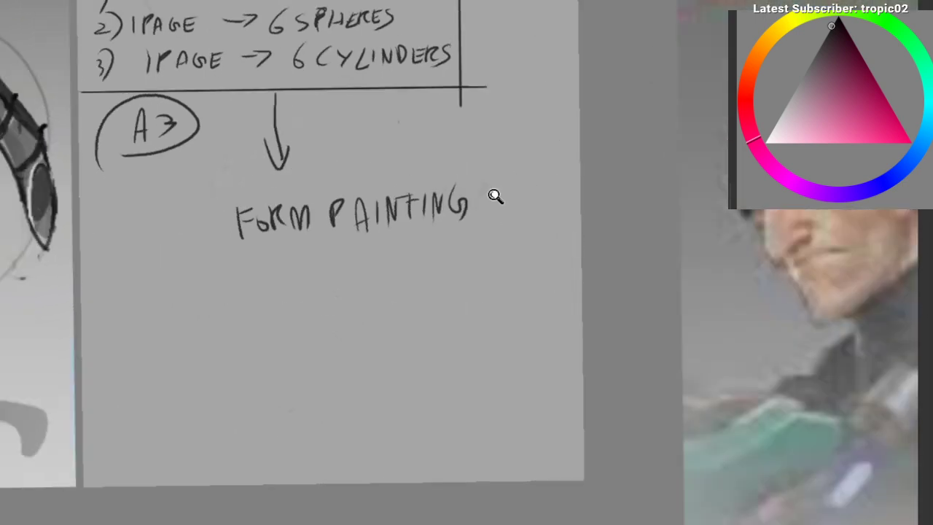
Step: Examine the character concept sheets and the grayscale knight with its mannequin breakdown in relation to the form painting notes
mouse_move(495, 195)
left_mouse_down()
mouse_move(484, 228)
mouse_move(459, 244)
mouse_move(416, 243)
left_mouse_up()
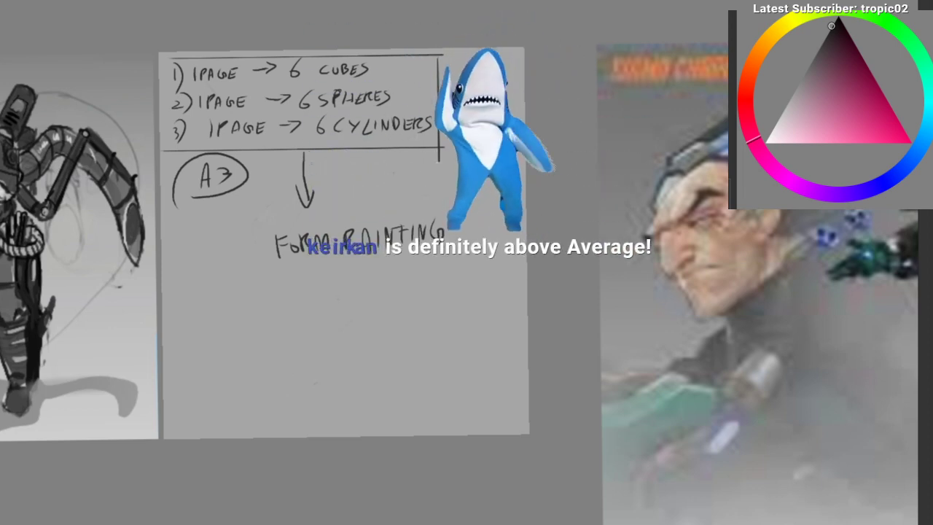
left_click_drag(349, 270, 208, 146)
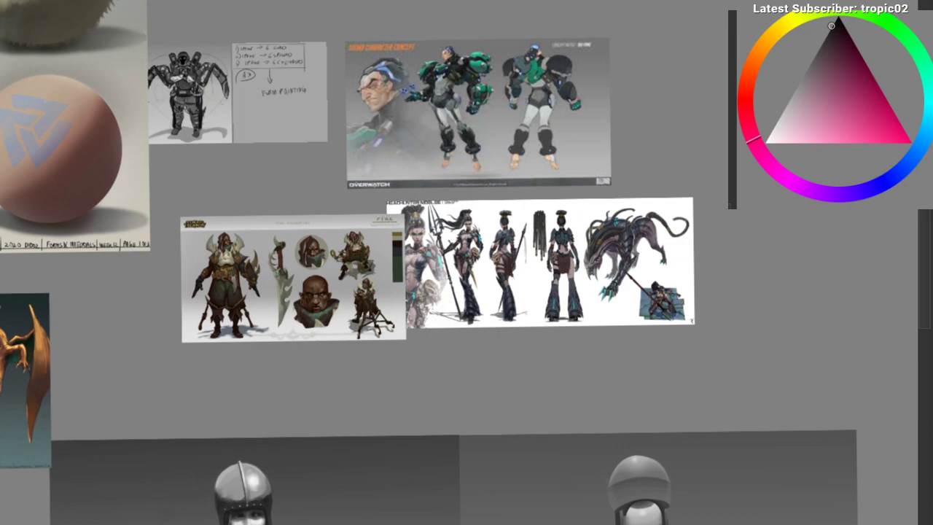
left_click_drag(354, 208, 341, 250)
left_click_drag(341, 347, 340, 172)
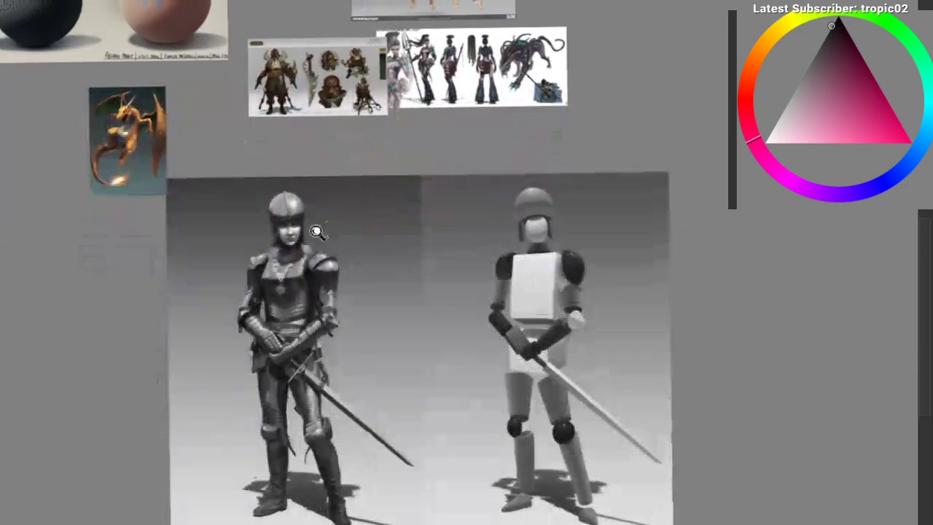
left_click_drag(339, 288, 339, 315)
scroll(337, 315, "up", 4)
scroll(327, 193, "up", 5)
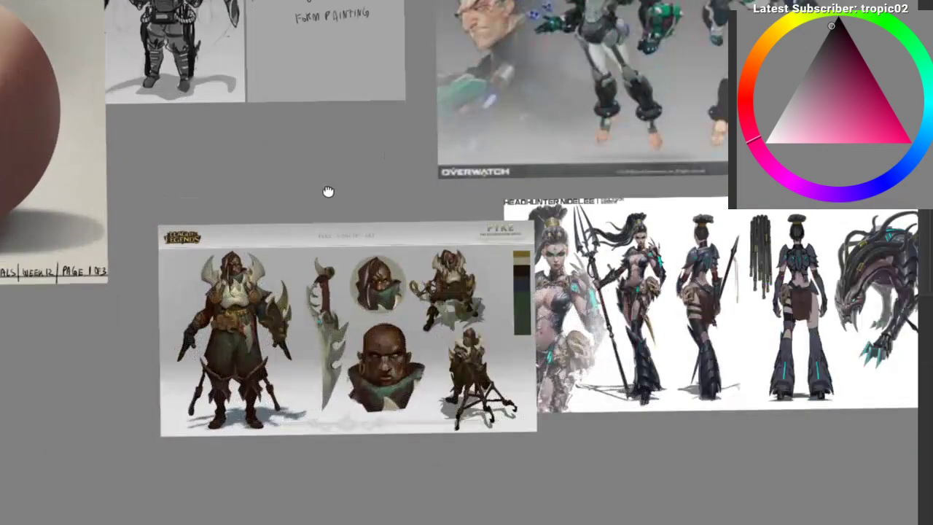
left_click_drag(378, 97, 299, 102)
mouse_move(297, 139)
left_mouse_down()
mouse_move(277, 365)
mouse_move(271, 328)
mouse_move(287, 260)
left_mouse_up()
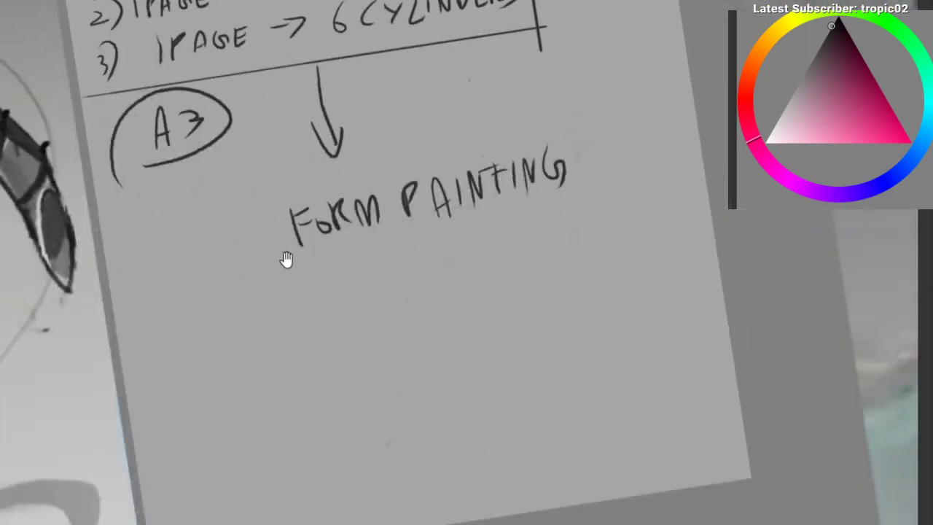
left_click_drag(294, 223, 285, 319)
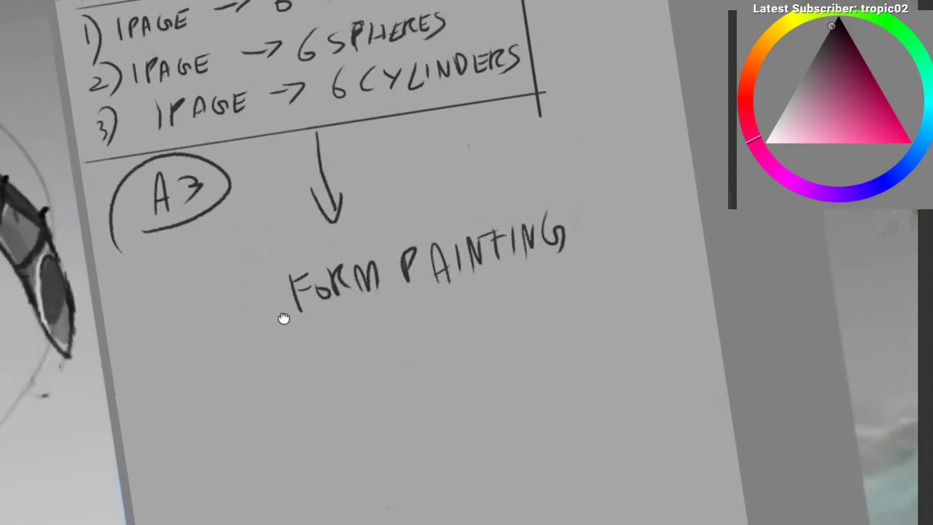
Step: Write the list number 1) and the word SCOTT below the FORM PAINTING heading
mouse_move(284, 262)
left_mouse_down()
mouse_move(271, 194)
mouse_move(291, 192)
mouse_move(309, 156)
mouse_move(326, 175)
left_mouse_up()
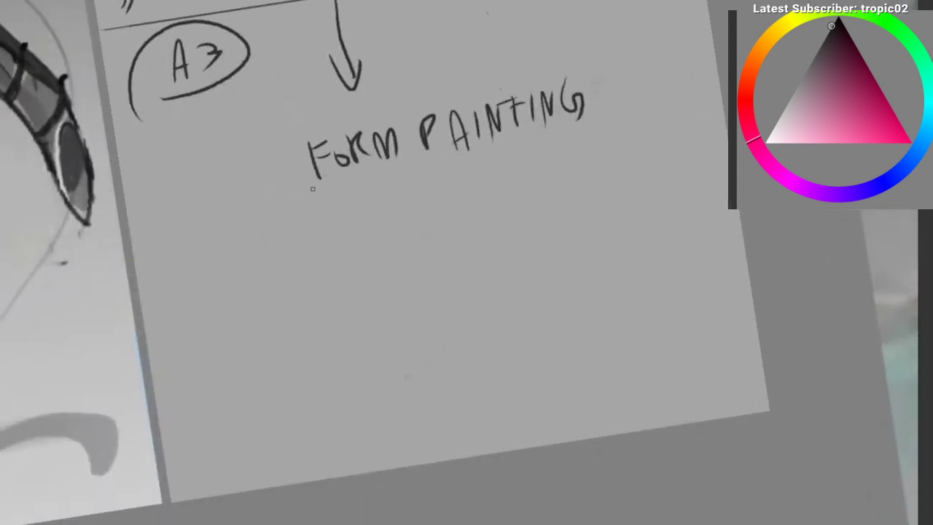
mouse_move(296, 212)
left_mouse_down()
mouse_move(329, 179)
mouse_move(394, 179)
left_mouse_up()
left_click_drag(185, 226, 171, 229)
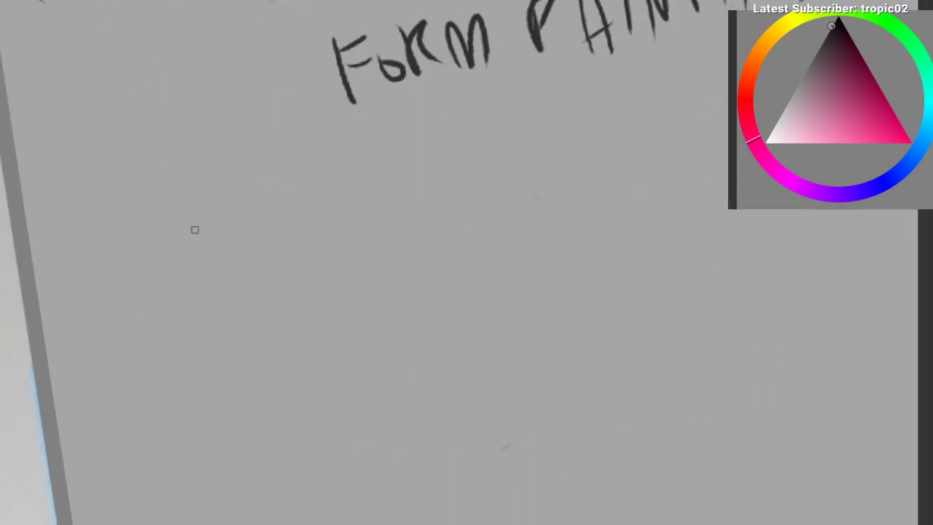
left_click_drag(206, 198, 211, 262)
key("ctrl+z")
left_click_drag(207, 208, 216, 272)
left_click_drag(195, 186, 218, 294)
left_click_drag(313, 190, 275, 234)
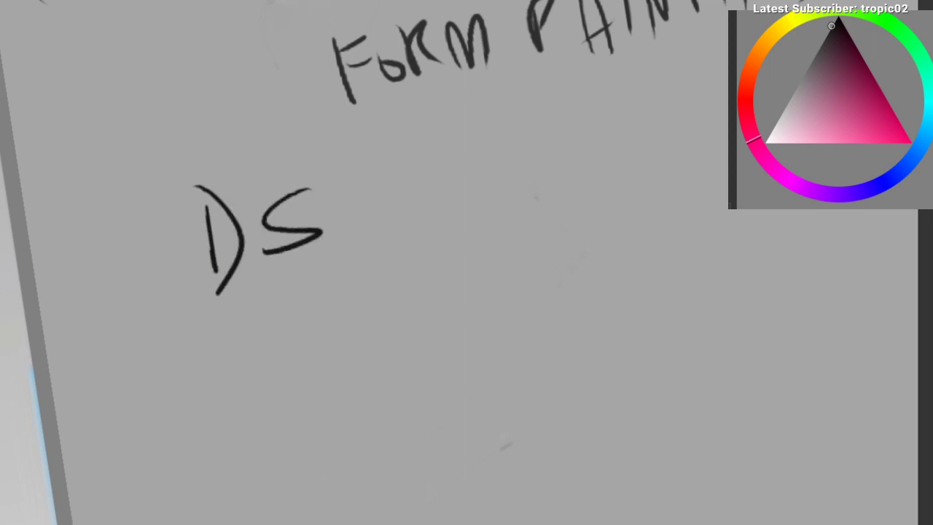
left_click_drag(348, 181, 322, 218)
left_click_drag(369, 185, 367, 186)
left_click_drag(447, 156, 448, 194)
mouse_move(421, 155)
left_mouse_down()
mouse_move(472, 149)
mouse_move(321, 171)
left_mouse_up()
left_click_drag(250, 184, 254, 226)
key("ctrl+z")
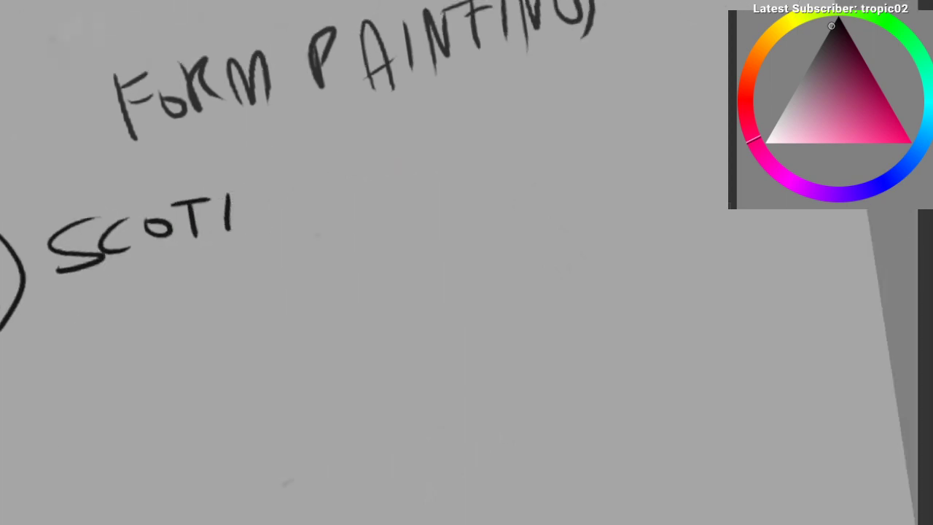
mouse_move(213, 195)
left_mouse_down()
mouse_move(272, 175)
mouse_move(308, 211)
left_mouse_up()
Step: Write ROBERTSON after SCOTT to complete the first list entry
left_click_drag(307, 175, 326, 209)
left_click_drag(343, 183, 356, 203)
mouse_move(355, 171)
left_mouse_down()
mouse_move(374, 181)
mouse_move(360, 204)
left_mouse_up()
left_click_drag(387, 166, 401, 198)
left_click_drag(417, 157, 421, 194)
left_click_drag(419, 160, 448, 191)
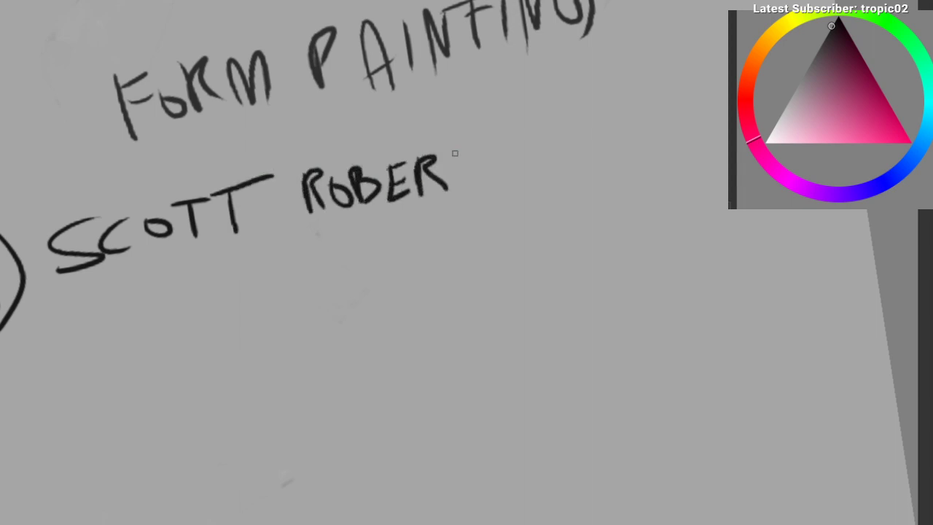
left_click_drag(462, 143, 468, 175)
left_click_drag(439, 148, 490, 130)
left_click_drag(399, 169, 322, 194)
mouse_move(445, 149)
left_mouse_down()
mouse_move(411, 177)
mouse_move(406, 198)
left_mouse_up()
mouse_move(457, 164)
left_mouse_down()
mouse_move(452, 173)
mouse_move(458, 166)
left_mouse_up()
left_click_drag(479, 147, 483, 178)
mouse_move(479, 146)
left_mouse_down()
mouse_move(504, 145)
mouse_move(262, 239)
left_mouse_up()
Step: Try drawing an underline beneath the first list entry, SCOTT ROBERTSON
left_click_drag(109, 286, 548, 188)
left_click_drag(389, 239, 356, 215)
left_click_drag(309, 241, 292, 265)
left_click_drag(230, 222, 250, 221)
left_click_drag(128, 282, 207, 204)
key("ctrl+z")
Step: Try drawing an arrow pointing at the right side of the boxed cubes, spheres and cylinders list
mouse_move(196, 244)
left_mouse_down()
mouse_move(185, 242)
mouse_move(201, 385)
left_mouse_up()
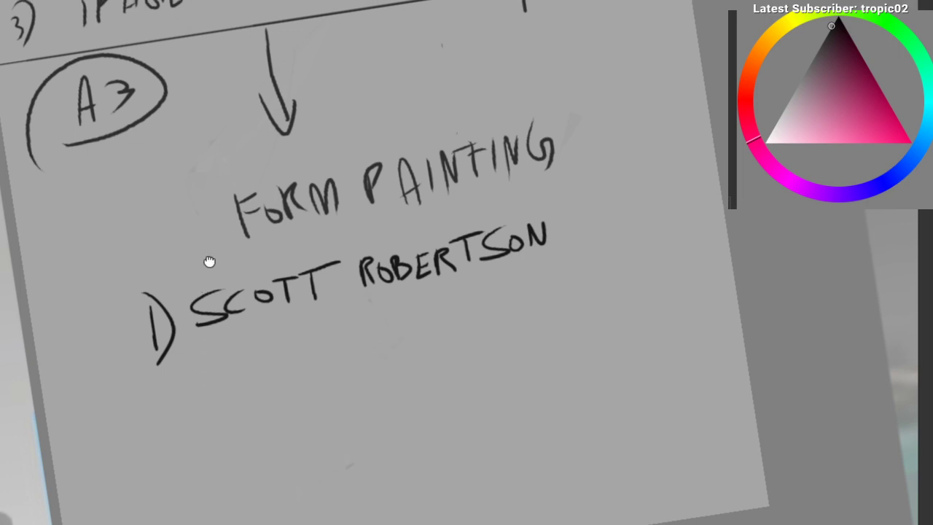
left_click_drag(208, 260, 202, 374)
left_click_drag(220, 237, 187, 317)
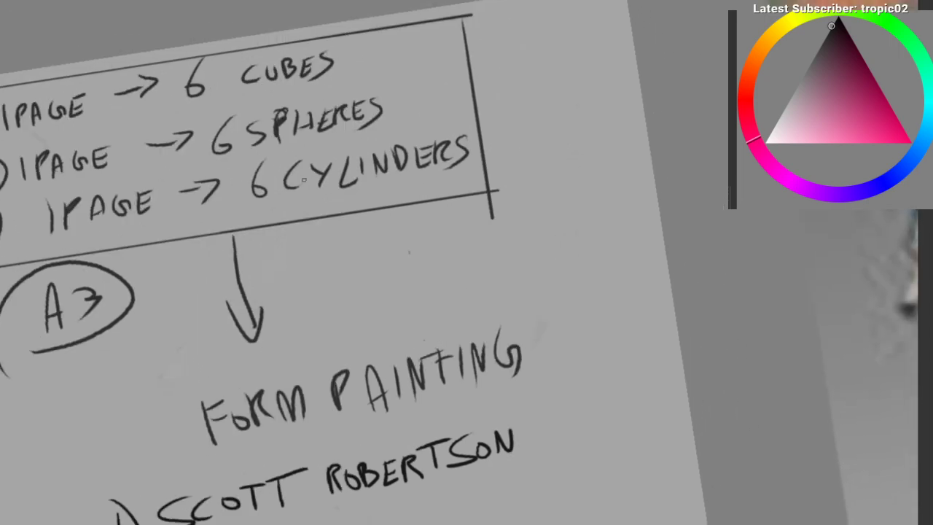
left_click_drag(551, 102, 501, 106)
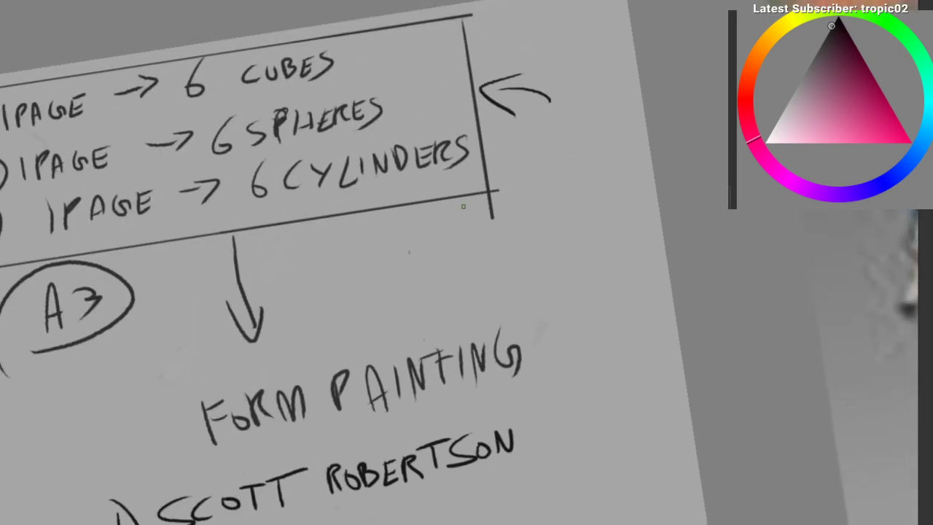
Step: Write the second list entry, 2) DRAW A BOX, below SCOTT ROBERTSON and underline it
left_click_drag(323, 362, 342, 46)
left_click_drag(146, 263, 184, 315)
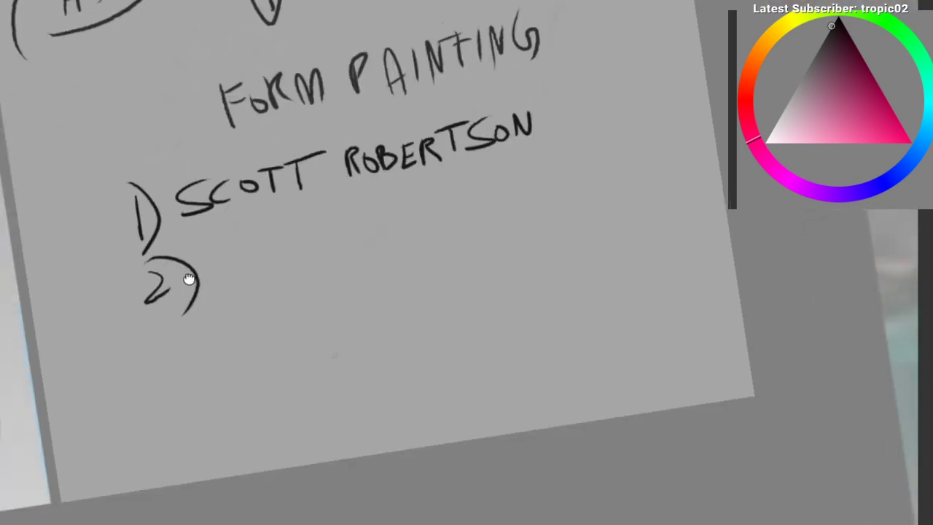
left_click_drag(282, 308, 321, 306)
left_click_drag(218, 220, 227, 273)
left_click_drag(221, 220, 235, 275)
mouse_move(254, 234)
left_mouse_down()
mouse_move(276, 235)
mouse_move(340, 201)
mouse_move(393, 223)
mouse_move(387, 237)
mouse_move(381, 217)
left_mouse_up()
key("ctrl+z")
left_click_drag(405, 191, 413, 234)
left_click_drag(472, 186, 481, 231)
left_click_drag(494, 175, 452, 232)
left_click_drag(166, 313, 514, 227)
left_click_drag(260, 209, 154, 249)
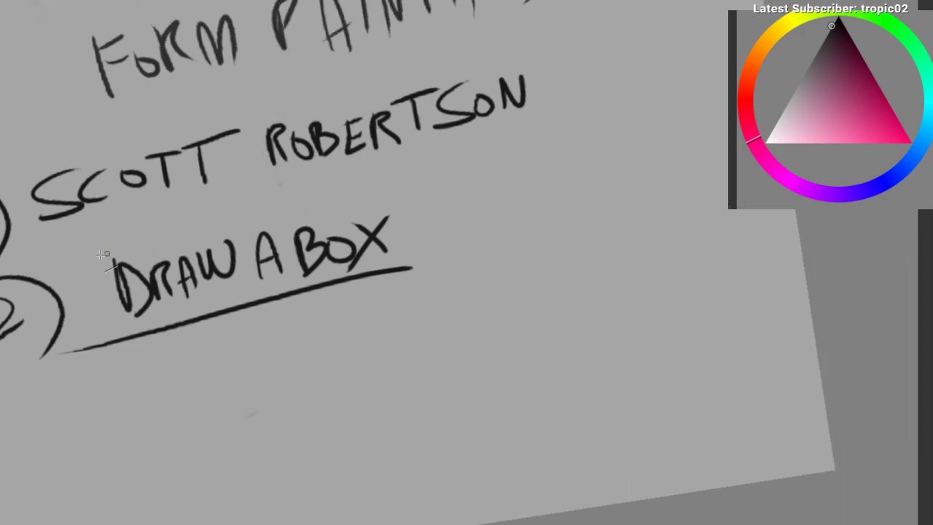
Step: Try drawing a long slanted line between the SCOTT ROBERTSON and DRAW A BOX entries
left_click_drag(63, 264, 605, 183)
key("ctrl+z")
left_click_drag(131, 233, 142, 274)
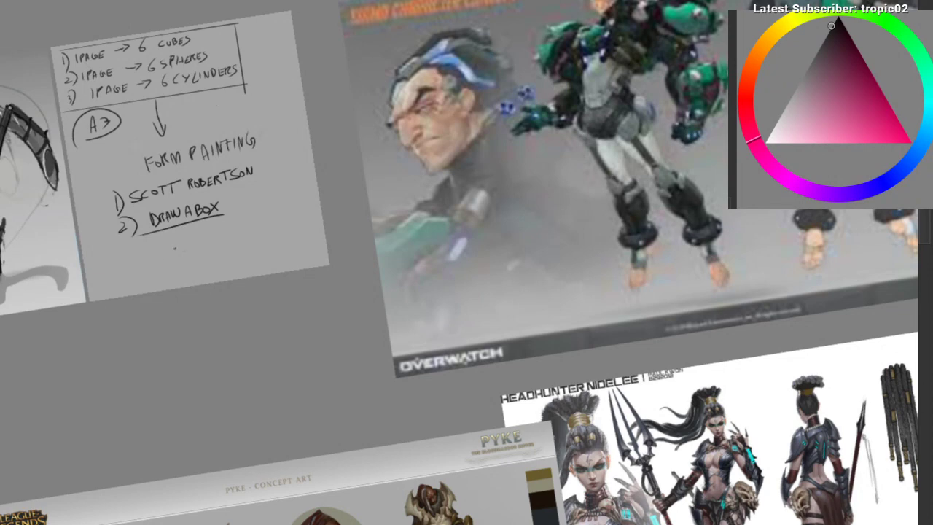
Step: Write 3) MODERN DAY as the start of the third list entry below DRAW A BOX
scroll(140, 234, "up", 8)
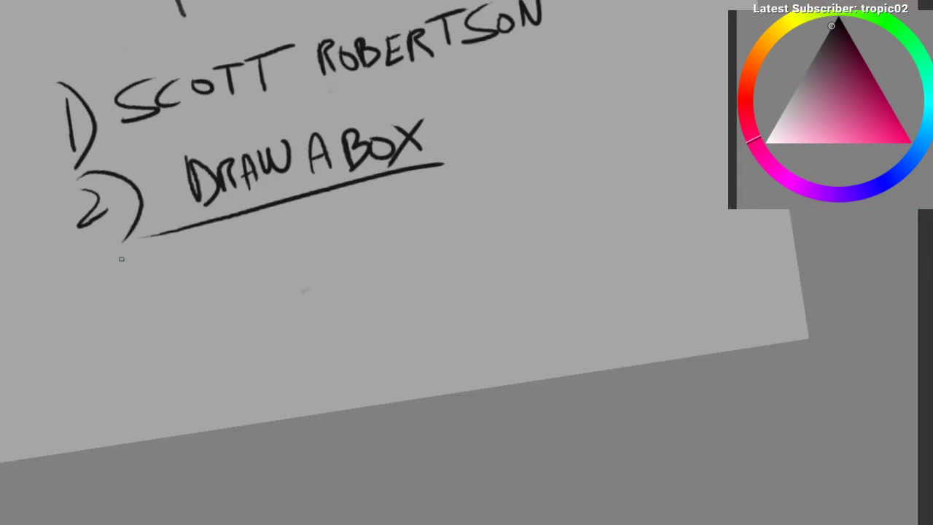
left_click_drag(94, 283, 113, 324)
mouse_move(76, 271)
left_mouse_down()
mouse_move(103, 262)
mouse_move(125, 349)
left_mouse_up()
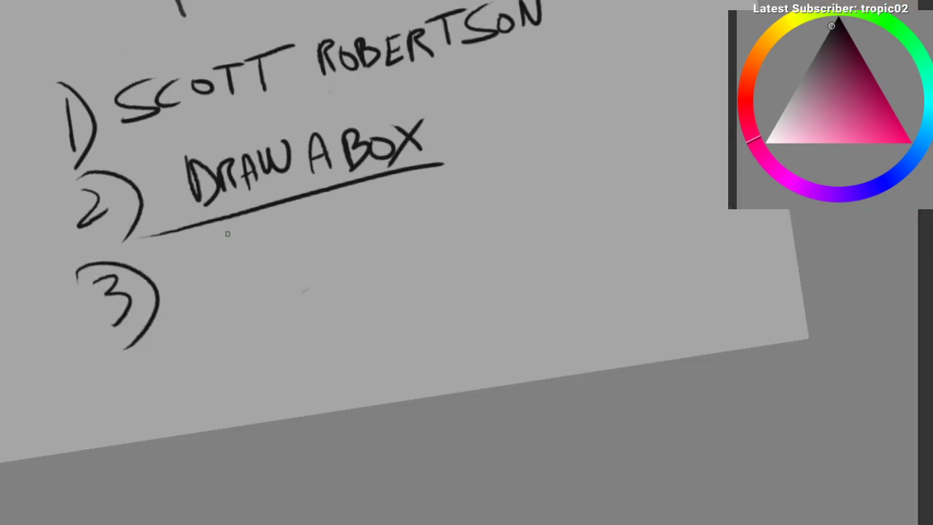
scroll(267, 219, "up", 1)
mouse_move(187, 296)
left_mouse_down()
mouse_move(188, 274)
mouse_move(234, 266)
left_mouse_up()
left_click_drag(254, 254, 257, 284)
mouse_move(291, 252)
left_mouse_down()
mouse_move(312, 278)
mouse_move(351, 276)
mouse_move(390, 223)
mouse_move(419, 248)
mouse_move(457, 227)
mouse_move(453, 239)
left_mouse_up()
mouse_move(462, 214)
left_mouse_down()
mouse_move(319, 281)
mouse_move(341, 260)
left_mouse_up()
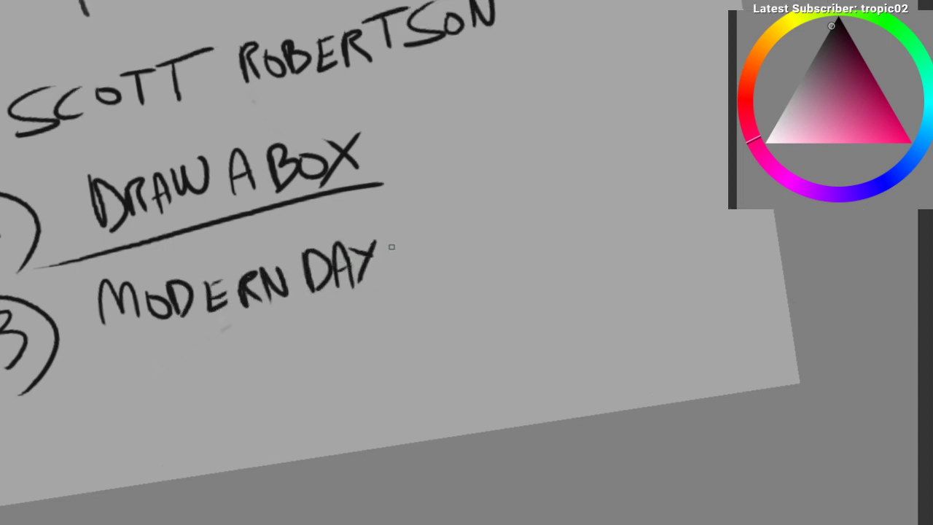
Step: Complete the third entry with JAMES so it reads MODERNDAYJAMES, and underline it
left_click_drag(390, 243, 411, 245)
mouse_move(384, 233)
left_mouse_down()
mouse_move(409, 253)
mouse_move(416, 228)
left_mouse_up()
mouse_move(427, 261)
left_mouse_down()
mouse_move(446, 256)
mouse_move(440, 245)
left_mouse_up()
mouse_move(450, 256)
left_mouse_down()
mouse_move(473, 223)
mouse_move(481, 254)
left_mouse_up()
mouse_move(487, 231)
left_mouse_down()
mouse_move(494, 252)
mouse_move(504, 251)
left_mouse_up()
left_click_drag(487, 245, 498, 240)
mouse_move(484, 231)
left_mouse_down()
mouse_move(503, 222)
mouse_move(500, 255)
mouse_move(502, 224)
left_mouse_up()
key("ctrl+z")
key("ctrl+z")
mouse_move(538, 213)
left_mouse_down()
mouse_move(539, 236)
mouse_move(515, 252)
left_mouse_up()
mouse_move(487, 278)
left_mouse_down()
mouse_move(431, 306)
mouse_move(384, 300)
left_mouse_up()
left_click_drag(270, 301, 526, 296)
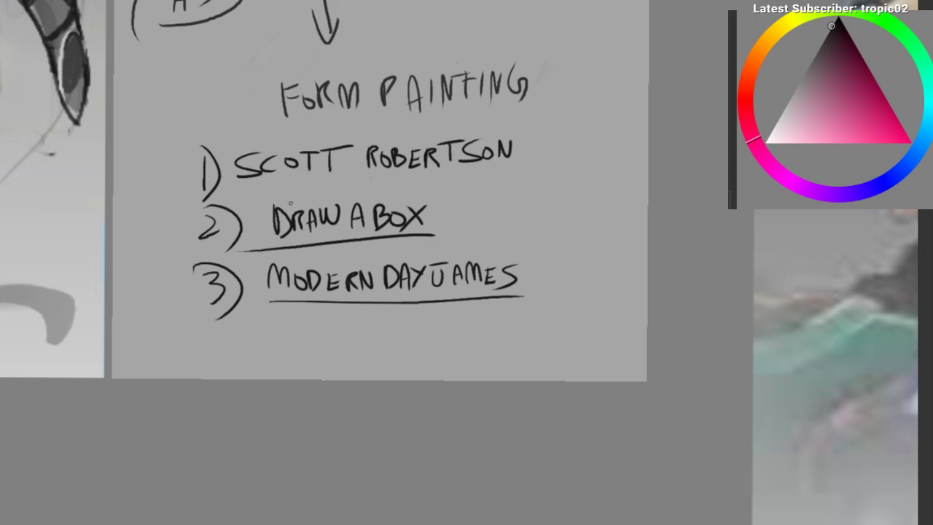
Step: Underline SCOTT ROBERTSON with a straight line
left_click_drag(251, 198, 505, 194)
scroll(227, 253, "down", 4)
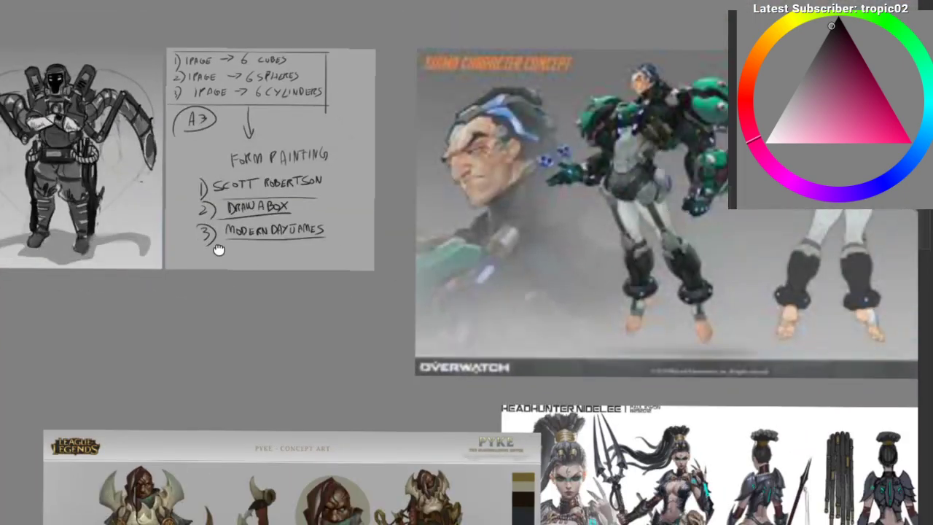
left_click_drag(219, 250, 169, 224)
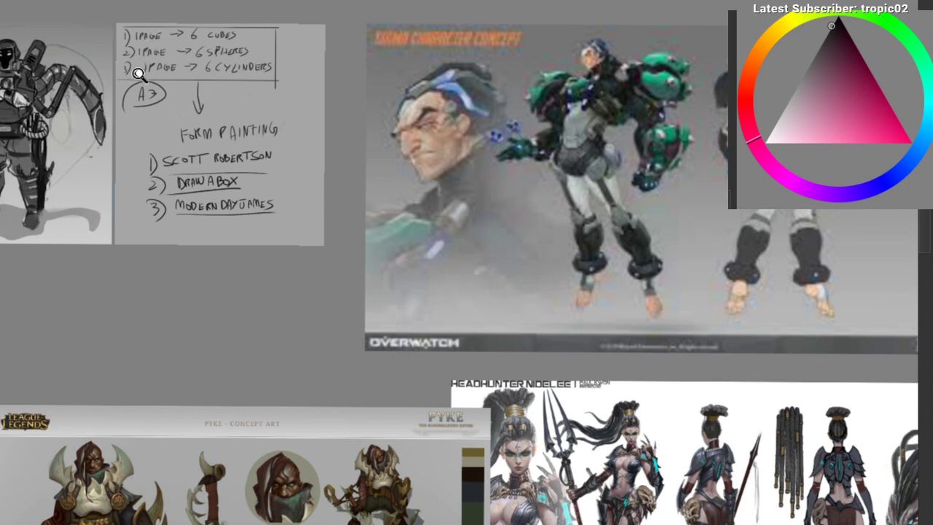
Step: Sample the page's light grey and paint over the FORM PAINTING heading and the three-entry list below it
scroll(156, 73, "up", 5)
left_click_drag(153, 199, 134, 305)
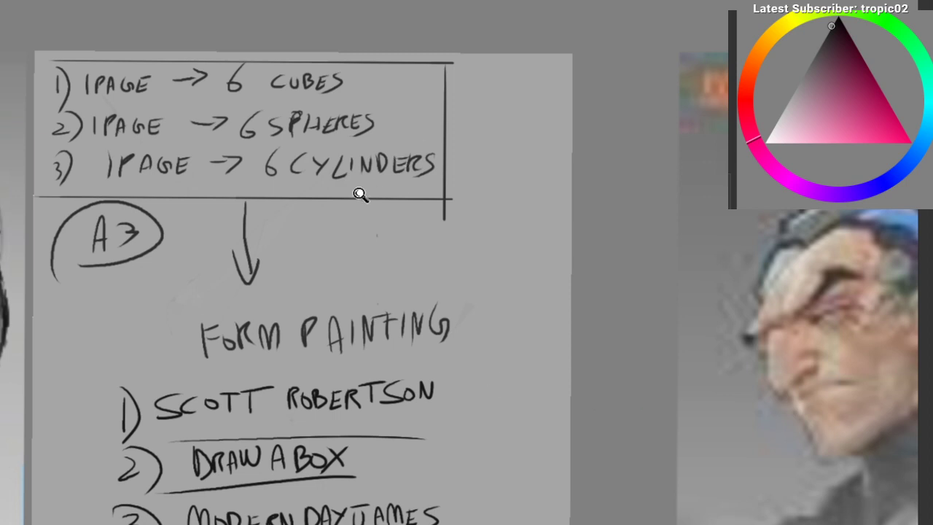
scroll(360, 194, "down", 1)
mouse_move(330, 184)
left_mouse_down()
mouse_move(338, 65)
mouse_move(323, 213)
left_mouse_up()
scroll(322, 206, "up", 1)
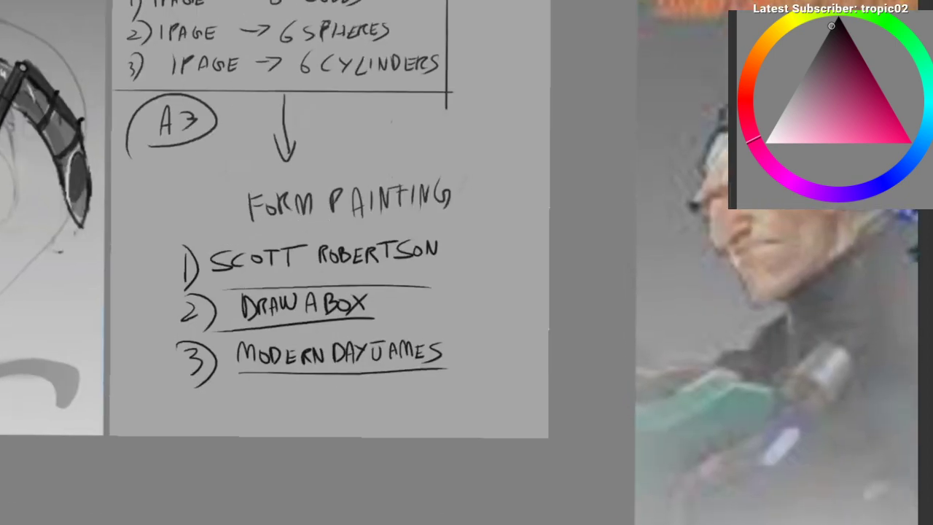
left_click(224, 210, "alt")
mouse_move(275, 156)
left_mouse_down()
mouse_move(285, 211)
mouse_move(396, 386)
left_mouse_up()
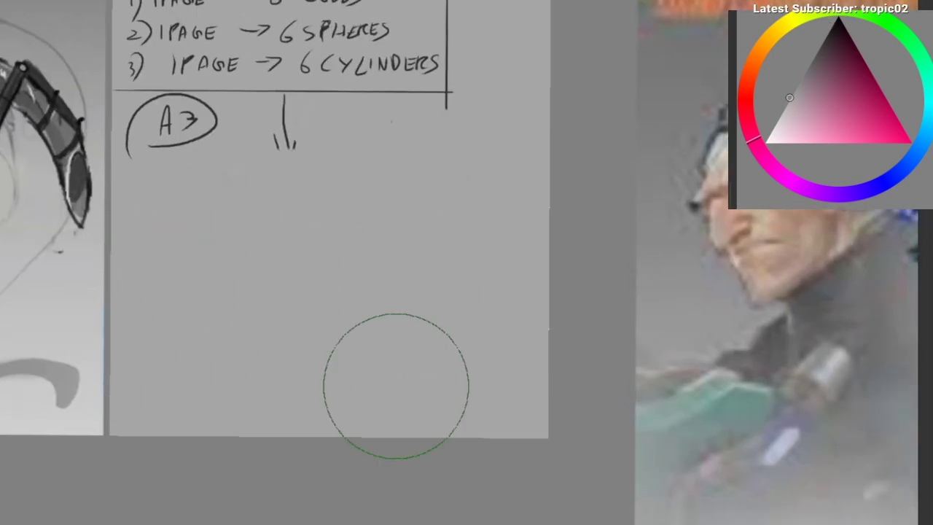
mouse_move(331, 339)
left_mouse_down()
mouse_move(373, 254)
mouse_move(403, 219)
left_mouse_up()
Step: Reduce the brush size and set its colour to black
left_click(665, 54)
left_click_drag(328, 134, 436, 110)
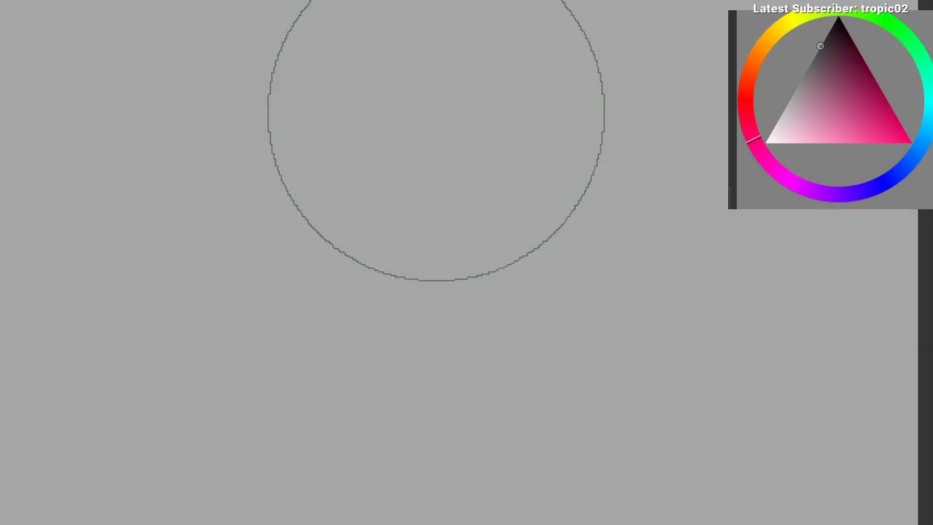
key("bracketleft")
key("bracketleft")
key("bracketleft")
left_click(173, 150, "alt")
mouse_move(285, 138)
left_mouse_down()
mouse_move(152, 173)
mouse_move(56, 211)
left_mouse_up()
mouse_move(212, 119)
left_mouse_down()
mouse_move(212, 318)
mouse_move(205, 304)
left_mouse_up()
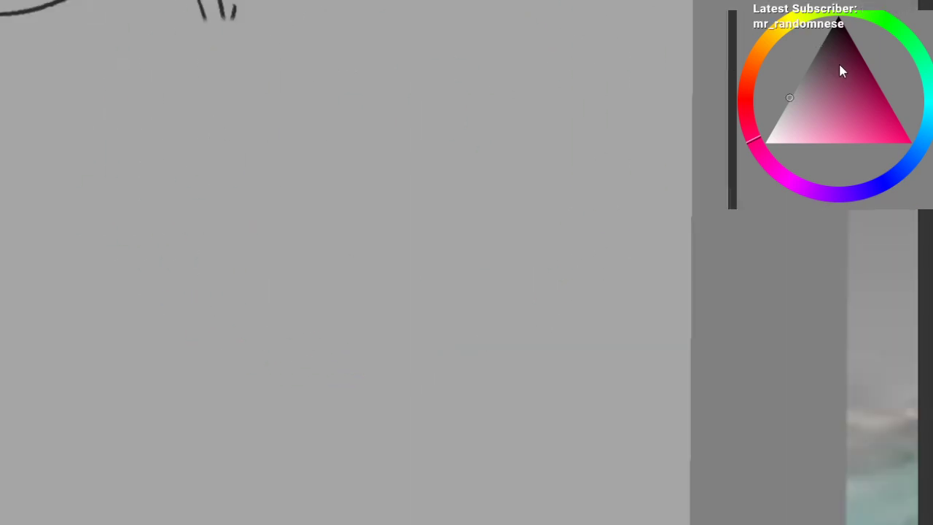
left_click(839, 16)
Step: Try drawing a vertical line in the cleared area below the arrow remnants
left_click_drag(230, 131, 230, 296)
key("ctrl+z")
left_click_drag(252, 191, 258, 190)
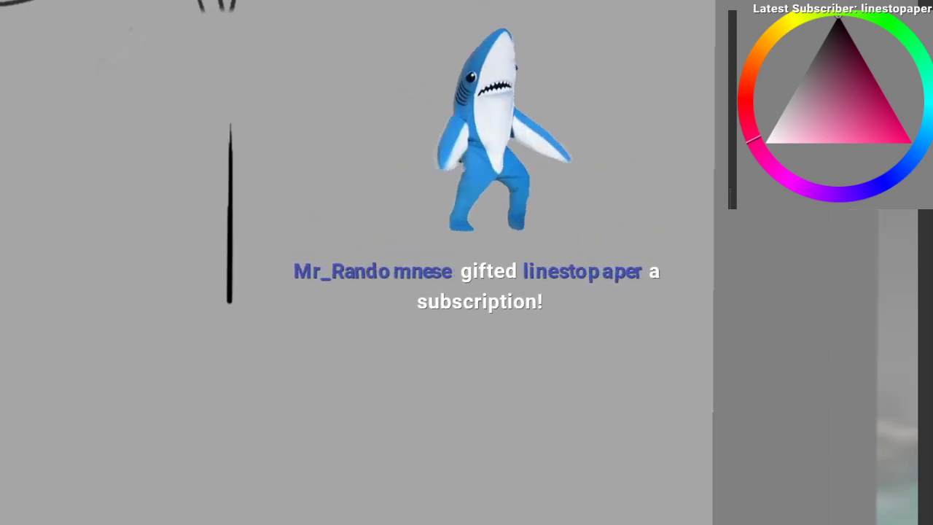
left_click_drag(259, 195, 278, 231)
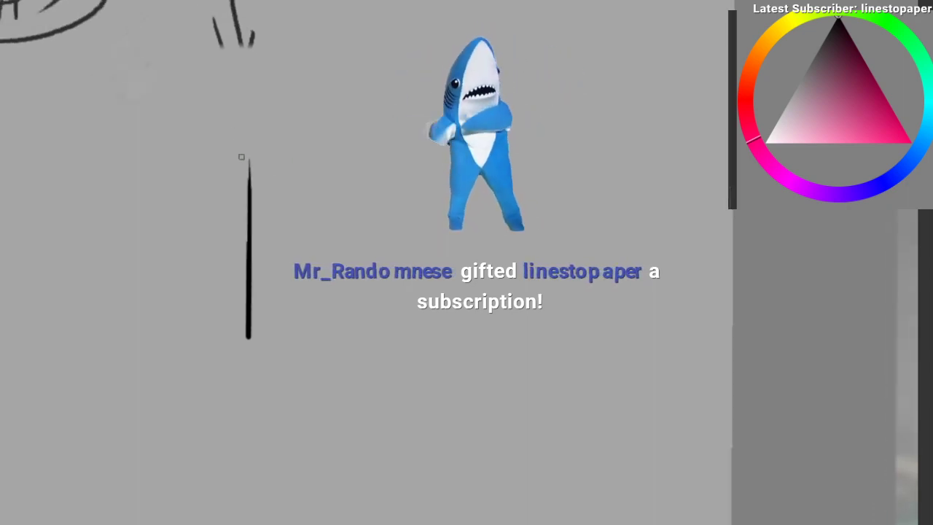
key("ctrl+z")
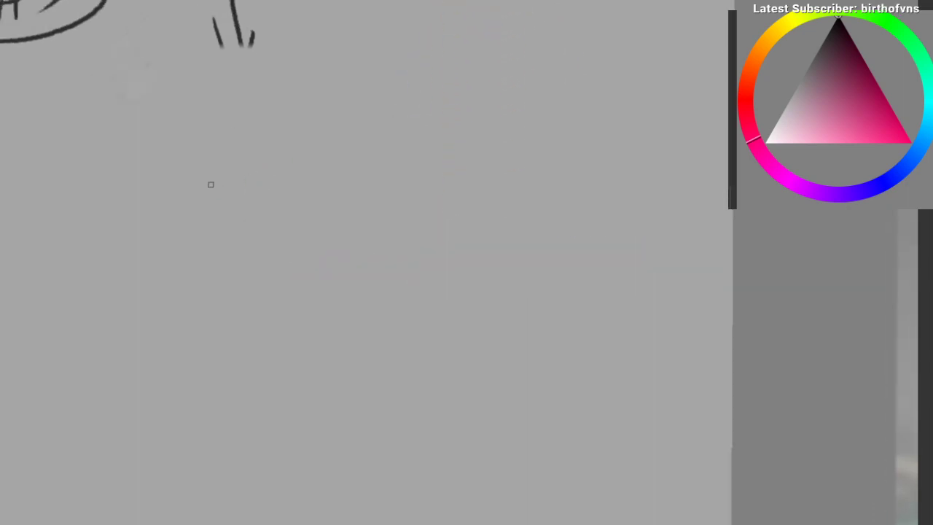
Step: Write the heading CAST SHADOW in the cleared area and underline it
left_click_drag(275, 128, 282, 156)
mouse_move(304, 107)
left_mouse_down()
mouse_move(268, 148)
mouse_move(296, 152)
left_mouse_up()
mouse_move(310, 155)
left_mouse_down()
mouse_move(314, 132)
mouse_move(330, 144)
left_mouse_up()
left_click_drag(314, 139, 325, 134)
mouse_move(355, 118)
left_mouse_down()
mouse_move(333, 154)
mouse_move(371, 147)
mouse_move(395, 116)
left_mouse_up()
left_click_drag(400, 132, 371, 129)
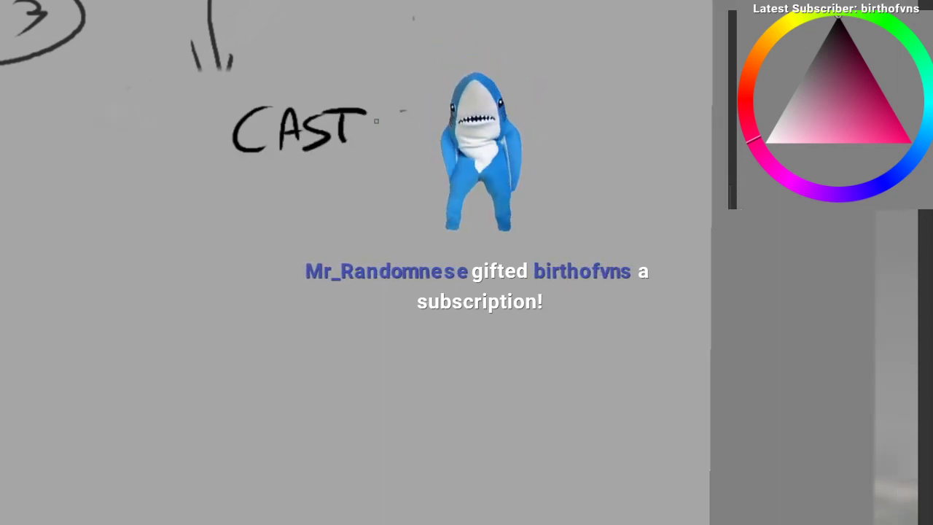
left_click_drag(425, 113, 398, 143)
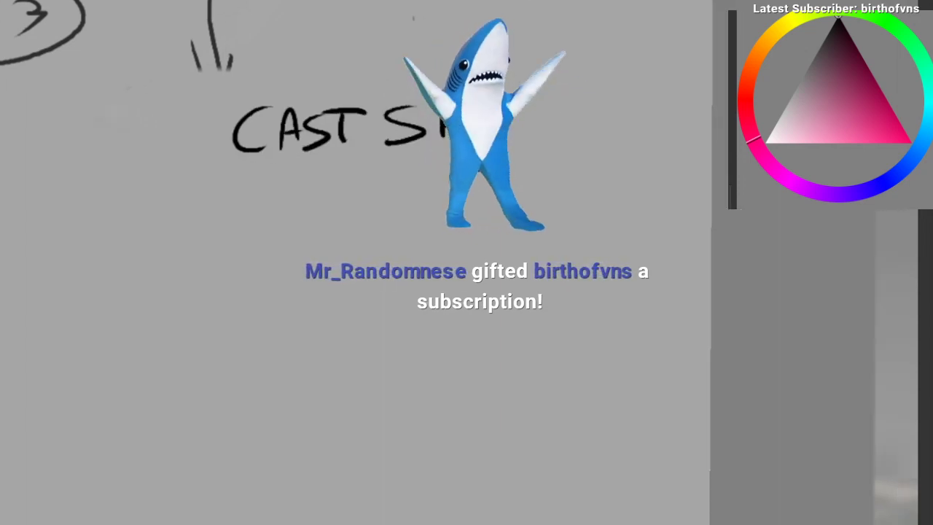
left_click_drag(545, 129, 565, 102)
left_click_drag(532, 77, 500, 49)
left_click_drag(214, 181, 570, 118)
mouse_move(381, 174)
left_mouse_down()
mouse_move(321, 173)
mouse_move(314, 150)
mouse_move(288, 164)
mouse_move(331, 137)
mouse_move(267, 207)
mouse_move(295, 177)
mouse_move(218, 156)
mouse_move(273, 132)
mouse_move(270, 144)
left_mouse_up()
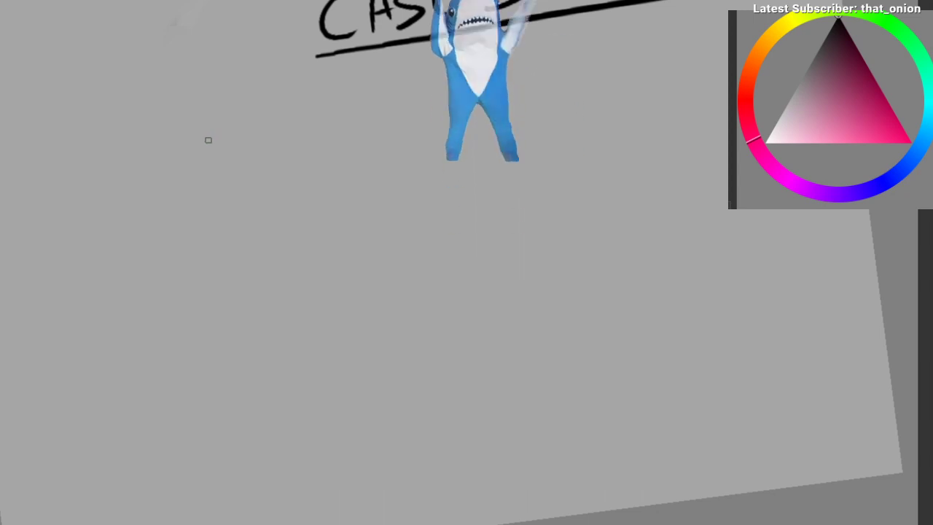
left_click_drag(302, 138, 233, 161)
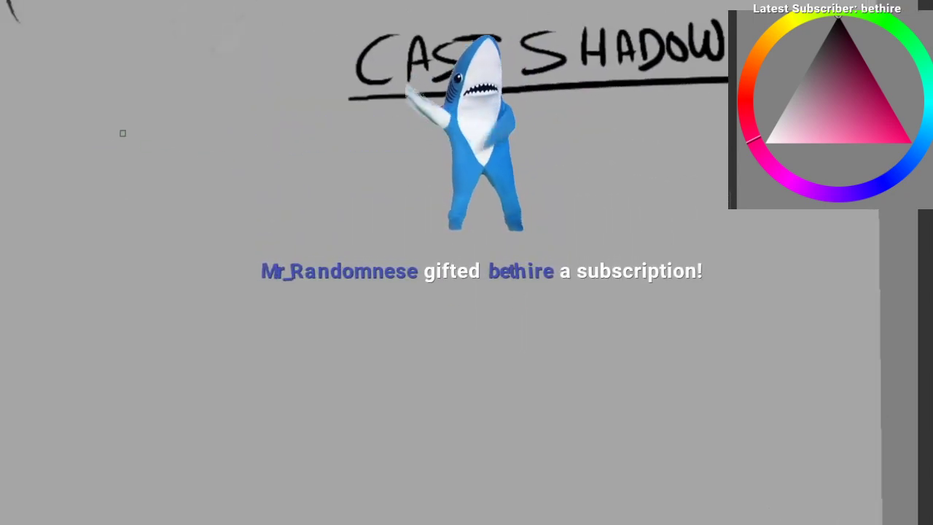
Step: Write 1) STICK below and to the left of the CAST SHADOW heading, and underline the word
mouse_move(115, 147)
left_mouse_down()
mouse_move(115, 169)
mouse_move(86, 183)
left_mouse_up()
left_click_drag(122, 146, 122, 182)
mouse_move(152, 152)
left_mouse_down()
mouse_move(152, 183)
mouse_move(170, 182)
left_mouse_up()
mouse_move(180, 149)
left_mouse_down()
mouse_move(180, 182)
mouse_move(191, 189)
left_mouse_up()
mouse_move(74, 192)
left_mouse_down()
mouse_move(227, 186)
mouse_move(222, 168)
left_mouse_up()
left_click_drag(82, 147, 82, 182)
mouse_move(78, 116)
left_mouse_down()
mouse_move(104, 154)
mouse_move(76, 216)
left_mouse_up()
mouse_move(251, 109)
left_mouse_down()
mouse_move(274, 111)
mouse_move(285, 139)
left_mouse_up()
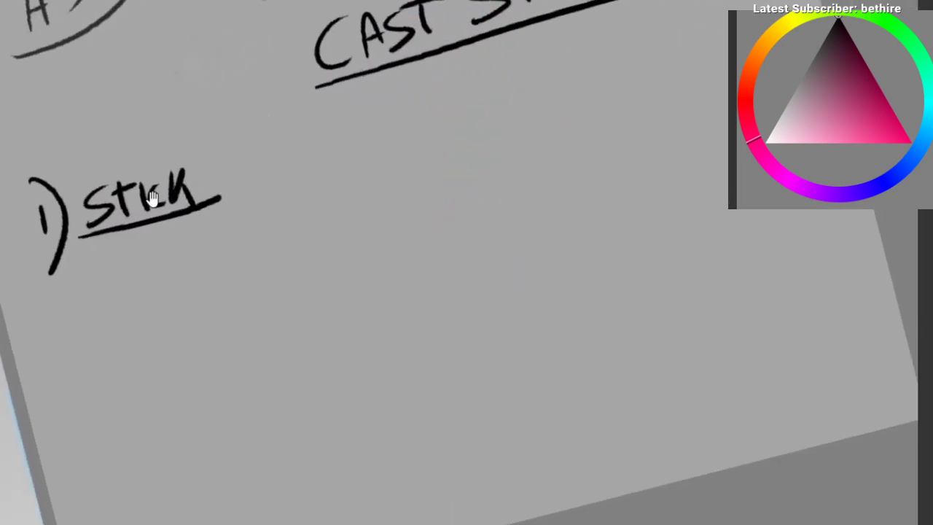
Step: Draw a vertical black line as the stick, to the lower right of the STICK label
mouse_move(151, 202)
left_mouse_down()
mouse_move(172, 189)
mouse_move(167, 162)
mouse_move(175, 264)
mouse_move(144, 252)
mouse_move(142, 232)
mouse_move(159, 231)
mouse_move(151, 211)
left_mouse_up()
scroll(169, 184, "up", 1)
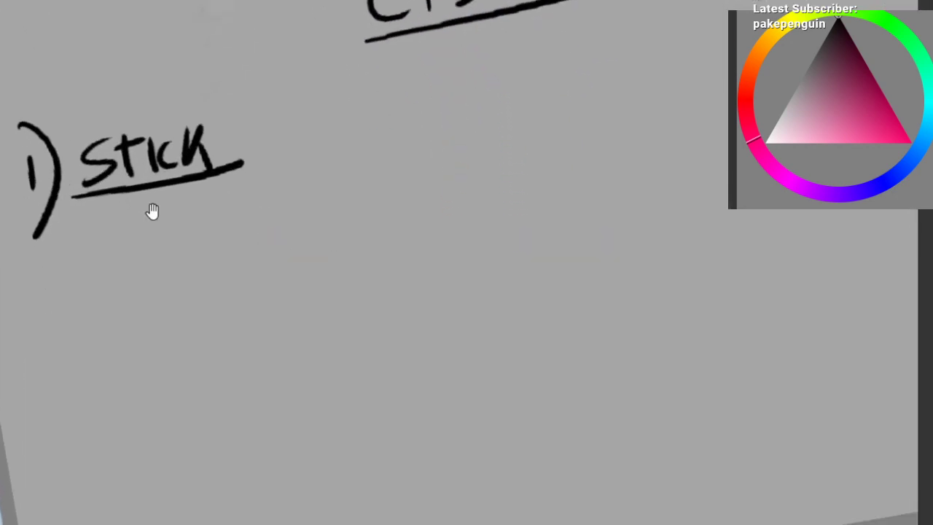
scroll(150, 211, "up", 1)
scroll(193, 150, "down", 3)
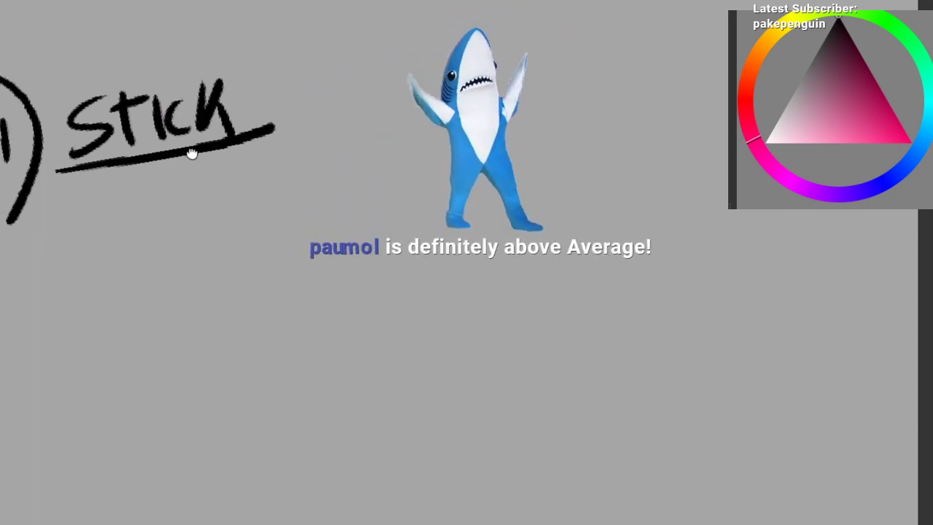
left_click_drag(283, 165, 239, 221)
left_click_drag(357, 227, 228, 174)
left_click_drag(388, 151, 346, 156)
left_click_drag(292, 110, 312, 314)
left_click_drag(425, 198, 410, 208)
mouse_move(377, 232)
left_mouse_down()
mouse_move(333, 316)
mouse_move(313, 330)
left_mouse_up()
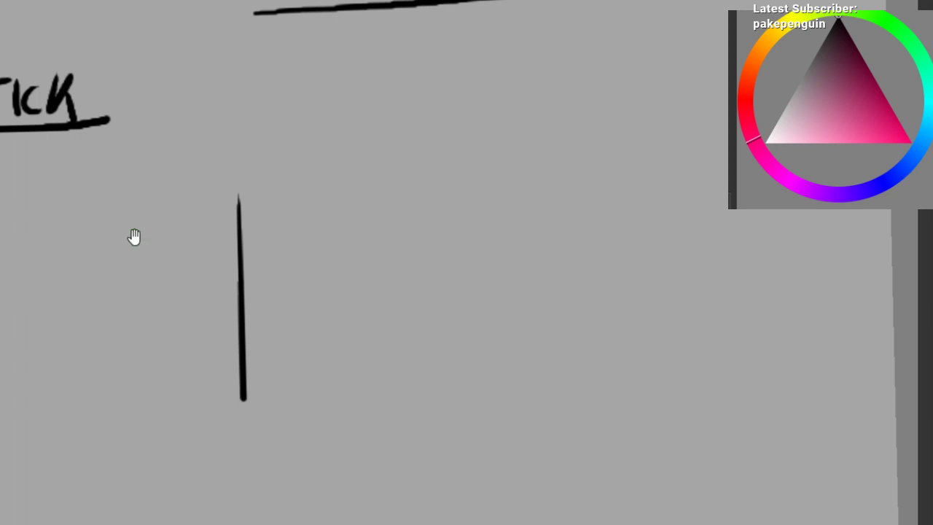
left_click_drag(169, 197, 113, 211)
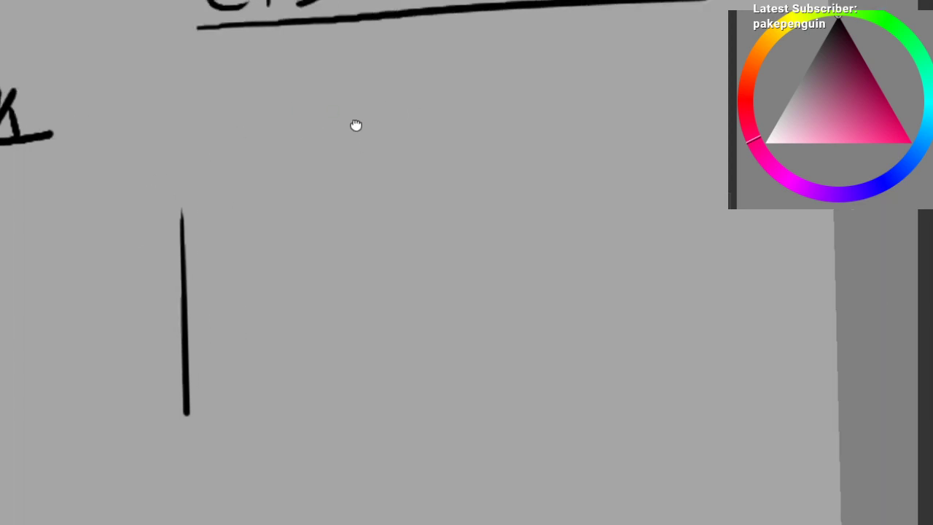
left_click_drag(356, 126, 335, 134)
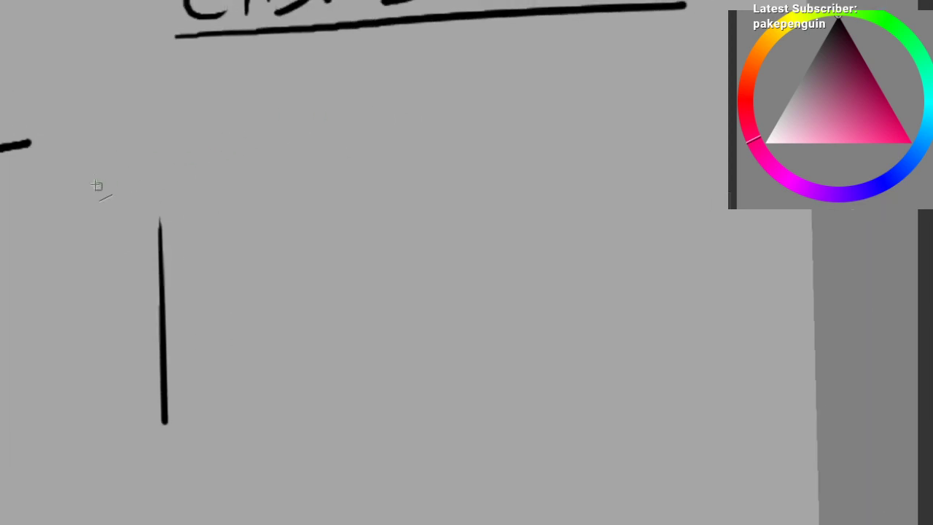
Step: Draw a red arrow slanting down to the right above the stick as the light direction
left_click(754, 98)
left_click(891, 159)
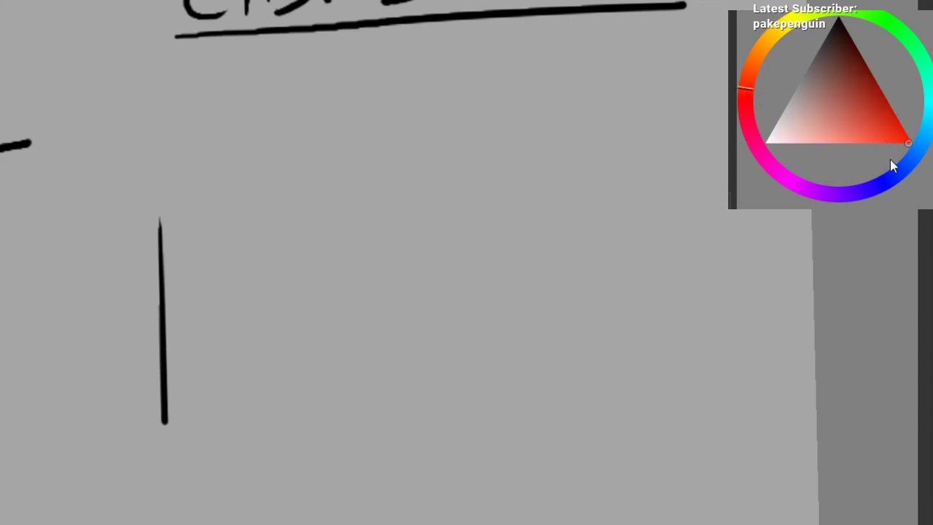
left_click_drag(124, 142, 194, 233)
key("ctrl+z")
mouse_move(107, 150)
left_mouse_down()
mouse_move(343, 397)
mouse_move(343, 436)
mouse_move(287, 366)
mouse_move(304, 386)
left_mouse_up()
key("ctrl+z")
mouse_move(85, 1)
left_mouse_down()
mouse_move(182, 106)
mouse_move(176, 81)
left_mouse_up()
key("ctrl+z")
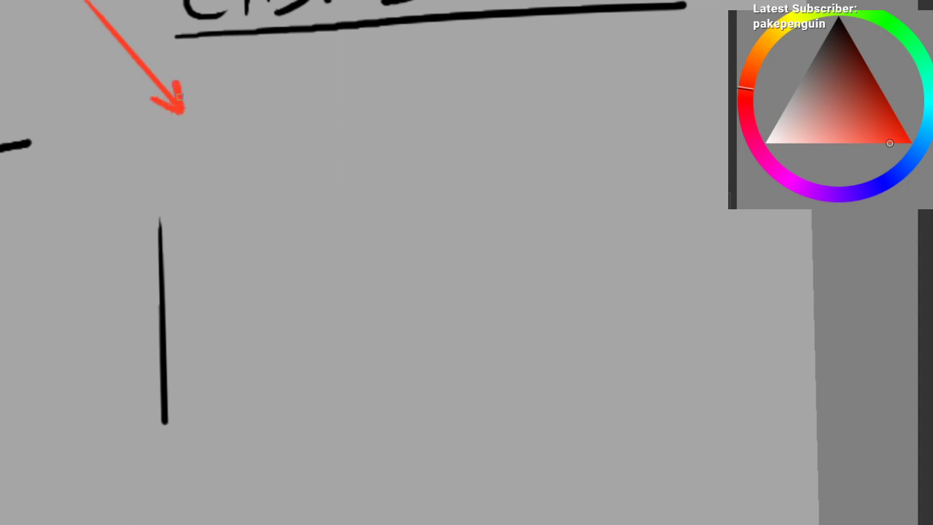
mouse_move(213, 158)
left_mouse_down()
mouse_move(215, 136)
mouse_move(299, 182)
left_mouse_up()
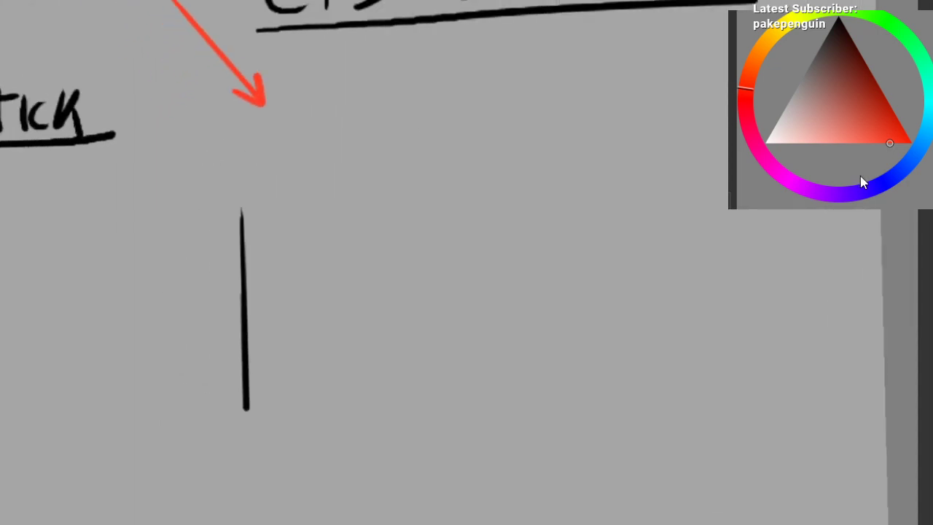
left_click(888, 182)
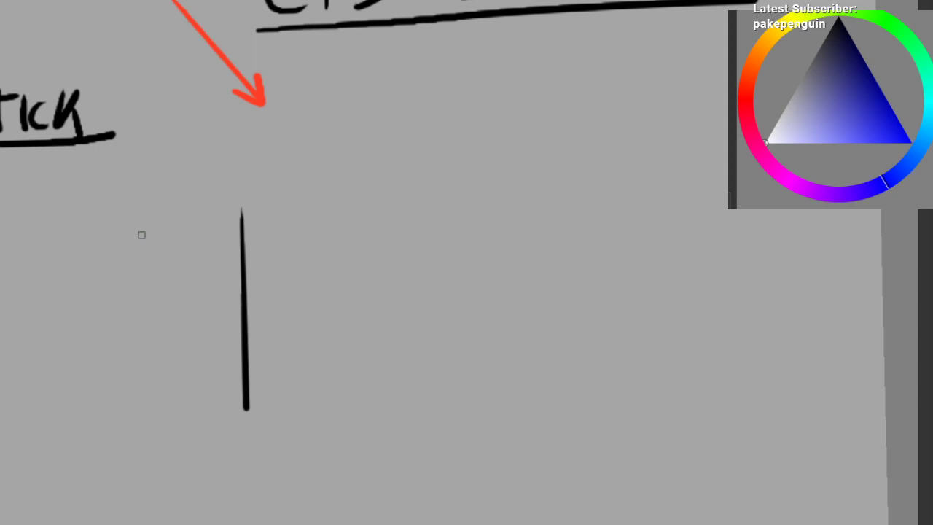
left_click_drag(146, 258, 112, 269)
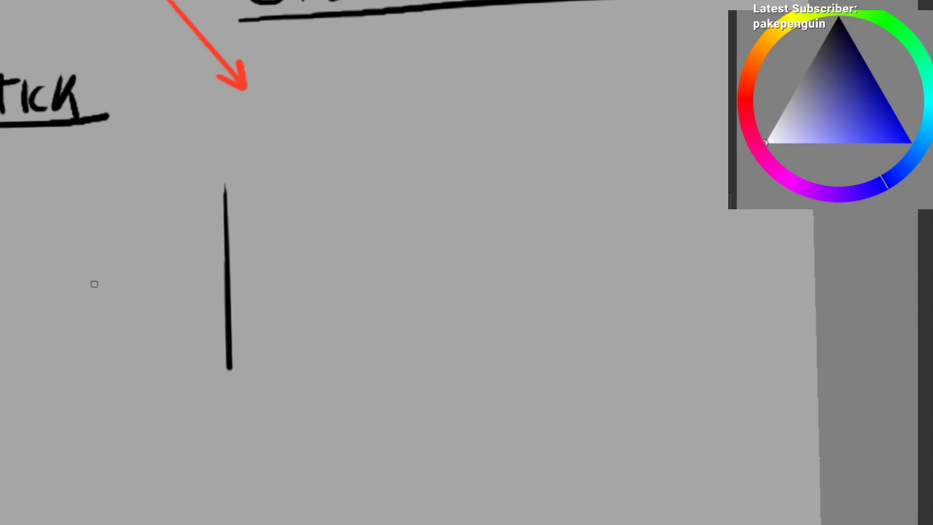
left_click_drag(142, 285, 212, 210)
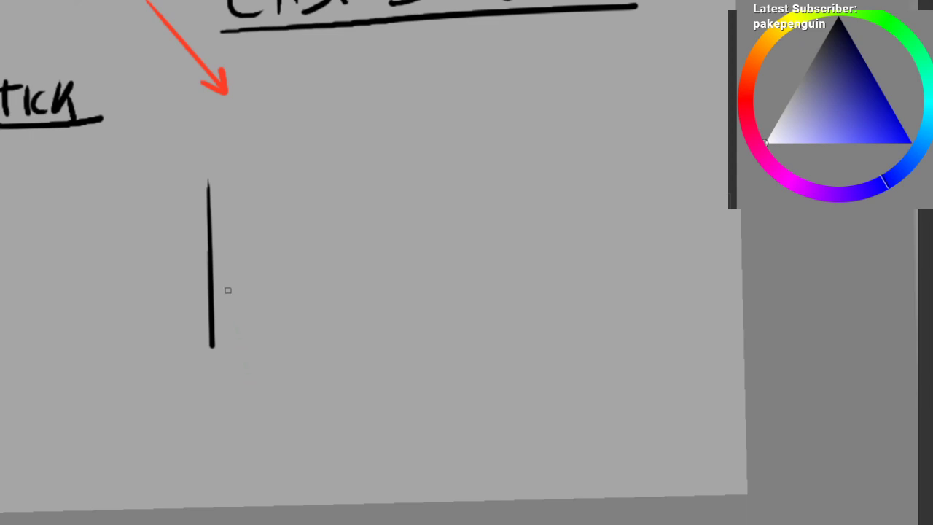
left_click_drag(188, 197, 179, 146, "ctrl")
mouse_move(125, 85)
left_mouse_down()
mouse_move(227, 76)
mouse_move(261, 99)
mouse_move(235, 110)
left_mouse_up()
key("ctrl+z")
left_click(896, 127)
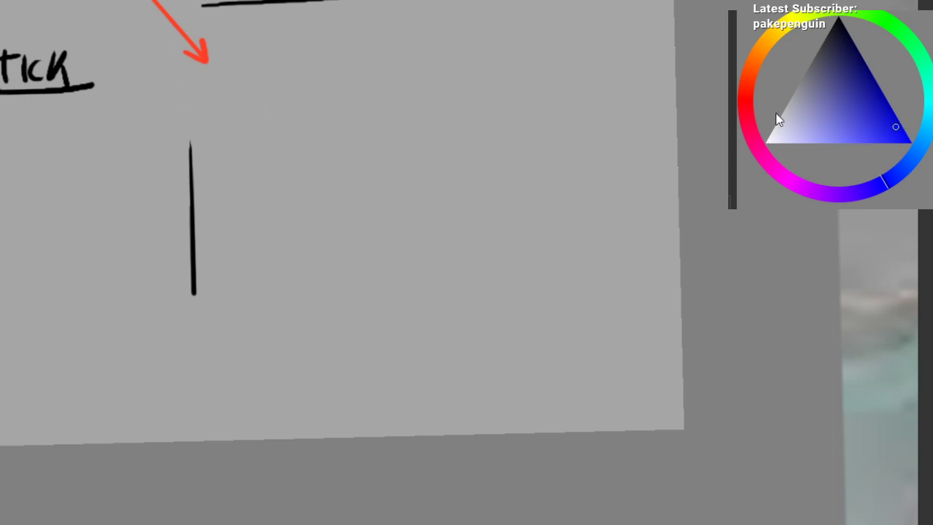
key("x")
left_click_drag(126, 71, 207, 97)
key("ctrl+z")
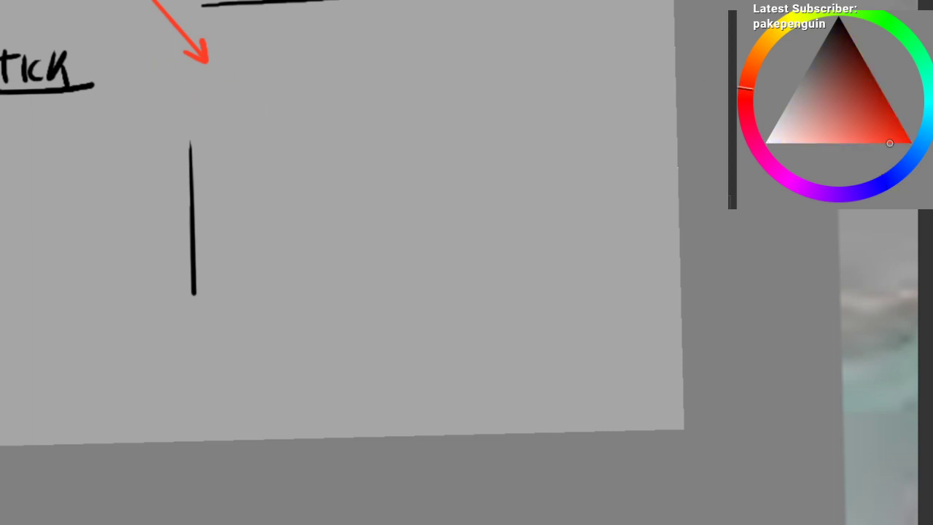
Step: Draw a blue arrow pointing right and slightly down between the red arrow and the stick's top
left_click(908, 170)
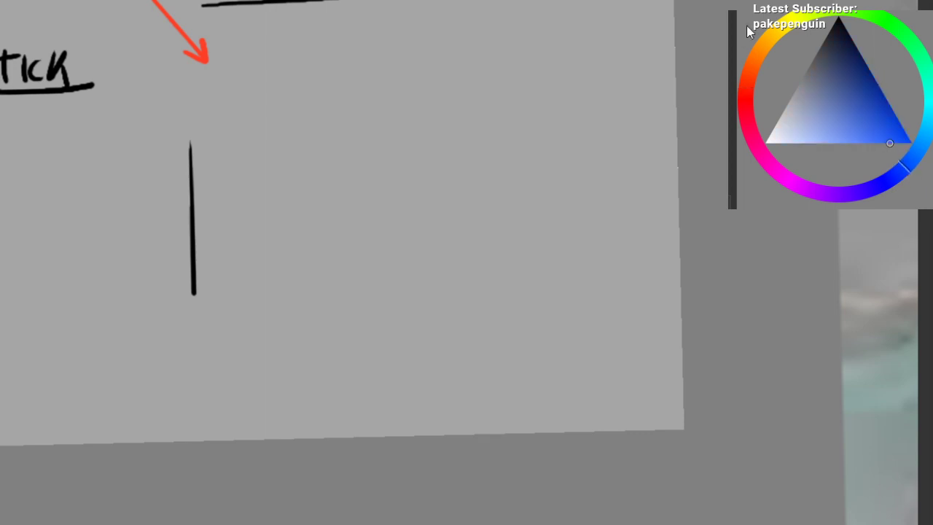
mouse_move(122, 62)
left_mouse_down()
mouse_move(203, 94)
mouse_move(190, 107)
left_mouse_up()
key("ctrl+z")
key("ctrl+z")
left_click_drag(130, 88, 204, 102)
left_click_drag(200, 88, 193, 116)
mouse_move(187, 154)
left_mouse_down("ctrl")
mouse_move(153, 158)
mouse_move(144, 197)
left_mouse_up("ctrl")
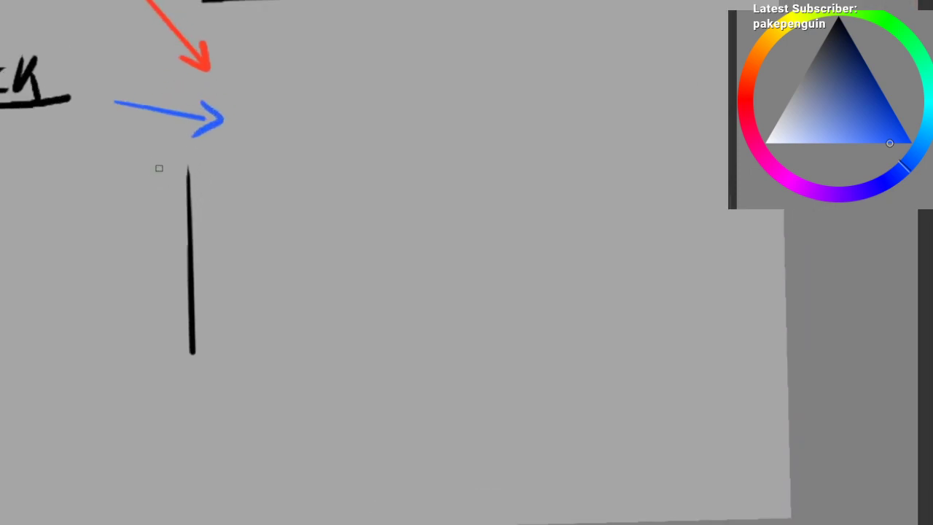
Step: Construct the stick's shadow with a red line from its top, a blue line from its base, and a black line along the base to their crossing
left_click(210, 48, "ctrl")
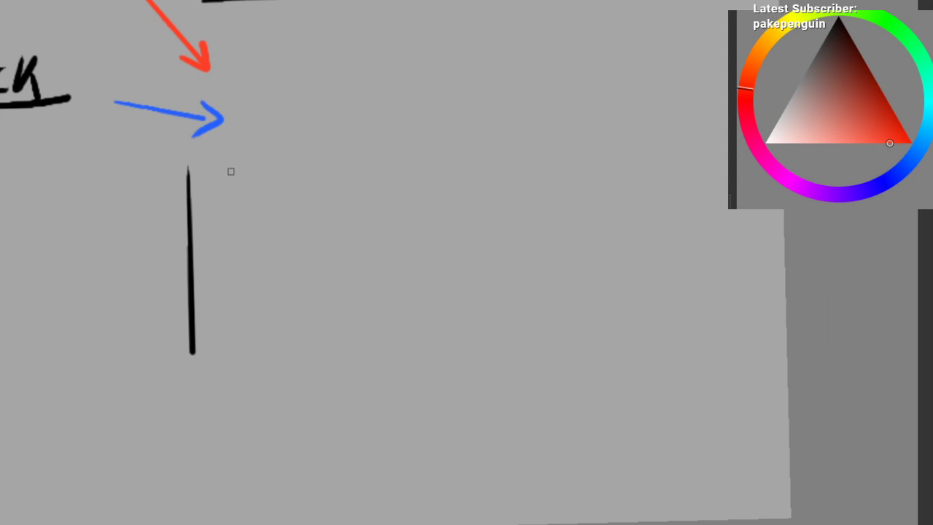
mouse_move(188, 170)
left_mouse_down()
mouse_move(351, 335)
mouse_move(343, 380)
mouse_move(353, 413)
mouse_move(363, 396)
left_mouse_up()
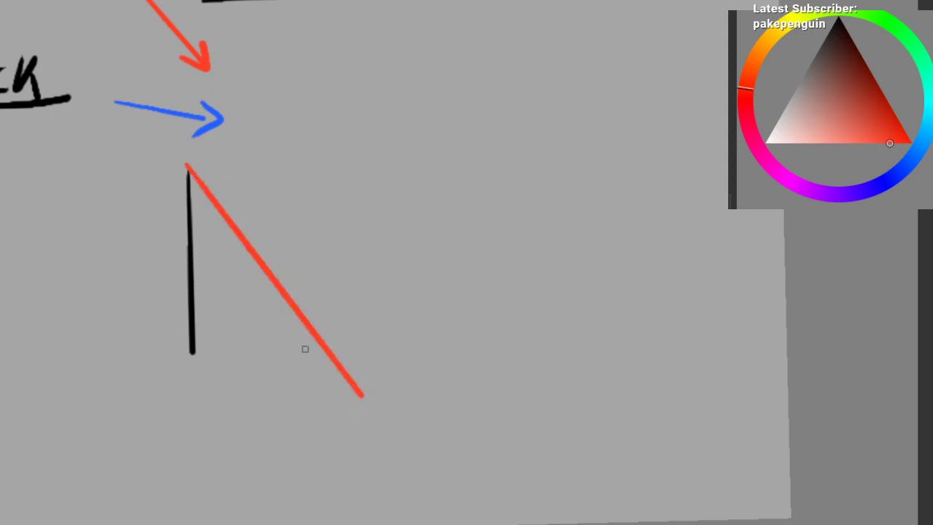
left_click(221, 103, "ctrl")
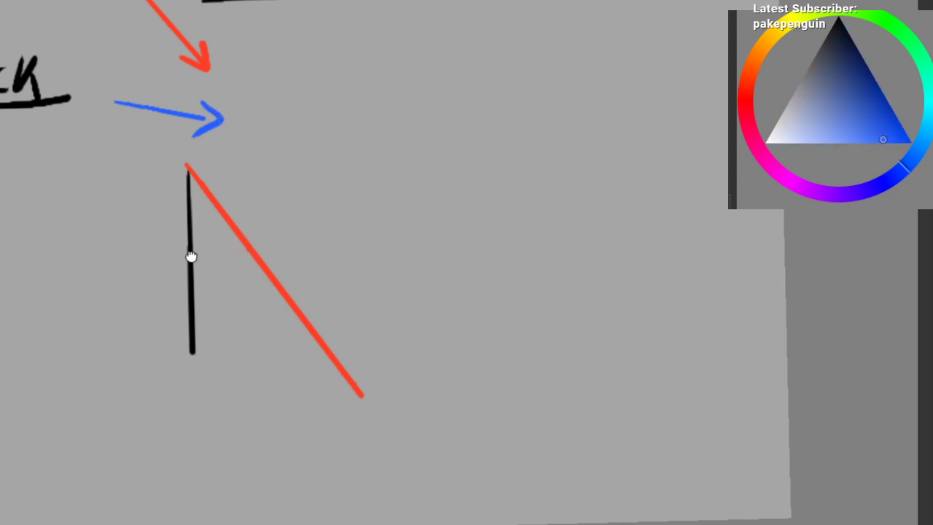
left_click_drag(190, 256, 179, 207)
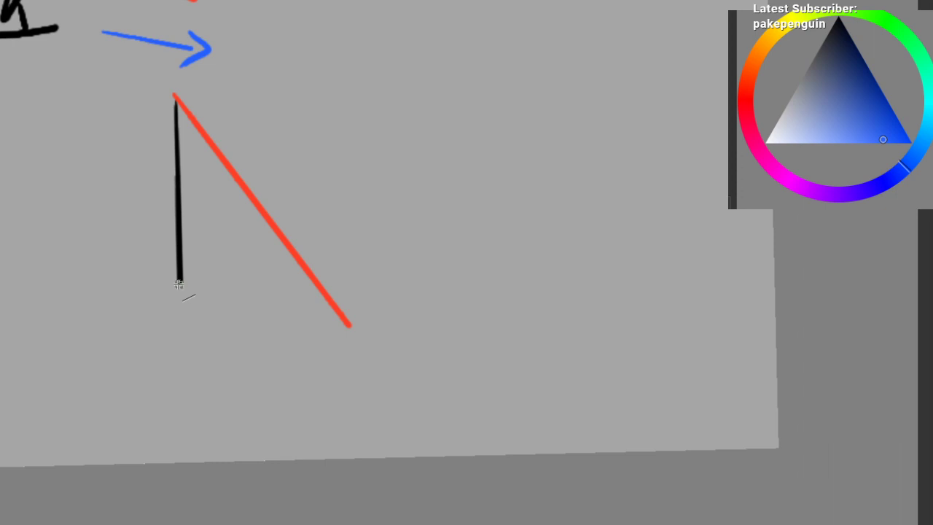
mouse_move(179, 283)
left_mouse_down()
mouse_move(409, 324)
mouse_move(403, 318)
left_mouse_up()
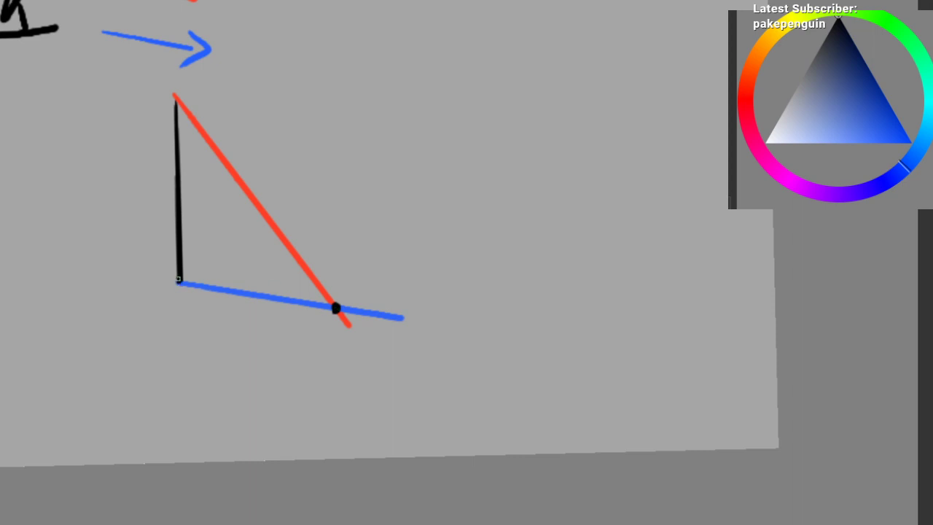
mouse_move(179, 284)
left_mouse_down()
mouse_move(350, 310)
mouse_move(337, 310)
left_mouse_up()
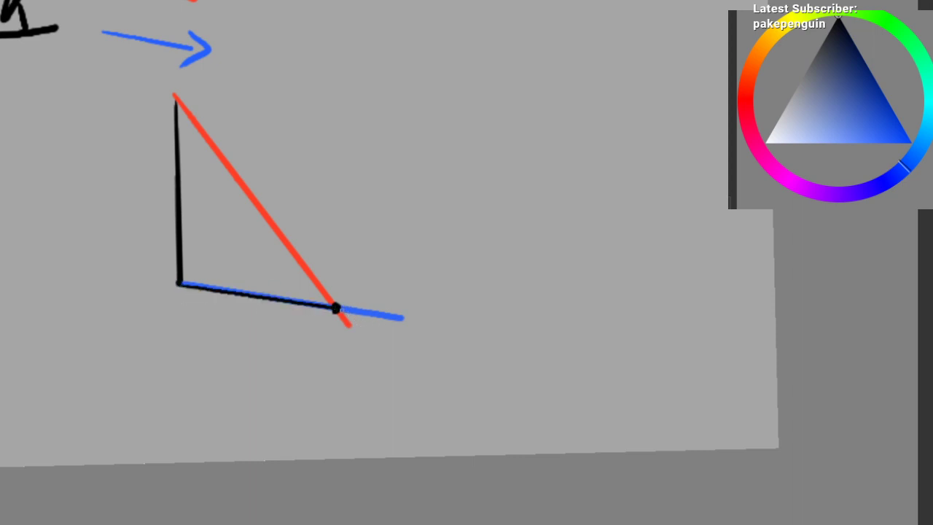
scroll(352, 324, "down", 1)
key("b")
mouse_move(208, 290)
left_mouse_down()
mouse_move(318, 298)
mouse_move(211, 294)
mouse_move(32, 350)
left_mouse_up()
key("ctrl+z")
Step: Sketch a box's right side face, front top edge and left vertical edge in black, to the right of the stick diagram
left_click_drag(285, 241, 287, 182, "ctrl")
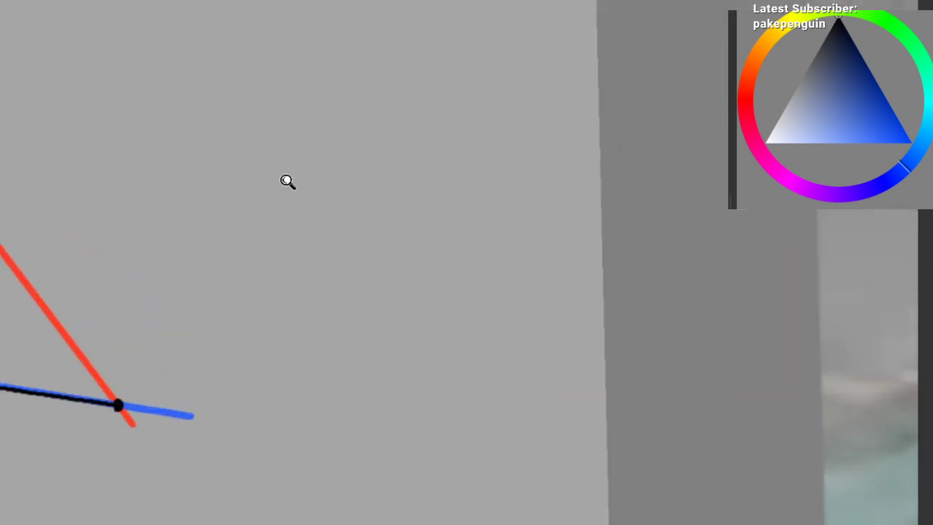
key("v")
left_click_drag(247, 99, 252, 266)
mouse_move(380, 117)
left_mouse_down()
mouse_move(384, 285)
mouse_move(457, 70)
mouse_move(457, 211)
left_mouse_up()
left_click_drag(381, 261, 468, 194)
mouse_move(390, 204)
left_mouse_down("shift")
mouse_move(215, 138)
mouse_move(185, 151)
left_mouse_up("shift")
left_click_drag(144, 187, 302, 131)
left_click_drag(254, 125, 287, 62)
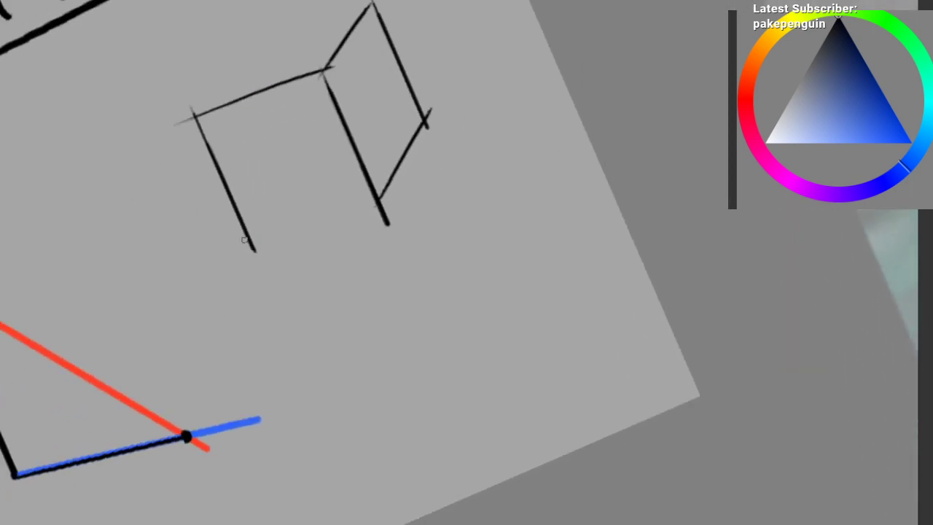
Step: Draw the front bottom edge of the box between its left and middle vertical edges
left_click_drag(244, 239, 392, 197)
key("ctrl+z")
mouse_move(227, 240)
left_mouse_down()
mouse_move(387, 196)
mouse_move(408, 202)
mouse_move(363, 312)
left_mouse_up()
key("ctrl+z")
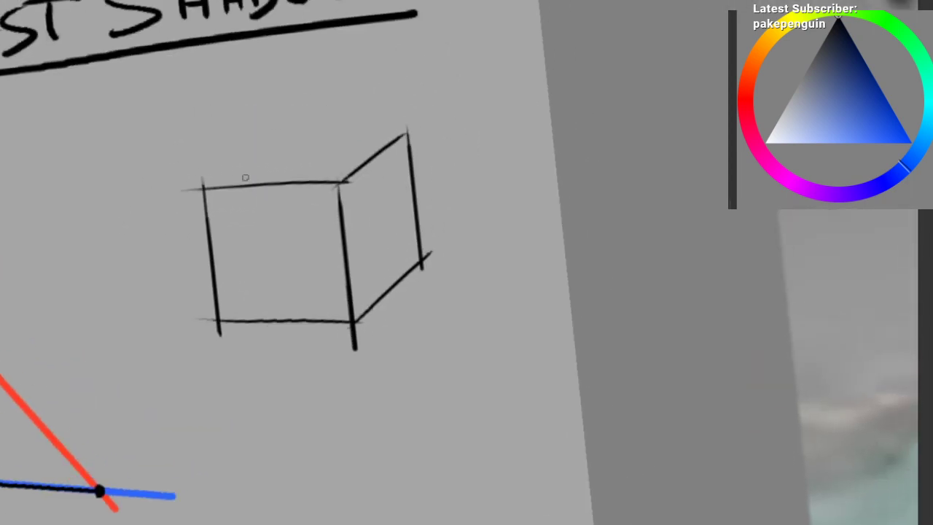
Step: Close the top of the box with a receding left edge and a back edge
left_click_drag(168, 202, 268, 148)
key("ctrl+z")
mouse_move(191, 195)
left_mouse_down()
mouse_move(271, 149)
mouse_move(259, 147)
mouse_move(384, 134)
left_mouse_up()
key("ctrl+z")
key("ctrl+z")
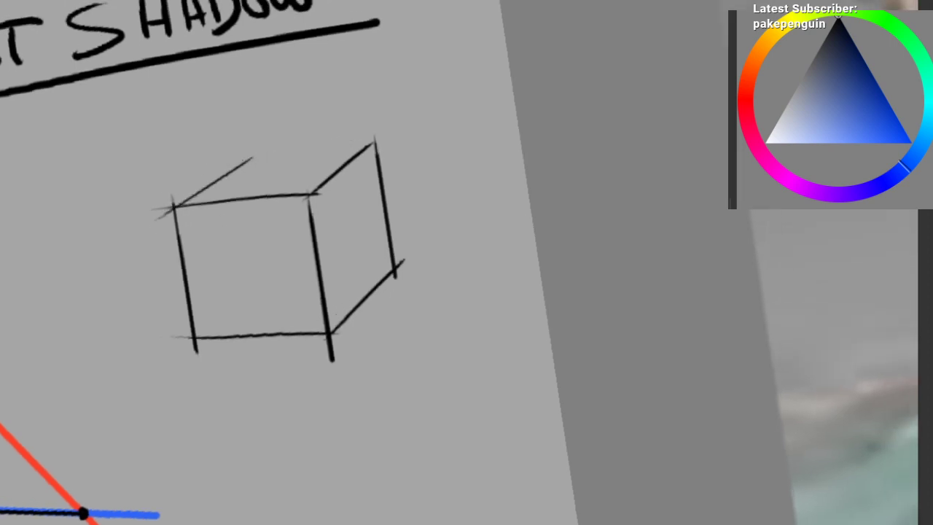
left_click_drag(243, 161, 392, 137)
key("ctrl+z")
mouse_move(443, 206)
left_mouse_down("shift")
mouse_move(457, 238)
mouse_move(262, 256)
mouse_move(192, 248)
mouse_move(261, 289)
mouse_move(236, 268)
mouse_move(195, 257)
left_mouse_up("shift")
Step: Draw parallel red light lines slanting down to the right from the four top corners of the box
left_click(3, 250, "ctrl")
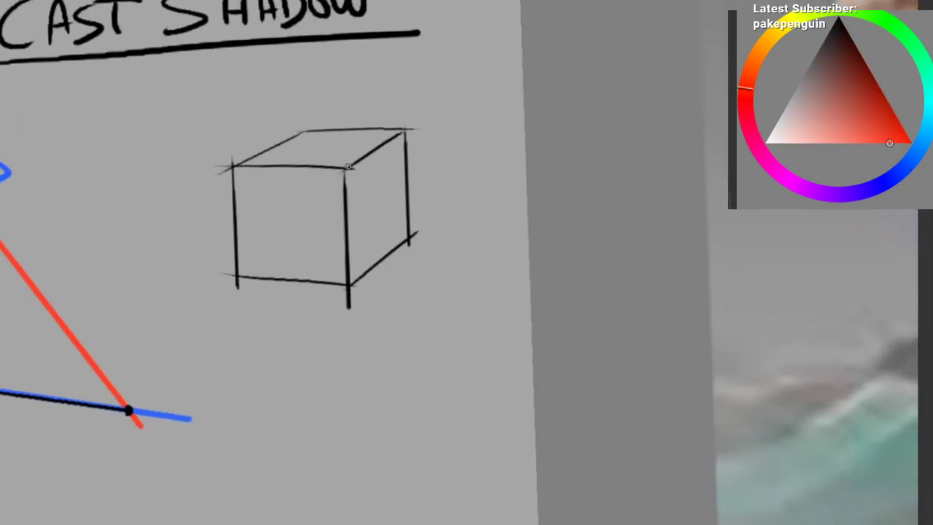
left_click_drag(343, 168, 431, 338)
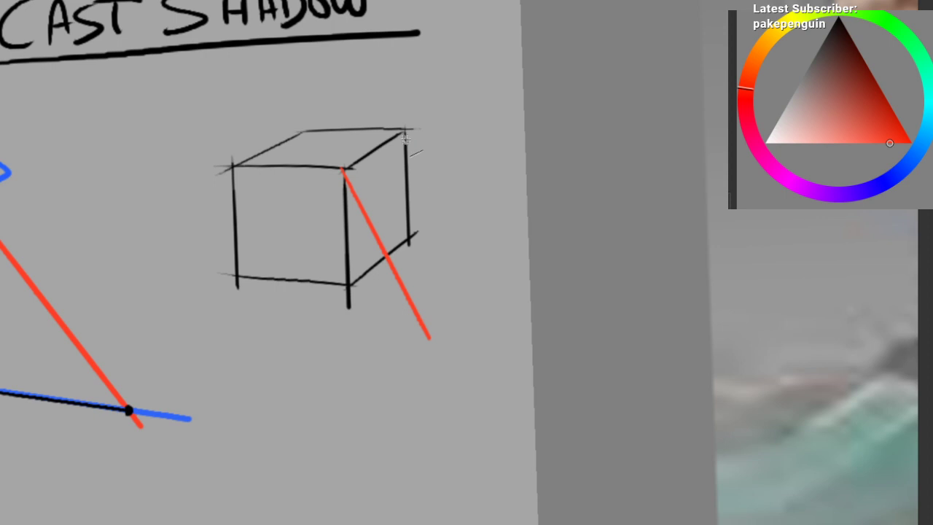
left_click_drag(406, 139, 496, 289)
left_click_drag(259, 264, 266, 265)
mouse_move(236, 164)
left_mouse_down()
mouse_move(358, 363)
mouse_move(350, 349)
left_mouse_up()
left_click_drag(314, 128, 407, 315)
Step: Draw the hidden back vertical edge and the two hidden bottom edges of the box in dark grey
left_click(358, 221, "ctrl")
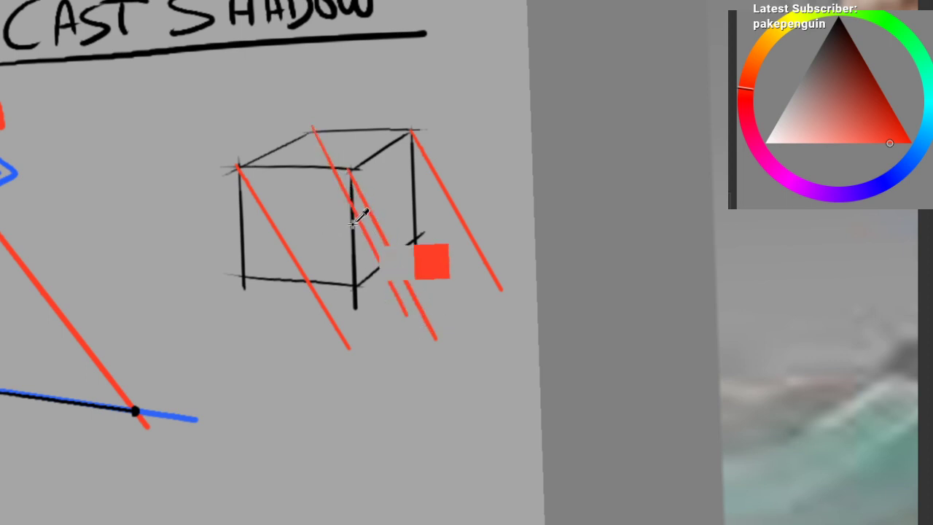
left_click(354, 222, "ctrl")
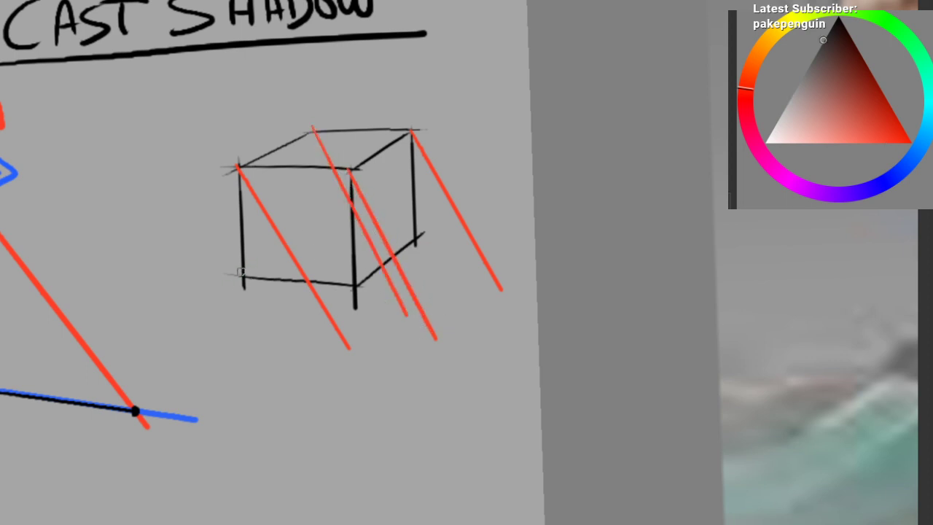
left_click_drag(244, 276, 313, 228)
key("ctrl+z")
left_click_drag(246, 274, 315, 229)
mouse_move(313, 132)
left_mouse_down()
mouse_move(331, 237)
mouse_move(432, 230)
left_mouse_up()
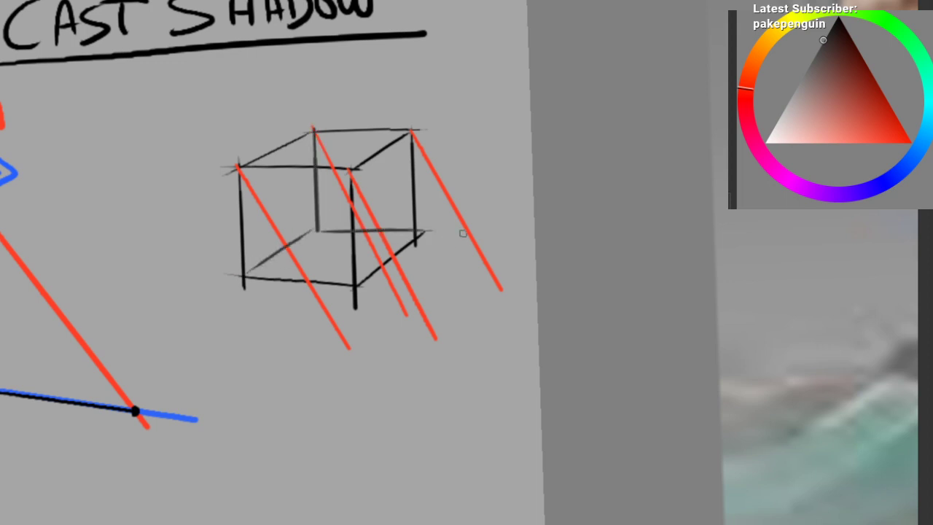
Step: Draw blue direction lines slanting slightly down to the right from the four bottom corners of the box
mouse_move(274, 265)
left_mouse_down()
mouse_move(260, 271)
mouse_move(224, 256)
left_mouse_up()
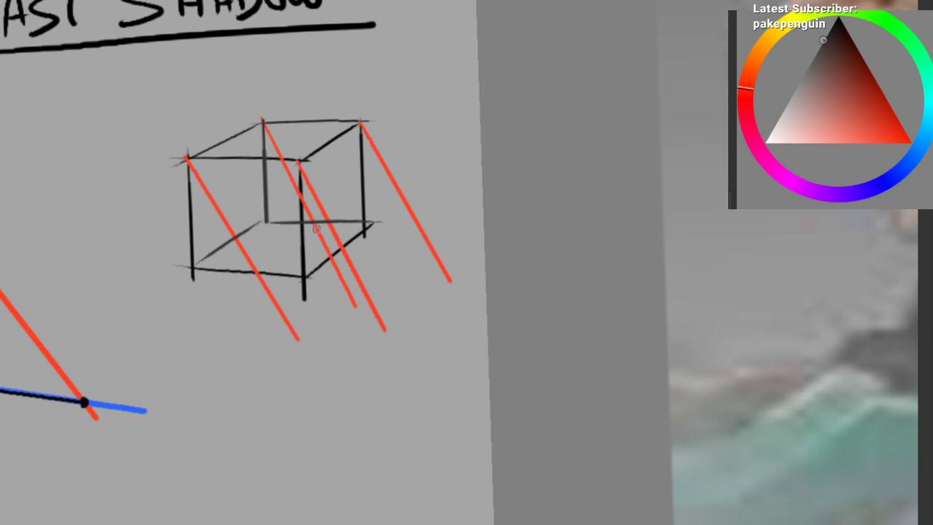
left_click(128, 405, "ctrl")
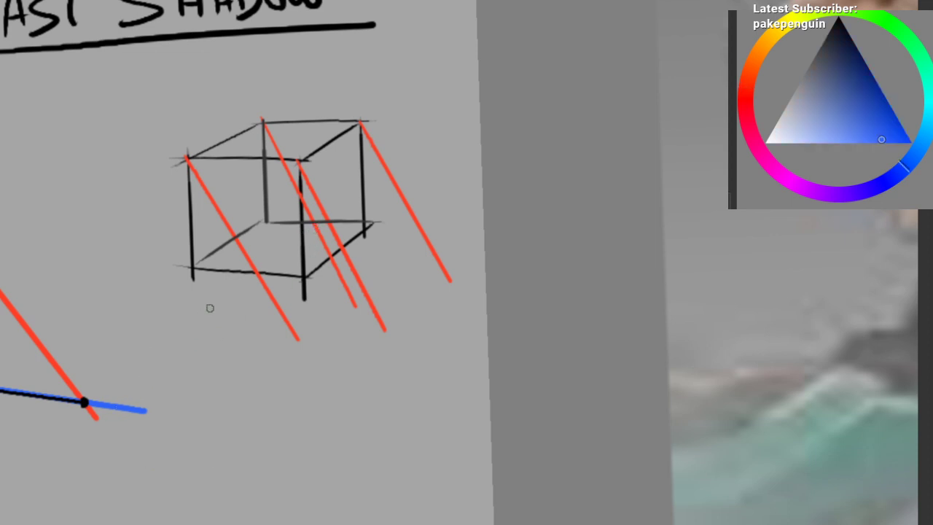
left_click_drag(209, 309, 223, 299)
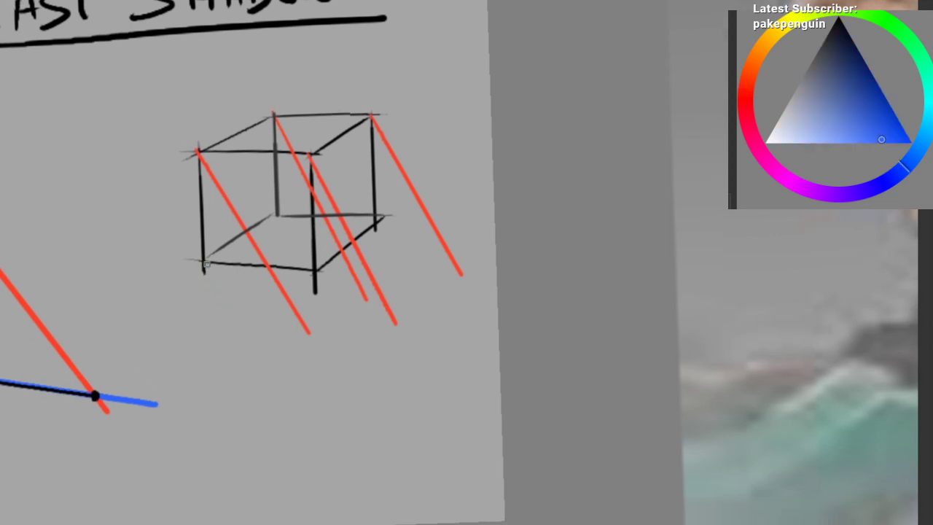
left_click_drag(206, 264, 387, 274)
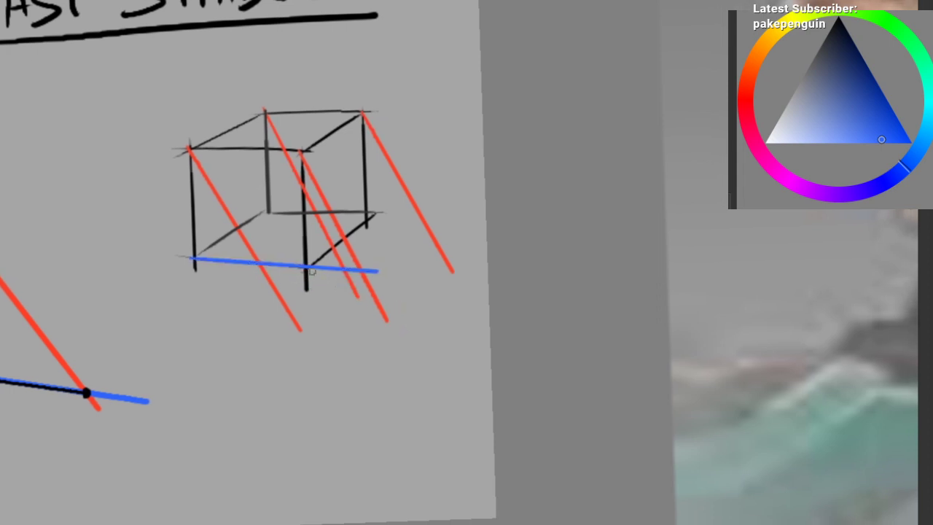
key("ctrl+z")
left_click_drag(307, 267, 427, 295)
left_click_drag(185, 260, 328, 305)
left_click_drag(375, 214, 497, 249)
key("ctrl+z")
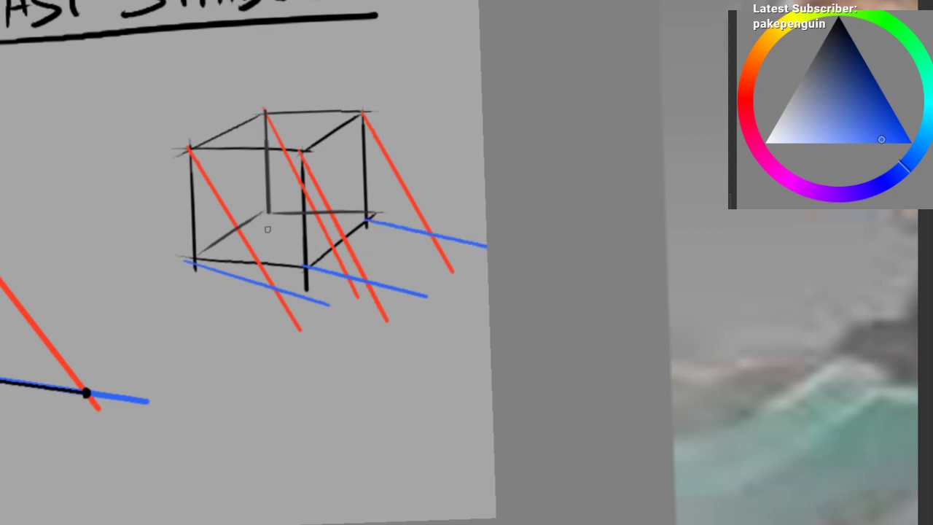
mouse_move(262, 212)
left_mouse_down()
mouse_move(377, 243)
mouse_move(389, 235)
left_mouse_up()
Step: Trace the blue lines in green from the three visible bottom corners to their red lines, and circle the hidden back corner's area
mouse_move(333, 292)
left_mouse_down()
mouse_move(290, 344)
mouse_move(300, 274)
mouse_move(363, 247)
left_mouse_up()
left_click(831, 24)
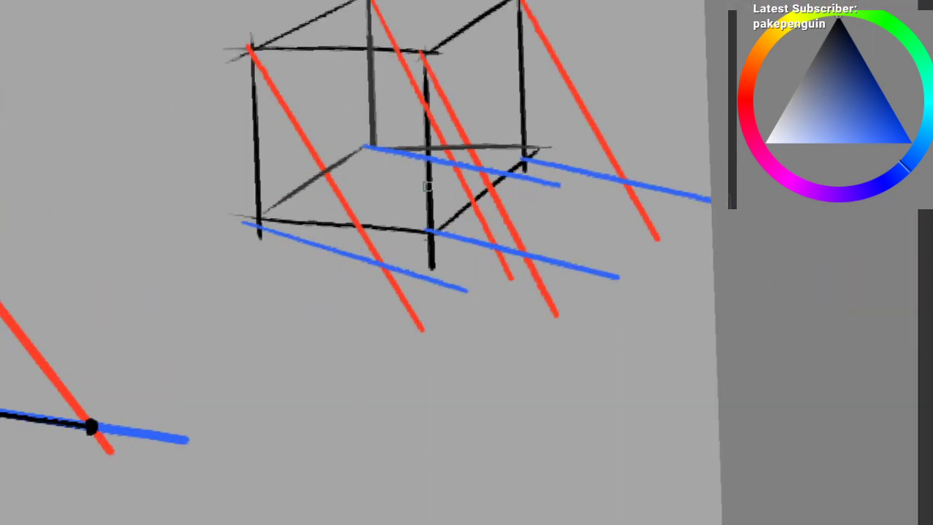
mouse_move(292, 233)
left_mouse_down()
mouse_move(284, 213)
mouse_move(381, 221)
left_mouse_up()
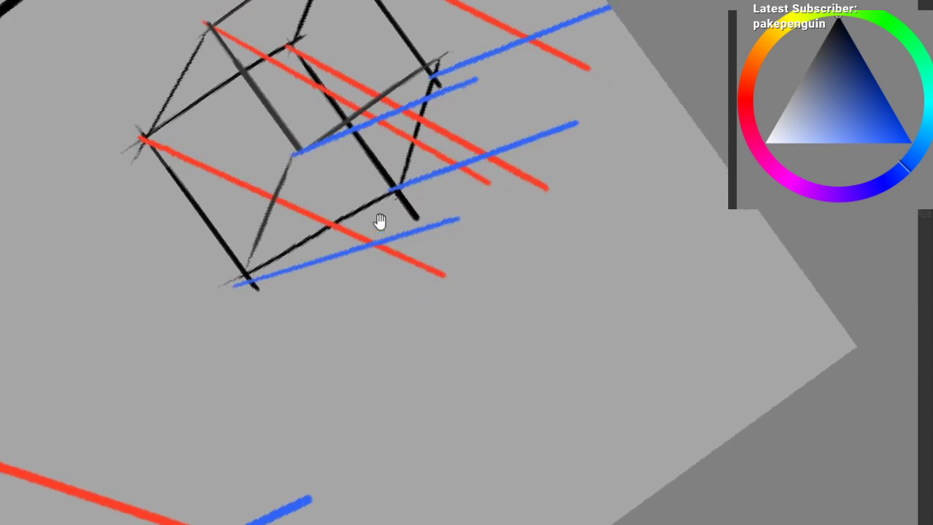
left_click(920, 48)
left_click_drag(332, 259, 394, 236)
key("ctrl+z")
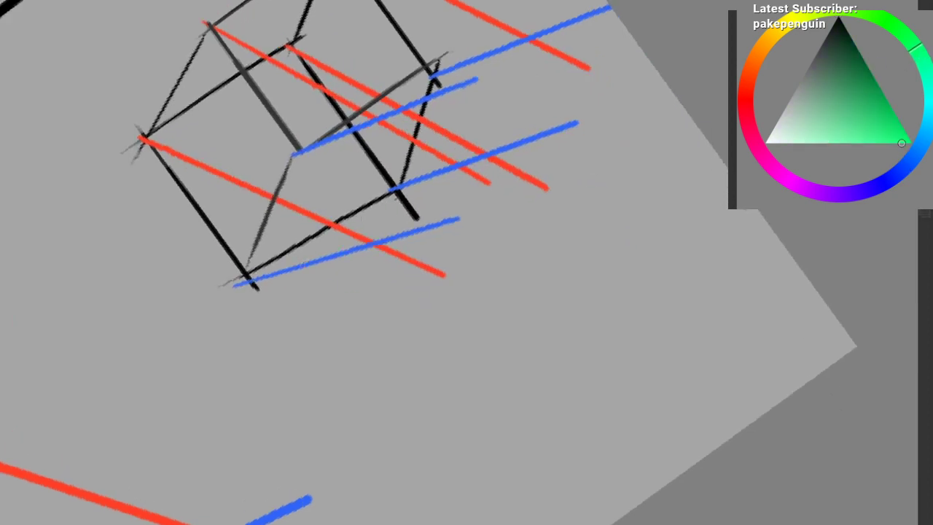
left_click_drag(248, 277, 340, 249)
left_click_drag(248, 272, 371, 245)
mouse_move(410, 215)
left_mouse_down()
mouse_move(386, 233)
mouse_move(436, 210)
left_mouse_up()
mouse_move(414, 134)
left_mouse_down()
mouse_move(377, 185)
mouse_move(465, 153)
left_mouse_up()
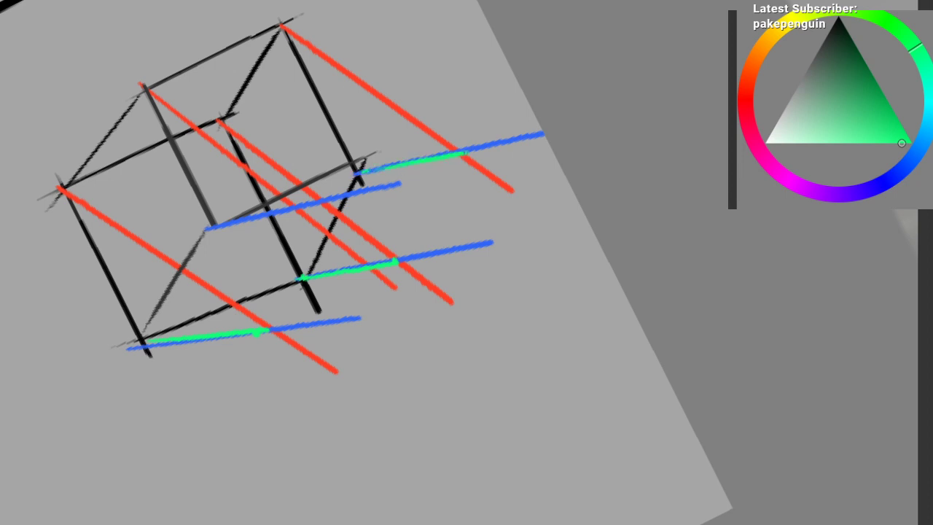
left_click_drag(236, 180, 278, 145)
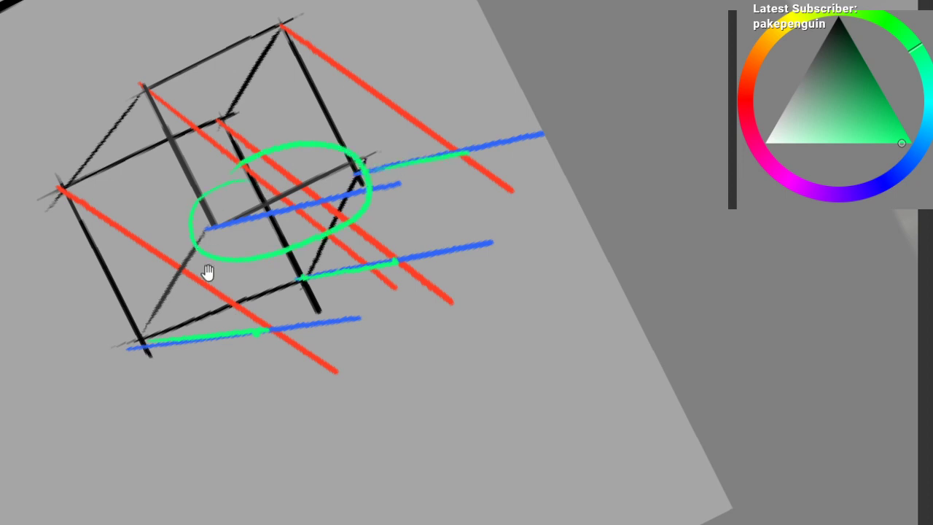
Step: Remove the green circle, connect the green line ends to outline the box's cast shadow, and hatch the shadow in green
mouse_move(209, 273)
left_mouse_down()
mouse_move(250, 235)
mouse_move(212, 263)
mouse_move(190, 251)
mouse_move(325, 217)
left_mouse_up()
key("ctrl+z")
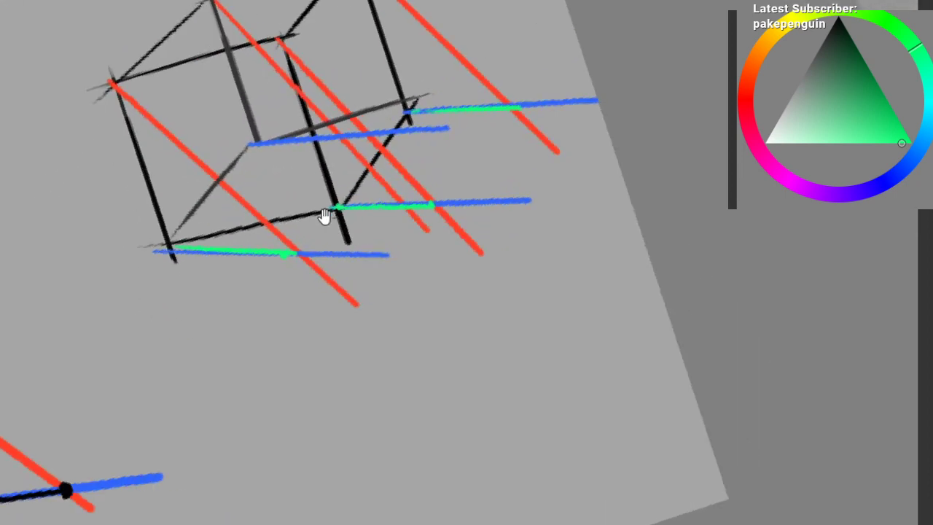
mouse_move(294, 252)
left_mouse_down()
mouse_move(430, 207)
mouse_move(517, 108)
left_mouse_up()
left_click_drag(338, 207, 408, 111)
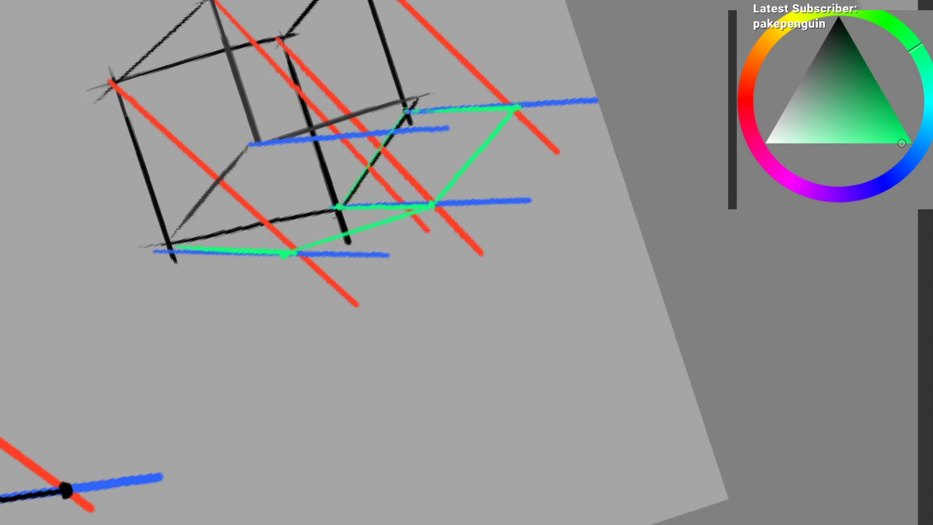
mouse_move(290, 219)
left_mouse_down()
mouse_move(172, 243)
mouse_move(365, 222)
mouse_move(256, 285)
mouse_move(291, 267)
left_mouse_up()
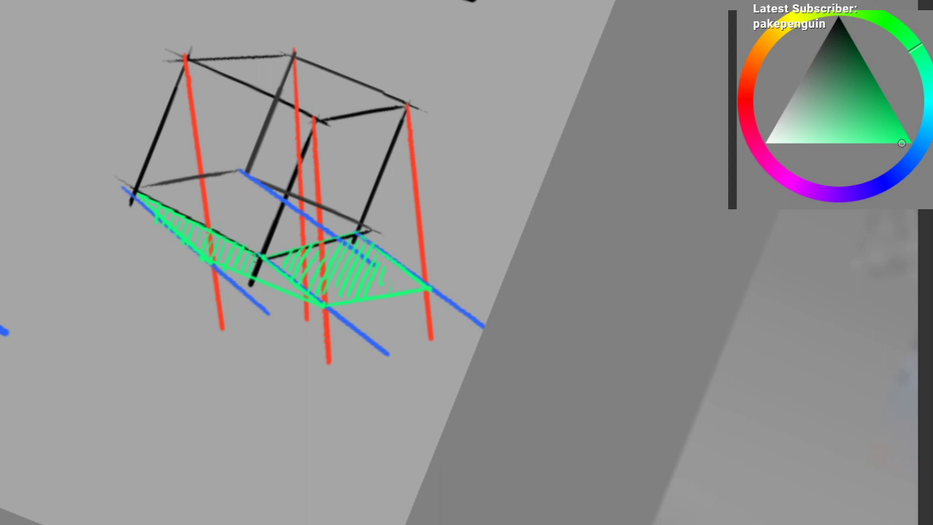
mouse_move(294, 288)
left_mouse_down()
mouse_move(265, 197)
mouse_move(240, 246)
mouse_move(333, 279)
left_mouse_up()
Step: Draw curved green arrows pointing to the tips of the red light arrow and the blue direction arrow
left_click_drag(165, 264, 241, 323)
mouse_move(241, 323)
left_mouse_down()
mouse_move(293, 354)
mouse_move(421, 486)
left_mouse_up()
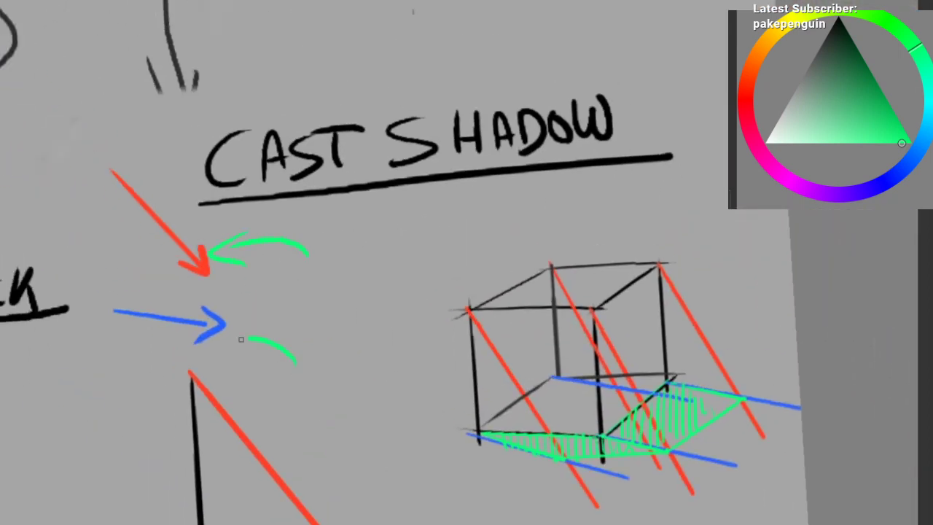
left_click_drag(308, 348, 253, 313)
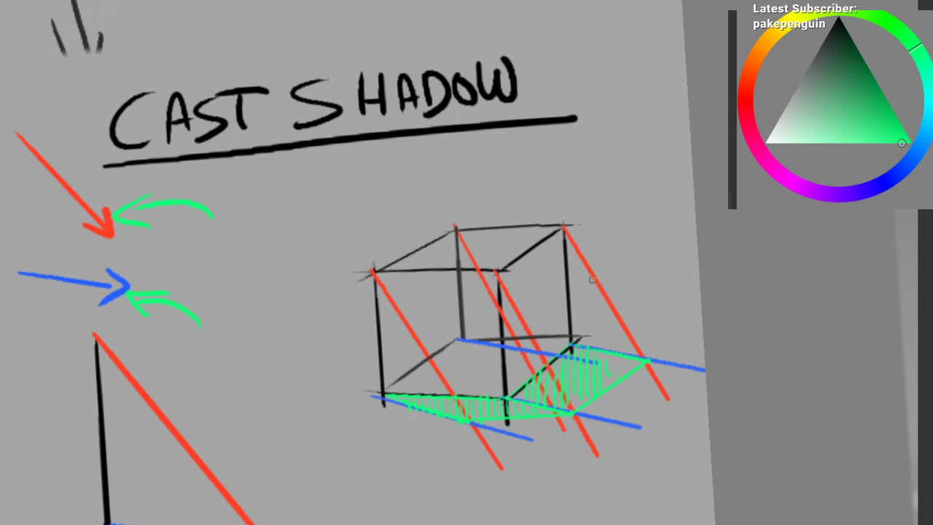
left_click_drag(592, 280, 418, 292)
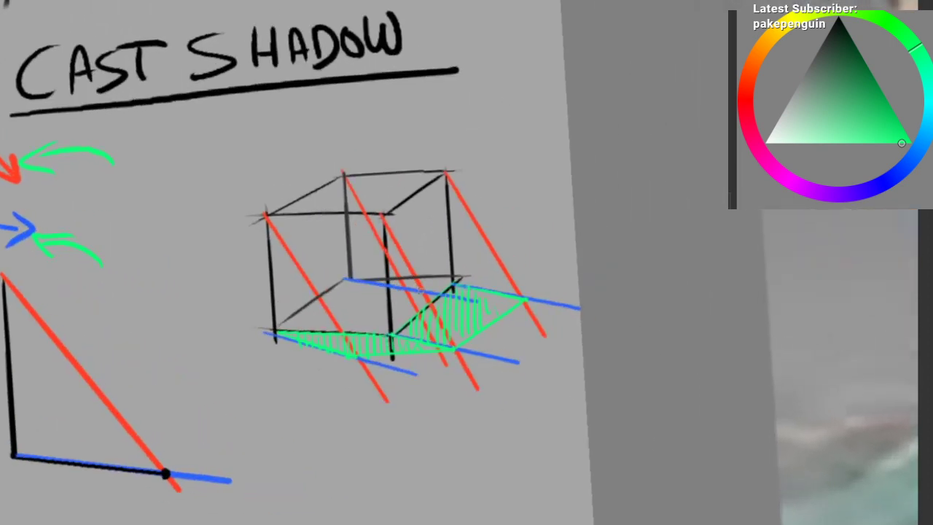
left_click_drag(343, 354, 366, 353)
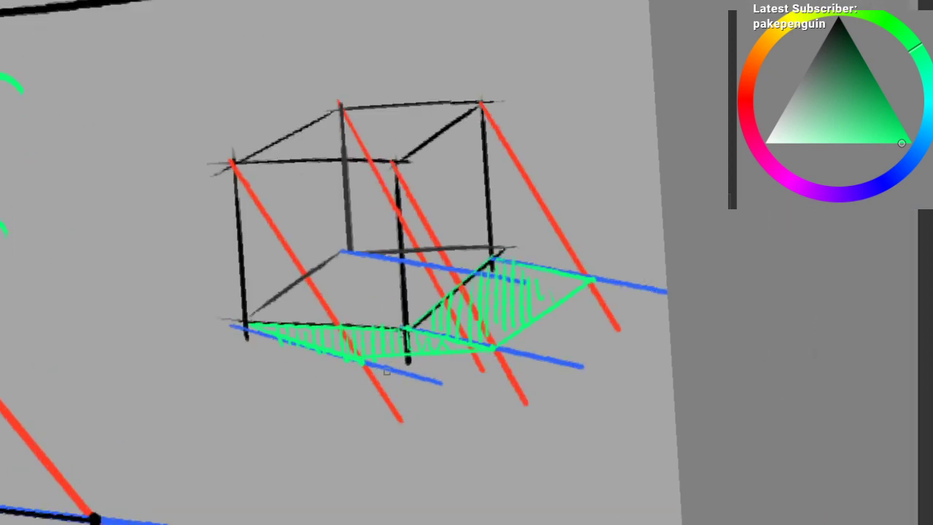
left_click_drag(427, 355, 383, 384)
left_click_drag(395, 230, 412, 301)
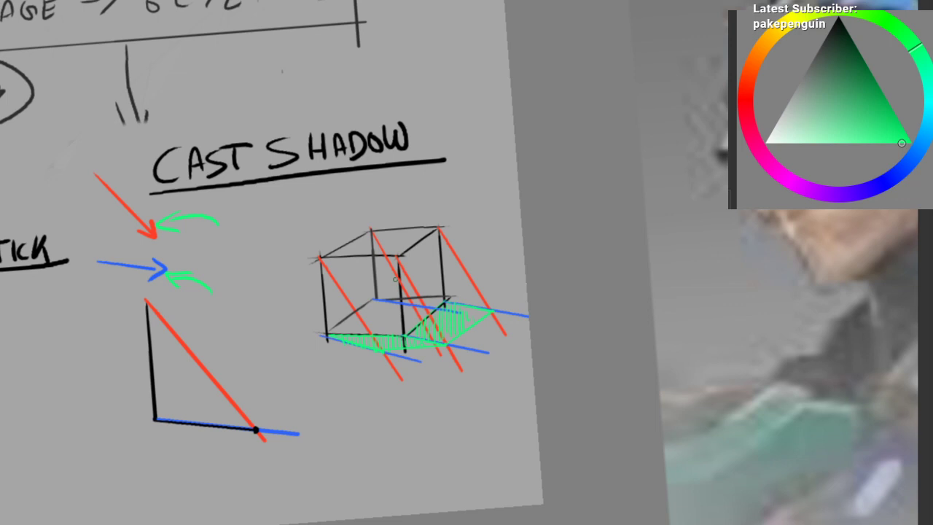
Step: Paint over the stick and box demonstrations and the red, blue and green arrows with the grey background colour
mouse_move(367, 247)
left_mouse_down()
mouse_move(277, 312)
mouse_move(371, 250)
left_mouse_up()
left_click_drag(475, 221, 496, 252)
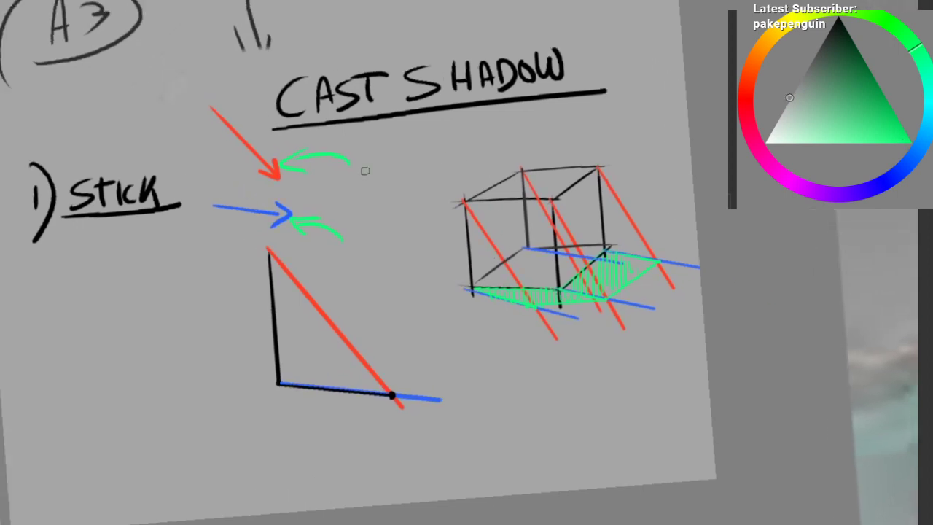
mouse_move(365, 171)
left_mouse_down()
mouse_move(514, 200)
mouse_move(442, 410)
mouse_move(251, 186)
left_mouse_up()
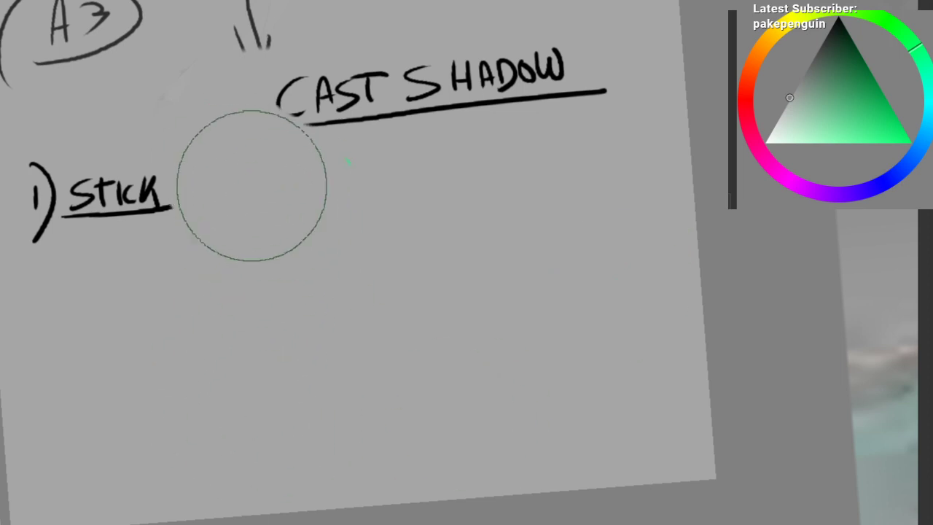
Step: Draw a long dark grey horizon line across the cleared area below the CAST SHADOW heading
left_click_drag(801, 122, 815, 54)
key("e")
left_click(230, 290)
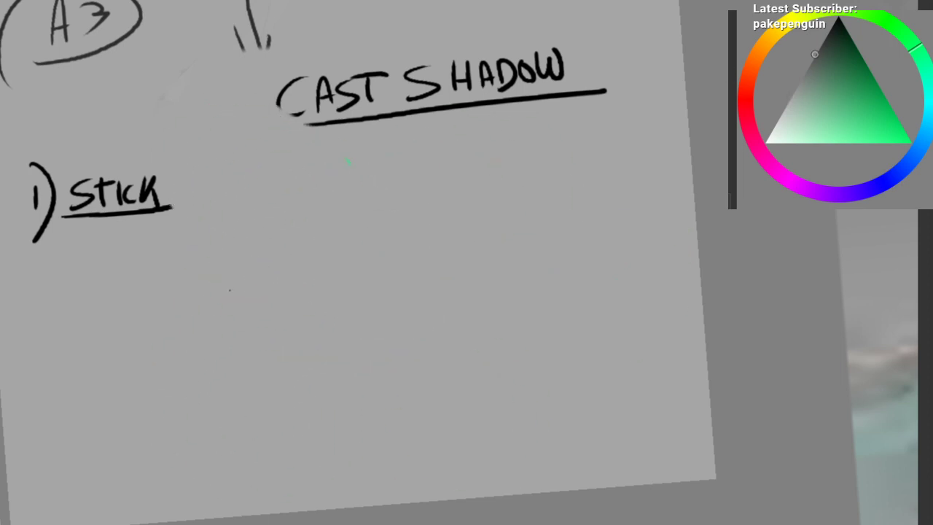
left_click_drag(190, 311, 645, 275)
left_click_drag(313, 357, 244, 408)
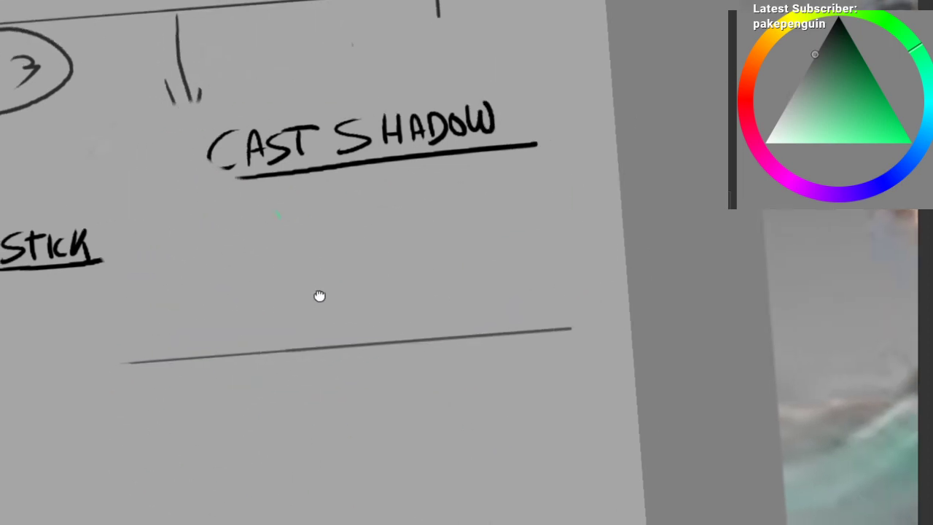
Step: Paint a round yellow light source just below the CAST SHADOW underline, above the horizon line
left_click_drag(319, 296, 328, 289)
left_click(770, 43)
left_click(859, 94)
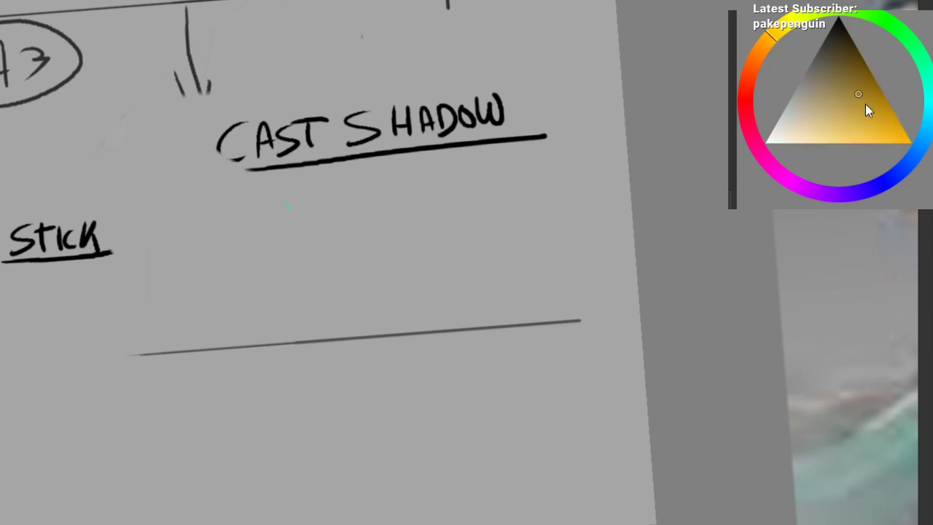
left_click(379, 174)
left_click_drag(382, 255, 359, 231)
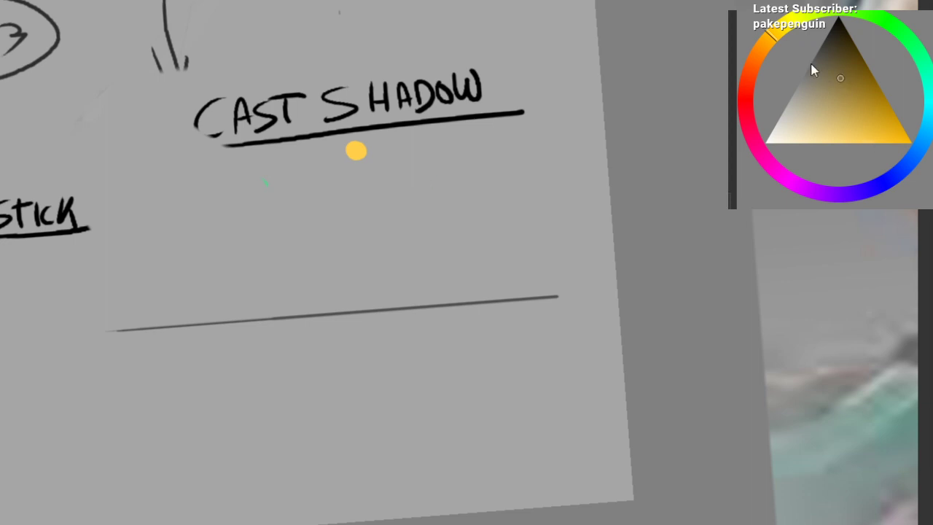
Step: Try to sketch a dark grey box crossing the left part of the horizon line
left_click(824, 40)
mouse_move(217, 308)
left_mouse_down()
mouse_move(232, 294)
mouse_move(213, 360)
left_mouse_up()
key("ctrl+z")
left_click(200, 341)
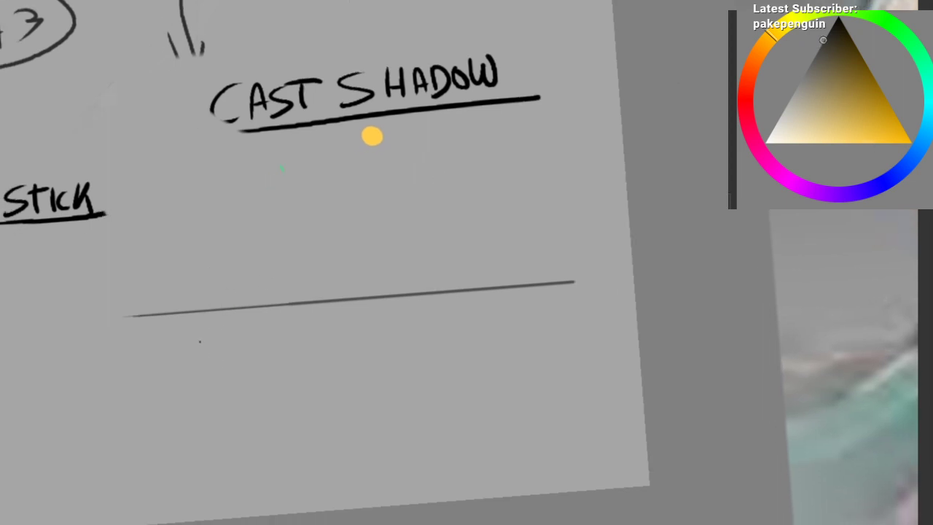
left_click_drag(204, 286, 205, 354)
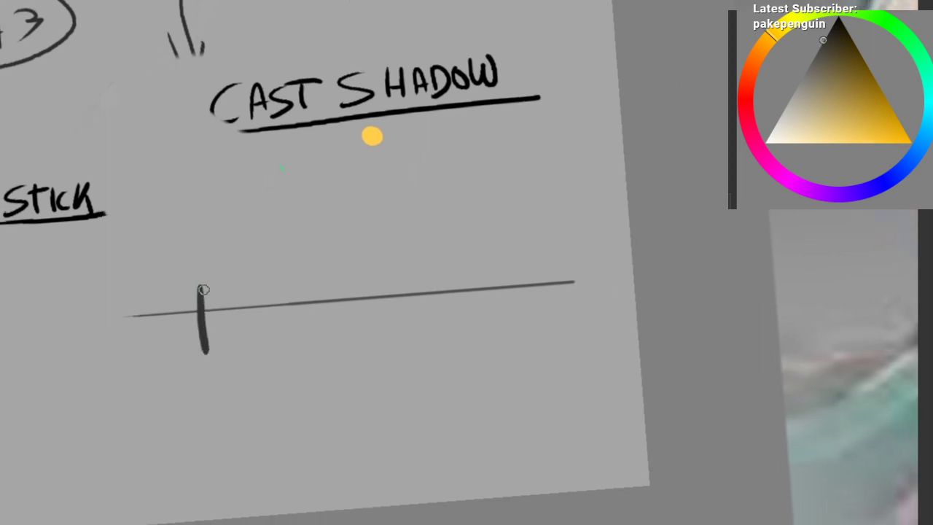
mouse_move(203, 290)
left_mouse_down()
mouse_move(270, 285)
mouse_move(269, 342)
left_mouse_up()
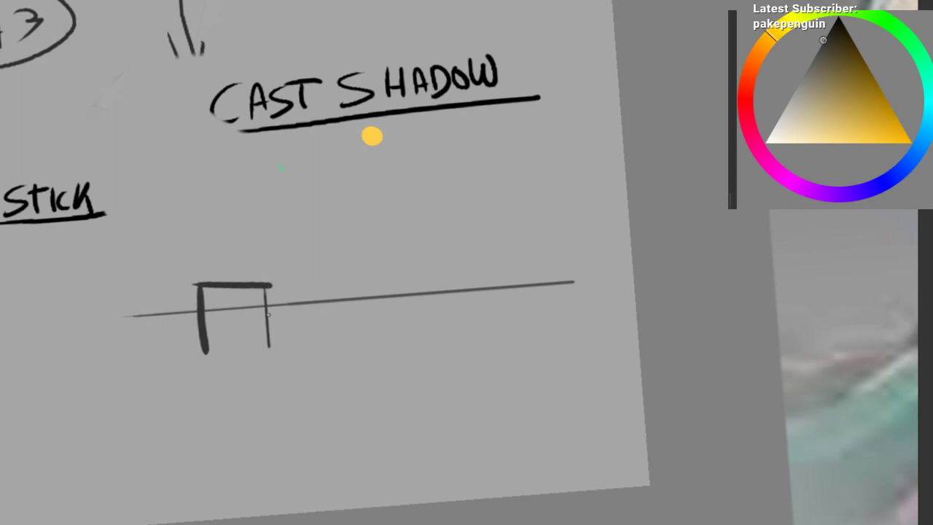
mouse_move(264, 283)
left_mouse_down()
mouse_move(271, 352)
mouse_move(206, 373)
mouse_move(208, 359)
left_mouse_up()
key("ctrl+z")
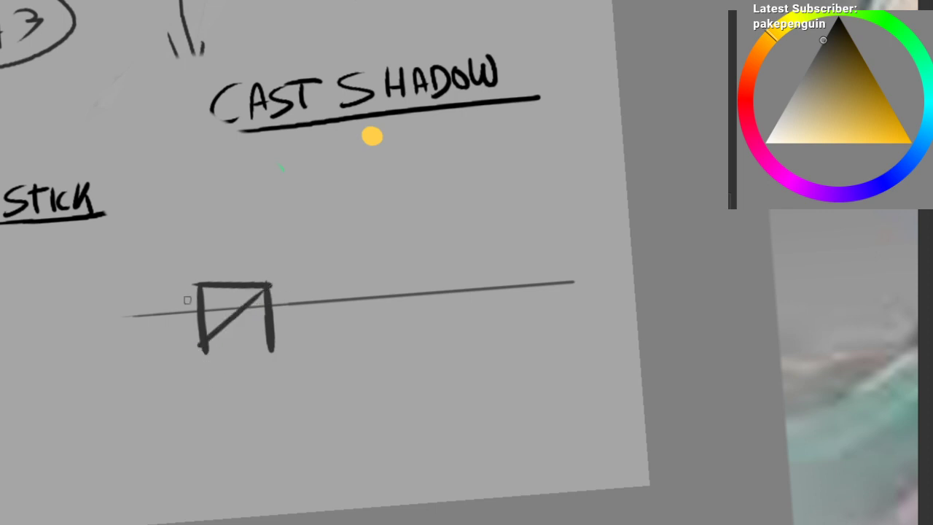
mouse_move(196, 285)
left_mouse_down()
mouse_move(147, 325)
mouse_move(156, 339)
left_mouse_up()
key("ctrl+z")
key("ctrl+z")
key("ctrl+z")
key("ctrl+z")
key("ctrl+z")
key("ctrl+z")
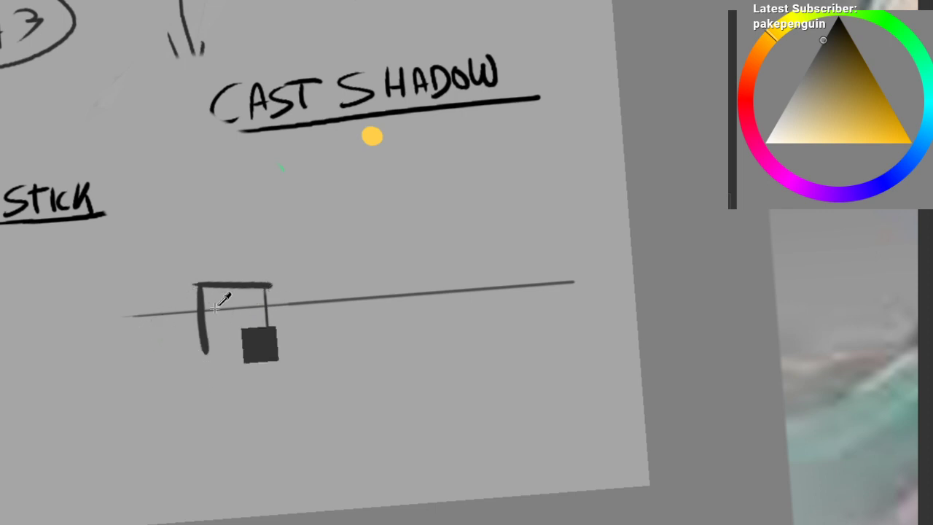
Step: Draw one thick dark grey vertical stick crossing the left part of the horizon line
mouse_move(225, 278)
left_mouse_down()
mouse_move(226, 367)
mouse_move(223, 359)
left_mouse_up()
key("ctrl+z")
left_click_drag(247, 394, 245, 416)
left_click_drag(199, 368, 240, 310)
left_click(246, 318, "ctrl")
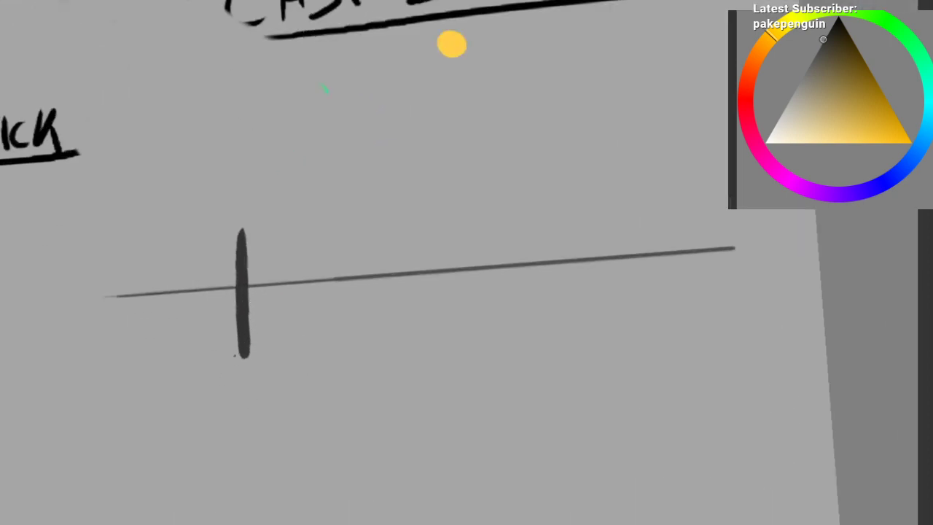
left_click_drag(209, 355, 241, 342)
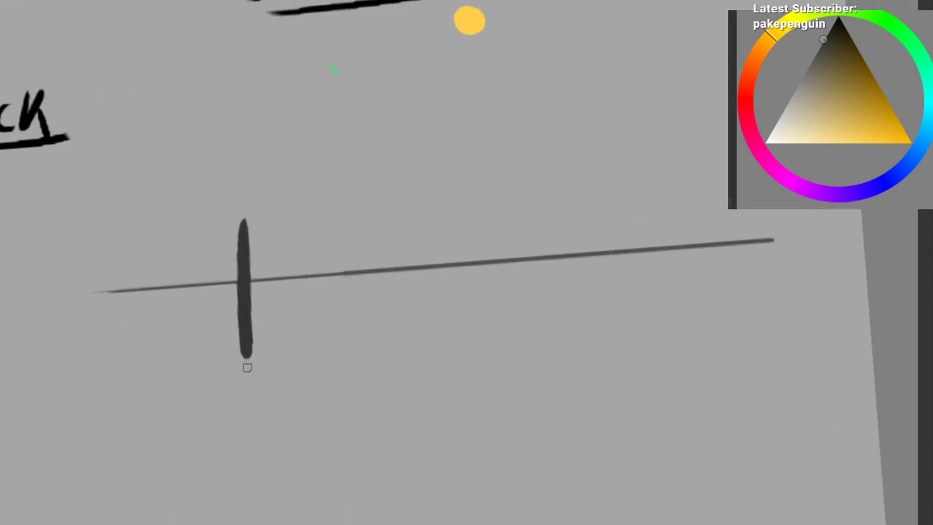
Step: Extend the stick downward with a dark teal dashed line ending in a dot
left_click(927, 121)
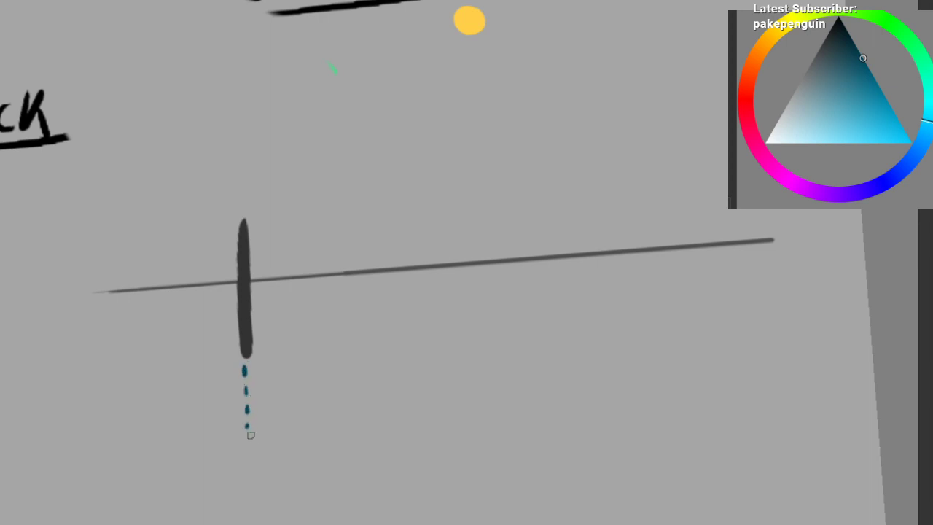
mouse_move(275, 438)
left_mouse_down()
mouse_move(241, 425)
mouse_move(197, 360)
left_mouse_up()
left_click_drag(193, 394, 239, 343)
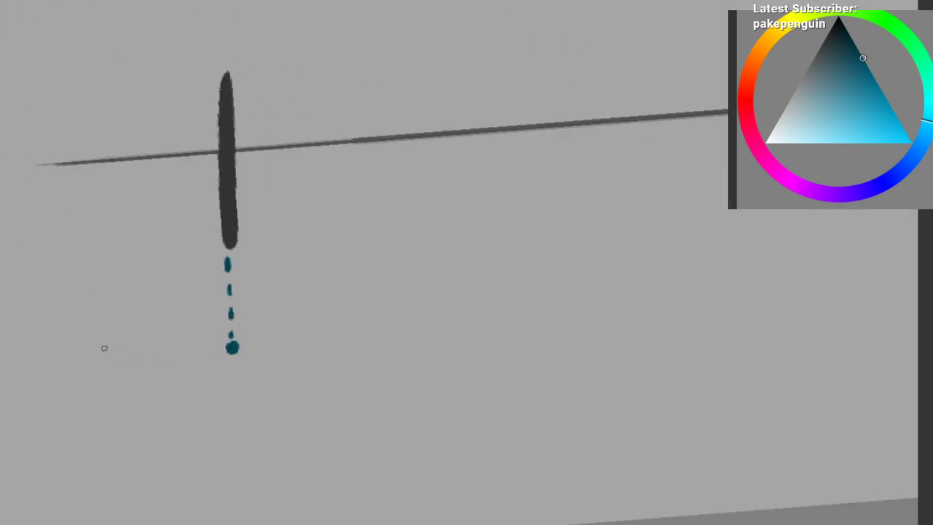
Step: Handwrite PROJECTION in dark teal beside the dashed line and draw a curved arrow from it to the line
left_click_drag(99, 357, 172, 322)
mouse_move(161, 311)
left_mouse_down()
mouse_move(167, 341)
mouse_move(294, 285)
left_mouse_up()
left_click_drag(82, 322, 89, 350)
left_click_drag(79, 325, 111, 331)
mouse_move(111, 314)
left_mouse_down()
mouse_move(122, 323)
mouse_move(135, 306)
left_mouse_up()
mouse_move(140, 300)
left_mouse_down()
mouse_move(152, 298)
mouse_move(148, 286)
left_mouse_up()
mouse_move(154, 285)
left_mouse_down()
mouse_move(159, 306)
mouse_move(169, 283)
left_mouse_up()
mouse_move(191, 275)
left_mouse_down()
mouse_move(175, 288)
mouse_move(191, 285)
left_mouse_up()
mouse_move(169, 268)
left_mouse_down()
mouse_move(195, 260)
mouse_move(206, 273)
left_mouse_up()
left_click_drag(211, 263, 243, 241)
mouse_move(247, 282)
left_mouse_down()
mouse_move(232, 277)
mouse_move(211, 350)
mouse_move(184, 366)
left_mouse_up()
mouse_move(226, 328)
left_mouse_down()
mouse_move(262, 285)
mouse_move(240, 361)
left_mouse_up()
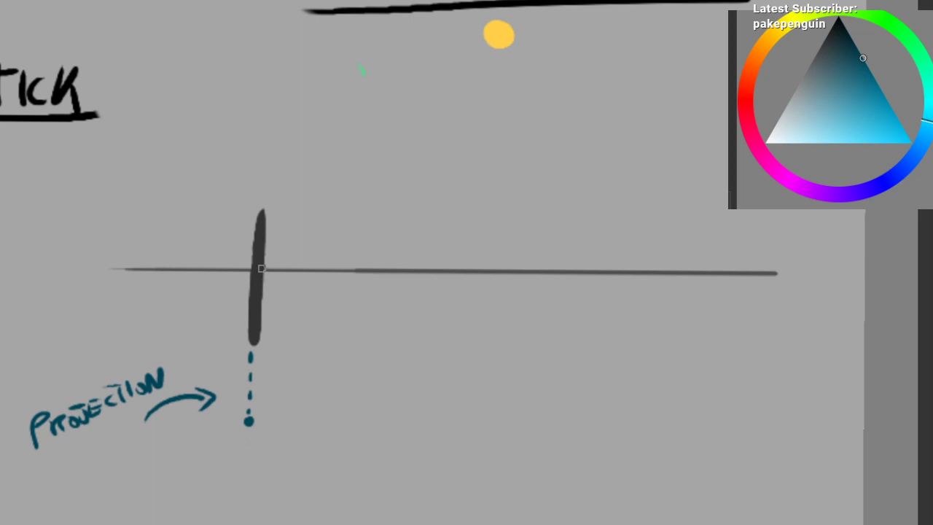
left_click_drag(215, 397, 121, 288)
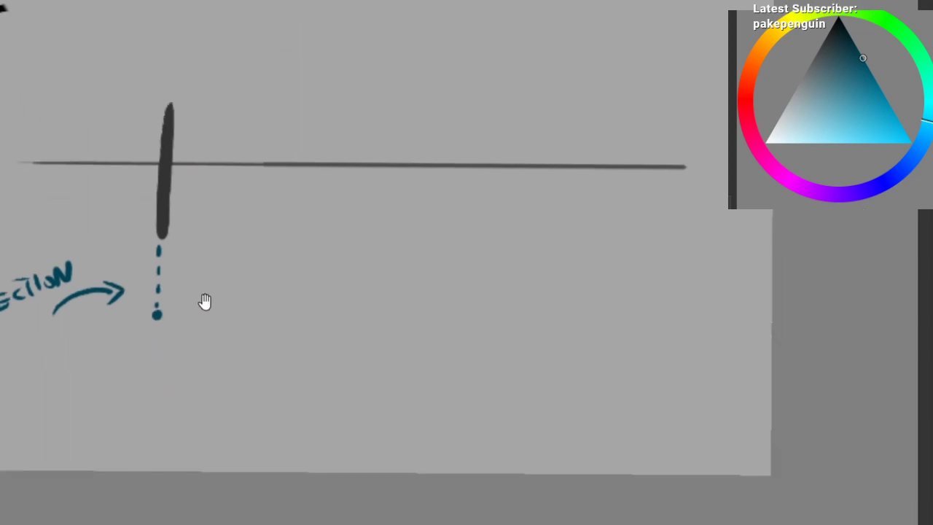
left_click_drag(211, 262, 207, 298)
left_click_drag(188, 261, 153, 344)
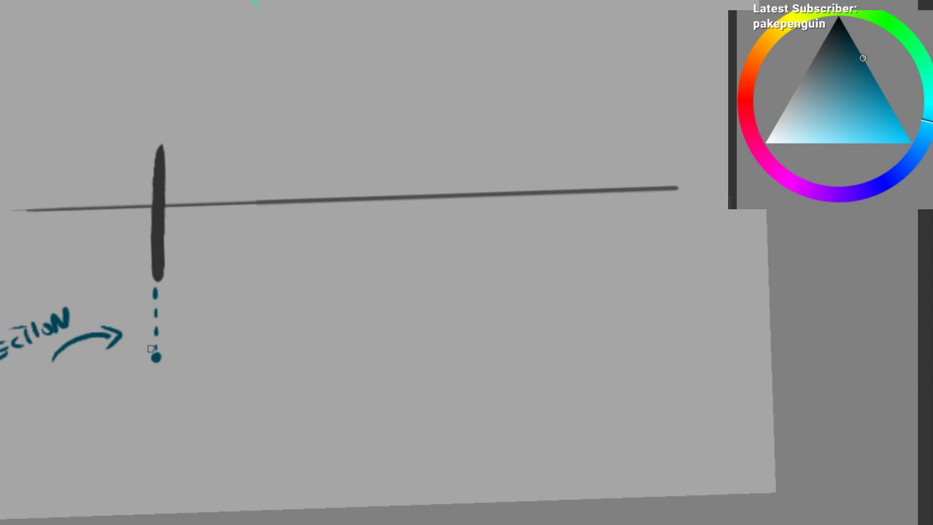
left_click_drag(265, 386, 276, 422)
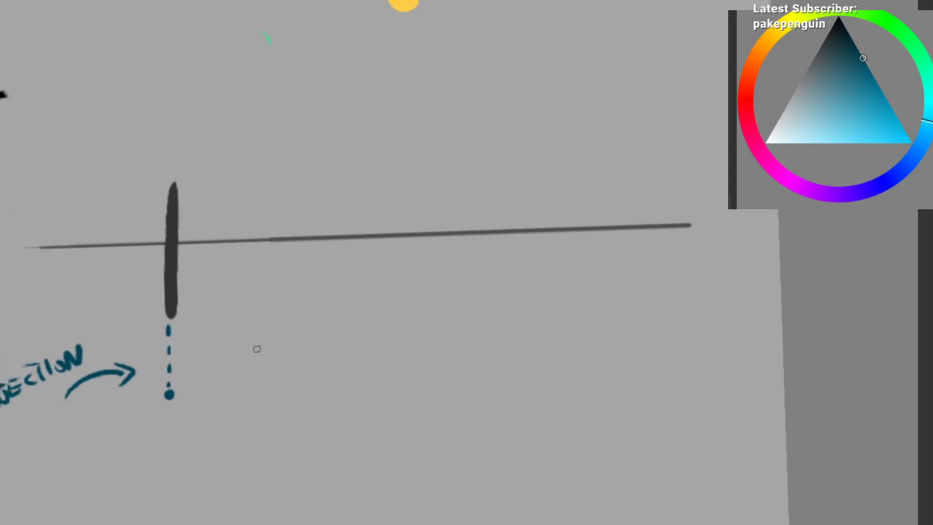
left_click_drag(284, 329, 285, 339)
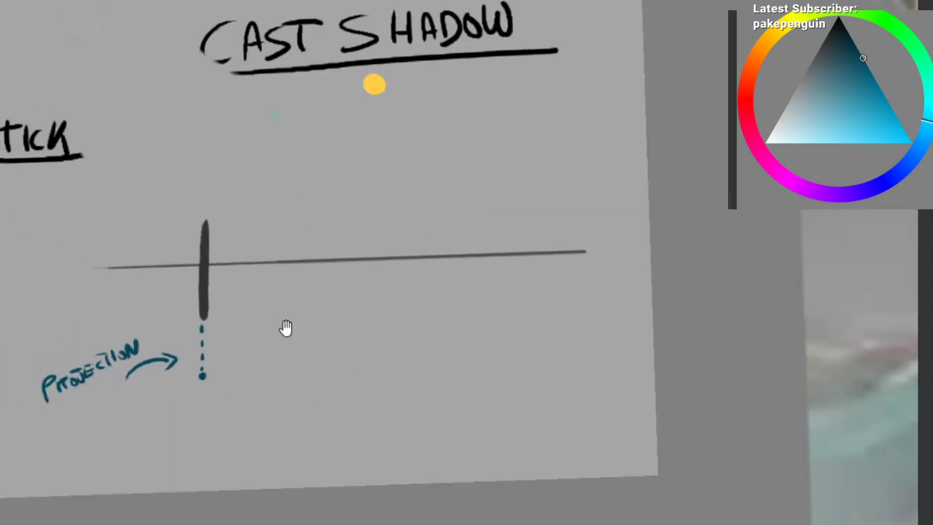
left_click_drag(263, 283, 266, 275)
left_click_drag(267, 283, 258, 293)
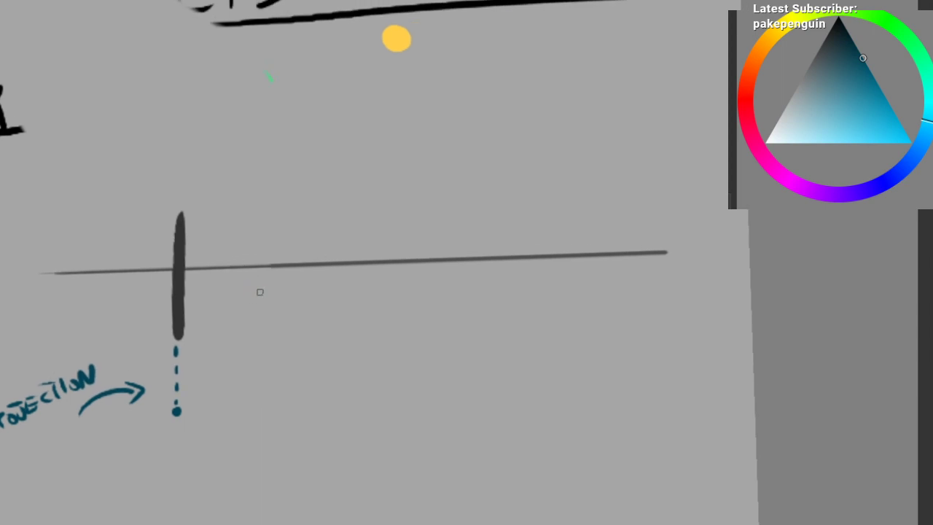
Step: Draw a dashed line in the light's yellow from the light source straight down to a dot on the horizon line
left_click(408, 49, "ctrl")
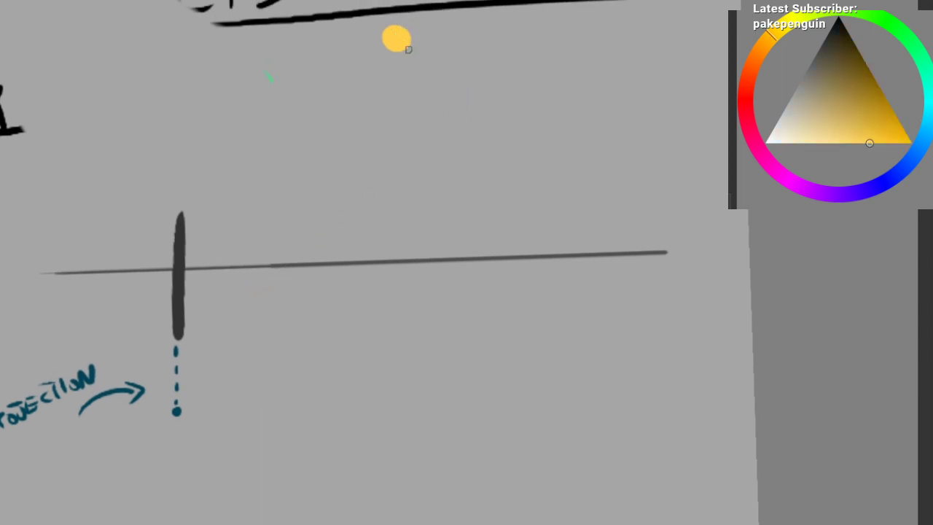
scroll(377, 89, "down", 2)
scroll(373, 87, "up", 2)
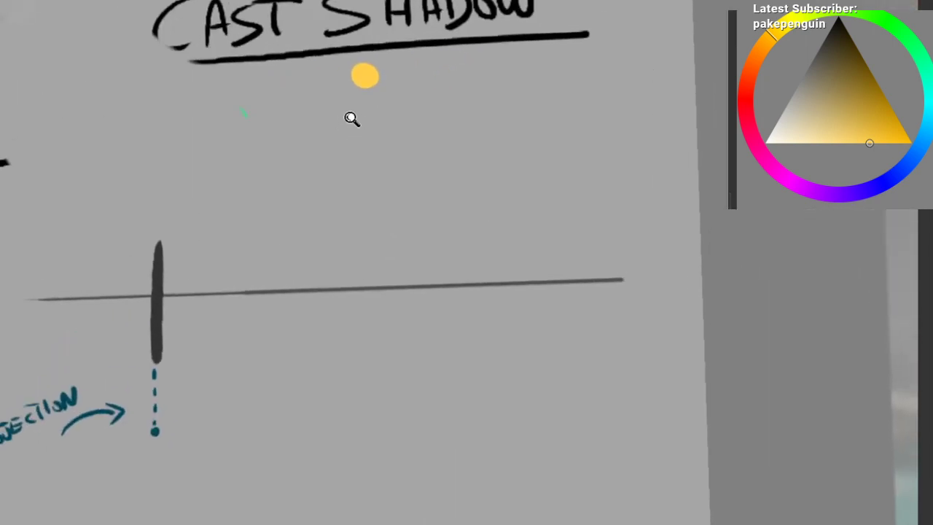
left_click_drag(367, 85, 375, 283)
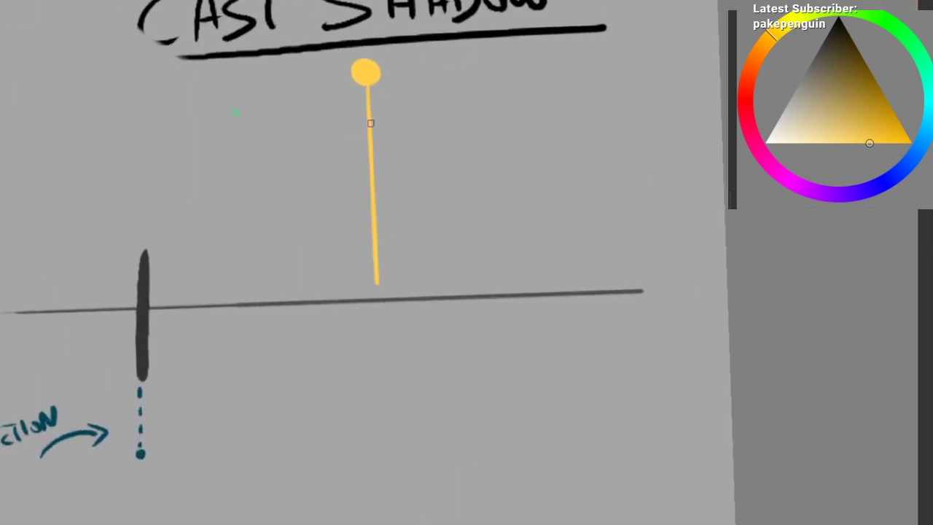
key("ctrl+z")
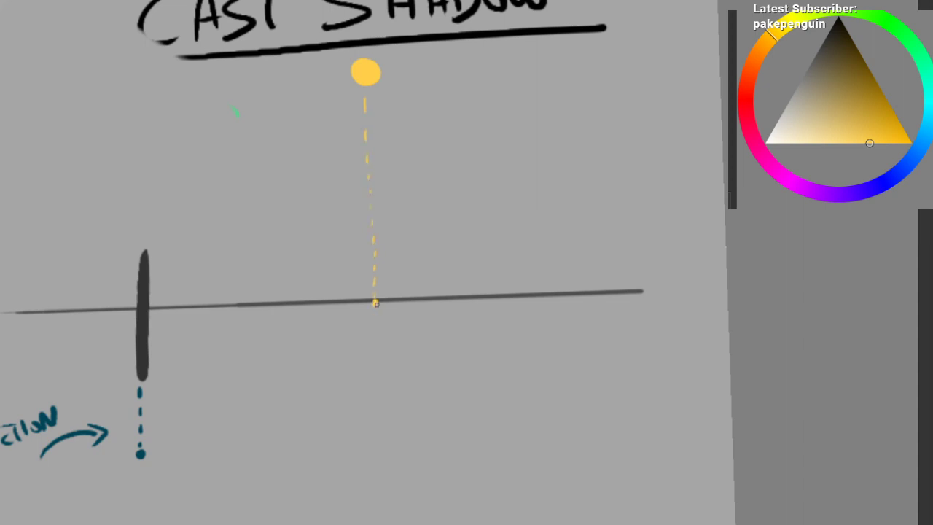
scroll(376, 304, "down", 1)
Step: Label the yellow dot on the horizon line LGP in yellow handwriting
mouse_move(406, 223)
left_mouse_down()
mouse_move(398, 249)
mouse_move(440, 231)
left_mouse_up()
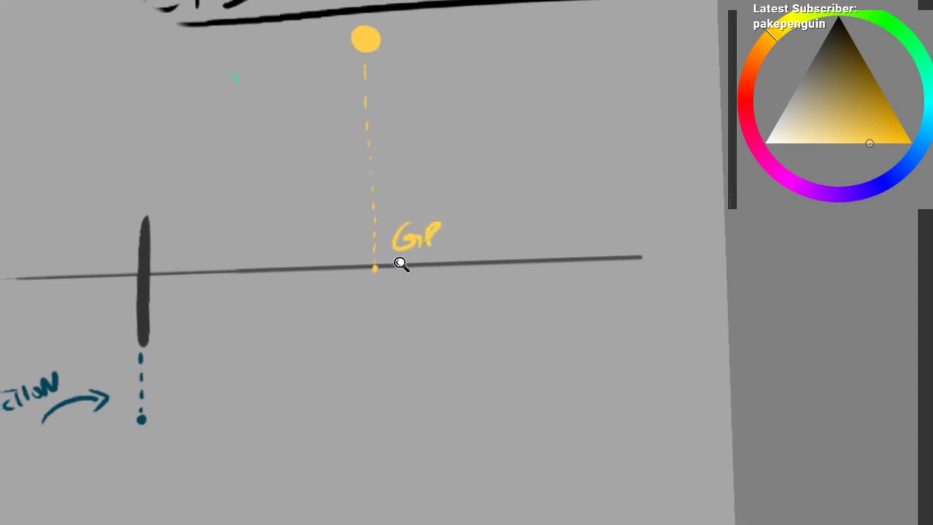
left_click_drag(400, 264, 357, 284)
mouse_move(384, 248)
left_mouse_down()
mouse_move(379, 232)
mouse_move(325, 261)
mouse_move(340, 276)
left_mouse_up()
key("ctrl+z")
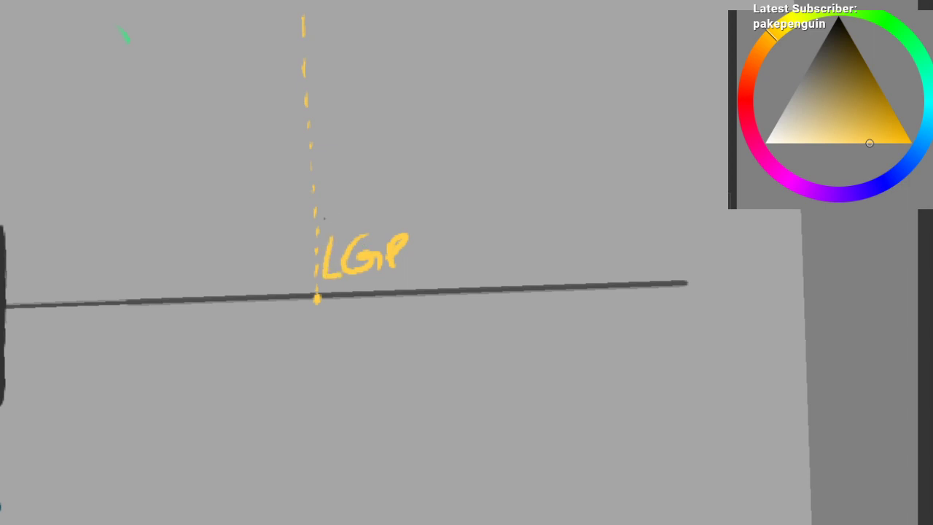
left_click_drag(324, 218, 344, 293)
key("ctrl+z")
left_click_drag(354, 212, 357, 211)
left_click(328, 280, "alt")
key("ctrl+z")
mouse_move(329, 279)
left_mouse_down()
mouse_move(266, 270)
mouse_move(325, 195)
mouse_move(293, 193)
left_mouse_up()
mouse_move(353, 182)
left_mouse_down()
mouse_move(354, 214)
mouse_move(364, 222)
left_mouse_up()
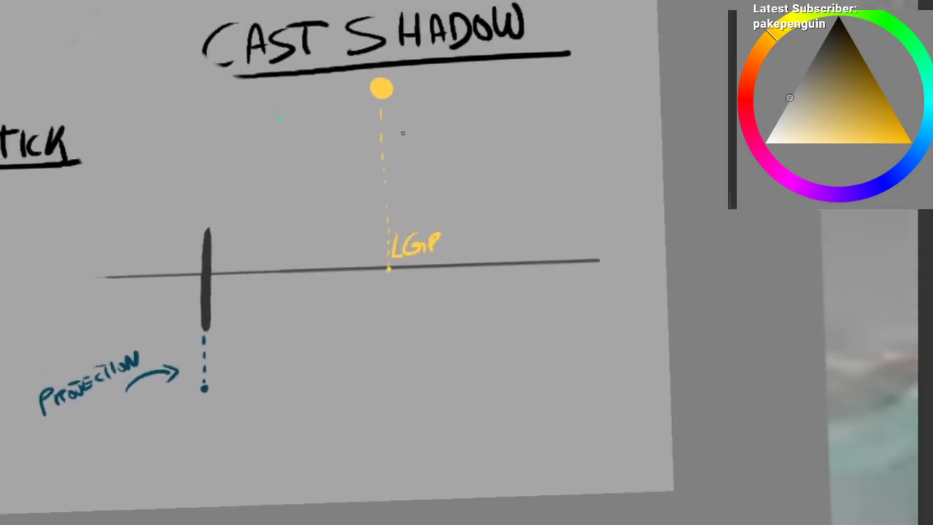
mouse_move(369, 86)
left_mouse_down()
mouse_move(202, 234)
mouse_move(37, 423)
mouse_move(2, 445)
mouse_move(0, 409)
left_mouse_up()
left_click_drag(61, 357, 118, 307)
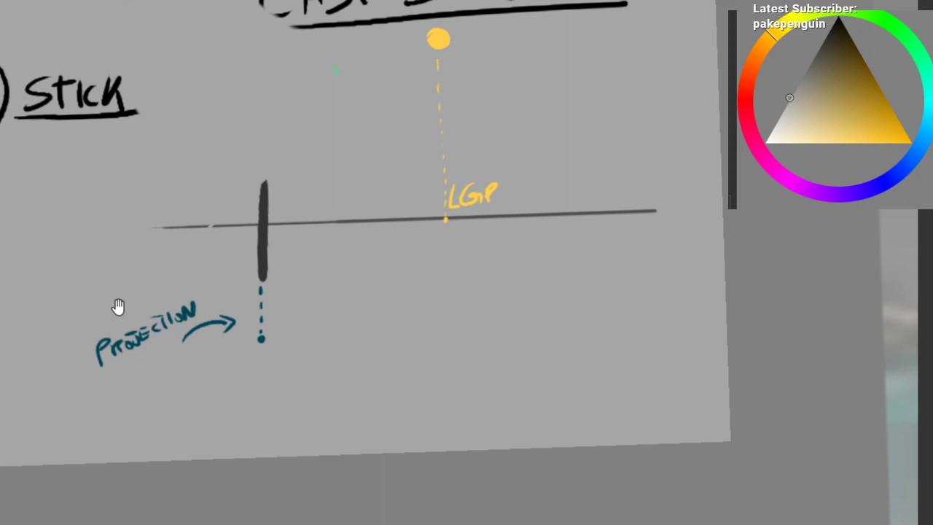
Step: Draw a straight ray in the light's yellow from the light source past the stick's top, extending it off toward the page edge
left_click(444, 35, "ctrl")
left_click_drag(444, 35, 48, 363)
left_click_drag(148, 275, 178, 243)
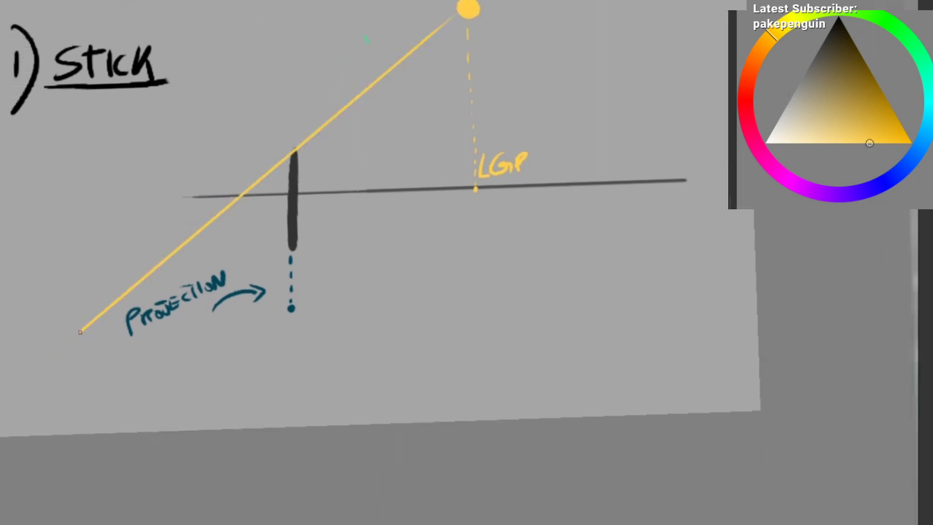
left_click_drag(177, 292, 171, 272)
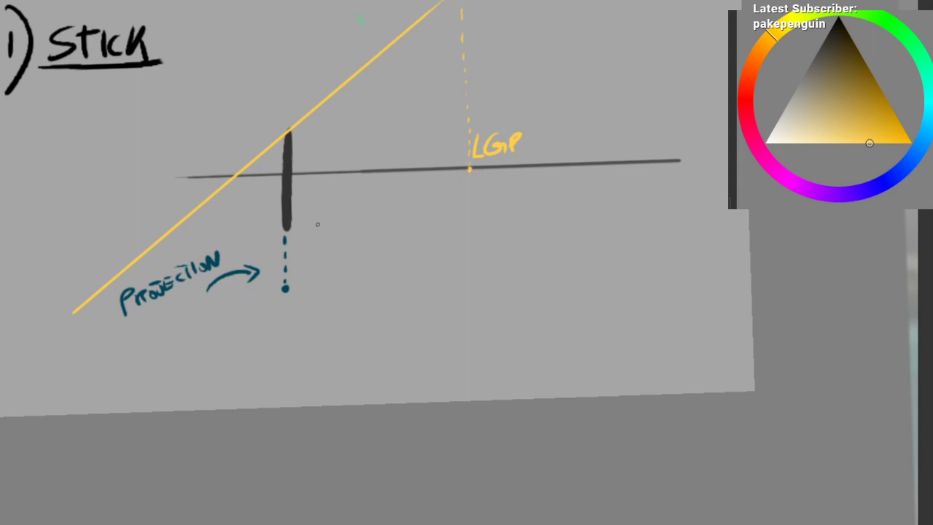
left_click_drag(403, 36, 0, 371)
left_click_drag(423, 220, 425, 200)
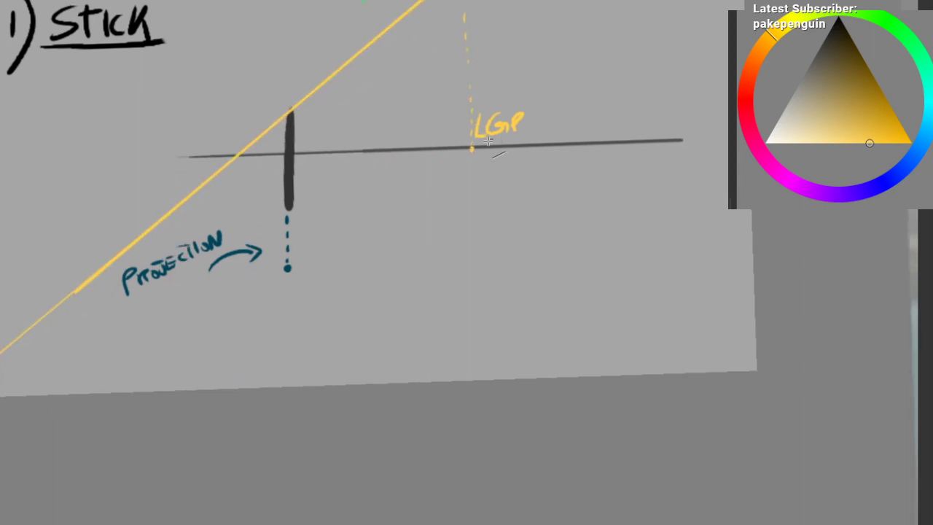
Step: Try a yellow line from the LGP dot through the projection dot, and undo it together with the light ray
left_click_drag(472, 149, 0, 447)
left_click_drag(199, 269, 213, 363)
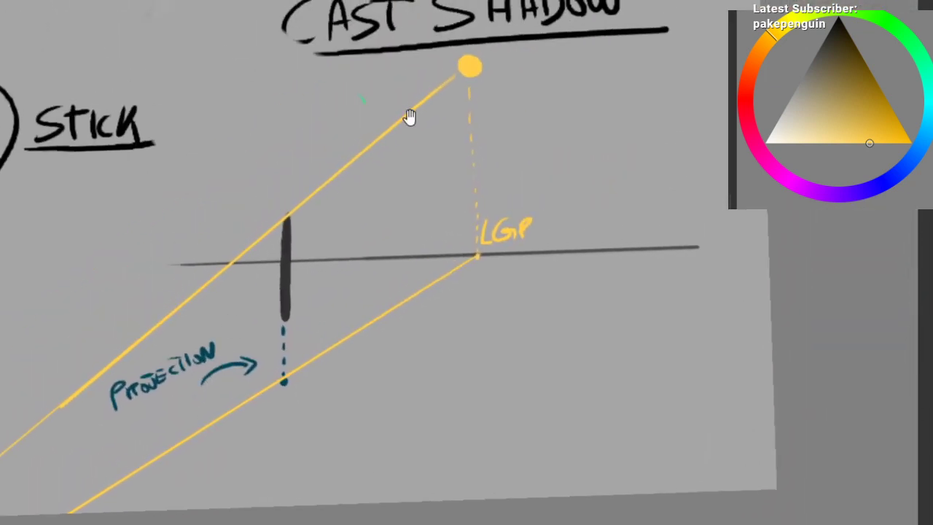
left_click_drag(369, 144, 352, 135)
left_click_drag(349, 178, 372, 151)
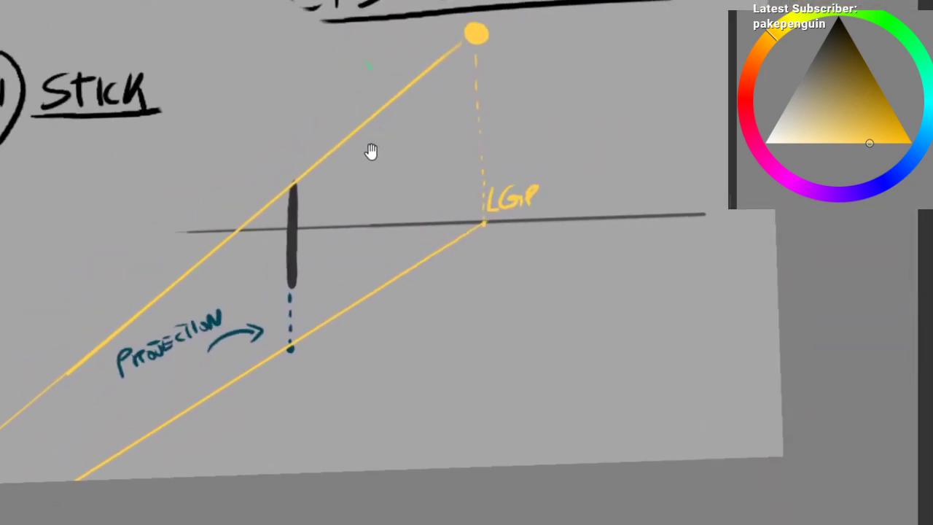
key("ctrl+z")
key("ctrl+z")
key("ctrl+z")
mouse_move(476, 33)
left_mouse_down()
mouse_move(348, 156)
mouse_move(121, 343)
mouse_move(119, 365)
left_mouse_up()
key("ctrl+z")
mouse_move(414, 1)
left_mouse_down()
mouse_move(159, 409)
mouse_move(108, 442)
mouse_move(113, 430)
left_mouse_up()
left_click_drag(290, 304, 251, 408)
key("ctrl+z")
Step: Paint a yellow light source above the CAST SHADOW heading and cover the old one with the background grey
mouse_move(421, 8)
left_mouse_down()
mouse_move(419, 21)
mouse_move(427, 7)
left_mouse_up()
left_click(430, 123, "ctrl")
left_click_drag(428, 136, 450, 138)
left_click(426, 3, "ctrl")
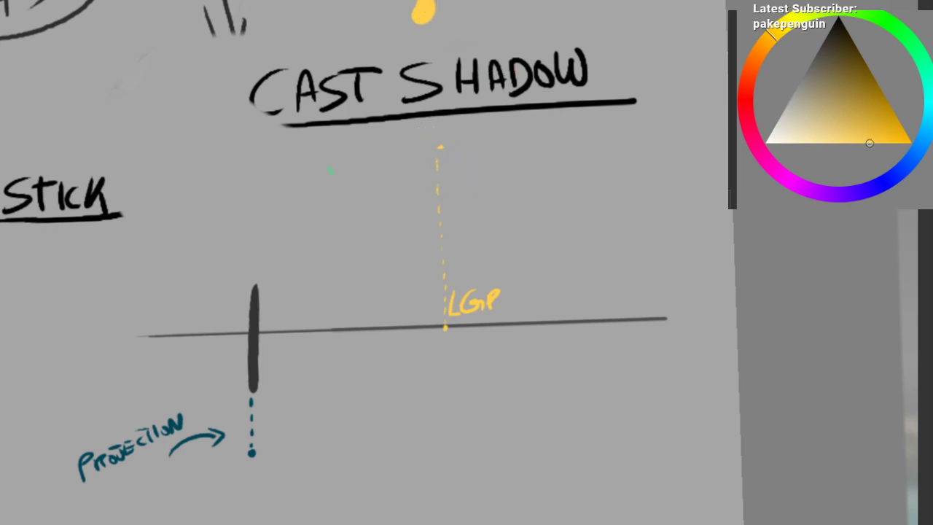
Step: Connect the raised light source to the dashed vertical in yellow and draw a straight ray from it past the stick's top
mouse_move(427, 25)
left_mouse_down()
mouse_move(435, 177)
mouse_move(456, 146)
left_mouse_up()
key("ctrl+z")
key("v")
mouse_move(435, 2)
left_mouse_down()
mouse_move(148, 412)
mouse_move(92, 524)
mouse_move(111, 523)
left_mouse_up()
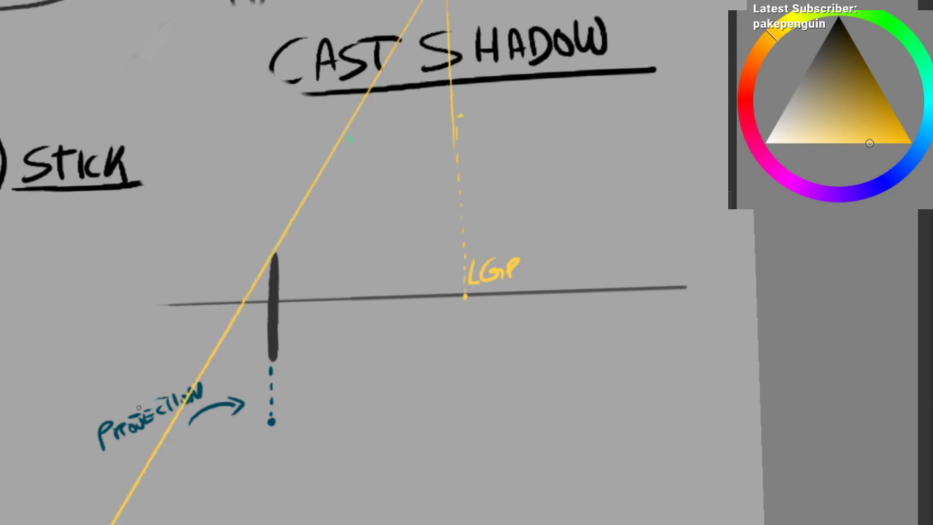
left_click_drag(360, 342, 377, 218)
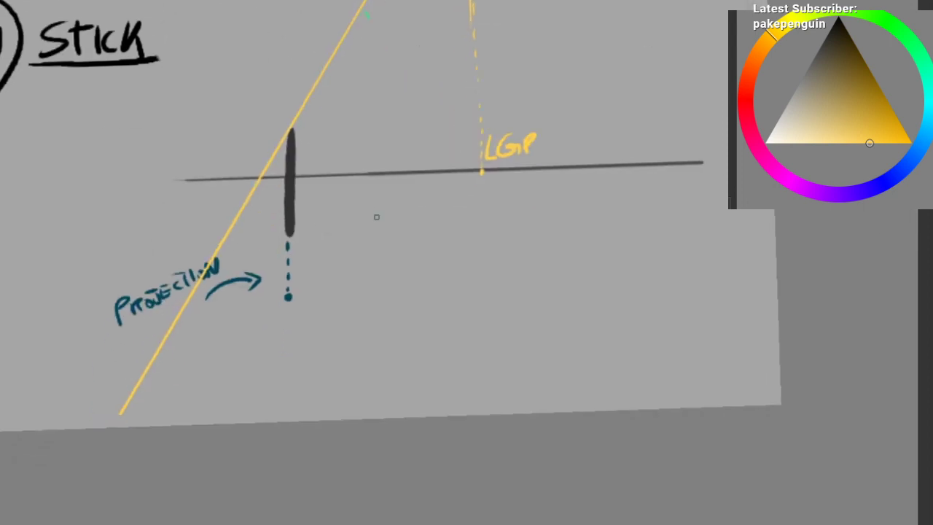
Step: Draw a straight yellow line from the LGP dot through the projection dot until it crosses the light ray
left_click(89, 431, "shift")
scroll(212, 323, "down", 4)
scroll(171, 314, "up", 5)
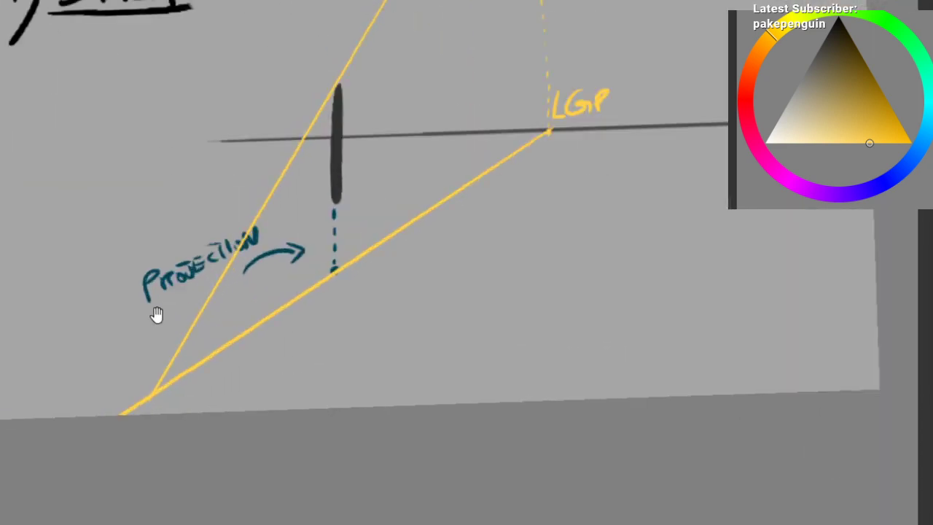
Step: Mark the crossing of the light ray and the LGP line with a near-black dot, undoing stray strokes
left_click_drag(802, 60, 859, 33)
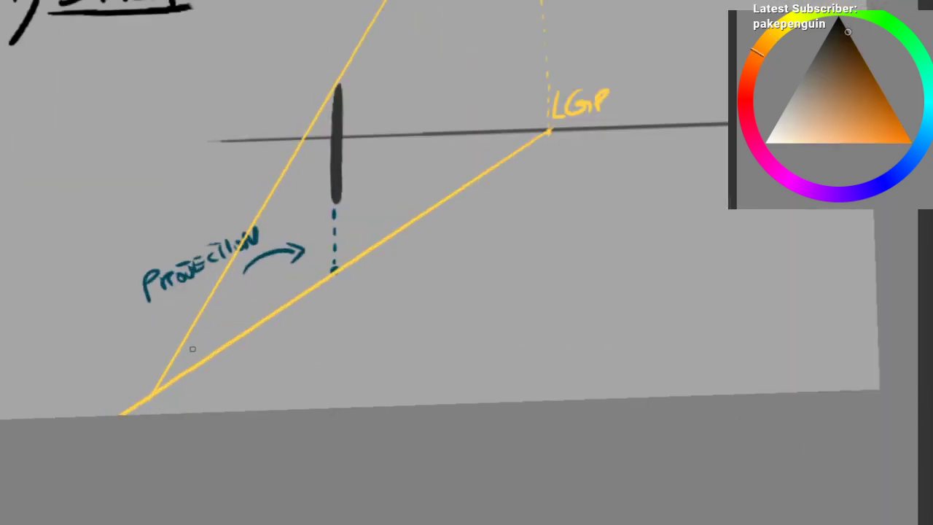
scroll(152, 390, "down", 3)
scroll(363, 218, "up", 4)
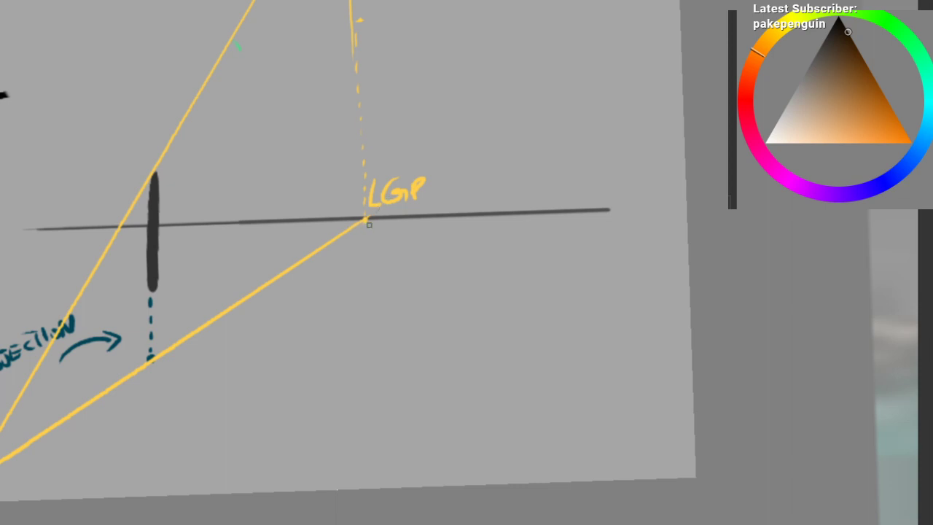
scroll(363, 230, "up", 2)
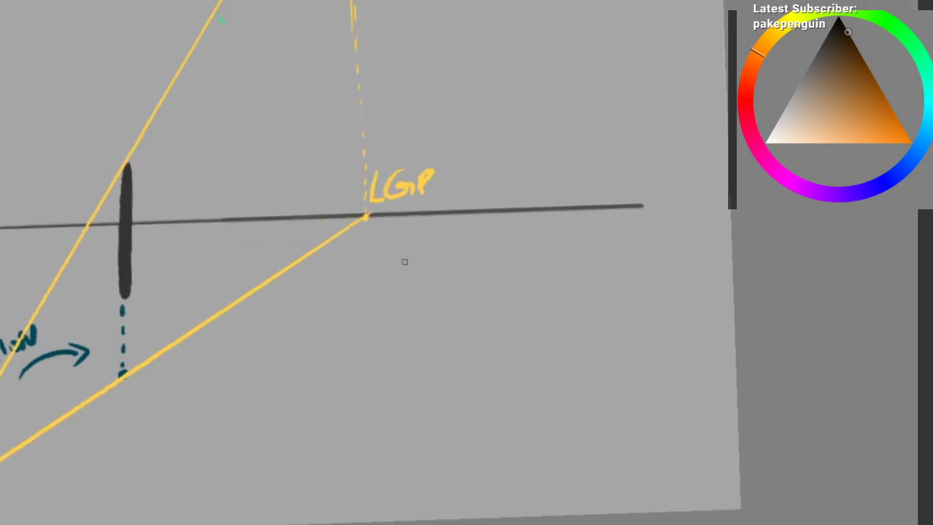
left_click_drag(379, 265, 349, 264)
scroll(380, 297, "down", 2)
key("ctrl+z")
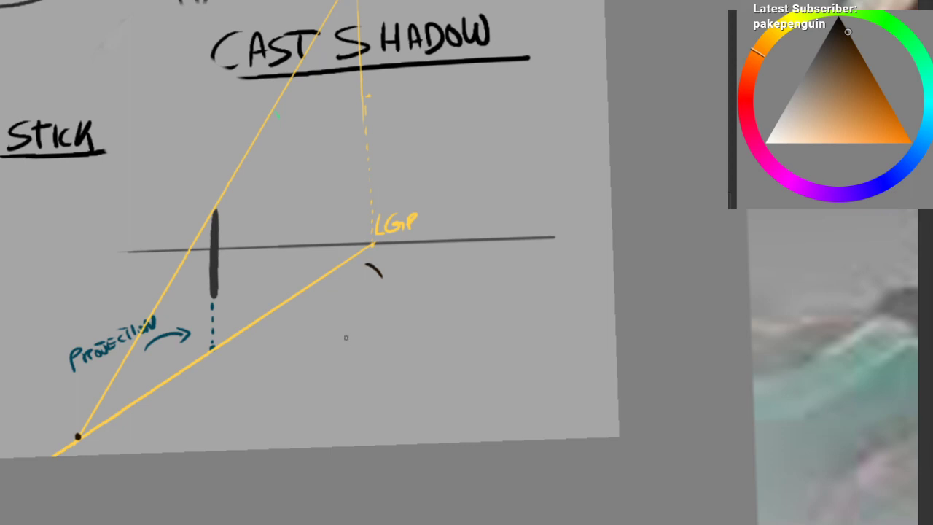
left_click_drag(297, 315, 327, 323)
left_click_drag(349, 249, 393, 255)
key("ctrl+z")
Step: Draw a second yellow ray from the light source through the stick's lower end to just past the LGP line
left_click(428, 4, "ctrl")
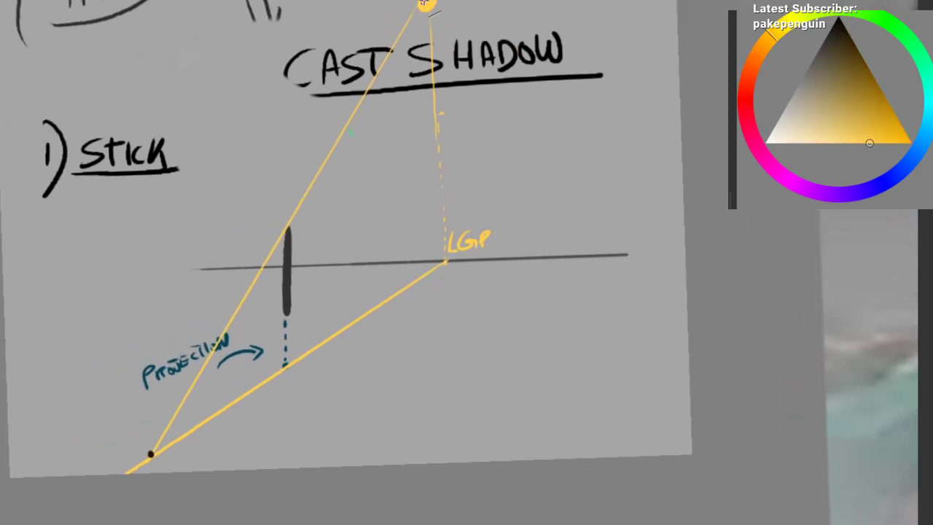
key("v")
mouse_move(424, 2)
left_mouse_down()
mouse_move(234, 392)
mouse_move(243, 409)
left_mouse_up()
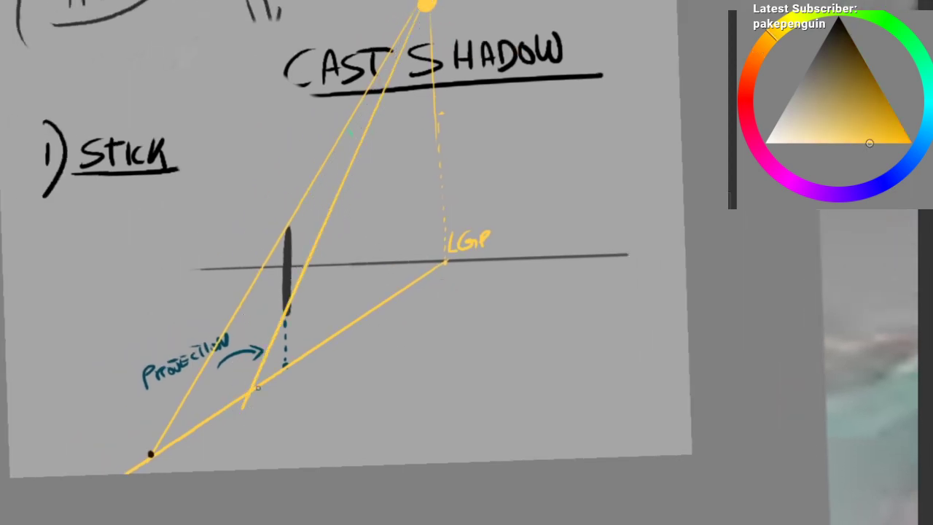
mouse_move(233, 334)
left_mouse_down()
mouse_move(246, 293)
mouse_move(290, 253)
left_mouse_up()
Step: Paint the cast shadow as a thick line in the stick's dark grey along the LGP line, between its two ray crossings
scroll(277, 282, "up", 2)
left_click(315, 218, "ctrl")
left_click_drag(132, 441, 248, 372)
key("ctrl+z")
mouse_move(128, 445)
left_mouse_down()
mouse_move(277, 351)
mouse_move(281, 367)
left_mouse_up()
left_click(328, 229, "ctrl")
mouse_move(328, 228)
left_mouse_down()
mouse_move(328, 278)
mouse_move(329, 243)
left_mouse_up()
key("ctrl+z")
left_click_drag(313, 312, 291, 311)
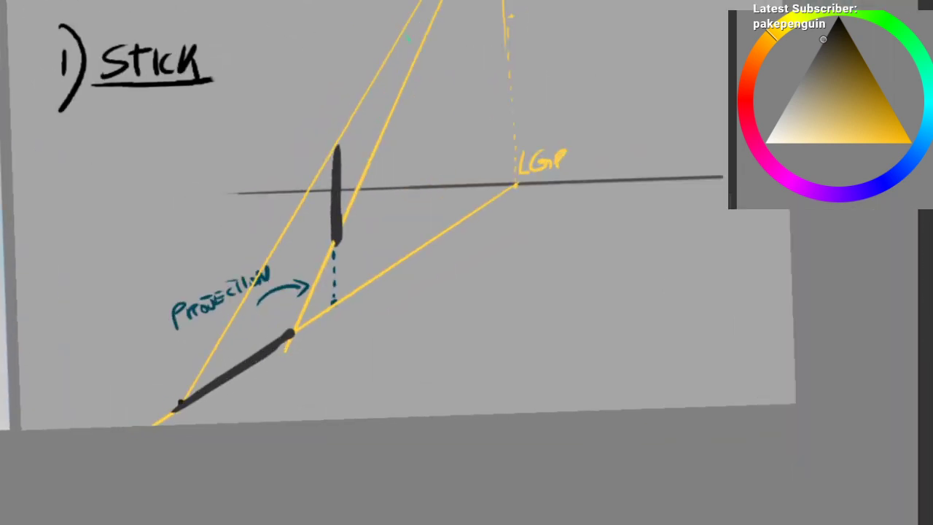
left_click_drag(325, 229, 311, 266)
mouse_move(314, 166)
left_mouse_down()
mouse_move(319, 278)
mouse_move(322, 151)
left_mouse_up()
key("ctrl+z")
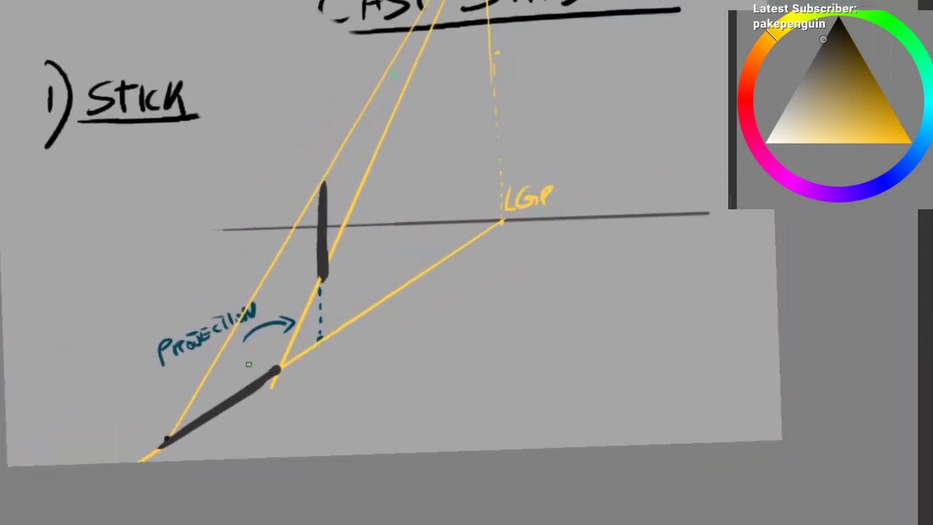
mouse_move(222, 320)
left_mouse_down()
mouse_move(279, 334)
mouse_move(156, 338)
left_mouse_up()
key("ctrl+z")
left_click_drag(357, 131, 321, 302)
mouse_move(419, 59)
left_mouse_down()
mouse_move(515, 63)
mouse_move(370, 78)
left_mouse_up()
key("ctrl+z")
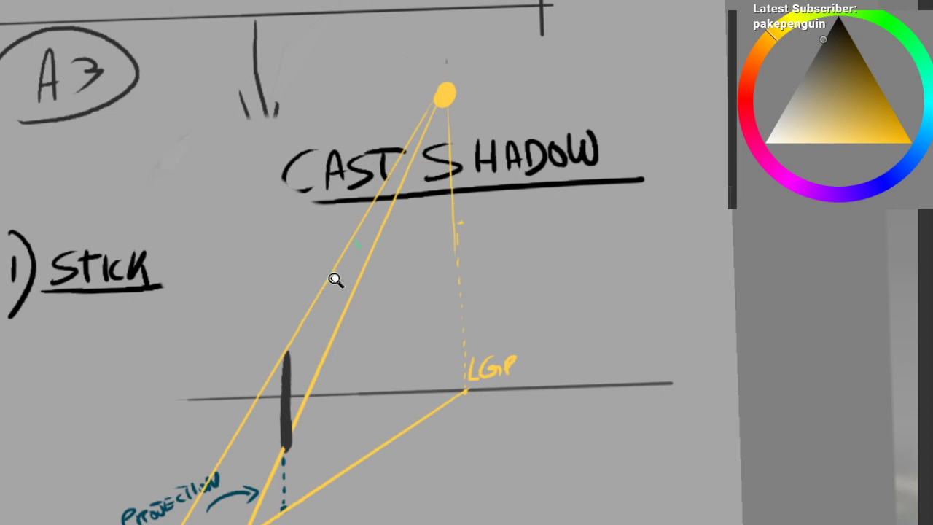
mouse_move(335, 280)
left_mouse_down()
mouse_move(350, 281)
mouse_move(337, 344)
mouse_move(350, 300)
left_mouse_up()
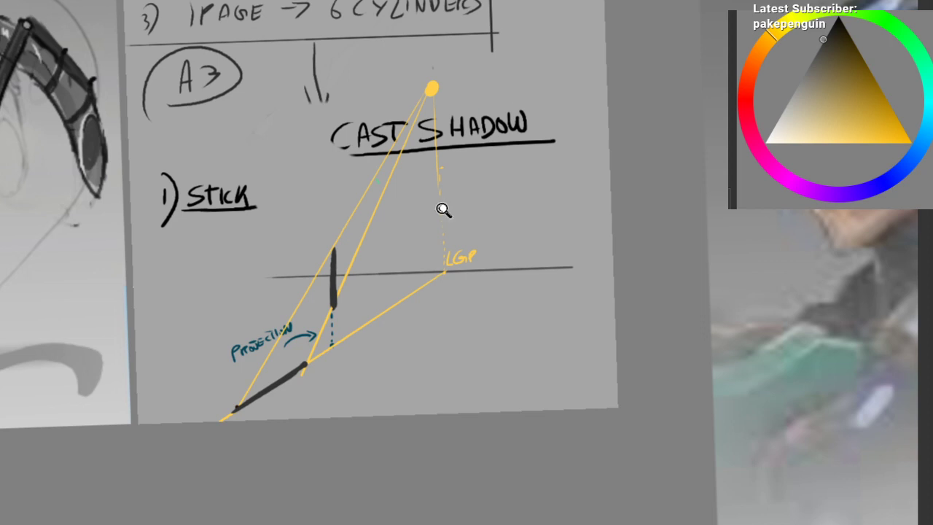
left_click_drag(443, 210, 476, 175)
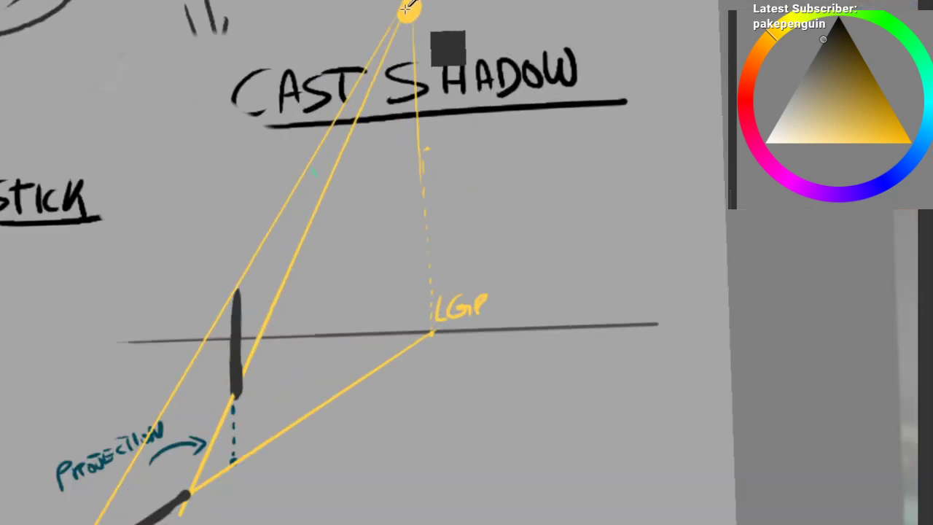
Step: Sketch two long, nearly vertical yellow lines on either side of the LGP label, and undo them
left_click(413, 41, "ctrl")
left_click_drag(460, 277, 407, 278)
left_click_drag(411, 344, 380, 345)
key("ctrl+z")
left_click_drag(409, 385, 405, 433)
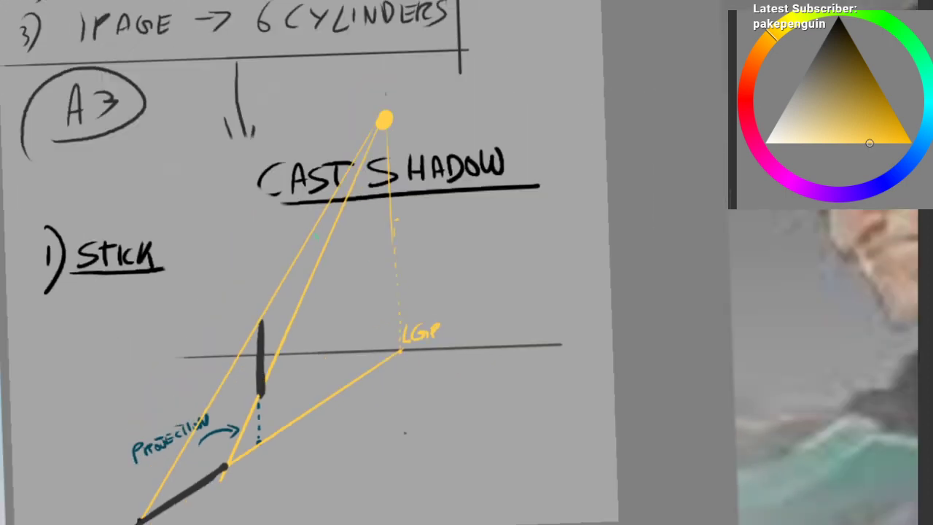
left_click_drag(463, 453, 455, 209)
left_click_drag(366, 489, 345, 234)
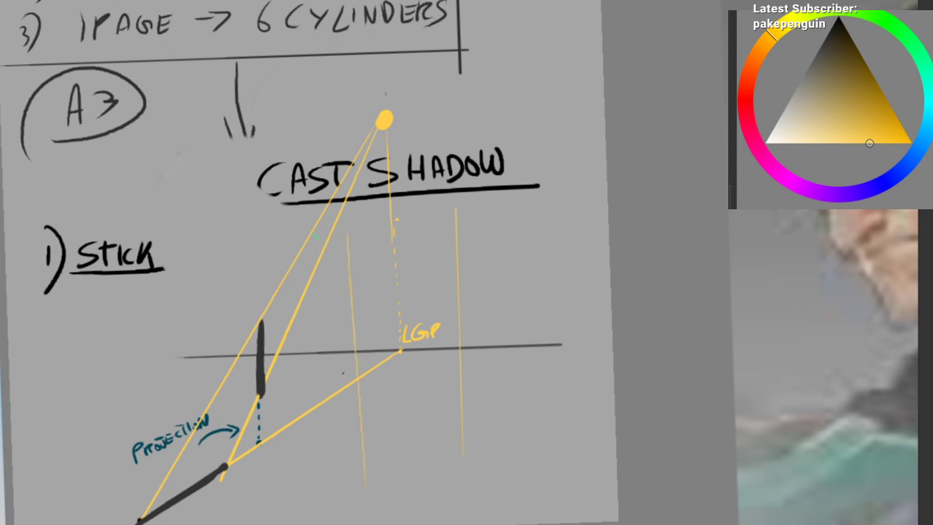
key("ctrl+z")
key("ctrl+z")
mouse_move(369, 94)
left_mouse_down()
mouse_move(395, 229)
mouse_move(328, 286)
left_mouse_up()
key("ctrl+z")
scroll(313, 323, "down", 3)
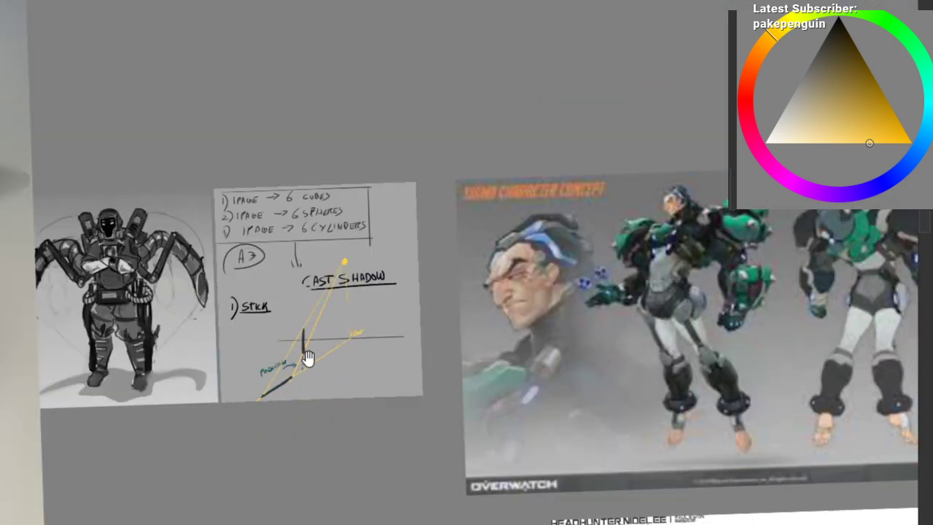
scroll(321, 345, "up", 5)
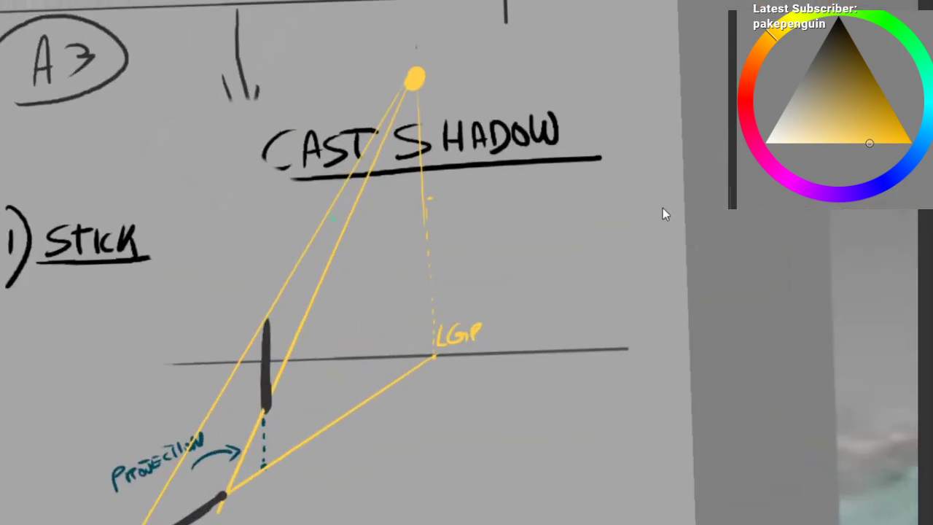
left_click_drag(353, 235, 399, 211)
left_click_drag(446, 107, 446, 147)
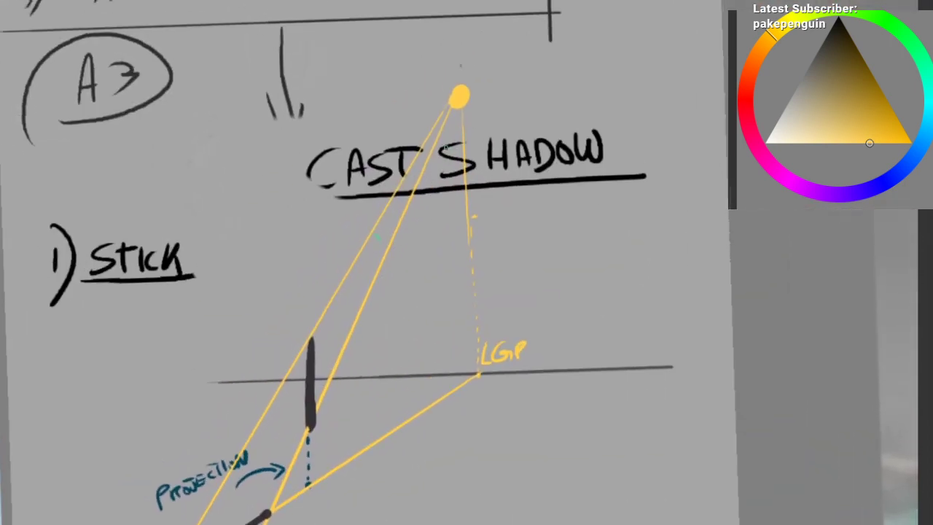
Step: Handwrite the list numbers 1), 2) and 3) in bright red, one below another, above the end of the CAST SHADOW heading
left_click_drag(417, 177, 227, 290)
scroll(367, 194, "up", 1)
left_click_drag(375, 170, 352, 235)
left_click(746, 93)
left_click(894, 132)
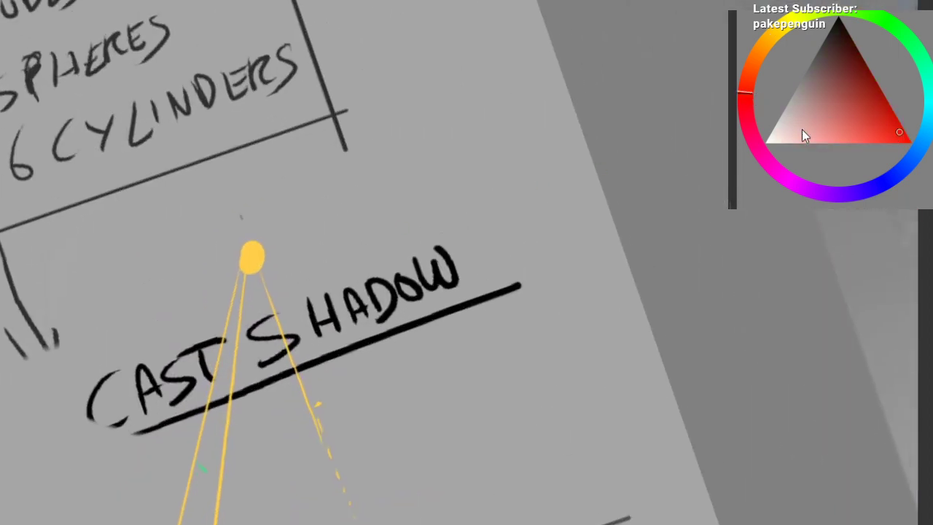
left_click_drag(377, 144, 386, 191)
key("ctrl+z")
scroll(345, 193, "up", 1)
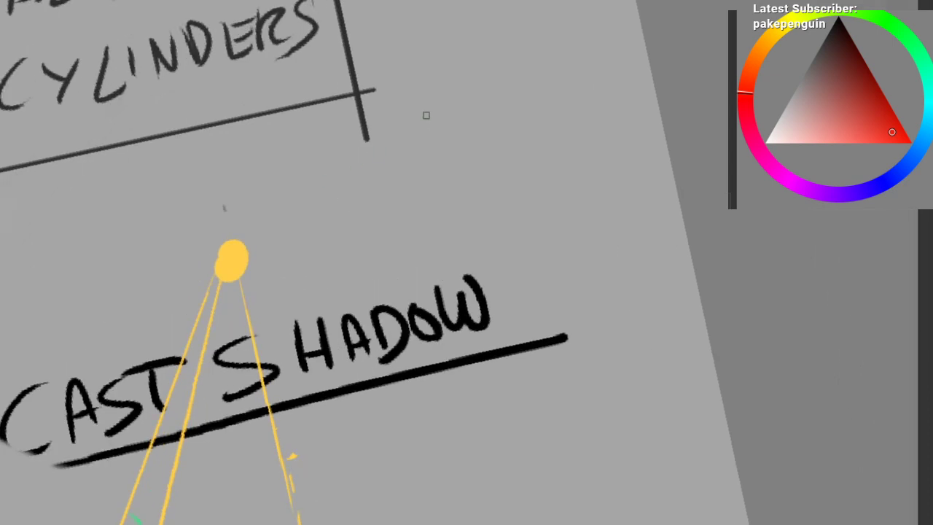
mouse_move(425, 62)
left_mouse_down()
mouse_move(435, 115)
mouse_move(450, 135)
left_mouse_up()
left_click_drag(431, 163, 450, 191)
mouse_move(438, 146)
left_mouse_down()
mouse_move(462, 208)
mouse_move(440, 271)
left_mouse_up()
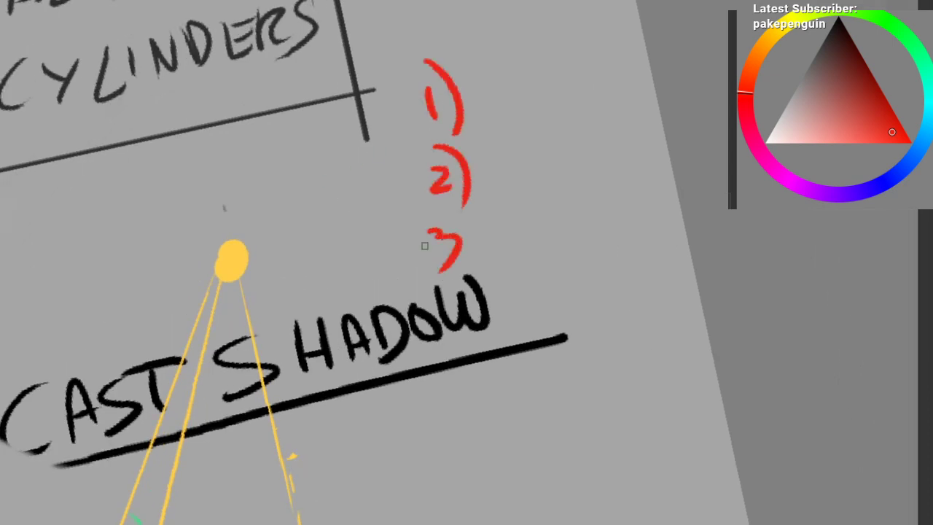
left_click_drag(417, 210, 455, 270)
left_click_drag(358, 343, 276, 440)
key("ctrl+z")
left_click_drag(319, 328, 375, 397)
key("ctrl+z")
left_click_drag(335, 307, 384, 386)
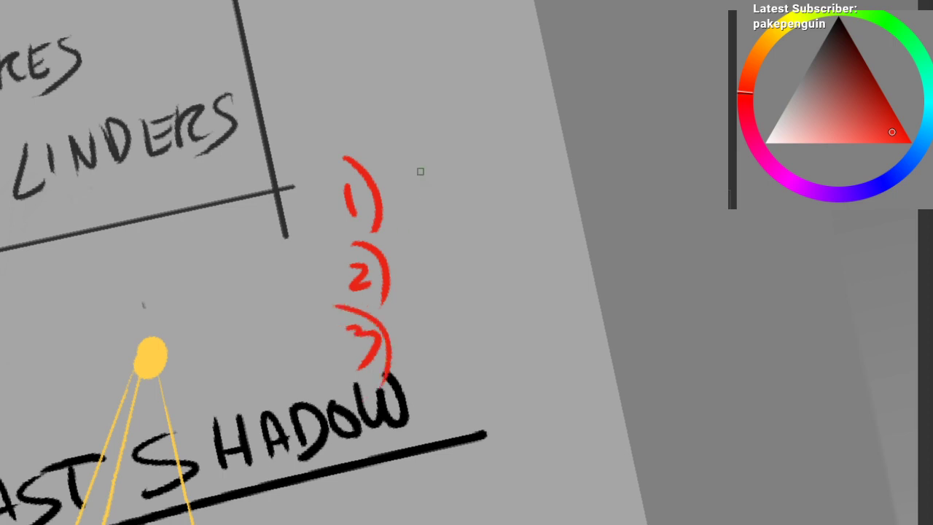
Step: Handwrite INF SUN beside 1) and LOCAL SUN beside 2) in red
mouse_move(398, 157)
left_mouse_down()
mouse_move(393, 191)
mouse_move(429, 155)
mouse_move(475, 172)
left_mouse_up()
left_click_drag(497, 142, 534, 125)
left_click_drag(506, 163, 527, 135)
mouse_move(422, 208)
left_mouse_down()
mouse_move(418, 225)
mouse_move(436, 231)
left_mouse_up()
left_click_drag(444, 214, 469, 224)
left_click_drag(474, 221, 505, 205)
left_click_drag(519, 191, 534, 207)
mouse_move(553, 181)
left_mouse_down()
mouse_move(566, 201)
mouse_move(582, 162)
left_mouse_up()
Step: Handwrite LOCAL LIGHT in red beside 3), with LIGHT on a second line
mouse_move(454, 226)
left_mouse_down()
mouse_move(473, 257)
mouse_move(499, 252)
left_mouse_up()
left_click_drag(502, 227, 515, 253)
left_click_drag(532, 217, 548, 248)
left_click_drag(518, 289, 544, 318)
left_click_drag(570, 289, 571, 314)
left_click_drag(585, 280, 584, 311)
left_click_drag(601, 277, 601, 299)
left_click_drag(610, 276, 612, 303)
left_click_drag(593, 281, 624, 265)
mouse_move(562, 252)
left_mouse_down()
mouse_move(377, 281)
mouse_move(394, 222)
left_mouse_up()
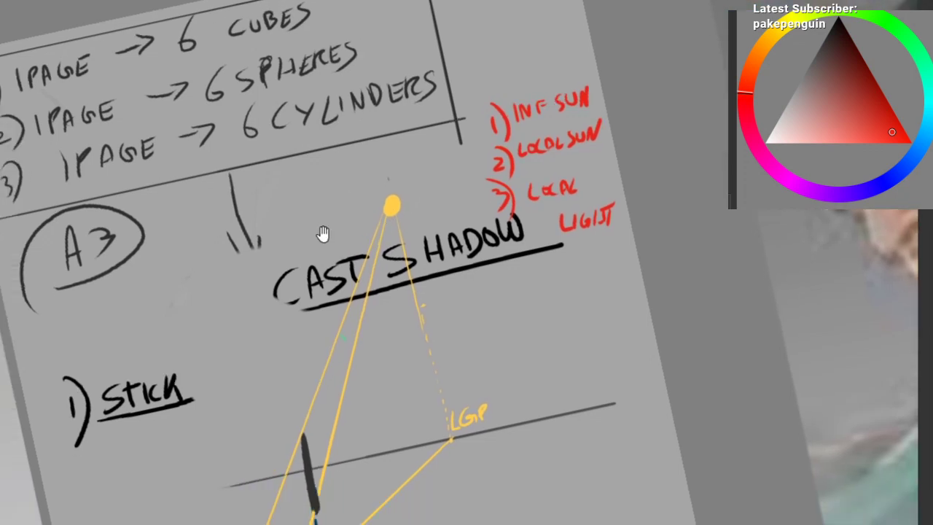
Step: Draw three parallel red diagonal rays across the CAST SHADOW heading toward the stick, and undo them
mouse_move(334, 162)
left_mouse_down()
mouse_move(277, 343)
mouse_move(261, 353)
left_mouse_up()
left_click_drag(365, 179, 294, 374)
left_click_drag(386, 221, 325, 413)
left_click_drag(317, 372, 321, 259)
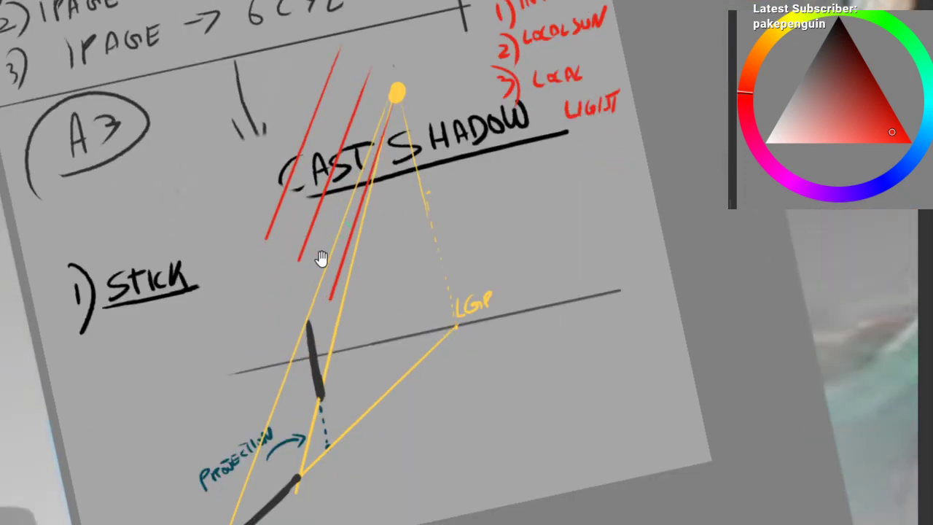
key("ctrl+z")
key("ctrl+z")
key("ctrl+z")
left_click_drag(402, 134, 378, 210)
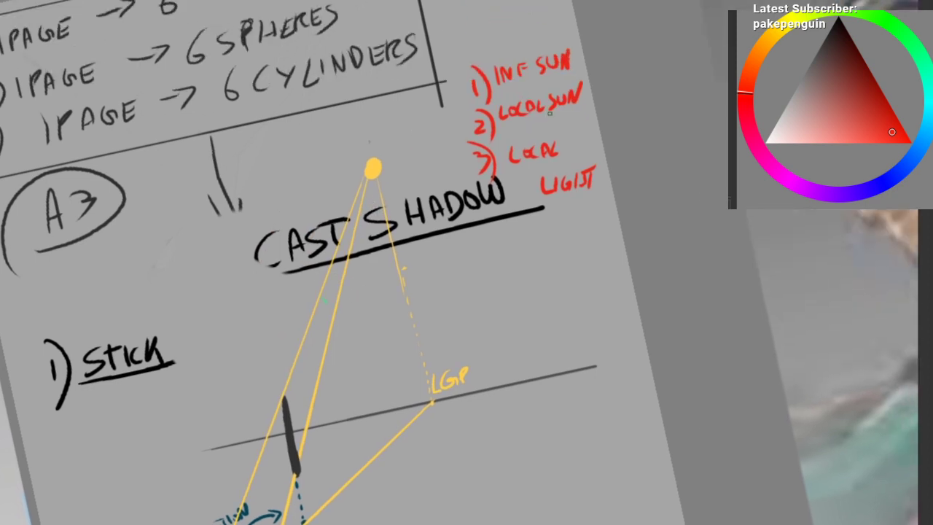
left_click_drag(548, 100, 543, 76)
key("ctrl+z")
left_click_drag(367, 131, 363, 133)
left_click_drag(323, 187, 351, 127)
key("ctrl+z")
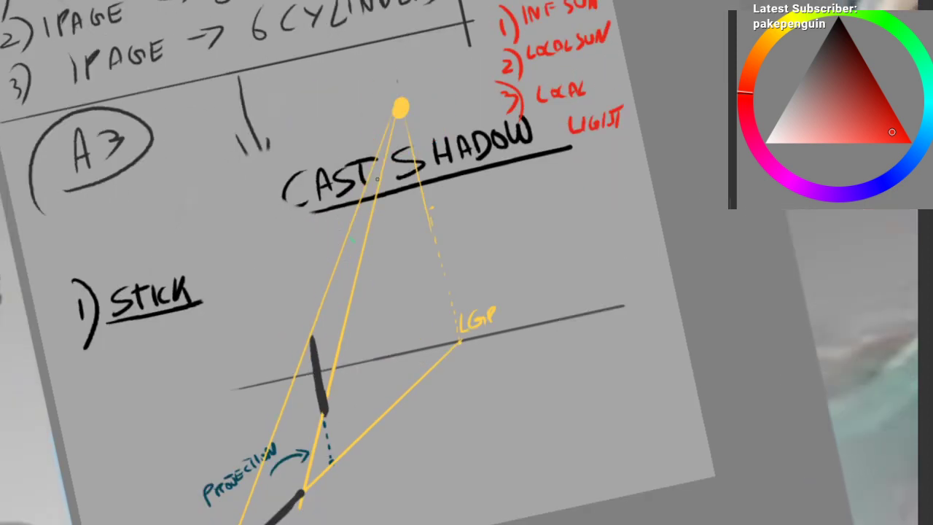
Step: Try tracing a red light ray past the stick's base to its shadow and circling the LGP in red
mouse_move(406, 115)
left_mouse_down()
mouse_move(309, 451)
mouse_move(303, 505)
mouse_move(363, 200)
mouse_move(240, 524)
left_mouse_up()
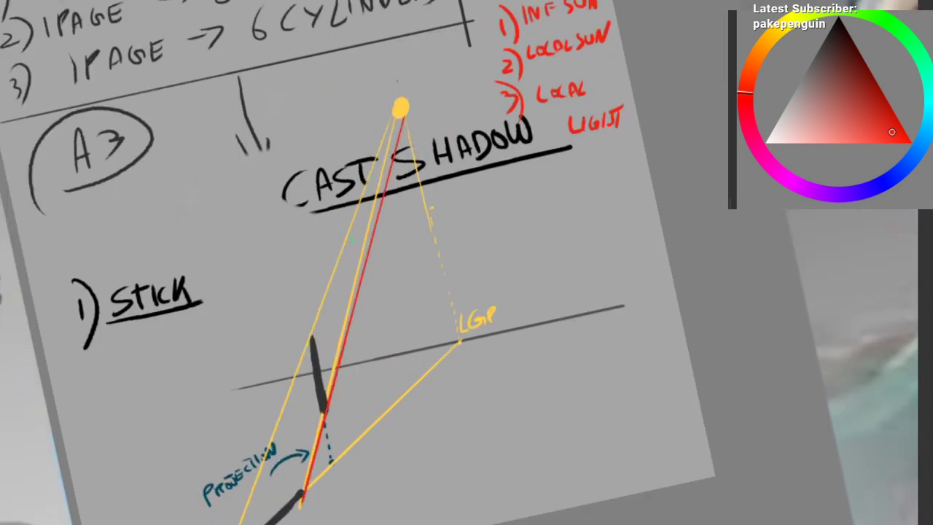
key("ctrl+z")
key("ctrl+z")
left_click_drag(382, 245, 423, 274)
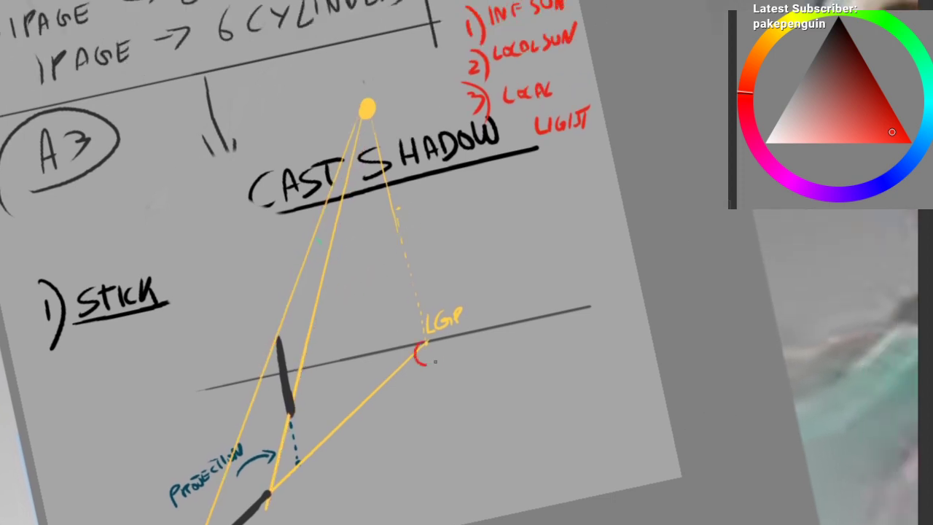
left_click_drag(436, 361, 427, 342)
left_click_drag(446, 342, 421, 282)
key("ctrl+z")
left_click_drag(441, 423, 325, 190)
left_click_drag(453, 206, 533, 273)
key("ctrl+z")
mouse_move(386, 440)
left_mouse_down()
mouse_move(404, 159)
mouse_move(0, 397)
left_mouse_up()
mouse_move(398, 171)
left_mouse_down()
mouse_move(73, 462)
mouse_move(95, 464)
left_mouse_up()
Step: Undo the red handwriting for LOCAL LIGHT, LOCAL SUN and SUN, back to INF beside 1)
key("ctrl+z")
key("ctrl+z")
key("ctrl+z")
key("ctrl+z")
key("ctrl+z")
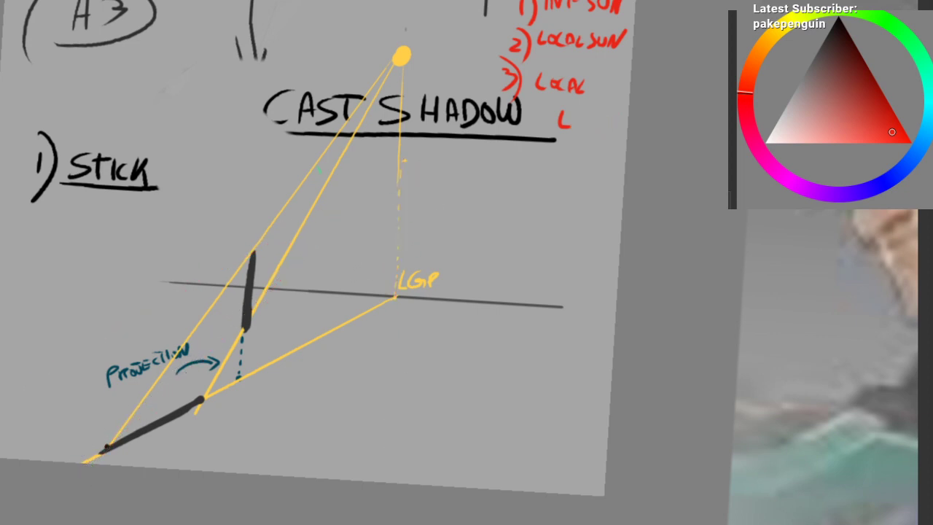
key("ctrl+z")
key("ctrl+z")
scroll(385, 225, "down", 2)
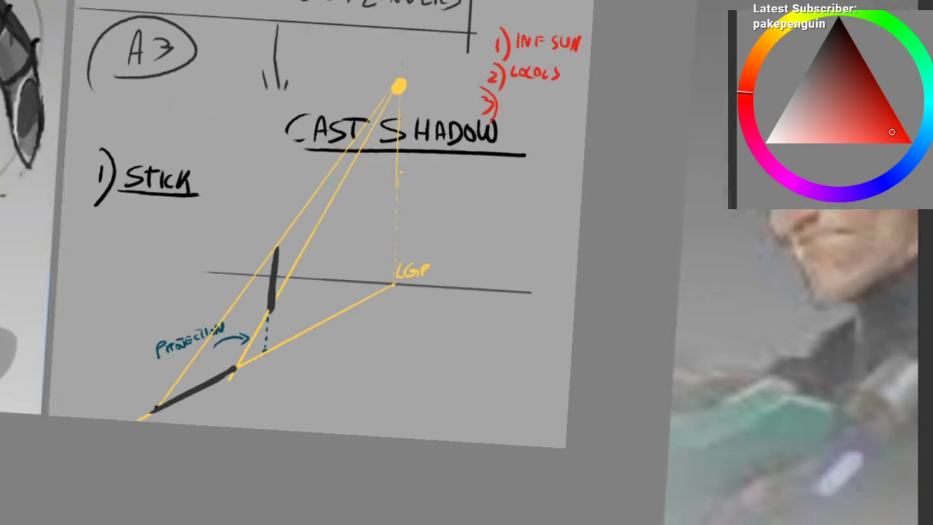
key("ctrl+z")
key("ctrl+z")
key("ctrl+z")
key("ctrl+z")
key("ctrl+z")
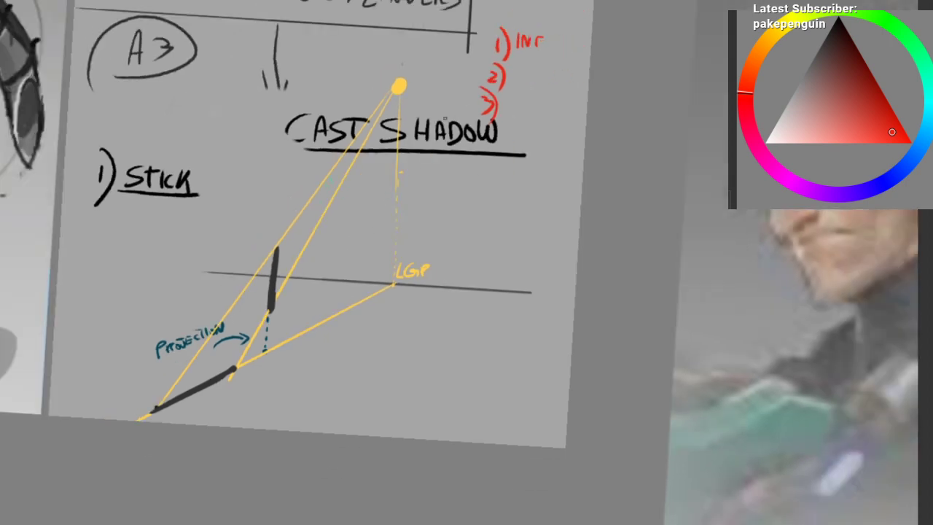
Step: Paint over the whole sheet in its background grey with a very large brush, clearing the notes and the cast shadow diagram
scroll(408, 195, "down", 2)
left_click_drag(404, 187, 390, 221)
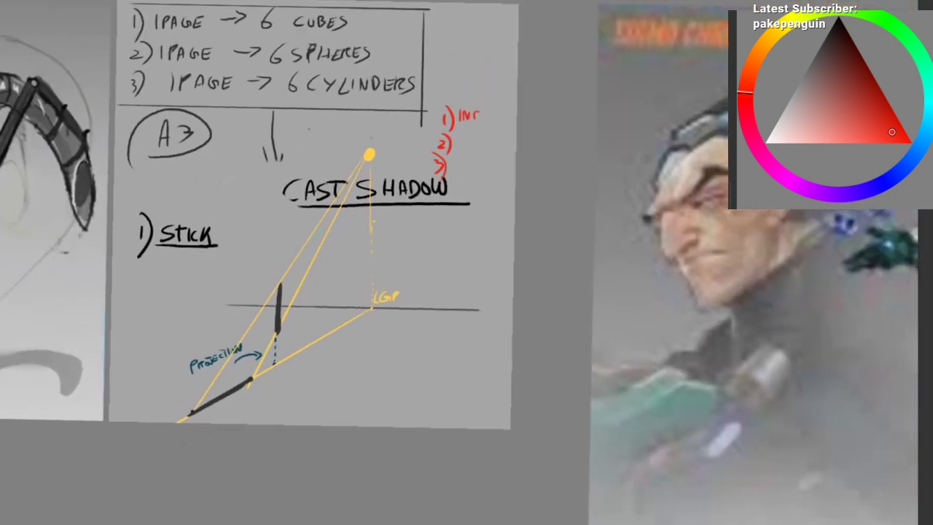
key("ctrl+z")
key("ctrl+z")
key("ctrl+z")
key("ctrl+z")
key("ctrl+z")
key("ctrl+z")
key("ctrl+z")
key("ctrl+z")
key("ctrl+z")
key("ctrl+z")
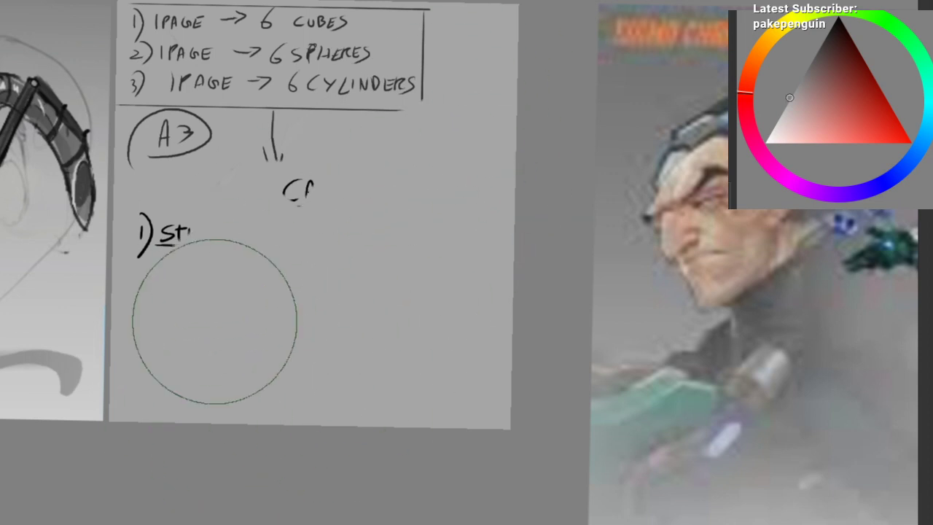
key("ctrl+z")
key("ctrl+z")
key("ctrl+z")
key("ctrl+z")
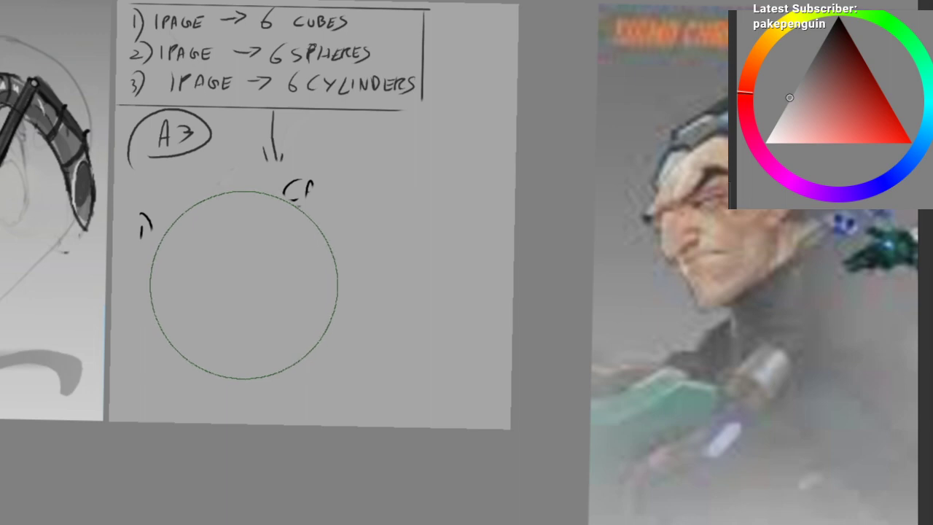
mouse_move(241, 271)
left_mouse_down()
mouse_move(252, 250)
mouse_move(97, 166)
mouse_move(240, 3)
mouse_move(313, 4)
left_mouse_up()
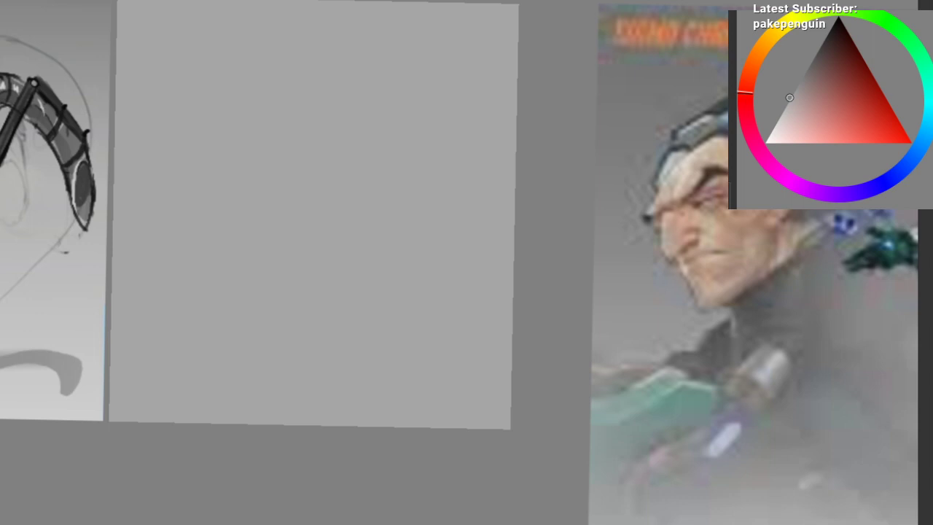
key("ctrl+z")
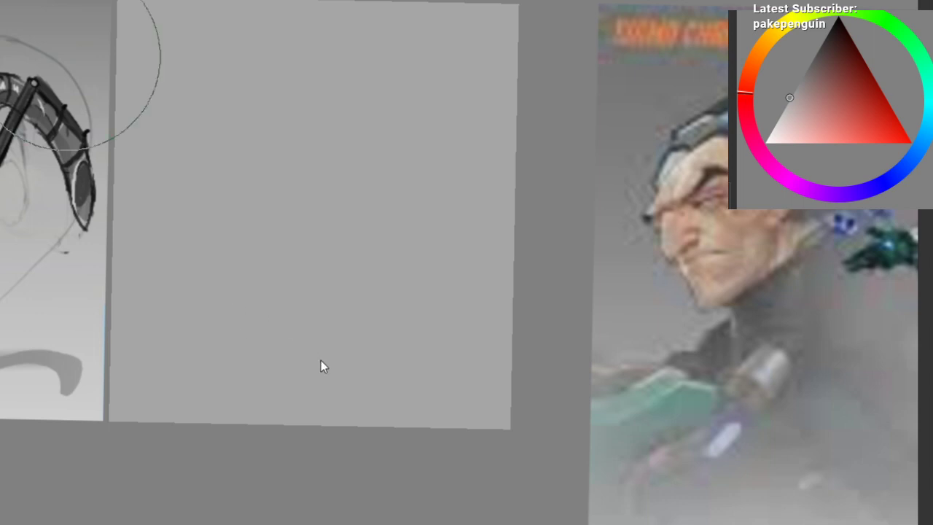
Step: Paste the reference drawing of a gridded square with a round hole over the sheet's lower edge, and deselect it
key("ctrl+v")
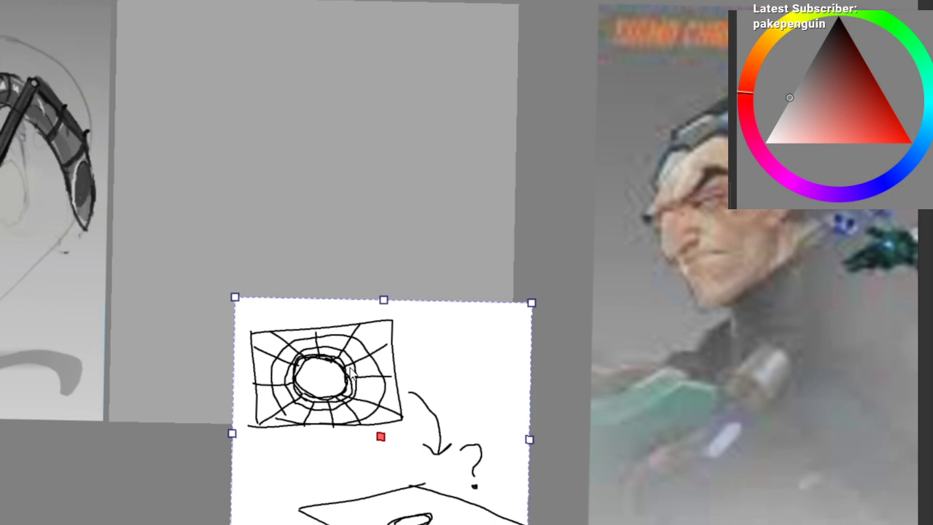
left_click(619, 394)
left_click_drag(352, 70, 307, 79)
left_click_drag(232, 101, 350, 90)
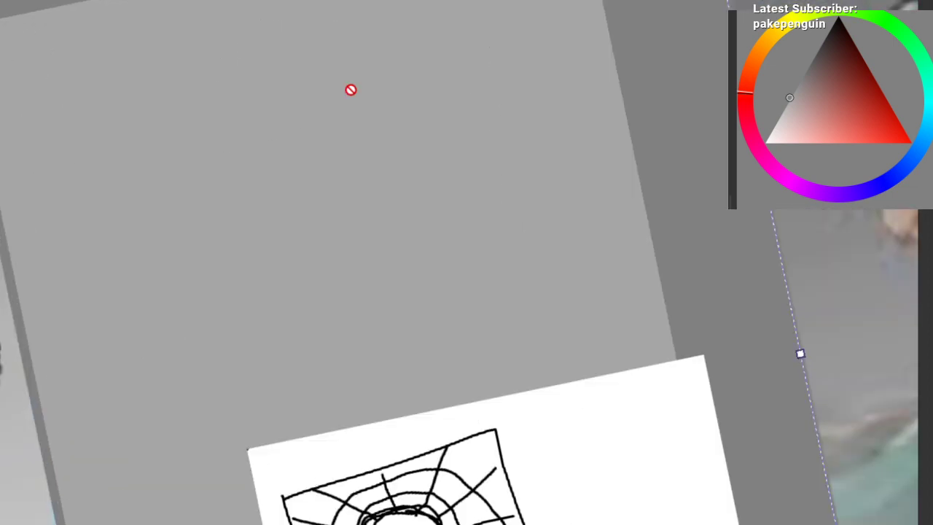
Step: Draw a black square with a circle inside it in the upper corner of the cleared sheet
left_click_drag(195, 43, 256, 35)
left_click_drag(38, 46, 72, 209)
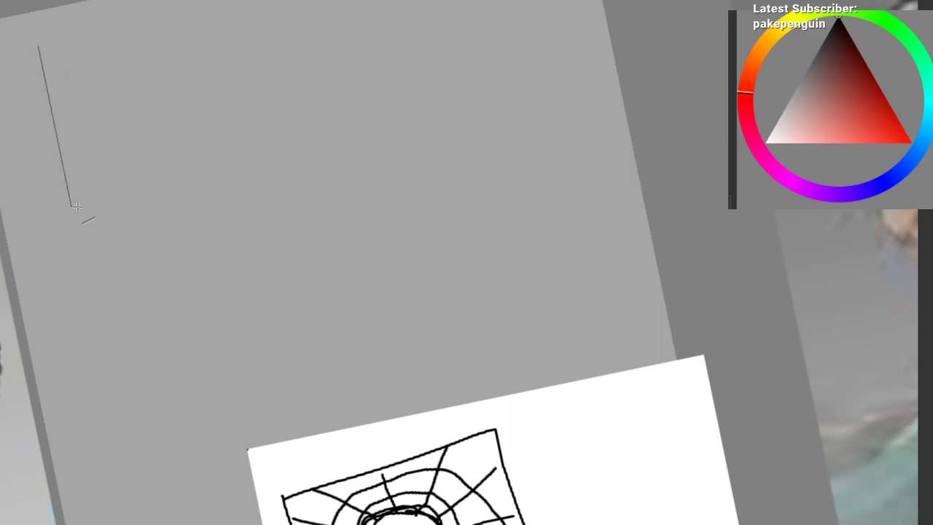
key("ctrl+z")
left_click_drag(44, 52, 77, 173)
key("ctrl+z")
mouse_move(58, 35)
left_mouse_down()
mouse_move(146, 10)
mouse_move(191, 108)
mouse_move(199, 151)
left_mouse_up()
left_click_drag(66, 186, 204, 149)
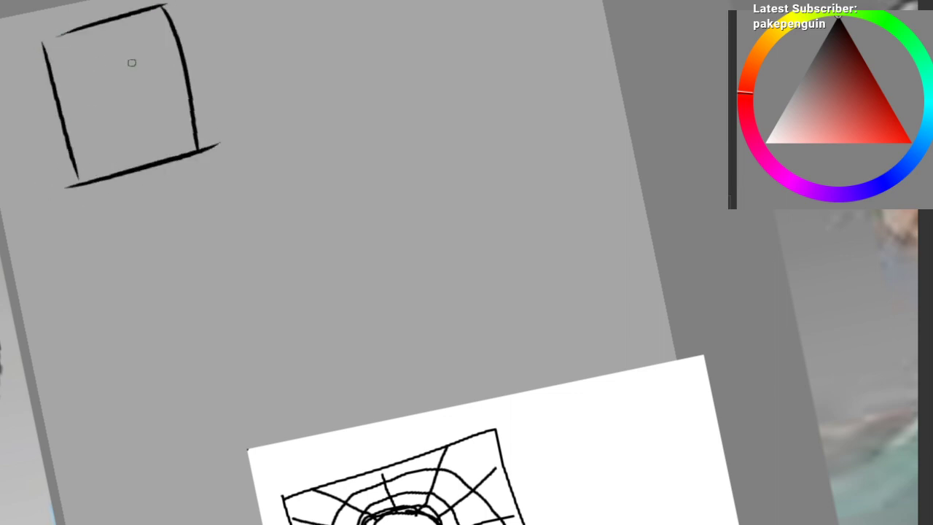
left_click_drag(131, 62, 133, 66)
Step: Draw a black parallelogram beside the square as the same plane seen in perspective
mouse_move(121, 167)
left_mouse_down()
mouse_move(271, 166)
mouse_move(328, 114)
left_mouse_up()
key("ctrl+z")
left_click_drag(268, 166, 376, 76)
mouse_move(100, 183)
left_mouse_down()
mouse_move(239, 91)
mouse_move(372, 64)
left_mouse_up()
key("ctrl+z")
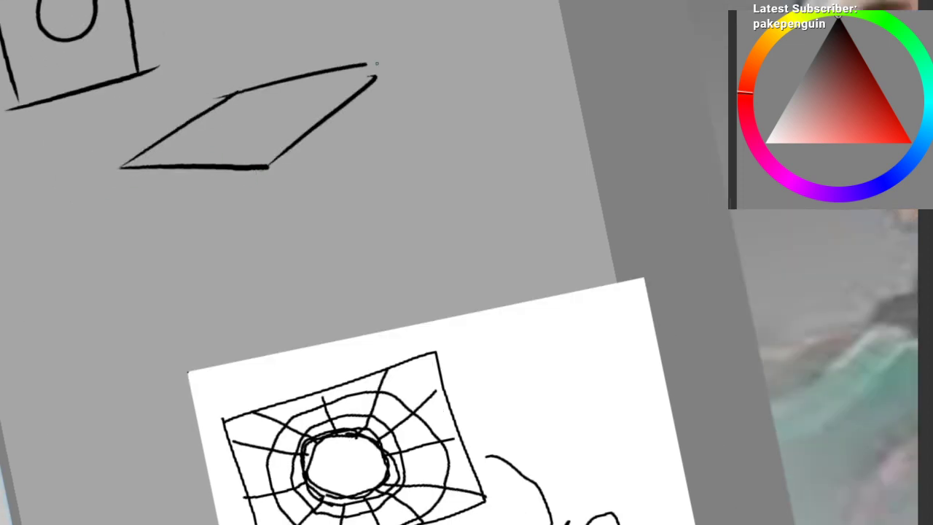
key("ctrl+z")
left_click_drag(222, 94, 405, 67)
Step: Draw a flattened ellipse inside the parallelogram as the hole in perspective
left_click_drag(256, 108, 255, 102)
left_click_drag(319, 115, 329, 111)
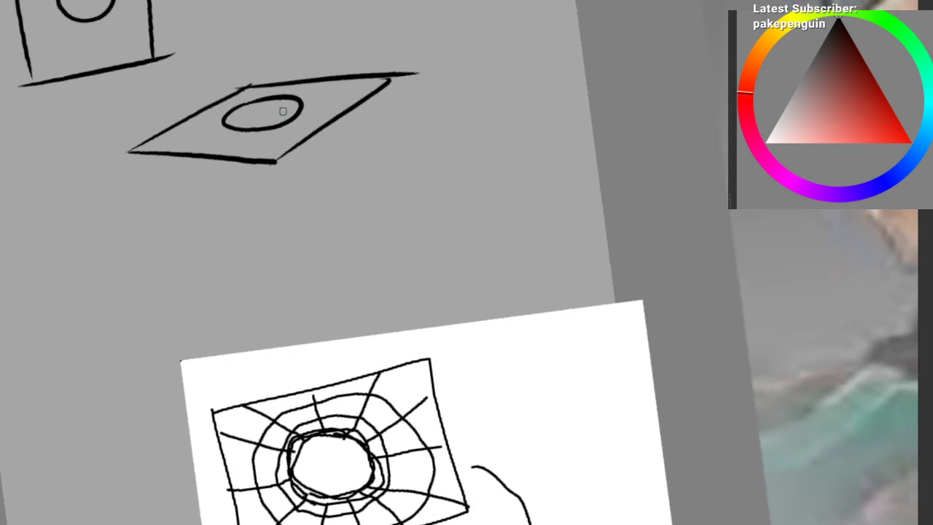
key("ctrl+z")
left_click_drag(274, 101, 272, 103)
key("ctrl+z")
mouse_move(274, 102)
left_mouse_down()
mouse_move(266, 124)
mouse_move(273, 102)
left_mouse_up()
Step: Move the pasted reference drawing down so it lies clear of the sheet
left_click_drag(230, 186, 134, 182)
left_click_drag(135, 194, 51, 226)
left_click_drag(53, 226, 51, 191)
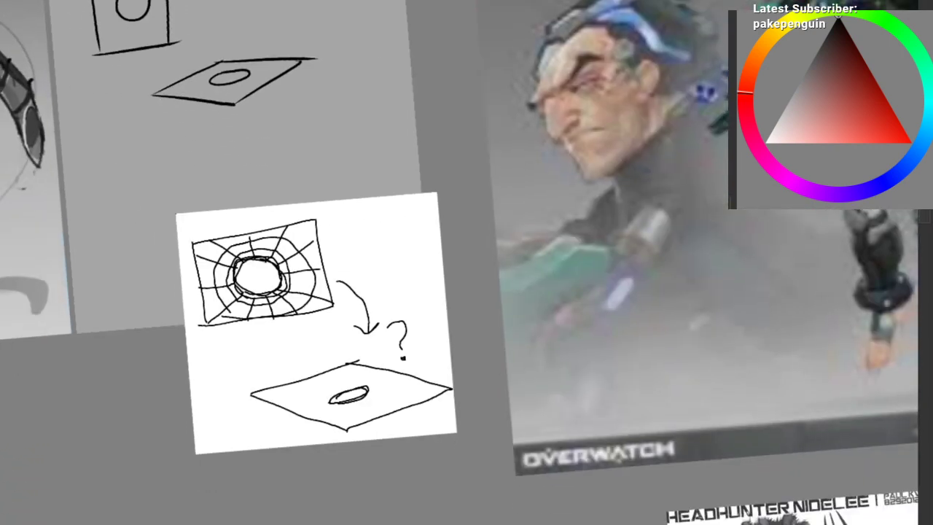
key("r")
left_click_drag(219, 280, 242, 487)
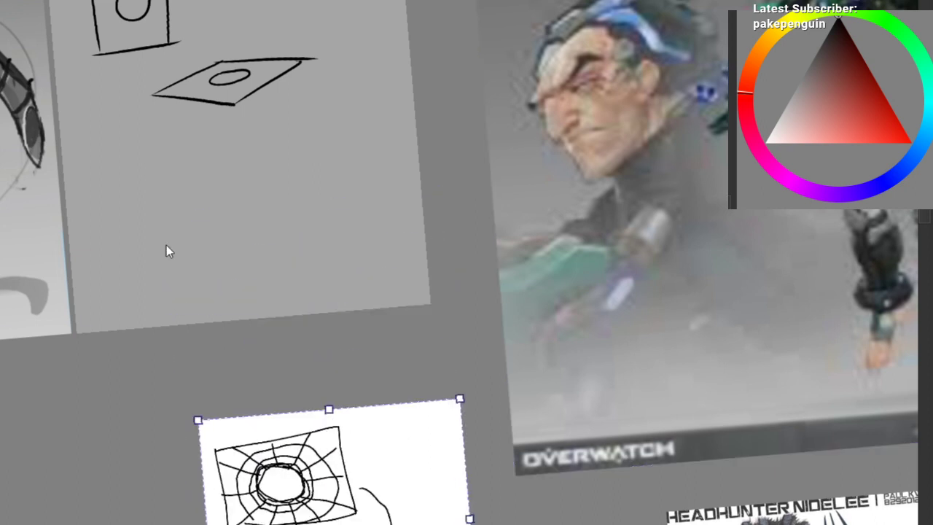
Step: Select the parallelogram's area freehand, browse the brush presets, and clear the selection
left_click_drag(142, 147, 174, 267)
left_click_drag(175, 206, 202, 179)
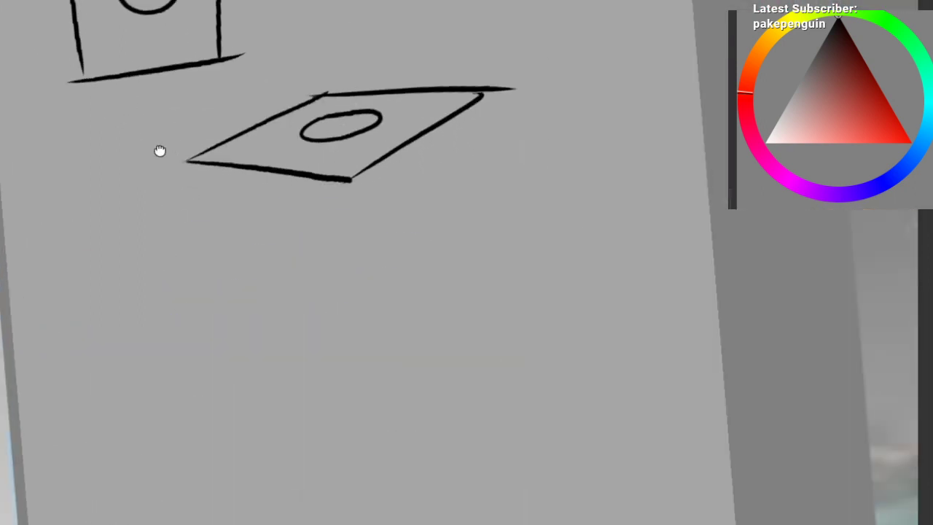
left_click_drag(161, 152, 171, 254)
left_click_drag(203, 198, 224, 182)
left_click_drag(338, 191, 266, 164)
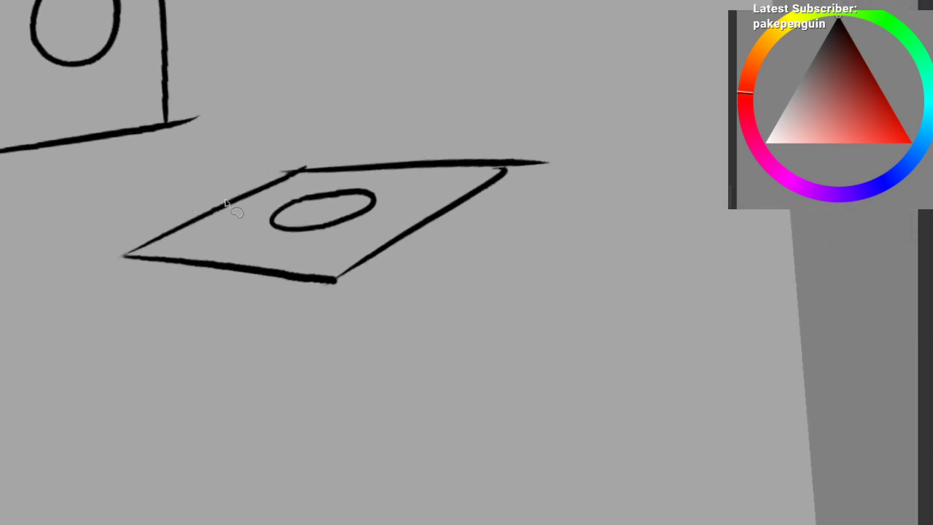
mouse_move(139, 261)
left_mouse_down()
mouse_move(277, 177)
mouse_move(485, 169)
mouse_move(480, 190)
mouse_move(330, 297)
mouse_move(125, 256)
mouse_move(386, 319)
mouse_move(140, 275)
mouse_move(314, 333)
left_mouse_up()
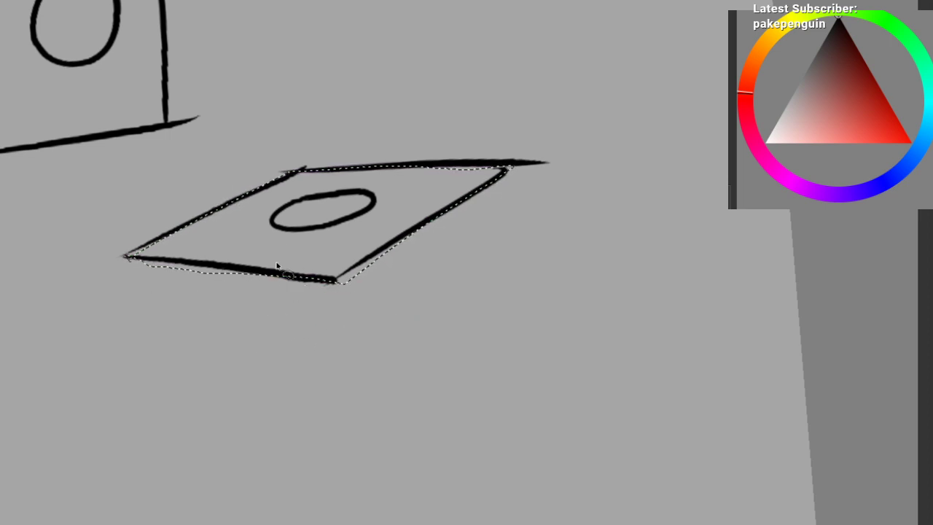
key("b")
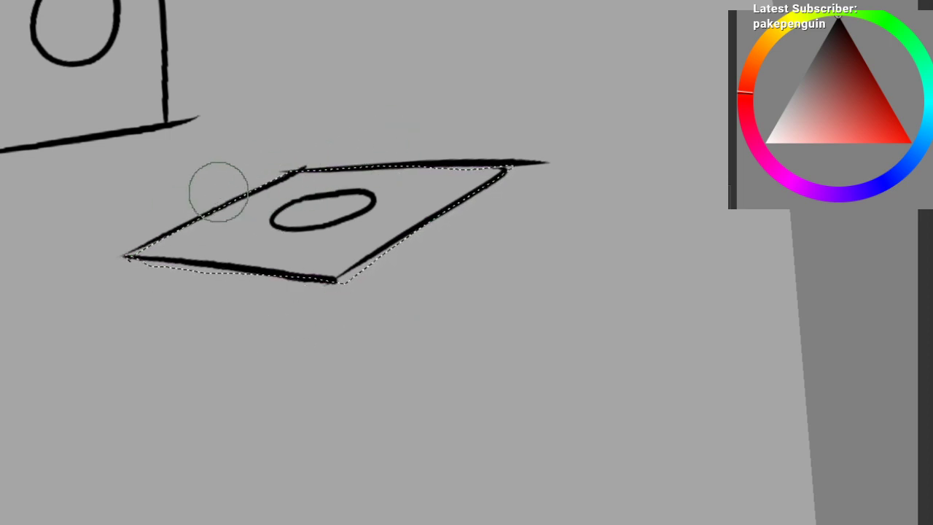
right_click(187, 241)
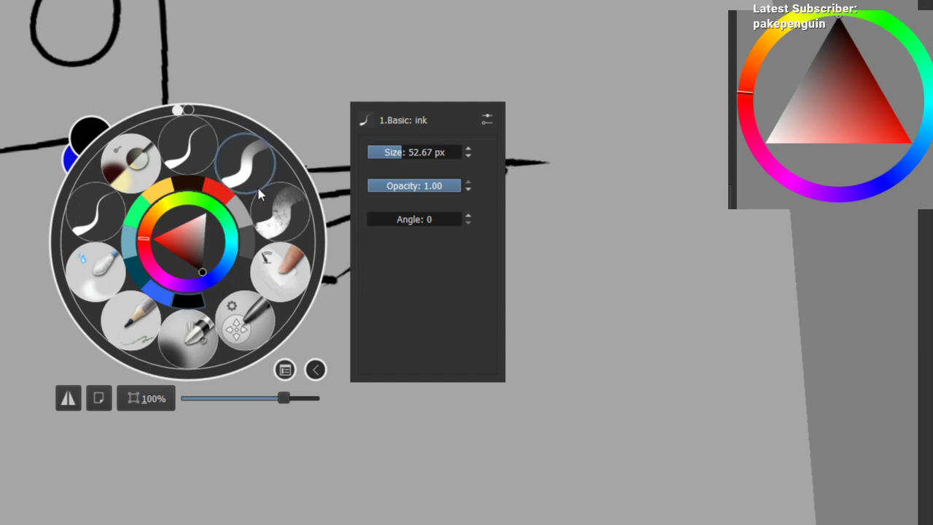
left_click(339, 84)
key("ctrl+shift+a")
Step: Try drawing a thick black ellipse around the hole in the parallelogram
mouse_move(248, 206)
left_mouse_down()
mouse_move(324, 211)
mouse_move(313, 204)
mouse_move(212, 241)
left_mouse_up()
scroll(291, 261, "down", 1)
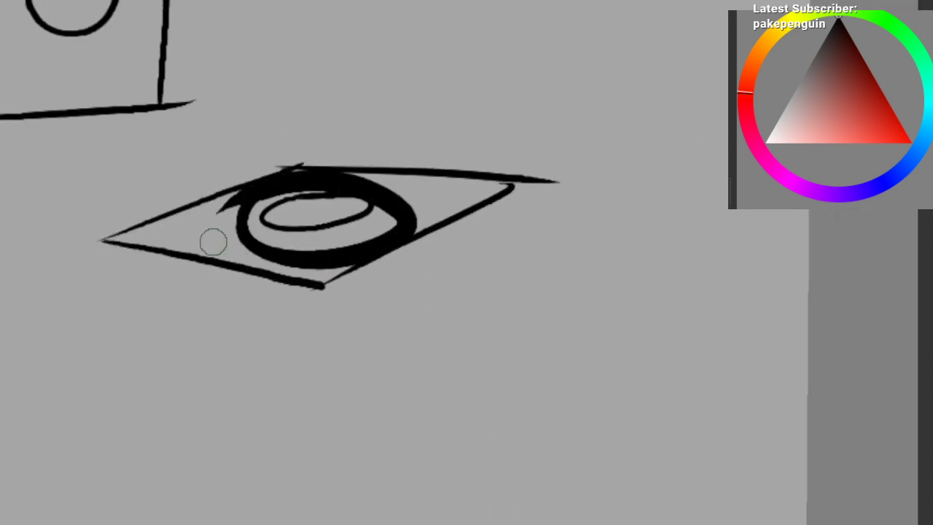
key("ctrl+z")
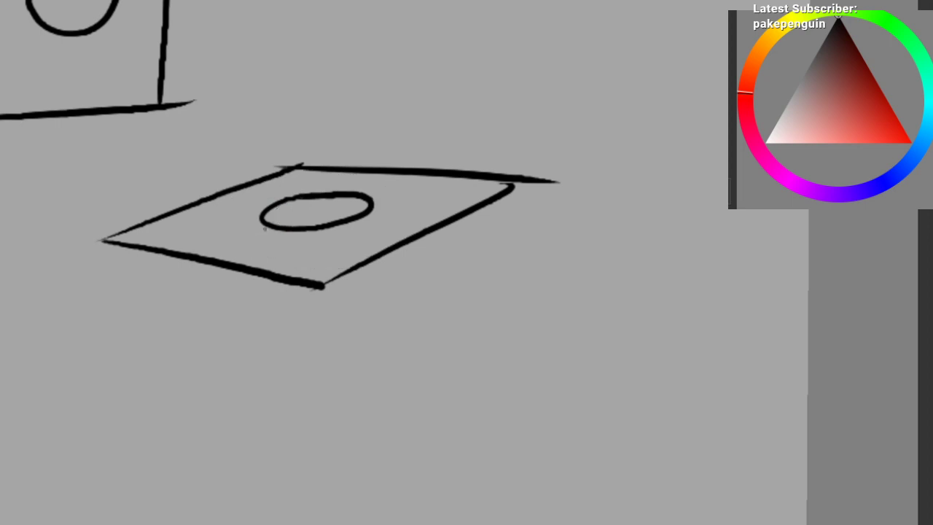
Step: Draw two lines converging downward from the hole's ends and close them with a small ellipse to form a funnel
left_click_drag(263, 218, 313, 368)
left_click_drag(372, 200, 346, 377)
scroll(327, 305, "down", 2)
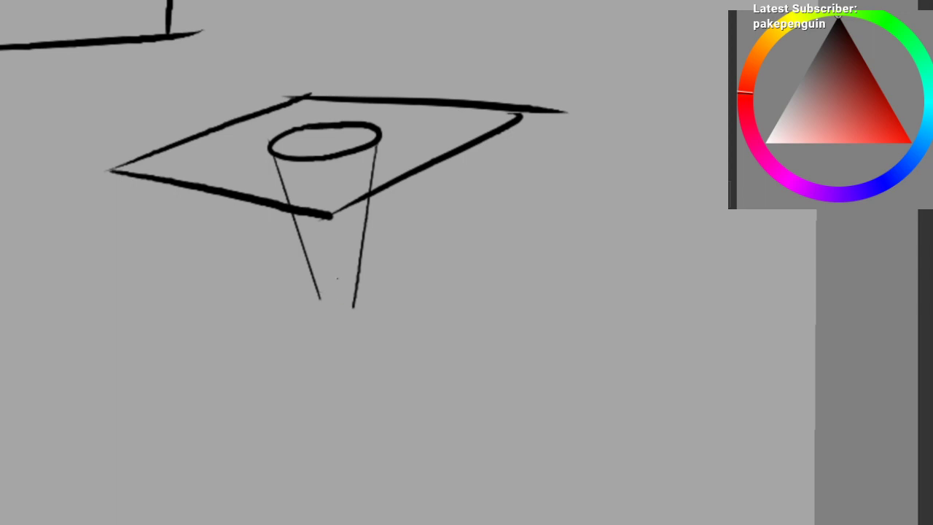
left_click_drag(321, 284, 319, 297)
key("ctrl+z")
mouse_move(304, 210)
left_mouse_down()
mouse_move(289, 260)
mouse_move(240, 261)
left_mouse_up()
scroll(281, 260, "down", 2)
left_click_drag(190, 201, 168, 163)
mouse_move(328, 223)
left_mouse_down()
mouse_move(303, 264)
mouse_move(280, 241)
mouse_move(299, 233)
mouse_move(270, 204)
left_mouse_up()
left_click_drag(267, 232, 269, 204)
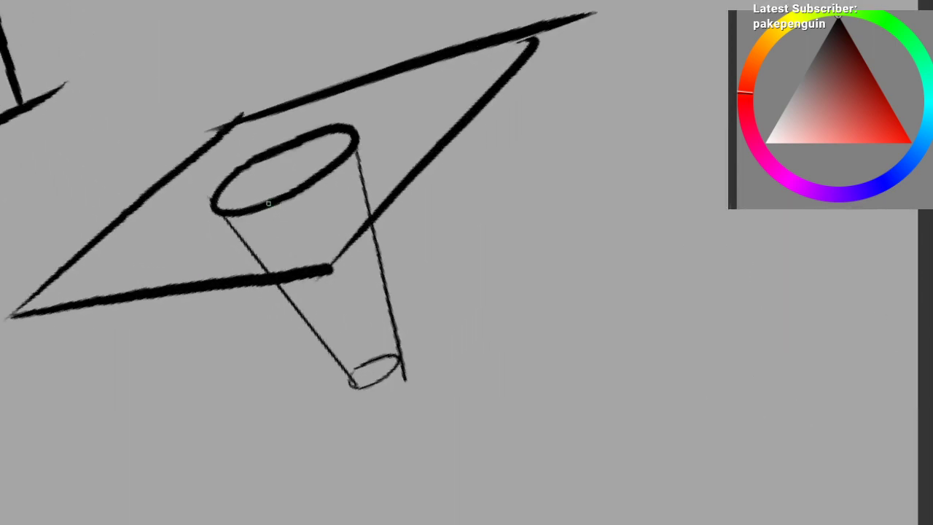
Step: Try sketching cross-section ellipses along the funnel's walls
left_click_drag(327, 249, 331, 191)
mouse_move(344, 309)
left_mouse_down()
mouse_move(370, 270)
mouse_move(393, 272)
left_mouse_up()
key("ctrl+z")
mouse_move(325, 246)
left_mouse_down()
mouse_move(358, 222)
mouse_move(321, 252)
left_mouse_up()
left_click_drag(338, 250, 323, 292)
left_click_drag(273, 247, 330, 205)
key("ctrl+z")
key("ctrl+z")
key("ctrl+z")
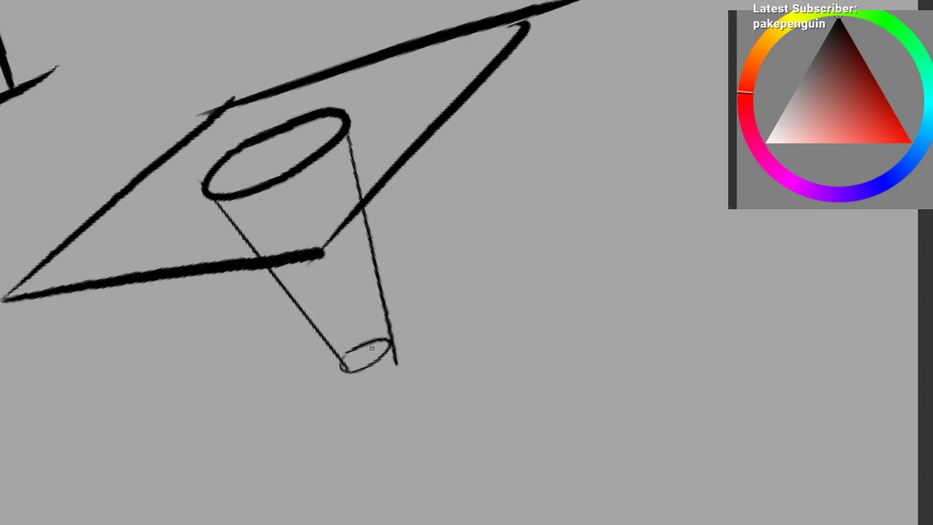
key("ctrl+z")
Step: Redraw the funnel's small end ellipse darker and sketch three thin cross-section ellipses between it and the hole
mouse_move(363, 344)
left_mouse_down()
mouse_move(347, 366)
mouse_move(390, 346)
left_mouse_up()
mouse_move(356, 349)
left_mouse_down()
mouse_move(354, 373)
mouse_move(360, 346)
left_mouse_up()
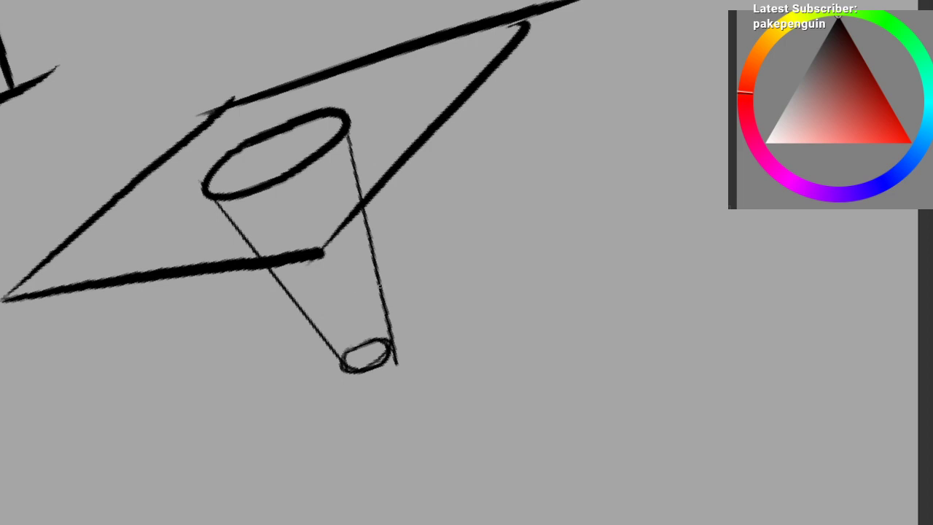
mouse_move(379, 285)
left_mouse_down()
mouse_move(367, 314)
mouse_move(352, 288)
mouse_move(328, 286)
mouse_move(374, 301)
left_mouse_up()
key("ctrl+z")
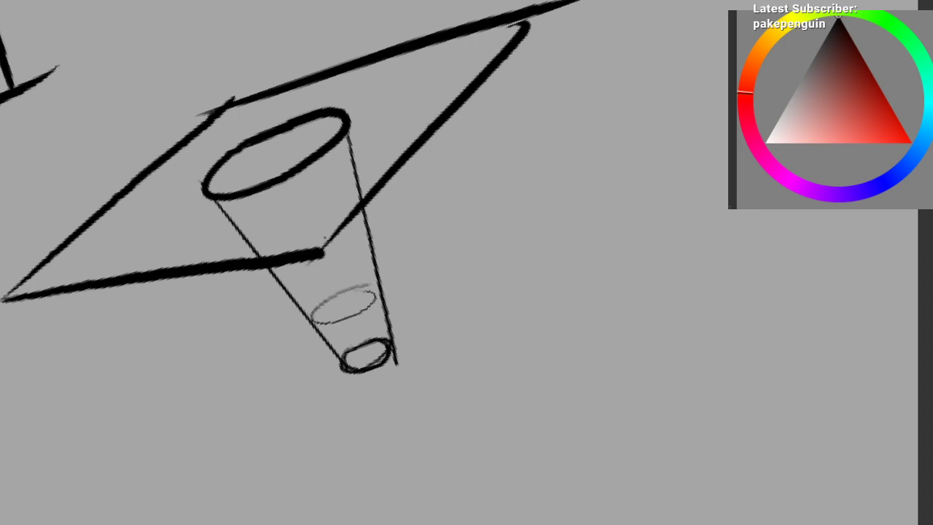
left_click_drag(337, 229, 343, 225)
mouse_move(336, 177)
left_mouse_down()
mouse_move(222, 242)
mouse_move(289, 187)
mouse_move(255, 223)
mouse_move(350, 174)
mouse_move(350, 302)
mouse_move(310, 369)
left_mouse_up()
key("ctrl+z")
key("ctrl+z")
key("ctrl+z")
Step: Sketch thin parallel grid lines across the plane along its slanted sides, interrupted at the hole
mouse_move(55, 263)
left_mouse_down()
mouse_move(264, 154)
mouse_move(285, 154)
left_mouse_up()
left_click_drag(84, 298, 183, 242)
key("ctrl+z")
left_click_drag(95, 297, 182, 252)
left_click_drag(314, 178, 389, 146)
left_click_drag(172, 305, 493, 162)
key("ctrl+z")
left_click_drag(282, 263, 449, 176)
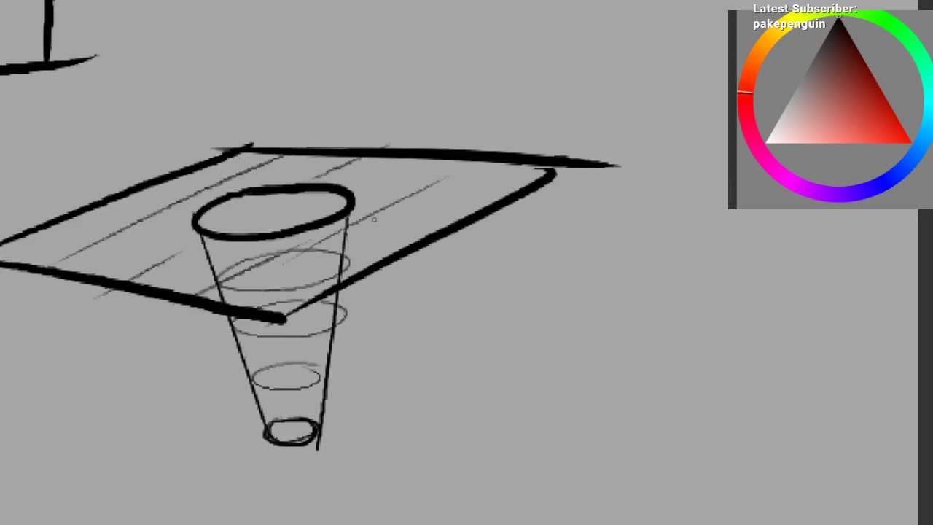
left_click_drag(202, 342, 339, 263)
mouse_move(357, 266)
left_mouse_down()
mouse_move(363, 280)
mouse_move(374, 236)
left_mouse_up()
left_click_drag(303, 272, 330, 260)
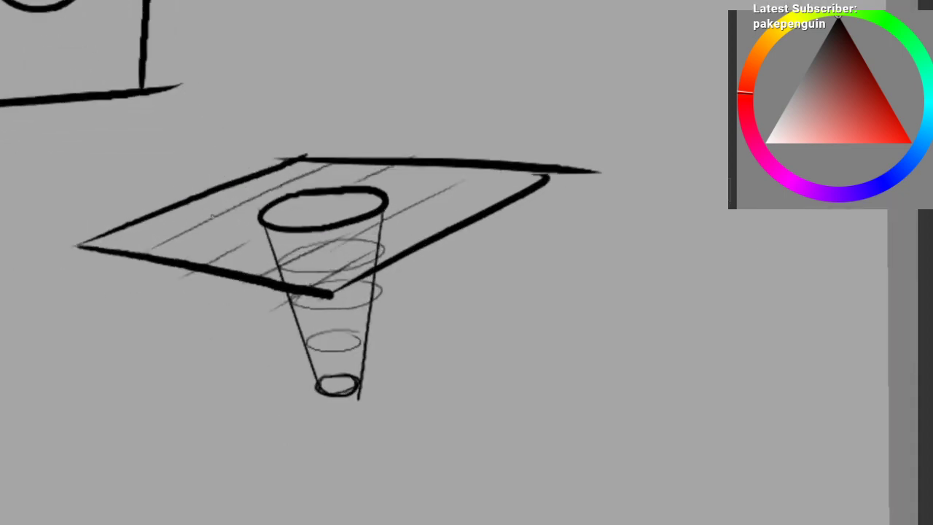
Step: Switch to a rough textured brush in light grey and try a stroke along the plane's slanted edge
right_click(182, 208)
left_click(283, 181)
mouse_move(219, 218)
left_mouse_down()
mouse_move(131, 219)
mouse_move(286, 186)
mouse_move(227, 212)
left_mouse_up()
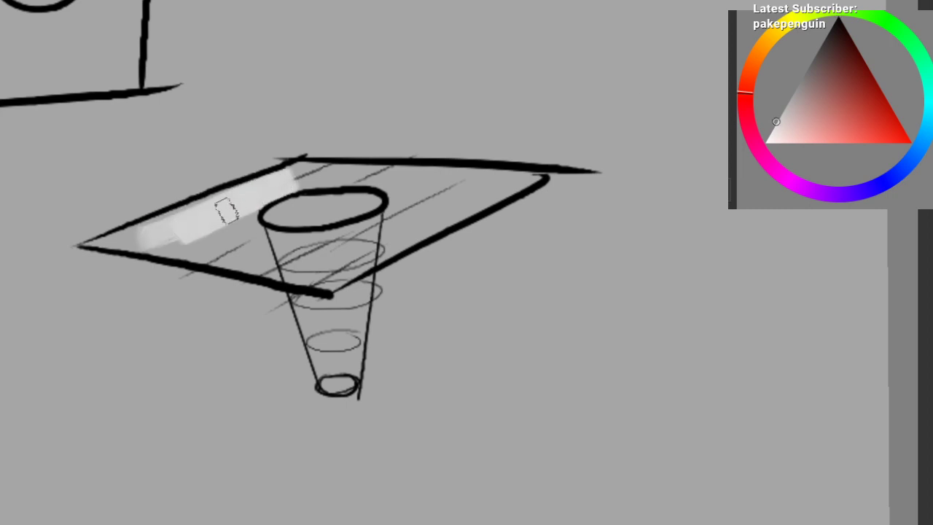
key("ctrl+z")
Step: Select the plane's outline with the round hole excluded, paint the selection light grey, and deselect
key("l")
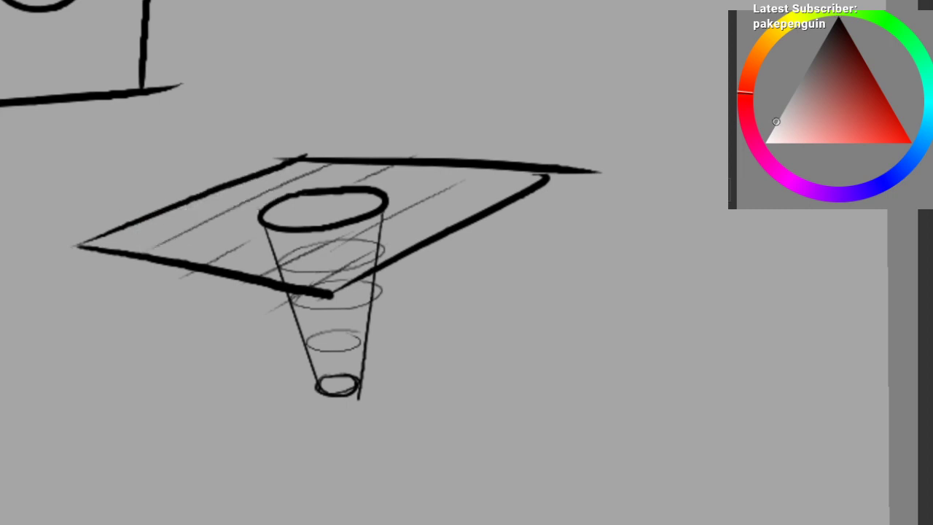
mouse_move(91, 251)
left_mouse_down()
mouse_move(291, 159)
mouse_move(546, 169)
mouse_move(497, 218)
mouse_move(322, 295)
mouse_move(153, 264)
mouse_move(93, 266)
mouse_move(85, 250)
left_mouse_up()
key("b")
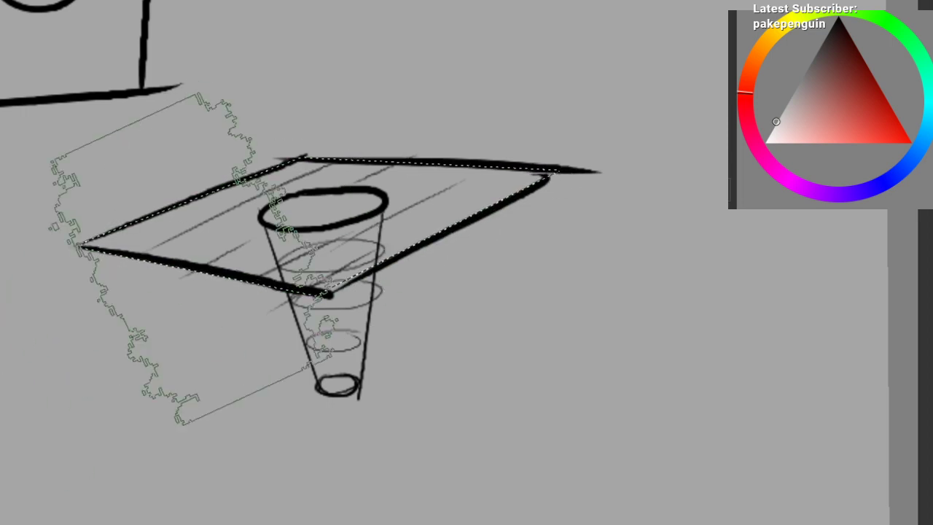
key("l")
mouse_move(262, 218)
left_mouse_down()
mouse_move(314, 193)
mouse_move(384, 204)
mouse_move(294, 230)
mouse_move(252, 209)
left_mouse_up()
key("b")
mouse_move(314, 182)
left_mouse_down()
mouse_move(423, 164)
mouse_move(201, 289)
mouse_move(605, 116)
left_mouse_up()
key("ctrl+d")
Step: Reduce the textured brush's size and sample the mid grey inside the hole
mouse_move(322, 231)
left_mouse_down()
mouse_move(232, 279)
mouse_move(255, 244)
left_mouse_up()
mouse_move(255, 244)
left_mouse_down()
mouse_move(221, 280)
mouse_move(244, 279)
left_mouse_up()
key("[")
key("[")
key("[")
key("[")
key("[")
key("[")
key("[")
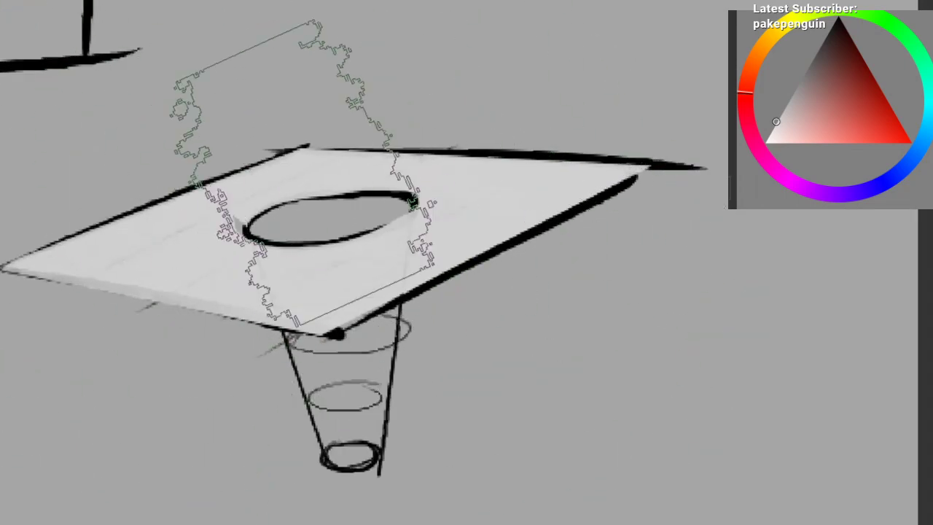
left_click_drag(172, 264, 191, 297)
left_click_drag(221, 195, 252, 198)
left_click(323, 240, "ctrl")
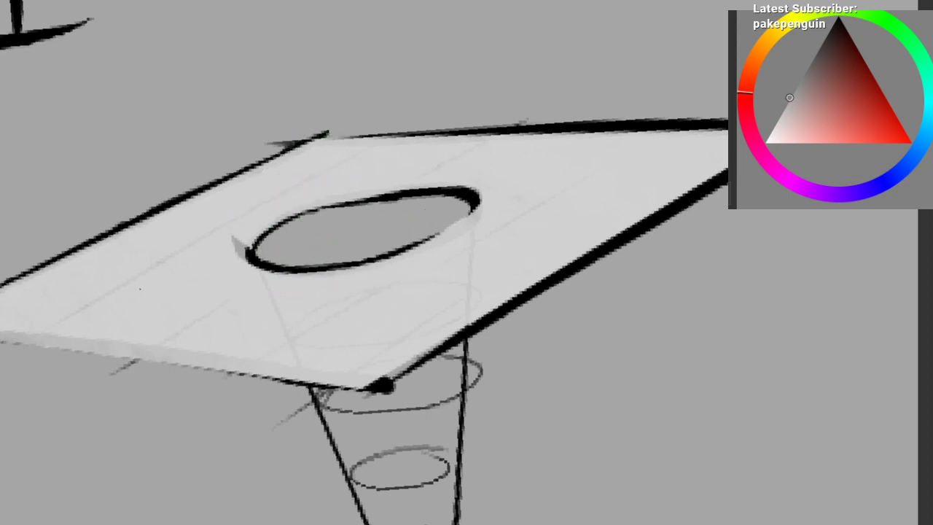
left_click_drag(317, 233, 252, 285)
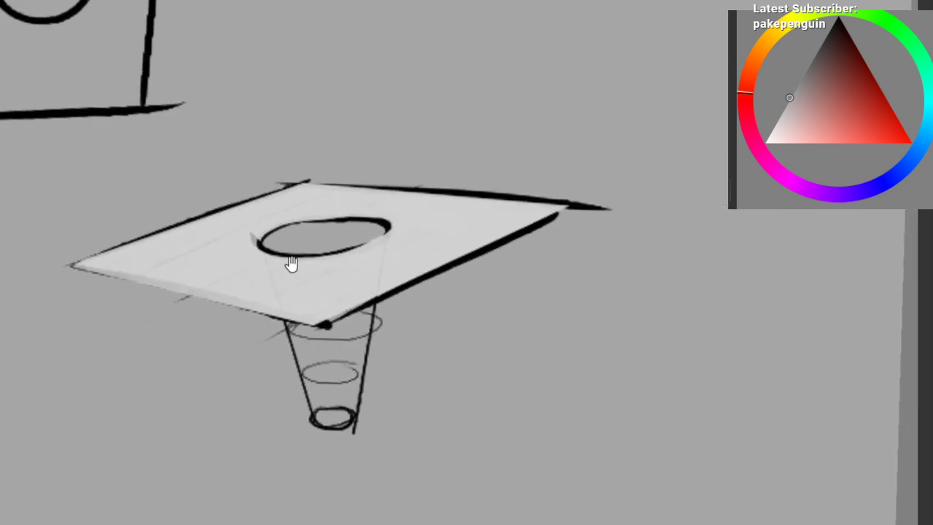
Step: Undo the grey fill, grid lines and funnel sketch back to the bare plane with its hole, and clear the selection
key("ctrl+z")
key("ctrl+z")
key("ctrl+z")
key("ctrl+z")
key("ctrl+z")
key("ctrl+z")
key("ctrl+z")
key("ctrl+z")
key("ctrl+z")
key("ctrl+z")
key("ctrl+z")
key("ctrl+z")
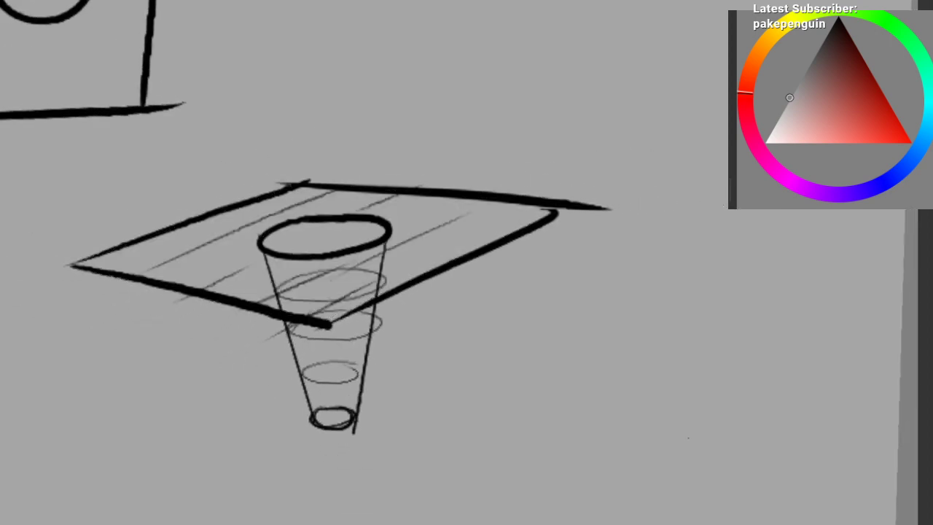
key("ctrl+z")
key("ctrl+z")
key("ctrl+z")
key("ctrl+z")
key("ctrl+z")
key("ctrl+z")
key("ctrl+z")
key("ctrl+z")
key("ctrl+z")
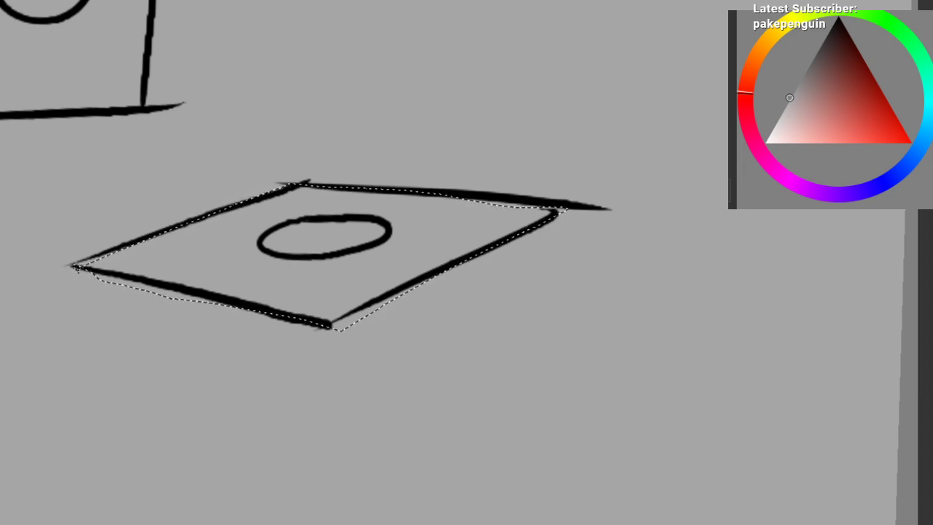
key("ctrl+shift+a")
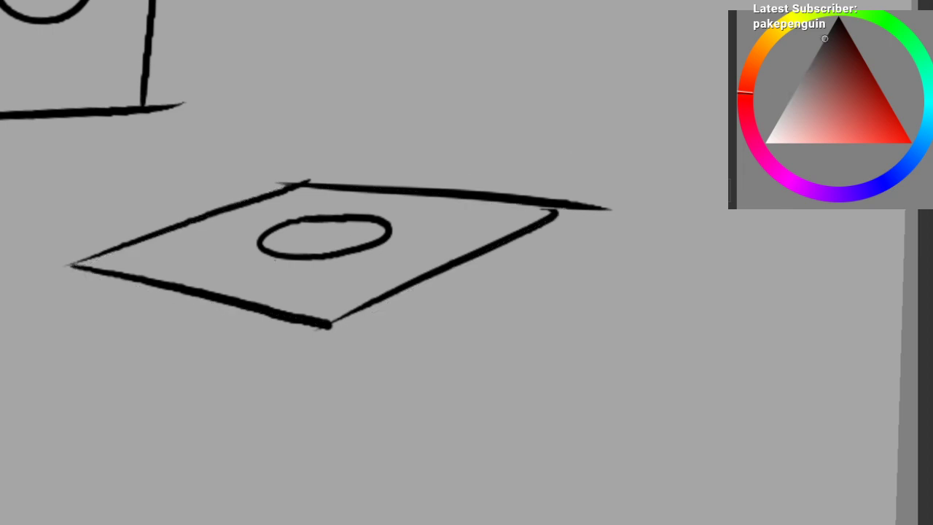
Step: Paint over the hole's outline with the background grey to leave an empty plane
mouse_move(227, 248)
left_mouse_down()
mouse_move(360, 238)
mouse_move(245, 256)
mouse_move(382, 239)
mouse_move(304, 227)
left_mouse_up()
key("ctrl+z")
left_click(225, 245, "ctrl")
left_click(537, 160, "ctrl")
left_click_drag(297, 265, 369, 221)
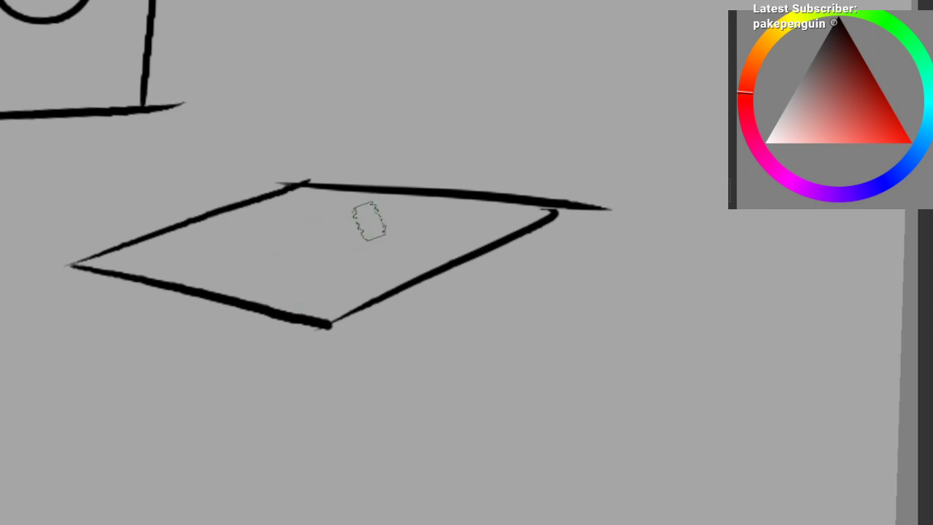
Step: With a thin black brush, mark a low point near the plane's front corner and sketch lines from all four corners to it
left_click(205, 217, "ctrl")
right_click(204, 209)
left_click(190, 122)
left_click_drag(332, 260, 334, 253)
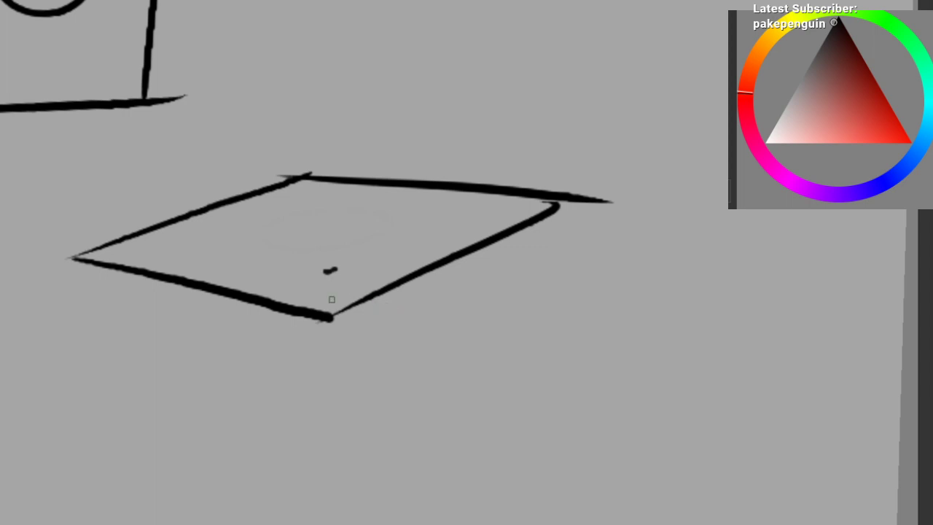
mouse_move(95, 255)
left_mouse_down()
mouse_move(158, 232)
mouse_move(232, 235)
left_mouse_up()
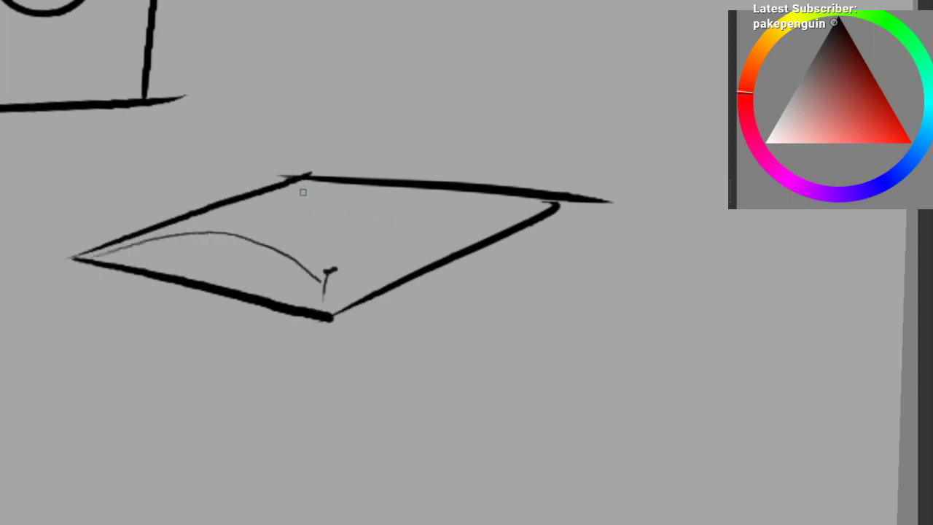
mouse_move(296, 182)
left_mouse_down()
mouse_move(319, 290)
mouse_move(305, 192)
mouse_move(317, 274)
mouse_move(479, 209)
mouse_move(569, 194)
left_mouse_up()
key("ctrl+z")
key("ctrl+z")
key("ctrl+z")
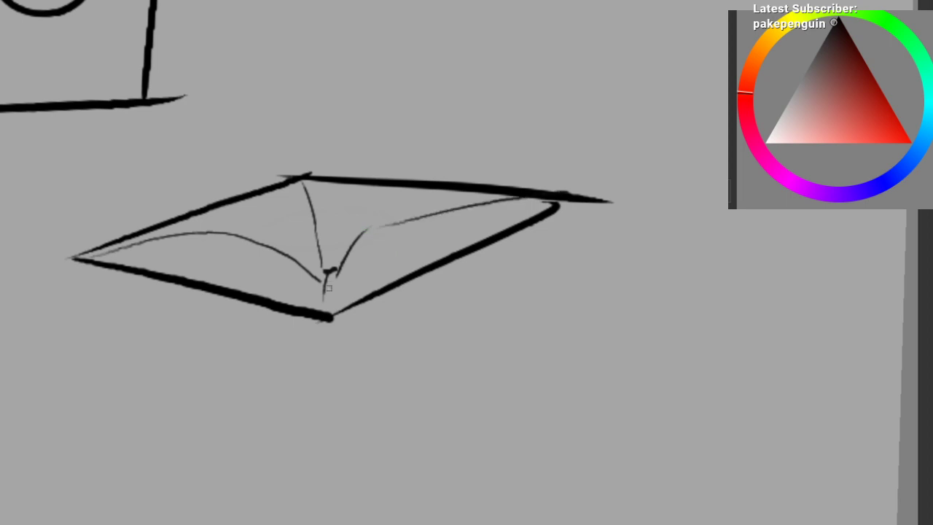
mouse_move(310, 318)
left_mouse_down()
mouse_move(321, 279)
mouse_move(237, 273)
mouse_move(229, 221)
mouse_move(217, 258)
mouse_move(291, 438)
left_mouse_up()
key("ctrl+z")
Step: Sketch a thin curved contour loop around the low point, crossing the lines from the corners
left_click_drag(312, 258, 287, 289)
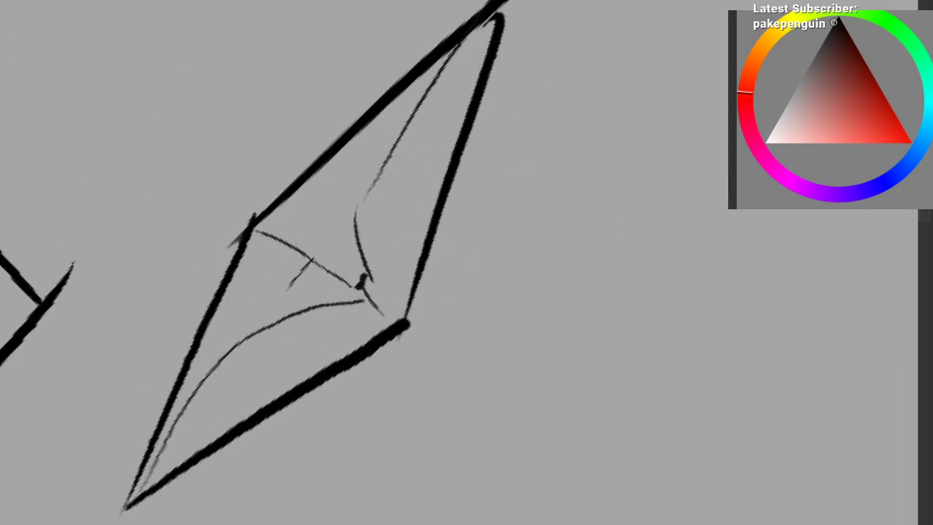
left_click_drag(302, 255, 281, 312)
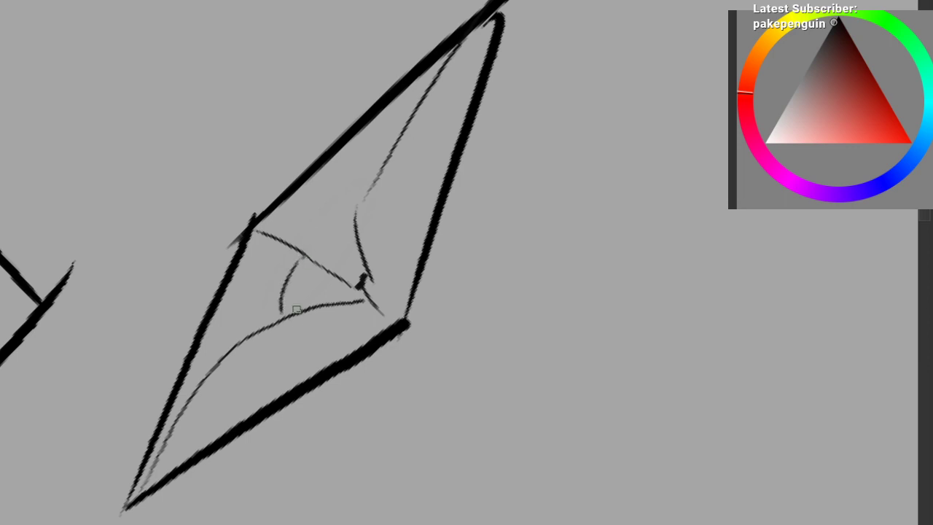
left_click_drag(298, 265, 356, 217)
mouse_move(356, 220)
left_mouse_down()
mouse_move(347, 267)
mouse_move(314, 306)
left_mouse_up()
key("ctrl+z")
mouse_move(356, 222)
left_mouse_down()
mouse_move(333, 284)
mouse_move(275, 332)
left_mouse_up()
mouse_move(288, 234)
left_mouse_down()
mouse_move(350, 209)
mouse_move(377, 217)
left_mouse_up()
key("ctrl+z")
mouse_move(293, 210)
left_mouse_down()
mouse_move(296, 231)
mouse_move(336, 283)
mouse_move(366, 298)
left_mouse_up()
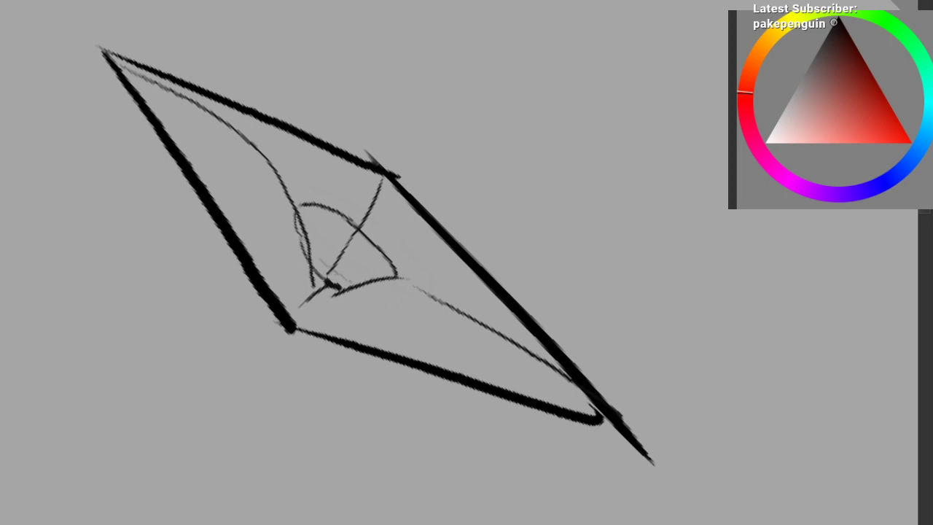
mouse_move(315, 258)
left_mouse_down()
mouse_move(322, 240)
mouse_move(376, 271)
mouse_move(292, 298)
mouse_move(412, 204)
left_mouse_up()
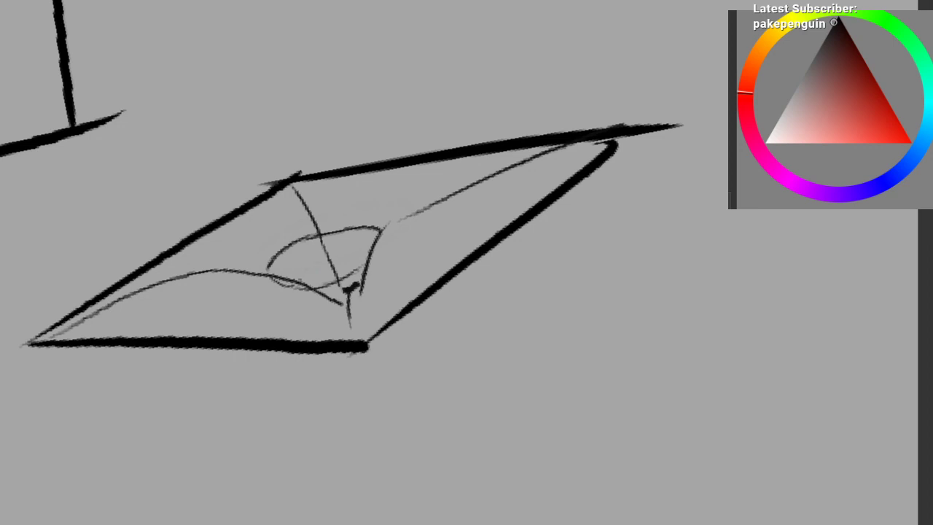
Step: Try wide contour arcs across the plane, undo them, and sketch a short arc along the loop's back edge
left_click_drag(288, 278, 357, 254)
key("ctrl+z")
mouse_move(231, 263)
left_mouse_down()
mouse_move(292, 222)
mouse_move(402, 199)
left_mouse_up()
left_click_drag(211, 261, 399, 183)
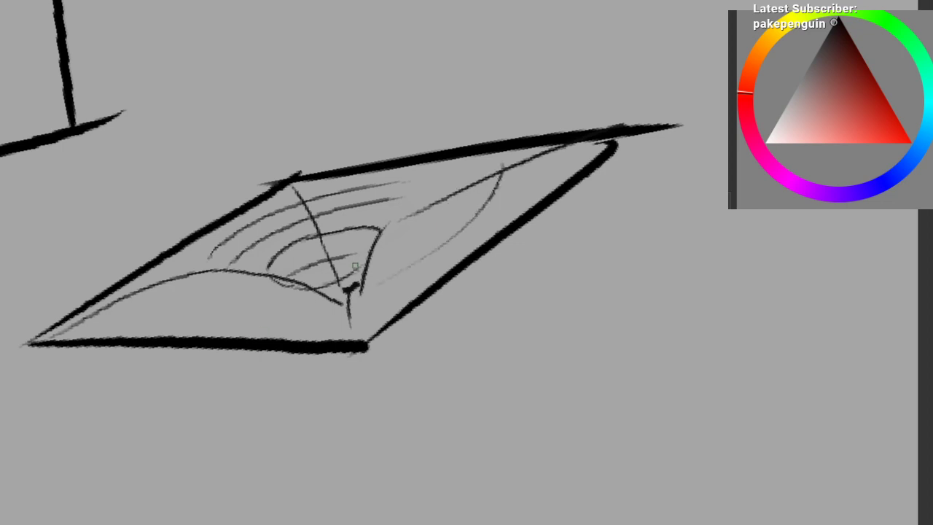
key("ctrl+z")
key("ctrl+z")
key("ctrl+z")
key("ctrl+z")
key("ctrl+z")
left_click_drag(252, 263, 341, 223)
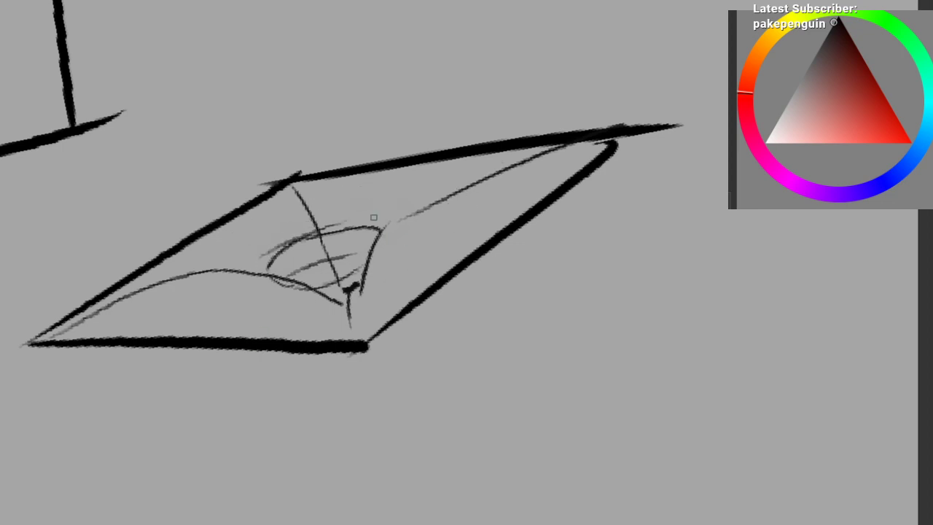
Step: Draw a thick black side-profile line with a rounded dip in the empty area above the plane
left_click_drag(379, 253, 285, 371)
left_click_drag(280, 306, 86, 516)
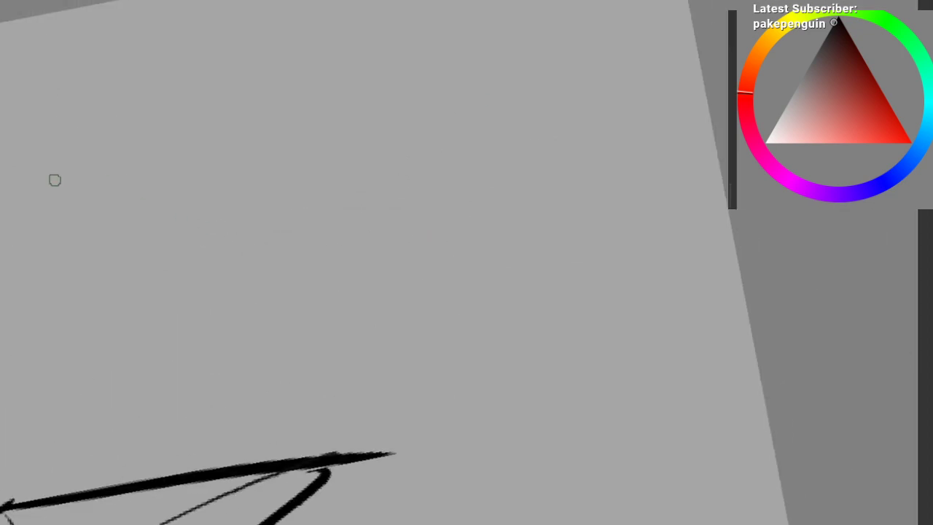
left_click_drag(43, 181, 175, 150)
key("ctrl+z")
mouse_move(1, 193)
left_mouse_down()
mouse_move(163, 148)
mouse_move(211, 161)
mouse_move(305, 230)
mouse_move(410, 227)
mouse_move(482, 175)
mouse_move(490, 86)
mouse_move(519, 52)
mouse_move(657, 2)
left_mouse_up()
Step: Draw a light grey arrow pointing diagonally down into the dip to show the light direction
left_click_drag(497, 92, 358, 194)
left_click_drag(249, 220, 267, 203)
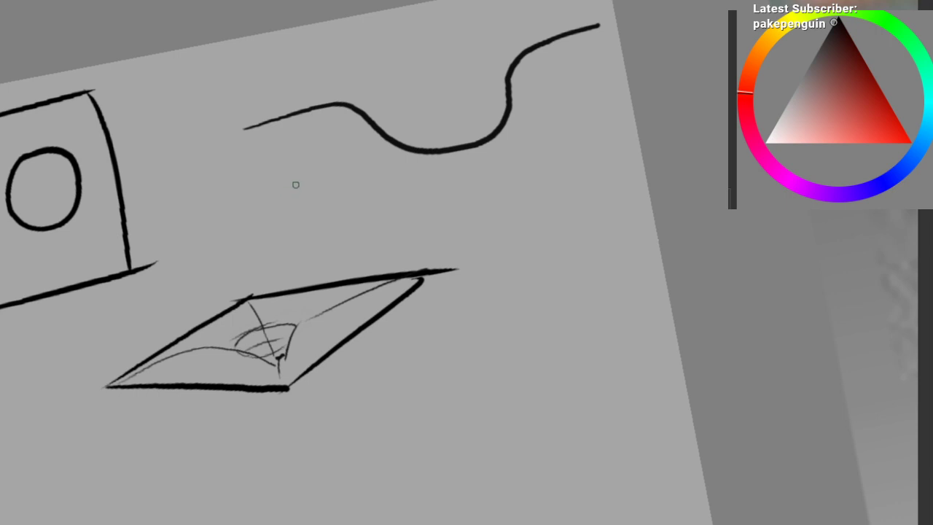
left_click_drag(475, 197, 256, 257)
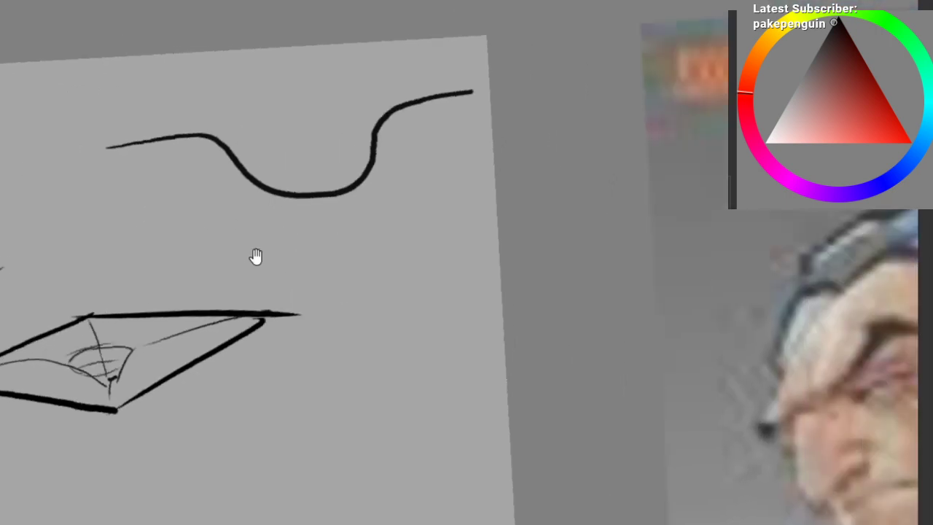
mouse_move(252, 201)
left_mouse_down()
mouse_move(275, 163)
mouse_move(227, 256)
mouse_move(242, 233)
left_mouse_up()
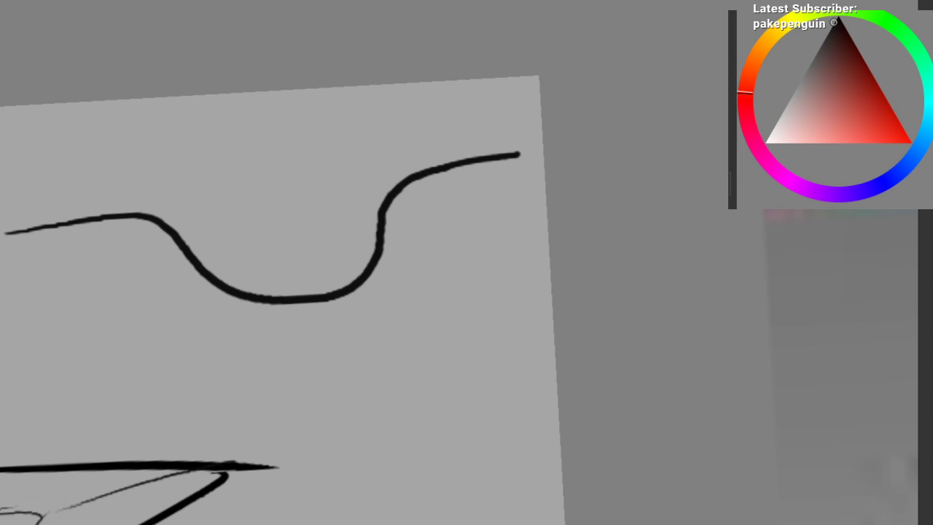
left_click_drag(436, 82, 293, 203)
key("ctrl+z")
mouse_move(432, 82)
left_mouse_down()
mouse_move(291, 204)
mouse_move(311, 180)
left_mouse_up()
key("ctrl+z")
mouse_move(334, 140)
left_mouse_down()
mouse_move(301, 184)
mouse_move(336, 169)
left_mouse_up()
Step: Paint the dip's left wall light grey and thicken its right wall in near-black to show lit and shadowed sides
left_click_drag(165, 213, 213, 263)
left_click_drag(173, 231, 231, 285)
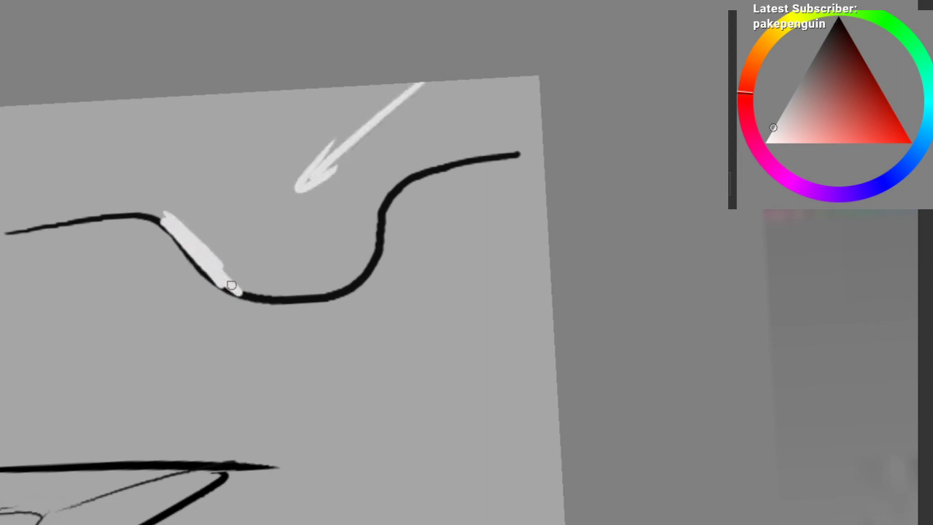
left_click_drag(792, 100, 834, 21)
left_click_drag(396, 155, 360, 252)
key("ctrl+z")
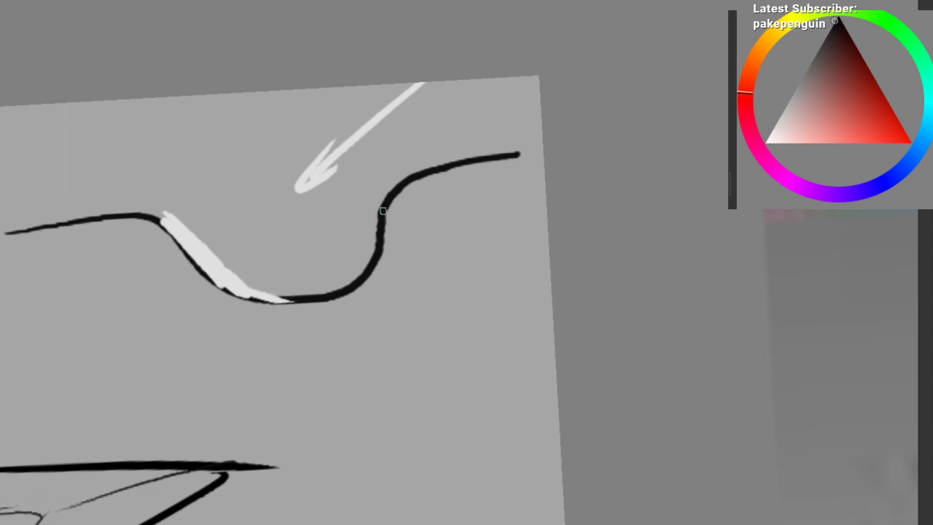
left_click_drag(389, 205, 351, 284)
left_click_drag(392, 219, 359, 275)
mouse_move(289, 300)
left_mouse_down()
mouse_move(357, 261)
mouse_move(344, 281)
left_mouse_up()
Step: Sample the light grey and paint it along the flat parts on both sides of the dip
left_click_drag(267, 251, 310, 243)
left_click(223, 226, "ctrl")
left_click_drag(58, 222, 207, 207)
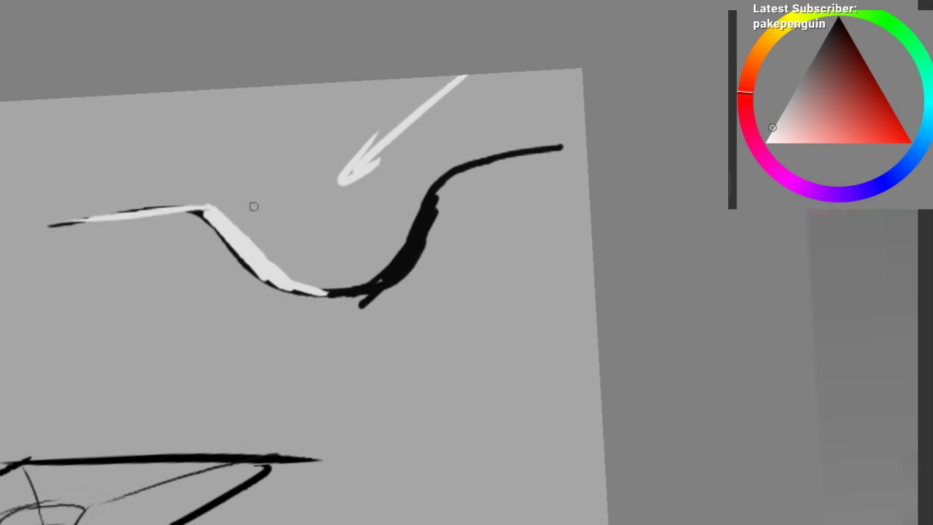
left_click_drag(437, 171, 570, 143)
key("ctrl+z")
Step: Try a light grey stroke across the perspective plane beside the contour loop
scroll(385, 234, "down", 1)
left_click_drag(385, 233, 446, 160)
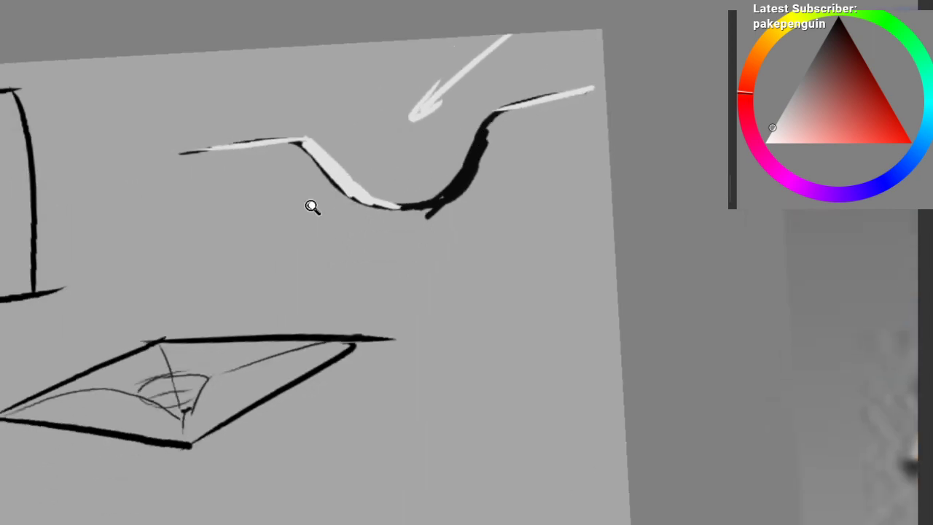
left_click_drag(311, 225, 309, 237)
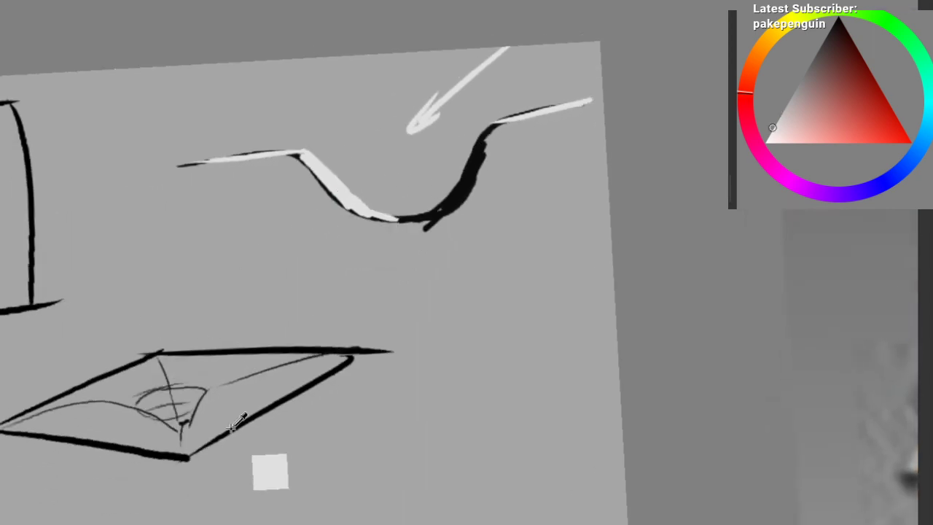
left_click_drag(125, 353, 188, 234)
scroll(191, 270, "up", 1)
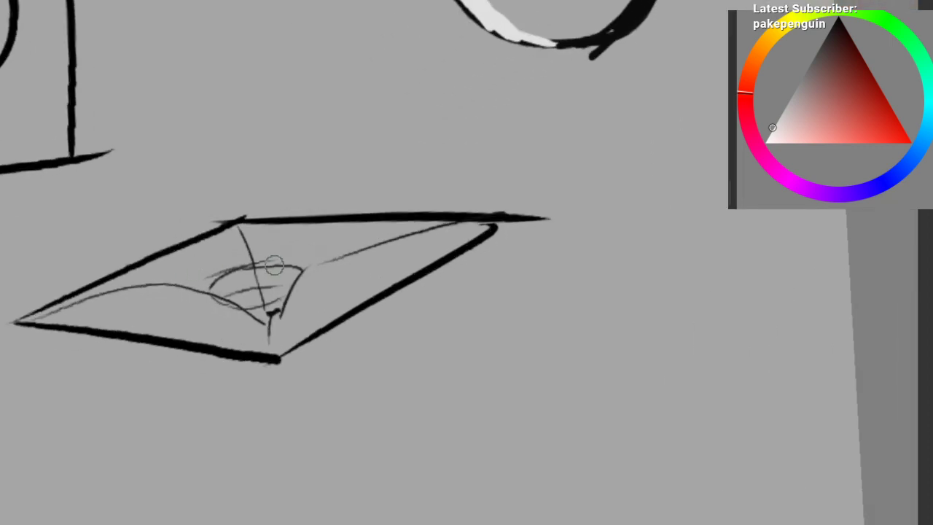
left_click_drag(268, 285, 295, 283)
mouse_move(317, 259)
left_mouse_down()
mouse_move(281, 304)
mouse_move(328, 302)
mouse_move(403, 267)
left_mouse_up()
key("ctrl+z")
key("ctrl+z")
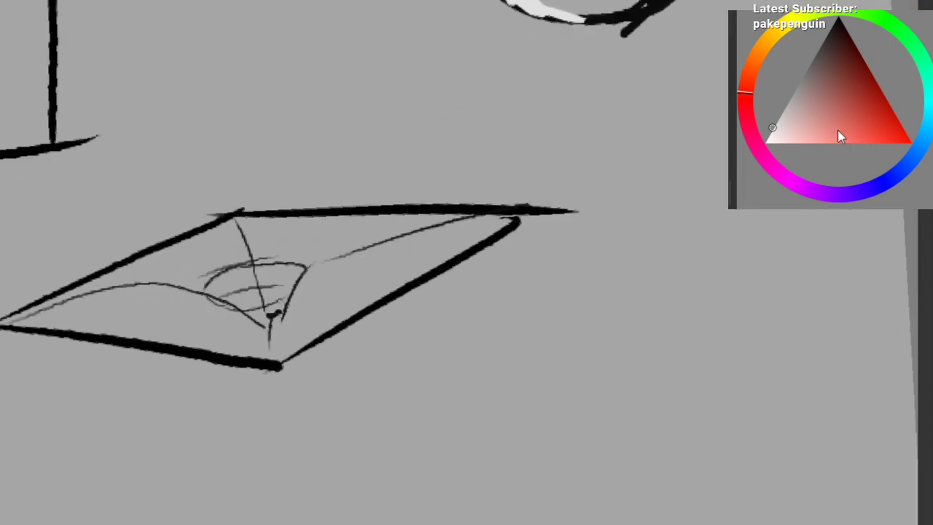
Step: Switch to a semi-transparent round brush, reduce its size, and adjust the grey with a trial stroke on the plane
left_click(318, 224, "ctrl")
right_click(159, 258)
left_click(252, 207)
key("bracketleft")
key("bracketleft")
key("bracketleft")
key("bracketleft")
key("bracketleft")
key("bracketleft")
mouse_move(274, 312)
left_mouse_down()
mouse_move(419, 244)
mouse_move(330, 304)
mouse_move(453, 234)
left_mouse_up()
key("ctrl+z")
left_click(800, 81)
key("ctrl+z")
left_click(805, 72)
Step: Block in light grey along the plane's flat borders, leaving the area around the low point unpainted
left_click_drag(274, 333, 375, 275)
key("ctrl+z")
left_click_drag(226, 355, 358, 273)
key("ctrl+z")
mouse_move(246, 354)
left_mouse_down()
mouse_move(458, 227)
mouse_move(344, 277)
left_mouse_up()
mouse_move(230, 240)
left_mouse_down()
mouse_move(428, 229)
mouse_move(233, 242)
mouse_move(123, 293)
mouse_move(236, 306)
left_mouse_up()
key("ctrl+z")
left_click_drag(81, 320, 257, 347)
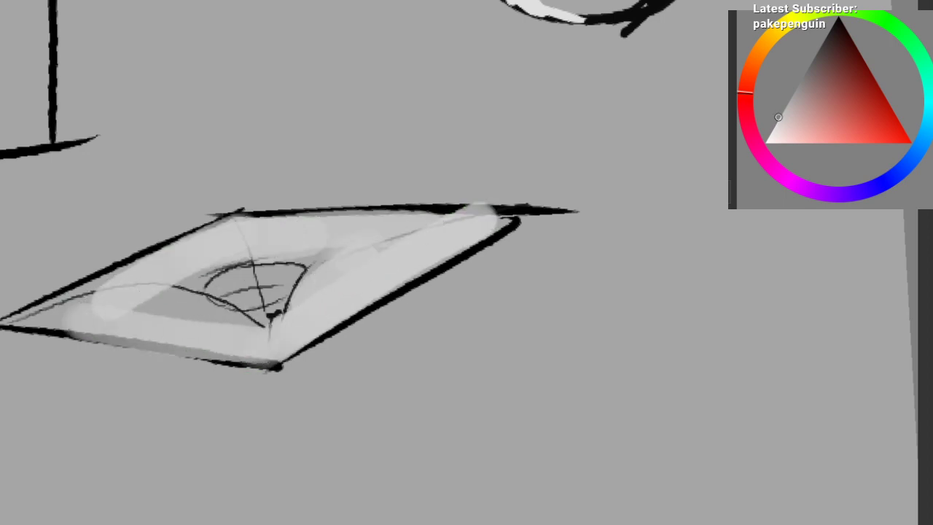
Step: Sample the painted light grey and extend it over the plane's left corner and front edge
left_click(149, 322, "ctrl")
left_click_drag(44, 330, 152, 261)
key("ctrl+z")
left_click_drag(63, 318, 281, 332)
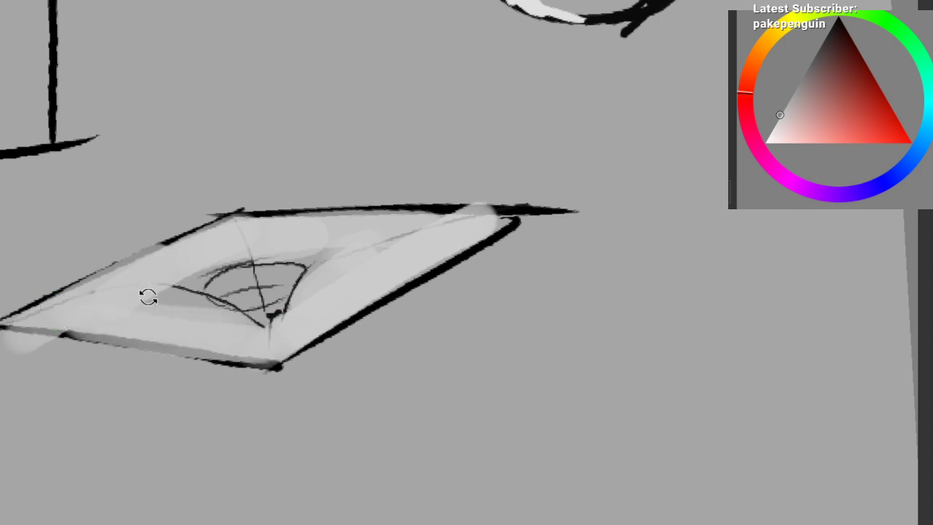
left_click_drag(148, 297, 151, 310)
key("ctrl+z")
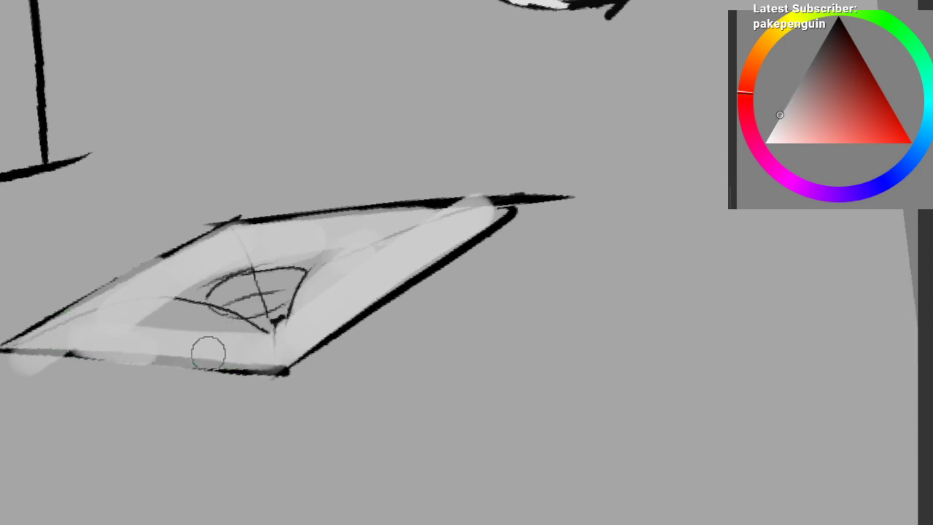
left_click_drag(253, 325, 318, 283)
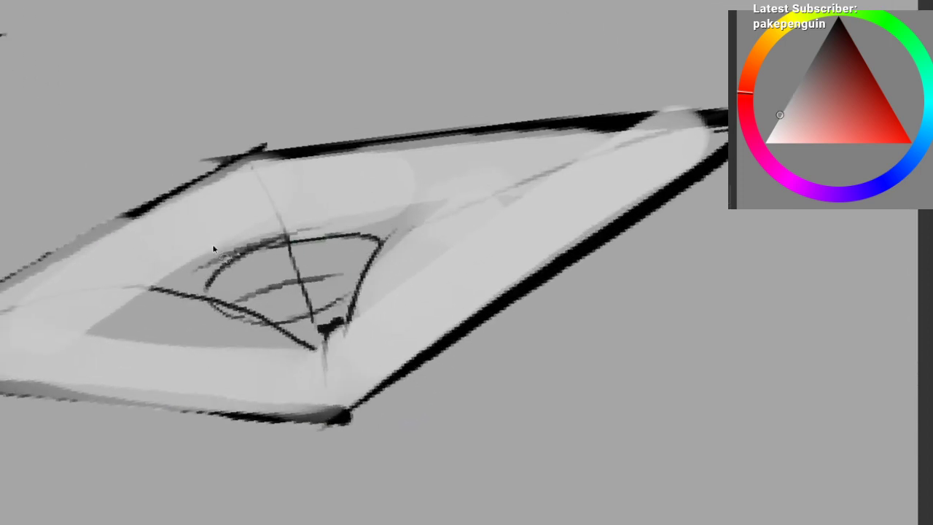
mouse_move(226, 201)
left_mouse_down()
mouse_move(394, 189)
mouse_move(379, 271)
left_mouse_up()
left_click_drag(202, 312, 219, 212)
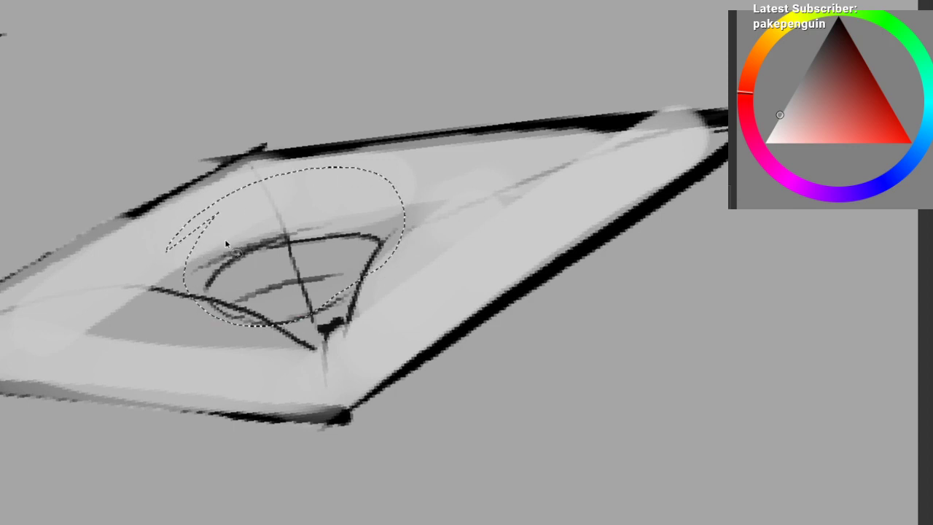
key("ctrl+z")
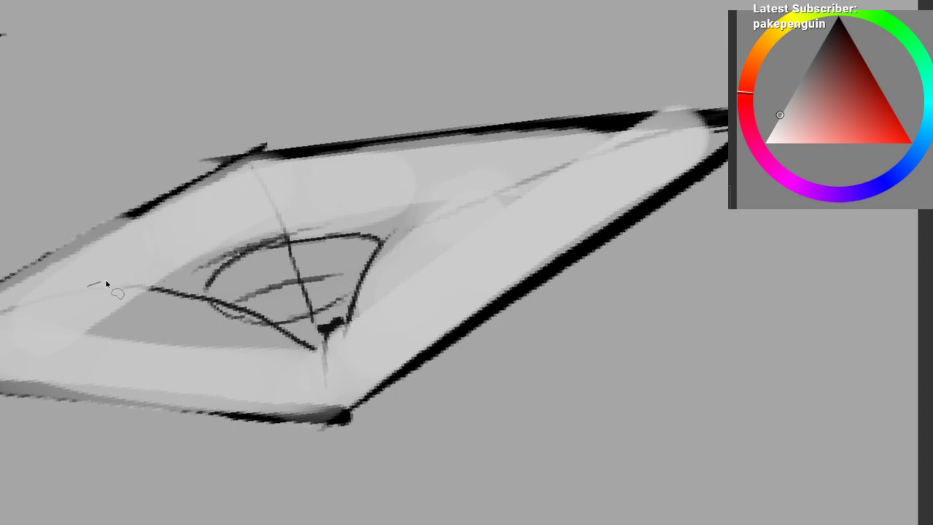
left_click_drag(199, 345, 143, 356)
left_click_drag(488, 162, 503, 175)
mouse_move(150, 369)
left_mouse_down()
mouse_move(344, 275)
mouse_move(299, 420)
left_mouse_up()
mouse_move(387, 369)
left_mouse_down()
mouse_move(369, 421)
mouse_move(321, 415)
left_mouse_up()
left_click_drag(259, 362, 268, 324)
key("ctrl+shift+a")
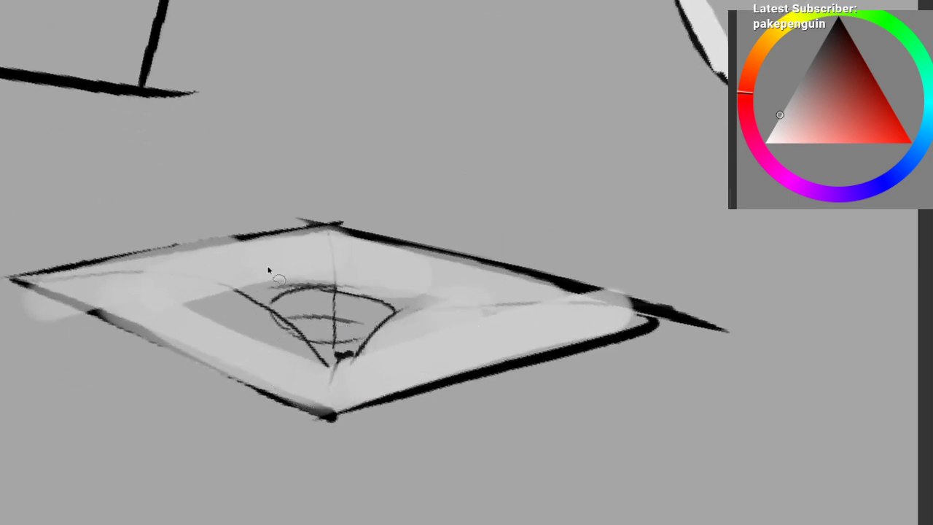
Step: Return to the brush, pick a slightly darker grey and reduce the brush size with trial strokes across the dip's far slope
left_click_drag(269, 273, 245, 314)
key("b")
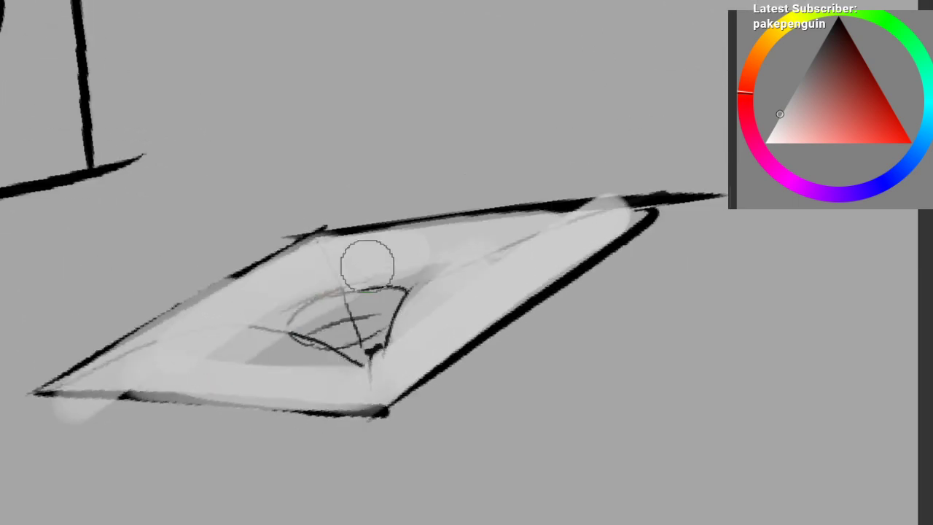
left_click(776, 98)
left_click_drag(246, 340, 299, 292)
key("ctrl+z")
left_click_drag(228, 323, 318, 282)
key("bracketleft")
key("bracketleft")
key("bracketleft")
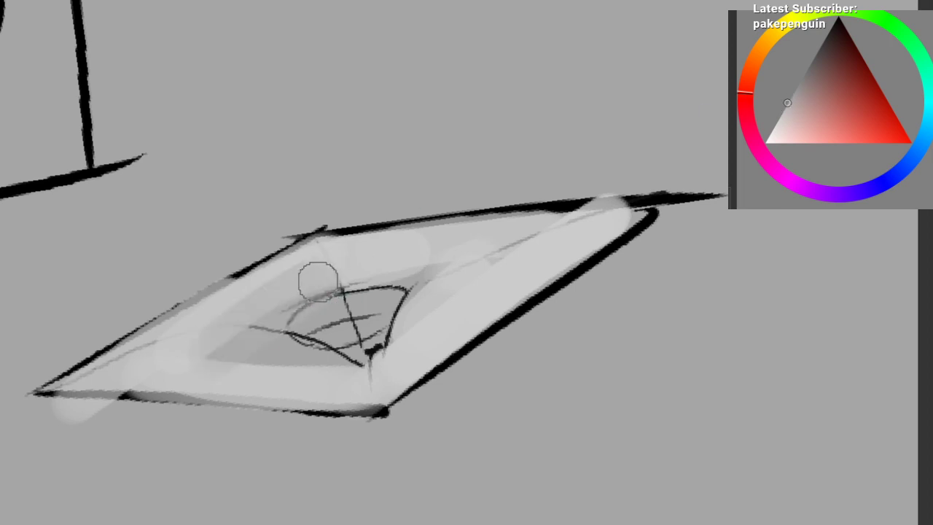
Step: Undo the trial stroke and paint a grey band curving around the far rim of the dip
key("ctrl+z")
left_click_drag(219, 356, 353, 279)
key("bracketleft")
left_click_drag(275, 317, 459, 261)
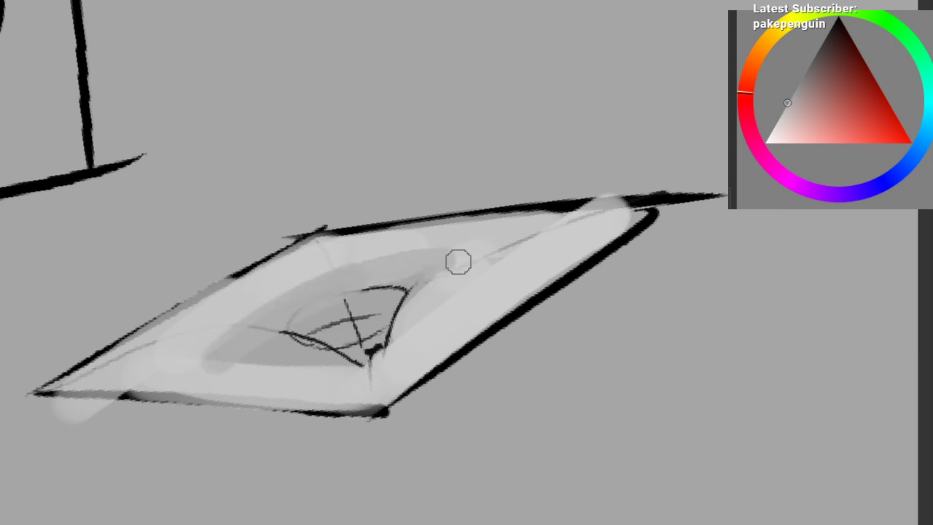
Step: Paint a darker grey band inside the first one, following the dip's far slope
mouse_move(313, 329)
left_mouse_down()
mouse_move(265, 350)
mouse_move(378, 286)
mouse_move(414, 284)
left_mouse_up()
key("ctrl+z")
left_click(339, 293, "ctrl")
left_click_drag(273, 365, 377, 309)
left_click(328, 321, "ctrl")
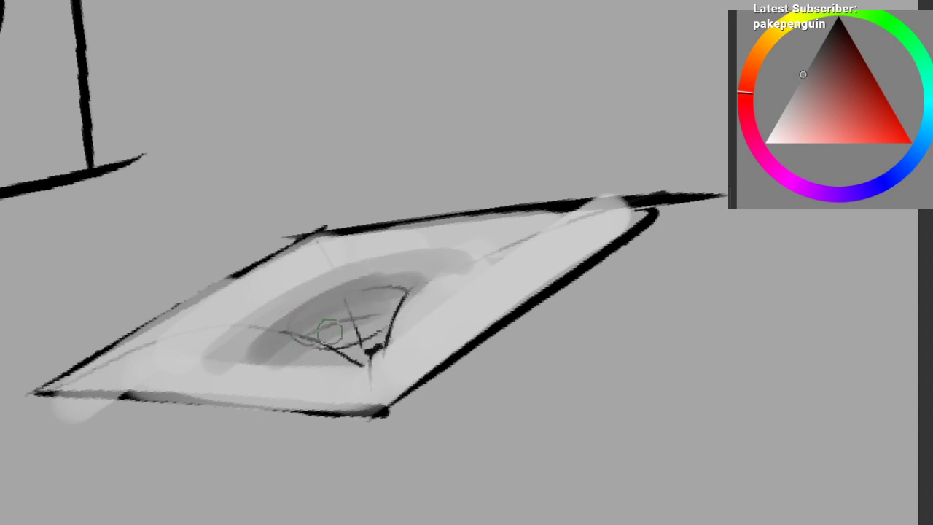
Step: Fill the deepest part of the dip with dark grey over the contour lines
mouse_move(334, 329)
left_mouse_down()
mouse_move(311, 358)
mouse_move(355, 321)
left_mouse_up()
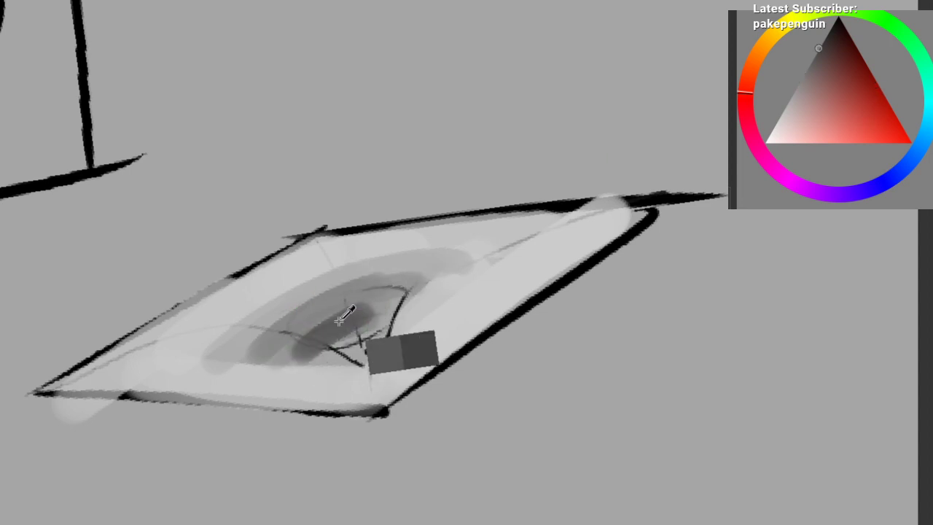
key("ctrl+z")
left_click_drag(314, 346, 364, 317)
left_click(347, 316, "ctrl")
mouse_move(314, 355)
left_mouse_down()
mouse_move(368, 340)
mouse_move(333, 364)
left_mouse_up()
key("ctrl+z")
Step: Sample the greys of the bands and blend the outer band along the dip's far rim
left_click(299, 315, "ctrl")
left_click(276, 301, "ctrl")
left_click_drag(275, 302, 339, 264)
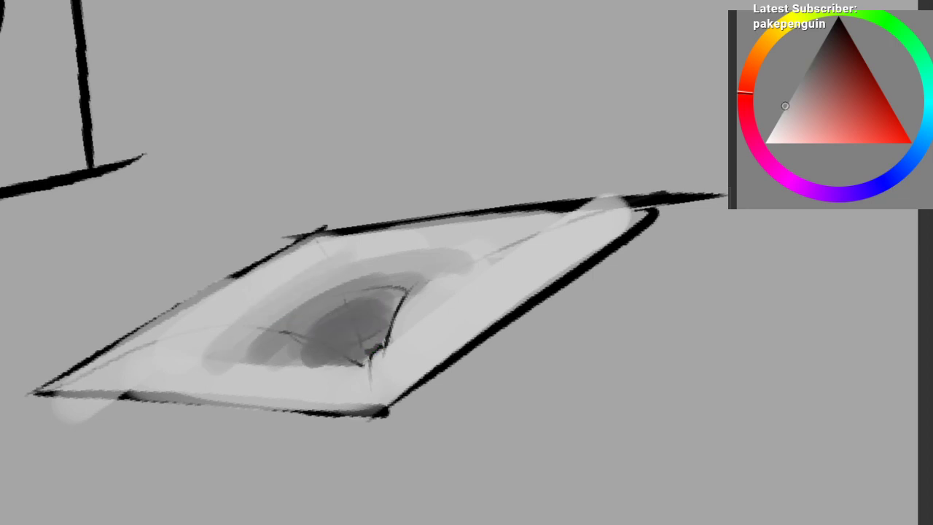
left_click_drag(255, 314, 417, 253)
left_click(276, 320, "ctrl")
mouse_move(265, 332)
left_mouse_down()
mouse_move(397, 262)
mouse_move(376, 284)
left_mouse_up()
key("ctrl+z")
left_click(331, 305, "ctrl")
mouse_move(314, 315)
left_mouse_down()
mouse_move(352, 296)
mouse_move(316, 313)
left_mouse_up()
Step: Sample the plane's light grey and repaint the border along the dip's front left edge
left_click_drag(500, 282, 481, 336)
left_click_drag(397, 330, 433, 367)
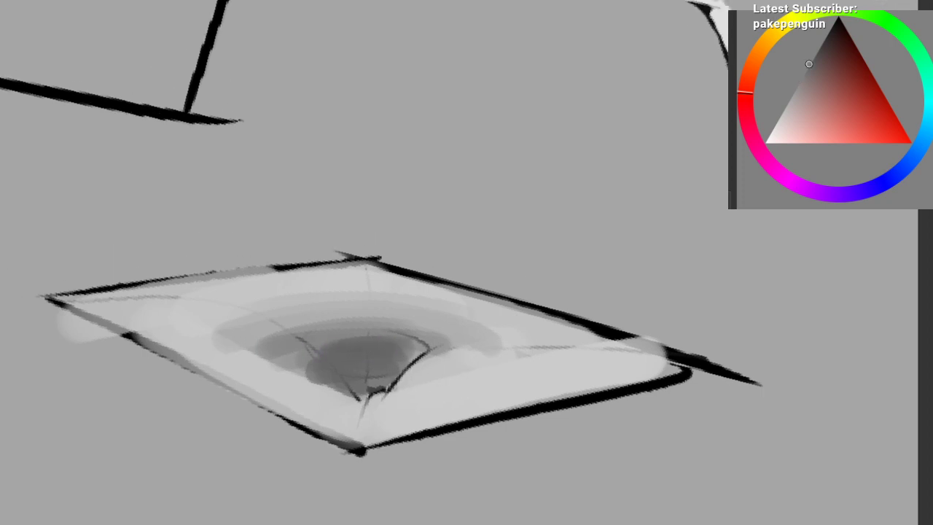
left_click(210, 342, "ctrl")
mouse_move(211, 339)
left_mouse_down()
mouse_move(258, 369)
mouse_move(344, 396)
left_mouse_up()
key("ctrl+z")
mouse_move(227, 309)
left_mouse_down()
mouse_move(237, 320)
mouse_move(364, 326)
left_mouse_up()
mouse_move(365, 326)
left_mouse_down()
mouse_move(387, 253)
mouse_move(421, 218)
left_mouse_up()
Step: Sample the band greys and round off the shading at the dip's left end
left_click(321, 298, "ctrl")
mouse_move(311, 306)
left_mouse_down()
mouse_move(358, 328)
mouse_move(469, 296)
mouse_move(353, 312)
left_mouse_up()
key("ctrl+z")
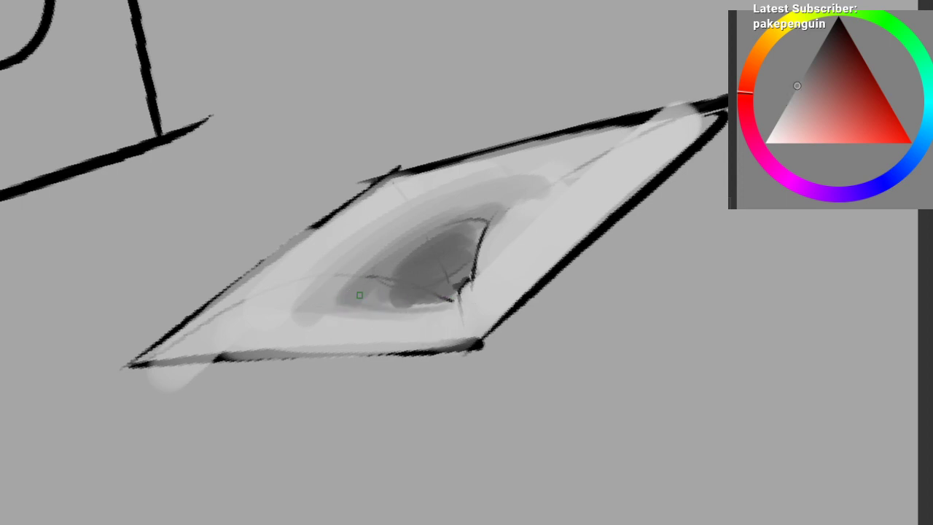
left_click_drag(421, 310, 440, 306)
left_click(338, 294, "ctrl")
mouse_move(328, 305)
left_mouse_down()
mouse_move(427, 320)
mouse_move(330, 315)
left_mouse_up()
left_click_drag(485, 333, 468, 358)
left_click_drag(467, 358, 394, 358)
Step: Sample the outer band's grey and wrap it around the dip's right end towards the front
left_click(458, 210, "ctrl")
left_click_drag(461, 219, 426, 276)
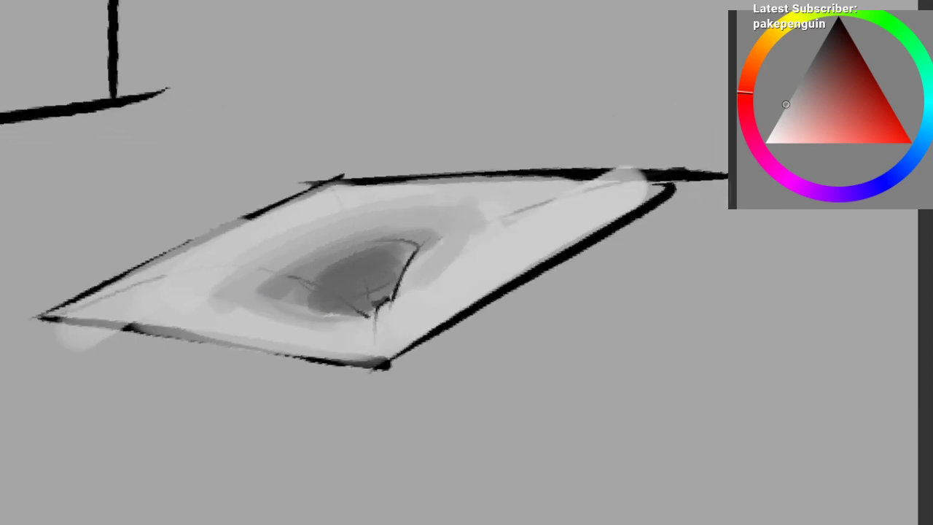
left_click(428, 233, "ctrl")
key("ctrl+z")
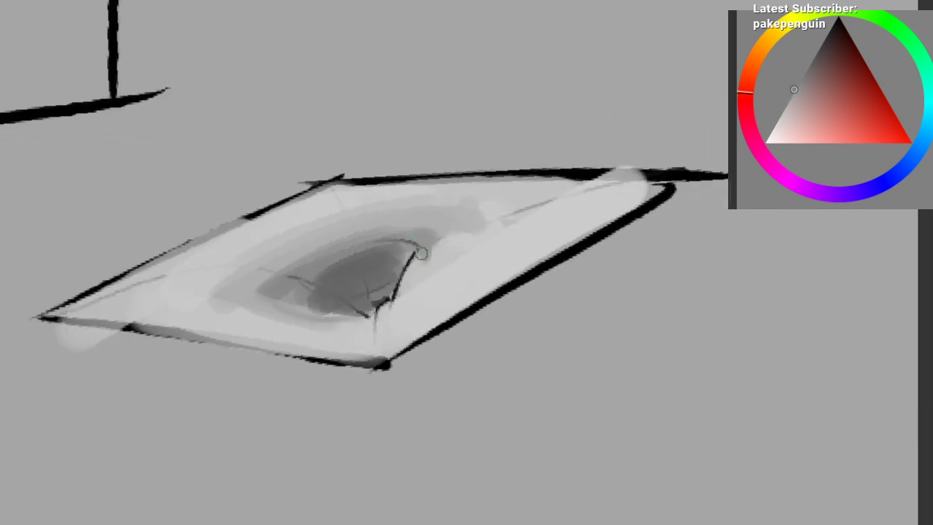
left_click(438, 233, "ctrl")
mouse_move(451, 237)
left_mouse_down()
mouse_move(437, 269)
mouse_move(406, 287)
mouse_move(458, 223)
left_mouse_up()
left_click_drag(458, 223, 399, 297)
Step: Cover the leftover contour lines with light grey on the dip's front edge and dark grey over its core
left_click(398, 314, "ctrl")
left_click_drag(331, 319, 421, 308)
key("ctrl+z")
mouse_move(363, 315)
left_mouse_down()
mouse_move(459, 283)
mouse_move(438, 338)
left_mouse_up()
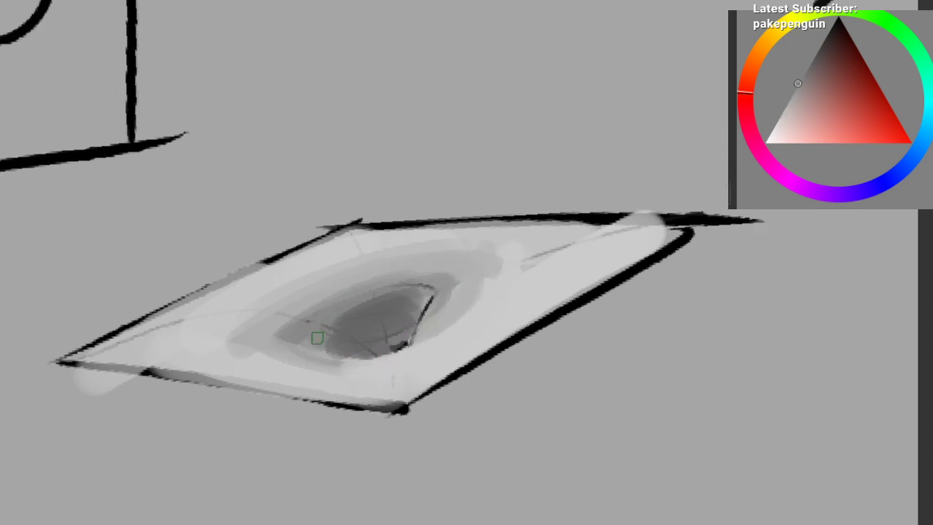
left_click(407, 305, "ctrl")
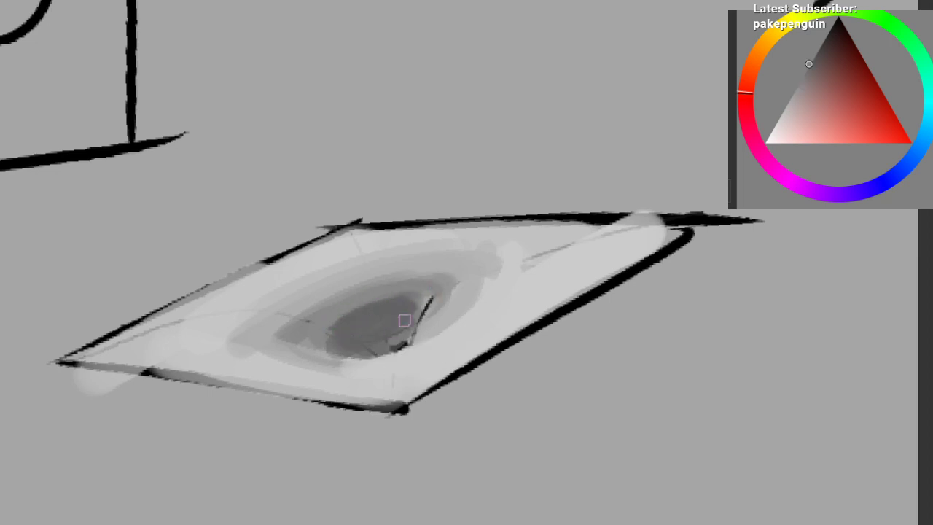
left_click(351, 368, "ctrl")
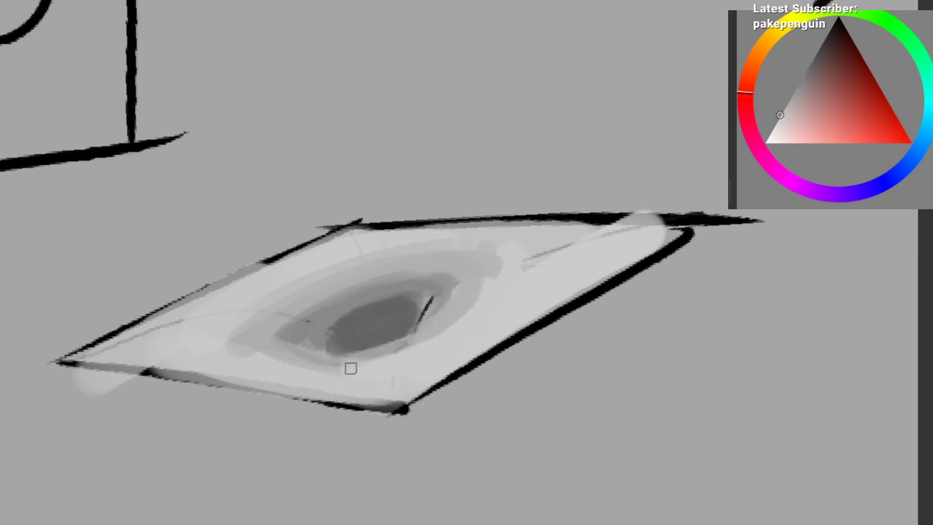
Step: Sample neighbouring greys and smooth the middle and outer bands around both ends of the dip, covering the remaining black line
mouse_move(306, 298)
left_mouse_down()
mouse_move(337, 290)
mouse_move(338, 223)
mouse_move(298, 257)
mouse_move(312, 256)
left_mouse_up()
left_click(374, 279, "ctrl")
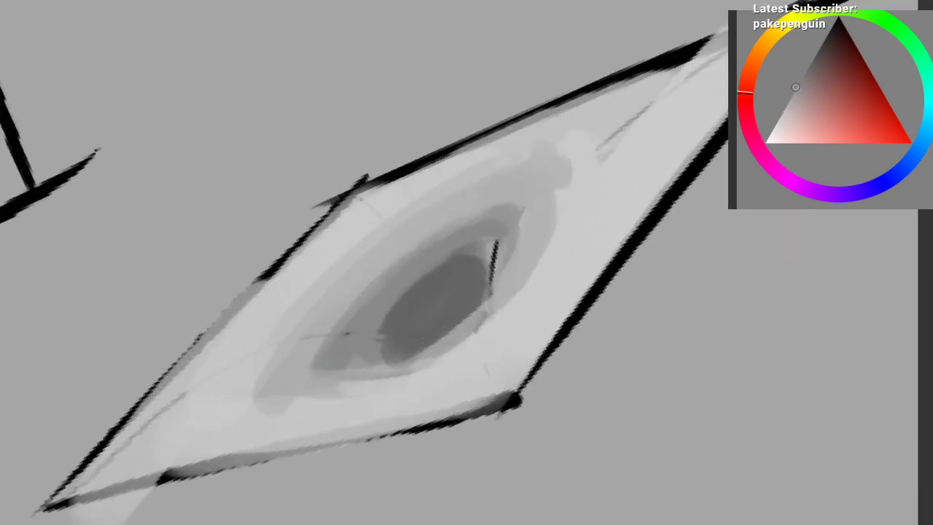
left_click_drag(329, 380, 352, 295)
mouse_move(432, 239)
left_mouse_down()
mouse_move(506, 209)
mouse_move(406, 255)
left_mouse_up()
left_click(503, 213, "ctrl")
left_click_drag(467, 212, 517, 208)
left_click(484, 235, "ctrl")
mouse_move(479, 240)
left_mouse_down()
mouse_move(508, 255)
mouse_move(481, 304)
mouse_move(493, 266)
mouse_move(494, 281)
mouse_move(292, 442)
mouse_move(273, 427)
left_mouse_up()
left_click(281, 324, "ctrl")
left_click_drag(323, 392, 299, 339)
key("ctrl+z")
Step: Even out the dip's dark core and shade its front edge with a darker grey
left_click(414, 285, "ctrl")
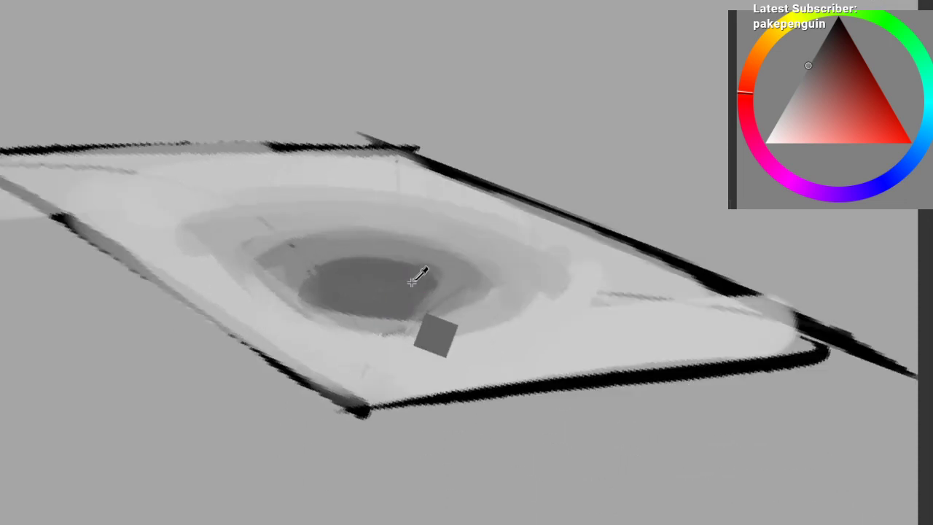
left_click_drag(421, 277, 426, 283)
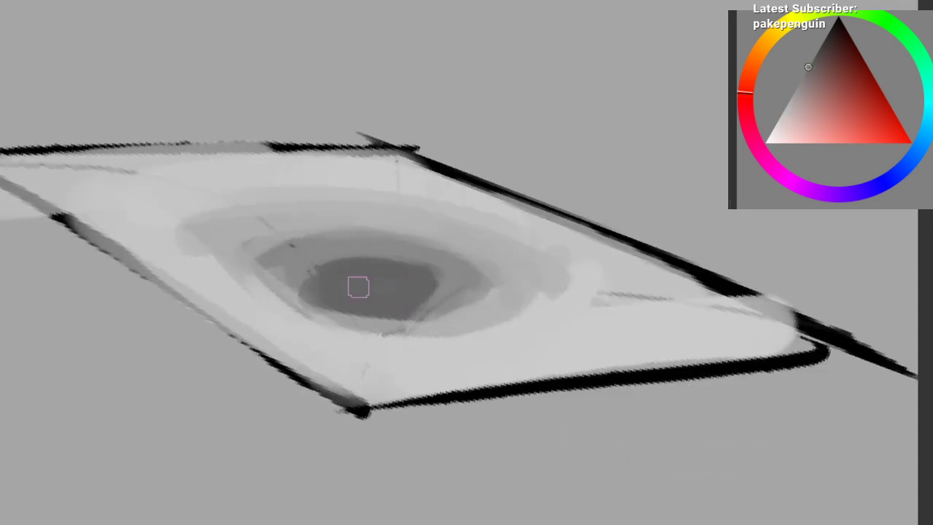
left_click(774, 42)
mouse_move(363, 292)
left_mouse_down()
mouse_move(390, 309)
mouse_move(365, 301)
mouse_move(335, 308)
mouse_move(354, 310)
left_mouse_up()
key("ctrl+z")
left_click(341, 304, "ctrl")
key("ctrl+z")
key("ctrl+z")
left_click(368, 303, "ctrl")
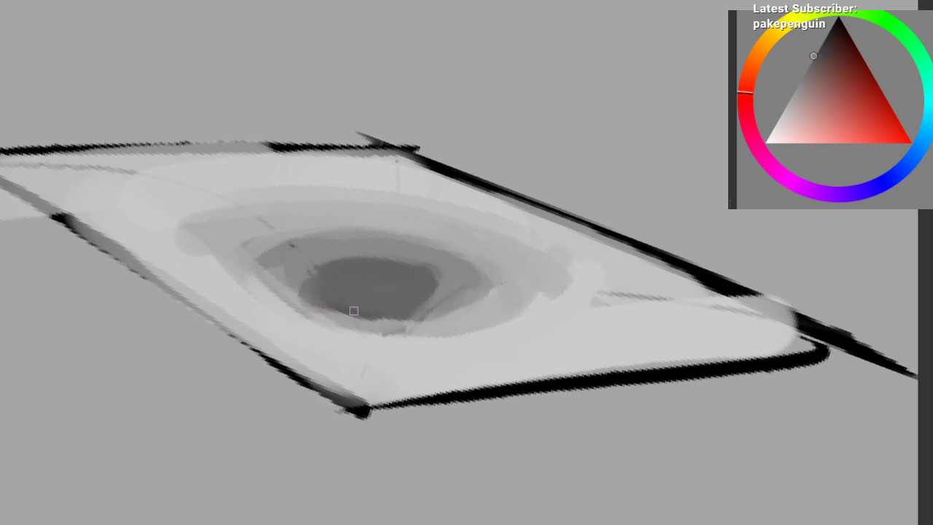
mouse_move(407, 291)
left_mouse_down()
mouse_move(309, 311)
mouse_move(337, 292)
left_mouse_up()
left_click(355, 276, "ctrl")
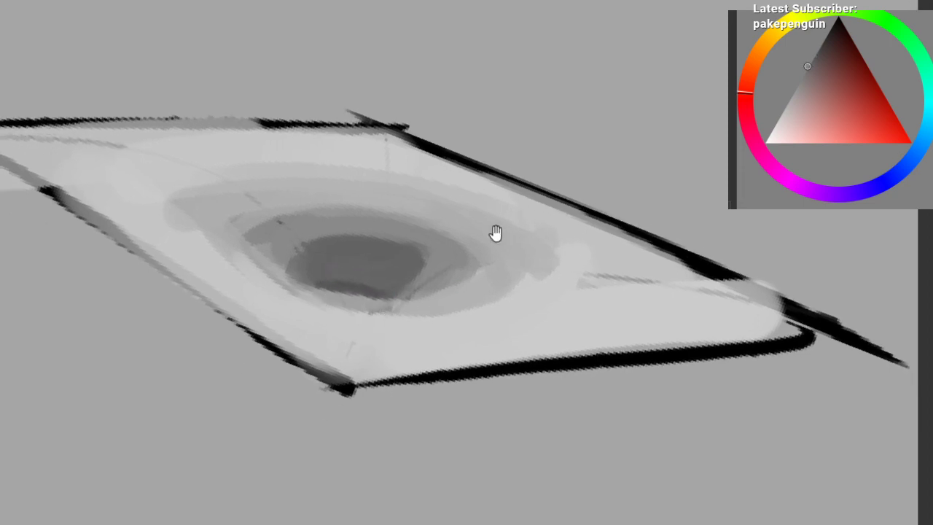
Step: Sample the outer band's grey and smooth it across the dip's far rim
left_click_drag(496, 234, 490, 211)
left_click(316, 216, "ctrl")
left_click(250, 233, "ctrl")
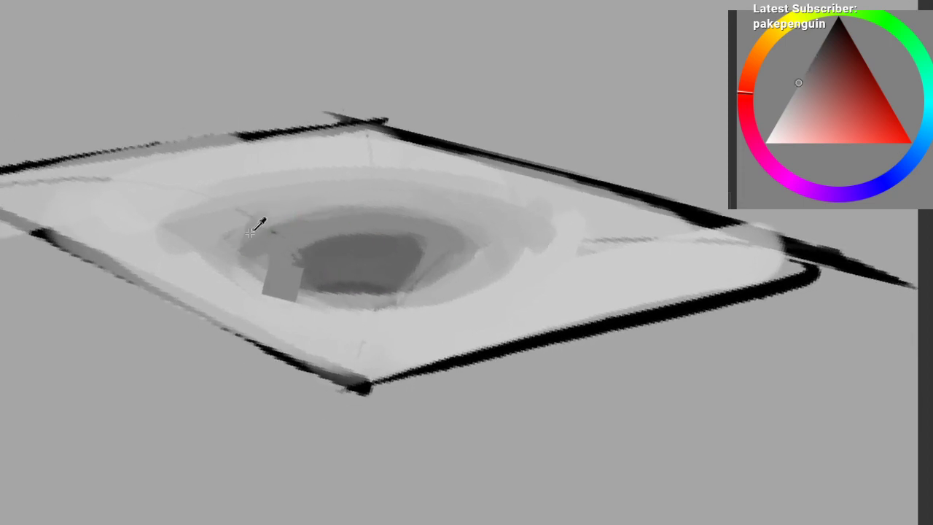
left_click(215, 220, "ctrl")
mouse_move(217, 218)
left_mouse_down()
mouse_move(204, 211)
mouse_move(537, 210)
left_mouse_up()
Step: Soften the outer band's left and right ends into the plane using sampled lighter greys
left_click(197, 213, "ctrl")
left_click_drag(189, 202, 341, 325)
left_click(461, 289, "ctrl")
left_click(178, 214, "ctrl")
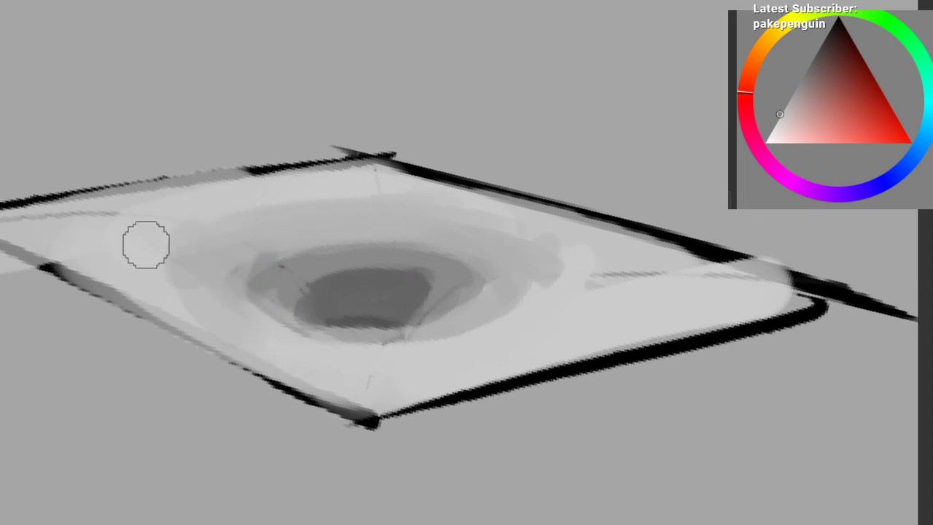
left_click(538, 235, "ctrl")
mouse_move(540, 256)
left_mouse_down()
mouse_move(540, 248)
mouse_move(558, 254)
mouse_move(543, 271)
left_mouse_up()
mouse_move(461, 364)
left_mouse_down()
mouse_move(478, 283)
mouse_move(421, 266)
mouse_move(367, 228)
mouse_move(292, 283)
mouse_move(306, 274)
left_mouse_up()
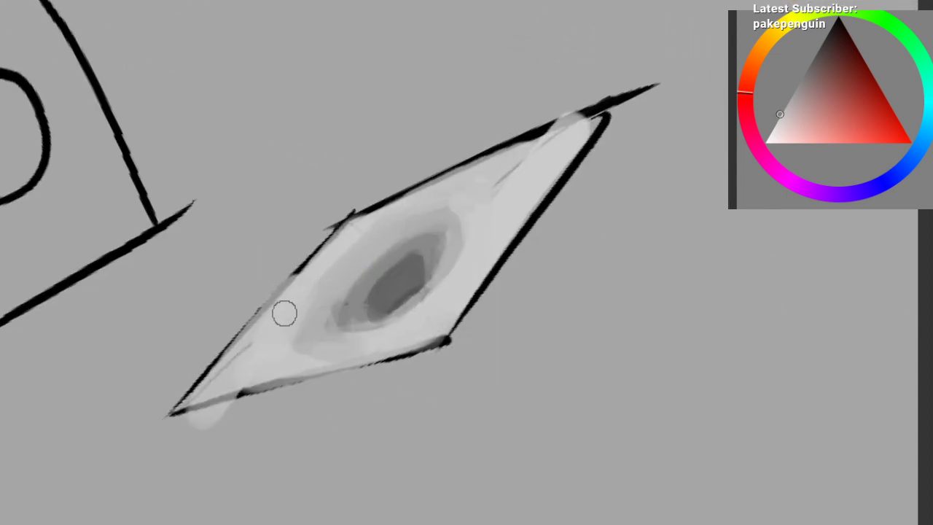
Step: Touch up the outer band's right end and blend sampled mid greys along the inner band's far side
mouse_move(219, 370)
left_mouse_down()
mouse_move(340, 233)
mouse_move(211, 394)
left_mouse_up()
key("ctrl+z")
mouse_move(452, 233)
left_mouse_down()
mouse_move(468, 254)
mouse_move(448, 239)
left_mouse_up()
left_click(341, 298, "ctrl")
left_click(398, 247, "ctrl")
left_click_drag(350, 297, 436, 230)
left_click_drag(348, 289, 405, 236)
key("ctrl+z")
Step: Extend the mid-grey inner band over the far slope and around the dip's left end
left_click_drag(372, 264, 439, 242)
left_click(405, 250, "ctrl")
left_click_drag(365, 269, 329, 353)
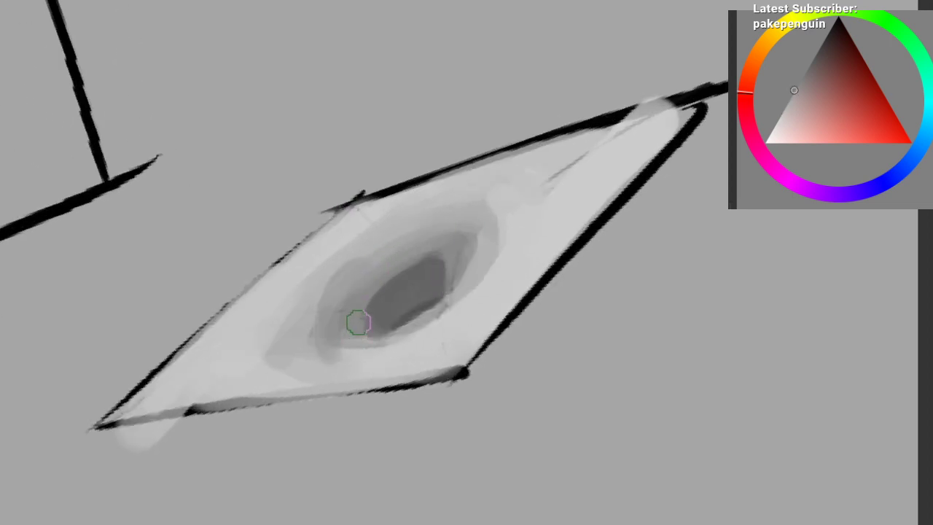
left_click_drag(391, 229, 398, 238)
key("ctrl+z")
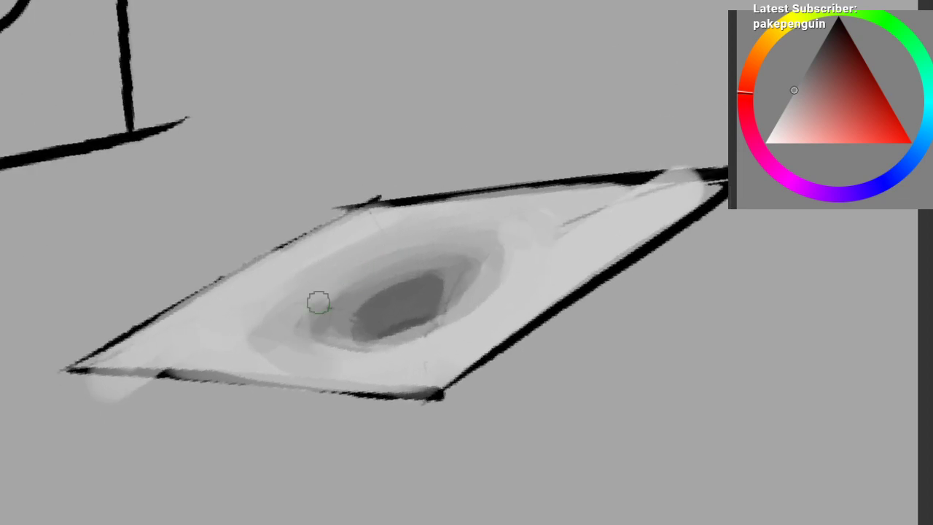
Step: Blend the shading around the dark pit in the tilted plane using grey tones sampled from the drawing
left_click(324, 313, "ctrl")
left_click_drag(359, 363, 412, 343)
key("ctrl+z")
mouse_move(336, 342)
left_mouse_down()
mouse_move(382, 304)
mouse_move(398, 267)
mouse_move(440, 273)
mouse_move(430, 287)
left_mouse_up()
left_click_drag(369, 297, 375, 283)
left_click(375, 310, "ctrl")
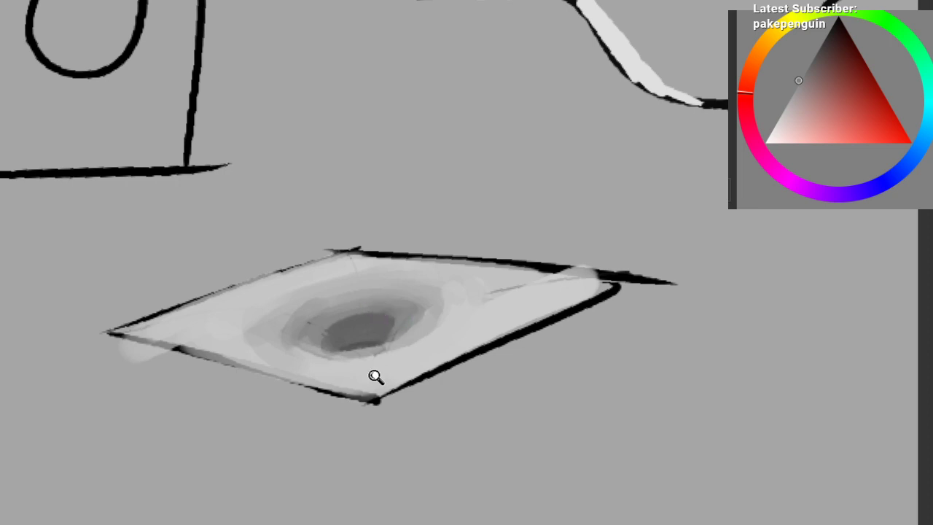
Step: Try to add sampled mid-grey strokes inside the pit and along its lower rim
left_click_drag(375, 376, 238, 358)
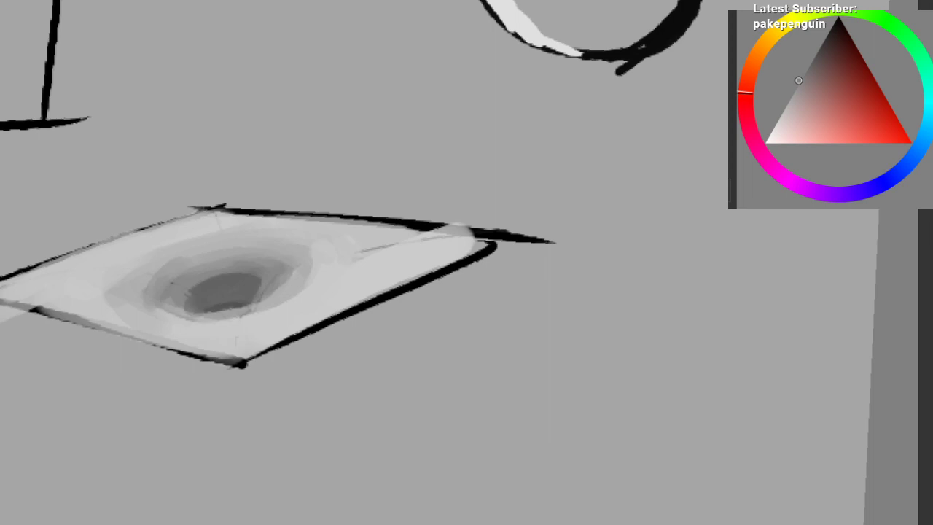
left_click(208, 310, "ctrl")
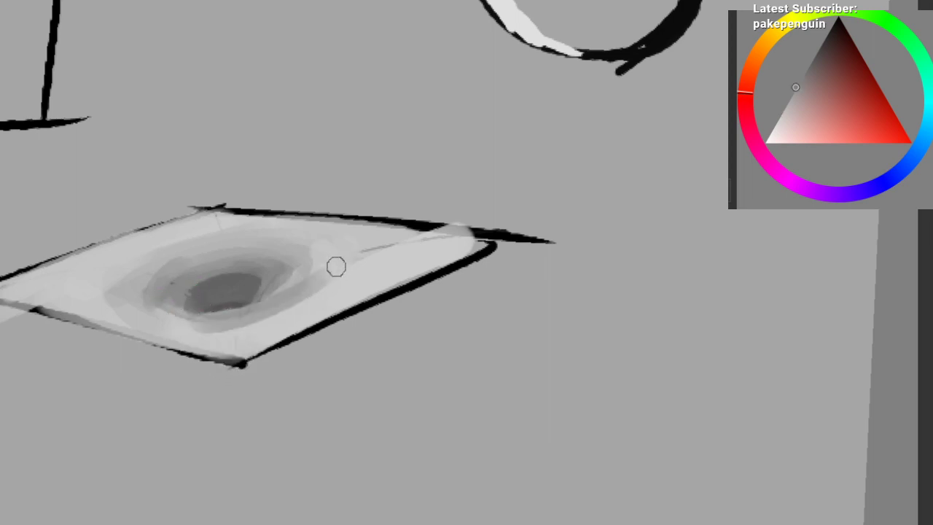
key("ctrl+z")
left_click_drag(215, 290, 219, 268)
left_click_drag(193, 335, 295, 312)
key("ctrl+z")
key("ctrl+z")
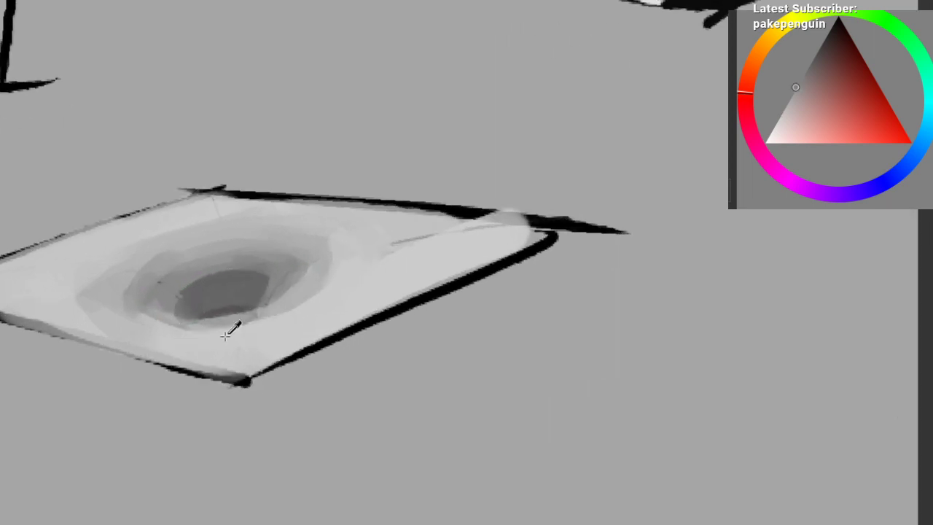
Step: Soften the pit's rim with light greys sampled from the plane, and clear the sketch from the grey canvas
left_click(225, 334, "ctrl")
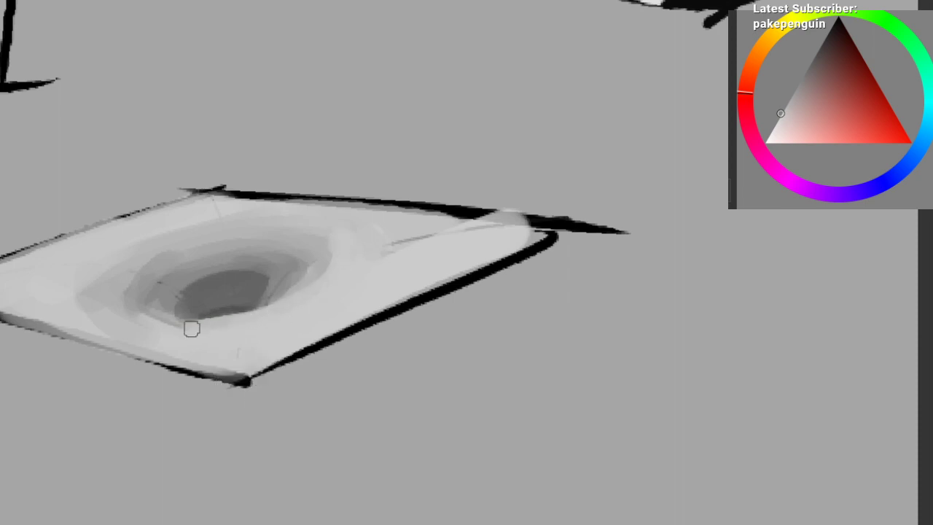
left_click(89, 261, "ctrl")
mouse_move(238, 374)
left_mouse_down()
mouse_move(359, 290)
mouse_move(337, 304)
mouse_move(352, 256)
mouse_move(431, 323)
left_mouse_up()
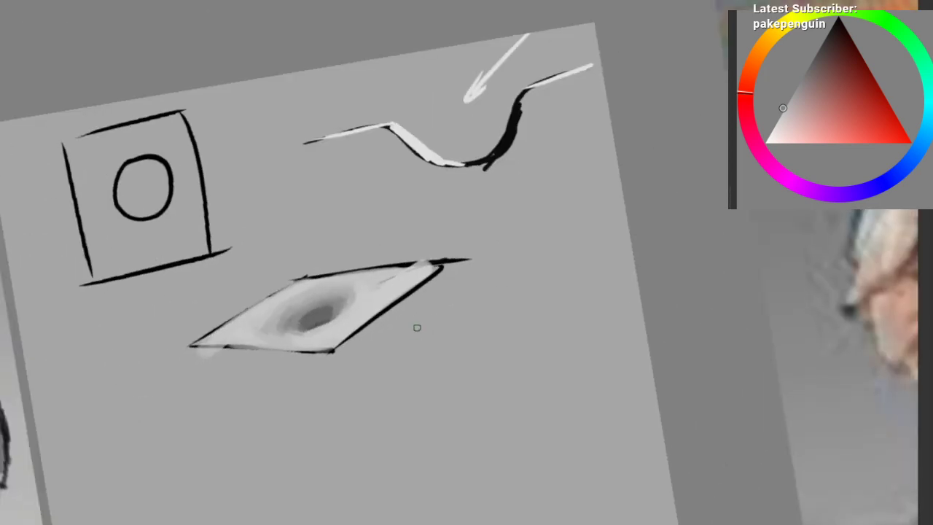
left_click(377, 243, "ctrl")
mouse_move(389, 205)
left_mouse_down()
mouse_move(463, 205)
mouse_move(406, 323)
mouse_move(234, 214)
mouse_move(419, 76)
left_mouse_up()
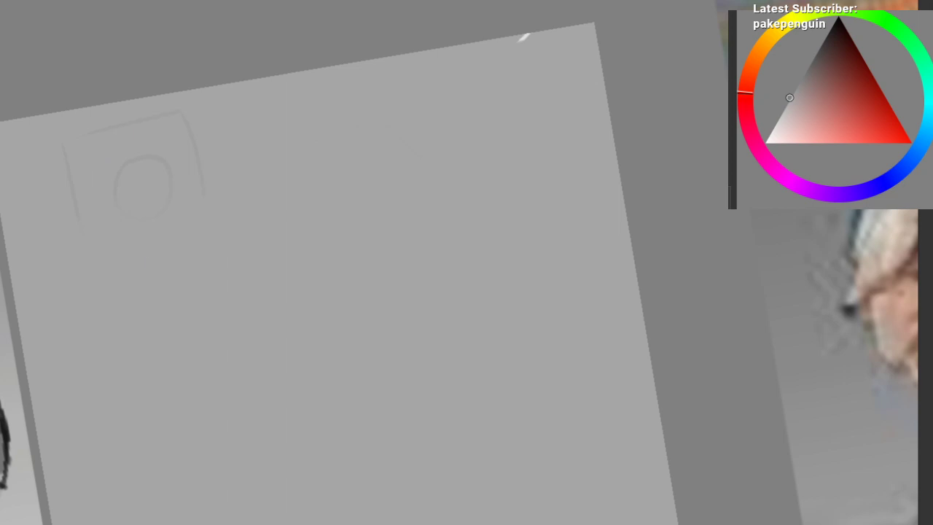
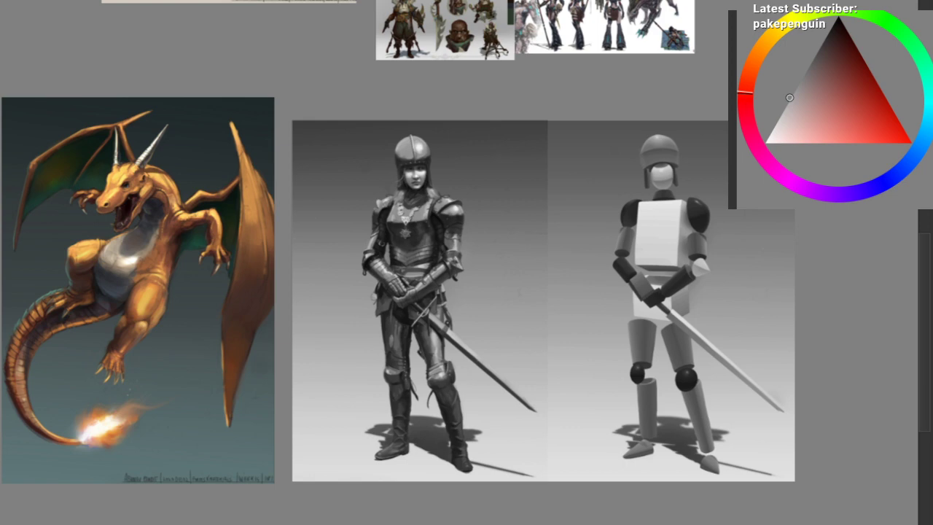
Step: Examine the reference images on the board, ending at the rainy ship-deck painting
left_click_drag(312, 175, 321, 174)
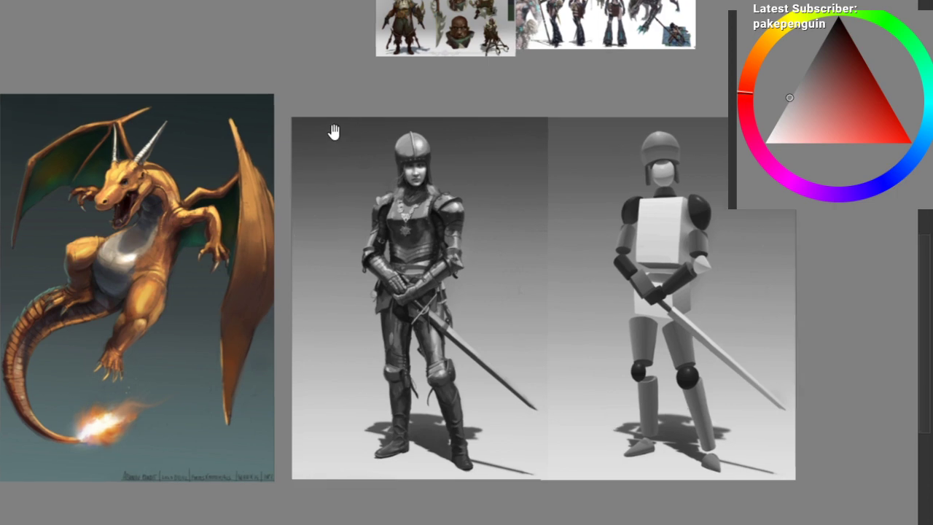
left_click_drag(370, 94, 254, 377)
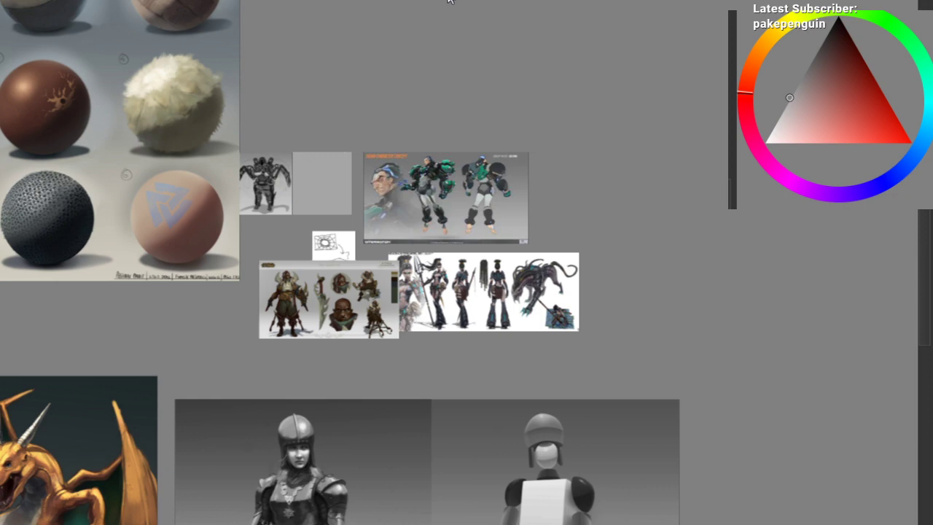
left_click(475, 1)
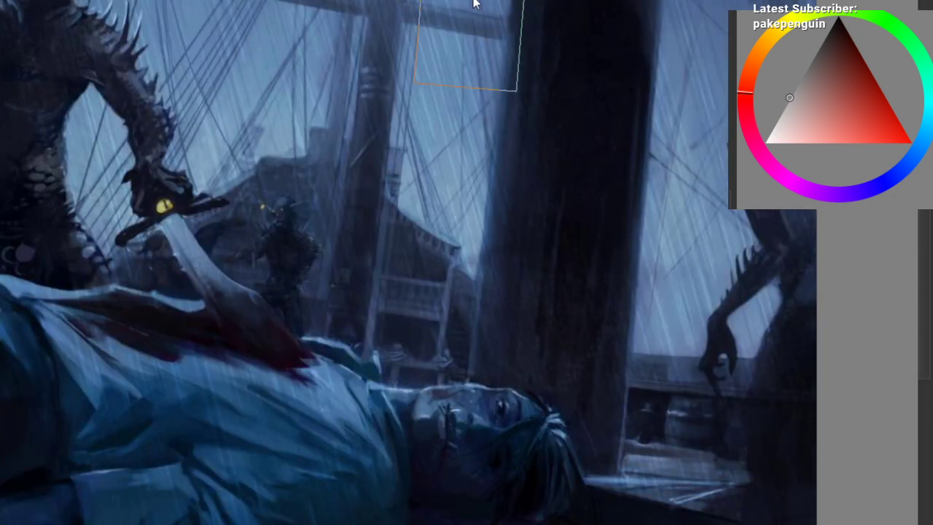
mouse_move(329, 82)
left_mouse_down()
mouse_move(244, 177)
mouse_move(311, 136)
mouse_move(303, 182)
left_mouse_up()
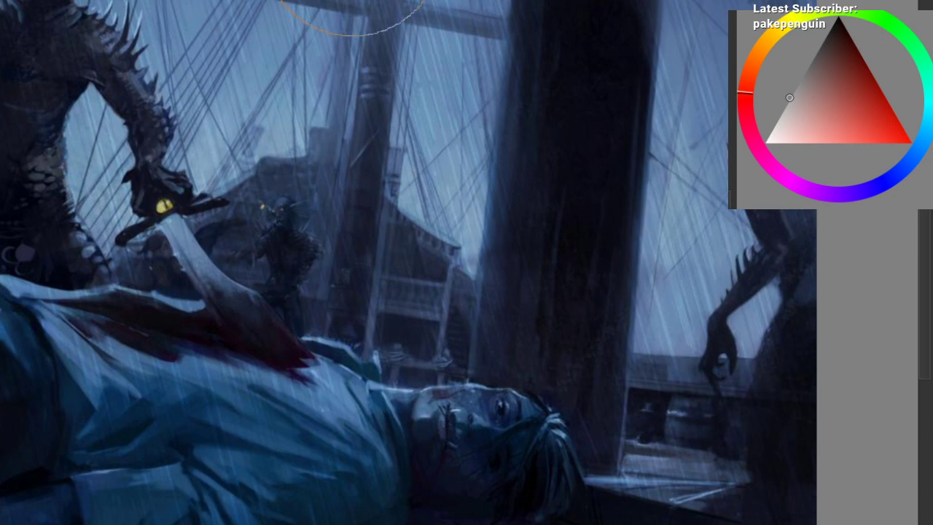
mouse_move(395, 113)
left_mouse_down()
mouse_move(356, 163)
mouse_move(353, 182)
left_mouse_up()
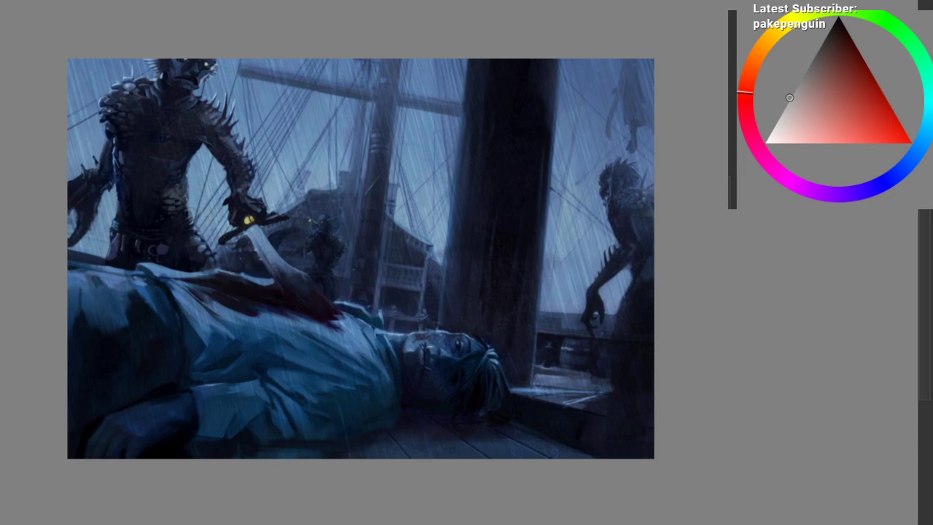
left_click_drag(318, 123, 246, 156)
mouse_move(245, 156)
left_mouse_down()
mouse_move(143, 156)
mouse_move(207, 151)
left_mouse_up()
Step: Trace a light grey guide line from the standing monster's arm to the sword's tip, and undo it
left_click(773, 127)
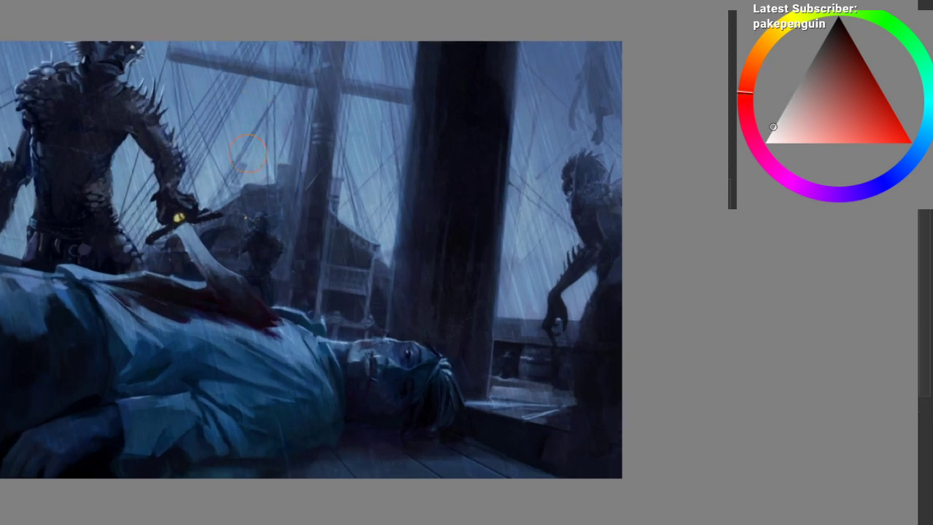
mouse_move(169, 109)
left_mouse_down()
mouse_move(244, 242)
mouse_move(265, 302)
left_mouse_up()
key("ctrl+z")
key("ctrl+z")
mouse_move(149, 97)
left_mouse_down()
mouse_move(286, 331)
mouse_move(215, 311)
mouse_move(208, 275)
left_mouse_up()
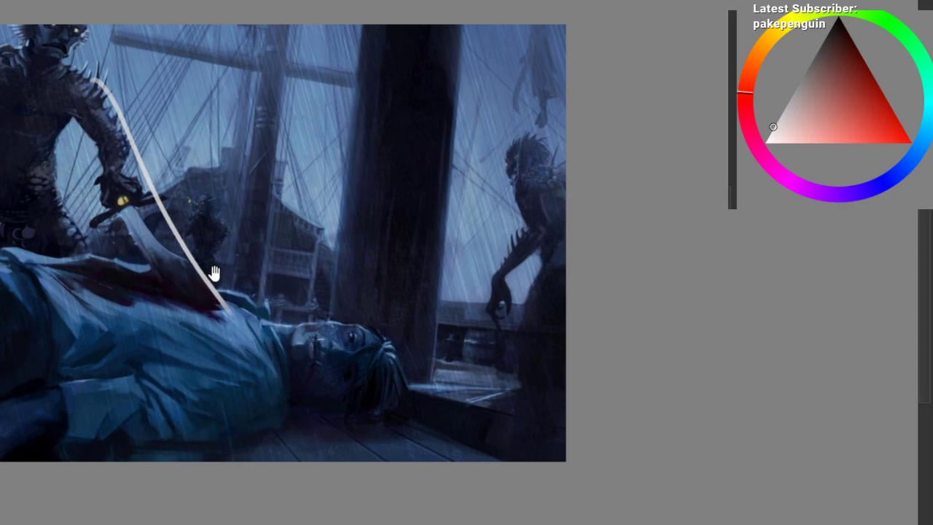
key("ctrl+z")
Step: Circle the arm of the creature behind the mast in light grey, and undo the annotation strokes
left_click_drag(330, 195, 275, 219)
mouse_move(483, 111)
left_mouse_down()
mouse_move(382, 216)
mouse_move(370, 109)
mouse_move(350, 126)
left_mouse_up()
key("ctrl+z")
key("ctrl+z")
mouse_move(387, 187)
left_mouse_down()
mouse_move(387, 209)
mouse_move(405, 215)
left_mouse_up()
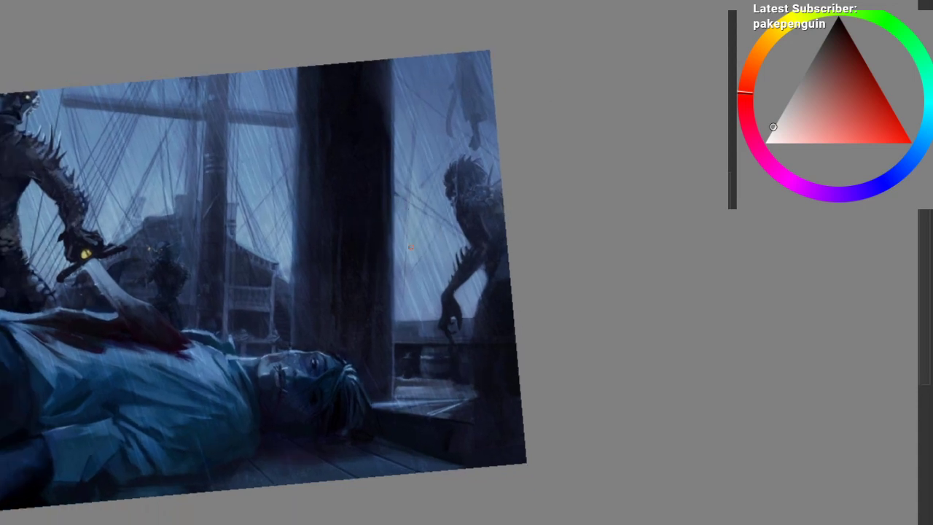
mouse_move(486, 230)
left_mouse_down()
mouse_move(485, 353)
mouse_move(443, 250)
left_mouse_up()
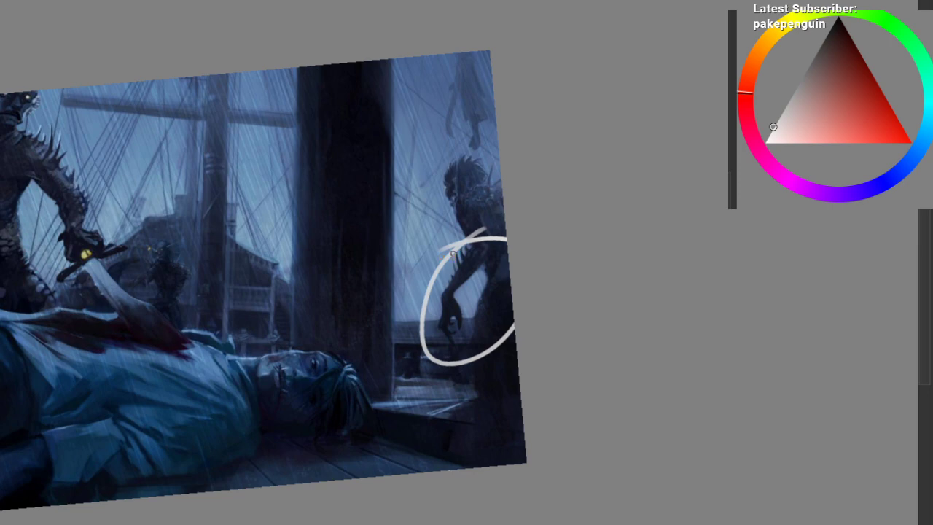
key("ctrl+z")
Step: Sample the mast's dark blue and mark the bright sky around the creature behind the mast and at the opposite edge
left_click_drag(309, 248, 323, 262)
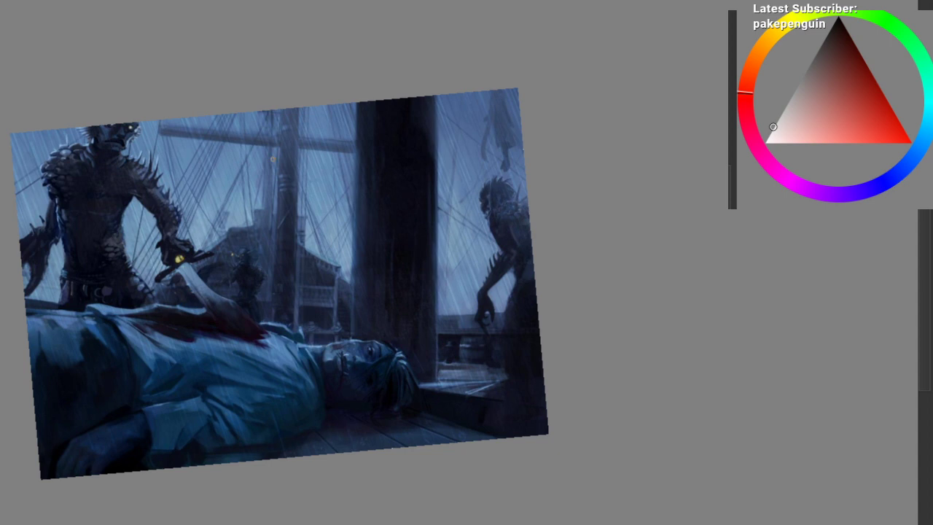
left_click_drag(246, 190, 241, 215)
left_click_drag(350, 178, 364, 182)
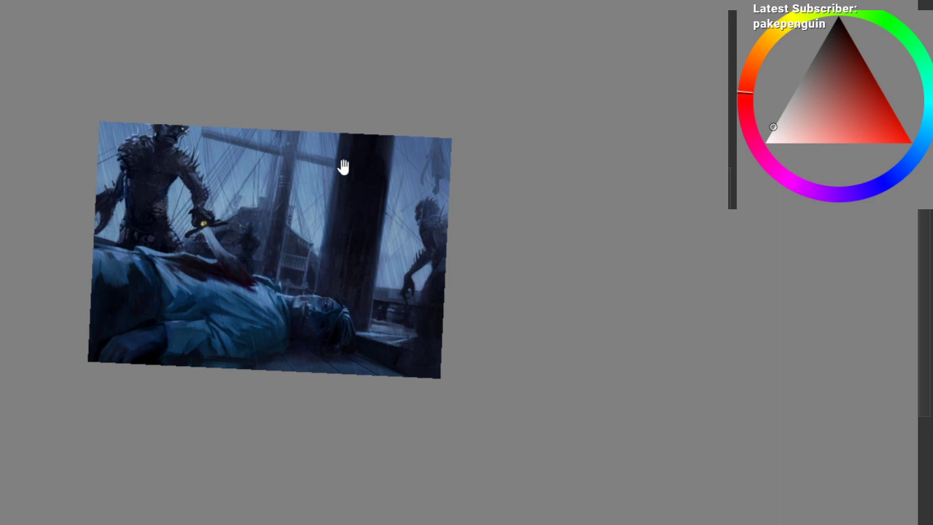
scroll(306, 229, "up", 1)
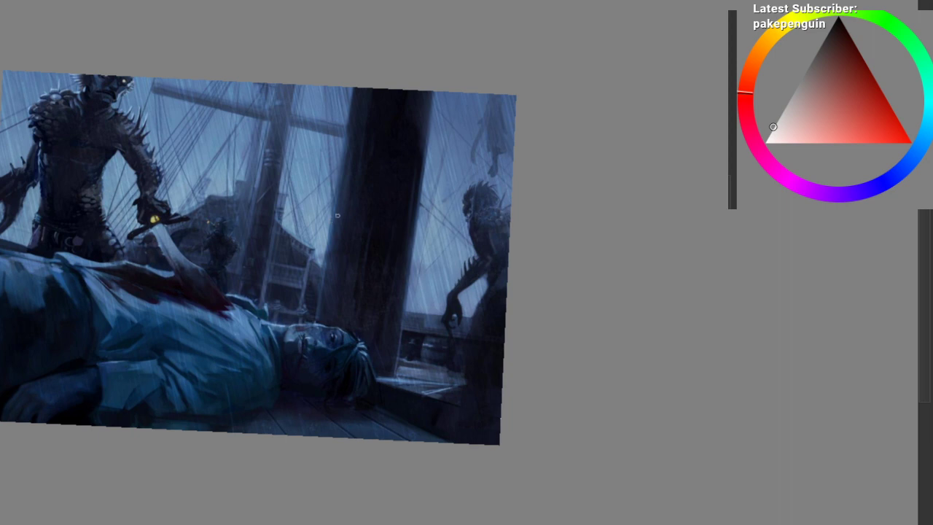
left_click(384, 206, "ctrl")
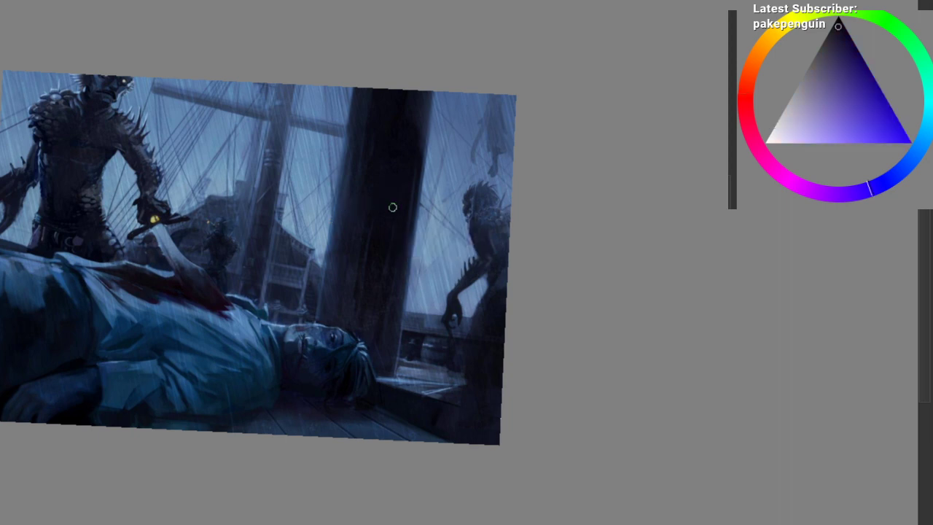
left_click_drag(433, 186, 409, 182)
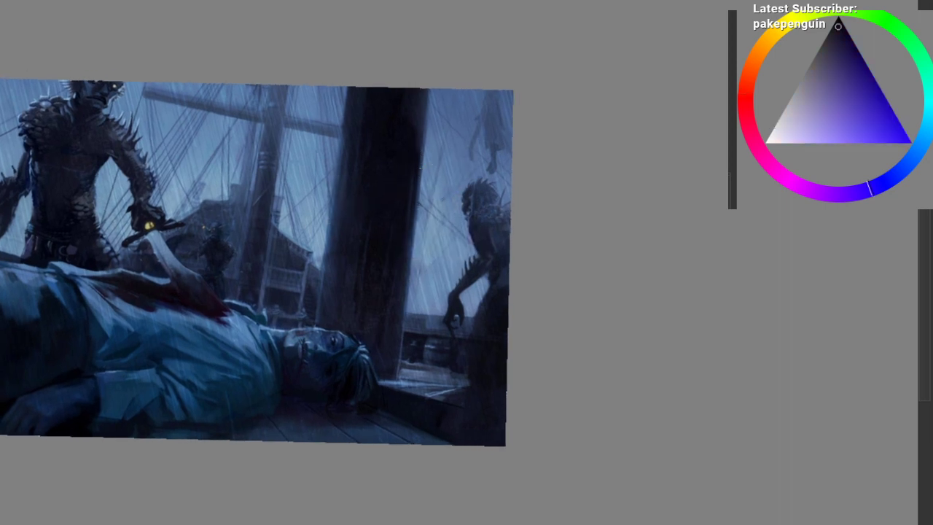
left_click_drag(433, 153, 410, 296)
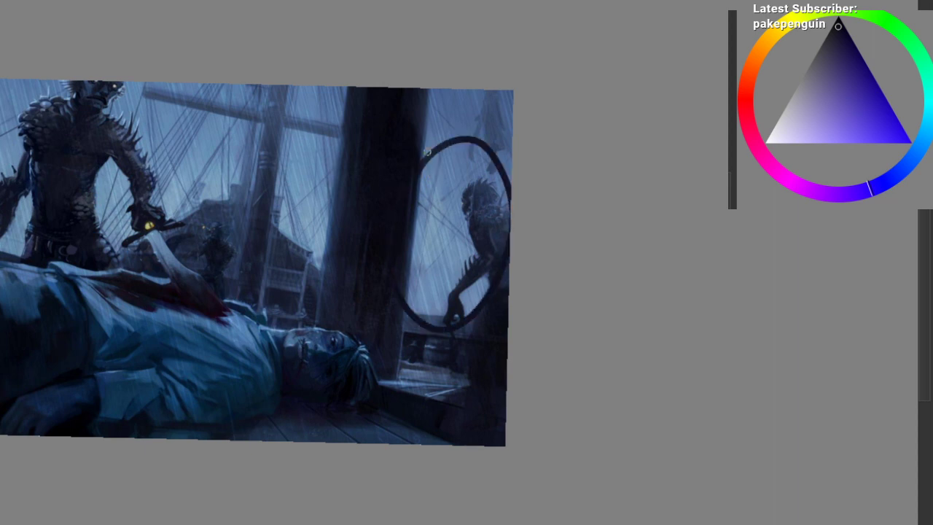
left_click_drag(412, 345, 494, 401)
key("ctrl+z")
left_click_drag(62, 135, 109, 125)
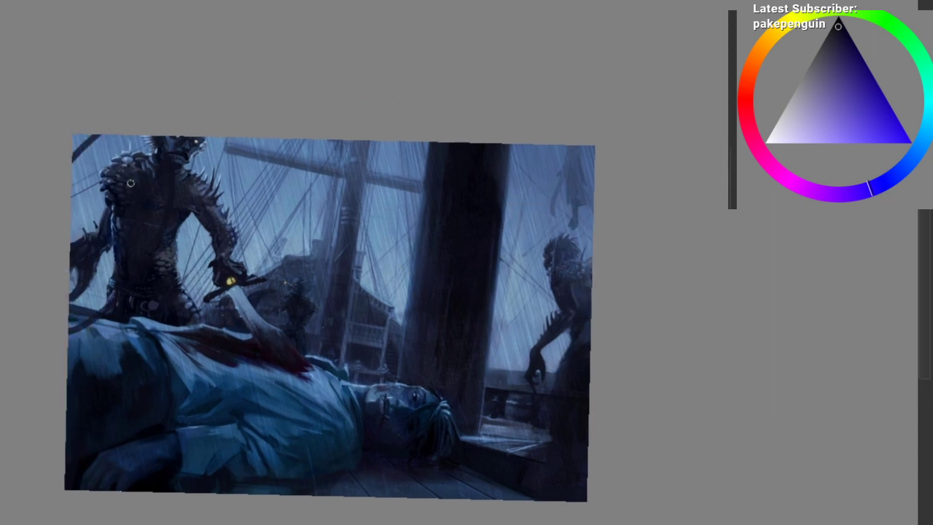
Step: Draw a near-white downward arrow above the lying man's head, and undo it
left_click(382, 258, "ctrl")
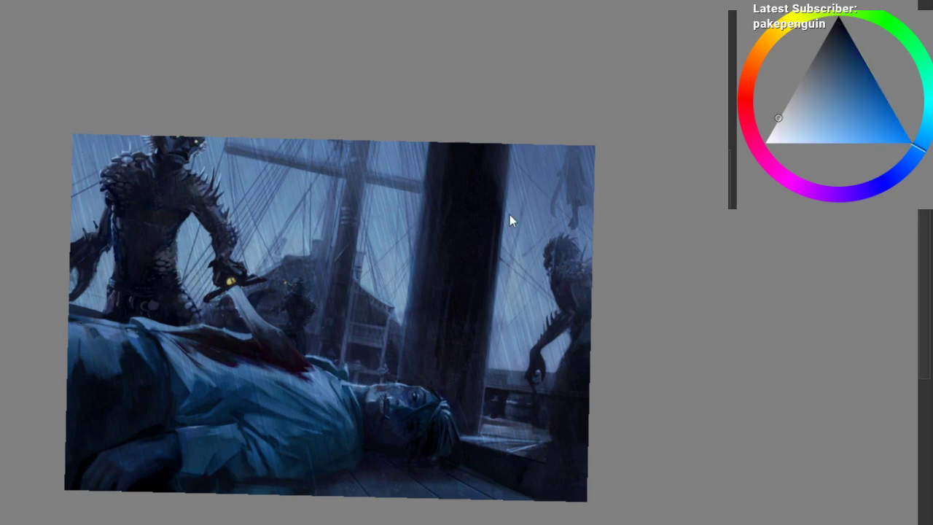
key("ctrl+z")
left_click_drag(384, 233, 386, 340)
mouse_move(367, 304)
left_mouse_down()
mouse_move(394, 320)
mouse_move(357, 335)
left_mouse_up()
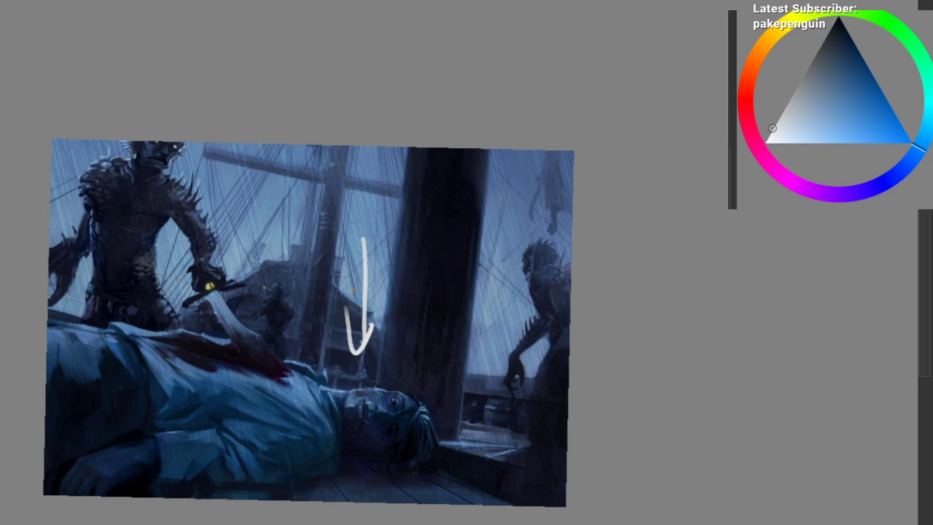
key("ctrl+z")
Step: Try to outline the area around the standing monster, and undo the leftover marks
left_click_drag(85, 247, 72, 113)
left_click_drag(54, 243, 52, 322)
mouse_move(82, 173)
left_mouse_down()
mouse_move(291, 82)
mouse_move(357, 198)
left_mouse_up()
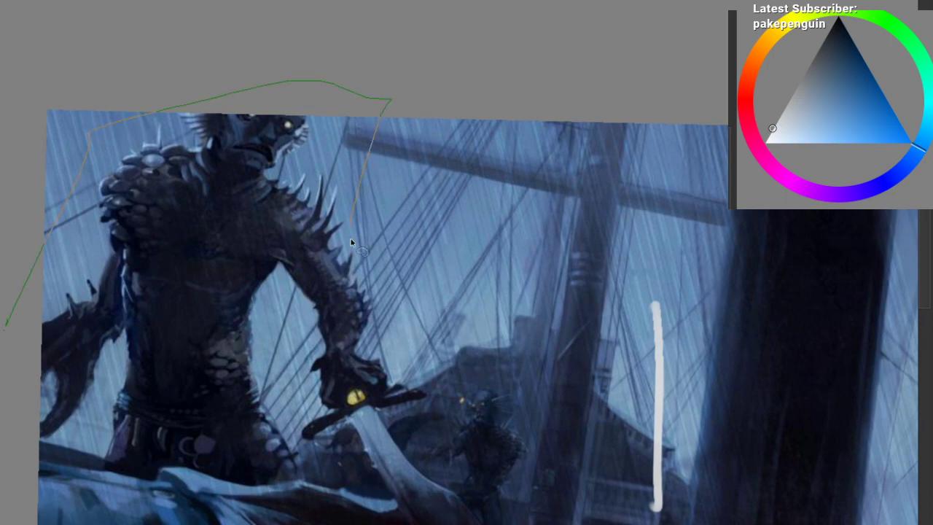
left_click_drag(278, 250, 270, 306)
key("ctrl+z")
left_click_drag(269, 280, 257, 264)
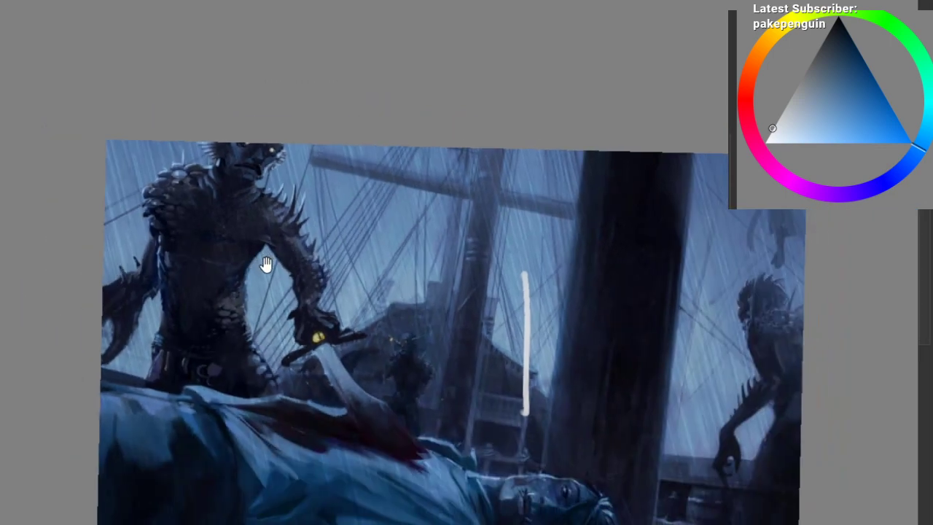
mouse_move(279, 225)
left_mouse_down()
mouse_move(215, 192)
mouse_move(237, 186)
mouse_move(277, 251)
mouse_move(208, 210)
left_mouse_up()
key("ctrl+z")
key("ctrl+z")
key("ctrl+z")
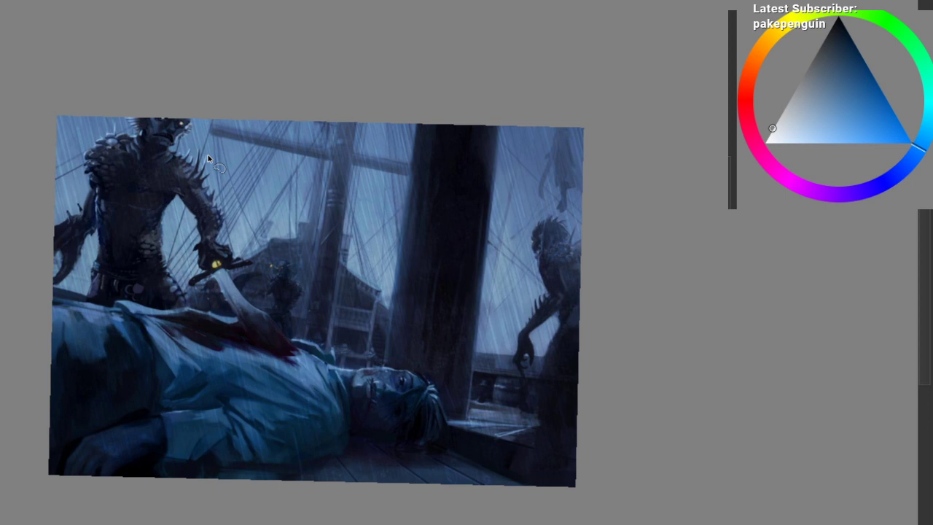
Step: Apply an adjustment that strongly darkens the whole ship-deck painting
left_click(294, 20)
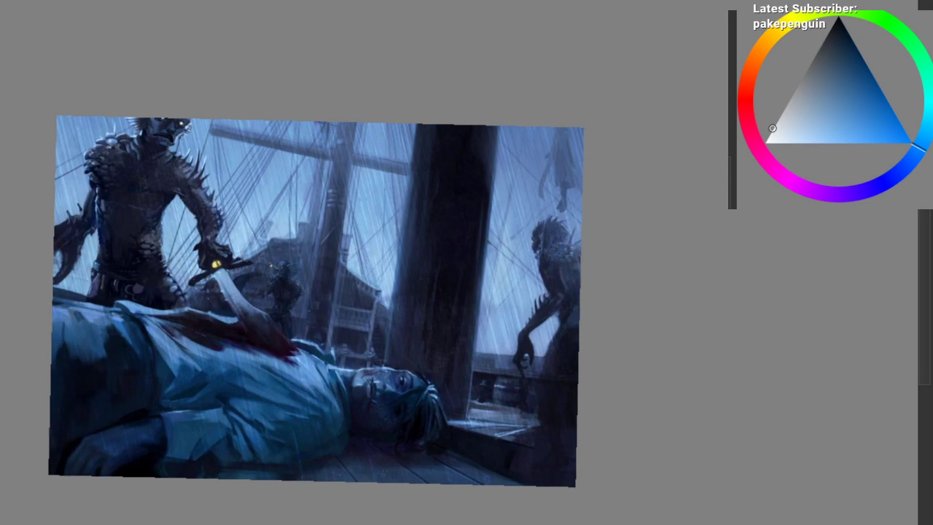
mouse_move(861, 225)
left_mouse_down()
mouse_move(871, 213)
mouse_move(870, 233)
mouse_move(870, 222)
left_mouse_up()
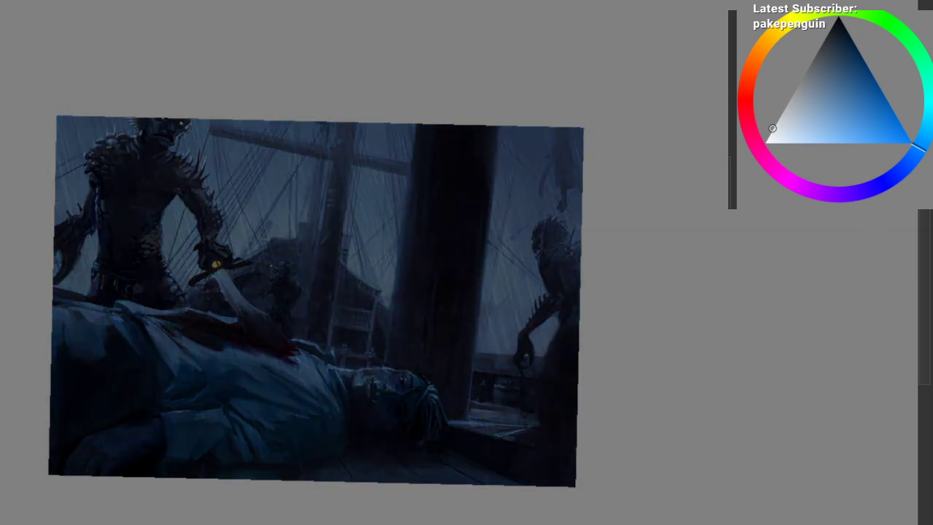
left_click(745, 405)
Step: Choose a dark grey and a resized round brush, and brush light back onto the lying man's shirt and face
right_click(190, 271)
left_click(226, 405)
left_click_drag(818, 49, 826, 37)
mouse_move(345, 270)
left_mouse_down()
mouse_move(323, 263)
mouse_move(399, 210)
left_mouse_up()
key("[")
key("[")
key("[")
key("[")
key("[")
key("[")
key("[")
key("[")
key("]")
mouse_move(194, 259)
left_mouse_down()
mouse_move(318, 282)
mouse_move(365, 279)
left_mouse_up()
left_click_drag(378, 310, 437, 327)
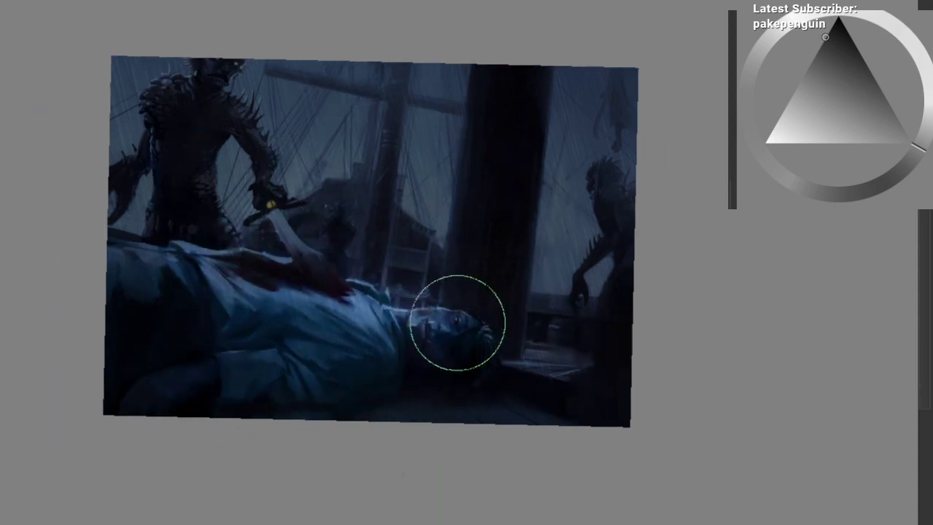
Step: Adjust the brush size and extend the restored light across the lying man's shirt below the standing monster
key("]")
key("]")
key("]")
key("[")
key("[")
key("[")
key("[")
key("]")
left_click_drag(122, 234, 195, 229)
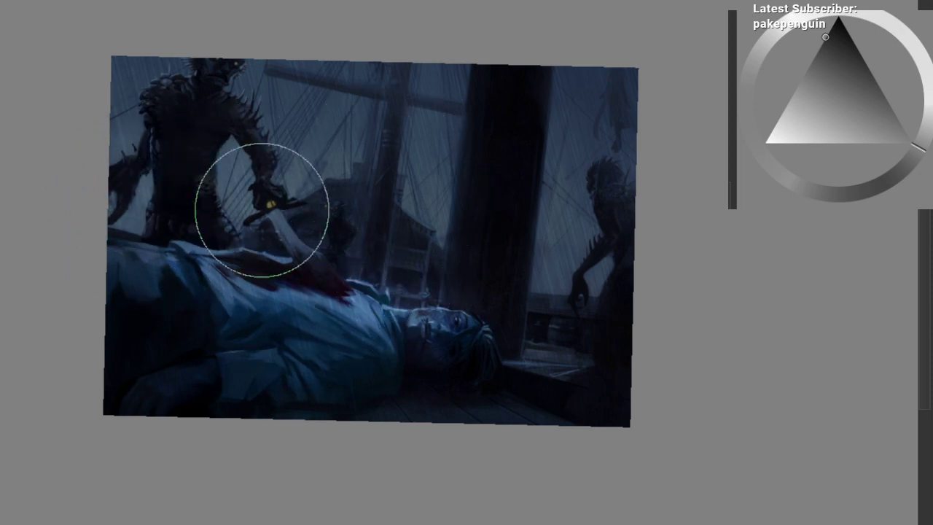
Step: Brush subtle light back around the monster's sword arm and the distant mast
left_click_drag(251, 220, 271, 185)
left_click_drag(402, 139, 413, 185)
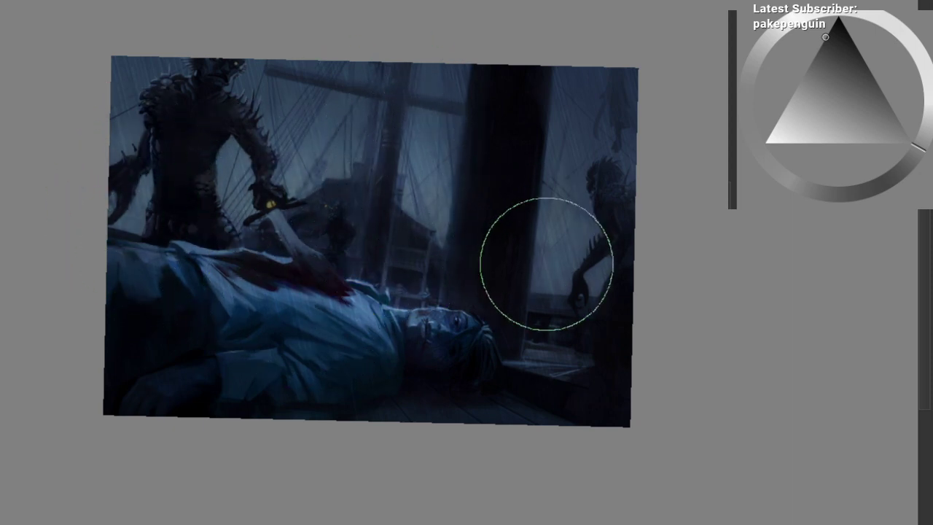
mouse_move(434, 260)
left_mouse_down()
mouse_move(377, 288)
mouse_move(361, 259)
left_mouse_up()
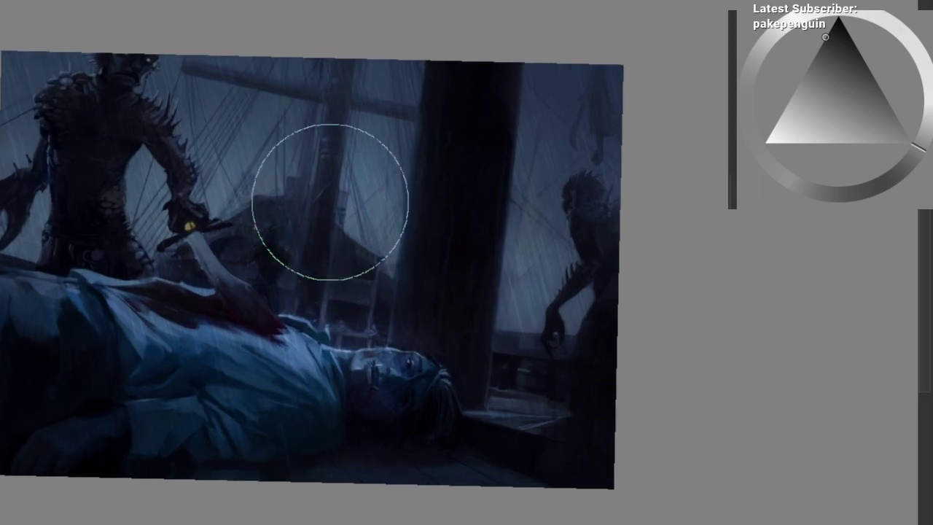
Step: Brush light back onto the lying man's collar and neck, and undo a trial white stroke over the same area
key("]")
left_click_drag(317, 367, 350, 358)
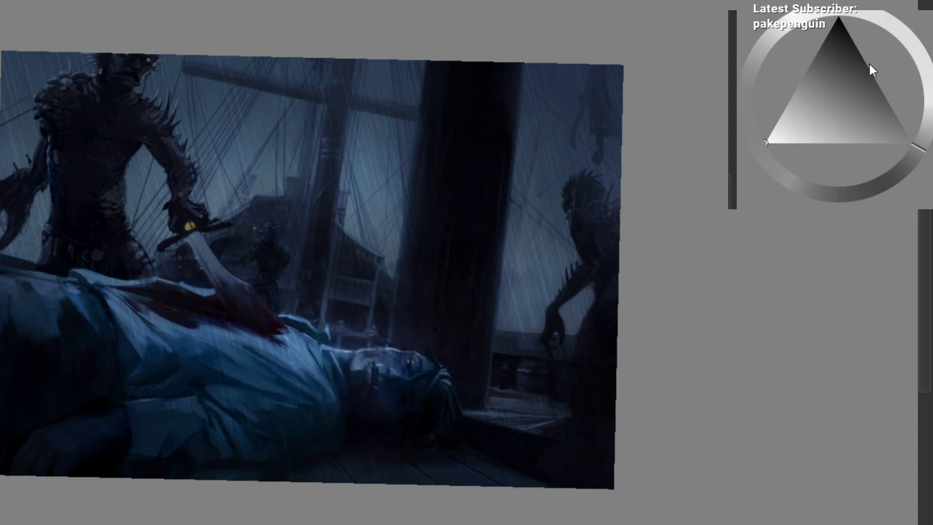
left_click_drag(349, 347, 375, 360)
key("ctrl+z")
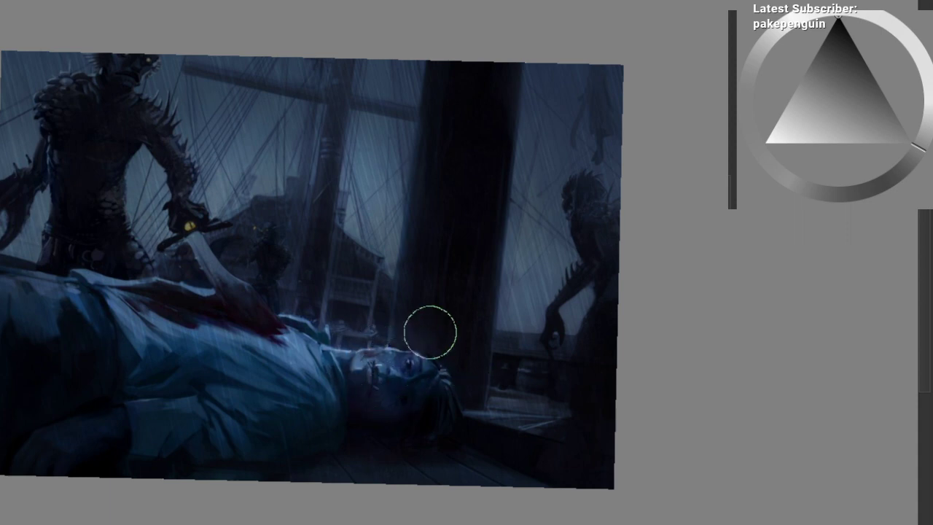
Step: Enlarge the brush and use black on the mask to restore faint light along the thick mast's left side
left_click_drag(446, 62, 403, 310)
key("bracketright")
key("bracketright")
mouse_move(435, 83)
left_mouse_down()
mouse_move(387, 323)
mouse_move(412, 309)
left_mouse_up()
mouse_move(443, 66)
left_mouse_down()
mouse_move(419, 333)
mouse_move(464, 49)
mouse_move(410, 398)
left_mouse_up()
left_click_drag(157, 308, 194, 386)
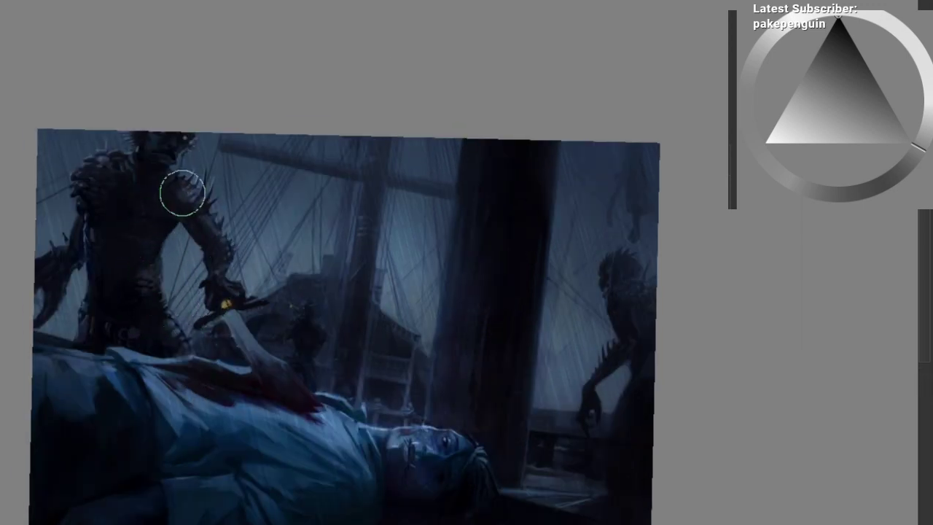
Step: Adjust the brush size and brush light back onto the standing monster's spiked shoulder and upper arm
key("bracketleft")
key("bracketleft")
key("bracketright")
key("bracketright")
left_click_drag(304, 166, 298, 165)
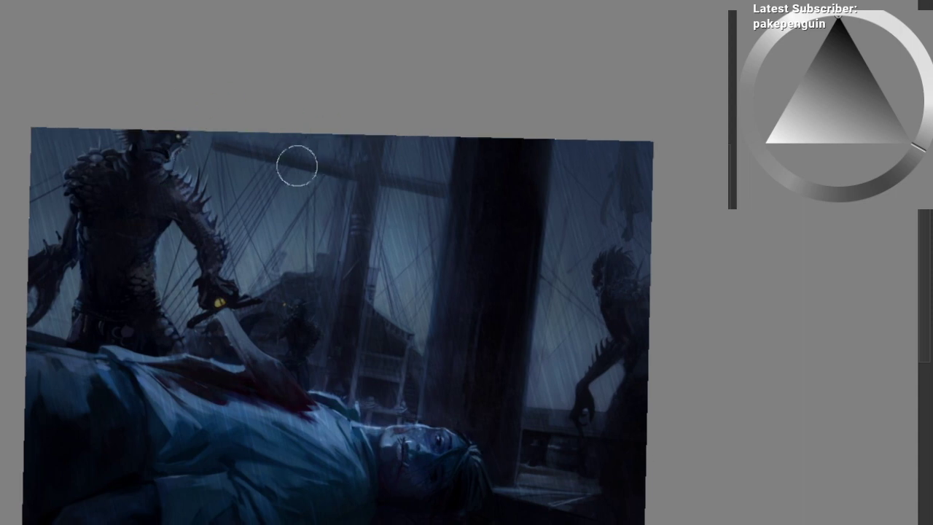
Step: Compare the whole painting before and after the relighting by stepping backward and forward through the edit history
mouse_move(394, 231)
left_mouse_down()
mouse_move(318, 275)
mouse_move(478, 294)
left_mouse_up()
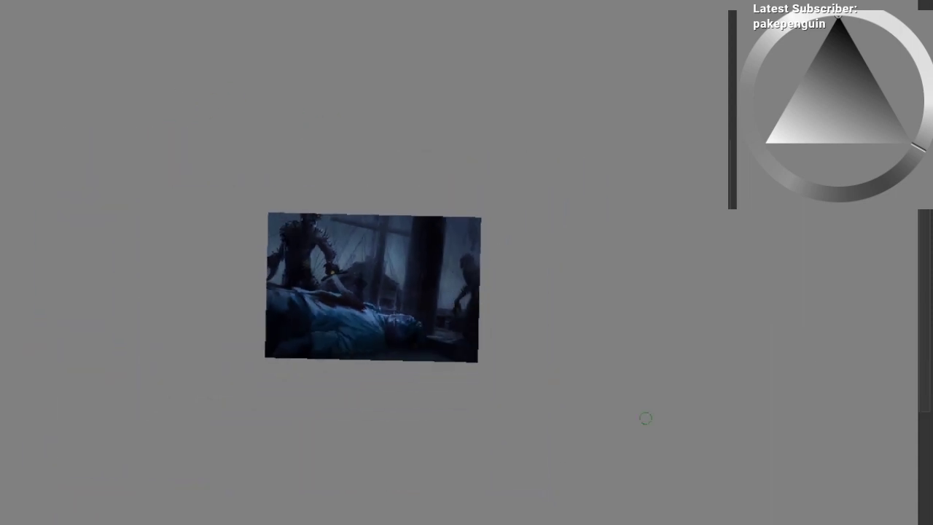
key("ctrl+z")
key("ctrl+z")
key("ctrl+z")
key("ctrl+z")
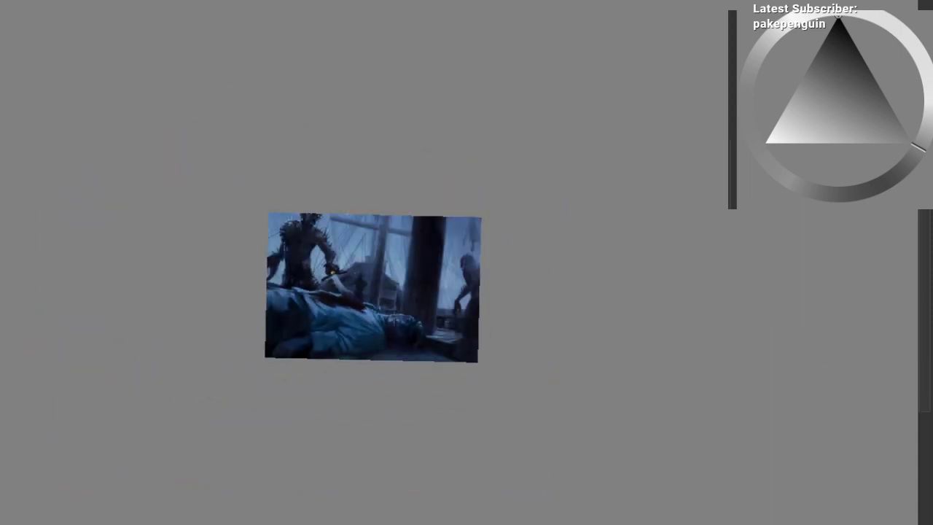
key("ctrl+z")
key("ctrl+z")
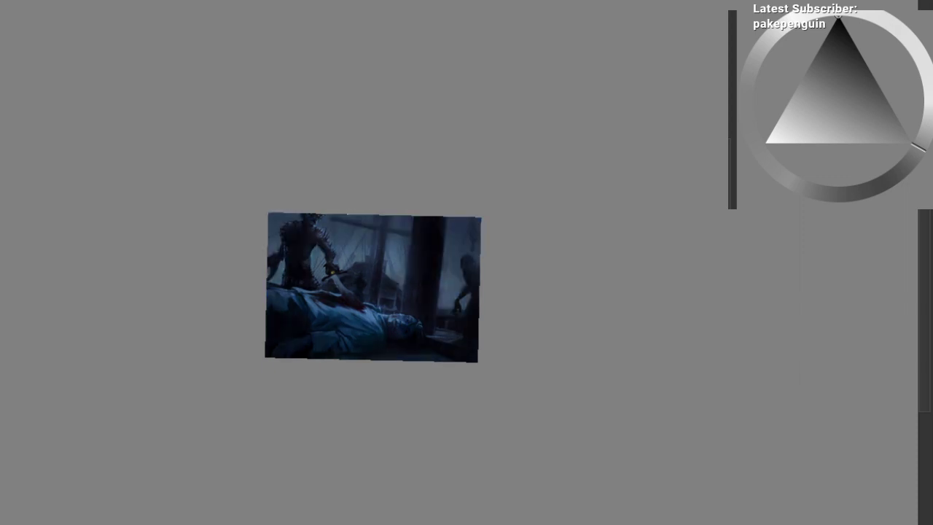
Step: Brush subtle light back around the distant mast and the ship's structure behind it
left_click_drag(342, 227, 456, 163)
left_click_drag(438, 182, 358, 191)
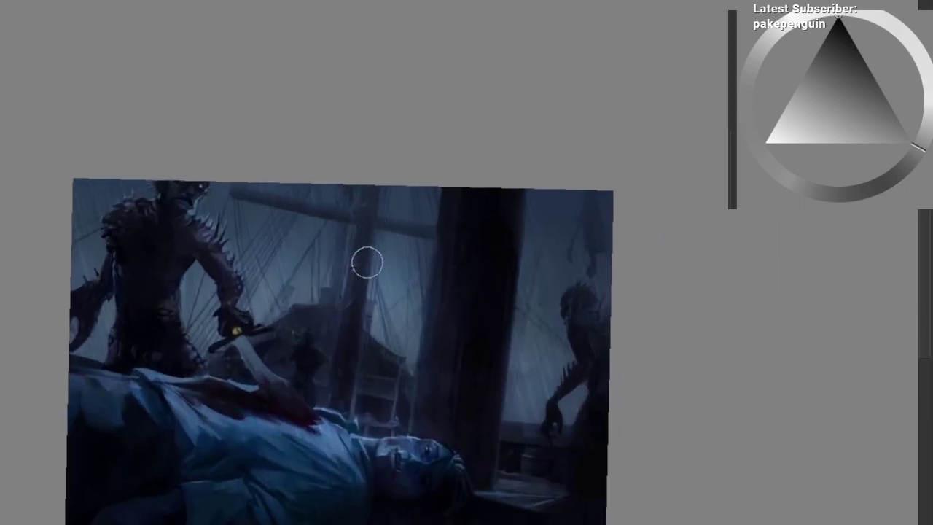
left_click_drag(339, 287, 353, 319)
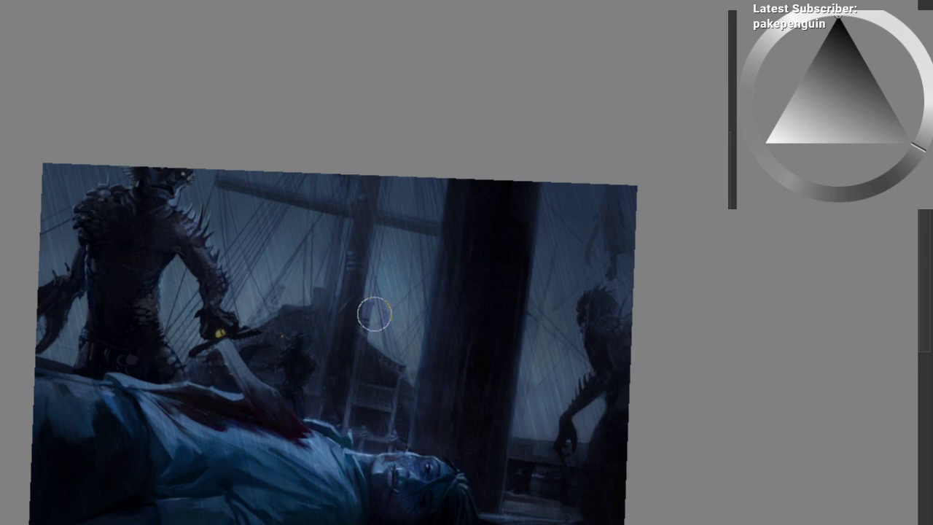
left_click_drag(496, 245, 499, 194)
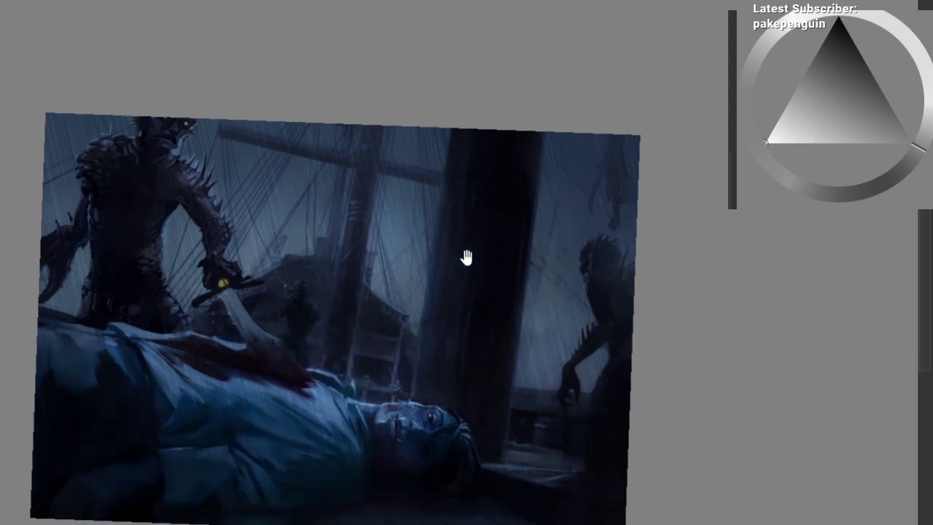
Step: Try a white mask stroke over the lying man's neck, undo it and return to black
left_click_drag(458, 265, 497, 247)
left_click_drag(389, 373, 366, 382)
key("ctrl+z")
mouse_move(809, 121)
left_mouse_down()
mouse_move(836, 62)
mouse_move(838, 16)
left_mouse_up()
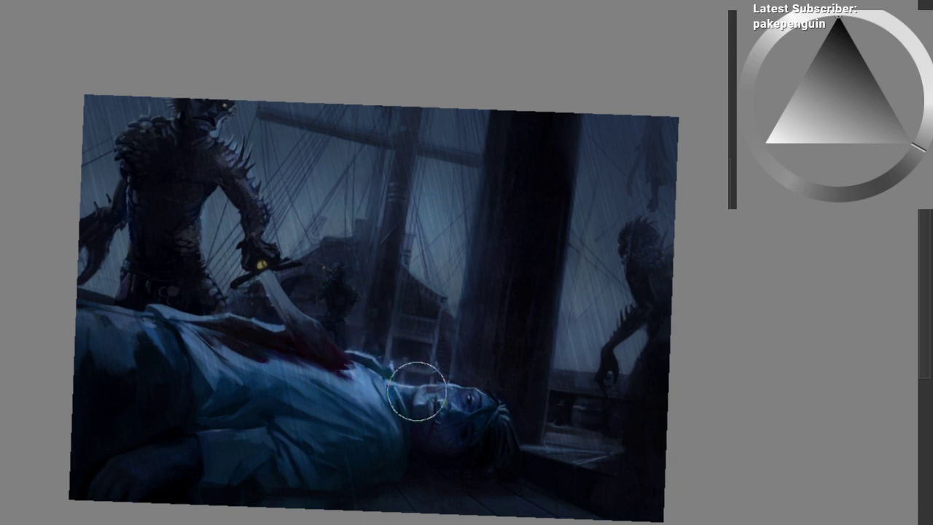
Step: Enlarge the brush greatly and restore soft, broad light across the standing monster, the background and the lying man
mouse_move(240, 326)
left_mouse_down()
mouse_move(233, 342)
mouse_move(265, 371)
left_mouse_up()
key("bracketright")
key("bracketright")
key("bracketright")
key("bracketright")
key("bracketright")
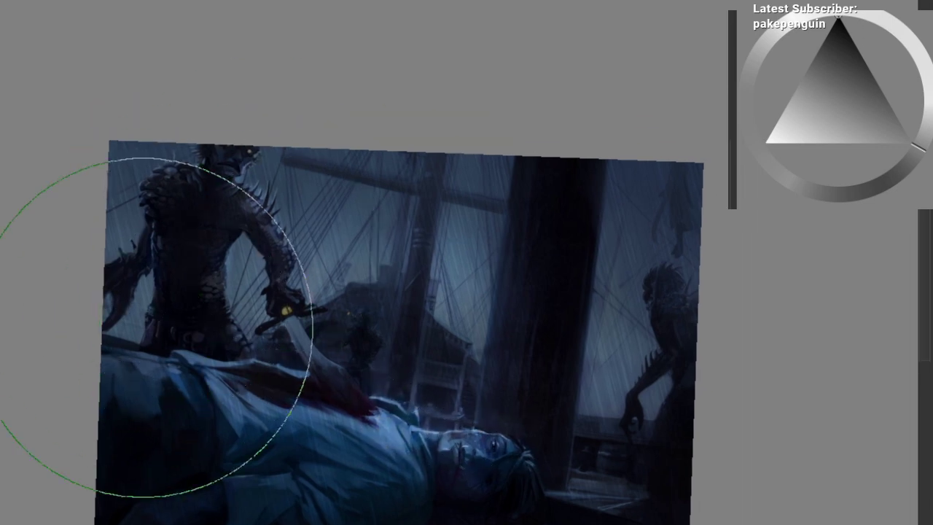
left_click_drag(457, 187, 408, 177)
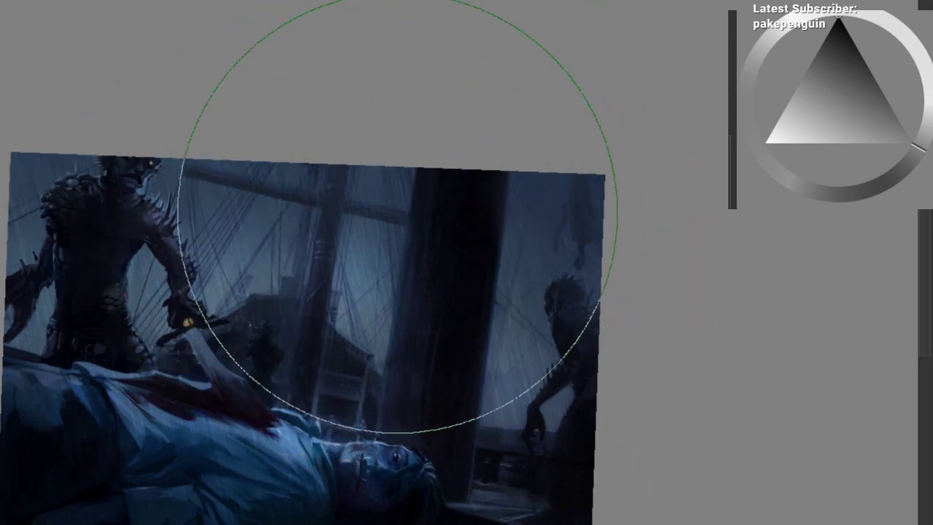
left_click_drag(110, 308, 81, 308)
mouse_move(271, 271)
left_mouse_down()
mouse_move(286, 238)
mouse_move(306, 234)
left_mouse_up()
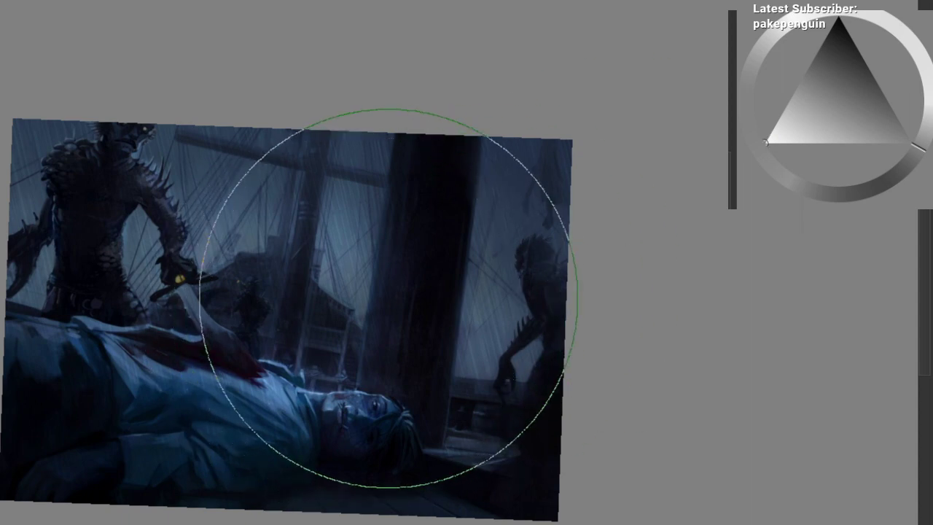
left_click_drag(337, 315, 328, 338)
Step: Leave the mask, lift the dark tones of the whole painting slightly and choose a dark blue
left_click(892, 269)
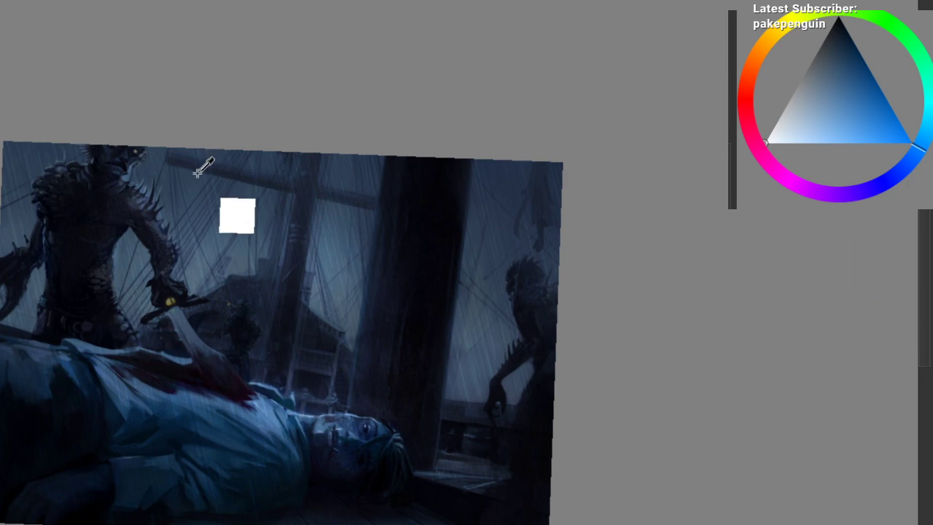
left_click(723, 172)
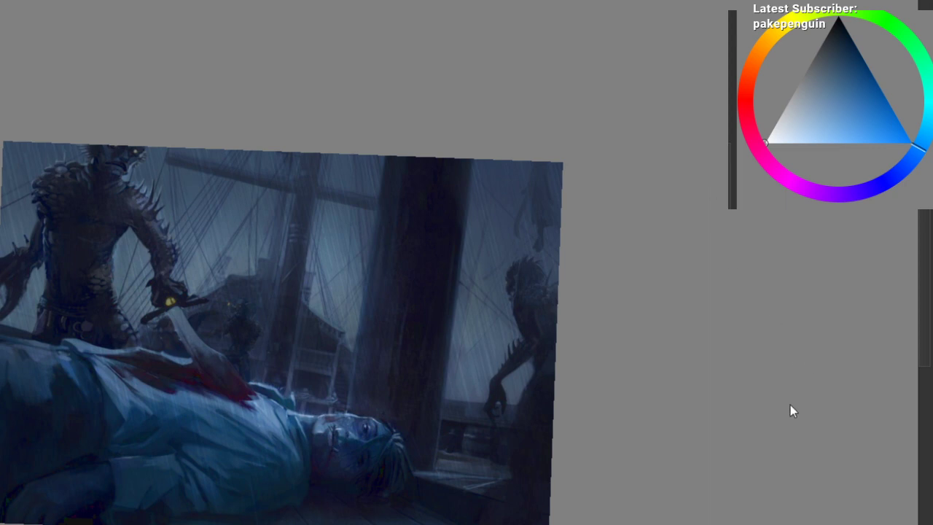
left_click_drag(506, 368, 387, 437)
left_click_drag(467, 344, 425, 313)
left_click_drag(475, 291, 461, 338)
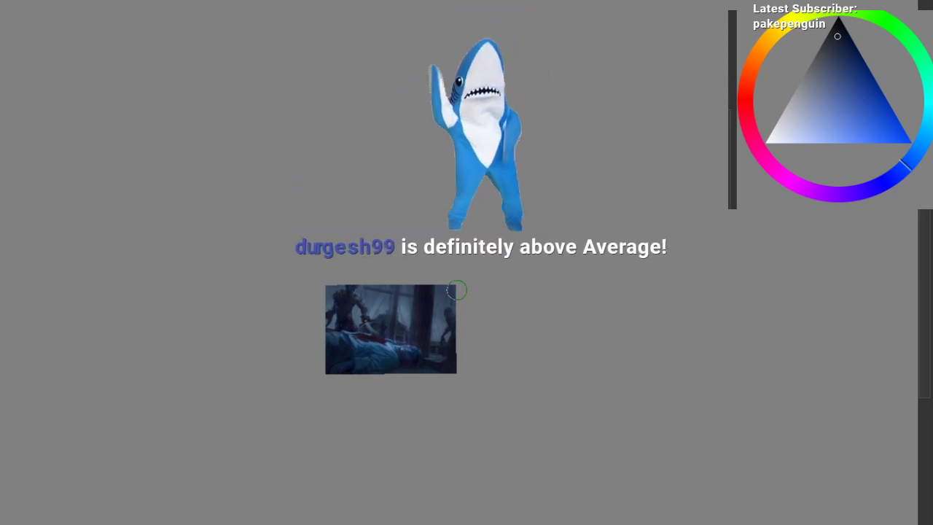
left_click_drag(350, 322, 426, 289)
scroll(426, 290, "up", 3)
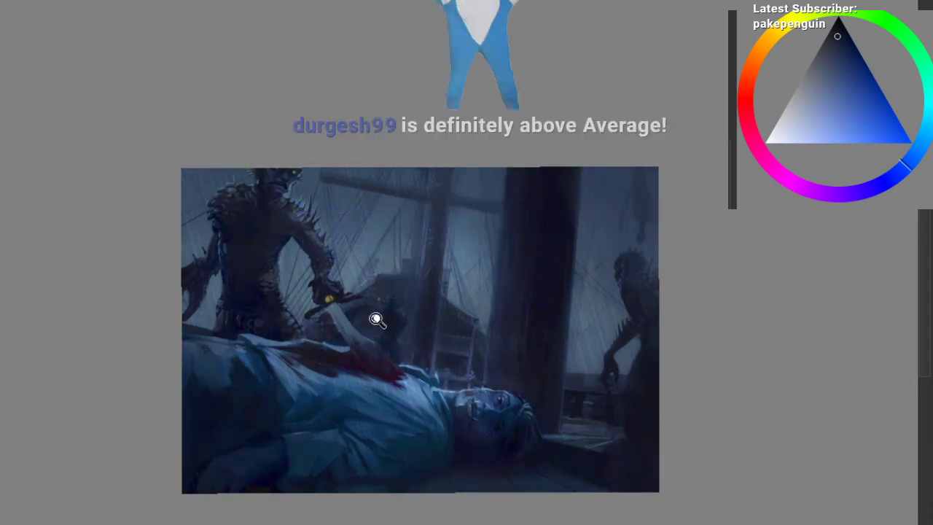
left_click_drag(376, 319, 278, 344)
left_click_drag(329, 323, 362, 309)
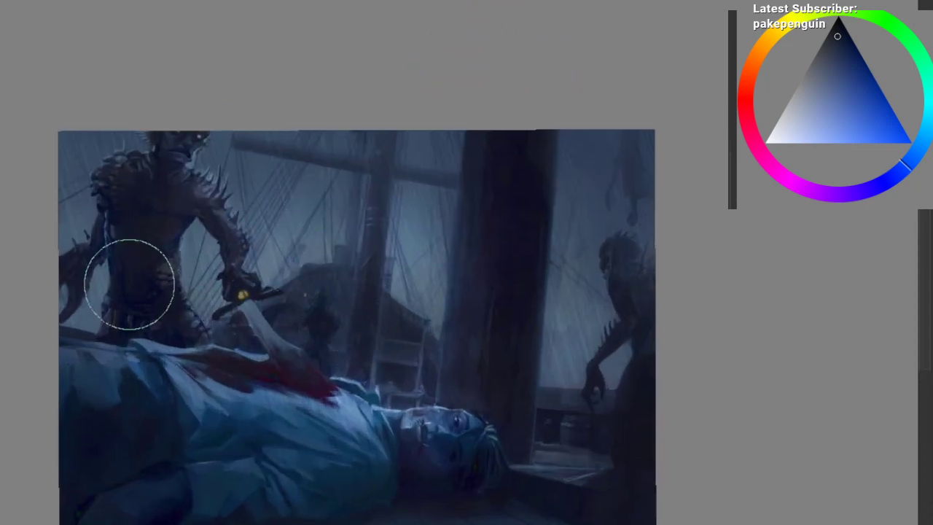
key("l")
mouse_move(204, 120)
left_mouse_down()
mouse_move(221, 135)
mouse_move(205, 120)
left_mouse_up()
left_click_drag(524, 196, 372, 221)
mouse_move(515, 116)
left_mouse_down()
mouse_move(535, 129)
mouse_move(516, 118)
left_mouse_up()
left_click_drag(342, 326, 328, 357)
left_click_drag(279, 379, 319, 294)
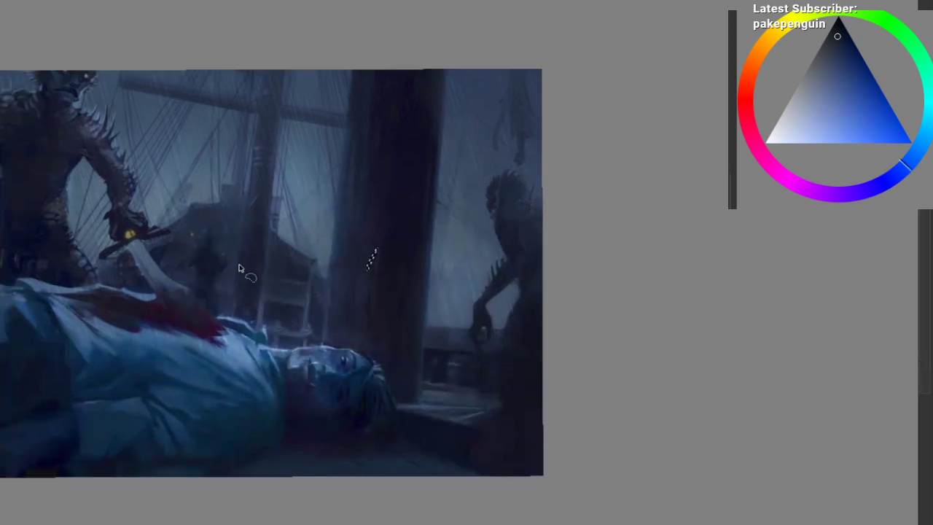
mouse_move(64, 301)
left_mouse_down()
mouse_move(281, 285)
mouse_move(75, 358)
mouse_move(77, 316)
left_mouse_up()
mouse_move(205, 314)
left_mouse_down()
mouse_move(191, 322)
mouse_move(213, 356)
left_mouse_up()
scroll(216, 331, "down", 1)
scroll(150, 338, "up", 2)
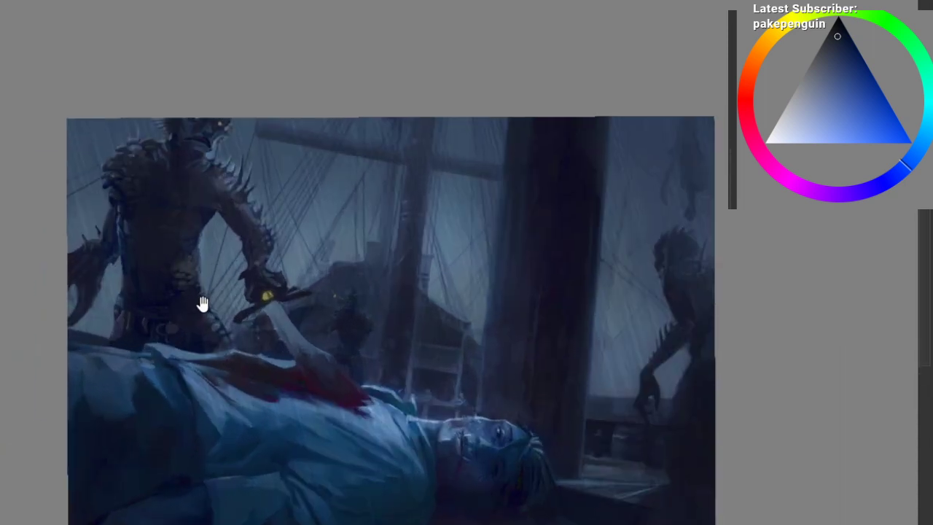
key("b")
left_click_drag(312, 316, 166, 312)
right_click(172, 330)
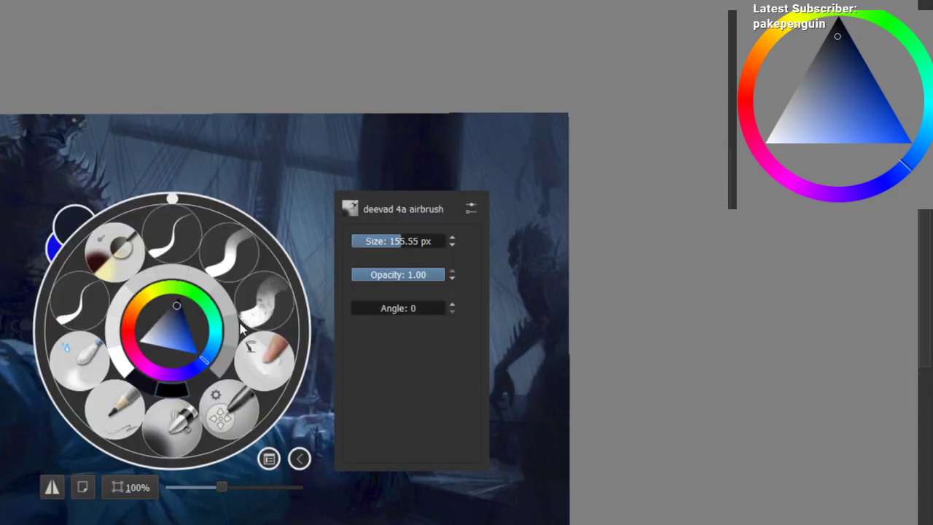
left_click(264, 312)
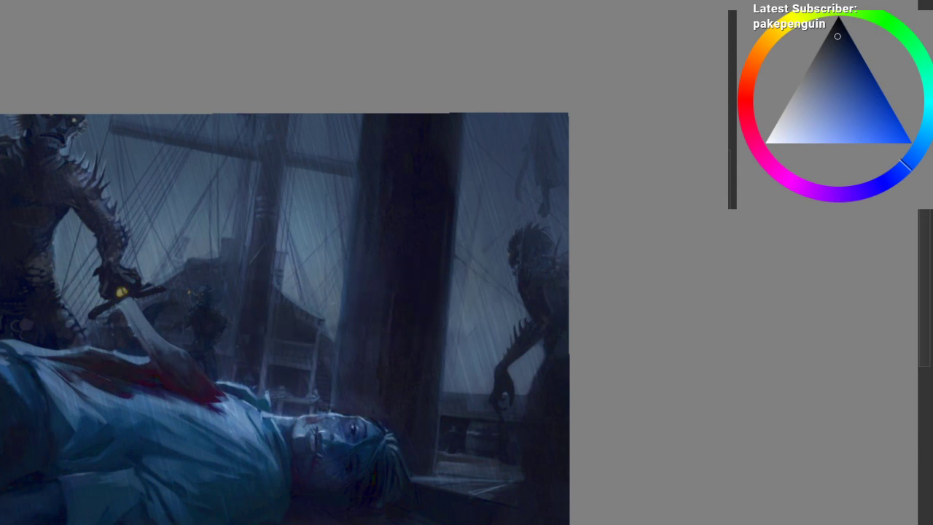
Step: Lasso a hill-shaped background area around the distant creature's hand and another behind the standing monster's lowered arm
left_click_drag(374, 341, 426, 293)
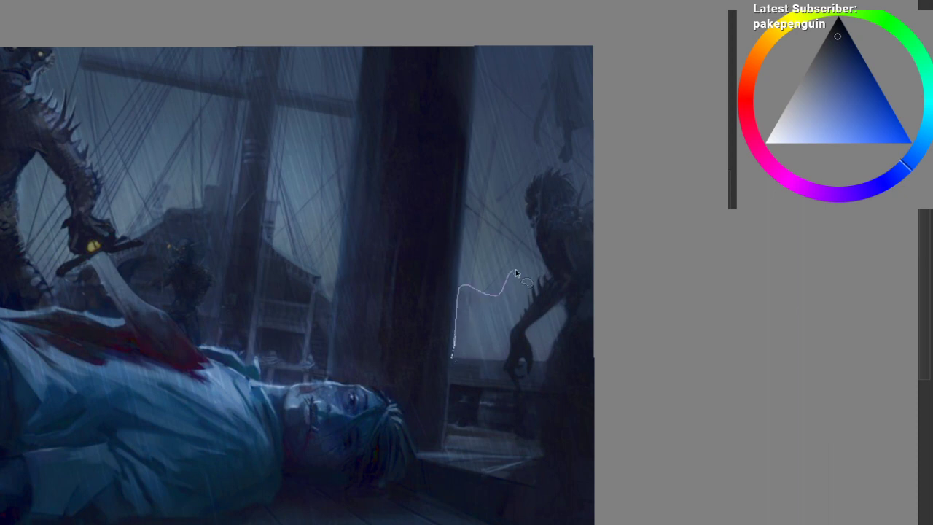
left_click_drag(508, 333, 453, 326)
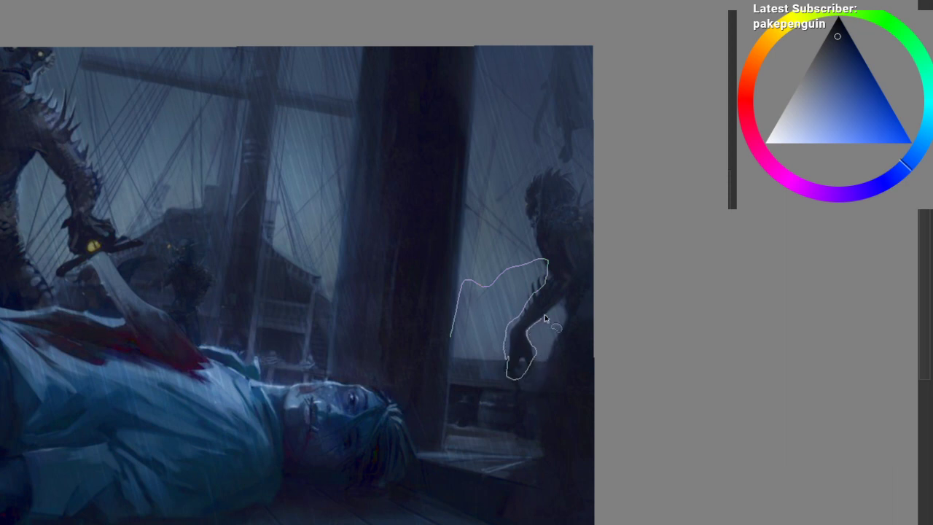
left_click_drag(463, 392, 449, 340)
mouse_move(175, 350)
left_mouse_down()
mouse_move(348, 345)
mouse_move(455, 388)
left_mouse_up()
mouse_move(145, 203)
left_mouse_down()
mouse_move(201, 216)
mouse_move(140, 261)
mouse_move(153, 310)
mouse_move(194, 254)
mouse_move(206, 302)
mouse_move(141, 340)
mouse_move(126, 336)
left_mouse_up()
mouse_move(124, 419)
left_mouse_down()
mouse_move(168, 389)
mouse_move(69, 384)
left_mouse_up()
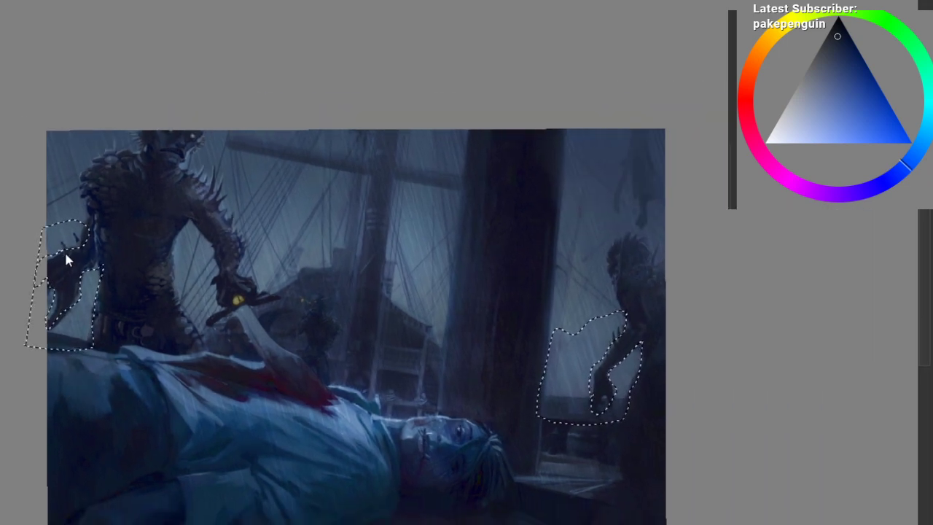
Step: With the deevad 4a airbrush, sample a dark blue, paint distant hill silhouettes inside the selected areas and clear the selection
right_click(60, 251)
left_click(68, 345)
left_click_drag(522, 275, 478, 265)
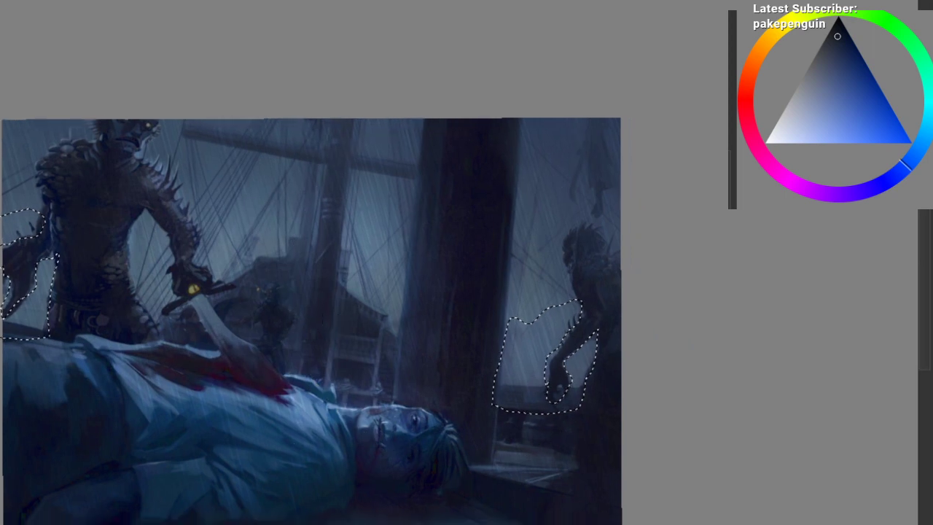
left_click_drag(777, 125, 734, 73)
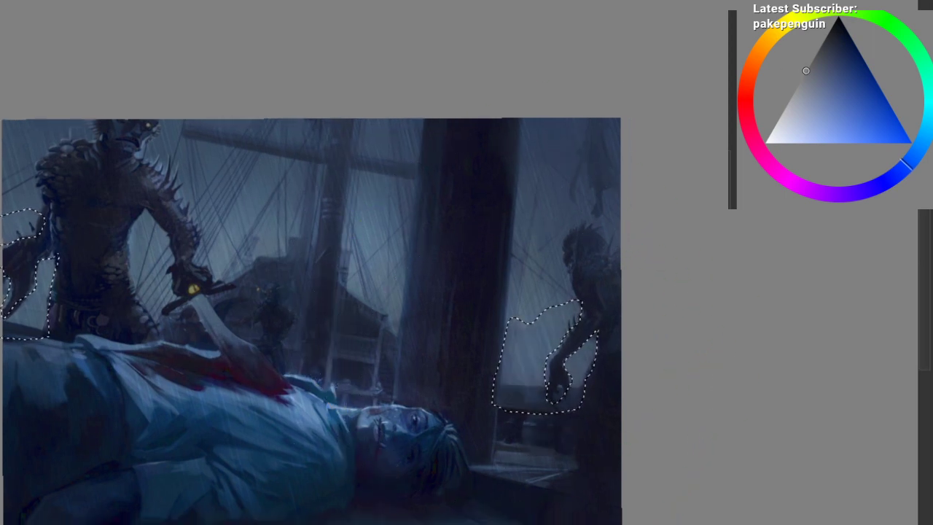
left_click(523, 406, "ctrl")
left_click_drag(533, 358, 540, 402)
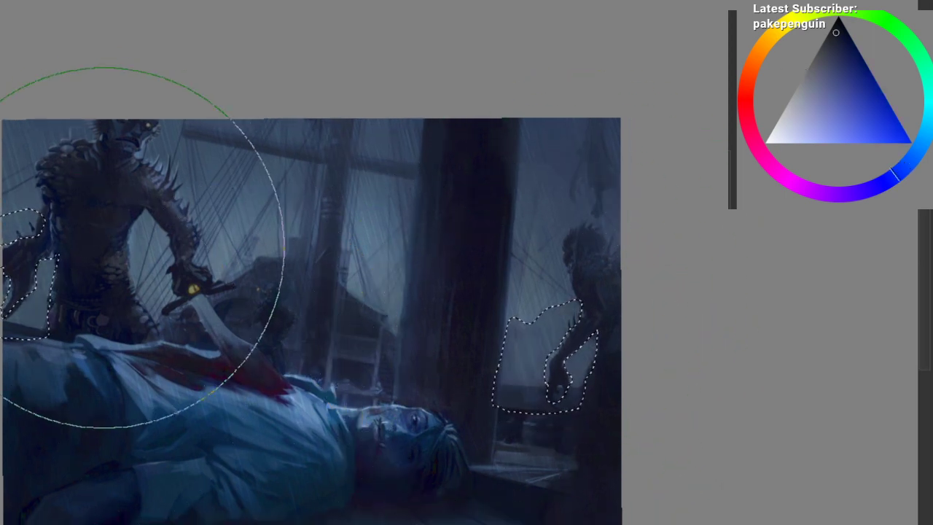
key("ctrl+shift+a")
Step: Switch to another brush and soften the hill silhouette behind the distant creature into the misty sky
left_click_drag(431, 338, 353, 279)
right_click(354, 279)
left_click(508, 304)
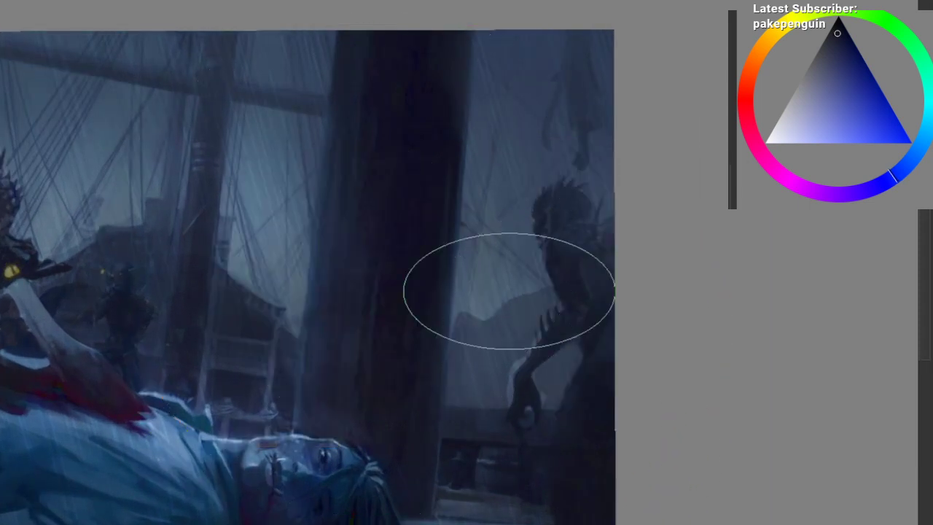
mouse_move(484, 318)
left_mouse_down()
mouse_move(517, 308)
mouse_move(493, 323)
mouse_move(519, 319)
mouse_move(478, 319)
mouse_move(563, 278)
left_mouse_up()
left_click_drag(203, 300, 423, 323)
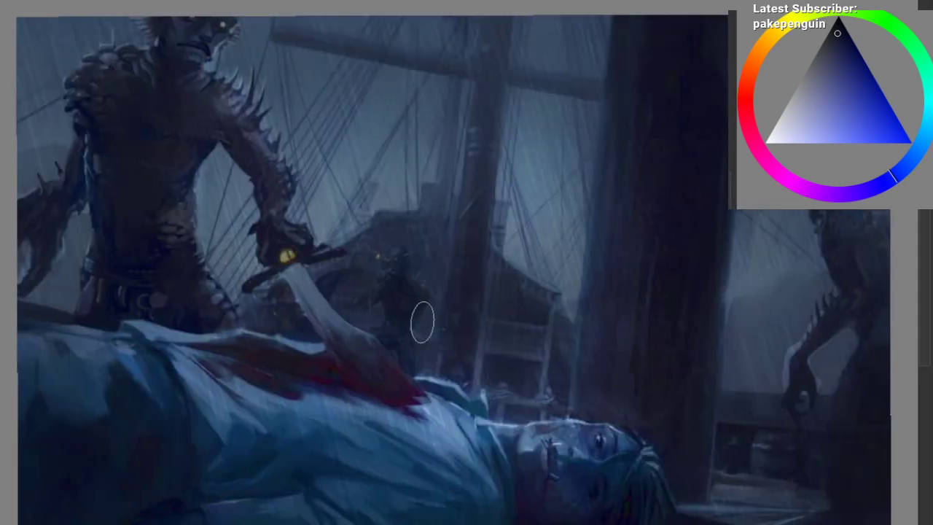
left_click_drag(397, 169, 189, 139)
scroll(525, 266, "right", 2)
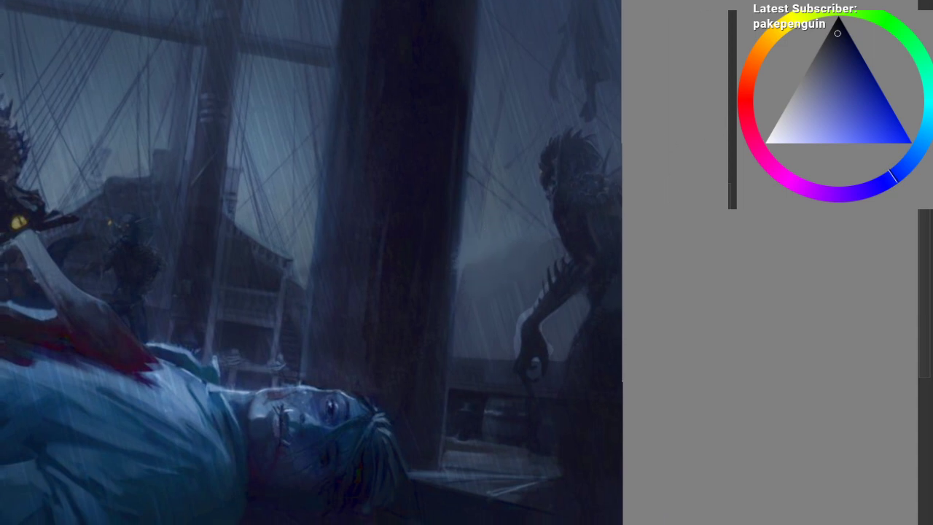
Step: Sample grey-blue tones from the sky and brush pale mist over the hill between the thick mast and the hunched creature
left_click(485, 268)
key("ctrl+z")
left_click(499, 210, "alt")
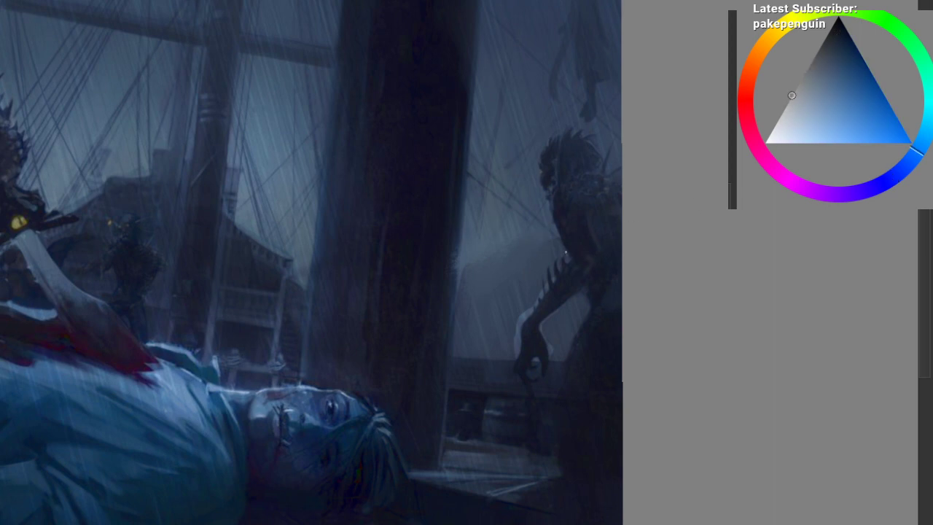
left_click(527, 218, "ctrl")
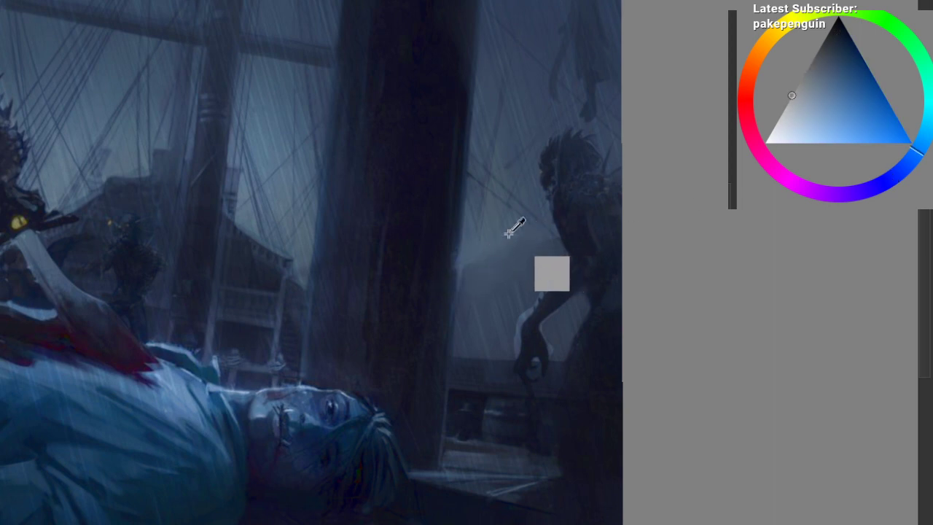
left_click(488, 277, "ctrl")
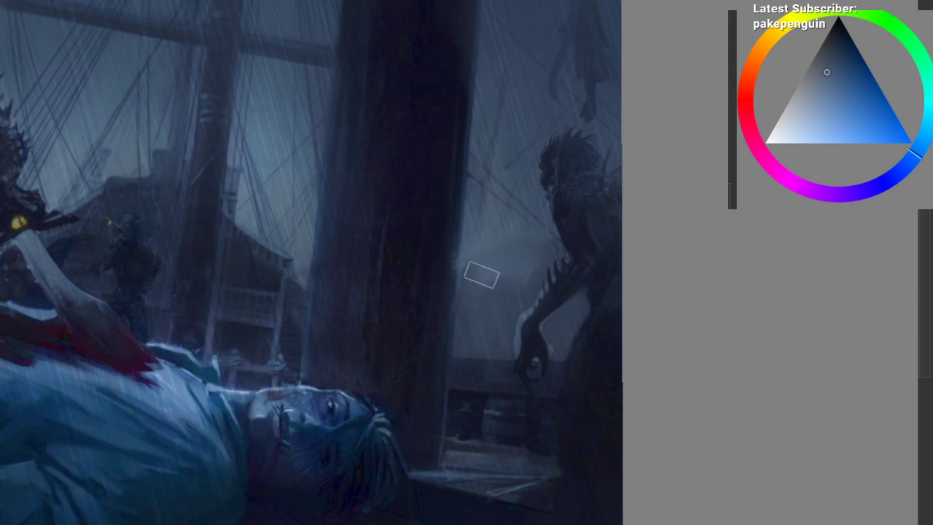
left_click_drag(431, 409, 299, 503)
left_click_drag(418, 380, 547, 310)
left_click_drag(496, 370, 487, 382)
scroll(487, 384, "down", 3)
scroll(416, 371, "up", 2)
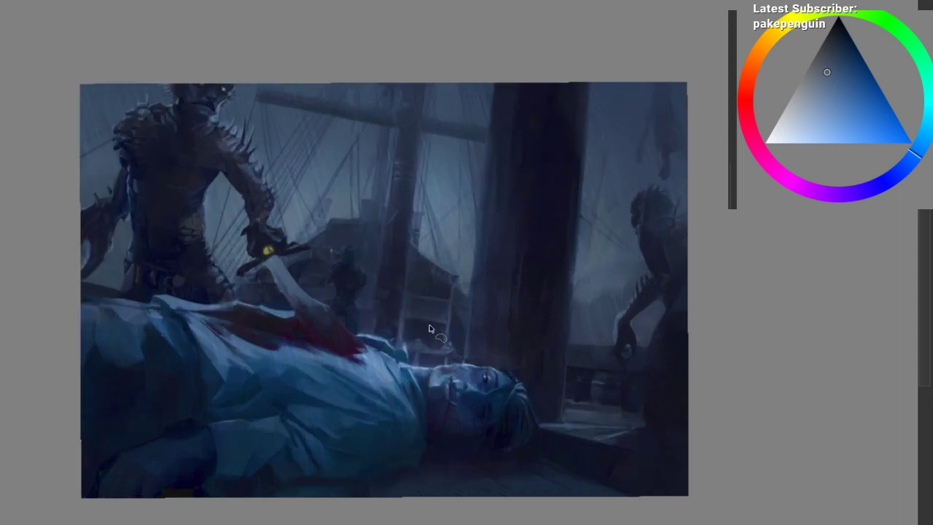
Step: Lasso the open sky between the standing monster and the thick mast, tint it yellow with a colour adjustment, and clear the selection
mouse_move(225, 353)
left_mouse_down()
mouse_move(381, 522)
mouse_move(198, 290)
left_mouse_up()
key("ctrl+d")
mouse_move(406, 190)
left_mouse_down()
mouse_move(359, 240)
mouse_move(452, 219)
left_mouse_up()
mouse_move(549, 272)
left_mouse_down()
mouse_move(546, 300)
mouse_move(532, 311)
left_mouse_up()
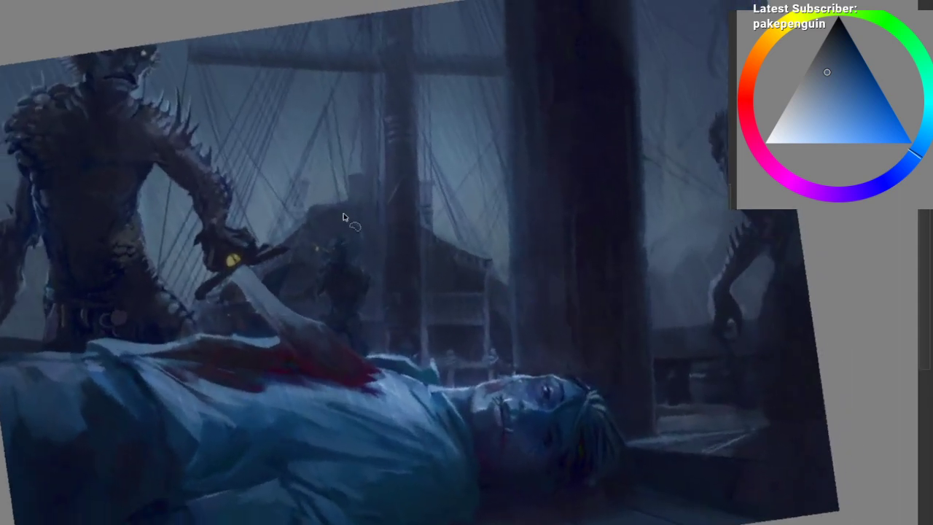
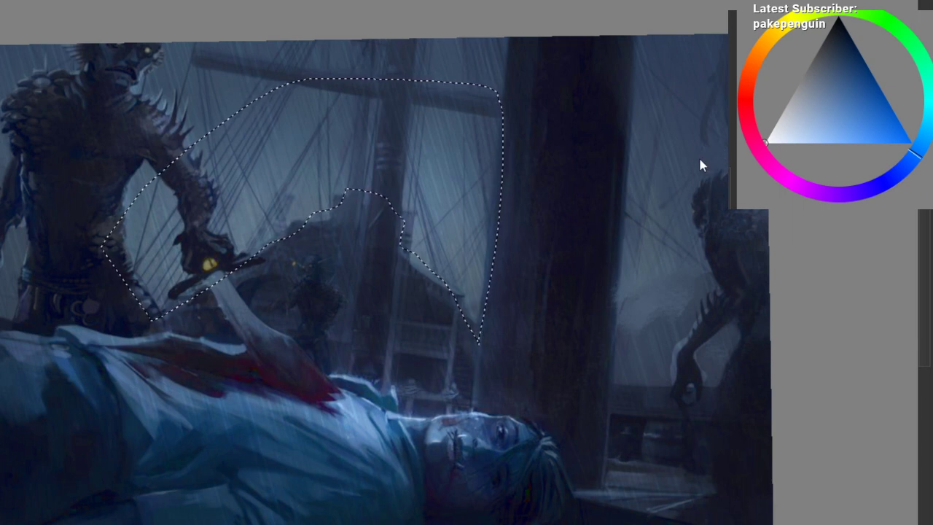
mouse_move(702, 162)
left_mouse_down()
mouse_move(723, 160)
mouse_move(673, 165)
mouse_move(695, 162)
left_mouse_up()
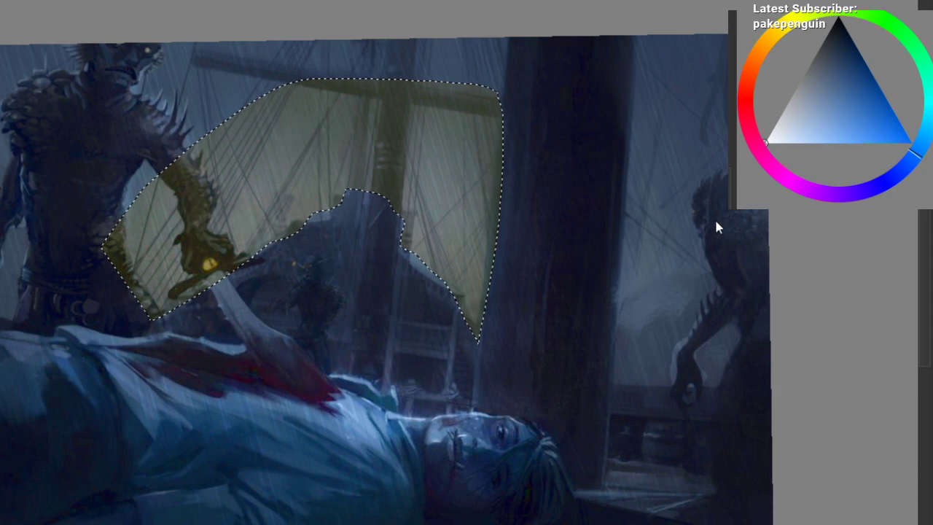
left_click_drag(712, 225, 690, 262)
key("Escape")
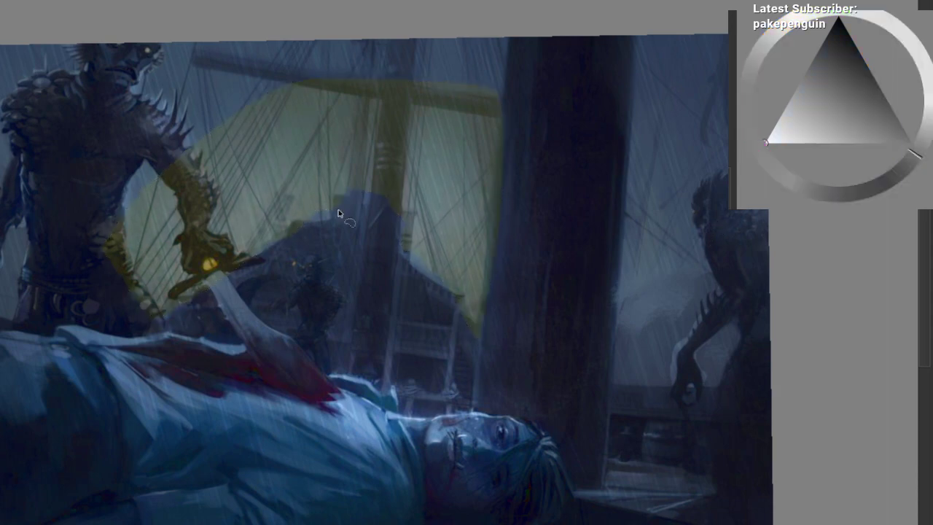
Step: With a smaller textured brush and dark grey, mask the yellow tint off the thinner mast and the yard
right_click(382, 150)
left_click(467, 143)
right_click(471, 145)
left_click(567, 126)
mouse_move(393, 86)
left_mouse_down()
mouse_move(369, 227)
mouse_move(389, 123)
left_mouse_up()
key("bracketleft")
key("bracketleft")
key("bracketleft")
key("r")
left_click_drag(318, 90, 246, 122)
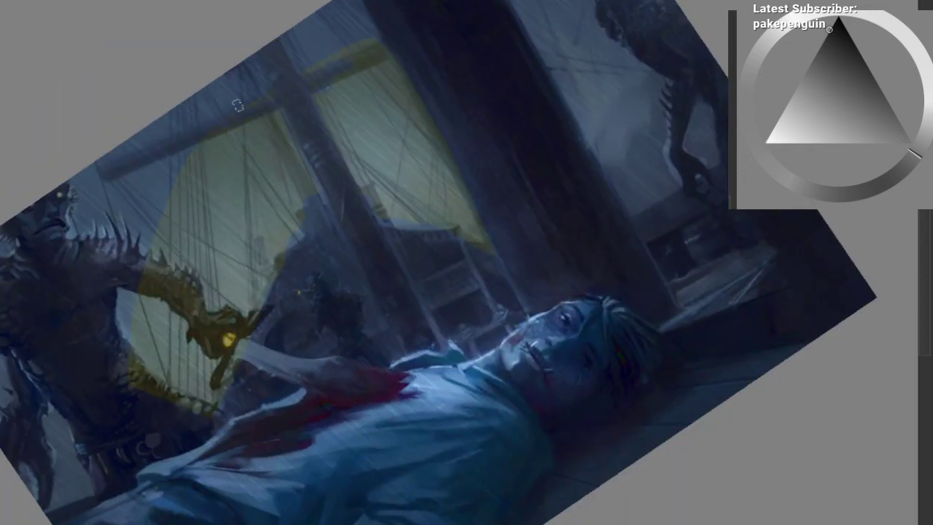
mouse_move(293, 68)
left_mouse_down()
mouse_move(423, 50)
mouse_move(497, 110)
left_mouse_up()
key("r")
Step: Enlarge the brush, sample a grey and mask the yellow tint off the standing monster's arm
key("bracketright")
key("bracketright")
key("bracketright")
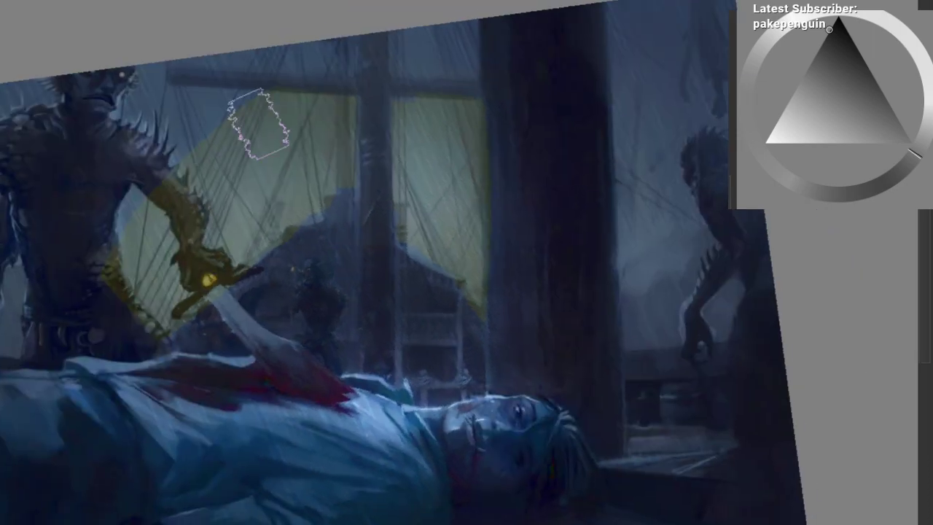
left_click(239, 132, "alt")
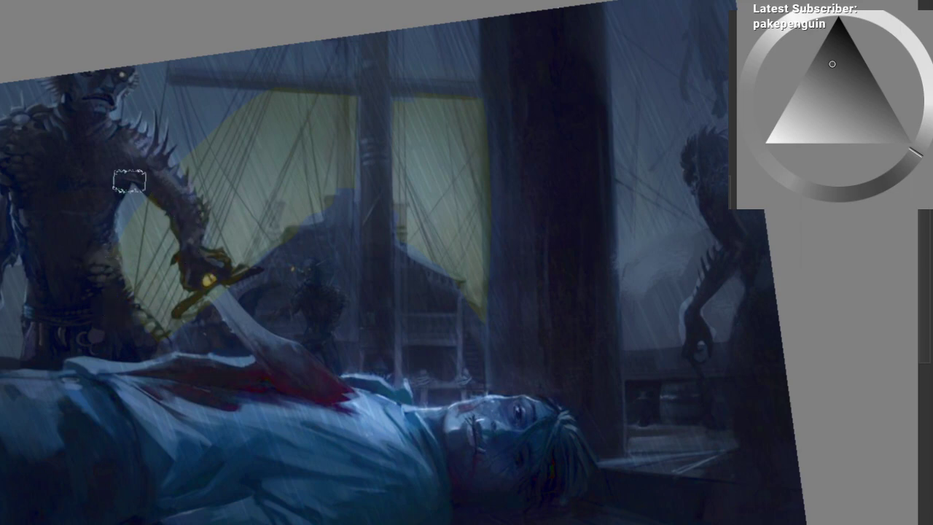
left_click_drag(477, 194, 443, 181)
Step: Switch to another brush, choose black and fade the yellow tint out of the upper sky on the mask
right_click(165, 191)
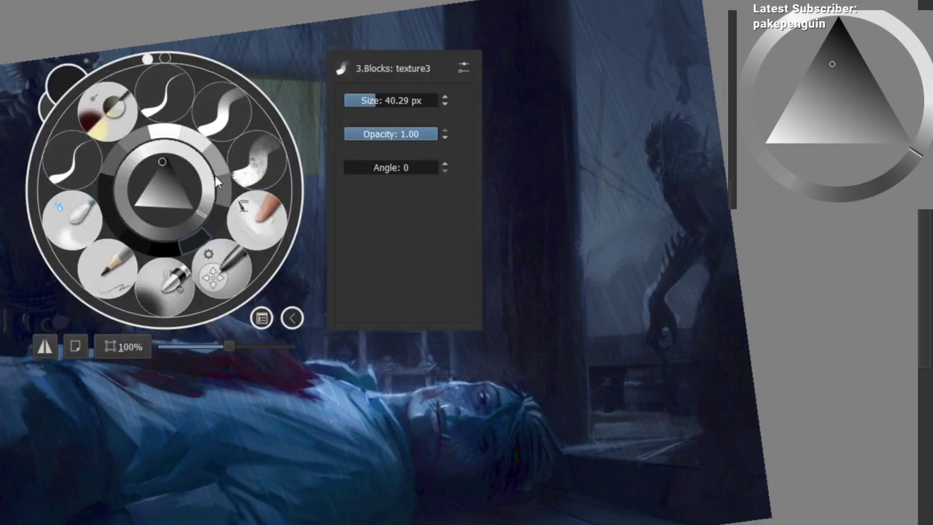
left_click(249, 151)
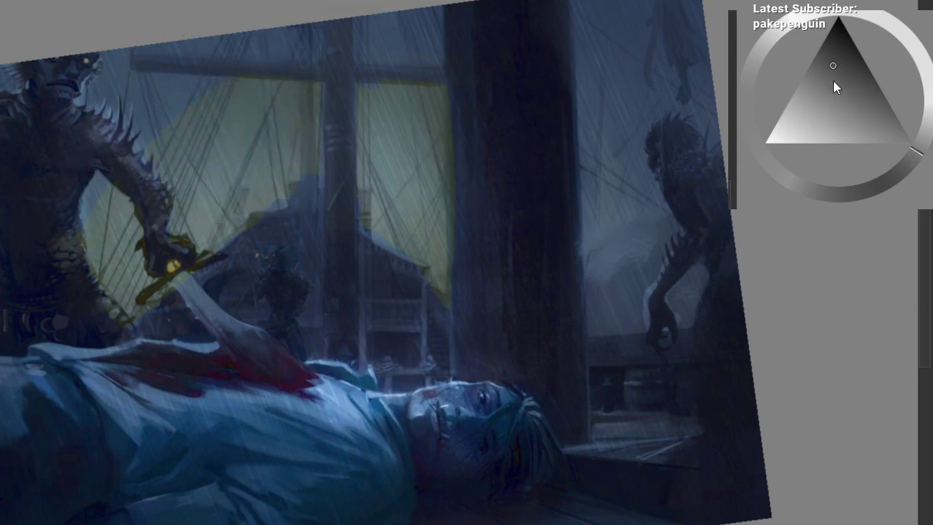
left_click_drag(834, 81, 838, 18)
mouse_move(218, 139)
left_mouse_down()
mouse_move(281, 108)
mouse_move(187, 110)
mouse_move(218, 117)
left_mouse_up()
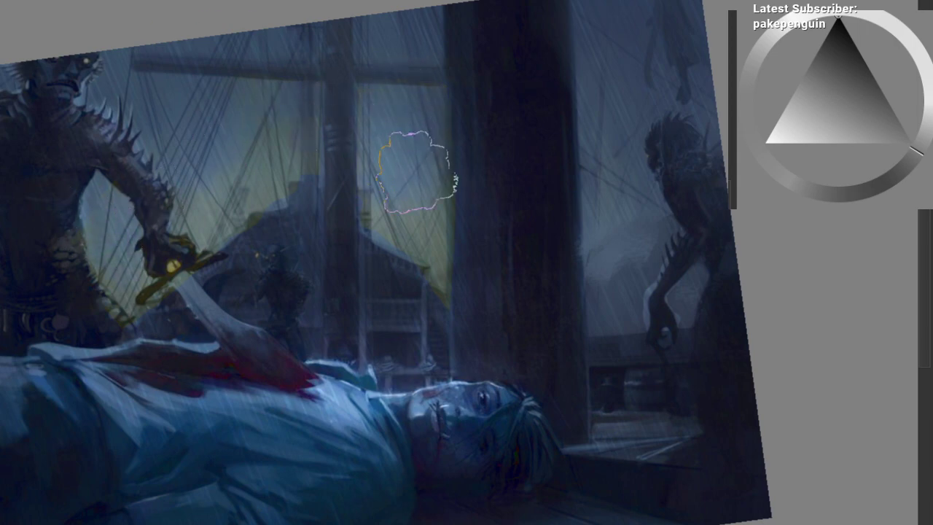
mouse_move(433, 226)
left_mouse_down()
mouse_move(442, 206)
mouse_move(318, 156)
mouse_move(349, 126)
left_mouse_up()
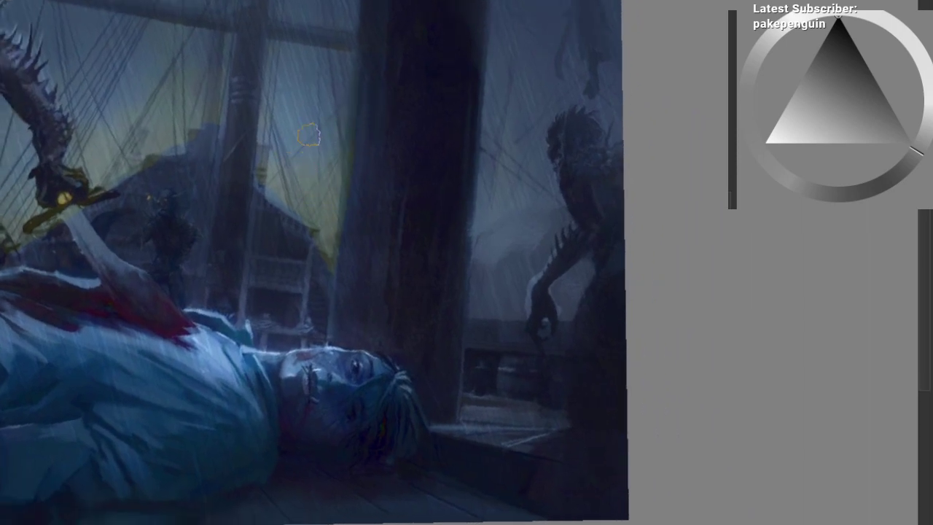
left_click_drag(321, 140, 348, 182)
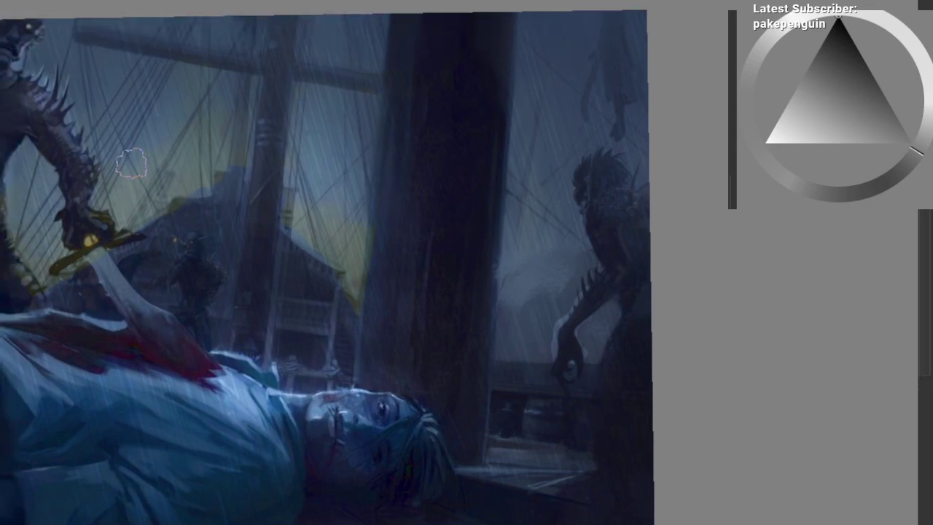
left_click_drag(56, 295, 180, 290)
left_click_drag(110, 252, 166, 175)
Step: Sample a warm sky tone, shift it to a saturated orange and glaze a glow along the horizon with a large soft brush
right_click(156, 181)
left_click(244, 149)
left_click_drag(205, 137, 149, 163)
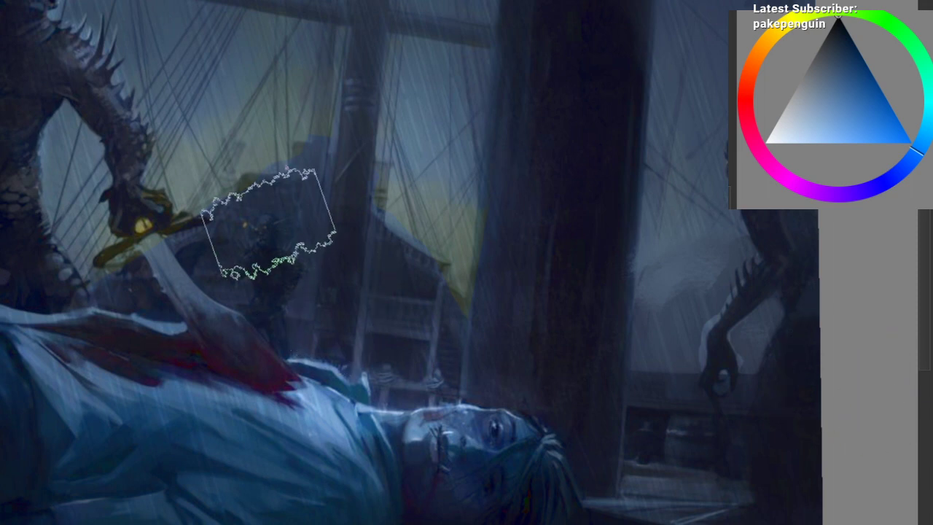
left_click_drag(316, 160, 331, 192)
left_click(346, 159, "alt")
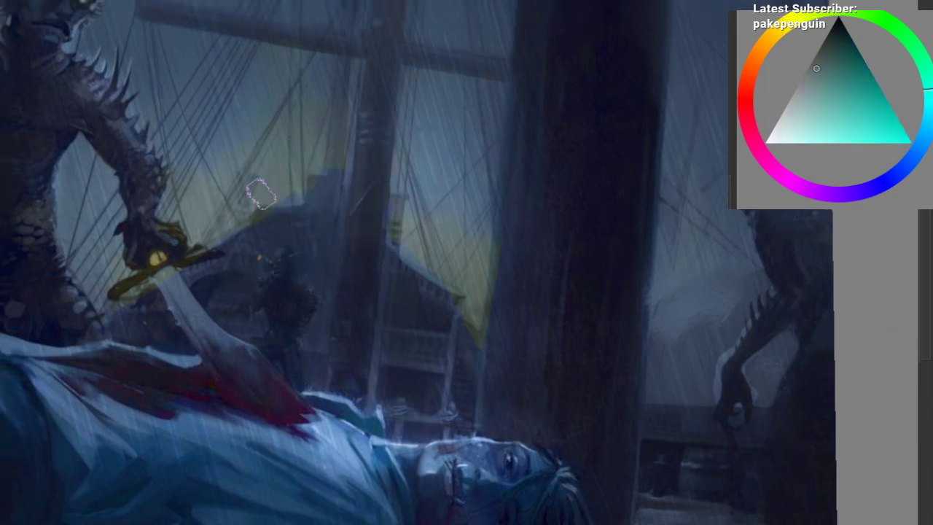
left_click(235, 219, "alt")
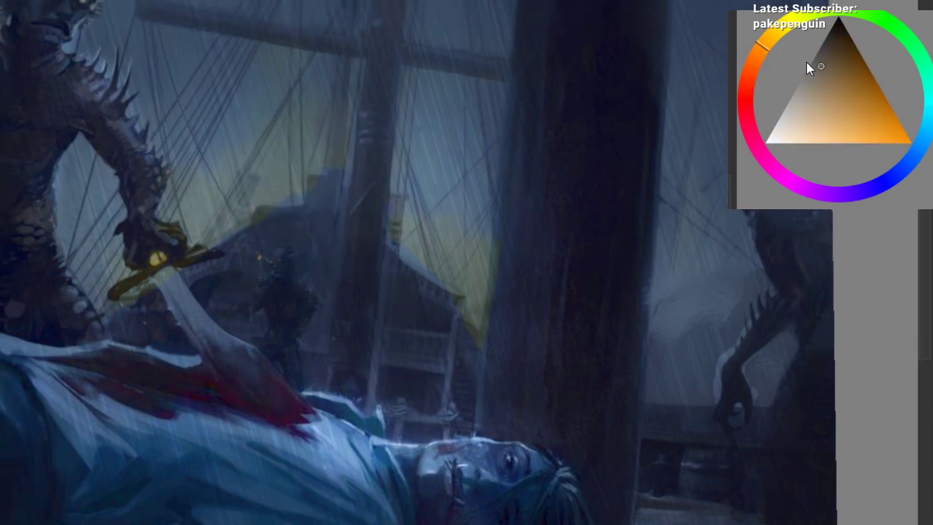
right_click(175, 223)
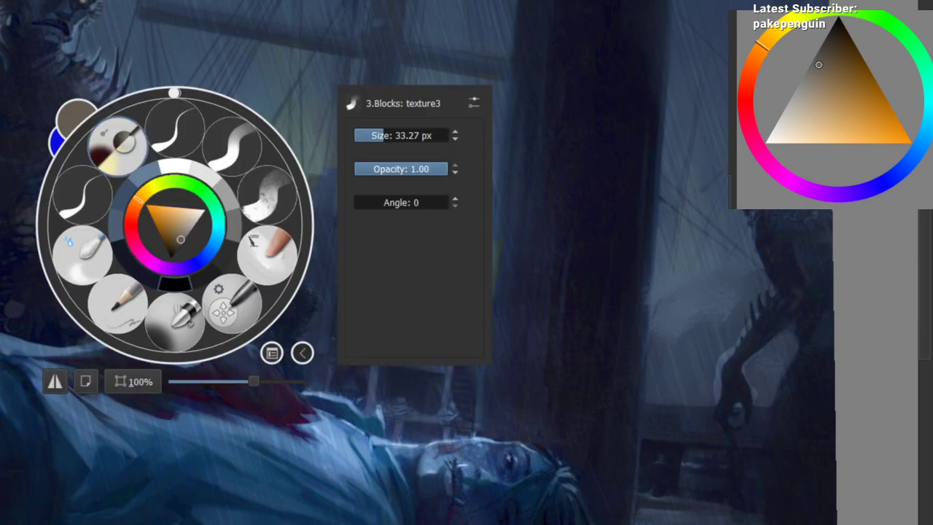
left_click(118, 147)
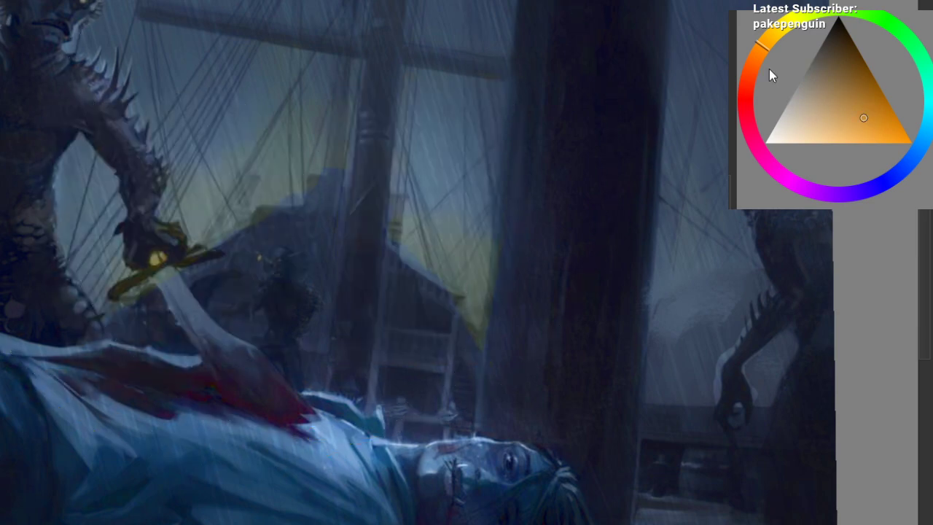
mouse_move(342, 149)
left_mouse_down()
mouse_move(242, 192)
mouse_move(315, 154)
mouse_move(246, 202)
mouse_move(305, 138)
left_mouse_up()
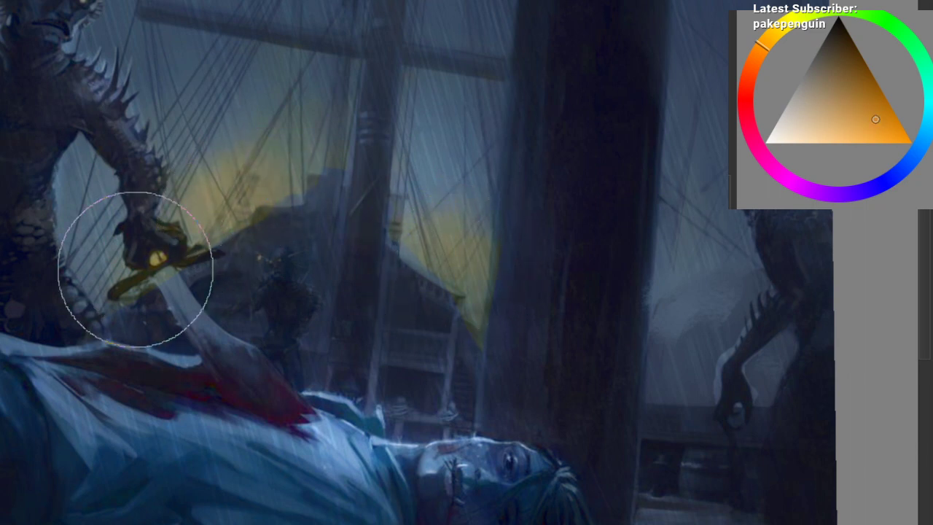
left_click_drag(135, 270, 218, 186)
left_click_drag(629, 55, 642, 58)
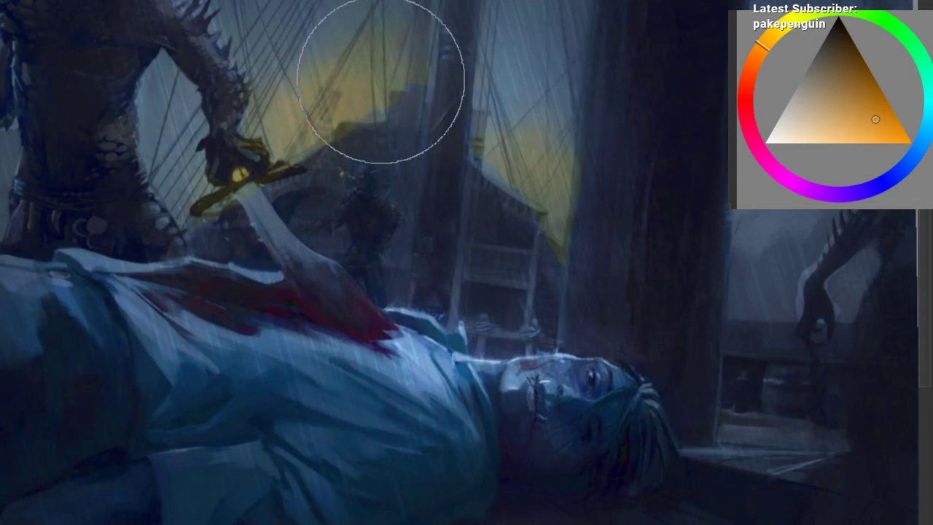
mouse_move(518, 235)
left_mouse_down()
mouse_move(374, 244)
mouse_move(415, 135)
left_mouse_up()
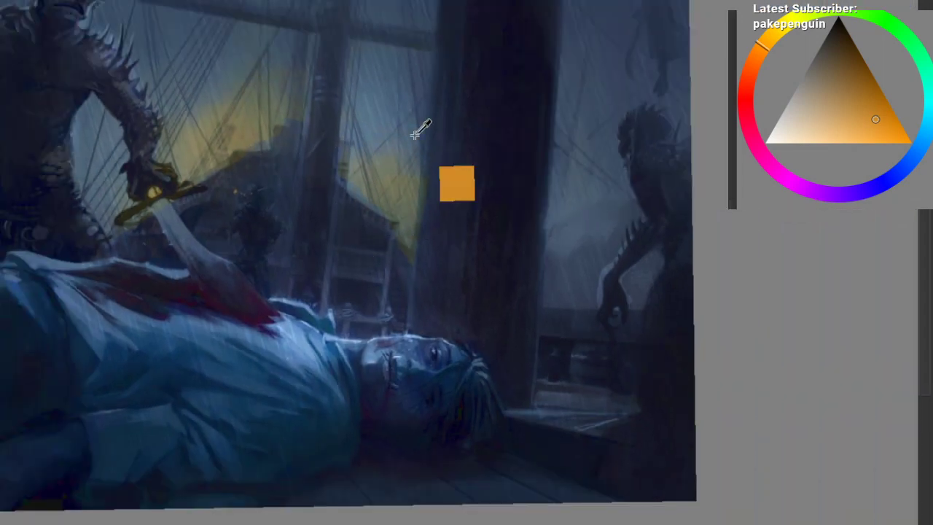
Step: Switch to another brush, sample blue and yellow-grey tones and rework the sky around the horizon glow
left_click(414, 134, "ctrl")
left_click(386, 124, "ctrl")
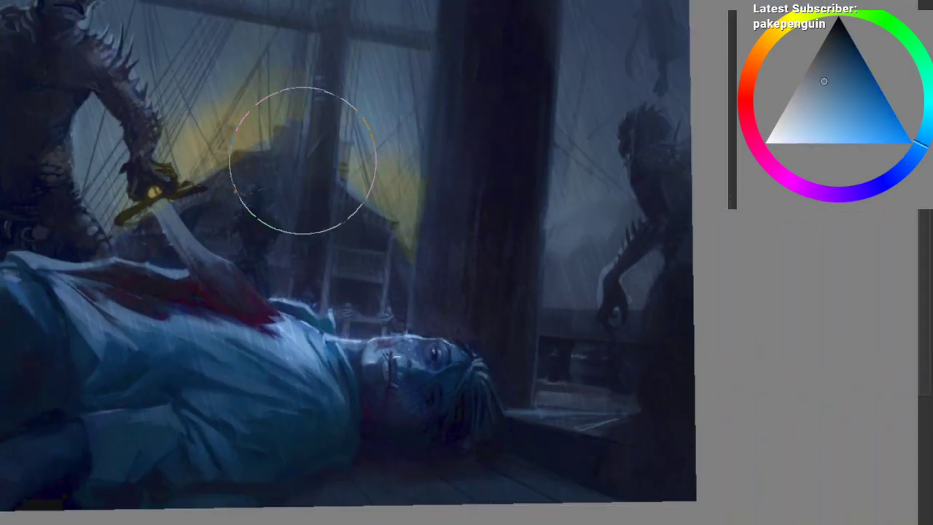
right_click(236, 167)
left_click(321, 144)
left_click(148, 102, "ctrl")
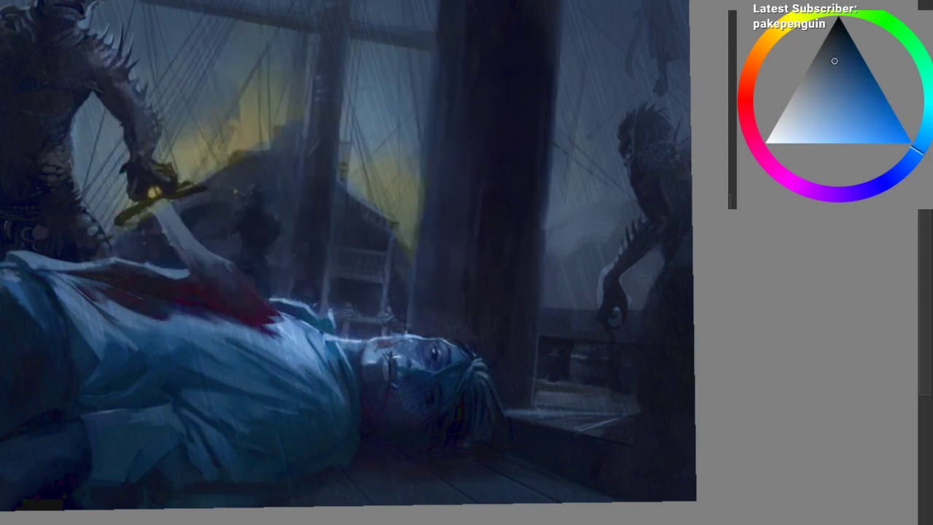
left_click(226, 78, "ctrl")
left_click(353, 139, "ctrl")
left_click_drag(350, 146, 304, 268)
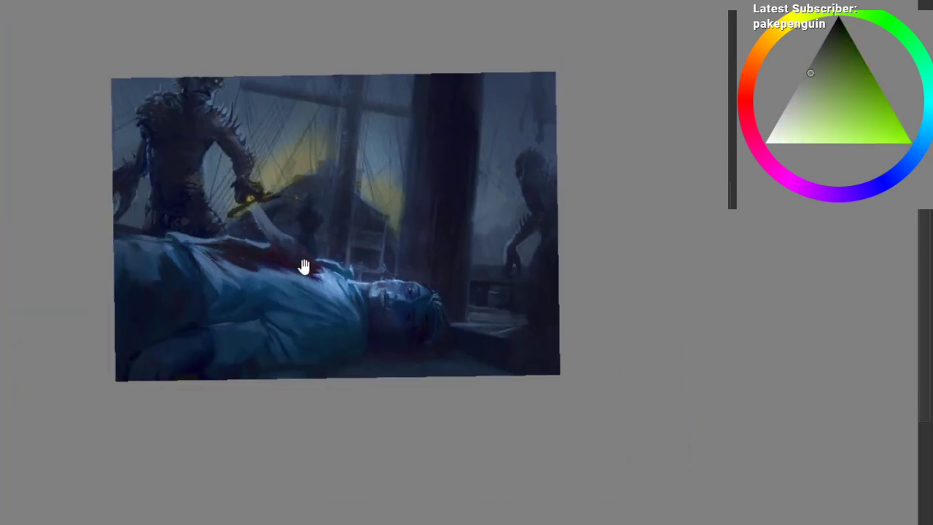
scroll(304, 267, "down", 1)
scroll(219, 265, "up", 4)
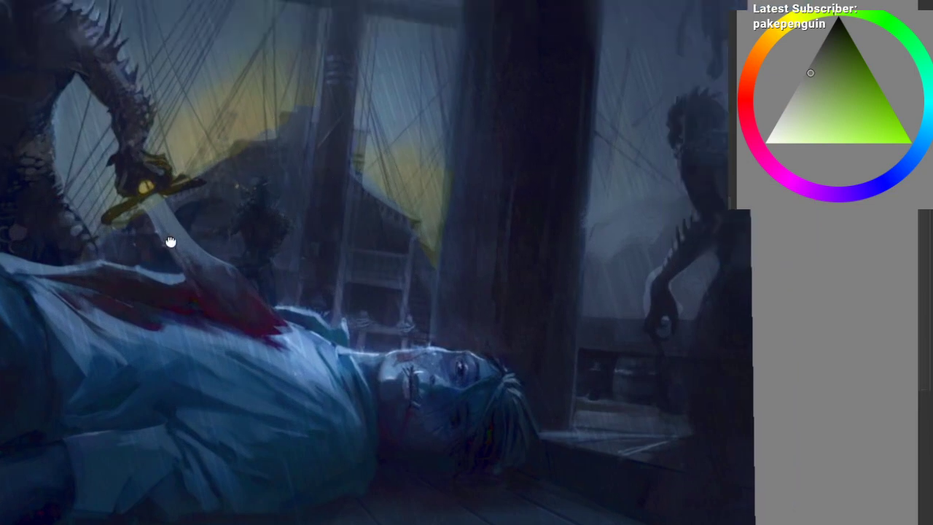
Step: Paint pale highlights on the spikes along the standing monster's sword arm
left_click_drag(170, 242, 223, 162)
mouse_move(172, 216)
left_mouse_down()
mouse_move(326, 156)
mouse_move(62, 364)
mouse_move(73, 271)
mouse_move(83, 400)
mouse_move(137, 260)
left_mouse_up()
scroll(154, 242, "up", 1)
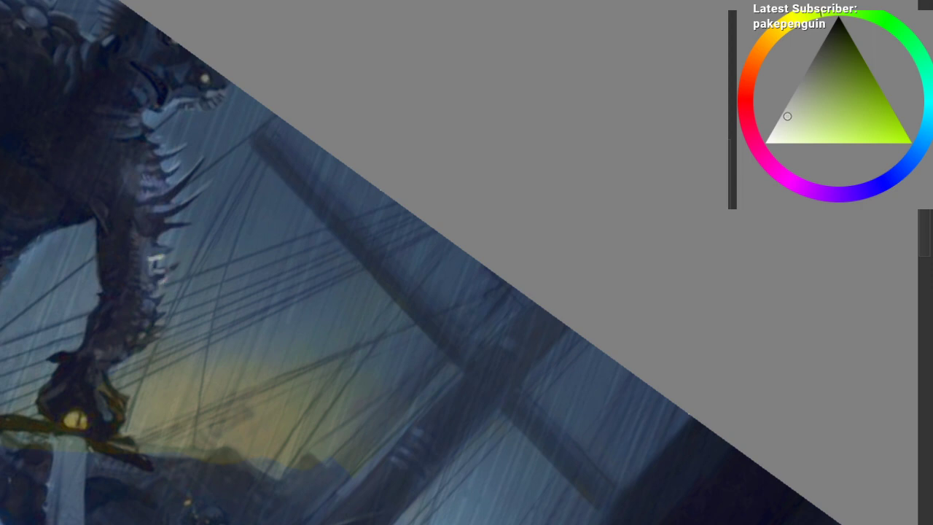
left_click_drag(145, 298, 156, 353)
Step: Choose a light, muted orange and paint warm rim light along the spikes and forearm of the sword-holding monster
left_click(250, 443, "ctrl")
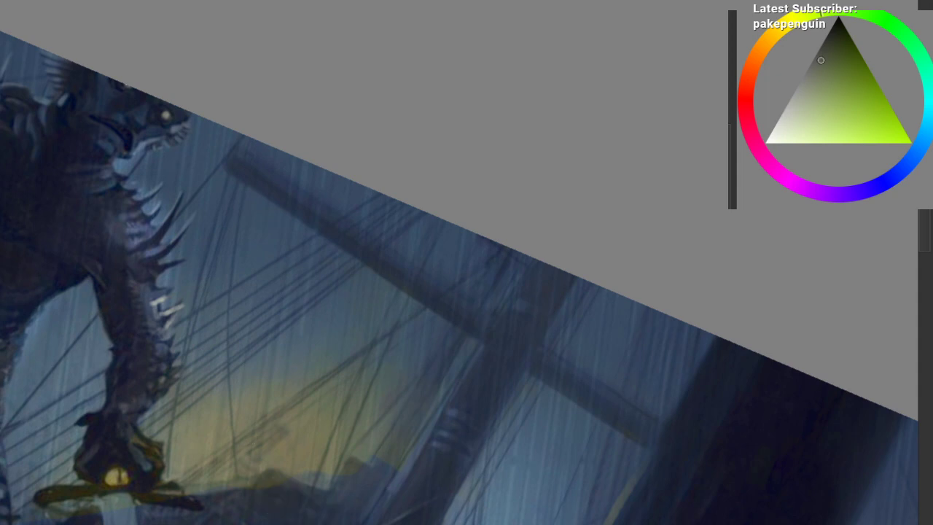
left_click_drag(277, 239, 276, 277)
left_click(815, 104)
left_click_drag(782, 28, 760, 49)
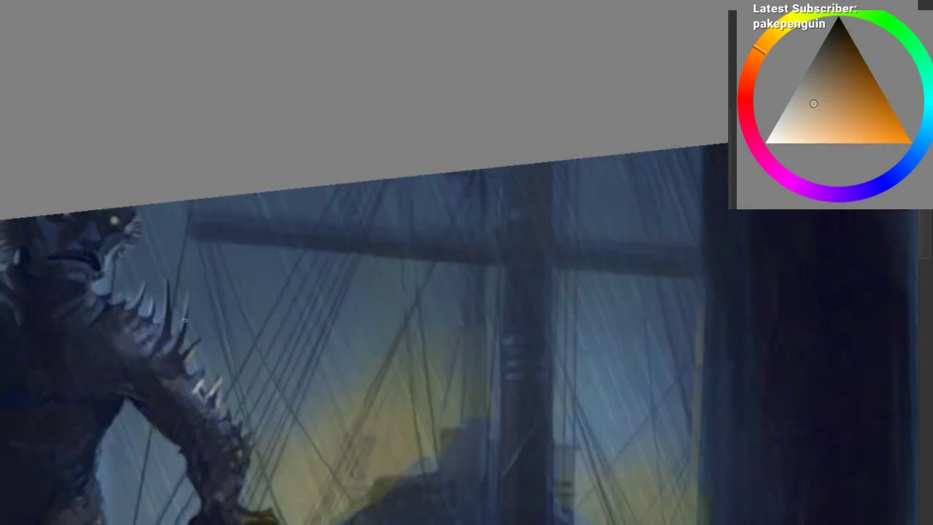
left_click_drag(205, 404, 213, 301)
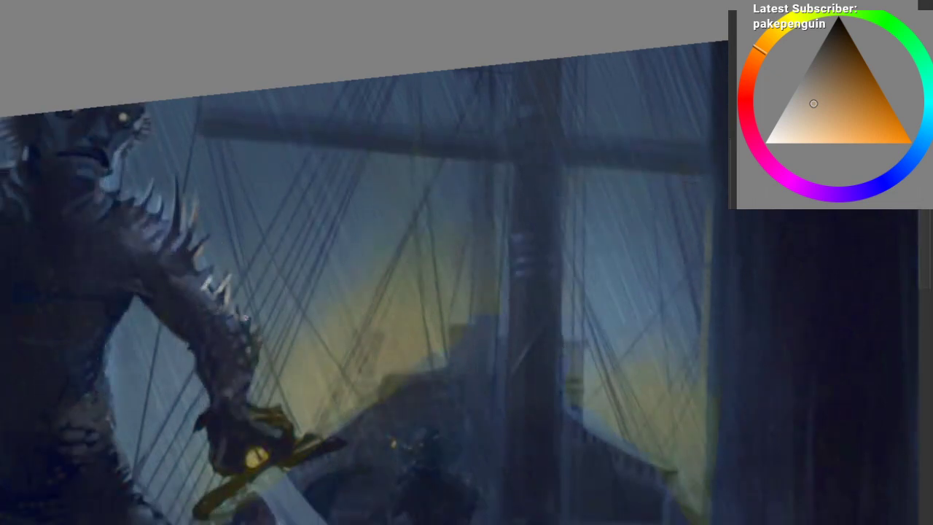
mouse_move(253, 331)
left_mouse_down()
mouse_move(250, 279)
mouse_move(241, 318)
mouse_move(253, 311)
left_mouse_up()
left_click_drag(231, 417, 230, 389)
left_click_drag(252, 304, 248, 341)
left_click_drag(249, 313, 239, 360)
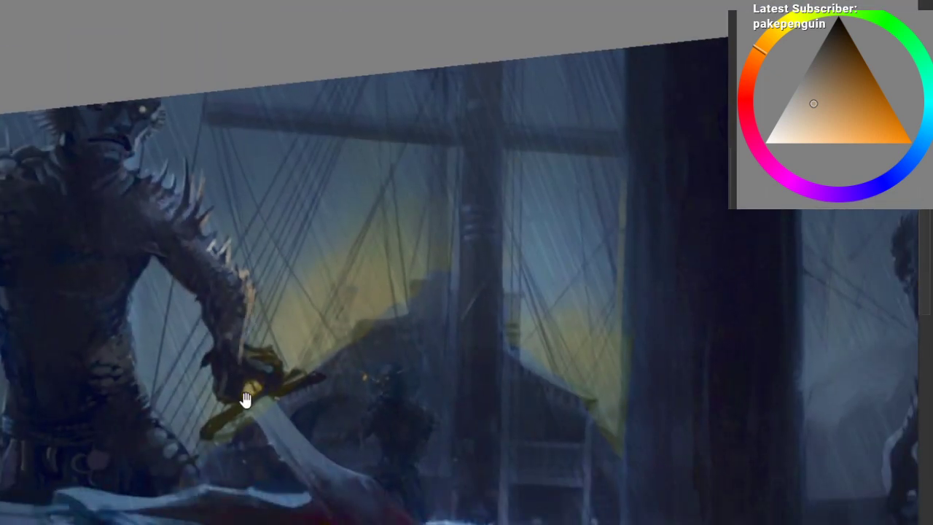
Step: Sample dark blue tones and darken the crossguard of the monster's sword
mouse_move(246, 400)
left_mouse_down()
mouse_move(191, 384)
mouse_move(200, 294)
mouse_move(243, 283)
left_mouse_up()
left_click(216, 265, "ctrl")
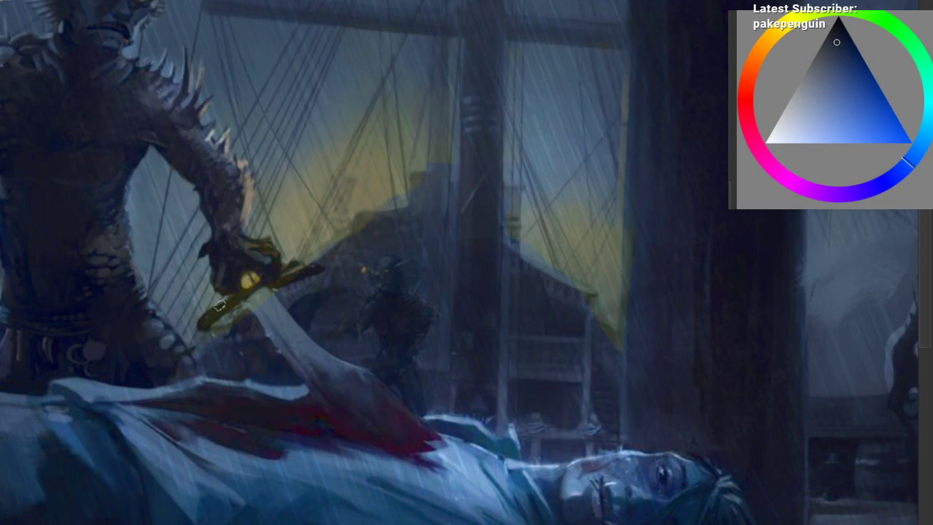
left_click(230, 284, "ctrl")
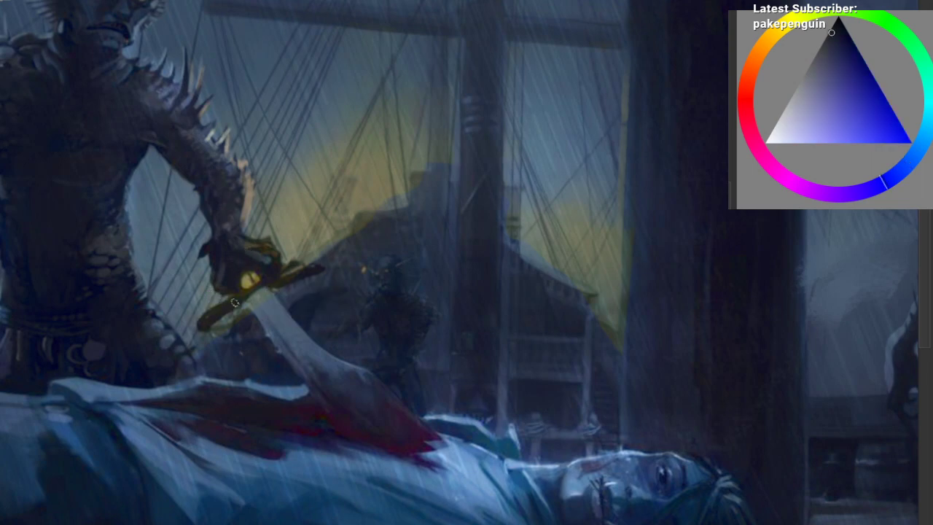
left_click_drag(271, 284, 221, 293)
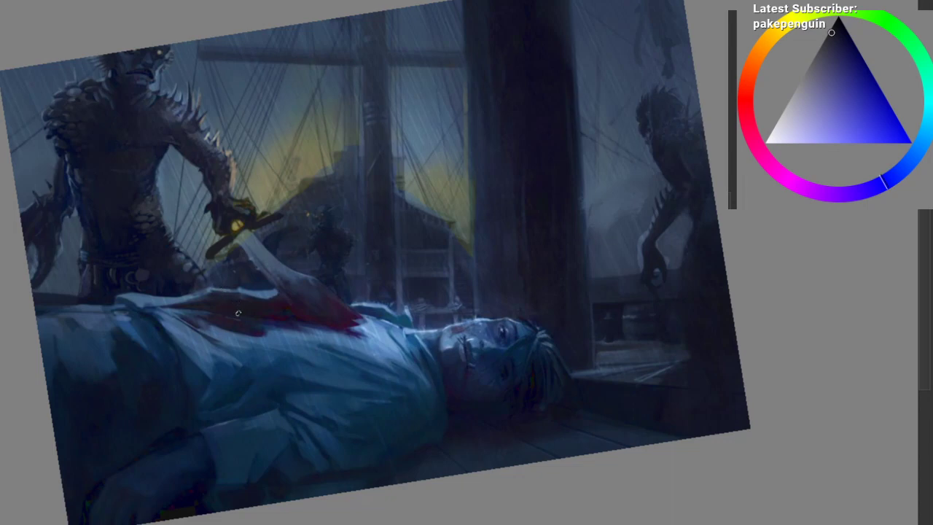
left_click_drag(373, 290, 297, 284)
mouse_move(537, 434)
left_mouse_down()
mouse_move(521, 341)
mouse_move(566, 423)
left_mouse_up()
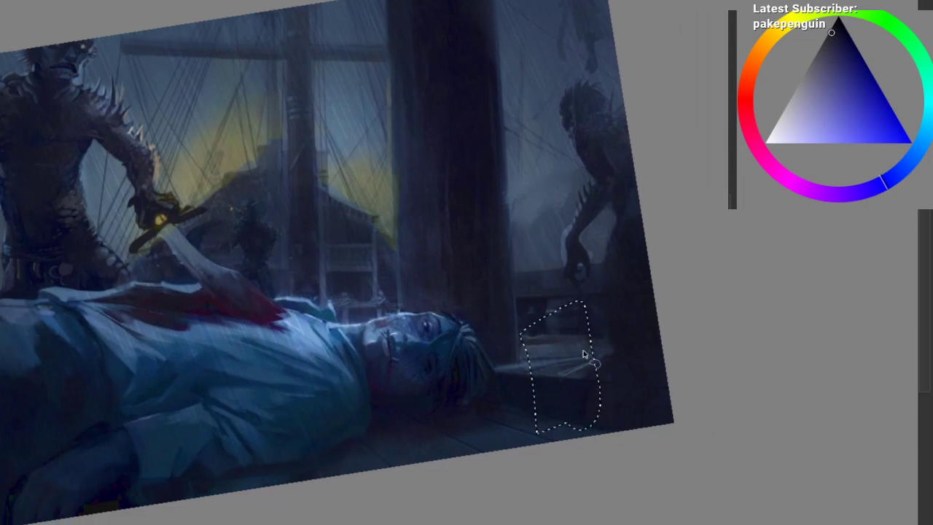
left_click(588, 337)
left_click_drag(568, 265, 563, 279)
scroll(212, 237, "up", 2)
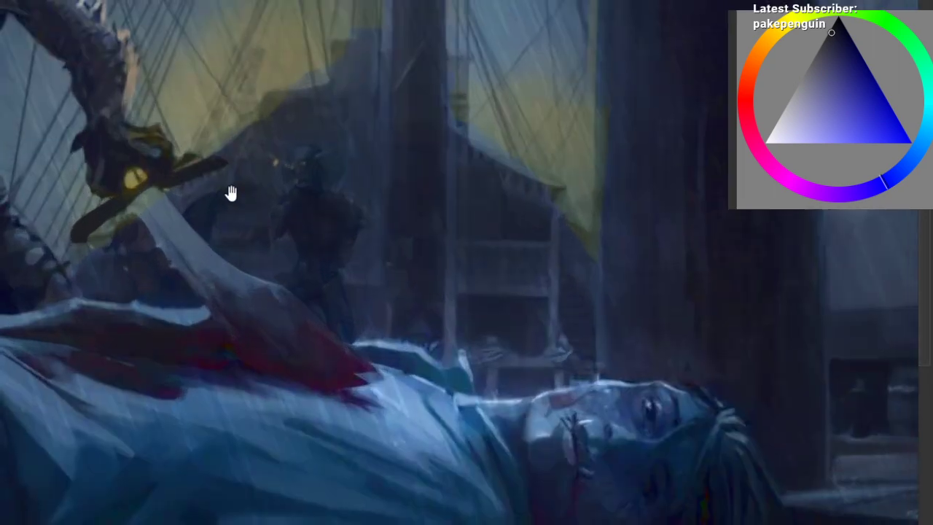
left_click_drag(231, 194, 267, 214)
Step: Sample pale yellow and dark blue-violet tones and refine the hilt of the monster's sword
left_click(605, 131, "ctrl")
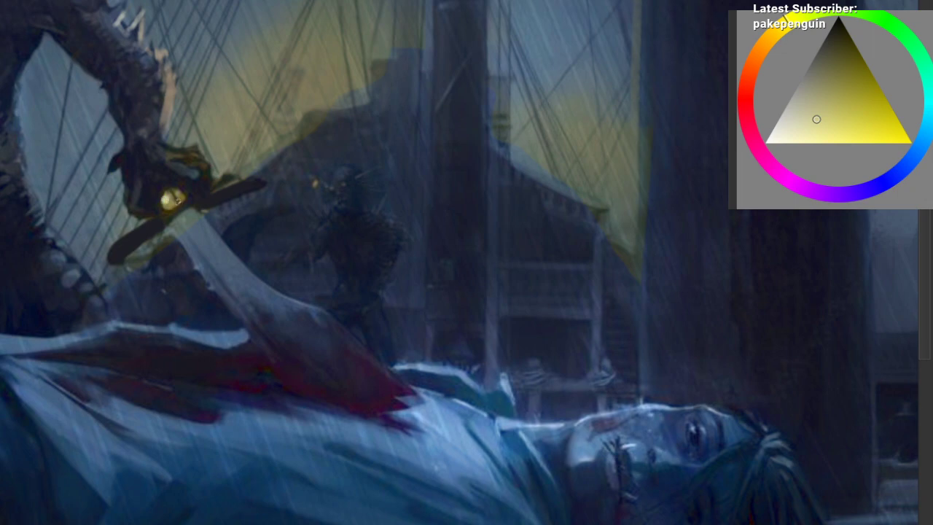
scroll(248, 236, "down", 2)
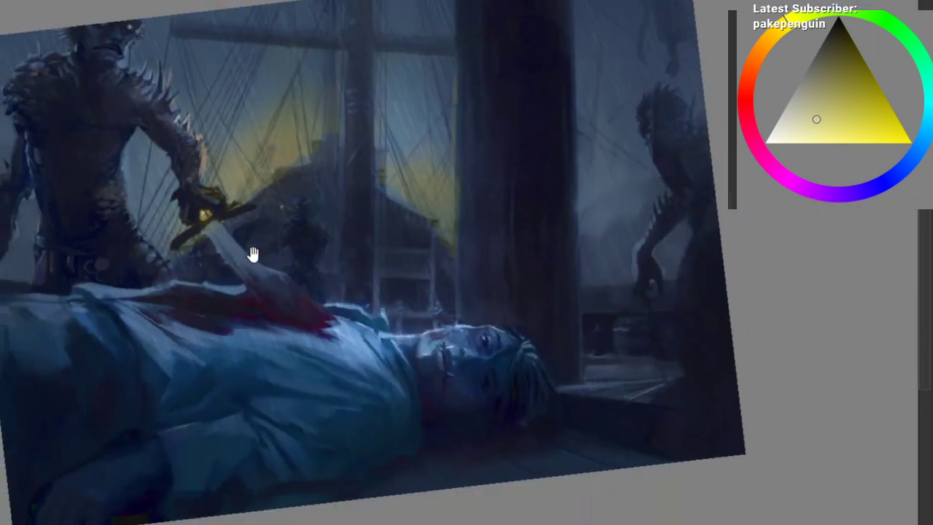
left_click_drag(253, 253, 255, 237)
scroll(255, 236, "up", 1)
scroll(155, 219, "up", 1)
left_click(191, 172, "ctrl")
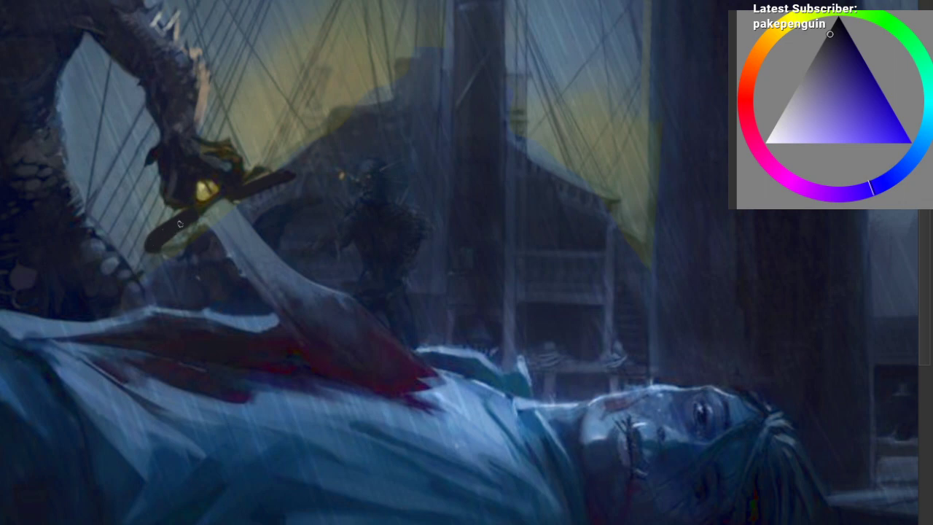
left_click(181, 193, "ctrl")
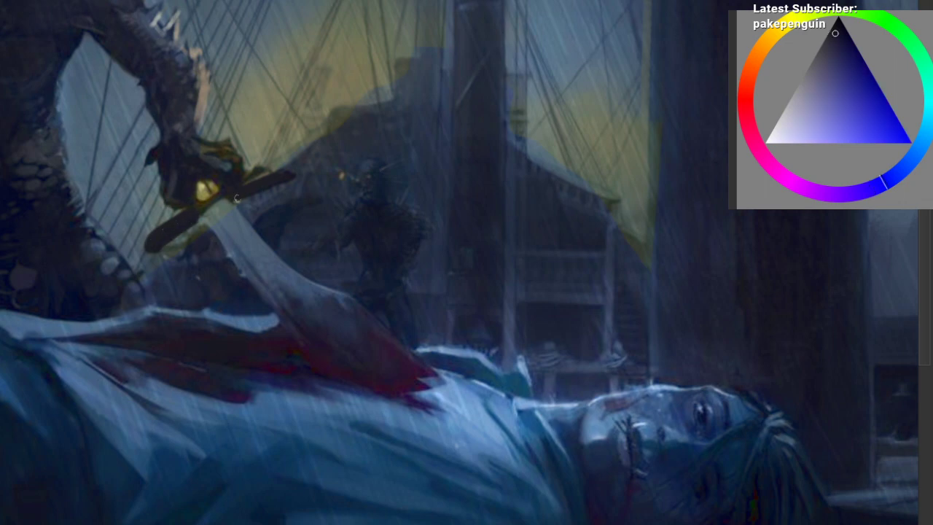
Step: Sample a muted blue and a greenish grey and paint thin light edges along the masts and yard around the horizon glow
scroll(257, 205, "down", 1)
left_click_drag(267, 219, 369, 206)
scroll(321, 208, "down", 2)
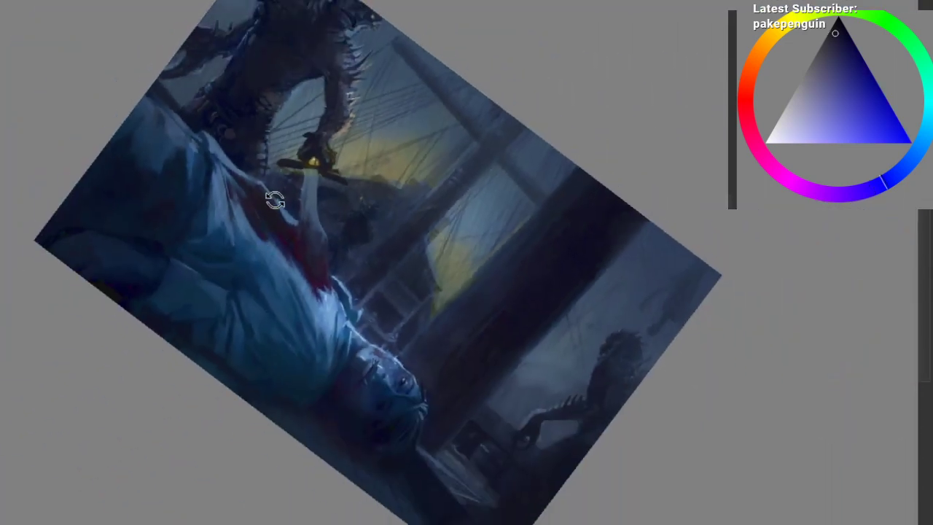
left_click_drag(275, 200, 130, 270)
left_click_drag(130, 269, 136, 236)
left_click_drag(200, 227, 202, 353)
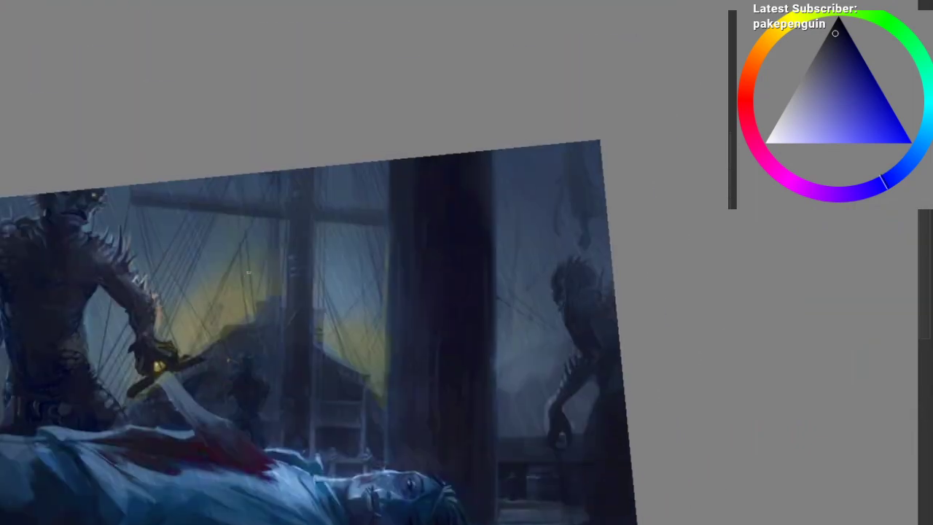
mouse_move(227, 292)
left_mouse_down()
mouse_move(413, 251)
mouse_move(231, 221)
mouse_move(161, 270)
mouse_move(160, 200)
left_mouse_up()
left_click(228, 245, "ctrl")
left_click_drag(270, 230, 292, 198)
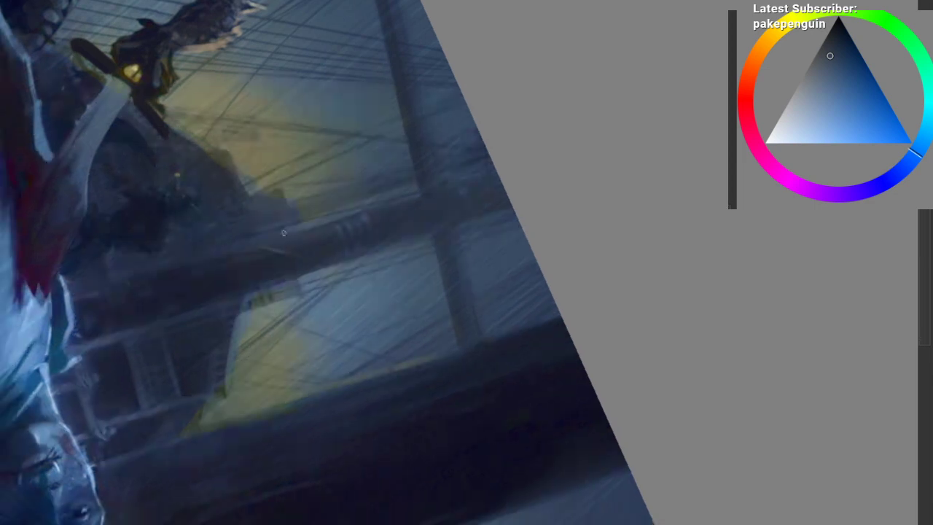
left_click(285, 193, "ctrl")
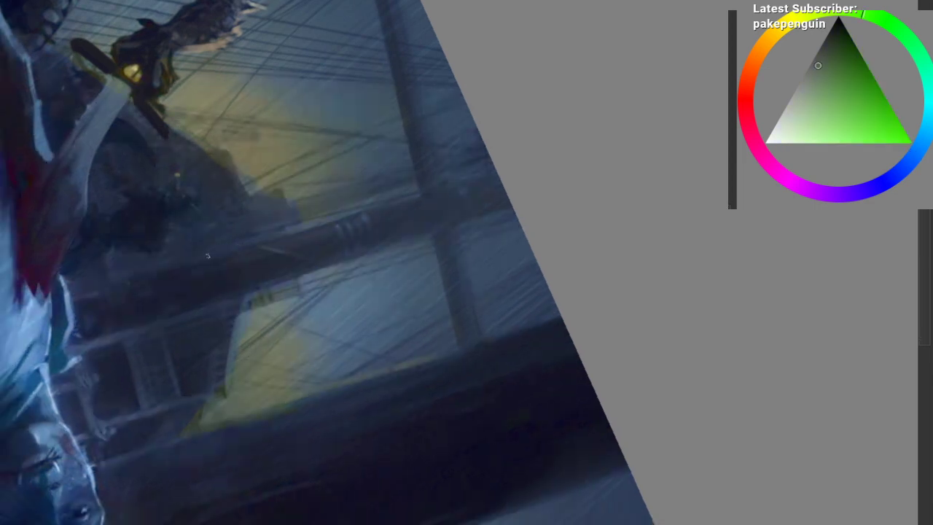
mouse_move(367, 209)
left_mouse_down()
mouse_move(345, 263)
mouse_move(395, 123)
left_mouse_up()
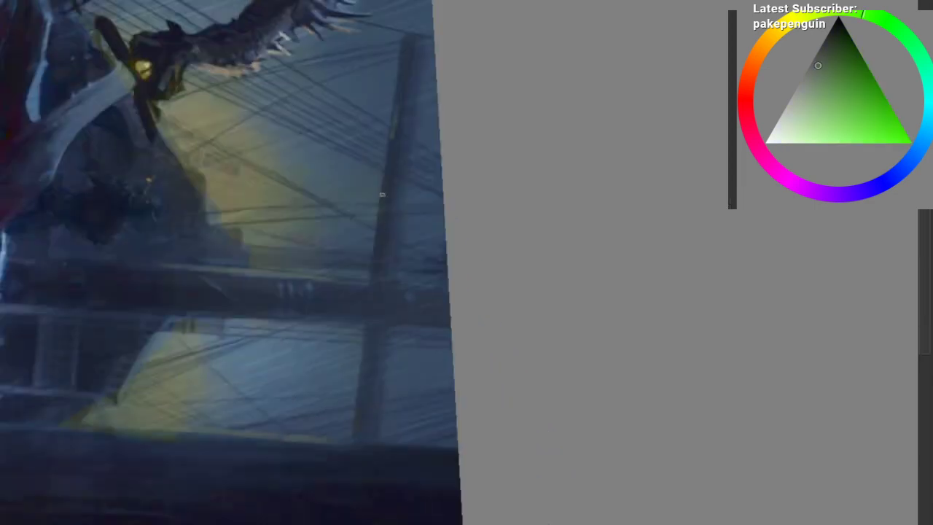
scroll(368, 274, "down", 2)
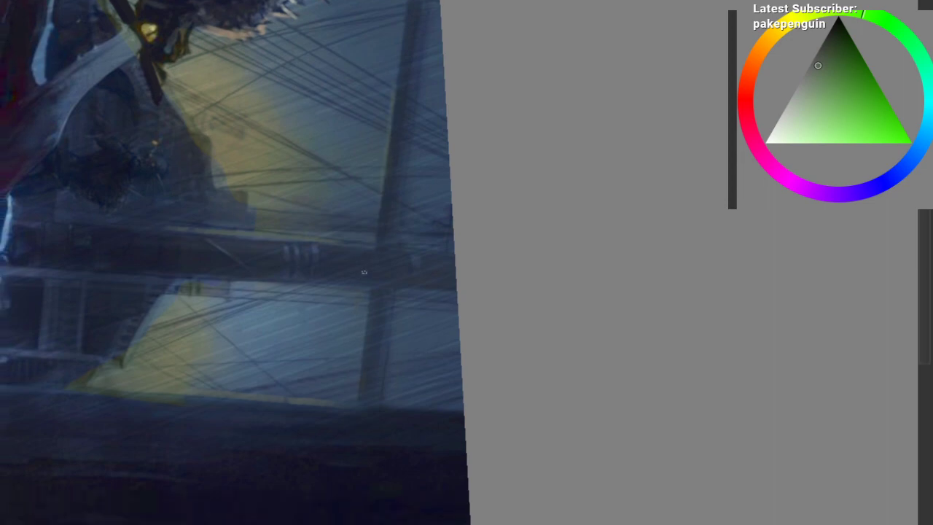
left_click_drag(237, 229, 381, 172)
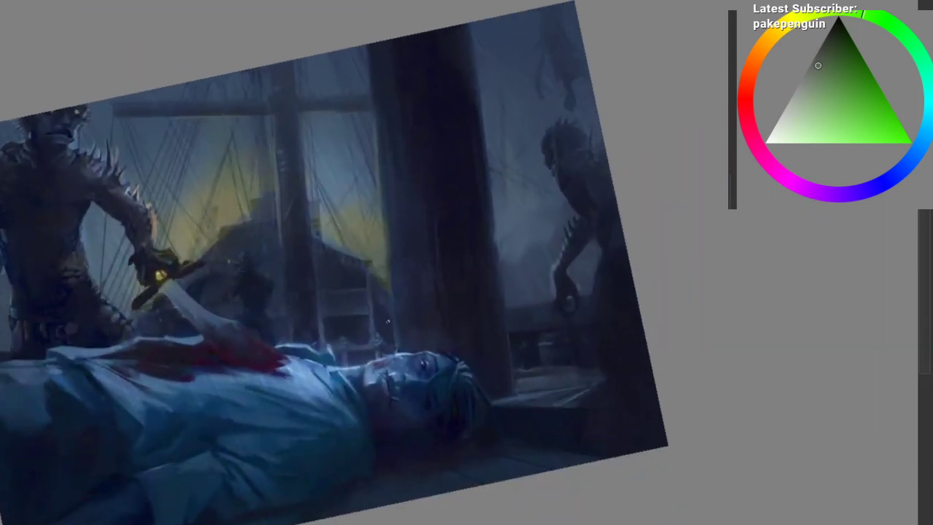
Step: Paint pale touches on the lying man's hair and a muted yellow-orange rim along the upper edge of his shirt
left_click_drag(387, 320, 433, 212)
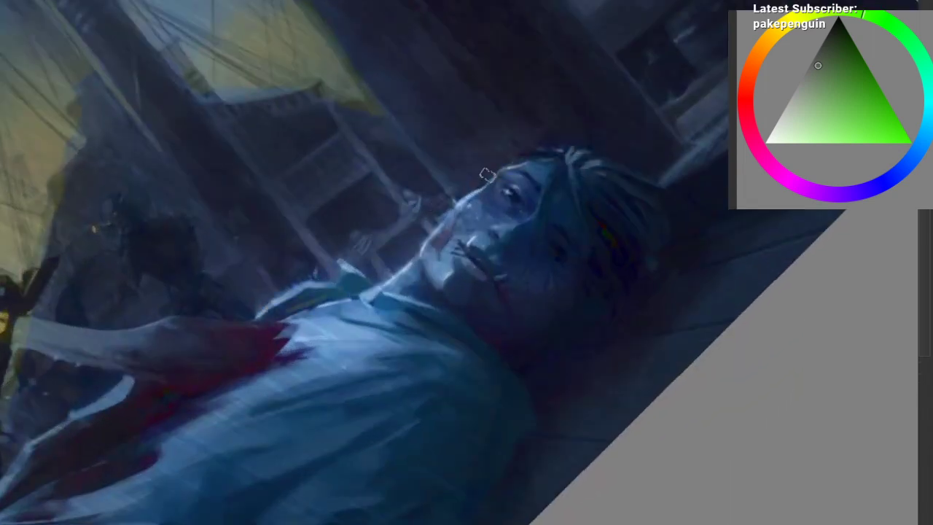
left_click_drag(571, 175, 567, 245)
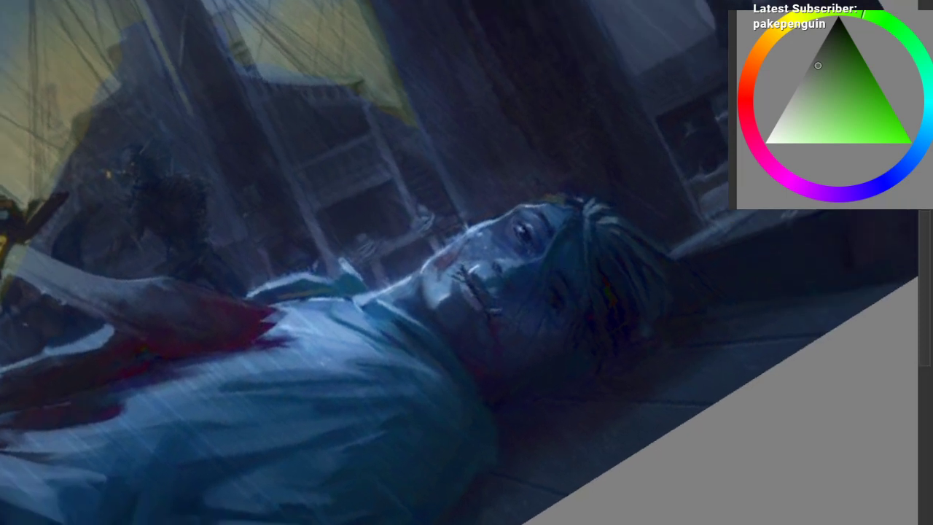
mouse_move(573, 196)
left_mouse_down()
mouse_move(446, 262)
mouse_move(274, 297)
left_mouse_up()
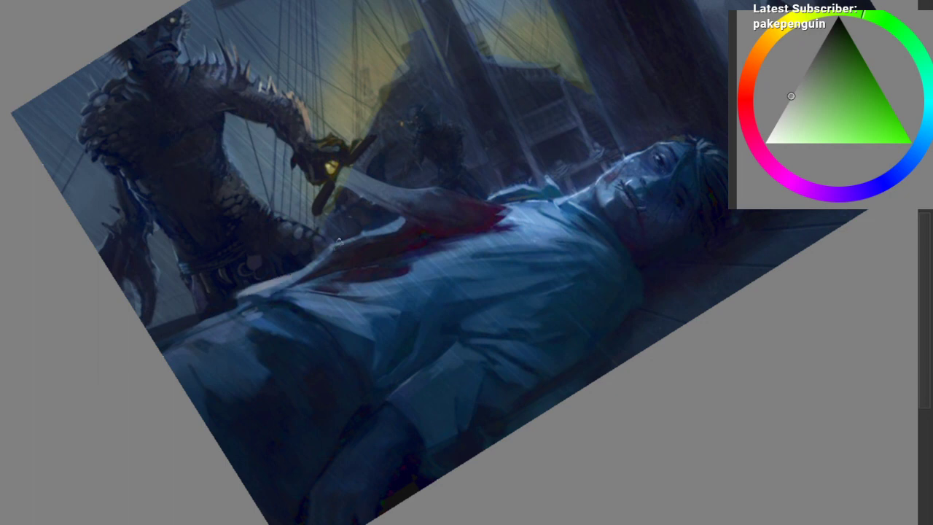
left_click(381, 95, "ctrl")
left_click(781, 36)
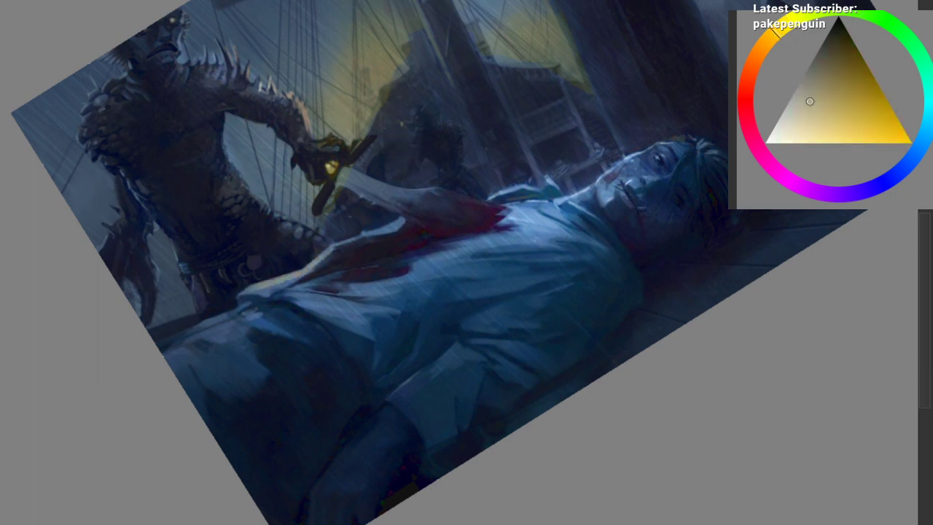
mouse_move(446, 212)
left_mouse_down()
mouse_move(454, 292)
mouse_move(269, 363)
mouse_move(211, 321)
mouse_move(382, 217)
mouse_move(342, 243)
mouse_move(357, 240)
left_mouse_up()
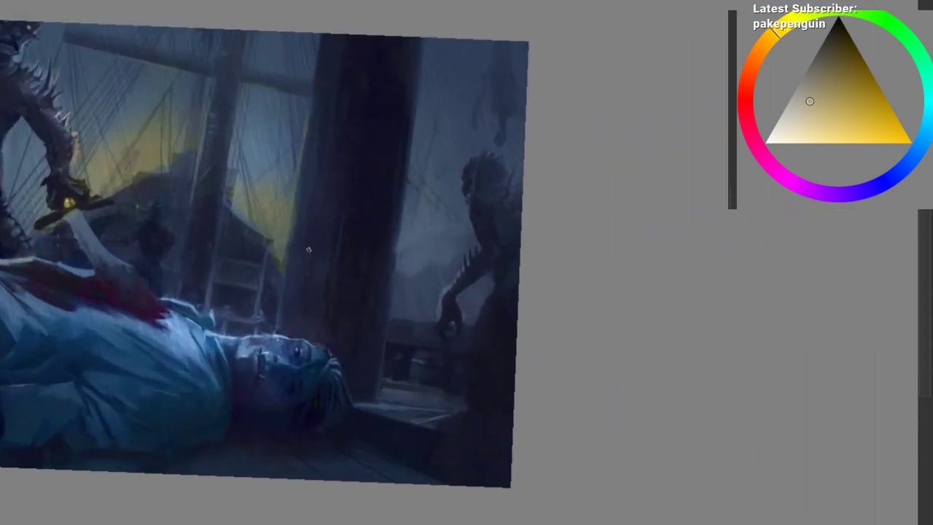
left_click_drag(266, 238, 256, 325)
left_click_drag(268, 254, 317, 206)
mouse_move(200, 222)
left_mouse_down()
mouse_move(195, 232)
mouse_move(191, 165)
mouse_move(166, 190)
mouse_move(214, 144)
left_mouse_up()
left_click(191, 162, "ctrl")
key("ctrl+z")
key("ctrl+z")
left_click(344, 250, "ctrl")
left_click_drag(343, 250, 339, 269)
key("ctrl+z")
Step: Choose light yellow and pale orange tones and paint glowing clouds above the distant hills, blending them with sampled sky yellows
left_click(782, 31)
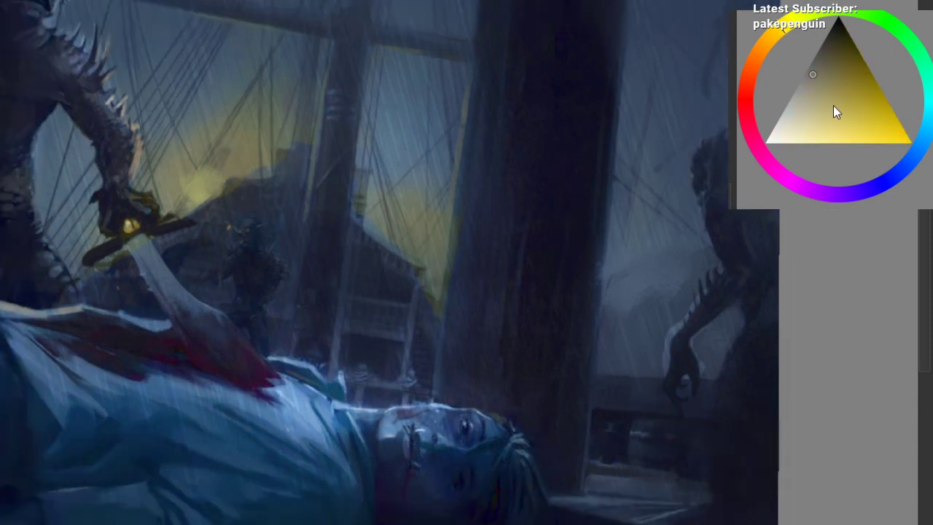
left_click(770, 36)
left_click(829, 110)
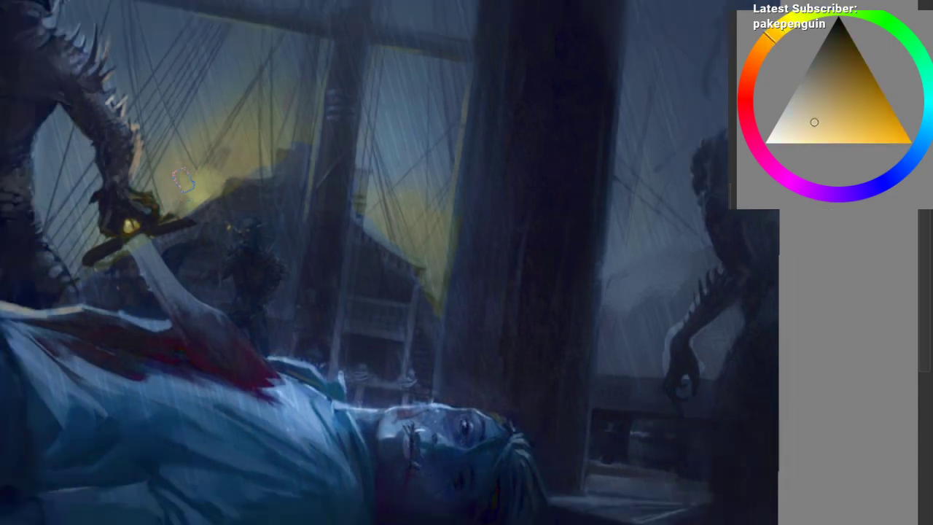
left_click(206, 185, "ctrl")
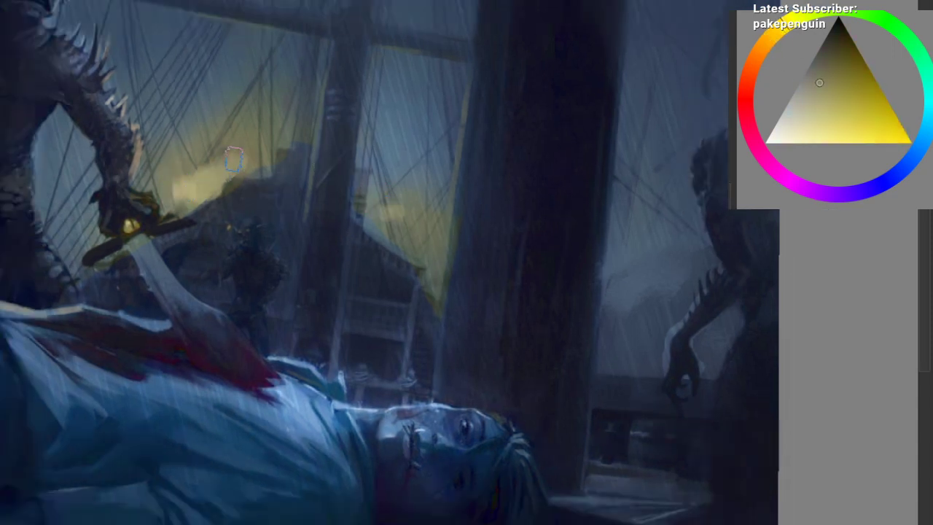
scroll(357, 126, "down", 1)
left_click_drag(357, 126, 401, 104)
left_click(263, 171, "ctrl")
left_click(269, 144, "ctrl")
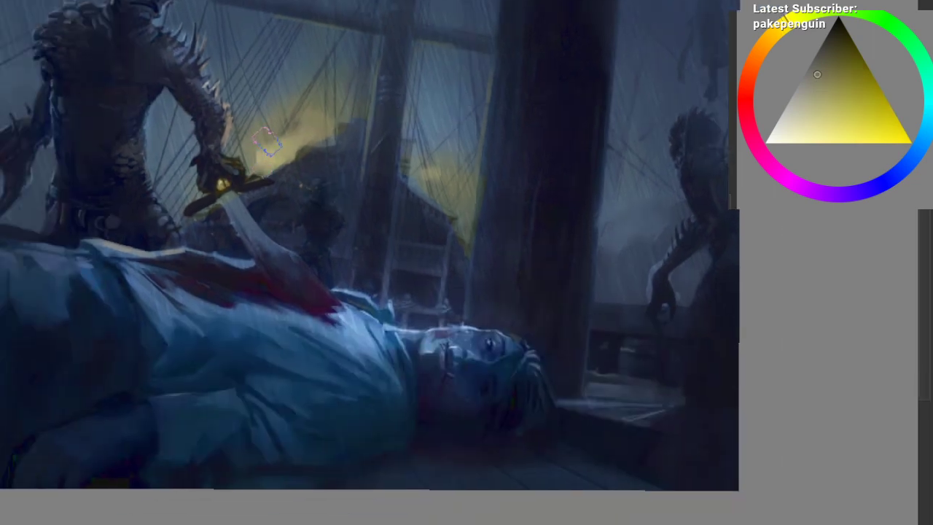
Step: Sample a green-grey from the sky and soften the transition around the horizon glow between the masts
left_click(426, 176, "ctrl")
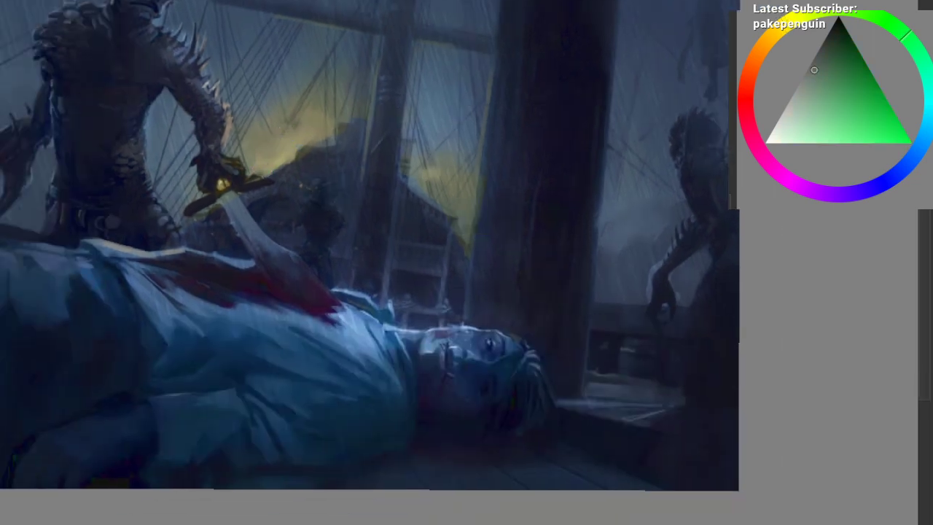
left_click_drag(471, 230, 445, 281)
left_click_drag(427, 253, 416, 241)
scroll(421, 247, "up", 1)
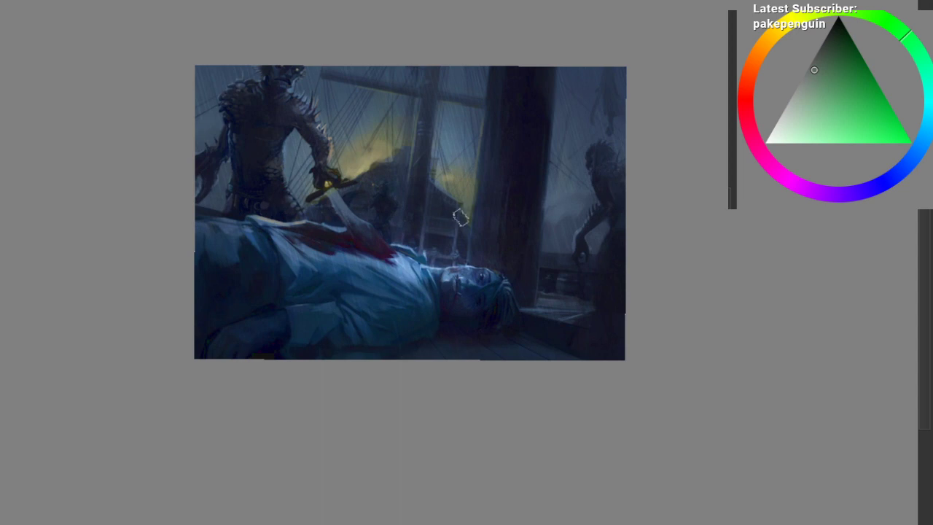
scroll(424, 153, "up", 4)
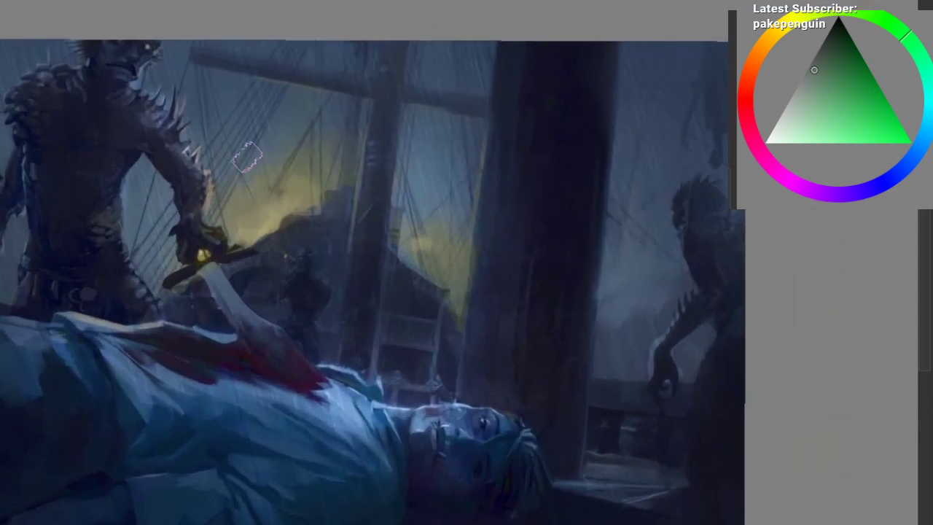
left_click_drag(248, 158, 146, 174)
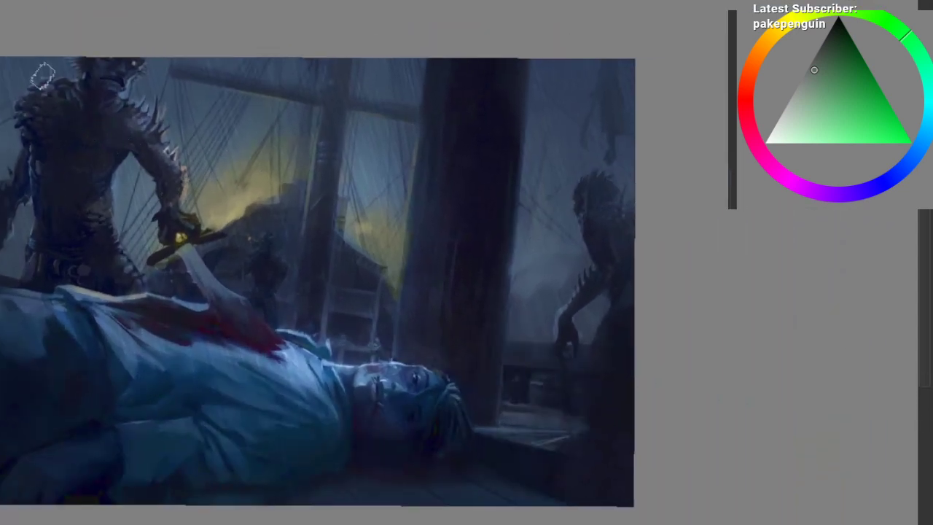
Step: Switch to a soft round brush, sample a muted yellow-grey from the sky, and paint haze over the sky beyond the thick mast
right_click(1, 136)
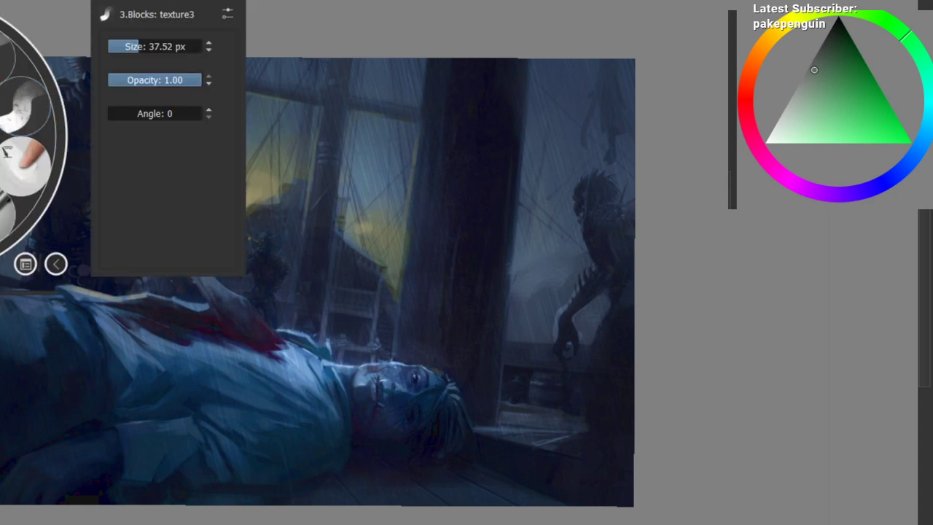
left_click(16, 104)
left_click(250, 172, "ctrl")
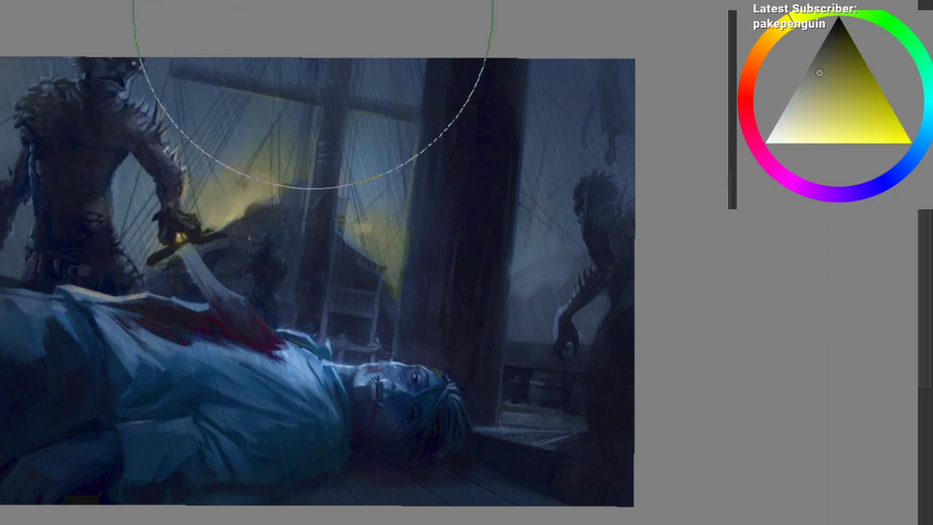
left_click_drag(442, 79, 366, 59)
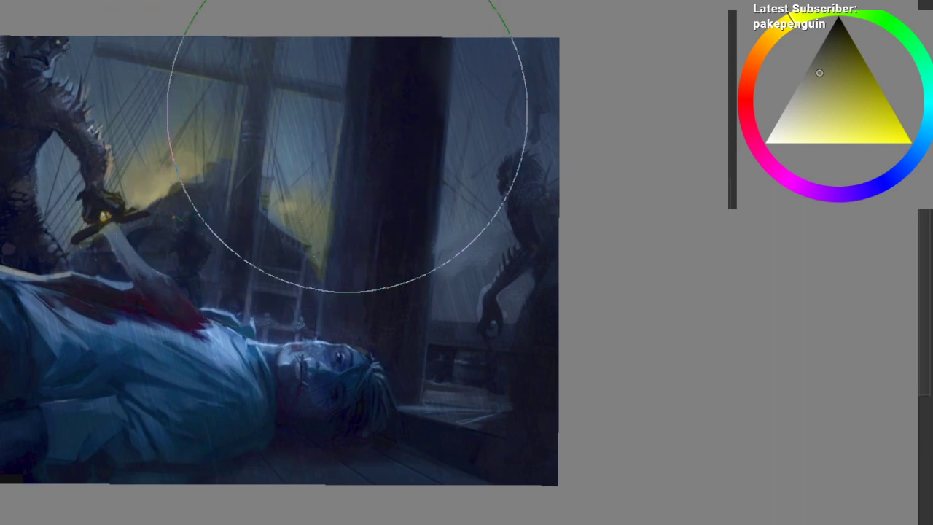
mouse_move(503, 95)
left_mouse_down()
mouse_move(535, 91)
mouse_move(518, 123)
mouse_move(437, 148)
left_mouse_up()
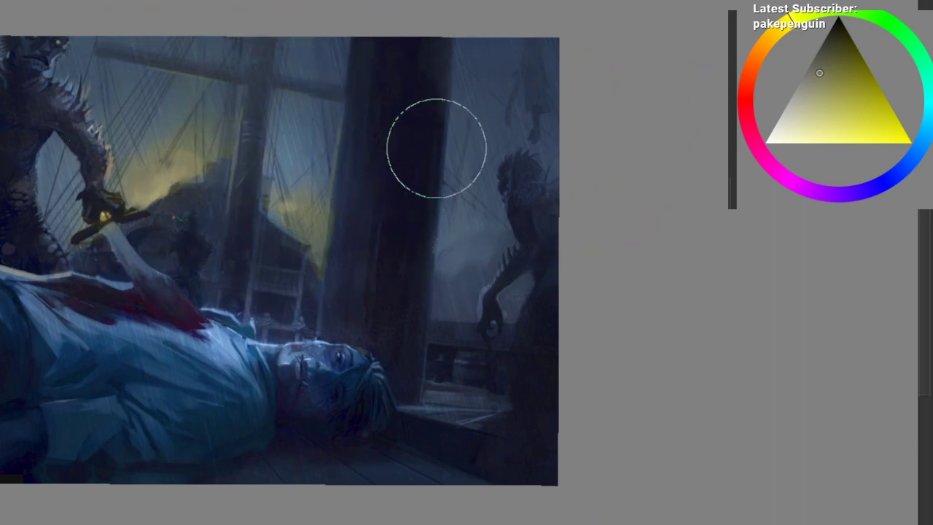
left_click_drag(478, 87, 520, 61)
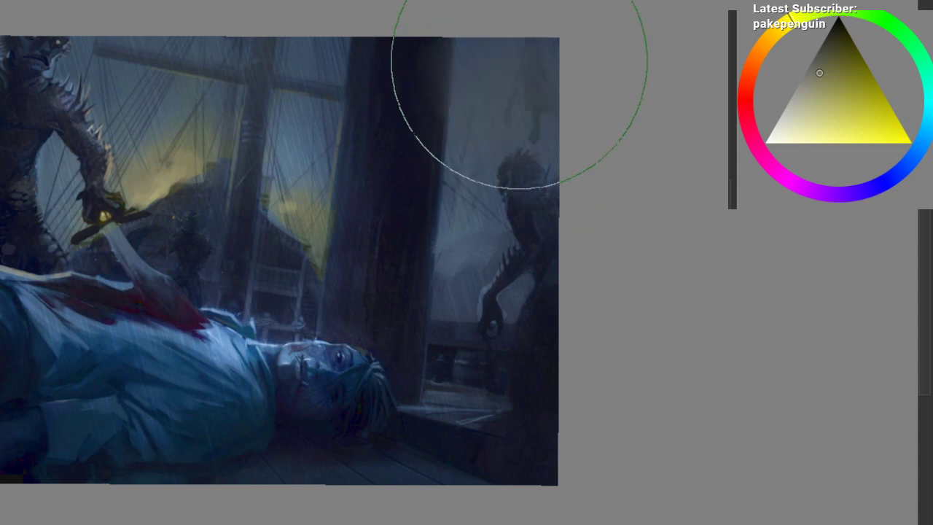
left_click(451, 106, "ctrl")
mouse_move(430, 111)
left_mouse_down()
mouse_move(344, 180)
mouse_move(267, 196)
mouse_move(310, 149)
left_mouse_up()
left_click(318, 138, "ctrl")
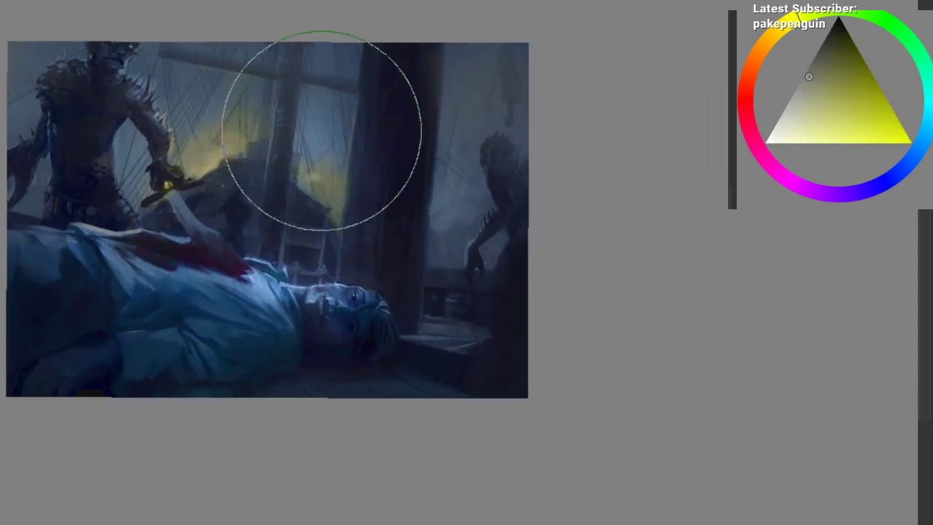
Step: Examine the composition from a distance and check the standing creature, the lying man and the sky beyond the mast up close
scroll(307, 232, "down", 3)
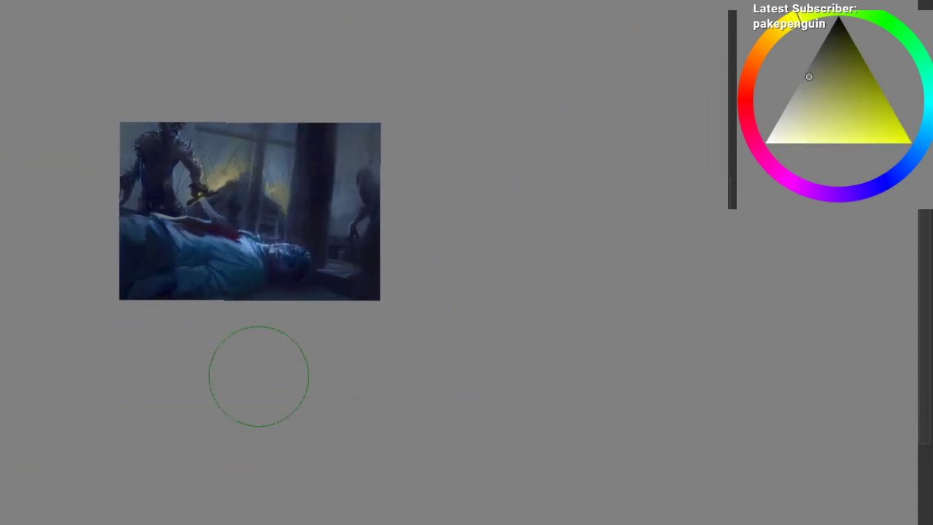
scroll(251, 168, "up", 3)
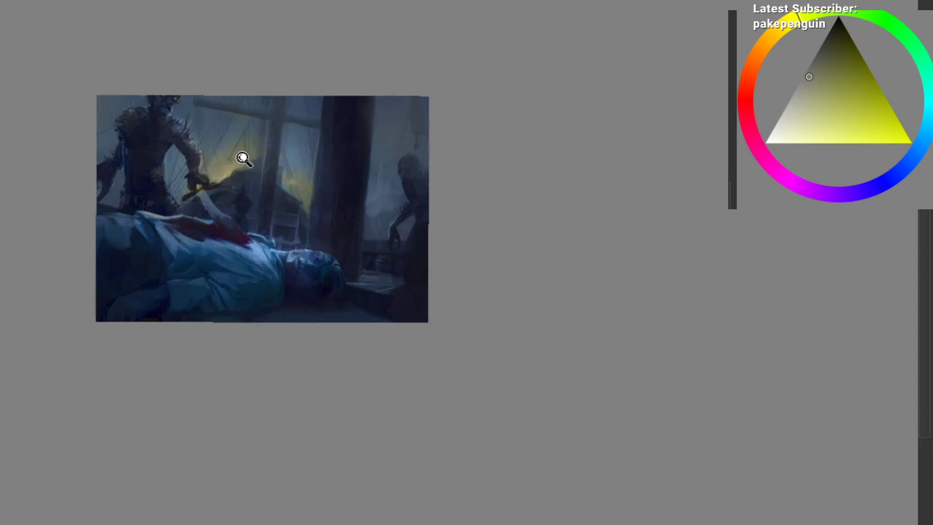
key("ctrl+d")
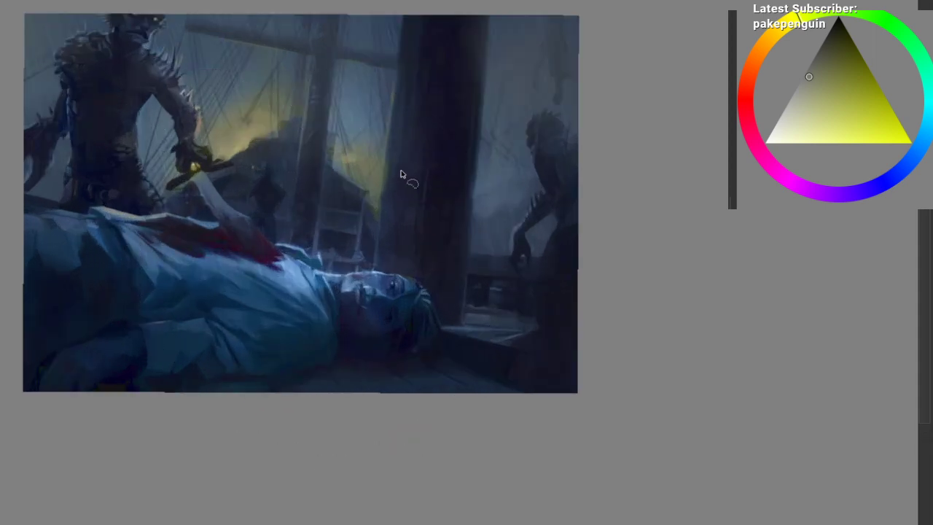
mouse_move(266, 184)
left_mouse_down()
mouse_move(251, 223)
mouse_move(309, 227)
mouse_move(323, 183)
mouse_move(404, 182)
mouse_move(409, 156)
mouse_move(387, 202)
mouse_move(400, 160)
mouse_move(401, 175)
left_mouse_up()
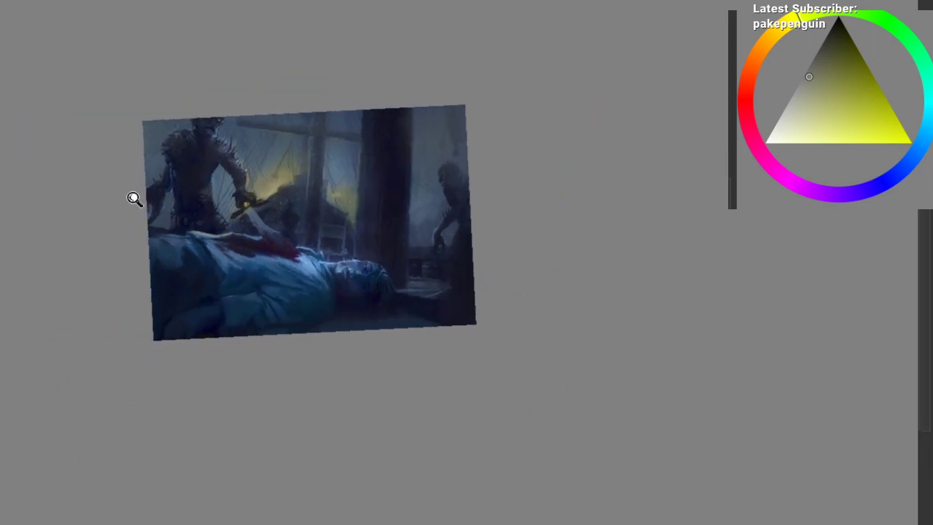
scroll(134, 199, "up", 3)
key("b")
key("l")
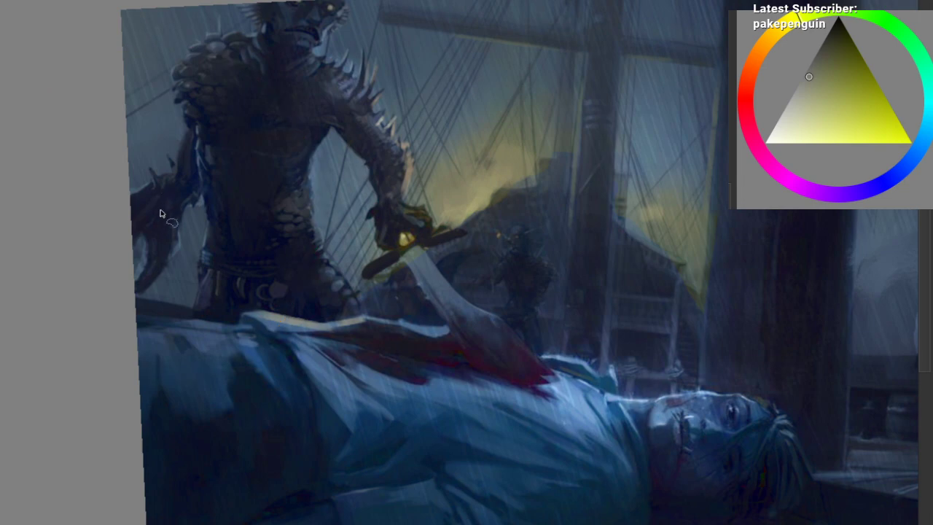
left_click_drag(332, 214, 327, 194)
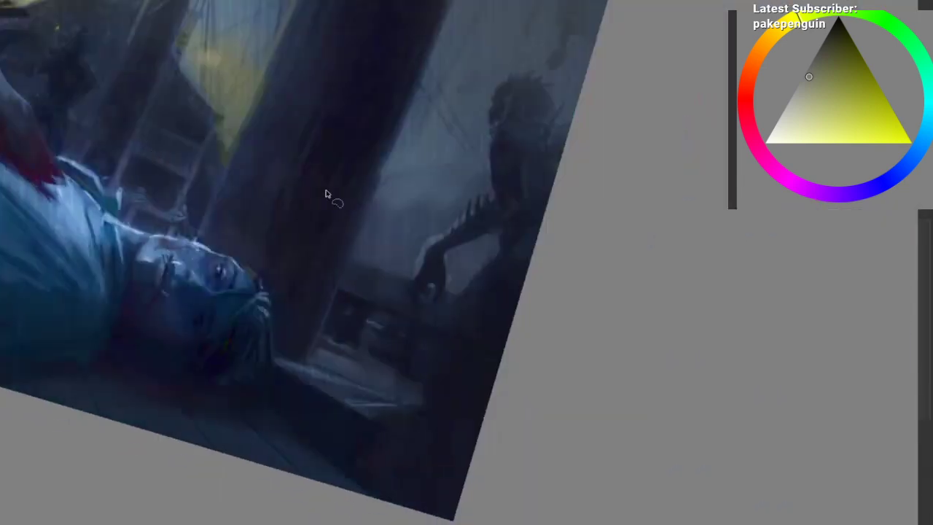
mouse_move(425, 185)
left_mouse_down()
mouse_move(180, 175)
mouse_move(95, 227)
mouse_move(140, 214)
mouse_move(184, 174)
mouse_move(182, 184)
left_mouse_up()
Step: Choose a soft light red and tint the yellow glow behind the sword hand with a large soft brush
key("b")
left_click(138, 149, "ctrl")
left_click(170, 187, "ctrl")
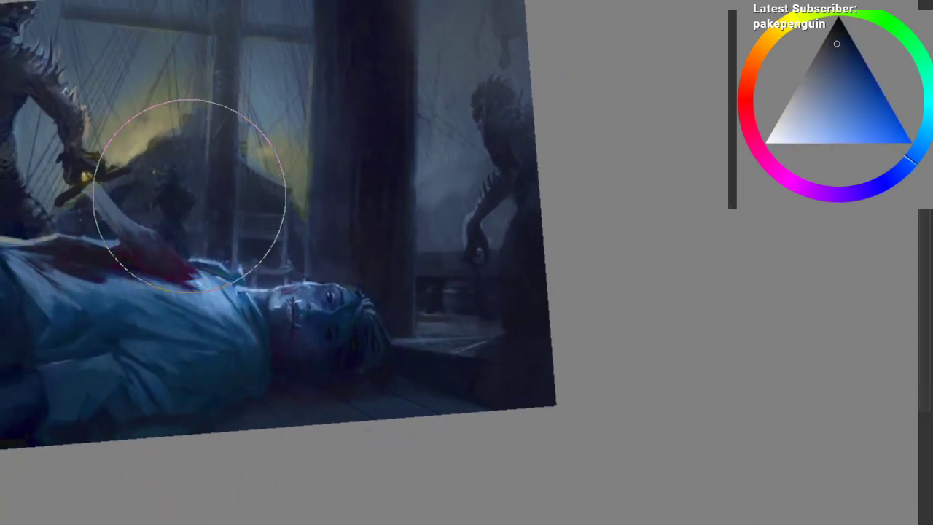
mouse_move(193, 191)
left_mouse_down()
mouse_move(208, 188)
mouse_move(194, 167)
mouse_move(167, 175)
left_mouse_up()
mouse_move(117, 160)
left_mouse_down()
mouse_move(131, 254)
mouse_move(140, 253)
left_mouse_up()
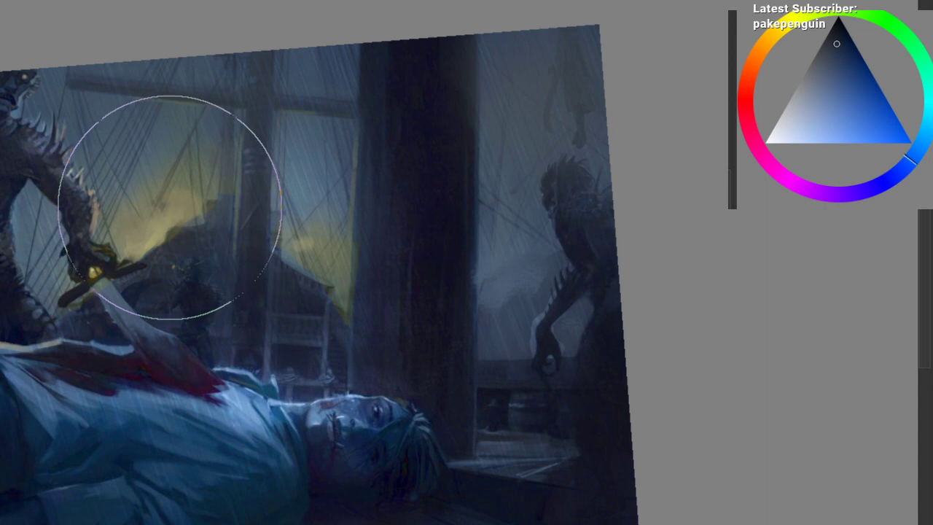
left_click_drag(174, 204, 188, 201)
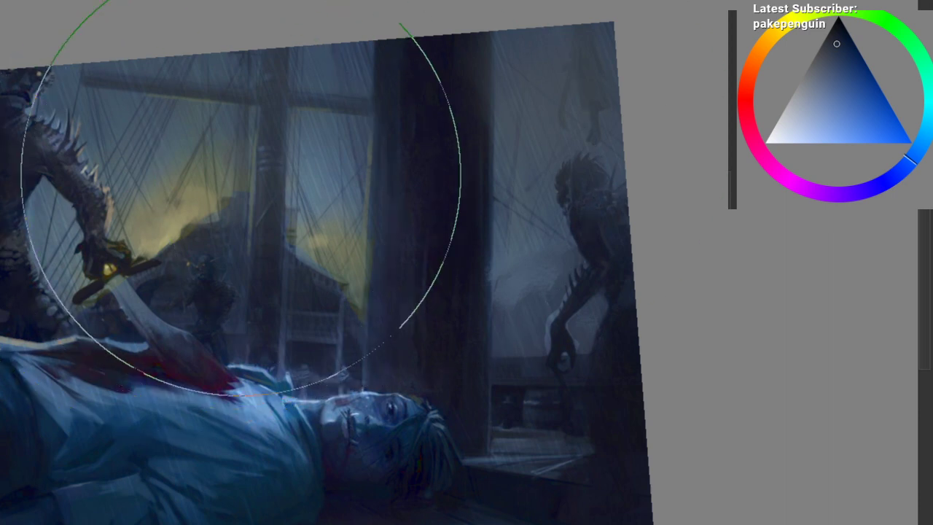
key("x")
left_click(838, 94)
mouse_move(787, 35)
left_mouse_down()
mouse_move(751, 67)
mouse_move(749, 96)
left_mouse_up()
left_click(841, 114)
key("bracketleft")
key("bracketleft")
key("bracketleft")
key("bracketleft")
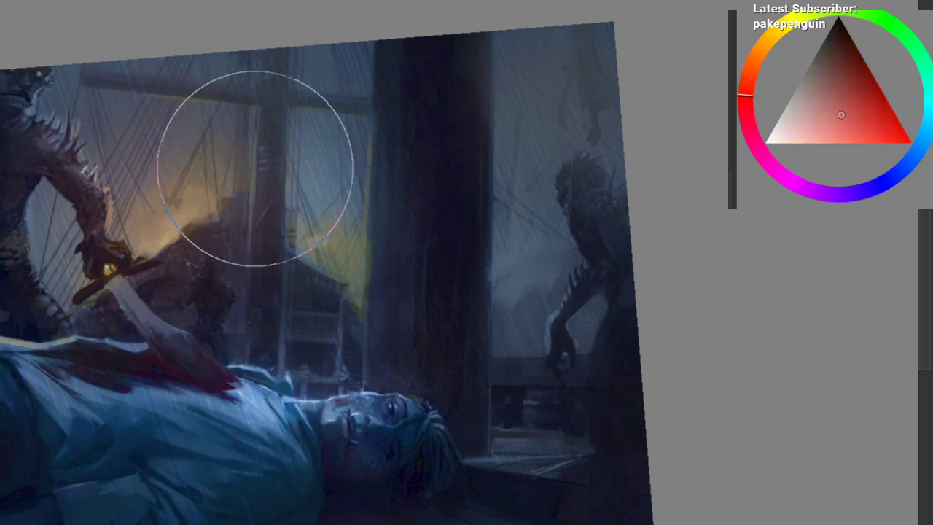
Step: Shift the horizon glow on both sides of the thin mast to orange-pink with broad soft strokes, undoing the unwanted ones
mouse_move(219, 156)
left_mouse_down()
mouse_move(159, 209)
mouse_move(195, 198)
mouse_move(216, 167)
mouse_move(145, 225)
mouse_move(289, 207)
mouse_move(377, 262)
left_mouse_up()
key("bracketright")
key("bracketright")
key("bracketright")
key("bracketright")
key("ctrl+z")
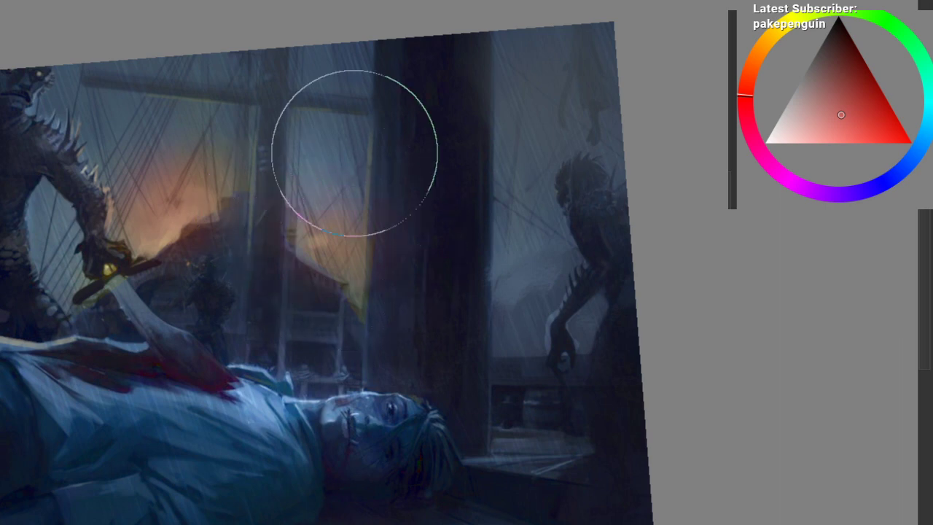
left_click_drag(112, 261, 121, 227)
mouse_move(348, 202)
left_mouse_down()
mouse_move(392, 190)
mouse_move(379, 198)
left_mouse_up()
key("ctrl+z")
scroll(410, 118, "down", 4)
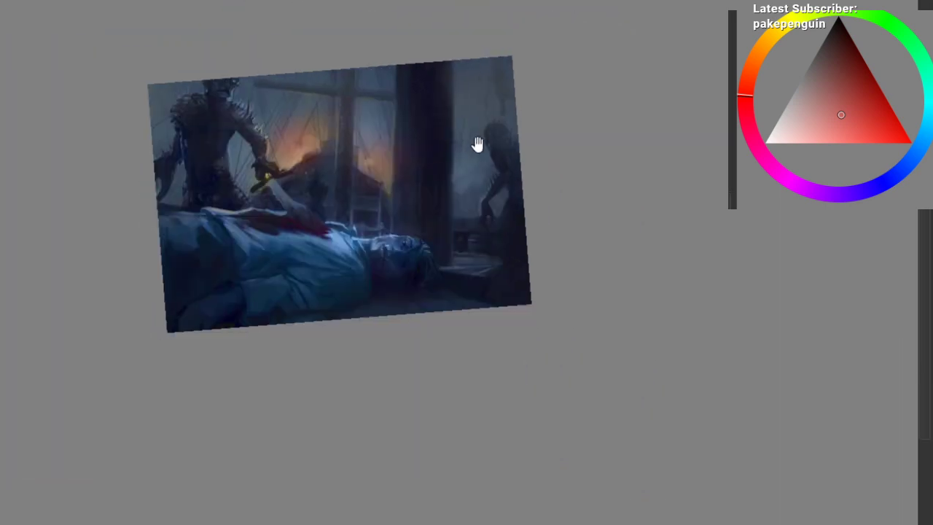
scroll(379, 187, "up", 3)
scroll(219, 187, "down", 1)
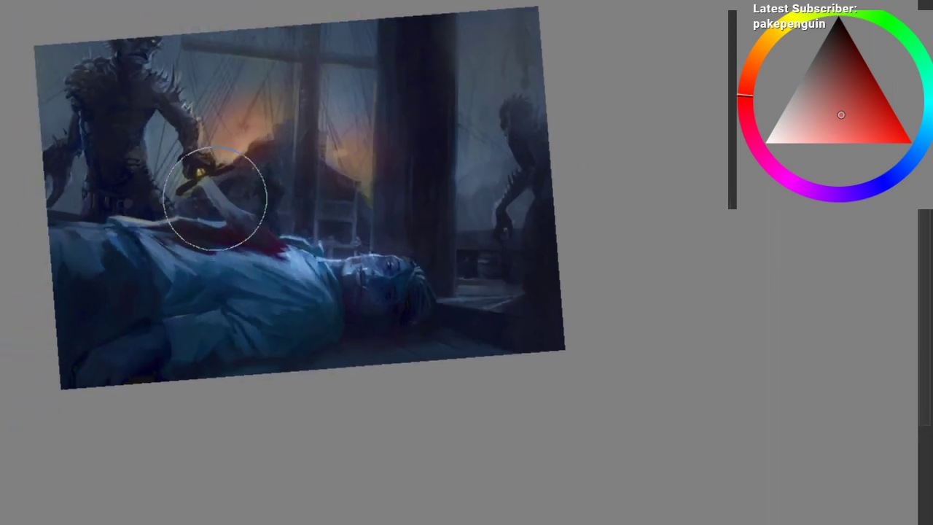
Step: Sample the glow, choose a soft red, and paint a thin orange-pink rim along the thick mast's edge facing the glow
right_click(256, 170)
left_click(357, 146)
left_click_drag(357, 149, 240, 265)
scroll(240, 263, "up", 3)
left_click(263, 232, "ctrl")
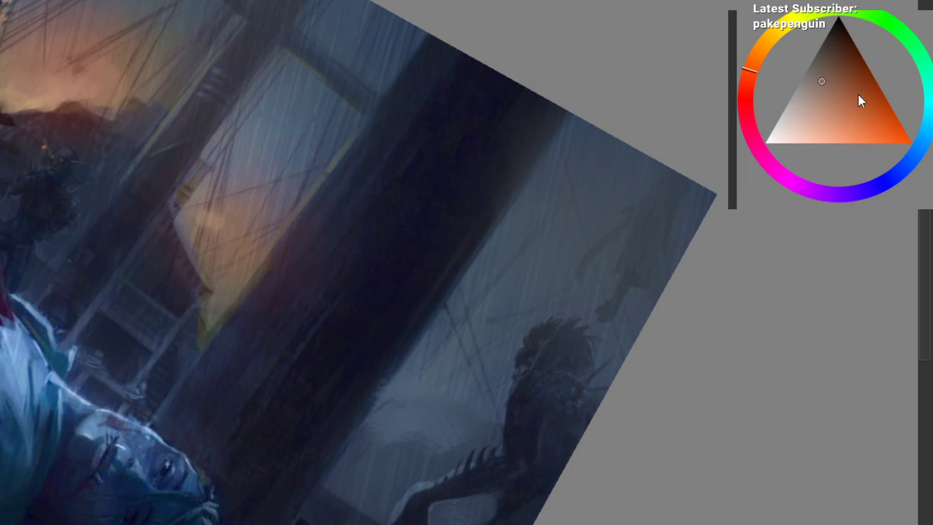
left_click(756, 90)
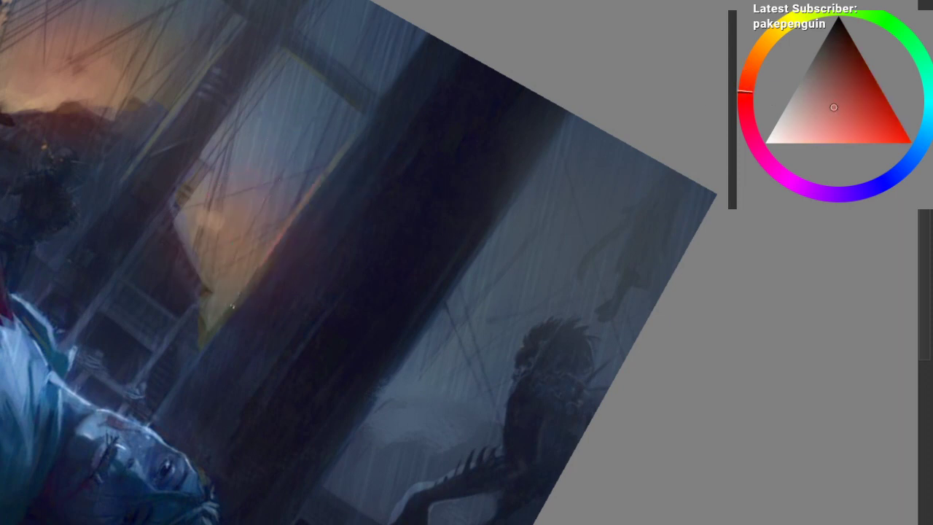
left_click_drag(284, 232, 242, 296)
mouse_move(147, 202)
left_mouse_down()
mouse_move(141, 306)
mouse_move(276, 204)
left_mouse_up()
scroll(142, 306, "down", 3)
scroll(275, 204, "up", 2)
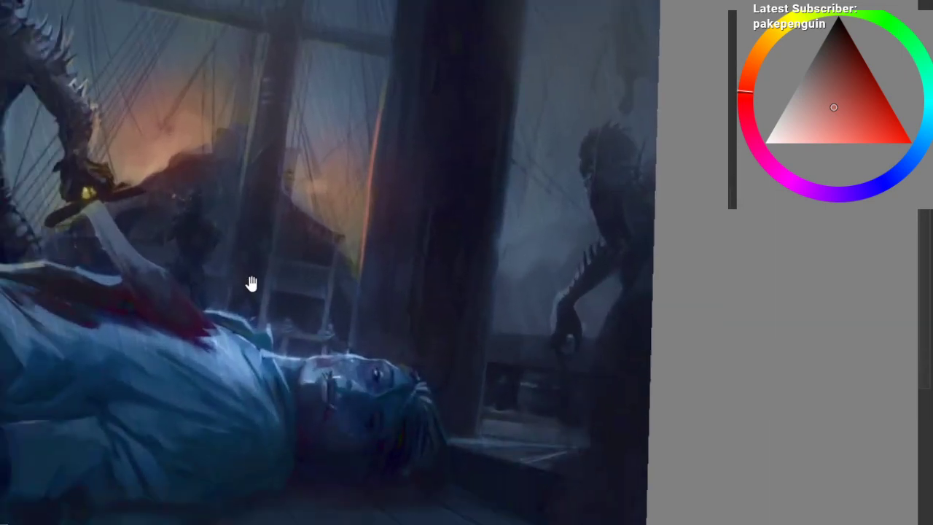
Step: Try to paint a patch of sampled orange glow on the horizon between the thick mast and the background creature's arm
left_click_drag(327, 349, 313, 232)
scroll(314, 232, "up", 2)
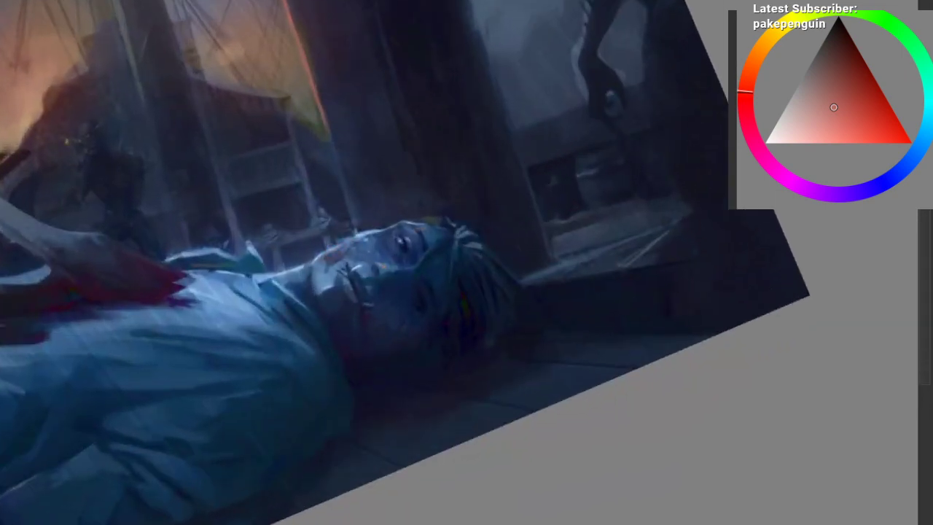
left_click_drag(386, 226, 418, 381)
left_click_drag(337, 336, 302, 285)
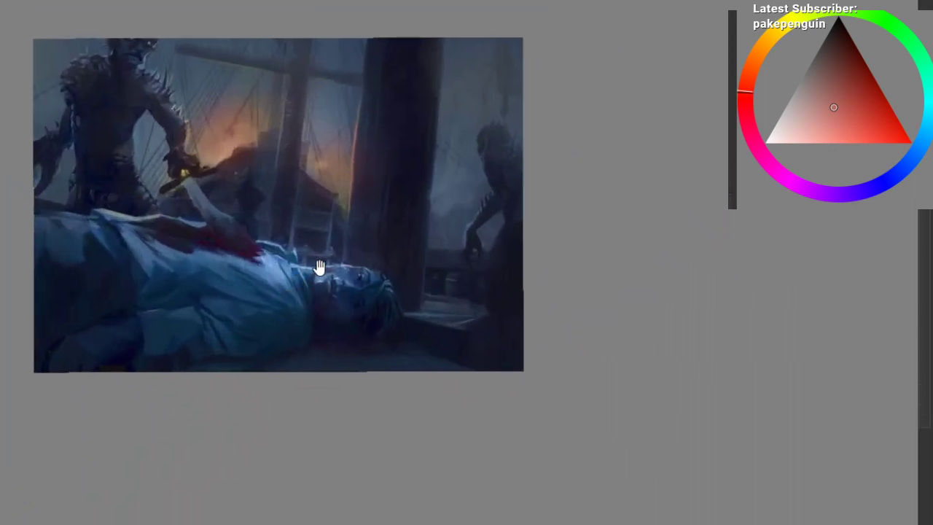
scroll(319, 268, "up", 2)
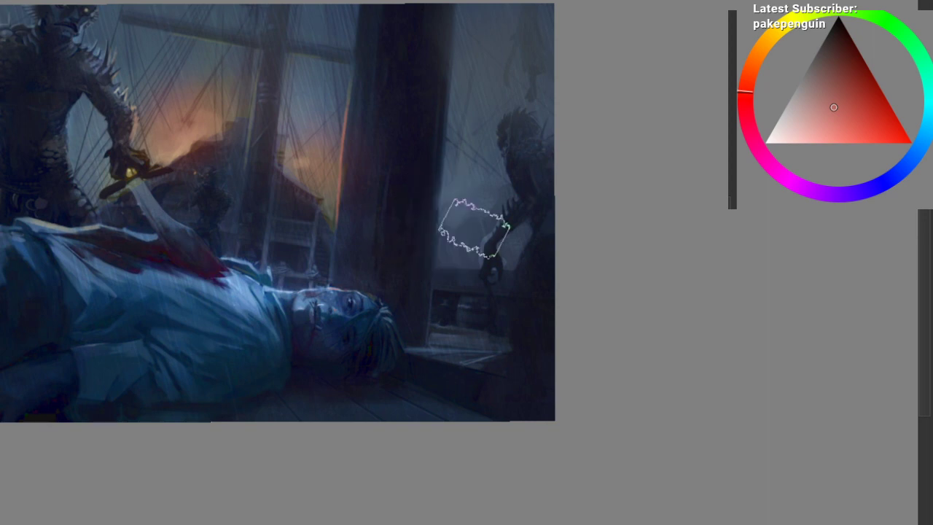
left_click(303, 163, "ctrl")
left_click_drag(462, 227, 457, 248)
left_click(321, 173, "ctrl")
left_click(316, 197, "ctrl")
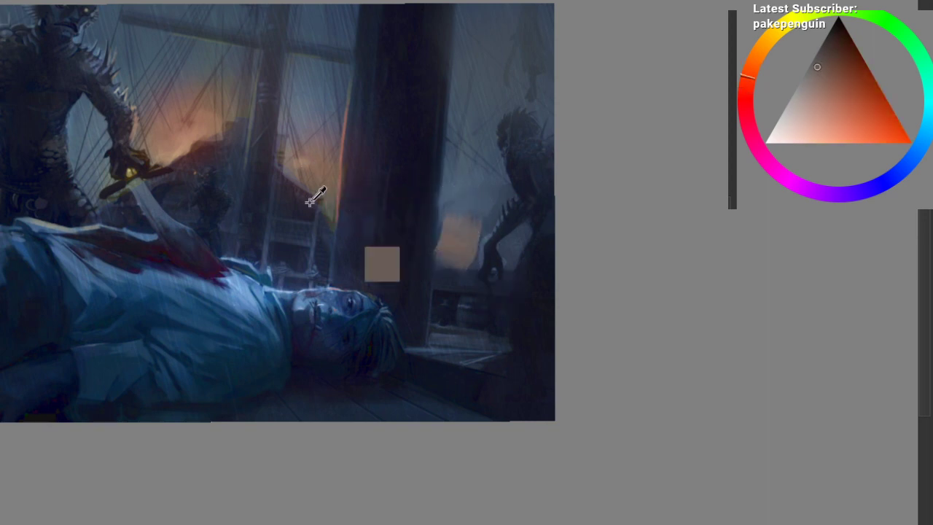
left_click(341, 169, "ctrl")
key("ctrl+z")
key("ctrl+z")
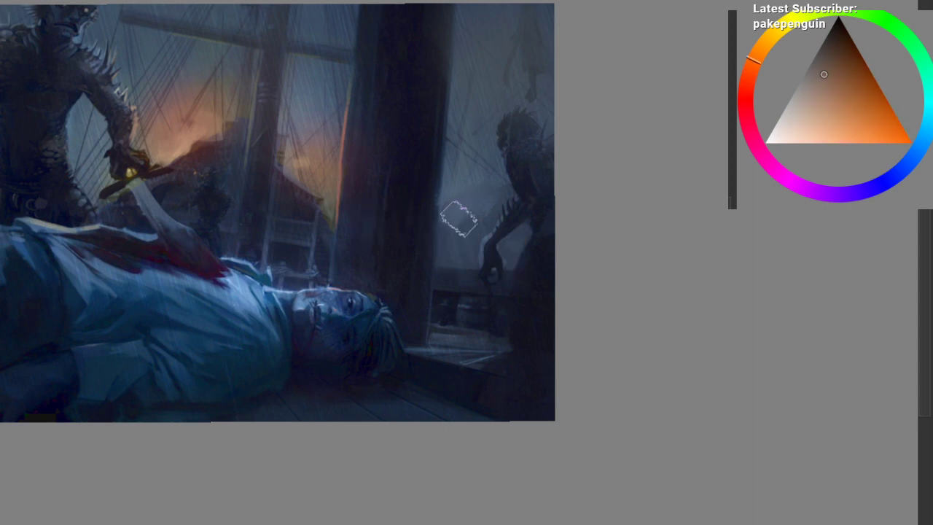
Step: Paint a dimmer orange glow low on the horizon beside the background creature's arm, blending it with sampled sky blues
left_click(457, 239, "ctrl")
left_click(453, 228, "ctrl")
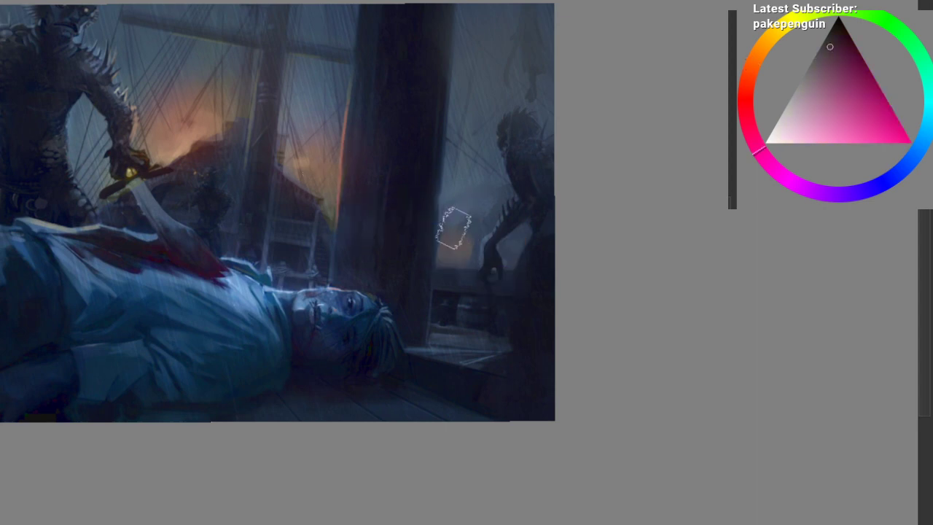
key("ctrl+z")
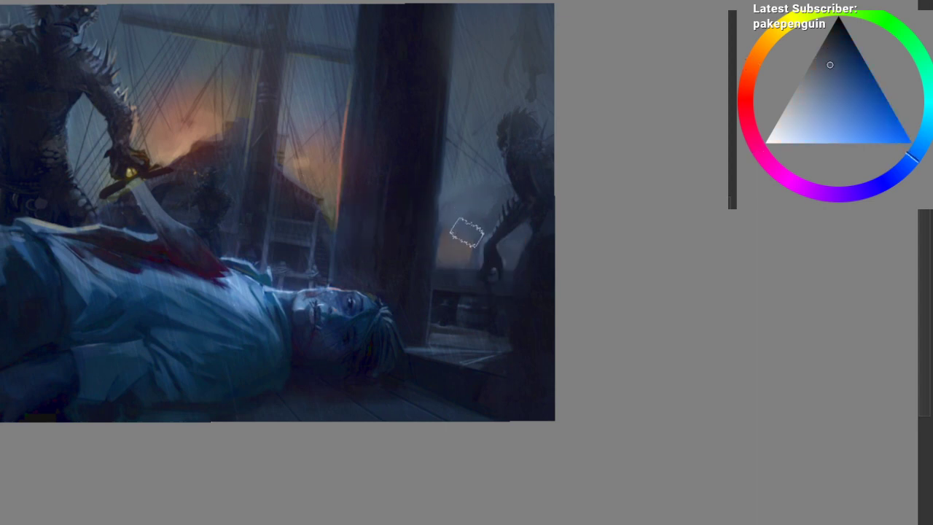
left_click(288, 290, "ctrl")
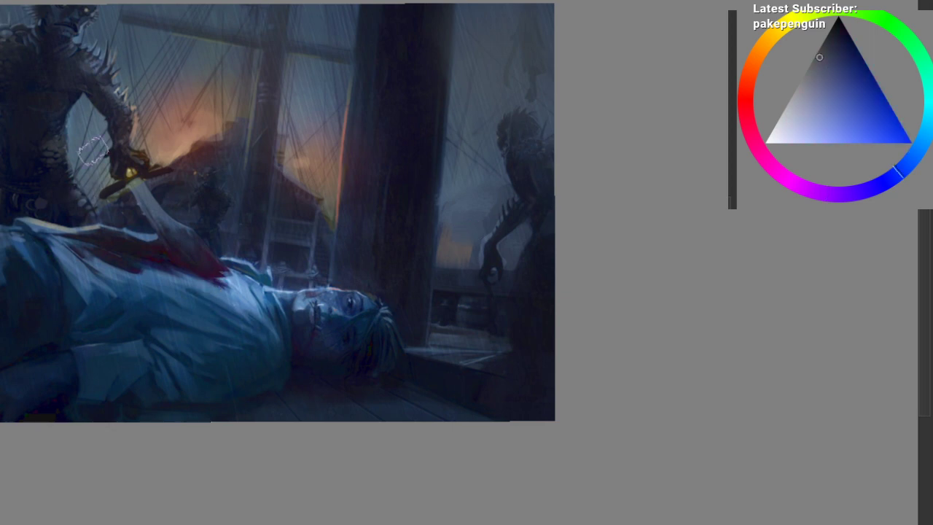
Step: Sample orange from the horizon glow and add subtle warm light with a soft round brush
left_click(183, 139, "ctrl")
right_click(109, 171)
left_click(105, 262)
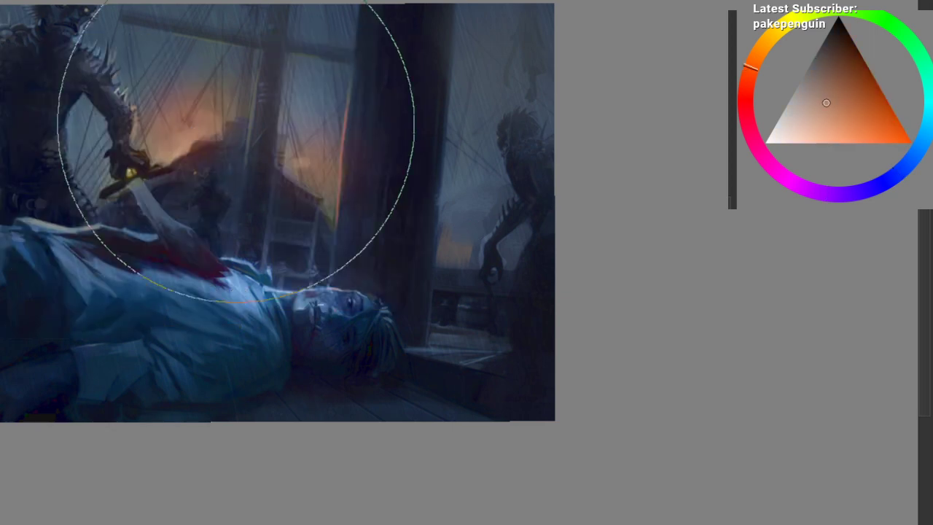
mouse_move(235, 122)
left_mouse_down()
mouse_move(0, 244)
mouse_move(173, 132)
left_mouse_up()
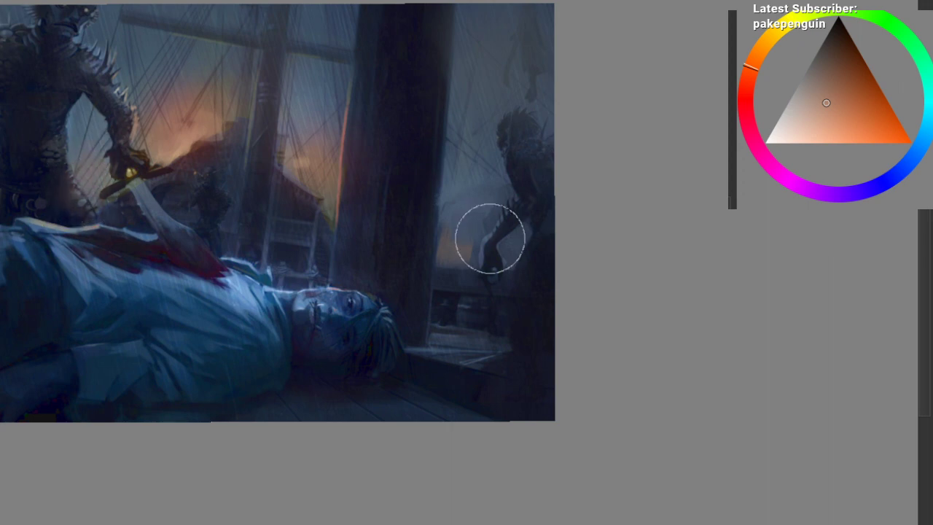
Step: Examine the overall balance of the orange glow against the dark blue scene from a distance and up close
scroll(377, 385, "down", 3)
left_click_drag(313, 308, 347, 264)
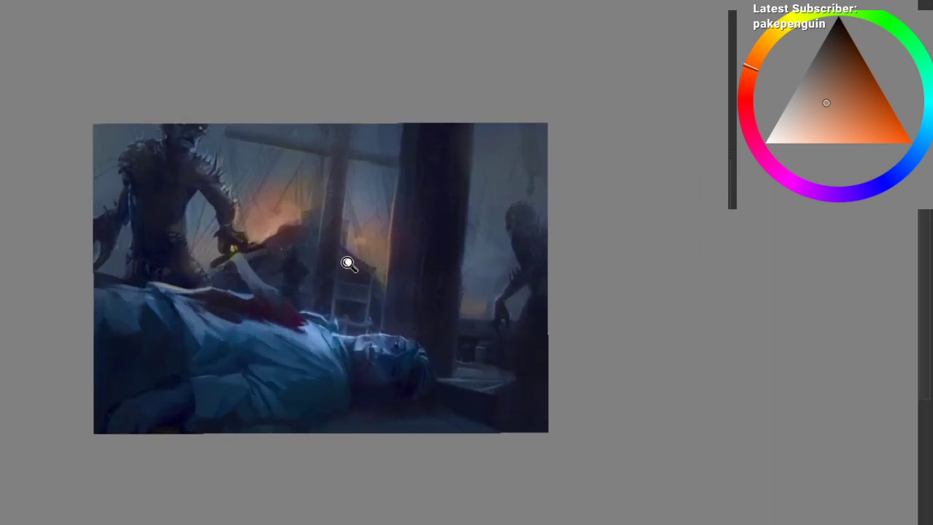
scroll(367, 266, "down", 2)
left_click_drag(356, 335, 281, 346)
left_click_drag(323, 361, 350, 340)
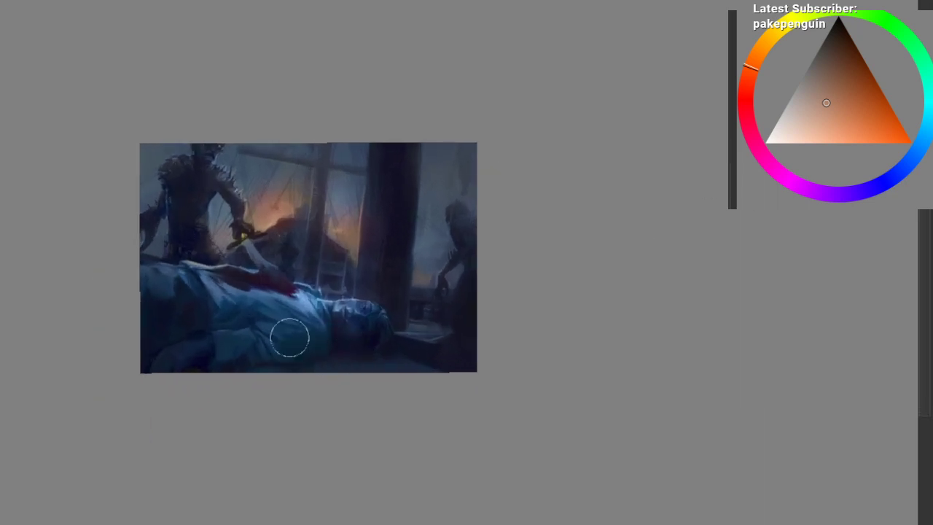
mouse_move(129, 307)
left_mouse_down()
mouse_move(492, 411)
mouse_move(136, 294)
left_mouse_up()
key("ctrl+shift+a")
mouse_move(304, 265)
left_mouse_down()
mouse_move(327, 211)
mouse_move(322, 201)
mouse_move(331, 223)
left_mouse_up()
mouse_move(331, 223)
left_mouse_down()
mouse_move(310, 235)
mouse_move(328, 207)
left_mouse_up()
left_click_drag(328, 252, 312, 309)
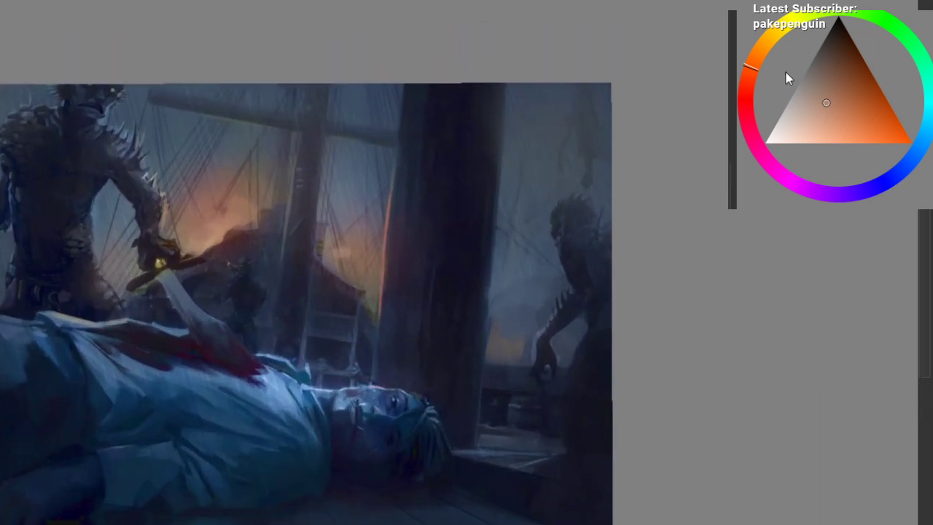
Step: Sketch dark guide lines along the thin mast, from the creature's arm down the sword, and diagonally past the background creature
right_click(335, 146)
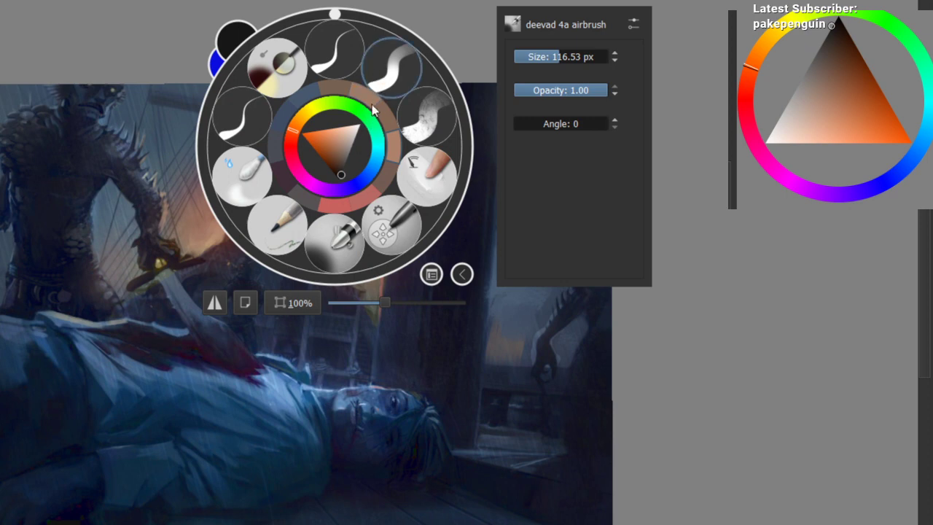
left_click(373, 109)
key("ctrl+z")
left_click_drag(318, 90, 283, 345)
left_click_drag(115, 108, 221, 344)
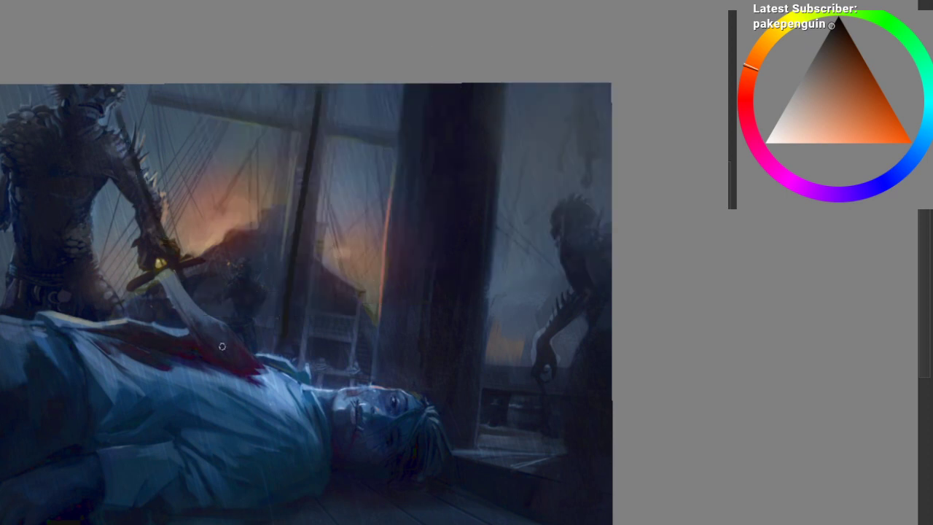
key("ctrl+z")
left_click_drag(112, 143, 259, 346)
left_click_drag(610, 224, 467, 375)
key("ctrl+z")
left_click_drag(609, 243, 424, 425)
Step: Sketch blue guide lines from the canvas edge across the lying man's body, and undo the strokes drawn over the painting
left_click(350, 386, "ctrl")
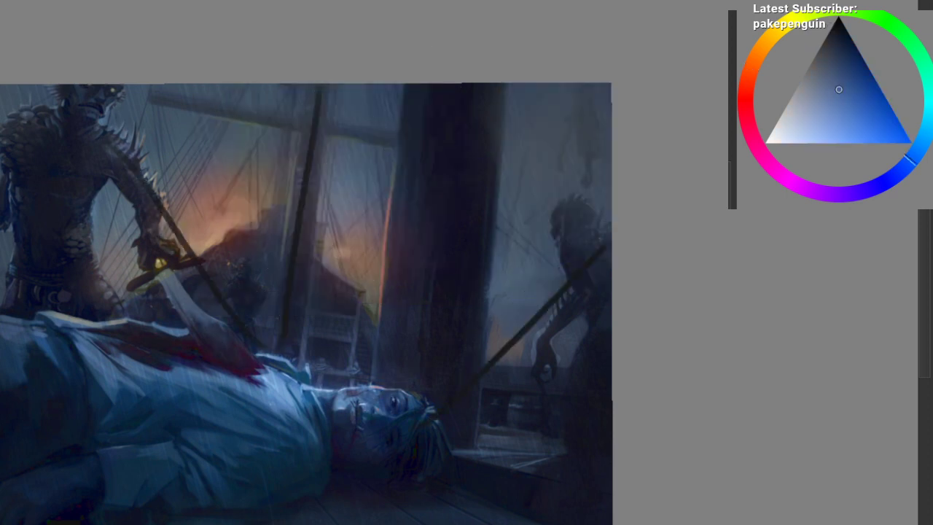
left_click_drag(9, 226, 133, 359)
key("ctrl+z")
left_click_drag(2, 257, 236, 426)
mouse_move(156, 357)
left_mouse_down()
mouse_move(252, 319)
mouse_move(193, 353)
left_mouse_up()
left_click_drag(194, 353, 117, 367)
key("ctrl+z")
key("ctrl+z")
key("ctrl+z")
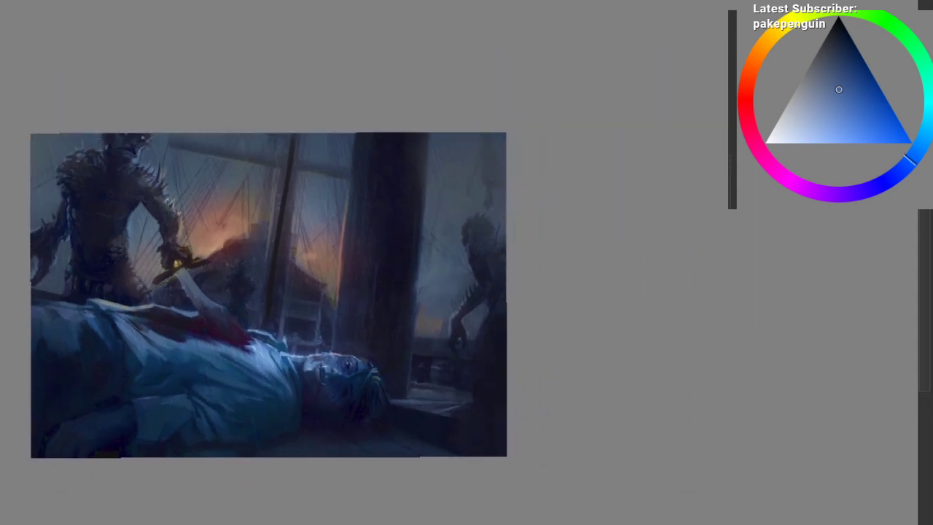
Step: Compare the original and relit versions of the ship-deck painting by repeatedly undoing and redoing the relighting
scroll(208, 292, "up", 1)
left_click_drag(183, 297, 196, 287)
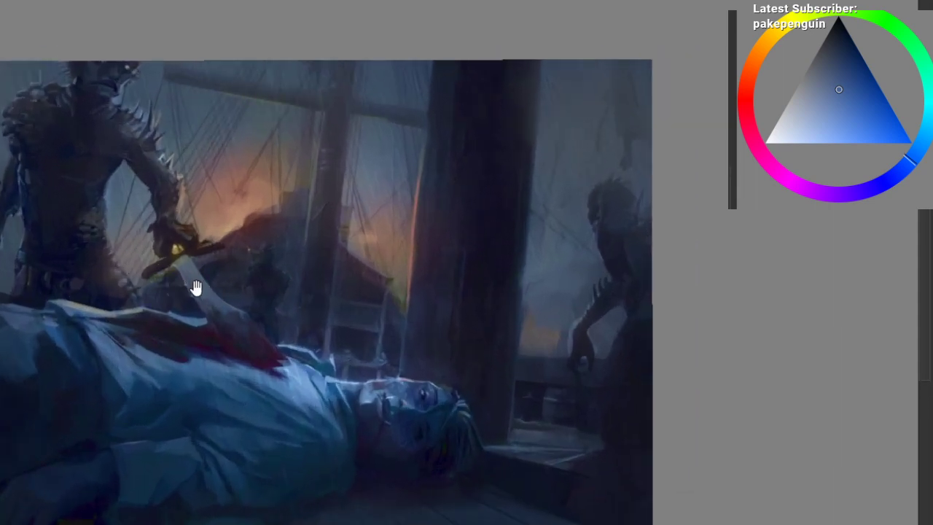
left_click_drag(332, 239, 322, 186)
scroll(323, 187, "up", 1)
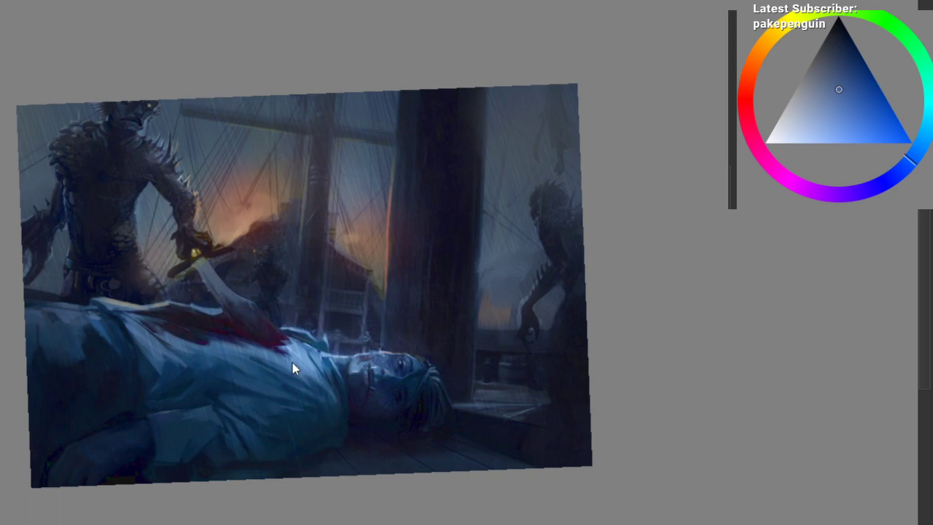
key("ctrl+z")
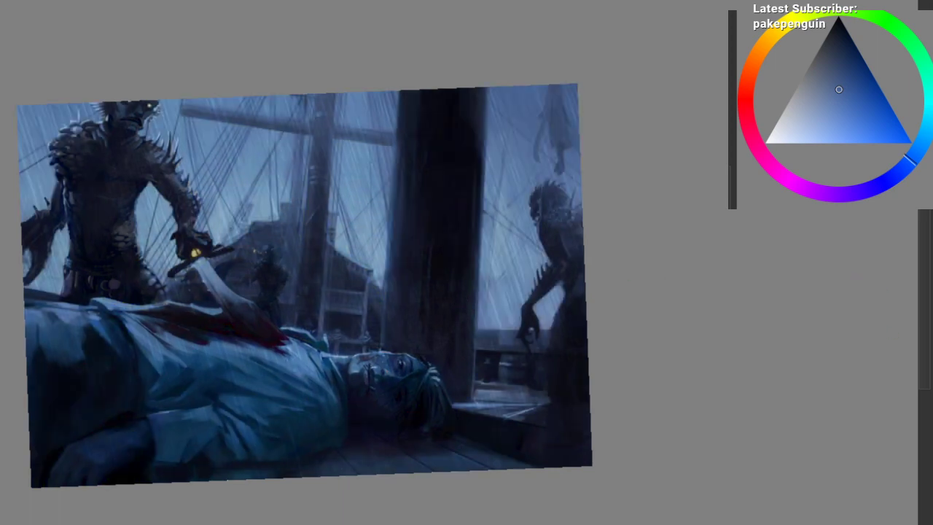
key("ctrl+shift+z")
key("ctrl+z")
key("ctrl+shift+z")
key("ctrl+z")
key("ctrl+shift+z")
key("ctrl+z")
key("ctrl+shift+z")
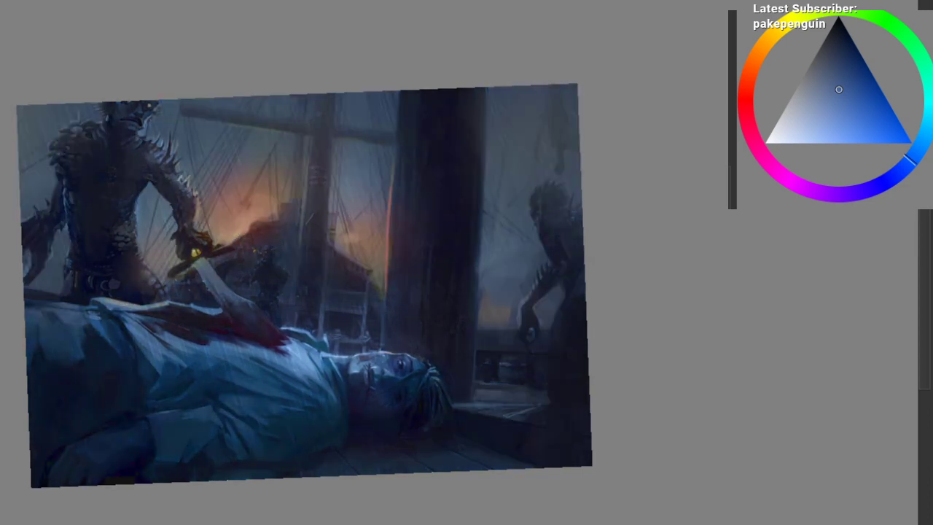
key("ctrl+z")
key("ctrl+shift+z")
key("ctrl+z")
left_click(932, 317)
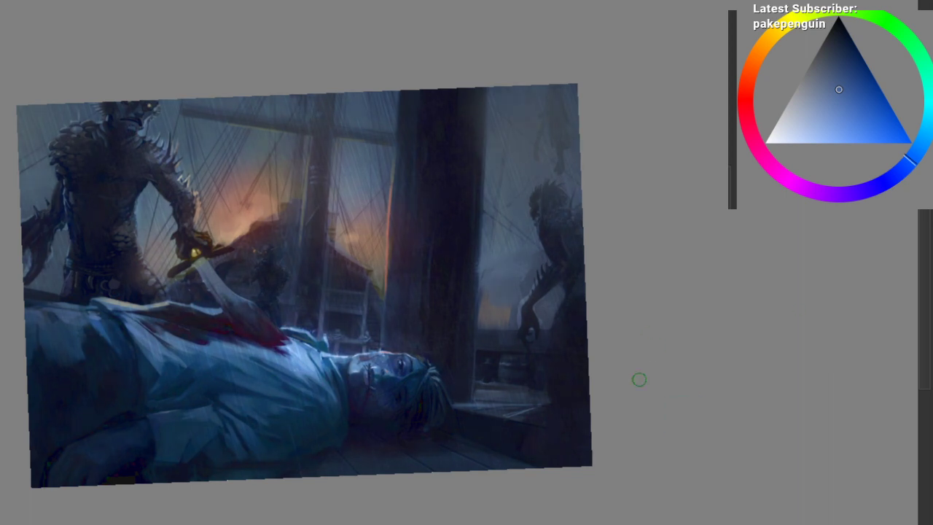
mouse_move(647, 382)
left_mouse_down()
mouse_move(635, 410)
mouse_move(657, 392)
left_mouse_up()
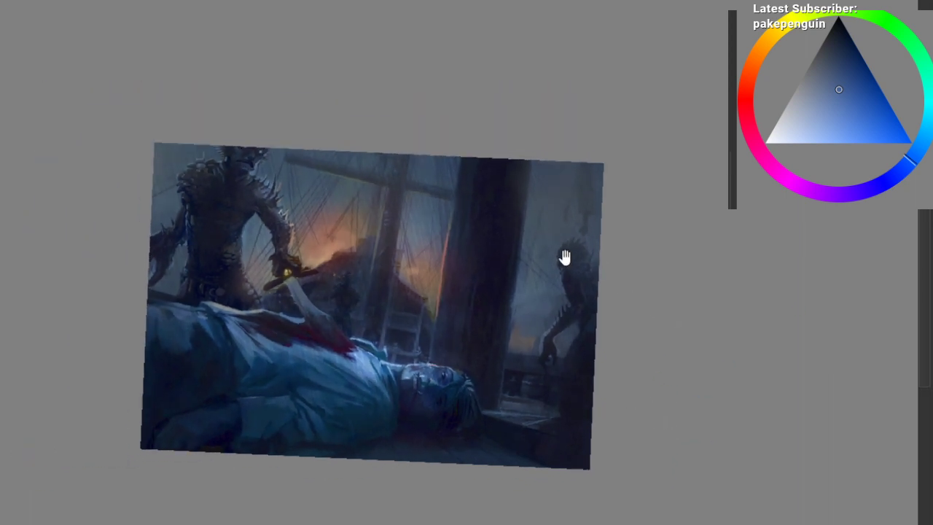
scroll(538, 153, "up", 2)
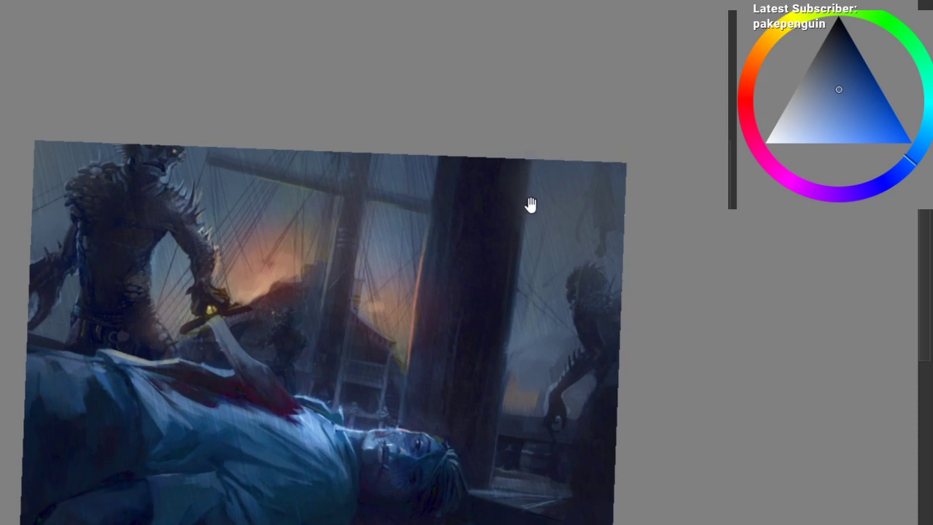
left_click_drag(563, 187, 543, 204)
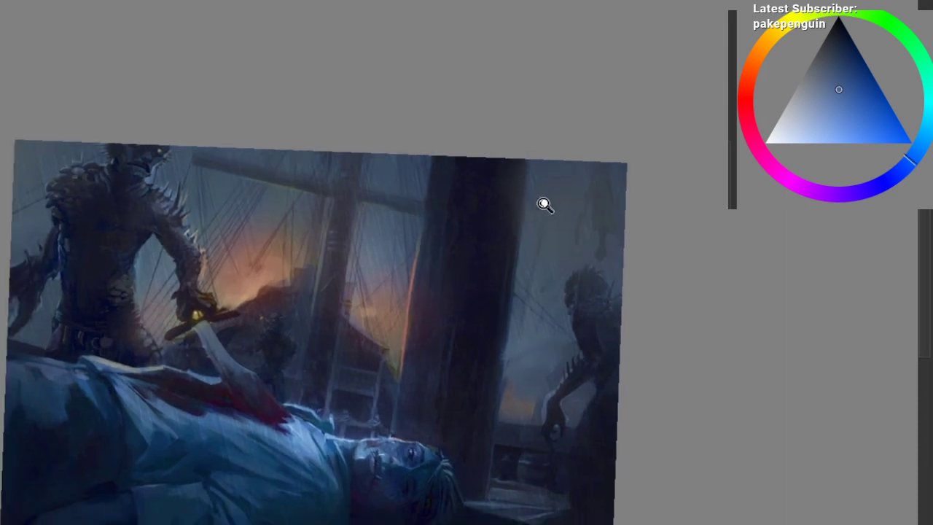
key("5")
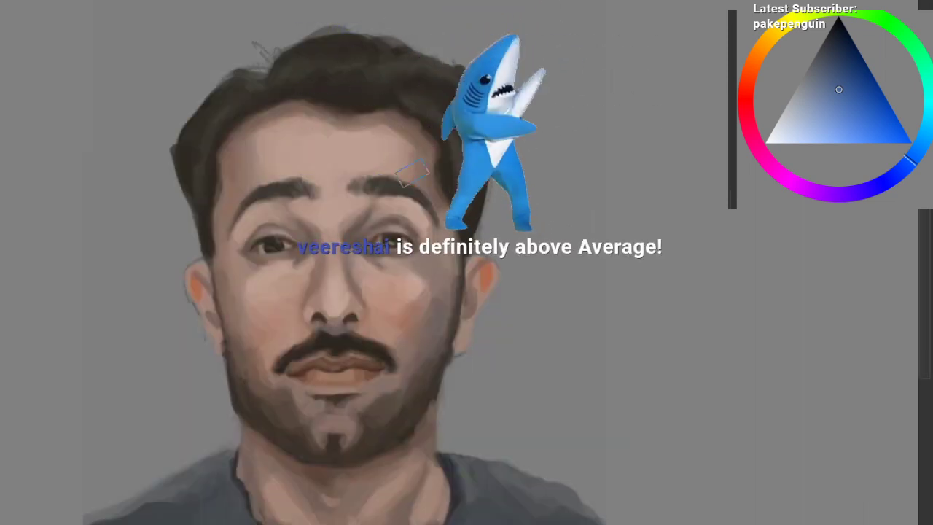
Step: Select the flat grey background around the portrait of the bearded man, with grow/shrink selection set to 0 px
mouse_move(328, 252)
left_mouse_down()
mouse_move(253, 259)
mouse_move(285, 237)
left_mouse_up()
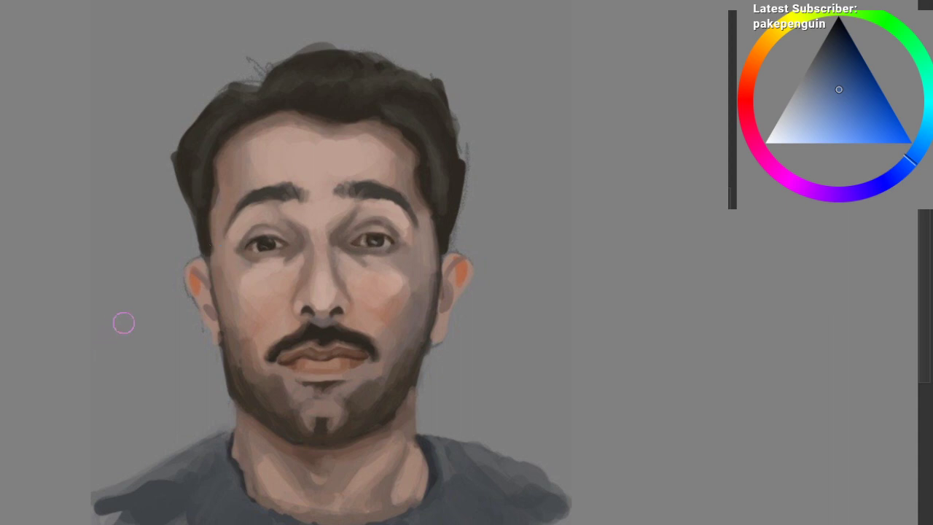
left_click_drag(136, 304, 148, 233)
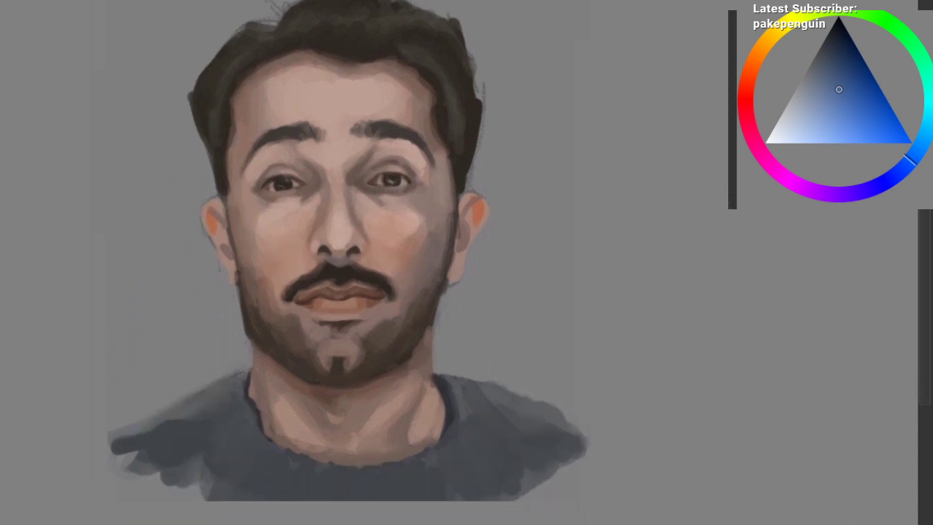
left_click(137, 273)
left_click_drag(112, 281, 61, 327)
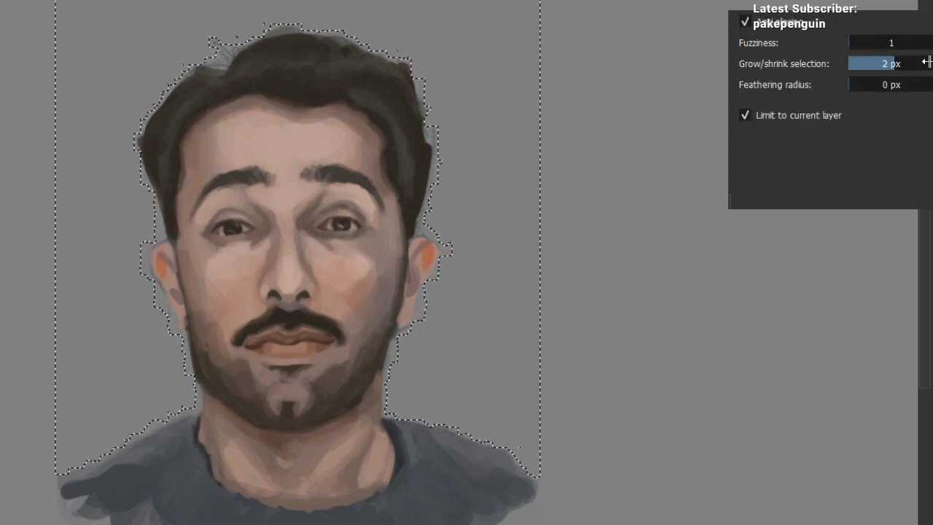
left_click(932, 67)
left_click(932, 67)
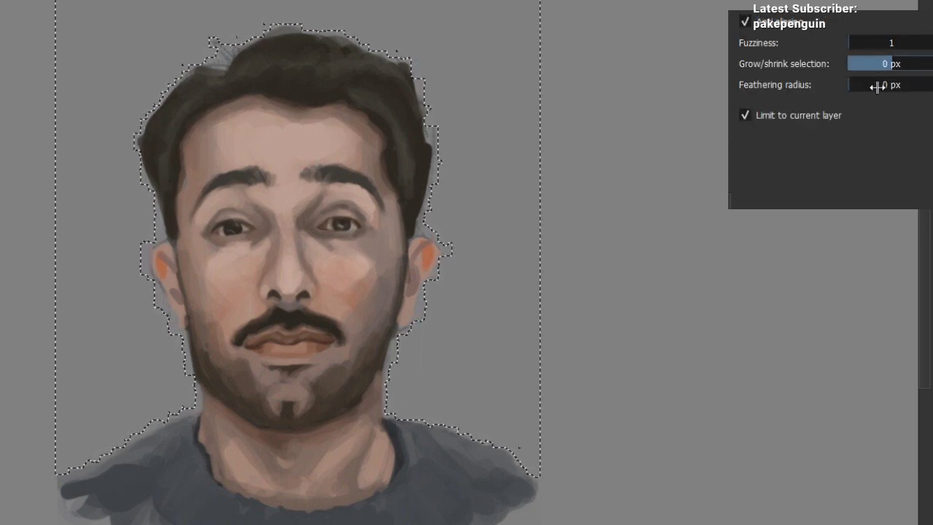
key("b")
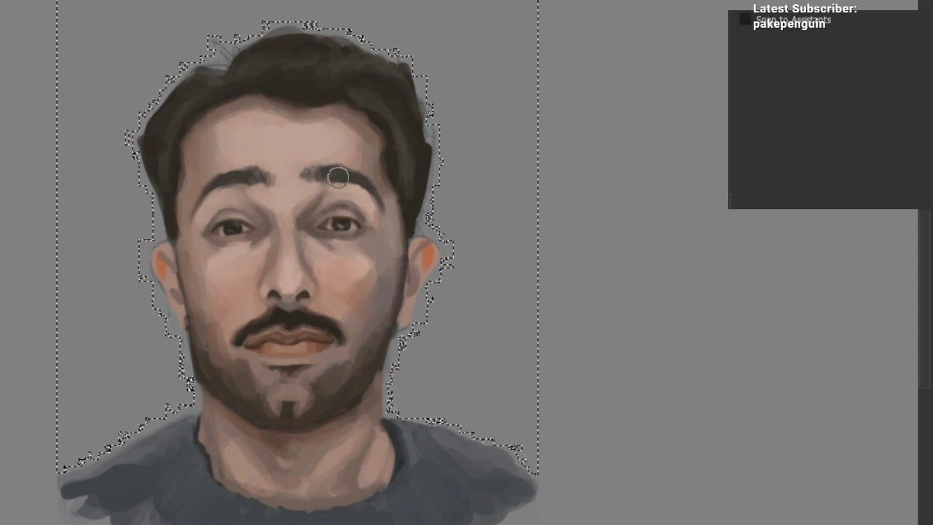
left_click_drag(248, 165, 244, 201)
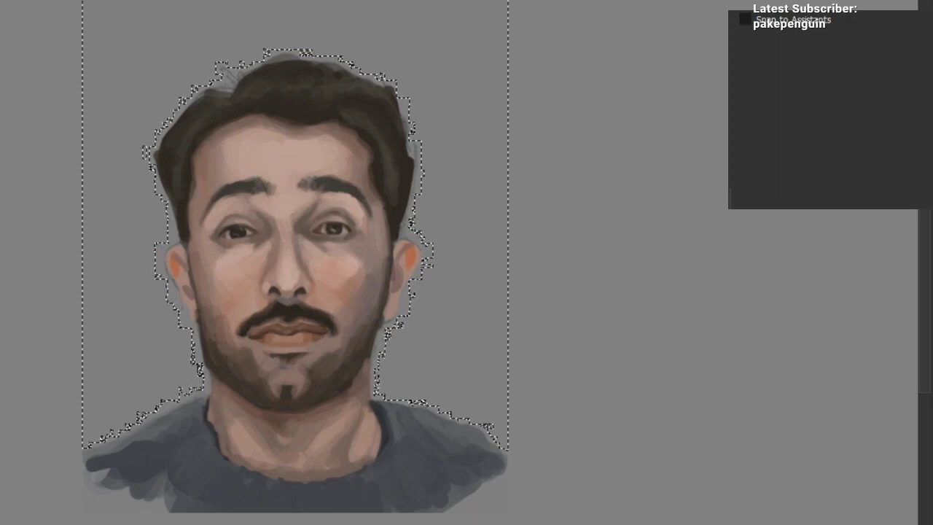
Step: Try a vertical gradient from a darker neutral grey into the sampled background grey across the selected area behind the portrait
key("g")
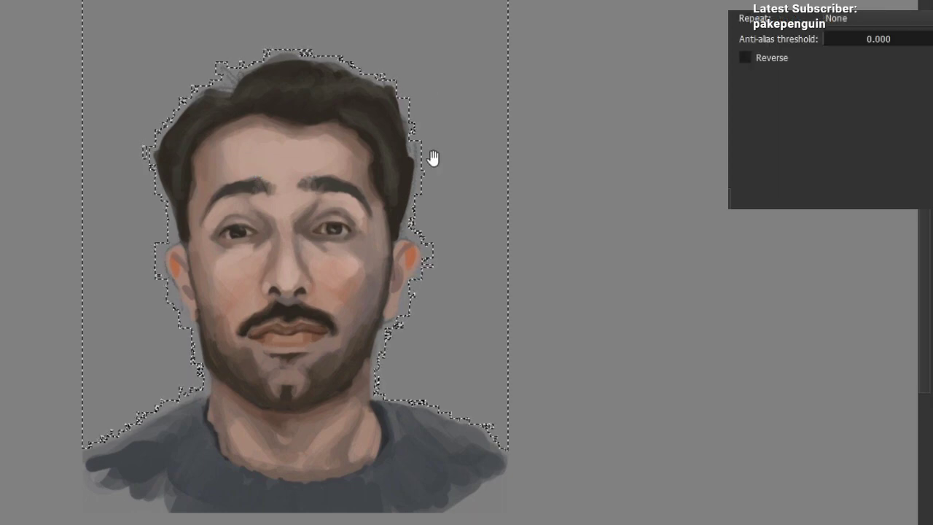
left_click_drag(433, 158, 425, 191)
left_click_drag(394, 216, 398, 204)
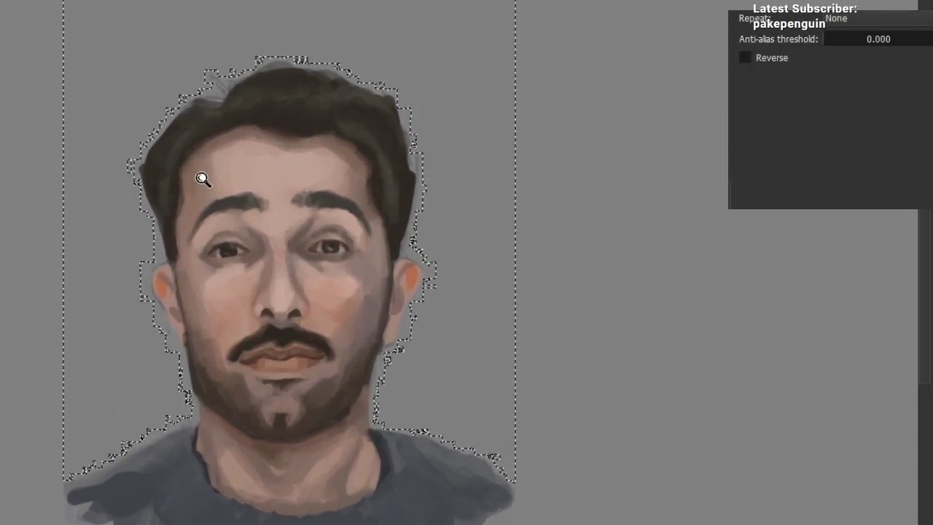
scroll(203, 178, "up", 1)
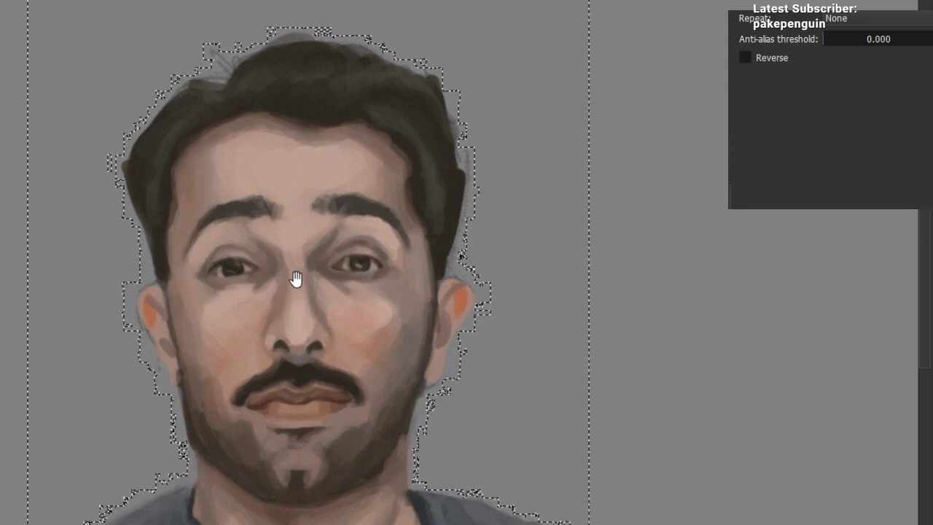
scroll(295, 279, "down", 1)
scroll(306, 358, "down", 1)
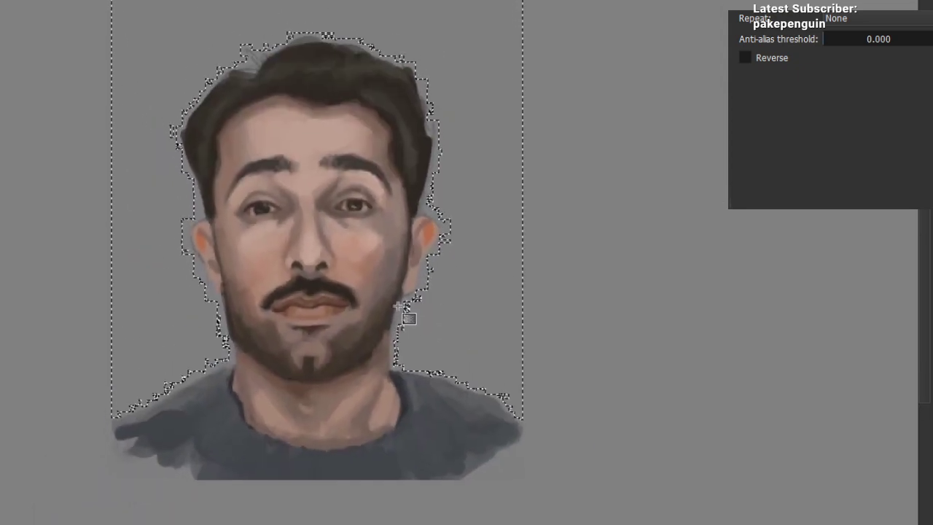
key("b")
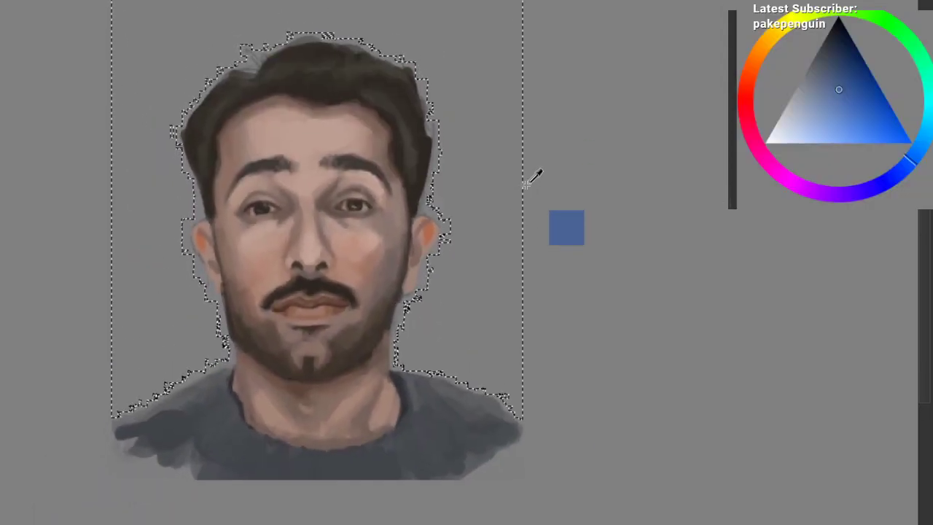
left_click(526, 185, "ctrl")
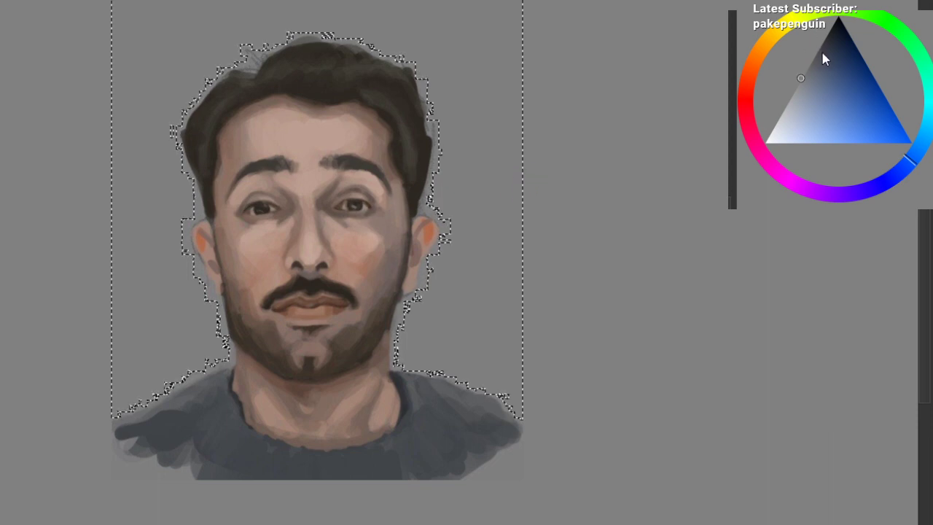
left_click(818, 48)
left_click_drag(569, 163, 548, 263)
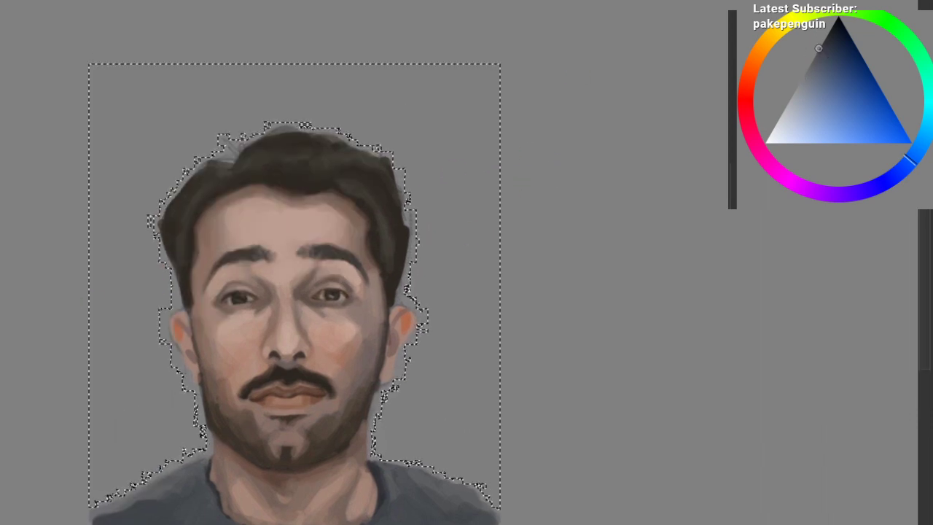
key("g")
left_click_drag(248, 20, 249, 496)
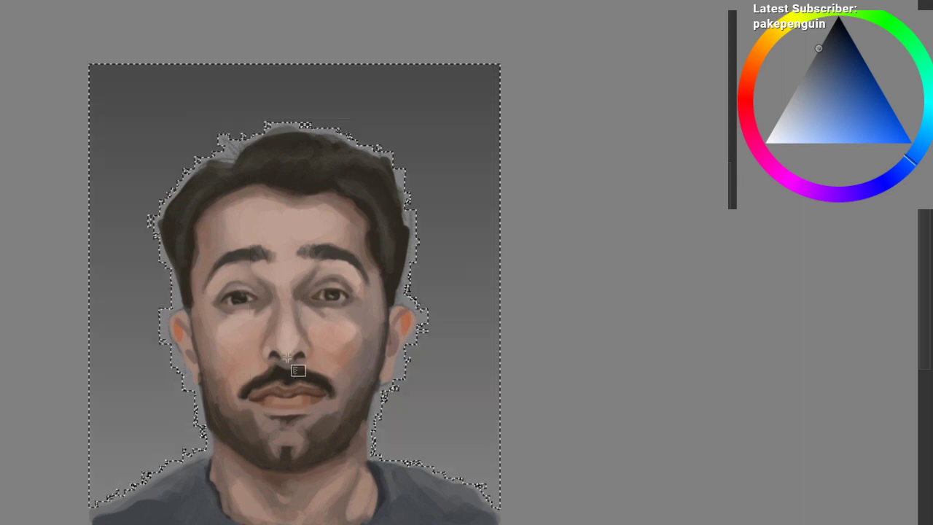
left_click_drag(286, 358, 232, 276)
key("ctrl+shift+a")
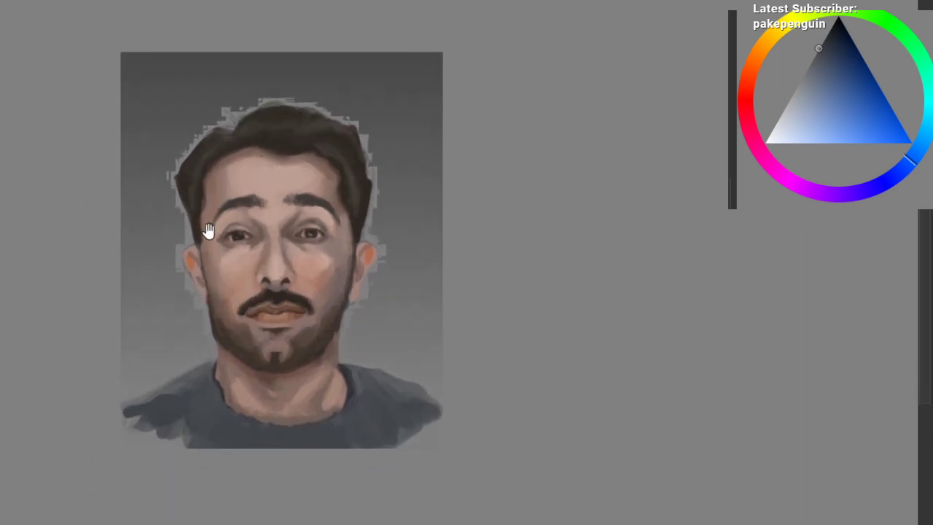
scroll(208, 232, "up", 1)
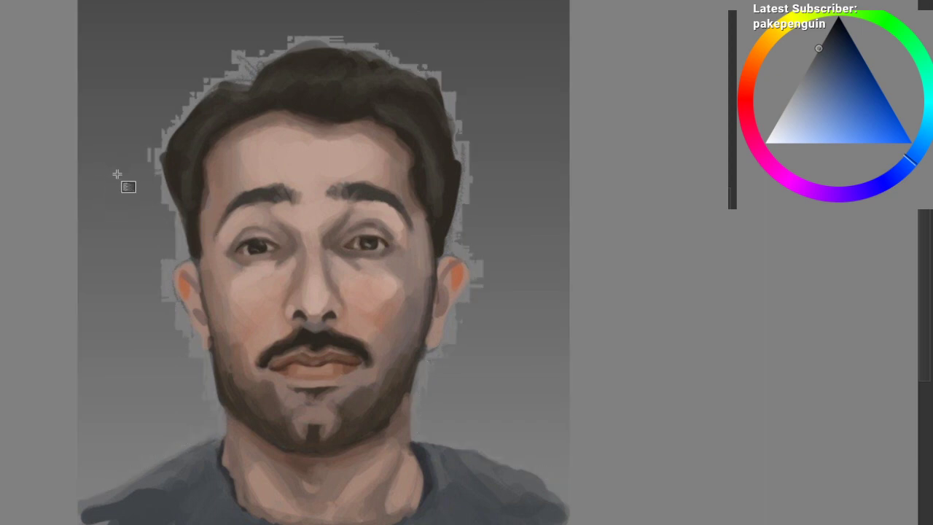
left_click(219, 95)
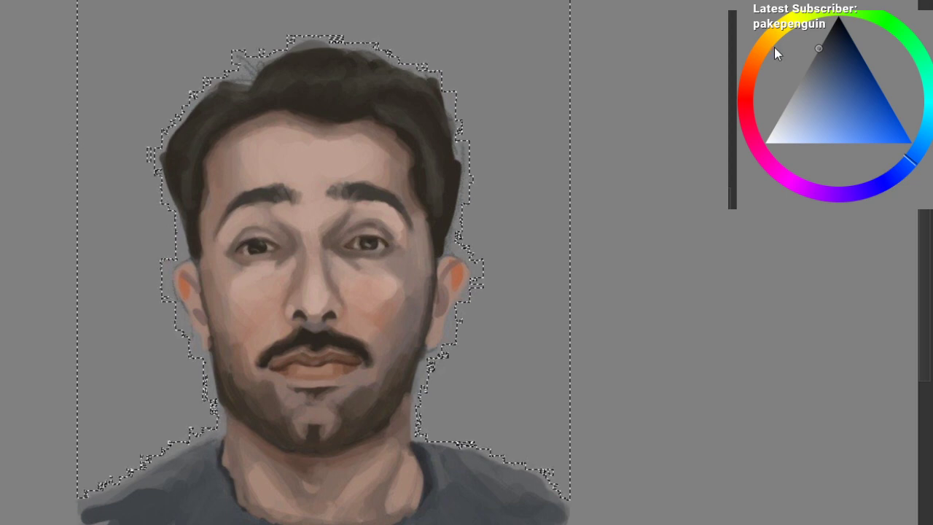
Step: Try a near-black, bluish vertical gradient on the selected background behind the portrait, and undo it
mouse_move(829, 50)
left_mouse_down()
mouse_move(805, 51)
mouse_move(836, 46)
mouse_move(807, 50)
left_mouse_up()
left_click_drag(241, 2, 229, 32)
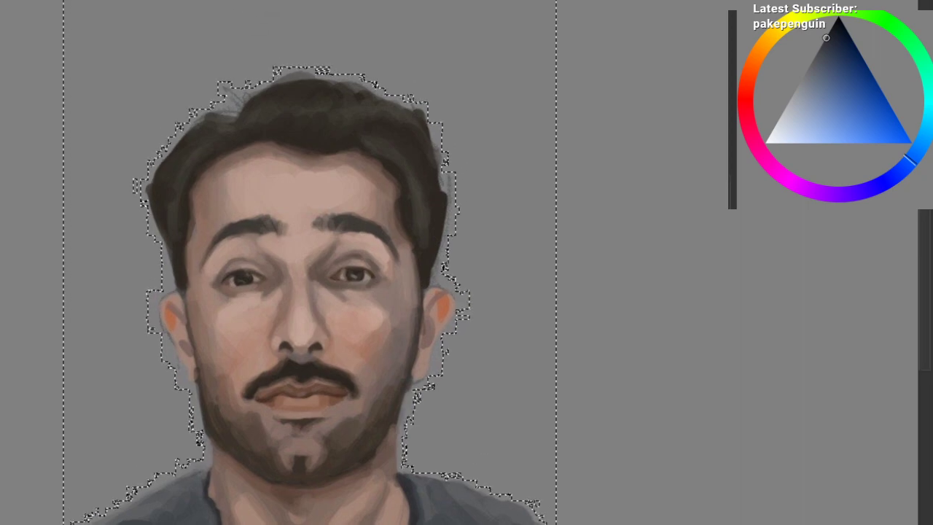
left_click_drag(269, 6, 267, 494)
left_click_drag(467, 225, 471, 213)
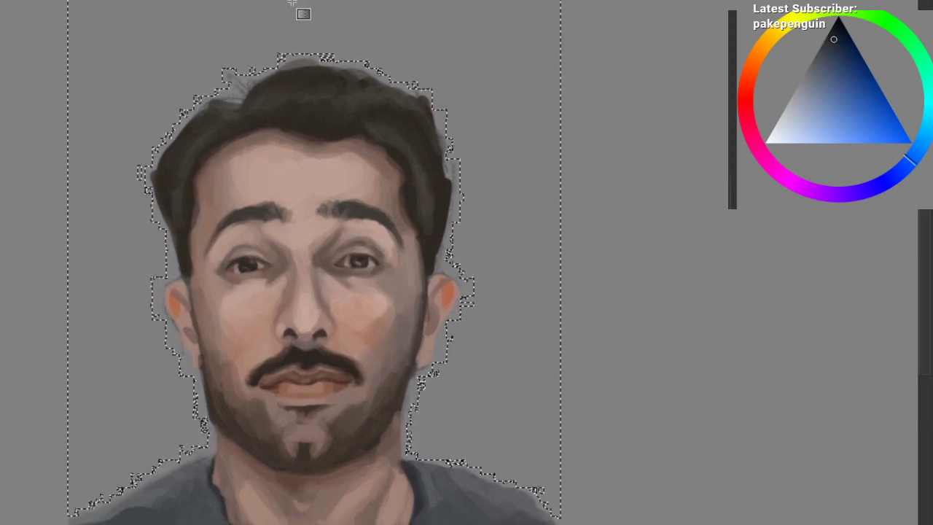
left_click_drag(284, 6, 326, 350)
left_click_drag(311, 193, 295, 217)
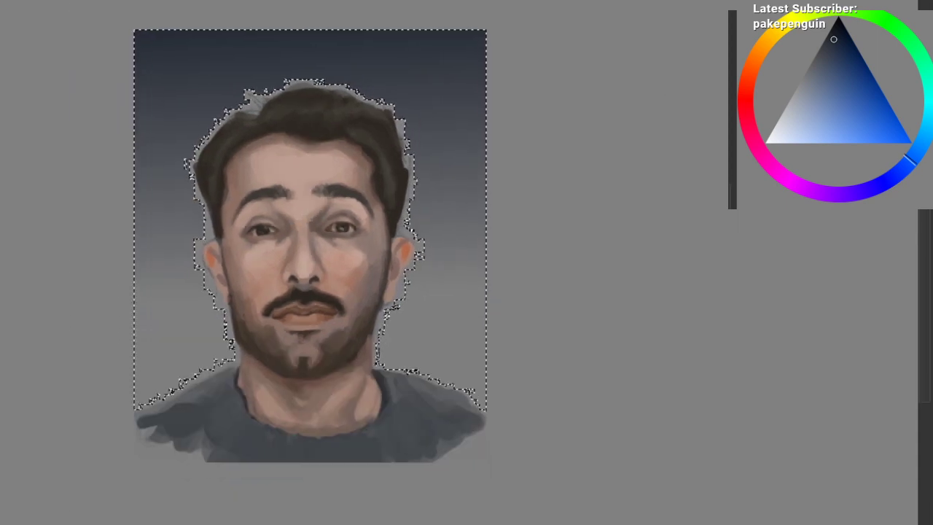
key("ctrl+z")
Step: Fill the selected portrait background with a softer, muted blue-grey gradient running from above the head down to the shoulders
left_click(819, 56)
left_click_drag(310, 3, 320, 374)
key("ctrl+shift+a")
scroll(448, 85, "up", 2)
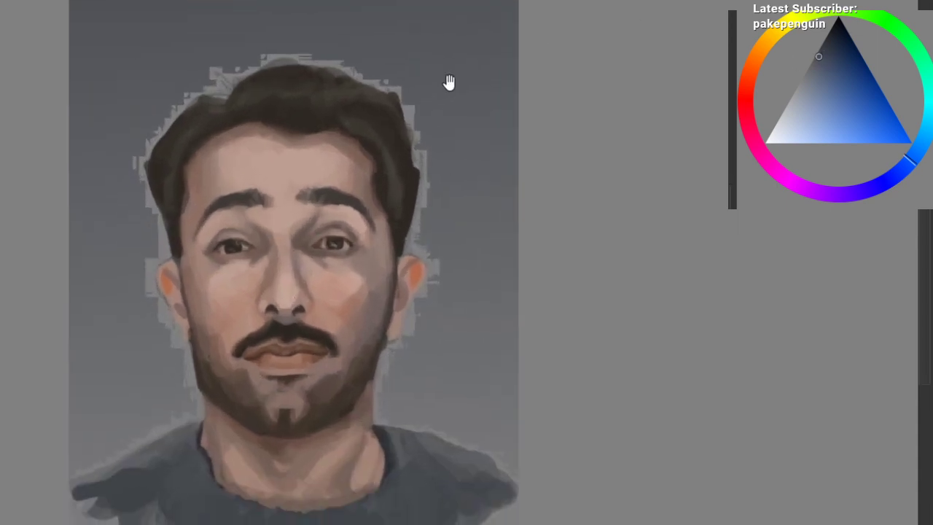
left_click_drag(414, 46, 426, 27)
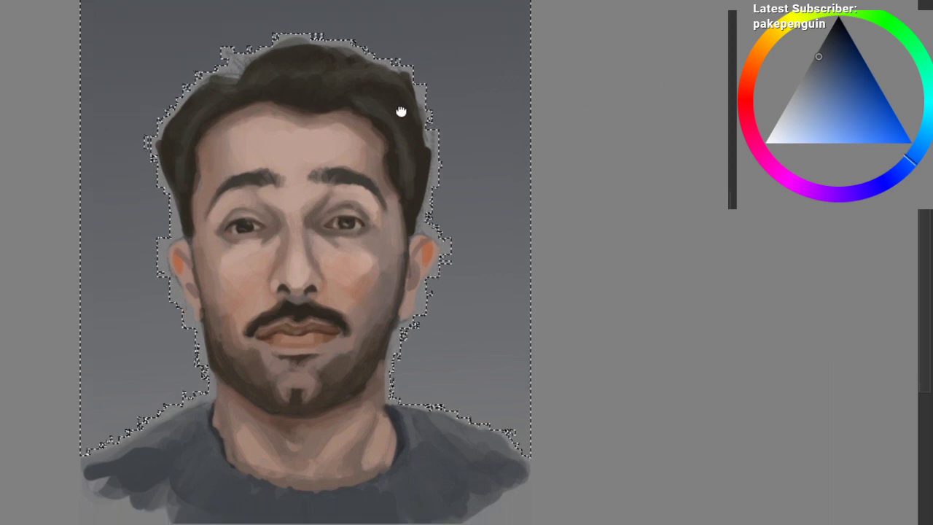
Step: Try a shorter, darker blue-grey gradient on the selected background from above the head to the forehead, and undo it
left_click_drag(400, 110, 375, 146)
left_click(818, 63)
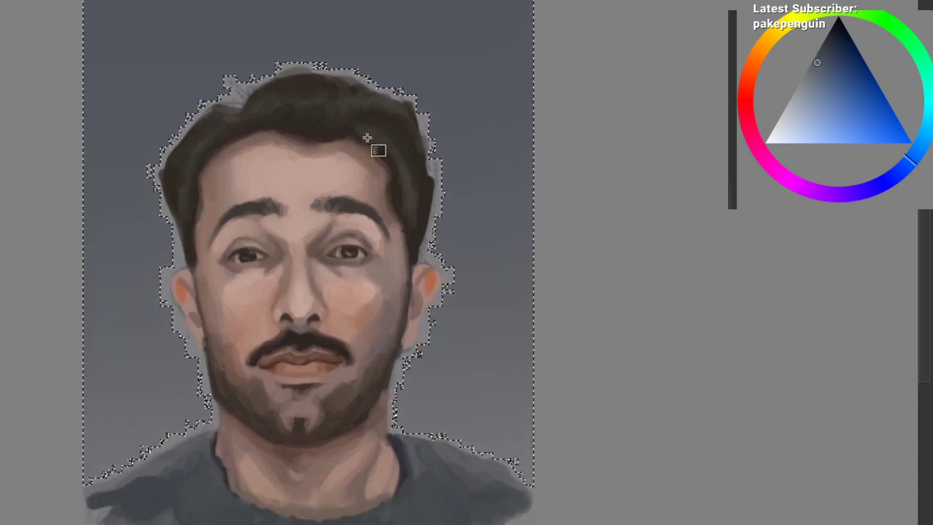
left_click(821, 49)
left_click_drag(350, 7, 336, 218)
left_click_drag(333, 181, 347, 174)
key("ctrl+z")
Step: Fill the selected portrait background with a dark blue-grey gradient from above the head down to the shoulders, and deselect
left_click(824, 50)
left_click_drag(271, 6, 252, 461)
key("ctrl+d")
Step: With a textured brush and sampled background colours, paint over the grey fringe beside the ear and jaw on the portrait's left side
left_click_drag(123, 160, 106, 179)
key("b")
right_click(106, 179)
left_click(199, 143)
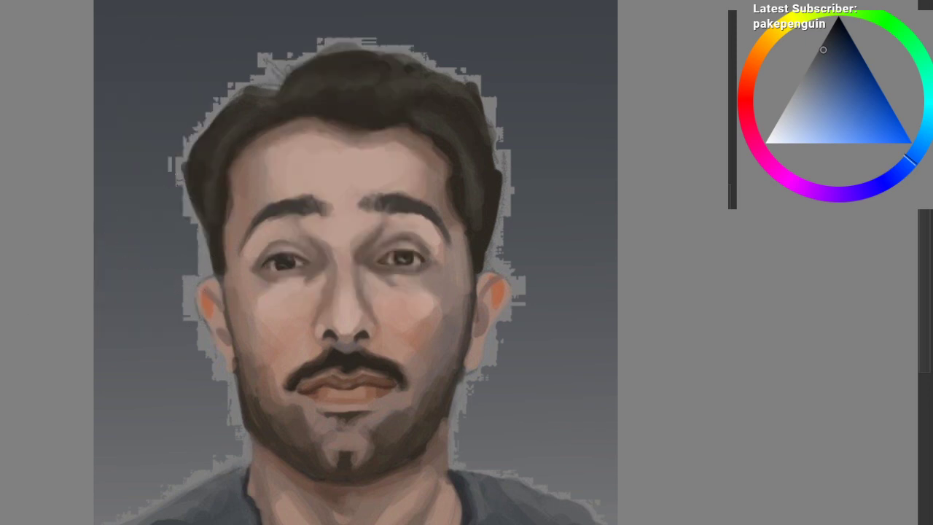
left_click(157, 264, "ctrl")
mouse_move(177, 268)
left_mouse_down()
mouse_move(177, 312)
mouse_move(186, 294)
left_mouse_up()
left_click_drag(188, 232, 195, 270)
left_click(183, 273, "ctrl")
left_click_drag(185, 300, 217, 377)
left_click(179, 317, "ctrl")
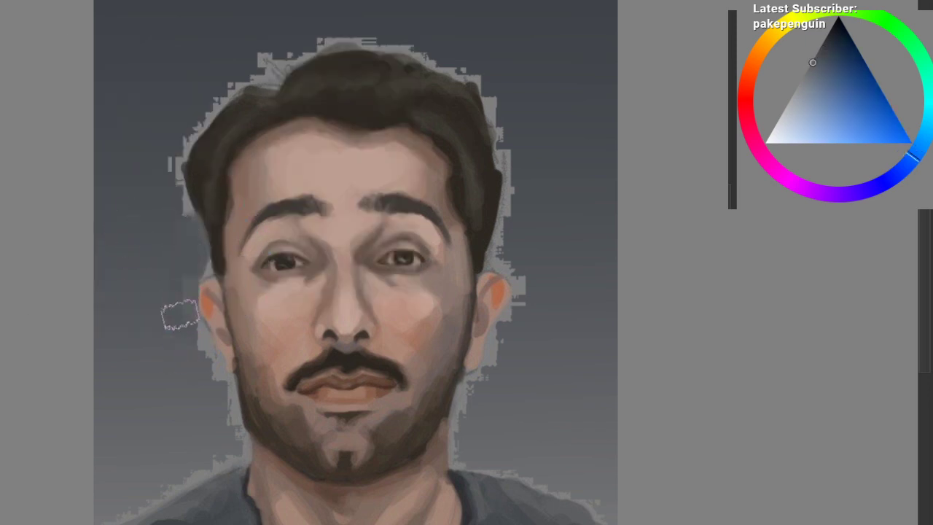
mouse_move(188, 321)
left_mouse_down()
mouse_move(228, 440)
mouse_move(139, 498)
left_mouse_up()
key("ctrl+z")
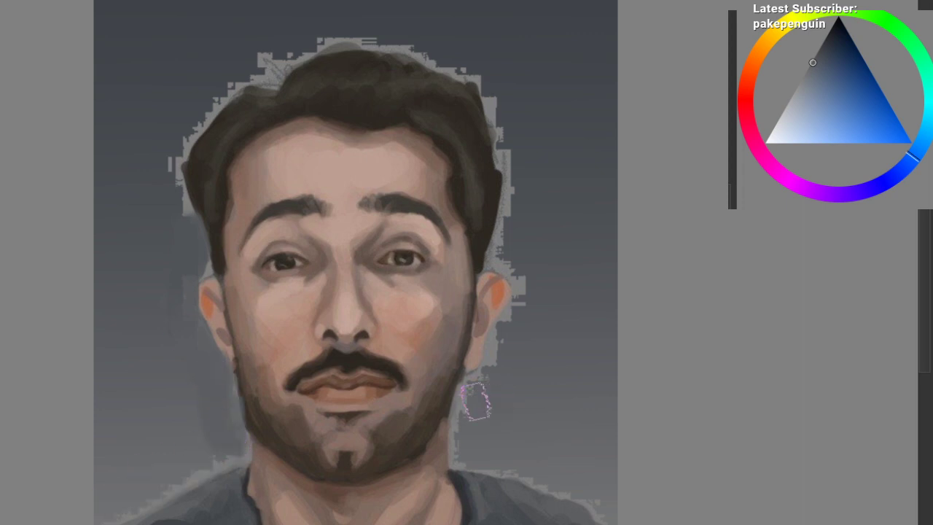
Step: Paint over the grey fringe along the neck, ear and hair on the portrait's right side with background tones
mouse_move(477, 398)
left_mouse_down()
mouse_move(470, 456)
mouse_move(521, 281)
left_mouse_up()
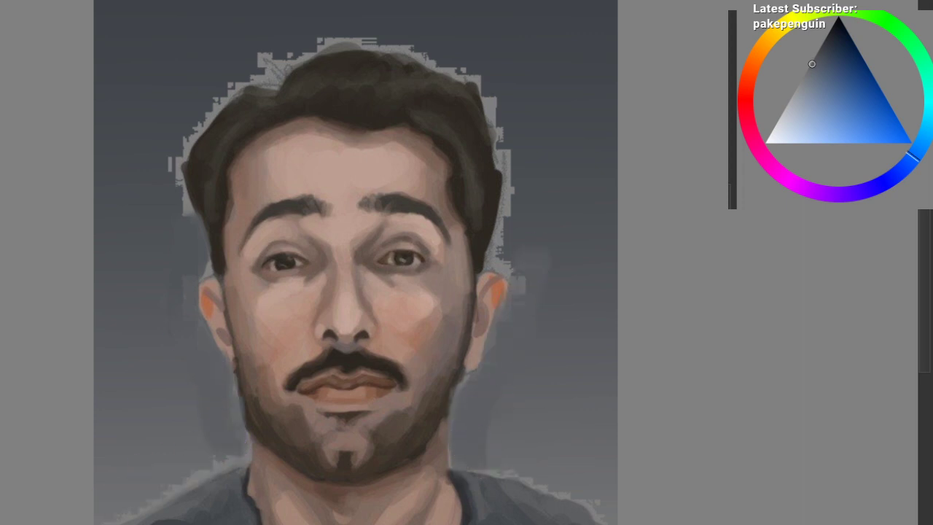
mouse_move(526, 219)
left_mouse_down()
mouse_move(513, 255)
mouse_move(529, 148)
mouse_move(515, 179)
mouse_move(527, 210)
mouse_move(526, 263)
left_mouse_up()
left_click(506, 169, "alt")
left_click_drag(505, 164, 475, 122)
Step: Sample the darker background tone near the top of the head and cover the remaining grey fringe around the hair
left_click(425, 89, "alt")
mouse_move(425, 91)
left_mouse_down()
mouse_move(445, 108)
mouse_move(445, 123)
left_mouse_up()
mouse_move(246, 104)
left_mouse_down()
mouse_move(272, 126)
mouse_move(293, 87)
left_mouse_up()
mouse_move(226, 121)
left_mouse_down()
mouse_move(153, 245)
mouse_move(162, 257)
mouse_move(157, 220)
left_mouse_up()
left_click_drag(245, 123, 220, 163)
mouse_move(447, 98)
left_mouse_down()
mouse_move(506, 119)
mouse_move(507, 146)
left_mouse_up()
scroll(271, 164, "up", 2)
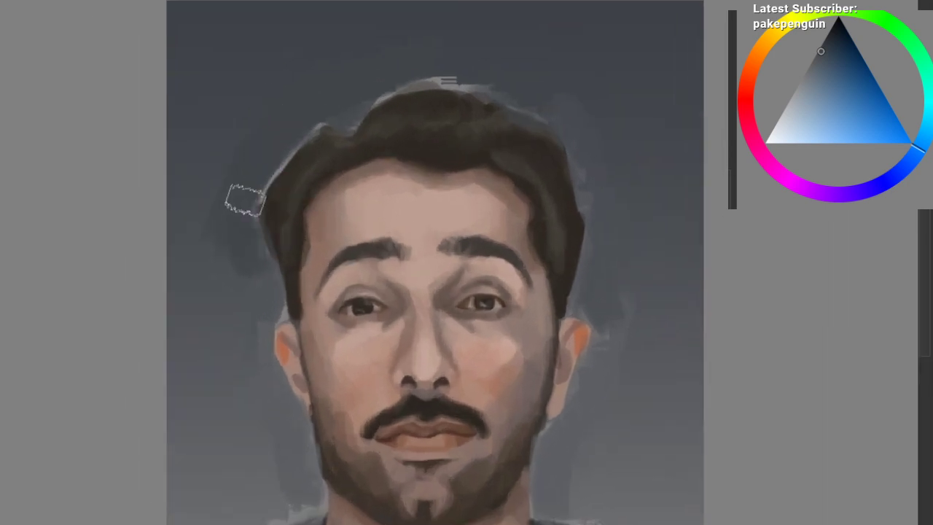
left_click_drag(497, 95, 286, 129)
scroll(283, 127, "up", 2)
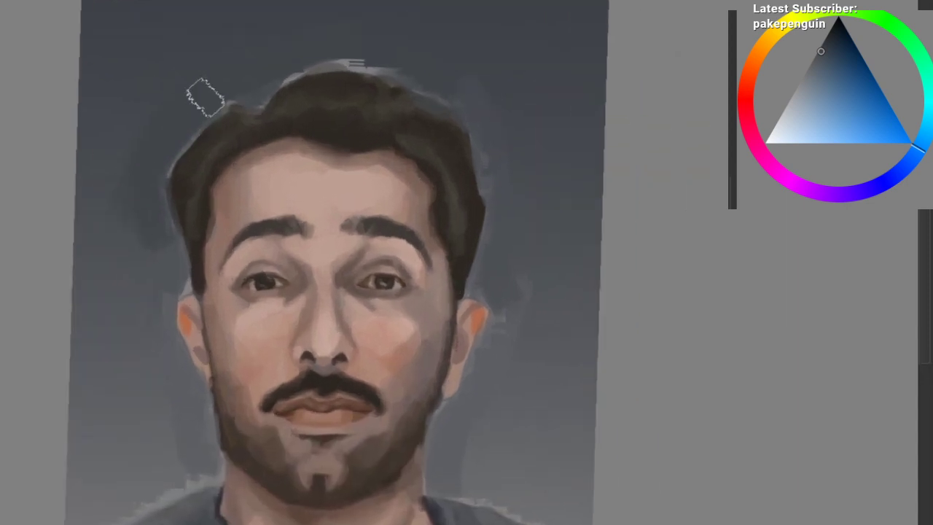
left_click_drag(154, 169, 191, 143)
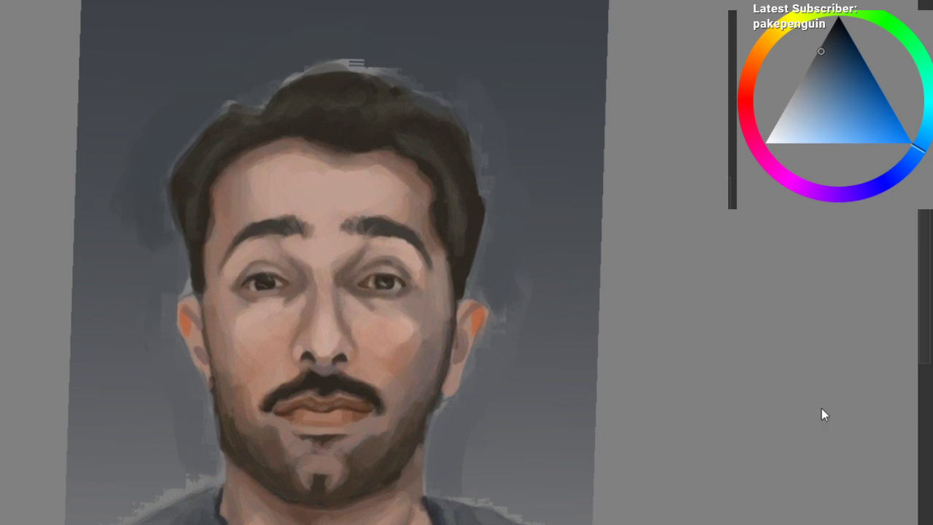
mouse_move(576, 339)
left_mouse_down()
mouse_move(546, 339)
mouse_move(345, 215)
mouse_move(421, 198)
mouse_move(404, 200)
mouse_move(423, 221)
left_mouse_up()
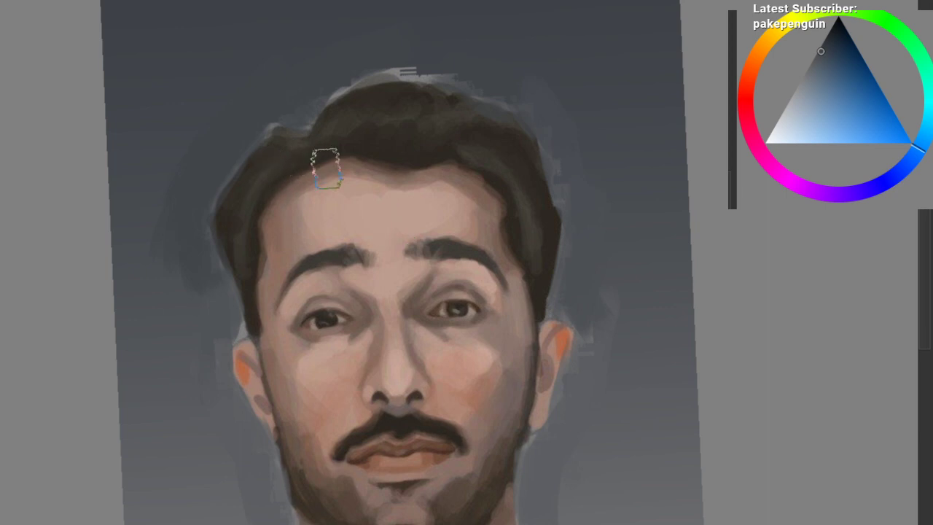
Step: Try the soft airbrush and the textured brush over the face, and undo the test stroke on the forehead
left_click_drag(321, 187, 337, 161)
right_click(259, 183)
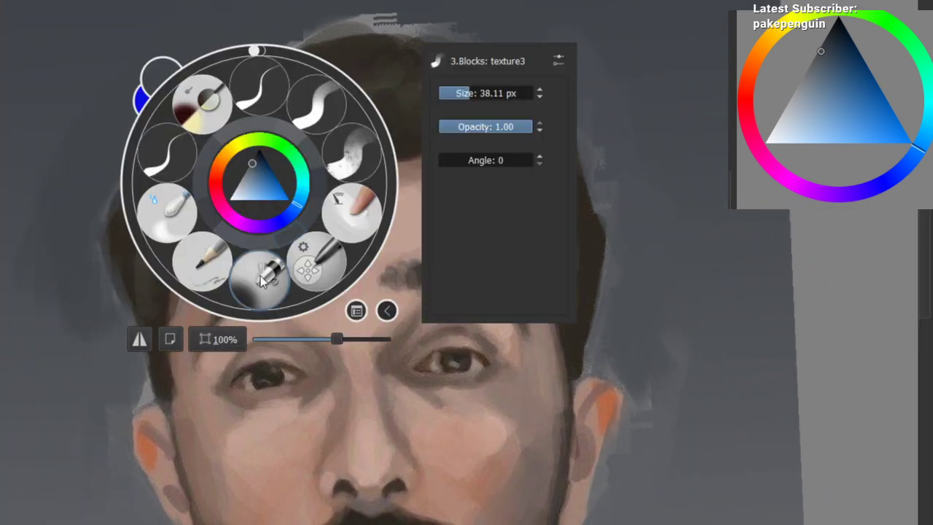
left_click(262, 280)
left_click_drag(397, 230, 411, 158)
left_click_drag(464, 167, 240, 211)
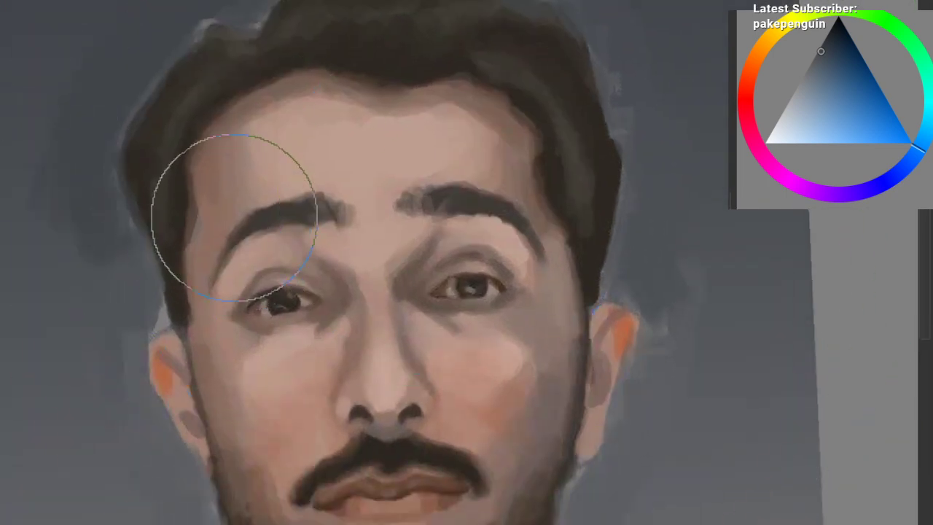
right_click(225, 227)
left_click(332, 198)
left_click_drag(411, 205, 370, 182)
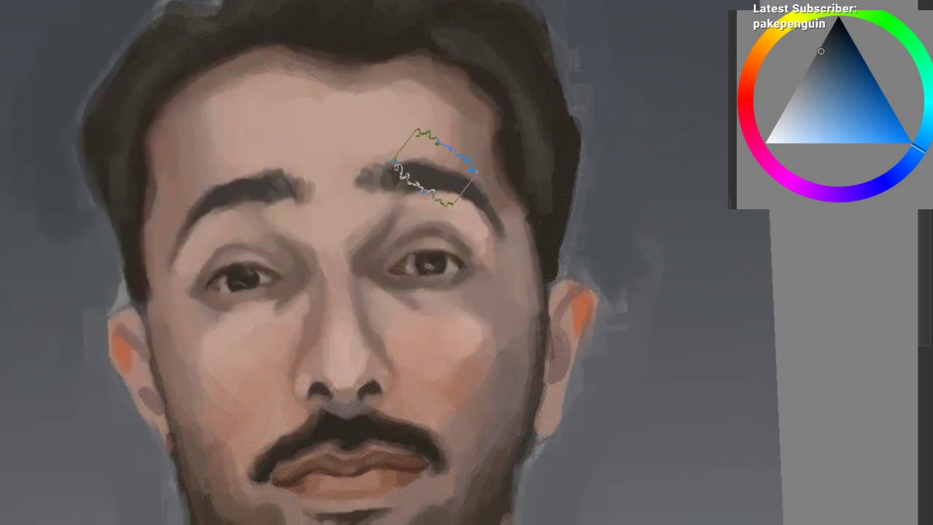
right_click(400, 159)
left_click(438, 97)
left_click_drag(367, 109, 297, 186)
key("ctrl+z")
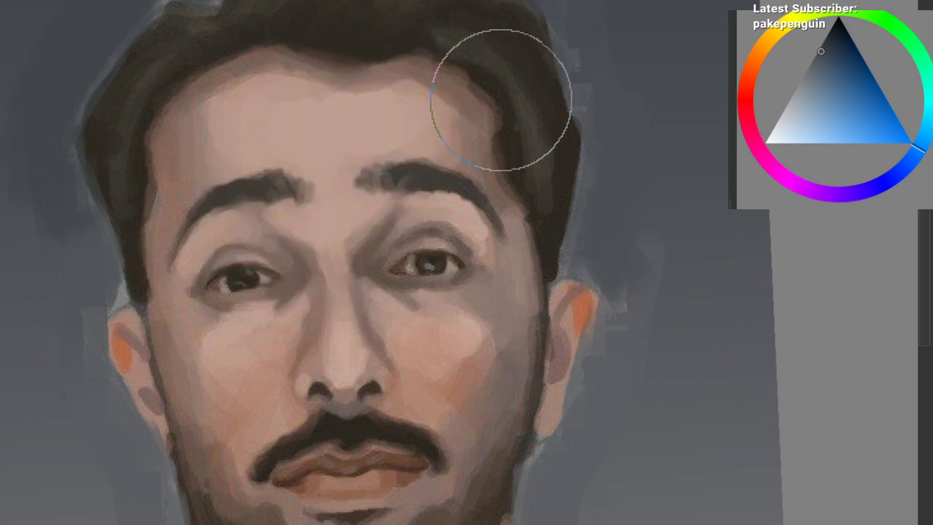
Step: Paint small near-white, slightly warm catchlights in both eyes with a tiny brush
left_click_drag(371, 162, 369, 134)
left_click(426, 231, "ctrl")
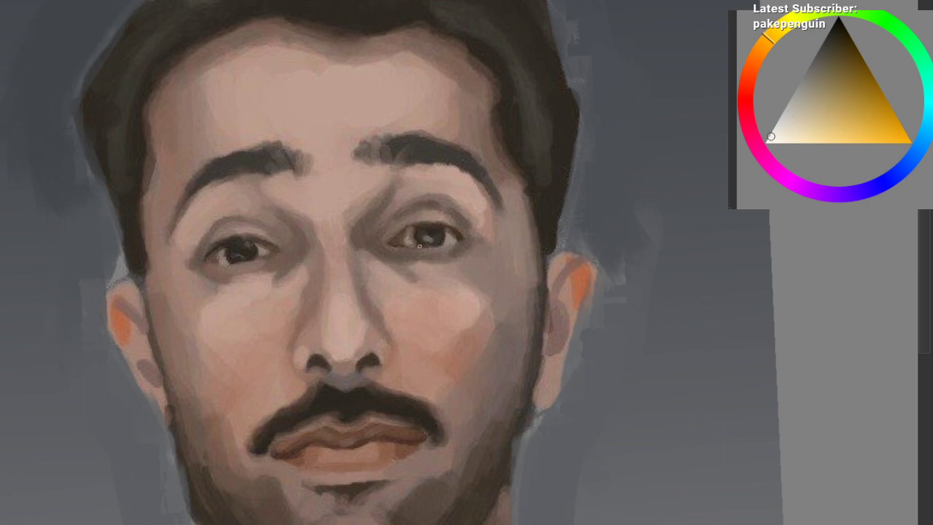
left_click_drag(365, 254, 383, 246)
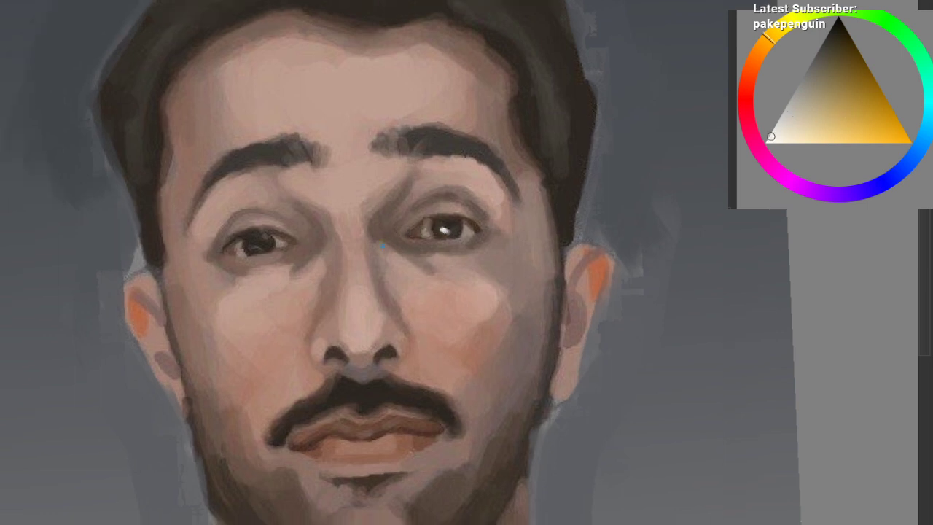
left_click_drag(433, 219, 428, 222)
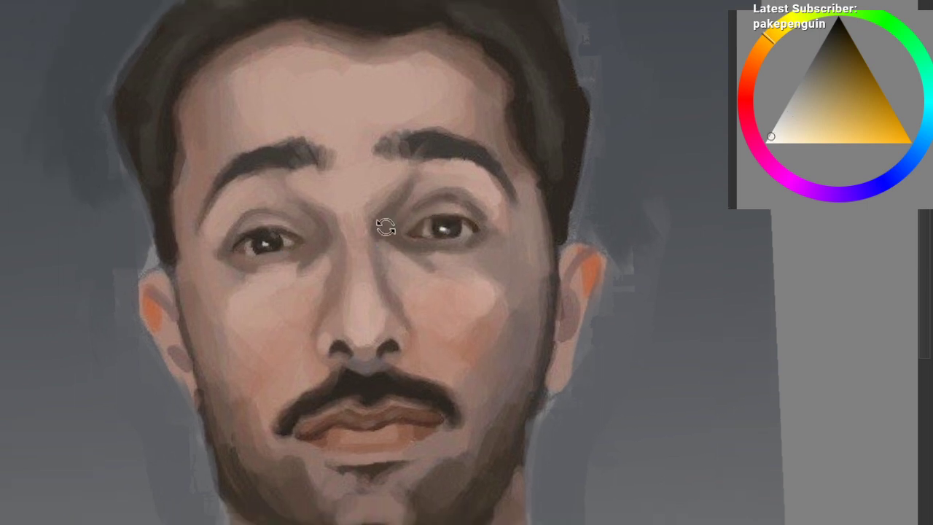
left_click_drag(286, 241, 302, 241)
left_click_drag(374, 239, 366, 228)
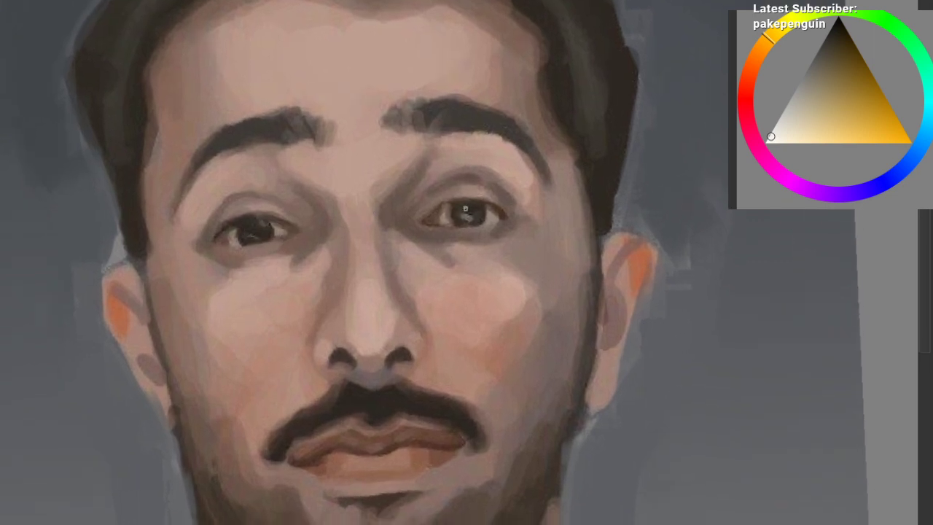
left_click_drag(246, 258, 286, 252)
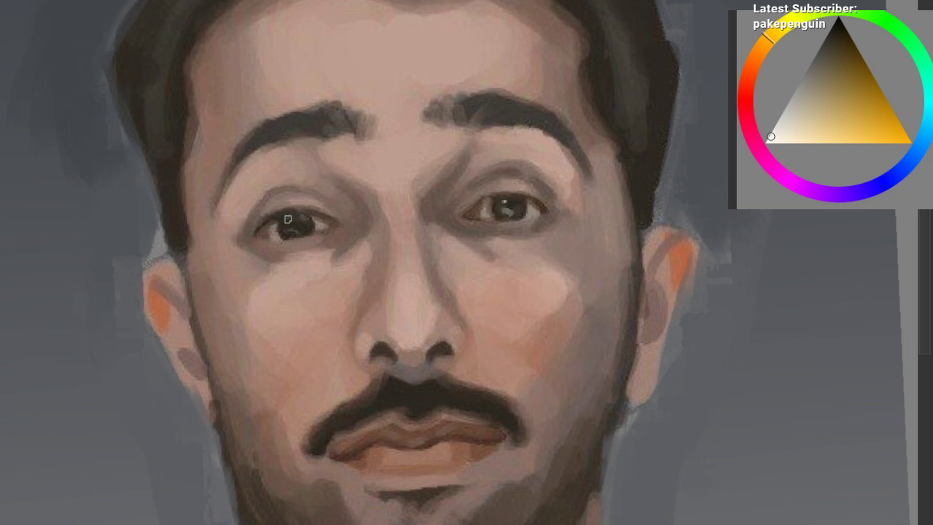
left_click_drag(451, 203, 421, 190)
scroll(442, 197, "down", 2)
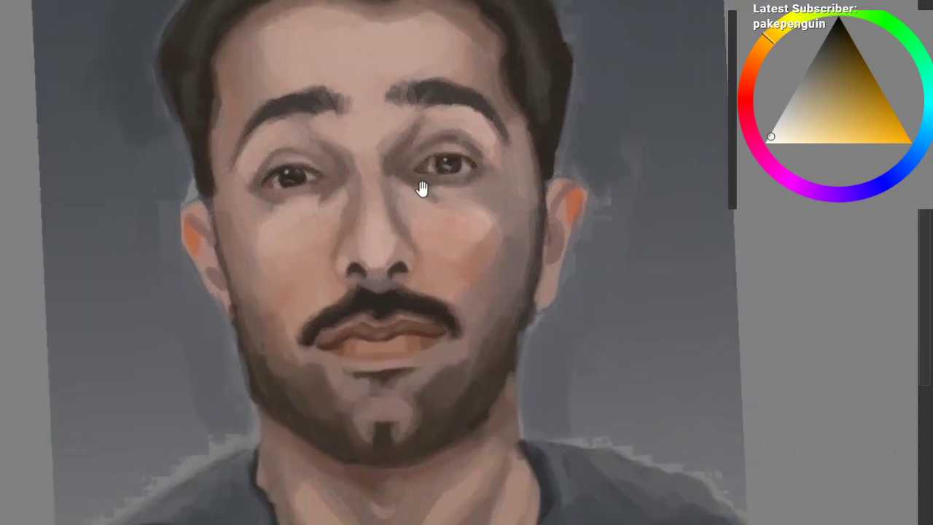
Step: Choose the soft airbrush and mix a pale orange highlight from the nose's skin tone, undoing a test dab on the nose
scroll(403, 208, "up", 3)
right_click(305, 229)
left_click(253, 314)
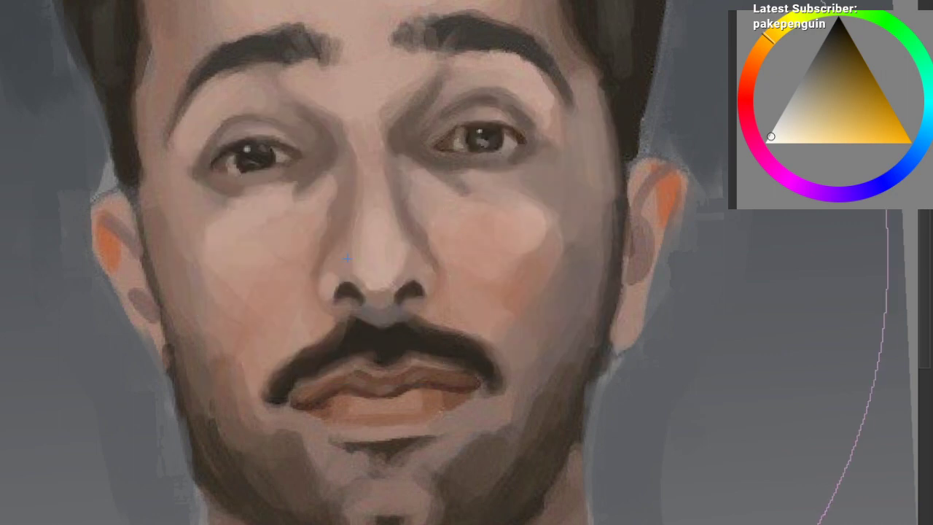
left_click(377, 253, "ctrl")
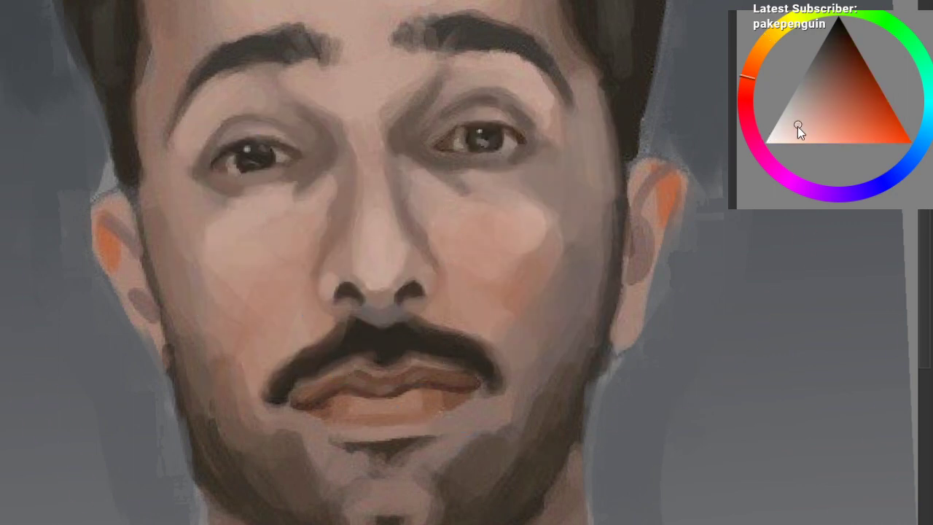
left_click(754, 62)
left_click(793, 144)
left_click(363, 242)
key("ctrl+z")
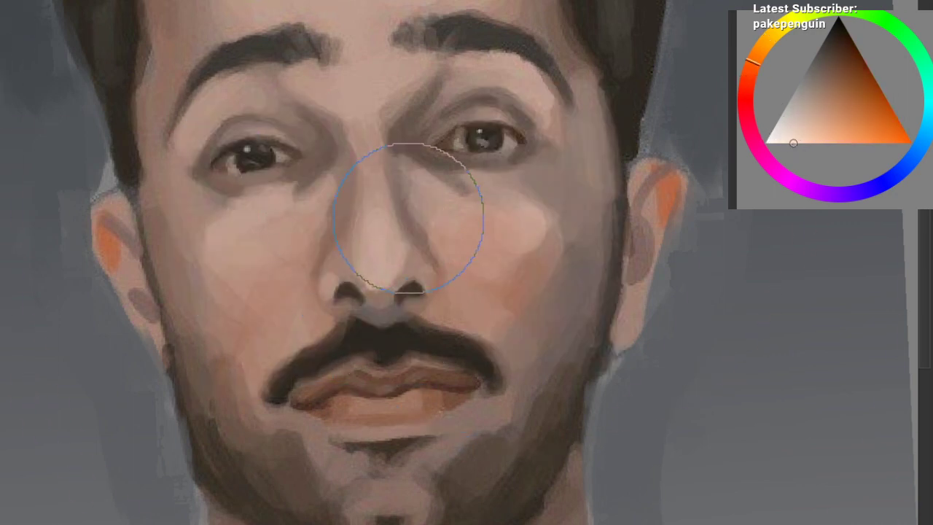
Step: Demonstrate a glow by enlarging the airbrush and placing one wide, faint pale-orange dab on the background beside the ear
left_click_drag(344, 242, 50, 283)
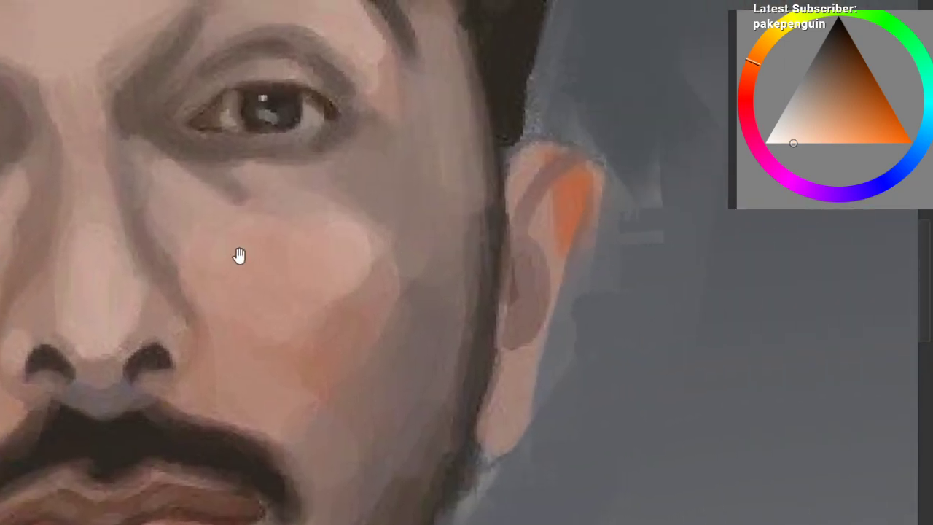
mouse_move(284, 260)
left_mouse_down()
mouse_move(361, 290)
mouse_move(139, 281)
left_mouse_up()
left_click_drag(222, 306, 400, 248)
key("bracketright")
key("bracketright")
key("bracketright")
key("bracketright")
key("bracketright")
key("bracketright")
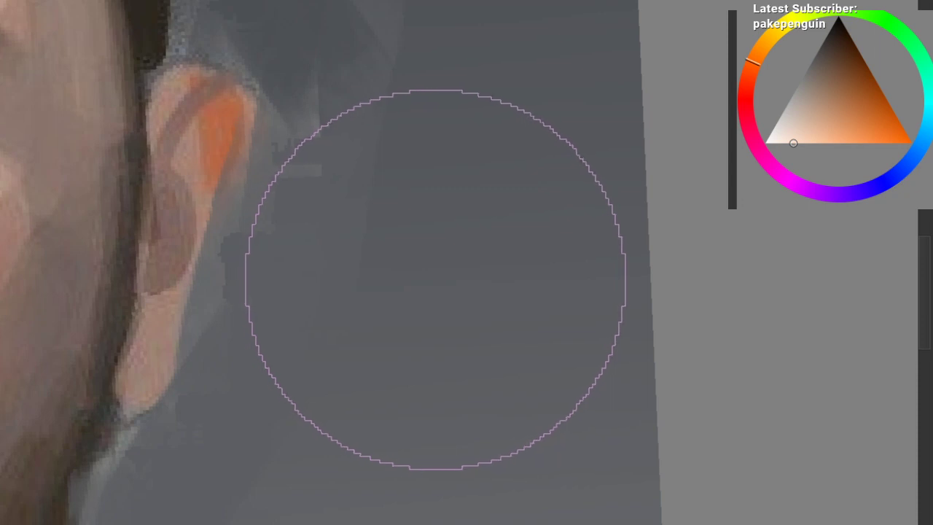
left_click(448, 270)
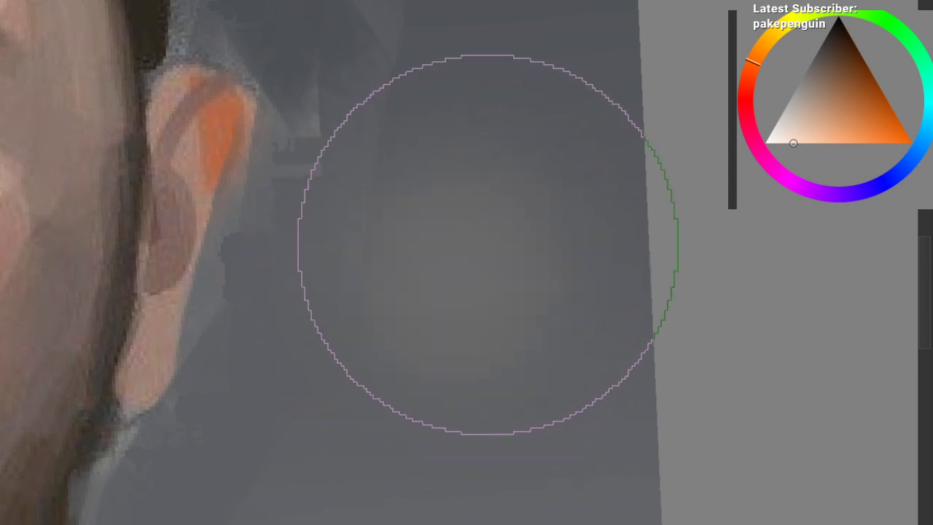
Step: Layer progressively smaller pale-orange dabs at the centre of the background glow to build a bright point of light
key("bracketleft")
key("bracketleft")
left_click(427, 248)
key("ctrl+z")
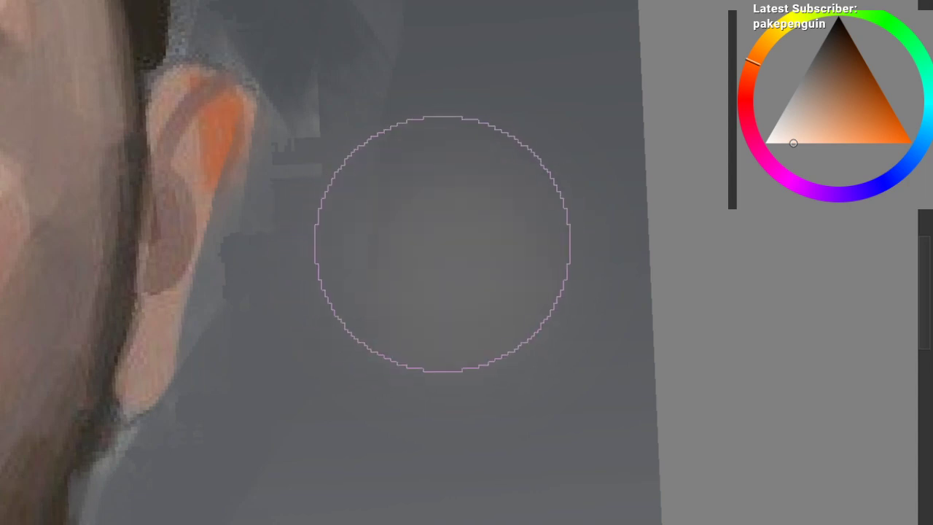
left_click(436, 240)
key("bracketleft")
left_click(438, 238)
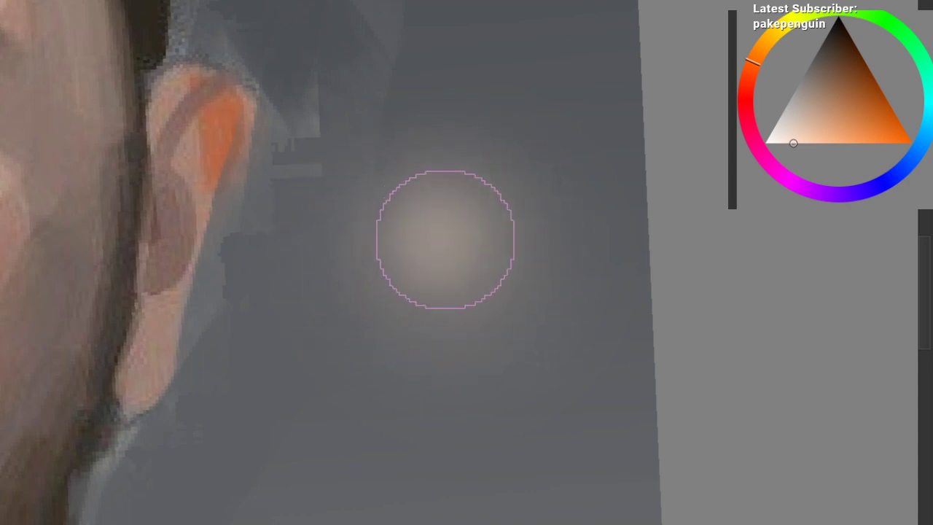
key("bracketleft")
key("bracketleft")
left_click(436, 233)
key("bracketleft")
key("bracketleft")
left_click(436, 233)
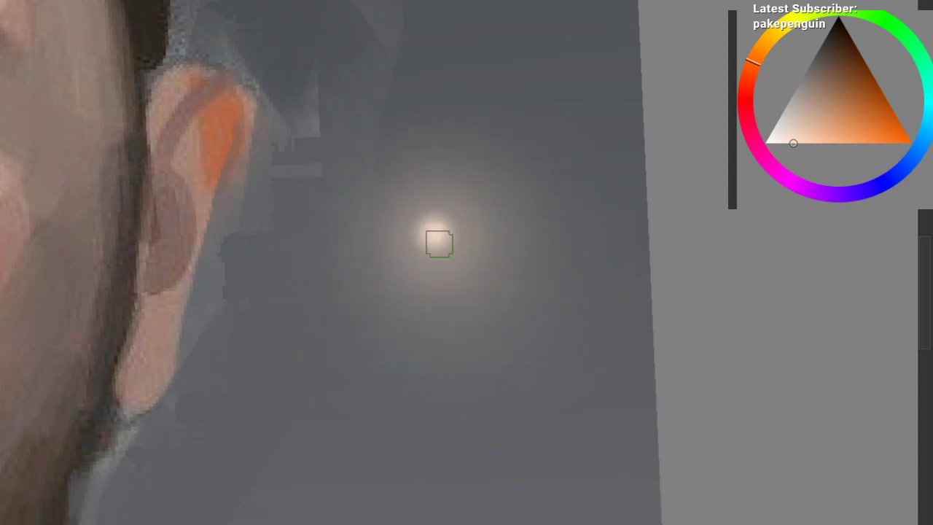
Step: Undo the demonstration glow painted on the background beside the ear
key("ctrl+minus")
key("ctrl+minus")
mouse_move(402, 303)
left_mouse_down()
mouse_move(380, 327)
mouse_move(392, 308)
left_mouse_up()
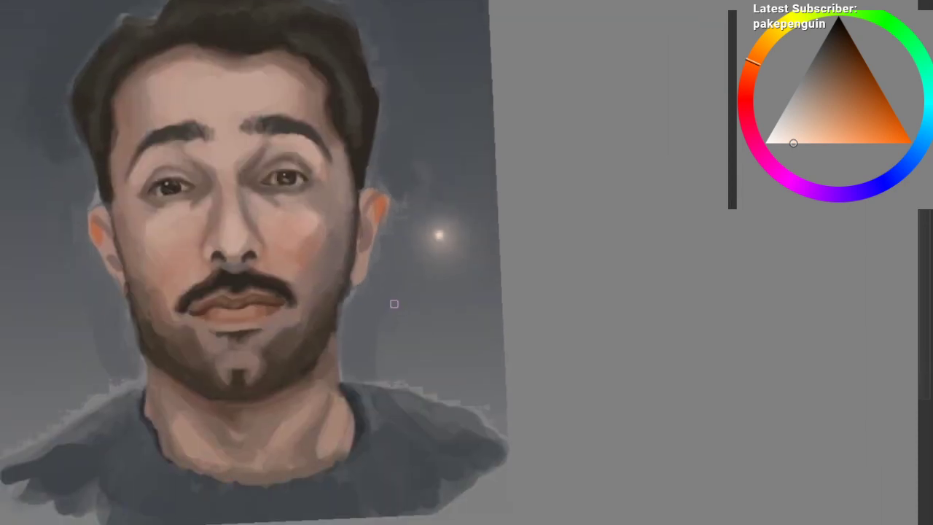
key("ctrl+z")
key("ctrl+z")
key("ctrl+z")
Step: Airbrush a small, soft pale-orange highlight onto the tip of the nose, redoing the dab as needed
left_click_drag(328, 278, 370, 282)
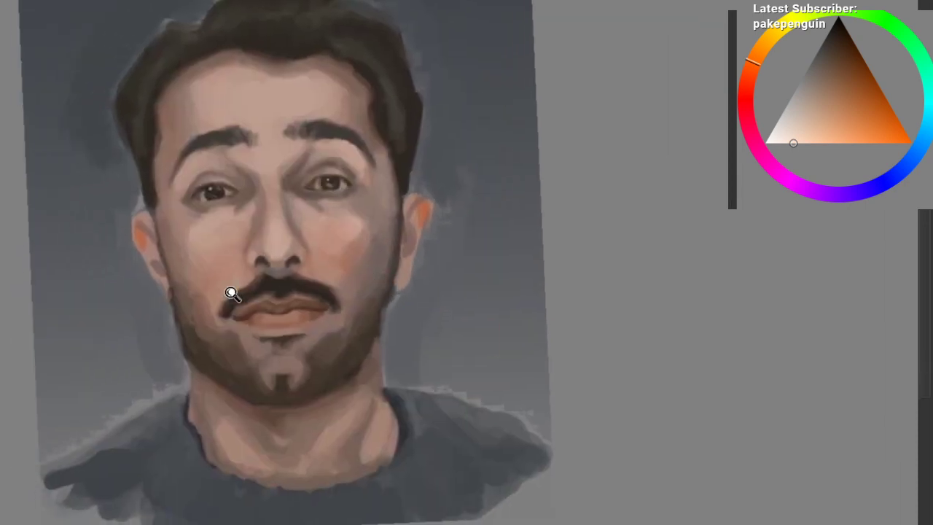
key("ctrl+plus")
key("ctrl+plus")
mouse_move(231, 295)
left_mouse_down()
mouse_move(310, 225)
mouse_move(332, 254)
mouse_move(315, 237)
left_mouse_up()
left_click(306, 237)
key("ctrl+z")
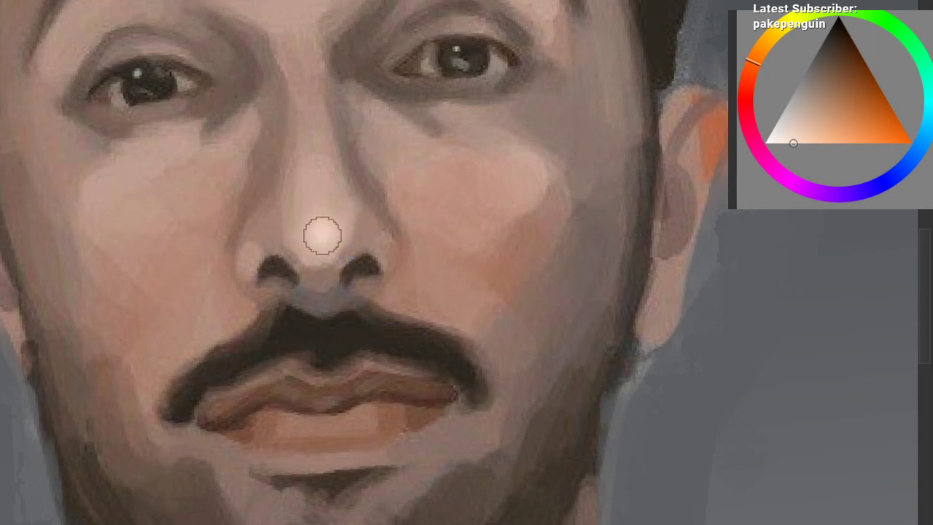
scroll(308, 318, "down", 6)
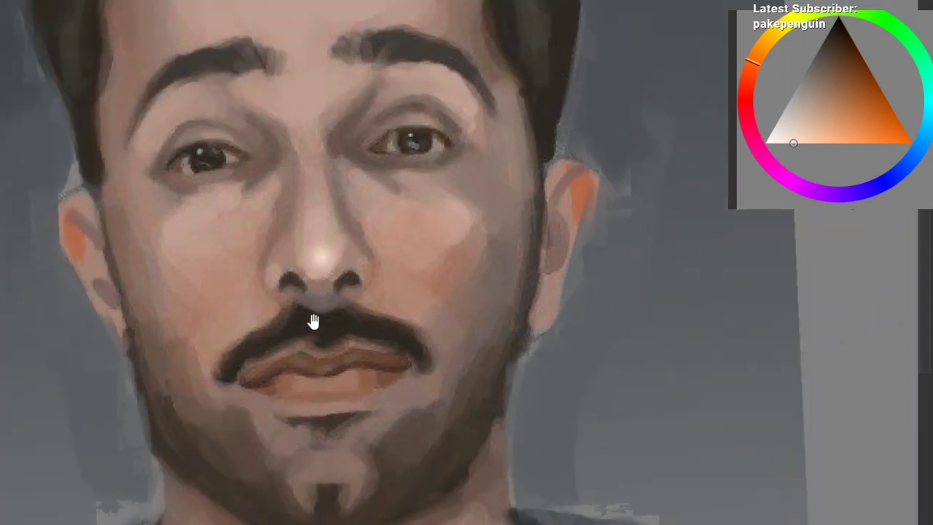
scroll(298, 318, "up", 3)
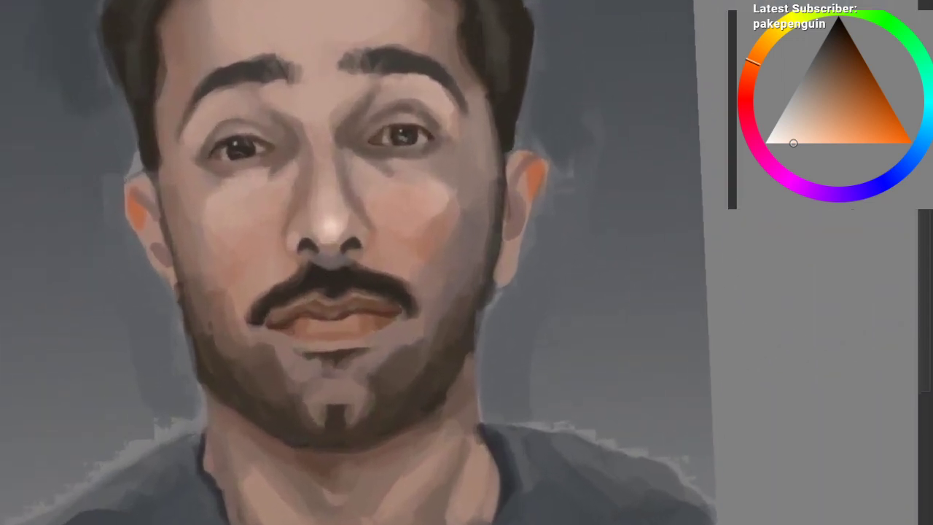
Step: Refine the soft highlight on the tip of the nose with pale skin tones sampled from around it
left_click(336, 220, "ctrl")
left_click(331, 219, "ctrl")
left_click_drag(322, 213, 336, 221)
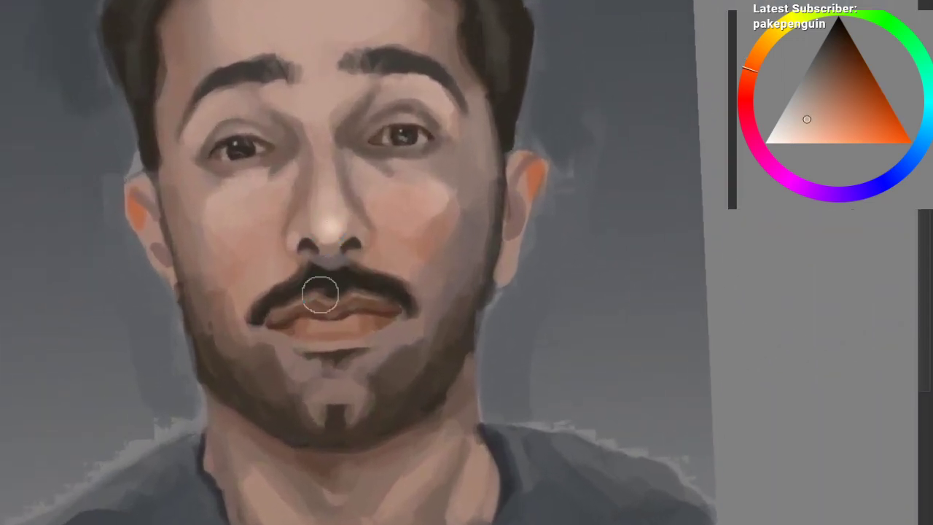
scroll(317, 350, "down", 3)
scroll(320, 335, "up", 3)
mouse_move(346, 291)
left_mouse_down()
mouse_move(344, 316)
mouse_move(382, 236)
mouse_move(355, 240)
mouse_move(355, 262)
left_mouse_up()
scroll(381, 235, "up", 1)
left_click_drag(355, 263, 359, 211)
left_click(341, 208, "ctrl")
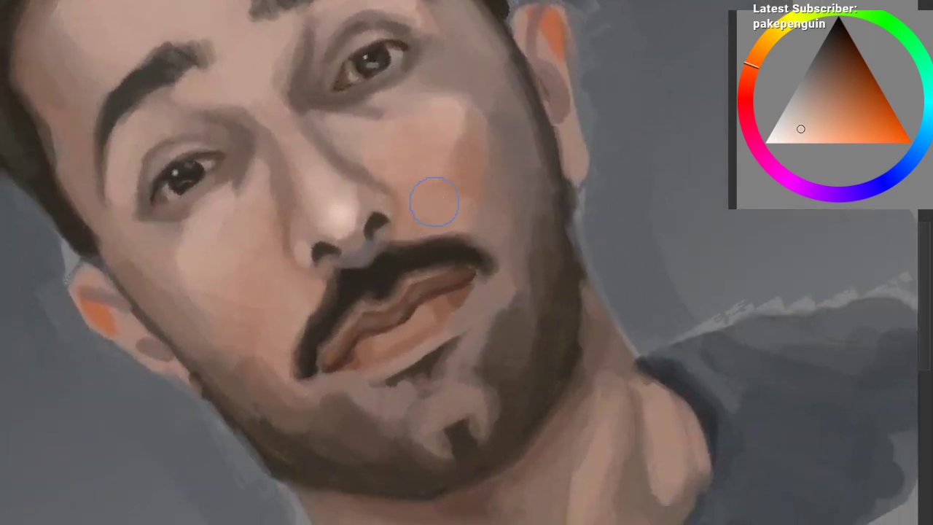
Step: Paint small, light skin-tone highlights on the upper eyelids with the fine textured brush
left_click_drag(433, 202, 404, 245)
mouse_move(278, 286)
left_mouse_down()
mouse_move(252, 282)
mouse_move(216, 252)
left_mouse_up()
scroll(313, 233, "up", 1)
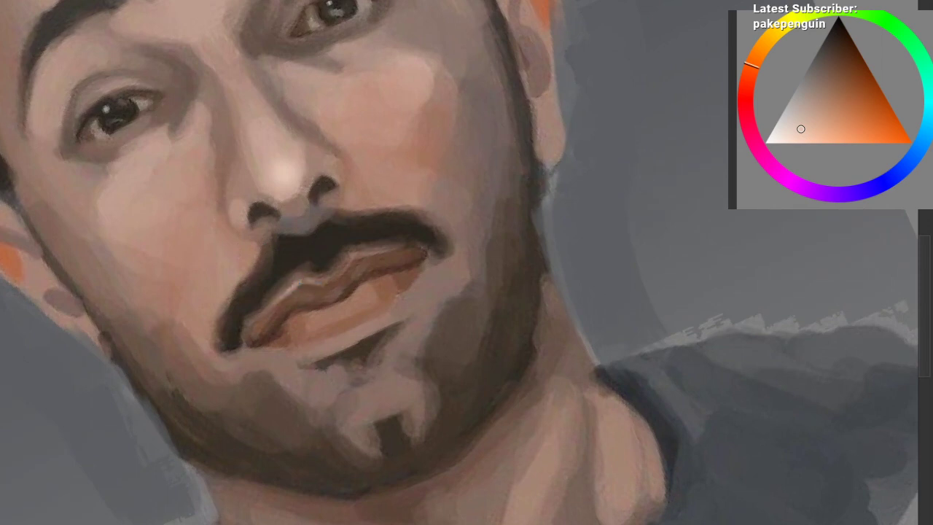
left_click_drag(496, 252, 379, 366)
left_click_drag(353, 182, 409, 132)
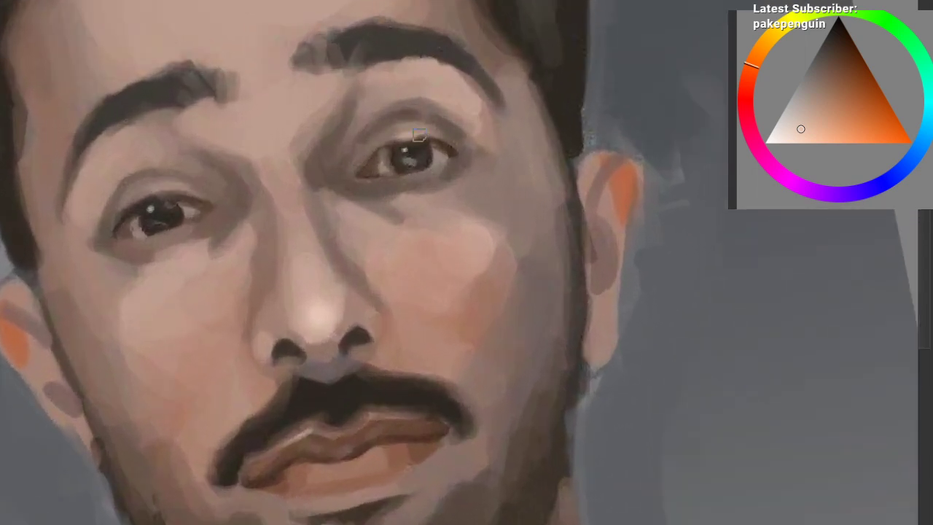
right_click(375, 101)
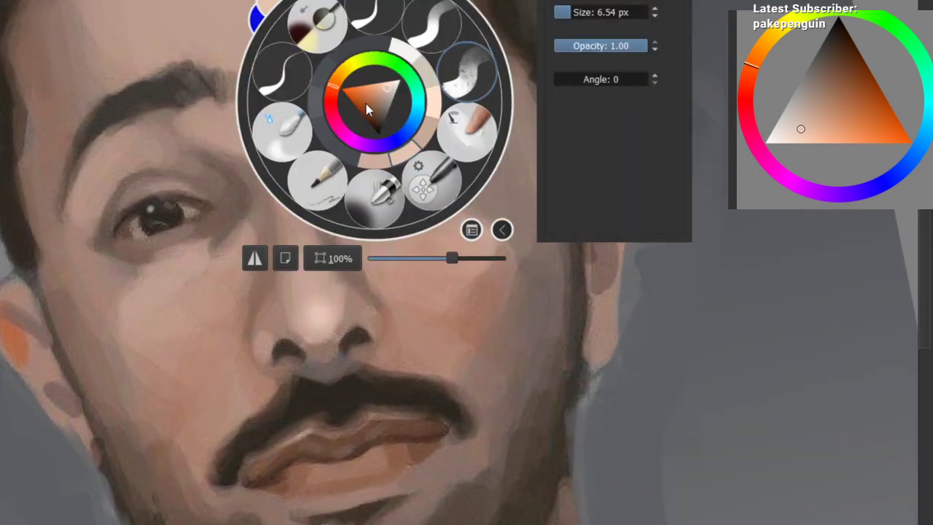
left_click(475, 74)
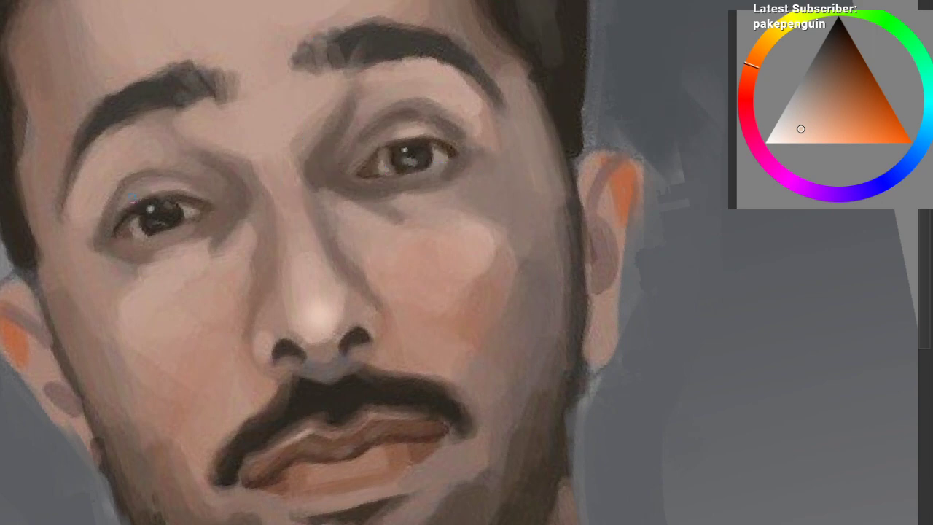
left_click(150, 191, "ctrl")
mouse_move(351, 152)
left_mouse_down()
mouse_move(392, 144)
mouse_move(368, 126)
mouse_move(348, 134)
left_mouse_up()
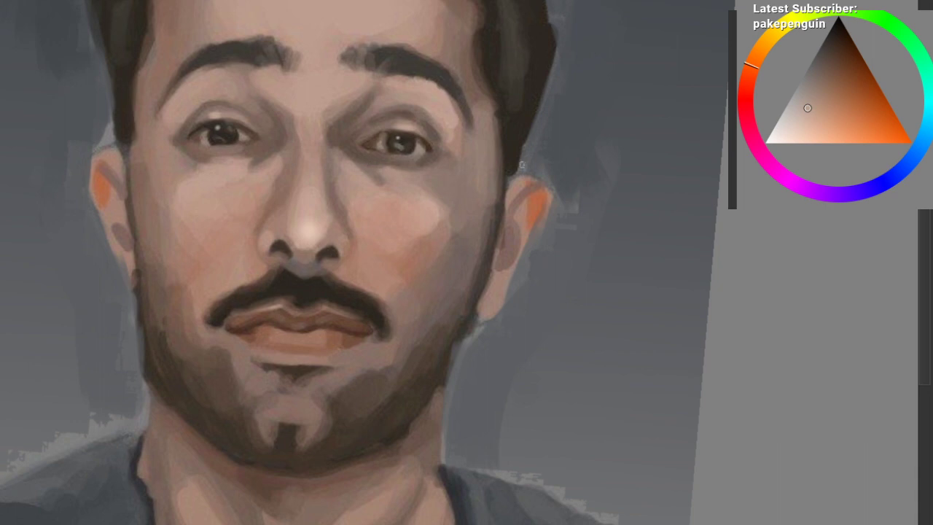
left_click_drag(390, 188, 384, 229)
left_click_drag(162, 239, 176, 276)
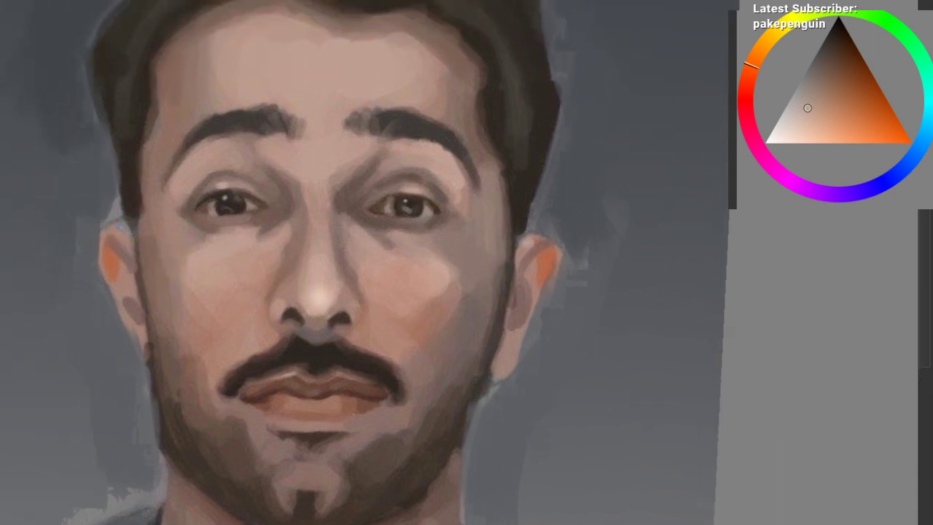
Step: Paint thin, light grey-brown highlight strands across the top of the dark hair, following its sweep
mouse_move(174, 199)
left_mouse_down()
mouse_move(200, 213)
mouse_move(257, 146)
mouse_move(268, 158)
mouse_move(264, 188)
left_mouse_up()
left_click_drag(399, 140, 267, 50)
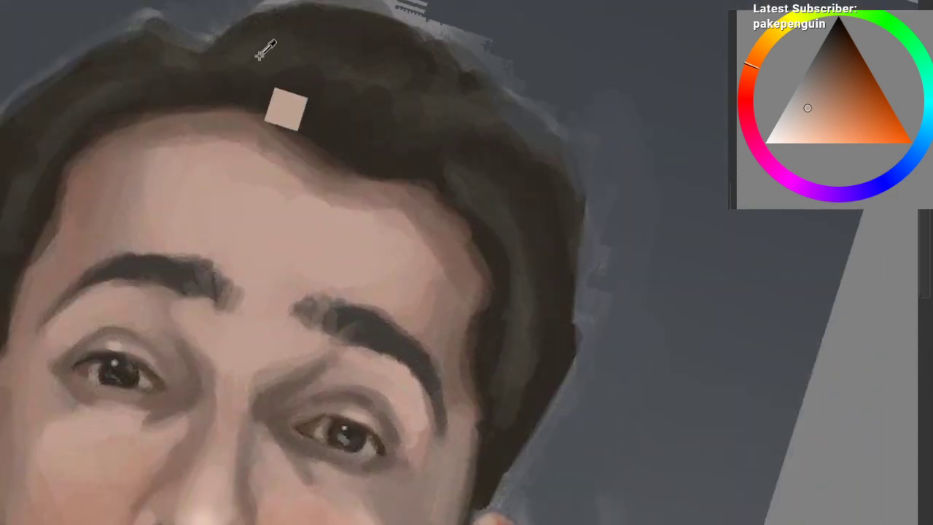
left_click(256, 58, "ctrl")
left_click_drag(656, 197, 725, 69)
left_click_drag(252, 89, 241, 139)
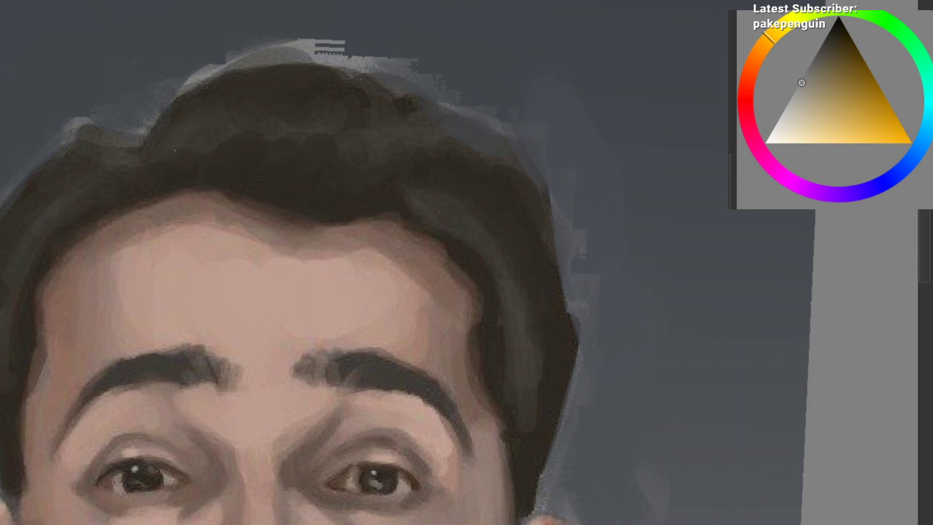
mouse_move(223, 122)
left_mouse_down()
mouse_move(278, 95)
mouse_move(292, 100)
mouse_move(268, 113)
mouse_move(296, 94)
mouse_move(309, 105)
mouse_move(370, 107)
left_mouse_up()
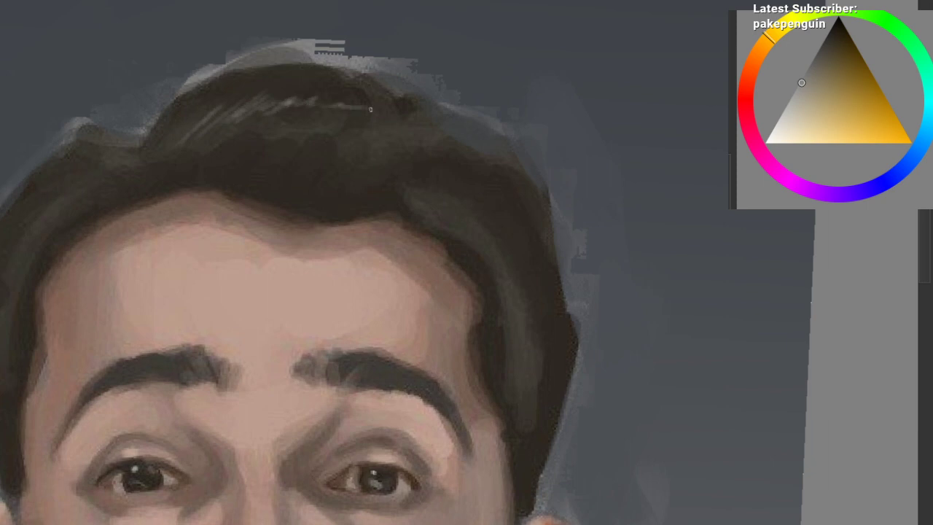
left_click_drag(305, 127, 343, 124)
left_click_drag(228, 120, 257, 101)
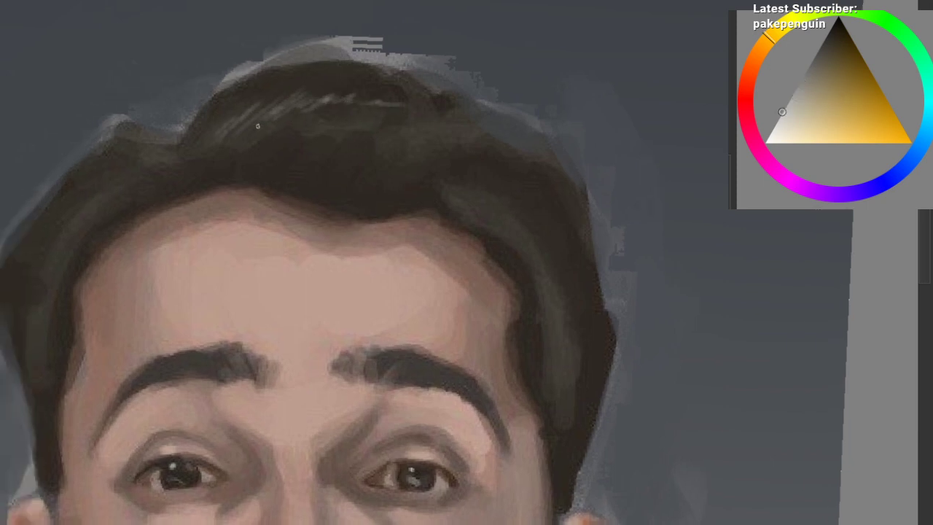
Step: Try brighter highlight strands on the top and side of the hair, undoing the extra strokes
left_click_drag(260, 122, 295, 94)
key("ctrl+z")
left_click(278, 109, "ctrl")
left_click_drag(260, 122, 308, 90)
key("ctrl+z")
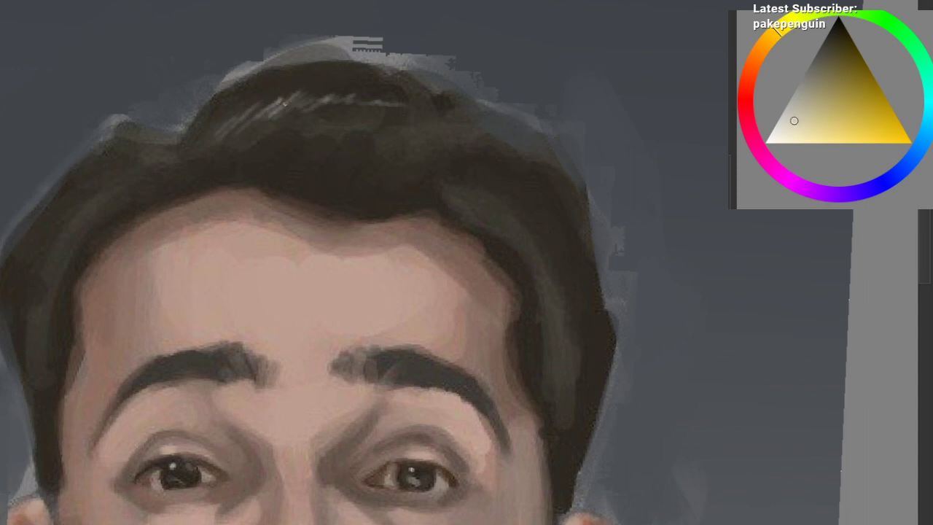
scroll(332, 98, "down", 3)
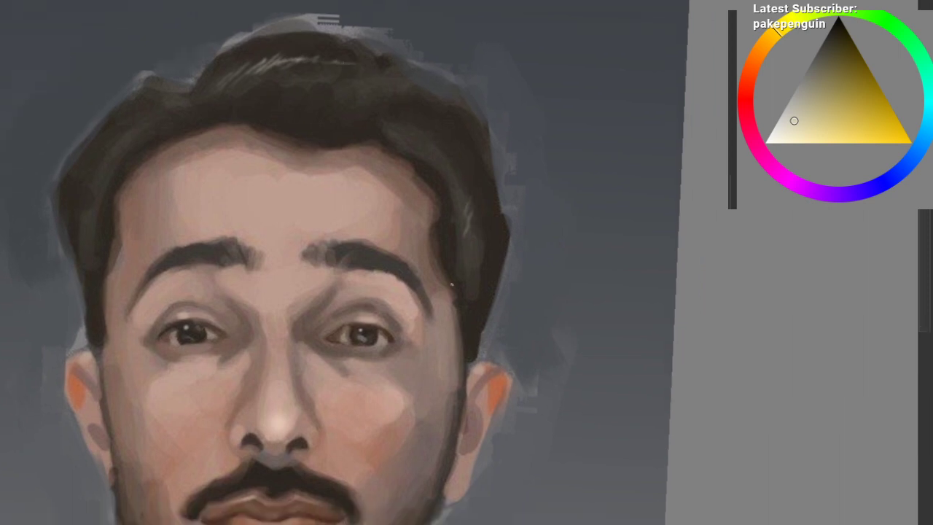
key("ctrl+z")
Step: Brighten the strands on top of the hair in a near-white tone with the Overlay Burn adjustment brush
left_click_drag(328, 151, 259, 191)
right_click(215, 138)
left_click(155, 65)
mouse_move(275, 112)
left_mouse_down()
mouse_move(231, 122)
mouse_move(225, 112)
mouse_move(220, 122)
left_mouse_up()
left_click(192, 133, "ctrl")
left_click(203, 119, "ctrl")
left_click_drag(789, 118, 776, 124)
mouse_move(225, 130)
left_mouse_down()
mouse_move(240, 111)
mouse_move(224, 110)
mouse_move(260, 103)
left_mouse_up()
mouse_move(467, 81)
left_mouse_down()
mouse_move(476, 88)
mouse_move(462, 163)
mouse_move(396, 114)
mouse_move(348, 139)
mouse_move(340, 124)
mouse_move(325, 154)
left_mouse_up()
key("5")
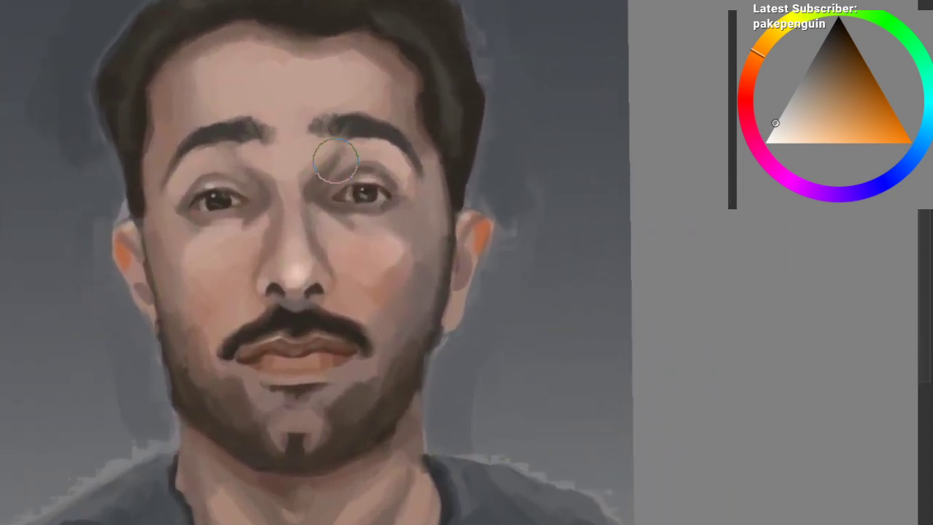
left_click_drag(314, 307, 315, 361)
mouse_move(315, 361)
left_mouse_down()
mouse_move(303, 208)
mouse_move(300, 256)
left_mouse_up()
left_click_drag(301, 256, 292, 310)
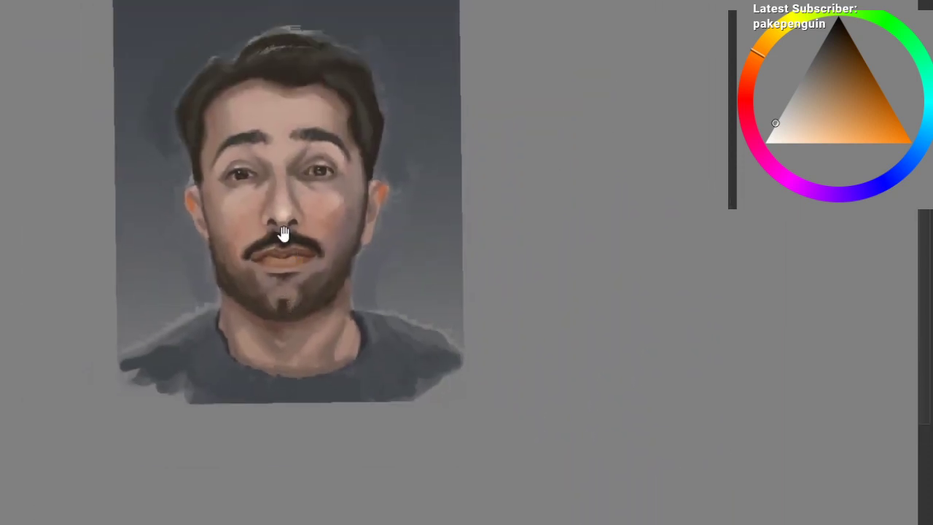
left_click_drag(284, 236, 265, 210)
left_click_drag(265, 210, 231, 348)
Step: Refine and separate the highlight strands on top of the hair with a thin brush in sampled dark hair colours
right_click(183, 170)
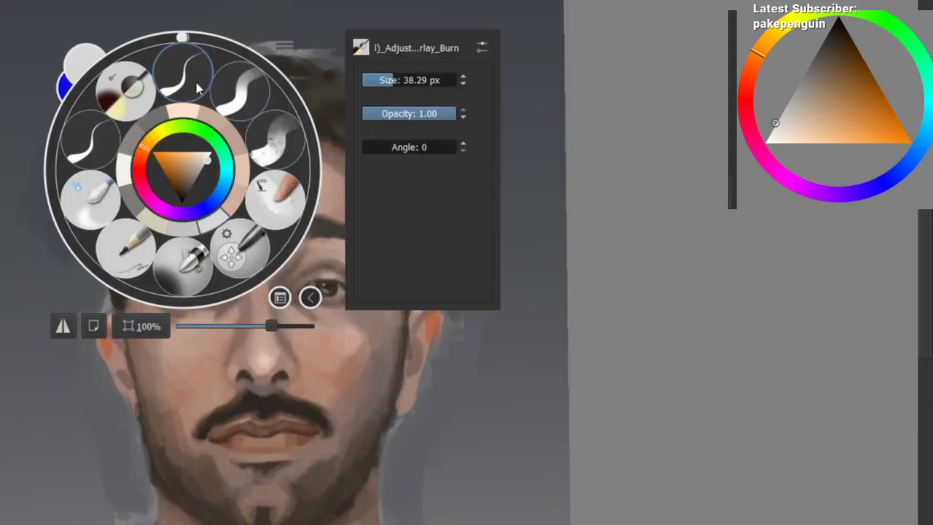
left_click(196, 70)
left_click_drag(227, 78, 252, 57)
left_click(287, 100, "ctrl")
scroll(265, 44, "up", 2)
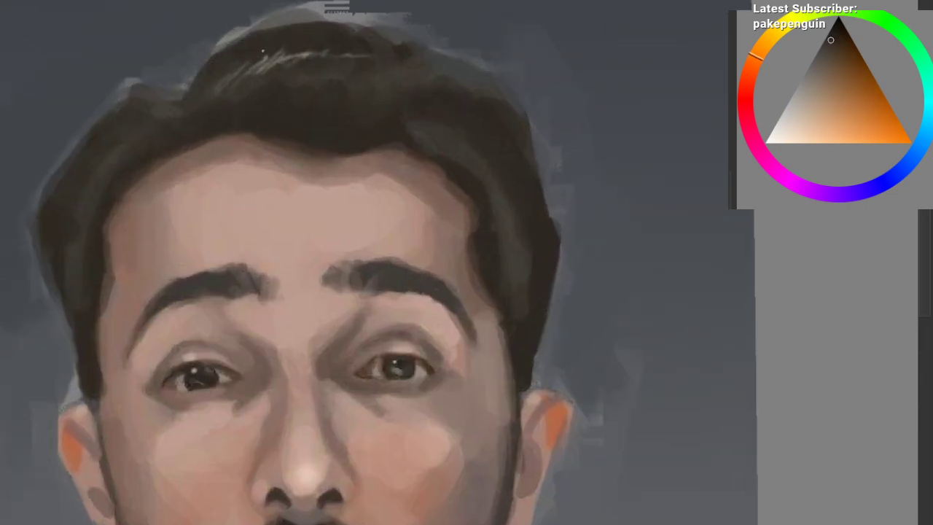
left_click_drag(249, 77, 267, 55)
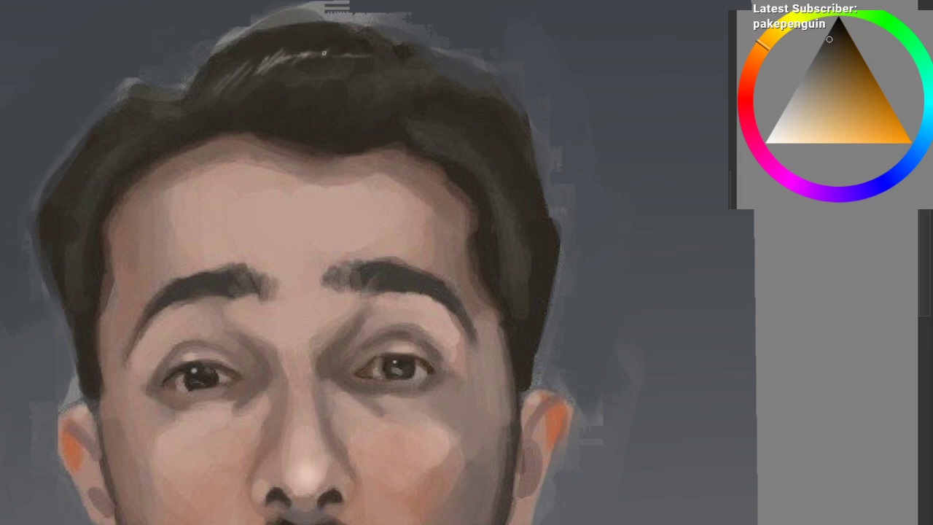
left_click_drag(289, 103, 327, 39)
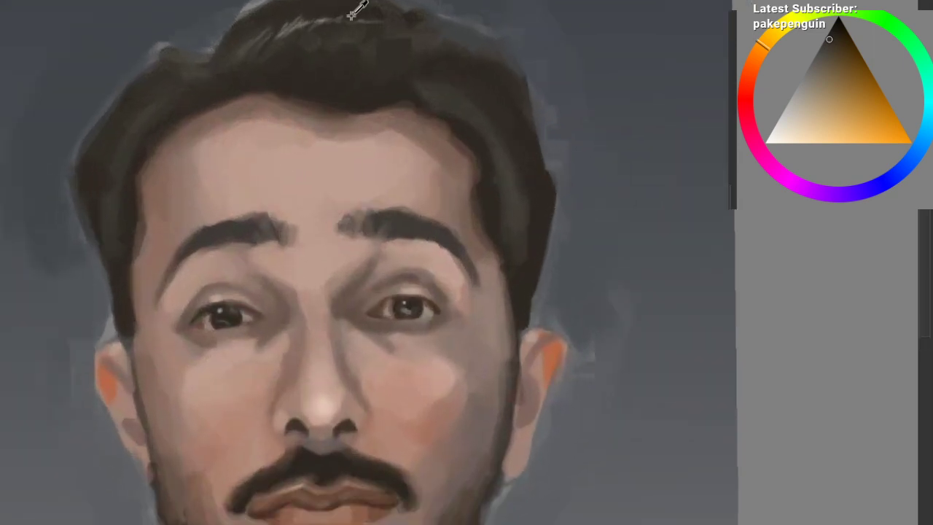
left_click(348, 20, "ctrl")
scroll(329, 83, "down", 2)
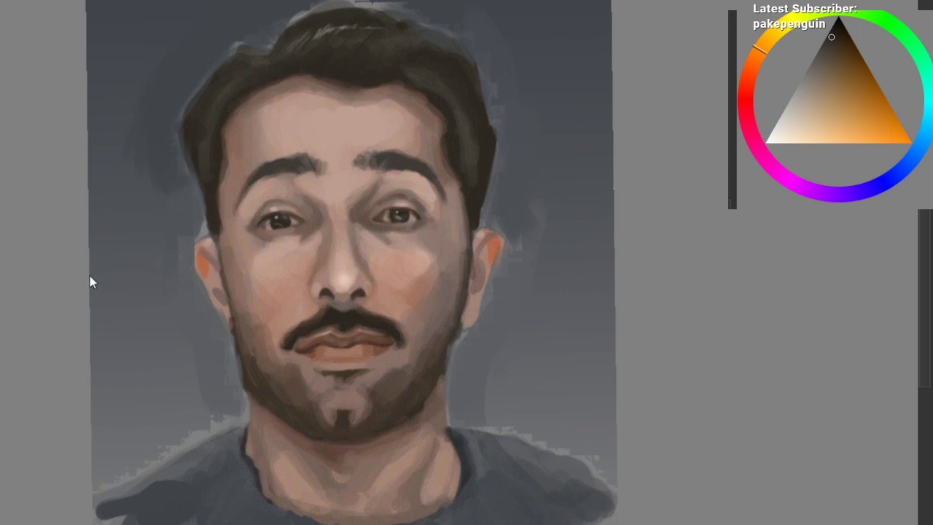
Step: Paste the red-haired woman's profile painting as a temporary reference and examine its fine strands and bright hair highlights
key("ctrl+v")
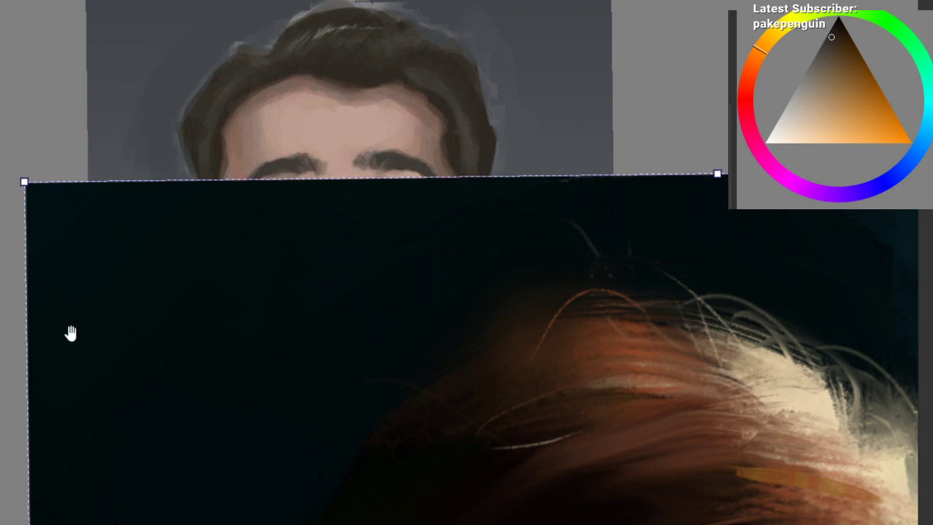
left_click_drag(386, 271, 238, 207)
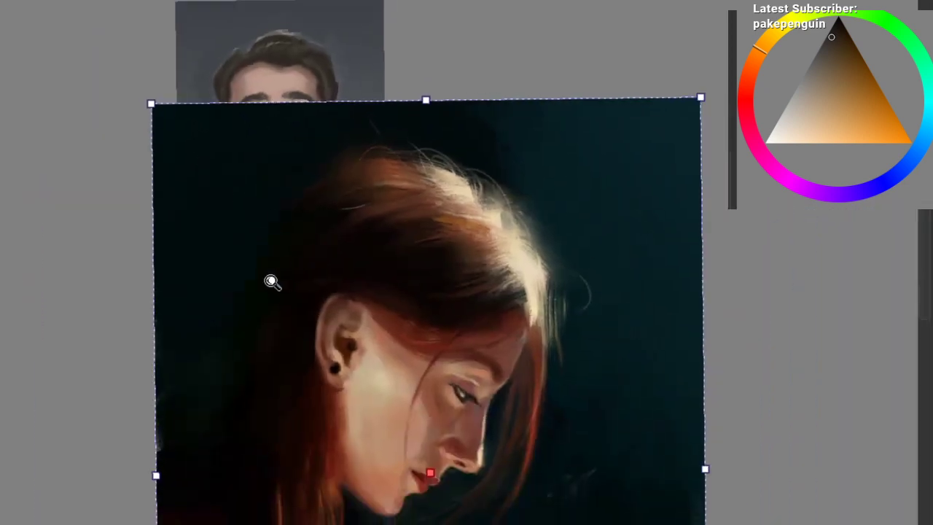
left_click_drag(271, 280, 314, 329)
left_click_drag(313, 328, 257, 245)
left_click_drag(442, 361, 400, 246)
left_click_drag(492, 277, 506, 326)
left_click_drag(506, 328, 504, 345)
scroll(488, 374, "up", 1)
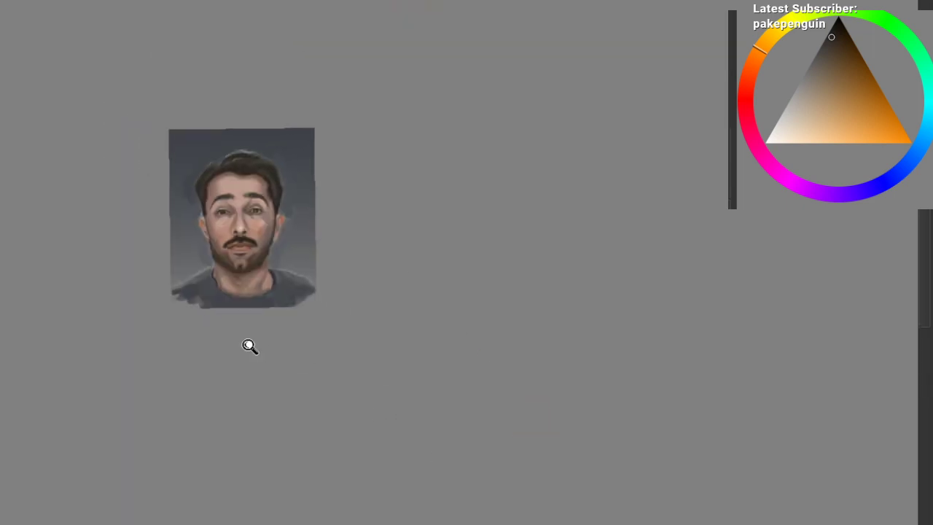
Step: Try airbrushing a broad, near-white glow over the moustache and lips to show an overly soft highlight
scroll(245, 345, "up", 6)
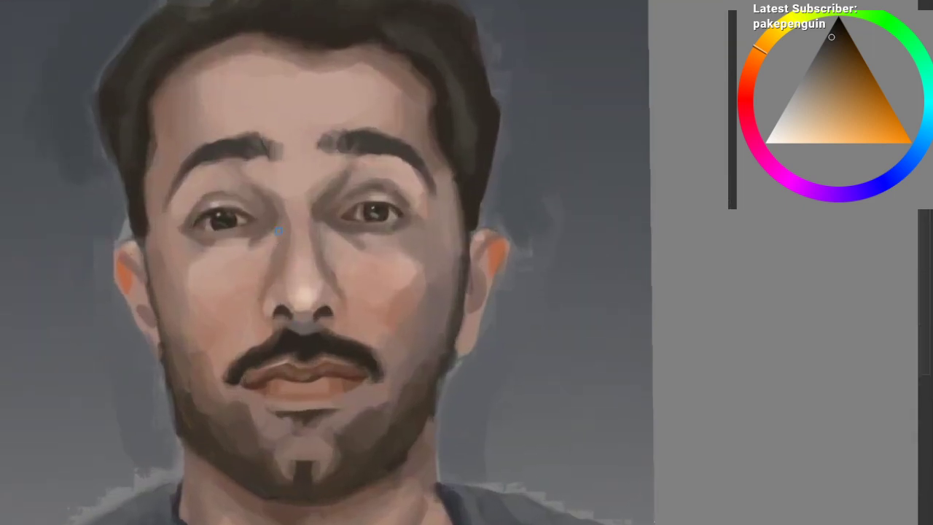
scroll(258, 252, "up", 2)
mouse_move(258, 254)
left_mouse_down()
mouse_move(295, 280)
mouse_move(281, 239)
left_mouse_up()
scroll(210, 260, "up", 1)
scroll(264, 252, "down", 2)
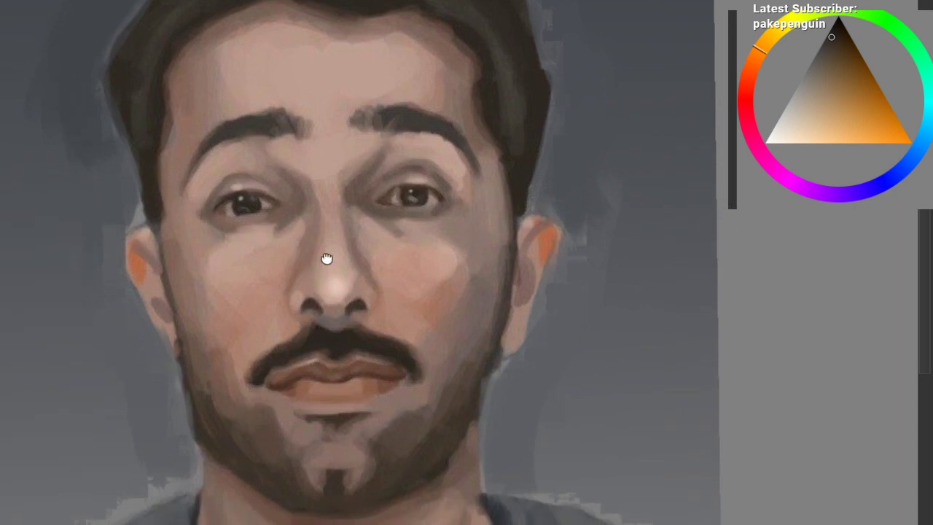
left_click_drag(327, 259, 336, 208)
scroll(343, 241, "up", 1)
left_click_drag(331, 351, 327, 376)
scroll(328, 368, "up", 1)
key("ctrl+z")
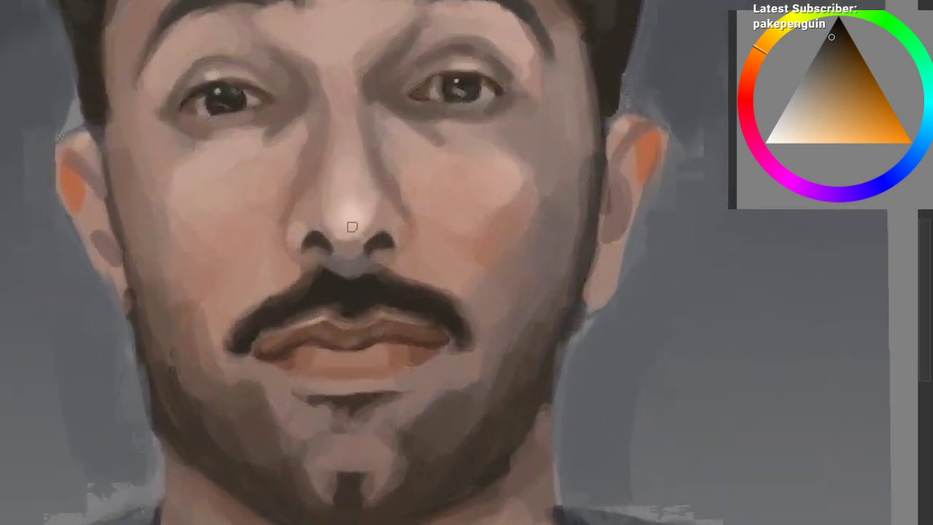
right_click(290, 237)
left_click(305, 317)
left_click_drag(498, 213, 301, 271)
left_click_drag(589, 218, 299, 215)
left_click_drag(809, 92, 767, 139)
left_click_drag(341, 302, 332, 331)
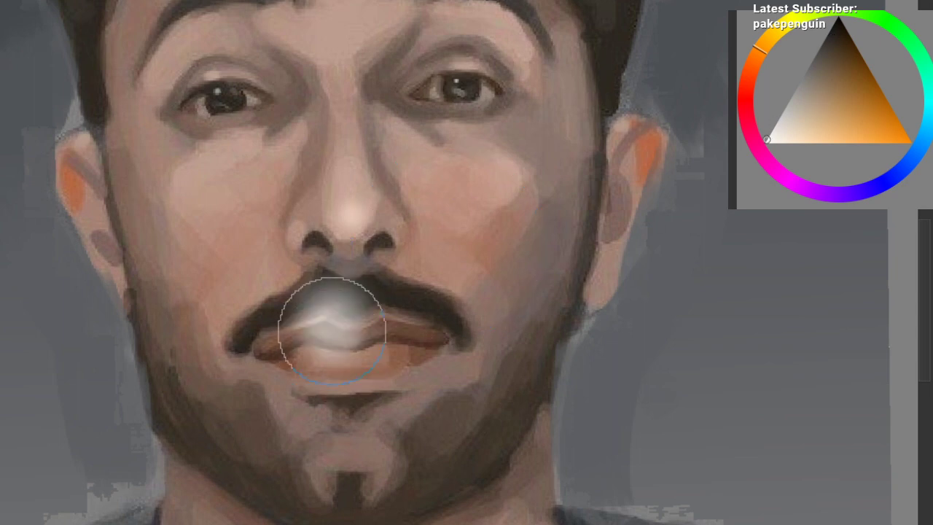
key("ctrl+z")
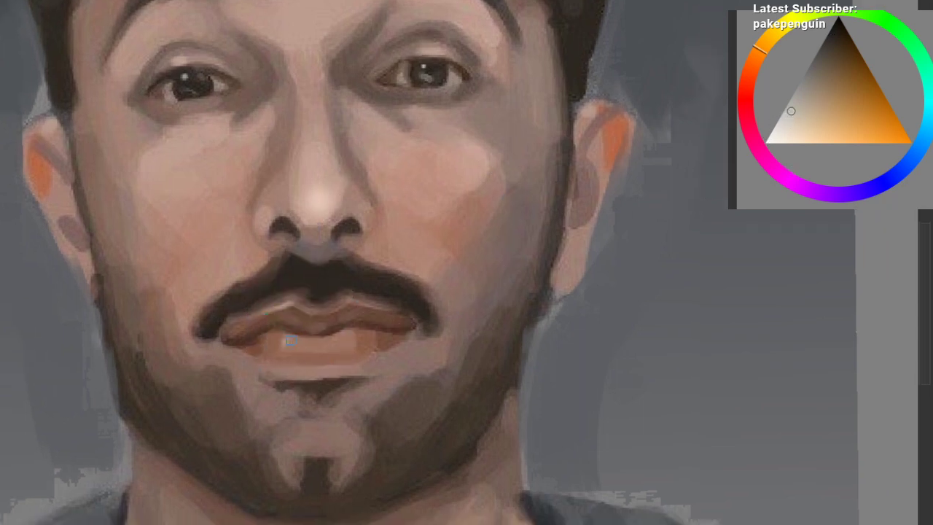
Step: Paint a small, crisp pale highlight on the lower lip with a fine brush
left_click_drag(370, 342, 344, 345)
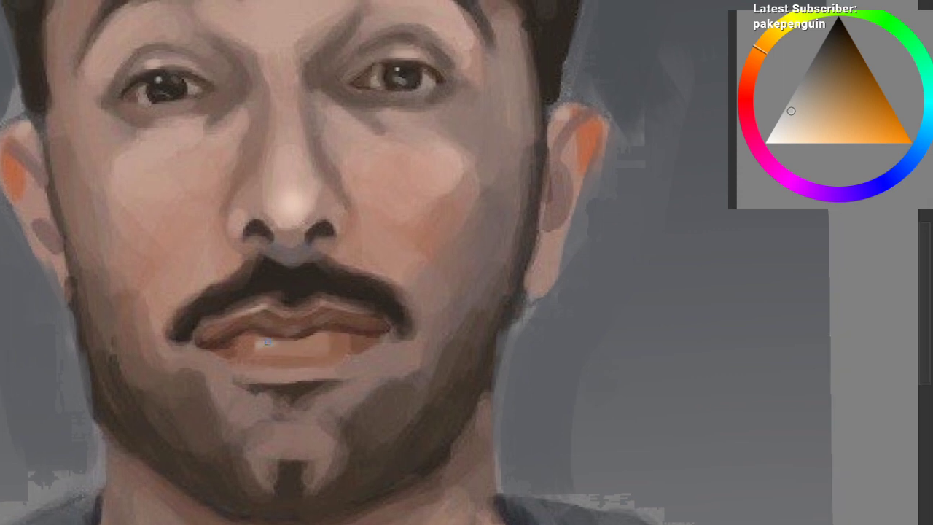
left_click_drag(411, 377, 452, 184)
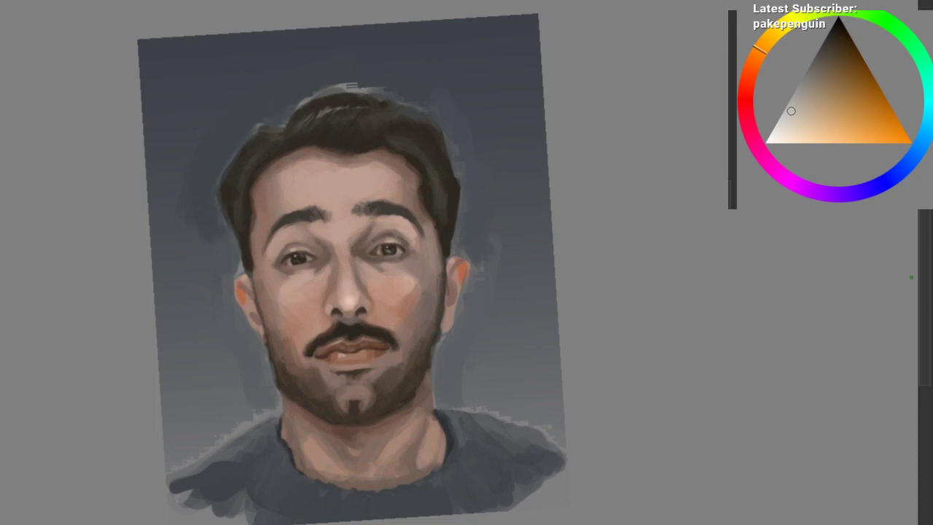
scroll(356, 257, "up", 3)
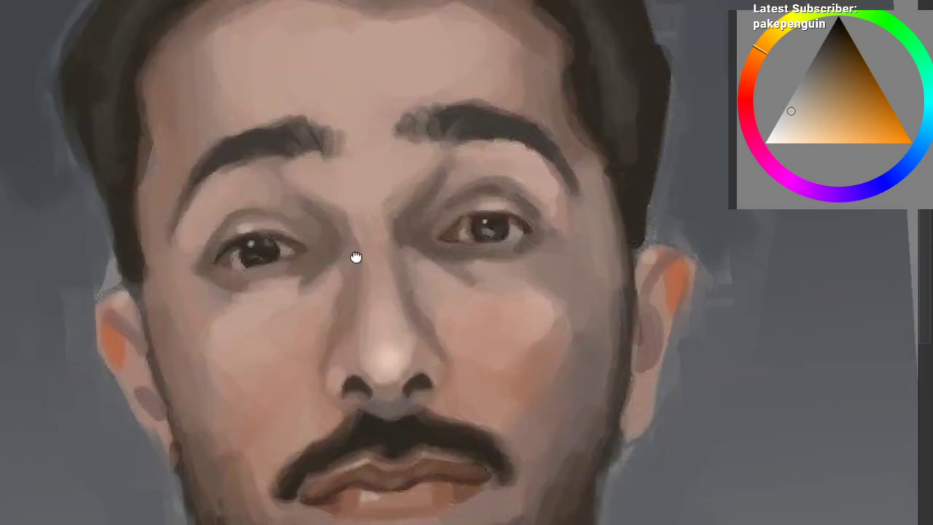
left_click_drag(356, 258, 350, 267)
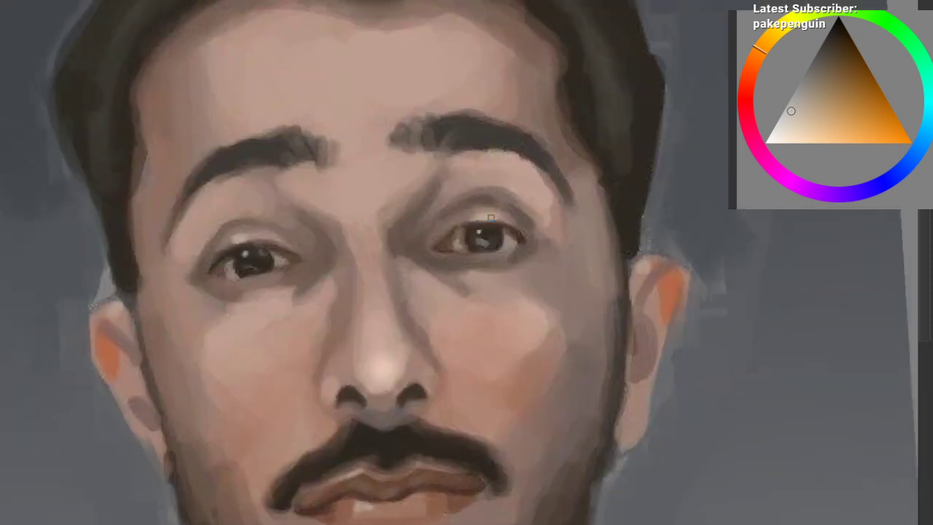
mouse_move(491, 218)
left_mouse_down()
mouse_move(477, 331)
mouse_move(390, 308)
mouse_move(300, 252)
mouse_move(283, 338)
mouse_move(384, 273)
mouse_move(392, 290)
mouse_move(420, 259)
mouse_move(395, 286)
left_mouse_up()
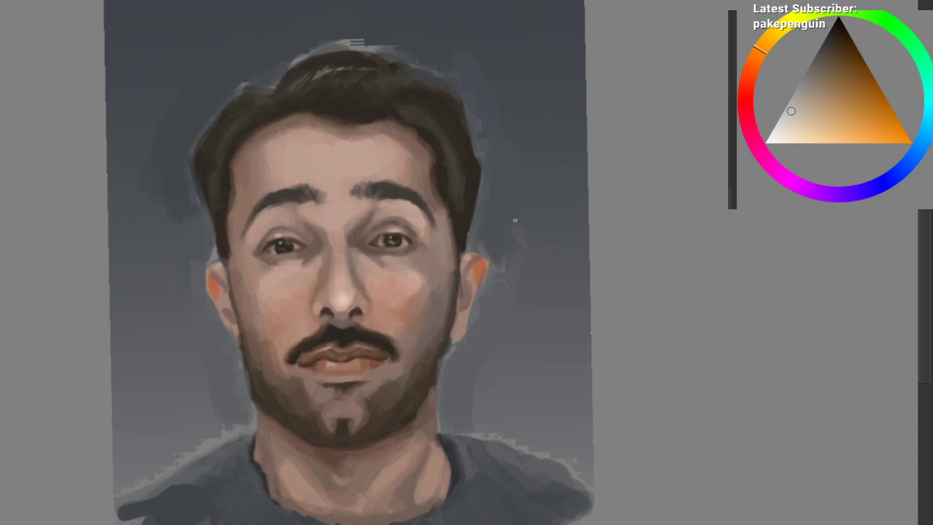
scroll(333, 198, "up", 3)
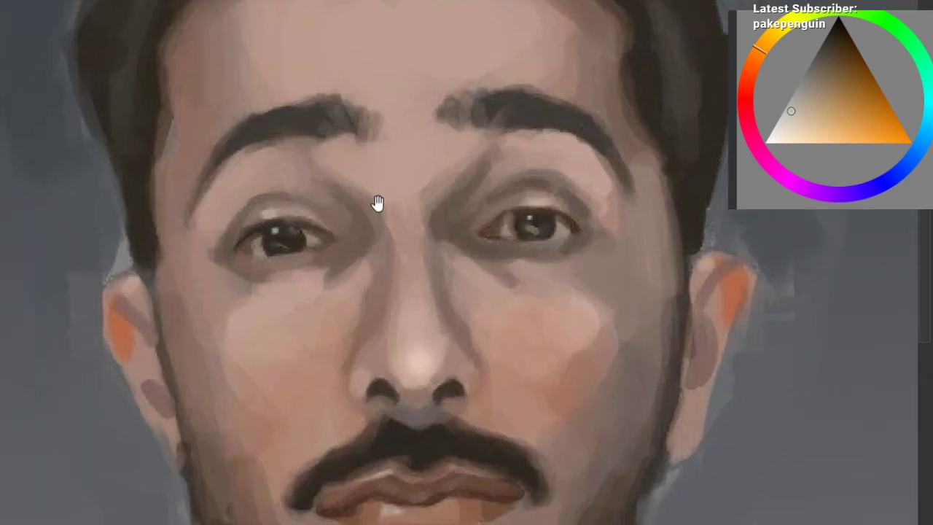
Step: Blend the shadow at the inner corner of the left-hand eye using skin tones sampled around the eye socket
left_click(358, 217, "ctrl")
left_click(328, 205, "ctrl")
left_click(289, 174, "ctrl")
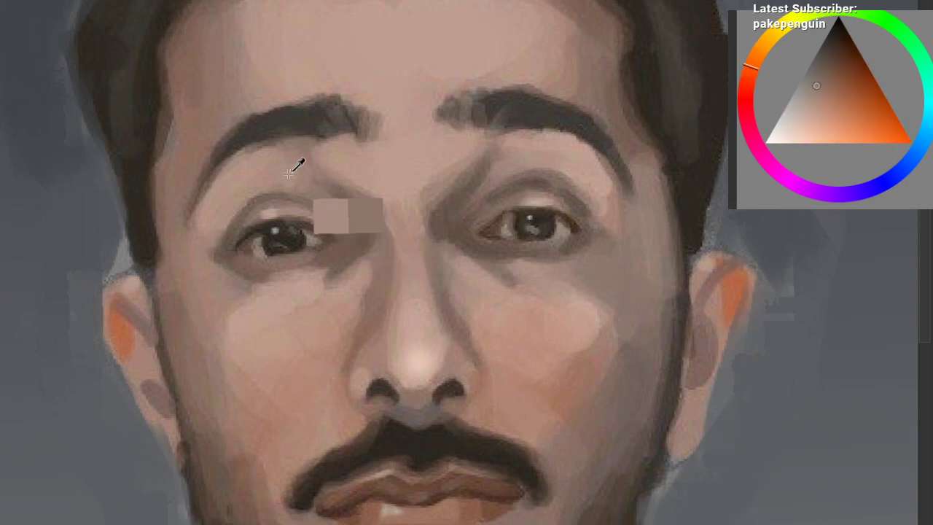
mouse_move(332, 213)
left_mouse_down()
mouse_move(356, 237)
mouse_move(382, 160)
mouse_move(413, 142)
mouse_move(363, 231)
mouse_move(385, 158)
mouse_move(358, 229)
mouse_move(370, 233)
left_mouse_up()
left_click(347, 208, "ctrl")
left_click(375, 159, "ctrl")
Step: Glaze a more saturated reddish brown over the shadows at the inner corners of both eyes with a large soft brush
right_click(316, 210)
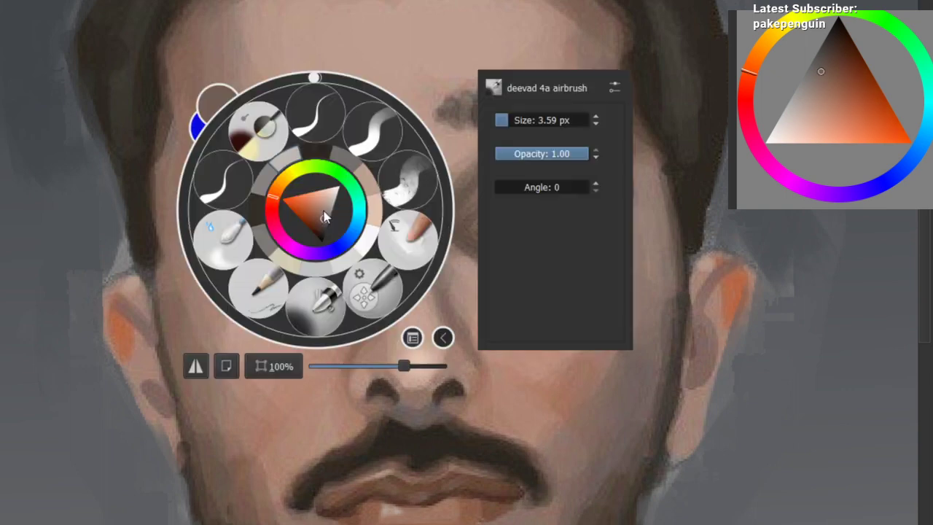
left_click(266, 137)
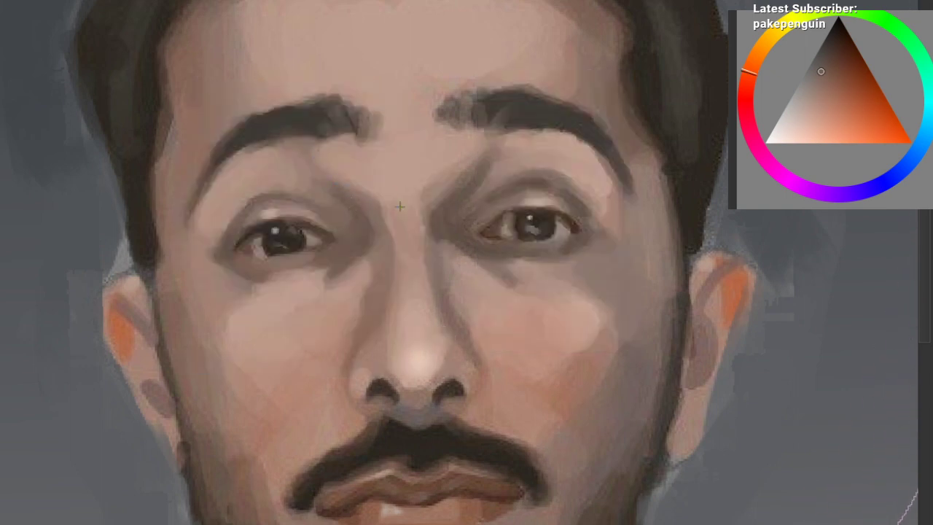
left_click_drag(718, 152, 185, 264)
left_click(353, 235, "ctrl")
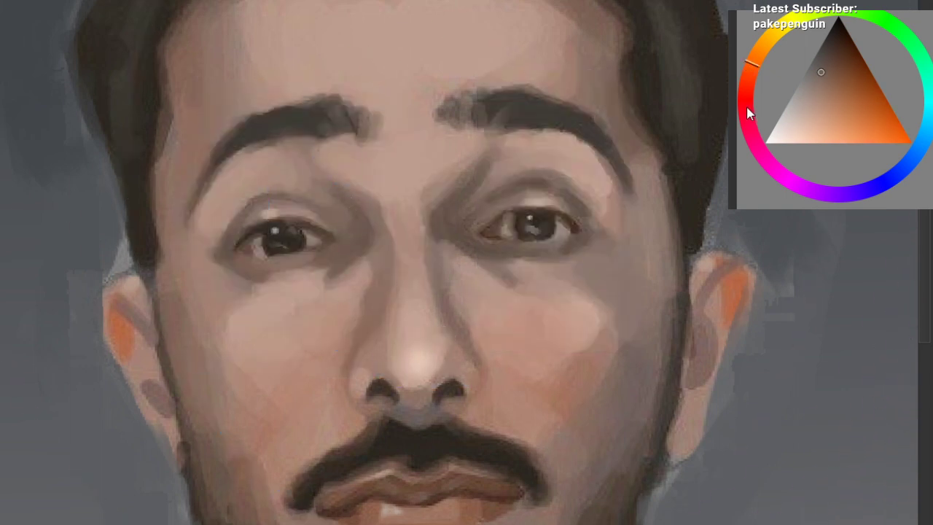
left_click(747, 80)
left_click(845, 81)
left_click_drag(344, 221, 348, 248)
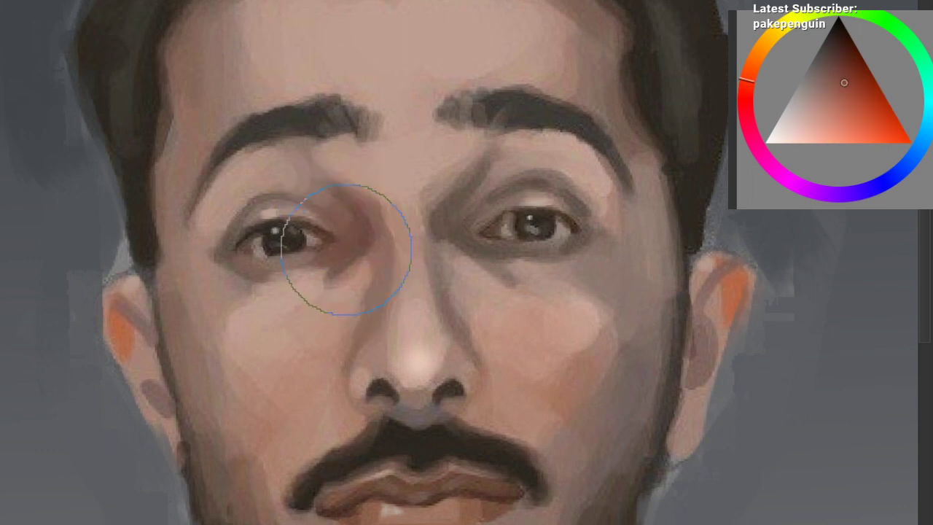
left_click_drag(469, 233, 481, 218)
Step: Extend the reddish glaze beneath the right-hand eye and across the shaded temple beside it
left_click_drag(469, 300, 408, 299)
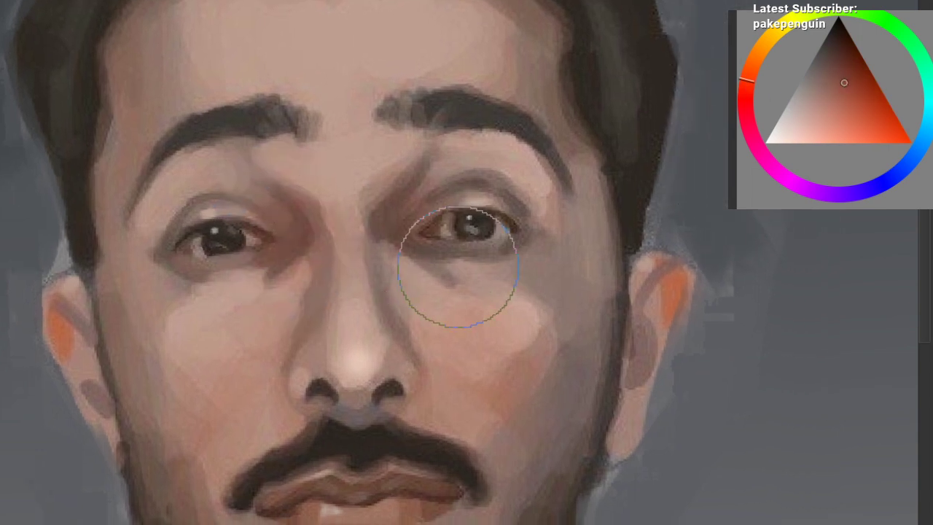
mouse_move(458, 269)
left_mouse_down()
mouse_move(450, 290)
mouse_move(448, 253)
left_mouse_up()
left_click_drag(559, 254, 568, 317)
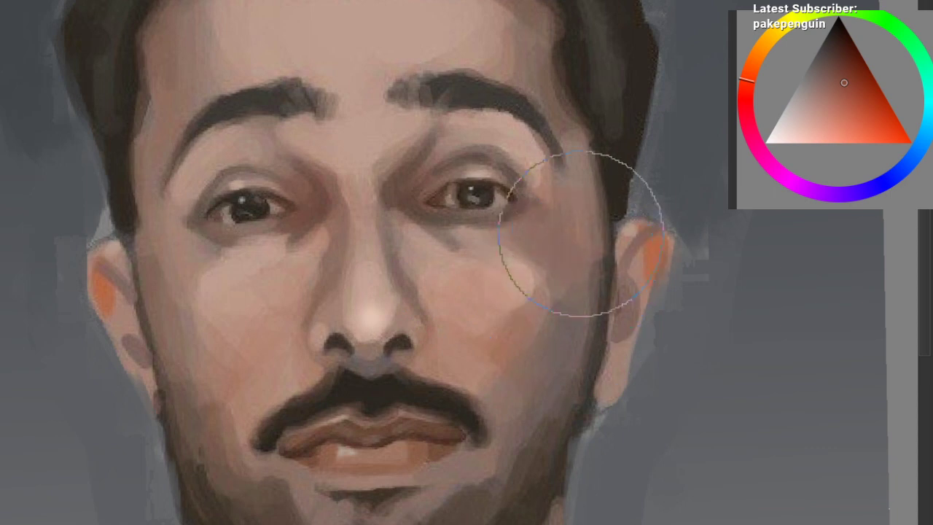
scroll(562, 255, "down", 2)
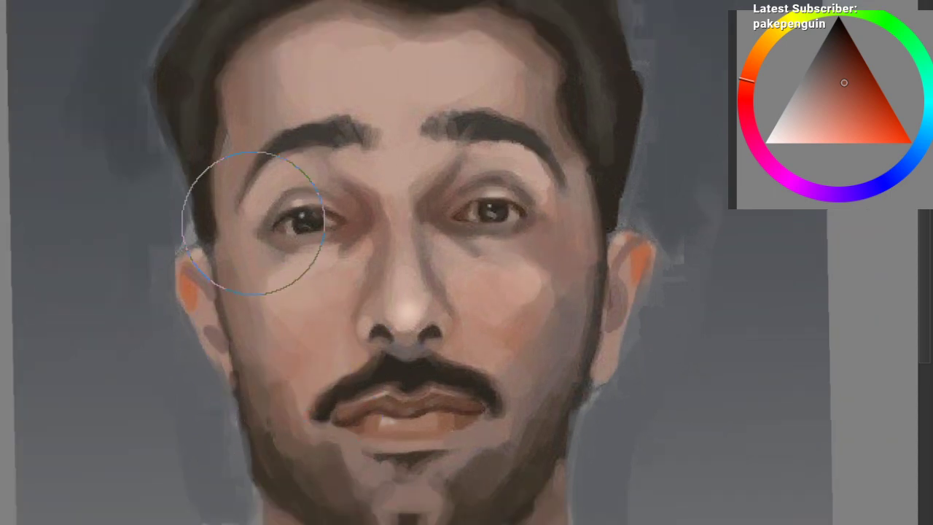
Step: Try a reddish tint along the left-hand side of the forehead with a smaller brush, and undo it
key("[")
left_click_drag(274, 216, 265, 267)
left_click_drag(256, 146, 244, 164)
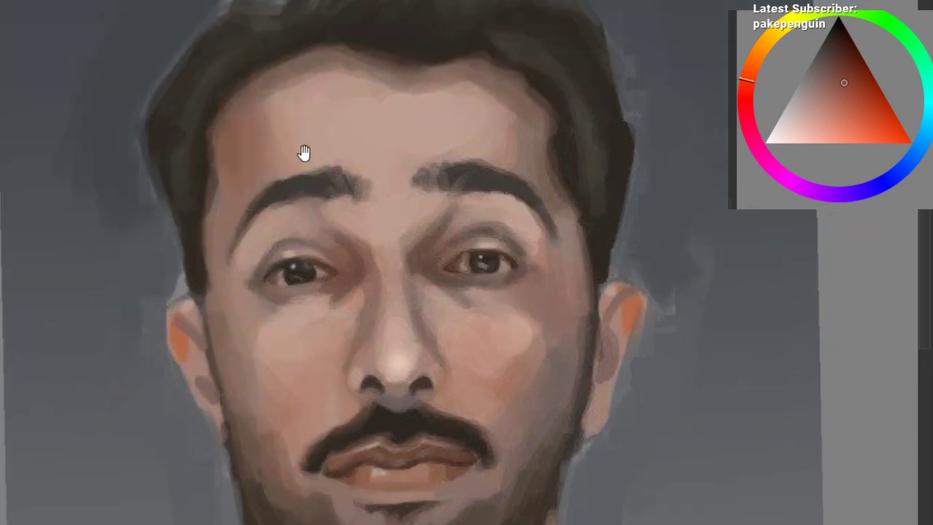
left_click_drag(304, 153, 282, 101)
key("ctrl+z")
Step: Add the reddish tint below the lower lip, on the chin and in the neck shadows
left_click_drag(293, 346, 263, 277)
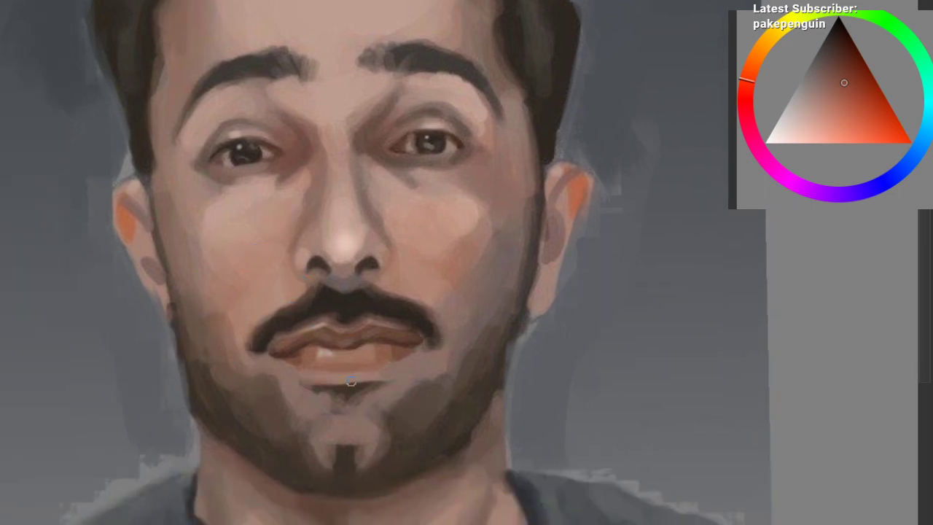
key("]")
key("]")
left_click_drag(336, 436, 315, 428)
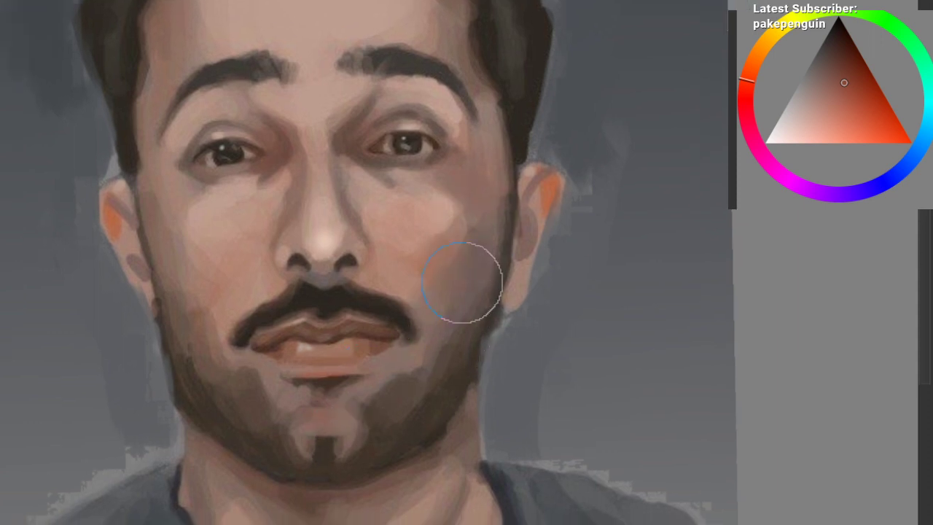
mouse_move(404, 298)
left_mouse_down()
mouse_move(328, 358)
mouse_move(372, 377)
left_mouse_up()
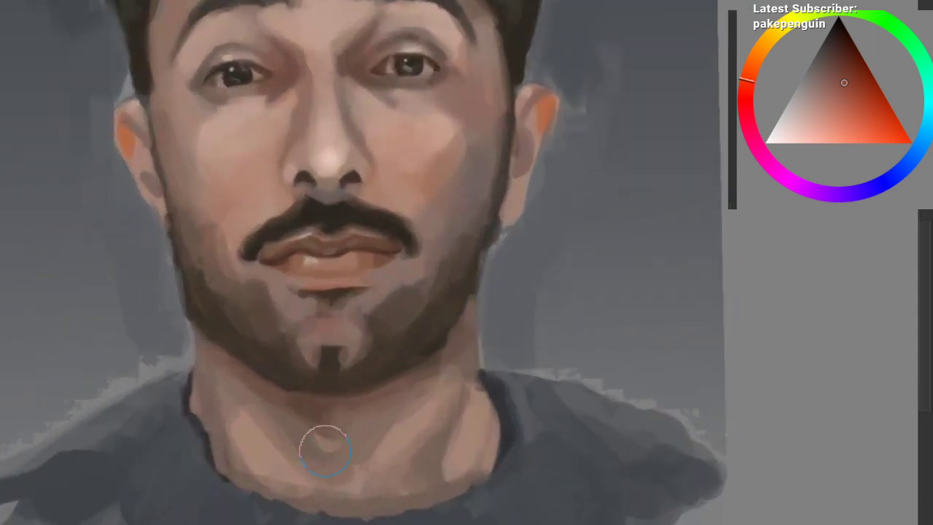
left_click_drag(416, 400, 373, 394)
left_click_drag(415, 356, 414, 369)
scroll(396, 170, "up", 2)
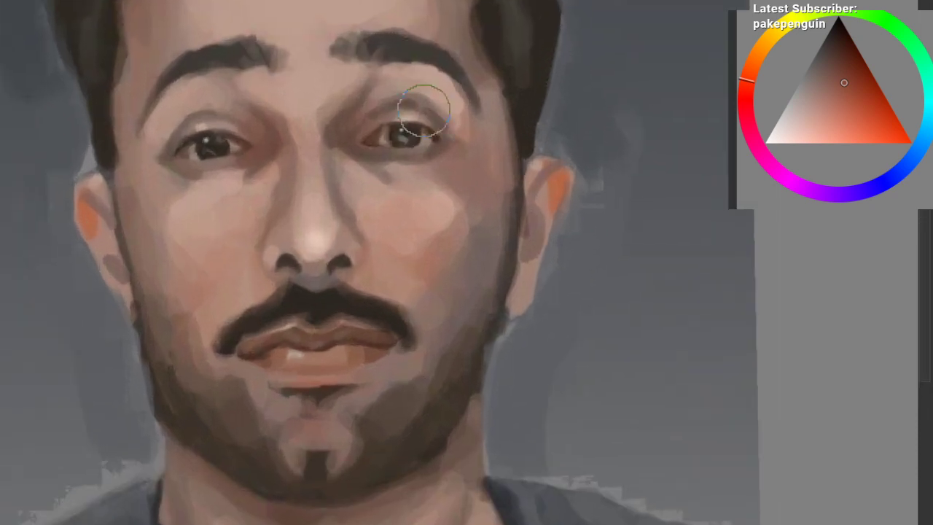
Step: Touch up the inner eye-socket shadows with a textured block brush, using the brown tones sampled beside both eyes
right_click(322, 173)
left_click(421, 142)
left_click_drag(310, 200, 317, 239)
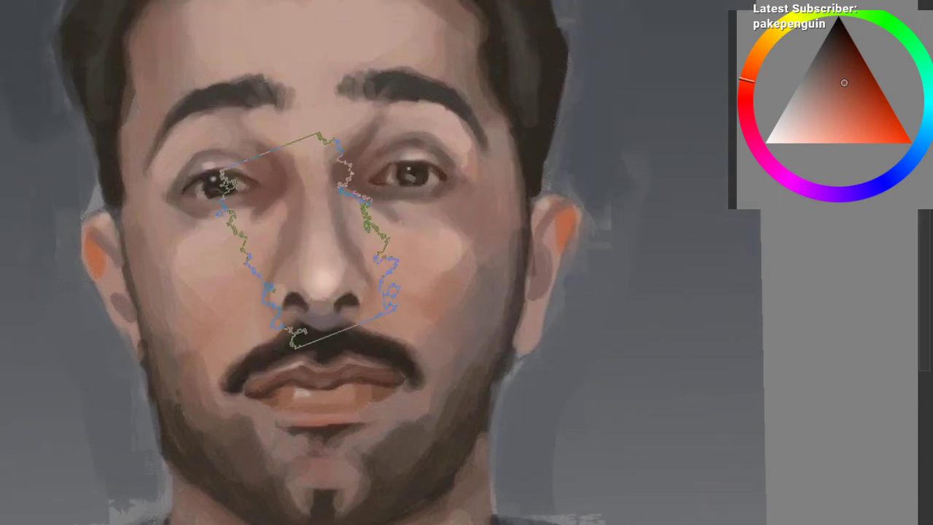
left_click(281, 155, "ctrl")
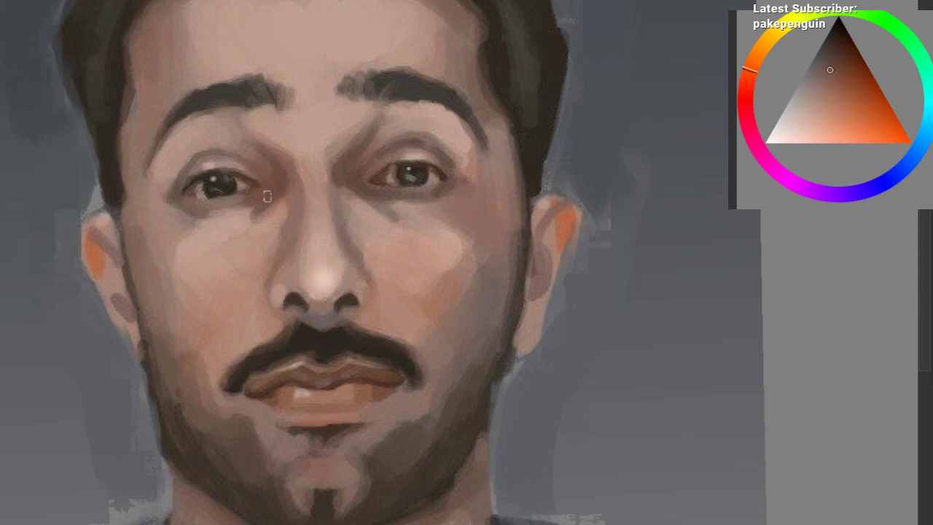
left_click(349, 161, "ctrl")
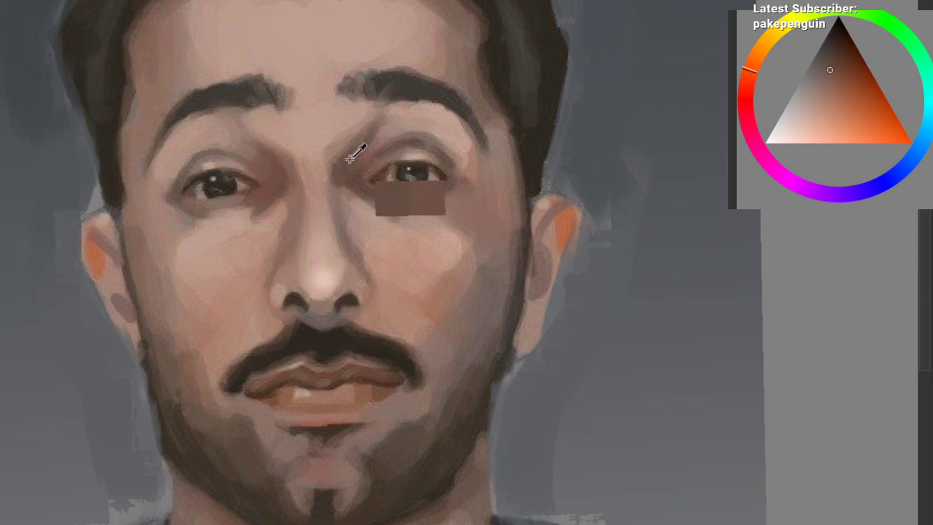
left_click(278, 167, "ctrl")
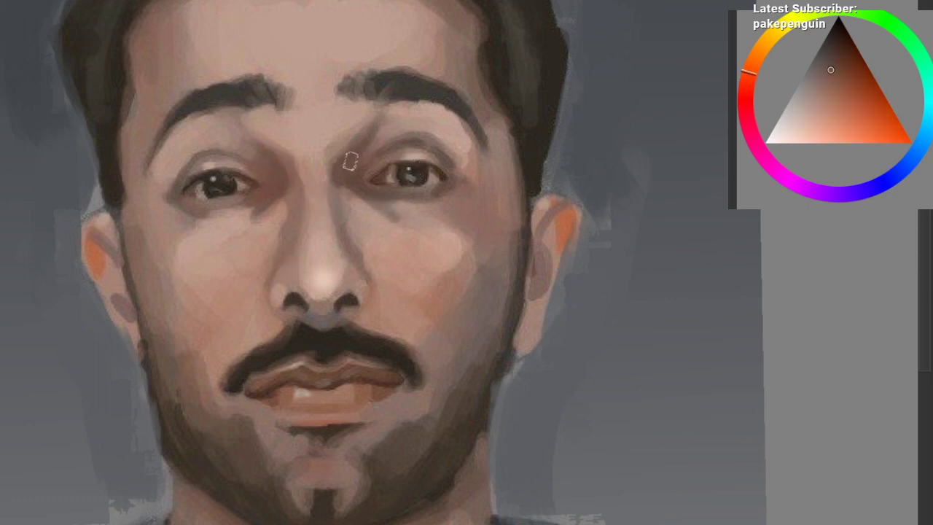
left_click_drag(350, 161, 342, 172)
Step: Deepen the inner corners of both eye sockets with a sampled shadow tone shifted to a darker, redder brown
scroll(308, 134, "up", 3)
left_click(330, 145, "ctrl")
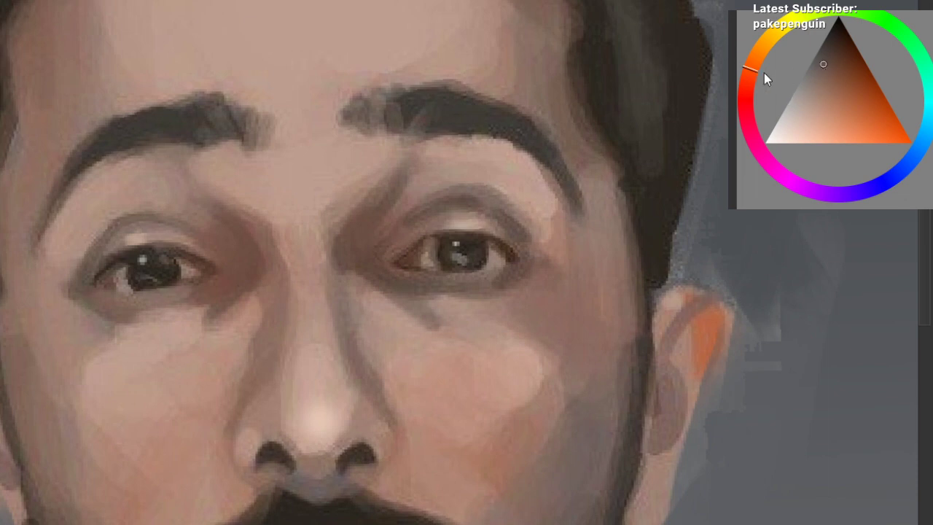
left_click_drag(751, 71, 751, 85)
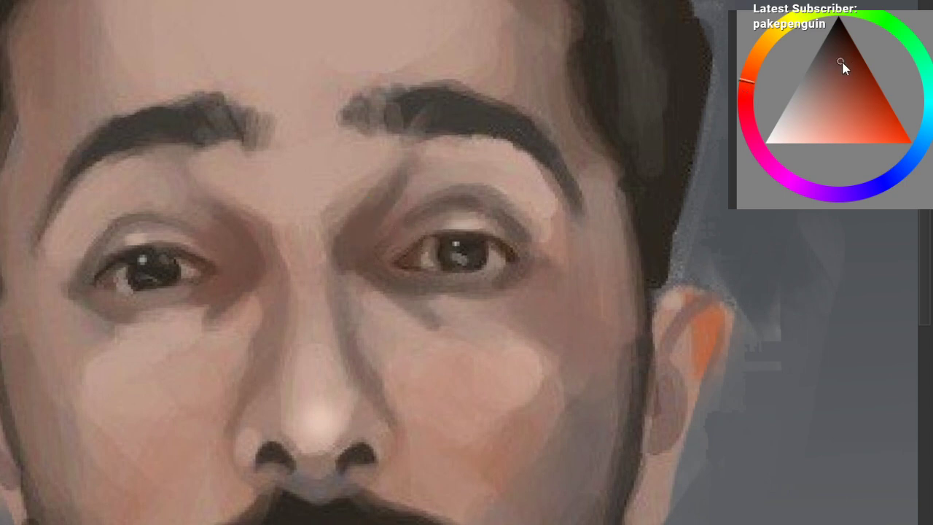
left_click_drag(842, 62, 836, 61)
left_click_drag(371, 250, 361, 236)
left_click_drag(470, 172, 431, 214)
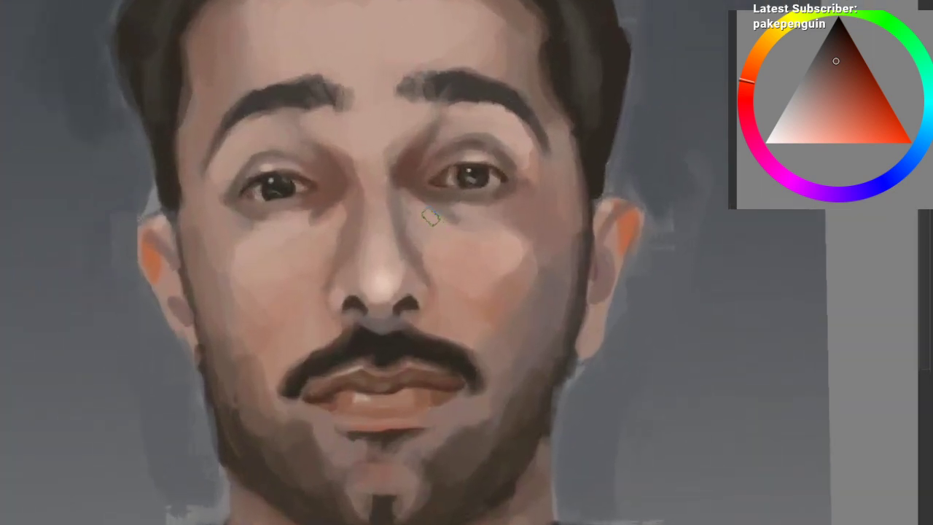
left_click_drag(398, 195, 394, 250)
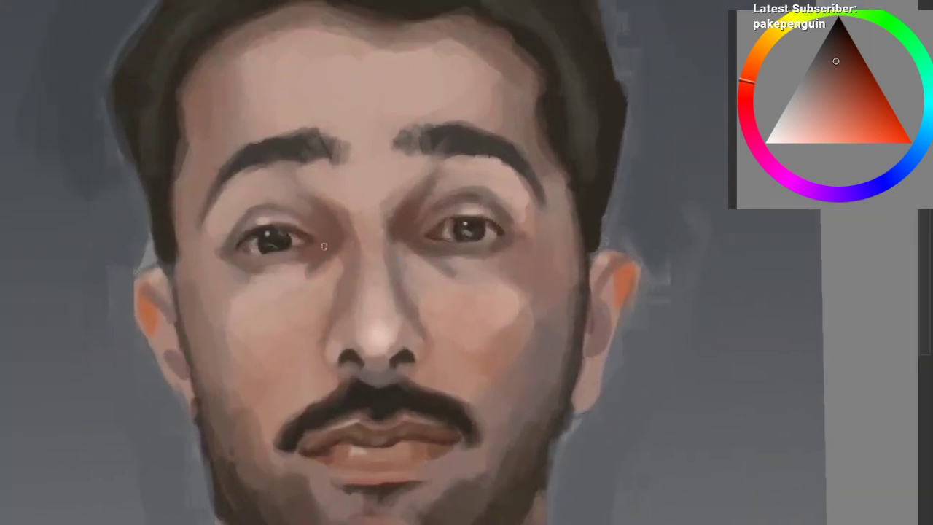
left_click_drag(337, 234, 333, 216)
Step: Examine the whole portrait at several zoom levels and with the canvas rotation reset to judge the new skin colours
mouse_move(375, 269)
left_mouse_down()
mouse_move(362, 288)
mouse_move(377, 197)
left_mouse_up()
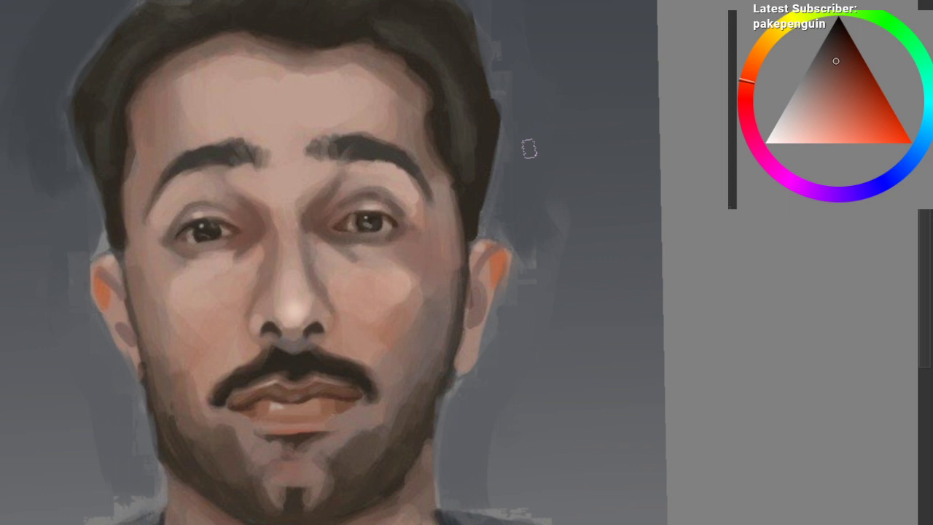
left_click_drag(459, 108, 390, 195)
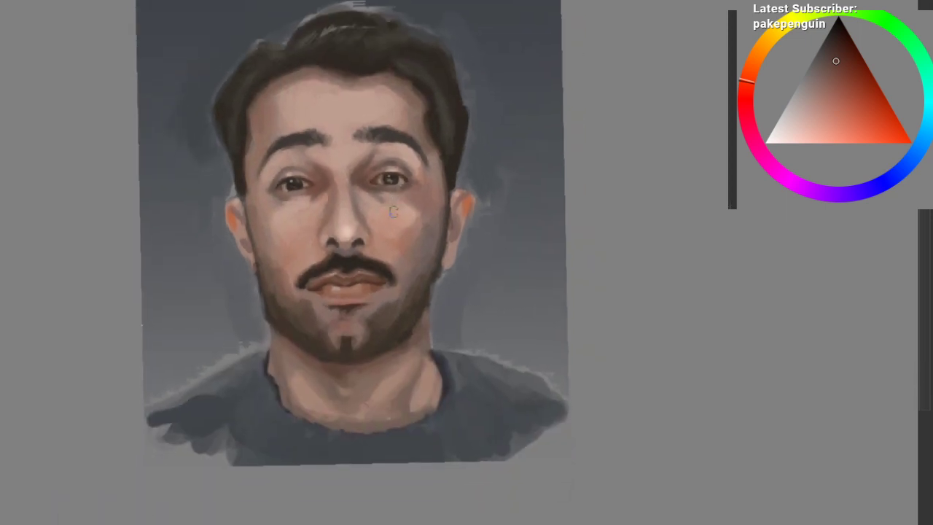
key("ctrl")
left_click_drag(389, 210, 372, 227)
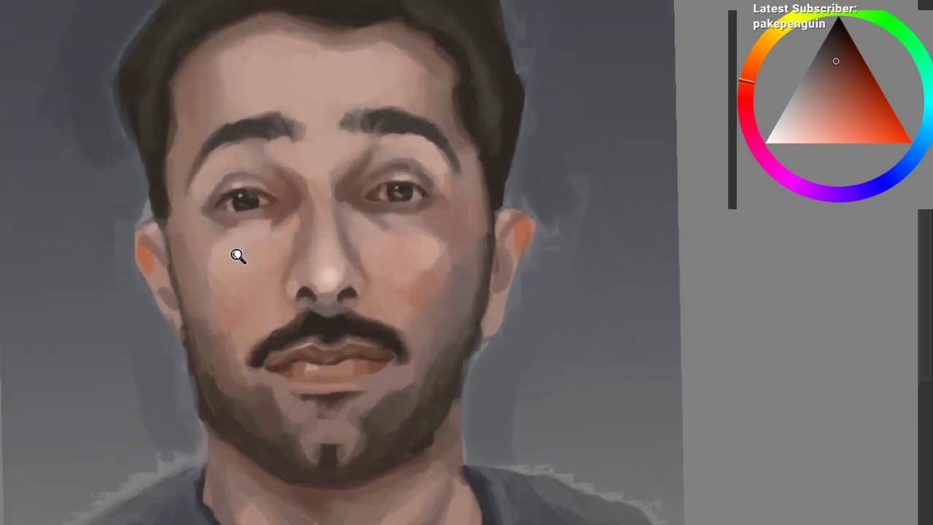
left_click_drag(237, 181, 247, 222)
left_click_drag(248, 222, 286, 293)
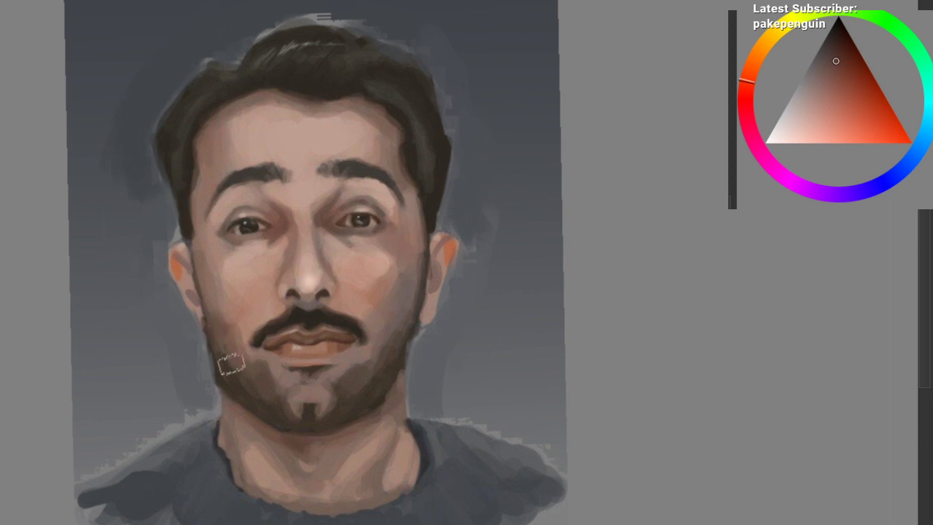
left_click_drag(272, 313, 269, 337)
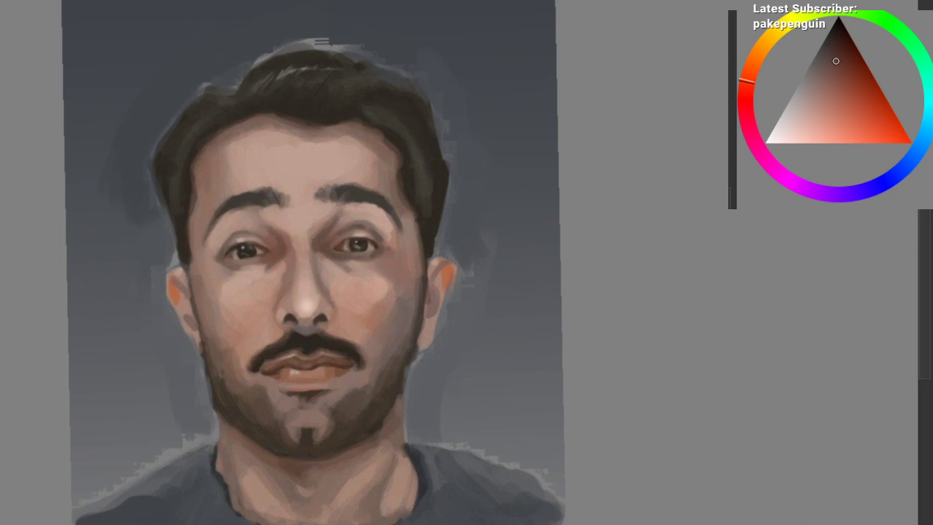
scroll(147, 255, "down", 5)
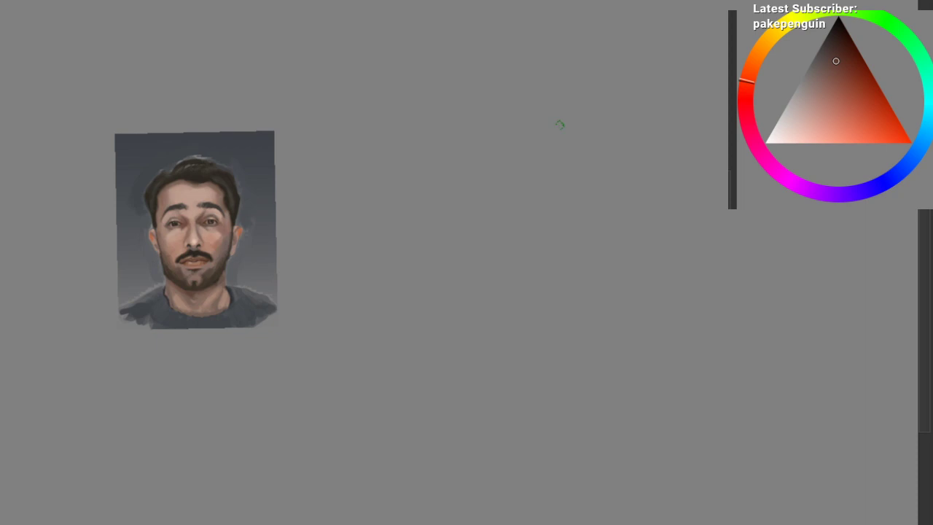
left_click_drag(135, 269, 226, 282)
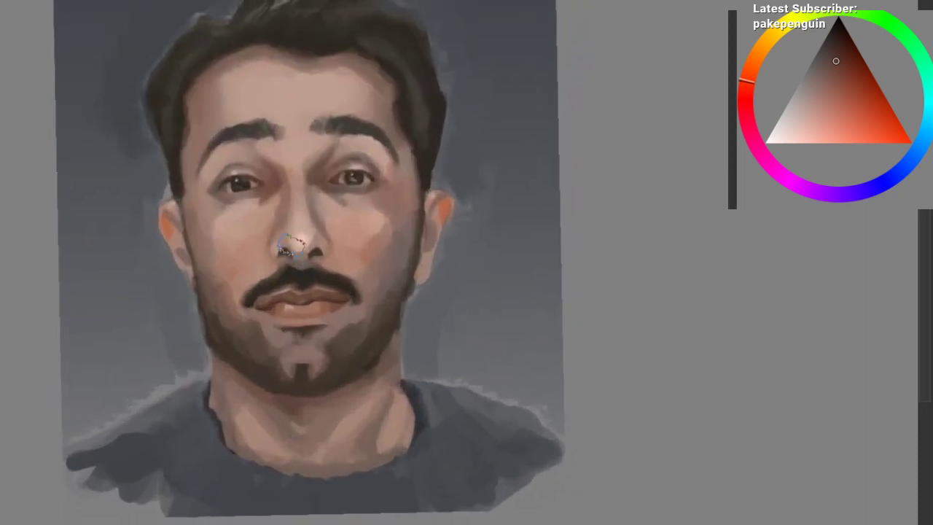
key("5")
mouse_move(295, 194)
left_mouse_down()
mouse_move(217, 221)
mouse_move(243, 264)
left_mouse_up()
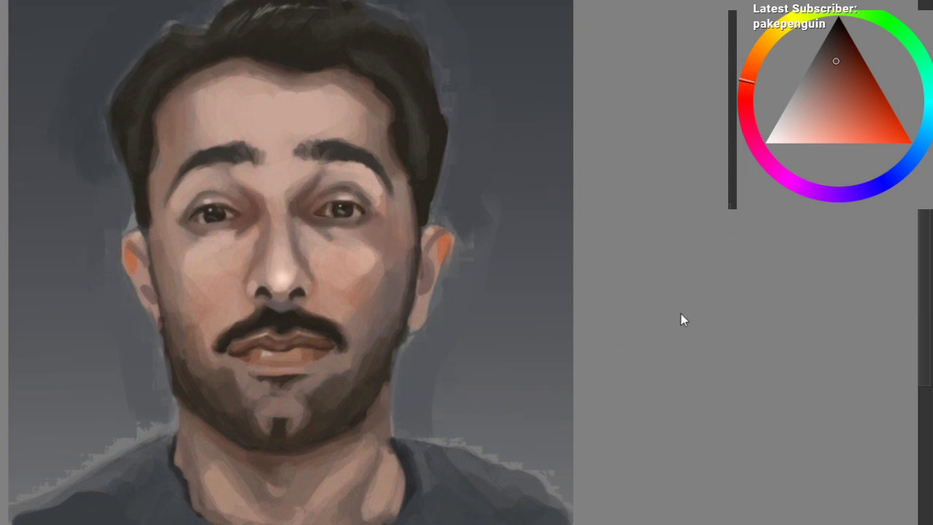
Step: Return to the painting layer and paint a dark brown shadow over the upper eyelid of the right-hand eye
left_click(739, 403)
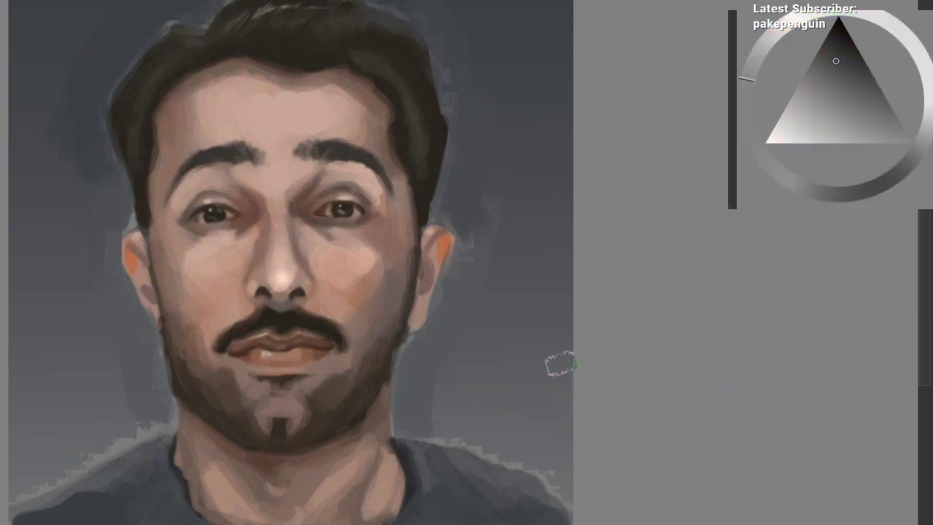
mouse_move(528, 317)
left_mouse_down()
mouse_move(484, 310)
mouse_move(487, 303)
left_mouse_up()
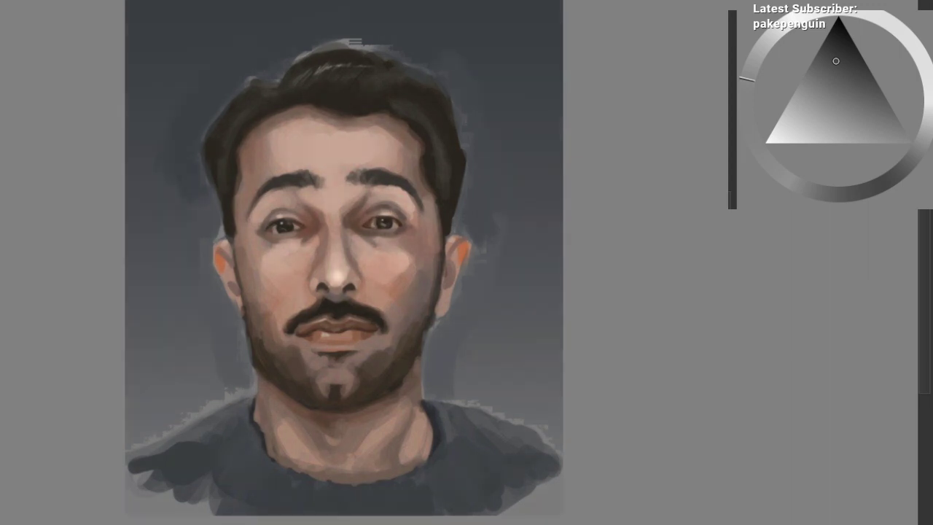
key("Page_Down")
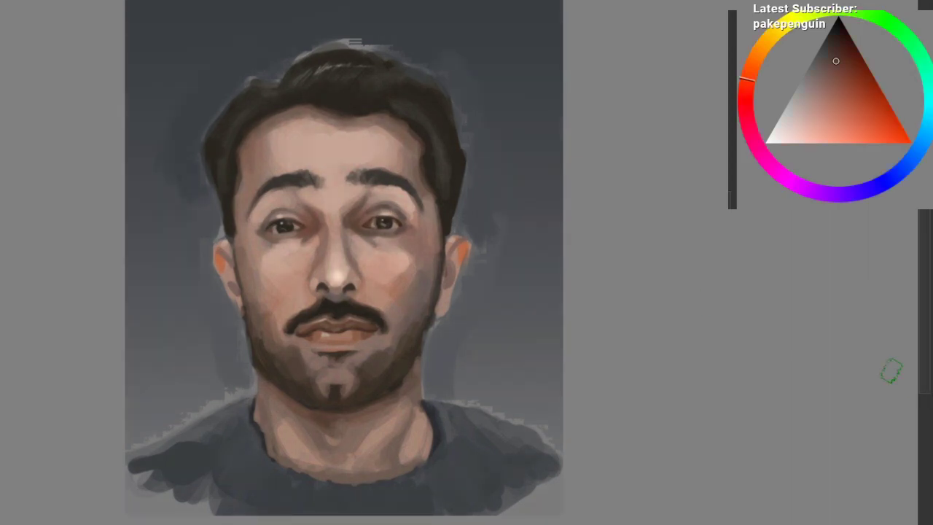
left_click_drag(519, 212, 526, 209)
left_click(514, 208)
left_click(455, 198, "alt")
left_click_drag(420, 198, 299, 207)
mouse_move(358, 249)
left_mouse_down()
mouse_move(311, 255)
mouse_move(333, 208)
mouse_move(254, 236)
mouse_move(337, 193)
mouse_move(384, 195)
mouse_move(374, 194)
left_mouse_up()
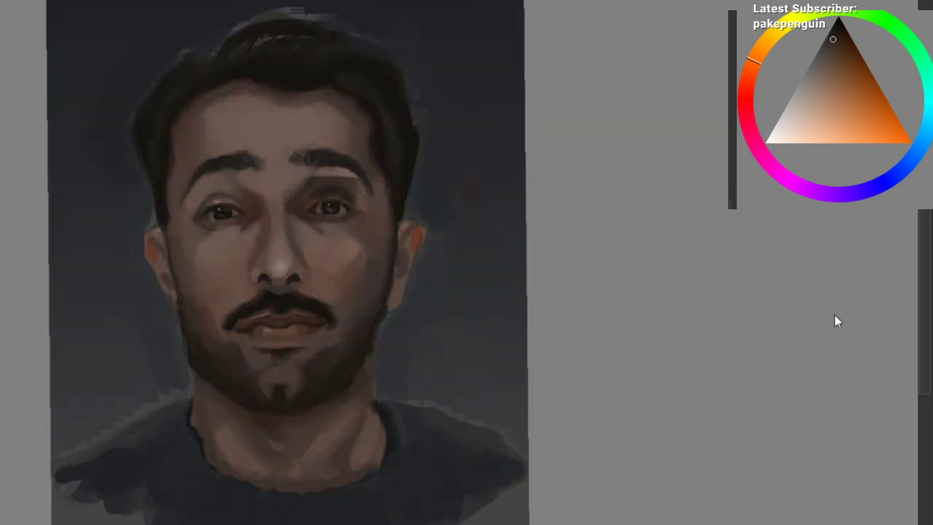
Step: Select the lighting mask and brighten the forehead and both cheeks with a soft airbrush in black
left_click(724, 406)
right_click(327, 212)
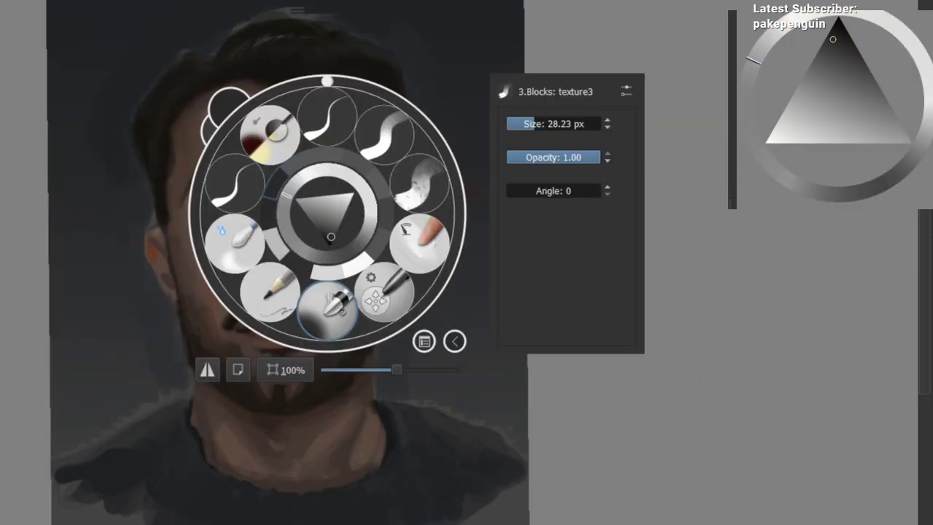
left_click(339, 309)
key("x")
scroll(362, 219, "up", 2)
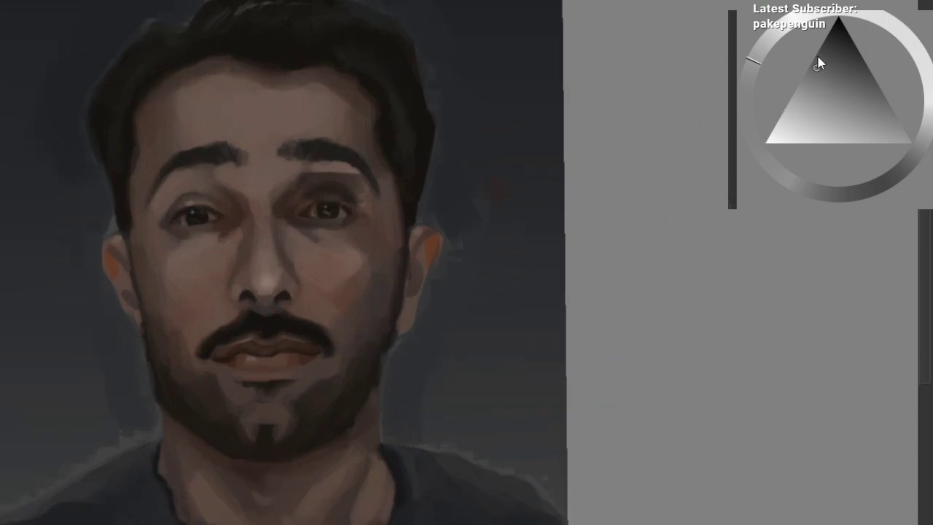
left_click_drag(818, 57, 839, 15)
left_click_drag(154, 168, 357, 102)
mouse_move(229, 142)
left_mouse_down()
mouse_move(259, 121)
mouse_move(207, 123)
mouse_move(388, 127)
mouse_move(271, 132)
mouse_move(345, 105)
mouse_move(376, 203)
mouse_move(352, 253)
mouse_move(304, 261)
mouse_move(415, 235)
mouse_move(331, 256)
mouse_move(387, 246)
left_mouse_up()
mouse_move(190, 256)
left_mouse_down()
mouse_move(194, 271)
mouse_move(201, 267)
left_mouse_up()
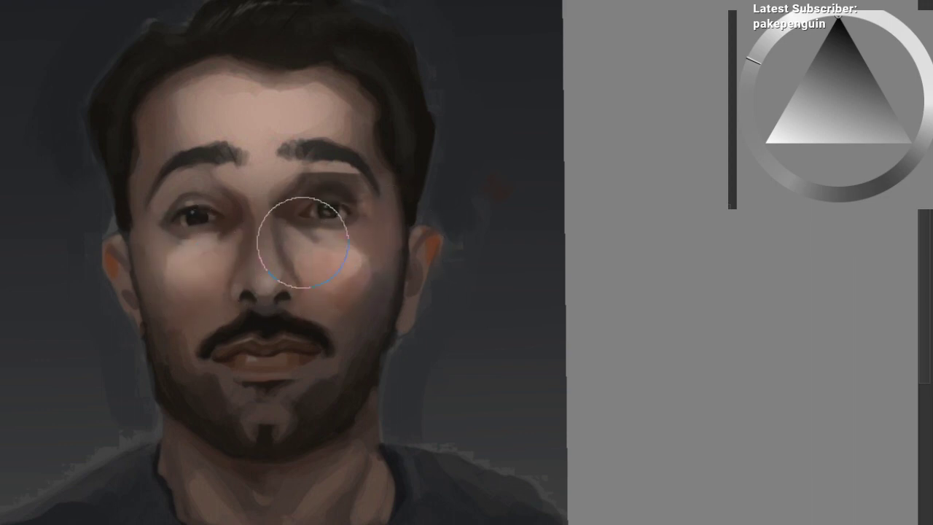
Step: Add a highlight to the nose tip and along the nose bridge with a smaller airbrush on the mask
key("[")
key("[")
key("[")
left_click(257, 267)
key("ctrl+z")
left_click(266, 278)
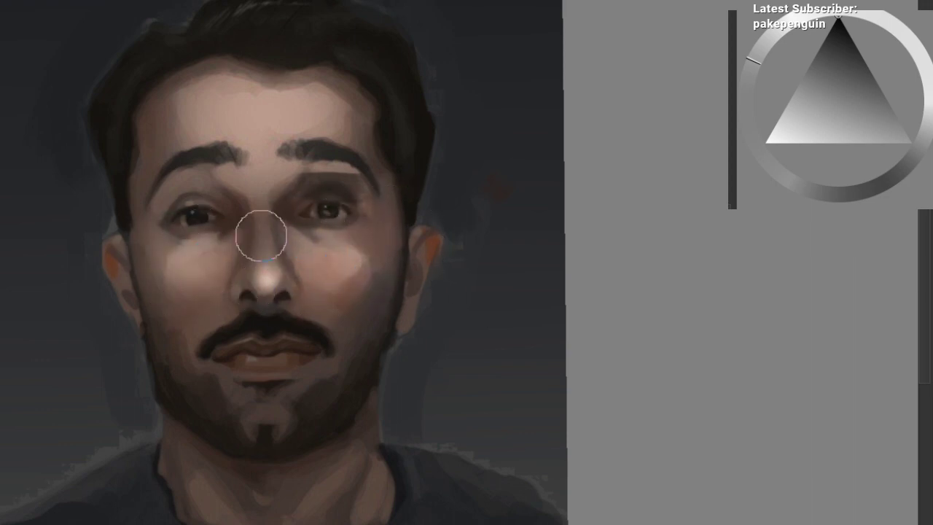
left_click_drag(261, 236, 258, 291)
left_click_drag(263, 204, 274, 306)
Step: Try to brighten the left-hand upper eyelid with a small airbrush on the lighting mask
key("]")
key("]")
key("]")
left_click_drag(256, 349, 284, 242)
key("[")
key("[")
key("[")
mouse_move(211, 208)
left_mouse_down()
mouse_move(238, 204)
mouse_move(212, 188)
left_mouse_up()
key("ctrl+z")
key("ctrl+z")
Step: Brighten both ears on the lighting mask, enlarging the airbrush for the right-hand ear
mouse_move(138, 175)
left_mouse_down()
mouse_move(149, 217)
mouse_move(142, 201)
left_mouse_up()
key("]")
key("]")
key("]")
left_click_drag(433, 191, 438, 220)
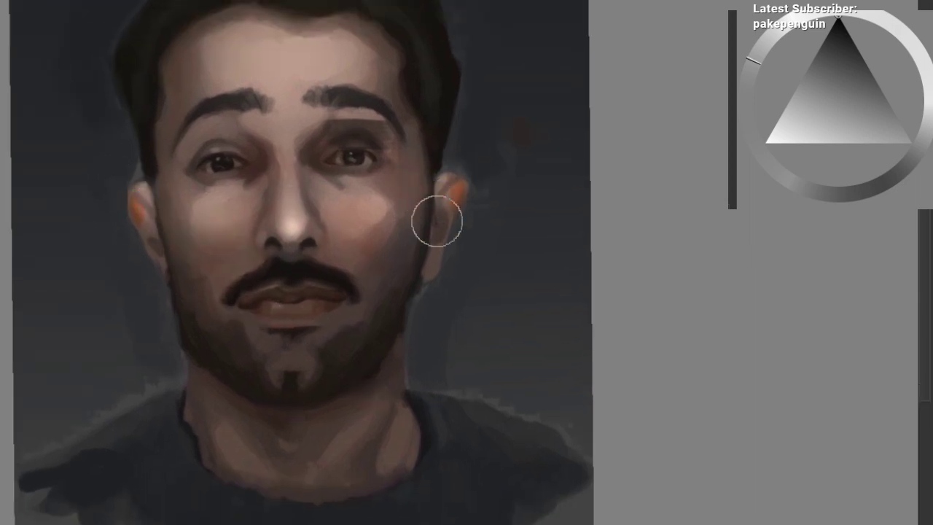
scroll(437, 221, "up", 2)
key("bracketright")
key("bracketright")
key("bracketright")
key("bracketright")
key("bracketleft")
key("bracketleft")
key("bracketleft")
key("bracketleft")
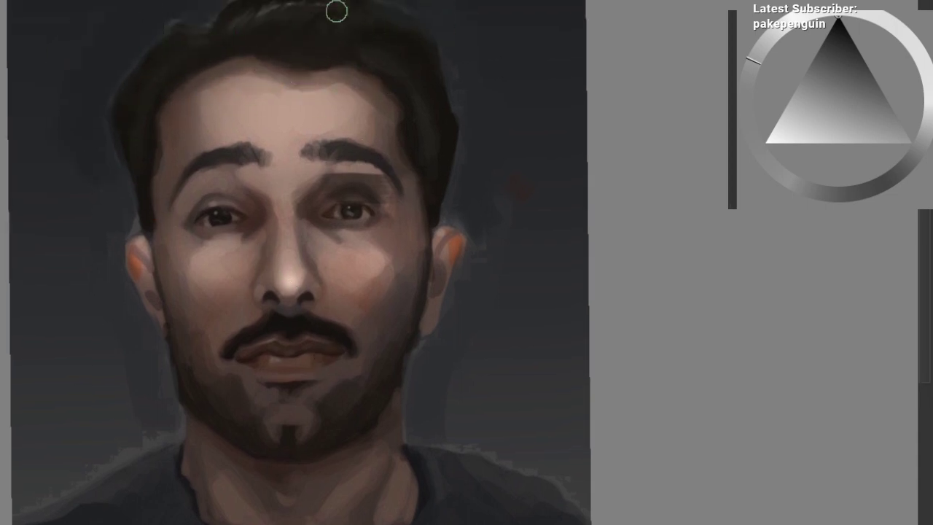
key("bracketright")
key("bracketright")
key("bracketright")
key("bracketright")
key("bracketleft")
key("bracketleft")
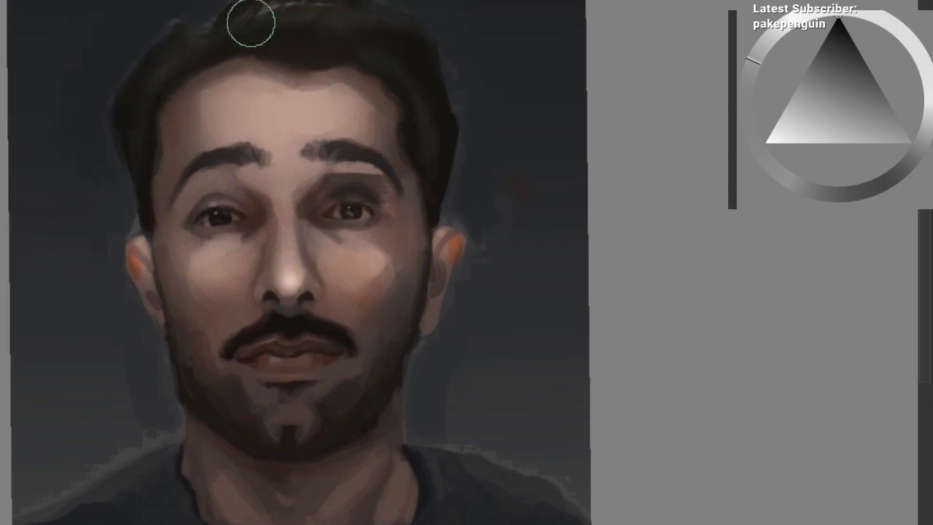
scroll(366, 131, "down", 2)
scroll(378, 148, "up", 3)
key("bracketright")
key("bracketright")
key("bracketright")
key("bracketright")
key("bracketleft")
key("bracketleft")
key("bracketleft")
Step: Lighten the skin beside the eyes on the mask, switching to a small textured block brush
mouse_move(369, 244)
left_mouse_down()
mouse_move(388, 245)
mouse_move(362, 231)
left_mouse_up()
right_click(332, 204)
left_click(418, 196)
key("bracketleft")
key("bracketleft")
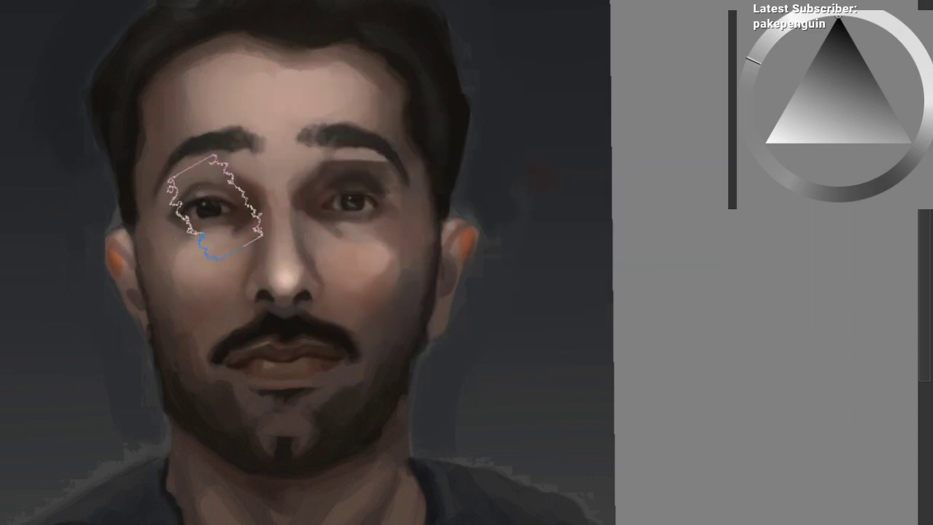
mouse_move(159, 235)
left_mouse_down()
mouse_move(204, 263)
mouse_move(174, 248)
left_mouse_up()
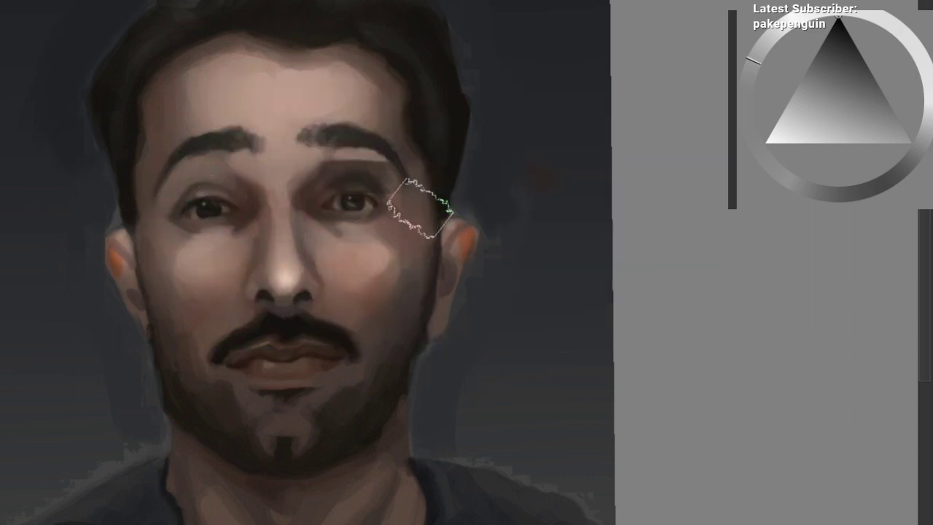
Step: Choose a dark grey and paint light onto the left-hand upper eyelid and the nose on the mask
left_click(815, 56)
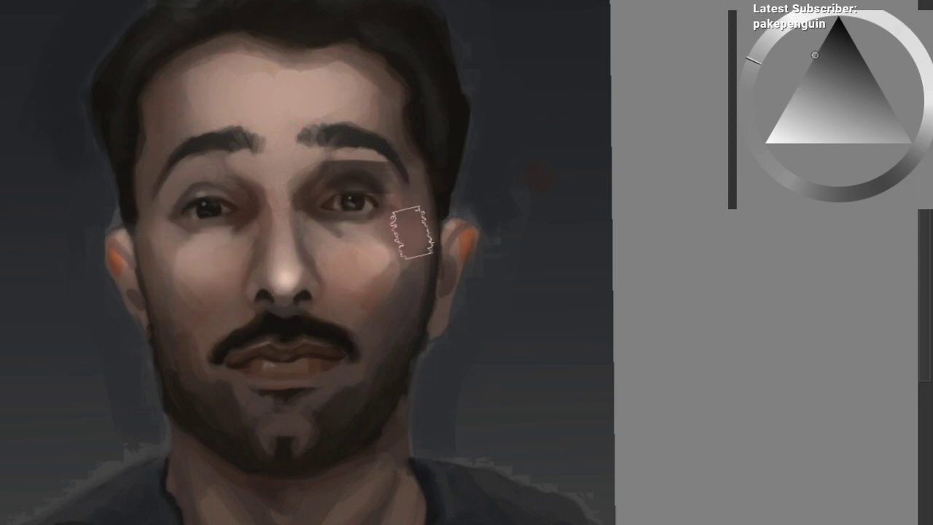
left_click_drag(217, 206, 225, 183)
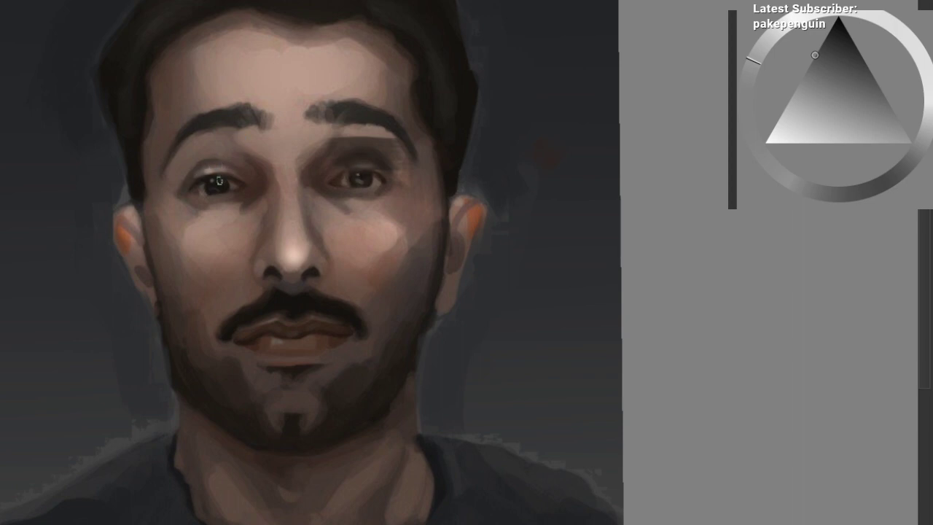
left_click_drag(282, 225, 295, 188)
left_click_drag(287, 275, 305, 270)
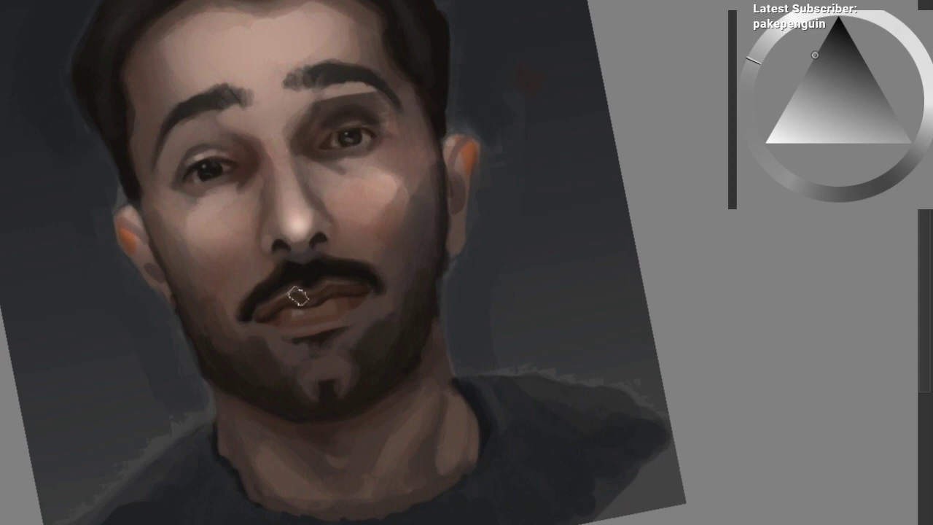
Step: Brighten the lower lip, sampling a grey from the mask and switching to a soft airbrush
left_click(318, 315, "ctrl")
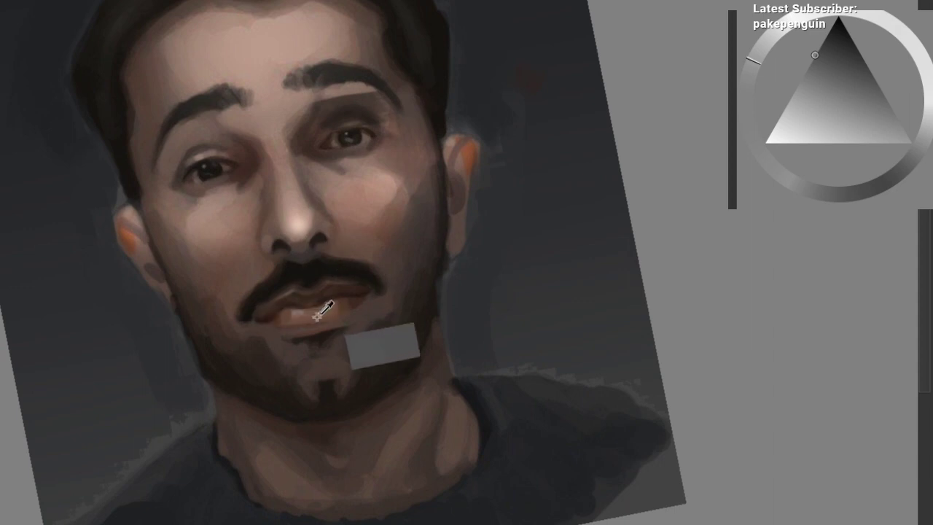
right_click(316, 273)
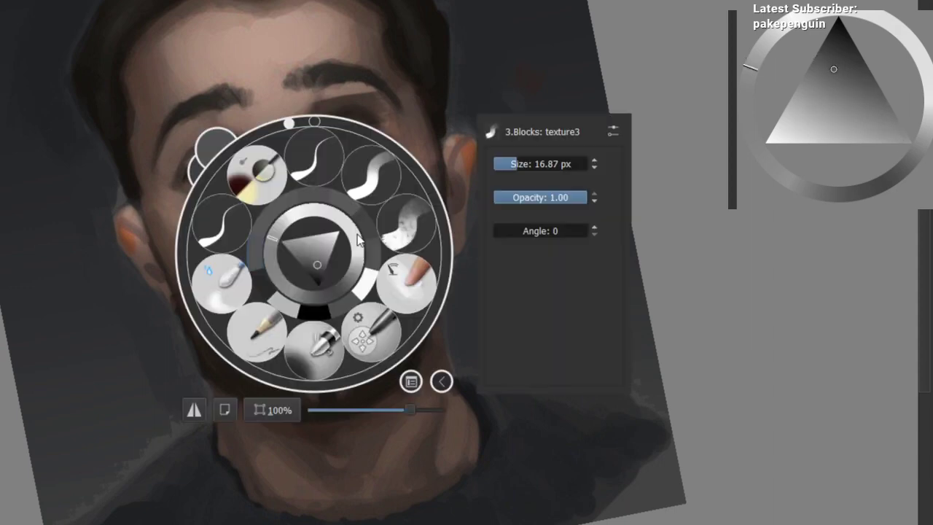
left_click(394, 308)
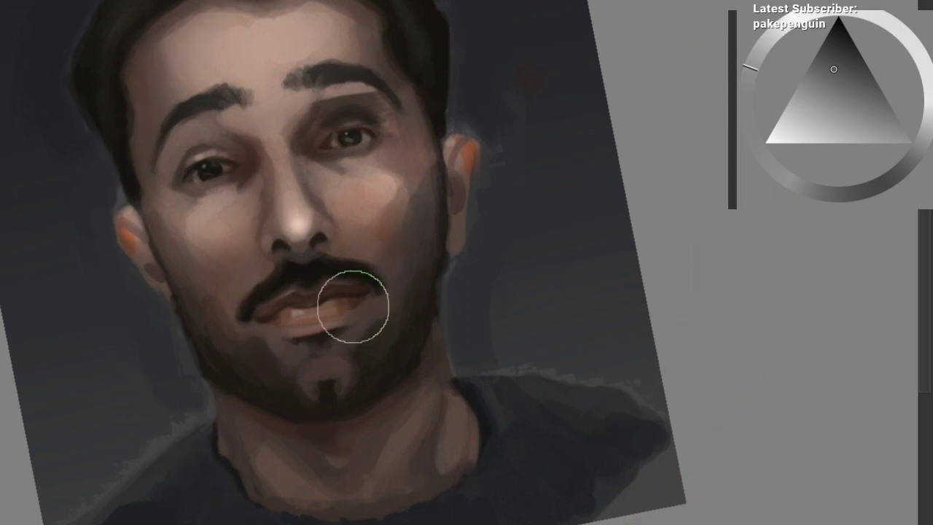
mouse_move(276, 333)
left_mouse_down()
mouse_move(357, 307)
mouse_move(337, 302)
mouse_move(339, 316)
mouse_move(361, 313)
left_mouse_up()
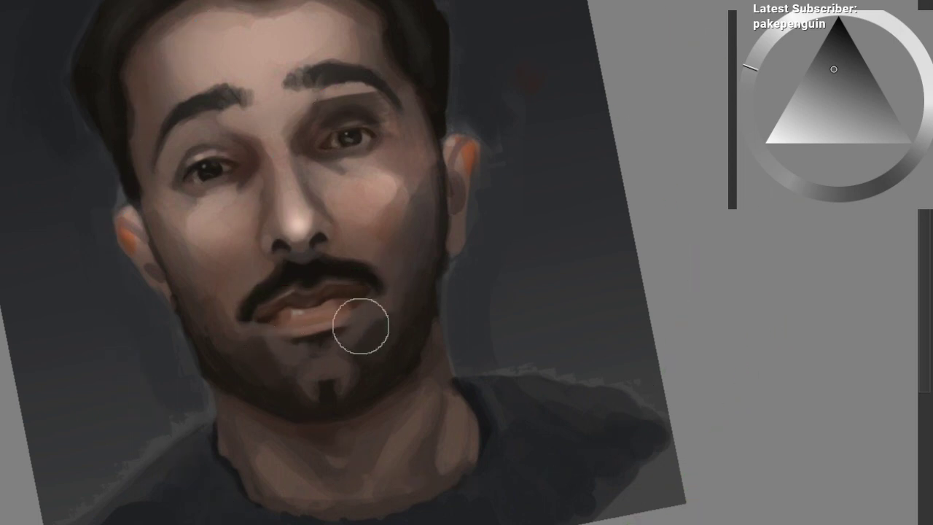
Step: Lighten the chin, the sides of the neck and the shirt's shoulders with the soft airbrush
left_click_drag(306, 386, 350, 373)
left_click_drag(490, 379, 484, 383)
left_click_drag(383, 383, 334, 405)
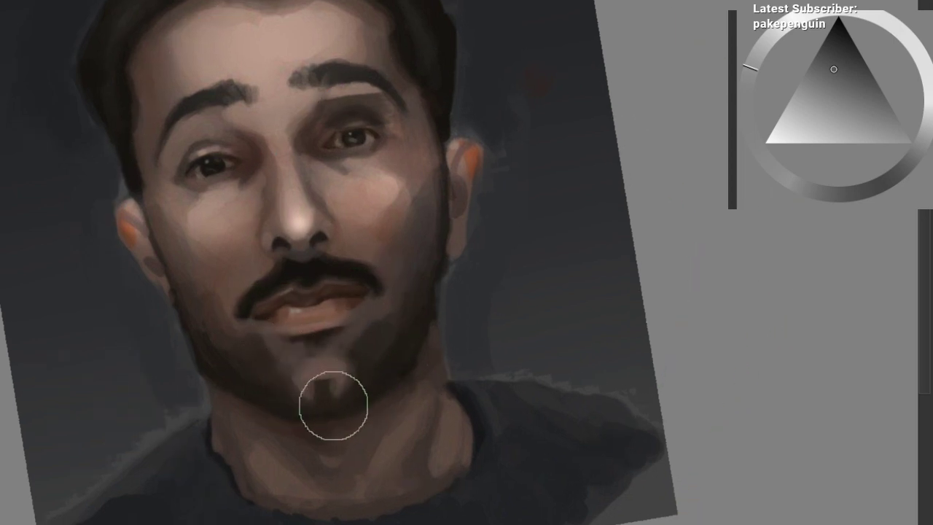
left_click_drag(241, 450, 270, 481)
left_click_drag(450, 439, 442, 463)
key("bracketright")
left_click_drag(139, 493, 172, 476)
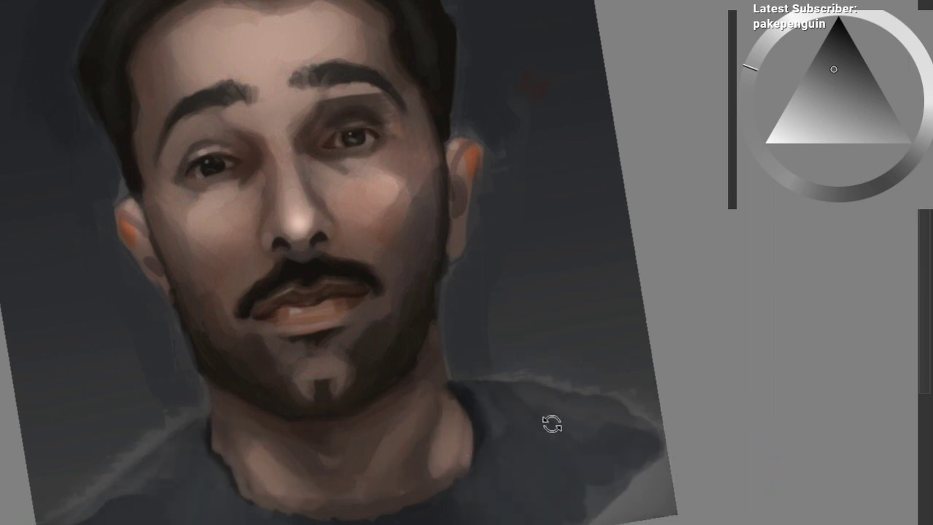
left_click_drag(552, 424, 566, 411)
mouse_move(653, 384)
left_mouse_down()
mouse_move(555, 371)
mouse_move(560, 434)
left_mouse_up()
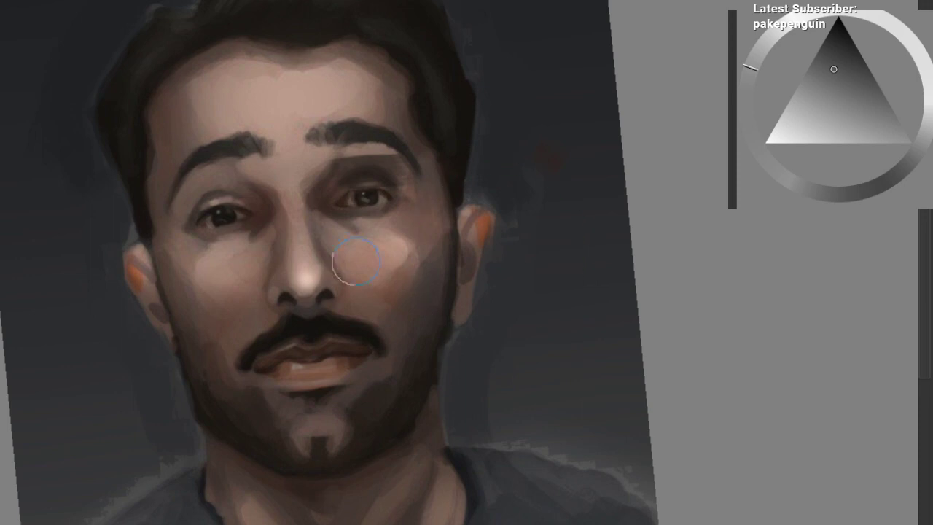
Step: Touch up the mask lighting around the right-hand eye and on both cheeks with a larger soft brush
left_click_drag(372, 211, 384, 216)
mouse_move(484, 300)
left_mouse_down()
mouse_move(456, 347)
mouse_move(436, 308)
mouse_move(428, 246)
mouse_move(469, 209)
left_mouse_up()
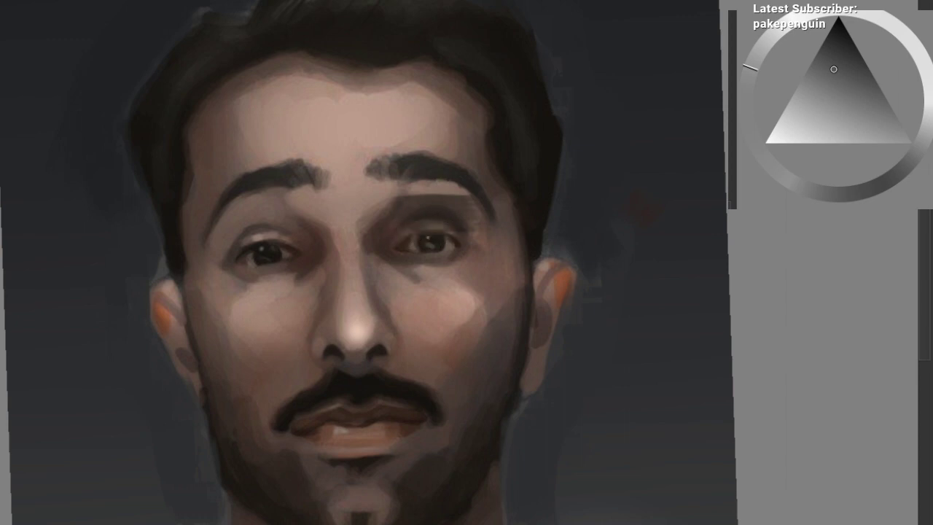
key("bracketright")
mouse_move(495, 234)
left_mouse_down()
mouse_move(462, 309)
mouse_move(418, 358)
mouse_move(311, 300)
mouse_move(261, 307)
left_mouse_up()
left_click_drag(221, 255, 285, 297)
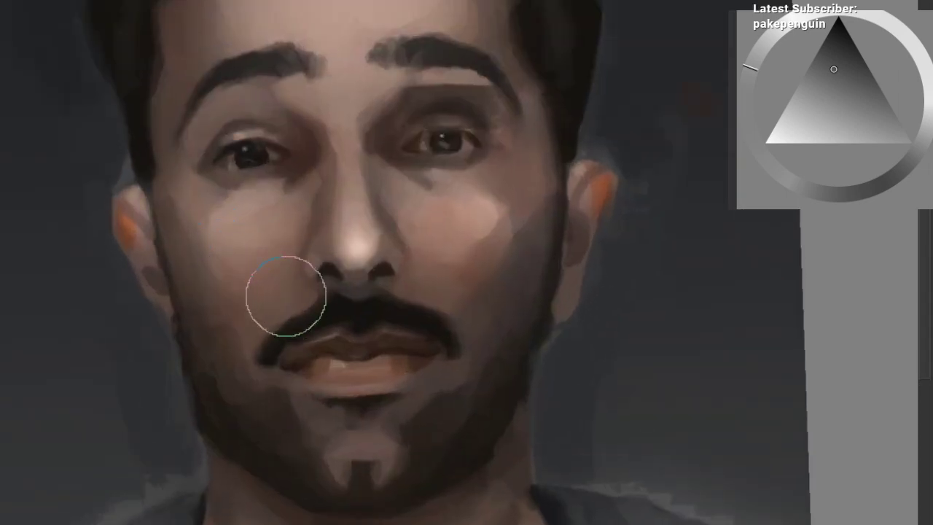
Step: Soften the lighting over the right-hand cheek and bearded jaw with a very large soft brush
key("bracketright")
key("bracketright")
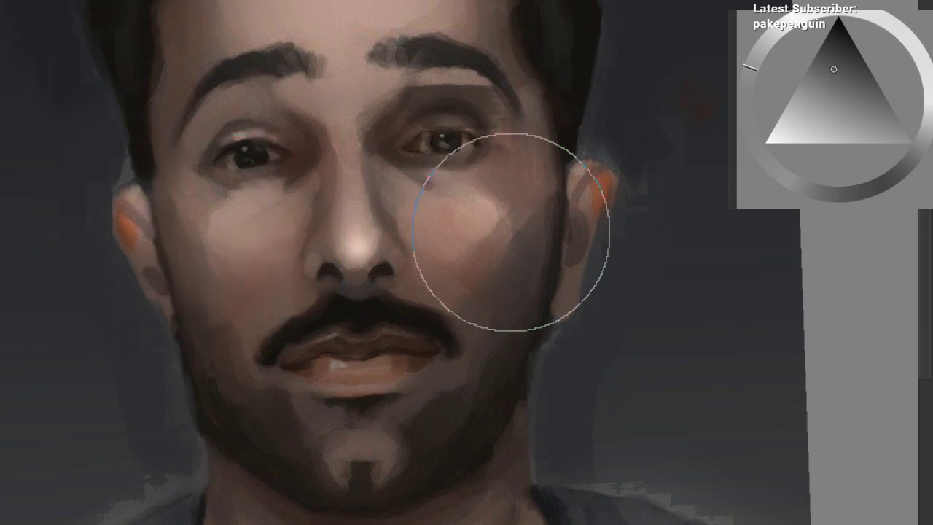
left_click_drag(462, 361, 399, 408)
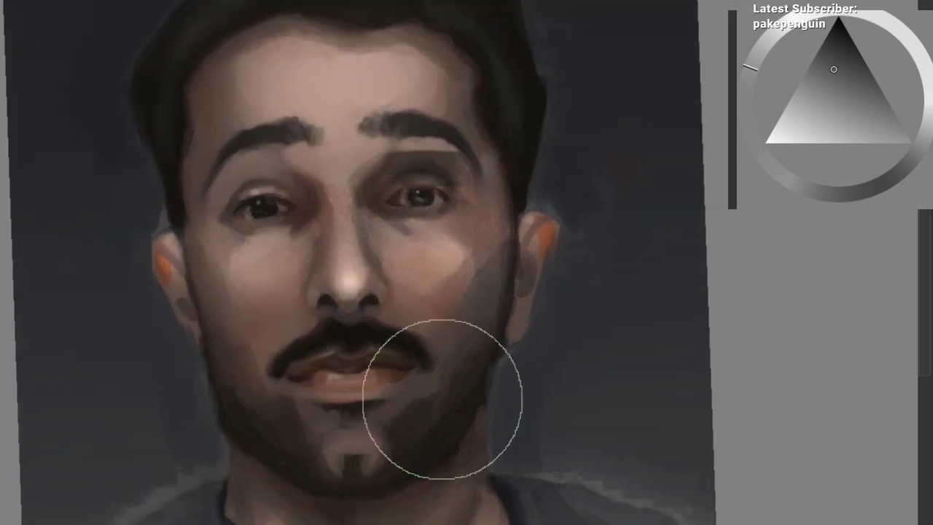
mouse_move(436, 437)
left_mouse_down()
mouse_move(414, 464)
mouse_move(594, 398)
left_mouse_up()
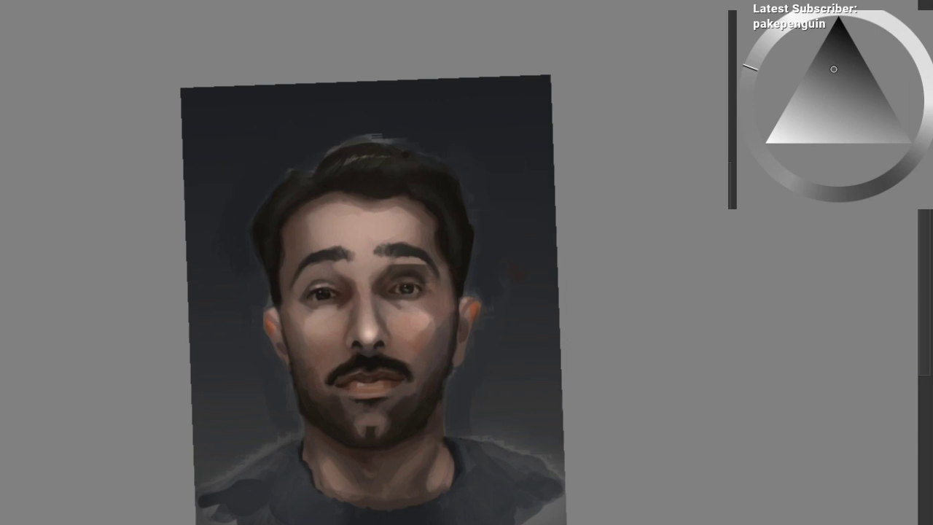
left_click(928, 335)
left_click(927, 335)
left_click(927, 331)
left_click(927, 332)
left_click_drag(399, 301, 419, 264)
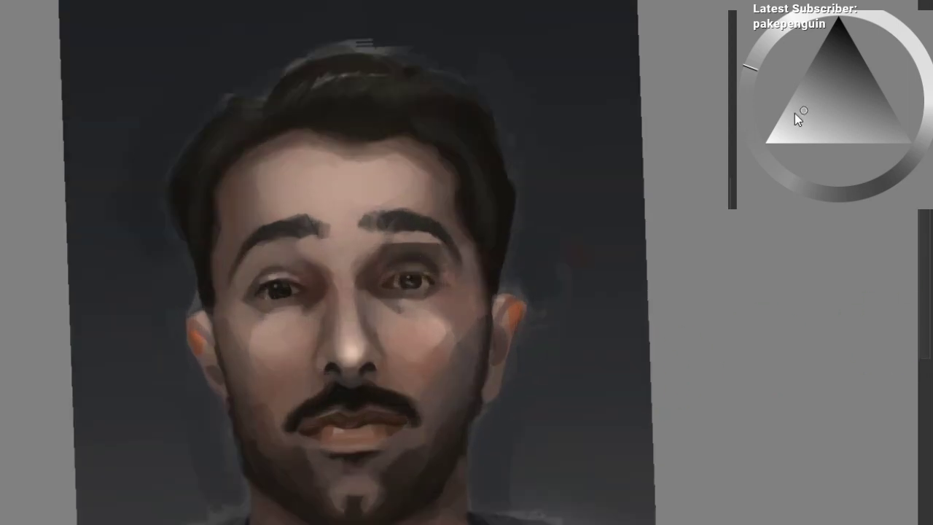
Step: Switch the mask colour back to black and brighten the forehead with broad soft strokes
left_click(839, 19)
left_click_drag(406, 178, 349, 175)
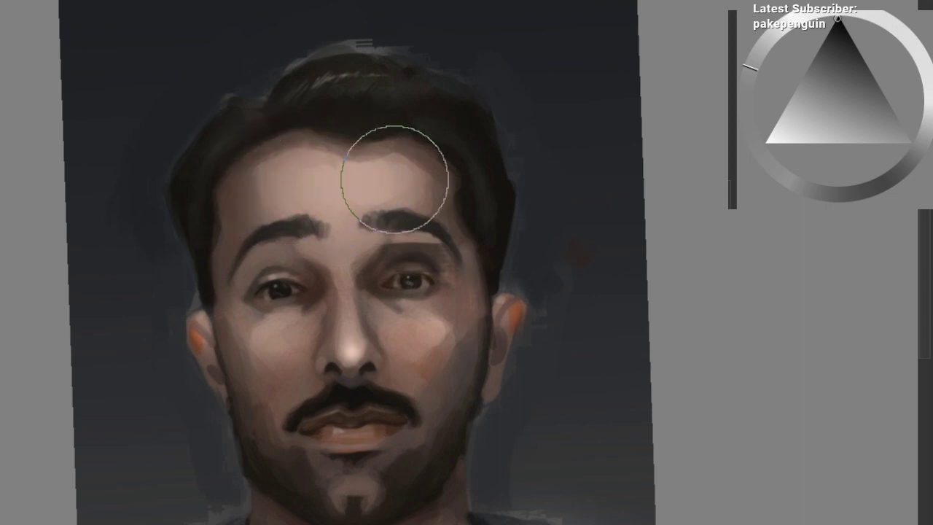
left_click_drag(286, 207, 401, 183)
left_click_drag(306, 212, 321, 180)
Step: Touch up the lighting along the left-hand edge of the hair with a smaller soft brush
key("[")
key("[")
key("[")
key("[")
key("[")
key("[")
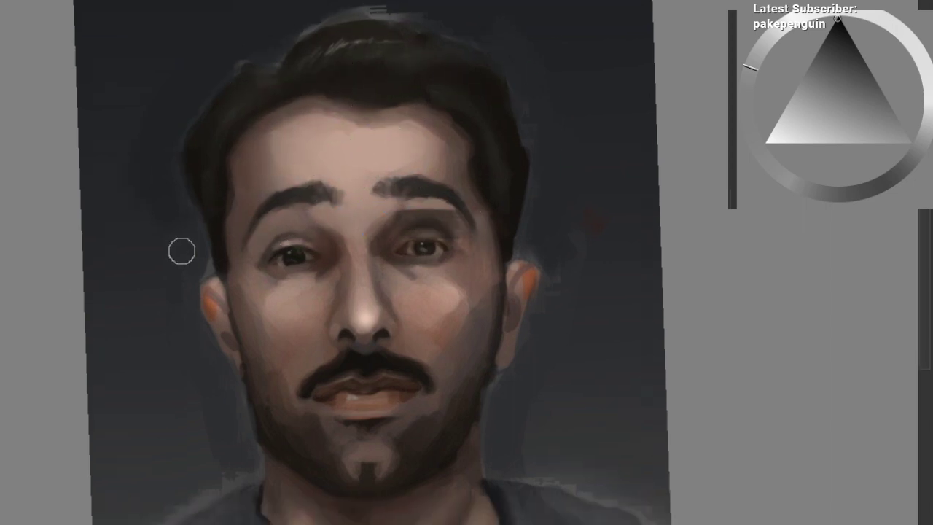
key("]")
key("]")
key("]")
mouse_move(200, 138)
left_mouse_down()
mouse_move(223, 98)
mouse_move(198, 158)
left_mouse_up()
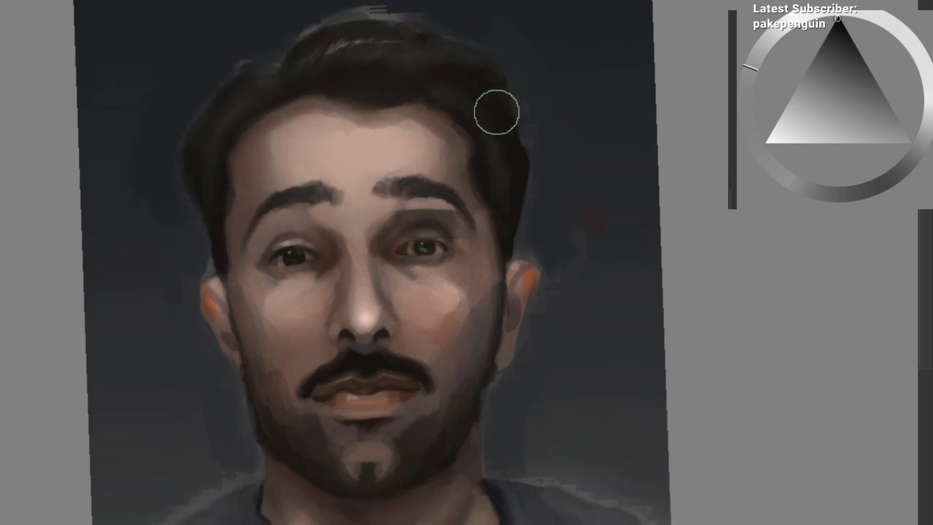
left_click_drag(393, 211, 400, 172)
Step: Lighten the shirt around the left-hand shoulder with a large soft brush, undoing the unwanted stroke
key("]")
key("]")
key("]")
key("]")
key("]")
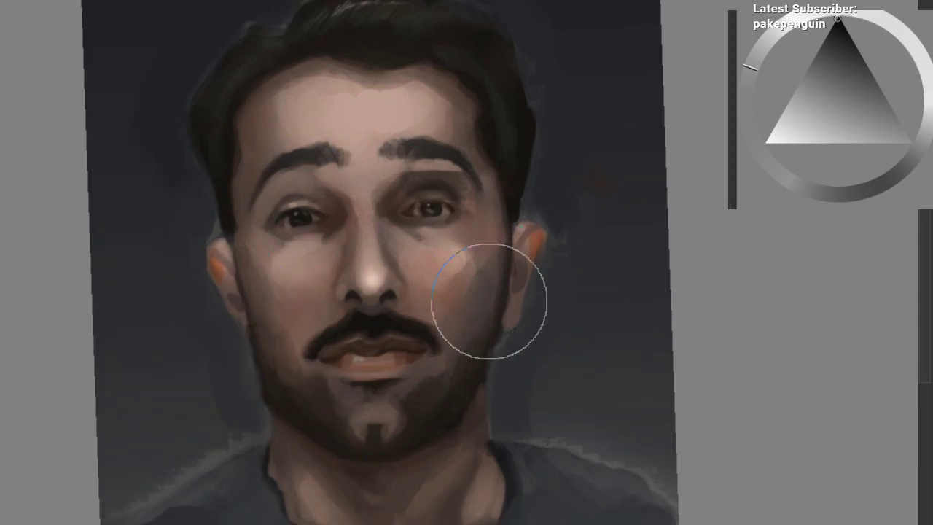
left_click_drag(431, 403, 432, 321)
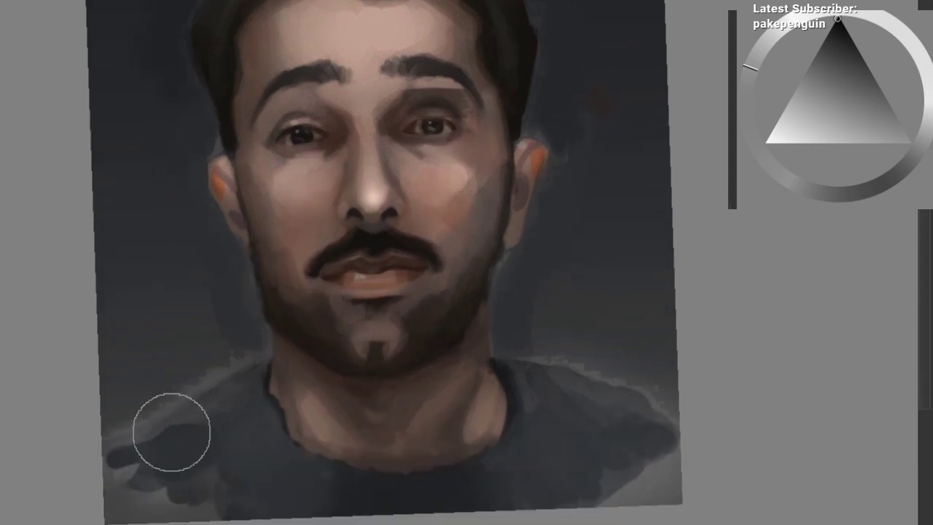
key("ctrl+z")
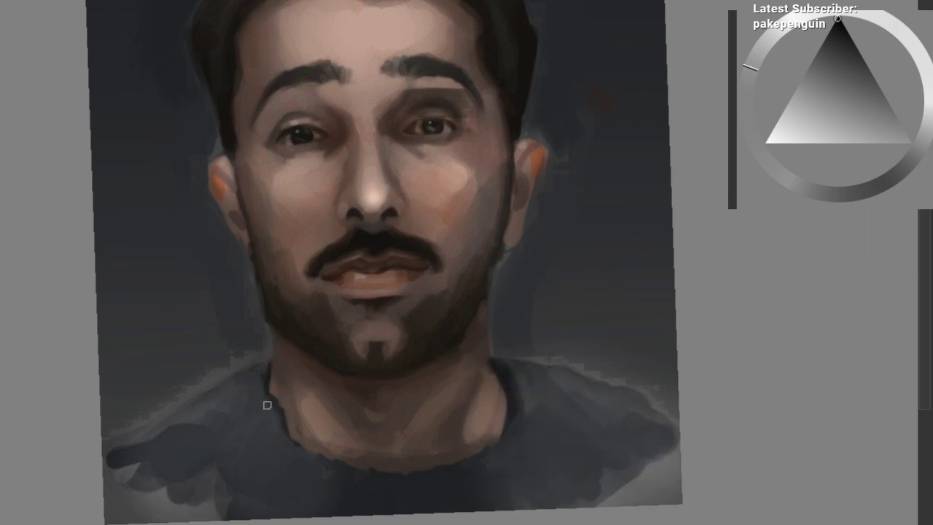
Step: Brighten both sides of the lower neck with a small soft brush on the lighting mask
left_click_drag(310, 395, 325, 421)
left_click_drag(447, 409, 442, 439)
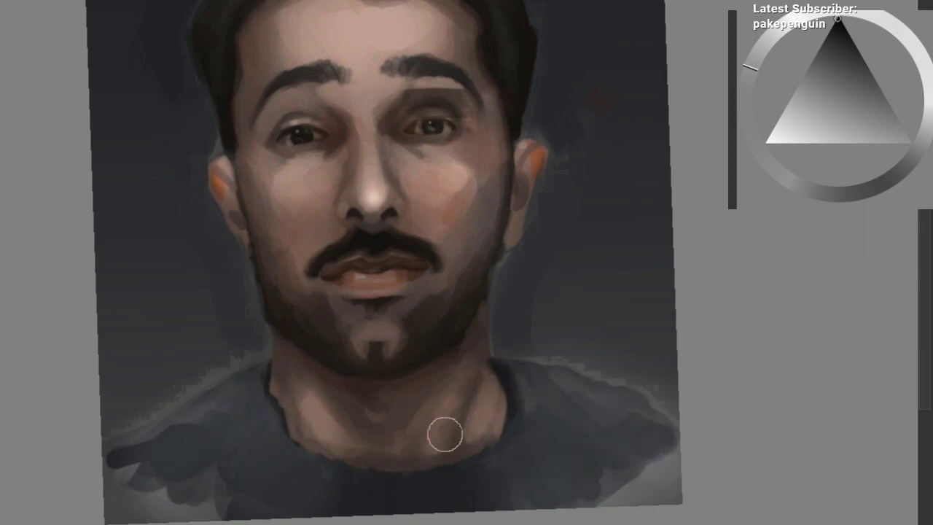
left_click_drag(429, 326, 417, 352)
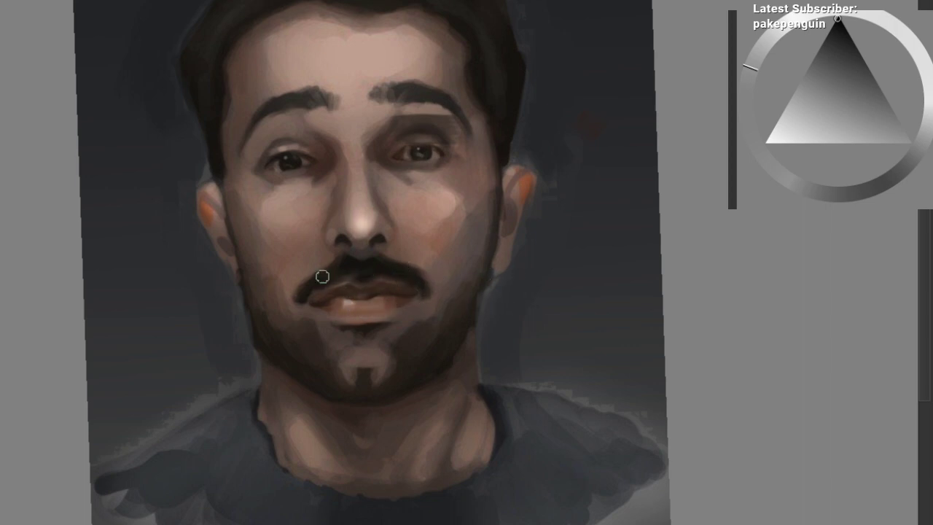
left_click_drag(412, 264, 387, 313)
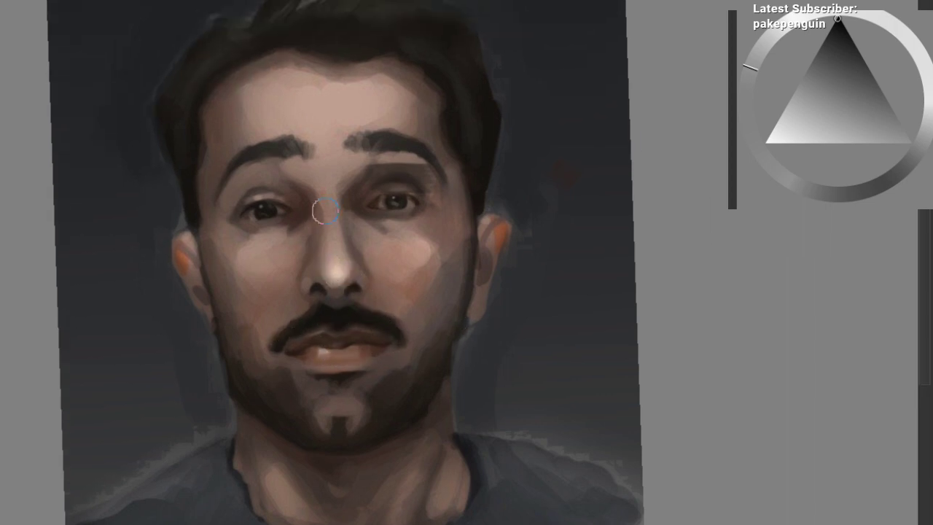
scroll(370, 248, "down", 2)
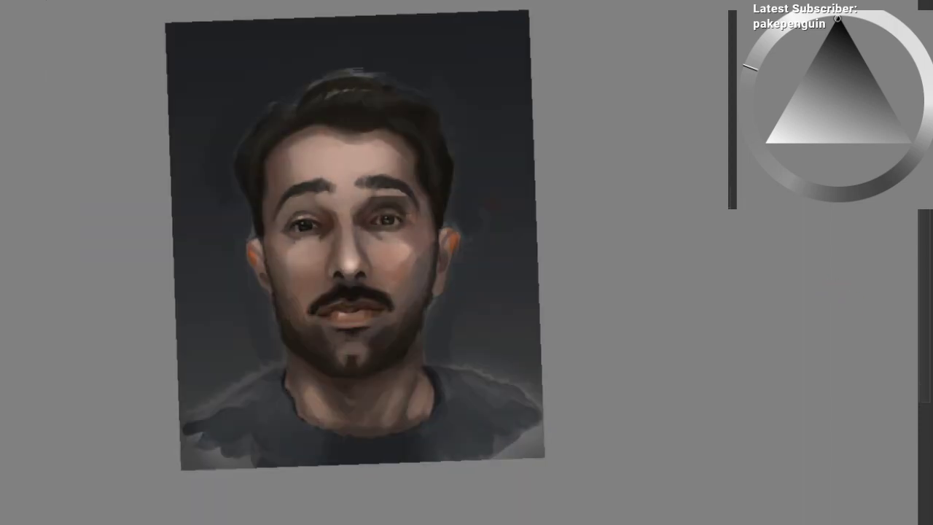
Step: Merge the masked highlight layer down into the bearded man's portrait
key("ctrl+e")
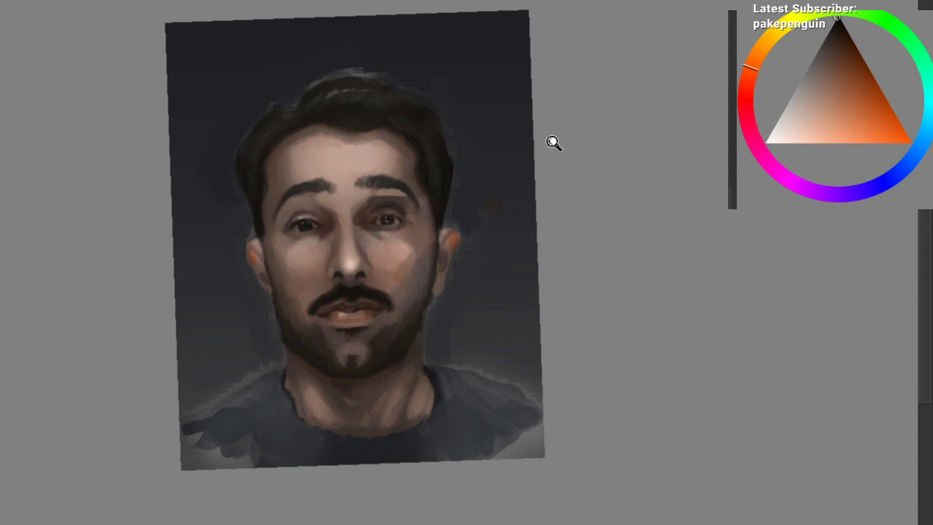
left_click_drag(555, 144, 460, 78)
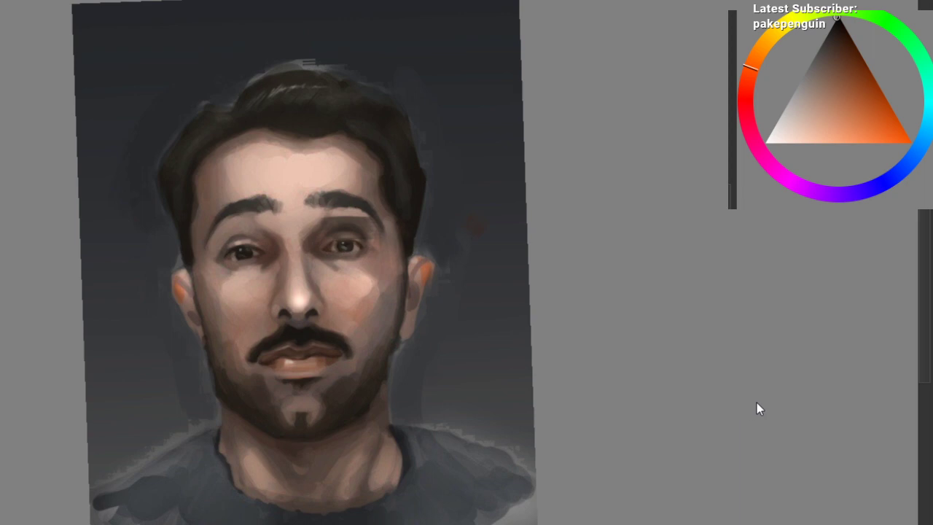
mouse_move(576, 324)
left_mouse_down()
mouse_move(556, 325)
mouse_move(579, 326)
left_mouse_up()
left_click_drag(612, 285, 604, 271)
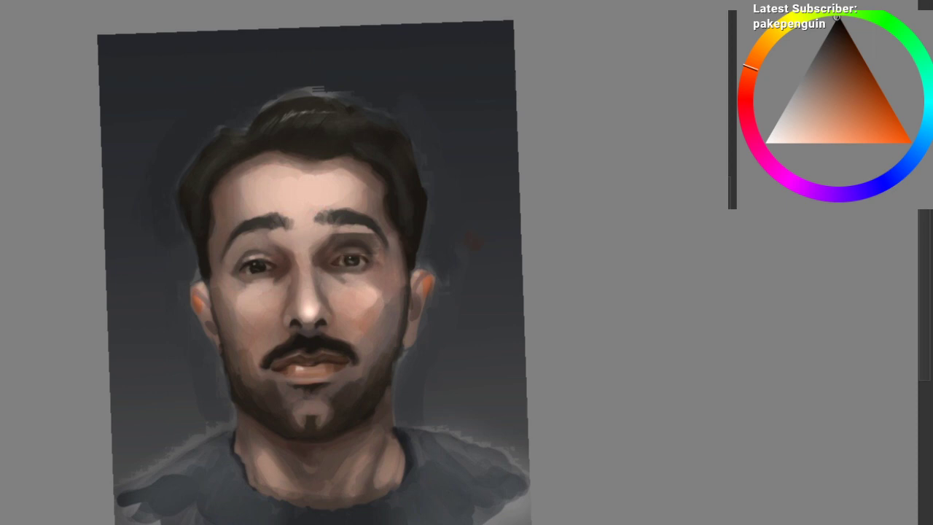
left_click(751, 262)
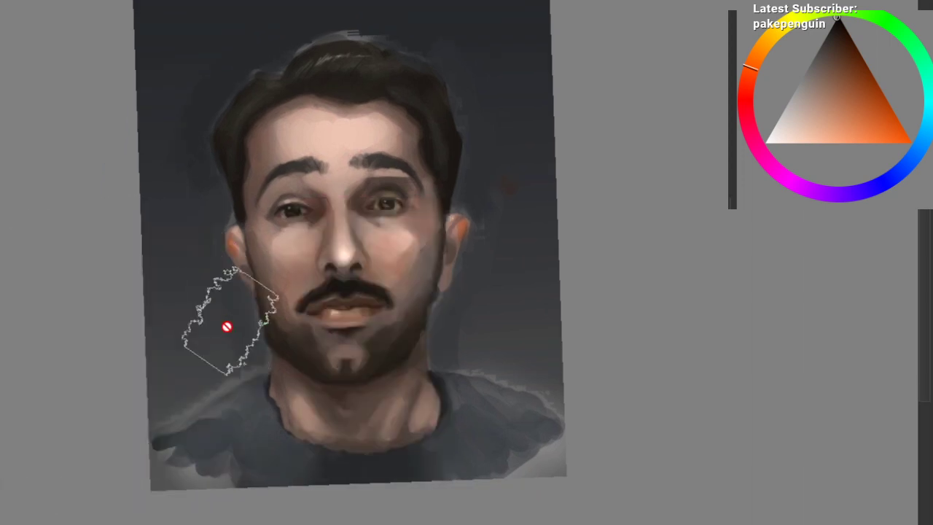
left_click(219, 426, "ctrl")
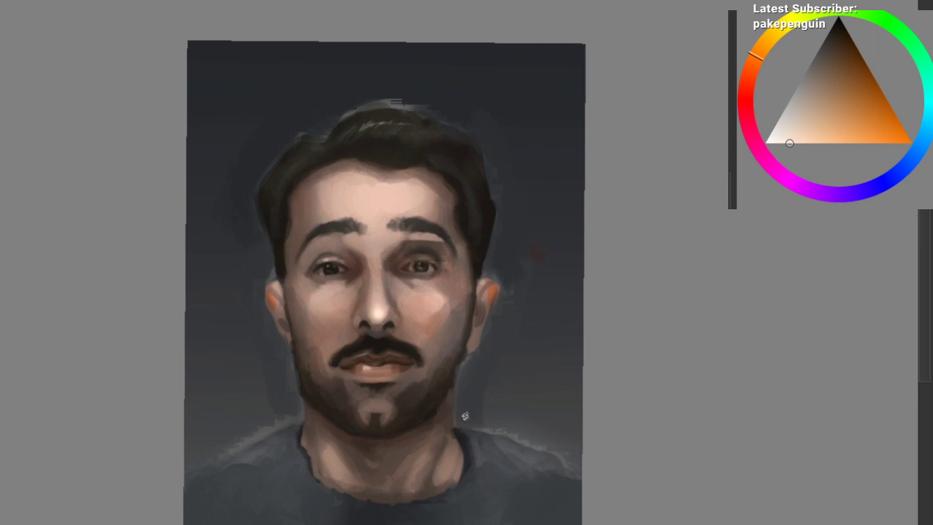
scroll(513, 298, "up", 2)
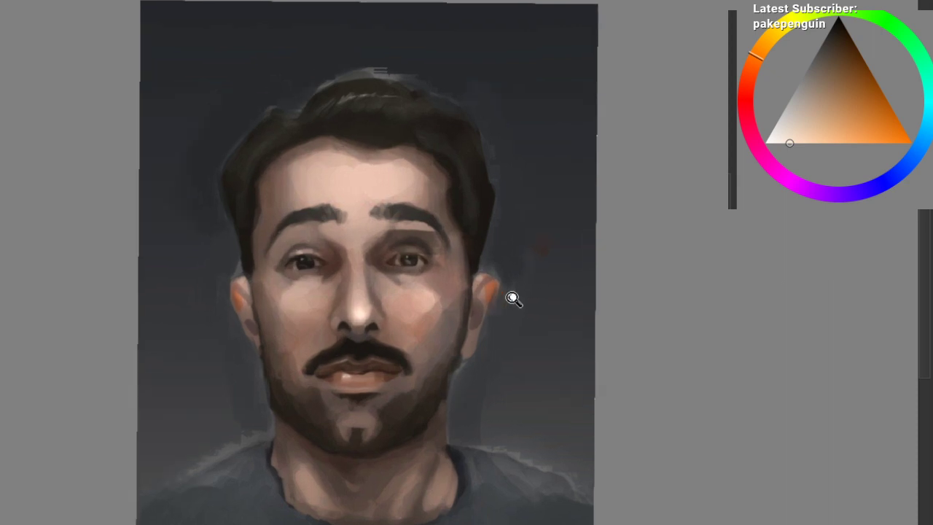
left_click_drag(505, 317, 494, 285)
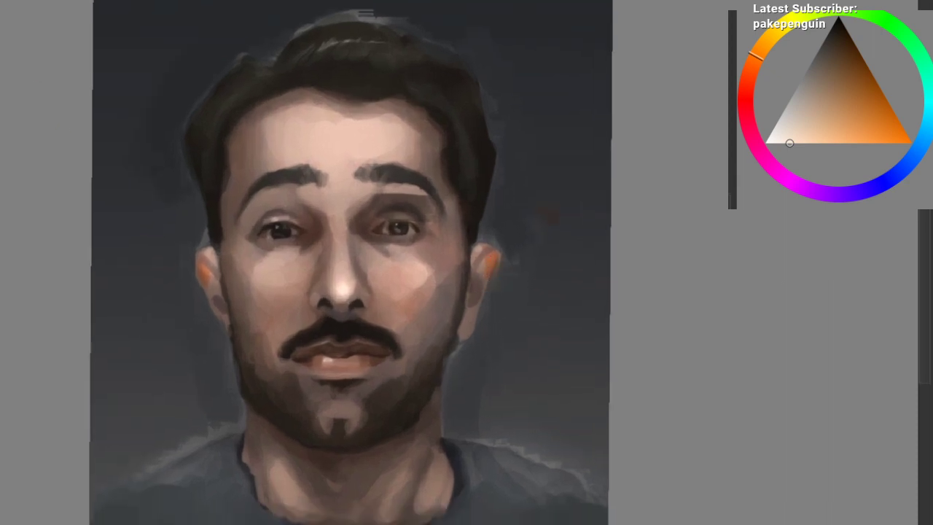
key("Delete")
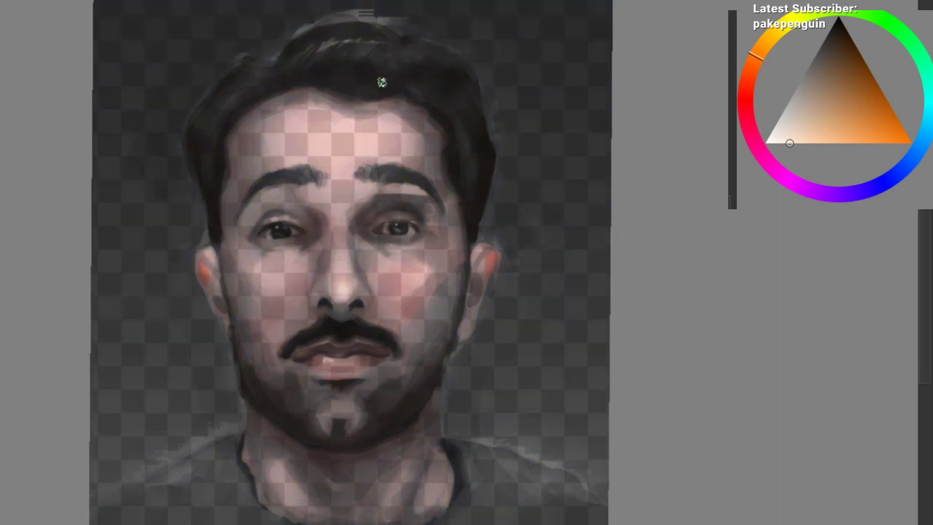
key("ctrl+z")
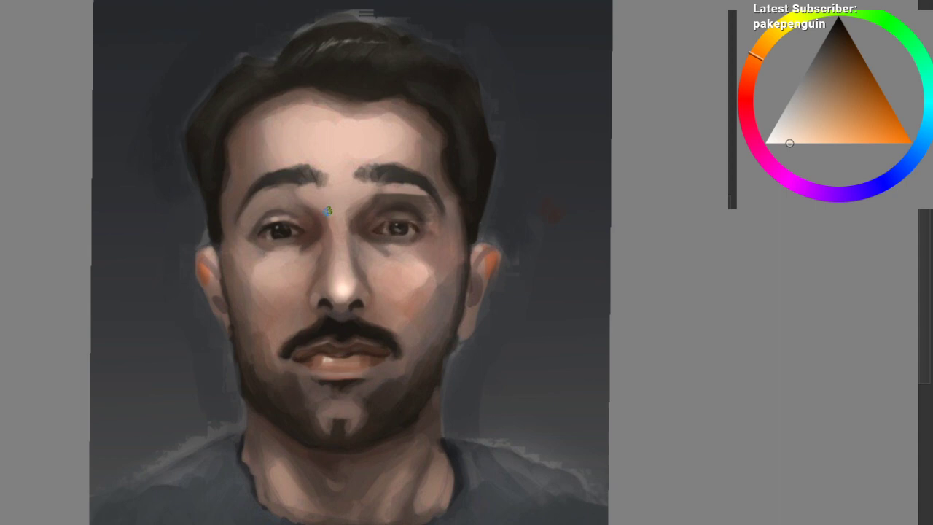
key("ctrl")
scroll(528, 155, "down", 3)
left_click_drag(527, 170, 533, 190)
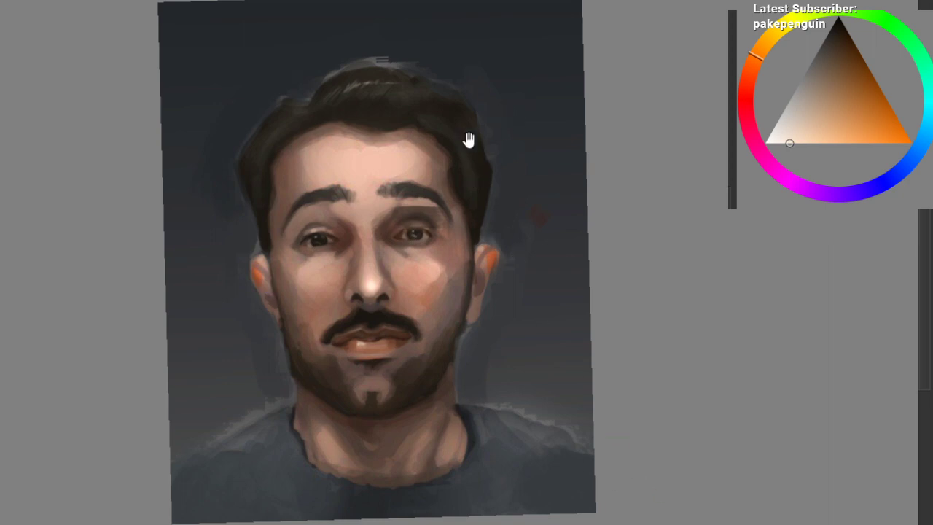
scroll(457, 165, "up", 1)
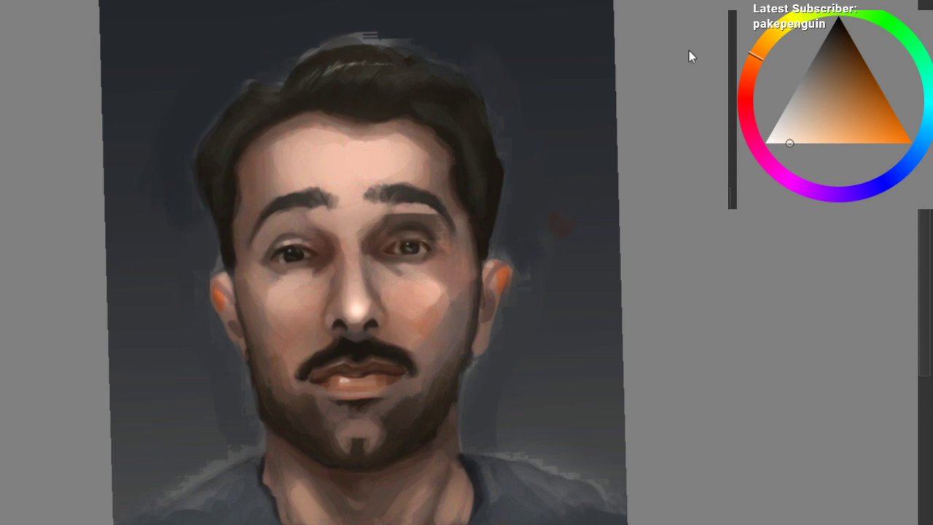
Step: Choose a light grey and handwrite the note "WARM L" on the dark background above the hair
left_click(844, 19)
mouse_move(427, 35)
left_mouse_down()
mouse_move(379, 165)
mouse_move(417, 99)
mouse_move(388, 165)
left_mouse_up()
left_click(786, 104)
mouse_move(271, 118)
left_mouse_down()
mouse_move(271, 150)
mouse_move(293, 135)
mouse_move(338, 146)
mouse_move(413, 138)
mouse_move(498, 160)
mouse_move(537, 152)
mouse_move(422, 172)
left_mouse_up()
key("ctrl+z")
key("ctrl+z")
key("ctrl+z")
key("ctrl+z")
key("ctrl+shift+z")
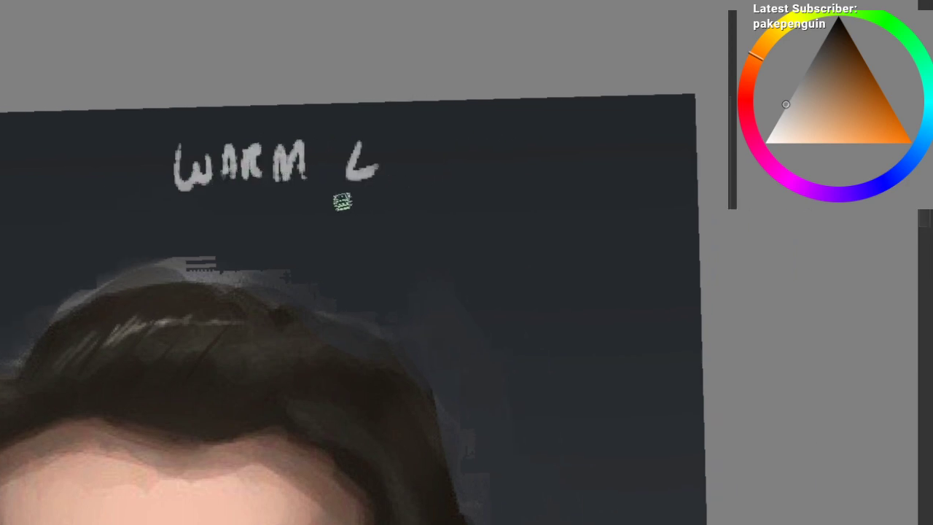
Step: Handwrite "COOL S" below the "WARM L" note and underline both notes, redoing the stray underline
left_click_drag(332, 212, 339, 239)
mouse_move(356, 223)
left_mouse_down()
mouse_move(372, 224)
mouse_move(360, 221)
left_mouse_up()
left_click_drag(385, 221, 429, 252)
mouse_move(476, 229)
left_mouse_down()
mouse_move(413, 223)
mouse_move(433, 221)
mouse_move(422, 243)
left_mouse_up()
left_click_drag(230, 264, 507, 247)
left_click_drag(88, 175, 452, 166)
scroll(431, 171, "down", 1)
key("ctrl+z")
left_click_drag(195, 191, 487, 158)
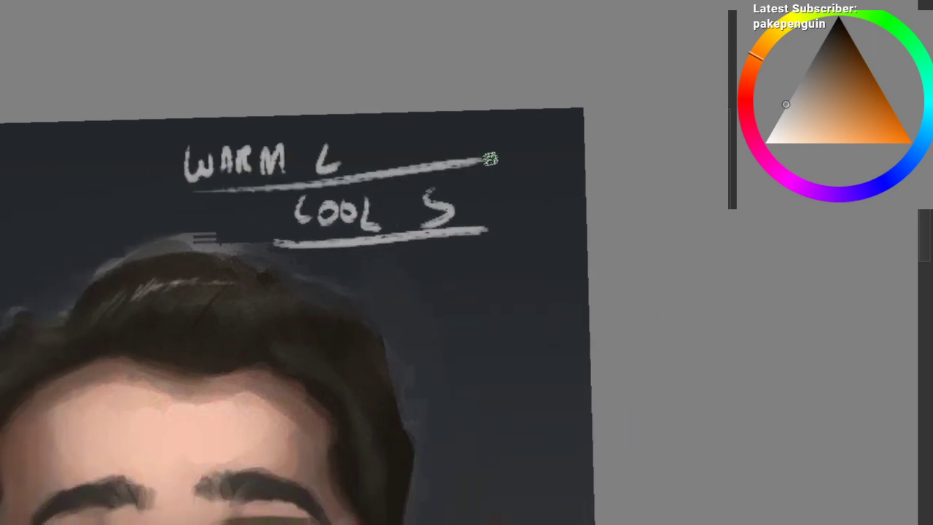
scroll(497, 137, "down", 3)
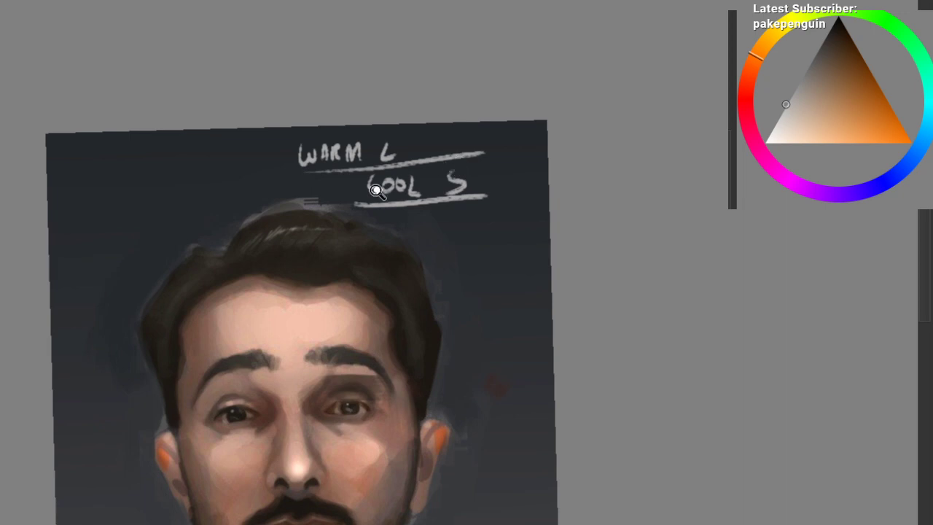
Step: Handwrite "DIRECT LIGHT" on the background beside the "WARM L" note
scroll(379, 191, "up", 5)
left_click_drag(393, 106, 425, 135)
left_click_drag(114, 129, 124, 180)
left_click_drag(120, 129, 134, 179)
left_click_drag(159, 125, 166, 161)
mouse_move(179, 153)
left_mouse_down()
mouse_move(205, 131)
mouse_move(222, 157)
left_mouse_up()
mouse_move(232, 117)
left_mouse_down()
mouse_move(350, 83)
mouse_move(392, 105)
left_mouse_up()
left_click_drag(404, 73, 407, 102)
mouse_move(406, 89)
left_mouse_down()
mouse_move(435, 80)
mouse_move(448, 94)
left_mouse_up()
left_click_drag(432, 62, 474, 52)
Step: Handwrite "VS" and "LOCAL COLOR" beneath the "DIRECT LIGHT" note
left_click_drag(251, 171, 271, 161)
left_click_drag(294, 148, 293, 192)
mouse_move(133, 243)
left_mouse_down()
mouse_move(182, 201)
mouse_move(327, 202)
mouse_move(391, 173)
mouse_move(429, 183)
left_mouse_up()
mouse_move(442, 162)
left_mouse_down()
mouse_move(466, 154)
mouse_move(474, 163)
left_mouse_up()
left_click_drag(472, 140, 501, 161)
left_click_drag(395, 194, 429, 130)
Step: Add "VS" and "AMBIENT" under the "LOCAL COLOR" note, undoing the misdrawn letter strokes
mouse_move(312, 200)
left_mouse_down()
mouse_move(330, 187)
mouse_move(370, 208)
left_mouse_up()
left_click_drag(202, 281, 225, 254)
left_click_drag(174, 240, 169, 286)
key("ctrl+z")
mouse_move(152, 275)
left_mouse_down()
mouse_move(166, 267)
mouse_move(179, 274)
left_mouse_up()
mouse_move(179, 249)
left_mouse_down()
mouse_move(187, 270)
mouse_move(192, 241)
mouse_move(214, 257)
mouse_move(239, 230)
mouse_move(272, 243)
mouse_move(283, 224)
mouse_move(340, 248)
left_mouse_up()
key("ctrl+z")
left_click_drag(315, 205, 362, 191)
Step: Finish the handwritten list with "VS" and "BOUNCE" beneath "AMBIENT"
left_click_drag(230, 300, 264, 192)
mouse_move(239, 220)
left_mouse_down()
mouse_move(262, 215)
mouse_move(253, 213)
mouse_move(283, 229)
left_mouse_up()
key("ctrl+z")
mouse_move(210, 287)
left_mouse_down()
mouse_move(215, 321)
mouse_move(325, 257)
mouse_move(433, 296)
mouse_move(387, 225)
left_mouse_up()
left_click_drag(386, 226, 232, 204)
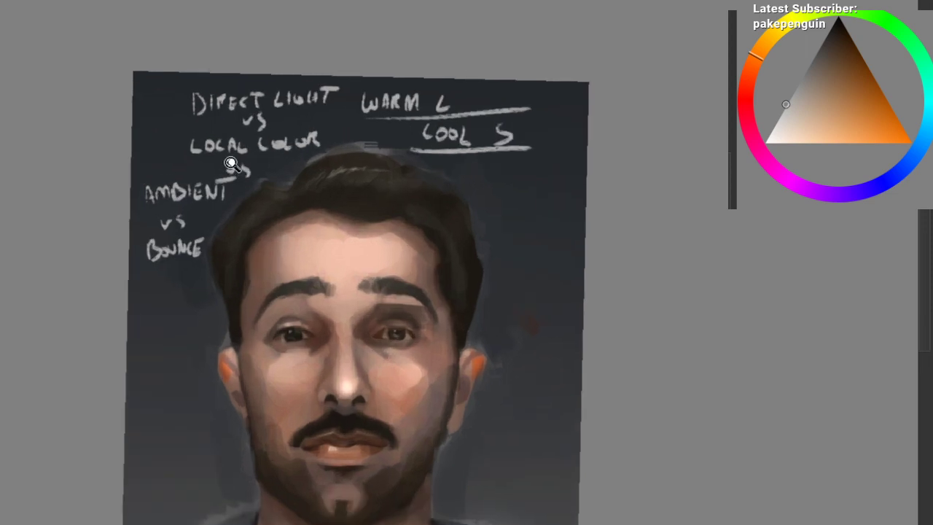
left_click_drag(233, 165, 271, 130)
left_click_drag(369, 132, 307, 170)
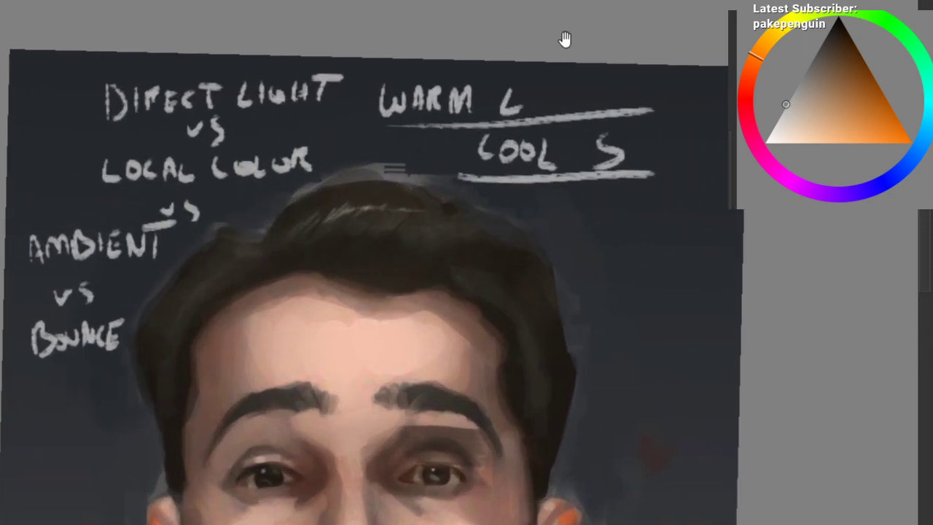
Step: Circle the "DIRECT LIGHT" note and mark the "LOCAL COLOR" note for emphasis, undoing each marking
left_click_drag(283, 291, 201, 268)
left_click_drag(136, 217, 184, 233)
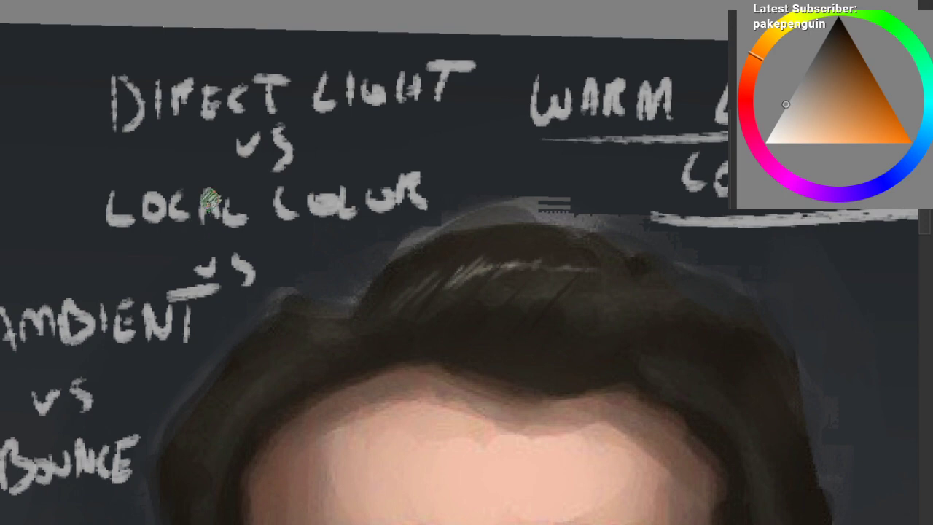
scroll(219, 76, "down", 2)
scroll(201, 73, "up", 1)
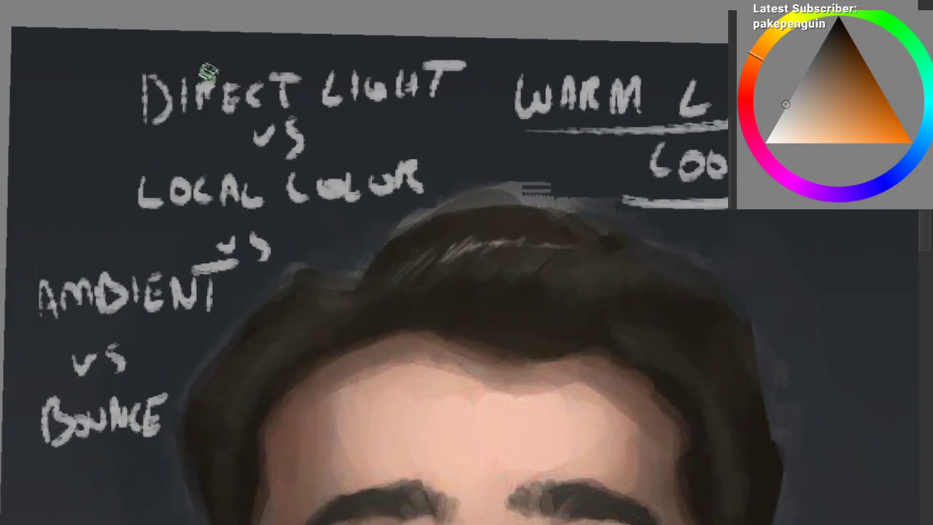
mouse_move(198, 41)
left_mouse_down()
mouse_move(402, 140)
mouse_move(117, 44)
left_mouse_up()
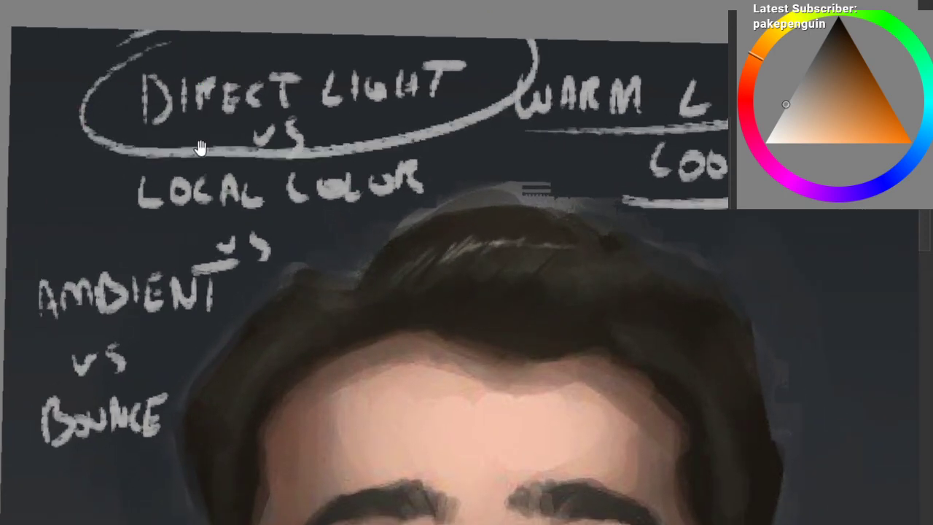
left_click_drag(185, 187, 179, 213)
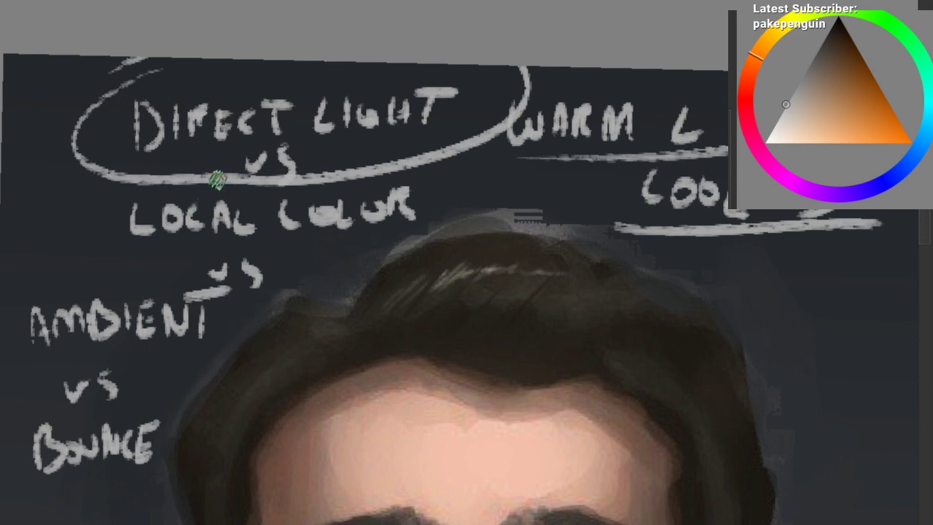
key("ctrl+z")
mouse_move(192, 177)
left_mouse_down()
mouse_move(266, 275)
mouse_move(126, 170)
left_mouse_up()
left_click_drag(126, 170, 268, 140)
key("ctrl+z")
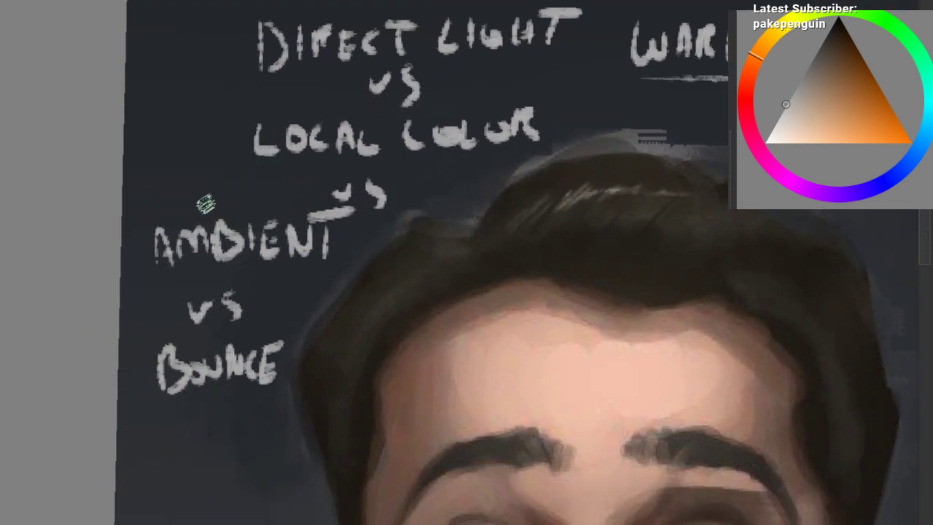
Step: Circle the "AMBIENT" and "BOUNCE" notes one after the other for emphasis, undoing each circle
left_click_drag(204, 202, 120, 321)
left_click_drag(86, 278, 150, 190)
left_click_drag(176, 219, 202, 167)
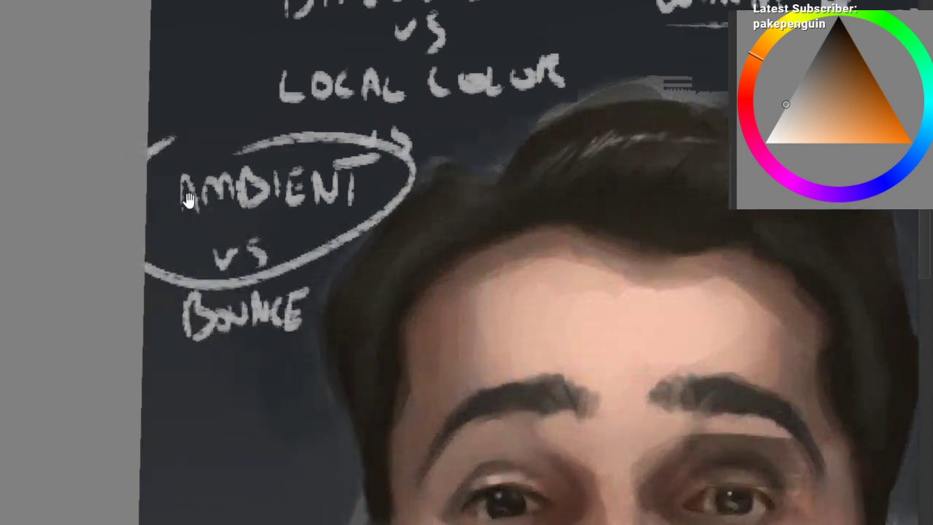
key("ctrl+z")
key("ctrl+z")
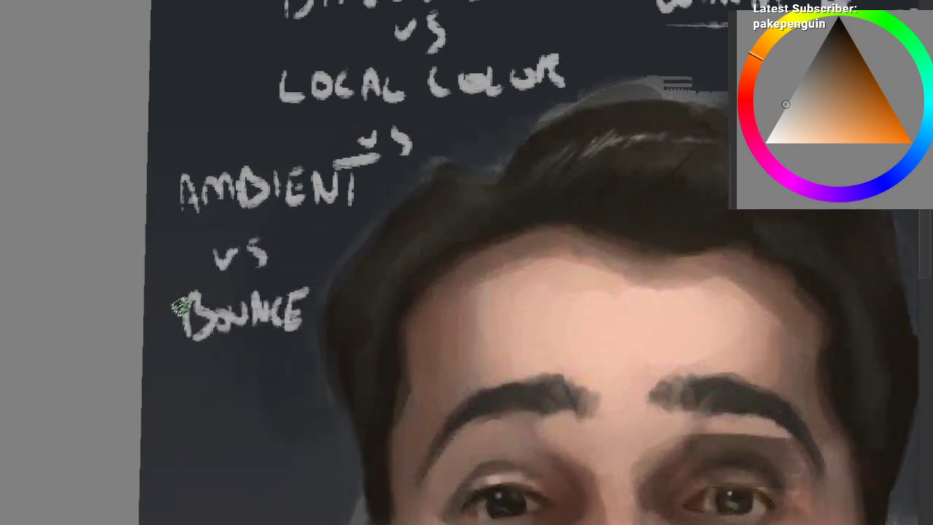
mouse_move(179, 307)
left_mouse_down()
mouse_move(271, 285)
mouse_move(226, 310)
left_mouse_up()
left_click_drag(278, 325, 188, 326)
key("ctrl+z")
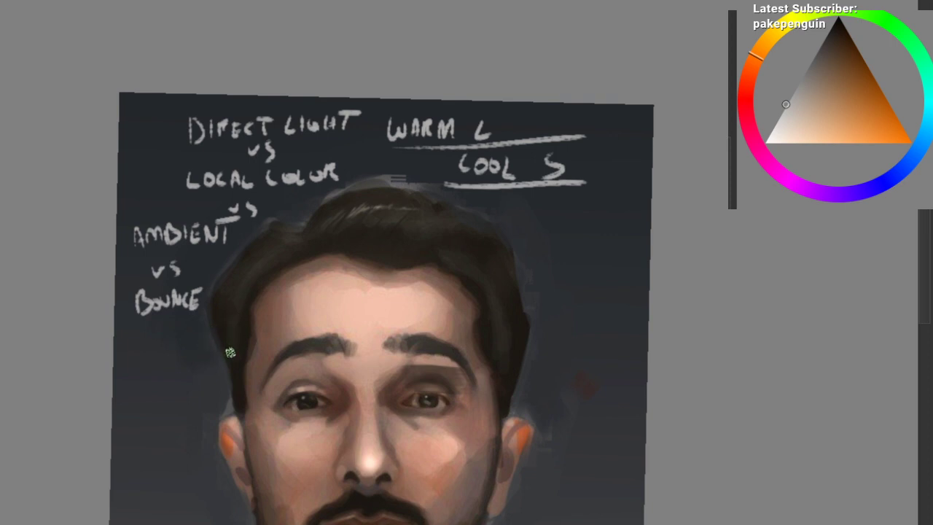
left_click_drag(231, 321, 211, 323)
left_click_drag(225, 328, 198, 264)
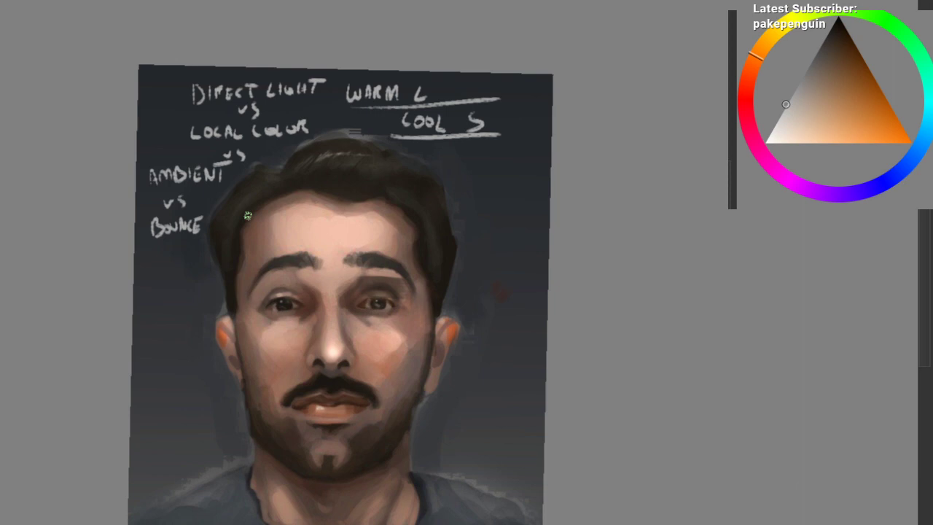
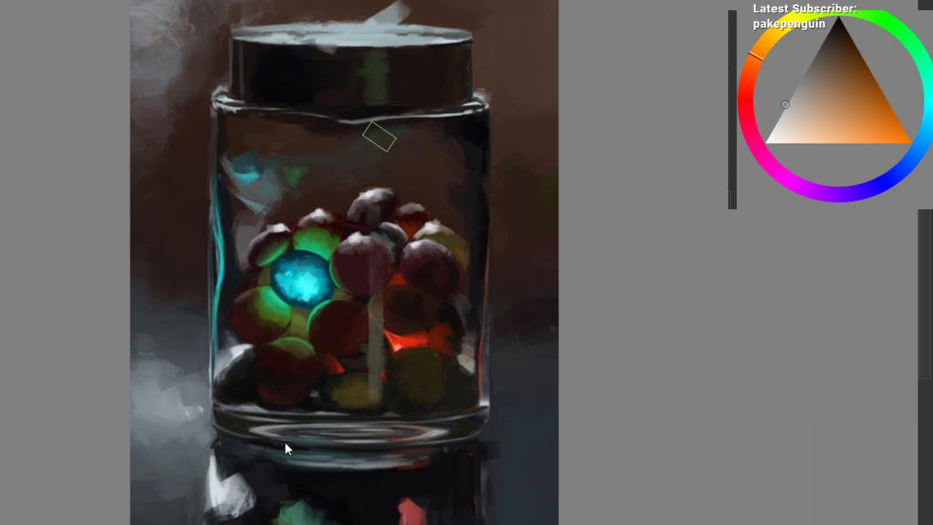
Step: Paste the candy jar reference photo and place it to the left of the jar painting
key("ctrl+v")
mouse_move(314, 412)
left_mouse_down()
mouse_move(21, 215)
mouse_move(0, 117)
left_mouse_up()
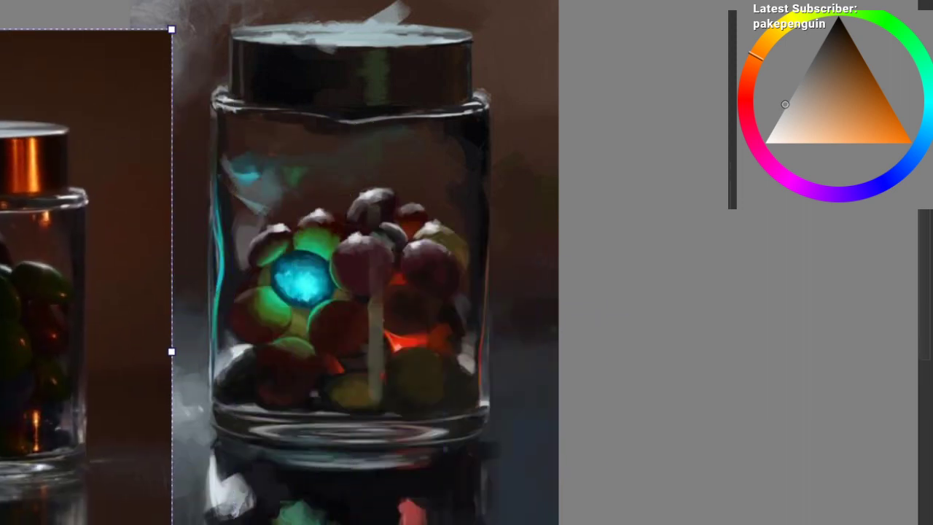
left_click_drag(340, 254, 362, 326)
left_click_drag(177, 244, 138, 212)
key("b")
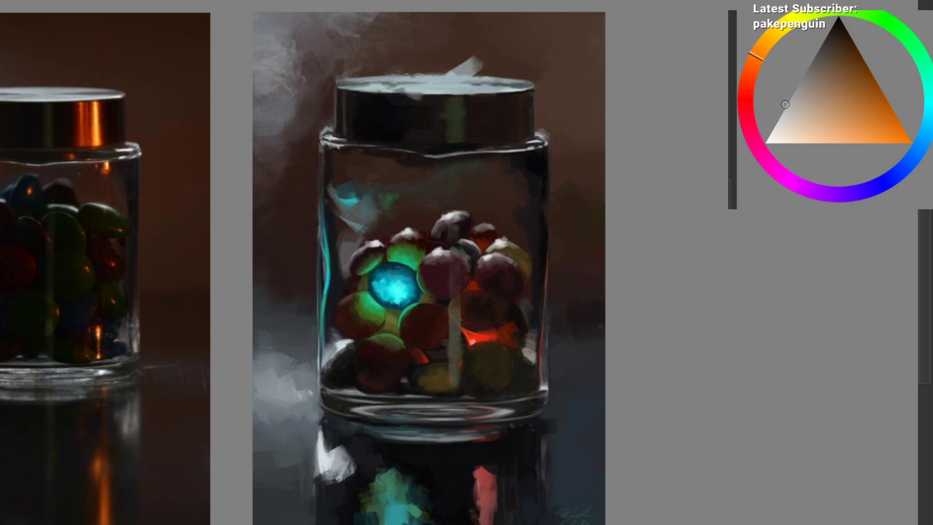
Step: Paint out the pale stroke above the jar lid with a textured brush and dark brown sampled from the background
left_click_drag(473, 102, 466, 143)
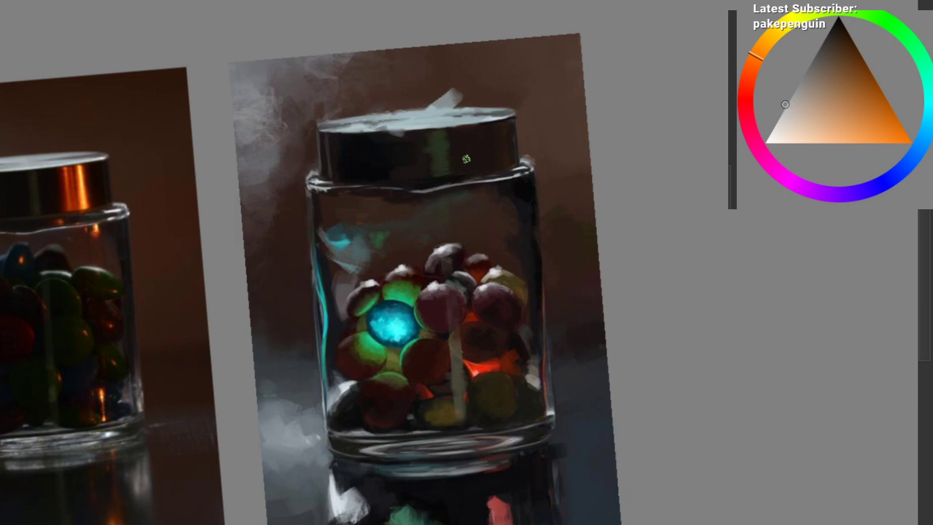
right_click(466, 158)
left_click(555, 138)
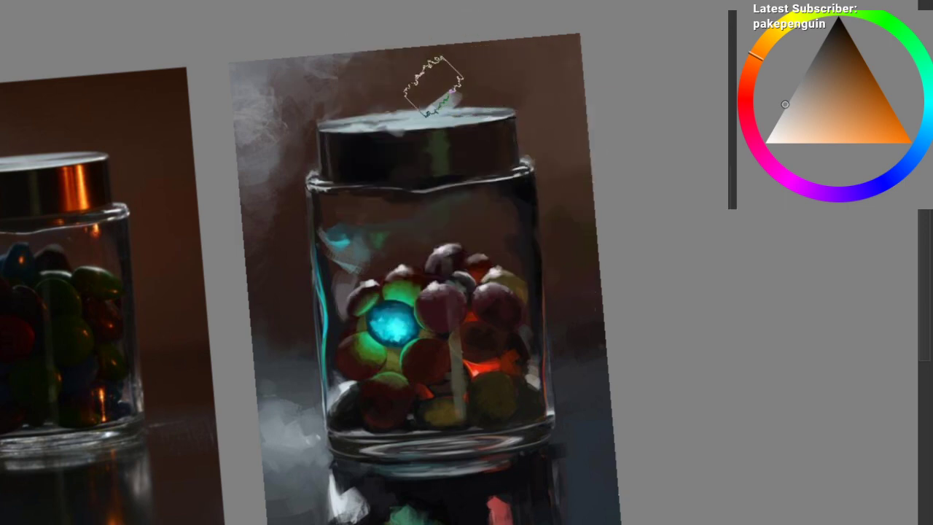
left_click(478, 71, "ctrl")
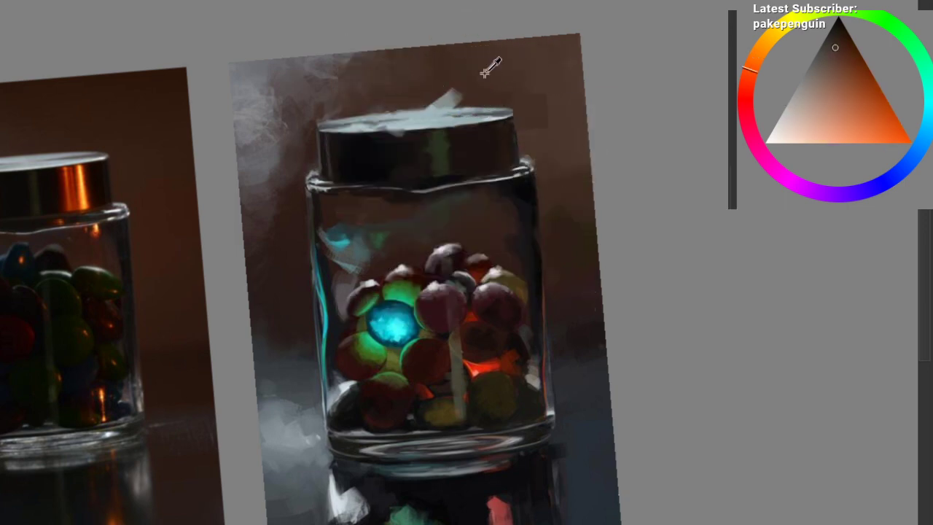
left_click_drag(421, 92, 432, 94)
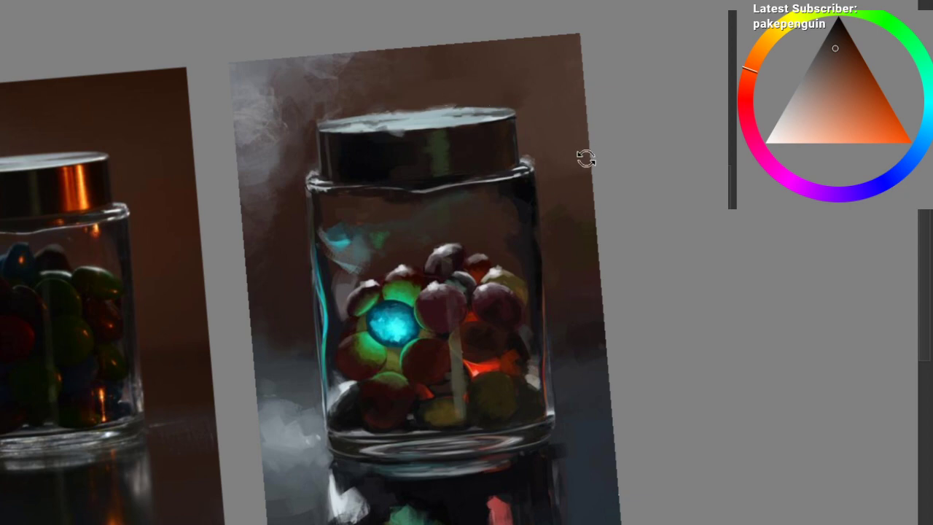
left_click_drag(586, 158, 589, 175)
left_click_drag(360, 238, 329, 245)
left_click_drag(448, 223, 446, 213)
left_click_drag(331, 213, 460, 154)
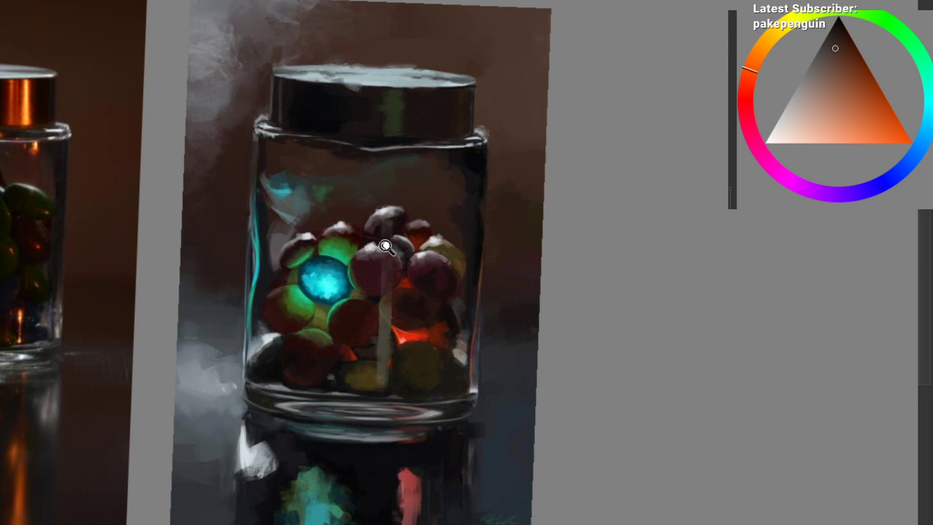
mouse_move(378, 225)
left_mouse_down()
mouse_move(357, 221)
mouse_move(404, 220)
left_mouse_up()
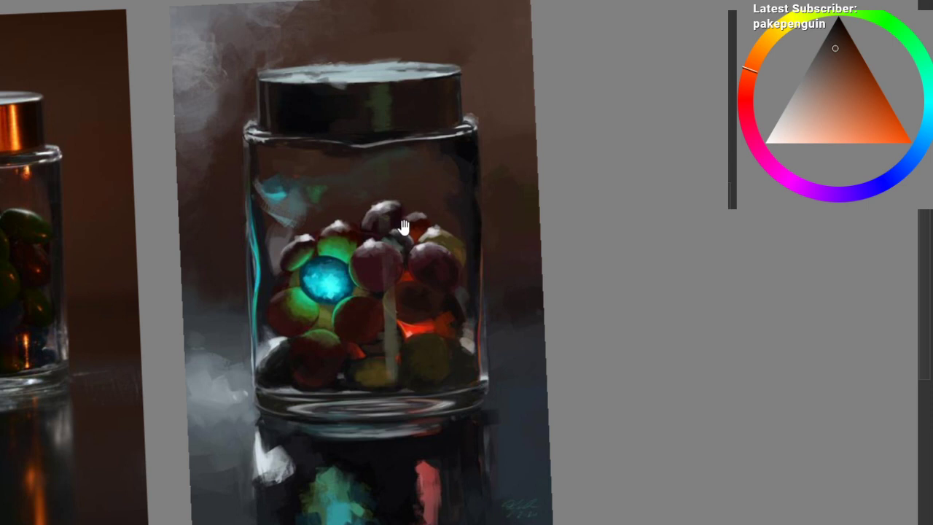
scroll(415, 190, "up", 2)
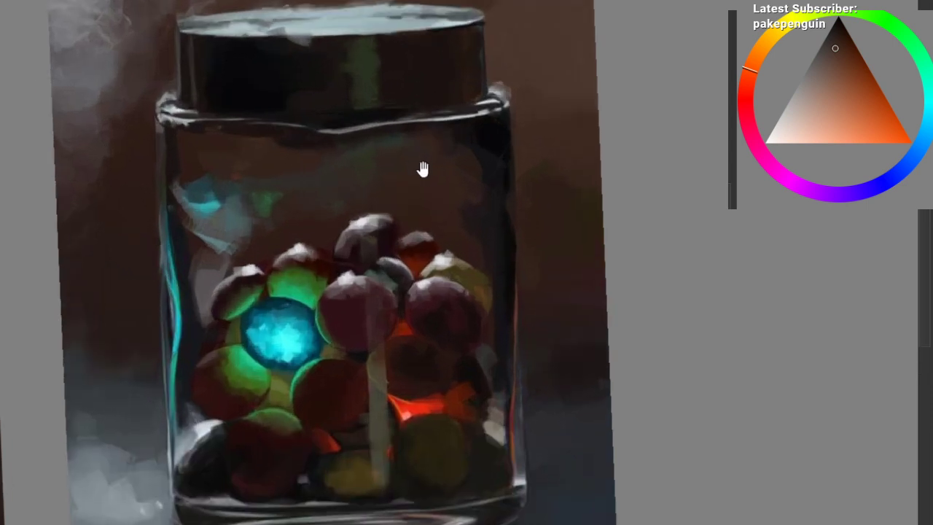
left_click_drag(419, 177, 415, 202)
mouse_move(207, 26)
left_mouse_down()
mouse_move(89, 195)
mouse_move(143, 55)
left_mouse_up()
key("ctrl+t")
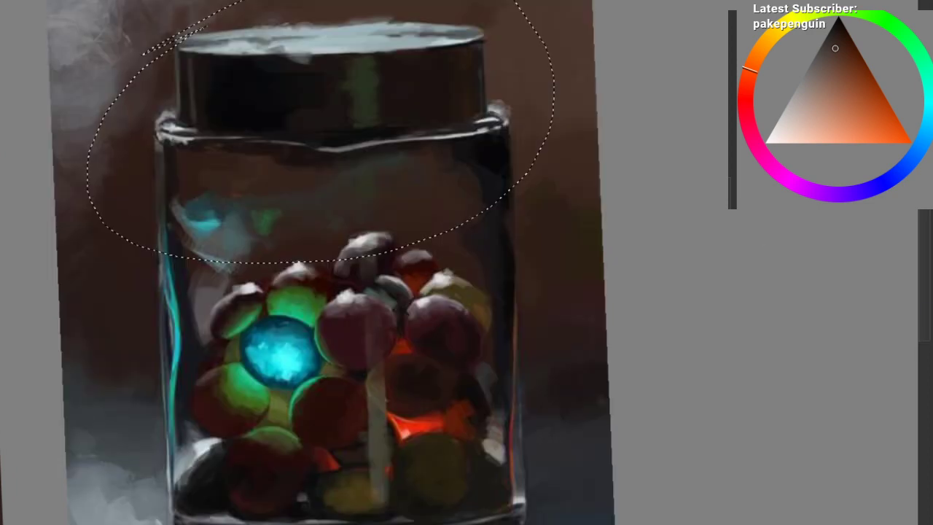
key("ctrl+d")
left_click_drag(364, 244, 370, 178)
left_click_drag(327, 210, 377, 161)
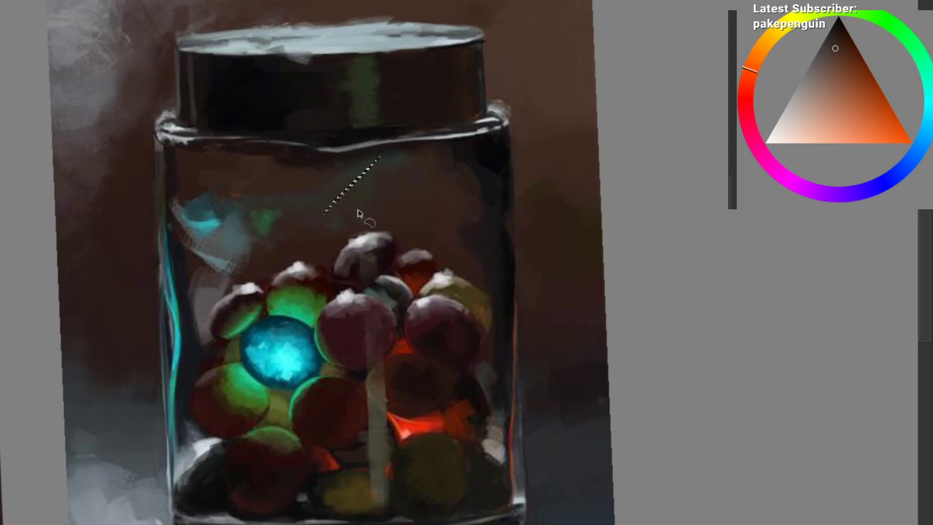
key("ctrl+d")
left_click(339, 221)
scroll(341, 223, "up", 2)
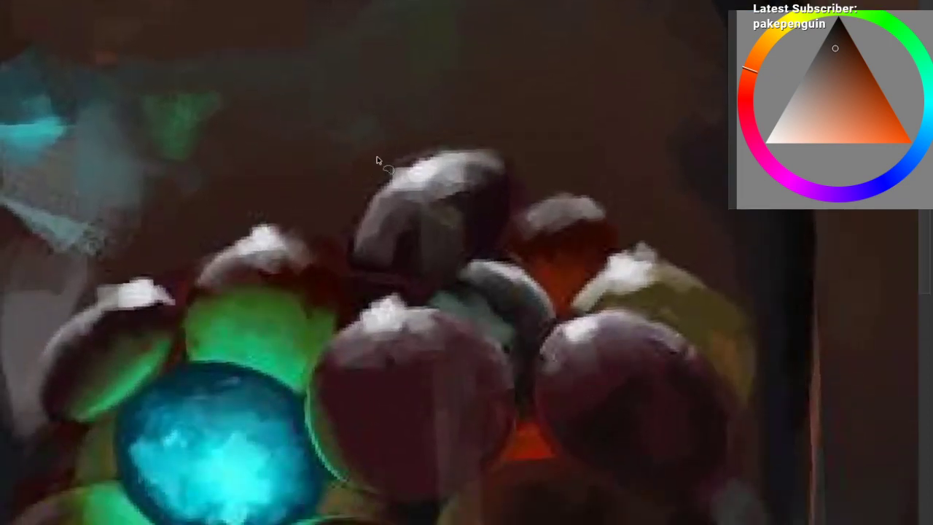
Step: Examine the whole painted jar, from its lid down to the glass base and reflections
scroll(334, 178, "down", 3)
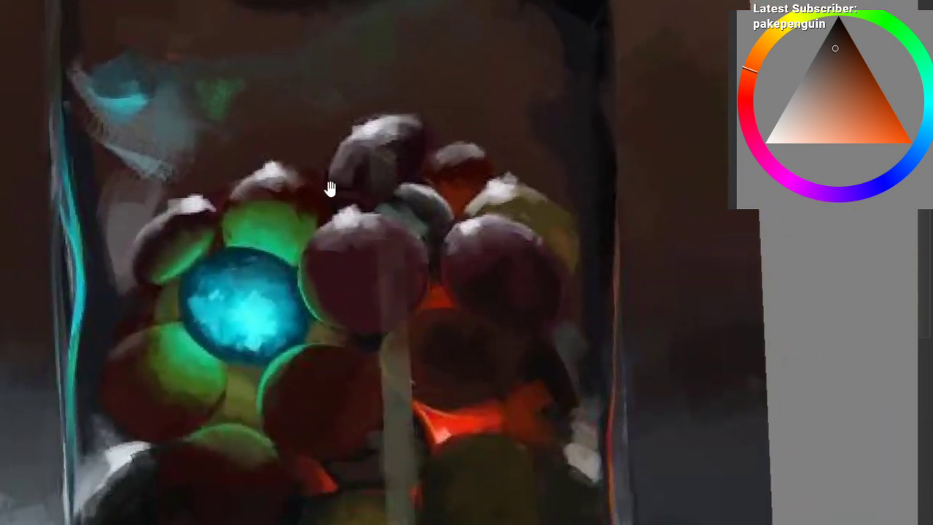
scroll(360, 193, "down", 2)
scroll(314, 244, "down", 2)
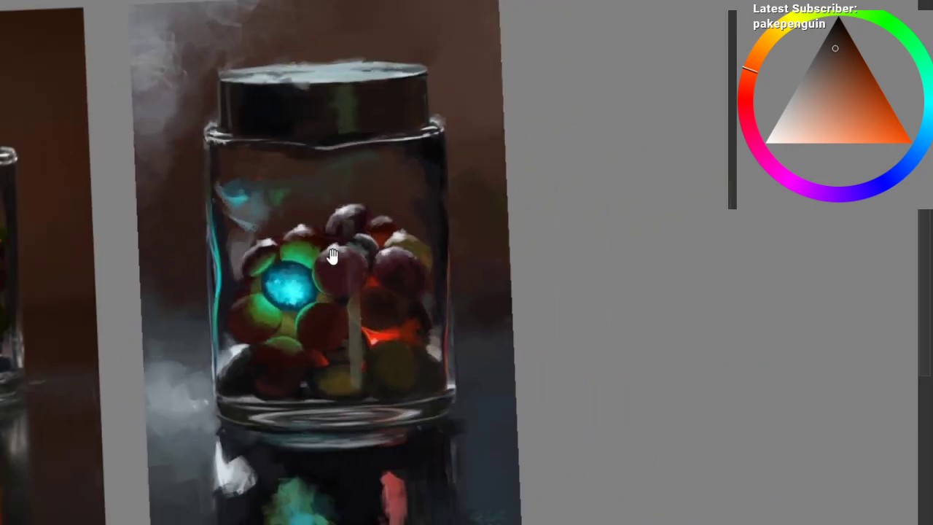
scroll(342, 205, "up", 1)
left_click_drag(293, 211, 349, 253)
left_click_drag(223, 77, 191, 98)
left_click_drag(296, 370, 265, 251)
scroll(267, 253, "down", 3)
mouse_move(180, 178)
left_mouse_down()
mouse_move(214, 300)
mouse_move(181, 178)
left_mouse_up()
left_click_drag(181, 177, 178, 295)
mouse_move(184, 117)
left_mouse_down()
mouse_move(165, 137)
mouse_move(157, 108)
left_mouse_up()
mouse_move(345, 396)
left_mouse_down()
mouse_move(344, 490)
mouse_move(350, 399)
left_mouse_up()
key("ctrl+shift+a")
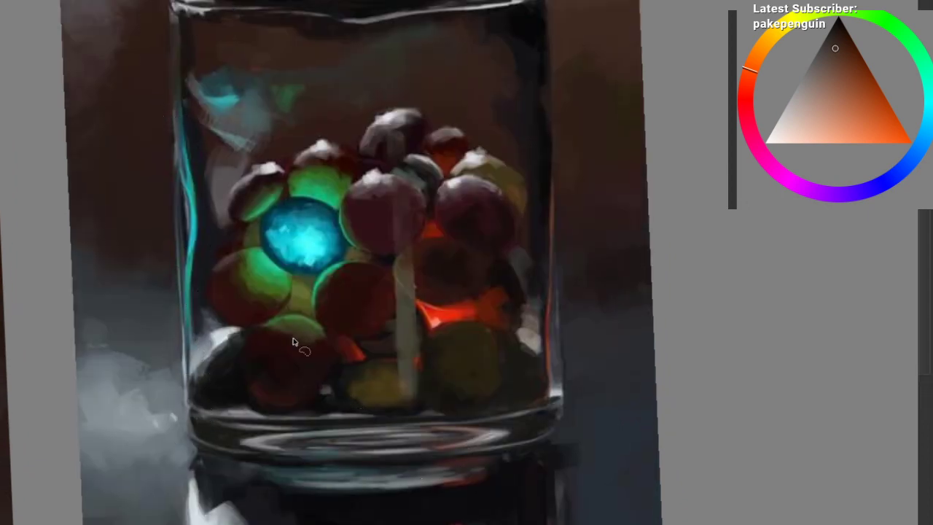
Step: Clean up the edge of the topmost purple candy with brown sampled from the background, using a smaller brush
scroll(303, 307, "down", 3)
left_click_drag(323, 265, 325, 204)
scroll(326, 191, "up", 6)
key("b")
left_click(291, 130, "alt")
key("bracketleft")
key("bracketleft")
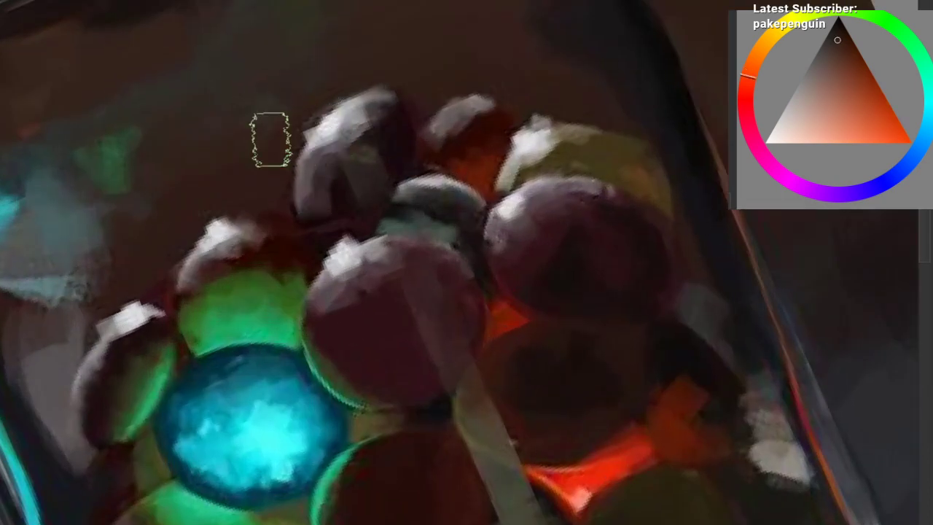
left_click(315, 104, "alt")
left_click_drag(336, 82, 293, 137)
left_click_drag(289, 180, 308, 105)
Step: Trim the ragged white highlights on the front purple candy and the green-lit candy with sampled surrounding colors
left_click(355, 155, "ctrl")
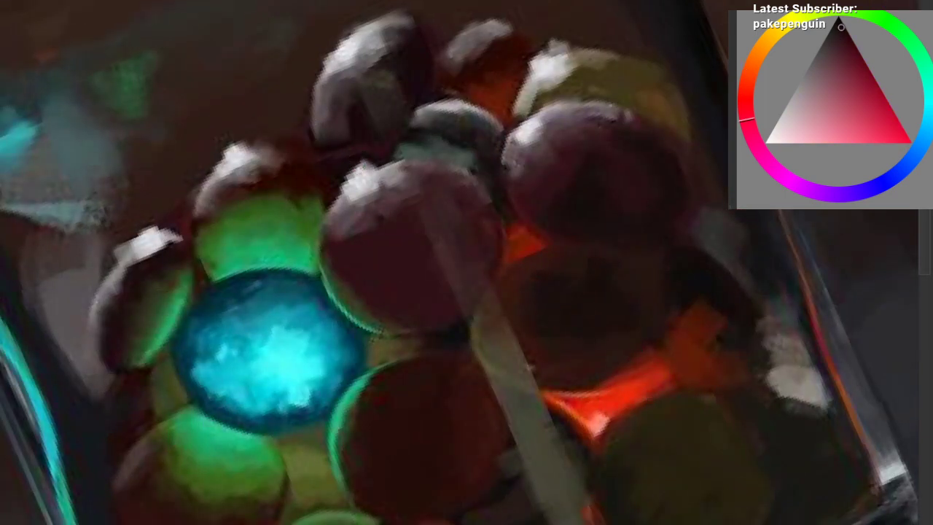
left_click_drag(377, 154, 351, 172)
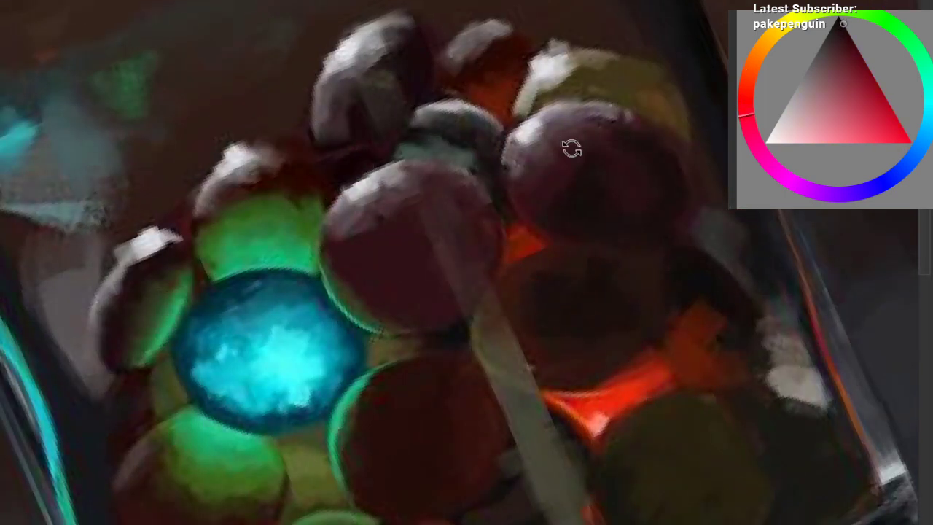
left_click_drag(571, 148, 579, 177)
left_click(252, 123, "ctrl")
left_click_drag(221, 144, 276, 122)
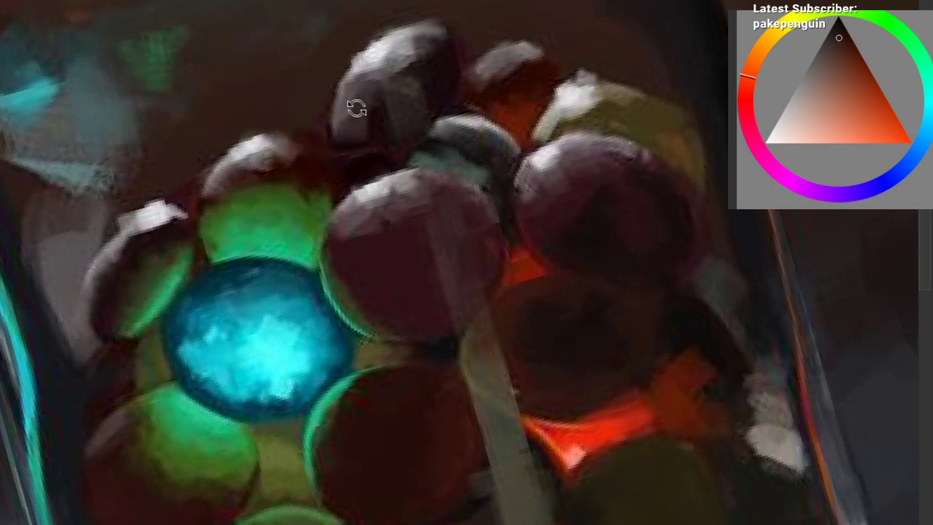
Step: Trim the protruding white highlight on the leftmost upper candy with sampled dark brown
left_click_drag(356, 108, 370, 100)
left_click_drag(359, 124, 408, 142)
left_click(182, 182, "ctrl")
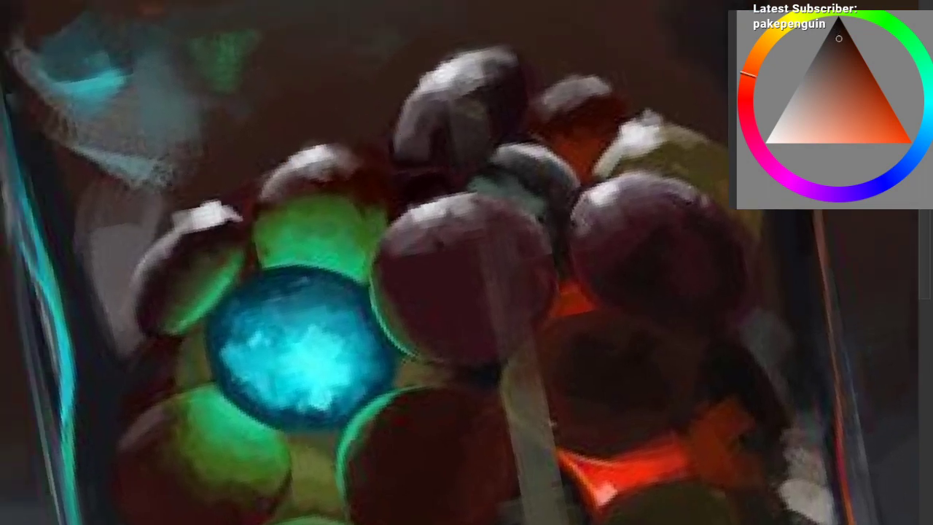
mouse_move(243, 198)
left_mouse_down()
mouse_move(362, 275)
mouse_move(229, 105)
left_mouse_up()
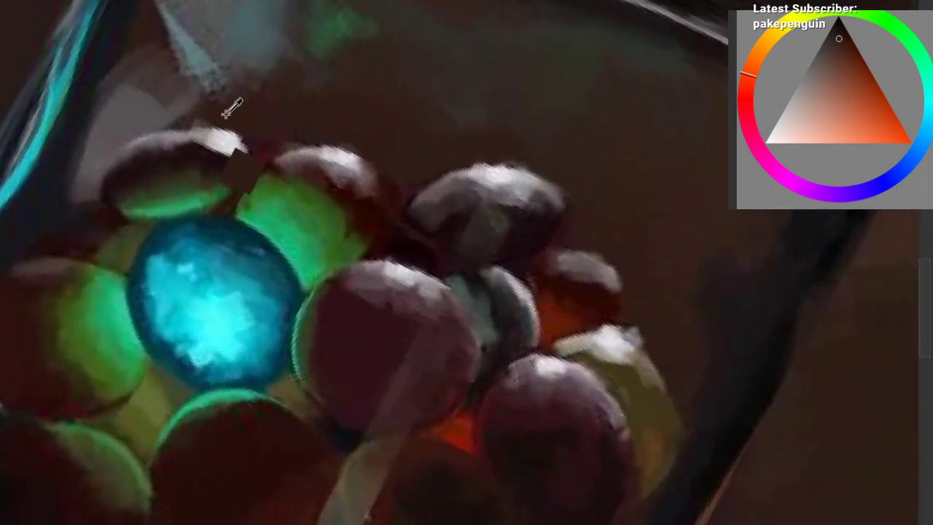
left_click_drag(296, 110, 298, 148)
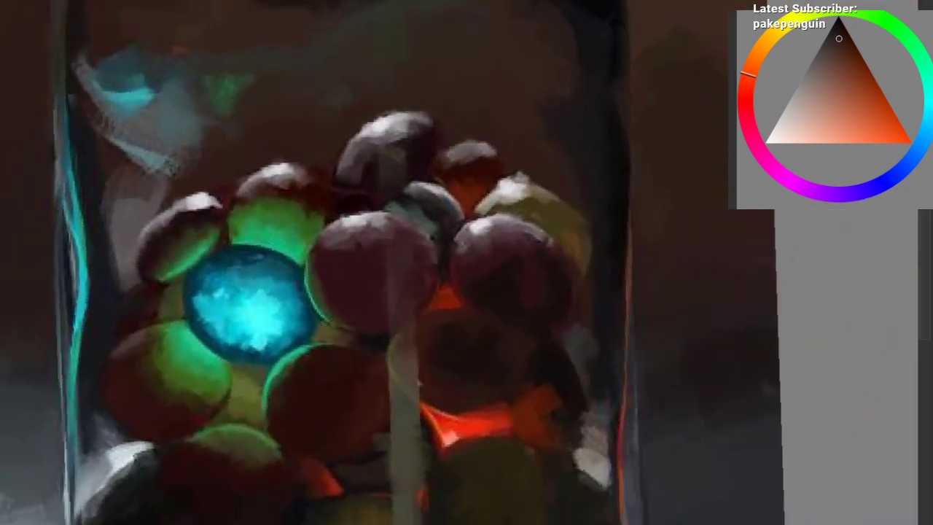
Step: Check how the cleaned-up candy highlights read within the full jar at several magnifications
left_click(450, 152, "ctrl")
scroll(444, 121, "down", 1)
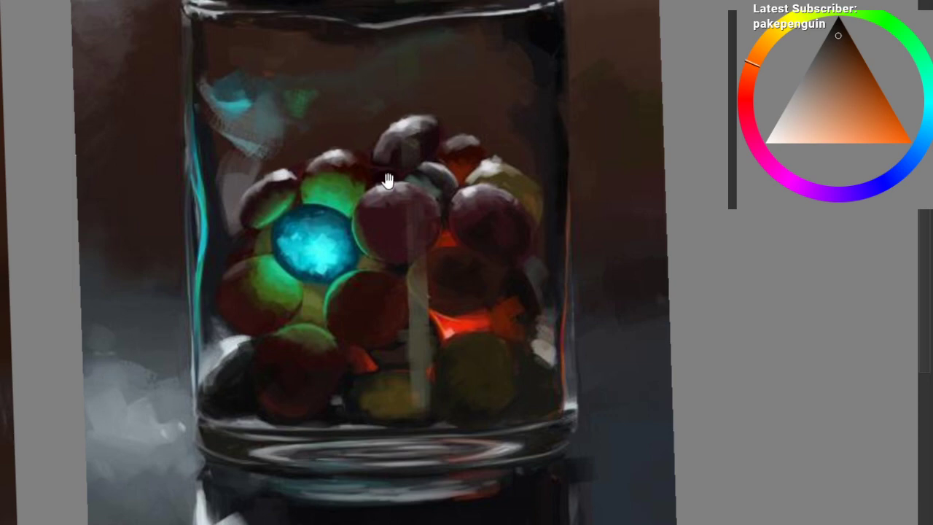
scroll(387, 181, "down", 2)
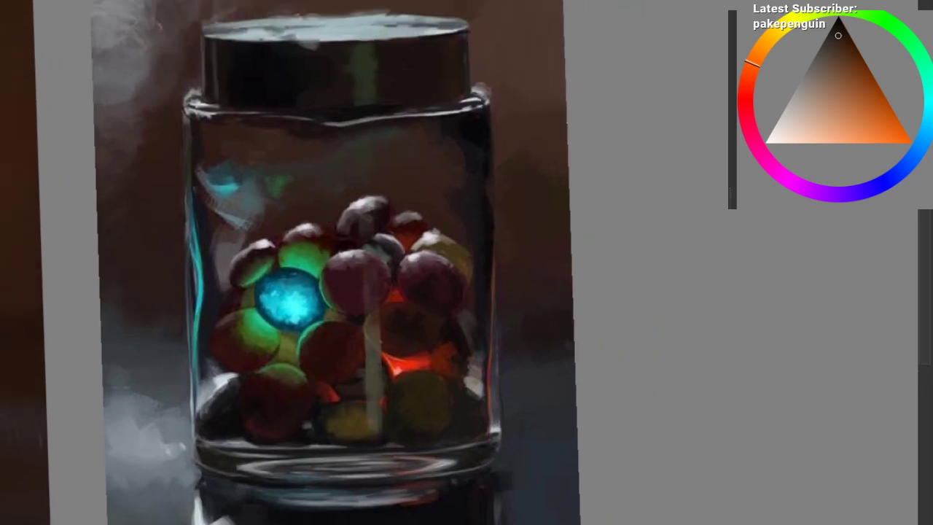
left_click(331, 238, "ctrl")
left_click_drag(346, 182, 343, 144)
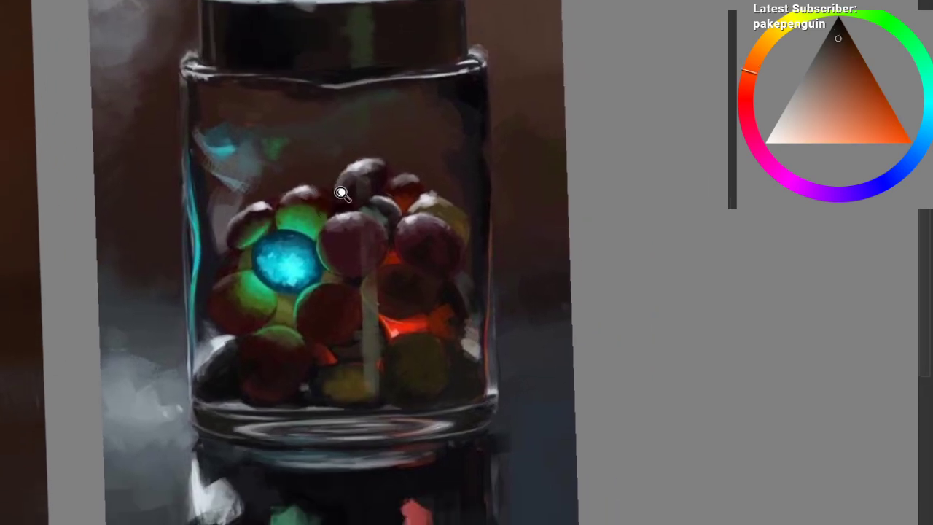
scroll(341, 193, "down", 2)
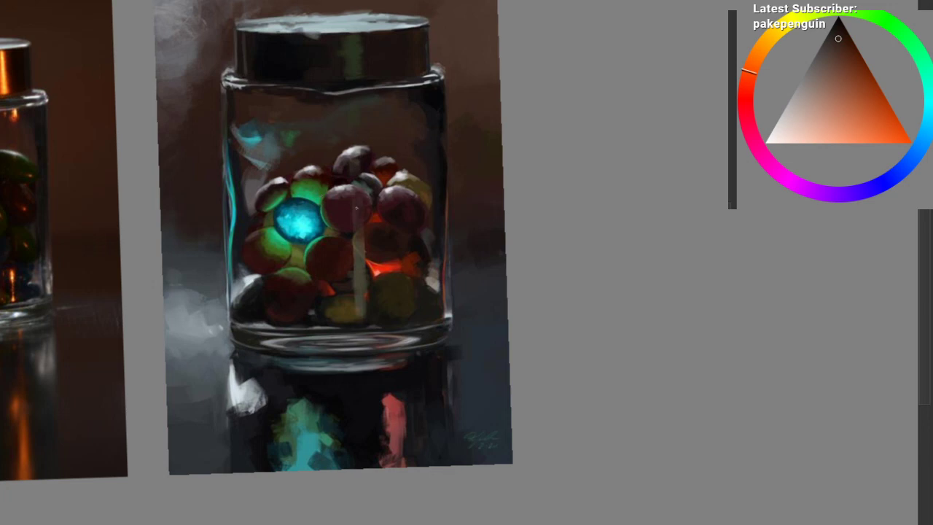
scroll(332, 252, "up", 1)
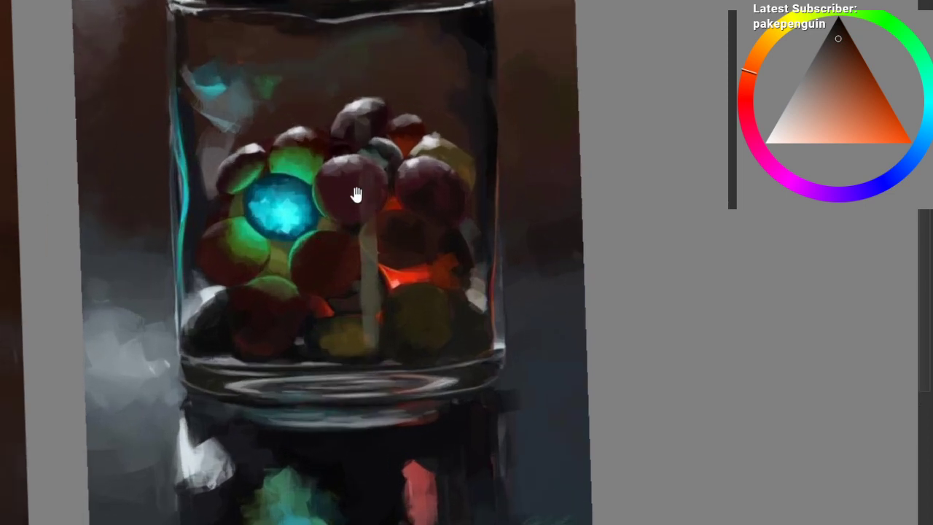
scroll(358, 198, "up", 2)
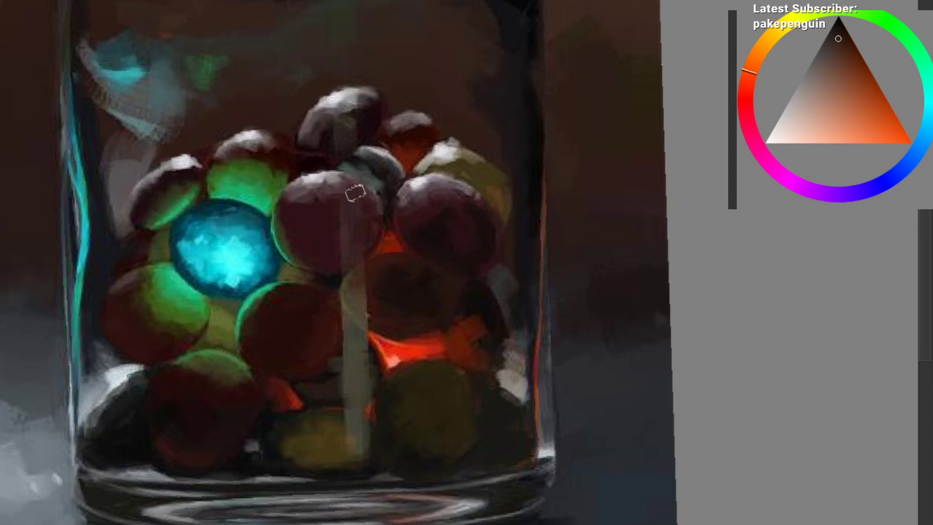
scroll(354, 189, "down", 2)
left_click_drag(369, 202, 374, 164)
scroll(351, 220, "down", 2)
scroll(374, 162, "up", 2)
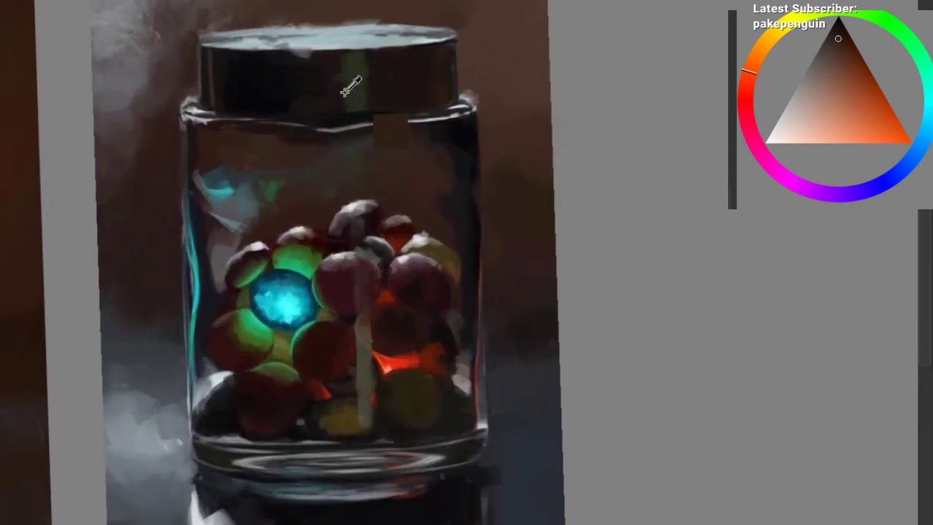
left_click(347, 130, "ctrl")
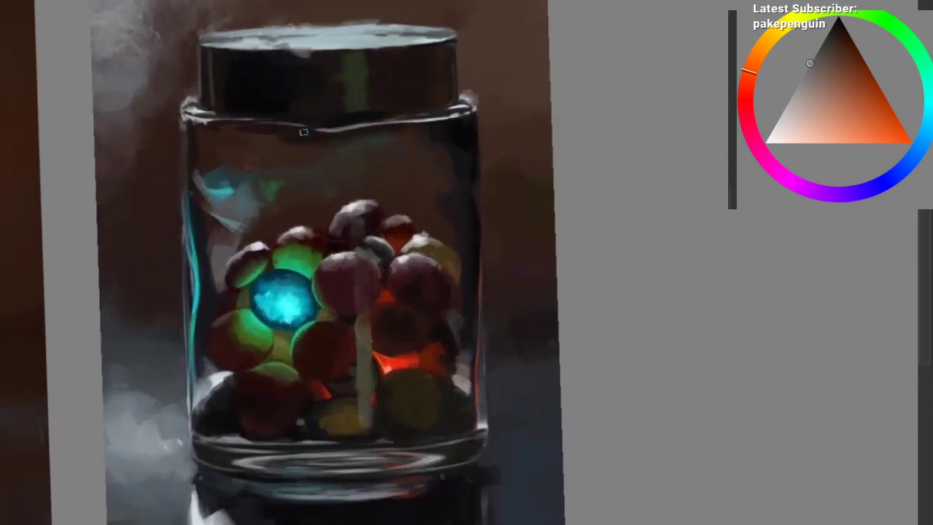
left_click(202, 130, "ctrl")
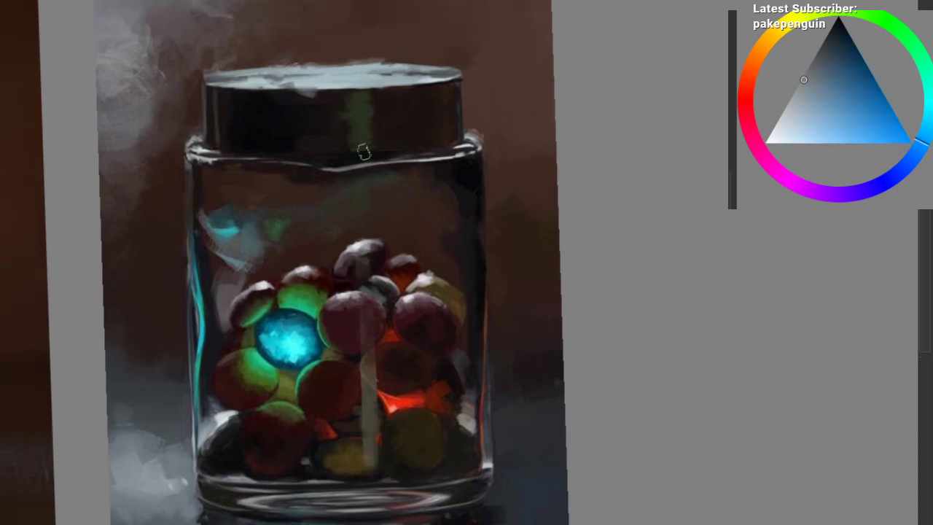
scroll(287, 137, "up", 2)
mouse_move(399, 42)
left_mouse_down()
mouse_move(313, 163)
mouse_move(373, 53)
left_mouse_up()
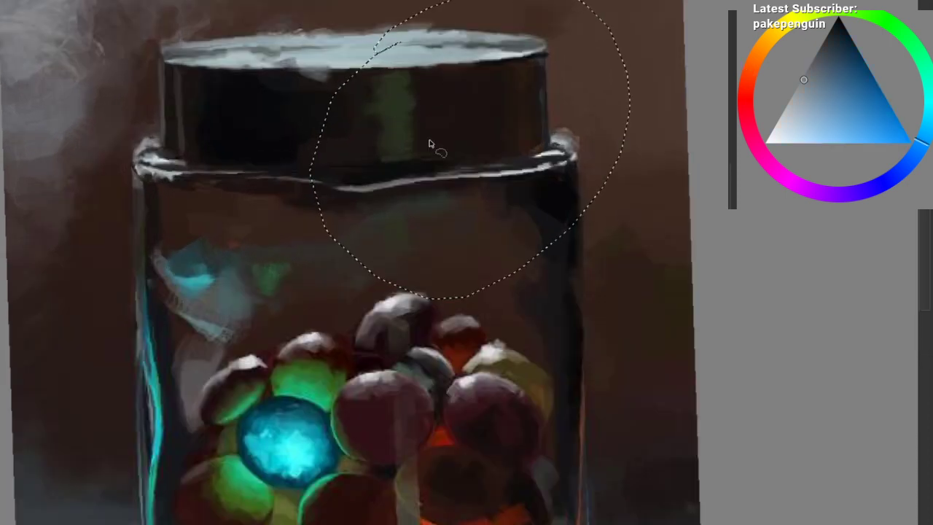
key("ctrl+z")
mouse_move(388, 191)
left_mouse_down()
mouse_move(371, 200)
mouse_move(355, 179)
left_mouse_up()
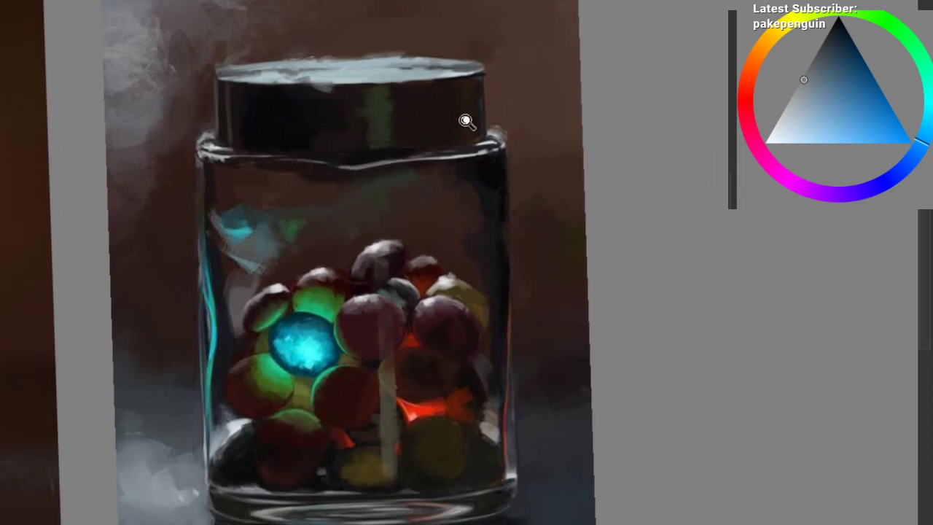
left_click_drag(482, 118, 576, 77)
left_click_drag(472, 218, 446, 199)
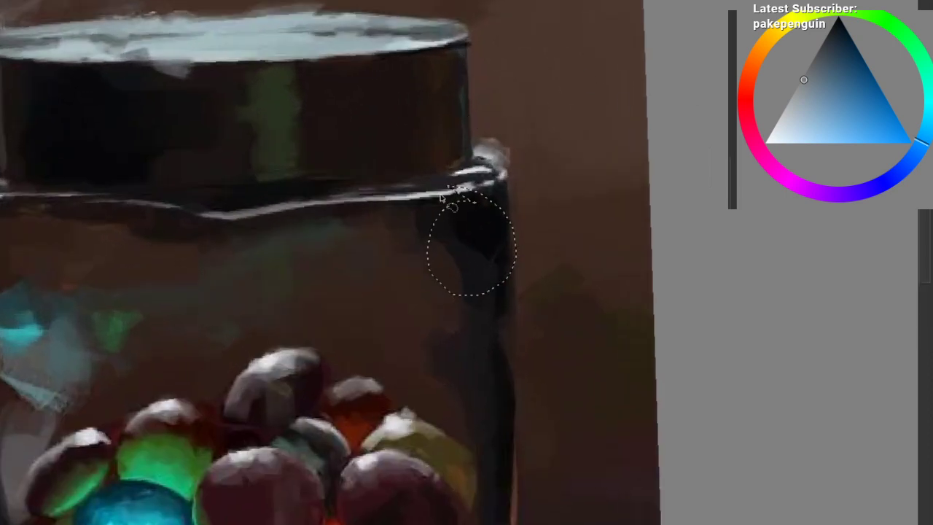
key("ctrl+z")
left_click(407, 196, "ctrl")
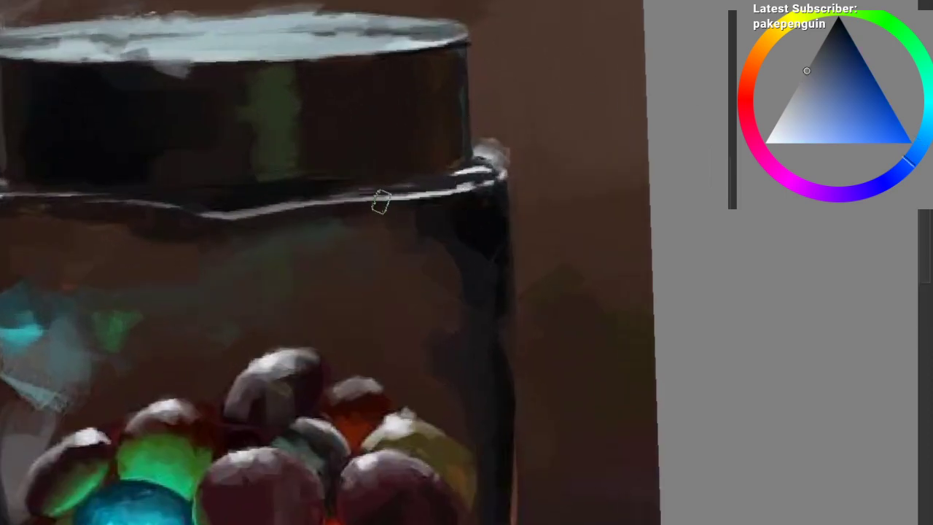
left_click_drag(382, 202, 496, 177)
key("ctrl+z")
Step: Examine the dark gap between the upper candies and compare the painted jar with the reference image
left_click_drag(297, 395, 365, 214)
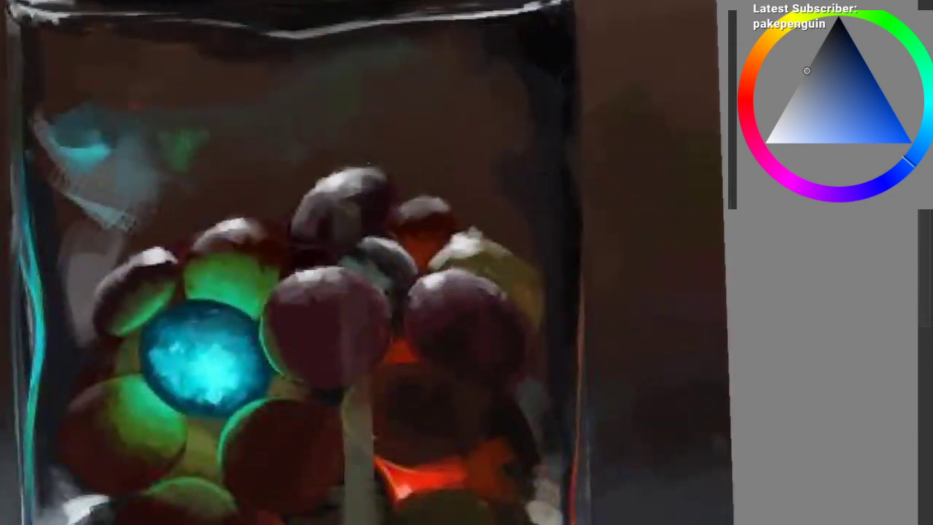
left_click_drag(258, 172, 256, 229, "ctrl")
left_click_drag(282, 274, 297, 221, "ctrl")
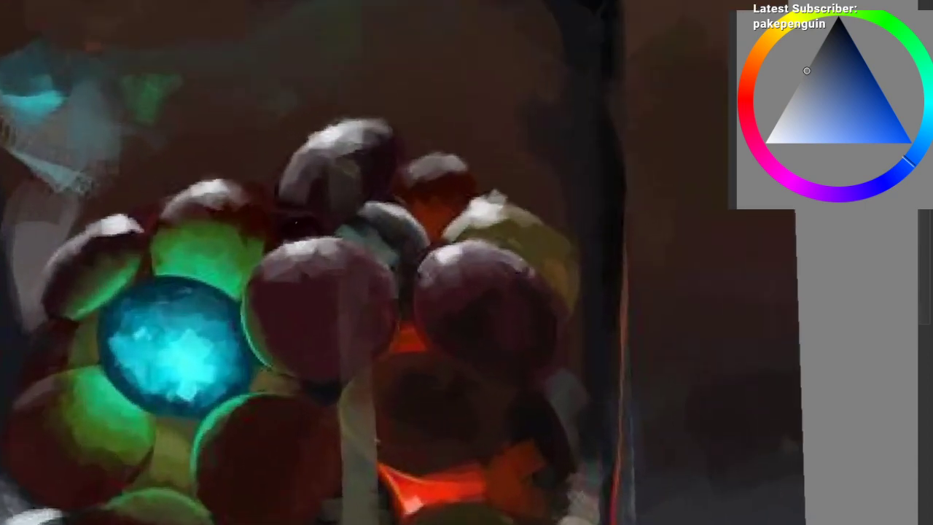
scroll(270, 241, "up", 1)
left_click(306, 225, "ctrl")
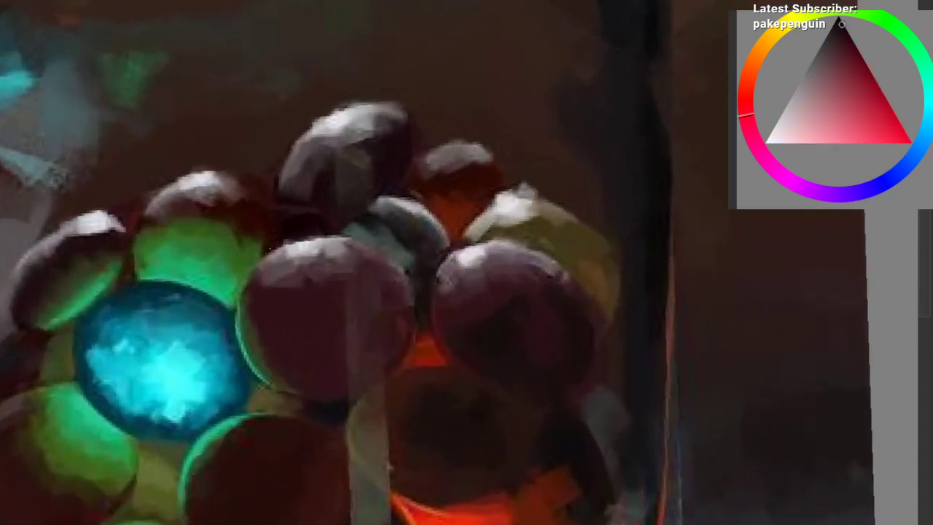
left_click_drag(295, 240, 266, 288, "ctrl")
left_click_drag(266, 288, 396, 181)
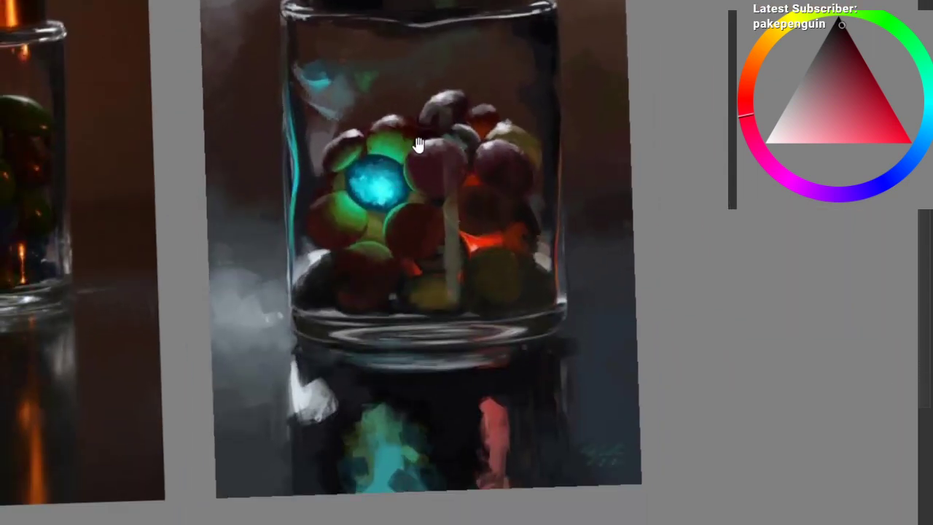
left_click_drag(418, 145, 417, 162, "ctrl")
left_click_drag(417, 162, 362, 217)
left_click_drag(362, 217, 317, 222, "ctrl")
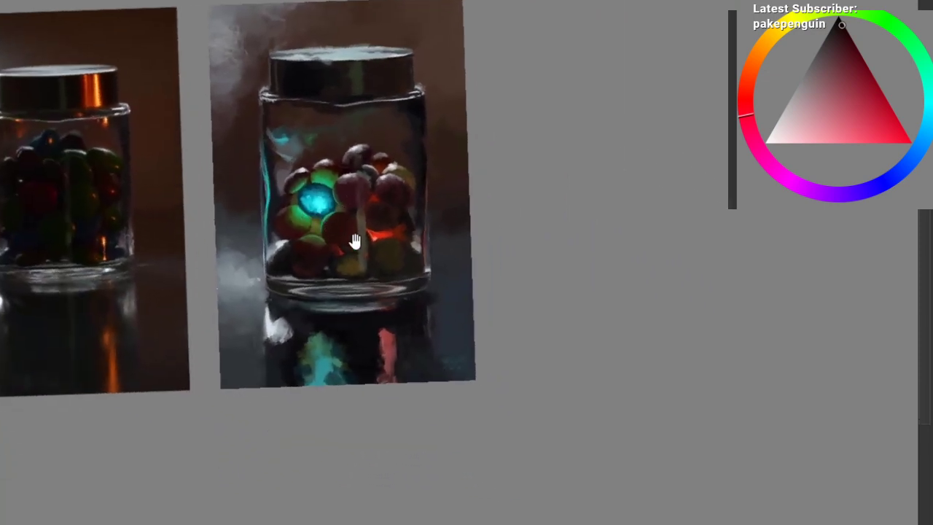
scroll(355, 242, "down", 1)
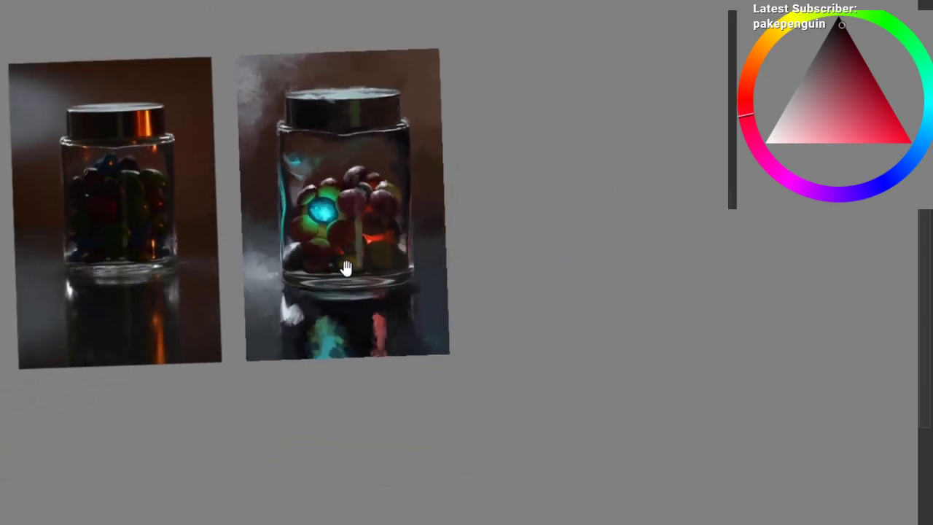
scroll(344, 257, "up", 1)
left_click_drag(369, 231, 374, 253)
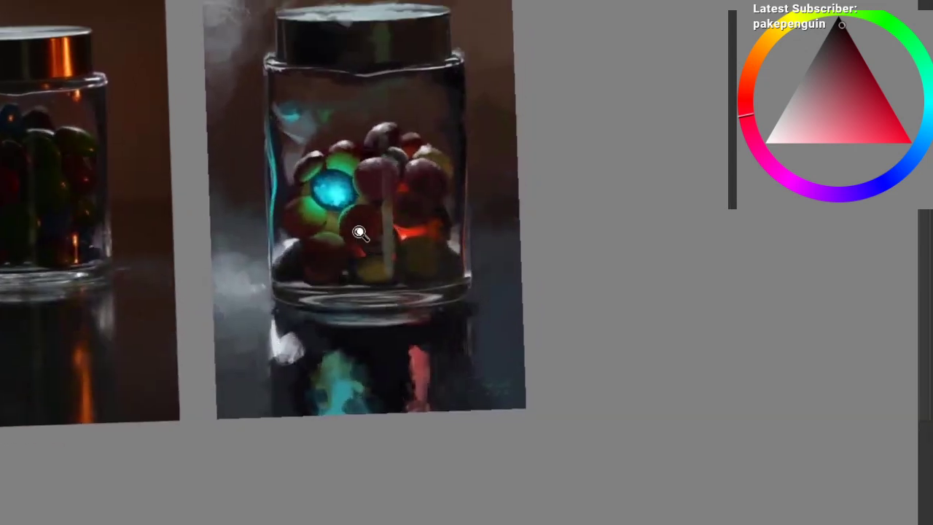
scroll(353, 200, "up", 1)
left_click_drag(381, 171, 357, 264)
scroll(346, 275, "up", 1)
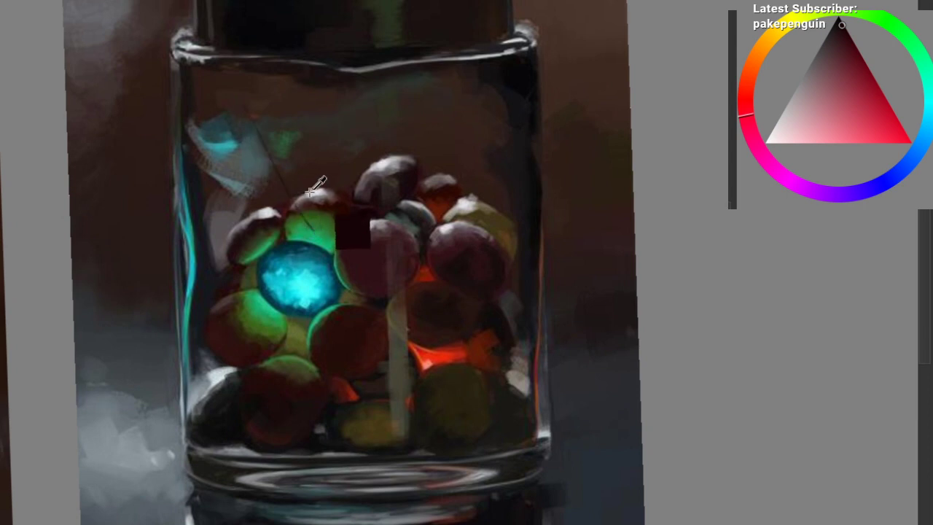
scroll(297, 228, "up", 1)
mouse_move(355, 128)
left_mouse_down()
mouse_move(330, 132)
mouse_move(318, 114)
left_mouse_up()
key("ctrl+z")
left_click_drag(350, 218, 378, 195)
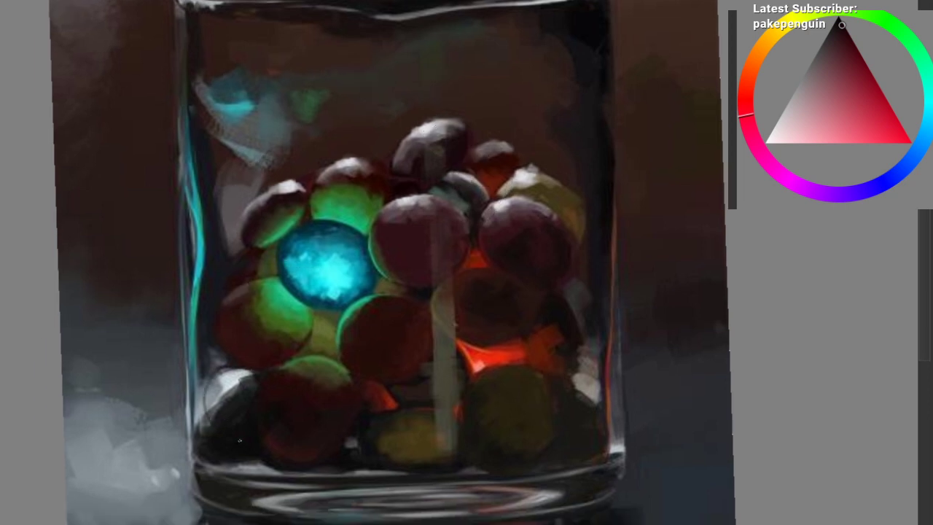
scroll(231, 385, "down", 2)
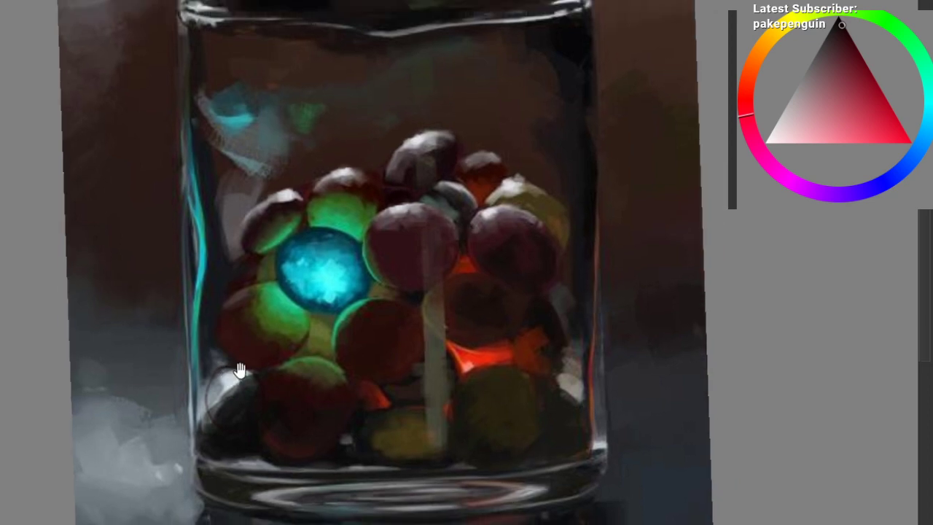
scroll(234, 334, "down", 2)
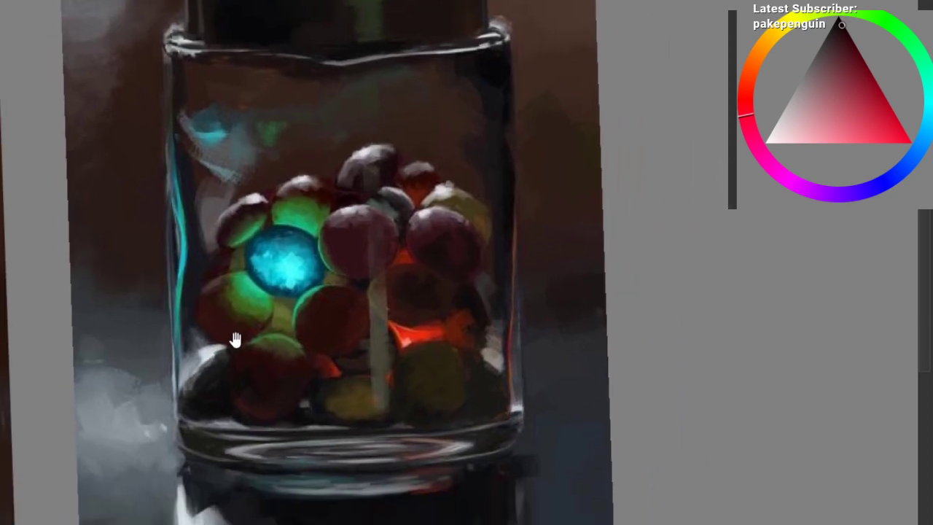
left_click_drag(261, 265, 317, 205)
left_click_drag(418, 184, 374, 258)
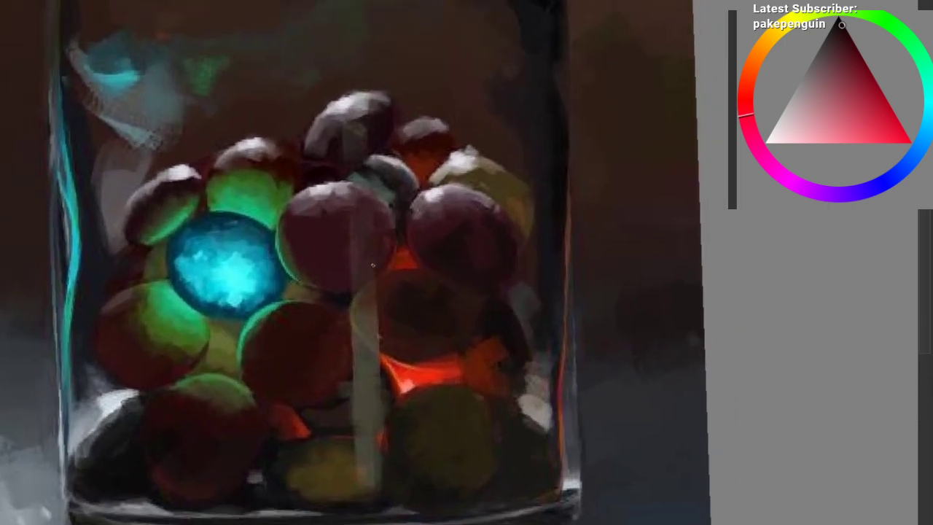
Step: Inspect the candies and the full jar up to its lid at several magnifications
left_click_drag(331, 217, 313, 262)
scroll(288, 239, "up", 1)
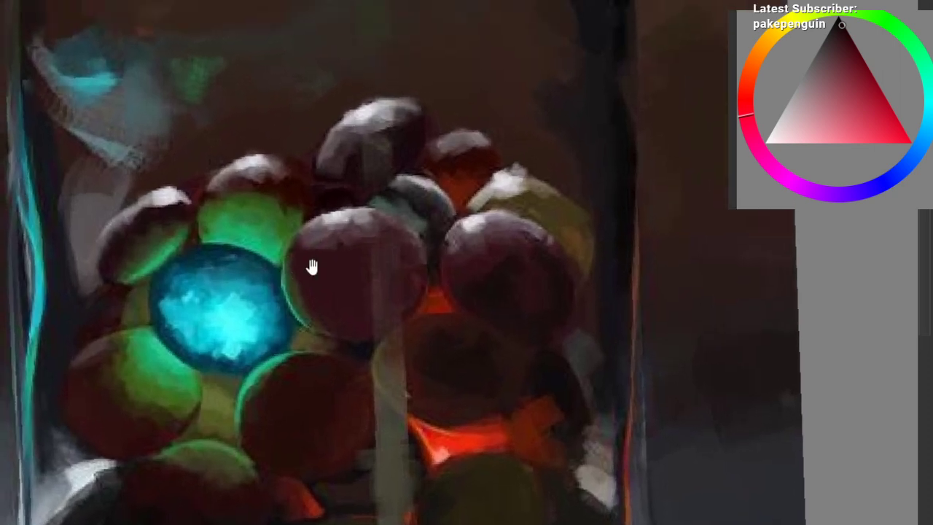
scroll(312, 268, "down", 1)
scroll(298, 310, "down", 1)
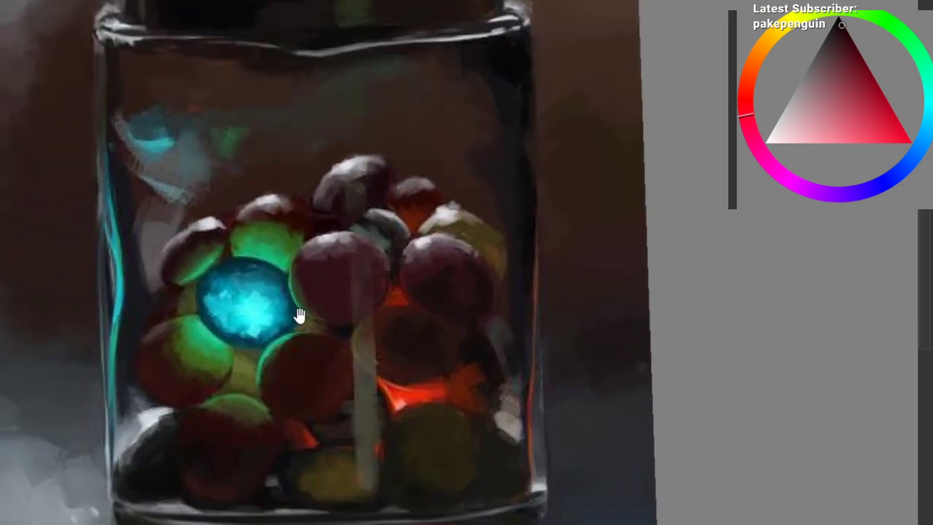
left_click_drag(299, 315, 304, 387)
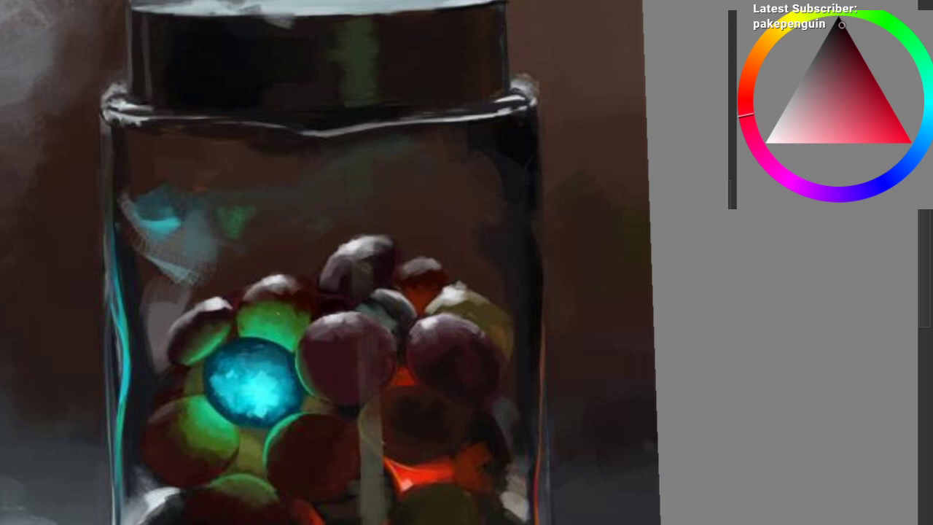
left_click(334, 134, "ctrl")
scroll(326, 159, "down", 1)
left_click_drag(320, 194, 318, 202)
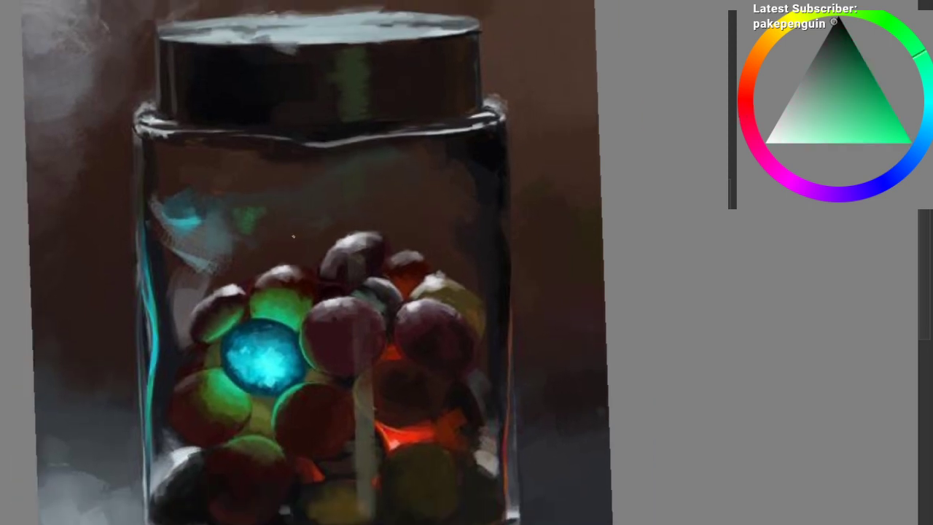
scroll(292, 256, "down", 1)
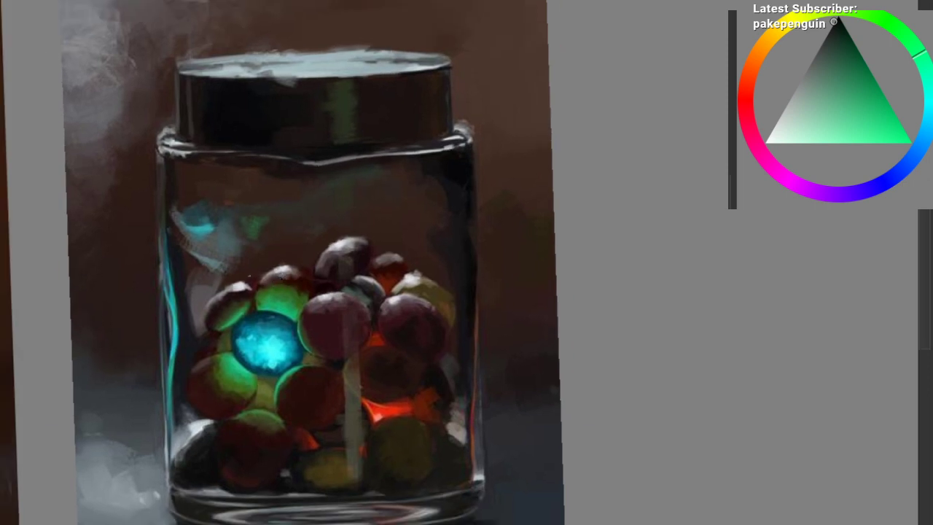
left_click_drag(255, 256, 248, 294)
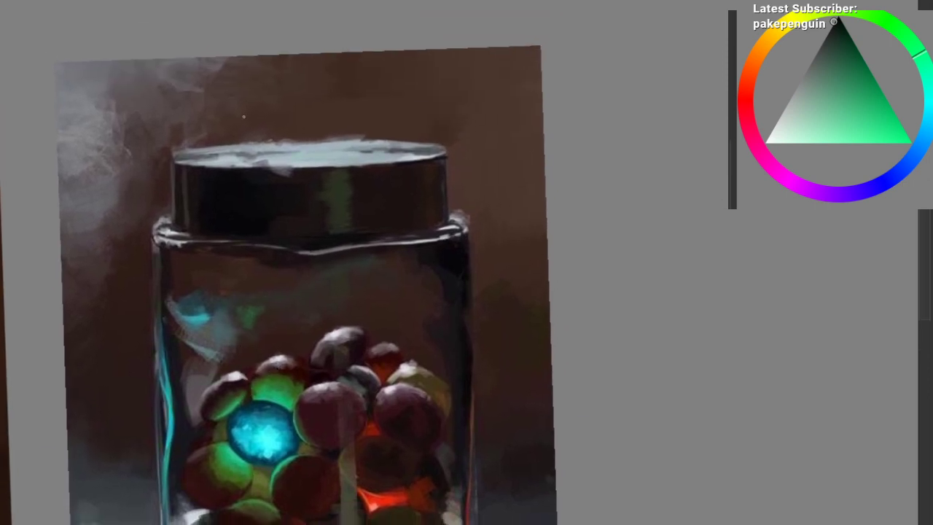
Step: Try out thin dark sketch lines around the jar lid and over the candies
left_click_drag(527, 138, 130, 140)
left_click_drag(160, 204, 170, 144)
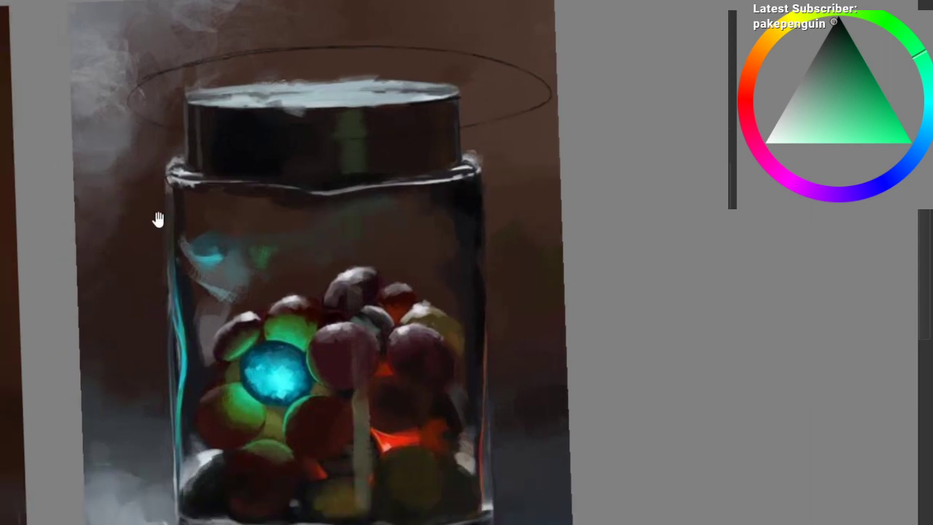
mouse_move(158, 220)
left_mouse_down()
mouse_move(183, 175)
mouse_move(228, 330)
mouse_move(139, 151)
mouse_move(172, 107)
left_mouse_up()
key("ctrl+z")
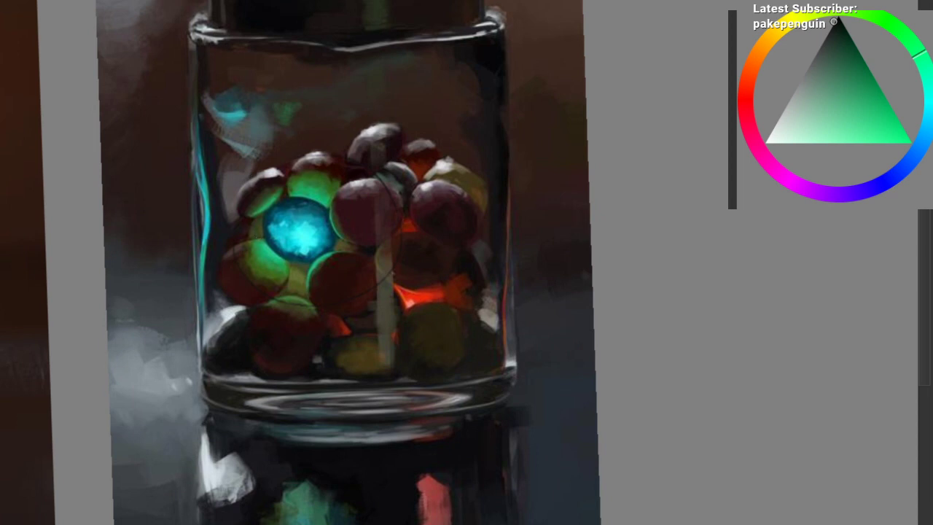
left_click(270, 197)
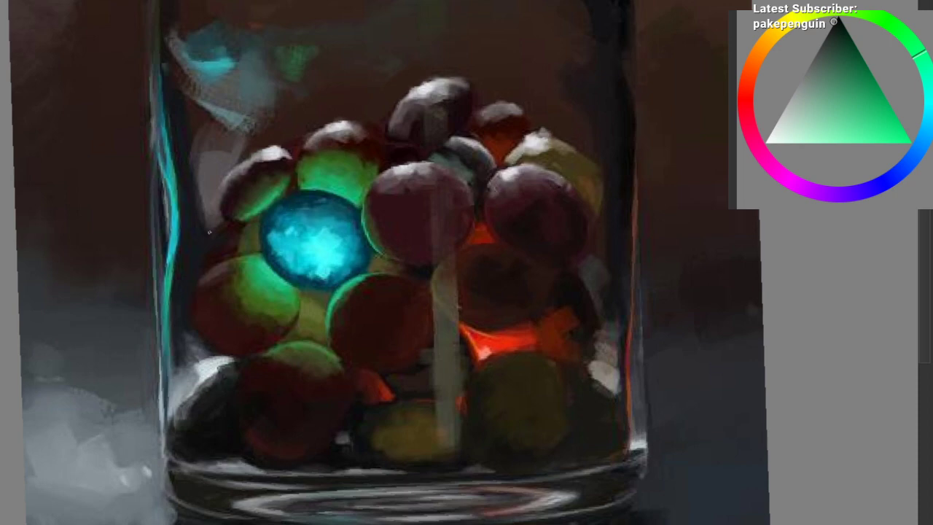
Step: Dab small dark touches of sampled colour into the highlights of the two front purple candies
left_click_drag(387, 108, 311, 156)
left_click(311, 155, "alt")
left_click(323, 206, "ctrl")
mouse_move(323, 206)
left_mouse_down()
mouse_move(304, 188)
mouse_move(264, 199)
left_mouse_up()
left_click(265, 199, "ctrl")
left_click(260, 208, "ctrl")
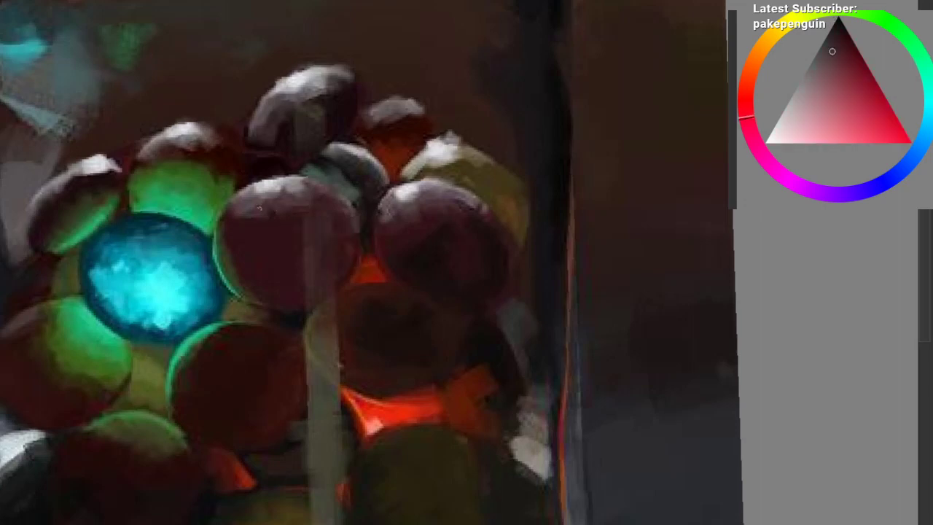
scroll(288, 211, "down", 1)
scroll(339, 191, "up", 1)
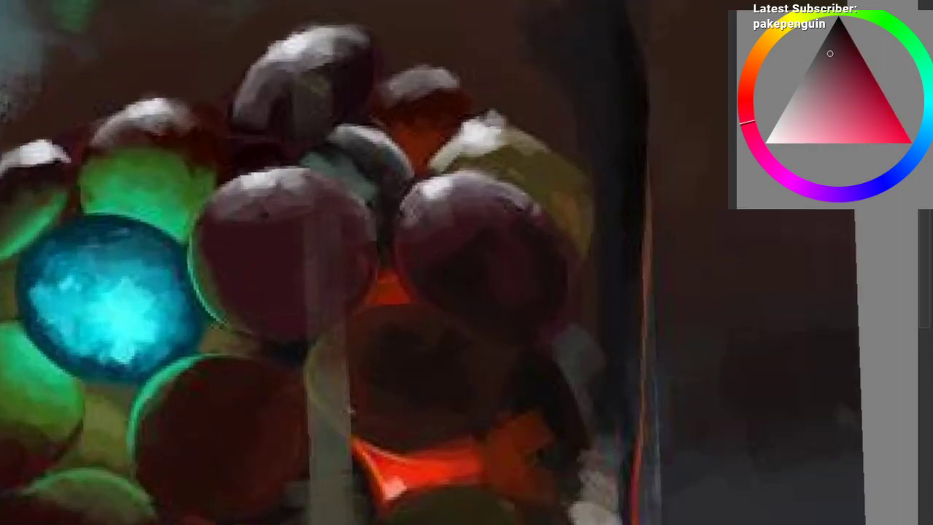
Step: Lasso the area beneath the front purple candy and airbrush a sampled dark red shadow onto the red candy there
left_click(175, 276, "ctrl")
scroll(209, 288, "down", 1)
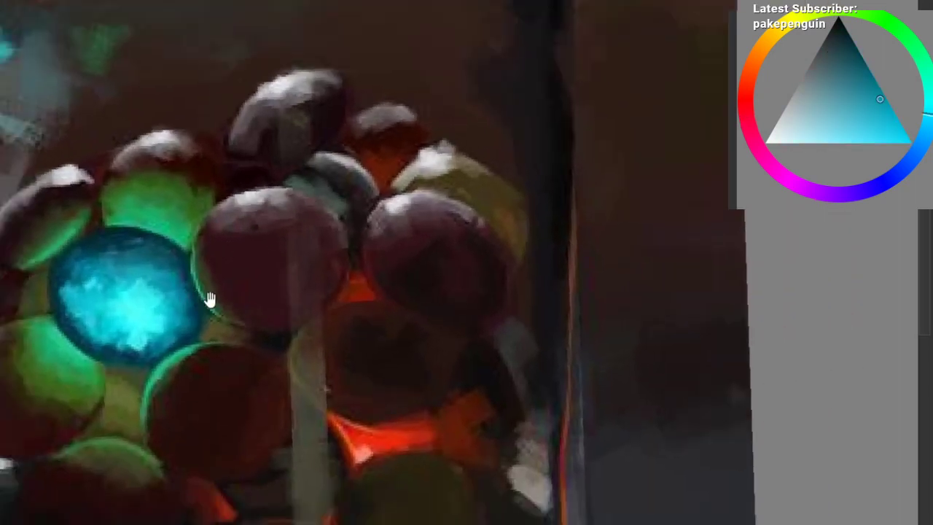
mouse_move(209, 299)
left_mouse_down()
mouse_move(206, 222)
mouse_move(219, 237)
left_mouse_up()
scroll(207, 227, "up", 1)
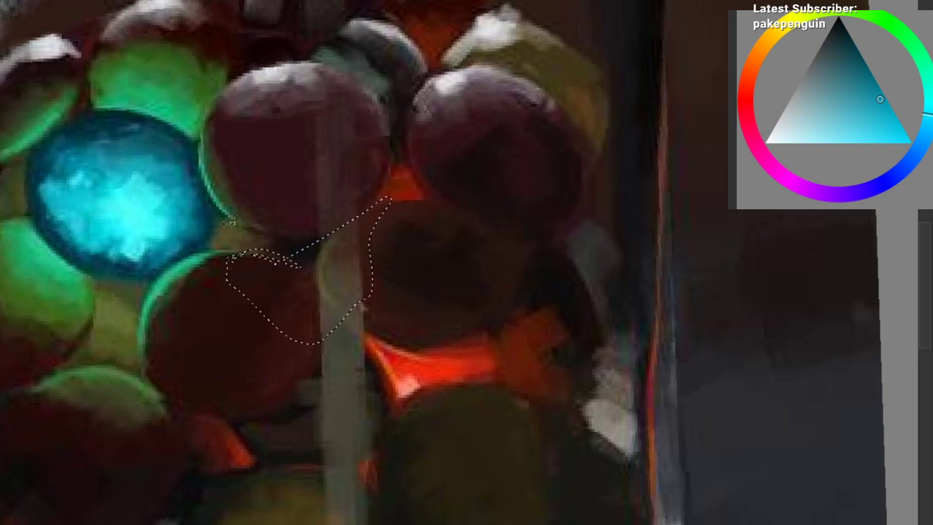
right_click(224, 219)
left_click(224, 321)
left_click(522, 188, "ctrl")
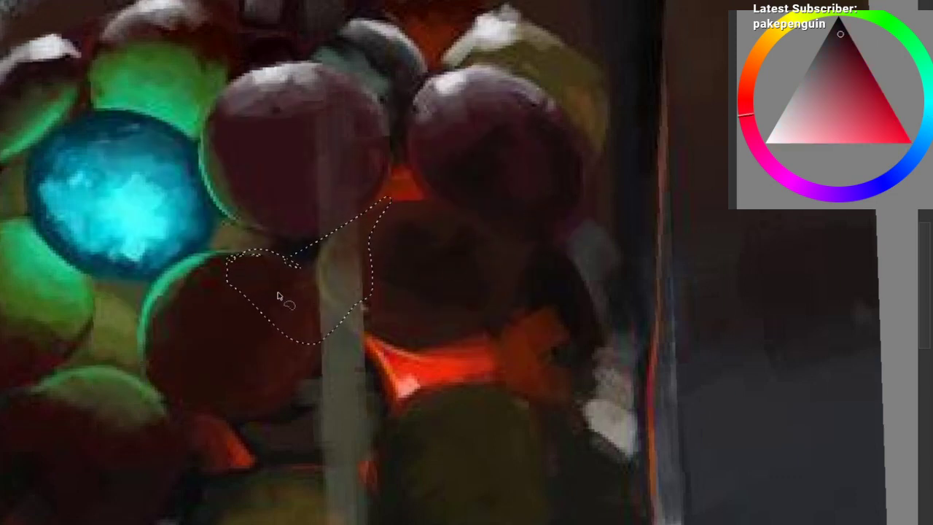
key("b")
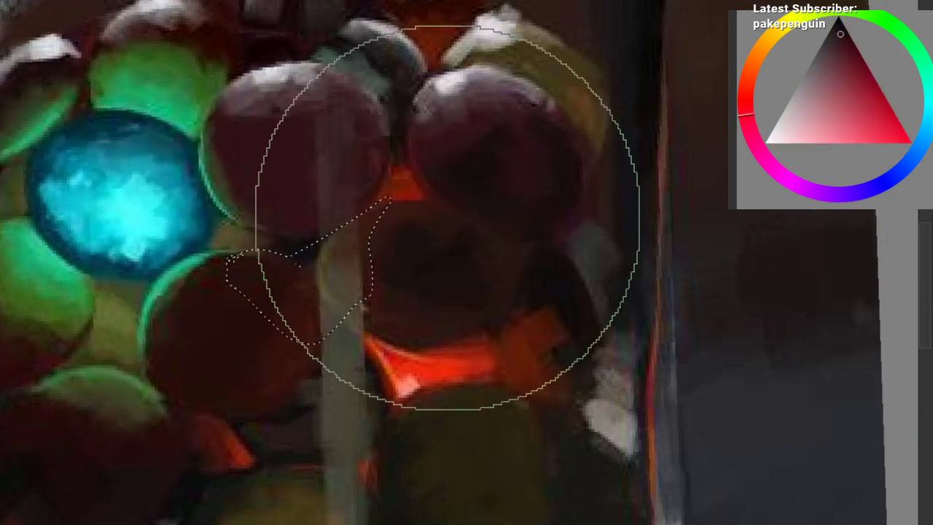
left_click(490, 188, "ctrl")
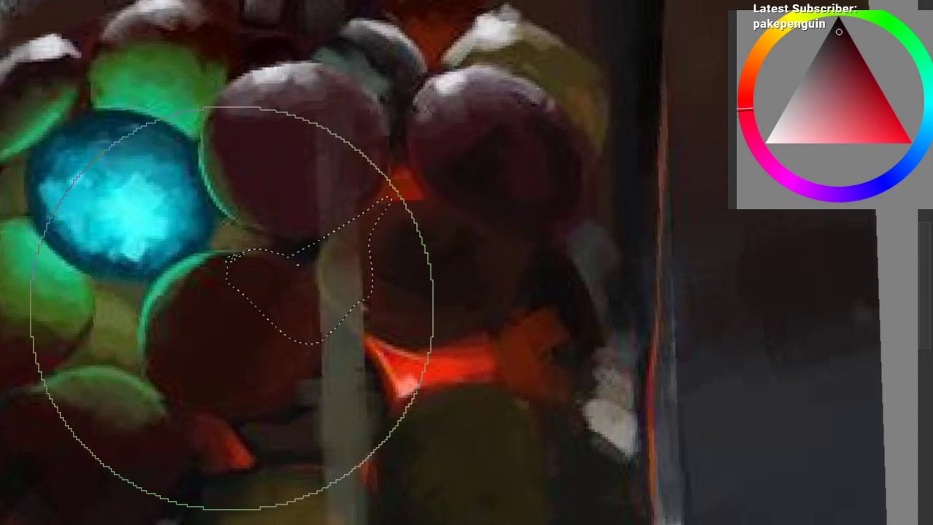
left_click_drag(262, 275, 224, 300)
Step: Deepen the shadow on the red candy below the front purple one with a smaller airbrush and sampled dark colour, and clear the selection
left_click(228, 185, "ctrl")
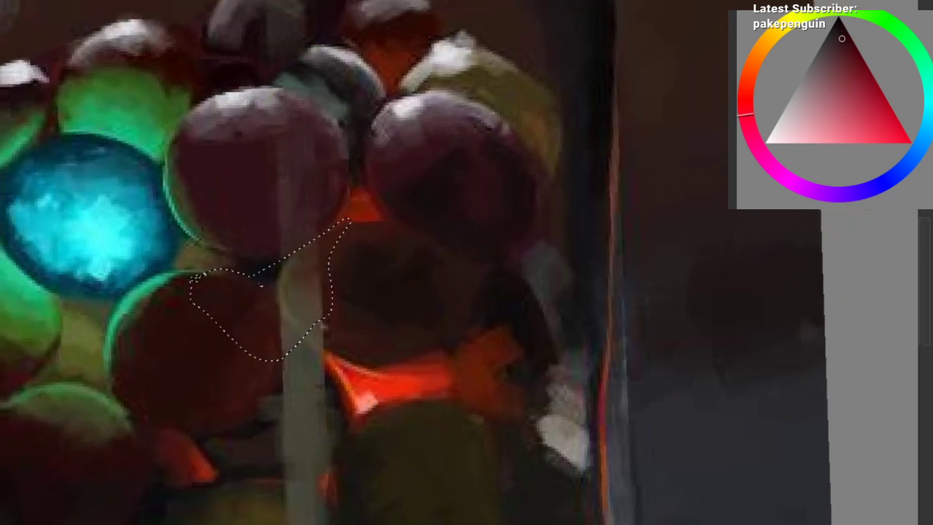
left_click(27, 101, "ctrl")
key("bracketleft")
key("bracketleft")
key("bracketleft")
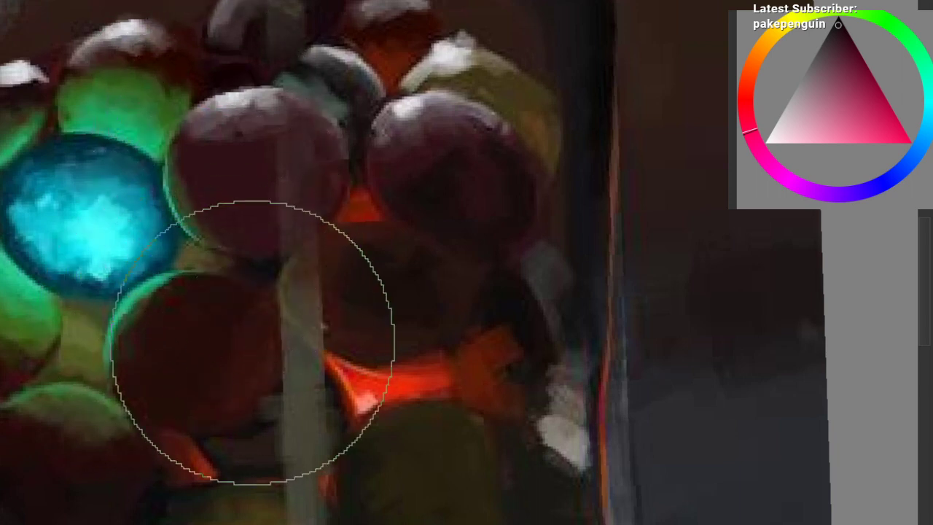
left_click_drag(252, 344, 257, 368)
mouse_move(315, 275)
left_mouse_down()
mouse_move(268, 285)
mouse_move(301, 327)
mouse_move(337, 307)
left_mouse_up()
key("ctrl+shift+a")
Step: Lasso the upper part of the bottom yellow candy, airbrush a dark shadow inside it and clear the selection
key("l")
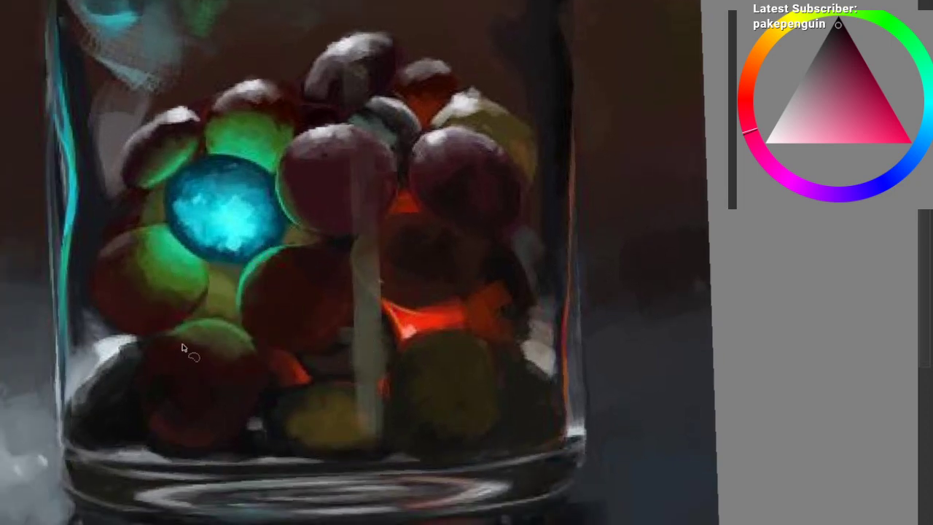
left_click_drag(87, 317, 117, 344)
left_click_drag(157, 389, 99, 375)
left_click_drag(183, 375, 120, 347)
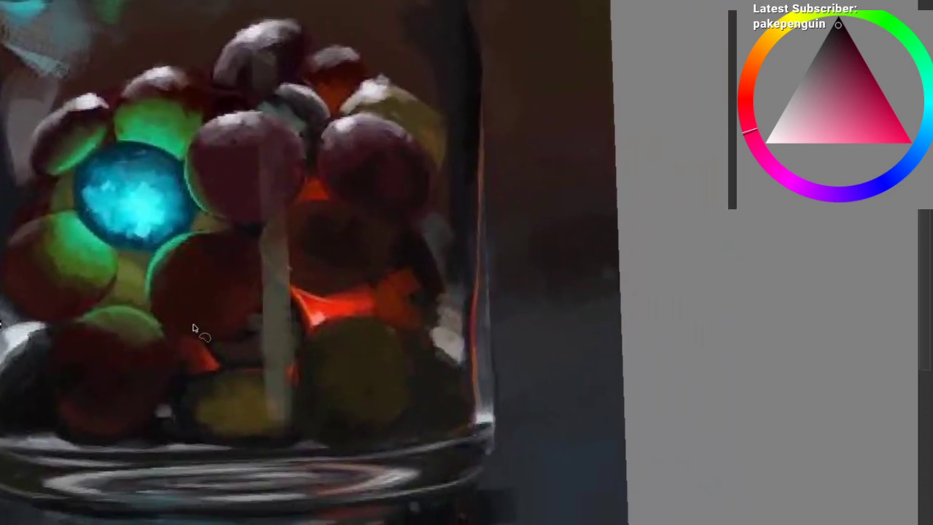
key("b")
left_click_drag(195, 369, 296, 393)
key("ctrl+shift+a")
Step: Lasso the upper part of the bottom olive candy, airbrush it with sampled dark reddish brown and clear the selection
left_click_drag(340, 316, 280, 317)
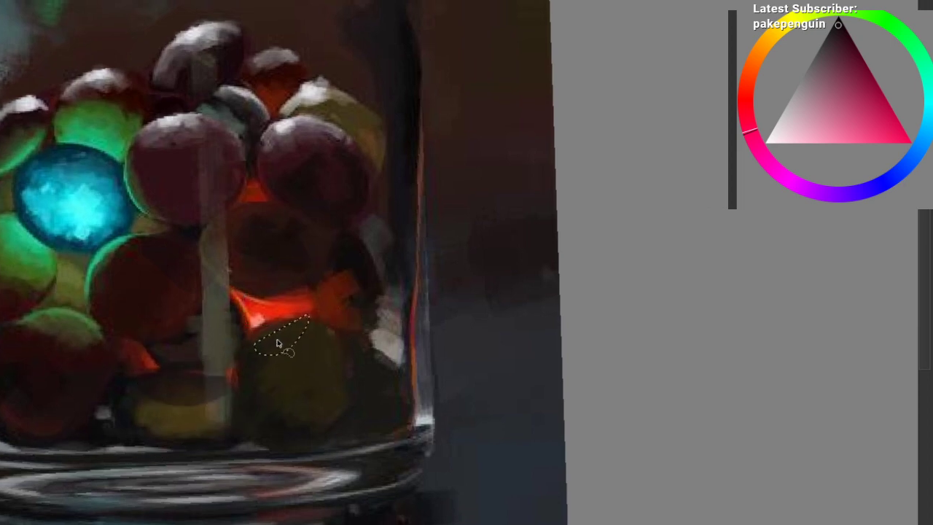
key("b")
left_click(244, 319, "ctrl")
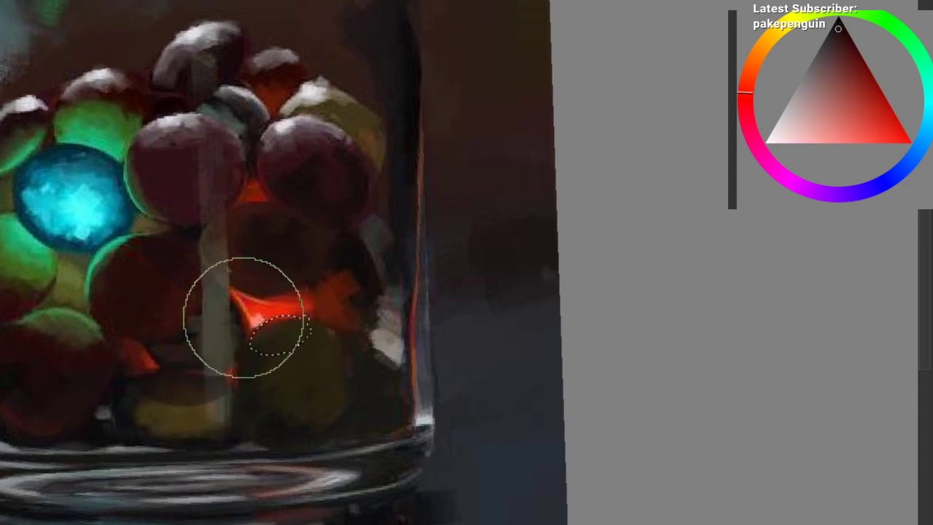
left_click_drag(244, 319, 334, 328)
key("ctrl+shift+a")
Step: Check how the new candy shadows read against the rest of the jar at several magnifications
left_click_drag(275, 349, 280, 377)
scroll(275, 354, "down", 1)
scroll(259, 300, "up", 2)
left_click_drag(238, 285, 275, 309)
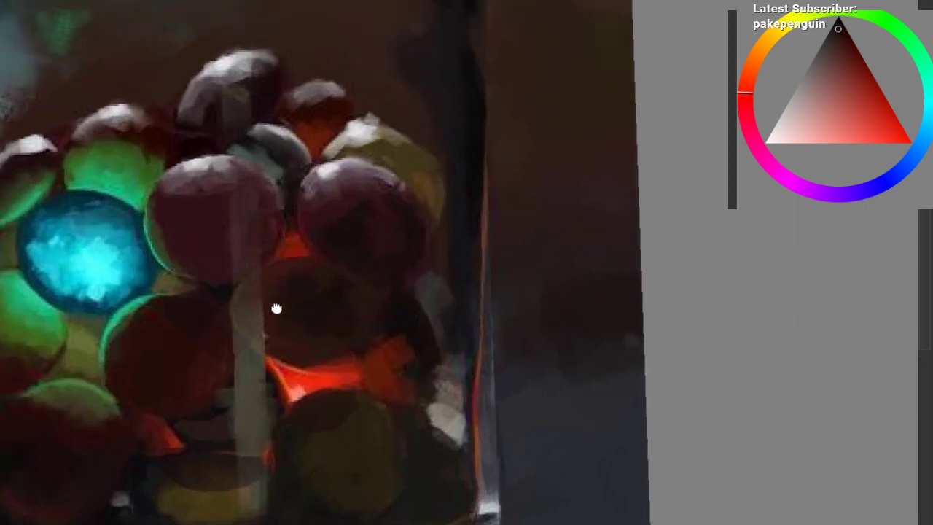
scroll(276, 303, "down", 1)
left_click_drag(267, 261, 282, 292)
scroll(300, 259, "up", 1)
mouse_move(277, 229)
left_mouse_down()
mouse_move(285, 237)
mouse_move(257, 216)
left_mouse_up()
left_click_drag(180, 247, 298, 239)
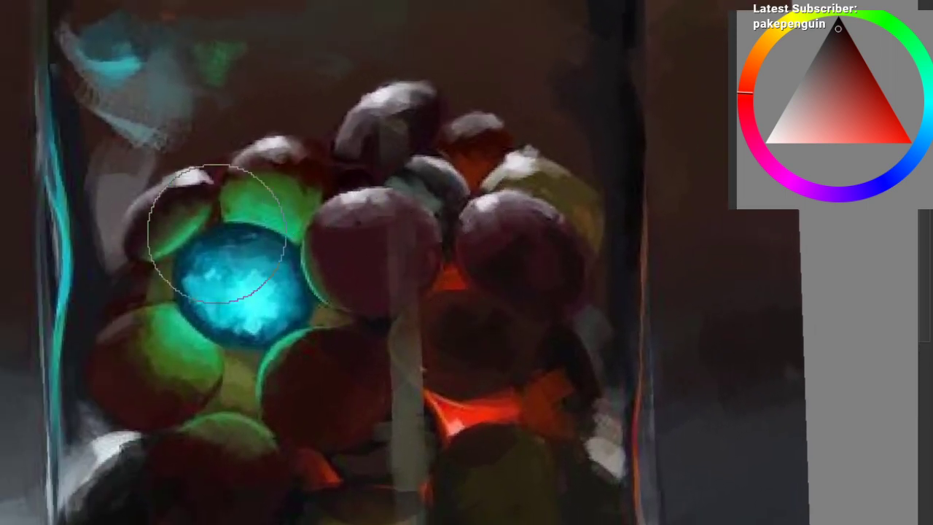
left_click_drag(139, 376, 148, 327)
Step: Airbrush dark maroon over the lower edge of the front purple candy, covering the pale vertical reflection strip there
key("l")
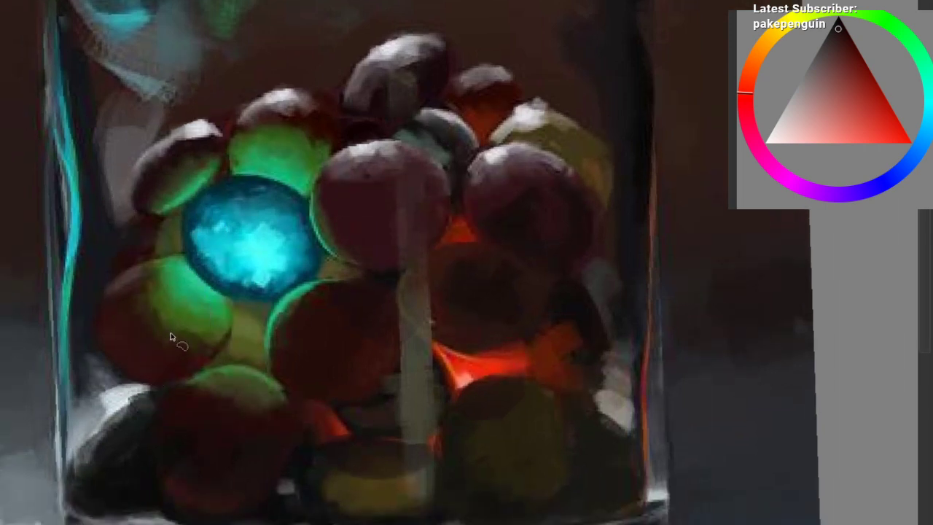
scroll(409, 260, "up", 2)
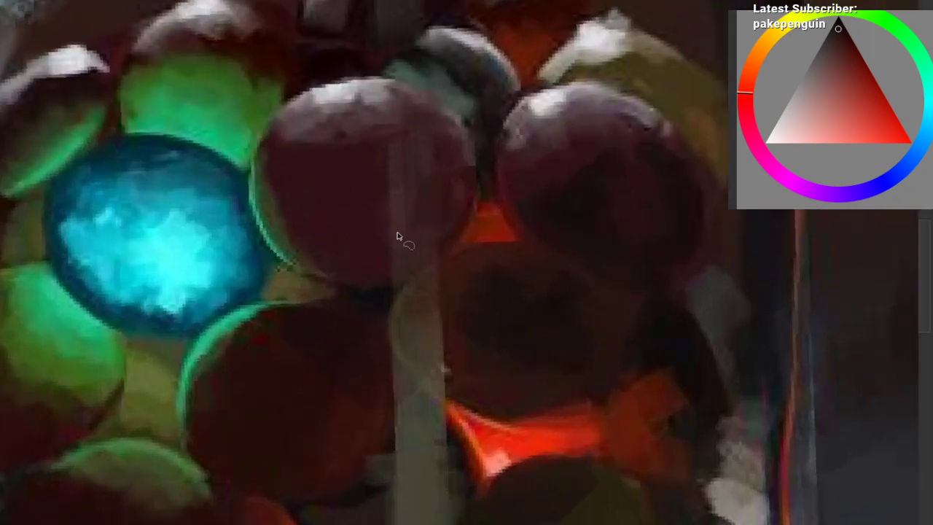
scroll(328, 299, "up", 2)
scroll(295, 274, "down", 2)
left_click_drag(244, 305, 199, 330)
left_click_drag(273, 246, 242, 249)
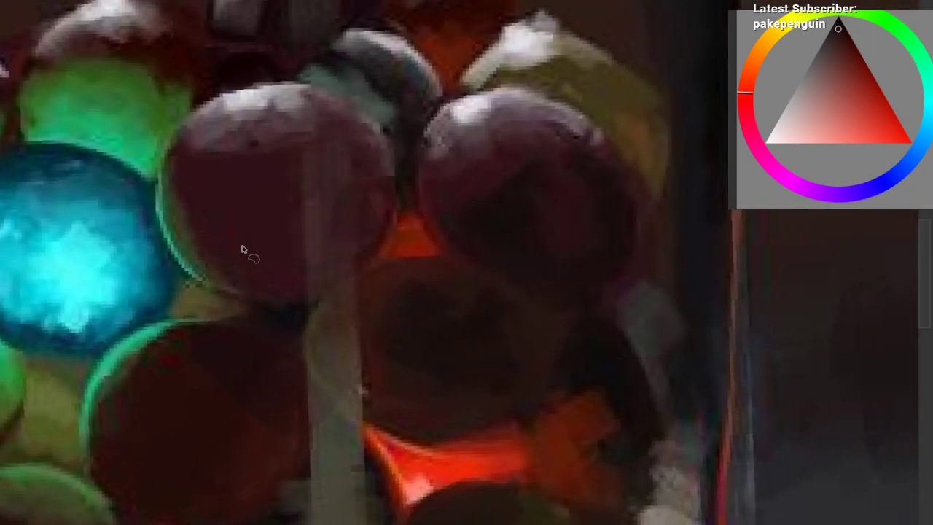
right_click(252, 222)
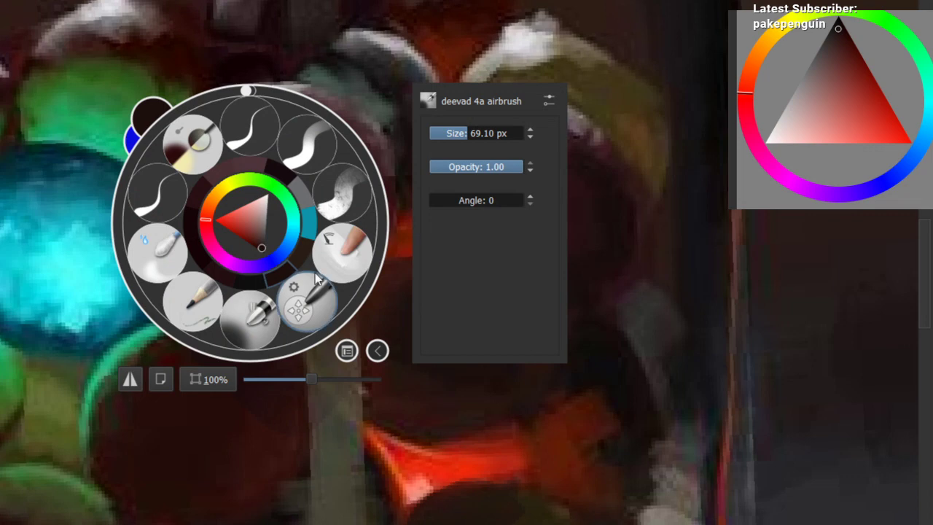
left_click(241, 322)
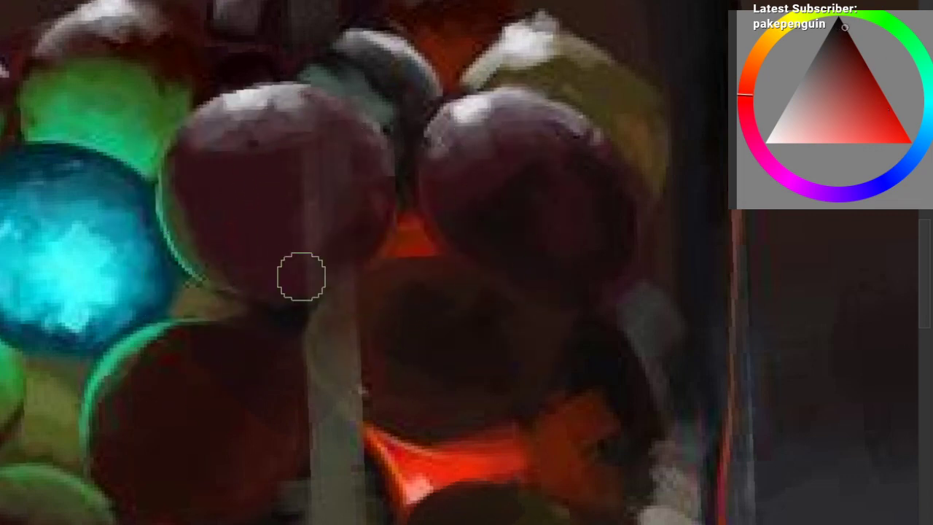
left_click_drag(339, 255, 267, 286)
left_click_drag(364, 237, 241, 313)
left_click_drag(302, 281, 334, 281)
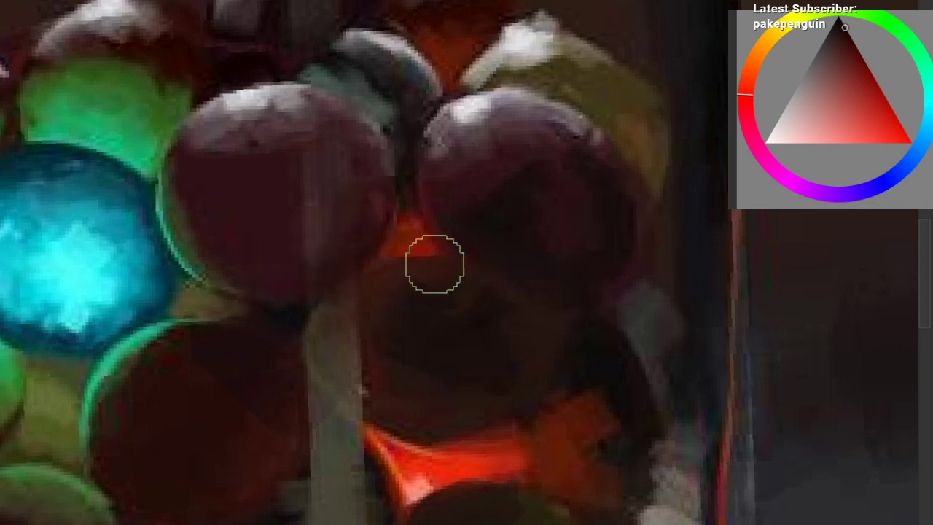
mouse_move(414, 179)
left_mouse_down()
mouse_move(338, 289)
mouse_move(297, 284)
left_mouse_up()
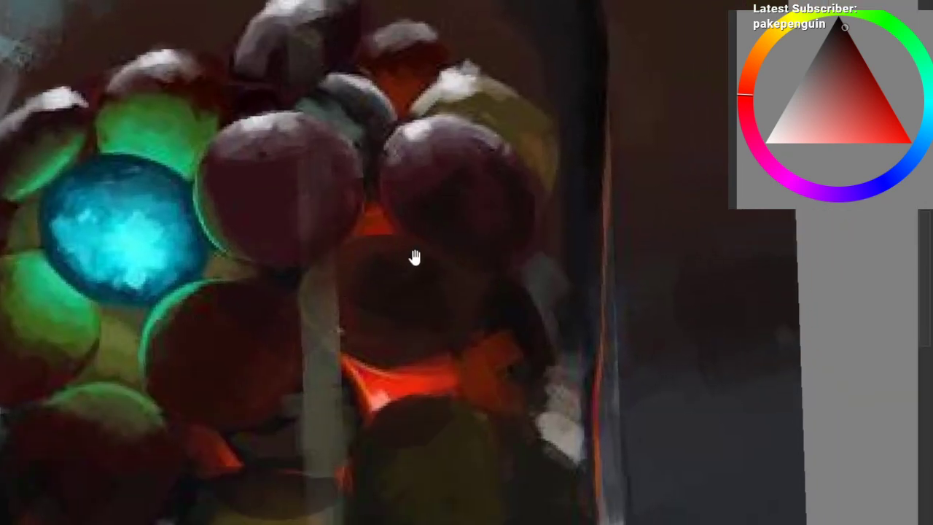
Step: Switch from the airbrush to a textured paint brush and blend sampled dark brown and maroon where the purple candy meets the brown candy below
left_click_drag(207, 324, 258, 262)
right_click(150, 282)
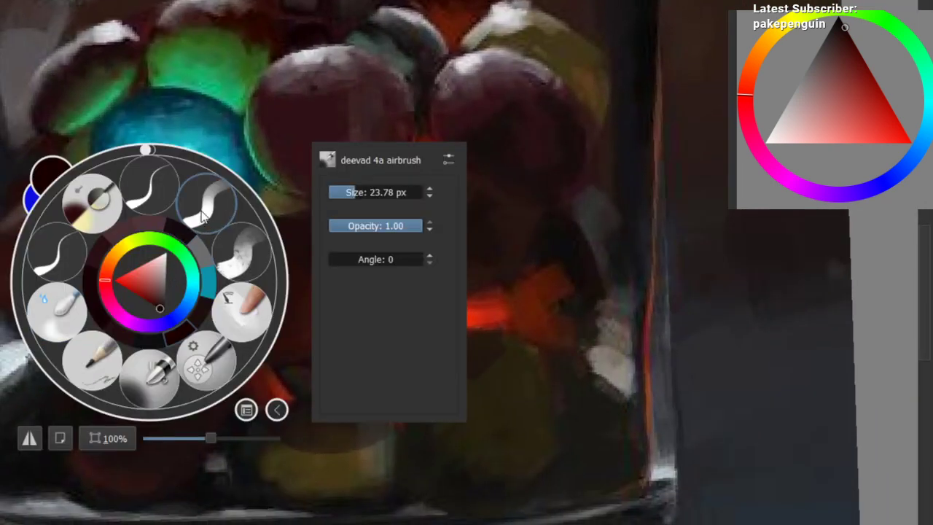
left_click(202, 212)
mouse_move(264, 130)
left_mouse_down()
mouse_move(238, 149)
mouse_move(217, 262)
mouse_move(234, 234)
left_mouse_up()
left_click(325, 264, "ctrl")
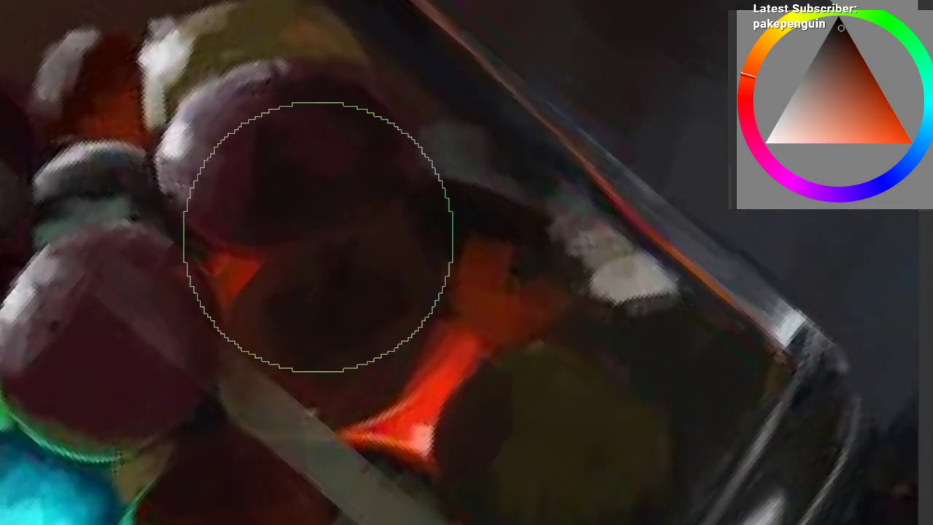
left_click_drag(385, 219, 298, 243)
left_click(309, 256, "ctrl")
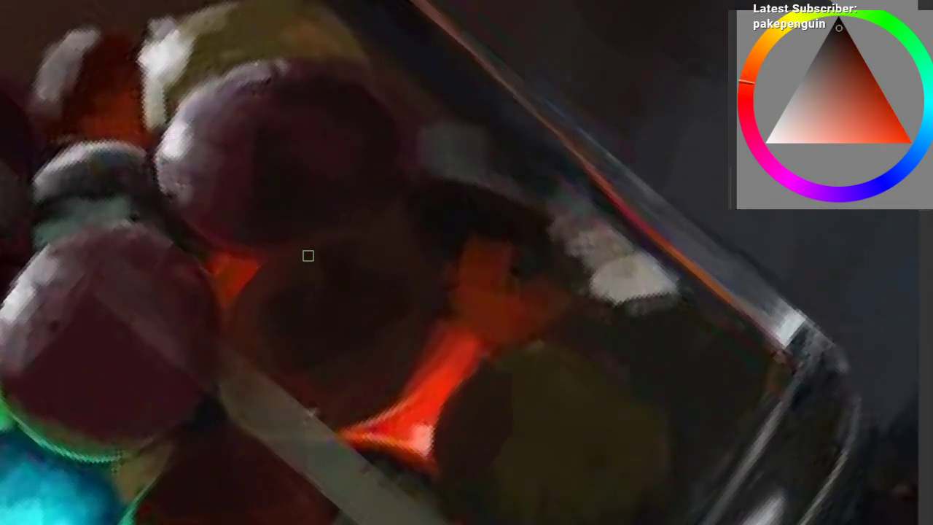
left_click(355, 230, "ctrl")
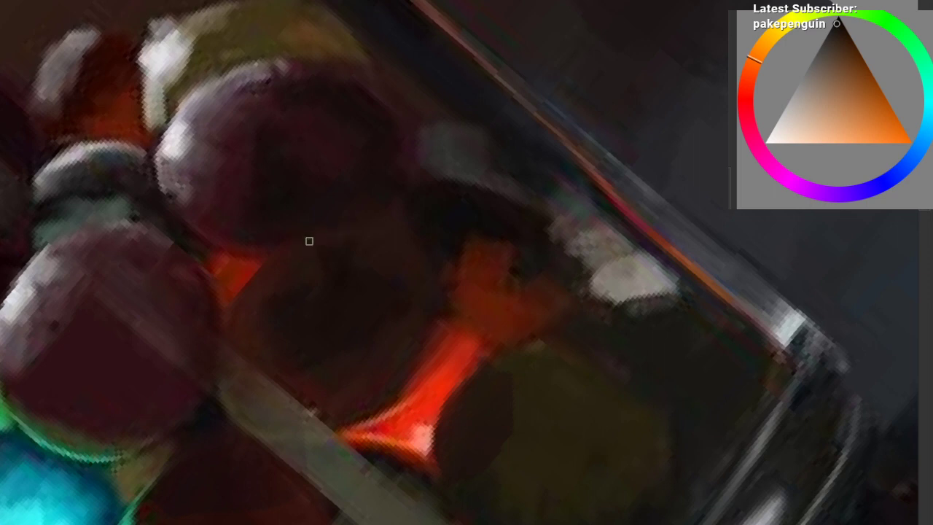
left_click(349, 190, "ctrl")
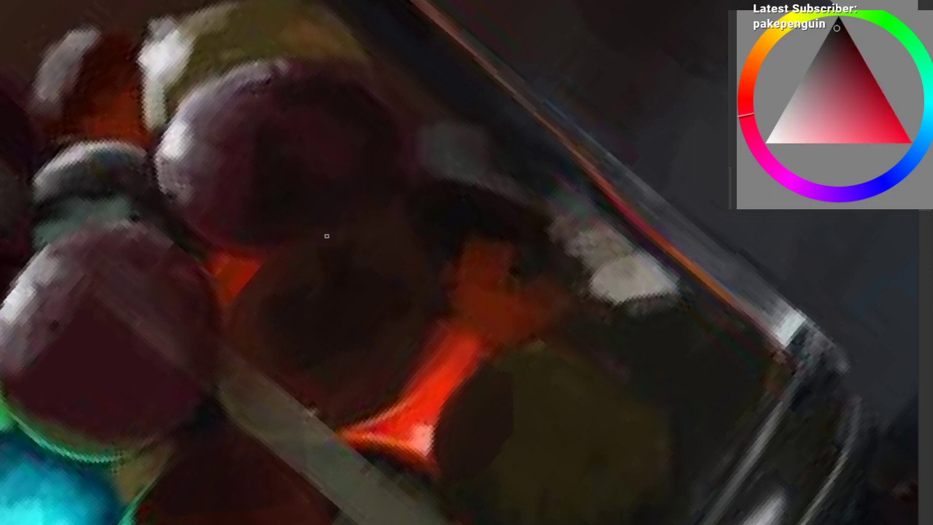
mouse_move(412, 235)
left_mouse_down()
mouse_move(459, 263)
mouse_move(423, 273)
left_mouse_up()
left_click_drag(396, 229, 442, 366)
mouse_move(375, 373)
left_mouse_down()
mouse_move(340, 407)
mouse_move(210, 309)
mouse_move(235, 298)
mouse_move(173, 385)
mouse_move(183, 450)
mouse_move(177, 437)
left_mouse_up()
left_click_drag(185, 330, 261, 247)
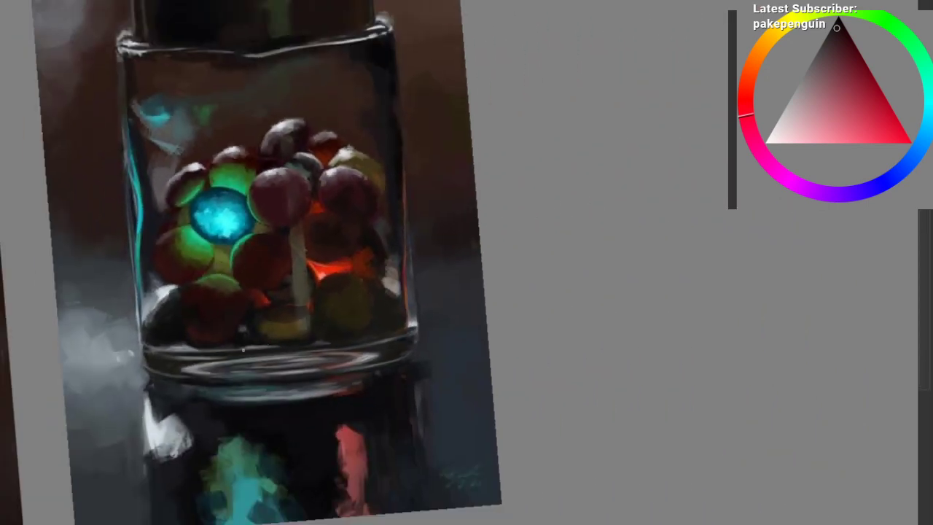
Step: Try outlining the candies around the glowing blue candy with circles in its sampled bright cyan
left_click_drag(251, 283, 237, 307)
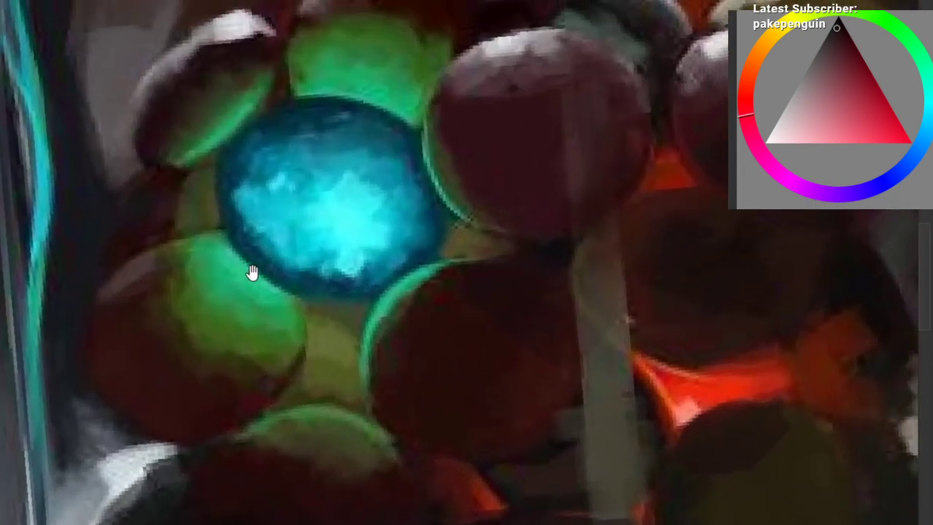
left_click_drag(251, 273, 221, 355)
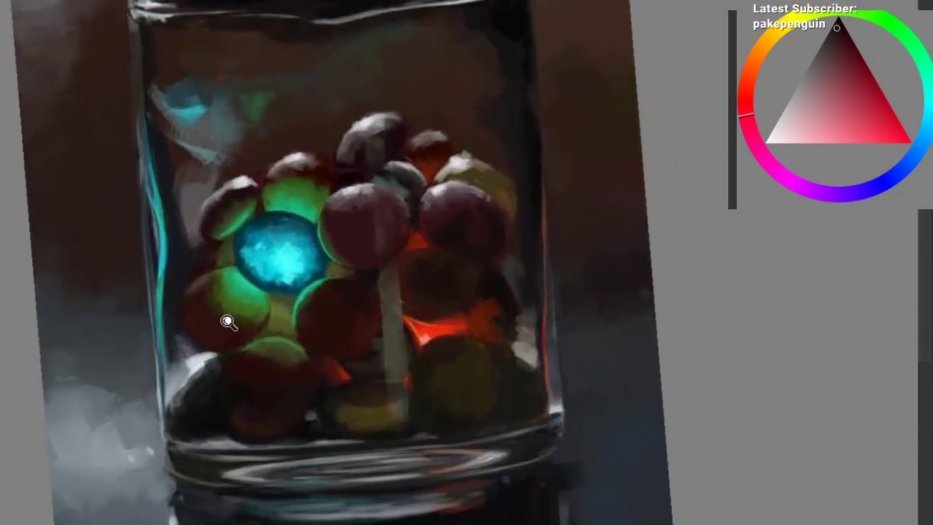
left_click_drag(228, 323, 229, 379)
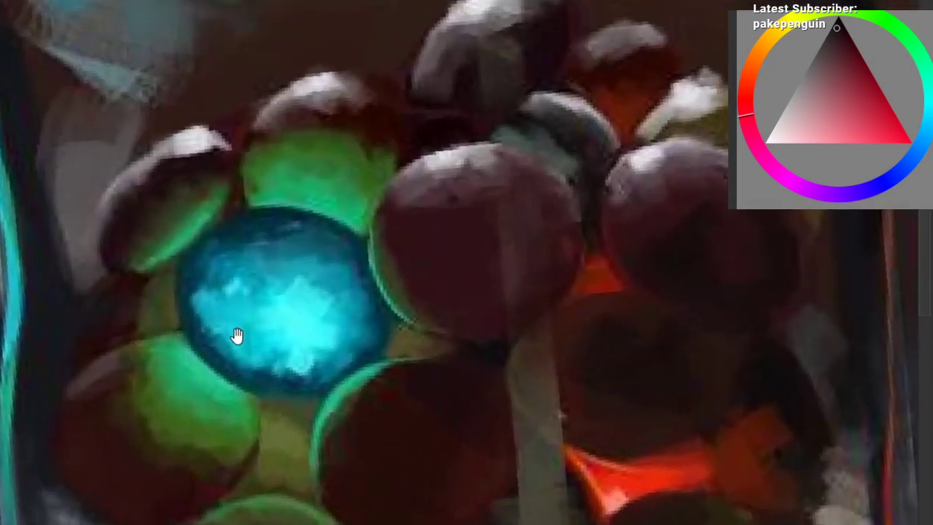
left_click(300, 299, "ctrl")
left_click_drag(306, 310, 292, 347)
left_click_drag(230, 78, 247, 293)
mouse_move(209, 265)
left_mouse_down()
mouse_move(257, 269)
mouse_move(265, 317)
left_mouse_up()
key("ctrl+z")
key("ctrl+z")
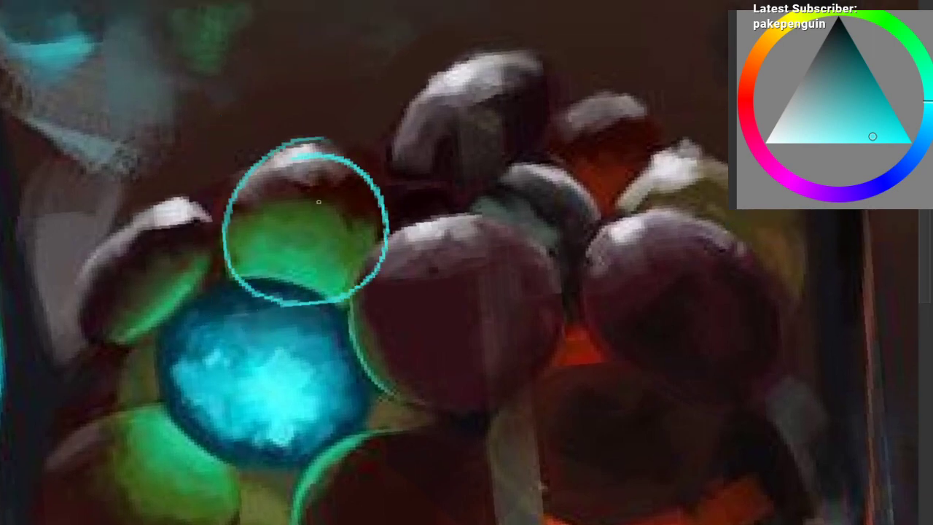
key("ctrl+z")
mouse_move(322, 138)
left_mouse_down()
mouse_move(242, 194)
mouse_move(300, 158)
left_mouse_up()
left_click_drag(232, 295, 269, 212)
mouse_move(450, 137)
left_mouse_down()
mouse_move(355, 290)
mouse_move(355, 165)
left_mouse_up()
left_click_drag(44, 423, 55, 445)
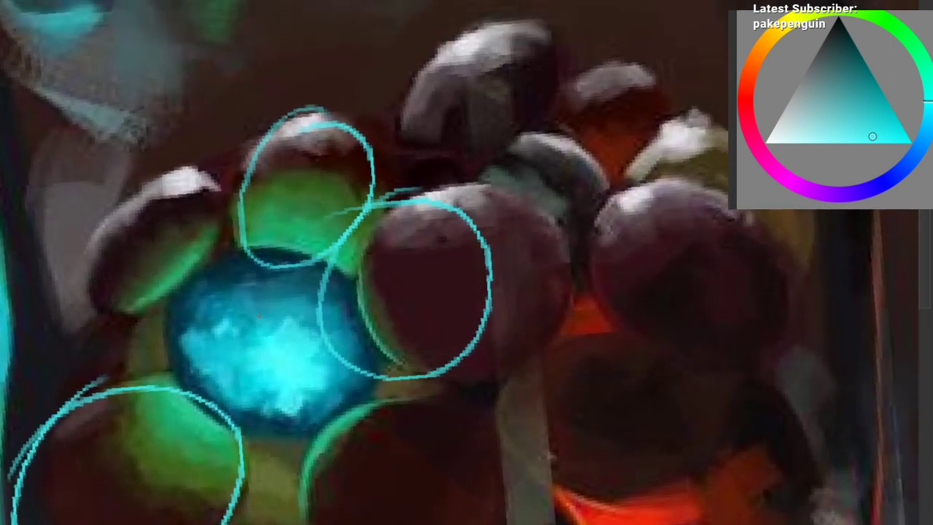
key("ctrl+z")
key("ctrl+z")
key("ctrl+z")
Step: Paint a pale bluish-grey band of reflected light along the lower edge of the green candy above the glowing blue candy
left_click_drag(272, 231, 264, 255)
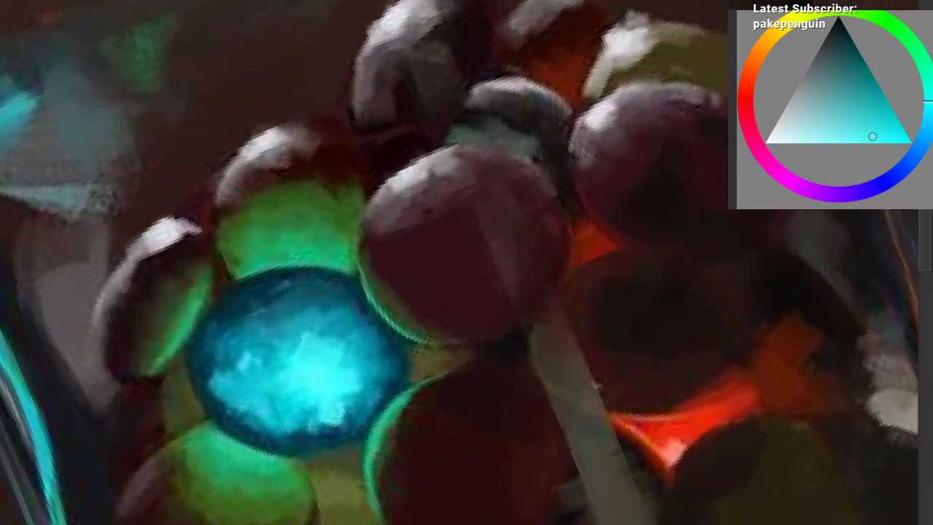
left_click(281, 291, "ctrl")
left_click(310, 236, "ctrl")
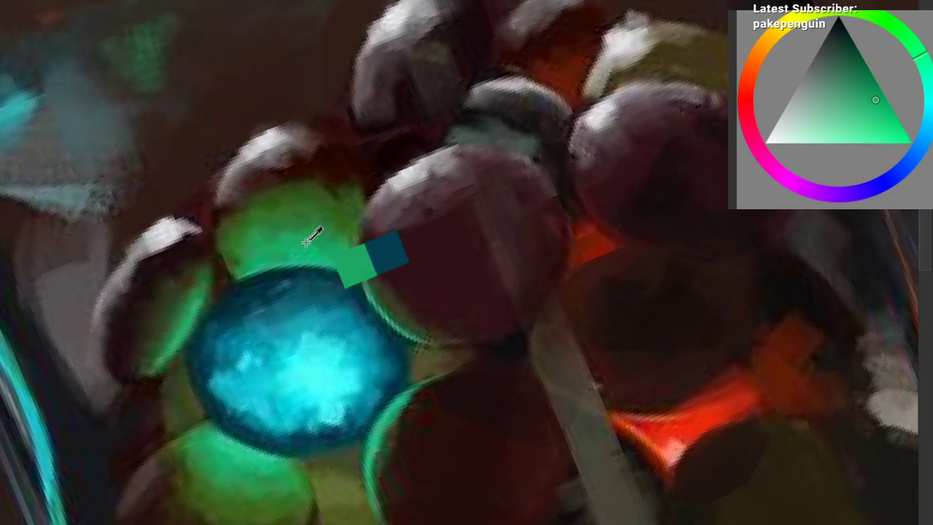
left_click(792, 105)
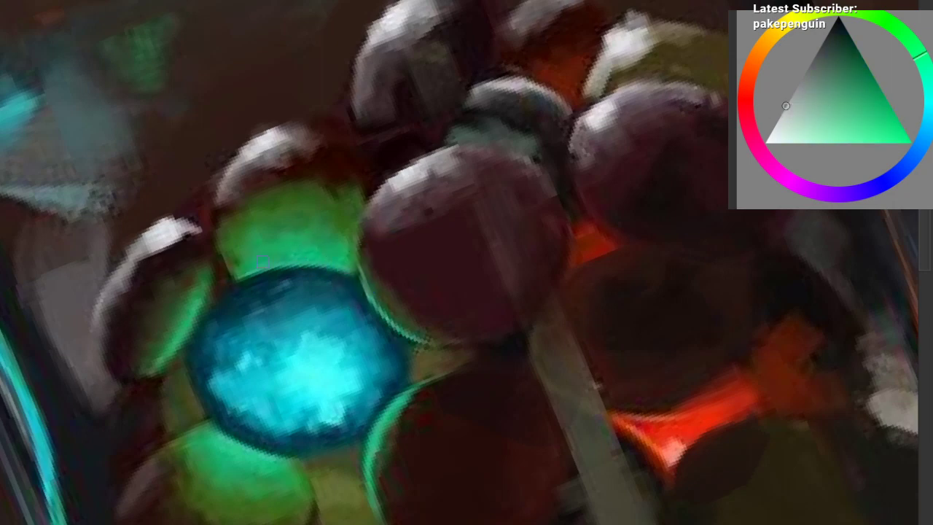
left_click_drag(232, 268, 368, 276)
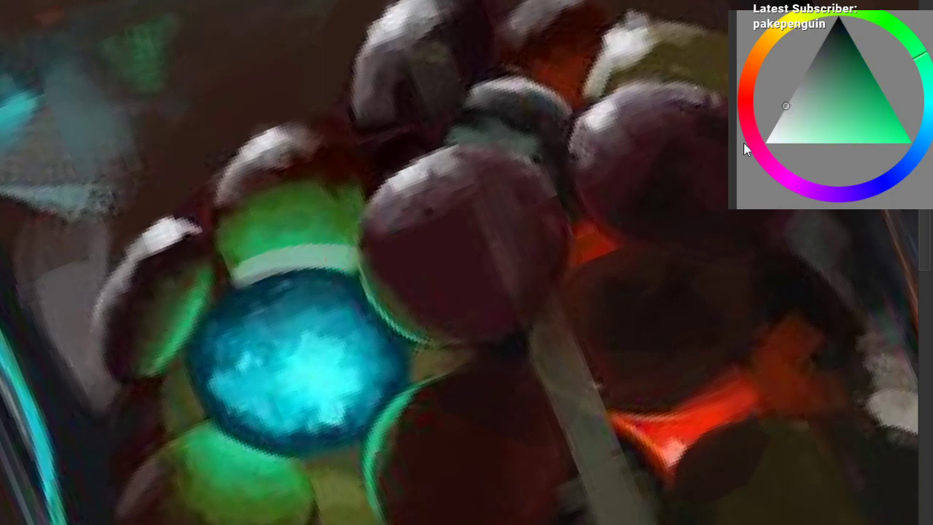
key("ctrl+z")
left_click(806, 118)
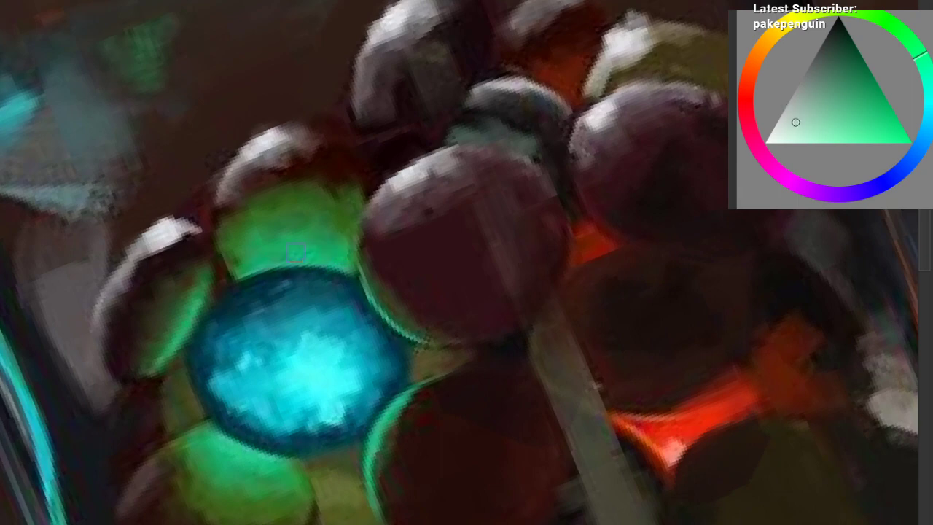
left_click(921, 117)
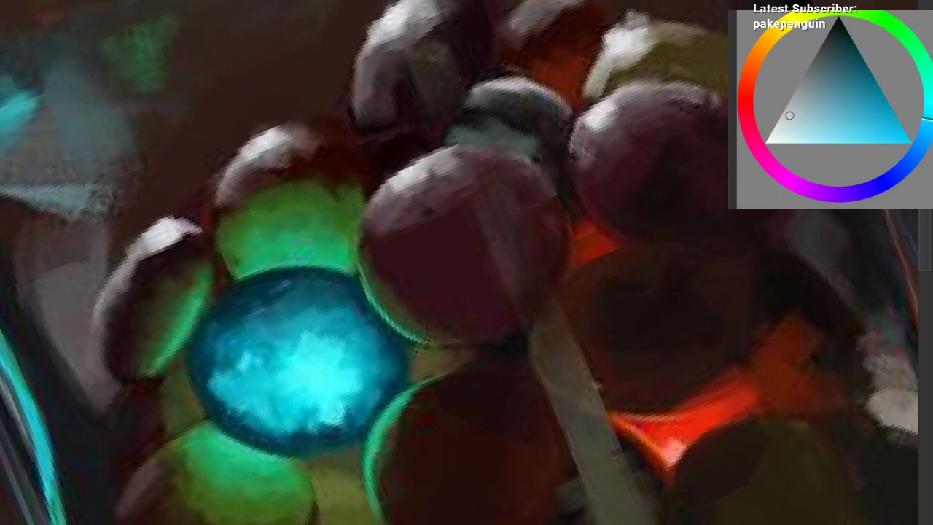
key("ctrl+z")
mouse_move(250, 269)
left_mouse_down()
mouse_move(280, 255)
mouse_move(365, 248)
left_mouse_up()
Step: Try painting a pale highlight on the lower-left green candy along the edge facing the glowing blue candy
left_click_drag(261, 366, 306, 328)
left_click_drag(246, 399, 291, 444)
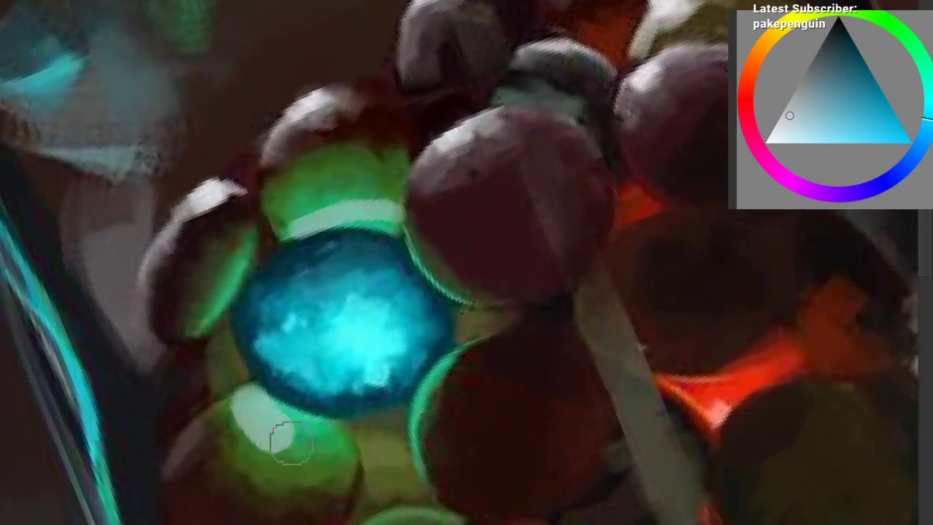
key("ctrl+z")
left_click_drag(271, 405, 332, 428)
mouse_move(391, 442)
left_mouse_down()
mouse_move(385, 450)
mouse_move(255, 409)
left_mouse_up()
left_click_drag(174, 294, 190, 356)
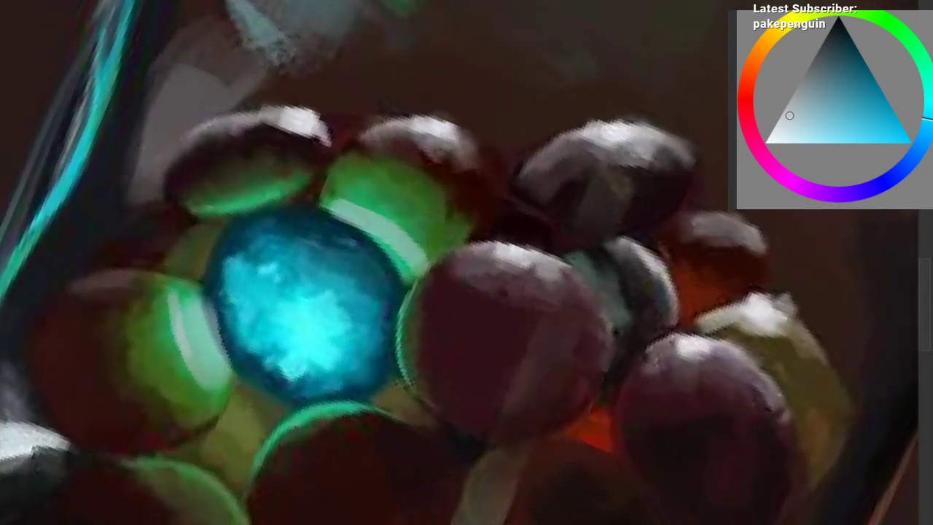
key("ctrl+z")
key("ctrl+z")
left_click_drag(192, 284, 217, 376)
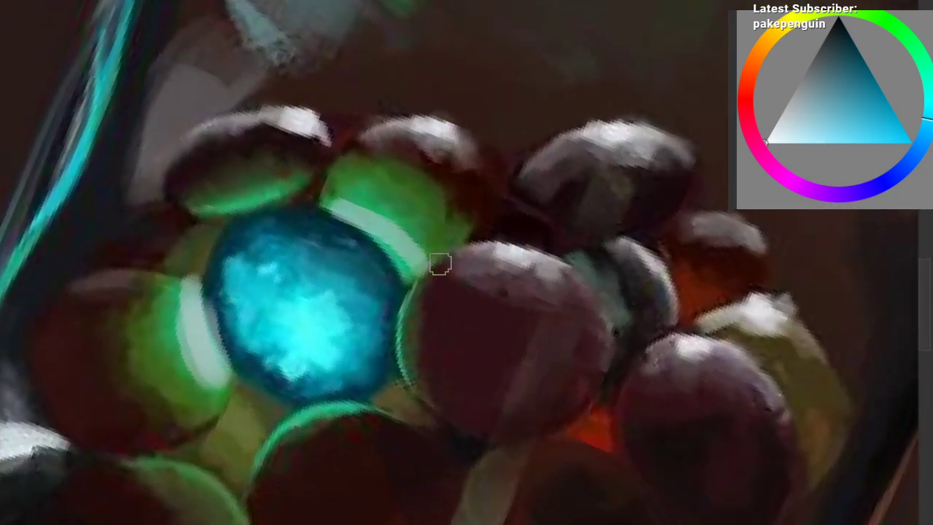
key("ctrl+z")
left_click(207, 348, "ctrl")
mouse_move(191, 286)
left_mouse_down()
mouse_move(209, 365)
mouse_move(226, 369)
left_mouse_up()
key("ctrl+z")
left_click(212, 340, "ctrl")
key("ctrl+z")
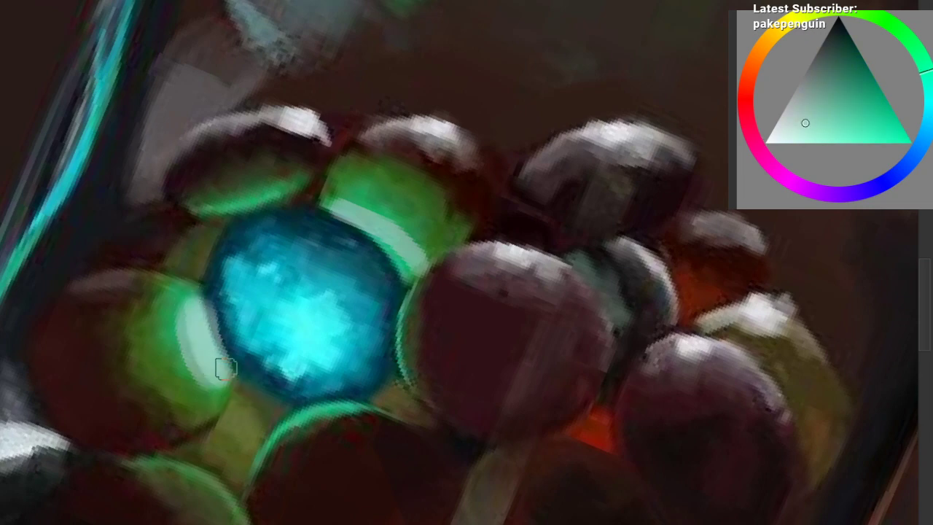
Step: Try painting a pale mint rim along the lower edge of the upper-left candy
left_click_drag(186, 250, 276, 201)
key("ctrl+z")
key("ctrl+z")
mouse_move(201, 212)
left_mouse_down()
mouse_move(238, 210)
mouse_move(299, 185)
left_mouse_up()
mouse_move(334, 177)
left_mouse_down()
mouse_move(292, 200)
mouse_move(295, 211)
left_mouse_up()
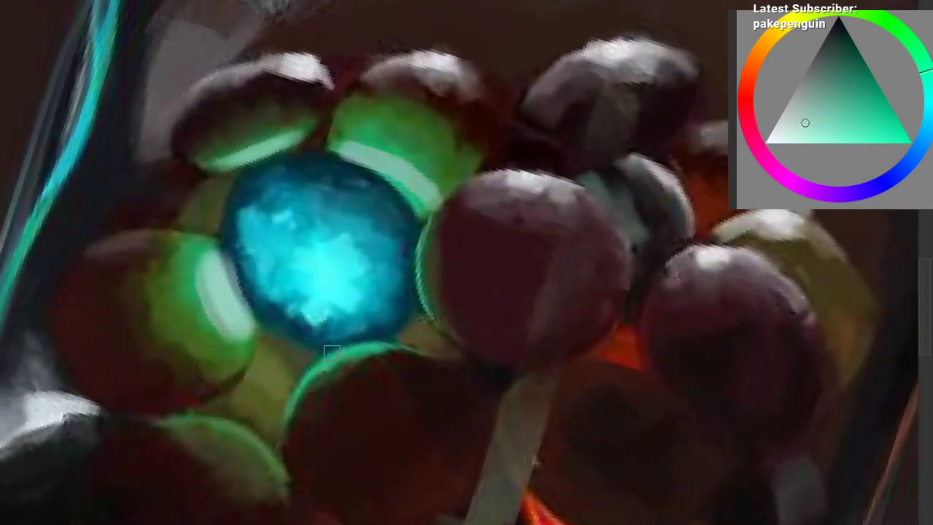
Step: Try a pale mint rim along the top edge of the dark red candy below the glowing blue candy
mouse_move(301, 380)
left_mouse_down()
mouse_move(376, 343)
mouse_move(371, 350)
left_mouse_up()
key("ctrl+z")
mouse_move(261, 358)
left_mouse_down()
mouse_move(298, 367)
mouse_move(242, 314)
left_mouse_up()
mouse_move(191, 272)
left_mouse_down()
mouse_move(211, 181)
mouse_move(240, 313)
left_mouse_up()
left_click(257, 238, "ctrl")
key("ctrl+z")
Step: Try layering progressively deeper sampled greens in curved bands across the lit side of the lower-left candy
left_click(202, 173, "ctrl")
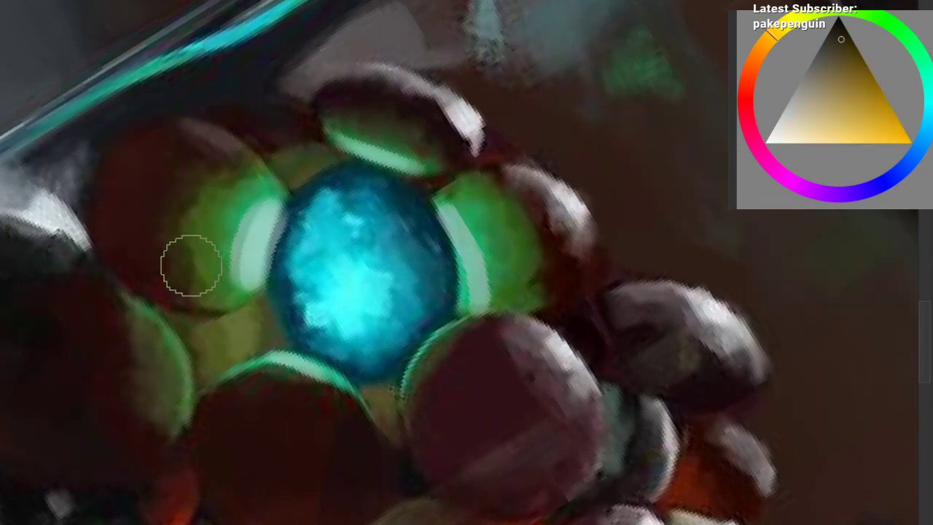
left_click_drag(191, 266, 192, 325)
mouse_move(224, 392)
left_mouse_down()
mouse_move(175, 270)
mouse_move(173, 226)
left_mouse_up()
left_click_drag(191, 306, 212, 211)
left_click(275, 293, "ctrl")
left_click_drag(264, 283, 251, 328)
key("ctrl+z")
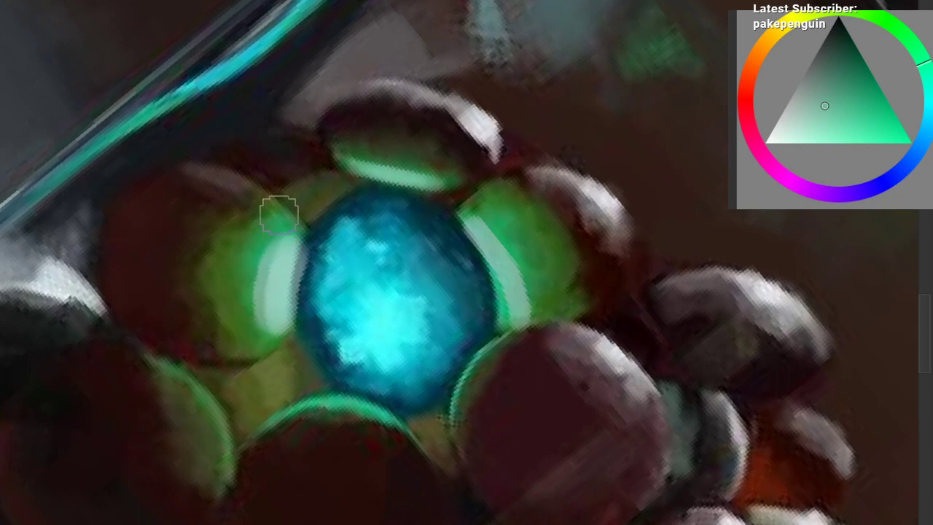
left_click_drag(279, 215, 255, 337)
left_click(252, 269, "ctrl")
left_click_drag(269, 205, 244, 336)
left_click(235, 239, "ctrl")
left_click_drag(237, 209, 219, 339)
Step: Try building graded light green bands beside the rim of the upper-left candy and darkening its shaded side with sampled dark red
mouse_move(212, 273)
left_mouse_down()
mouse_move(212, 285)
mouse_move(342, 405)
left_mouse_up()
left_click(263, 189, "ctrl")
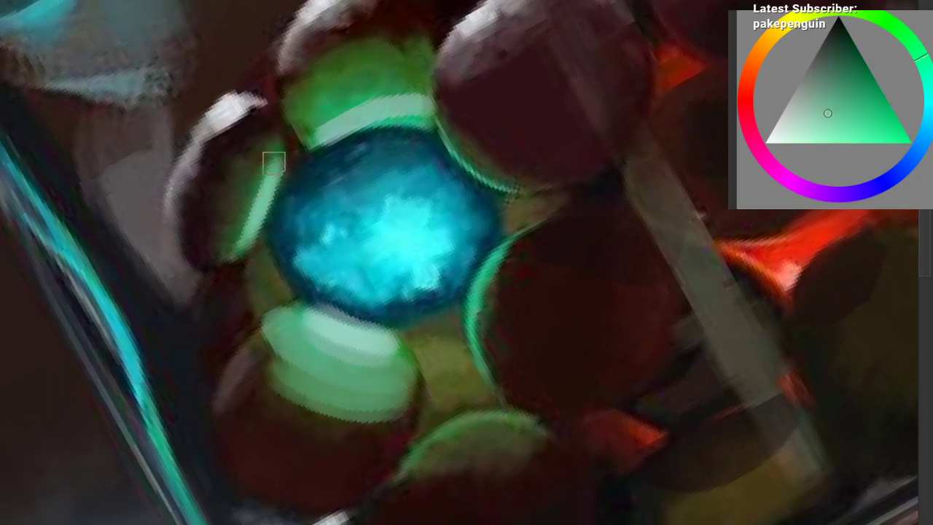
left_click_drag(280, 139, 218, 266)
key("ctrl+z")
left_click(223, 234, "ctrl")
mouse_move(255, 182)
left_mouse_down()
mouse_move(225, 249)
mouse_move(267, 137)
mouse_move(212, 225)
left_mouse_up()
left_click(248, 152, "ctrl")
key("ctrl+z")
left_click(242, 139, "ctrl")
mouse_move(258, 138)
left_mouse_down()
mouse_move(223, 218)
mouse_move(237, 191)
left_mouse_up()
mouse_move(198, 193)
left_mouse_down()
mouse_move(187, 211)
mouse_move(215, 240)
left_mouse_up()
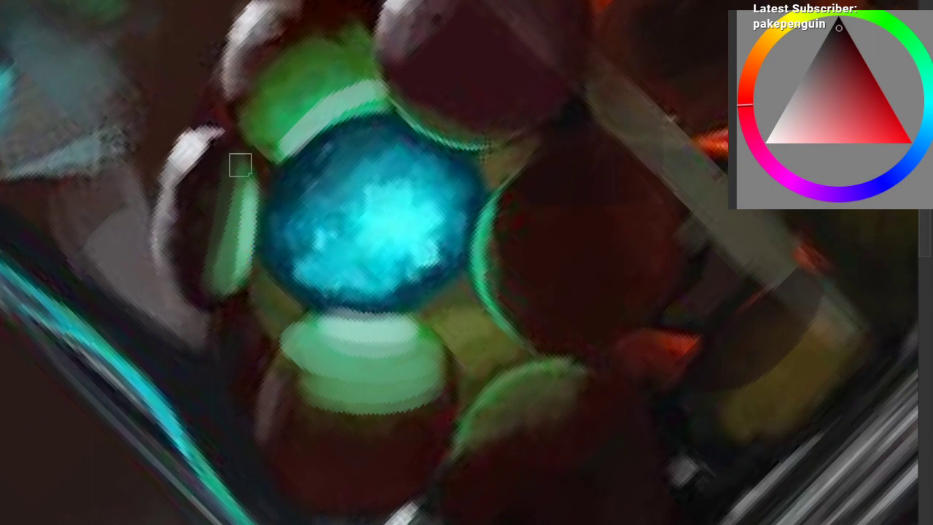
left_click_drag(255, 177, 226, 240)
Step: Try sampled strokes around the upper green candy, and undo them together with the layered bands on the two left candies
left_click(285, 99, "ctrl")
mouse_move(313, 94)
left_mouse_down()
mouse_move(230, 149)
mouse_move(352, 112)
left_mouse_up()
key("ctrl+z")
left_click(240, 161, "ctrl")
left_click_drag(237, 172, 284, 153)
key("ctrl+z")
key("ctrl+z")
left_click_drag(617, 185, 636, 273)
key("ctrl+z")
left_click_drag(608, 218, 613, 238)
left_click_drag(550, 253, 527, 310)
key("ctrl+z")
key("ctrl+z")
key("ctrl+z")
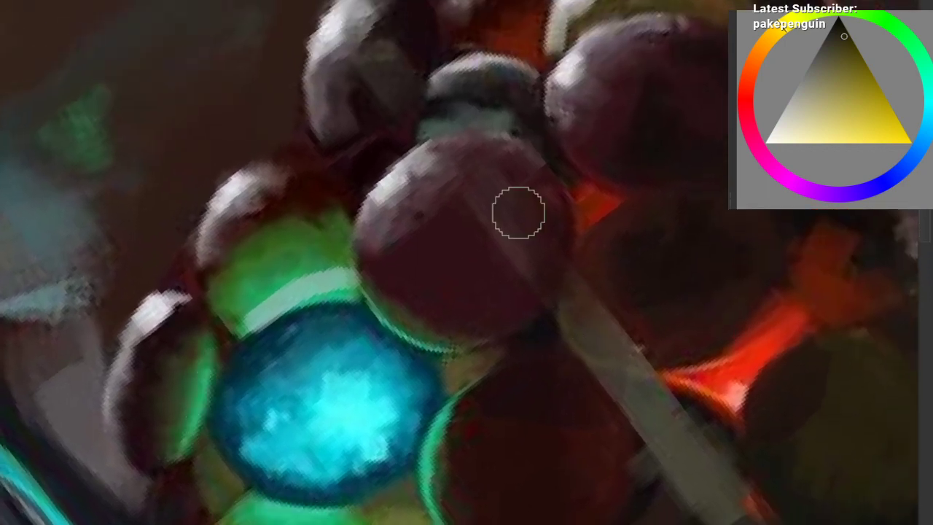
Step: Lasso the green-lit areas of the candies surrounding the glowing blue candy and apply an adjustment that desaturates them
left_click_drag(592, 188, 597, 206)
left_click_drag(570, 248, 505, 299)
left_click_drag(490, 289, 485, 319)
left_click_drag(531, 306, 499, 335)
left_click_drag(430, 316, 393, 226)
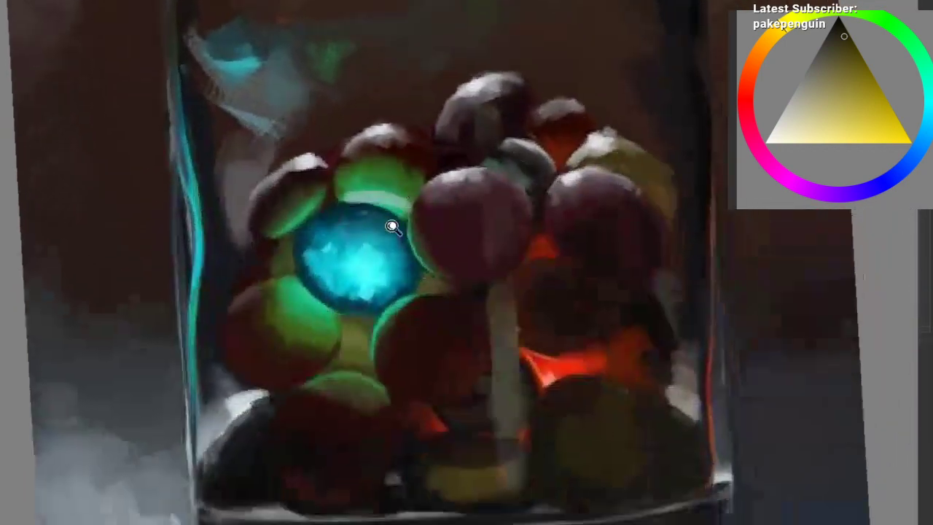
scroll(392, 228, "up", 5)
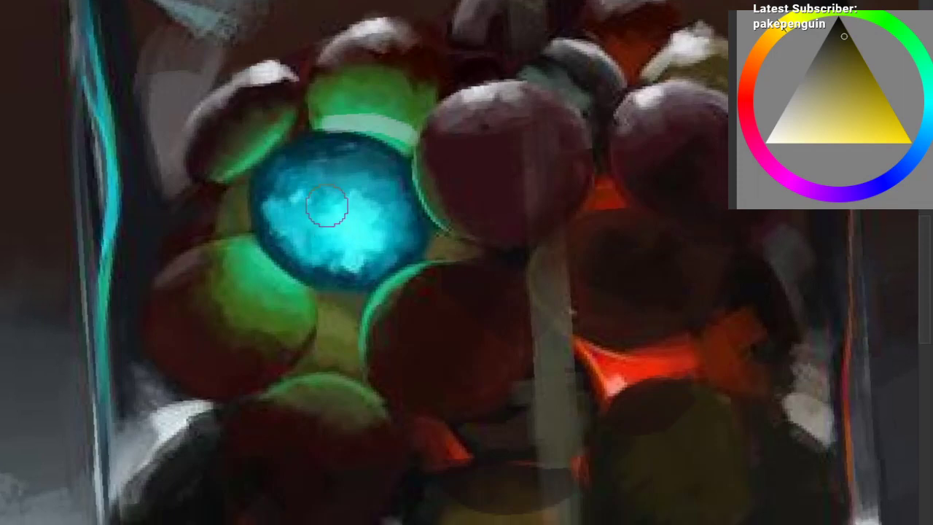
scroll(306, 208, "up", 1)
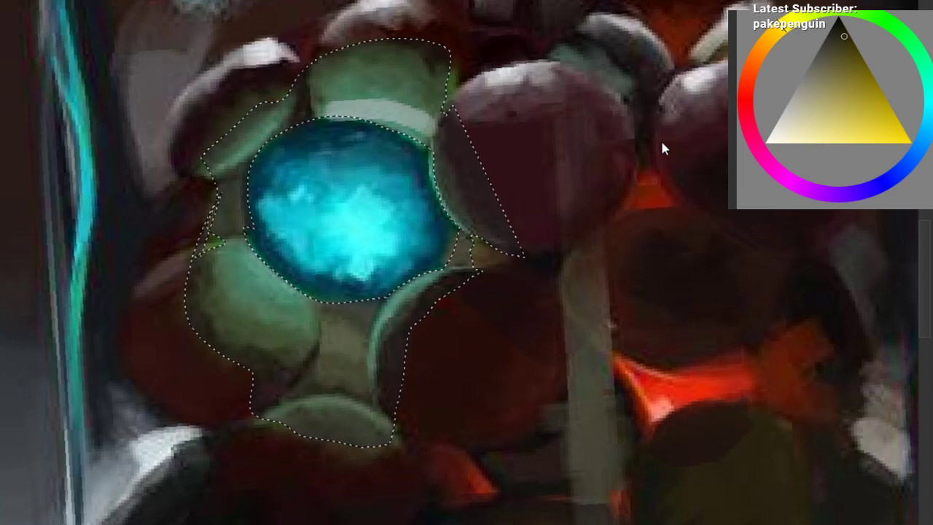
left_click(720, 402)
left_click_drag(431, 271, 332, 256)
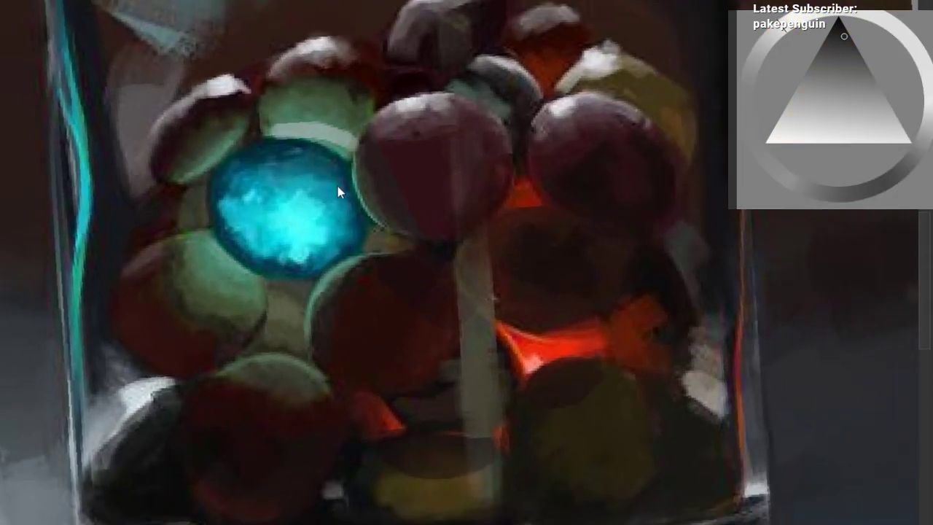
Step: Airbrush white on the adjustment's mask to soften the desaturated area's edges across the surrounding candies, and check the whole jar
right_click(312, 192)
left_click(313, 272)
left_click_drag(363, 244, 37, 284)
left_click_drag(518, 179, 65, 326)
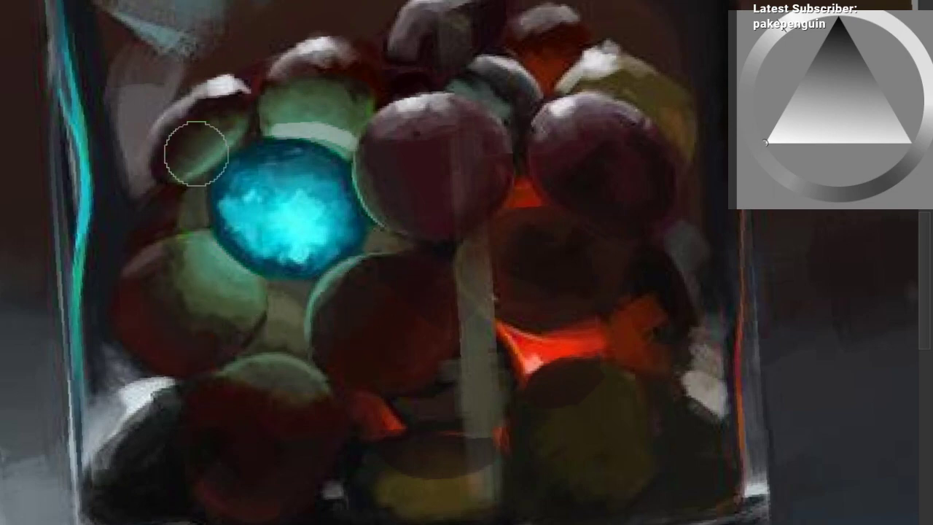
mouse_move(333, 147)
left_mouse_down()
mouse_move(399, 179)
mouse_move(396, 187)
left_mouse_up()
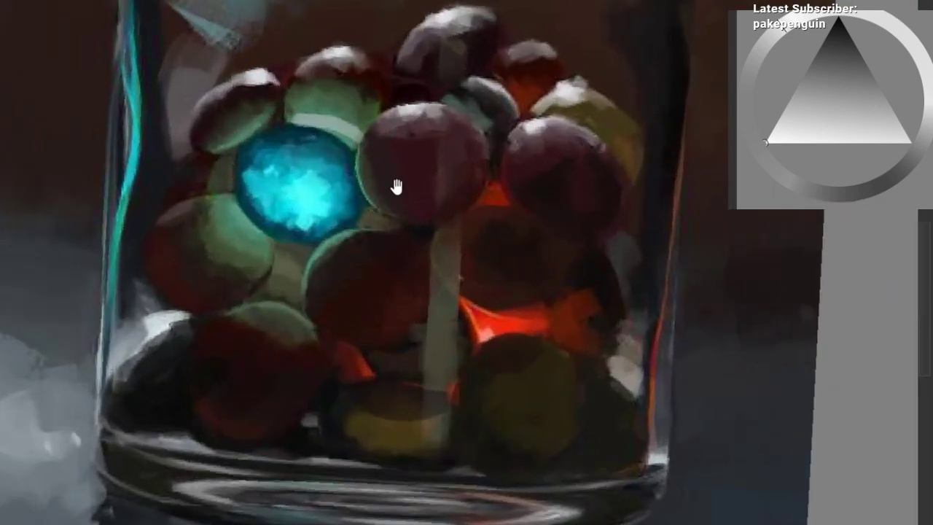
left_click_drag(331, 210, 303, 310)
scroll(302, 310, "down", 2)
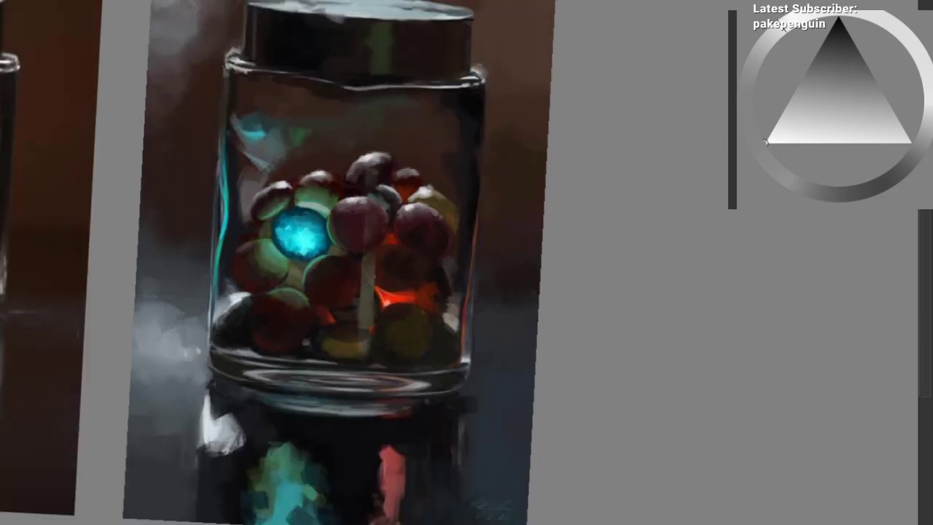
scroll(313, 248, "up", 3)
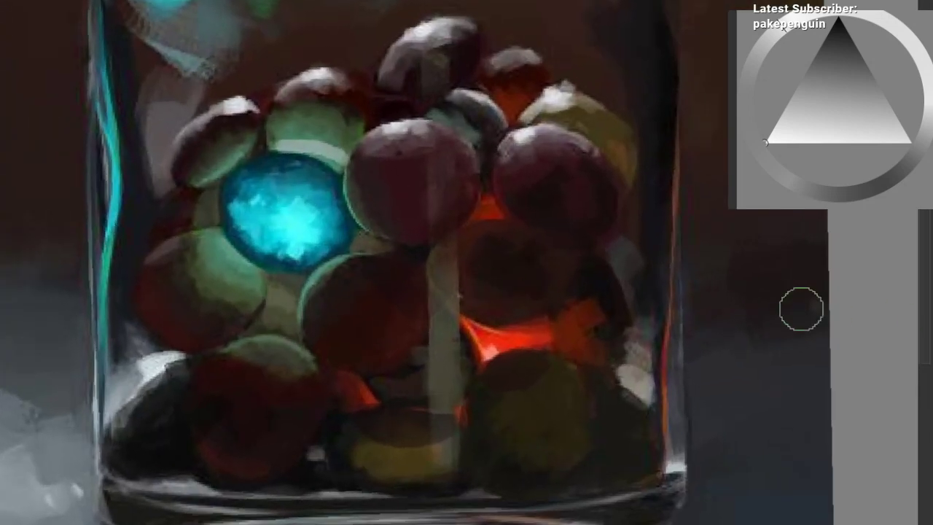
Step: Return from the mask to colour painting and darken the upper-left candy's shaded lower part with sampled dark brown
key("q")
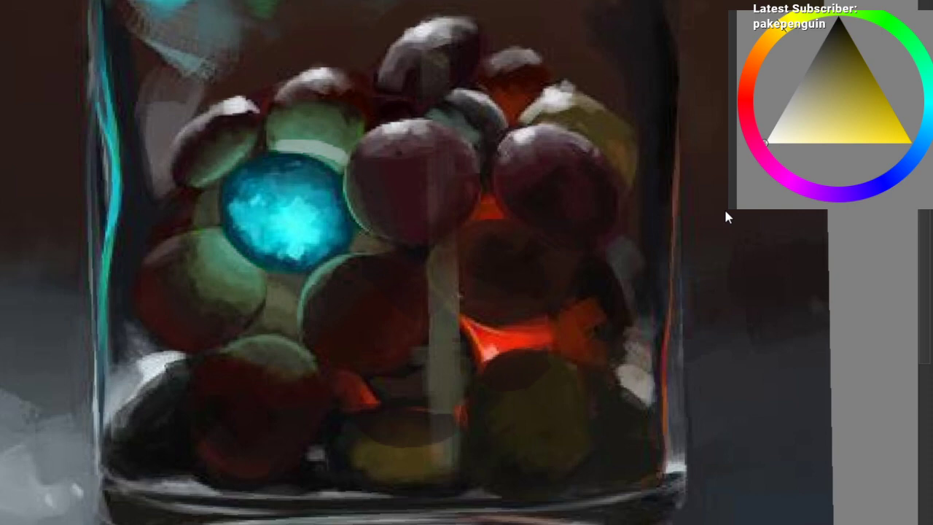
left_click(187, 162, "ctrl")
left_click_drag(204, 150, 225, 168)
left_click(221, 142, "ctrl")
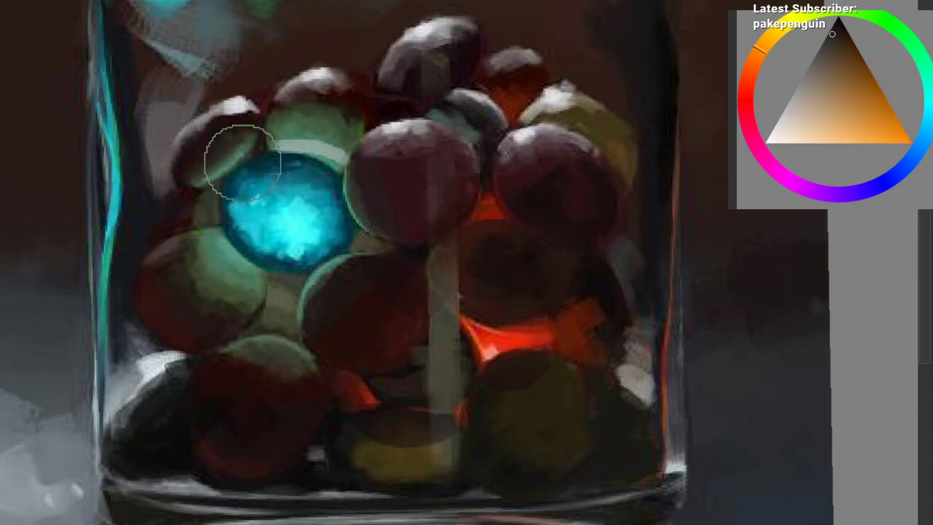
left_click_drag(232, 202, 335, 171)
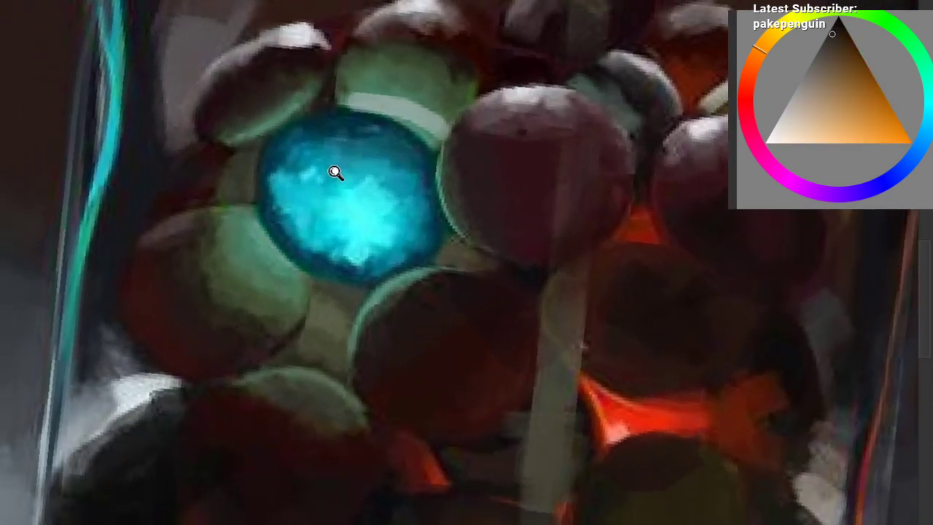
scroll(336, 172, "down", 2)
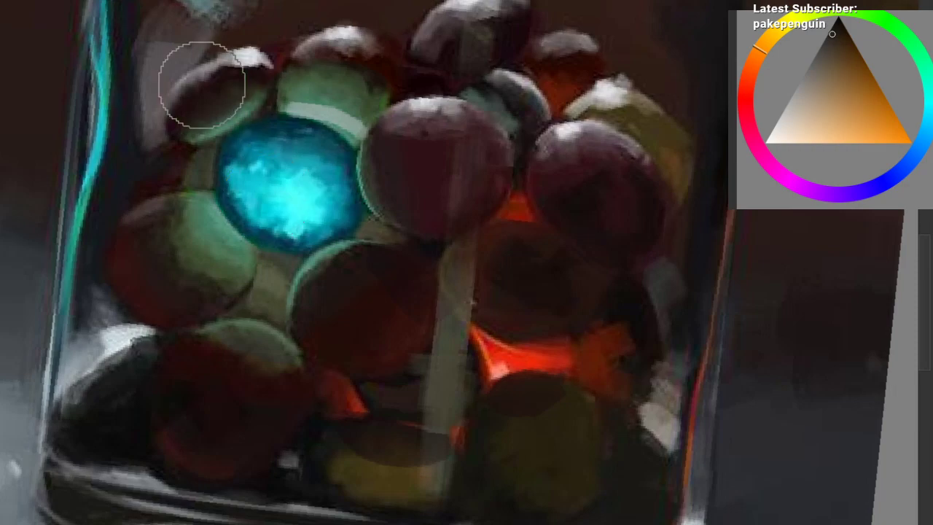
Step: Paint graded cyan reflected-light bands on the lower-left green candy beside the glowing blue candy, using colours sampled from both
right_click(197, 110)
left_click(281, 98)
mouse_move(267, 156)
left_mouse_down()
mouse_move(445, 165)
mouse_move(350, 241)
left_mouse_up()
left_click(300, 271, "ctrl")
left_click_drag(236, 222, 185, 231)
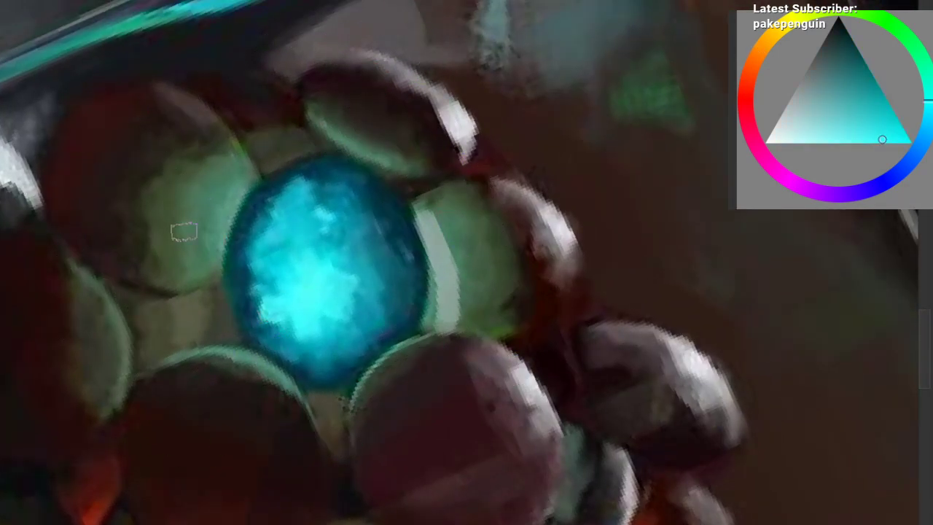
scroll(184, 232, "up", 1)
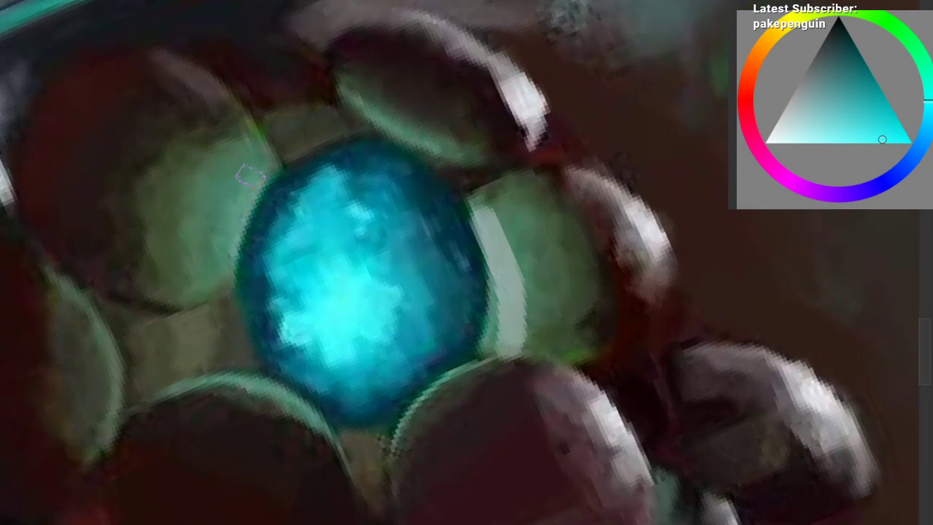
key("ctrl+z")
left_click_drag(250, 176, 218, 269)
left_click(225, 217, "ctrl")
key("ctrl+z")
left_click_drag(242, 180, 218, 266)
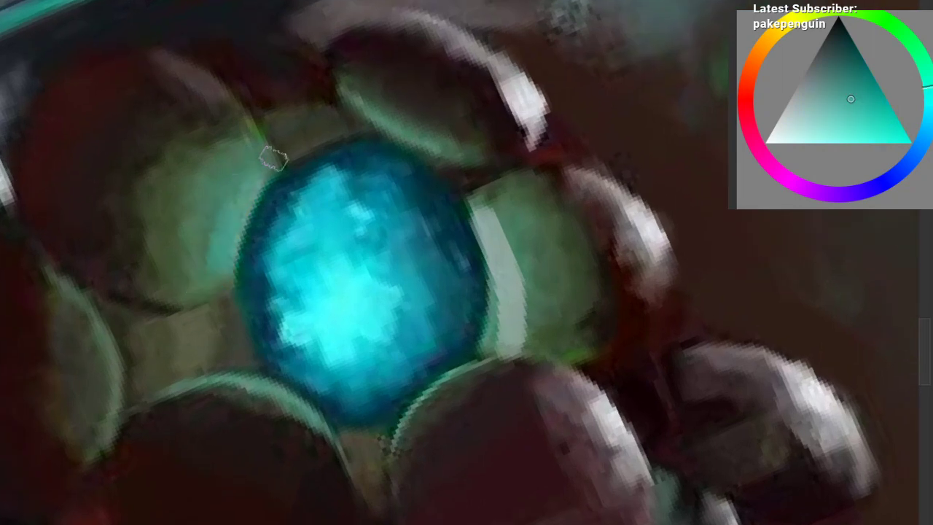
left_click(234, 225, "ctrl")
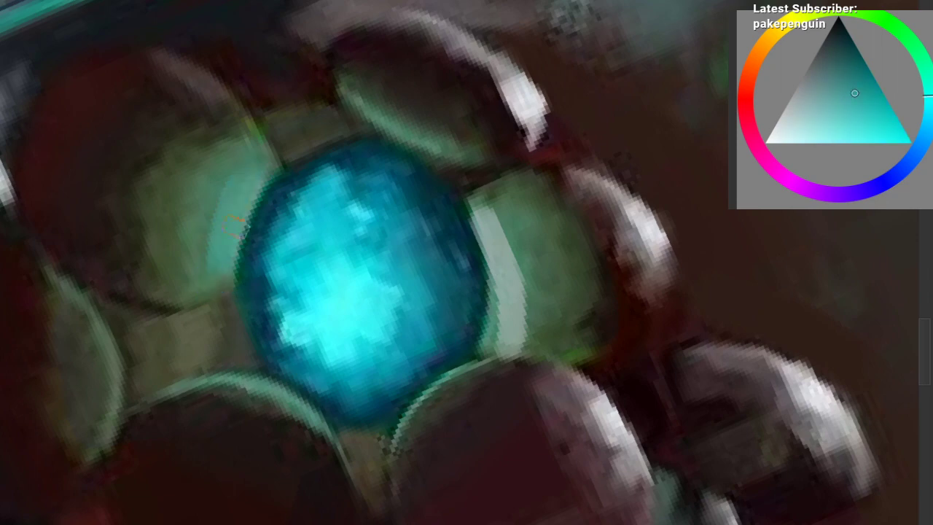
left_click(264, 182, "ctrl")
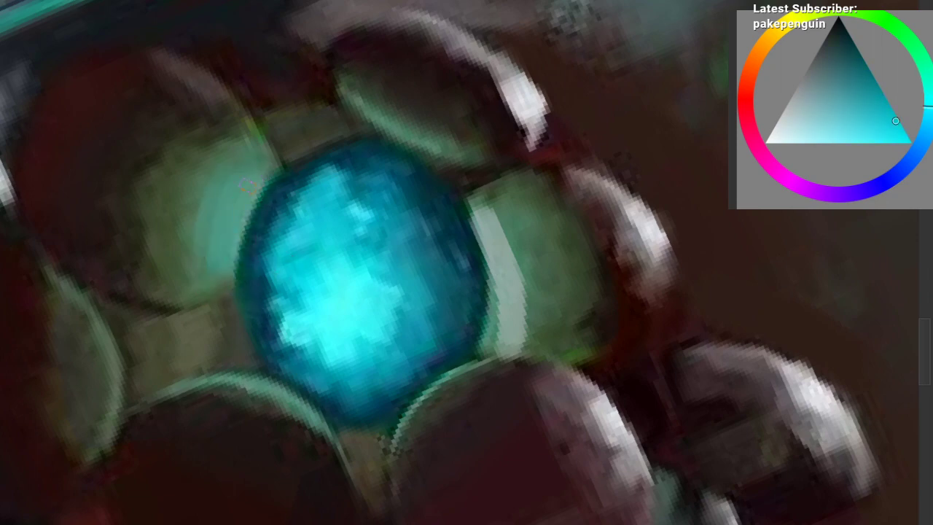
Step: Paint a thin cyan reflected-light stroke along the upper-left candy's edge facing the blue candy
mouse_move(336, 222)
left_mouse_down()
mouse_move(312, 173)
mouse_move(292, 236)
mouse_move(246, 270)
left_mouse_up()
left_click_drag(212, 353, 268, 414)
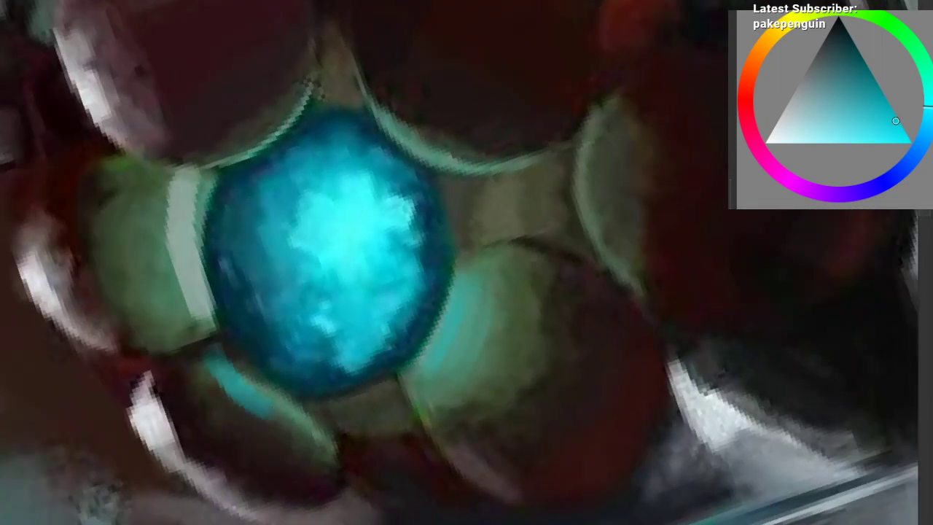
left_click(143, 242, "ctrl")
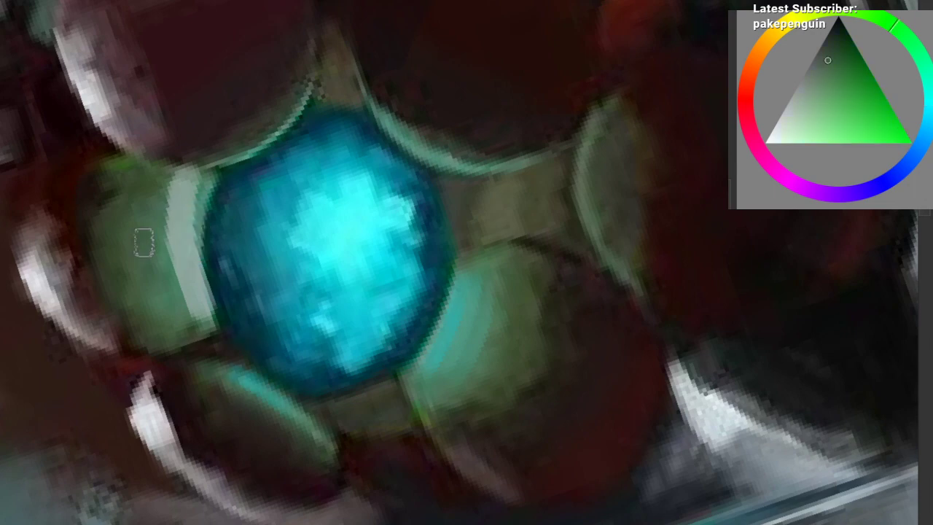
key("ctrl+z")
Step: Glaze the pale band on the green candy above the blue one with sampled green and cyan tones
mouse_move(177, 162)
left_mouse_down()
mouse_move(188, 319)
mouse_move(202, 341)
left_mouse_up()
left_click(158, 209, "ctrl")
left_click(195, 201, "ctrl")
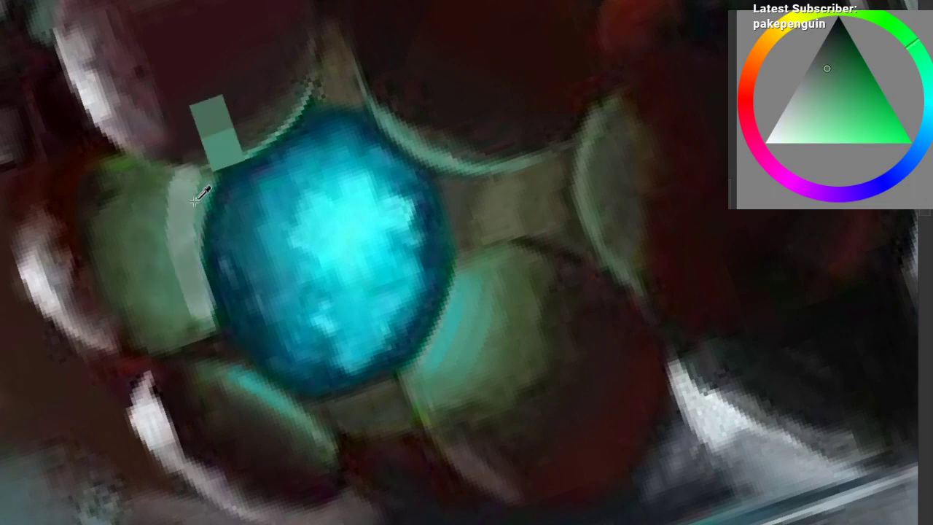
left_click_drag(186, 179, 181, 273)
left_click(273, 230, "ctrl")
left_click_drag(198, 210, 202, 280)
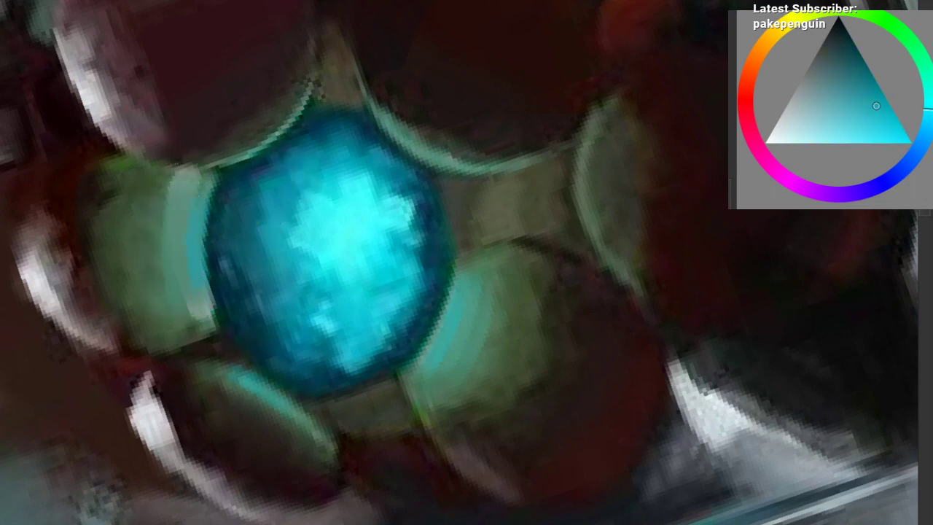
key("ctrl+z")
left_click(249, 236, "ctrl")
mouse_move(200, 208)
left_mouse_down()
mouse_move(207, 293)
mouse_move(198, 191)
left_mouse_up()
key("ctrl+z")
left_click(184, 262, "ctrl")
left_click_drag(217, 195, 219, 243)
Step: Add thin cyan rim light along the edges of the purple and dark red candies facing the blue candy
left_click(235, 196, "ctrl")
left_click_drag(219, 195, 304, 131)
left_click(293, 262, "ctrl")
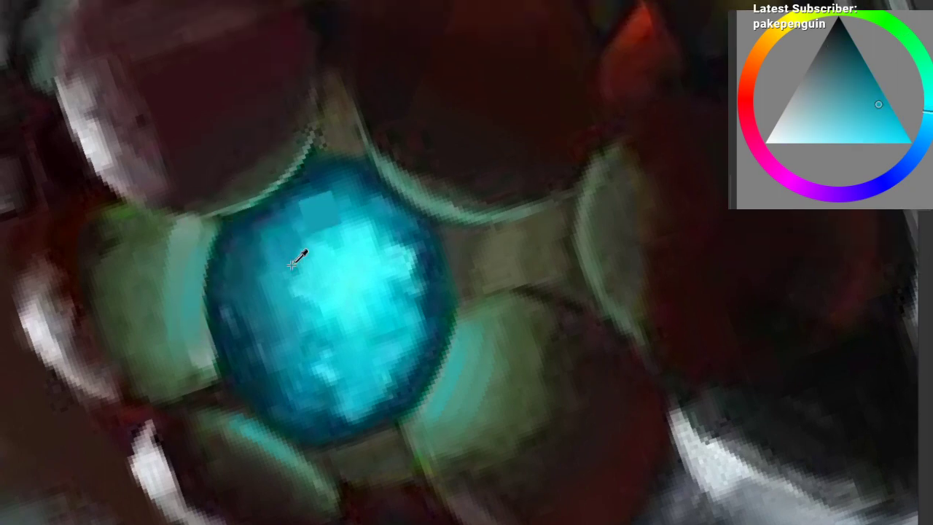
left_click_drag(468, 114, 506, 283)
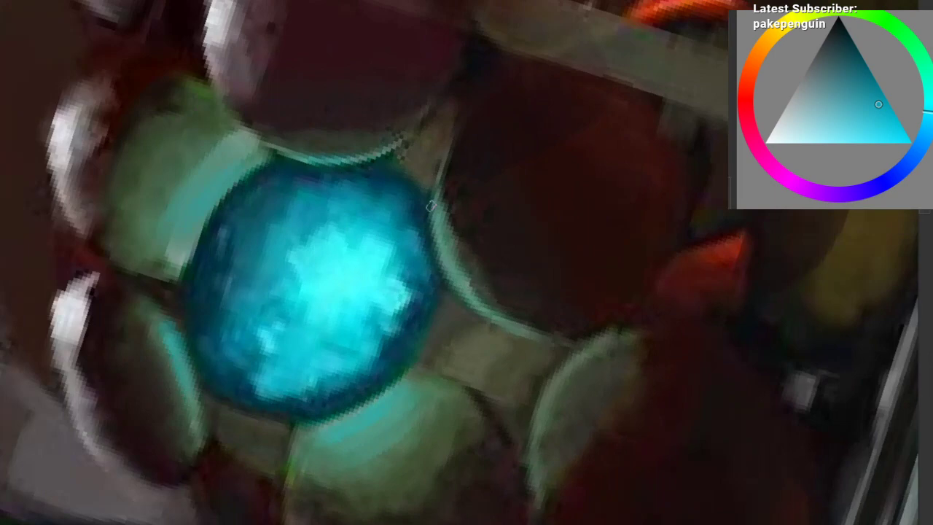
left_click_drag(456, 260, 419, 306)
left_click_drag(457, 207, 406, 189)
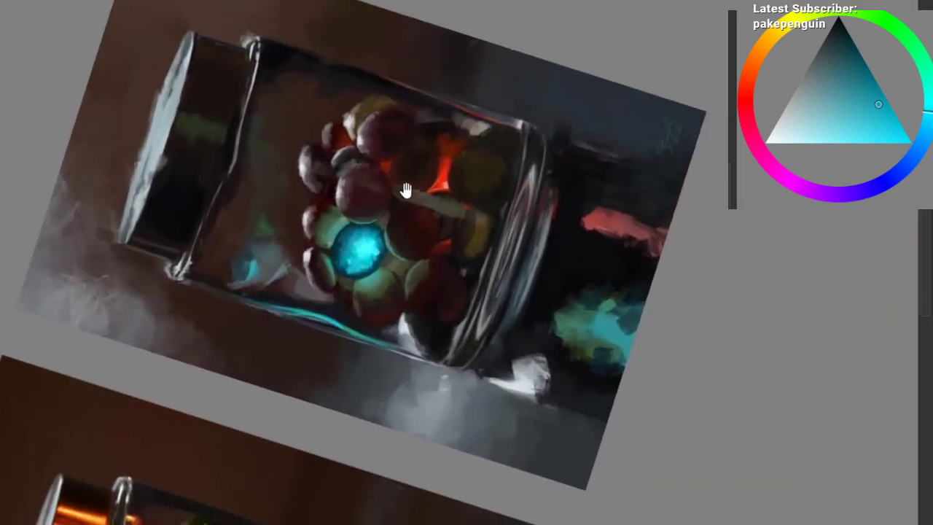
Step: Check the new cyan reflections around the blue candy against the whole upright jar
left_click_drag(464, 159, 472, 348)
scroll(425, 301, "up", 2)
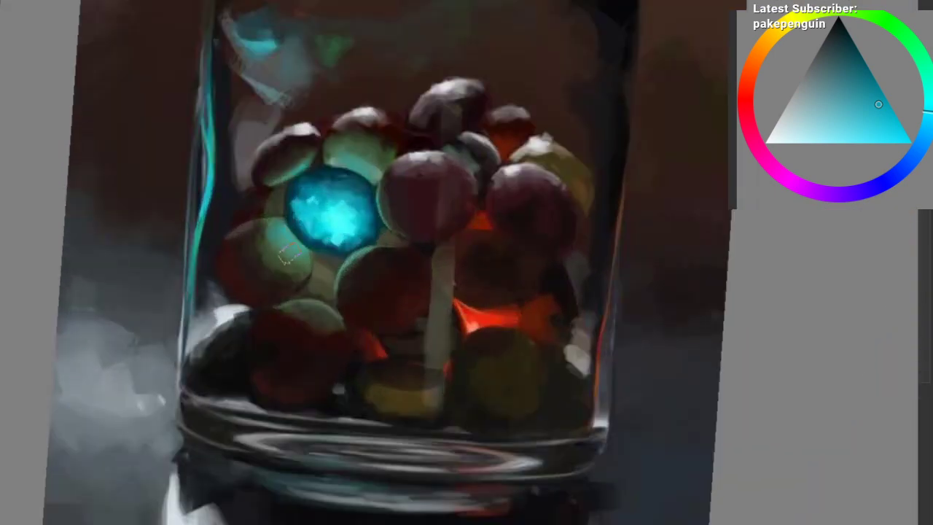
left_click_drag(295, 268, 252, 281)
left_click_drag(325, 270, 276, 234)
left_click_drag(299, 275, 408, 230)
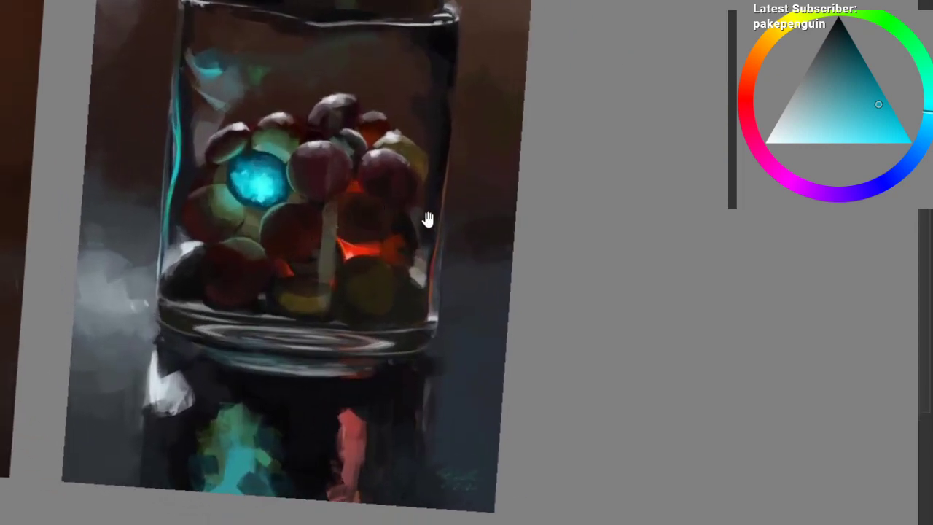
left_click_drag(422, 168, 310, 206)
mouse_move(360, 148)
left_mouse_down()
mouse_move(367, 138)
mouse_move(353, 136)
left_mouse_up()
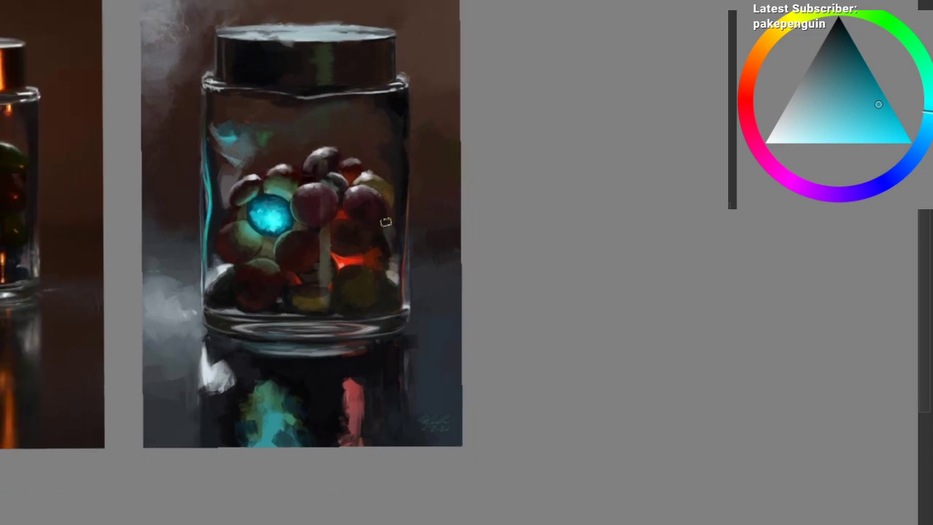
scroll(380, 237, "up", 4)
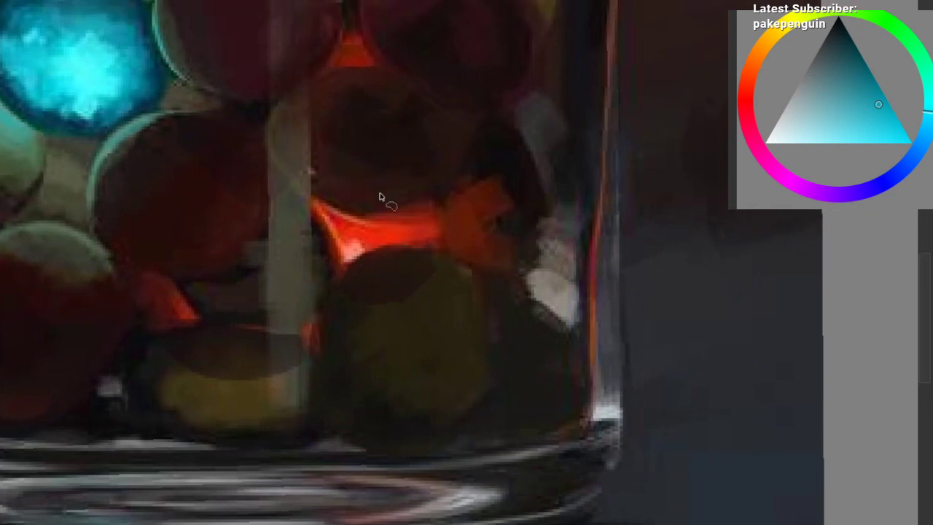
Step: Select the whole canvas and review the jar painting both close up and as a full image
mouse_move(401, 177)
left_mouse_down()
mouse_move(430, 174)
mouse_move(350, 171)
mouse_move(365, 233)
left_mouse_up()
key("ctrl+a")
scroll(368, 226, "down", 2)
scroll(372, 202, "up", 3)
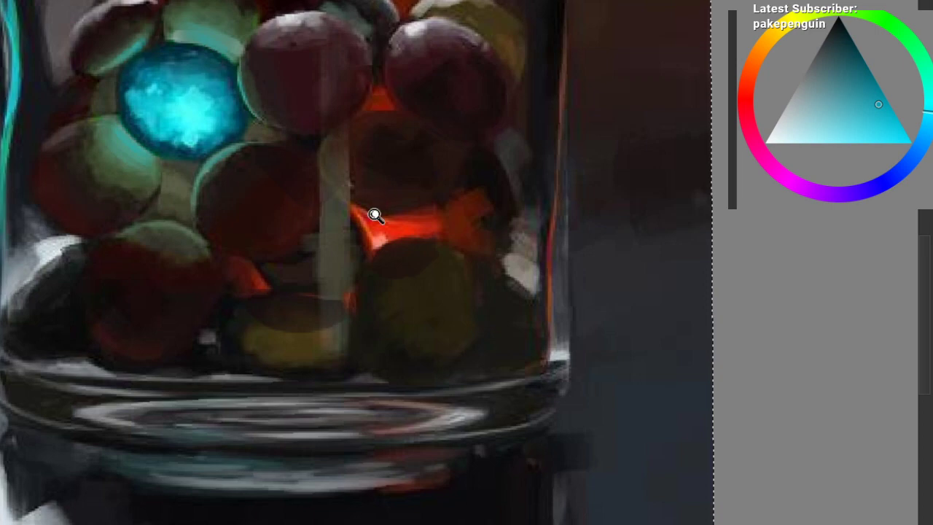
scroll(373, 212, "down", 3)
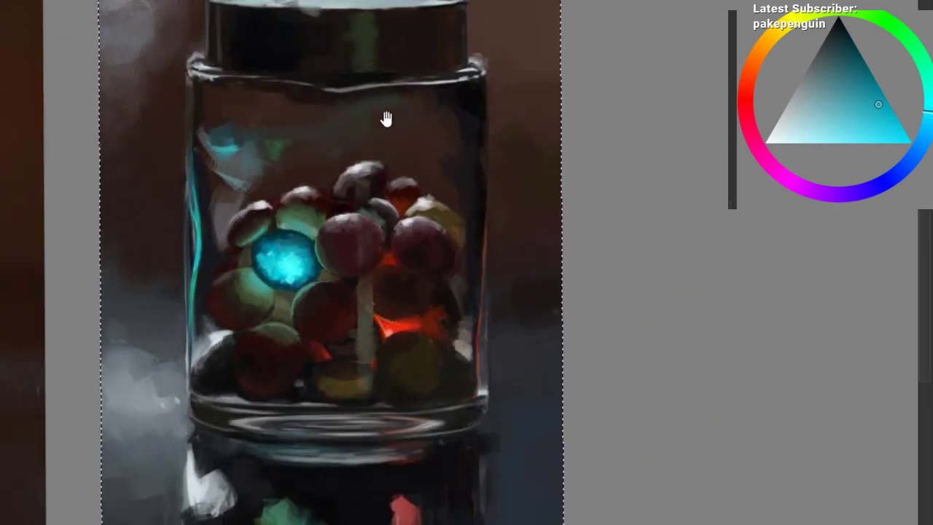
scroll(358, 252, "up", 3)
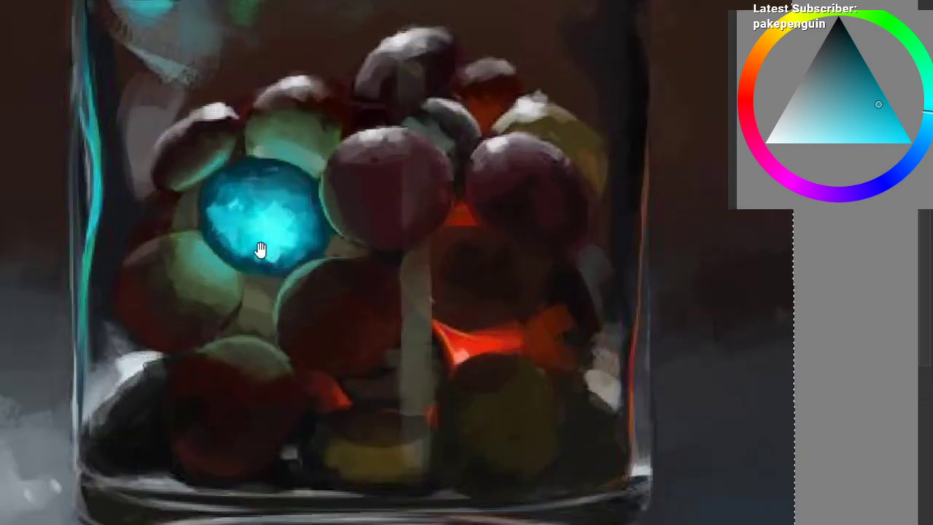
scroll(278, 241, "down", 2)
scroll(292, 284, "down", 3)
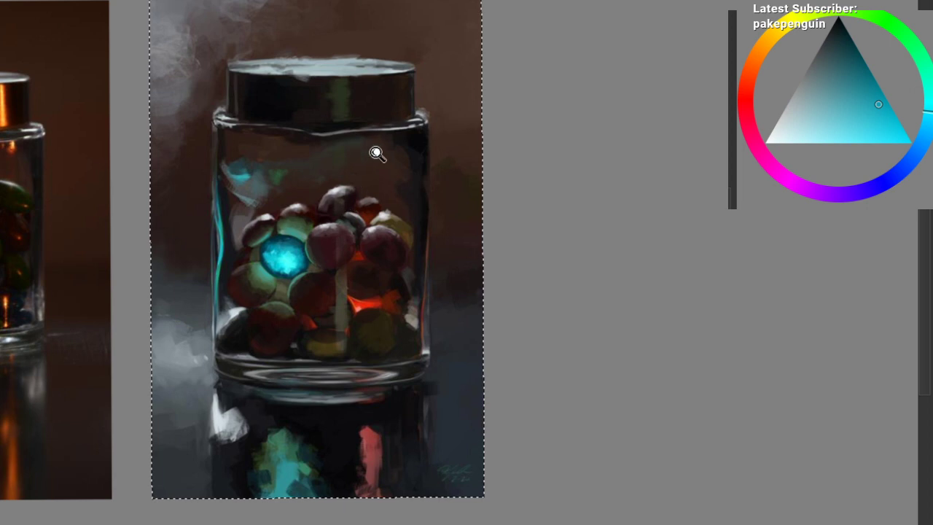
scroll(389, 129, "down", 2)
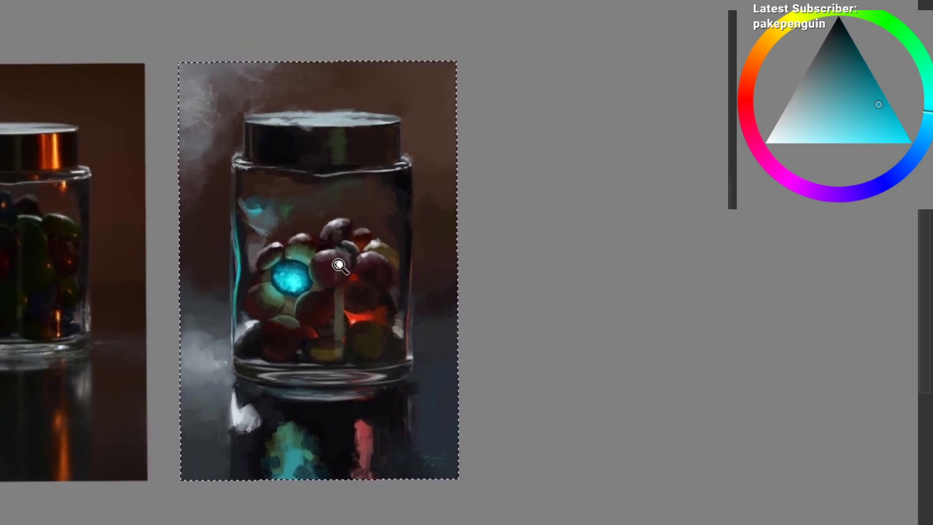
scroll(368, 212, "up", 3)
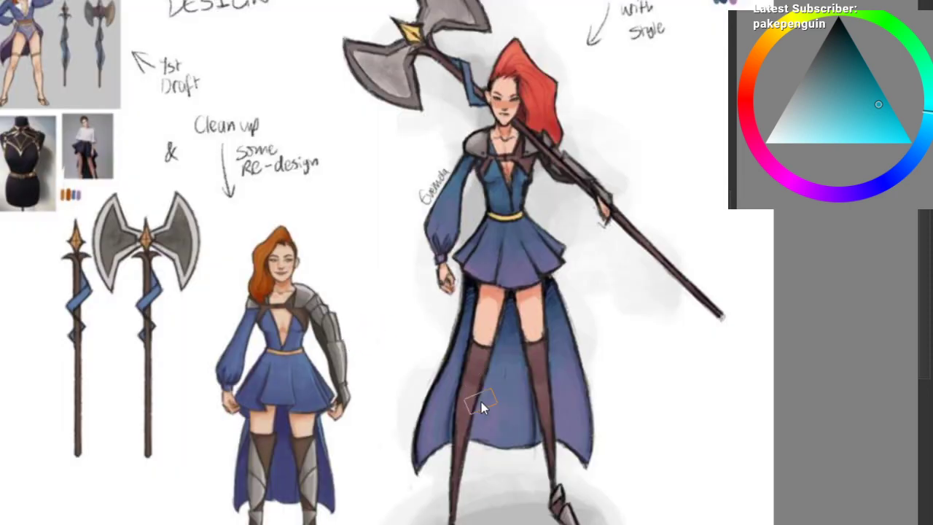
Step: Examine the whole character design sheet, trying a small mark beside the weapons and undoing it
left_click_drag(479, 401, 285, 173)
left_click_drag(269, 183, 269, 165, "ctrl")
scroll(282, 144, "up", 2)
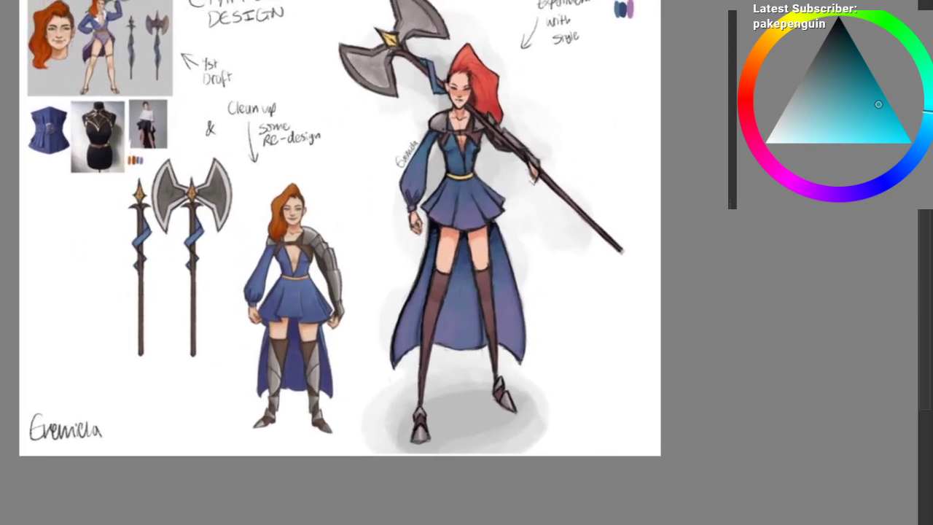
left_click(96, 350)
left_click_drag(96, 344, 90, 355)
key("ctrl+z")
left_click_drag(181, 283, 182, 297, "ctrl")
left_click_drag(203, 181, 209, 172, "ctrl")
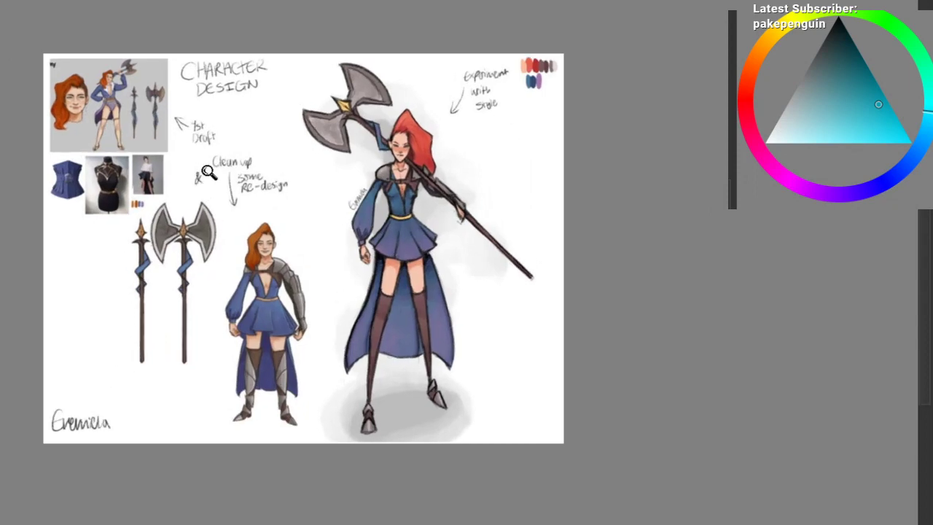
Step: Dim the character design sheet's white background to light grey and cover a cyan test dab near the cape with grey
scroll(209, 172, "up", 1)
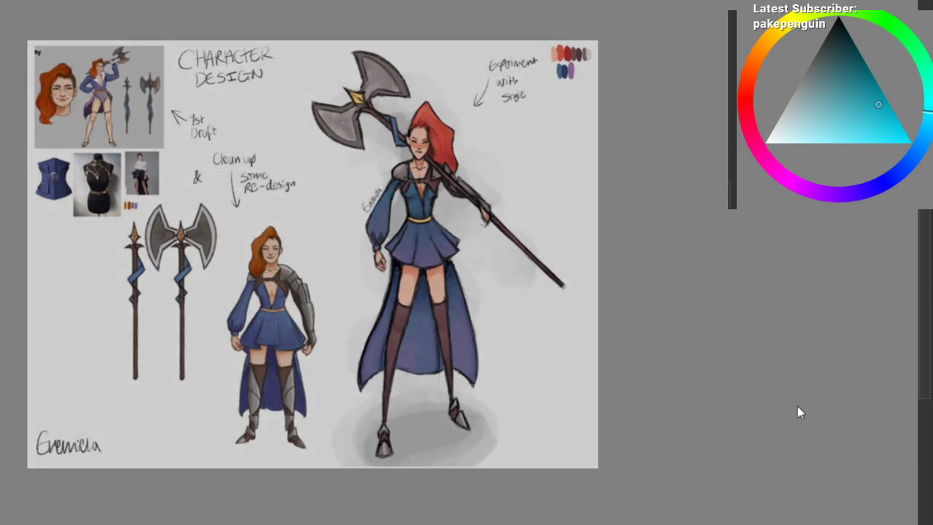
left_click(515, 382)
mouse_move(342, 294)
left_mouse_down()
mouse_move(369, 271)
mouse_move(400, 310)
mouse_move(385, 270)
left_mouse_up()
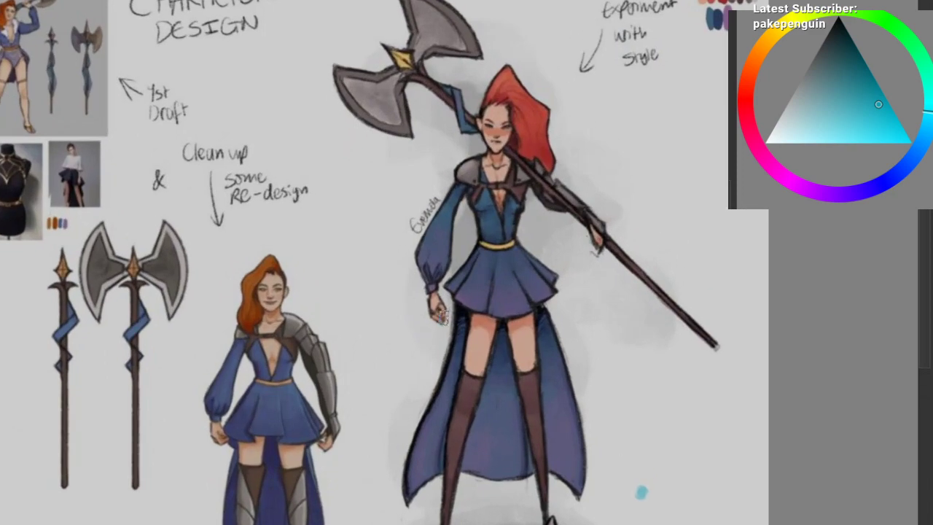
scroll(641, 493, "down", 2)
scroll(597, 408, "down", 3)
scroll(385, 226, "up", 5)
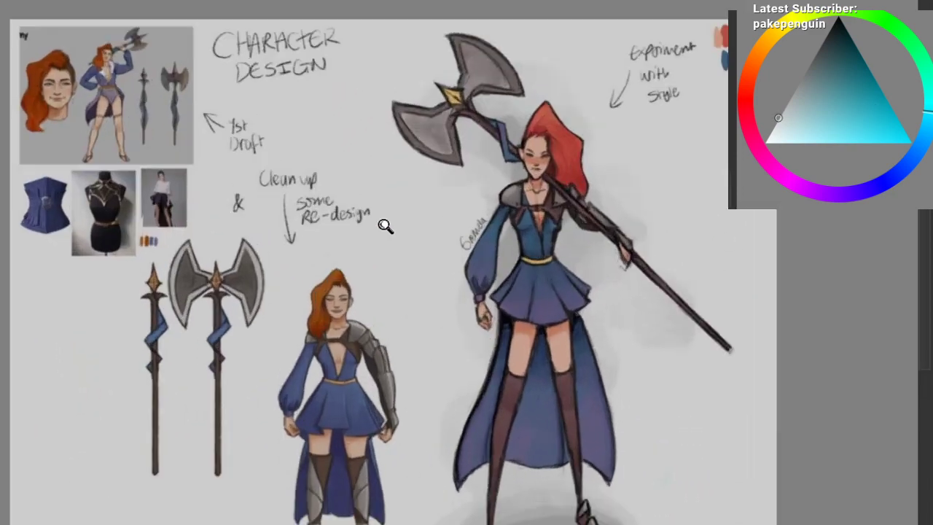
Step: Examine the smaller armoured figure up close and compare it with the tall red-haired figure
scroll(385, 226, "up", 4)
scroll(385, 226, "down", 2)
scroll(405, 177, "up", 3)
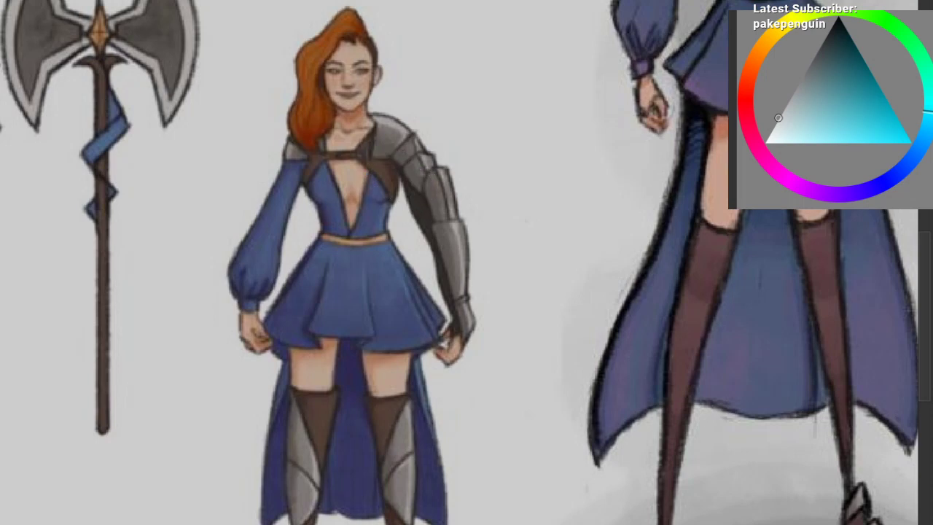
scroll(329, 215, "down", 2)
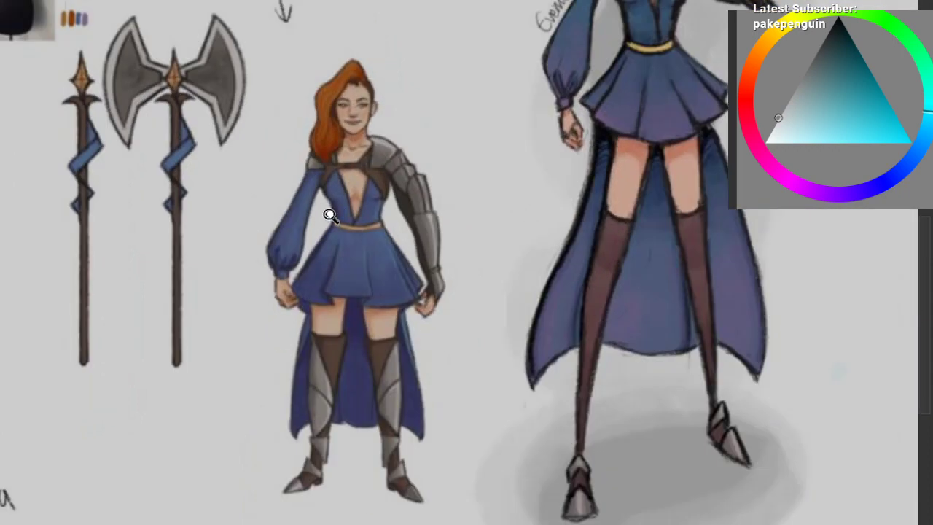
scroll(329, 215, "down", 4)
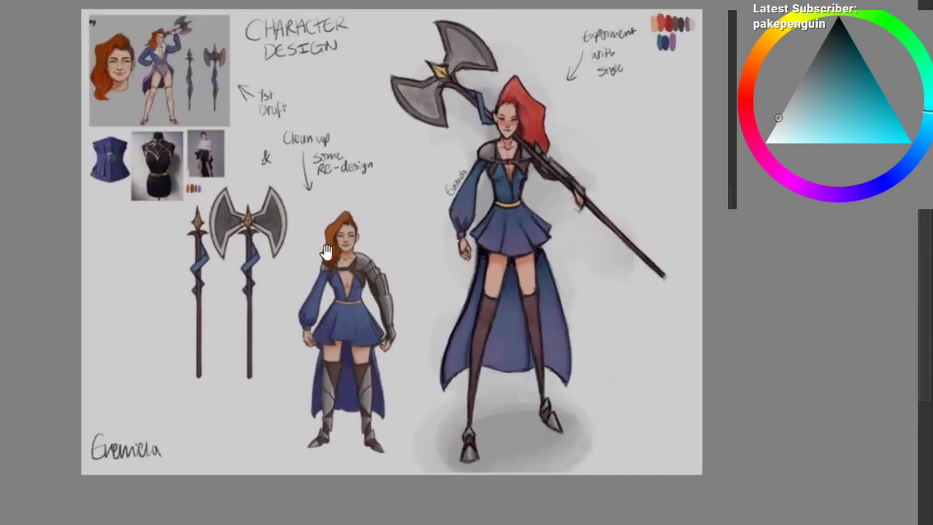
scroll(326, 252, "up", 2)
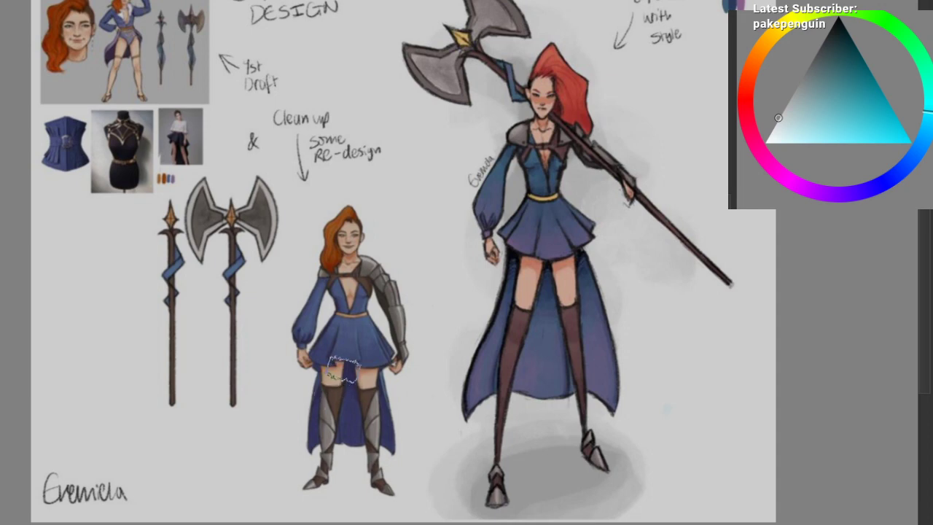
Step: Outline the smaller figure's armoured arm and skirt area with freehand selections, clearing each one
left_click_drag(344, 370, 344, 354)
mouse_move(382, 314)
left_mouse_down()
mouse_move(345, 306)
mouse_move(348, 254)
left_mouse_up()
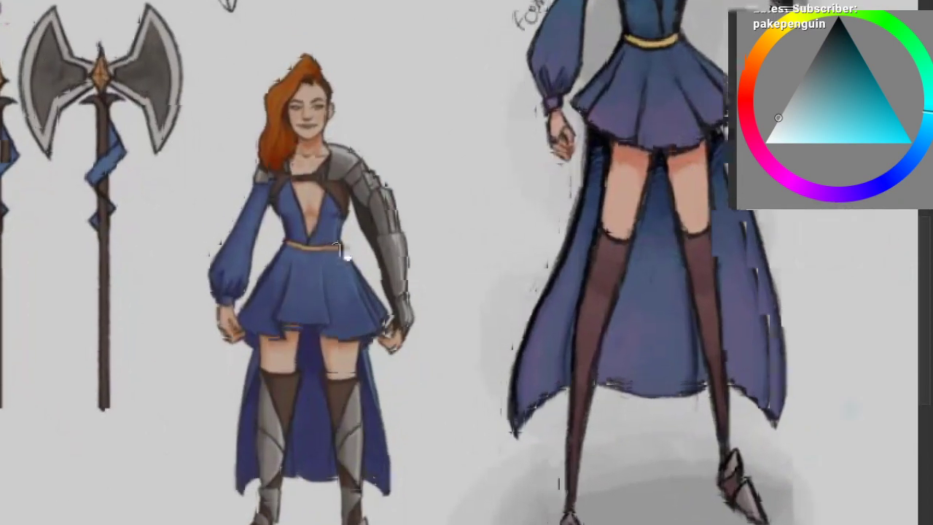
left_click_drag(373, 164, 368, 284)
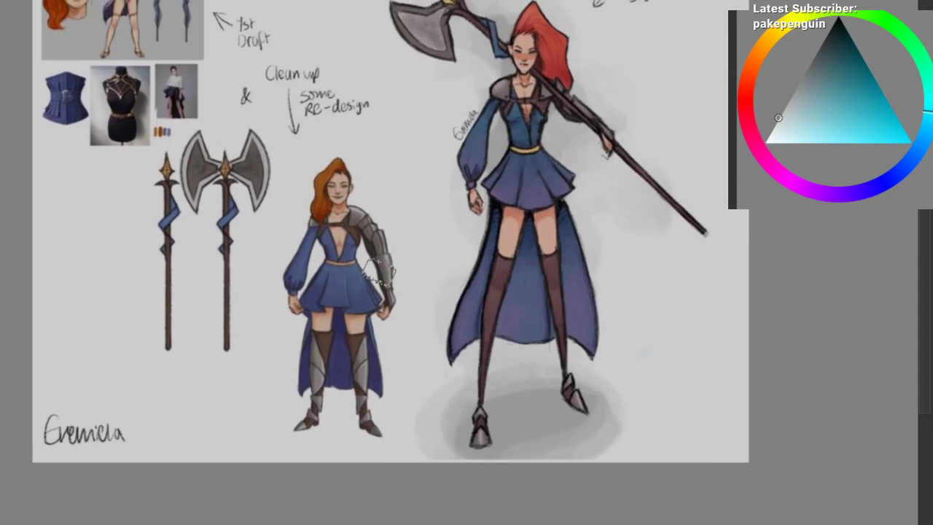
left_click_drag(393, 271, 397, 265)
key("l")
mouse_move(345, 218)
left_mouse_down()
mouse_move(411, 228)
mouse_move(385, 226)
left_mouse_up()
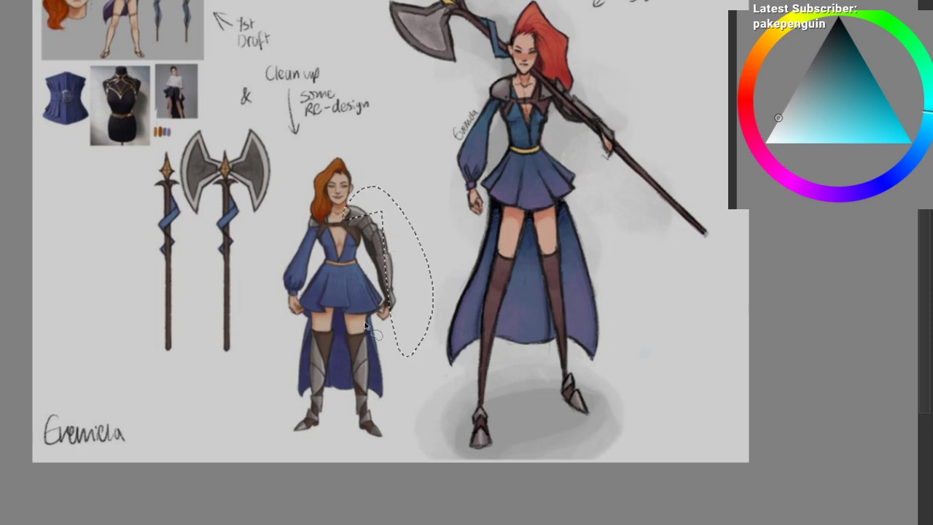
key("ctrl+d")
left_click_drag(359, 321, 346, 372)
key("ctrl+d")
mouse_move(372, 293)
left_mouse_down()
mouse_move(369, 346)
mouse_move(369, 316)
left_mouse_up()
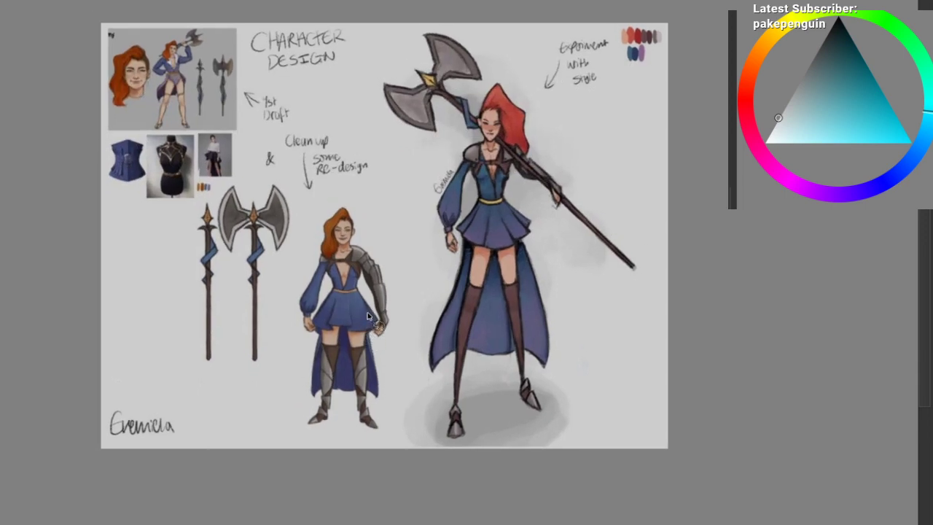
Step: Examine the smaller figure's head and upper body, comparing them with the tall red-haired figure
scroll(341, 264, "up", 2)
scroll(349, 251, "up", 2)
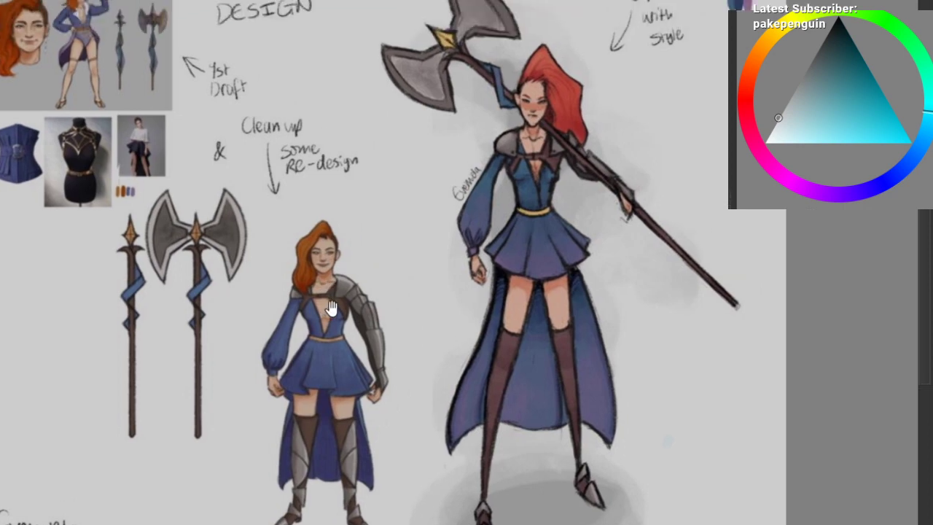
scroll(343, 280, "down", 1)
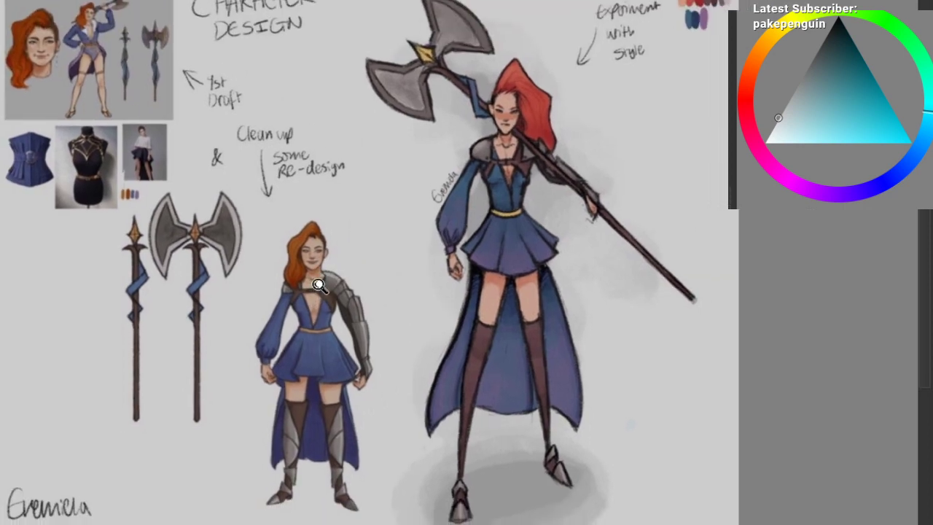
mouse_move(318, 285)
left_mouse_down()
mouse_move(317, 256)
mouse_move(281, 295)
left_mouse_up()
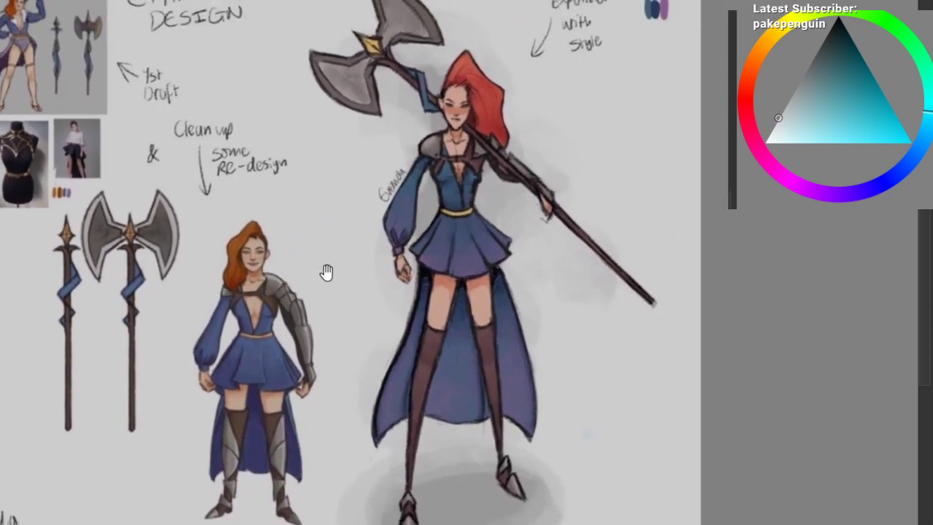
scroll(323, 252, "up", 2)
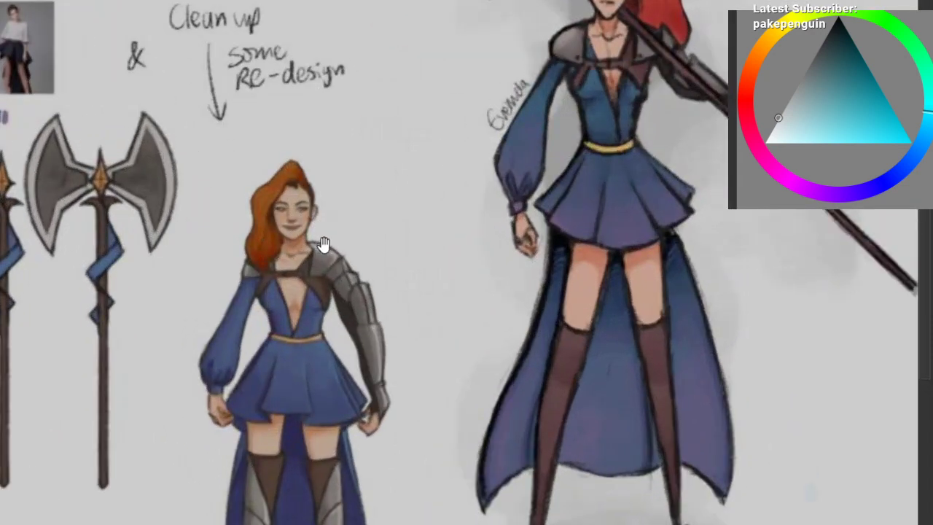
left_click_drag(324, 245, 285, 269)
mouse_move(285, 269)
left_mouse_down()
mouse_move(291, 298)
mouse_move(304, 249)
mouse_move(299, 235)
left_mouse_up()
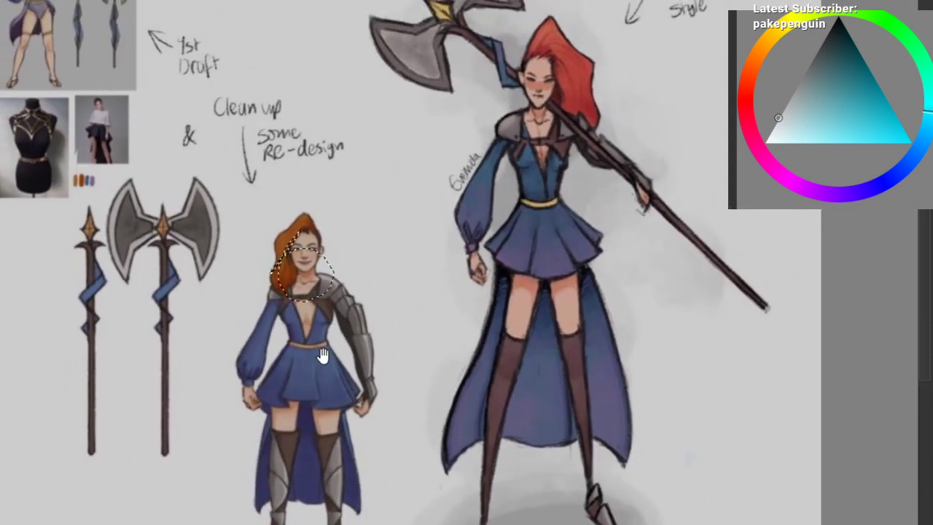
scroll(321, 343, "down", 3)
scroll(326, 259, "up", 3)
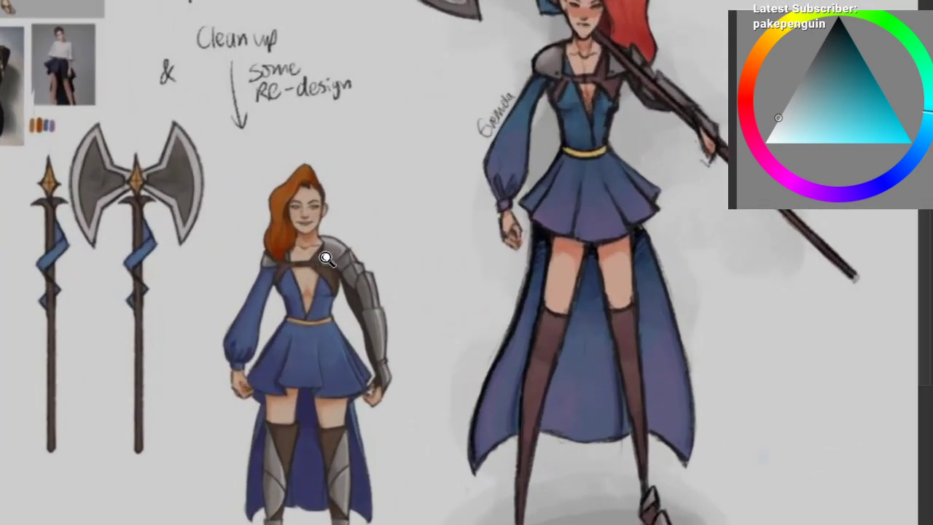
scroll(326, 259, "down", 1)
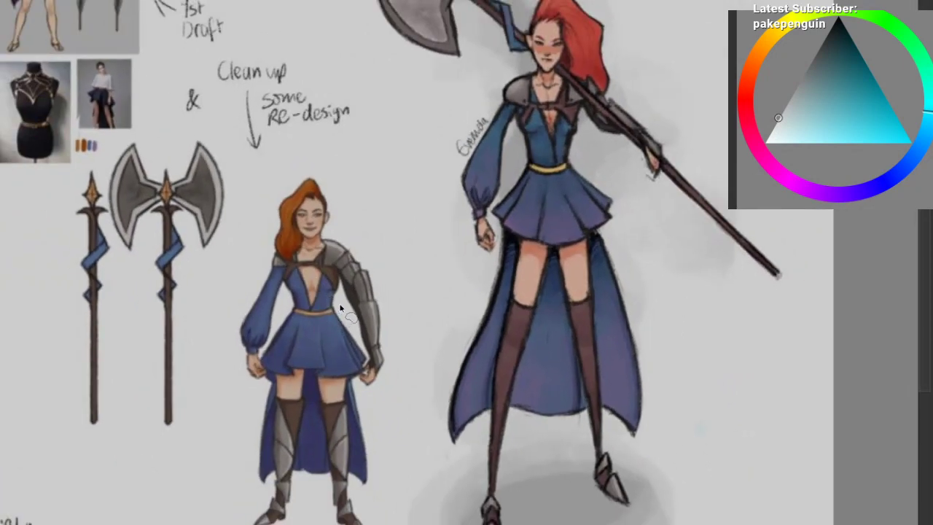
Step: Try a dark stroke in the empty space beside the smaller figure's armoured shoulder and undo it
scroll(379, 233, "down", 1)
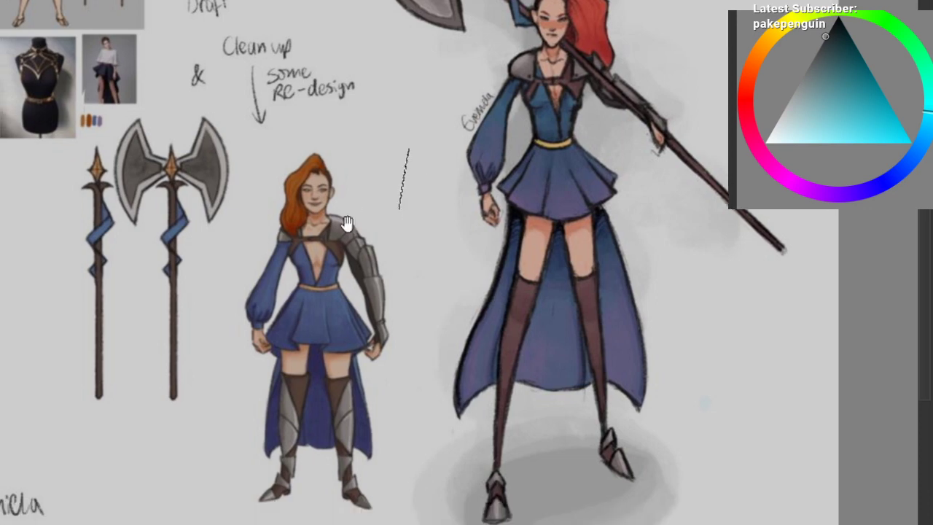
scroll(343, 241, "up", 4)
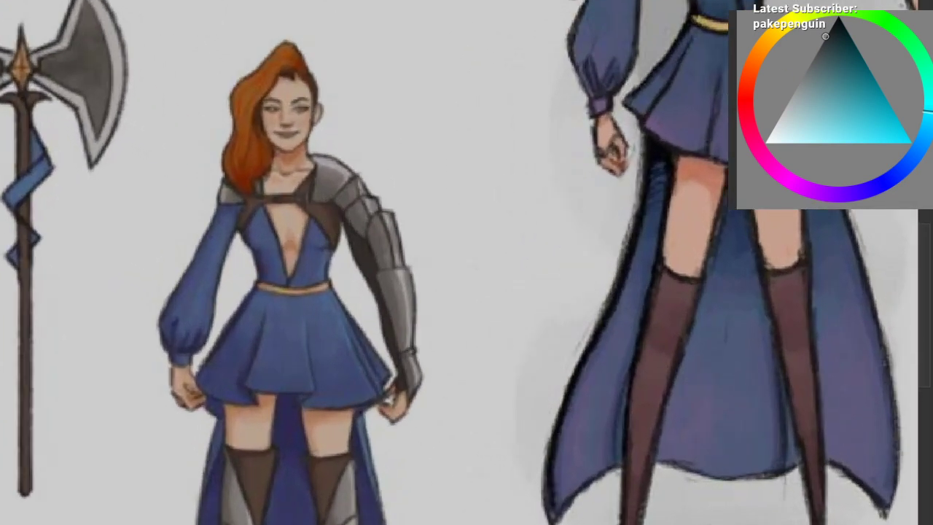
left_click_drag(456, 92, 470, 210)
key("ctrl+z")
scroll(385, 200, "down", 5)
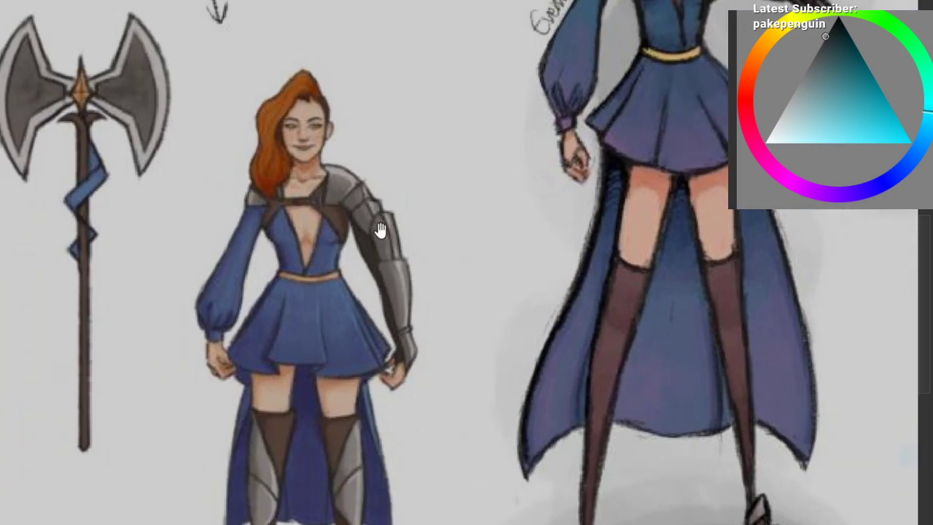
scroll(357, 246, "down", 3)
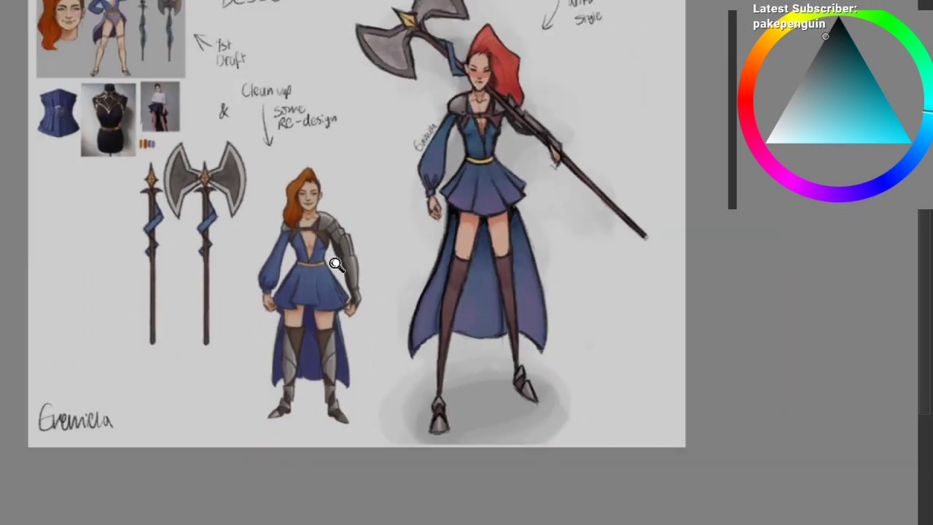
Step: Examine the first draft portrait, figure and clothing references up close, and return to the whole sheet
scroll(284, 141, "up", 5)
scroll(285, 141, "up", 4)
scroll(307, 131, "down", 5)
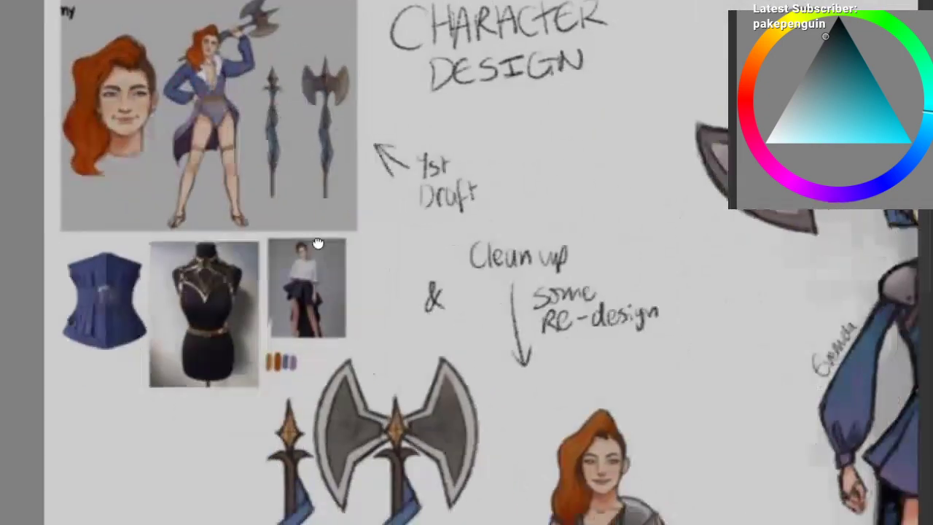
scroll(246, 234, "up", 5)
mouse_move(130, 74)
left_mouse_down()
mouse_move(109, 475)
mouse_move(117, 102)
left_mouse_up()
scroll(225, 340, "down", 4)
left_click_drag(220, 322, 284, 376)
left_click_drag(284, 376, 214, 290)
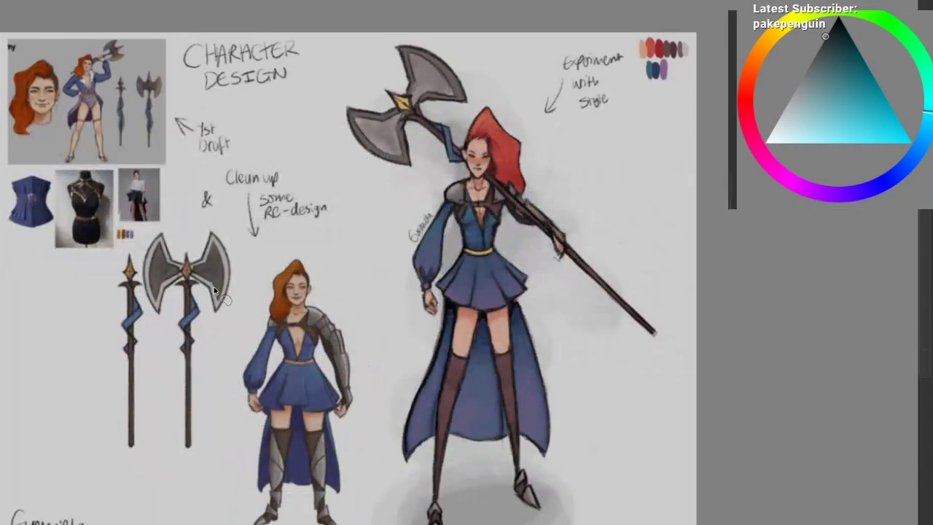
Step: Outline the first draft figure and the space above the smaller figure with freehand selections, clearing each one
mouse_move(51, 64)
left_mouse_down()
mouse_move(95, 216)
mouse_move(48, 67)
left_mouse_up()
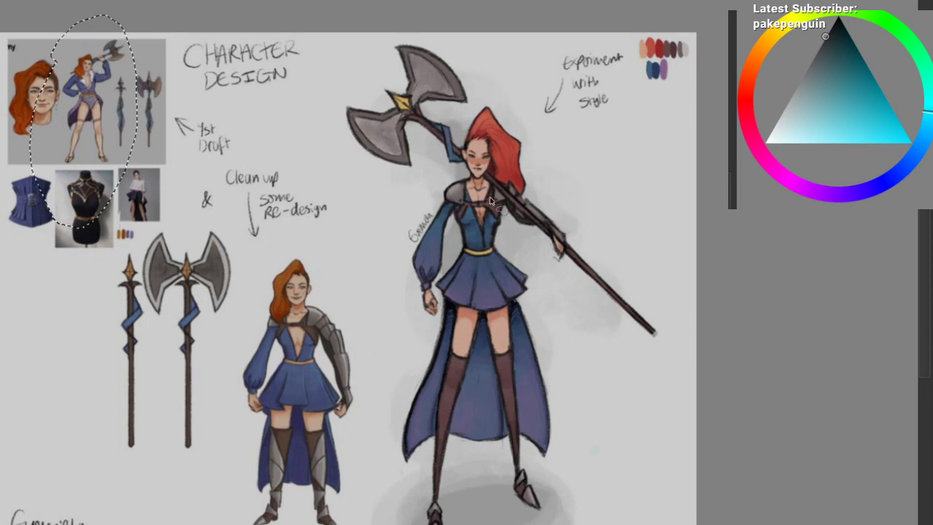
key("ctrl+d")
left_click_drag(272, 242, 225, 274)
key("ctrl+shift+a")
left_click_drag(271, 303, 291, 356)
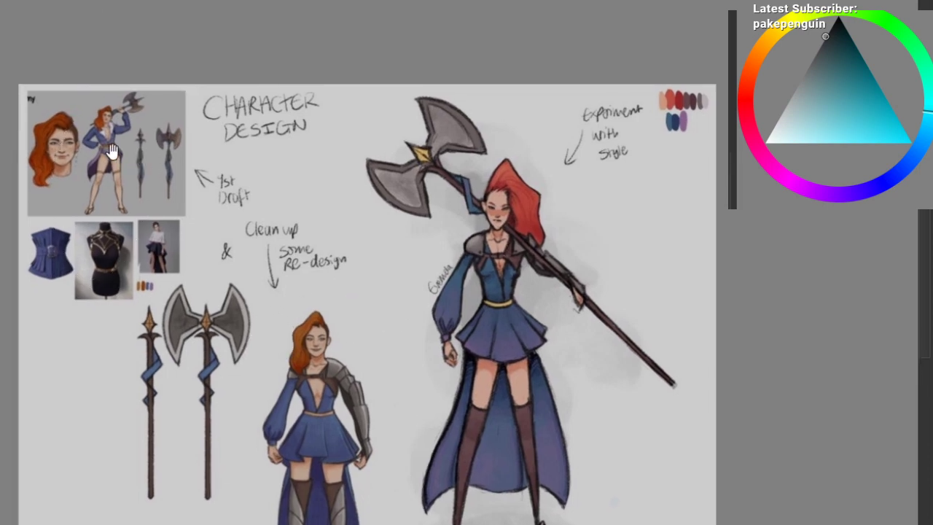
left_click_drag(229, 322, 204, 205)
Step: Examine the smaller figure's dress, cape and leg armour up close and within the whole sheet
scroll(245, 270, "up", 1)
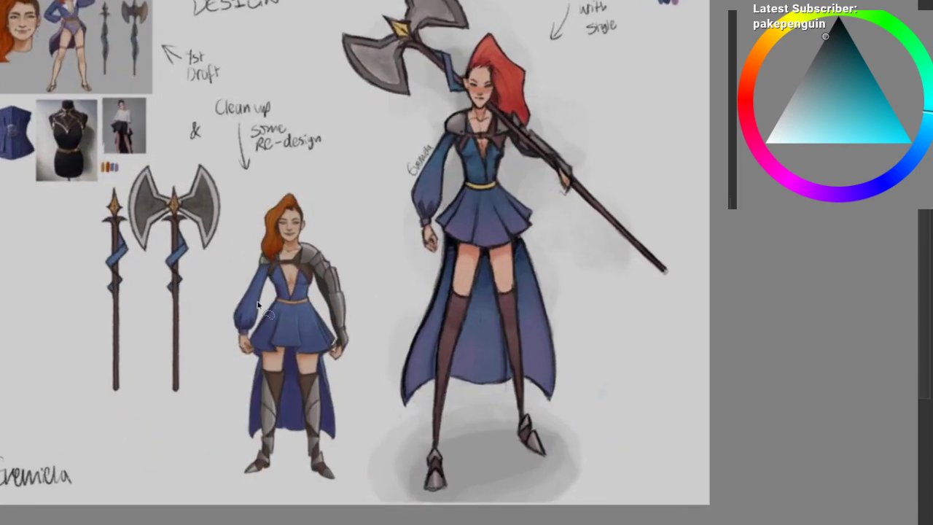
left_click_drag(337, 280, 325, 282)
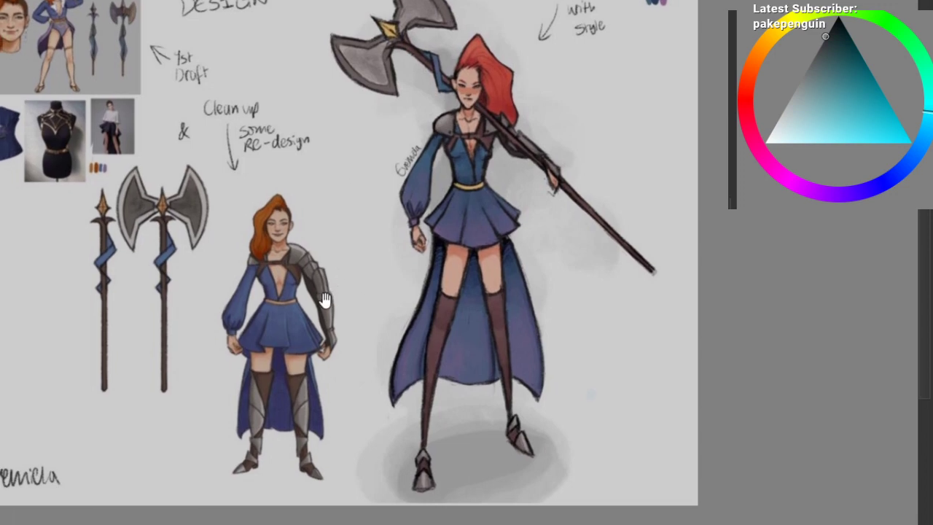
scroll(323, 285, "up", 5)
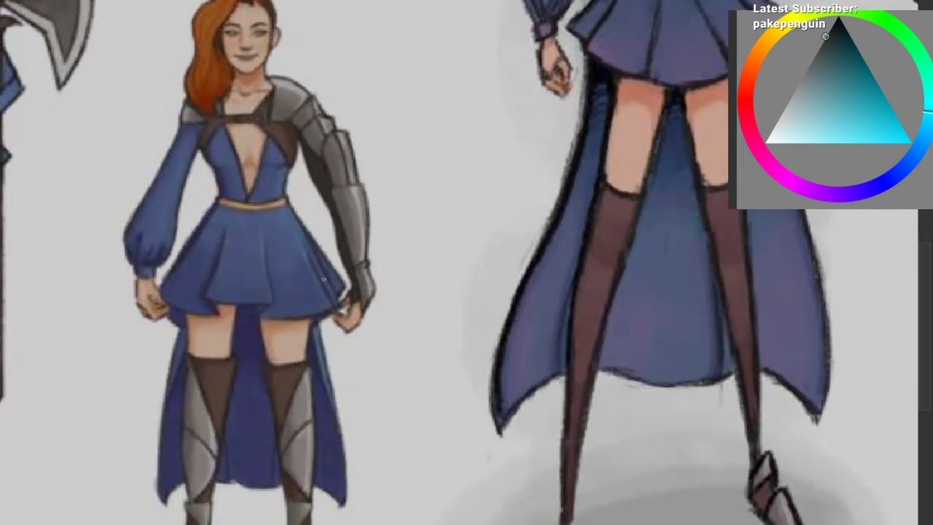
scroll(320, 205, "down", 5)
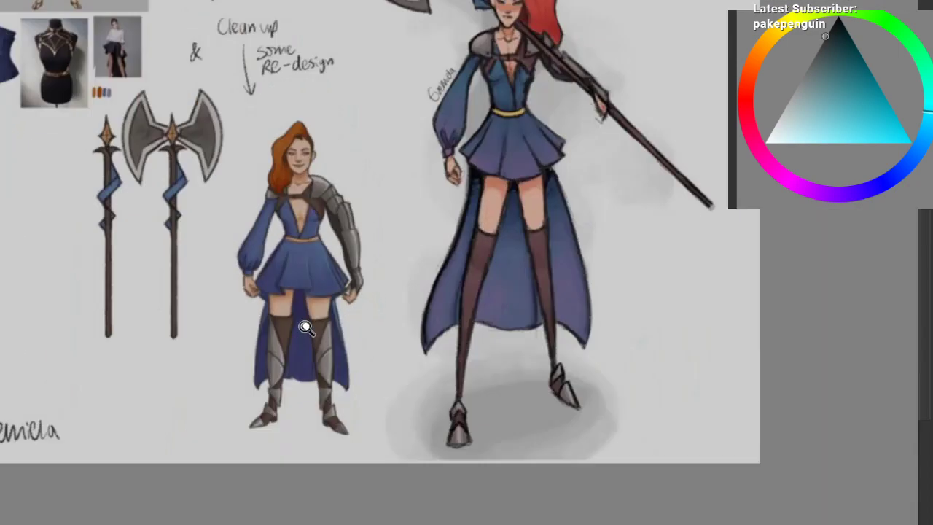
left_click_drag(536, 114, 476, 192)
scroll(481, 190, "up", 5)
scroll(418, 184, "down", 3)
Step: Outline the smaller figure's chest strap with a small freehand selection and clear it
mouse_move(218, 307)
left_mouse_down()
mouse_move(254, 323)
mouse_move(291, 218)
left_mouse_up()
left_click_drag(292, 217, 307, 253)
left_click_drag(387, 299, 385, 293)
left_click_drag(353, 341, 323, 282)
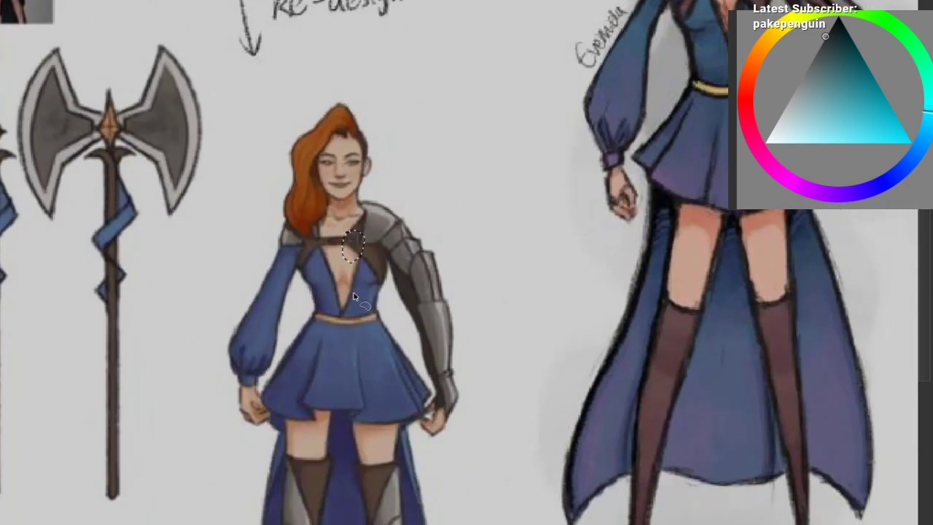
left_click(362, 253)
mouse_move(370, 229)
left_mouse_down()
mouse_move(356, 242)
mouse_move(364, 223)
left_mouse_up()
left_click_drag(382, 302, 338, 237)
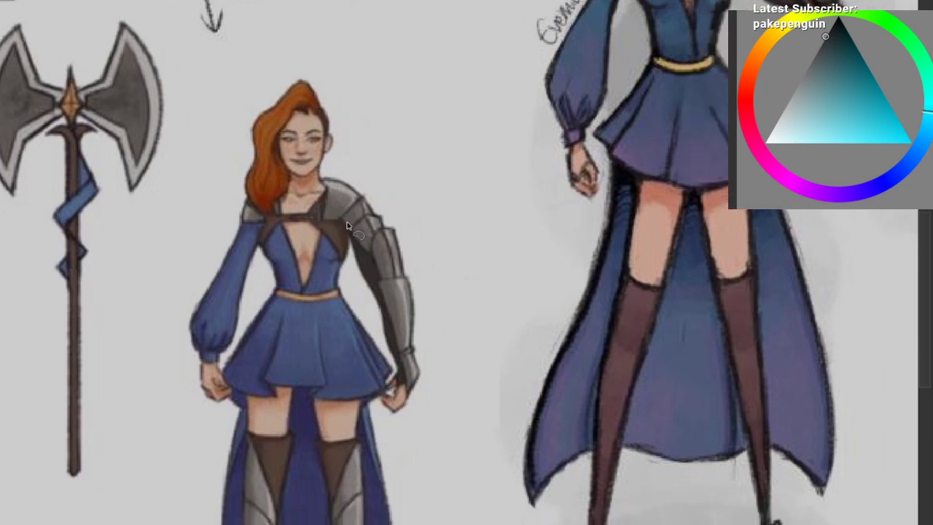
Step: Outline the smaller figure's whole armoured arm and shoulder with a freehand selection and clear it
mouse_move(363, 172)
left_mouse_down()
mouse_move(450, 250)
mouse_move(361, 166)
left_mouse_up()
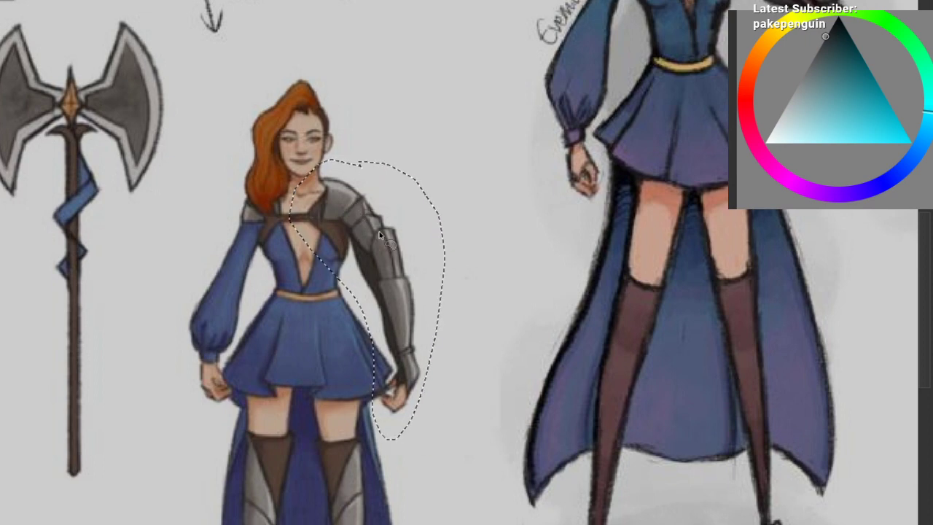
scroll(374, 238, "down", 1)
left_click_drag(374, 238, 315, 279)
scroll(343, 267, "up", 1)
key("ctrl+d")
scroll(351, 269, "down", 1)
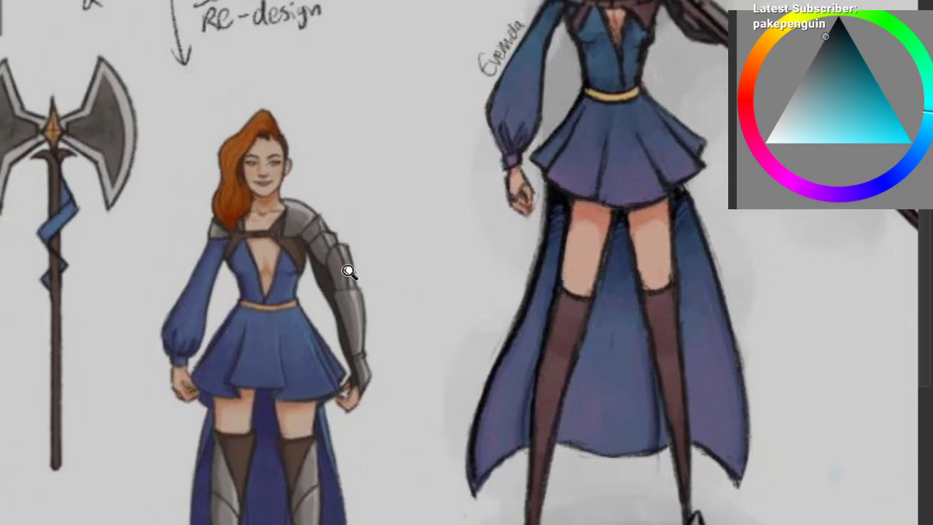
Step: Examine the armour plates on the smaller figure's arm and the adjoining waist and skirt up close
scroll(352, 271, "down", 1)
left_click_drag(385, 274, 269, 311)
scroll(268, 328, "up", 1)
mouse_move(224, 385)
left_mouse_down()
mouse_move(260, 340)
mouse_move(279, 414)
mouse_move(298, 430)
left_mouse_up()
scroll(261, 341, "up", 1)
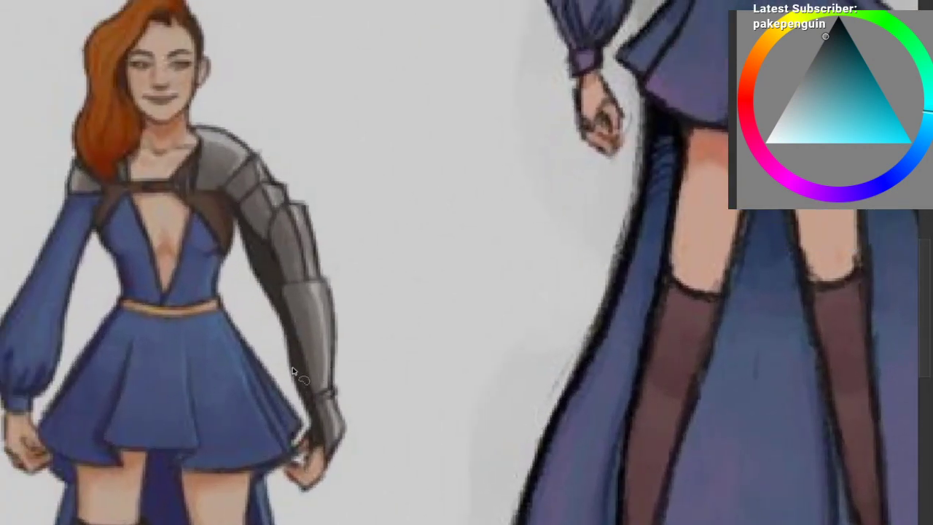
left_click_drag(248, 290, 268, 319)
mouse_move(290, 249)
left_mouse_down()
mouse_move(310, 285)
mouse_move(318, 273)
left_mouse_up()
left_click(301, 274)
scroll(302, 277, "down", 1)
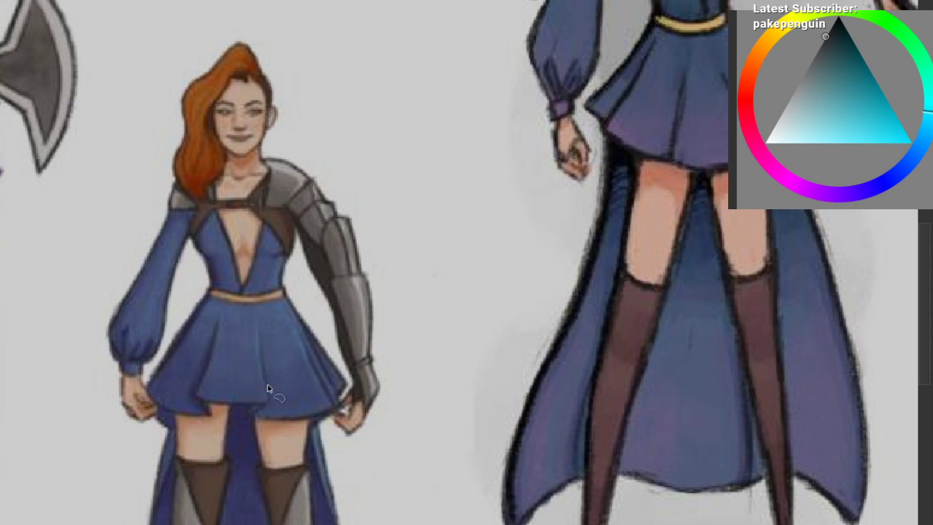
Step: Outline narrow strips along both sides of the smaller figure's skirt with freehand selections and clear them
left_click_drag(284, 295, 312, 385)
left_click_drag(233, 284, 174, 387)
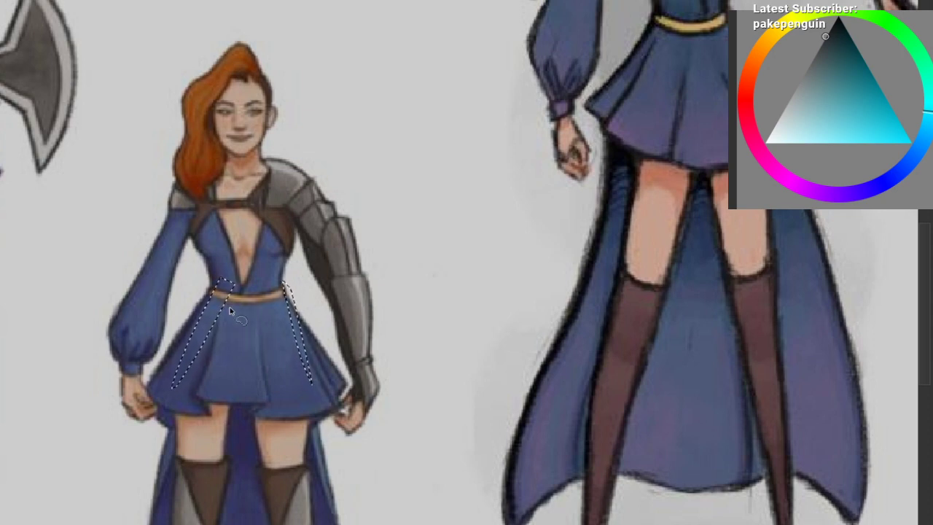
key("ctrl+d")
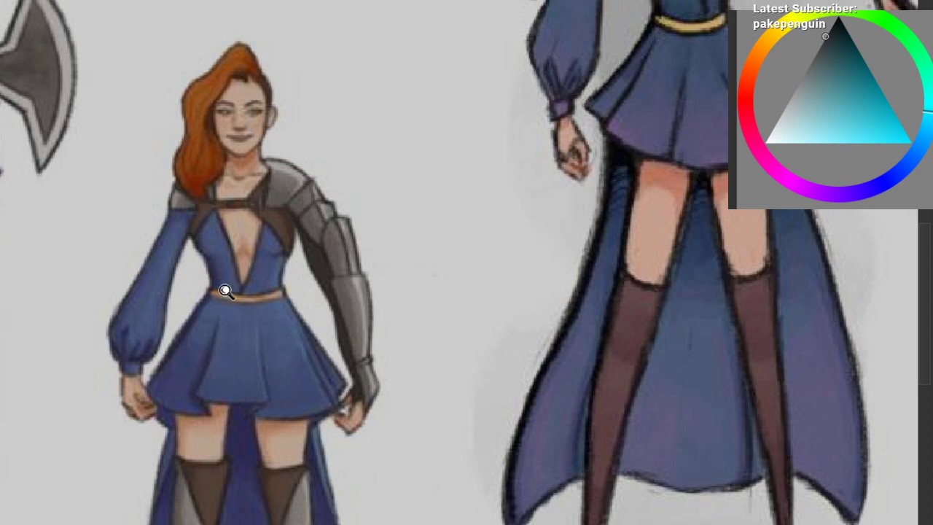
Step: Compare the smaller figure's skirt, cape and leg armour with those of the tall red-haired figure
left_click_drag(225, 293, 204, 354)
left_click_drag(204, 354, 210, 301)
scroll(208, 304, "up", 2)
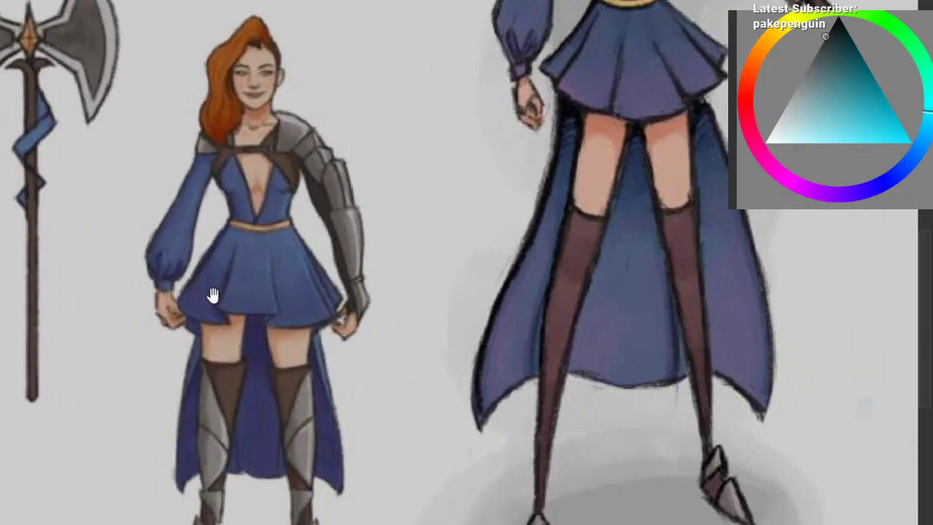
scroll(210, 299, "down", 1)
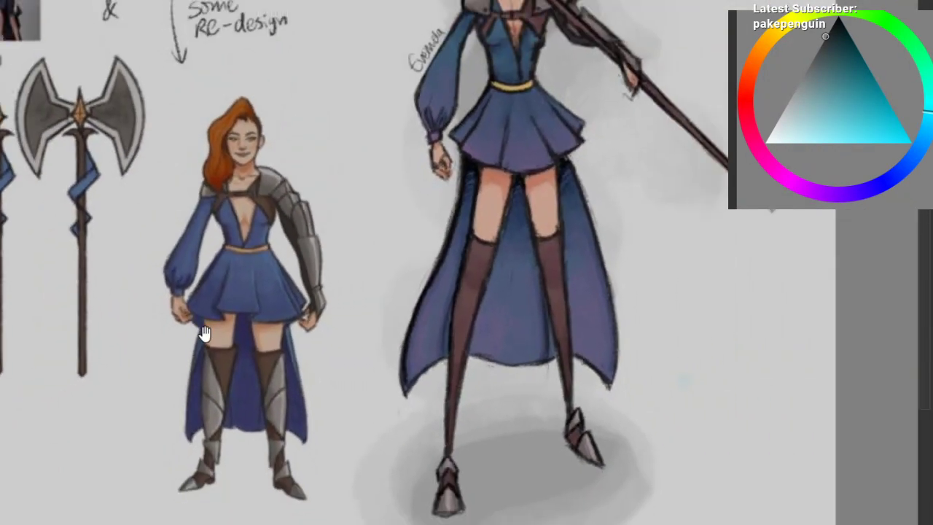
scroll(205, 345, "up", 1)
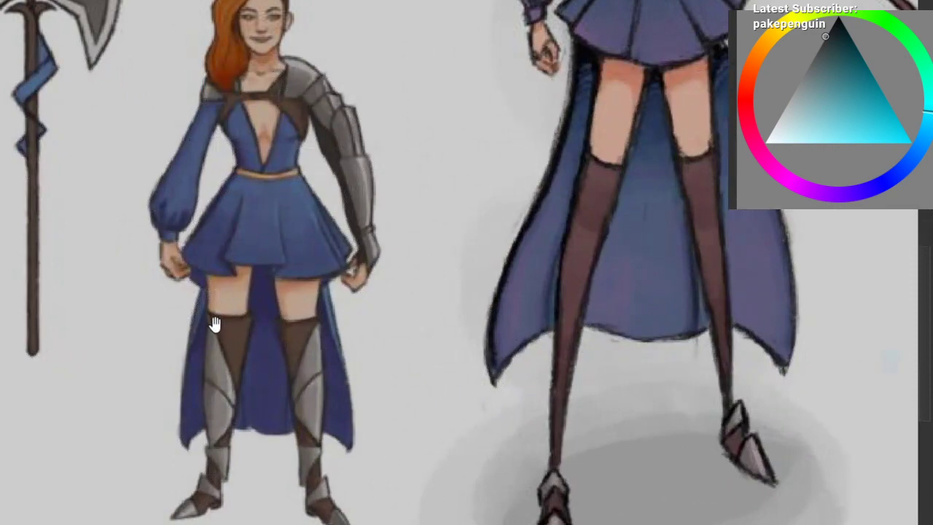
scroll(216, 322, "down", 2)
scroll(187, 339, "up", 1)
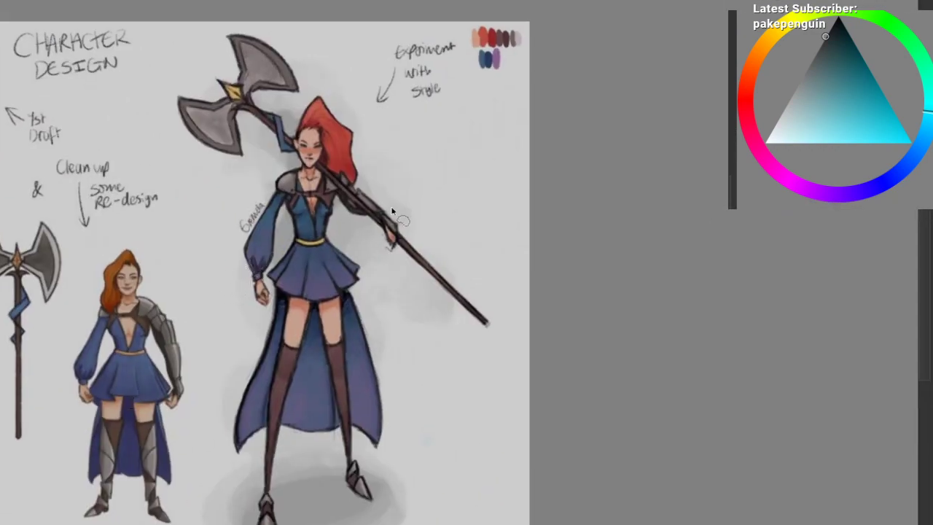
Step: Outline the whole tall red-haired figure and a strip across her skirt with freehand selections, and clear them
mouse_move(426, 183)
left_mouse_down()
mouse_move(238, 522)
mouse_move(376, 156)
left_mouse_up()
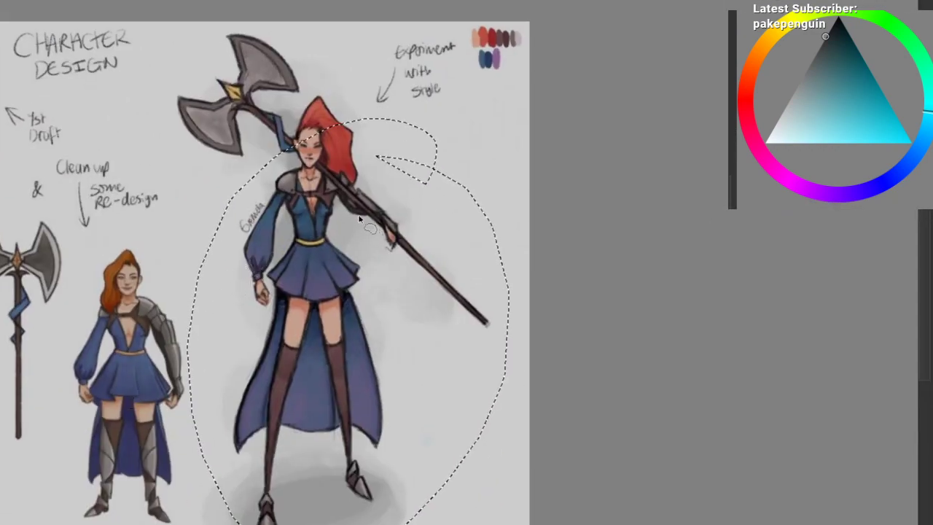
key("ctrl+shift+a")
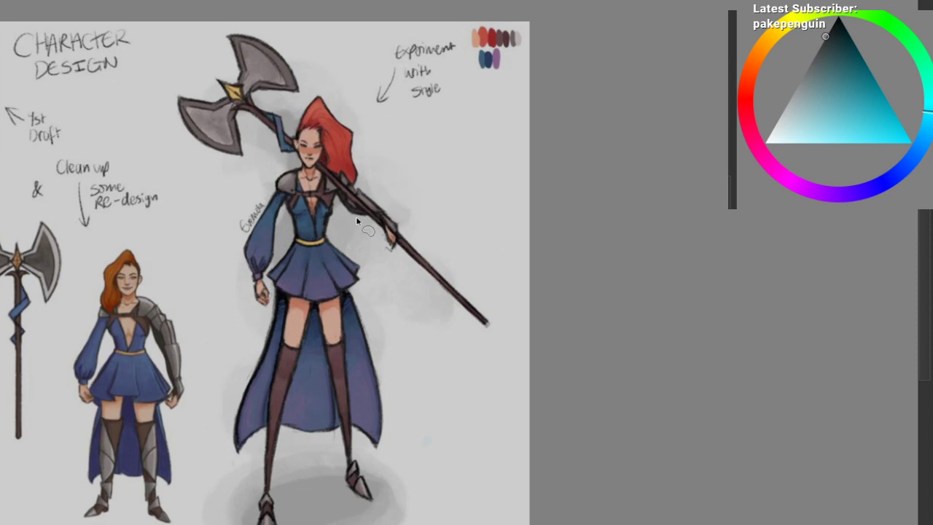
scroll(357, 221, "up", 2)
scroll(377, 205, "up", 2)
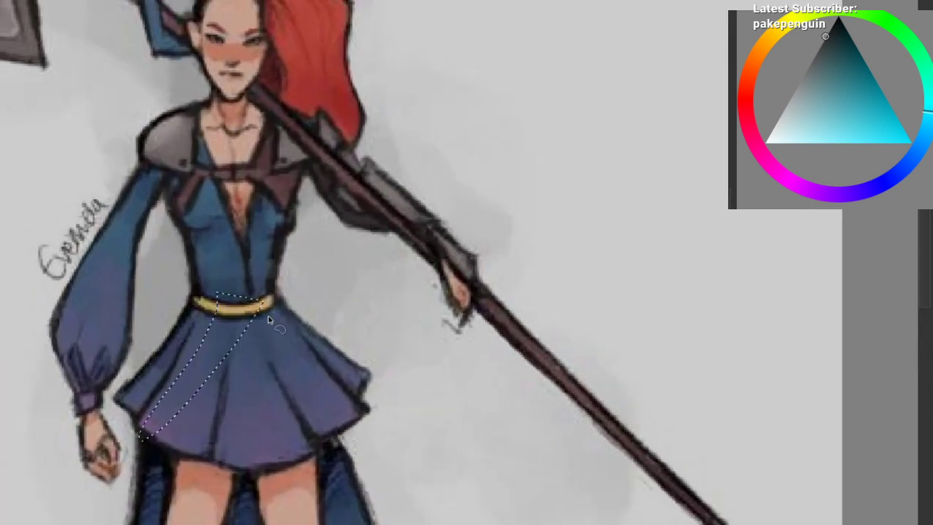
scroll(292, 287, "down", 2)
left_click_drag(248, 348, 286, 289)
scroll(286, 289, "down", 2)
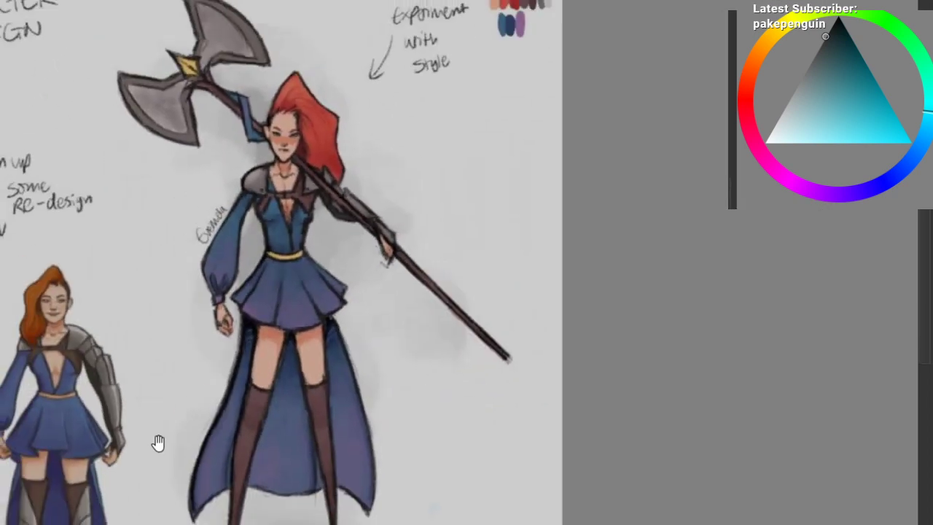
Step: Outline areas around the smaller figure's neckline and hair with freehand selections and clear them
left_click_drag(159, 443, 299, 268)
scroll(207, 321, "up", 2)
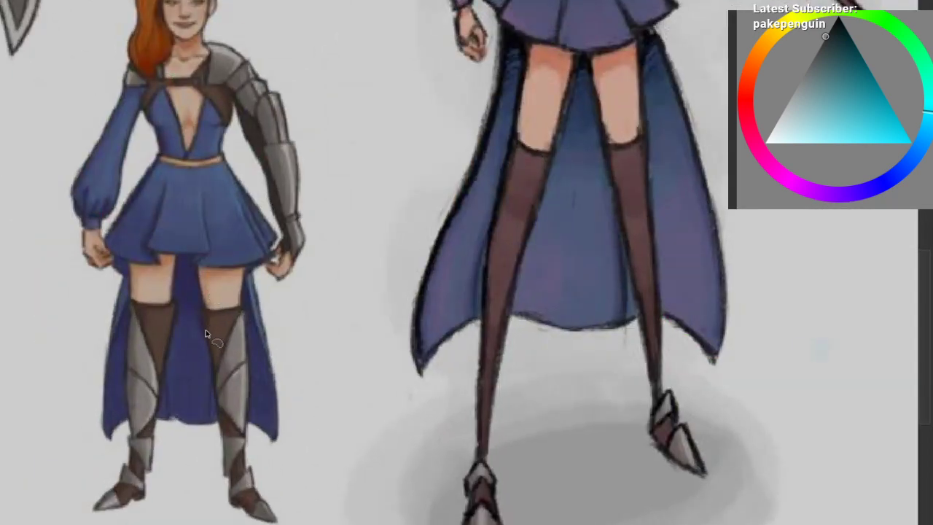
scroll(218, 235, "down", 2)
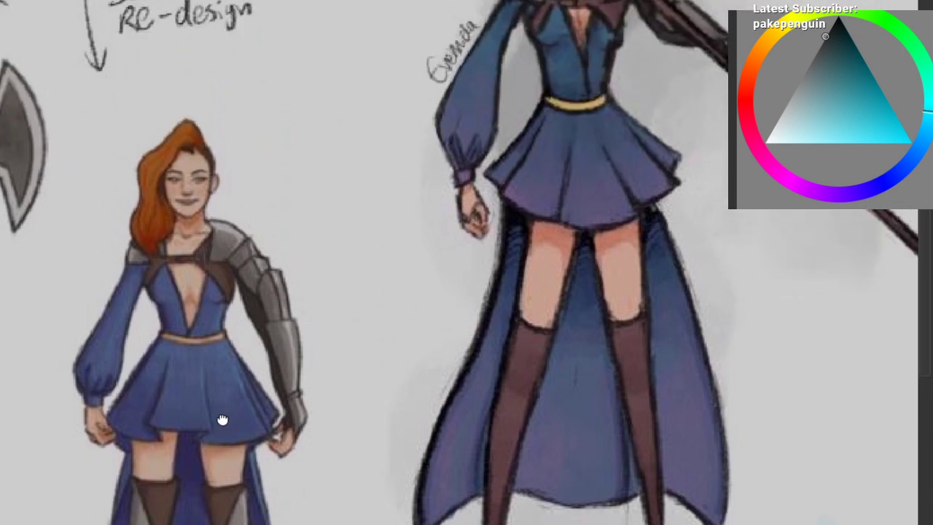
scroll(162, 273, "up", 3)
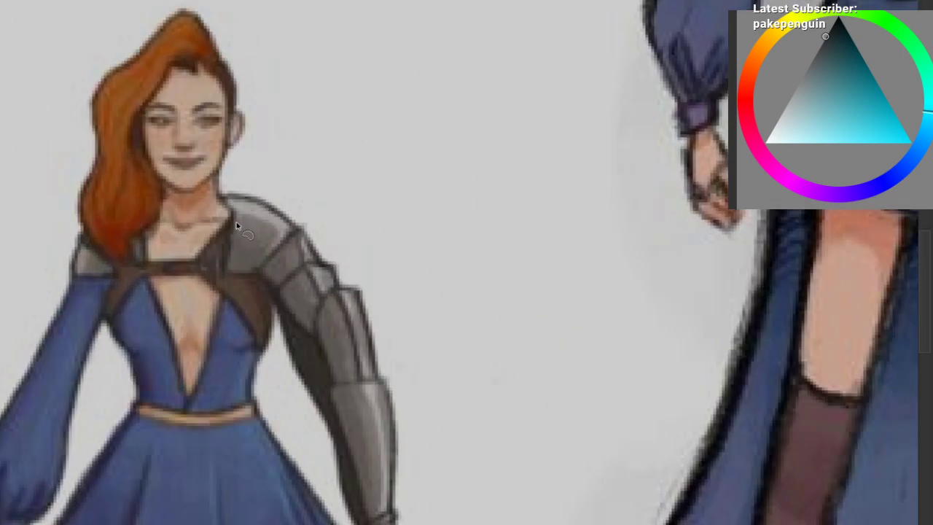
left_click_drag(205, 219, 221, 280)
mouse_move(150, 198)
left_mouse_down()
mouse_move(135, 223)
mouse_move(154, 169)
left_mouse_up()
key("ctrl+shift+a")
scroll(225, 256, "down", 2)
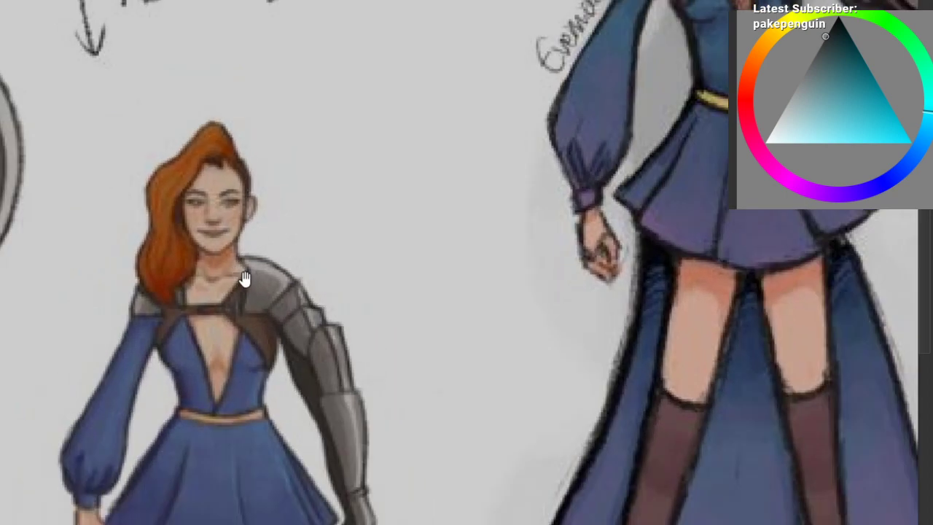
Step: Mark small spots on the smaller figure's shoulder armour with freehand selections and clear them
mouse_move(243, 277)
left_mouse_down()
mouse_move(239, 244)
mouse_move(249, 264)
left_mouse_up()
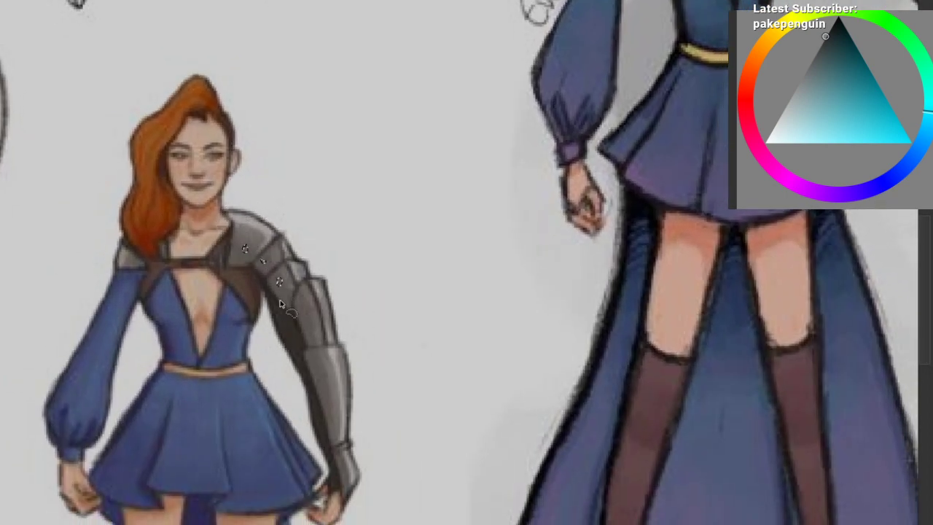
left_click_drag(305, 302, 305, 304)
key("ctrl+shift+a")
left_click_drag(244, 223, 199, 284)
left_click_drag(222, 293, 278, 326)
scroll(232, 330, "down", 3)
scroll(199, 319, "down", 2)
left_click_drag(278, 325, 253, 289)
scroll(250, 291, "down", 4)
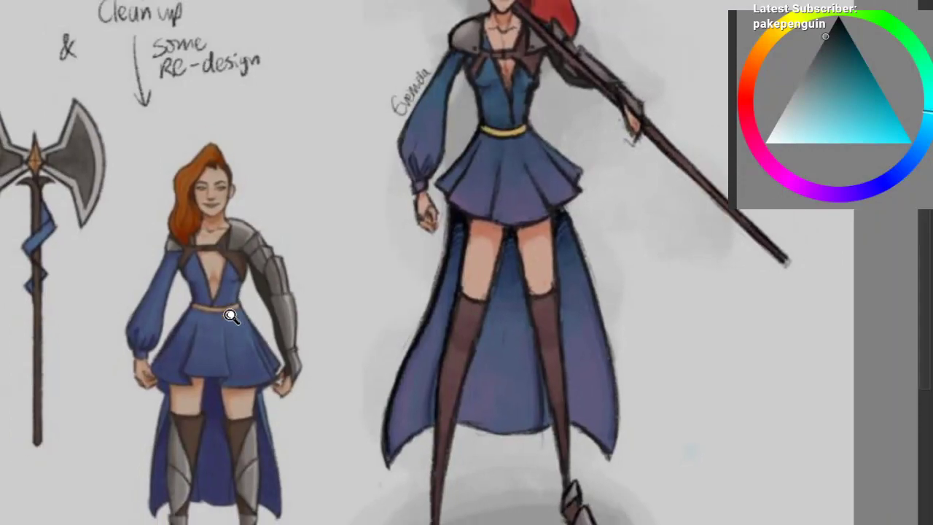
Step: Compare the smaller figure's bodice, shoulder armour and skirt with the tall figure's outfit
scroll(180, 310, "up", 5)
scroll(180, 310, "down", 4)
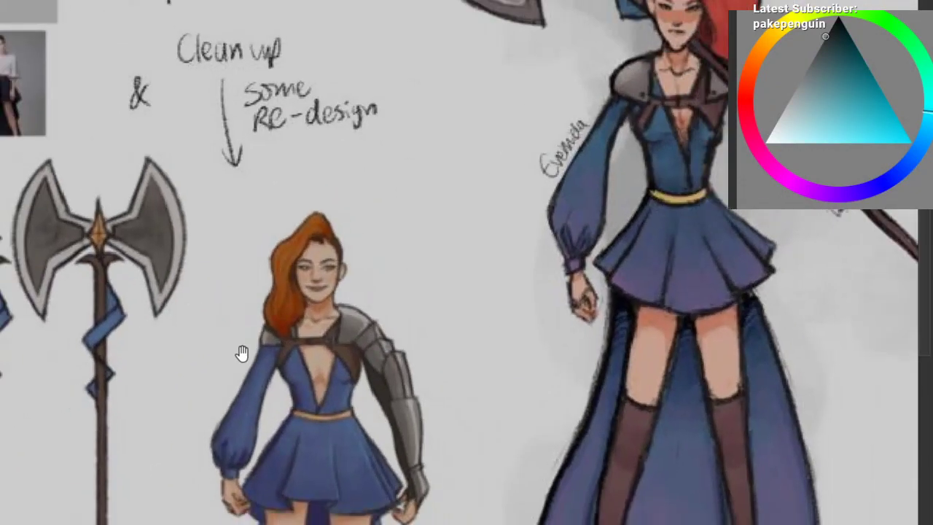
scroll(215, 370, "up", 1)
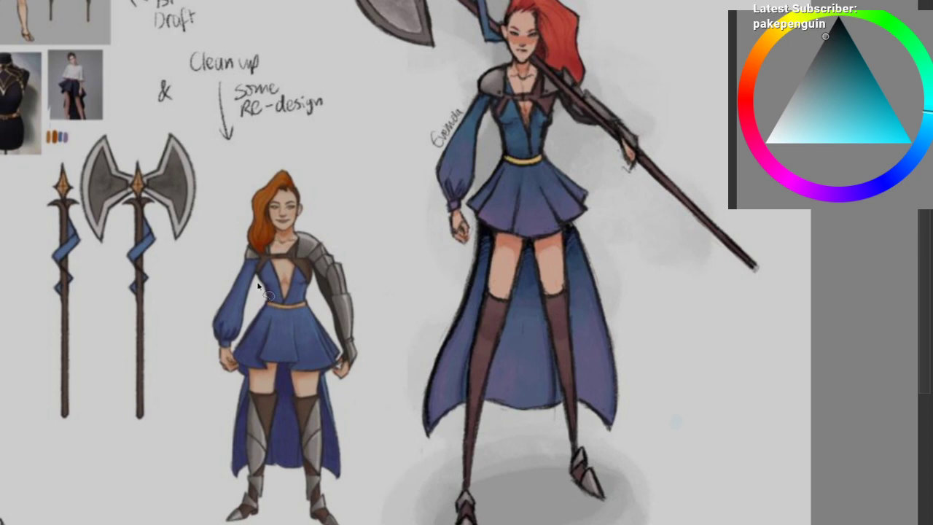
left_click_drag(324, 235, 321, 259)
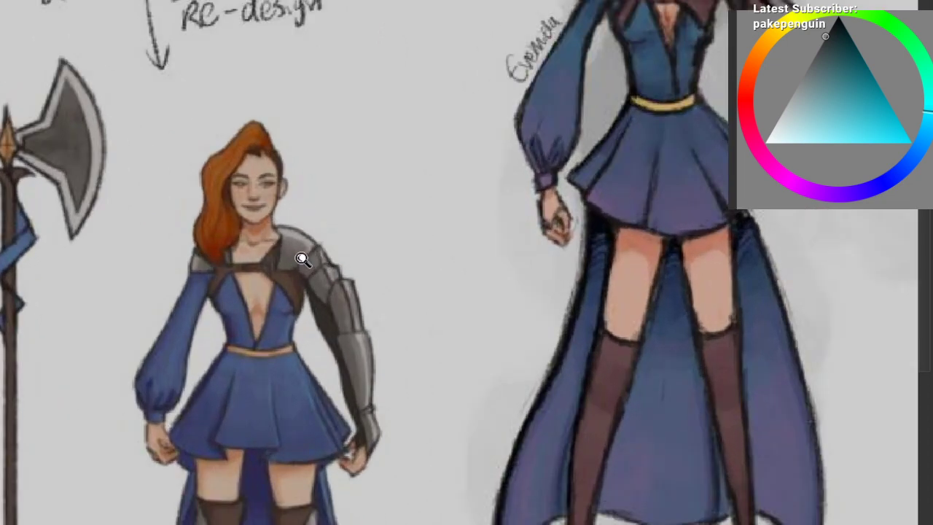
scroll(303, 259, "down", 1)
scroll(313, 260, "down", 3)
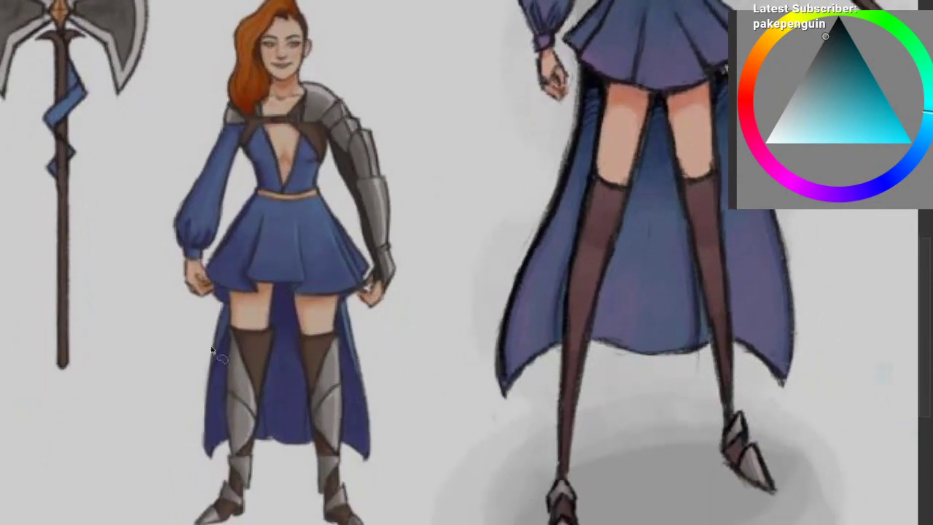
Step: Outline one of the smaller figure's armoured legs with a freehand selection and clear it
mouse_move(211, 350)
left_mouse_down()
mouse_move(177, 514)
mouse_move(260, 354)
left_mouse_up()
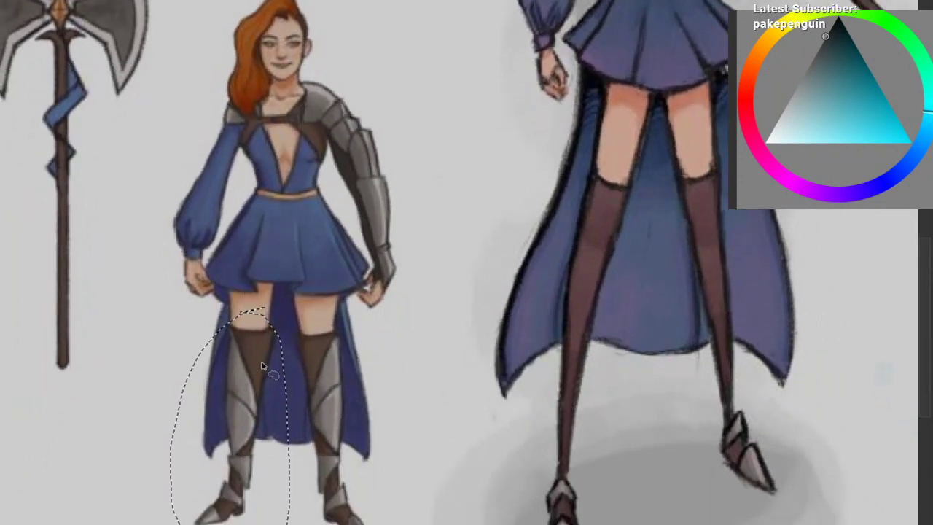
scroll(250, 354, "down", 2)
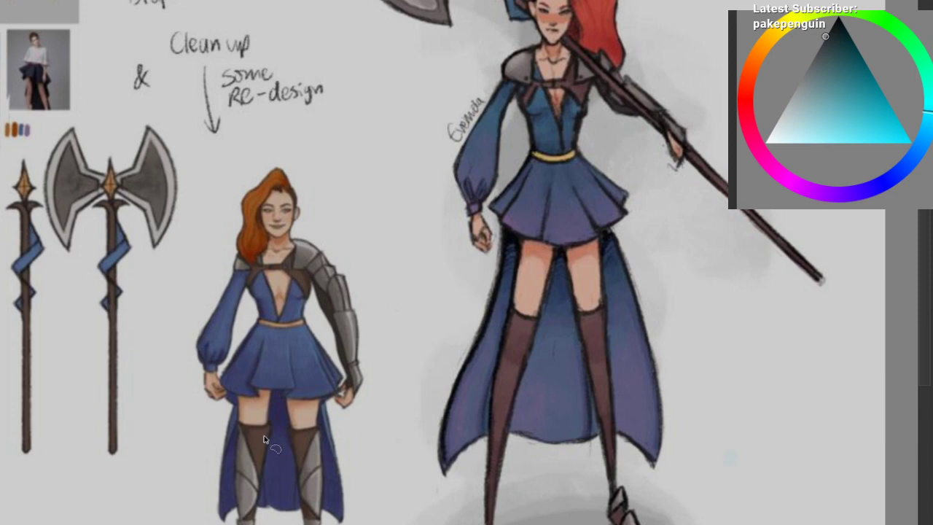
scroll(281, 270, "down", 3)
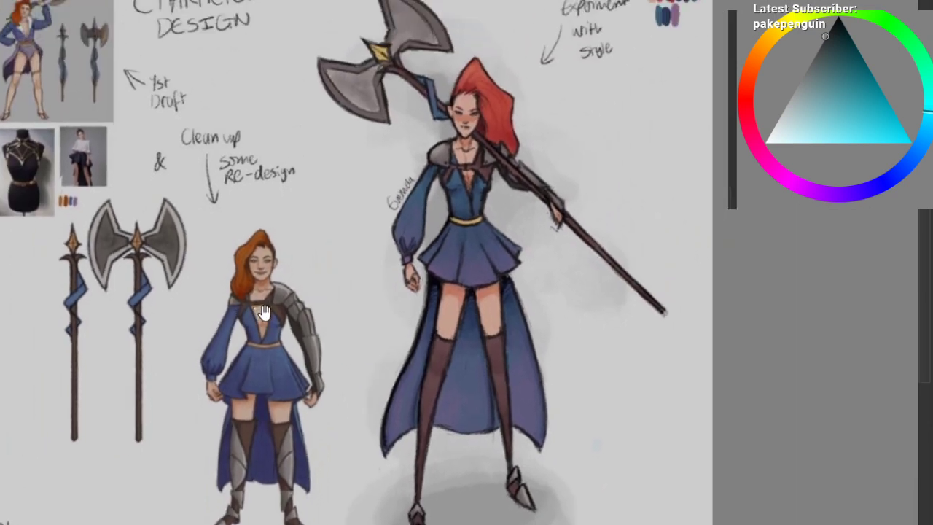
Step: Compare the poses and proportions of the smaller and tall figures in a tilted view and across the whole sheet
left_click_drag(426, 221, 361, 259)
left_click_drag(308, 239, 295, 213)
left_click_drag(251, 288, 267, 324)
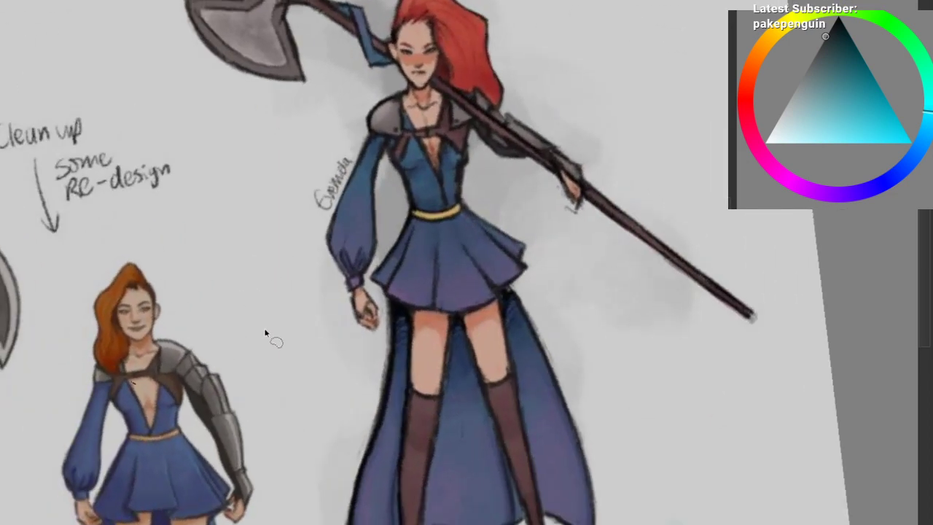
scroll(241, 306, "down", 3)
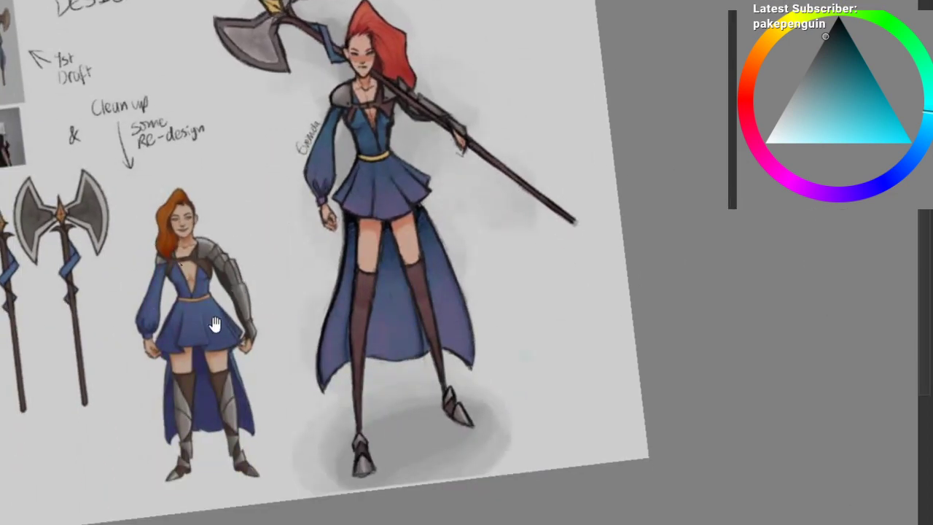
scroll(233, 314, "up", 3)
left_click_drag(248, 292, 267, 269)
scroll(261, 264, "up", 1)
left_click_drag(238, 235, 318, 238)
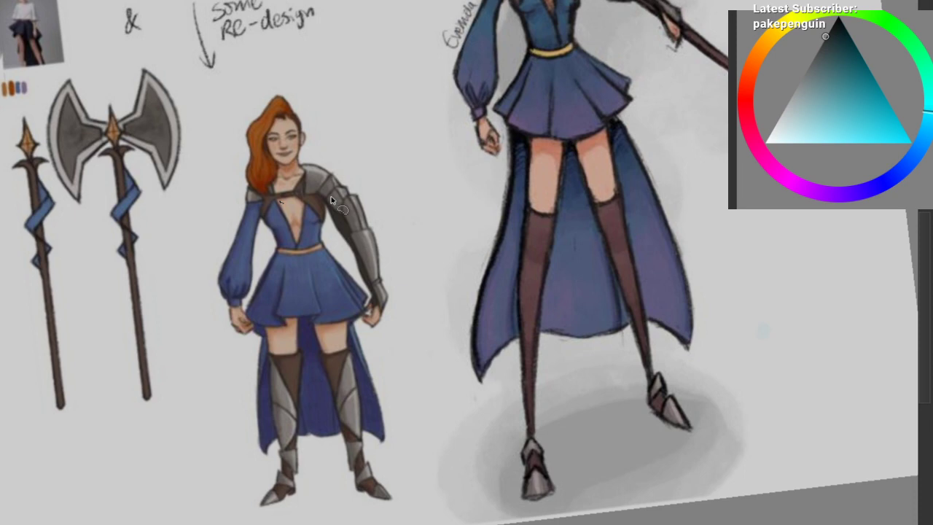
left_click_drag(396, 196, 400, 211)
left_click_drag(401, 211, 383, 331)
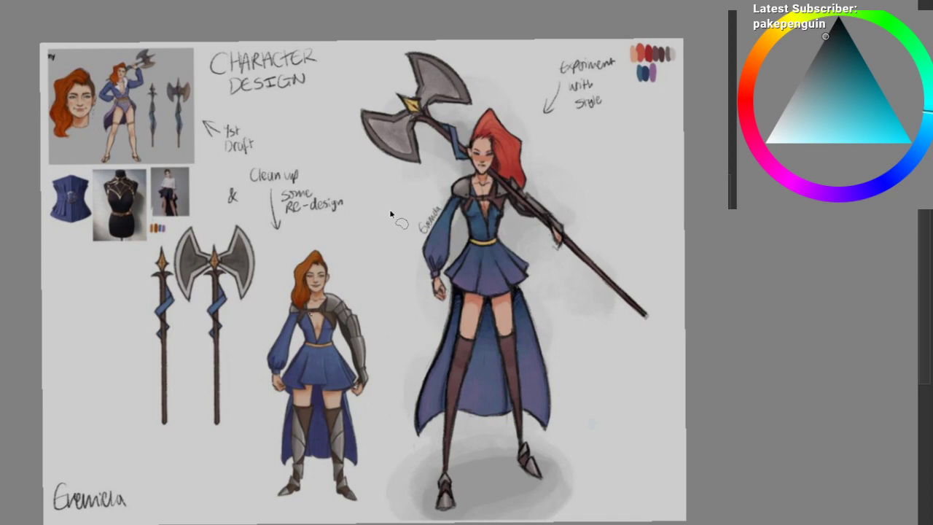
Step: Examine the smaller figure's skirt, stockings and leg armour up close
scroll(306, 390, "up", 6)
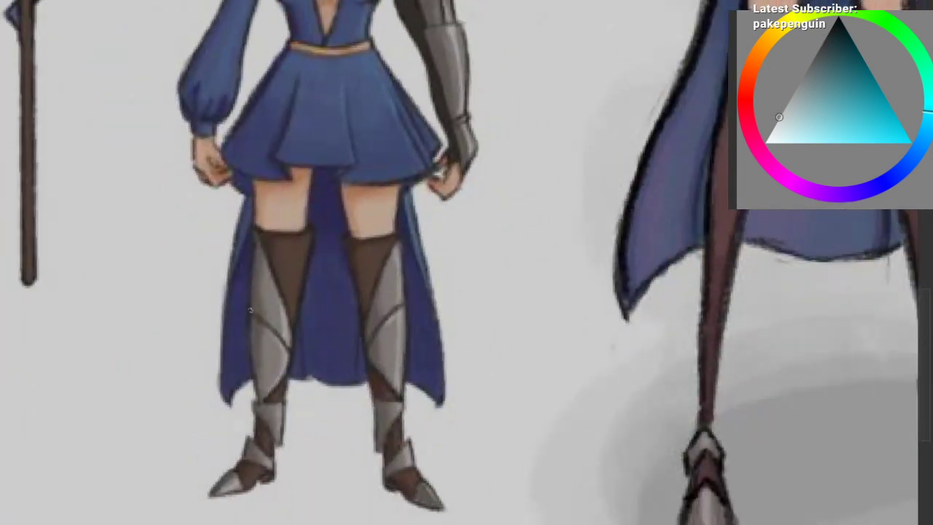
left_click_drag(216, 327, 214, 491)
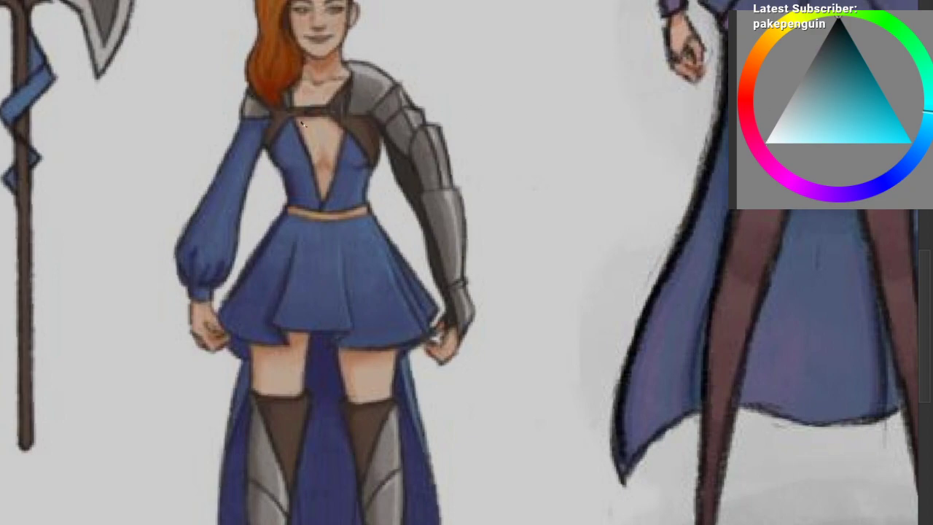
scroll(304, 253, "down", 4)
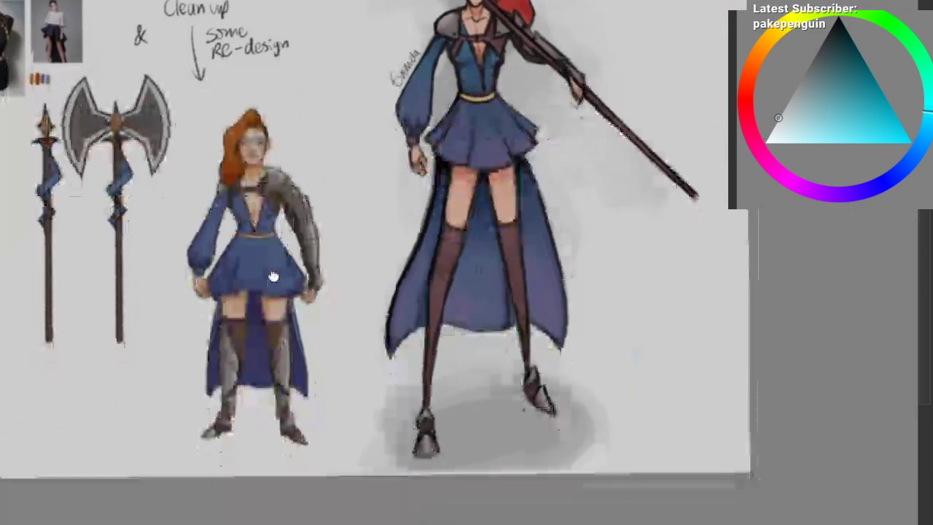
scroll(273, 272, "up", 4)
scroll(268, 296, "up", 2)
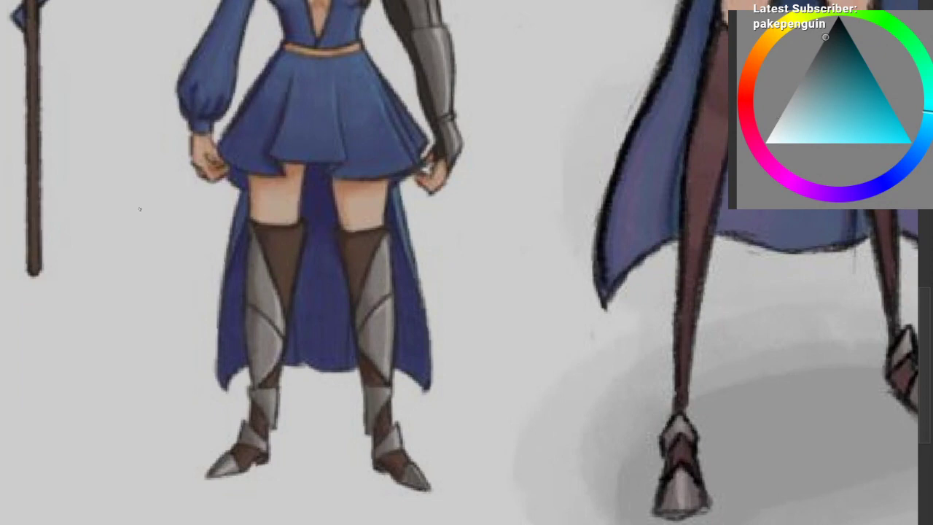
Step: Sample a dark brown from the smaller figure's stocking as the brush colour
right_click(140, 209)
left_click(297, 288, "ctrl")
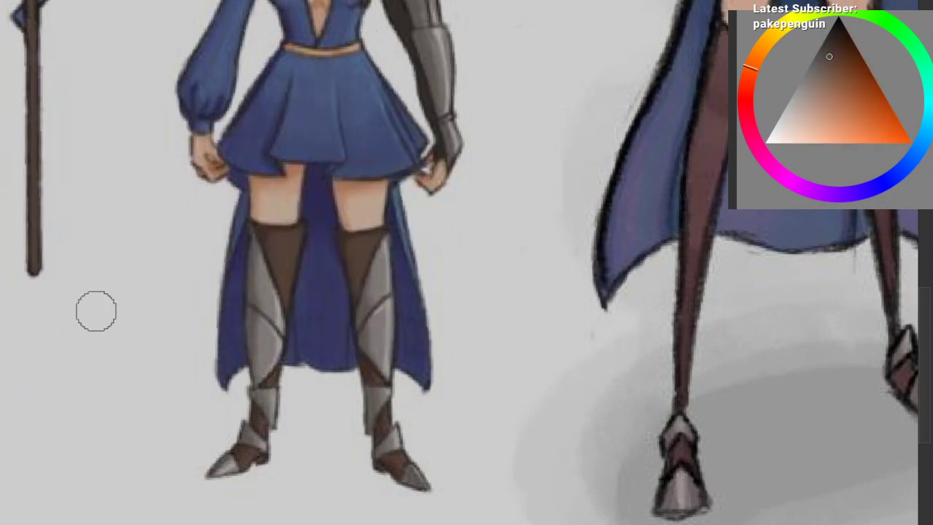
left_click(282, 250, "ctrl")
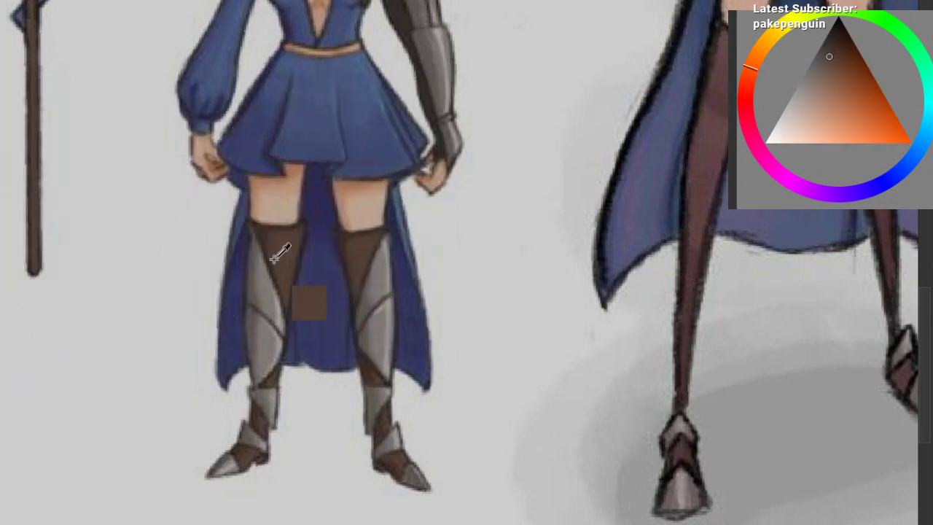
left_click_drag(199, 353, 232, 330)
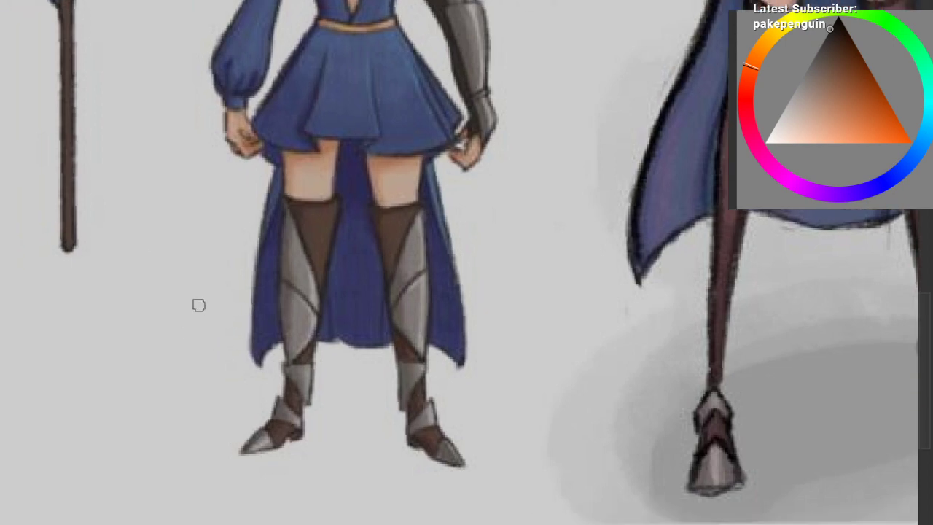
Step: Try brush strokes around the smaller figure's legs and undo them
key("ctrl+z")
mouse_move(128, 265)
left_mouse_down()
mouse_move(248, 341)
mouse_move(237, 361)
left_mouse_up()
mouse_move(224, 331)
left_mouse_down()
mouse_move(252, 353)
mouse_move(234, 364)
mouse_move(232, 347)
mouse_move(218, 366)
left_mouse_up()
key("ctrl+z")
left_click_drag(253, 372, 221, 411)
left_click_drag(313, 333, 238, 294)
left_click_drag(284, 269, 258, 406)
left_click_drag(257, 390, 246, 430)
left_click_drag(252, 392, 254, 427)
Step: Circle the full-body figure in the first-draft picture with a dark brush stroke
mouse_move(167, 231)
left_mouse_down()
mouse_move(190, 312)
mouse_move(283, 465)
left_mouse_up()
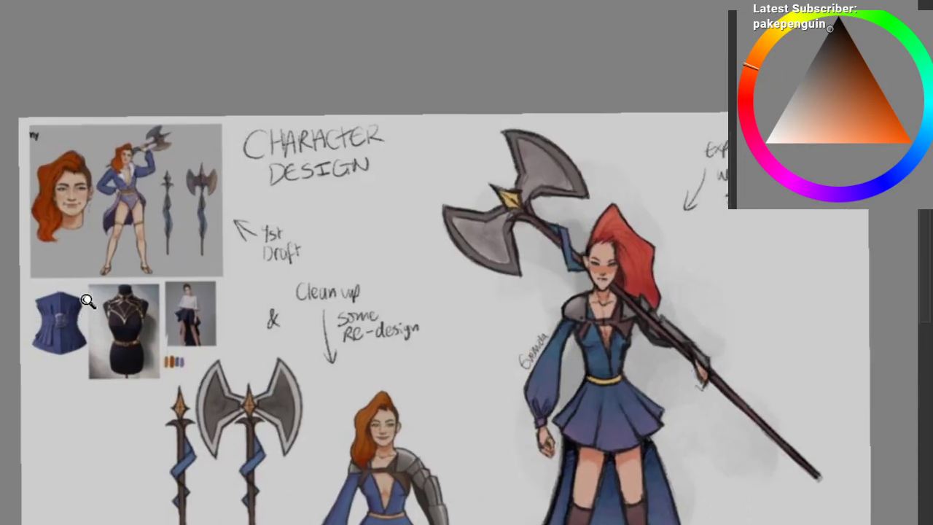
mouse_move(87, 302)
left_mouse_down()
mouse_move(102, 252)
mouse_move(123, 354)
left_mouse_up()
mouse_move(131, 196)
left_mouse_down()
mouse_move(232, 145)
mouse_move(150, 187)
left_mouse_up()
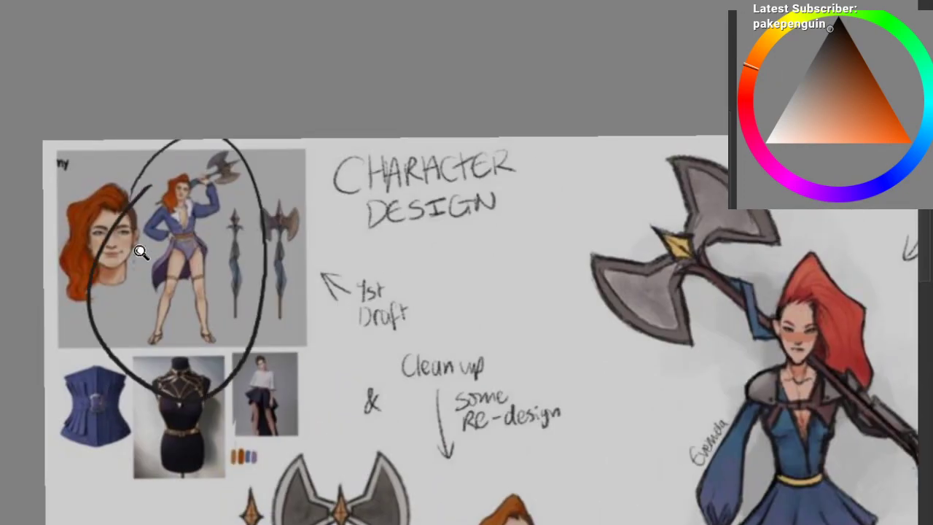
left_click_drag(139, 252, 95, 255)
left_click_drag(194, 375, 142, 298)
left_click_drag(166, 371, 158, 304)
Step: Circle one of the smaller figure's armoured legs with a brush stroke and undo it
mouse_move(190, 413)
left_mouse_down()
mouse_move(169, 326)
mouse_move(223, 317)
mouse_move(156, 313)
mouse_move(182, 313)
mouse_move(159, 315)
mouse_move(196, 326)
mouse_move(183, 299)
mouse_move(220, 277)
left_mouse_up()
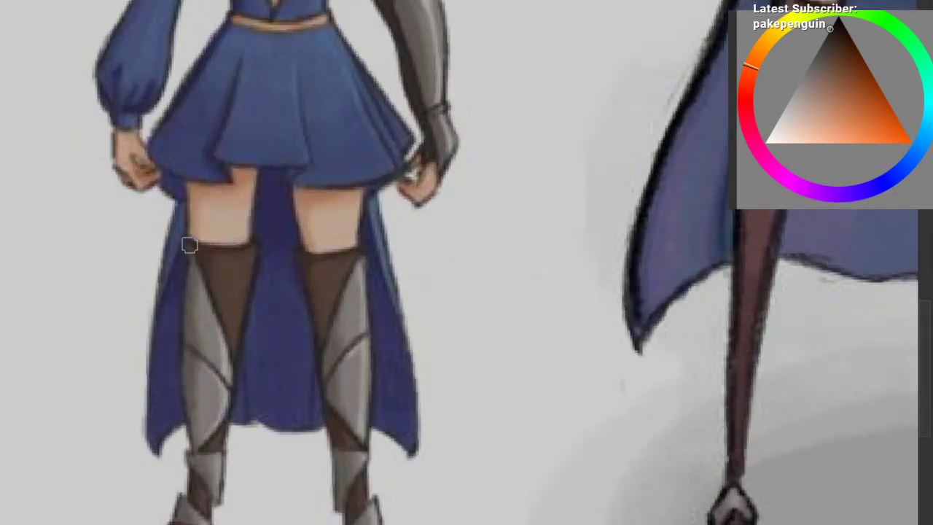
scroll(190, 245, "down", 2)
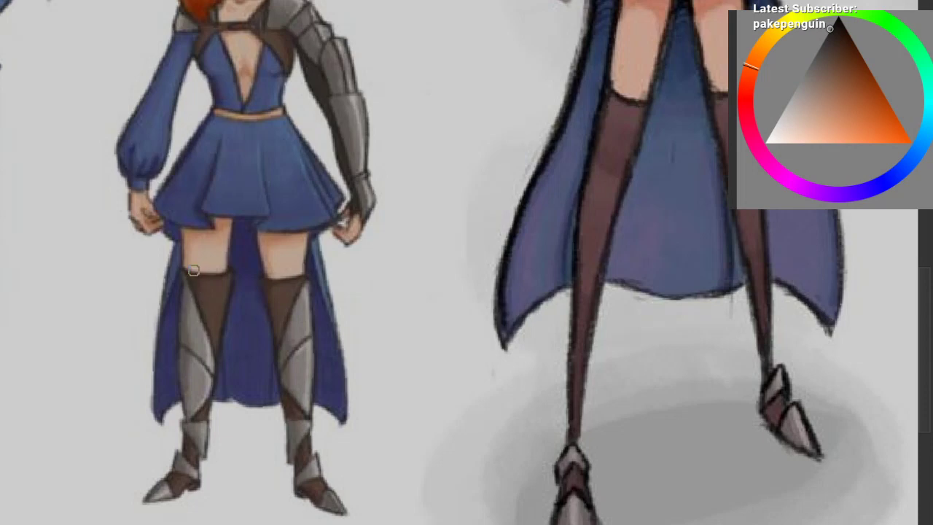
mouse_move(148, 280)
left_mouse_down()
mouse_move(88, 503)
mouse_move(130, 306)
left_mouse_up()
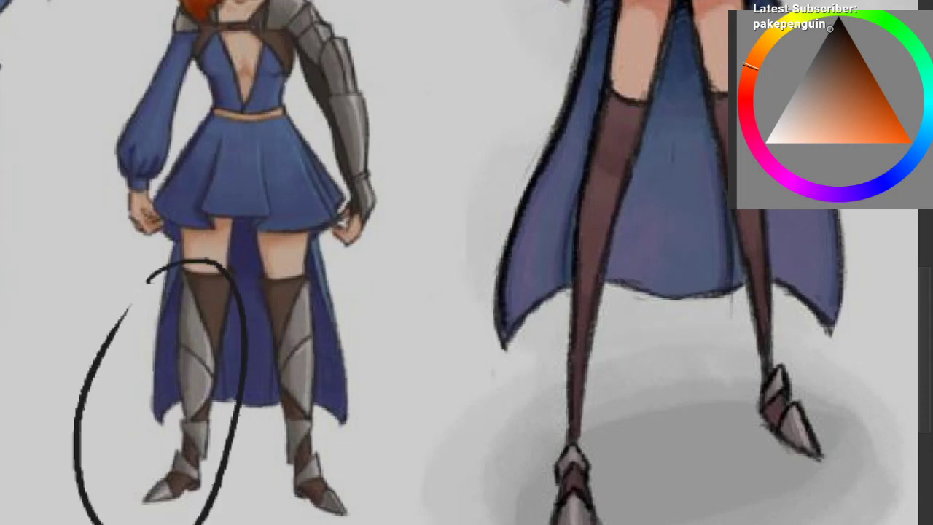
key("ctrl+z")
left_click_drag(250, 265, 228, 243)
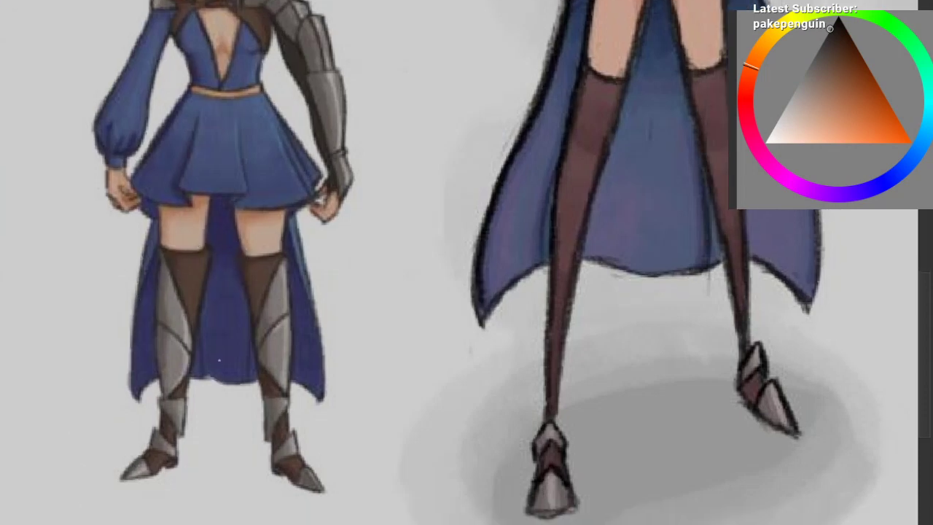
left_click_drag(219, 360, 198, 340)
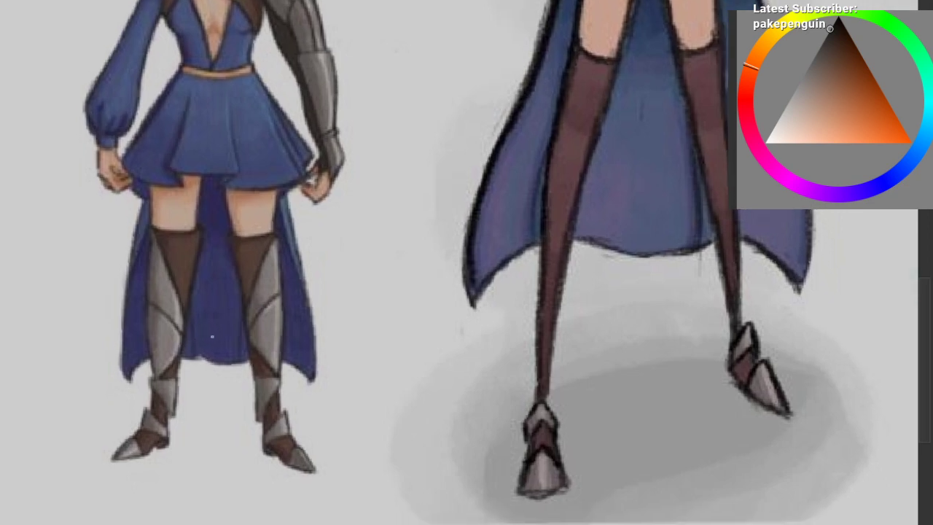
Step: Sample grey from the smaller figure's leg armour and paint it over the tops of both knee guards
left_click_drag(213, 336, 193, 366)
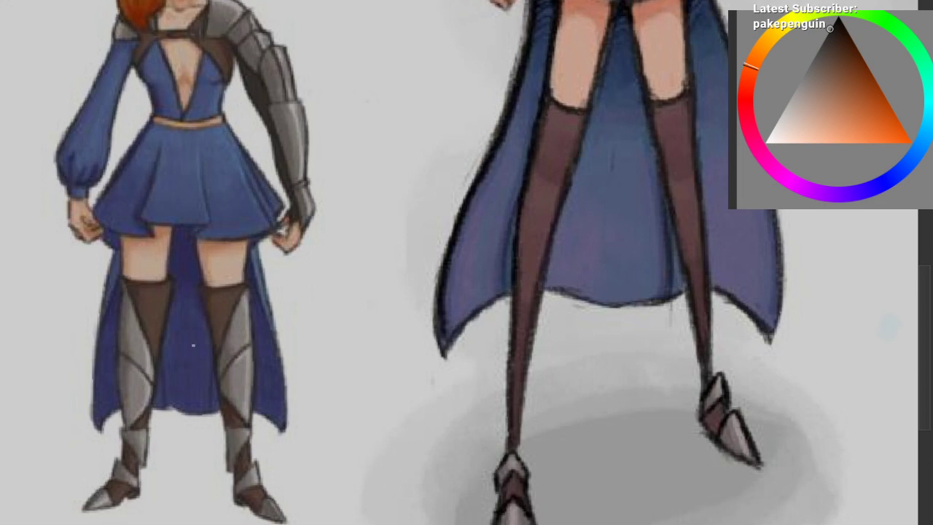
left_click(126, 328, "ctrl")
mouse_move(122, 283)
left_mouse_down()
mouse_move(121, 294)
mouse_move(141, 288)
mouse_move(128, 320)
mouse_move(131, 308)
left_mouse_up()
mouse_move(233, 297)
left_mouse_down()
mouse_move(248, 290)
mouse_move(252, 314)
left_mouse_up()
Step: Extend the smaller figure's brown stockings over the inner edges of both leg guards using sampled stocking browns
left_click(143, 334, "ctrl")
left_click_drag(148, 352, 148, 362)
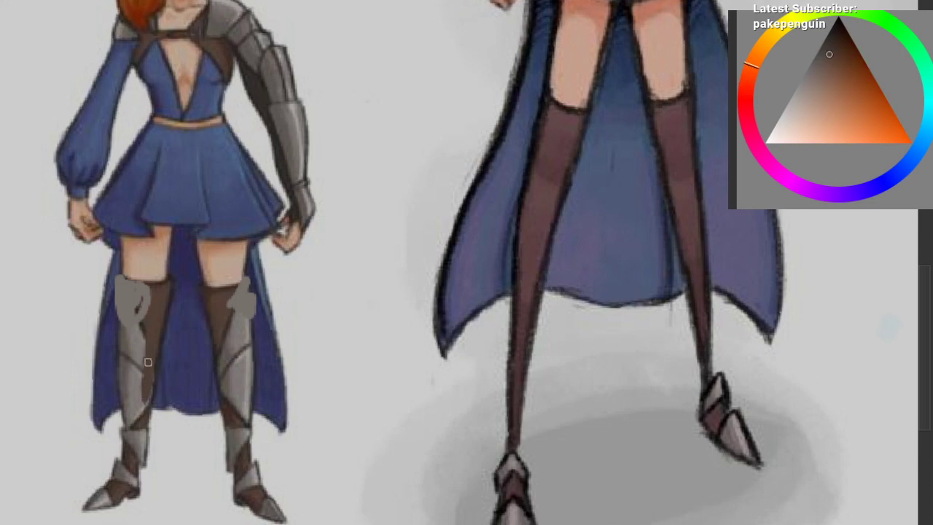
left_click(219, 327, "ctrl")
left_click_drag(223, 378, 220, 364)
left_click(140, 382, "ctrl")
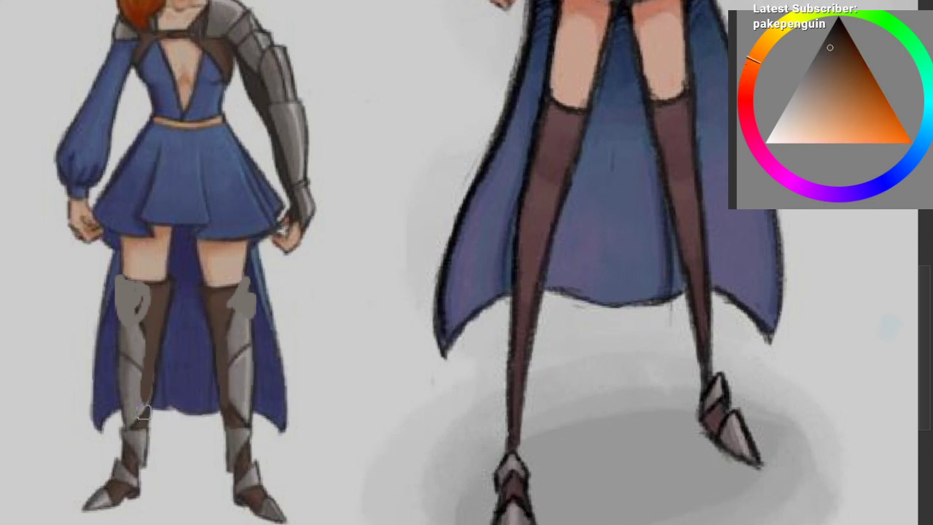
Step: Sample the tall figure's dark outline colour and dab small marks on the inner sides of the smaller figure's stockings
left_click(619, 92, "ctrl")
left_click(149, 344)
left_click(154, 379)
left_click(228, 337)
Step: Compare the smaller figure's body and retouched leg armour with the tall figure at several magnifications
scroll(215, 358, "down", 1)
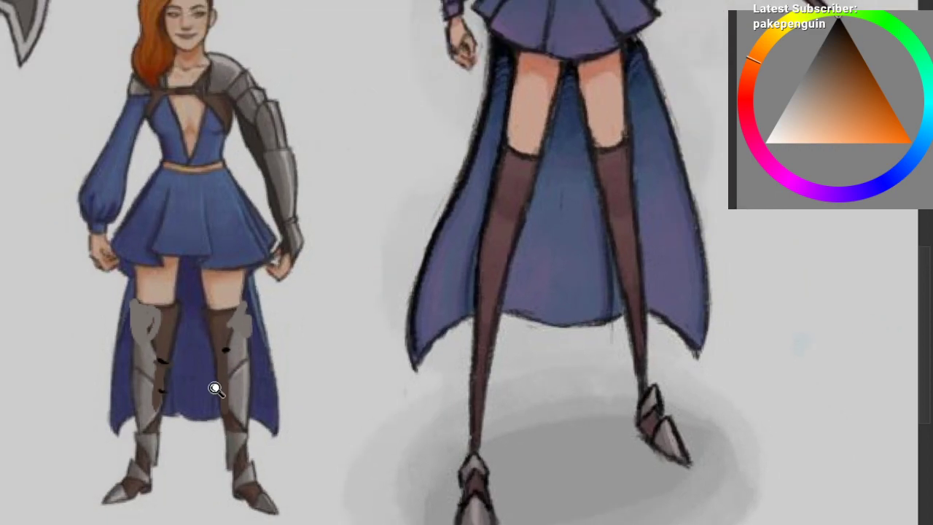
mouse_move(216, 388)
left_mouse_down()
mouse_move(191, 319)
mouse_move(219, 239)
mouse_move(185, 325)
mouse_move(210, 297)
mouse_move(248, 304)
mouse_move(175, 331)
mouse_move(239, 275)
left_mouse_up()
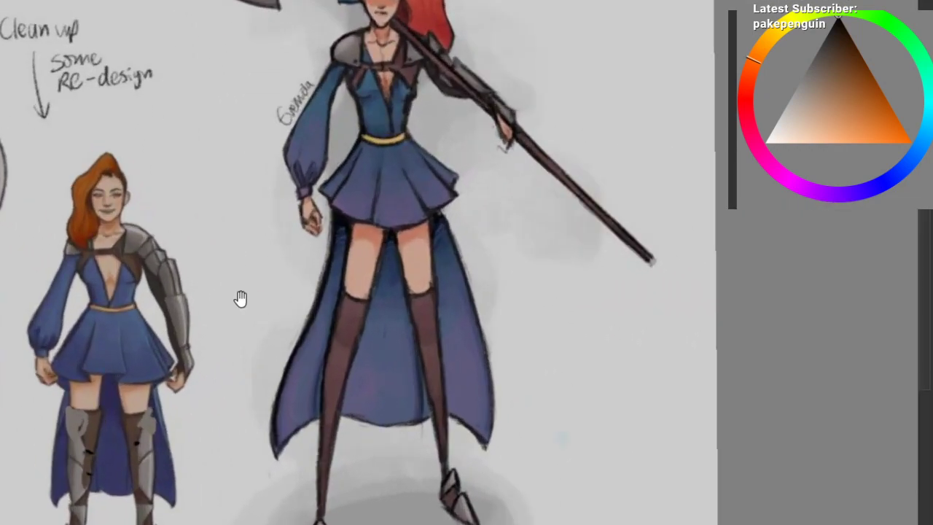
scroll(229, 313, "down", 2)
scroll(234, 322, "up", 2)
scroll(235, 319, "down", 2)
scroll(233, 309, "up", 2)
scroll(235, 308, "down", 2)
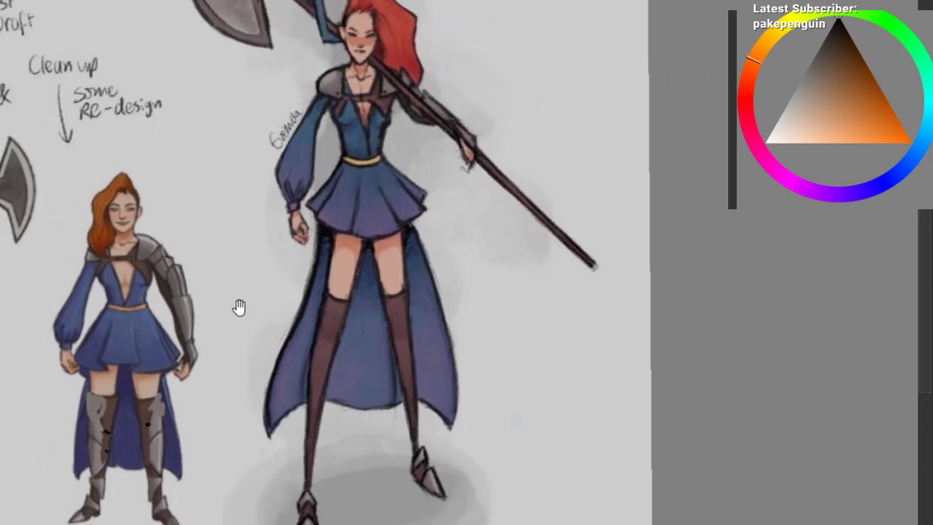
scroll(328, 223, "up", 4)
scroll(350, 156, "down", 2)
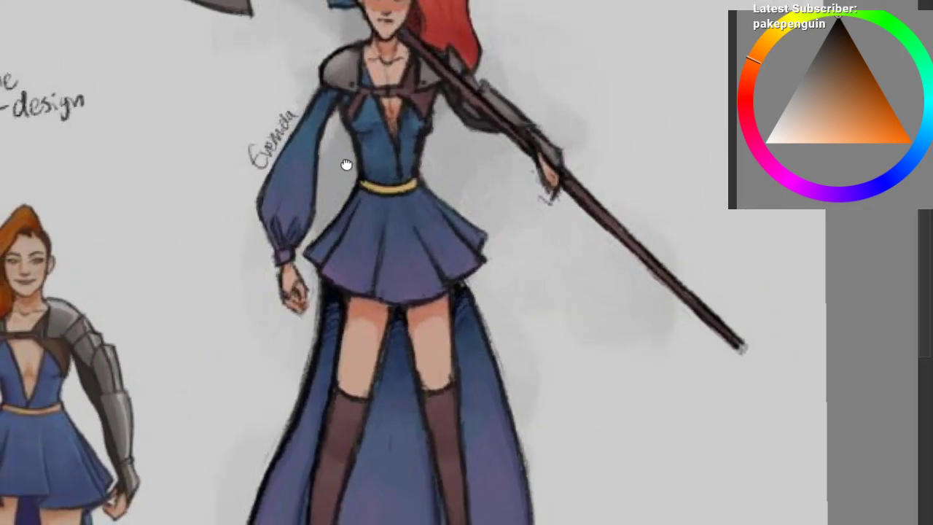
scroll(348, 162, "up", 1)
scroll(348, 162, "down", 2)
scroll(348, 161, "up", 2)
scroll(348, 162, "up", 1)
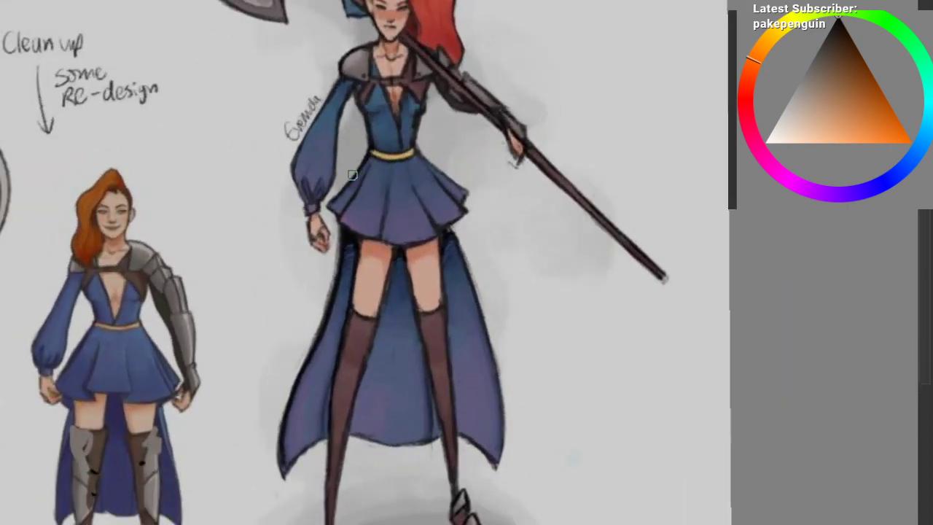
left_click_drag(413, 132, 414, 100)
left_click_drag(421, 2, 496, 1)
mouse_move(386, 192)
left_mouse_down()
mouse_move(370, 211)
mouse_move(381, 208)
left_mouse_up()
key("ctrl+d")
Step: Examine the tall figure's axe, head and upper body, then compare the whole figure with the smaller one
mouse_move(265, 221)
left_mouse_down()
mouse_move(267, 350)
mouse_move(253, 286)
left_mouse_up()
scroll(248, 219, "up", 4)
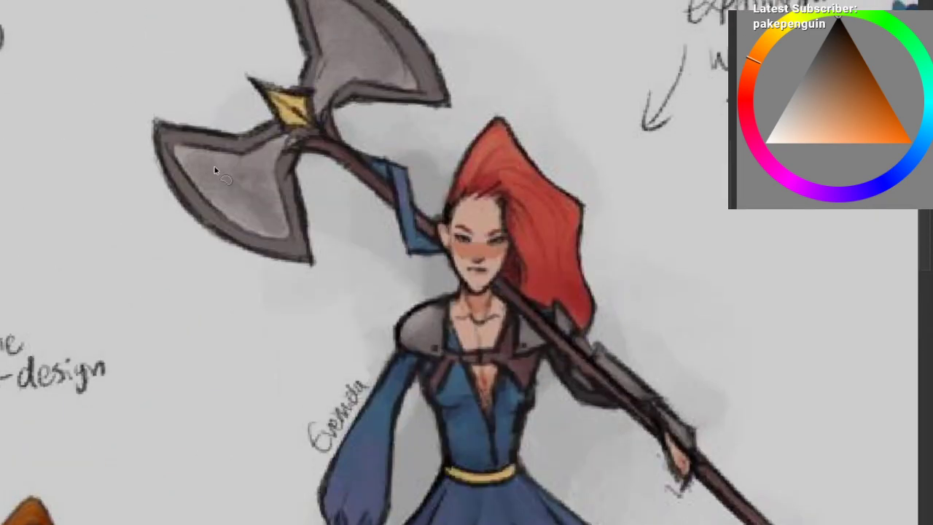
mouse_move(195, 202)
left_mouse_down()
mouse_move(235, 172)
mouse_move(250, 229)
mouse_move(283, 243)
left_mouse_up()
mouse_move(346, 141)
left_mouse_down()
mouse_move(296, 186)
mouse_move(315, 216)
left_mouse_up()
scroll(294, 194, "down", 5)
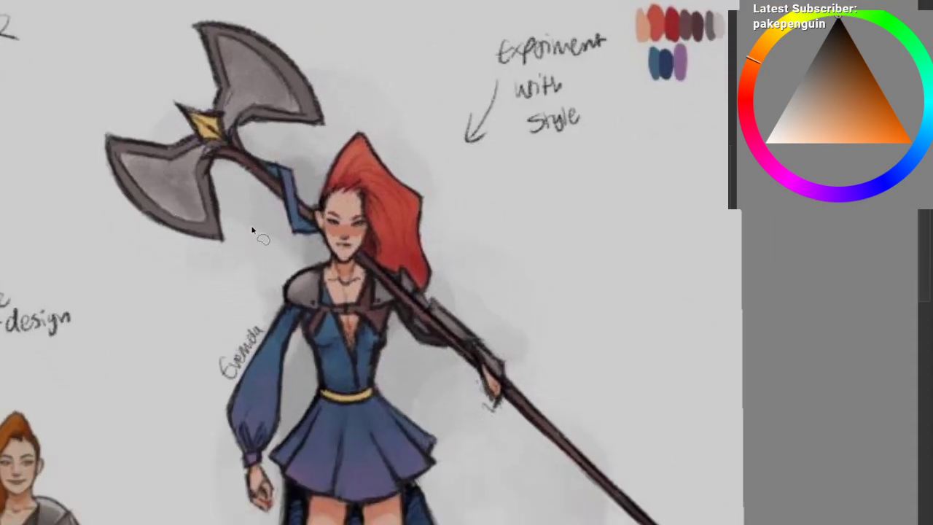
scroll(249, 229, "down", 5)
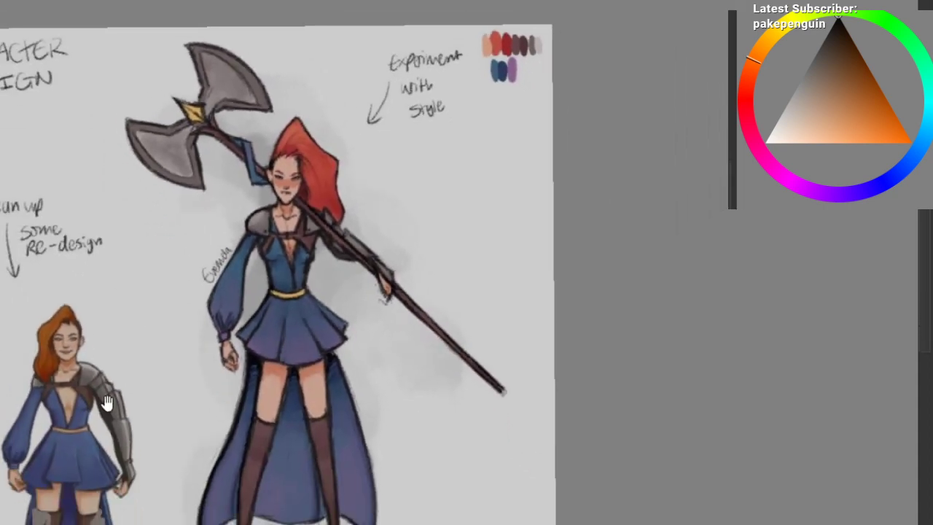
scroll(168, 215, "down", 2)
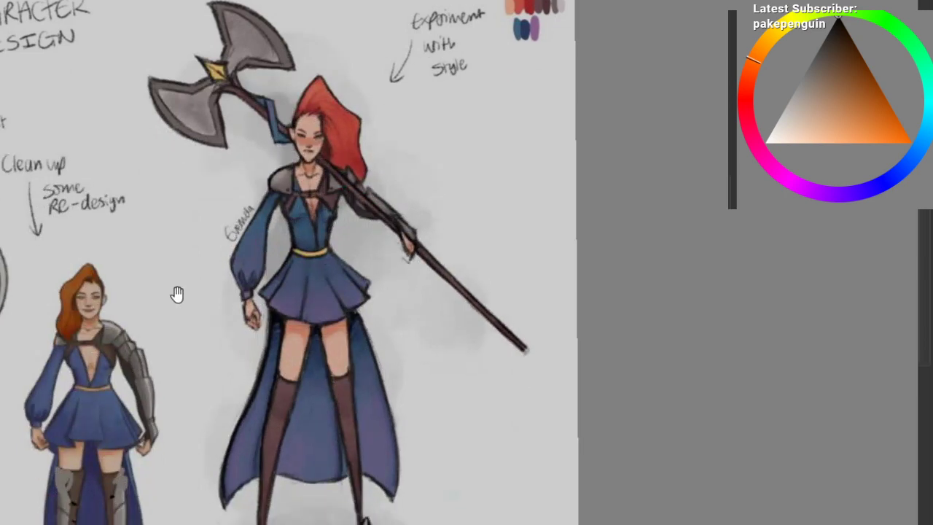
scroll(172, 332, "up", 2)
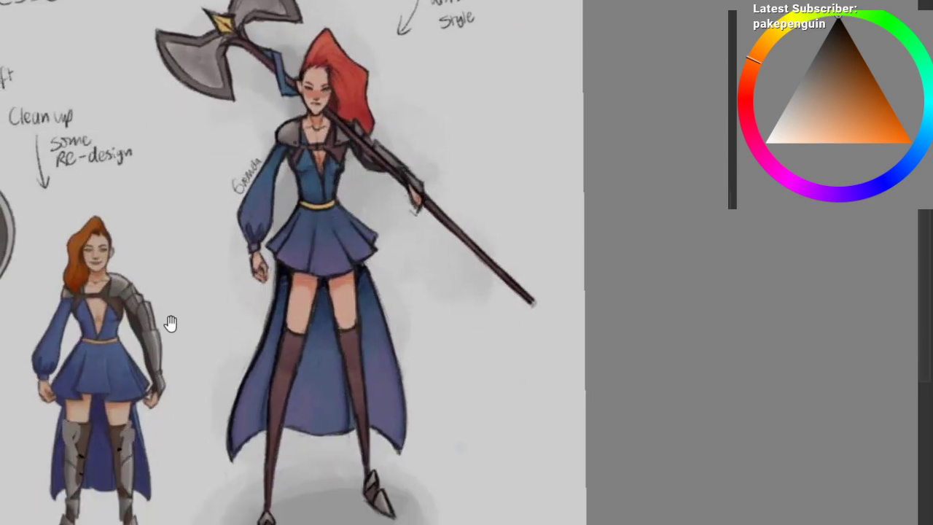
scroll(171, 323, "down", 3)
scroll(146, 317, "up", 3)
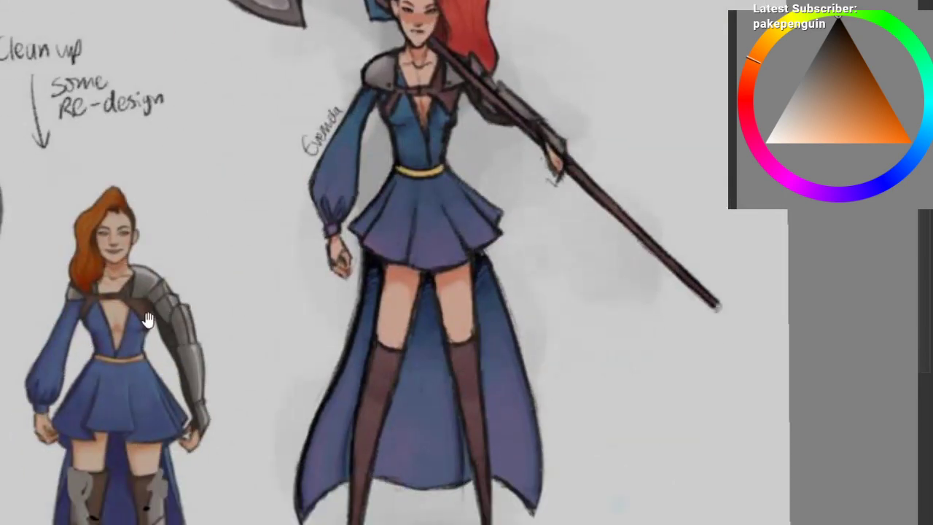
Step: Examine the smaller figure's dress and armoured arm up close, then compare both figures across the whole sheet
scroll(146, 320, "up", 4)
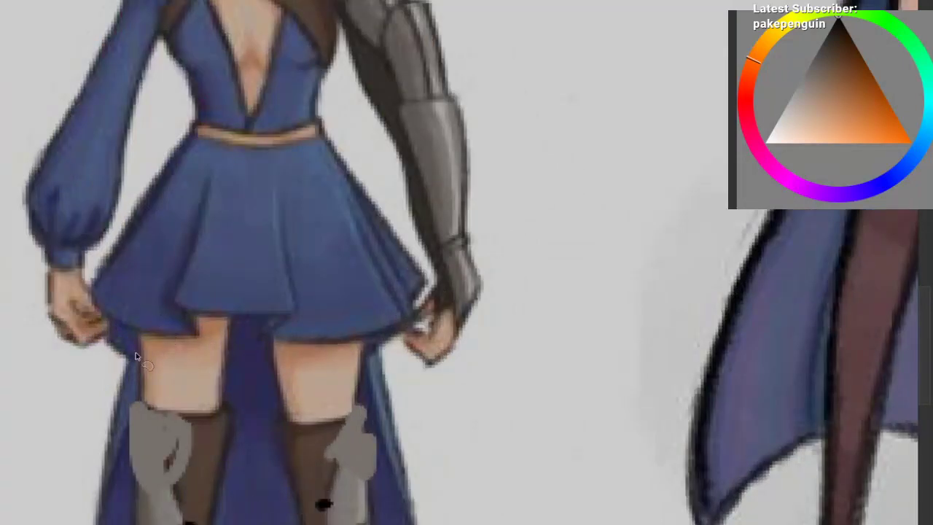
left_click_drag(382, 153, 175, 263)
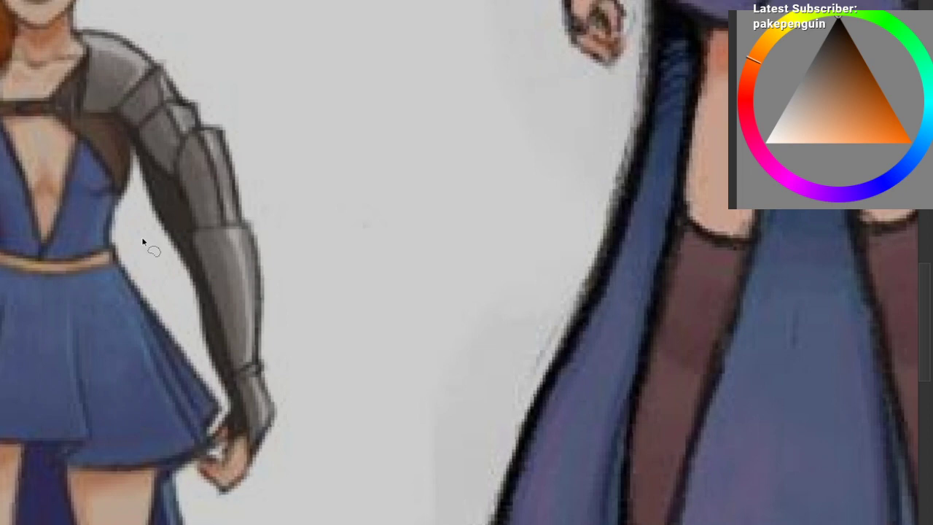
left_click_drag(312, 245, 265, 241)
left_click_drag(264, 242, 214, 336)
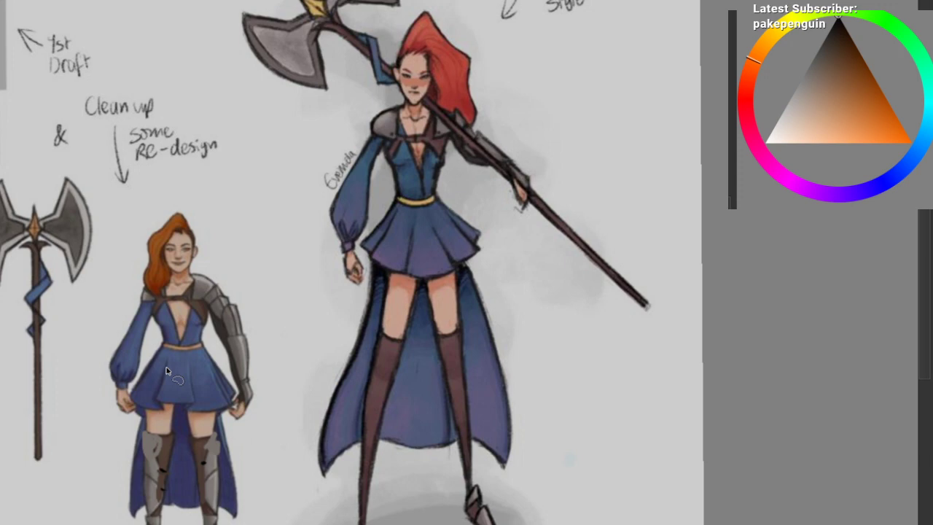
scroll(283, 265, "down", 4)
scroll(271, 295, "up", 2)
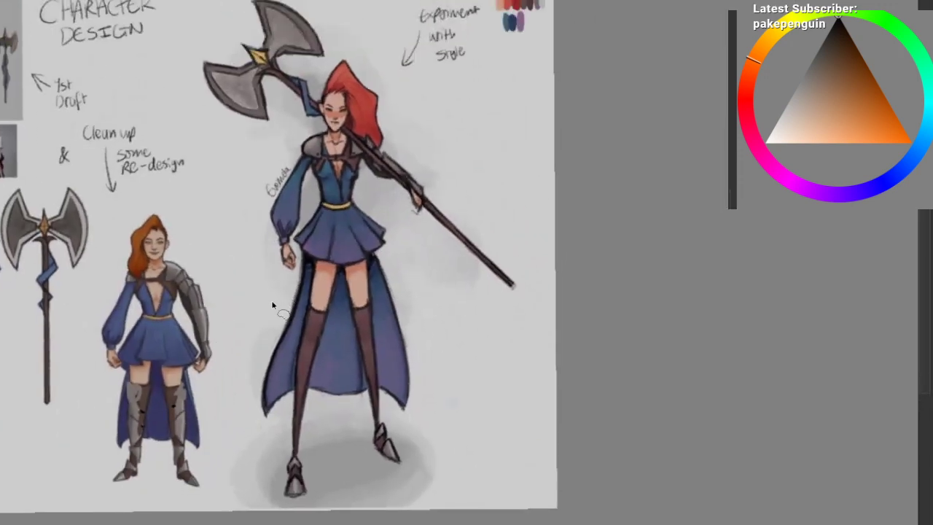
scroll(273, 304, "down", 5)
scroll(244, 369, "up", 3)
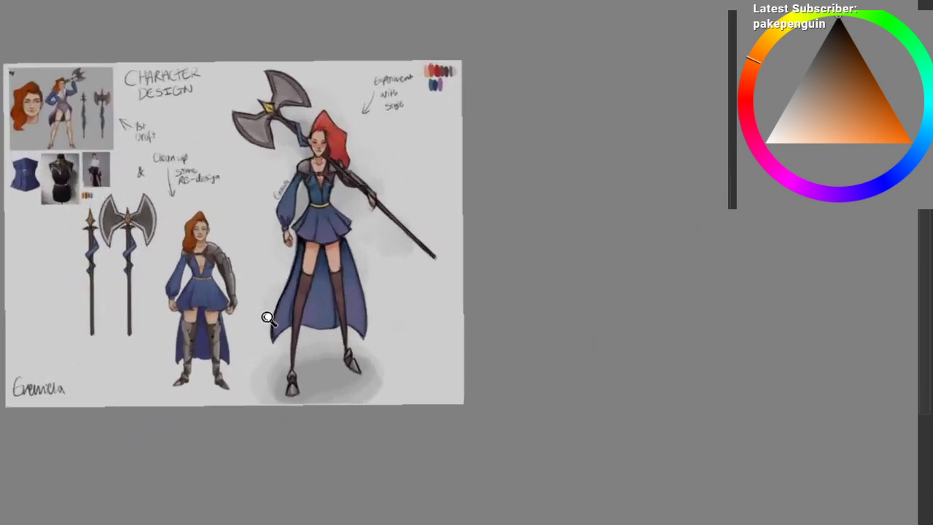
scroll(271, 329, "up", 2)
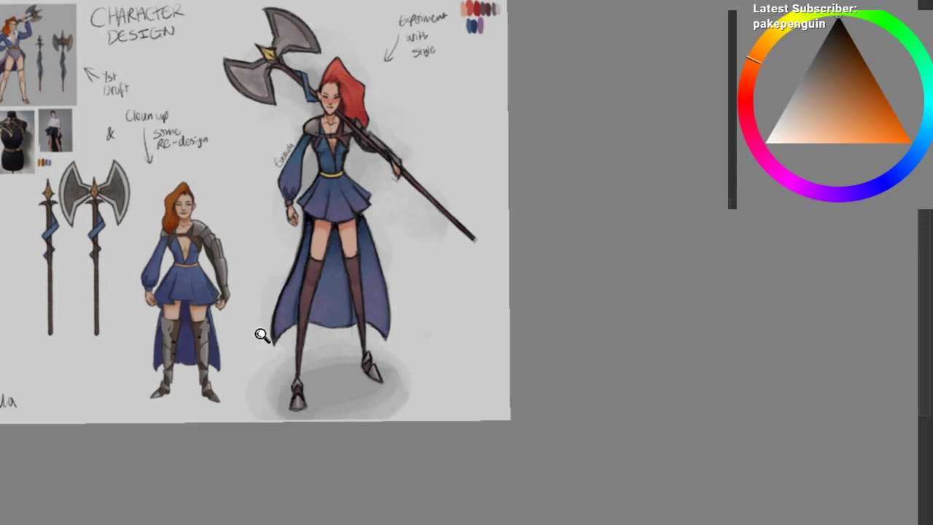
scroll(260, 333, "up", 1)
scroll(266, 299, "up", 2)
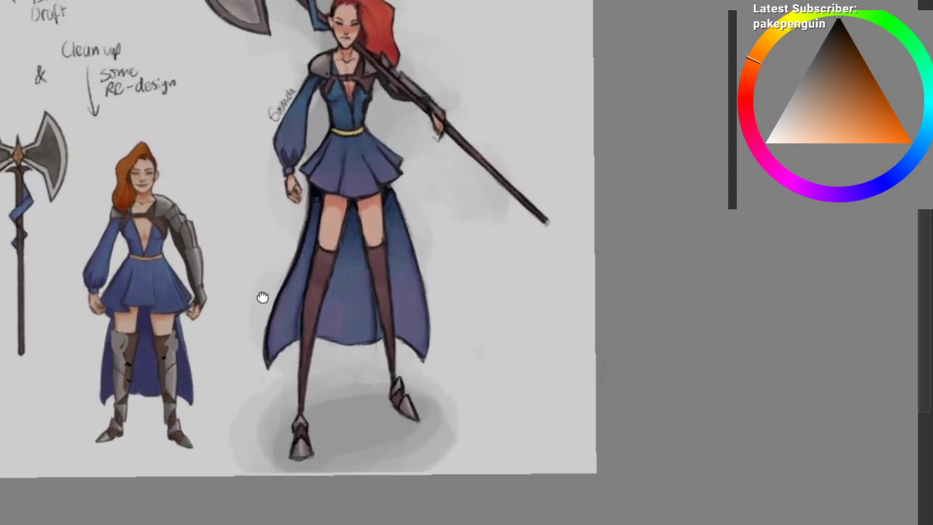
left_click_drag(175, 303, 236, 349)
scroll(196, 328, "up", 2)
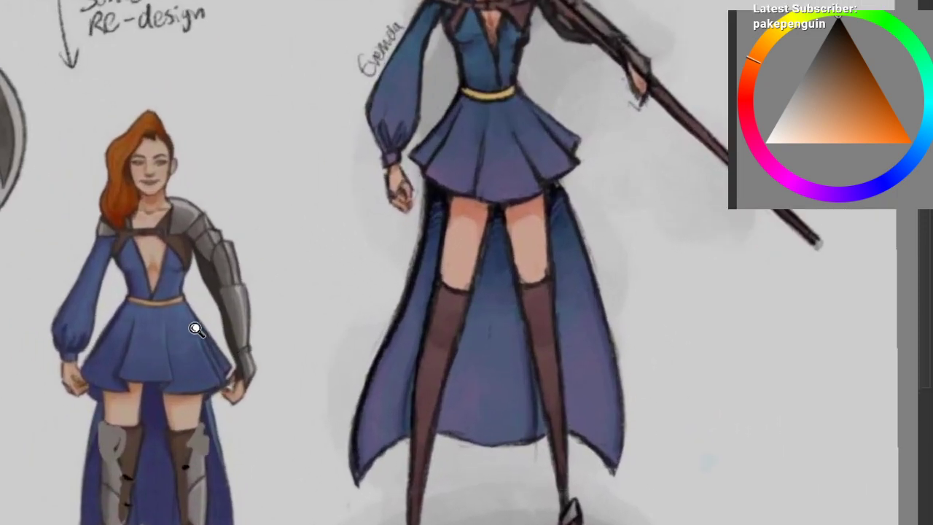
Step: Write ONA in dark grey beside the smaller figure's head and underline it
left_click_drag(221, 291, 218, 346)
left_click(814, 56)
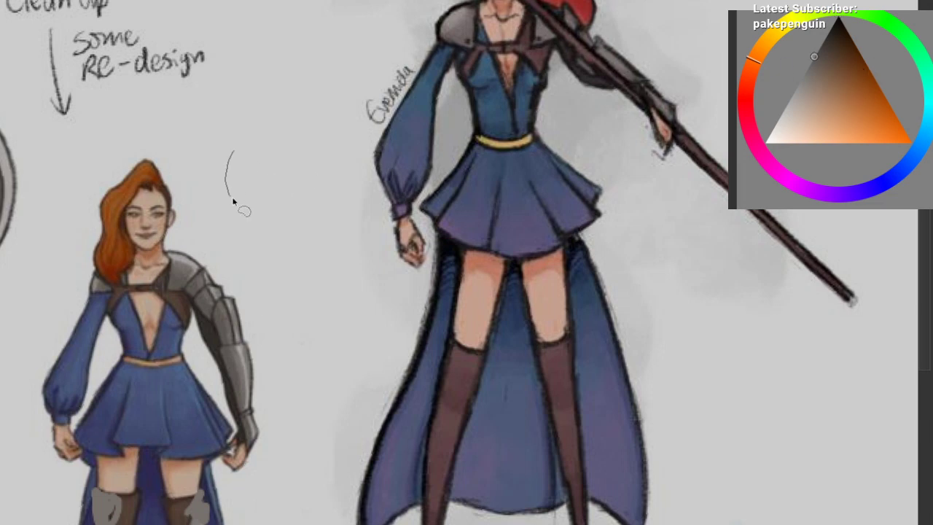
left_click_drag(232, 162, 234, 161)
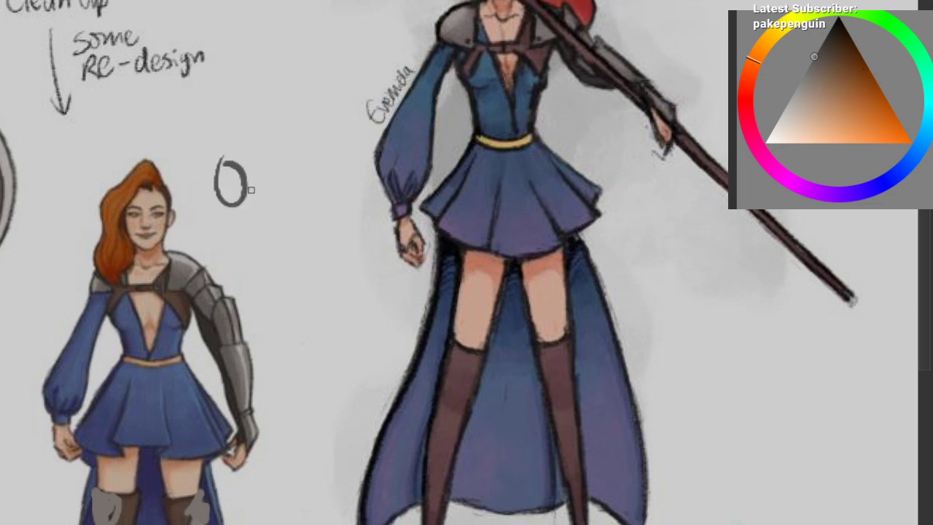
left_click_drag(252, 203, 273, 159)
left_click_drag(284, 200, 294, 201)
left_click_drag(283, 188, 305, 185)
left_click_drag(208, 235, 293, 213)
scroll(294, 244, "down", 1)
key("ctrl+z")
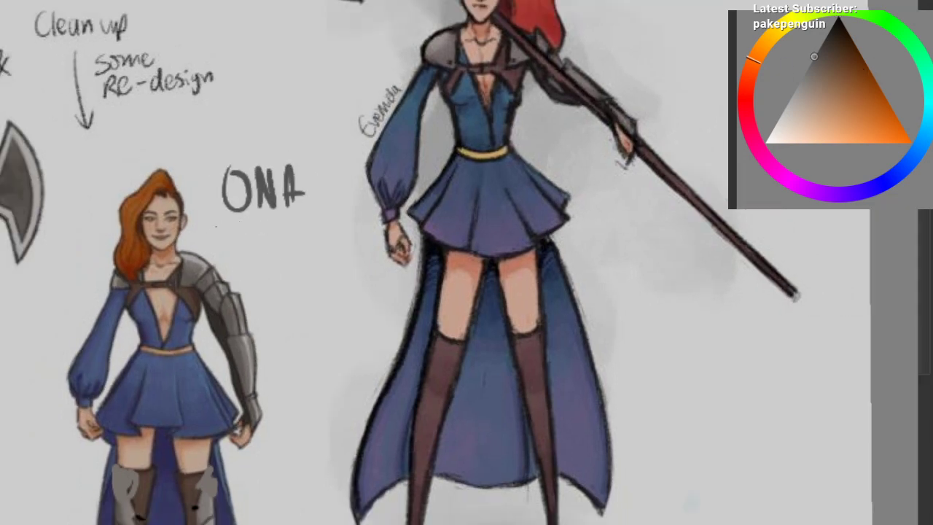
left_click_drag(218, 227, 300, 218)
left_click_drag(279, 266, 285, 243)
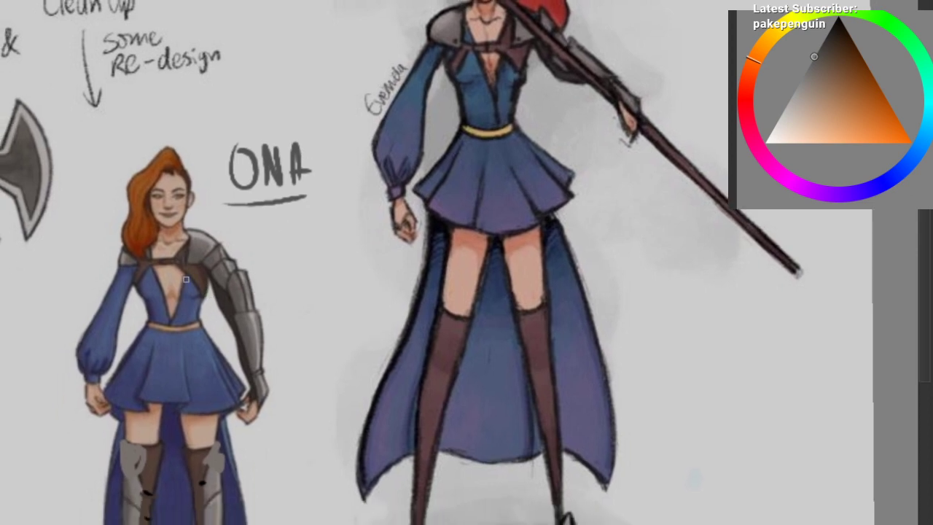
Step: Try a black arched stroke along the smaller figure's chest harness and short strokes at the collar, and undo them
scroll(186, 279, "up", 3)
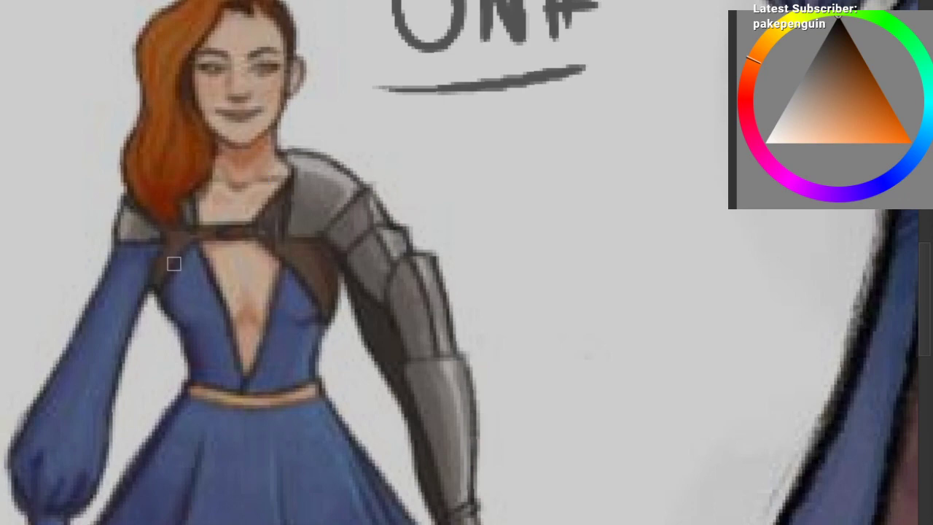
left_click_drag(158, 290, 197, 247)
mouse_move(198, 248)
left_mouse_down()
mouse_move(263, 238)
mouse_move(309, 280)
mouse_move(321, 310)
left_mouse_up()
left_click_drag(337, 321, 343, 264)
scroll(340, 277, "down", 2)
mouse_move(294, 342)
left_mouse_down()
mouse_move(224, 350)
mouse_move(204, 266)
left_mouse_up()
scroll(224, 350, "down", 1)
scroll(221, 266, "up", 2)
left_click_drag(197, 132, 202, 166)
key("ctrl+z")
left_click_drag(211, 131, 208, 184)
key("ctrl+z")
scroll(217, 147, "down", 3)
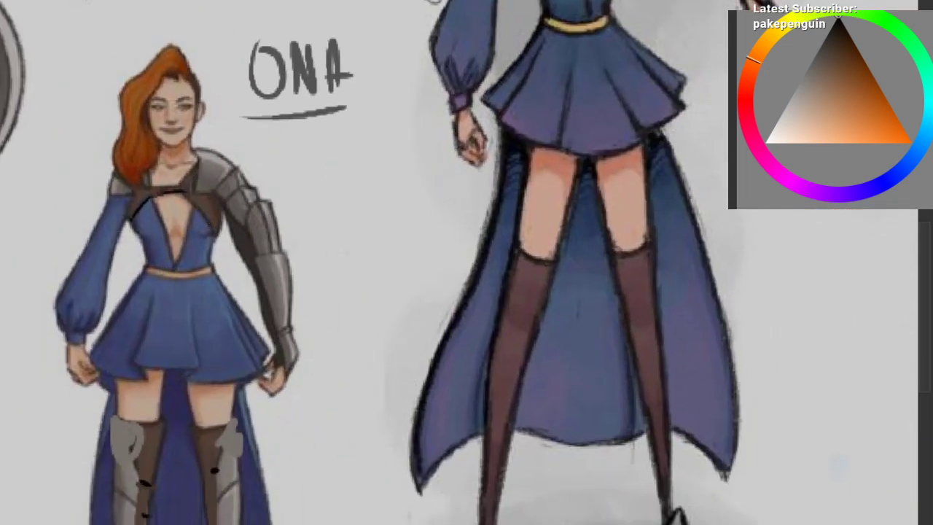
scroll(128, 251, "up", 2)
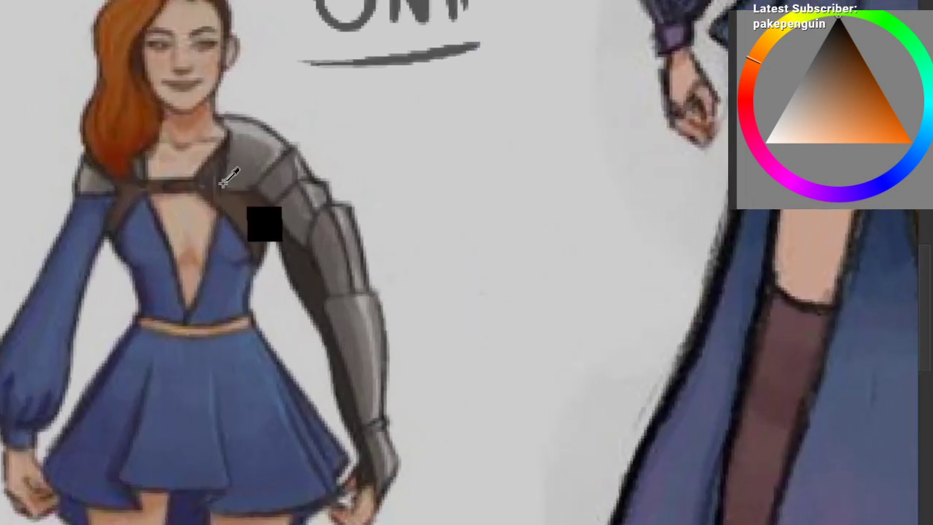
key("ctrl+z")
Step: Try a diagonal strap across the smaller figure's torso in a brown sampled from the harness, and undo it
mouse_move(140, 308)
left_mouse_down()
mouse_move(217, 208)
mouse_move(150, 300)
left_mouse_up()
left_click(229, 204, "alt")
left_click_drag(217, 219, 150, 300)
key("ctrl+z")
scroll(194, 216, "down", 1)
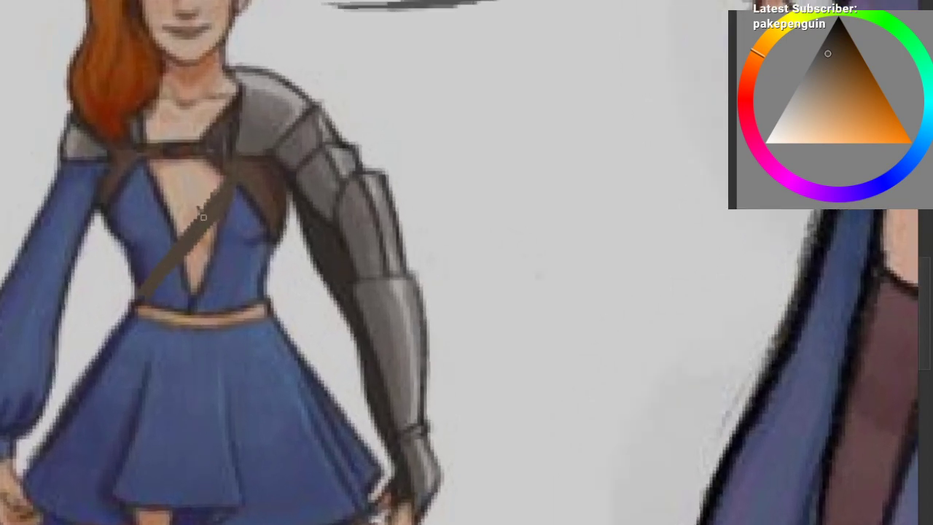
scroll(198, 211, "down", 2)
scroll(261, 512, "up", 1)
key("ctrl+z")
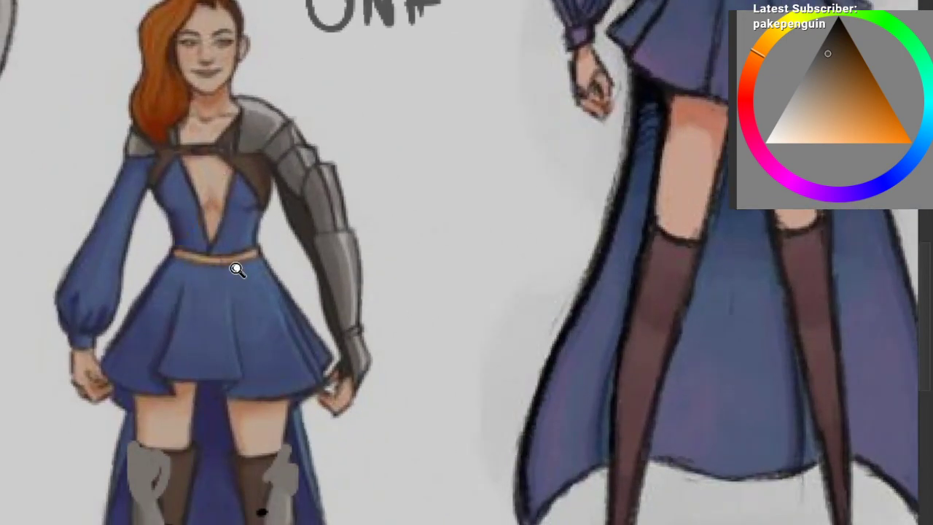
Step: Undo the ONA lettering and its underline beside the smaller figure
left_click_drag(237, 270, 111, 451)
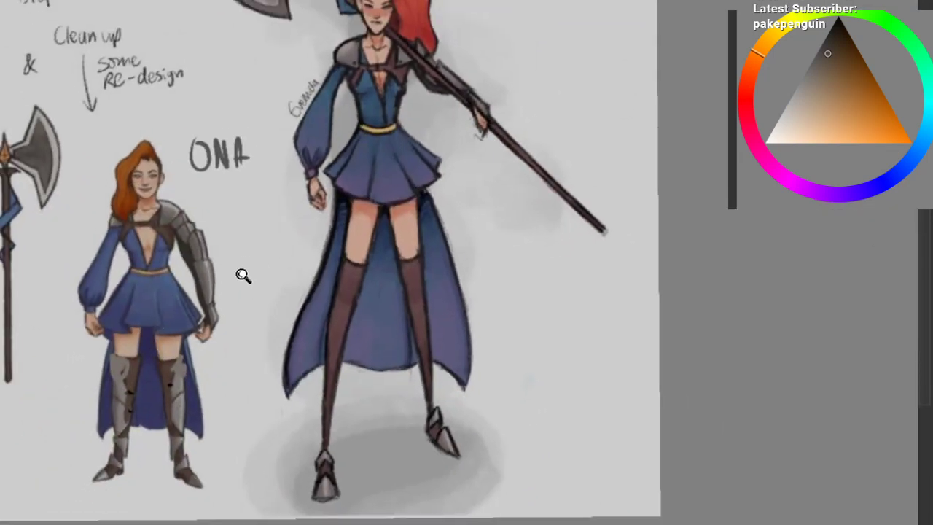
left_click_drag(242, 275, 259, 301)
key("ctrl+z")
key("ctrl+z")
key("ctrl+z")
left_click_drag(245, 220, 264, 314)
key("ctrl+z")
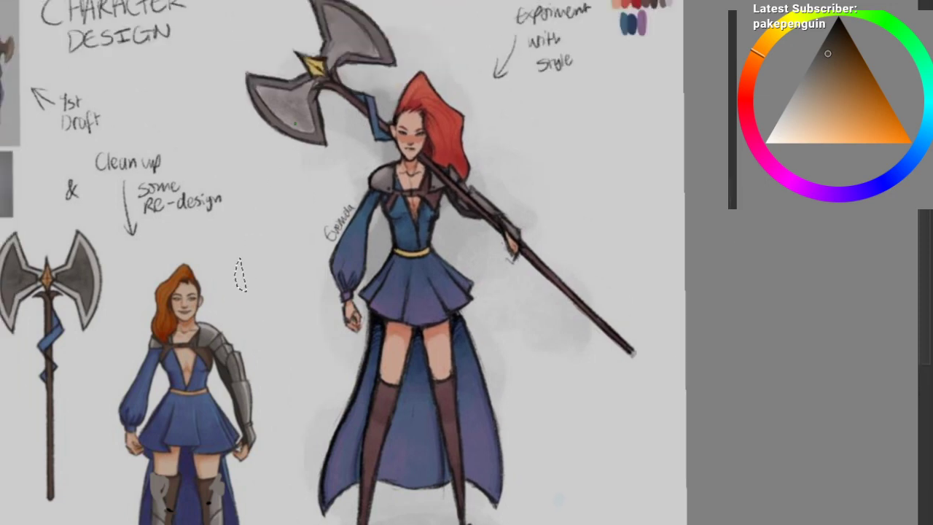
Step: Sample grey from the tall figure's axe blade and place a small brush dot just below the axe
left_click(276, 124, "ctrl")
left_click_drag(305, 162, 307, 162)
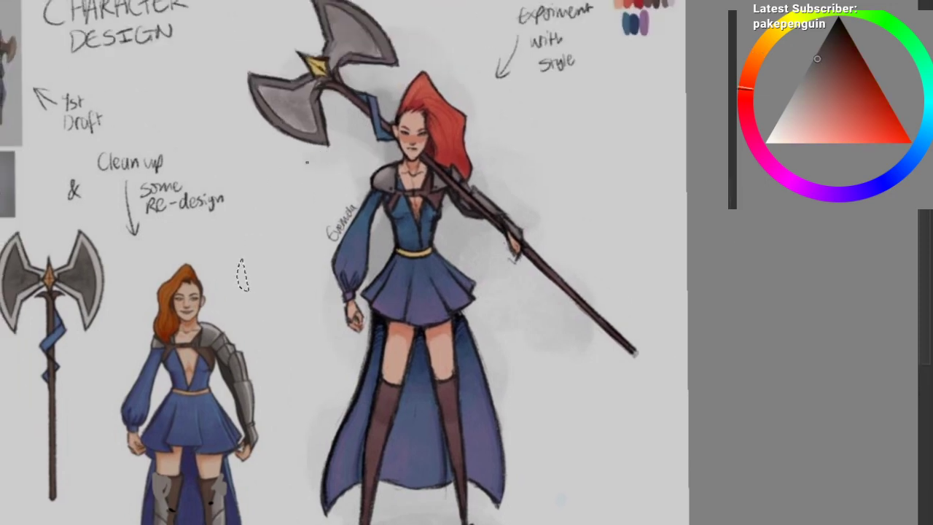
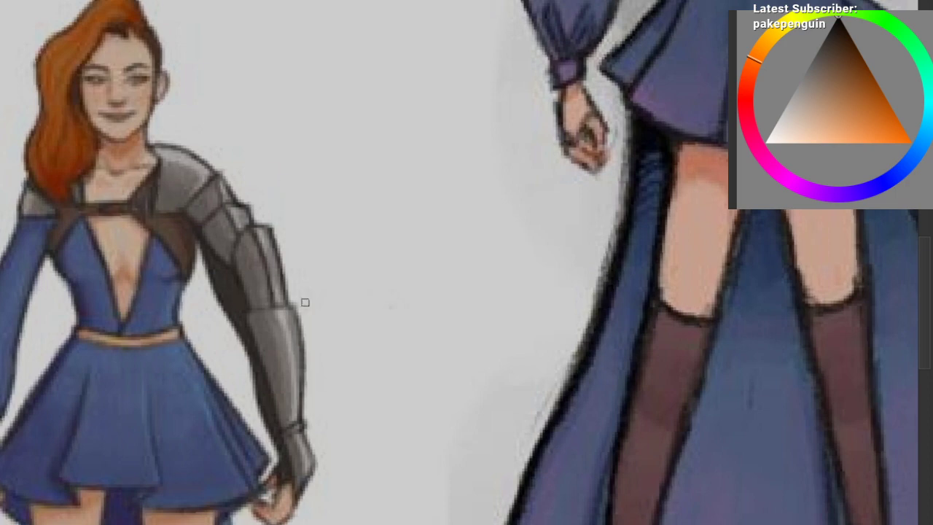
Step: Undo the last brush mark, choose another brush preset, and sample a dark grey from the smaller figure's armoured sleeve
left_click(228, 279, "ctrl")
key("ctrl+z")
key("ctrl+shift+z")
key("ctrl+z")
right_click(180, 243)
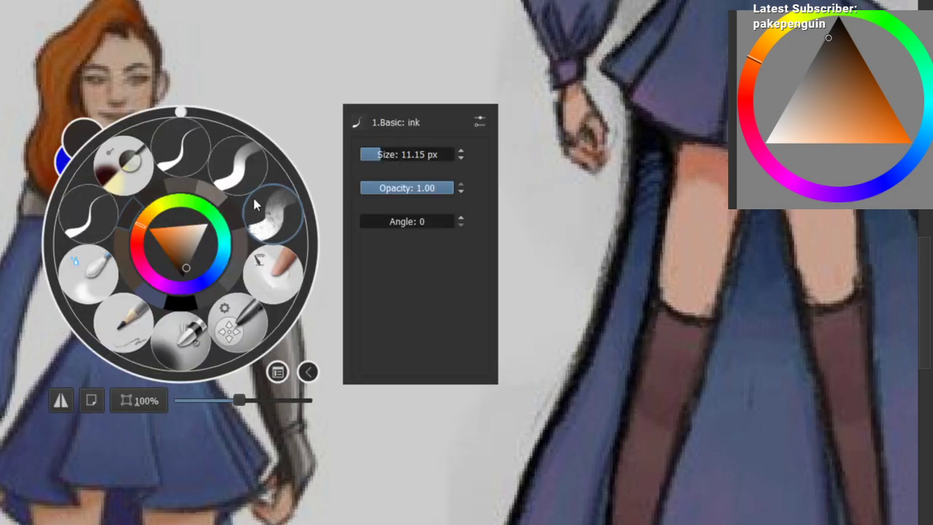
left_click(272, 217)
left_click(248, 265, "ctrl")
left_click(232, 282, "ctrl")
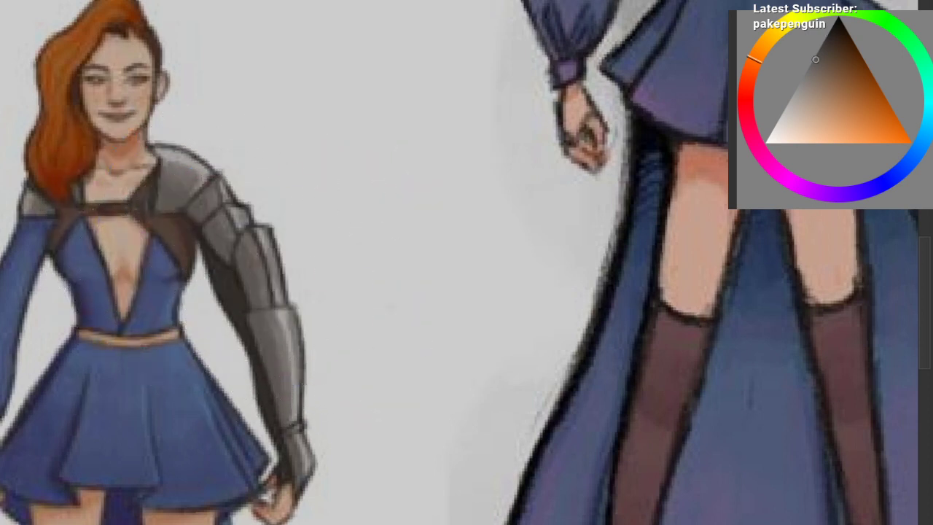
Step: Try a long thin grey sliver filled inside a freehand selection beside the smaller figure's armoured hand, and undo it
key("bracketleft")
key("bracketleft")
key("bracketleft")
mouse_move(316, 441)
left_mouse_down()
mouse_move(429, 222)
mouse_move(318, 449)
left_mouse_up()
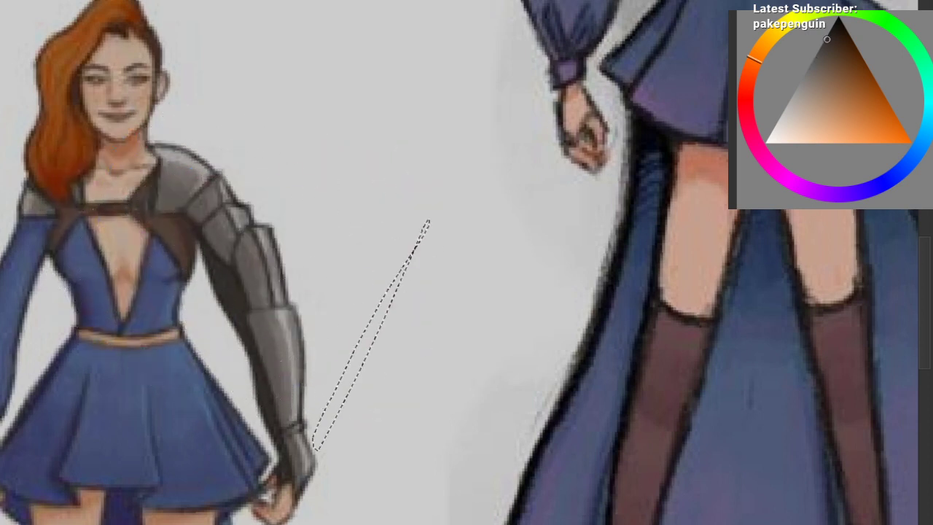
key("b")
left_click(281, 350, "ctrl")
left_click_drag(412, 257, 368, 332)
left_click_drag(324, 412, 345, 385)
left_click_drag(322, 304, 360, 243)
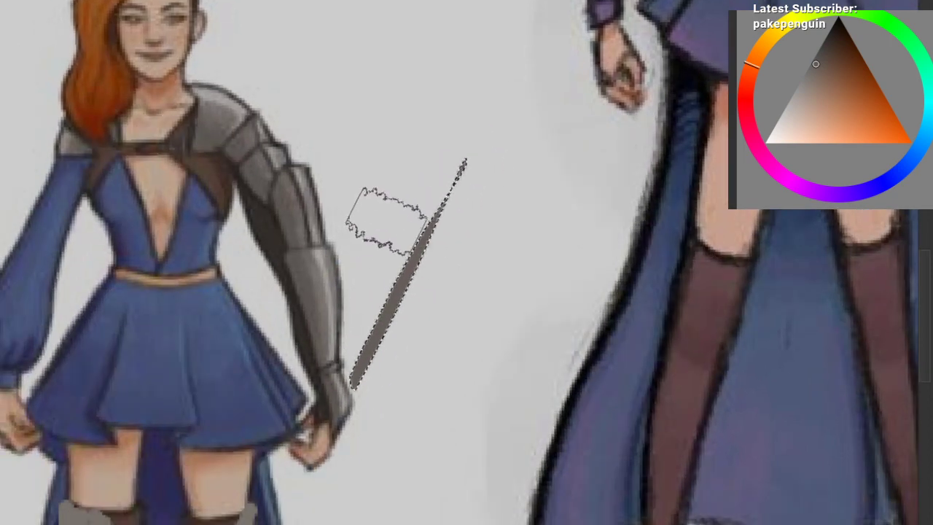
key("ctrl+shift+a")
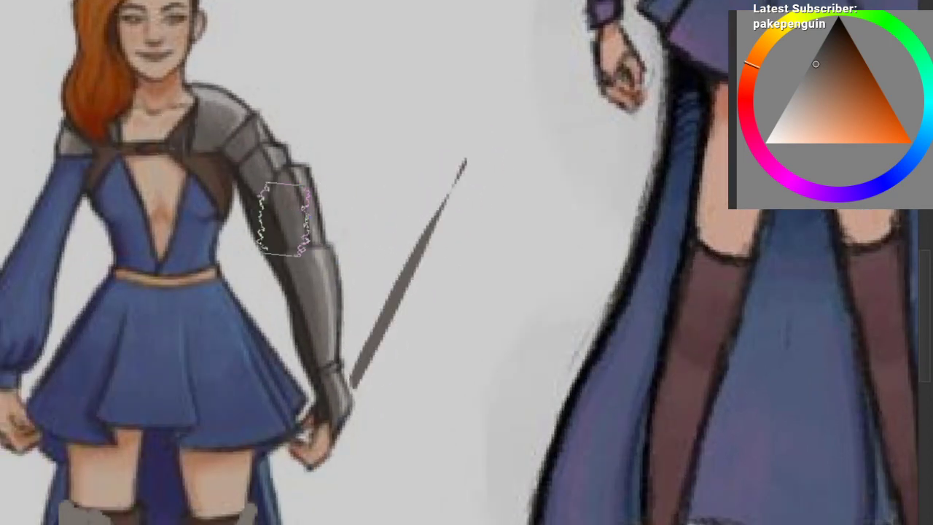
key("ctrl+z")
key("ctrl+z")
key("ctrl+z")
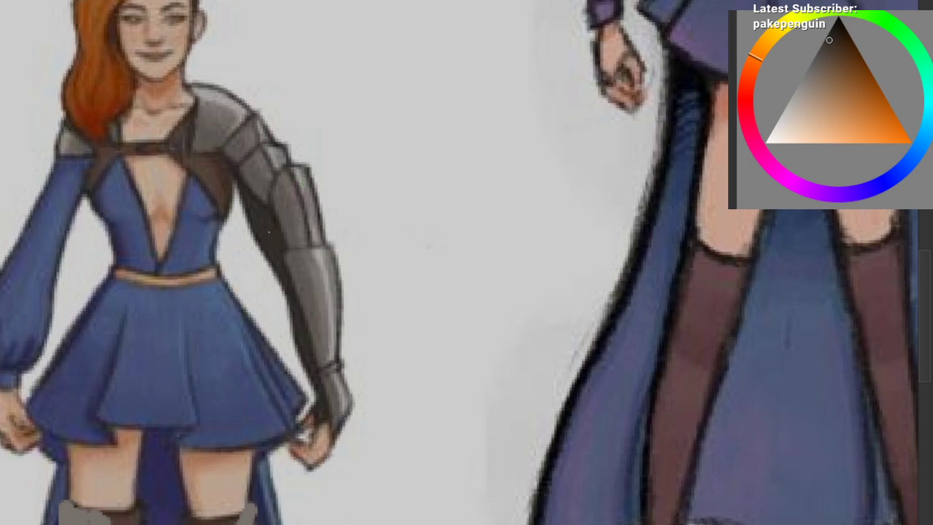
Step: Try shortening the smaller figure's upper-arm plates by painting dark sleeve grey over the area just above the elbow
mouse_move(302, 210)
left_mouse_down()
mouse_move(299, 234)
mouse_move(283, 233)
mouse_move(308, 159)
mouse_move(321, 232)
left_mouse_up()
left_click(318, 161, "alt")
left_click(285, 204, "ctrl")
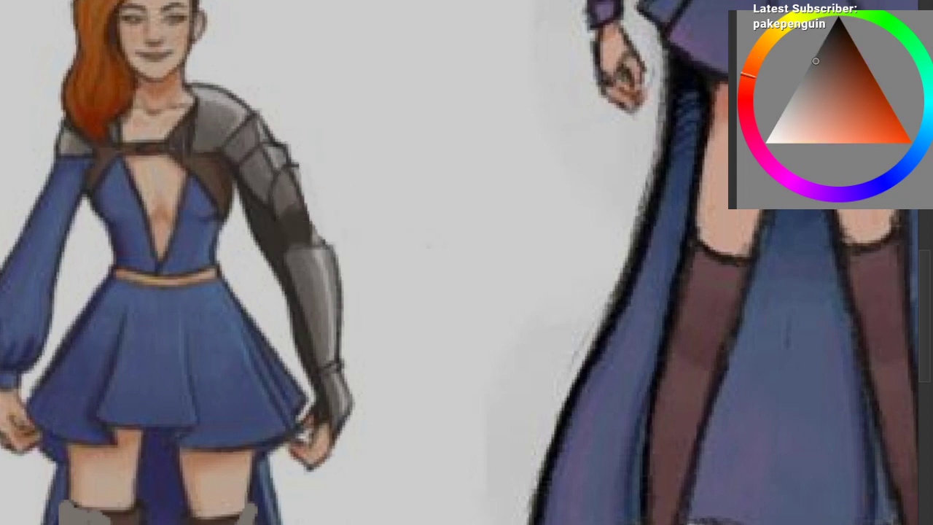
left_click(820, 46)
left_click_drag(298, 211, 303, 224)
left_click_drag(299, 209, 286, 243)
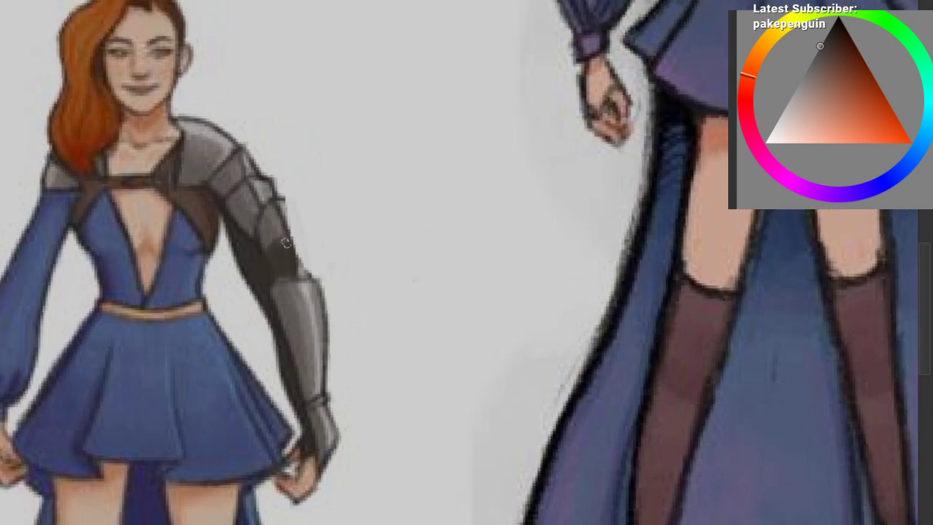
left_click(261, 248, "ctrl")
left_click(262, 223, "ctrl")
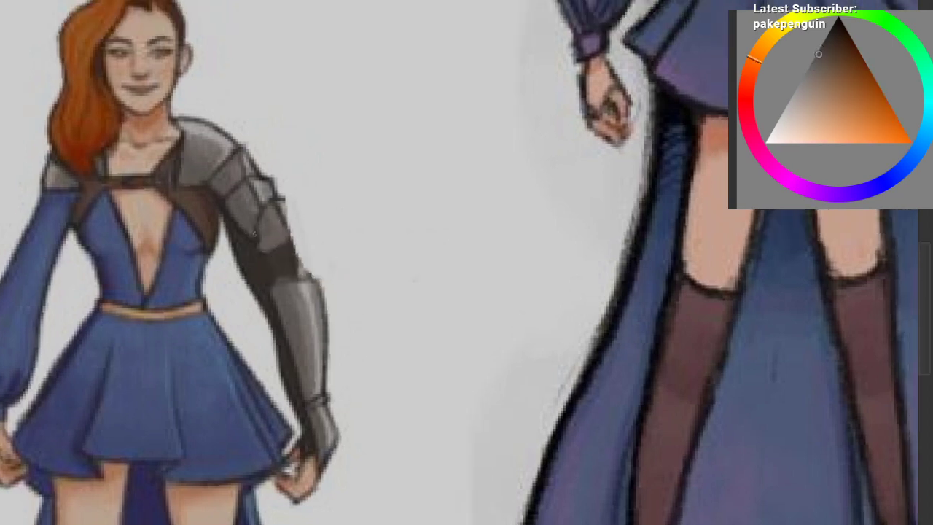
Step: Try black outline strokes along the lower and outer edges of the shortened upper-arm plate
right_click(228, 229)
left_click_drag(228, 229, 244, 225)
right_click(249, 175)
left_click_drag(827, 34, 836, 18)
left_click_drag(286, 233, 264, 246)
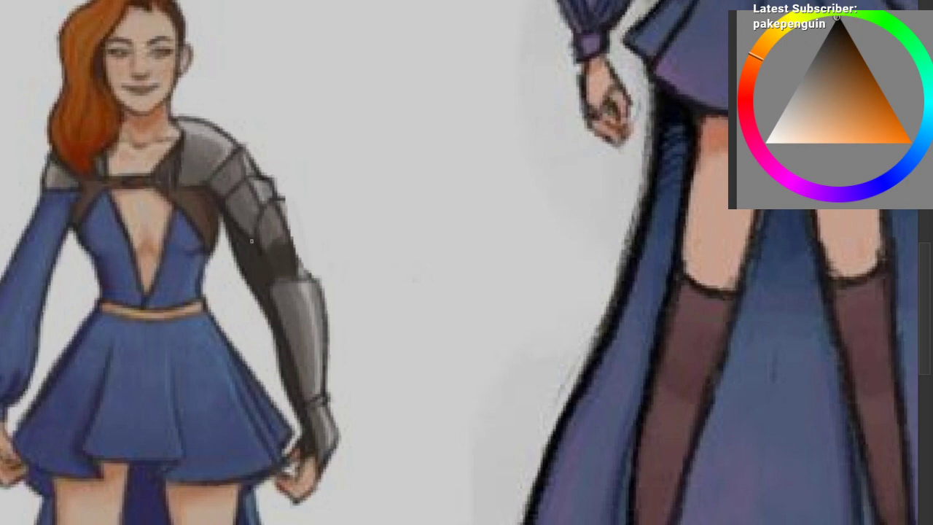
left_click_drag(251, 241, 288, 252)
left_click_drag(282, 218, 292, 246)
left_click_drag(288, 205, 294, 249)
key("ctrl+z")
key("ctrl+z")
left_click_drag(289, 207, 298, 255)
left_click_drag(237, 250, 248, 240)
left_click_drag(254, 304, 229, 302)
Step: Undo the trial repaint and outlines on the smaller figure's upper-arm plates
scroll(228, 302, "up", 1)
mouse_move(276, 233)
left_mouse_down()
mouse_move(294, 252)
mouse_move(275, 240)
mouse_move(282, 295)
mouse_move(280, 249)
left_mouse_up()
left_click(283, 296, "ctrl")
key("ctrl+z")
key("ctrl+z")
key("ctrl+z")
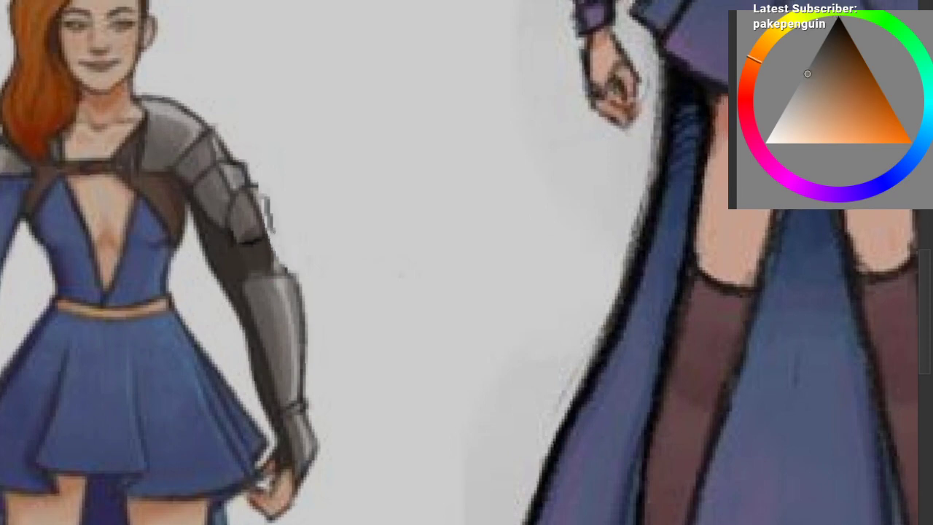
key("ctrl+z")
key("ctrl+z")
key("ctrl+z")
key("ctrl+z")
Step: Paint a flared grey armour cuff over the smaller figure's elbow, using light and dark greys sampled from the arm plates
left_click(211, 225, "ctrl")
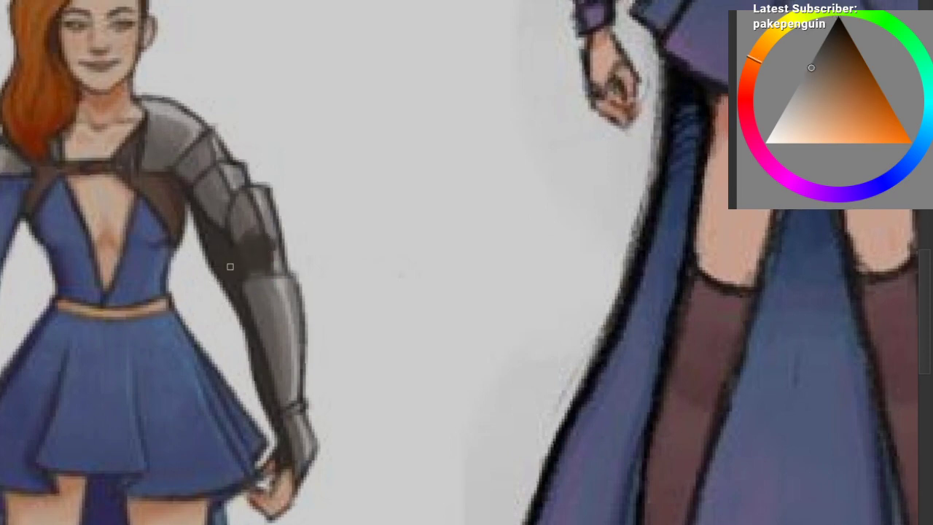
mouse_move(230, 267)
left_mouse_down()
mouse_move(251, 248)
mouse_move(219, 280)
mouse_move(222, 306)
mouse_move(290, 301)
mouse_move(292, 265)
mouse_move(307, 287)
left_mouse_up()
mouse_move(222, 284)
left_mouse_down()
mouse_move(282, 235)
mouse_move(242, 277)
mouse_move(256, 289)
mouse_move(295, 280)
left_mouse_up()
key("ctrl+z")
left_click_drag(264, 177, 282, 209)
left_click(292, 175, "ctrl")
left_click(217, 240, "ctrl")
mouse_move(215, 247)
left_mouse_down()
mouse_move(209, 271)
mouse_move(235, 256)
mouse_move(229, 278)
mouse_move(244, 278)
mouse_move(232, 301)
mouse_move(256, 298)
left_mouse_up()
key("ctrl+z")
left_click(279, 313, "ctrl")
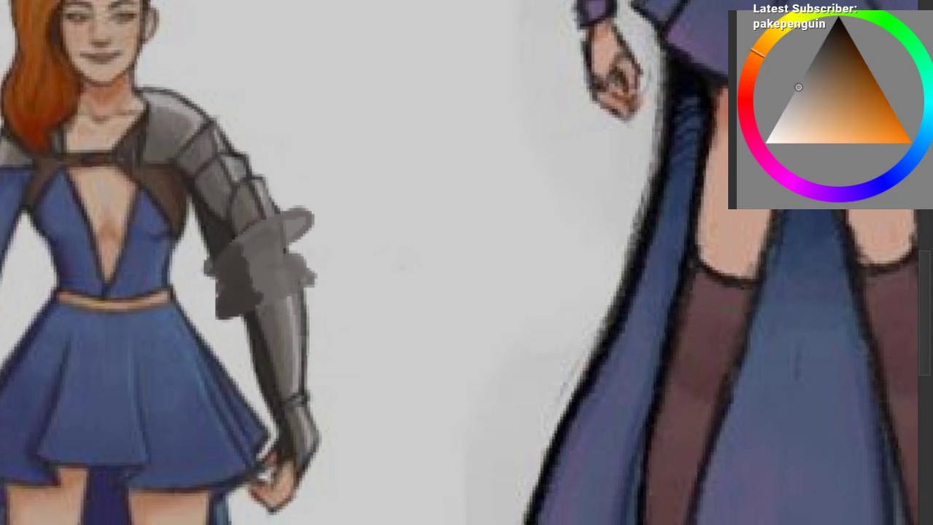
Step: Try additional strokes in sampled greys across the elbow cuff and its upper rim, and undo them
left_click(277, 260, "ctrl")
left_click_drag(267, 261, 285, 283)
key("ctrl+z")
left_click(213, 206, "ctrl")
mouse_move(211, 261)
left_mouse_down()
mouse_move(226, 241)
mouse_move(296, 209)
left_mouse_up()
key("ctrl+z")
left_click(221, 230, "ctrl")
key("ctrl+z")
Step: Outline the flared elbow cuff's upper rim, lower edge and both sides in near-black
left_click(831, 27)
left_click_drag(212, 259, 267, 216)
key("ctrl+z")
left_click_drag(207, 256, 298, 210)
left_click_drag(221, 314, 314, 277)
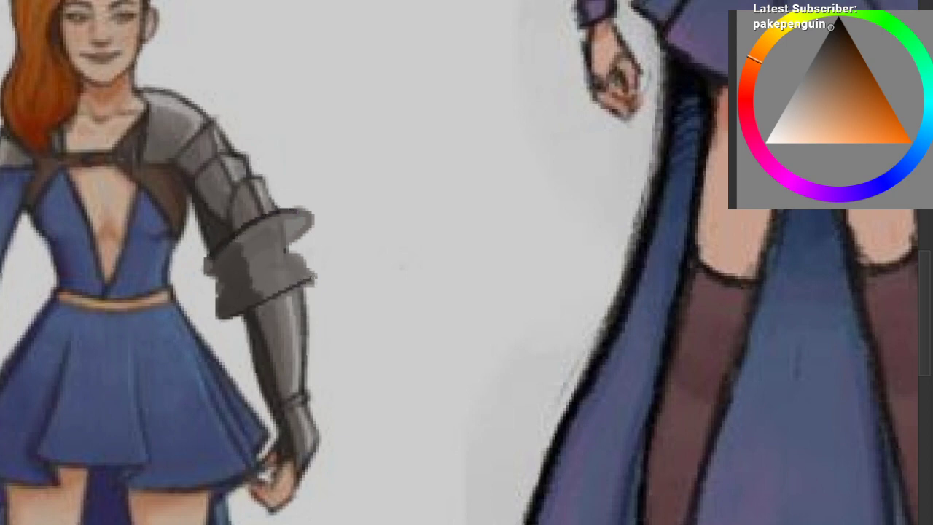
mouse_move(298, 210)
left_mouse_down()
mouse_move(290, 250)
mouse_move(315, 282)
left_mouse_up()
key("ctrl+z")
left_click_drag(222, 281, 218, 318)
left_click_drag(221, 280, 207, 269)
key("ctrl+z")
mouse_move(207, 269)
left_mouse_down()
mouse_move(219, 272)
mouse_move(217, 317)
left_mouse_up()
Step: Shade the top of the smaller figure's forearm directly below the elbow cuff with a dark sampled tone
scroll(212, 316, "down", 4)
scroll(211, 316, "up", 3)
mouse_move(274, 295)
left_mouse_down()
mouse_move(265, 245)
mouse_move(273, 240)
mouse_move(274, 271)
mouse_move(291, 252)
left_mouse_up()
left_click(274, 273, "alt")
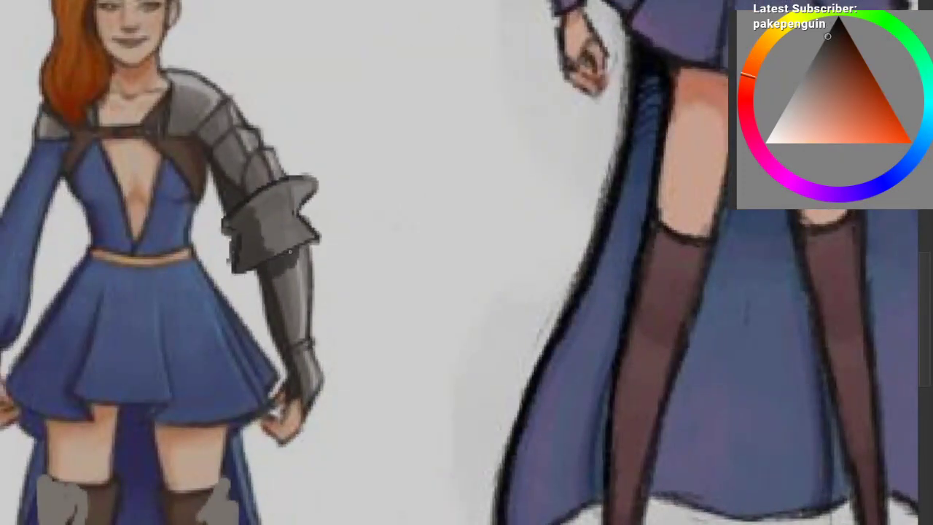
scroll(281, 291, "down", 5)
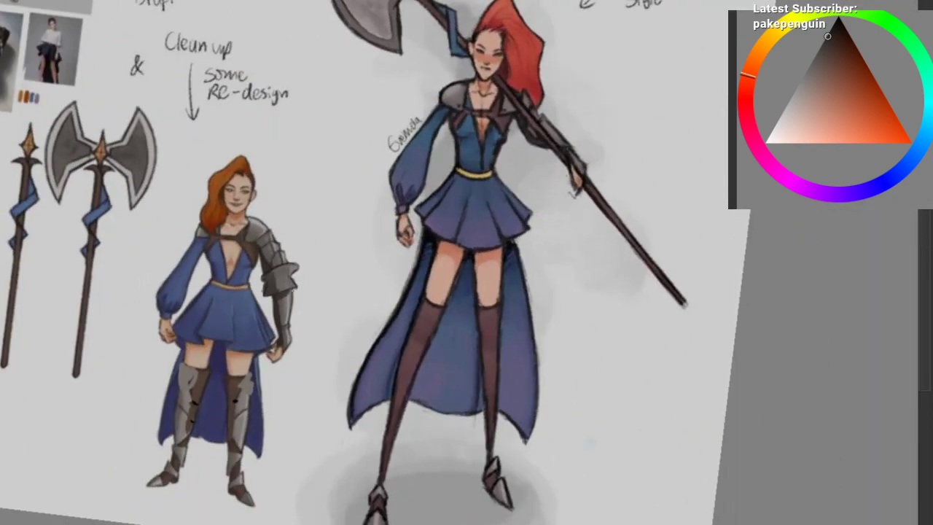
left_click_drag(308, 246, 284, 263)
scroll(259, 234, "down", 1)
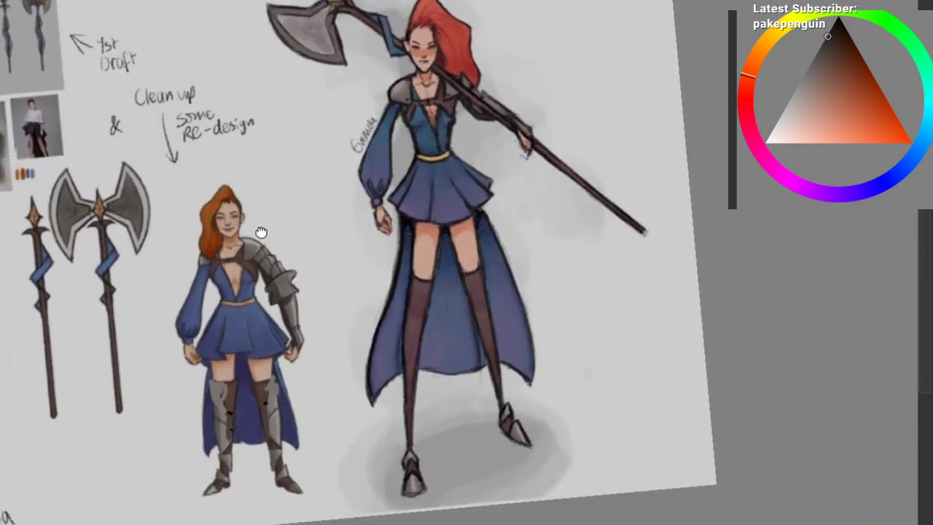
Step: Extend the smaller figure's shoulder plate into a pointed outer corner with a dark line sampled from the harness
scroll(262, 189, "up", 5)
left_click_drag(262, 191, 282, 202)
left_click(253, 236, "ctrl")
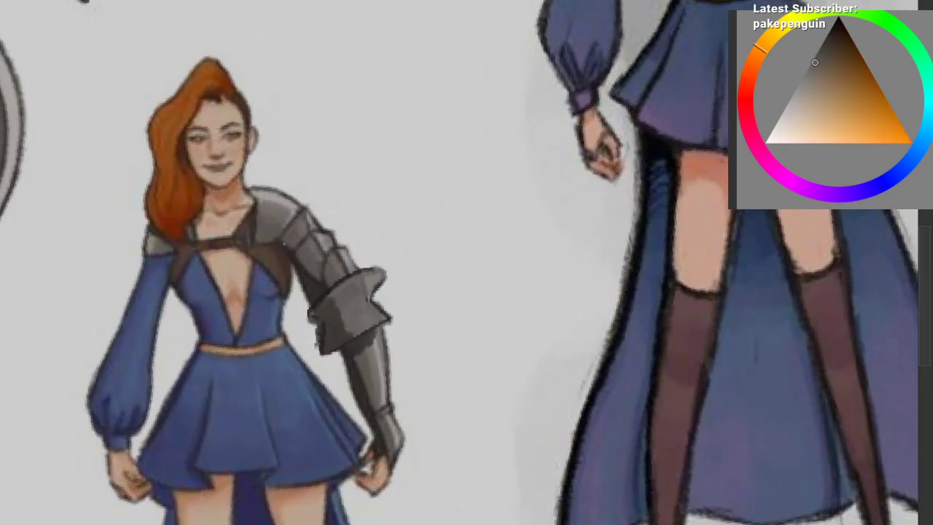
left_click(275, 241, "ctrl")
left_click(286, 261, "ctrl")
left_click_drag(283, 240, 313, 211)
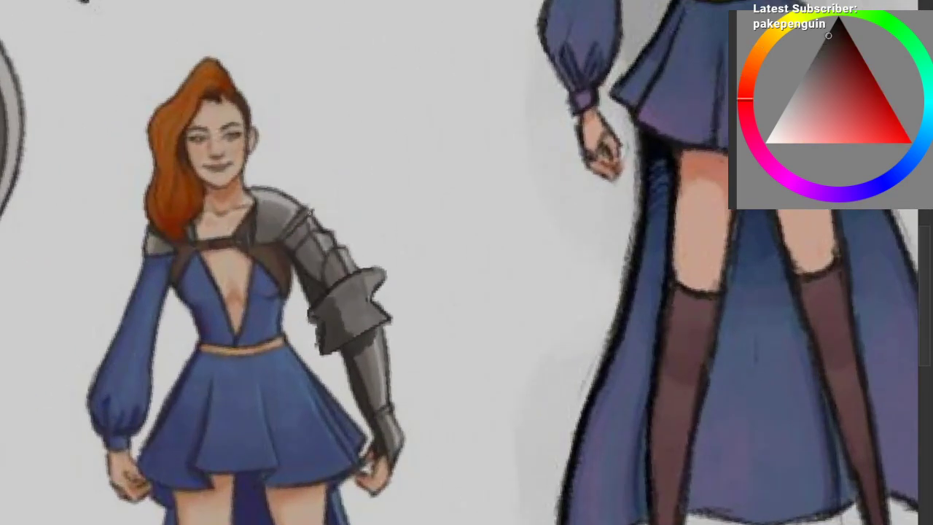
key("ctrl+z")
left_click_drag(275, 242, 315, 205)
Step: Sample several greys from the shoulder and arm armour and compare the smaller figure with the tall one
left_click(292, 203, "ctrl")
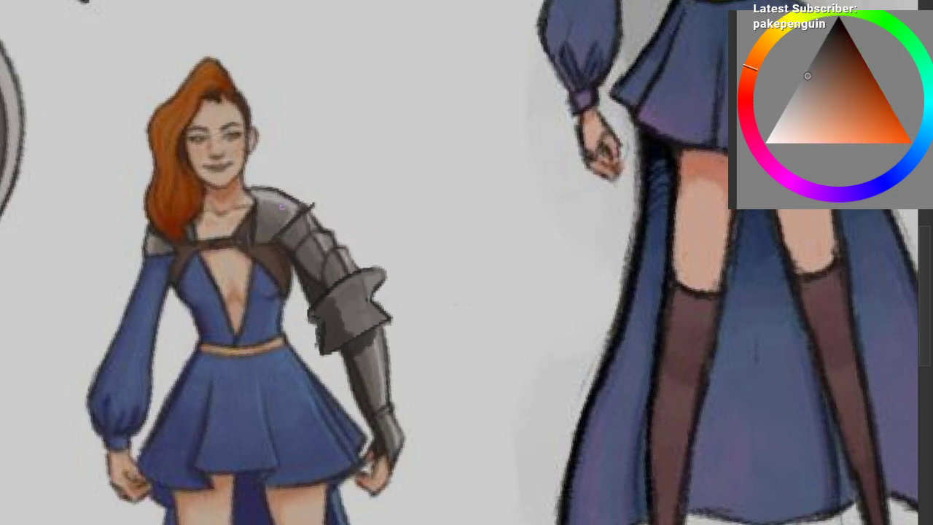
left_click(294, 200, "ctrl")
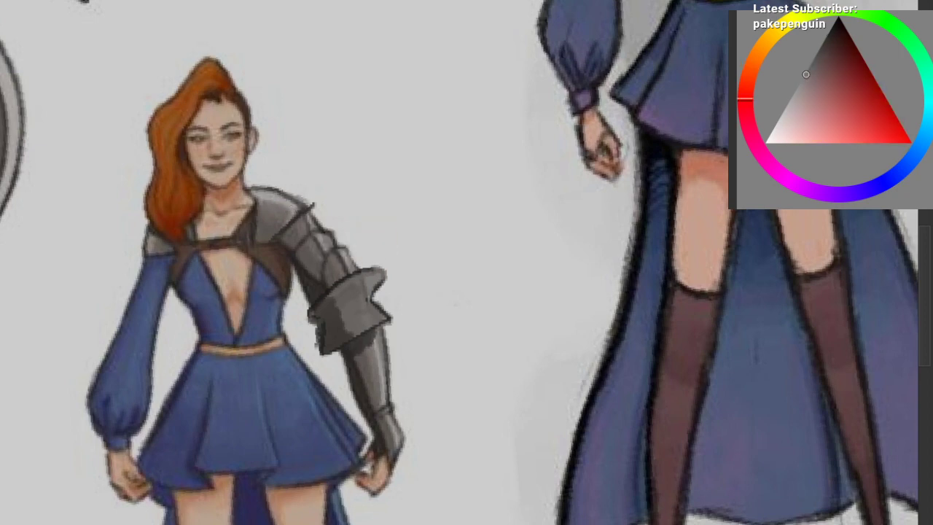
left_click(309, 202, "ctrl")
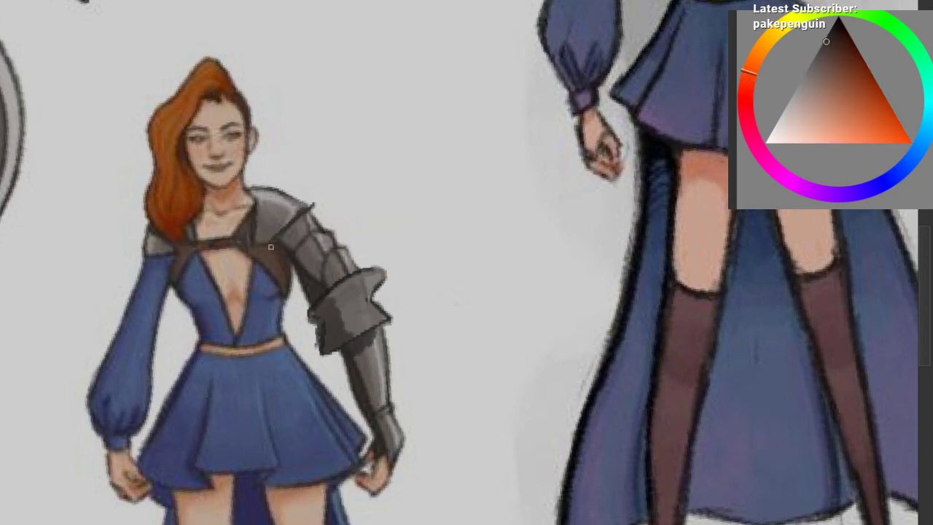
left_click(322, 285, "ctrl")
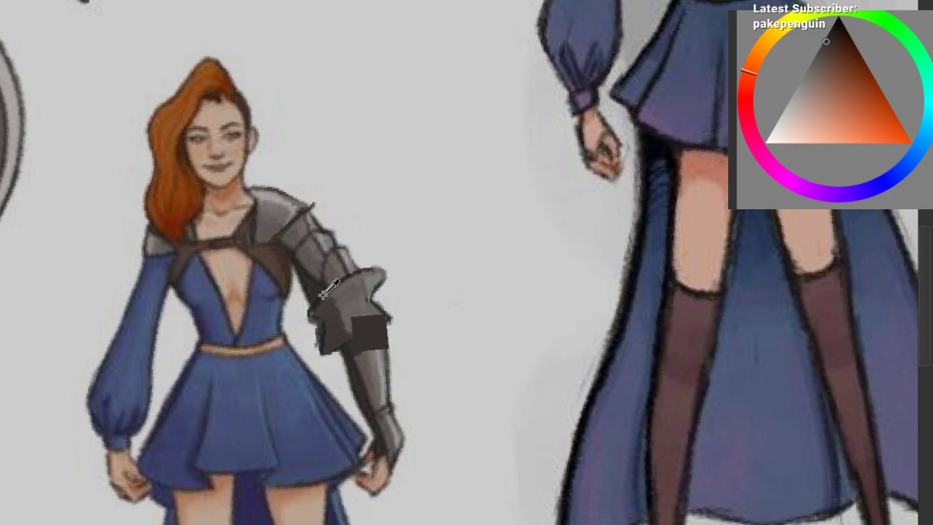
left_click(322, 296, "ctrl")
left_click(317, 222, "ctrl")
scroll(381, 313, "down", 4)
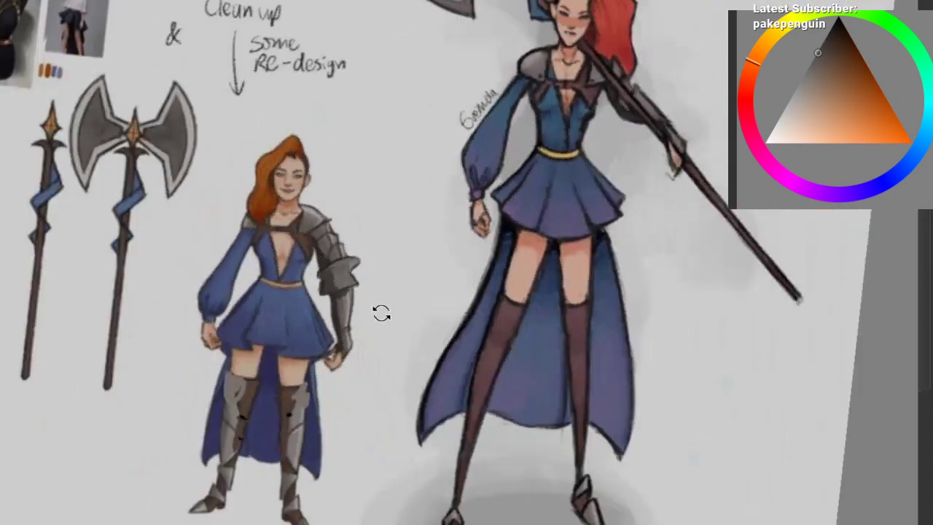
mouse_move(381, 312)
left_mouse_down()
mouse_move(274, 298)
mouse_move(262, 241)
mouse_move(241, 284)
mouse_move(300, 241)
mouse_move(286, 306)
mouse_move(241, 277)
mouse_move(225, 248)
mouse_move(240, 259)
mouse_move(190, 324)
mouse_move(171, 373)
mouse_move(132, 389)
left_mouse_up()
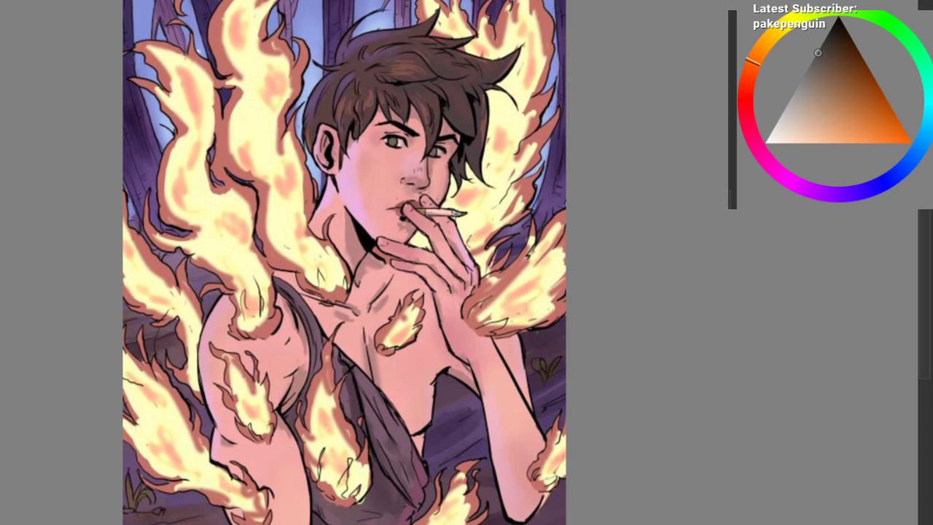
Step: Sample the skin tone in the flame illustration and paint over the outline along the man's side below the armpit
left_click_drag(353, 245, 356, 266)
scroll(270, 306, "down", 2)
left_click_drag(268, 302, 196, 312)
scroll(196, 312, "down", 3)
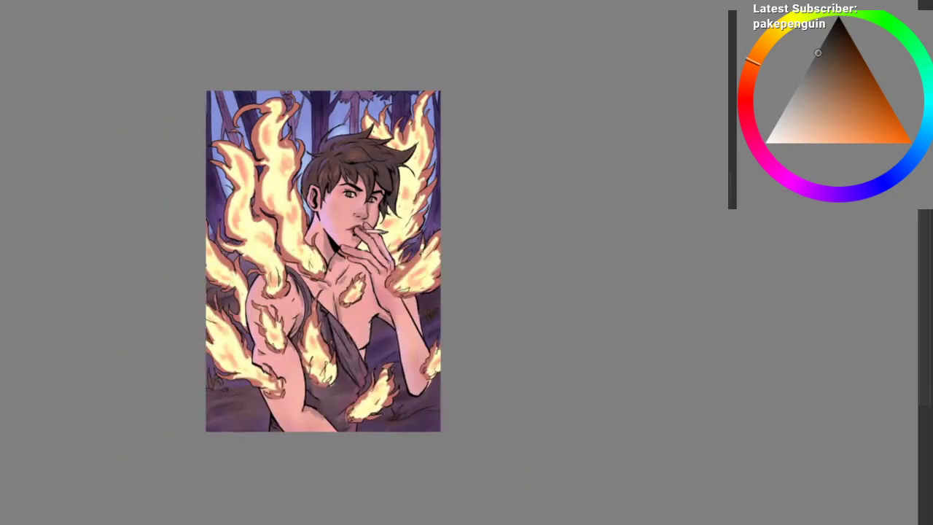
scroll(295, 289, "up", 2)
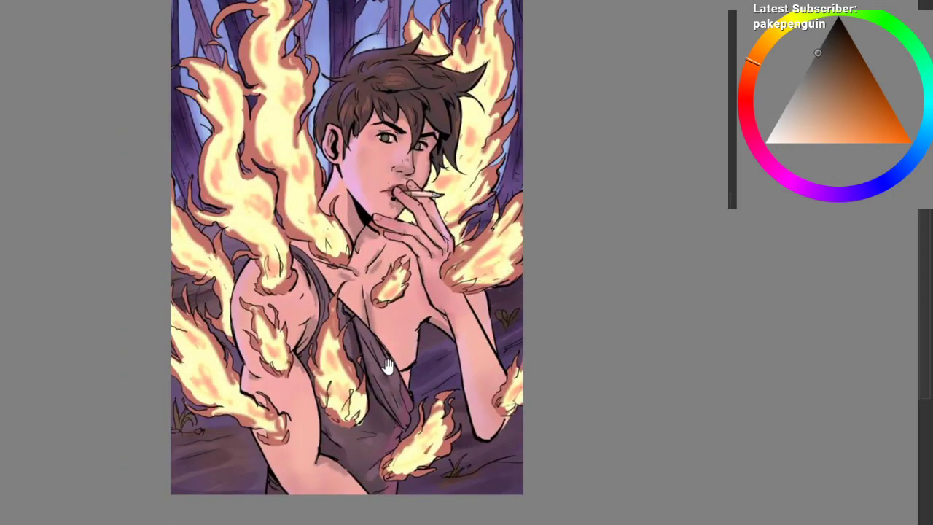
left_click_drag(388, 366, 280, 323)
mouse_move(303, 322)
left_mouse_down()
mouse_move(321, 267)
mouse_move(306, 244)
left_mouse_up()
left_click(305, 250, "ctrl")
left_click(322, 249, "ctrl")
left_click_drag(308, 341, 320, 261)
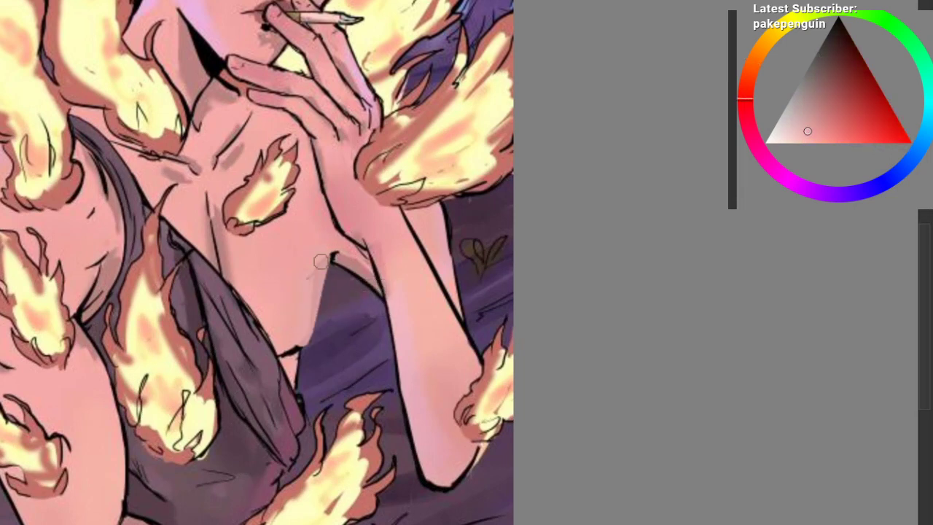
Step: Sample the near-black line colour and redraw the outline of the man's side up to the armpit
left_click(300, 344, "ctrl")
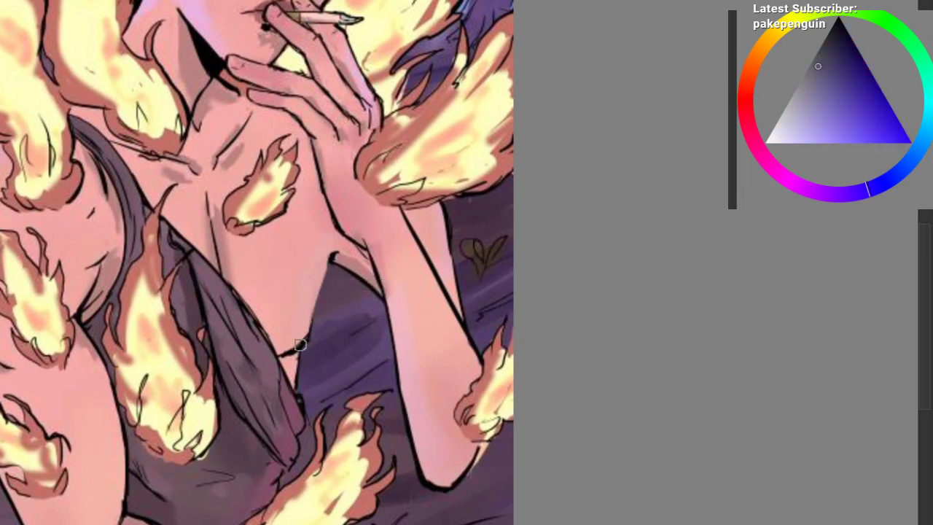
left_click_drag(300, 345, 326, 263)
key("ctrl+z")
left_click(305, 341, "ctrl")
left_click(301, 349, "ctrl")
left_click(302, 343, "ctrl")
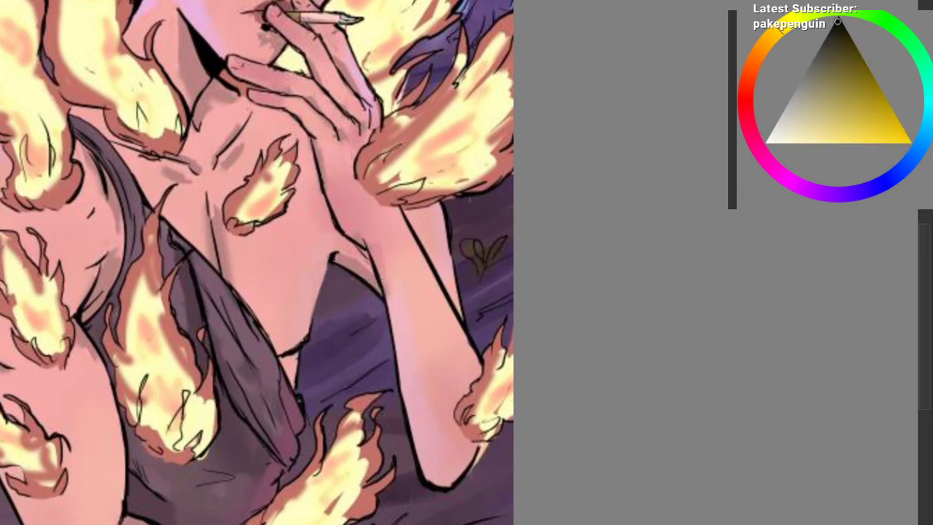
key("ctrl+z")
left_click_drag(301, 344, 332, 258)
left_click_drag(317, 299, 335, 248)
Step: Paint a muted grey-brown shape for the upper arm from the armpit down behind the raised forearm
mouse_move(382, 244)
left_mouse_down()
mouse_move(428, 278)
mouse_move(433, 324)
left_mouse_up()
left_click(374, 325, "ctrl")
mouse_move(352, 292)
left_mouse_down()
mouse_move(360, 372)
mouse_move(359, 363)
left_mouse_up()
key("ctrl+z")
left_click_drag(357, 293, 370, 357)
mouse_move(455, 327)
left_mouse_down()
mouse_move(424, 323)
mouse_move(410, 406)
left_mouse_up()
left_click(417, 374, "ctrl")
left_click_drag(442, 325, 415, 294)
key("ctrl+z")
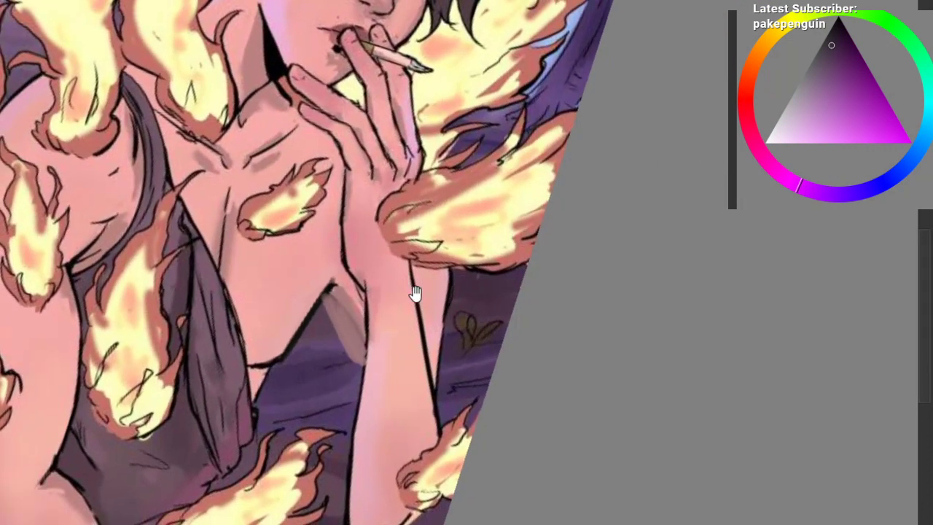
Step: Rework the shadowed upper arm as a wider mauve-brown shape that meets the raised forearm
left_click(345, 313, "ctrl")
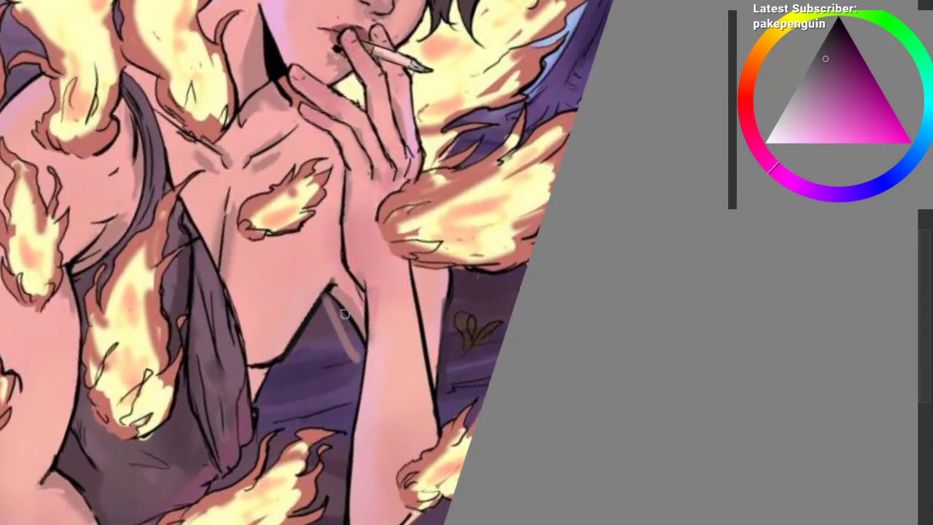
left_click(352, 331, "ctrl")
left_click_drag(339, 290, 363, 358)
left_click_drag(341, 296, 360, 395)
left_click_drag(358, 351, 330, 381)
key("ctrl+z")
key("ctrl+z")
key("ctrl+z")
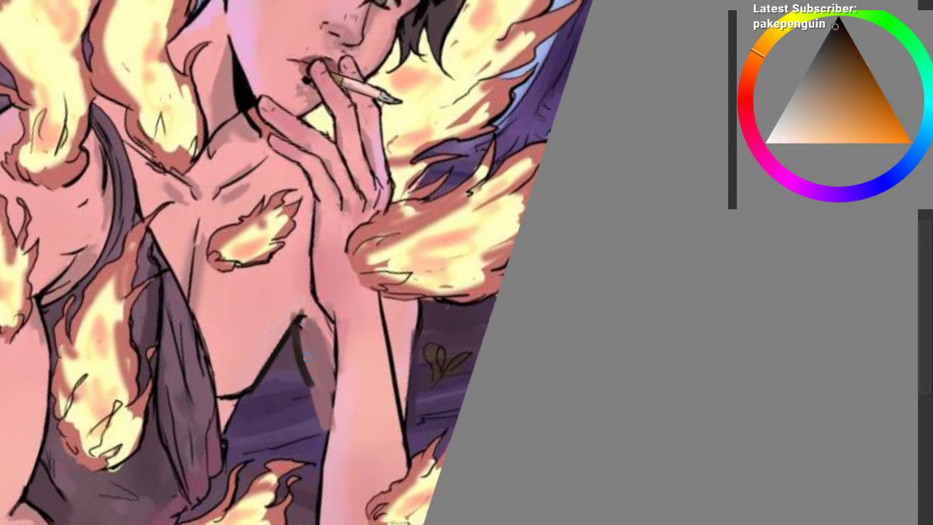
Step: Outline the inner edge of the shadowed upper arm in near-black from the armpit down to the forearm
left_click_drag(303, 350, 328, 428)
key("ctrl+z")
left_click_drag(297, 325, 331, 440)
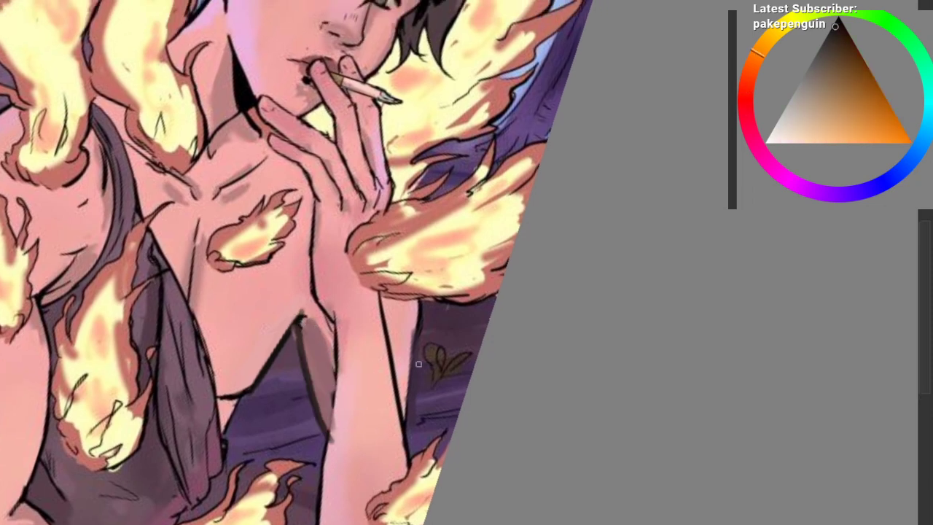
key("ctrl+z")
Step: Sample the skin colour and paint over the forearm's inner outline where the shadowed upper arm meets it
mouse_move(403, 319)
left_mouse_down()
mouse_move(410, 419)
mouse_move(416, 326)
mouse_move(369, 234)
left_mouse_up()
left_click(430, 314, "ctrl")
left_click_drag(472, 323, 431, 266)
left_click_drag(494, 301, 445, 333)
left_click(340, 410, "ctrl")
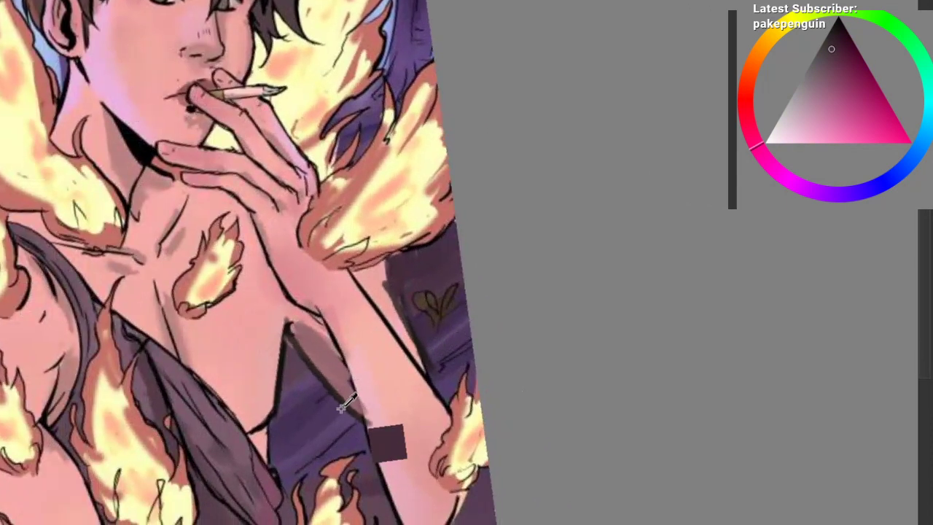
mouse_move(346, 398)
left_mouse_down()
mouse_move(383, 471)
mouse_move(379, 433)
mouse_move(386, 448)
left_mouse_up()
key("ctrl+z")
left_click(345, 405, "ctrl")
left_click(373, 421, "ctrl")
left_click_drag(375, 439, 357, 434)
mouse_move(353, 432)
left_mouse_down()
mouse_move(341, 418)
mouse_move(305, 440)
mouse_move(297, 381)
left_mouse_up()
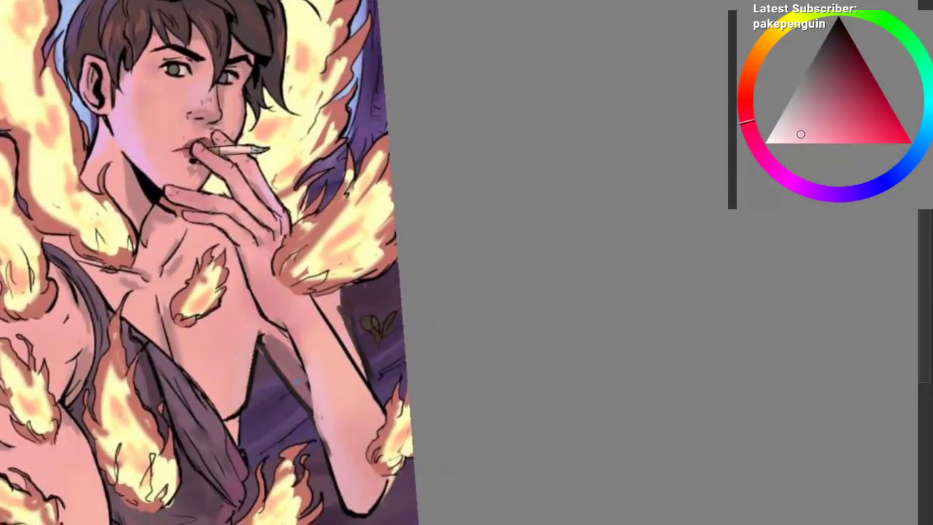
Step: Try extending the upper arm down to the elbow with a light skin-coloured stroke
mouse_move(396, 343)
left_mouse_down()
mouse_move(620, 346)
mouse_move(400, 344)
mouse_move(283, 401)
left_mouse_up()
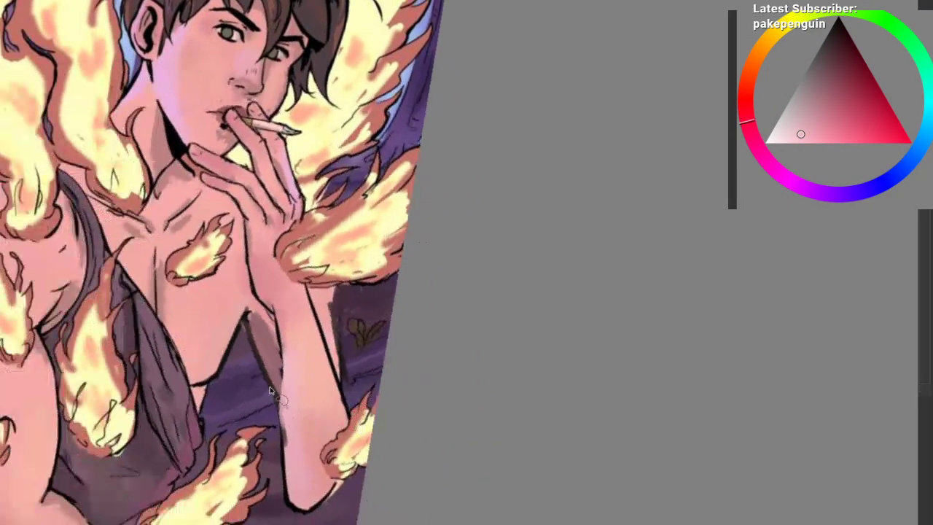
key("ctrl+z")
mouse_move(247, 311)
left_mouse_down()
mouse_move(267, 448)
mouse_move(287, 447)
mouse_move(270, 446)
mouse_move(289, 493)
mouse_move(264, 363)
left_mouse_up()
key("ctrl+z")
key("ctrl+z")
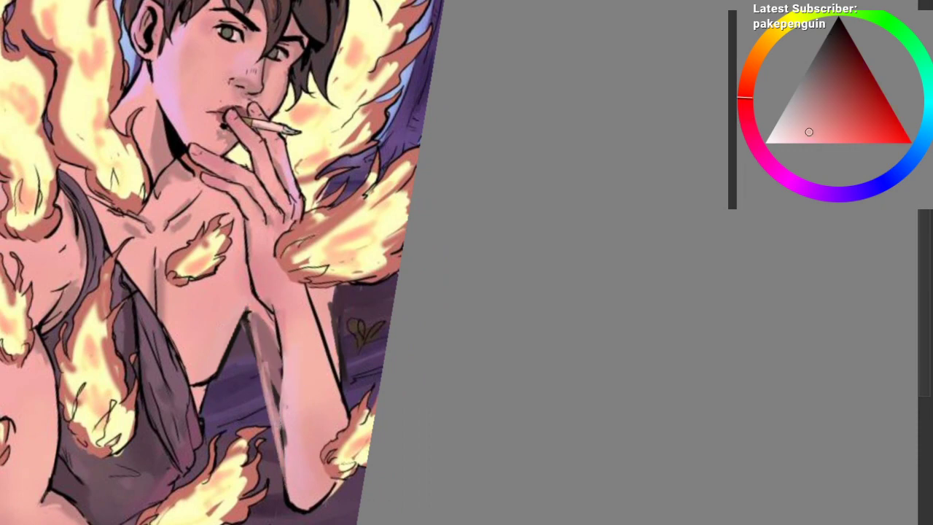
left_click(264, 353, "ctrl")
key("ctrl+z")
Step: Extend the mauve shadowed upper arm down to the elbow and touch up its edge there in near-black
left_click_drag(249, 317, 285, 451)
left_click(264, 353, "ctrl")
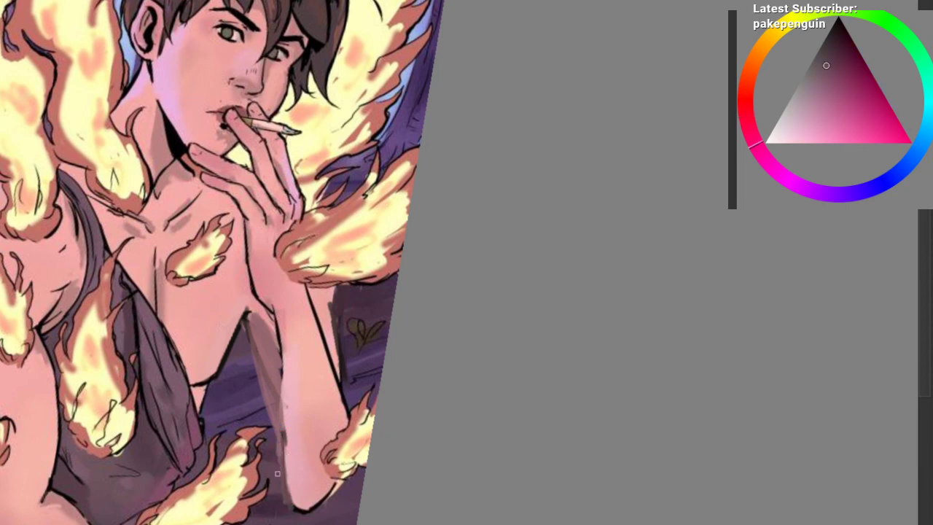
left_click(246, 322, "ctrl")
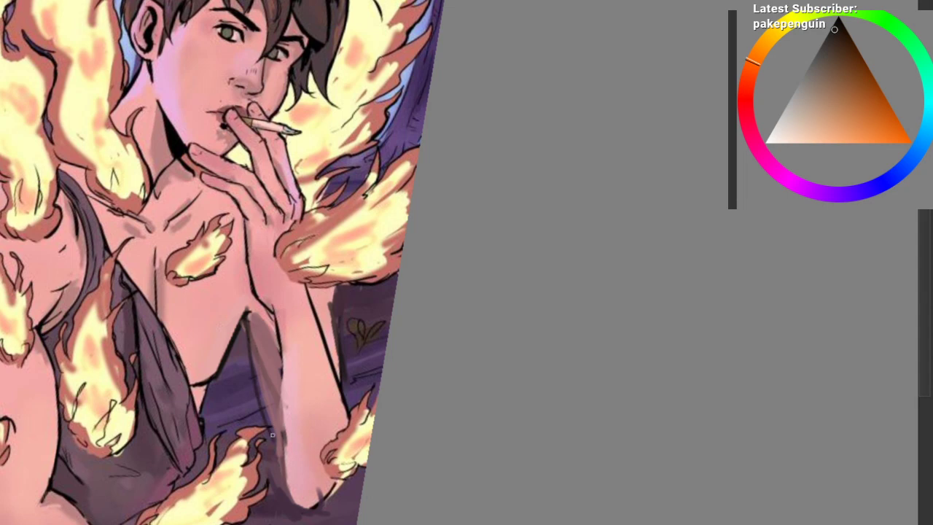
left_click_drag(284, 471, 299, 487)
left_click_drag(278, 453, 280, 458)
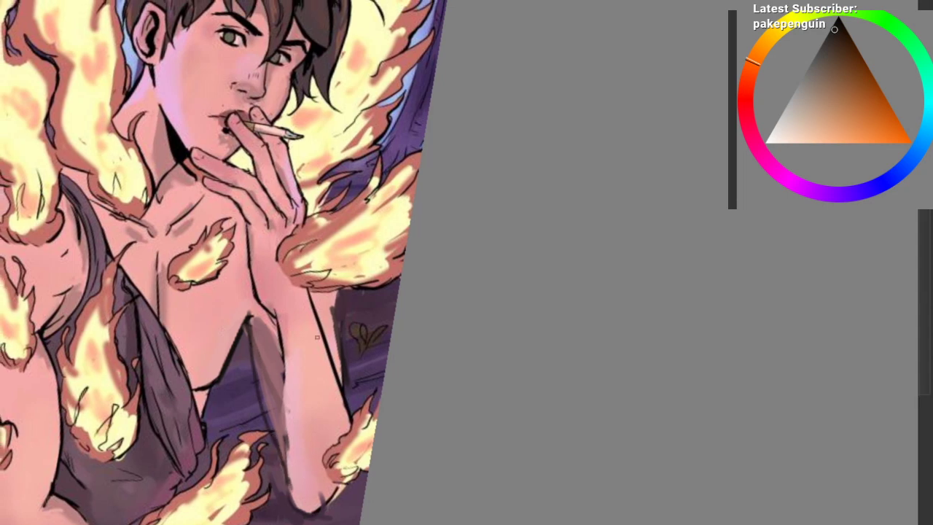
left_click_drag(223, 330, 192, 296)
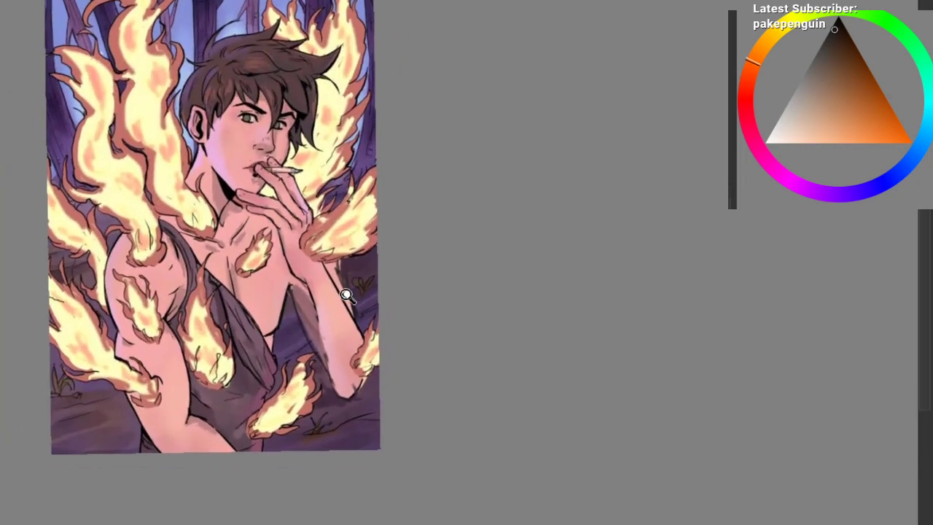
Step: Sample a dark red-brown and redraw the line separating the shadowed upper arm from the raised forearm
left_click_drag(345, 295, 314, 296)
left_click(290, 276, "ctrl")
left_click(280, 284, "ctrl")
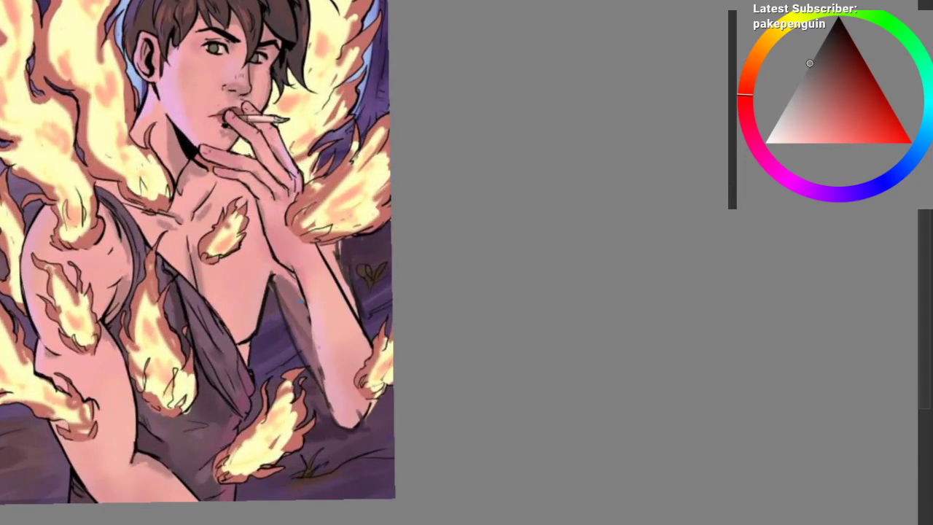
left_click(295, 373, "ctrl")
left_click_drag(307, 291, 321, 376)
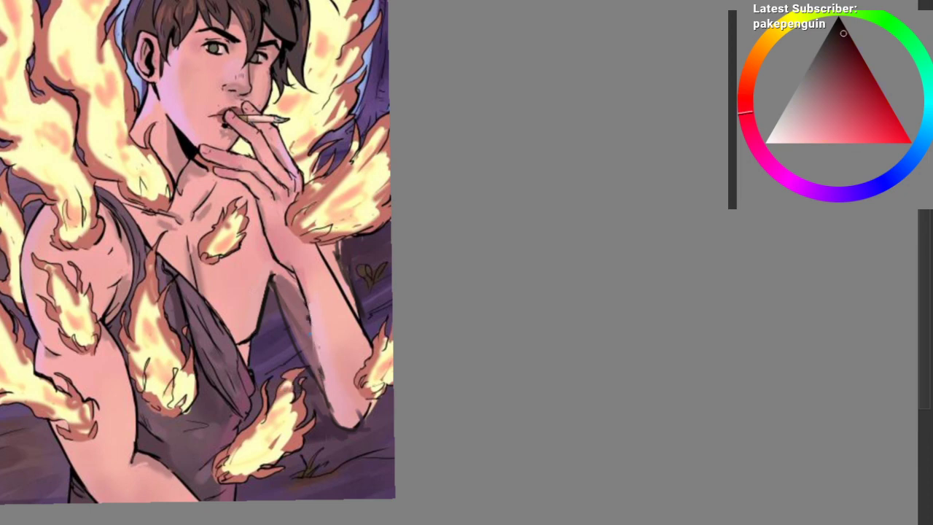
left_click_drag(310, 333, 322, 389)
left_click_drag(313, 410, 316, 448)
left_click_drag(260, 355, 282, 386)
left_click_drag(252, 290, 271, 364)
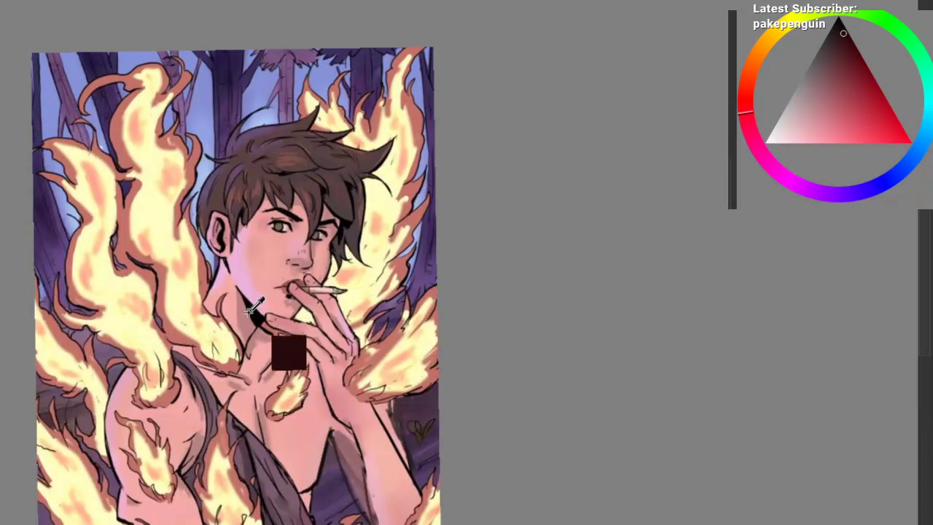
Step: Check the skin and shadow colours around the jaw and neck, and review the corrected arm within the whole illustration
left_click(249, 313, "ctrl")
left_click_drag(254, 288, 262, 262)
left_click(244, 341, "ctrl")
left_click(261, 311, "ctrl")
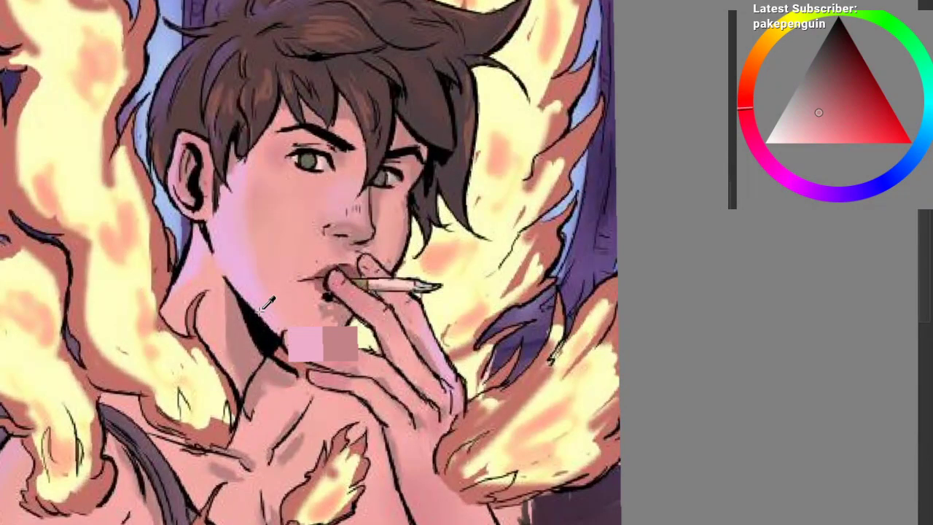
scroll(260, 313, "down", 5)
scroll(274, 379, "up", 2)
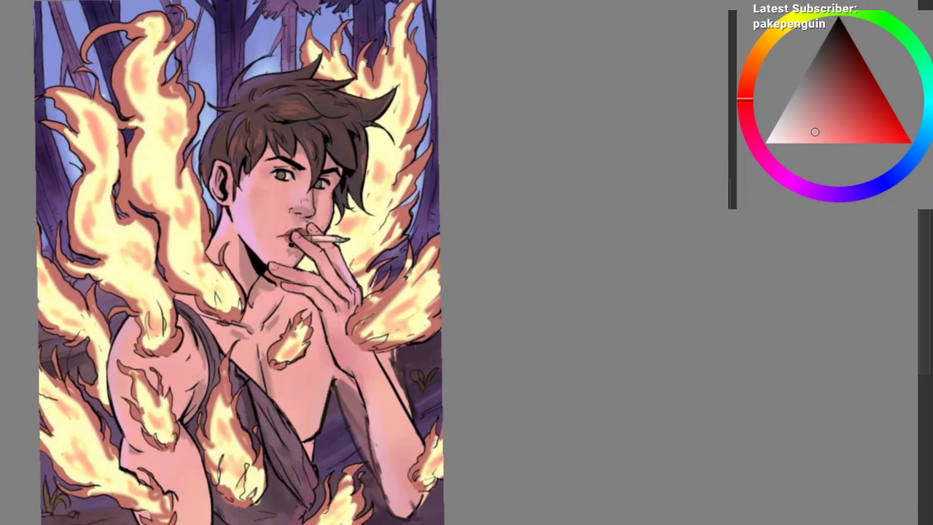
scroll(292, 310, "down", 2)
mouse_move(281, 300)
left_mouse_down()
mouse_move(267, 250)
mouse_move(280, 246)
left_mouse_up()
scroll(270, 256, "up", 2)
left_click(269, 274, "ctrl")
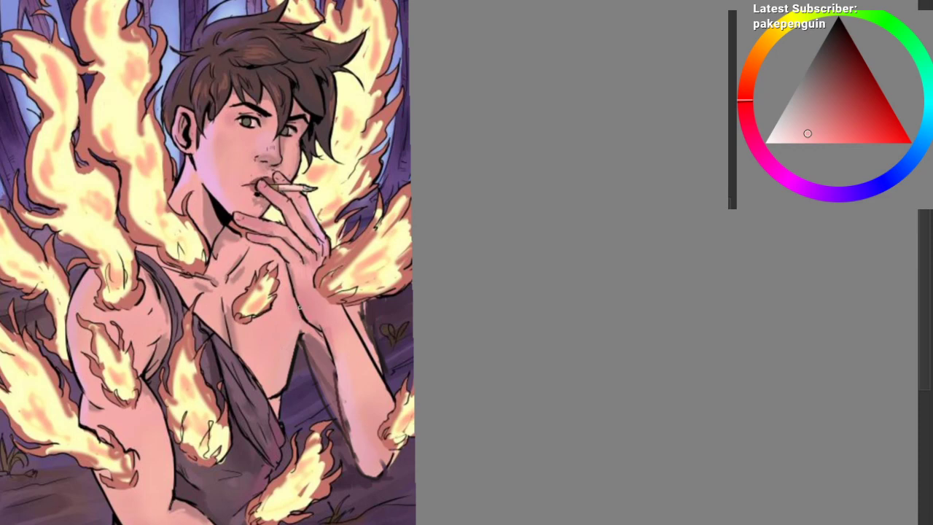
scroll(292, 303, "up", 1)
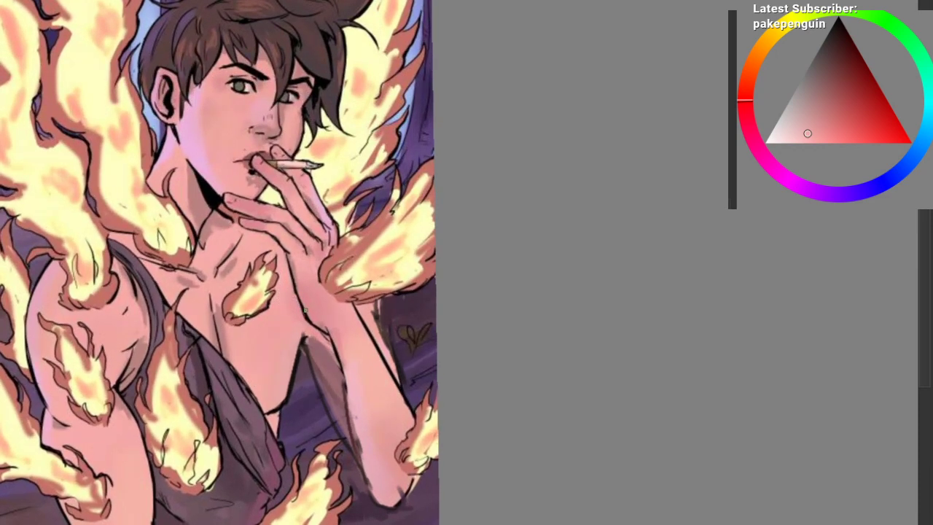
scroll(306, 307, "down", 2)
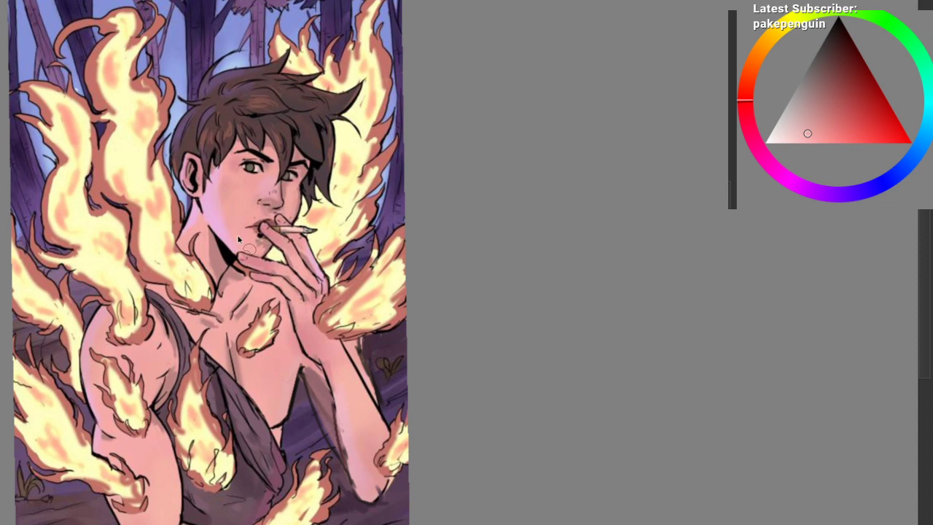
mouse_move(197, 252)
left_mouse_down()
mouse_move(86, 109)
mouse_move(160, 131)
mouse_move(310, 91)
mouse_move(328, 299)
left_mouse_up()
left_click_drag(408, 248, 398, 301)
mouse_move(248, 233)
left_mouse_down()
mouse_move(213, 256)
mouse_move(160, 208)
left_mouse_up()
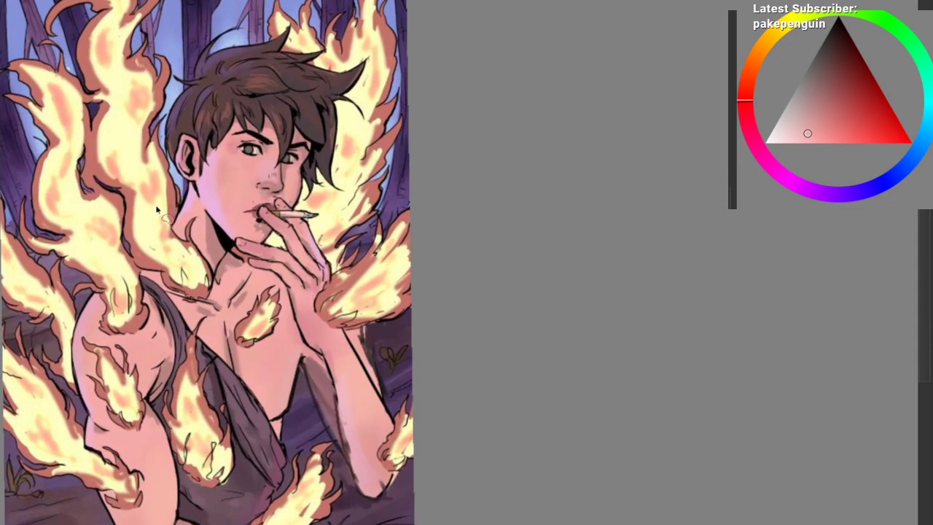
scroll(294, 284, "down", 1)
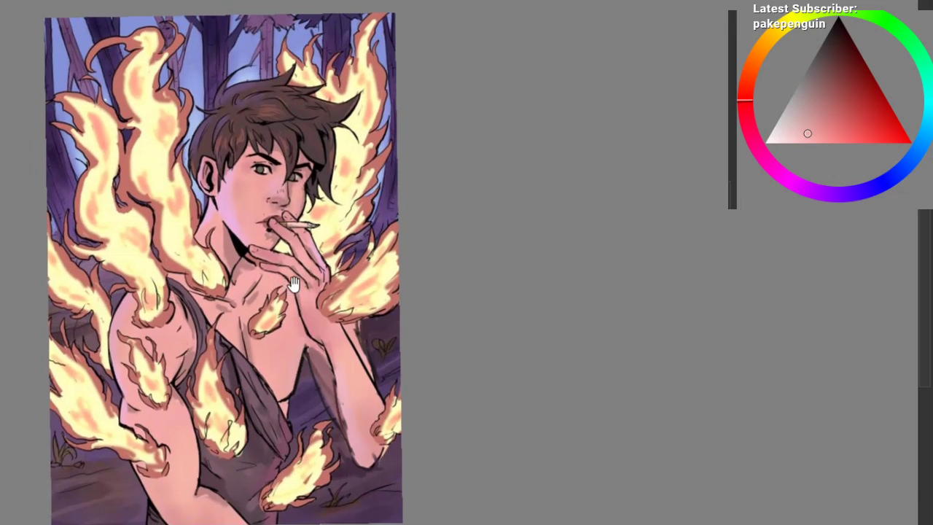
left_click_drag(264, 277, 256, 253)
left_click_drag(130, 227, 140, 201)
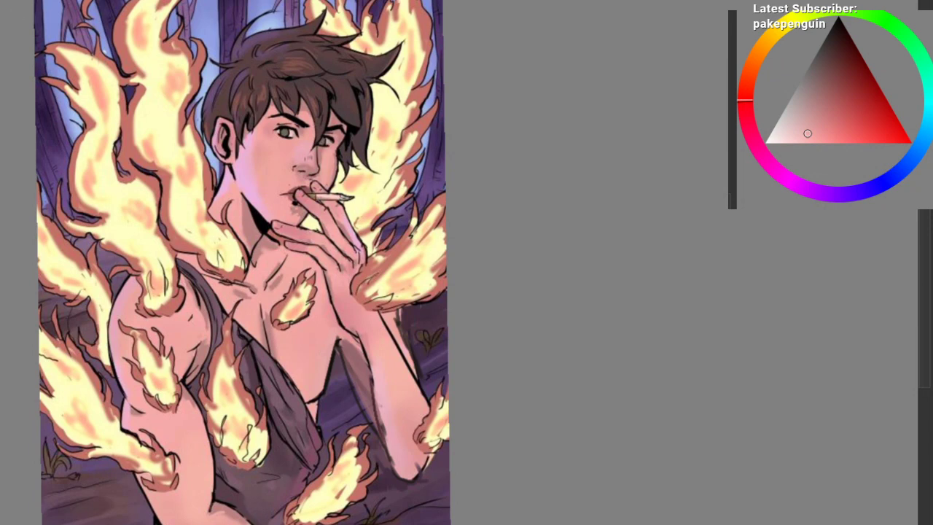
Step: Darken the whole flame illustration to a dim night-time brightness and activate the darkening's mask for painting
left_click(408, 10)
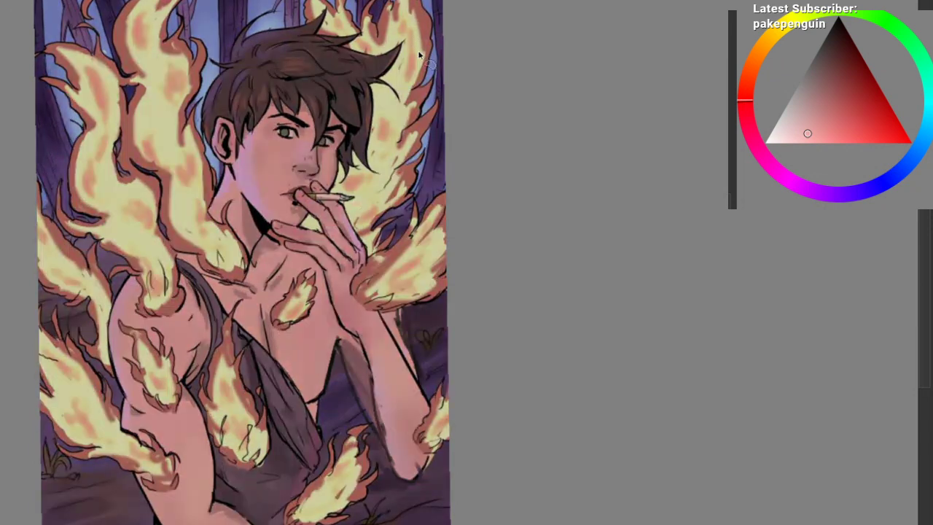
key("ctrl+shift+z")
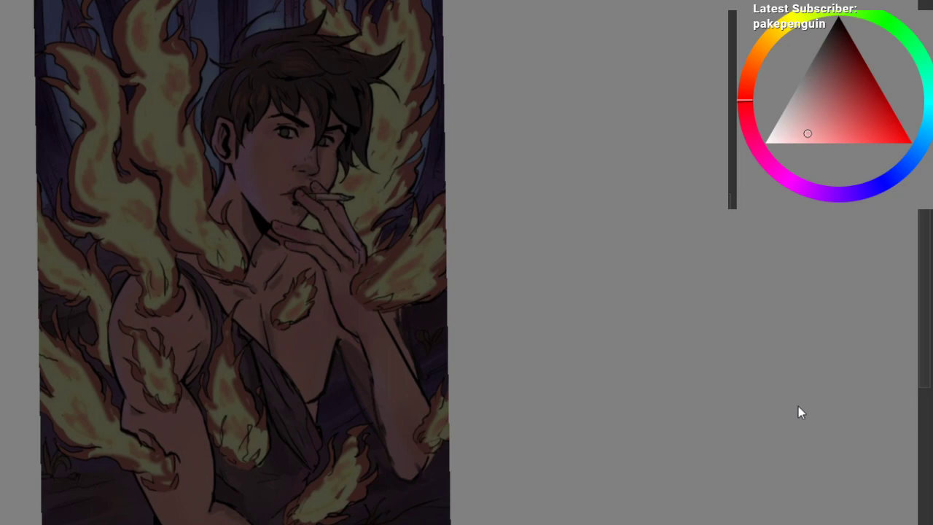
left_click(755, 409)
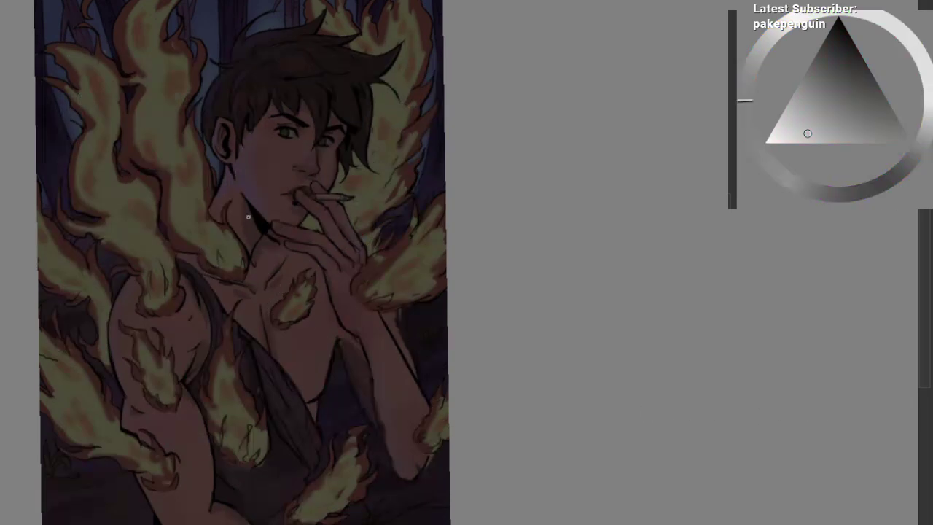
Step: Paint soft black on the darkening mask to bring back the brightness of the two tall flames rising from the shoulder
left_click_drag(248, 217, 268, 288)
right_click(96, 295)
left_click(104, 386)
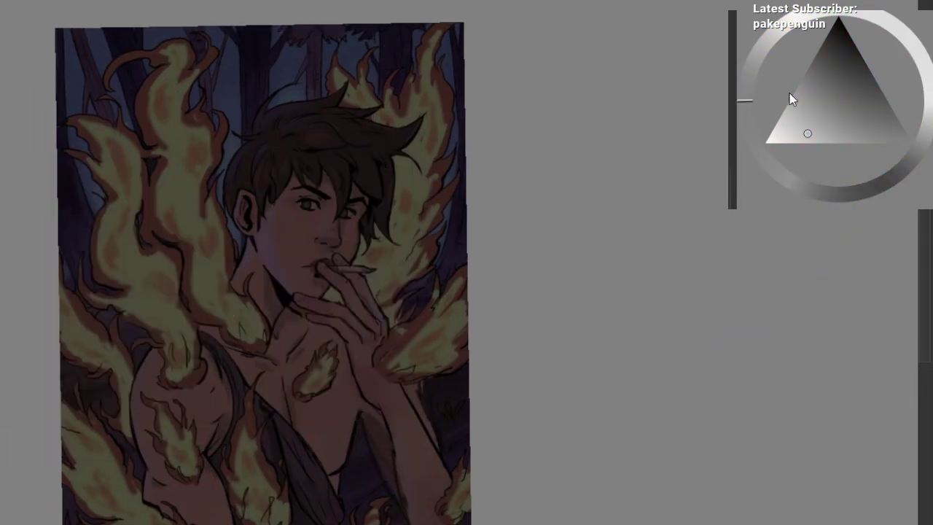
left_click(767, 143)
mouse_move(338, 194)
left_mouse_down()
mouse_move(390, 189)
mouse_move(237, 189)
left_mouse_up()
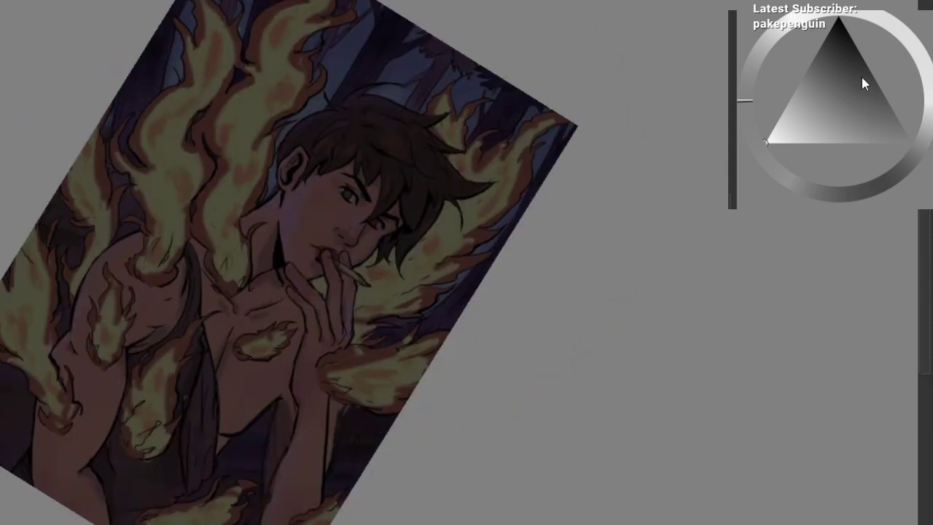
left_click(837, 17)
left_click_drag(279, 104, 244, 171)
key("ctrl+z")
key("[")
key("[")
key("[")
mouse_move(218, 243)
left_mouse_down()
mouse_move(229, 168)
mouse_move(220, 210)
mouse_move(285, 65)
mouse_move(228, 179)
mouse_move(195, 187)
mouse_move(159, 261)
mouse_move(147, 234)
mouse_move(162, 166)
mouse_move(206, 75)
mouse_move(229, 225)
left_mouse_up()
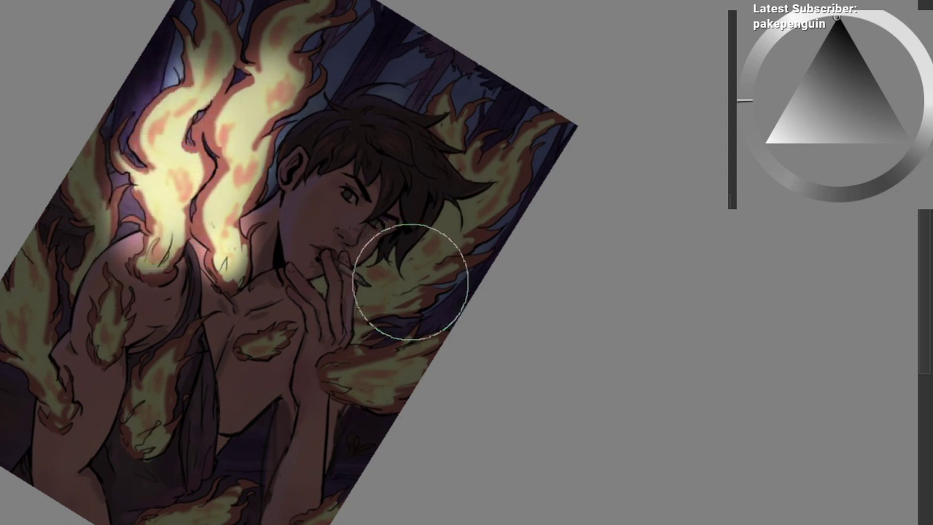
Step: Mask the darkening away over the large flame behind the face and the flame beside the wrist
mouse_move(411, 282)
left_mouse_down()
mouse_move(457, 252)
mouse_move(500, 174)
mouse_move(484, 188)
mouse_move(456, 157)
left_mouse_up()
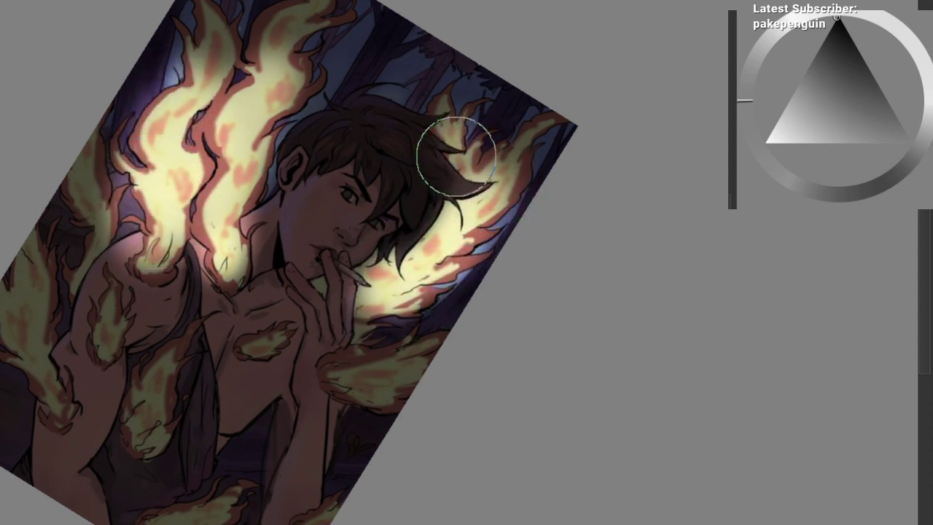
scroll(457, 157, "down", 2)
key("bracketright")
key("bracketright")
left_click_drag(387, 312, 362, 305)
left_click(118, 245)
key("ctrl+z")
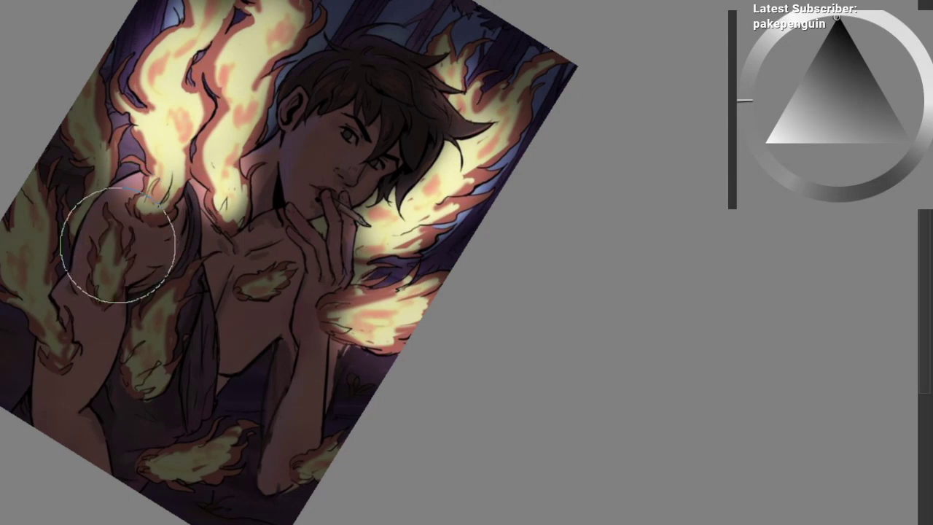
Step: Brighten the small flame on the shoulder with a glow on the surrounding skin, and the flame on the torso
mouse_move(118, 245)
left_mouse_down()
mouse_move(97, 288)
mouse_move(142, 245)
left_mouse_up()
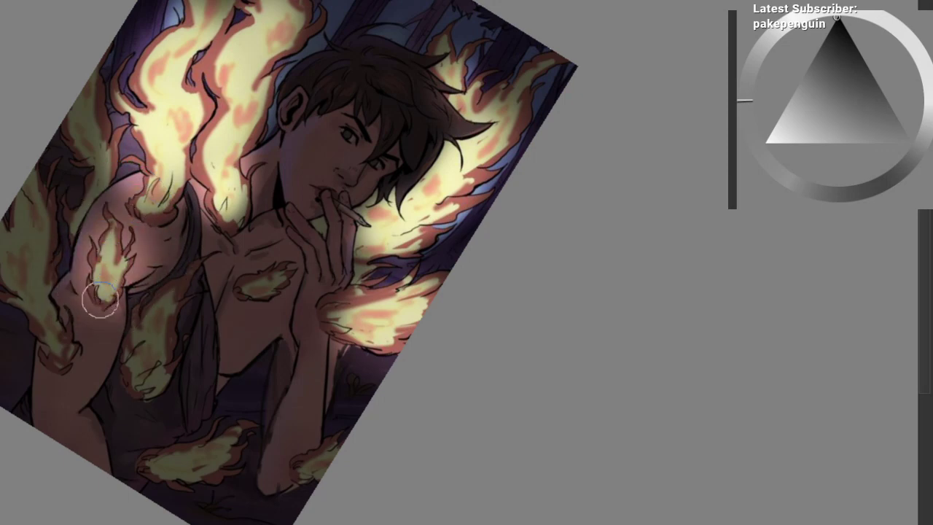
mouse_move(99, 299)
left_mouse_down()
mouse_move(113, 255)
mouse_move(156, 296)
mouse_move(162, 348)
mouse_move(150, 386)
left_mouse_up()
scroll(100, 361, "up", 1)
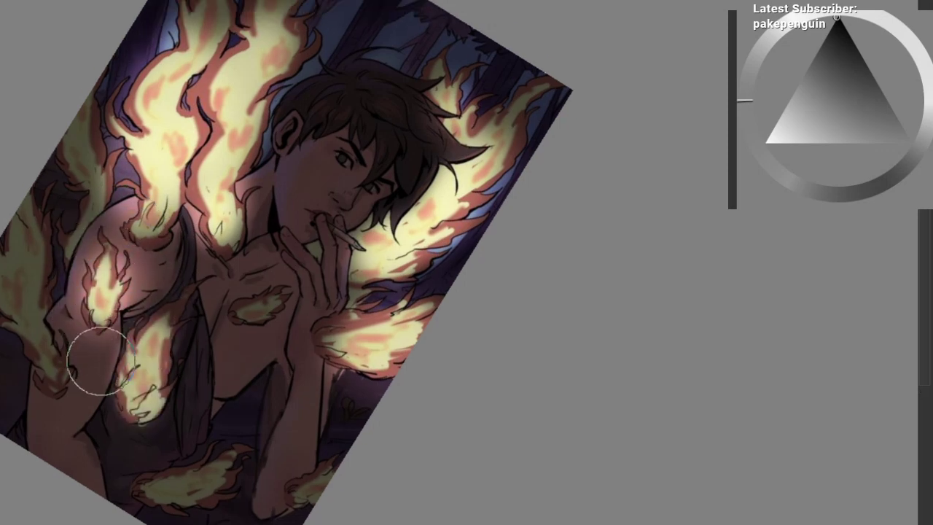
Step: Mask the darkening away over the flames along the left edge and the two flames near the elbow and waist
mouse_move(100, 360)
left_mouse_down()
mouse_move(33, 291)
mouse_move(33, 335)
left_mouse_up()
mouse_move(83, 136)
left_mouse_down()
mouse_move(81, 162)
mouse_move(102, 186)
left_mouse_up()
left_click_drag(141, 220, 124, 215)
left_click_drag(174, 473, 229, 464)
left_click_drag(293, 452, 318, 473)
Step: Make a freehand selection of the side of the man's face from the temple down to the jaw
mouse_move(270, 332)
left_mouse_down()
mouse_move(180, 237)
mouse_move(178, 304)
mouse_move(198, 234)
mouse_move(168, 279)
mouse_move(202, 177)
mouse_move(202, 254)
mouse_move(192, 225)
mouse_move(180, 264)
left_mouse_up()
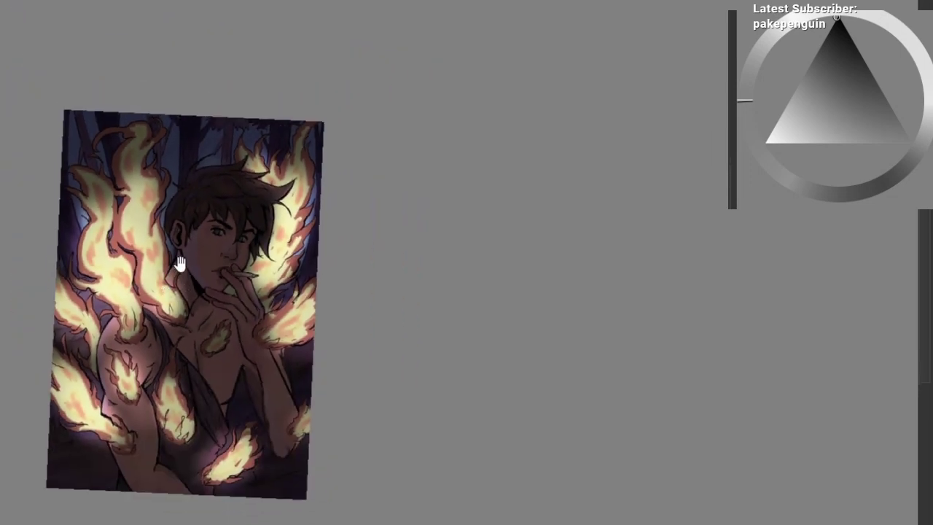
mouse_move(218, 224)
left_mouse_down()
mouse_move(183, 268)
mouse_move(186, 235)
mouse_move(216, 217)
mouse_move(209, 226)
mouse_move(235, 183)
mouse_move(308, 148)
mouse_move(265, 269)
mouse_move(231, 194)
mouse_move(177, 273)
mouse_move(282, 246)
left_mouse_up()
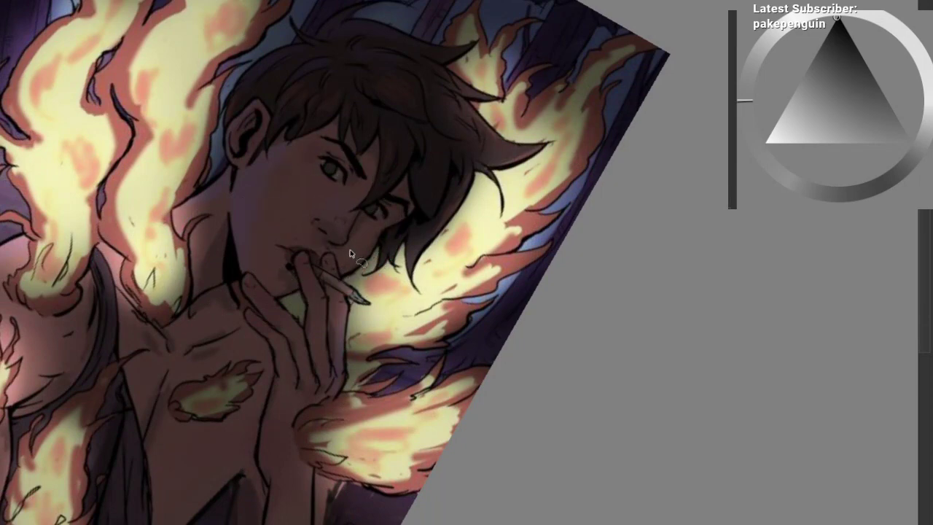
left_click_drag(250, 218, 215, 184)
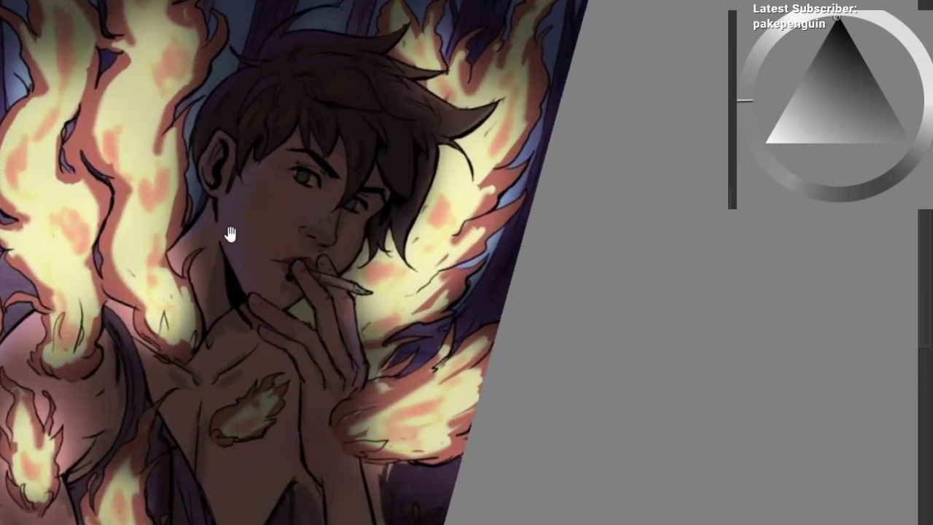
scroll(227, 224, "up", 2)
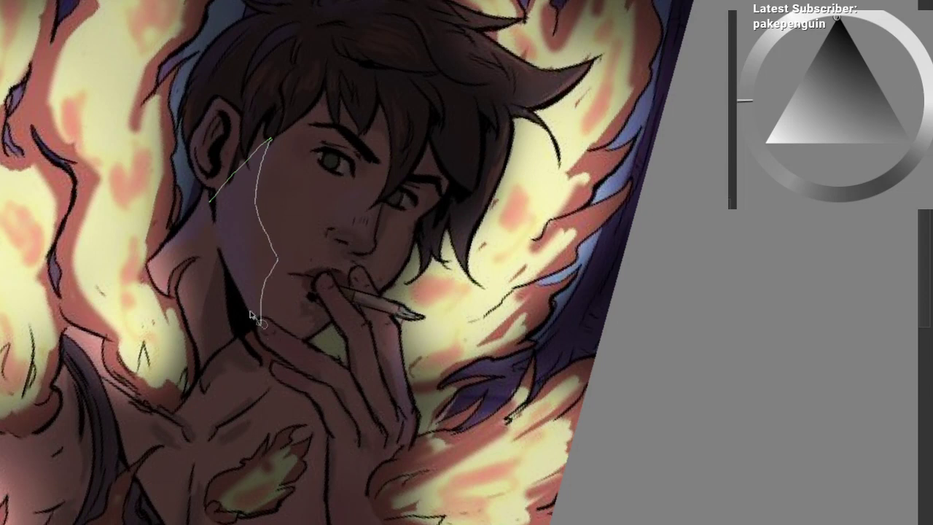
left_click_drag(219, 261, 213, 204)
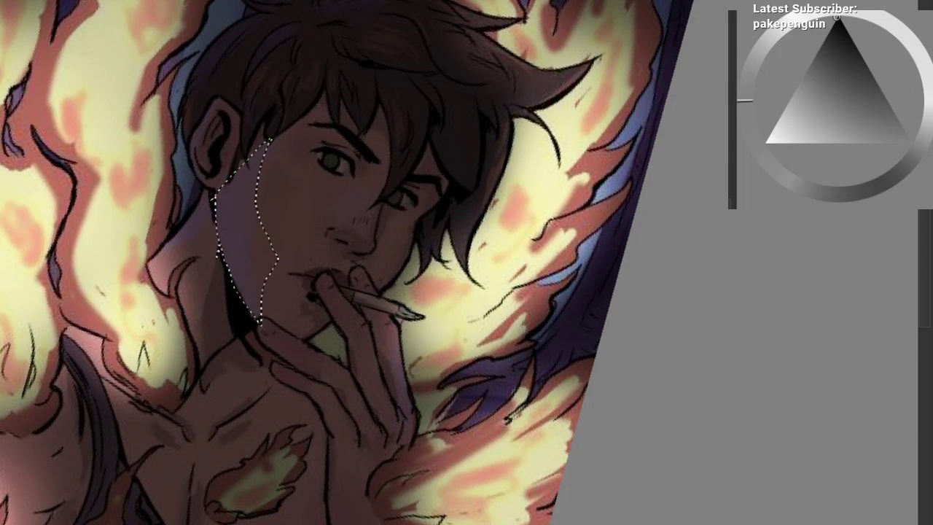
Step: Lighten the selected side of the face by painting dark grey on the mask, and clear the selection
key("b")
left_click_drag(225, 363, 246, 306)
key("ctrl+z")
left_click(824, 38)
key("ctrl+d")
left_click_drag(231, 240, 192, 258)
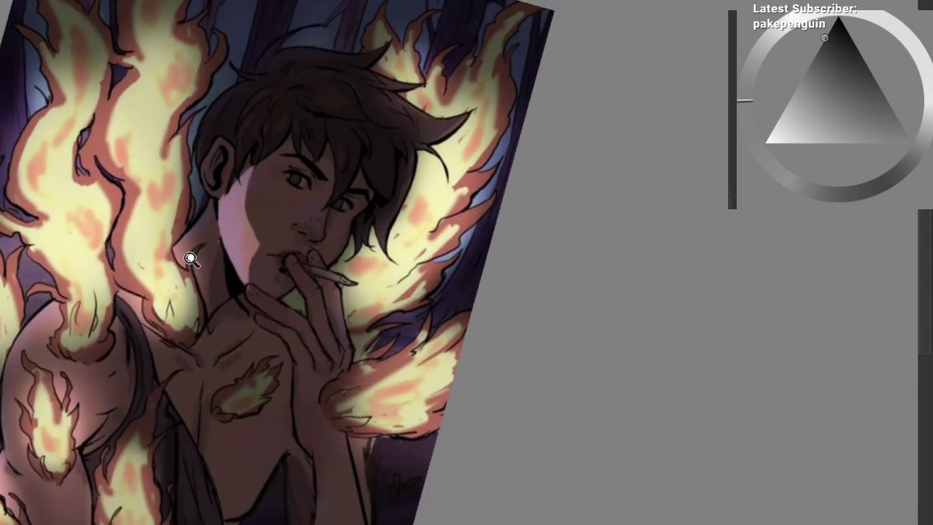
Step: Lighten a small freehand-selected patch of skin beside the man's nostril and clear the selection
key("r")
mouse_move(274, 151)
left_mouse_down()
mouse_move(261, 173)
mouse_move(291, 152)
left_mouse_up()
key("l")
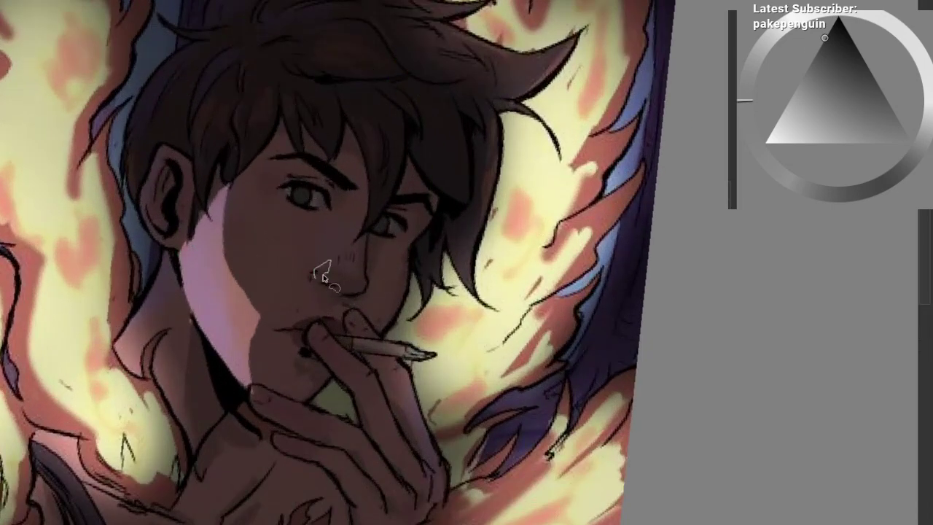
key("b")
key("ctrl+d")
mouse_move(312, 288)
left_mouse_down()
mouse_move(355, 248)
mouse_move(321, 255)
left_mouse_up()
Step: Lighten freehand-selected patches above the upper lip and on the eyelid just below the near eyebrow
key("l")
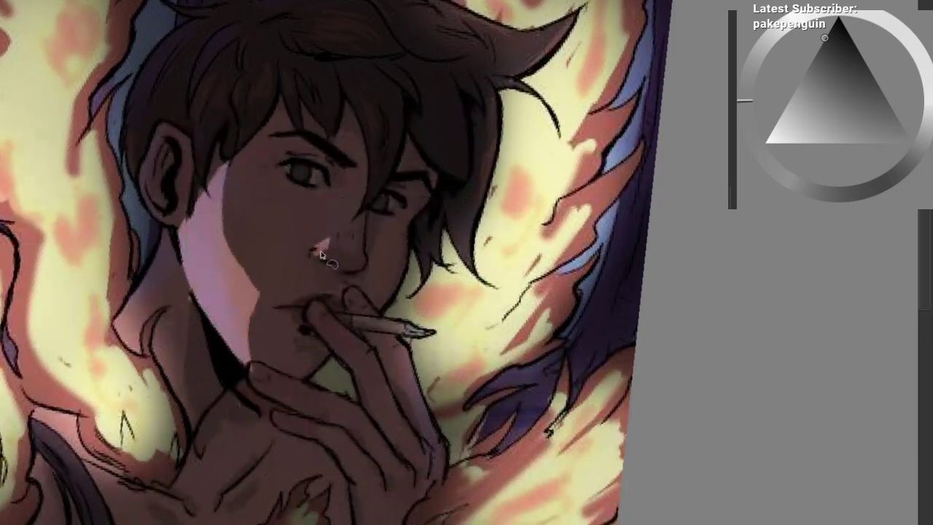
left_click_drag(290, 334, 313, 281)
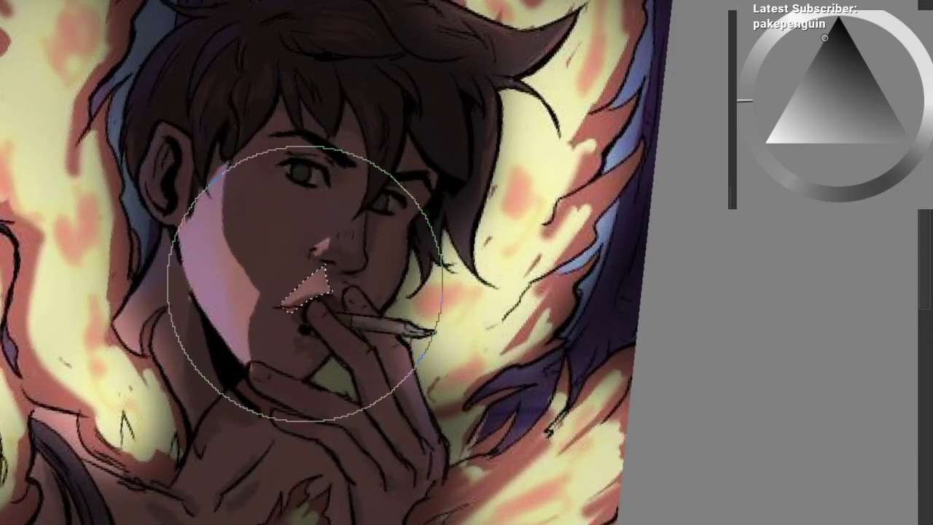
key("ctrl+shift+a")
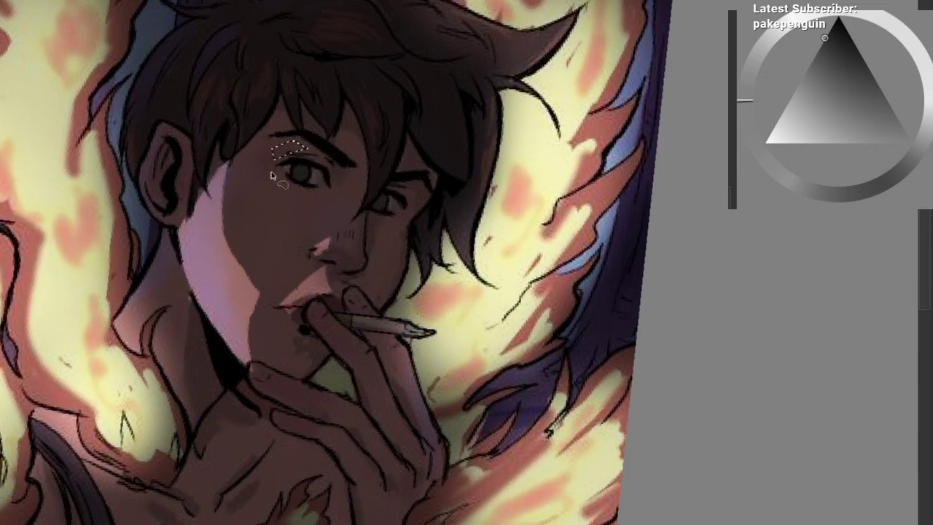
left_click_drag(271, 177, 333, 167)
scroll(251, 235, "down", 5)
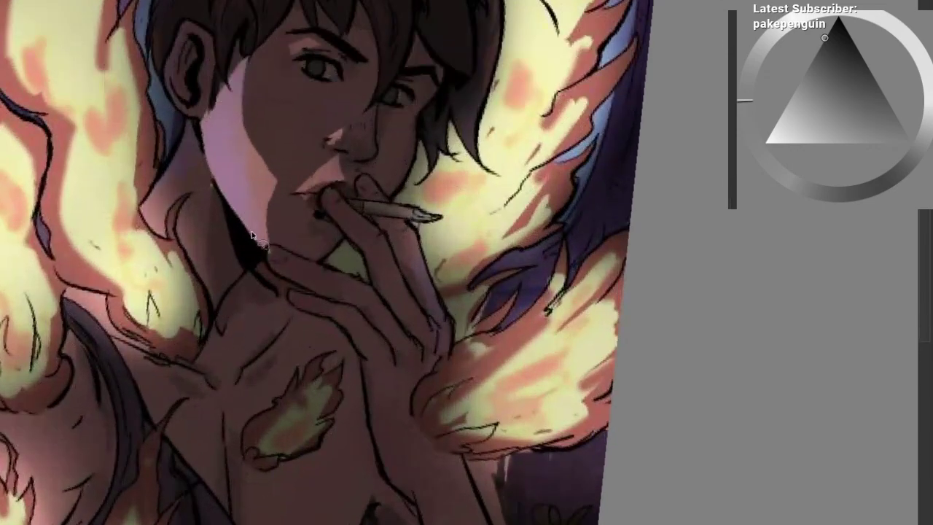
Step: Lighten a freehand-selected patch of skin on the near upper arm beneath the shoulder flame, and clear the selection
left_click_drag(277, 253, 269, 249)
left_click_drag(197, 250, 207, 297)
left_click_drag(156, 264, 204, 331)
key("b")
scroll(209, 282, "down", 8)
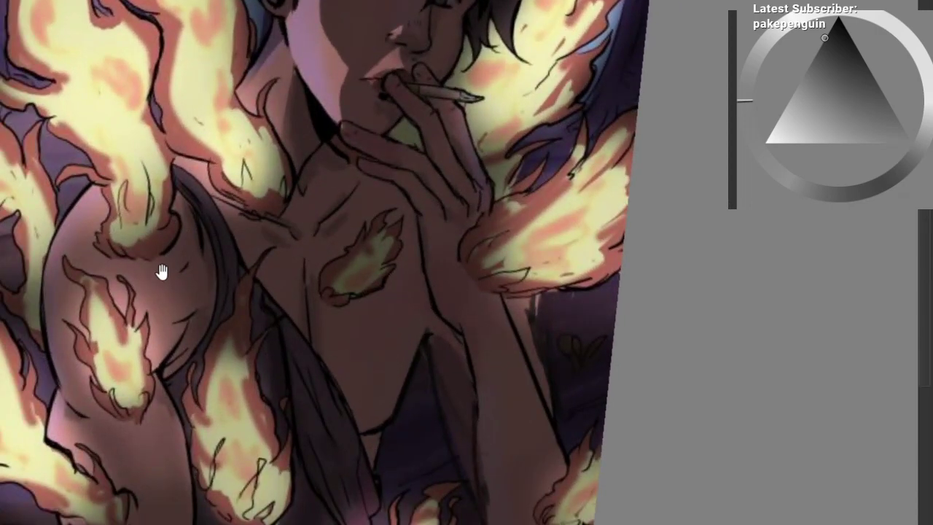
mouse_move(162, 271)
left_mouse_down()
mouse_move(161, 240)
mouse_move(173, 300)
mouse_move(196, 268)
mouse_move(93, 331)
left_mouse_up()
scroll(151, 310, "up", 1)
key("b")
key("ctrl+d")
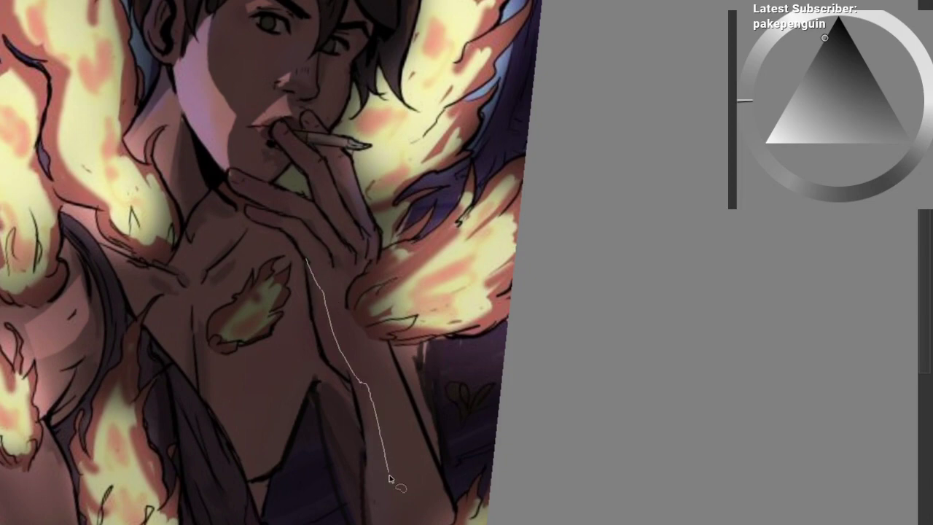
Step: Select a long strip along the inner edge of the raised forearm from wrist to elbow, lighten it and clear the selection
scroll(394, 496, "down", 1)
mouse_move(390, 478)
left_mouse_down()
mouse_move(400, 514)
mouse_move(365, 467)
left_mouse_up()
left_click_drag(357, 358, 307, 228)
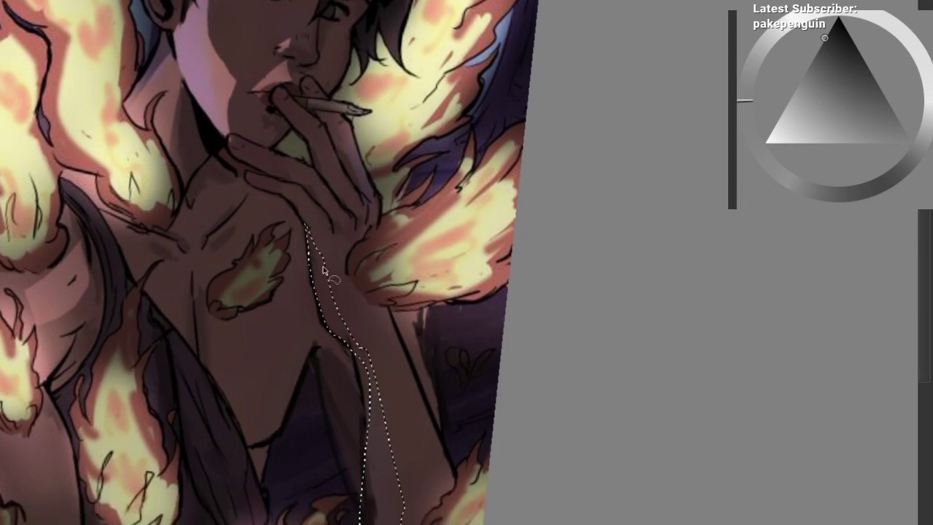
mouse_move(344, 422)
left_mouse_down()
mouse_move(323, 329)
mouse_move(321, 500)
mouse_move(319, 467)
left_mouse_up()
key("b")
left_click_drag(316, 252, 325, 387)
mouse_move(325, 416)
left_mouse_down()
mouse_move(328, 448)
mouse_move(243, 356)
mouse_move(216, 292)
mouse_move(140, 388)
mouse_move(148, 285)
mouse_move(116, 461)
mouse_move(113, 275)
mouse_move(126, 449)
mouse_move(134, 279)
mouse_move(108, 256)
left_mouse_up()
key("ctrl+d")
Step: Lighten freehand-selected strips along the inner edge of the near arm above and below the elbow, and clear the selection
key("b")
mouse_move(123, 306)
left_mouse_down()
mouse_move(134, 458)
mouse_move(168, 408)
left_mouse_up()
left_click_drag(134, 365, 127, 308)
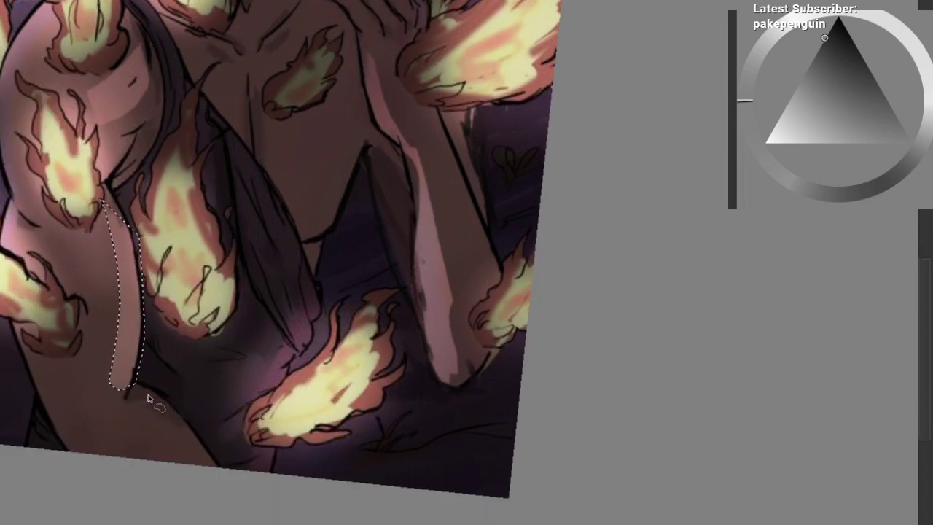
mouse_move(137, 378)
left_mouse_down()
mouse_move(152, 426)
mouse_move(140, 381)
left_mouse_up()
key("b")
left_click_drag(187, 470, 191, 412)
key("ctrl+d")
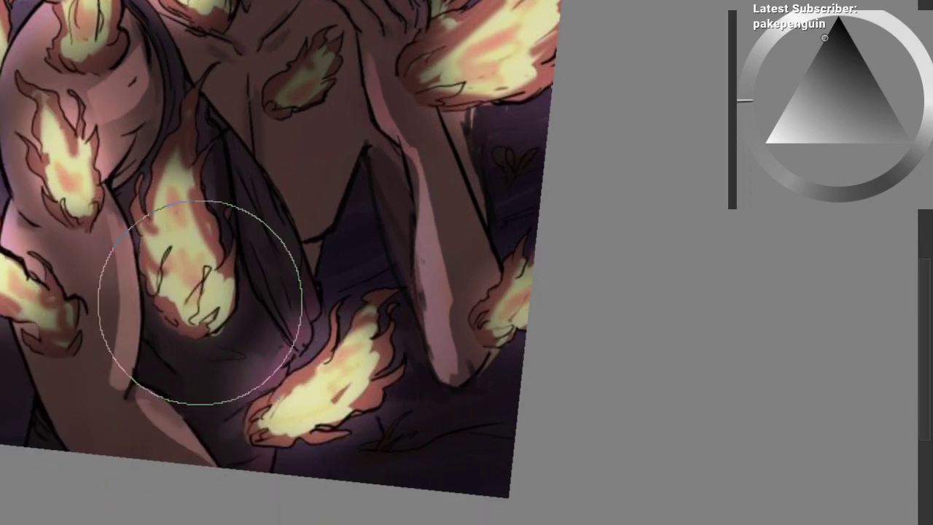
Step: Brighten the flame on the chest and add a soft glow on the skin around it
left_click_drag(287, 162, 263, 259)
key("l")
left_click_drag(205, 240, 235, 297)
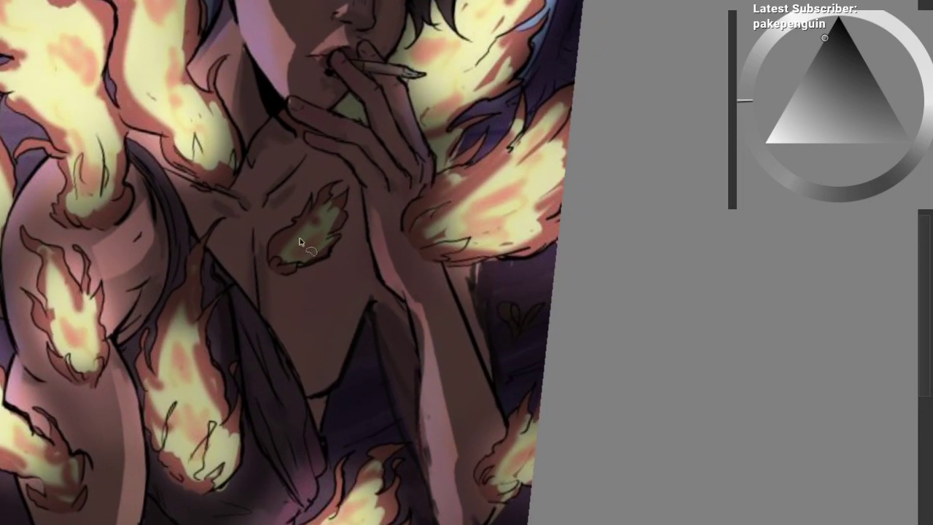
mouse_move(367, 217)
left_mouse_down()
mouse_move(313, 244)
mouse_move(323, 243)
left_mouse_up()
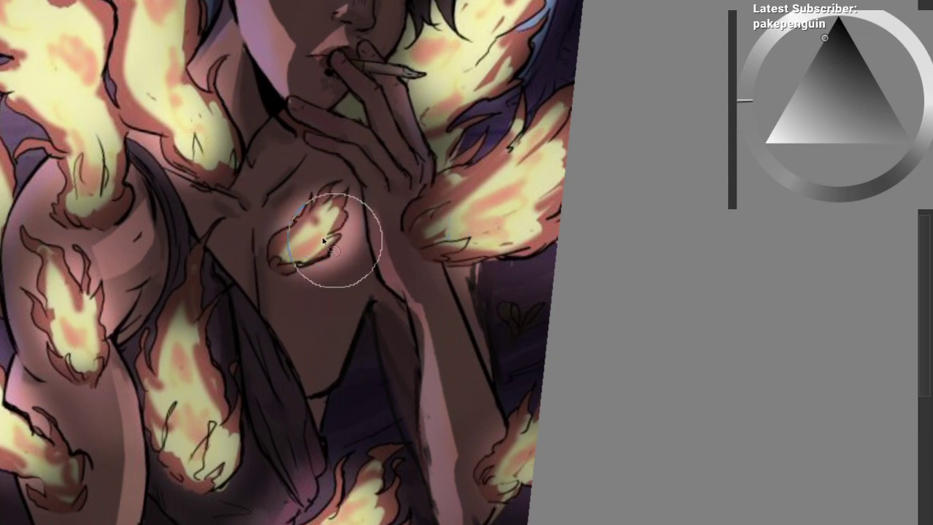
Step: Lighten a narrow freehand-selected strip along the lower edge of the chest beside the raised arm, and clear the selection
left_click_drag(333, 360, 310, 398)
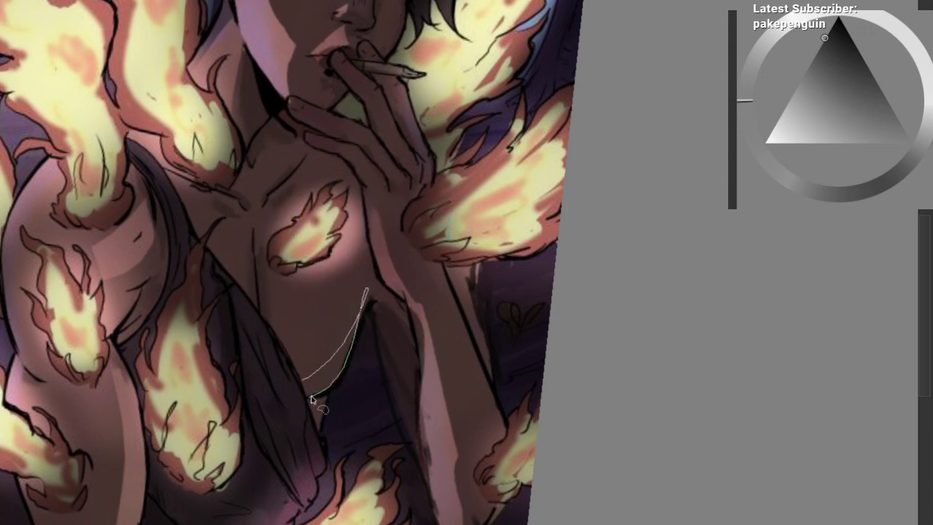
left_click_drag(350, 297, 325, 325)
key("l")
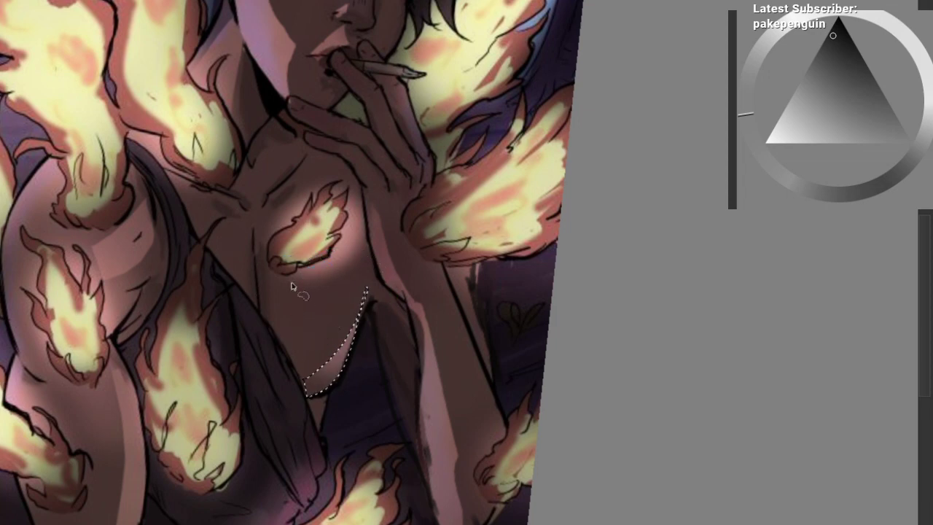
left_click(292, 284)
Step: Lighten freehand-selected strips along both collarbones and clear the selection
left_click_drag(256, 272, 259, 341)
mouse_move(261, 252)
left_mouse_down()
mouse_move(260, 271)
mouse_move(297, 264)
left_mouse_up()
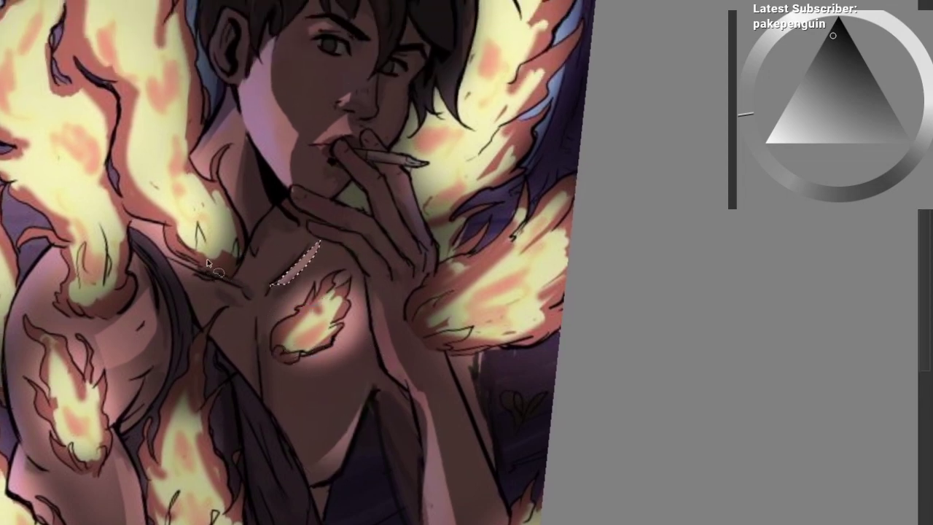
key("ctrl+shift+a")
key("b")
mouse_move(233, 301)
left_mouse_down()
mouse_move(196, 269)
mouse_move(208, 280)
left_mouse_up()
key("ctrl+shift+a")
Step: Make a narrow freehand selection along the edge of the far cheek above the cigarette
mouse_move(254, 357)
left_mouse_down()
mouse_move(223, 369)
mouse_move(206, 411)
left_mouse_up()
mouse_move(255, 278)
left_mouse_down()
mouse_move(318, 192)
mouse_move(270, 210)
left_mouse_up()
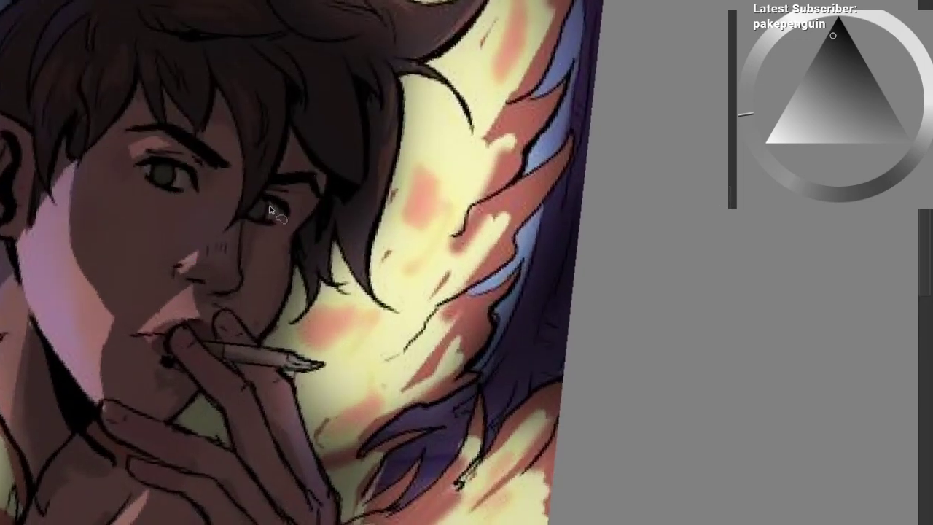
mouse_move(256, 334)
left_mouse_down()
mouse_move(300, 308)
mouse_move(264, 327)
left_mouse_up()
scroll(248, 292, "down", 2)
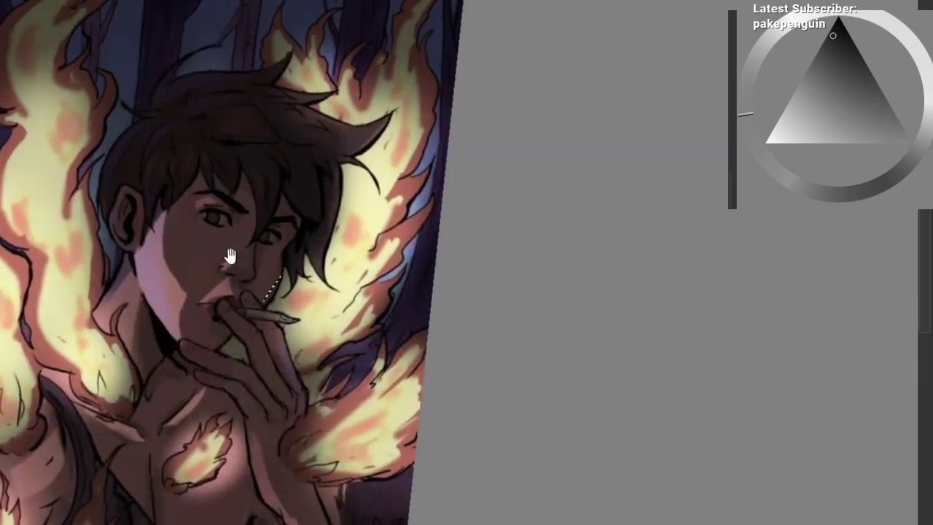
scroll(229, 255, "up", 2)
Step: Enlarge the brush and lighten strands at the side and top of the hair to form sharp highlights
mouse_move(151, 207)
left_mouse_down()
mouse_move(145, 240)
mouse_move(139, 191)
mouse_move(169, 175)
mouse_move(205, 195)
mouse_move(268, 159)
mouse_move(274, 165)
left_mouse_up()
mouse_move(210, 187)
left_mouse_down()
mouse_move(231, 226)
mouse_move(200, 233)
left_mouse_up()
mouse_move(81, 256)
left_mouse_down()
mouse_move(85, 228)
mouse_move(96, 235)
left_mouse_up()
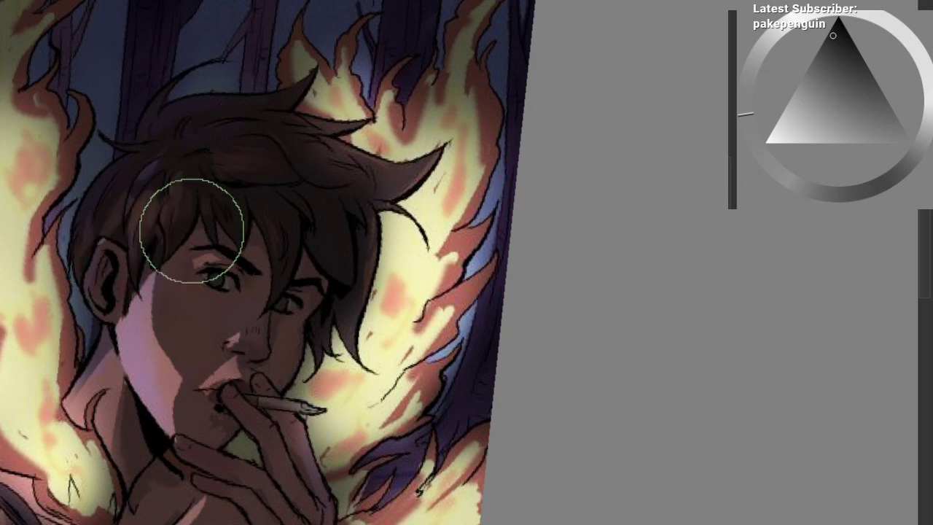
key("bracketright")
key("bracketright")
key("bracketright")
key("bracketright")
key("bracketright")
left_click_drag(83, 270, 288, 135)
key("ctrl+a")
left_click_drag(212, 218, 294, 160)
key("l")
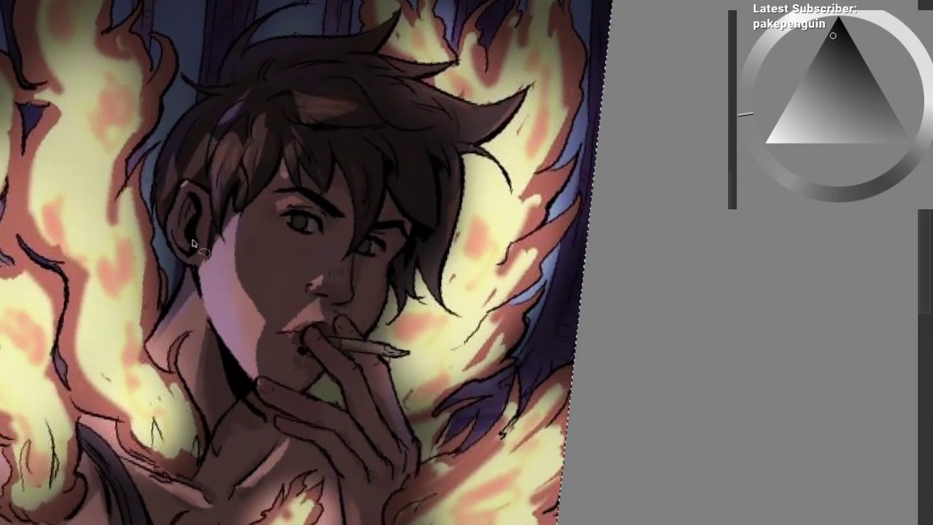
Step: Lighten the outer rim and lobe of the ear and clear the selection
key("b")
mouse_move(187, 264)
left_mouse_down()
mouse_move(185, 196)
mouse_move(182, 218)
mouse_move(199, 262)
mouse_move(213, 246)
left_mouse_up()
key("l")
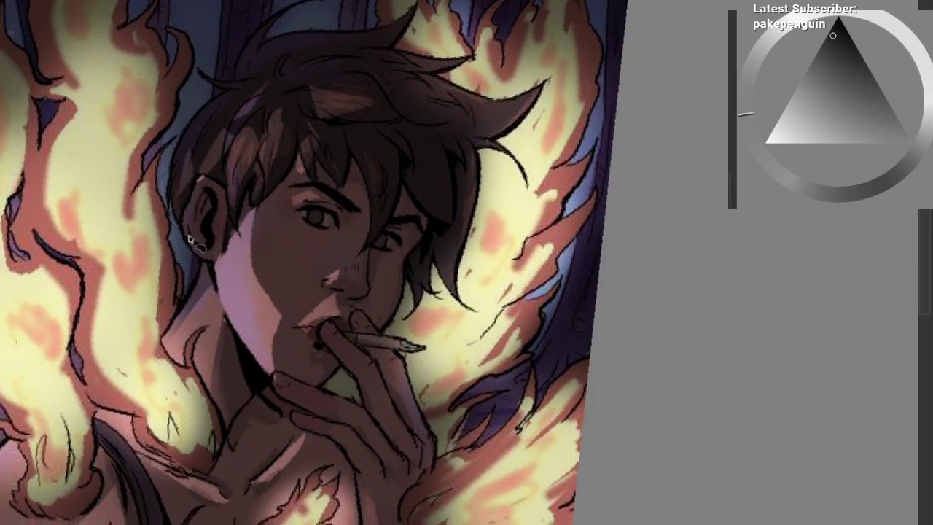
key("b")
key("ctrl+d")
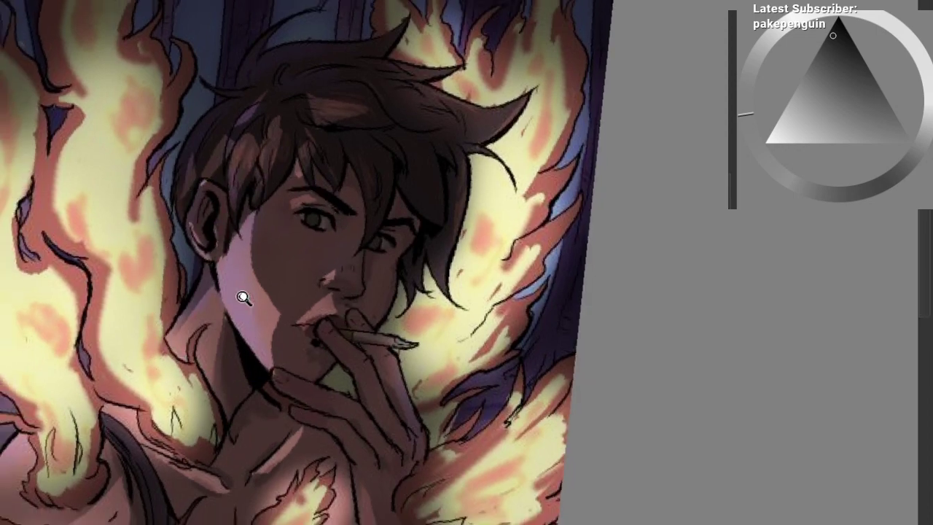
Step: Lighten a freehand-selected strip along the outer edge of the near arm below the elbow flame, and clear the selection
mouse_move(243, 299)
left_mouse_down()
mouse_move(228, 203)
mouse_move(167, 209)
mouse_move(167, 223)
mouse_move(254, 202)
mouse_move(285, 271)
mouse_move(265, 230)
left_mouse_up()
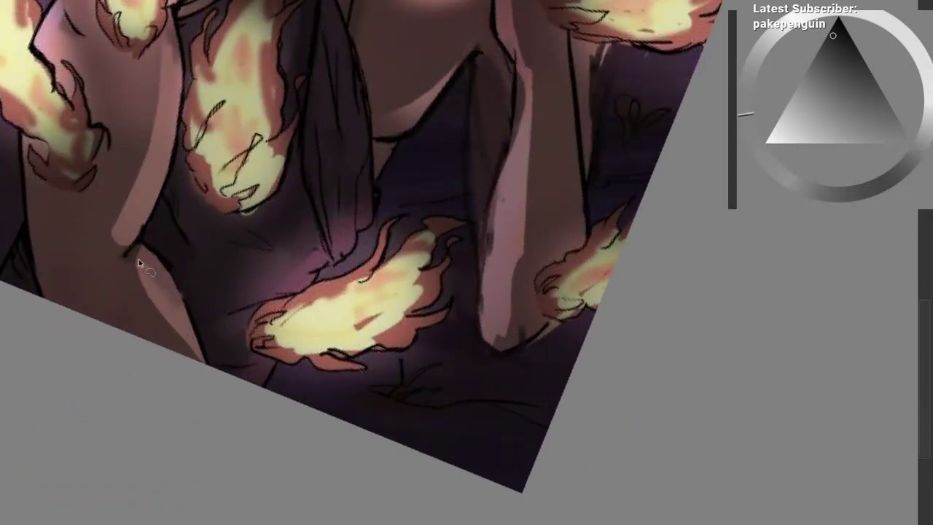
left_click_drag(138, 263, 91, 373)
left_click_drag(52, 282, 93, 358)
key("b")
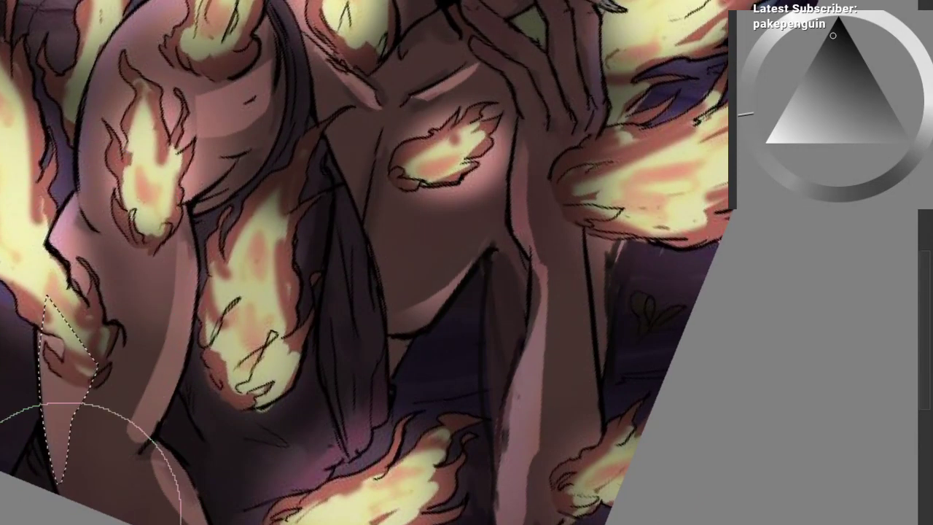
key("ctrl+d")
Step: Set the brush colour to white and darken a freehand-selected strip along the shoulder's outer edge, clearing the selection
left_click_drag(100, 423, 84, 427)
left_click_drag(75, 375, 69, 413)
mouse_move(78, 280)
left_mouse_down()
mouse_move(91, 246)
mouse_move(94, 355)
left_mouse_up()
left_click_drag(128, 325, 130, 350)
left_click(767, 143)
key("b")
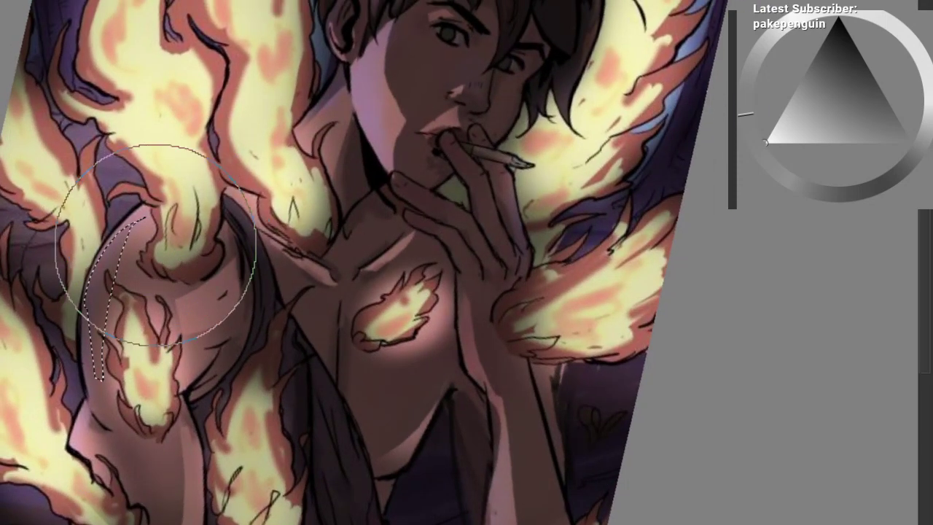
left_click_drag(155, 245, 113, 274)
key("ctrl+d")
left_click_drag(163, 214, 159, 229)
left_click_drag(95, 329, 87, 355)
key("b")
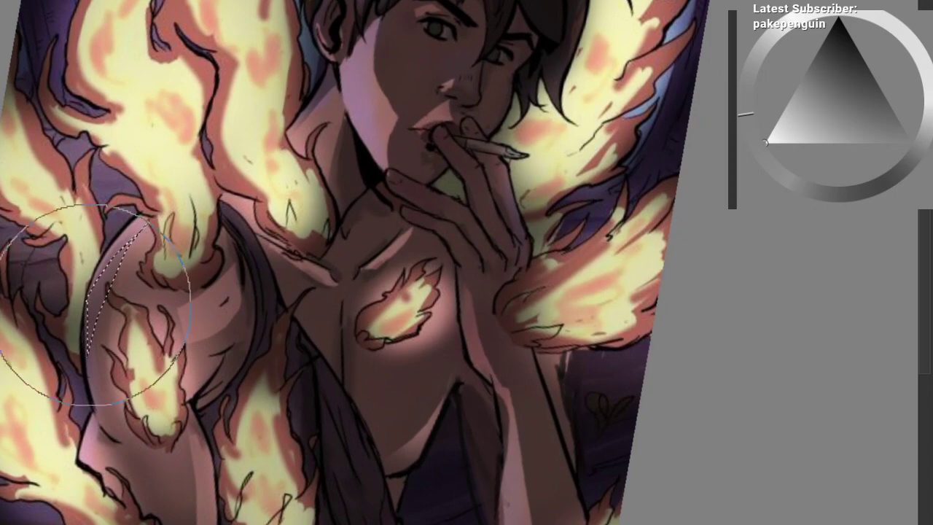
key("ctrl+d")
Step: Make two narrow freehand selections along the folds of the cloth hanging beside the torso
mouse_move(252, 223)
left_mouse_down()
mouse_move(161, 306)
mouse_move(113, 320)
left_mouse_up()
mouse_move(173, 329)
left_mouse_down()
mouse_move(194, 249)
mouse_move(230, 232)
mouse_move(226, 269)
mouse_move(291, 162)
left_mouse_up()
key("l")
left_click_drag(185, 292, 191, 245)
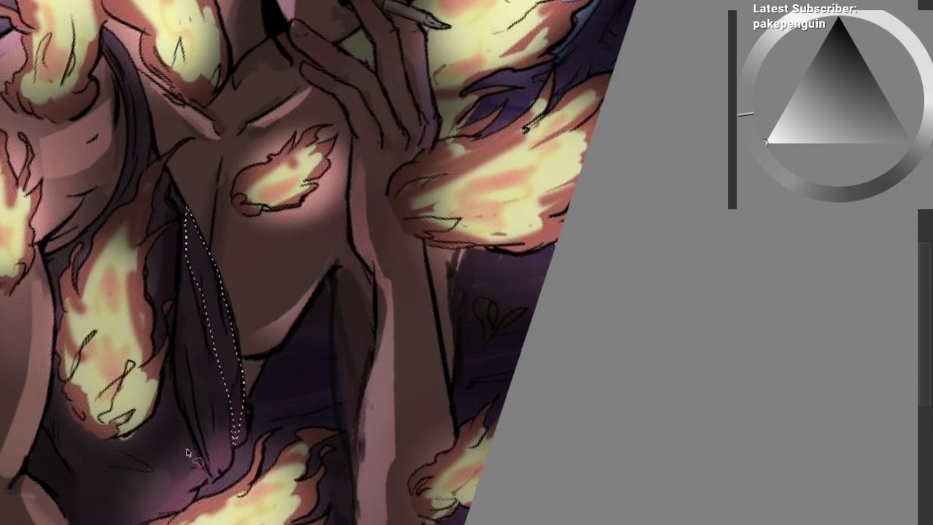
left_click_drag(151, 447, 148, 406)
key("b")
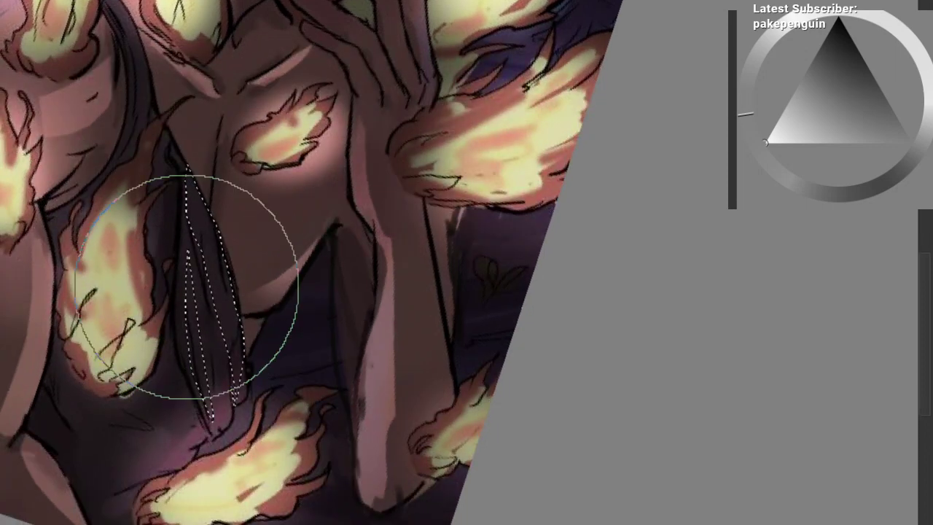
Step: Lighten the selected cloth folds by painting black on the mask, and replace the selection with the whole canvas
left_click_drag(204, 212, 197, 260)
mouse_move(138, 231)
left_mouse_down()
mouse_move(134, 255)
mouse_move(134, 243)
mouse_move(182, 253)
left_mouse_up()
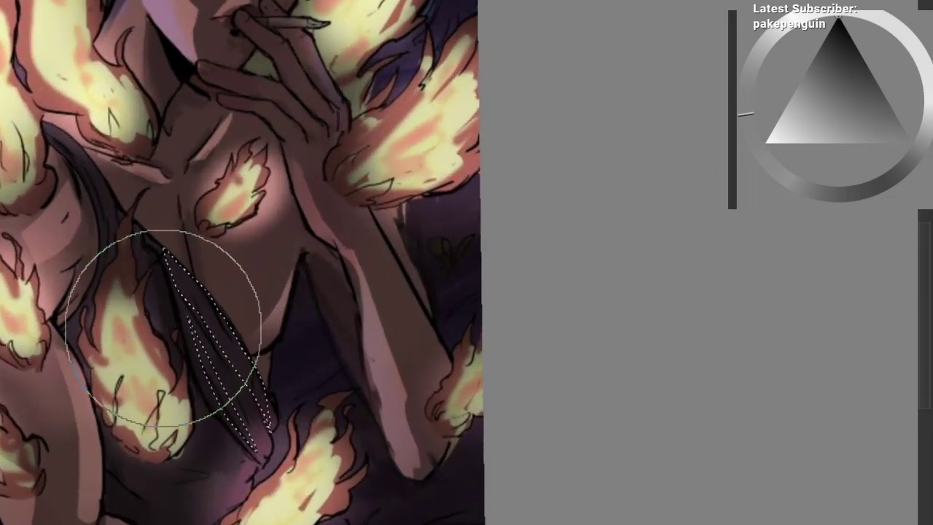
left_click_drag(163, 328, 209, 297)
mouse_move(299, 277)
left_mouse_down()
mouse_move(306, 254)
mouse_move(293, 271)
left_mouse_up()
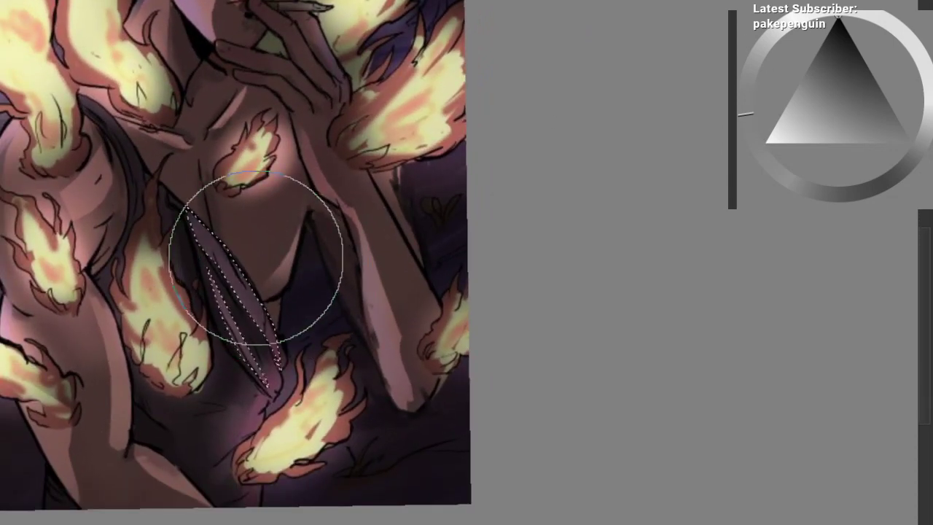
left_click_drag(219, 196, 312, 366)
key("ctrl+a")
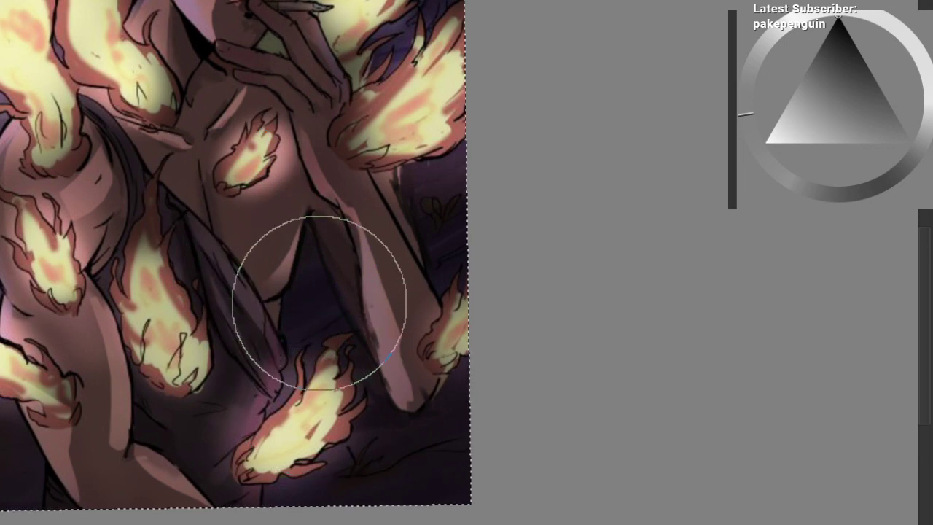
Step: Lighten a freehand-selected strip of the garment along the edge of the shoulder strap, and clear the selection
left_click_drag(222, 160, 255, 277)
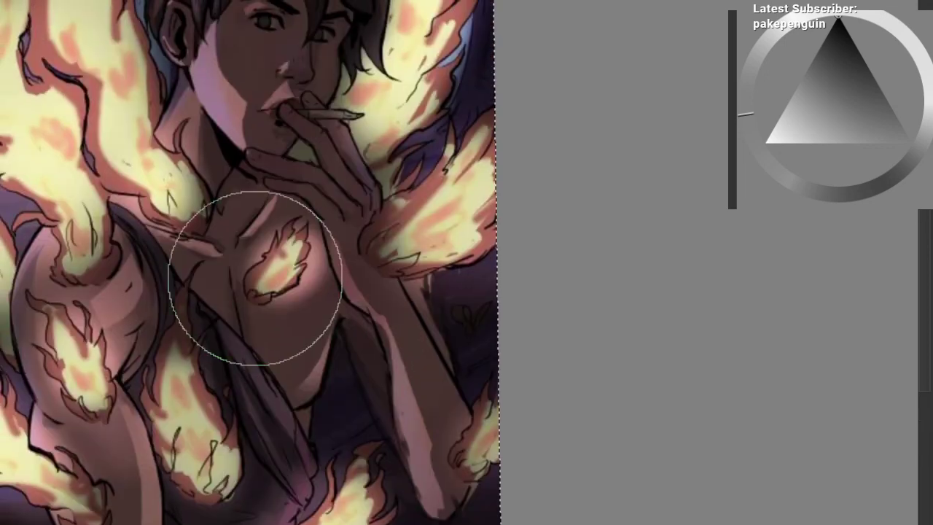
left_click_drag(135, 221, 191, 294)
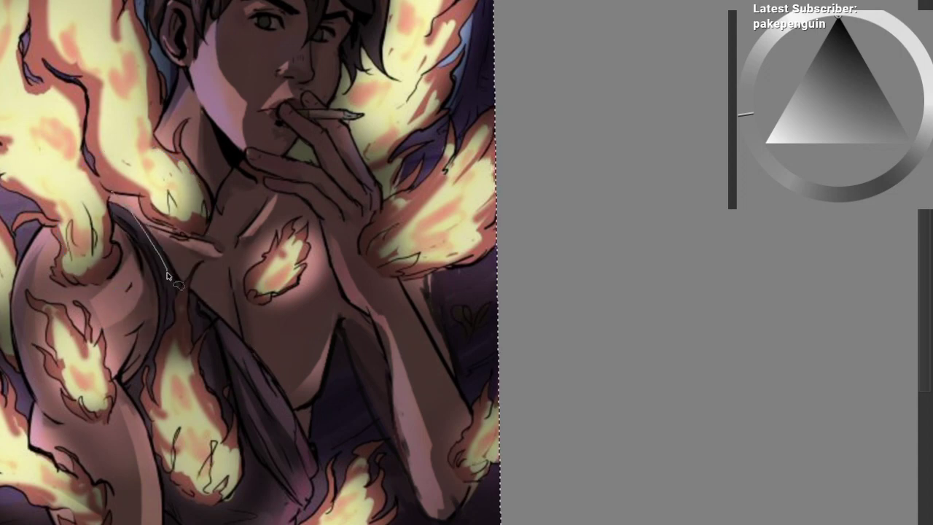
key("b")
key("ctrl+shift+a")
mouse_move(206, 261)
left_mouse_down()
mouse_move(202, 358)
mouse_move(223, 285)
mouse_move(243, 302)
left_mouse_up()
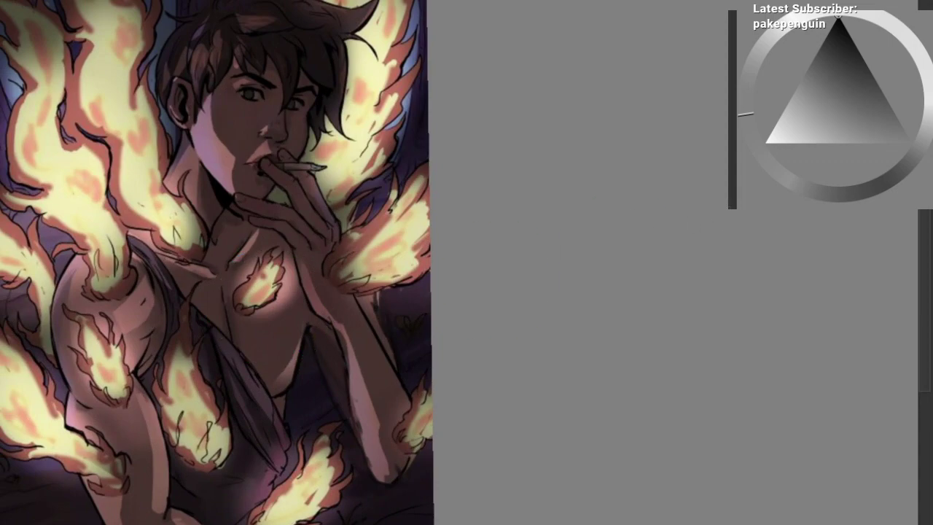
Step: Compare the illustration before and after the latest change by repeatedly undoing and redoing it
key("ctrl+z")
key("ctrl+shift+z")
key("ctrl+z")
key("ctrl+shift+z")
key("ctrl+z")
key("ctrl+shift+z")
Step: Brighten the green irises of the man's eyes
scroll(245, 58, "up", 2)
scroll(227, 136, "up", 1)
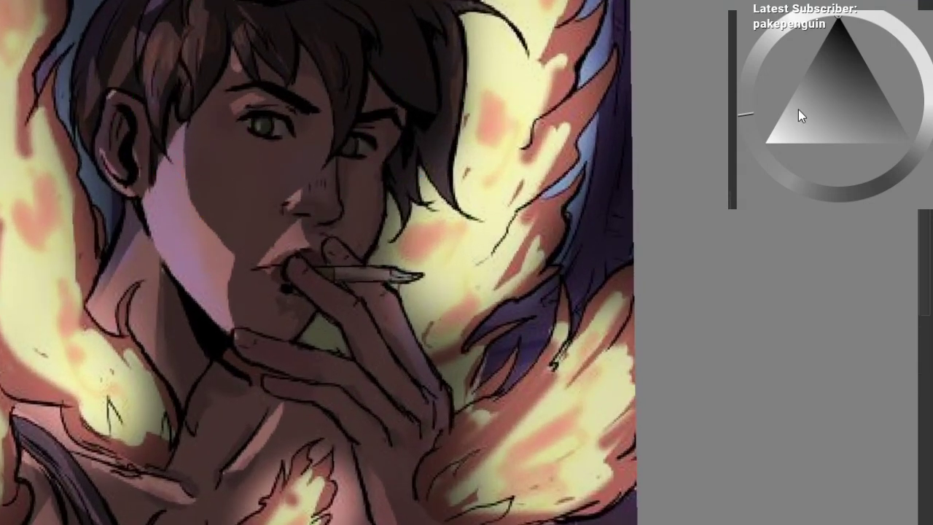
scroll(258, 125, "down", 4)
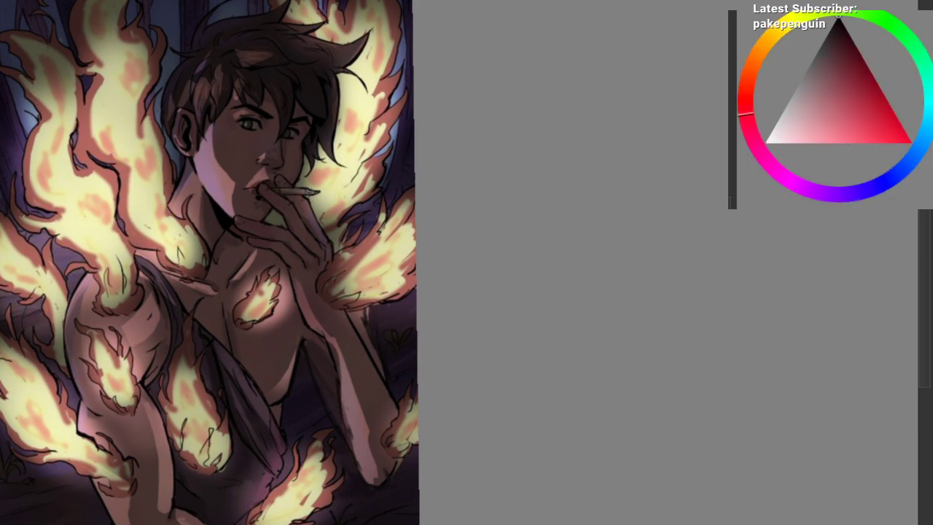
Step: Paint a thin pale-yellow rim light along the far edge of the man's face and chin, sampling the colour from the flame
right_click(286, 141)
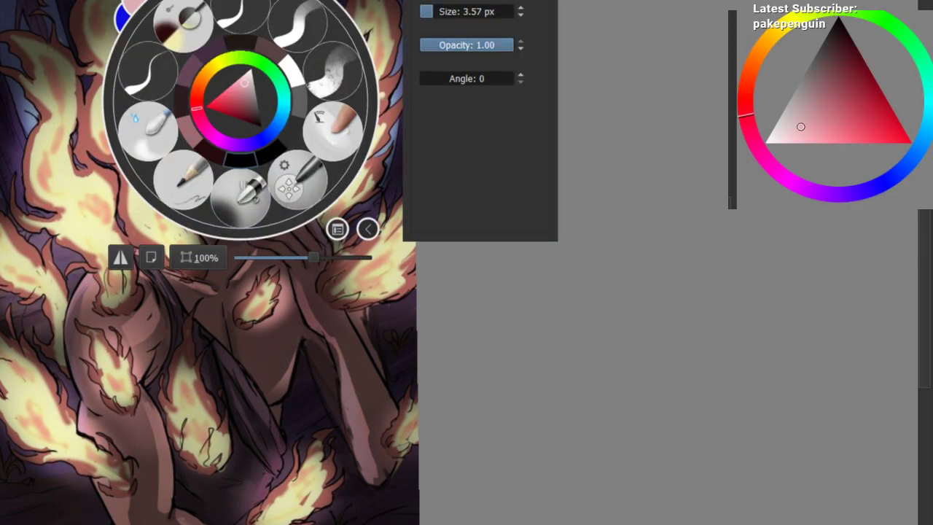
left_click(293, 71)
right_click(277, 25)
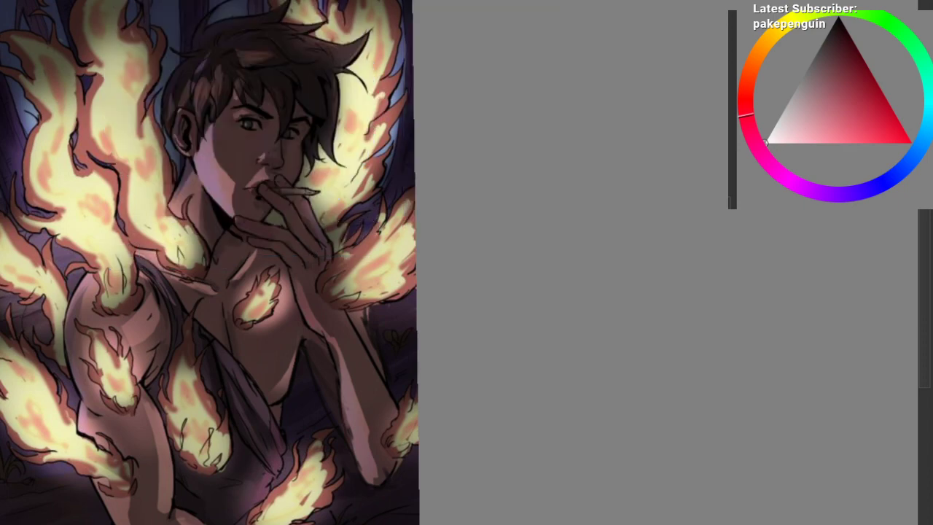
left_click_drag(161, 140, 275, 181)
scroll(286, 158, "up", 2)
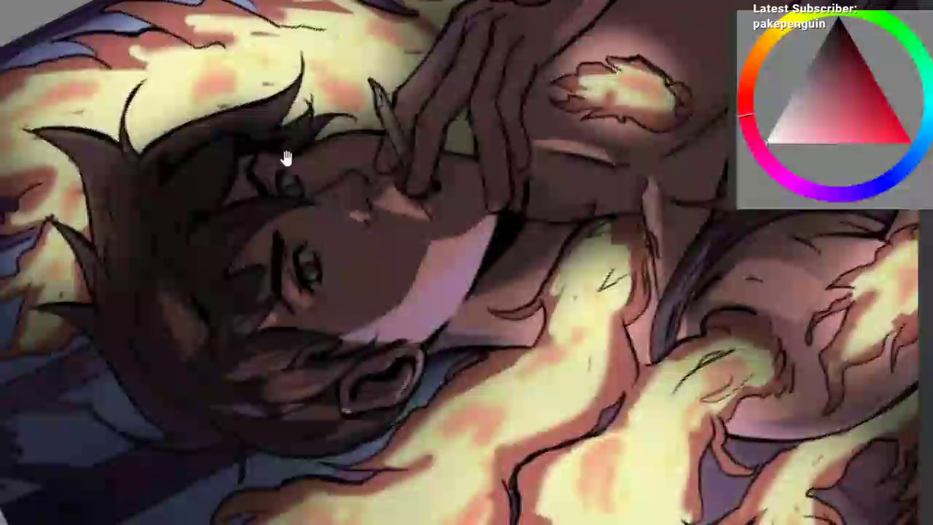
left_click(374, 57, "ctrl")
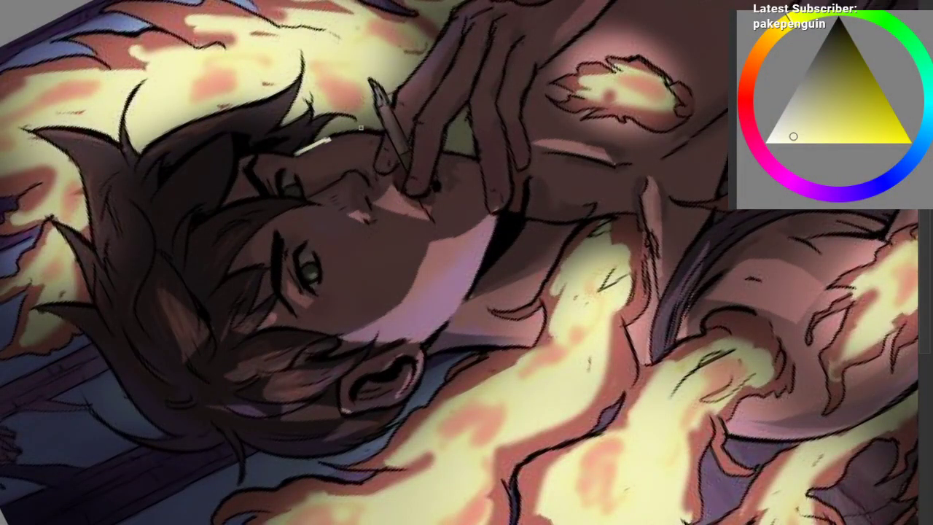
left_click_drag(360, 128, 218, 278)
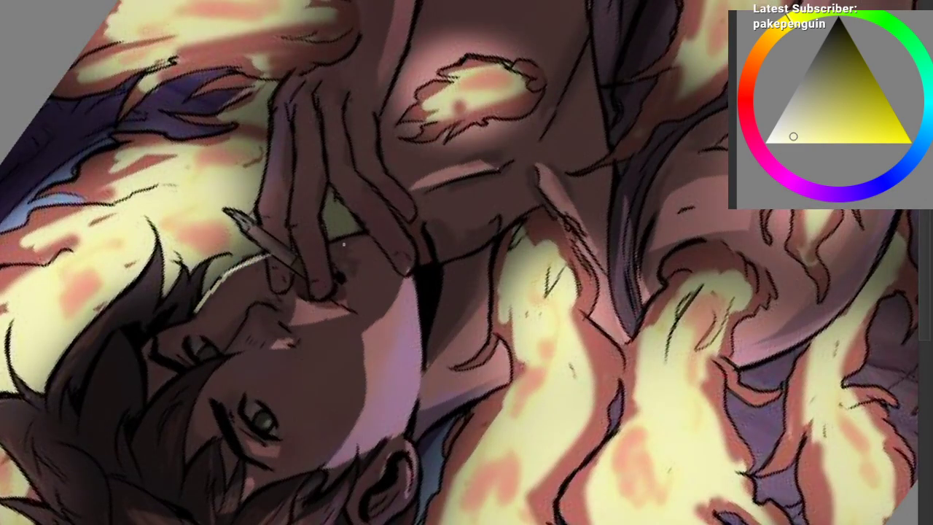
left_click_drag(218, 278, 299, 269)
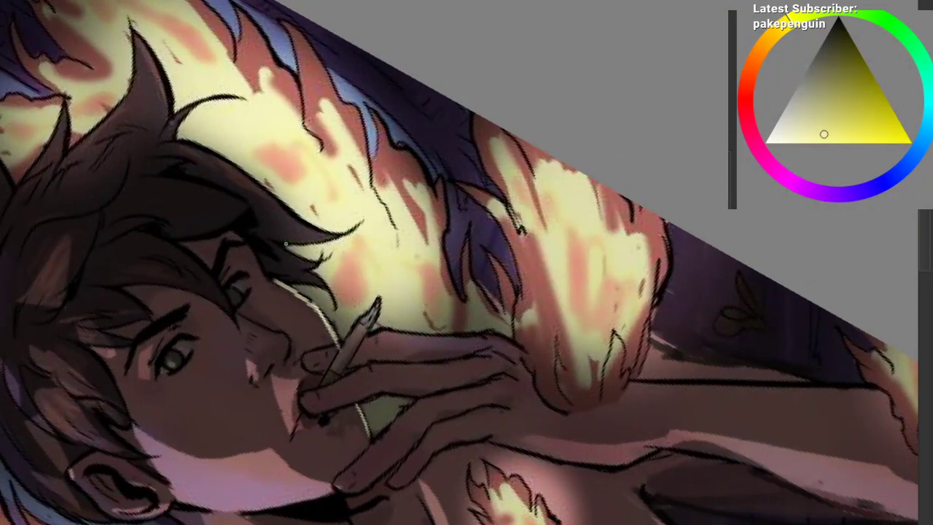
Step: Add fine pale-yellow edge light along the hair locks in front of the flame
left_click_drag(318, 240, 343, 235)
mouse_move(355, 201)
left_mouse_down()
mouse_move(183, 236)
mouse_move(208, 205)
left_mouse_up()
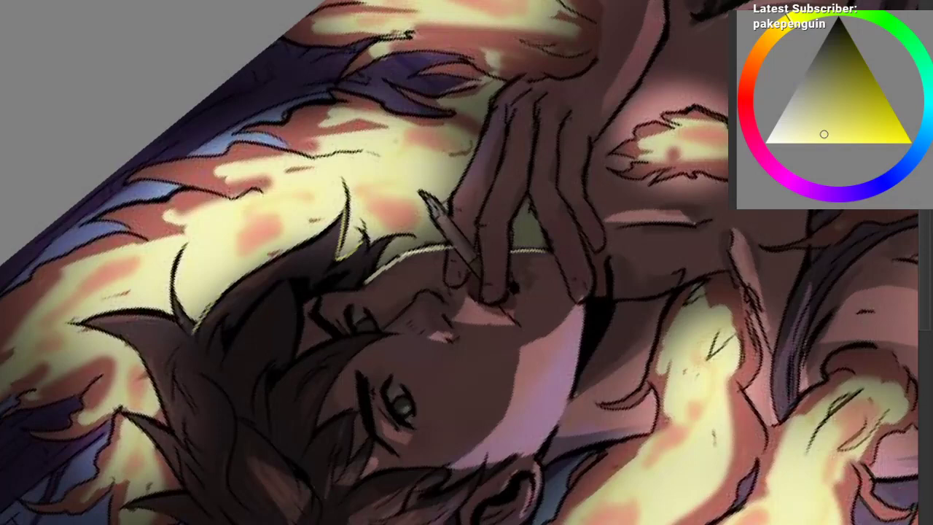
left_click_drag(312, 239, 258, 268)
left_click_drag(270, 254, 320, 208)
Step: Paint a near-white rim light along the outer edge of the man's shoulder, undoing and redrawing unsatisfactory strokes
mouse_move(124, 273)
left_mouse_down()
mouse_move(168, 260)
mouse_move(212, 267)
mouse_move(195, 266)
mouse_move(467, 382)
mouse_move(194, 402)
mouse_move(119, 239)
mouse_move(244, 160)
mouse_move(310, 66)
left_mouse_up()
key("ctrl+z")
key("ctrl+z")
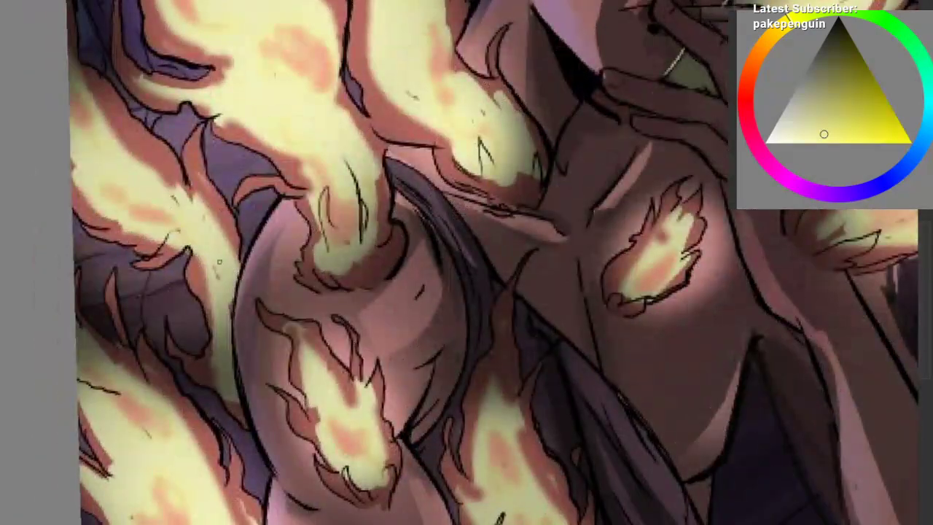
left_click_drag(229, 317, 284, 203)
key("ctrl+z")
key("ctrl+z")
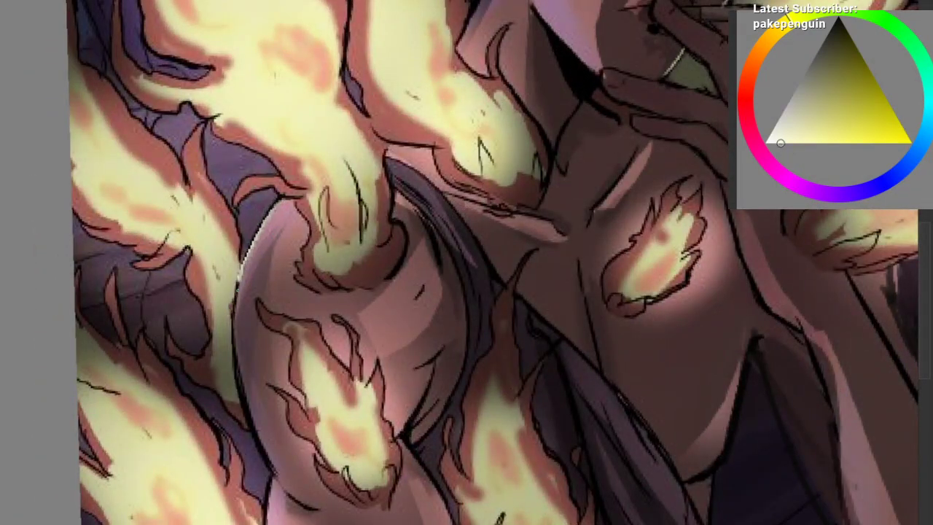
left_click_drag(238, 291, 237, 376)
key("ctrl+z")
left_click_drag(266, 214, 238, 373)
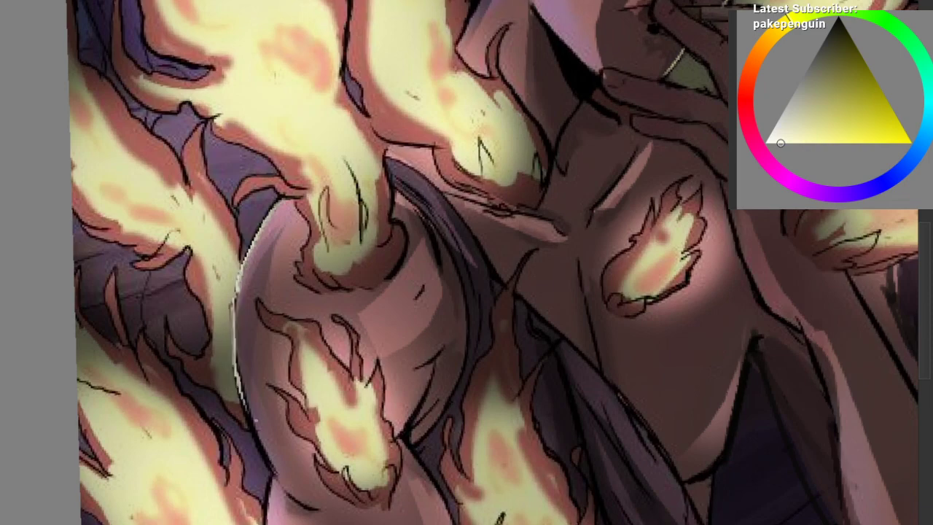
key("ctrl+z")
Step: Refine the rim light down the upper arm, sampling a dark tone from the artwork for touch-ups
mouse_move(248, 257)
left_mouse_down()
mouse_move(252, 427)
mouse_move(108, 329)
mouse_move(65, 286)
mouse_move(69, 258)
left_mouse_up()
scroll(109, 328, "down", 1)
scroll(119, 235, "up", 1)
scroll(153, 320, "down", 2)
mouse_move(146, 230)
left_mouse_down()
mouse_move(154, 324)
mouse_move(137, 287)
mouse_move(102, 308)
mouse_move(205, 265)
left_mouse_up()
scroll(136, 287, "up", 1)
left_click(145, 255, "ctrl")
scroll(142, 258, "down", 1)
left_click_drag(227, 235, 229, 238)
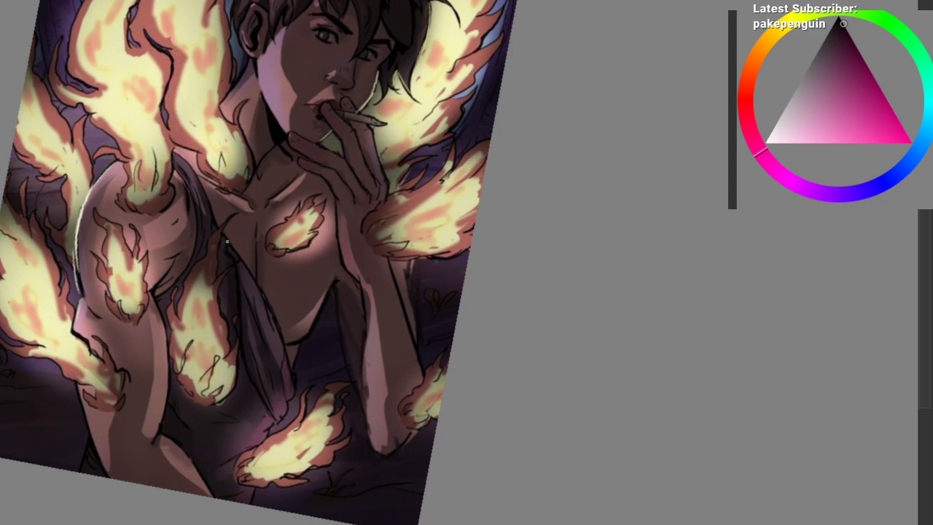
Step: Paint a light warm-yellow rim along the outer edge of the raised forearm and hand, sampling the colour from the adjacent flame
mouse_move(327, 218)
left_mouse_down()
mouse_move(309, 208)
mouse_move(317, 205)
left_mouse_up()
scroll(310, 210, "up", 1)
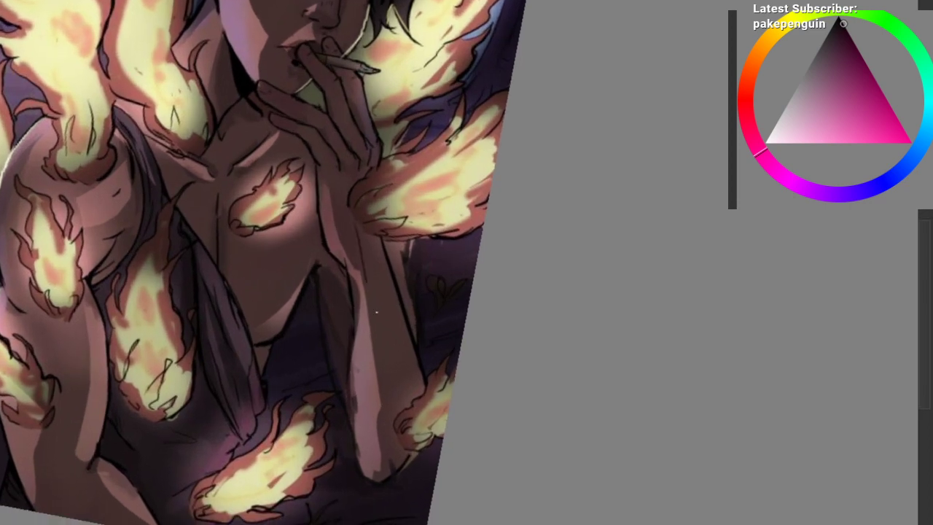
left_click(378, 226, "ctrl")
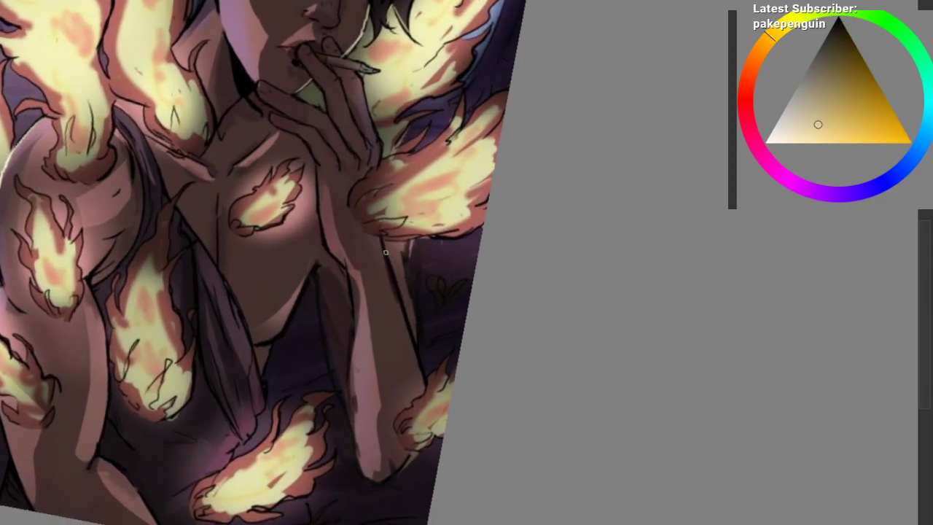
scroll(370, 237, "up", 2)
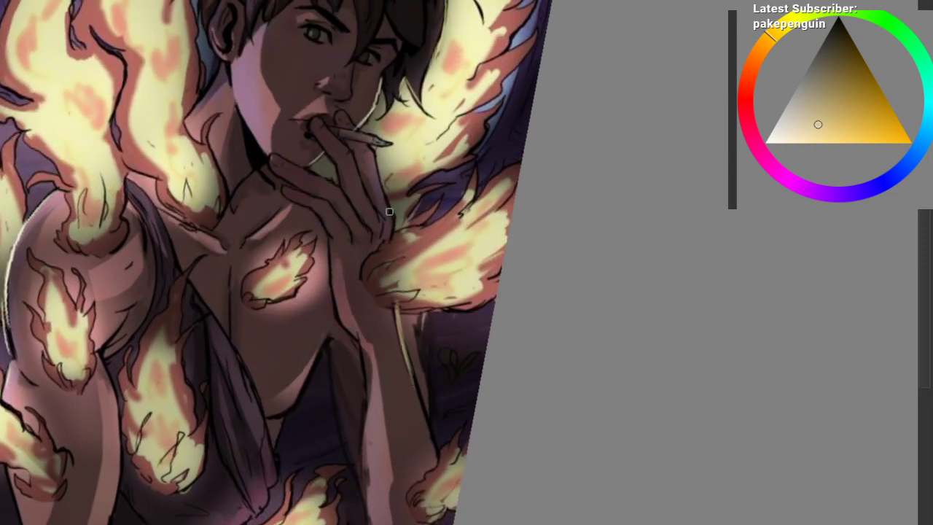
scroll(369, 237, "up", 2)
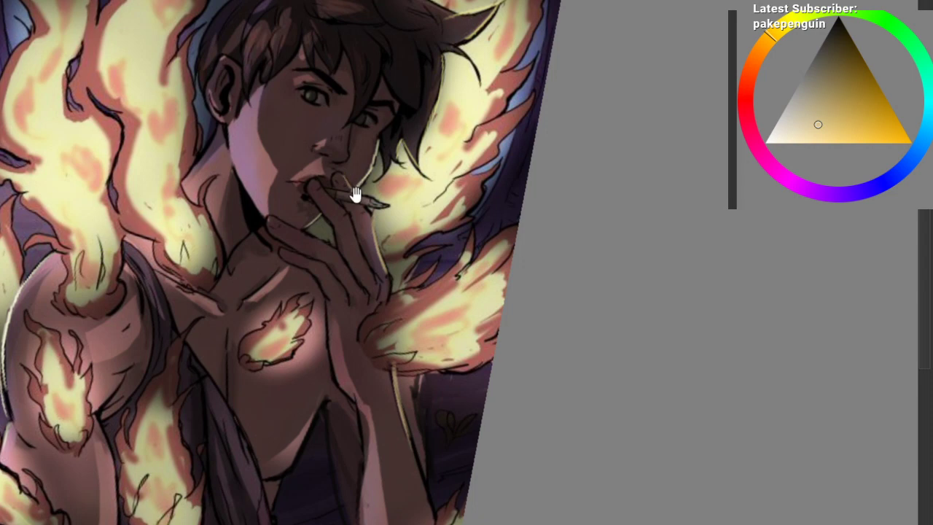
left_click_drag(356, 194, 357, 179)
scroll(371, 184, "down", 1)
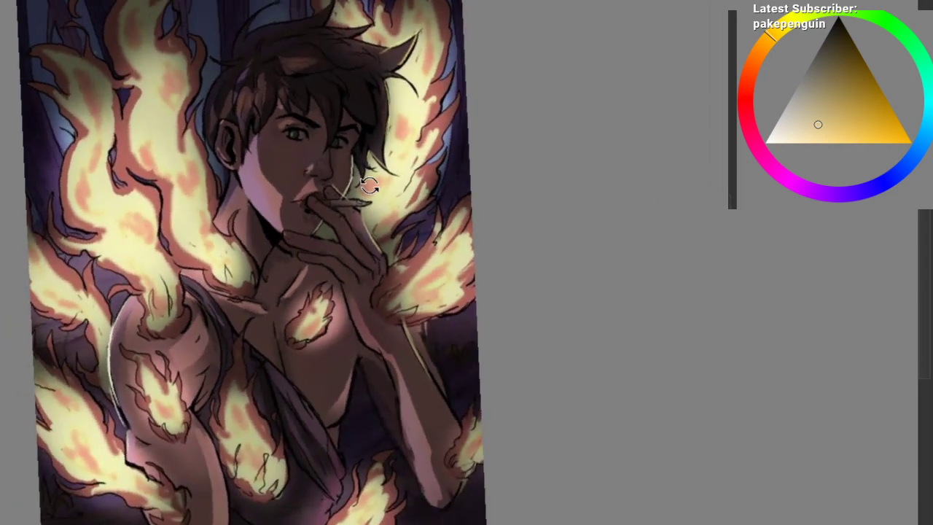
Step: Touch up the edge light on the hand and the finger beside the cigarette with pale yellow sampled from the flame
scroll(377, 194, "up", 1)
left_click(386, 194, "ctrl")
scroll(387, 194, "up", 1)
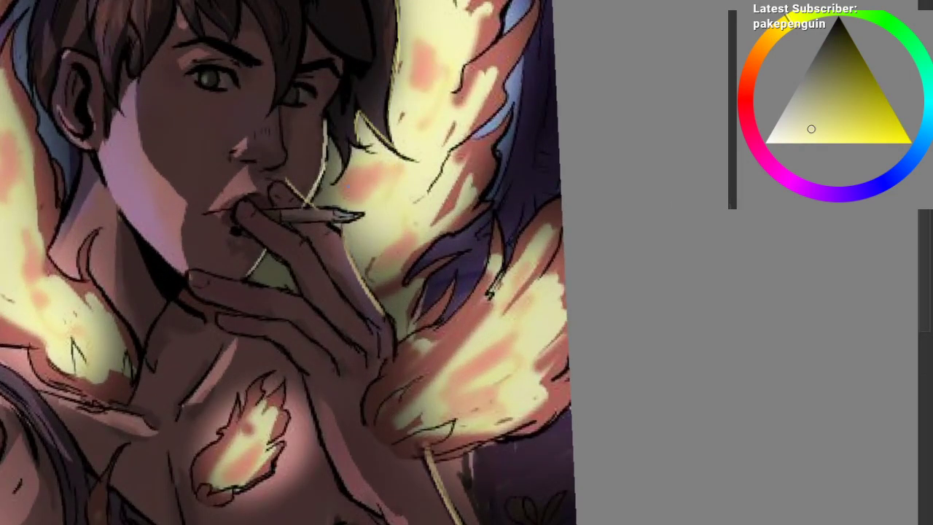
left_click_drag(330, 225, 289, 282)
scroll(289, 281, "down", 1)
scroll(169, 362, "down", 1)
left_click_drag(169, 362, 235, 336)
scroll(240, 318, "up", 1)
scroll(276, 183, "up", 1)
left_click_drag(276, 183, 251, 287)
Step: Add small flame-coloured highlights to the man's eyes, adjusting the sampled pale yellow towards a muted orange
left_click(430, 210, "ctrl")
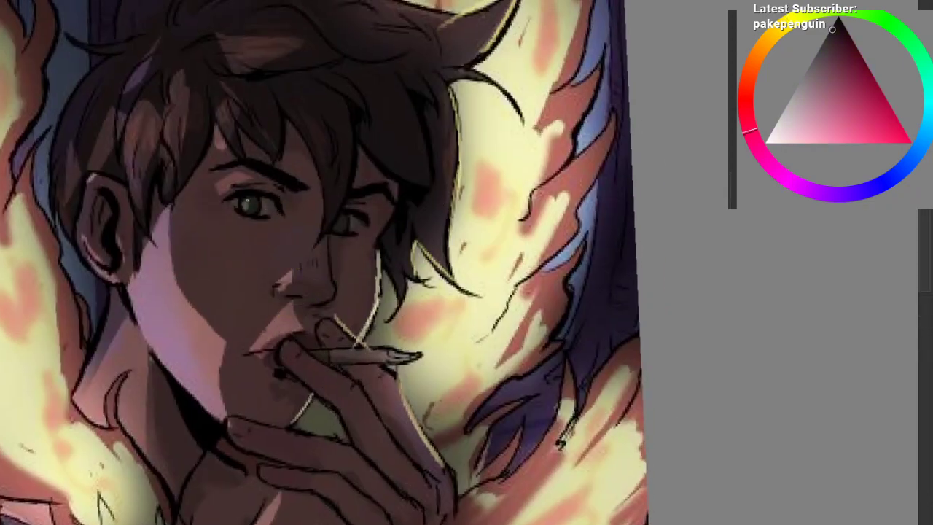
left_click(796, 16)
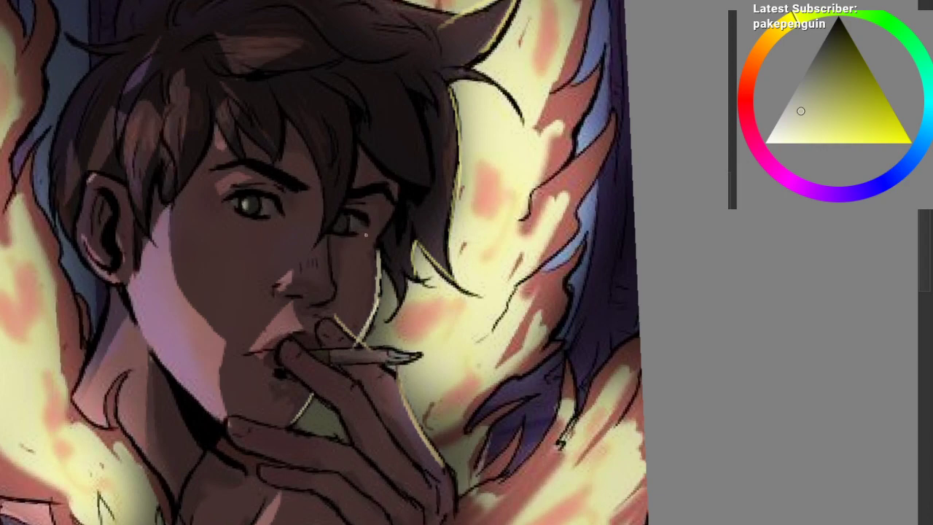
left_click_drag(343, 273, 350, 255)
left_click(443, 247, "ctrl")
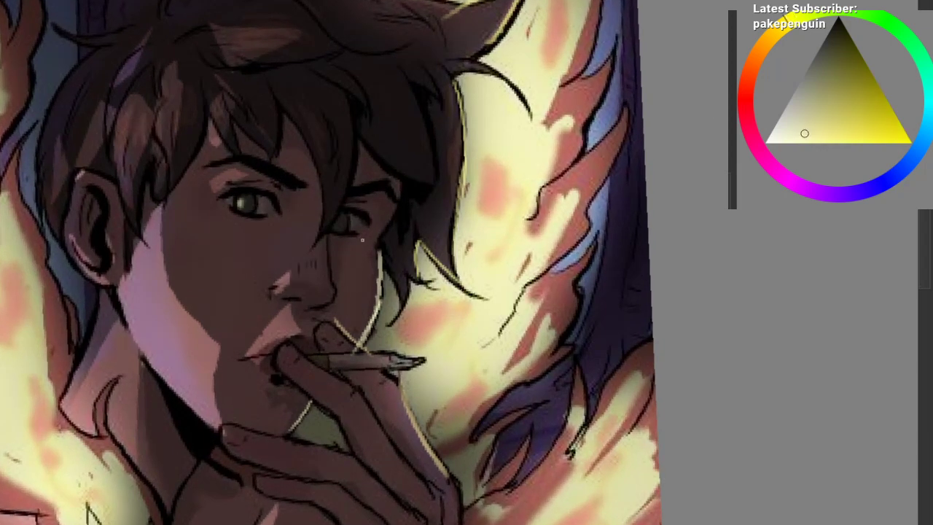
scroll(348, 214, "up", 2)
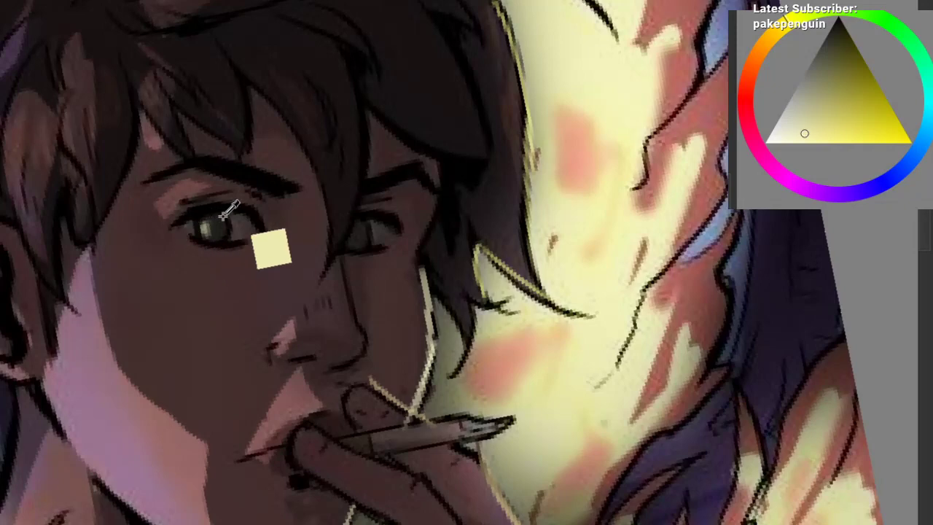
left_click(272, 248, "ctrl")
left_click(766, 41)
left_click(801, 101)
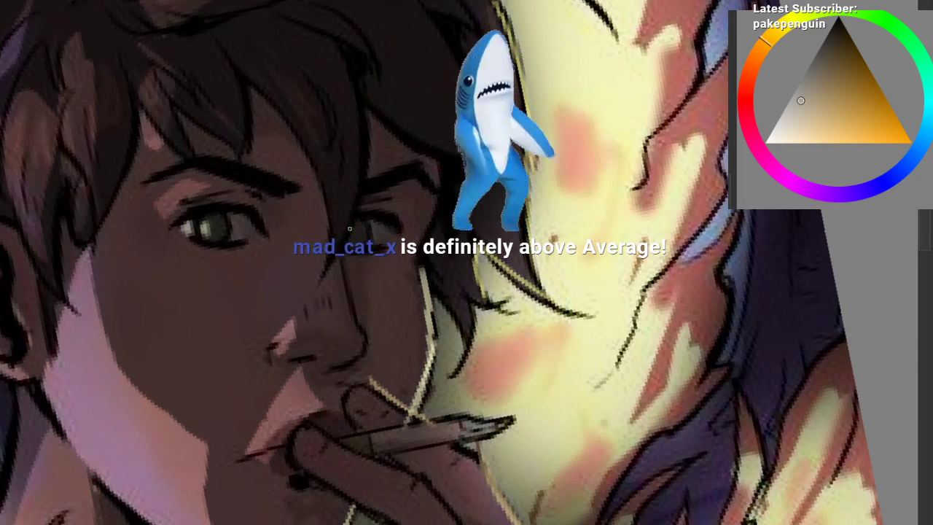
Step: Paint a soft orange glow over the flame beside the raised wrist with a large glow brush and a more saturated orange
scroll(289, 374, "down", 3)
left_click_drag(290, 375, 334, 209)
scroll(333, 210, "up", 4)
right_click(164, 231)
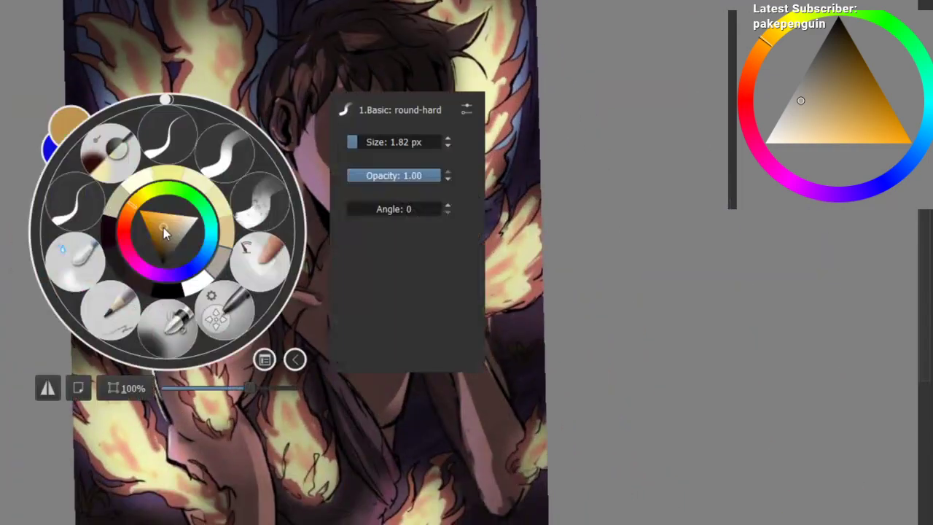
right_click(168, 232)
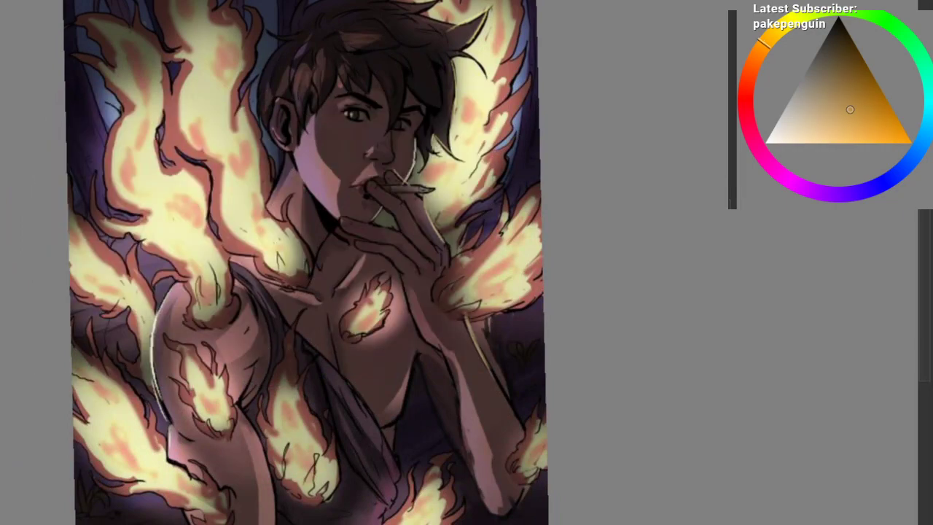
left_click_drag(298, 220, 248, 244)
right_click(229, 241)
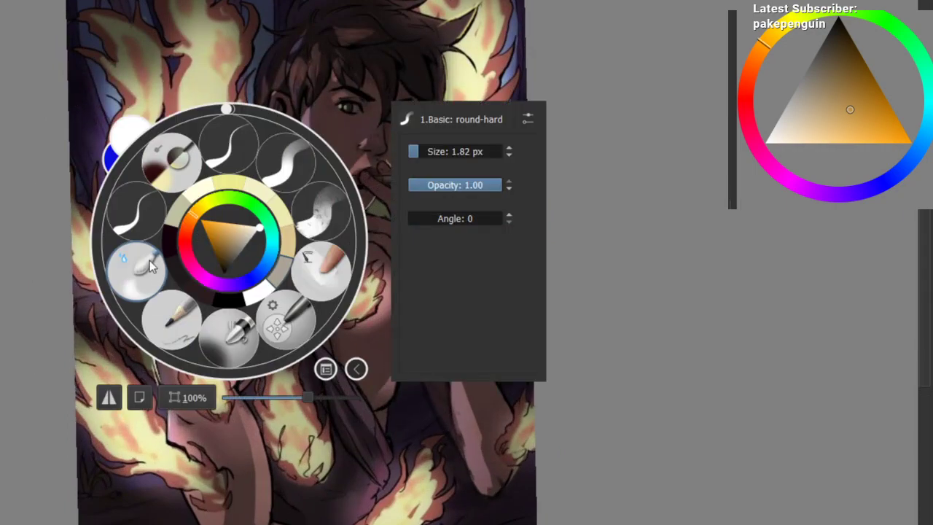
left_click(177, 165)
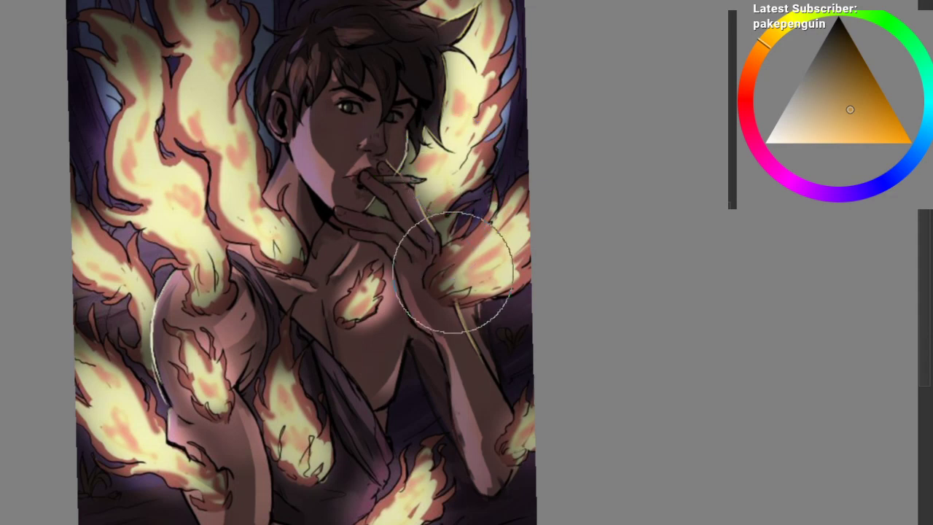
mouse_move(453, 273)
left_mouse_down()
mouse_move(458, 293)
mouse_move(455, 276)
left_mouse_up()
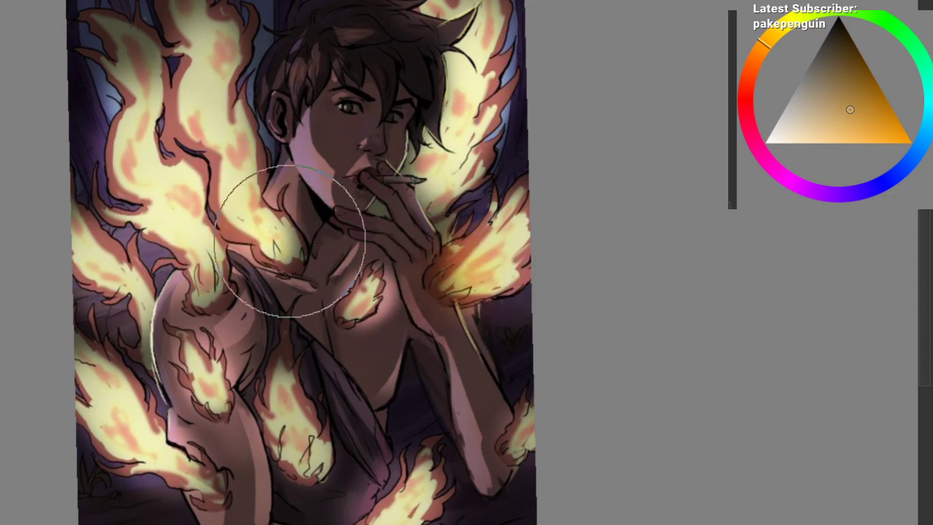
Step: Brush a warm orange glow onto the flames by the shoulder, the lower torso and the raised hand with the Overlay Burn brush
mouse_move(208, 289)
left_mouse_down()
mouse_move(225, 312)
mouse_move(221, 267)
mouse_move(272, 241)
left_mouse_up()
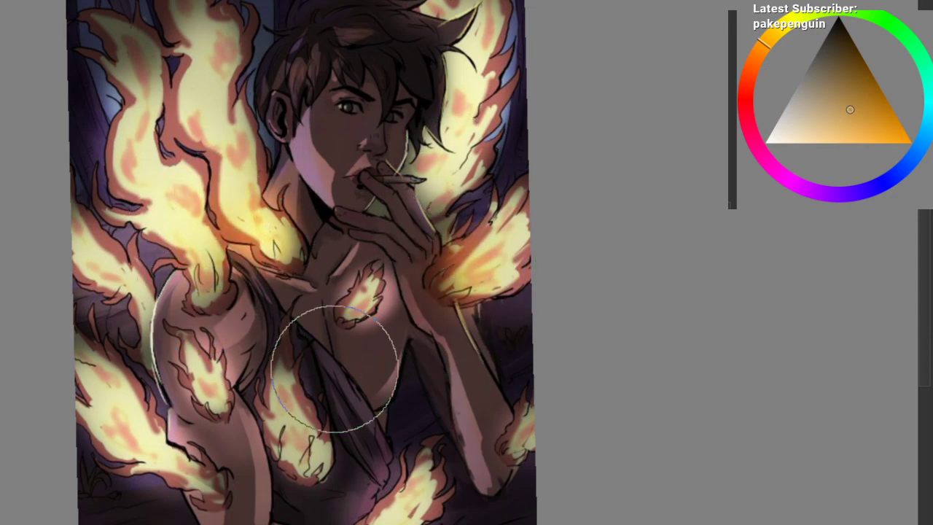
left_click_drag(207, 484, 173, 480)
left_click_drag(283, 455, 300, 423)
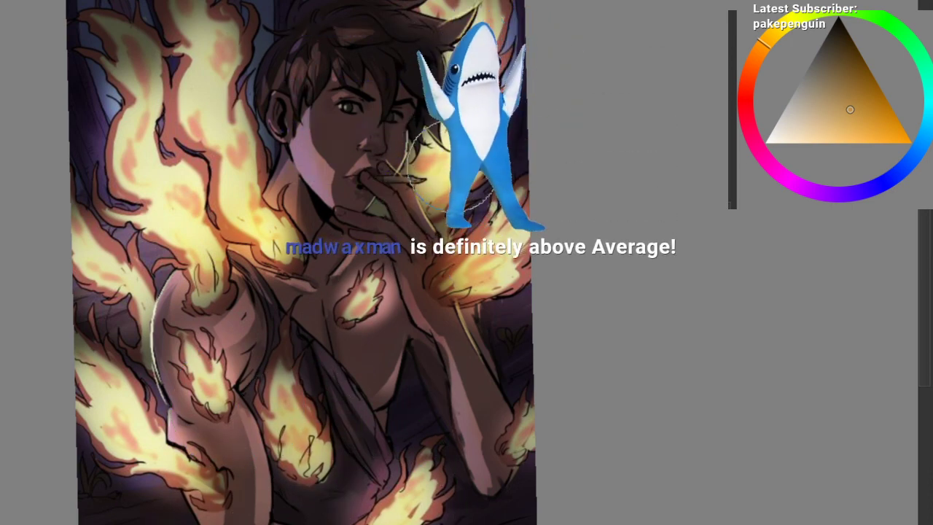
left_click_drag(459, 165, 428, 239)
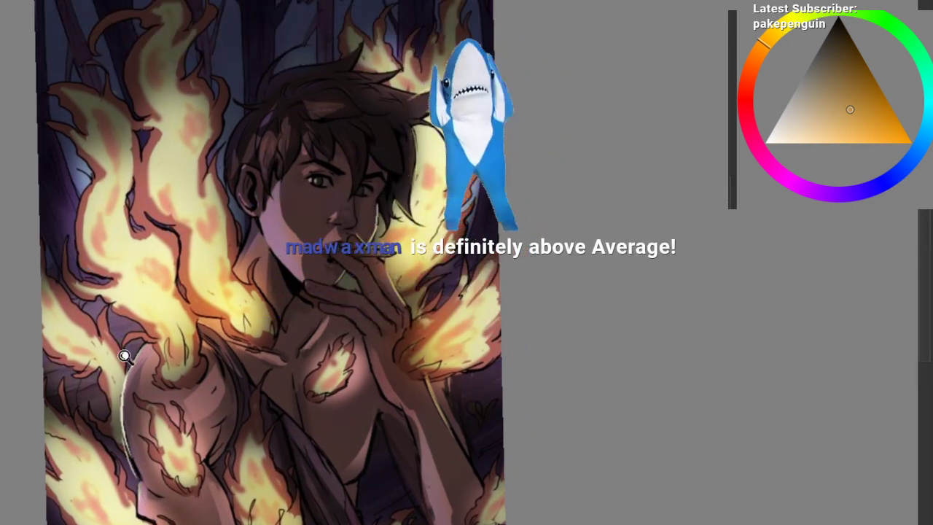
Step: With a pencil brush, draw a thin pale-yellow rim light along the hair spike overlapping the background flame, and choose a muted yellow
mouse_move(125, 355)
left_mouse_down()
mouse_move(119, 277)
mouse_move(219, 187)
mouse_move(148, 303)
left_mouse_up()
right_click(232, 154)
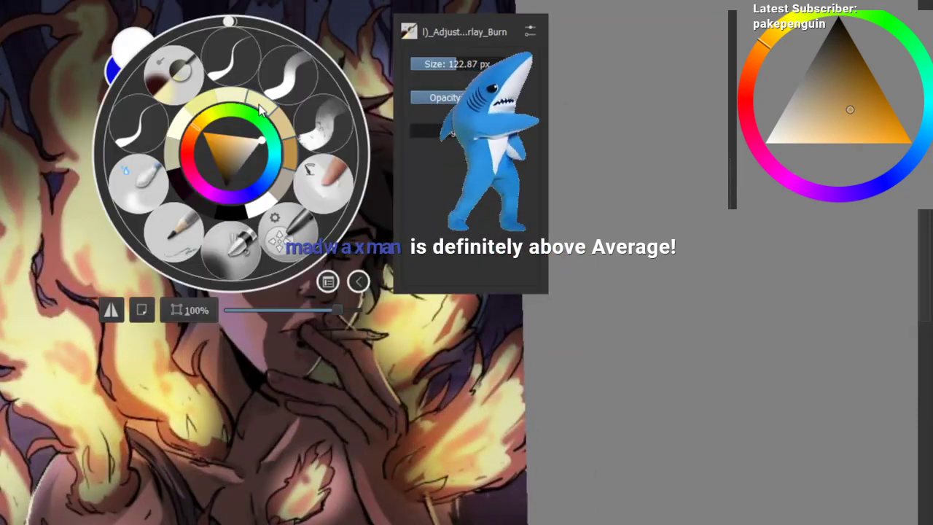
left_click(175, 230)
mouse_move(149, 127)
left_mouse_down()
mouse_move(104, 255)
mouse_move(102, 330)
left_mouse_up()
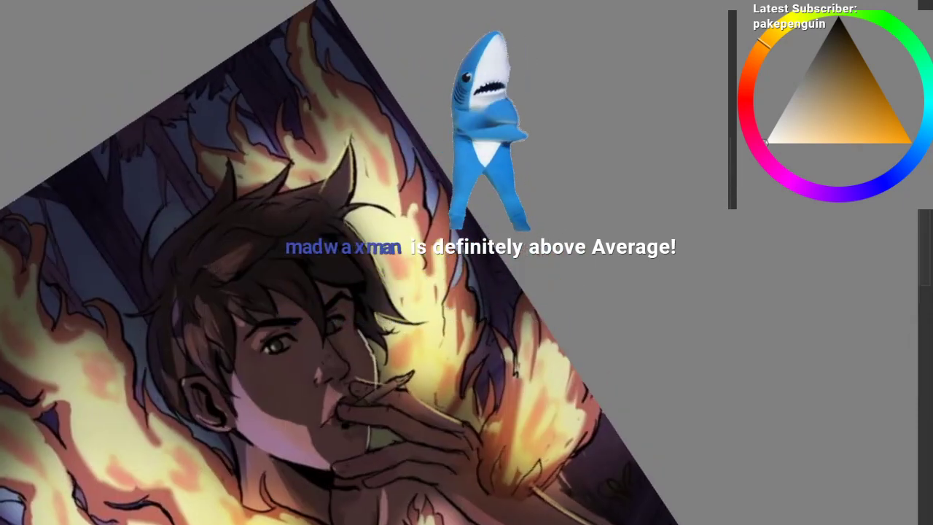
left_click_drag(271, 199, 356, 176)
key("ctrl+z")
left_click_drag(306, 190, 325, 174)
left_click(351, 171, "ctrl")
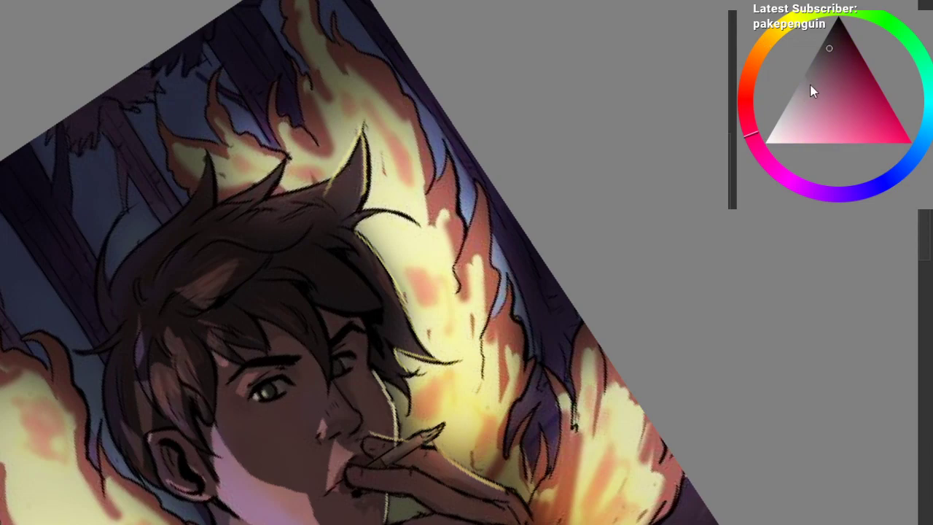
left_click(798, 113)
left_click(780, 32)
left_click(424, 311, "ctrl")
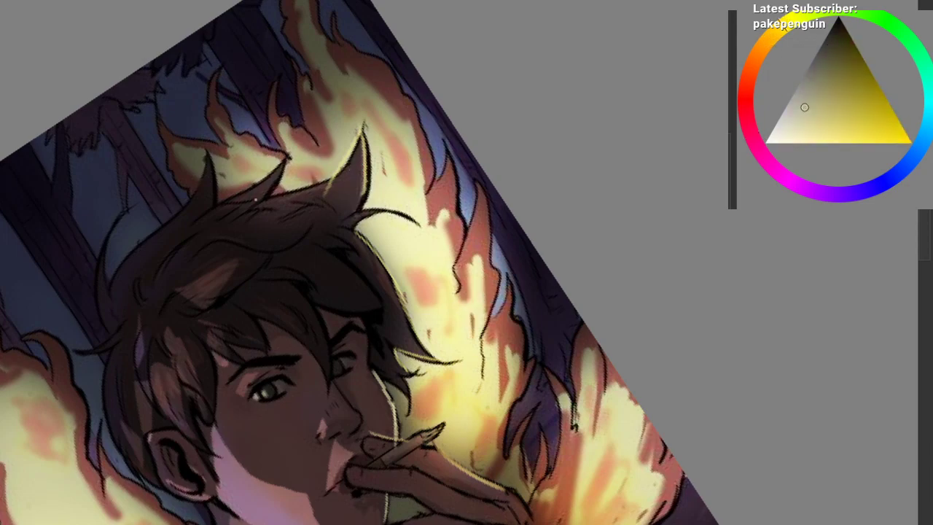
scroll(343, 212, "down", 3)
left_click_drag(344, 212, 400, 280)
left_click_drag(273, 304, 163, 321)
scroll(180, 301, "up", 2)
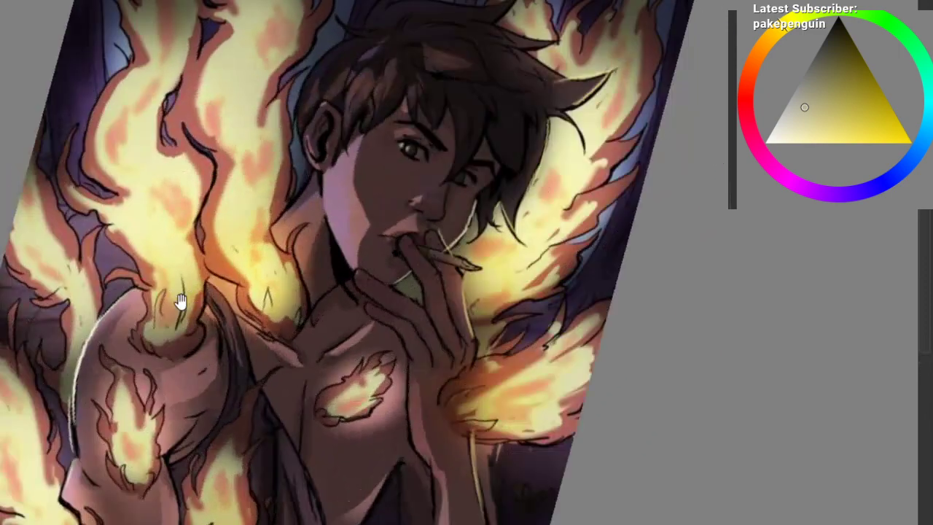
scroll(180, 301, "down", 3)
left_click_drag(237, 262, 268, 148)
scroll(252, 202, "up", 2)
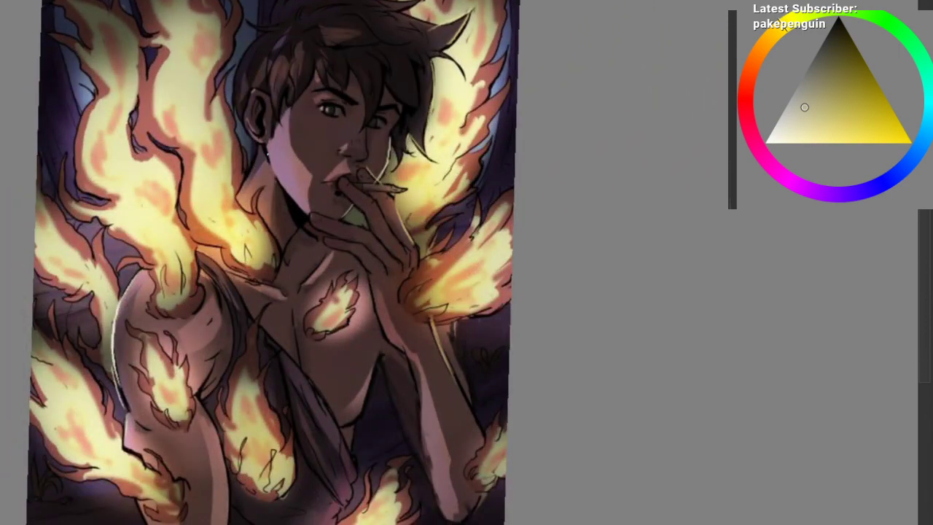
mouse_move(191, 215)
left_mouse_down()
mouse_move(352, 325)
mouse_move(138, 200)
left_mouse_up()
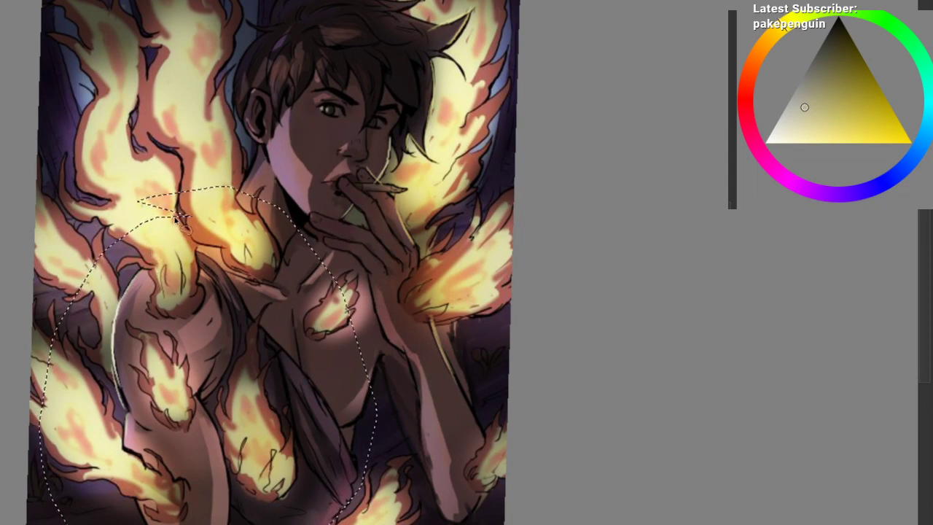
key("ctrl+shift+a")
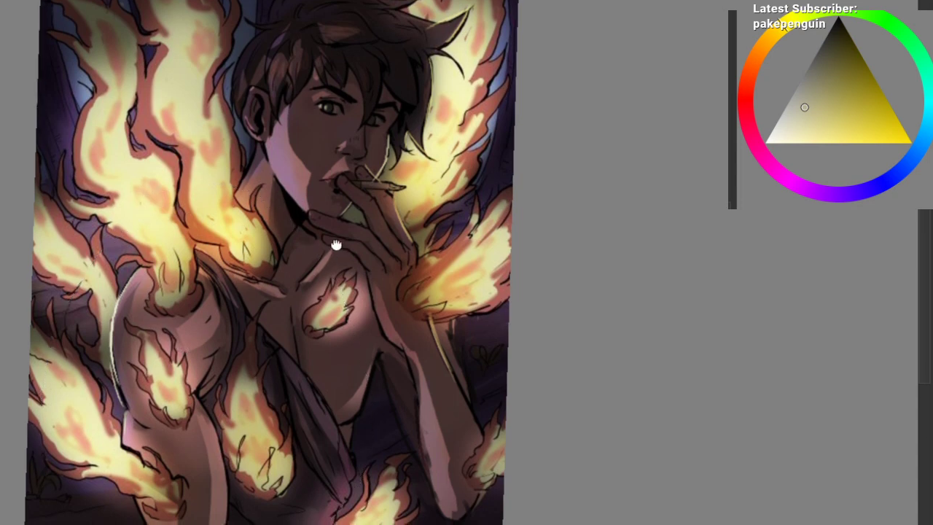
mouse_move(346, 303)
left_mouse_down()
mouse_move(316, 231)
mouse_move(322, 209)
left_mouse_up()
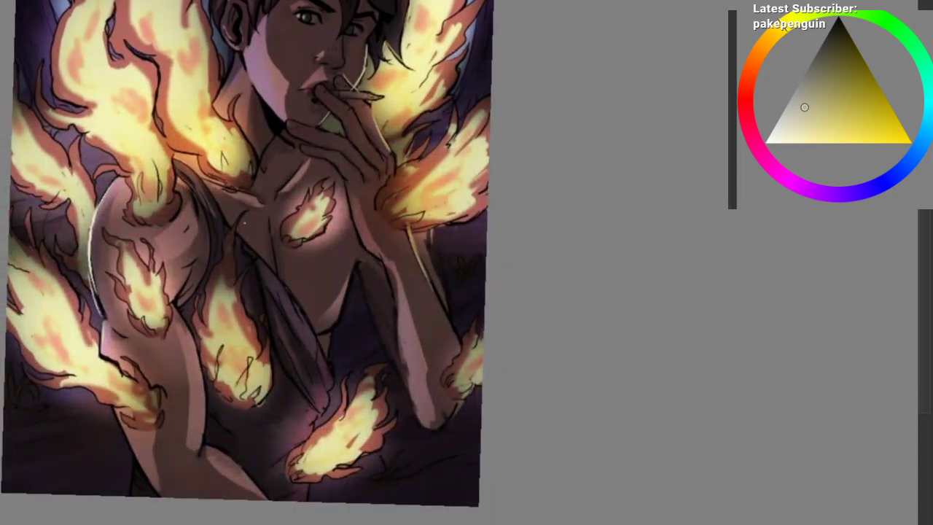
Step: Switch brushes, sample the dark skin tones and paint over the highlight on the side of the chest below the armpit
right_click(245, 223)
left_click(346, 191)
left_click(375, 252, "ctrl")
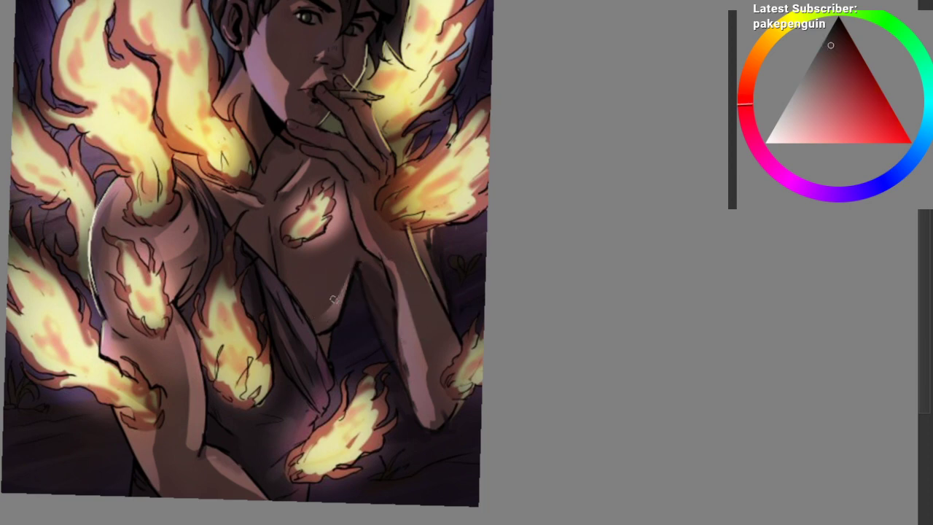
left_click(376, 276, "ctrl")
left_click_drag(345, 275, 336, 320)
left_click(342, 290, "ctrl")
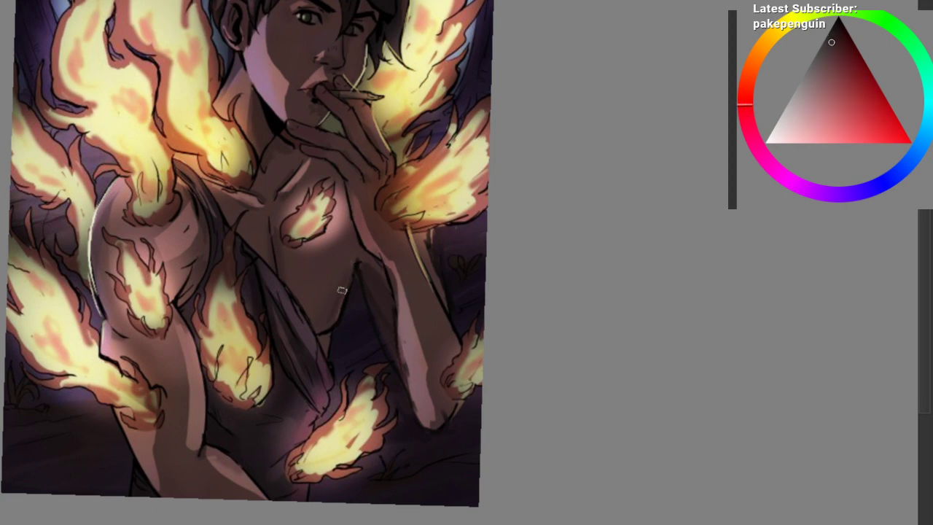
Step: Shade the shadowed area between the torso and raised forearm with sampled dark browns, blending the torso's edge
mouse_move(358, 274)
left_mouse_down()
mouse_move(342, 292)
mouse_move(379, 338)
mouse_move(373, 330)
left_mouse_up()
left_click(357, 278, "ctrl")
left_click(358, 302, "ctrl")
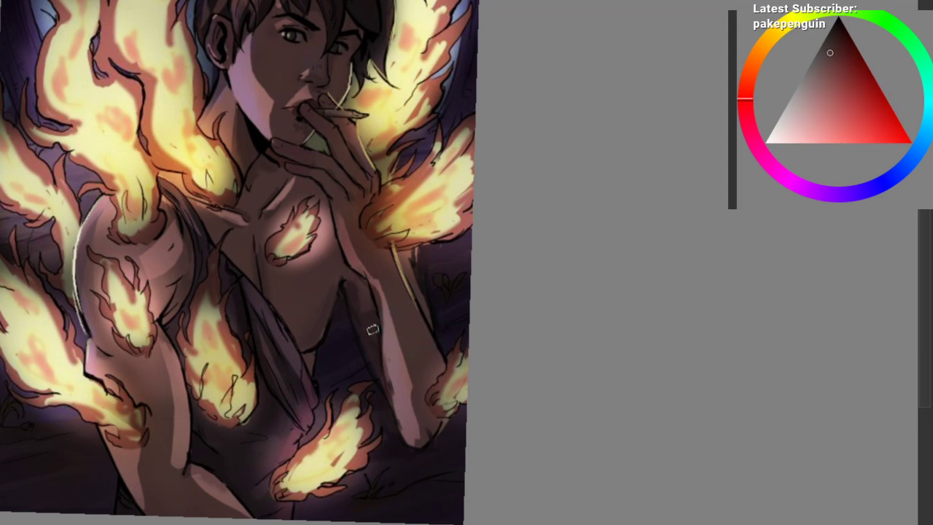
left_click_drag(363, 290, 369, 310)
mouse_move(387, 339)
left_mouse_down()
mouse_move(385, 360)
mouse_move(354, 287)
left_mouse_up()
left_click(342, 333, "ctrl")
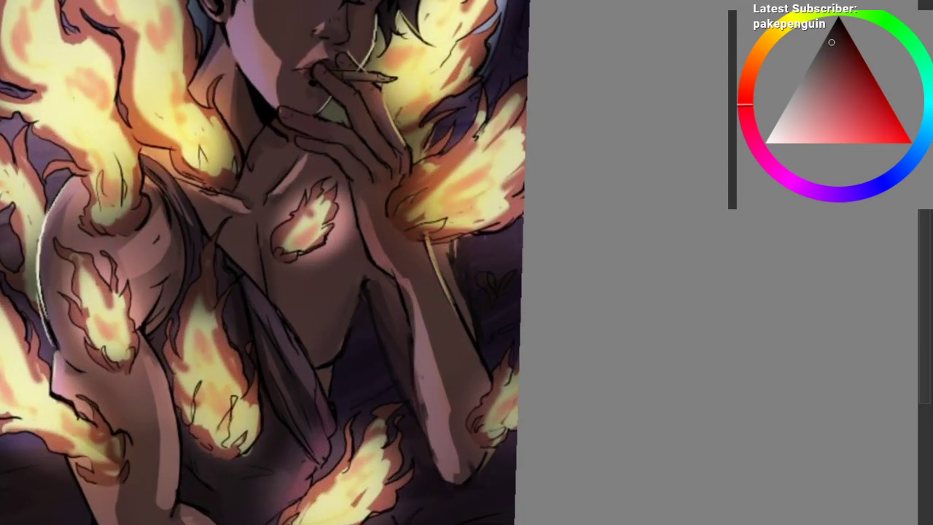
left_click_drag(343, 333, 340, 355)
left_click_drag(353, 287, 350, 302)
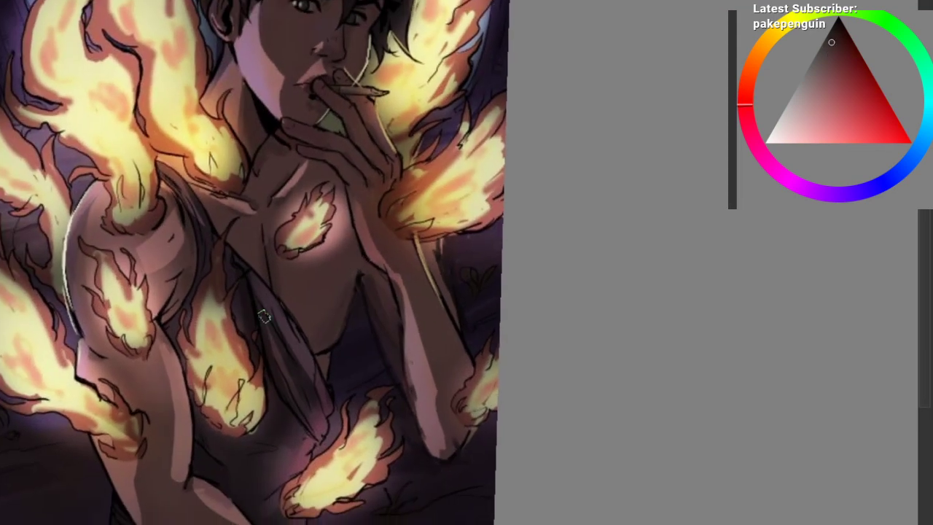
left_click(162, 509, "ctrl")
scroll(179, 500, "down", 2)
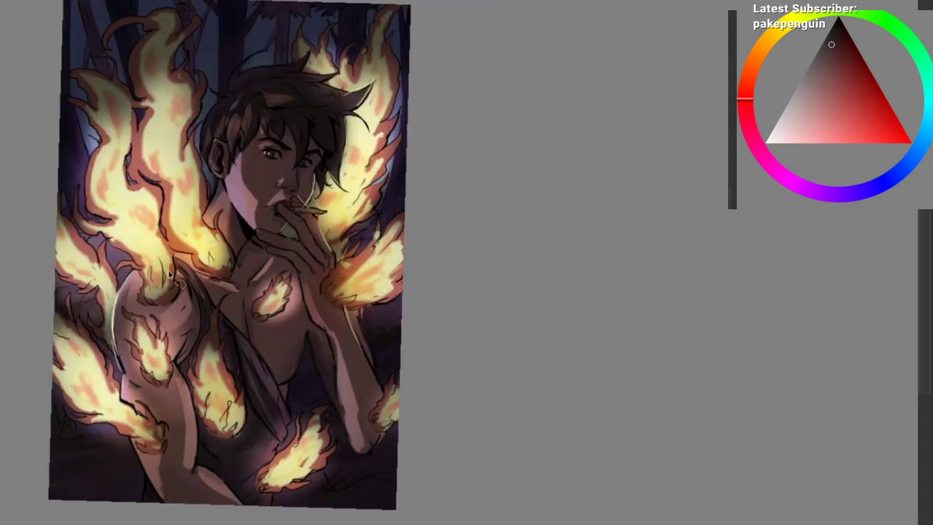
scroll(193, 288, "down", 1)
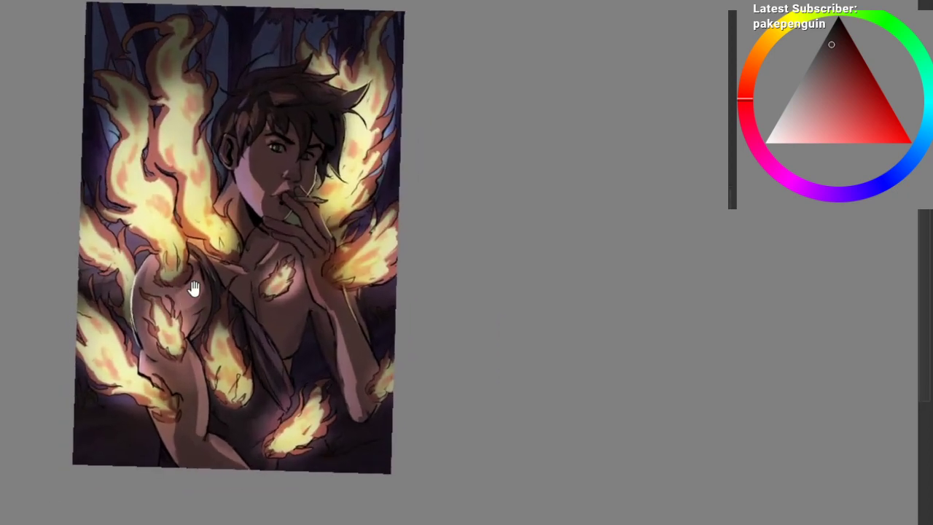
scroll(255, 191, "up", 1)
Step: Touch up the shading around the mouth and chin using a skin tone sampled from the face
left_click_drag(301, 183, 276, 202)
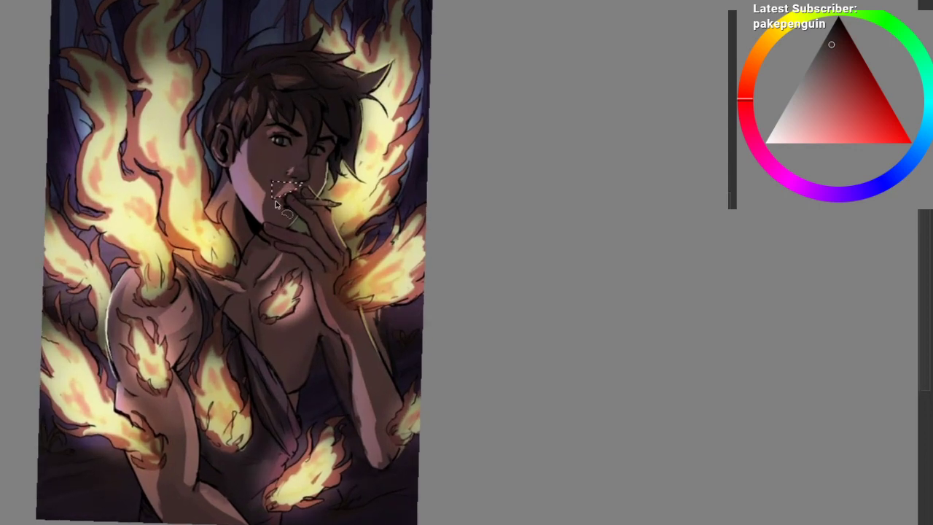
scroll(275, 204, "up", 2)
left_click(320, 166, "ctrl")
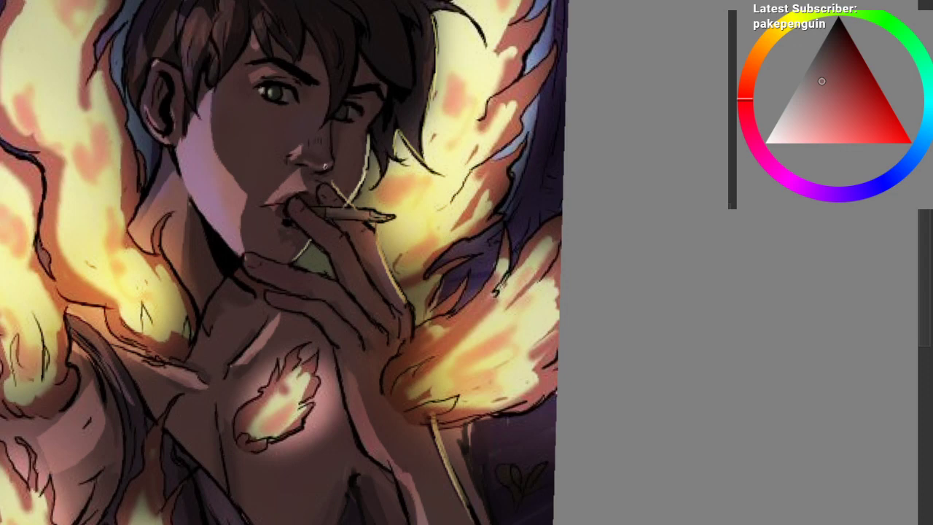
scroll(292, 270, "down", 2)
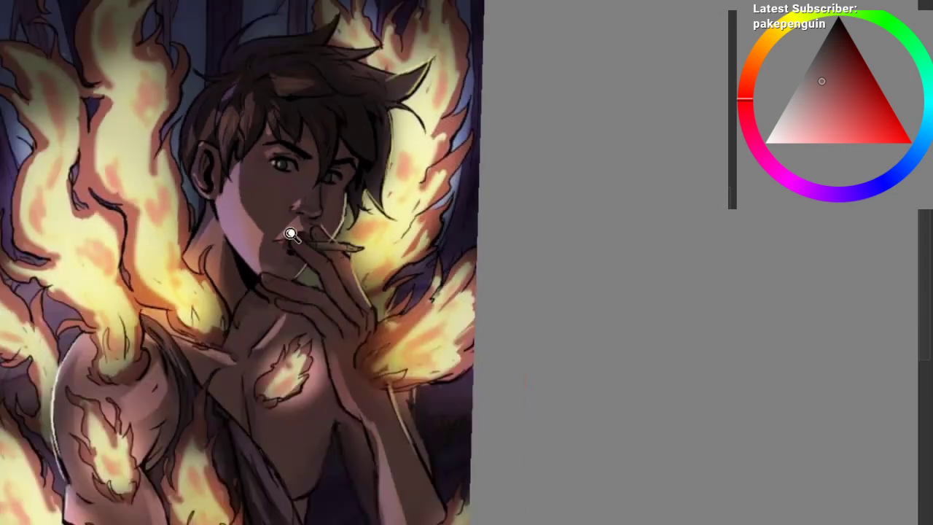
scroll(290, 233, "down", 2)
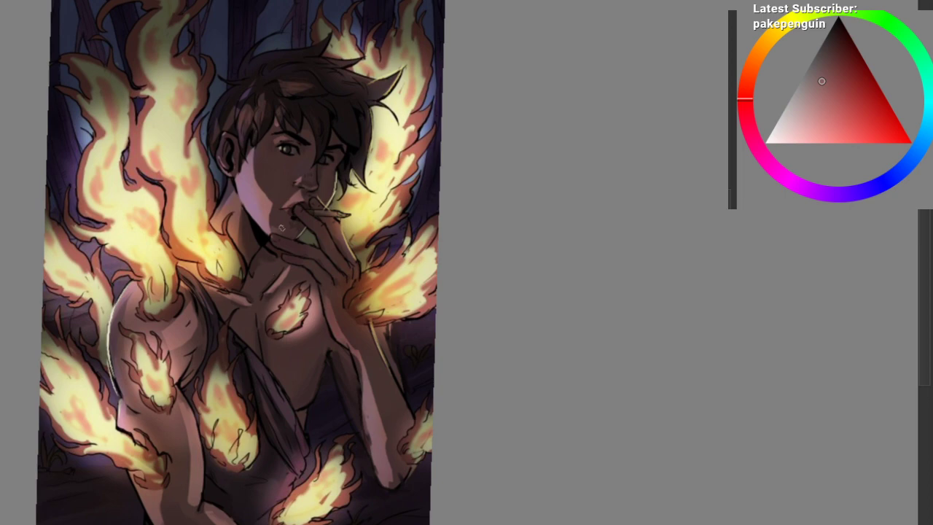
Step: Sample a muted red and paint subtle reddish light along the fingers and the underside of the raised hand and forearm
left_click_drag(282, 228, 483, 187)
left_click(474, 218, "ctrl")
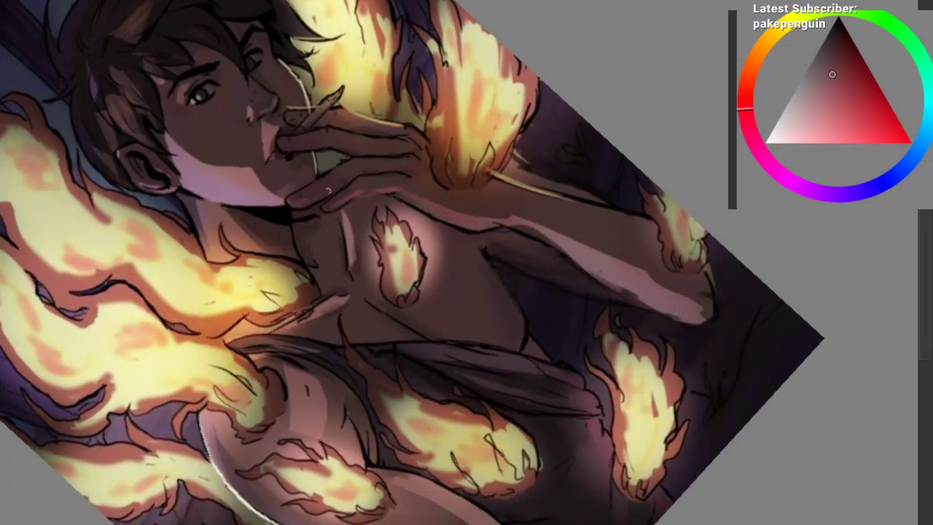
mouse_move(306, 151)
left_mouse_down()
mouse_move(482, 188)
mouse_move(460, 223)
left_mouse_up()
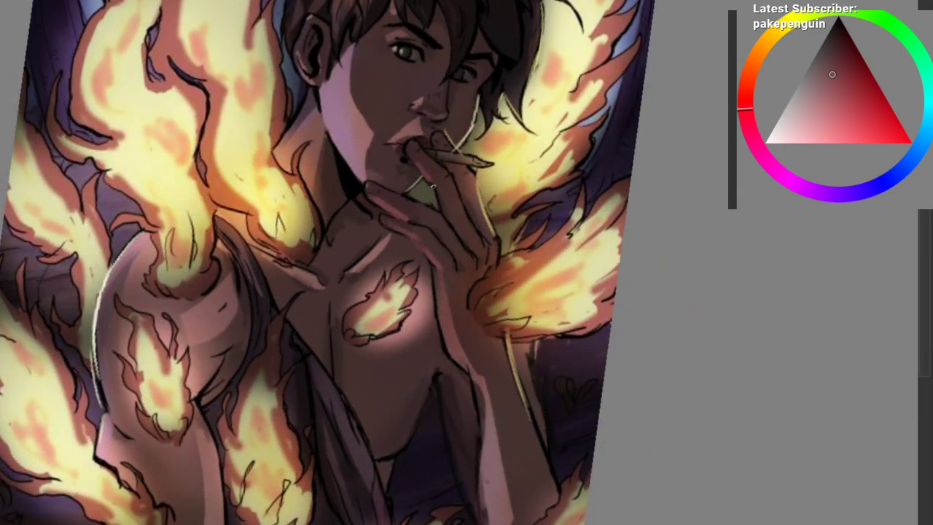
scroll(417, 218, "down", 2)
left_click_drag(401, 263, 313, 267)
scroll(310, 269, "down", 2)
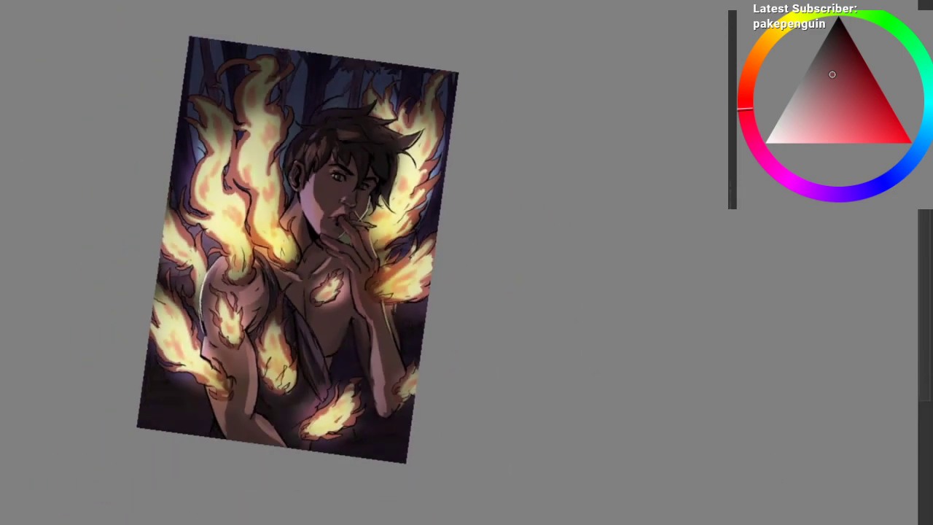
scroll(403, 139, "up", 1)
left_click_drag(343, 148, 331, 150)
left_click_drag(332, 149, 270, 164)
scroll(221, 196, "up", 1)
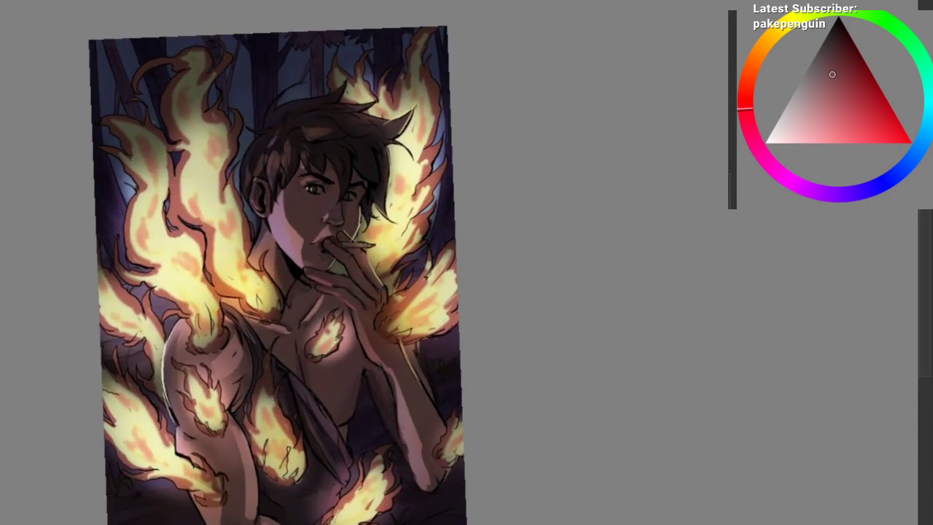
Step: Brighten the flames and lighting of the whole painting with an adjustment, and make its mask active
key("ctrl+z")
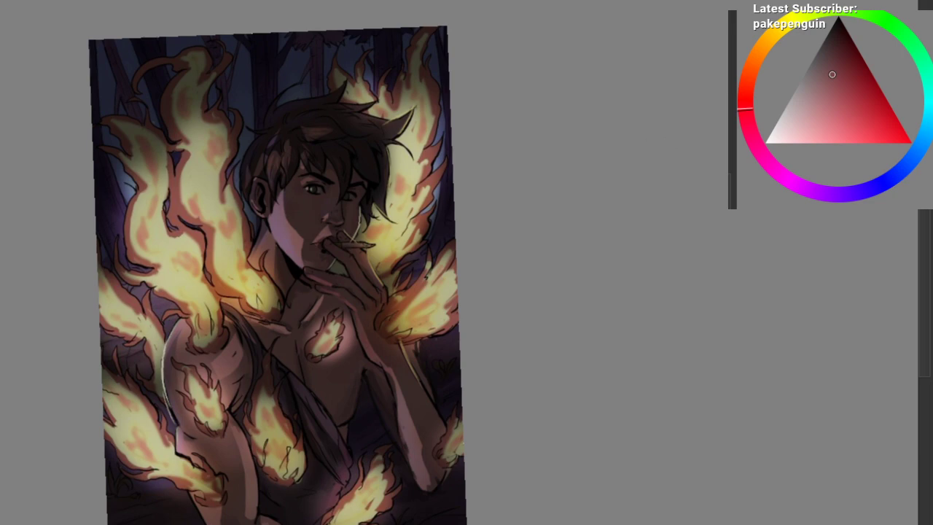
key("ctrl+shift+z")
key("ctrl+shift+z")
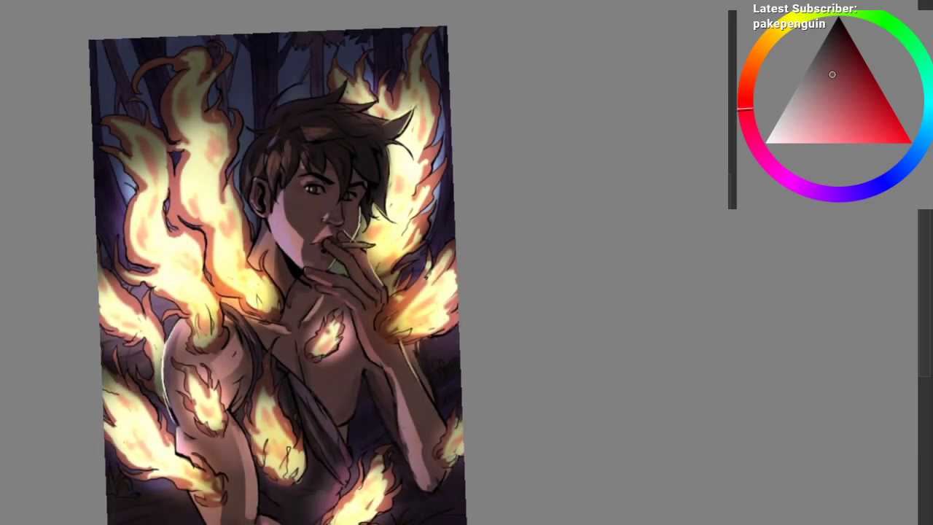
left_click(727, 408)
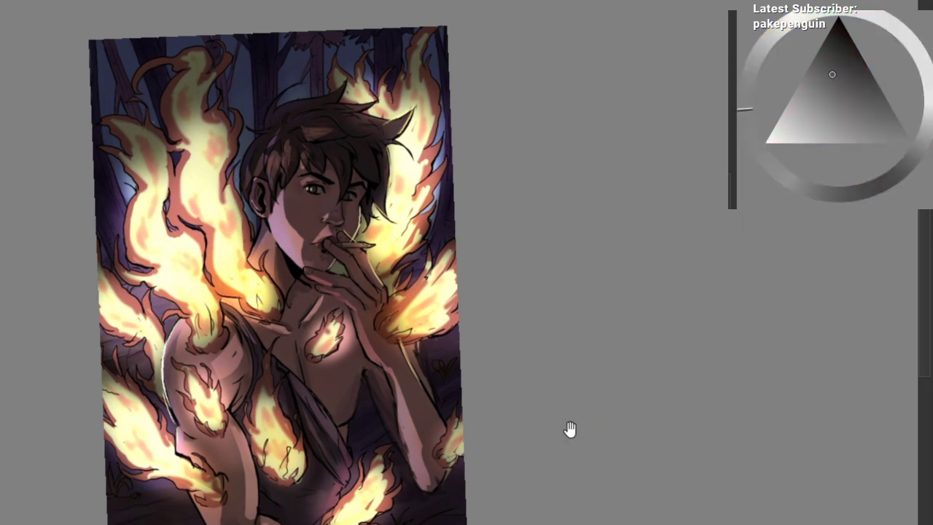
Step: Select a large airbrush and sample a lighter value over the upper flames for working on the adjustment's mask
scroll(503, 419, "down", 2)
right_click(169, 249)
left_click(157, 345)
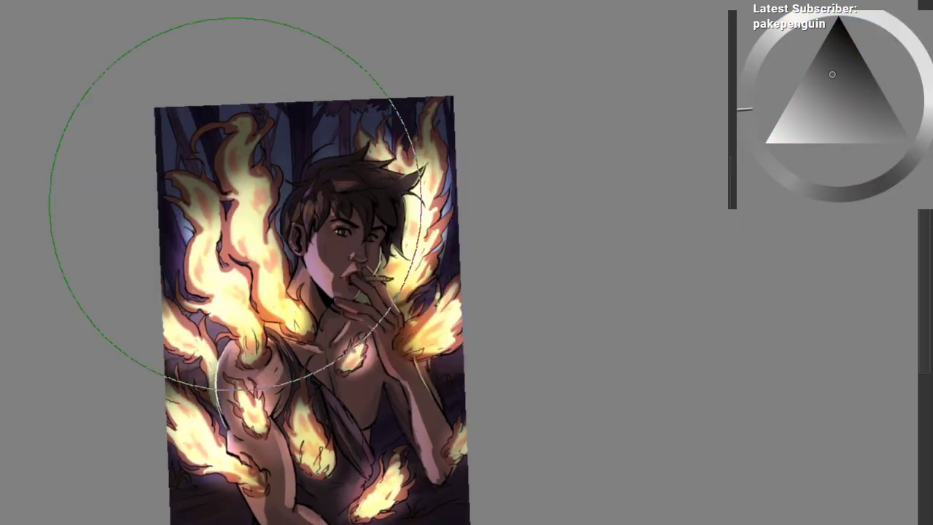
left_click(233, 180, "ctrl")
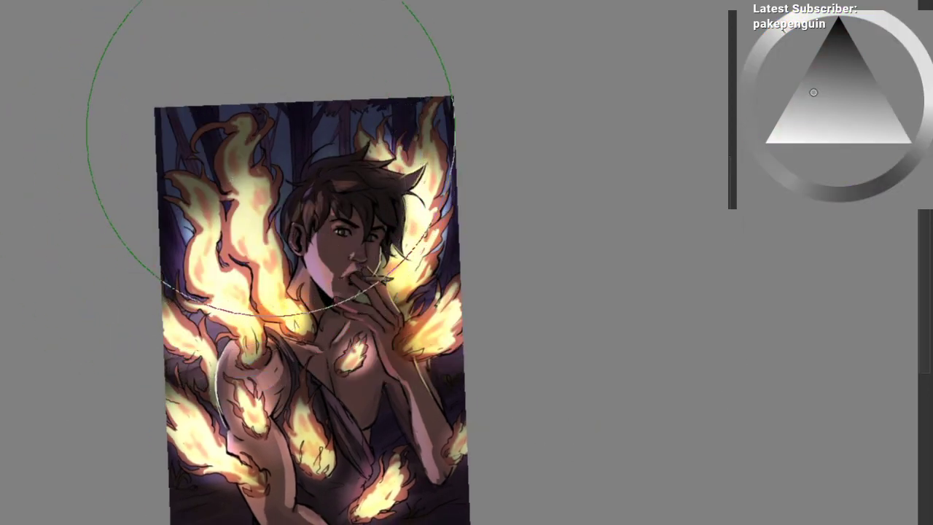
scroll(377, 167, "down", 1)
Step: Straighten the canvas and turn off the shadow and lighting effects to inspect the flat-colored artwork
left_click_drag(378, 168, 502, 135)
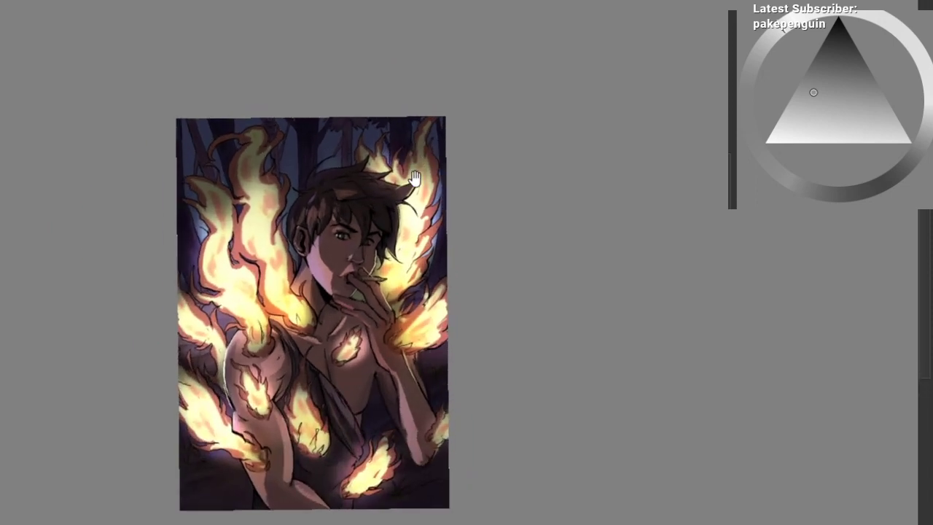
left_click_drag(415, 179, 402, 133)
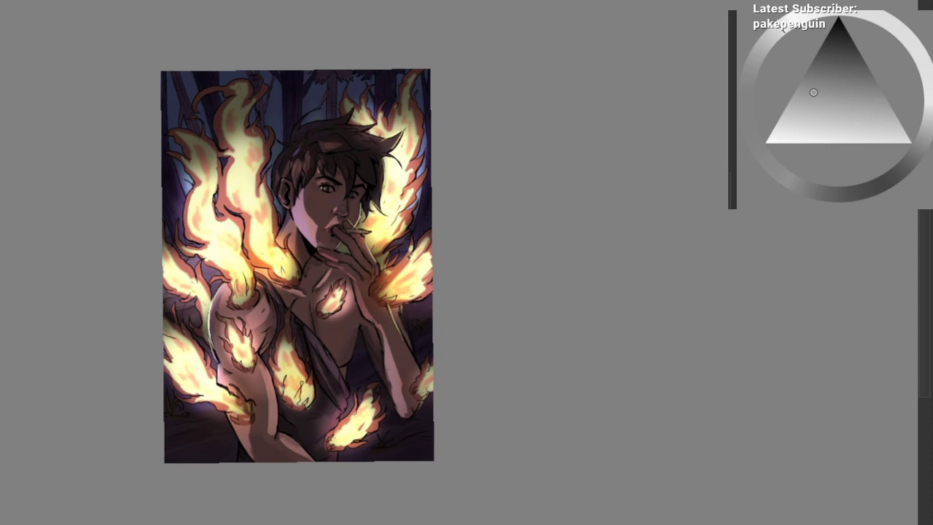
key("ctrl+z")
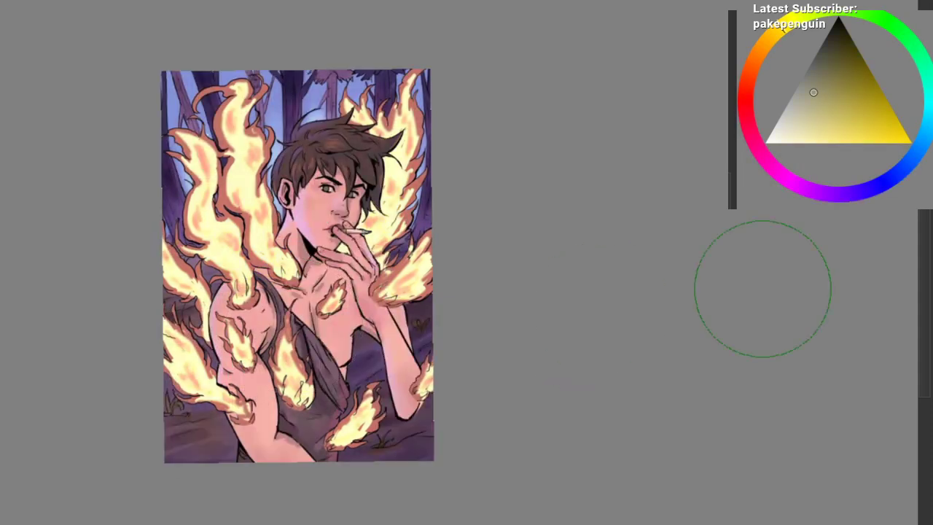
Step: Turn the shadow and lighting effects back on and paint the cigarette's tip bright red with a small textured brush
key("ctrl+shift+z")
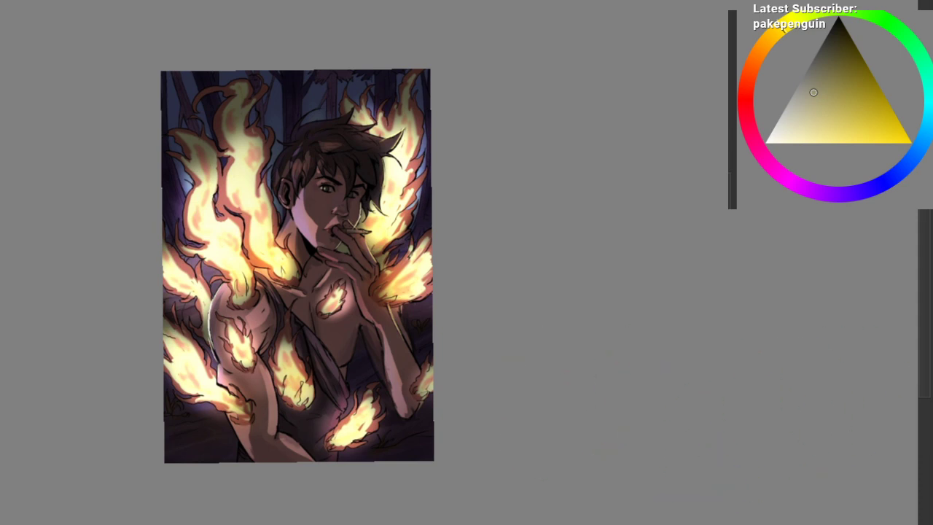
left_click_drag(364, 237, 387, 182)
right_click(356, 179)
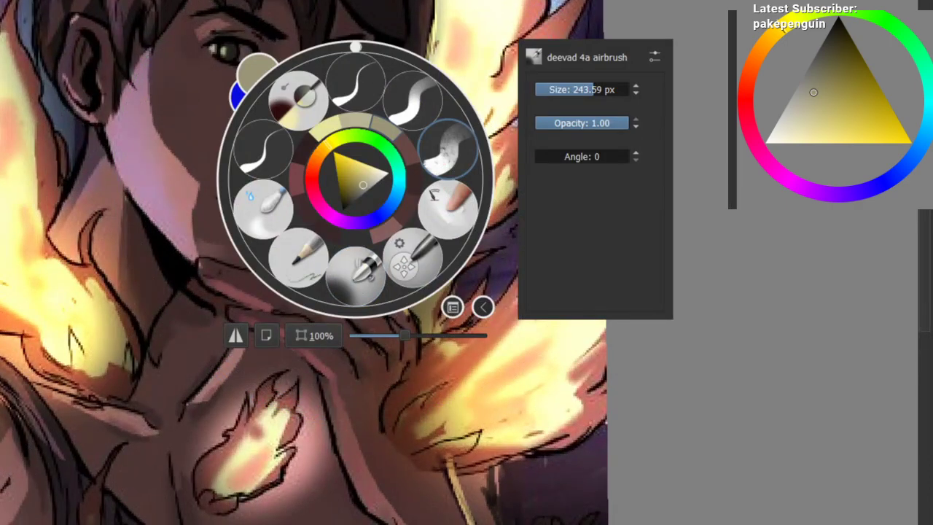
left_click(748, 67)
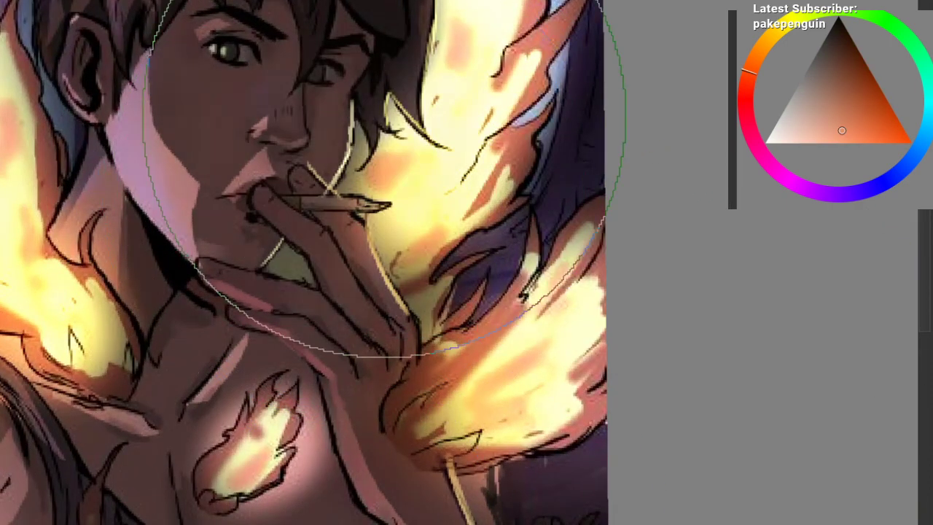
right_click(375, 142)
left_click(459, 113)
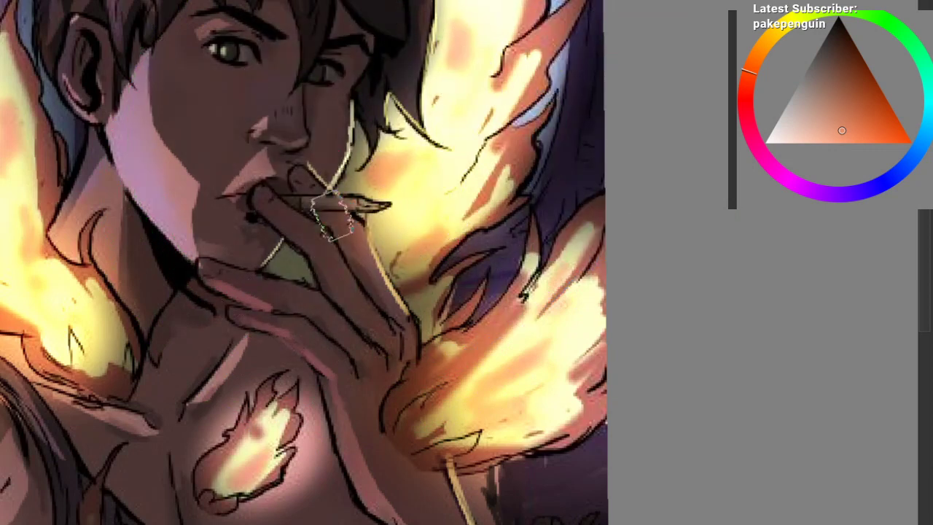
left_click(745, 87)
left_click(873, 130)
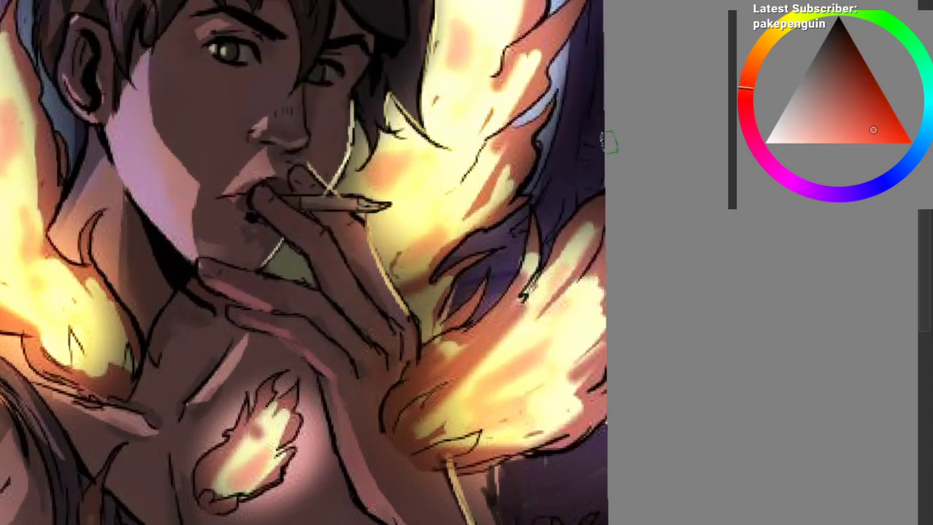
mouse_move(385, 202)
left_mouse_down()
mouse_move(427, 196)
mouse_move(385, 199)
mouse_move(381, 210)
mouse_move(387, 199)
left_mouse_up()
Step: Intensify the burning cigarette tip with more saturated red and a soft glow from a reduced round airbrush
left_click(856, 132)
left_click(865, 74)
right_click(277, 215)
left_click_drag(275, 215, 212, 162)
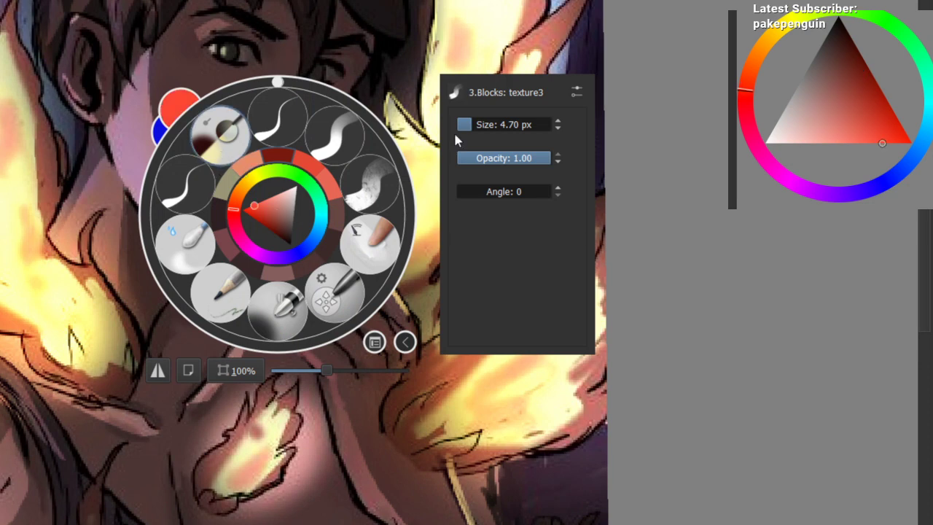
left_click(635, 131)
left_click_drag(810, 123, 794, 144)
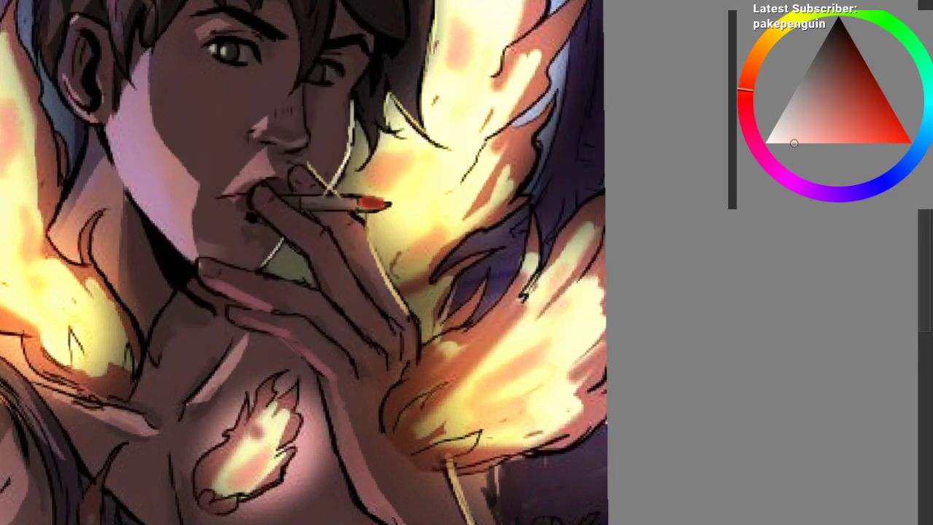
key("bracketleft")
key("bracketleft")
key("bracketleft")
key("bracketleft")
key("bracketleft")
key("bracketleft")
key("bracketleft")
key("bracketleft")
key("bracketleft")
key("bracketleft")
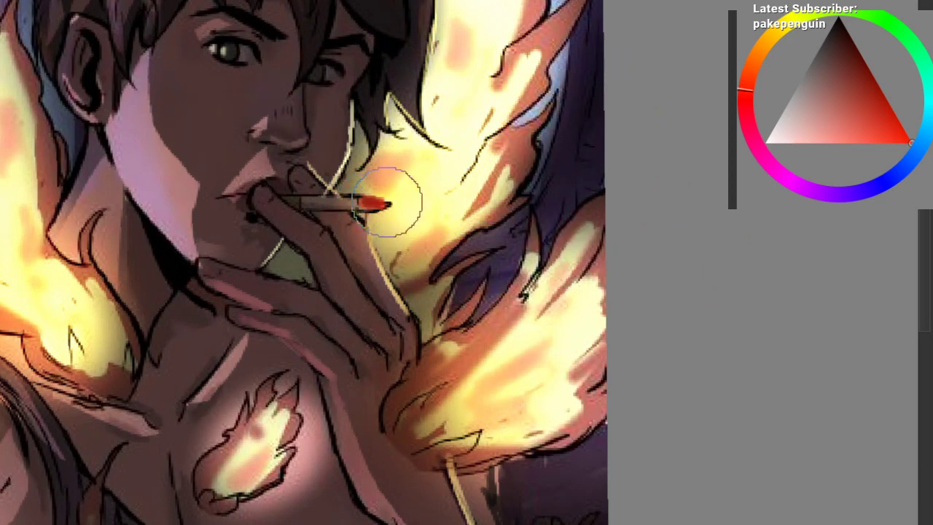
left_click(855, 143)
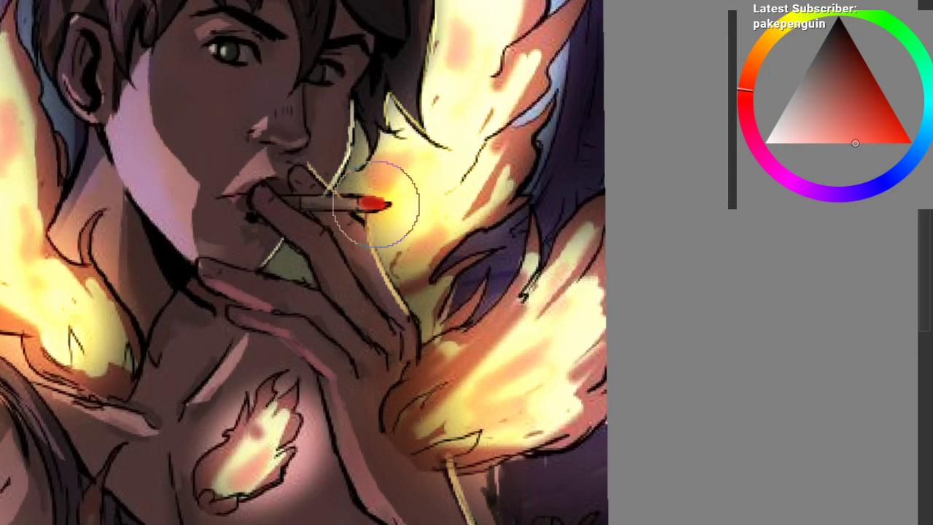
left_click_drag(376, 204, 379, 206)
Step: Pick a light orange for the glow around the cigarette tip and check the ember against the whole painting
mouse_move(400, 253)
left_mouse_down()
mouse_move(409, 257)
mouse_move(388, 270)
left_mouse_up()
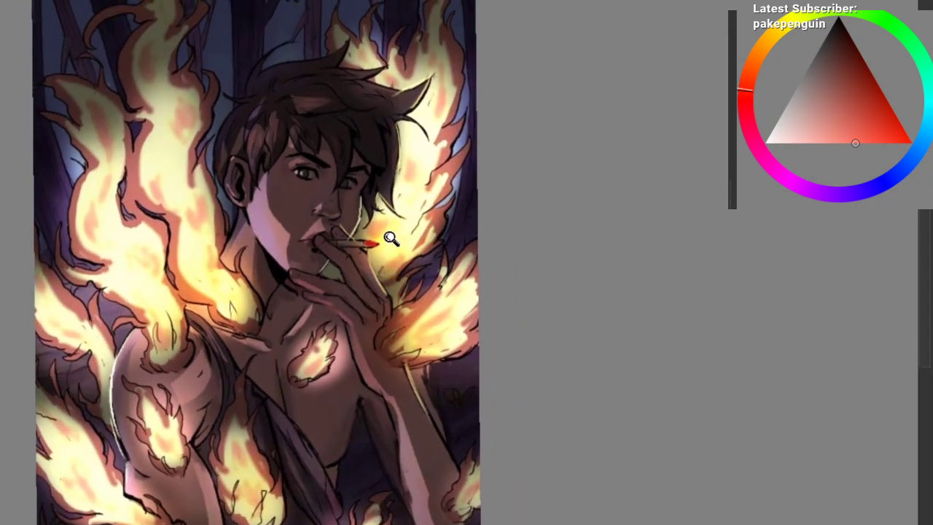
scroll(391, 239, "up", 2)
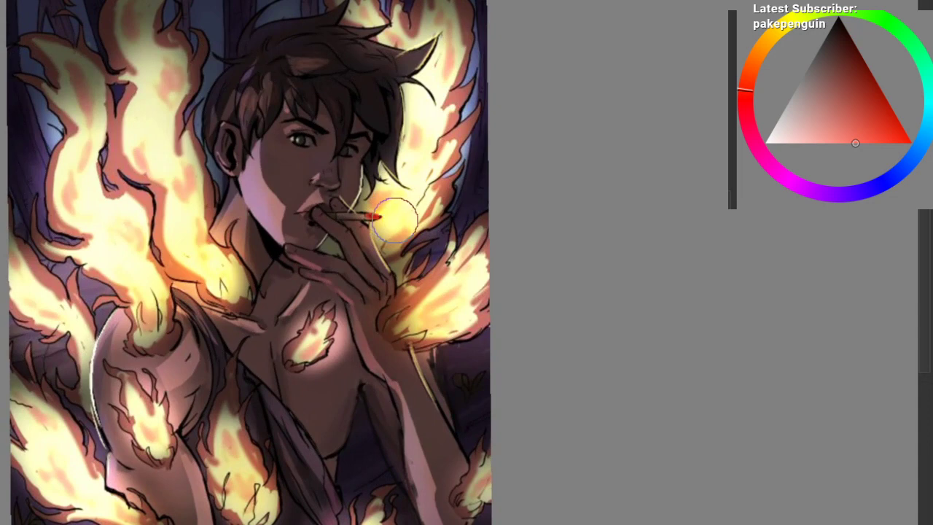
left_click_drag(399, 217, 393, 230)
left_click_drag(393, 230, 373, 190)
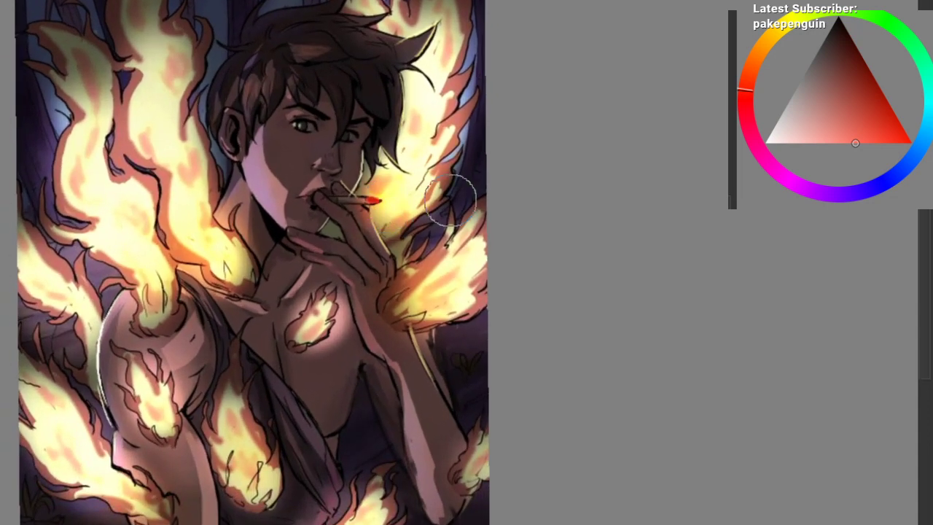
left_click(497, 167)
left_click(763, 44)
left_click(828, 142)
left_click_drag(316, 235, 307, 222)
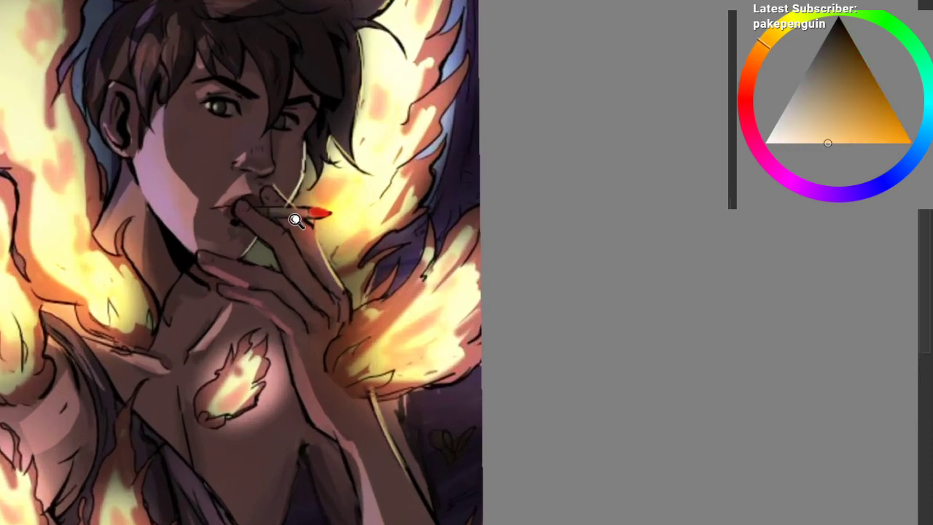
scroll(295, 220, "up", 2)
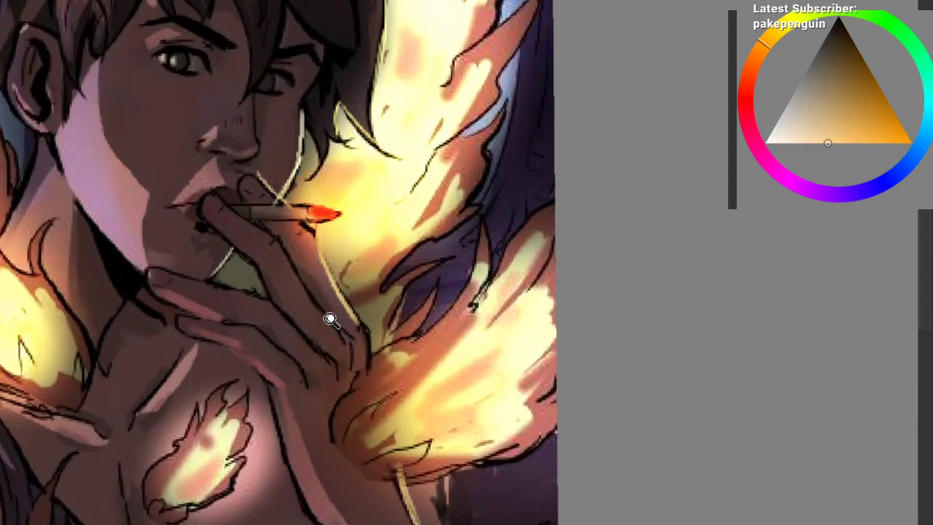
left_click_drag(331, 319, 317, 364)
mouse_move(353, 304)
left_mouse_down()
mouse_move(354, 269)
mouse_move(374, 254)
left_mouse_up()
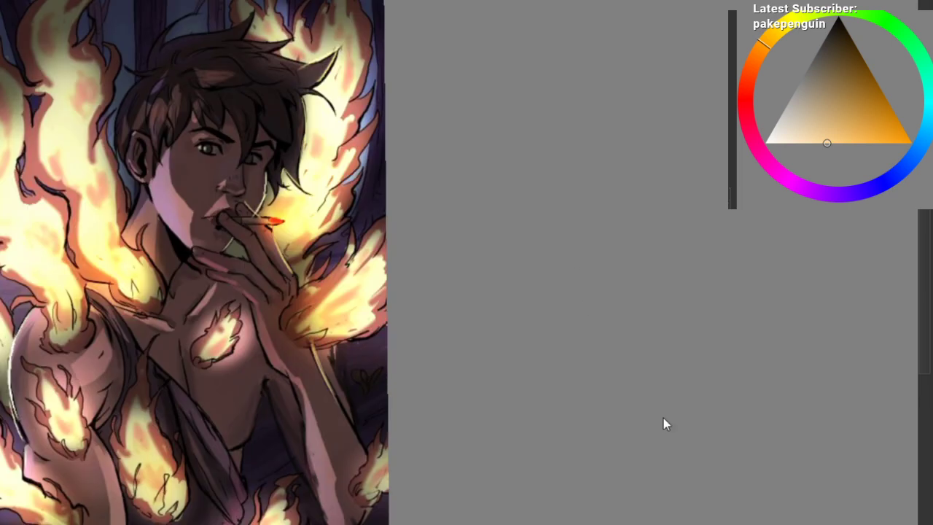
Step: Paste the painting of three dogs as a reference image and place it below the flame artwork
key("ctrl+v")
mouse_move(679, 384)
left_mouse_down()
mouse_move(459, 288)
mouse_move(80, 150)
left_mouse_up()
mouse_move(339, 233)
left_mouse_down()
mouse_move(173, 304)
mouse_move(217, 355)
mouse_move(192, 429)
mouse_move(185, 187)
left_mouse_up()
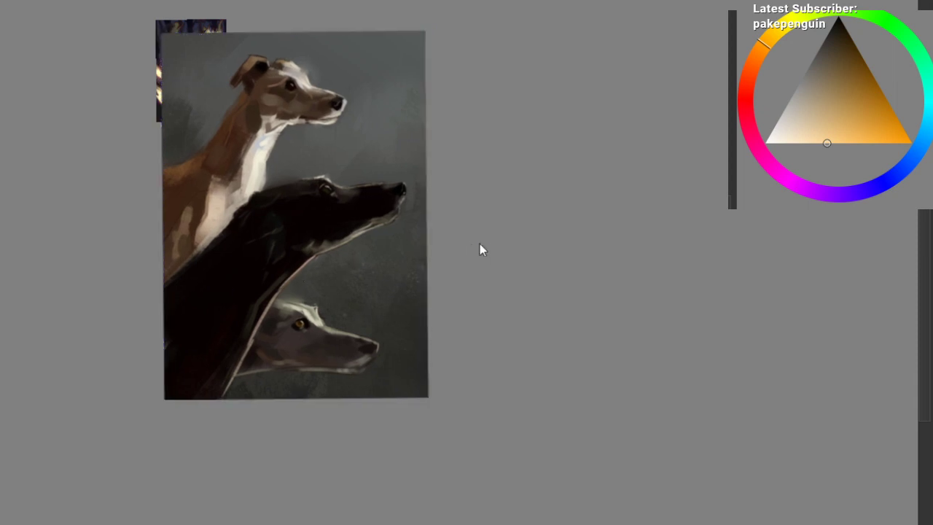
left_click_drag(344, 200, 220, 300)
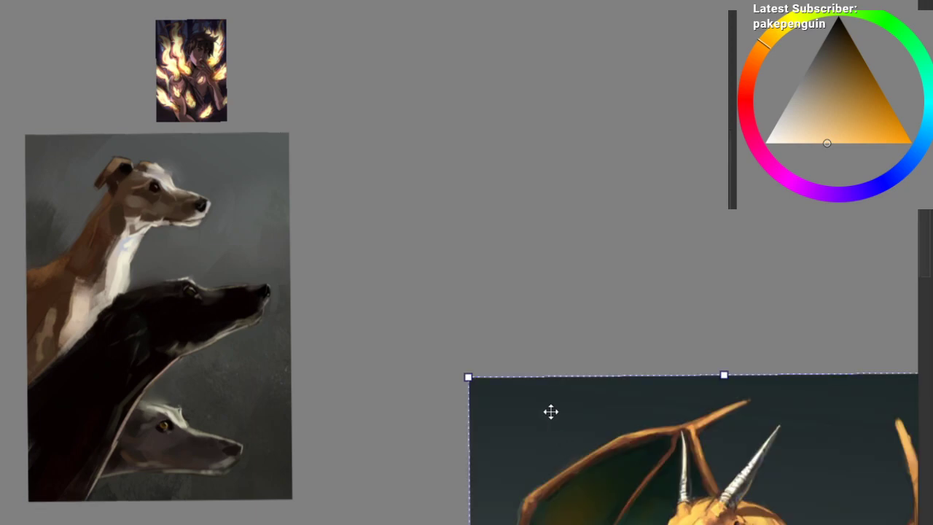
Step: Arrange the orange dragon reference beside the dog painting, shifting the dogs aside, and return to the brush
left_click_drag(551, 413, 347, 65)
left_click(96, 302)
left_click_drag(97, 302, 0, 305)
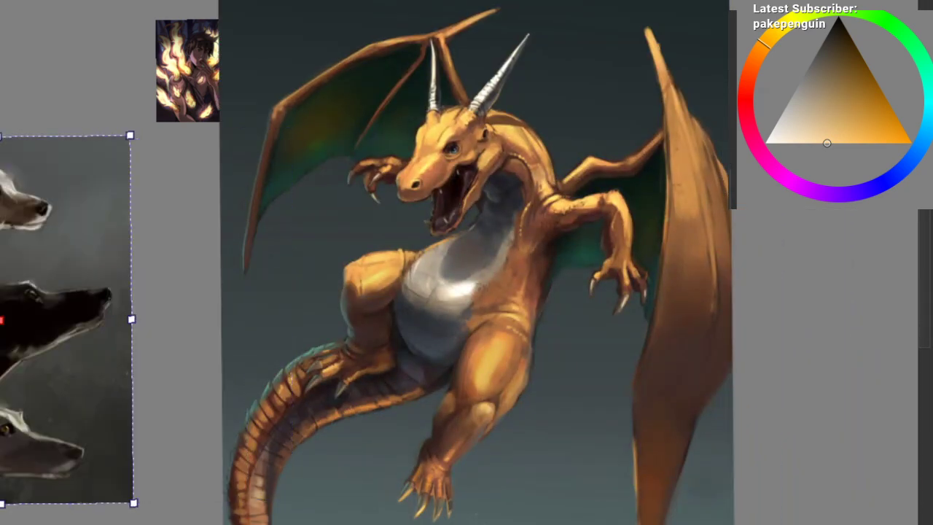
left_click(332, 283)
left_click_drag(331, 283, 308, 267)
key("b")
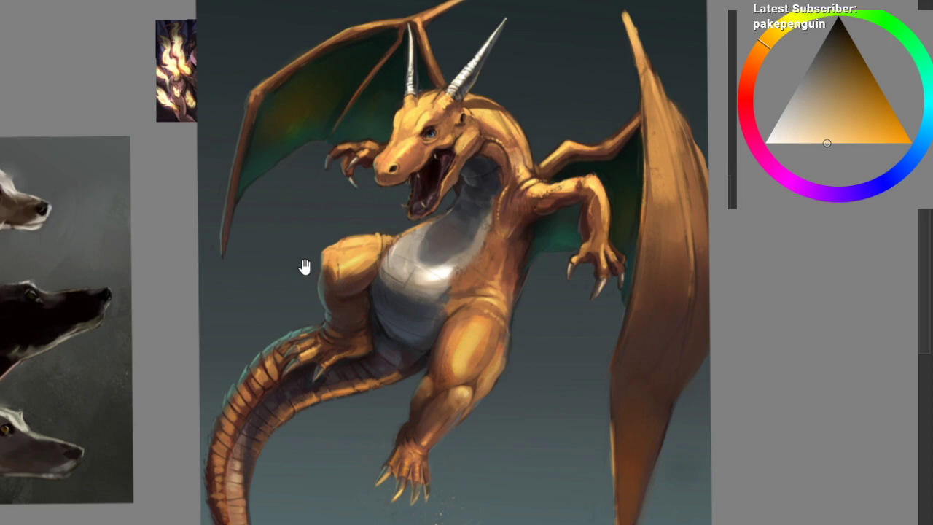
Step: Examine the dragon illustration and the portrait of the red-haired woman
scroll(270, 187, "down", 3)
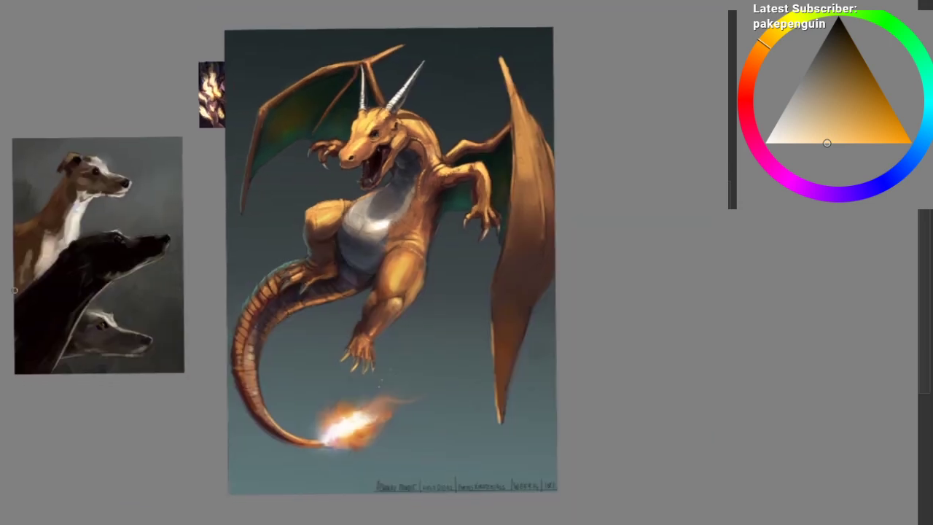
scroll(206, 325, "up", 3)
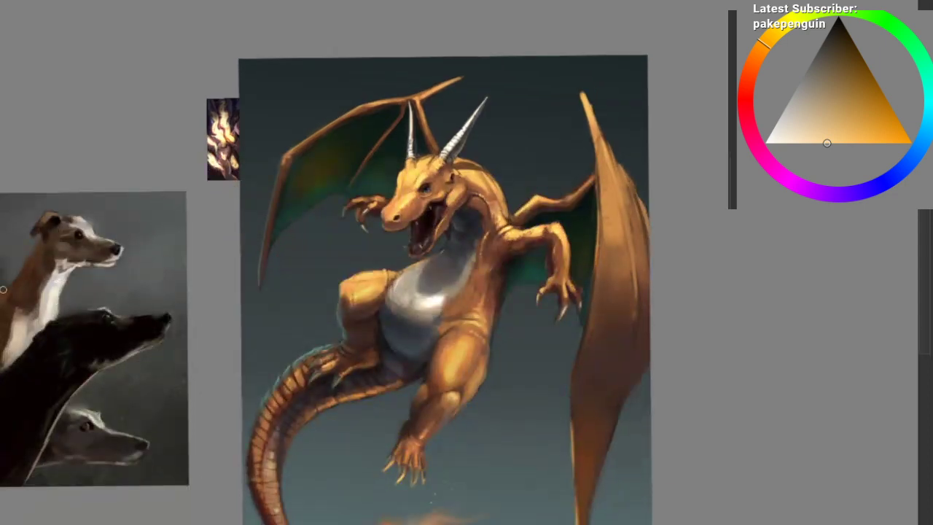
scroll(102, 212, "up", 2)
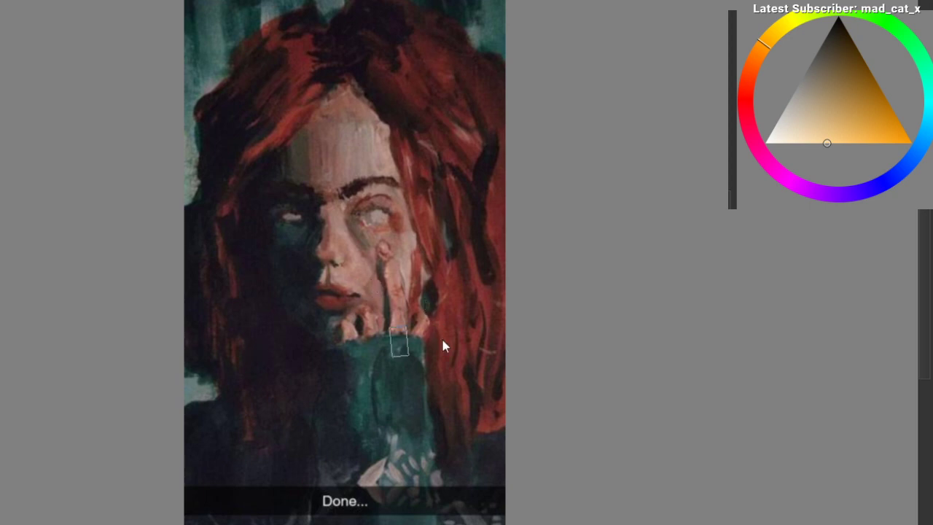
key("ctrl+Tab")
left_click_drag(231, 129, 179, 135)
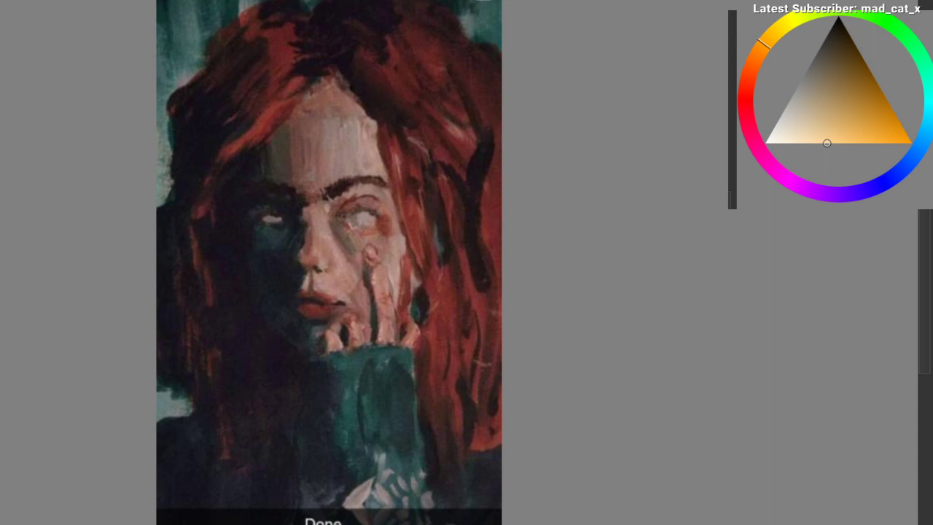
Step: Switch to the neon-pink painting of the horned swordsman and examine the figure up close and in full
key("ctrl+Tab")
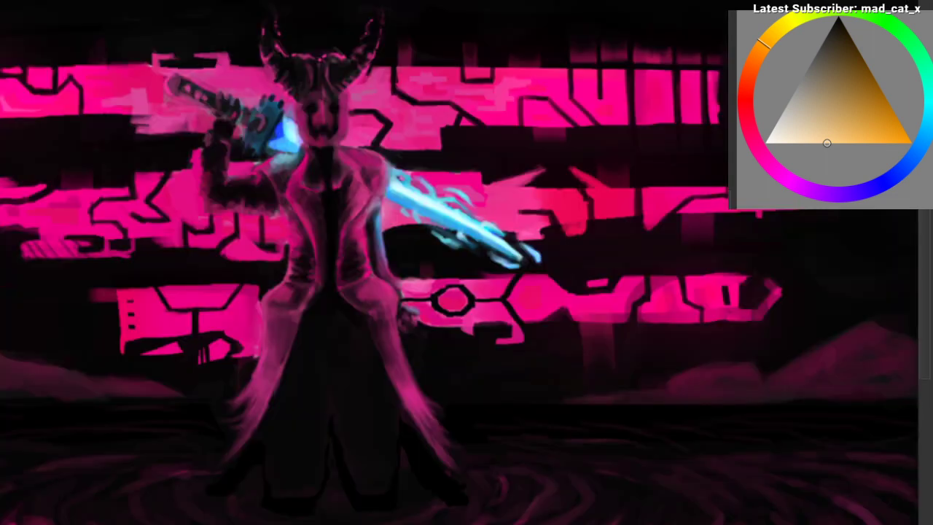
scroll(452, 117, "down", 2)
scroll(431, 129, "up", 1)
left_click_drag(326, 150, 288, 164)
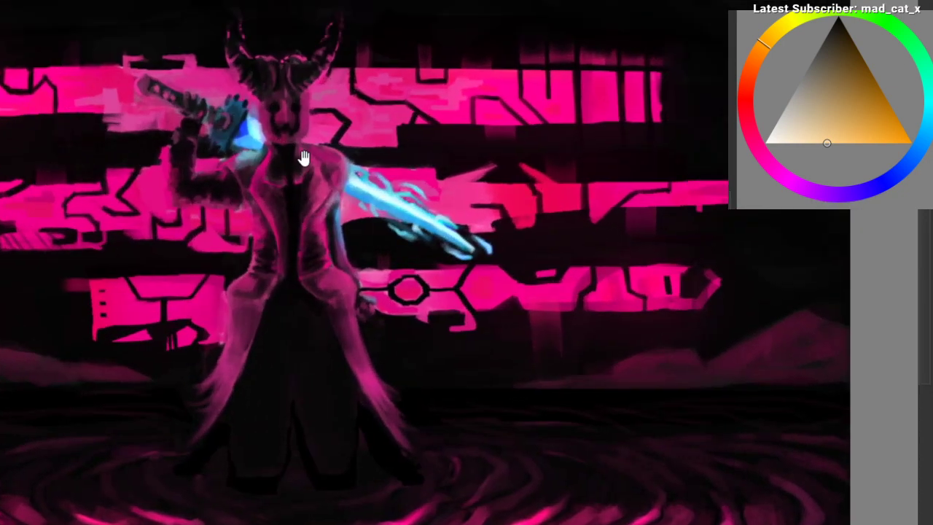
scroll(304, 143, "down", 2)
scroll(338, 124, "up", 3)
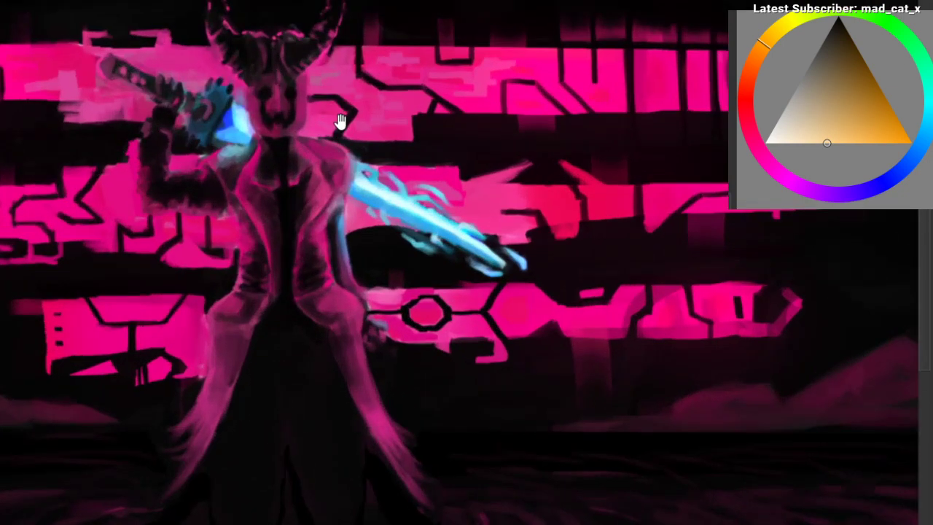
left_click_drag(341, 122, 332, 169)
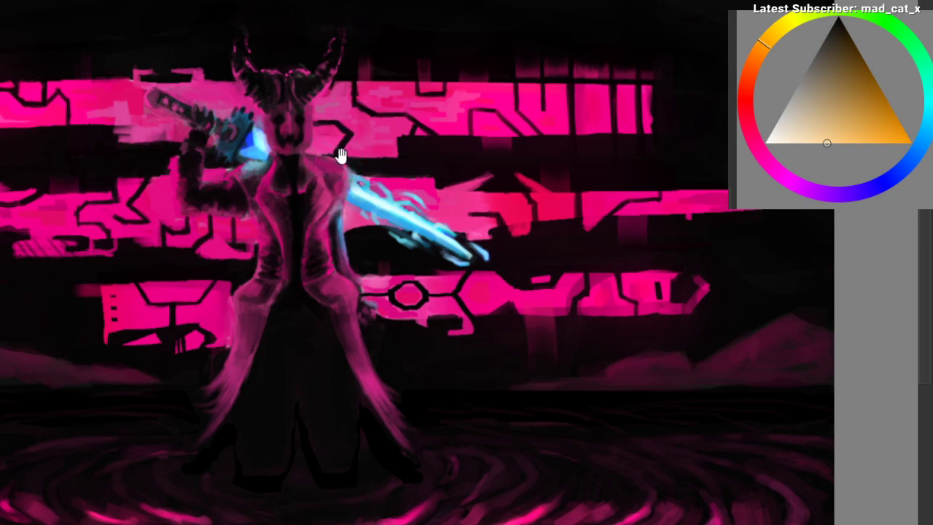
scroll(339, 154, "down", 1)
scroll(329, 161, "up", 1)
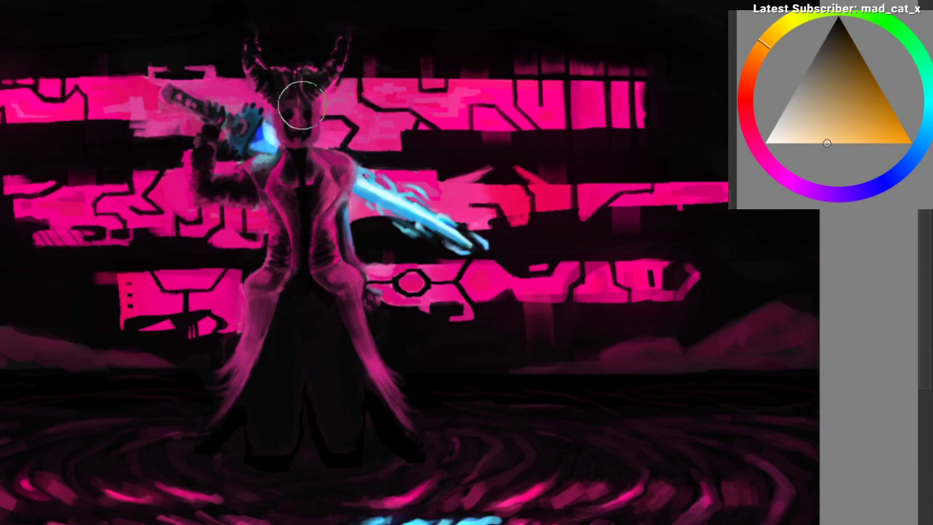
Step: Outline the swordsman's horned head, torso and surroundings with freehand selections, clearing each selection
key("l")
mouse_move(274, 105)
left_mouse_down()
mouse_move(264, 2)
mouse_move(370, 355)
mouse_move(274, 106)
left_mouse_up()
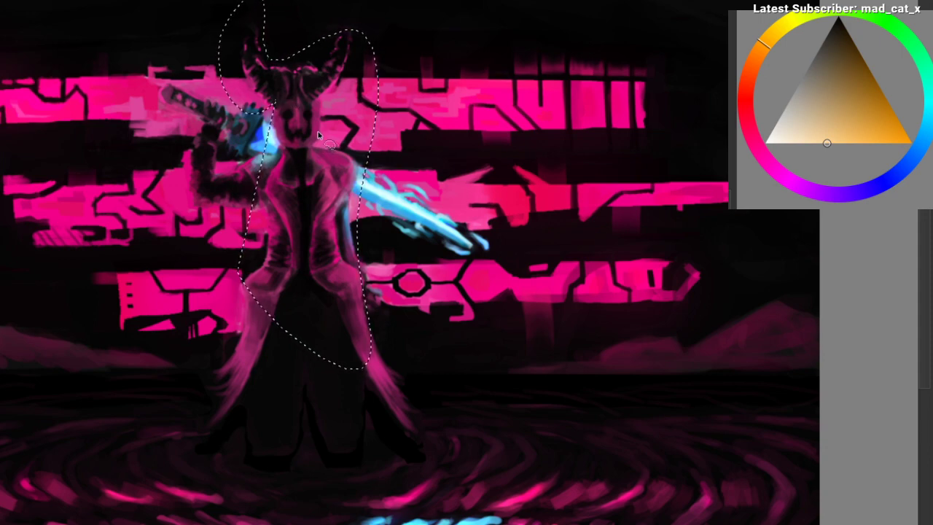
key("ctrl+shift+a")
mouse_move(275, 2)
left_mouse_down()
mouse_move(310, 235)
mouse_move(283, 2)
left_mouse_up()
key("ctrl+shift+a")
mouse_move(352, 85)
left_mouse_down()
mouse_move(333, 143)
mouse_move(350, 86)
left_mouse_up()
key("ctrl+shift+a")
mouse_move(284, 161)
left_mouse_down()
mouse_move(335, 87)
mouse_move(334, 99)
left_mouse_up()
mouse_move(264, 138)
left_mouse_down()
mouse_move(227, 191)
mouse_move(248, 130)
left_mouse_up()
mouse_move(272, 221)
left_mouse_down()
mouse_move(308, 290)
mouse_move(305, 236)
mouse_move(358, 199)
left_mouse_up()
key("ctrl+shift+a")
Step: Examine the swordsman's upper body and glowing blue blade against the pink background
mouse_move(370, 104)
left_mouse_down()
mouse_move(334, 191)
mouse_move(319, 177)
mouse_move(350, 162)
mouse_move(346, 134)
mouse_move(303, 127)
left_mouse_up()
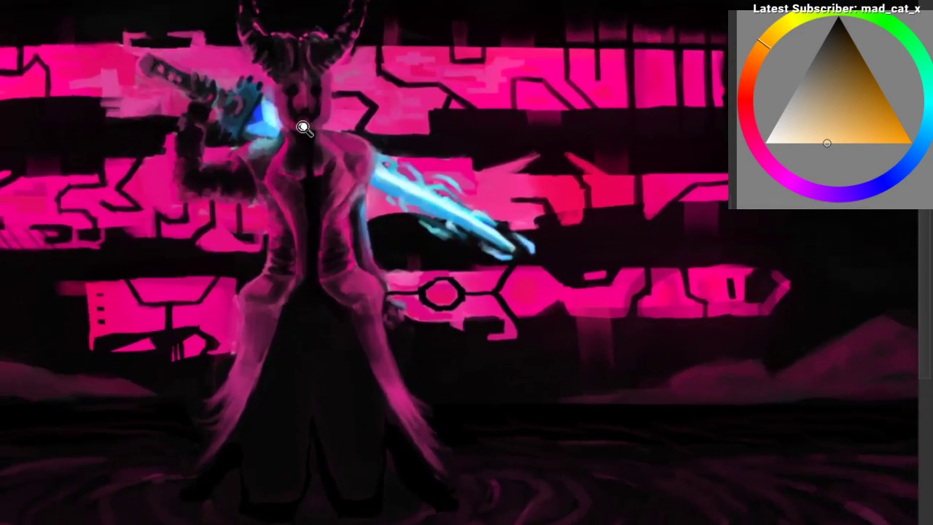
scroll(304, 129, "down", 1)
scroll(332, 146, "down", 1)
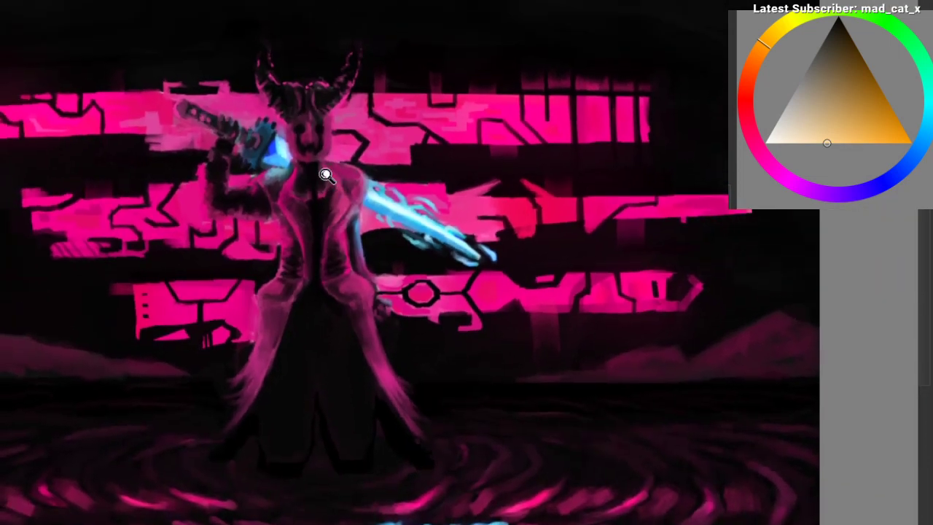
scroll(321, 134, "up", 1)
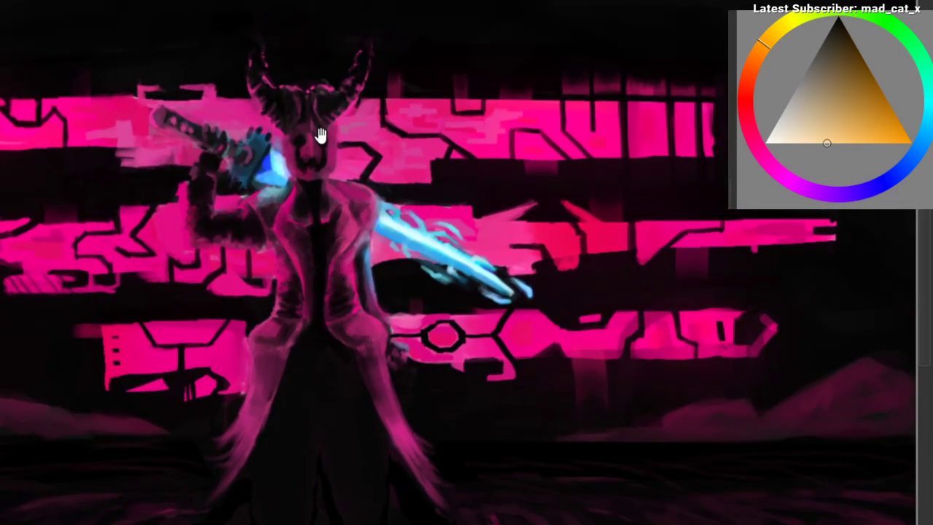
scroll(321, 134, "up", 1)
key("ctrl")
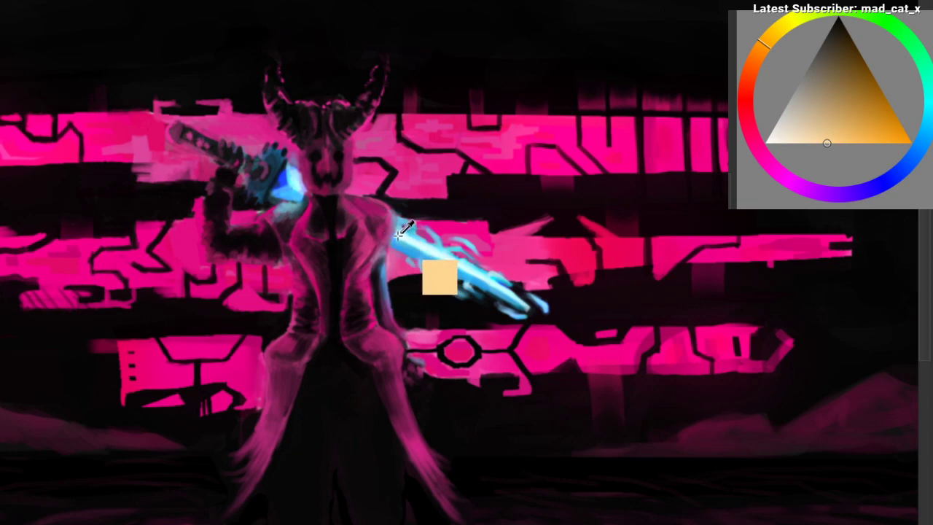
scroll(358, 208, "up", 1)
scroll(343, 264, "up", 2)
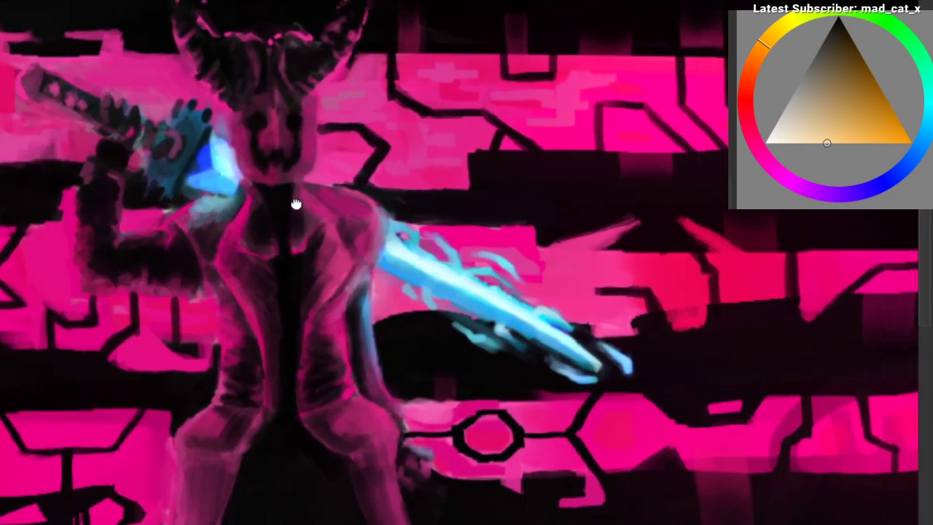
Step: Try a dark orange stroke on the dark background above the swordsman and undo it
left_click_drag(296, 205, 15, 486)
left_click(769, 149)
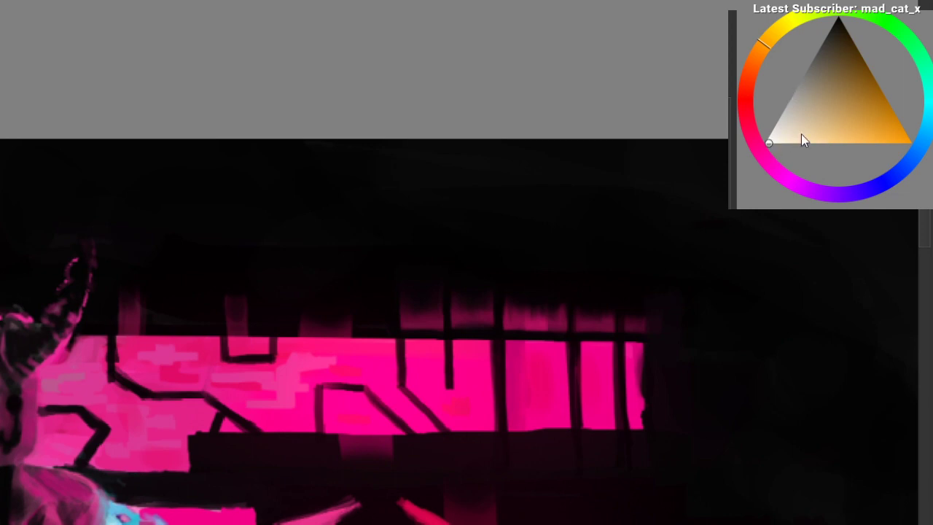
left_click(787, 157)
left_click_drag(852, 111, 871, 68)
left_click_drag(361, 174, 387, 155)
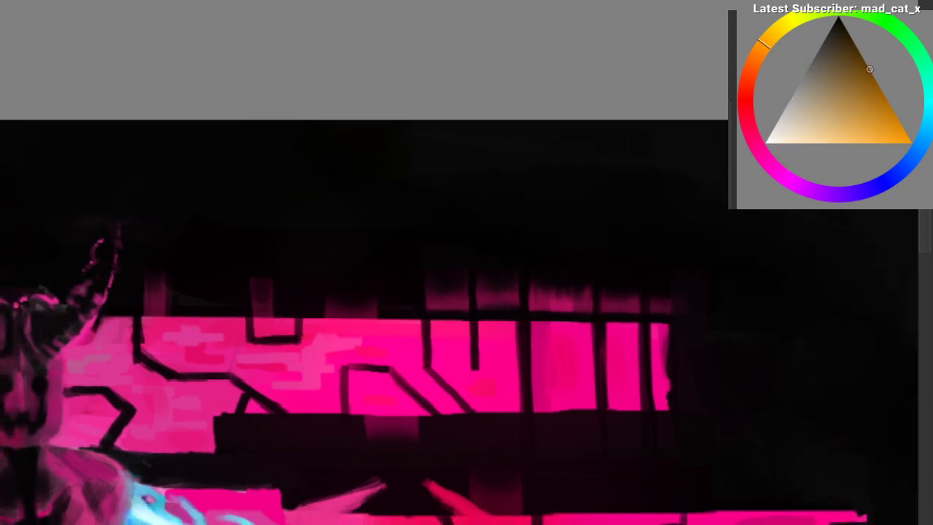
right_click(327, 118)
left_click(370, 200)
left_click_drag(372, 107, 348, 145)
left_click_drag(292, 153, 316, 137)
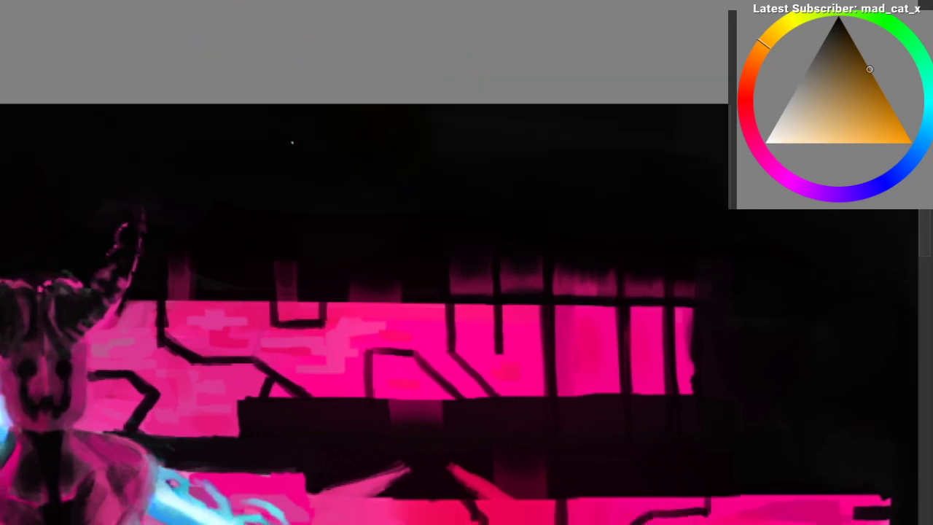
key("ctrl+z")
mouse_move(239, 169)
left_mouse_down()
mouse_move(287, 168)
mouse_move(289, 151)
mouse_move(265, 182)
left_mouse_up()
Step: Sample pink from the background and write "SAT LIGHT" above the neon panels, ending with an arrow pointing right
left_click(246, 332, "ctrl")
left_click_drag(324, 175, 341, 173)
left_click_drag(342, 138, 366, 135)
left_click_drag(355, 137, 353, 174)
left_click_drag(400, 143, 418, 173)
mouse_move(446, 150)
left_mouse_down()
mouse_move(455, 165)
mouse_move(468, 162)
left_mouse_up()
mouse_move(487, 145)
left_mouse_down()
mouse_move(484, 164)
mouse_move(504, 164)
left_mouse_up()
mouse_move(499, 146)
left_mouse_down()
mouse_move(529, 136)
mouse_move(397, 137)
left_mouse_up()
left_click_drag(394, 137, 437, 158)
left_click_drag(447, 172, 390, 167)
Step: Choose a dark red and write "LOCAL COLOR" after the pink arrow, undoing the misdrawn strokes
left_click(745, 88)
left_click(865, 75)
left_click(888, 99)
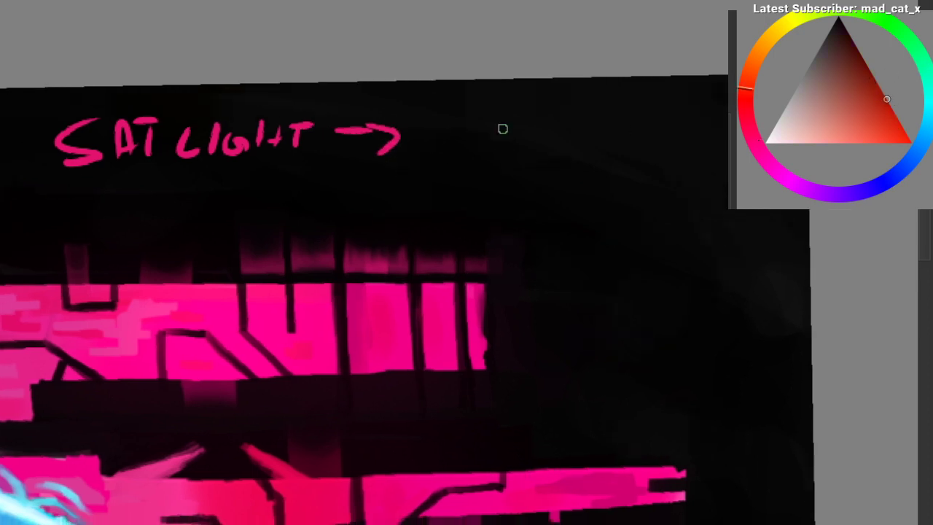
left_click_drag(459, 107, 481, 158)
left_click_drag(510, 124, 527, 156)
left_click_drag(581, 145, 503, 150)
left_click_drag(488, 138, 529, 148)
mouse_move(550, 120)
left_mouse_down()
mouse_move(547, 148)
mouse_move(560, 127)
left_mouse_up()
mouse_move(573, 140)
left_mouse_down()
mouse_move(518, 148)
mouse_move(543, 131)
left_mouse_up()
key("ctrl+z")
key("ctrl+z")
mouse_move(559, 121)
left_mouse_down()
mouse_move(550, 147)
mouse_move(577, 143)
left_mouse_up()
left_click_drag(580, 127, 581, 127)
left_click_drag(592, 113, 600, 139)
left_click_drag(593, 114, 618, 146)
Step: Draw a red downward arrow beneath the local color note
left_click(479, 92, "ctrl")
mouse_move(519, 175)
left_mouse_down()
mouse_move(481, 89)
mouse_move(465, 126)
mouse_move(468, 167)
left_mouse_up()
left_click_drag(459, 153, 489, 156)
Step: Choose a pale yellow and write "SHADOW" below the red arrow
mouse_move(471, 183)
left_mouse_down()
mouse_move(479, 149)
mouse_move(393, 187)
mouse_move(389, 207)
left_mouse_up()
left_click(774, 33)
left_click(841, 113)
mouse_move(432, 171)
left_mouse_down()
mouse_move(433, 206)
mouse_move(449, 202)
left_mouse_up()
mouse_move(433, 189)
left_mouse_down()
mouse_move(473, 175)
mouse_move(503, 174)
mouse_move(496, 196)
left_mouse_up()
left_click_drag(519, 172, 566, 165)
left_click_drag(527, 202, 501, 149)
key("ctrl+z")
mouse_move(517, 110)
left_mouse_down()
mouse_move(528, 135)
mouse_move(546, 133)
mouse_move(549, 111)
left_mouse_up()
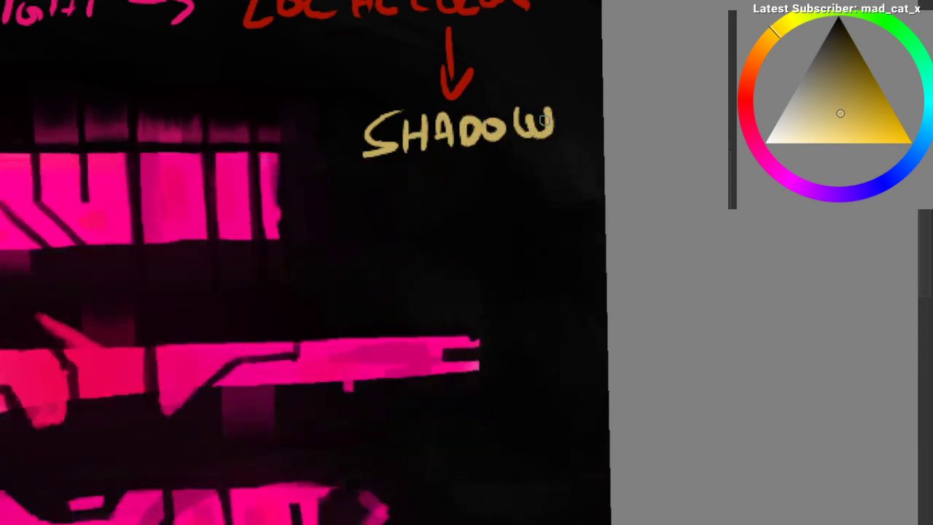
Step: Return to the portrait of the red-haired woman and examine her face in full and up close
key("ctrl+minus")
key("ctrl+minus")
mouse_move(157, 245)
left_mouse_down()
mouse_move(318, 188)
mouse_move(251, 242)
mouse_move(444, 67)
left_mouse_up()
left_click_drag(366, 83, 445, 67)
left_click_drag(440, 73, 424, 94)
scroll(338, 187, "down", 3)
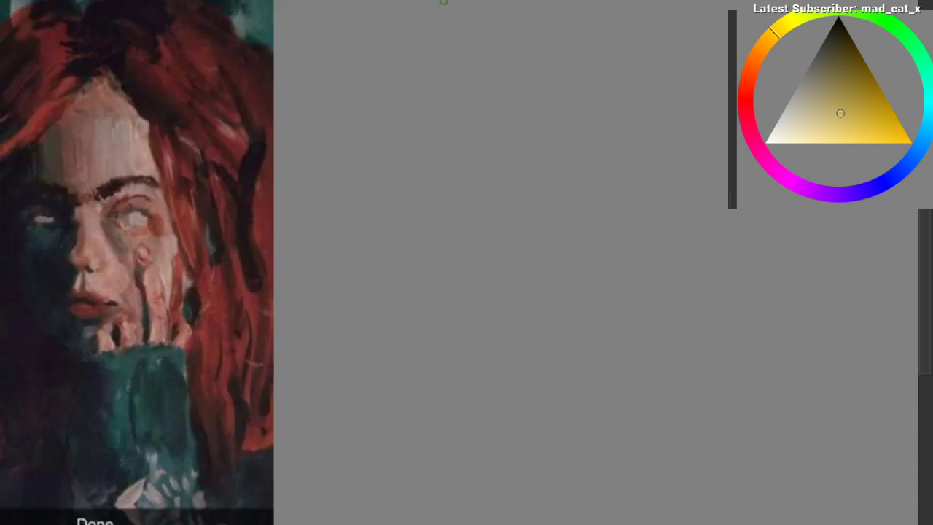
left_click_drag(297, 170, 344, 176)
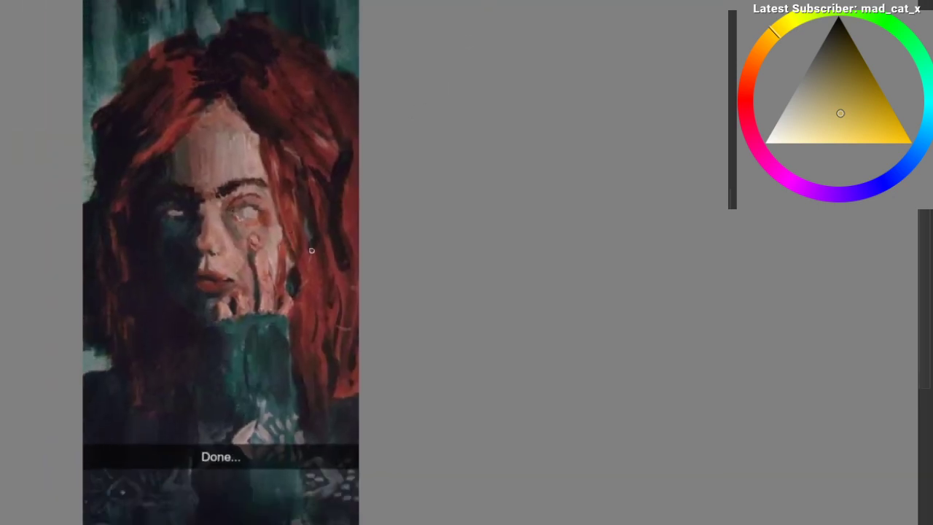
scroll(237, 256, "up", 3)
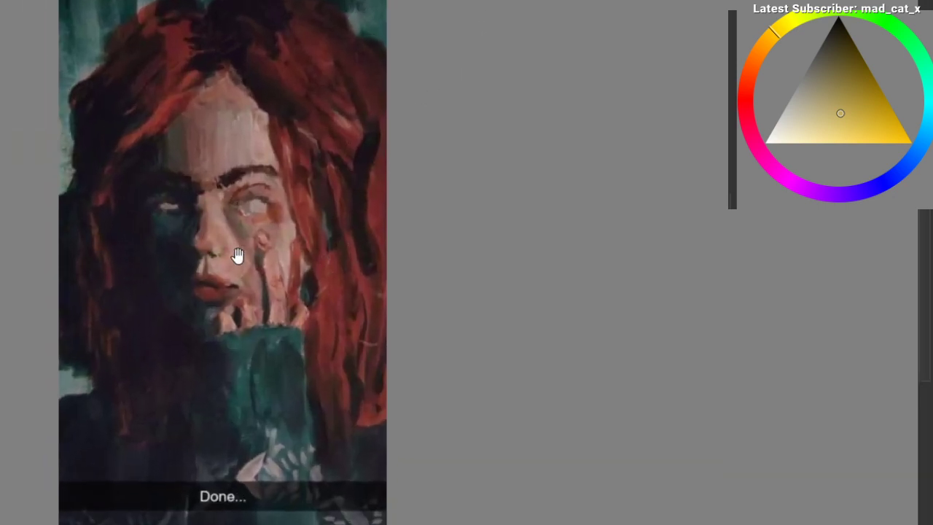
left_click_drag(252, 231, 290, 198)
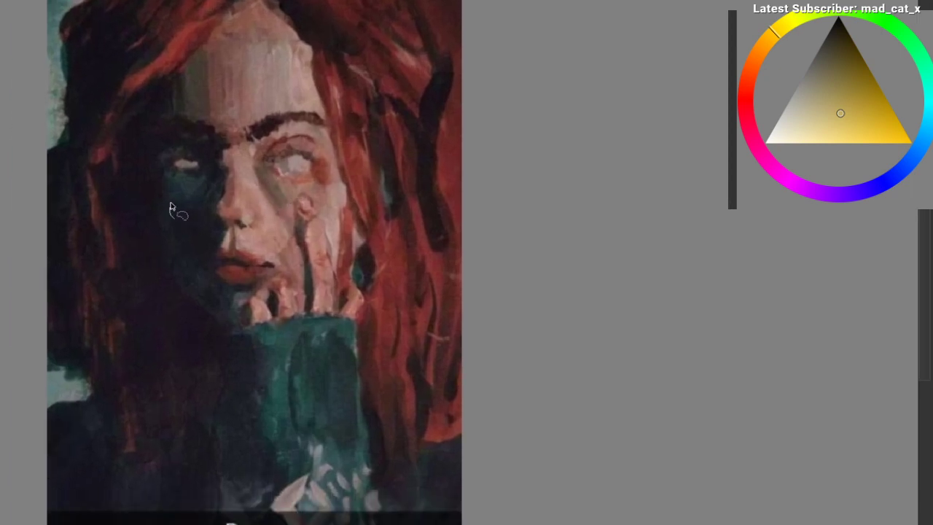
scroll(234, 213, "down", 2)
scroll(240, 255, "up", 1)
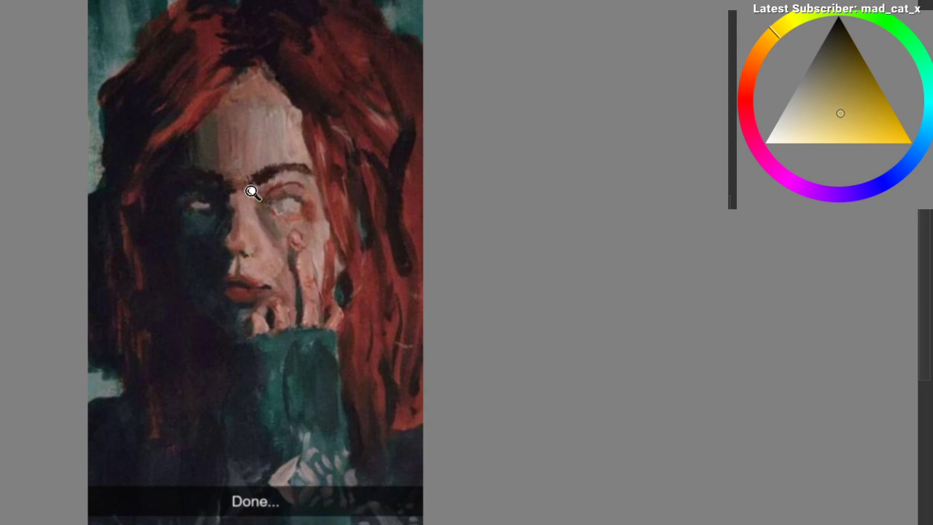
scroll(250, 192, "up", 3)
Step: Choose a near-white pink and paint small highlights on the lit eye and the tip of the nose
left_click(347, 193, "ctrl")
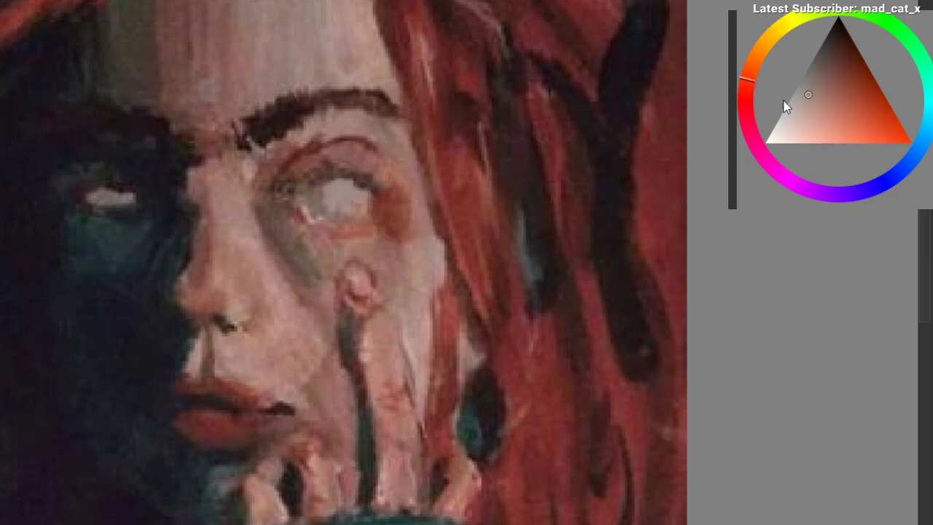
right_click(274, 181)
left_click(352, 152)
left_click(345, 199)
left_click_drag(317, 224, 344, 204)
left_click(344, 204)
left_click_drag(406, 204, 393, 270)
left_click_drag(330, 270, 279, 238)
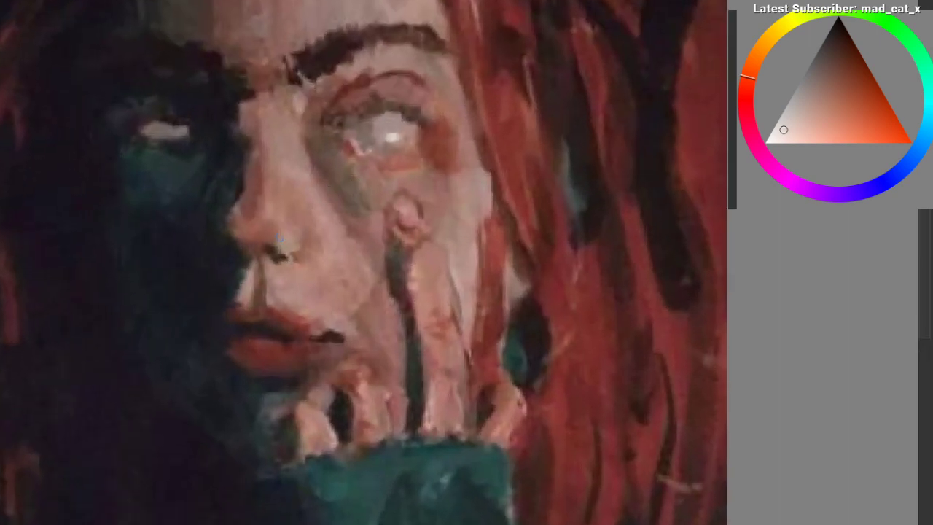
Step: Try another highlight near the woman's upper lip and undo it
scroll(281, 229, "down", 3)
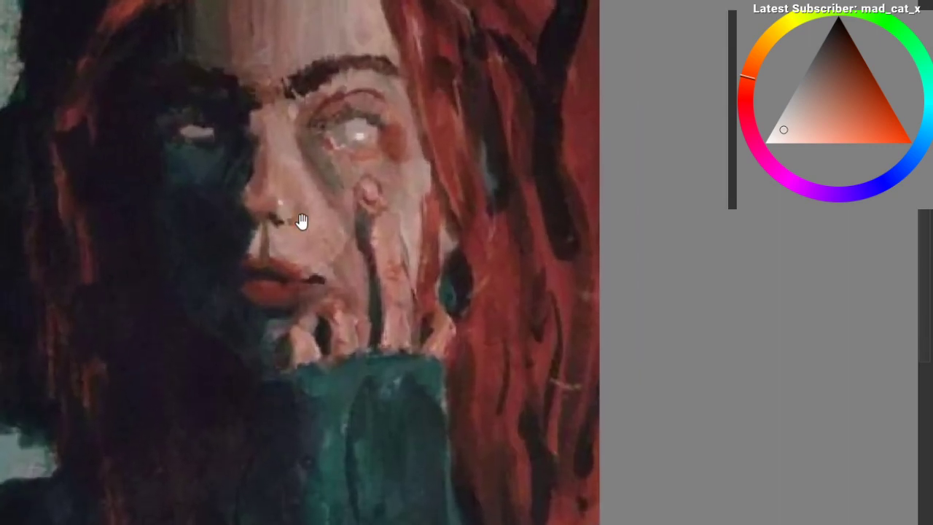
scroll(280, 212, "up", 2)
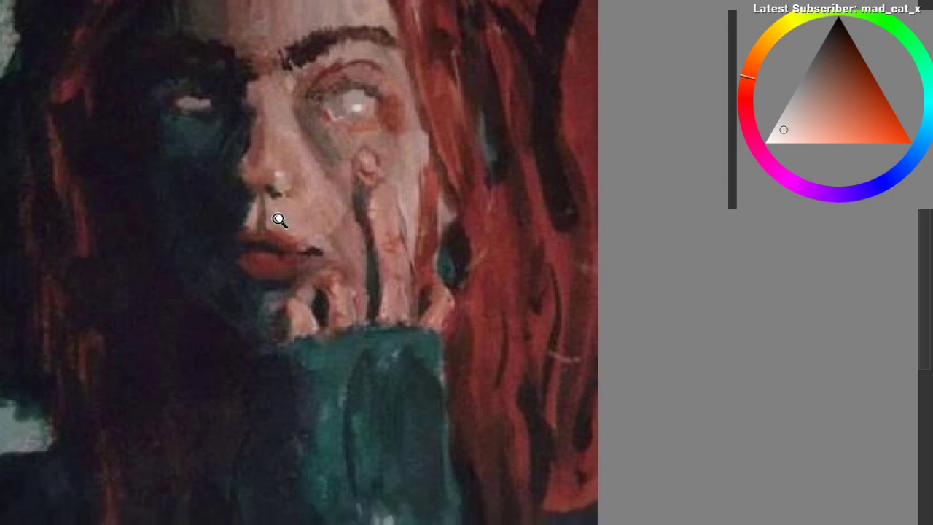
left_click_drag(280, 230, 306, 237)
key("ctrl+z")
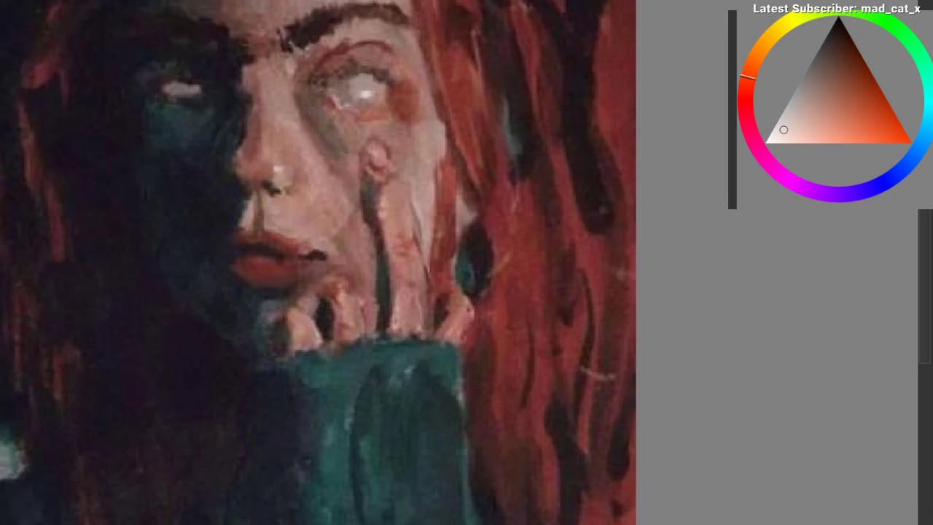
scroll(292, 235, "down", 3)
scroll(277, 245, "up", 3)
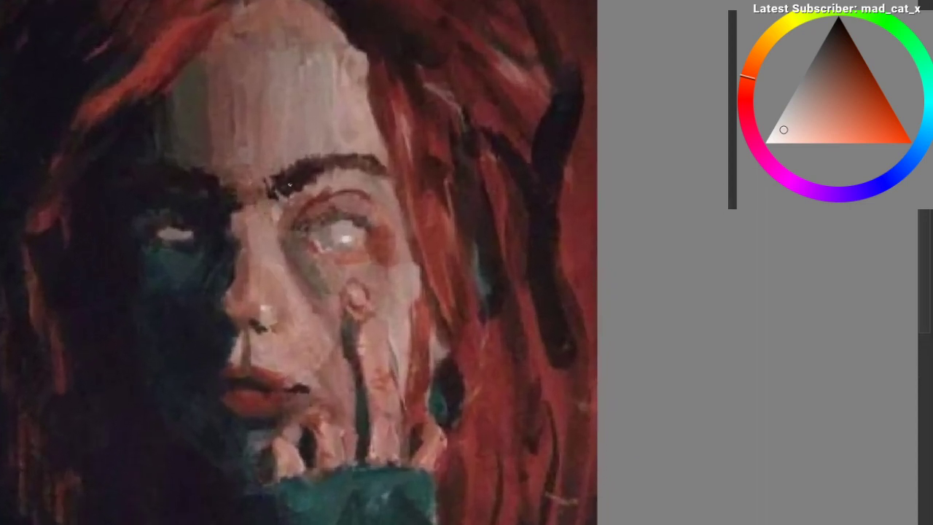
Step: Sample a light skin tone and brighten the skin beneath the eyebrow on the lit side
mouse_move(327, 187)
left_mouse_down()
mouse_move(346, 181)
mouse_move(337, 176)
left_mouse_up()
left_click(340, 184, "ctrl")
scroll(436, 189, "down", 2)
mouse_move(431, 242)
left_mouse_down()
mouse_move(388, 247)
mouse_move(358, 179)
mouse_move(365, 139)
left_mouse_up()
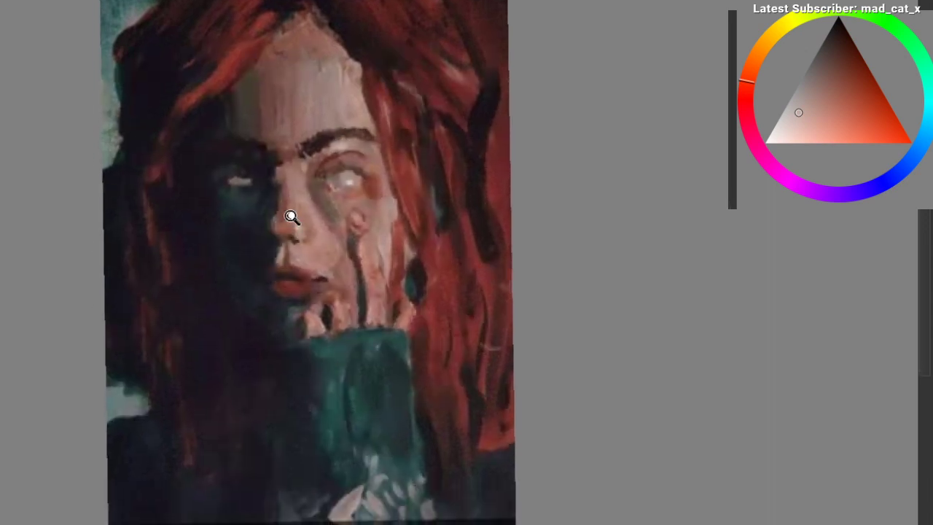
scroll(293, 218, "up", 2)
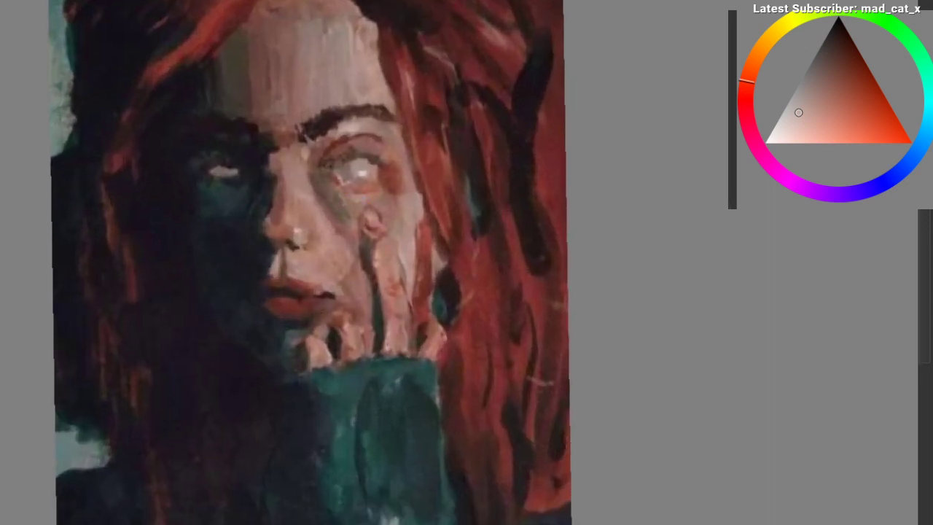
Step: Try a light skin-tone stroke on the lit side of the face and undo it
scroll(383, 218, "down", 2)
scroll(352, 212, "up", 2)
mouse_move(327, 212)
left_mouse_down()
mouse_move(345, 203)
mouse_move(292, 183)
mouse_move(302, 207)
left_mouse_up()
scroll(298, 203, "up", 1)
left_click_drag(352, 166, 346, 134)
key("ctrl+z")
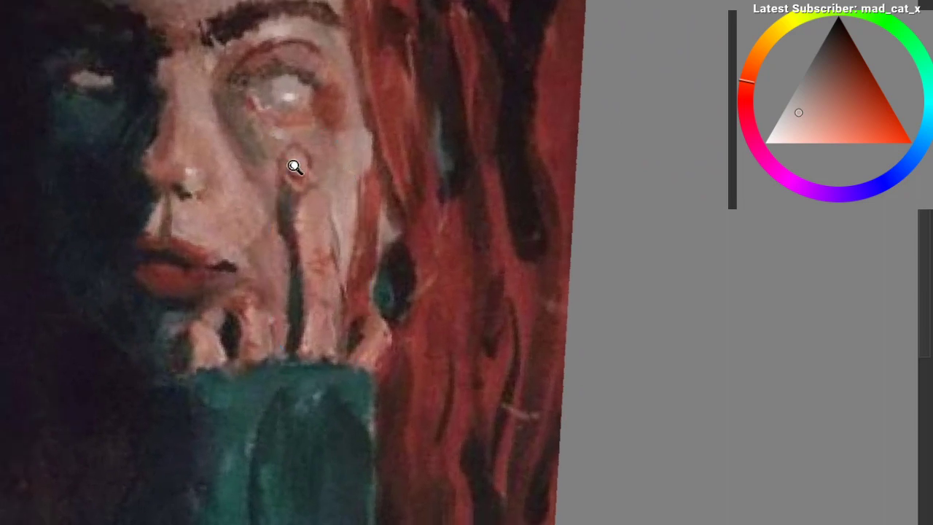
Step: Outline the raised finger on the cheek with a freehand selection and clear the selection
scroll(294, 167, "down", 3)
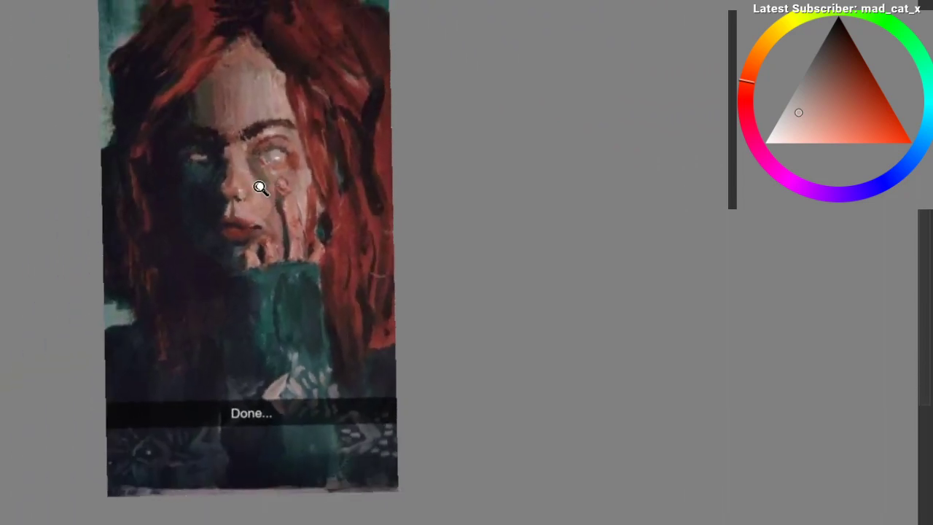
left_click_drag(259, 187, 284, 196)
left_click_drag(297, 158, 272, 150)
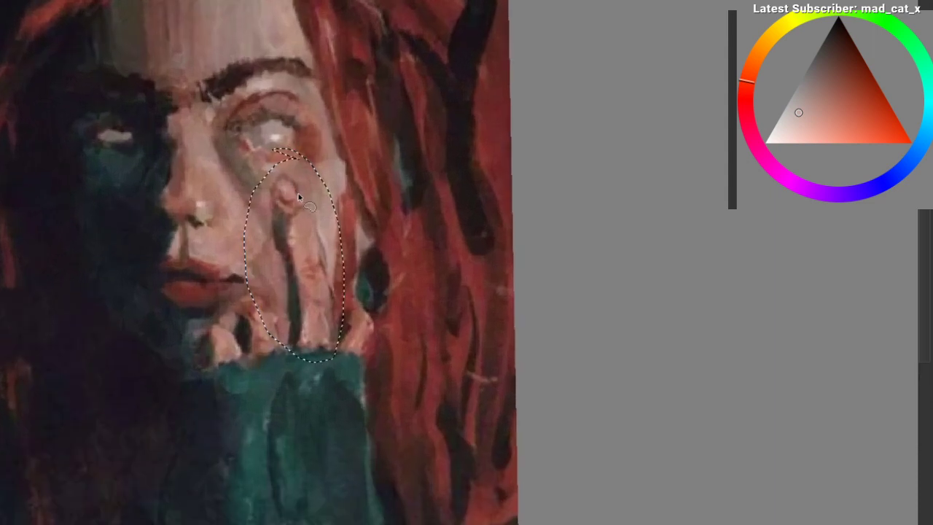
left_click_drag(297, 198, 300, 211)
key("ctrl+shift+a")
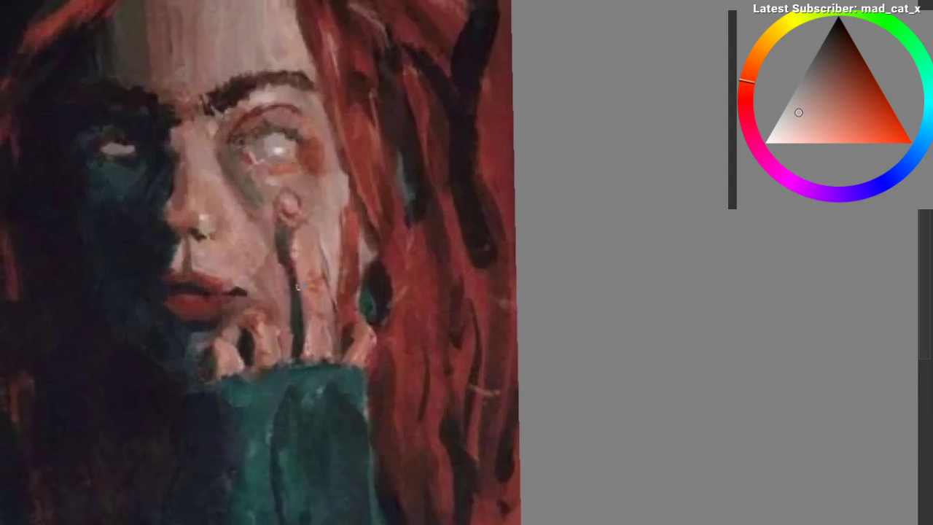
Step: Sample skin tones around the lit eye and the raised fingertip
key("ctrl")
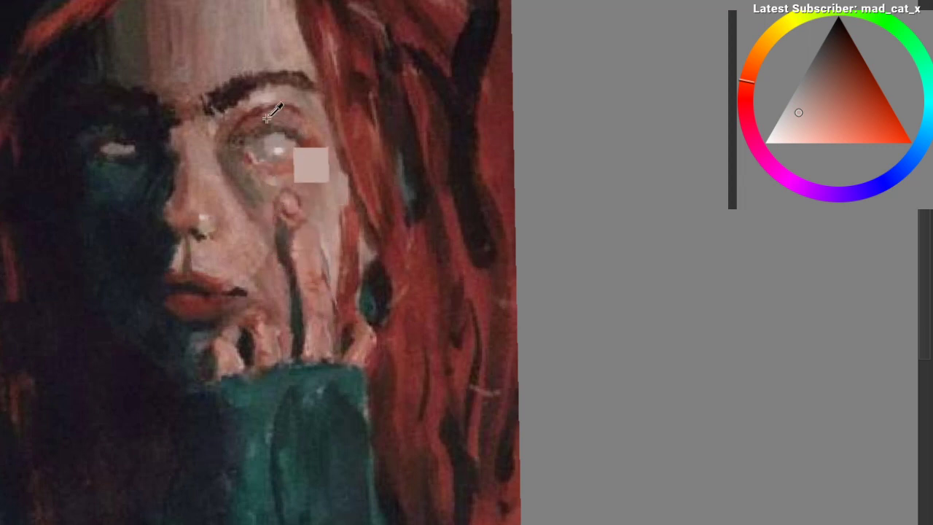
left_click_drag(268, 118, 249, 81)
mouse_move(283, 212)
left_mouse_down()
mouse_move(282, 247)
mouse_move(282, 198)
mouse_move(344, 207)
left_mouse_up()
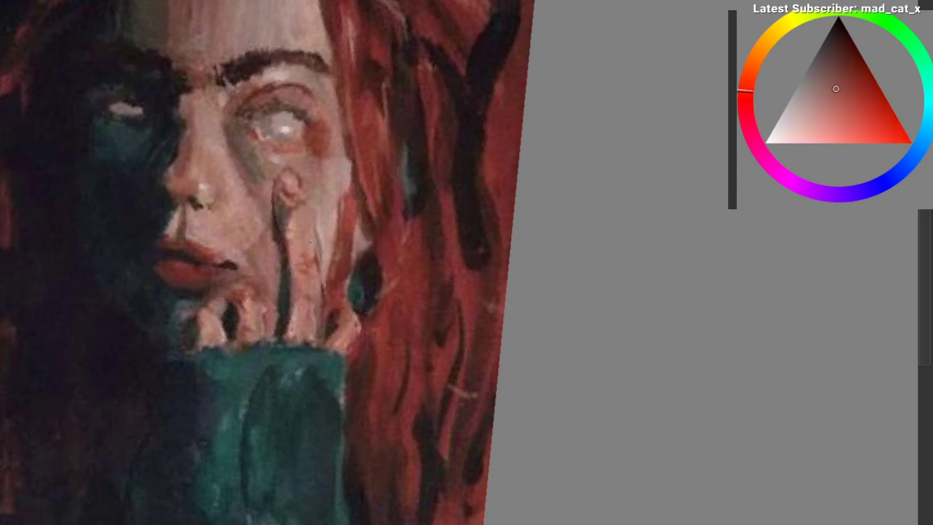
mouse_move(289, 183)
left_mouse_down()
mouse_move(286, 130)
mouse_move(288, 173)
left_mouse_up()
mouse_move(344, 177)
left_mouse_down()
mouse_move(340, 190)
mouse_move(341, 182)
mouse_move(256, 229)
mouse_move(259, 222)
left_mouse_up()
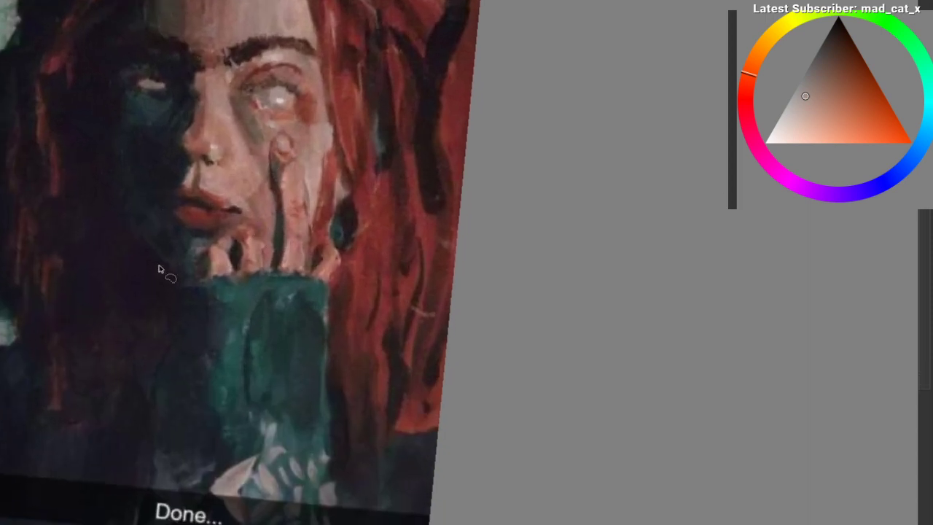
Step: Outline the shadowed side of the face with a freehand selection and clear the selection
mouse_move(149, 266)
left_mouse_down()
mouse_move(124, 300)
mouse_move(197, 184)
left_mouse_up()
mouse_move(245, 214)
left_mouse_down()
mouse_move(234, 233)
mouse_move(256, 223)
left_mouse_up()
key("ctrl+d")
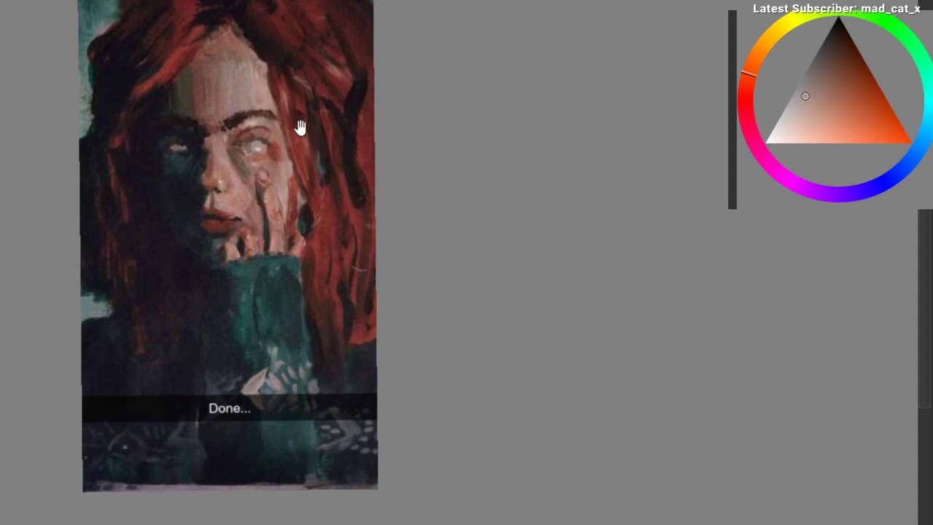
Step: Paint a light pink highlight along the raised finger, undoing the unwanted stroke
mouse_move(300, 127)
left_mouse_down()
mouse_move(190, 203)
mouse_move(257, 140)
left_mouse_up()
mouse_move(204, 62)
left_mouse_down()
mouse_move(205, 50)
mouse_move(190, 44)
left_mouse_up()
left_click_drag(328, 184, 268, 138)
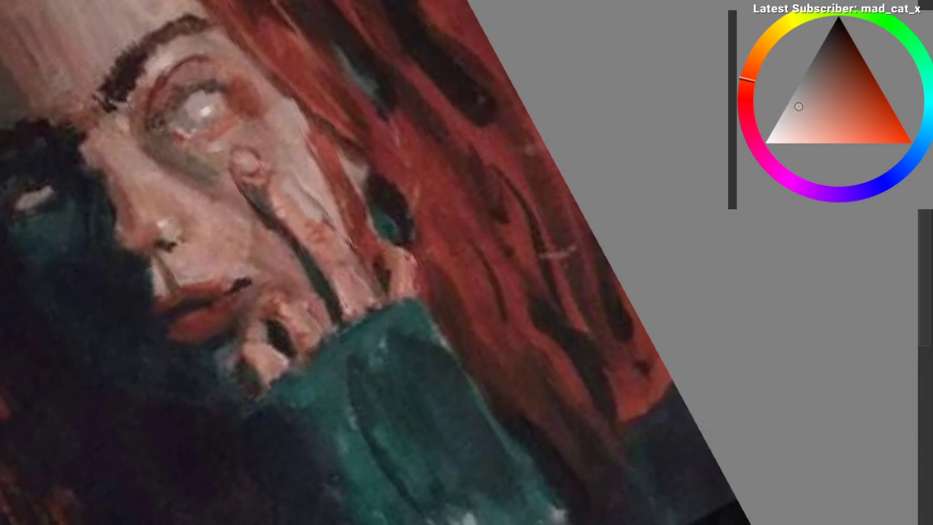
left_click_drag(348, 250, 326, 218)
left_click_drag(394, 258, 346, 258)
key("ctrl+z")
mouse_move(285, 208)
left_mouse_down()
mouse_move(319, 295)
mouse_move(313, 274)
left_mouse_up()
left_click_drag(354, 239, 349, 271)
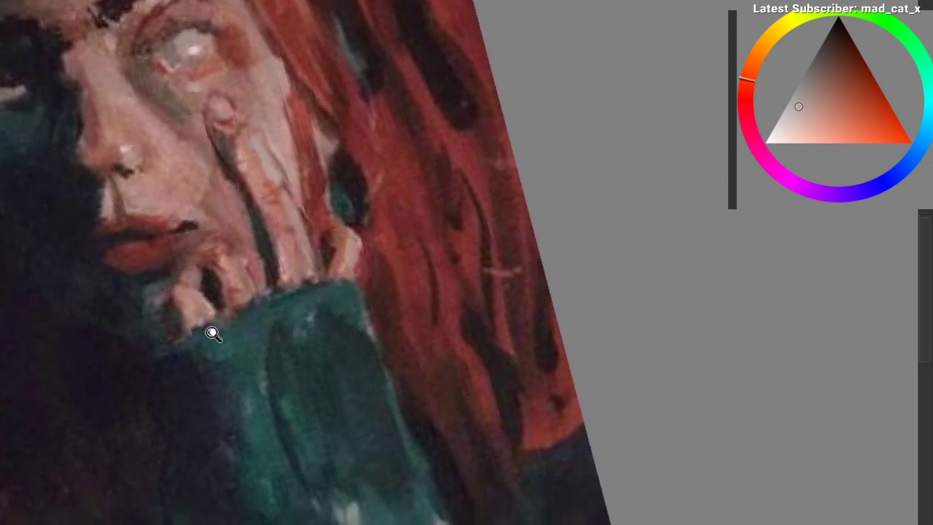
Step: Sample dark purple and blue tones from the shadowed hair, clothing and face
left_click_drag(212, 331, 209, 243)
left_click_drag(139, 260, 147, 300)
left_click(142, 297, "ctrl")
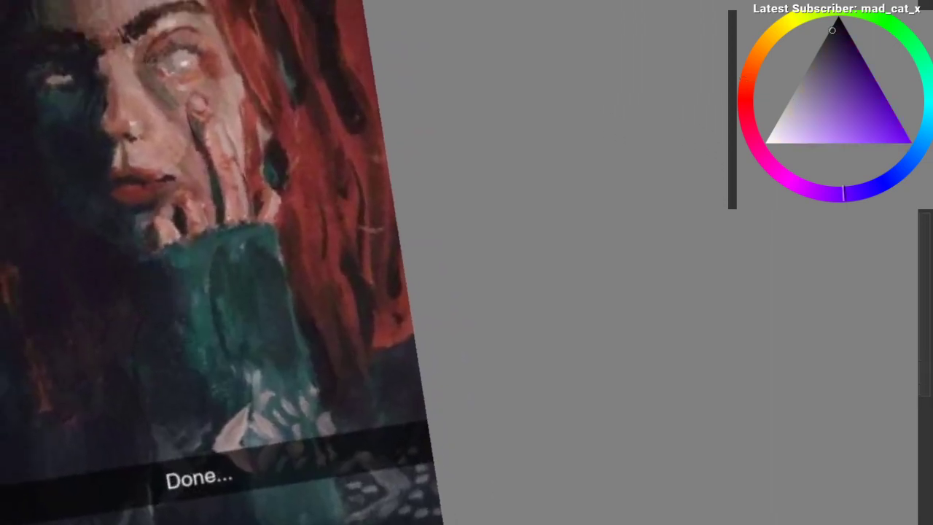
left_click(127, 287, "ctrl")
left_click_drag(115, 361, 170, 290)
left_click(249, 382, "ctrl")
left_click_drag(206, 369, 199, 403)
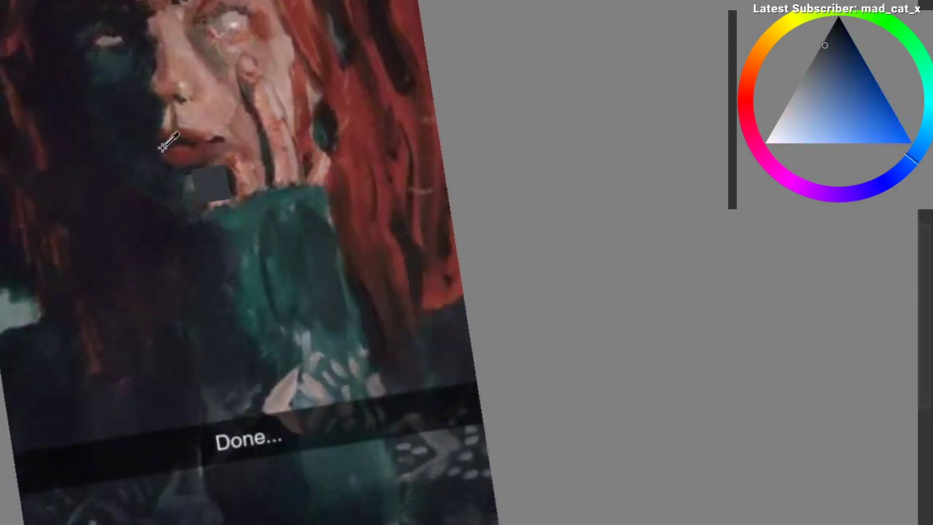
left_click(167, 140, "ctrl")
left_click_drag(205, 261, 206, 250)
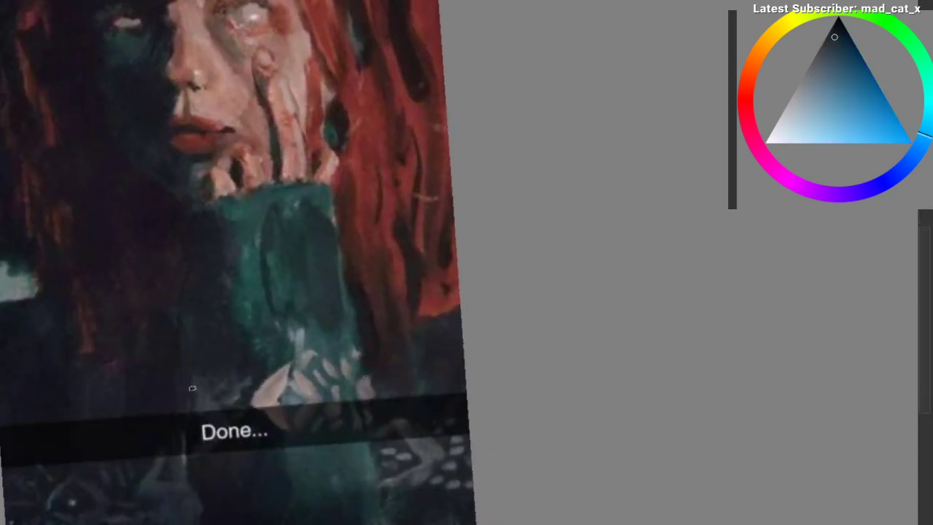
Step: Sample a dark blue-grey from the clothing and paint a contour along the shadowed edge of the raised sleeve
left_click(207, 387, "ctrl")
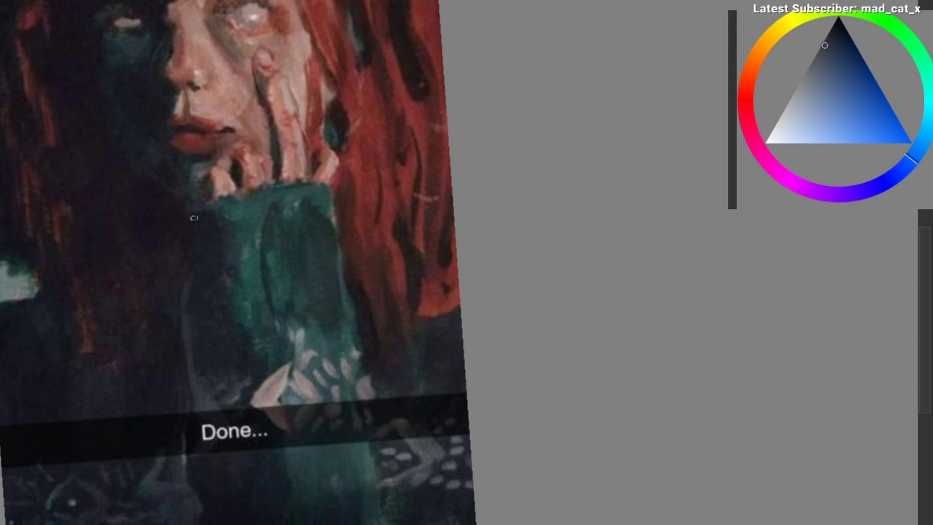
mouse_move(227, 195)
left_mouse_down()
mouse_move(283, 198)
mouse_move(284, 224)
mouse_move(202, 223)
mouse_move(208, 205)
left_mouse_up()
scroll(208, 219, "down", 1)
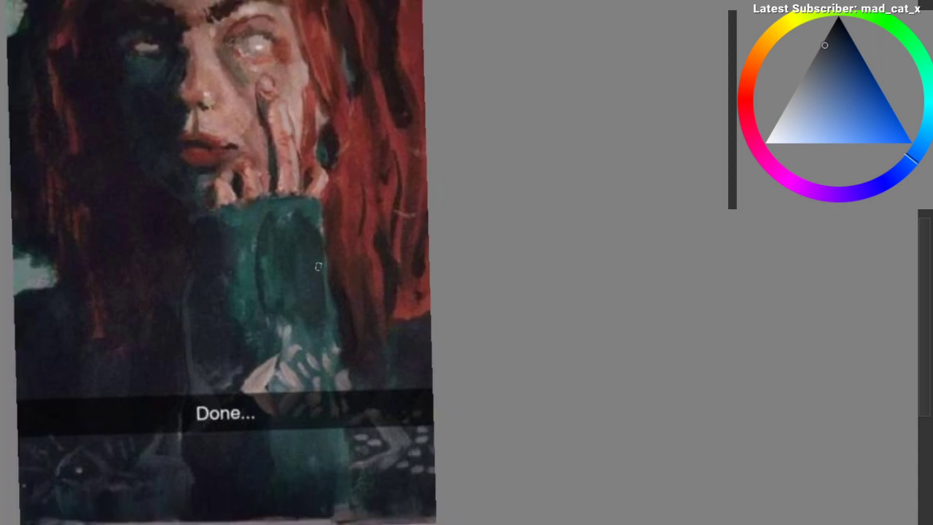
Step: Paste the photo of the red-haired woman onto the canvas with the painted portrait
scroll(306, 350, "down", 2)
left_click_drag(290, 351, 277, 237)
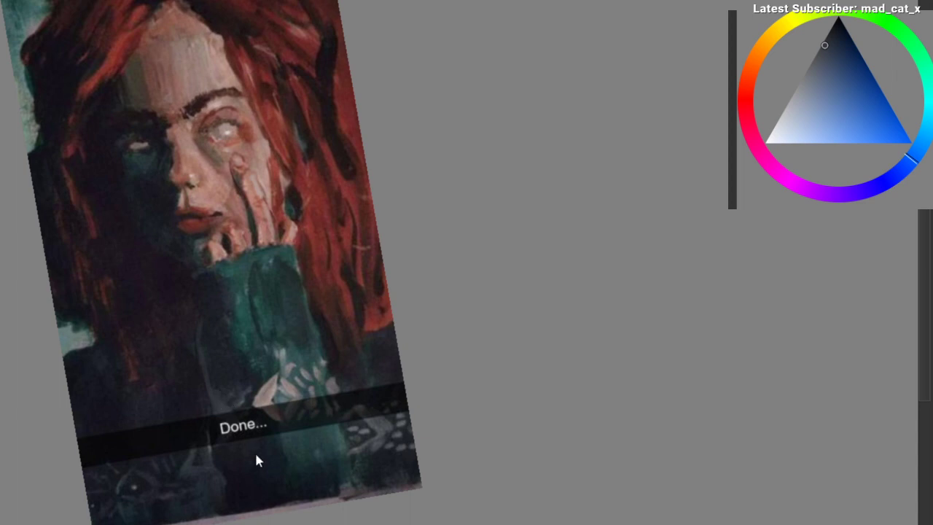
key("ctrl+v")
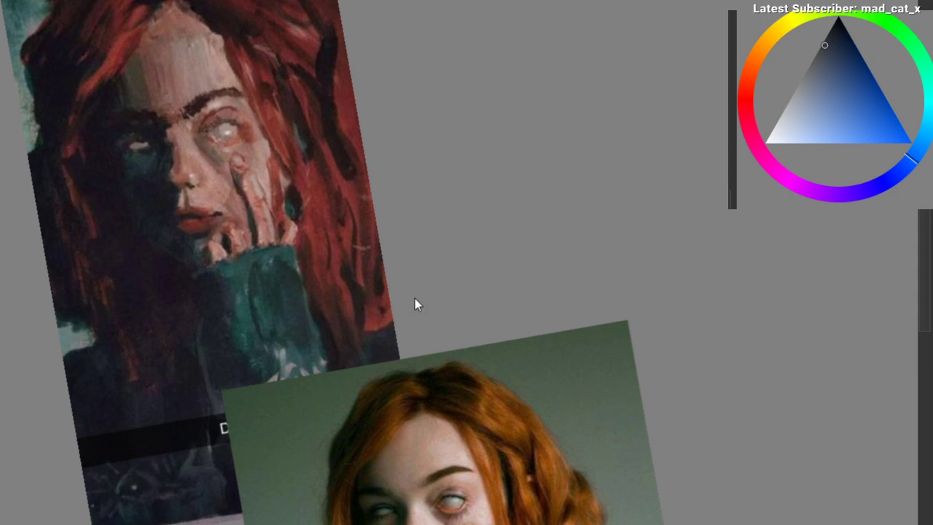
Step: Shrink the pasted reference photo and place it directly beside the painted portrait at about the same height
left_click_drag(576, 278, 567, 277)
scroll(506, 298, "down", 3)
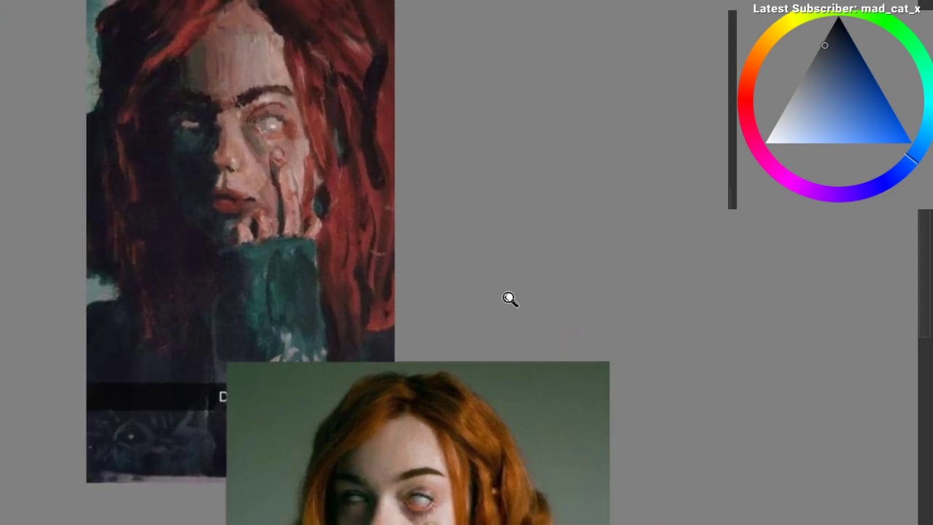
key("ctrl+t")
mouse_move(458, 378)
left_mouse_down()
mouse_move(183, 236)
mouse_move(173, 240)
left_mouse_up()
mouse_move(270, 231)
left_mouse_down()
mouse_move(312, 344)
mouse_move(318, 417)
left_mouse_up()
left_click_drag(270, 393, 123, 260)
left_click_drag(219, 327, 260, 267)
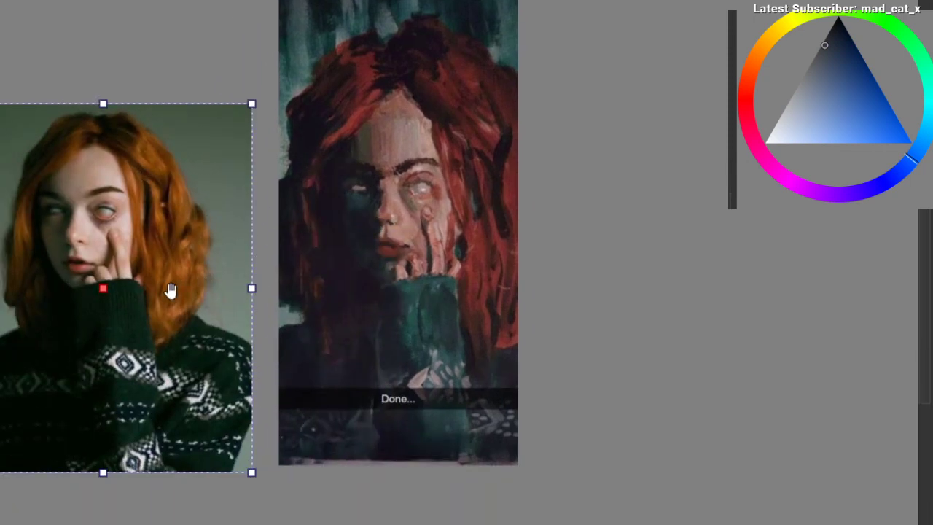
mouse_move(170, 291)
left_mouse_down()
mouse_move(179, 263)
mouse_move(192, 258)
left_mouse_up()
key("Return")
Step: Compare the face, hair and sleeve of the painted portrait with the reference photo, both close up and at full size
left_click_drag(380, 272, 383, 306)
mouse_move(385, 306)
left_mouse_down()
mouse_move(384, 331)
mouse_move(380, 290)
left_mouse_up()
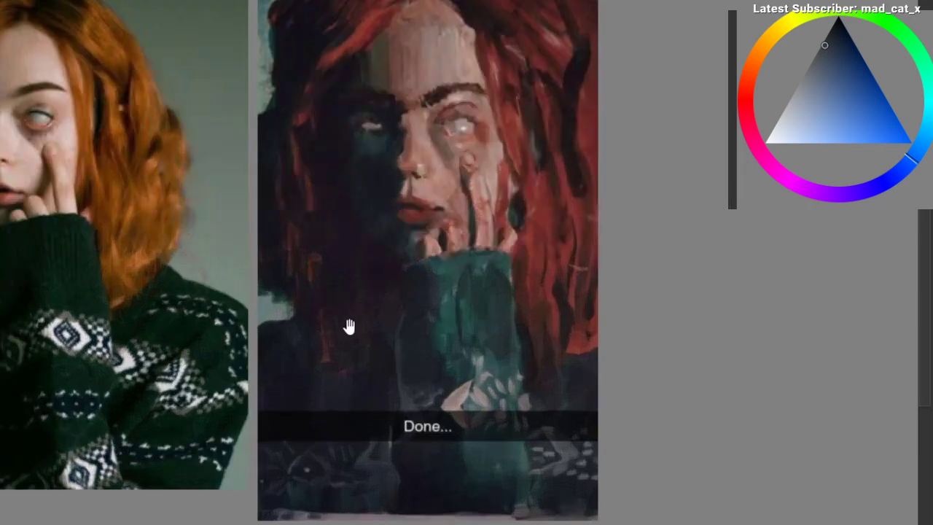
left_click_drag(350, 327, 354, 407)
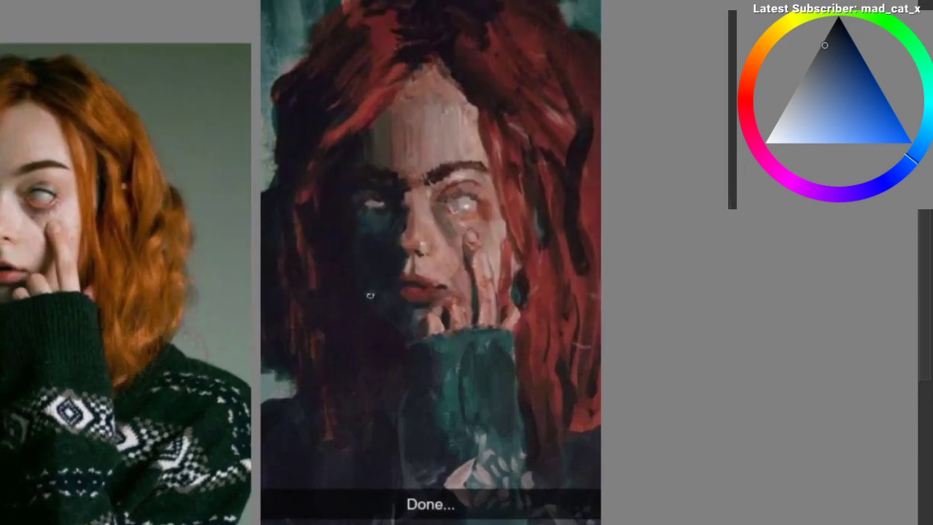
mouse_move(379, 282)
left_mouse_down()
mouse_move(402, 254)
mouse_move(367, 284)
mouse_move(371, 272)
mouse_move(364, 326)
left_mouse_up()
scroll(329, 352, "down", 1)
scroll(358, 264, "up", 2)
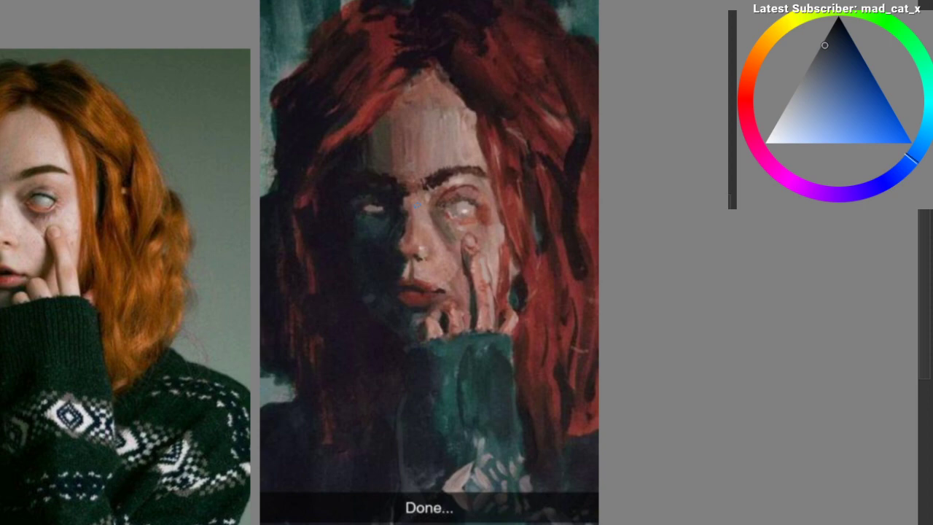
scroll(367, 262, "down", 3)
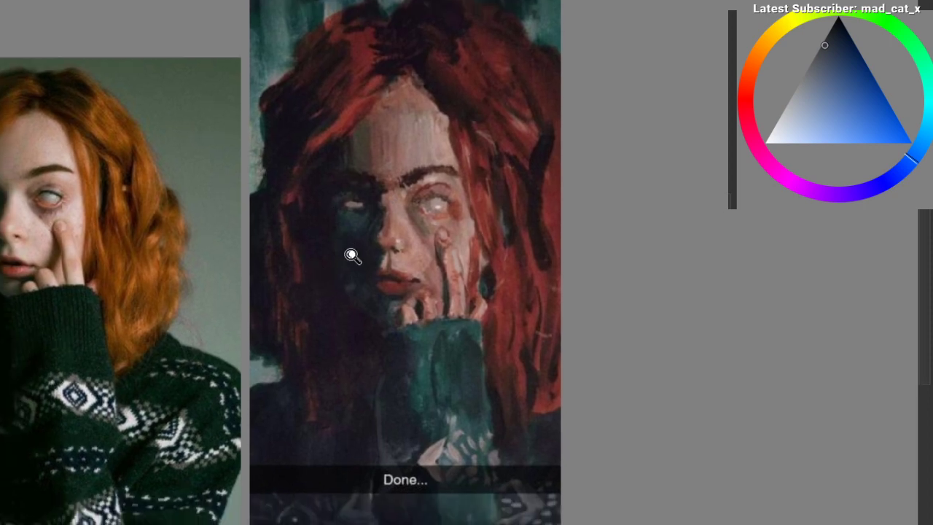
scroll(349, 273, "down", 1)
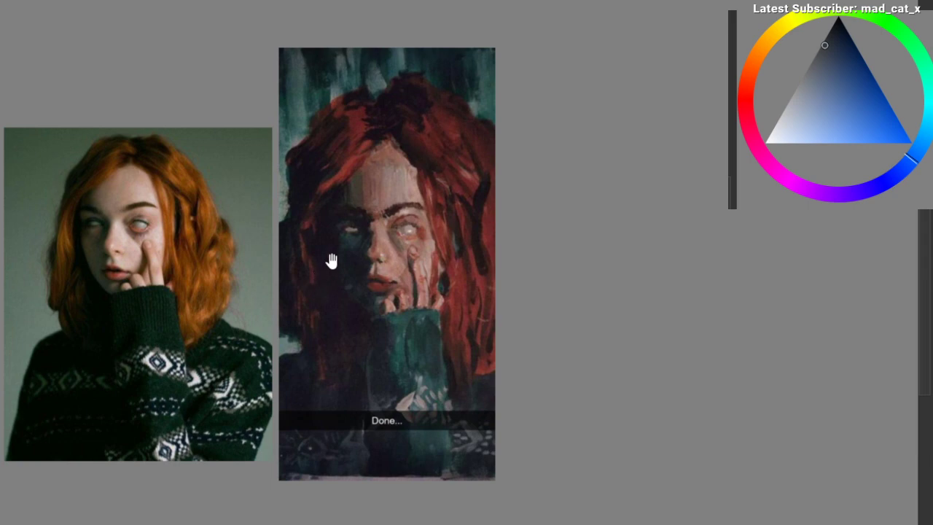
scroll(329, 234, "up", 2)
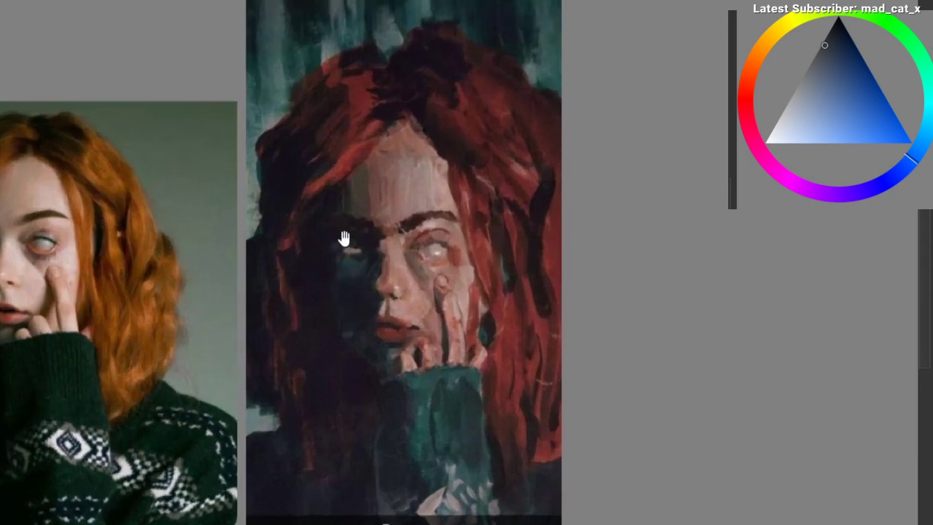
scroll(354, 250, "up", 1)
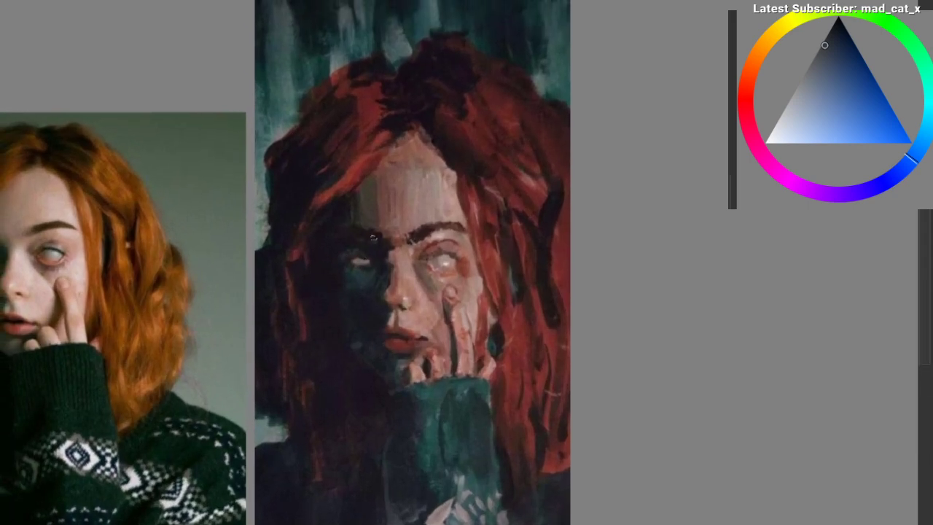
mouse_move(471, 56)
left_mouse_down()
mouse_move(619, 202)
mouse_move(466, 55)
left_mouse_up()
key("ctrl+t")
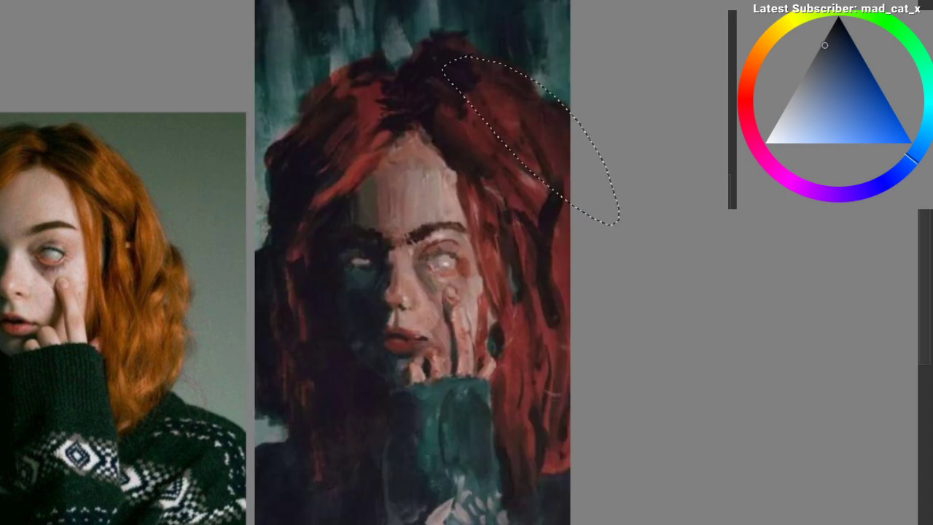
left_click(432, 120)
left_click_drag(269, 160, 282, 211)
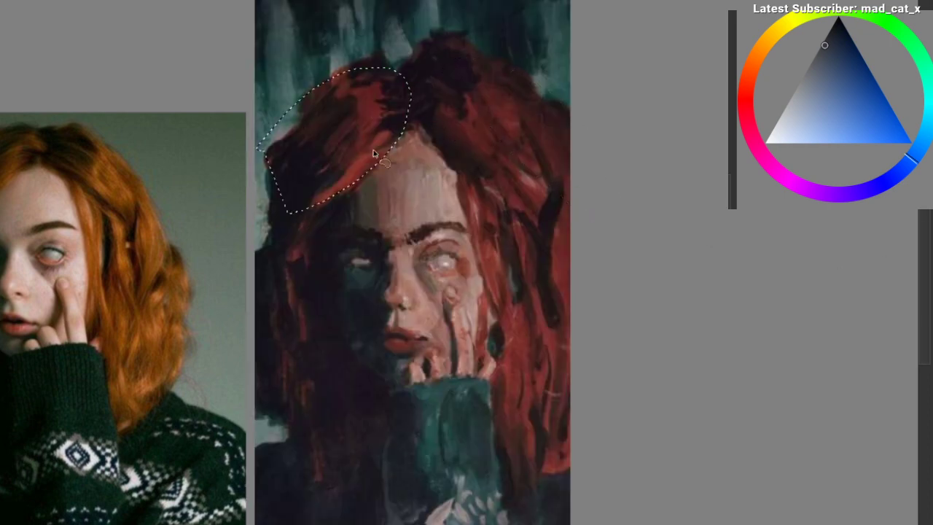
left_click(350, 90)
mouse_move(253, 102)
left_mouse_down()
mouse_move(219, 102)
mouse_move(216, 130)
left_mouse_up()
left_click(321, 48)
Step: Sample a dark teal from the background and outline the outer edges of the hair on both sides with freehand selections
left_click(290, 69, "ctrl")
left_click_drag(290, 69, 382, 72)
left_click_drag(382, 72, 273, 152)
mouse_move(451, 111)
left_mouse_down()
mouse_move(282, 198)
mouse_move(268, 302)
left_mouse_up()
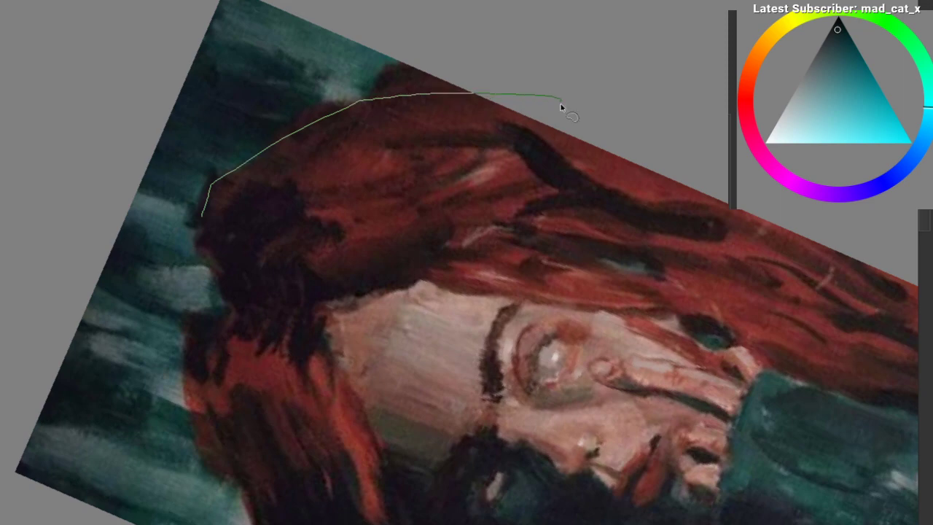
mouse_move(306, 190)
left_mouse_down()
mouse_move(251, 212)
mouse_move(218, 206)
left_mouse_up()
mouse_move(197, 370)
left_mouse_down()
mouse_move(223, 241)
mouse_move(269, 262)
mouse_move(350, 459)
left_mouse_up()
Step: Airbrush sampled dark blue and teal tones over the selected outer hair edges, then clear the selection
right_click(146, 275)
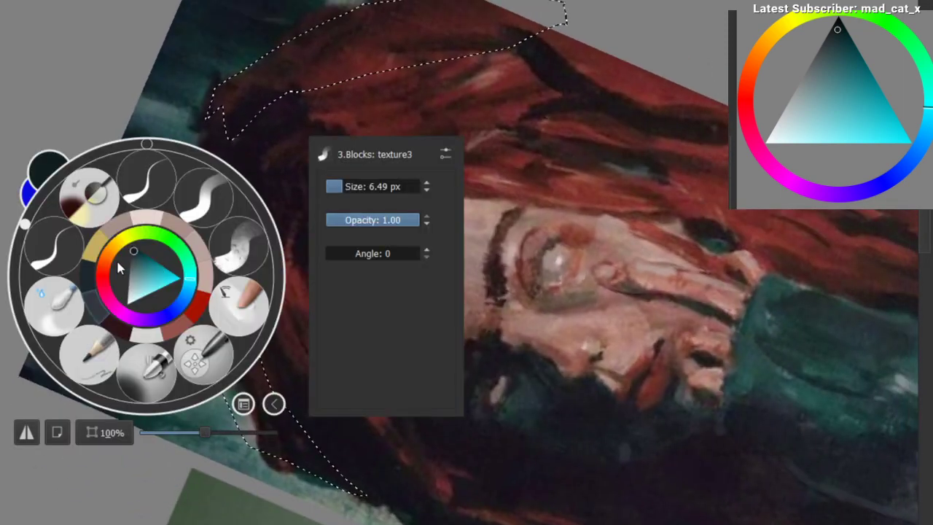
left_click(141, 360)
left_click_drag(160, 223, 150, 276)
left_click(221, 90, "ctrl")
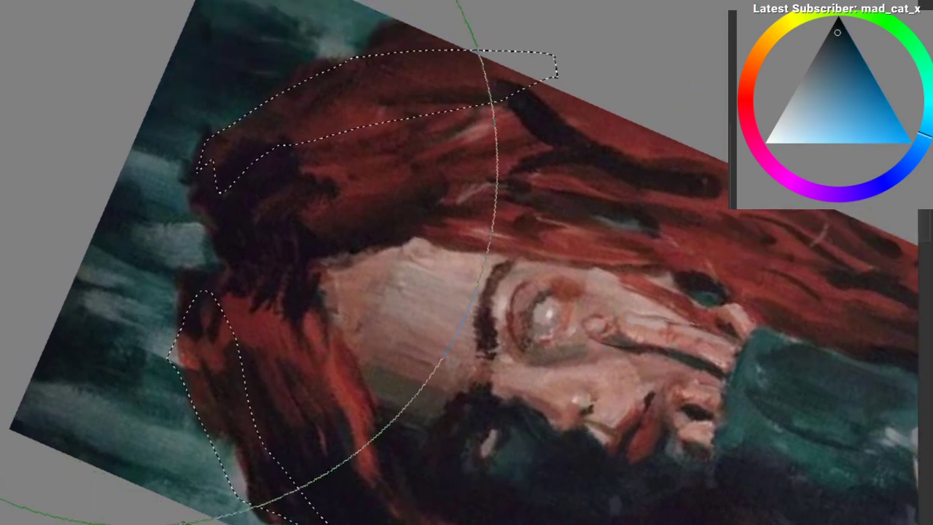
left_click(288, 67, "ctrl")
mouse_move(306, 77)
left_mouse_down()
mouse_move(418, 89)
mouse_move(461, 114)
left_mouse_up()
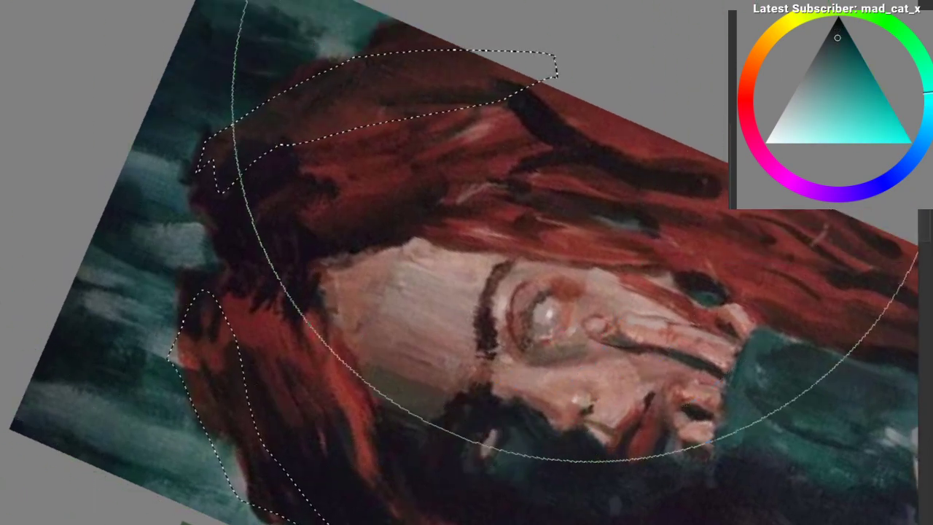
key("ctrl+shift+a")
left_click_drag(361, 217, 387, 176)
key("ctrl+z")
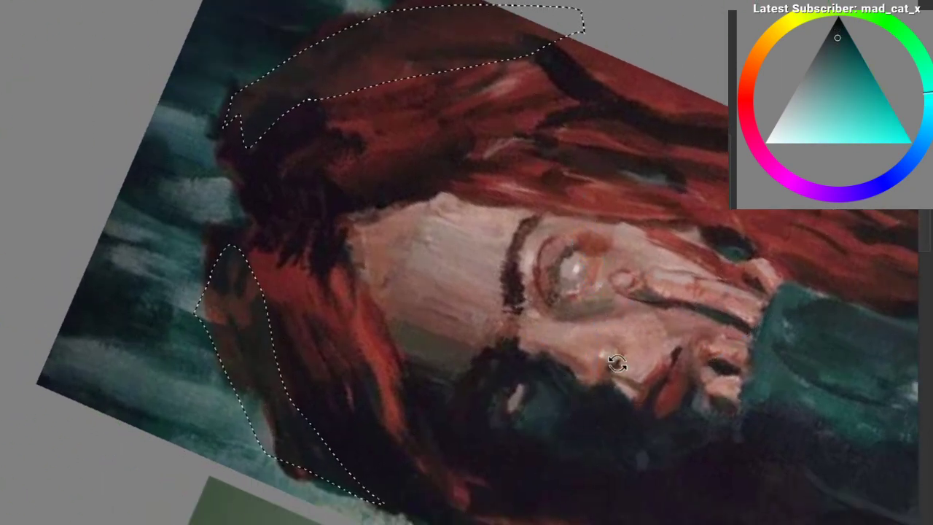
left_click_drag(615, 362, 609, 370)
key("ctrl+shift+a")
Step: Outline the rounded top of the painted hair with a freehand selection, then clear it
mouse_move(440, 215)
left_mouse_down()
mouse_move(521, 294)
mouse_move(556, 363)
mouse_move(558, 405)
mouse_move(407, 292)
mouse_move(325, 263)
mouse_move(282, 220)
mouse_move(302, 215)
left_mouse_up()
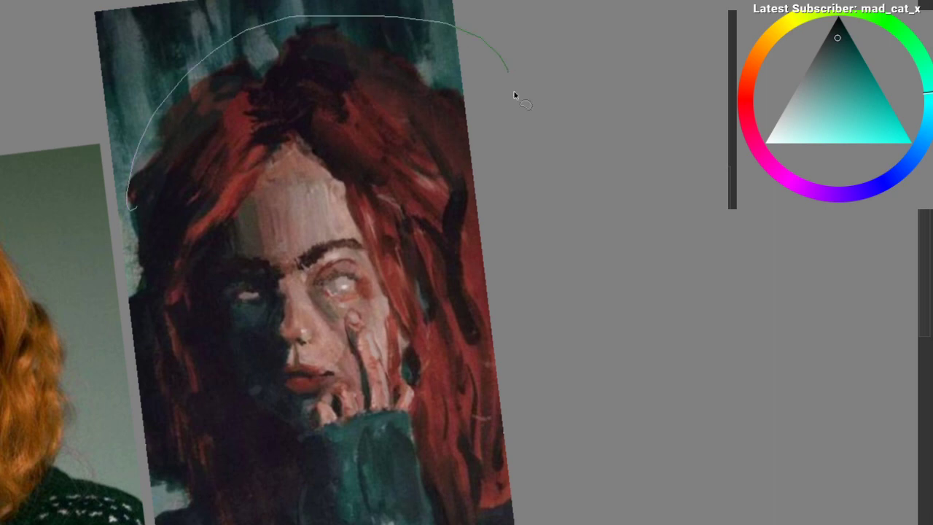
left_click_drag(514, 96, 188, 250)
key("ctrl+shift+a")
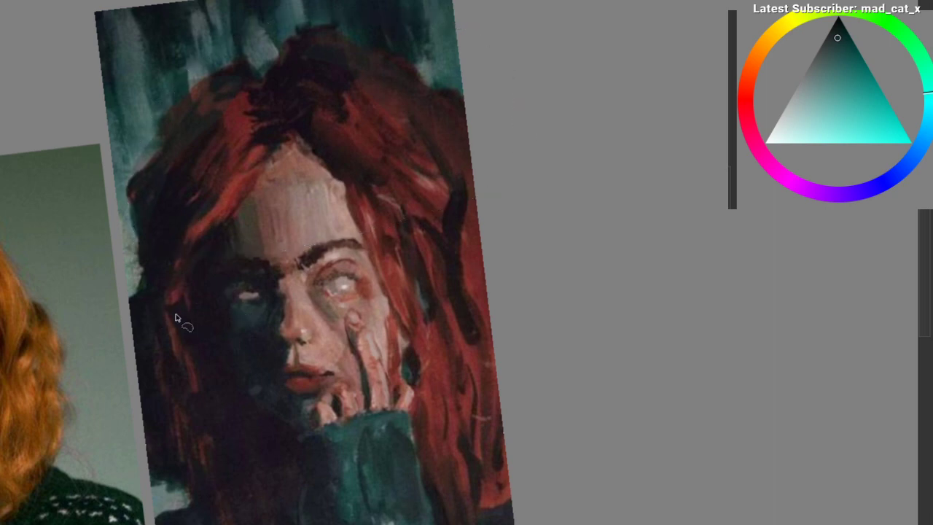
left_click_drag(177, 318, 170, 306)
key("ctrl+shift+a")
Step: Examine the darkened hair edges at several zoom levels and check the painting's lighting against the reference photo
mouse_move(301, 274)
left_mouse_down()
mouse_move(291, 288)
mouse_move(283, 261)
mouse_move(298, 263)
mouse_move(309, 227)
left_mouse_up()
scroll(291, 287, "down", 1)
scroll(309, 227, "up", 2)
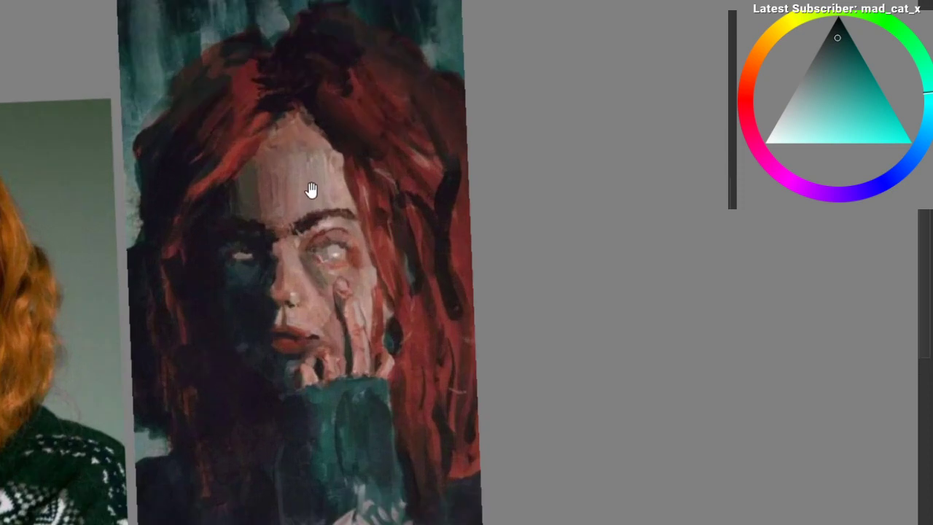
left_click_drag(308, 271, 318, 248)
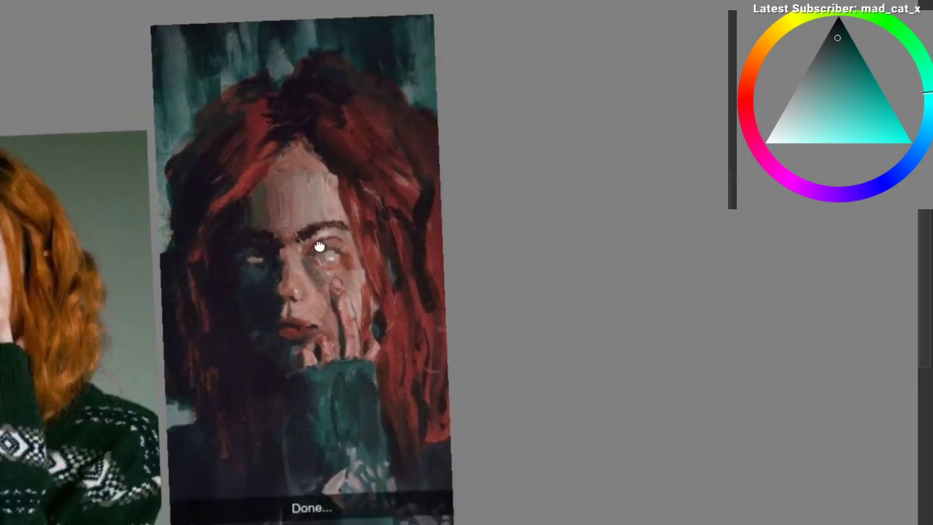
mouse_move(303, 318)
left_mouse_down()
mouse_move(313, 258)
mouse_move(323, 292)
mouse_move(328, 235)
mouse_move(319, 248)
left_mouse_up()
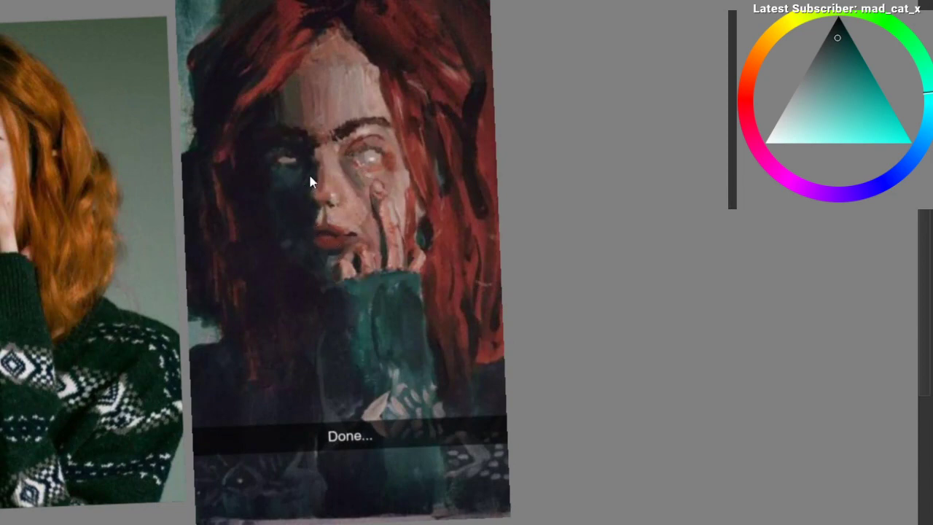
left_click_drag(108, 200, 257, 210)
left_click_drag(556, 157, 549, 126)
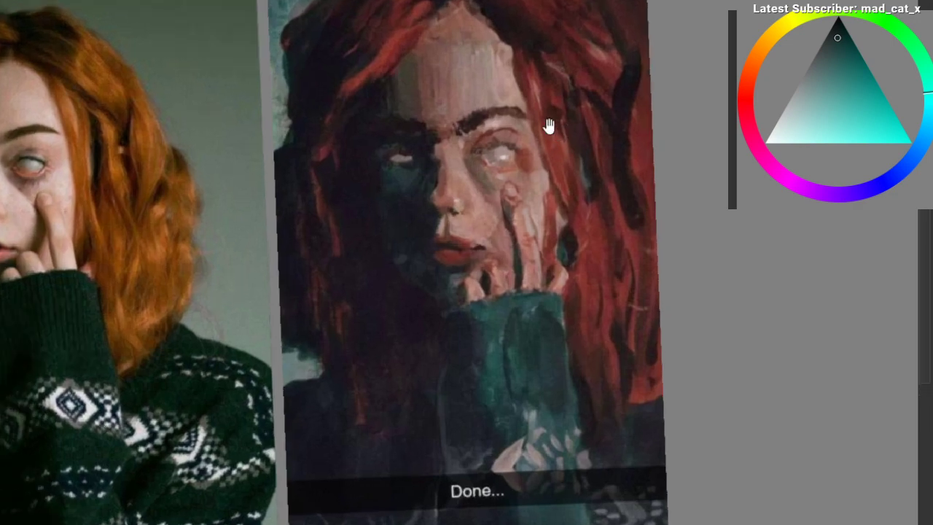
mouse_move(346, 185)
left_mouse_down()
mouse_move(396, 165)
mouse_move(389, 175)
left_mouse_up()
key("ctrl+a")
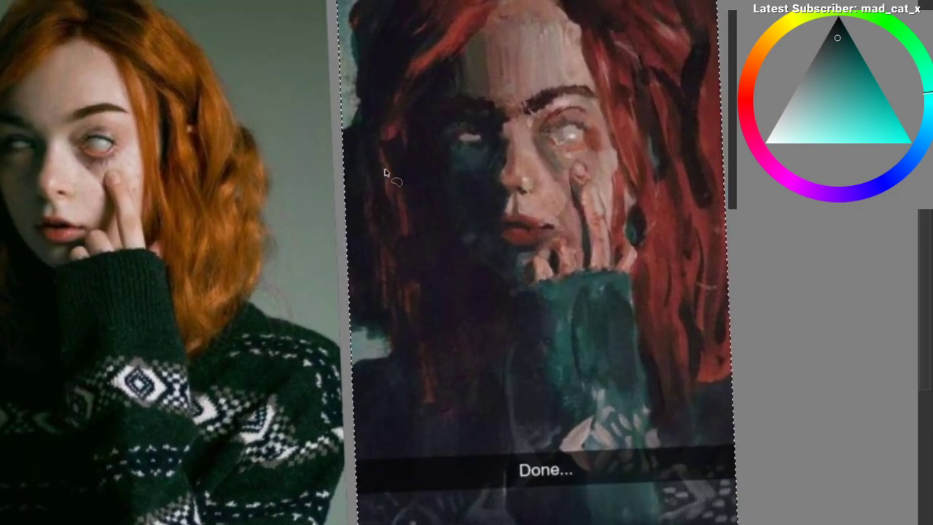
left_click_drag(370, 137, 349, 166)
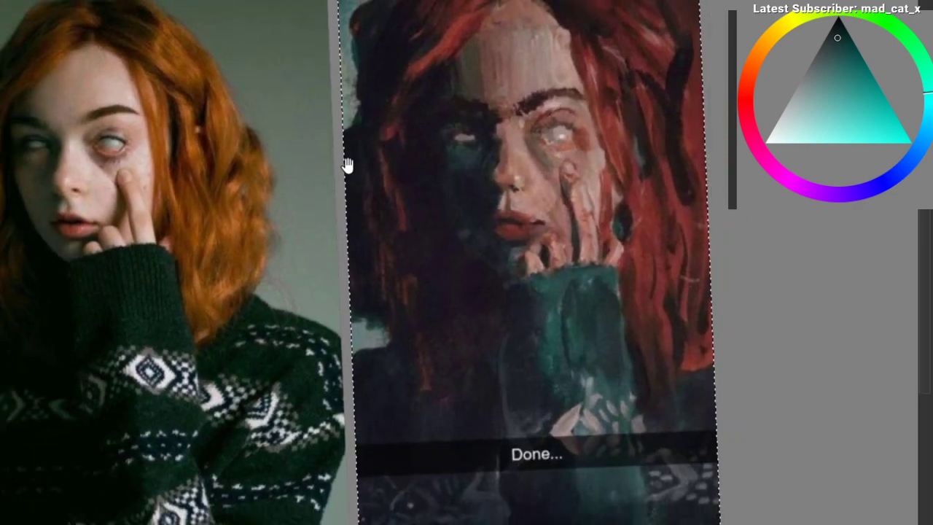
mouse_move(541, 186)
left_mouse_down()
mouse_move(396, 200)
mouse_move(419, 152)
mouse_move(481, 145)
left_mouse_up()
left_click_drag(355, 187, 339, 195)
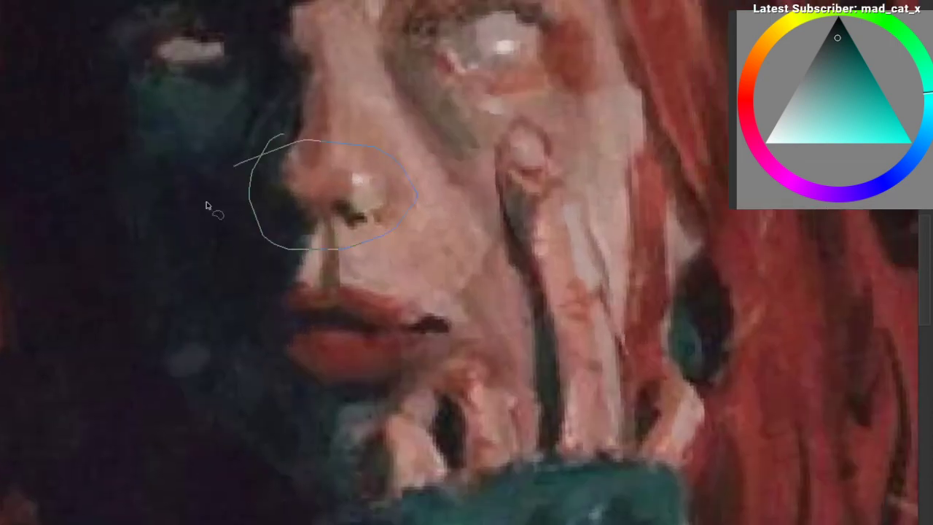
left_click_drag(282, 268, 231, 349)
right_click(231, 275)
left_click_drag(232, 279, 264, 271)
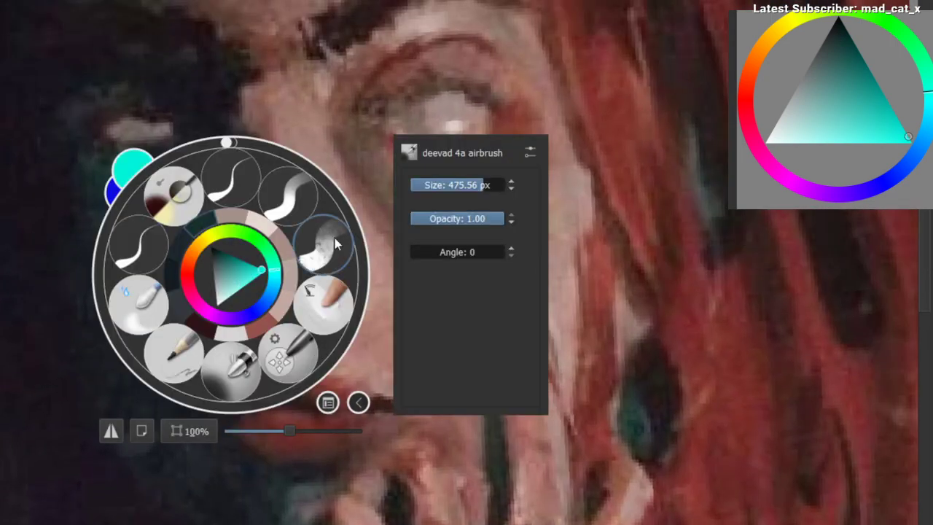
right_click(335, 238)
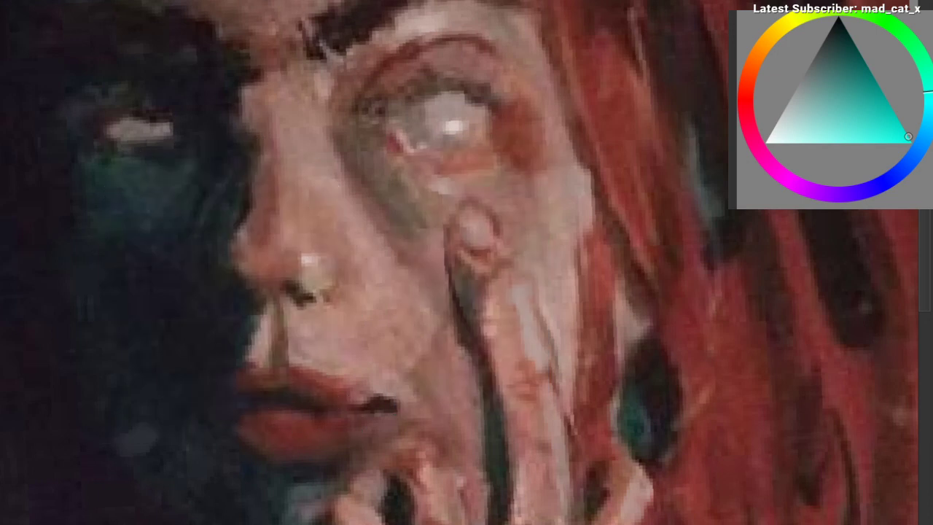
Step: Sample the dark accent colors at the nostril and around the lit eye to examine the warmth of the shadows
left_click(308, 293, "ctrl")
left_click_drag(452, 148, 289, 242)
left_click_drag(356, 196, 402, 165)
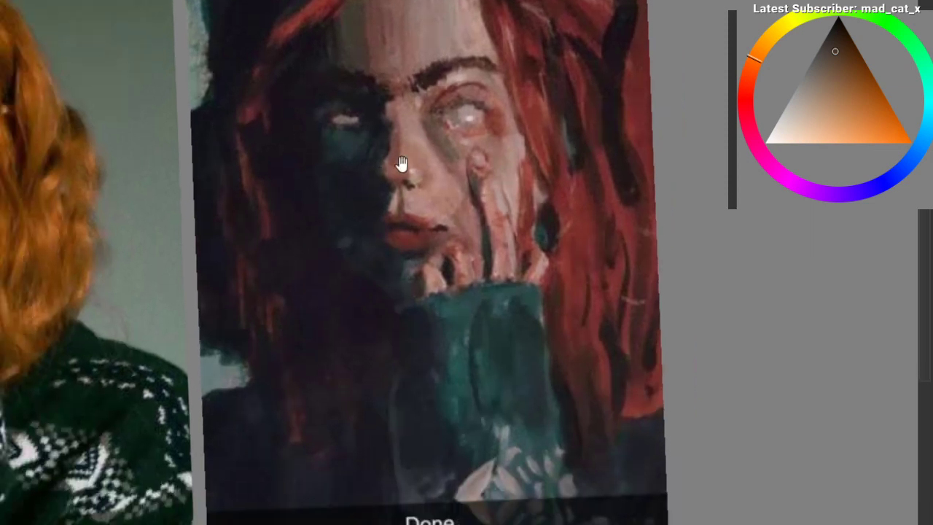
left_click_drag(467, 120, 534, 78)
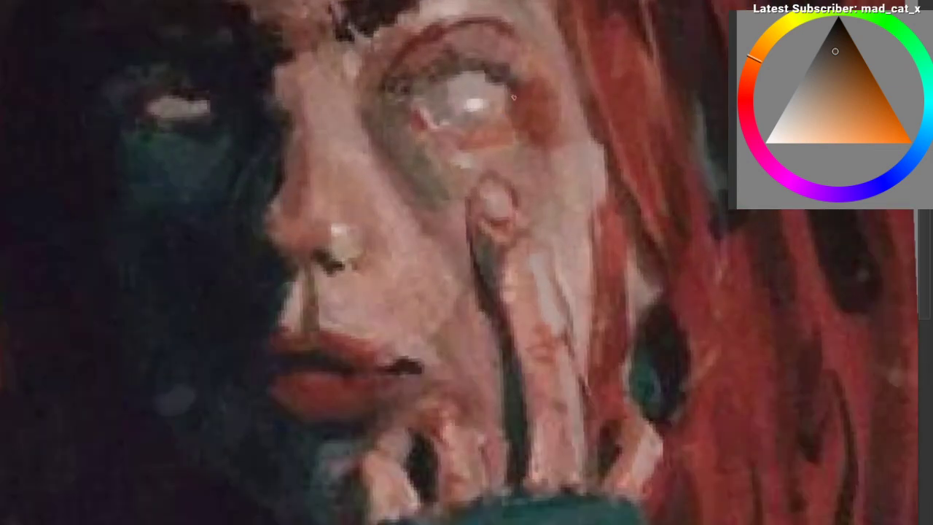
left_click(514, 97, "ctrl")
left_click(503, 70, "ctrl")
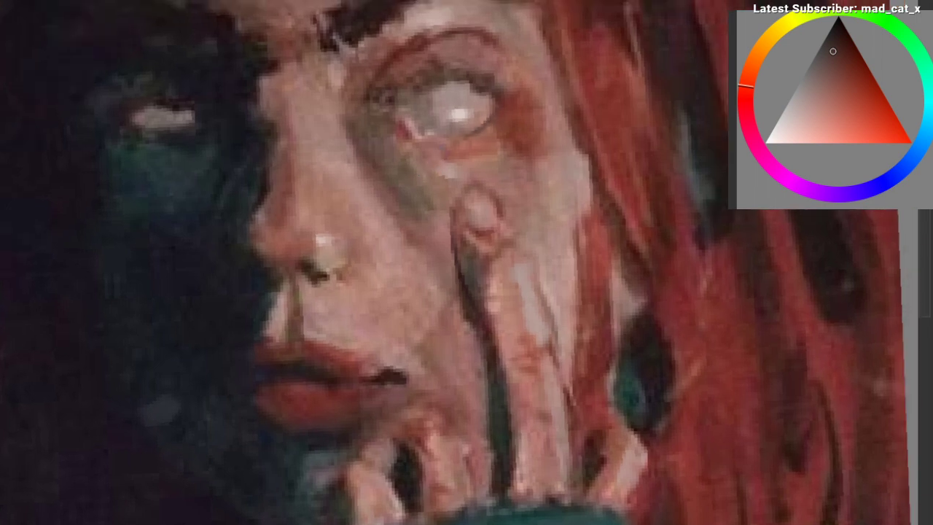
left_click(307, 264, "ctrl")
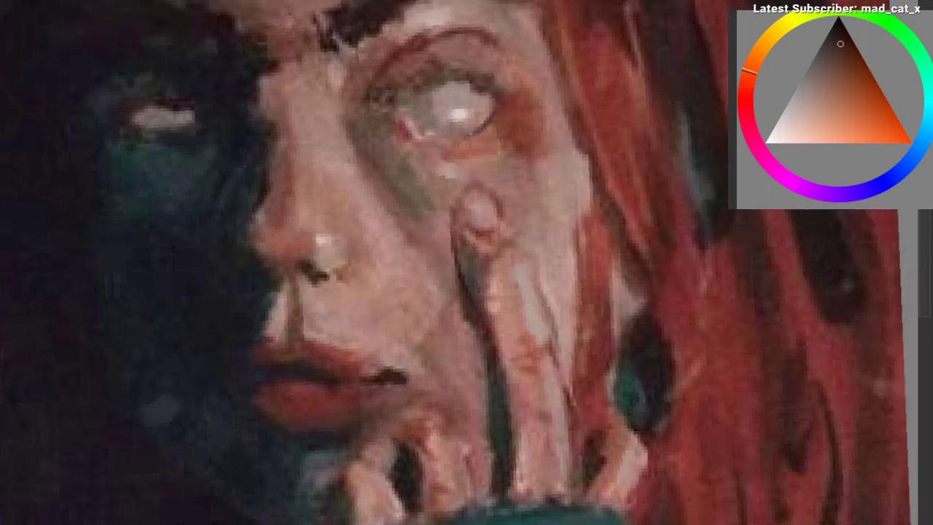
Step: Go to the skull painting, sample a golden brown from the temple and try a stroke there, undoing it
left_click_drag(474, 132, 386, 110)
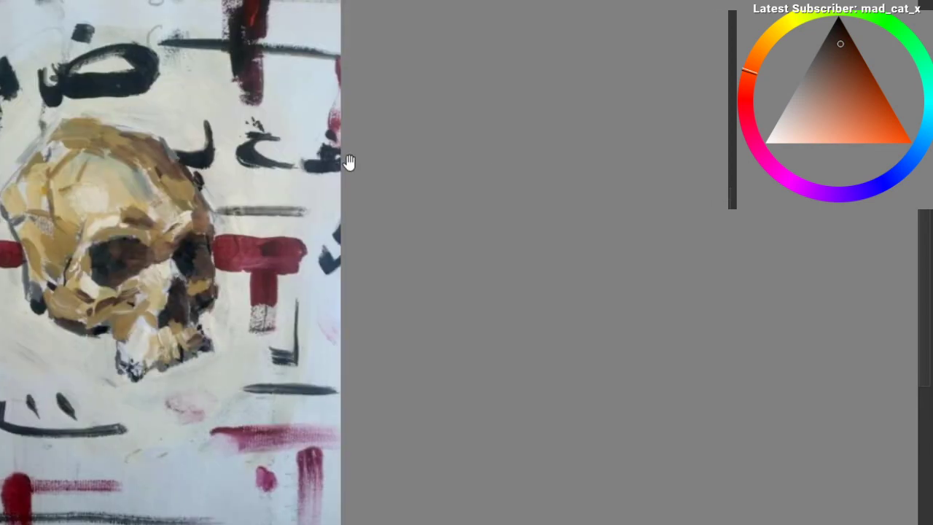
mouse_move(348, 162)
left_mouse_down()
mouse_move(270, 170)
mouse_move(338, 121)
mouse_move(323, 136)
mouse_move(344, 75)
mouse_move(337, 163)
left_mouse_up()
left_click(177, 183, "ctrl")
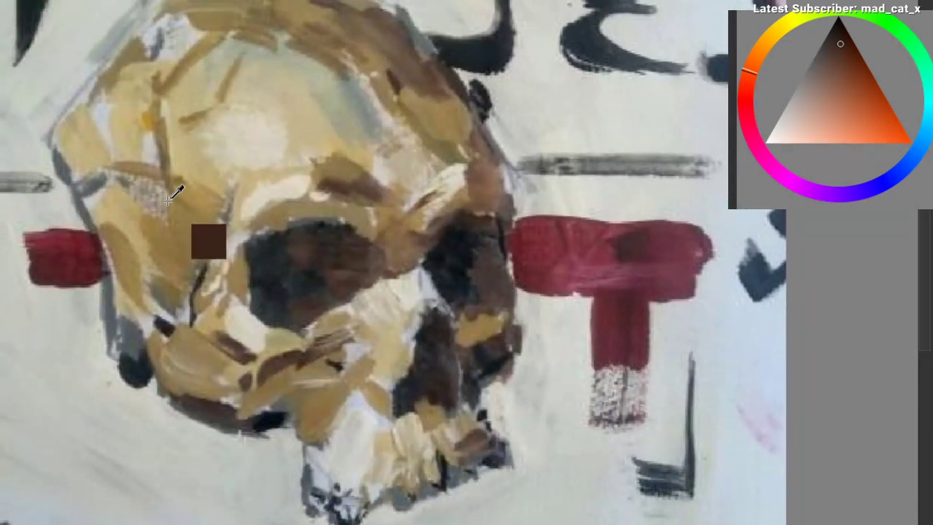
left_click_drag(166, 204, 175, 237)
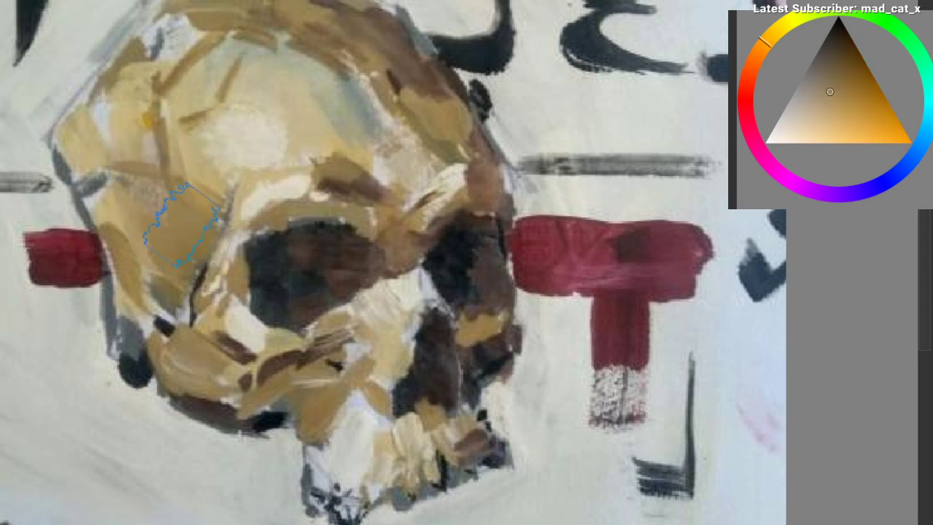
key("ctrl+z")
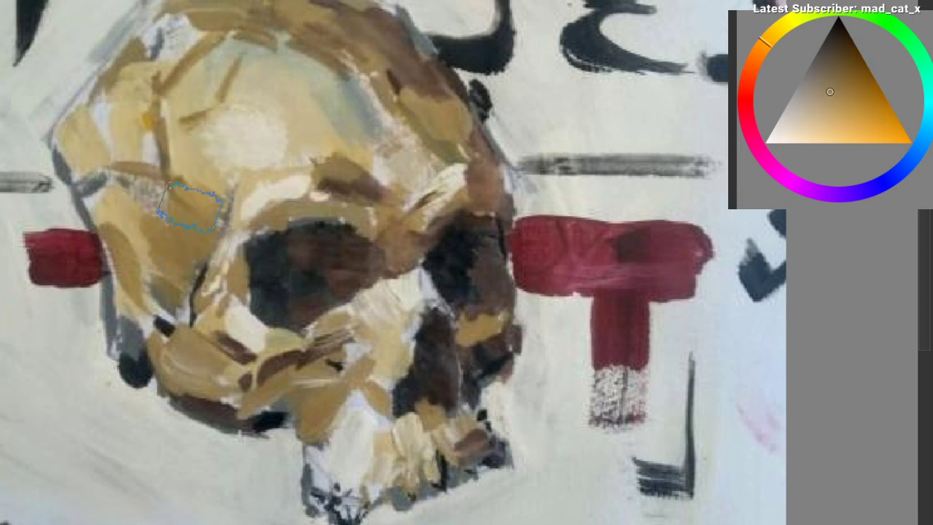
Step: Trace the skull's shaded jaw underside and the nose bridge with freehand selections, clearing them at the end
scroll(170, 204, "down", 4)
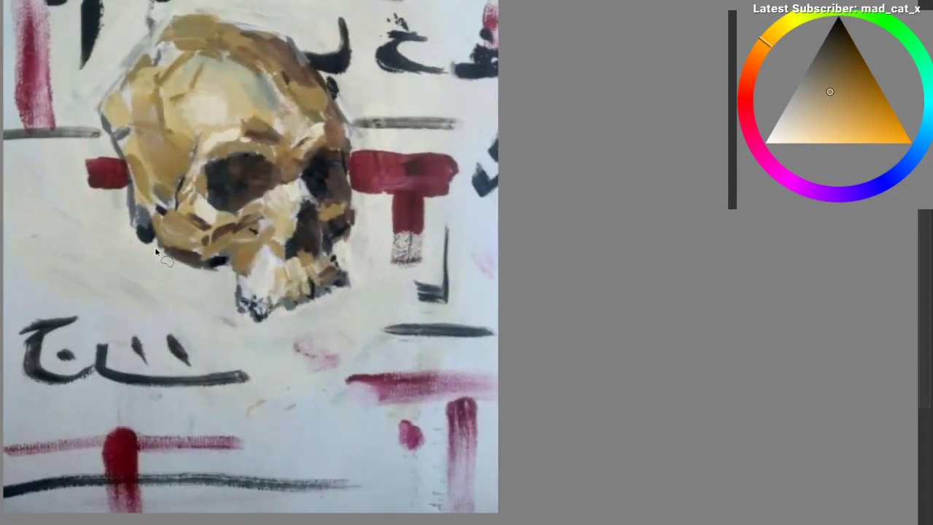
mouse_move(156, 253)
left_mouse_down()
mouse_move(340, 304)
mouse_move(214, 265)
left_mouse_up()
left_click_drag(277, 205, 278, 236)
key("ctrl+shift+a")
Step: Outline the upper edge of the skull's eye socket and the cheekbone with the freehand selection, clearing the outlines
mouse_move(266, 154)
left_mouse_down()
mouse_move(333, 140)
mouse_move(323, 156)
left_mouse_up()
scroll(301, 147, "up", 2)
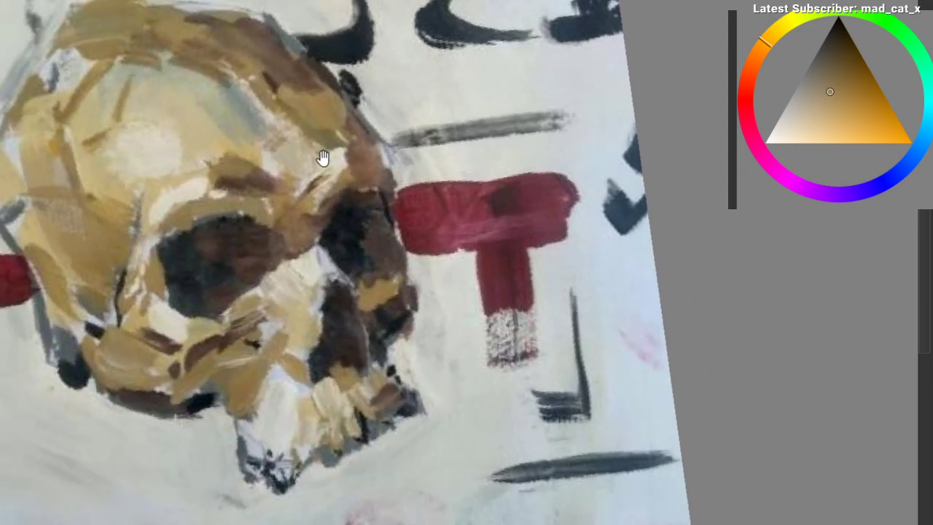
left_click_drag(315, 192, 321, 151)
left_click_drag(259, 179, 208, 180)
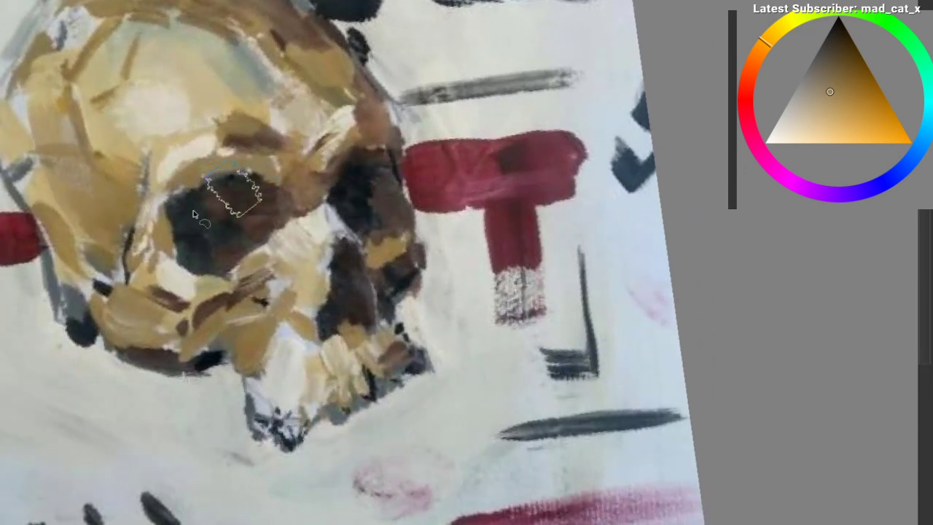
left_click_drag(228, 281, 157, 306)
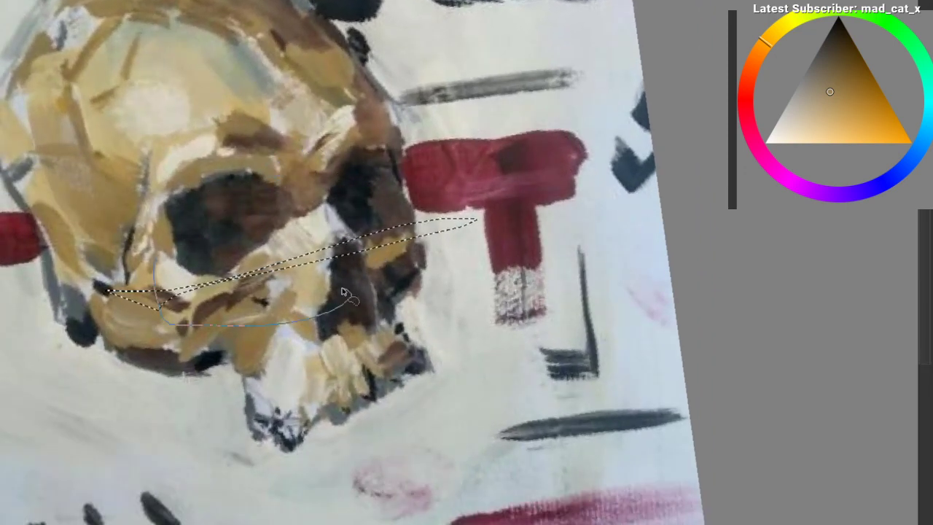
key("ctrl+shift+a")
mouse_move(433, 275)
left_mouse_down()
mouse_move(493, 333)
mouse_move(467, 277)
left_mouse_up()
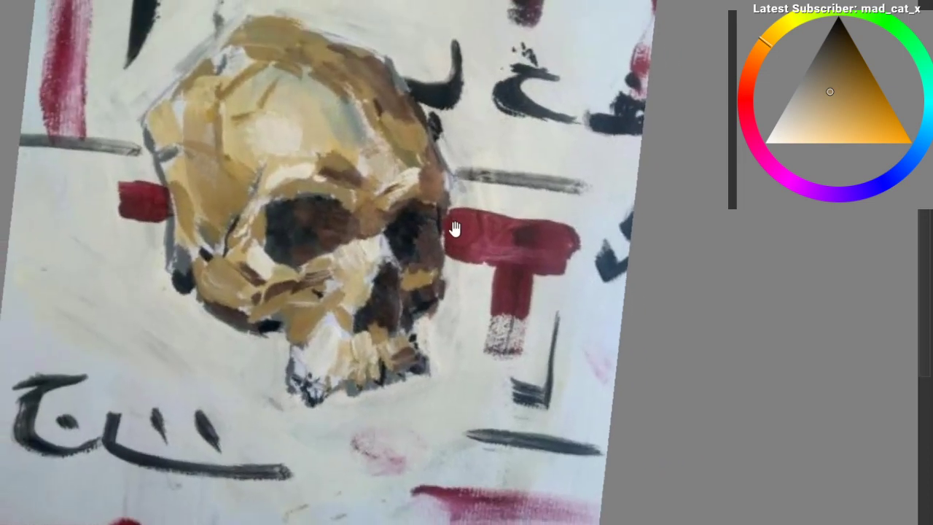
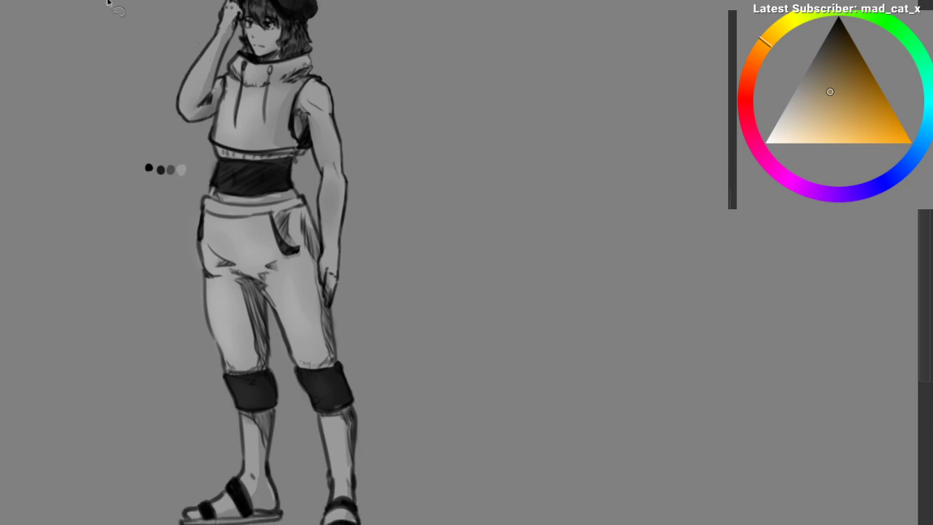
Step: Try extreme tonal adjustments on the grayscale figure drawing to check its value range, reverting each one
left_click(335, 15)
key("ctrl+z")
scroll(872, 226, "down", 4)
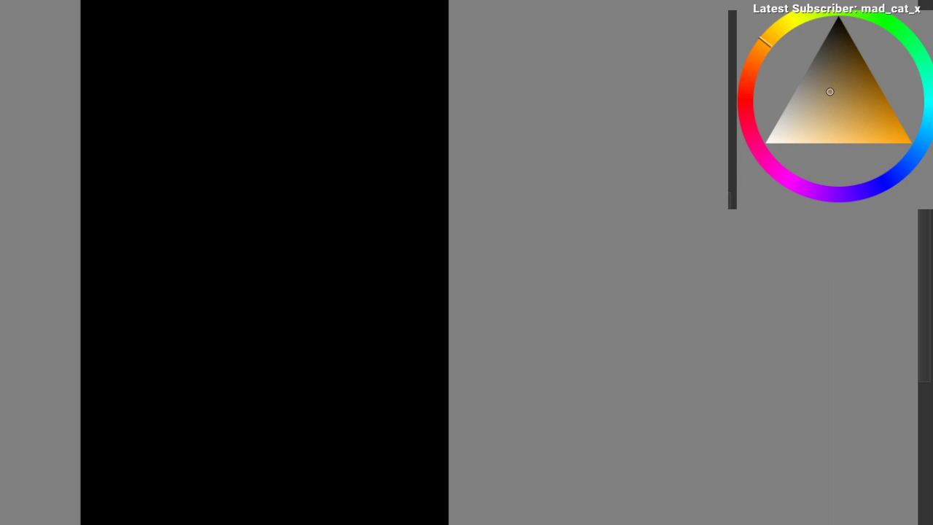
key("ctrl+z")
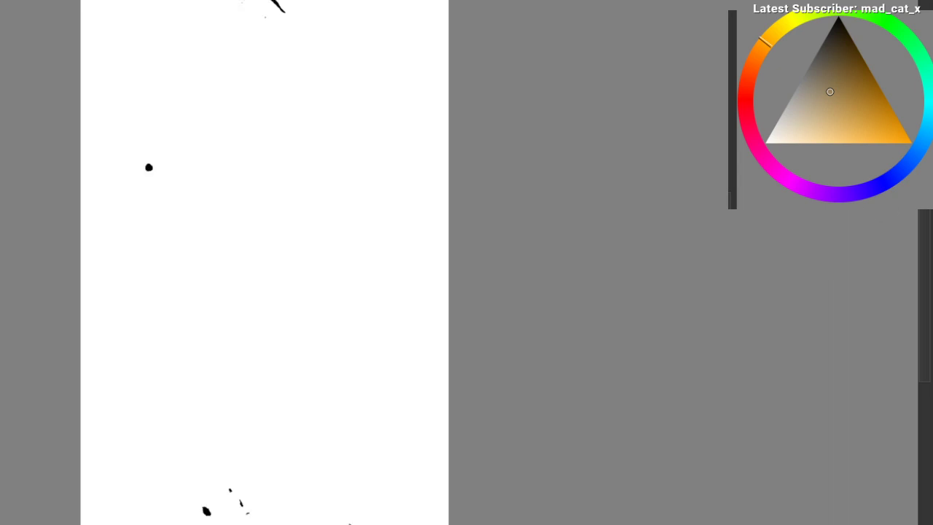
key("ctrl+z")
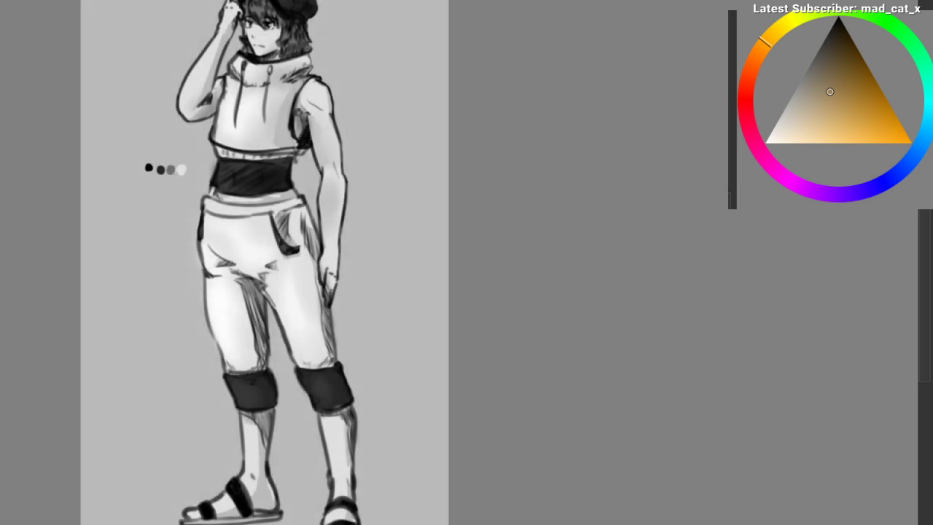
left_click(738, 389)
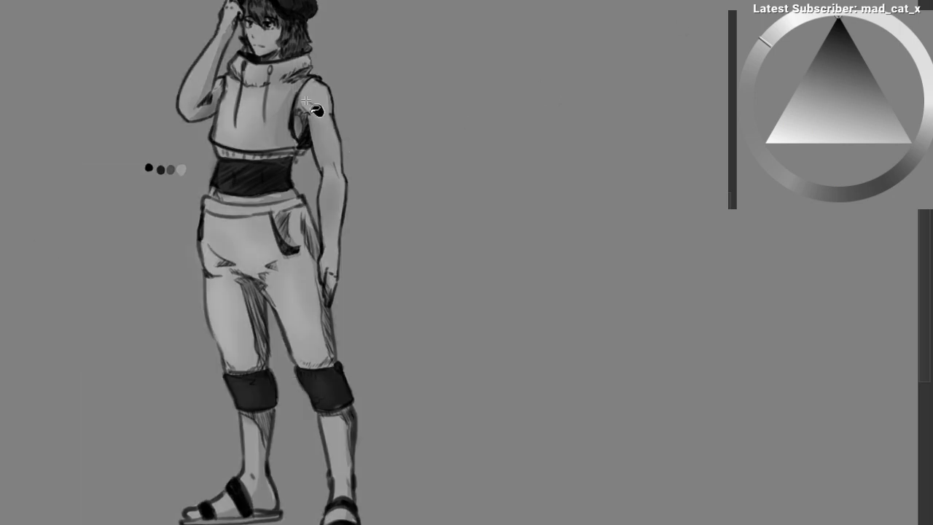
Step: Paint a white highlight on the lowered arm's shoulder with the textured blocks brush and a light gray one along the collar rim
scroll(267, 85, "up", 3)
left_click_drag(267, 85, 260, 160)
right_click(213, 121)
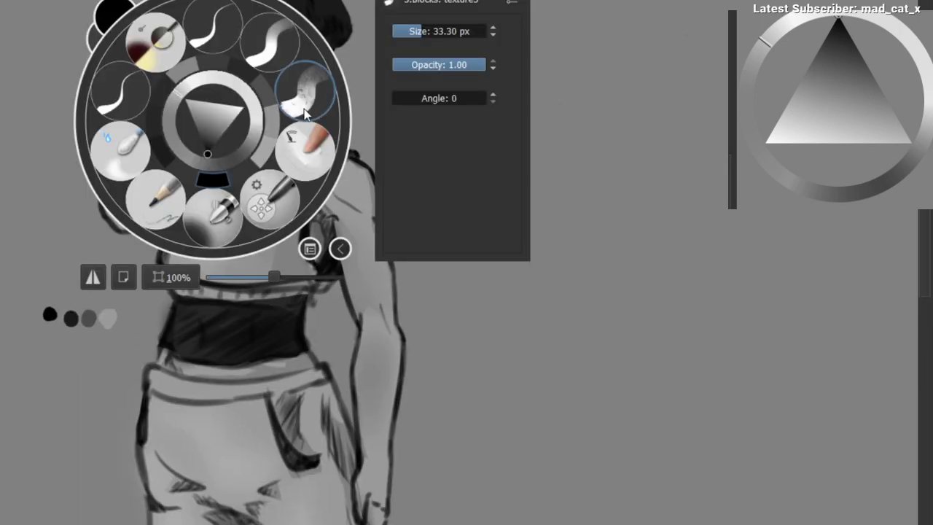
right_click(305, 115)
scroll(295, 114, "up", 1)
left_click_drag(354, 150, 339, 114)
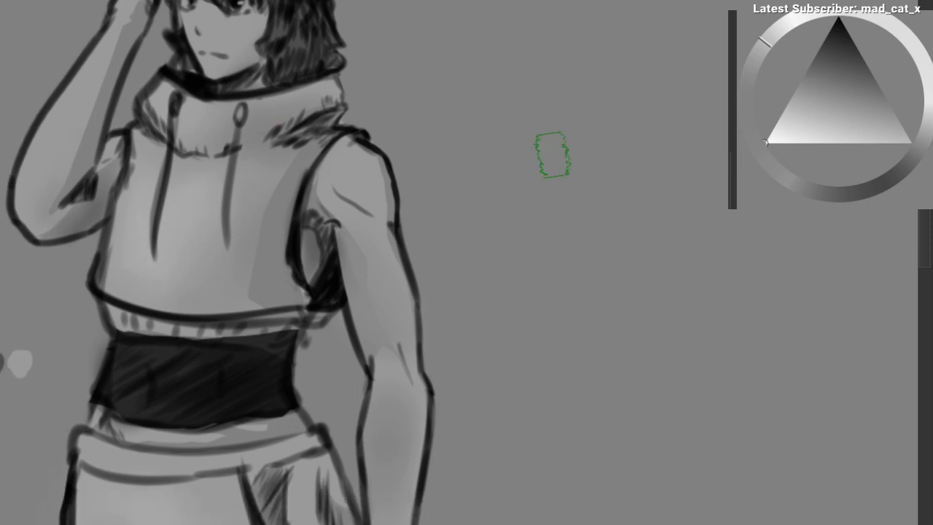
left_click_drag(352, 185, 367, 189)
key("ctrl+z")
mouse_move(345, 159)
left_mouse_down()
mouse_move(369, 171)
mouse_move(360, 158)
mouse_move(374, 182)
left_mouse_up()
left_click(358, 163, "ctrl")
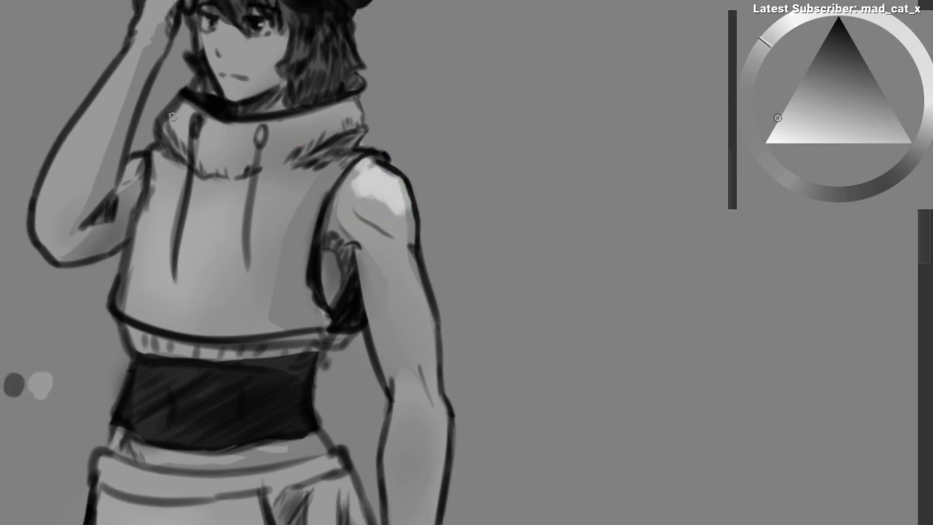
mouse_move(210, 120)
left_mouse_down()
mouse_move(266, 125)
mouse_move(314, 148)
left_mouse_up()
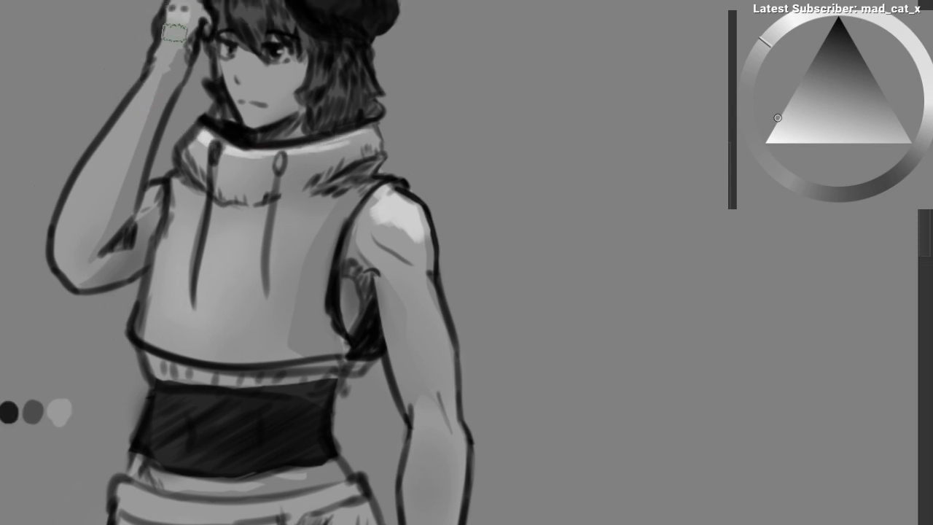
Step: Paint light gray highlights down the raised forearm from the wrist, undoing the strokes that do not fit
left_click_drag(180, 29, 112, 152)
left_click_drag(156, 77, 96, 202)
key("ctrl+z")
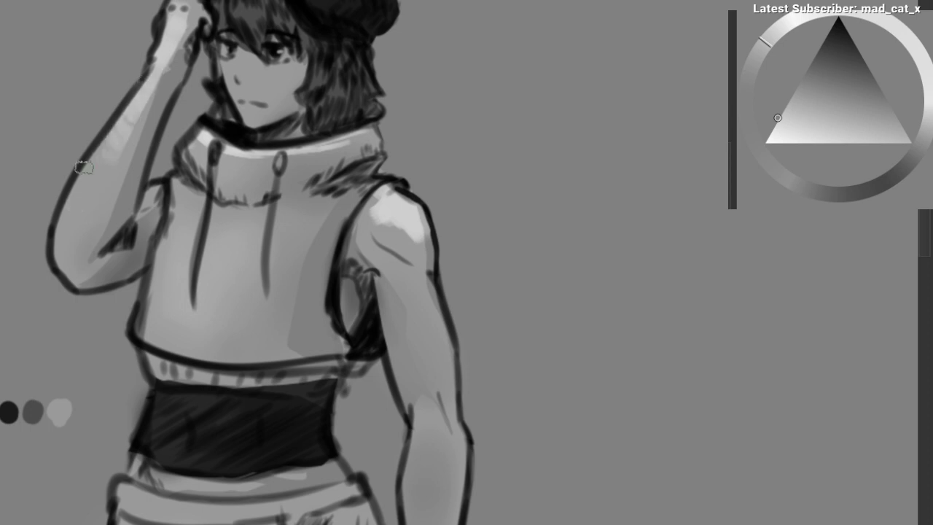
left_click_drag(83, 167, 130, 111)
key("ctrl+z")
mouse_move(168, 46)
left_mouse_down()
mouse_move(164, 105)
mouse_move(147, 135)
left_mouse_up()
key("ctrl+z")
left_click_drag(117, 227, 173, 150)
Step: Sample grays near the raised arm's highlight and extend the lit plane along the forearm to the elbow
left_click(153, 139, "ctrl")
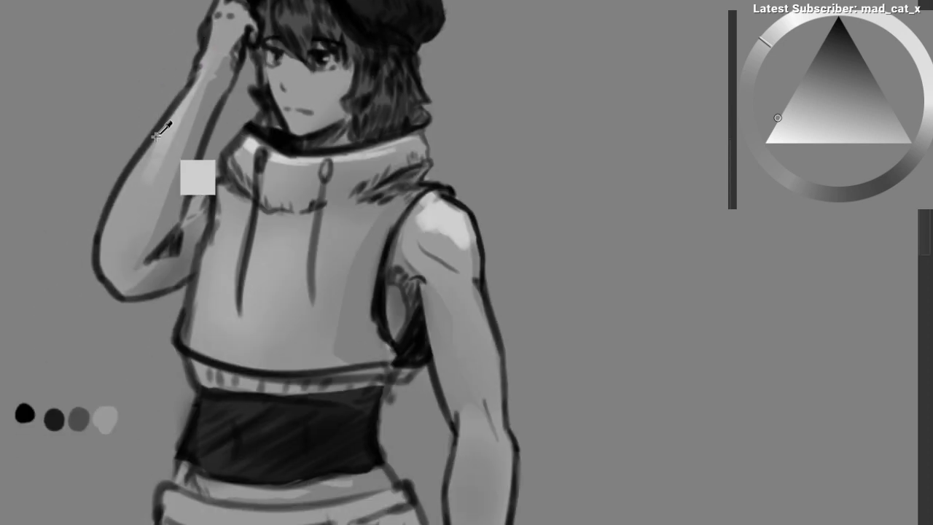
left_click_drag(192, 90, 112, 256)
key("ctrl+z")
left_click_drag(159, 143, 112, 264)
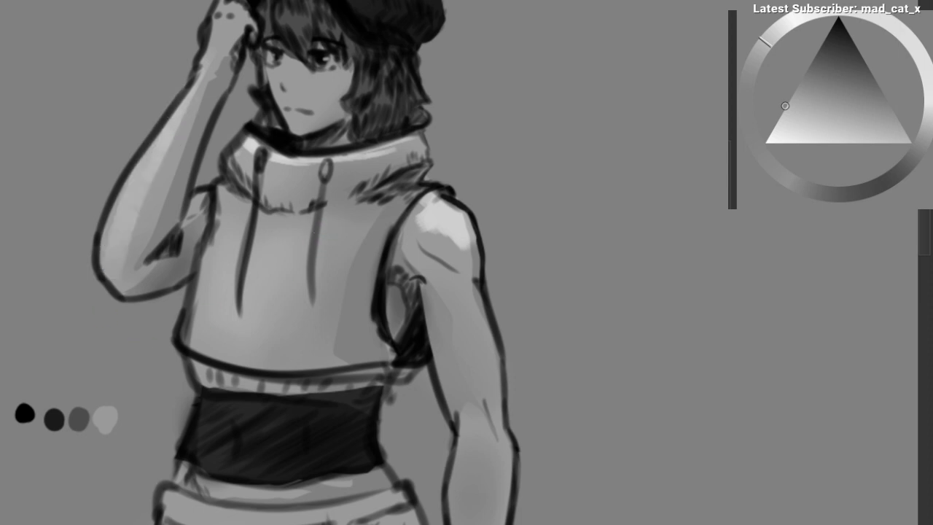
left_click(75, 164, "ctrl")
left_click_drag(126, 148, 108, 271)
key("ctrl+z")
left_click_drag(112, 200, 110, 252)
Step: Dab small white highlights on the nose and eyes and add a light rim along the top of the beret
scroll(122, 261, "down", 3)
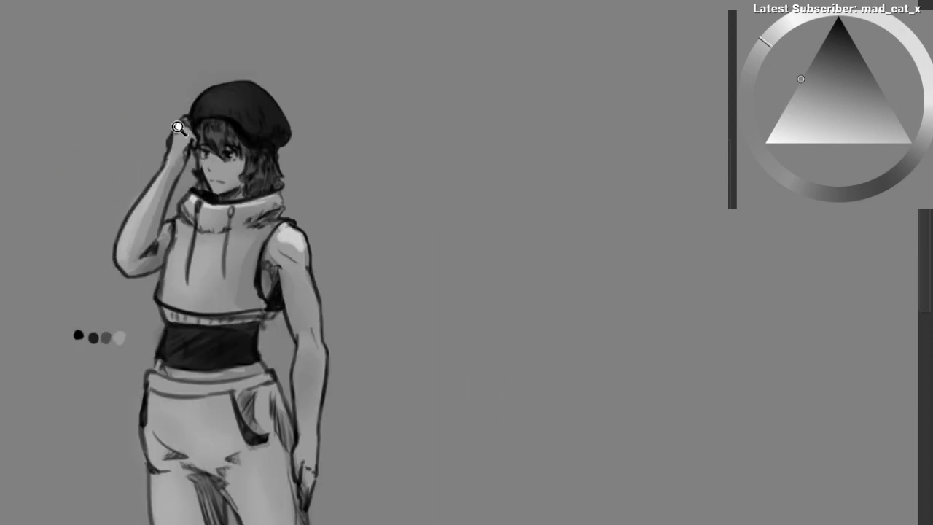
mouse_move(178, 128)
left_mouse_down()
mouse_move(183, 135)
mouse_move(254, 68)
left_mouse_up()
left_click(217, 140, "ctrl")
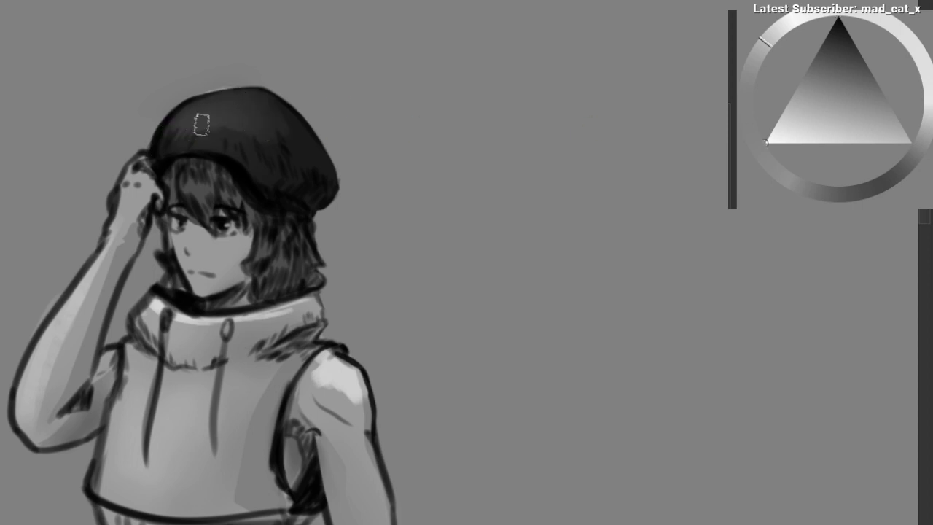
mouse_move(229, 153)
left_mouse_down()
mouse_move(255, 68)
mouse_move(274, 71)
left_mouse_up()
scroll(255, 130, "up", 3)
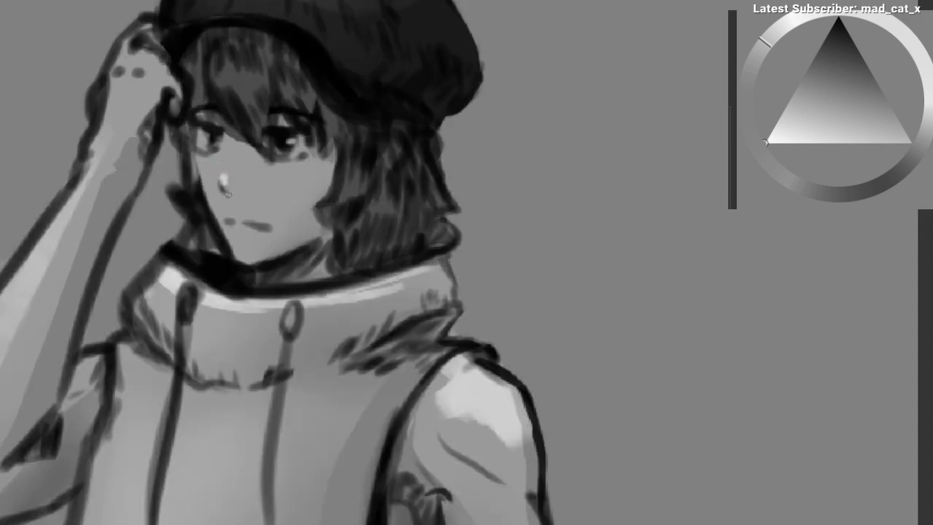
left_click_drag(274, 181, 263, 193)
left_click_drag(191, 145, 191, 155)
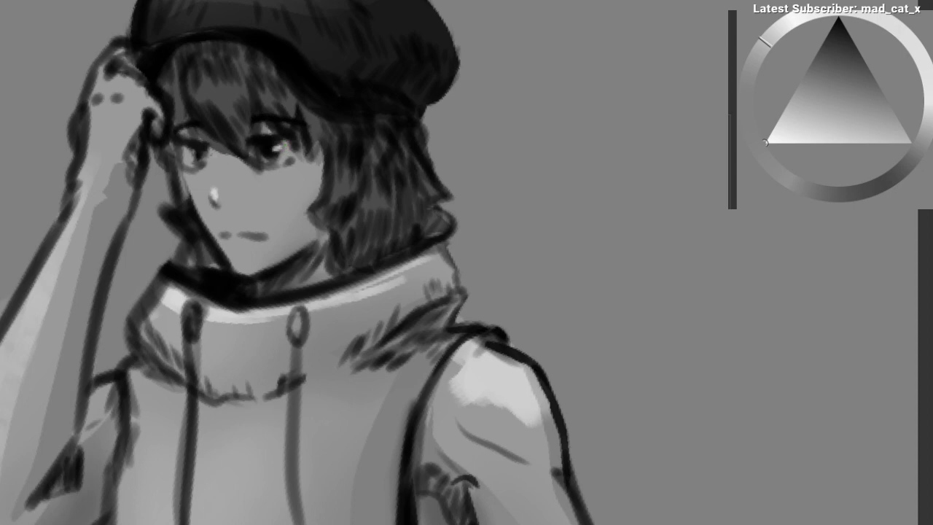
scroll(354, 182, "down", 2)
left_click_drag(354, 182, 275, 154)
scroll(237, 171, "up", 1)
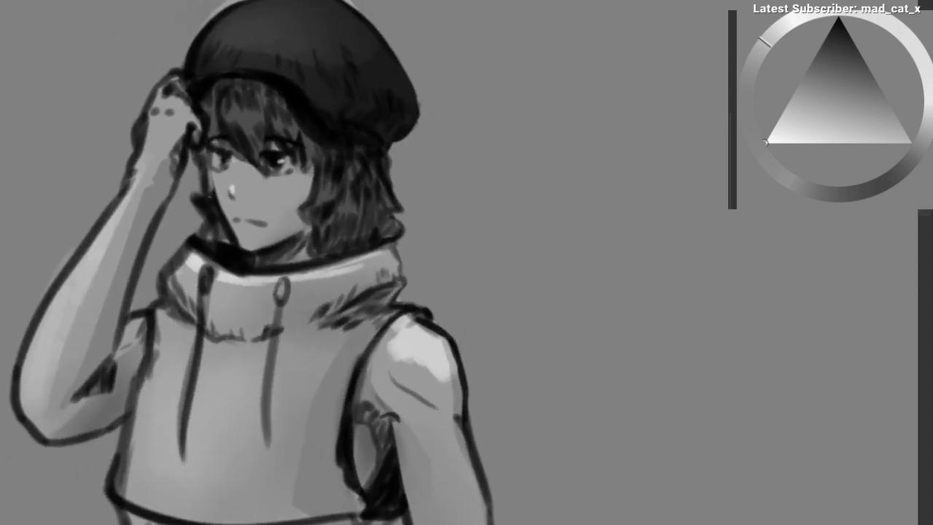
Step: Brush soft white light over the face with a large airbrush
right_click(207, 202)
left_click(213, 299)
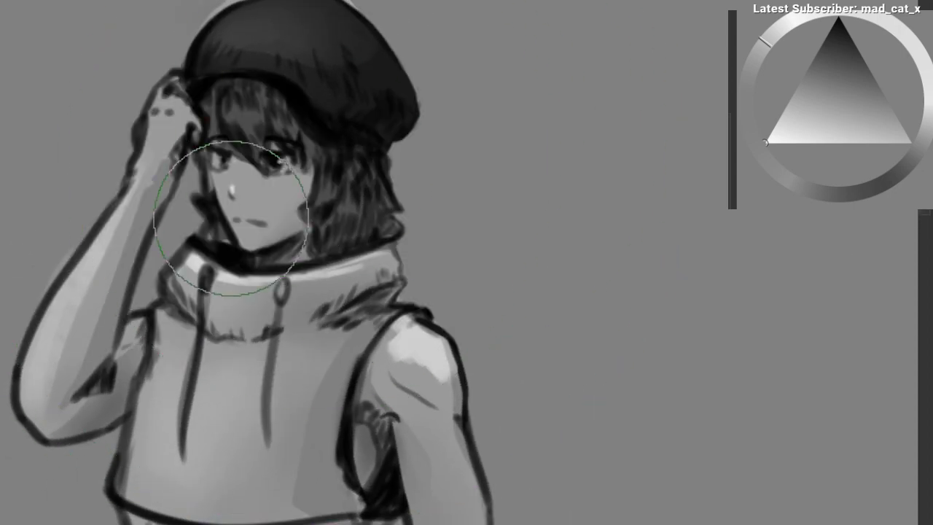
scroll(270, 177, "down", 1)
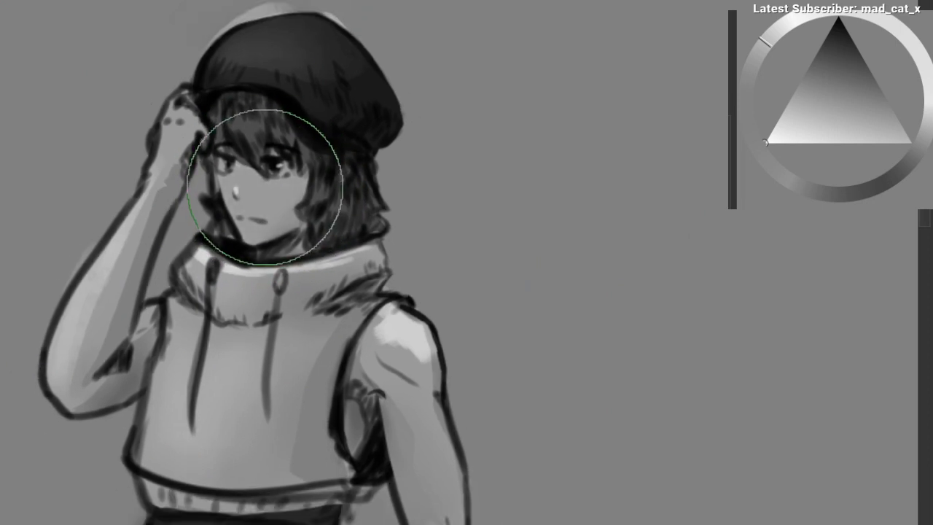
scroll(259, 206, "down", 3)
mouse_move(272, 223)
left_mouse_down()
mouse_move(308, 211)
mouse_move(284, 169)
left_mouse_up()
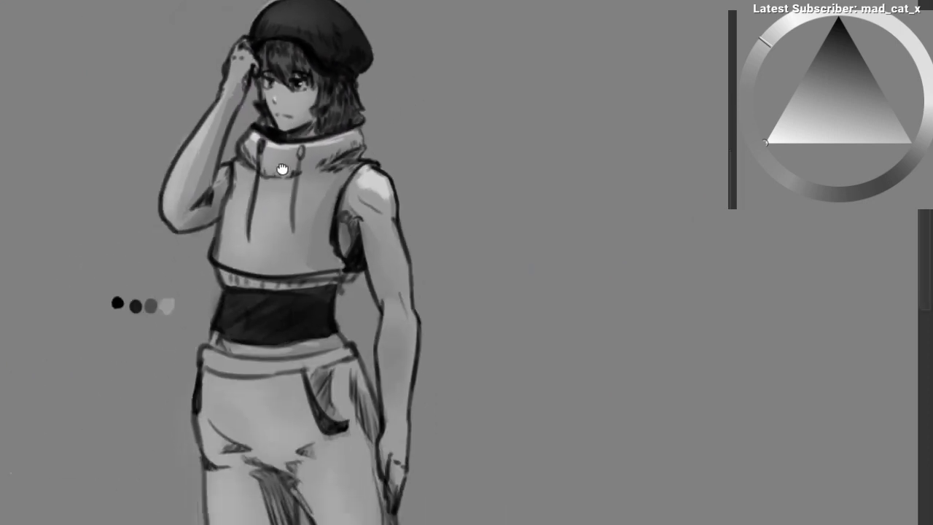
Step: Try white strokes across the upper chest of the hooded top, undoing them
scroll(270, 180, "up", 1)
right_click(237, 175)
left_click(304, 128)
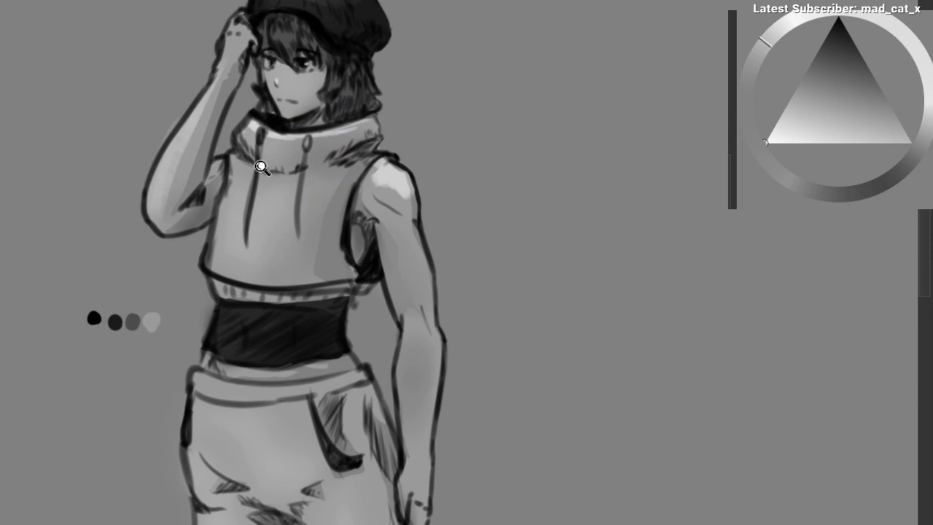
scroll(264, 164, "up", 3)
mouse_move(229, 182)
left_mouse_down()
mouse_move(224, 191)
mouse_move(269, 237)
mouse_move(283, 171)
left_mouse_up()
key("ctrl+z")
scroll(263, 219, "down", 2)
key("ctrl+z")
Step: Paint a soft white glow on the center of the hooded top's chest with the airbrush
right_click(260, 107)
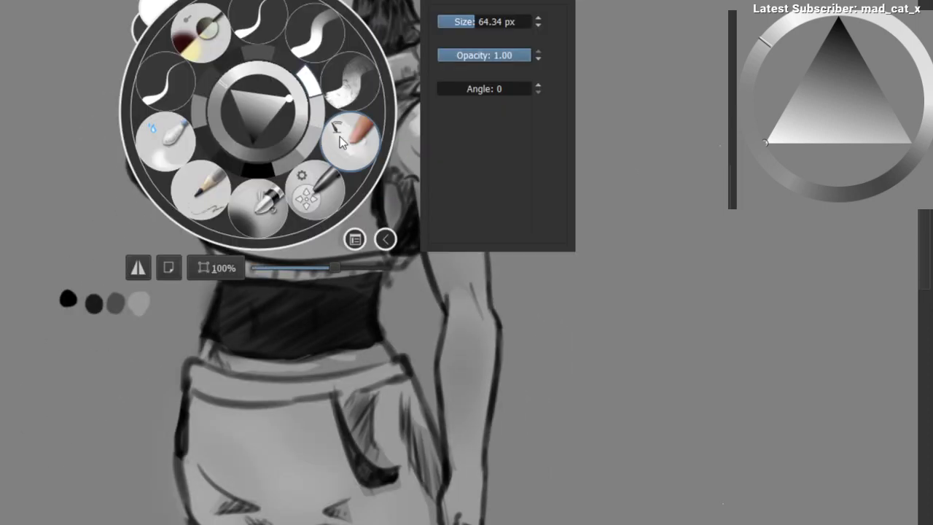
left_click(340, 139)
right_click(271, 170)
left_click(248, 299)
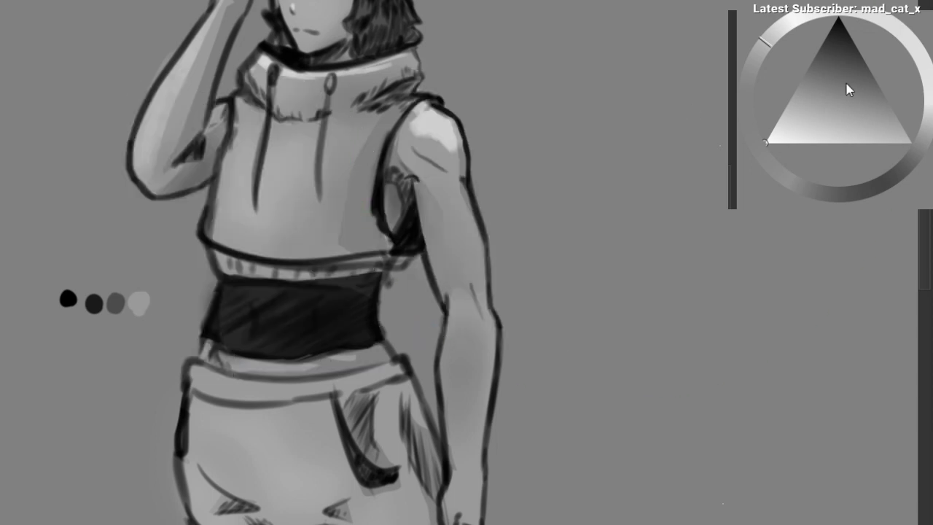
key("x")
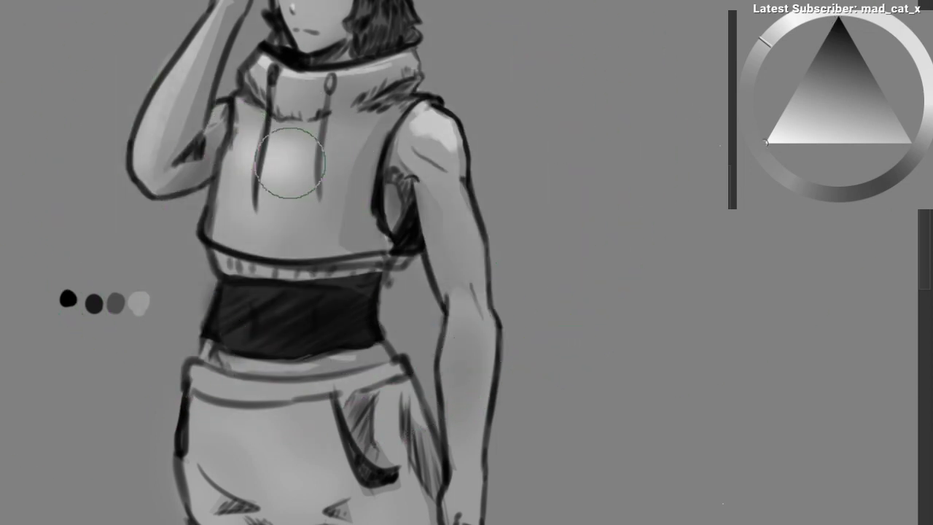
mouse_move(372, 177)
left_mouse_down()
mouse_move(336, 206)
mouse_move(356, 183)
left_mouse_up()
left_click_drag(395, 146, 265, 154)
mouse_move(383, 195)
left_mouse_down()
mouse_move(438, 198)
mouse_move(448, 233)
mouse_move(437, 182)
mouse_move(433, 239)
mouse_move(439, 173)
mouse_move(435, 182)
left_mouse_up()
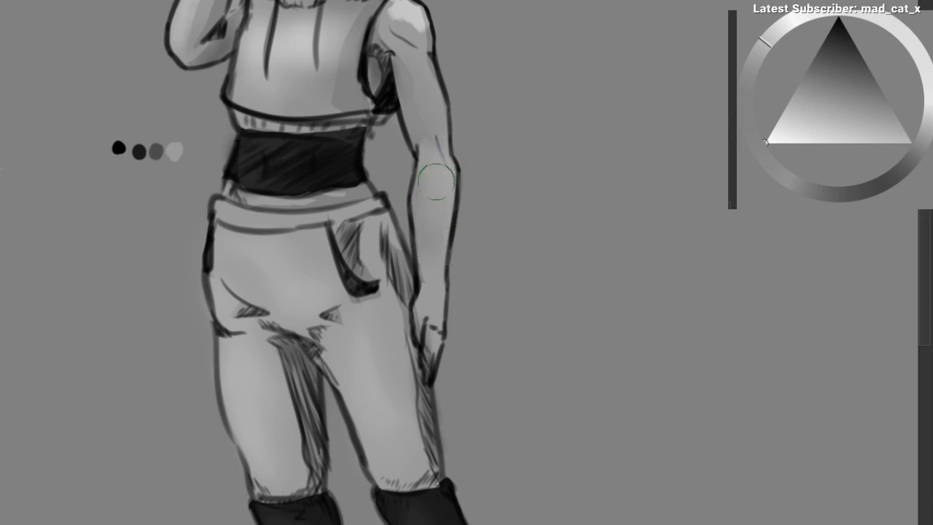
Step: Softly lighten the lowered arm from shoulder to forearm and the thighs of the trousers with white
left_click_drag(405, 232, 404, 323)
mouse_move(406, 162)
left_mouse_down()
mouse_move(425, 189)
mouse_move(429, 255)
left_mouse_up()
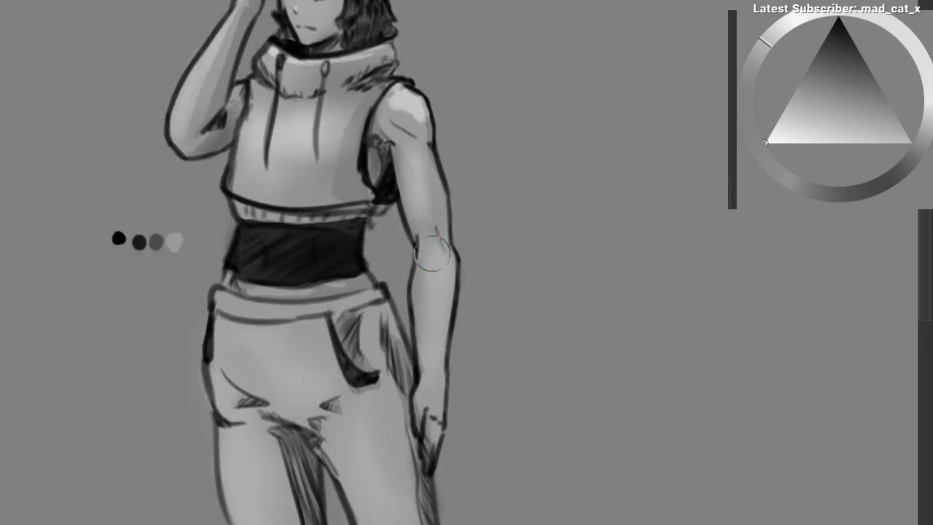
left_click_drag(410, 197, 407, 150)
mouse_move(432, 261)
left_mouse_down()
mouse_move(404, 291)
mouse_move(386, 178)
left_mouse_up()
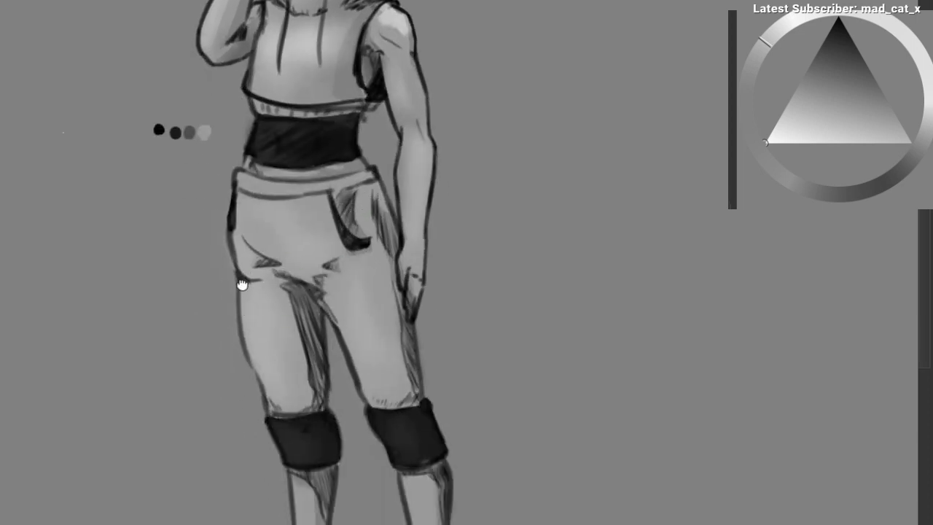
left_click_drag(251, 297, 254, 352)
left_click_drag(341, 234, 363, 220)
left_click_drag(363, 219, 331, 280)
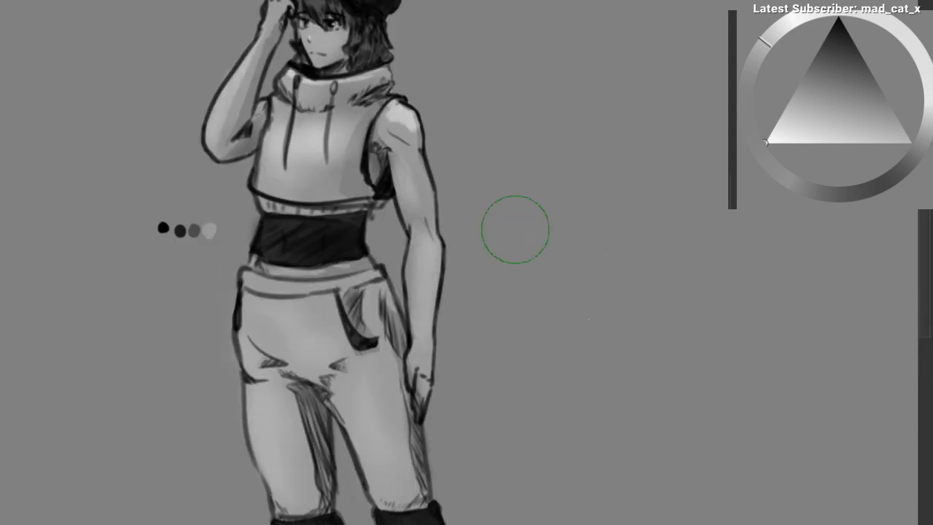
Step: Brighten the lit cheek and add a small white highlight on the chin
left_click_drag(330, 93, 328, 202)
mouse_move(328, 202)
left_mouse_down()
mouse_move(355, 150)
mouse_move(349, 98)
left_mouse_up()
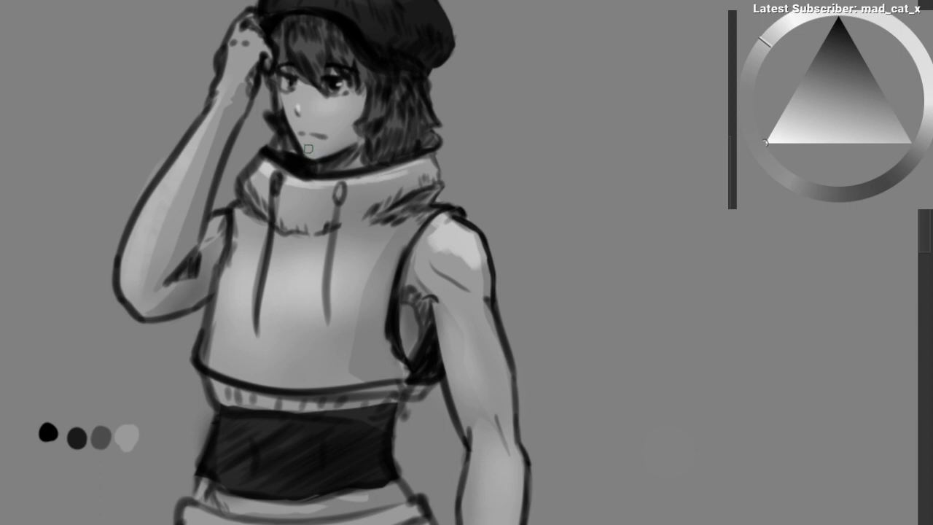
scroll(312, 154, "down", 1)
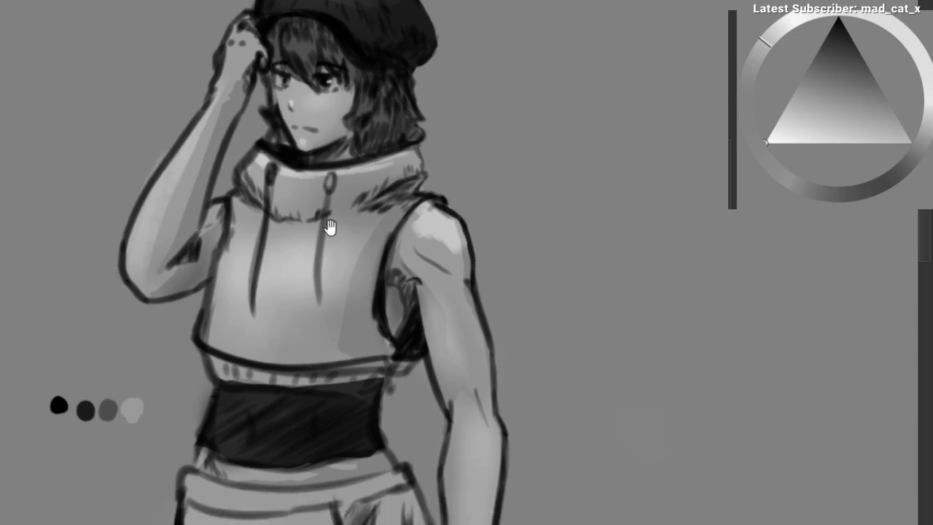
Step: Repaint a softer white highlight down the front of the trousers' thigh nearest the lowered arm, undoing the overly bright strokes
mouse_move(289, 285)
left_mouse_down()
mouse_move(261, 273)
mouse_move(241, 217)
mouse_move(202, 302)
mouse_move(185, 258)
left_mouse_up()
left_click_drag(307, 272, 332, 402)
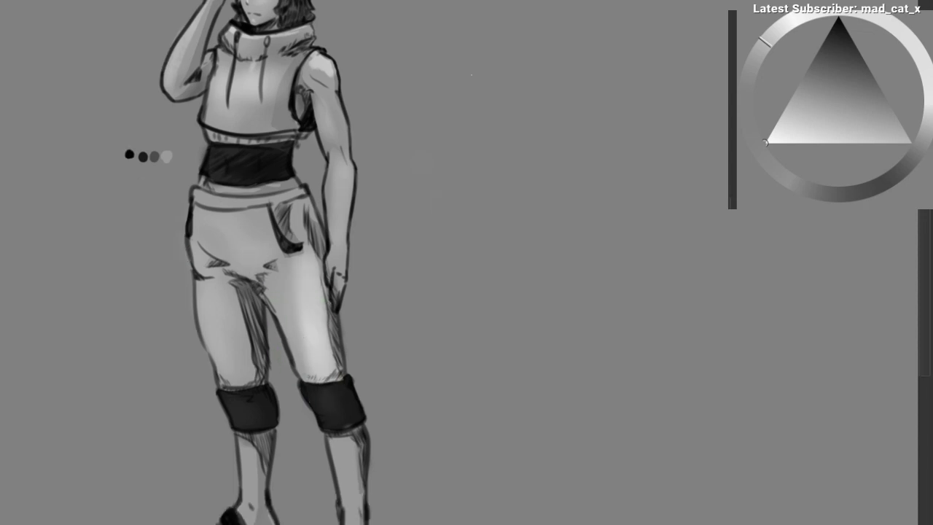
key("ctrl+z")
left_click_drag(283, 252, 325, 378)
key("ctrl+z")
key("ctrl+z")
left_click_drag(297, 293, 312, 367)
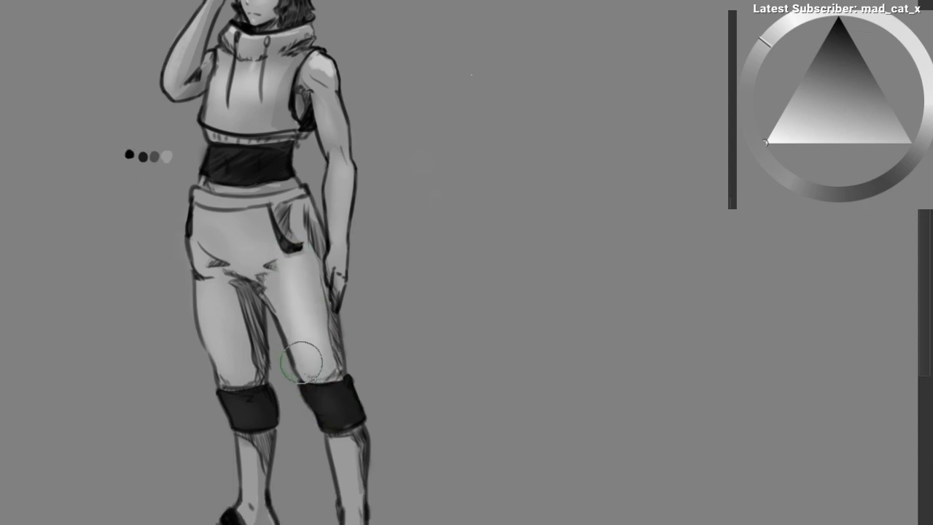
Step: Add soft white highlights to the other thigh and to the skin of both sandaled feet
mouse_move(213, 312)
left_mouse_down()
mouse_move(274, 381)
mouse_move(290, 357)
mouse_move(284, 345)
mouse_move(290, 362)
mouse_move(336, 381)
mouse_move(345, 428)
mouse_move(343, 409)
mouse_move(333, 460)
mouse_move(345, 450)
mouse_move(329, 475)
mouse_move(343, 470)
mouse_move(345, 449)
mouse_move(323, 436)
left_mouse_up()
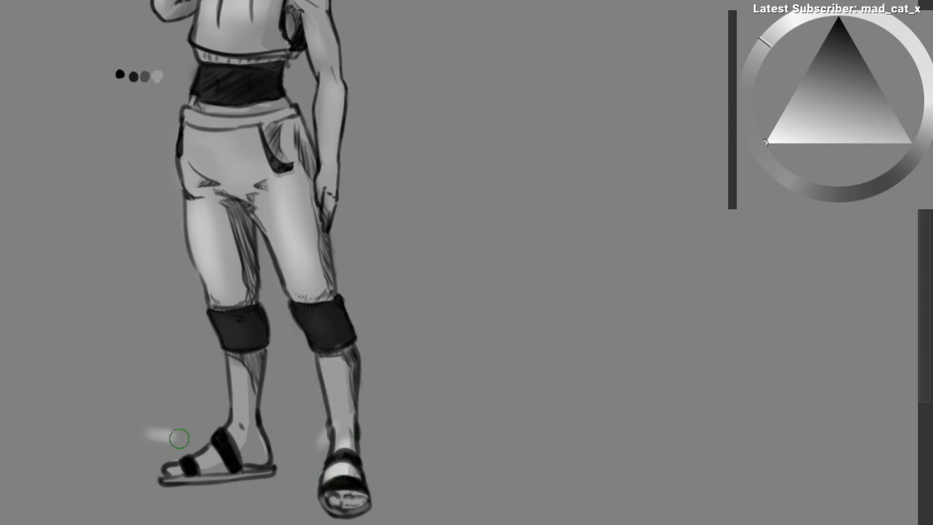
left_click_drag(162, 433, 166, 470)
left_click_drag(228, 430, 229, 381)
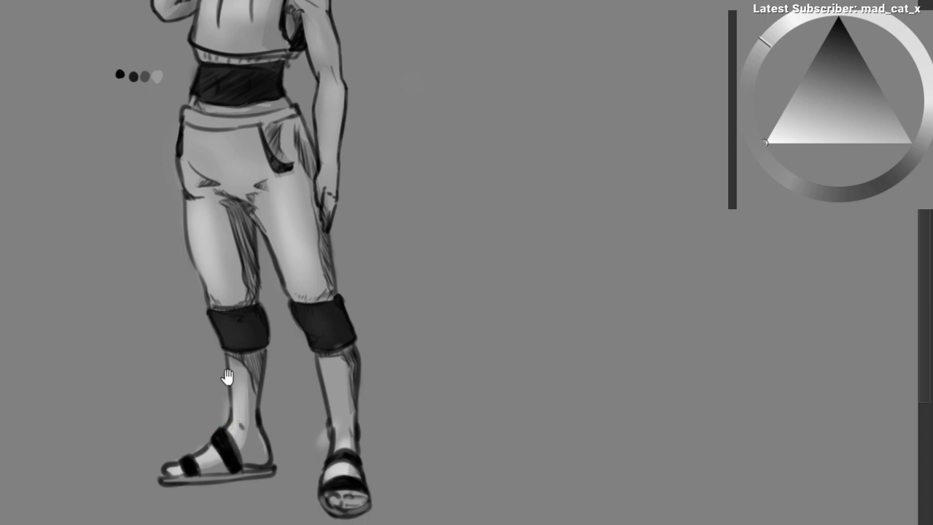
Step: Softly brighten the lowered forearm with white and try a highlight along the raised forearm
scroll(229, 382, "up", 5)
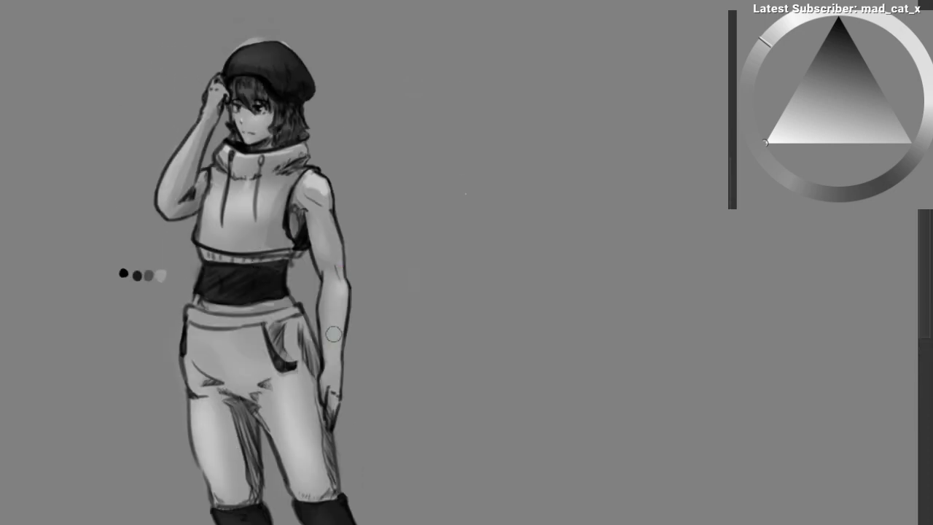
left_click_drag(334, 334, 333, 298)
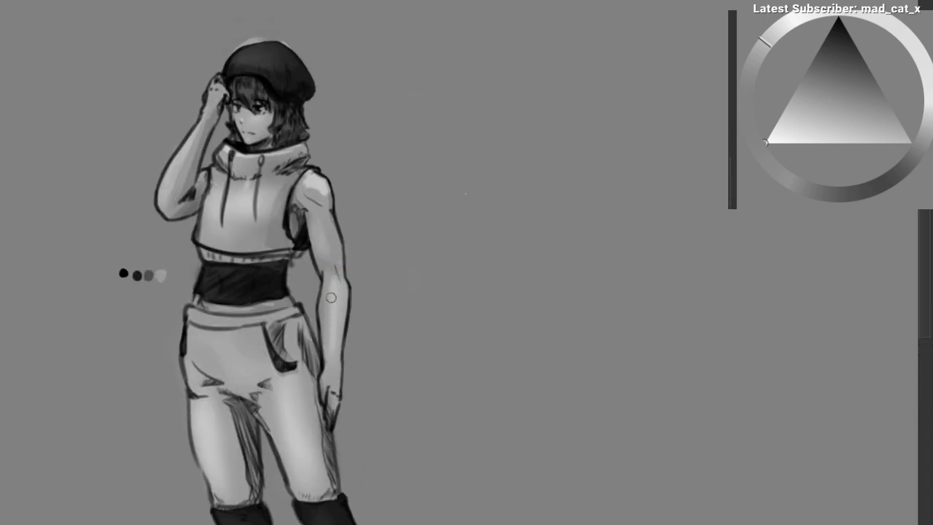
scroll(287, 336, "up", 2)
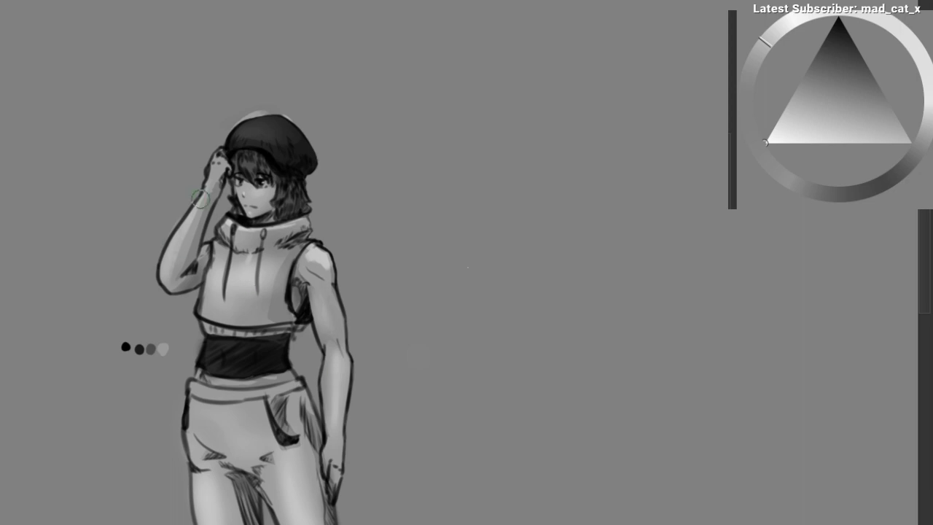
left_click_drag(200, 198, 175, 249)
key("ctrl+z")
mouse_move(254, 187)
left_mouse_down()
mouse_move(218, 266)
mouse_move(263, 226)
mouse_move(241, 295)
left_mouse_up()
left_click_drag(314, 323, 300, 358)
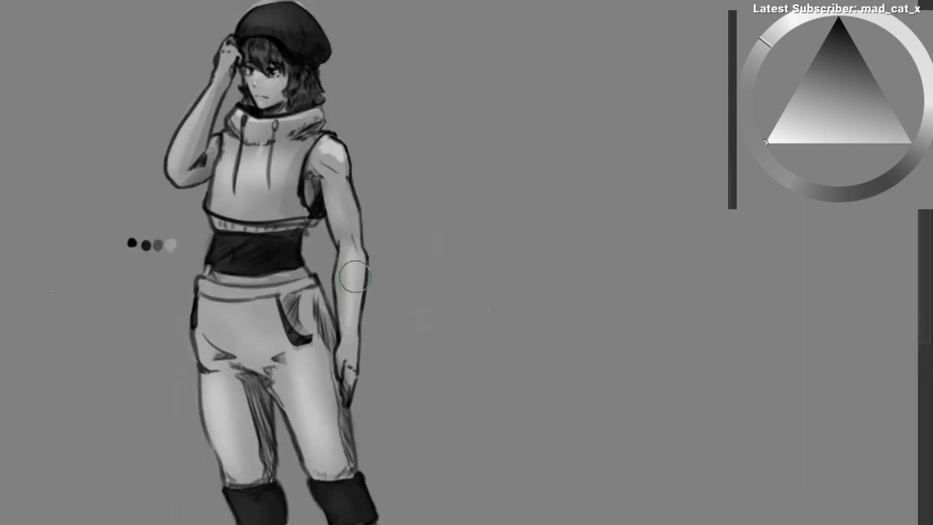
Step: Add a darkening layer over the whole drawing and invert its mask to hide the effect
scroll(355, 276, "down", 2)
scroll(360, 267, "up", 1)
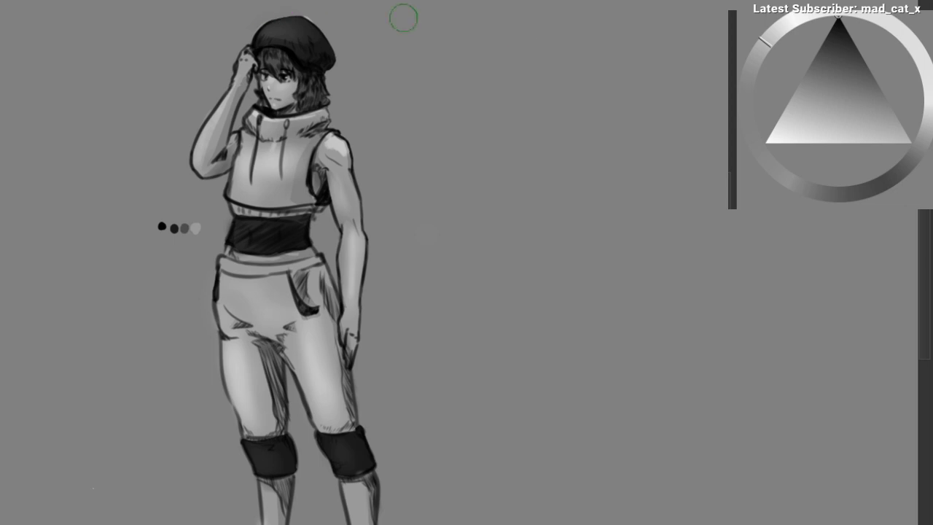
left_click_drag(327, 147, 338, 139)
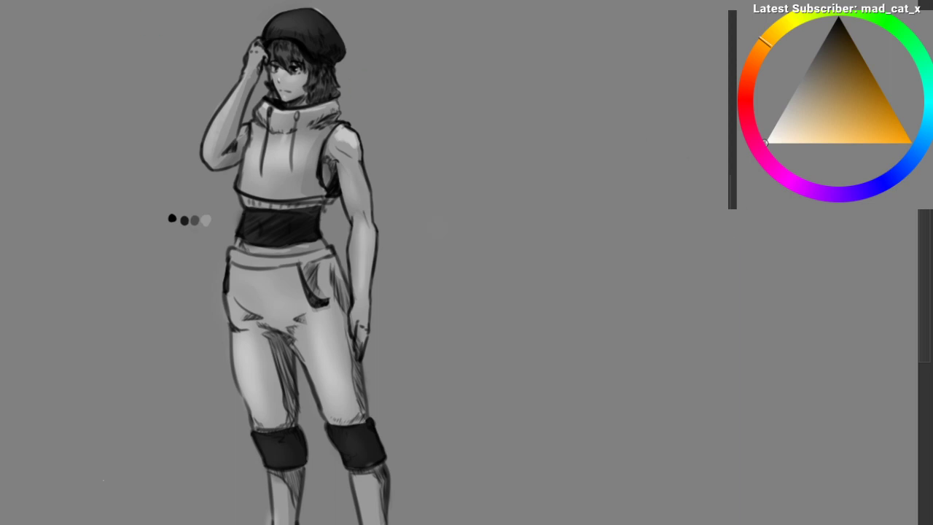
left_click(519, 33)
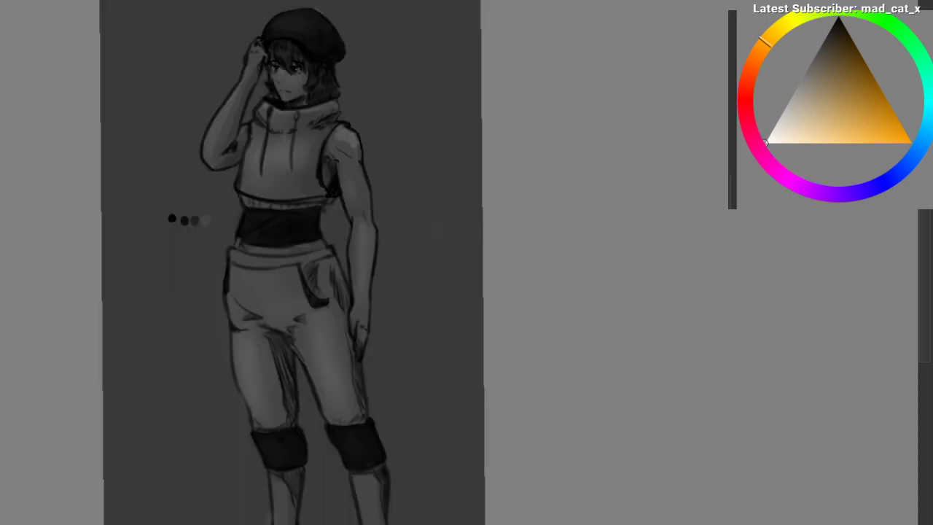
left_click(746, 406)
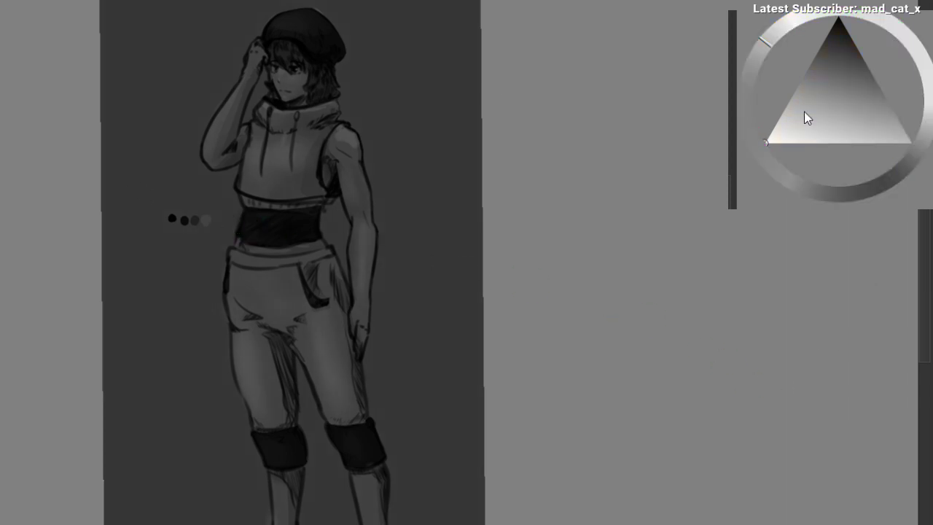
key("ctrl+z")
right_click(156, 194)
left_click_drag(155, 194, 258, 173)
right_click(258, 169)
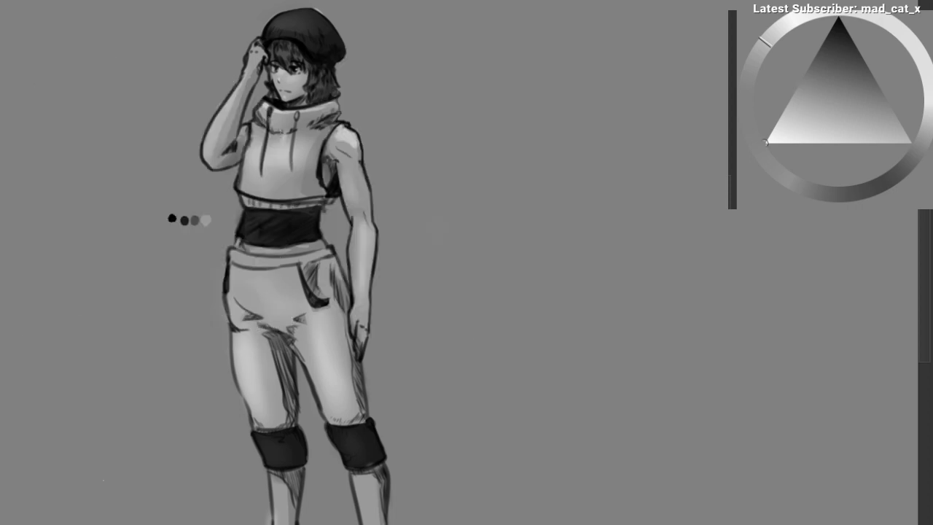
Step: Try revealing a dark shadow patch on the hood's collar with the textured brush, undoing it, and reduce the brush size
mouse_move(268, 110)
left_mouse_down()
mouse_move(346, 104)
mouse_move(348, 159)
left_mouse_up()
left_click(291, 160, "ctrl")
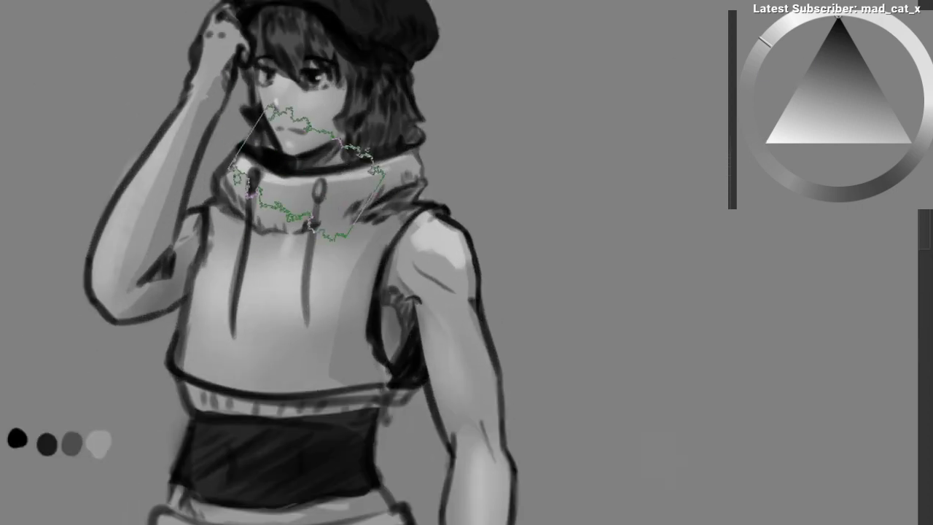
left_click_drag(253, 167, 261, 199)
key("ctrl+z")
key("x")
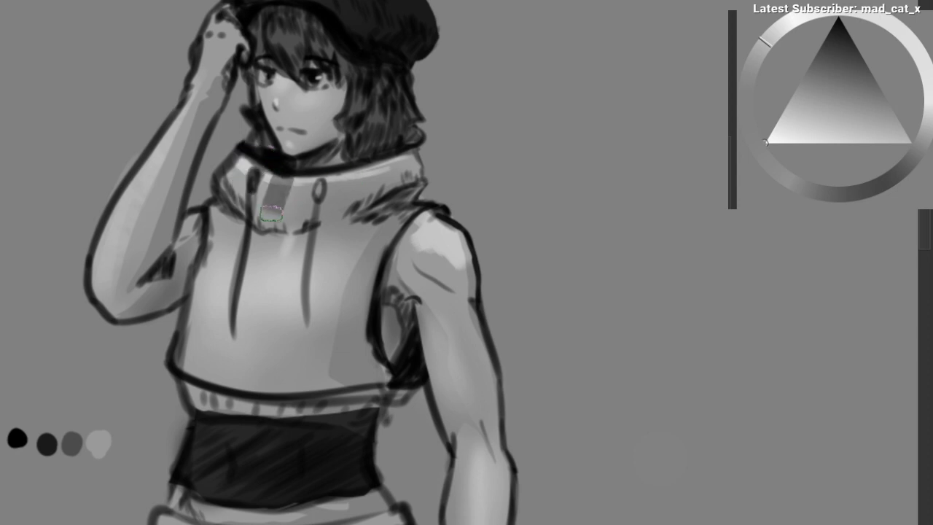
key("bracketleft")
key("bracketleft")
key("bracketleft")
key("bracketleft")
key("bracketleft")
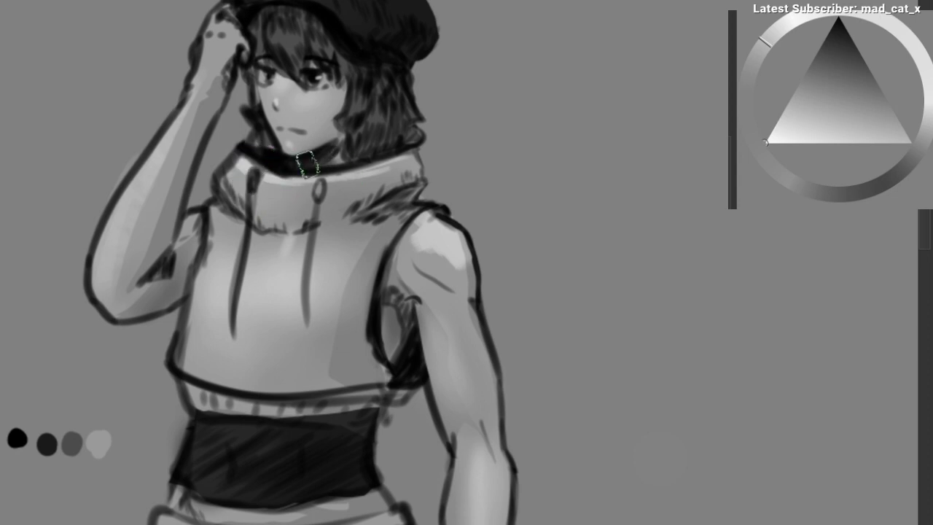
Step: Paint dark wedge-shaped fold shadows where the trousers' inner thigh meets the crotch
left_click_drag(308, 164, 287, 163)
mouse_move(385, 141)
left_mouse_down()
mouse_move(298, 250)
mouse_move(178, 124)
left_mouse_up()
left_click_drag(167, 424, 241, 170)
mouse_move(326, 304)
left_mouse_down()
mouse_move(294, 296)
mouse_move(263, 260)
left_mouse_up()
left_click_drag(343, 328, 338, 328)
mouse_move(351, 318)
left_mouse_down()
mouse_move(382, 312)
mouse_move(373, 327)
left_mouse_up()
mouse_move(376, 323)
left_mouse_down()
mouse_move(388, 352)
mouse_move(371, 354)
left_mouse_up()
mouse_move(321, 317)
left_mouse_down()
mouse_move(371, 443)
mouse_move(344, 332)
mouse_move(383, 320)
left_mouse_up()
key("b")
key("ctrl+d")
scroll(376, 356, "down", 3)
left_click_drag(327, 396, 242, 365)
left_click_drag(279, 315, 293, 341)
key("ctrl+shift+i")
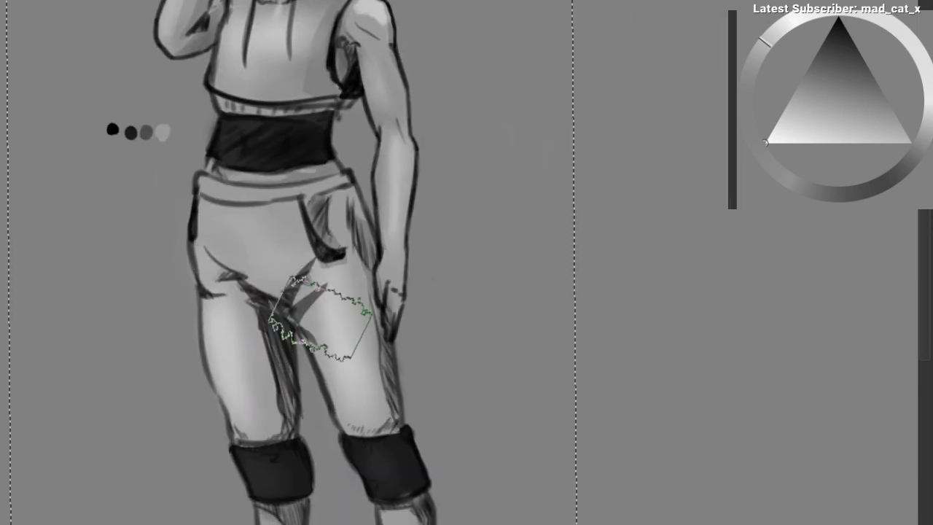
mouse_move(301, 248)
left_mouse_down()
mouse_move(273, 264)
mouse_move(267, 366)
left_mouse_up()
key("ctrl+d")
Step: Select the opening inside the hooded top's armhole with the lasso, darken it, and clear the selection
mouse_move(211, 342)
left_mouse_down()
mouse_move(222, 240)
mouse_move(285, 196)
left_mouse_up()
left_click_drag(285, 196, 253, 355)
left_click_drag(291, 233, 368, 189)
mouse_move(368, 189)
left_mouse_down()
mouse_move(333, 182)
mouse_move(374, 287)
left_mouse_up()
key("b")
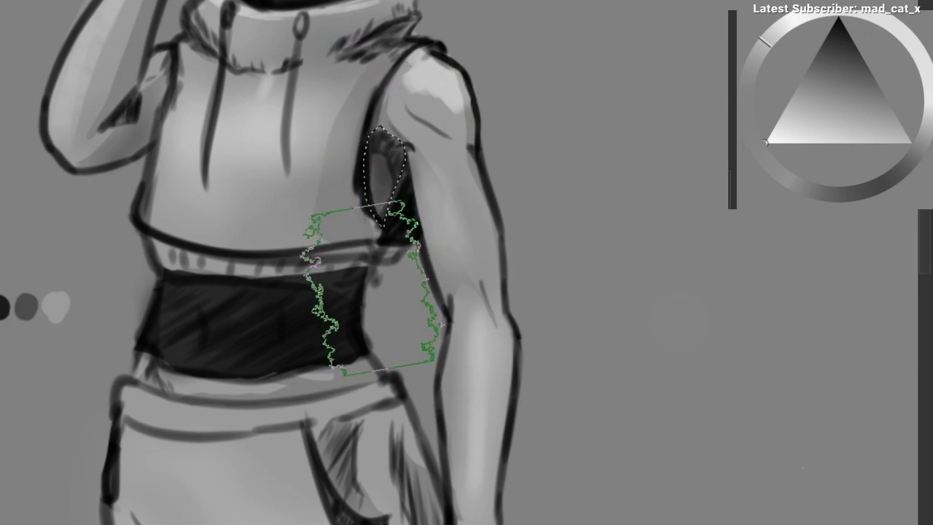
key("ctrl+shift+a")
mouse_move(358, 246)
left_mouse_down()
mouse_move(329, 177)
mouse_move(358, 116)
left_mouse_up()
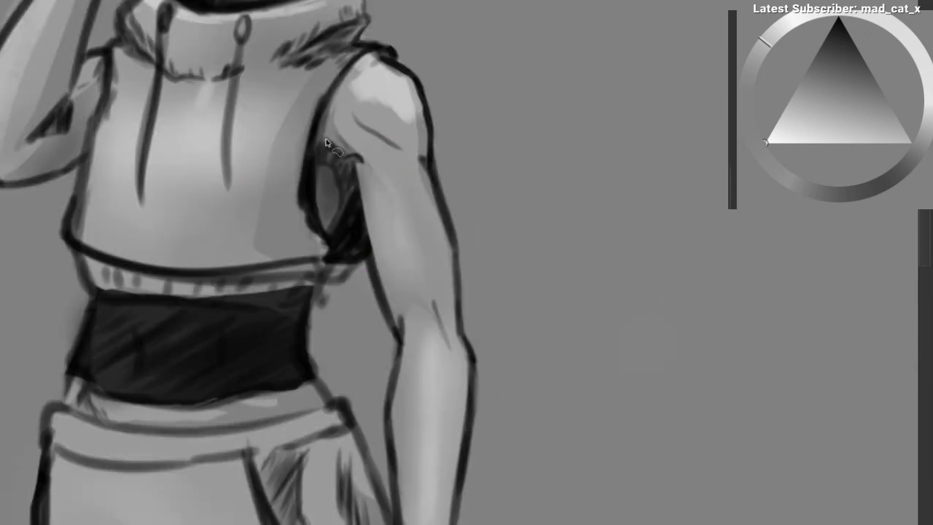
Step: Lasso the area beneath the lowered arm's shoulder highlight and shade it with a large soft brush in light gray
left_click_drag(418, 157, 329, 152)
key("b")
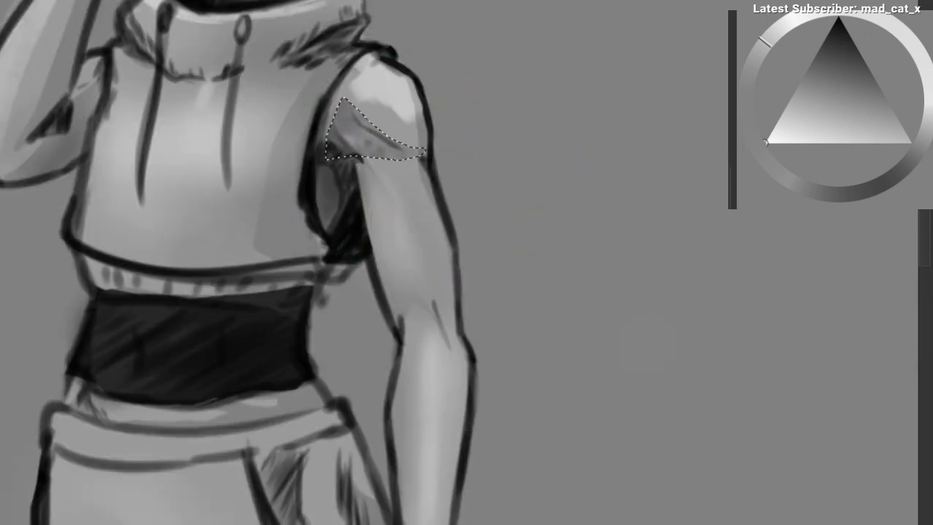
right_click(335, 177)
left_click(346, 276)
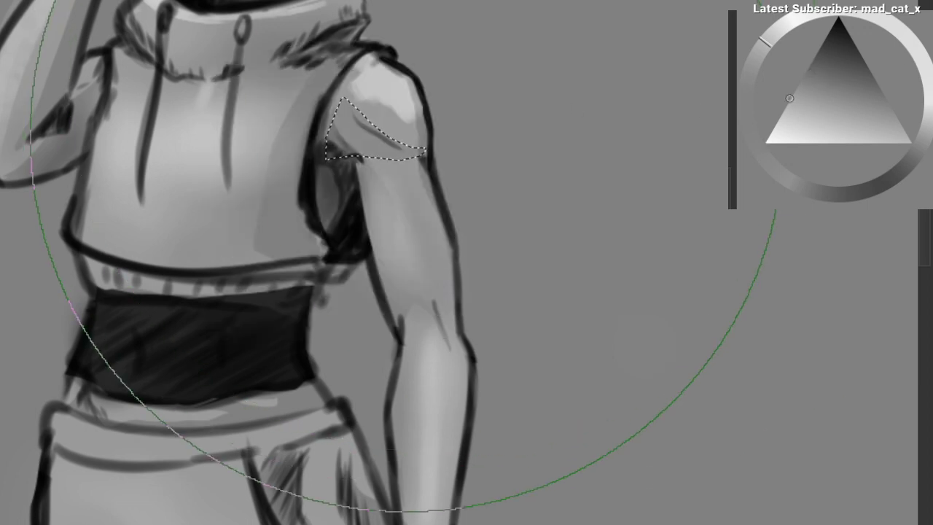
scroll(379, 229, "down", 2)
left_click_drag(379, 229, 348, 195)
Step: Lasso strips along the inner edge of the lowered upper arm and forearm and shade them softly with gray
key("l")
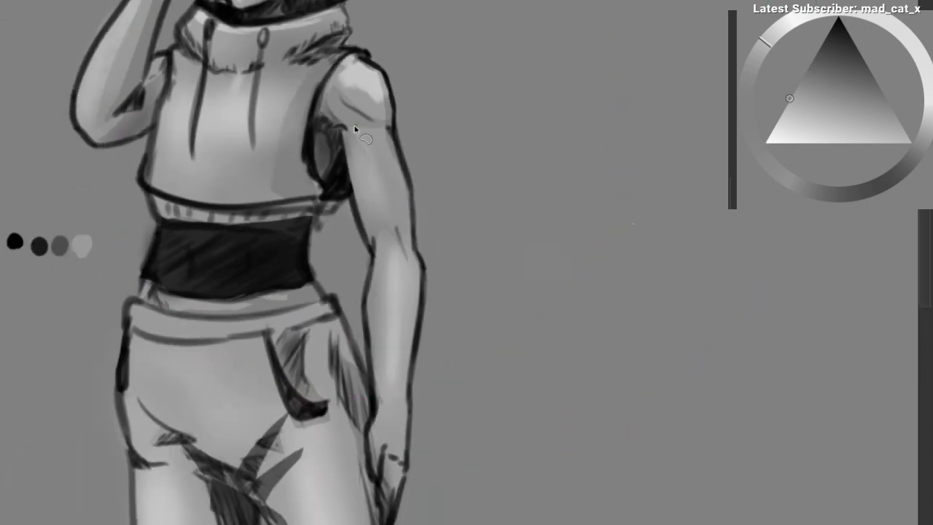
key("b")
mouse_move(383, 258)
left_mouse_down()
mouse_move(344, 135)
mouse_move(374, 275)
mouse_move(312, 219)
mouse_move(319, 252)
left_mouse_up()
key("ctrl+shift+a")
left_click_drag(320, 252, 297, 245)
mouse_move(298, 245)
left_mouse_down()
mouse_move(305, 210)
mouse_move(296, 253)
left_mouse_up()
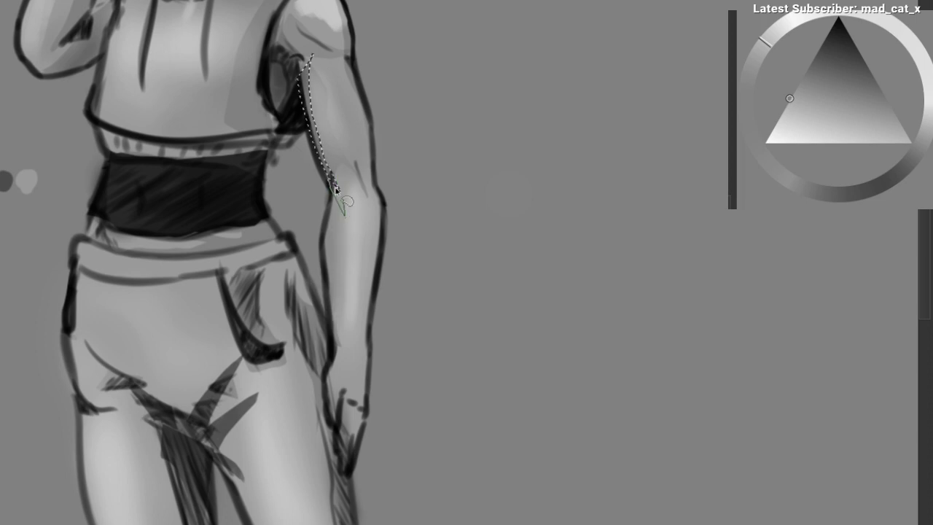
left_click_drag(328, 196, 331, 177)
key("b")
mouse_move(316, 348)
left_mouse_down()
mouse_move(343, 214)
mouse_move(310, 254)
left_mouse_up()
key("ctrl+shift+a")
Step: Lasso and softly shade the raised arm's elbow and the part of that arm beside the armhole
left_click_drag(299, 269, 363, 463)
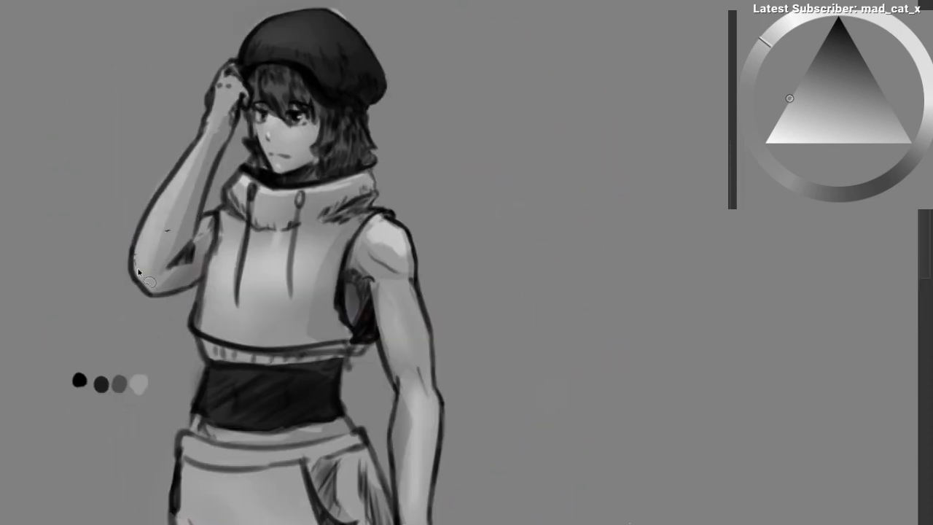
key("b")
mouse_move(199, 280)
left_mouse_down()
mouse_move(149, 291)
mouse_move(155, 305)
left_mouse_up()
key("ctrl+shift+a")
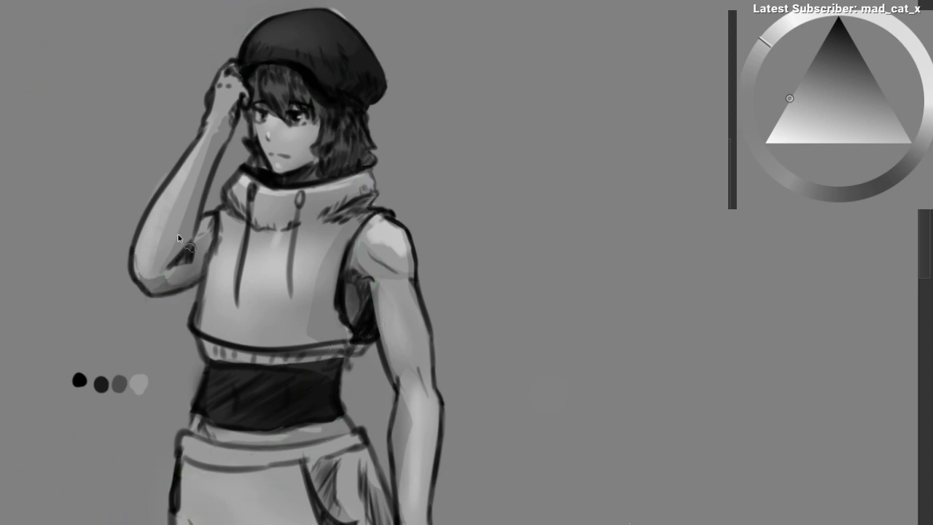
key("b")
mouse_move(197, 228)
left_mouse_down()
mouse_move(169, 274)
mouse_move(219, 239)
mouse_move(220, 276)
left_mouse_up()
key("ctrl+shift+a")
mouse_move(220, 276)
left_mouse_down()
mouse_move(217, 252)
mouse_move(255, 182)
left_mouse_up()
left_click_drag(255, 182, 236, 243)
Step: Lasso the hair just beneath the hat's brim and shade it softly
scroll(236, 243, "down", 3)
scroll(273, 239, "up", 3)
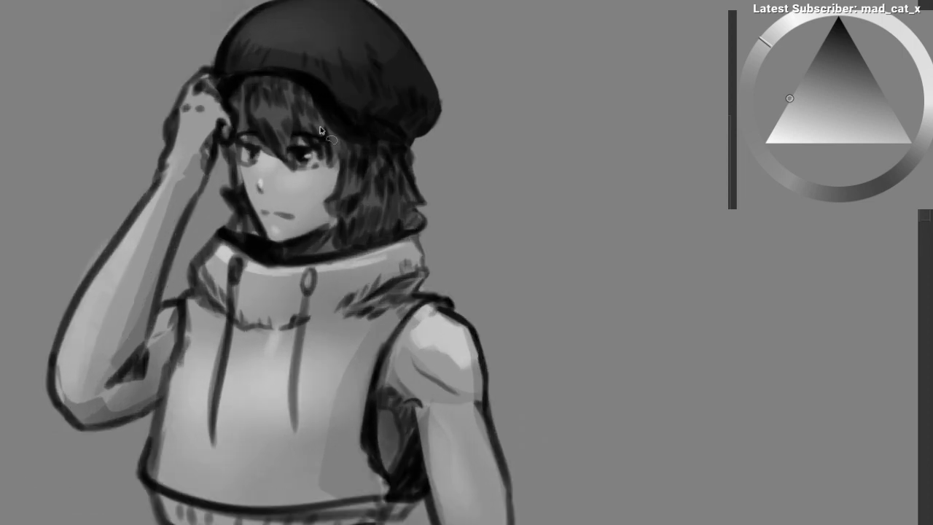
mouse_move(252, 82)
left_mouse_down()
mouse_move(231, 114)
mouse_move(291, 73)
mouse_move(254, 71)
left_mouse_up()
key("b")
key("ctrl+shift+a")
Step: Lasso the tops of both shins and paint soft cast shadows beneath the knee pads
left_click_drag(392, 204, 376, 87)
left_click_drag(357, 247, 346, 16)
left_click_drag(304, 254, 233, 427)
left_click_drag(244, 482, 237, 222)
left_click_drag(237, 264, 247, 242)
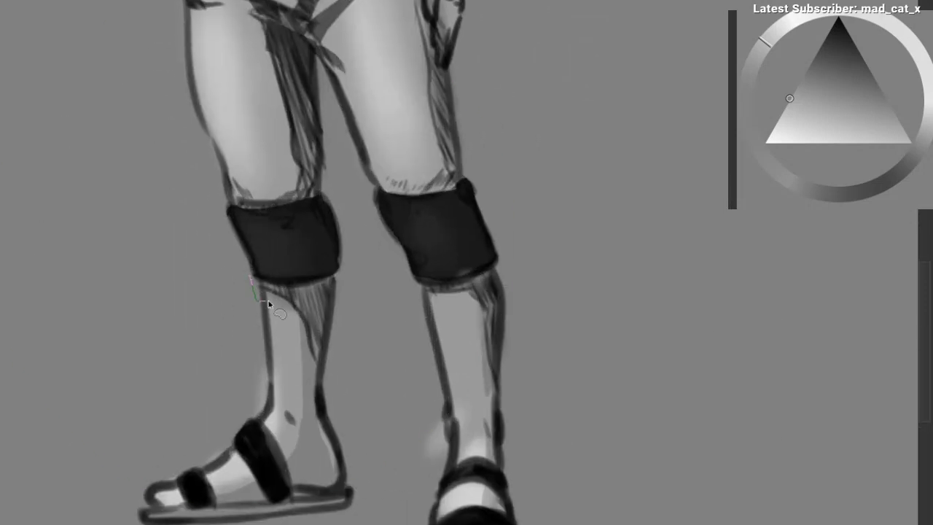
left_click_drag(268, 302, 327, 275)
mouse_move(430, 280)
left_mouse_down()
mouse_move(447, 300)
mouse_move(481, 273)
left_mouse_up()
mouse_move(327, 274)
left_mouse_down()
mouse_move(281, 282)
mouse_move(327, 267)
left_mouse_up()
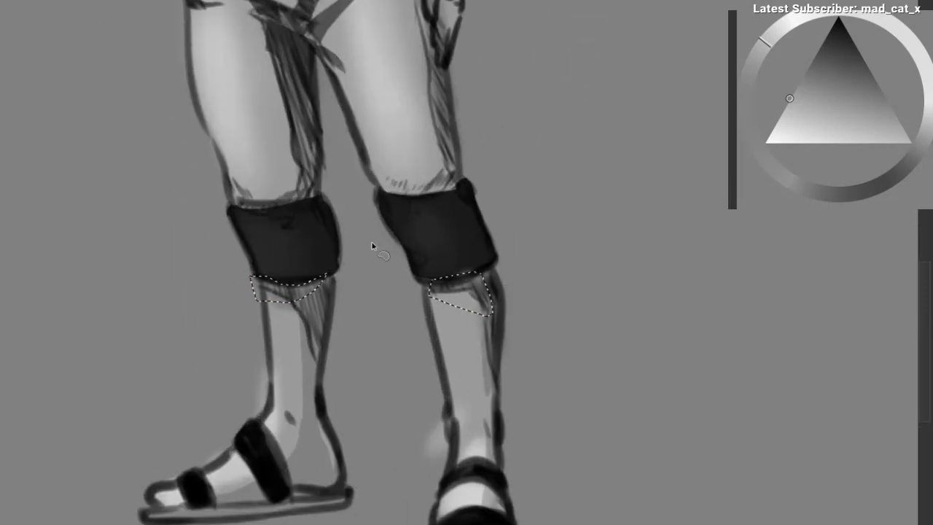
left_click_drag(396, 270, 517, 241)
key("b")
left_click_drag(259, 333, 284, 246)
key("ctrl+d")
Step: Softly shade the trousers' upper thigh below the crotch crease
mouse_move(330, 309)
left_mouse_down()
mouse_move(312, 264)
mouse_move(333, 468)
left_mouse_up()
left_click_drag(293, 292, 261, 226)
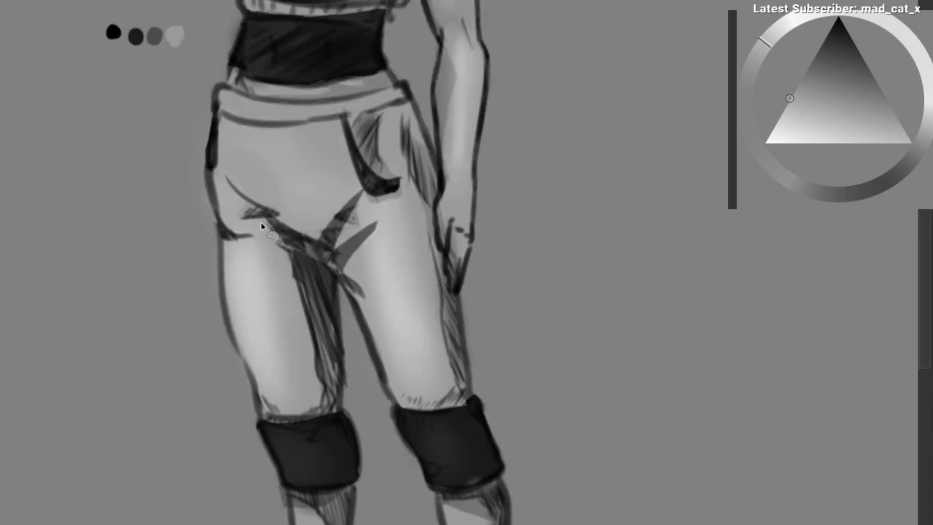
key("b")
mouse_move(329, 300)
left_mouse_down()
mouse_move(291, 229)
mouse_move(300, 219)
left_mouse_up()
key("ctrl+a")
Step: Lasso curved shapes beneath the chest along the hooded top's hem, fill them with soft shadow, and deselect
mouse_move(280, 144)
left_mouse_down()
mouse_move(280, 238)
mouse_move(278, 173)
left_mouse_up()
left_click_drag(273, 93, 248, 205)
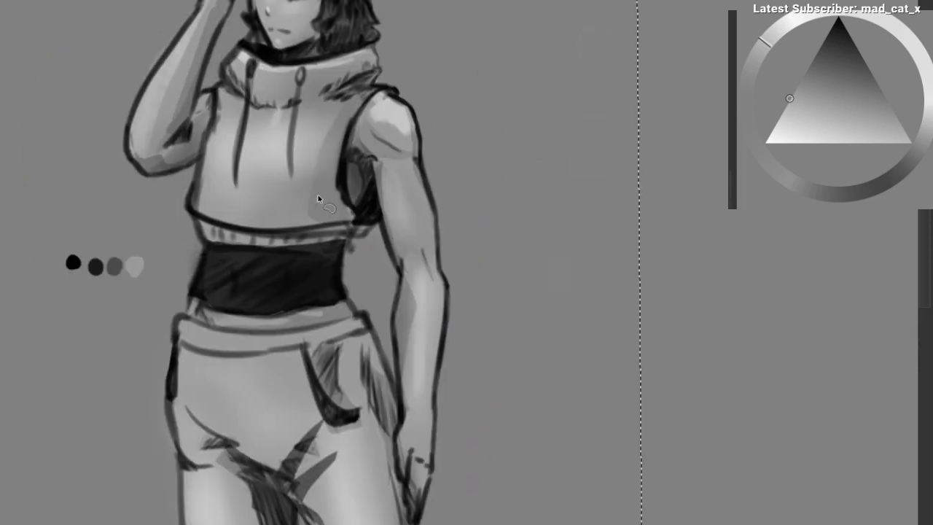
left_click_drag(192, 197, 239, 224)
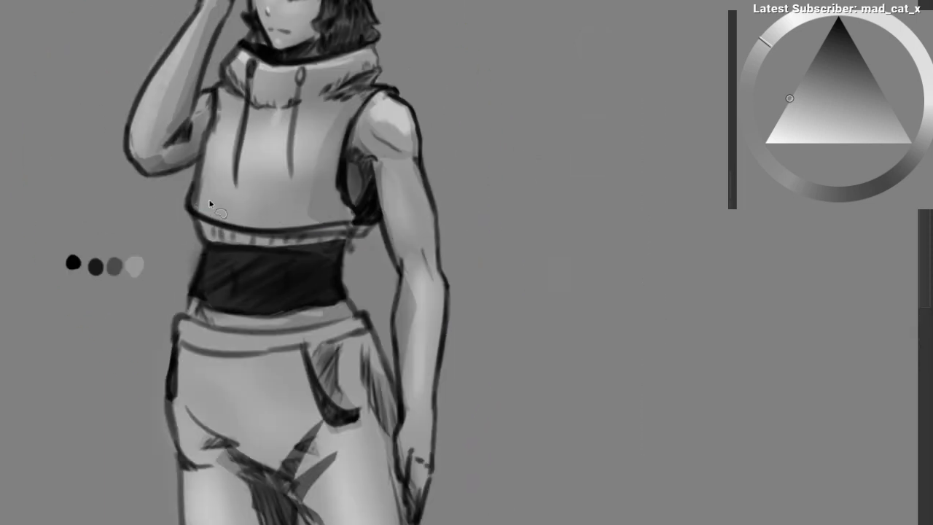
mouse_move(187, 198)
left_mouse_down()
mouse_move(238, 223)
mouse_move(319, 239)
mouse_move(310, 291)
left_mouse_up()
left_click_drag(192, 285, 291, 262)
key("ctrl+d")
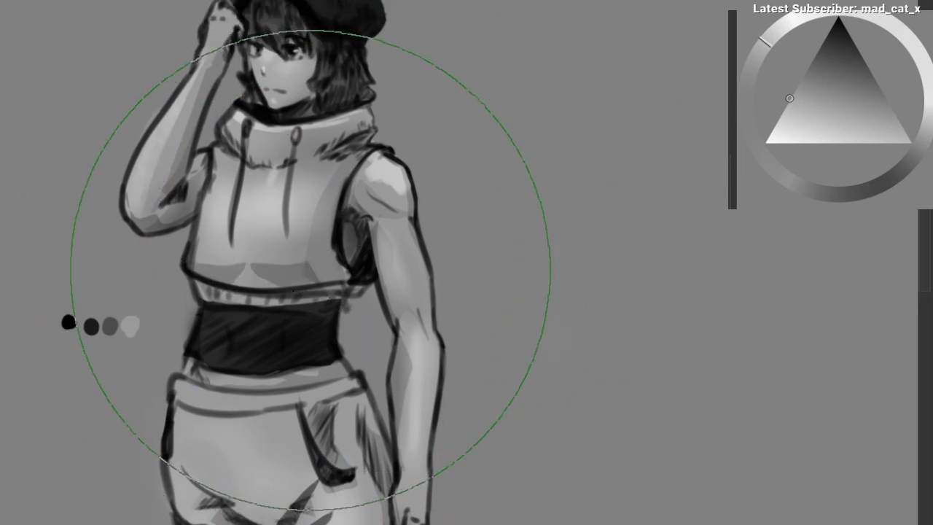
Step: Shrink the soft brush and soften the hard edges of the shadow above the hooded top's hem
key("bracketleft")
key("bracketleft")
key("bracketleft")
key("bracketleft")
key("bracketleft")
key("bracketleft")
key("bracketleft")
key("bracketleft")
key("[")
key("[")
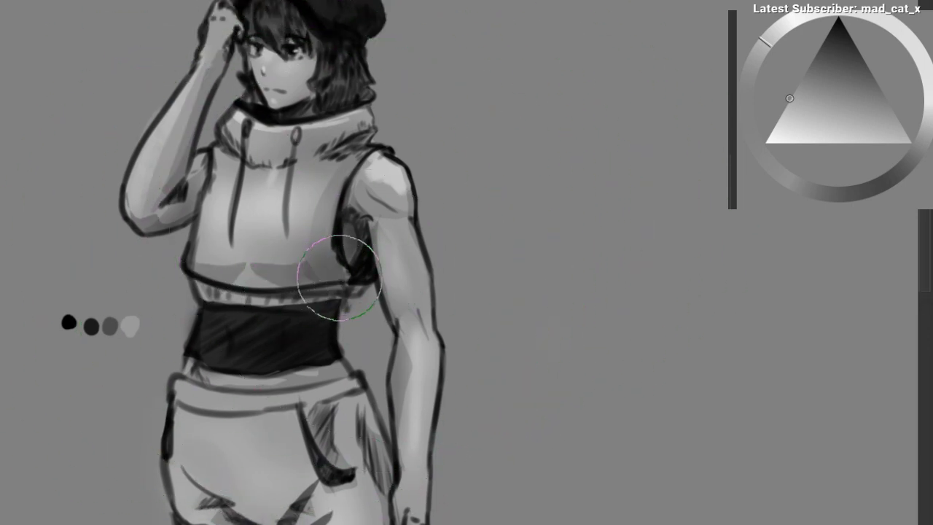
key("[")
left_click(307, 281, "alt")
mouse_move(335, 277)
left_mouse_down()
mouse_move(289, 254)
mouse_move(290, 283)
left_mouse_up()
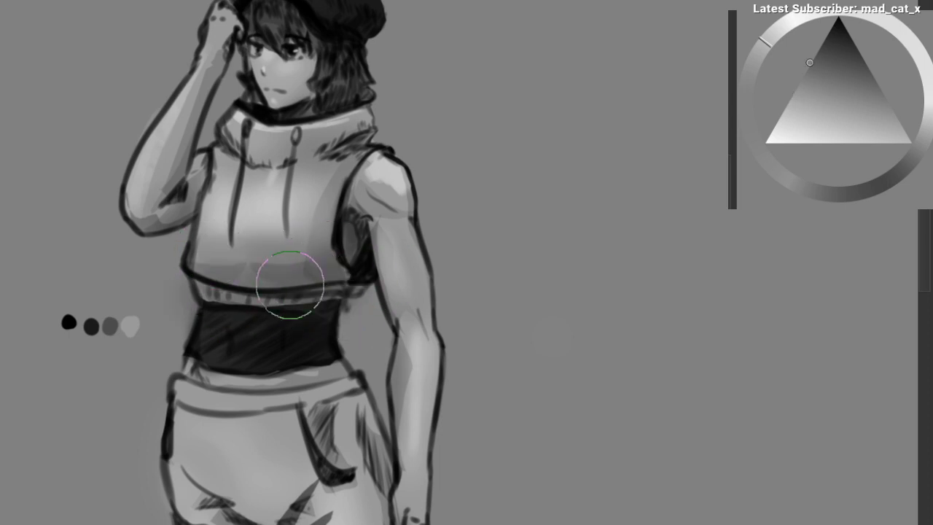
Step: Blend the hem shadow toward the side of the hooded top with resampled darker grays
left_click(321, 282, "alt")
left_click_drag(343, 315, 299, 299)
mouse_move(325, 280)
left_mouse_down()
mouse_move(333, 263)
mouse_move(291, 268)
left_mouse_up()
left_click(334, 263, "alt")
left_click_drag(330, 279, 352, 319)
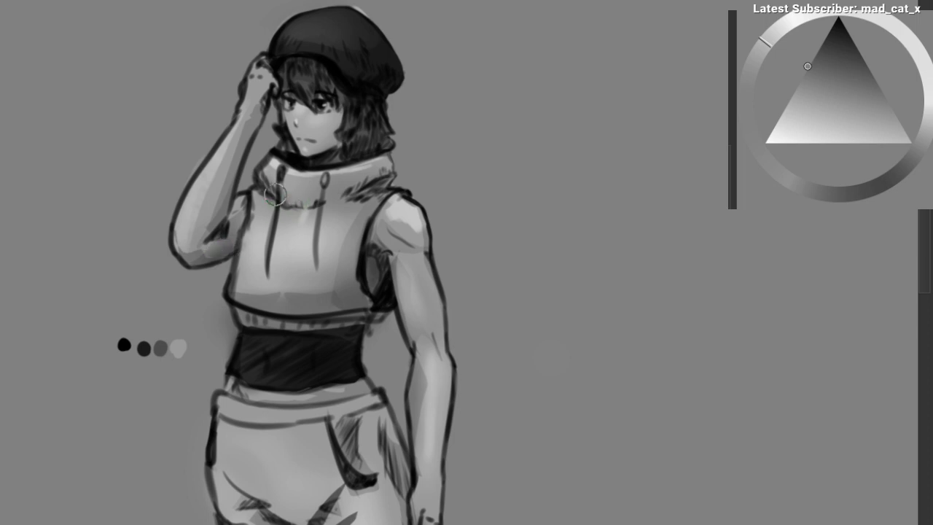
Step: Soften the shading along the lower edge and side of the hooded top's collar
left_click_drag(347, 192, 310, 207)
mouse_move(373, 185)
left_mouse_down()
mouse_move(334, 197)
mouse_move(352, 180)
left_mouse_up()
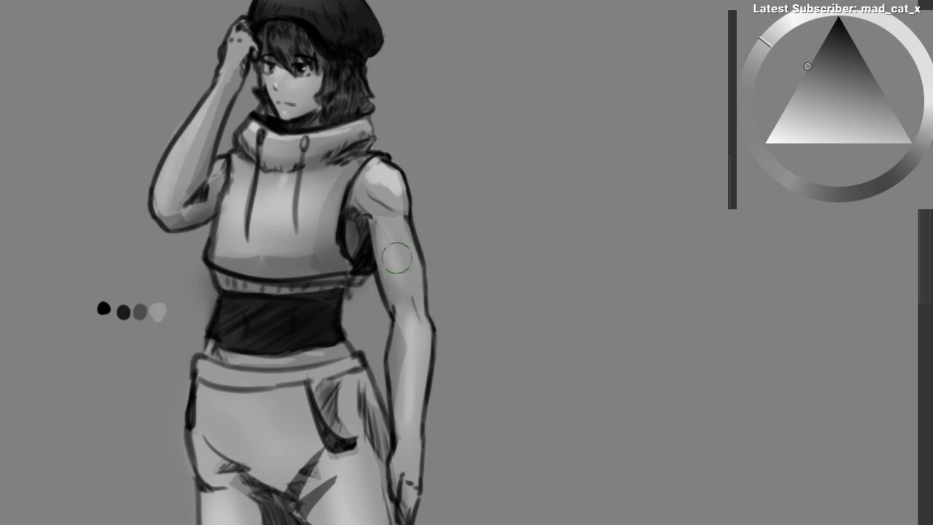
mouse_move(374, 232)
left_mouse_down()
mouse_move(394, 280)
mouse_move(387, 196)
left_mouse_up()
Step: Paint a thin shadow stroke along the underside of the side-facing sandal's sole
scroll(328, 313, "down", 2)
left_click_drag(317, 339, 306, 206)
scroll(291, 275, "up", 1)
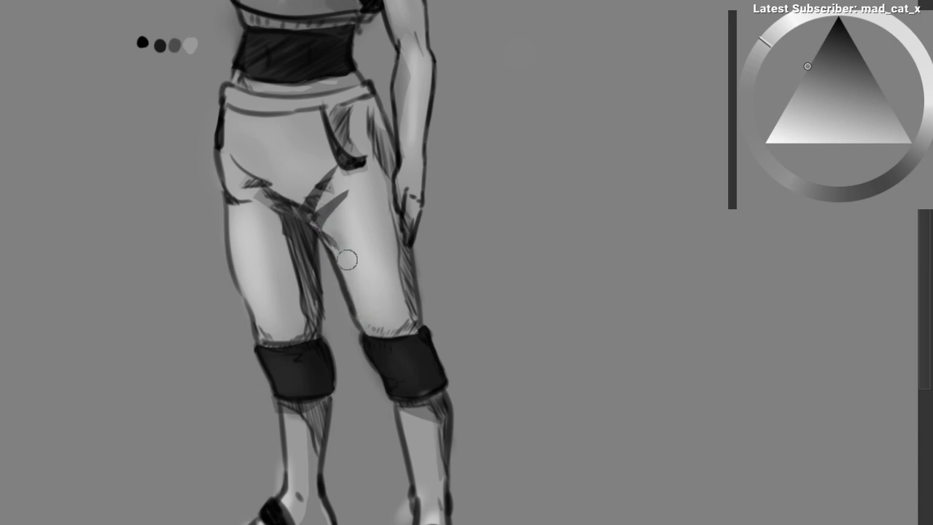
left_click_drag(295, 347, 277, 194)
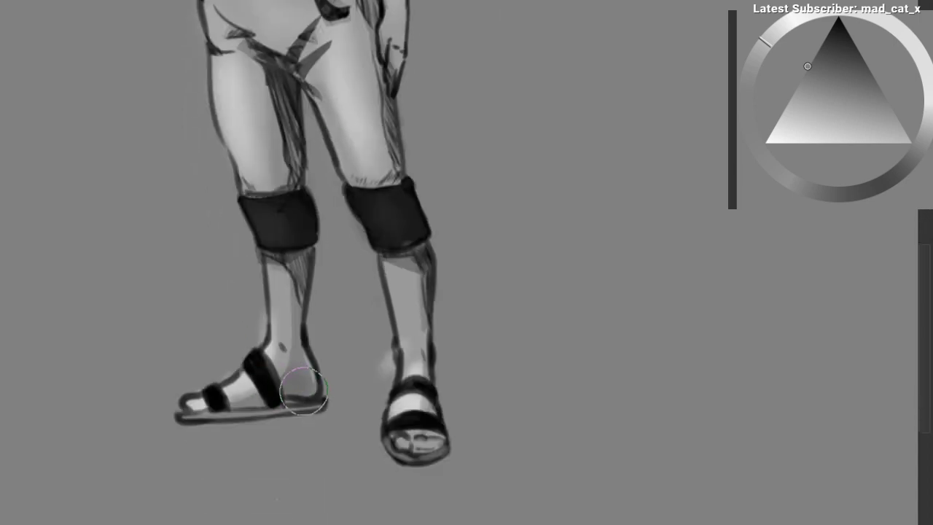
mouse_move(327, 271)
left_mouse_down()
mouse_move(363, 165)
mouse_move(392, 119)
left_mouse_up()
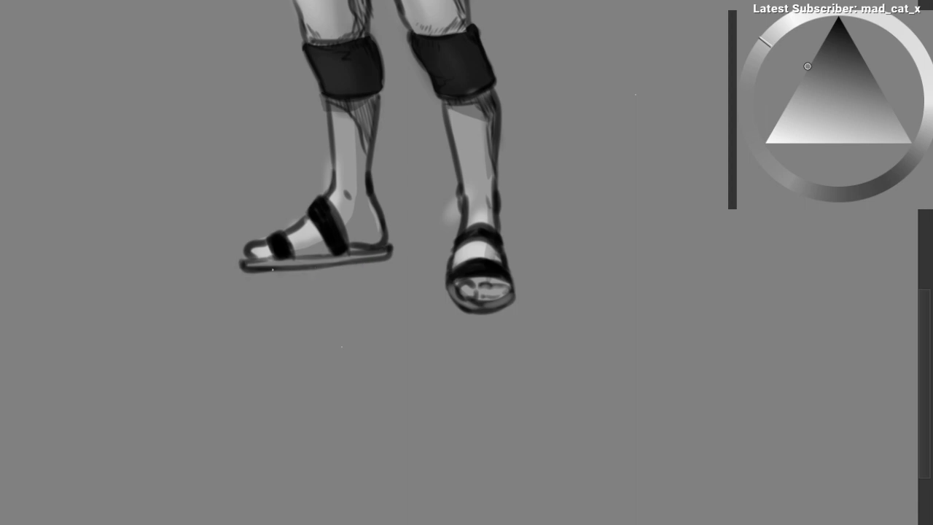
left_click_drag(266, 271, 381, 264)
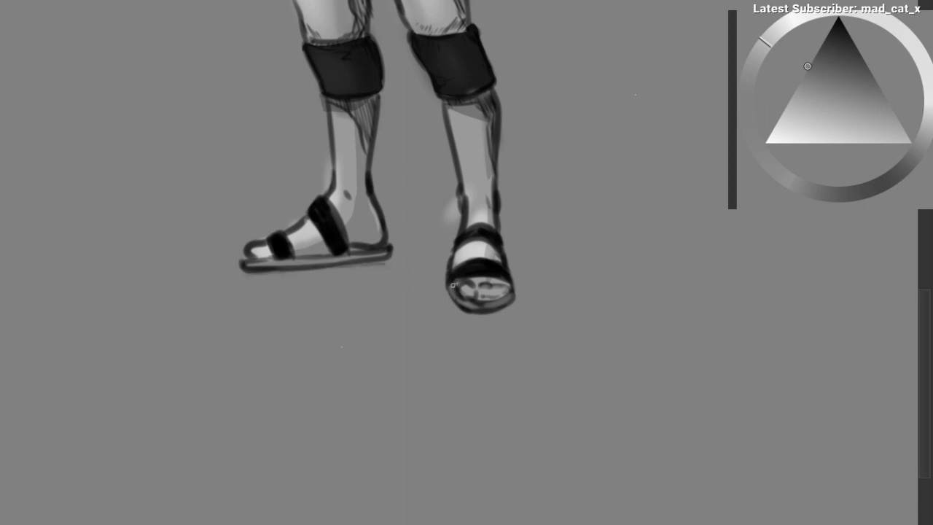
Step: Lasso a wide cast-shadow shape on the ground around the feet, leaving the front-facing foot out of the selection
scroll(423, 264, "down", 2)
left_click_drag(372, 335, 308, 372)
key("l")
mouse_move(269, 311)
left_mouse_down()
mouse_move(167, 363)
mouse_move(476, 288)
left_mouse_up()
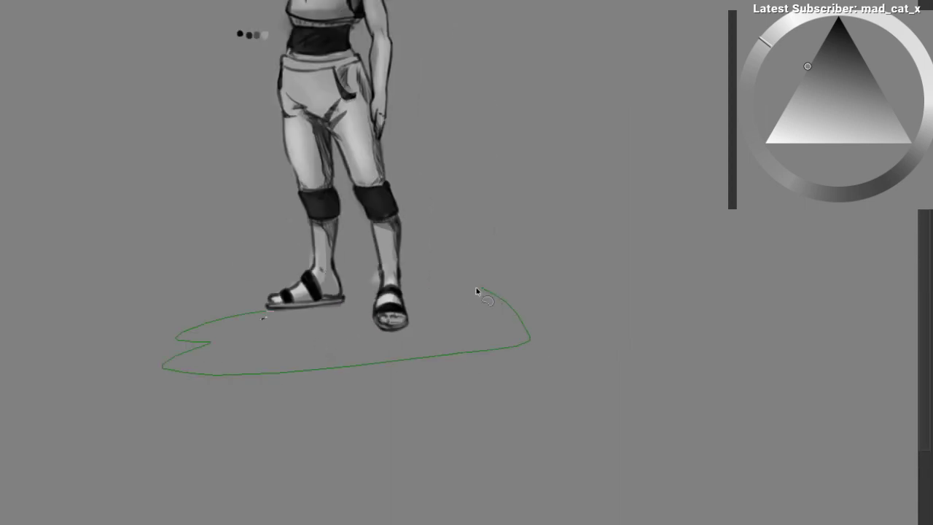
left_click_drag(387, 301, 352, 294)
Step: Fill the selected ground area with soft gray shadow using an enlarged brush, and deselect
key("b")
key("bracketright")
key("bracketright")
left_click_drag(182, 283, 403, 283)
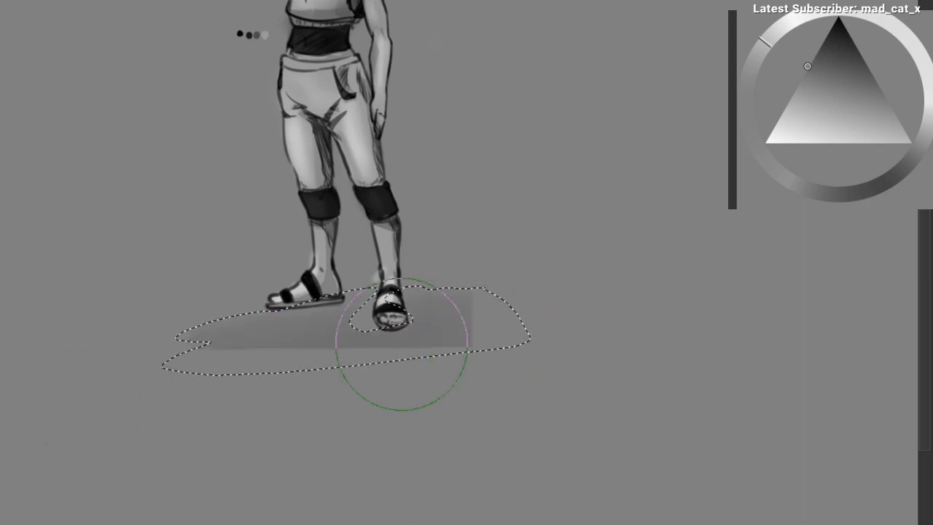
key("ctrl+d")
Step: Darken the ground shadow beneath both sandals with grays sampled from it
left_click_drag(348, 365, 345, 401)
left_click_drag(325, 336, 396, 344)
key("bracketleft")
key("bracketleft")
key("bracketleft")
key("bracketleft")
left_click(349, 356, "alt")
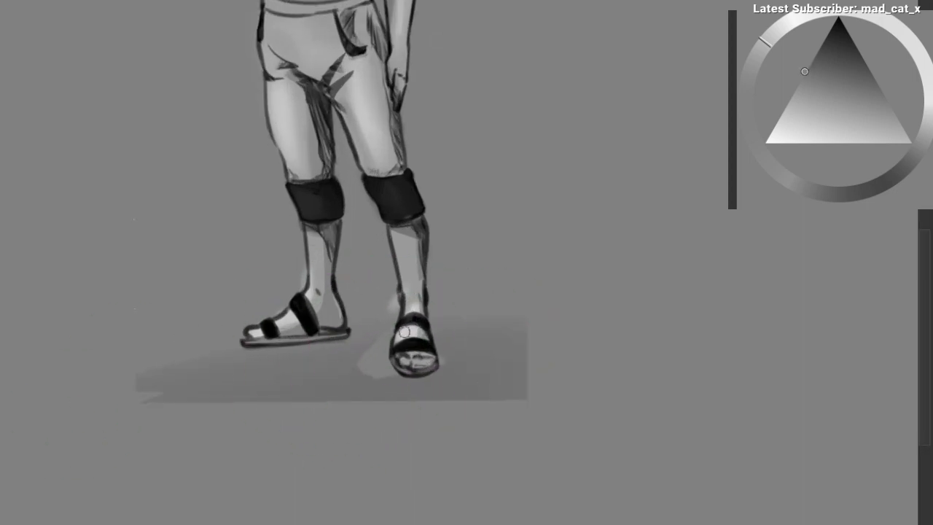
mouse_move(352, 381)
left_mouse_down()
mouse_move(375, 343)
mouse_move(315, 368)
mouse_move(356, 351)
mouse_move(374, 363)
mouse_move(362, 369)
mouse_move(330, 350)
mouse_move(282, 363)
mouse_move(325, 379)
mouse_move(375, 341)
mouse_move(365, 379)
mouse_move(245, 362)
mouse_move(454, 379)
left_mouse_up()
key("ctrl+z")
left_click(314, 368, "alt")
key("bracketright")
key("bracketright")
key("bracketright")
key("bracketright")
Step: Fade the ground shadow's hard outer edges with an enlarged soft eraser
key("e")
mouse_move(150, 328)
left_mouse_down()
mouse_move(191, 392)
mouse_move(206, 360)
left_mouse_up()
key("bracketright")
key("bracketright")
key("bracketright")
key("bracketright")
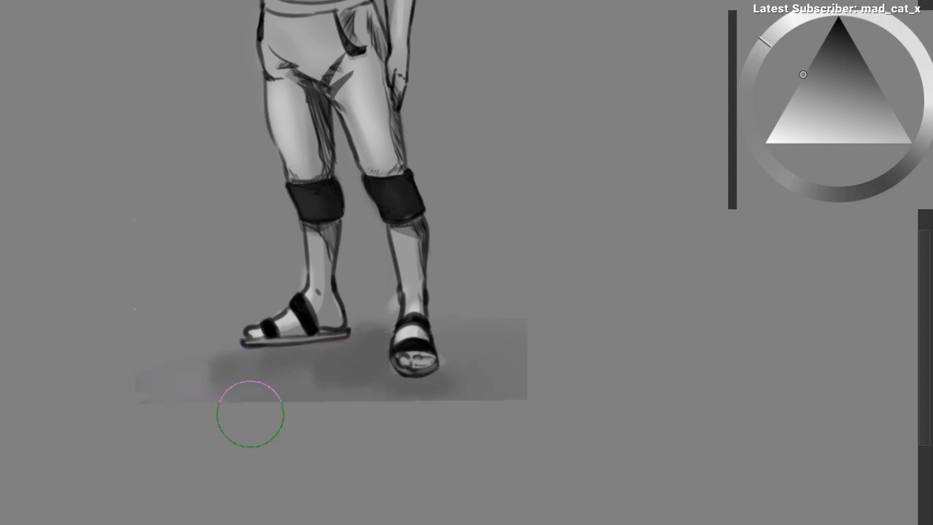
mouse_move(250, 414)
left_mouse_down()
mouse_move(189, 408)
mouse_move(442, 423)
mouse_move(208, 396)
mouse_move(466, 423)
mouse_move(505, 382)
mouse_move(479, 406)
mouse_move(498, 324)
mouse_move(519, 401)
left_mouse_up()
Step: Review the shading on the upper body and across the whole figure
mouse_move(406, 330)
left_mouse_down()
mouse_move(406, 348)
mouse_move(393, 329)
mouse_move(404, 300)
mouse_move(378, 435)
left_mouse_up()
left_click_drag(458, 202, 379, 249)
left_click_drag(361, 218, 387, 187)
key("ctrl+z")
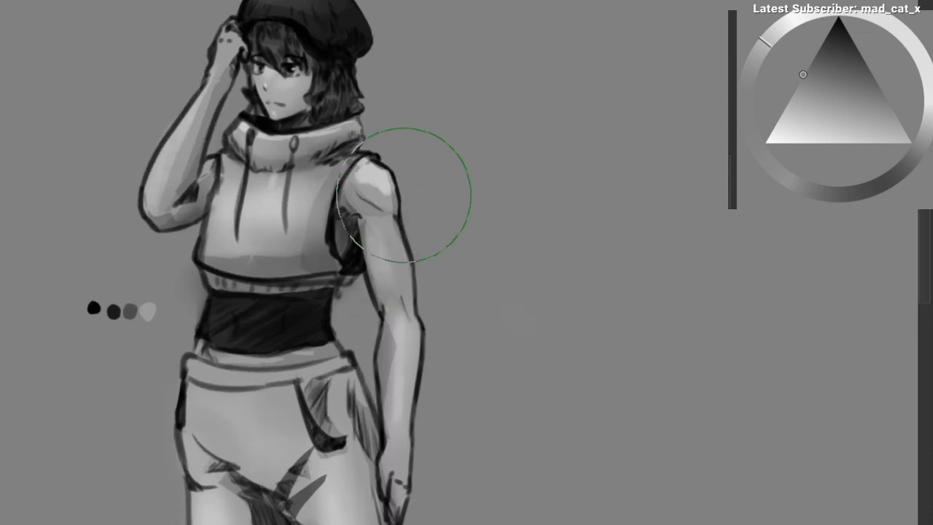
mouse_move(338, 244)
left_mouse_down()
mouse_move(345, 218)
mouse_move(387, 284)
left_mouse_up()
mouse_move(373, 217)
left_mouse_down()
mouse_move(390, 301)
mouse_move(405, 319)
left_mouse_up()
scroll(309, 199, "down", 3)
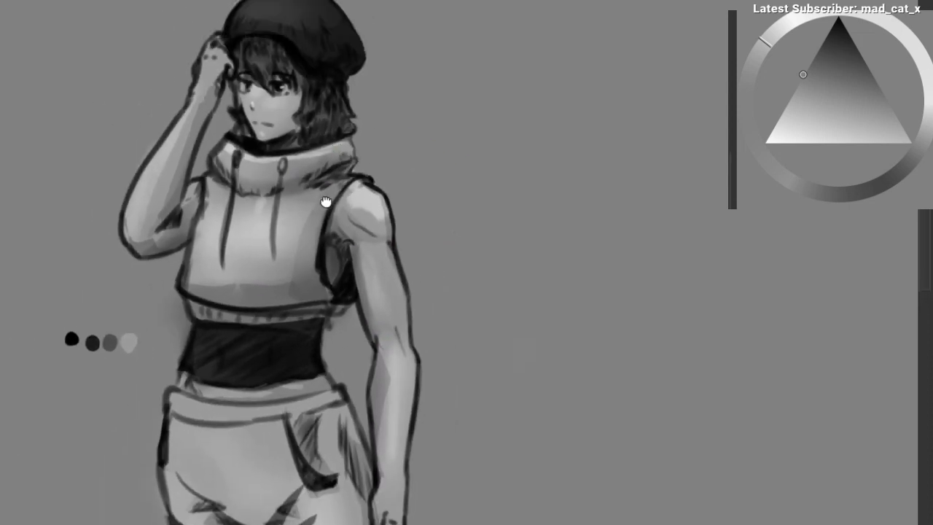
scroll(308, 162, "down", 3)
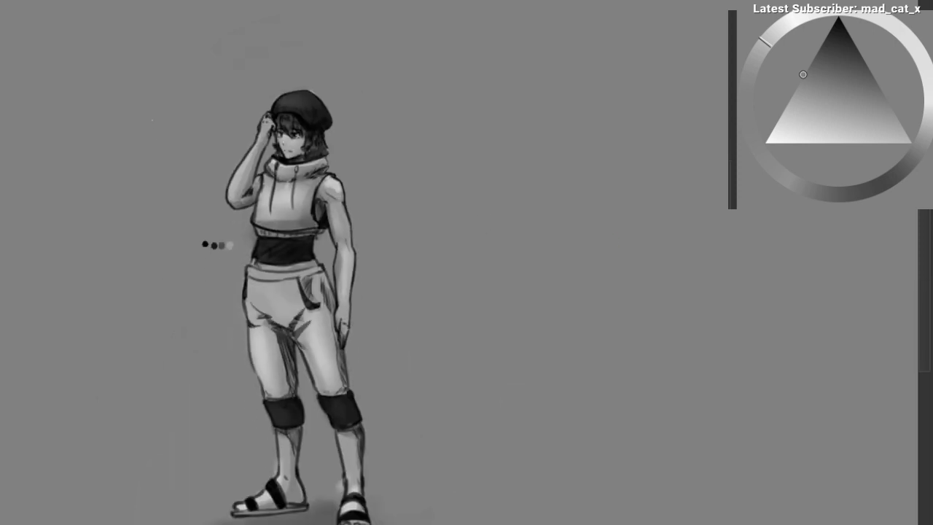
Step: Try a soft shadow across the trousers just beneath the waistband
scroll(227, 274, "up", 3)
left_click_drag(272, 284, 333, 294)
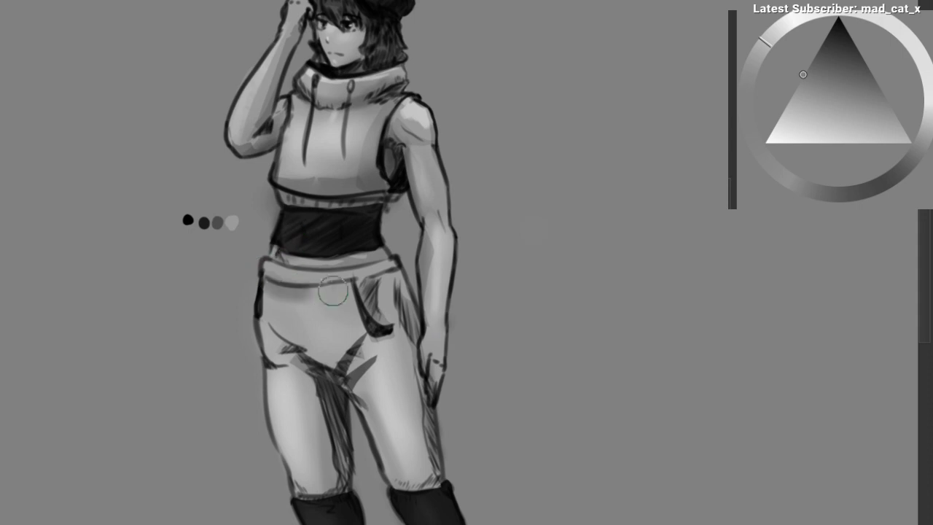
key("ctrl+z")
left_click_drag(264, 287, 355, 285)
key("ctrl+z")
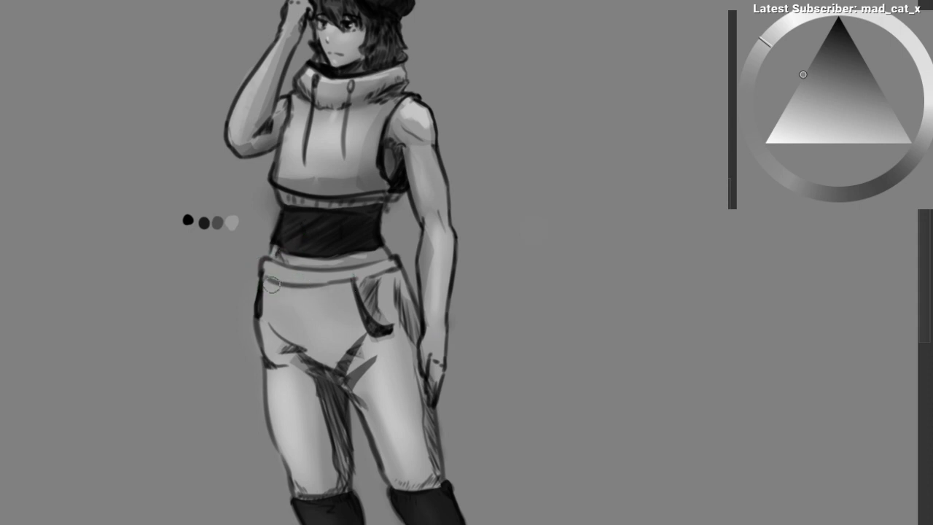
key("ctrl+z")
mouse_move(267, 285)
left_mouse_down()
mouse_move(361, 260)
mouse_move(352, 326)
left_mouse_up()
mouse_move(302, 248)
left_mouse_down()
mouse_move(328, 244)
mouse_move(281, 240)
left_mouse_up()
left_click_drag(283, 299, 280, 298)
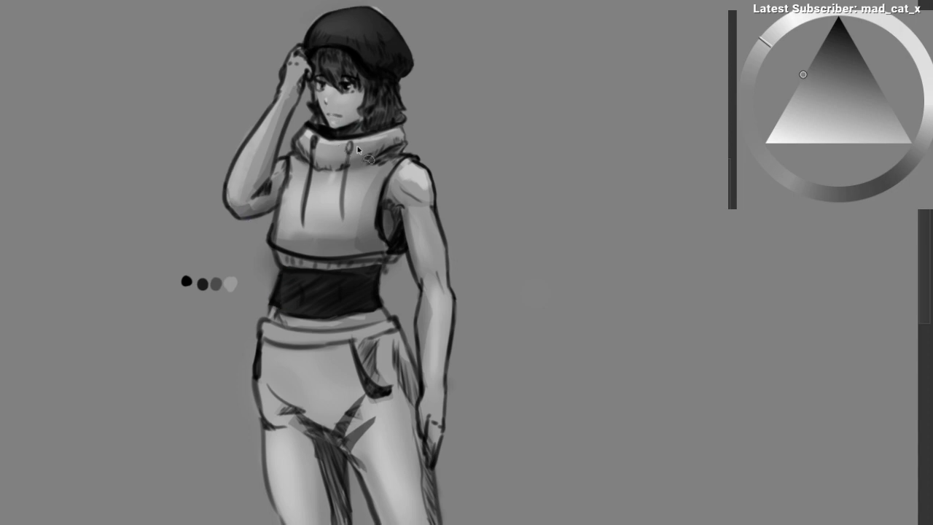
Step: Lasso a small area where the collar meets the chest, shade it softly, and deselect
mouse_move(346, 166)
left_mouse_down()
mouse_move(417, 143)
mouse_move(391, 162)
mouse_move(399, 169)
mouse_move(377, 175)
left_mouse_up()
key("b")
key("ctrl+shift+a")
mouse_move(439, 208)
left_mouse_down()
mouse_move(460, 283)
mouse_move(366, 229)
mouse_move(390, 239)
mouse_move(375, 265)
mouse_move(368, 227)
left_mouse_up()
Step: Lasso the trouser cuffs above both knee pads, fill them with soft shadow, and deselect
mouse_move(359, 298)
left_mouse_down()
mouse_move(355, 343)
mouse_move(353, 303)
mouse_move(408, 134)
mouse_move(336, 231)
mouse_move(318, 217)
mouse_move(287, 267)
mouse_move(319, 216)
left_mouse_up()
key("b")
key("ctrl+shift+a")
left_click_drag(414, 307, 345, 320)
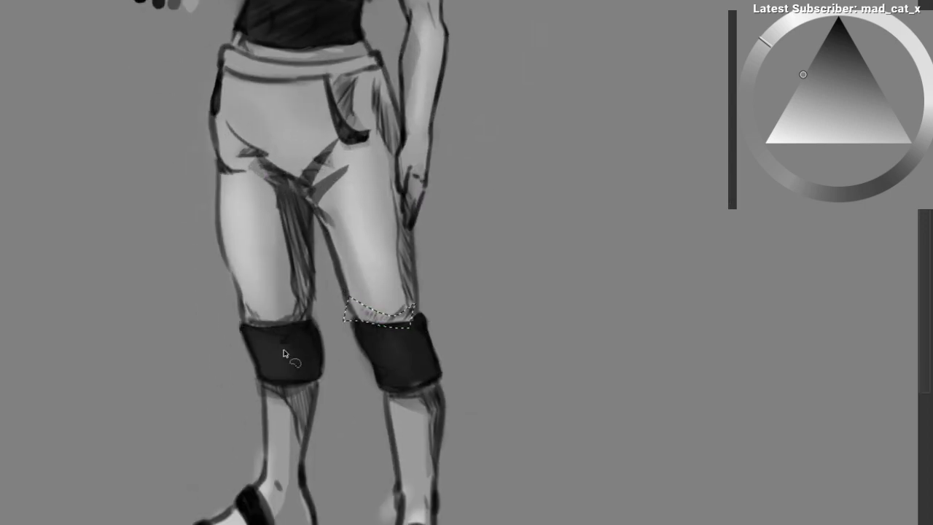
mouse_move(246, 305)
left_mouse_down()
mouse_move(294, 302)
mouse_move(248, 309)
mouse_move(293, 320)
left_mouse_up()
key("b")
left_click_drag(380, 299, 383, 310)
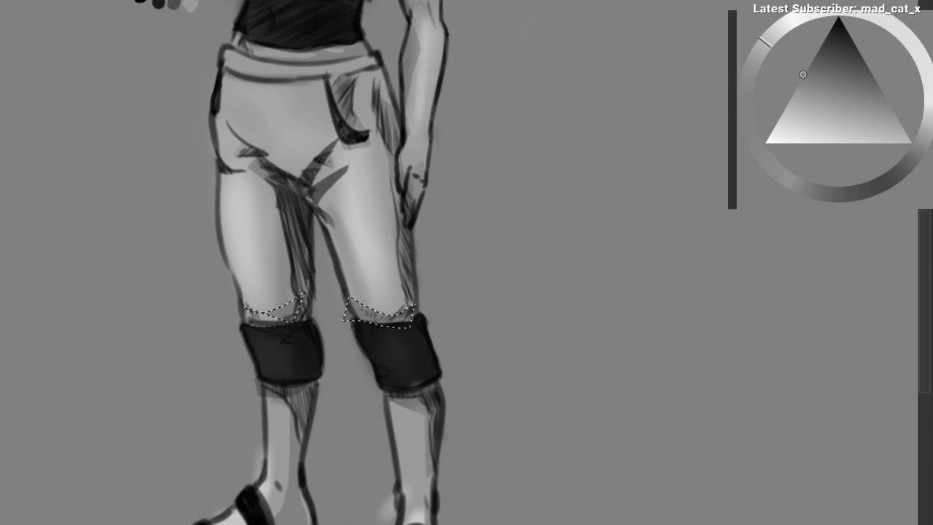
key("ctrl+d")
Step: Shrink the soft brush and blend the cuff shadow above the side-facing leg's knee pad
key("[")
key("[")
key("[")
mouse_move(267, 312)
left_mouse_down()
mouse_move(269, 302)
mouse_move(250, 312)
left_mouse_up()
left_click_drag(259, 313, 255, 384)
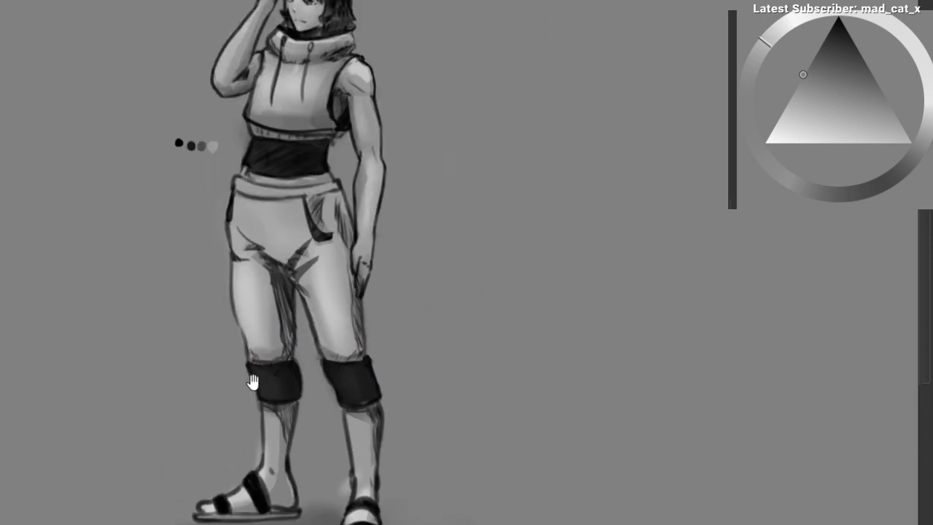
Step: Try darkening the whole drawing with a tonal adjustment at several strengths, and undo it
left_click_drag(238, 287, 229, 417)
mouse_move(287, 202)
left_mouse_down()
mouse_move(276, 212)
mouse_move(352, 170)
left_mouse_up()
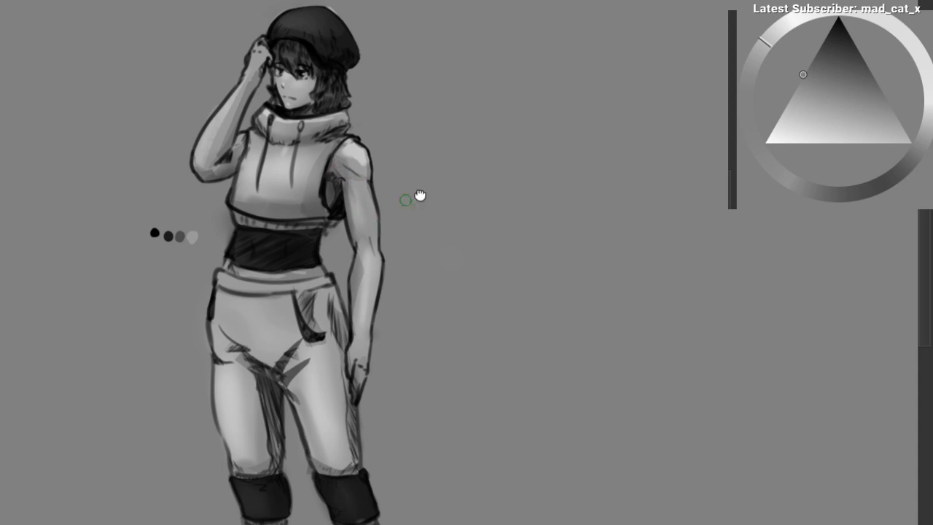
left_click_drag(419, 196, 408, 223)
left_click_drag(377, 175, 378, 213)
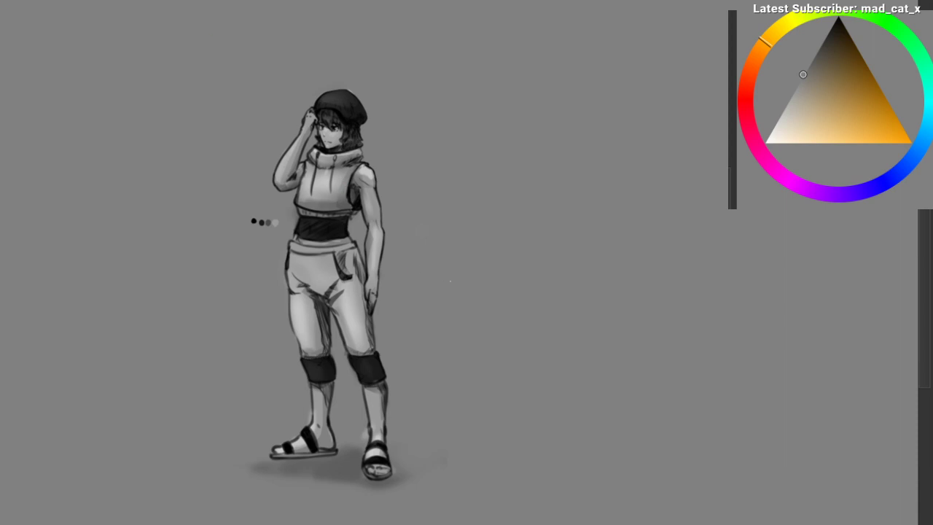
left_click(356, 3)
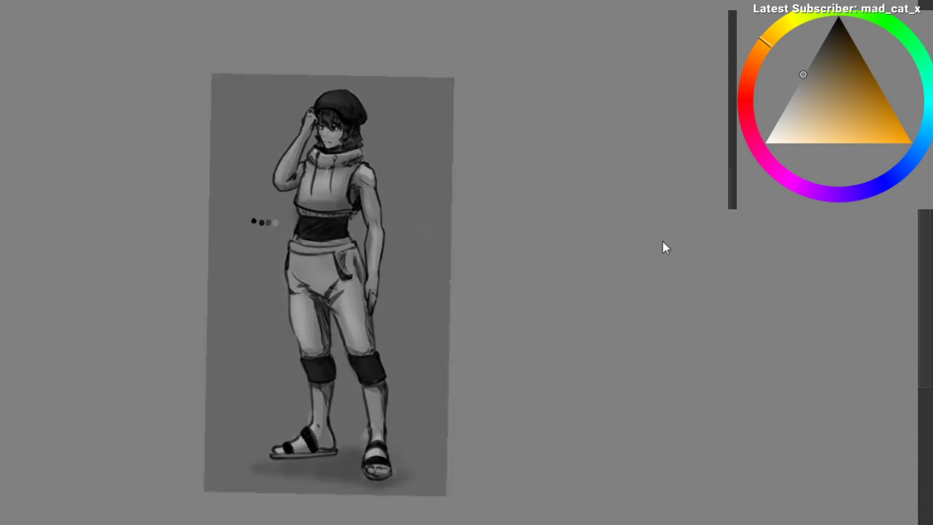
left_click_drag(802, 296, 792, 308)
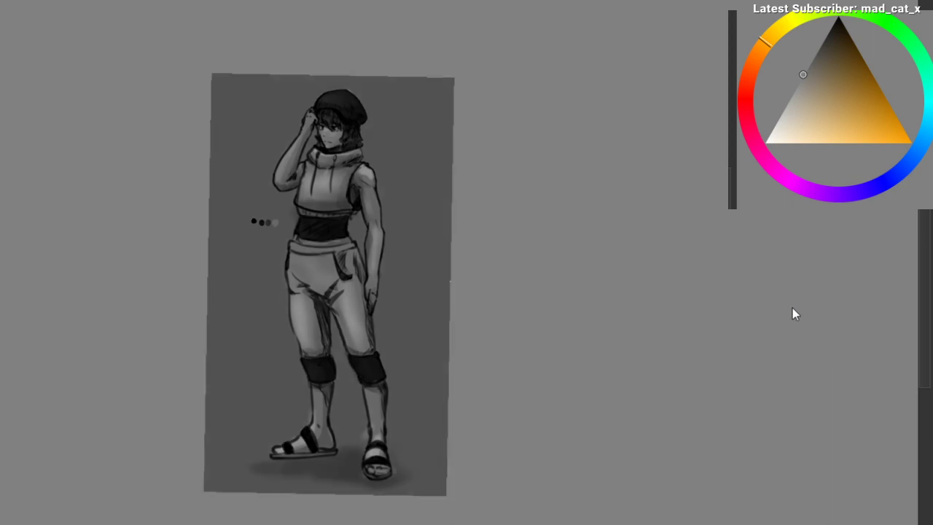
key("ctrl+z")
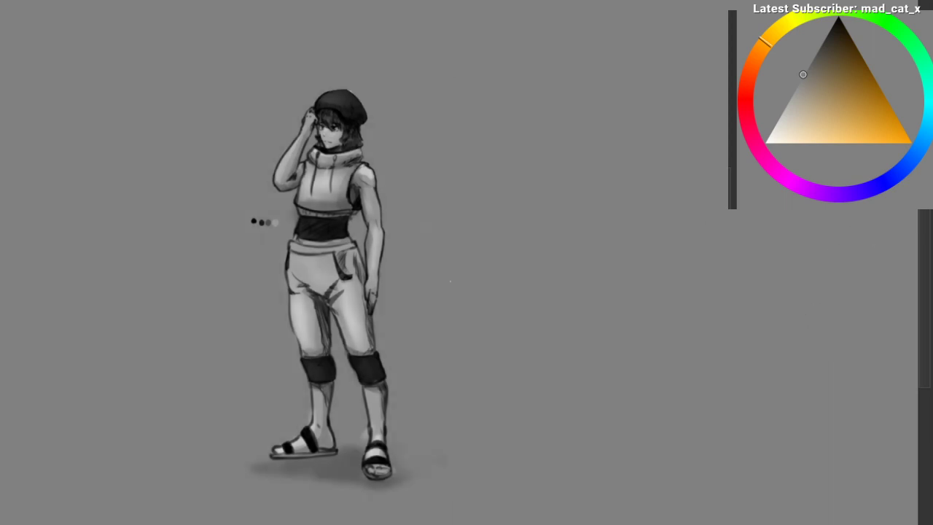
key("ctrl+z")
key("ctrl+z")
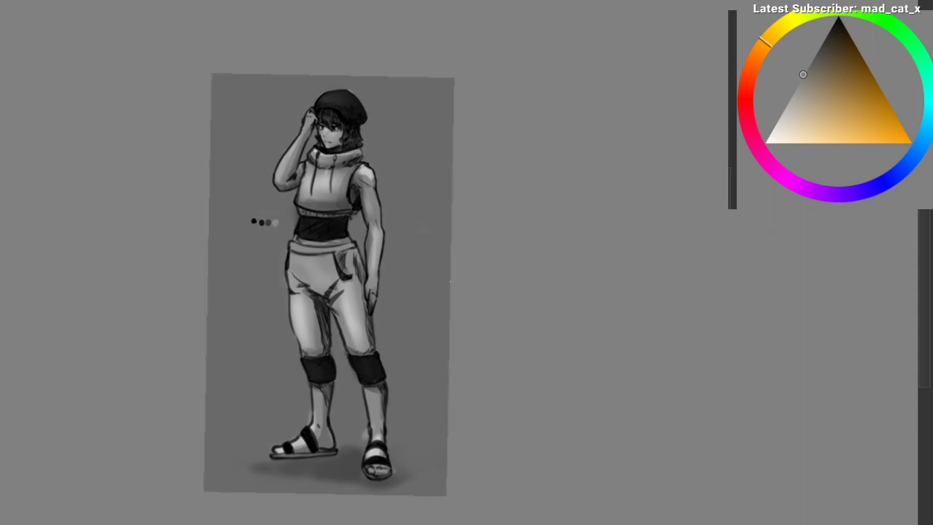
key("ctrl+z")
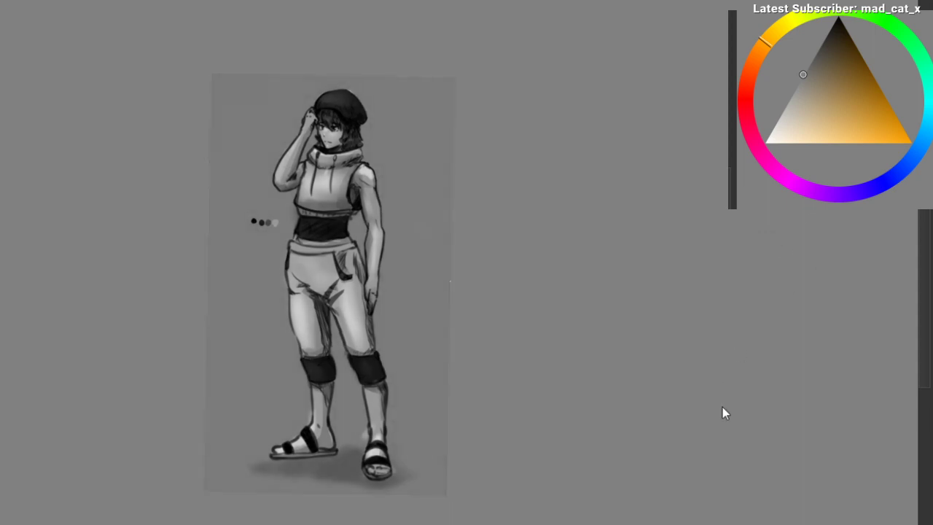
key("ctrl+z")
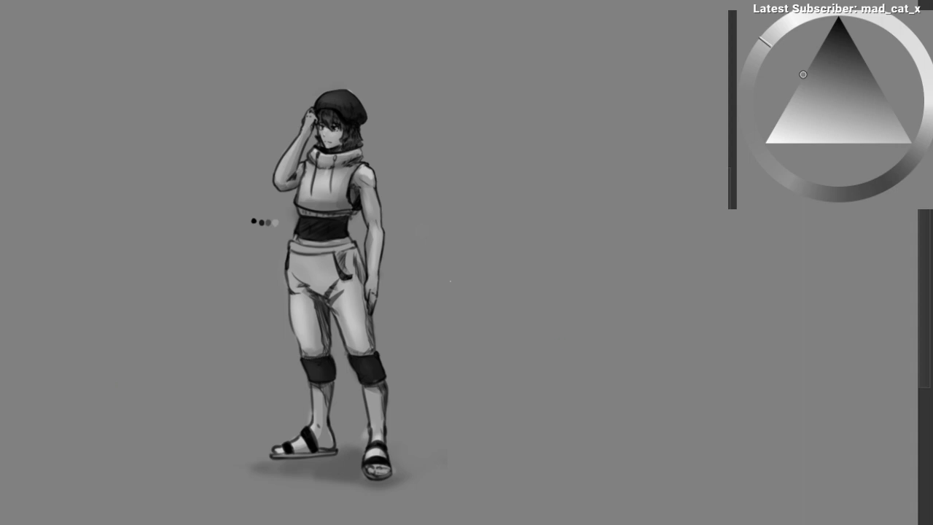
Step: Try clearing the whole canvas, and undo the deletion
left_click(549, 204)
left_click_drag(349, 207, 361, 135)
key("Delete")
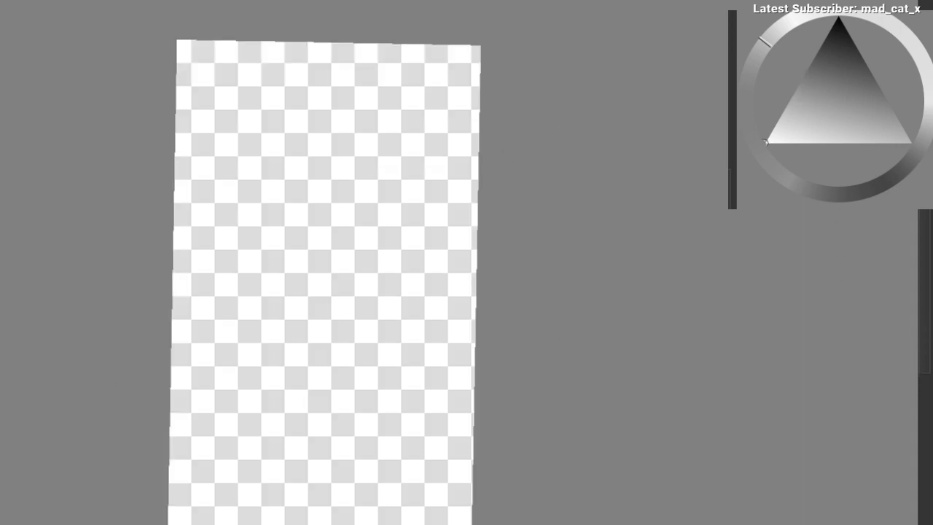
key("ctrl+z")
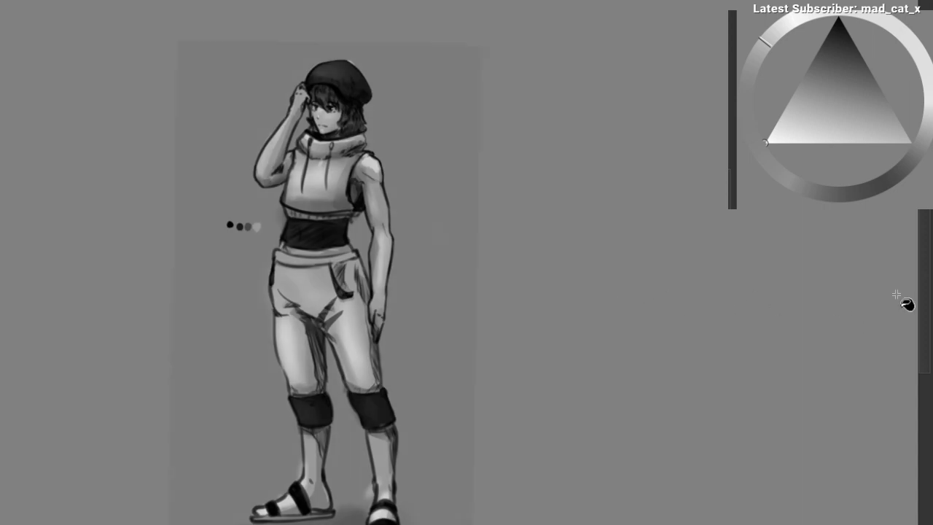
Step: Switch repeatedly between the drawing's earlier and current shading to compare the value range
left_click(931, 321)
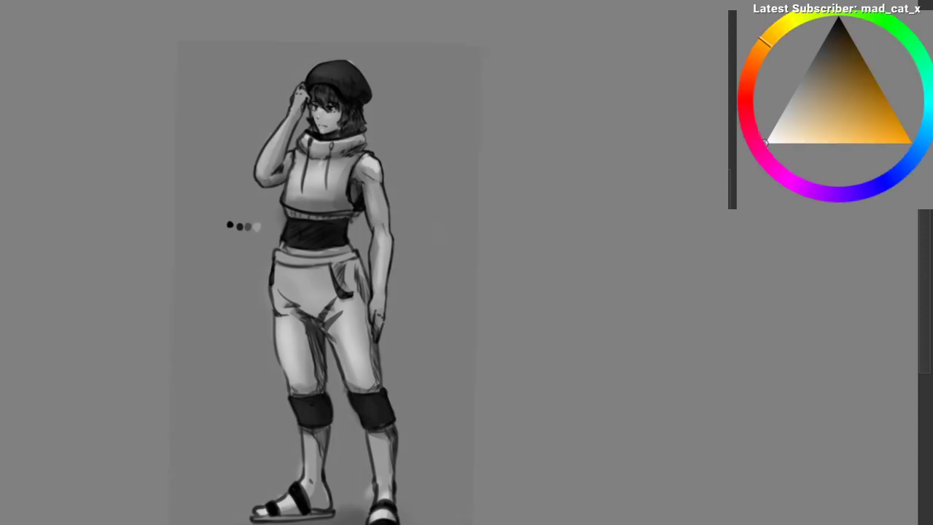
left_click_drag(510, 101, 522, 92)
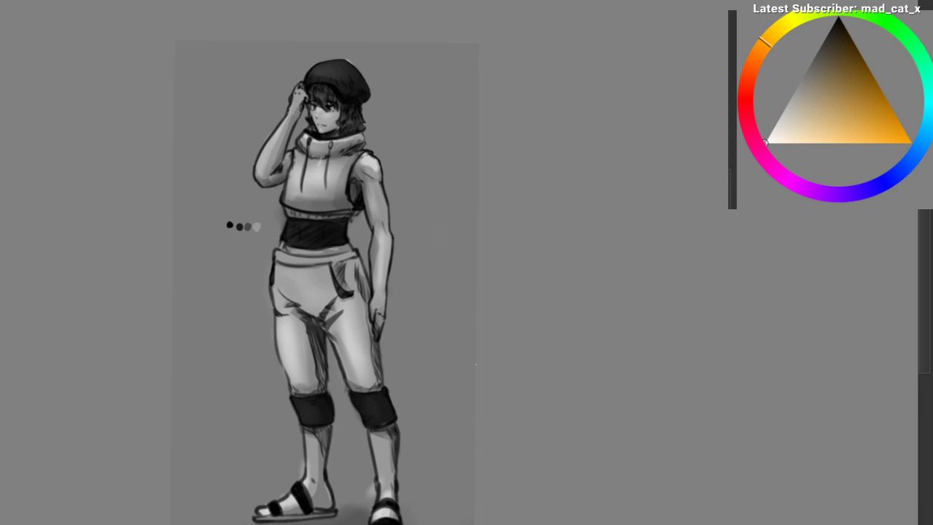
left_click(282, 284)
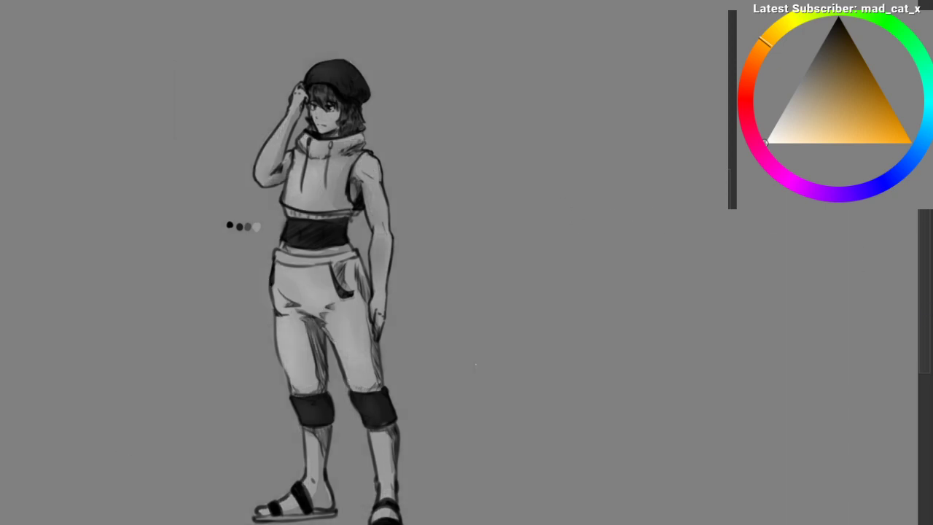
key("ctrl+shift+z")
key("ctrl+z")
key("ctrl+shift+z")
key("ctrl+z")
key("ctrl+shift+z")
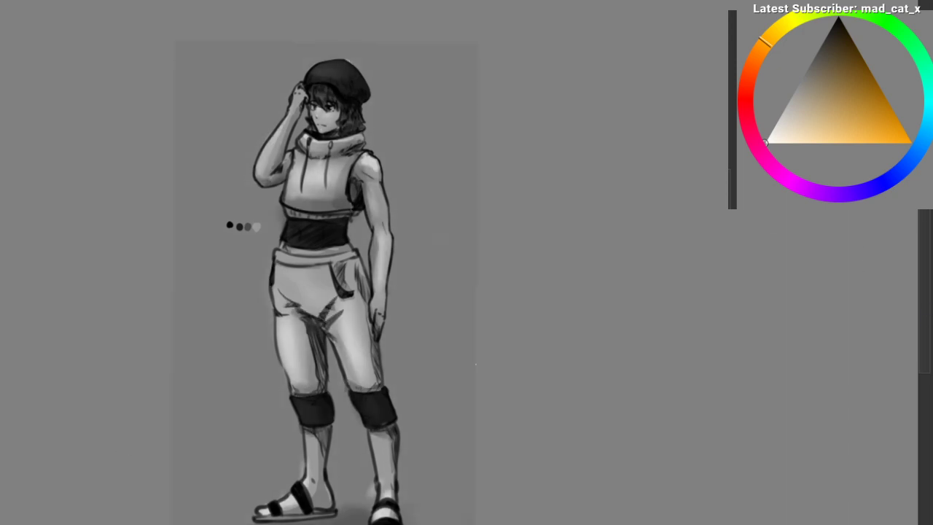
key("ctrl+z")
key("ctrl+shift+z")
key("ctrl+z")
key("ctrl+shift+z")
key("ctrl+z")
key("ctrl+shift+z")
key("ctrl+z")
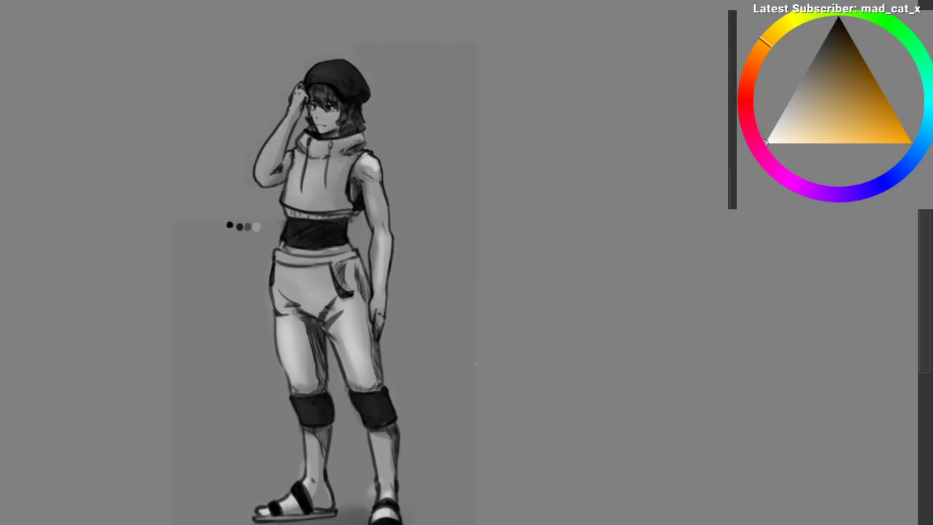
key("ctrl+shift+z")
key("ctrl+z")
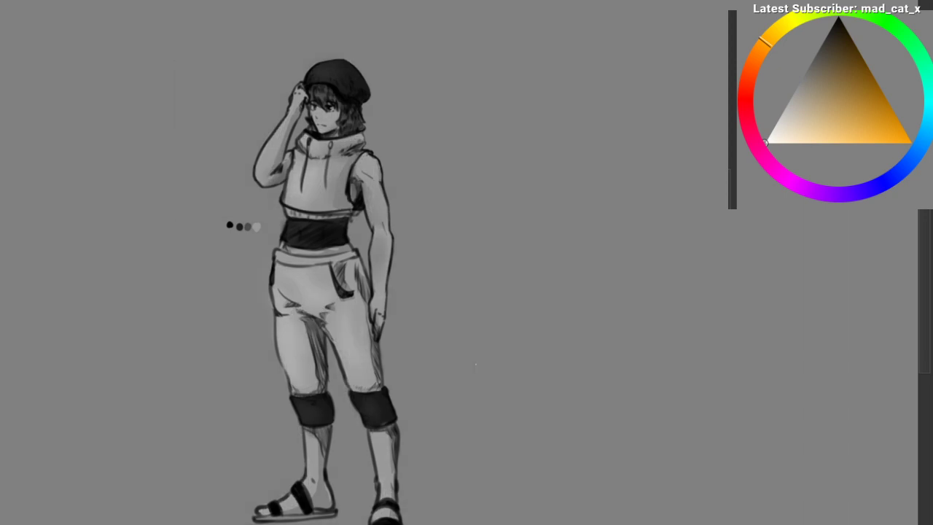
key("ctrl+shift+z")
key("ctrl+z")
key("ctrl+shift+z")
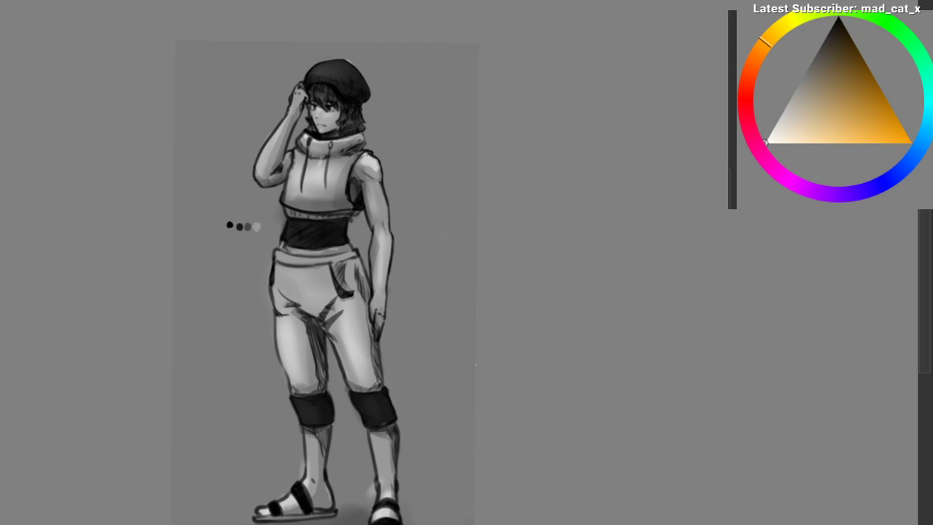
Step: Paint small near-white highlights on the lowered arm's shoulder with a small hard brush
scroll(320, 182, "up", 3)
left_click_drag(412, 174, 329, 224)
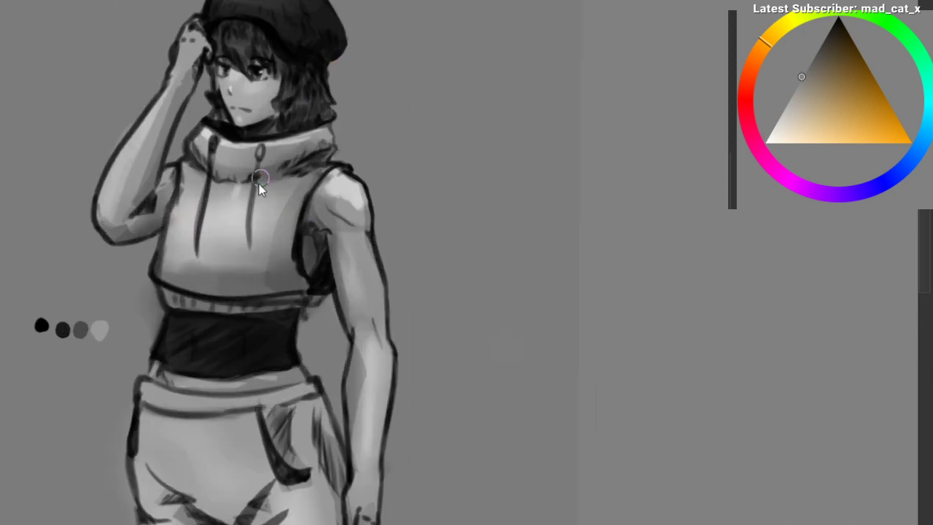
right_click(257, 183)
left_click(272, 178)
left_click(317, 137)
scroll(377, 216, "up", 2)
left_click_drag(769, 125, 767, 139)
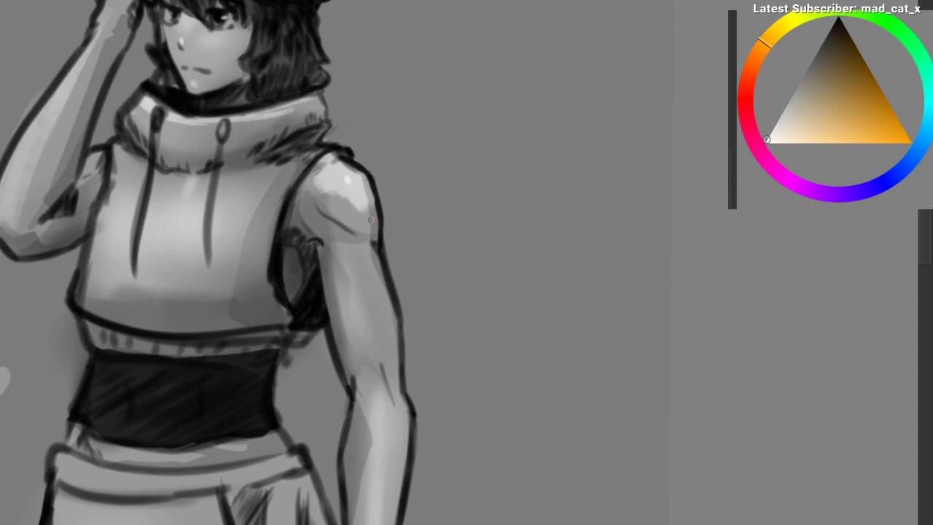
left_click_drag(372, 220, 385, 212)
left_click_drag(333, 177, 363, 265)
left_click_drag(254, 228, 287, 270)
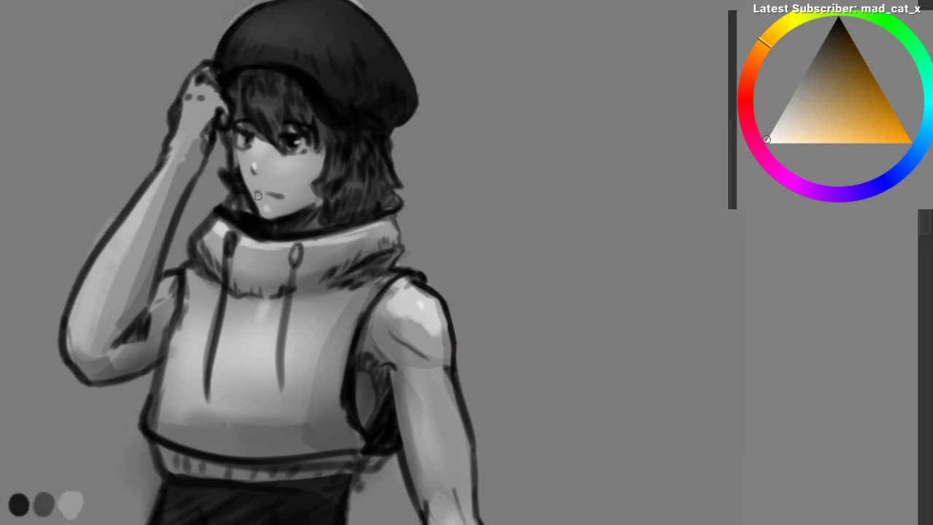
Step: Try bright highlight strokes down the upper part of the lowered arm, and undo them
scroll(257, 196, "down", 4)
left_click_drag(416, 236, 432, 359)
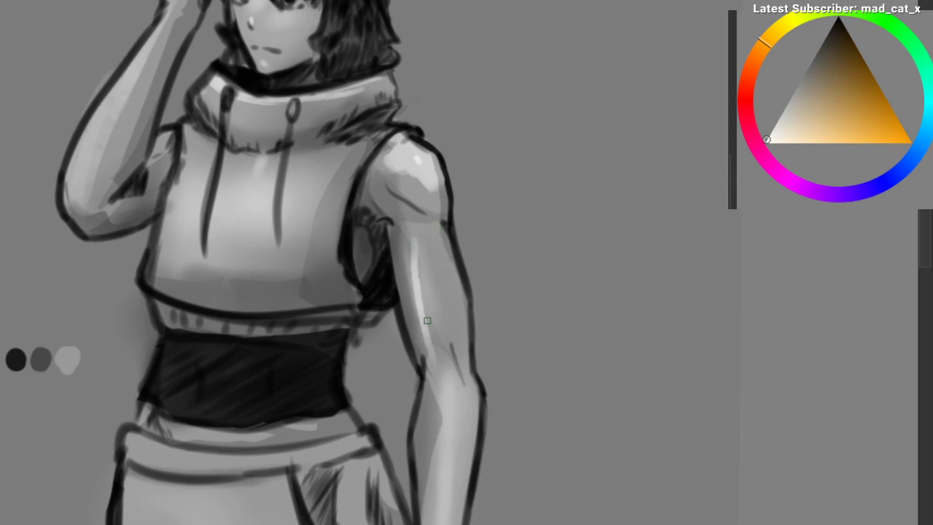
key("ctrl+z")
left_click_drag(409, 262, 421, 339)
left_click(406, 275, "ctrl")
key("ctrl+z")
Step: Paint a narrow, softer light gray highlight along the upper part of the lowered arm
left_click_drag(406, 256, 426, 314)
left_click_drag(410, 234, 422, 314)
key("ctrl+z")
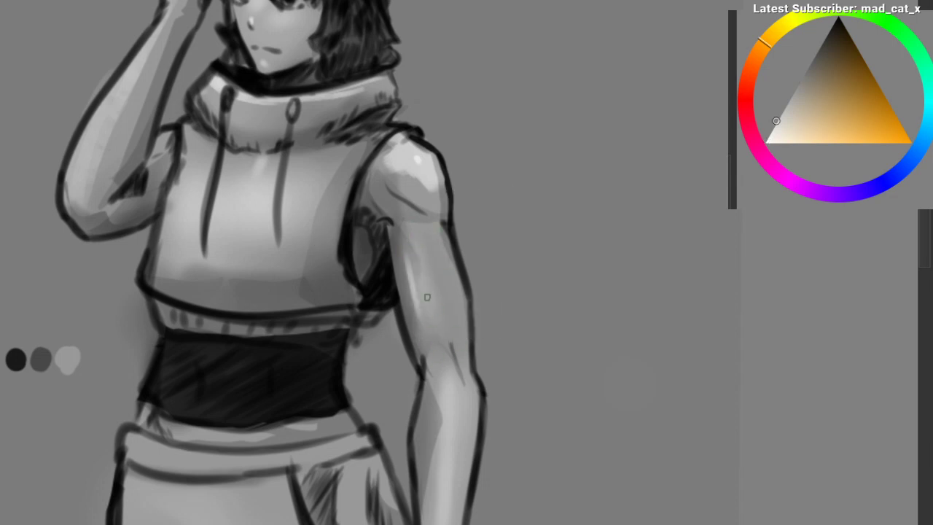
left_click_drag(407, 238, 416, 310)
key("ctrl+z")
left_click_drag(445, 345, 438, 280)
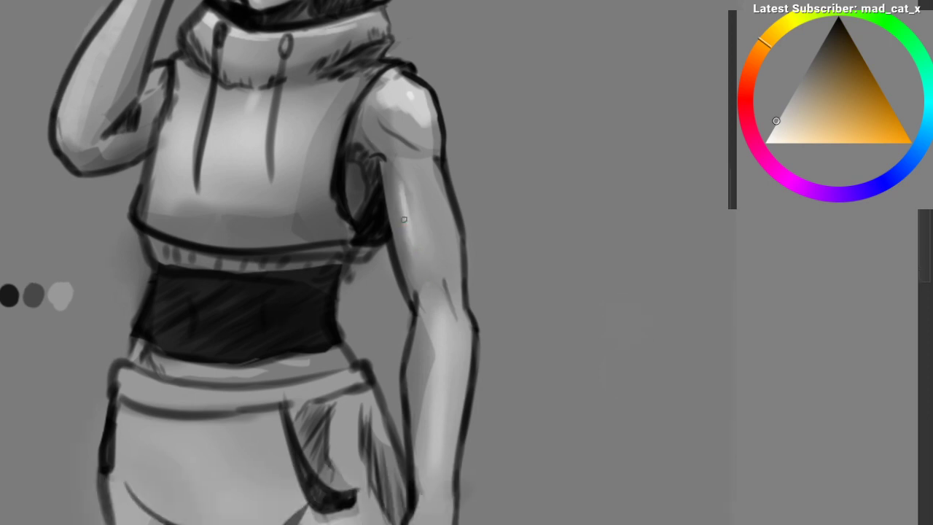
left_click_drag(405, 218, 423, 267)
left_click_drag(438, 334, 434, 279)
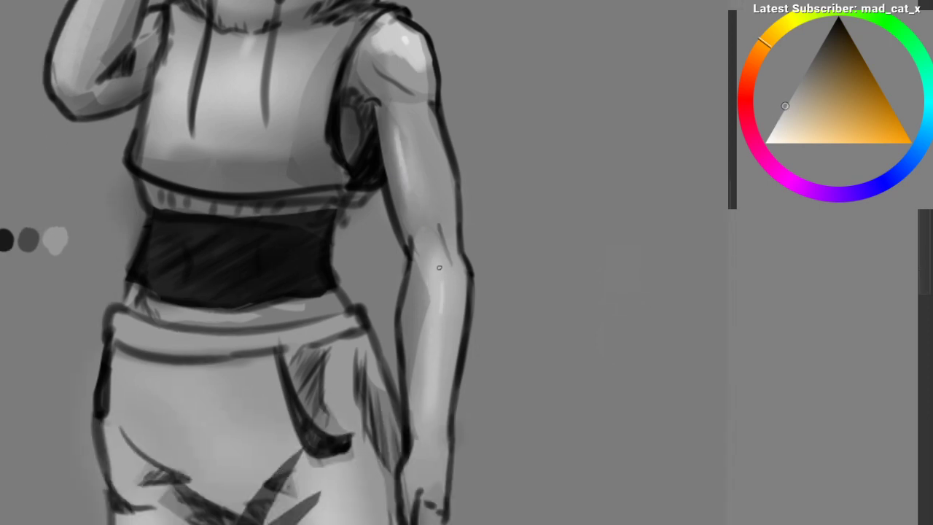
Step: Smooth the light and mid tones along the raised forearm with grays sampled from the arm
scroll(396, 318, "down", 4)
scroll(327, 279, "up", 6)
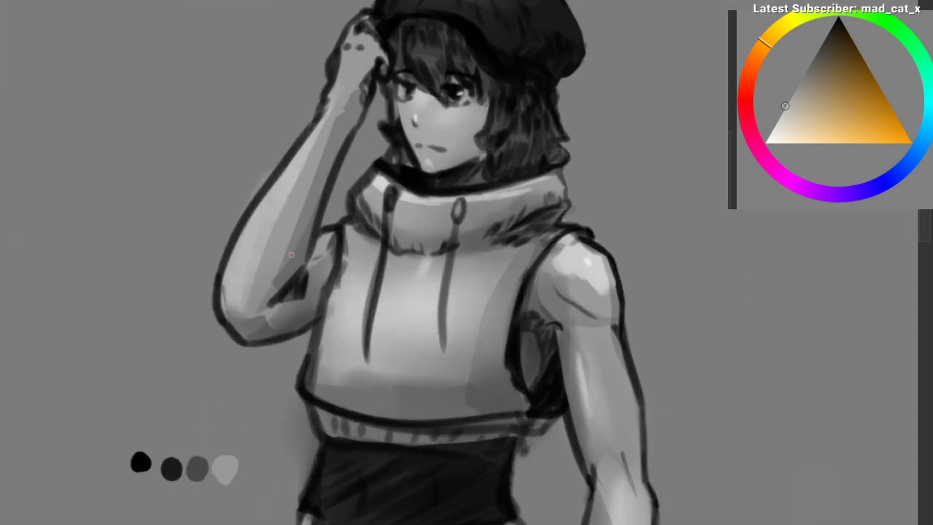
left_click_drag(259, 288, 249, 368)
left_click(266, 255, "ctrl")
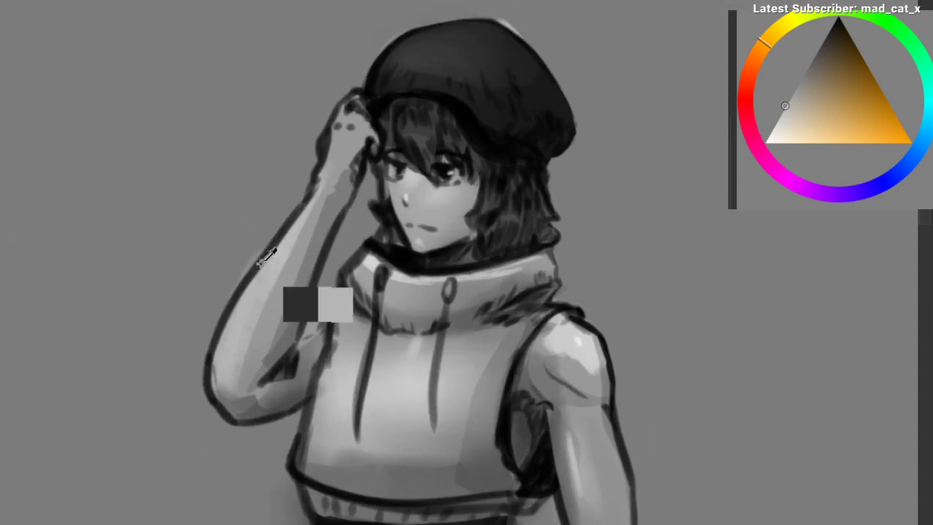
left_click_drag(297, 221, 242, 357)
key("ctrl+z")
left_click(245, 299, "ctrl")
left_click_drag(314, 216, 257, 341)
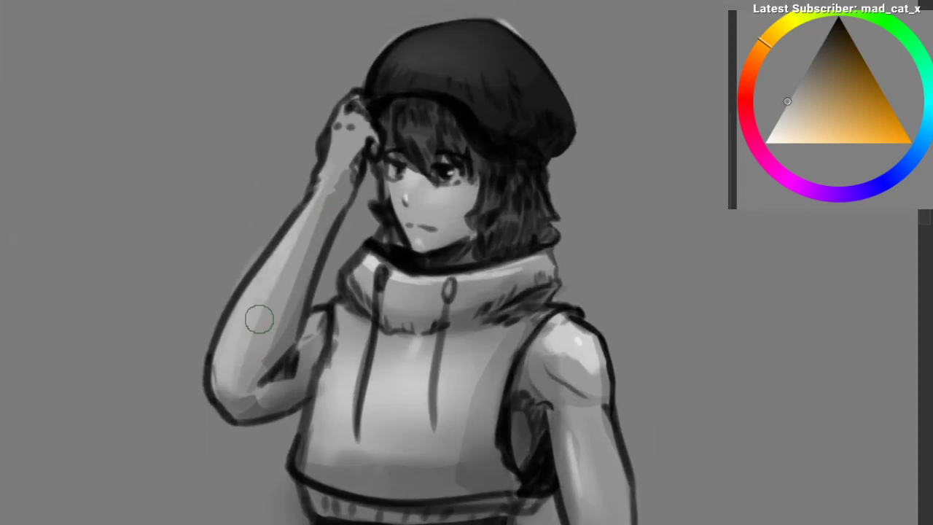
left_click_drag(336, 163, 316, 226)
Step: Touch up the tone at the raised arm's wrist with a sampled gray
scroll(280, 299, "down", 3)
left_click_drag(279, 299, 280, 254)
scroll(279, 255, "up", 2)
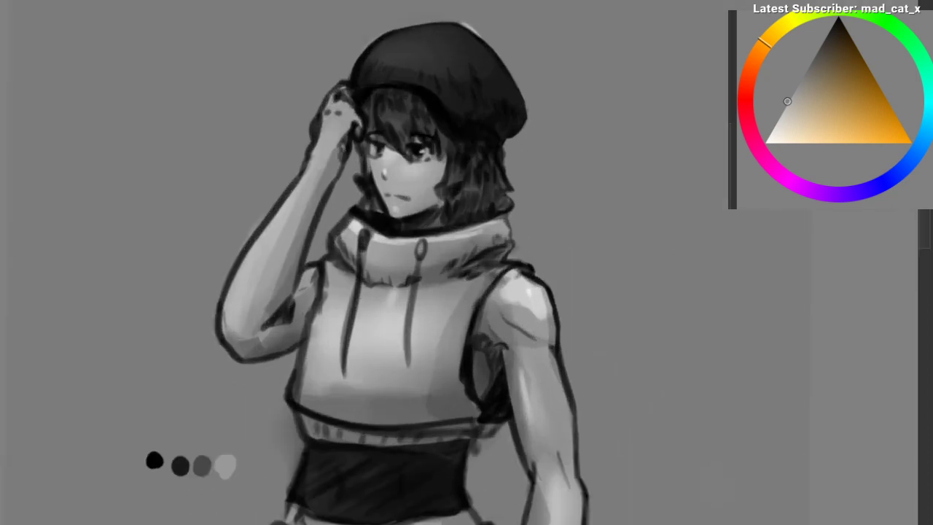
left_click(512, 283, "ctrl")
left_click(322, 186, "ctrl")
left_click_drag(327, 150, 322, 162)
Step: Choose the soft blending brush and blend sampled light gray over the lowered arm's shoulder
left_click(515, 293, "ctrl")
scroll(509, 299, "down", 2)
mouse_move(509, 299)
left_mouse_down()
mouse_move(500, 240)
mouse_move(476, 217)
mouse_move(496, 232)
mouse_move(497, 224)
left_mouse_up()
scroll(475, 218, "up", 2)
left_click(489, 213, "ctrl")
key("ctrl+z")
left_click(476, 212, "ctrl")
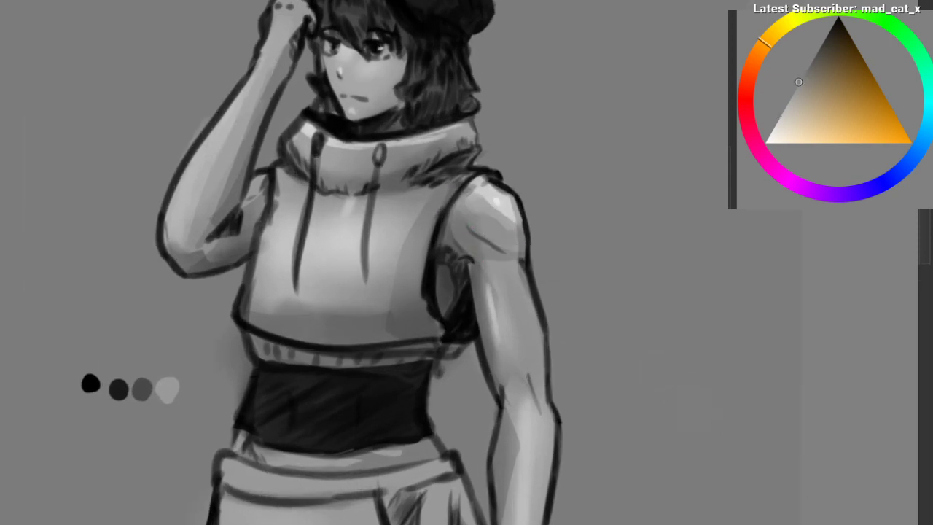
left_click_drag(579, 200, 516, 306)
left_click_drag(516, 306, 378, 374)
right_click(298, 261)
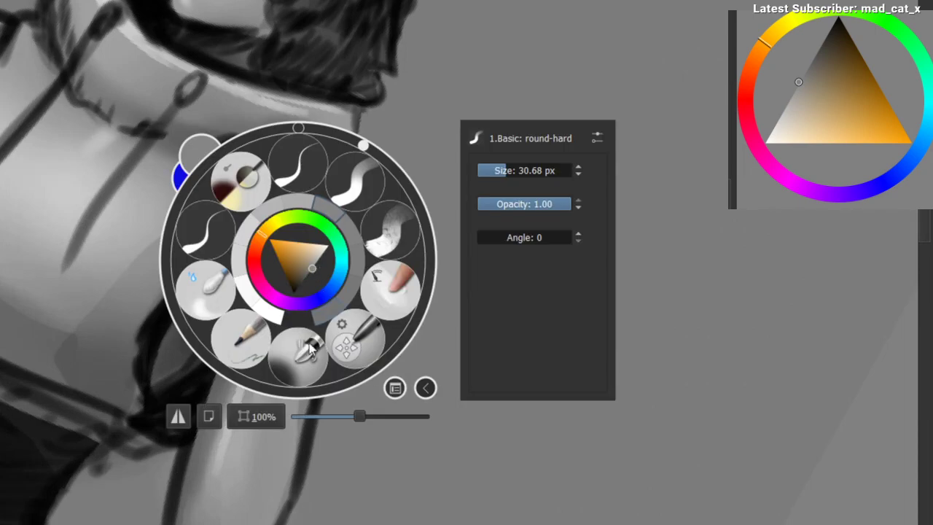
left_click(298, 356)
left_click(319, 244, "ctrl")
left_click_drag(522, 173, 316, 254)
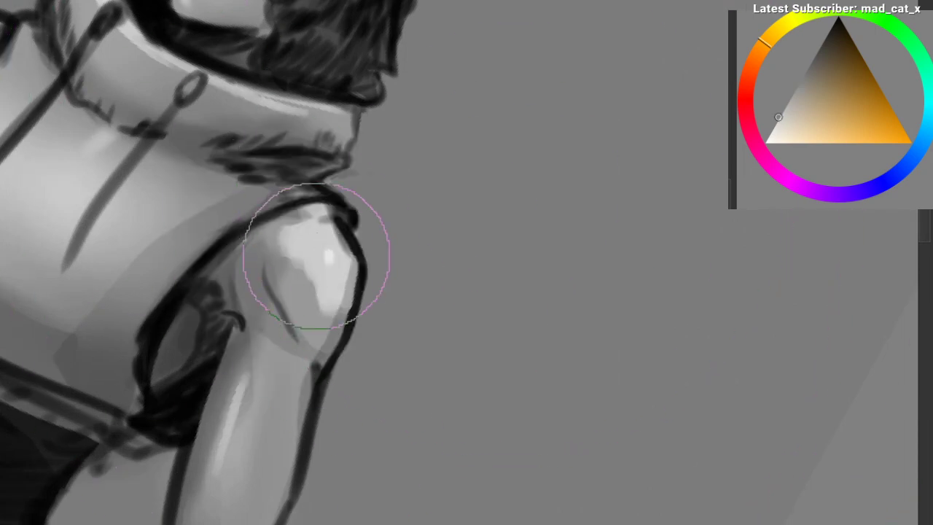
Step: Even out the edges of the shoulder's light patch with grays sampled around it
mouse_move(261, 285)
left_mouse_down()
mouse_move(299, 238)
mouse_move(319, 306)
left_mouse_up()
left_click(299, 289, "ctrl")
left_click(311, 217, "ctrl")
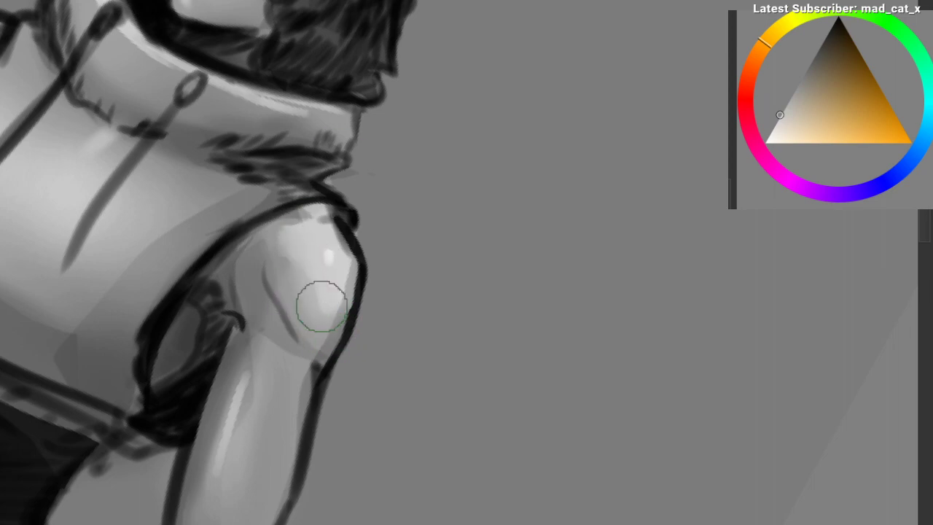
mouse_move(343, 219)
left_mouse_down()
mouse_move(308, 221)
mouse_move(248, 291)
mouse_move(262, 241)
left_mouse_up()
mouse_move(366, 168)
left_mouse_down()
mouse_move(332, 284)
mouse_move(348, 299)
left_mouse_up()
left_click_drag(415, 323, 418, 275)
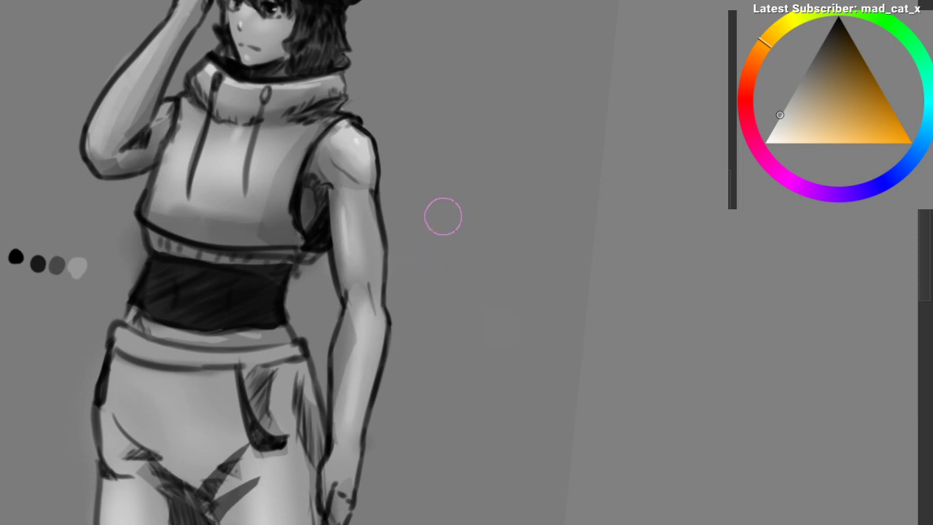
Step: Outline a curved freehand selection across the lower front of the pants and sample a dark gray there
left_click_drag(440, 216, 318, 223)
scroll(291, 248, "up", 2)
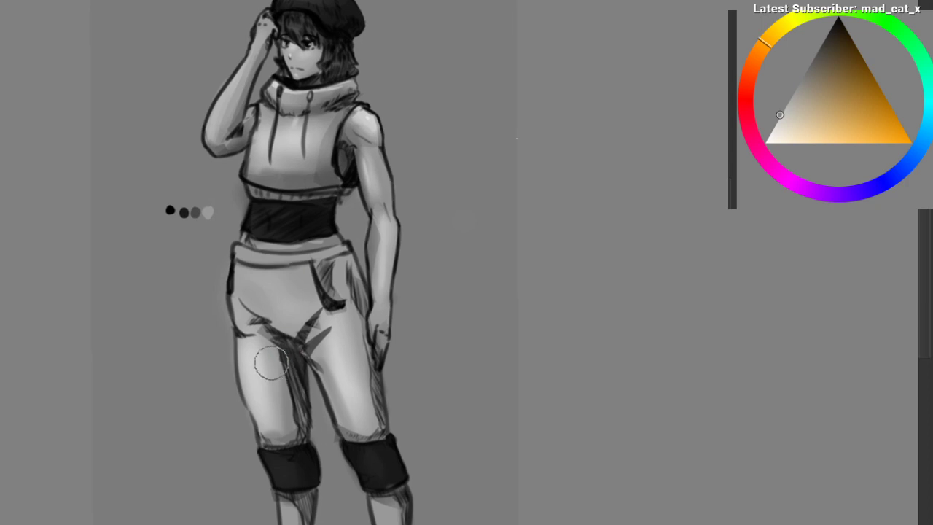
scroll(284, 373, "down", 2)
scroll(284, 373, "up", 3)
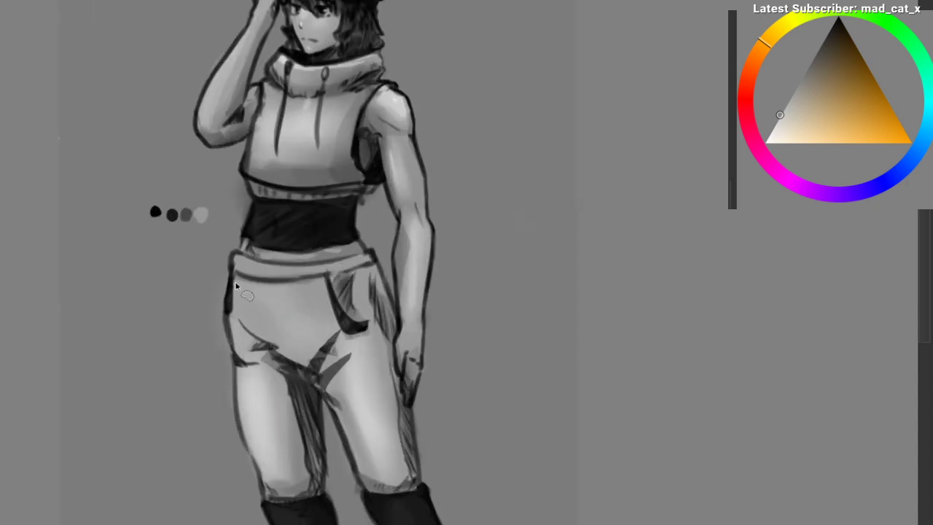
mouse_move(235, 287)
left_mouse_down()
mouse_move(377, 285)
mouse_move(313, 380)
mouse_move(216, 323)
mouse_move(233, 291)
left_mouse_up()
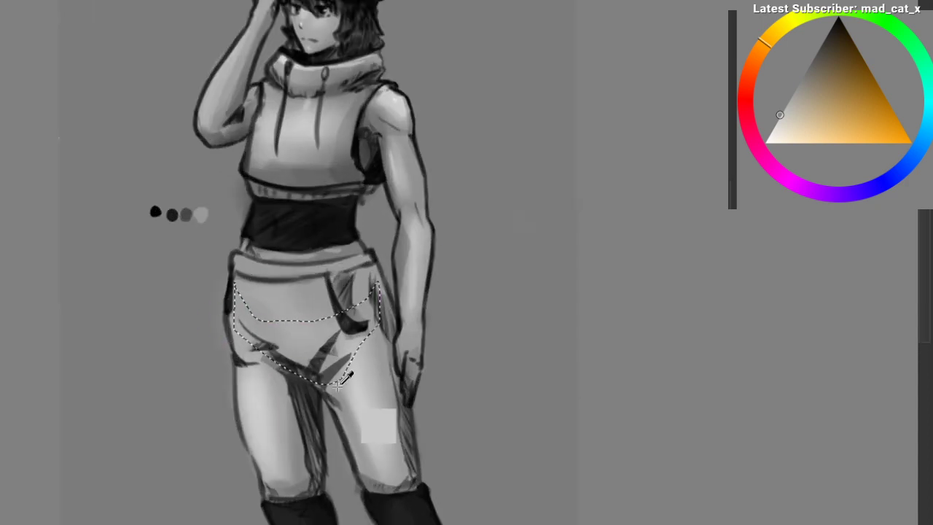
left_click(323, 378, "ctrl")
Step: Try shading the selected area of the pants with a large soft brush, and undo it
key("/")
left_click_drag(226, 401, 392, 327)
key("ctrl+z")
left_click_drag(299, 340, 391, 315)
key("ctrl+shift+a")
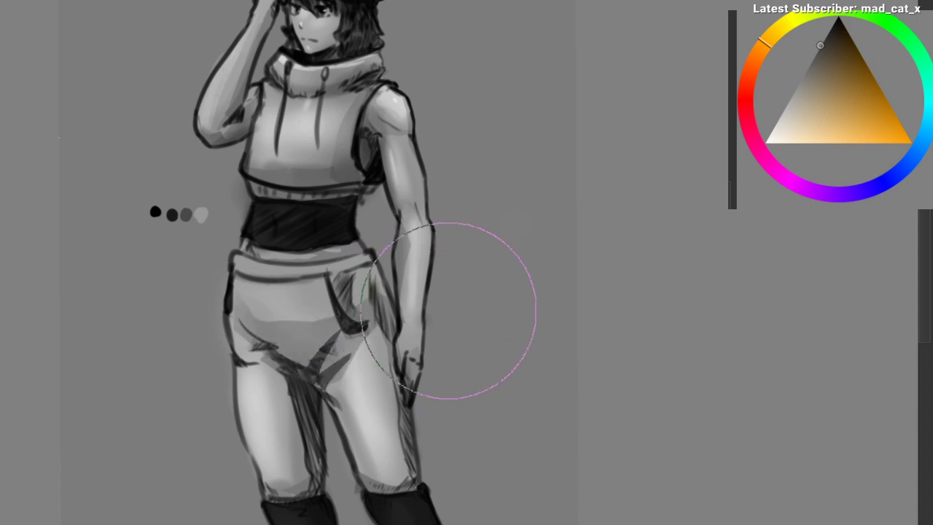
scroll(449, 311, "down", 1)
key("ctrl+z")
key("ctrl+z")
Step: Shade the selected lower front of the pants lightly with the soft brush and clear the selection
left_click_drag(331, 349, 375, 328)
key("ctrl+shift+a")
scroll(386, 364, "down", 1)
left_click_drag(381, 380, 371, 354)
scroll(371, 355, "up", 1)
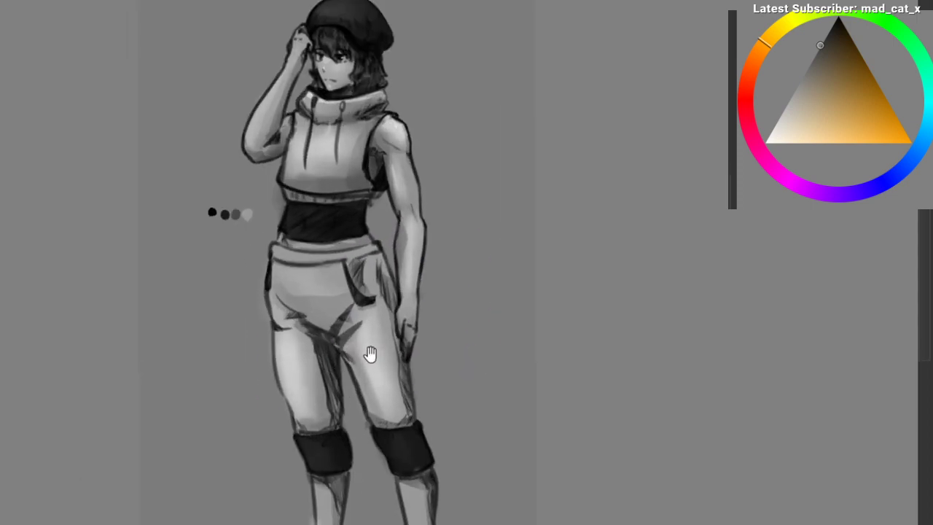
Step: Blend the upper edge of the pants' new shadow with sampled grays, and undo the last change
left_click(315, 313, "ctrl")
key("/")
mouse_move(280, 290)
left_mouse_down()
mouse_move(345, 293)
mouse_move(322, 283)
mouse_move(340, 302)
left_mouse_up()
left_click(336, 292, "ctrl")
left_click(373, 321, "ctrl")
left_click_drag(478, 307, 460, 330)
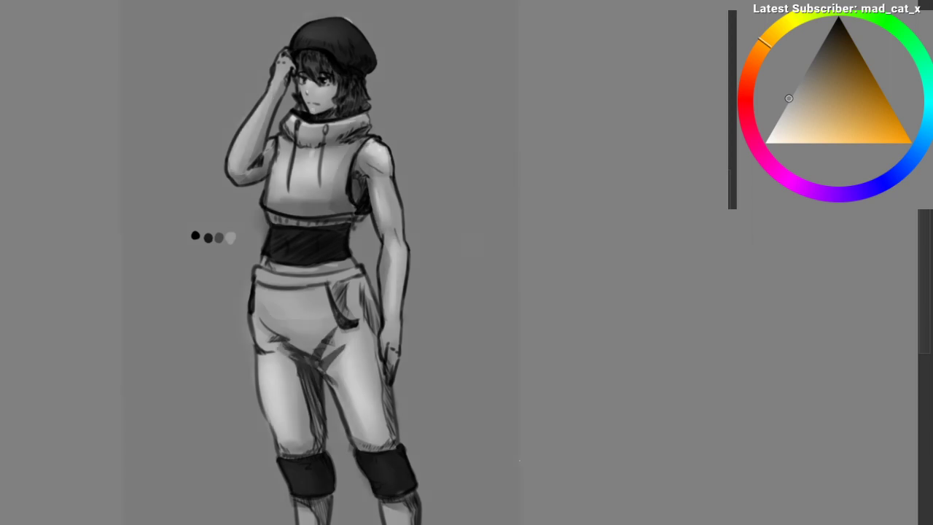
key("ctrl+z")
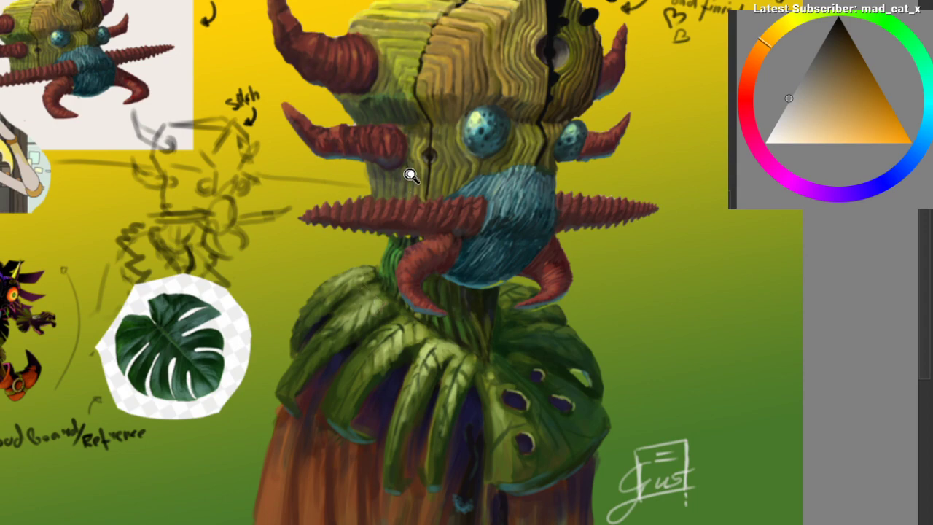
Step: Reduce the saturation of the whole colored creature painting with an adjustment
mouse_move(412, 176)
left_mouse_down()
mouse_move(358, 194)
mouse_move(344, 173)
left_mouse_up()
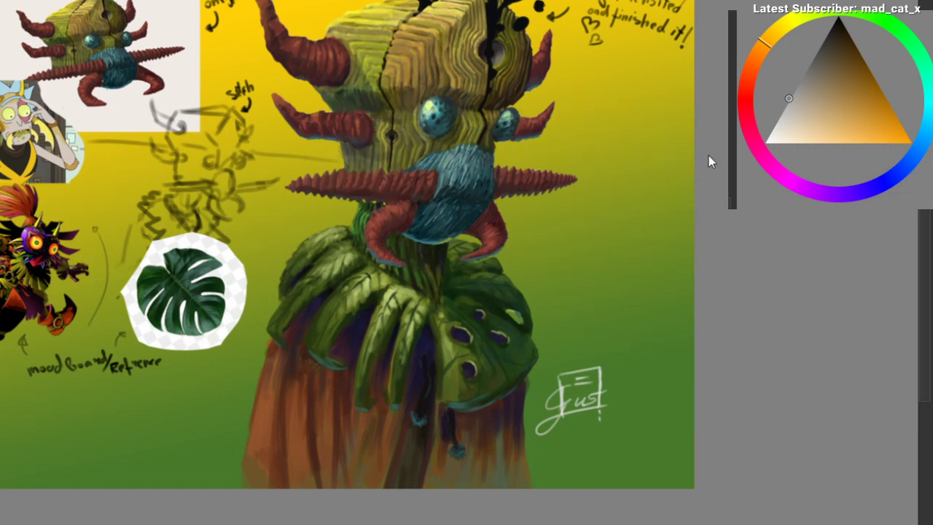
left_click_drag(714, 143, 636, 151)
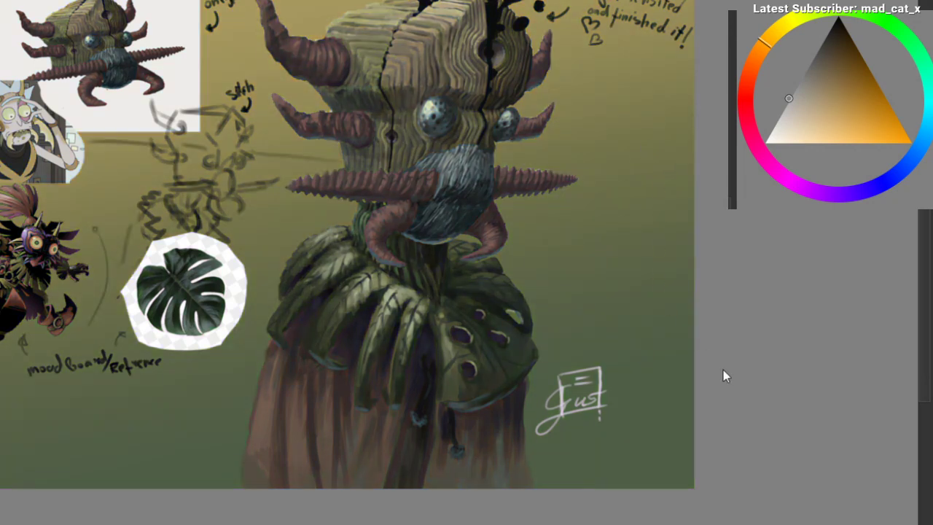
left_click(732, 408)
Step: Choose black, enlarge the brush and paint on the desaturation mask to restore color over the creature's head
mouse_move(801, 111)
left_mouse_down()
mouse_move(842, 102)
mouse_move(839, 17)
left_mouse_up()
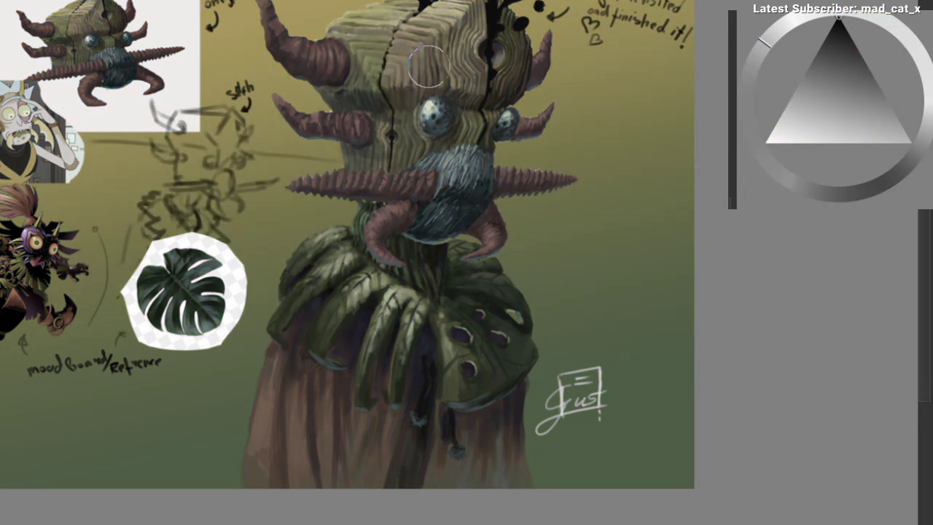
left_click_drag(349, 111, 343, 167)
key("]")
key("]")
key("]")
key("]")
key("]")
key("]")
mouse_move(444, 81)
left_mouse_down()
mouse_move(438, 109)
mouse_move(455, 138)
mouse_move(431, 114)
mouse_move(412, 146)
mouse_move(453, 136)
mouse_move(401, 184)
mouse_move(430, 143)
mouse_move(401, 140)
mouse_move(428, 111)
mouse_move(410, 142)
mouse_move(422, 221)
mouse_move(415, 256)
mouse_move(403, 115)
mouse_move(433, 105)
mouse_move(489, 116)
mouse_move(403, 257)
left_mouse_up()
Step: Undo the last mask stroke and restore color around the creature's horns with a smaller brush
key("[")
key("[")
key("[")
key("ctrl+z")
mouse_move(334, 237)
left_mouse_down()
mouse_move(367, 240)
mouse_move(325, 237)
mouse_move(528, 236)
mouse_move(509, 236)
mouse_move(499, 167)
mouse_move(526, 178)
mouse_move(526, 152)
mouse_move(525, 181)
mouse_move(331, 191)
mouse_move(343, 185)
mouse_move(313, 179)
left_mouse_up()
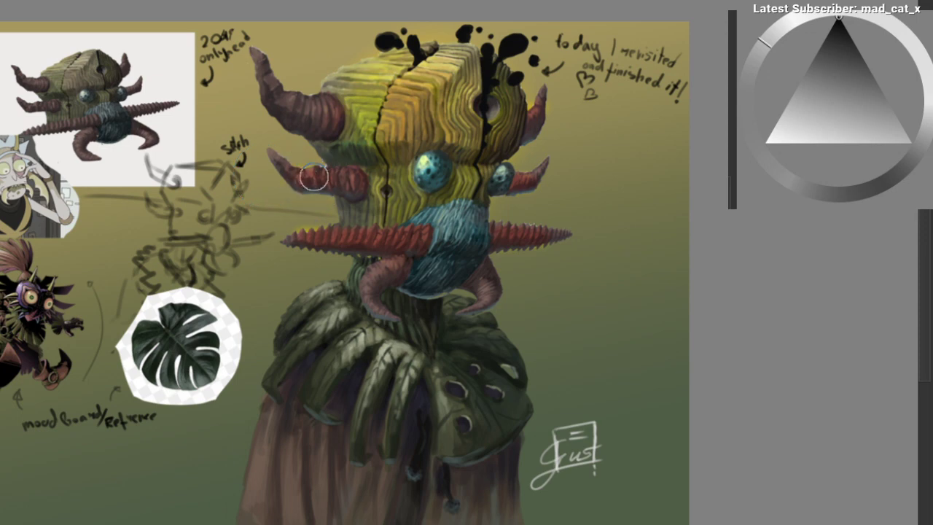
mouse_move(289, 113)
left_mouse_down()
mouse_move(293, 104)
mouse_move(343, 121)
left_mouse_up()
left_click_drag(339, 230, 344, 191)
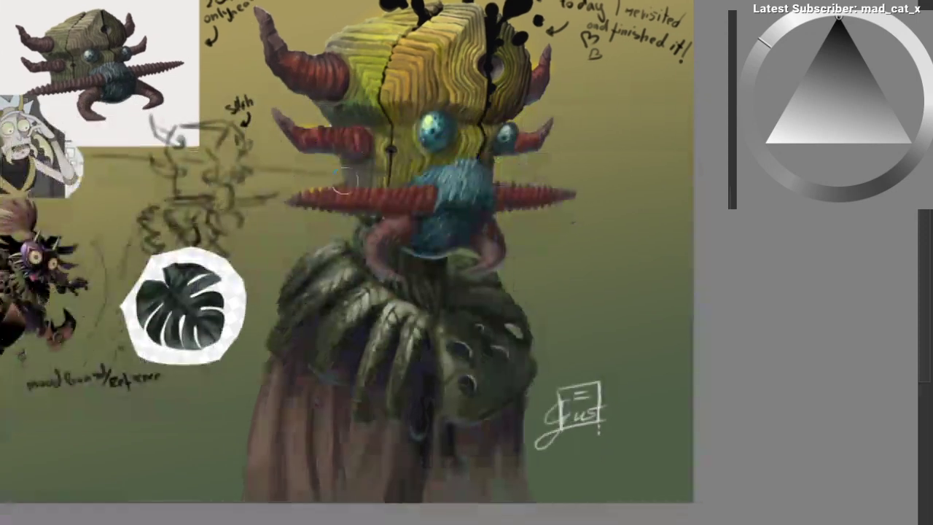
Step: Enlarge the mask brush and restore color over the creature's leaf collar and robe
key("bracketright")
mouse_move(401, 253)
left_mouse_down()
mouse_move(386, 278)
mouse_move(371, 281)
mouse_move(491, 382)
mouse_move(463, 309)
mouse_move(446, 299)
left_mouse_up()
left_click_drag(355, 348, 285, 473)
key("bracketright")
mouse_move(343, 448)
left_mouse_down()
mouse_move(420, 467)
mouse_move(481, 437)
mouse_move(454, 444)
left_mouse_up()
left_click_drag(435, 224, 421, 325)
key("bracketleft")
key("bracketleft")
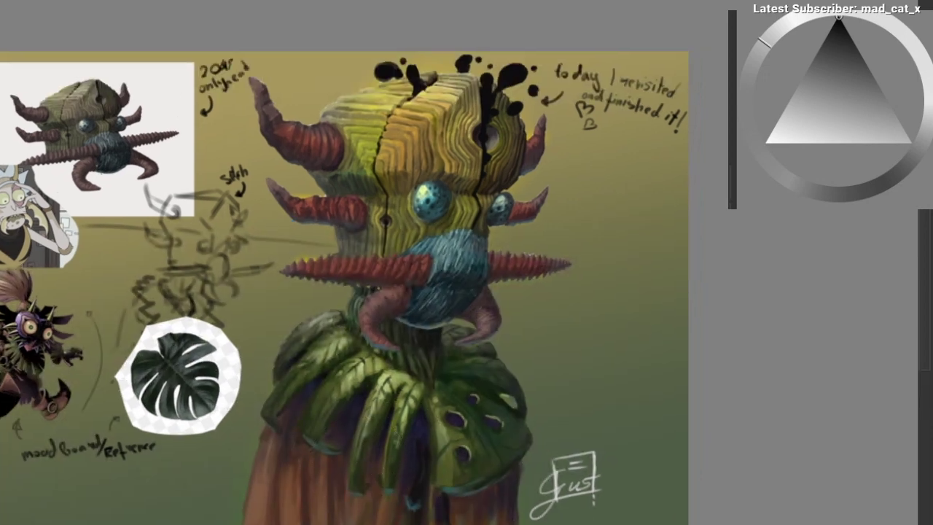
Step: Touch up the restored color on the creature's upper horn, curved mandibles and leaf collar
mouse_move(259, 121)
left_mouse_down()
mouse_move(278, 154)
mouse_move(279, 144)
mouse_move(268, 124)
left_mouse_up()
key("bracketright")
key("bracketright")
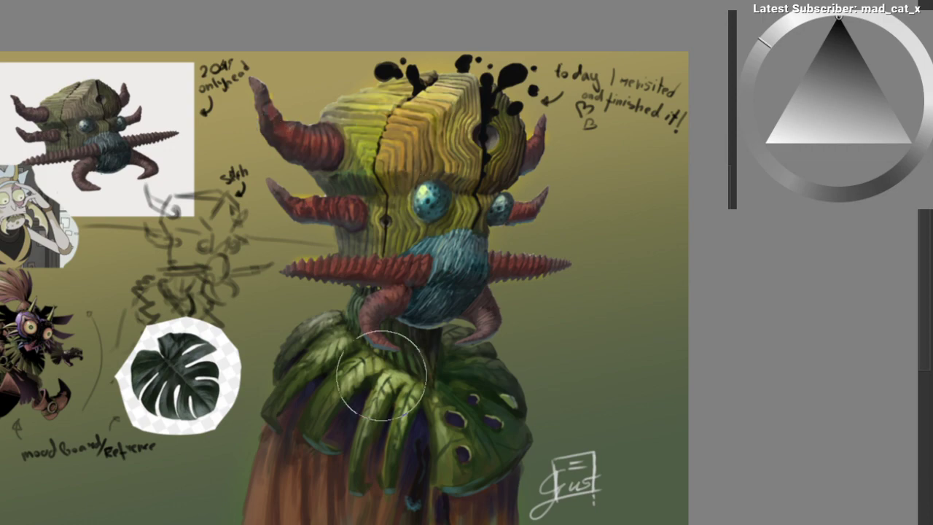
scroll(387, 373, "down", 2)
left_click_drag(387, 325, 377, 273)
scroll(386, 264, "up", 2)
left_click_drag(414, 352, 400, 397)
scroll(398, 373, "down", 3)
mouse_move(366, 322)
left_mouse_down()
mouse_move(354, 271)
mouse_move(318, 250)
left_mouse_up()
scroll(357, 272, "up", 3)
left_click_drag(332, 289, 343, 245)
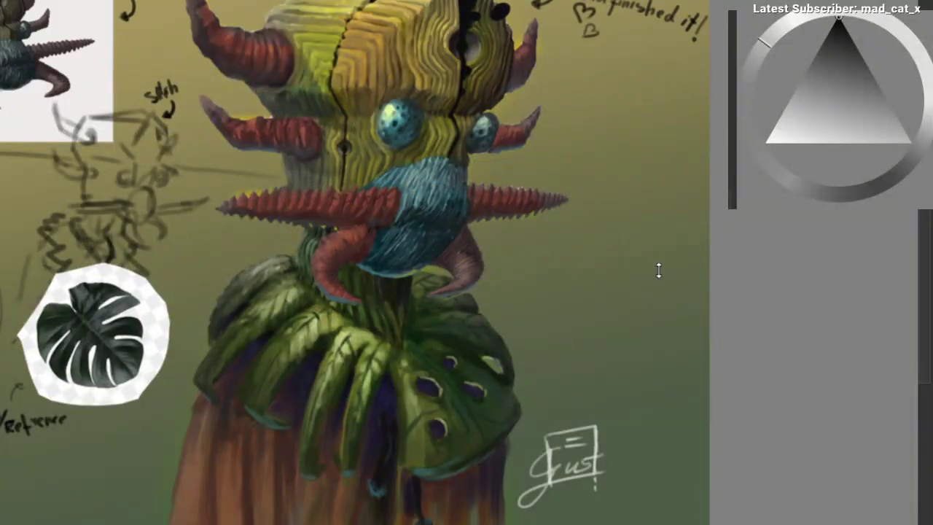
Step: Darken the whole creature painting with a tonal adjustment mask, comparing it with the undarkened version
key("Page_Down")
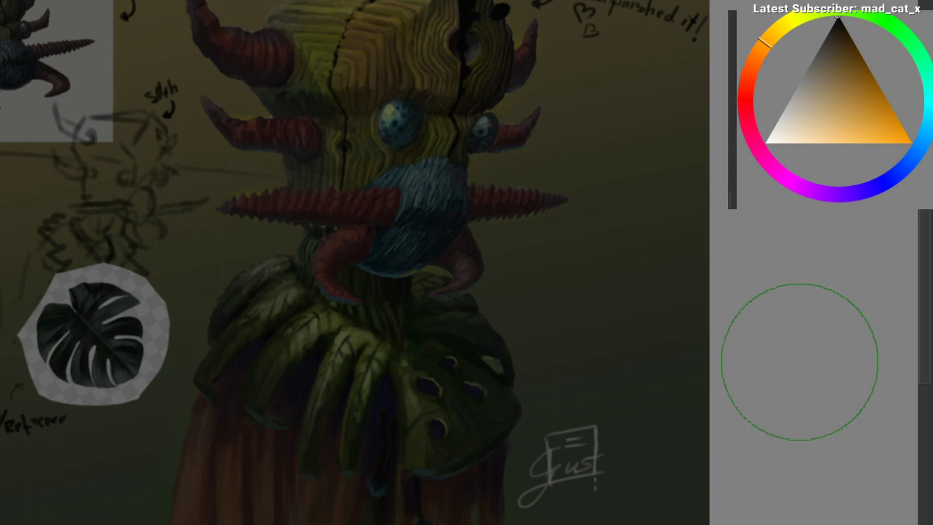
key("ctrl+z")
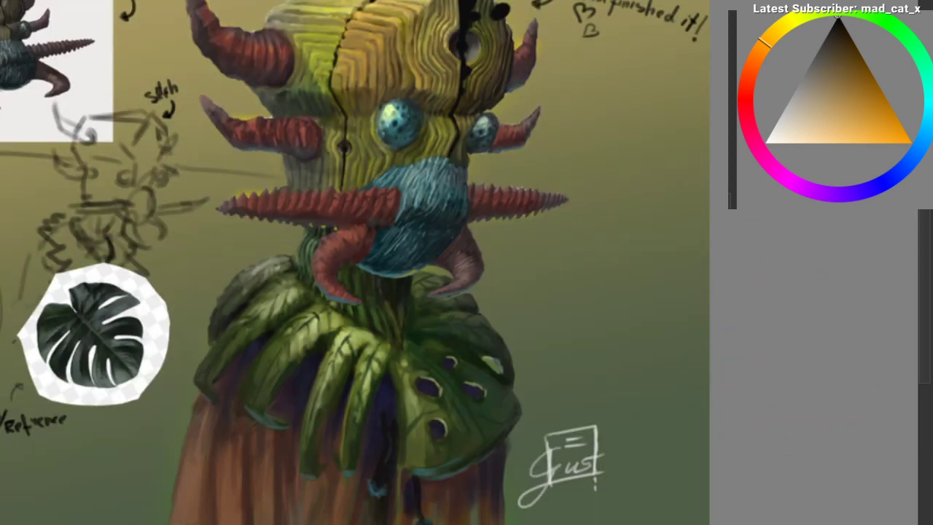
key("ctrl+shift+z")
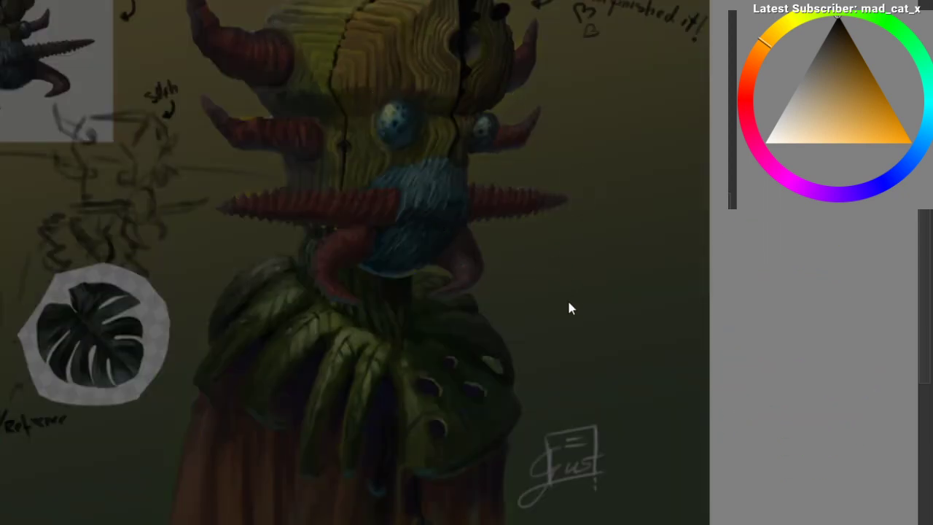
left_click(675, 404)
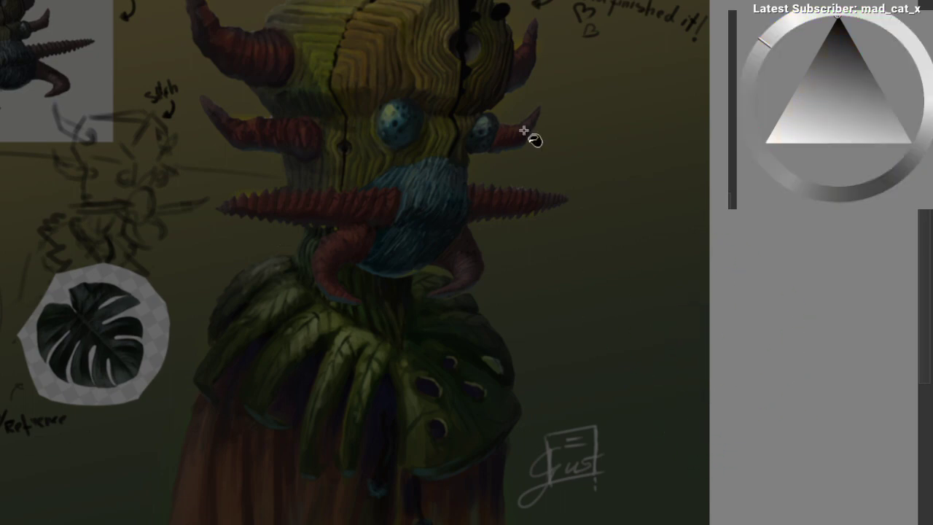
Step: Remove the overall darkening and use a freehand selection to bring shadow back over the creature's neck and inner leaf collar
key("ctrl+z")
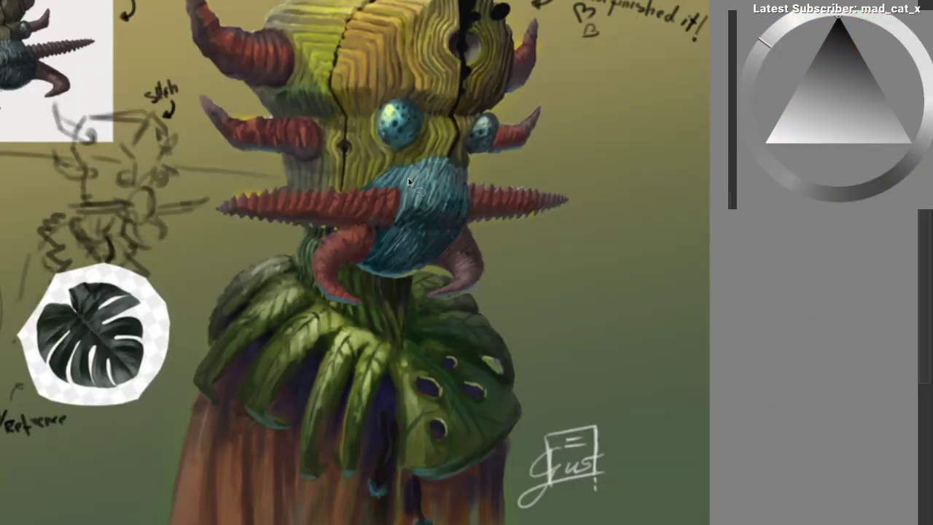
mouse_move(393, 382)
left_mouse_down()
mouse_move(462, 333)
mouse_move(425, 288)
mouse_move(401, 279)
left_mouse_up()
right_click(309, 304)
left_click(314, 398)
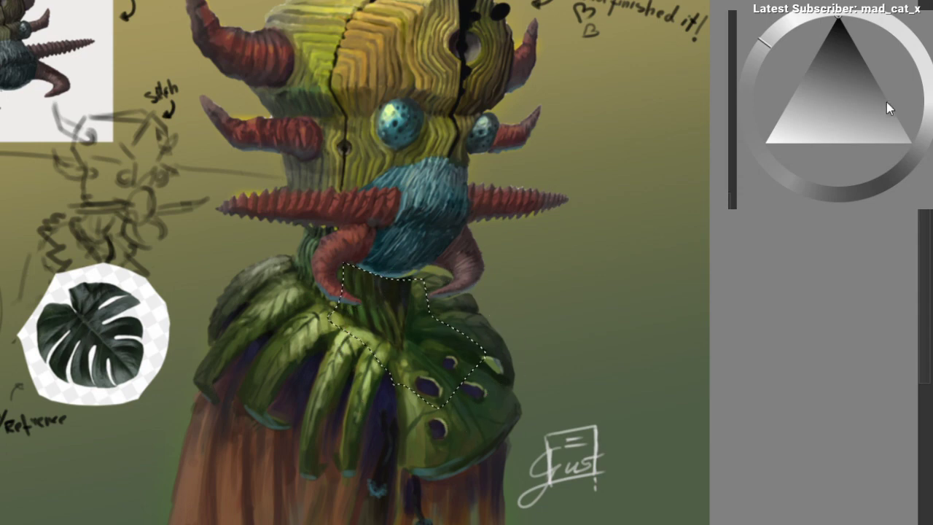
key("ctrl+shift+a")
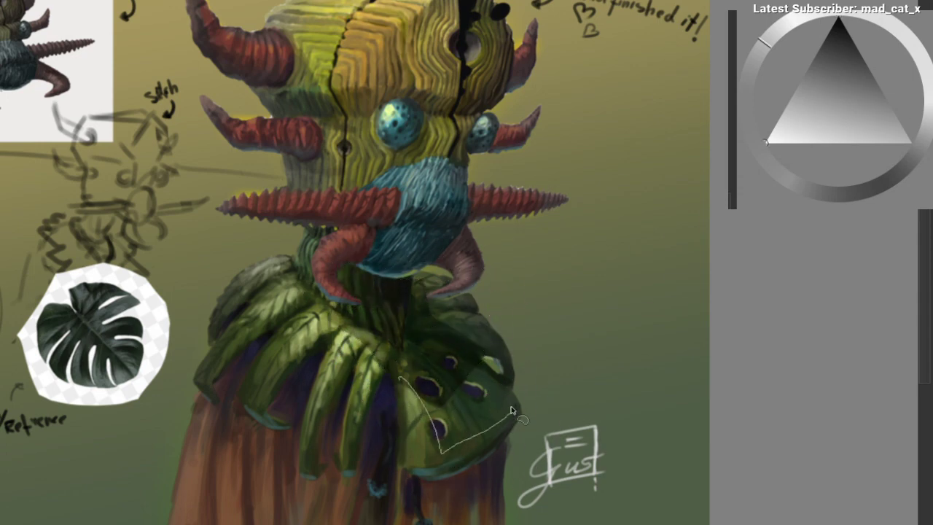
Step: Select the collar's holed leaf and the robe beneath the leaf tips and paint shadow into both areas through the mask
mouse_move(471, 348)
left_mouse_down()
mouse_move(491, 456)
mouse_move(446, 474)
mouse_move(424, 381)
left_mouse_up()
scroll(413, 365, "down", 2)
mouse_move(295, 321)
left_mouse_down()
mouse_move(276, 402)
mouse_move(446, 514)
mouse_move(504, 381)
mouse_move(437, 422)
mouse_move(351, 413)
mouse_move(311, 432)
mouse_move(299, 330)
left_mouse_up()
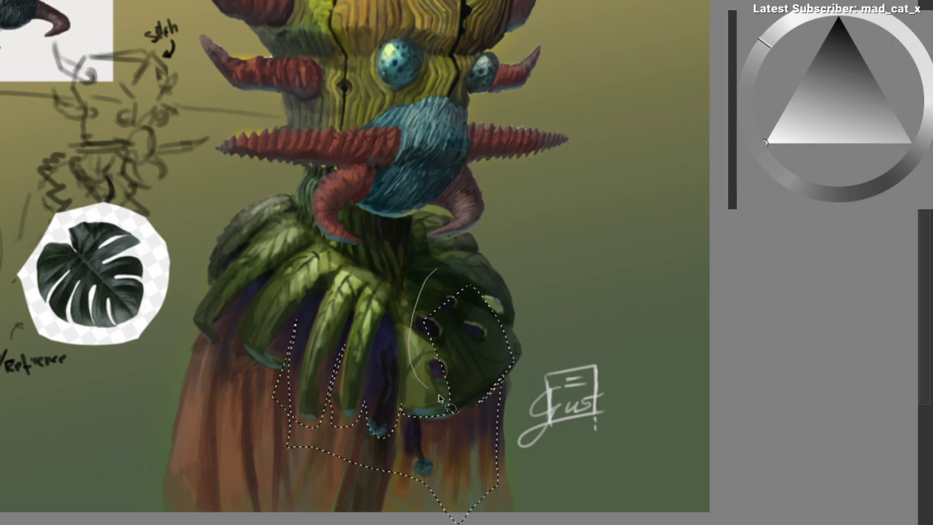
key("b")
left_click_drag(261, 389, 406, 427)
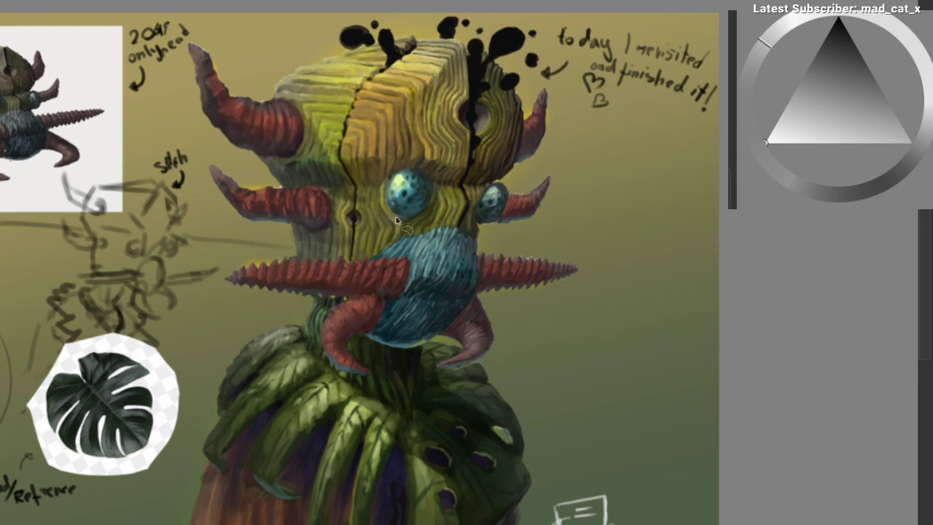
Step: Outline the areas beneath both eyes, darken them through the mask and clear the selection
mouse_move(394, 213)
left_mouse_down()
mouse_move(434, 205)
mouse_move(394, 213)
left_mouse_up()
left_click_drag(472, 207, 477, 225)
key("b")
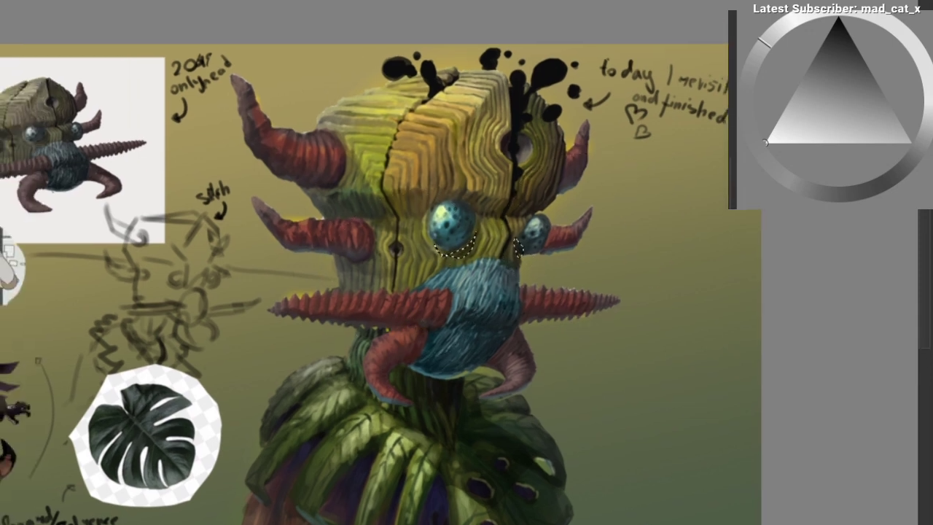
mouse_move(377, 242)
left_mouse_down()
mouse_move(392, 293)
mouse_move(351, 267)
mouse_move(372, 243)
left_mouse_up()
key("b")
key("ctrl+d")
Step: Select and darken the small far eye, the lower half of the blue muzzle and the muzzle's outer edge
left_click_drag(379, 286, 341, 314)
key("l")
mouse_move(512, 226)
left_mouse_down()
mouse_move(446, 224)
mouse_move(425, 208)
left_mouse_up()
left_click_drag(448, 250, 462, 210)
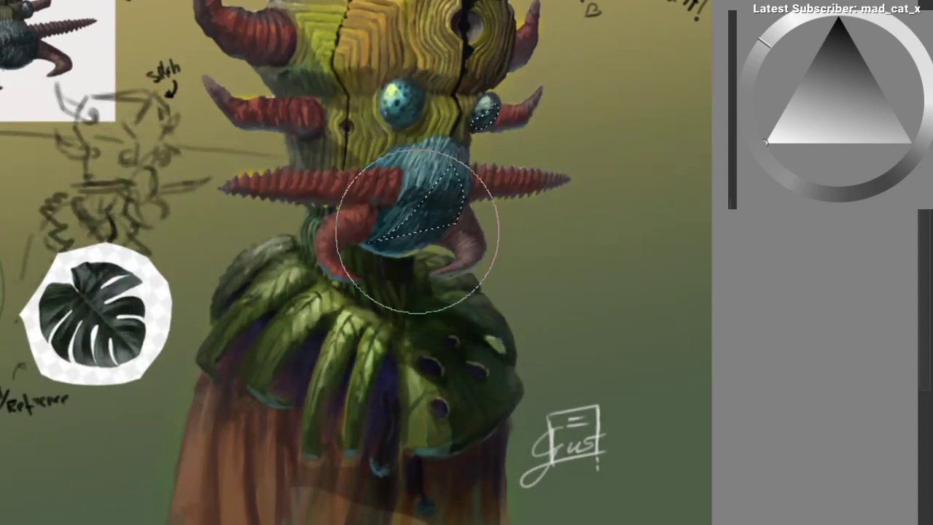
key("l")
key("ctrl+shift+a")
mouse_move(367, 236)
left_mouse_down()
mouse_move(457, 173)
mouse_move(454, 219)
mouse_move(439, 208)
left_mouse_up()
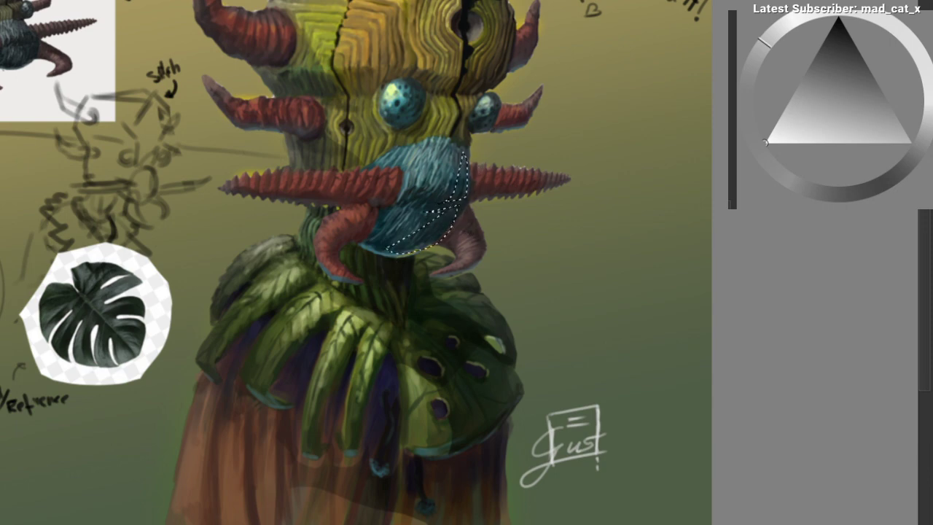
mouse_move(324, 252)
left_mouse_down()
mouse_move(375, 221)
mouse_move(361, 263)
left_mouse_up()
key("ctrl+shift+a")
Step: Soften the hard shadow edge across the lower robe with a large brush on the mask
mouse_move(394, 328)
left_mouse_down()
mouse_move(312, 328)
mouse_move(362, 346)
mouse_move(353, 322)
left_mouse_up()
key("b")
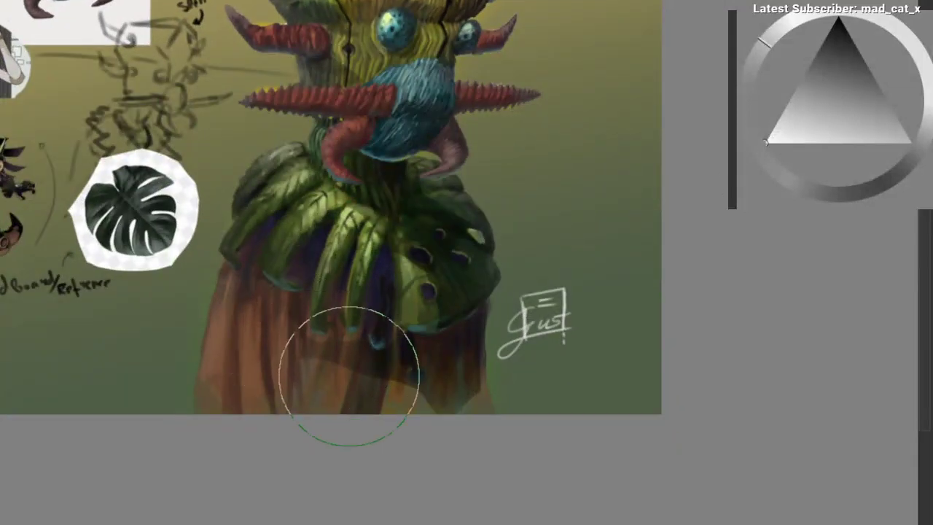
left_click_drag(420, 333, 373, 345)
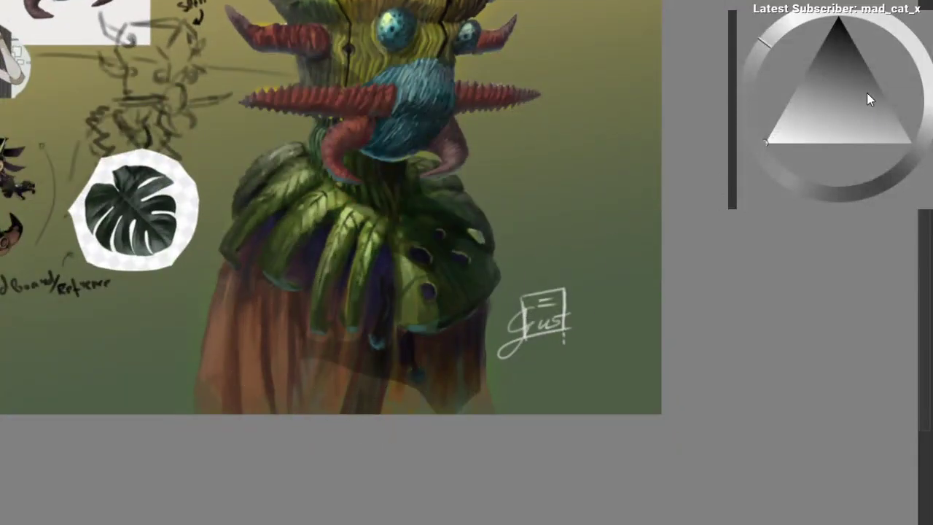
mouse_move(343, 372)
left_mouse_down()
mouse_move(292, 379)
mouse_move(296, 366)
mouse_move(349, 370)
mouse_move(321, 378)
mouse_move(488, 446)
left_mouse_up()
key("ctrl+z")
key("x")
left_click_drag(382, 428, 294, 304)
left_click_drag(295, 337, 301, 403)
Step: Return from the mask to color painting, choose a different brush preset and sample colors from the creature's head
mouse_move(397, 270)
left_mouse_down()
mouse_move(365, 267)
mouse_move(398, 264)
left_mouse_up()
left_click_drag(372, 160, 366, 284)
left_click_drag(294, 261, 252, 269)
left_click(932, 310)
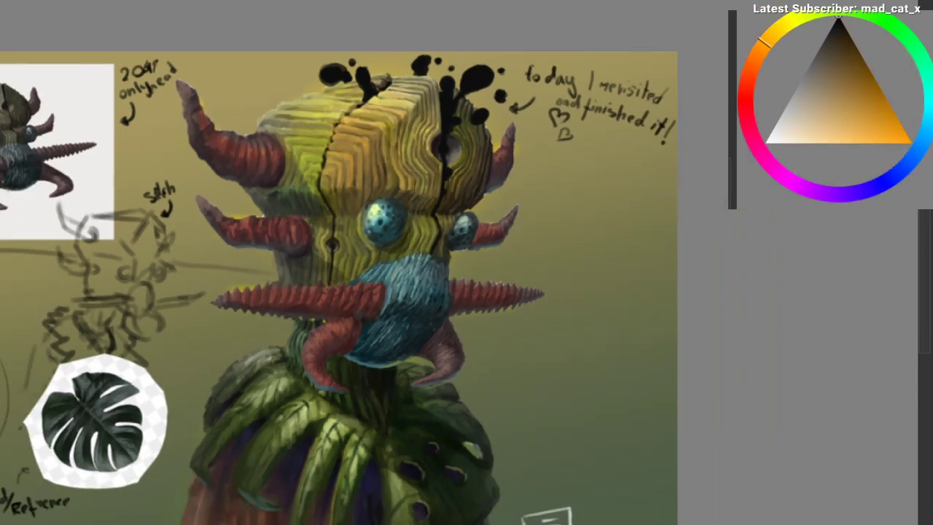
right_click(173, 102)
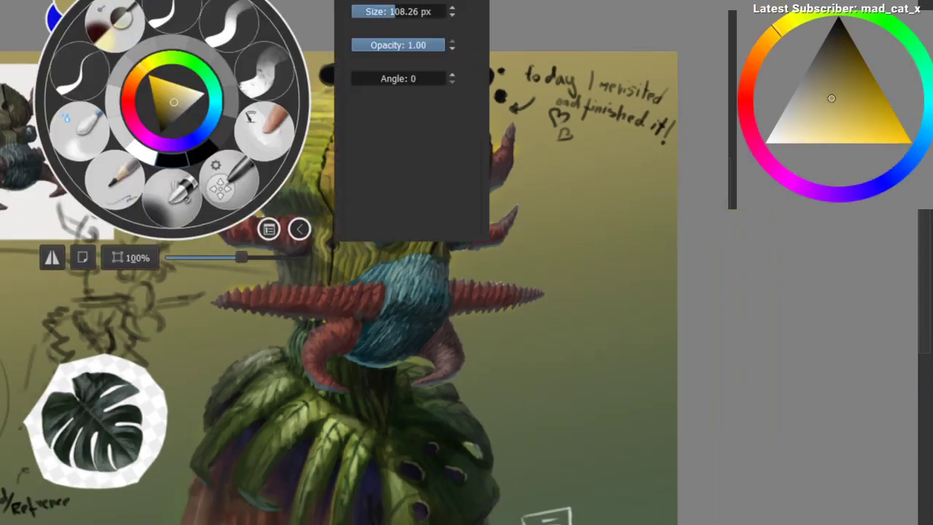
left_click(260, 95)
left_click_drag(158, 118, 205, 99)
left_click(417, 155, "ctrl")
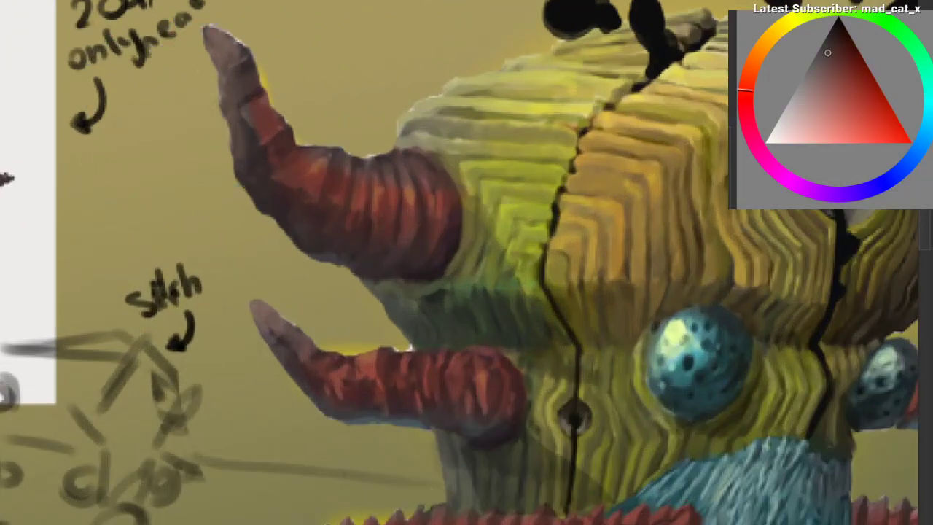
left_click(405, 120, "ctrl")
left_click_drag(439, 137, 340, 192)
key("ctrl+z")
left_click_drag(255, 190, 460, 121)
key("ctrl+z")
Step: Paint small near-white highlights along the ridges of the creature's large upper horn and the horn below it
left_click_drag(351, 142, 225, 124)
mouse_move(311, 122)
left_mouse_down()
mouse_move(316, 131)
mouse_move(281, 156)
mouse_move(255, 159)
left_mouse_up()
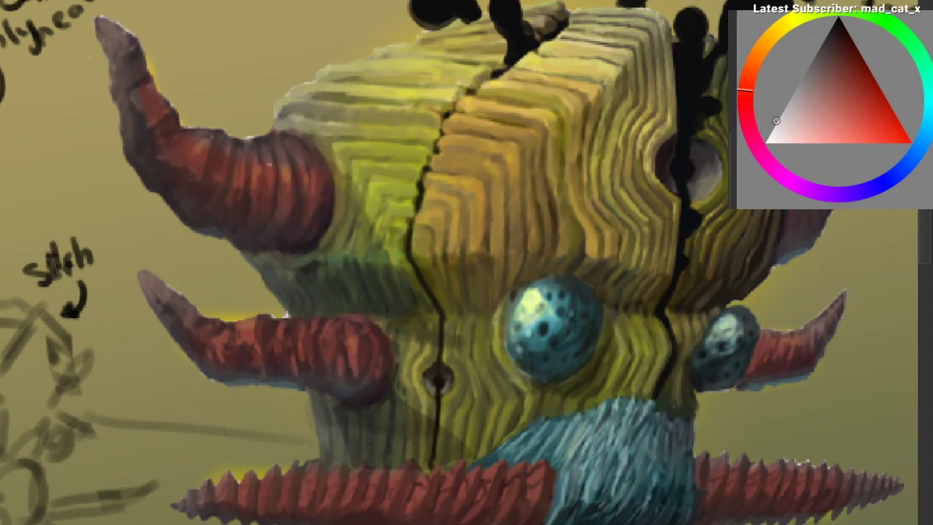
mouse_move(277, 162)
left_mouse_down()
mouse_move(280, 180)
mouse_move(317, 174)
mouse_move(268, 180)
left_mouse_up()
key("ctrl+z")
left_click_drag(247, 167, 251, 179)
mouse_move(239, 167)
left_mouse_down()
mouse_move(226, 235)
mouse_move(226, 156)
mouse_move(256, 131)
mouse_move(267, 165)
mouse_move(317, 171)
mouse_move(310, 191)
left_mouse_up()
left_click_drag(310, 191, 130, 121)
mouse_move(133, 208)
left_mouse_down()
mouse_move(209, 178)
mouse_move(208, 166)
mouse_move(216, 178)
left_mouse_up()
left_click_drag(242, 214, 245, 233)
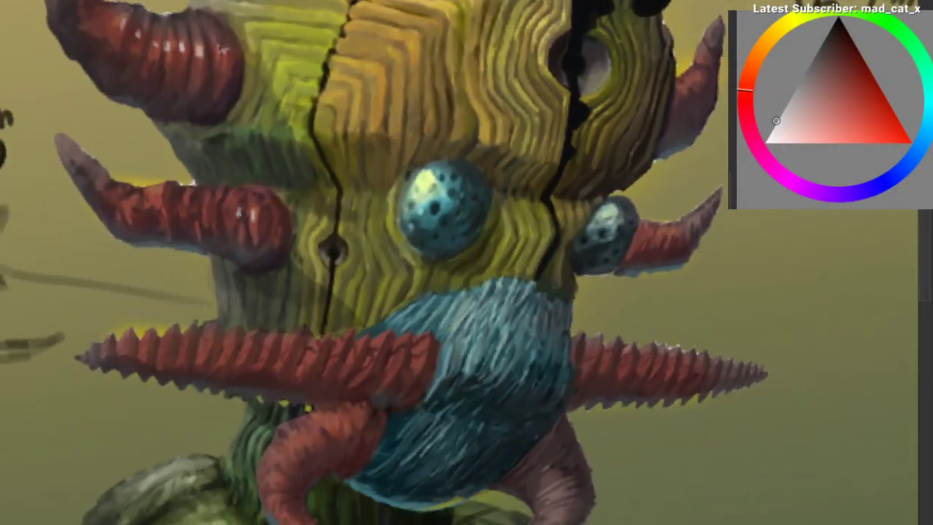
Step: Pick a near-white tone and add highlights along the ridged horizontal tusk, undoing unwanted strokes
left_click(194, 209, "ctrl")
left_click_drag(306, 219, 290, 213)
left_click_drag(290, 213, 172, 167)
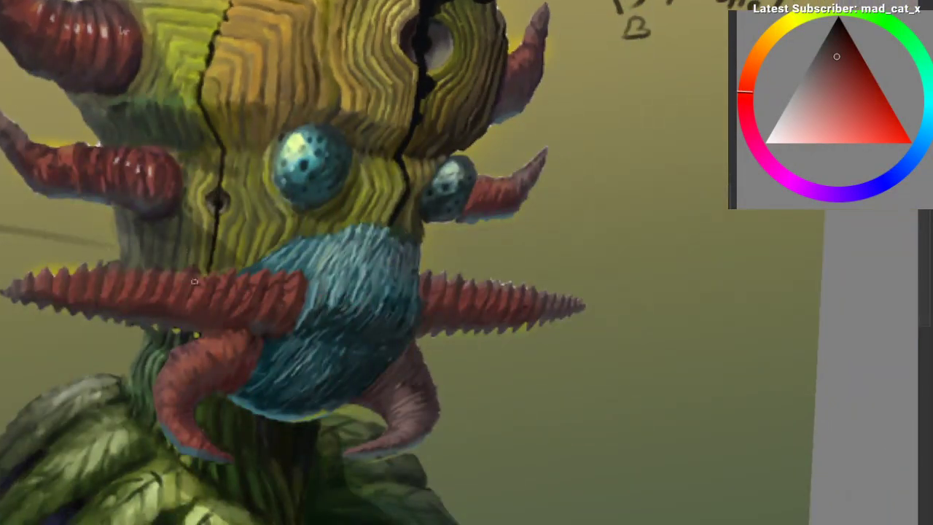
left_click(773, 139)
left_click_drag(222, 285, 219, 295)
key("ctrl+z")
mouse_move(250, 283)
left_mouse_down()
mouse_move(242, 290)
mouse_move(278, 296)
left_mouse_up()
key("ctrl+z")
key("ctrl+z")
left_click_drag(382, 236, 344, 180)
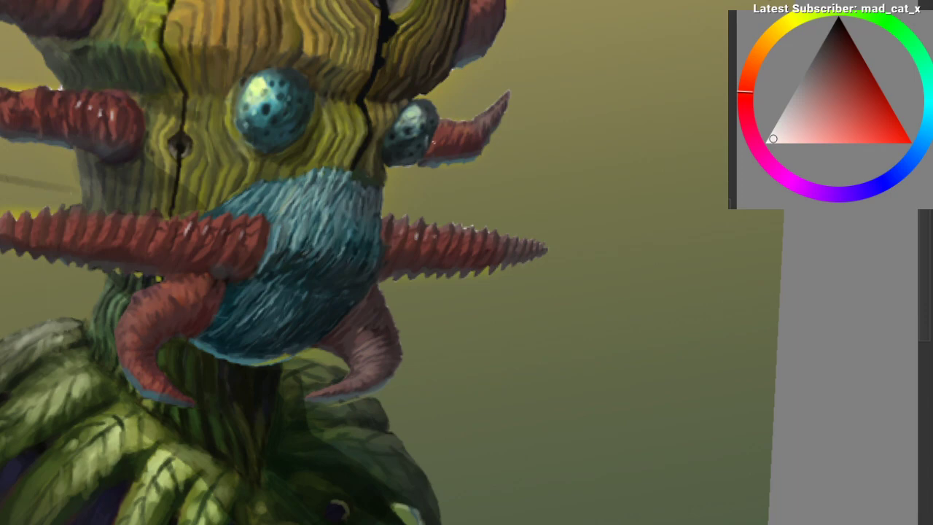
Step: Add small highlights to the horns on the far side of the creature's head
mouse_move(442, 125)
left_mouse_down()
mouse_move(384, 119)
mouse_move(351, 152)
mouse_move(294, 158)
mouse_move(366, 130)
mouse_move(323, 209)
mouse_move(354, 137)
mouse_move(419, 55)
left_mouse_up()
mouse_move(478, 2)
left_mouse_down()
mouse_move(398, 440)
mouse_move(514, 48)
left_mouse_up()
mouse_move(379, 152)
left_mouse_down()
mouse_move(308, 183)
mouse_move(267, 163)
mouse_move(277, 181)
mouse_move(248, 205)
mouse_move(236, 194)
mouse_move(236, 153)
mouse_move(327, 107)
left_mouse_up()
key("ctrl+shift+a")
key("d")
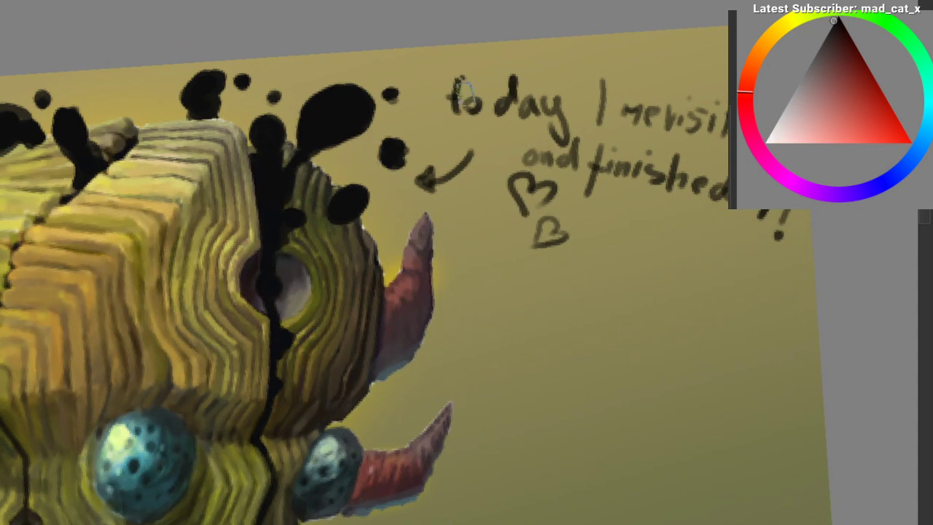
Step: Paint a soft grayish highlight on the largest black drop above the head, undoing the first tries
left_click(800, 87)
left_click_drag(343, 133, 312, 163)
key("ctrl+z")
key("d")
left_click(798, 106)
mouse_move(304, 115)
left_mouse_down()
mouse_move(329, 102)
mouse_move(319, 110)
mouse_move(341, 108)
mouse_move(321, 110)
mouse_move(367, 105)
left_mouse_up()
key("ctrl+z")
left_click(337, 111, "ctrl")
left_click(317, 110, "ctrl")
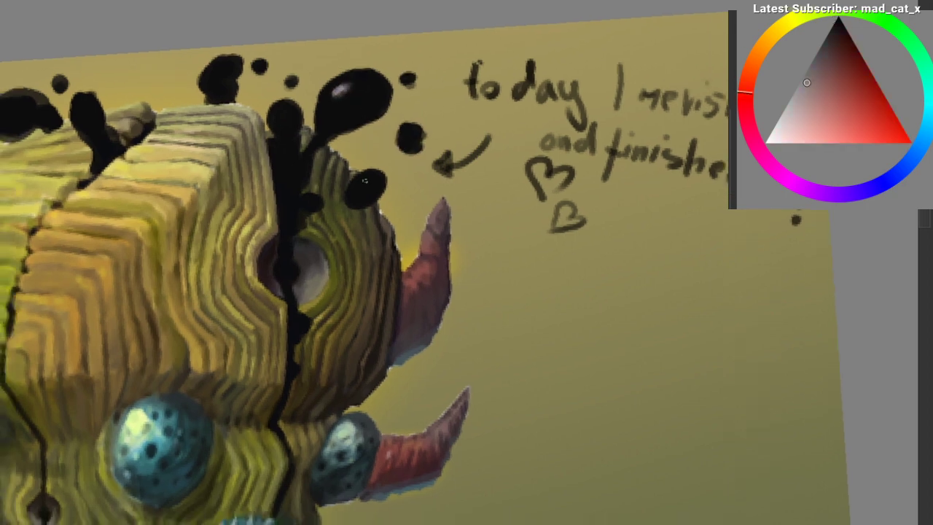
Step: Add matching soft highlights to the other black drops and splashes above the head
left_click_drag(366, 180, 358, 187)
left_click_drag(277, 169, 294, 191)
mouse_move(234, 106)
left_mouse_down()
mouse_move(230, 98)
mouse_move(227, 106)
mouse_move(255, 132)
left_mouse_up()
left_click_drag(125, 151, 123, 153)
left_click_drag(152, 168, 194, 167)
left_click_drag(83, 159, 83, 164)
left_click_drag(99, 181, 75, 252)
left_click_drag(81, 201, 112, 168)
Step: Extend the soft highlights over the remaining drops and the black liquid running down the head's crack
mouse_move(196, 149)
left_mouse_down()
mouse_move(261, 139)
mouse_move(273, 126)
left_mouse_up()
left_click_drag(273, 126, 298, 79)
left_click_drag(234, 129, 236, 129)
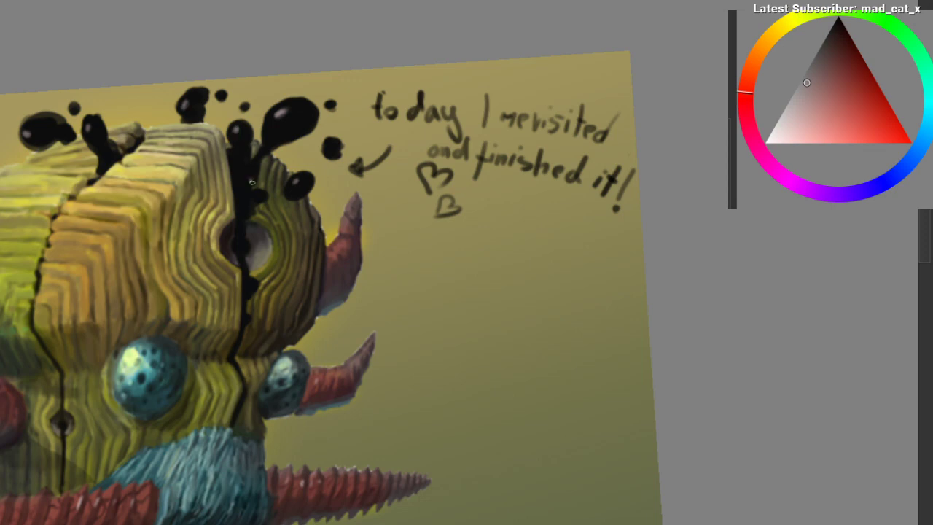
left_click_drag(249, 196, 226, 305)
mouse_move(240, 245)
left_mouse_down()
mouse_move(271, 171)
mouse_move(288, 215)
left_mouse_up()
left_click_drag(388, 154, 397, 160)
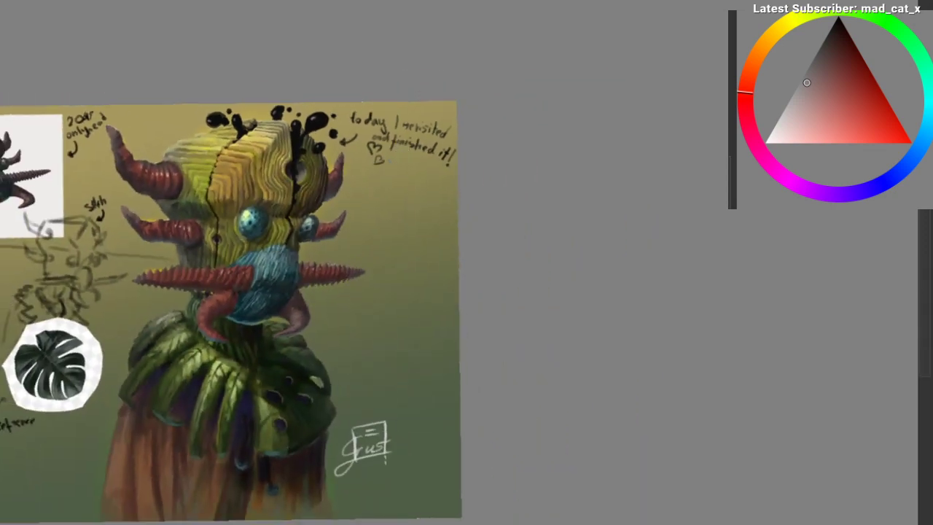
key("5")
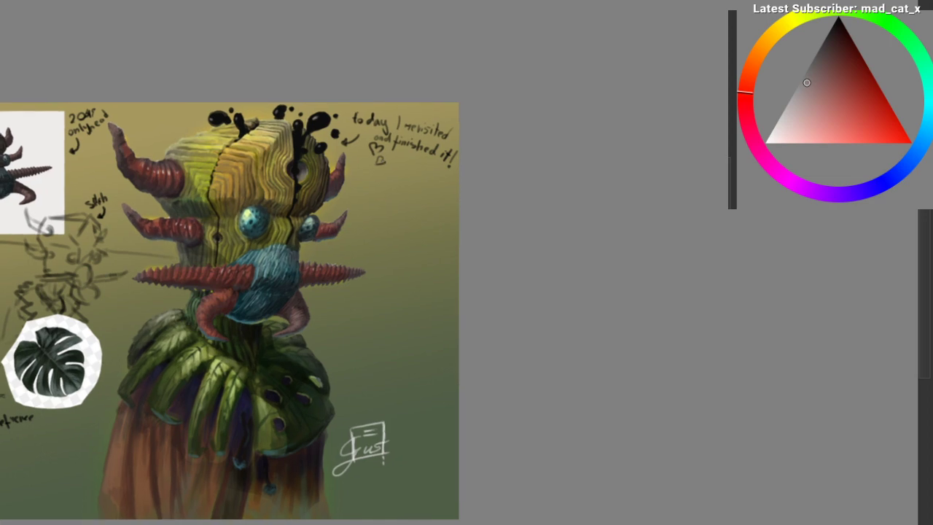
Step: Sample muted yellow tones and touch up the area around the black splashes on top of the head
left_click_drag(263, 165, 260, 142)
mouse_move(223, 183)
left_mouse_down()
mouse_move(255, 131)
mouse_move(253, 148)
mouse_move(252, 122)
left_mouse_up()
left_click_drag(230, 156, 219, 110)
mouse_move(150, 167)
left_mouse_down()
mouse_move(177, 152)
mouse_move(162, 175)
left_mouse_up()
left_click(137, 131, "ctrl")
left_click_drag(125, 137, 148, 146)
left_click(142, 133, "ctrl")
mouse_move(175, 155)
left_mouse_down()
mouse_move(192, 170)
mouse_move(229, 175)
mouse_move(231, 195)
left_mouse_up()
left_click_drag(300, 130, 313, 131)
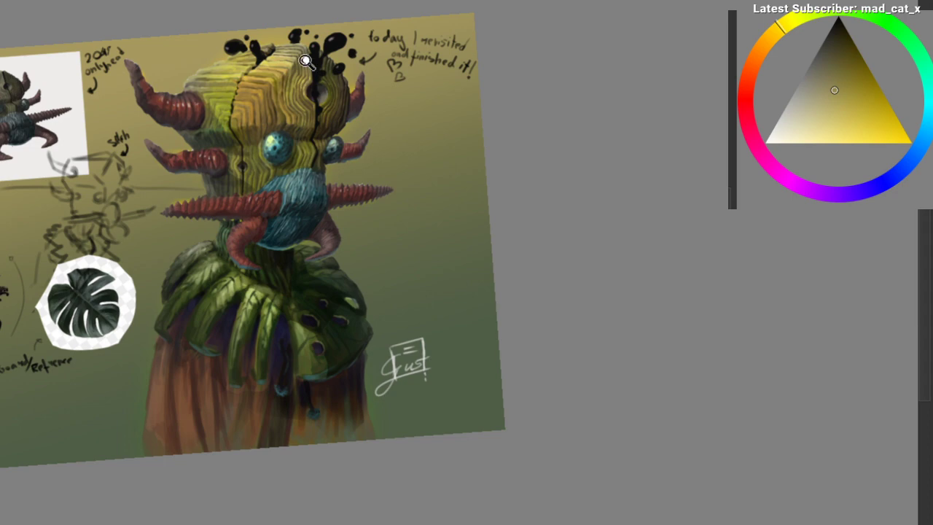
Step: Pick near-white and place bright accents on the black drops and splashes above the head
left_click_drag(302, 44, 397, 3)
left_click(765, 140)
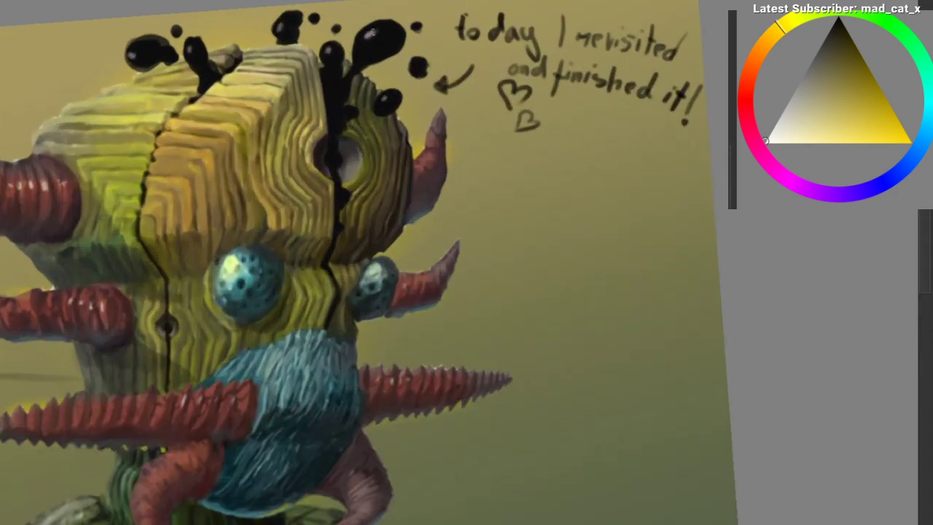
left_click_drag(385, 103, 385, 97)
left_click_drag(367, 185, 368, 224)
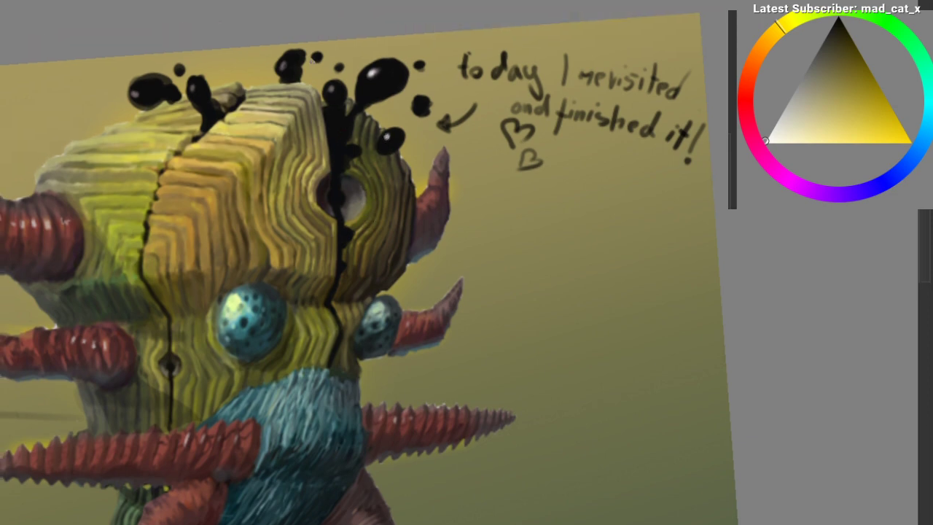
left_click_drag(293, 62, 282, 67)
left_click_drag(216, 143, 220, 156)
left_click_drag(219, 156, 102, 148)
left_click_drag(102, 148, 99, 116)
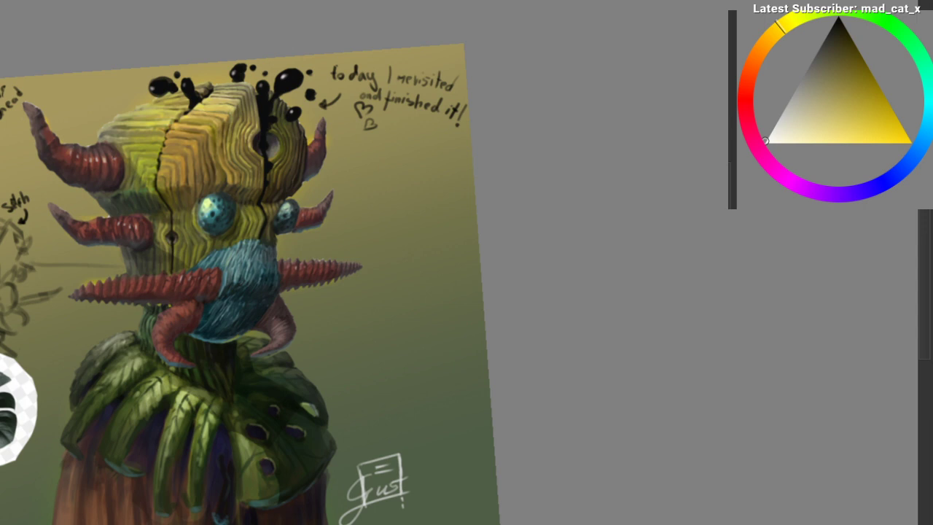
Step: Compare the adjusted creature painting with its original saturated version
key("ctrl+z")
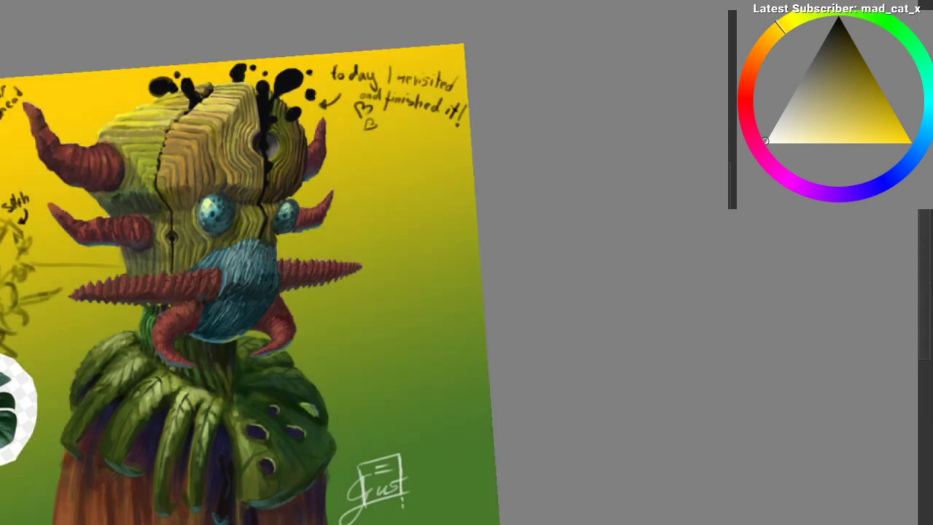
key("ctrl+shift+z")
key("ctrl+z")
key("ctrl+shift+z")
key("ctrl+z")
key("ctrl+shift+z")
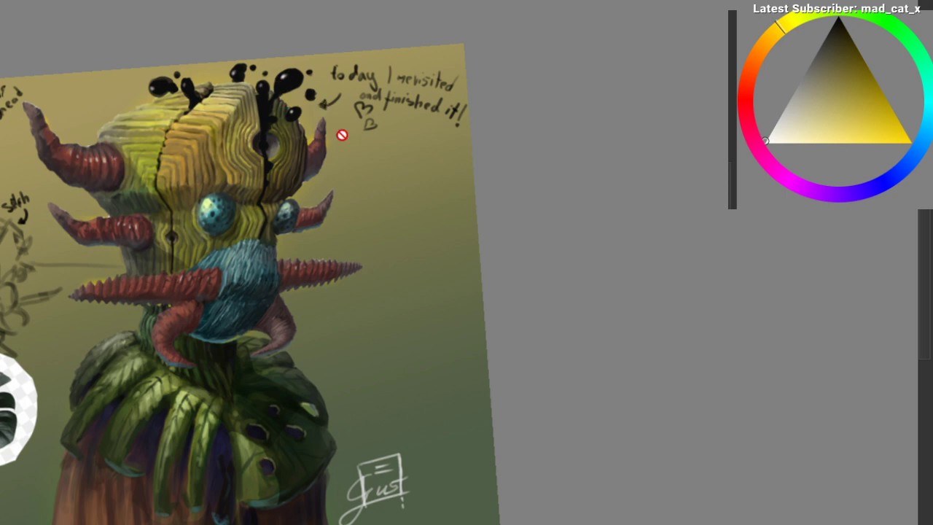
left_click(342, 157, "ctrl")
left_click_drag(467, 179, 482, 198)
mouse_move(412, 183)
left_mouse_down()
mouse_move(501, 164)
mouse_move(542, 143)
left_mouse_up()
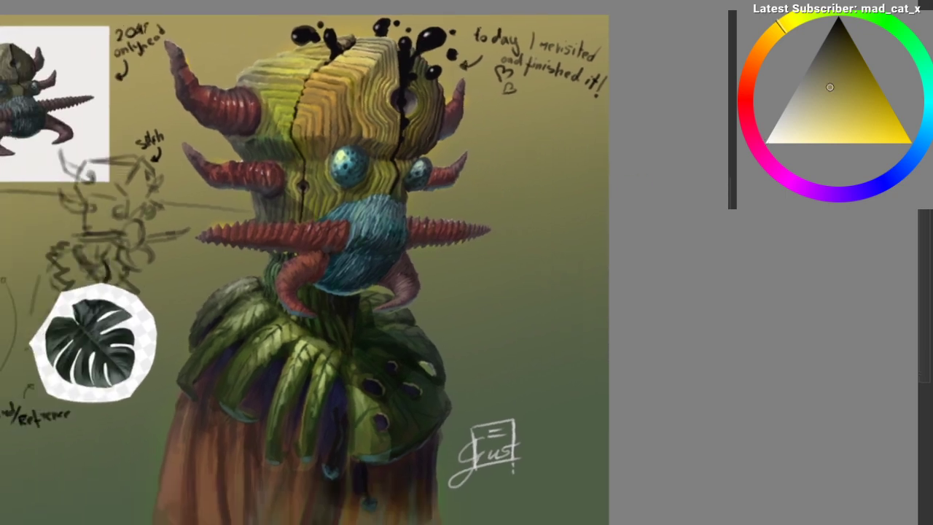
key("ctrl+shift+z")
key("ctrl+z")
left_click_drag(464, 242, 388, 213)
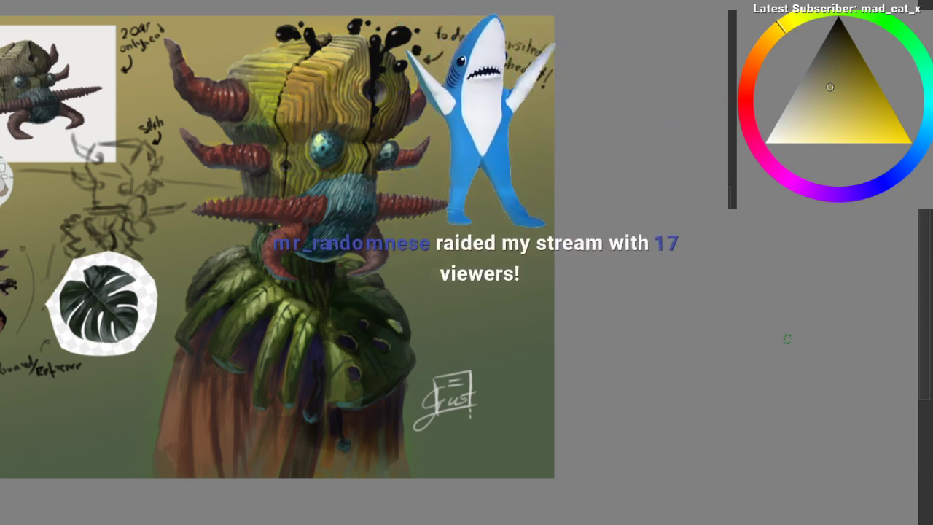
Step: Glance at the mohawked figure painting, return to the creature and compare its color and shadows before and after the adjustments
key("ctrl+Tab")
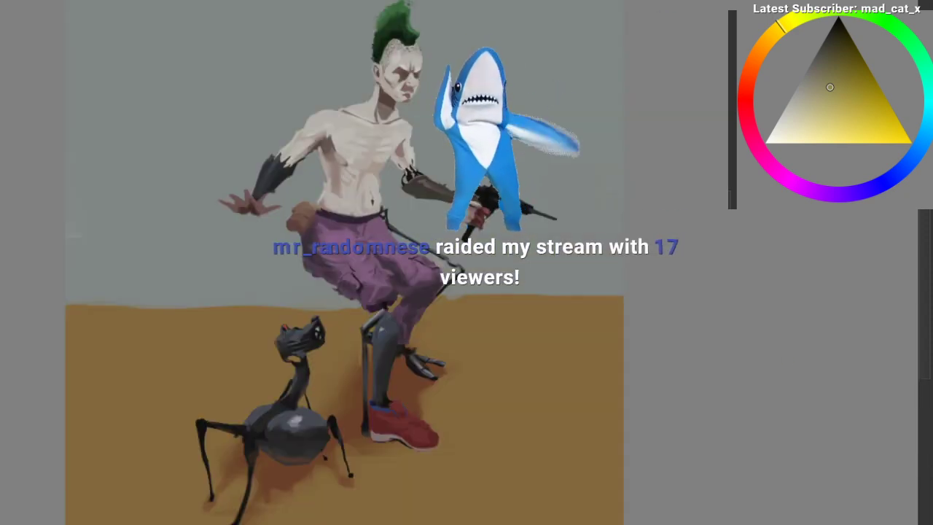
key("ctrl+Tab")
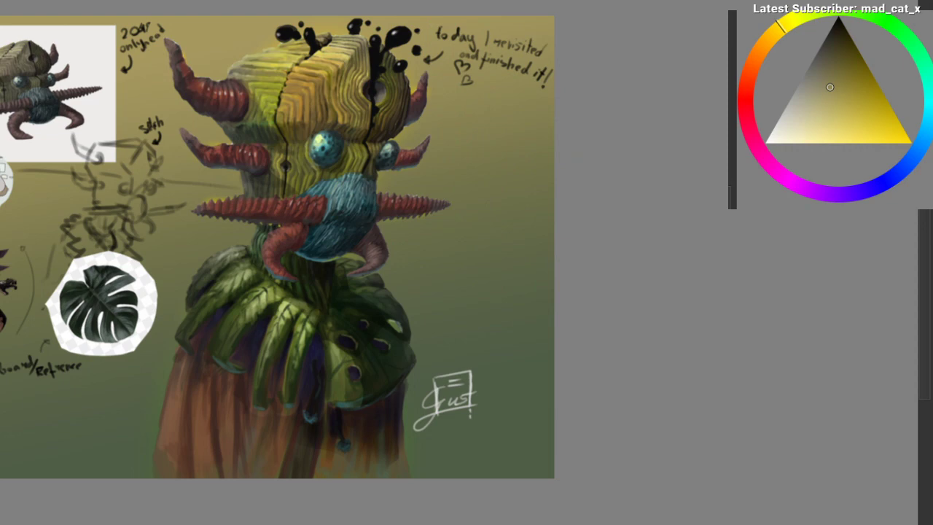
key("ctrl+z")
key("ctrl+shift+z")
key("ctrl+z")
key("ctrl+shift+z")
key("ctrl+z")
key("ctrl+z")
key("ctrl+shift+z")
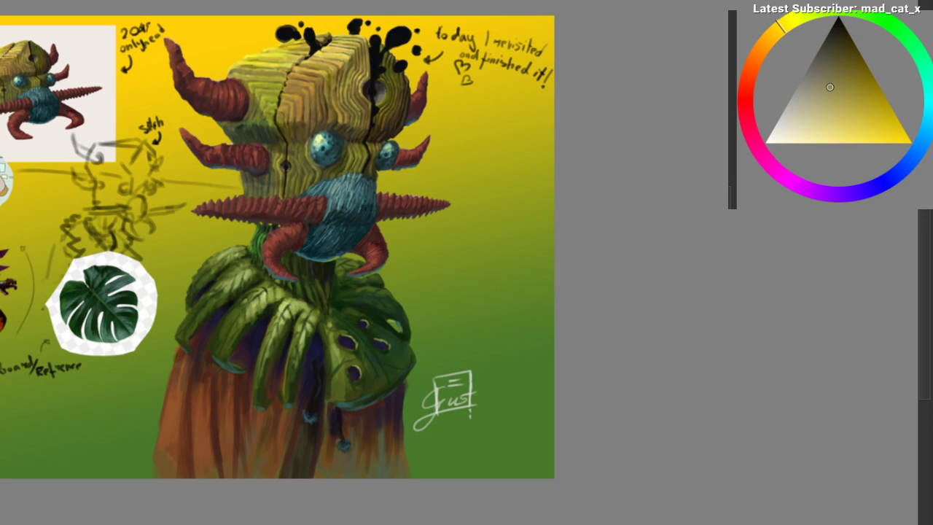
key("ctrl+z")
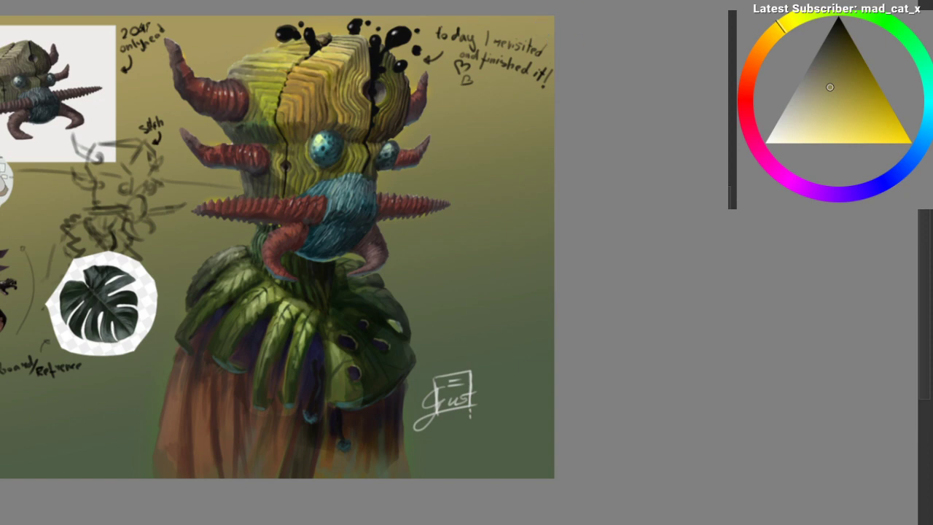
Step: Compare the creature painting's versions once more and switch to the mohawked figure painting
key("ctrl+z")
key("ctrl+z")
key("ctrl+z")
key("ctrl+z")
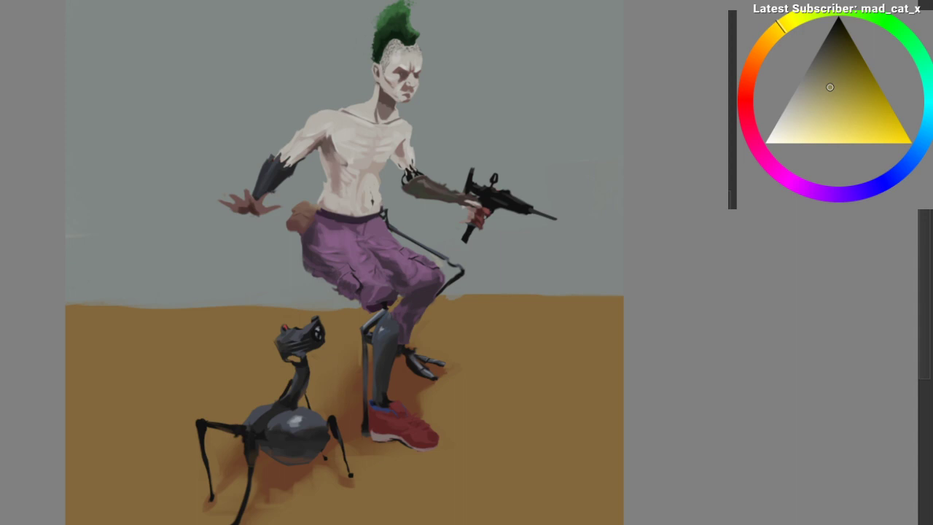
Step: Crop the mohawked figure painting on all sides, tightly around the figure and the robot creature, and clear the selection
mouse_move(281, 211)
left_mouse_down()
mouse_move(258, 242)
mouse_move(317, 169)
mouse_move(359, 169)
left_mouse_up()
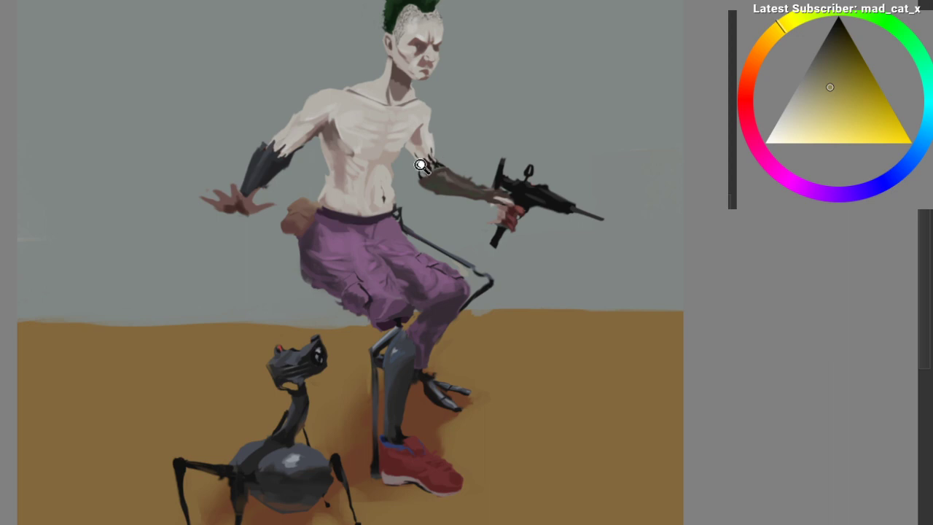
mouse_move(423, 166)
left_mouse_down()
mouse_move(336, 224)
mouse_move(423, 262)
left_mouse_up()
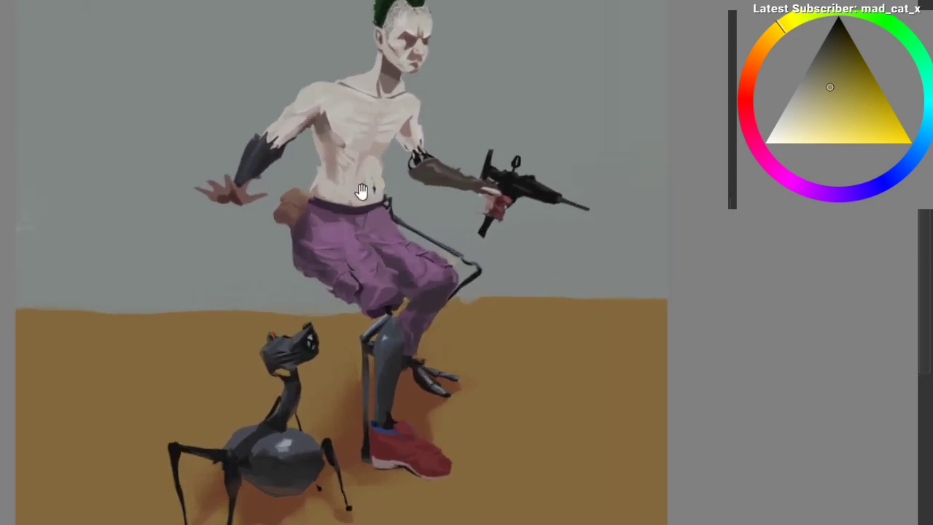
mouse_move(370, 196)
left_mouse_down()
mouse_move(362, 216)
mouse_move(335, 194)
mouse_move(318, 218)
left_mouse_up()
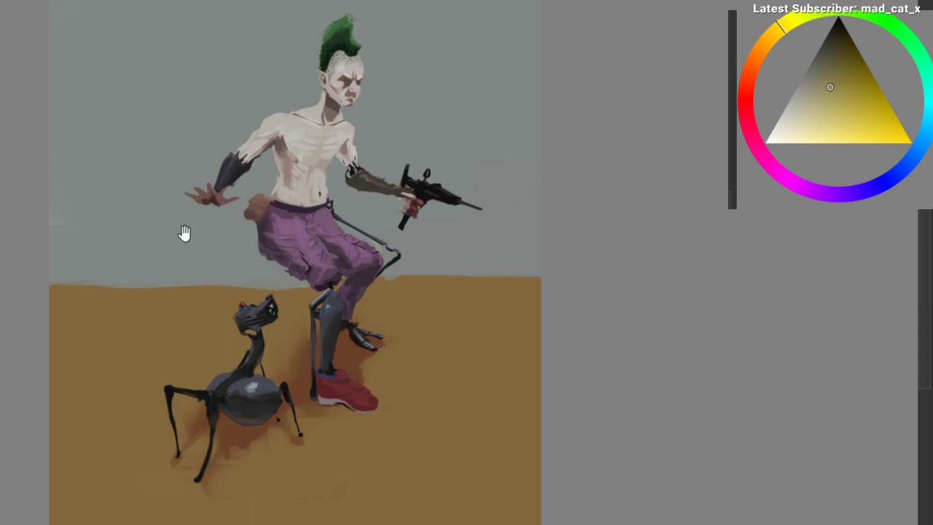
left_click_drag(183, 236, 183, 253)
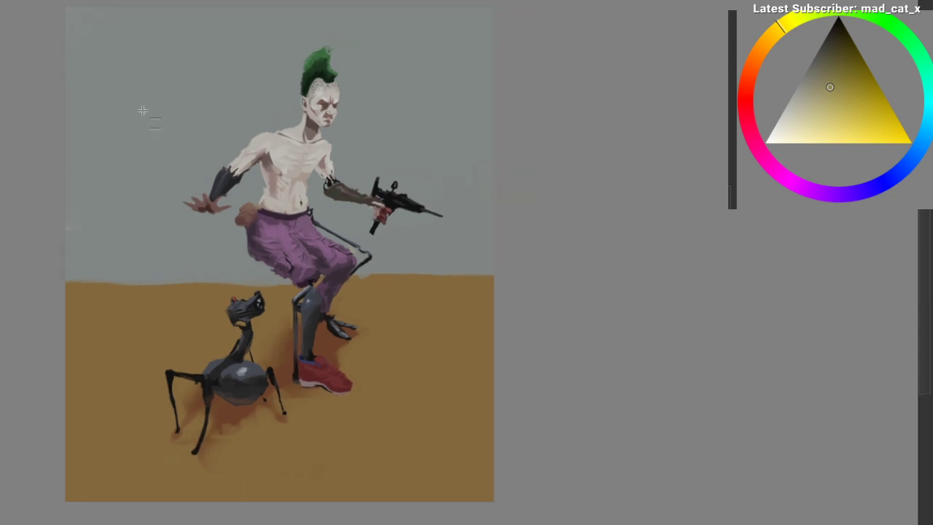
left_click_drag(167, 27, 460, 462)
left_click(113, 129)
left_click_drag(172, 18, 464, 274)
left_click_drag(121, 24, 461, 461)
left_click(258, 353)
scroll(260, 299, "up", 3)
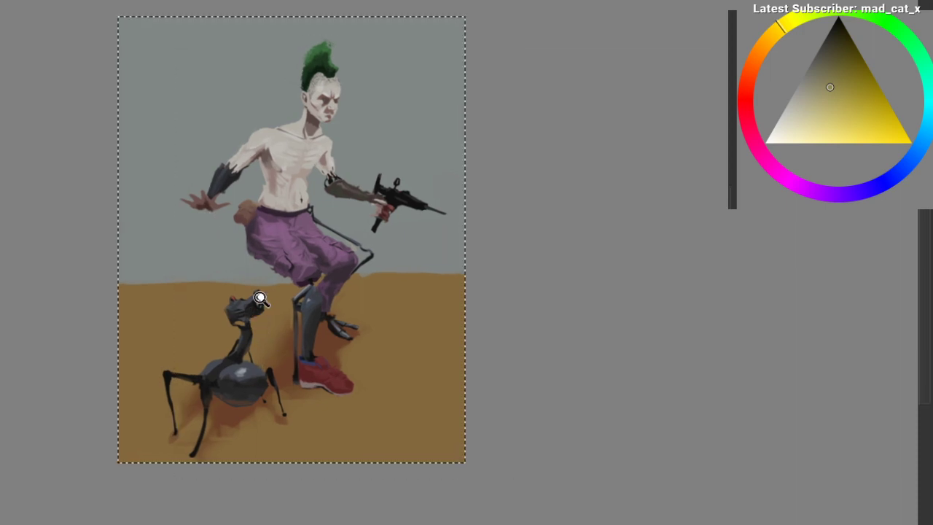
key("ctrl+shift+a")
Step: Crop away a narrow vertical strip along the painting's left edge and clear the selection
left_click_drag(257, 278, 273, 316)
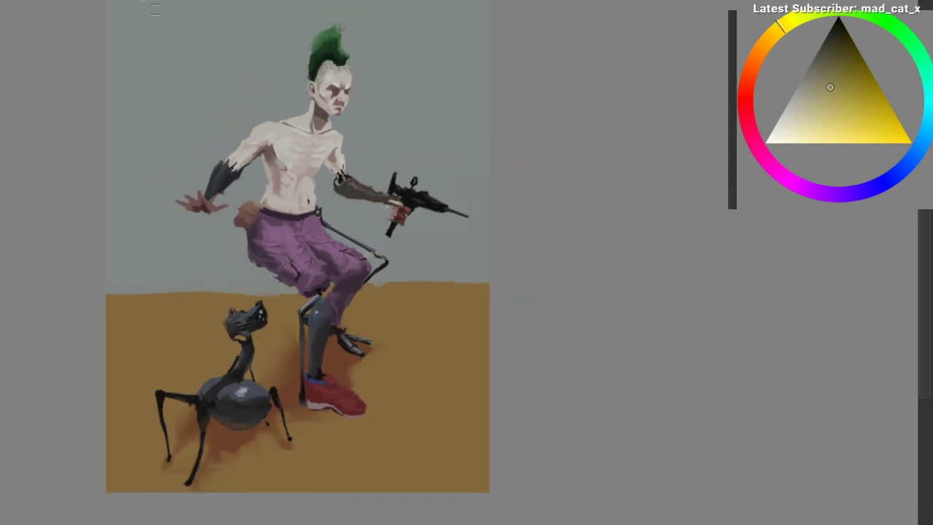
left_click_drag(137, 1, 490, 493)
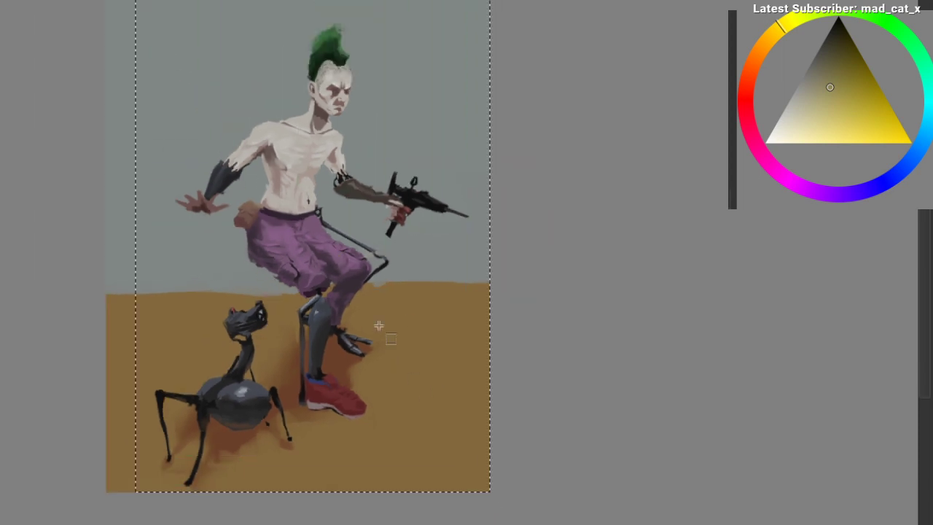
left_click(307, 362)
key("ctrl+shift+a")
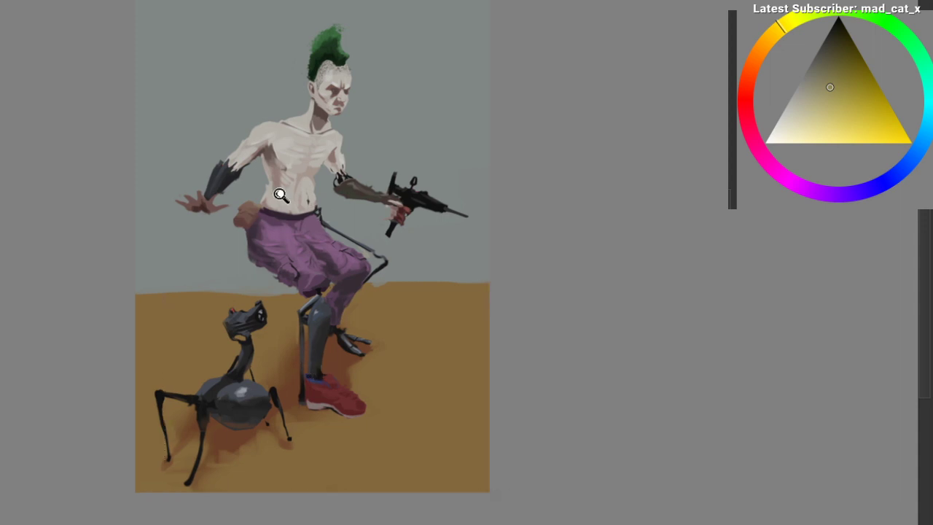
Step: Step back to the original wide canvas and restore the crops to compare both framings
left_click_drag(280, 194, 298, 232)
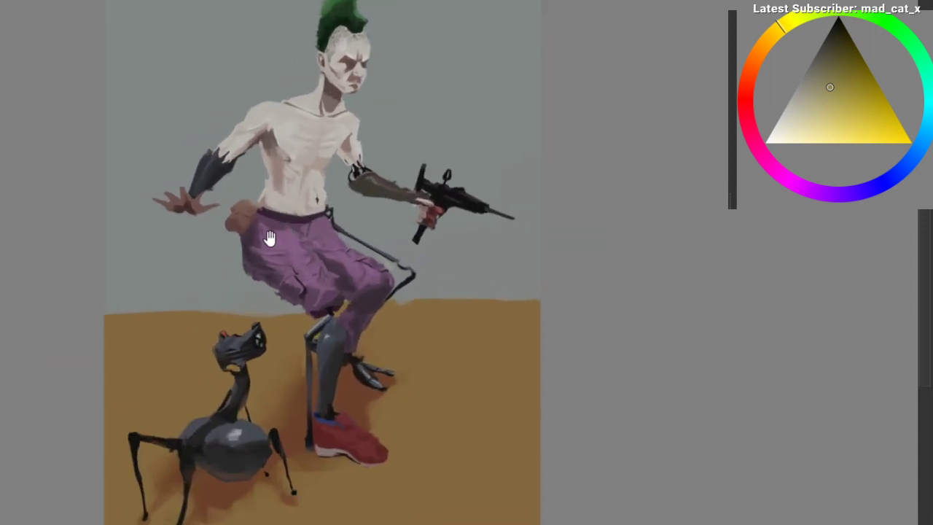
key("ctrl+z")
key("ctrl+z")
key("ctrl+z")
key("ctrl+z")
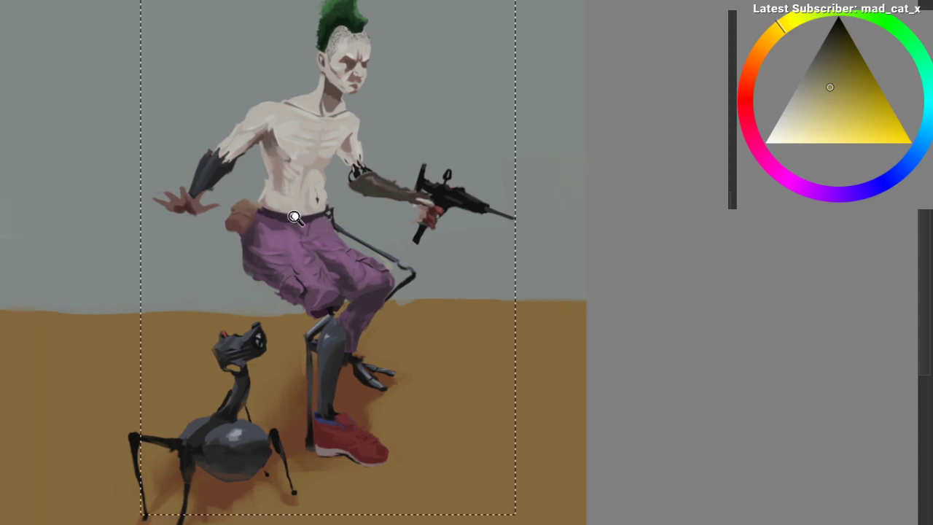
left_click_drag(294, 217, 273, 267)
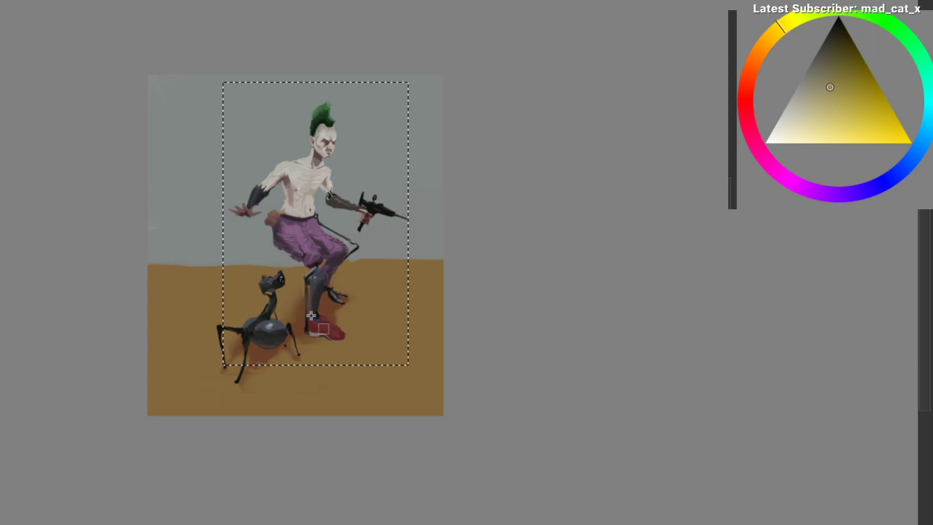
key("ctrl+shift+z")
key("ctrl+shift+z")
key("ctrl+shift+z")
key("ctrl+shift+z")
key("ctrl+shift+z")
key("ctrl+shift+z")
mouse_move(275, 267)
left_mouse_down()
mouse_move(280, 213)
mouse_move(292, 273)
mouse_move(294, 246)
left_mouse_up()
left_click_drag(294, 247, 299, 240)
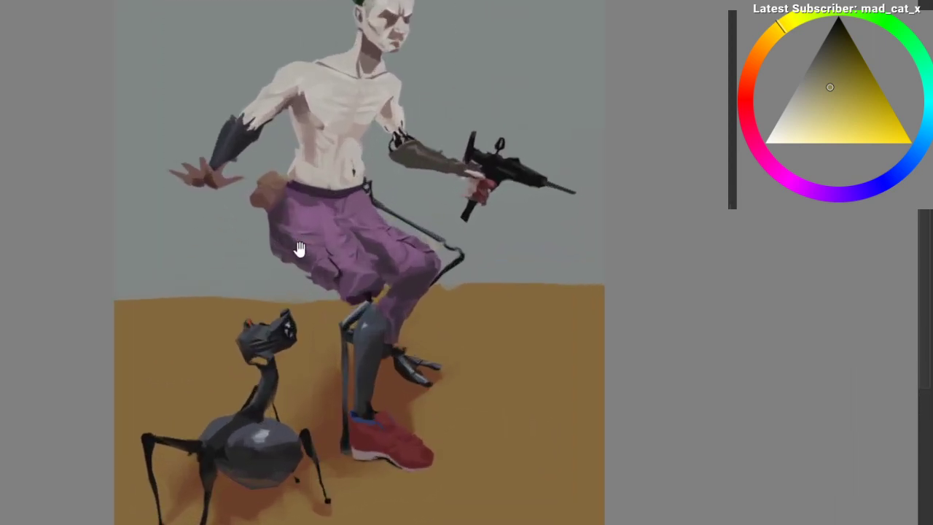
Step: Examine the cropped painting's composition at different distances, from the whole canvas to the figure and robot
scroll(287, 277, "down", 2)
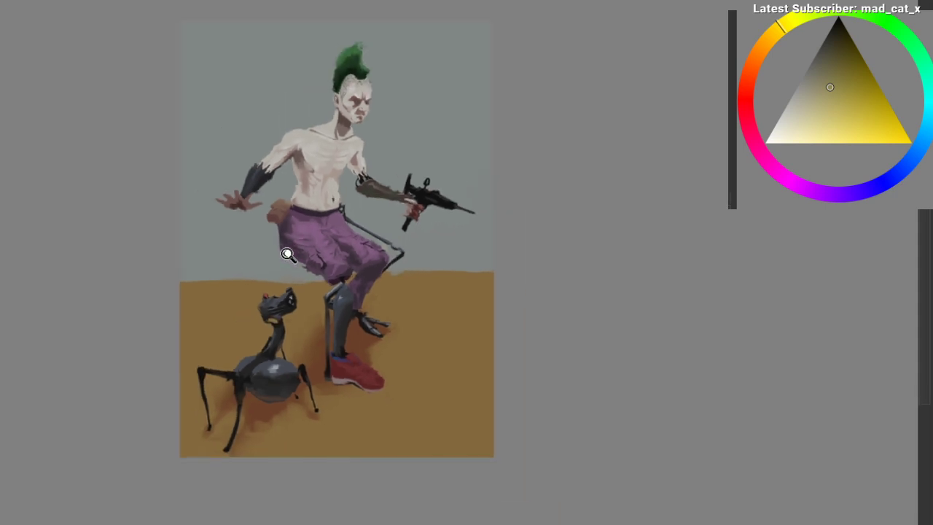
left_click_drag(300, 267, 305, 206)
mouse_move(305, 220)
left_mouse_down()
mouse_move(279, 259)
mouse_move(291, 259)
mouse_move(297, 275)
left_mouse_up()
left_click_drag(312, 274, 303, 237)
mouse_move(104, 284)
left_mouse_down()
mouse_move(208, 242)
mouse_move(171, 263)
mouse_move(173, 254)
left_mouse_up()
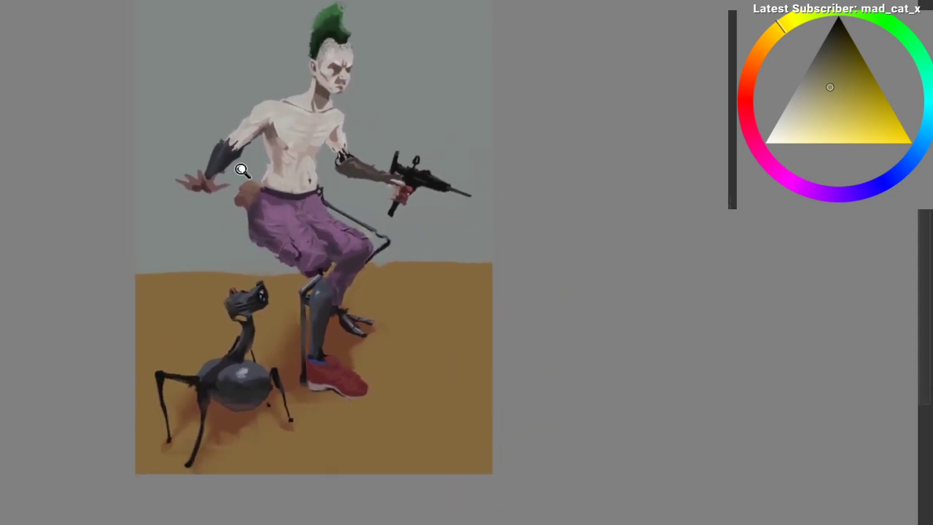
left_click_drag(241, 169, 255, 120)
left_click_drag(265, 172, 252, 214)
left_click_drag(226, 207, 199, 177)
mouse_move(261, 184)
left_mouse_down()
mouse_move(278, 182)
mouse_move(268, 182)
left_mouse_up()
mouse_move(271, 282)
left_mouse_down()
mouse_move(348, 394)
mouse_move(321, 365)
left_mouse_up()
mouse_move(268, 224)
left_mouse_down()
mouse_move(209, 336)
mouse_move(217, 349)
left_mouse_up()
scroll(204, 347, "up", 2)
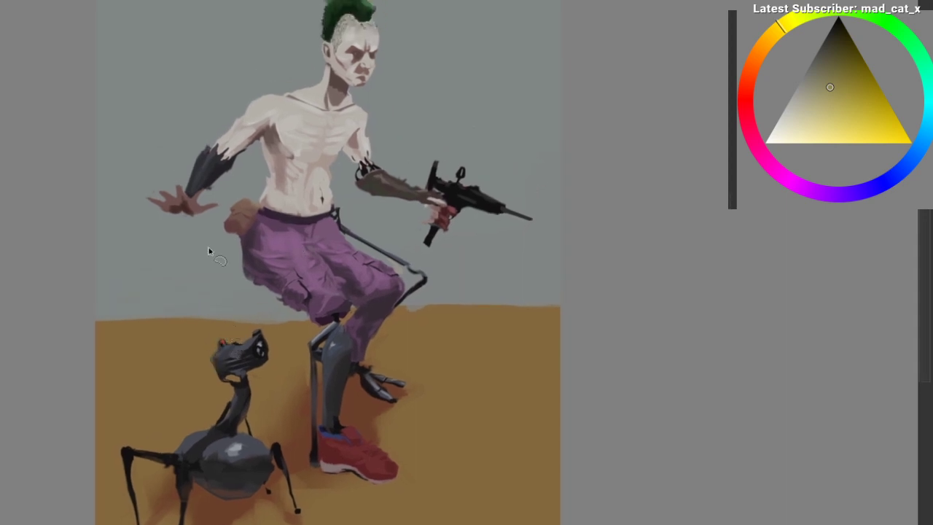
Step: Raise the contiguous selection's fuzziness to 2, select the whole gray sky behind the figure and activate the Gradient tool
left_click(216, 276)
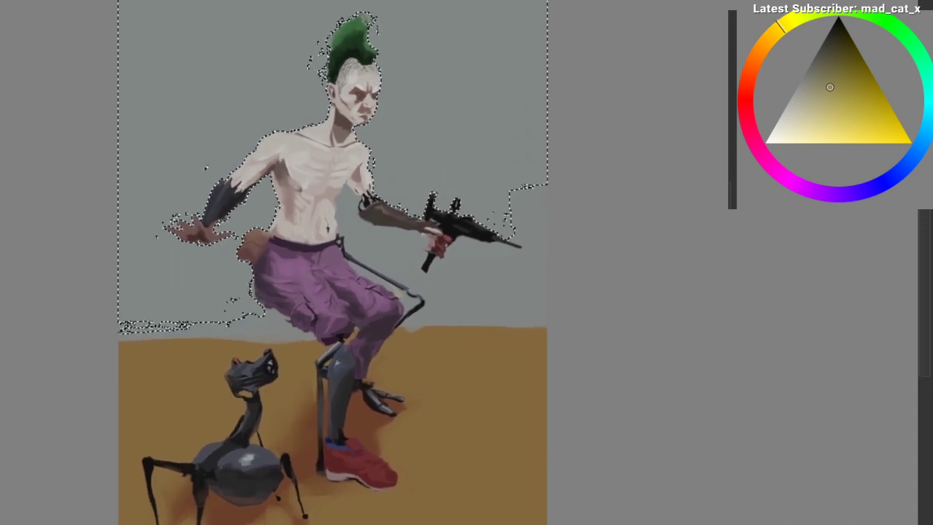
left_click(824, 6)
key("ctrl+shift+a")
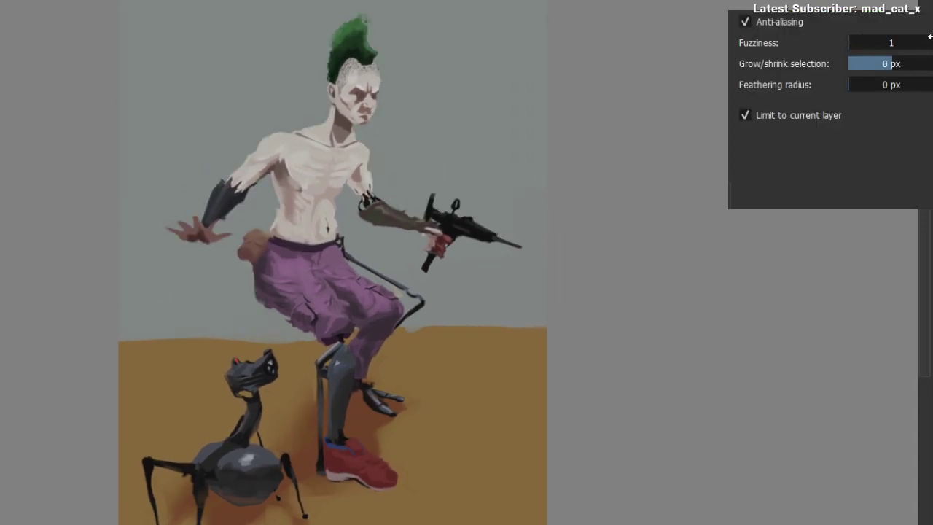
scroll(932, 42, "up", 3)
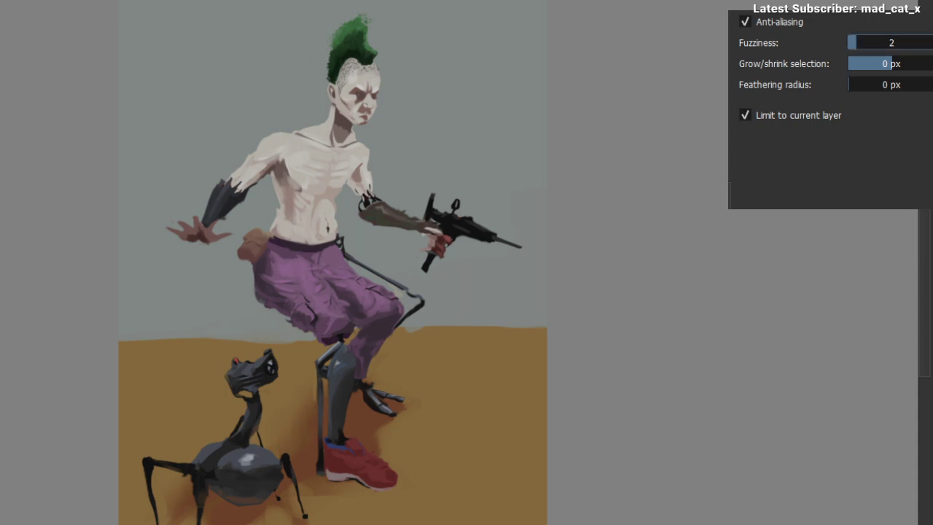
left_click(487, 127)
key("b")
left_click_drag(445, 129, 428, 144)
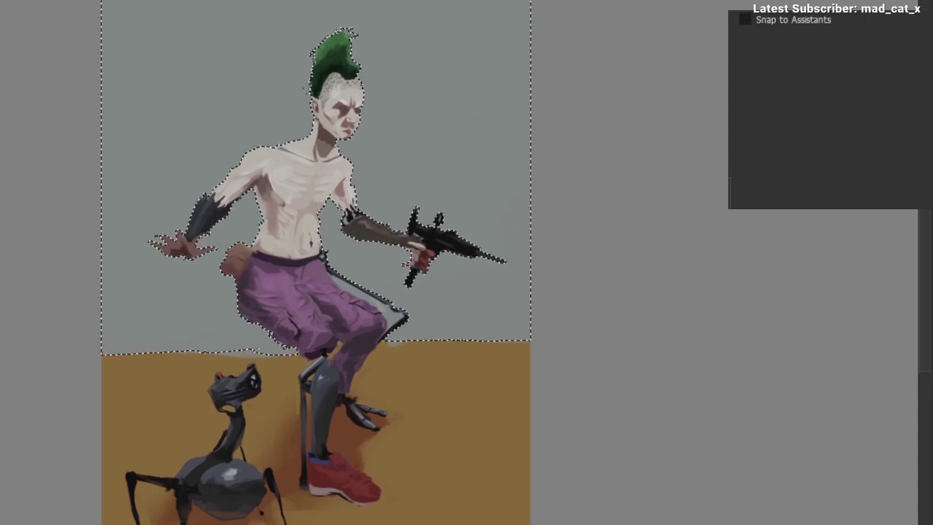
key("g")
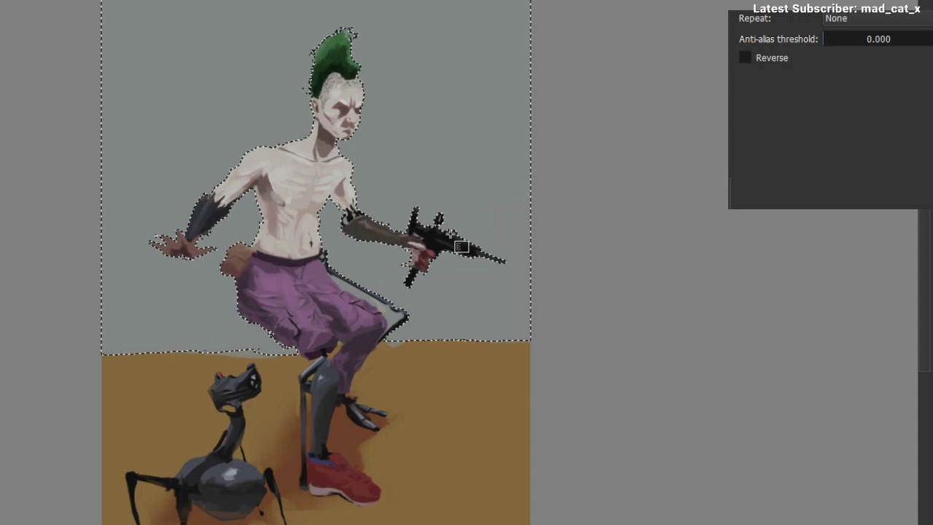
left_click(773, 6)
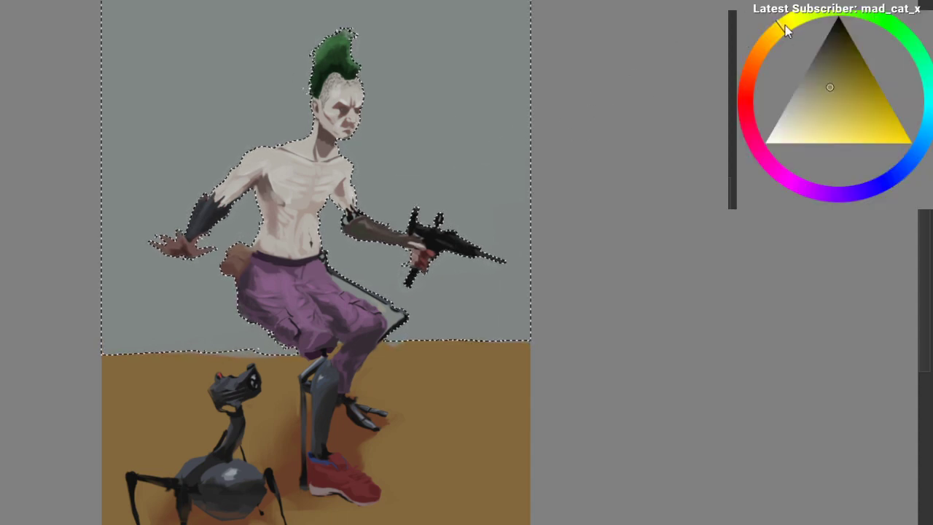
Step: Try a medium-dark warm gray gradient rising from the ground into the selected sky, and undo it
left_click_drag(784, 25, 763, 51)
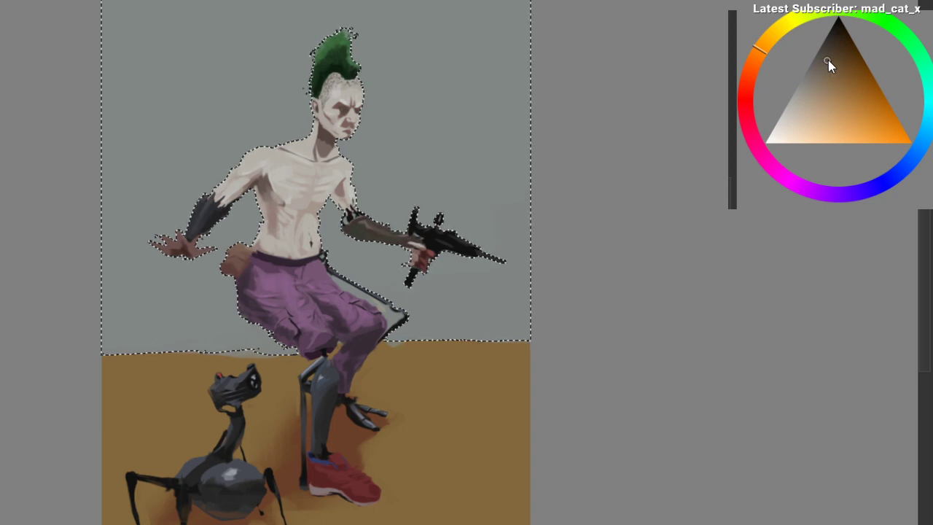
left_click_drag(280, 441, 289, 115)
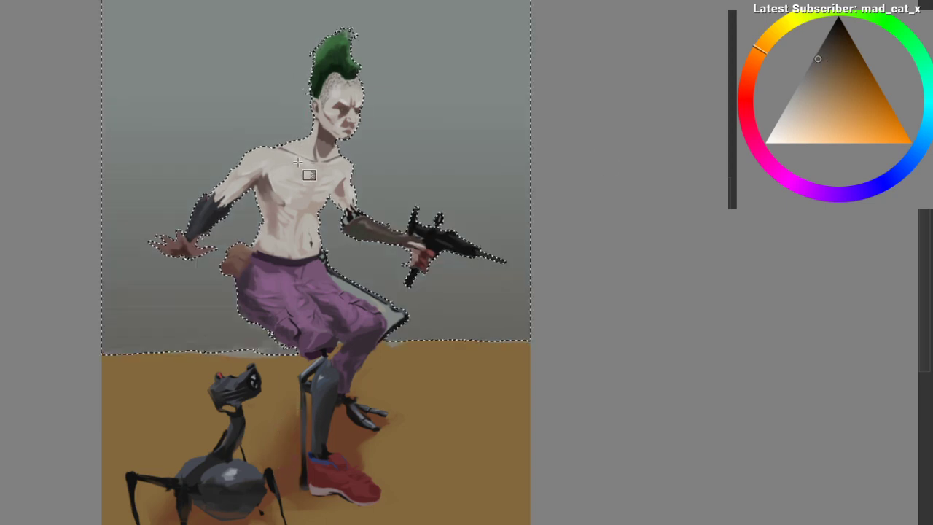
key("ctrl+z")
Step: Try a darker warm gradient rising from the ground toward the top of the sky, and undo it
left_click_drag(838, 43, 829, 38)
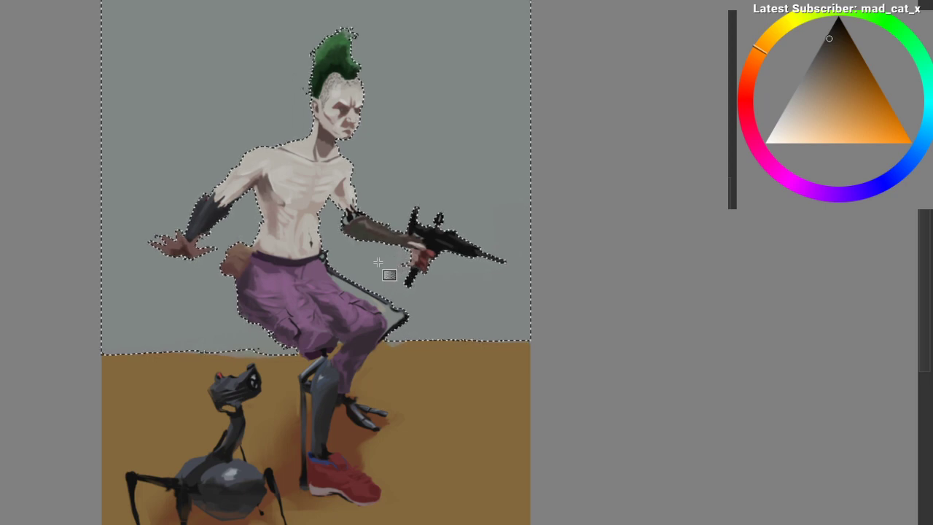
left_click_drag(288, 470, 293, 107)
scroll(281, 156, "down", 1)
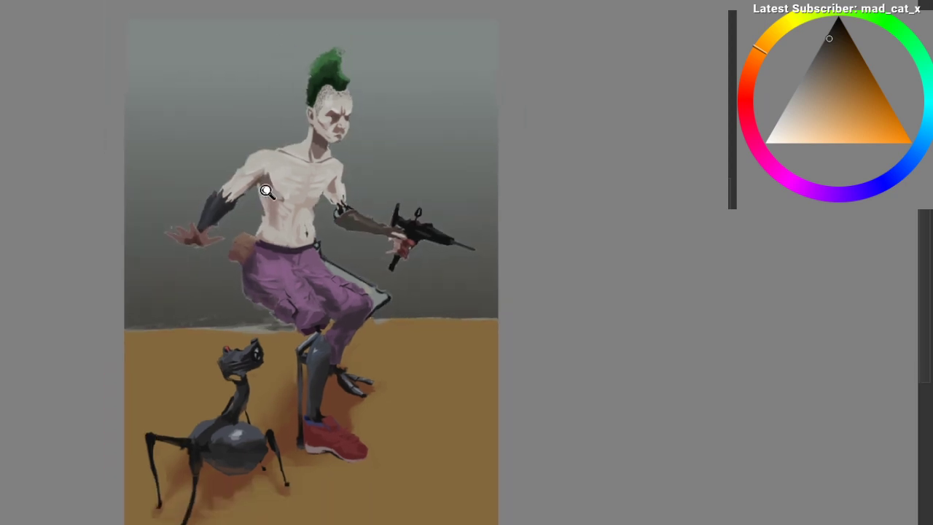
scroll(267, 189, "up", 2)
key("ctrl+z")
key("ctrl+z")
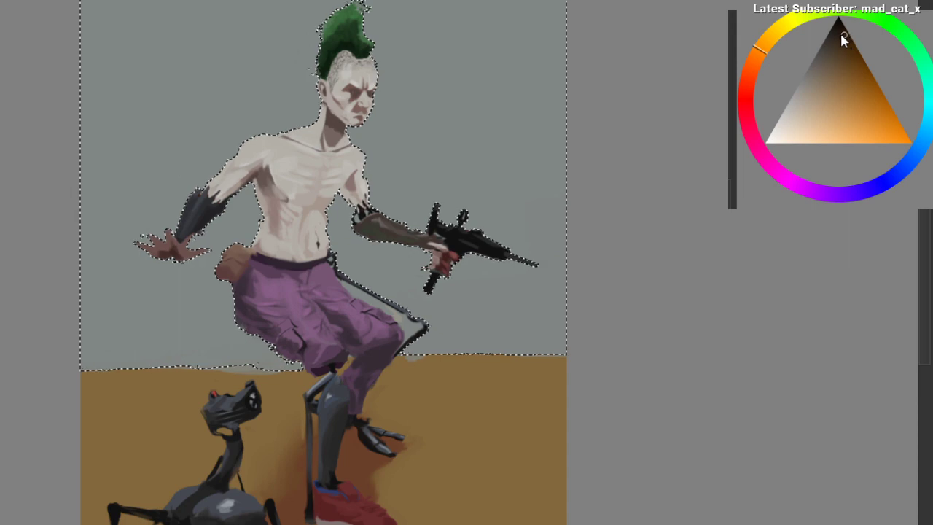
Step: Try a near-black warm gradient fading from the top of the sky down to the horizon, and undo it
left_click(835, 34)
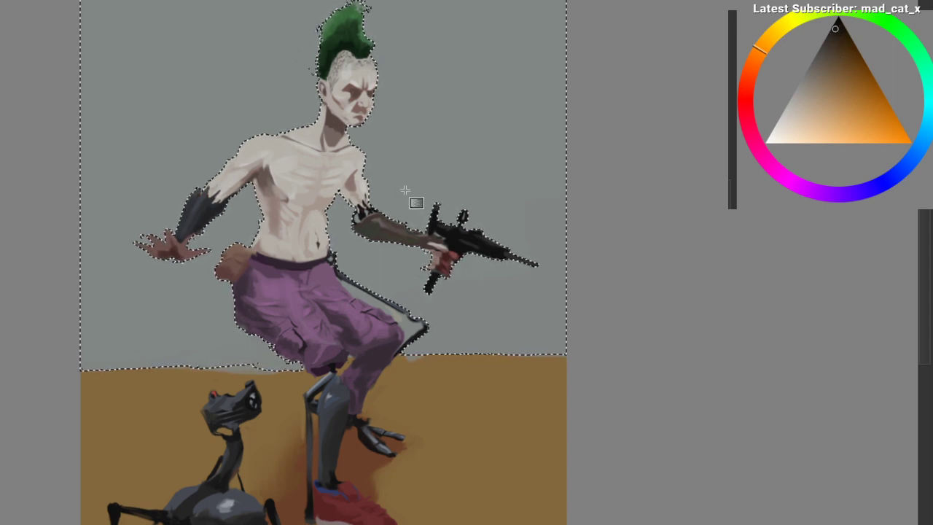
left_click_drag(406, 191, 396, 291)
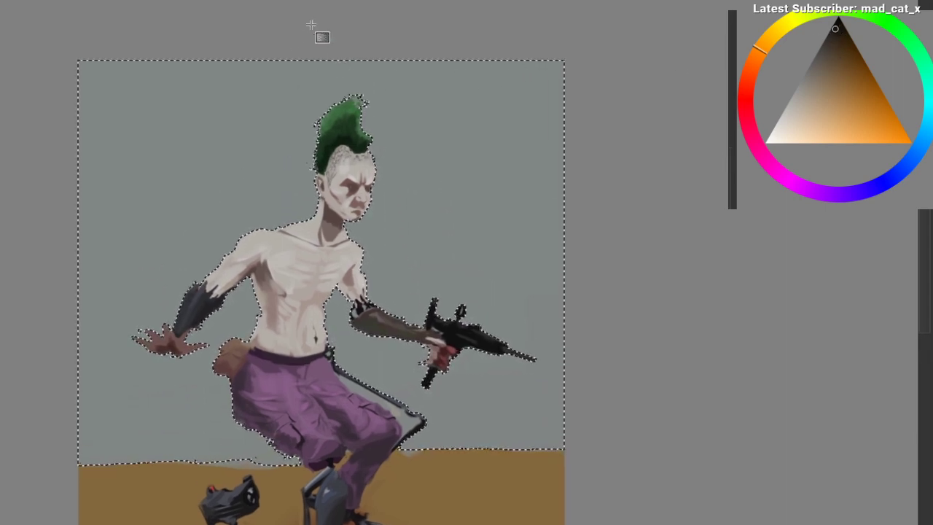
left_click_drag(311, 25, 317, 468)
key("ctrl+shift+a")
left_click_drag(334, 274, 306, 319)
left_click_drag(306, 320, 333, 300)
key("ctrl+z")
key("ctrl+z")
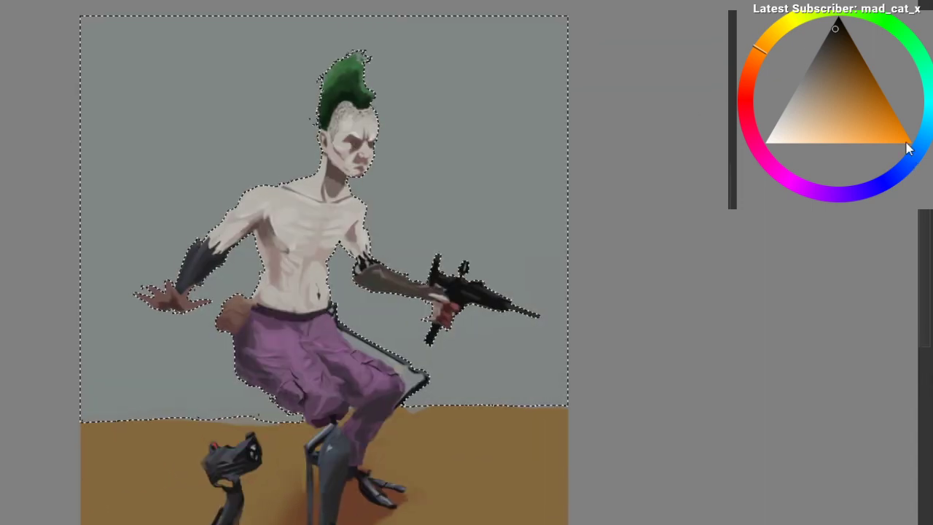
Step: Fill the selected sky with a very dark blue-gray gradient fading from the top to the horizon, and clear the selection
left_click(907, 162)
left_click(828, 31)
left_click_drag(324, 6, 331, 411)
key("ctrl+shift+a")
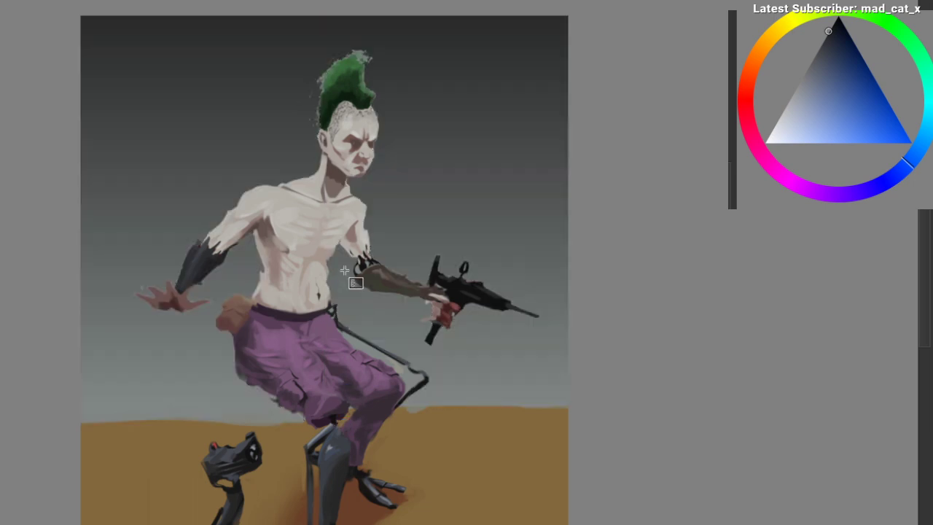
Step: Sample dark sky tones and paint over the leftover light specks around the green mohawk with a larger brush
left_click_drag(344, 270, 227, 196)
left_click_drag(219, 204, 180, 328)
left_click_drag(220, 152, 281, 196)
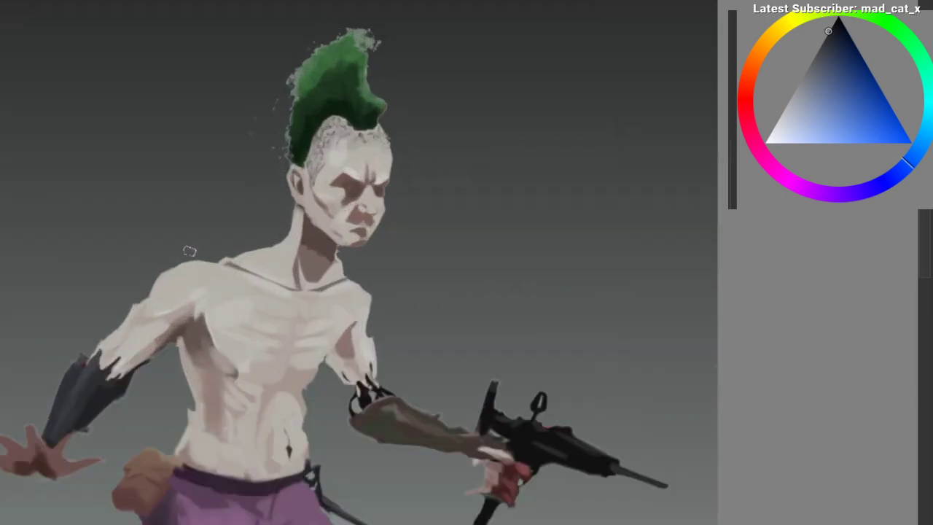
left_click(186, 291, "ctrl")
left_click(223, 188, "ctrl")
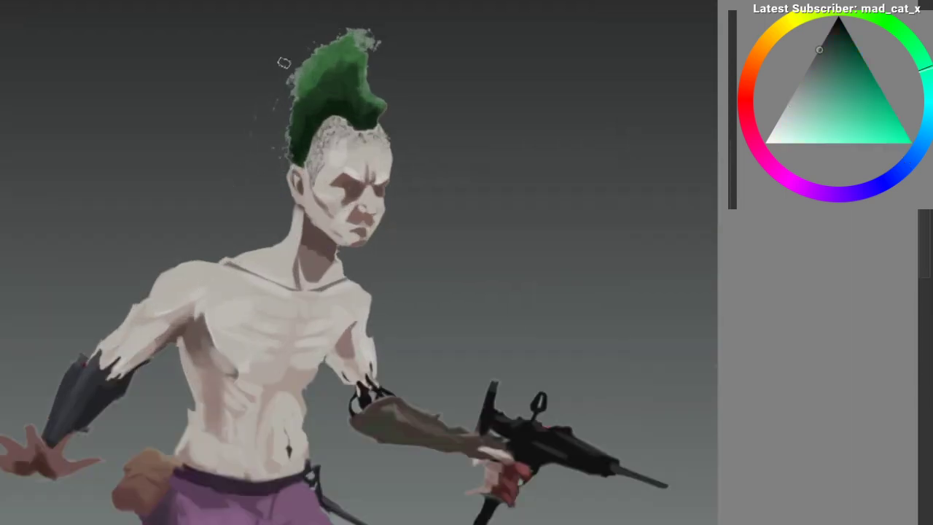
left_click(261, 87, "ctrl")
key("bracketright")
key("bracketright")
key("bracketright")
left_click_drag(270, 118, 274, 75)
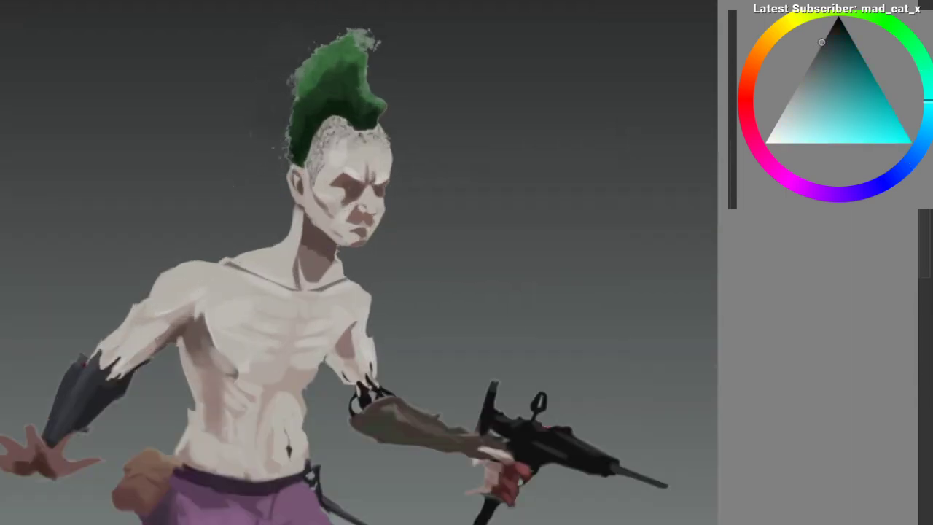
left_click(357, 16, "ctrl")
left_click_drag(375, 16, 387, 36)
Step: Compare the painting with and without the dark sky gradient by stepping back and forward through the history
left_click_drag(426, 142, 391, 184)
mouse_move(390, 184)
left_mouse_down()
mouse_move(389, 142)
mouse_move(300, 231)
left_mouse_up()
left_click_drag(300, 231, 253, 197)
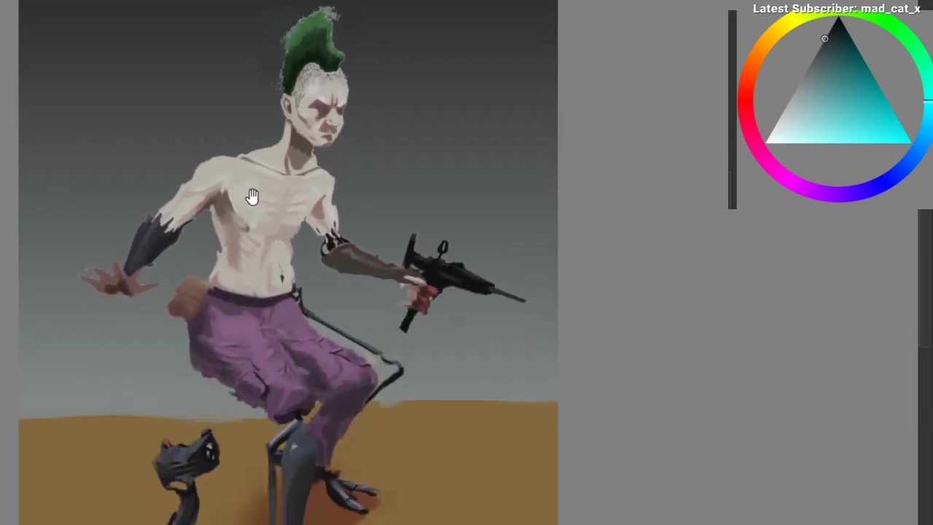
key("ctrl+alt+z")
key("ctrl+alt+z")
key("ctrl+alt+z")
key("ctrl+alt+z")
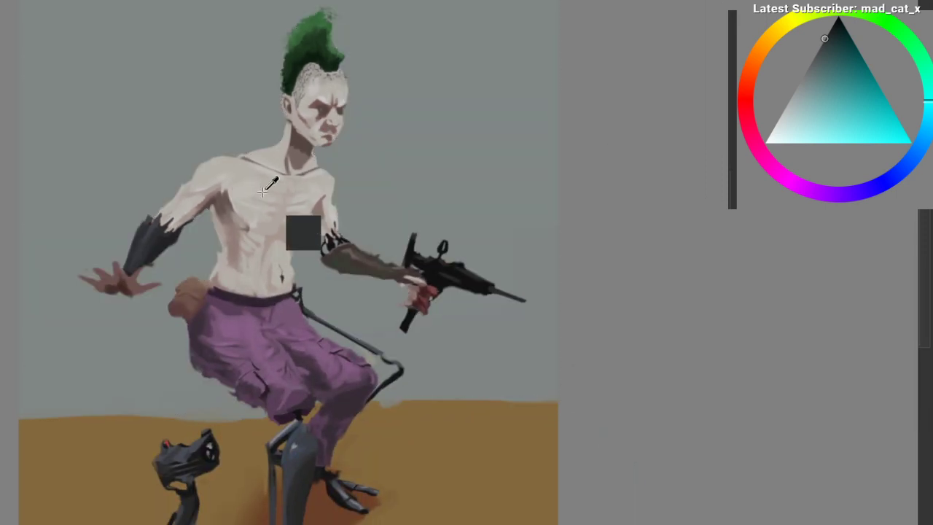
key("ctrl+shift+z")
key("ctrl+shift+z")
key("ctrl+shift+z")
key("ctrl+shift+z")
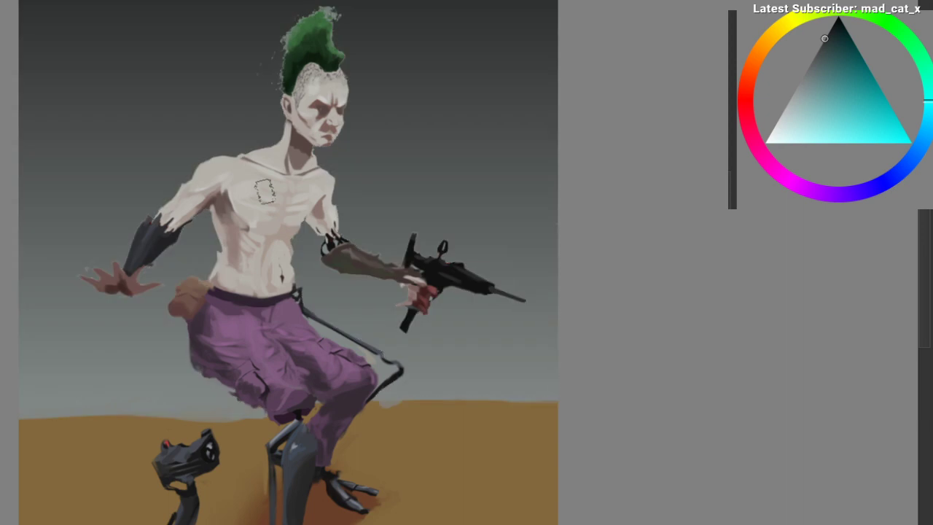
Step: Apply a tonal adjustment to the whole painting that darkens the ground and clothing and deepens the overall contrast
scroll(256, 204, "down", 1)
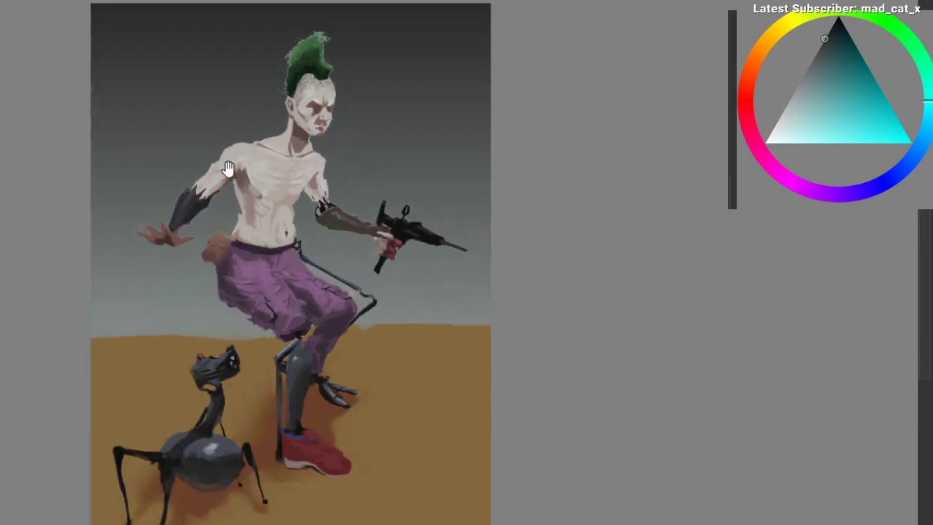
left_click_drag(227, 170, 281, 109)
left_click_drag(276, 143, 235, 175)
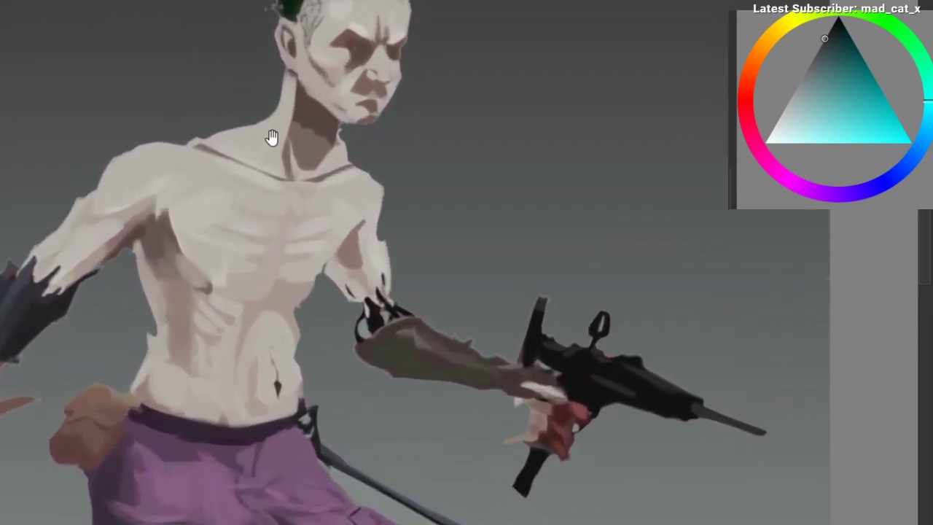
left_click_drag(270, 138, 247, 196)
scroll(247, 196, "down", 3)
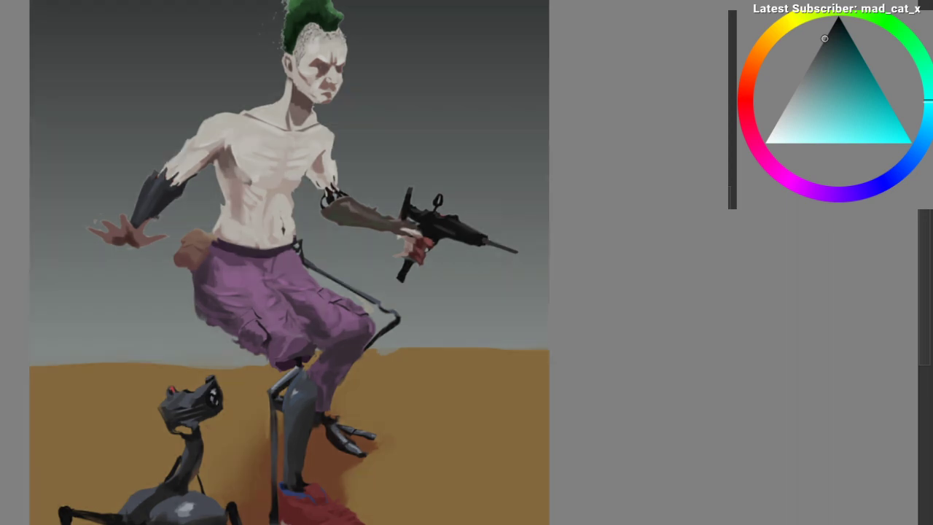
left_click(264, 11)
key("ctrl+z")
key("ctrl+z")
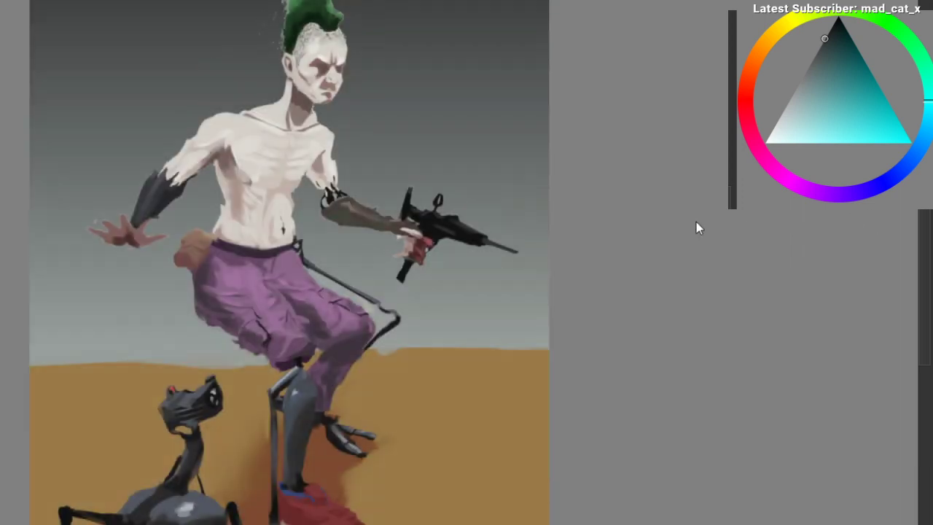
left_click_drag(696, 222, 701, 241)
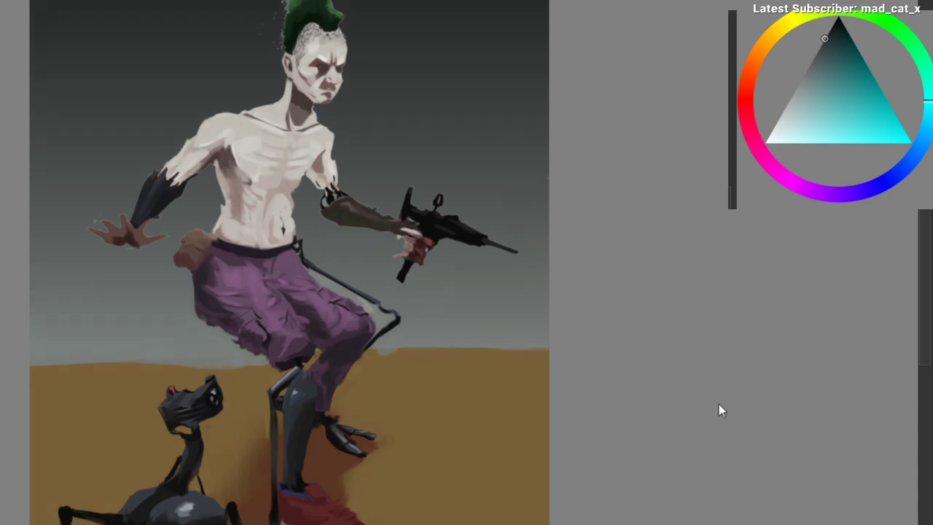
left_click(756, 404)
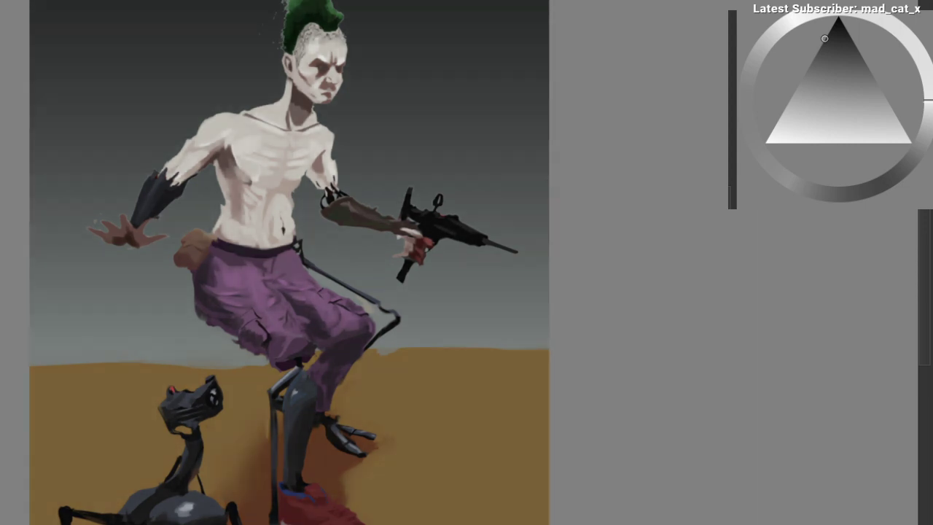
key("Page_Down")
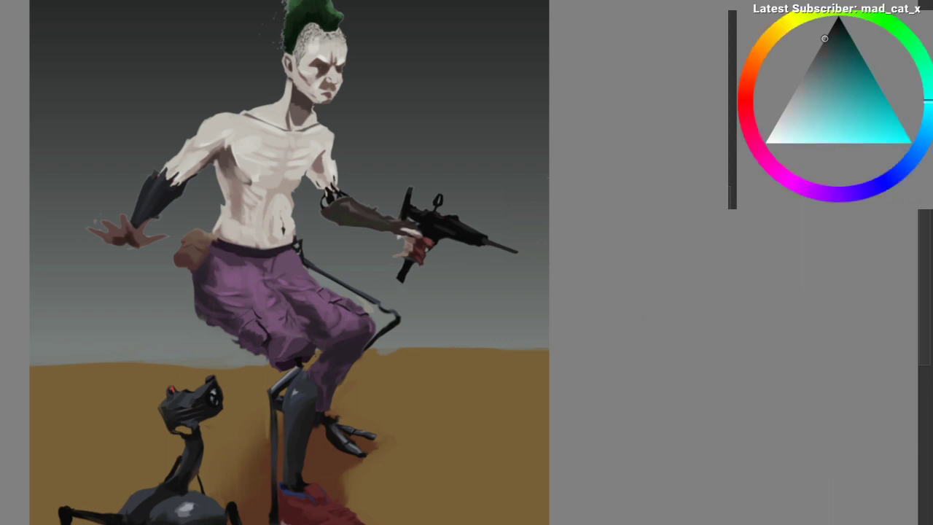
mouse_move(278, 148)
left_mouse_down()
mouse_move(279, 226)
mouse_move(241, 245)
mouse_move(302, 275)
left_mouse_up()
right_click(271, 204)
left_click(360, 170)
mouse_move(283, 192)
left_mouse_down()
mouse_move(275, 209)
mouse_move(299, 277)
mouse_move(322, 232)
mouse_move(327, 264)
left_mouse_up()
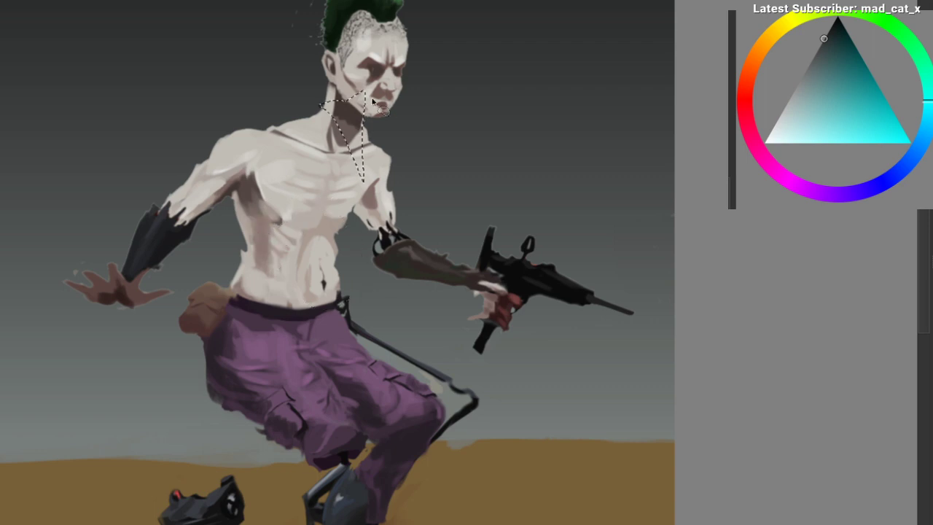
left_click_drag(369, 76, 367, 55)
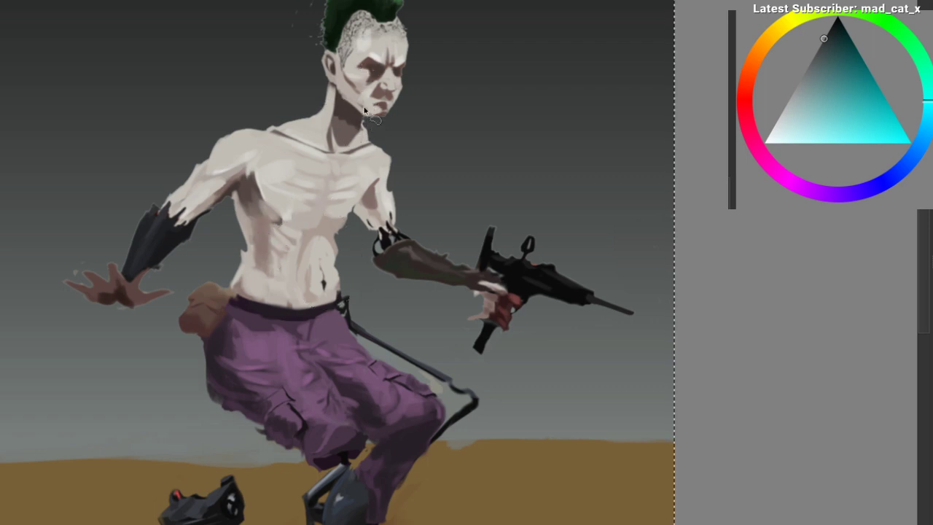
left_click_drag(389, 118, 412, 189)
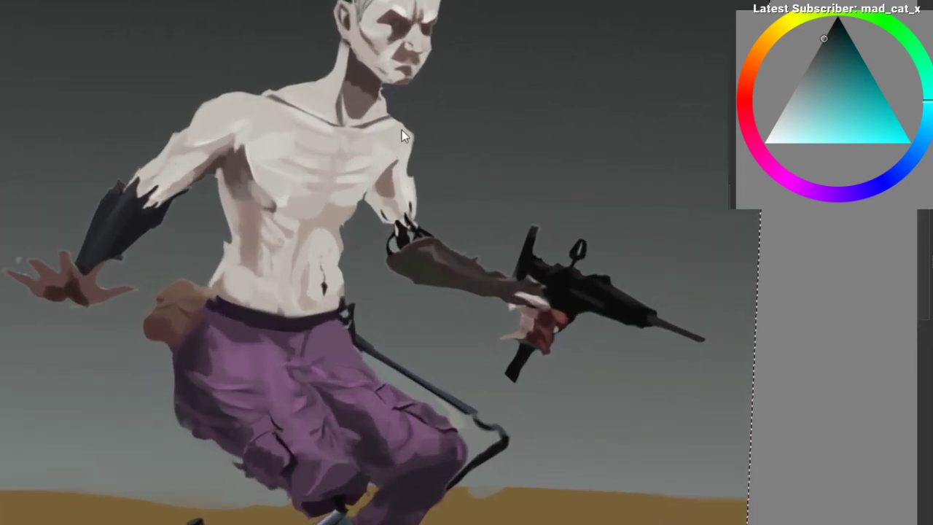
left_click_drag(353, 113, 281, 142)
left_click_drag(212, 187, 251, 260)
left_click_drag(293, 223, 268, 288)
left_click_drag(292, 239, 312, 202)
Step: Sample pale skin tones around the neck and collarbone, and try a lasso selection around the neck before clearing it
left_click(329, 310, "ctrl")
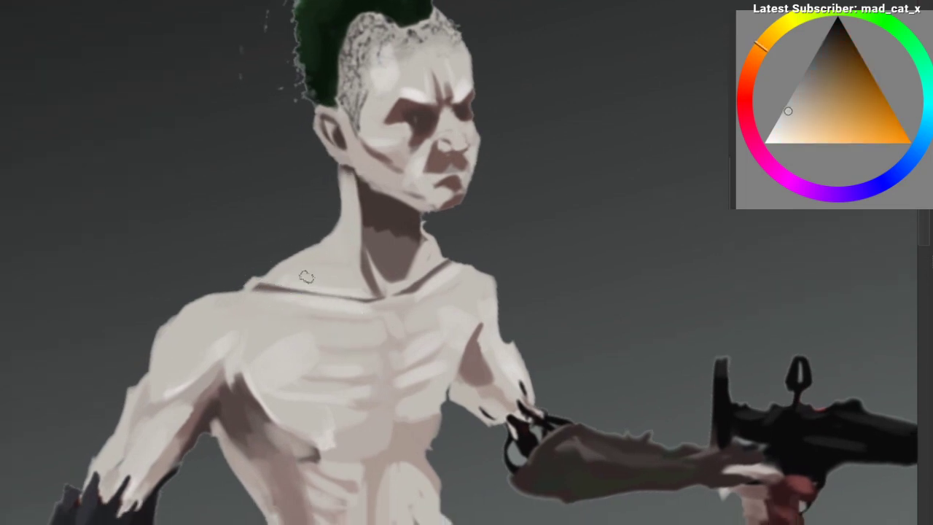
left_click_drag(306, 277, 269, 254)
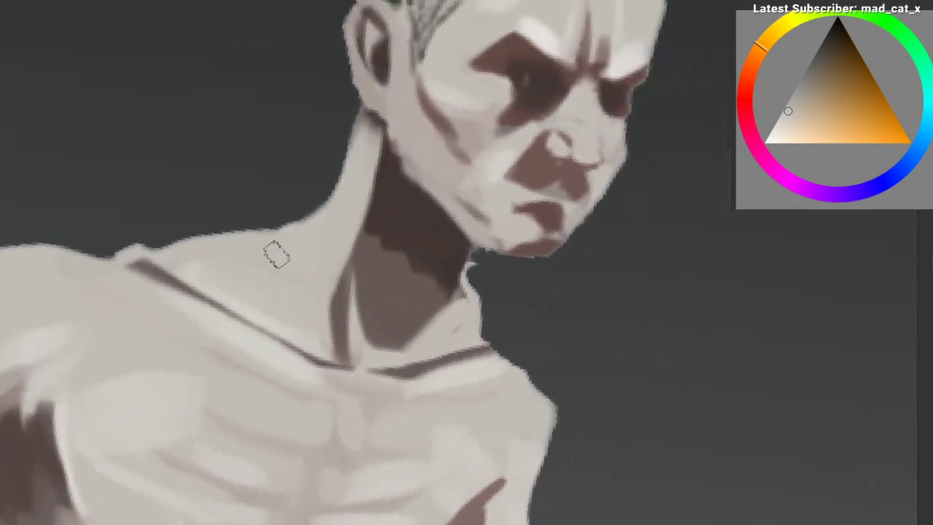
left_click(363, 172, "ctrl")
left_click(290, 267, "ctrl")
left_click_drag(274, 279, 226, 339)
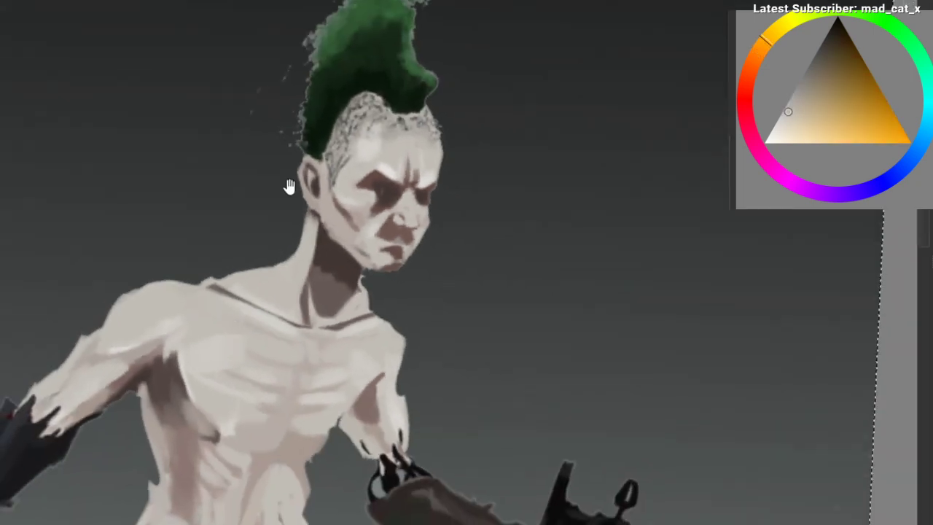
left_click_drag(276, 154, 283, 154)
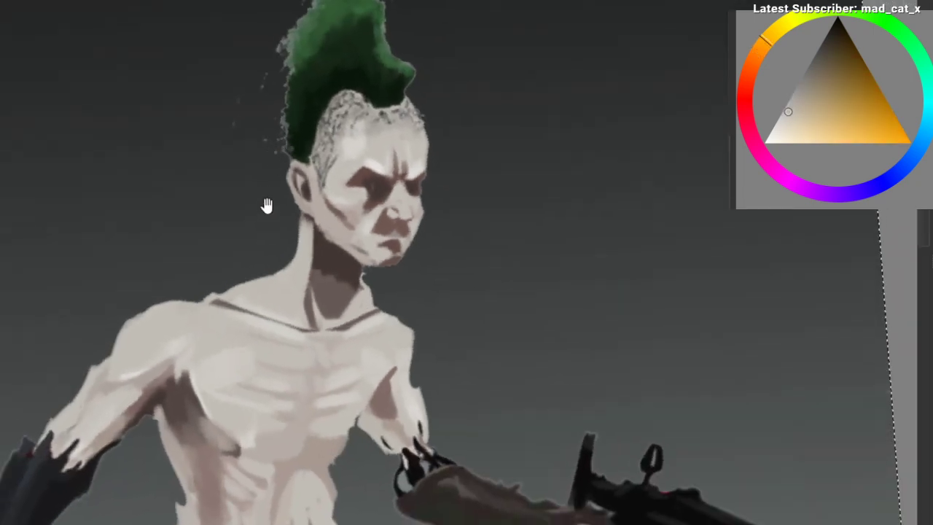
mouse_move(267, 206)
left_mouse_down()
mouse_move(249, 224)
mouse_move(268, 234)
mouse_move(325, 190)
left_mouse_up()
mouse_move(403, 52)
left_mouse_down()
mouse_move(414, 259)
mouse_move(353, 65)
left_mouse_up()
left_click_drag(285, 272, 317, 156)
mouse_move(194, 195)
left_mouse_down()
mouse_move(136, 382)
mouse_move(160, 226)
left_mouse_up()
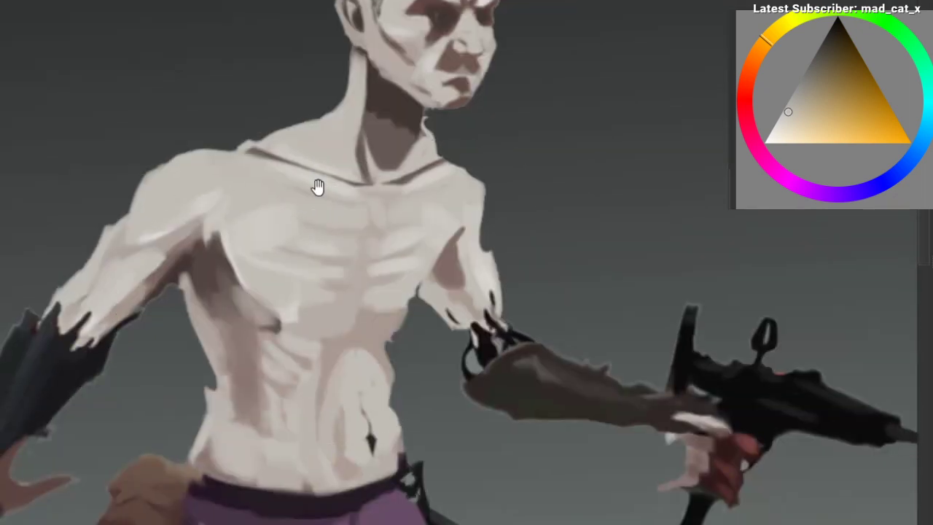
left_click_drag(318, 187, 303, 317)
mouse_move(328, 159)
left_mouse_down()
mouse_move(377, 164)
mouse_move(283, 162)
left_mouse_up()
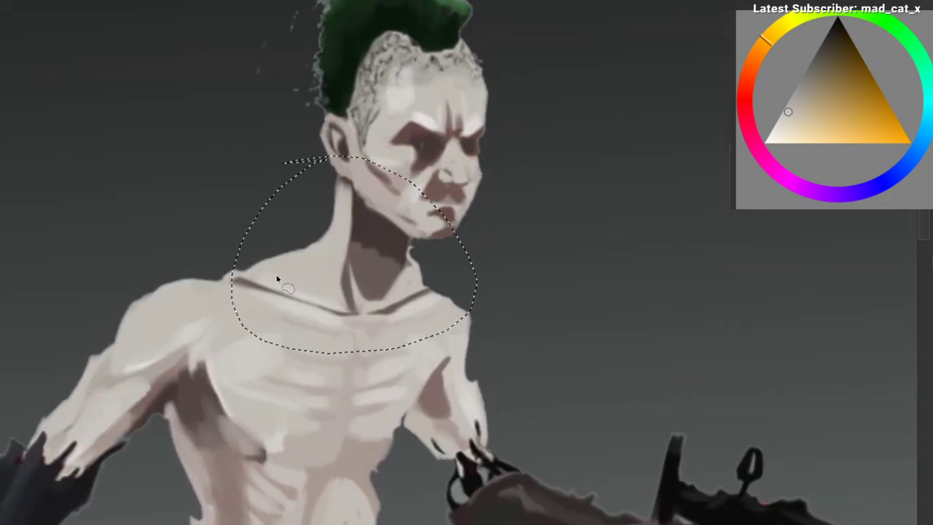
key("ctrl+d")
Step: Sample a light skin tone from the forehead and paint a highlight along the slope from the shoulder up the neck
scroll(257, 264, "up", 2)
left_click(447, 84, "alt")
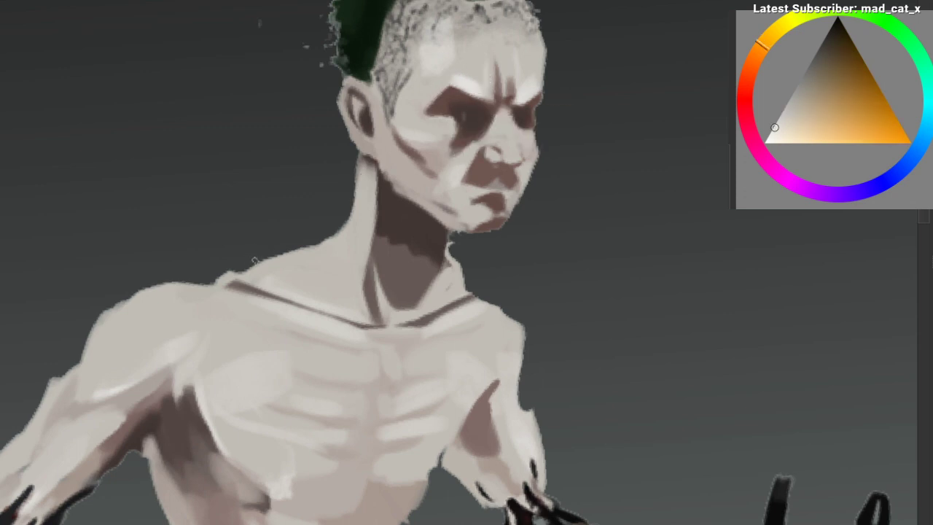
left_click_drag(264, 278, 309, 256)
key("ctrl+z")
mouse_move(263, 279)
left_mouse_down()
mouse_move(347, 249)
mouse_move(361, 218)
left_mouse_up()
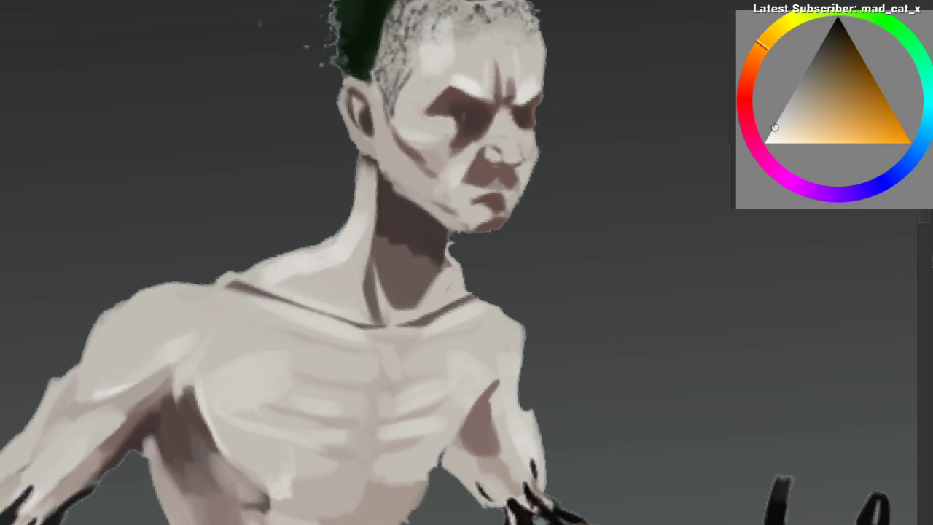
Step: Sample darker skin tones and paint soft shading above the collarbone and at the base of the neck
scroll(343, 254, "down", 1)
left_click(274, 285, "ctrl")
left_click(414, 248, "ctrl")
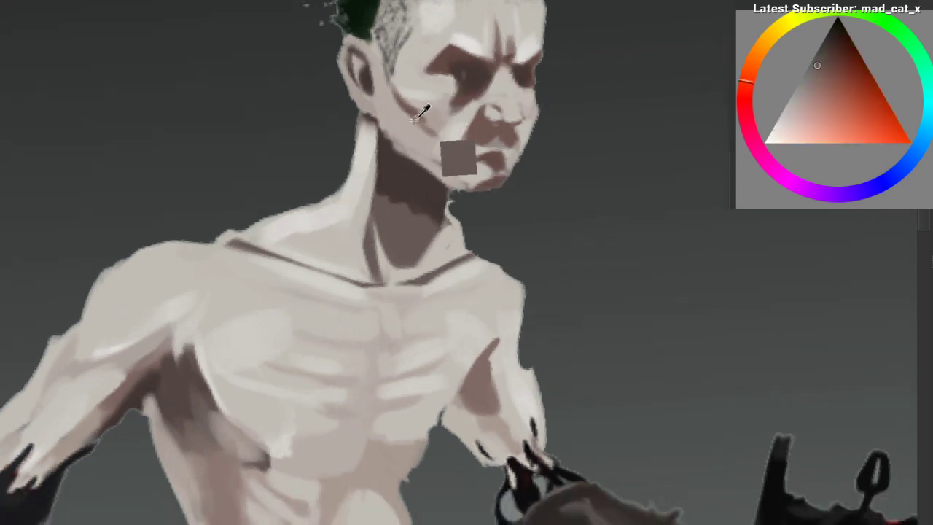
left_click_drag(414, 119, 413, 122)
key("ctrl+z")
mouse_move(292, 249)
left_mouse_down()
mouse_move(358, 269)
mouse_move(350, 216)
left_mouse_up()
left_click(352, 255, "ctrl")
left_click_drag(370, 268, 368, 241)
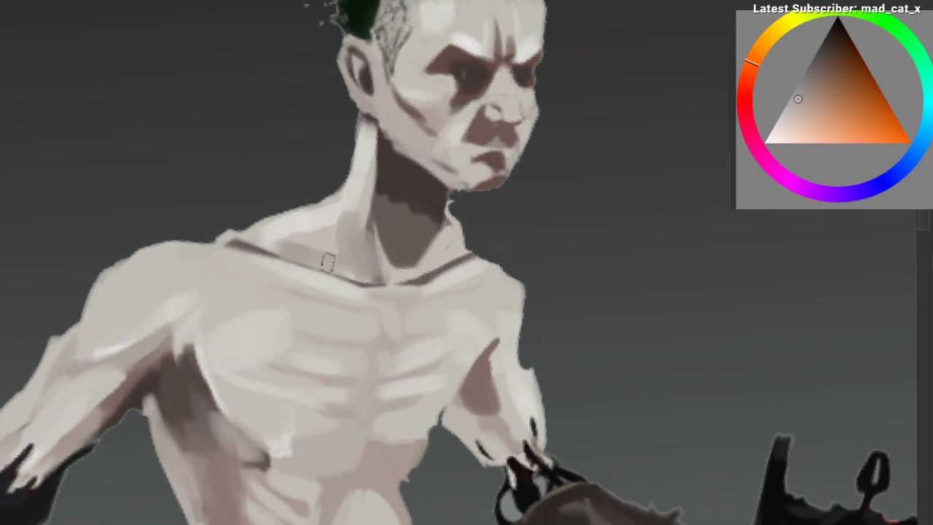
scroll(328, 262, "down", 2)
mouse_move(309, 281)
left_mouse_down()
mouse_move(317, 250)
mouse_move(348, 217)
left_mouse_up()
scroll(316, 250, "up", 1)
left_click_drag(411, 227, 411, 206)
key("ctrl+z")
Step: Sample the light tone from the neck slope and paint a highlight on top of the shoulder above the empty hand
left_click(339, 187, "ctrl")
left_click_drag(254, 224, 282, 197)
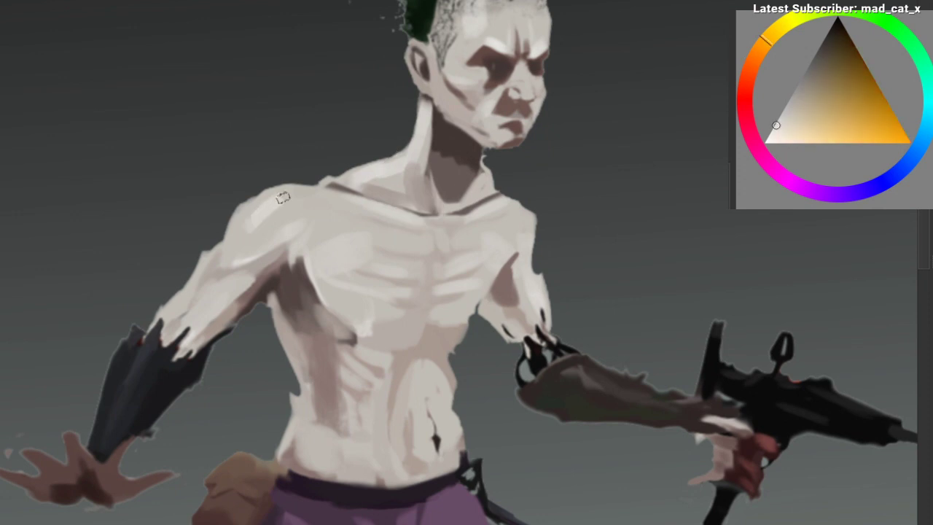
key("ctrl+z")
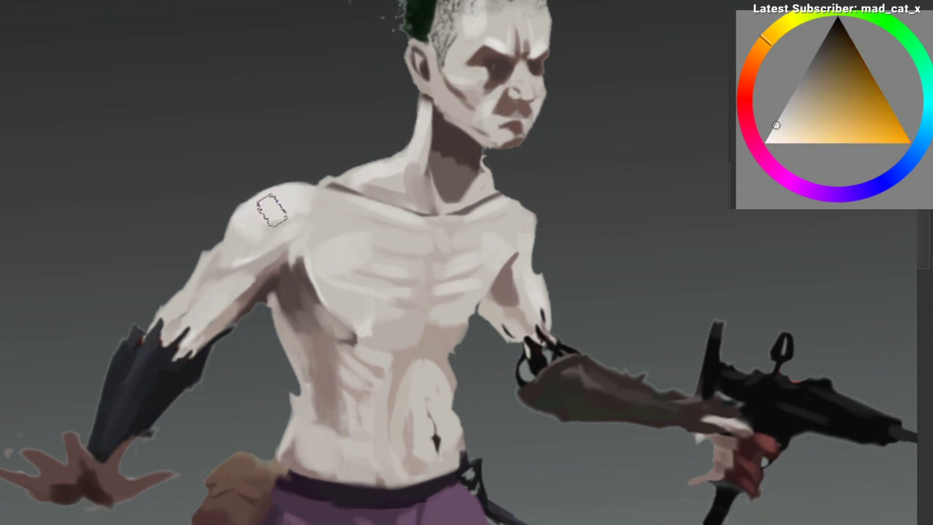